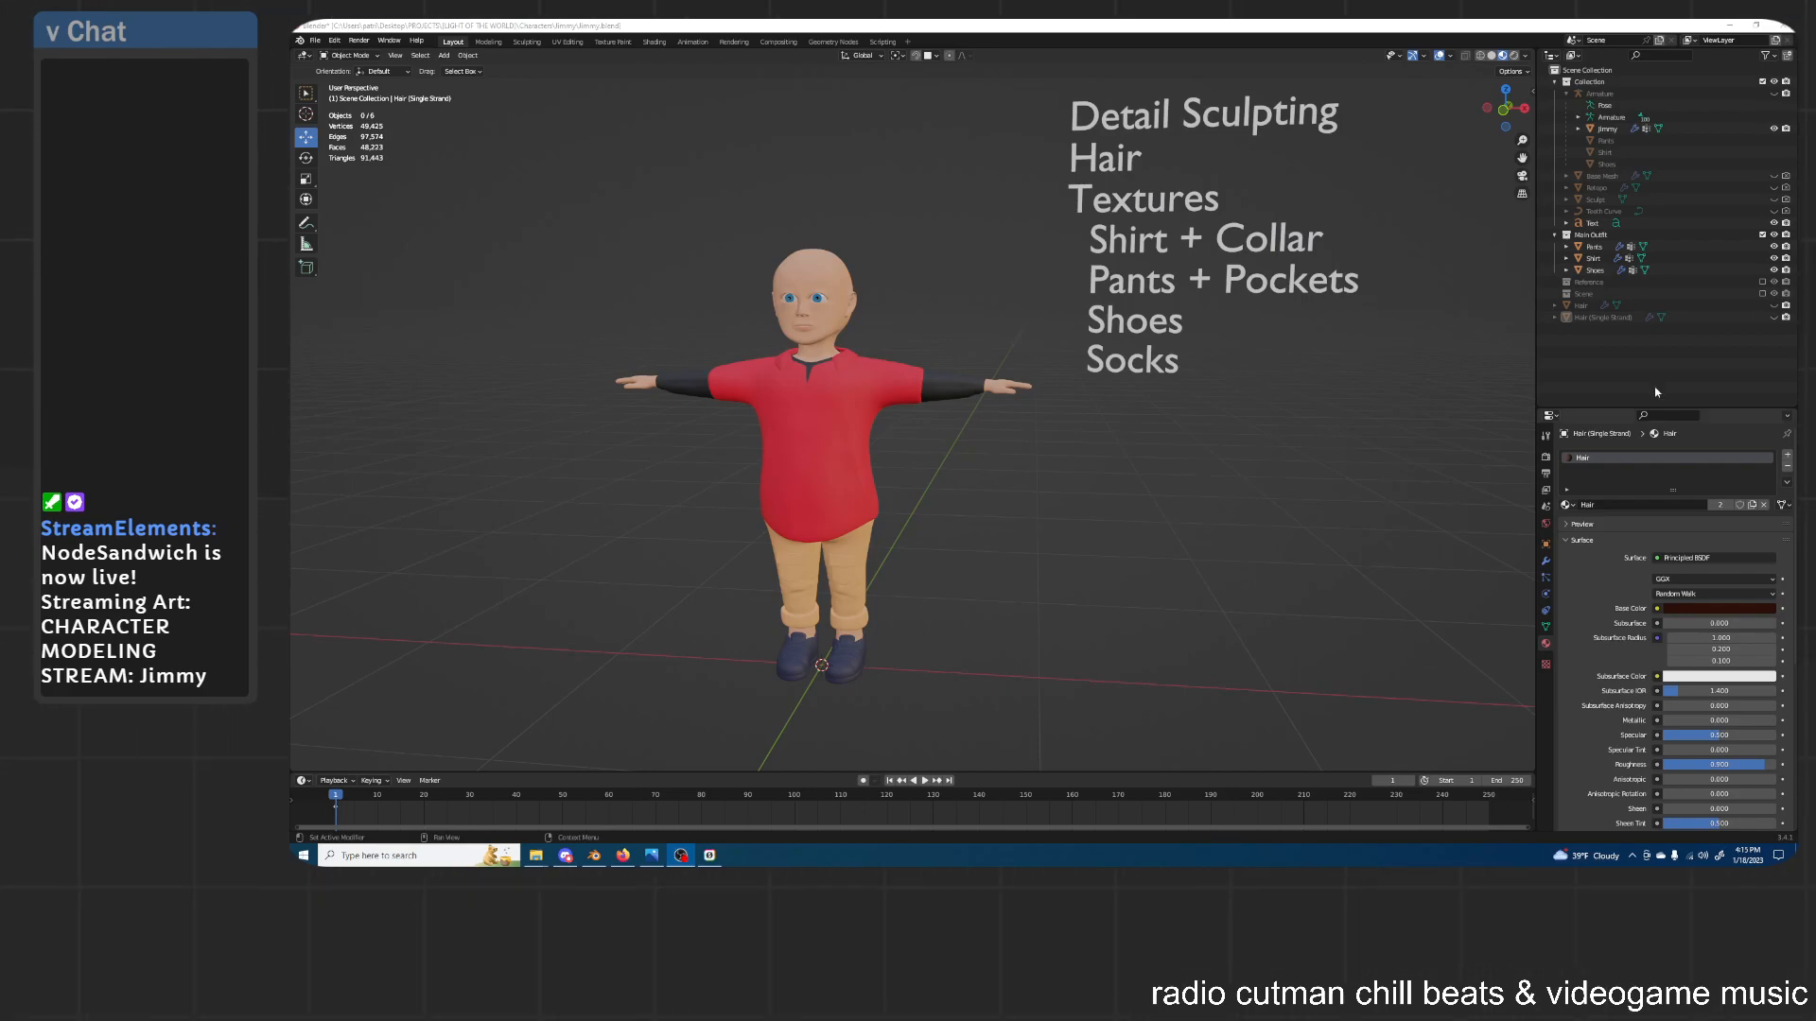
# Unhide the Hair sheet and Hair (Single Strand) objects in the scene
pyautogui.click(1326, 309)
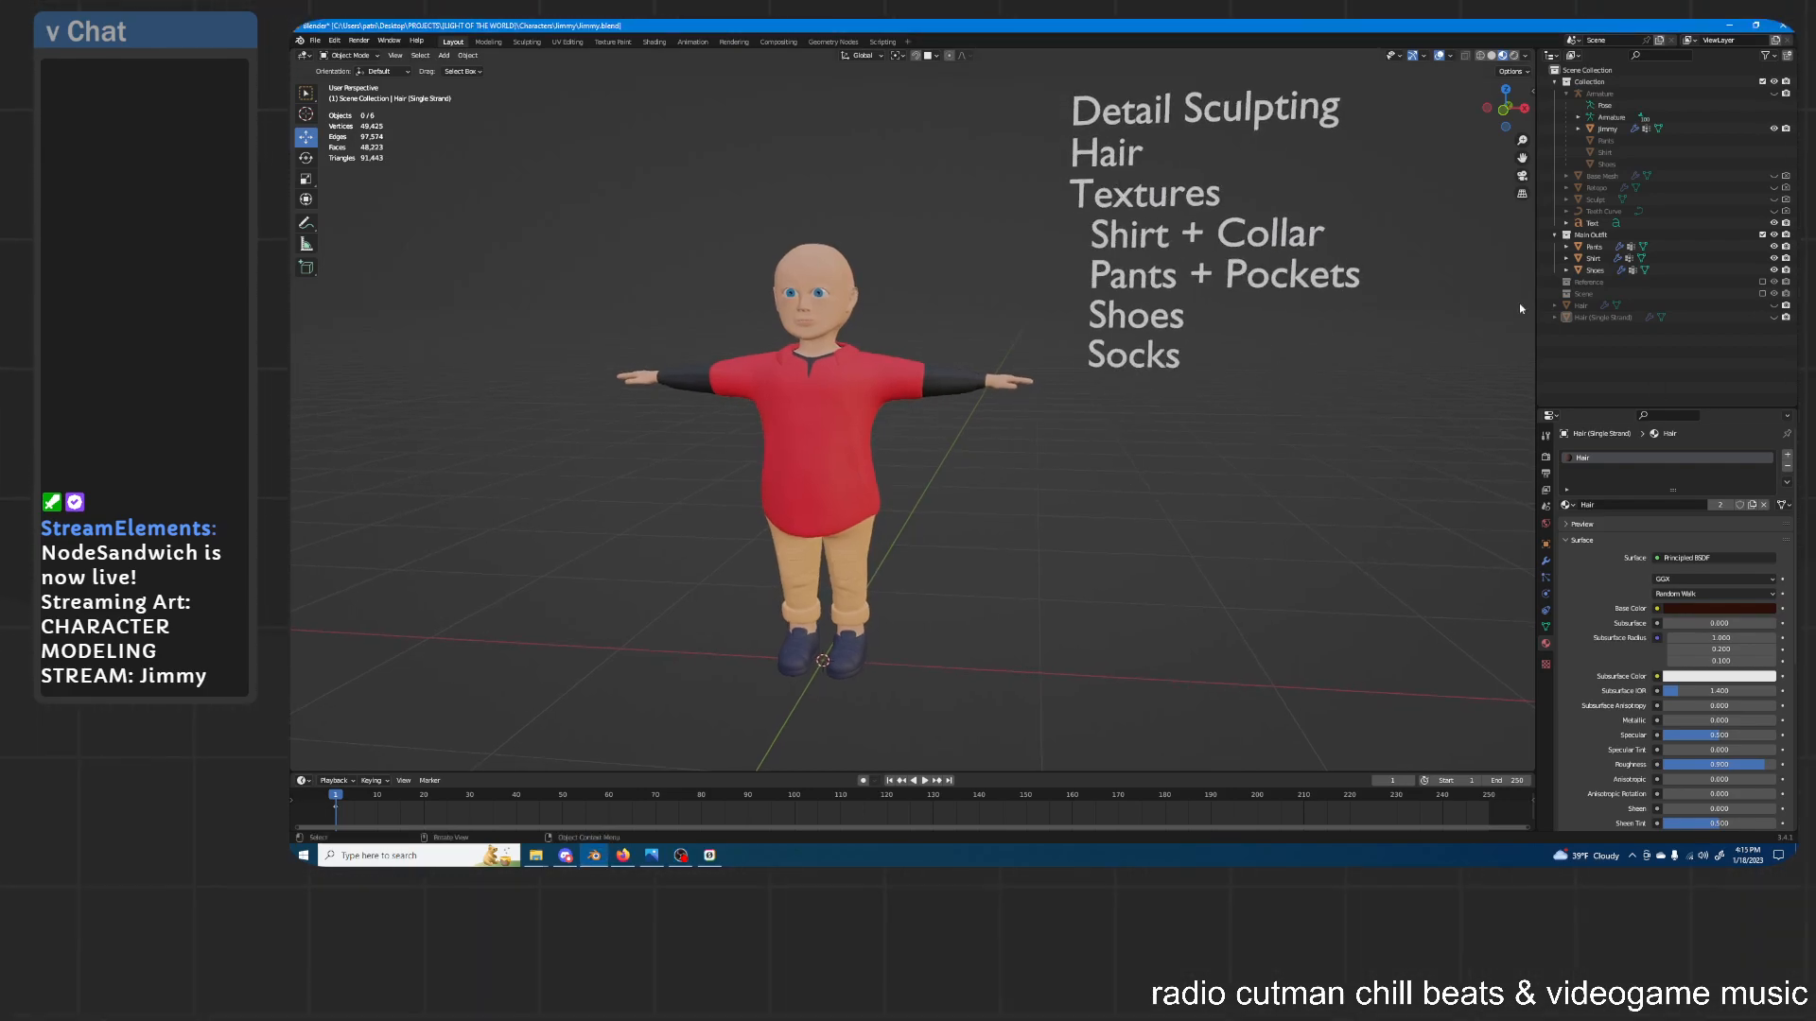
pyautogui.click(1776, 306)
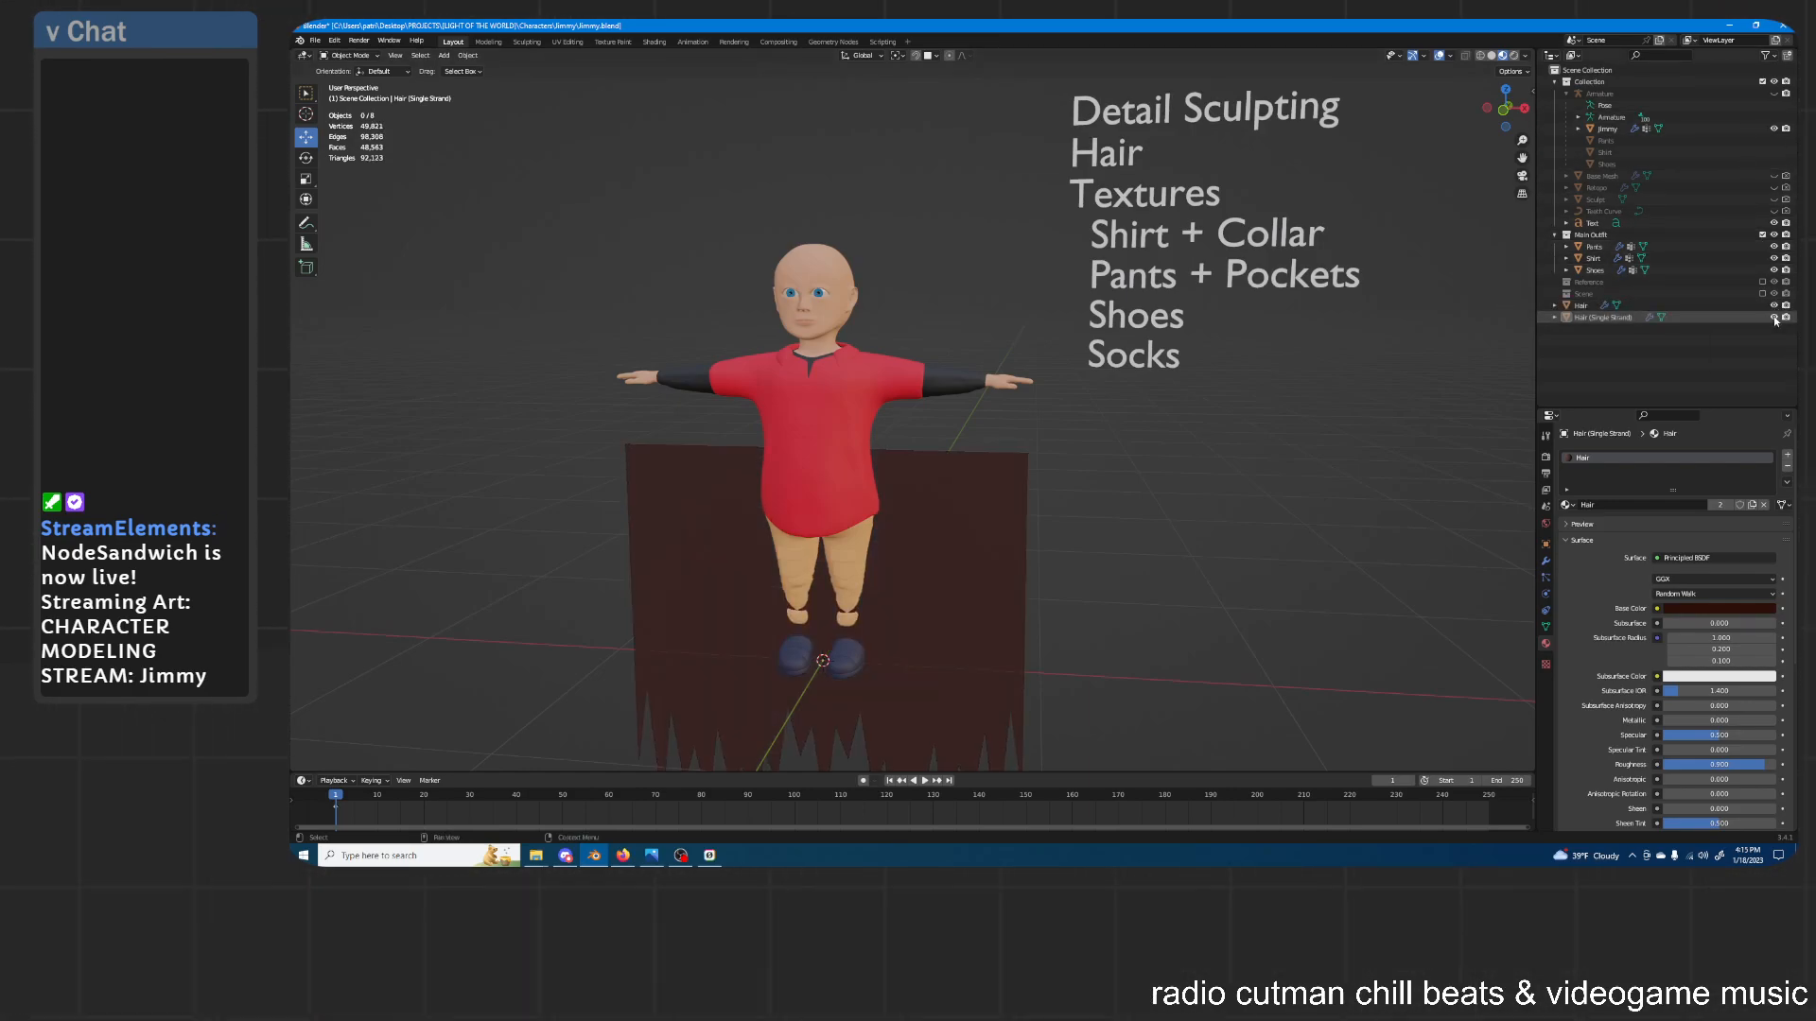
# Try moving the Hair sheet along X to one side of the character
pyautogui.click(964, 513)
pyautogui.press('g')
pyautogui.press('x')
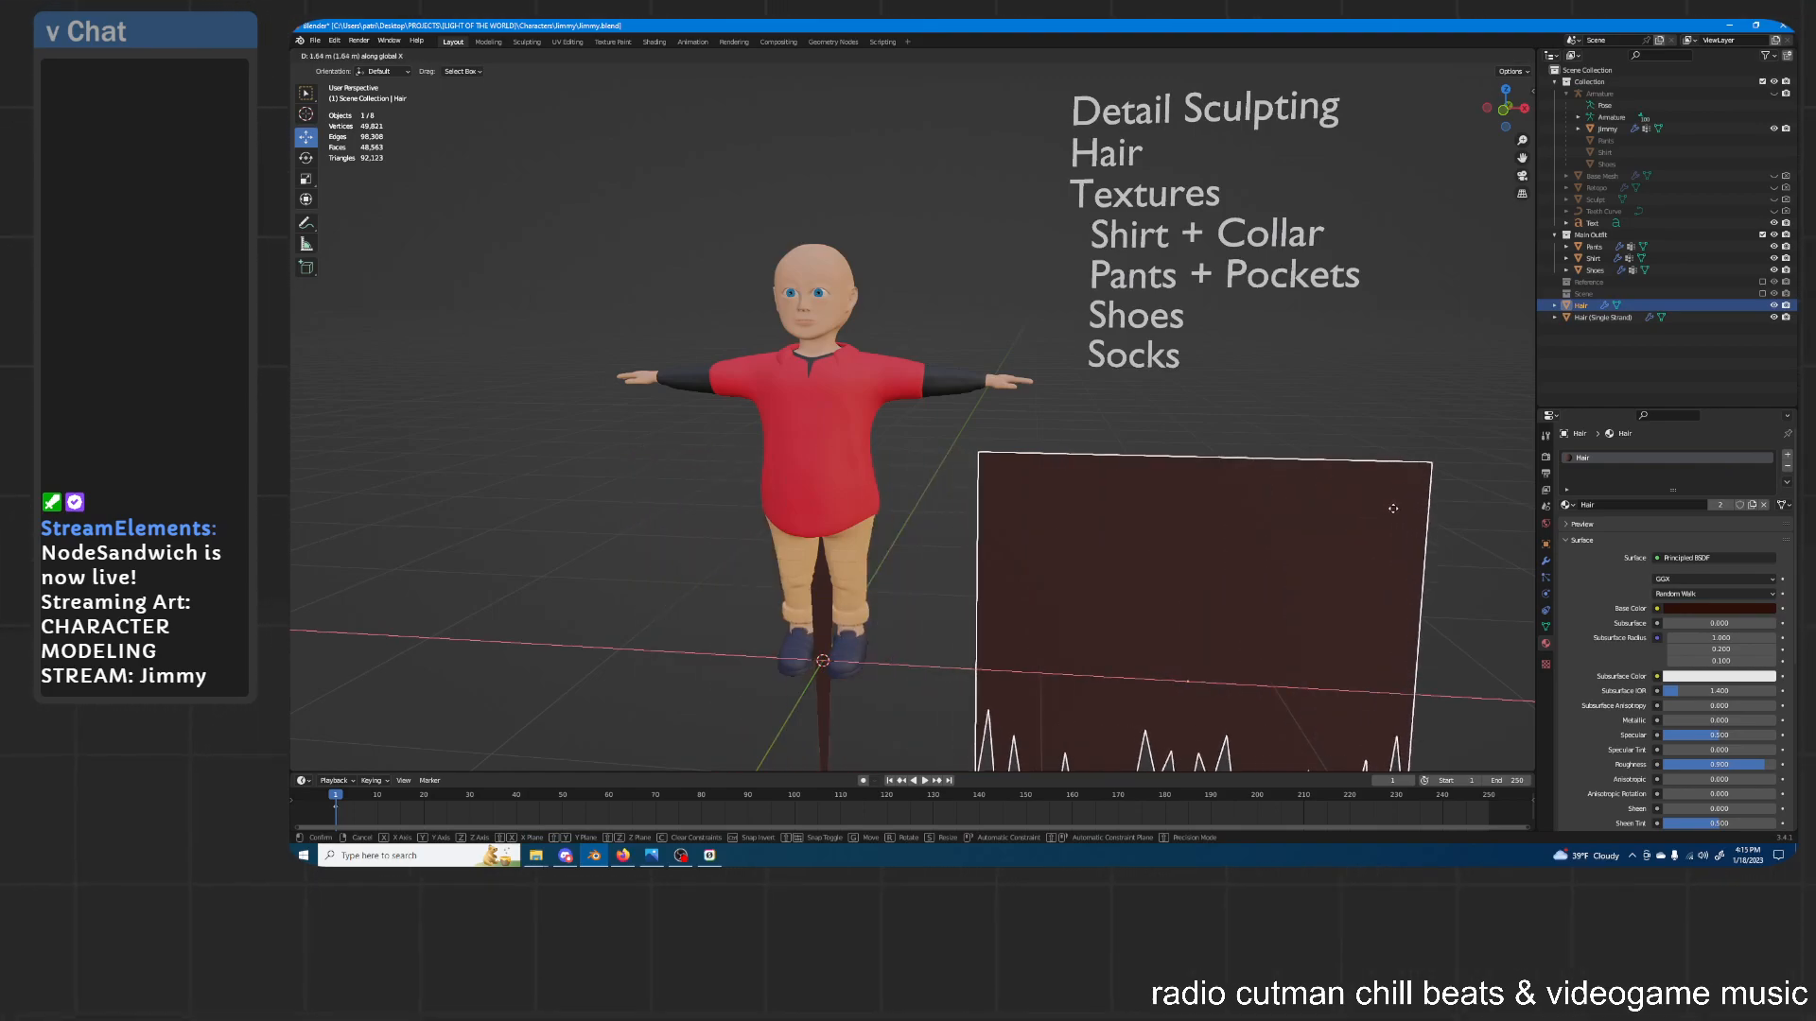
pyautogui.click(1354, 514)
# Try moving the single hair strand along X to the character's other side
pyautogui.click(822, 628)
pyautogui.press('g')
pyautogui.press('x')
pyautogui.click(623, 624)
pyautogui.click(1078, 539)
pyautogui.scroll(-1, 1071, 445)
pyautogui.keyDown('shift'); pyautogui.moveTo(1070, 446); pyautogui.dragTo(1092, 399, button='middle'); pyautogui.keyUp('shift')
pyautogui.click(669, 508)
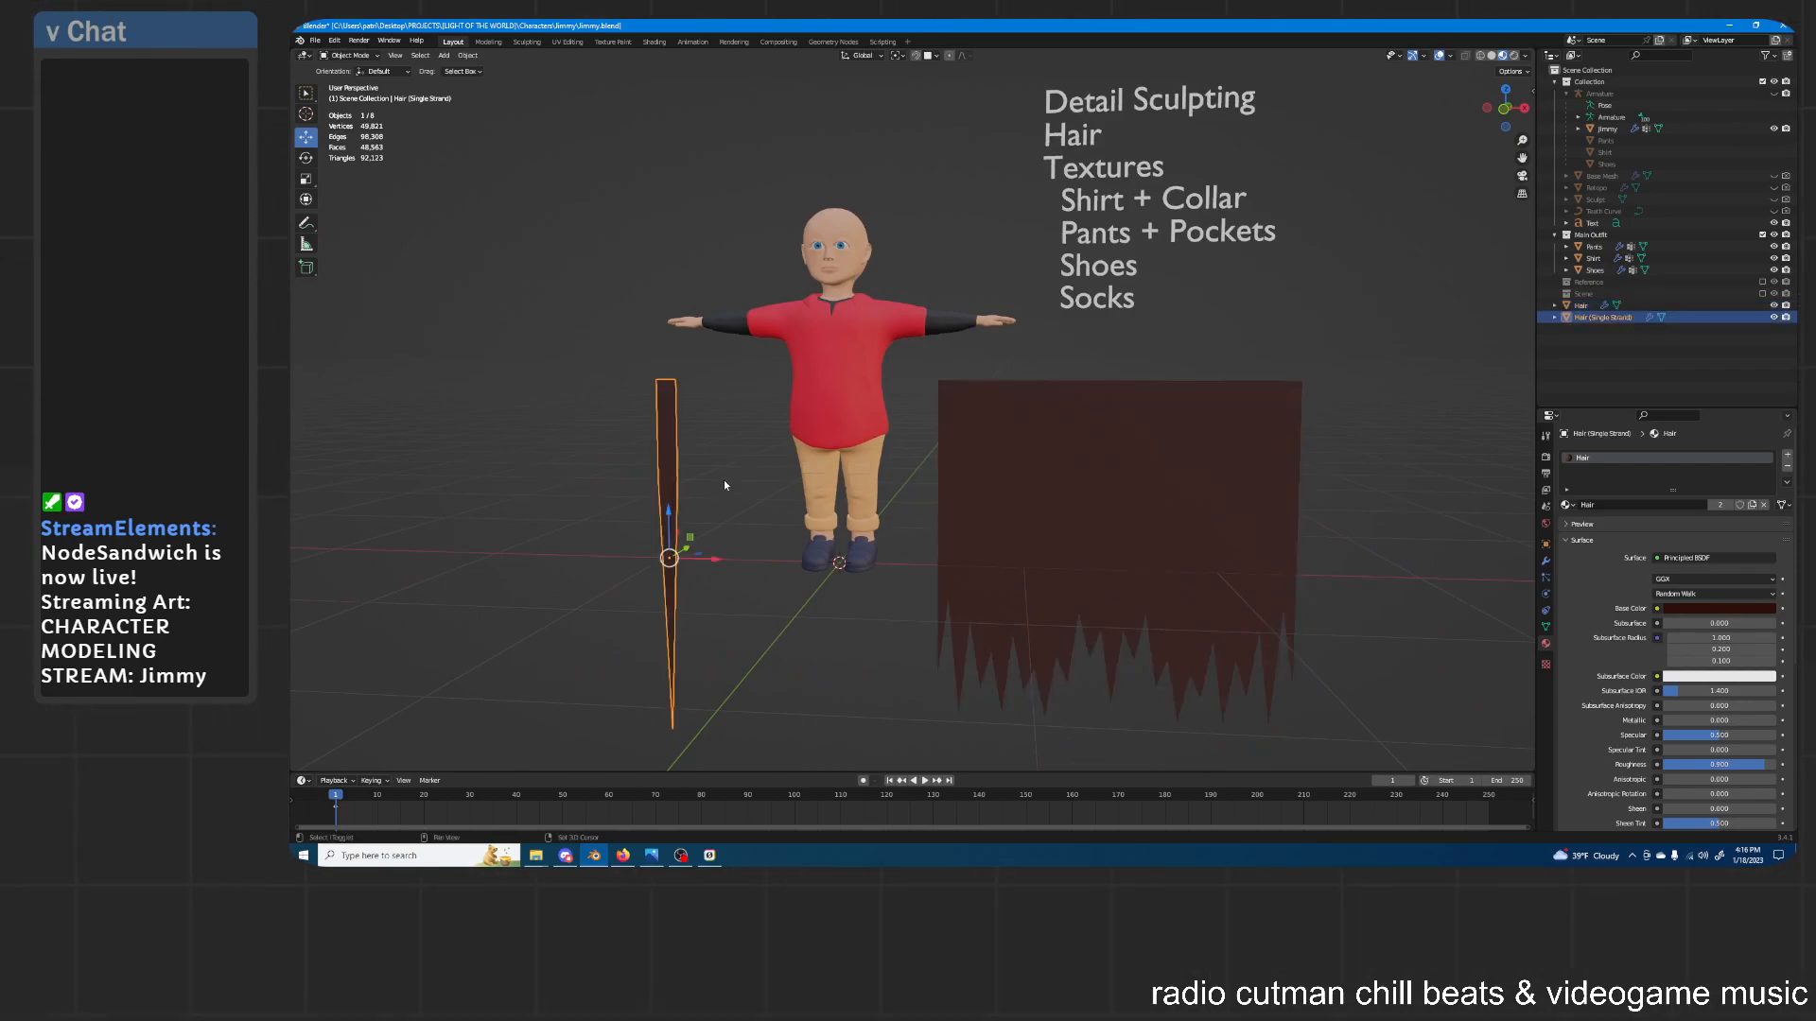
pyautogui.keyDown('shift'); pyautogui.moveTo(724, 482); pyautogui.dragTo(714, 497, button='middle'); pyautogui.keyUp('shift')
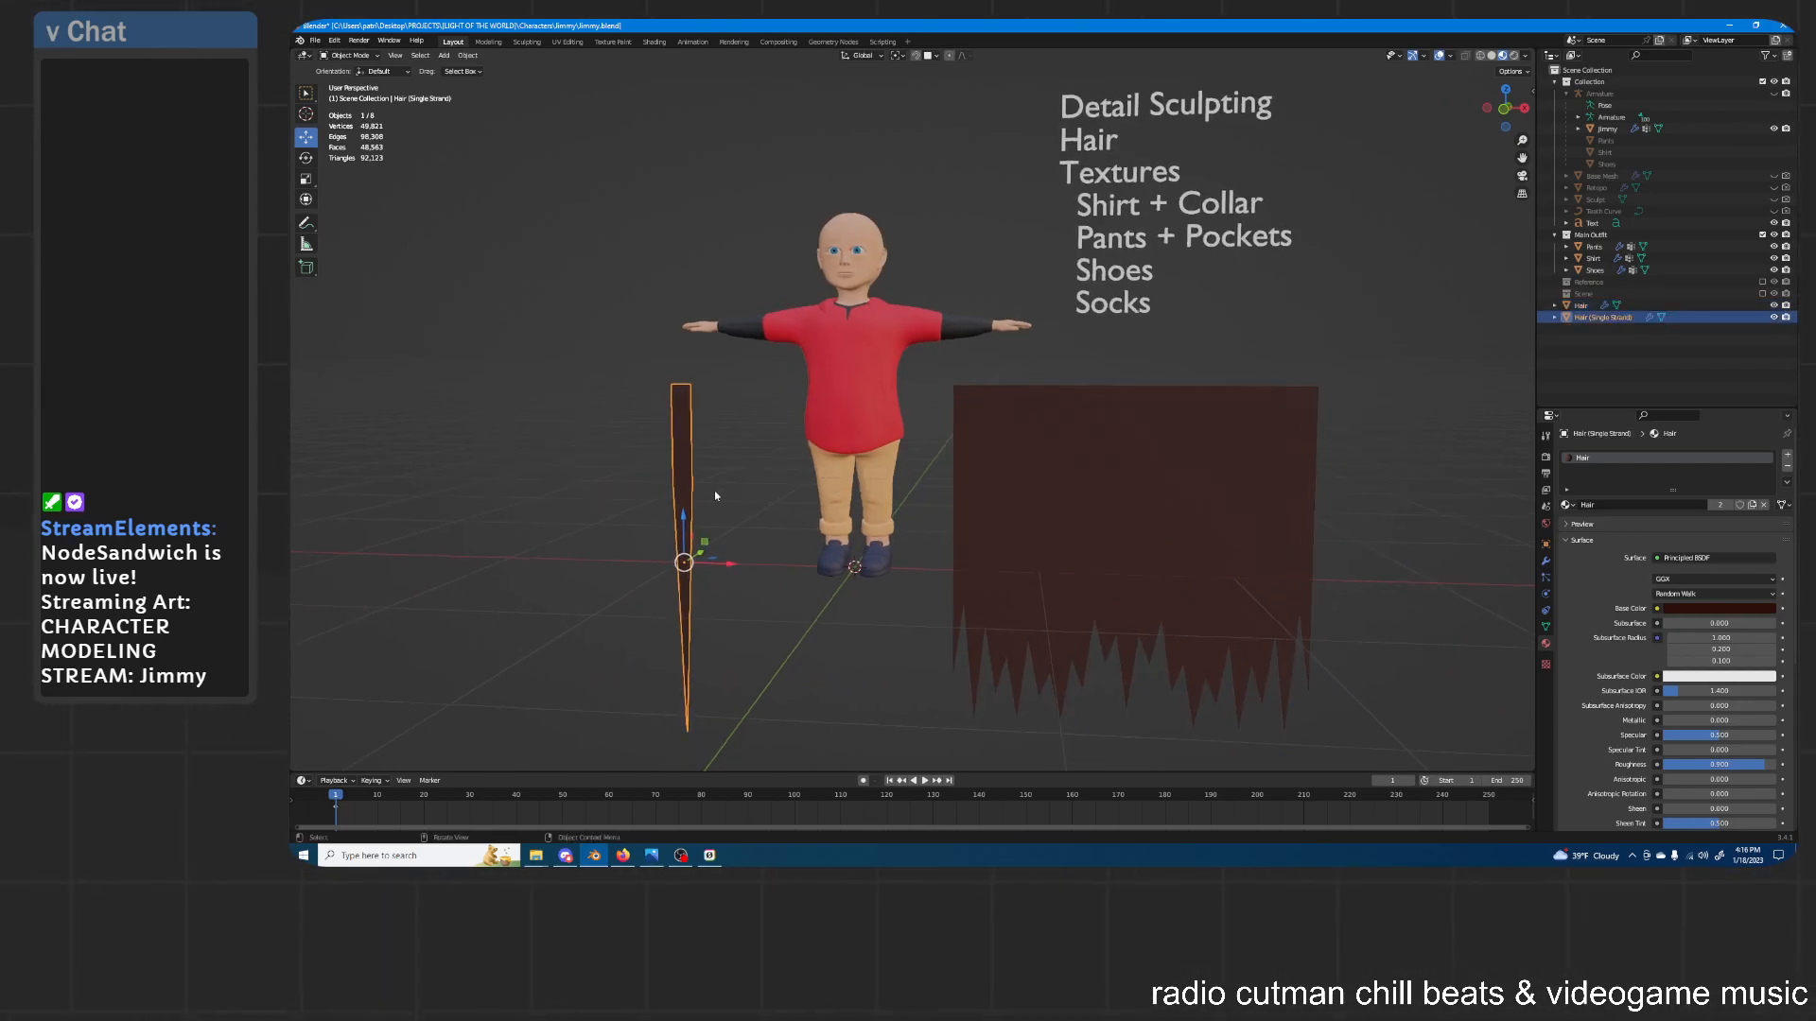
# Undo the moves of the hair sheet and the single strand
pyautogui.hotkey('ctrl', 'z')
pyautogui.hotkey('ctrl', 'z')
pyautogui.hotkey('ctrl', 'z')
pyautogui.hotkey('ctrl', 'z')
pyautogui.hotkey('ctrl', 'z')
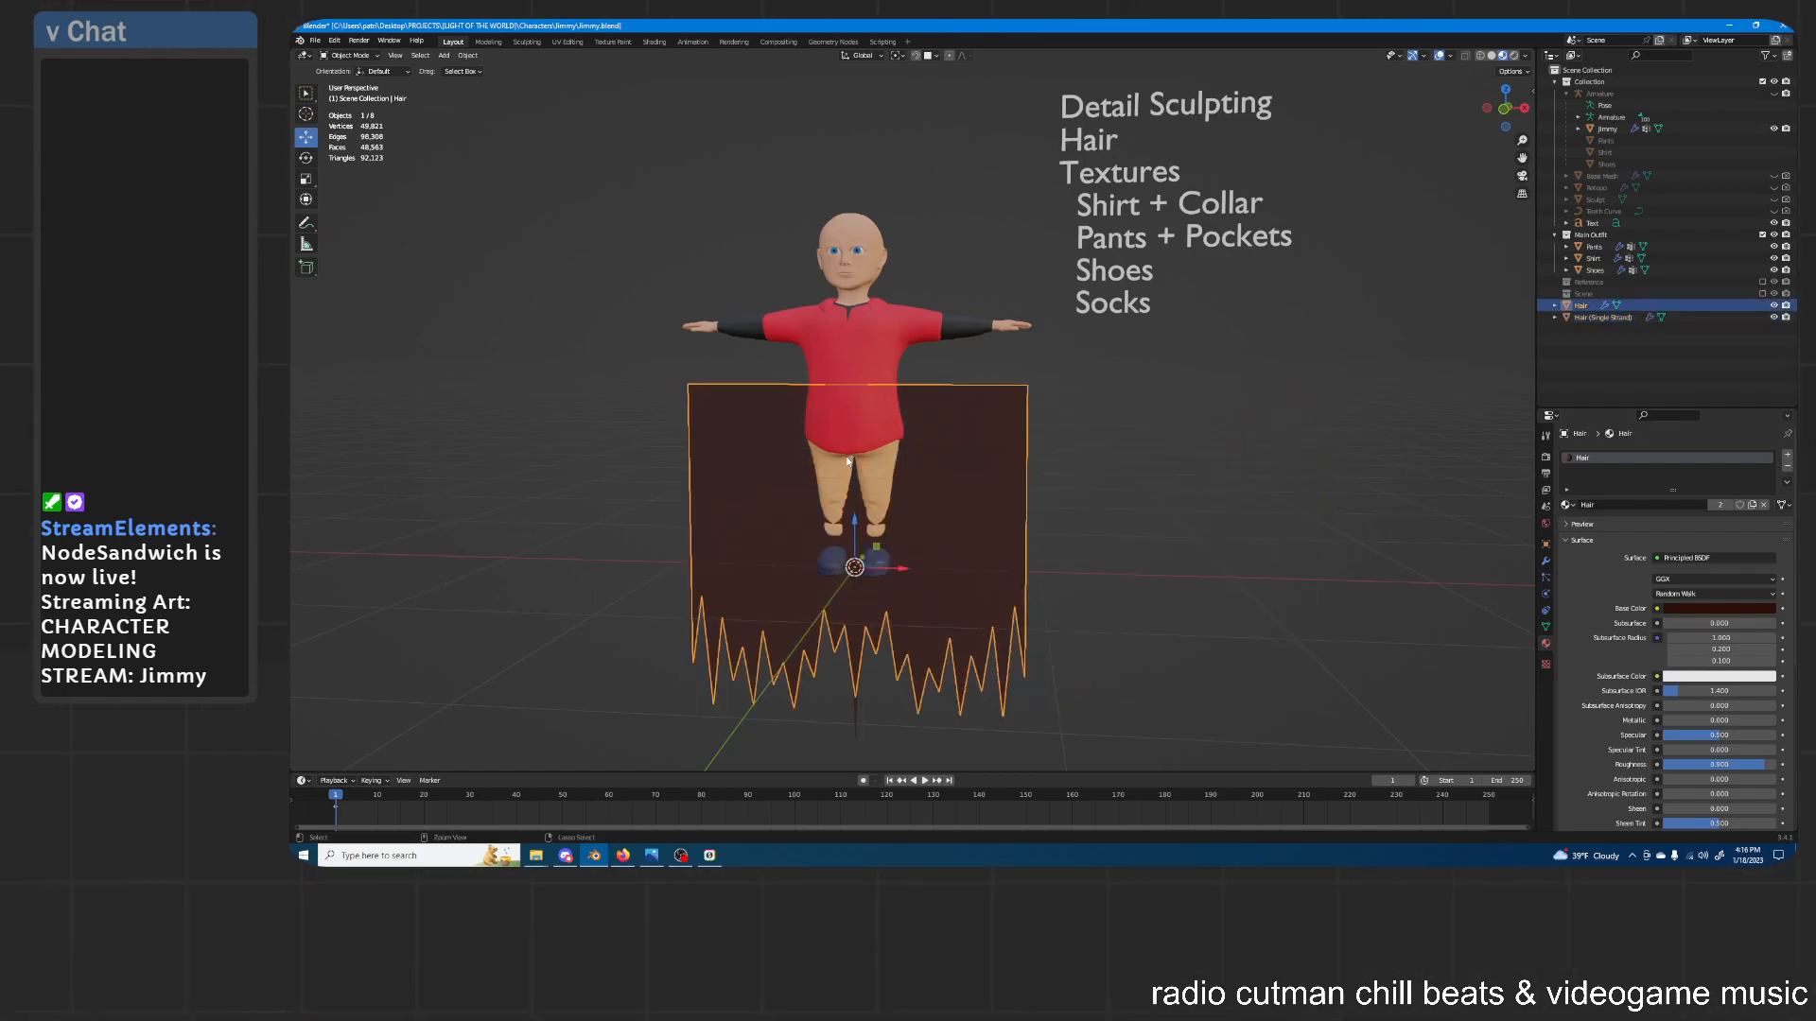
pyautogui.hotkey('ctrl', 'z')
pyautogui.moveTo(1372, 428); pyautogui.dragTo(1386, 427, button='middle')
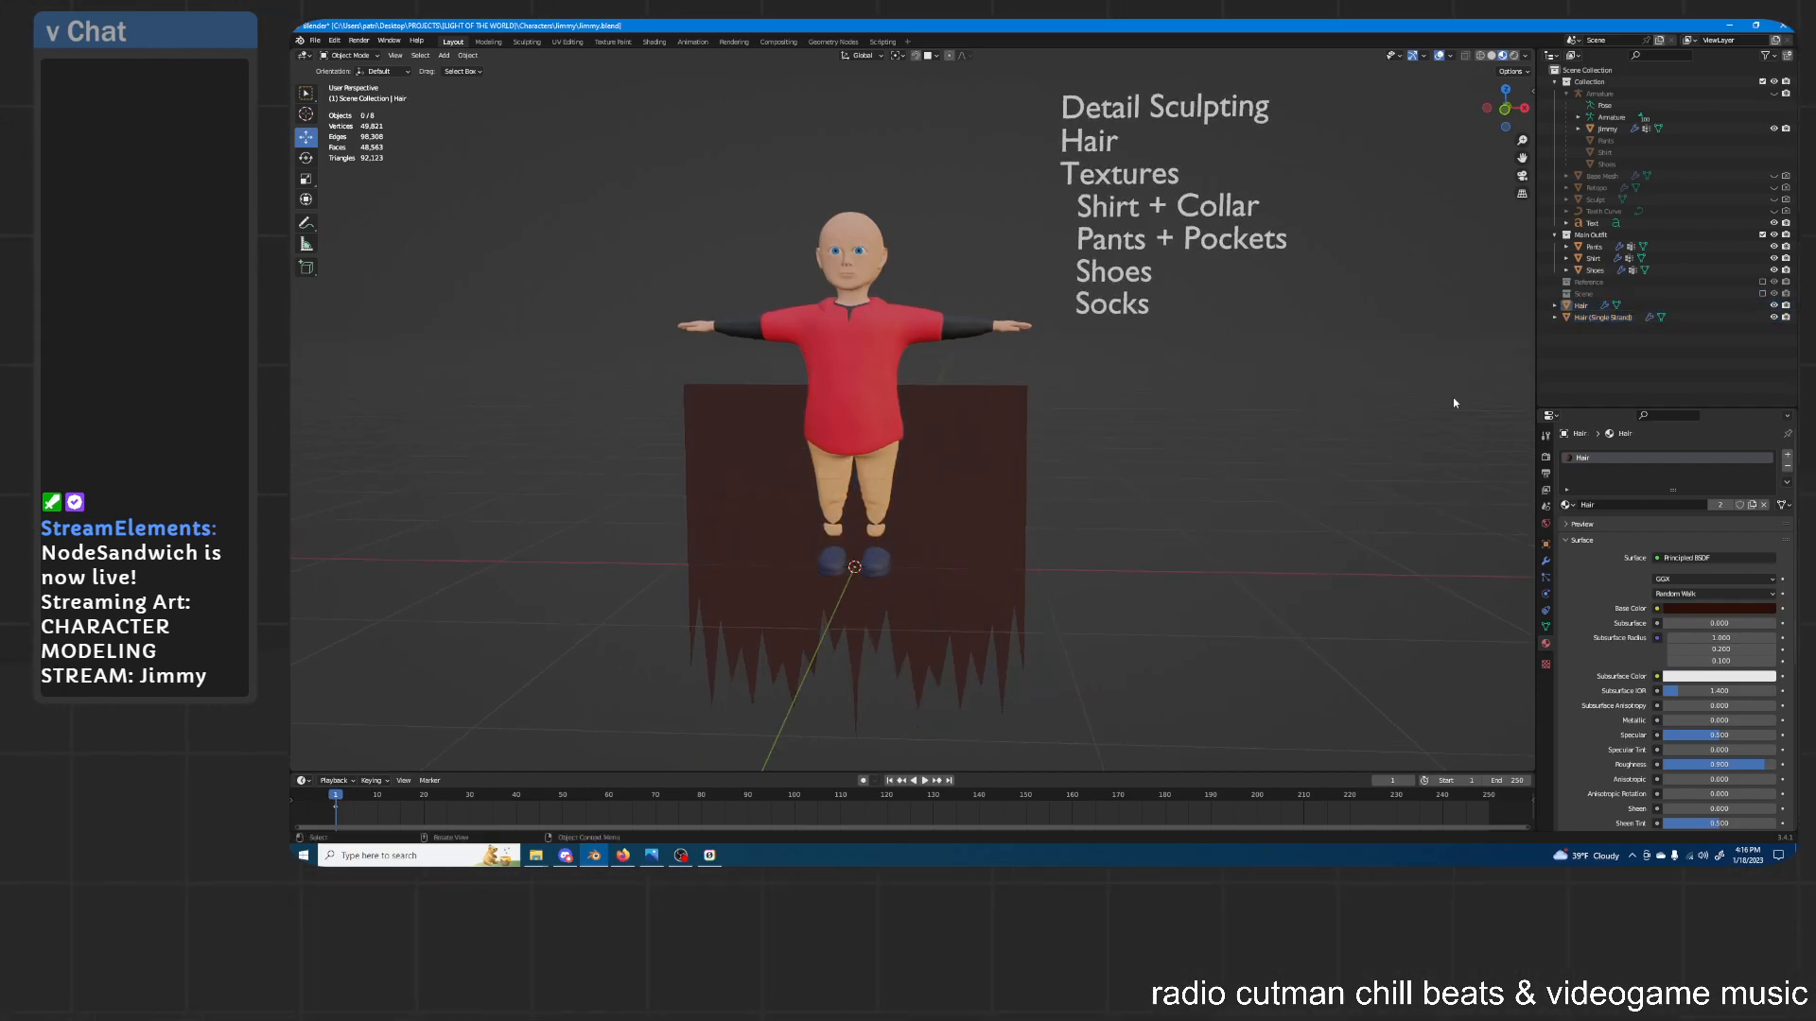
pyautogui.moveTo(1190, 336); pyautogui.dragTo(1173, 343, button='middle')
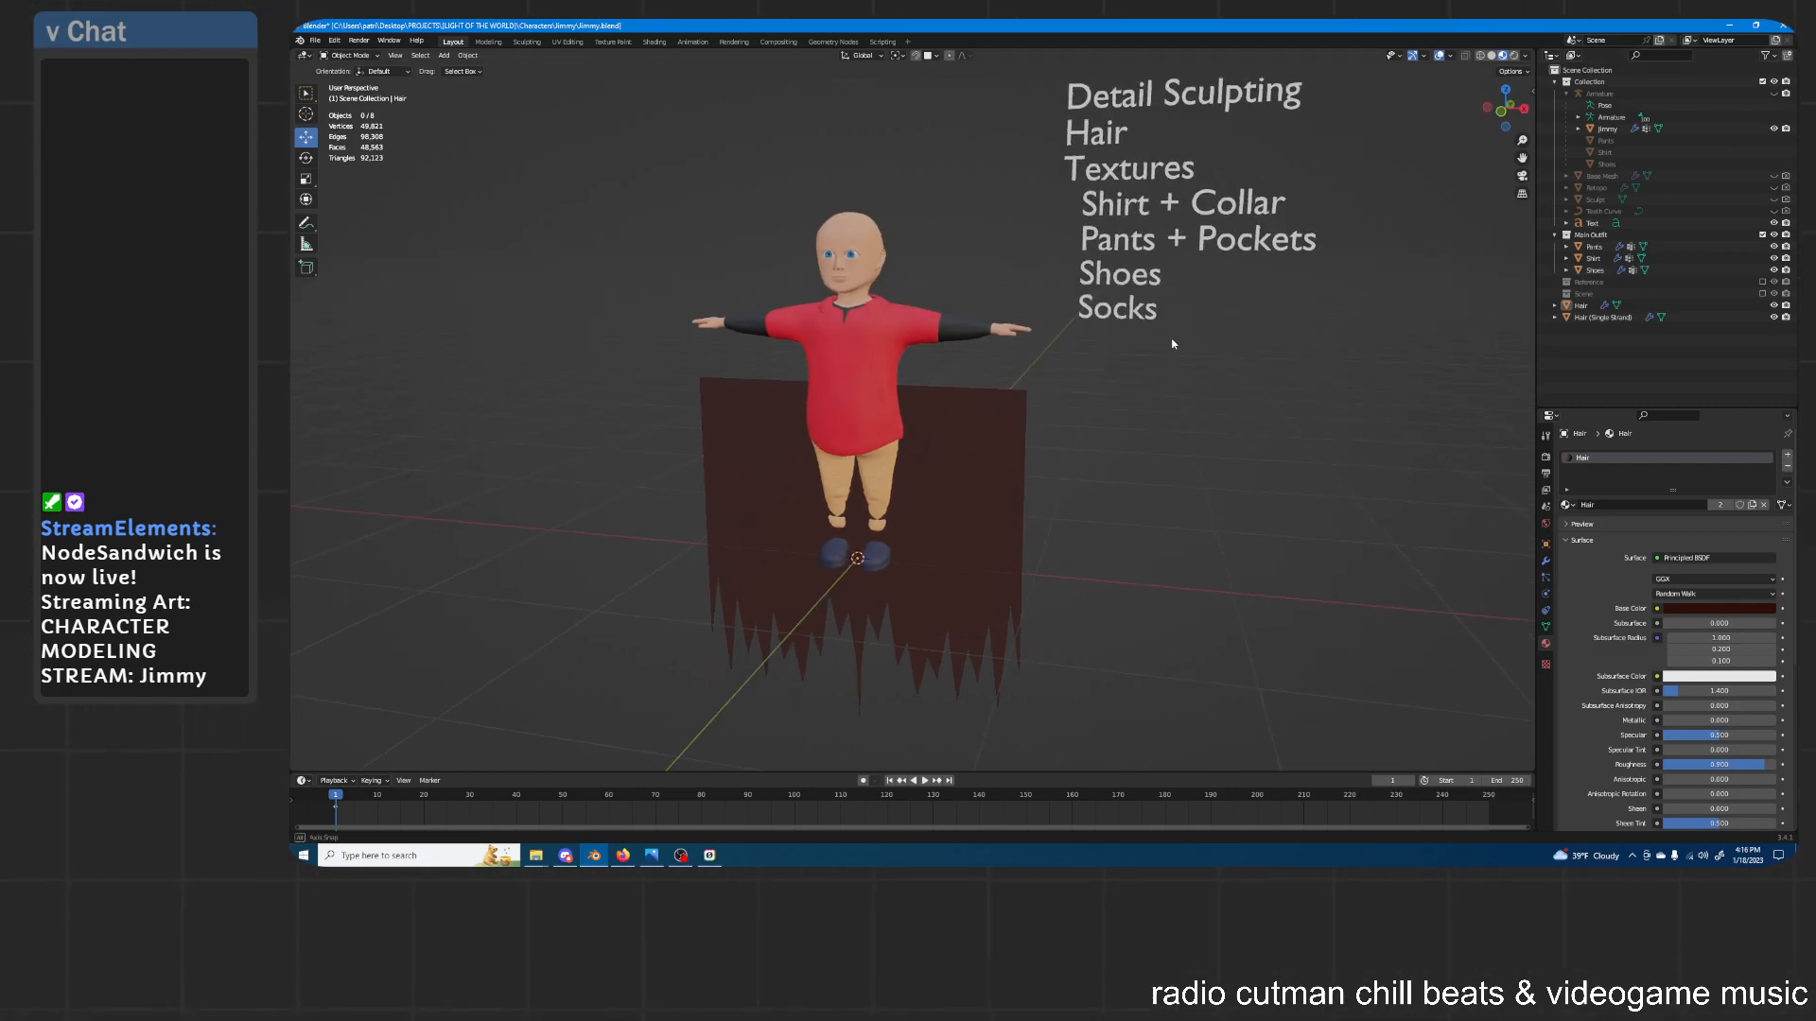
# Add a Bézier curve to the scene and switch it to Edit Mode
pyautogui.click(443, 55)
pyautogui.moveTo(459, 83)
pyautogui.click(534, 86)
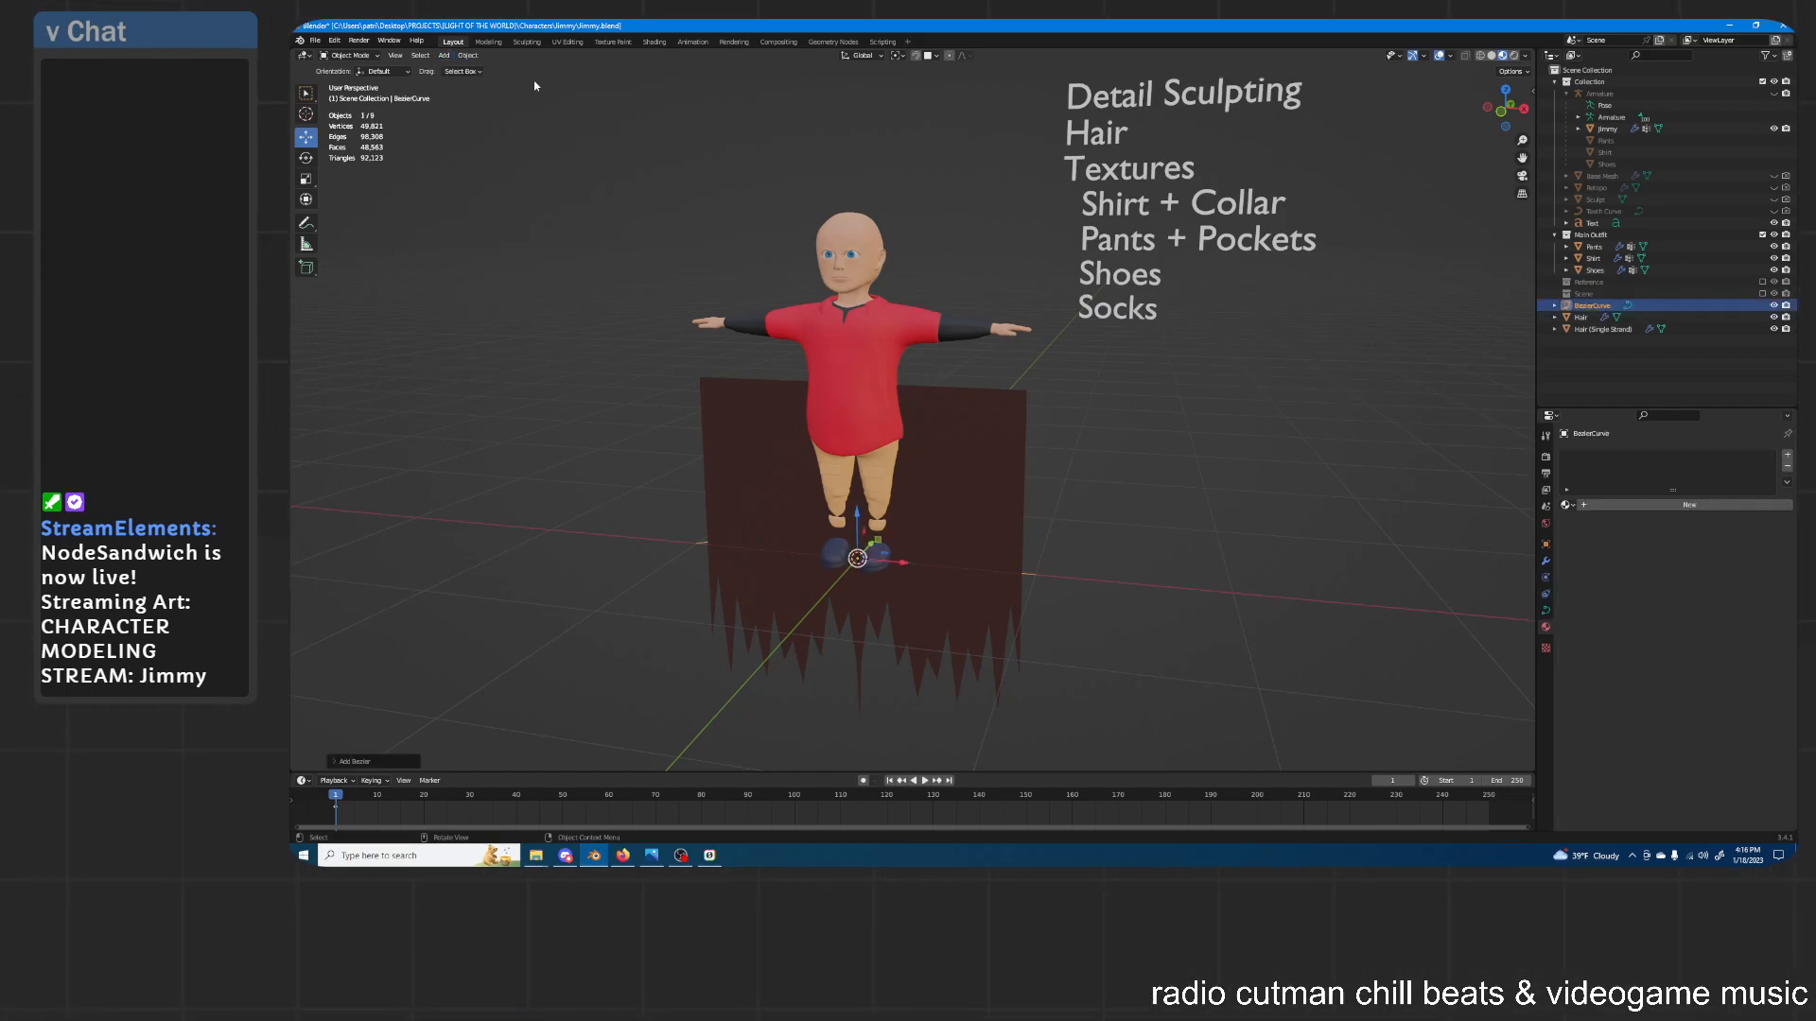
pyautogui.click(346, 83)
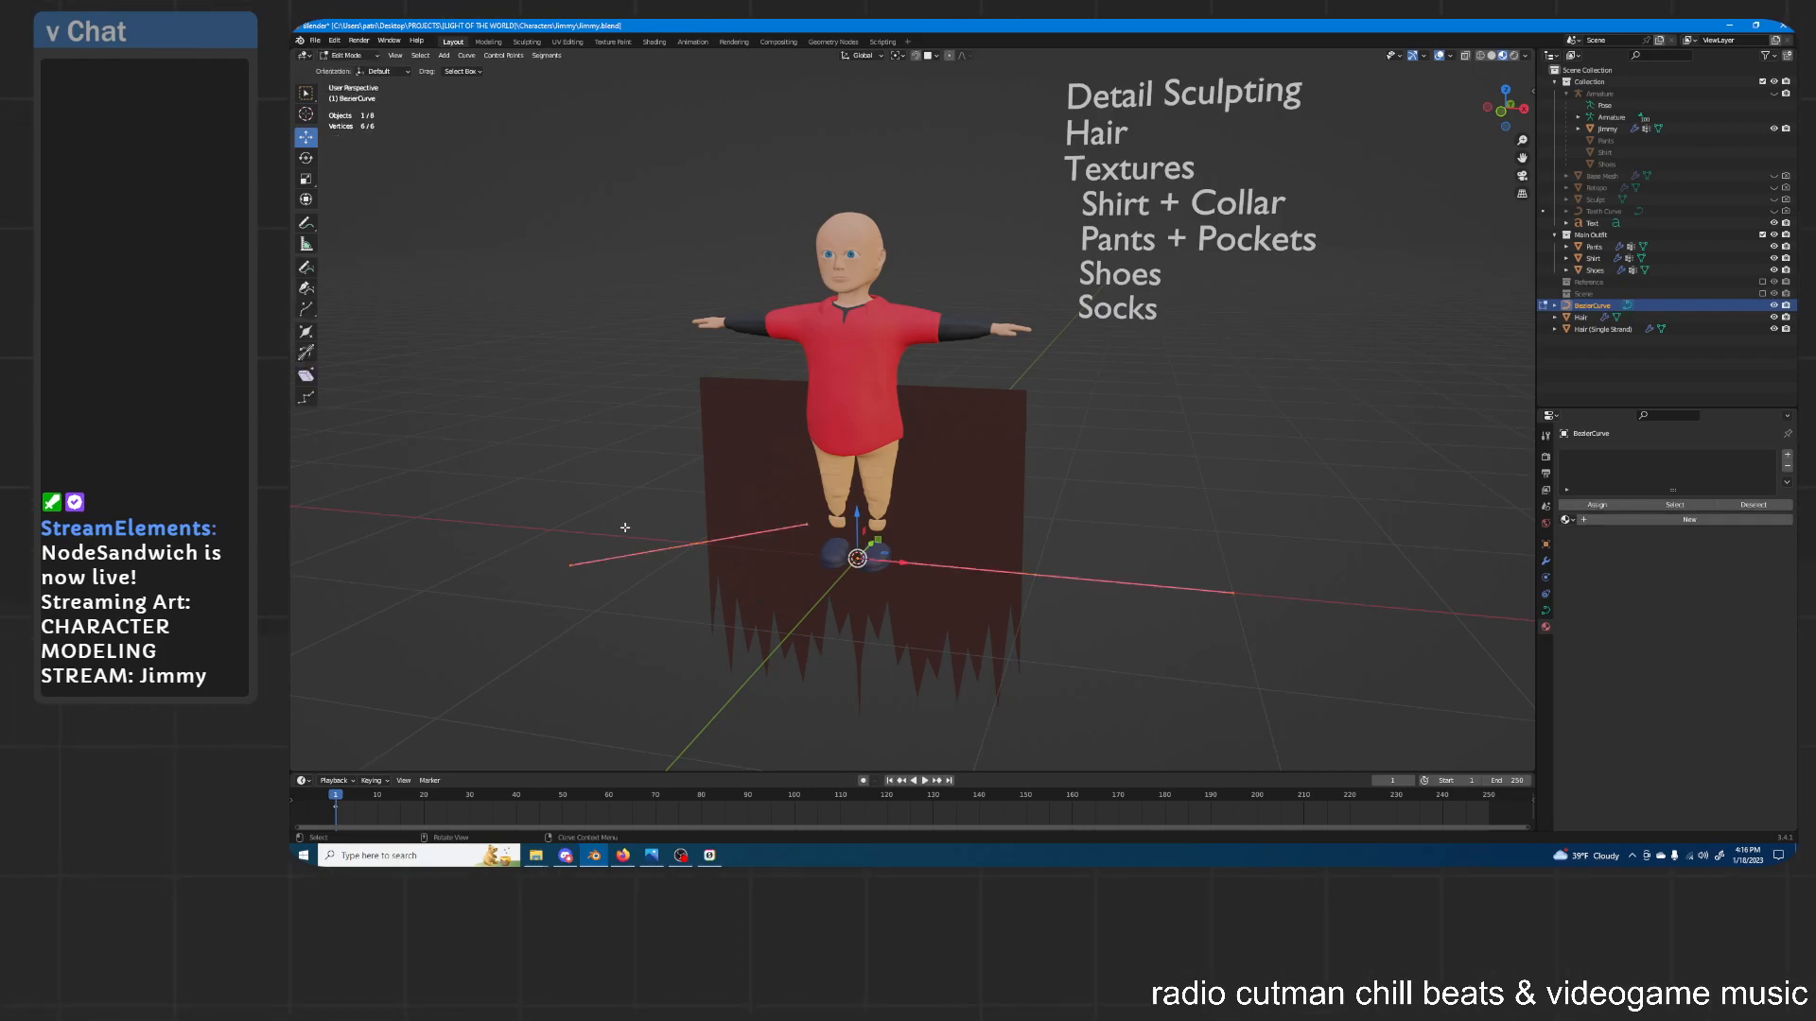
# Move one end control point of the Bézier curve onto the character's forehead with snapping on
pyautogui.moveTo(709, 411); pyautogui.dragTo(750, 446, button='middle')
pyautogui.scroll(1, 771, 331)
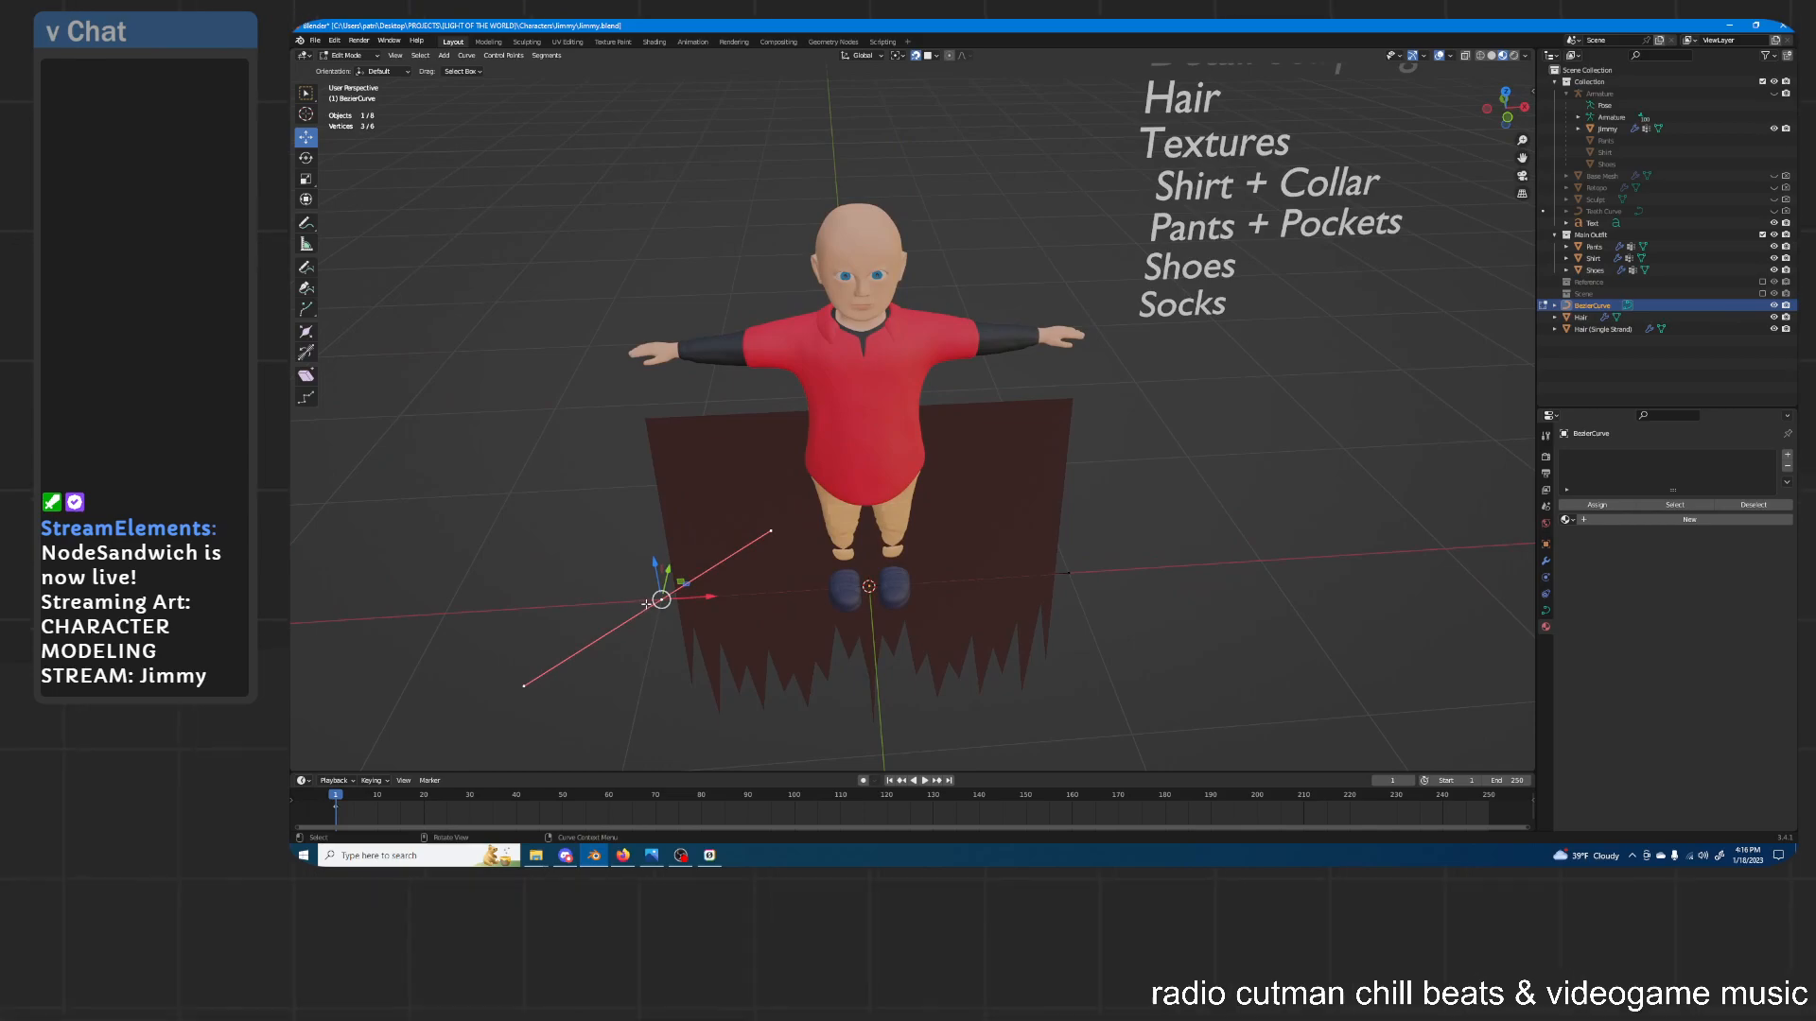
pyautogui.press('g')
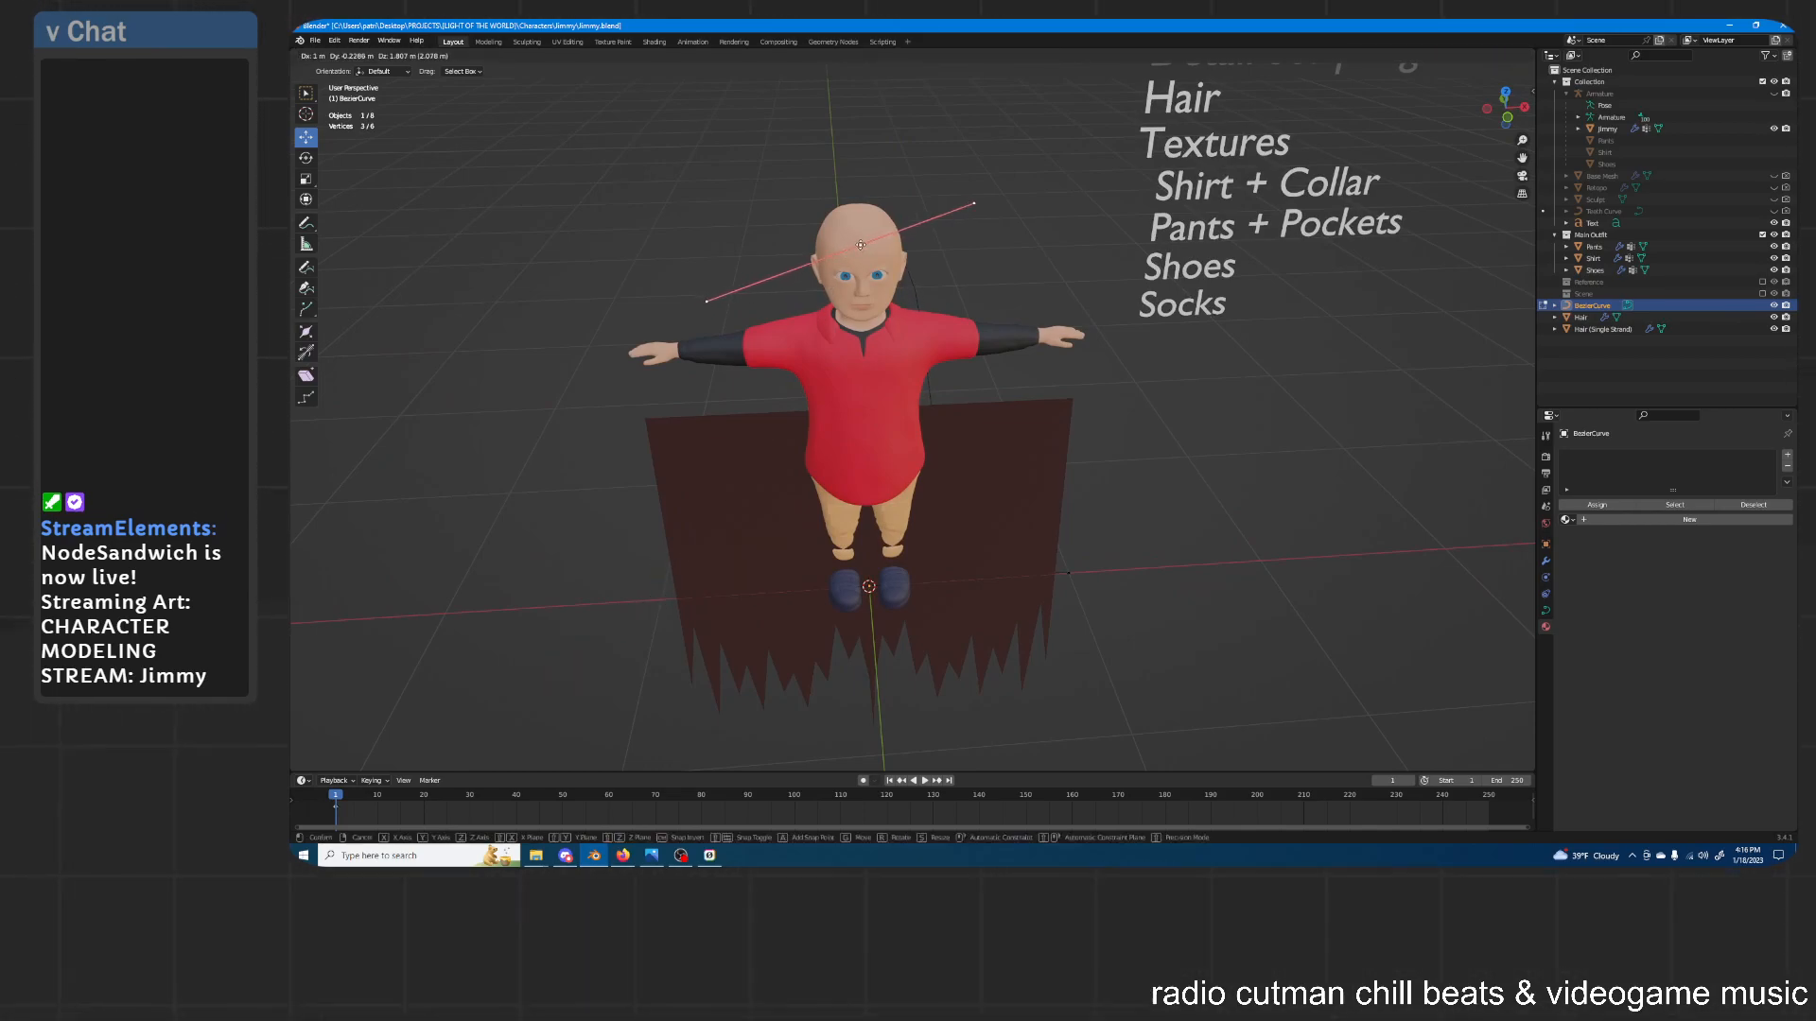
pyautogui.click(862, 246)
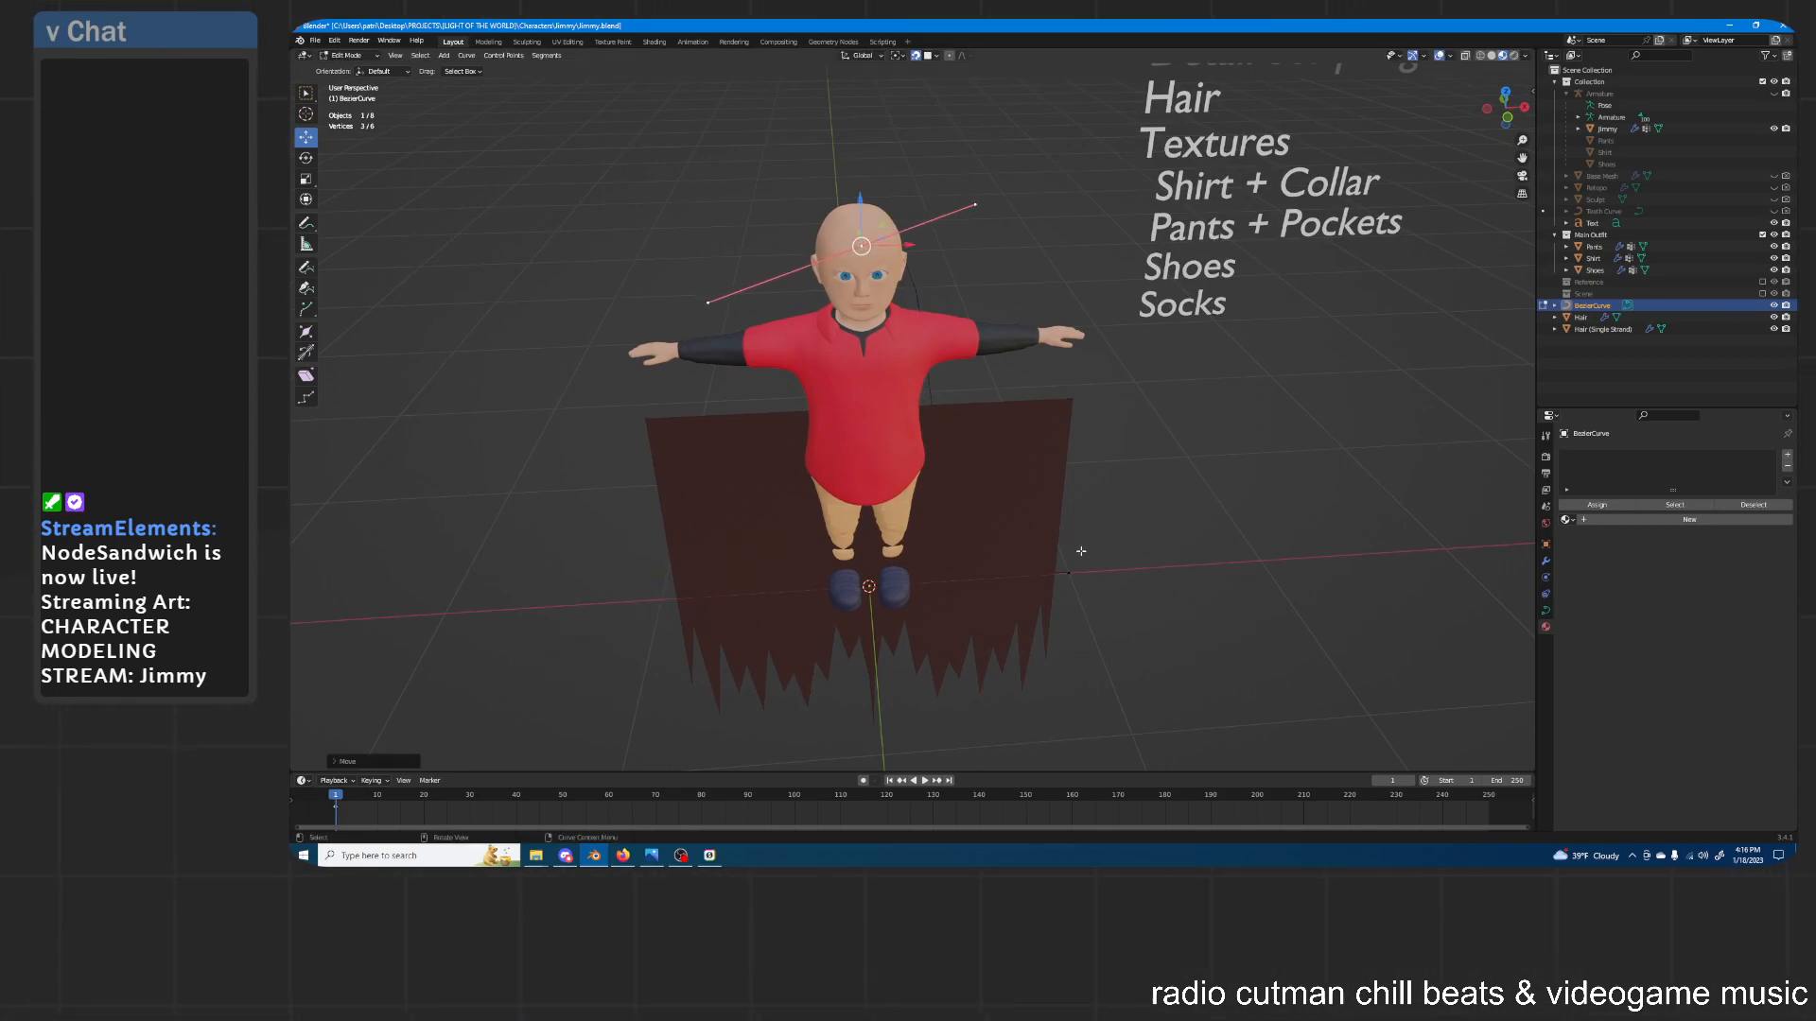
pyautogui.press('g')
pyautogui.click(865, 262)
pyautogui.moveTo(865, 262); pyautogui.dragTo(843, 326, button='middle')
pyautogui.scroll(6, 843, 326)
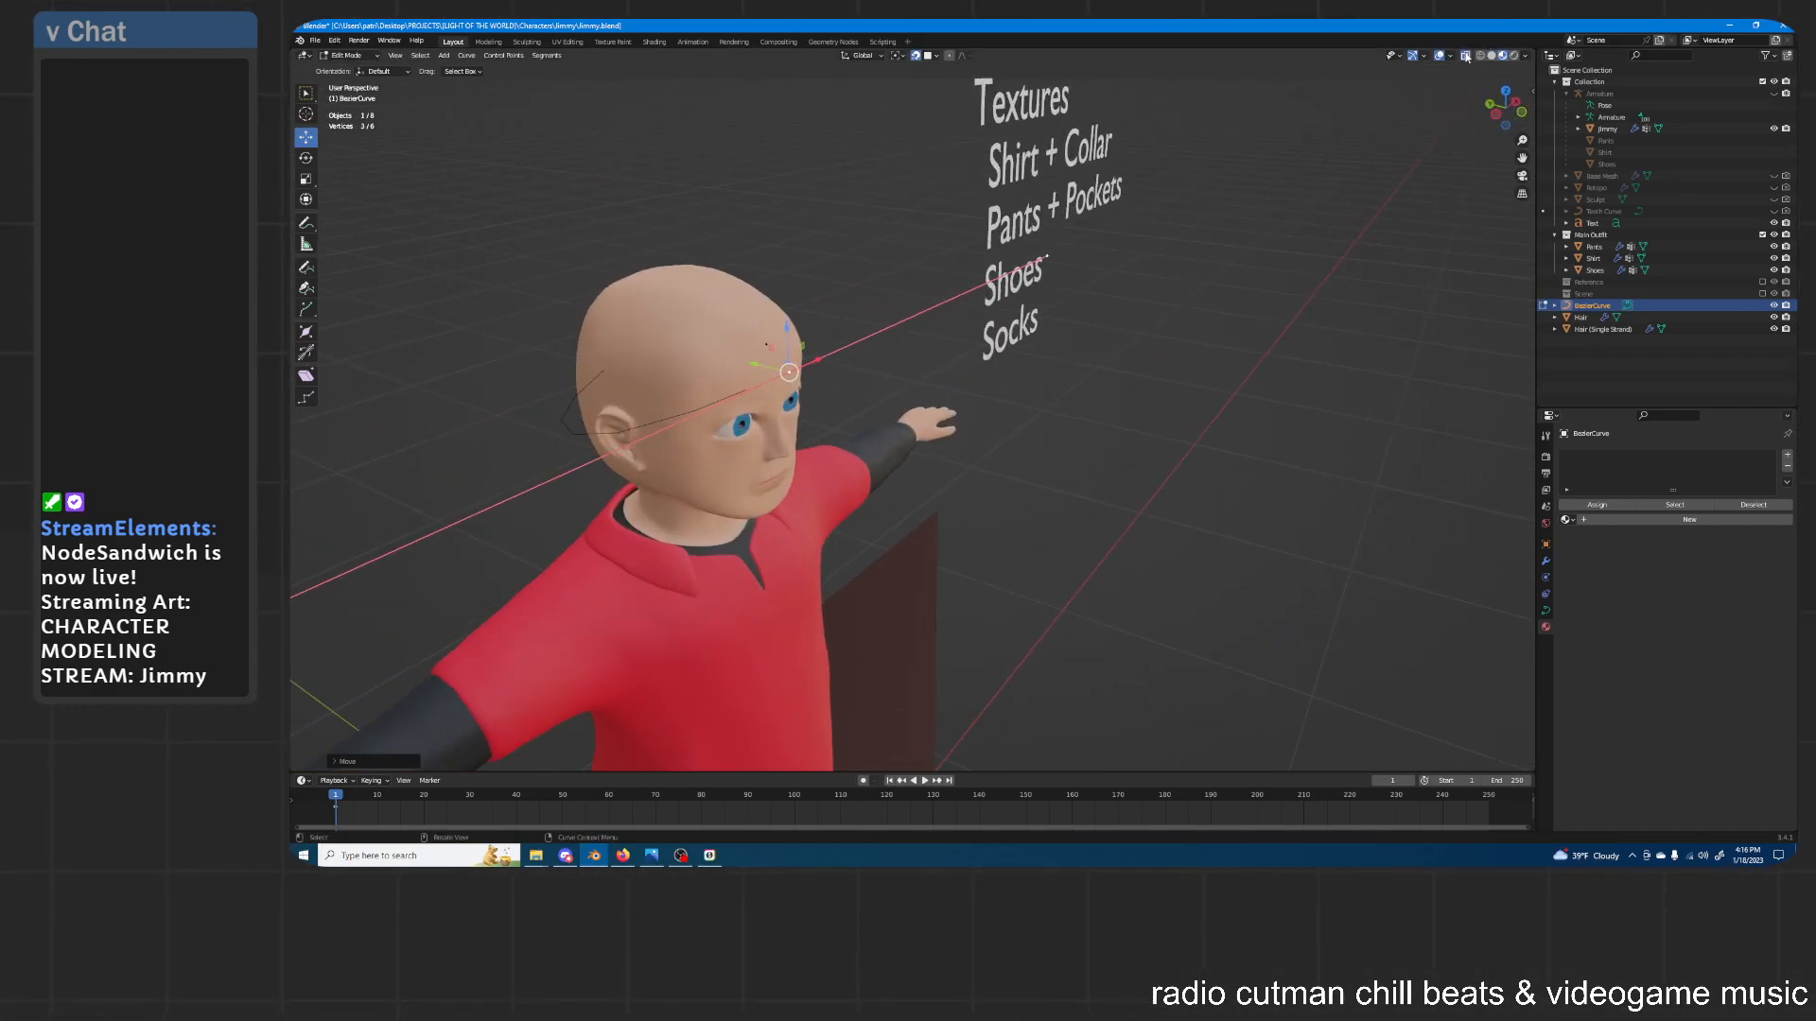
# Scale down the forehead control point's handles and rotate them 90° about Y
pyautogui.moveTo(922, 321); pyautogui.dragTo(1245, 256, button='middle')
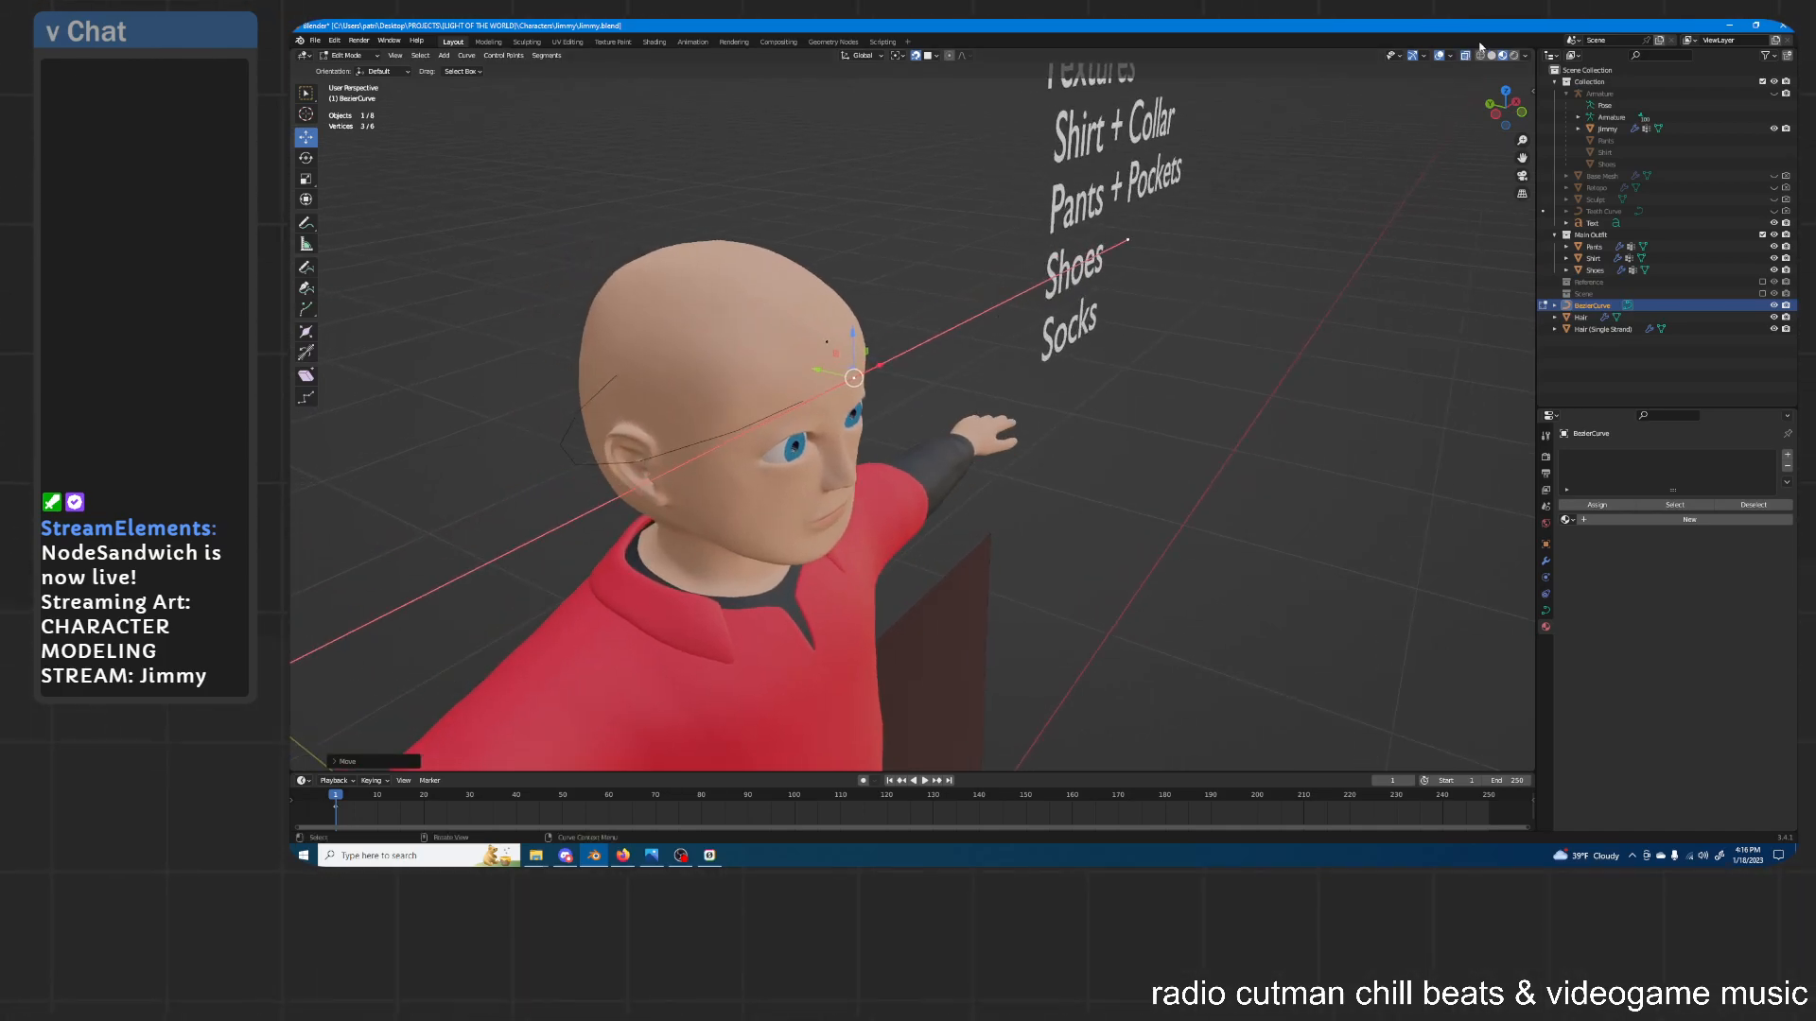
pyautogui.moveTo(1121, 320); pyautogui.dragTo(1139, 303, button='middle')
pyautogui.press('s')
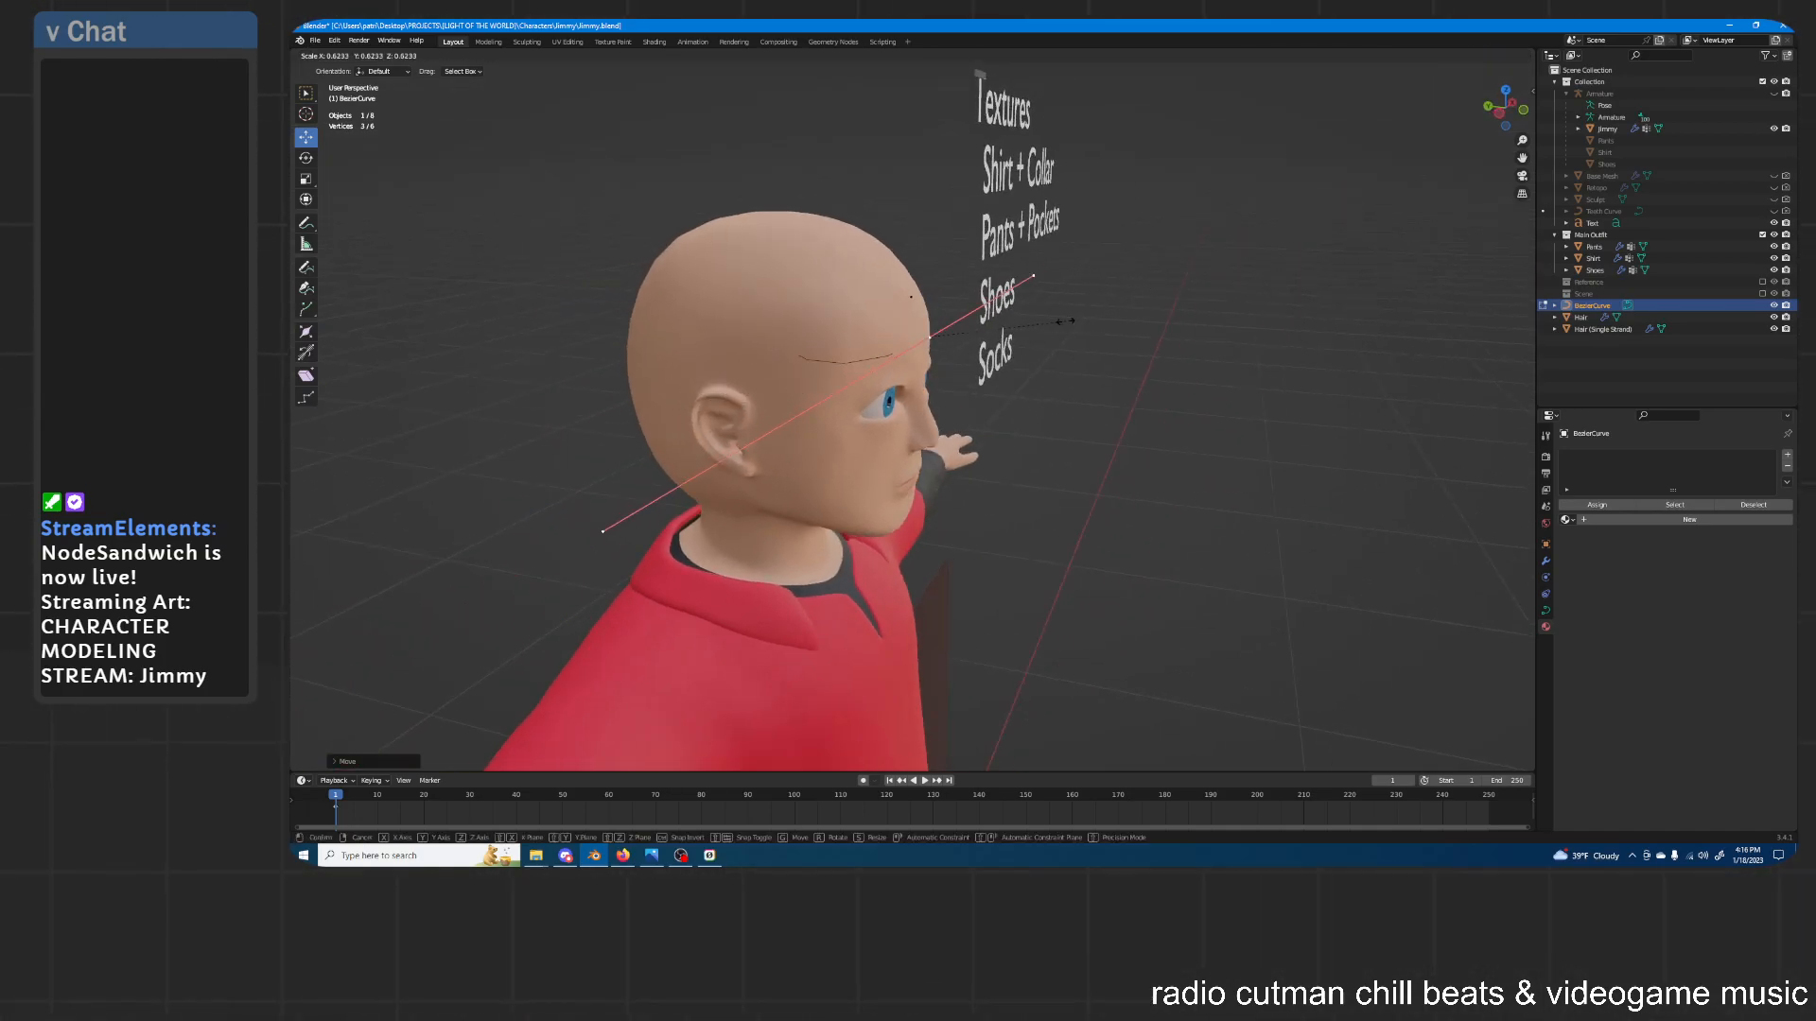
pyautogui.click(943, 355)
pyautogui.moveTo(943, 355); pyautogui.dragTo(909, 357, button='middle')
pyautogui.moveTo(931, 353)
pyautogui.mouseDown(button='middle')
pyautogui.moveTo(889, 360)
pyautogui.moveTo(950, 339)
pyautogui.mouseUp(button='middle')
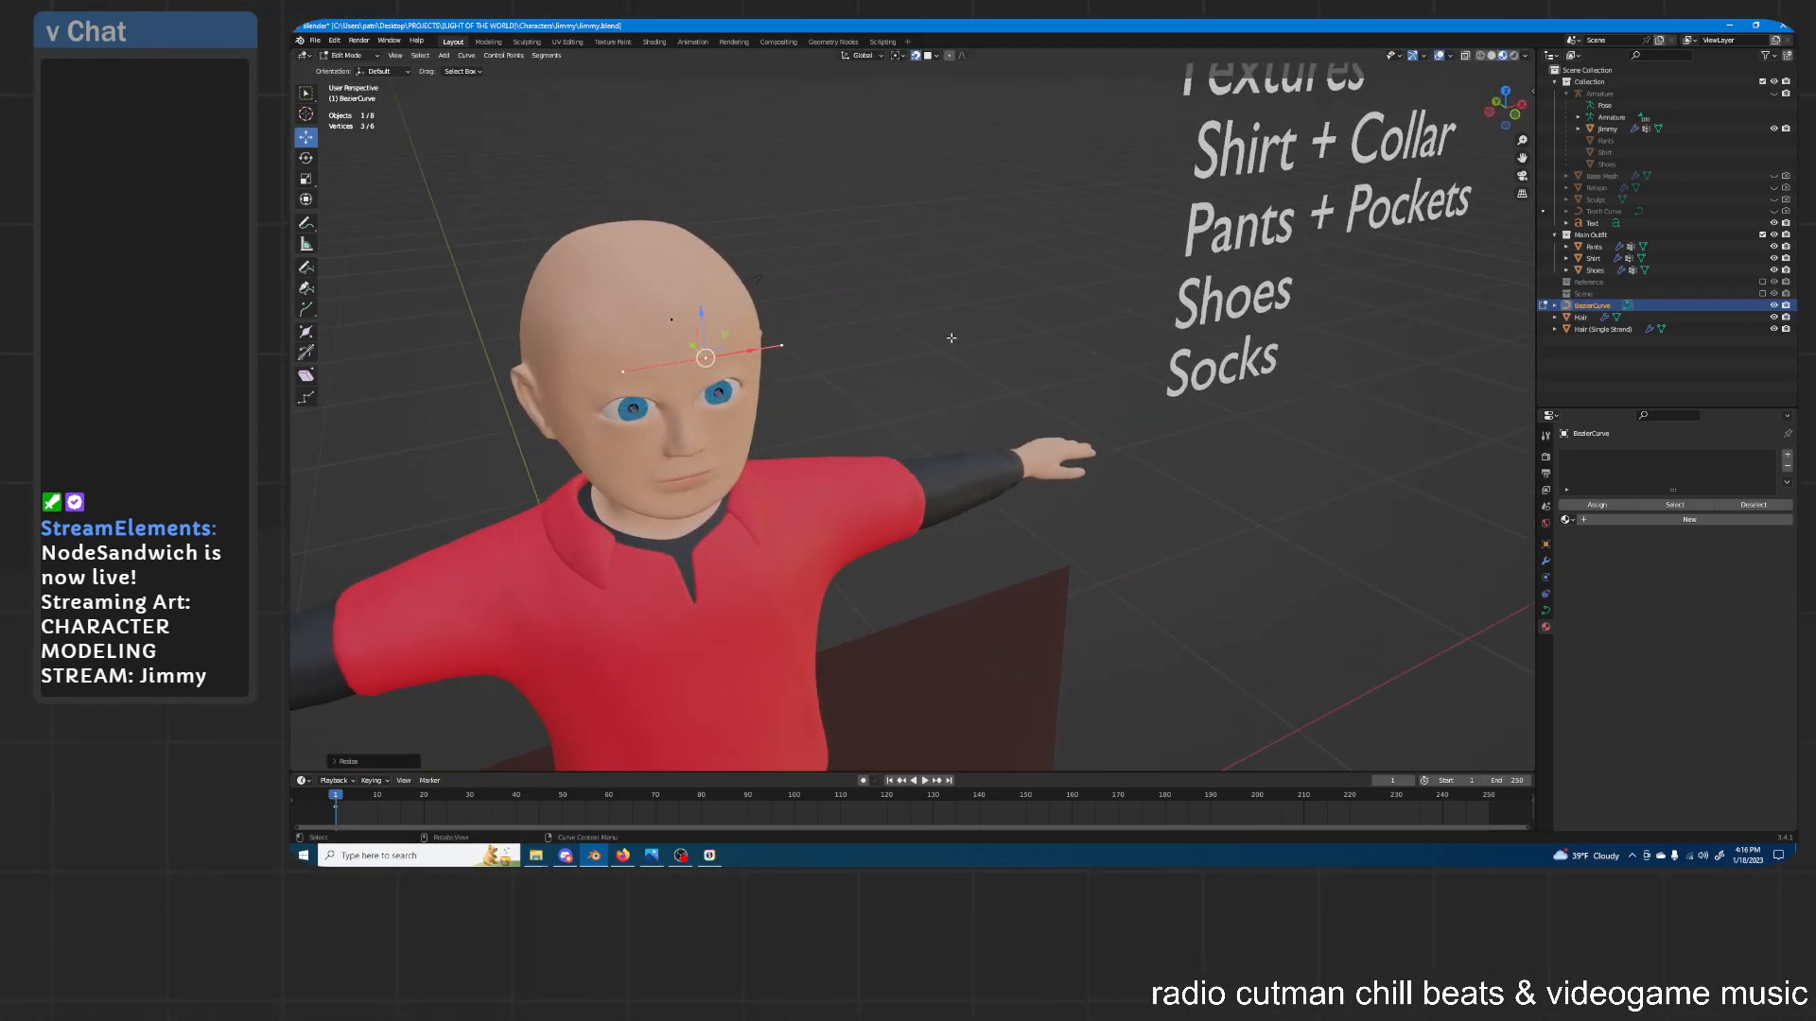
pyautogui.write('ry90')
pyautogui.press('Return')
# Turn off snapping and shift the forehead control point along Y and Z
pyautogui.moveTo(945, 342); pyautogui.dragTo(942, 76, button='middle')
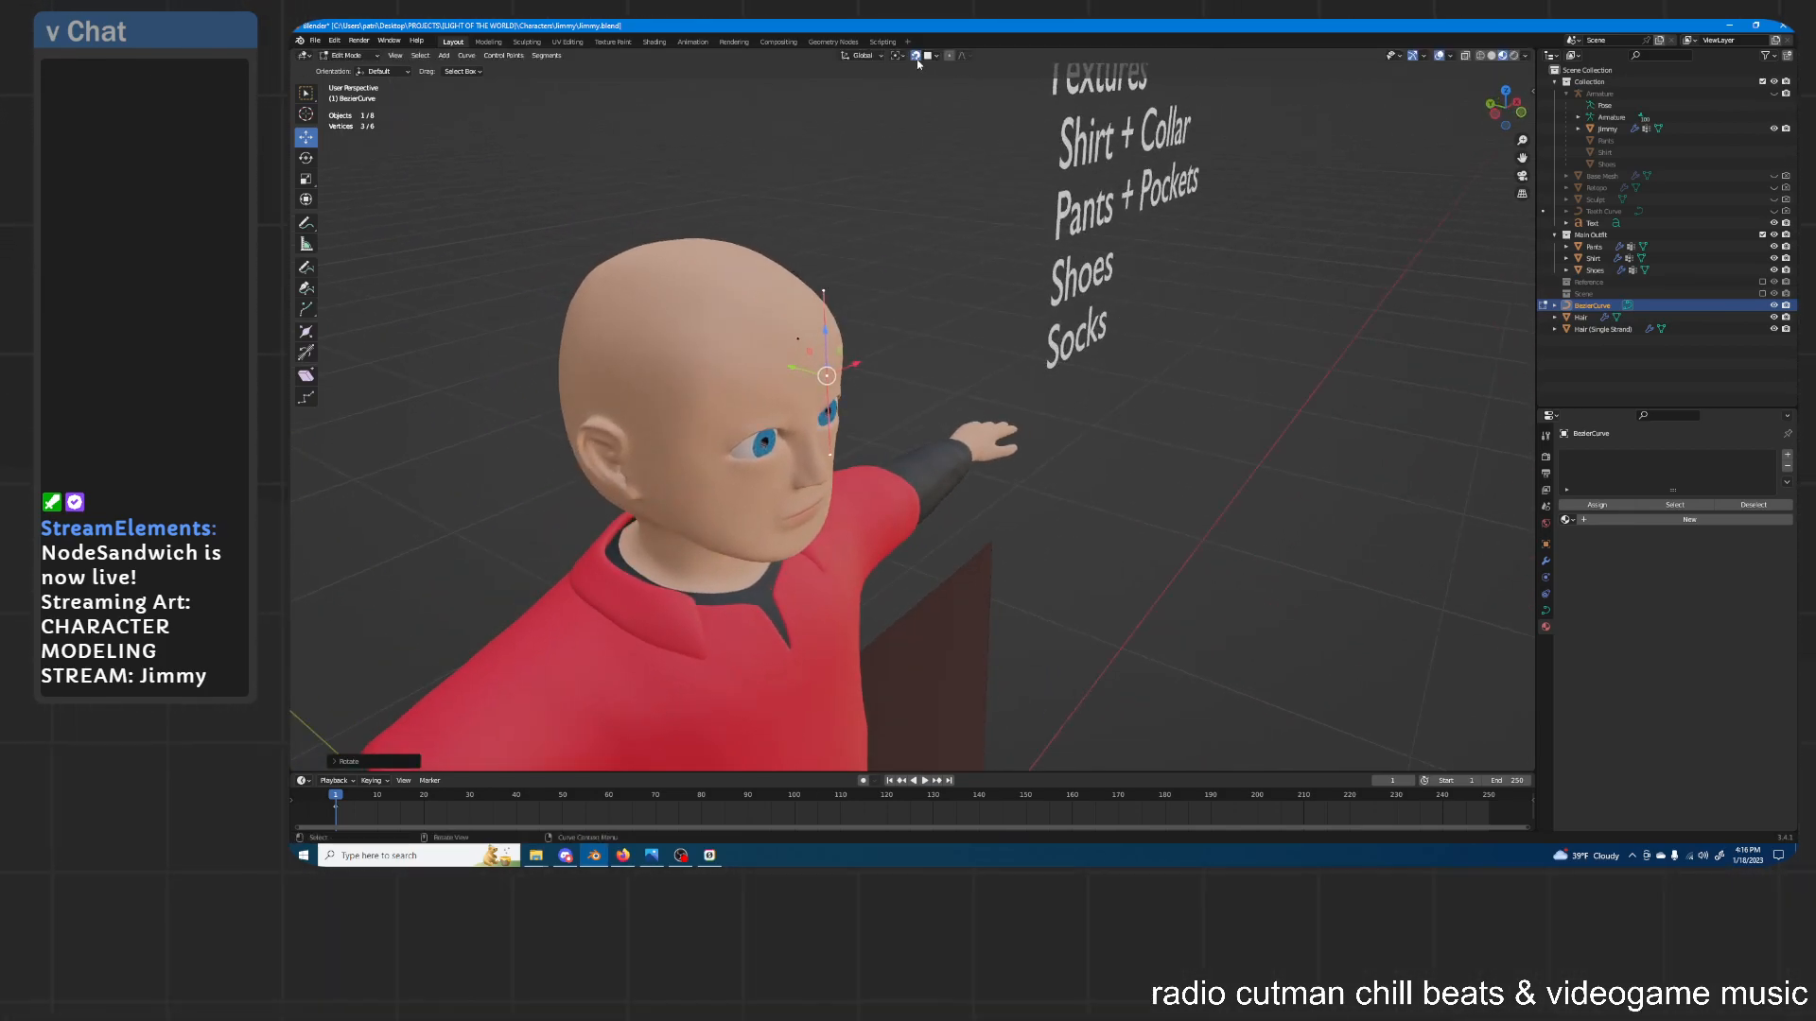
pyautogui.moveTo(947, 277); pyautogui.dragTo(1010, 278, button='middle')
pyautogui.press('g')
pyautogui.press('y')
pyautogui.click(990, 282)
pyautogui.press('g')
pyautogui.press('z')
pyautogui.click(1010, 285)
# Rotate the curve's other control point -90° about X and scale down its handles
pyautogui.click(976, 300)
pyautogui.moveTo(977, 299); pyautogui.dragTo(1100, 285, button='middle')
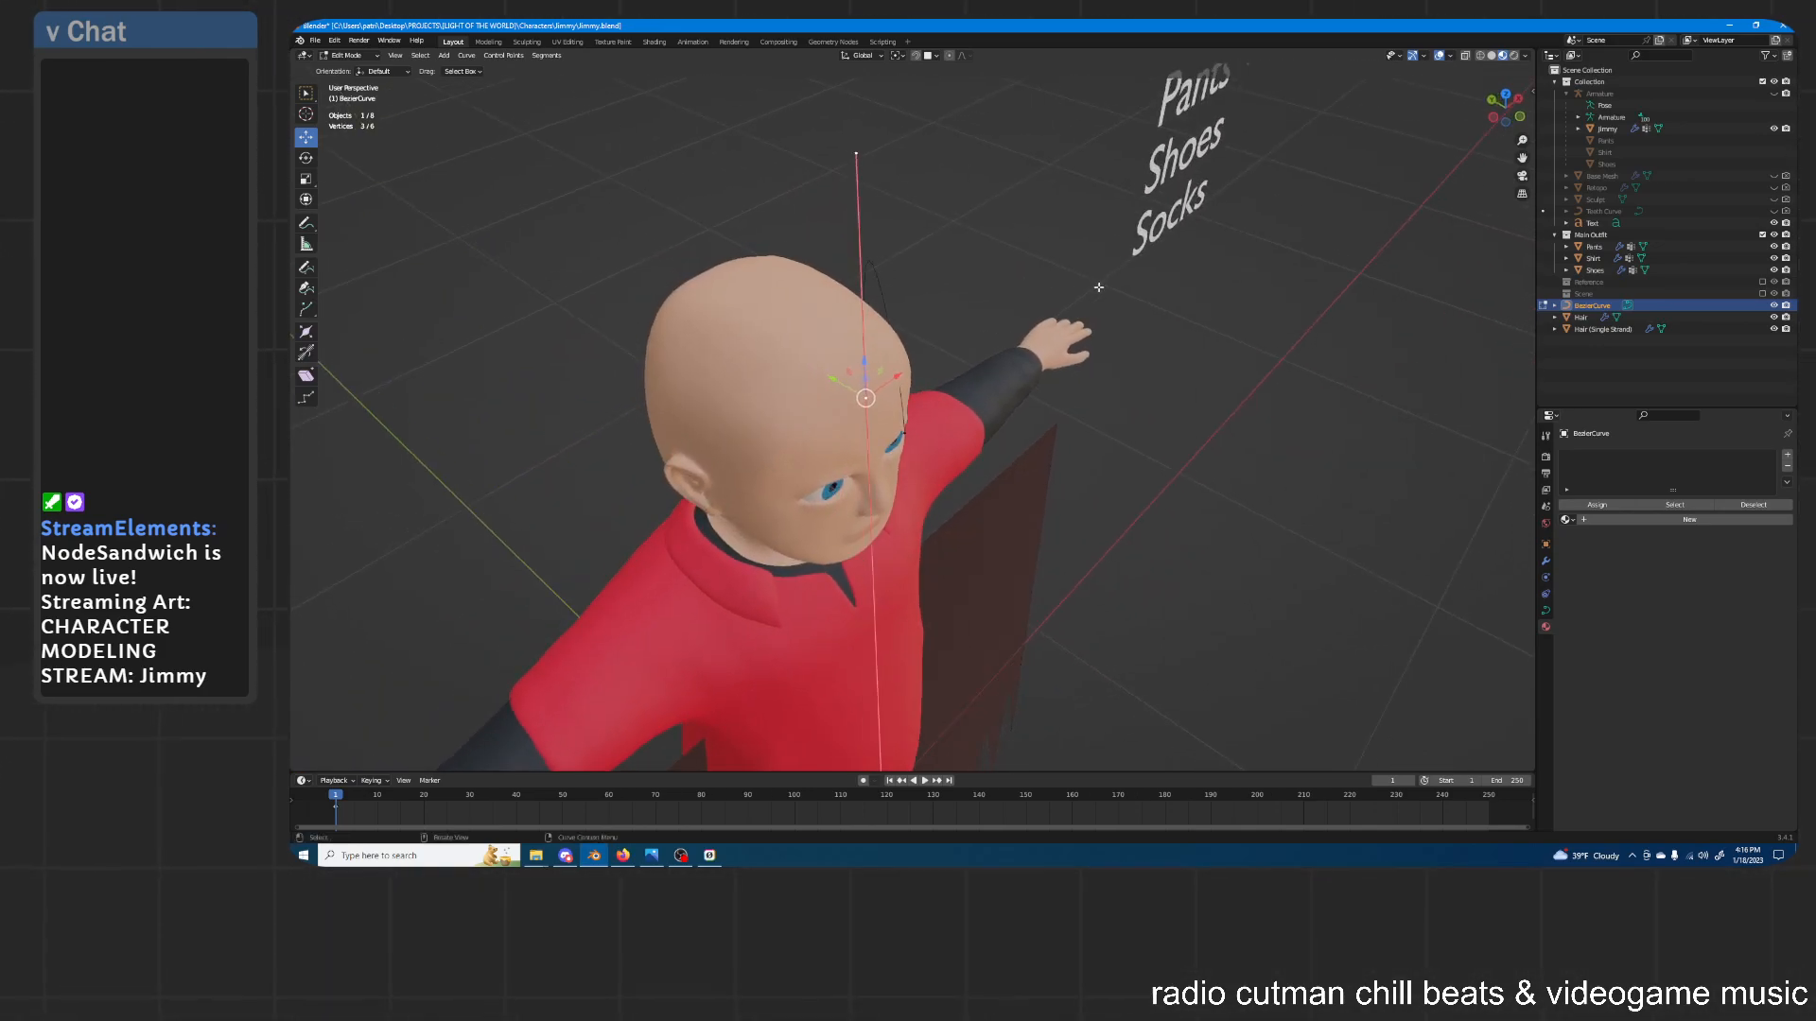
pyautogui.write('rx-90')
pyautogui.press('Return')
pyautogui.press('s')
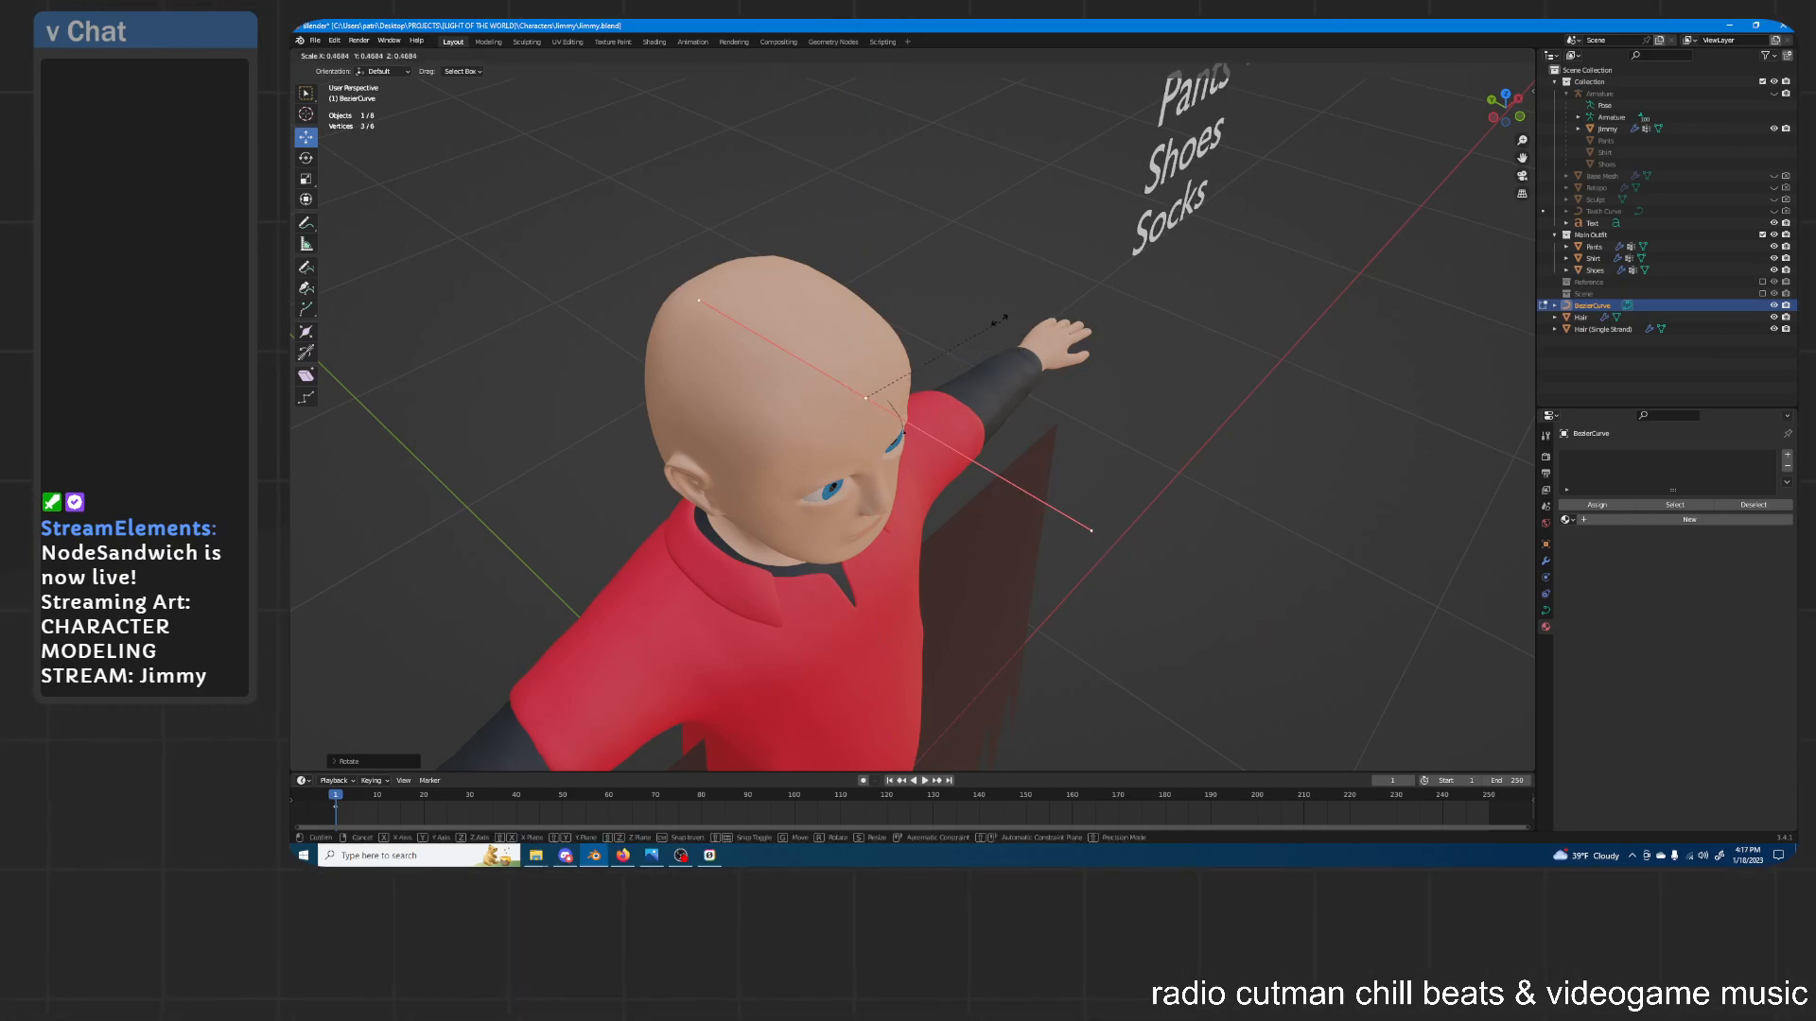
pyautogui.click(875, 388)
# Place the second control point on top of the head above the forehead and rotate its handles about Z
pyautogui.moveTo(875, 388); pyautogui.dragTo(872, 434, button='middle')
pyautogui.press('g')
pyautogui.click(808, 397)
pyautogui.moveTo(859, 392); pyautogui.dragTo(842, 394, button='middle')
pyautogui.keyDown('shift'); pyautogui.moveTo(842, 394); pyautogui.dragTo(898, 390, button='middle'); pyautogui.keyUp('shift')
pyautogui.press('r')
pyautogui.press('z')
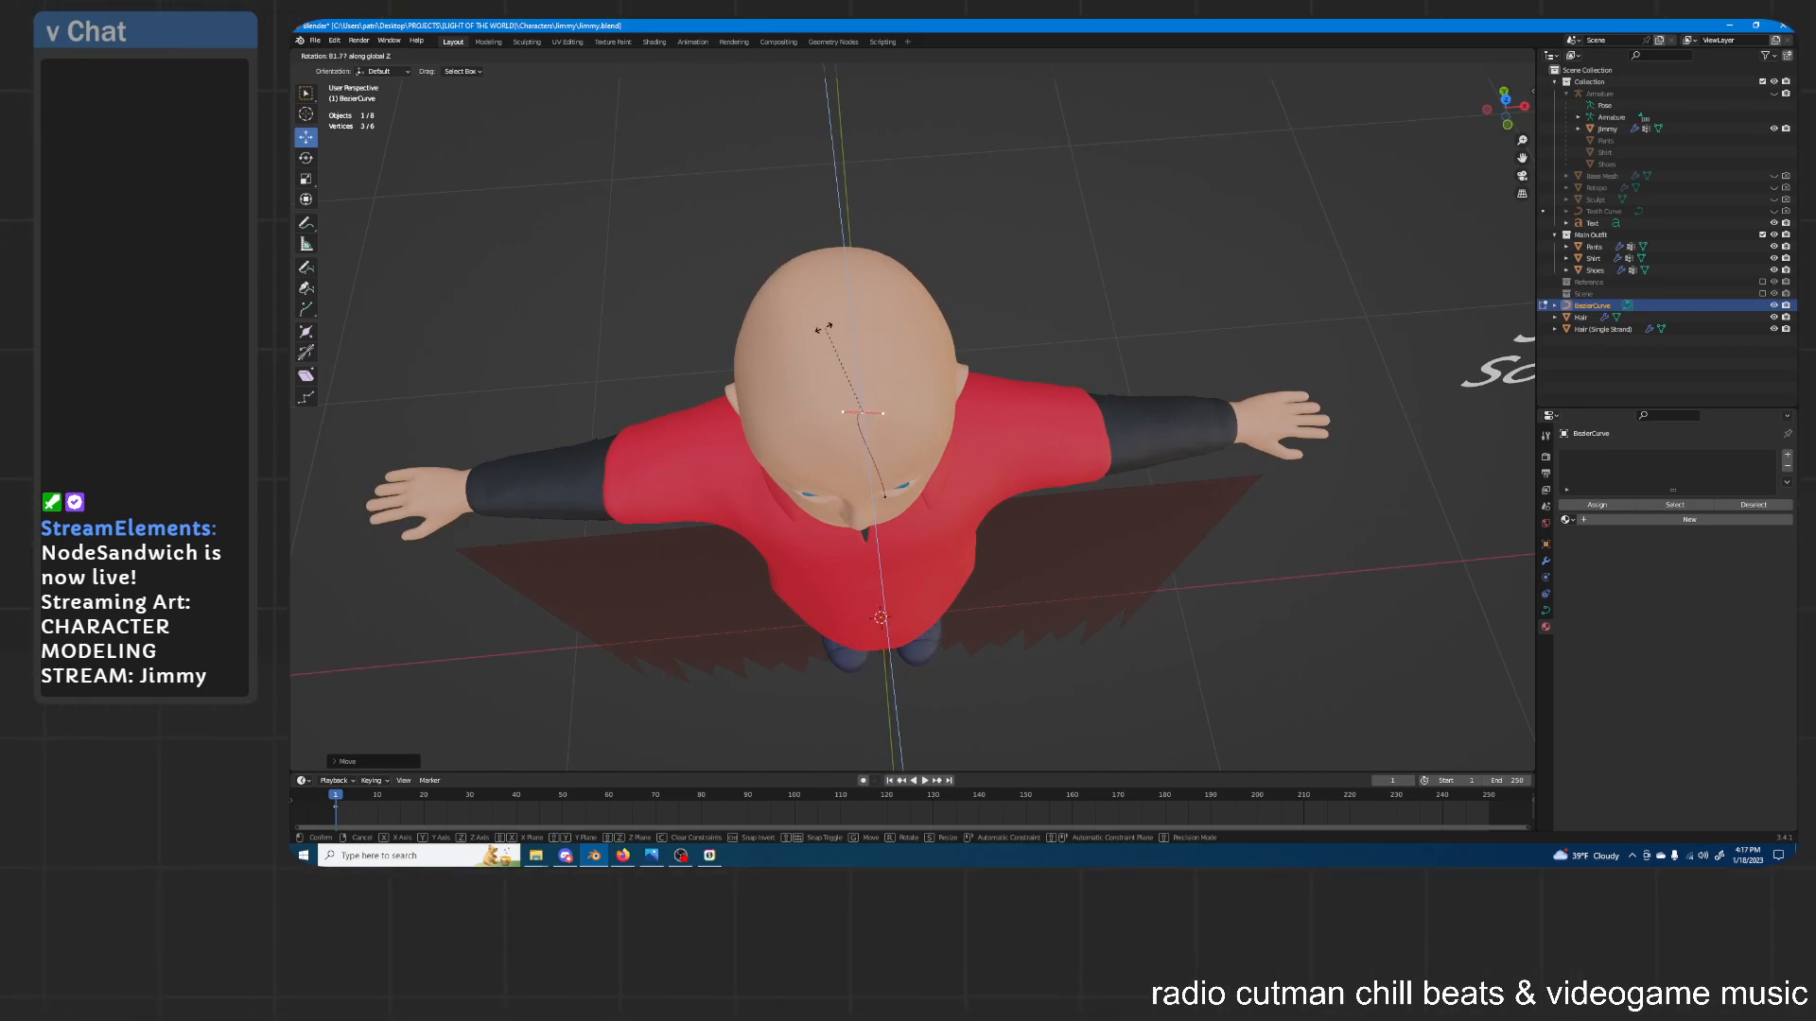
pyautogui.click(887, 452)
pyautogui.moveTo(887, 452); pyautogui.dragTo(893, 267, button='middle')
pyautogui.press('g')
pyautogui.click(882, 275)
# Move the front control point down onto the face between the eyes and adjust it along Y
pyautogui.click(908, 358)
pyautogui.moveTo(908, 357); pyautogui.dragTo(951, 199, button='middle')
pyautogui.press('g')
pyautogui.click(891, 368)
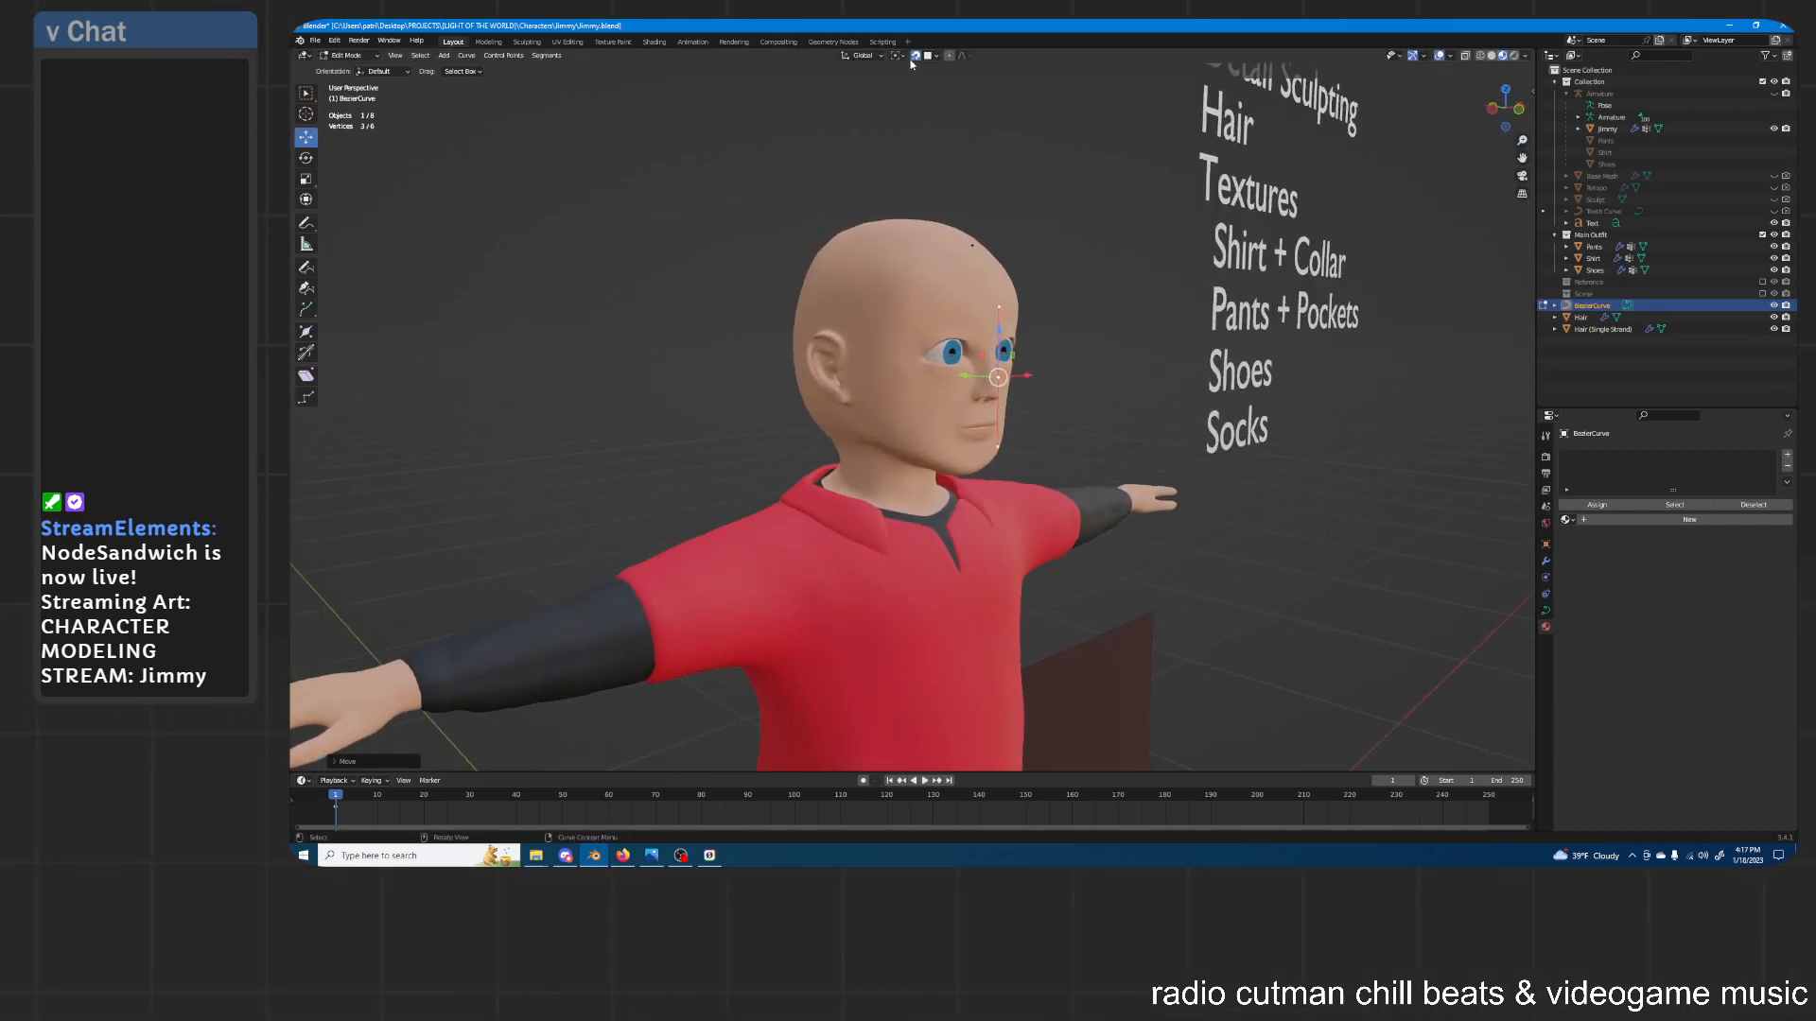
pyautogui.moveTo(1076, 279); pyautogui.dragTo(1088, 291, button='middle')
pyautogui.press('g')
pyautogui.press('y')
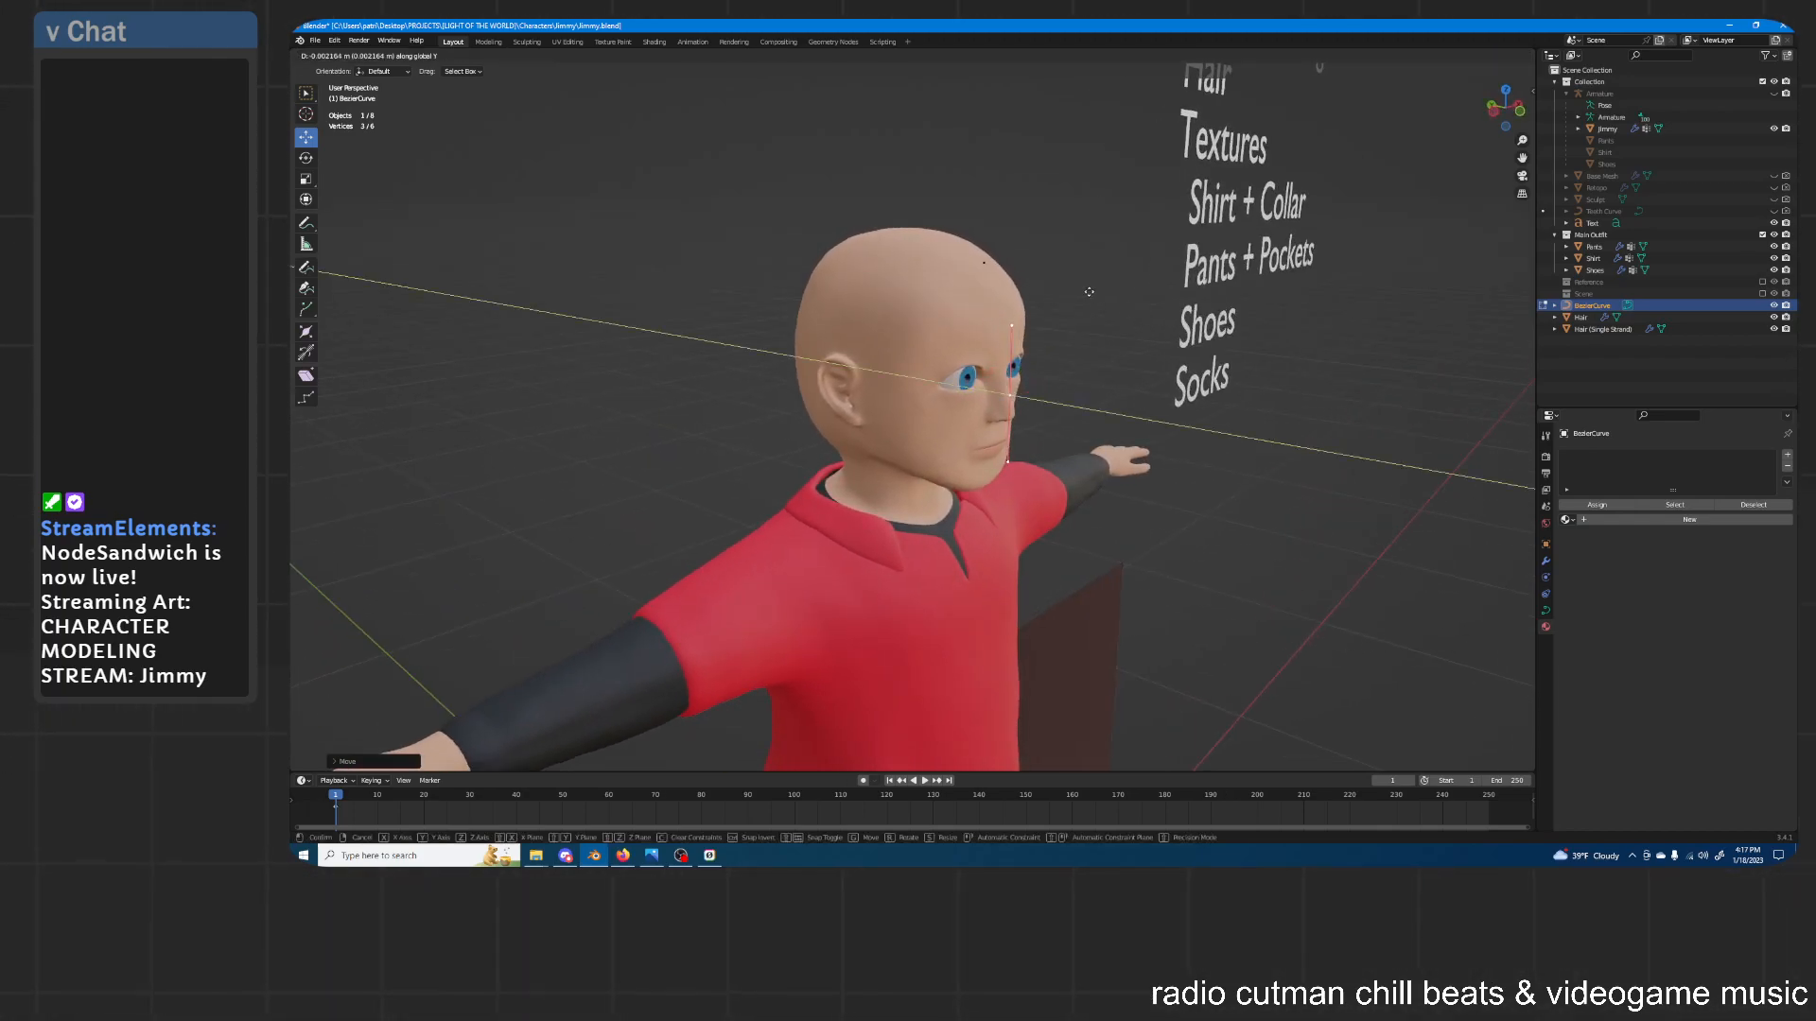
pyautogui.click(1100, 291)
# Scale the top control point's handles and rotate them about Z
pyautogui.click(990, 264)
pyautogui.moveTo(1040, 246); pyautogui.dragTo(1074, 281, button='middle')
pyautogui.press('s')
pyautogui.click(1088, 263)
pyautogui.press('r')
pyautogui.press('z')
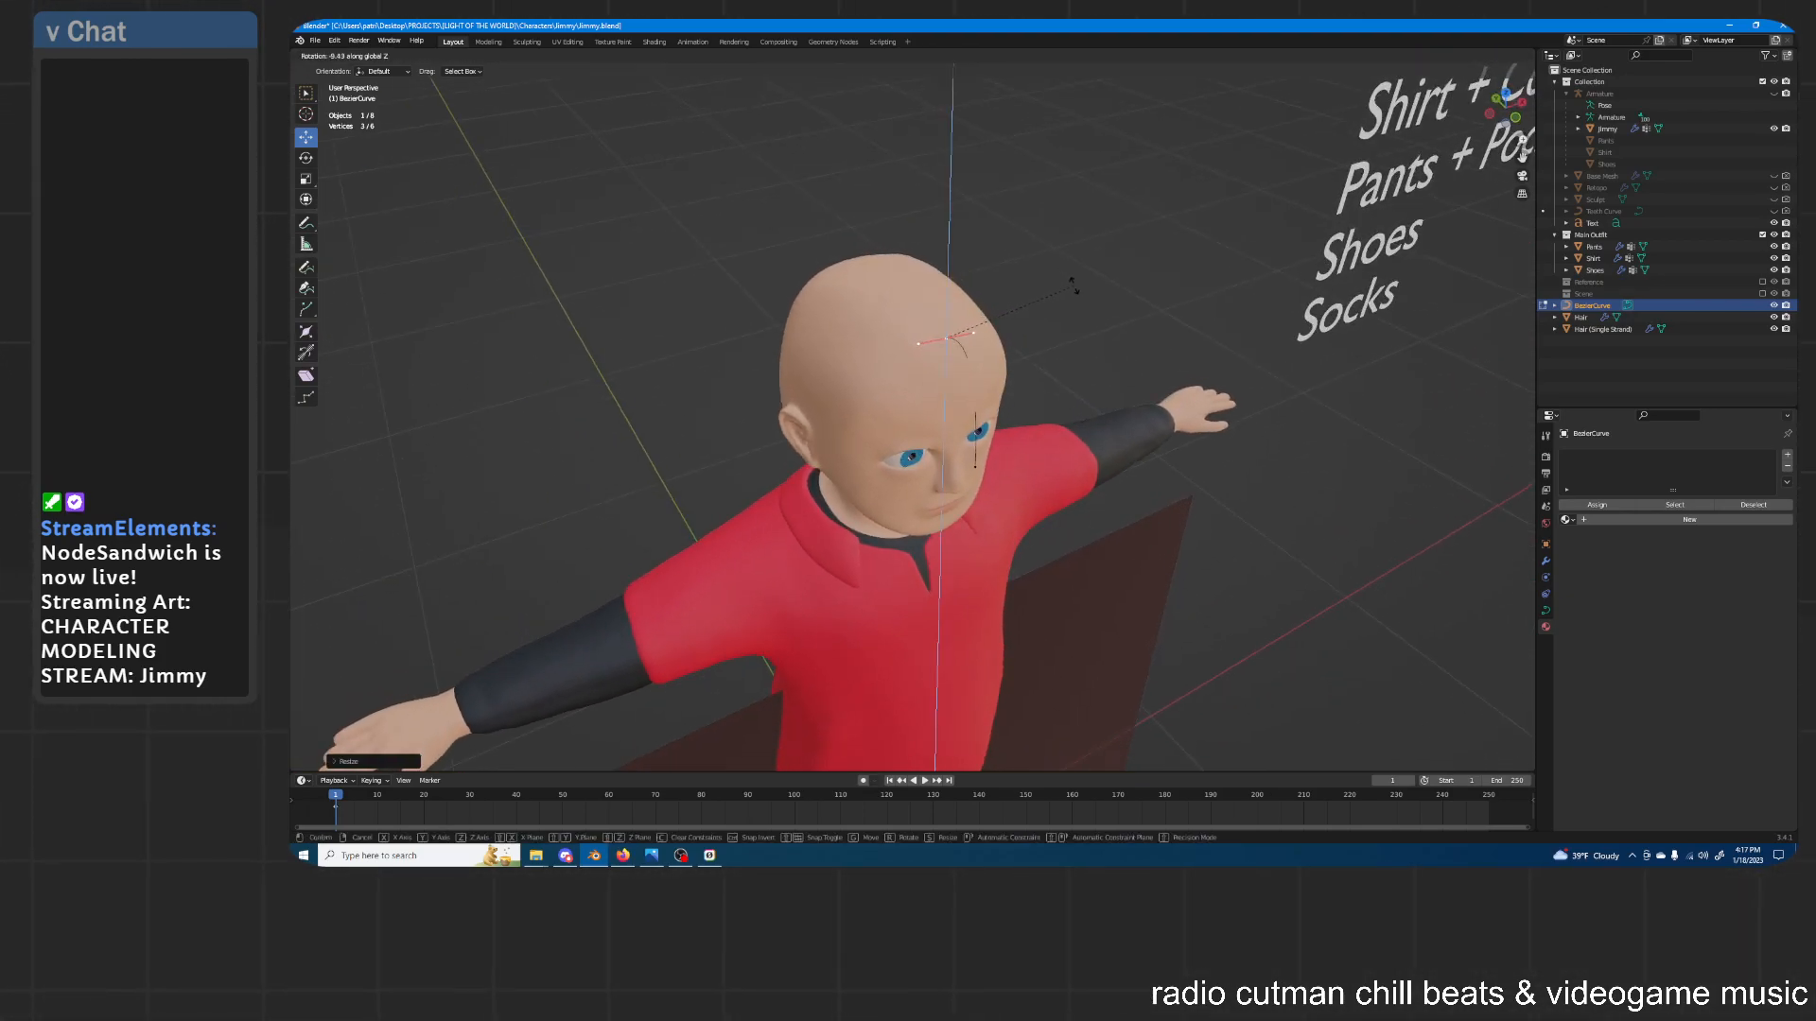
pyautogui.click(1122, 350)
pyautogui.moveTo(1121, 350); pyautogui.dragTo(978, 405, button='middle')
pyautogui.press('s')
pyautogui.click(1135, 323)
# Adjust the front control point along Y and Z so the curve hangs just in front of the face
pyautogui.press('g')
pyautogui.press('y')
pyautogui.click(980, 405)
pyautogui.press('g')
pyautogui.press('y')
pyautogui.click(981, 406)
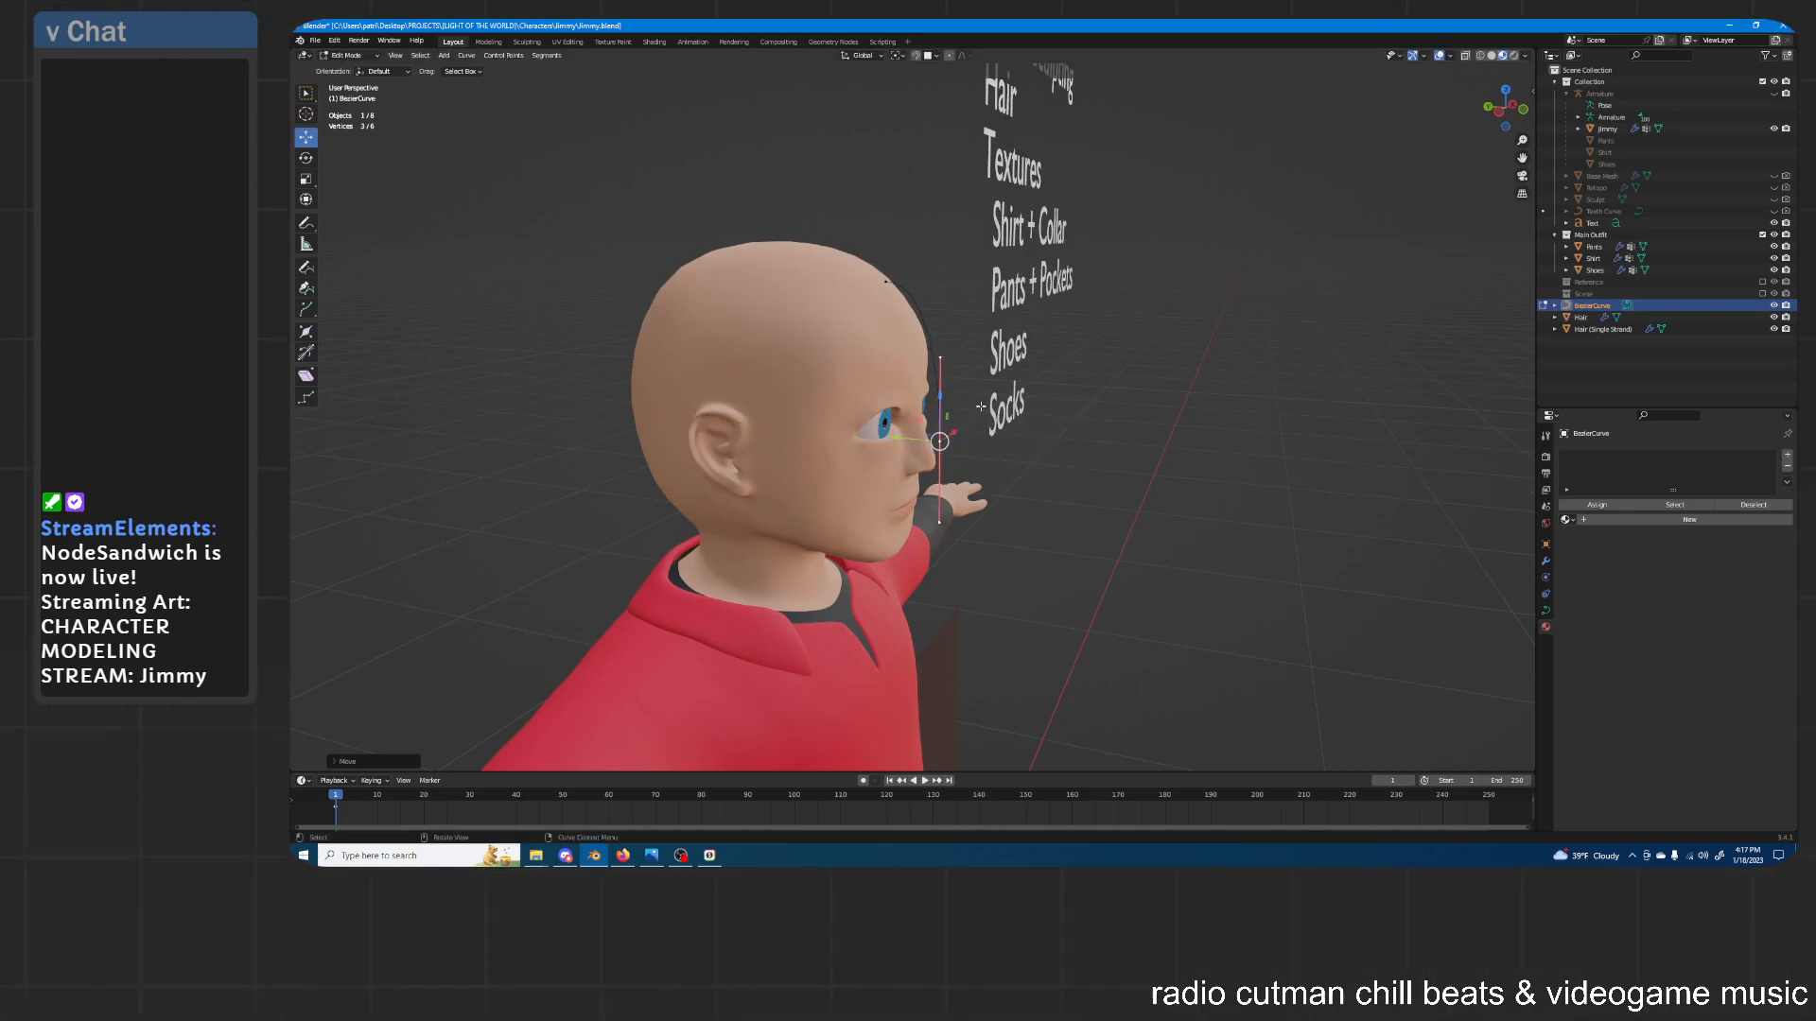
pyautogui.press('g')
pyautogui.press('z')
pyautogui.click(986, 394)
pyautogui.press('g')
pyautogui.press('y')
pyautogui.click(986, 394)
# Examine the curve against the face from the front in Object Mode and reselect it
pyautogui.moveTo(986, 394); pyautogui.dragTo(810, 333, button='middle')
pyautogui.press('Tab')
pyautogui.click(916, 394)
pyautogui.click(815, 303)
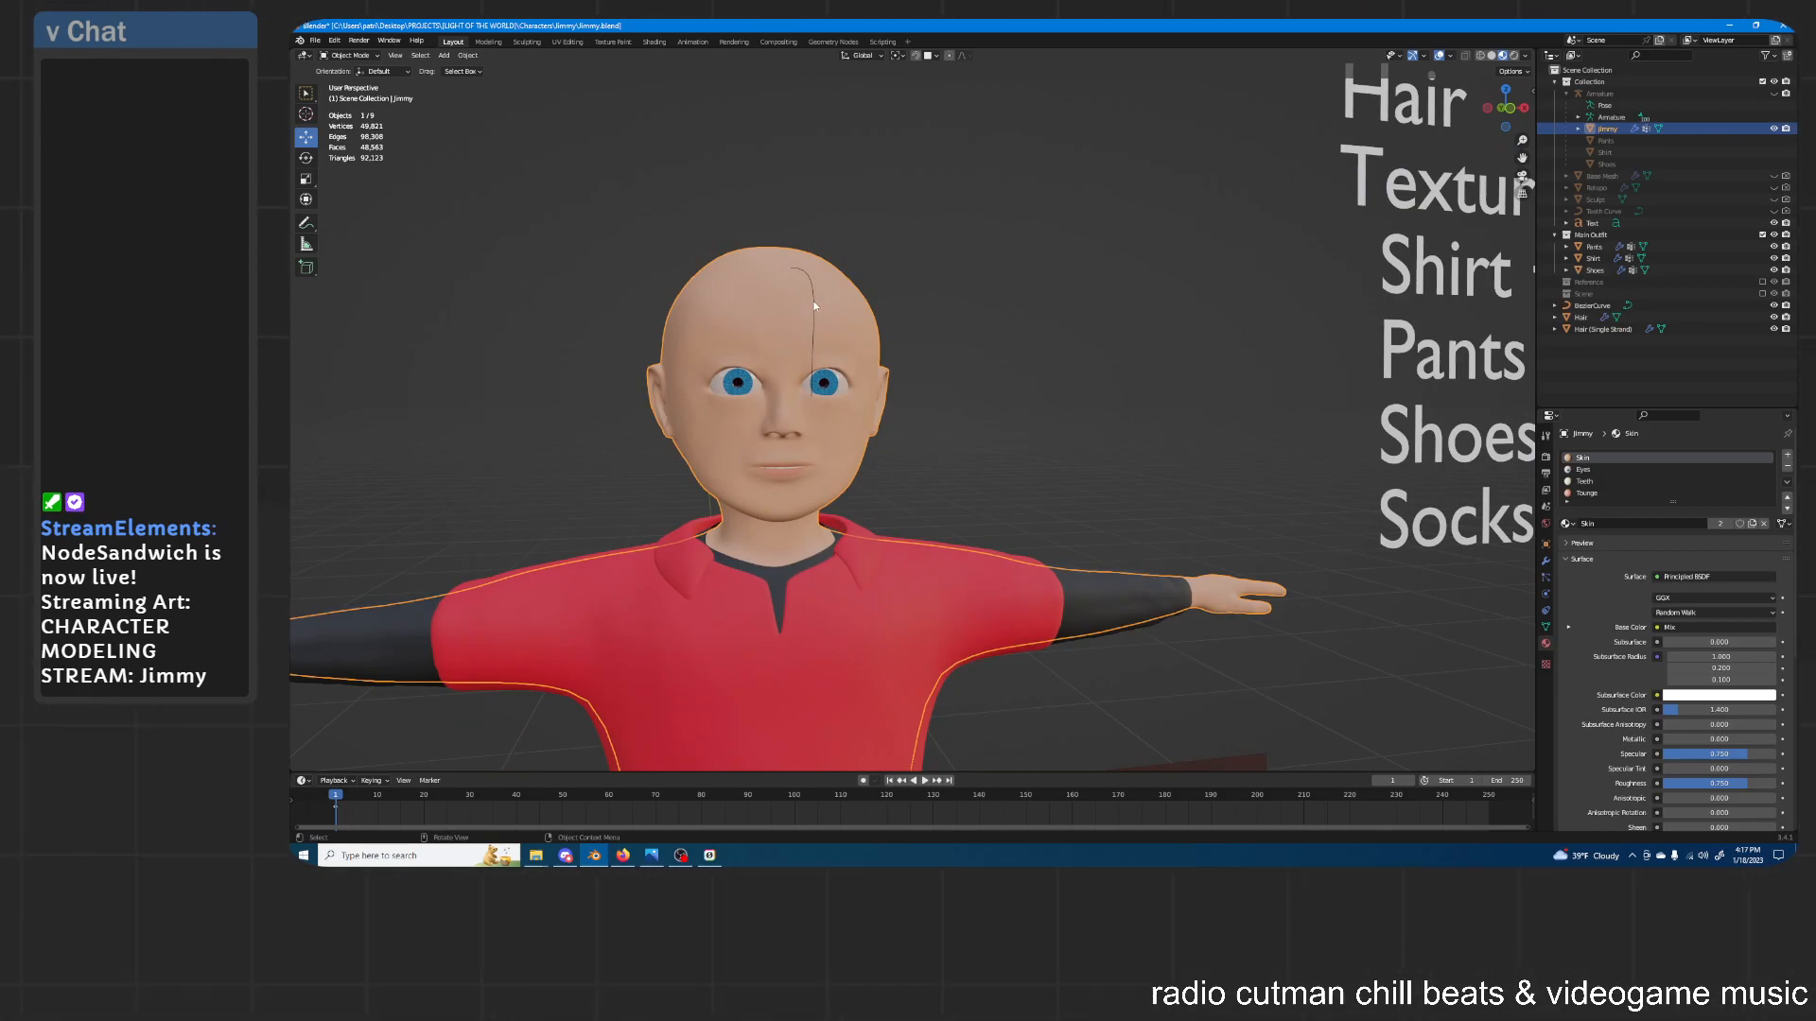
pyautogui.click(973, 293)
pyautogui.click(1592, 306)
# Rotate the top control point's handles to follow the head's slope, rescale them and return to Object Mode
pyautogui.moveTo(922, 352); pyautogui.dragTo(946, 276, button='middle')
pyautogui.press('Tab')
pyautogui.press('r')
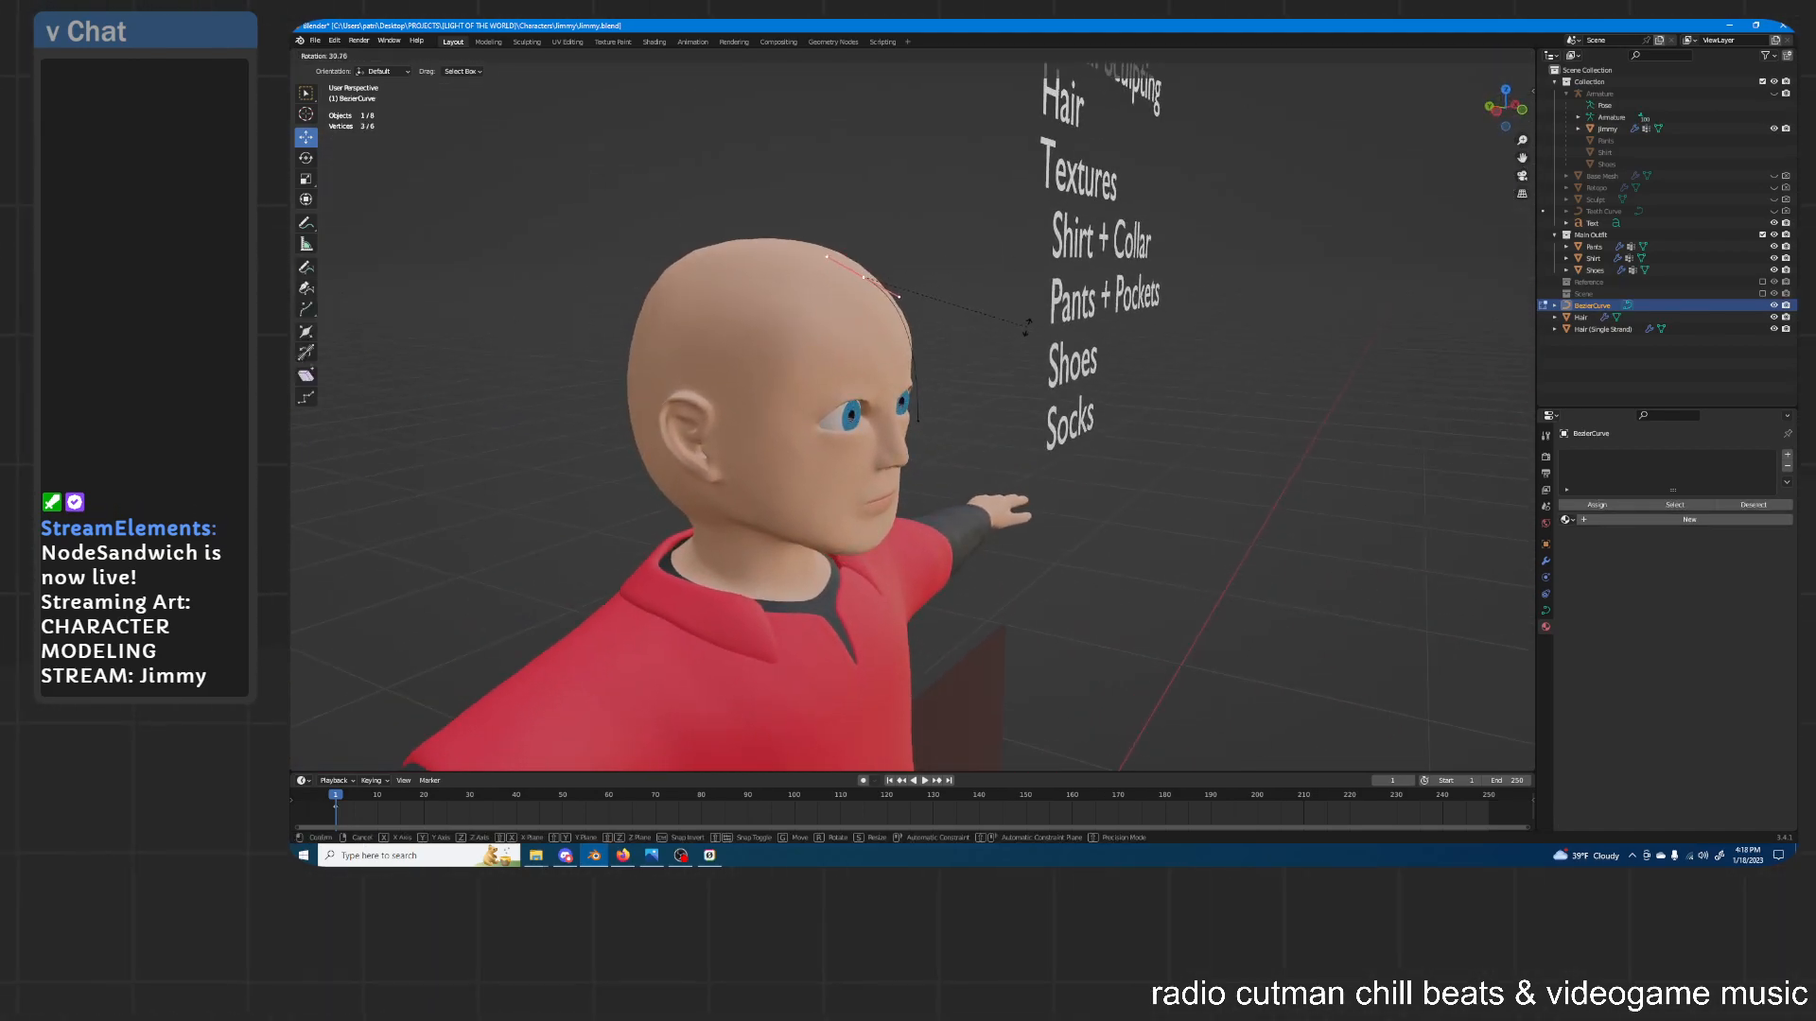
pyautogui.click(1027, 326)
pyautogui.press('s')
pyautogui.click(1012, 318)
pyautogui.moveTo(946, 302); pyautogui.dragTo(882, 299, button='middle')
pyautogui.press('Tab')
# Hide the jagged Hair sheet from the scene
pyautogui.scroll(-4, 889, 308)
pyautogui.keyDown('shift'); pyautogui.scroll(-3, 1002, 485); pyautogui.keyUp('shift')
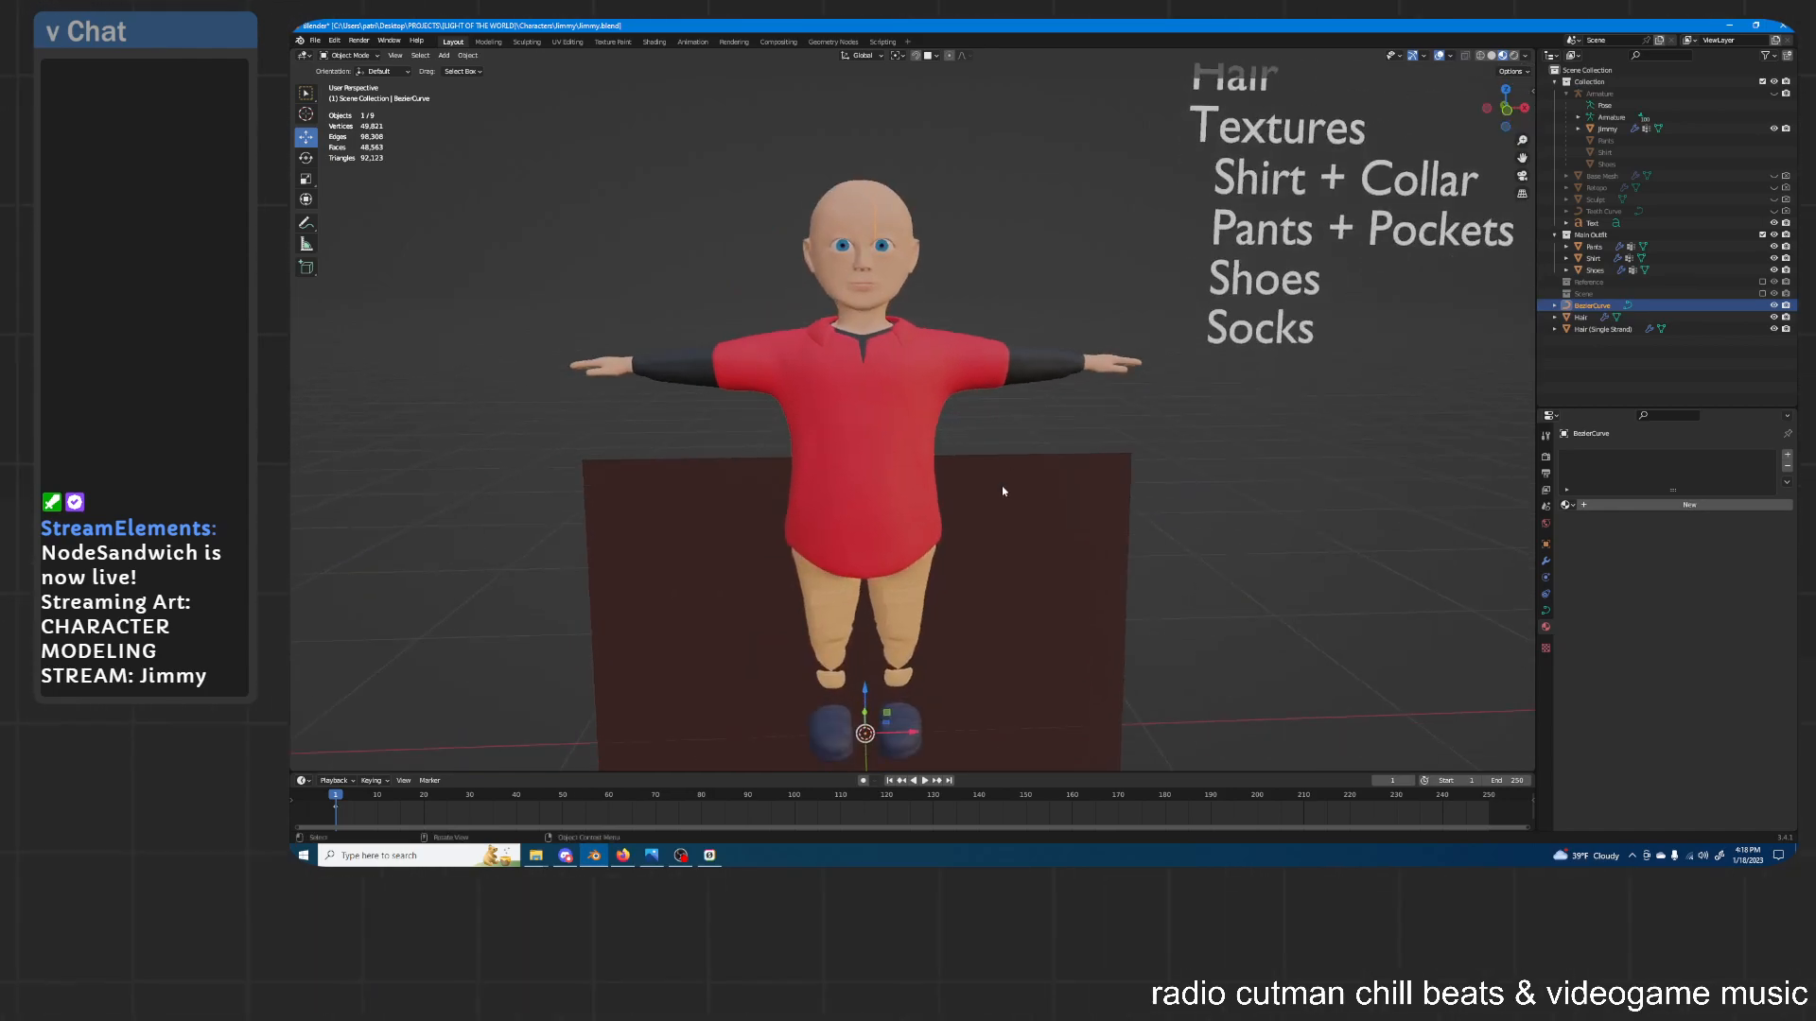
pyautogui.scroll(-2, 1002, 485)
pyautogui.click(889, 727)
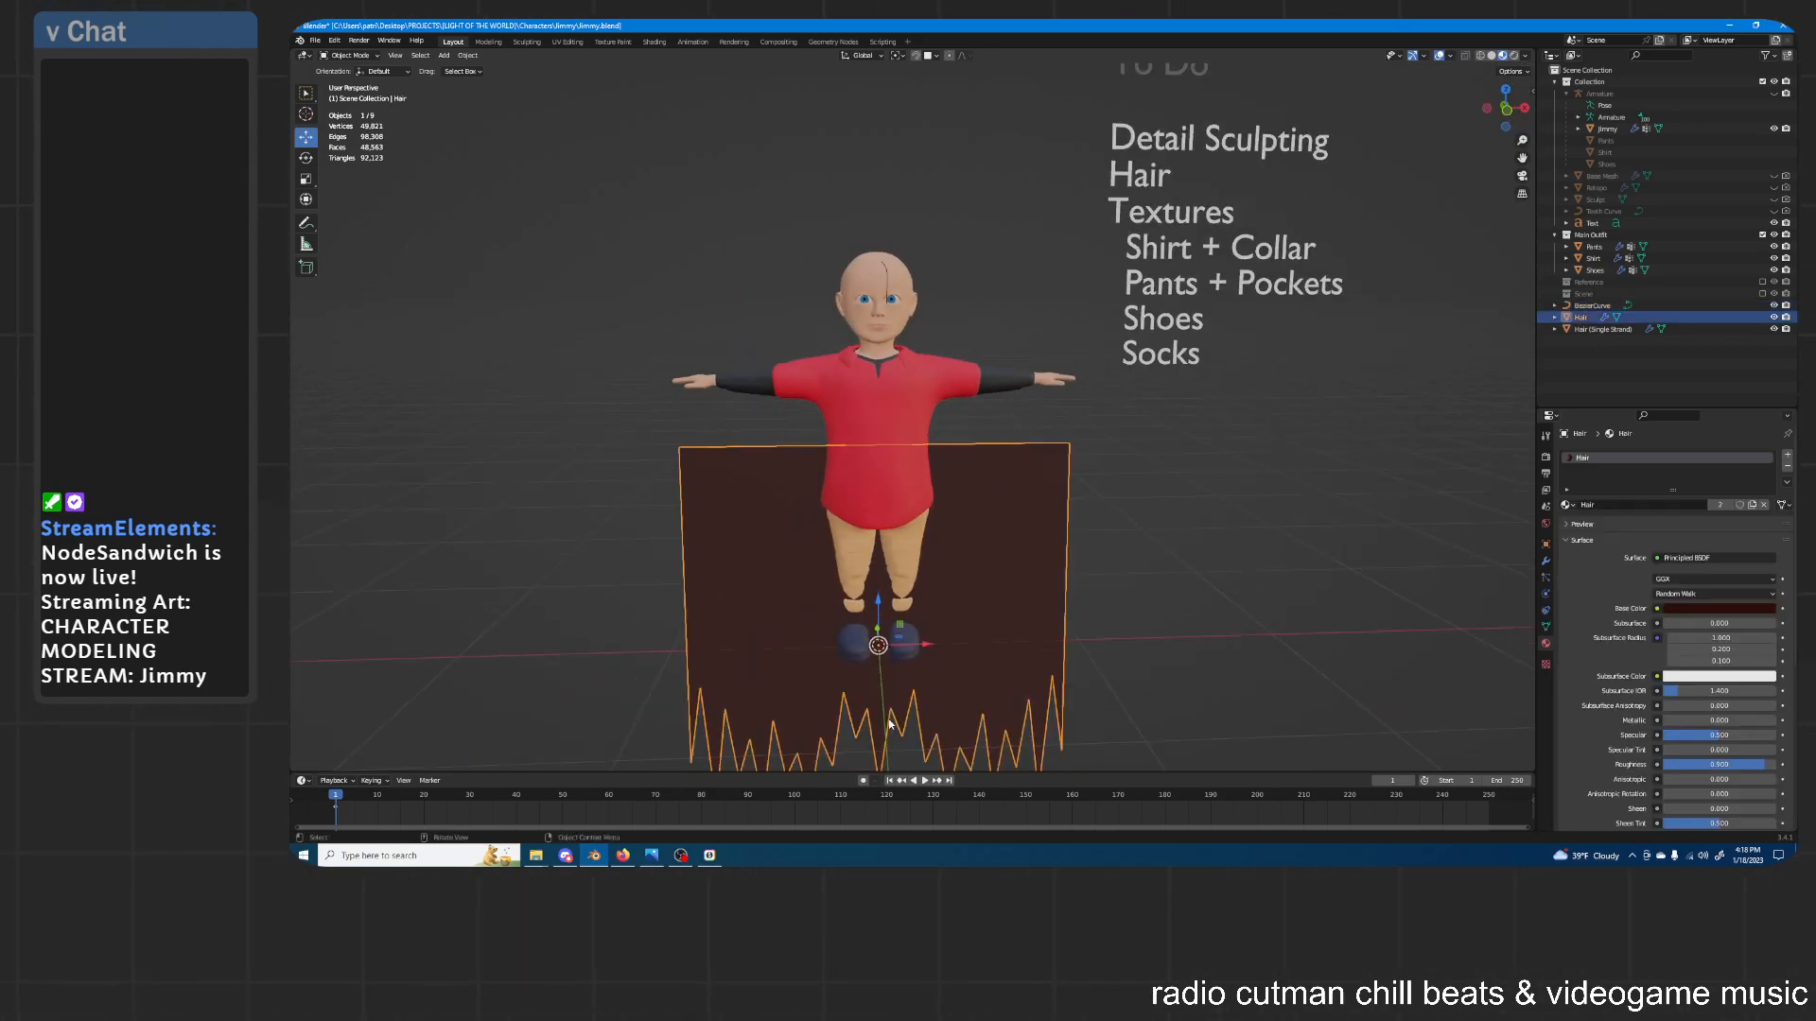
pyautogui.click(1773, 317)
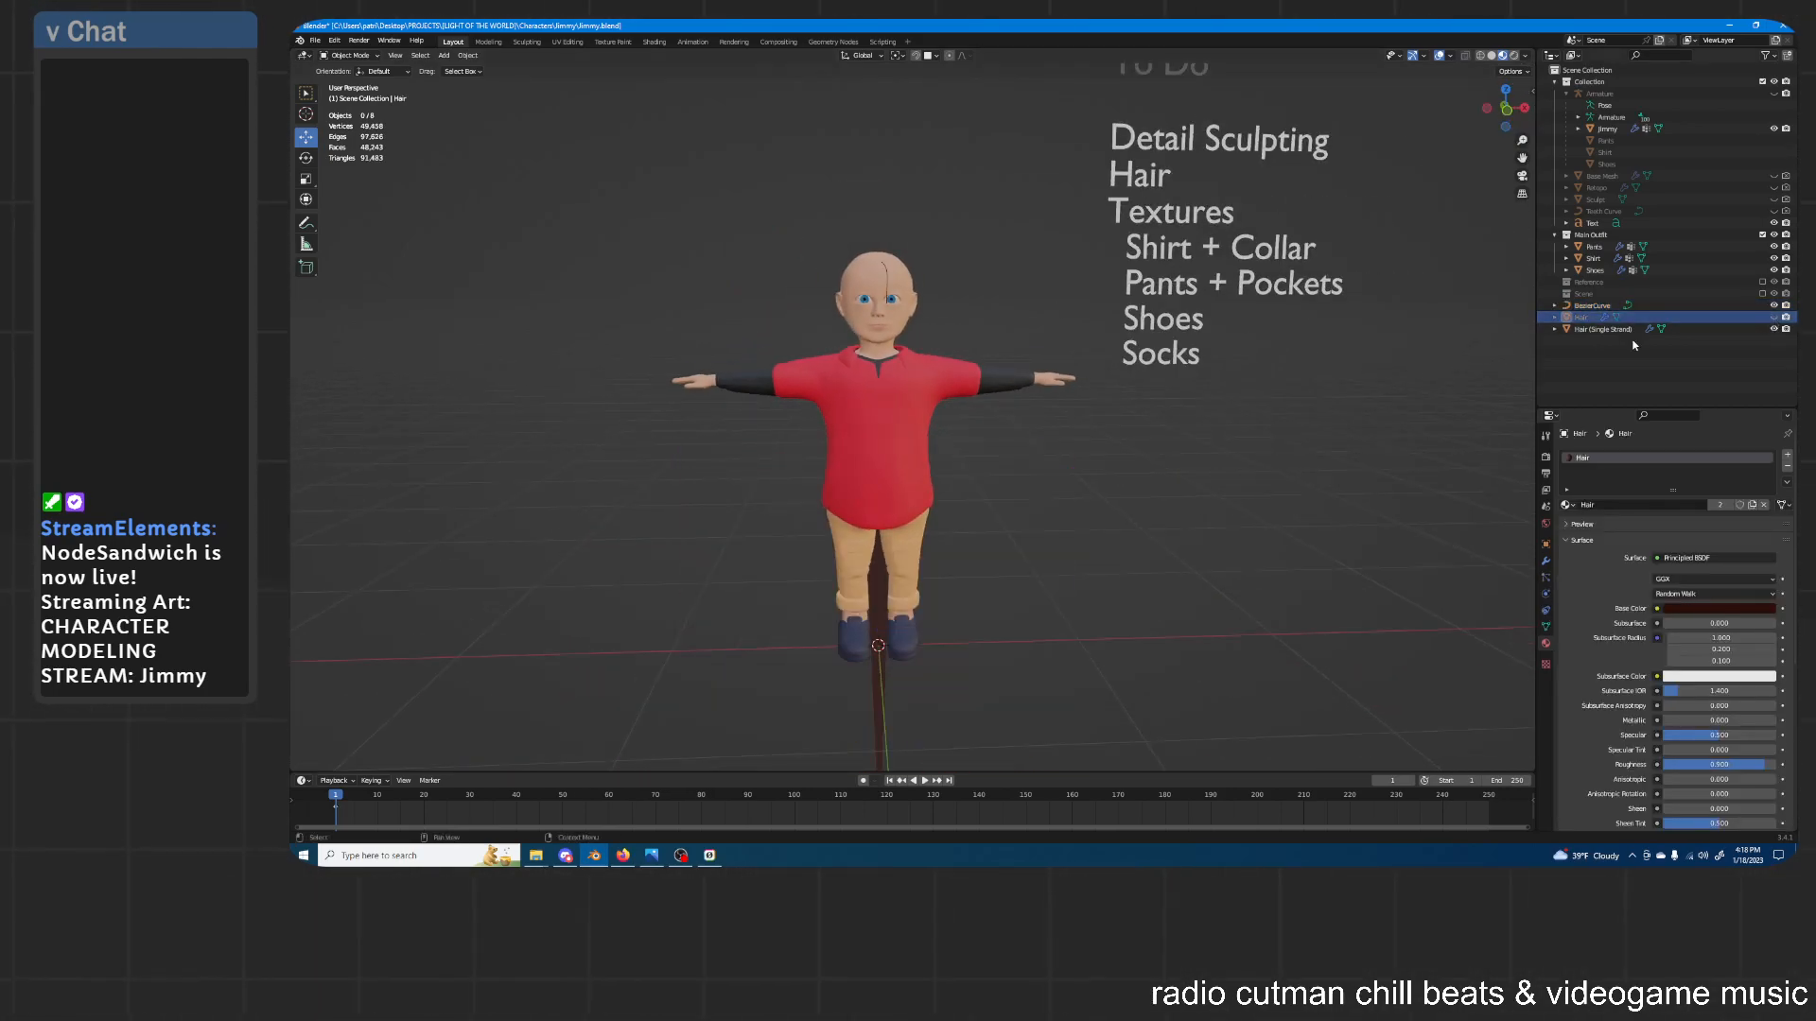
# Add a Curve modifier to Hair (Single Strand) with BezierCurve as its curve object
pyautogui.click(1619, 331)
pyautogui.moveTo(1023, 388); pyautogui.dragTo(1008, 390, button='middle')
pyautogui.scroll(1, 1122, 441)
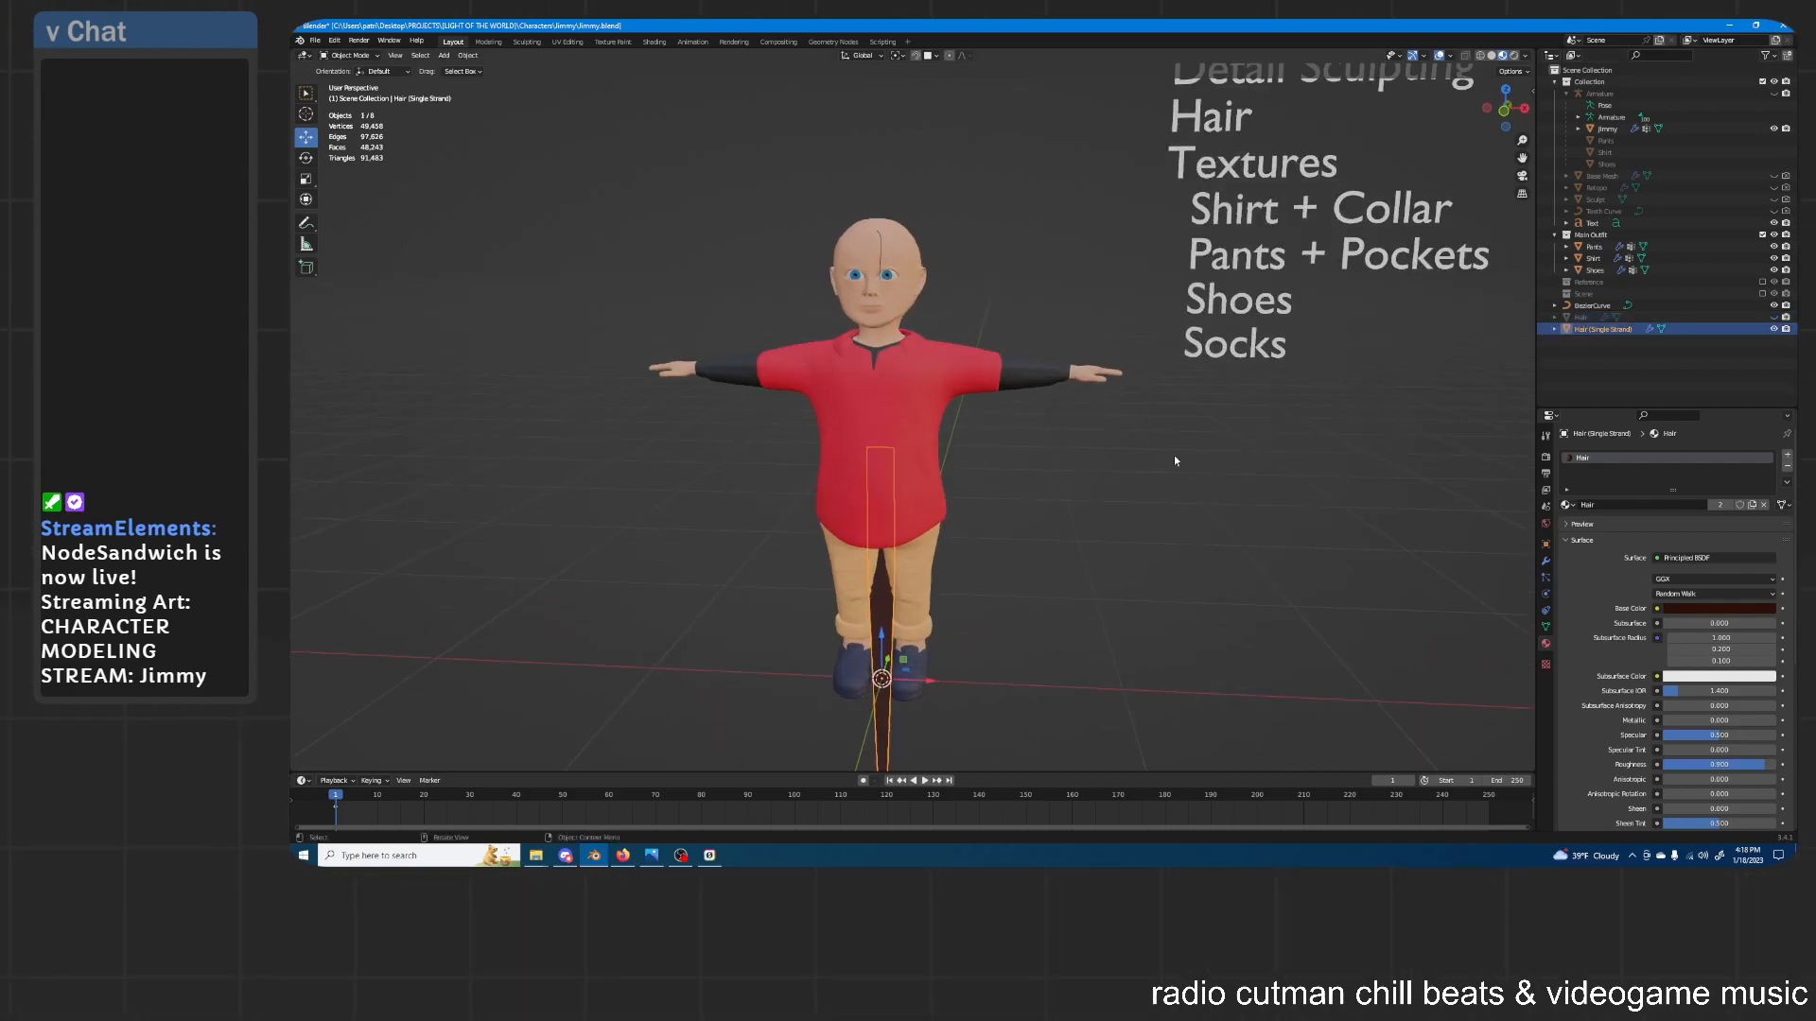
pyautogui.click(1546, 561)
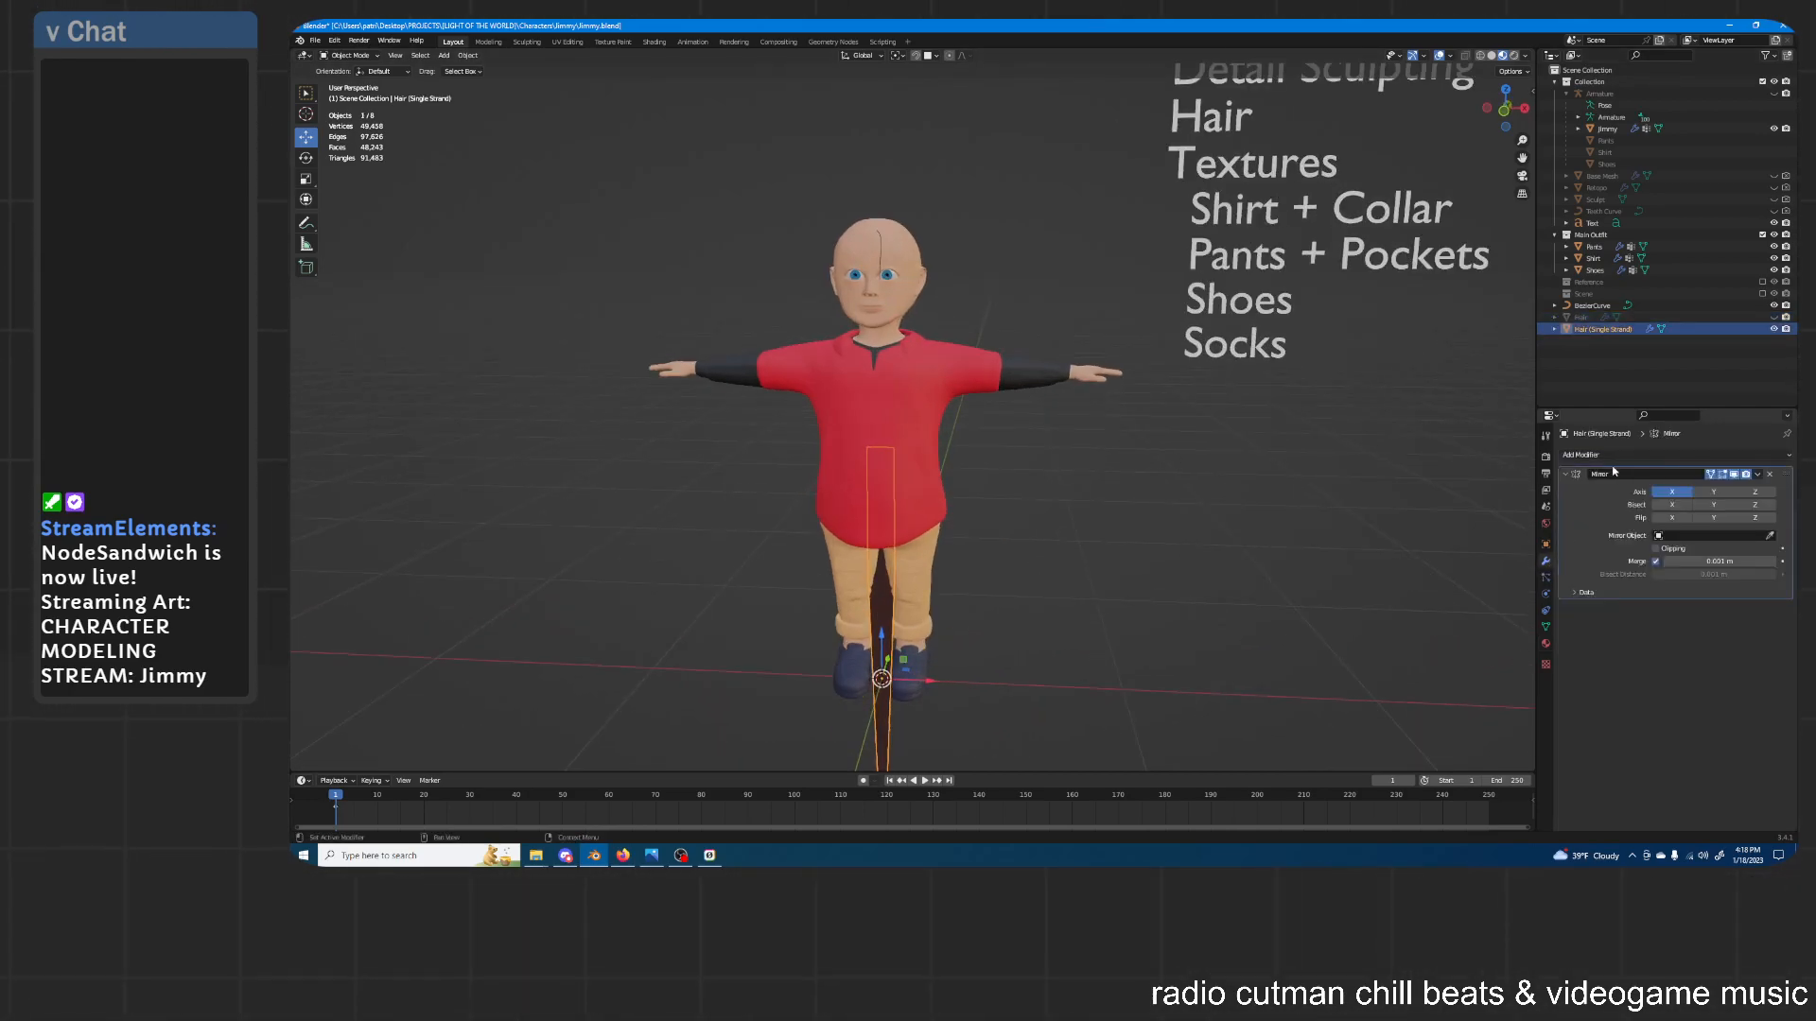
pyautogui.click(1610, 454)
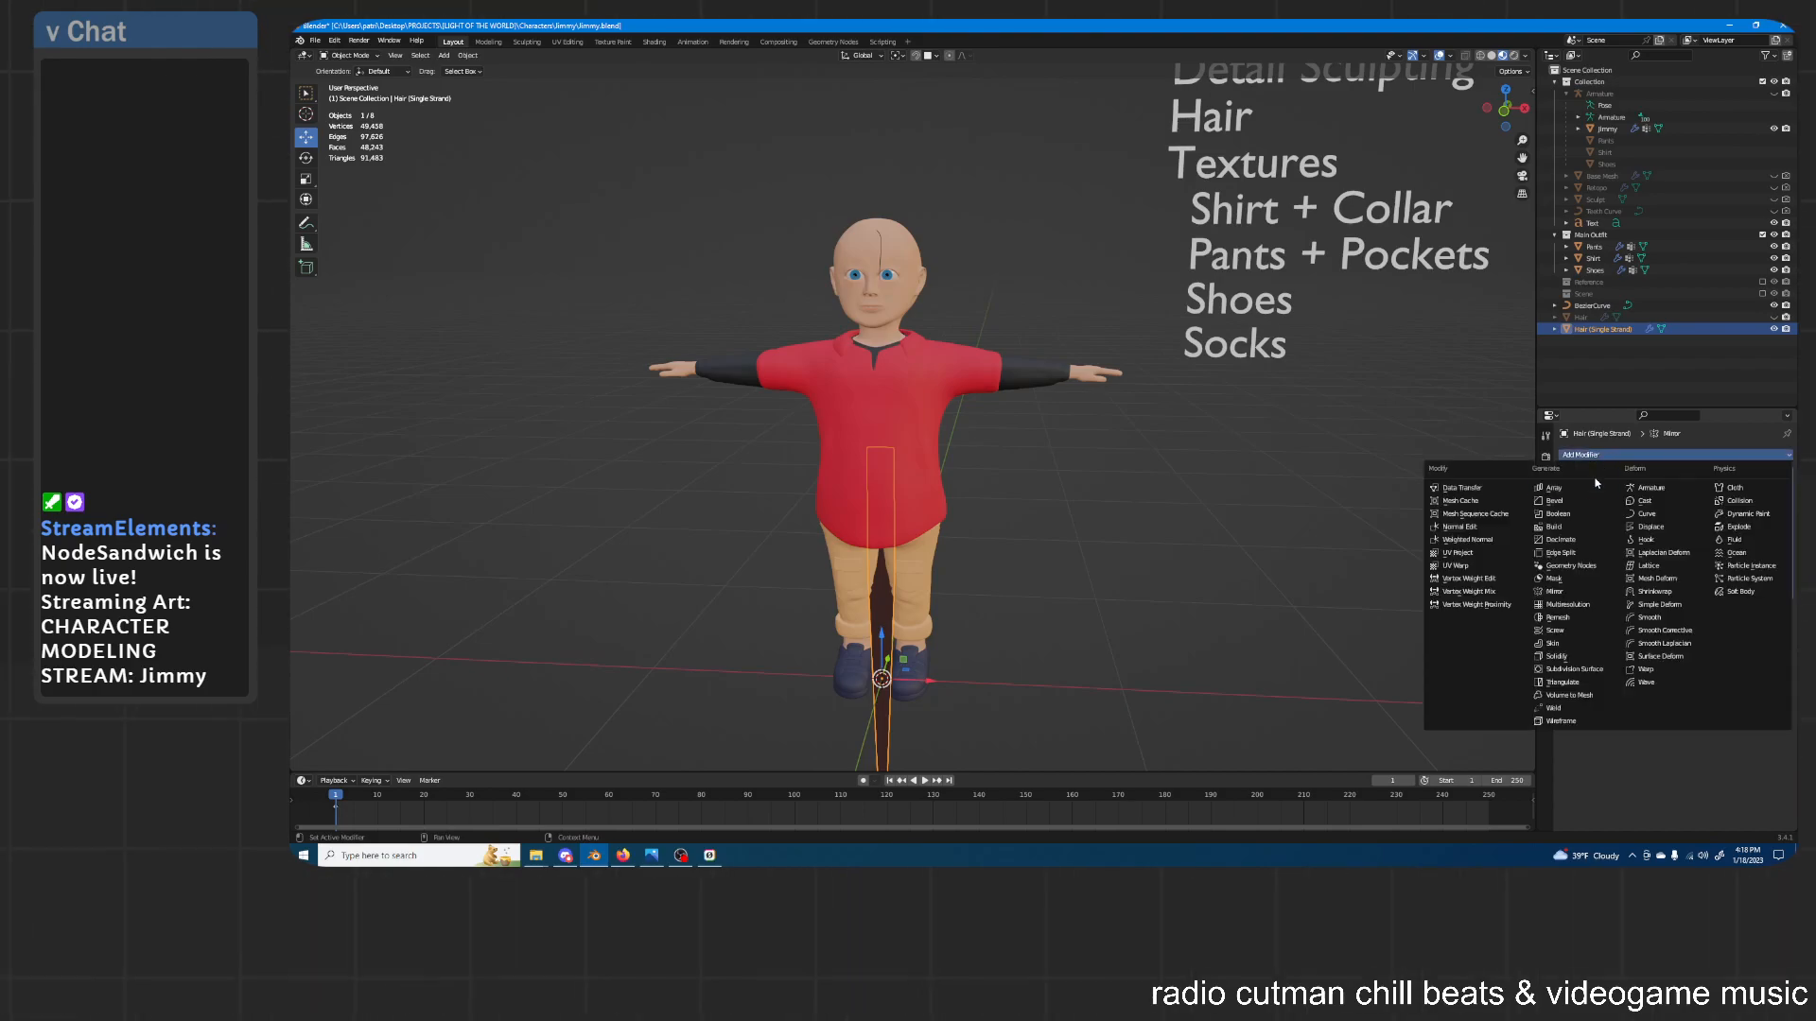
pyautogui.click(1649, 515)
pyautogui.click(1769, 627)
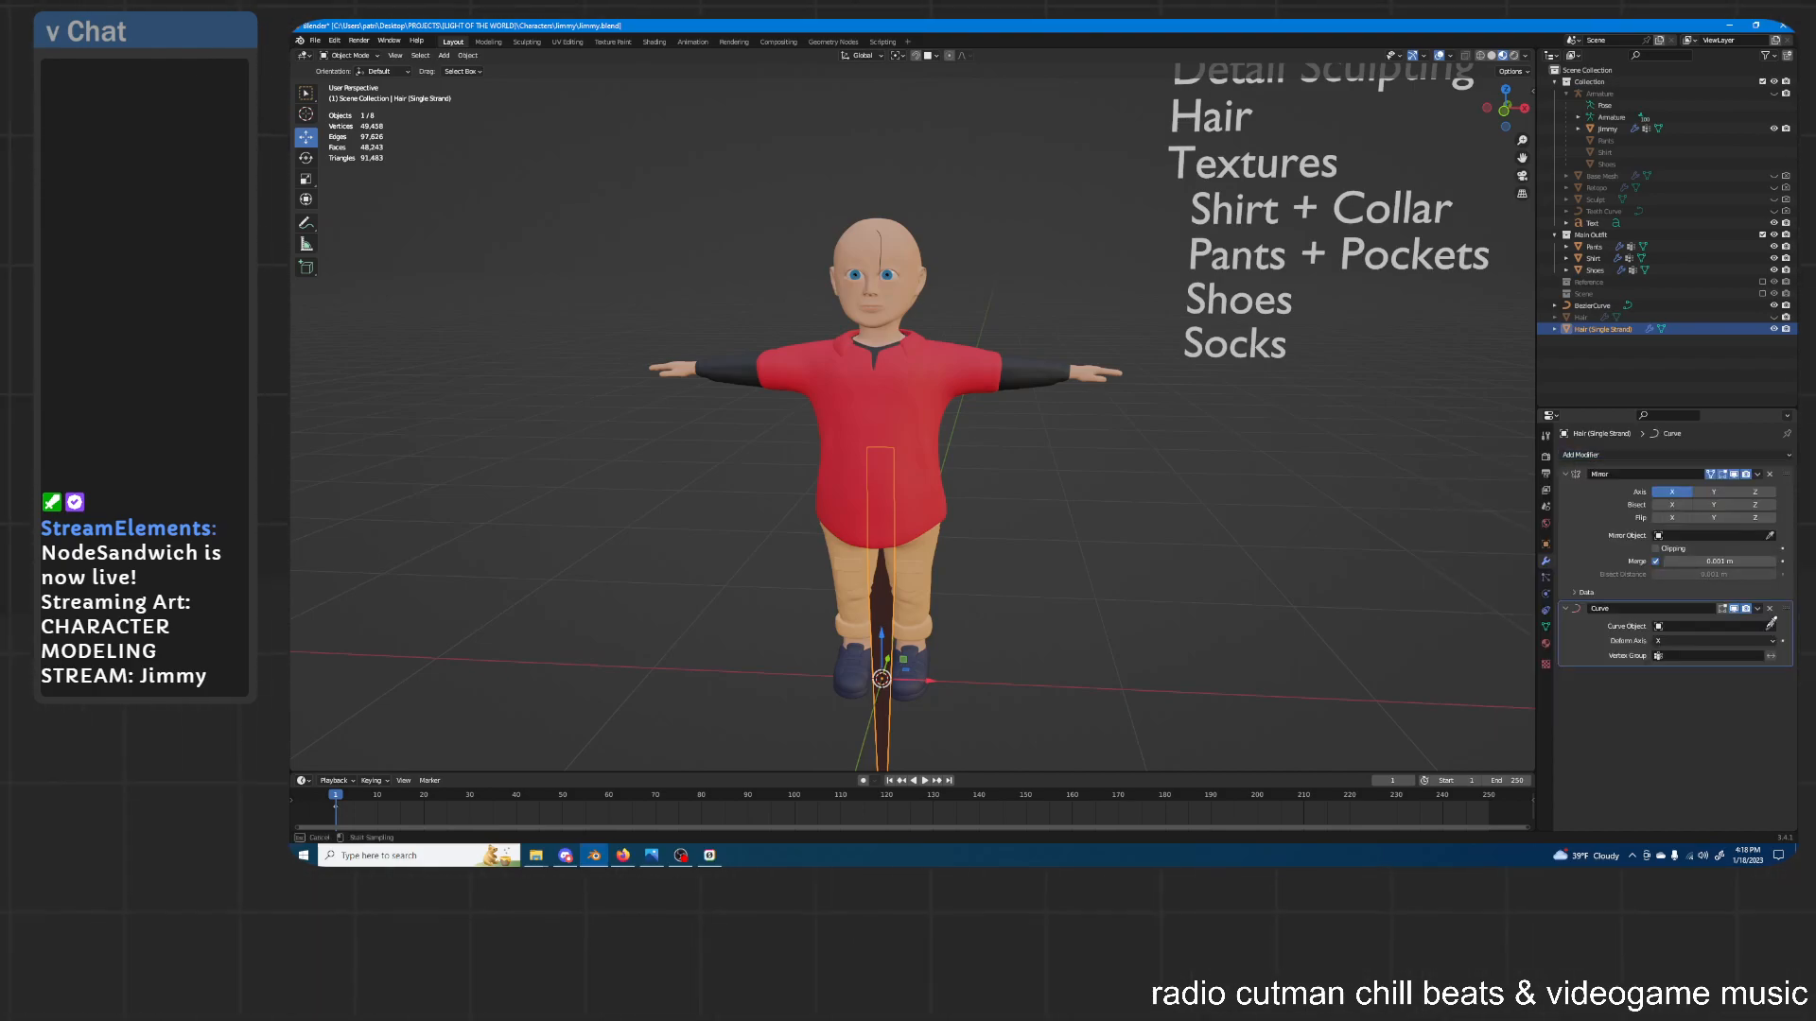
pyautogui.click(1605, 301)
# Set the Curve modifier's deform axis on the hair strand to Z
pyautogui.moveTo(1371, 359); pyautogui.dragTo(1041, 337, button='middle')
pyautogui.click(1700, 642)
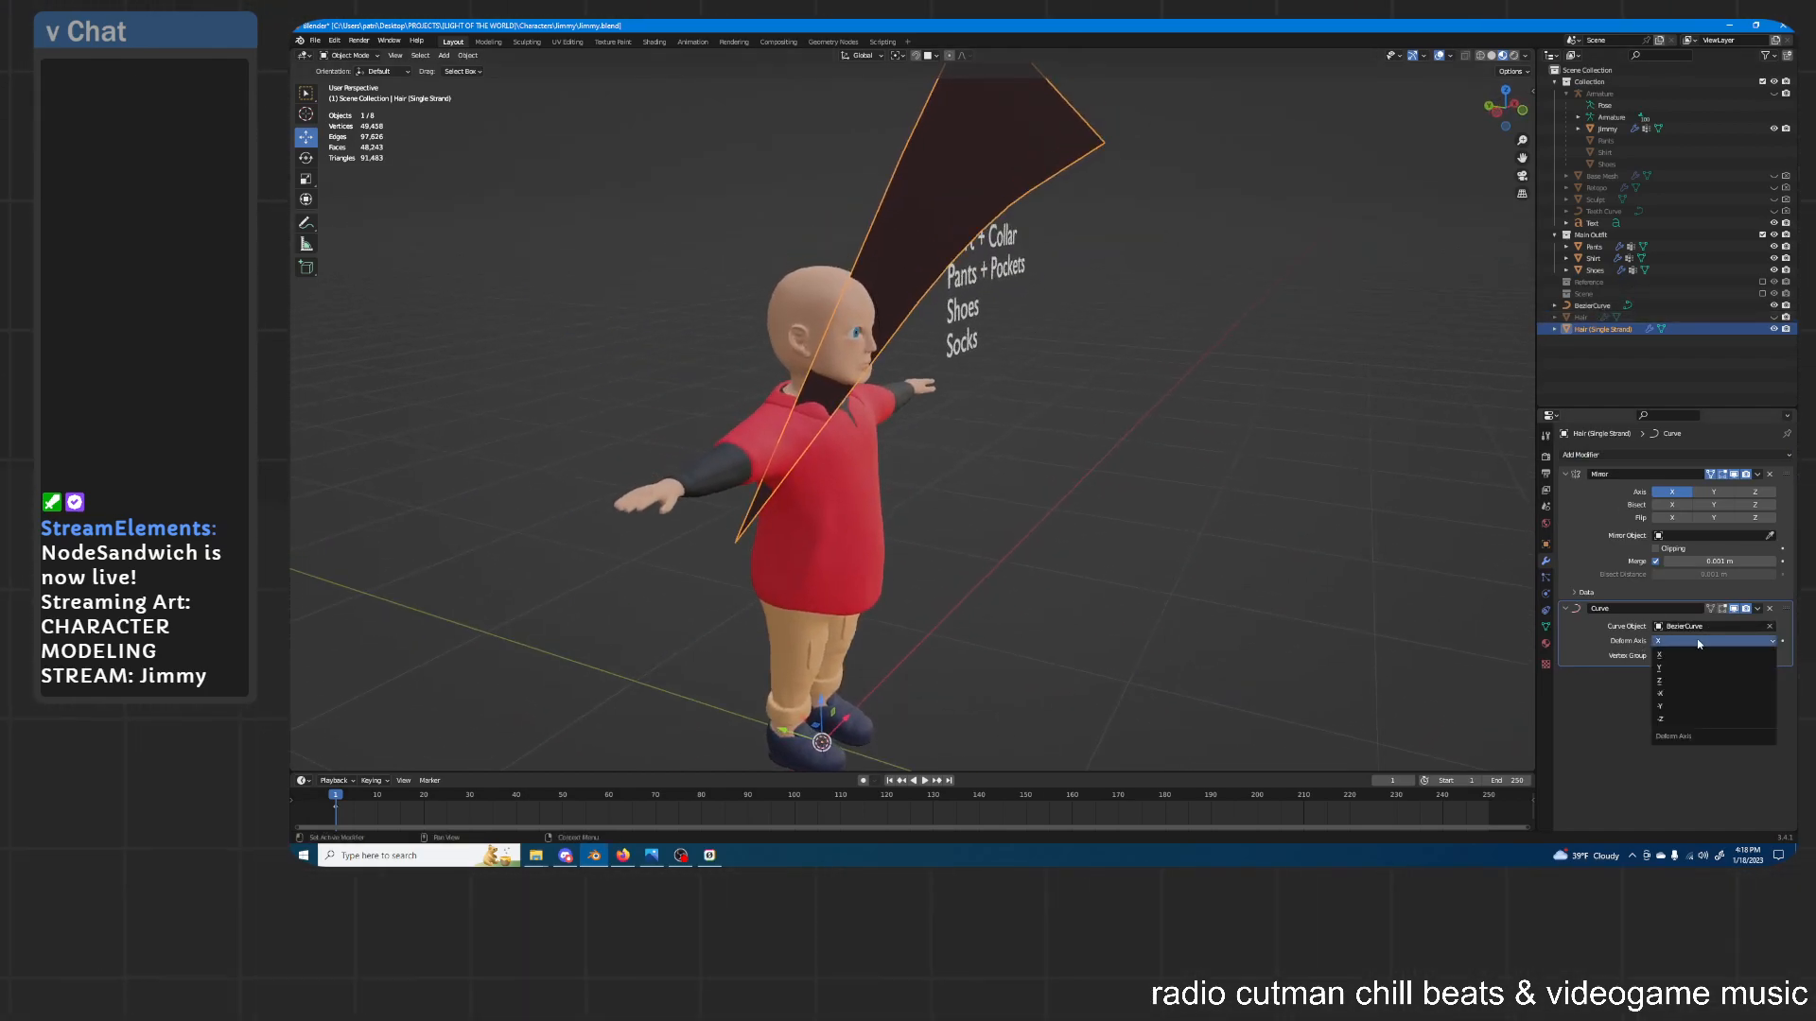
pyautogui.click(1666, 668)
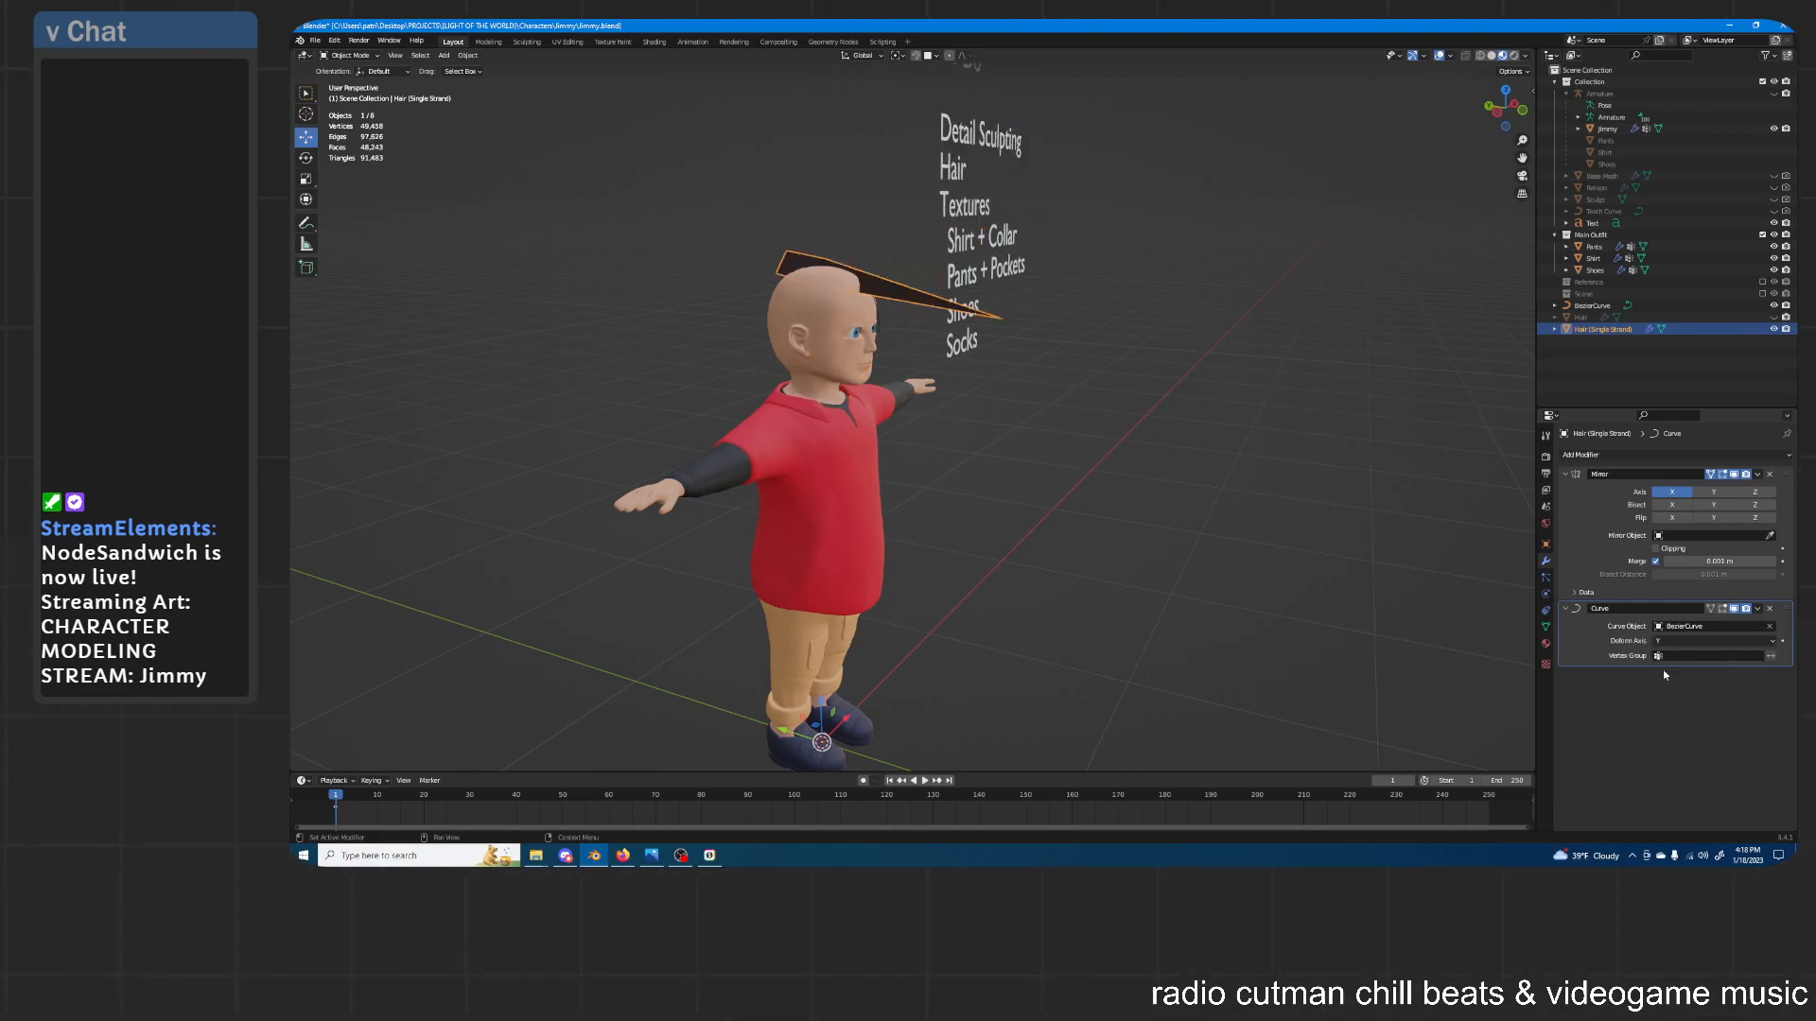
pyautogui.moveTo(1419, 548); pyautogui.dragTo(1460, 600, button='middle')
pyautogui.click(1727, 643)
pyautogui.click(1706, 672)
# Slide the hair strand along the global Z axis to test how it follows the curve
pyautogui.moveTo(1012, 429)
pyautogui.mouseDown(button='middle')
pyautogui.moveTo(1097, 427)
pyautogui.moveTo(1045, 435)
pyautogui.mouseUp(button='middle')
pyautogui.press('g')
pyautogui.press('z')
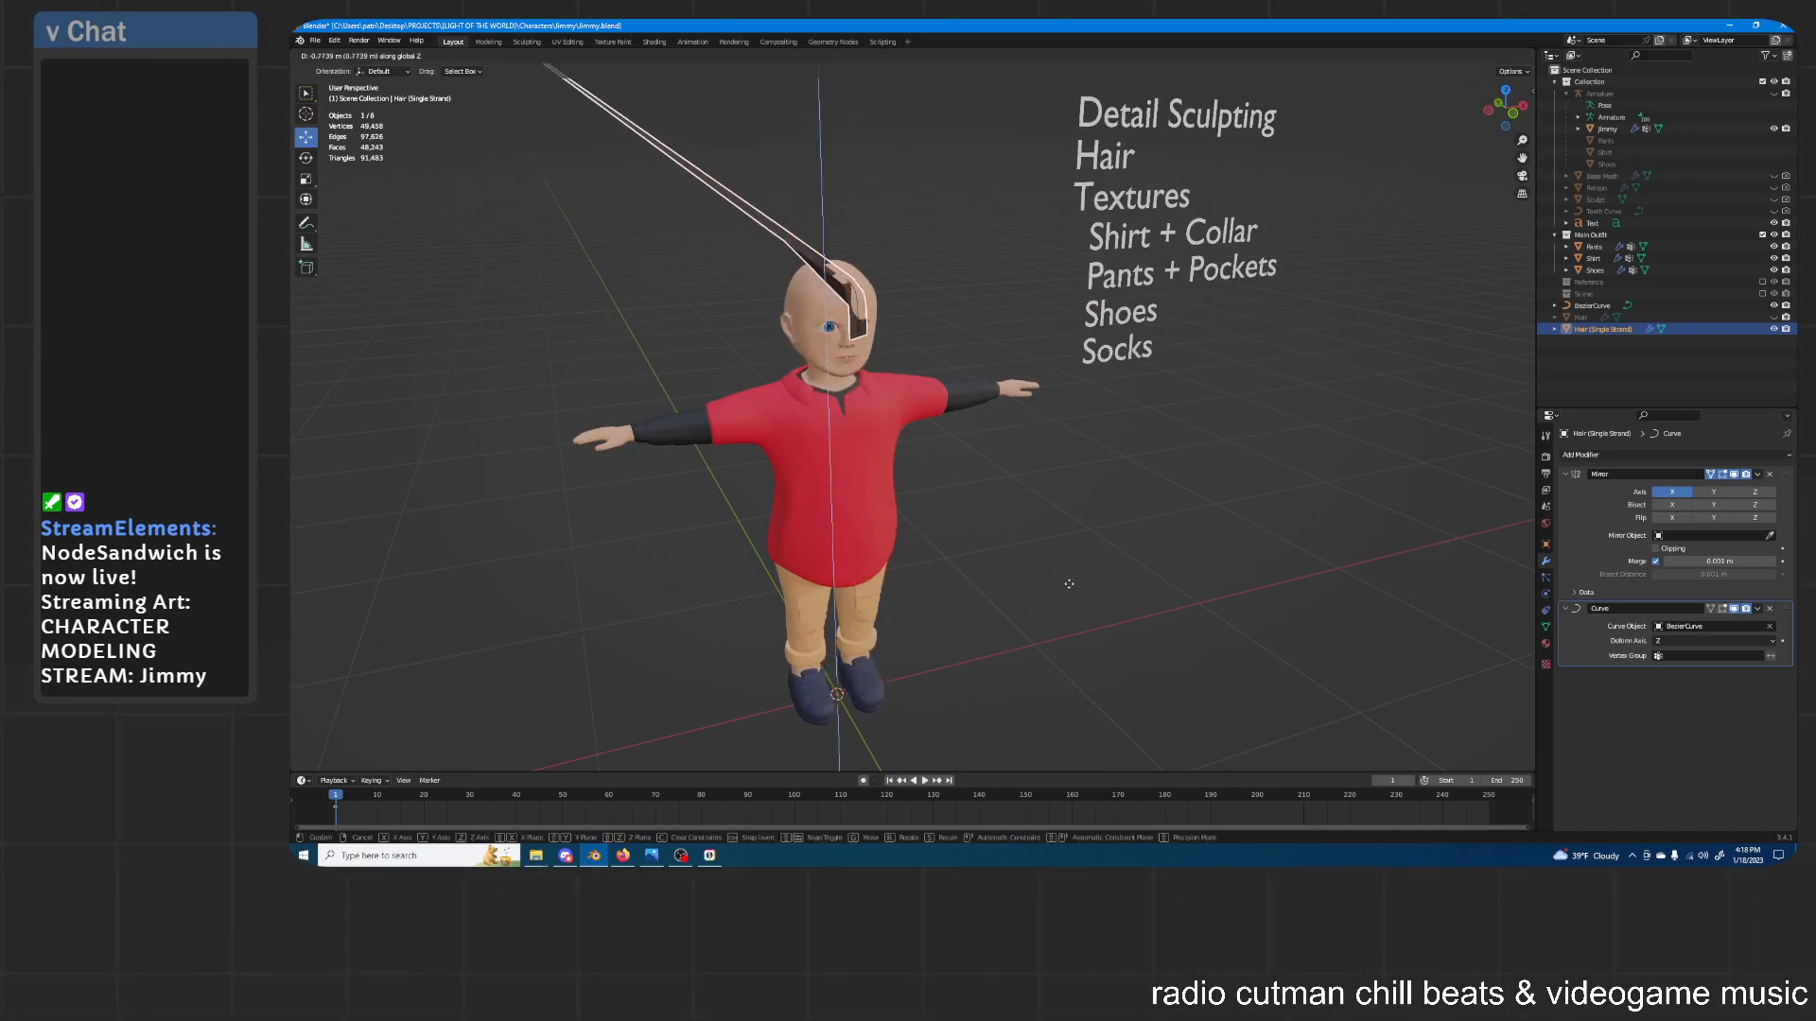
pyautogui.click(1055, 582)
pyautogui.moveTo(1055, 581)
pyautogui.mouseDown(button='middle')
pyautogui.moveTo(1039, 584)
pyautogui.moveTo(1068, 585)
pyautogui.mouseUp(button='middle')
pyautogui.press('g')
pyautogui.press('z')
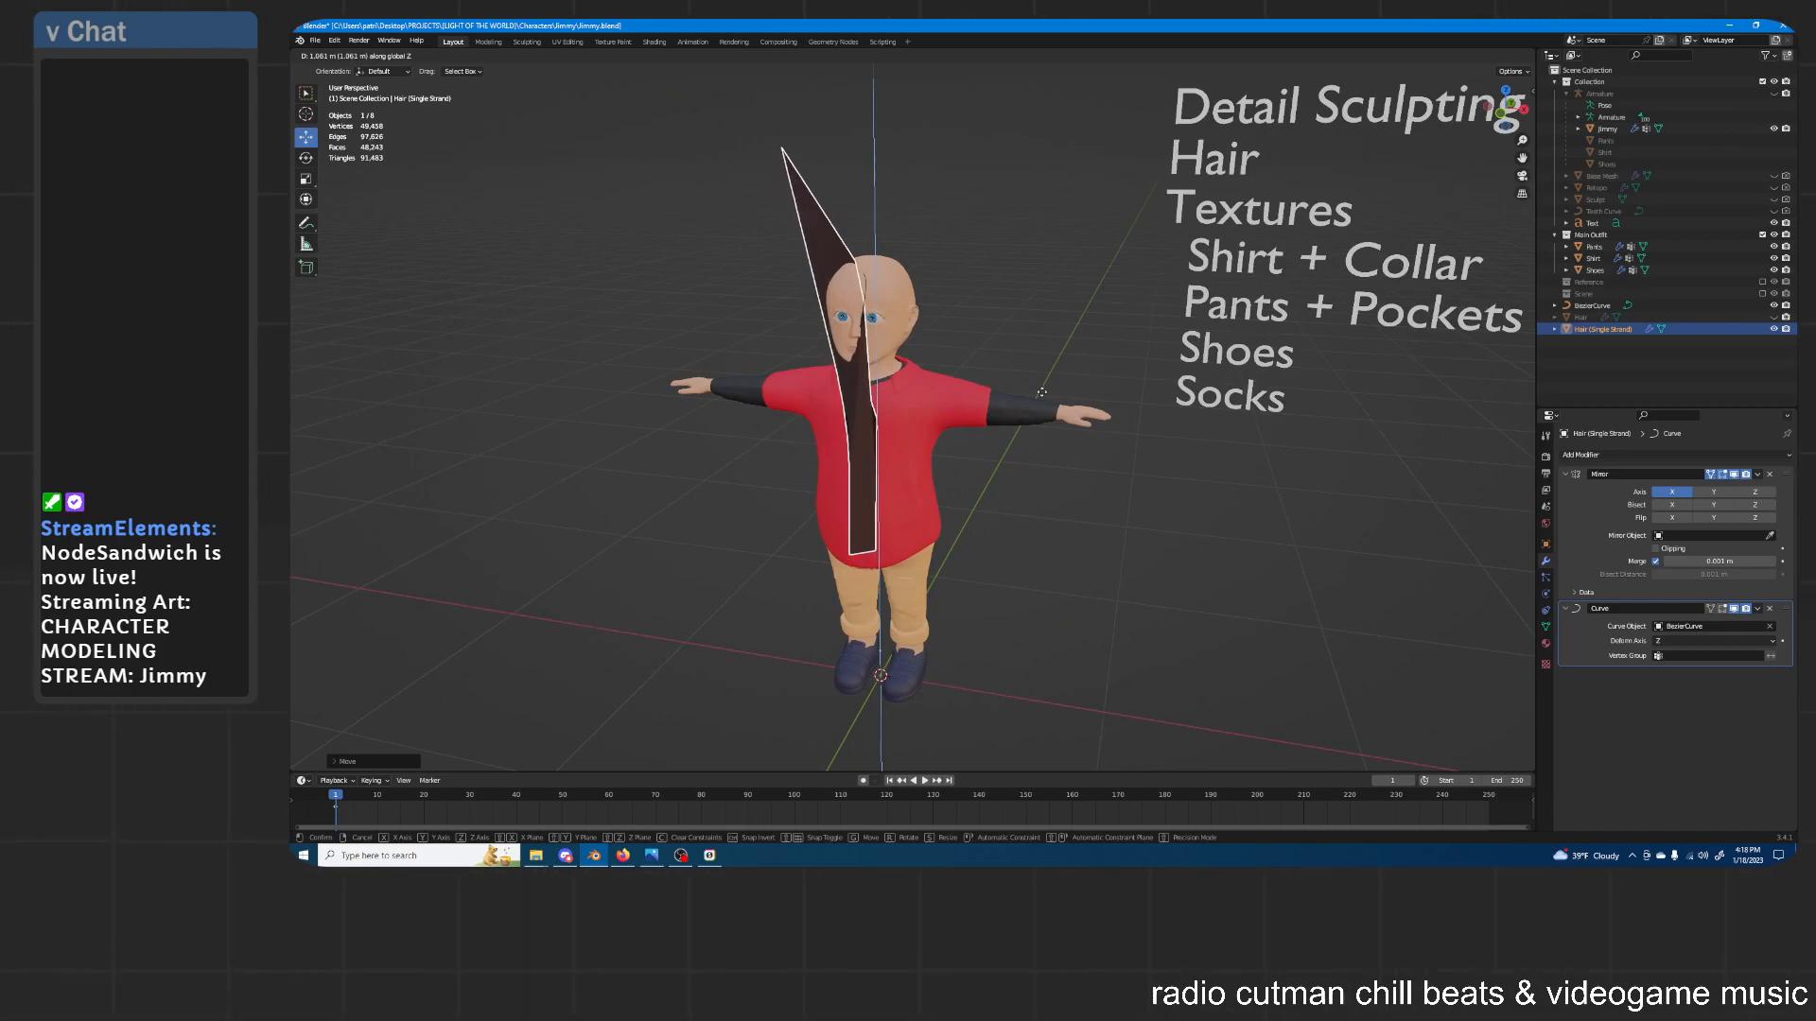
pyautogui.rightClick(1052, 458)
pyautogui.moveTo(1054, 462); pyautogui.dragTo(1018, 457, button='middle')
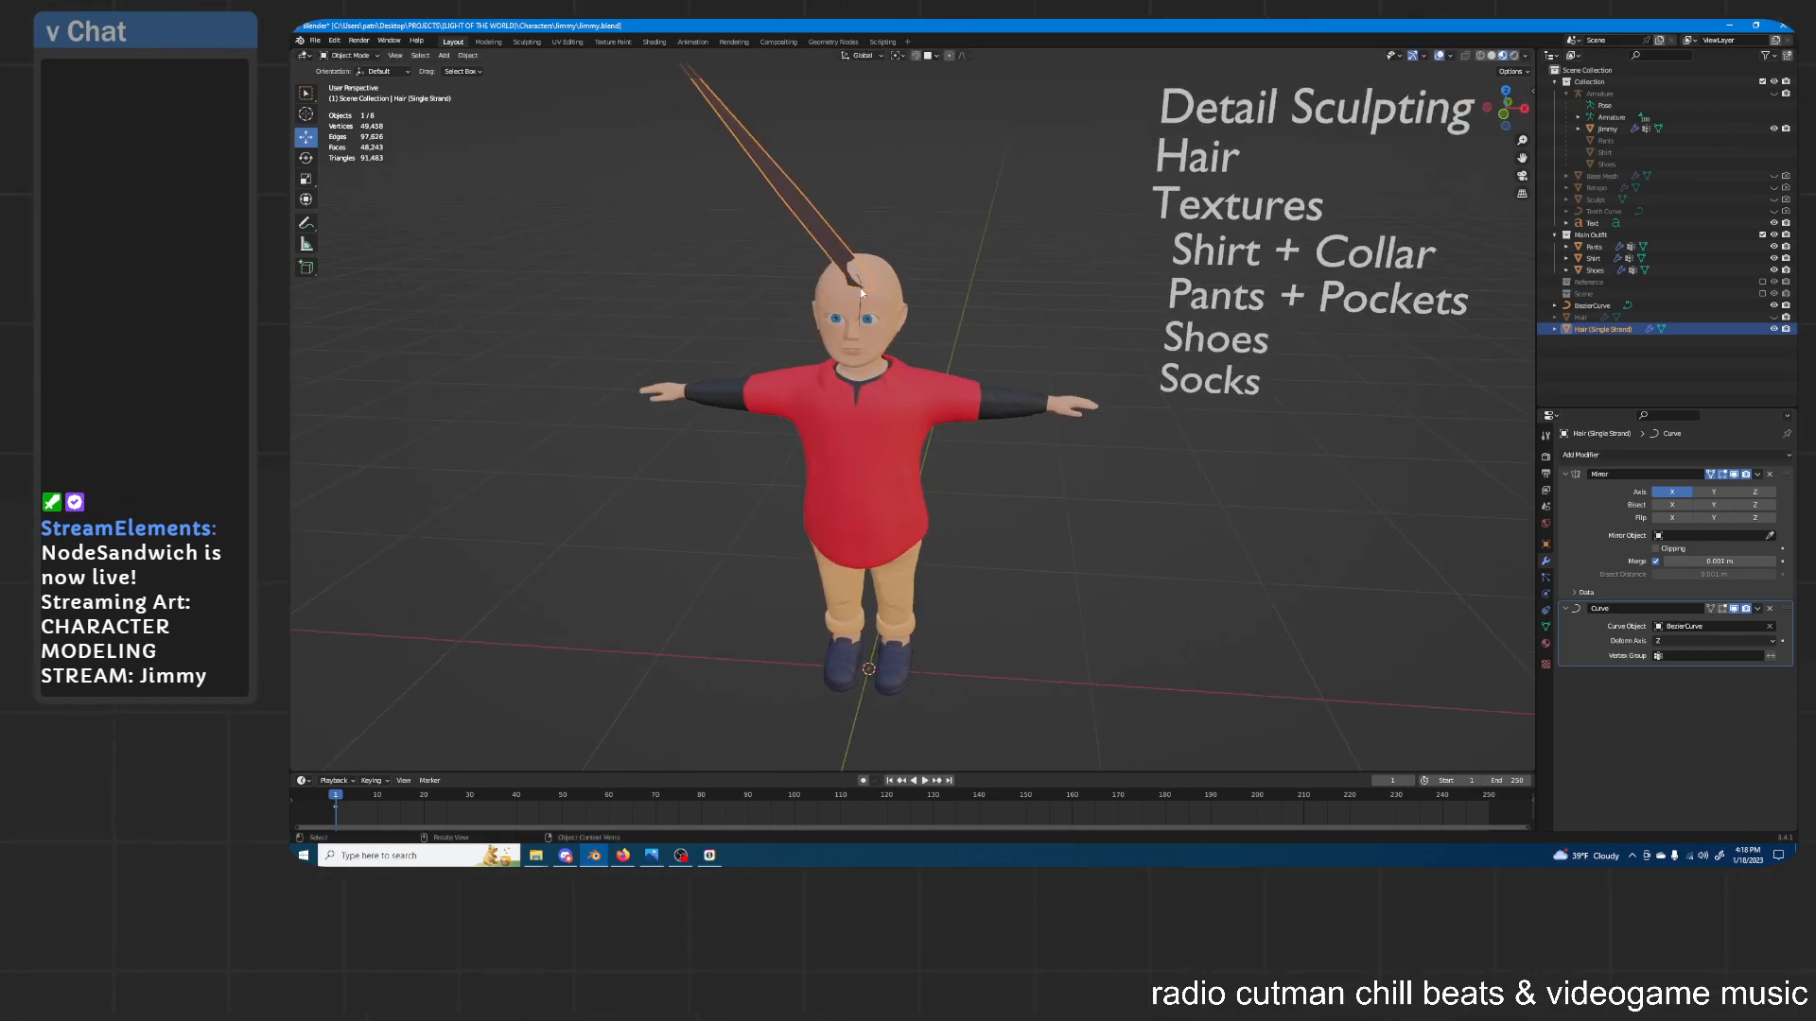
# Switch the direction of the BezierCurve's segments in Edit Mode and return to Object Mode
pyautogui.click(1580, 306)
pyautogui.scroll(5, 968, 275)
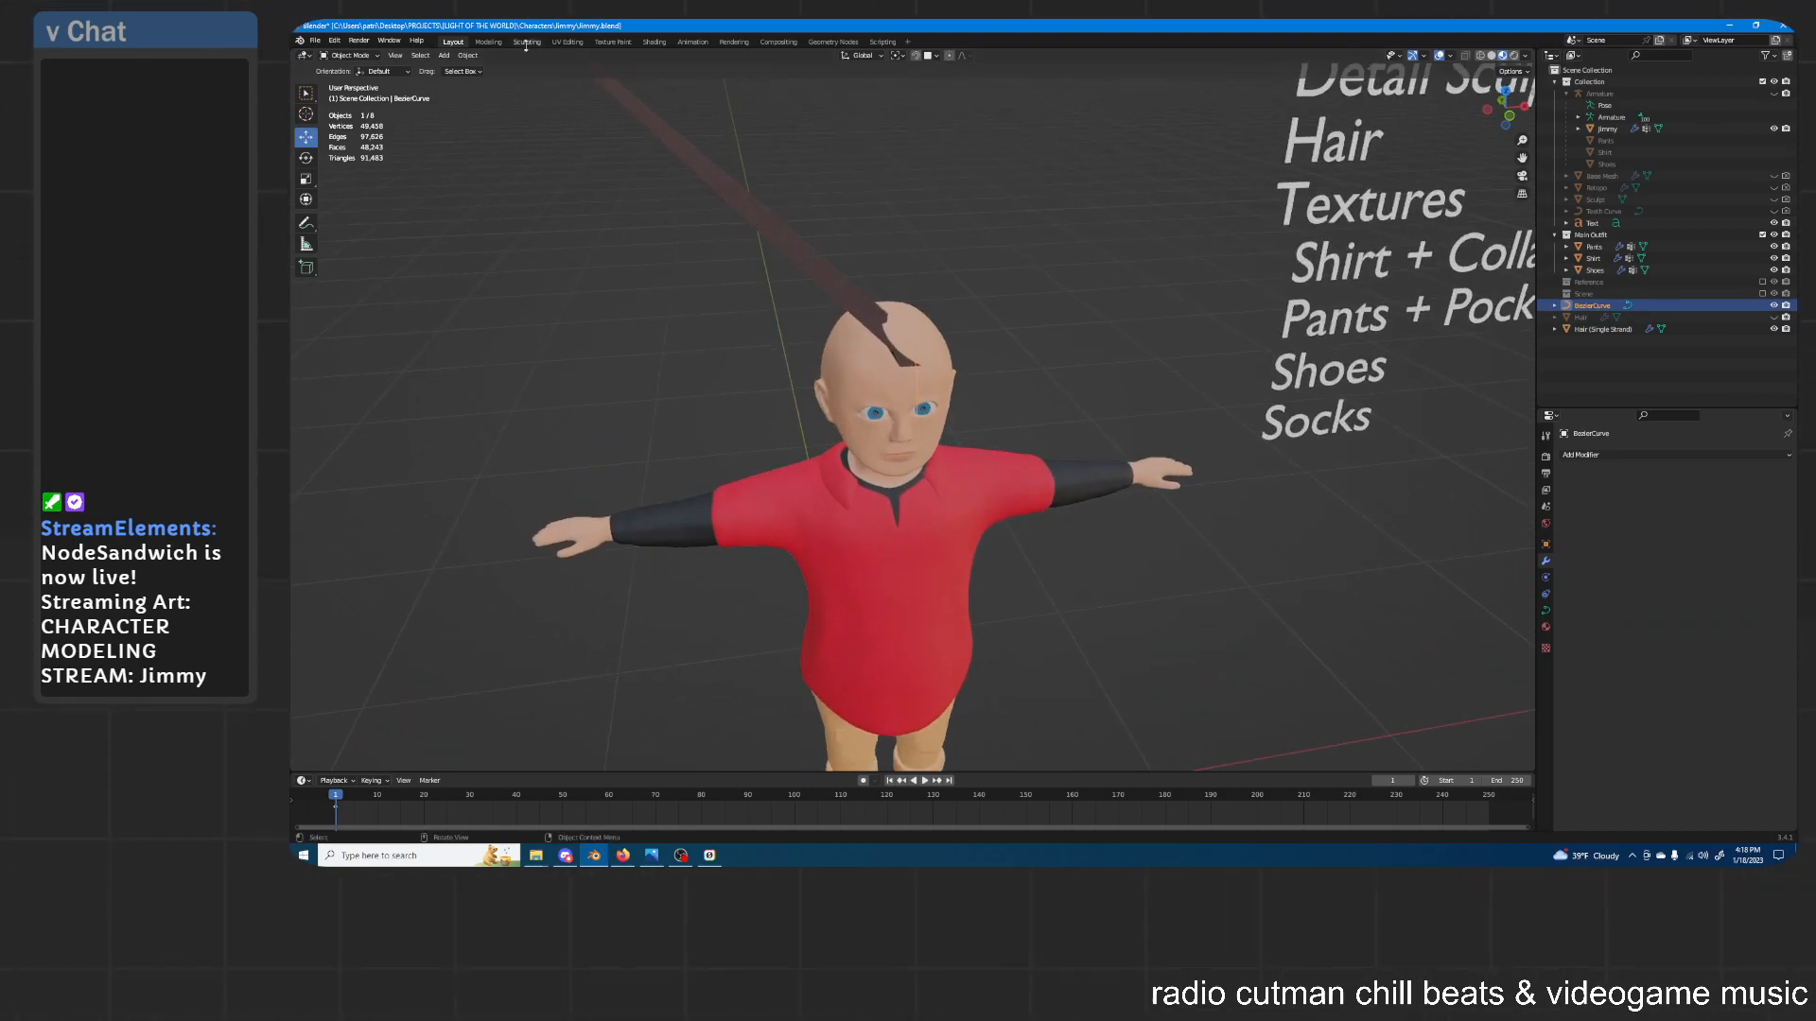
pyautogui.click(468, 55)
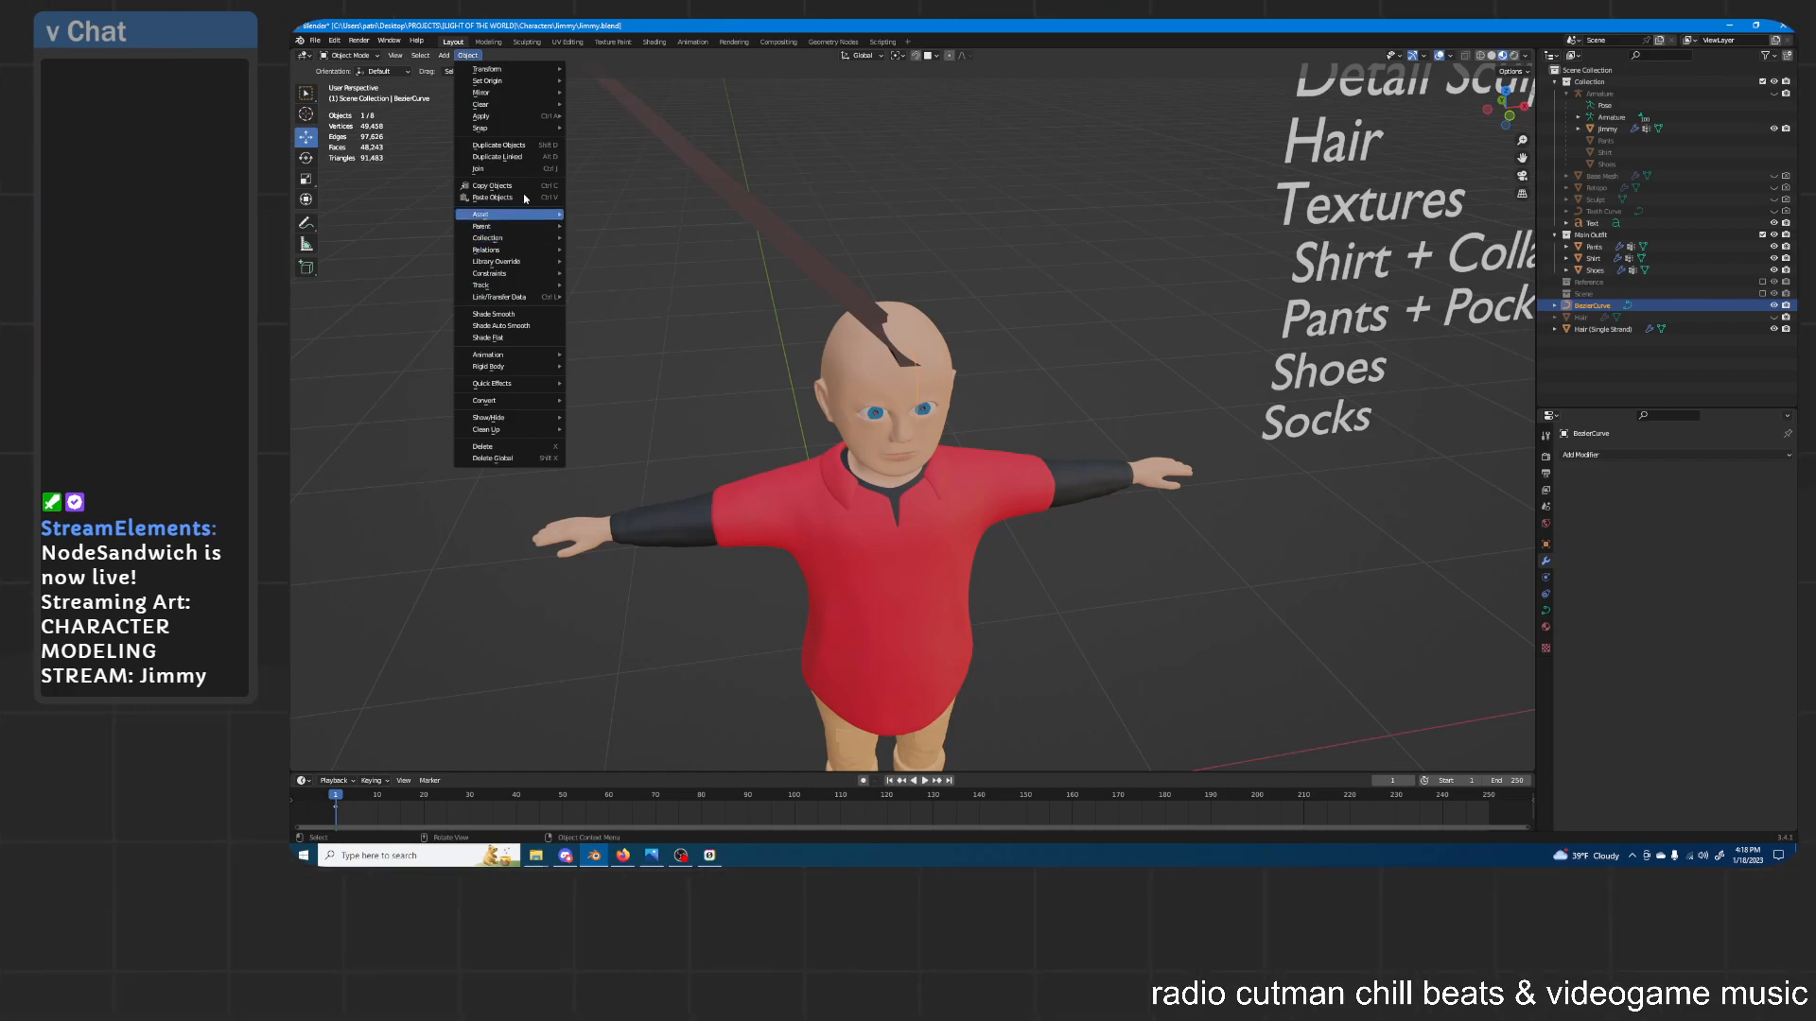
pyautogui.moveTo(534, 98)
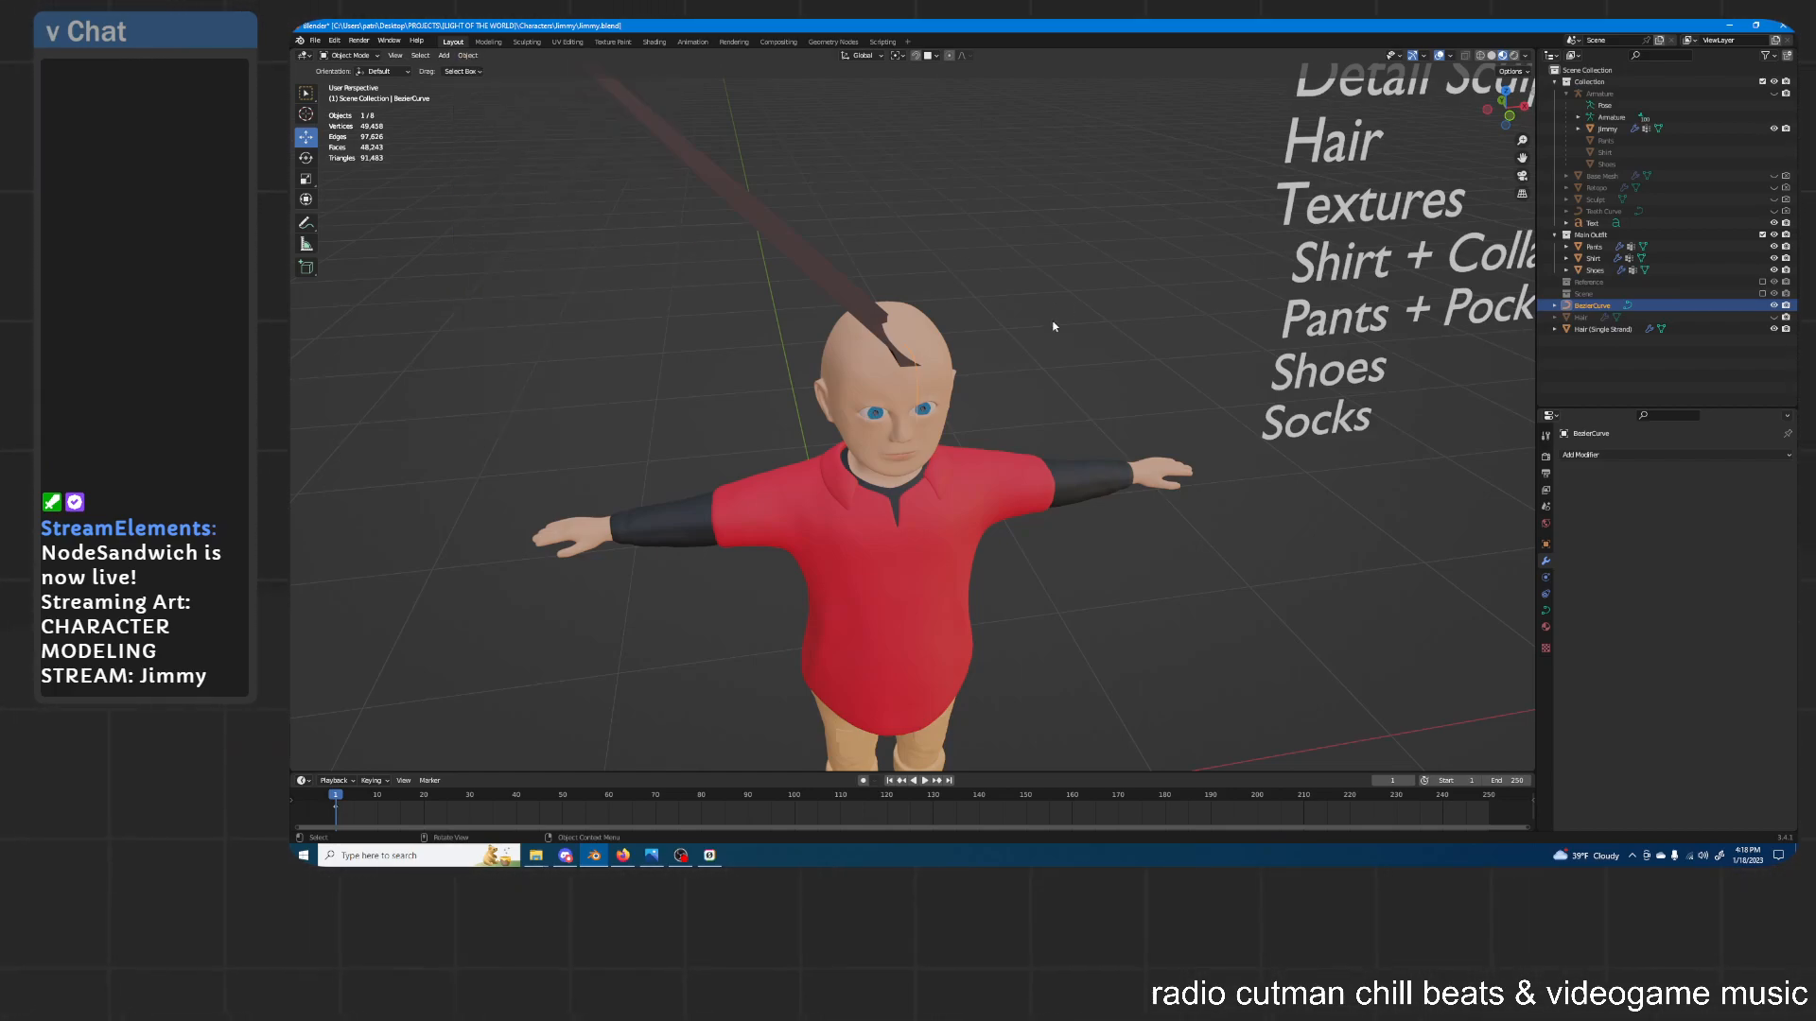
pyautogui.press('Tab')
pyautogui.click(467, 56)
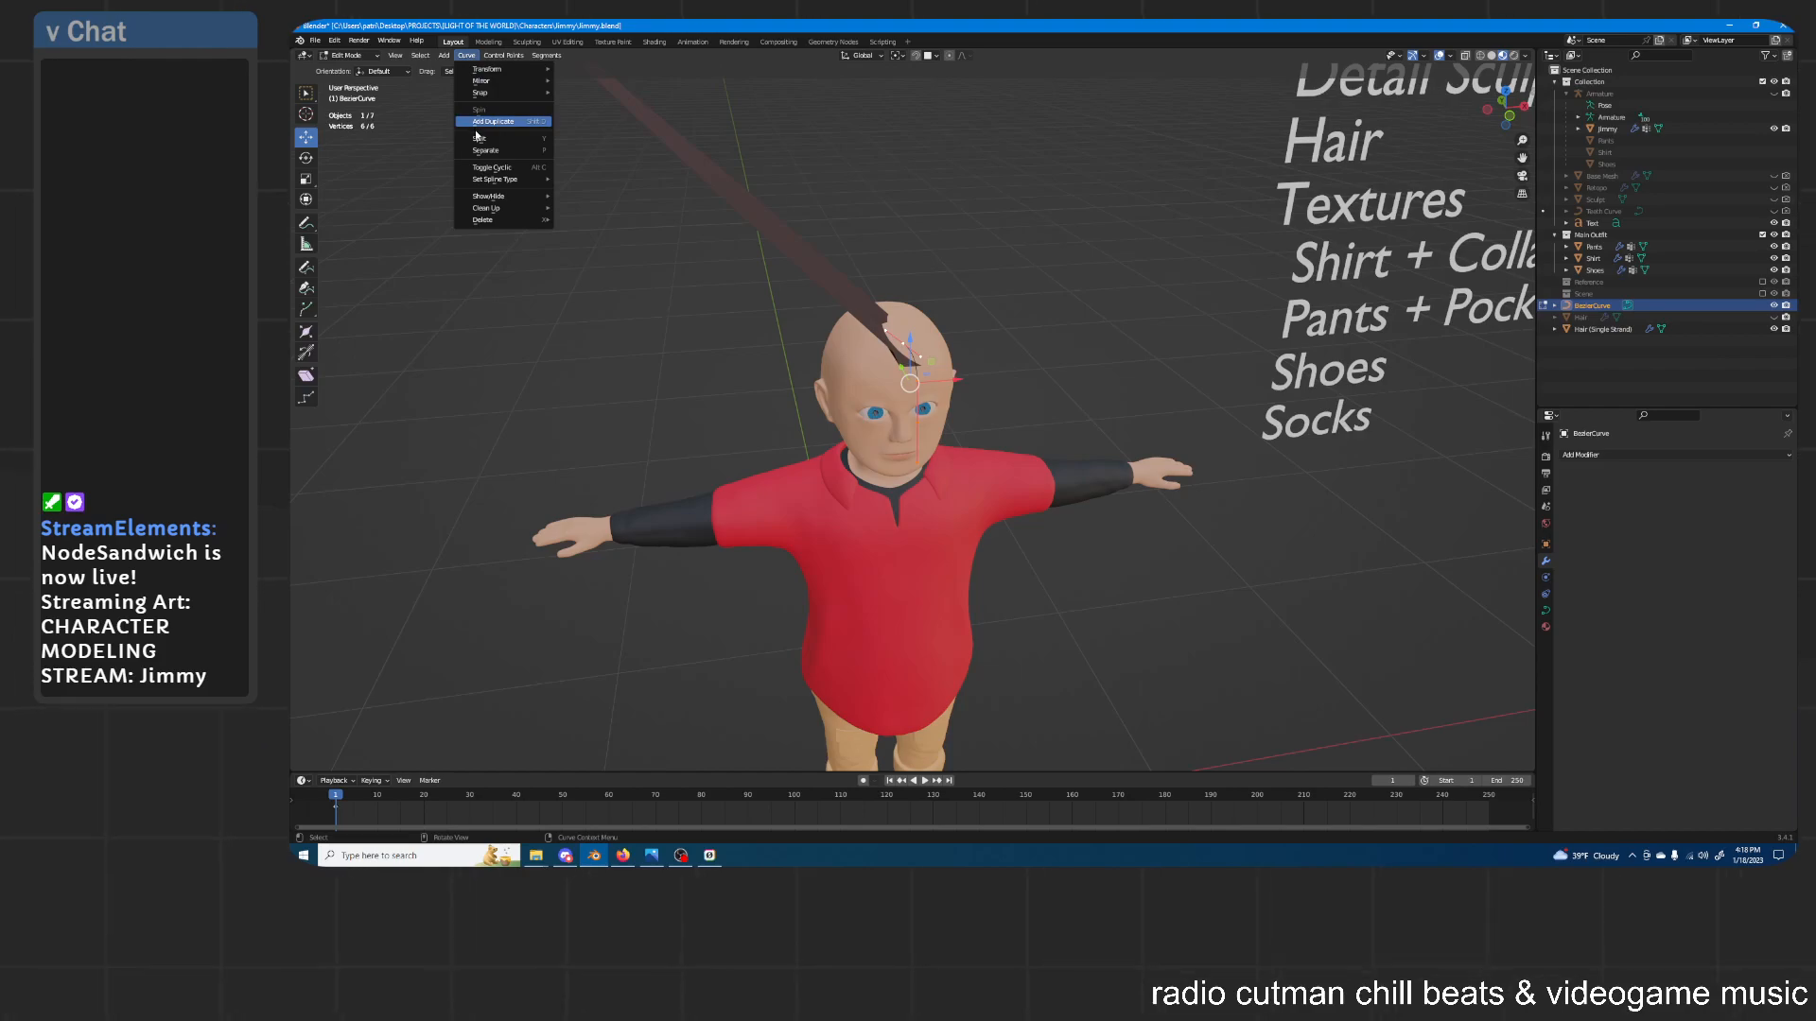
pyautogui.moveTo(509, 60)
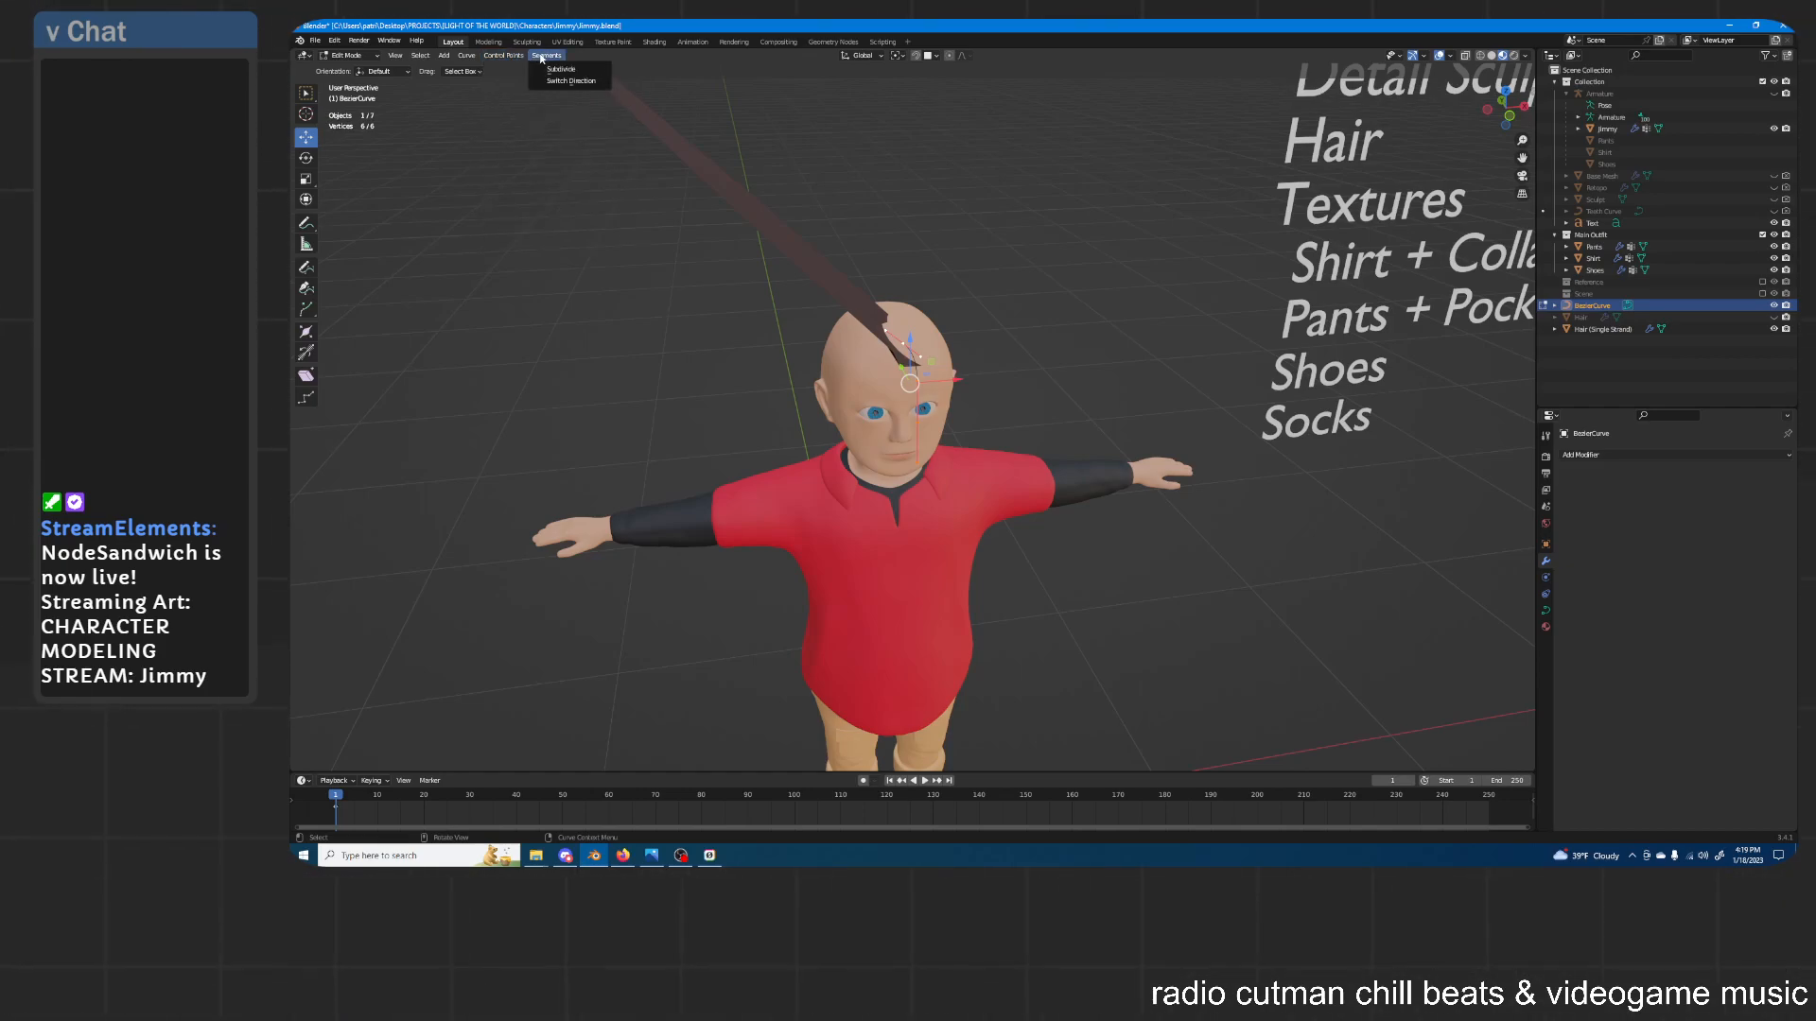
pyautogui.click(560, 83)
pyautogui.scroll(-2, 986, 373)
pyautogui.moveTo(985, 373); pyautogui.dragTo(1059, 350, button='middle')
pyautogui.press('Tab')
# Move Hair (Single Strand) along the global Z axis so it starts on top of the head and hangs over the face
pyautogui.moveTo(1012, 471); pyautogui.dragTo(975, 487, button='middle')
pyautogui.click(931, 497)
pyautogui.press('g')
pyautogui.press('z')
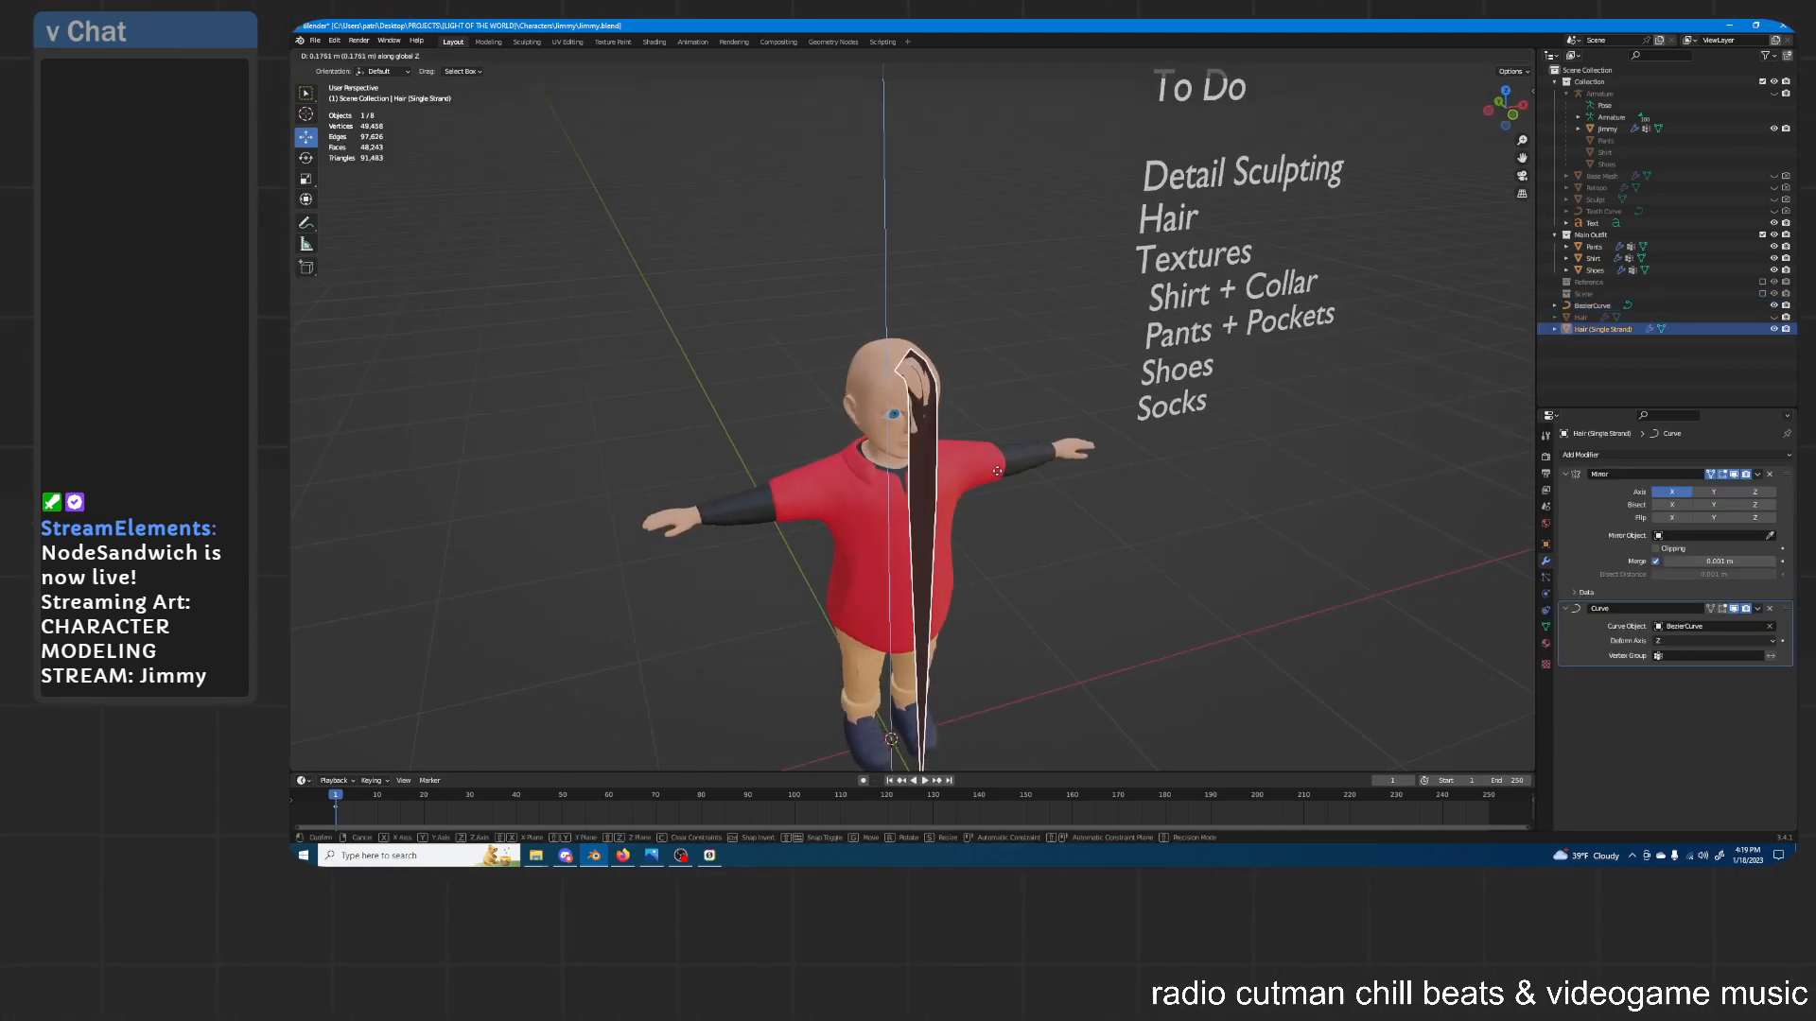
pyautogui.click(997, 470)
# Scale the oversized hair strand down twice and reposition it along the Z axis on the curve
pyautogui.moveTo(996, 470)
pyautogui.mouseDown(button='middle')
pyautogui.moveTo(1062, 467)
pyautogui.moveTo(991, 454)
pyautogui.mouseUp(button='middle')
pyautogui.press('s')
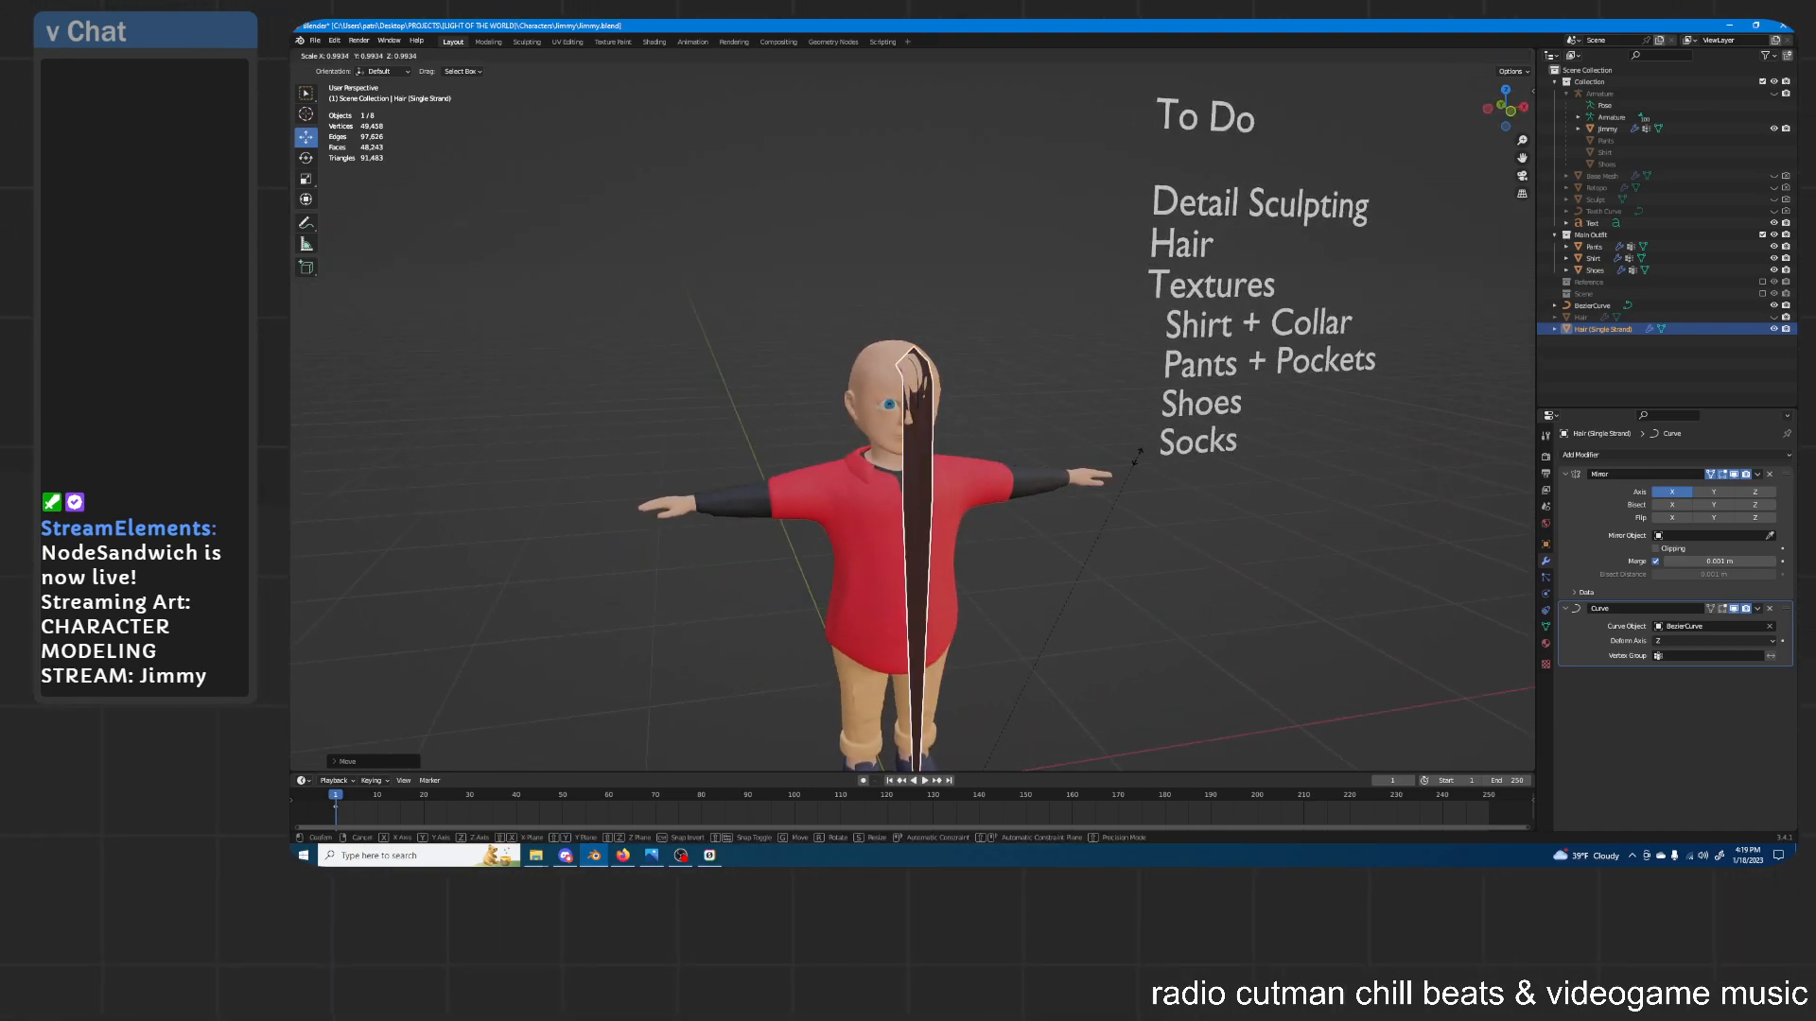
pyautogui.click(977, 669)
pyautogui.press('s')
pyautogui.click(952, 753)
pyautogui.press('g')
pyautogui.press('z')
pyautogui.click(1012, 526)
# Shrink the strand to a thin lock over the forehead and move it along Z towards the curve's top
pyautogui.scroll(8, 958, 457)
pyautogui.moveTo(977, 354); pyautogui.dragTo(1036, 336, button='middle')
pyautogui.press('s')
pyautogui.click(1034, 596)
pyautogui.press('g')
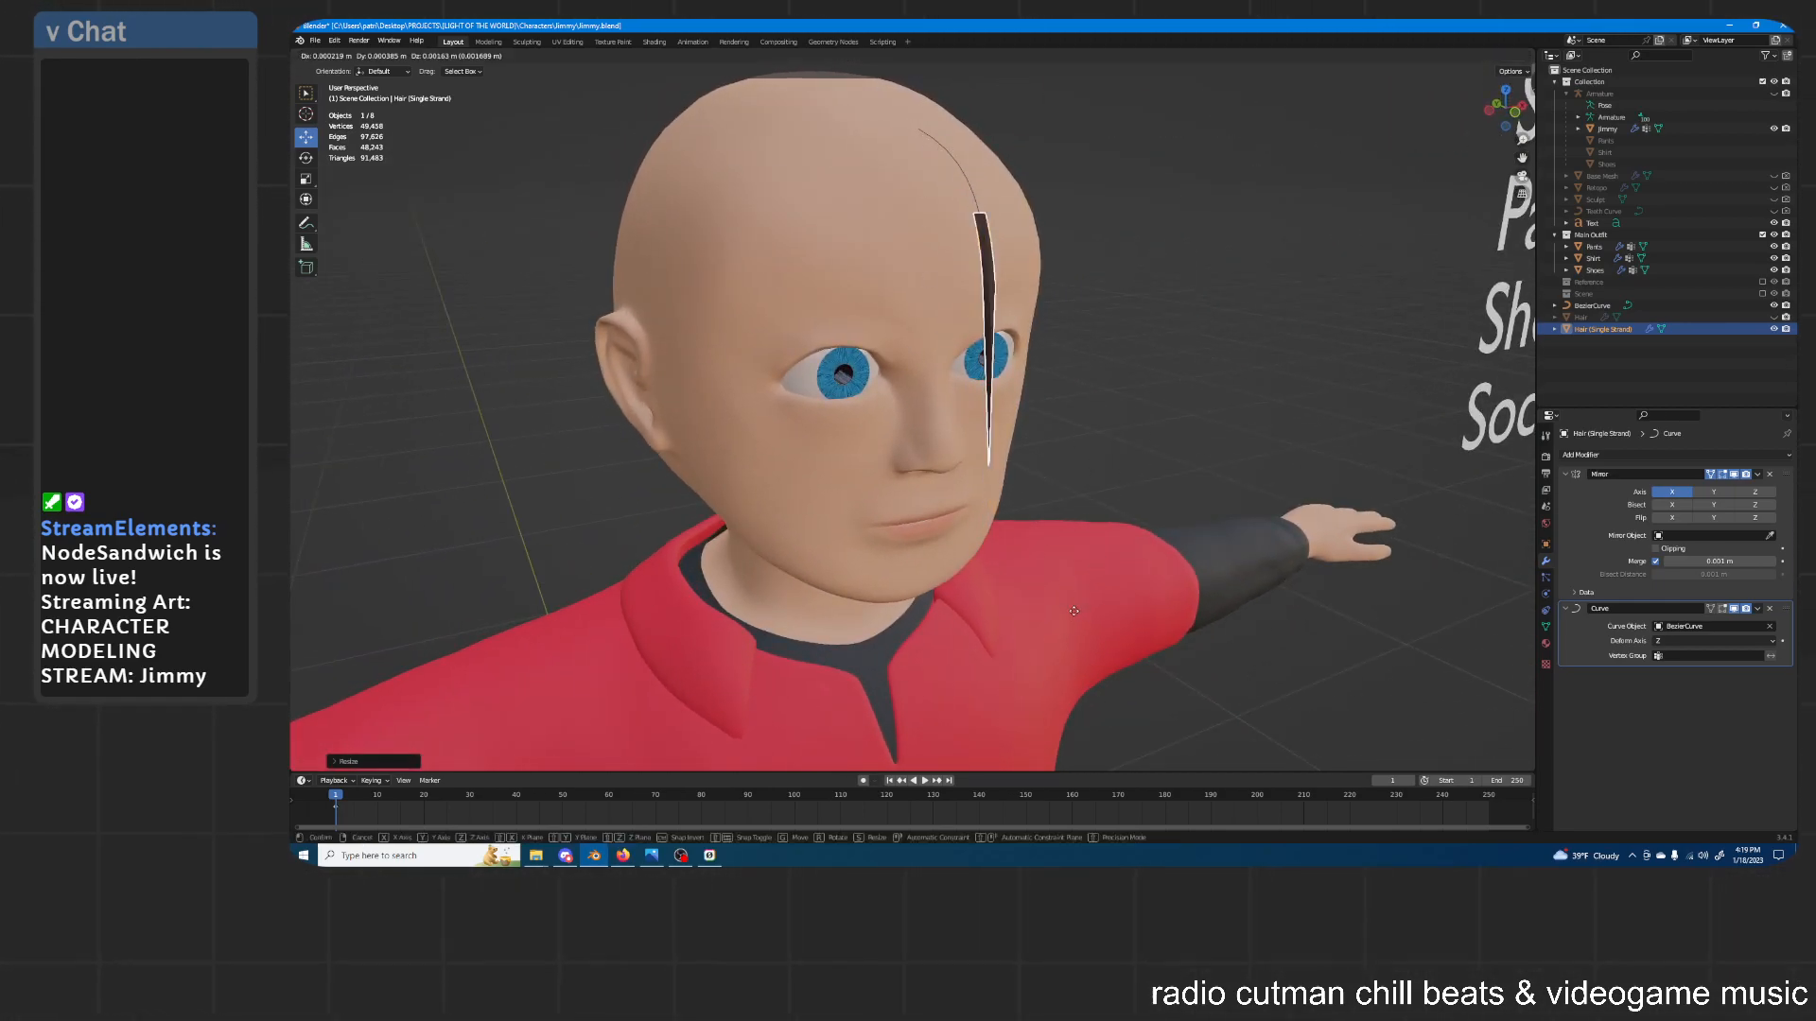
pyautogui.press('z')
pyautogui.click(1086, 569)
# Rescale the strand slightly and adjust it along Z so it runs from the scalp down past the eye
pyautogui.press('s')
pyautogui.click(318, 391)
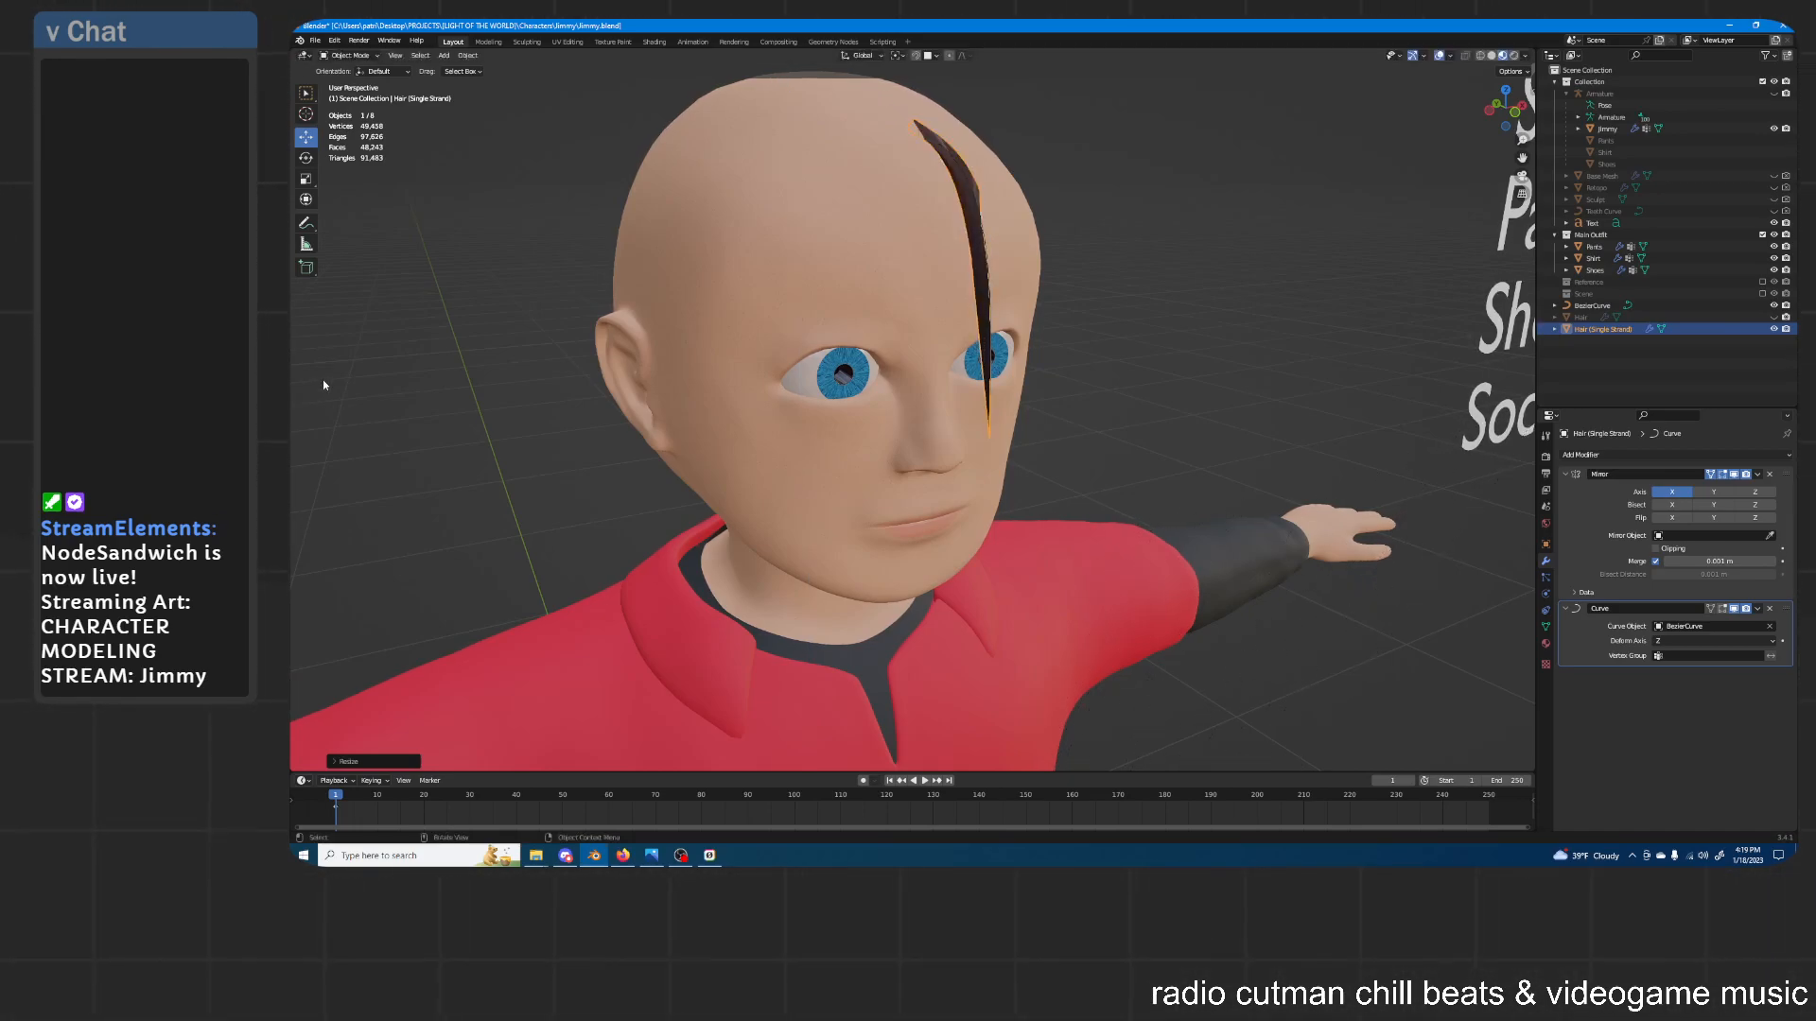
pyautogui.press('g')
pyautogui.press('z')
pyautogui.click(1190, 444)
pyautogui.moveTo(1200, 416); pyautogui.dragTo(1147, 409, button='middle')
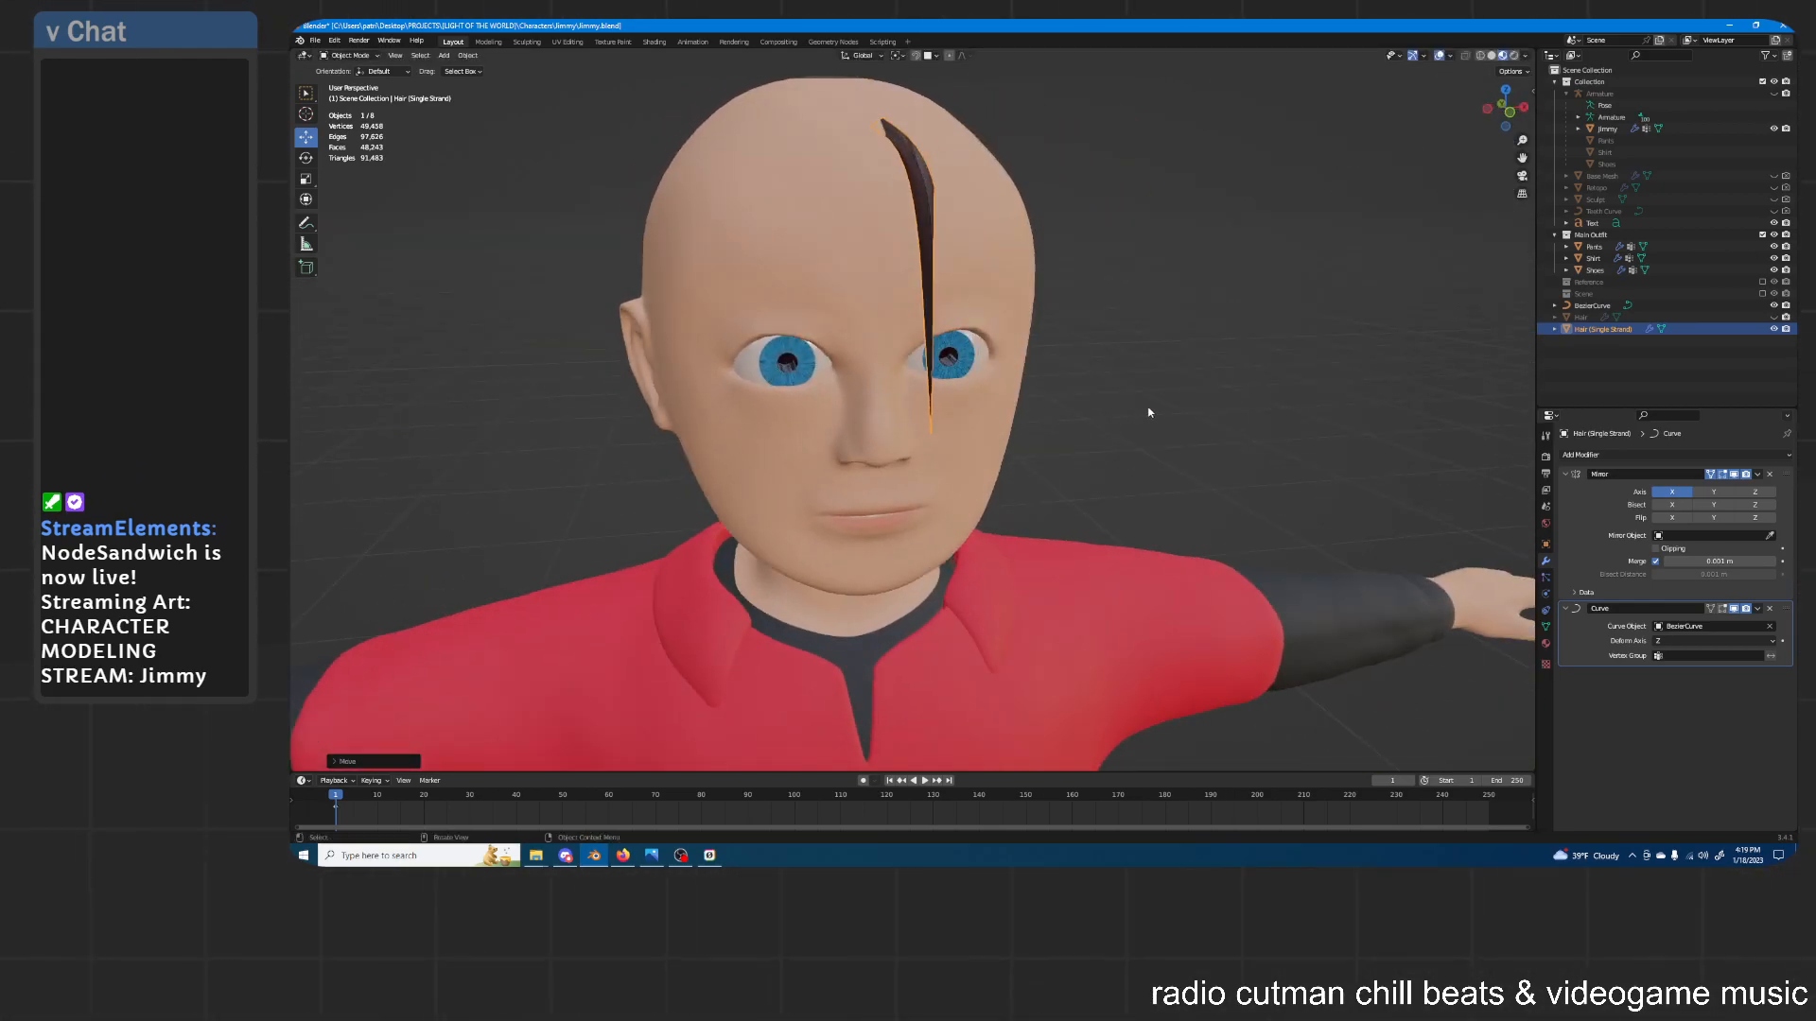
# Hide the BezierCurve, deselect everything and check the bare strand against the head
pyautogui.click(1776, 305)
pyautogui.click(1330, 253)
pyautogui.moveTo(1284, 252)
pyautogui.mouseDown(button='middle')
pyautogui.moveTo(1211, 254)
pyautogui.moveTo(1253, 253)
pyautogui.mouseUp(button='middle')
pyautogui.click(863, 166)
pyautogui.rightClick(862, 165)
pyautogui.click(863, 165)
pyautogui.click(1123, 222)
pyautogui.moveTo(1123, 222); pyautogui.dragTo(1438, 491, button='middle')
# Set the Hair material's Specular to 0.1 and its Roughness to 0.9
pyautogui.click(1545, 644)
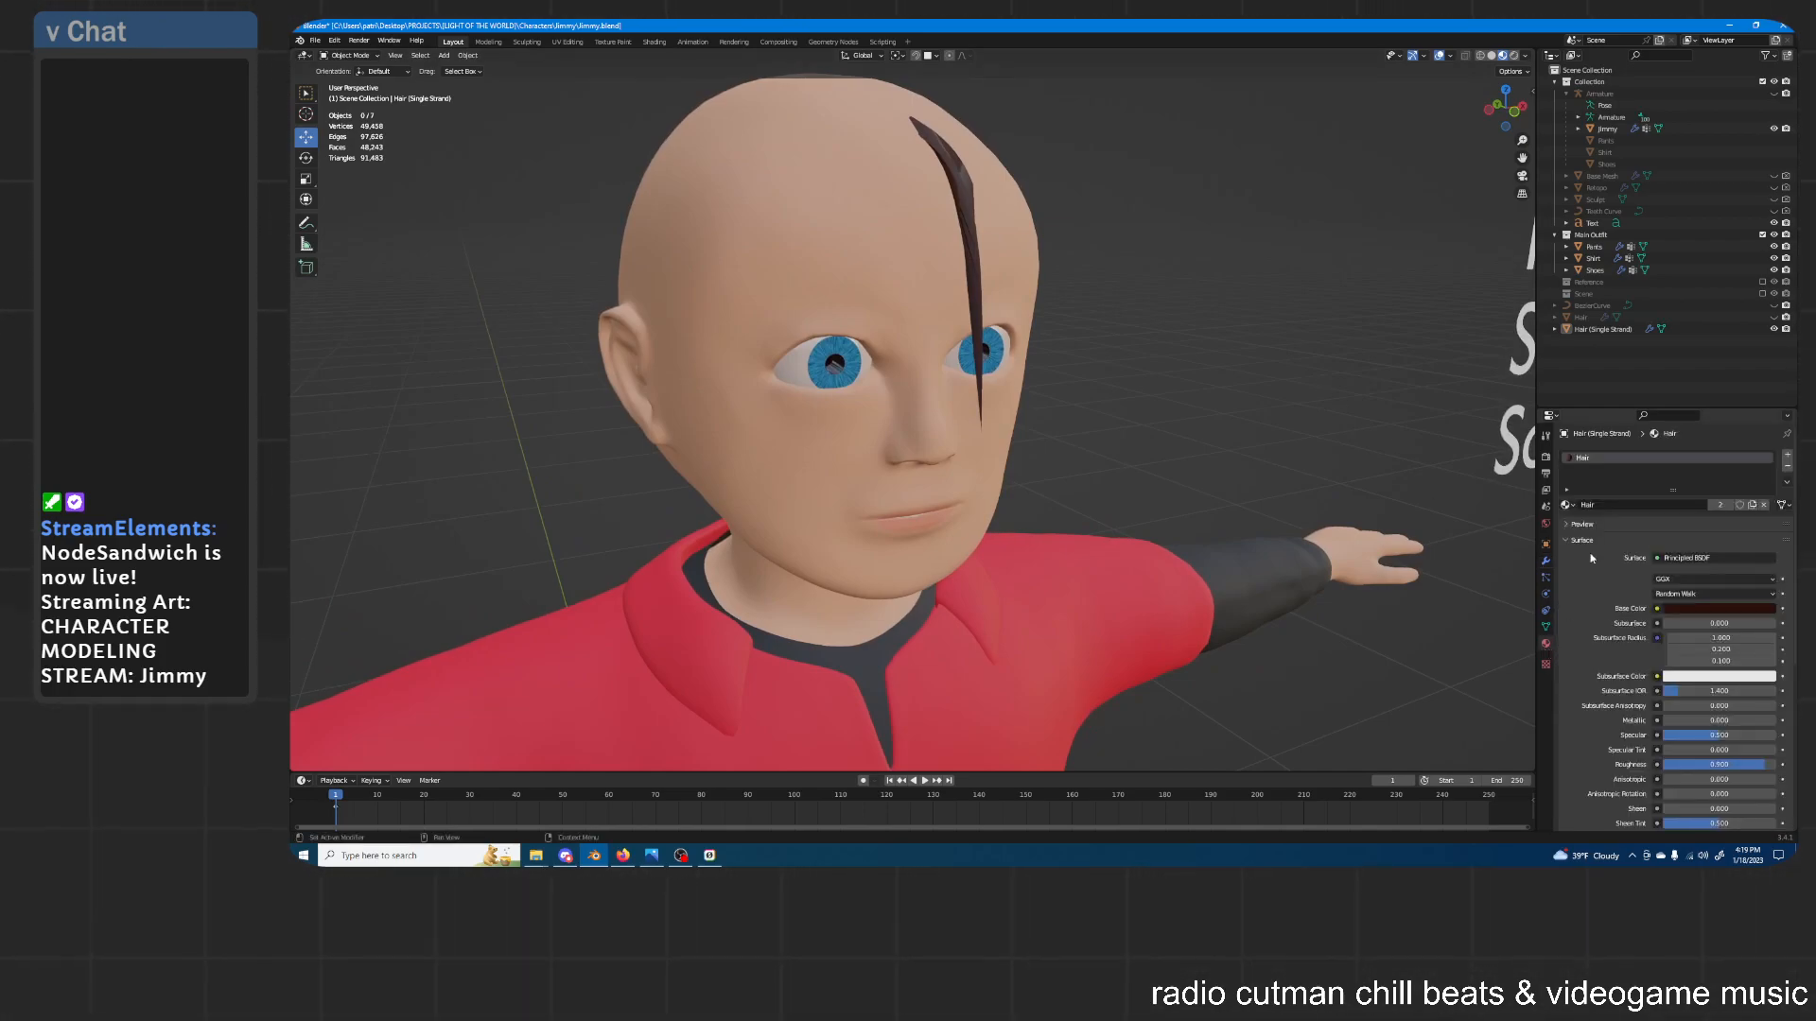
pyautogui.scroll(-3, 1589, 616)
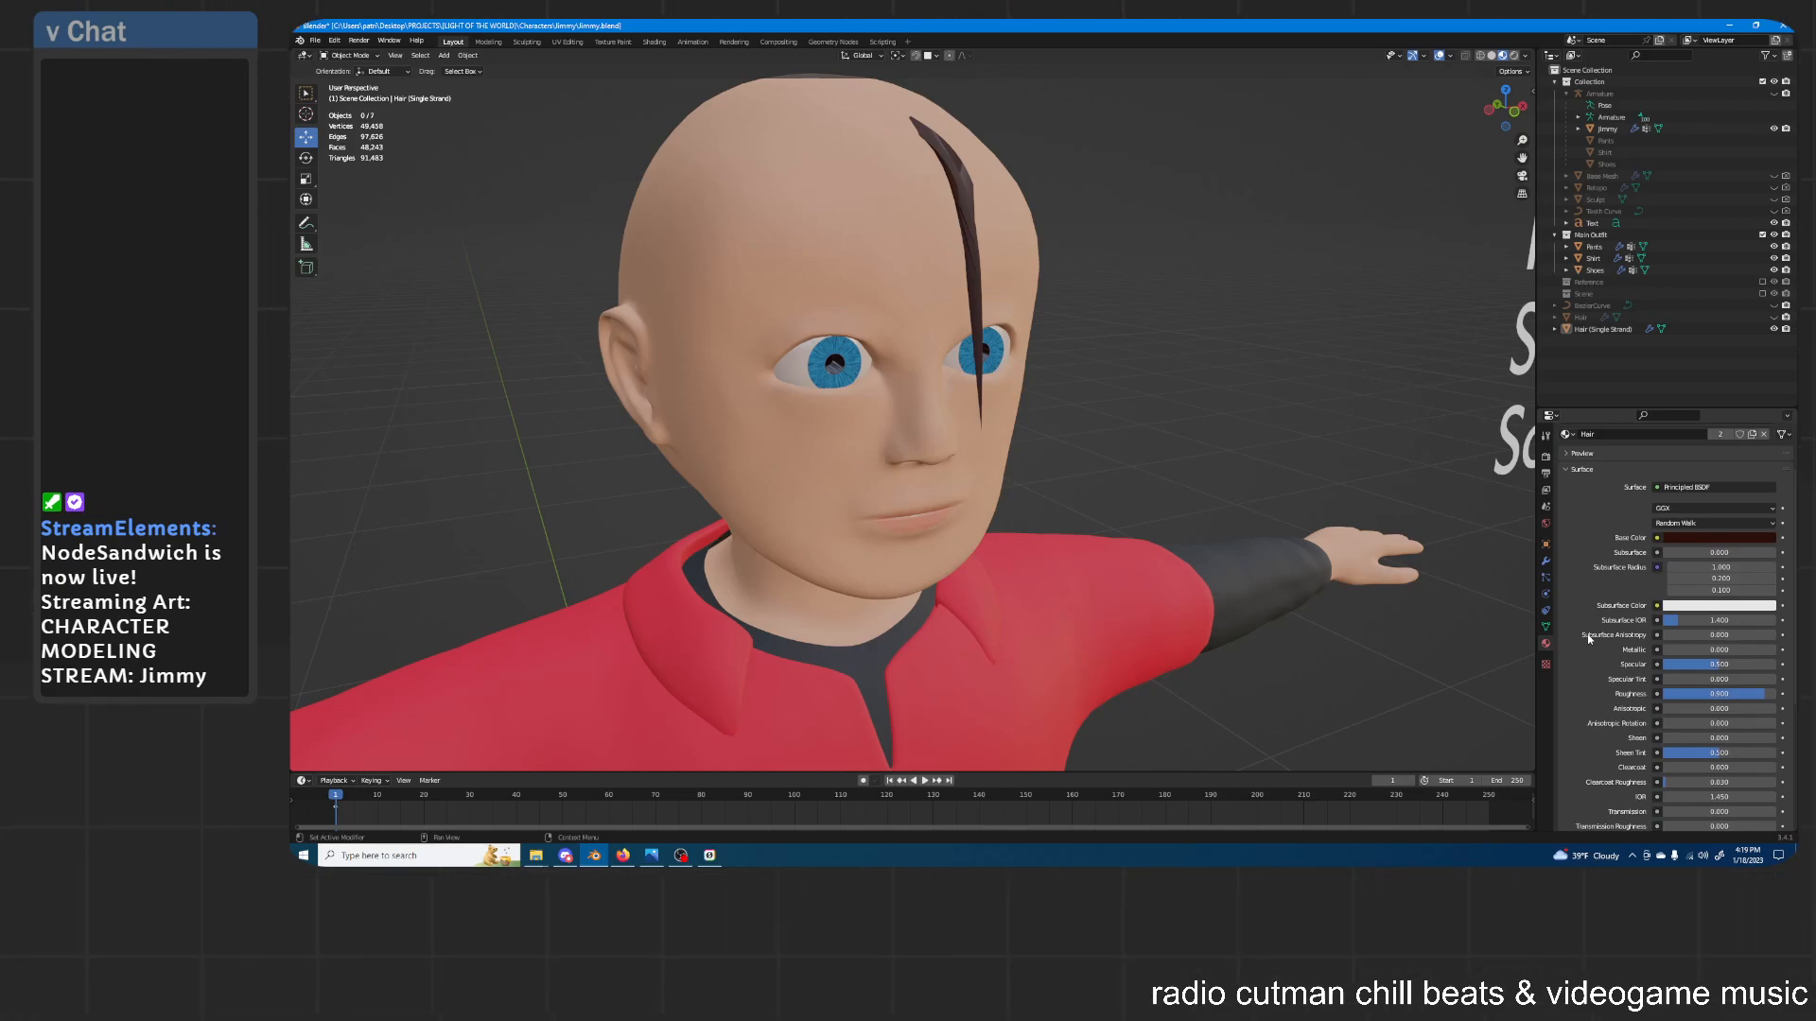
pyautogui.scroll(-3, 1664, 626)
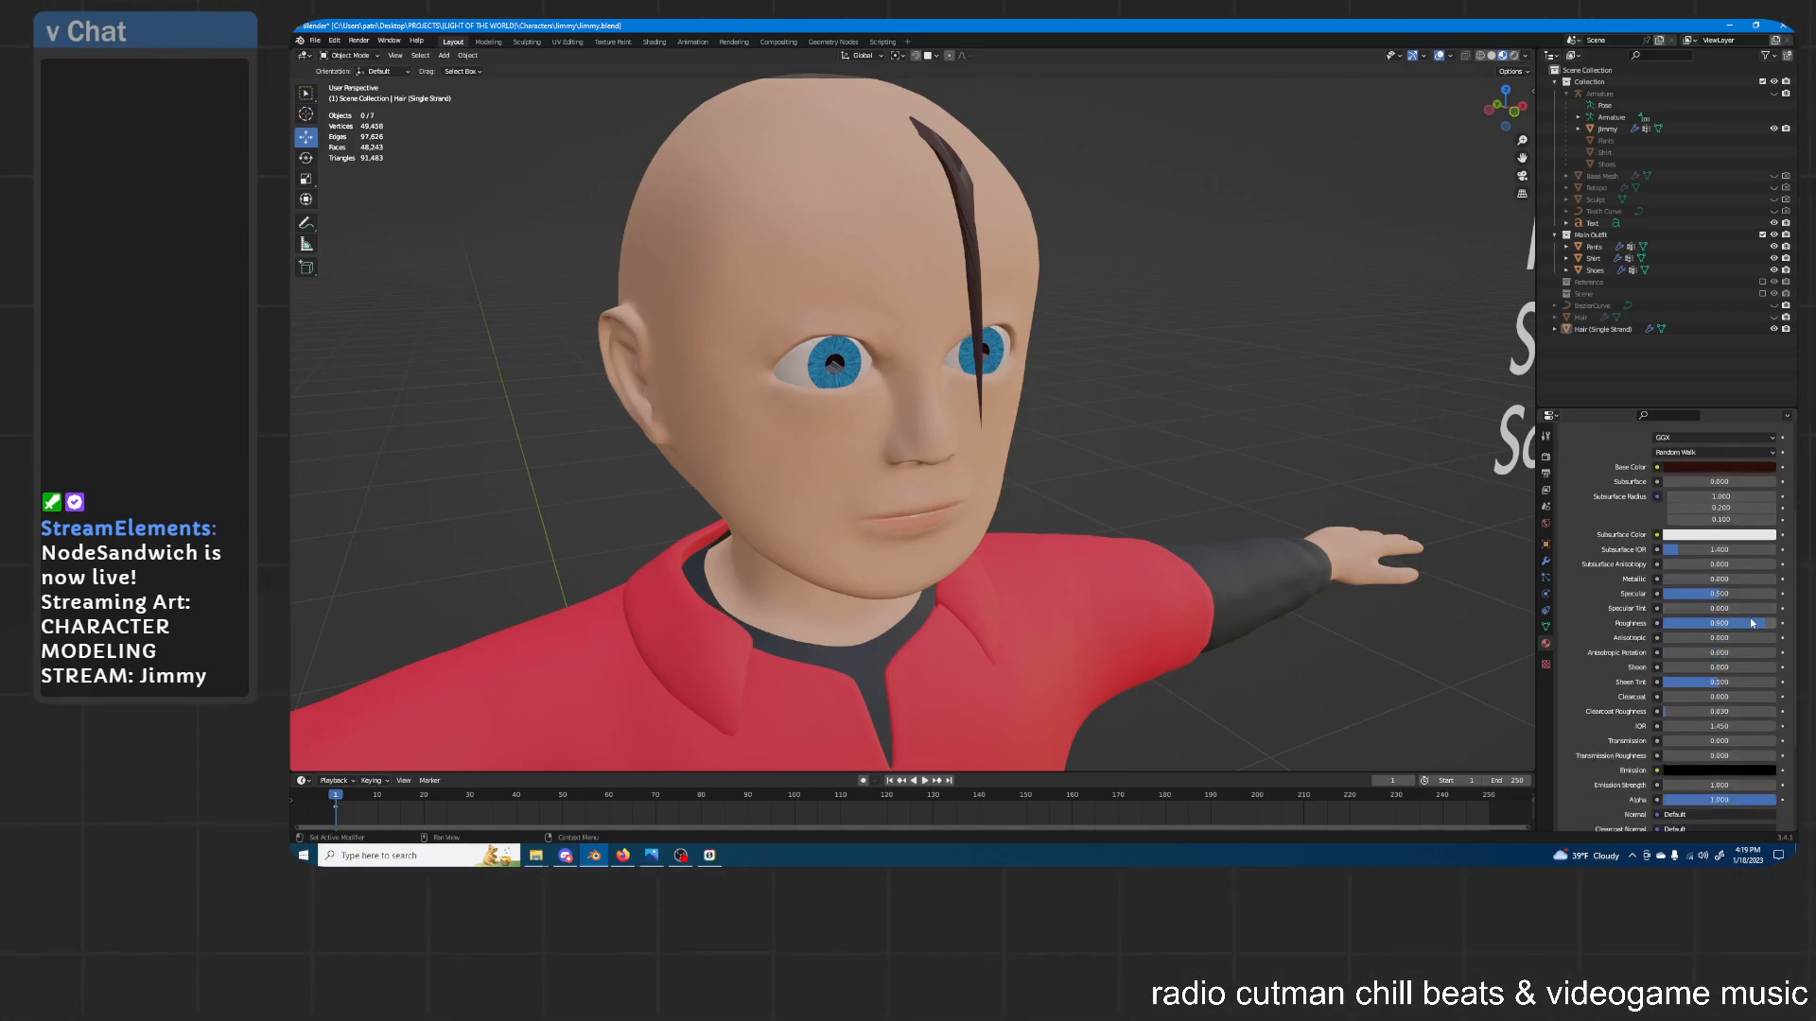
pyautogui.moveTo(1750, 617); pyautogui.dragTo(1759, 616)
pyautogui.moveTo(1236, 320); pyautogui.dragTo(1240, 324, button='middle')
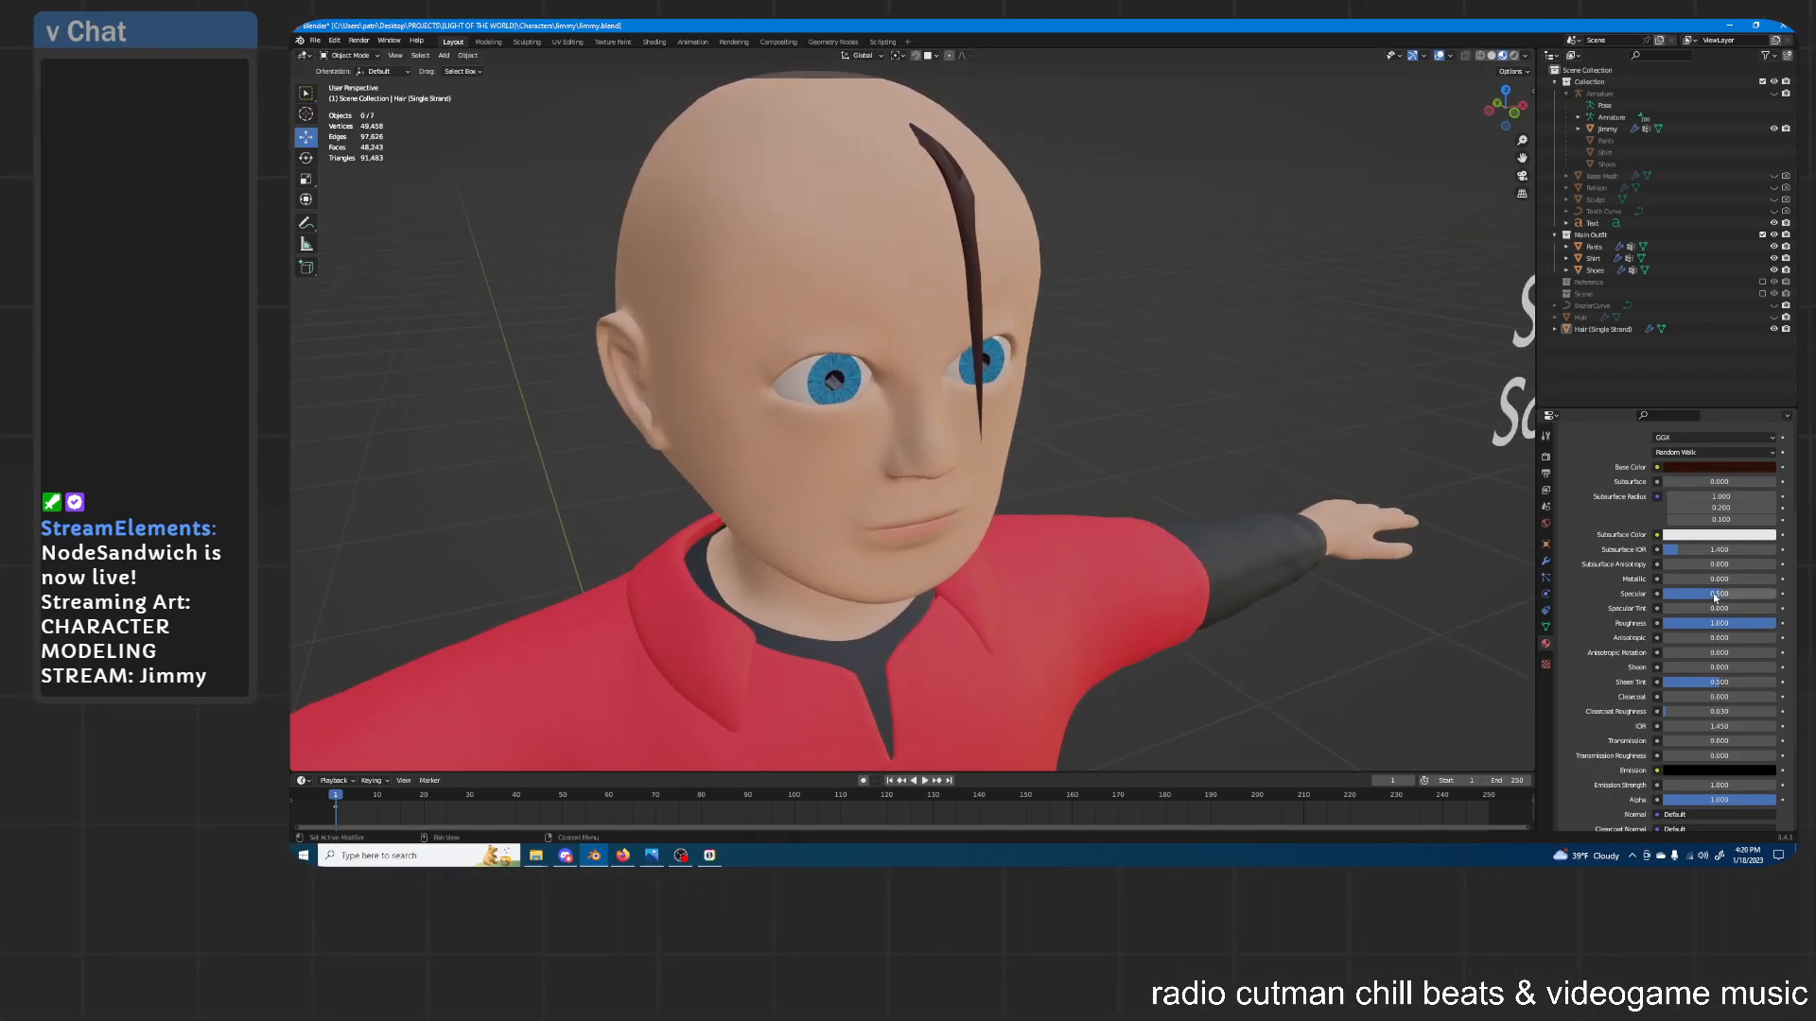
pyautogui.moveTo(1704, 594); pyautogui.dragTo(1663, 594)
pyautogui.moveTo(1664, 594); pyautogui.dragTo(1689, 594)
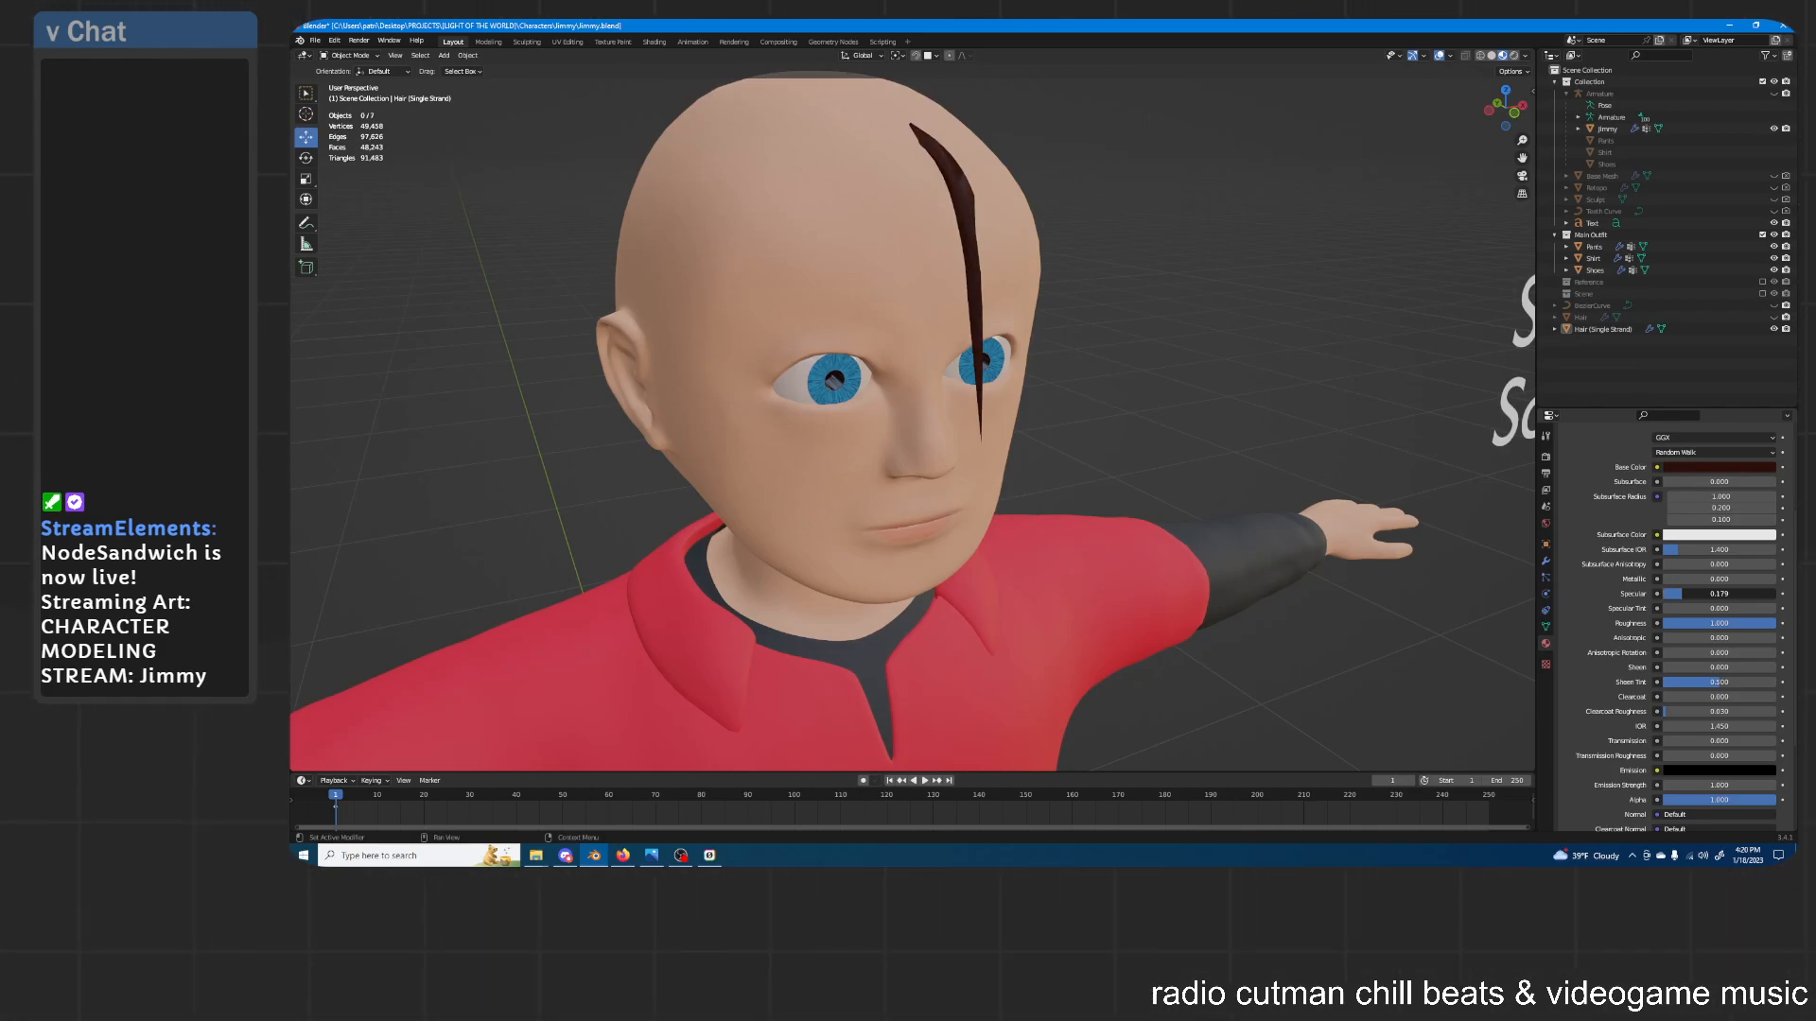
pyautogui.press('Return')
pyautogui.click(1717, 624)
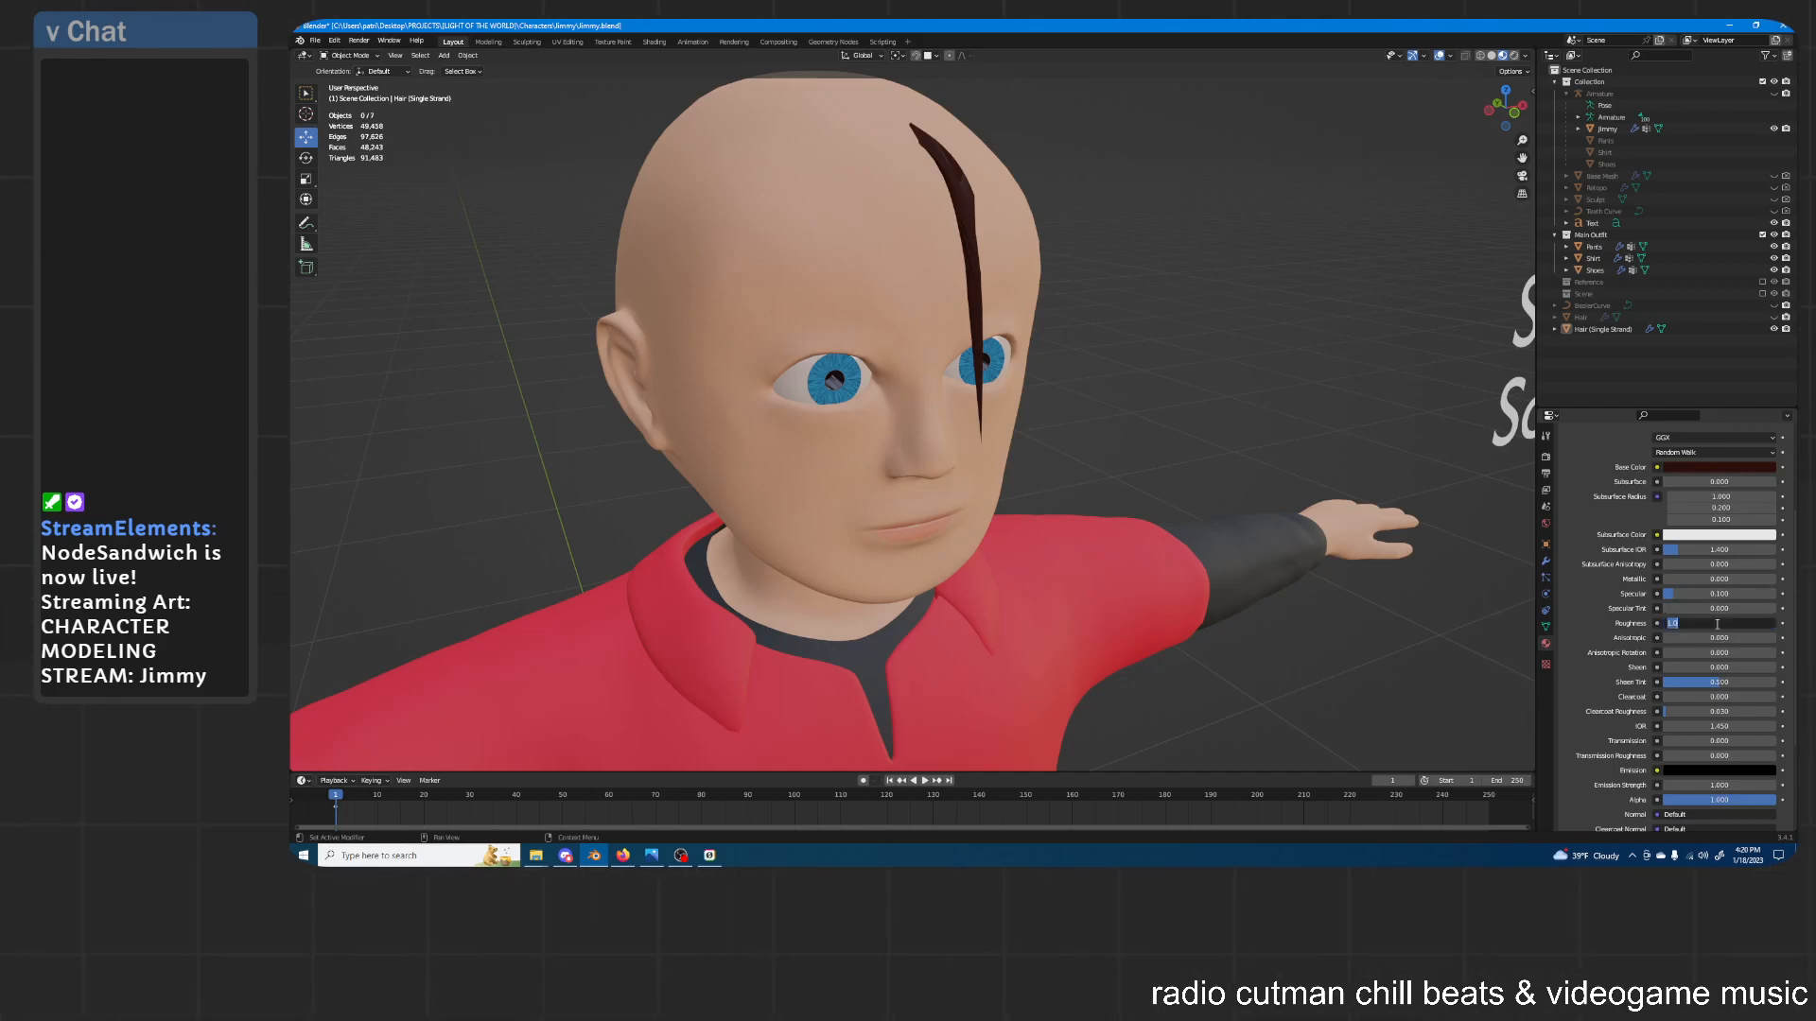
# Examine the selected strand's shape and shading on the head from the front and at an angle
pyautogui.moveTo(1343, 342); pyautogui.dragTo(1118, 310, button='middle')
pyautogui.scroll(-3, 1168, 288)
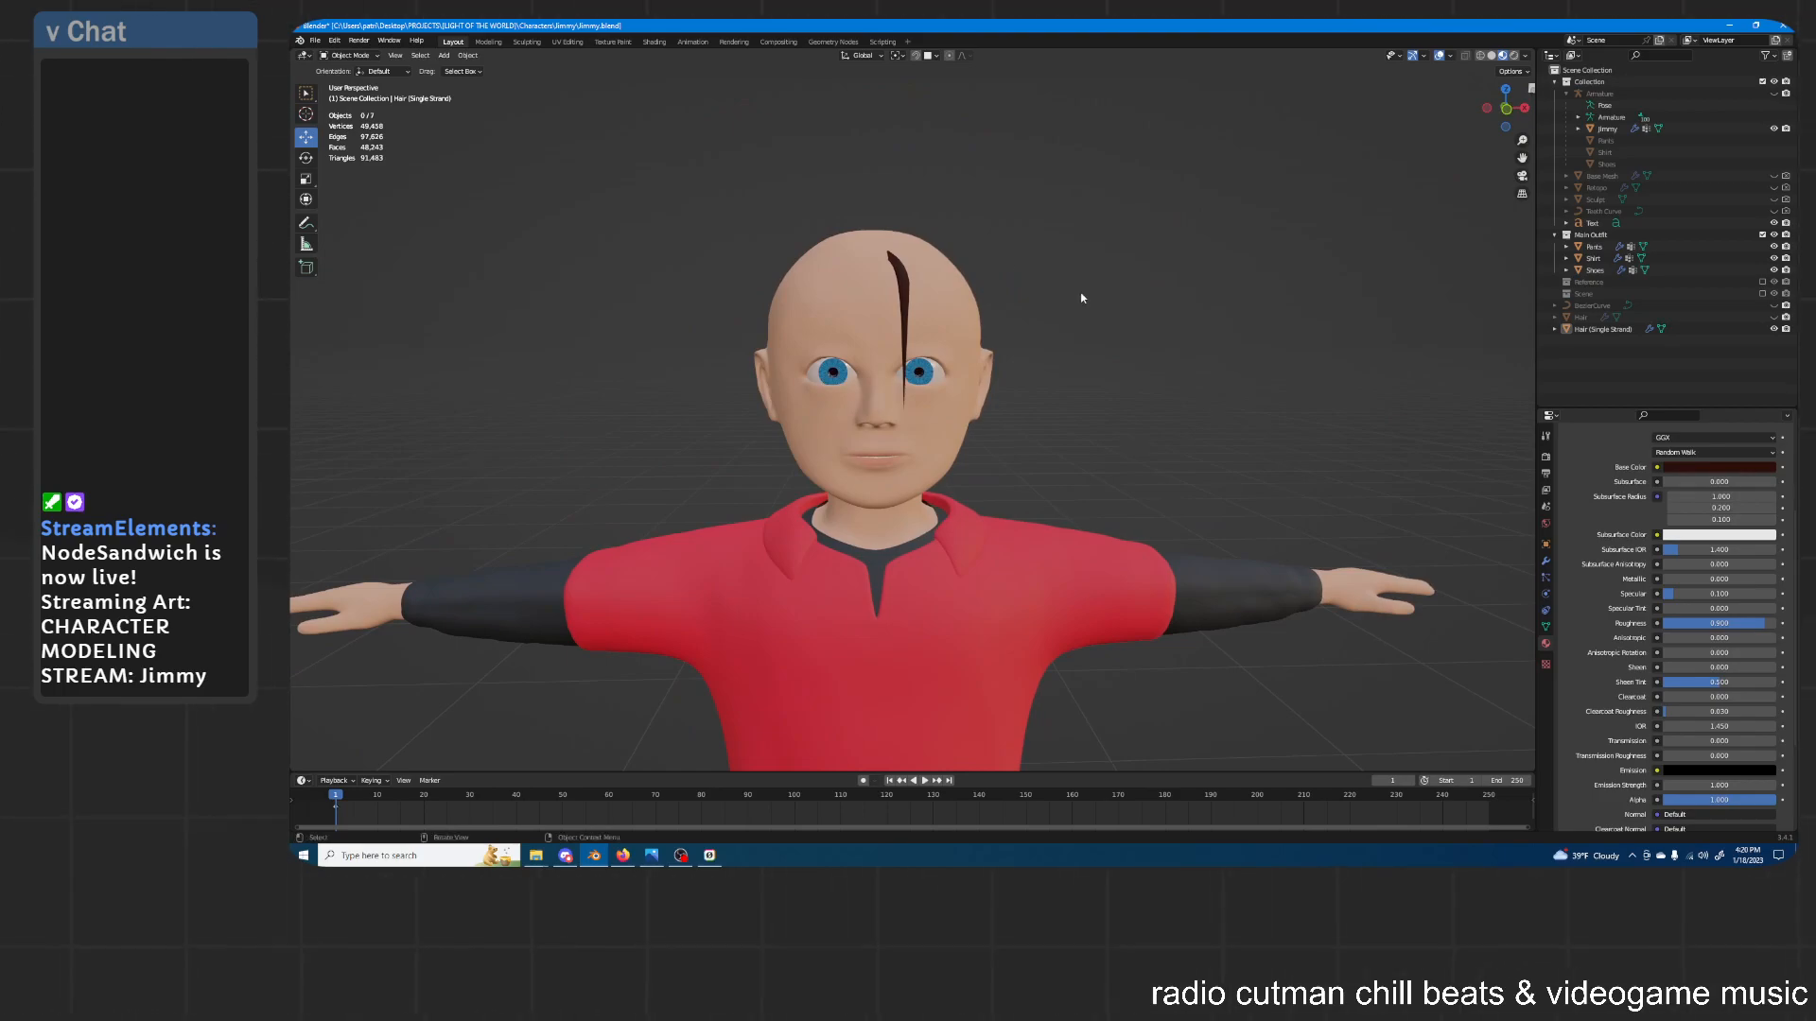
pyautogui.moveTo(892, 277); pyautogui.dragTo(905, 279, button='middle')
pyautogui.click(905, 279)
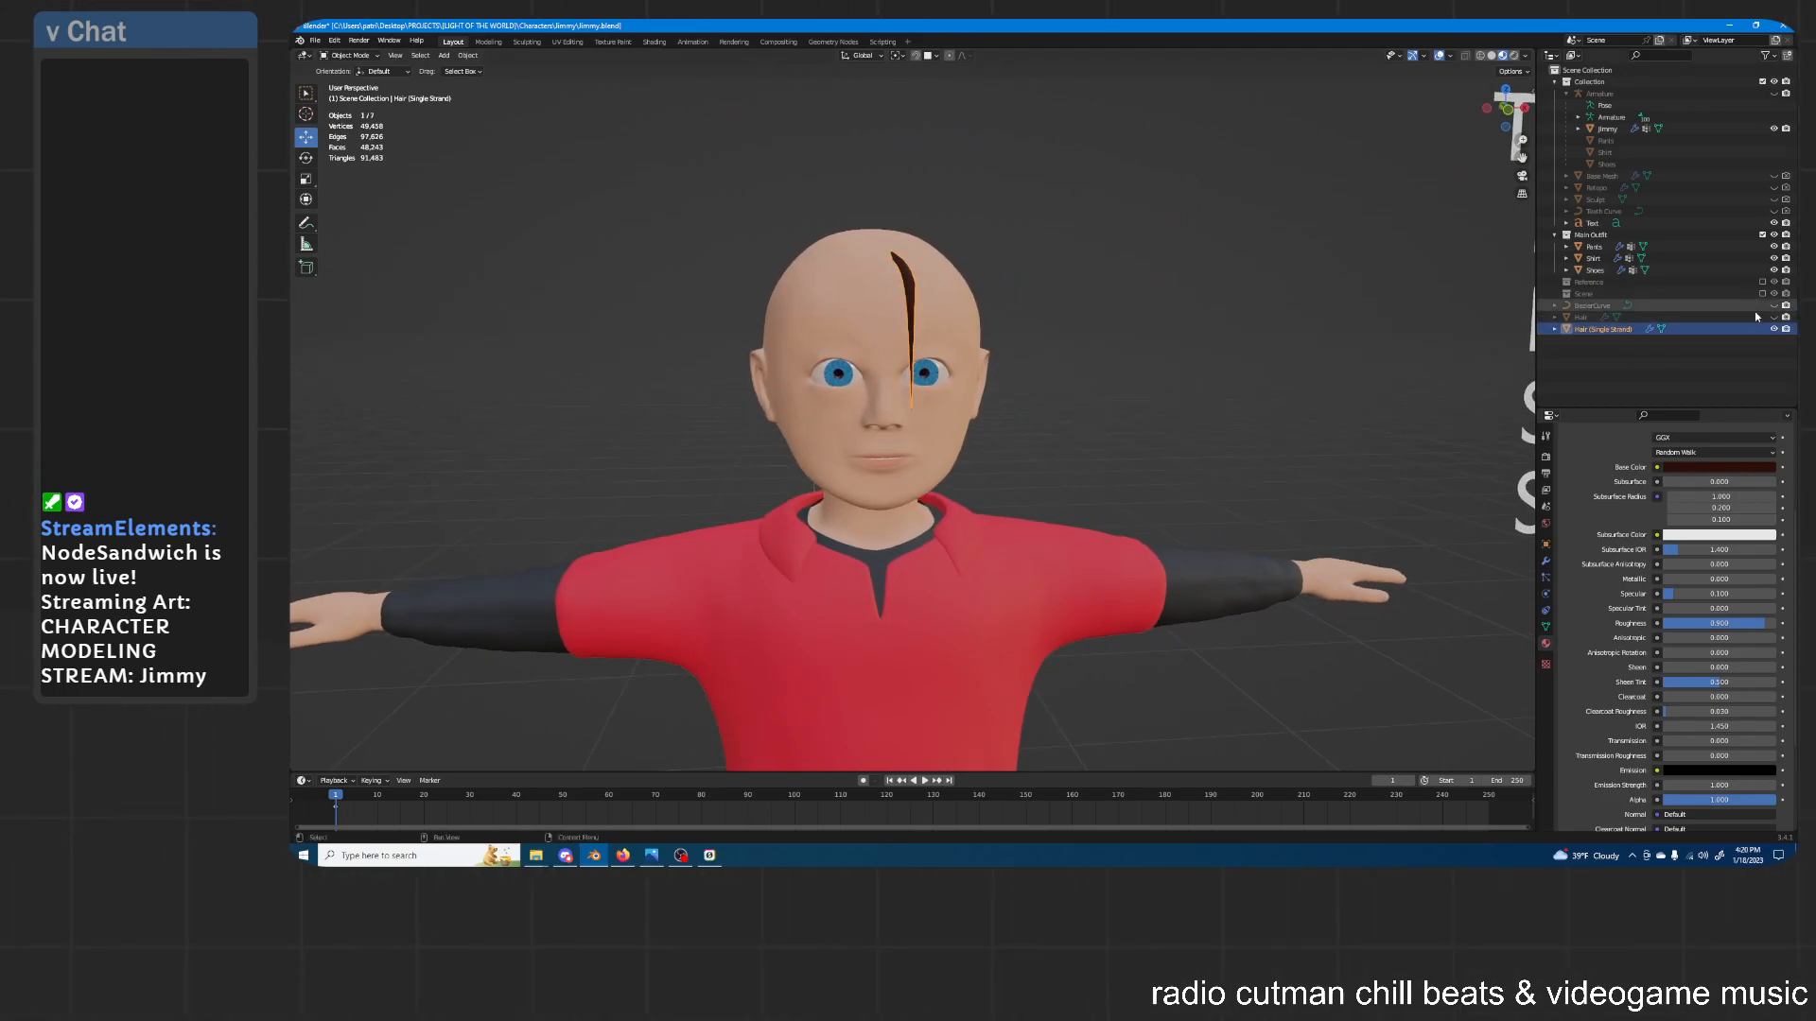
pyautogui.scroll(-1, 1103, 331)
pyautogui.scroll(-1, 1088, 350)
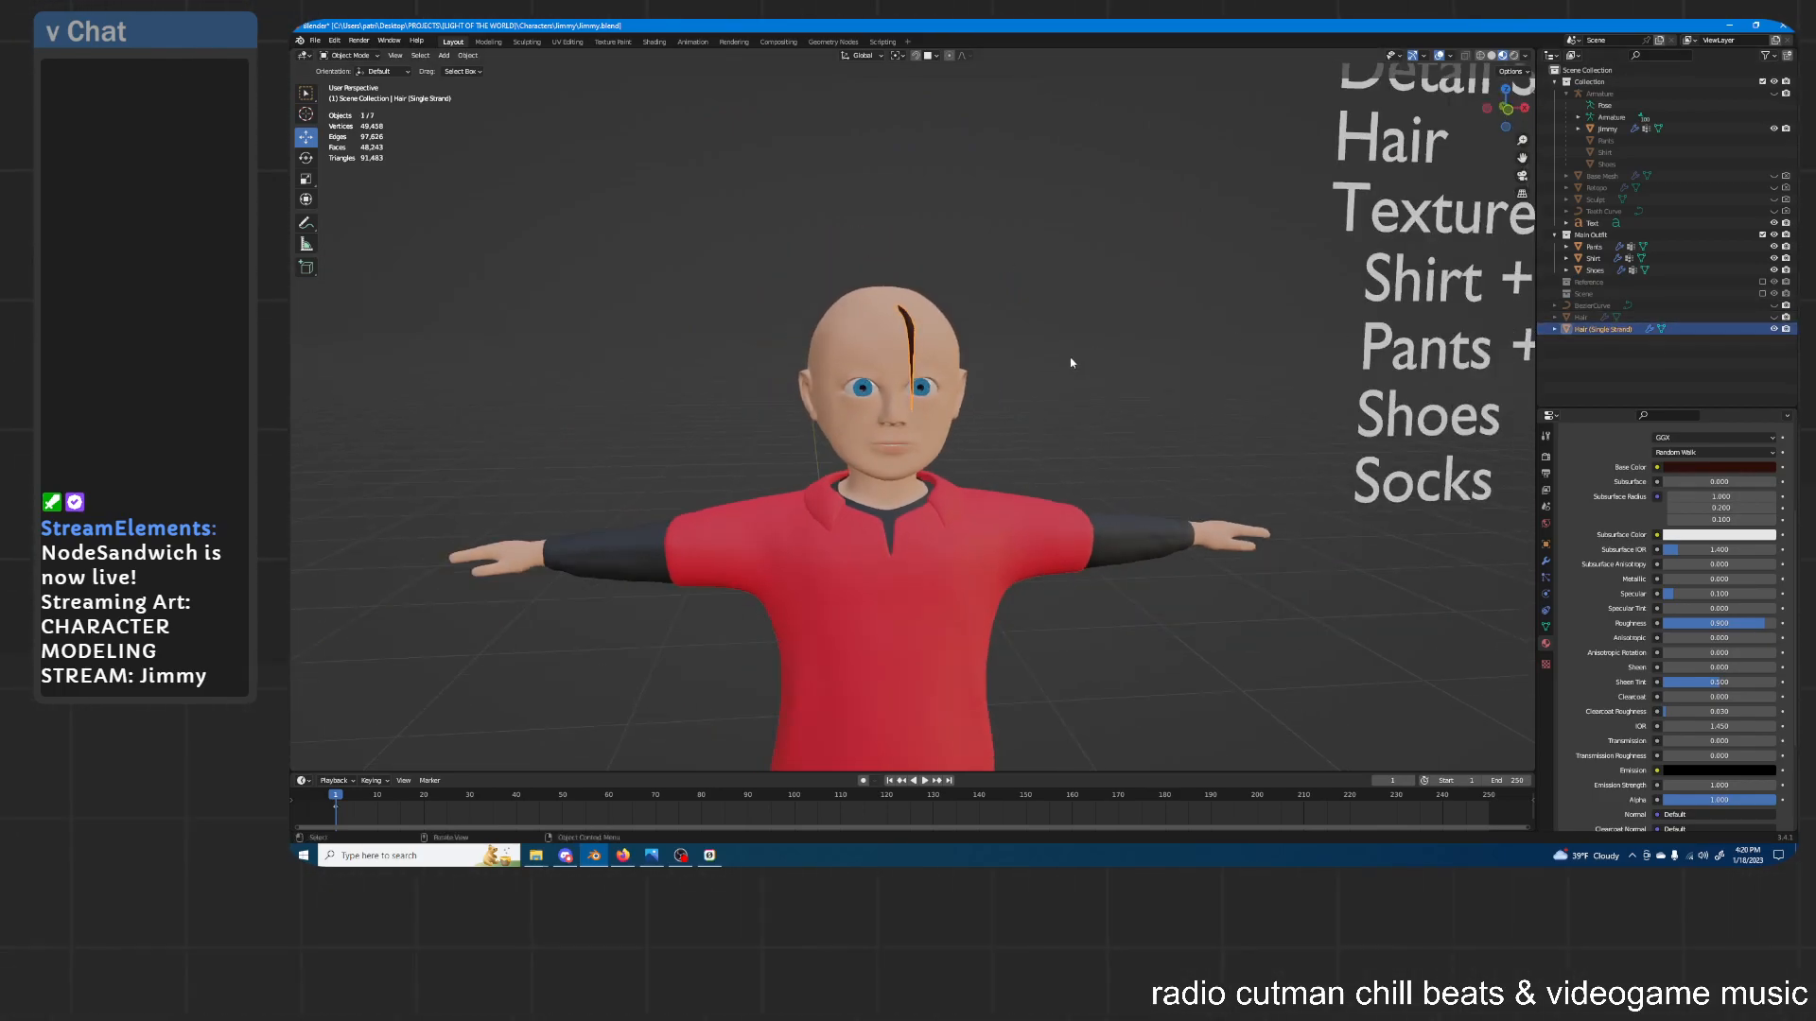
pyautogui.scroll(4, 1070, 360)
pyautogui.moveTo(949, 275)
pyautogui.keyDown('shift'); pyautogui.mouseDown(button='middle')
pyautogui.moveTo(935, 305)
pyautogui.moveTo(968, 311)
pyautogui.moveTo(990, 265)
pyautogui.moveTo(998, 279)
pyautogui.mouseUp(button='middle'); pyautogui.keyUp('shift')
pyautogui.scroll(4, 970, 307)
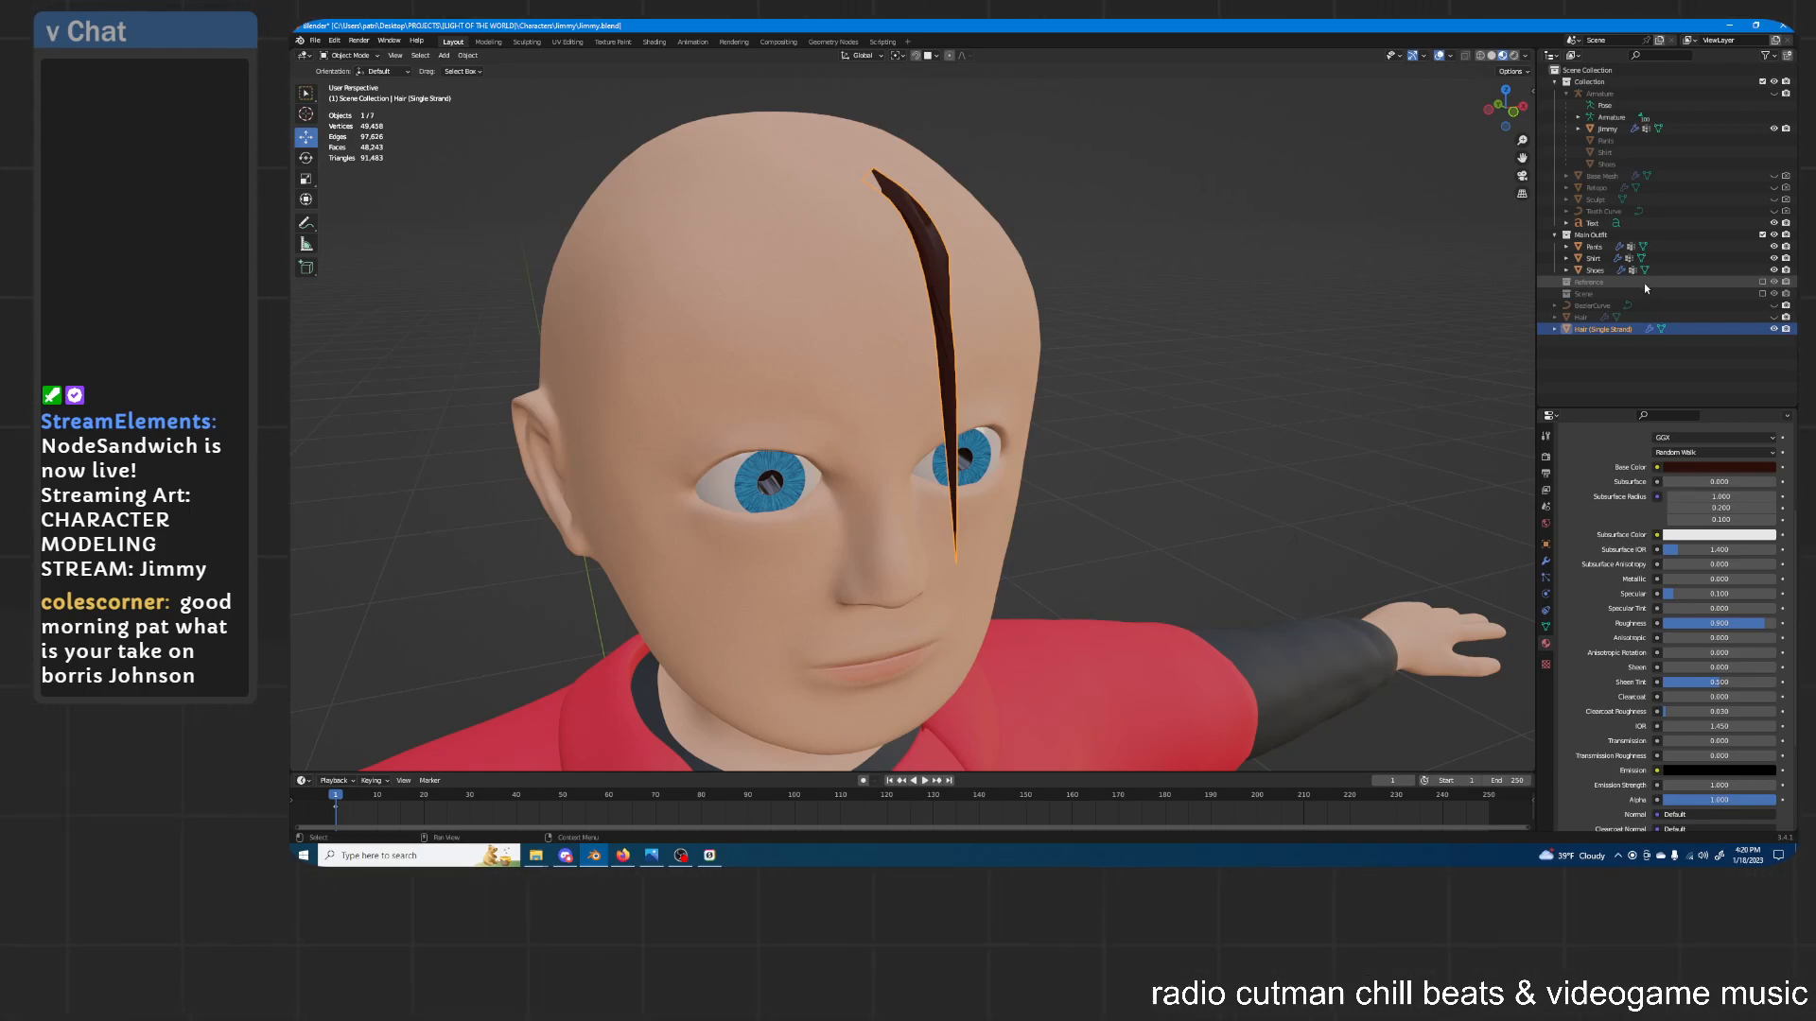
pyautogui.moveTo(941, 221); pyautogui.dragTo(944, 223, button='middle')
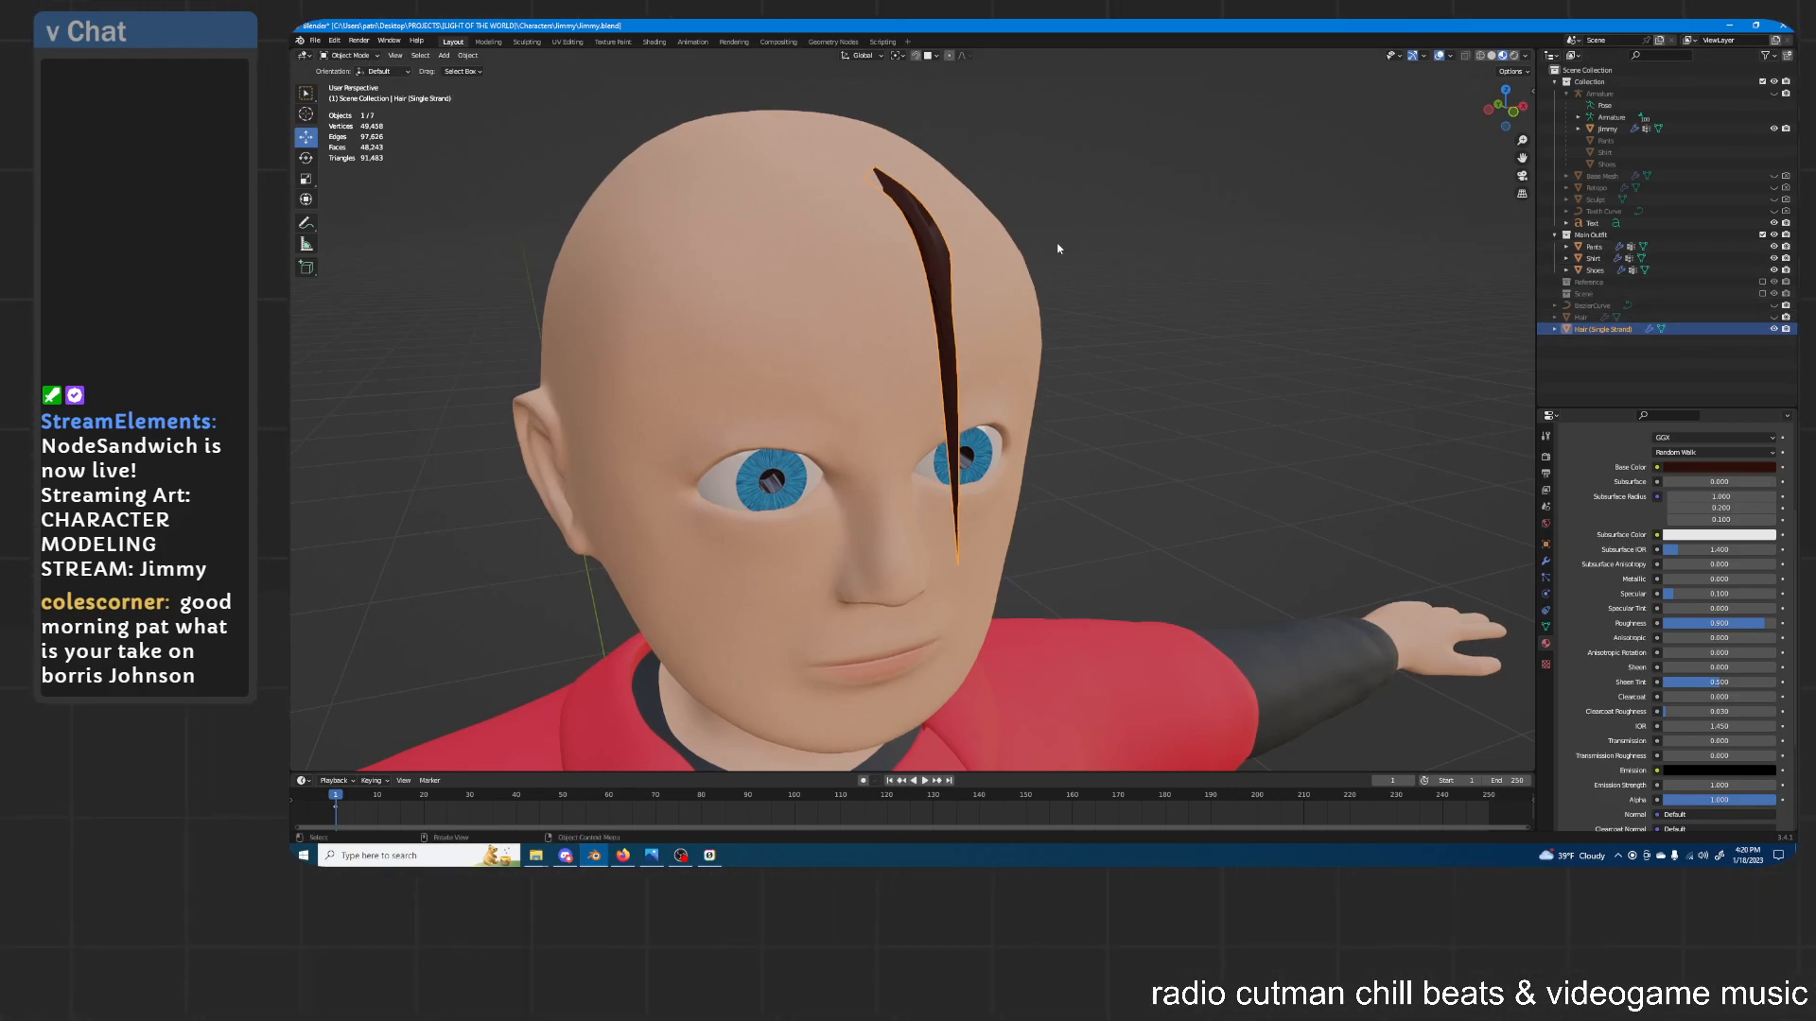
pyautogui.press('Tab')
pyautogui.scroll(-4, 1056, 341)
pyautogui.press('Tab')
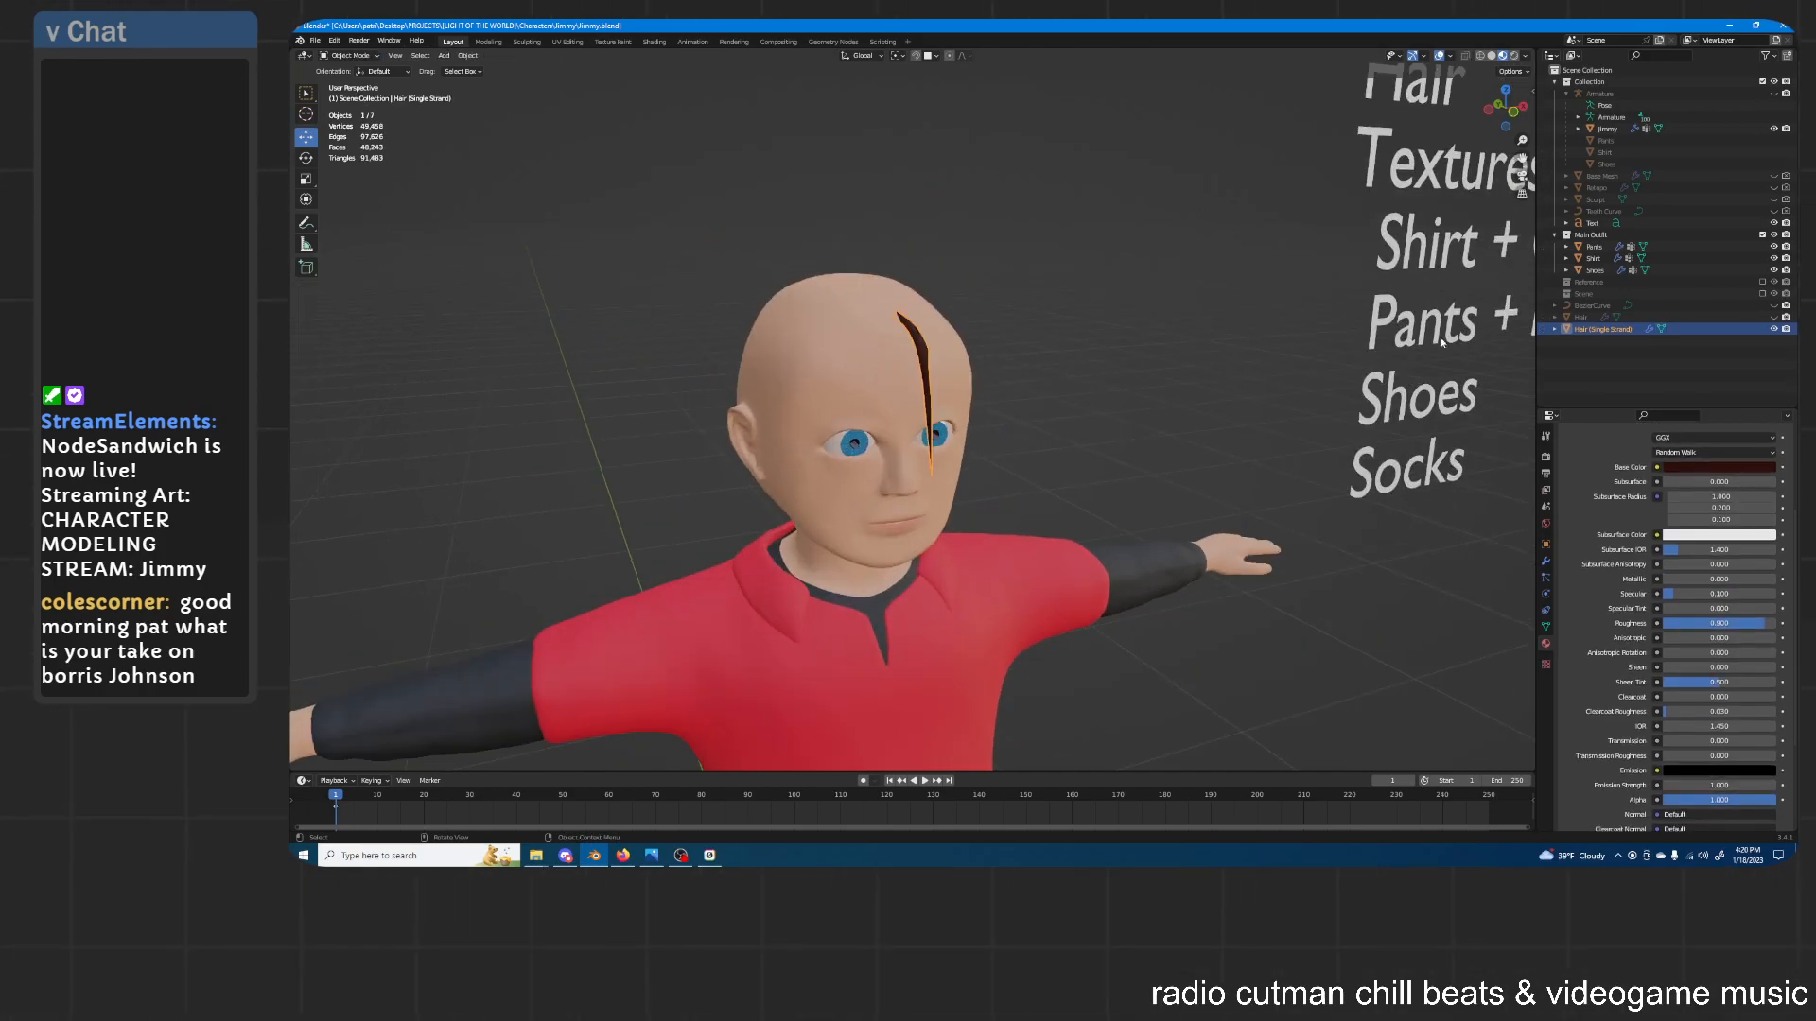
# Show the BezierCurve again and duplicate it, placing the copy beside the strand towards the middle of the forehead
pyautogui.scroll(5, 946, 314)
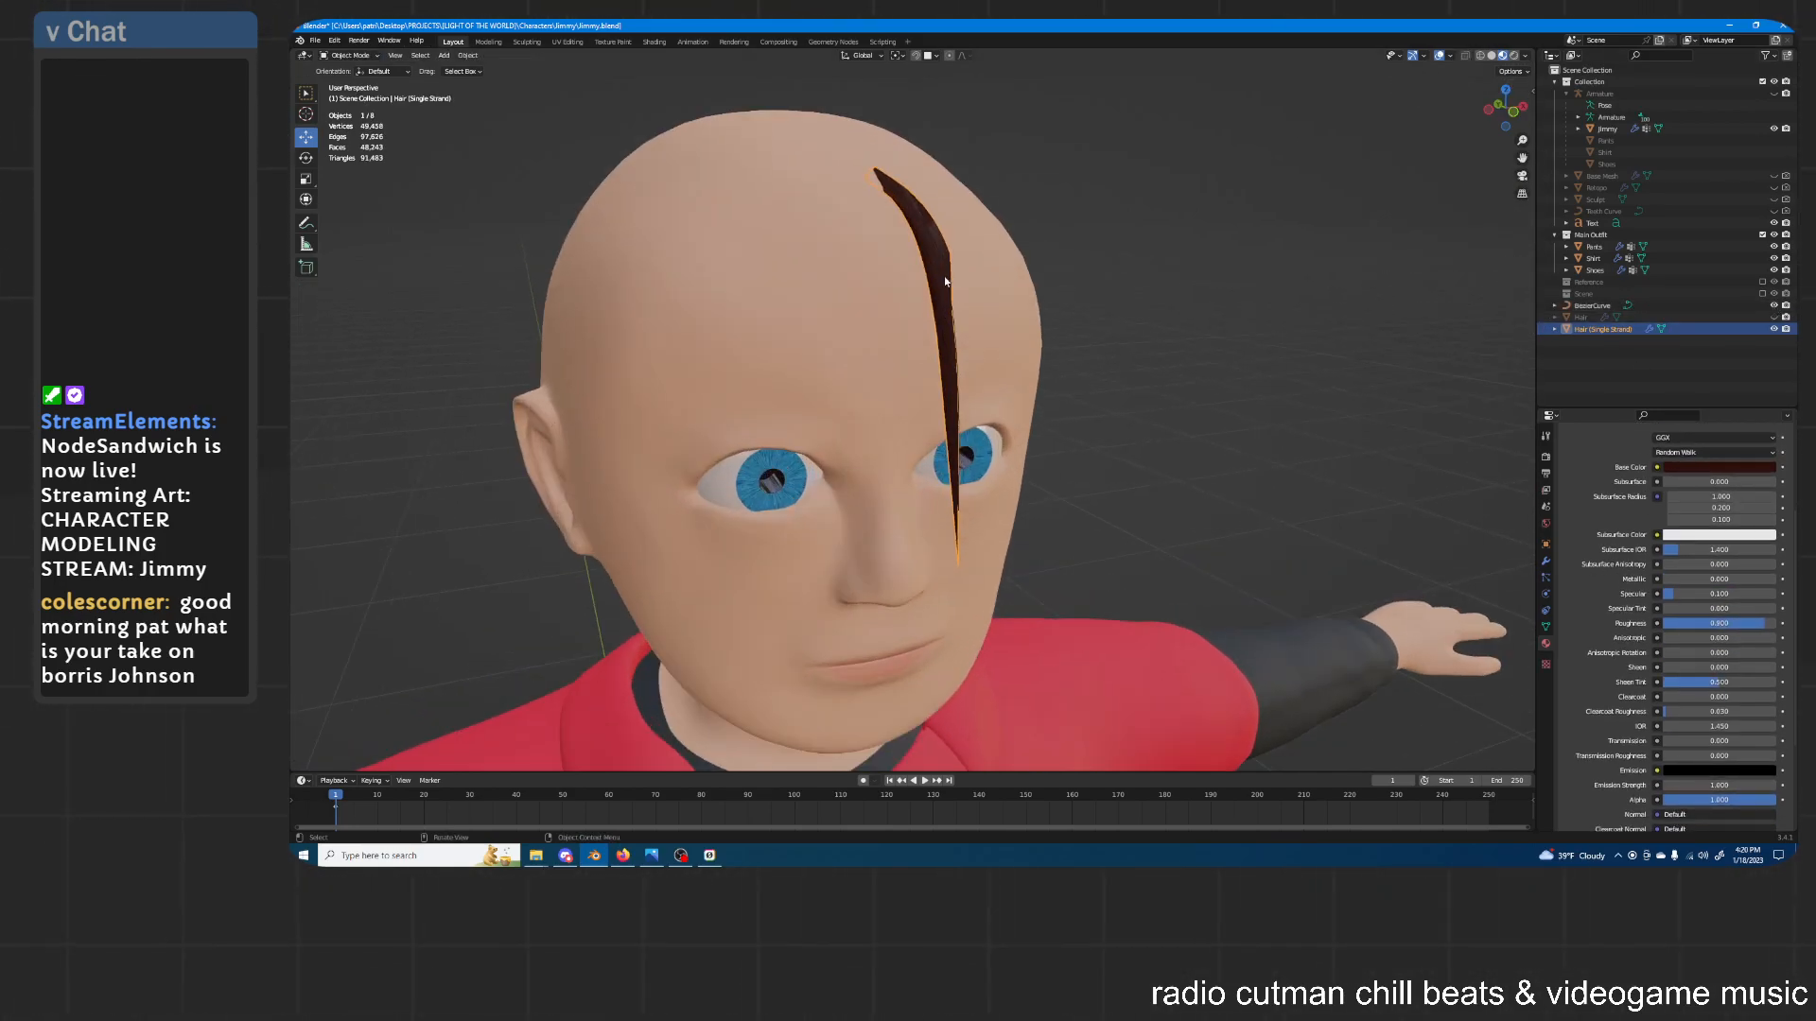
pyautogui.click(945, 275)
pyautogui.moveTo(1021, 214); pyautogui.dragTo(976, 244, button='middle')
pyautogui.press('Tab')
pyautogui.press('Tab')
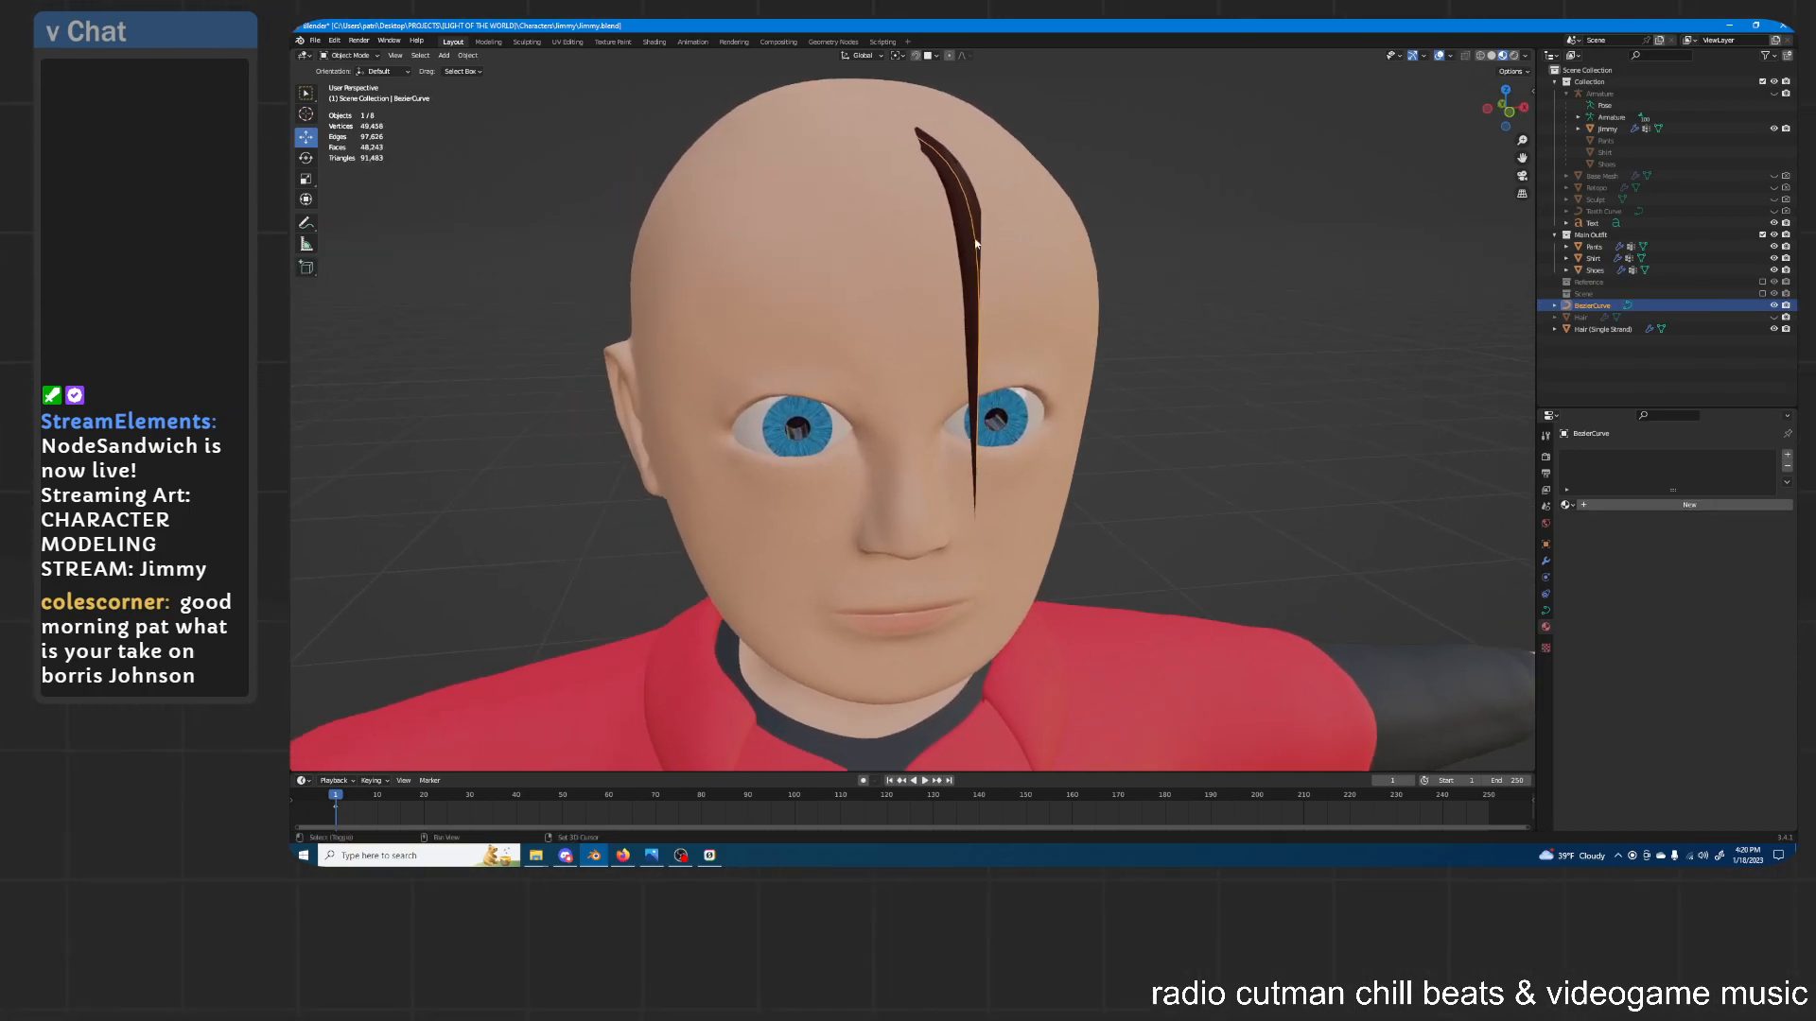
pyautogui.hotkey('shift', 'd')
pyautogui.click(929, 203)
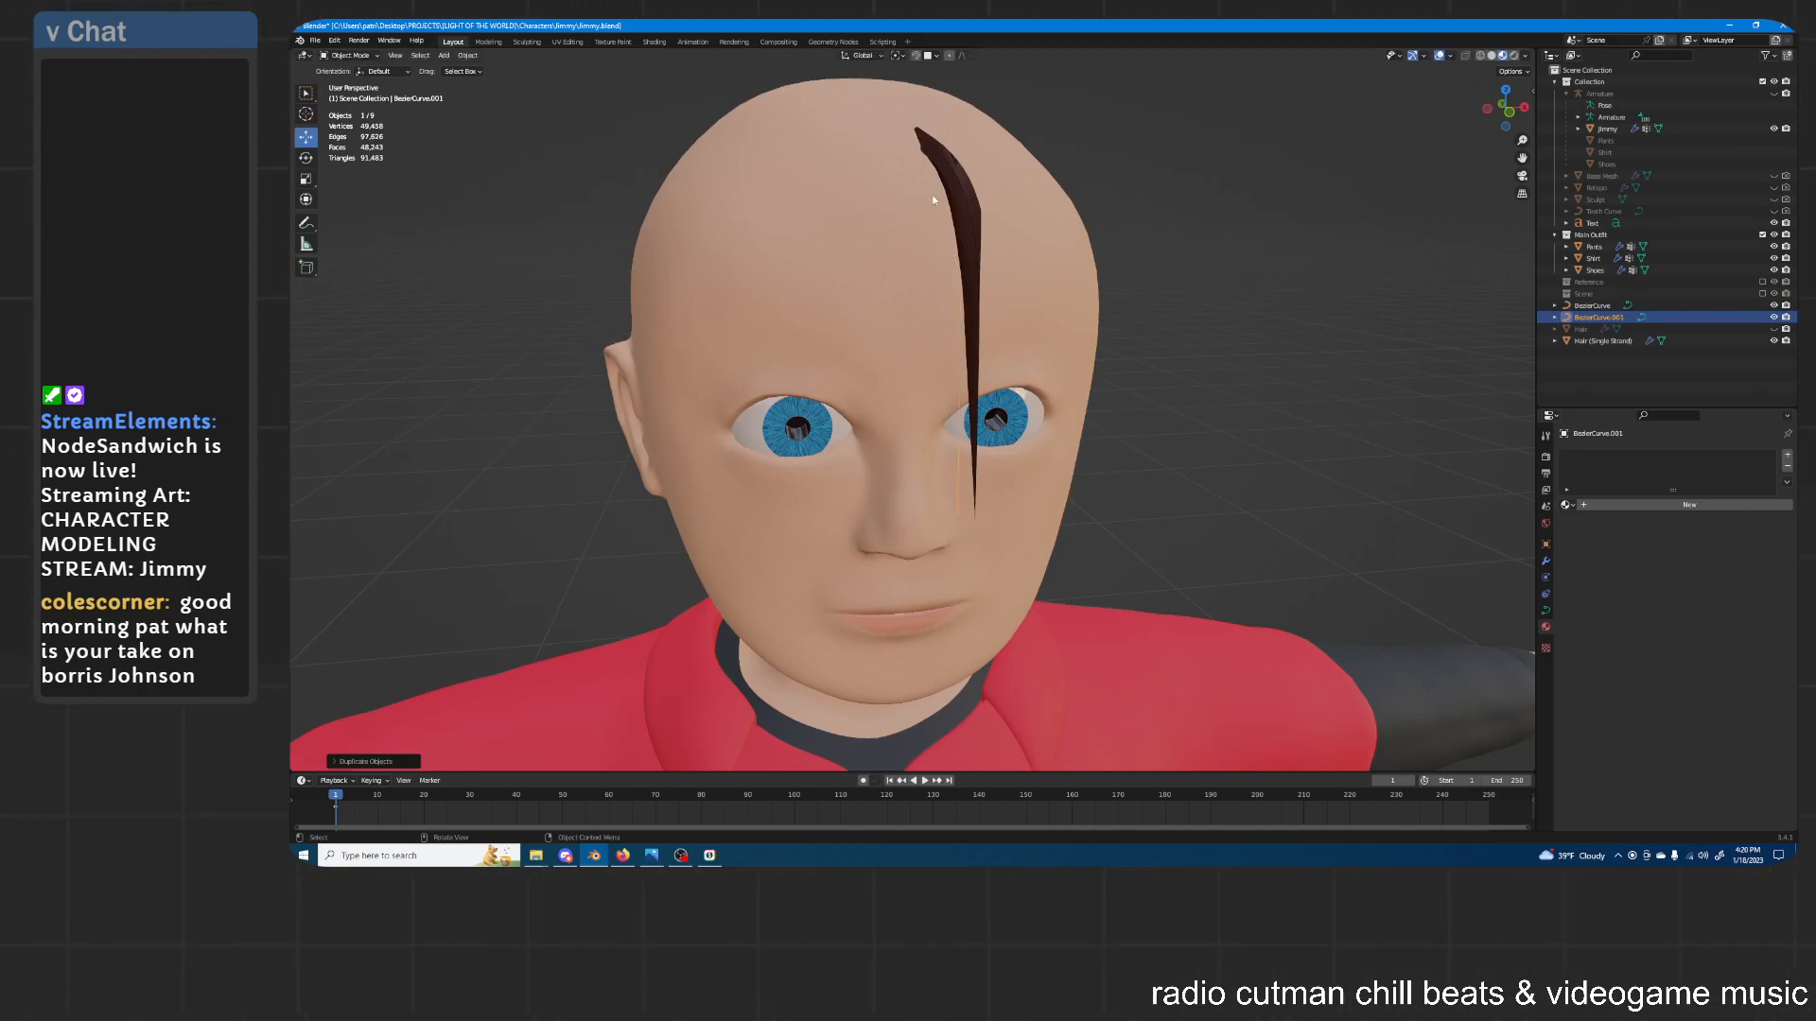
# Move the duplicated curve's top control point up along the scalp in Edit Mode
pyautogui.press('Tab')
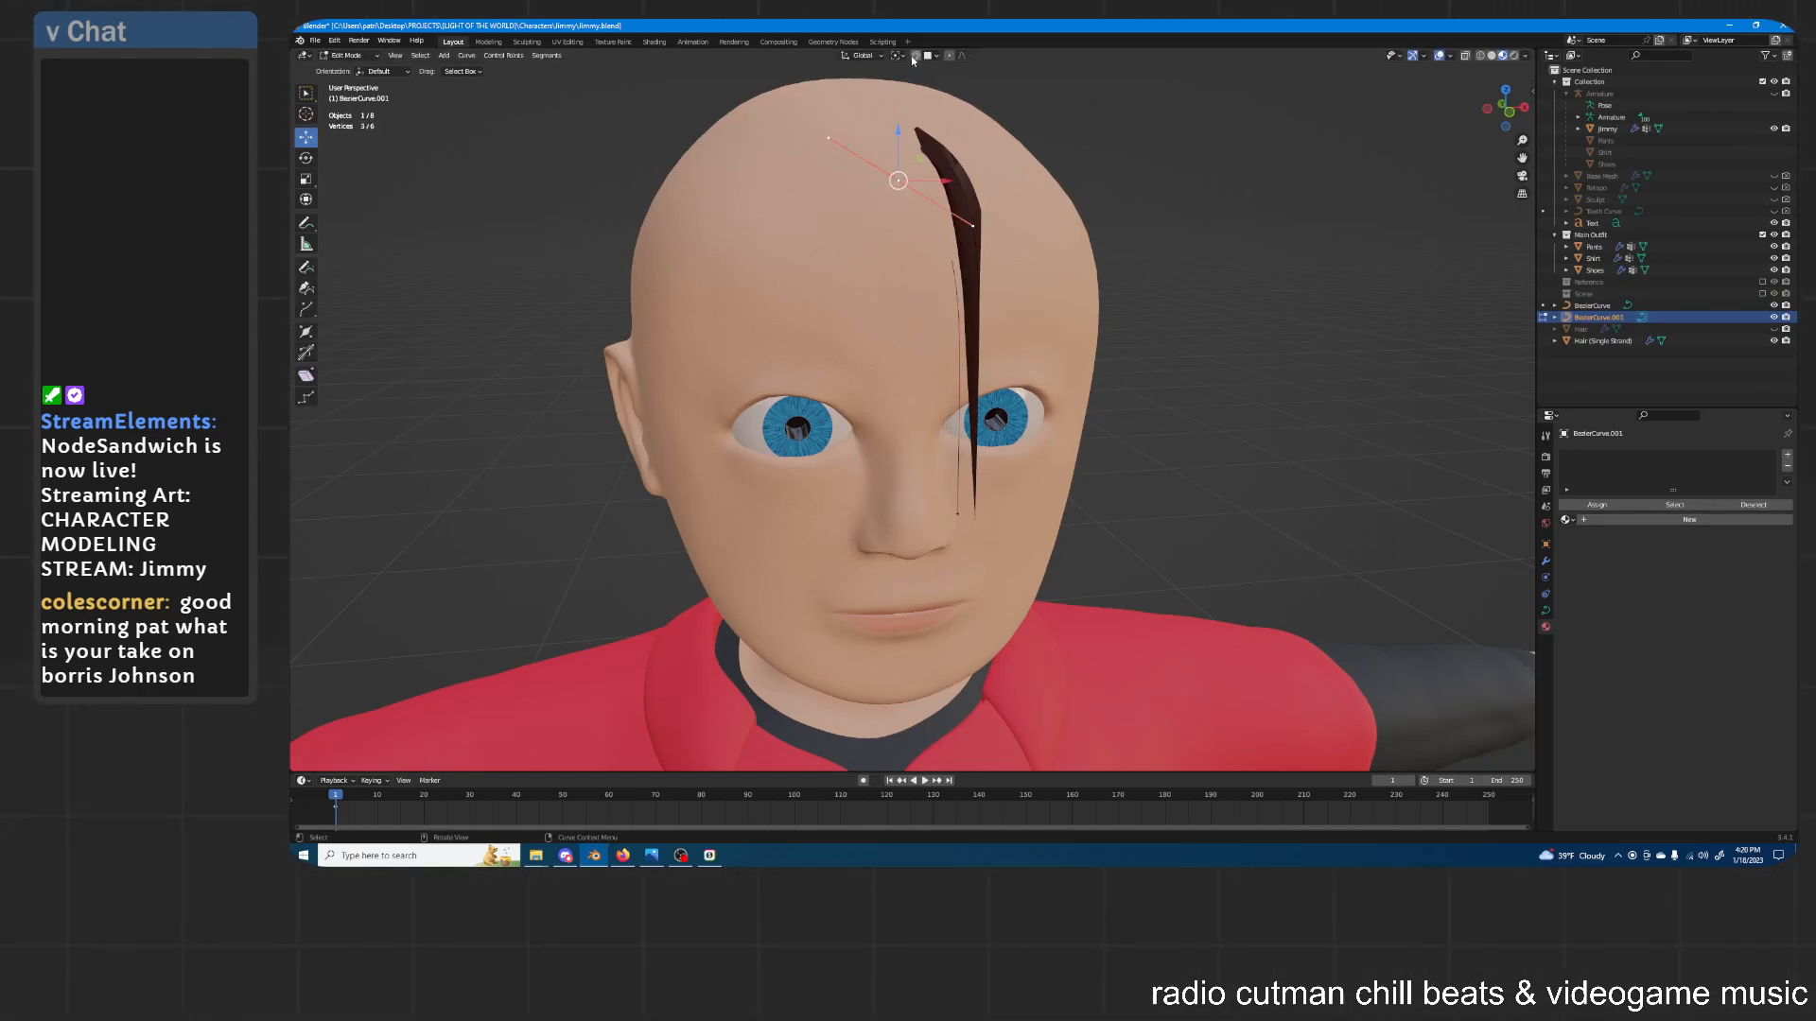
pyautogui.press('g')
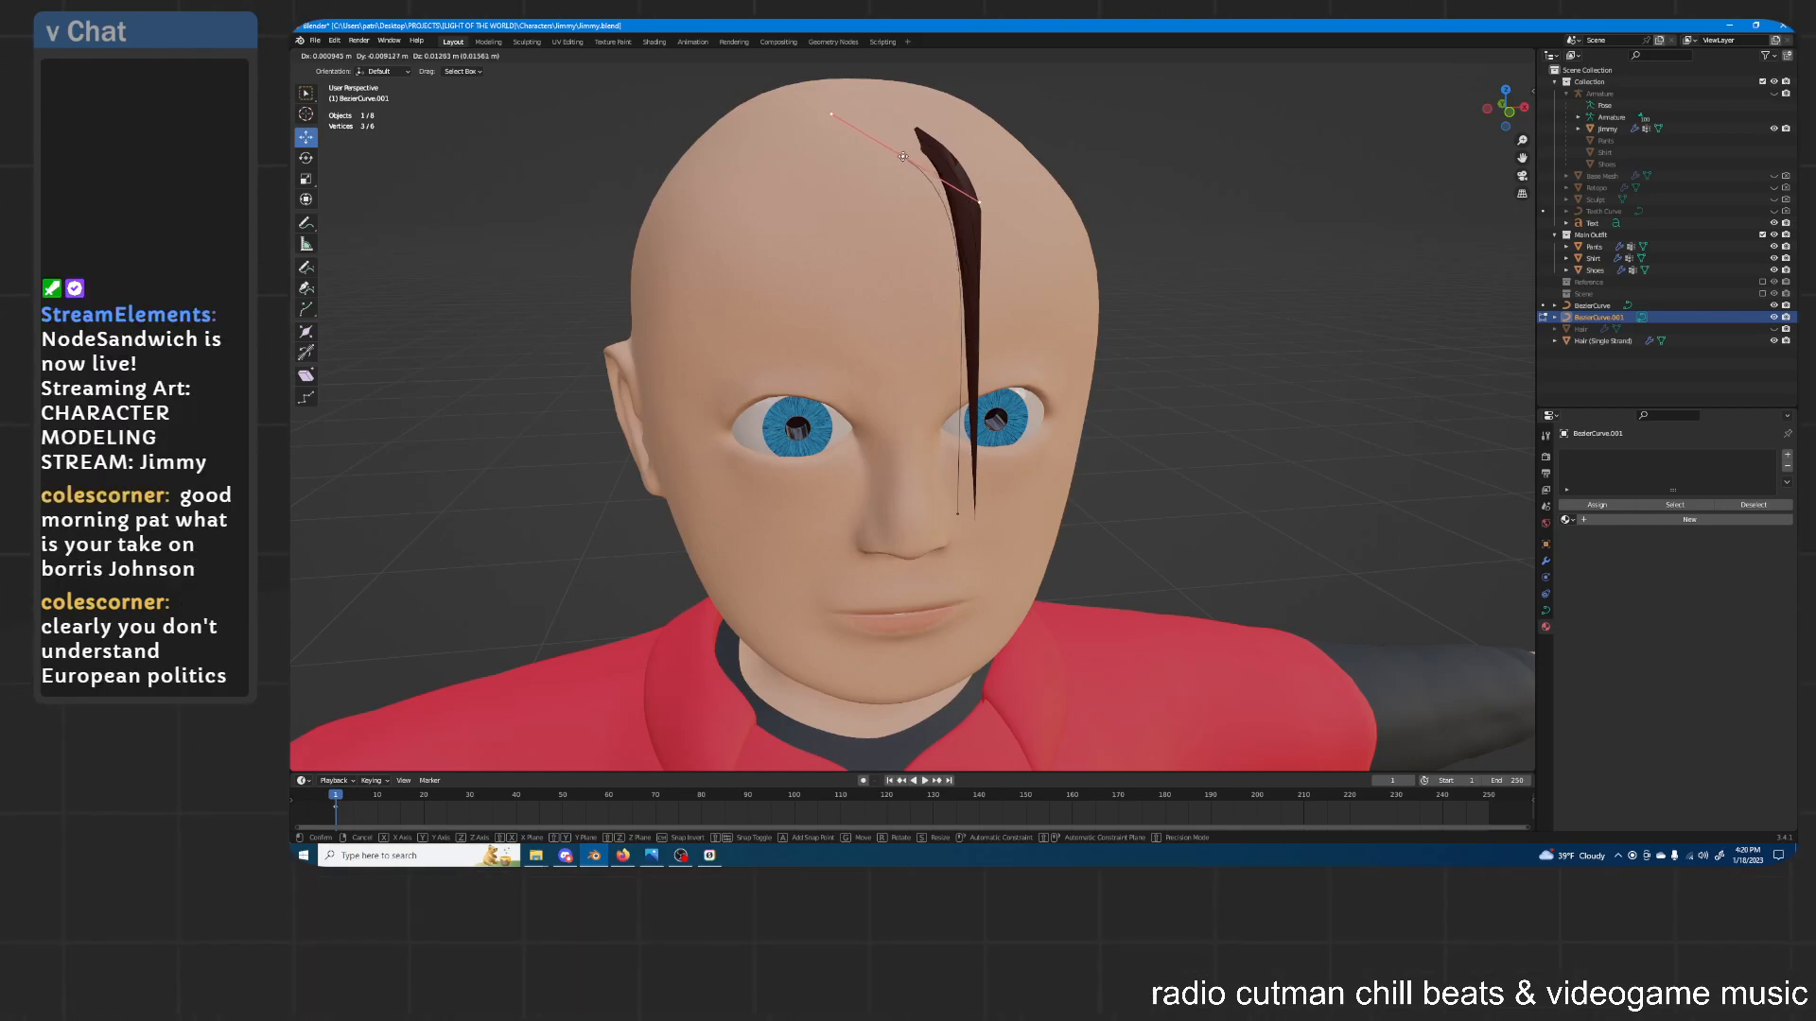
pyautogui.click(904, 155)
# Move the duplicated curve's lower control point towards the nose and forward along the Y axis, clear of the face
pyautogui.click(958, 517)
pyautogui.moveTo(1035, 462); pyautogui.dragTo(917, 462, button='middle')
pyautogui.press('g')
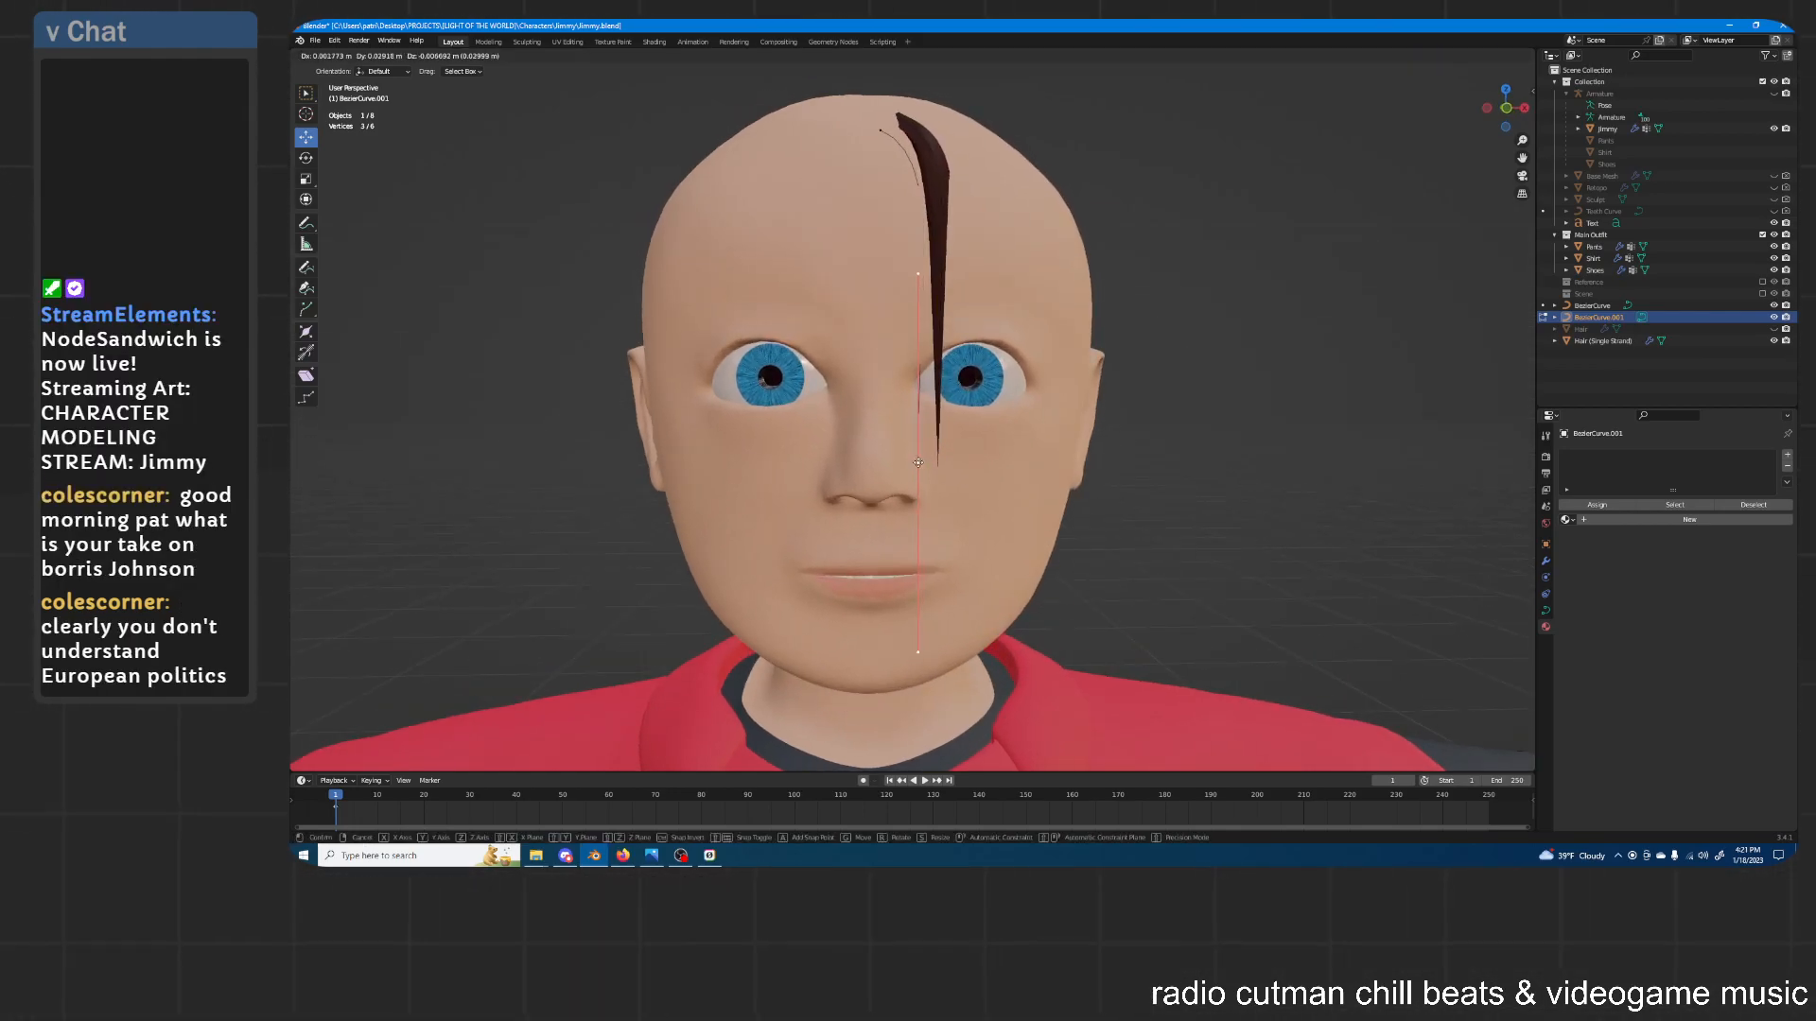
pyautogui.click(912, 475)
pyautogui.moveTo(912, 475); pyautogui.dragTo(1052, 403, button='middle')
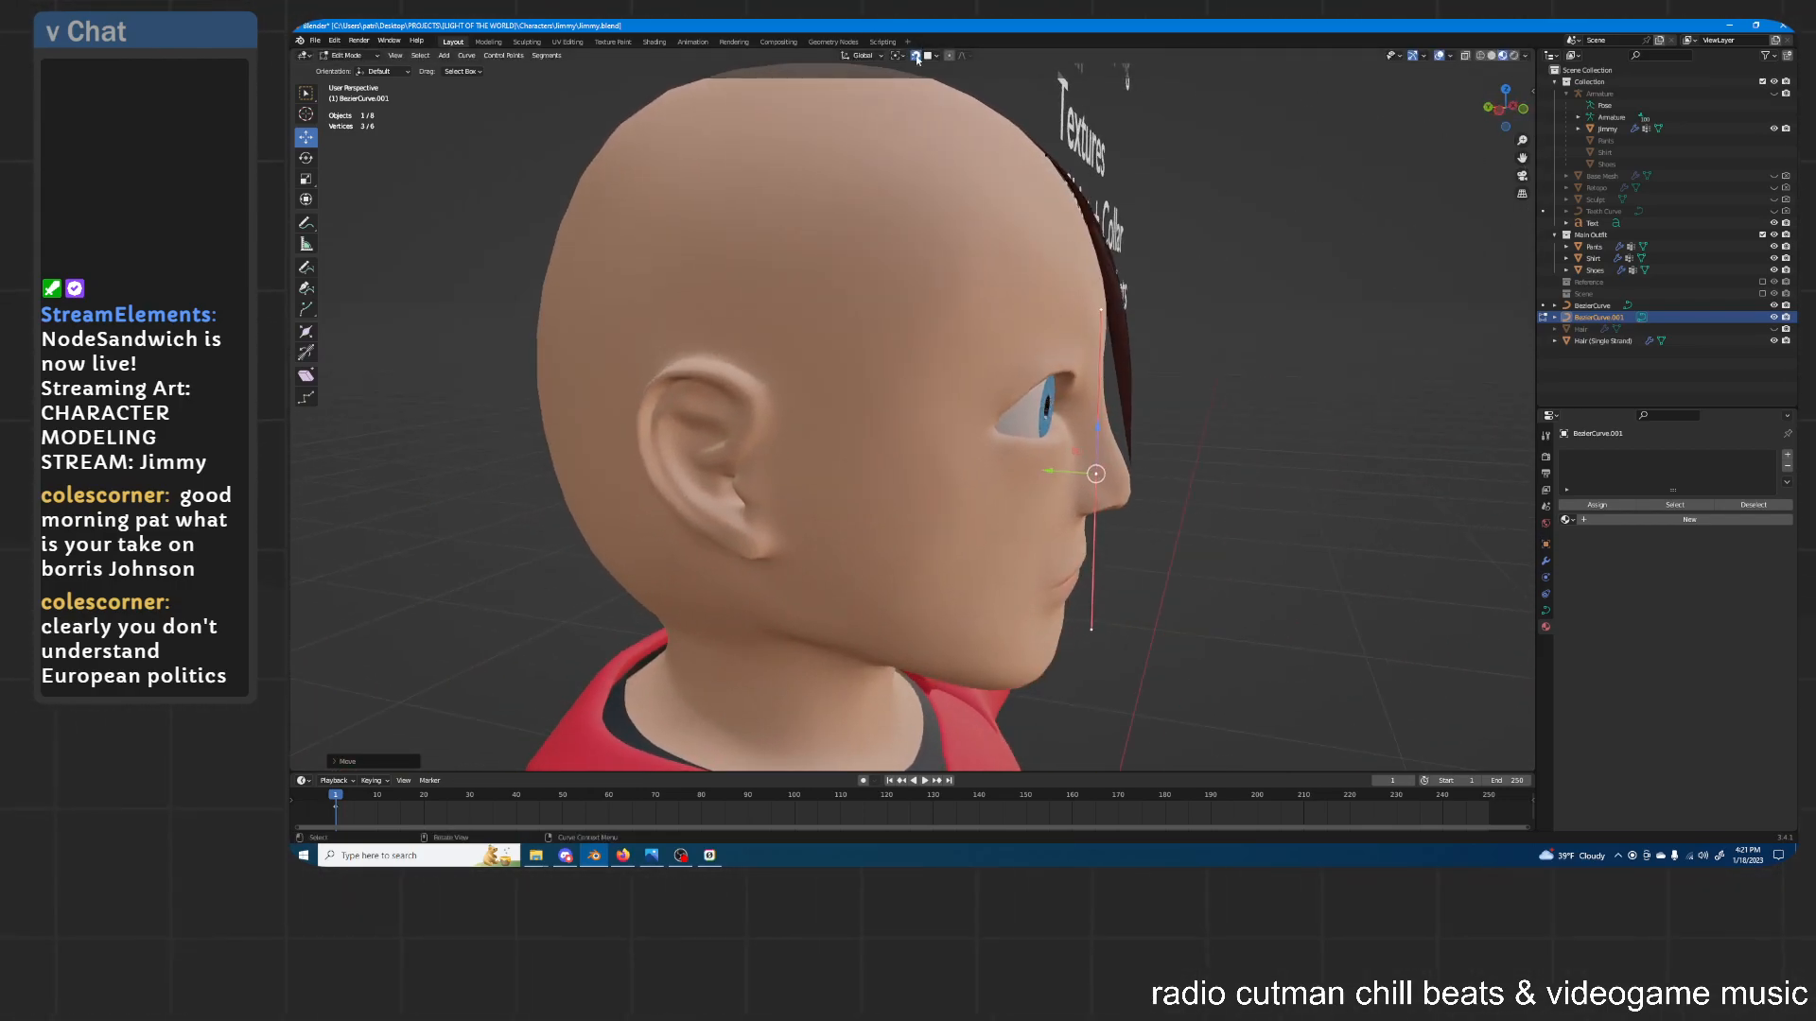
pyautogui.press('g')
pyautogui.press('y')
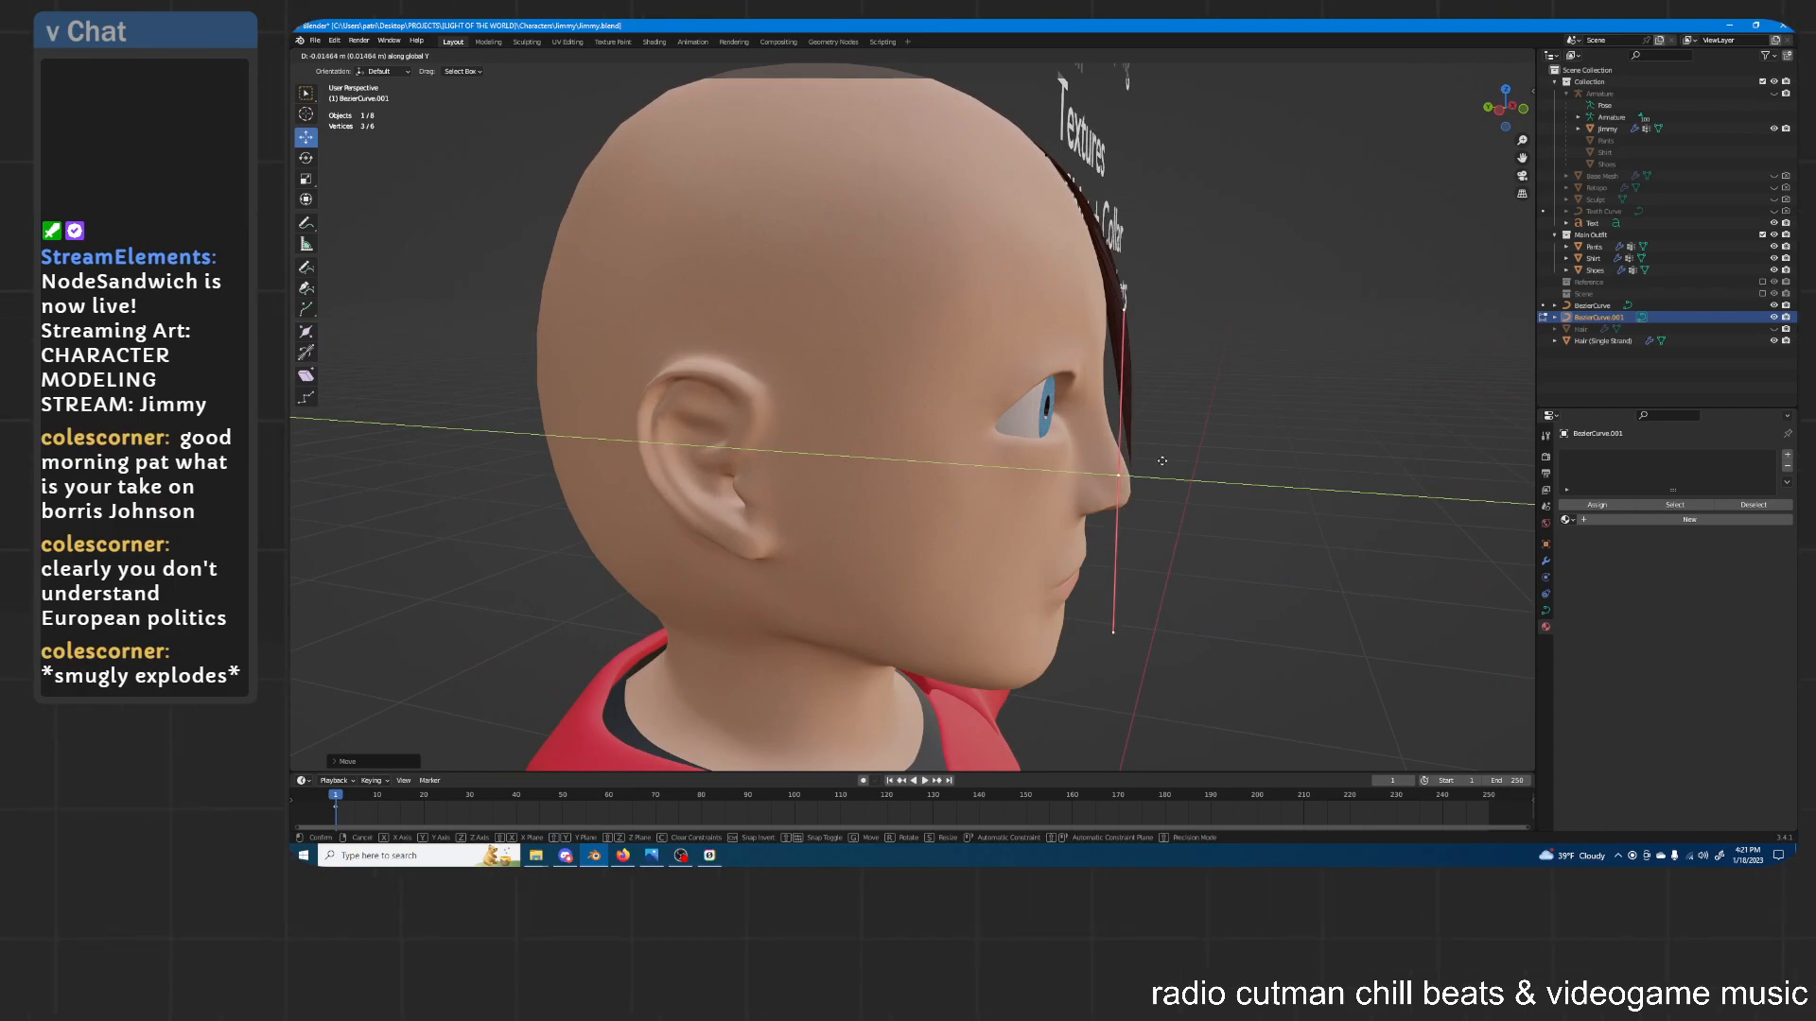
pyautogui.click(1159, 460)
# Shift the duplicated curve's upper control point slightly sideways towards the original strand
pyautogui.moveTo(1159, 460); pyautogui.dragTo(1061, 424, button='middle')
pyautogui.click(863, 185)
pyautogui.moveTo(870, 159); pyautogui.dragTo(882, 188, button='middle')
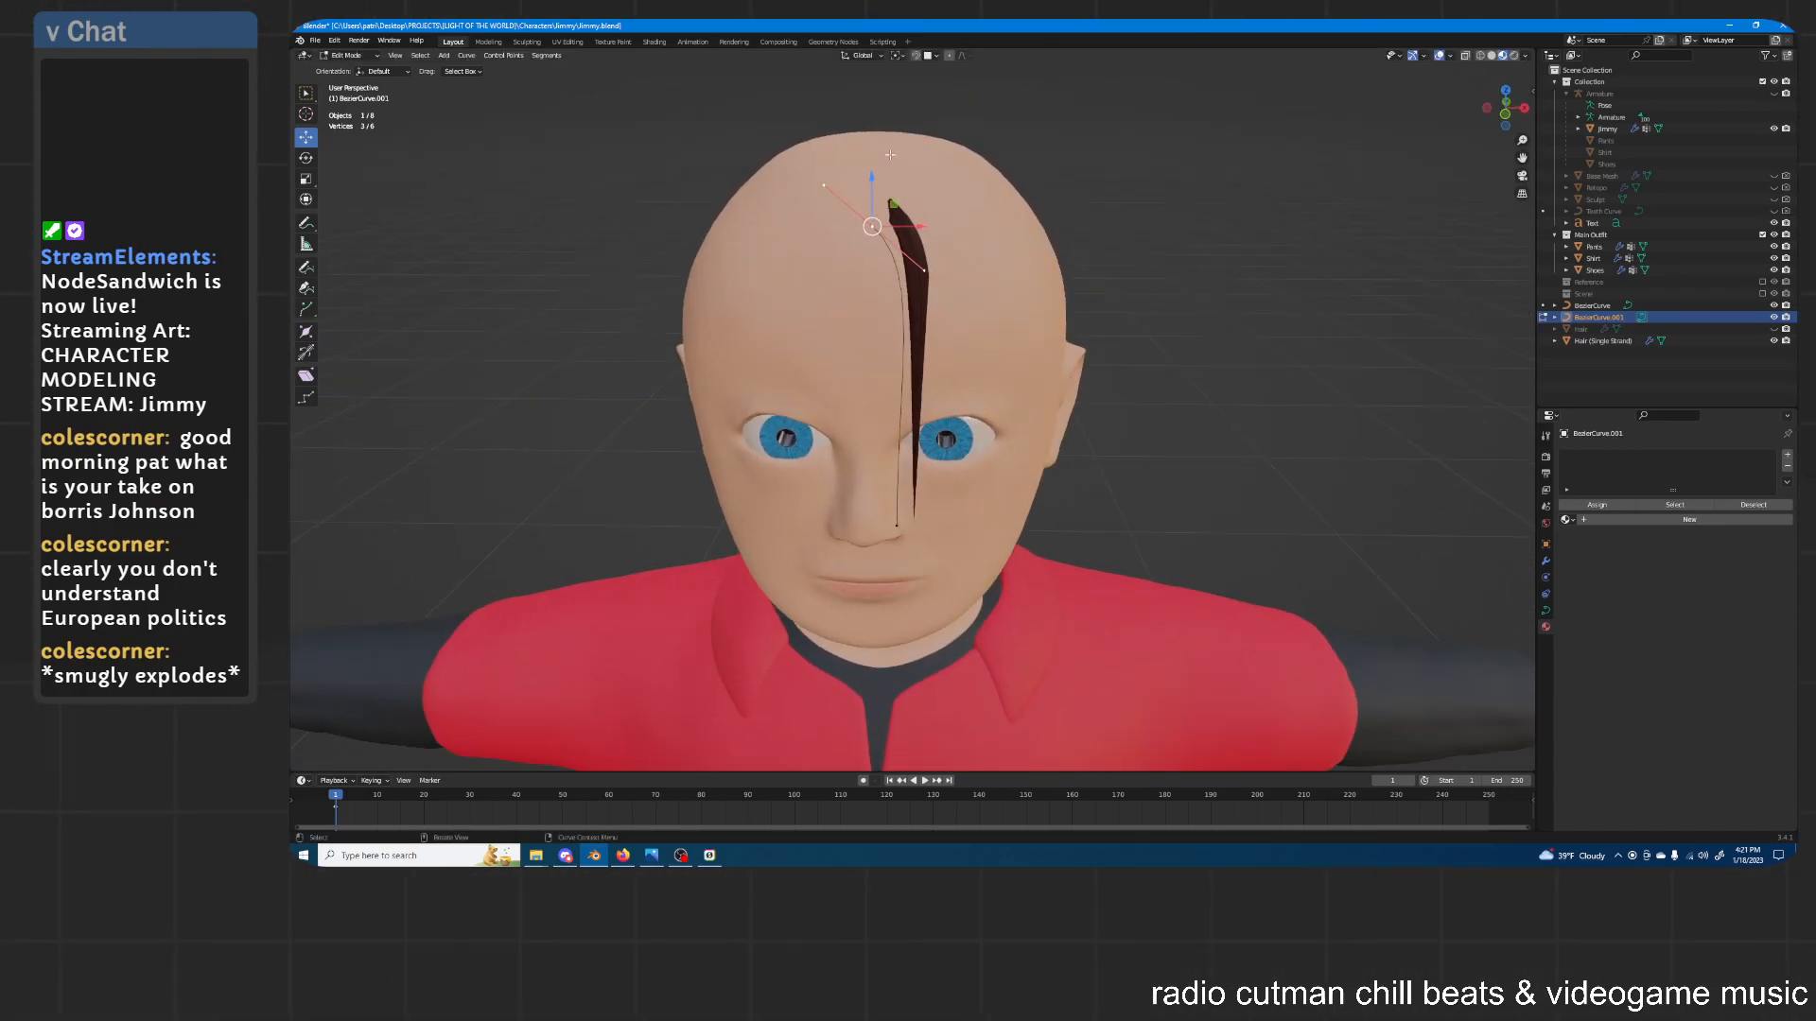
pyautogui.moveTo(872, 227); pyautogui.dragTo(886, 225)
# Reposition the duplicated curve's lower control point along the X axis beside the strand's tip and rotate its handles, leaving Edit Mode
pyautogui.click(890, 527)
pyautogui.moveTo(890, 527); pyautogui.dragTo(932, 469, button='middle')
pyautogui.scroll(1, 896, 492)
pyautogui.press('g')
pyautogui.press('x')
pyautogui.press('Escape')
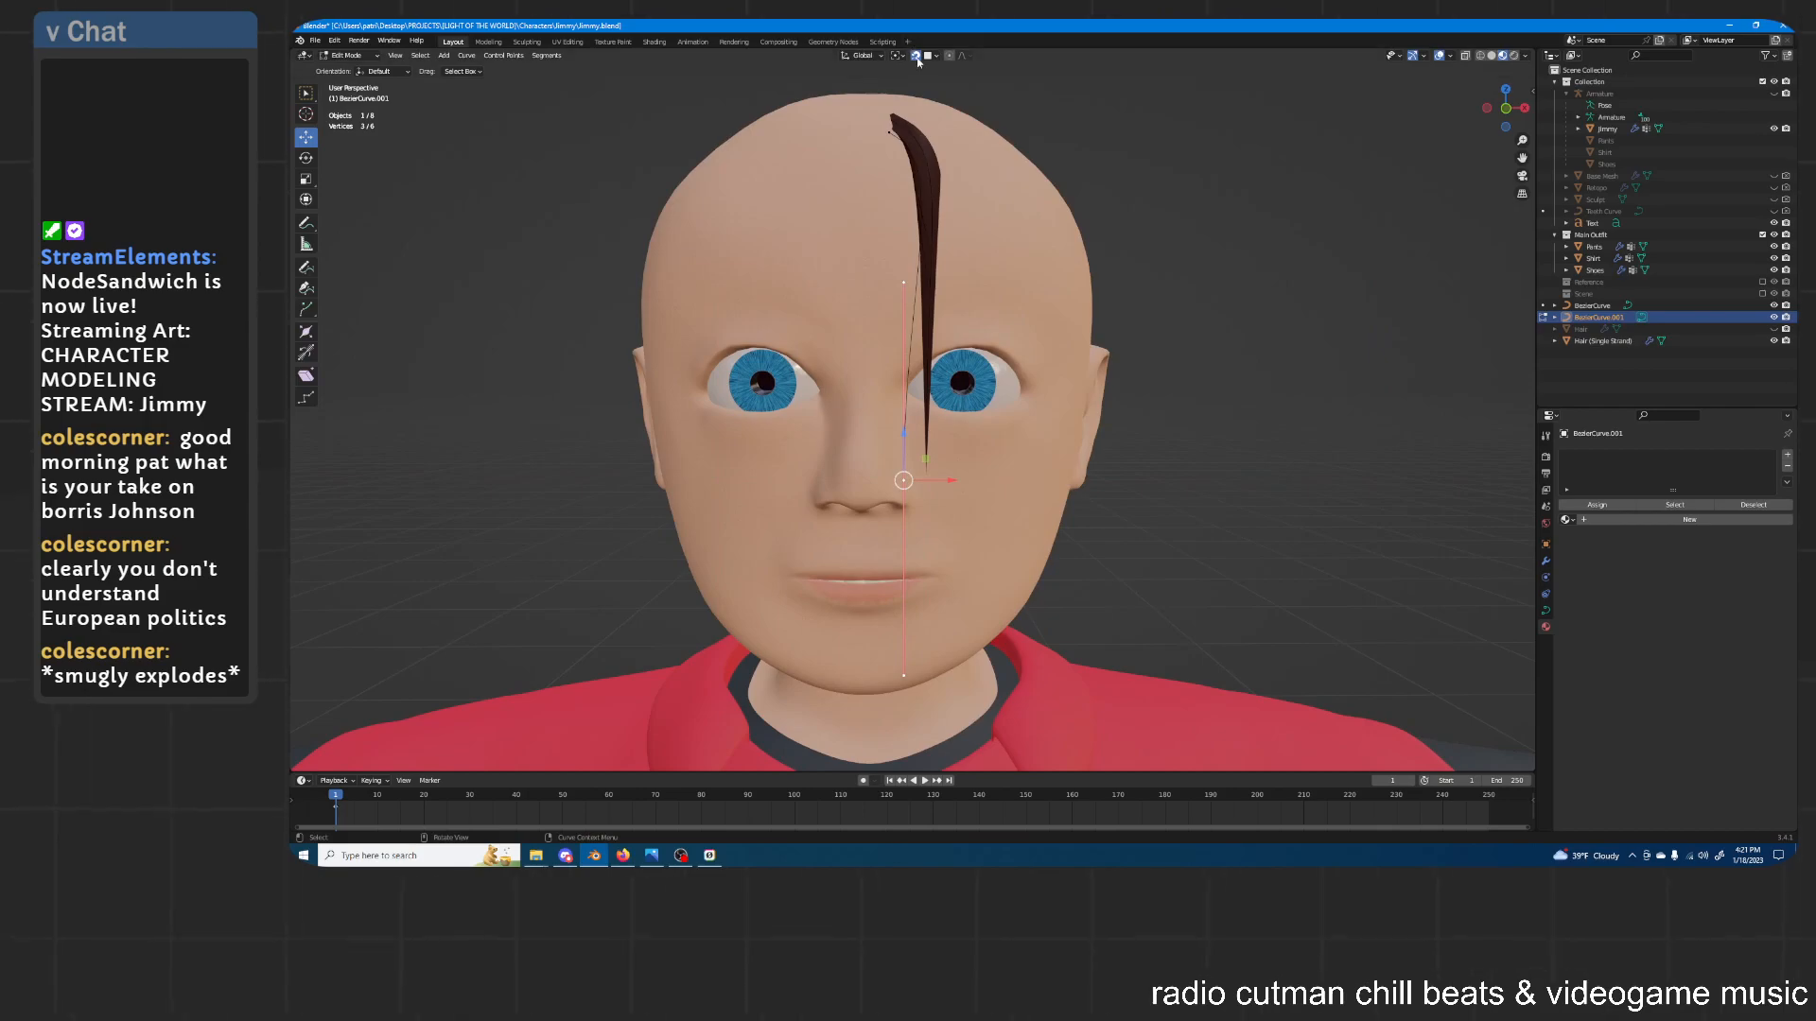
pyautogui.press('g')
pyautogui.press('x')
pyautogui.click(923, 492)
pyautogui.press('g')
pyautogui.click(916, 473)
pyautogui.press('r')
pyautogui.click(946, 416)
pyautogui.moveTo(946, 416); pyautogui.dragTo(1001, 433, button='middle')
pyautogui.press('Tab')
# Duplicate the single hair strand mesh, keeping the copy in place
pyautogui.moveTo(1173, 354); pyautogui.dragTo(928, 395, button='middle')
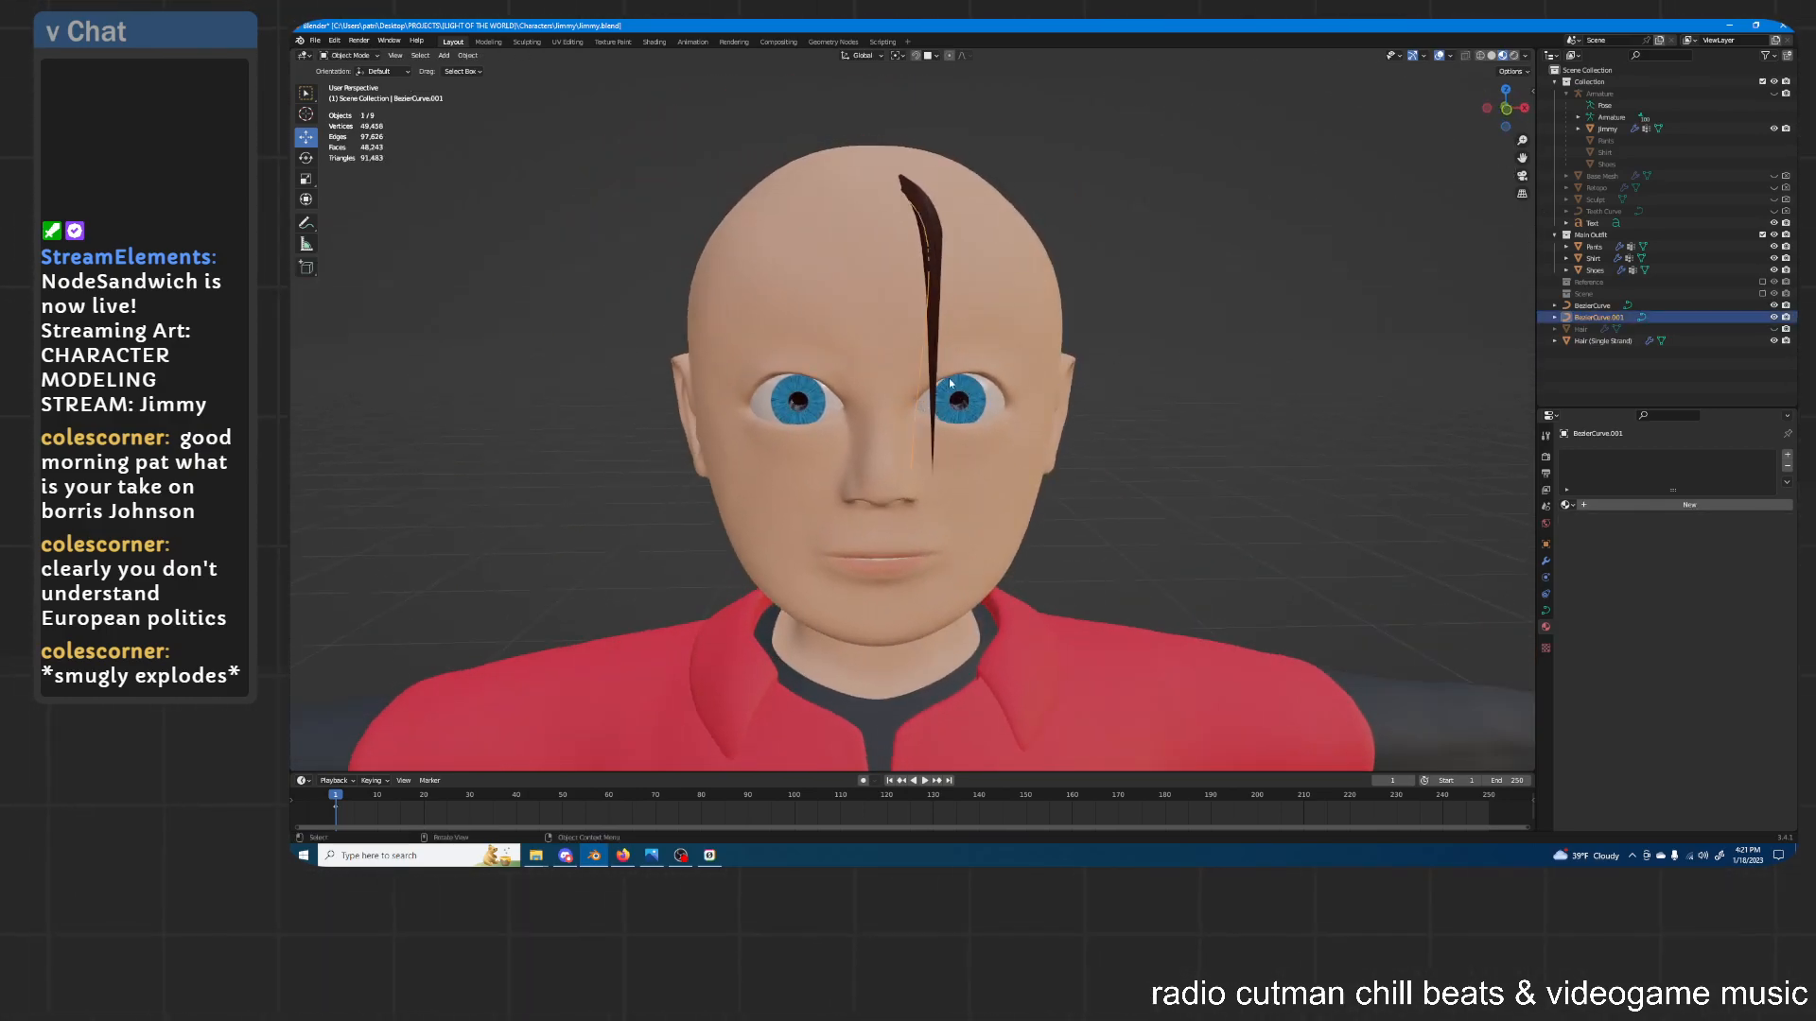
pyautogui.click(937, 383)
pyautogui.scroll(-4, 1064, 329)
pyautogui.hotkey('shift', 'd')
pyautogui.rightClick(1059, 272)
pyautogui.scroll(5, 997, 271)
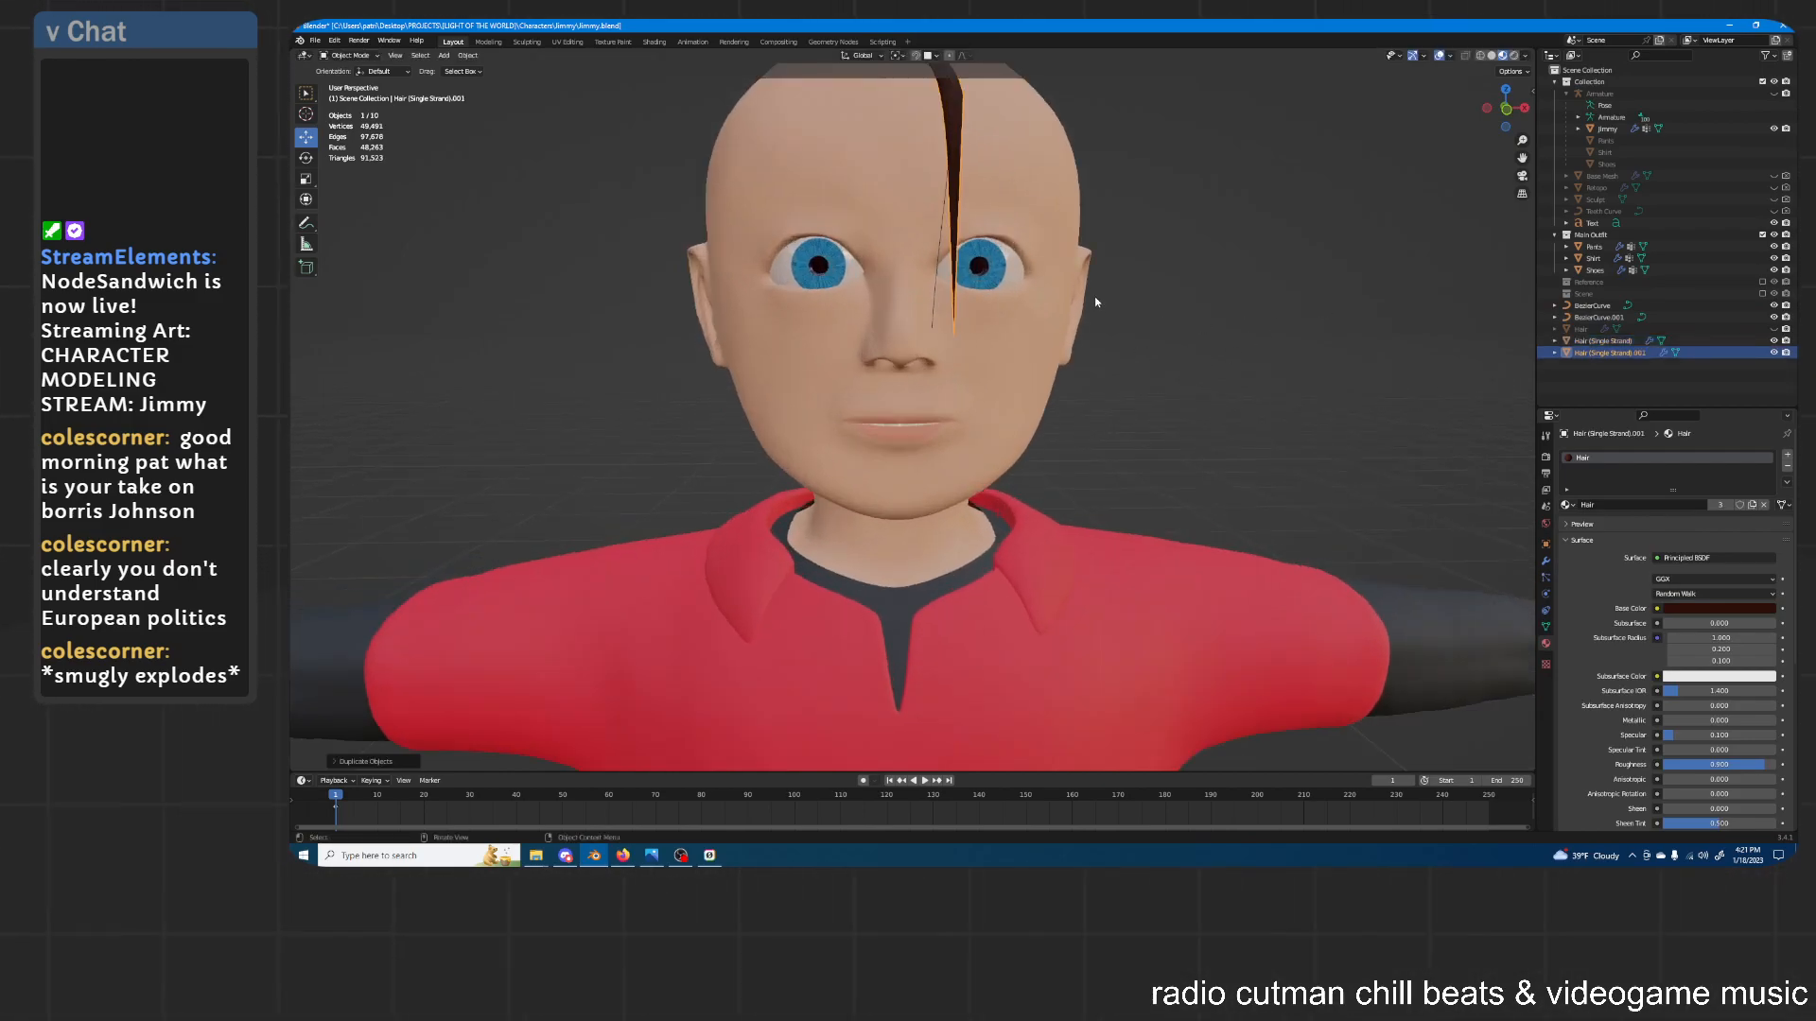
# Set the duplicated strand's Curve modifier to deform along BezierCurve.001 instead of the original curve
pyautogui.moveTo(1070, 295); pyautogui.dragTo(1214, 374, button='middle')
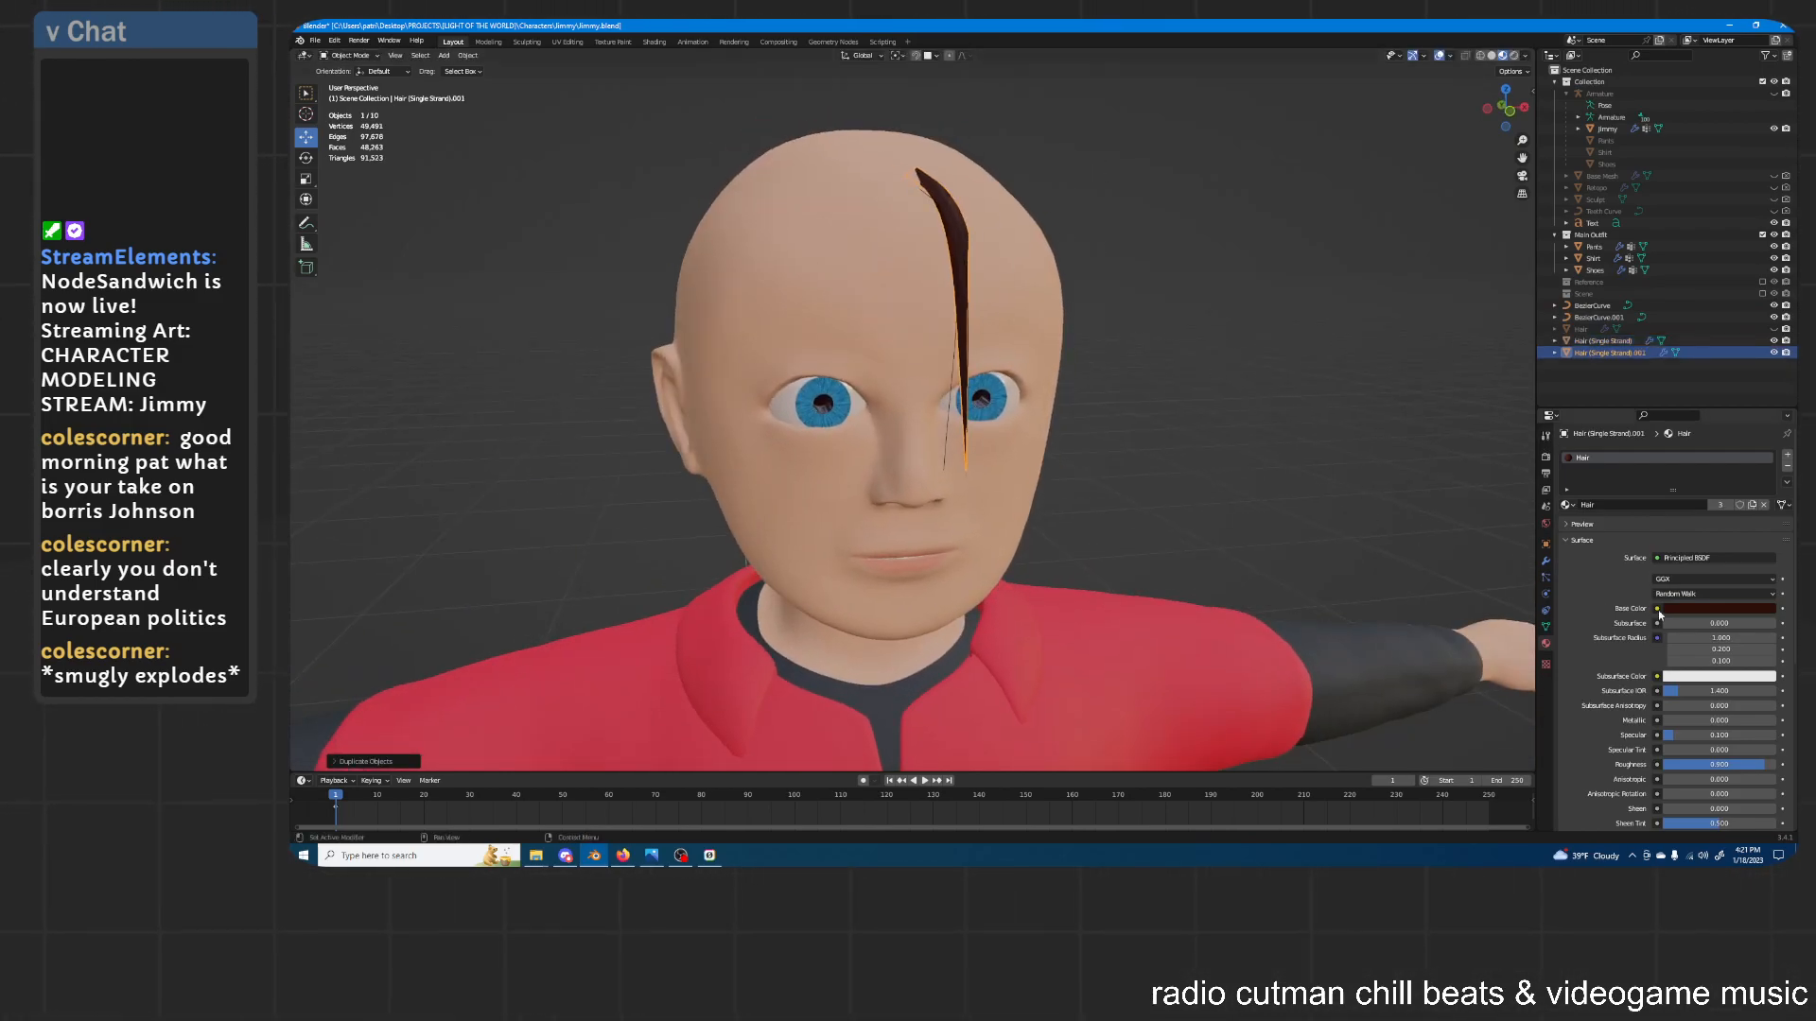
pyautogui.click(1545, 562)
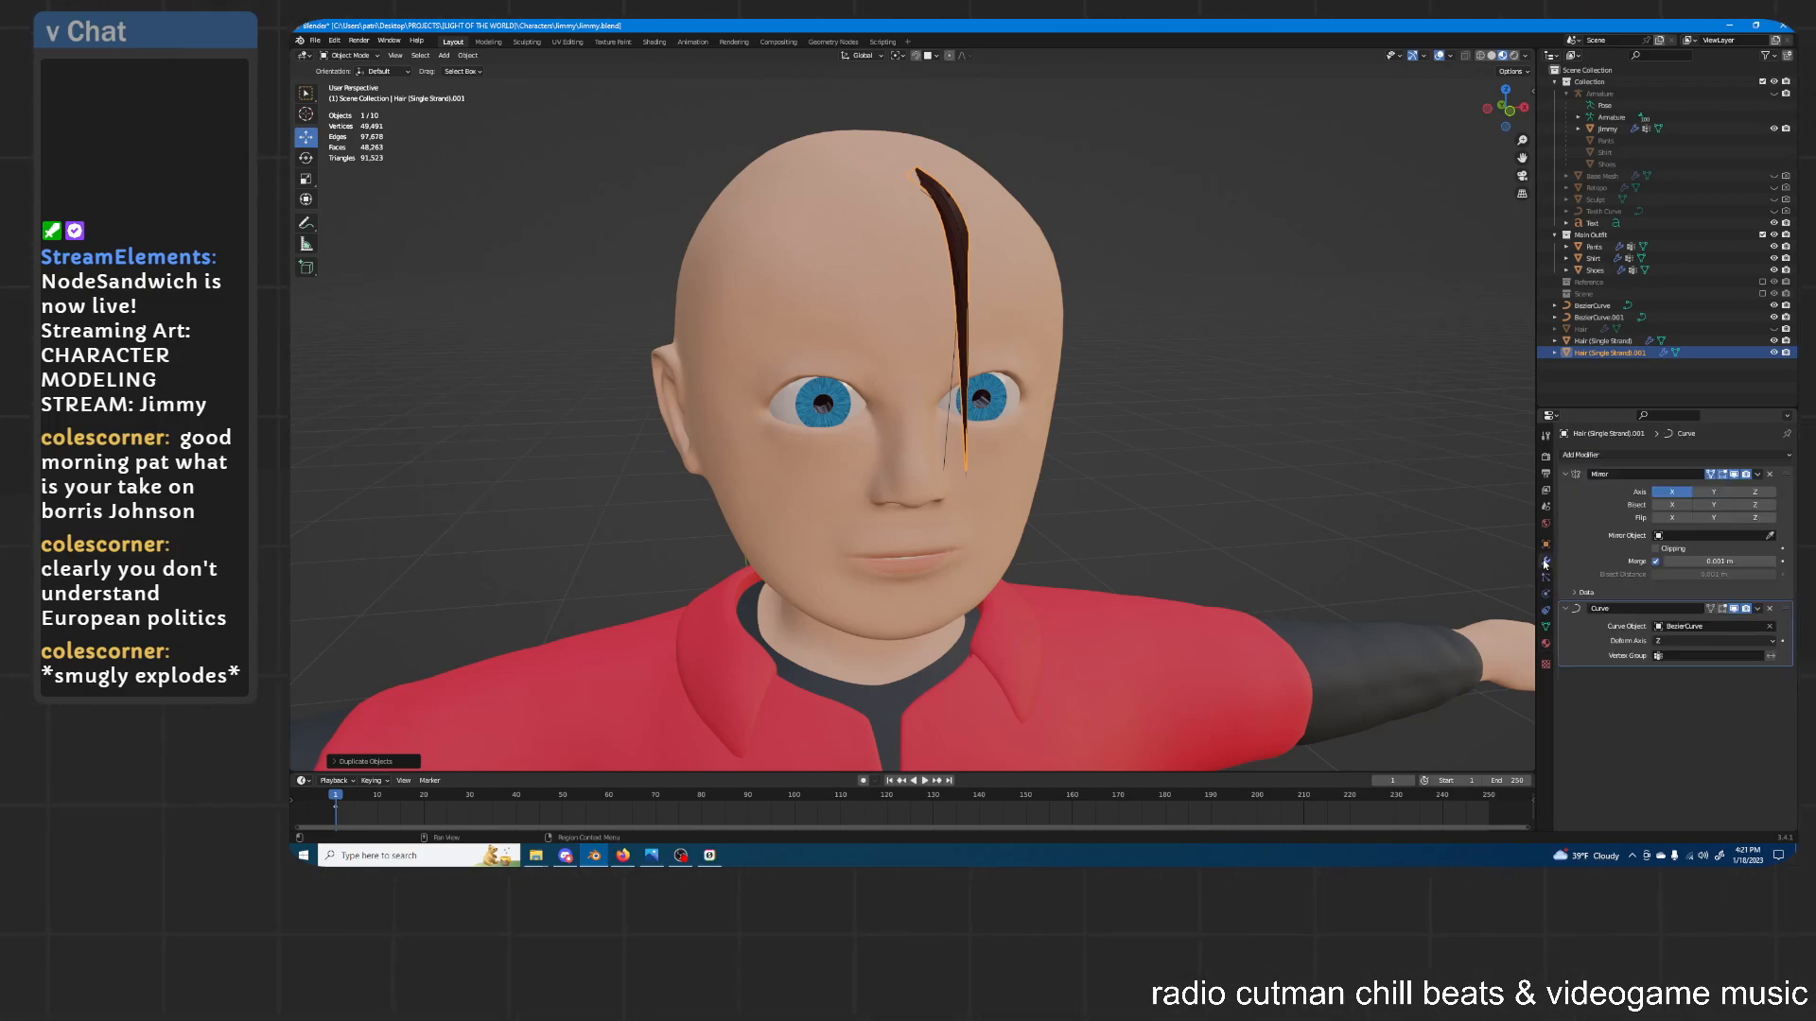
pyautogui.click(1770, 627)
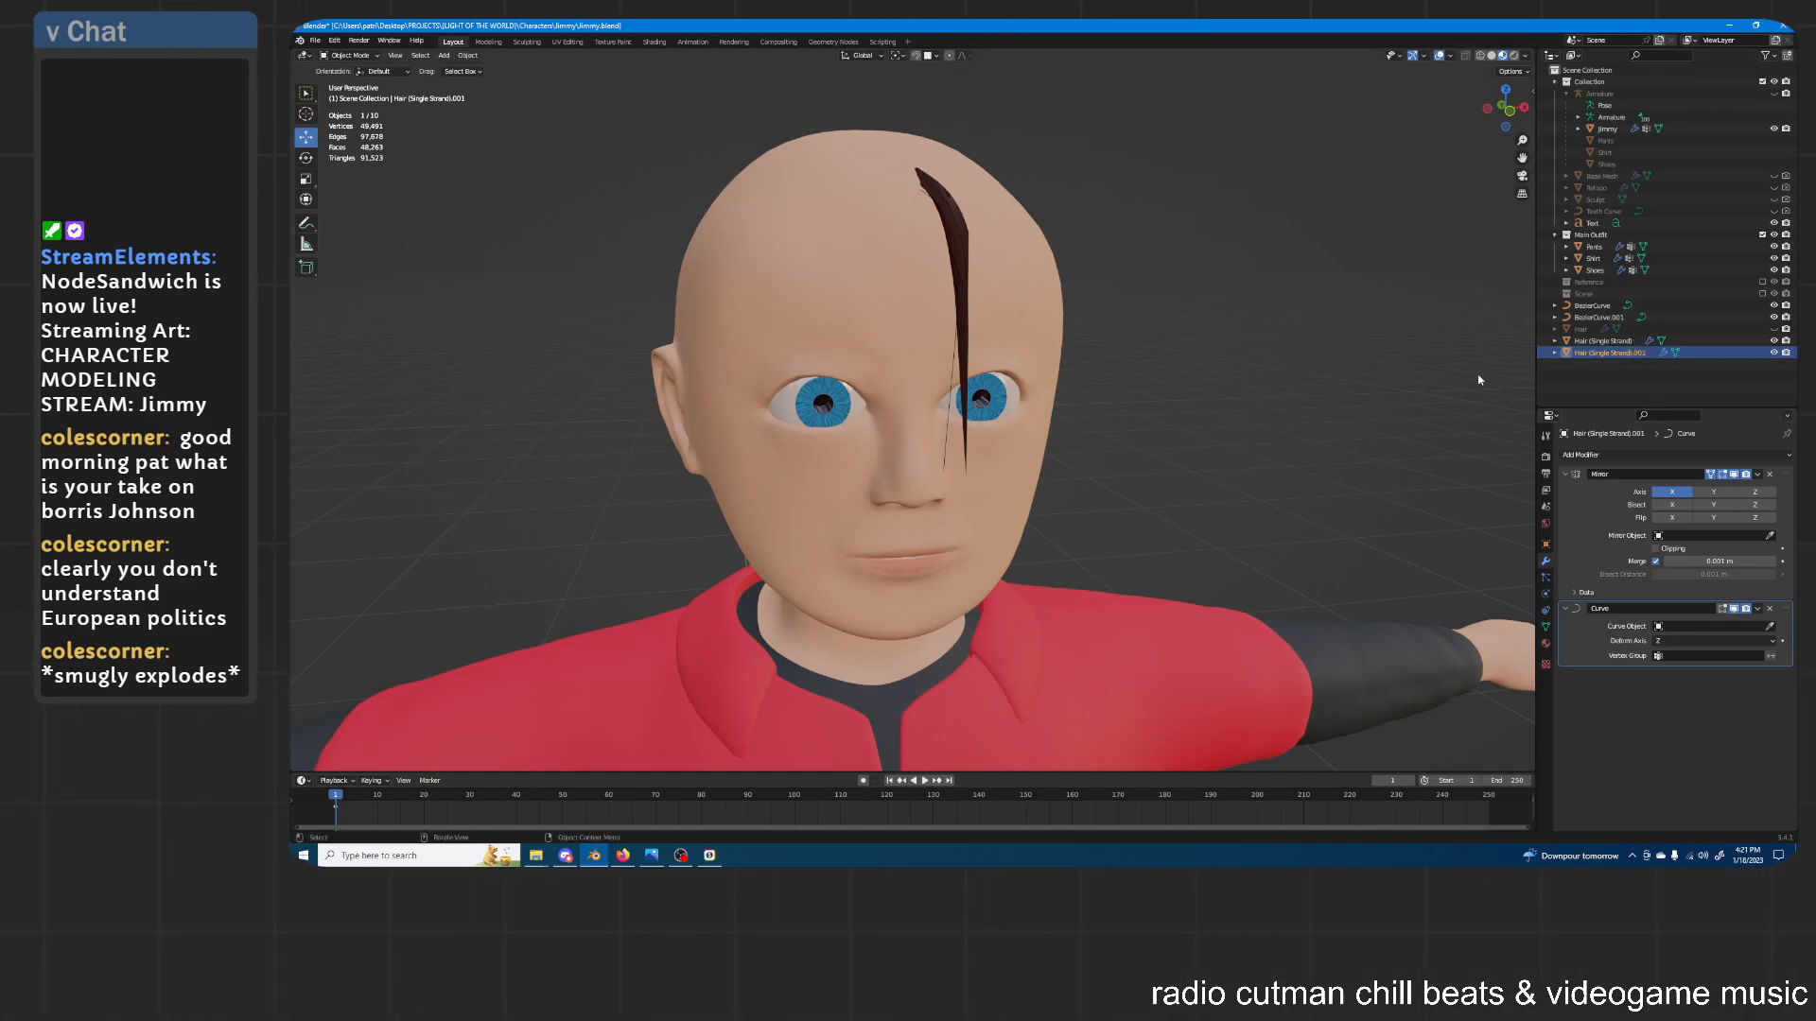
pyautogui.scroll(-4, 1294, 361)
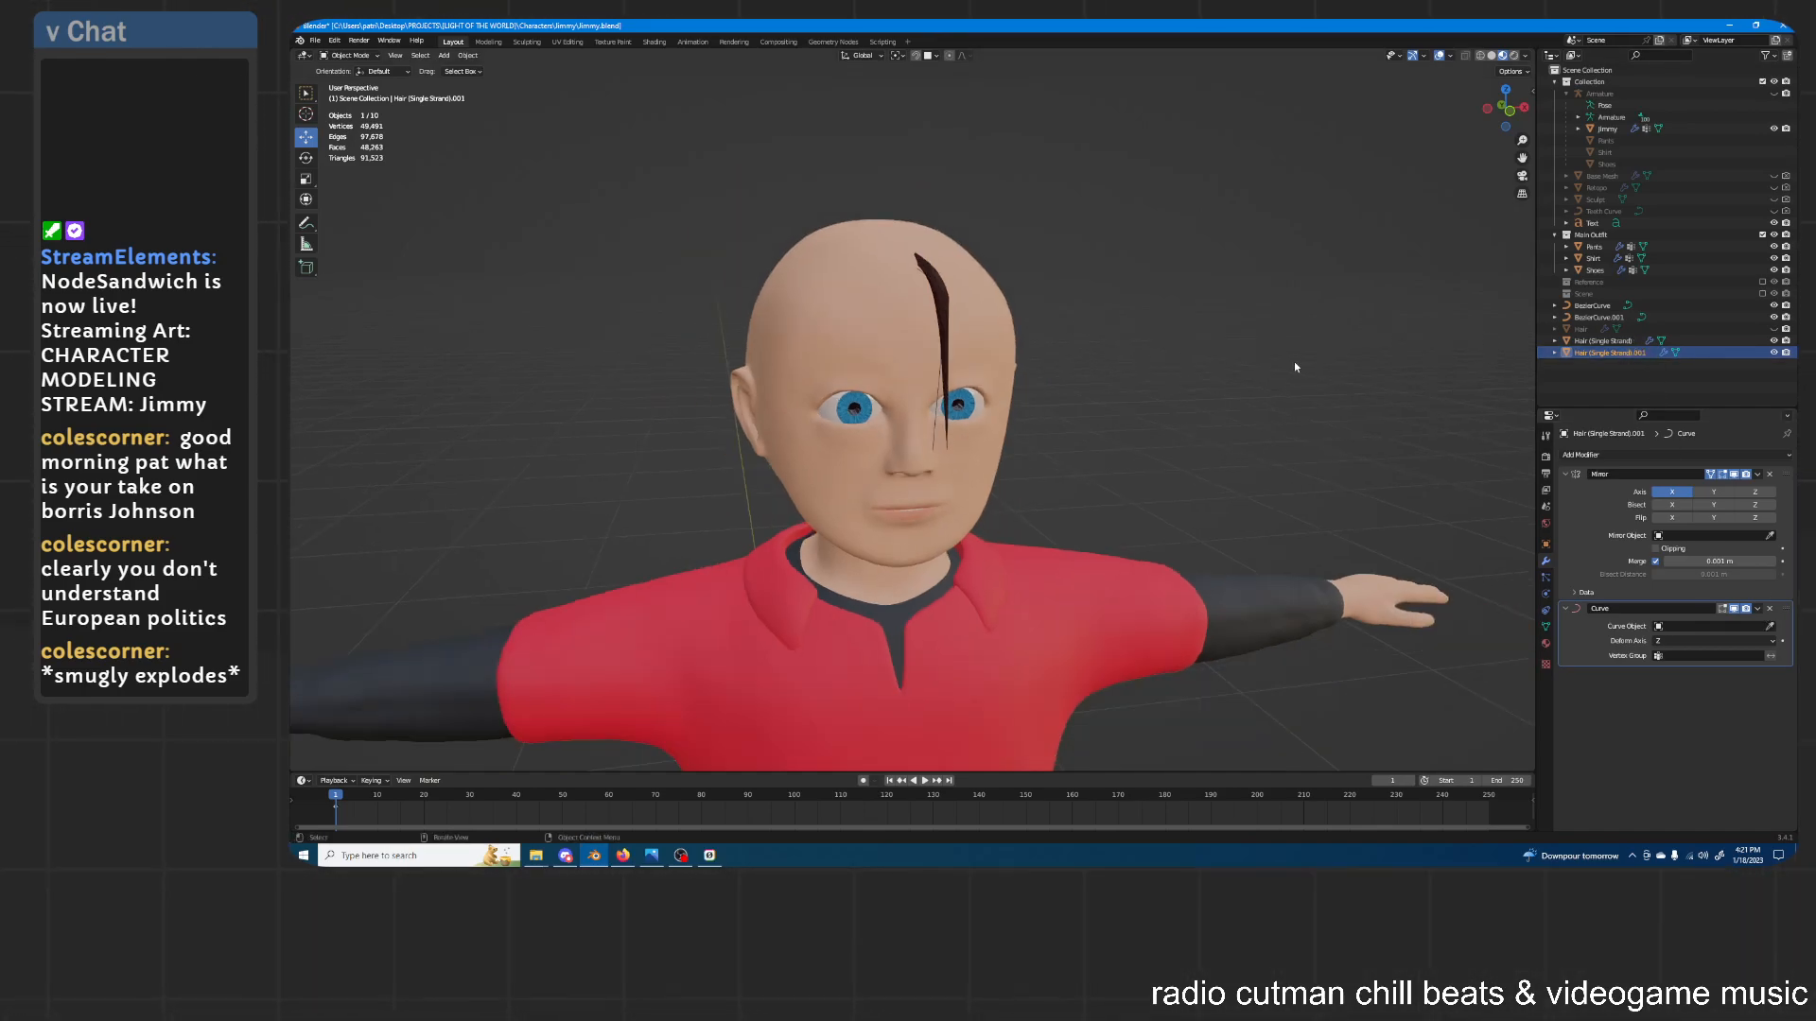
pyautogui.click(1770, 627)
pyautogui.click(1611, 316)
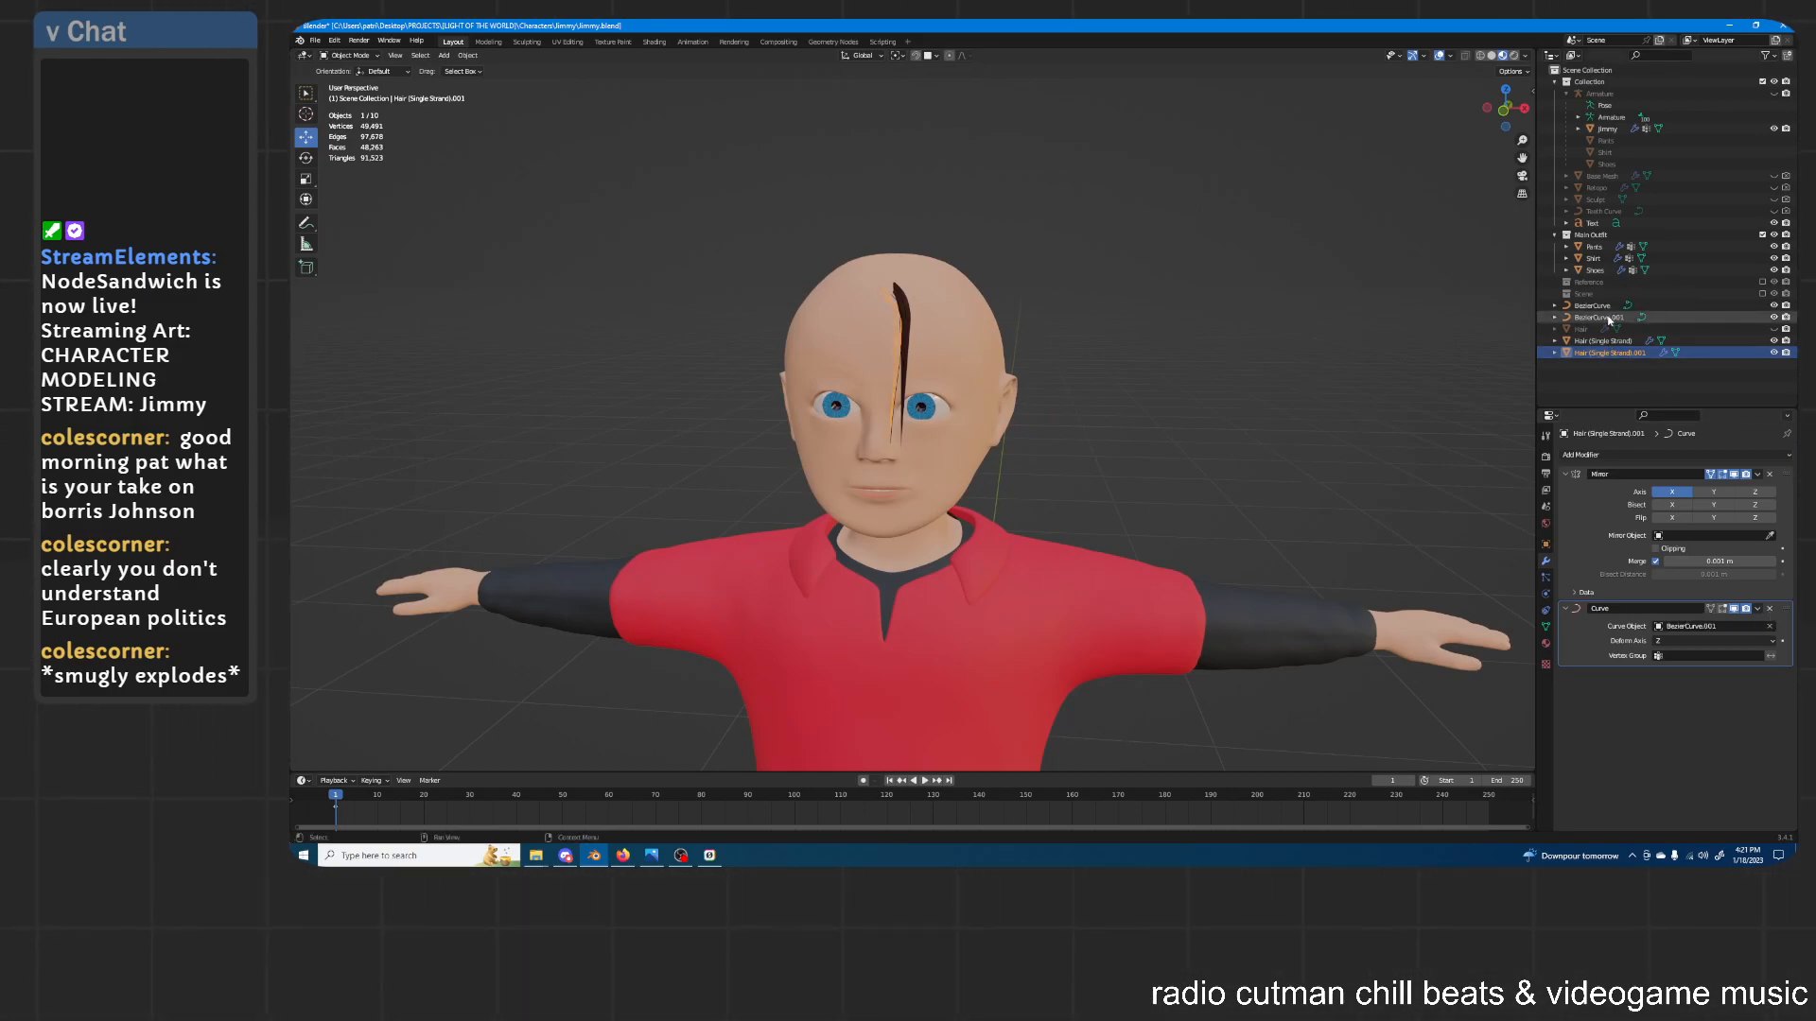
# Examine from several angles how the duplicated strand sits against the forehead and face
pyautogui.scroll(4, 1126, 309)
pyautogui.click(1125, 309)
pyautogui.moveTo(1126, 309); pyautogui.dragTo(1147, 365, button='middle')
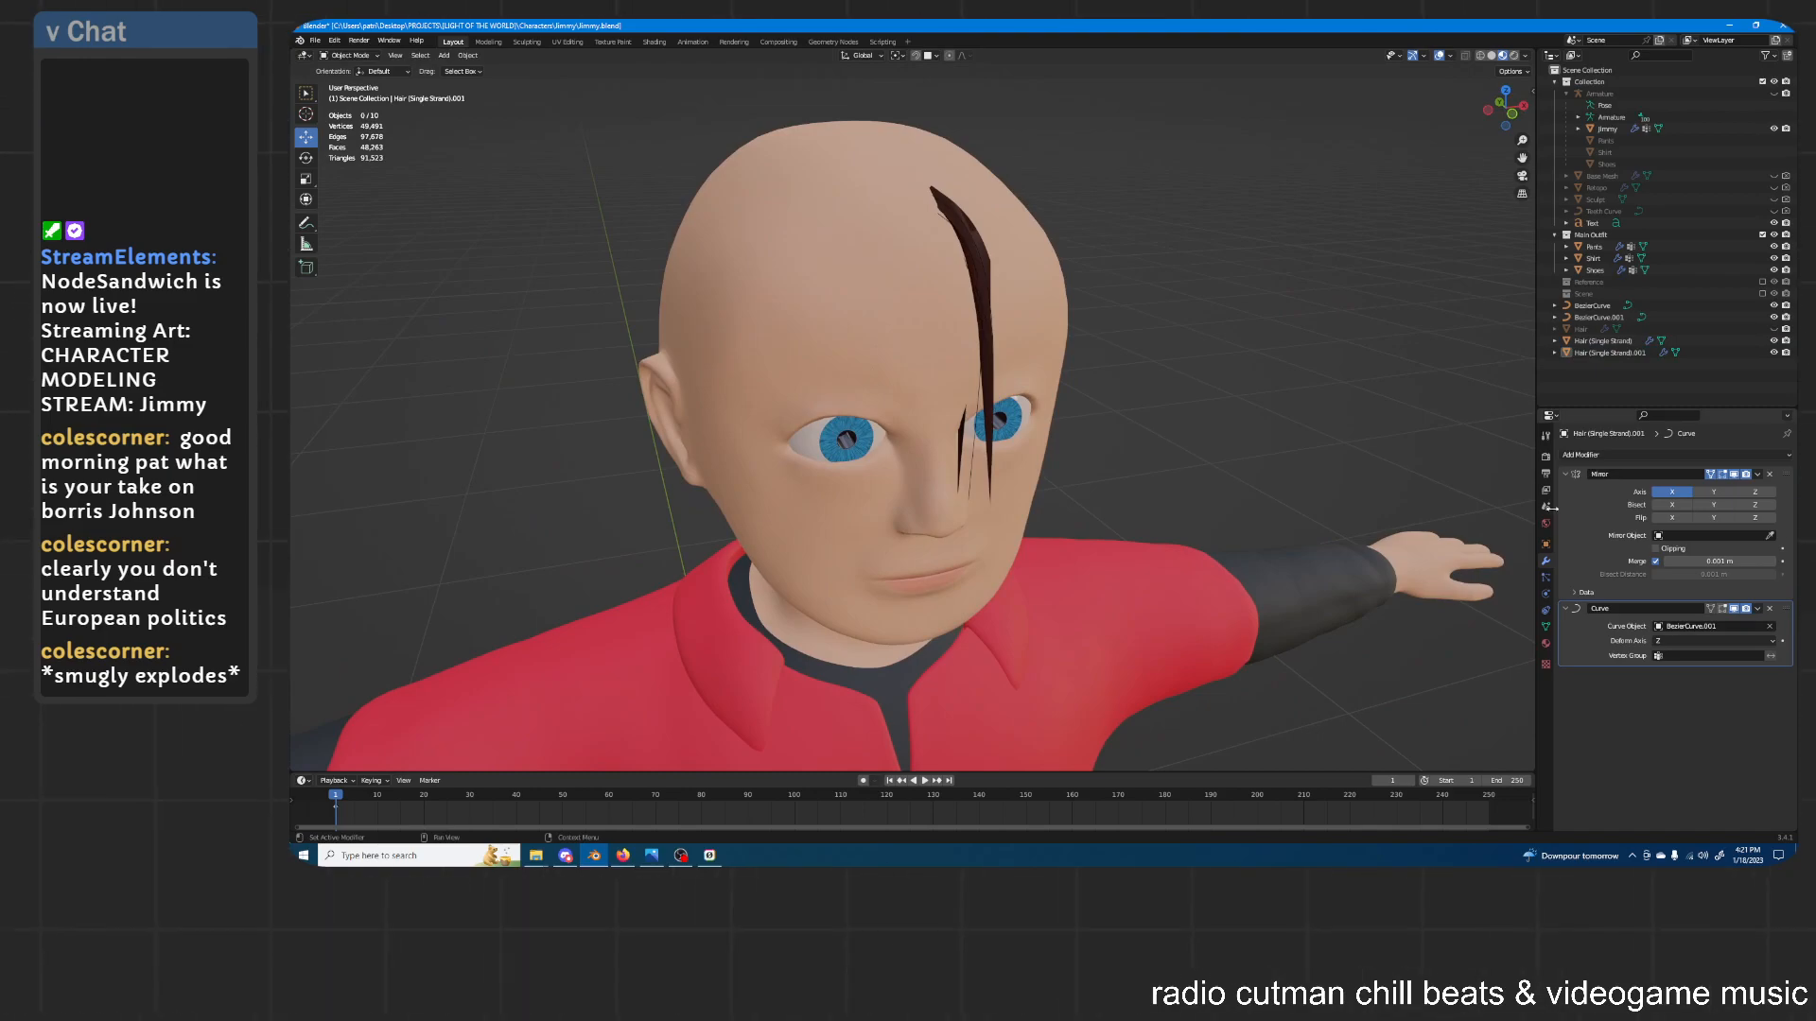
pyautogui.moveTo(1523, 501); pyautogui.dragTo(1490, 477, button='middle')
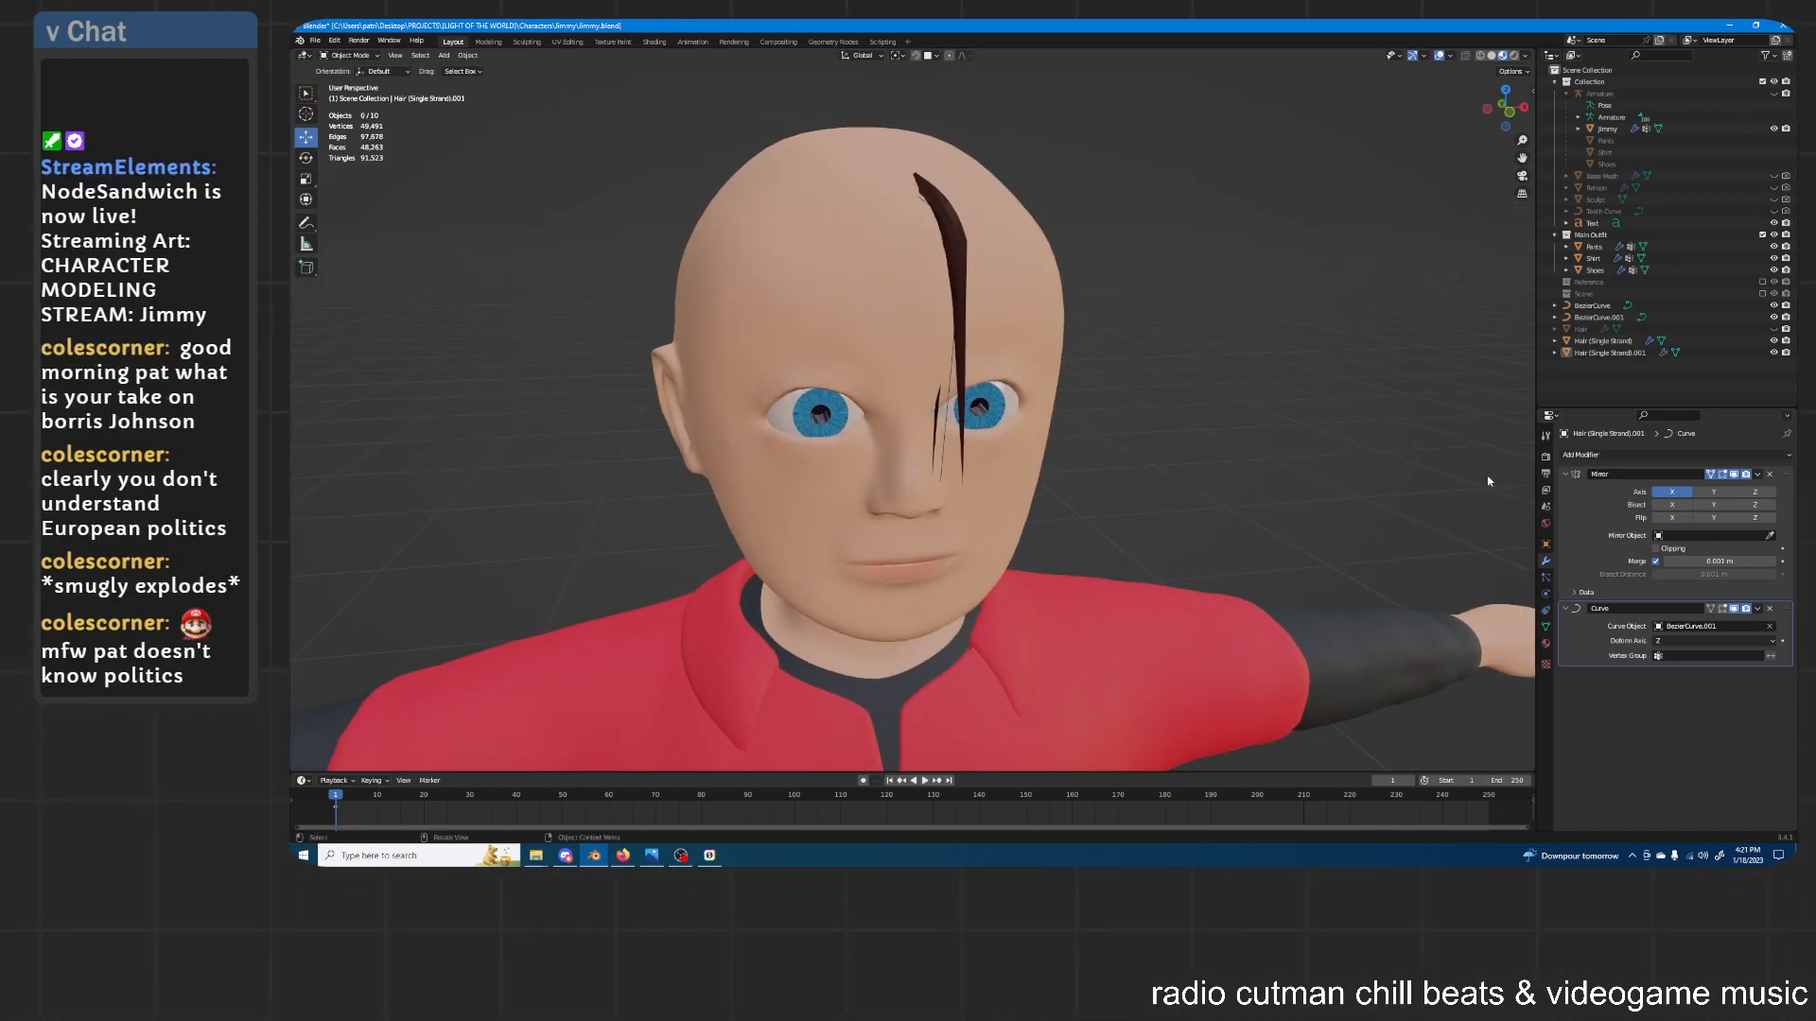
pyautogui.moveTo(1488, 481); pyautogui.dragTo(1151, 427, button='middle')
pyautogui.click(965, 379)
pyautogui.moveTo(966, 378); pyautogui.dragTo(1076, 476, button='middle')
pyautogui.click(1074, 478)
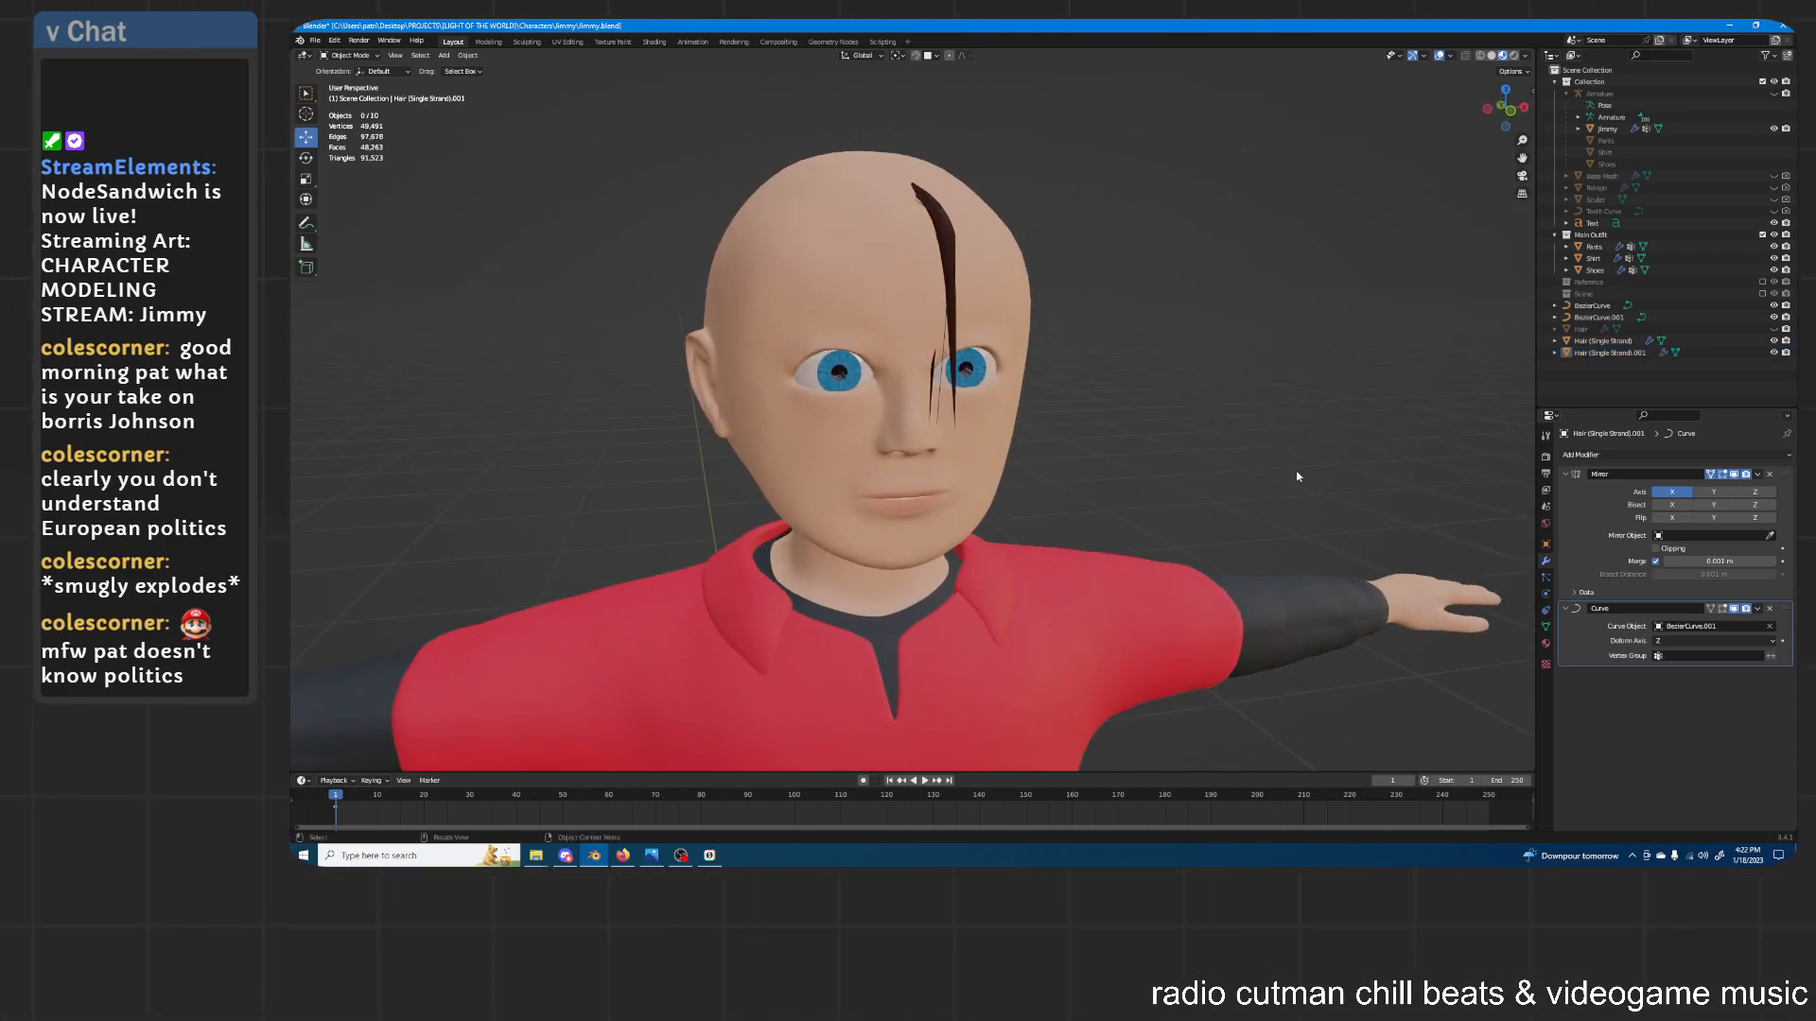
# Create a new collection in the scene and name it Hair
pyautogui.rightClick(1632, 375)
pyautogui.click(1632, 375)
pyautogui.doubleClick(1611, 302)
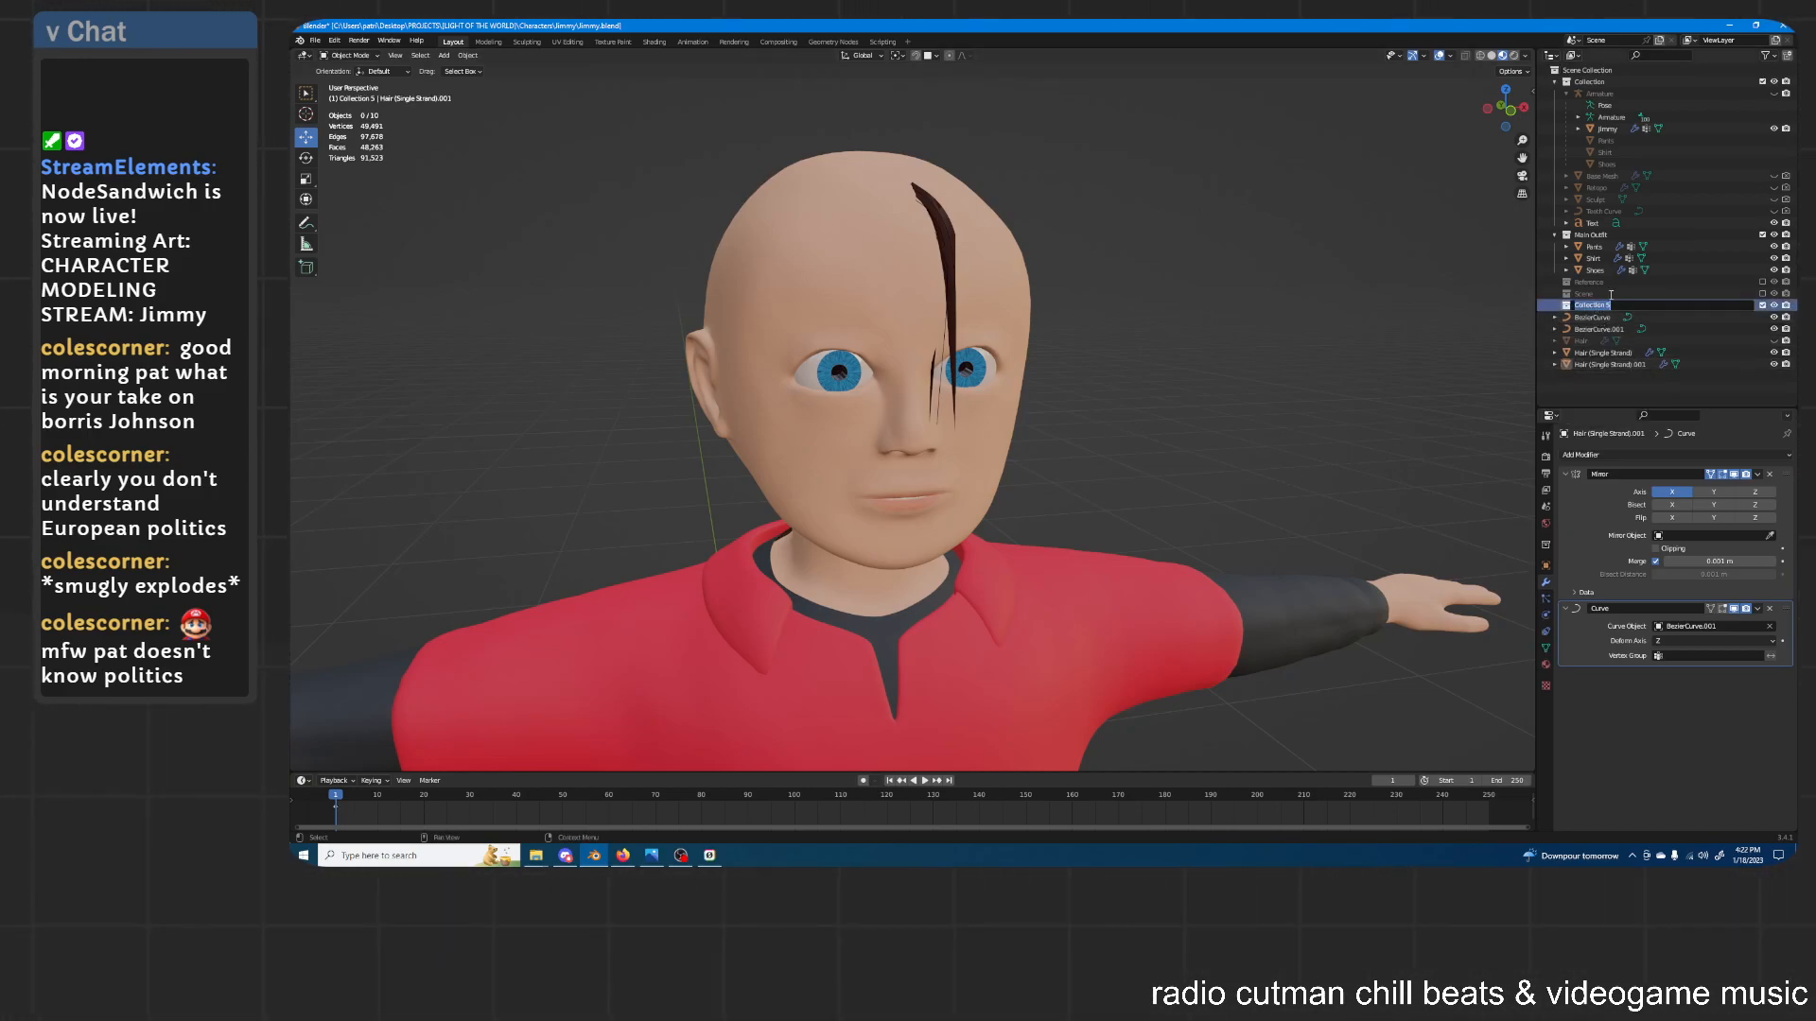
pyautogui.write('Hair')
pyautogui.press('Return')
# Move both Bézier curves and all the hair meshes into the Hair collection
pyautogui.click(1599, 318)
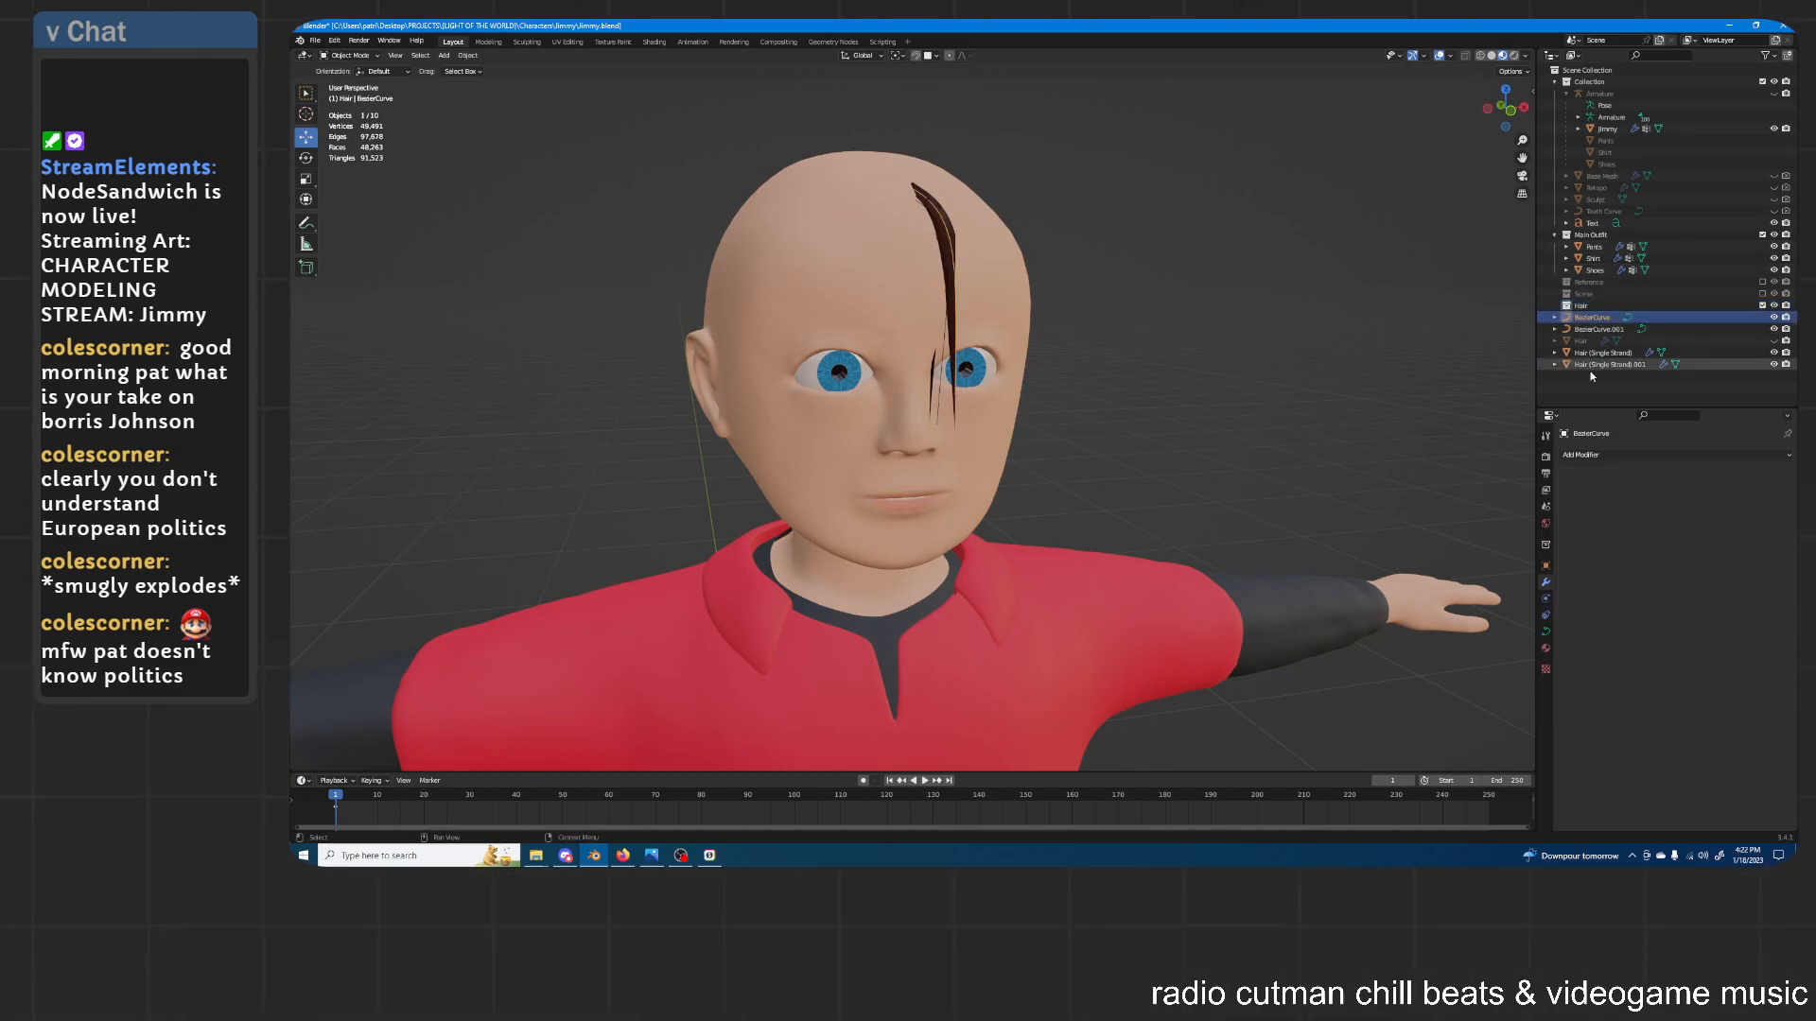
pyautogui.keyDown('shift'); pyautogui.click(1593, 365); pyautogui.keyUp('shift')
pyautogui.moveTo(1590, 322); pyautogui.dragTo(1586, 309)
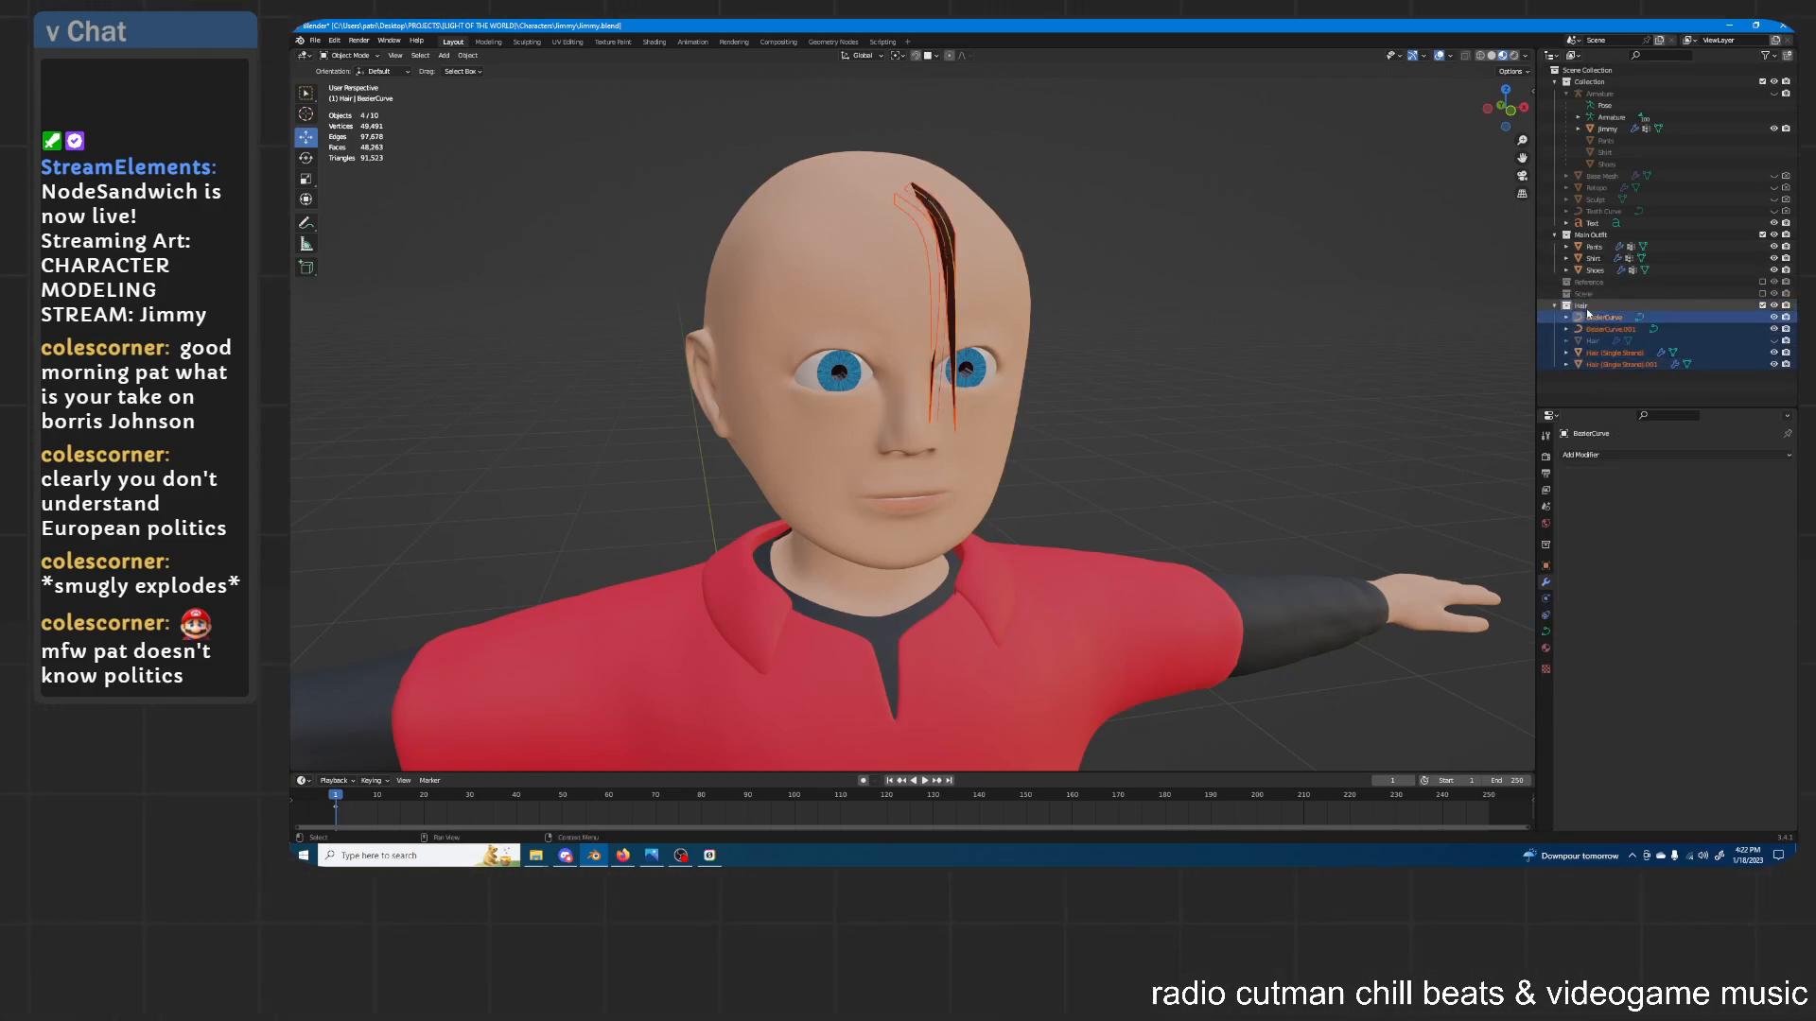
pyautogui.hotkey('alt', 'a')
# Try to move the duplicated strand forward along the Y axis, out of the forehead
pyautogui.click(930, 385)
pyautogui.moveTo(968, 311); pyautogui.dragTo(1095, 277, button='middle')
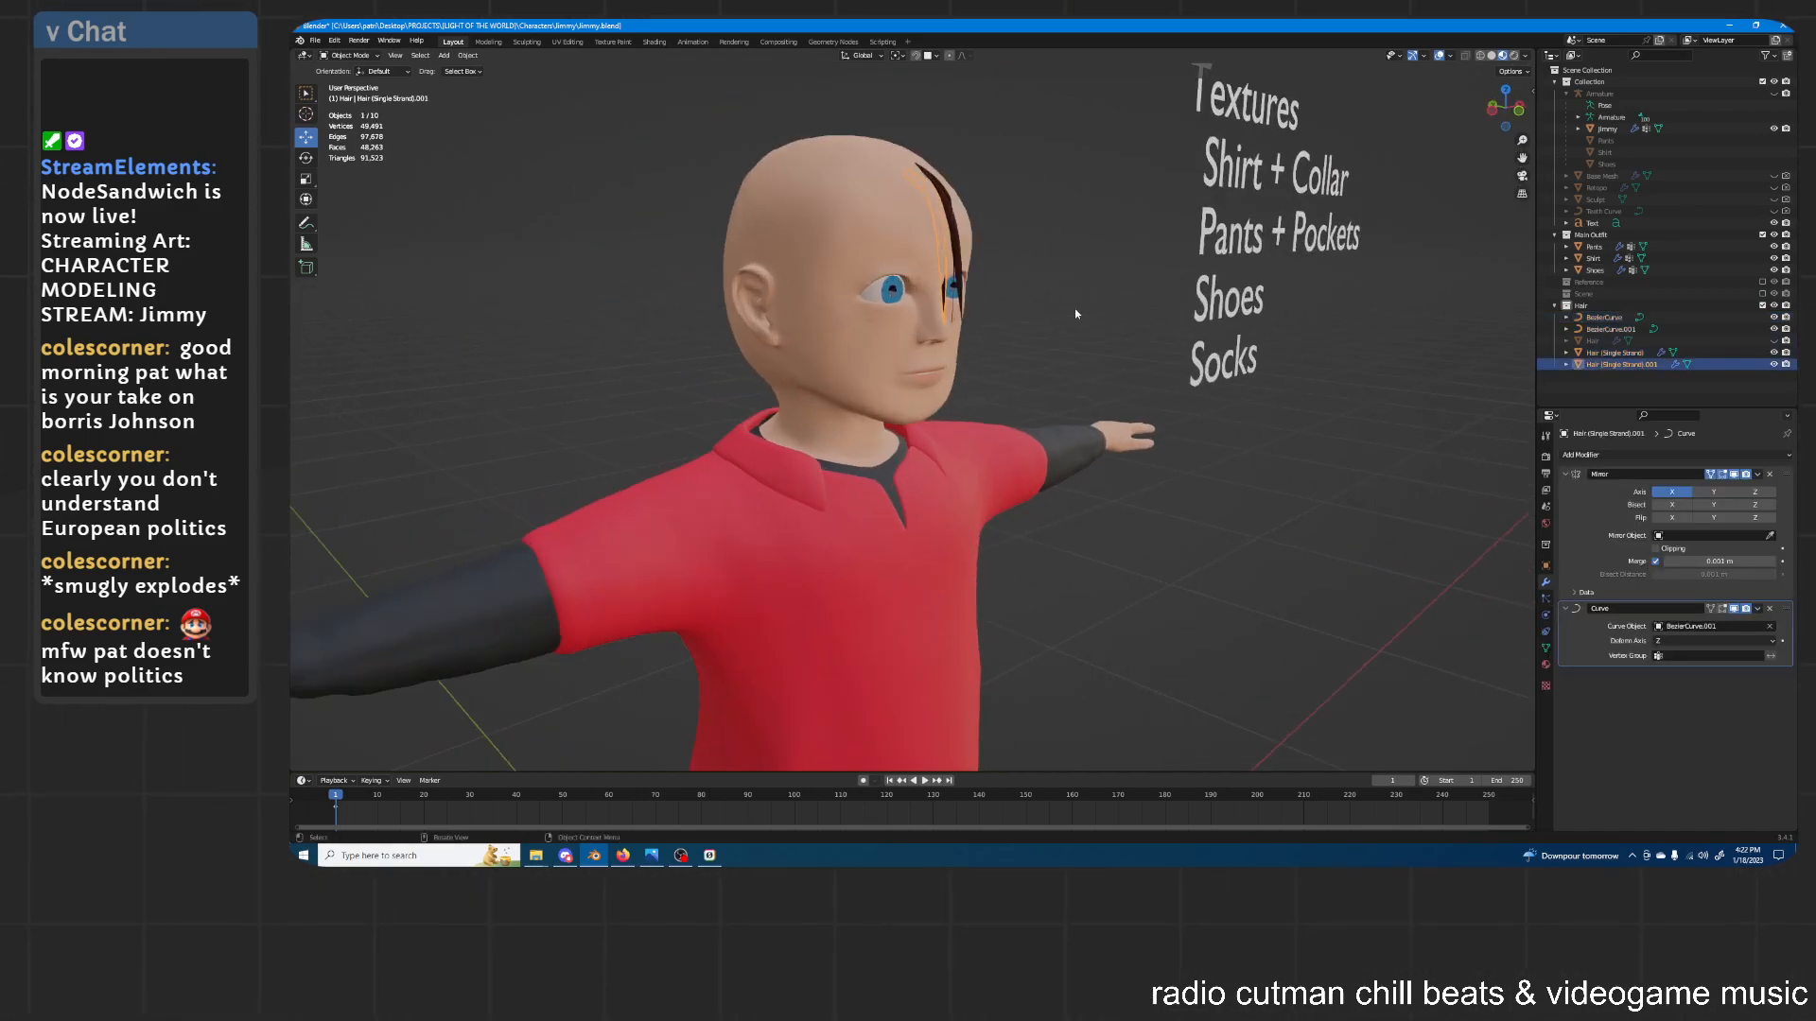
pyautogui.press('g')
pyautogui.press('y')
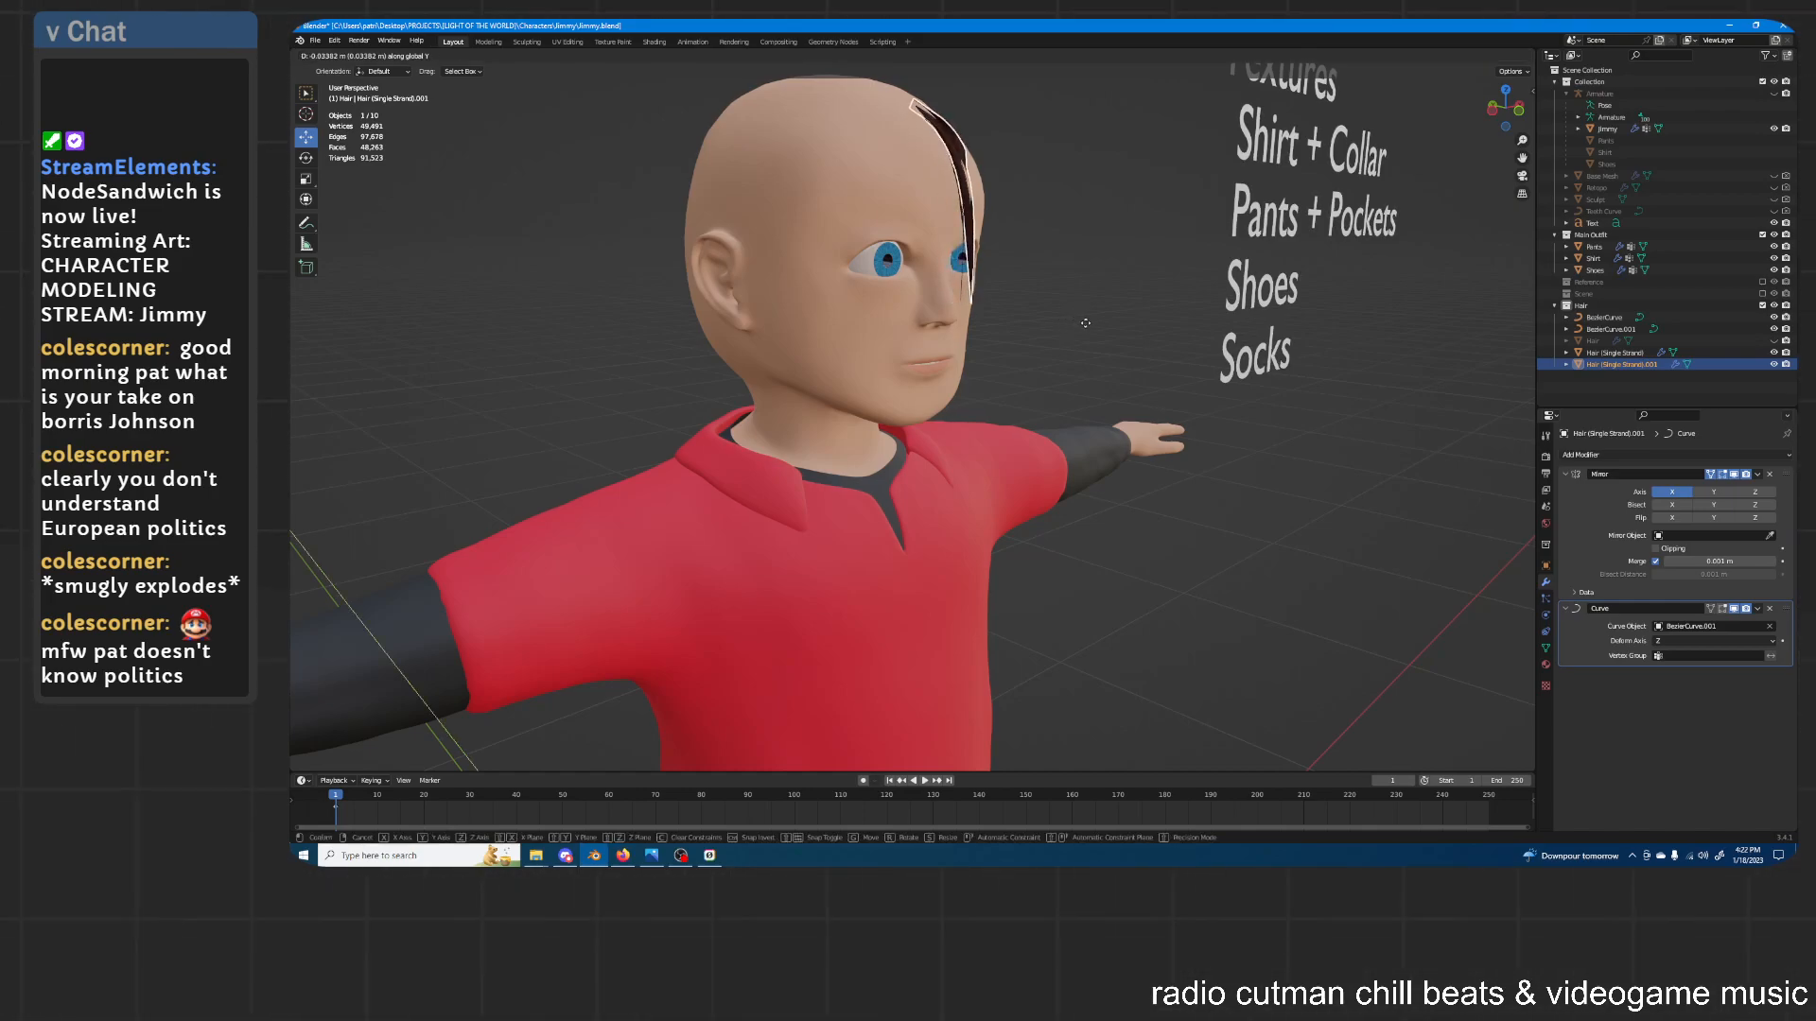
pyautogui.click(1085, 322)
pyautogui.moveTo(1084, 322); pyautogui.dragTo(1030, 336, button='middle')
pyautogui.moveTo(983, 279); pyautogui.dragTo(1058, 268, button='middle')
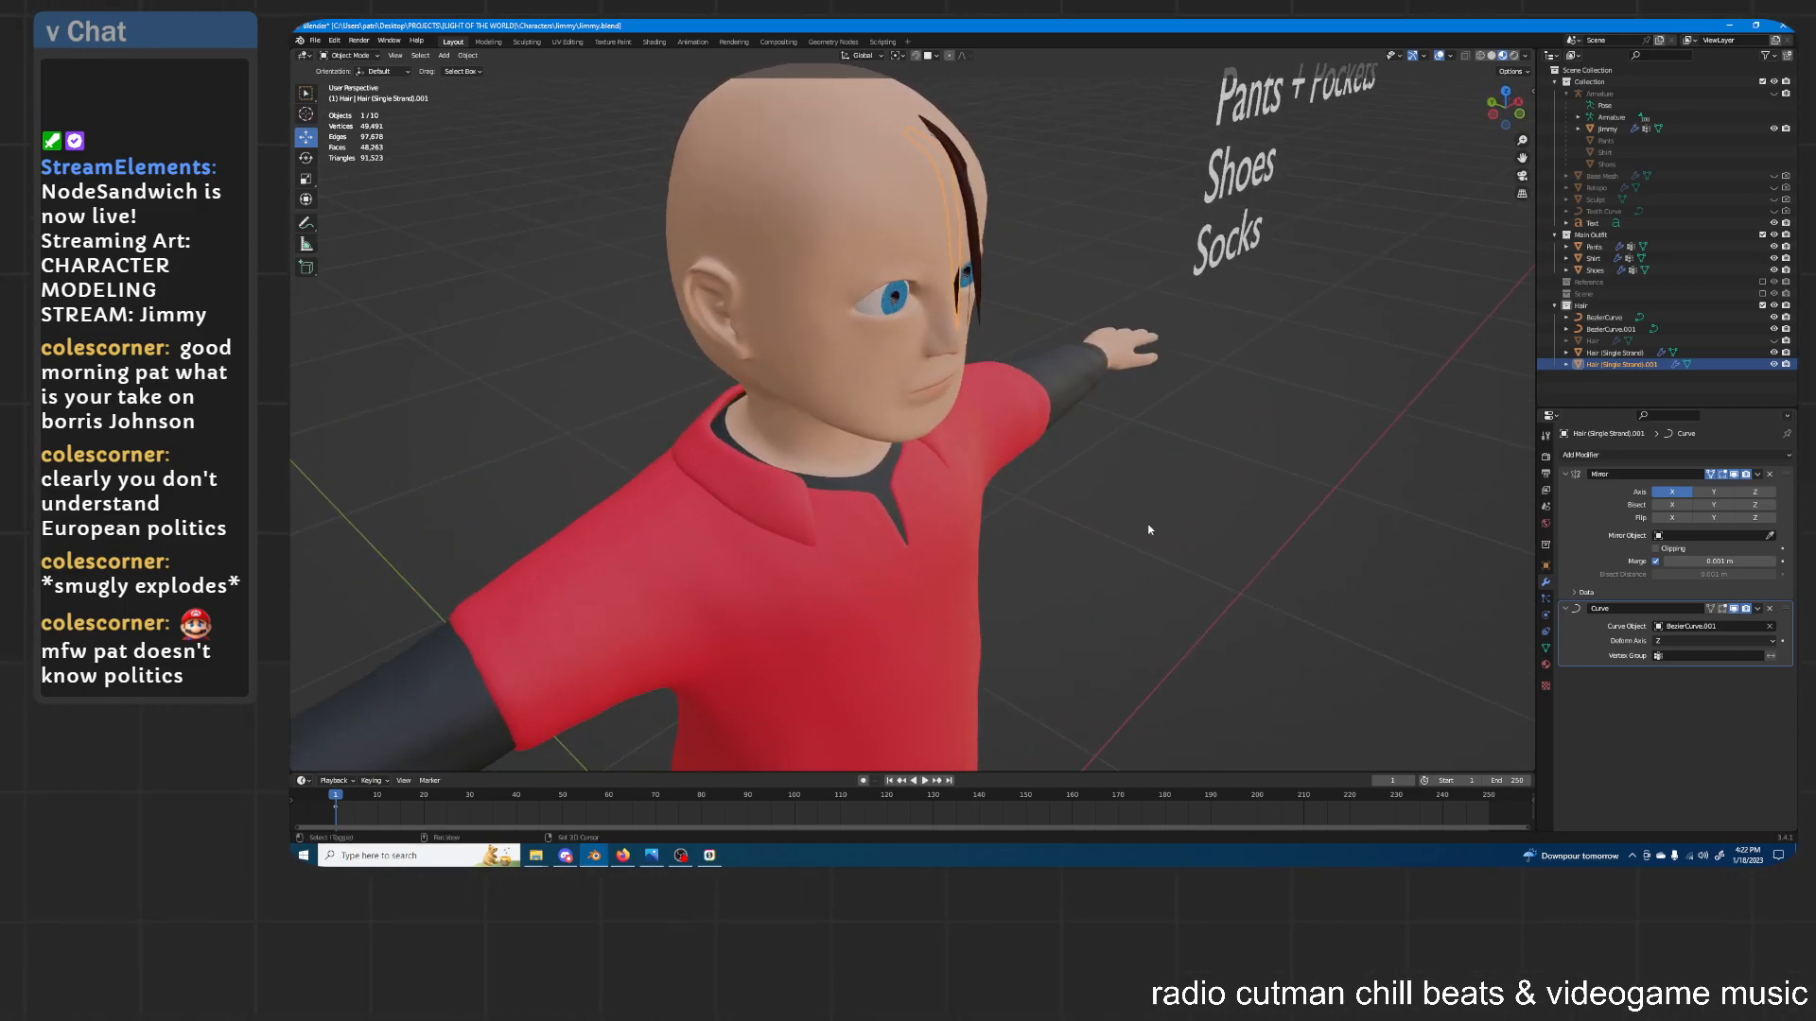
pyautogui.scroll(-5, 1150, 530)
pyautogui.scroll(6, 1025, 357)
pyautogui.moveTo(1025, 357); pyautogui.dragTo(1073, 274, button='middle')
pyautogui.press('Tab')
pyautogui.press('Tab')
pyautogui.scroll(-3, 1122, 393)
pyautogui.moveTo(1122, 397)
pyautogui.mouseDown(button='middle')
pyautogui.moveTo(1093, 399)
pyautogui.moveTo(1126, 380)
pyautogui.mouseUp(button='middle')
pyautogui.press('g')
pyautogui.press('z')
pyautogui.rightClick(1118, 407)
# Rotate the duplicated strand about the Z axis and move it forward along the Y axis off the face
pyautogui.scroll(1, 1107, 377)
pyautogui.press('r')
pyautogui.press('z')
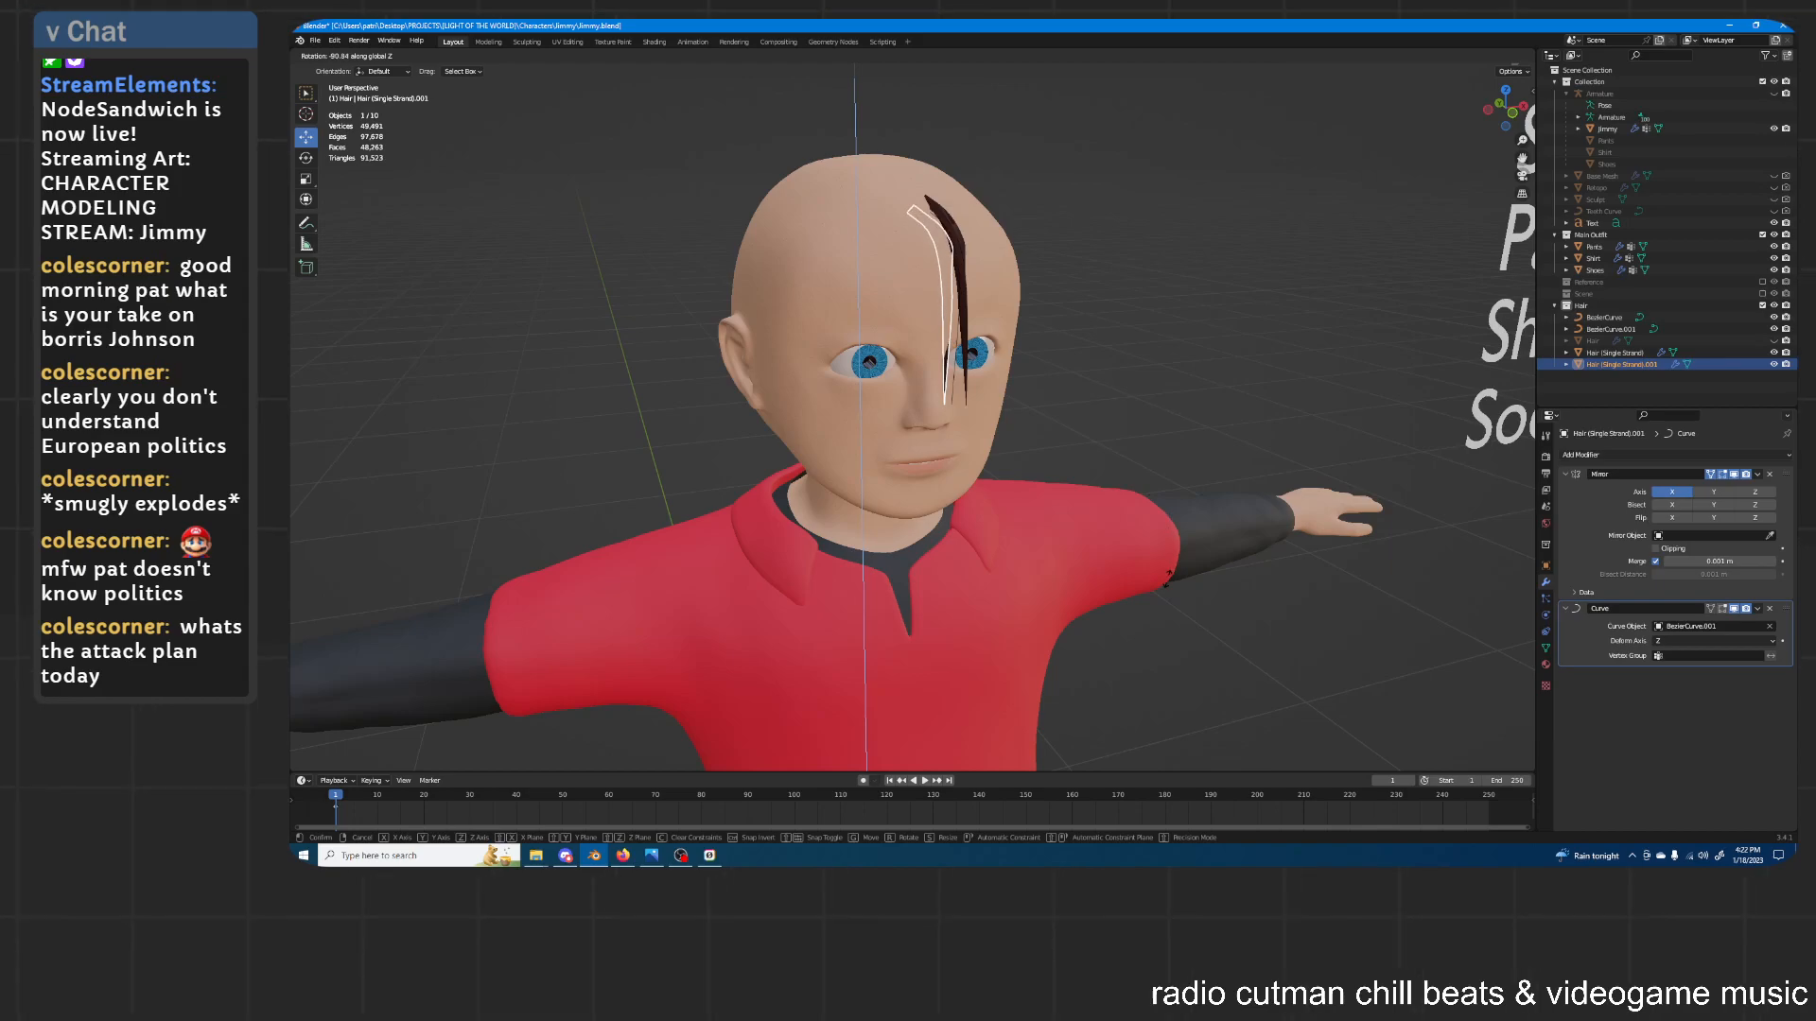
pyautogui.click(1200, 501)
pyautogui.moveTo(1200, 501); pyautogui.dragTo(1116, 325, button='middle')
pyautogui.press('g')
pyautogui.press('y')
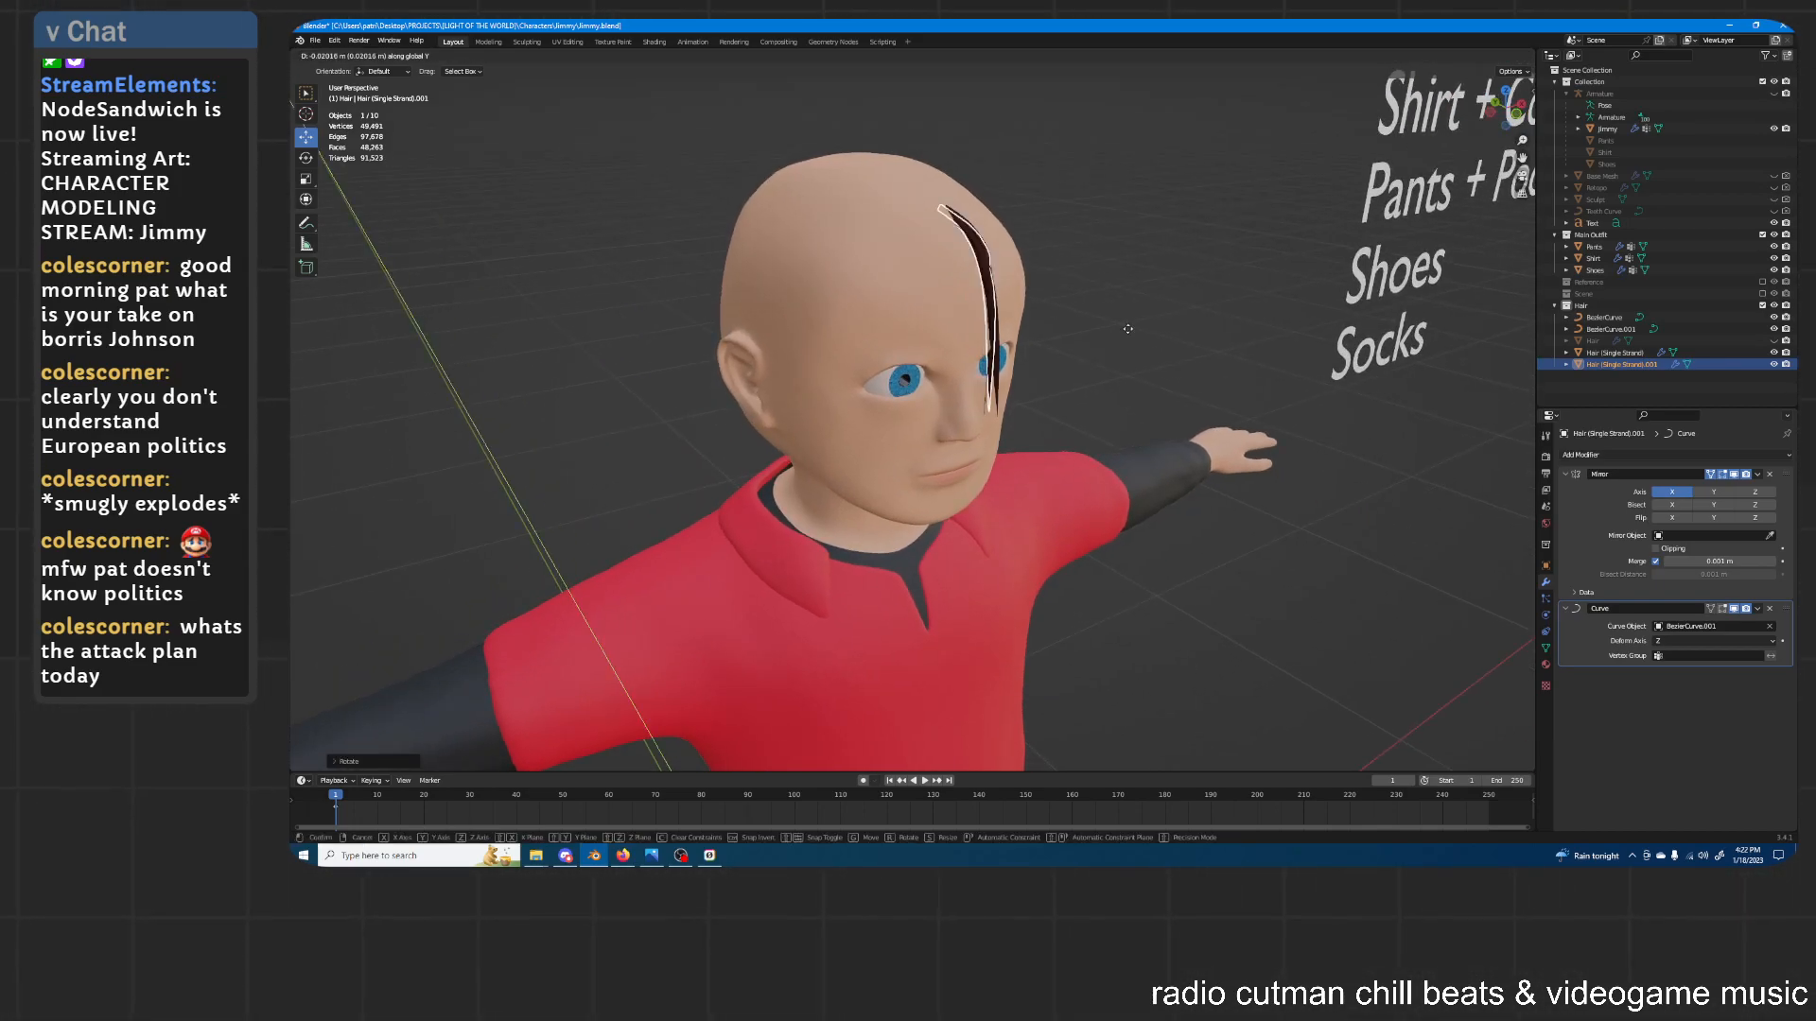
pyautogui.click(1129, 330)
# Shift the duplicated strand along the X axis until it sits beside the original strand on the forehead
pyautogui.moveTo(1128, 330); pyautogui.dragTo(1080, 294, button='middle')
pyautogui.scroll(2, 1080, 297)
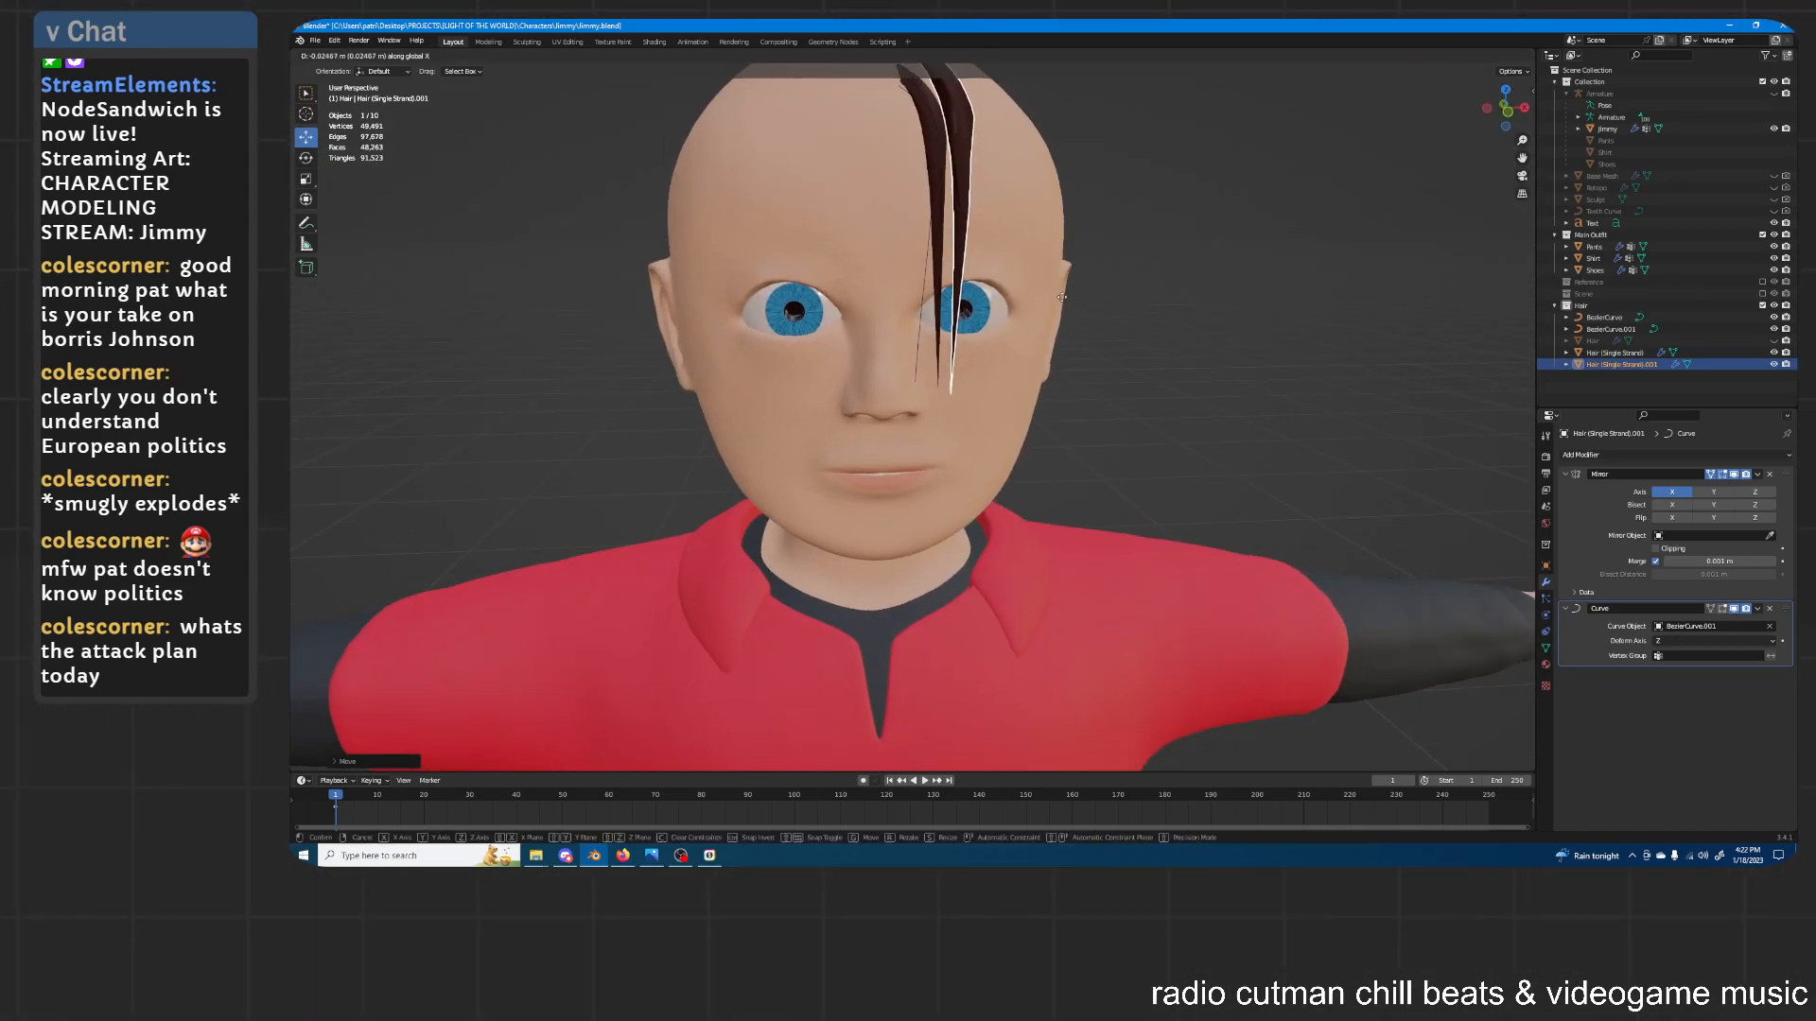
pyautogui.hotkey('ctrl', 'z')
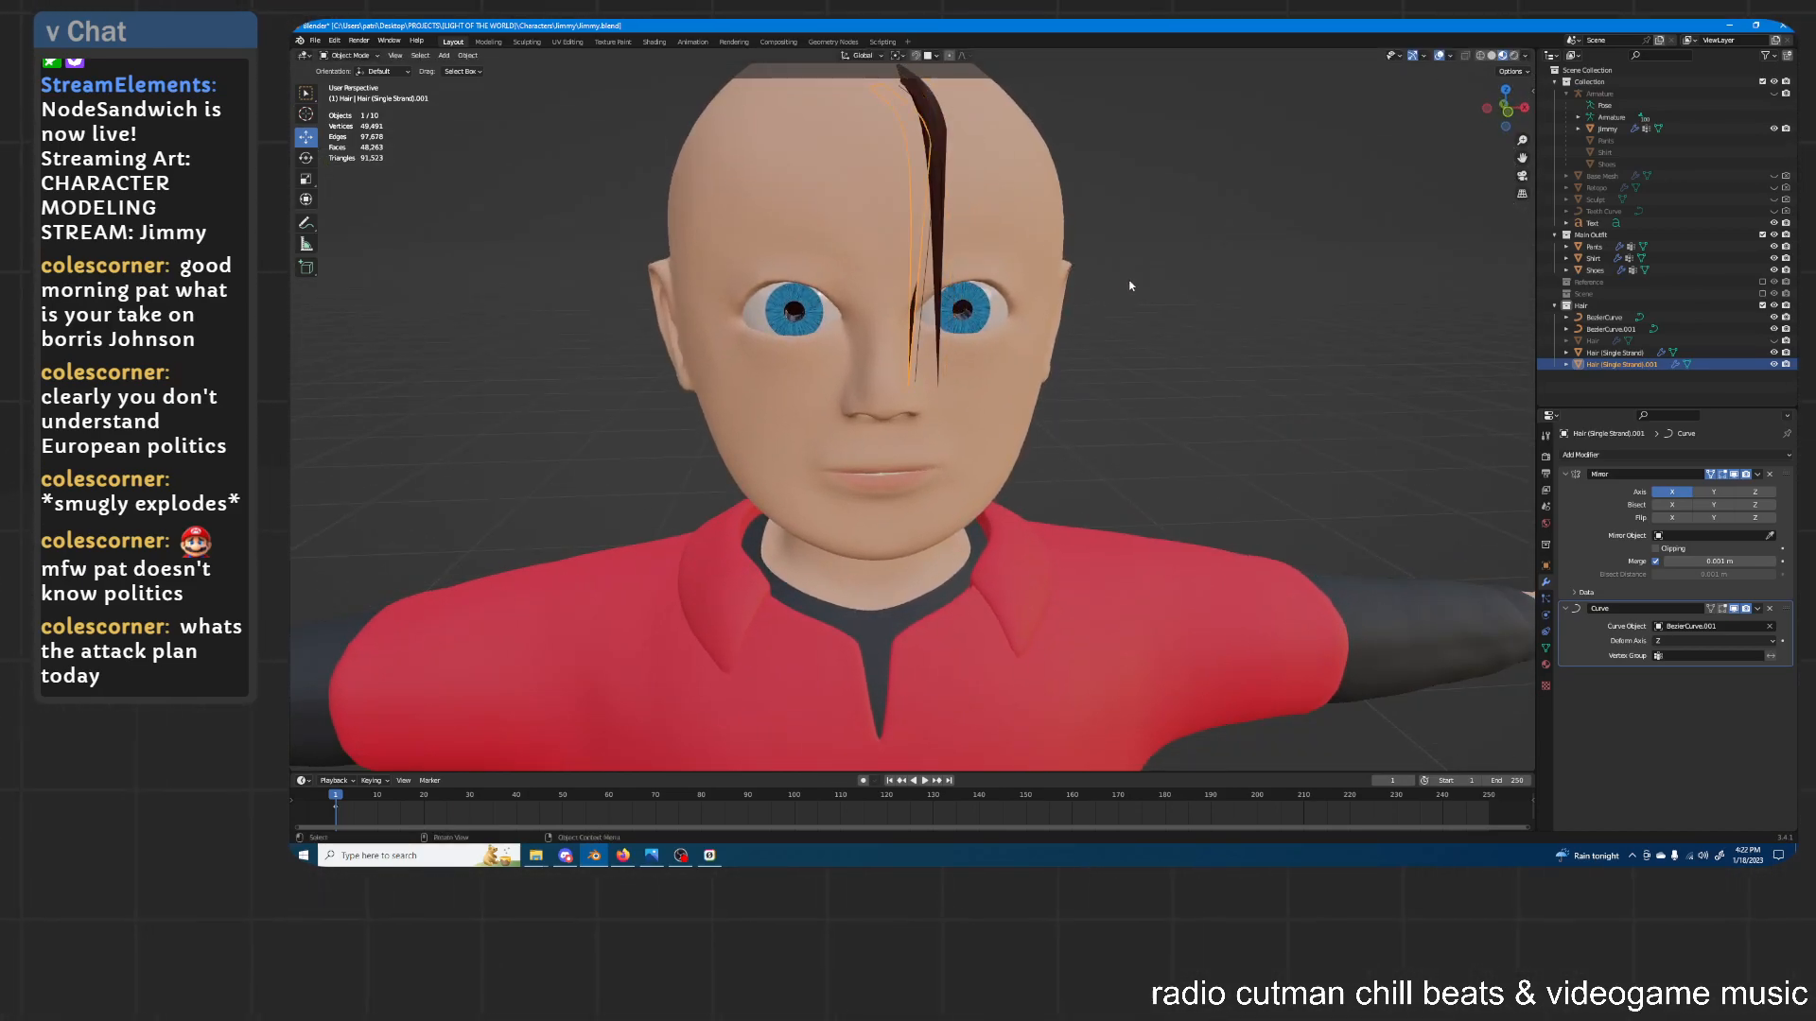
pyautogui.press('g')
pyautogui.press('x')
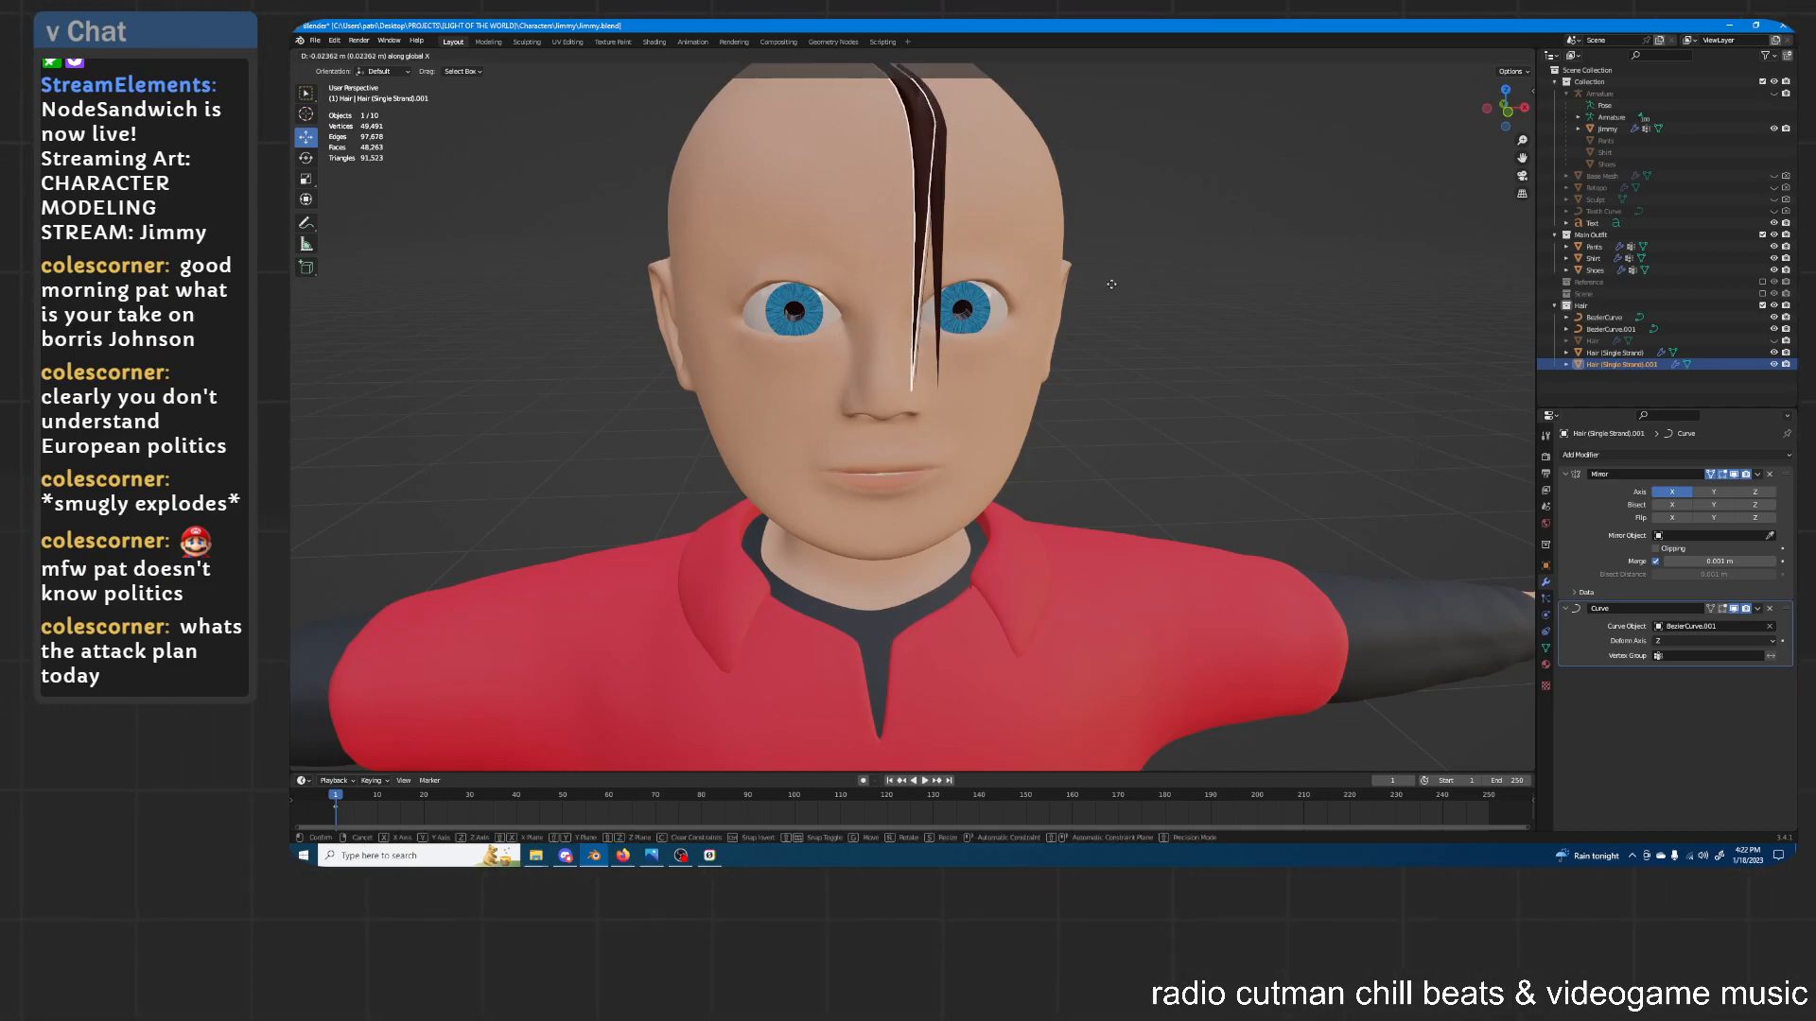
pyautogui.click(1111, 284)
pyautogui.moveTo(1112, 284); pyautogui.dragTo(1160, 366, button='middle')
pyautogui.scroll(-5, 1109, 269)
pyautogui.scroll(3, 1074, 277)
pyautogui.scroll(2, 1074, 281)
pyautogui.press('r')
pyautogui.press('z')
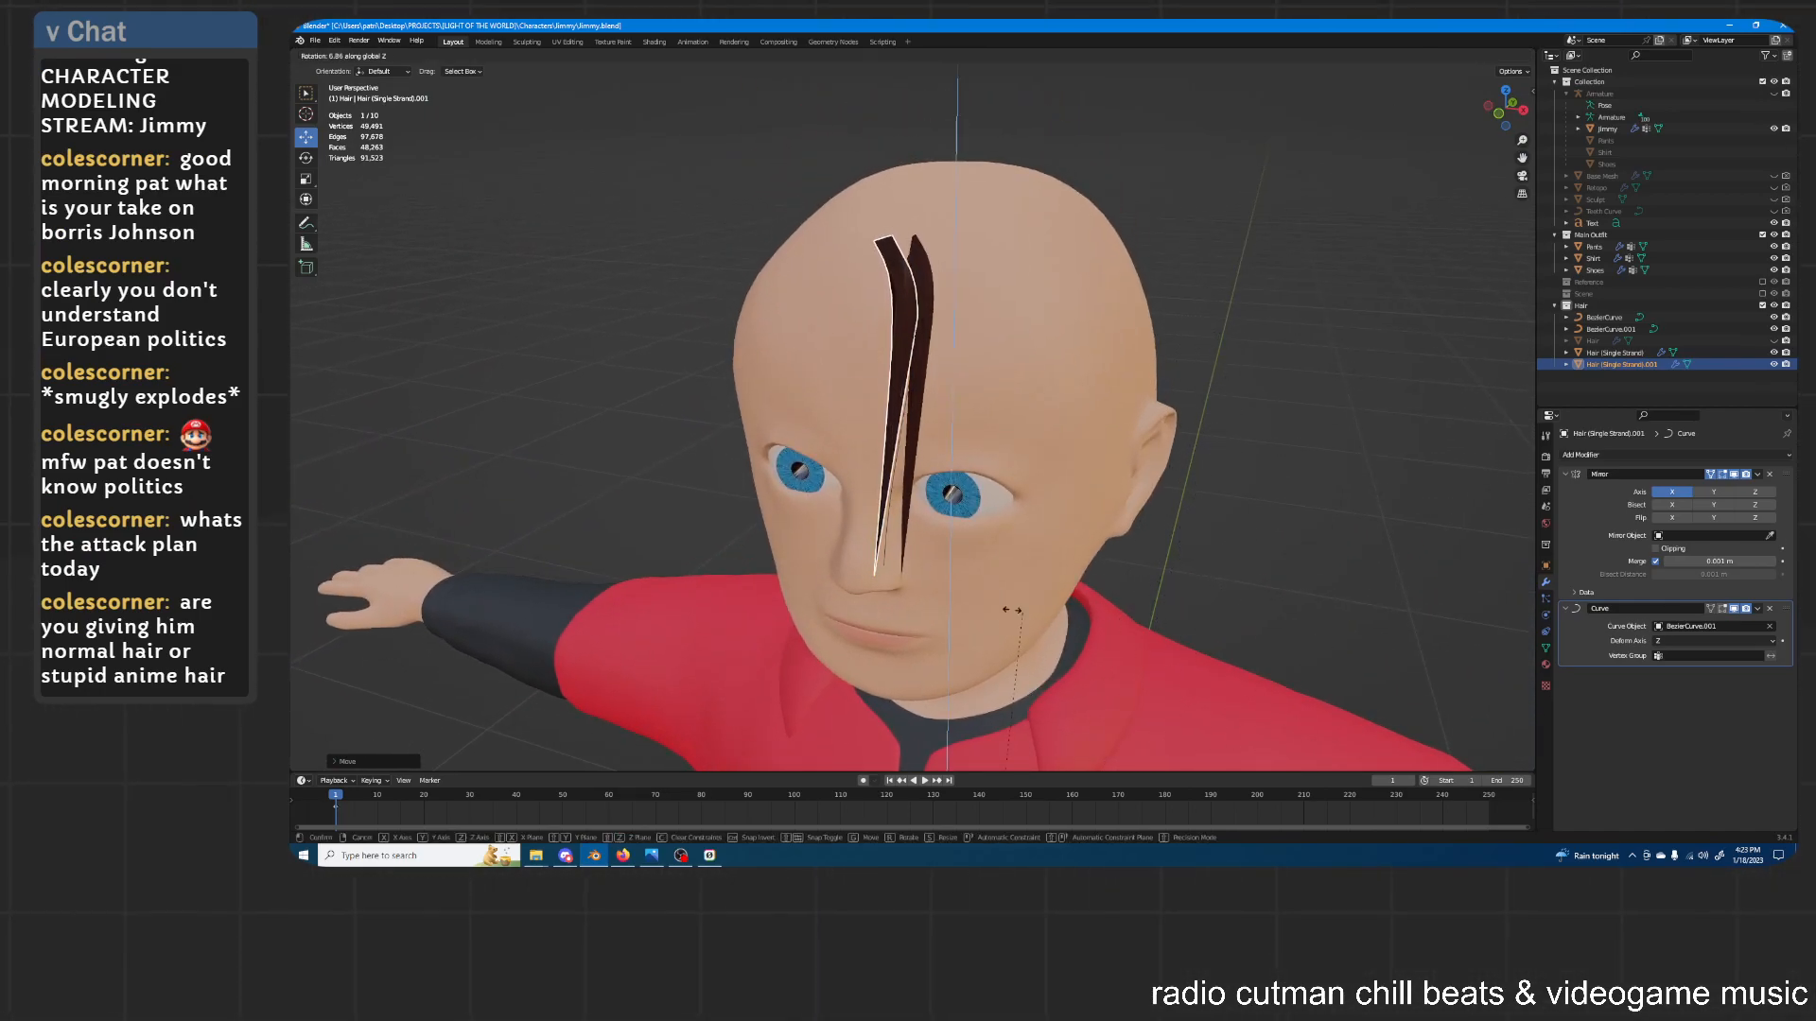
pyautogui.rightClick(775, 412)
# Delete the duplicated hair strand and its curve BezierCurve.001, keeping only the original strand and curve
pyautogui.moveTo(1220, 333); pyautogui.dragTo(1287, 331, button='middle')
pyautogui.click(1020, 283)
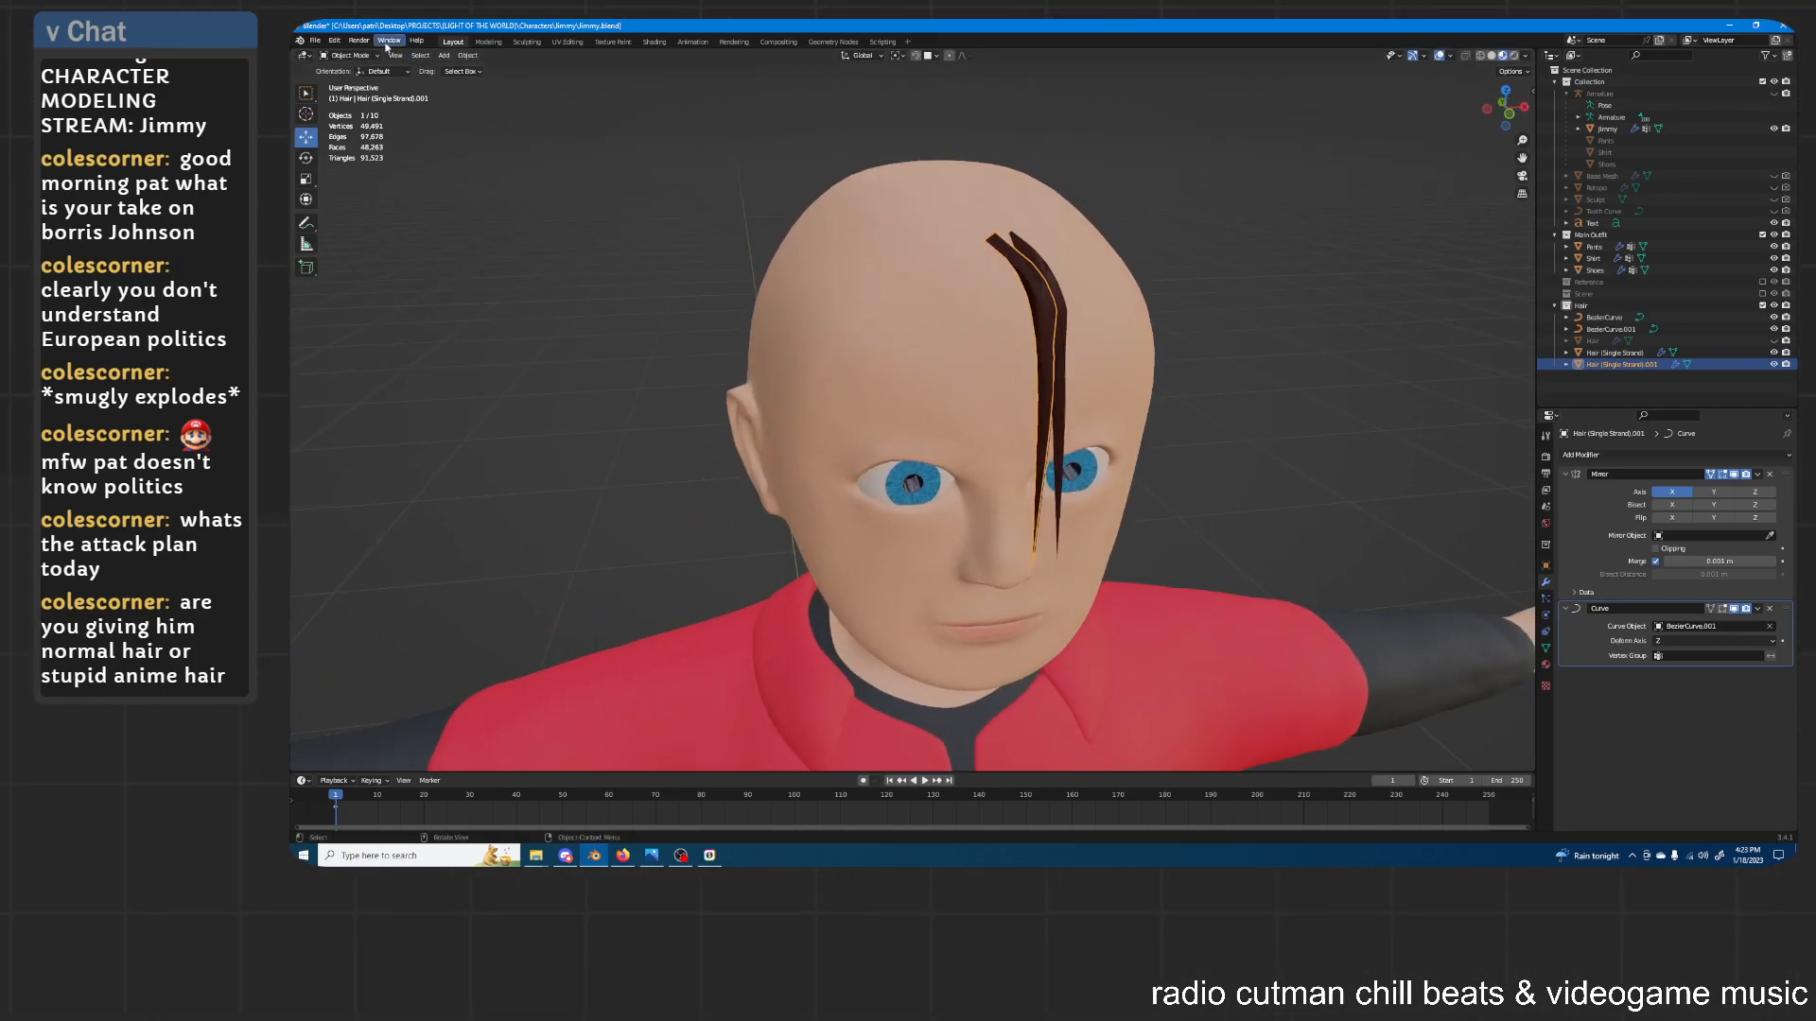
pyautogui.scroll(-6, 1419, 282)
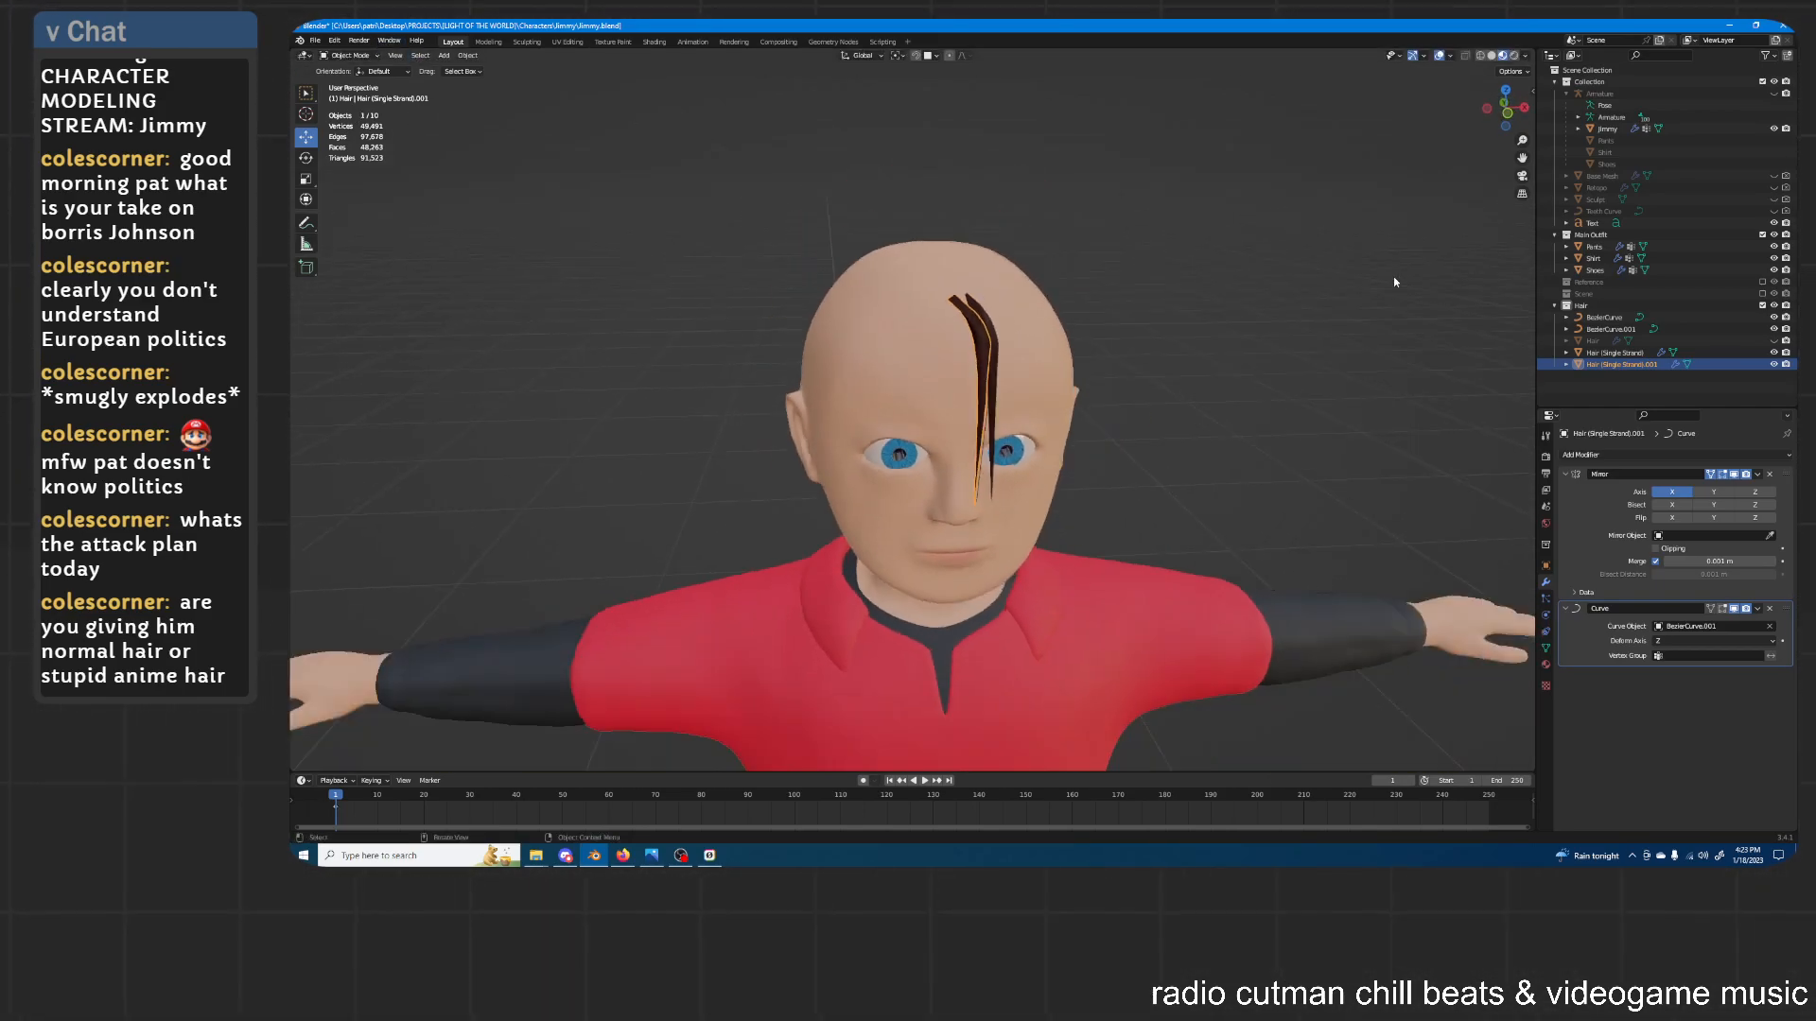
pyautogui.press('x')
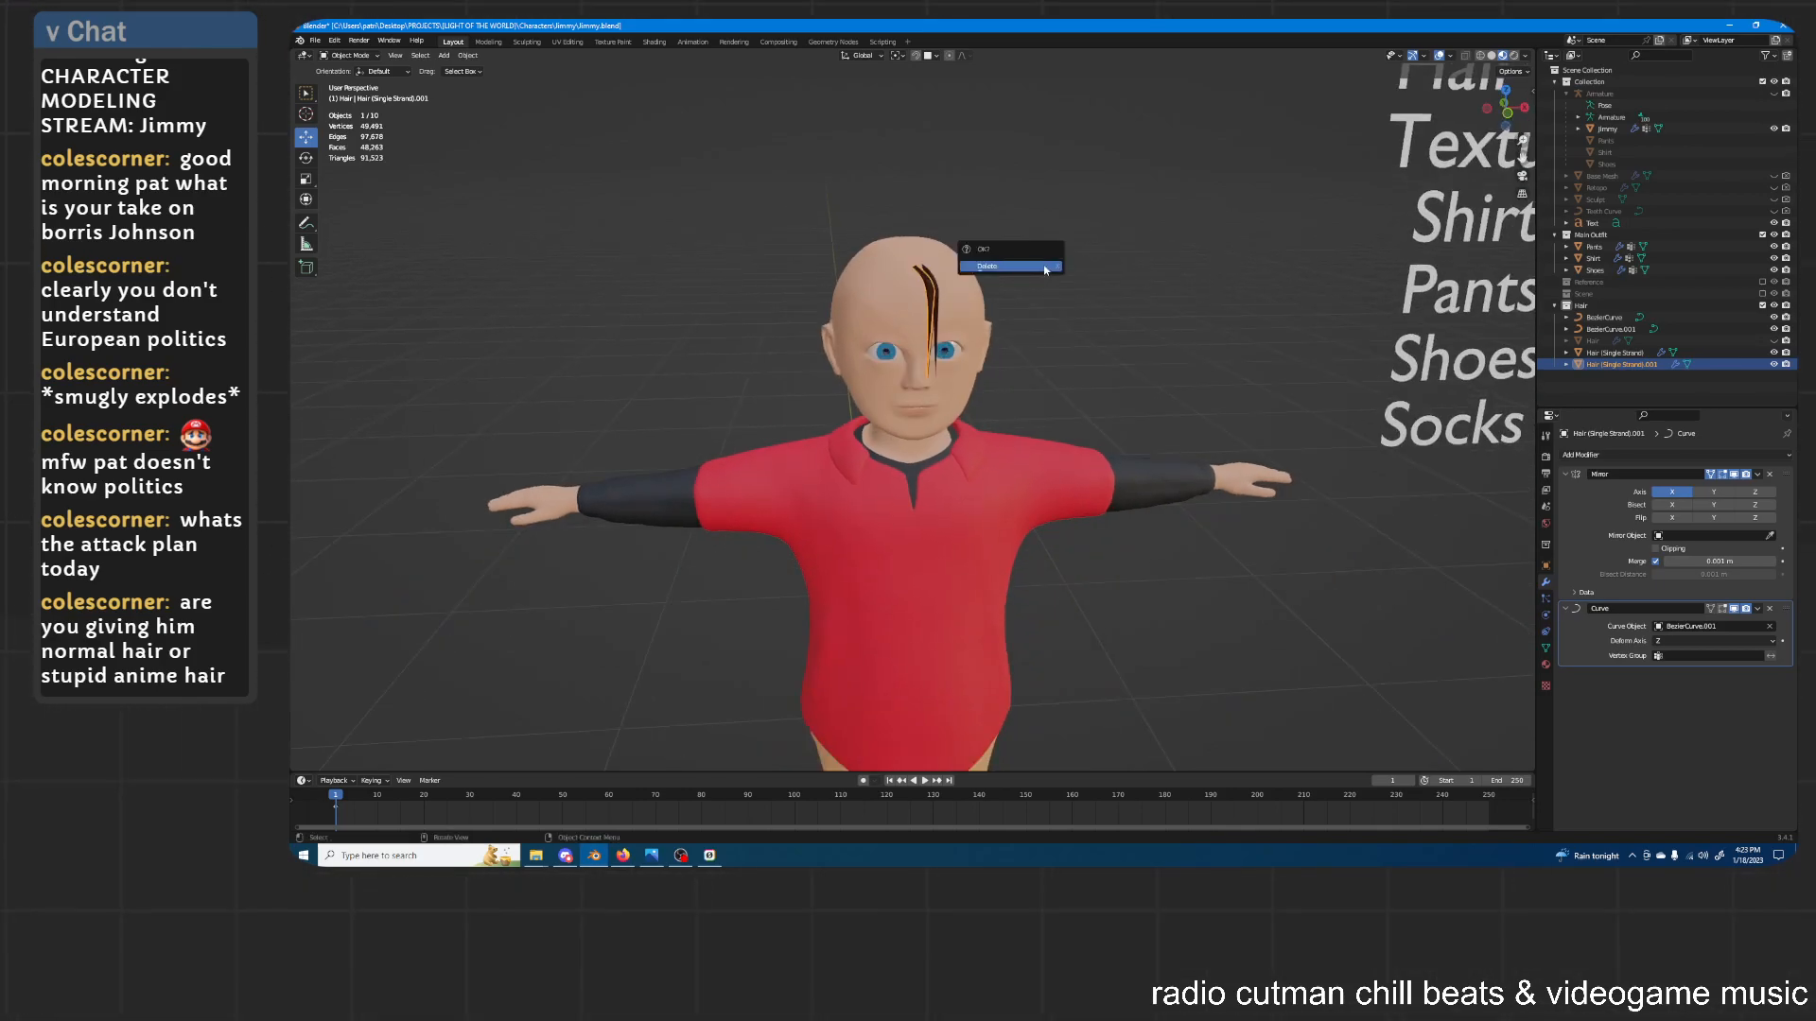
pyautogui.click(1045, 270)
pyautogui.scroll(3, 963, 281)
pyautogui.click(949, 293)
pyautogui.press('x')
pyautogui.click(1022, 247)
# Switch to the Jimmy Reference Sheet image and examine the hair and fringe on the front view up close
pyautogui.moveTo(978, 225); pyautogui.dragTo(1063, 264, button='middle')
pyautogui.scroll(1, 1064, 275)
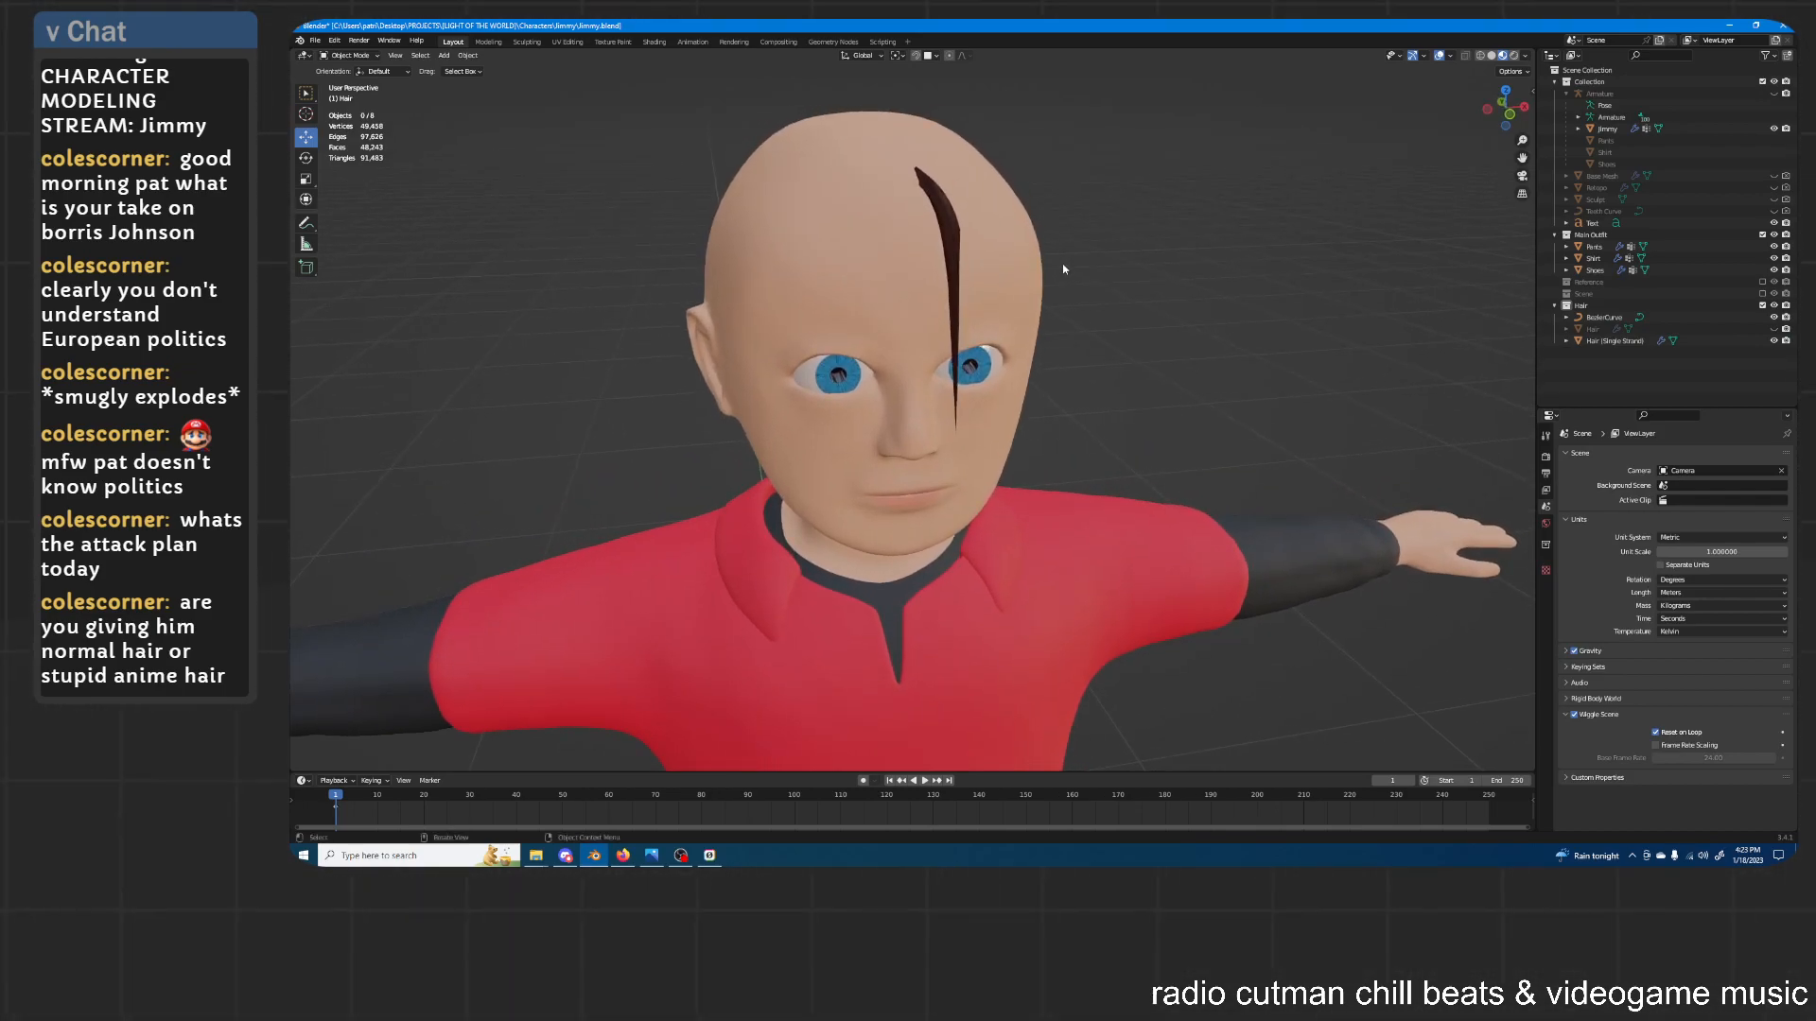
pyautogui.moveTo(1102, 307); pyautogui.dragTo(1060, 327, button='middle')
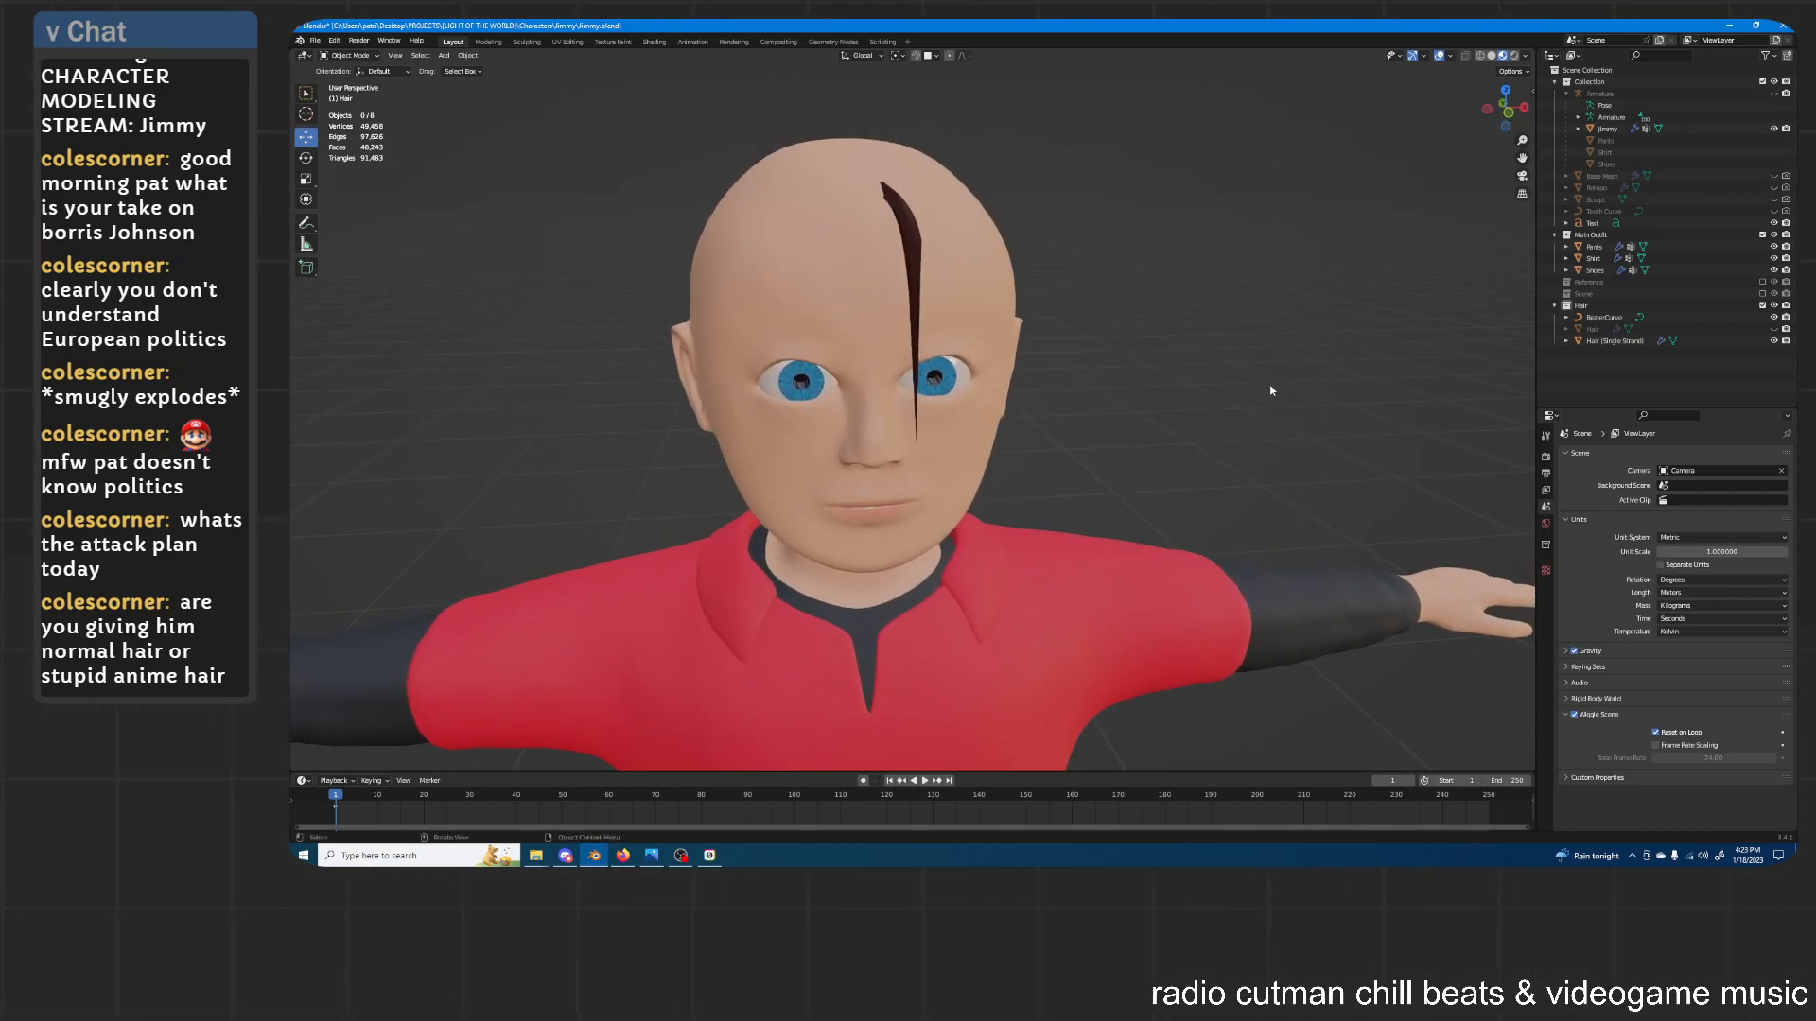
pyautogui.moveTo(1272, 390); pyautogui.dragTo(1257, 387, button='middle')
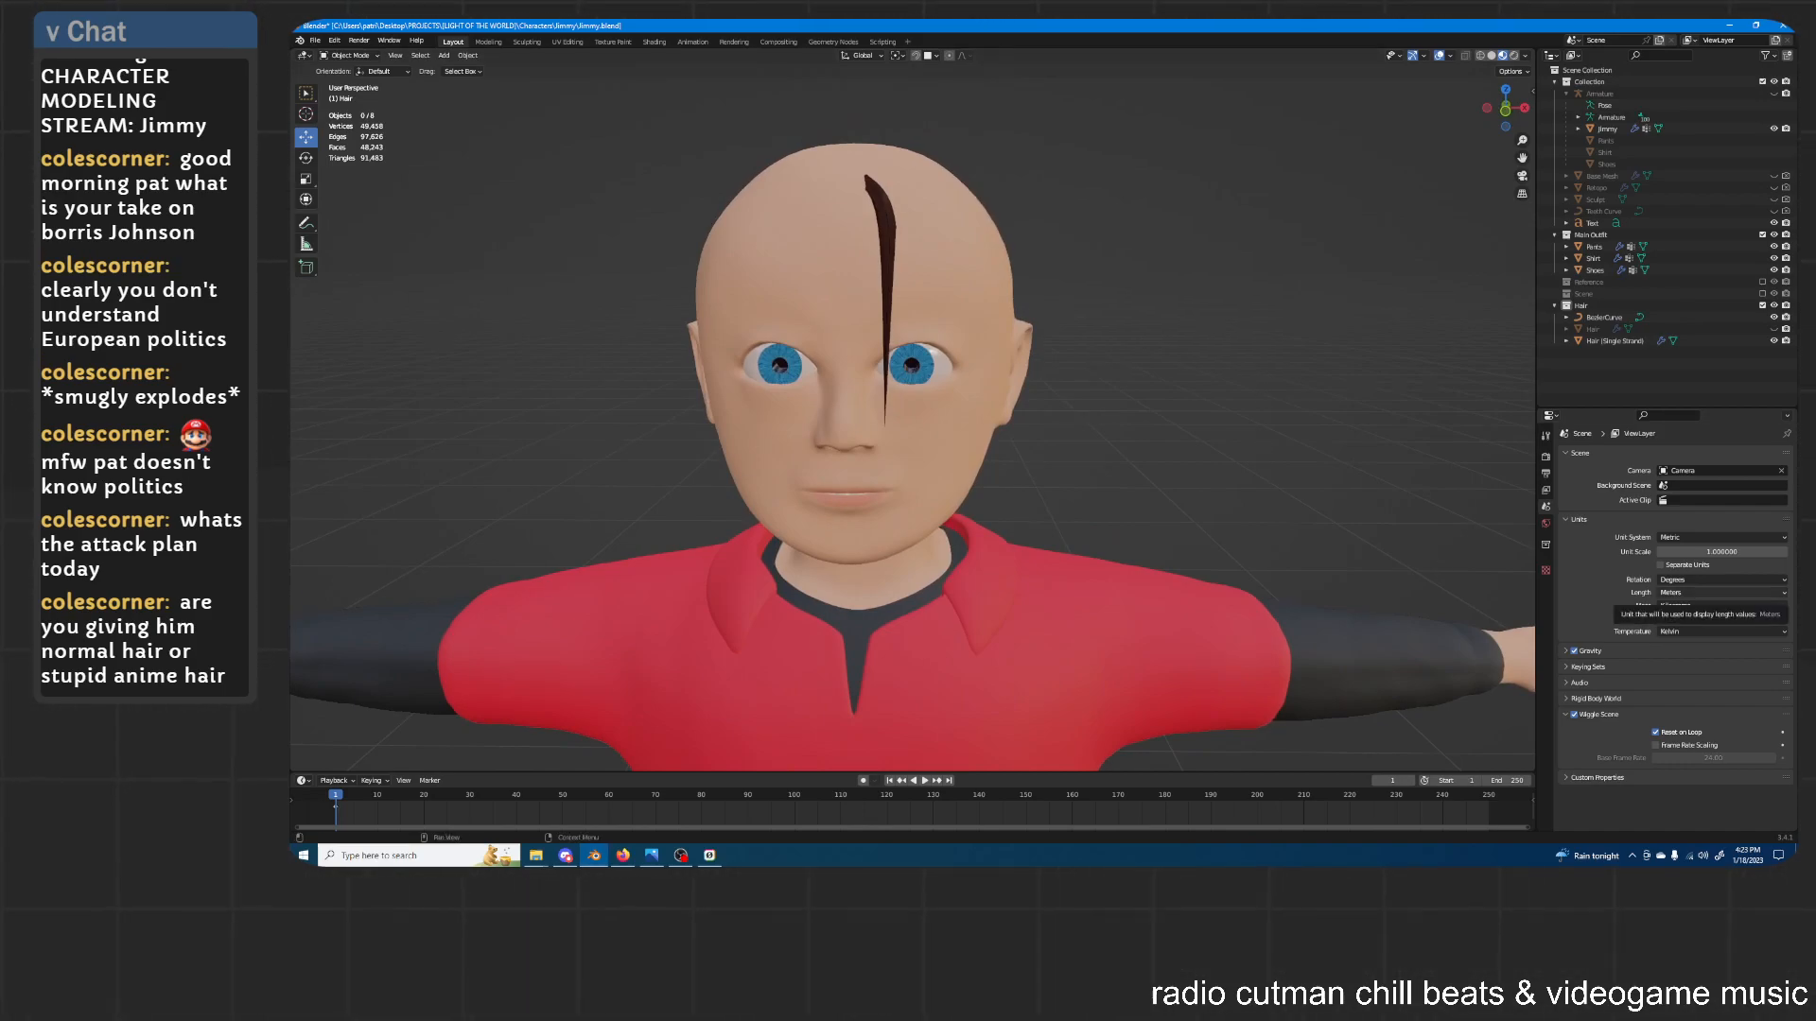
pyautogui.moveTo(1461, 304); pyautogui.dragTo(989, 108)
pyautogui.scroll(6, 903, 298)
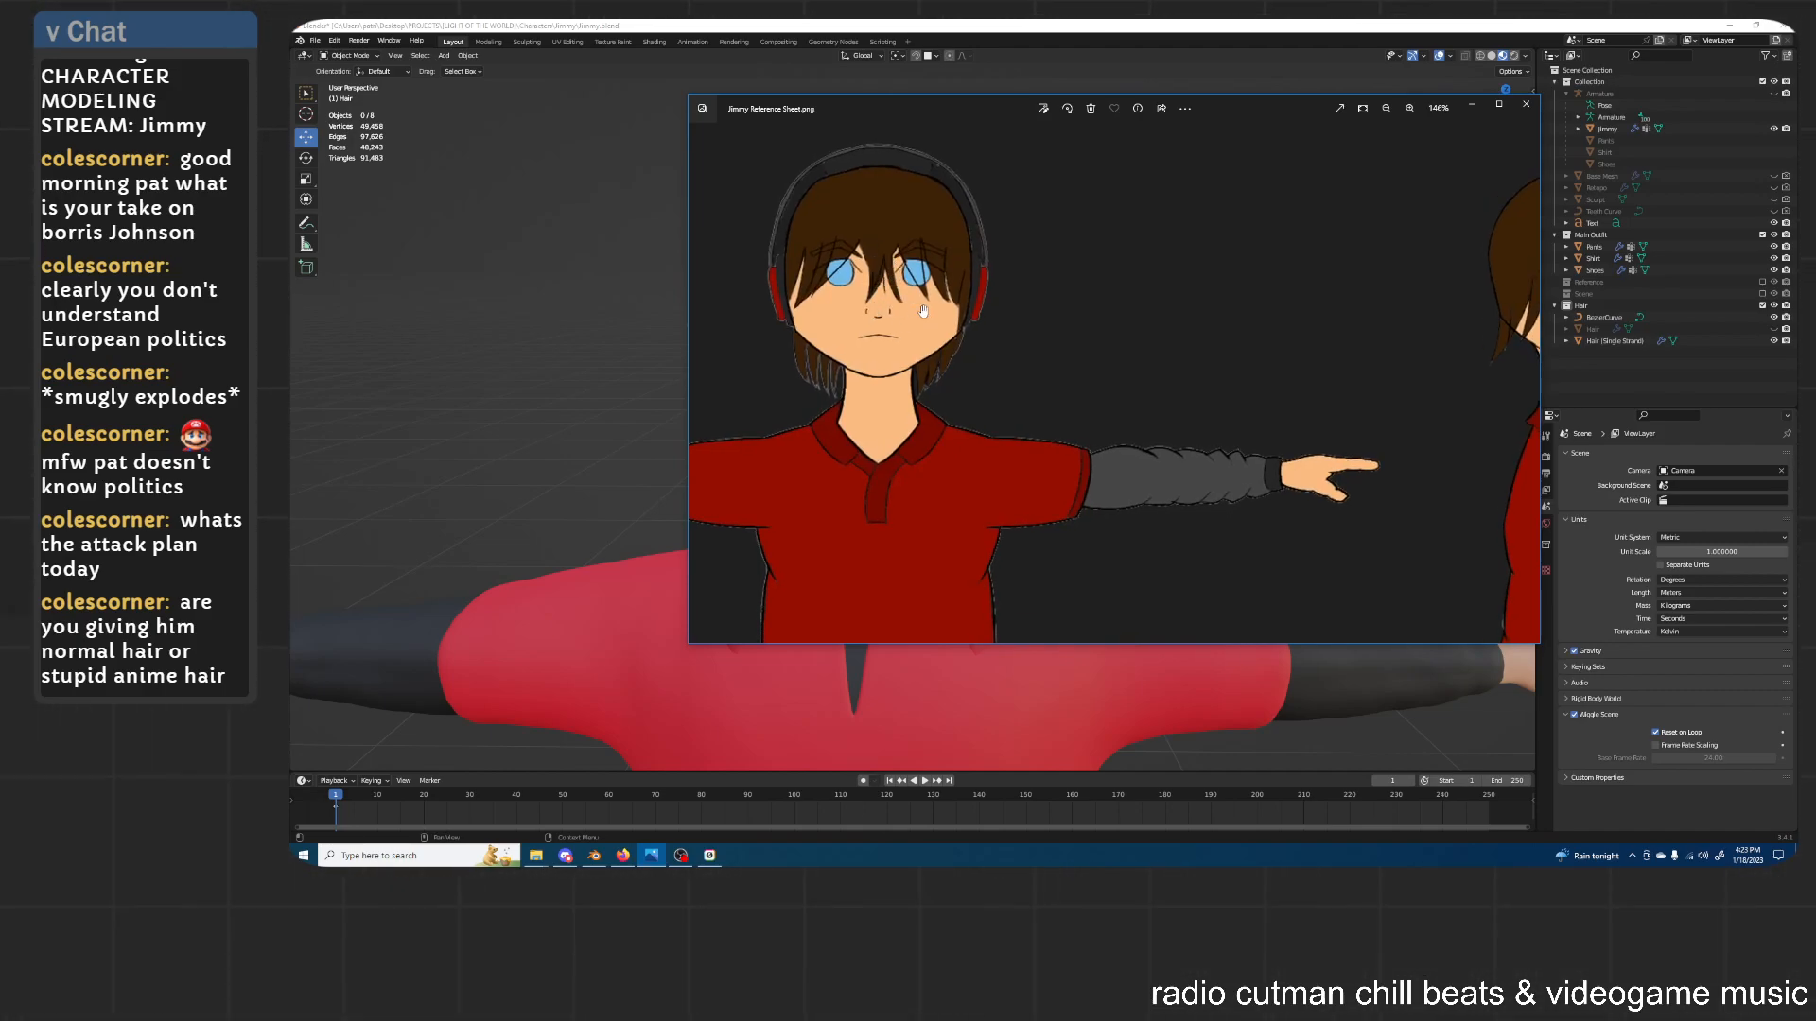
pyautogui.scroll(-1, 915, 304)
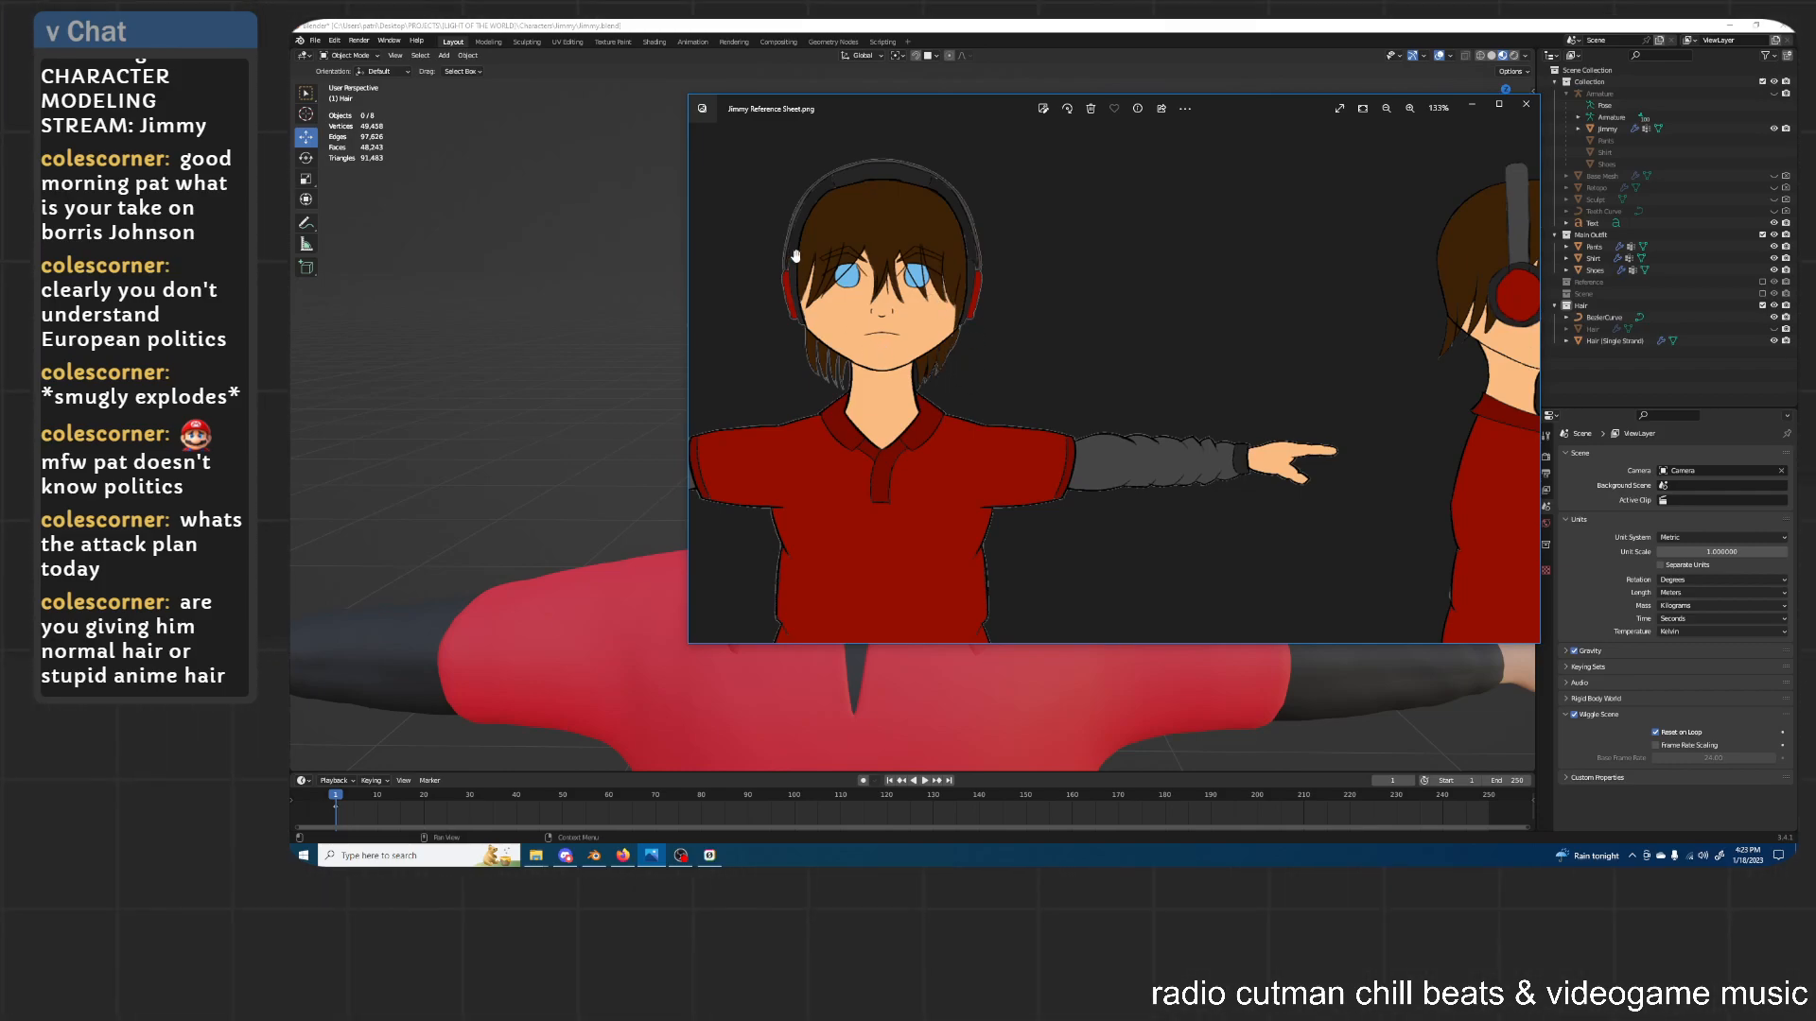
# Check the front and side hair views on the reference sheet, clear that window away and return to the 3D viewport
pyautogui.scroll(-3, 1119, 375)
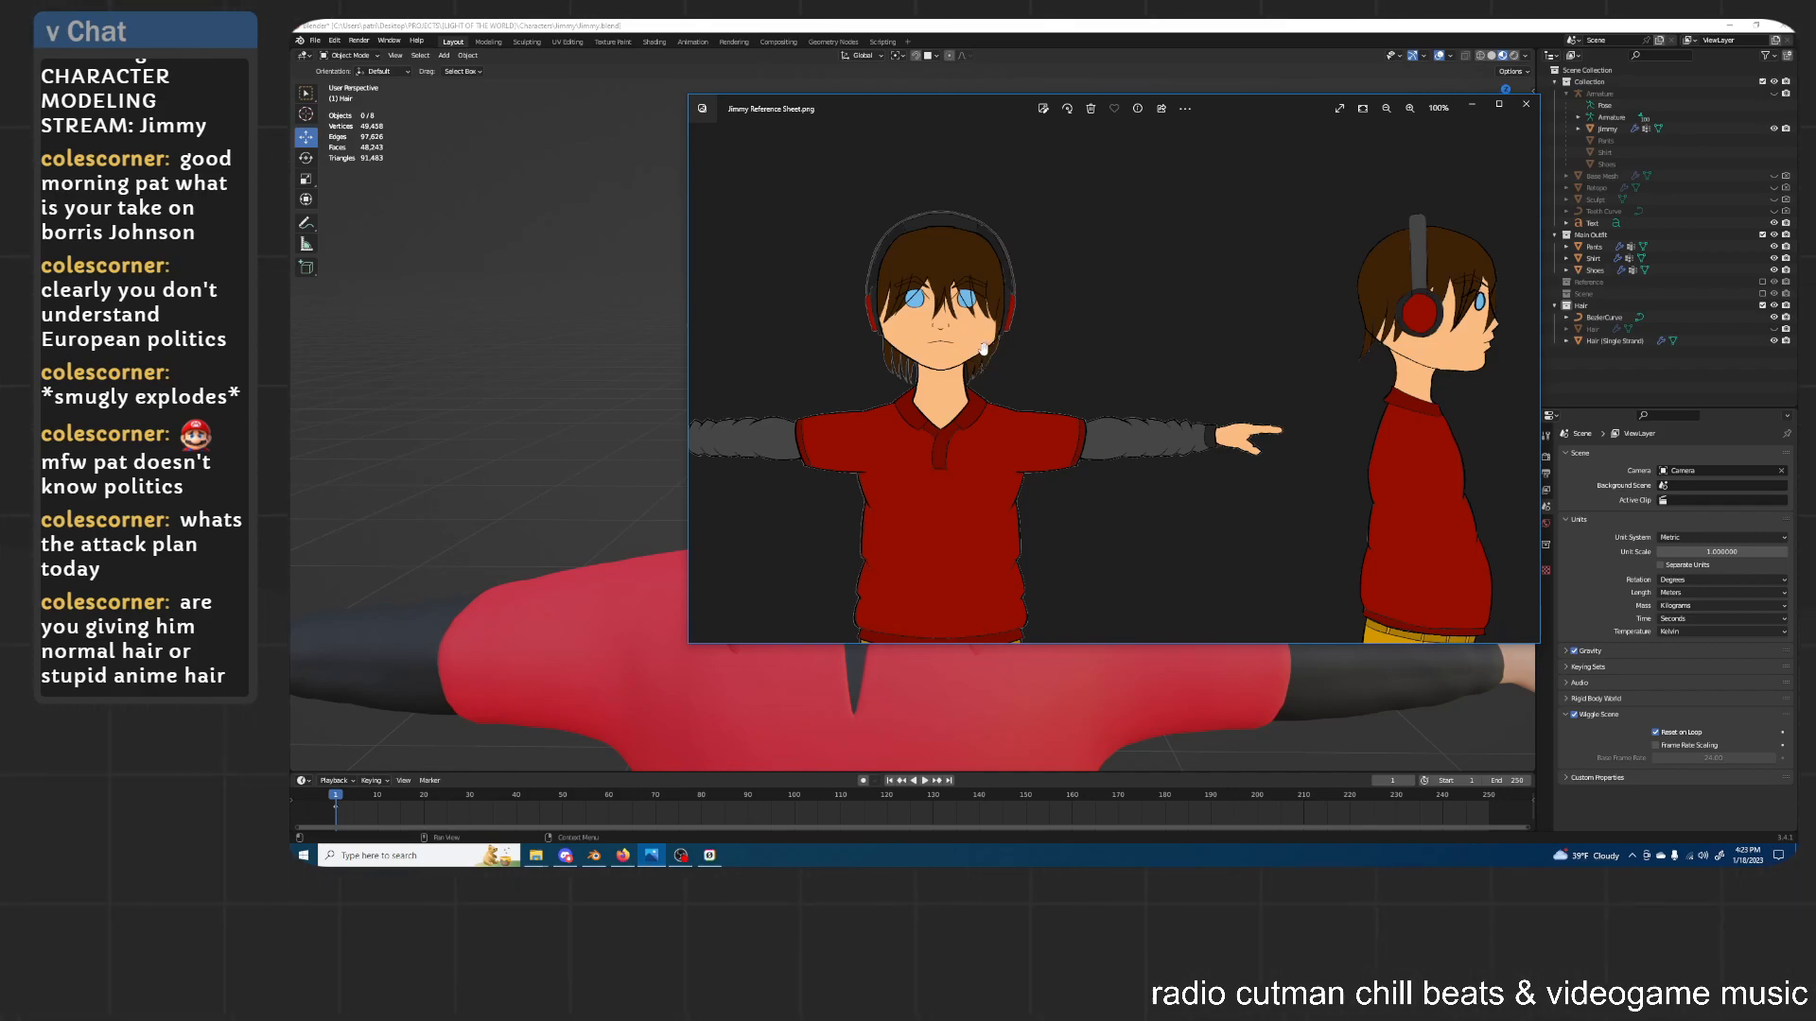
pyautogui.moveTo(1240, 110); pyautogui.dragTo(1802, 217)
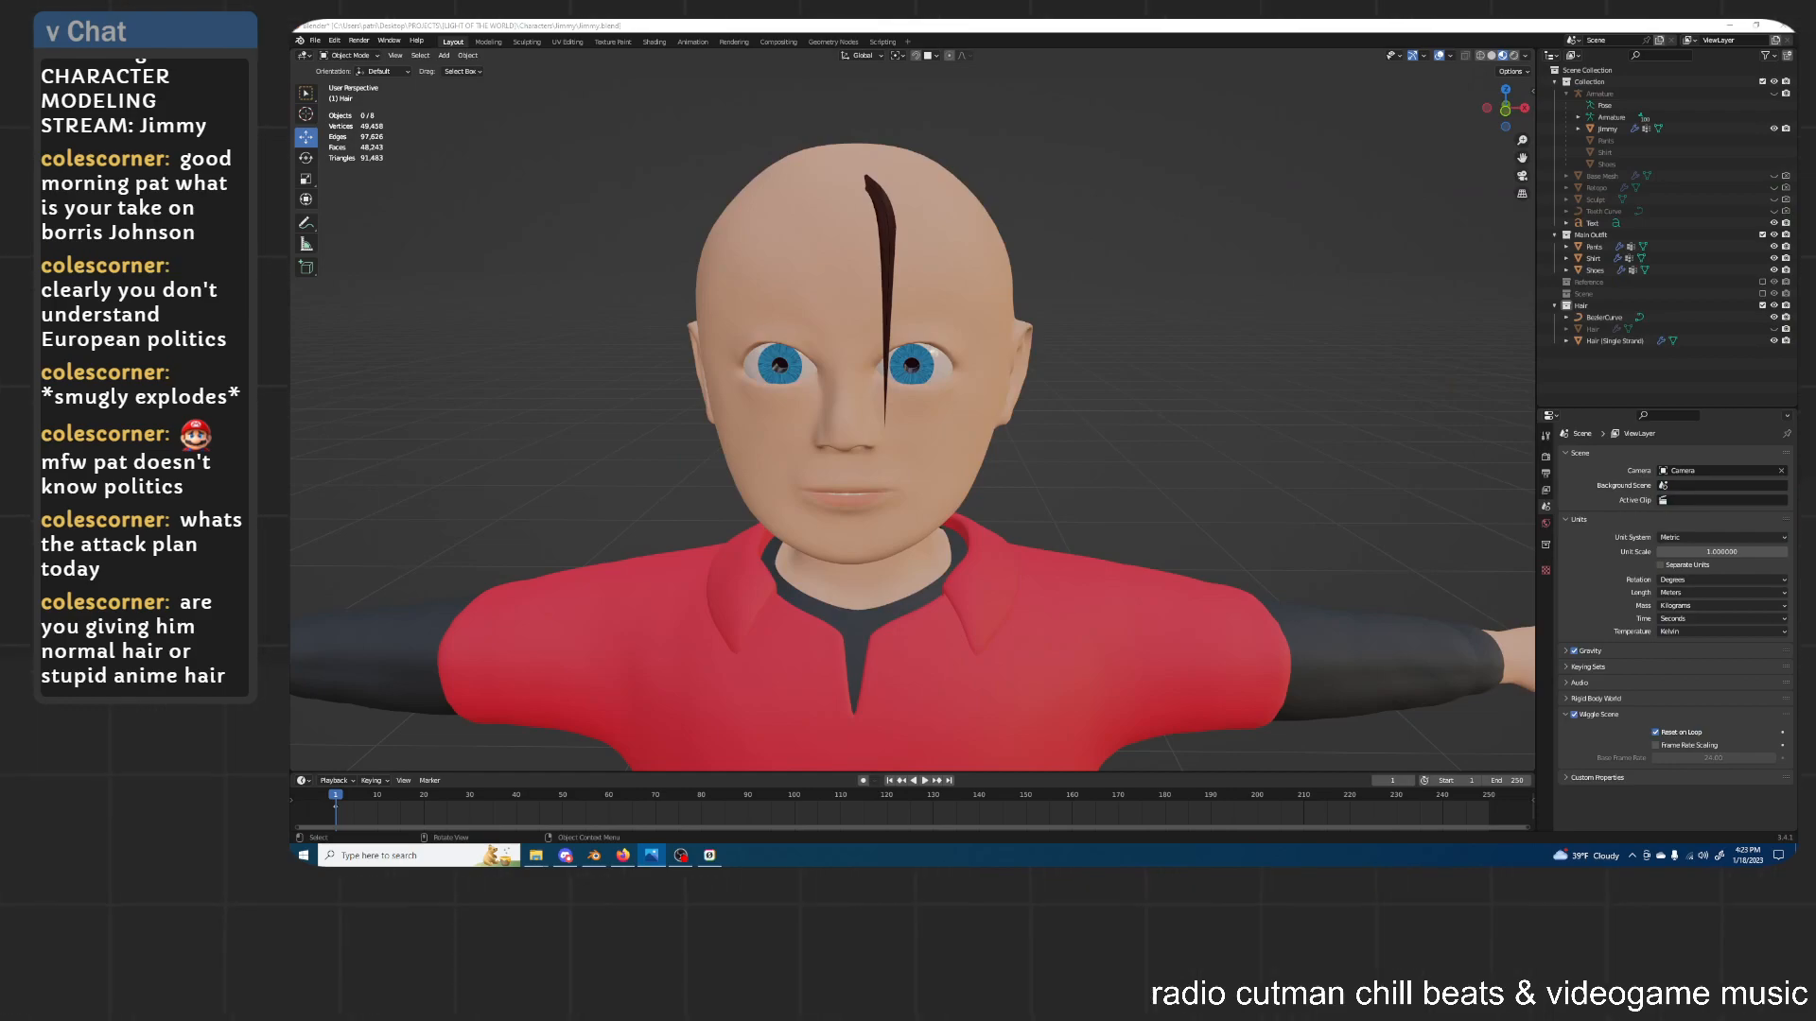
pyautogui.click(1095, 301)
pyautogui.moveTo(1095, 301); pyautogui.dragTo(1120, 316, button='middle')
# Open the hair strand mesh for editing and select all of its vertices
pyautogui.click(916, 275)
pyautogui.scroll(-5, 1040, 293)
pyautogui.press('Tab')
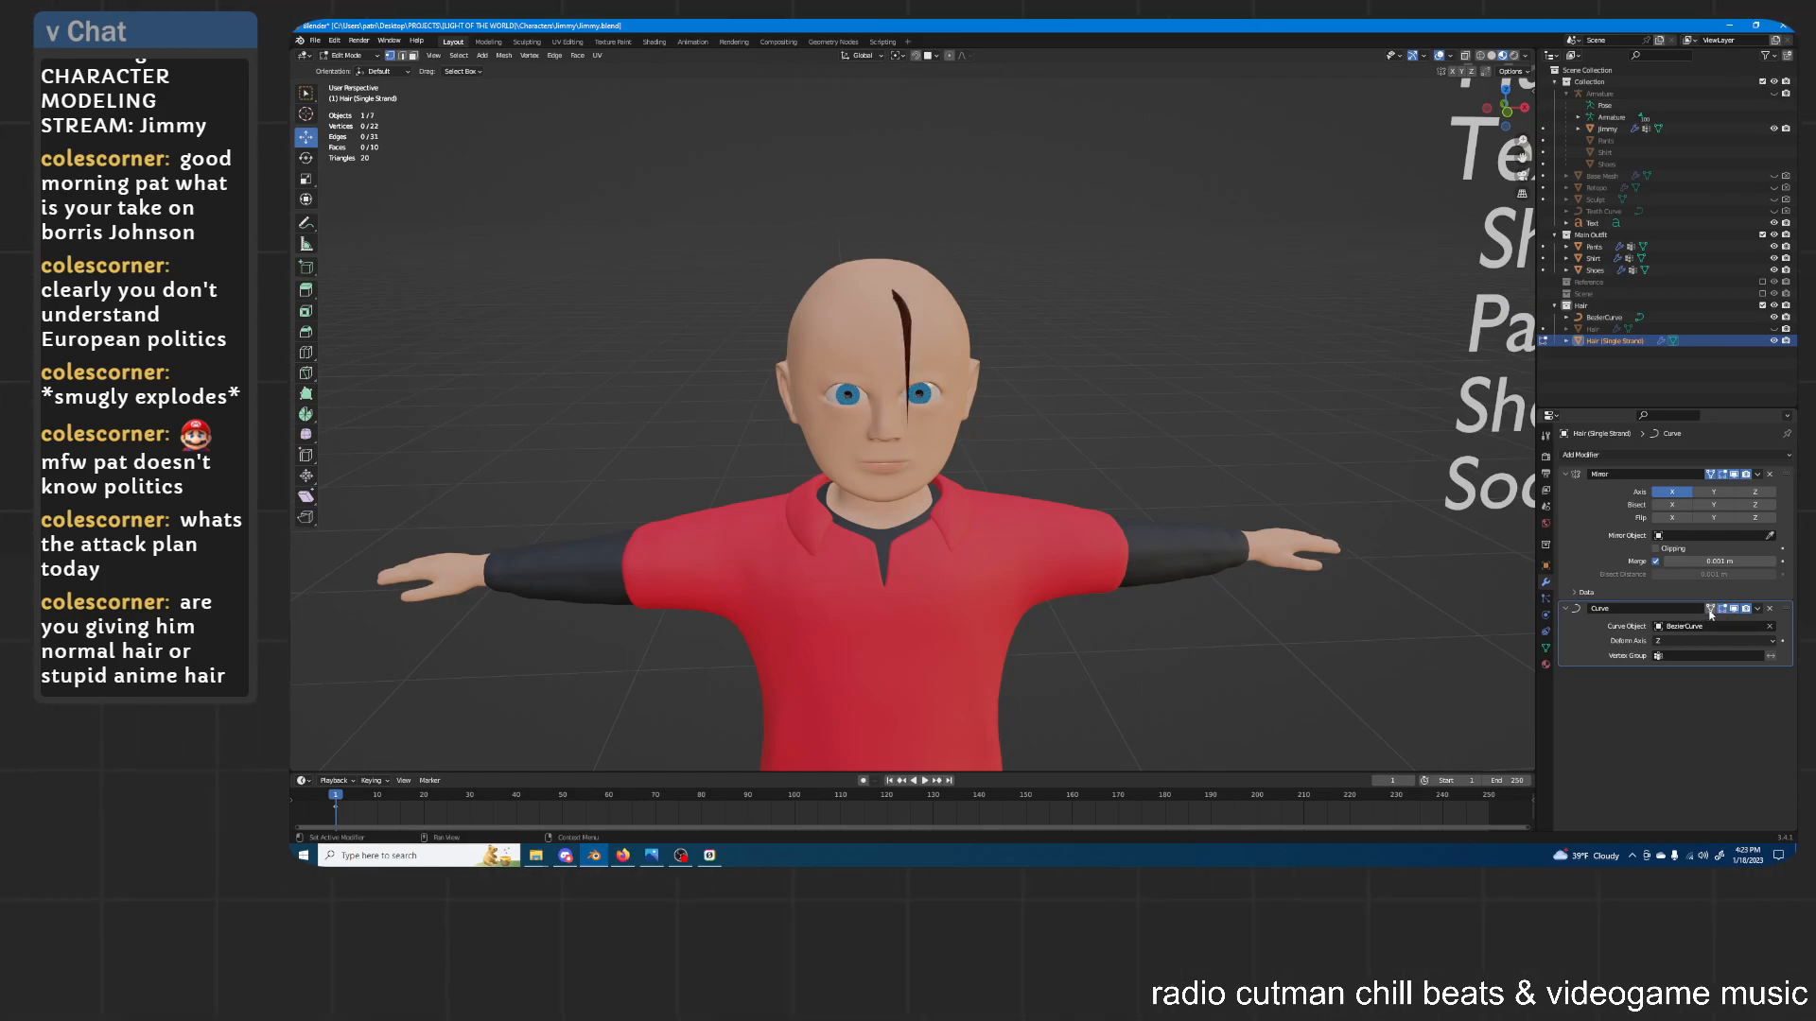
pyautogui.scroll(4, 1045, 365)
pyautogui.press('a')
pyautogui.press('s')
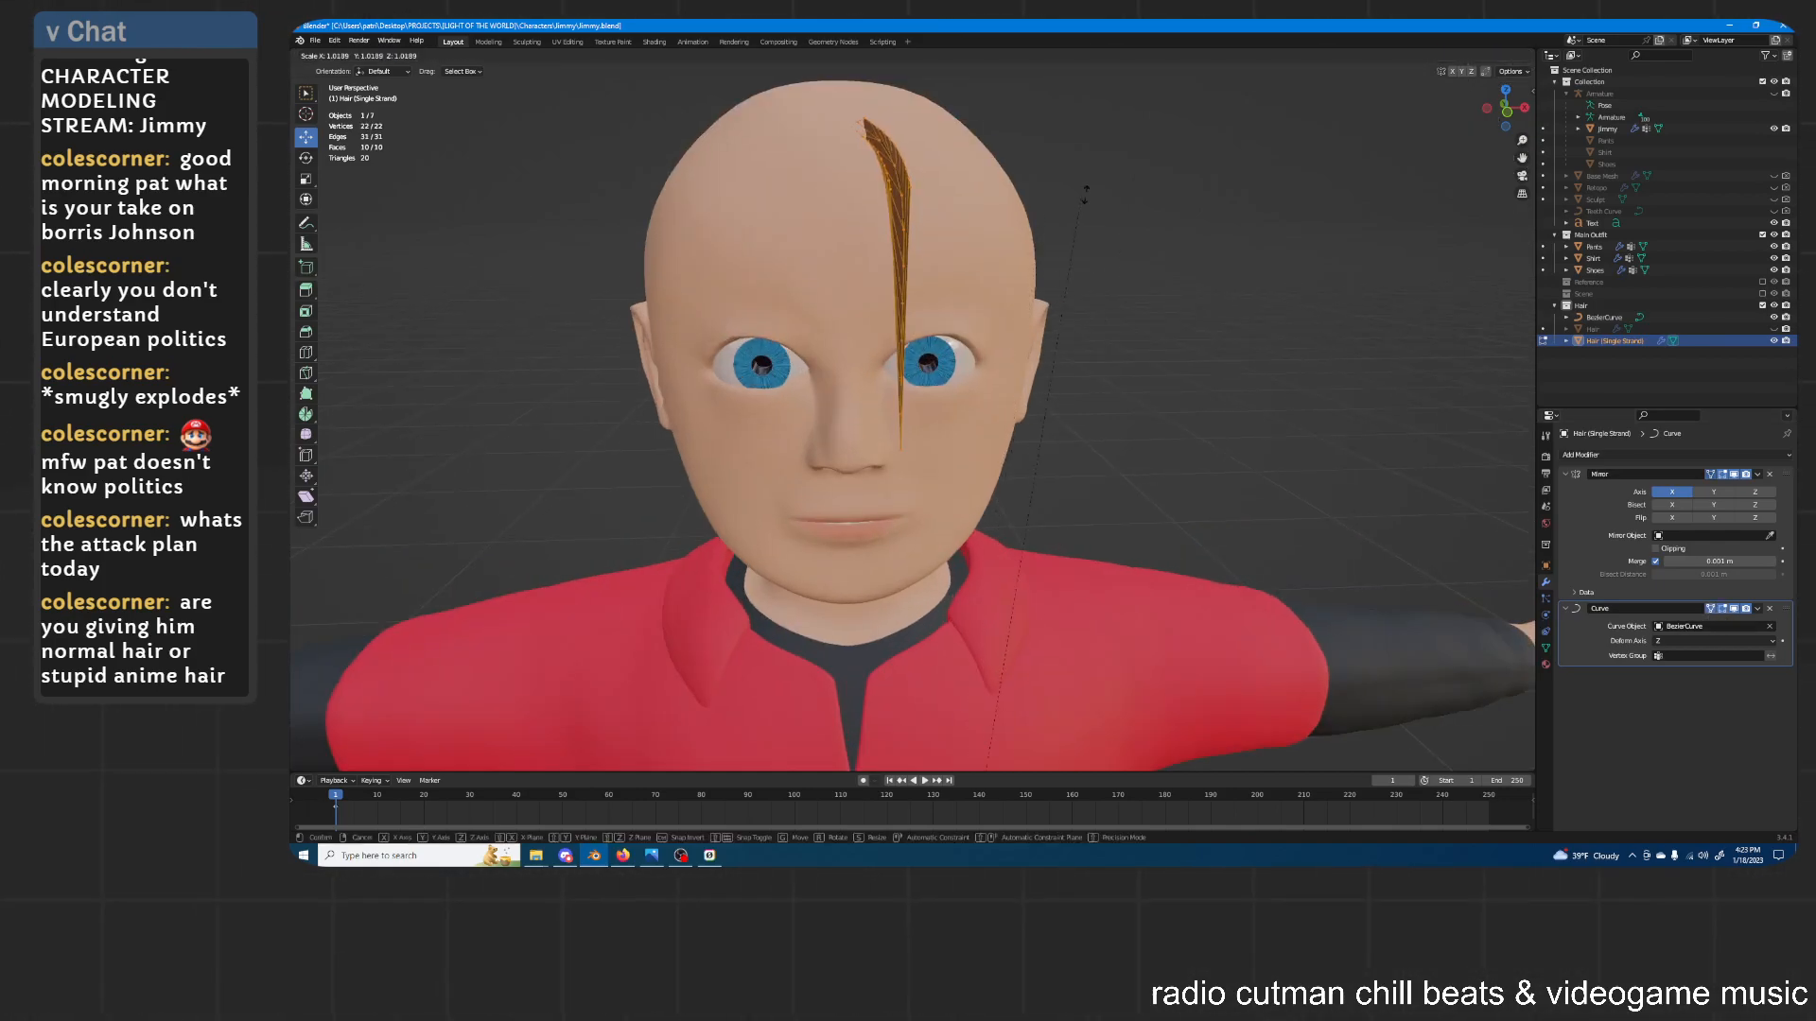
pyautogui.press('x')
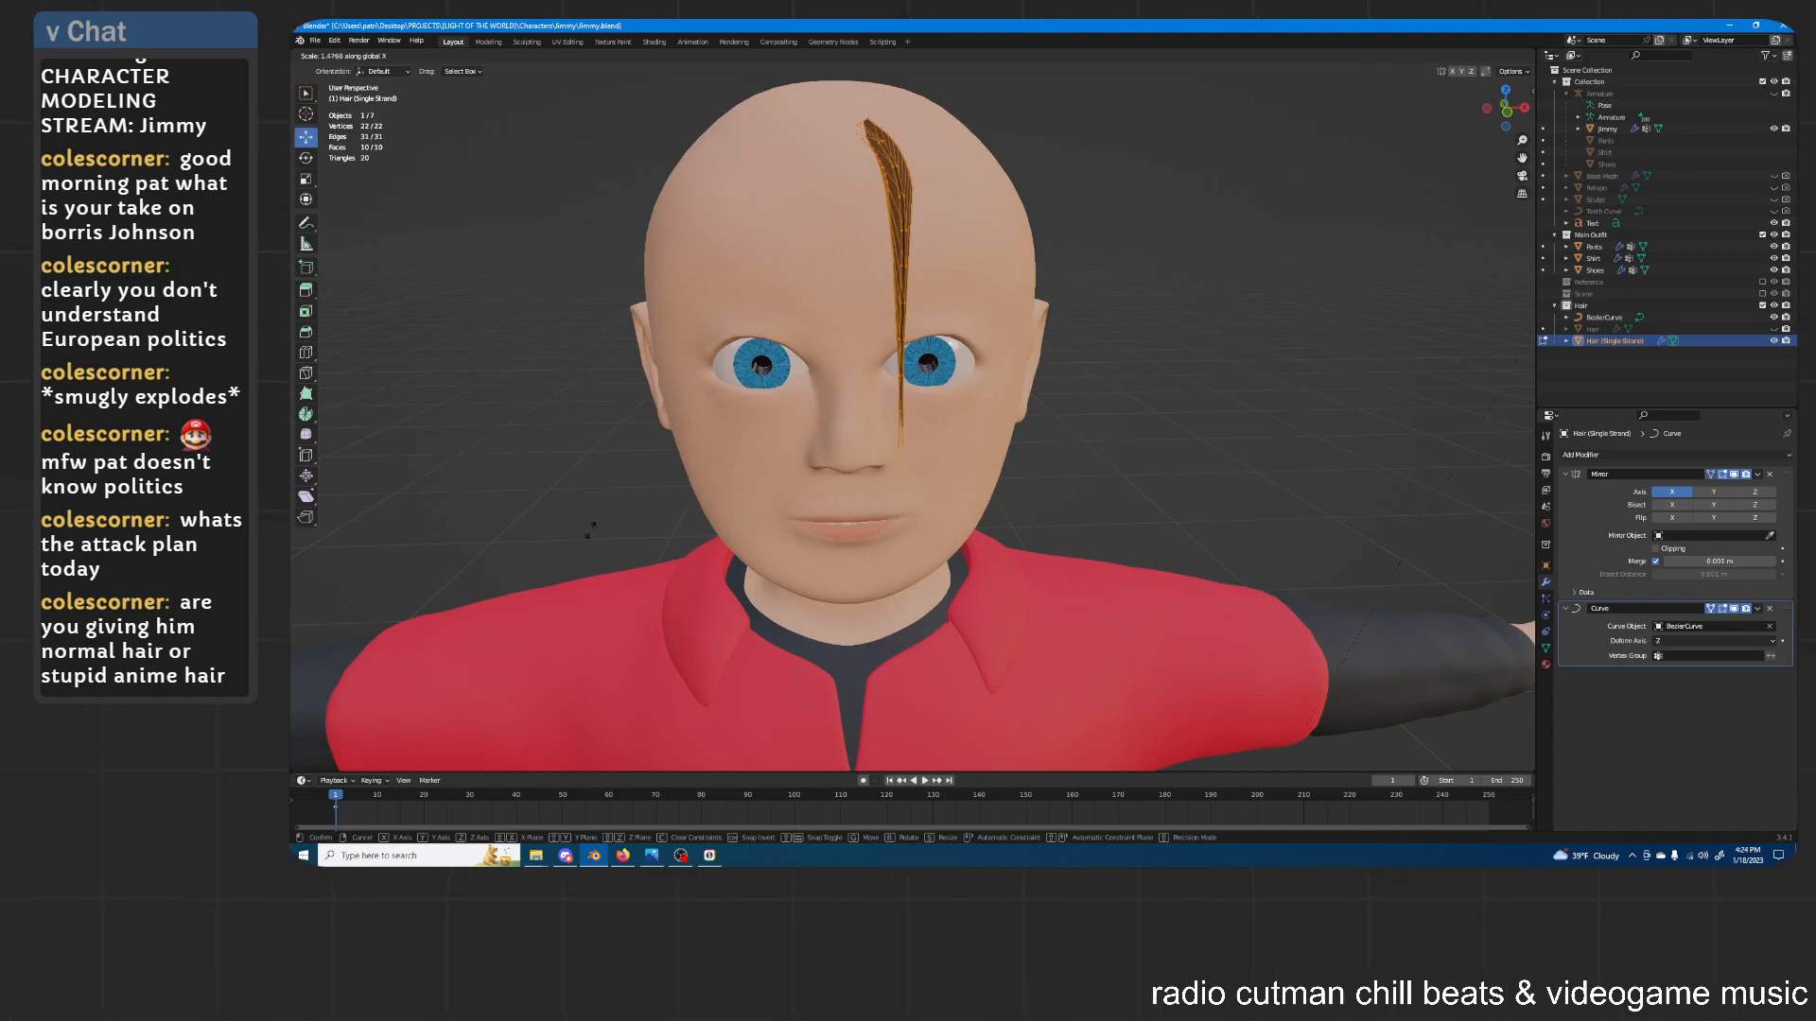
pyautogui.rightClick(953, 305)
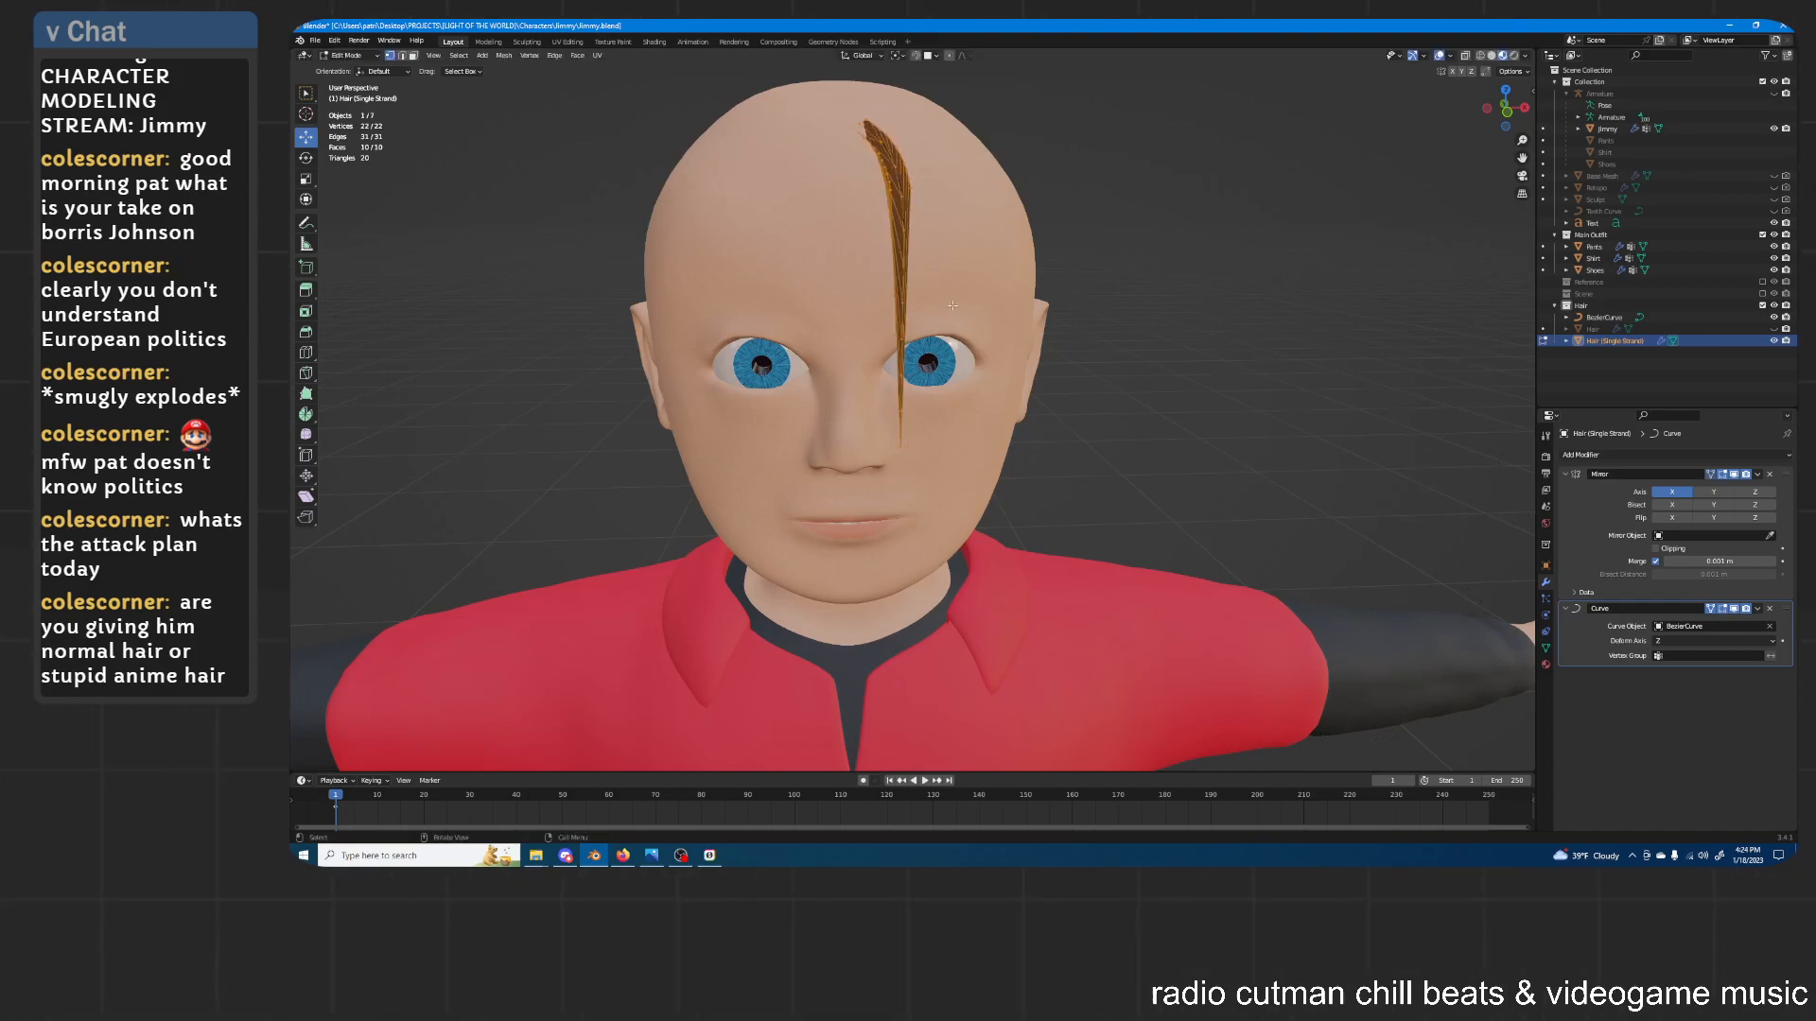
# Enable Clipping on the strand's Mirror modifier and widen the mesh along the X axis to about 3.3 times
pyautogui.press('s')
pyautogui.press('x')
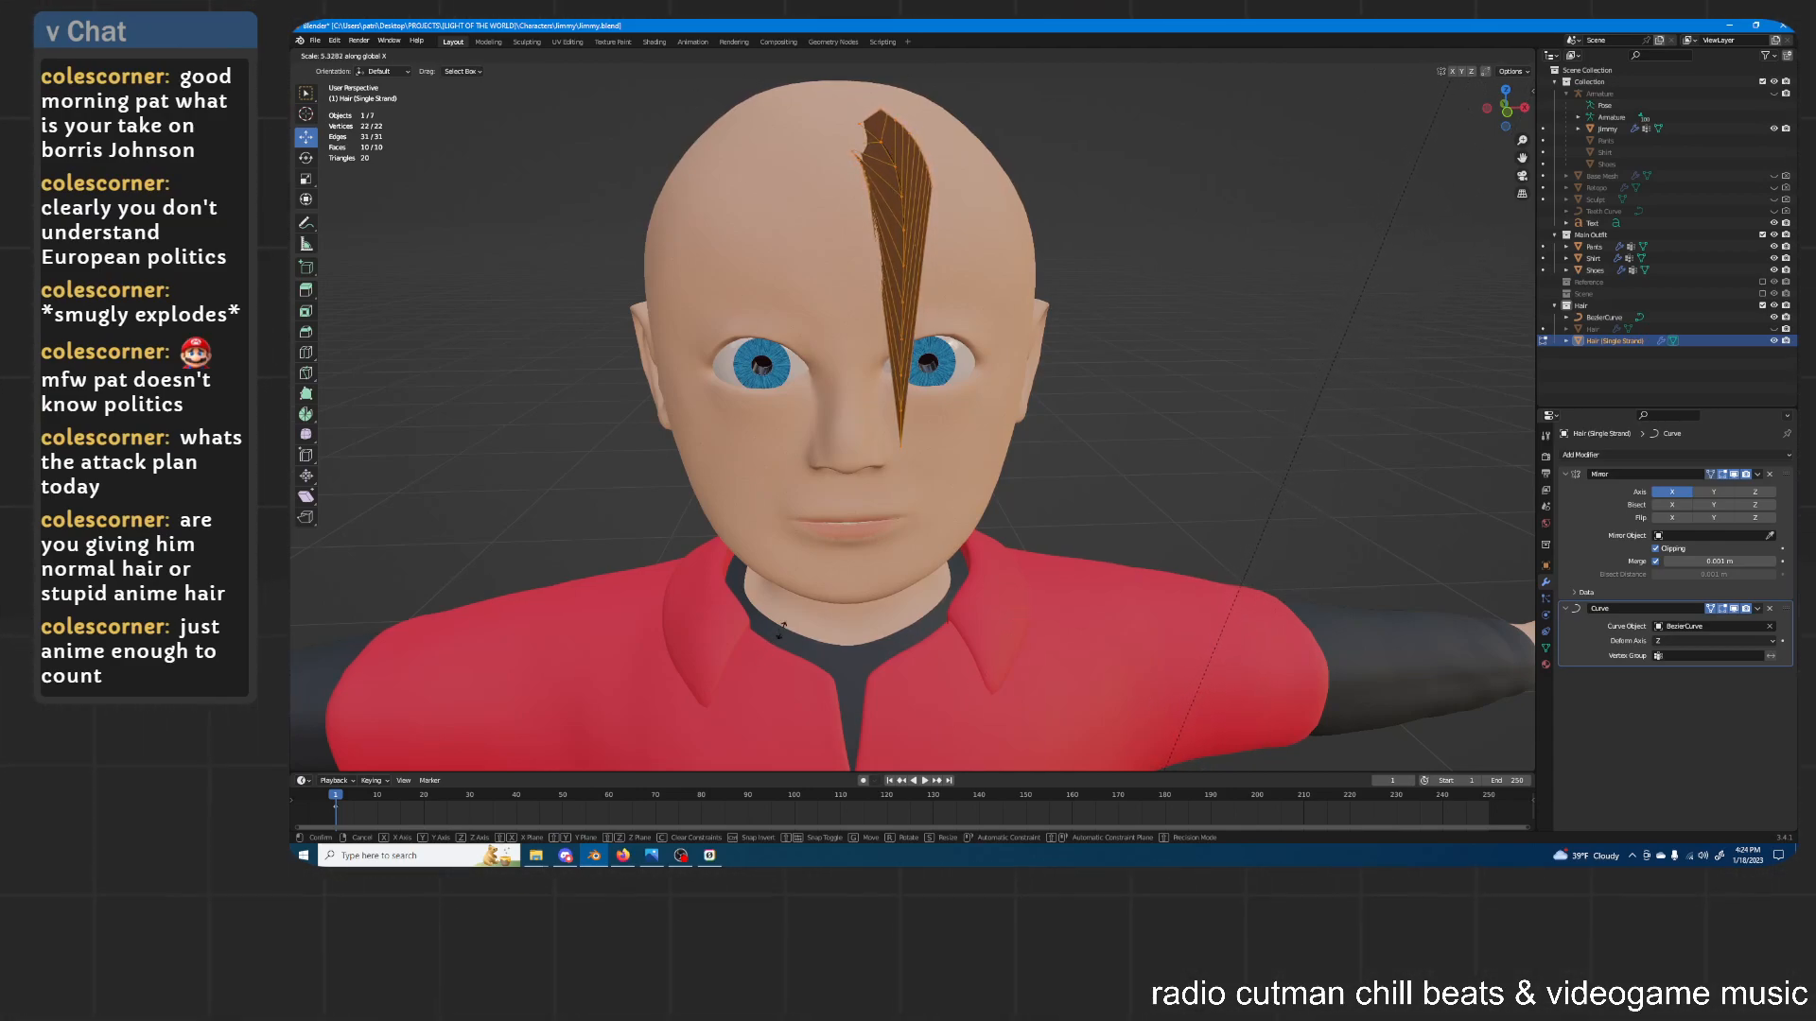
pyautogui.click(906, 498)
pyautogui.press('Tab')
# Adjust the upper end of the strand's Bézier curve along the Z axis where it lies over the forehead
pyautogui.moveTo(906, 499); pyautogui.dragTo(970, 348, button='middle')
pyautogui.click(879, 264)
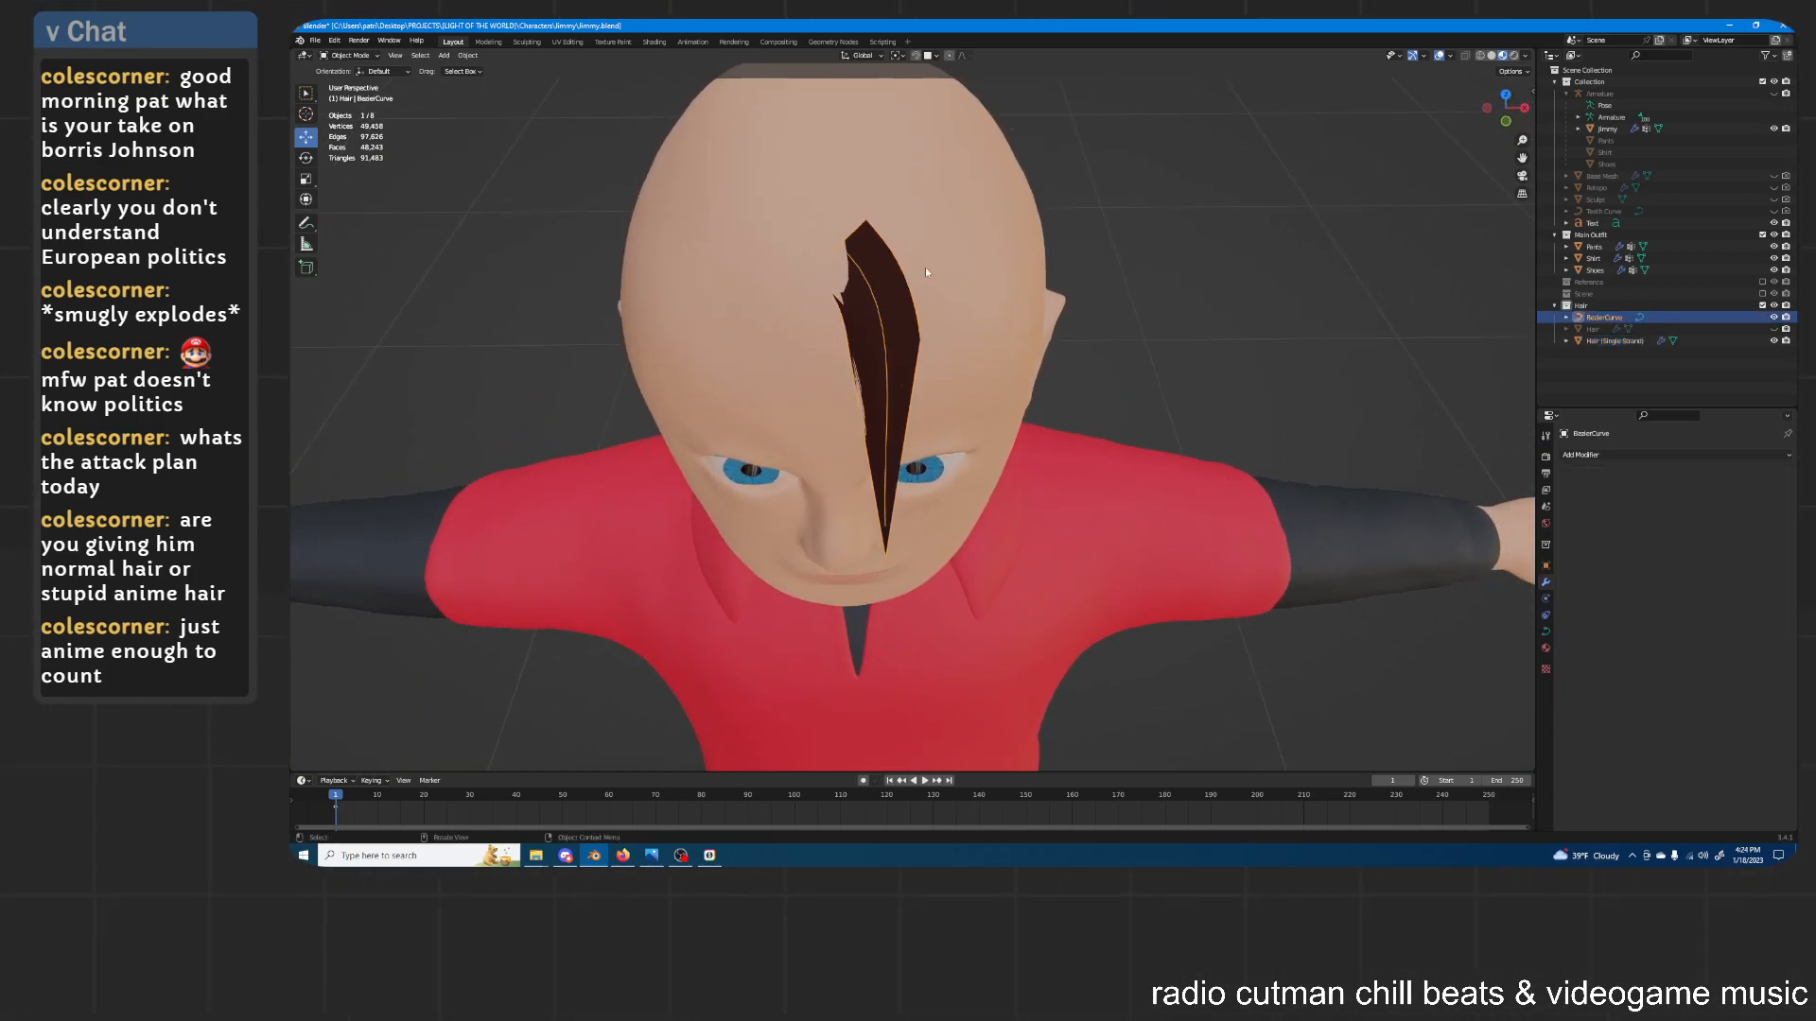
pyautogui.moveTo(925, 271); pyautogui.dragTo(903, 263, button='middle')
pyautogui.press('Tab')
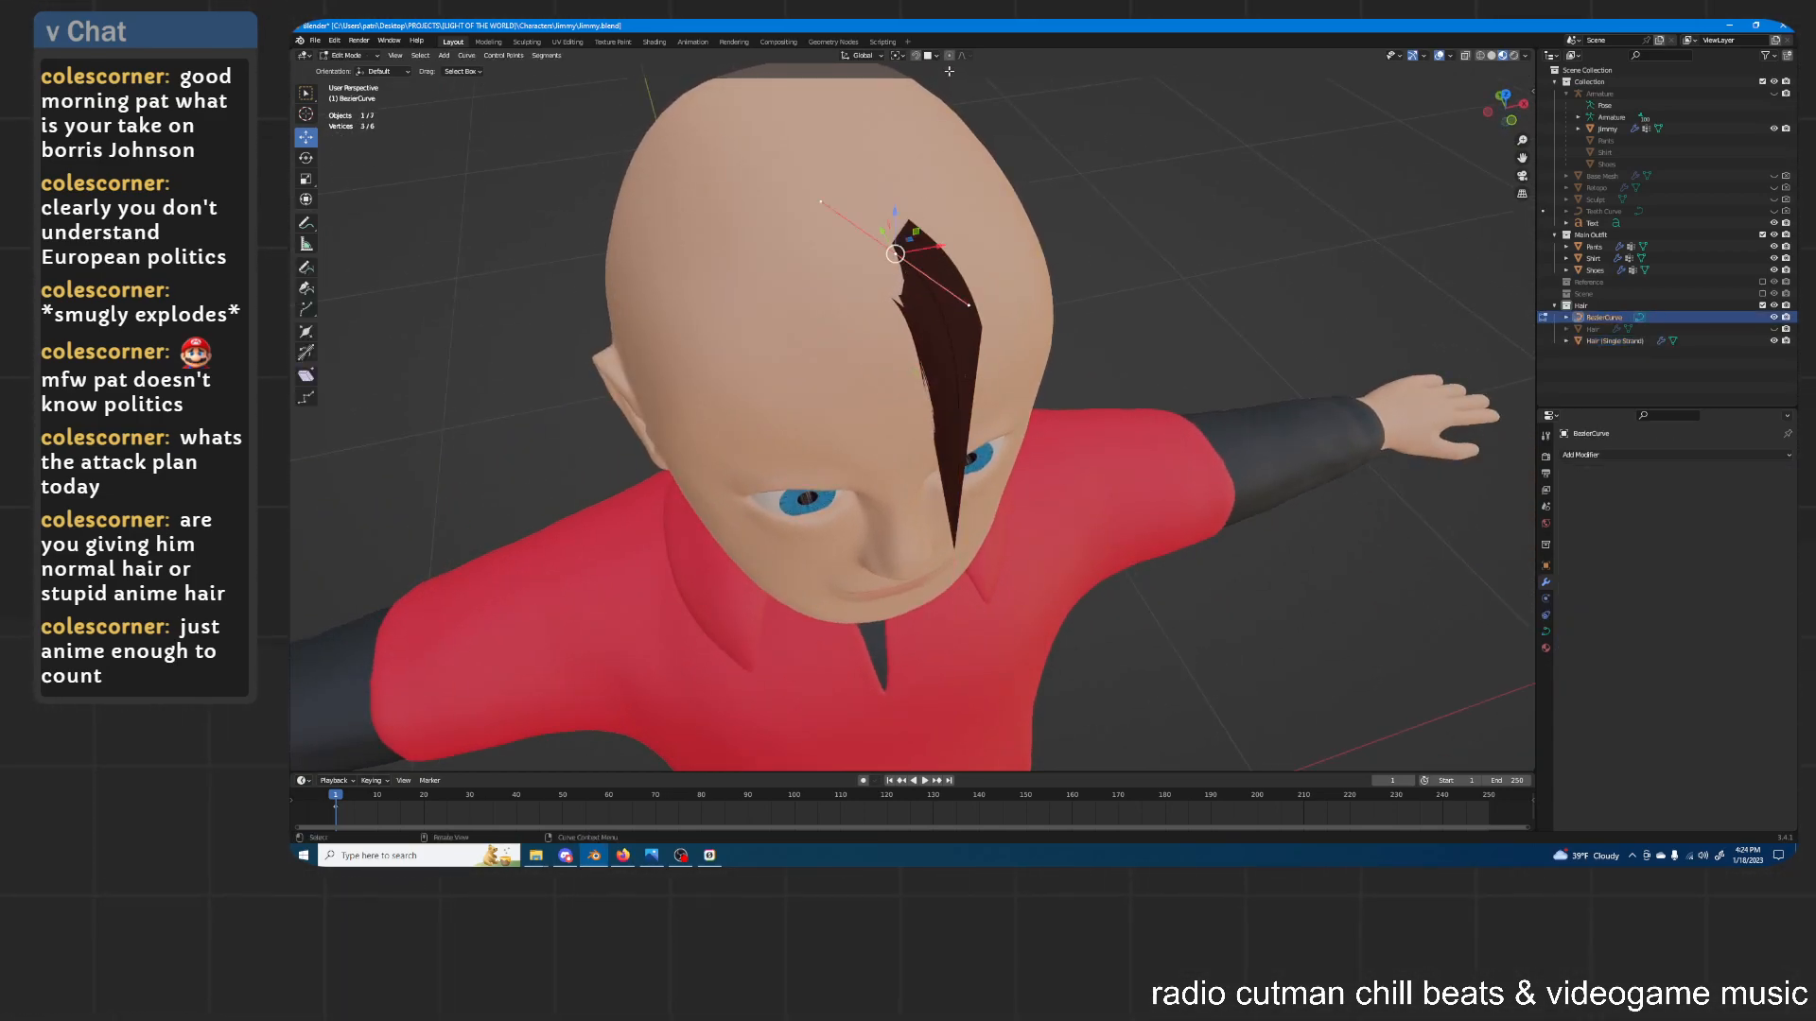
pyautogui.moveTo(1033, 280); pyautogui.dragTo(984, 338, button='middle')
pyautogui.press('g')
pyautogui.press('z')
pyautogui.click(1052, 338)
pyautogui.click(904, 321)
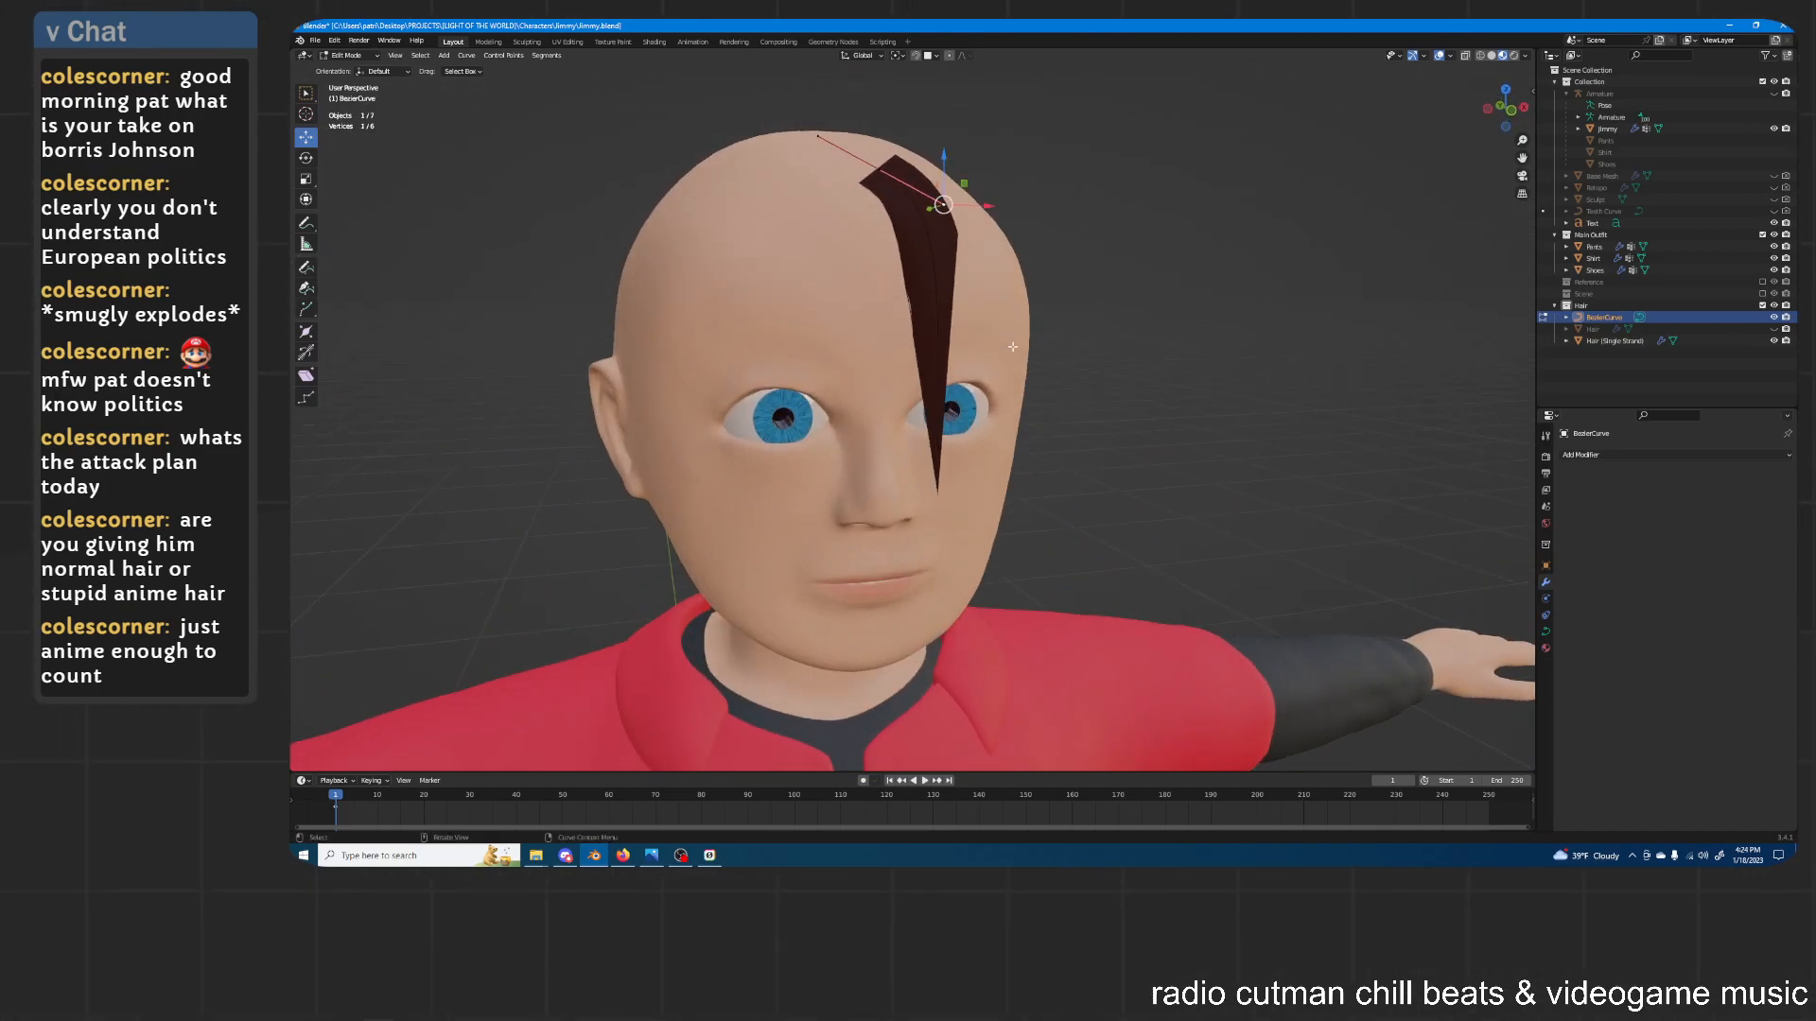
# Leave curve editing and select the widened hair strand object
pyautogui.press('Tab')
pyautogui.click(949, 272)
pyautogui.scroll(-4, 997, 398)
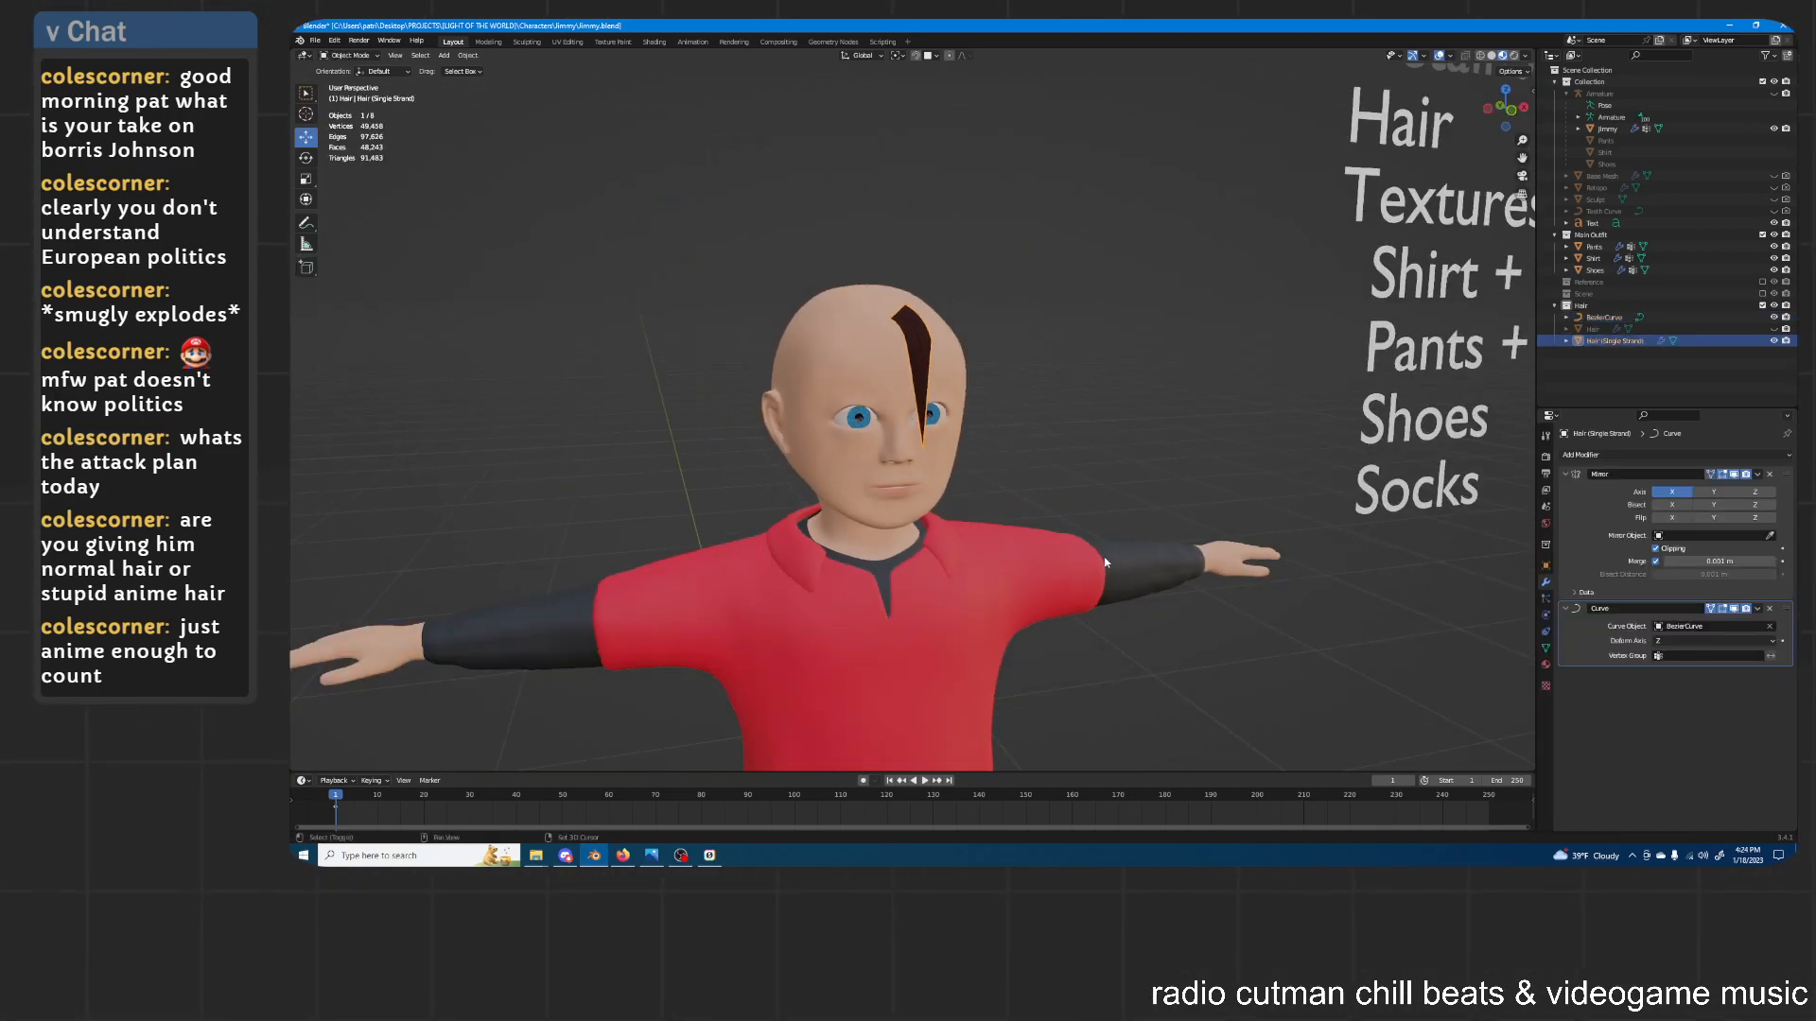
pyautogui.scroll(-4, 1098, 473)
pyautogui.scroll(3, 1067, 449)
pyautogui.moveTo(1059, 468); pyautogui.dragTo(1027, 504, button='middle')
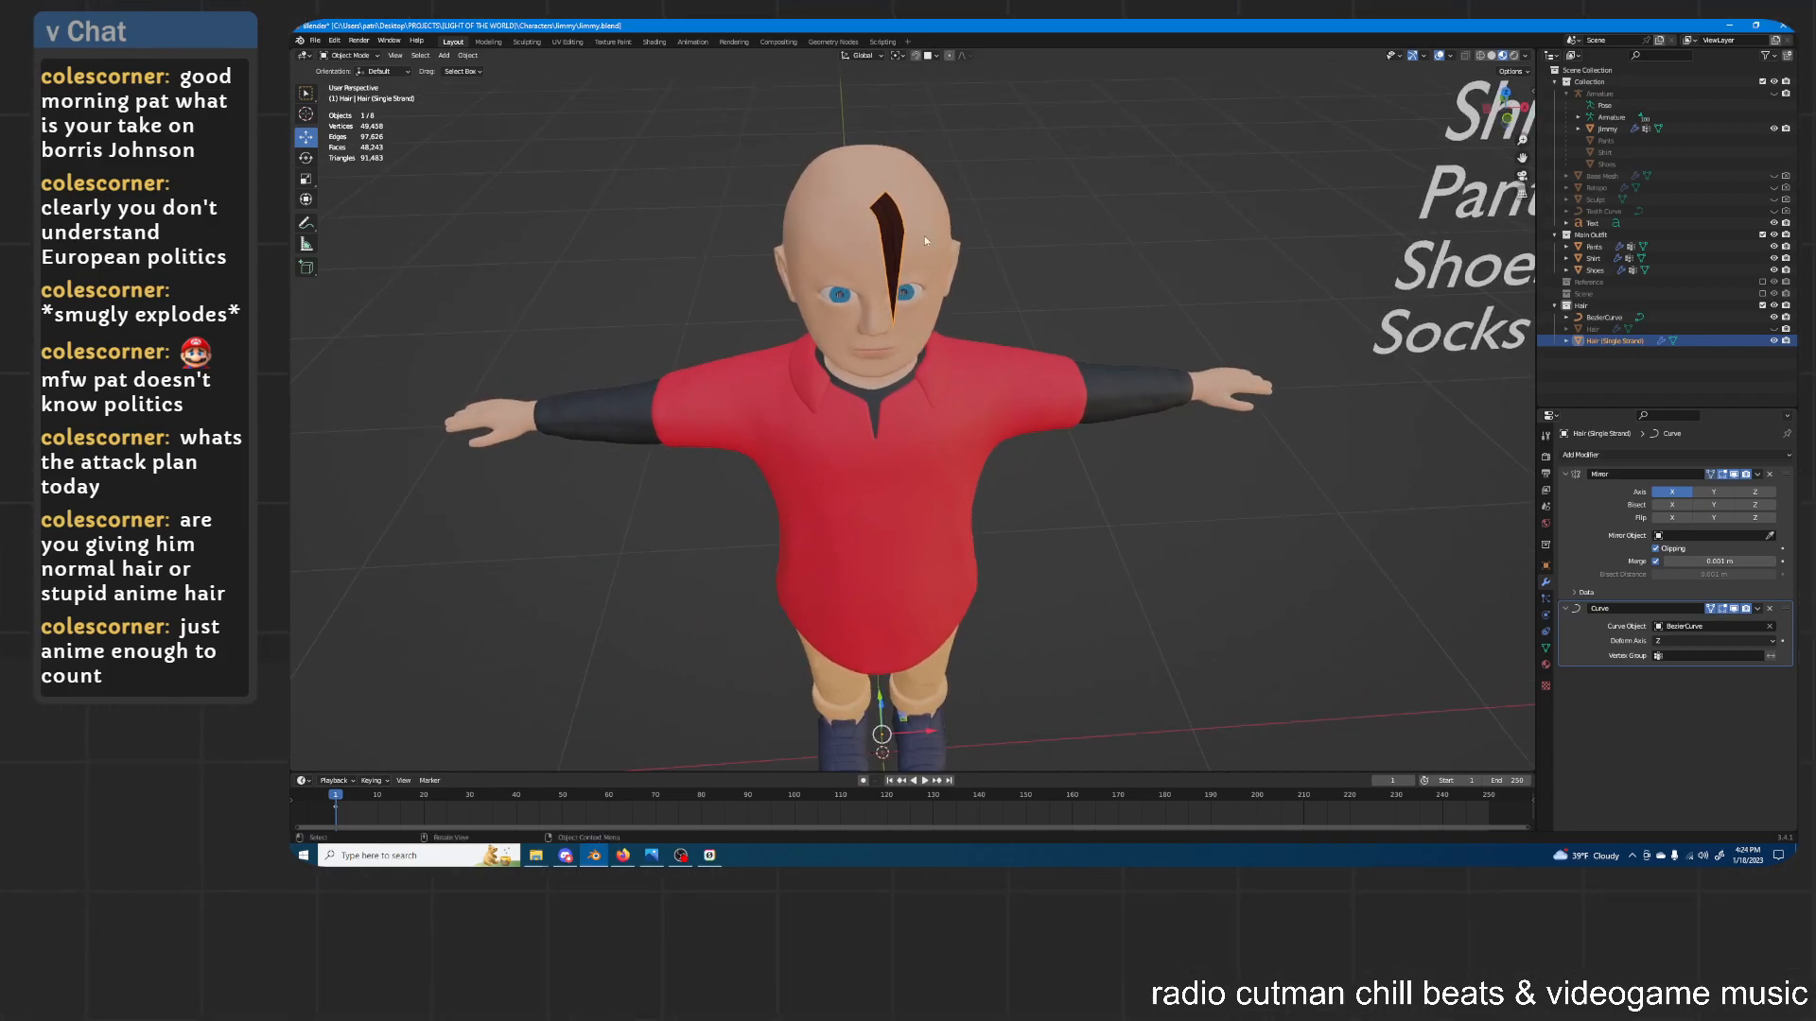
# Try to shift the whole strand mesh along the X axis with Clipping turned off in its Mirror modifier
pyautogui.press('Tab')
pyautogui.scroll(3, 947, 270)
pyautogui.scroll(-1, 947, 269)
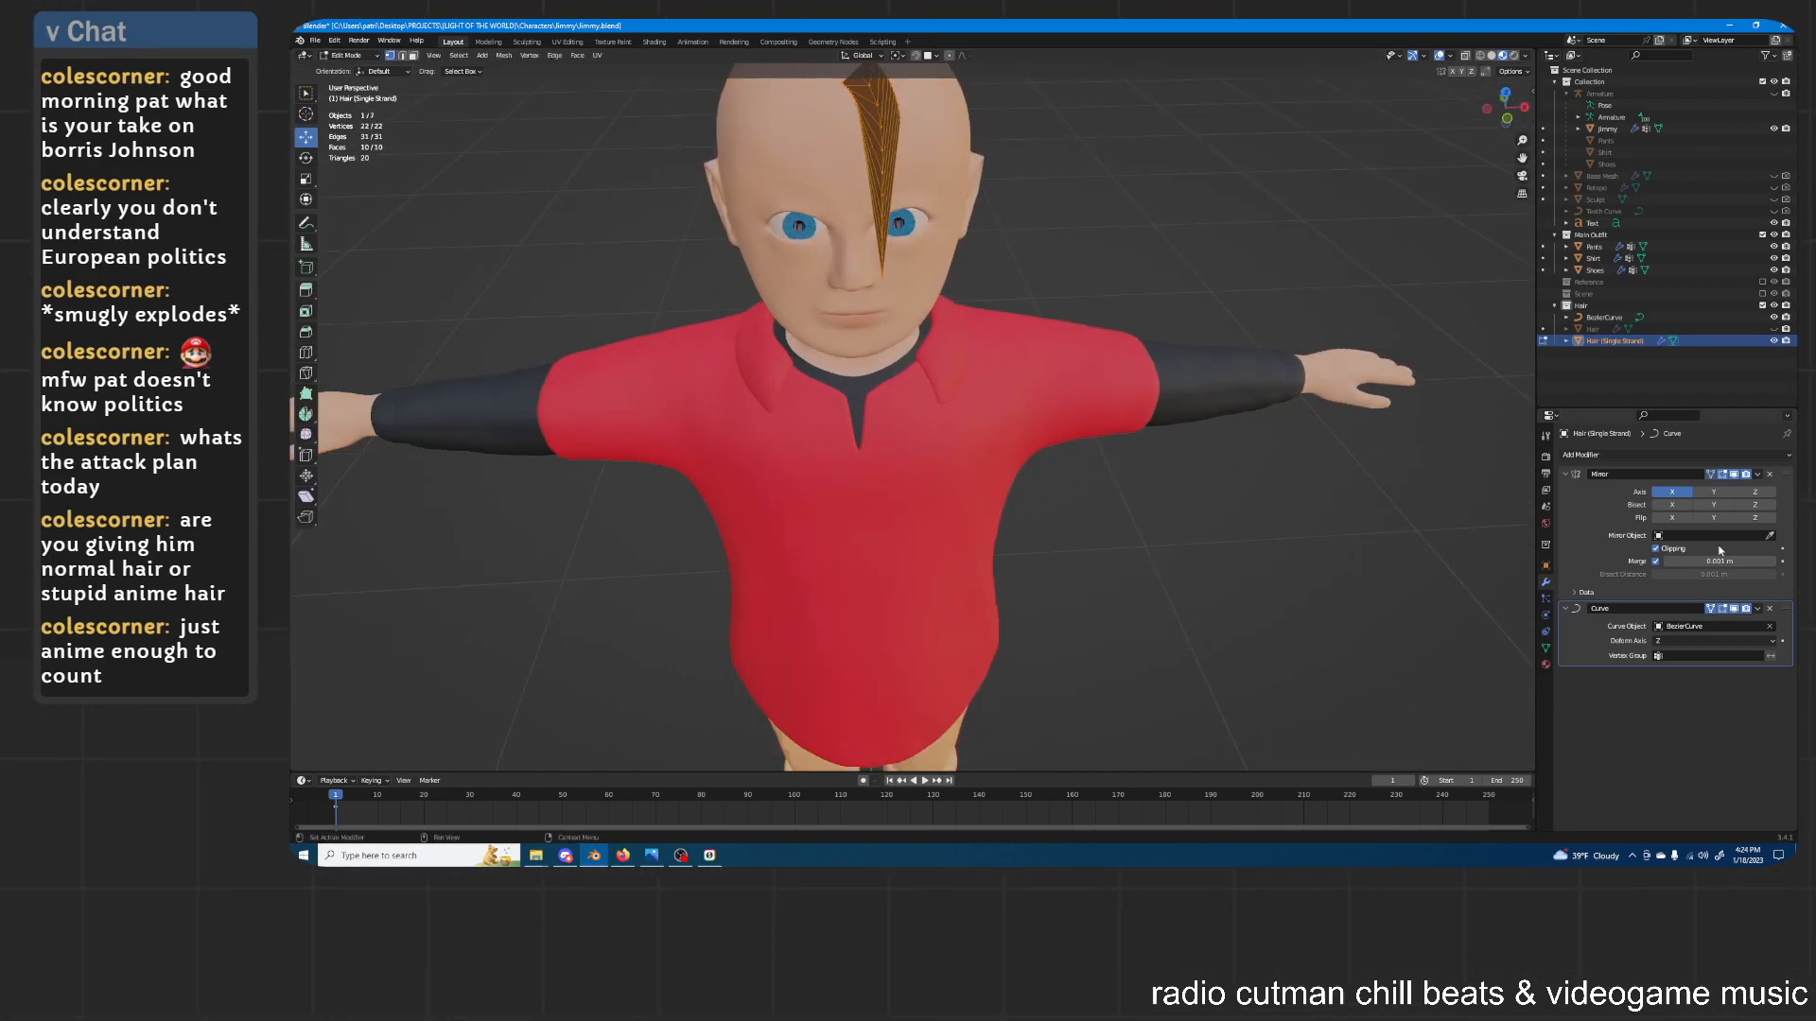
pyautogui.click(1665, 549)
pyautogui.keyDown('shift'); pyautogui.moveTo(1014, 223); pyautogui.dragTo(1025, 343, button='middle'); pyautogui.keyUp('shift')
pyautogui.press('g')
pyautogui.press('x')
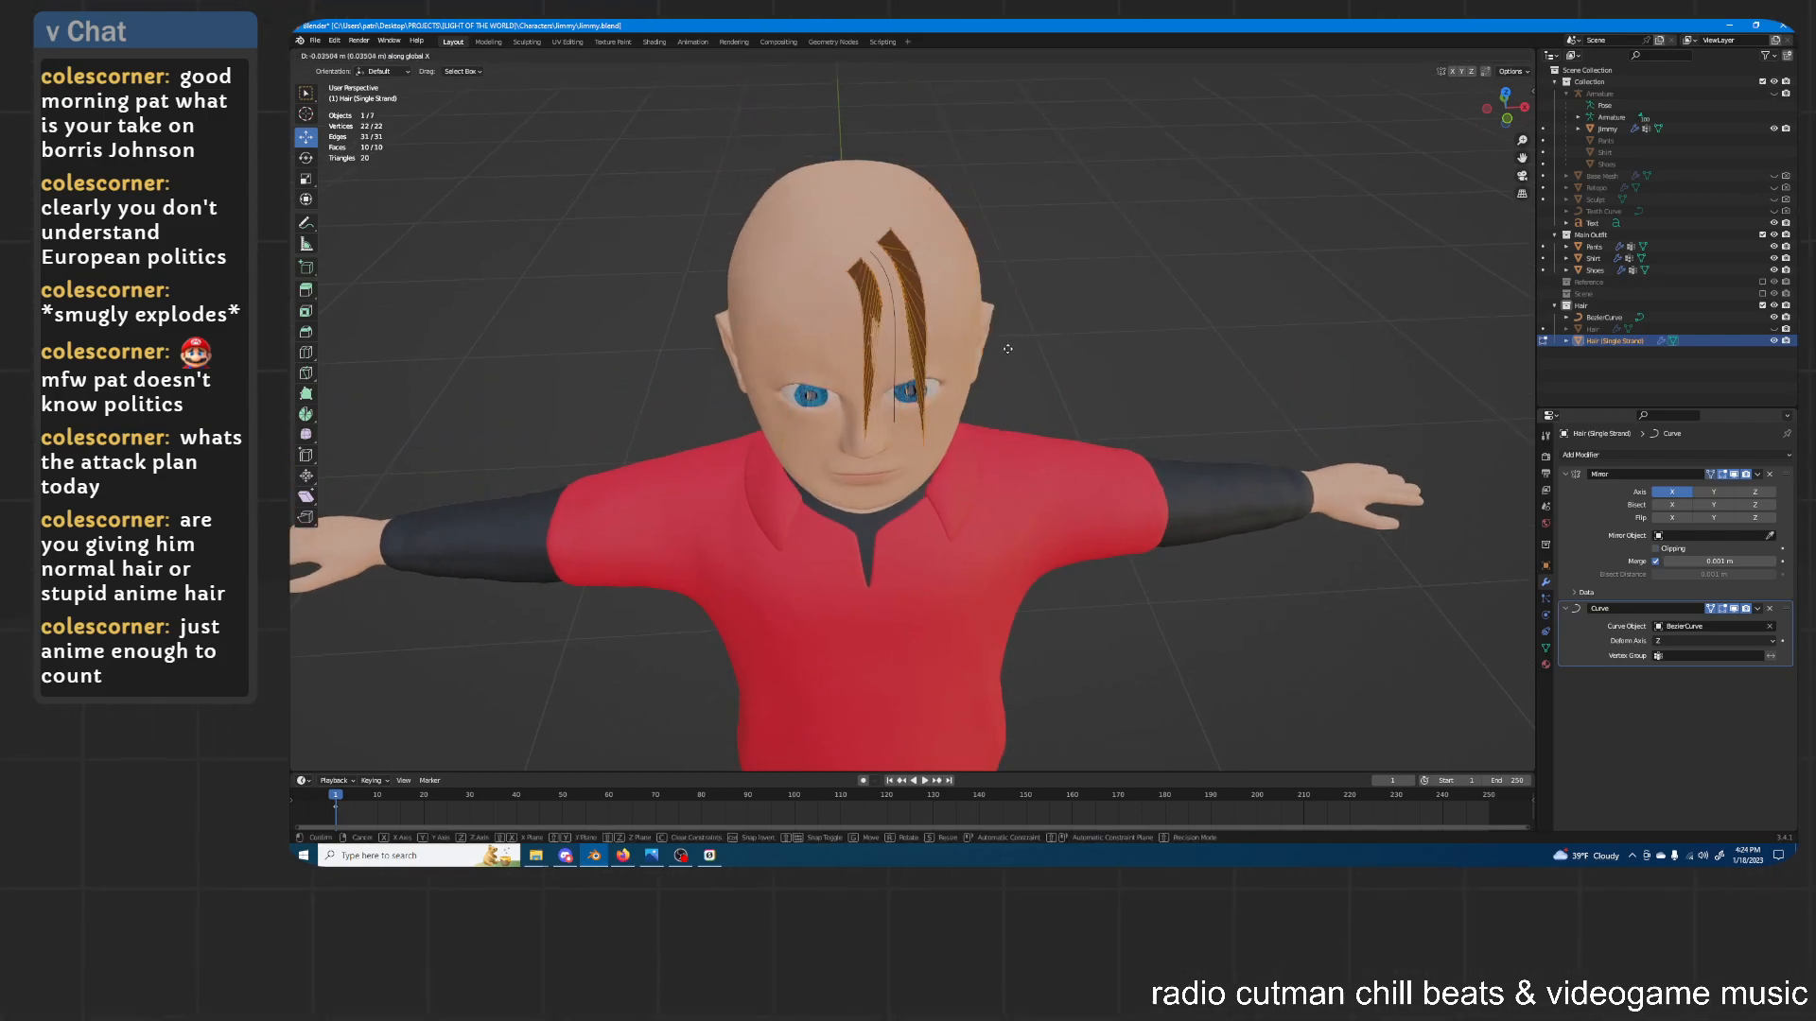
pyautogui.click(1029, 361)
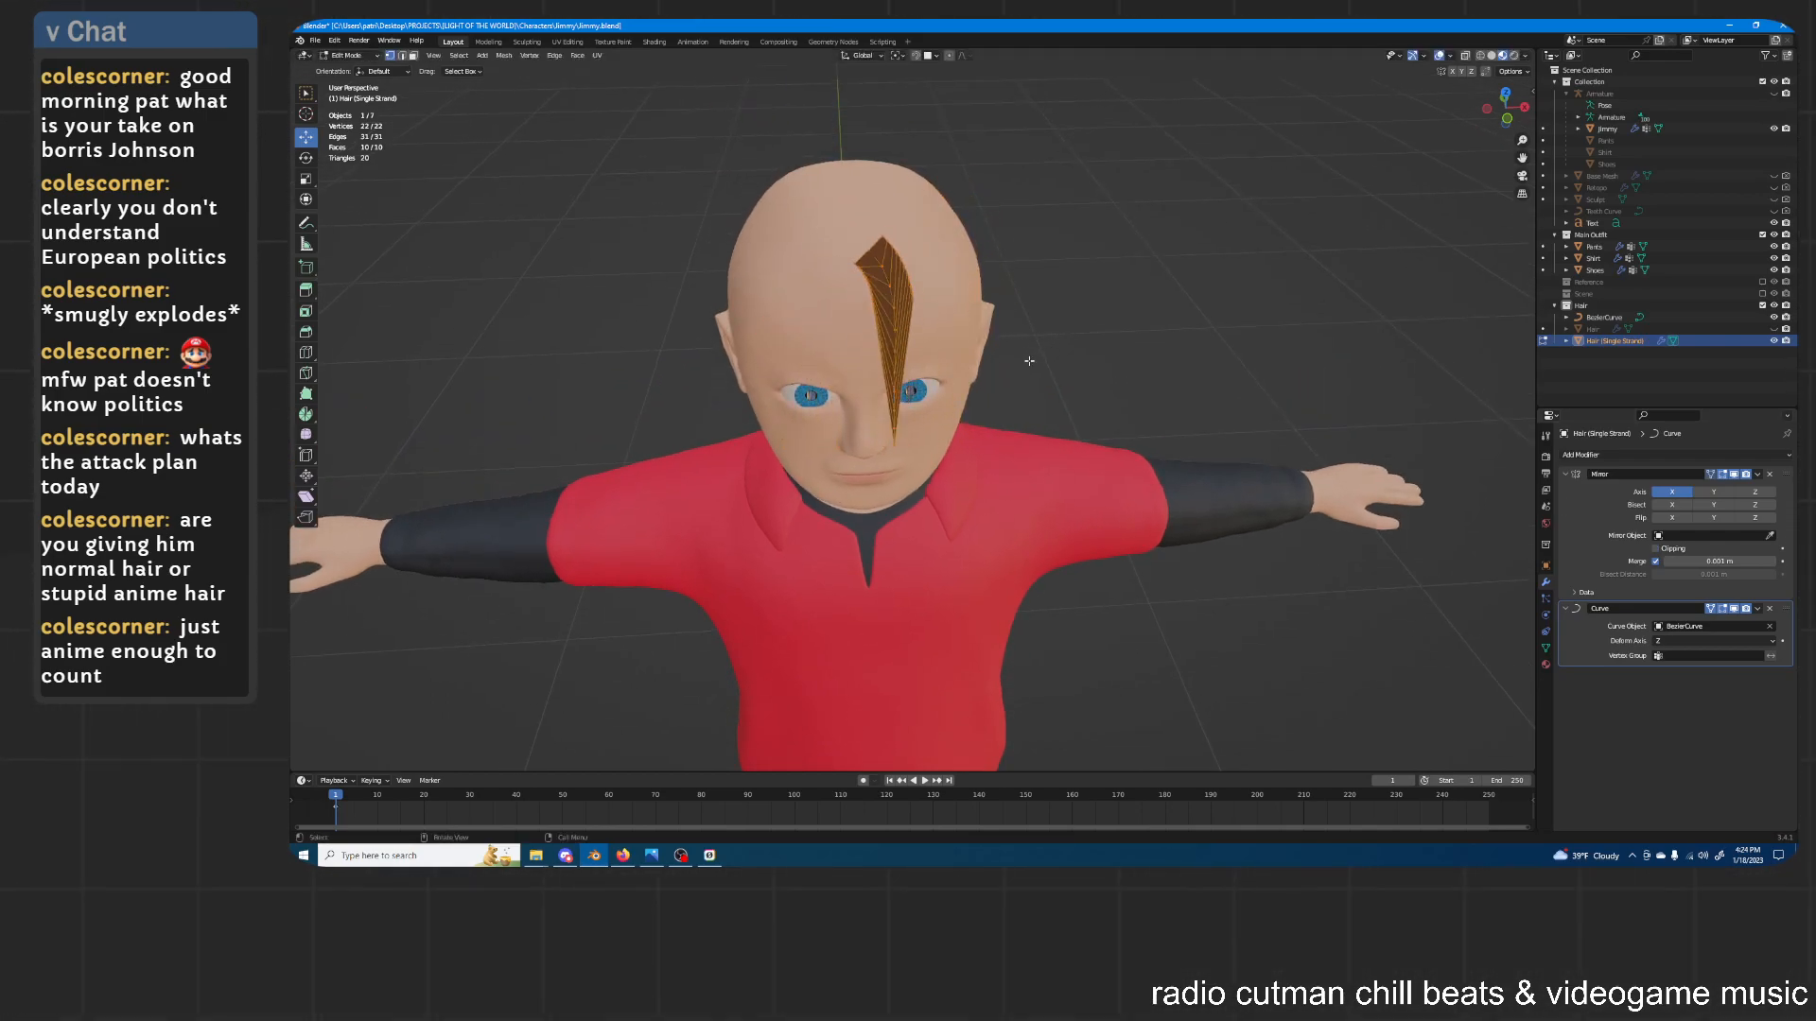
pyautogui.moveTo(1253, 456); pyautogui.dragTo(1220, 434, button='middle')
pyautogui.press('Tab')
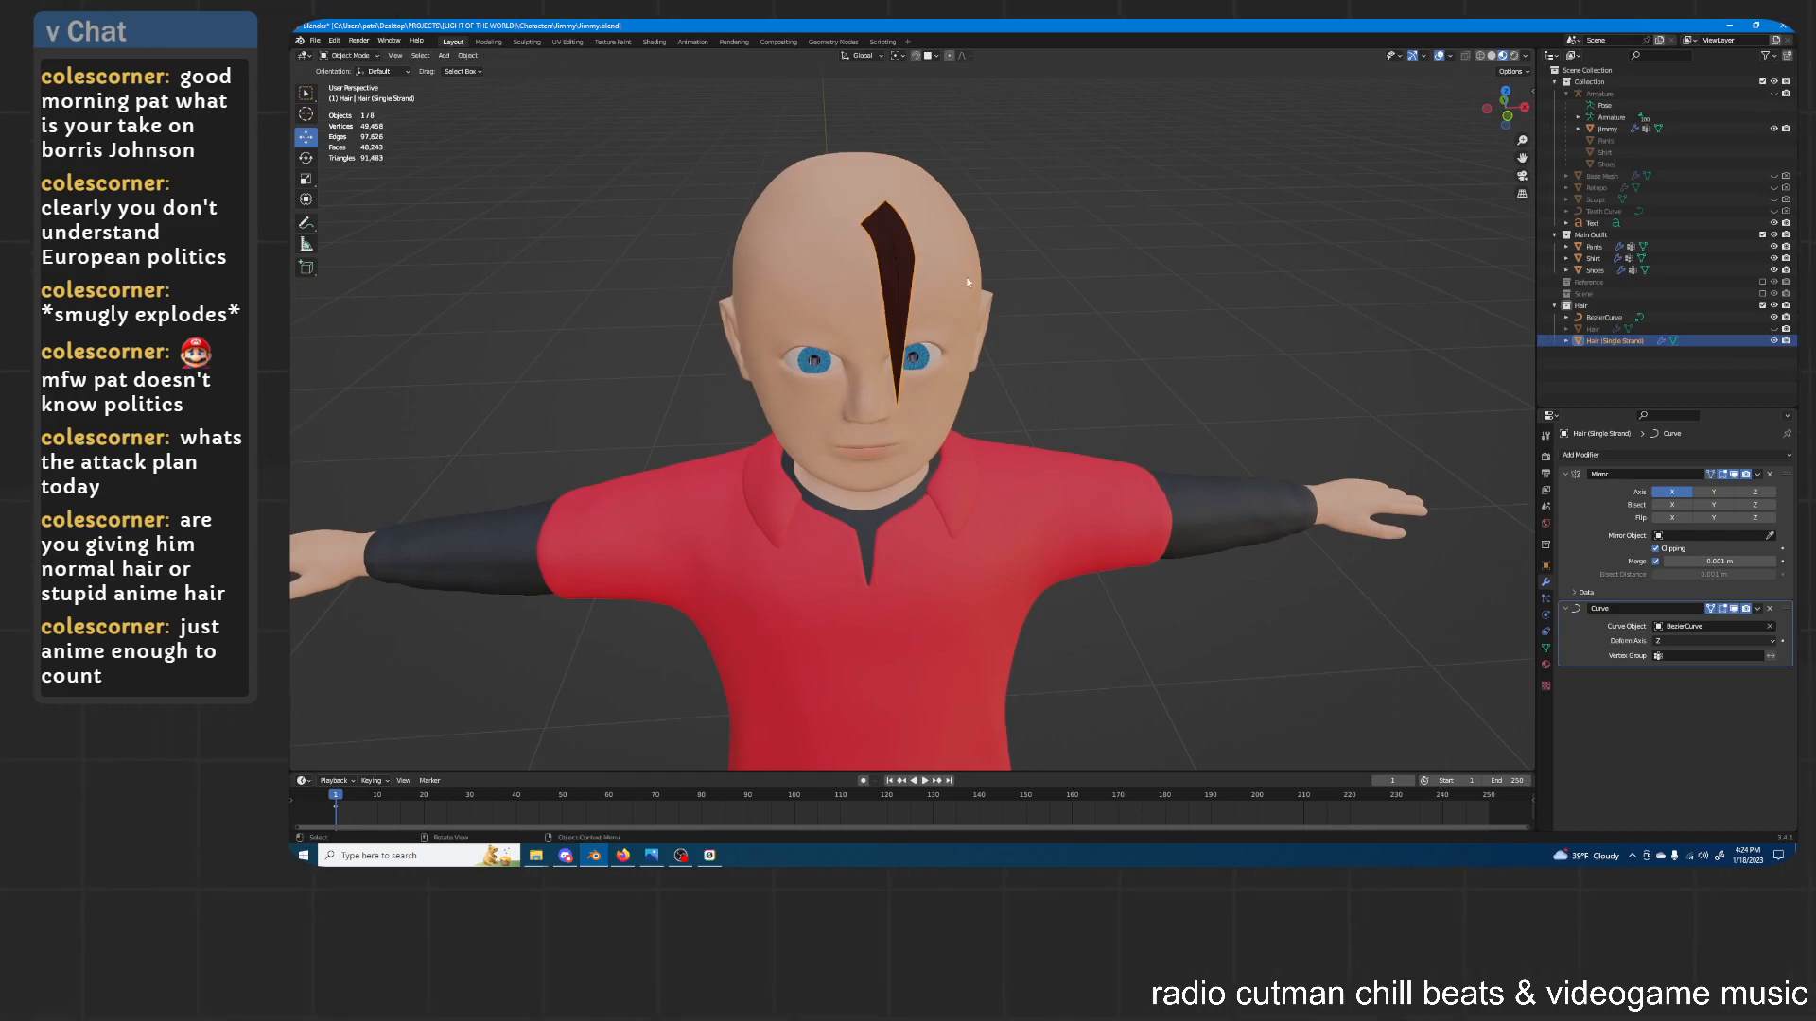
# Duplicate the hair strand and its Bézier curve, leaving both copies in place
pyautogui.hotkey('shift', 'd')
pyautogui.rightClick(987, 250)
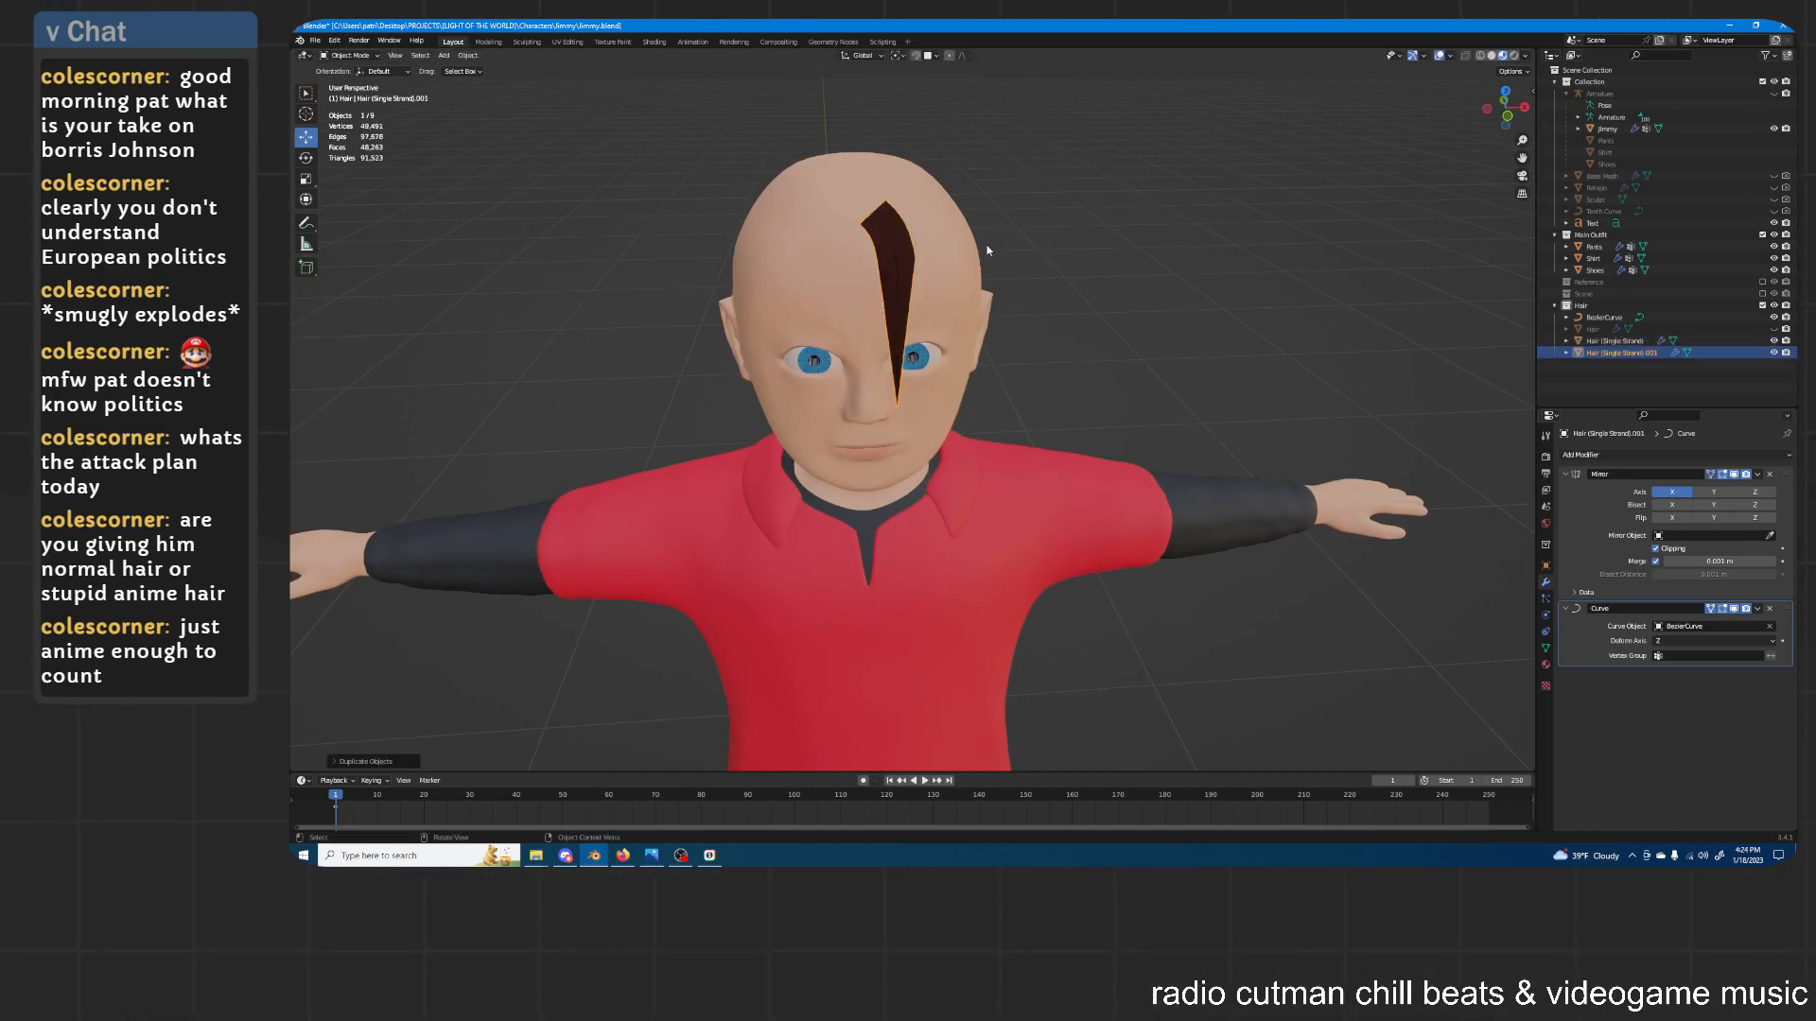
pyautogui.click(901, 288)
pyautogui.moveTo(1087, 299); pyautogui.dragTo(1092, 283, button='middle')
pyautogui.scroll(2, 1092, 284)
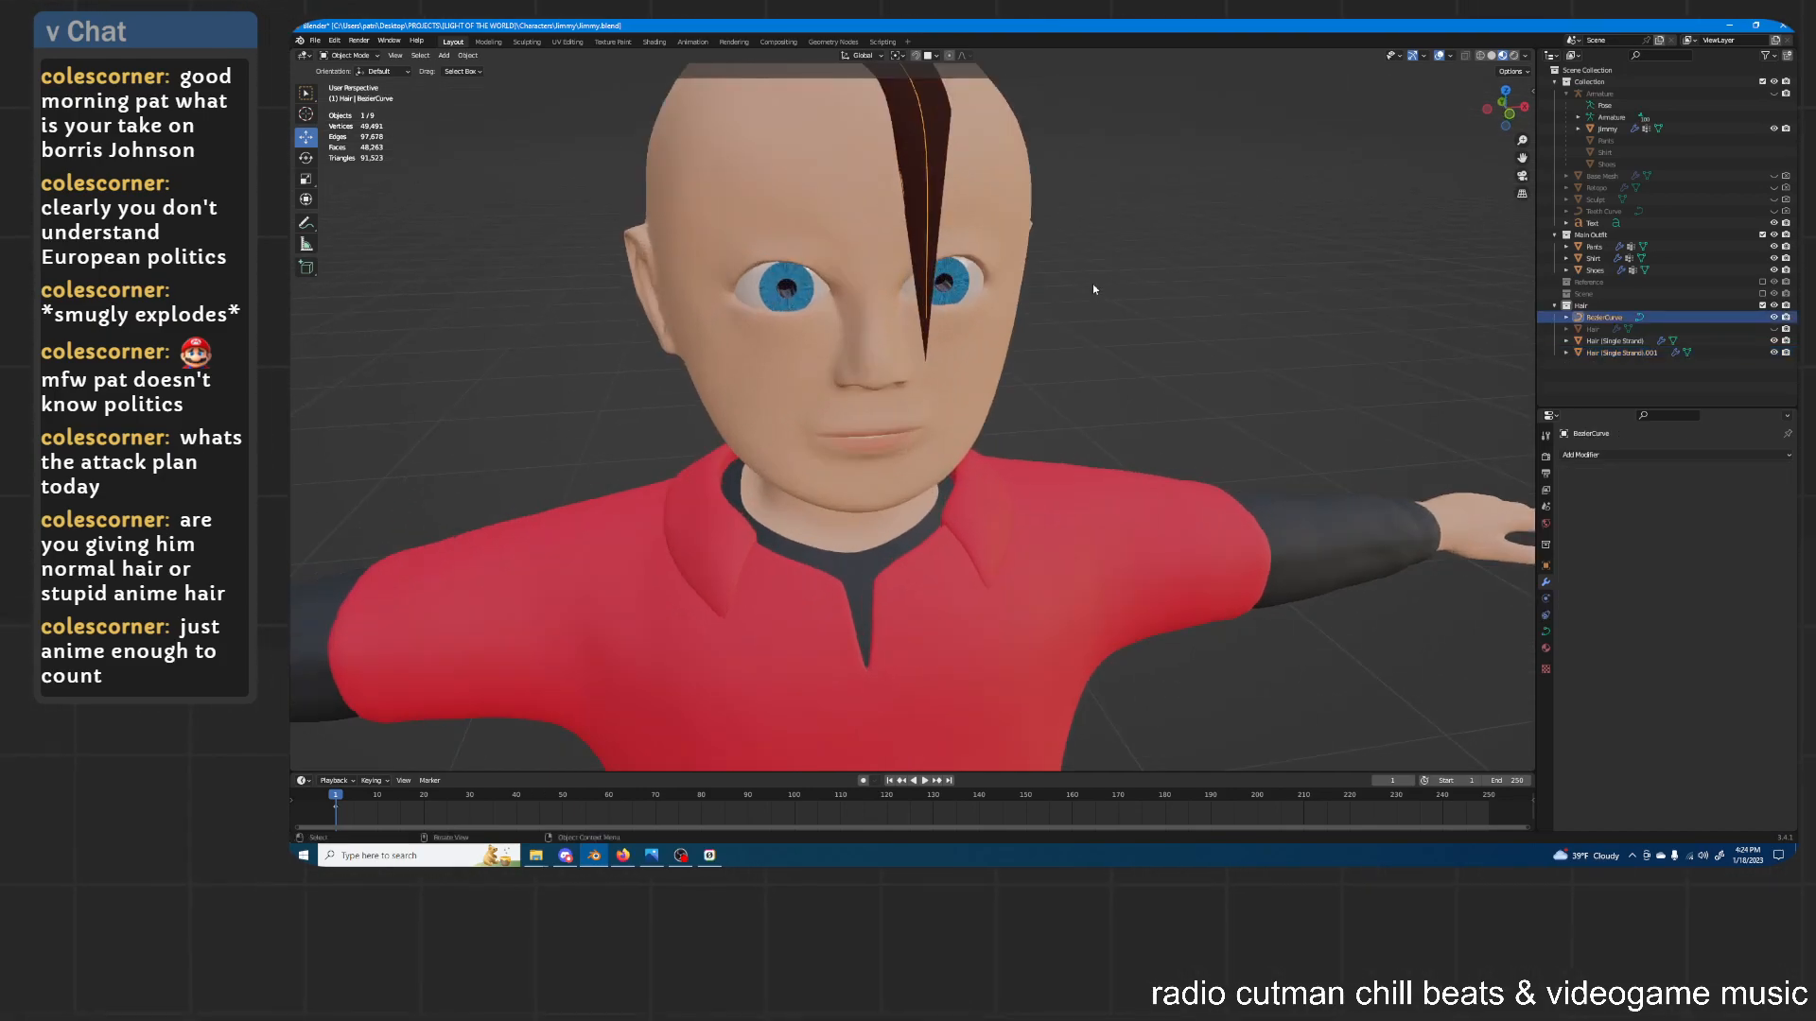
pyautogui.keyDown('shift'); pyautogui.moveTo(1039, 201); pyautogui.dragTo(1046, 244, button='middle'); pyautogui.keyUp('shift')
pyautogui.moveTo(1046, 310); pyautogui.dragTo(1041, 288, button='middle')
pyautogui.keyDown('shift'); pyautogui.moveTo(1008, 208); pyautogui.dragTo(1022, 311, button='middle'); pyautogui.keyUp('shift')
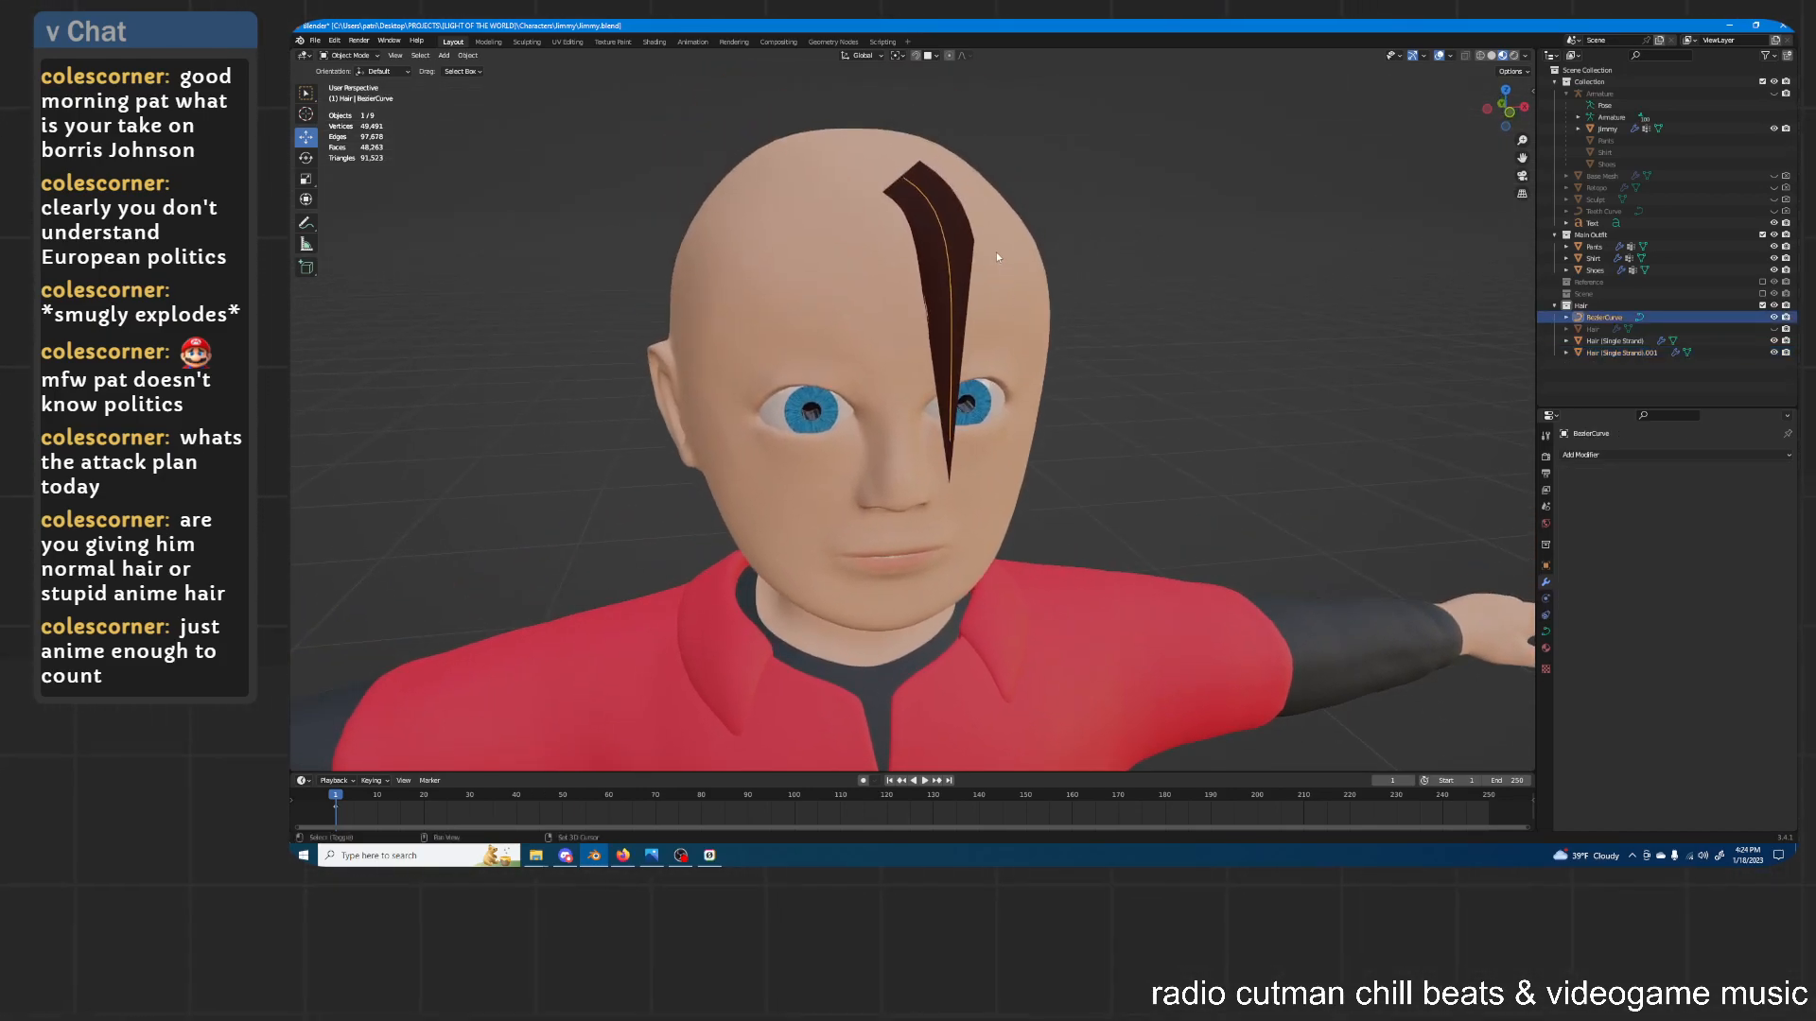
pyautogui.hotkey('shift', 'd')
pyautogui.click(981, 273)
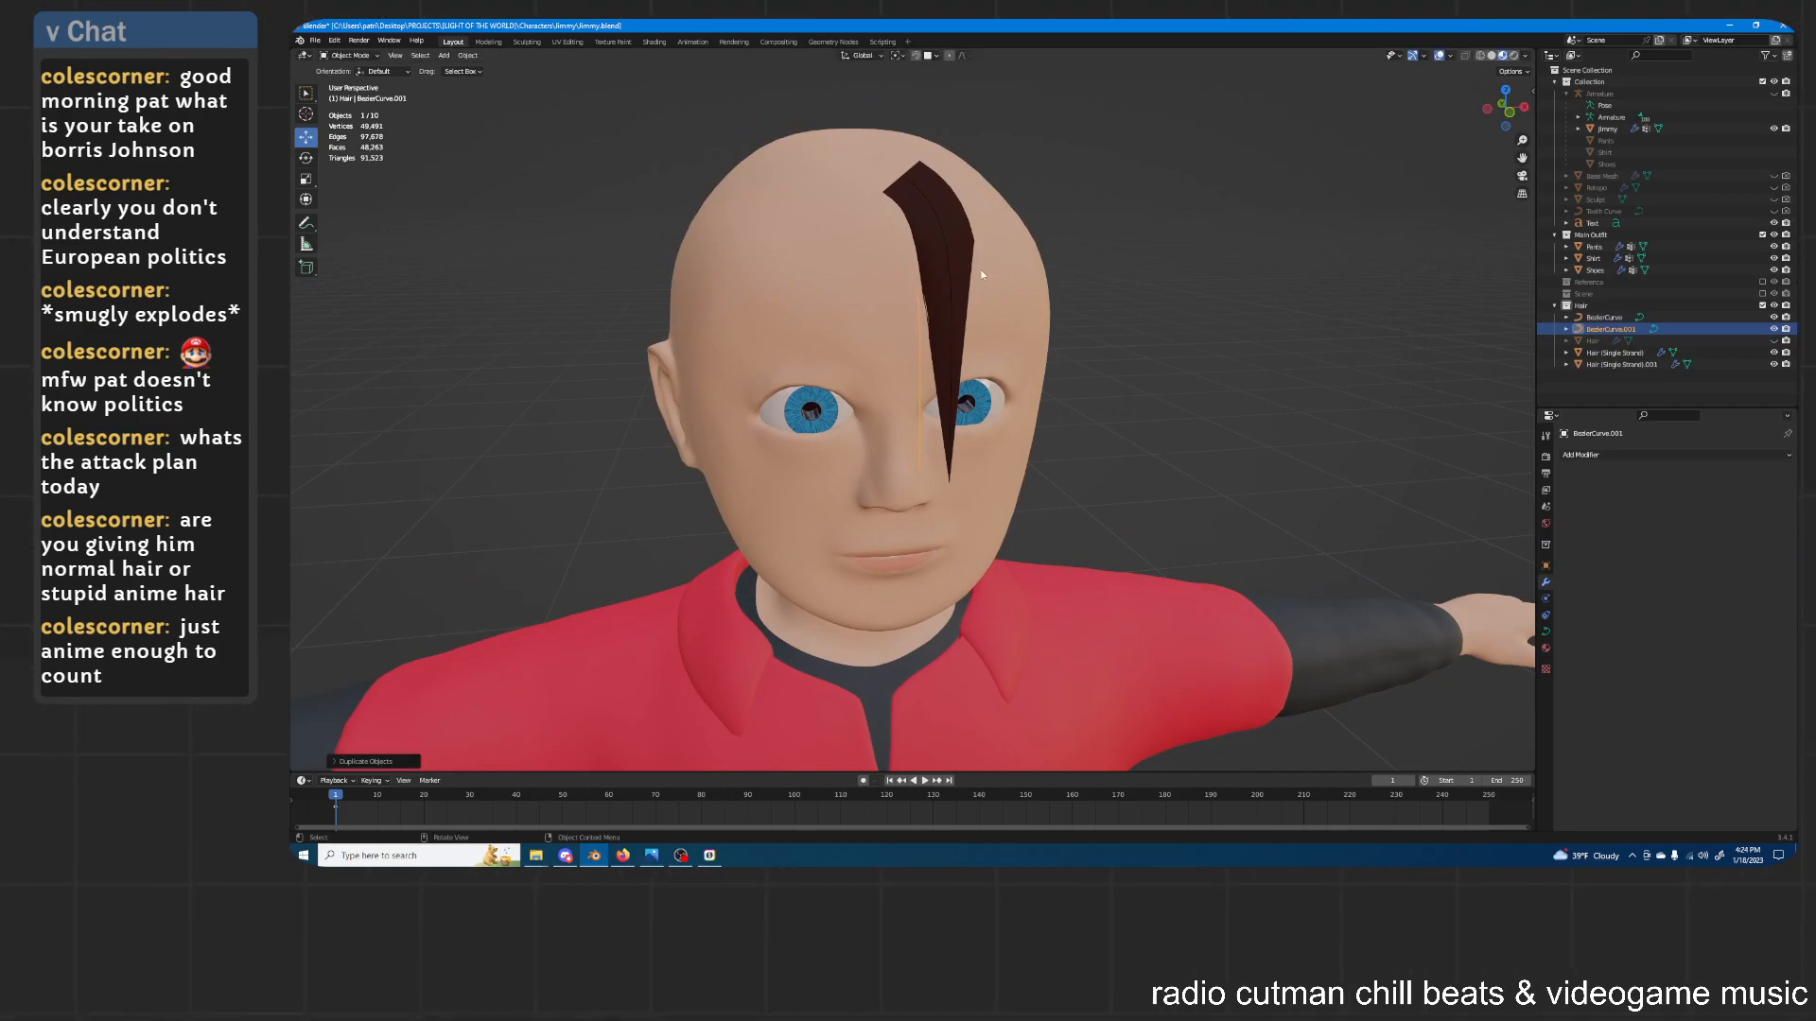
# Offset BezierCurve.001 beside the original strand and reposition its top control point on the forehead
pyautogui.moveTo(776, 256); pyautogui.dragTo(908, 345, button='middle')
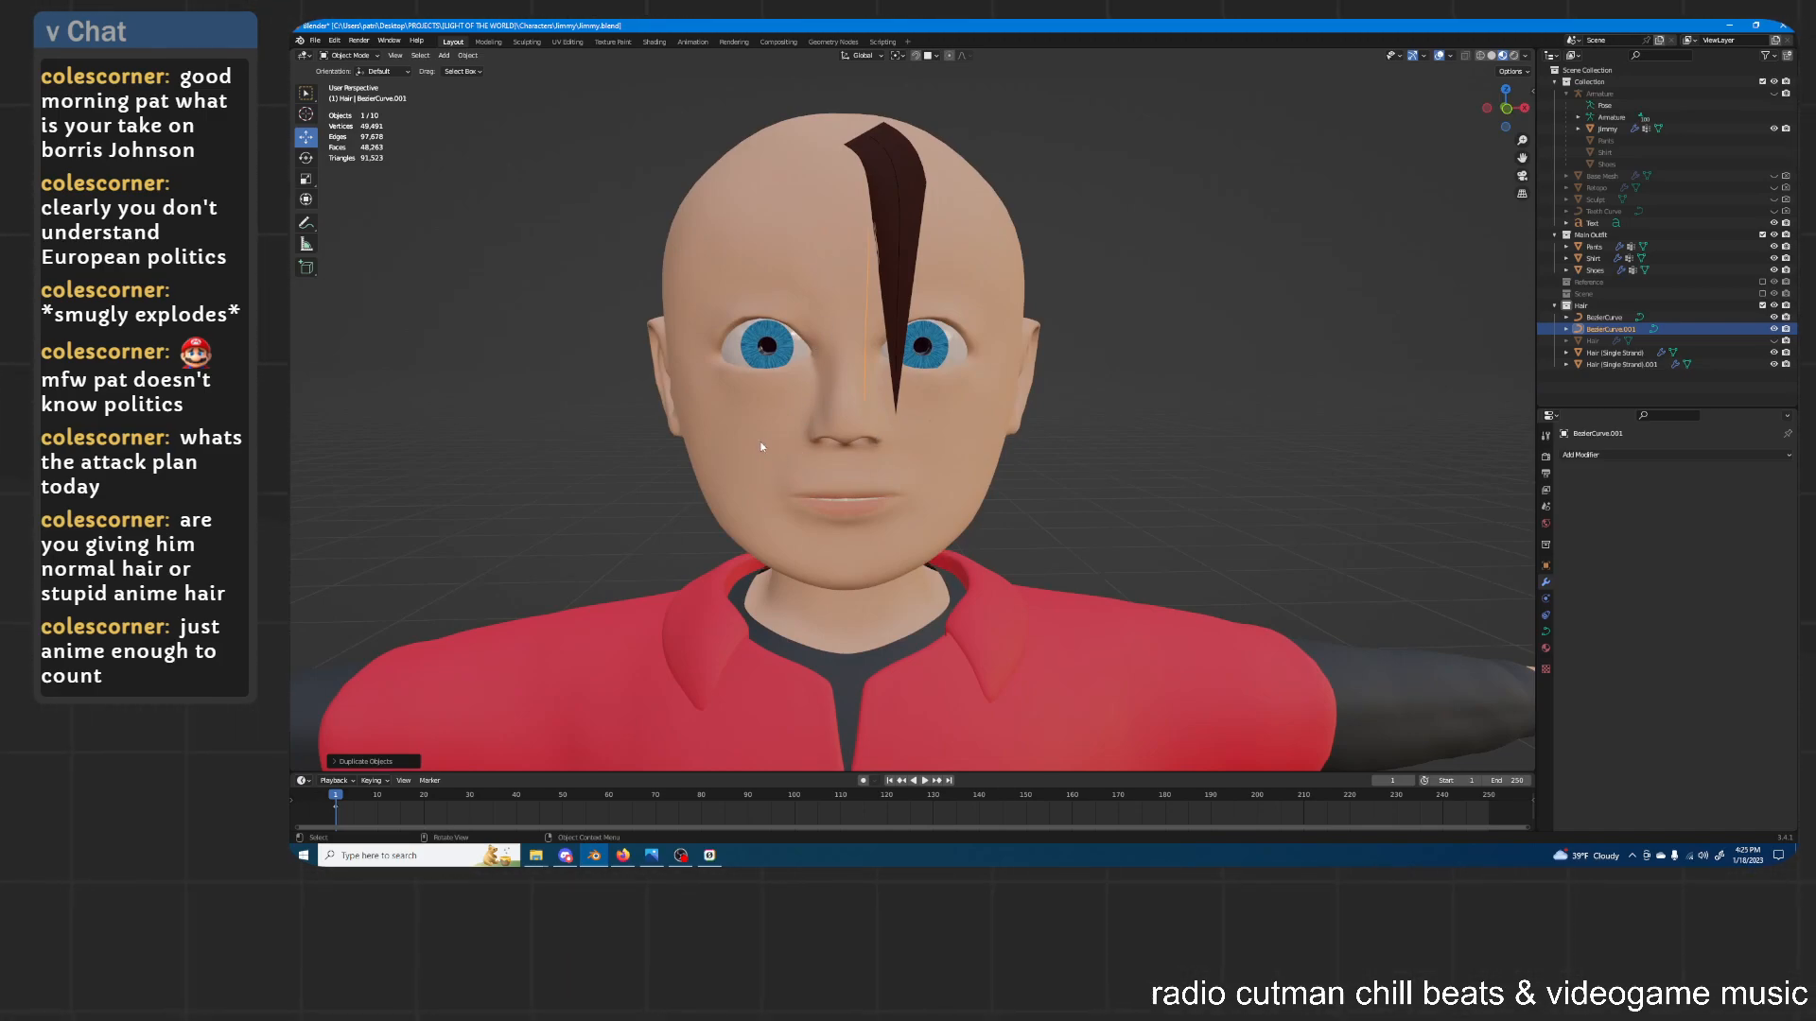
pyautogui.click(360, 61)
pyautogui.click(361, 83)
pyautogui.moveTo(870, 247); pyautogui.dragTo(890, 256, button='middle')
pyautogui.click(870, 172)
pyautogui.moveTo(870, 171); pyautogui.dragTo(927, 210, button='middle')
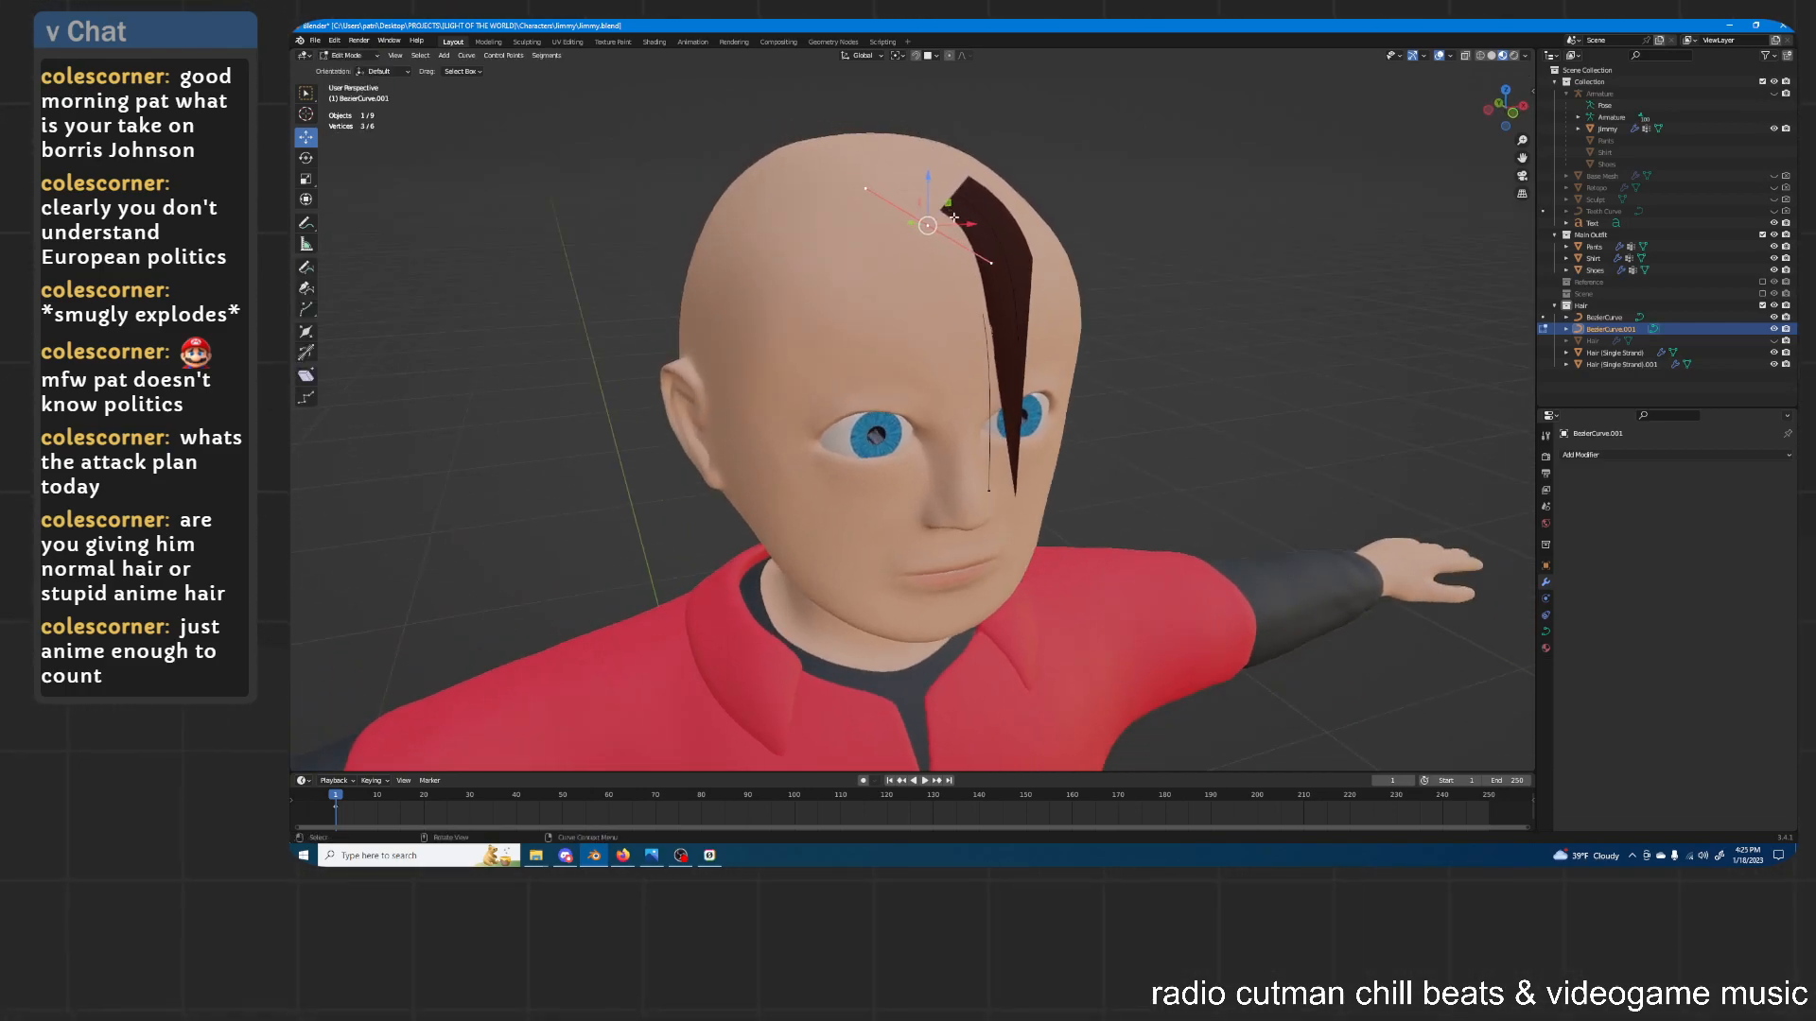
pyautogui.scroll(2, 932, 208)
pyautogui.press('g')
pyautogui.click(944, 183)
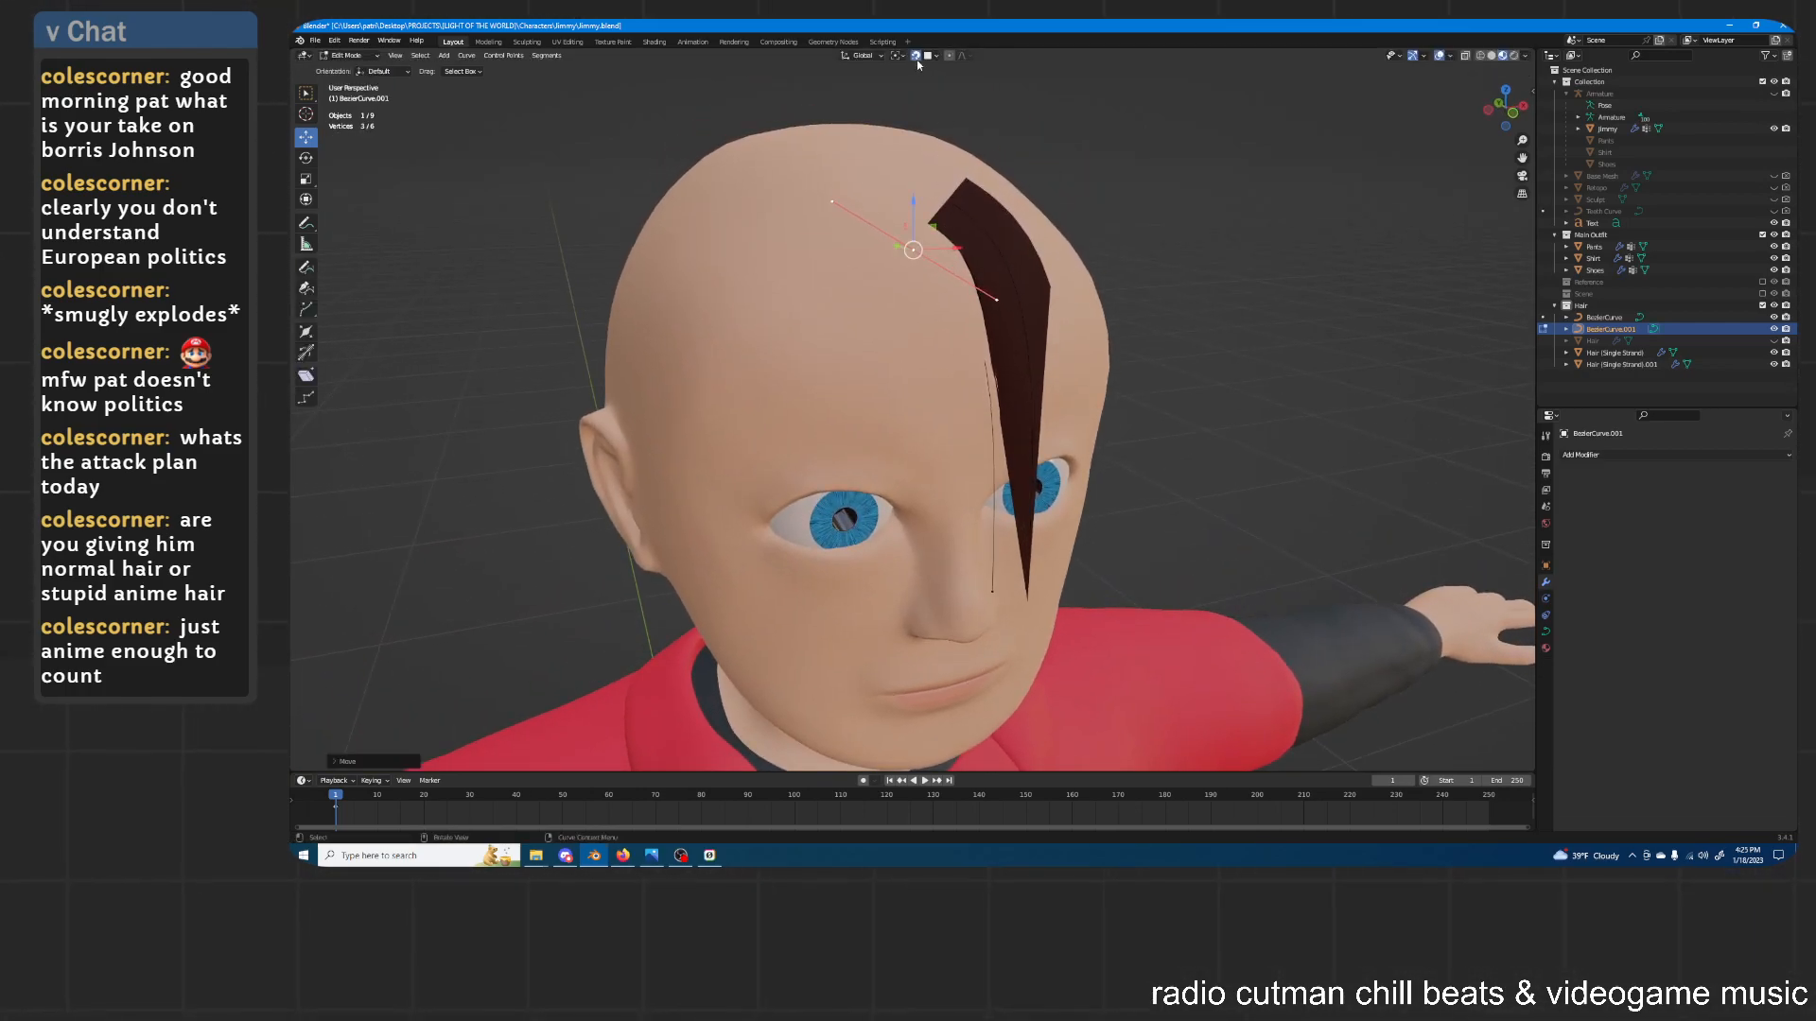
# Reposition the lower control point of BezierCurve.001 near the nose, moving it along the Y axis and then freely
pyautogui.click(993, 578)
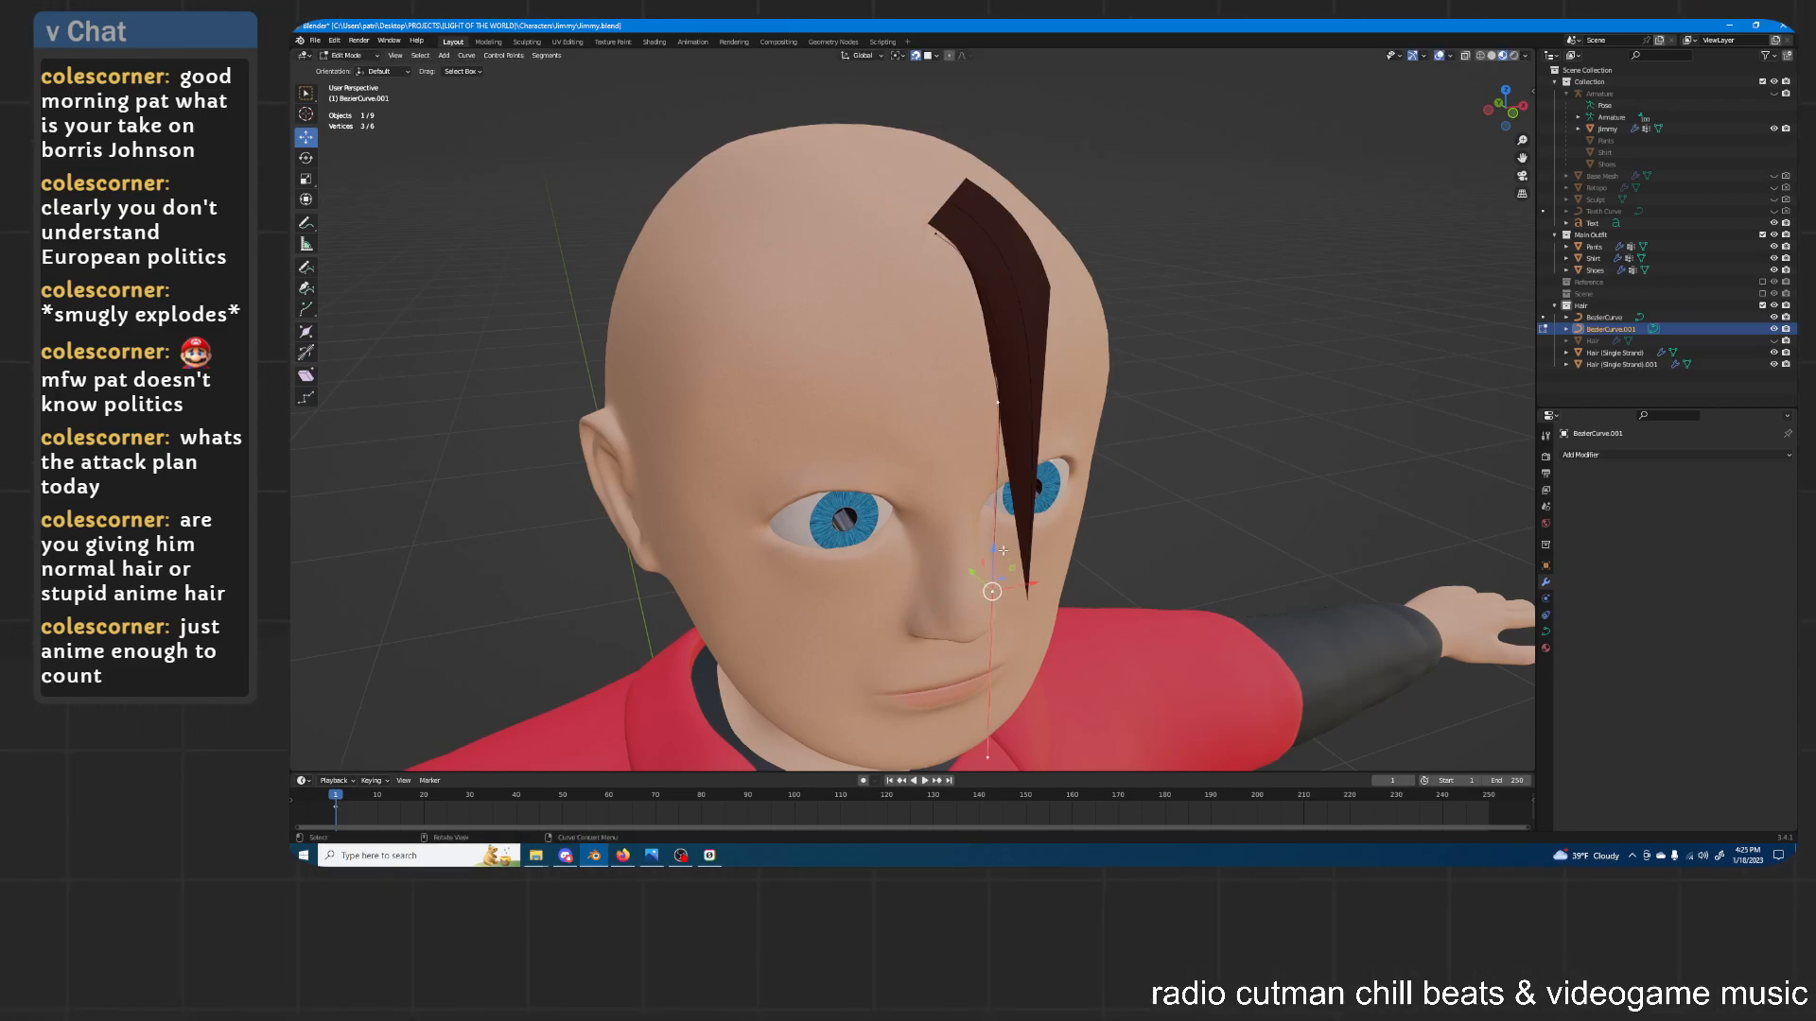
pyautogui.moveTo(1004, 551); pyautogui.dragTo(975, 521, button='middle')
pyautogui.moveTo(836, 444); pyautogui.dragTo(842, 507)
pyautogui.click(914, 59)
pyautogui.moveTo(913, 354); pyautogui.dragTo(1004, 445, button='middle')
pyautogui.press('g')
pyautogui.press('y')
pyautogui.click(1099, 379)
pyautogui.scroll(3, 1054, 416)
pyautogui.press('g')
pyautogui.click(1001, 432)
pyautogui.scroll(-1, 997, 429)
# Change the snapping setting and refine the upper part of BezierCurve.001 against the forehead, then leave curve editing
pyautogui.click(908, 99)
pyautogui.click(916, 58)
pyautogui.moveTo(927, 132); pyautogui.dragTo(1052, 216, button='middle')
pyautogui.press('g')
pyautogui.click(1027, 217)
pyautogui.click(930, 59)
pyautogui.click(933, 59)
pyautogui.press('g')
pyautogui.click(1135, 206)
pyautogui.press('g')
pyautogui.click(1138, 209)
pyautogui.moveTo(1165, 214); pyautogui.dragTo(1127, 215, button='middle')
pyautogui.scroll(-3, 1127, 215)
pyautogui.moveTo(1140, 364); pyautogui.dragTo(1109, 326, button='middle')
pyautogui.press('Tab')
# Set BezierCurve.001 as the curve object in the duplicated strand's Curve modifier
pyautogui.click(1619, 364)
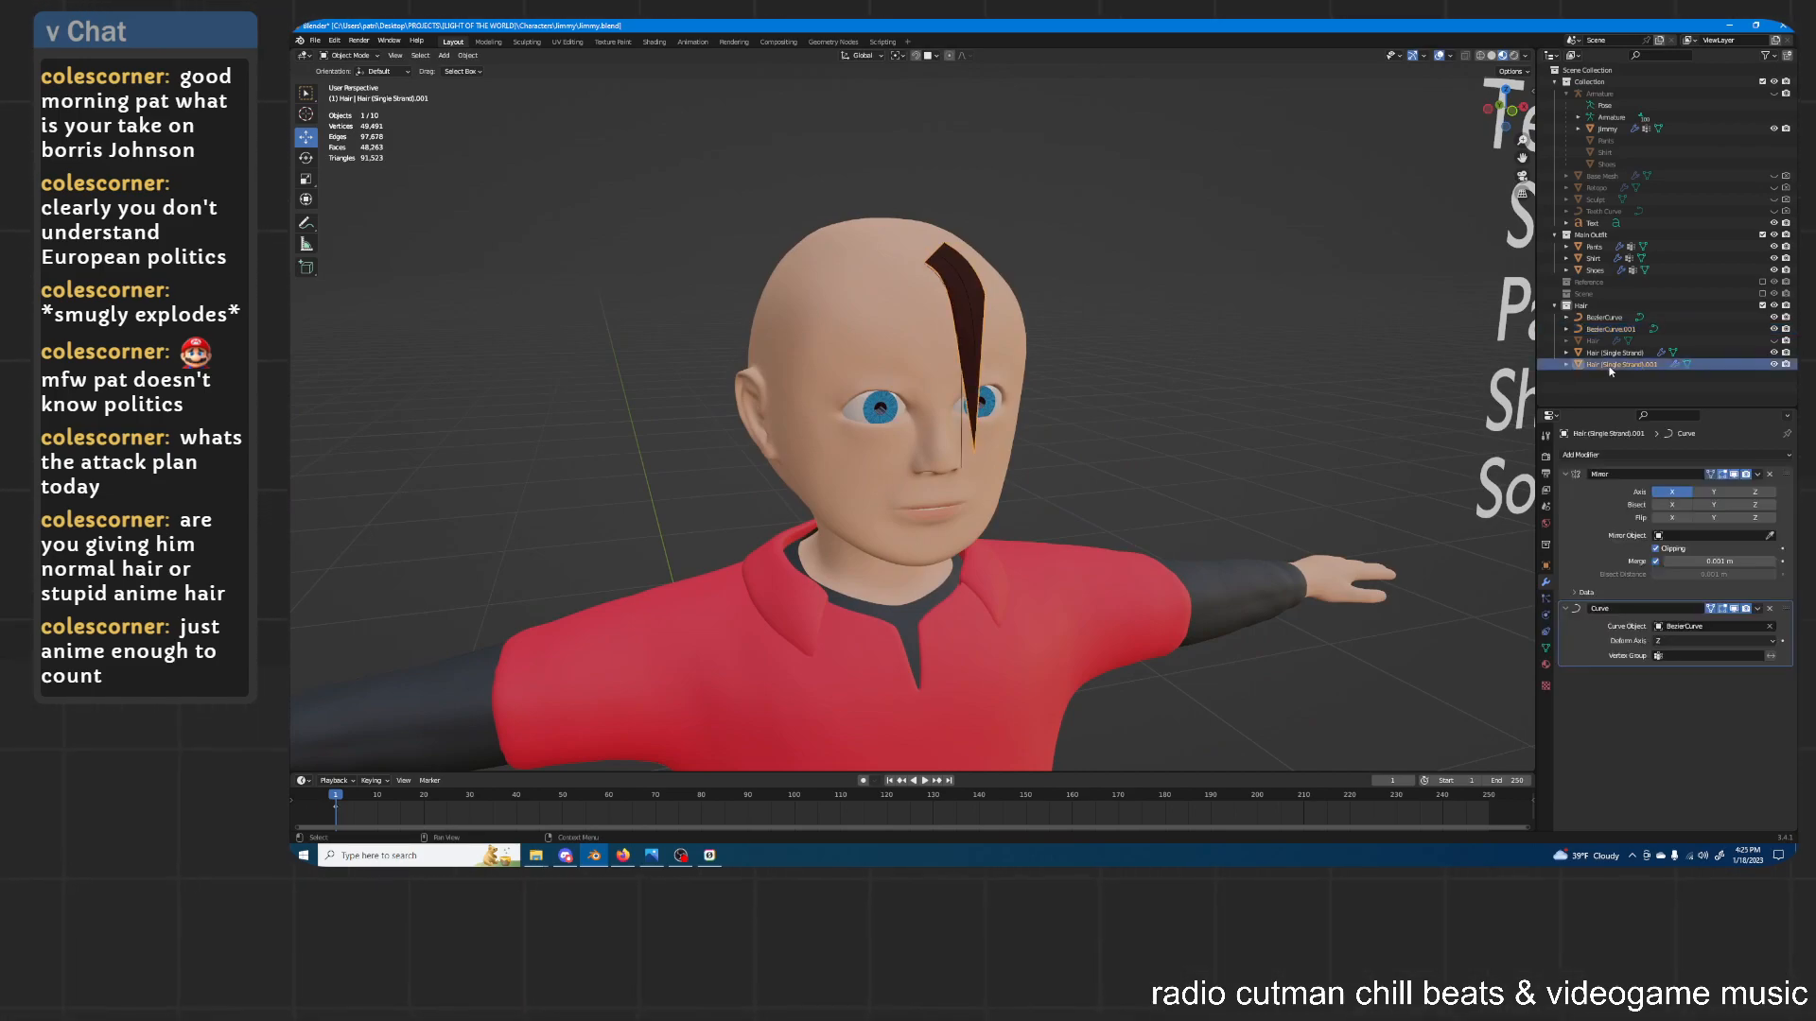
pyautogui.click(1770, 627)
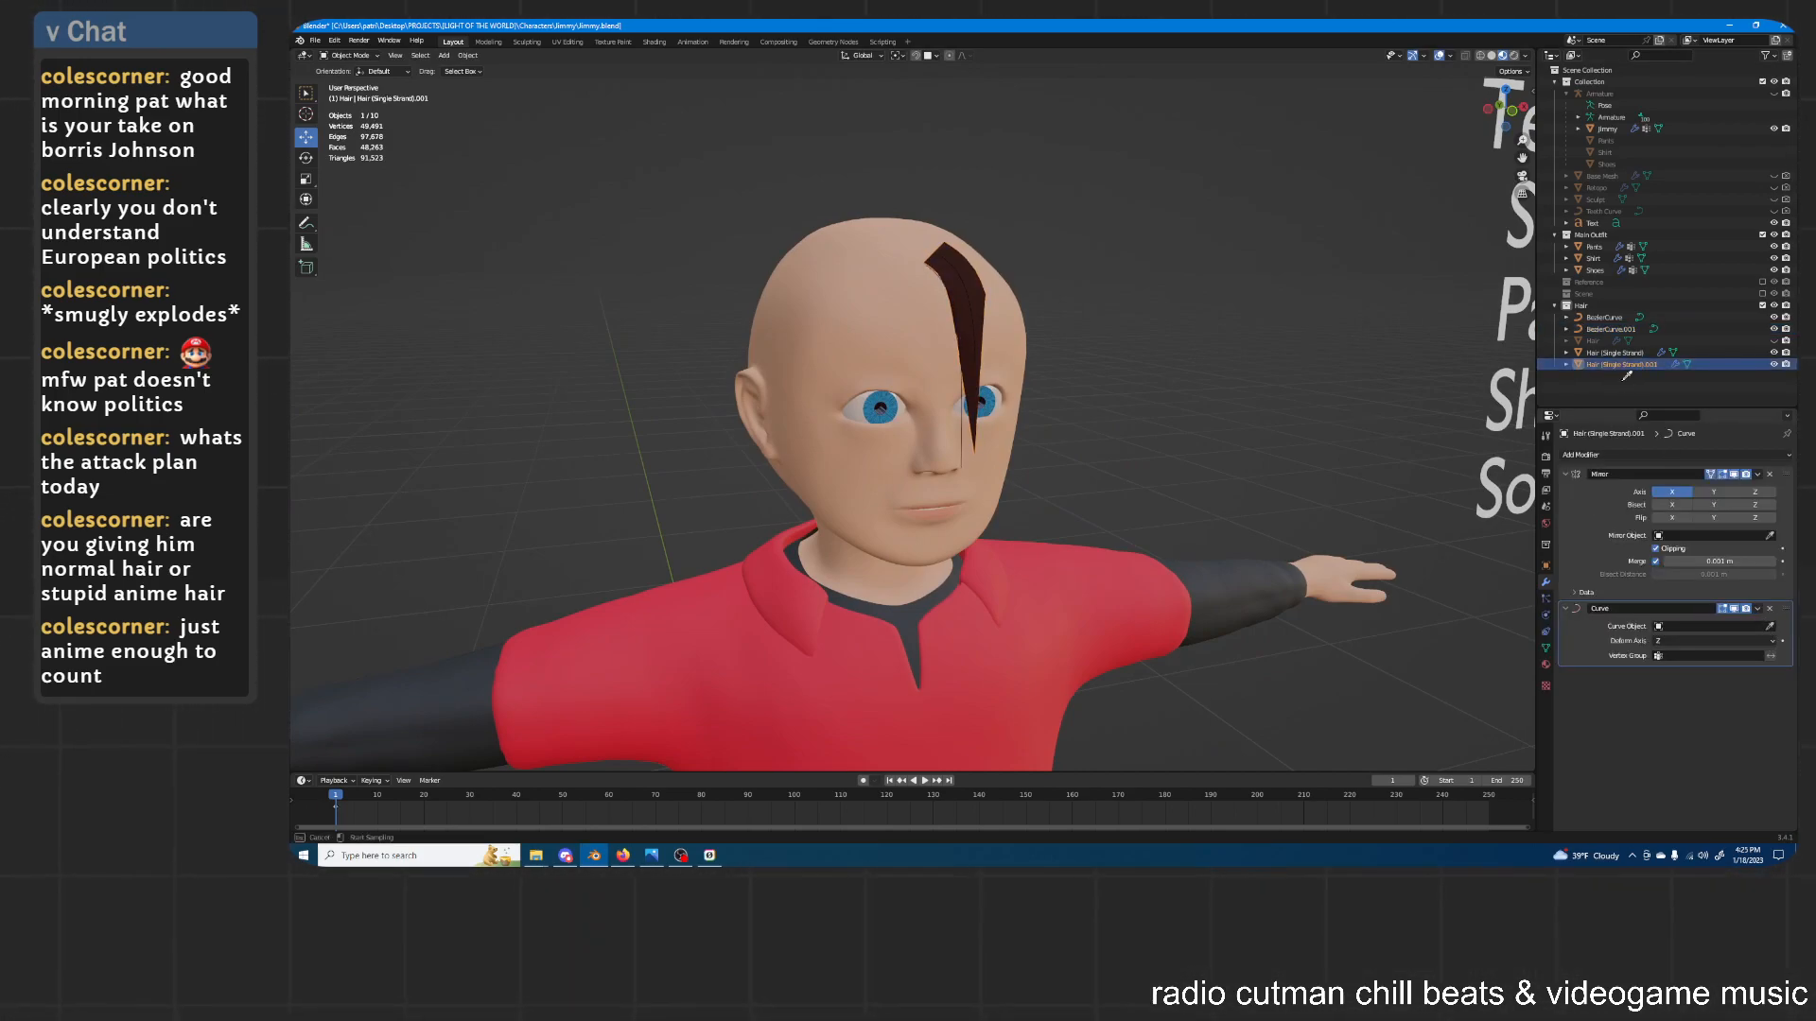
pyautogui.click(1613, 328)
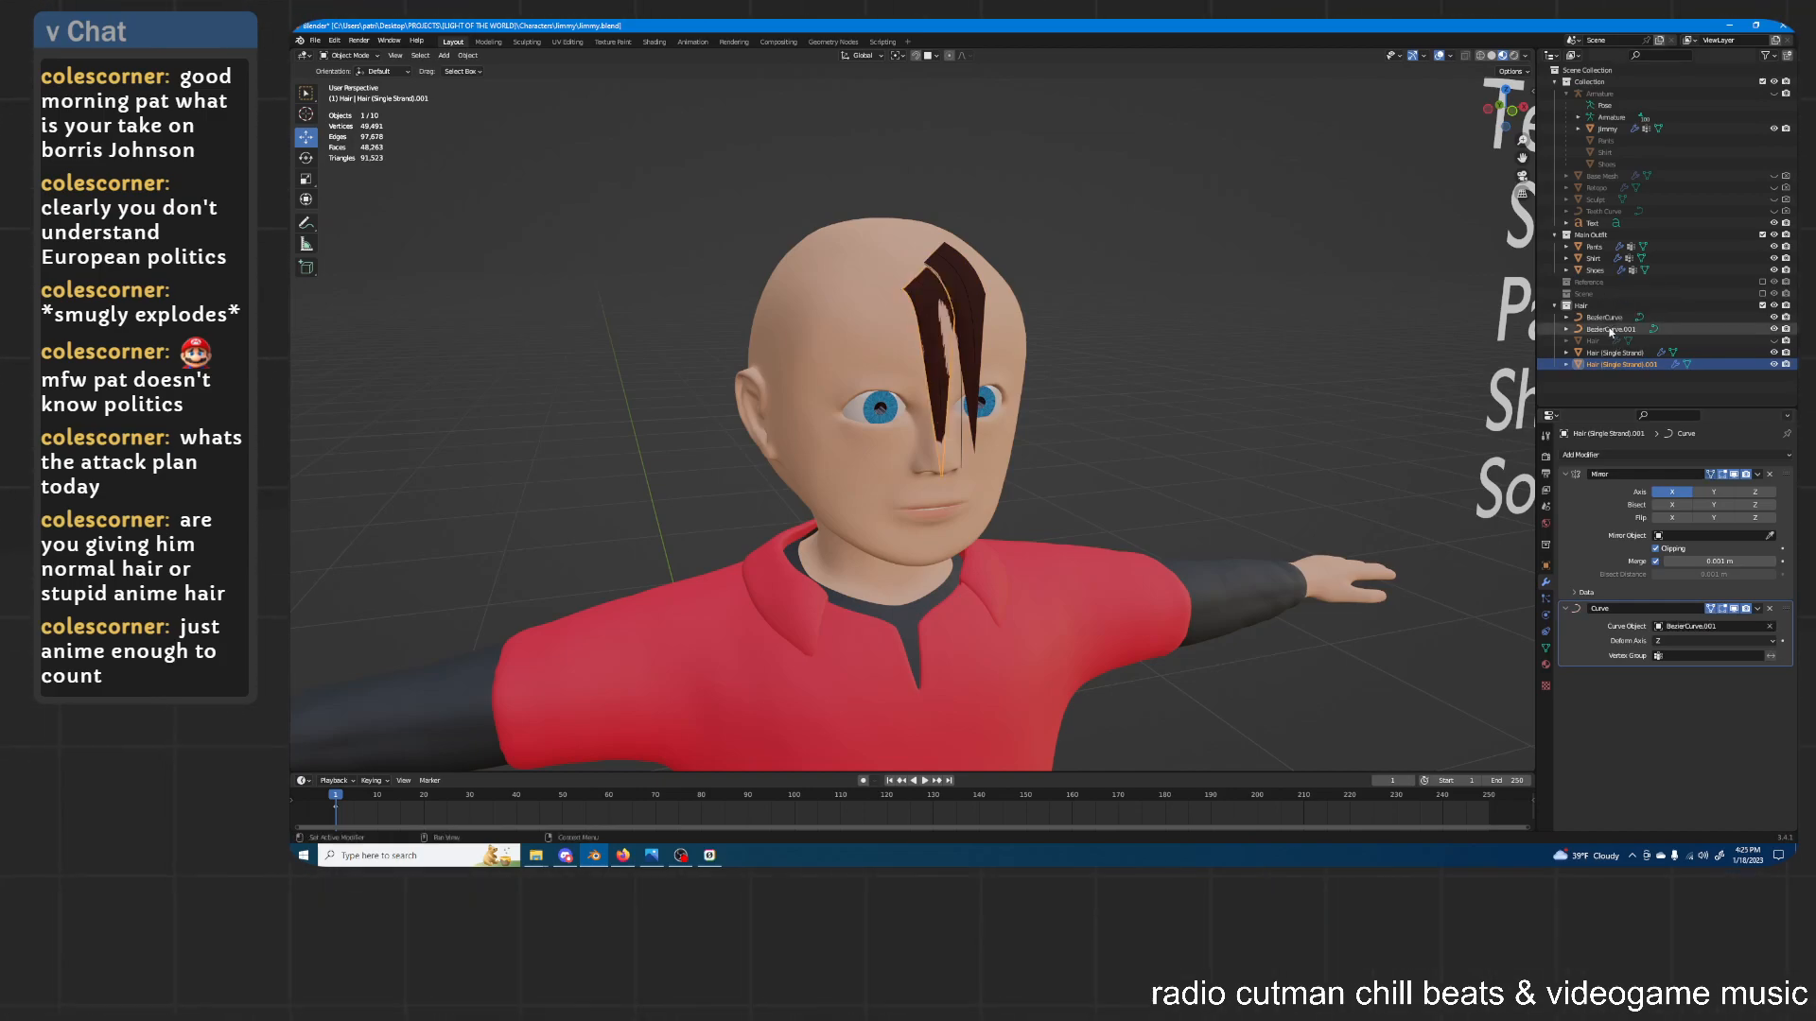
pyautogui.moveTo(1058, 333); pyautogui.dragTo(1006, 328, button='middle')
pyautogui.scroll(3, 1006, 317)
pyautogui.scroll(1, 1026, 319)
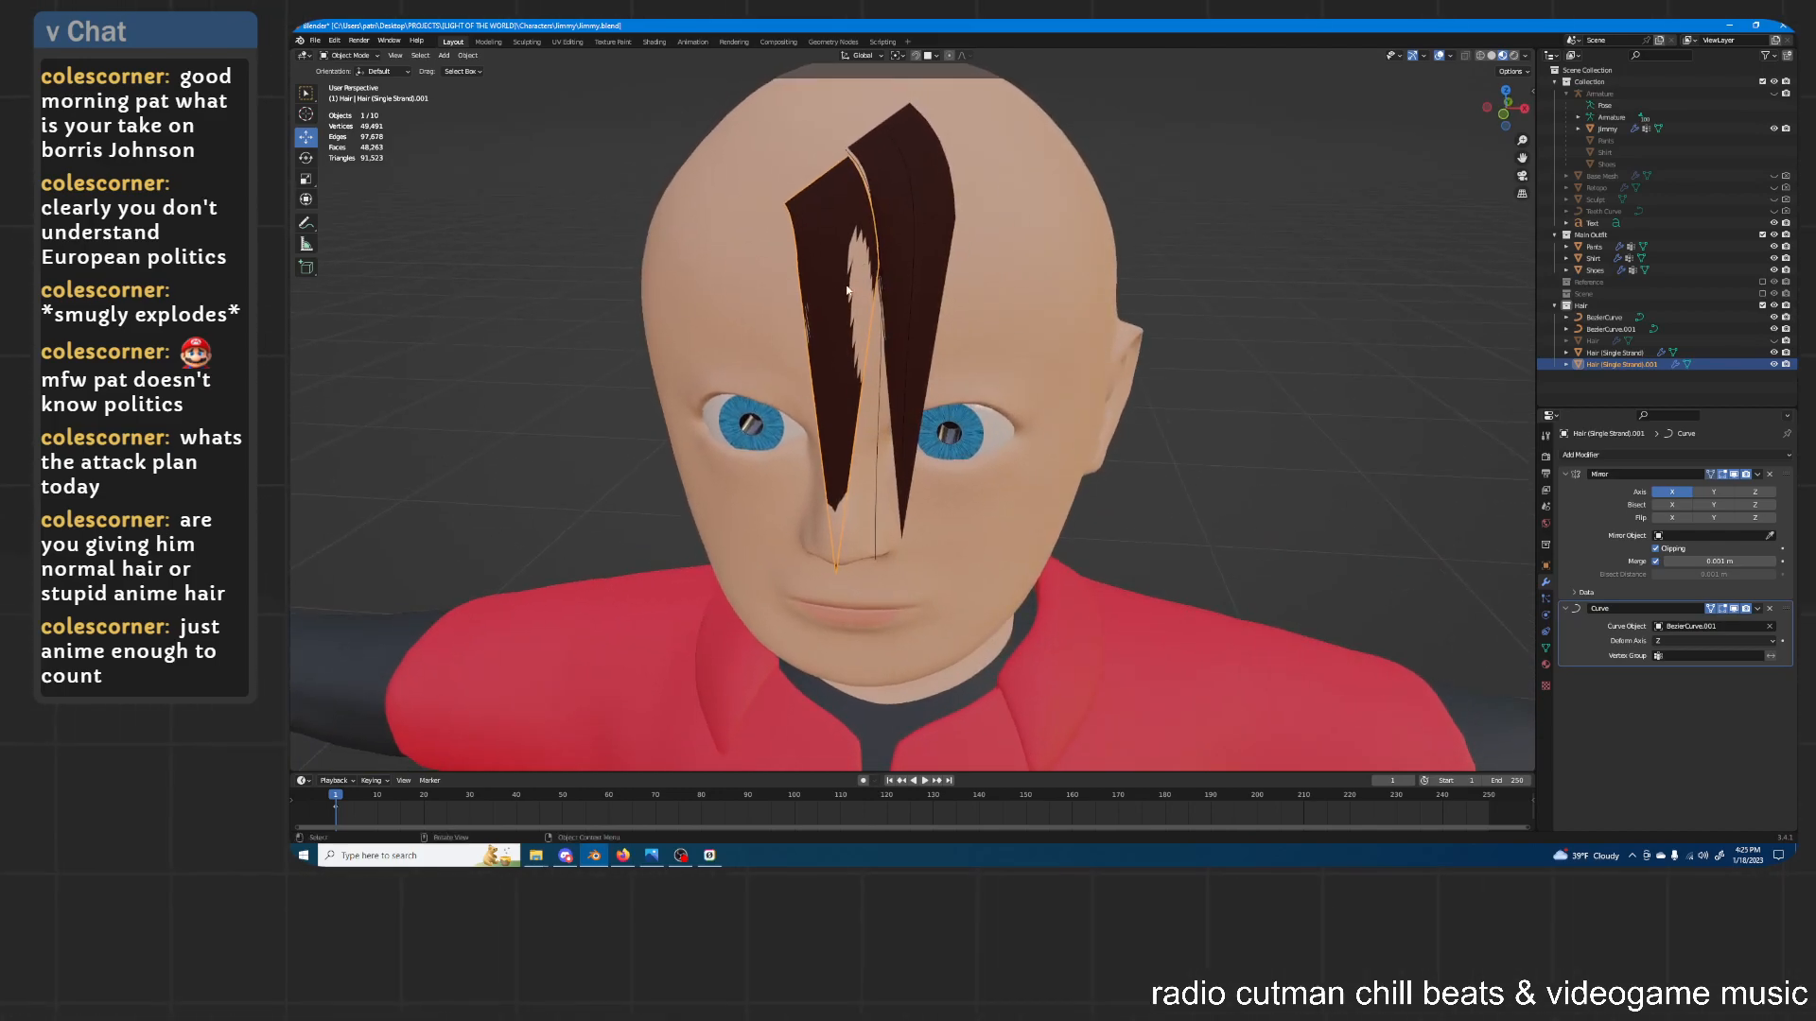
# Move the duplicated hair strand down along the Z axis, off the face and onto the chest
pyautogui.scroll(-6, 1058, 433)
pyautogui.moveTo(1078, 473); pyautogui.dragTo(1080, 537, button='middle')
pyautogui.scroll(4, 1087, 383)
pyautogui.moveTo(1087, 383); pyautogui.dragTo(1069, 314, button='middle')
pyautogui.press('g')
pyautogui.press('z')
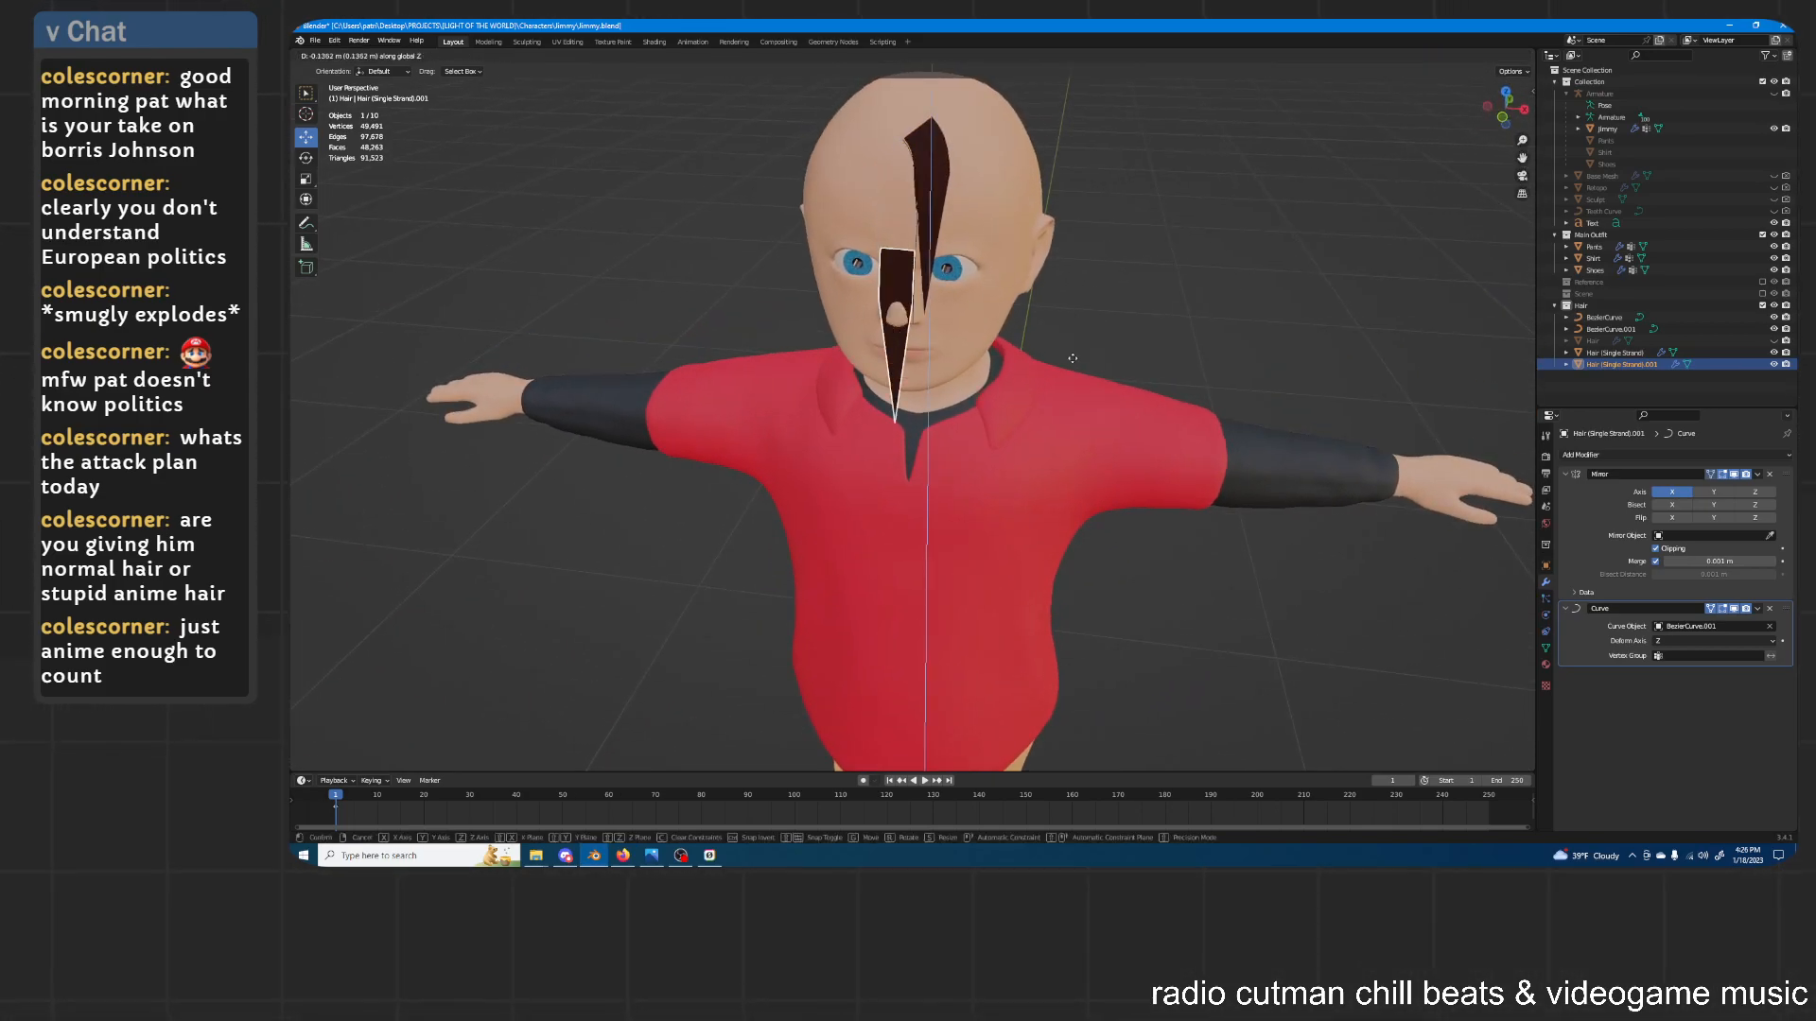
pyautogui.click(1088, 402)
# Move the original hair strand down along the Z axis and back up onto the forehead
pyautogui.moveTo(1087, 402); pyautogui.dragTo(969, 142, button='middle')
pyautogui.click(969, 142)
pyautogui.press('g')
pyautogui.press('z')
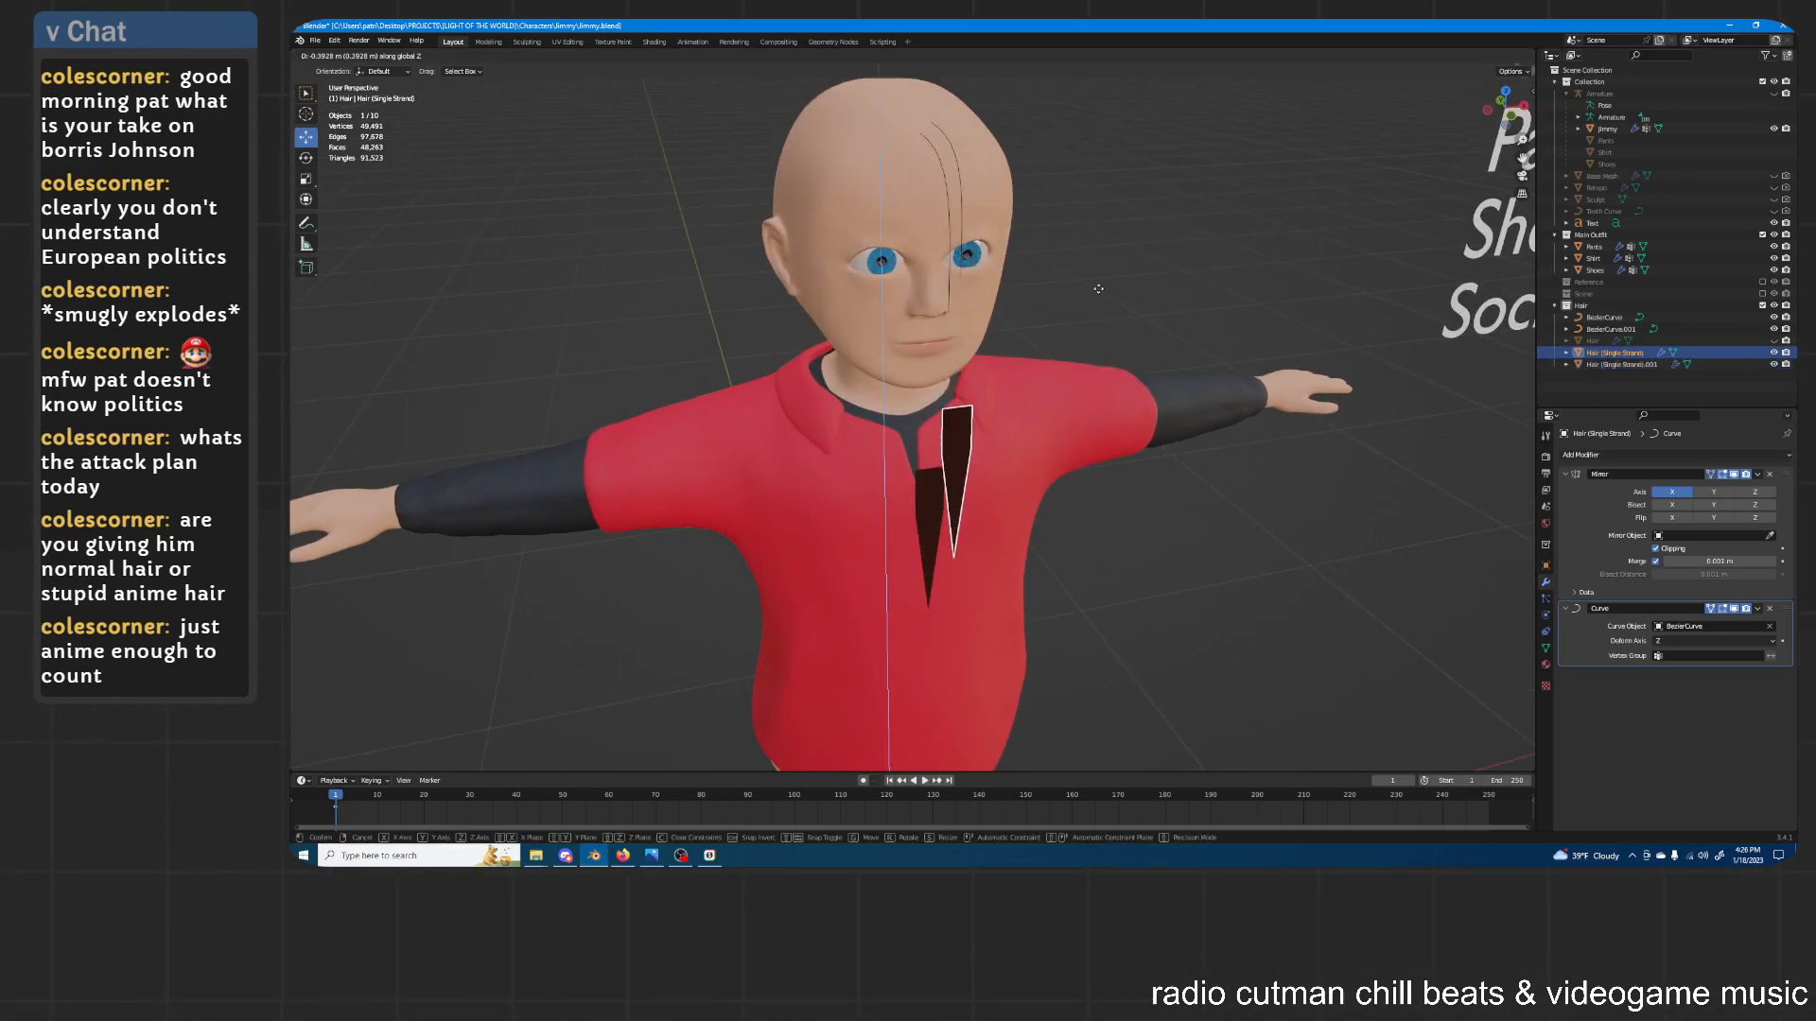
pyautogui.click(1101, 302)
pyautogui.moveTo(1088, 293)
pyautogui.mouseDown(button='middle')
pyautogui.moveTo(1066, 267)
pyautogui.moveTo(1064, 304)
pyautogui.mouseUp(button='middle')
pyautogui.press('g')
pyautogui.press('z')
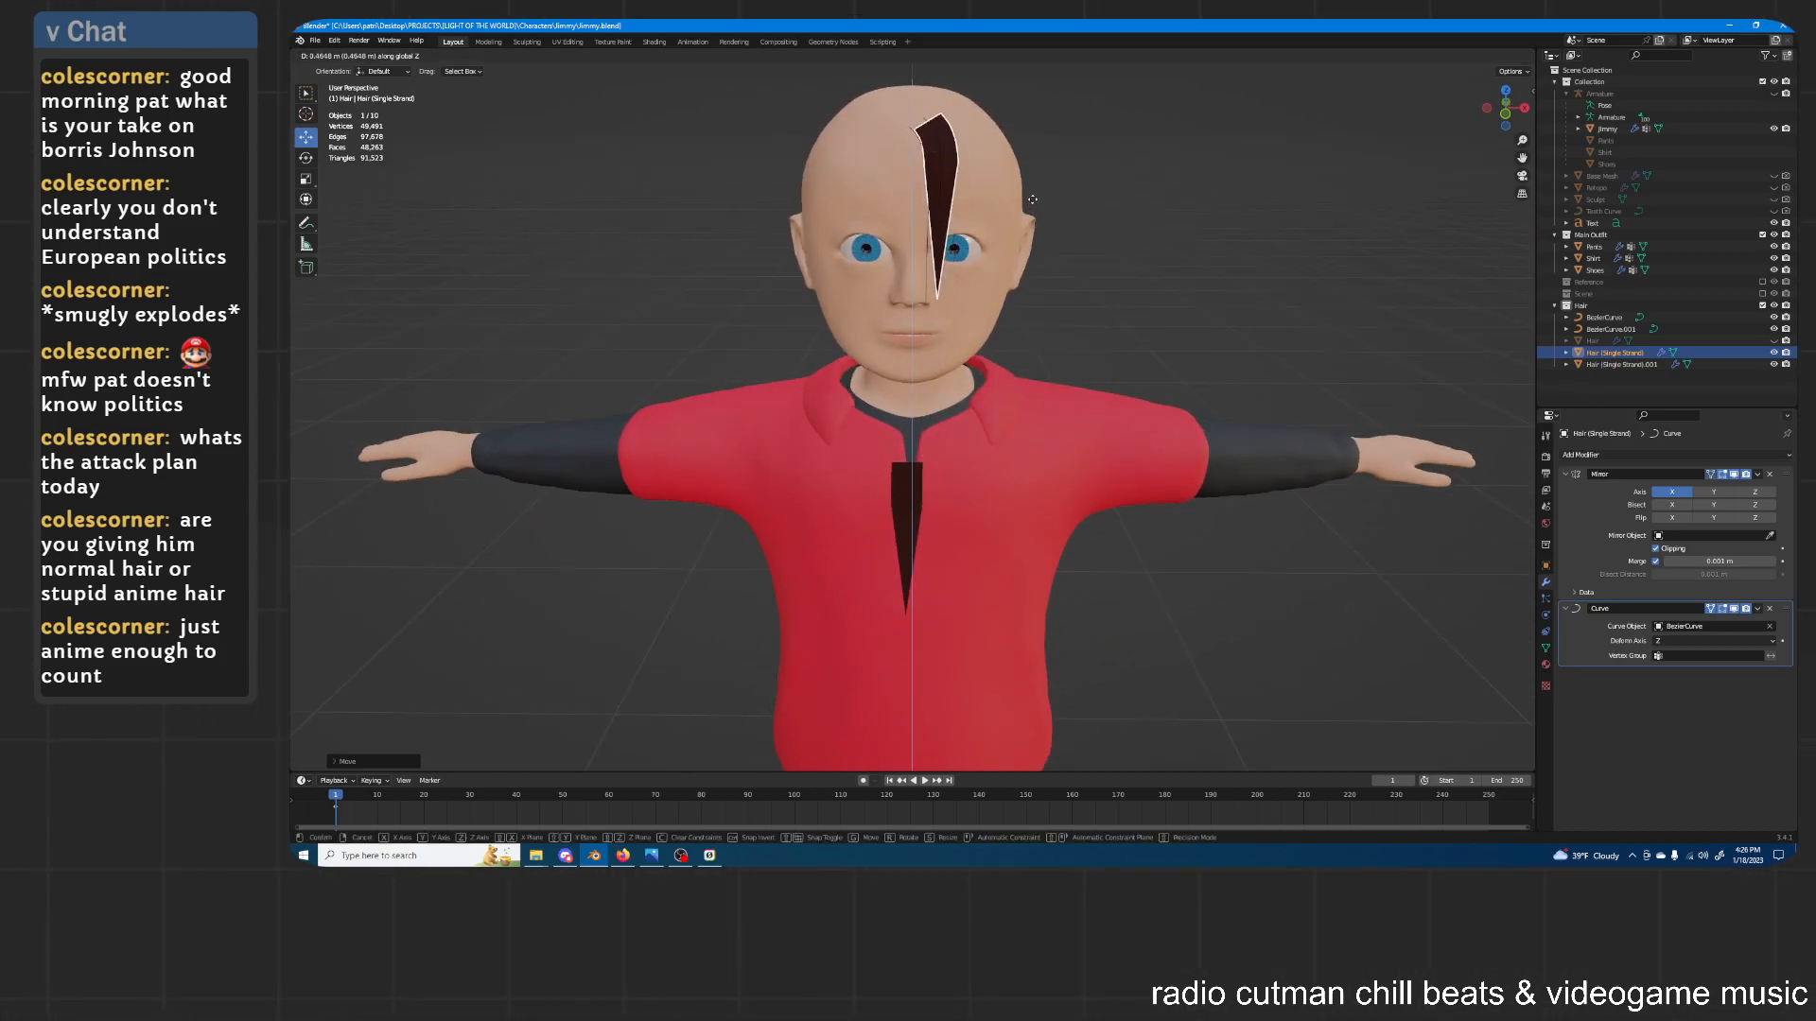
pyautogui.click(1033, 196)
# Apply all transforms to the original hair strand on the forehead
pyautogui.click(920, 473)
pyautogui.moveTo(963, 398); pyautogui.dragTo(961, 413, button='middle')
pyautogui.click(938, 142)
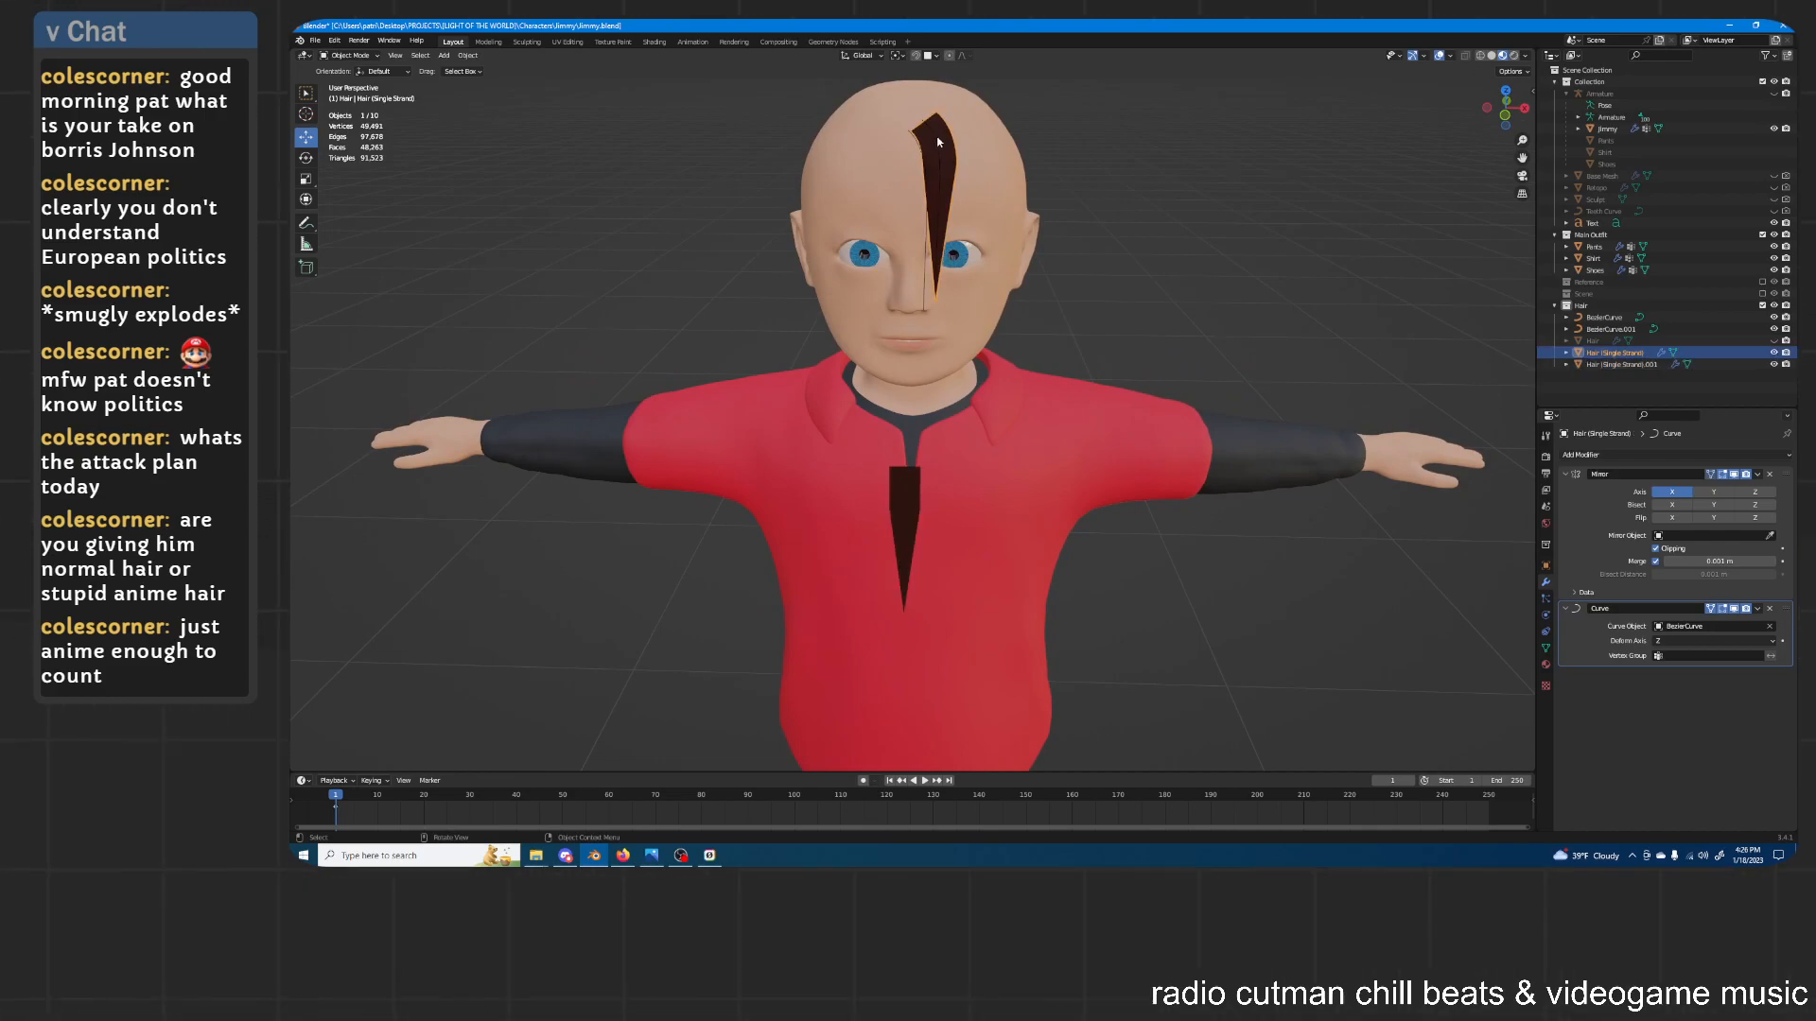
pyautogui.click(463, 57)
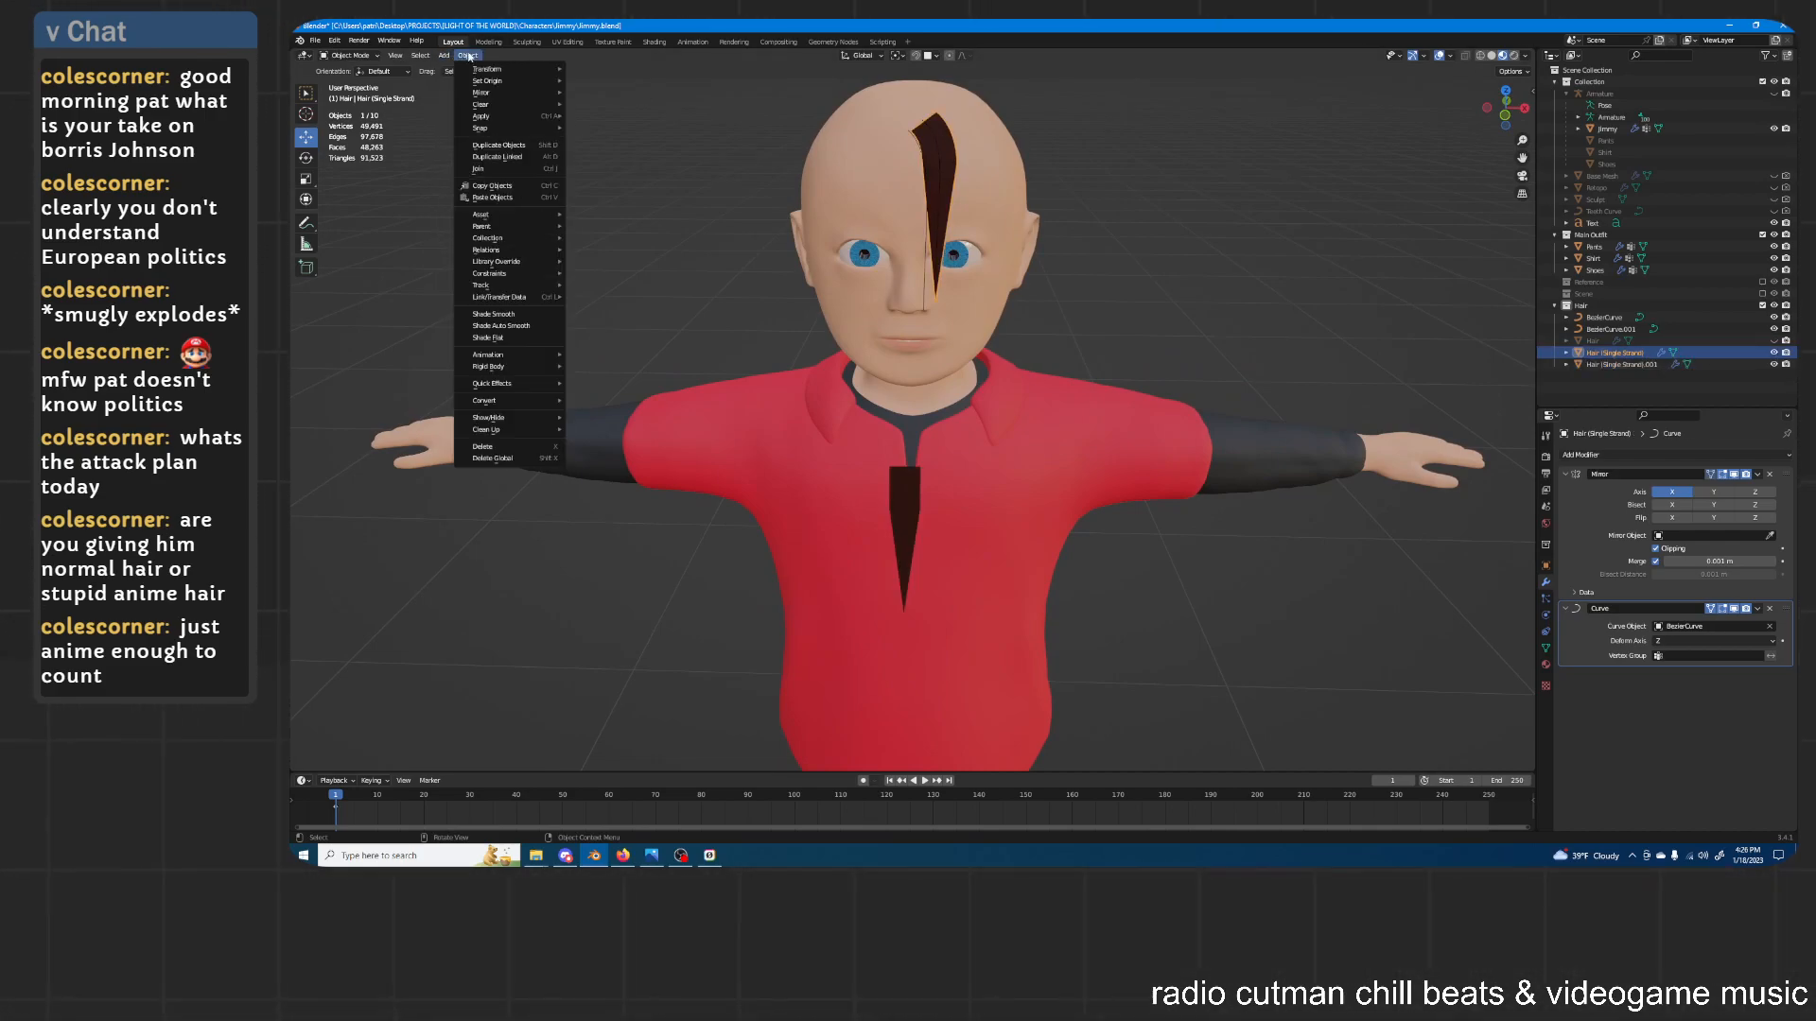
pyautogui.moveTo(515, 116)
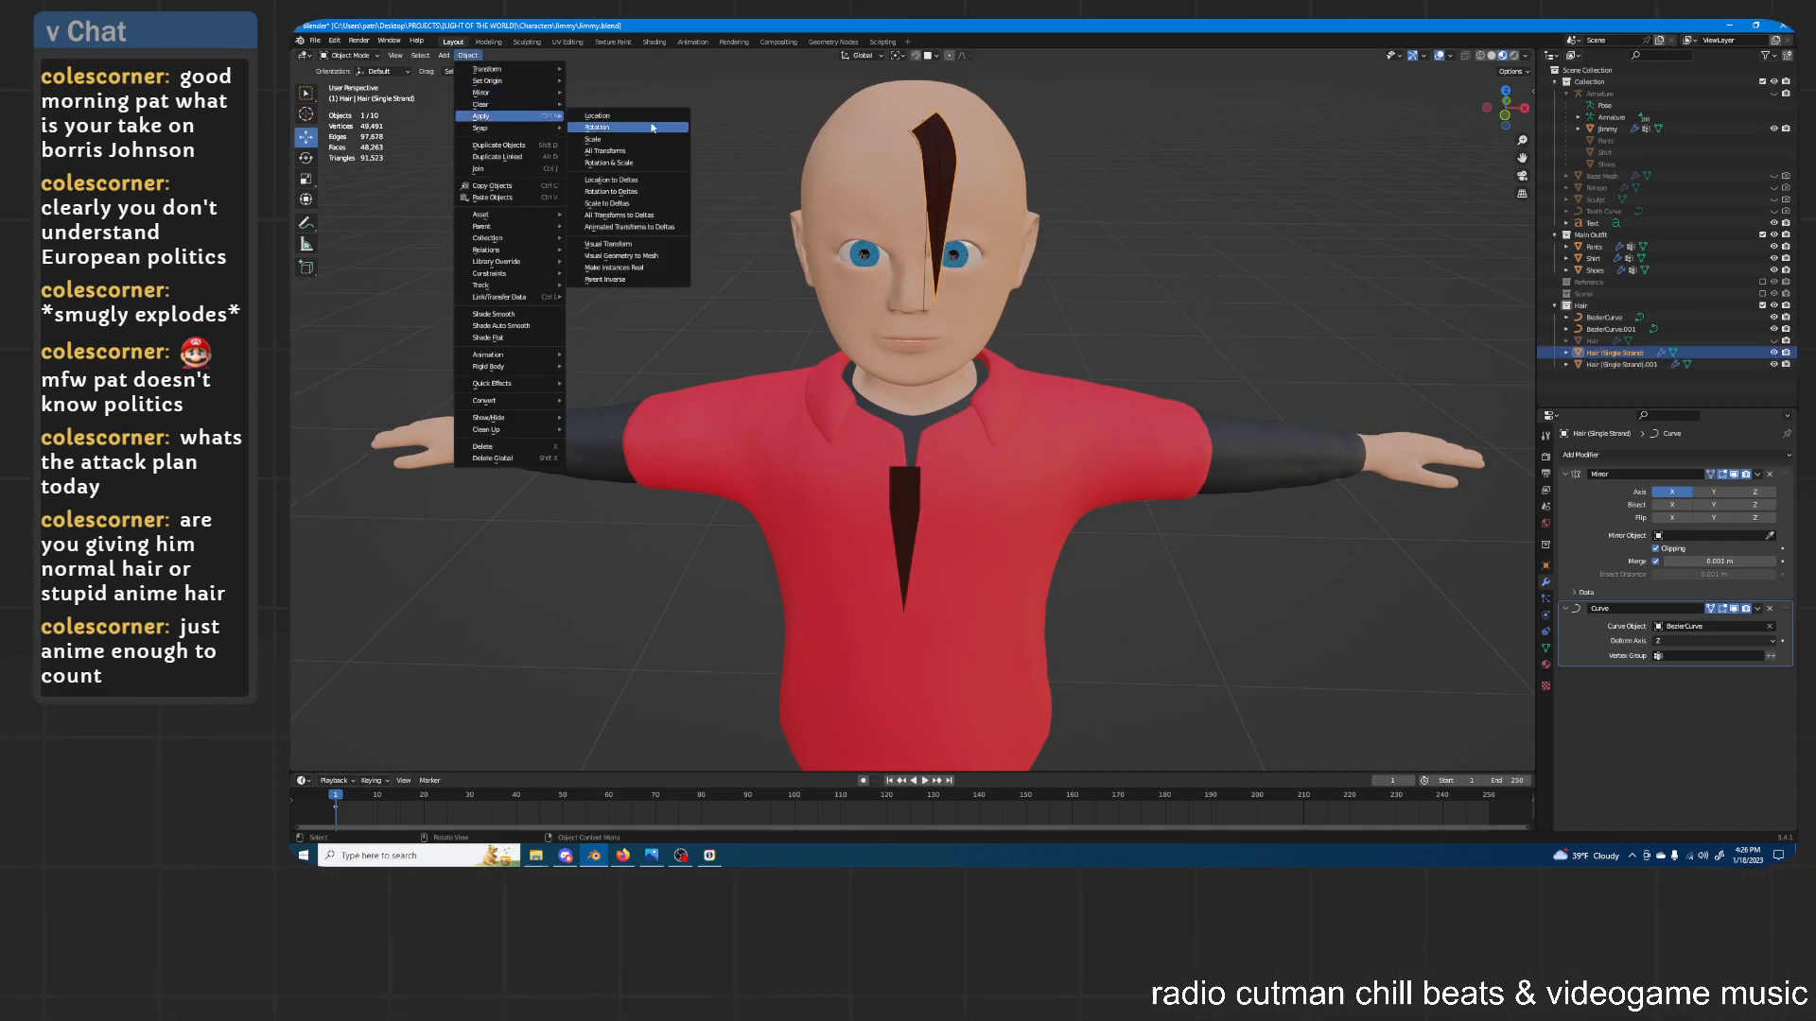
pyautogui.click(640, 151)
# Apply all transforms to the duplicated hair strand on the chest
pyautogui.click(904, 501)
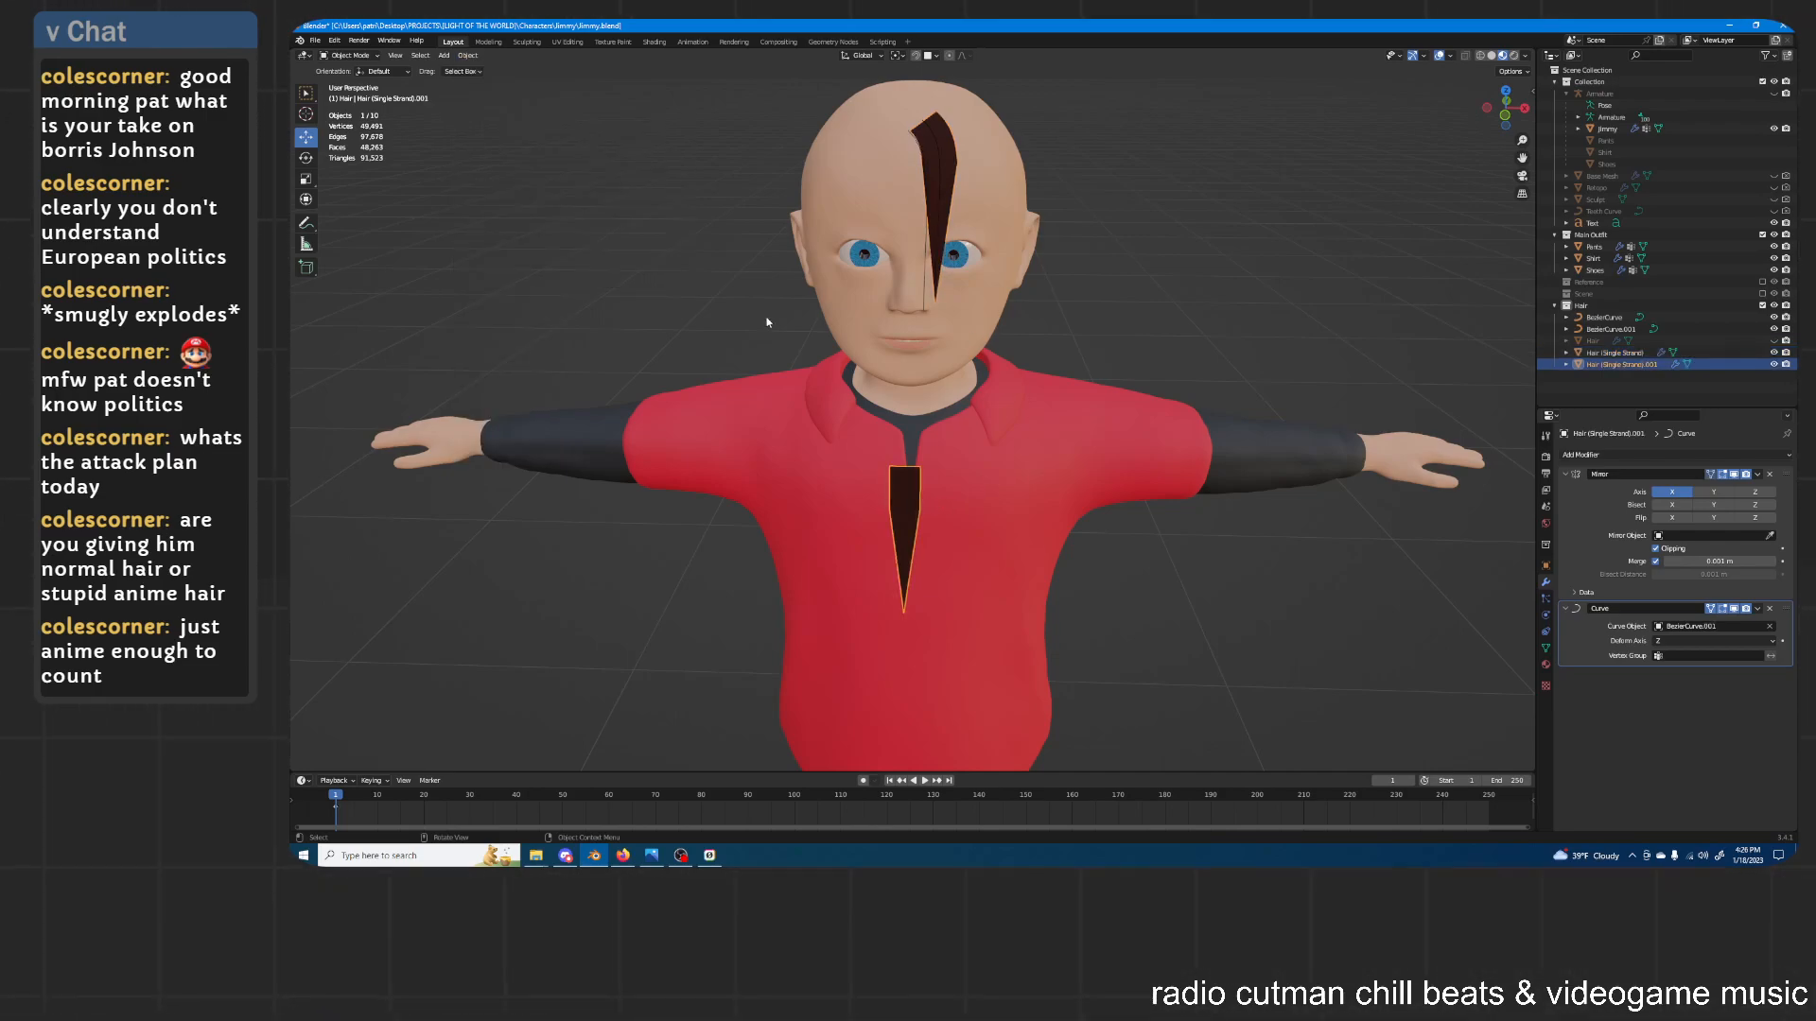
pyautogui.click(468, 55)
pyautogui.moveTo(482, 116)
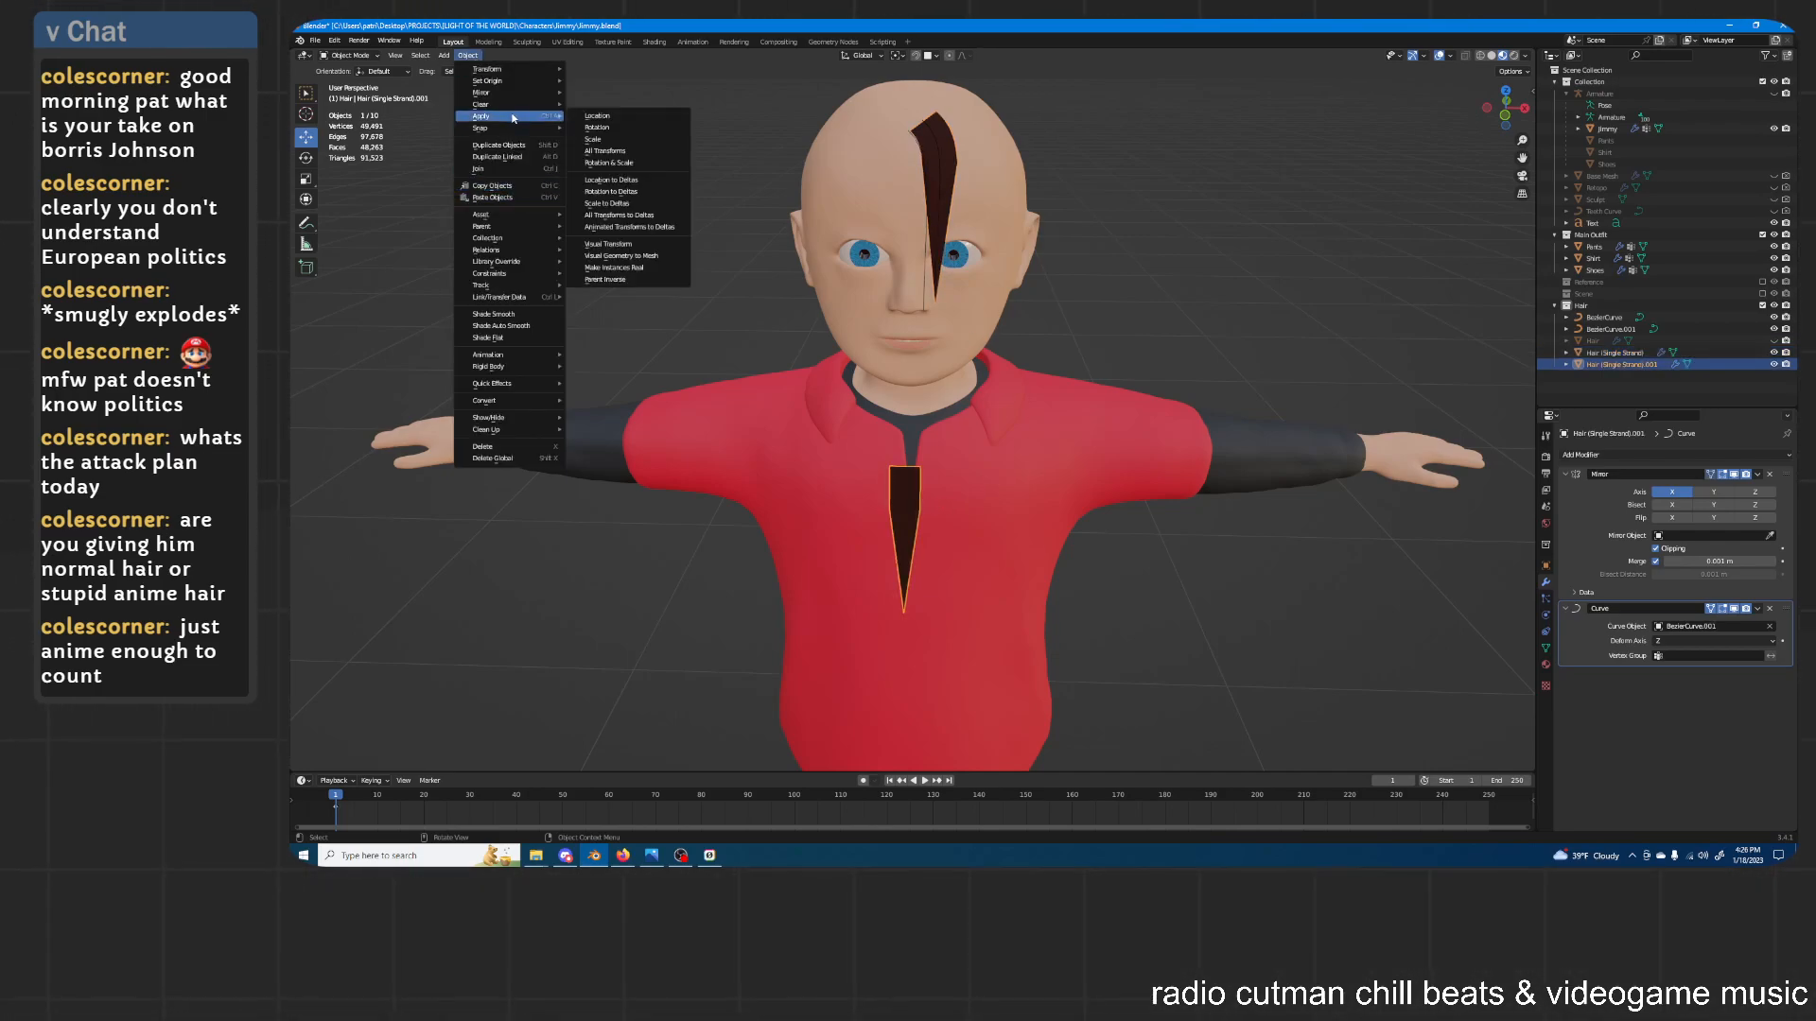
pyautogui.click(618, 155)
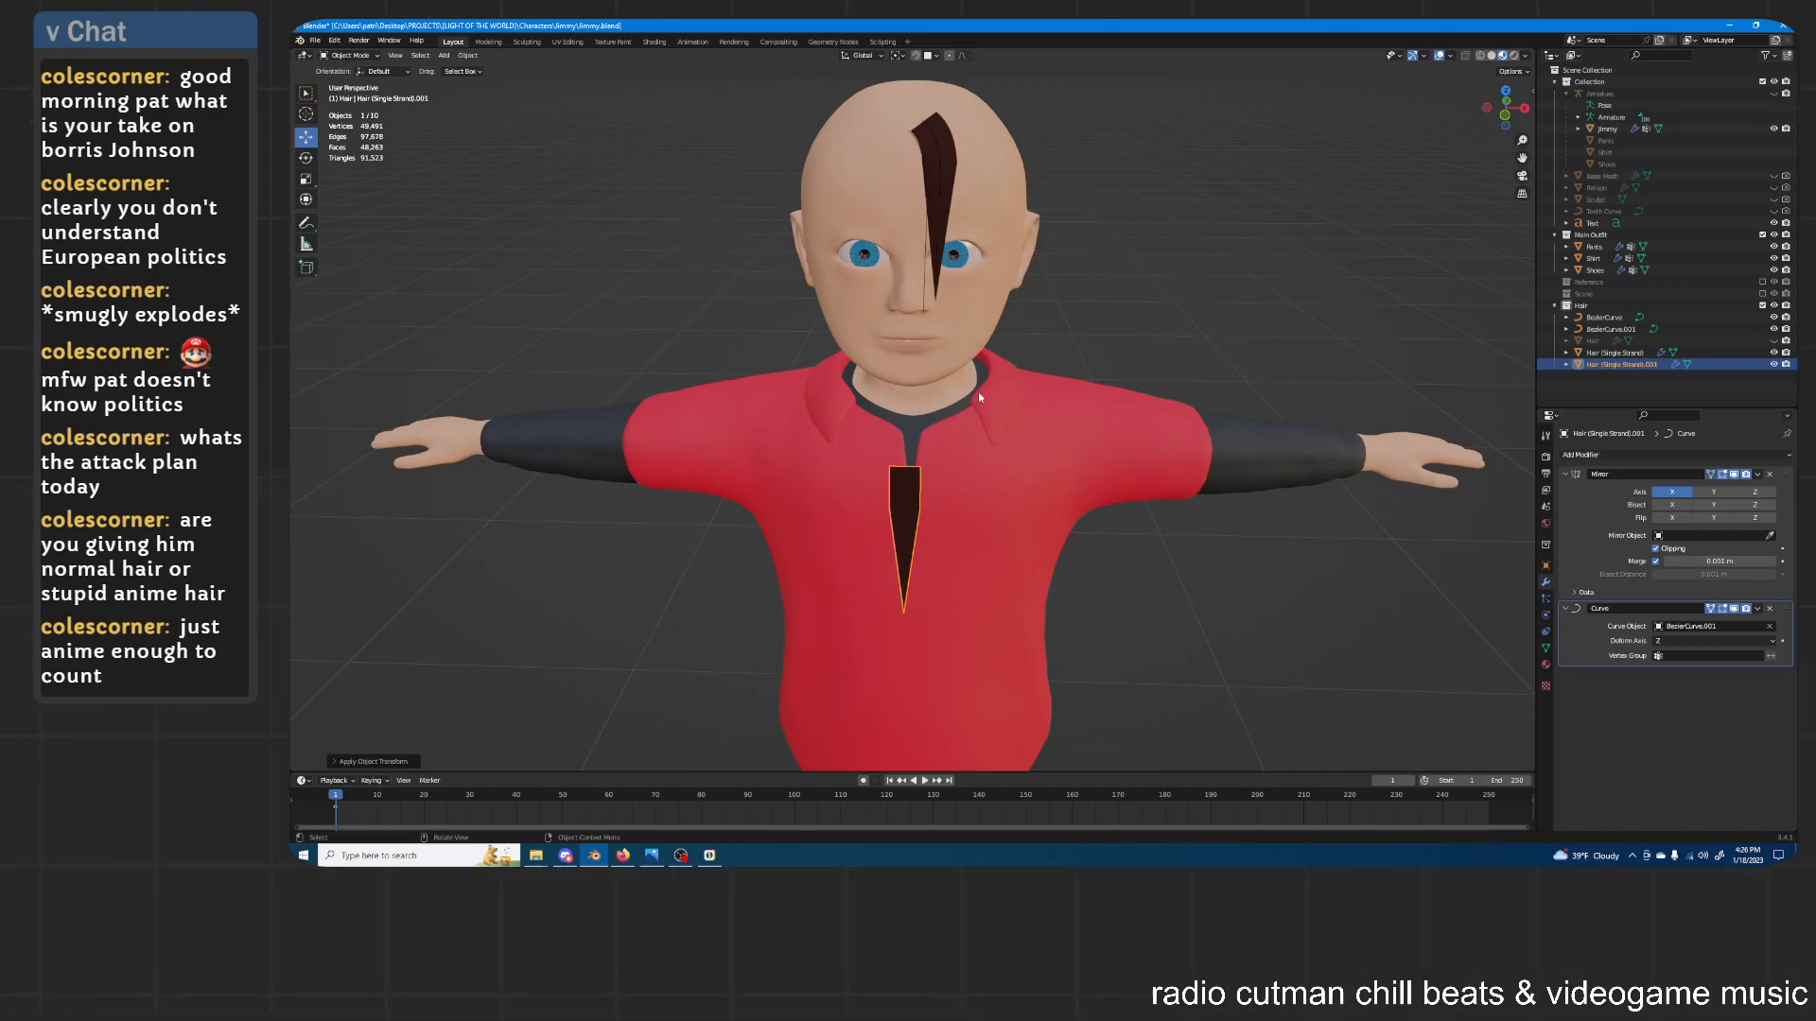
# Move the duplicated hair strand up along Z onto the forehead and along X until it sits beside the first strand
pyautogui.press('g')
pyautogui.press('z')
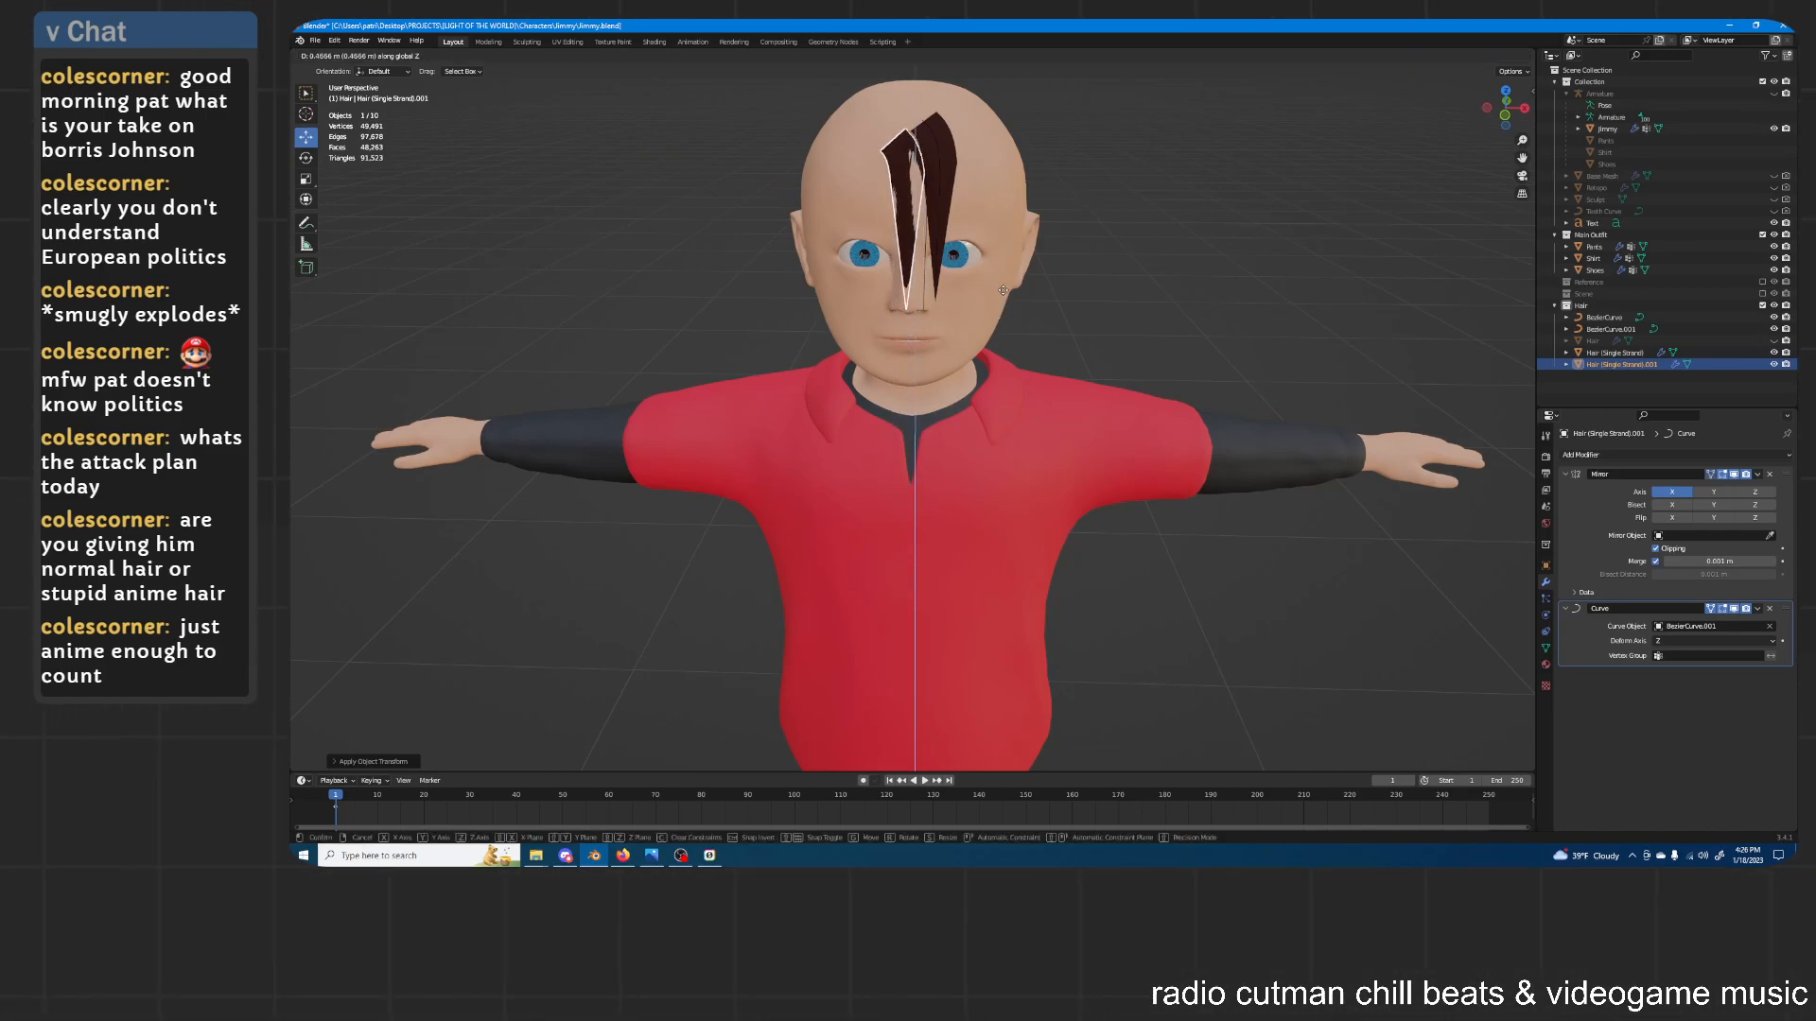
pyautogui.click(986, 308)
pyautogui.press('g')
pyautogui.press('x')
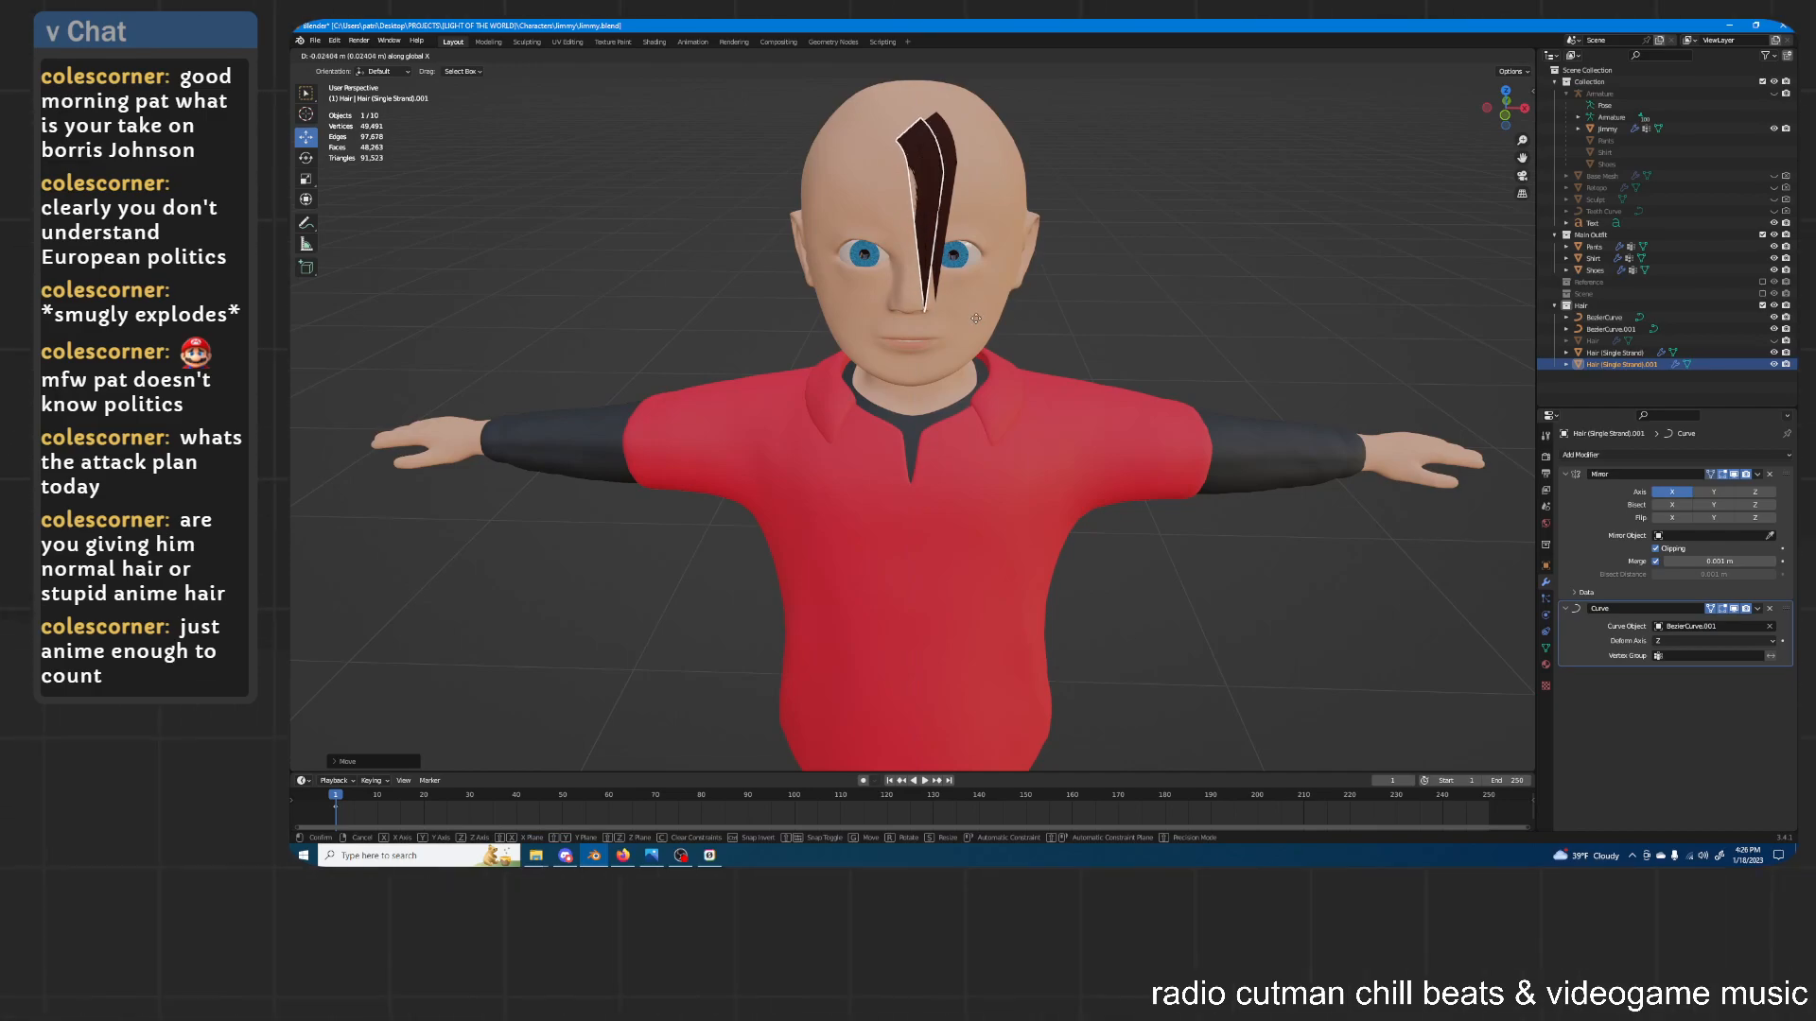
pyautogui.click(977, 319)
pyautogui.scroll(-3, 993, 368)
pyautogui.keyDown('shift'); pyautogui.moveTo(1010, 501); pyautogui.dragTo(969, 552, button='middle'); pyautogui.keyUp('shift')
pyautogui.scroll(3, 999, 394)
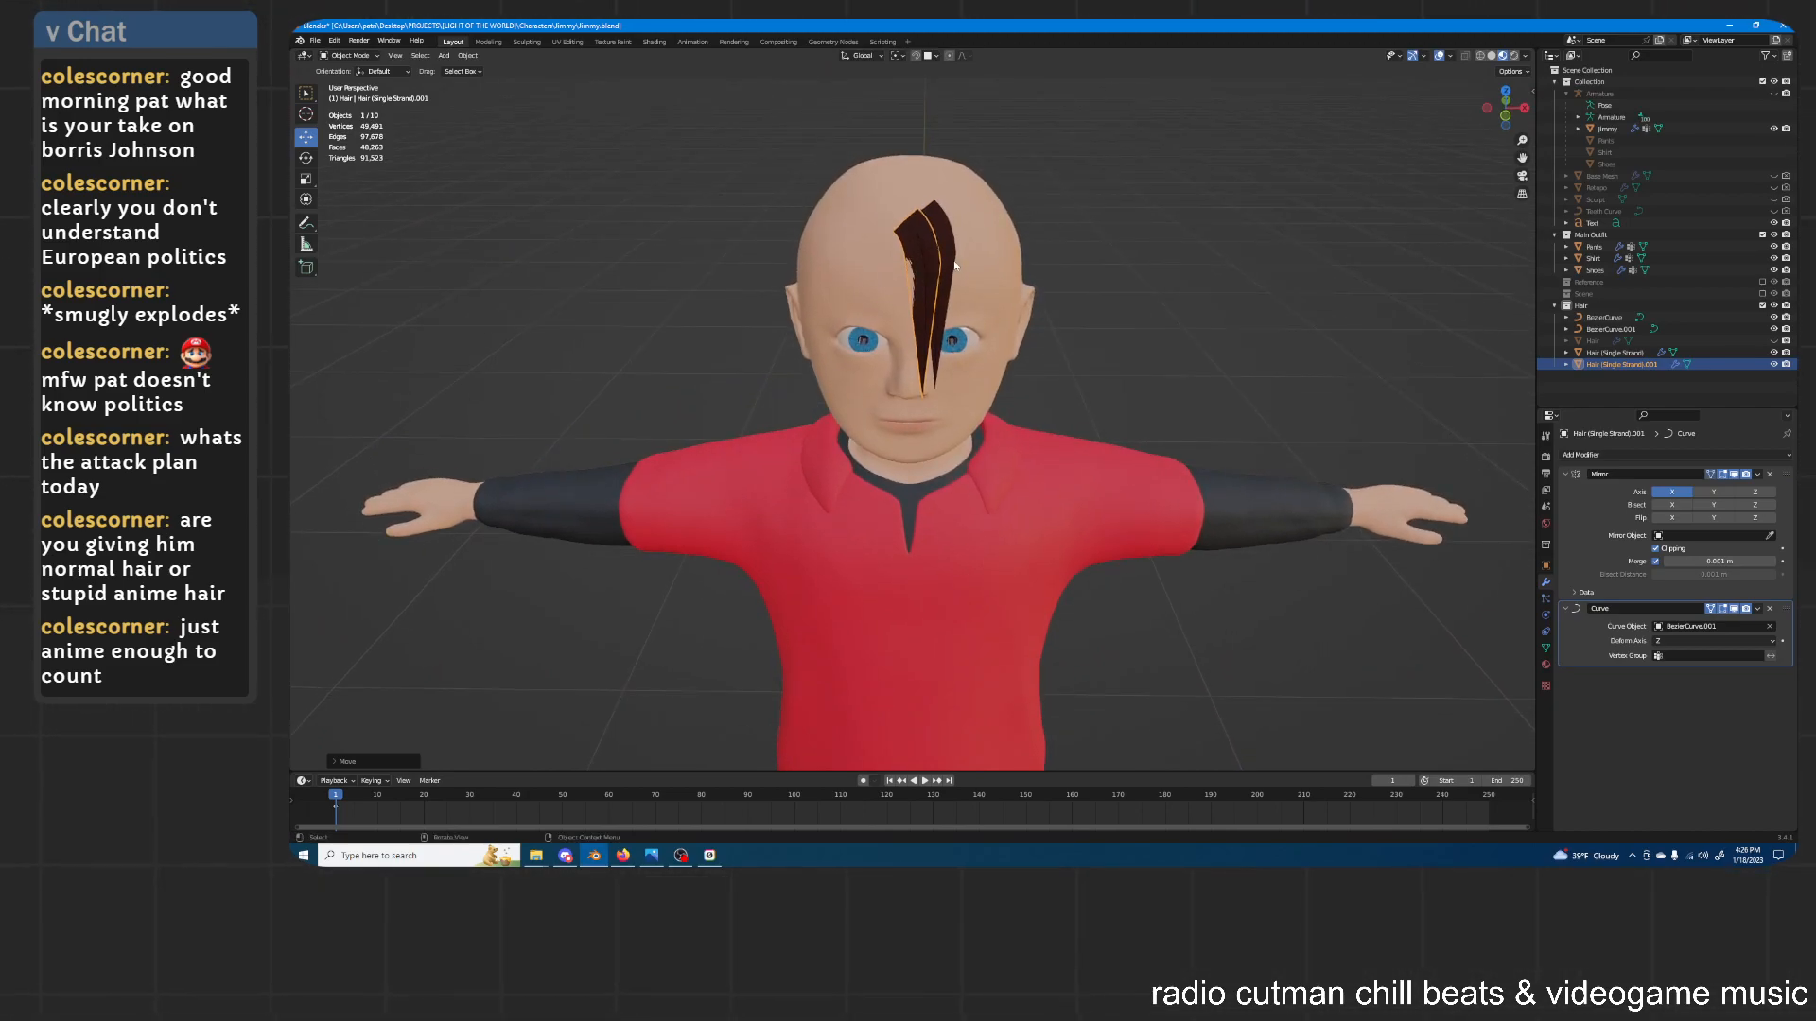
pyautogui.scroll(2, 925, 240)
pyautogui.moveTo(950, 279); pyautogui.dragTo(956, 270, button='middle')
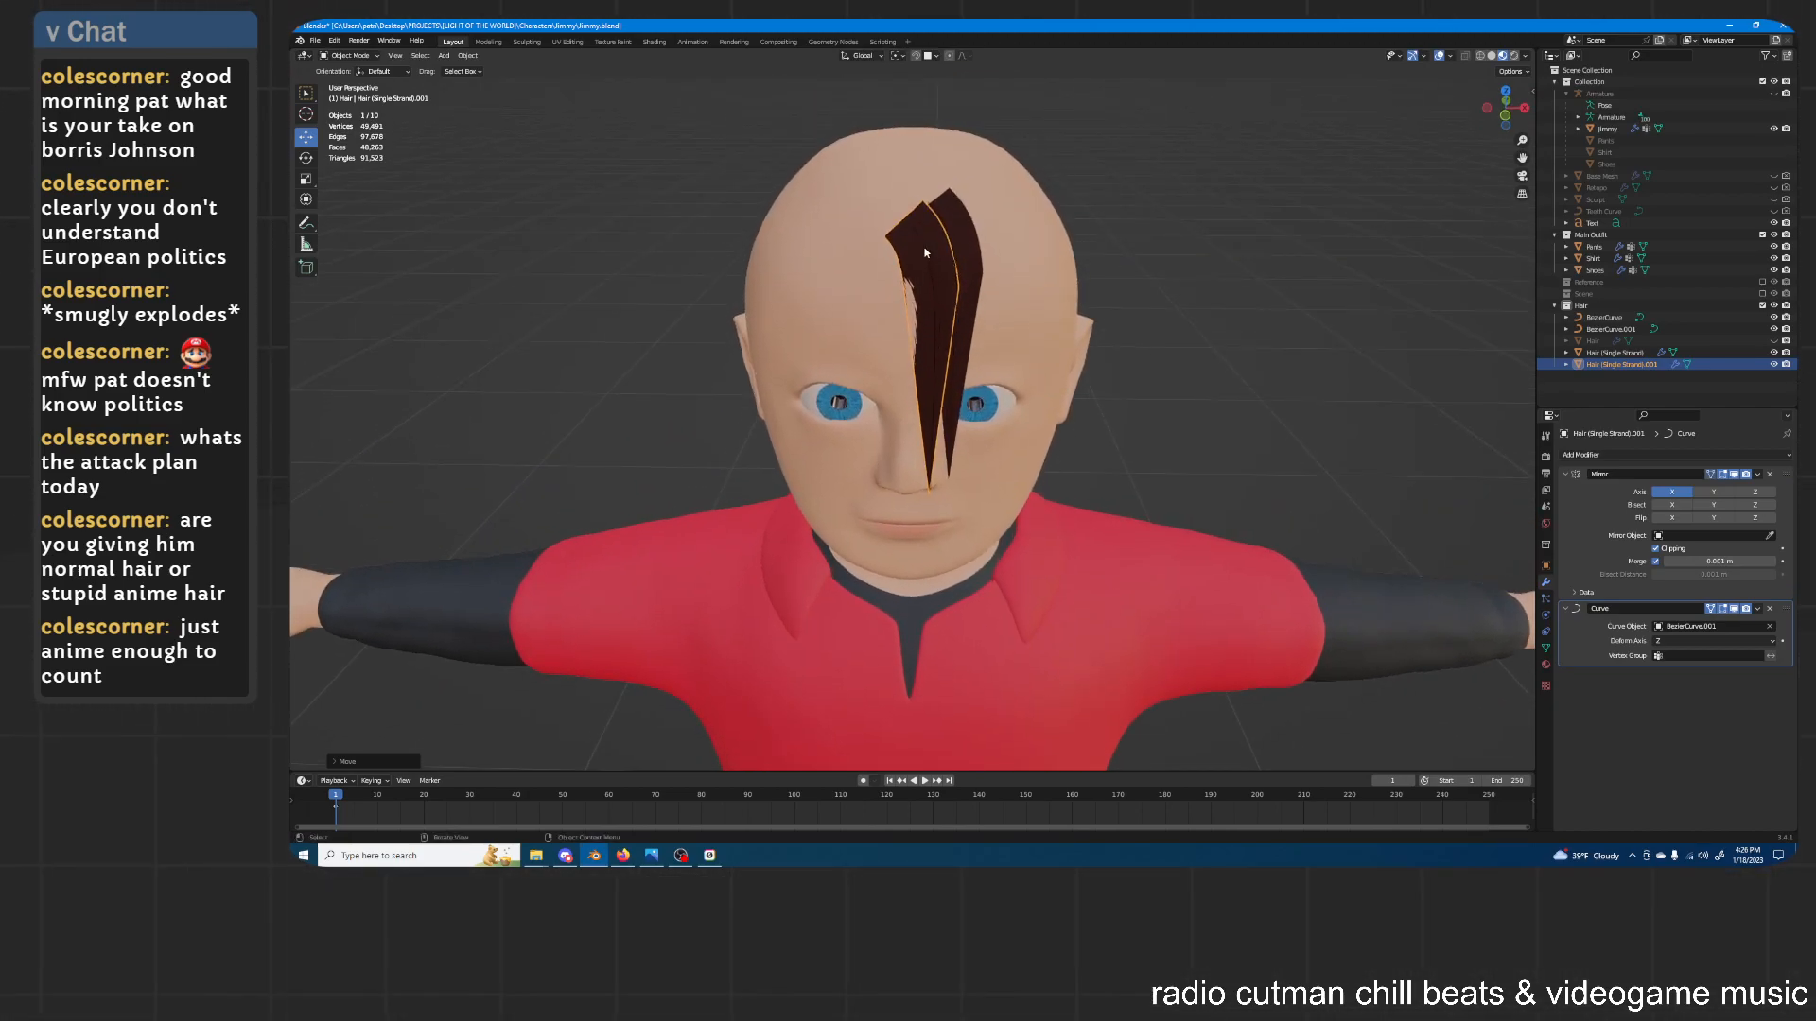
# Rotate the duplicated hair strand about 20° around the Z axis so it follows the forehead beside the first strand
pyautogui.press('Tab')
pyautogui.press('r')
pyautogui.press('z')
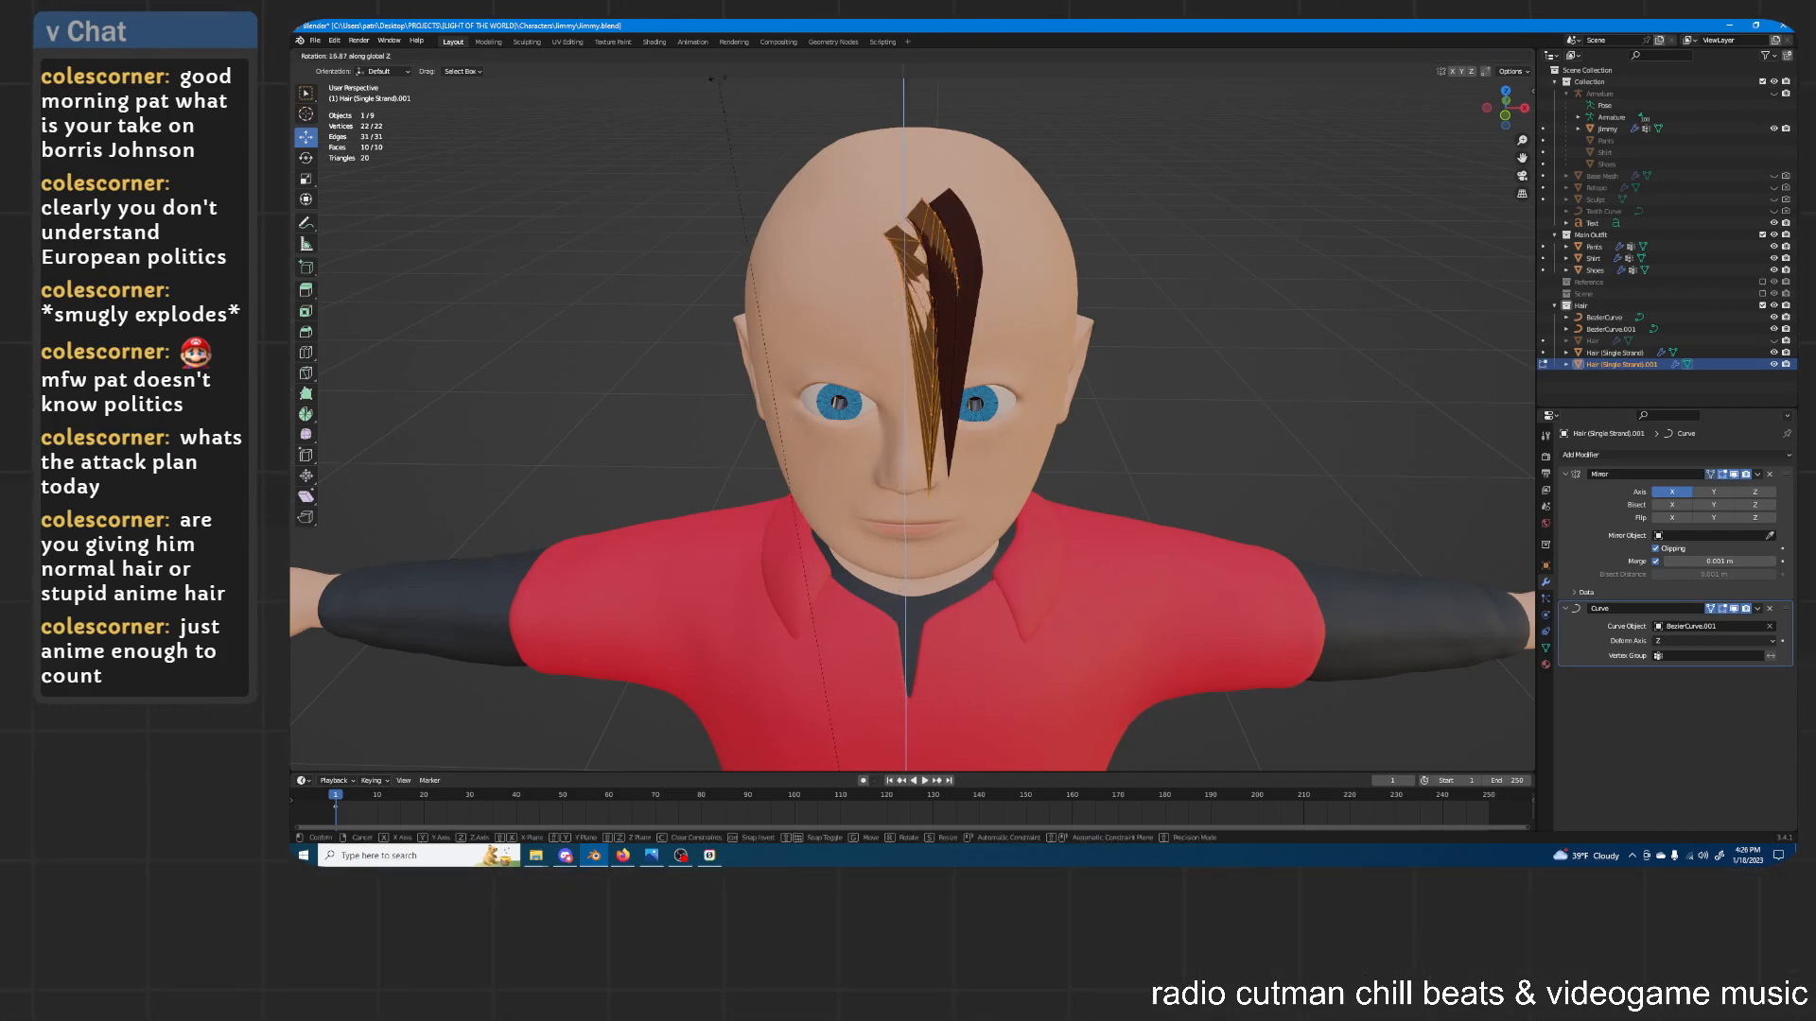
pyautogui.click(1145, 261)
pyautogui.press('z')
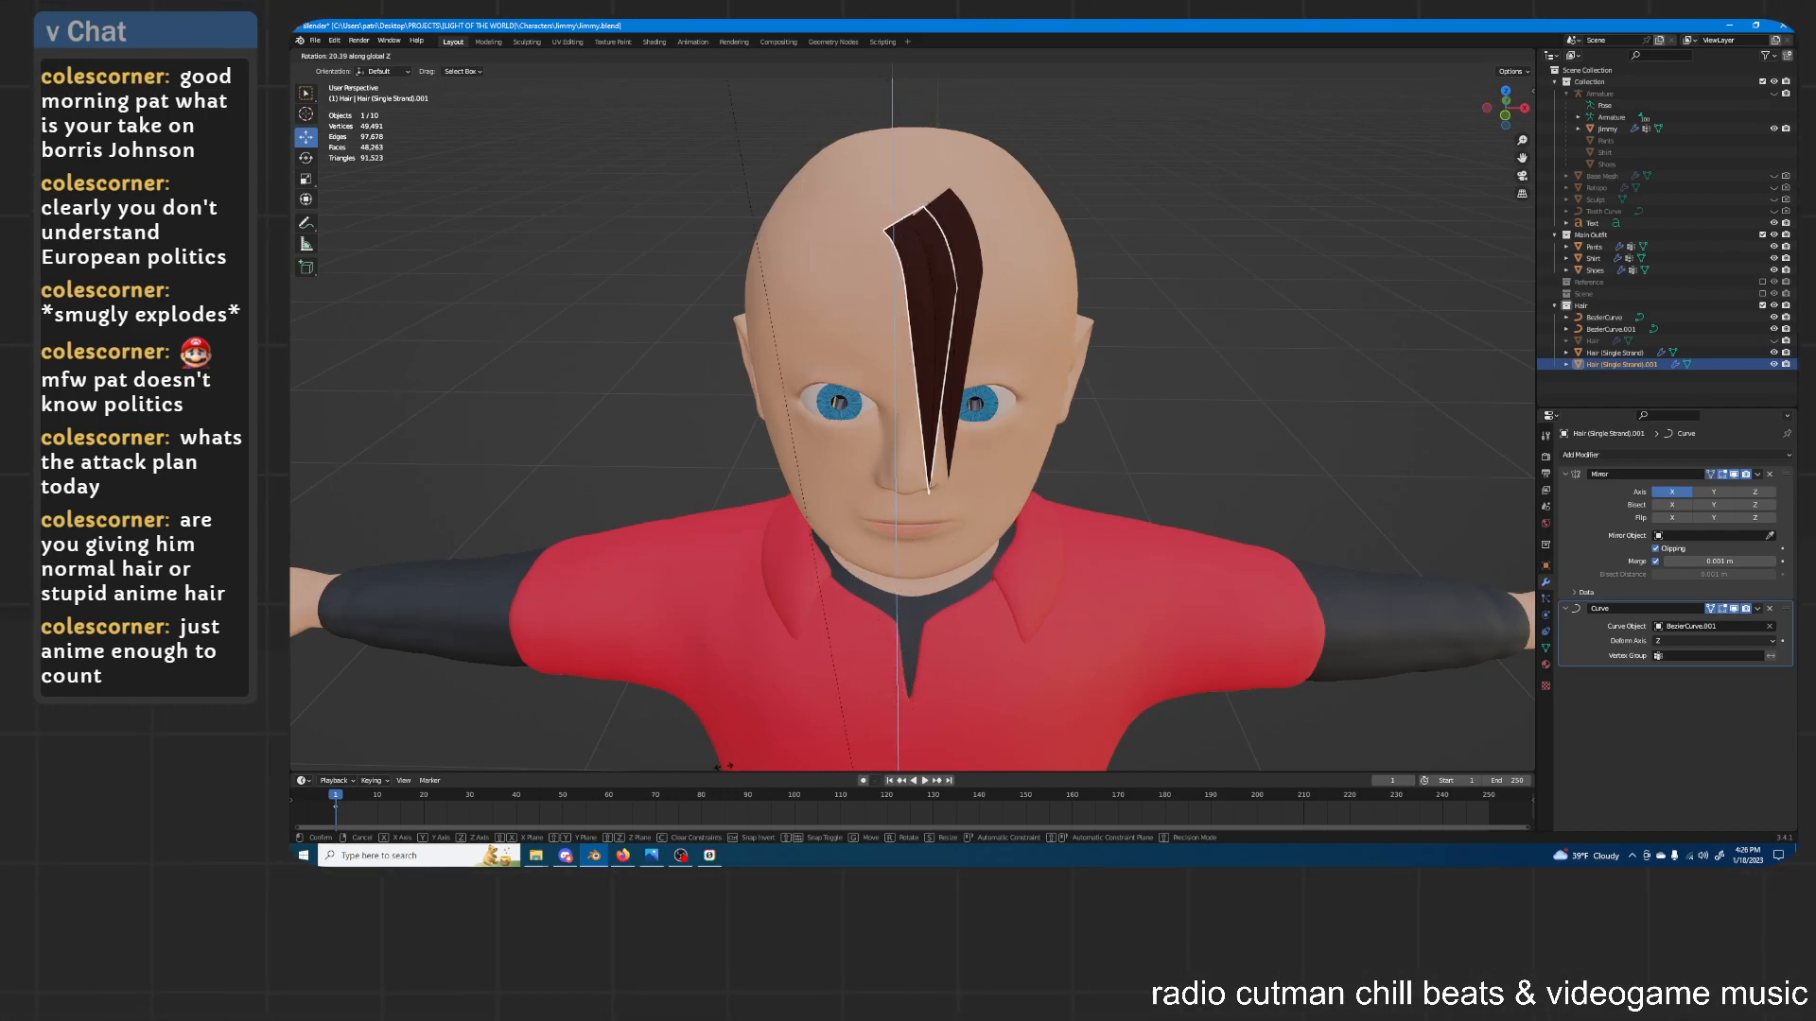
pyautogui.press('Return')
pyautogui.moveTo(1135, 302); pyautogui.dragTo(1101, 343, button='middle')
pyautogui.click(1112, 265)
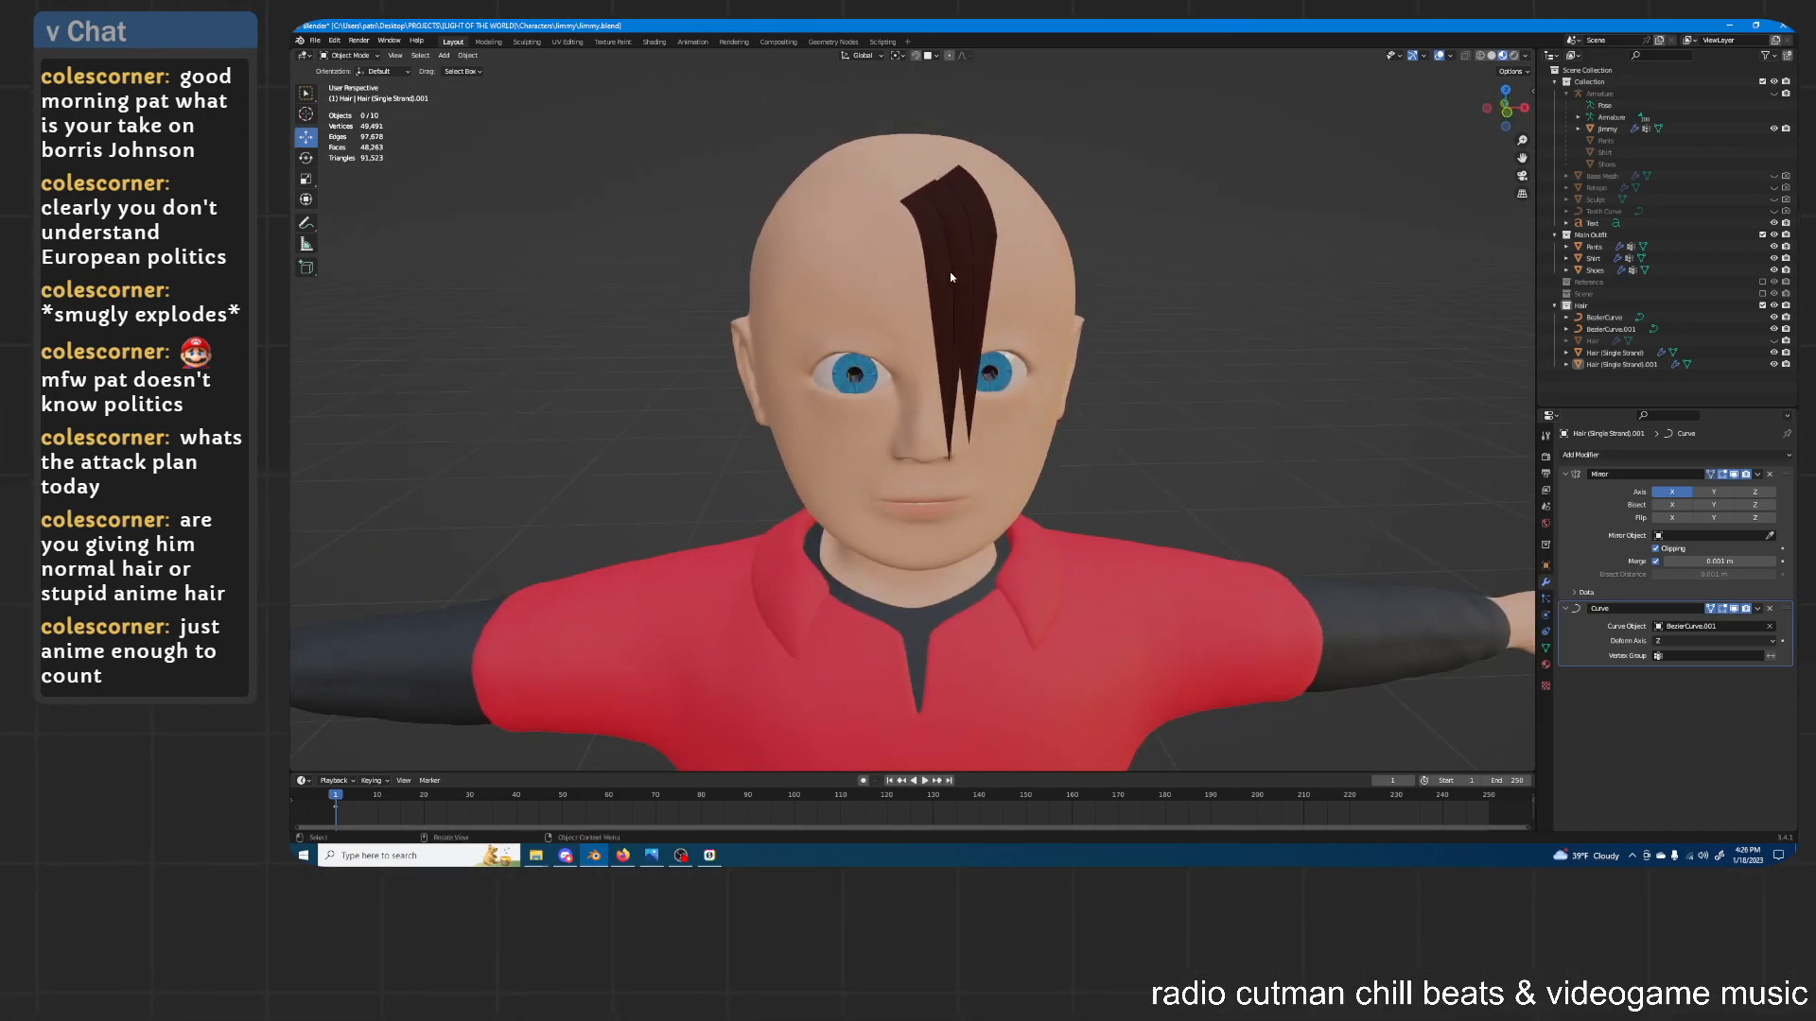
# Inspect the two hair strands on the forehead from the front, the side and above
pyautogui.click(971, 280)
pyautogui.moveTo(973, 286)
pyautogui.mouseDown(button='middle')
pyautogui.moveTo(983, 301)
pyautogui.moveTo(958, 292)
pyautogui.moveTo(978, 257)
pyautogui.mouseUp(button='middle')
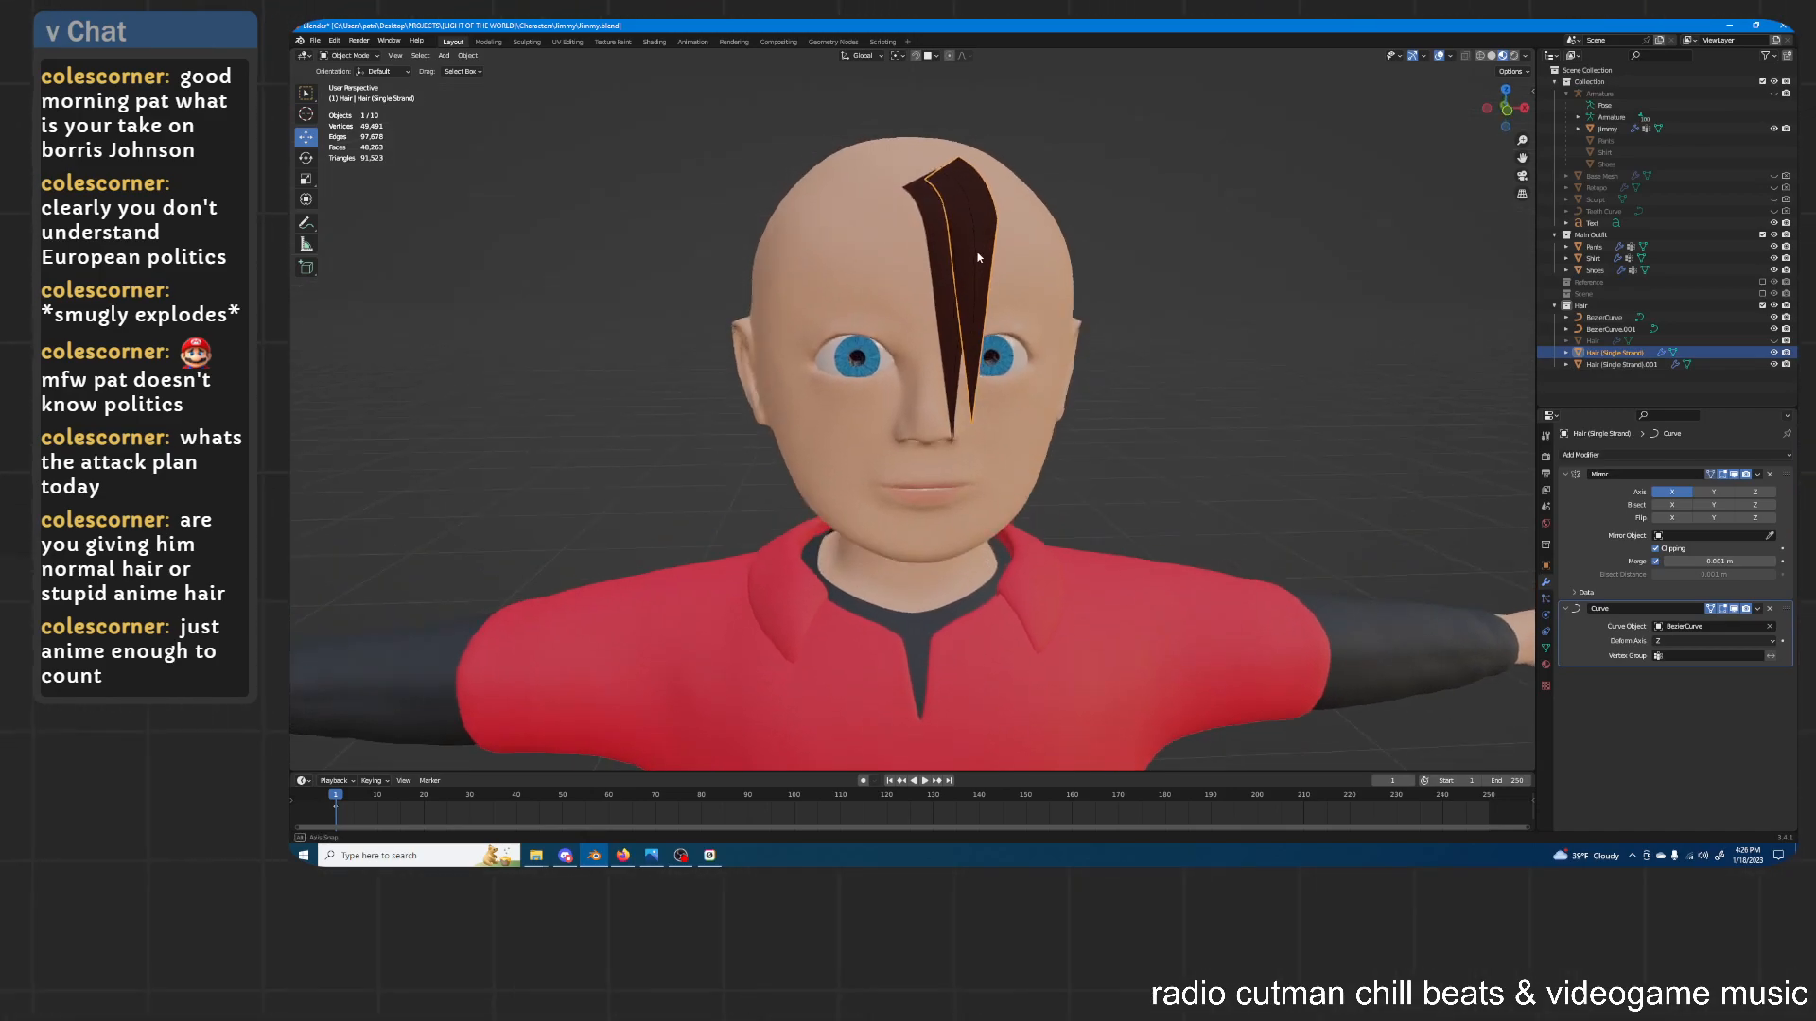
pyautogui.moveTo(1123, 360); pyautogui.dragTo(1048, 361, button='middle')
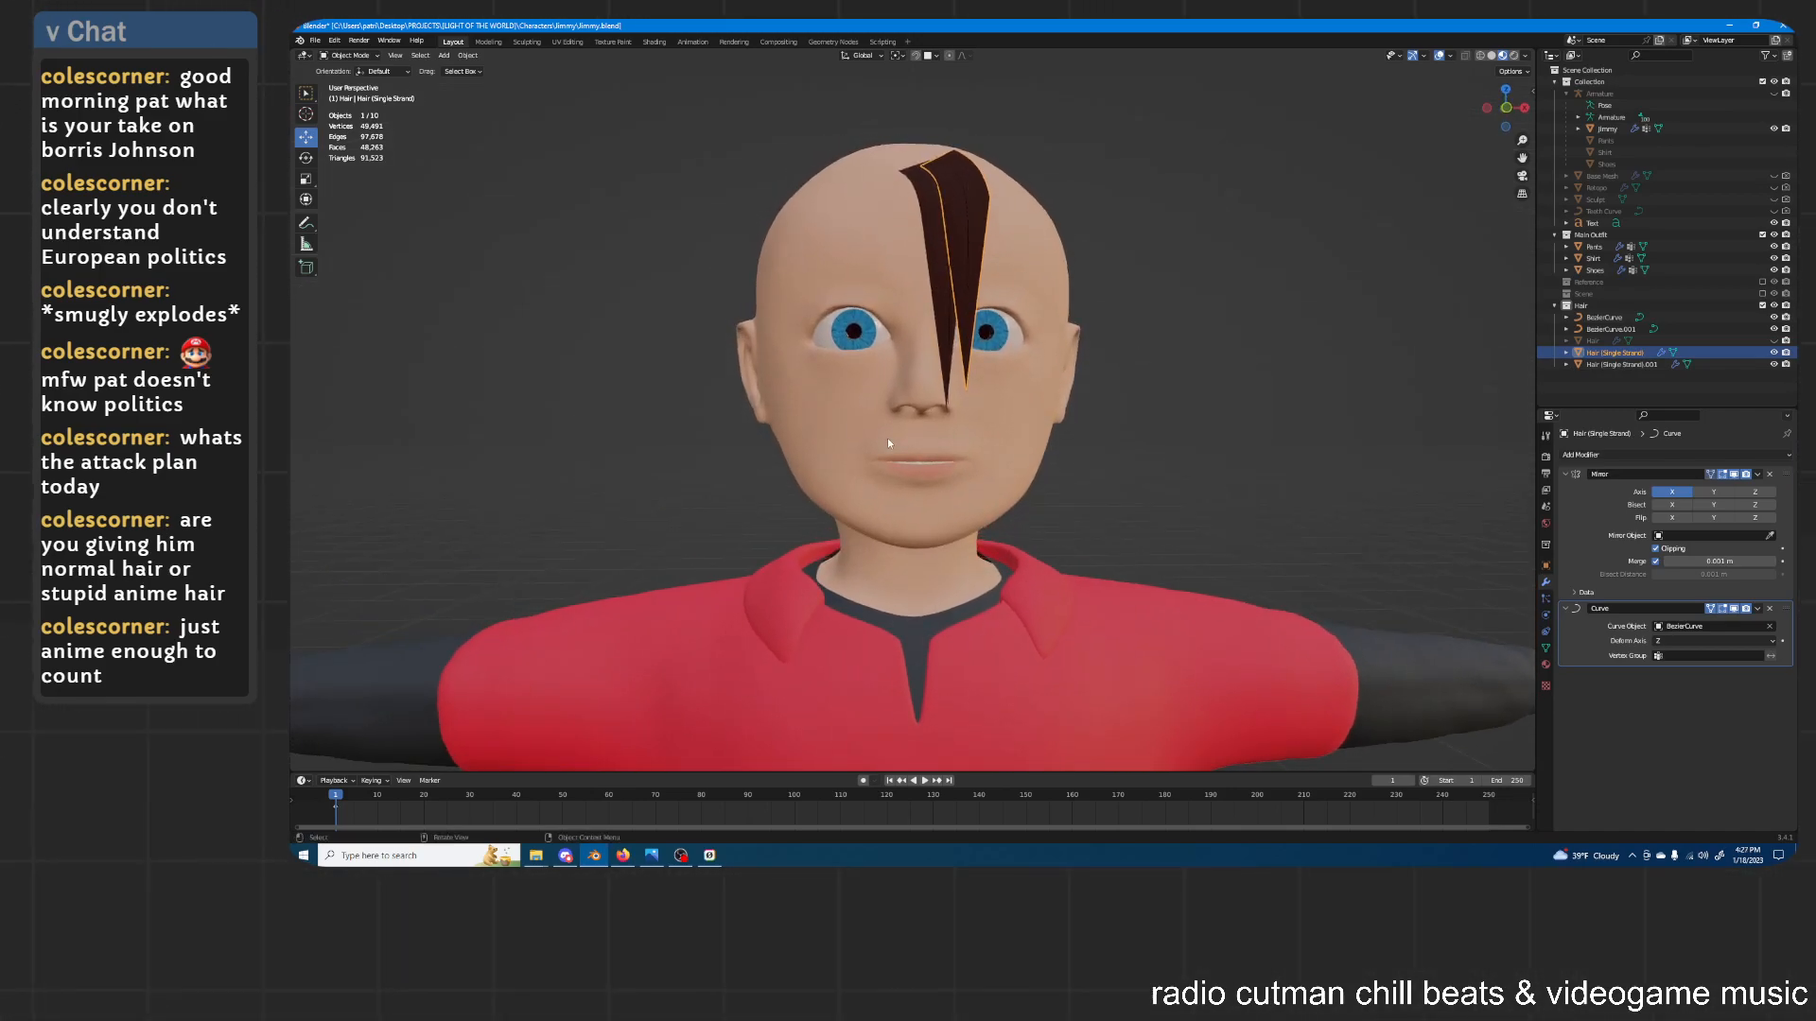
pyautogui.moveTo(949, 388); pyautogui.dragTo(940, 386, button='middle')
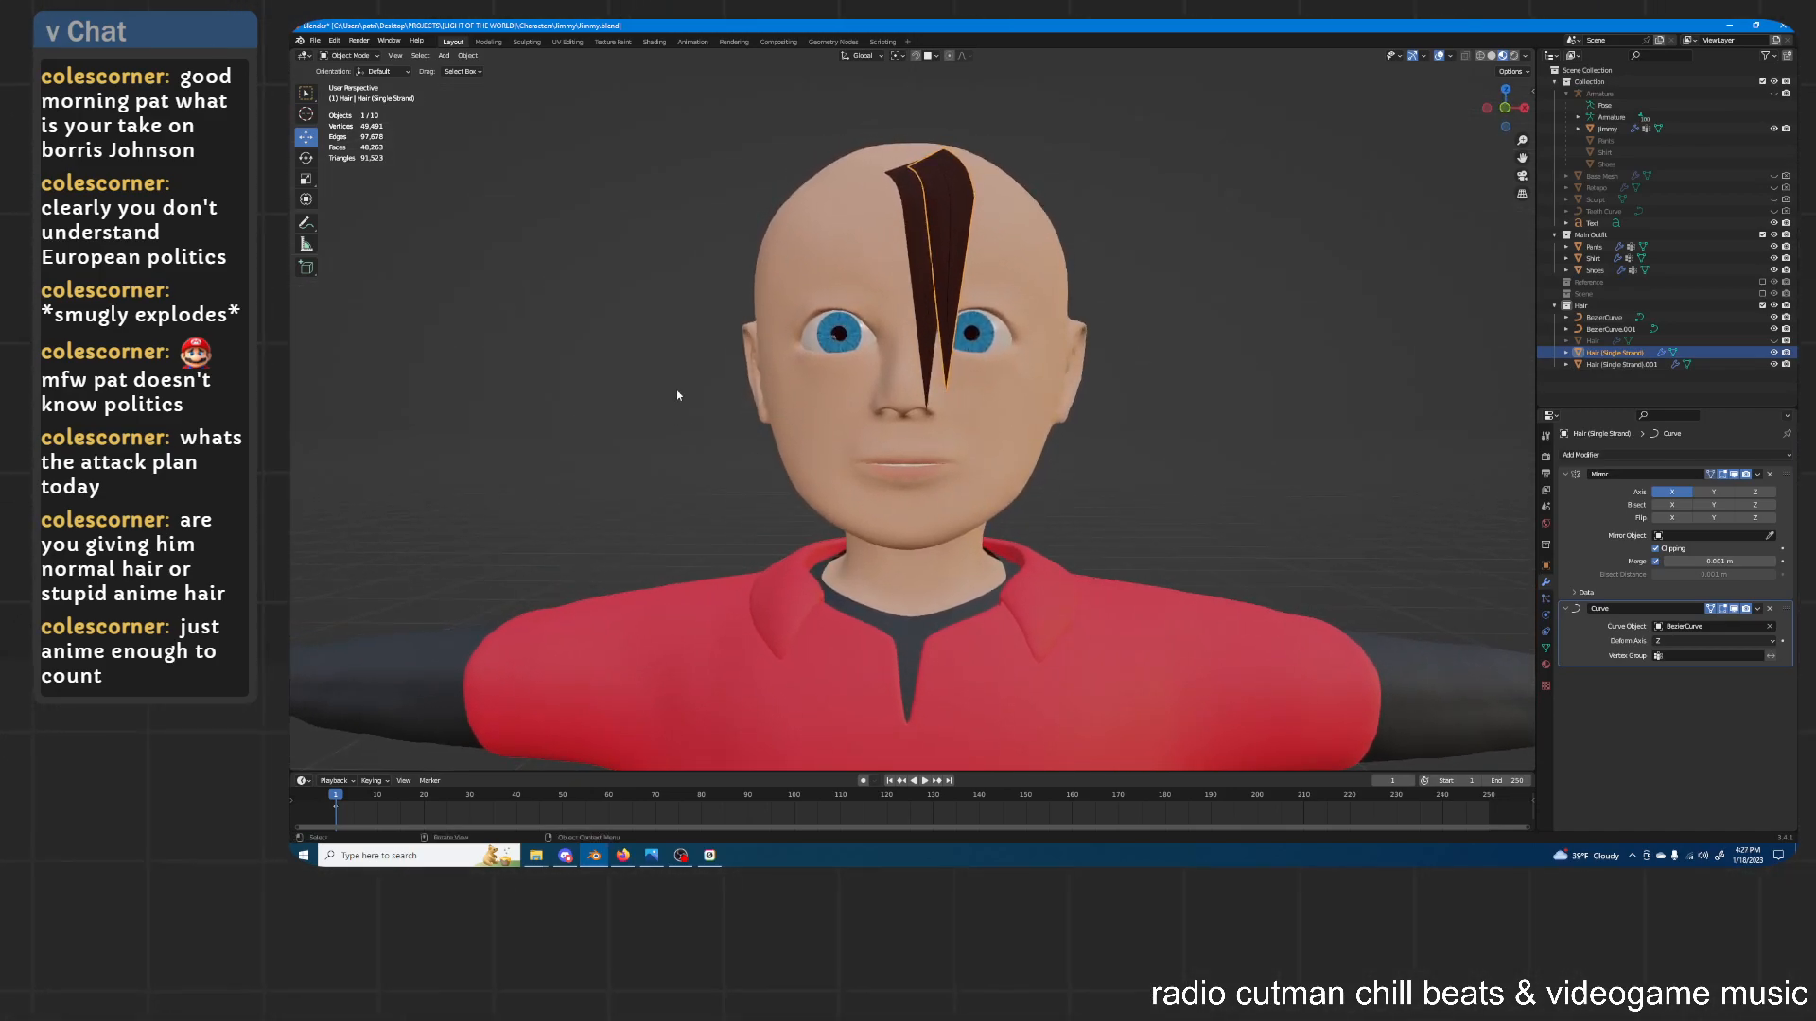
pyautogui.moveTo(763, 308); pyautogui.dragTo(874, 371, button='middle')
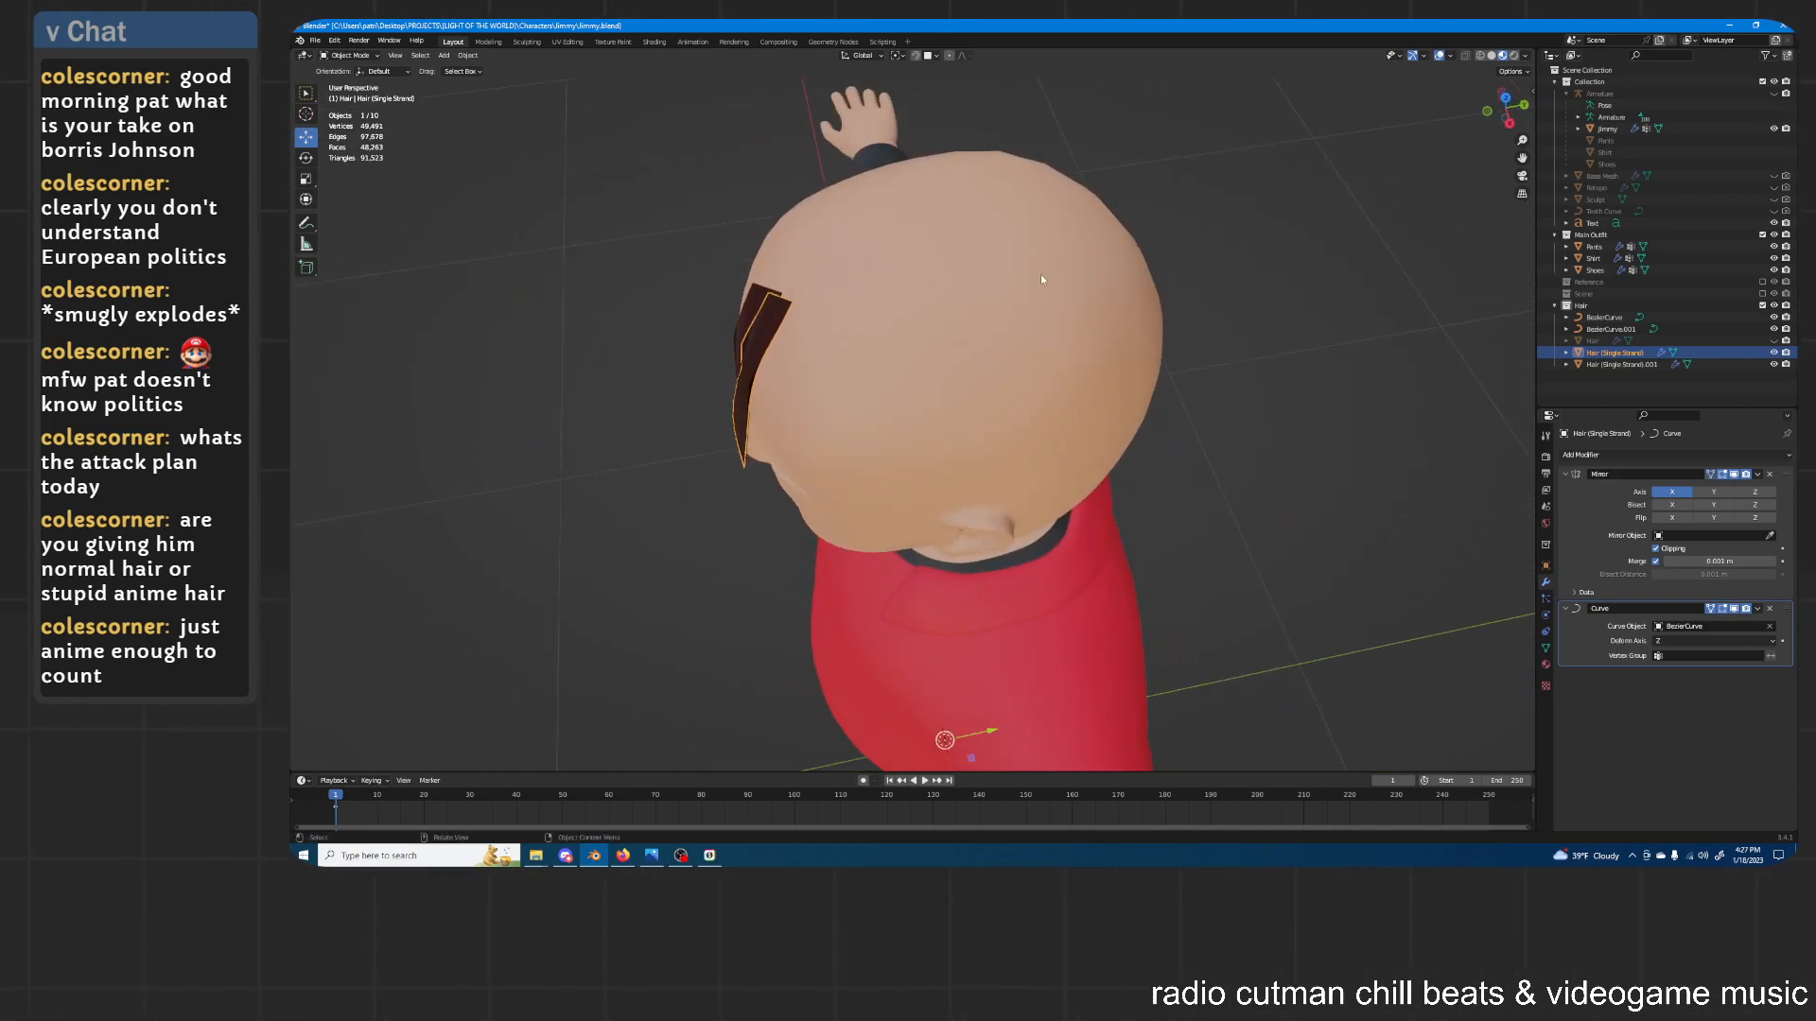
pyautogui.moveTo(1031, 323); pyautogui.dragTo(956, 295, button='middle')
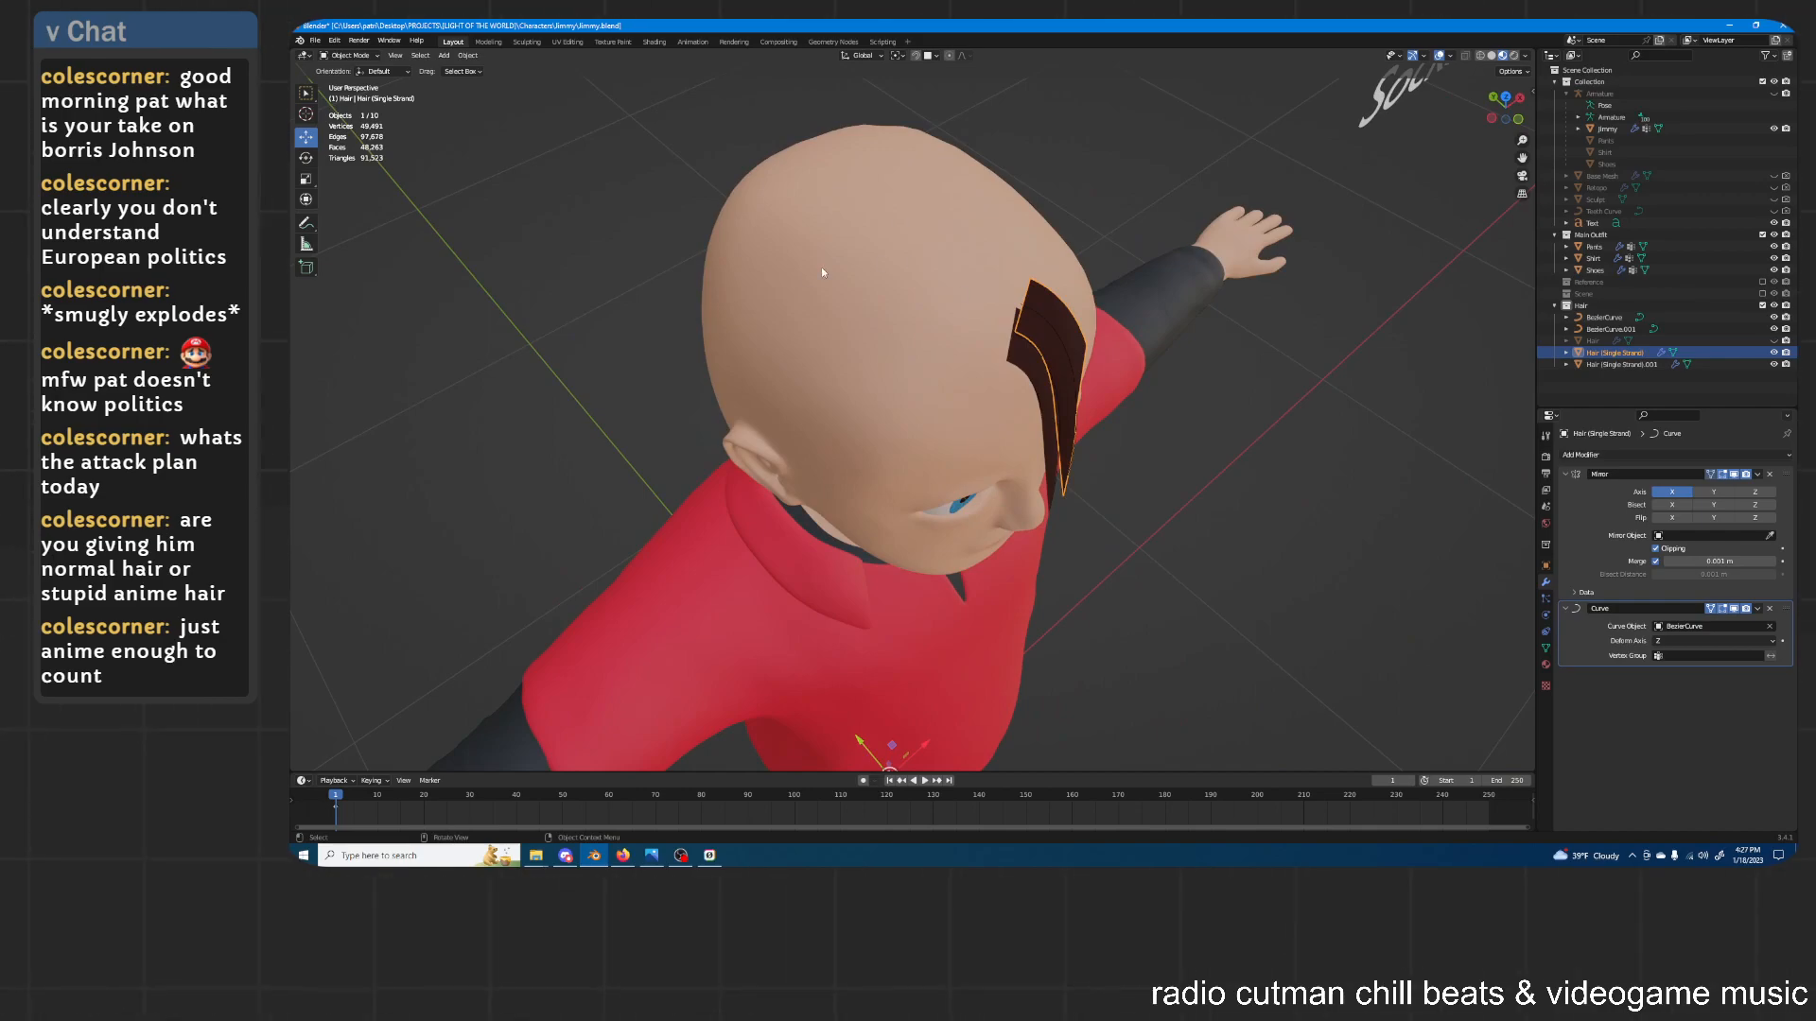
pyautogui.moveTo(1126, 416); pyautogui.dragTo(1151, 373, button='middle')
# Show the full Hair mesh briefly to compare it with the single strands, and hide it again
pyautogui.scroll(-3, 1151, 373)
pyautogui.click(1774, 342)
pyautogui.moveTo(1133, 503); pyautogui.dragTo(1063, 515, button='middle')
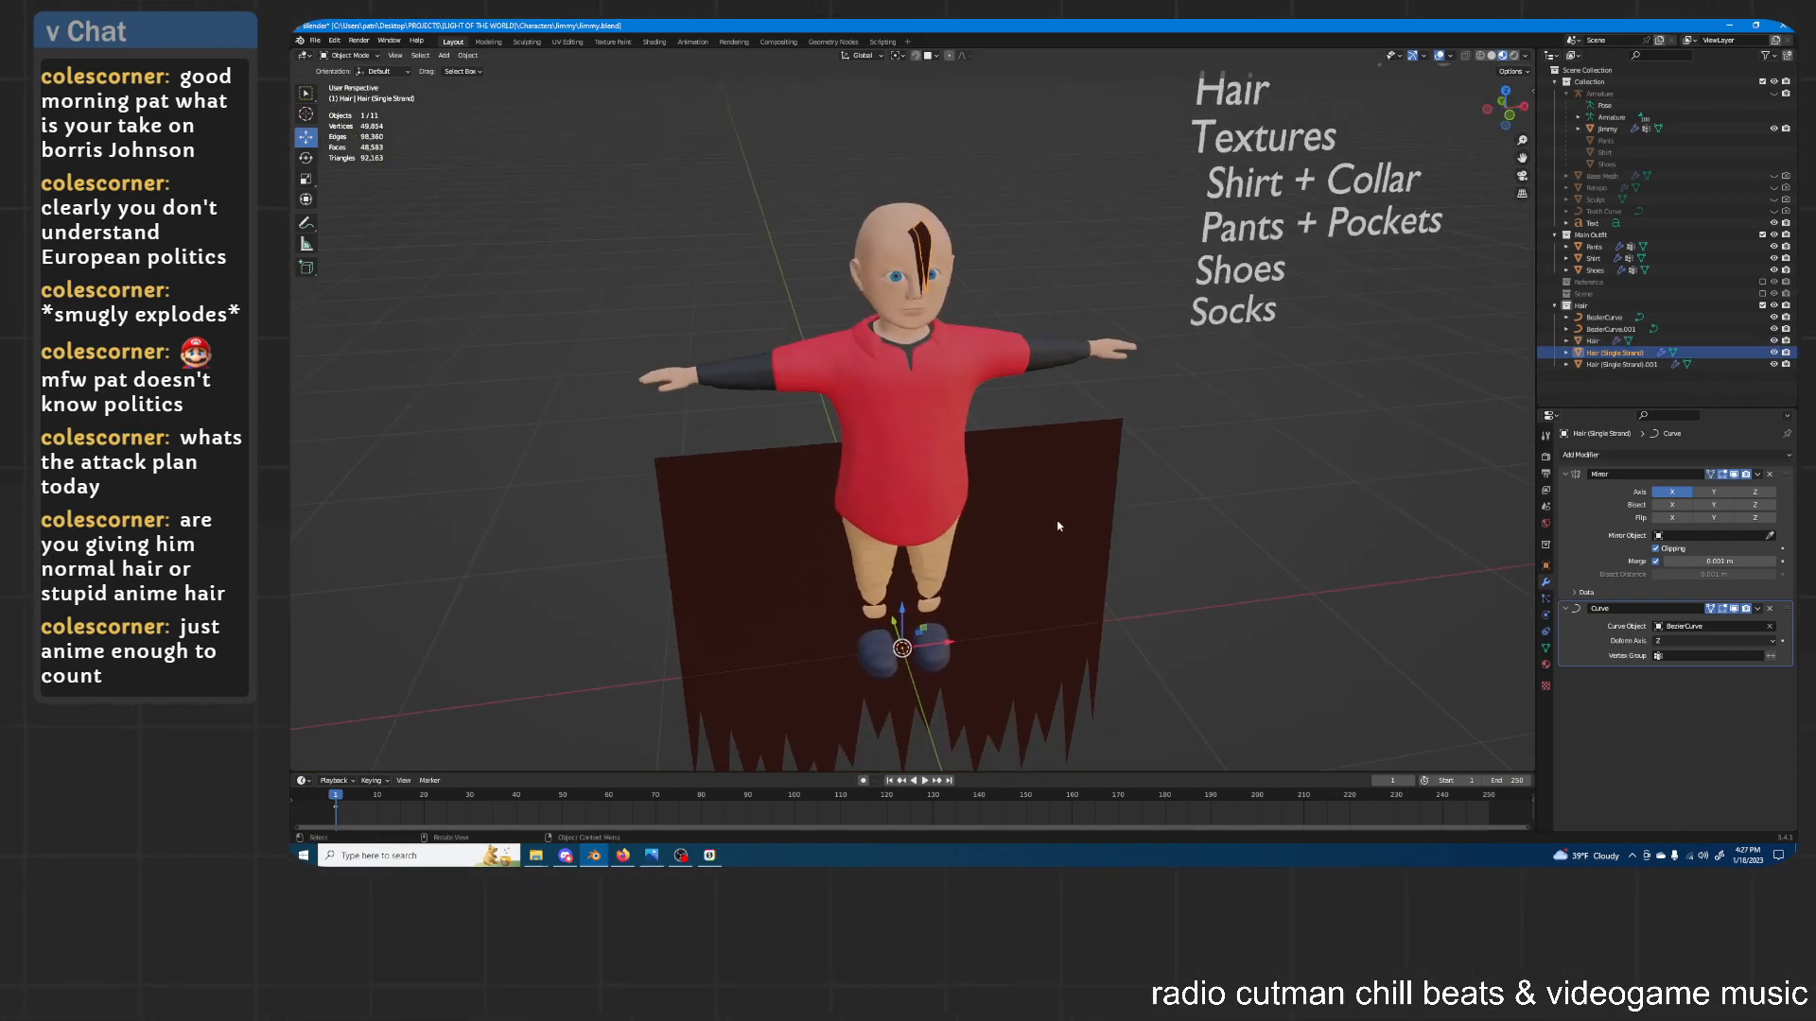
pyautogui.scroll(6, 993, 350)
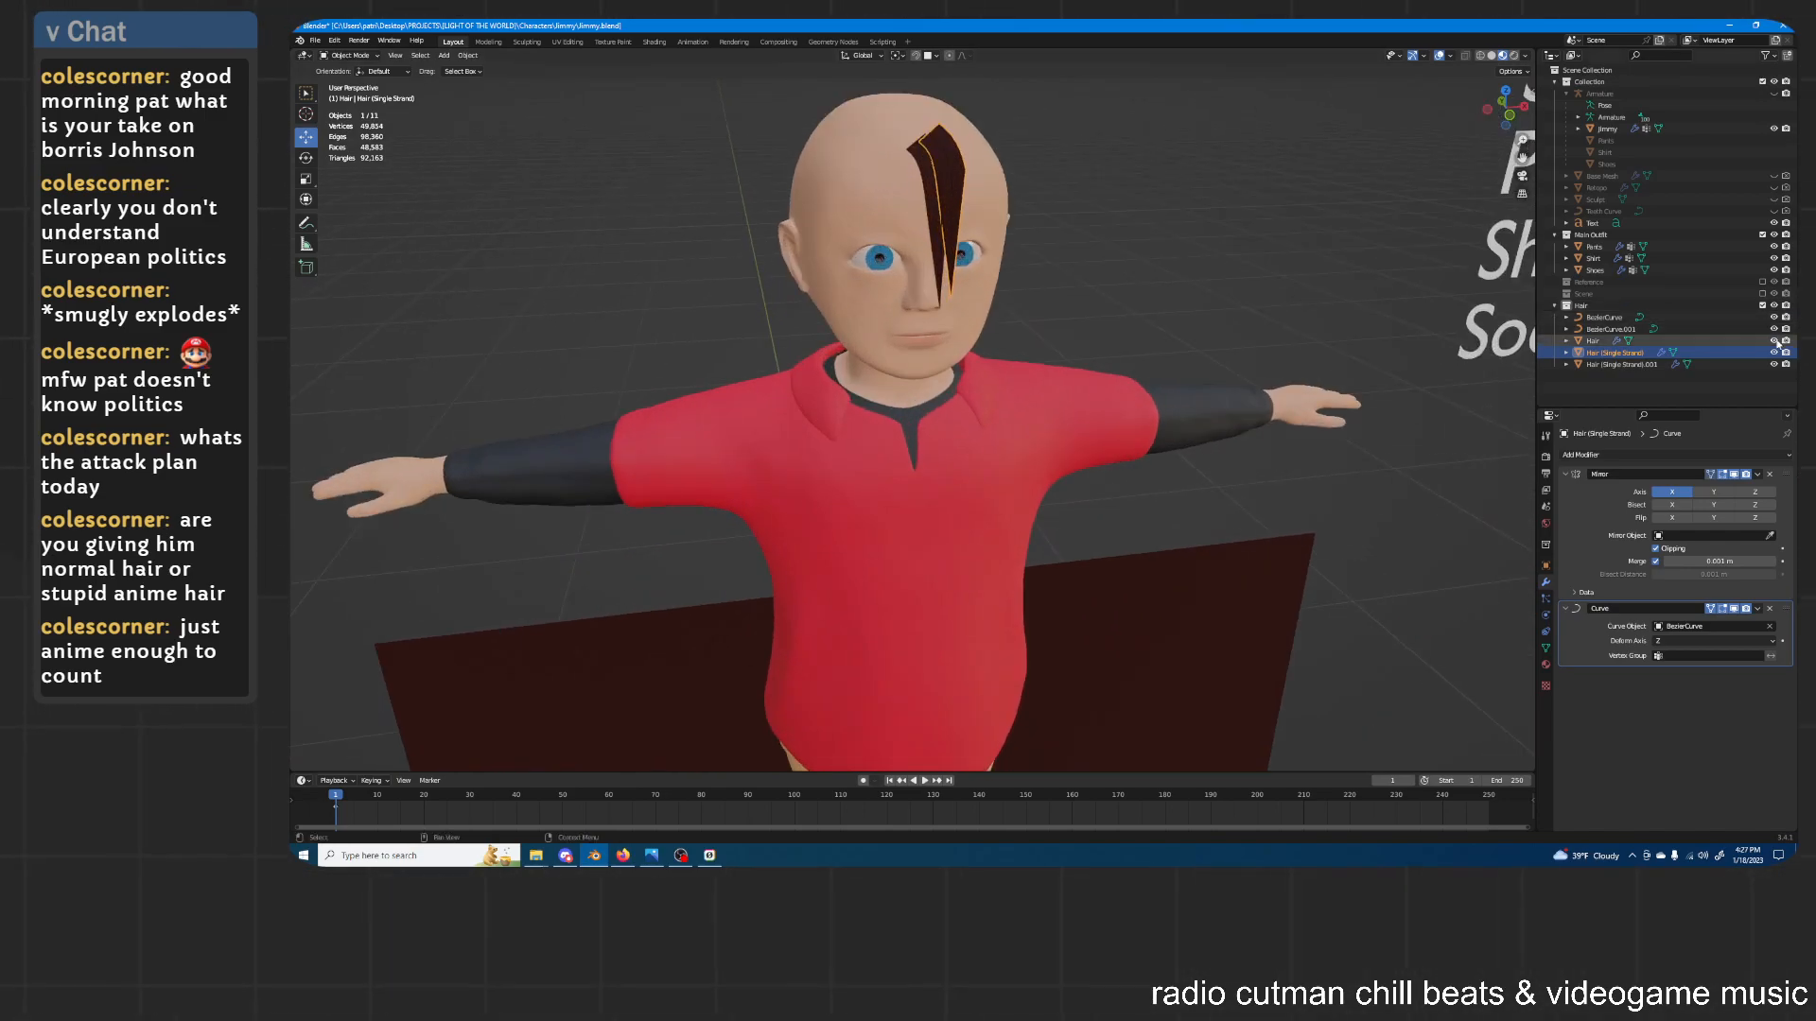
pyautogui.click(1774, 341)
# Examine how each strand and its curve fit the forehead from above, the side and the front
pyautogui.moveTo(1057, 218); pyautogui.dragTo(939, 362, button='middle')
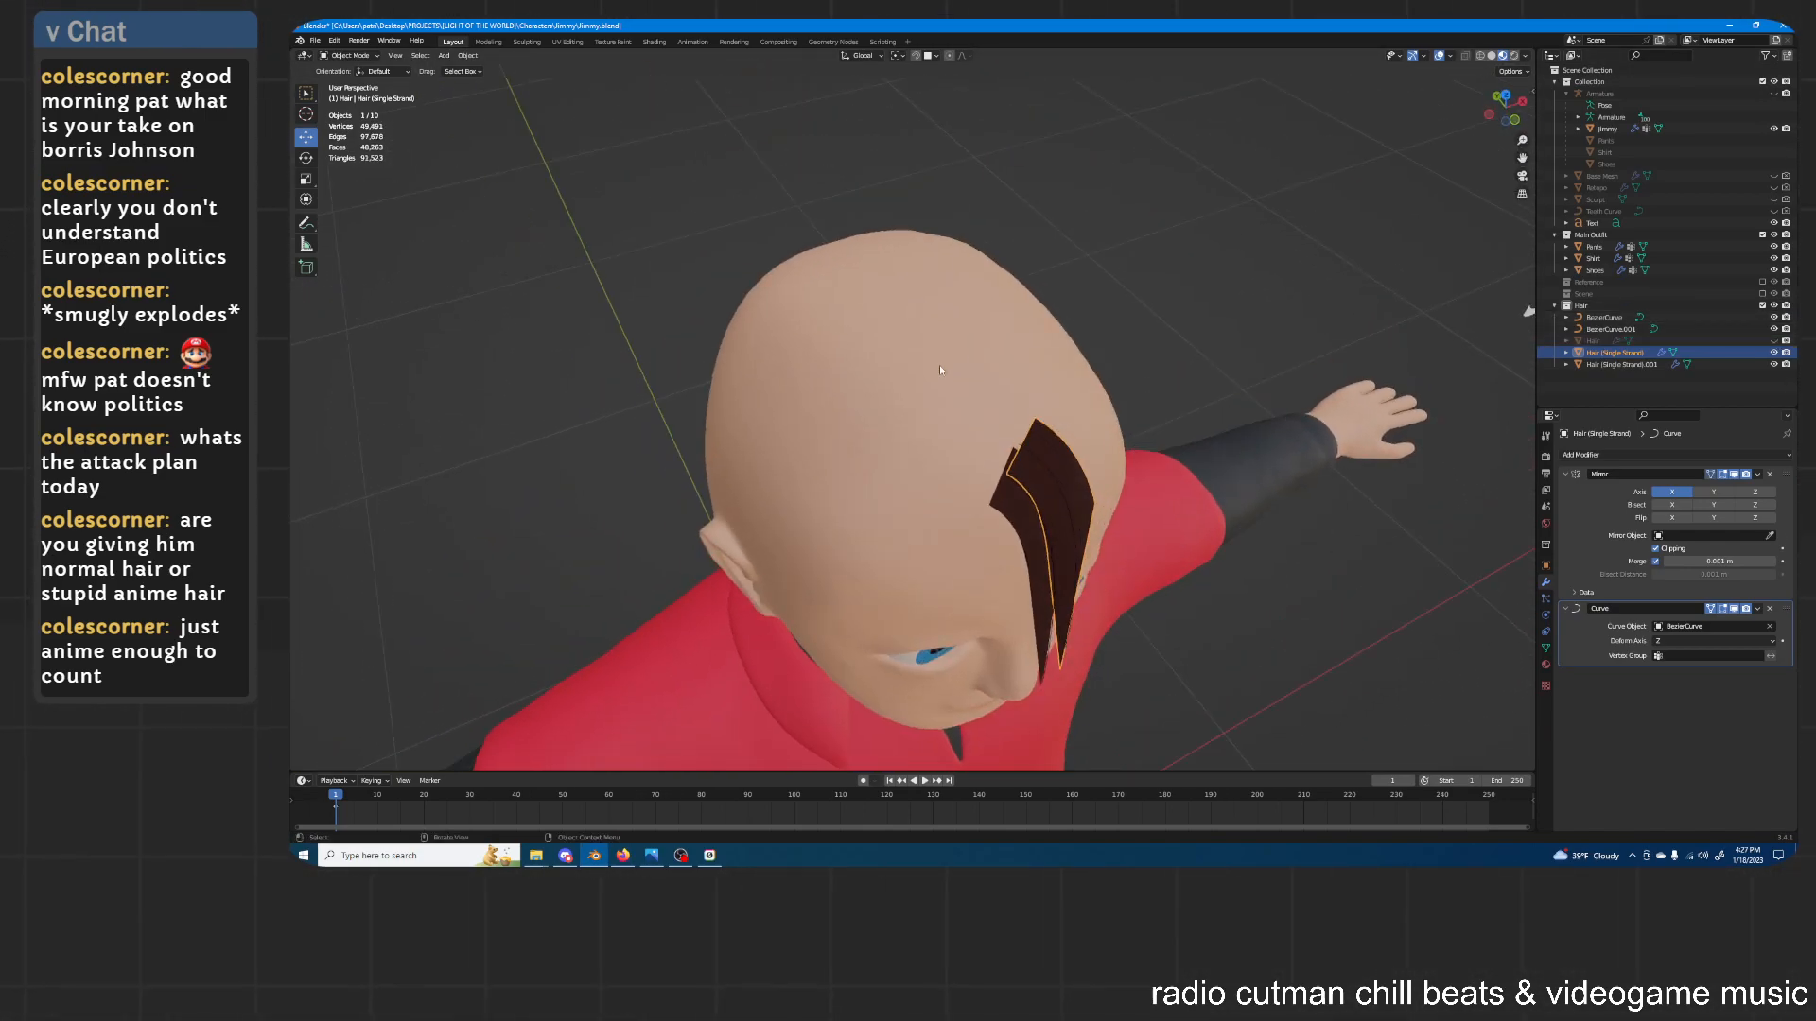
pyautogui.moveTo(1030, 535); pyautogui.dragTo(961, 533, button='middle')
pyautogui.click(993, 441)
pyautogui.keyDown('shift'); pyautogui.click(935, 425); pyautogui.keyUp('shift')
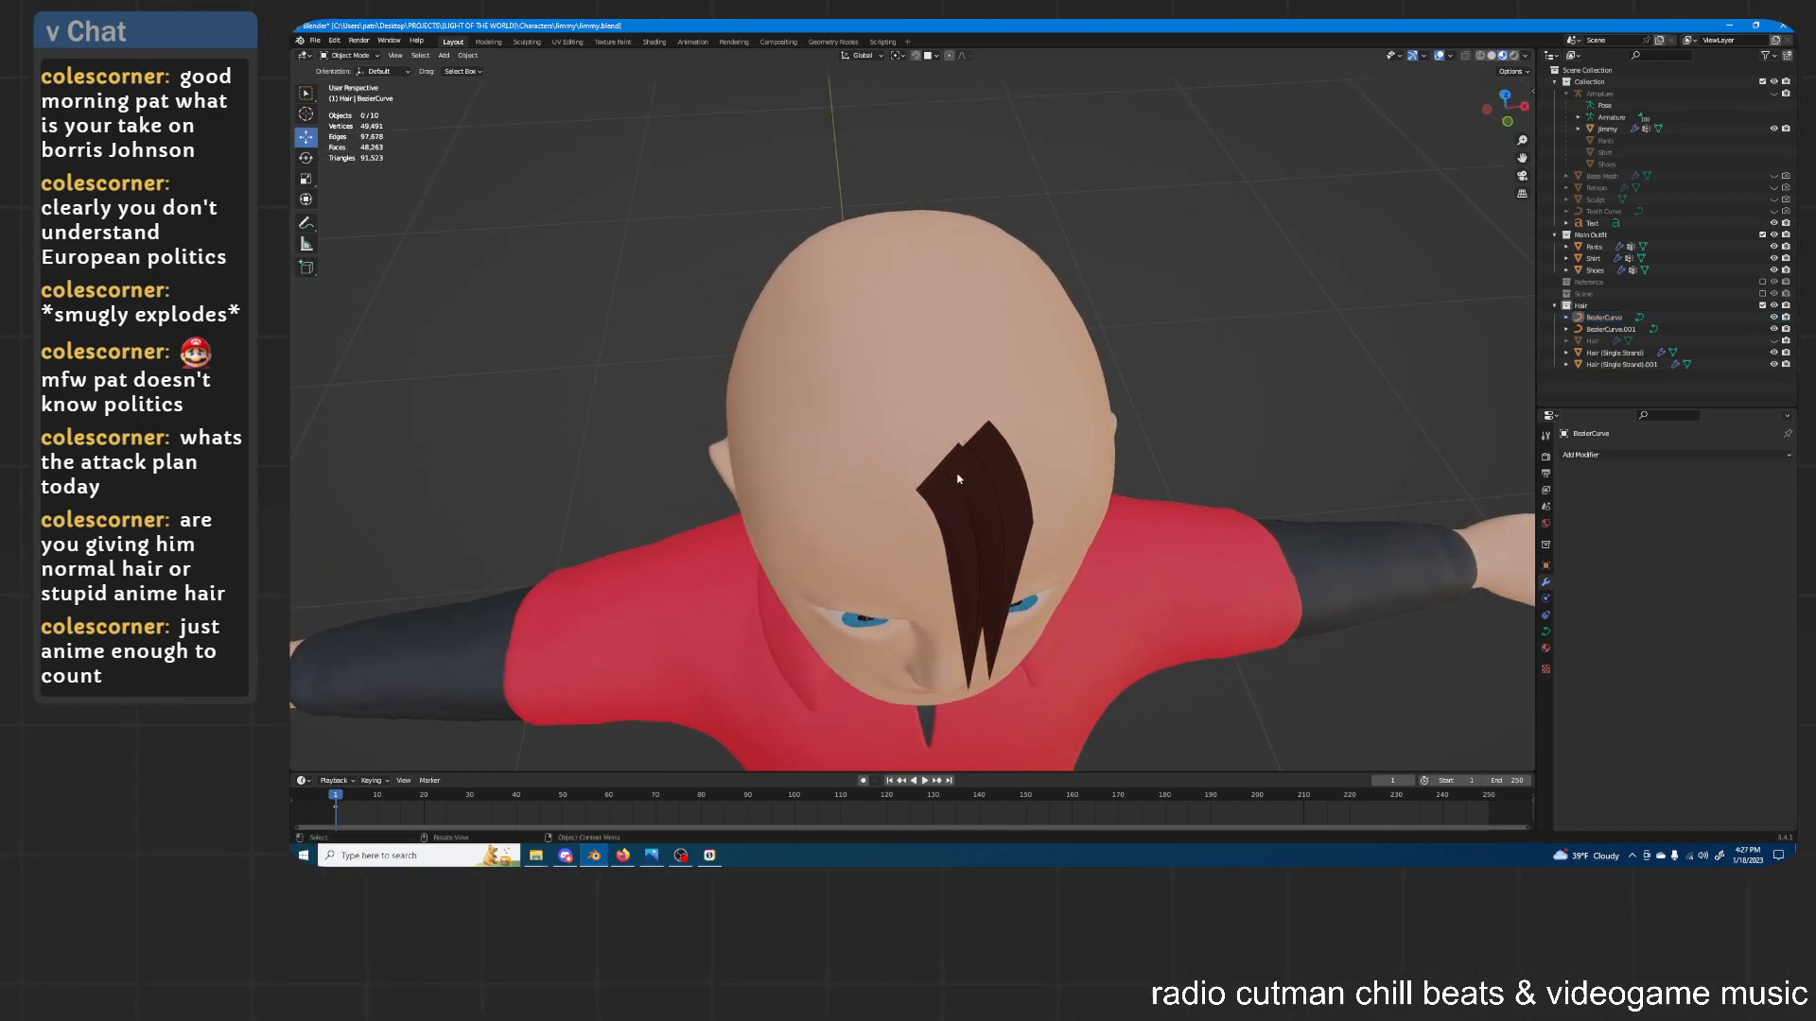
pyautogui.click(961, 533)
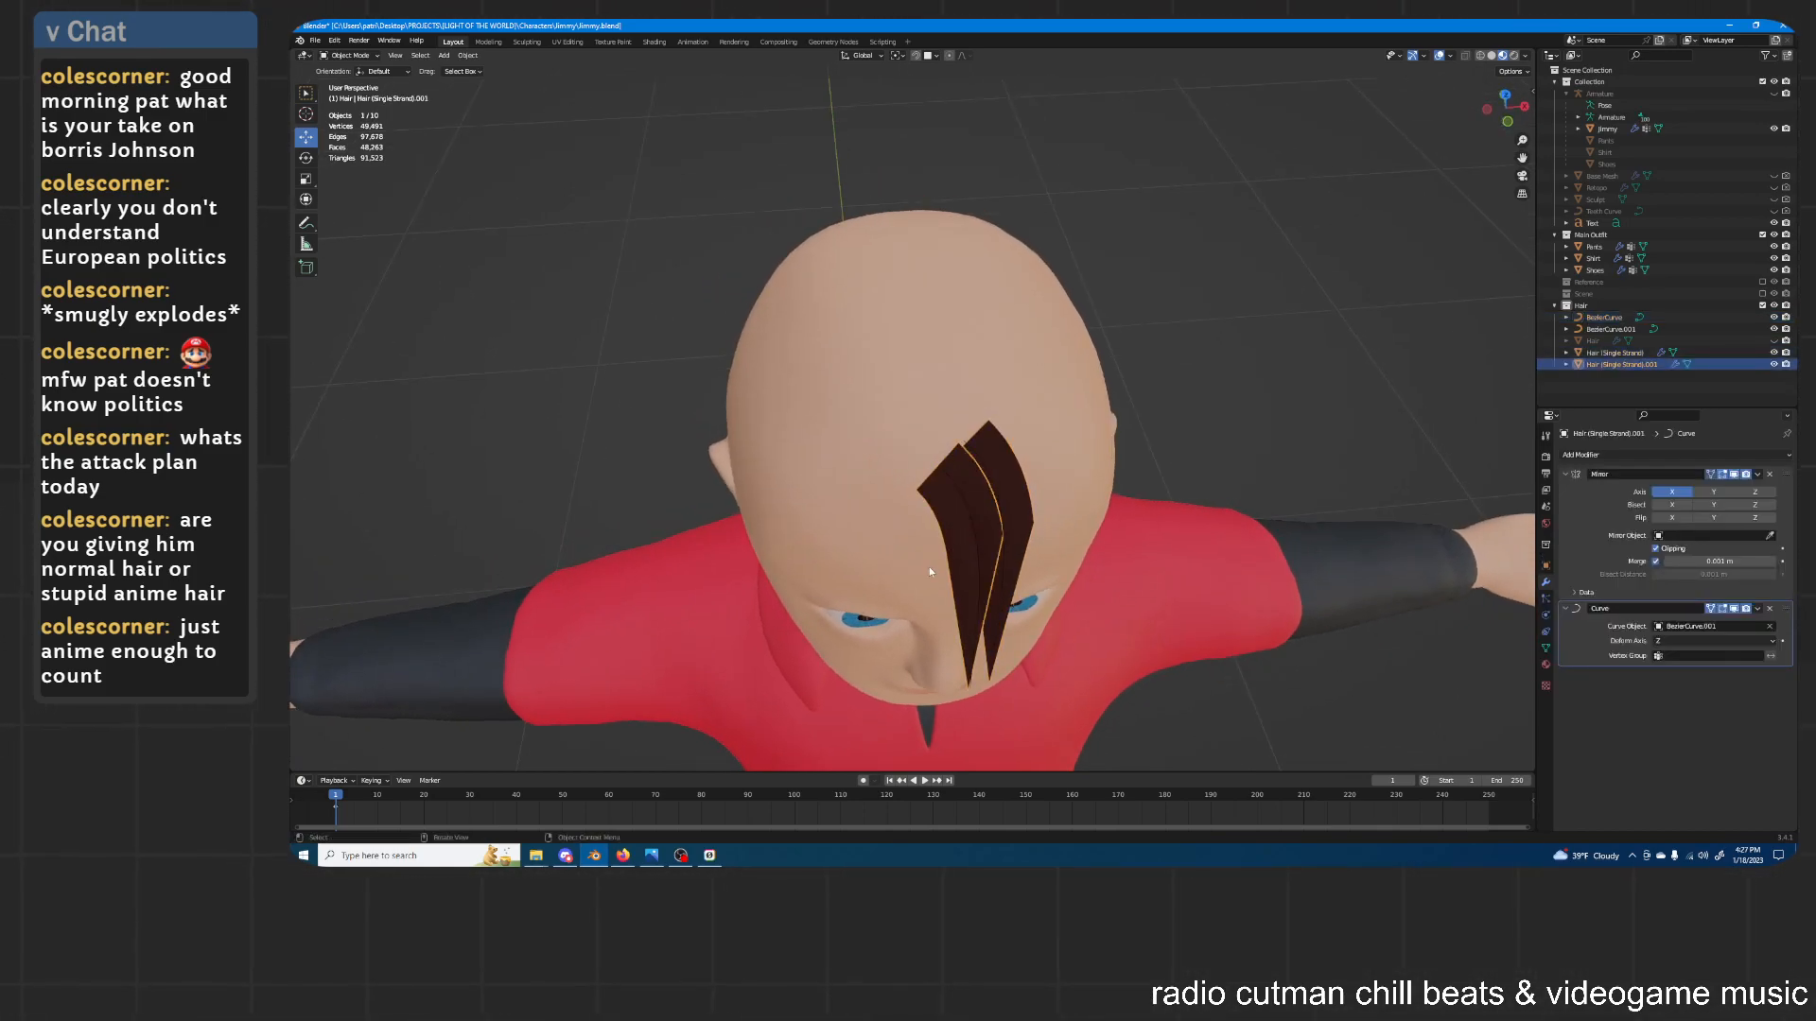
pyautogui.moveTo(1097, 477); pyautogui.dragTo(1045, 517, button='middle')
pyautogui.click(905, 469)
pyautogui.moveTo(905, 469); pyautogui.dragTo(1307, 518, button='middle')
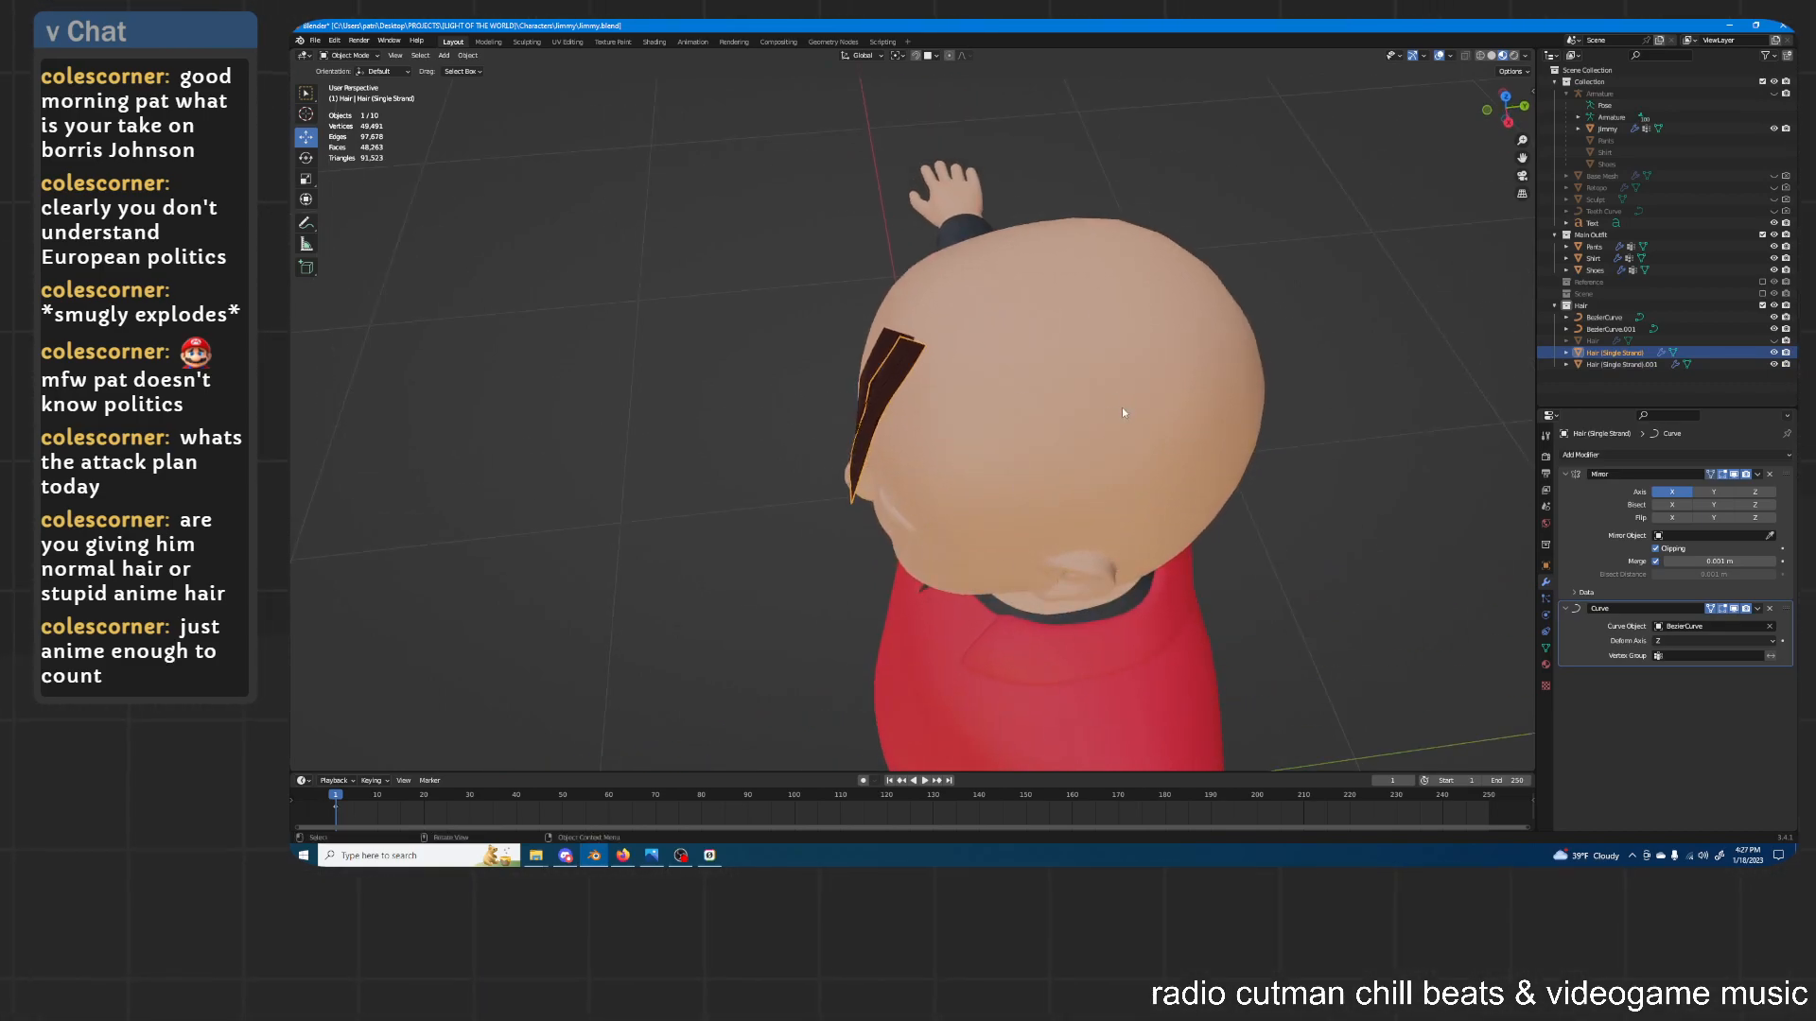
pyautogui.moveTo(1122, 409); pyautogui.dragTo(1131, 396, button='middle')
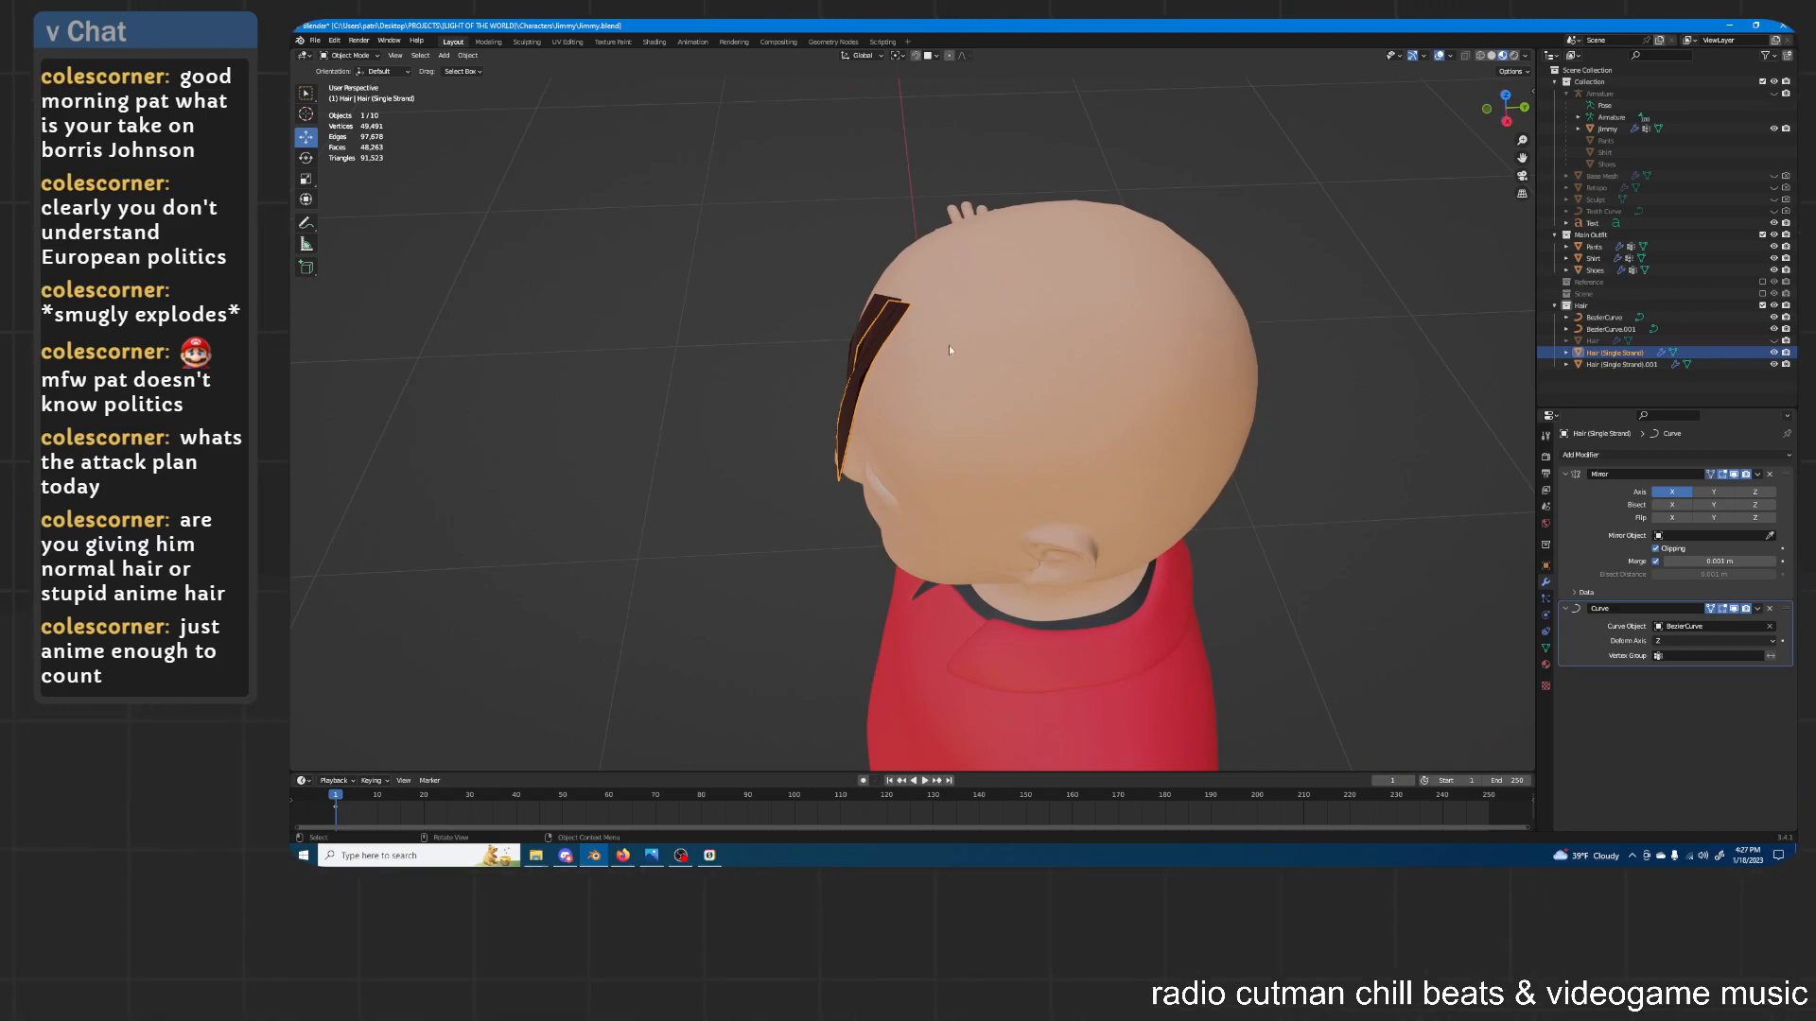
pyautogui.moveTo(925, 394); pyautogui.dragTo(1084, 384, button='middle')
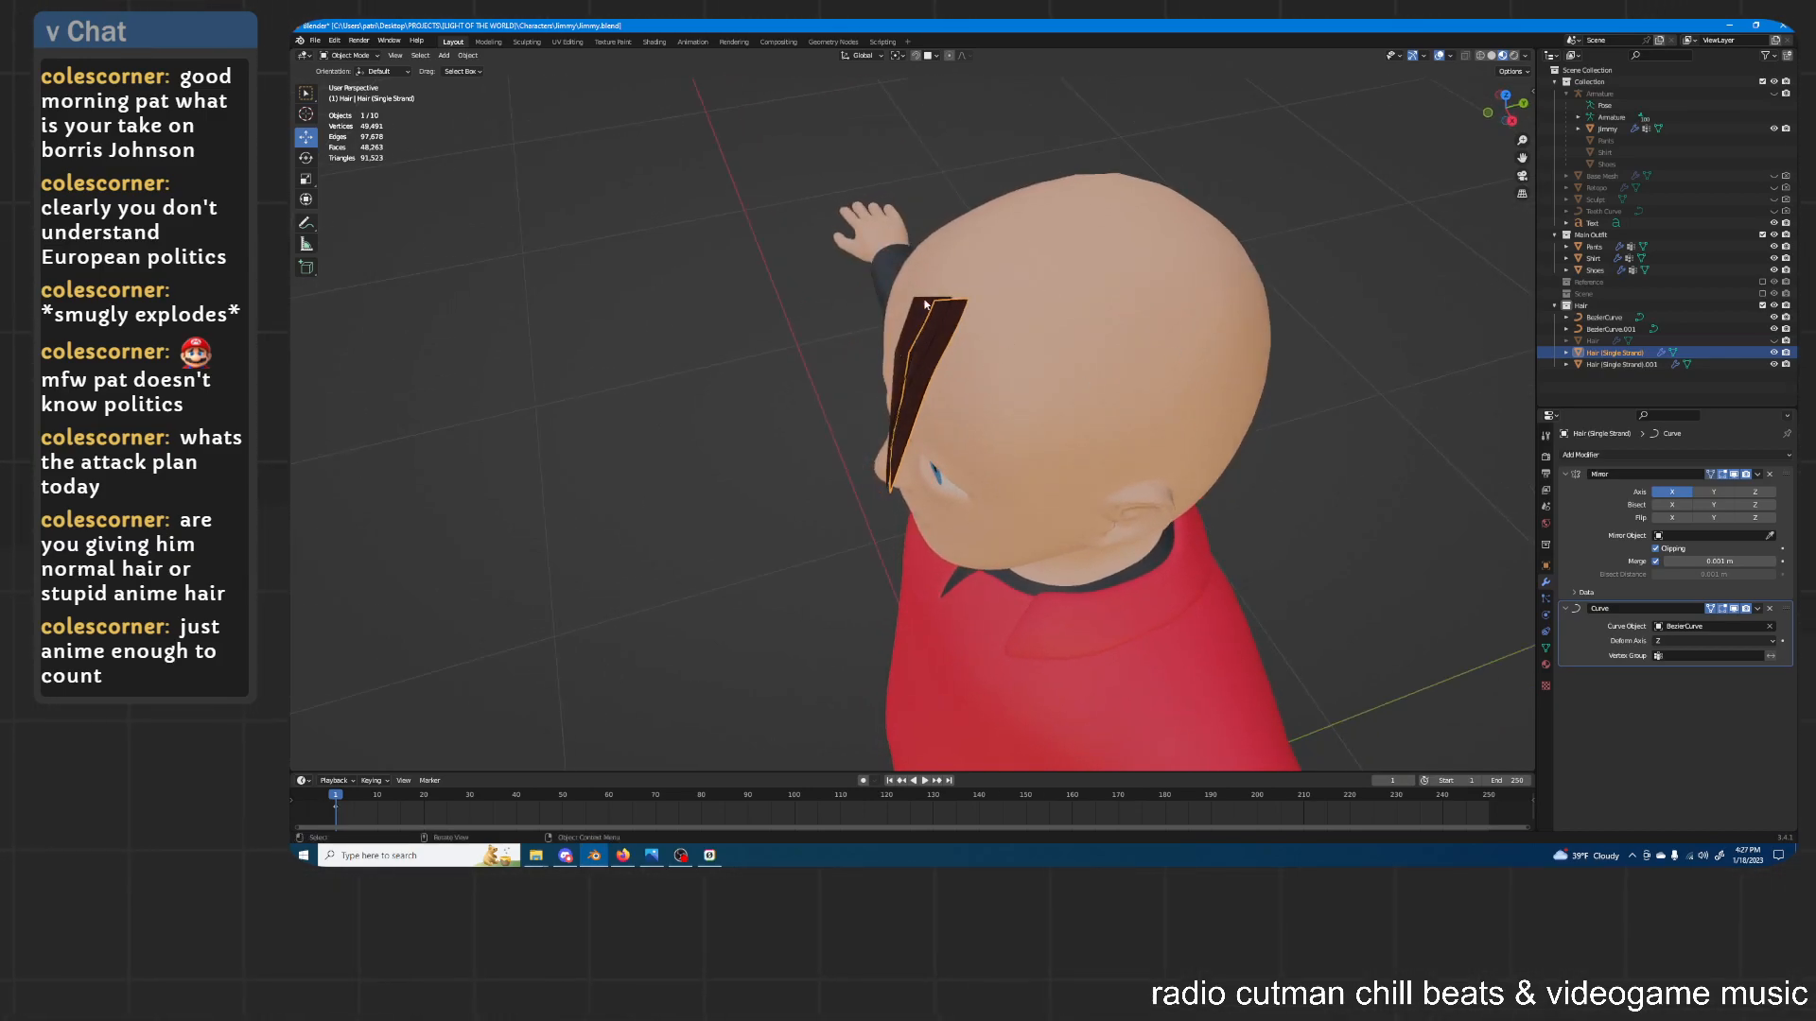
pyautogui.moveTo(1045, 378); pyautogui.dragTo(1227, 240, button='middle')
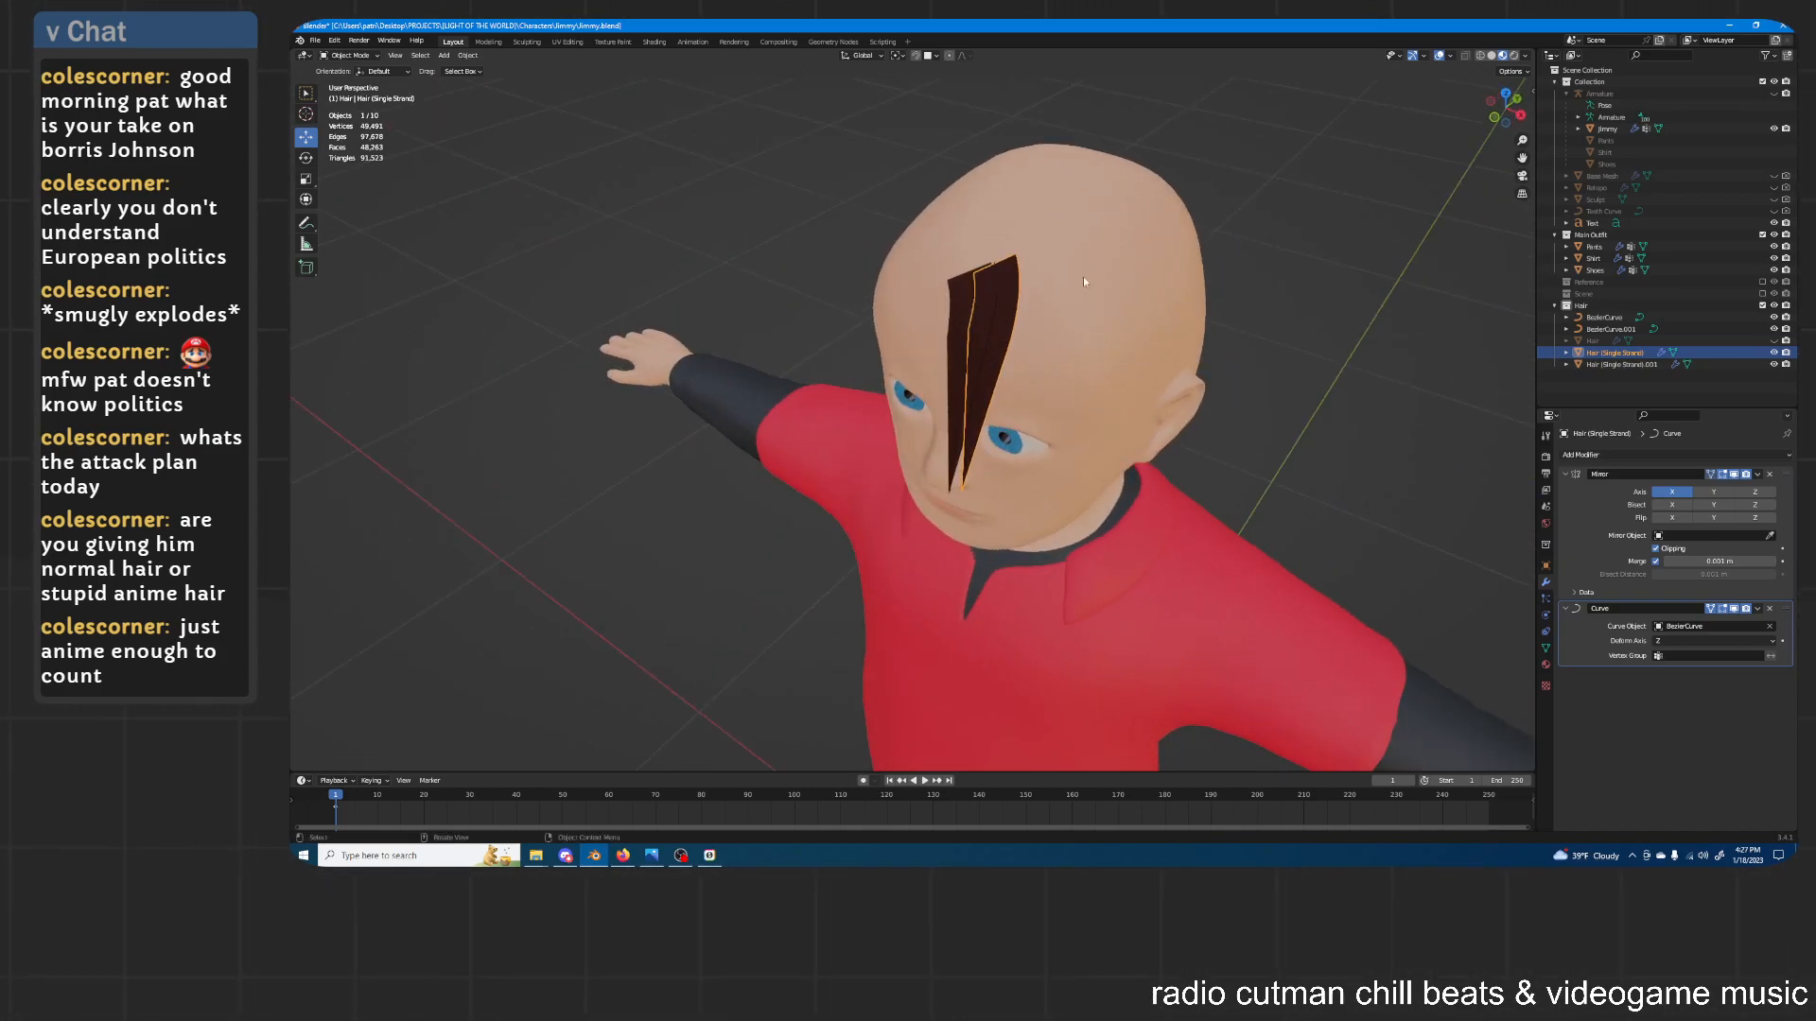
pyautogui.moveTo(1114, 356); pyautogui.dragTo(1012, 297, button='middle')
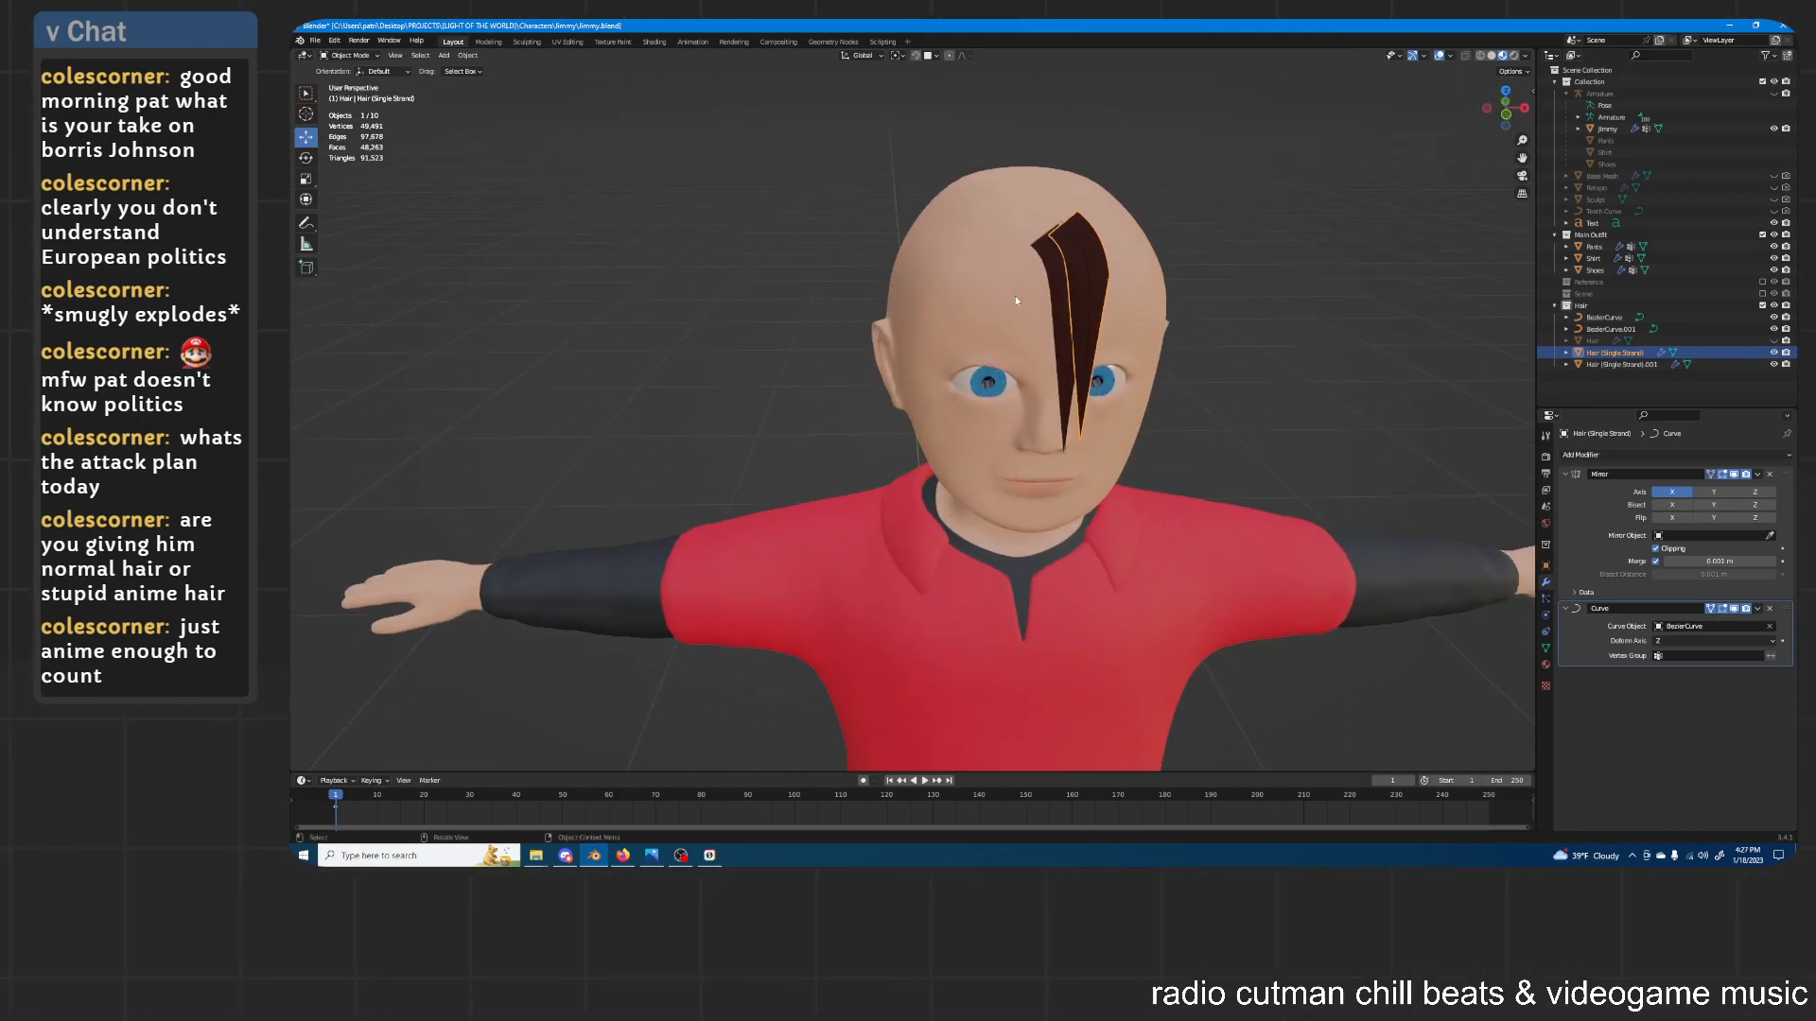
# Duplicate the first strand's Bézier curve in place
pyautogui.scroll(2, 1041, 279)
pyautogui.click(1193, 187)
pyautogui.keyDown('shift'); pyautogui.moveTo(1194, 188); pyautogui.dragTo(1097, 268, button='middle'); pyautogui.keyUp('shift')
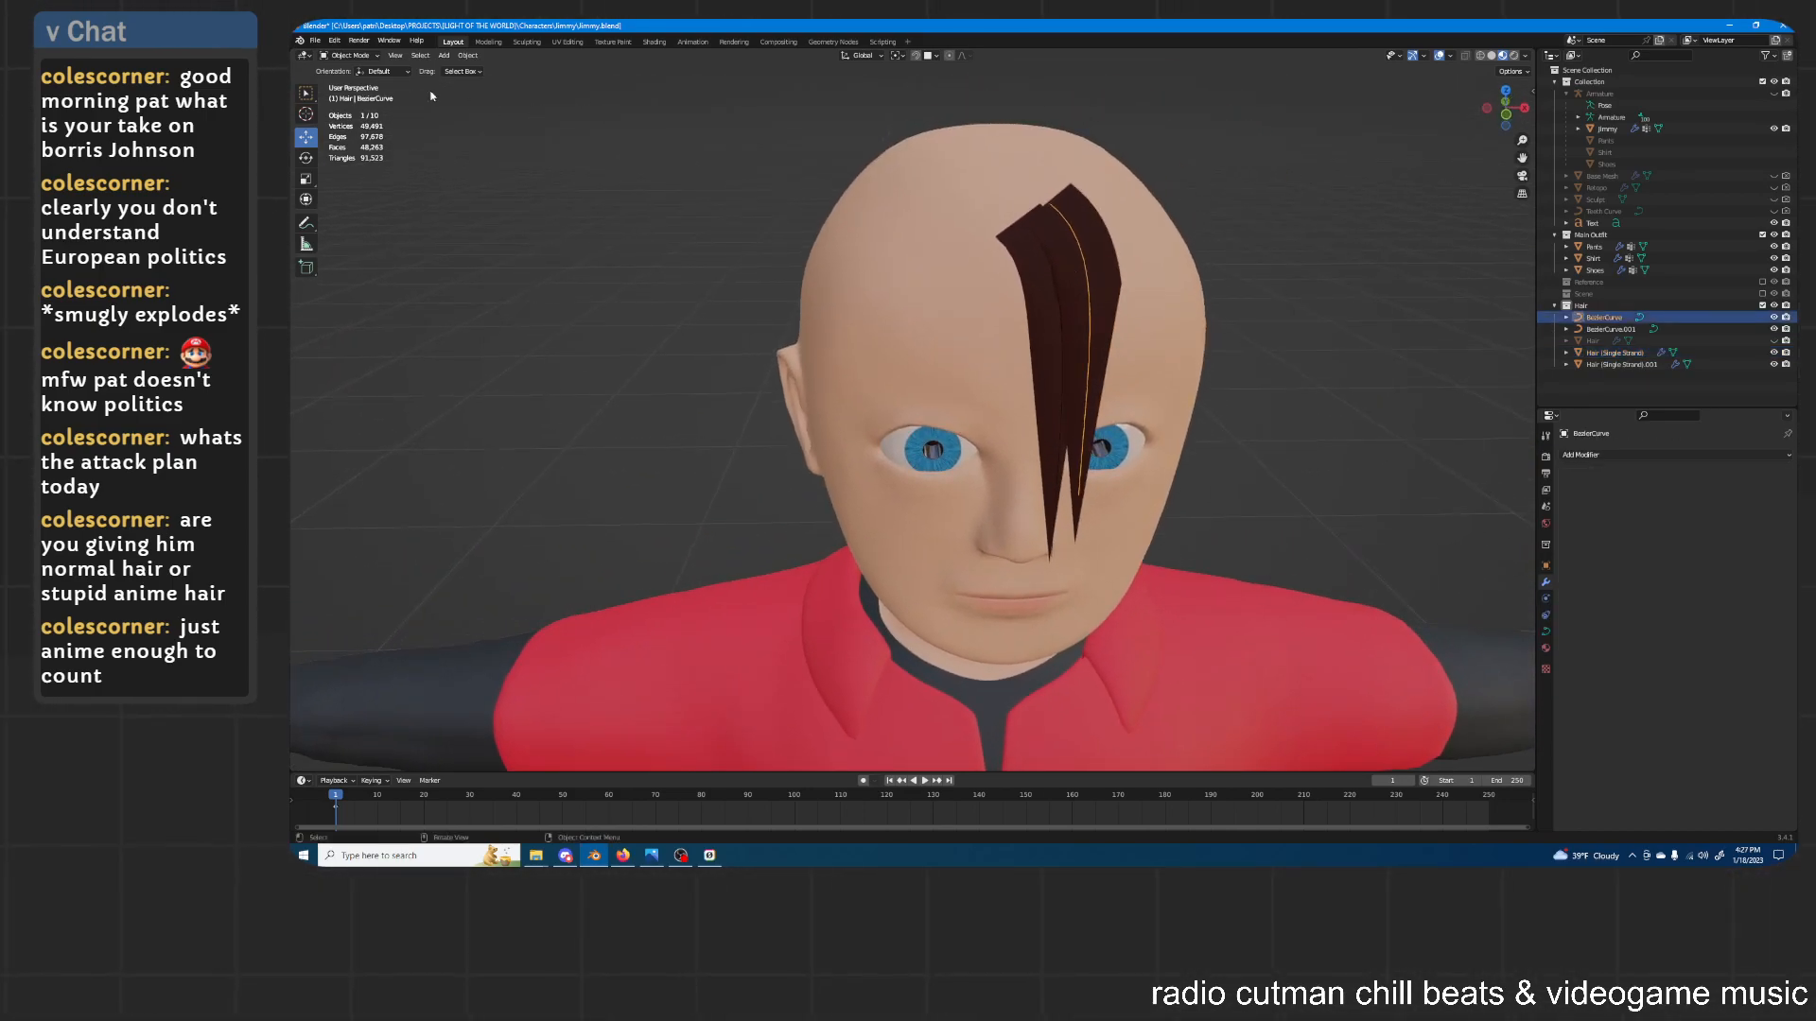
pyautogui.click(351, 56)
pyautogui.click(350, 83)
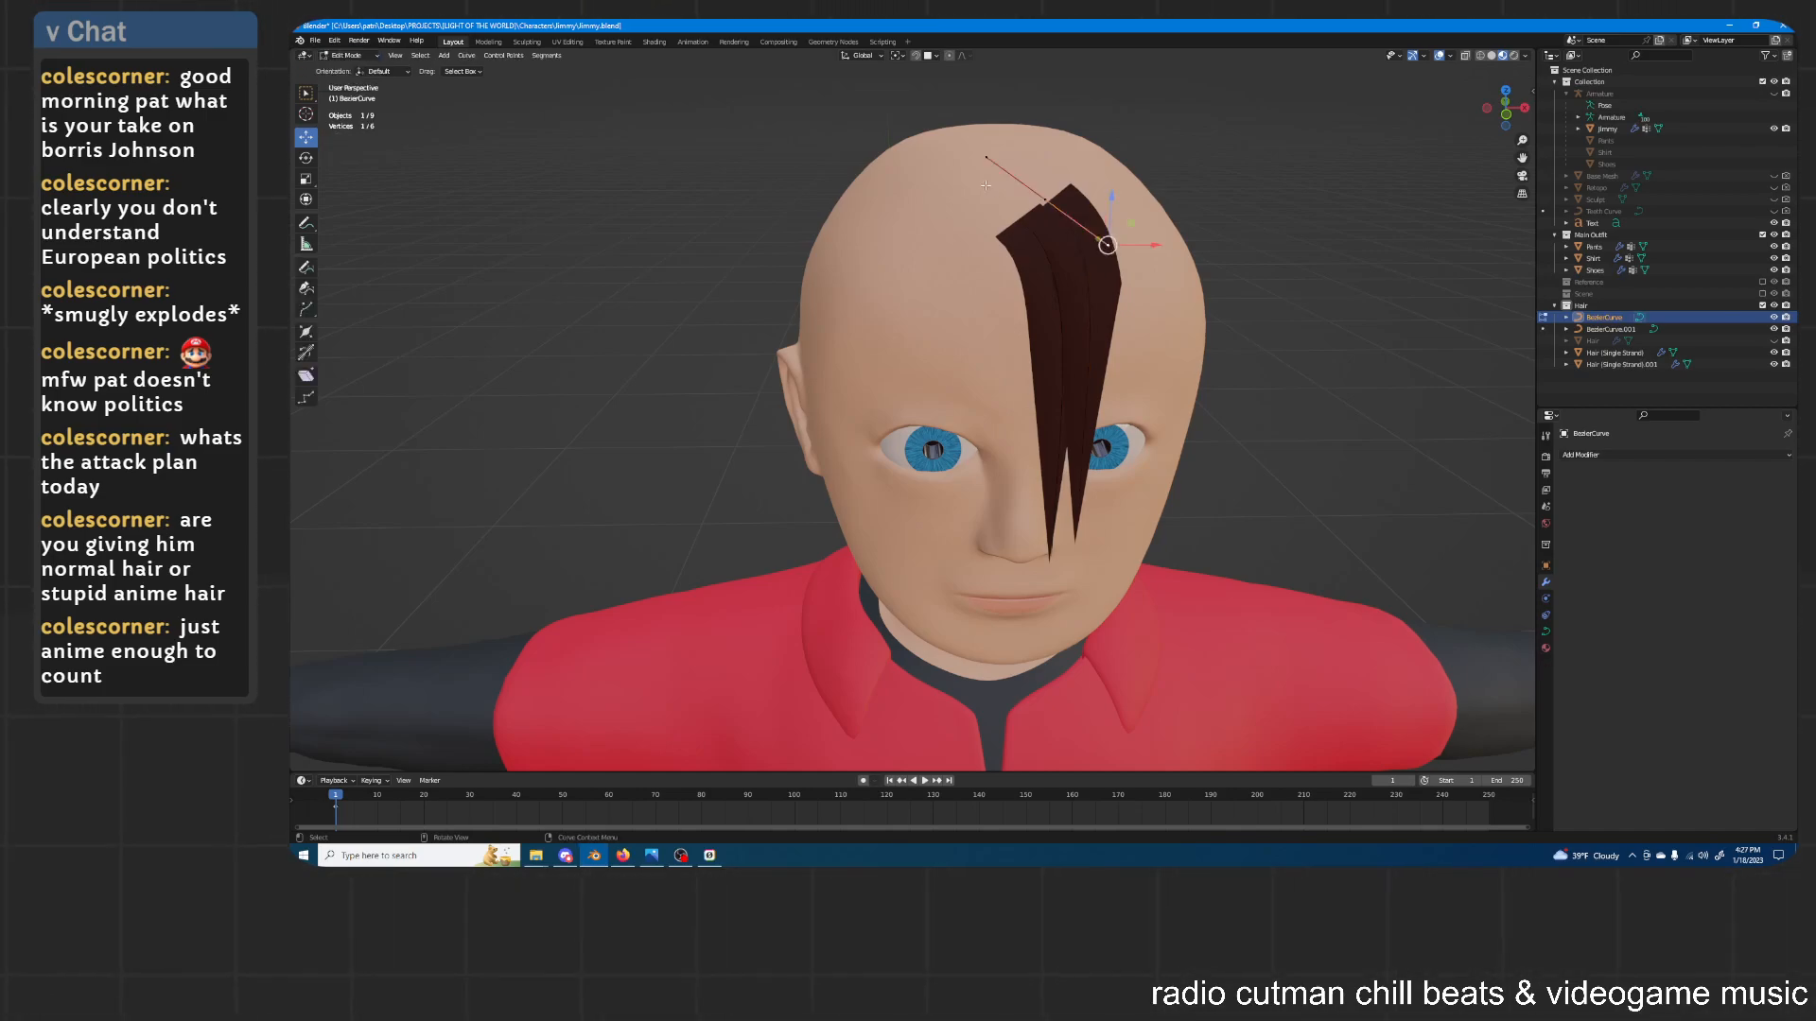
pyautogui.click(351, 55)
pyautogui.click(350, 71)
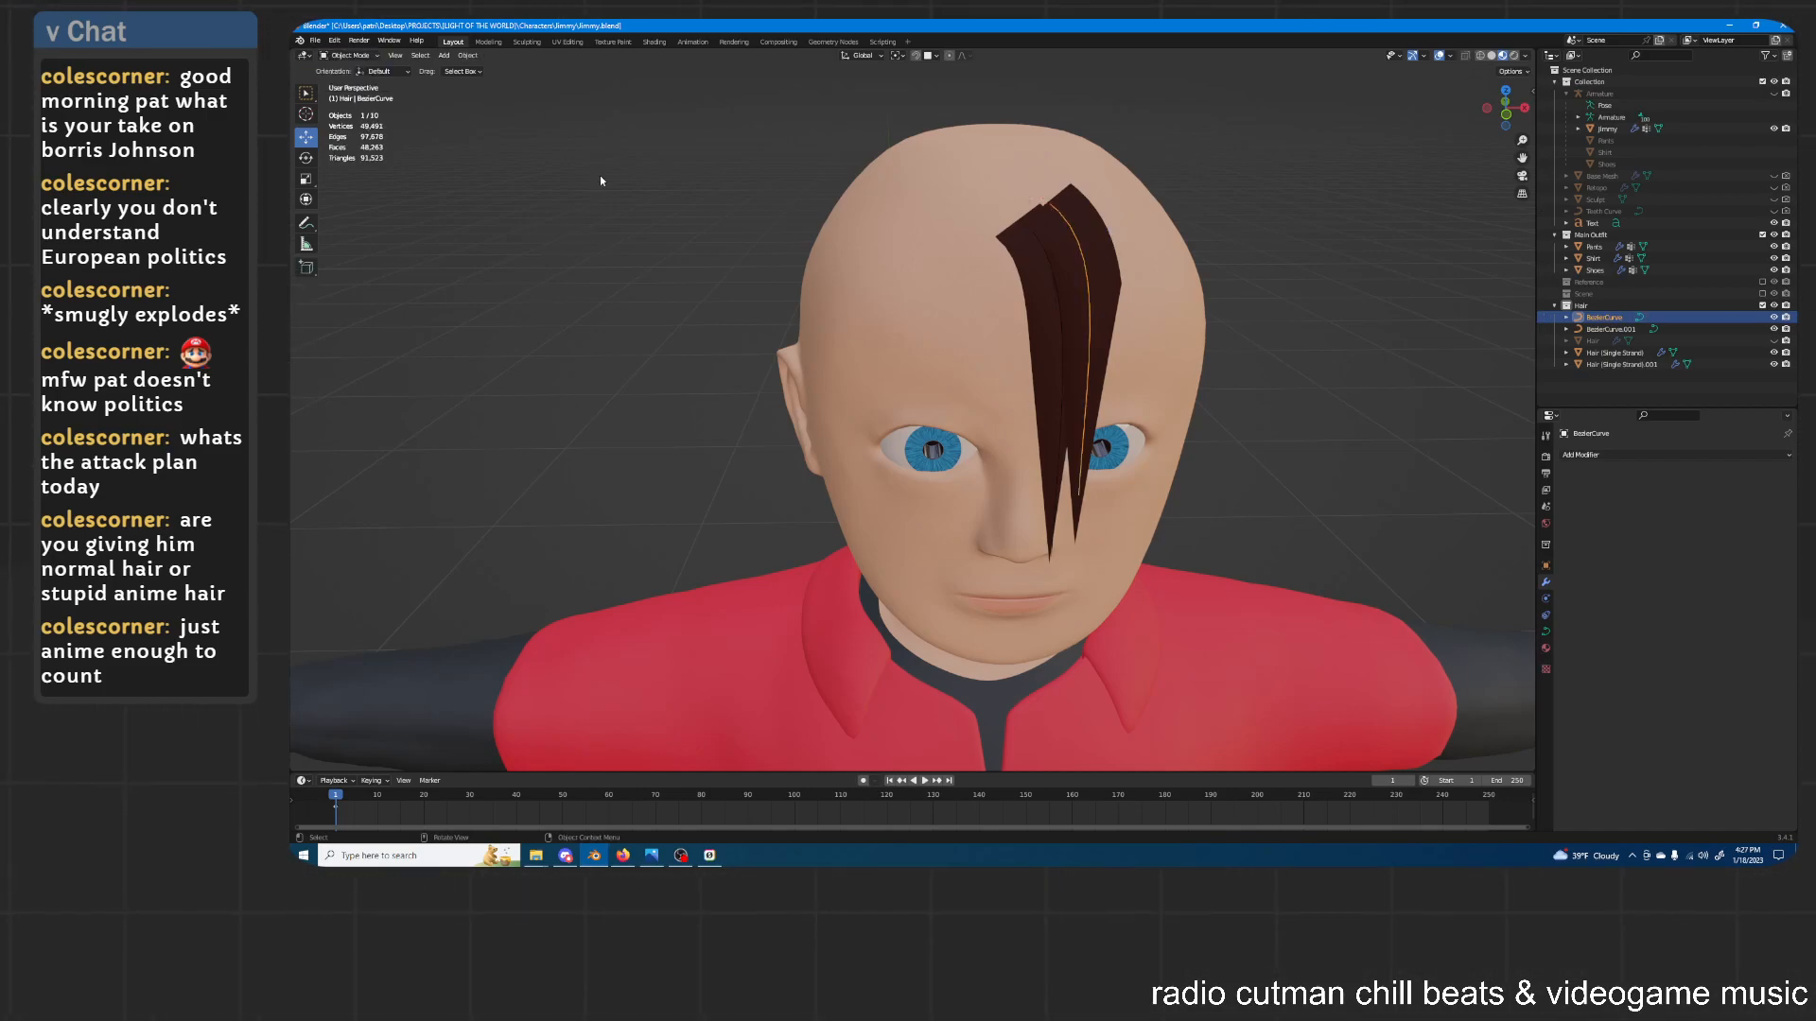
pyautogui.hotkey('shift', 'd')
pyautogui.rightClick(1108, 286)
# Edit the new curve and move its upper control point to the forehead's middle, beside the existing strands
pyautogui.click(359, 55)
pyautogui.click(350, 83)
pyautogui.click(1048, 201)
pyautogui.moveTo(1049, 202); pyautogui.dragTo(1059, 191, button='middle')
pyautogui.press('g')
pyautogui.click(1013, 241)
# Move the new curve's lower control point down beside the bridge of the nose
pyautogui.click(915, 55)
pyautogui.press('g')
pyautogui.click(1103, 510)
pyautogui.moveTo(1103, 510); pyautogui.dragTo(1061, 413, button='middle')
pyautogui.press('g')
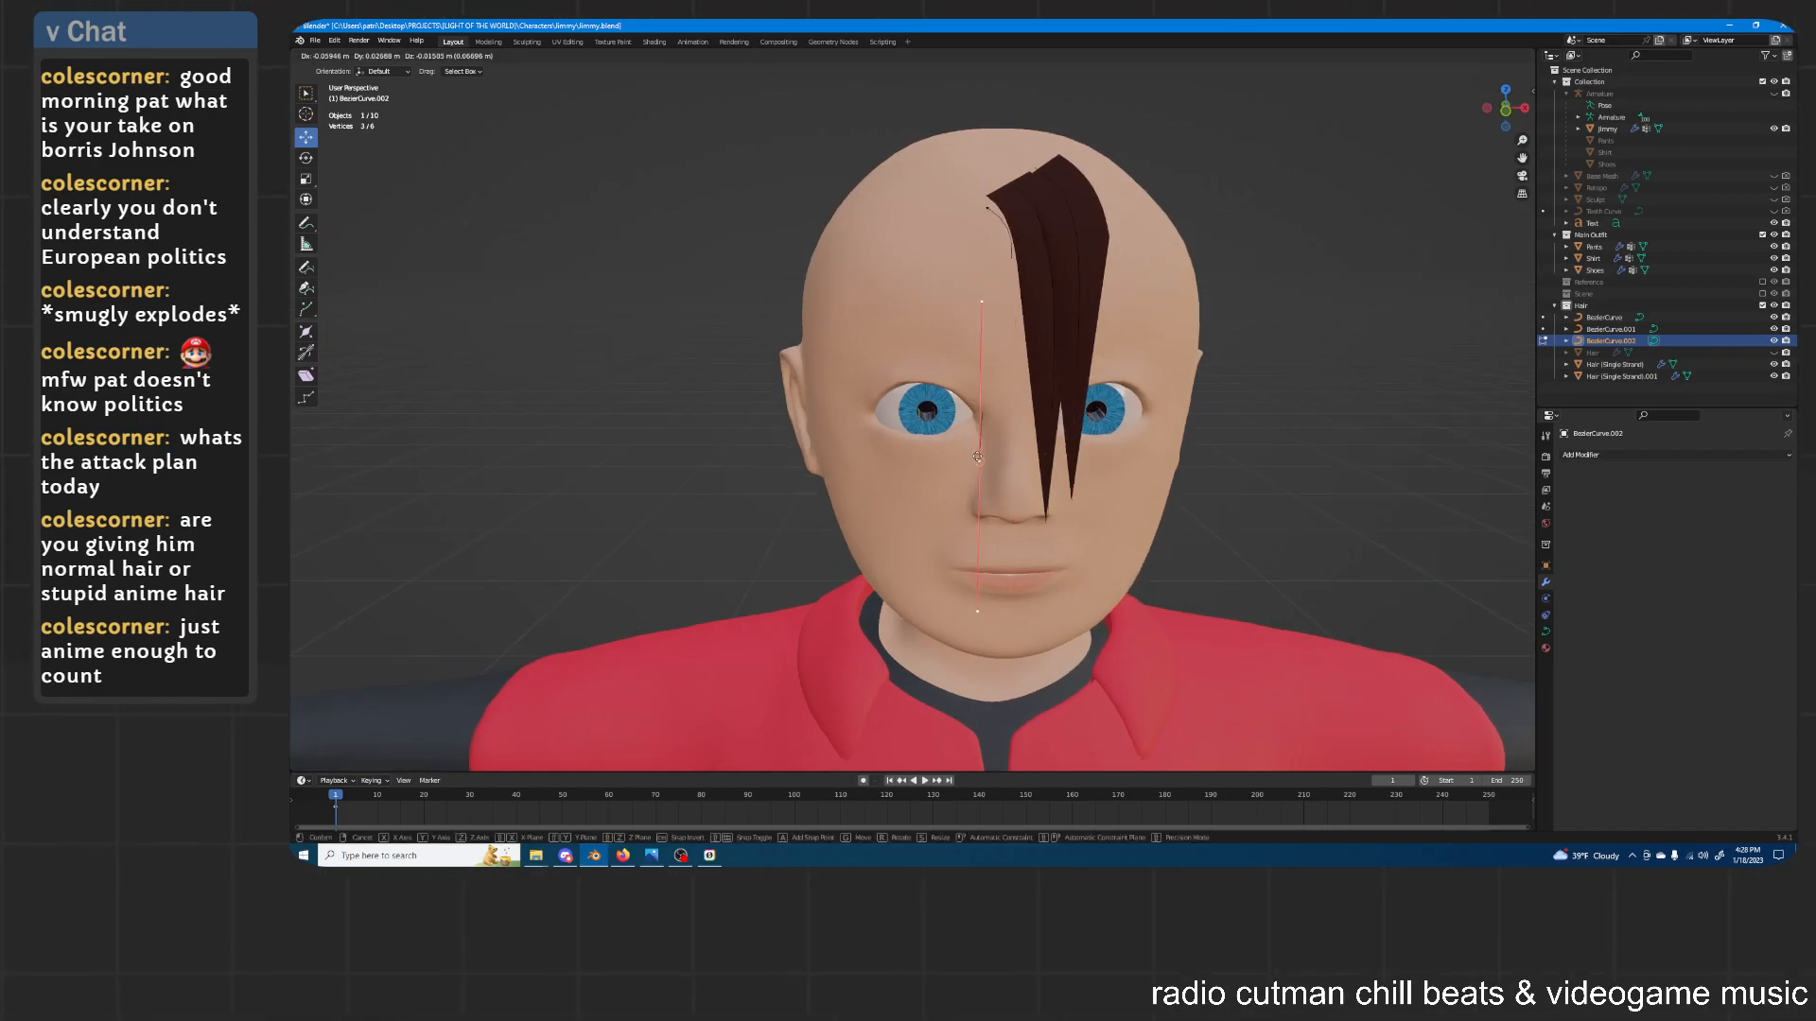
pyautogui.click(986, 459)
pyautogui.moveTo(986, 459)
pyautogui.mouseDown(button='middle')
pyautogui.moveTo(1089, 461)
pyautogui.moveTo(1012, 458)
pyautogui.mouseUp(button='middle')
# Rotate the upper control point of the new curve so its handles run down the forehead
pyautogui.click(1025, 210)
pyautogui.moveTo(1026, 210); pyautogui.dragTo(1064, 164, button='middle')
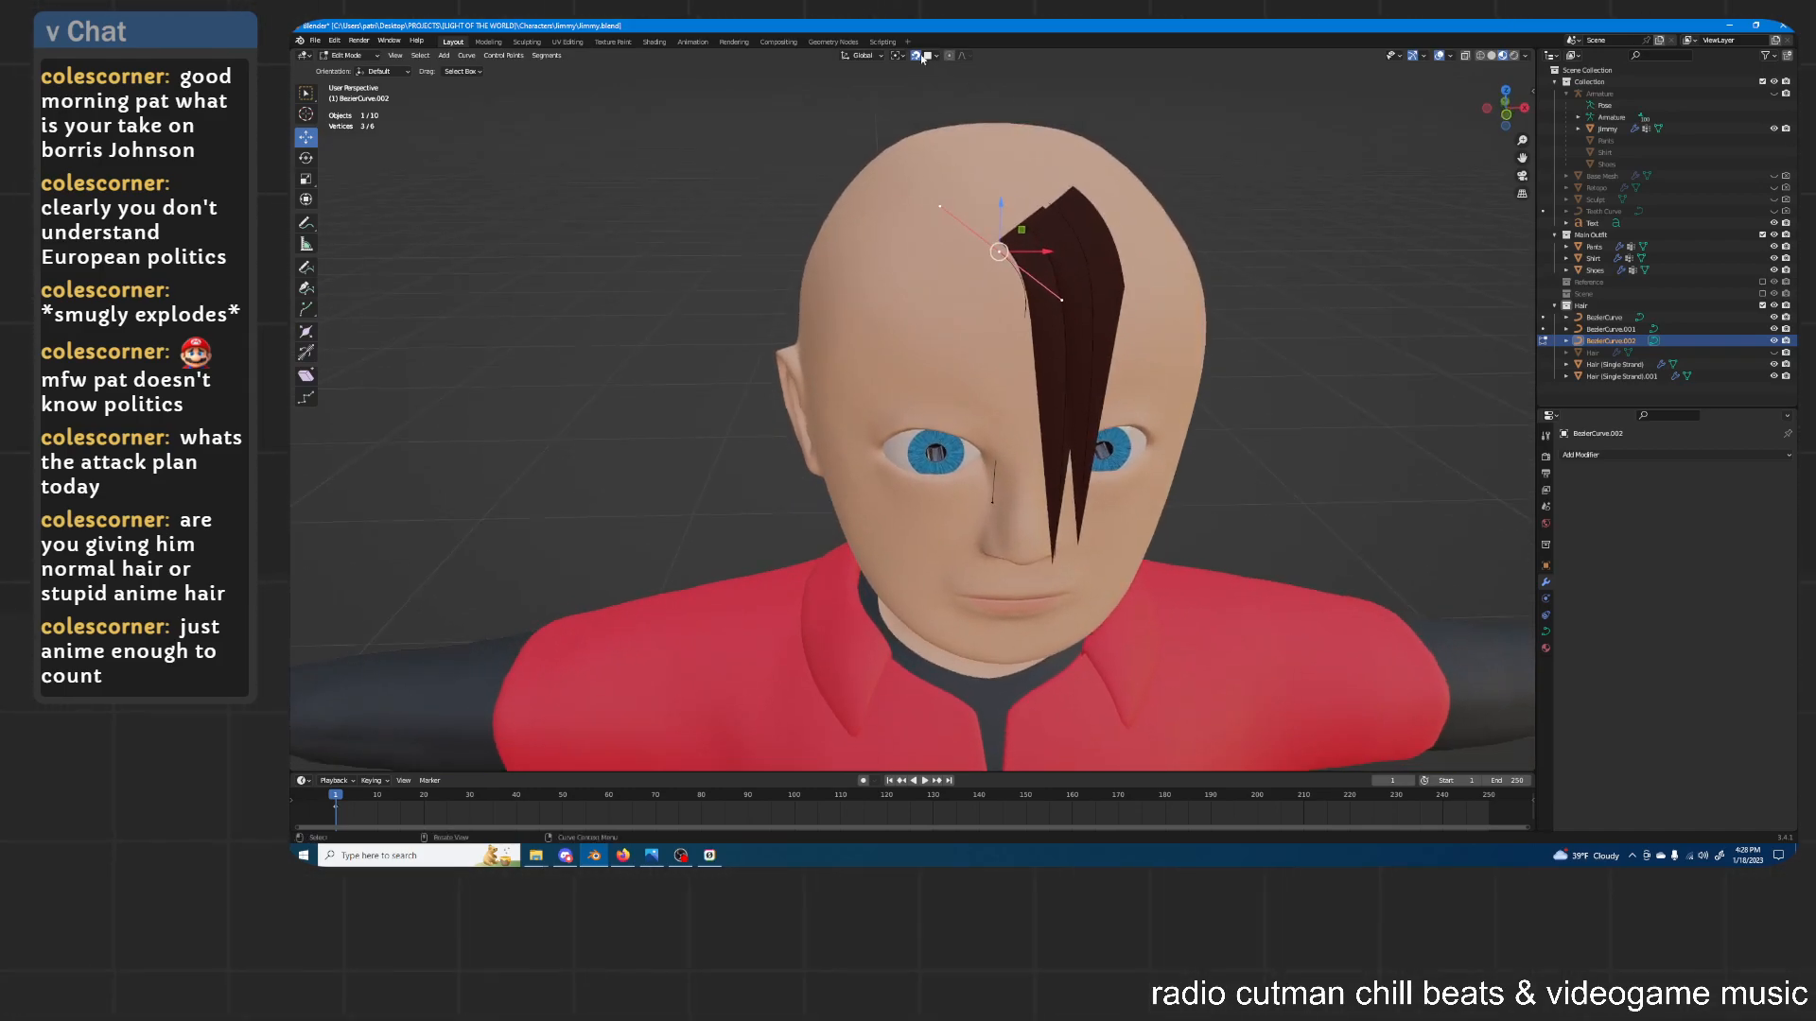
pyautogui.press('r')
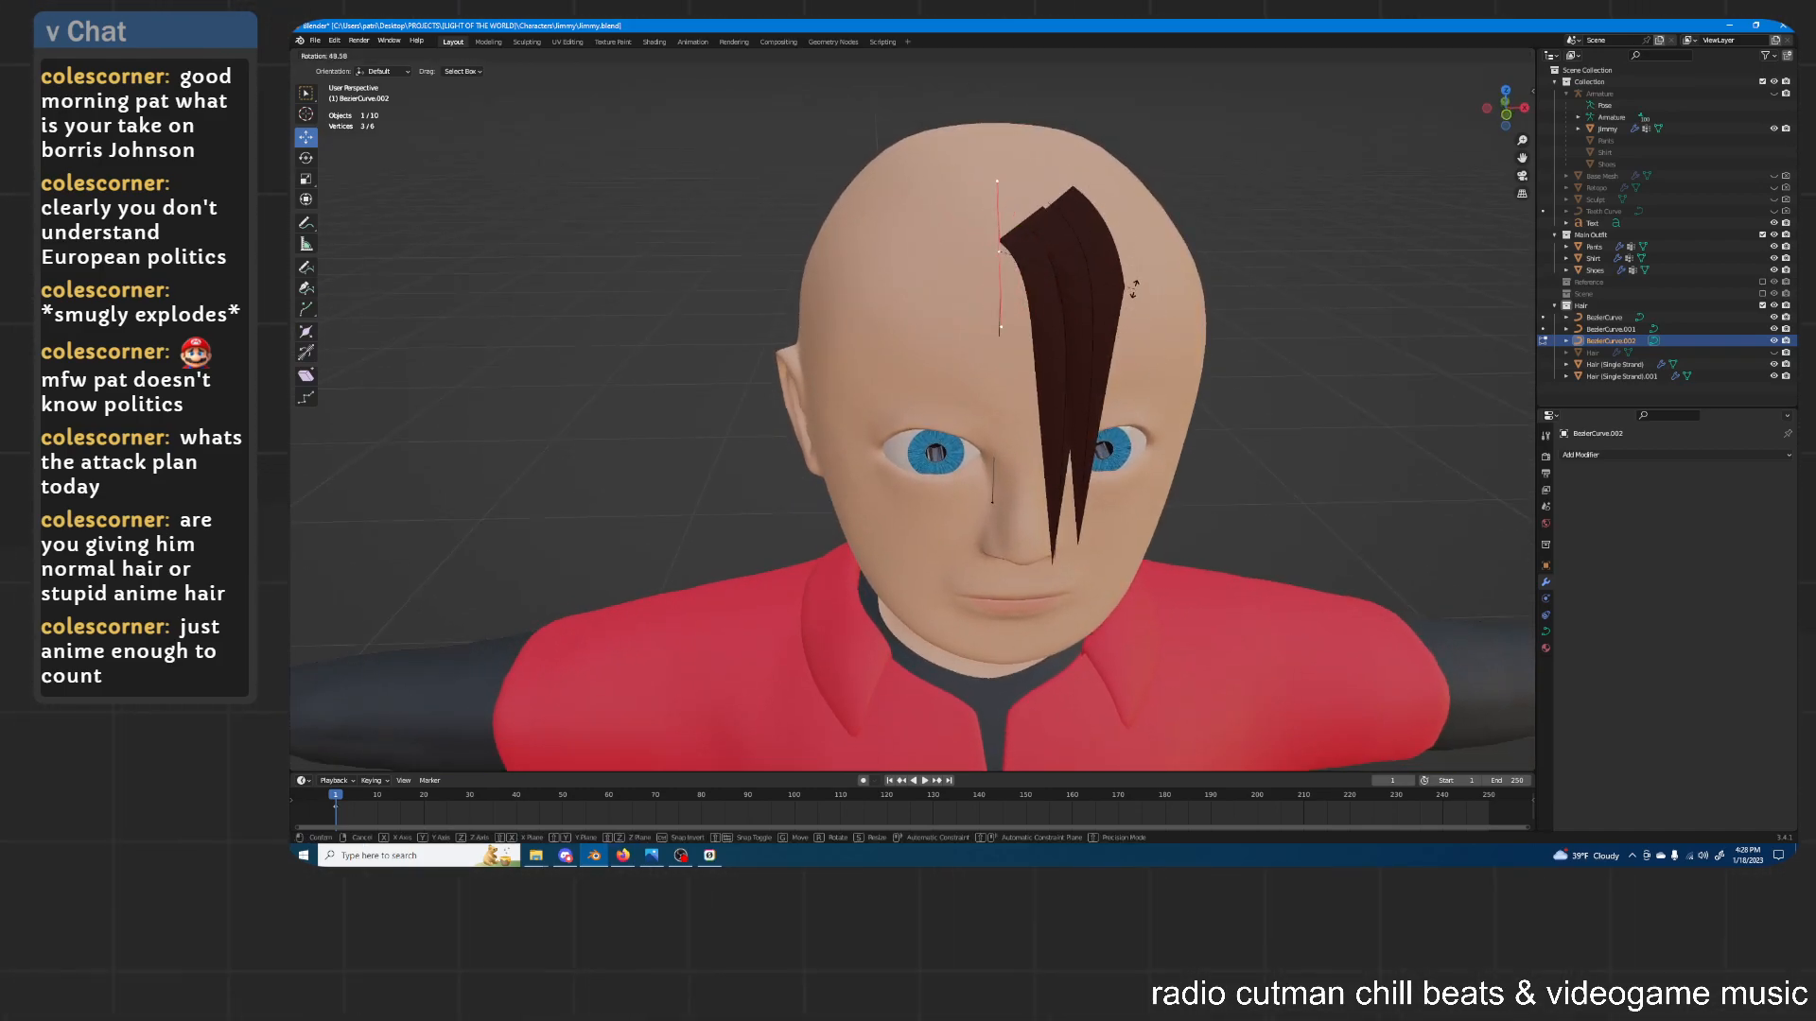
pyautogui.click(1169, 369)
pyautogui.moveTo(1169, 369); pyautogui.dragTo(932, 60, button='middle')
# Reposition the new curve's upper control point on the forehead and rotate its handles in line with the strands' root edges
pyautogui.press('g')
pyautogui.click(987, 318)
pyautogui.press('r')
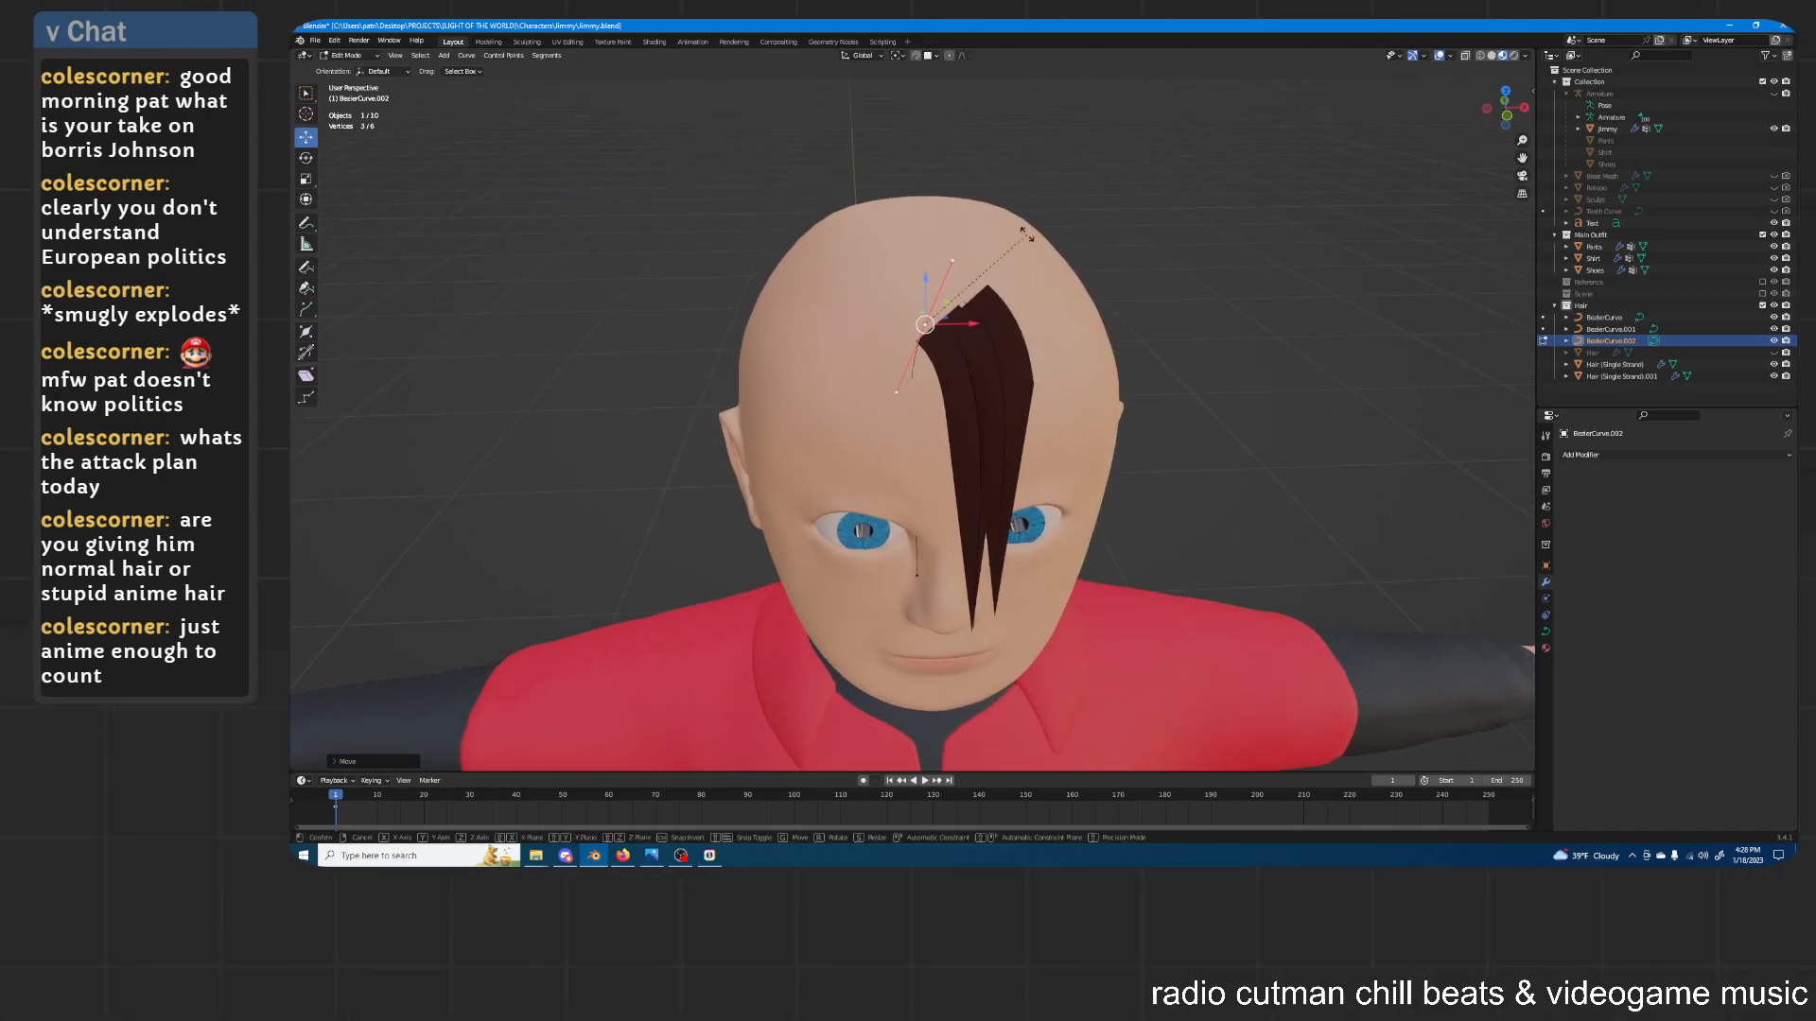
pyautogui.click(1054, 291)
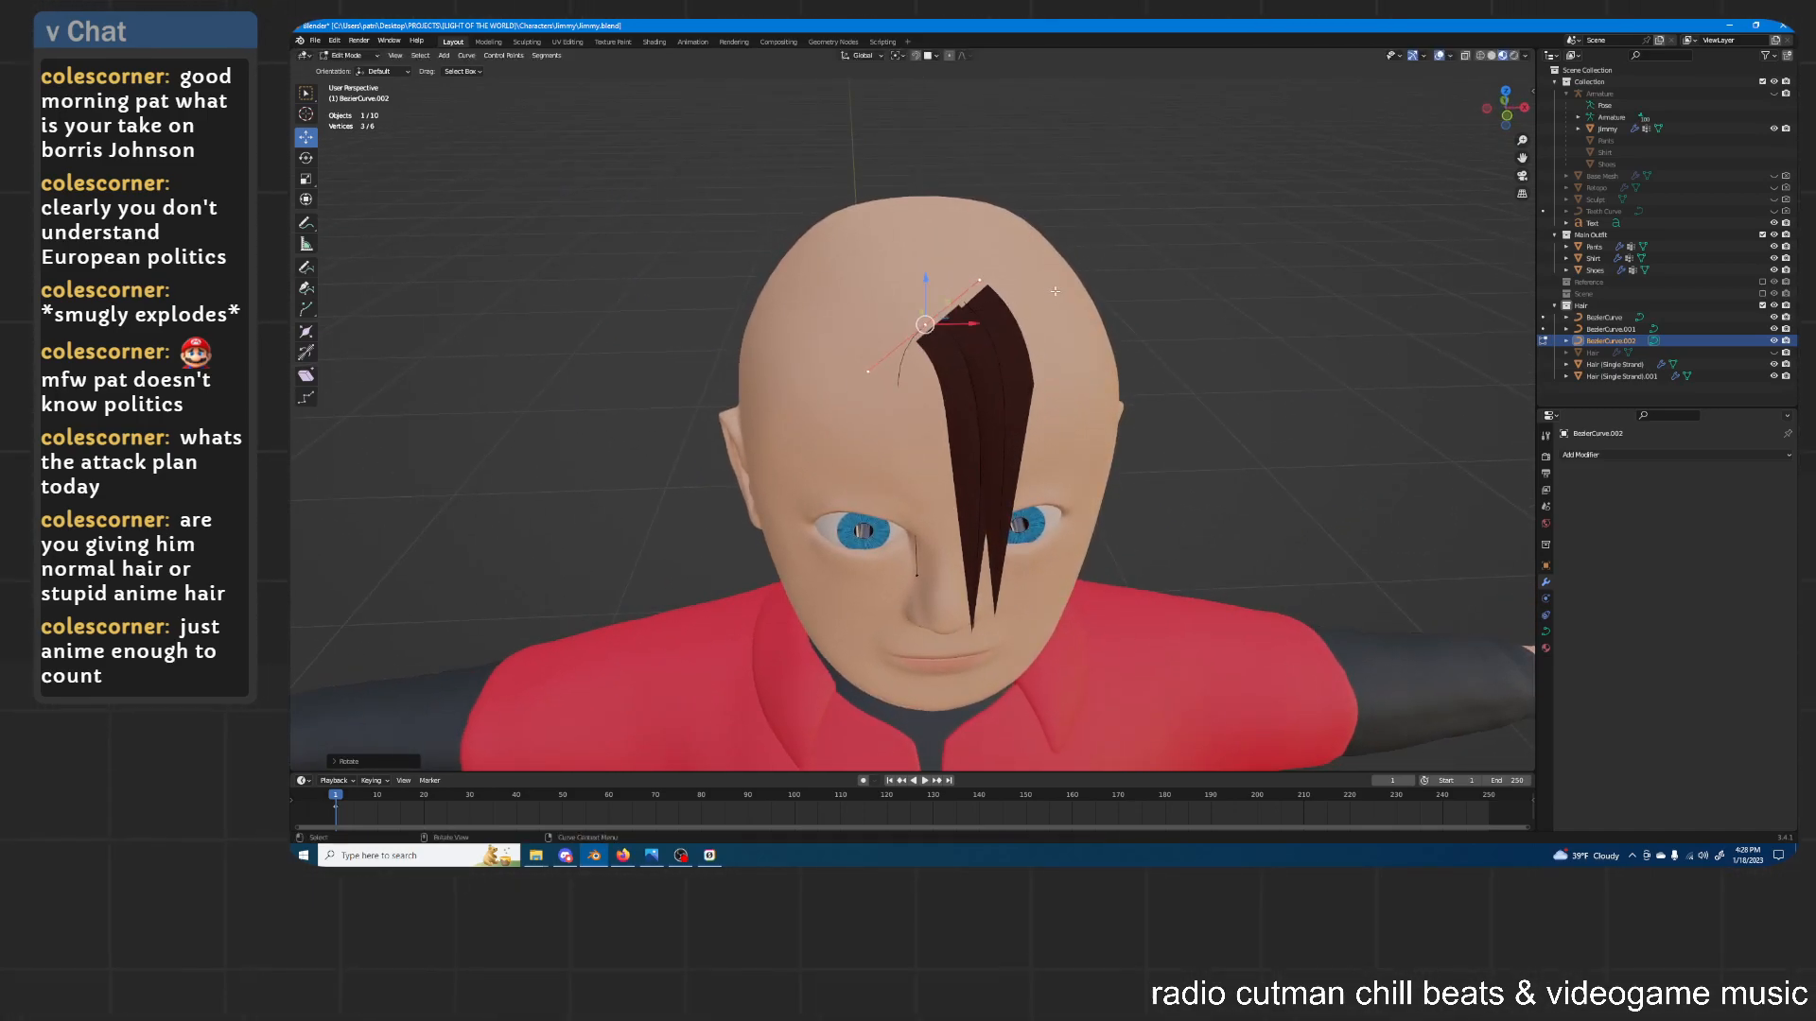
pyautogui.press('g')
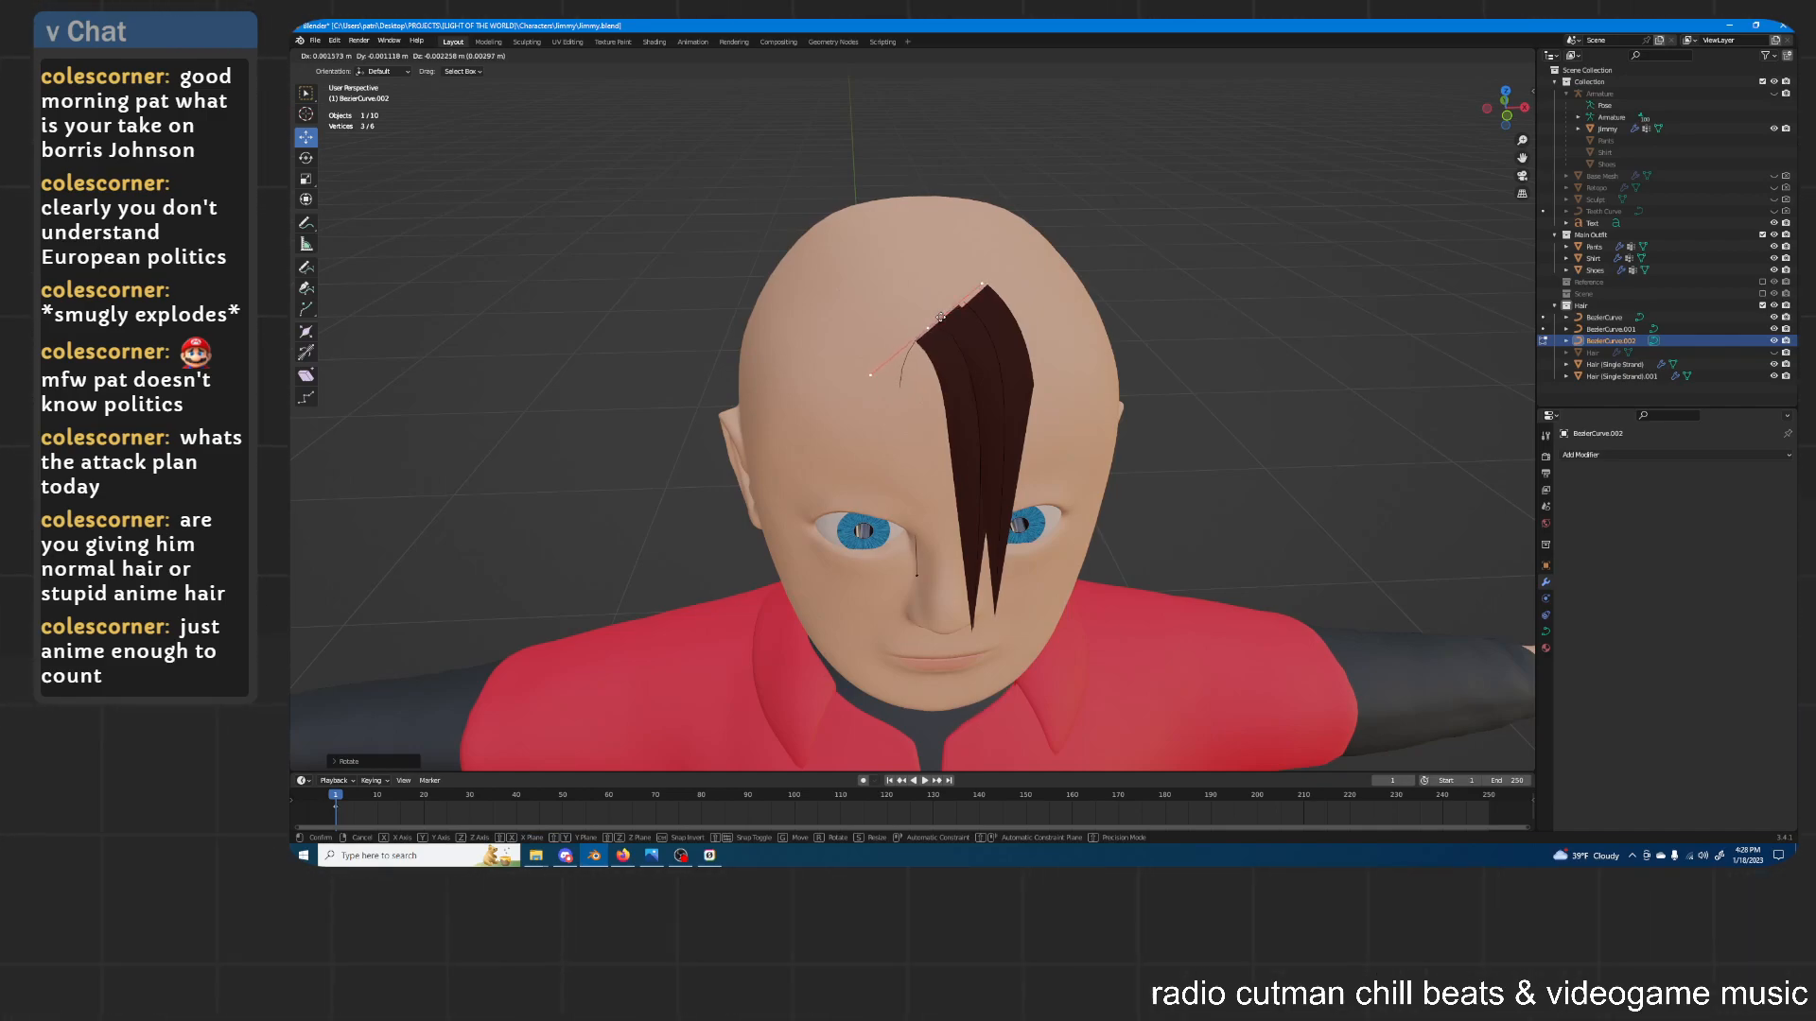
pyautogui.click(941, 316)
pyautogui.moveTo(941, 316); pyautogui.dragTo(975, 400, button='middle')
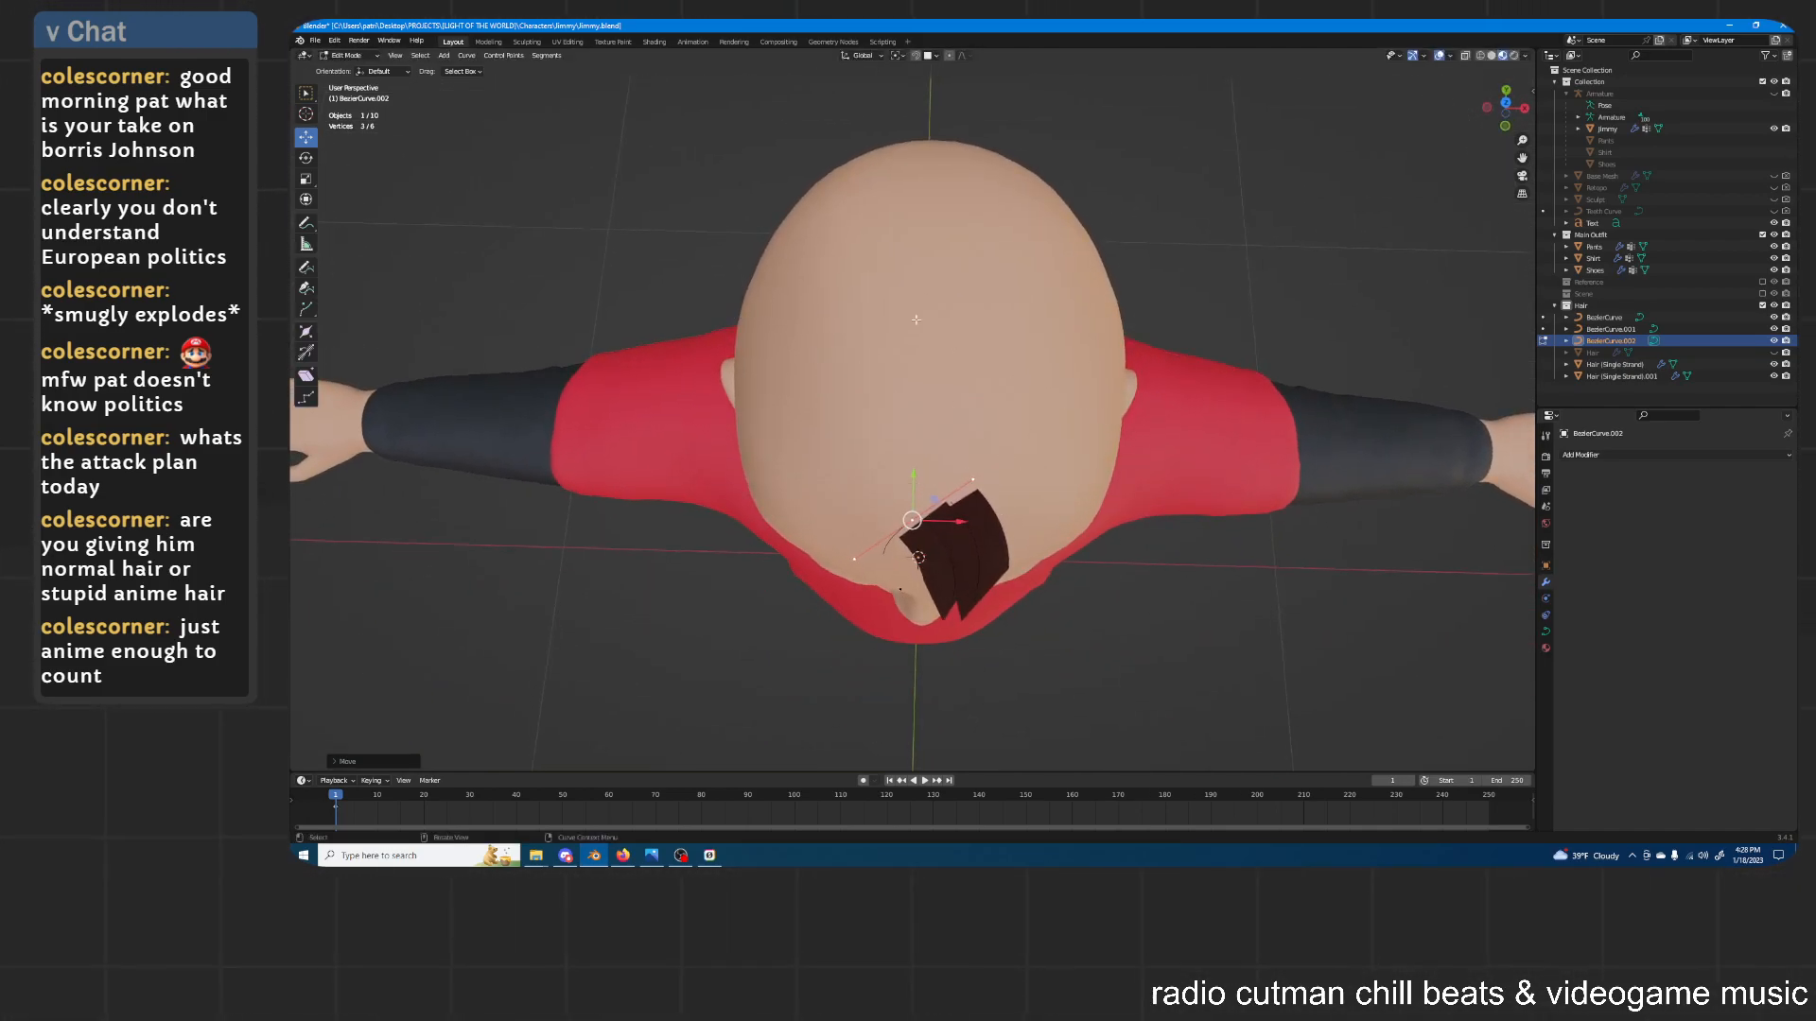
# Move the new curve's lower control point along the Y and Z axes in front of the nose
pyautogui.moveTo(1074, 357); pyautogui.dragTo(1172, 415, button='middle')
pyautogui.moveTo(1009, 406); pyautogui.dragTo(1242, 280, button='middle')
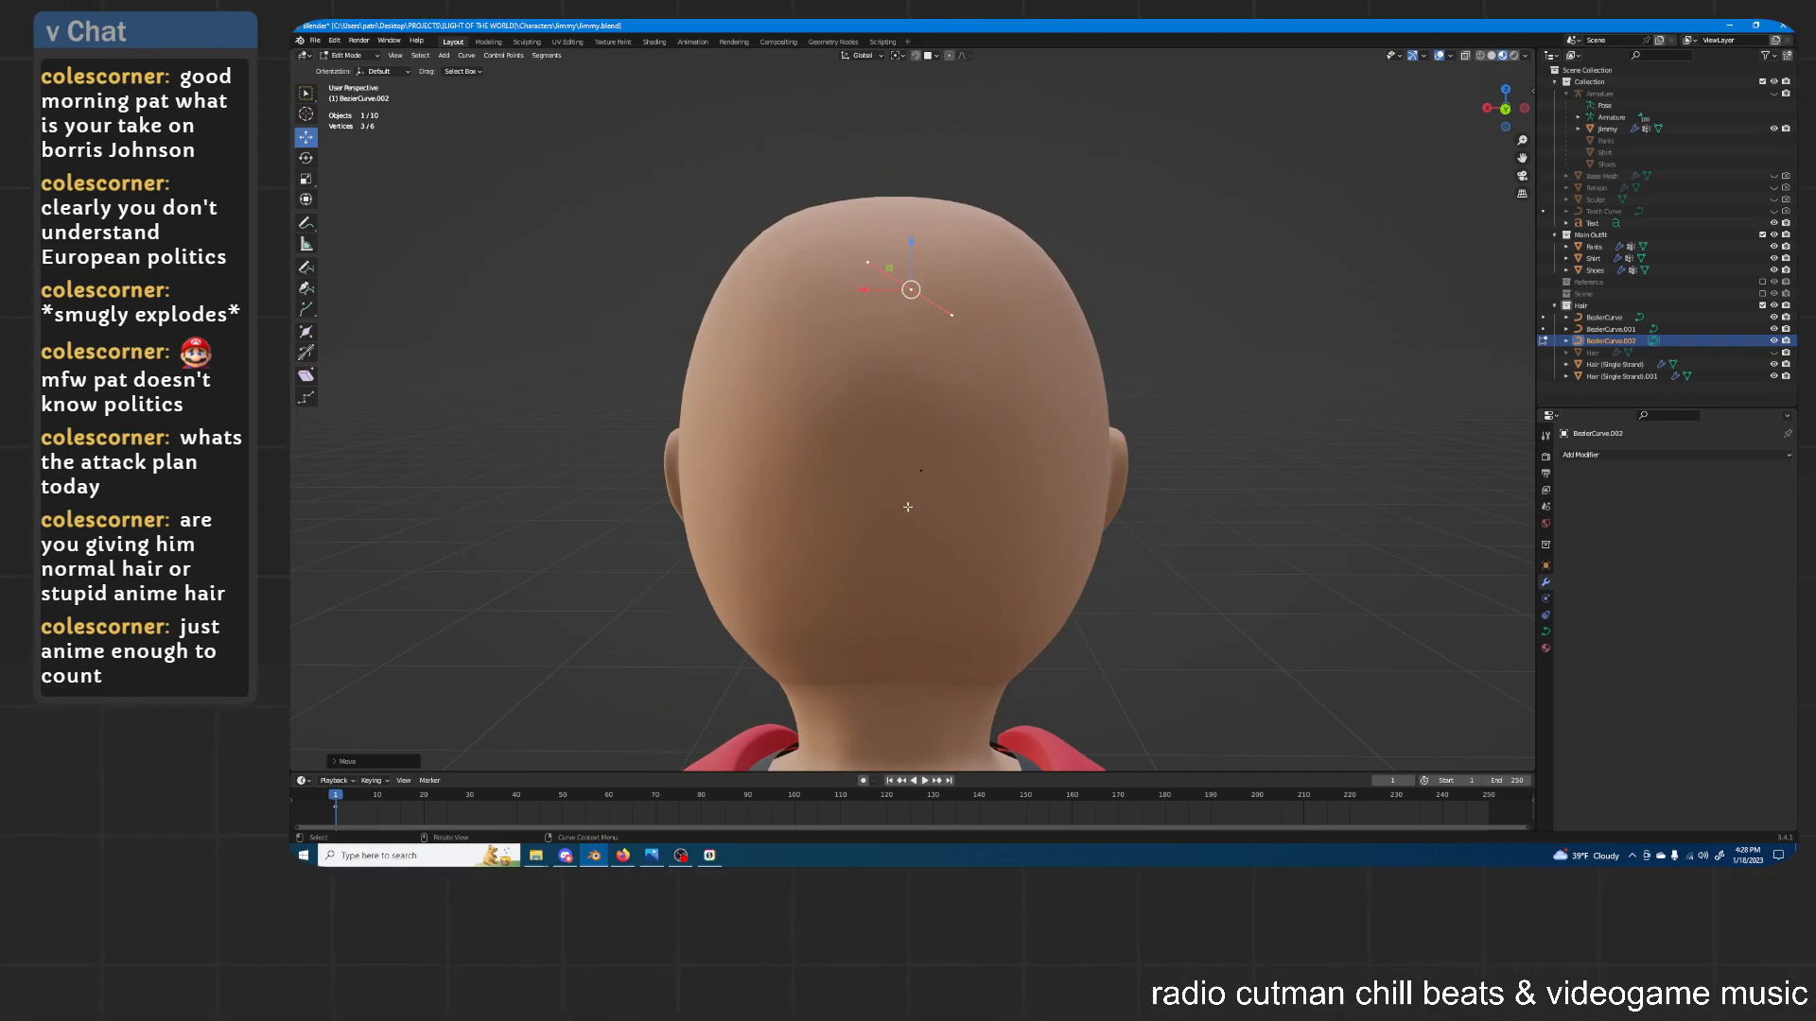
pyautogui.moveTo(1005, 462); pyautogui.dragTo(895, 385, button='middle')
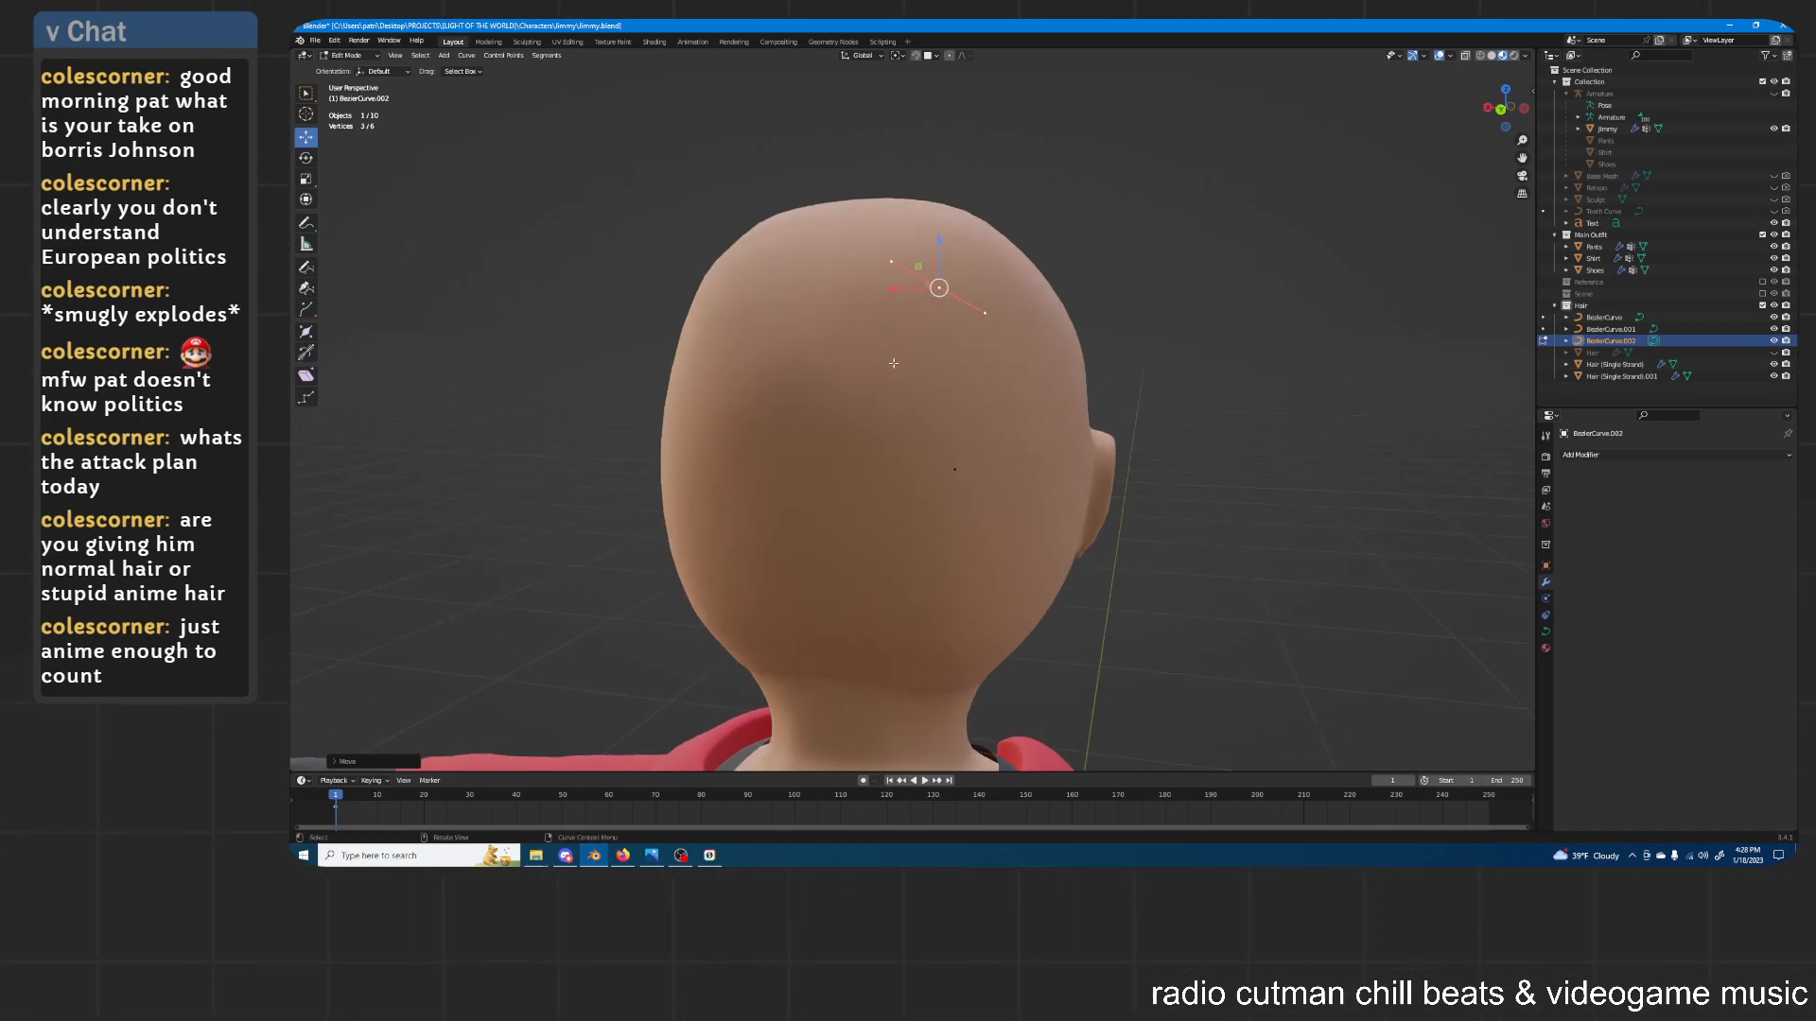
pyautogui.moveTo(811, 319); pyautogui.dragTo(907, 575, button='middle')
pyautogui.click(908, 536)
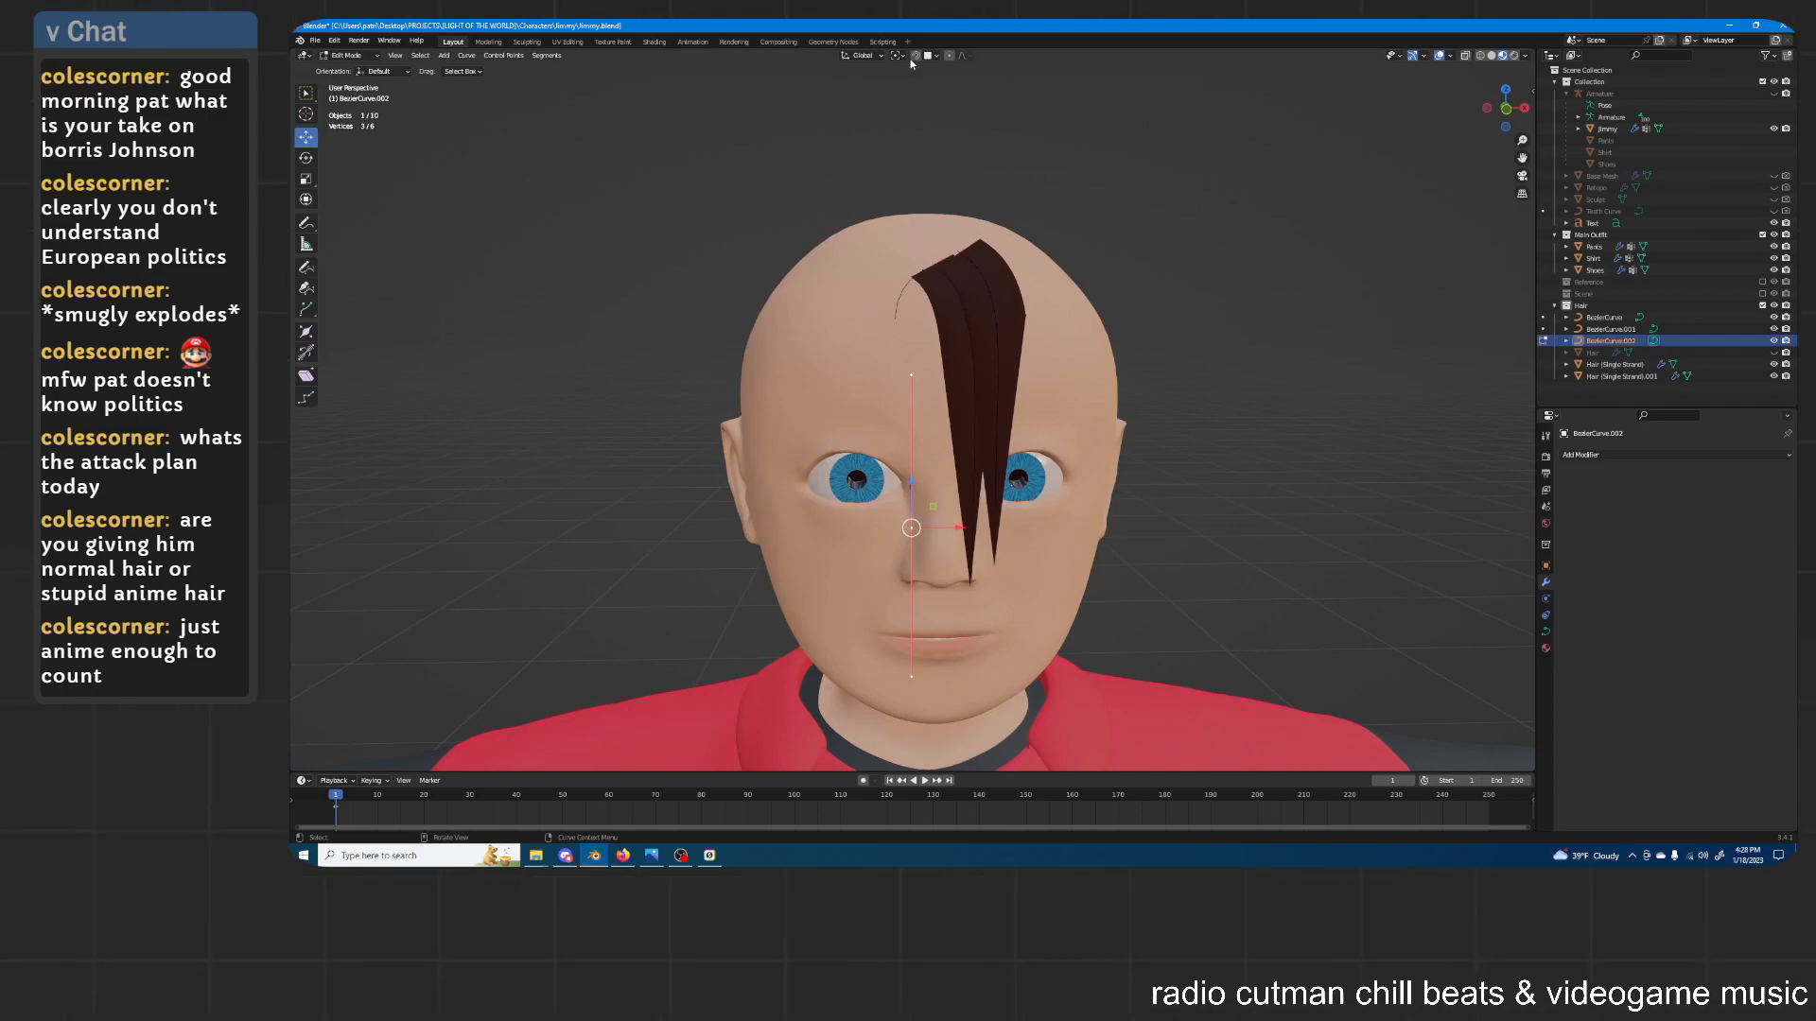
pyautogui.moveTo(1043, 430); pyautogui.dragTo(971, 283, button='middle')
pyautogui.scroll(1, 1148, 434)
pyautogui.press('g')
pyautogui.press('y')
pyautogui.click(1100, 403)
pyautogui.press('g')
pyautogui.press('z')
pyautogui.click(923, 212)
# Adjust the lower control point's height and sideways position, rotate its handles, and return to Object Mode
pyautogui.moveTo(964, 546); pyautogui.dragTo(868, 491, button='middle')
pyautogui.press('g')
pyautogui.press('z')
pyautogui.click(880, 493)
pyautogui.press('g')
pyautogui.press('x')
pyautogui.click(920, 366)
pyautogui.press('r')
pyautogui.click(909, 428)
pyautogui.click(346, 56)
pyautogui.click(346, 69)
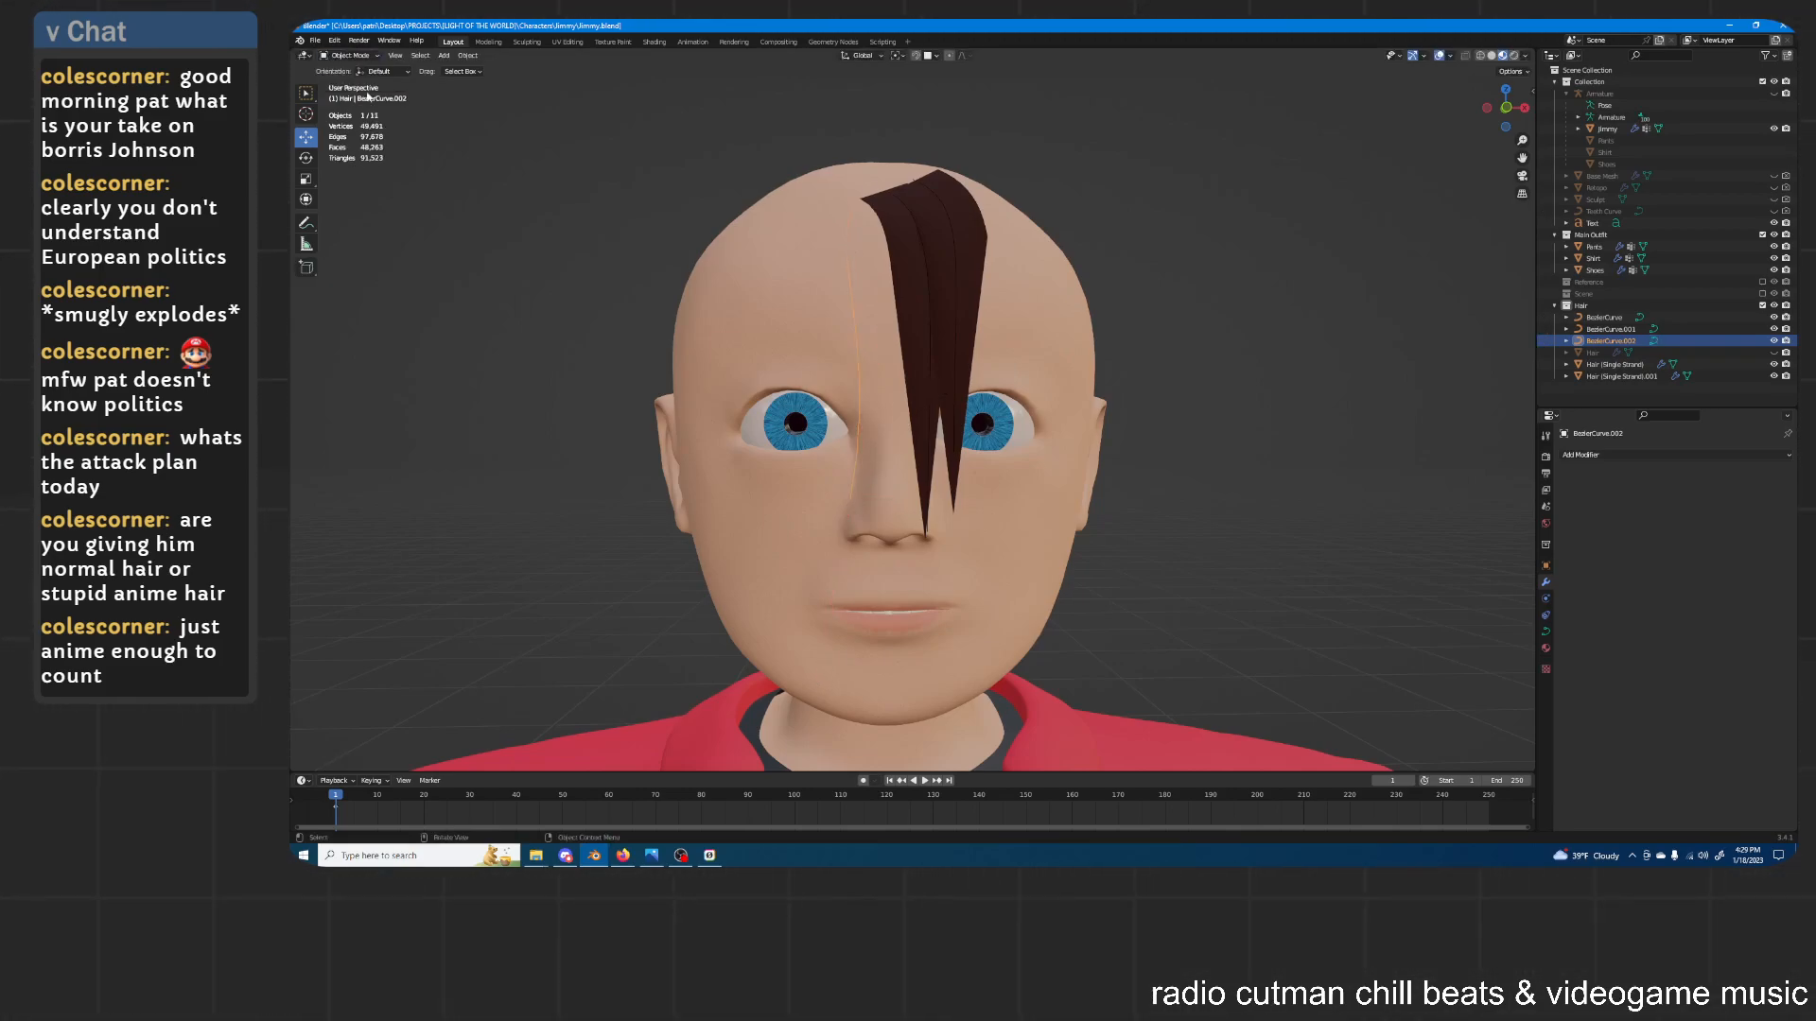
# Duplicate the neighbouring hair strand in place and set BezierCurve.002 as its Curve modifier's object
pyautogui.click(915, 260)
pyautogui.keyDown('shift'); pyautogui.moveTo(963, 304); pyautogui.dragTo(997, 270, button='middle'); pyautogui.keyUp('shift')
pyautogui.hotkey('shift', 'd')
pyautogui.rightClick(974, 275)
pyautogui.click(1771, 627)
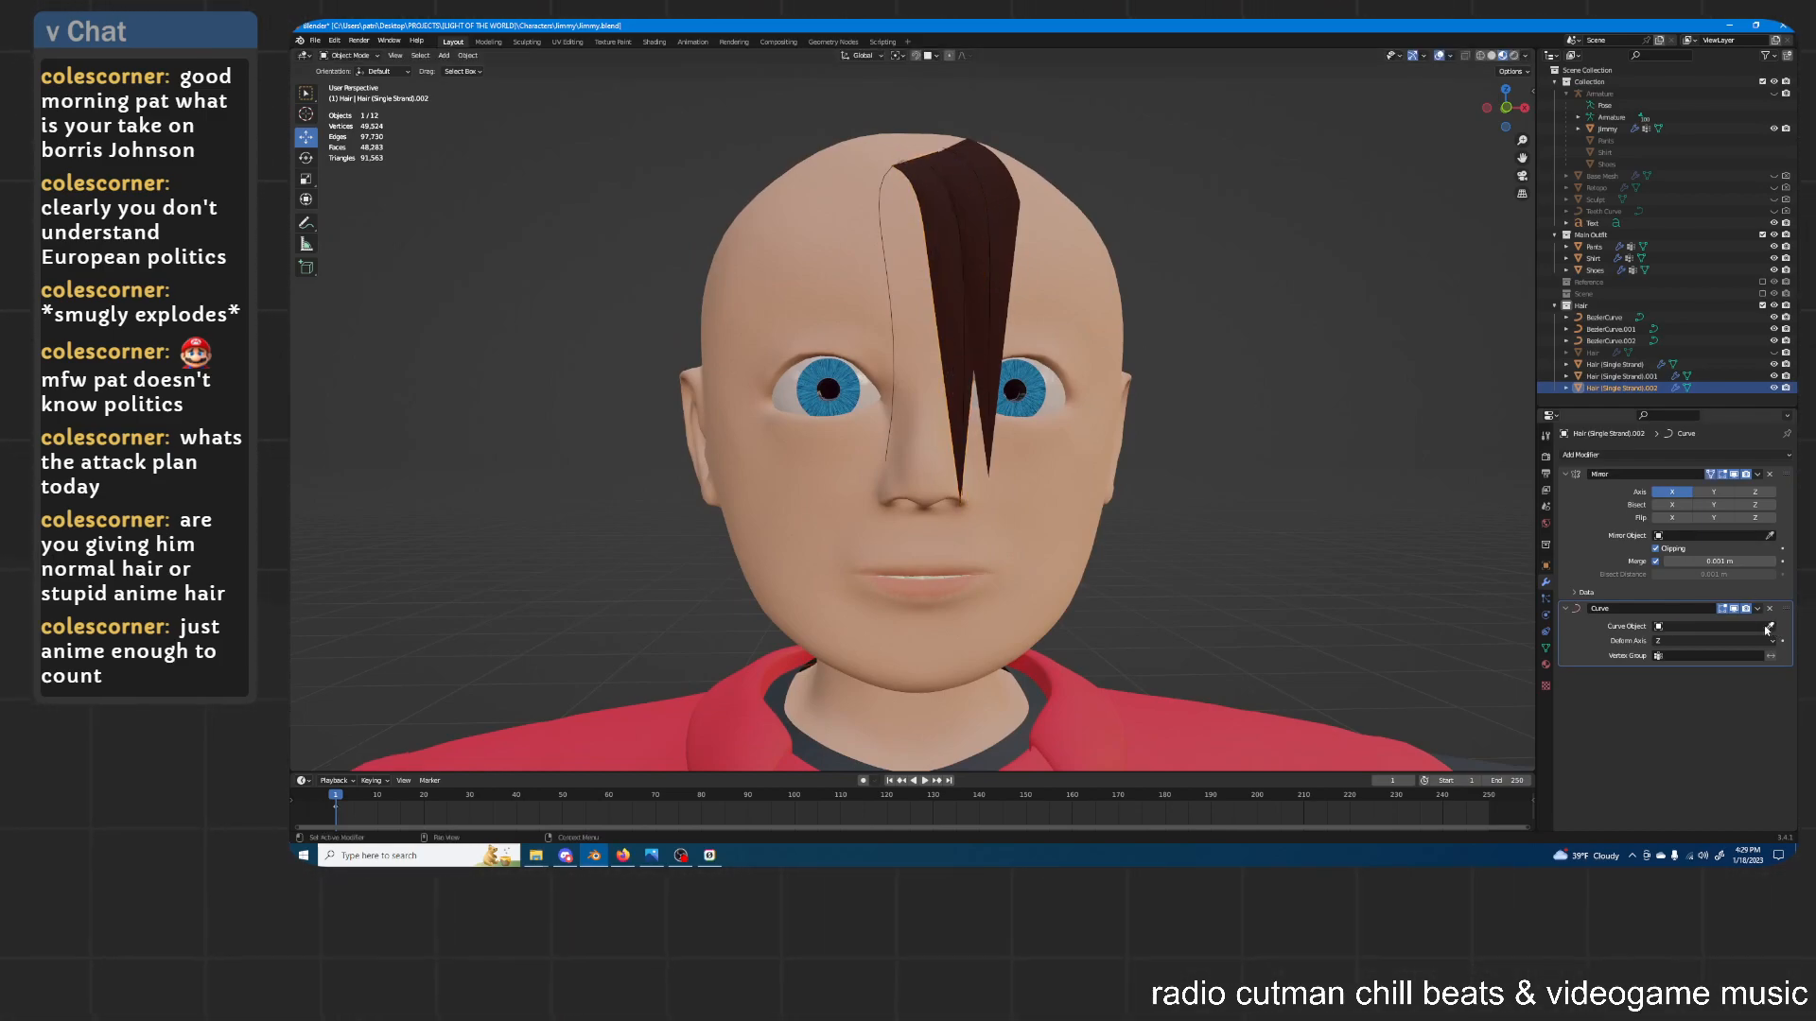
pyautogui.click(1618, 337)
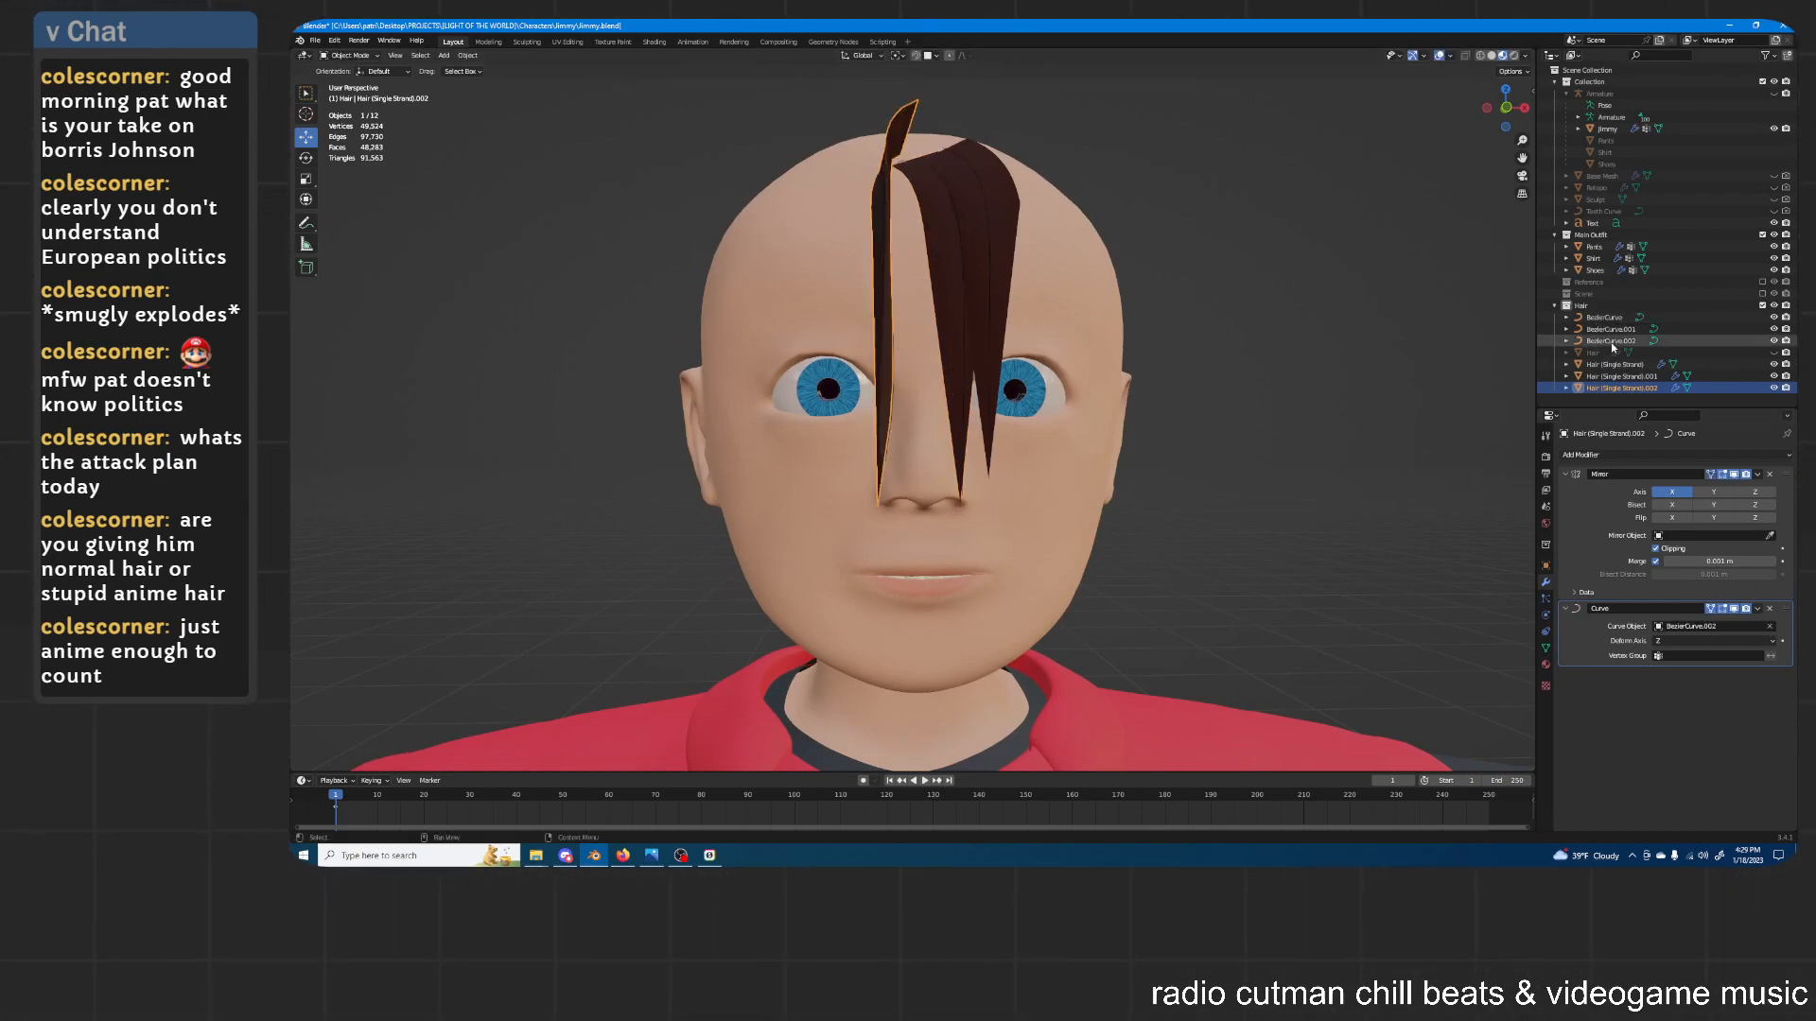
# Rotate the duplicated strand about the Z axis so its wide side faces forward over the forehead
pyautogui.moveTo(945, 312); pyautogui.dragTo(1041, 229, button='middle')
pyautogui.press('r')
pyautogui.press('z')
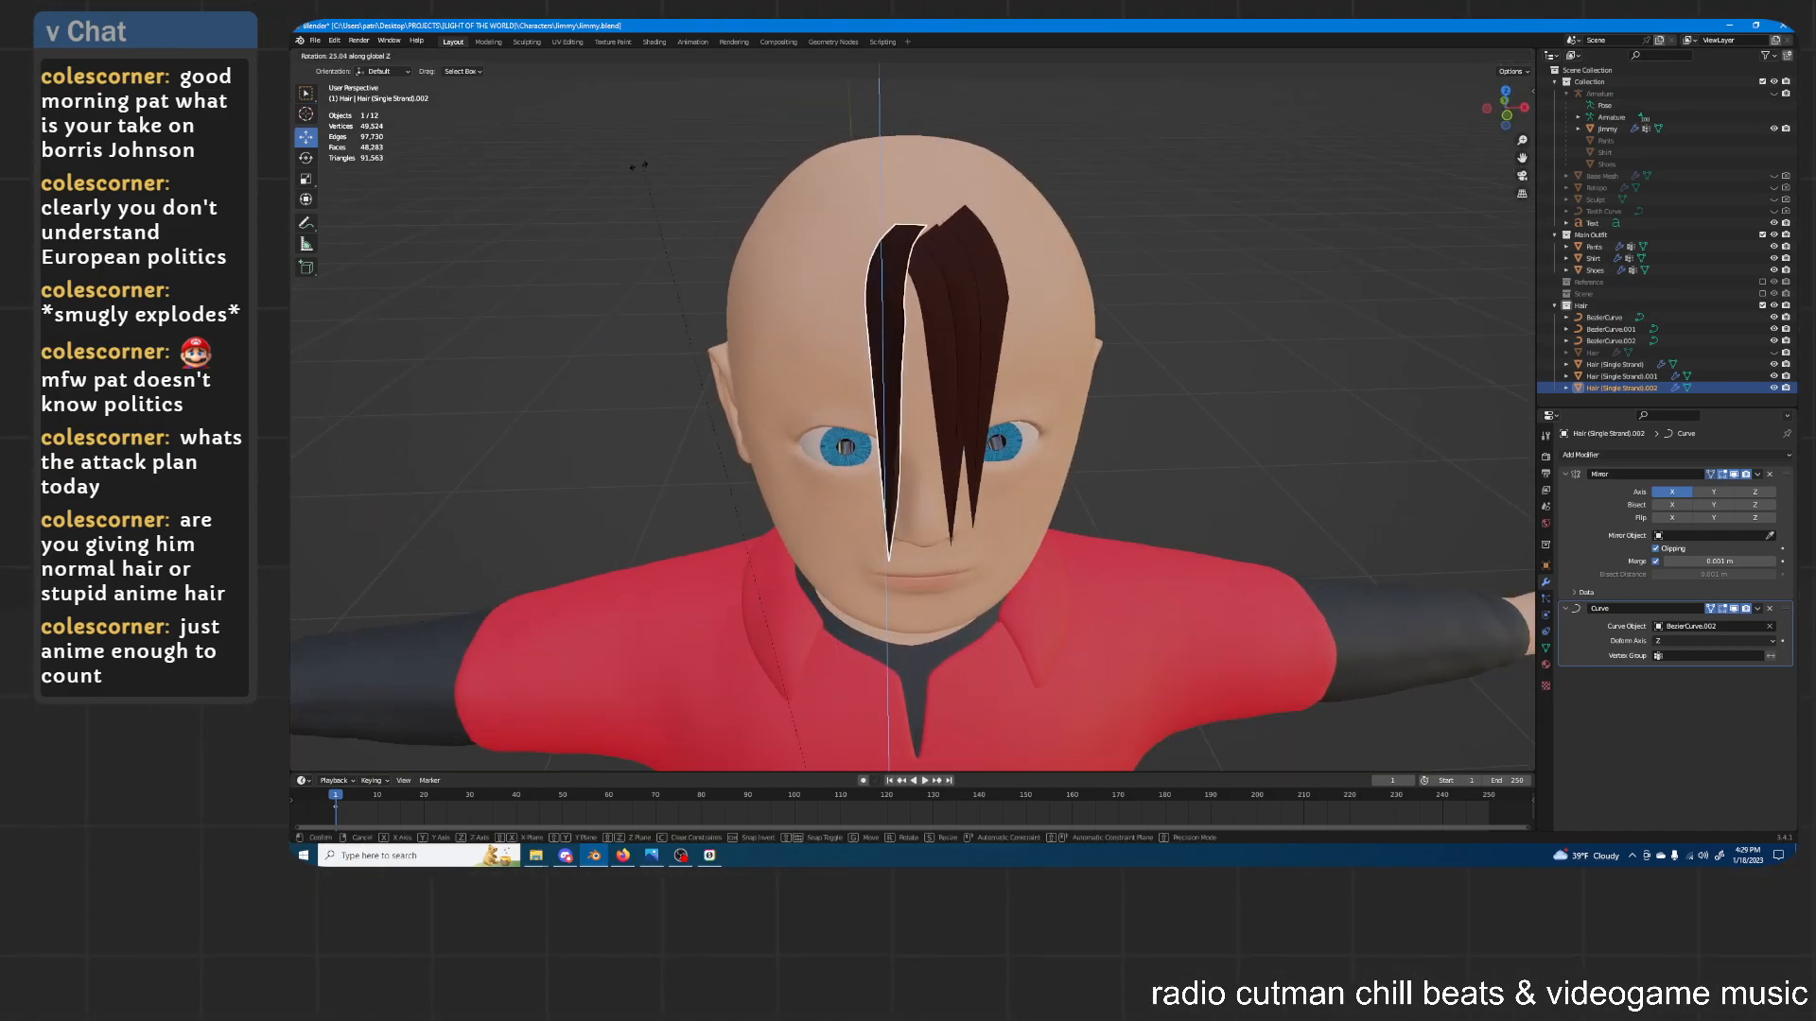
pyautogui.click(622, 330)
pyautogui.moveTo(927, 269); pyautogui.dragTo(1155, 271, button='middle')
pyautogui.press('g')
pyautogui.click(1093, 242)
pyautogui.hotkey('ctrl', 'z')
pyautogui.press('g')
pyautogui.rightClick(1102, 253)
# Move the duplicated strand along the Y and X axes to sit beside the existing strands on the forehead
pyautogui.press('g')
pyautogui.press('y')
pyautogui.click(1126, 255)
pyautogui.press('g')
pyautogui.press('x')
pyautogui.click(1281, 256)
pyautogui.press('g')
pyautogui.press('y')
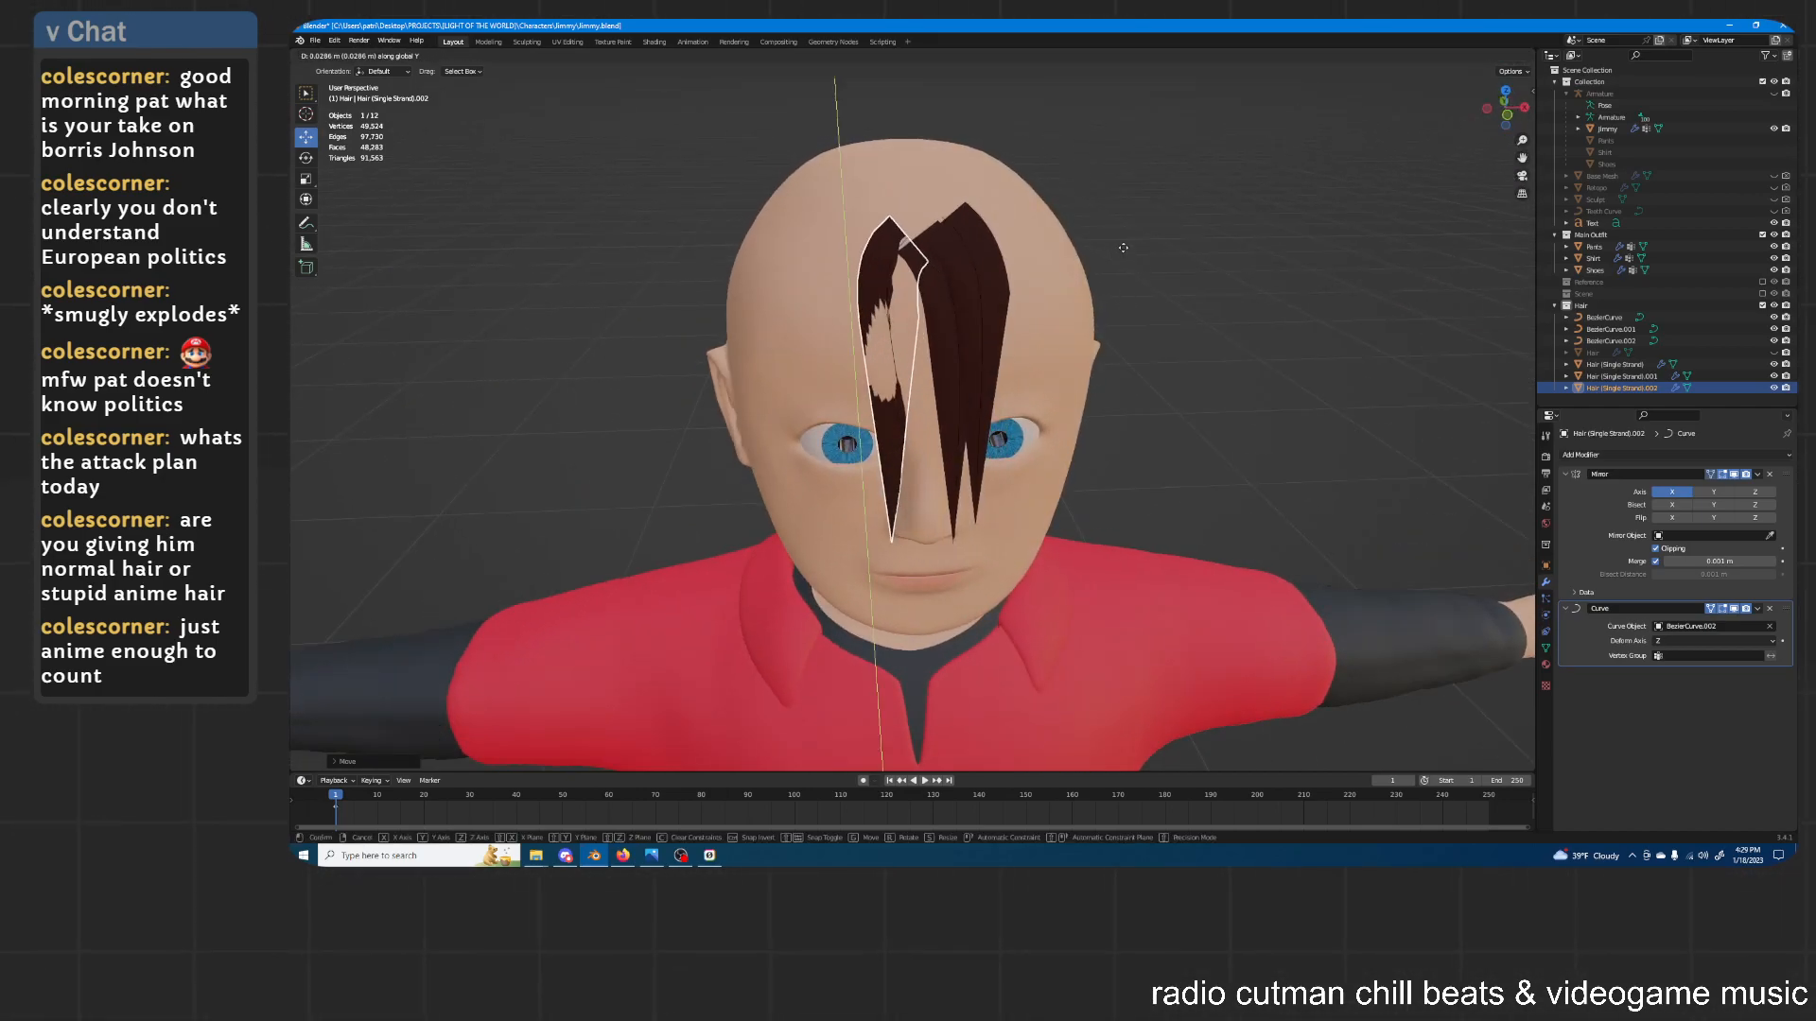
pyautogui.click(1124, 248)
# Turn the duplicated strand further about the Z axis and nudge it along Y and X against the forehead
pyautogui.press('r')
pyautogui.press('z')
pyautogui.click(1233, 585)
pyautogui.moveTo(1234, 586); pyautogui.dragTo(1122, 424, button='middle')
pyautogui.press('g')
pyautogui.press('y')
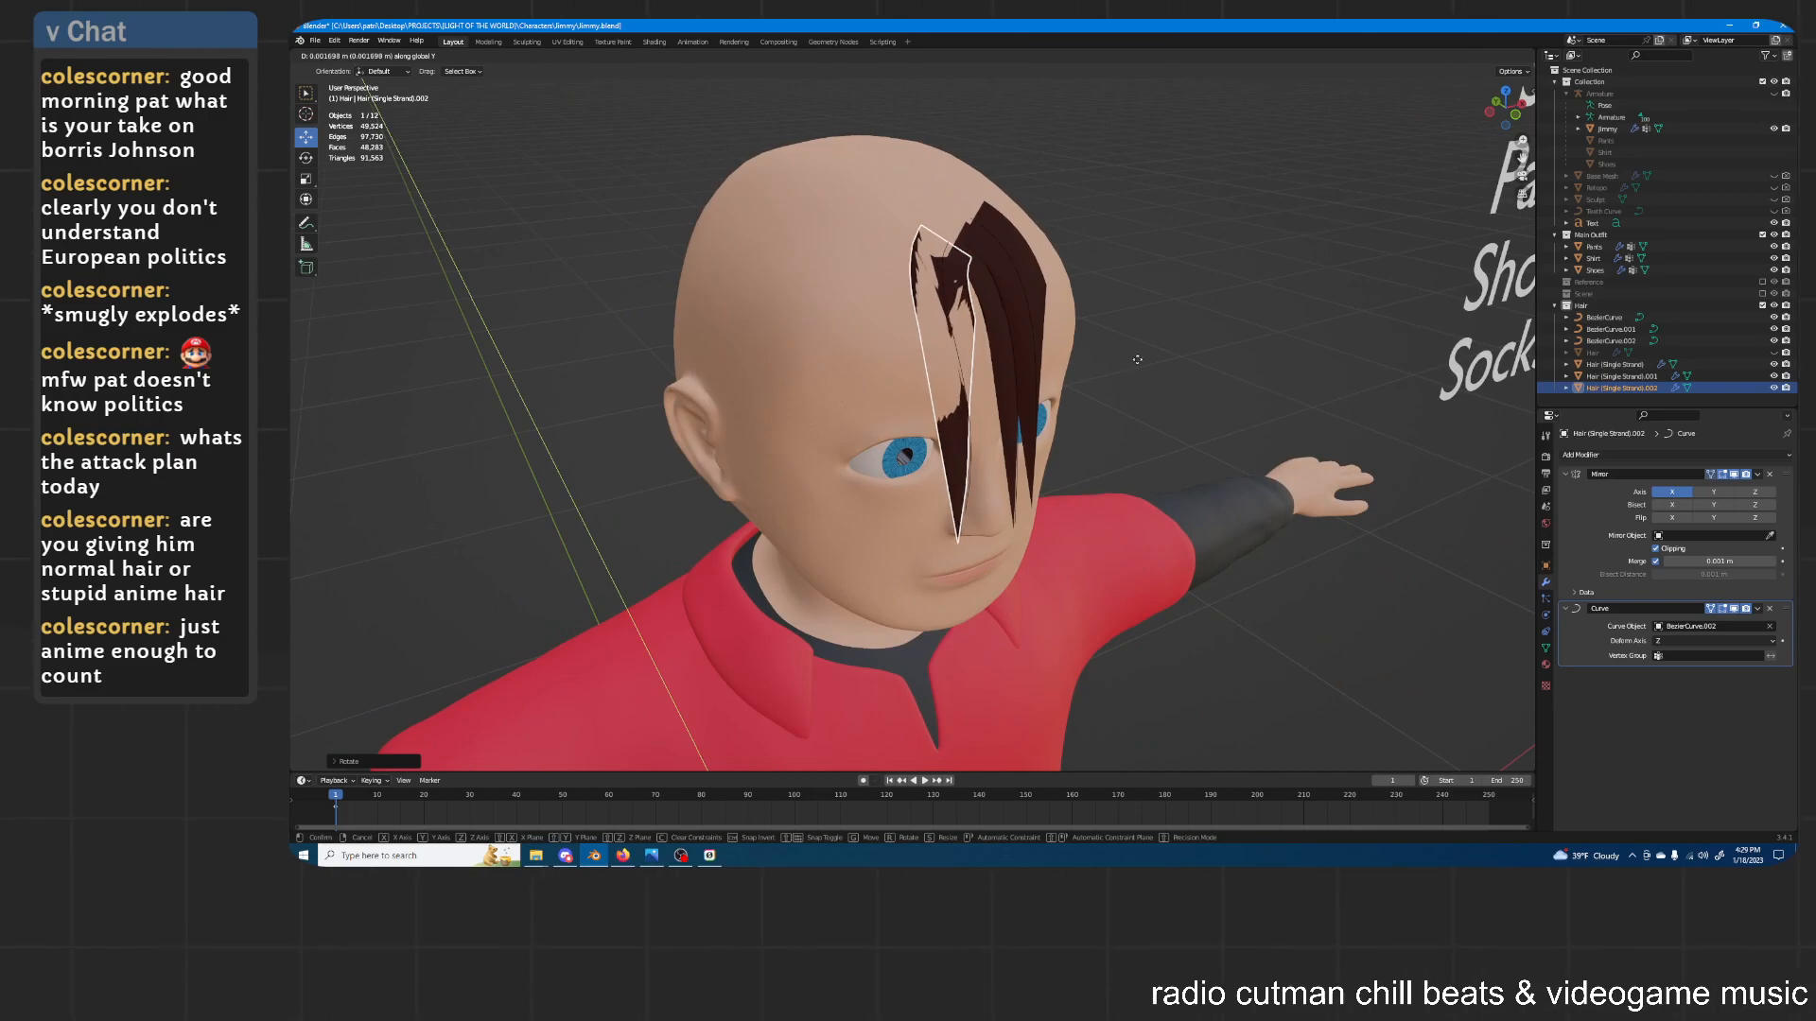
pyautogui.click(1138, 351)
pyautogui.moveTo(1139, 351); pyautogui.dragTo(1188, 344, button='middle')
pyautogui.press('g')
pyautogui.press('x')
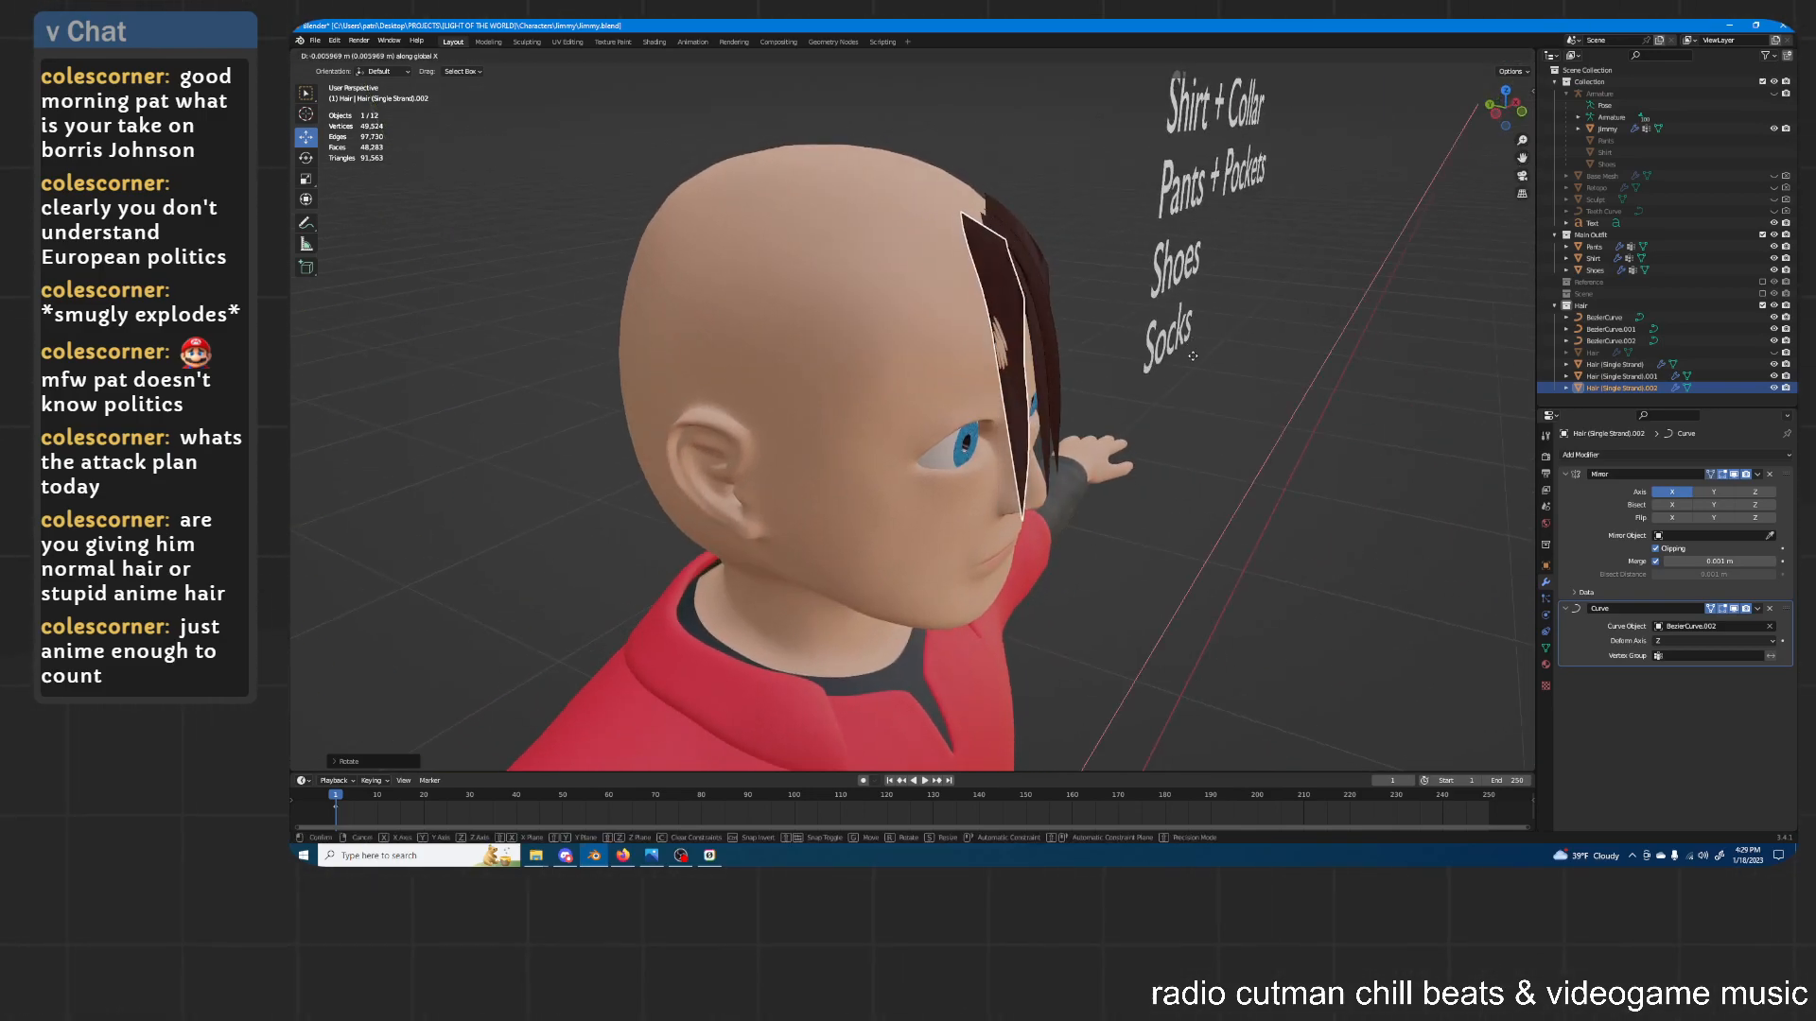
pyautogui.click(1188, 350)
pyautogui.moveTo(1188, 350); pyautogui.dragTo(1257, 334, button='middle')
# Edit BezierCurve.002 and move its upper control point within the YZ plane to lift the strand off the forehead
pyautogui.click(1145, 296)
pyautogui.click(990, 254)
pyautogui.moveTo(1054, 227); pyautogui.dragTo(848, 138, button='middle')
pyautogui.click(341, 57)
pyautogui.click(349, 81)
pyautogui.scroll(2, 851, 159)
pyautogui.press('Tab')
pyautogui.click(788, 168)
pyautogui.press('Tab')
pyautogui.press('g')
pyautogui.press('x')
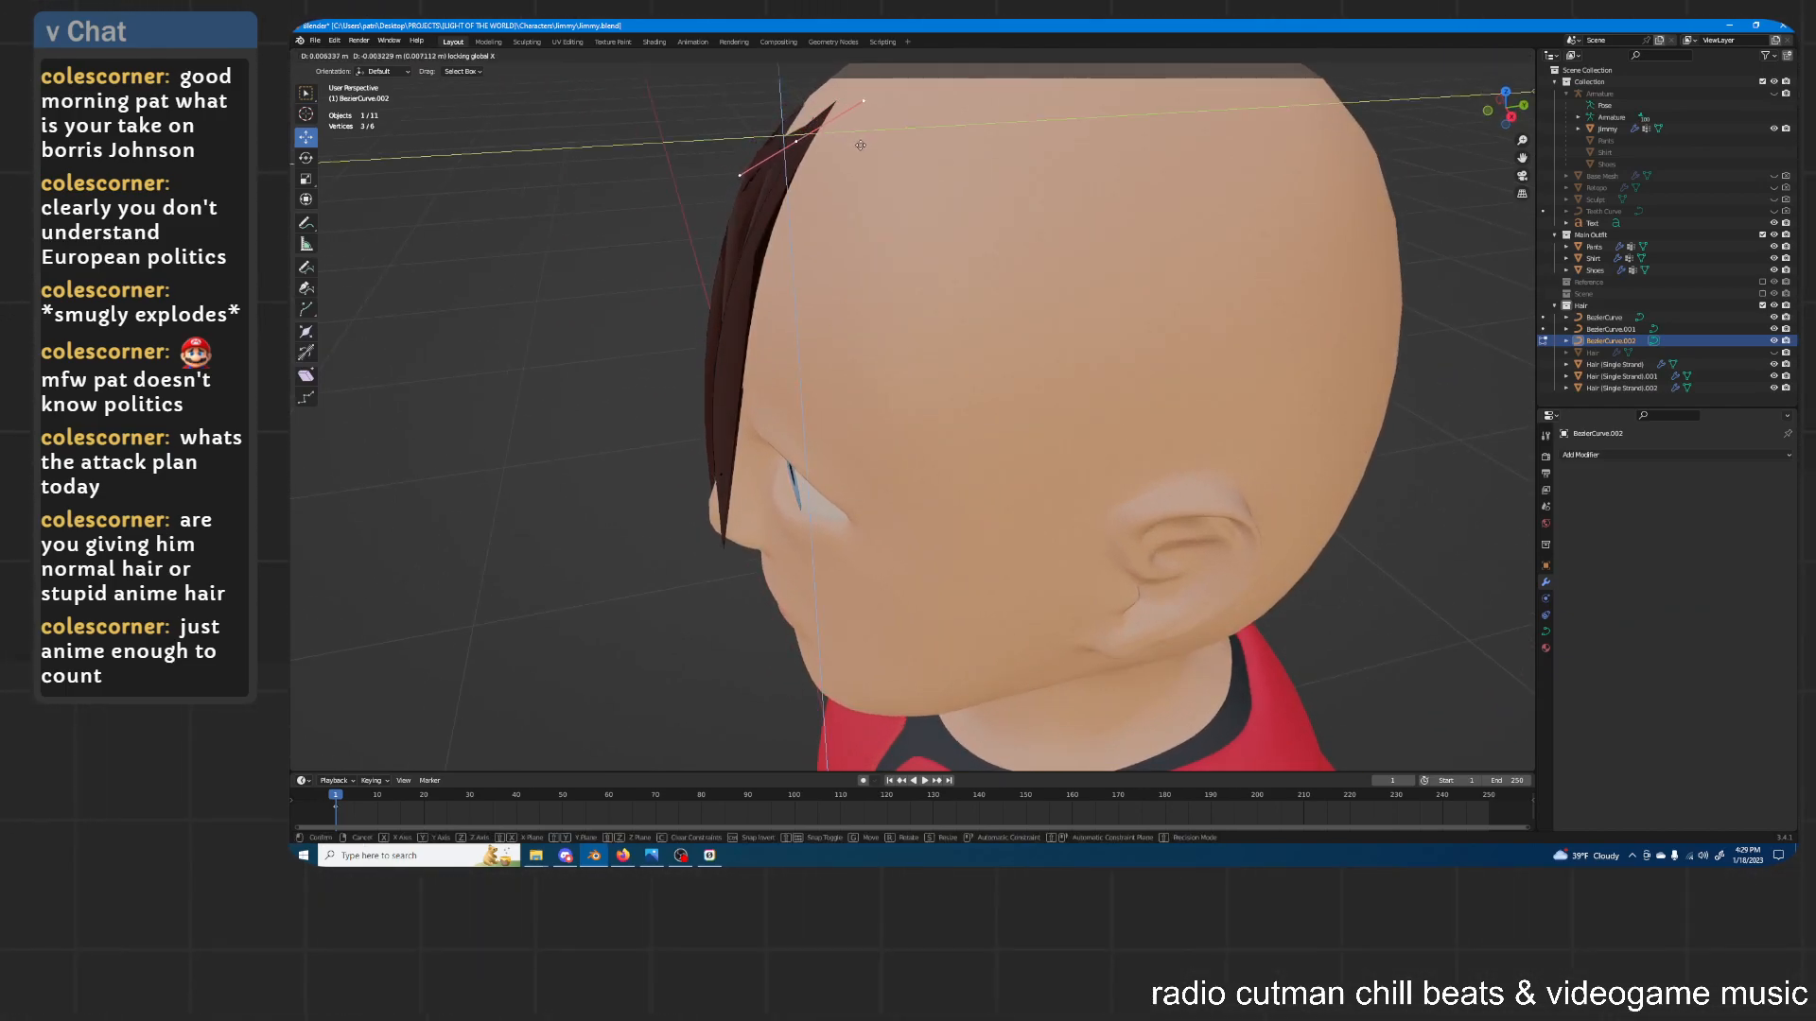
pyautogui.click(859, 144)
pyautogui.moveTo(860, 144); pyautogui.dragTo(1034, 294, button='middle')
pyautogui.moveTo(1061, 332); pyautogui.dragTo(1135, 339, button='middle')
# Fine-tune the upper control point along the Y and Z axes so the strand follows the forehead
pyautogui.press('g')
pyautogui.press('y')
pyautogui.click(1147, 340)
pyautogui.press('g')
pyautogui.press('z')
pyautogui.click(1173, 363)
pyautogui.press('g')
pyautogui.press('y')
pyautogui.click(1186, 371)
# Check the strand in Object Mode, resume editing its curve, and shift the selection along the Y axis
pyautogui.press('Tab')
pyautogui.moveTo(1305, 362); pyautogui.dragTo(1248, 352, button='middle')
pyautogui.scroll(-1, 1229, 349)
pyautogui.press('Tab')
pyautogui.moveTo(1025, 399); pyautogui.dragTo(898, 348, button='middle')
pyautogui.press('g')
pyautogui.press('y')
pyautogui.click(1171, 418)
# Subdivide the whole curve and move its new middle control point within the XZ plane and along Y
pyautogui.scroll(2, 1006, 389)
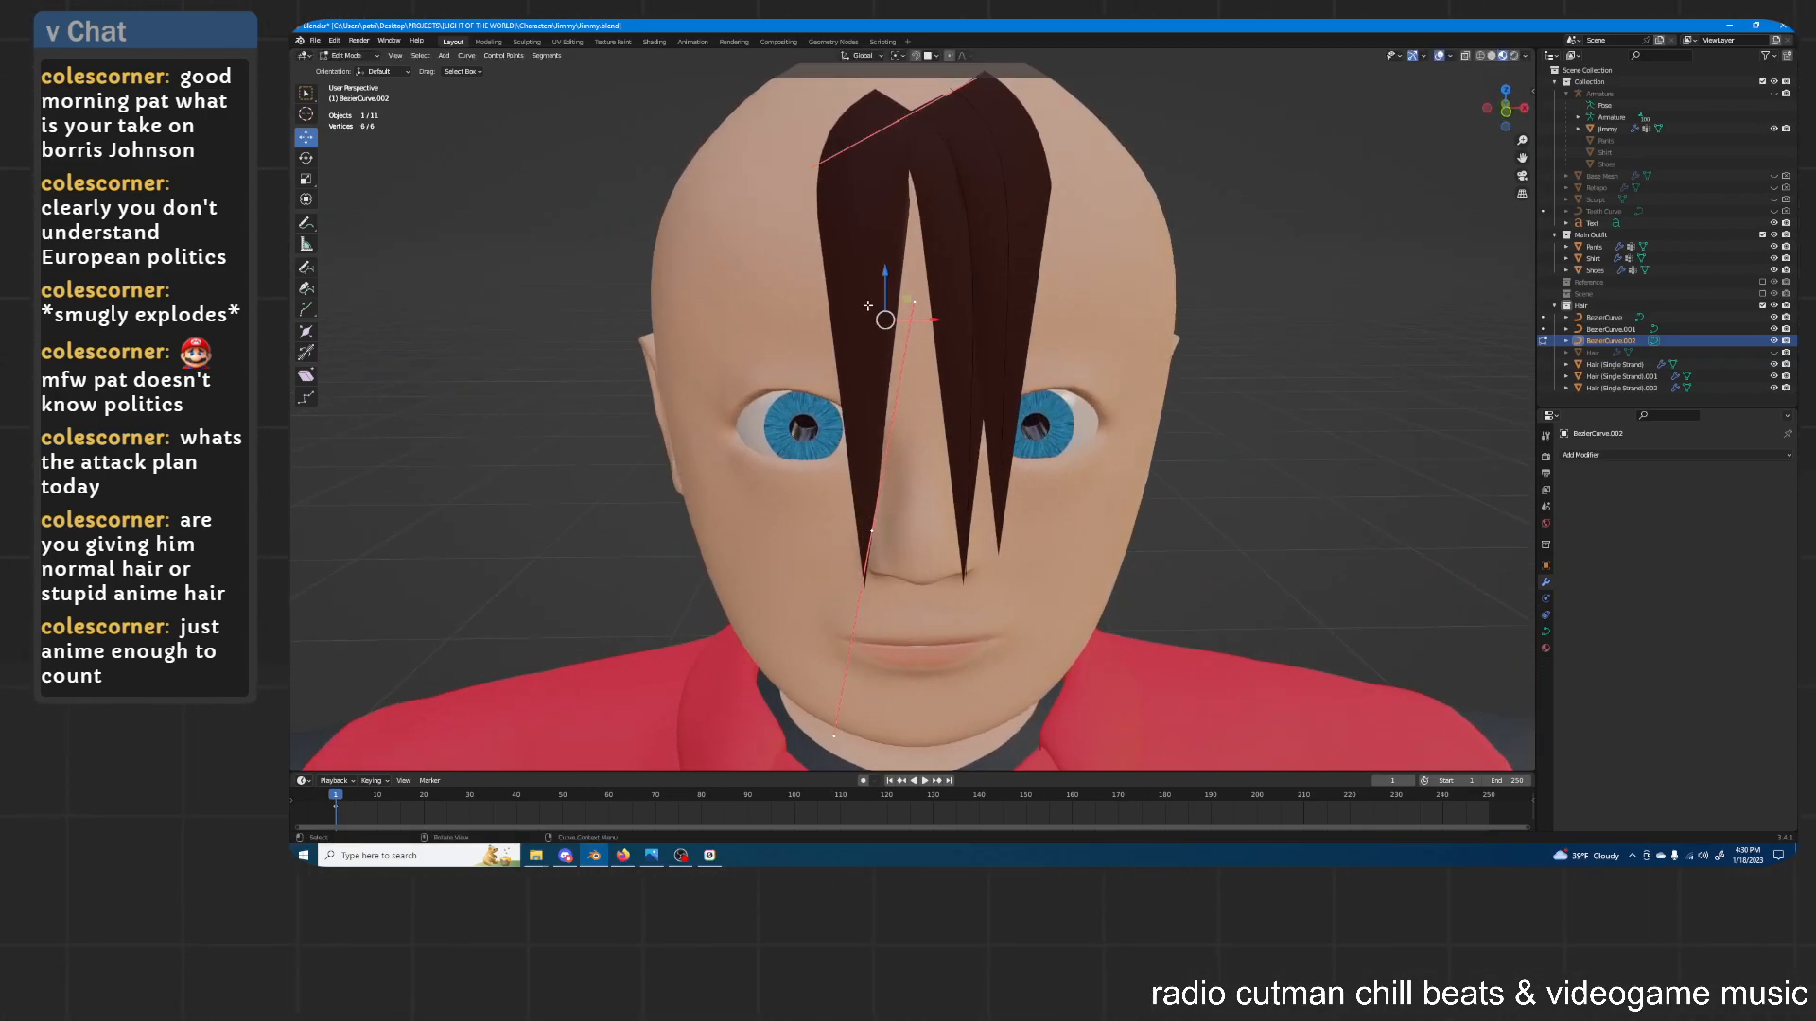
pyautogui.rightClick(825, 273)
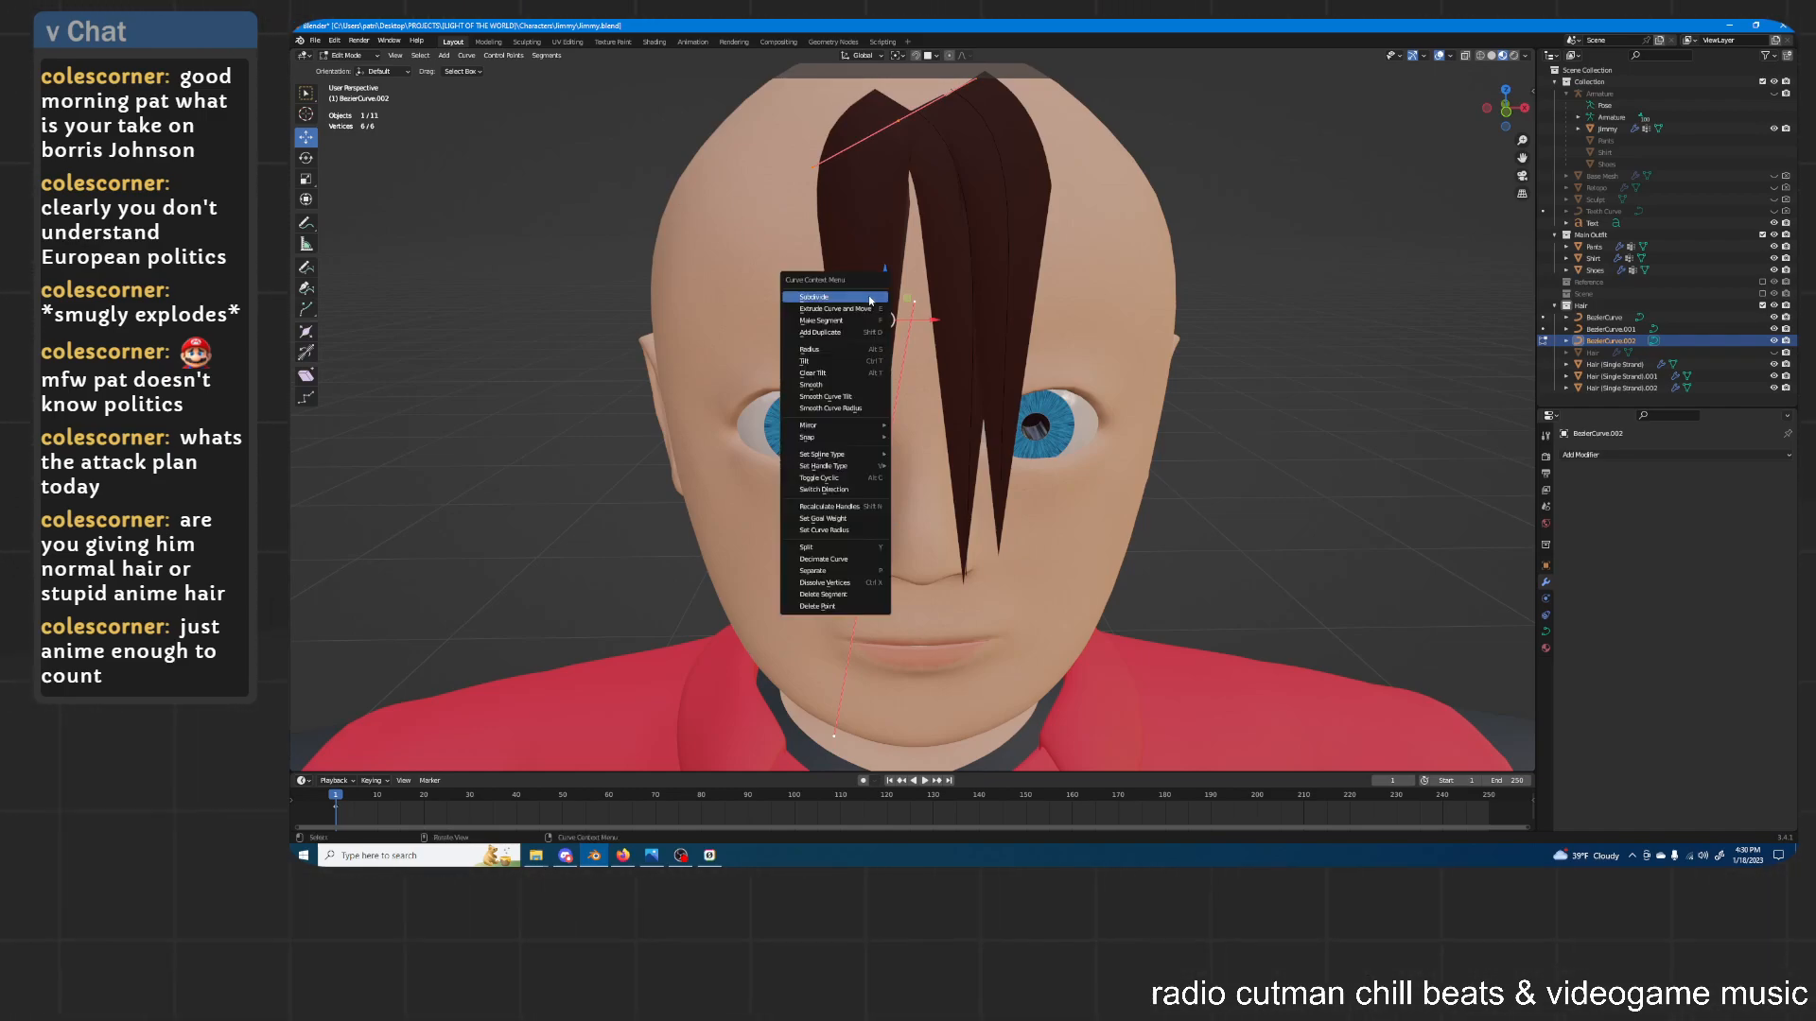
pyautogui.click(868, 296)
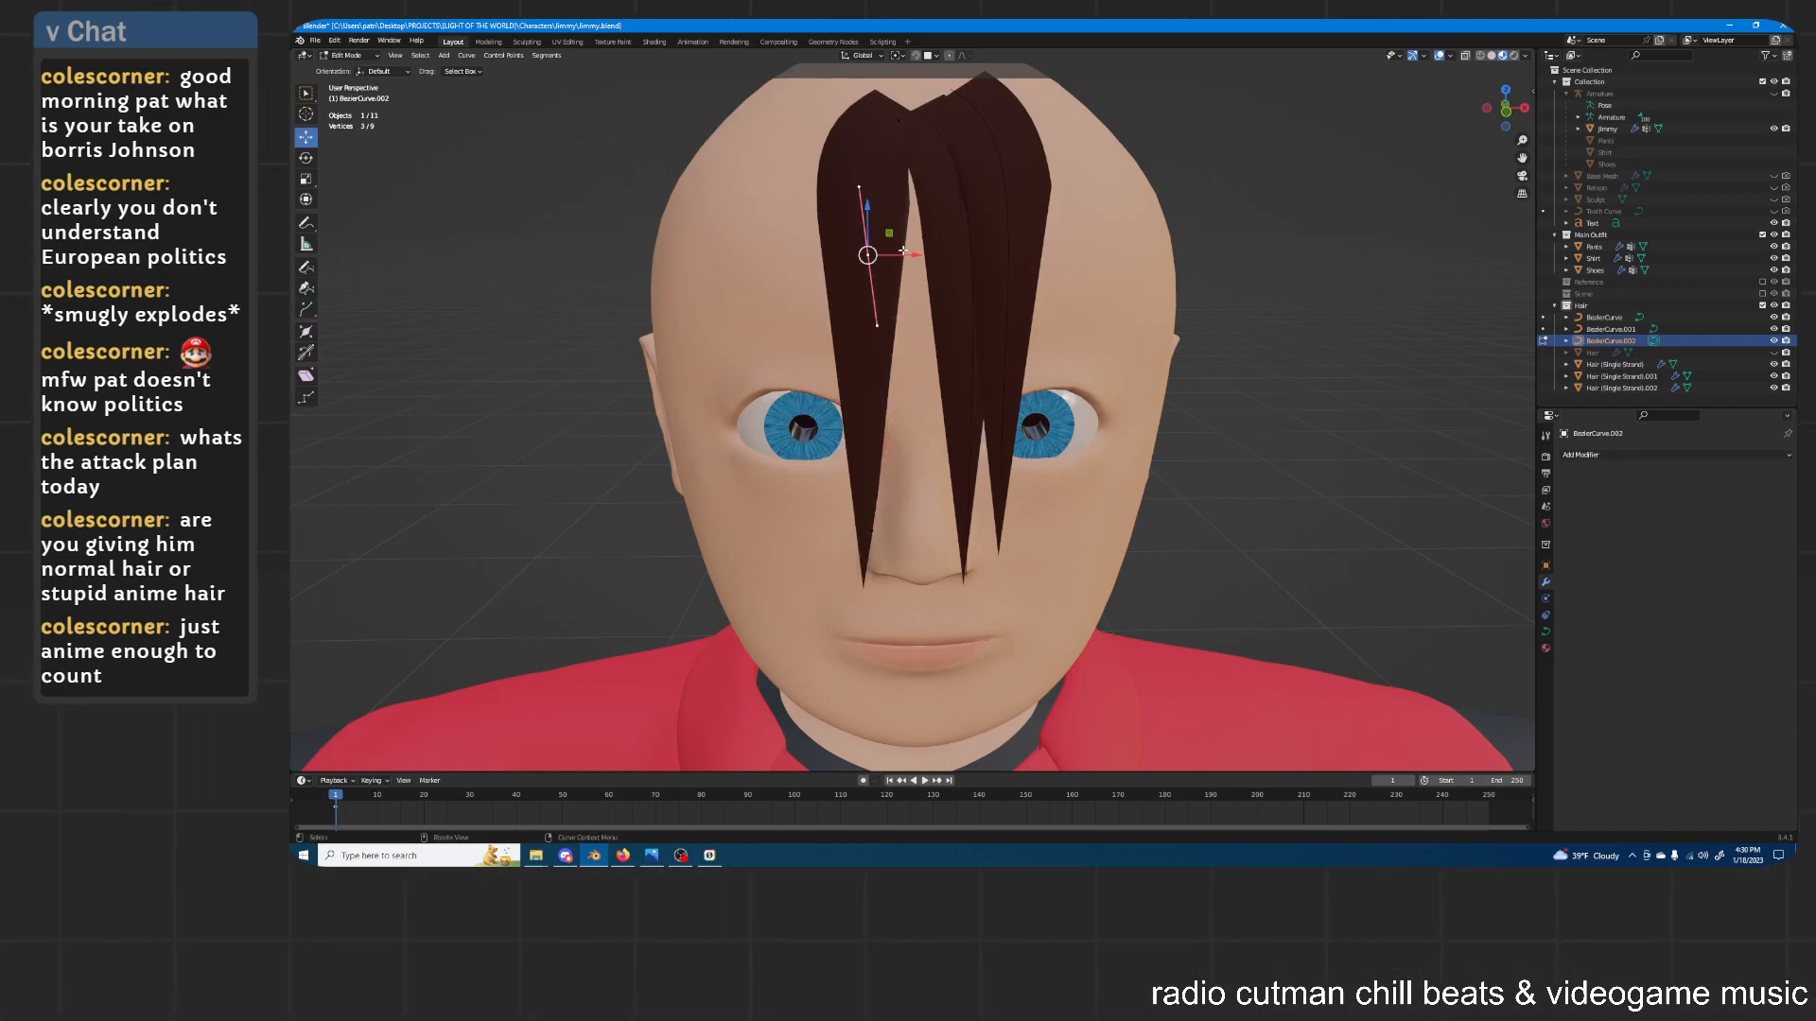
pyautogui.press('g')
pyautogui.hotkey('shift', 'y')
pyautogui.click(951, 326)
pyautogui.moveTo(955, 326); pyautogui.dragTo(1104, 305, button='middle')
pyautogui.press('g')
pyautogui.press('y')
pyautogui.click(1185, 311)
pyautogui.scroll(-1, 1184, 312)
pyautogui.scroll(1, 1104, 305)
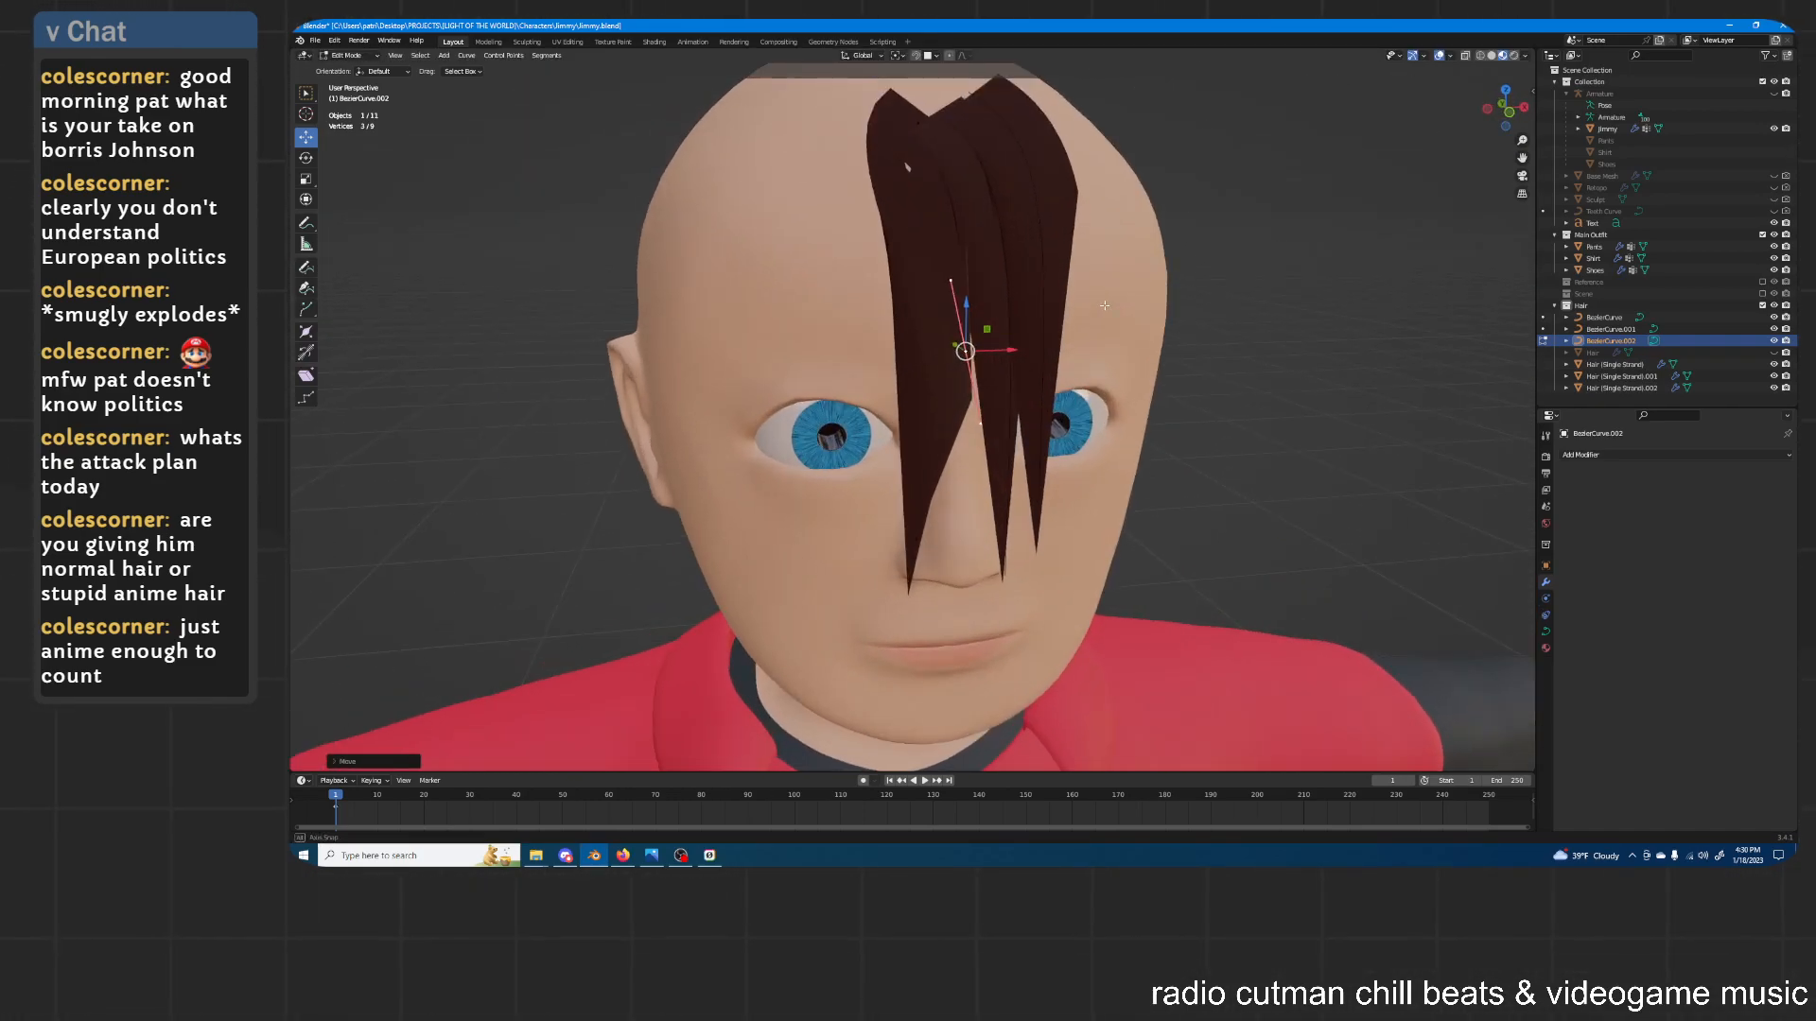
# Rotate the middle control point's handles and move the point towards the existing strands, adjusting its depth along Y
pyautogui.press('r')
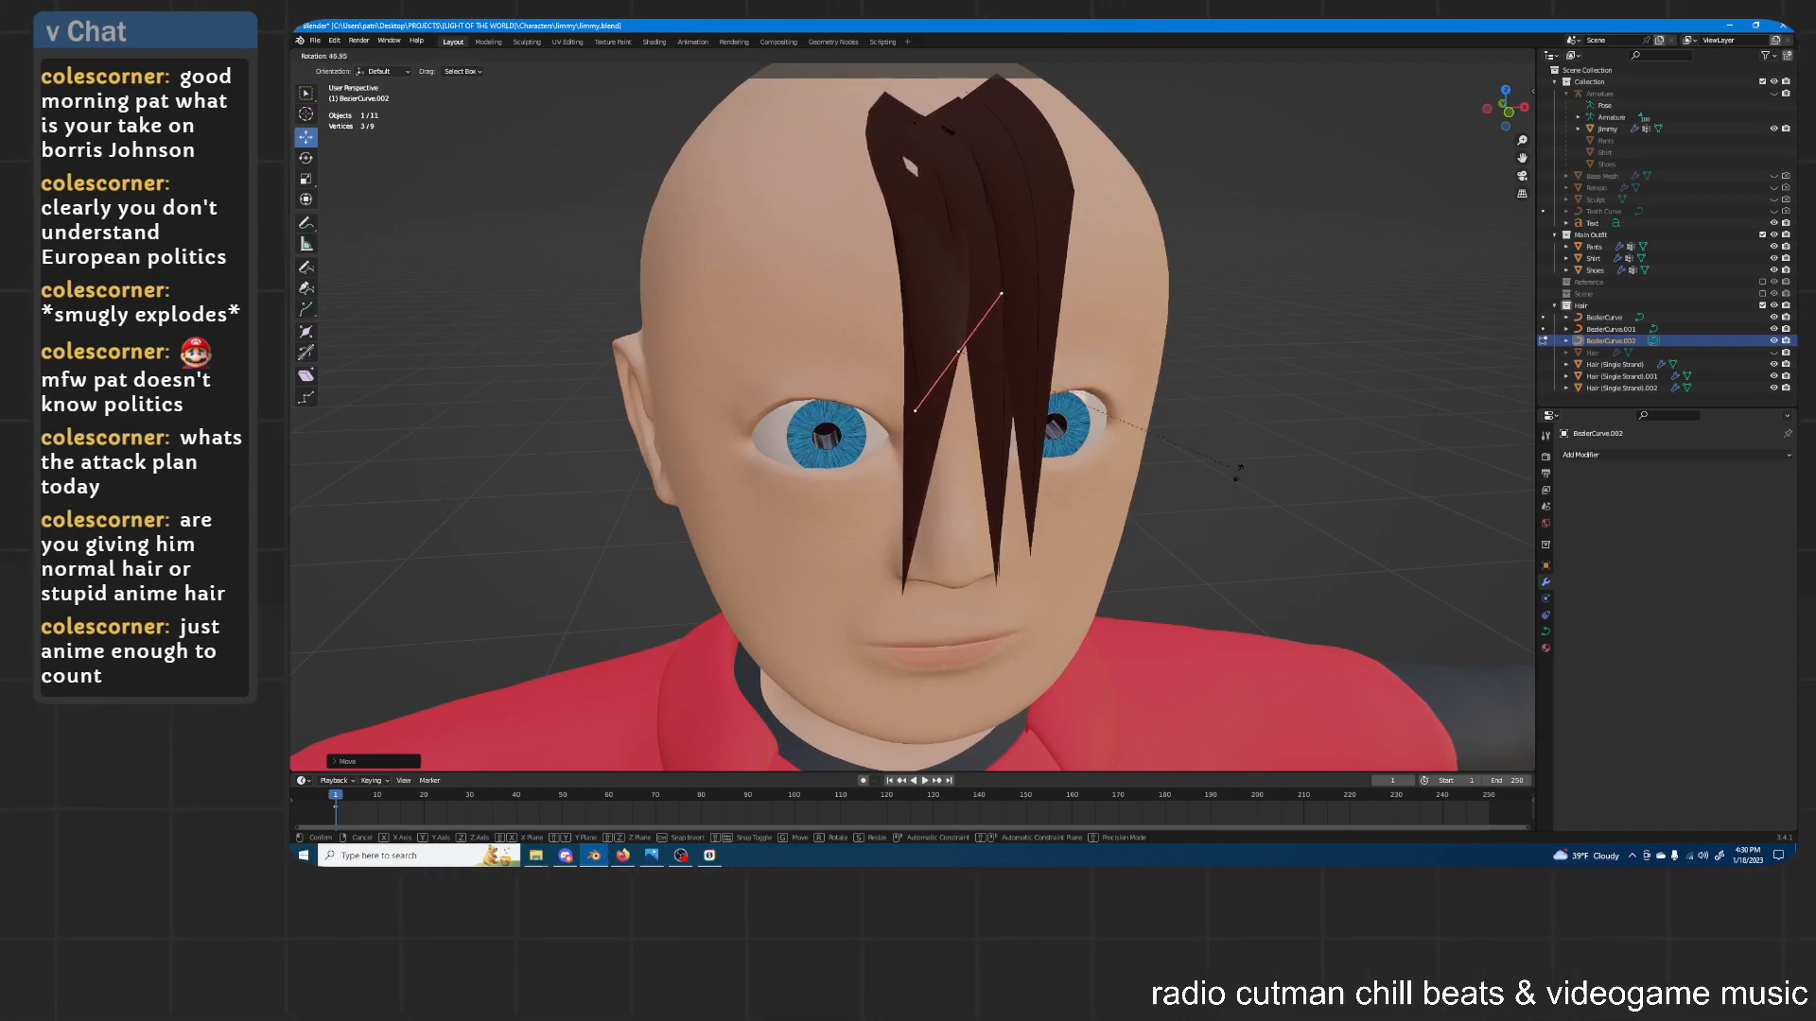
pyautogui.click(1239, 479)
pyautogui.press('g')
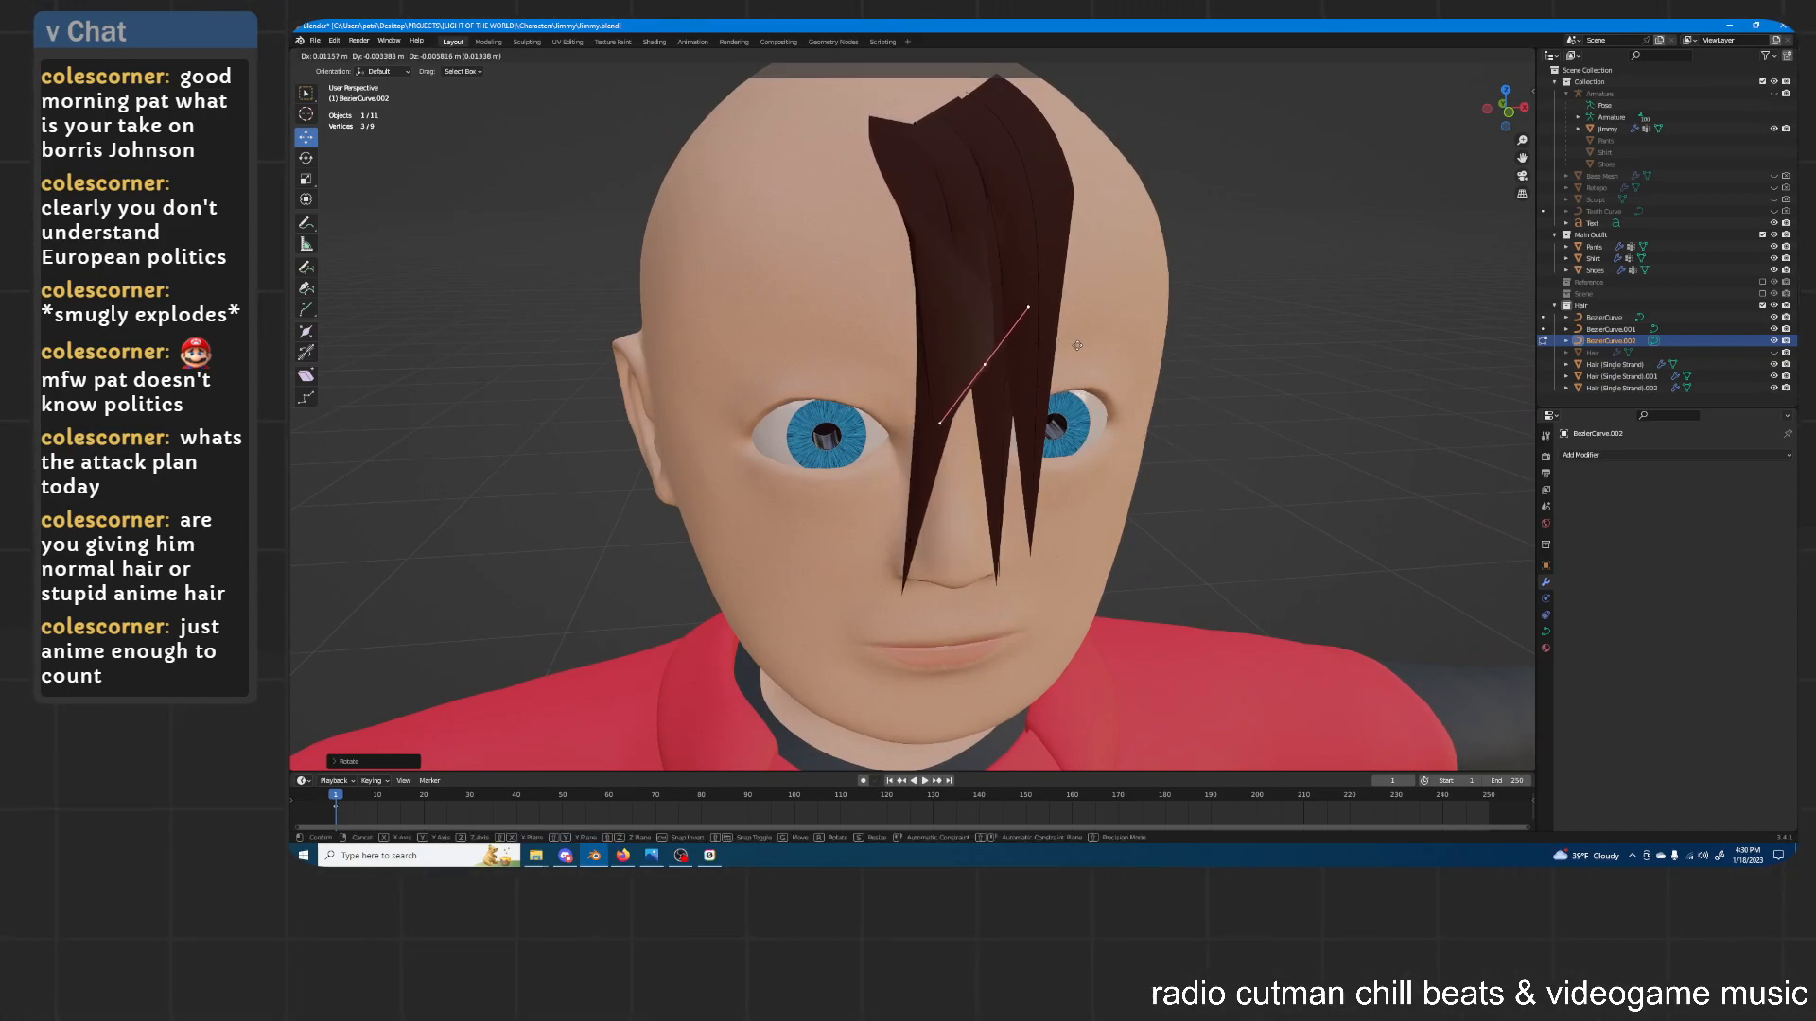
pyautogui.click(1076, 347)
pyautogui.moveTo(1077, 347); pyautogui.dragTo(1147, 335, button='middle')
pyautogui.press('g')
pyautogui.press('y')
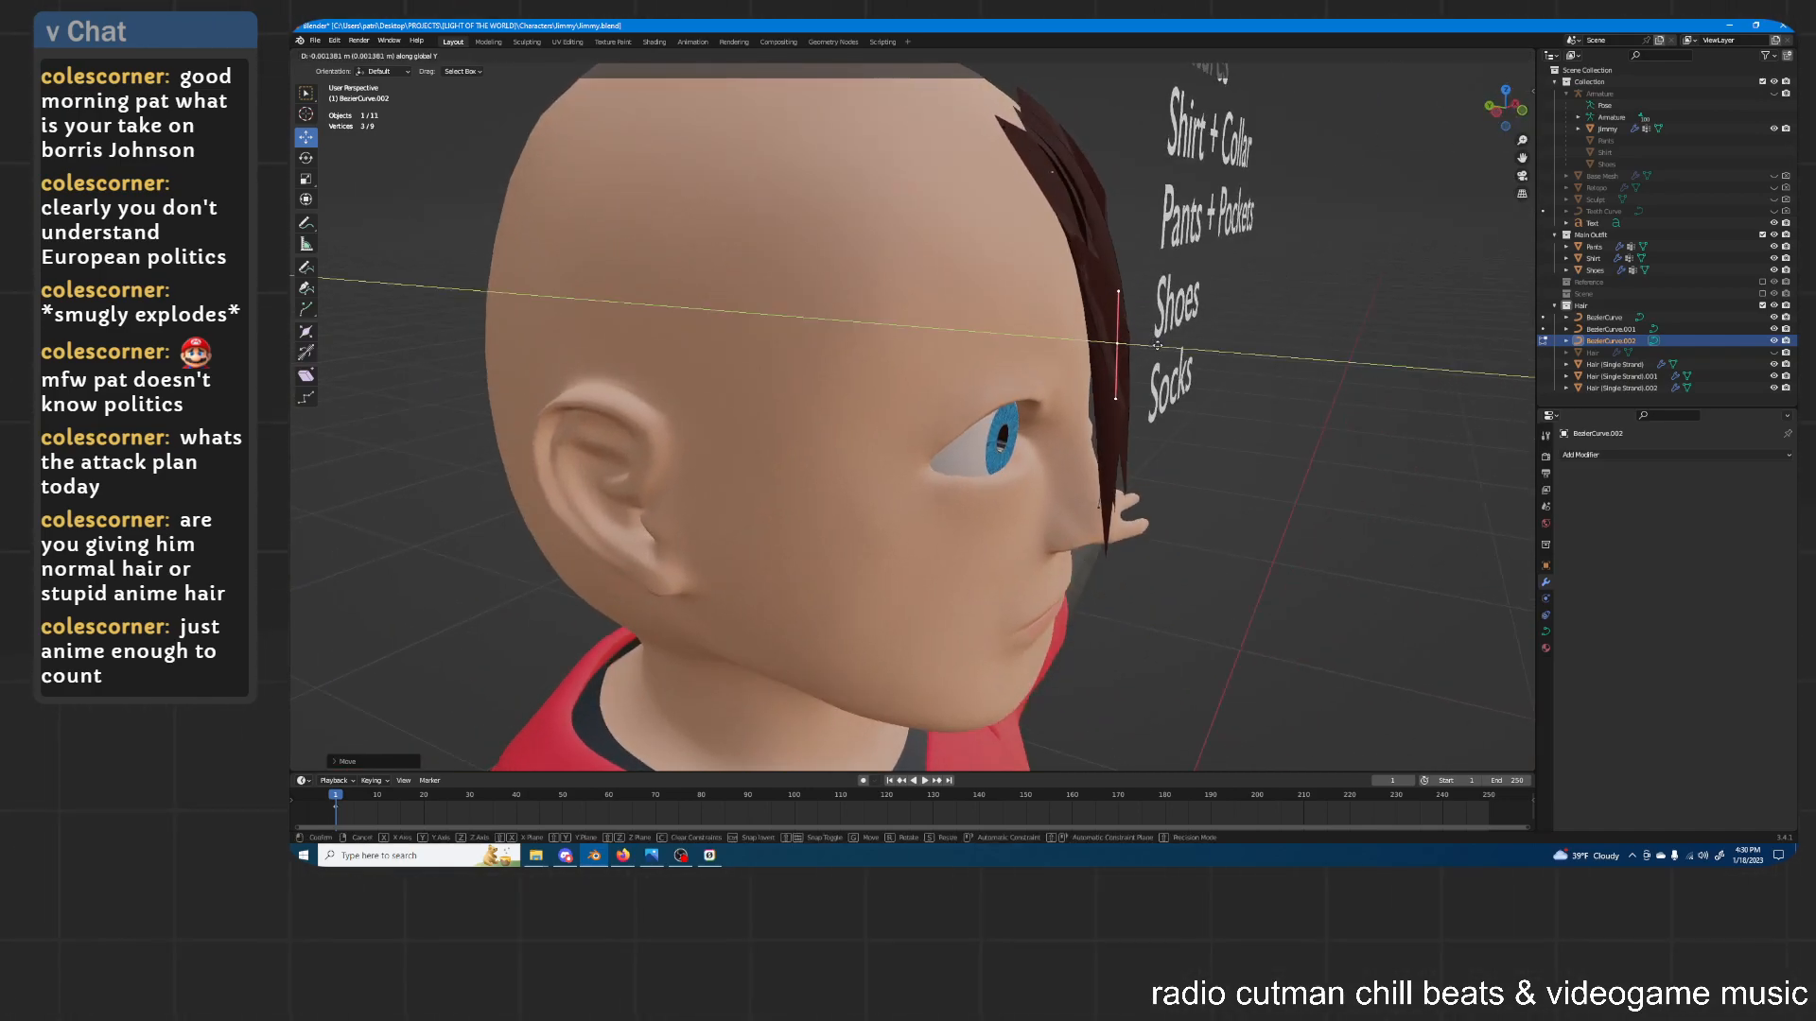
pyautogui.click(1159, 345)
pyautogui.press('g')
pyautogui.press('y')
pyautogui.click(1171, 322)
# Move the curve's upper control point to the neighbouring strands' roots and rotate its handles to fan the strand
pyautogui.moveTo(1171, 321); pyautogui.dragTo(925, 232, button='middle')
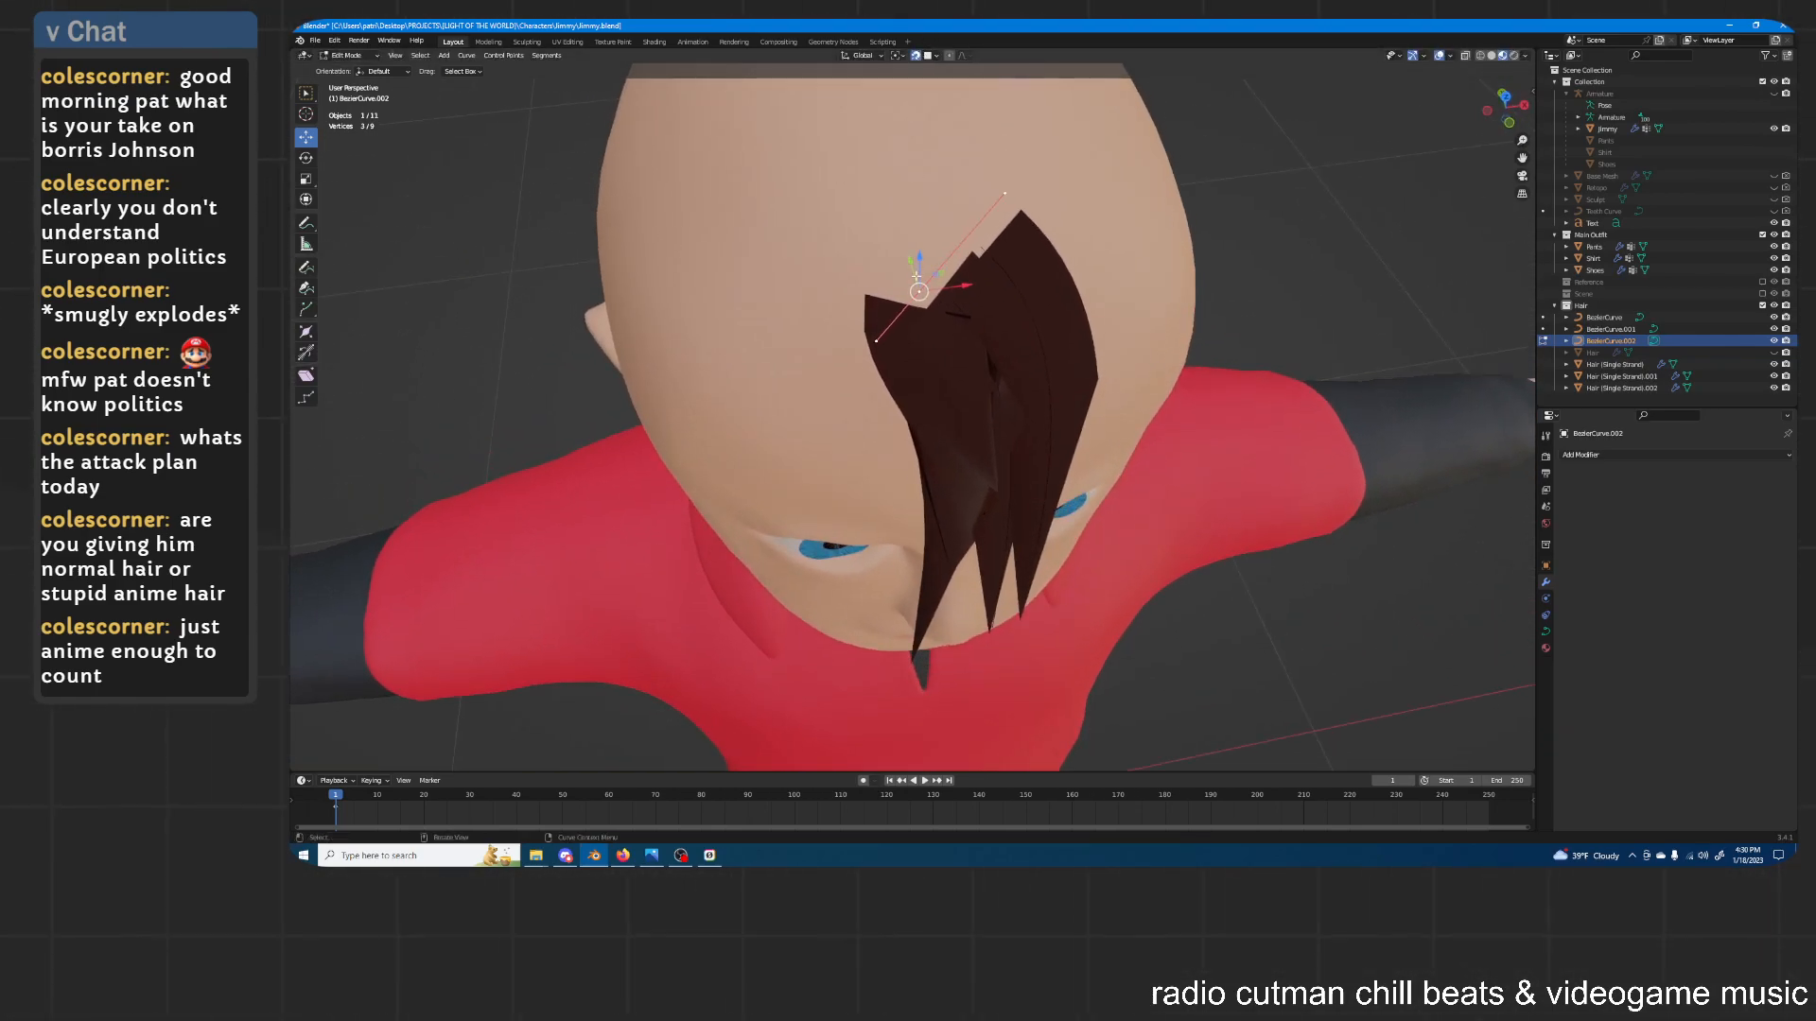
pyautogui.press('g')
pyautogui.click(912, 246)
pyautogui.moveTo(911, 246); pyautogui.dragTo(952, 199, button='middle')
pyautogui.press('g')
pyautogui.click(902, 274)
pyautogui.press('r')
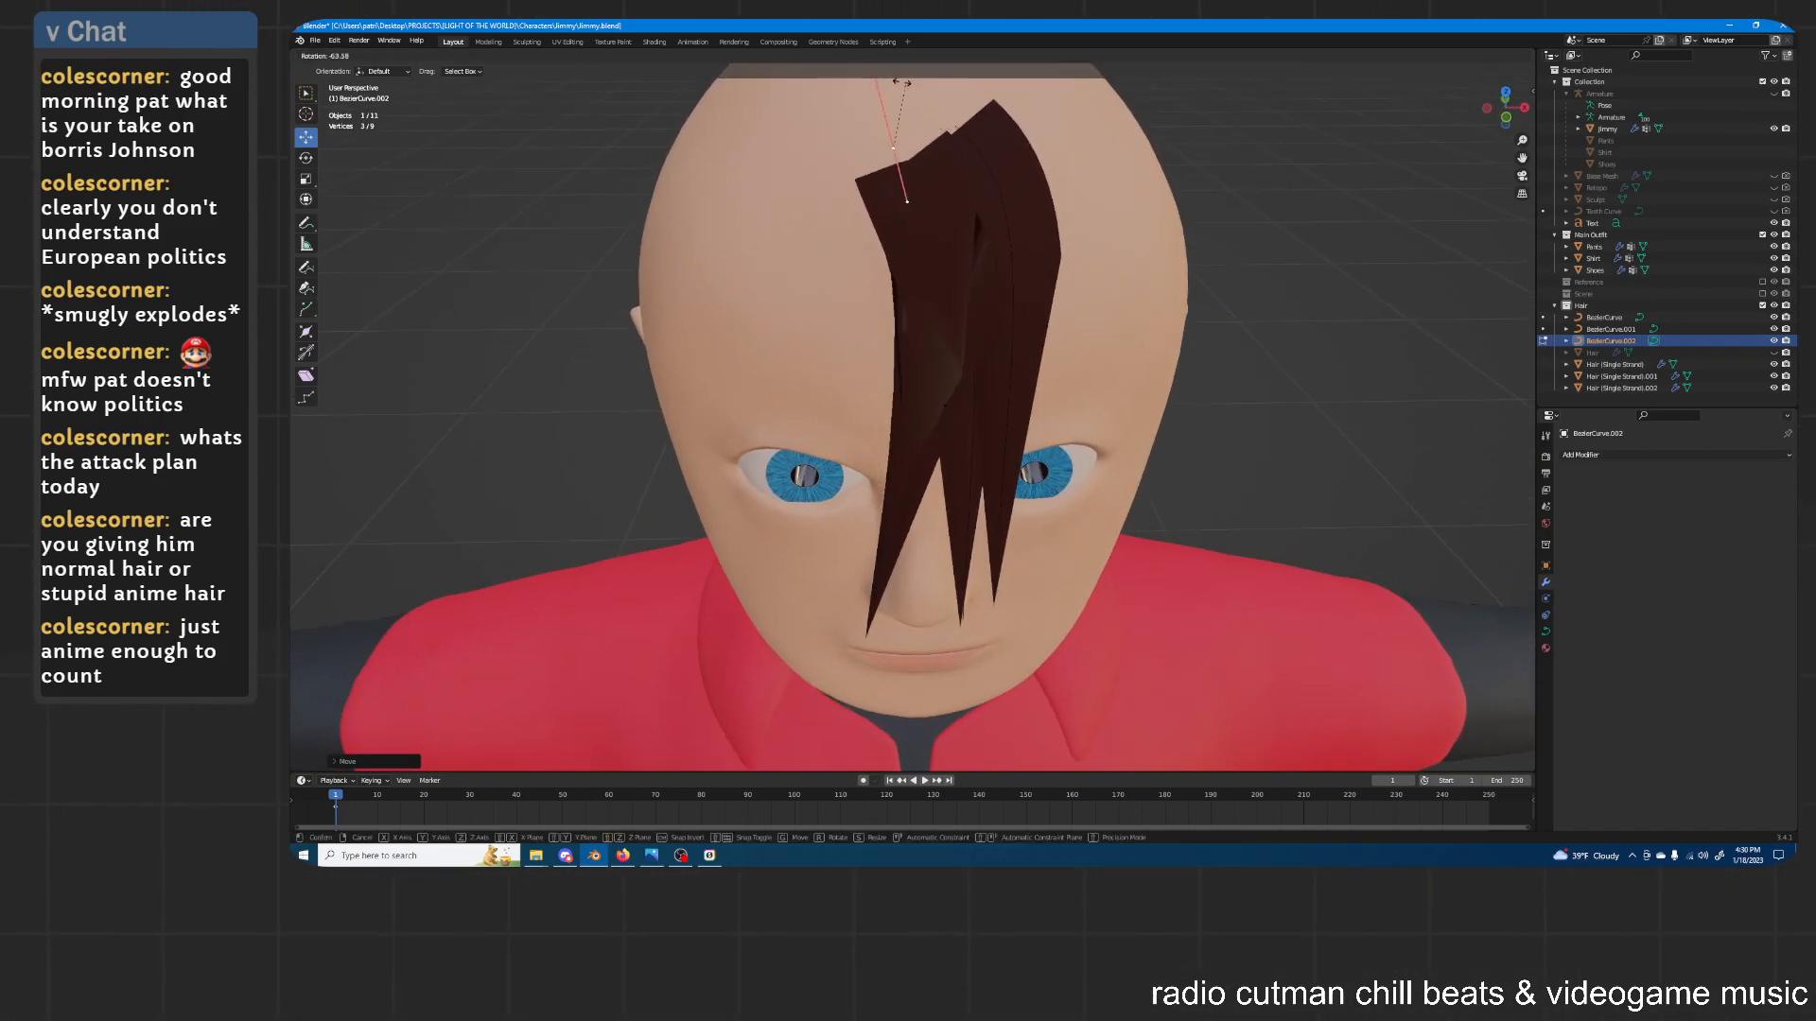
pyautogui.click(868, 79)
pyautogui.moveTo(868, 79)
pyautogui.mouseDown(button='middle')
pyautogui.moveTo(898, 92)
pyautogui.moveTo(865, 89)
pyautogui.mouseUp(button='middle')
pyautogui.press('g')
pyautogui.click(925, 171)
# Hide the three hair strand meshes and reposition the curve's upper control point on the scalp
pyautogui.moveTo(925, 171); pyautogui.dragTo(1019, 166, button='middle')
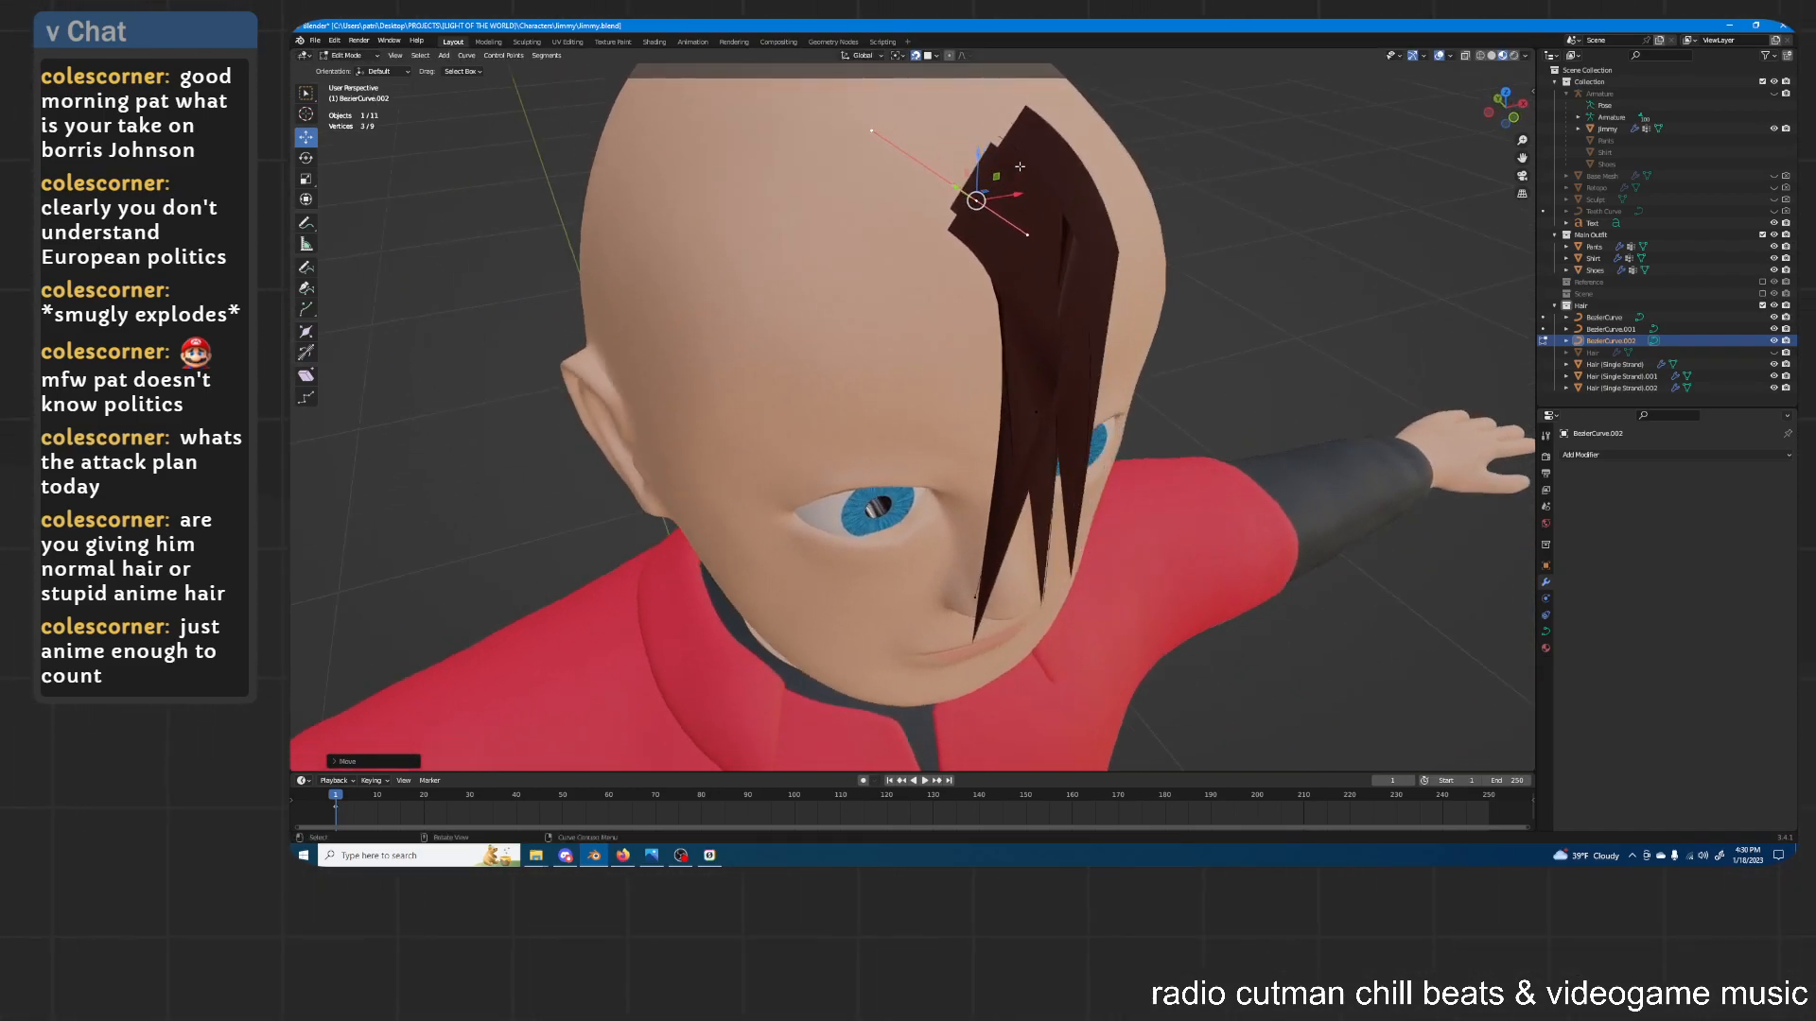
pyautogui.click(1775, 364)
pyautogui.click(1774, 375)
pyautogui.click(1774, 388)
pyautogui.moveTo(1012, 232); pyautogui.dragTo(933, 162, button='middle')
pyautogui.press('g')
pyautogui.click(955, 200)
pyautogui.press('g')
pyautogui.click(939, 135)
# Refine the upper control point's position on the scalp and show the three hair strands again
pyautogui.moveTo(939, 135); pyautogui.dragTo(925, 44, button='middle')
pyautogui.moveTo(934, 105); pyautogui.dragTo(1012, 241, button='middle')
pyautogui.press('g')
pyautogui.click(1067, 257)
pyautogui.click(1775, 365)
pyautogui.moveTo(1775, 369); pyautogui.dragTo(1774, 390)
pyautogui.moveTo(1088, 326); pyautogui.dragTo(1034, 264, button='middle')
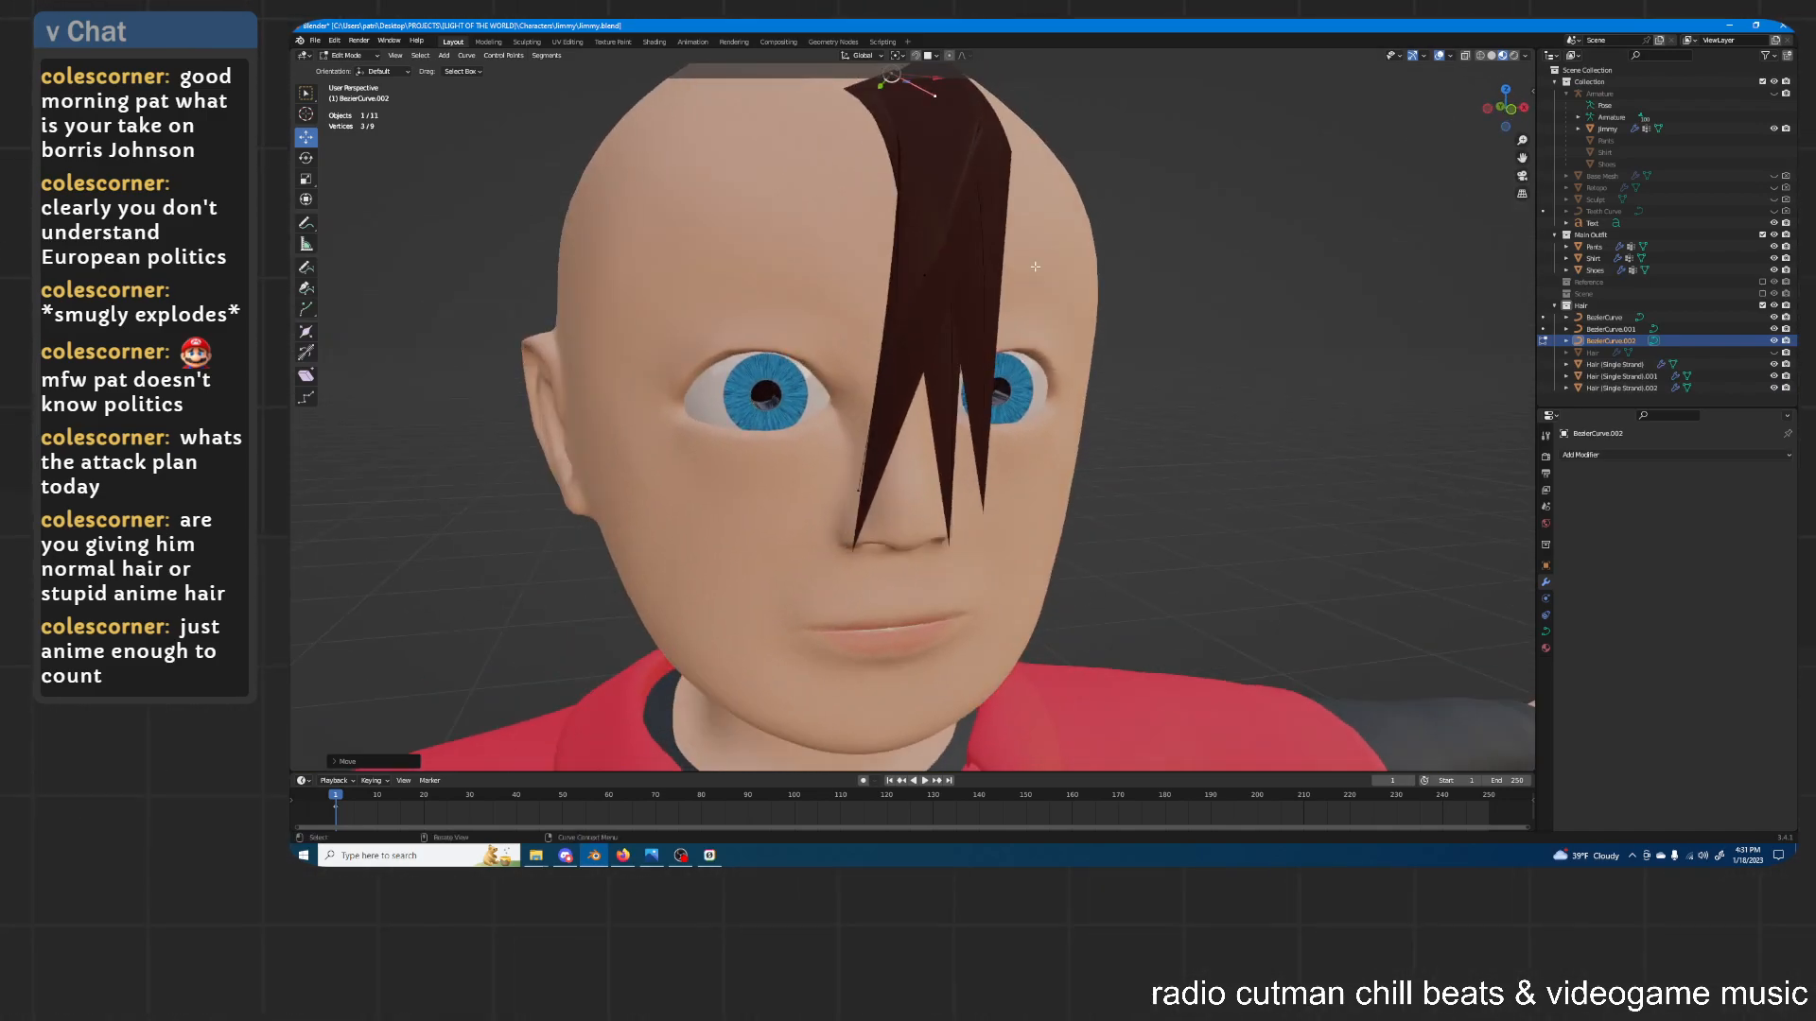
# Leave curve editing and examine the overlapping strands on the head from afar and up close
pyautogui.press('Tab')
pyautogui.click(1184, 323)
pyautogui.scroll(-5, 1172, 322)
pyautogui.moveTo(1151, 324)
pyautogui.mouseDown(button='middle')
pyautogui.moveTo(1145, 290)
pyautogui.moveTo(1150, 327)
pyautogui.mouseUp(button='middle')
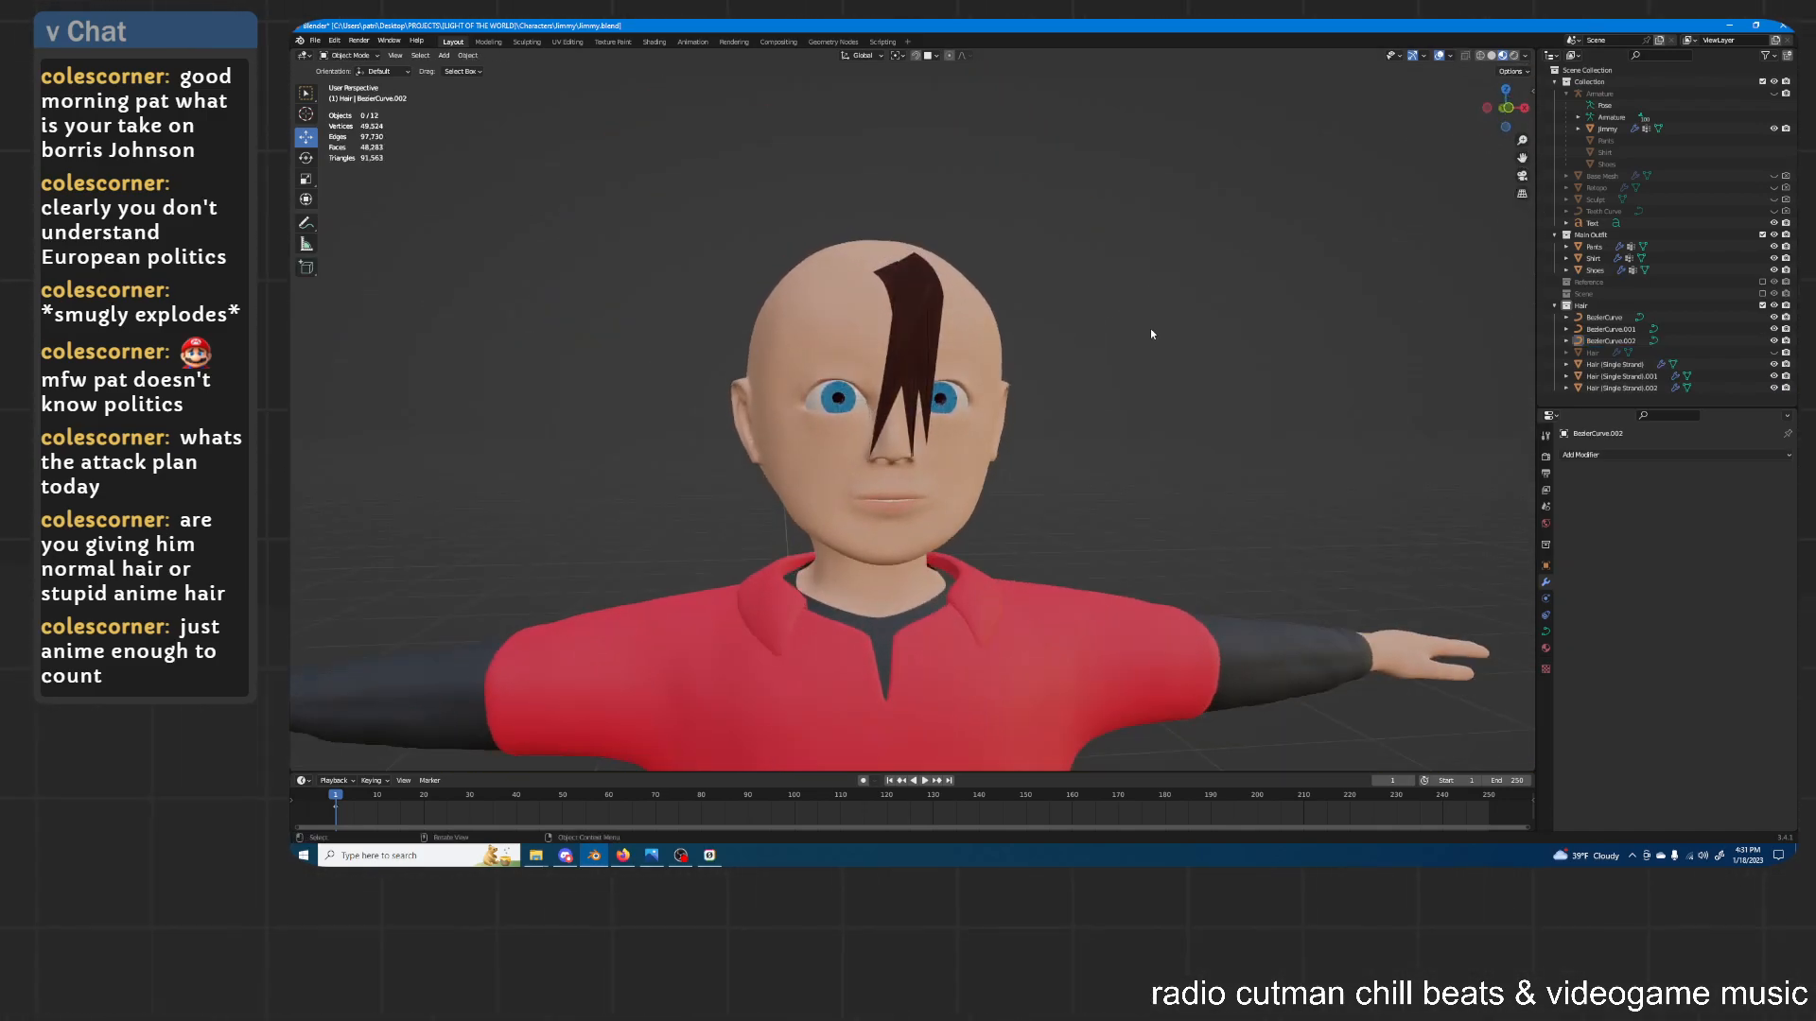
pyautogui.scroll(-4, 931, 478)
pyautogui.moveTo(932, 478); pyautogui.dragTo(1025, 475, button='middle')
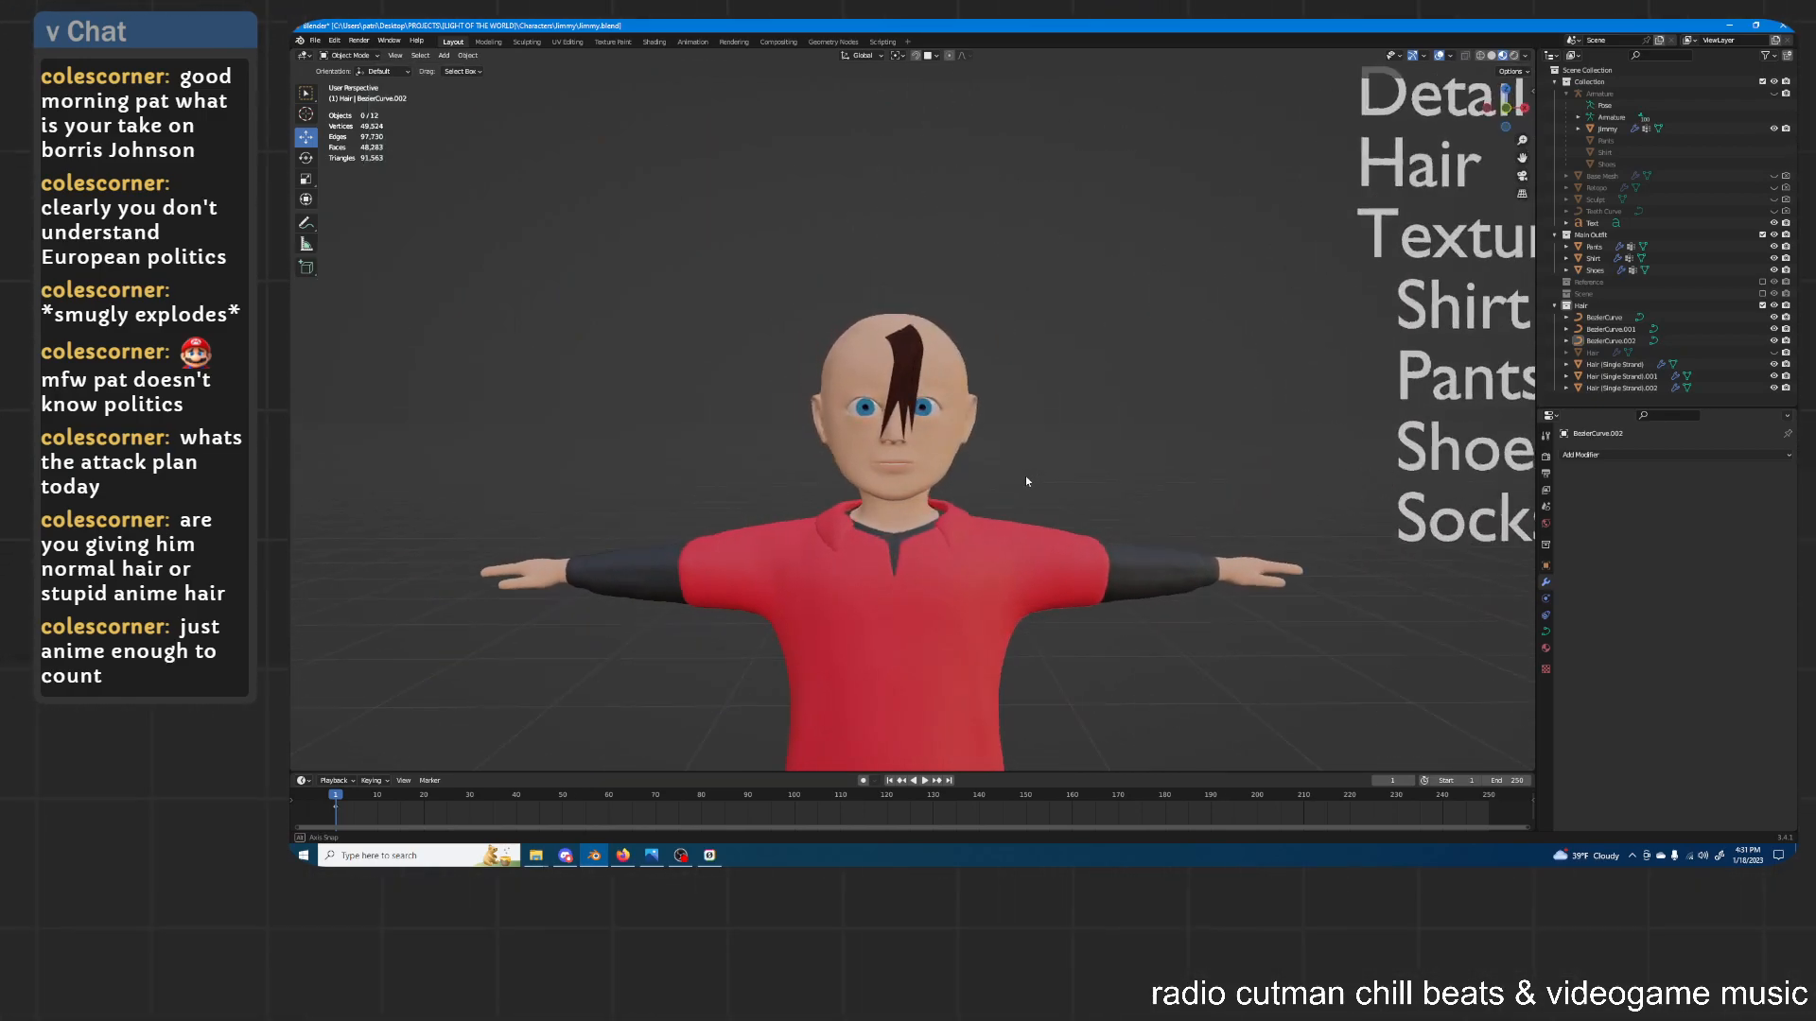
pyautogui.scroll(6, 1026, 475)
pyautogui.moveTo(911, 320); pyautogui.dragTo(946, 170, button='middle')
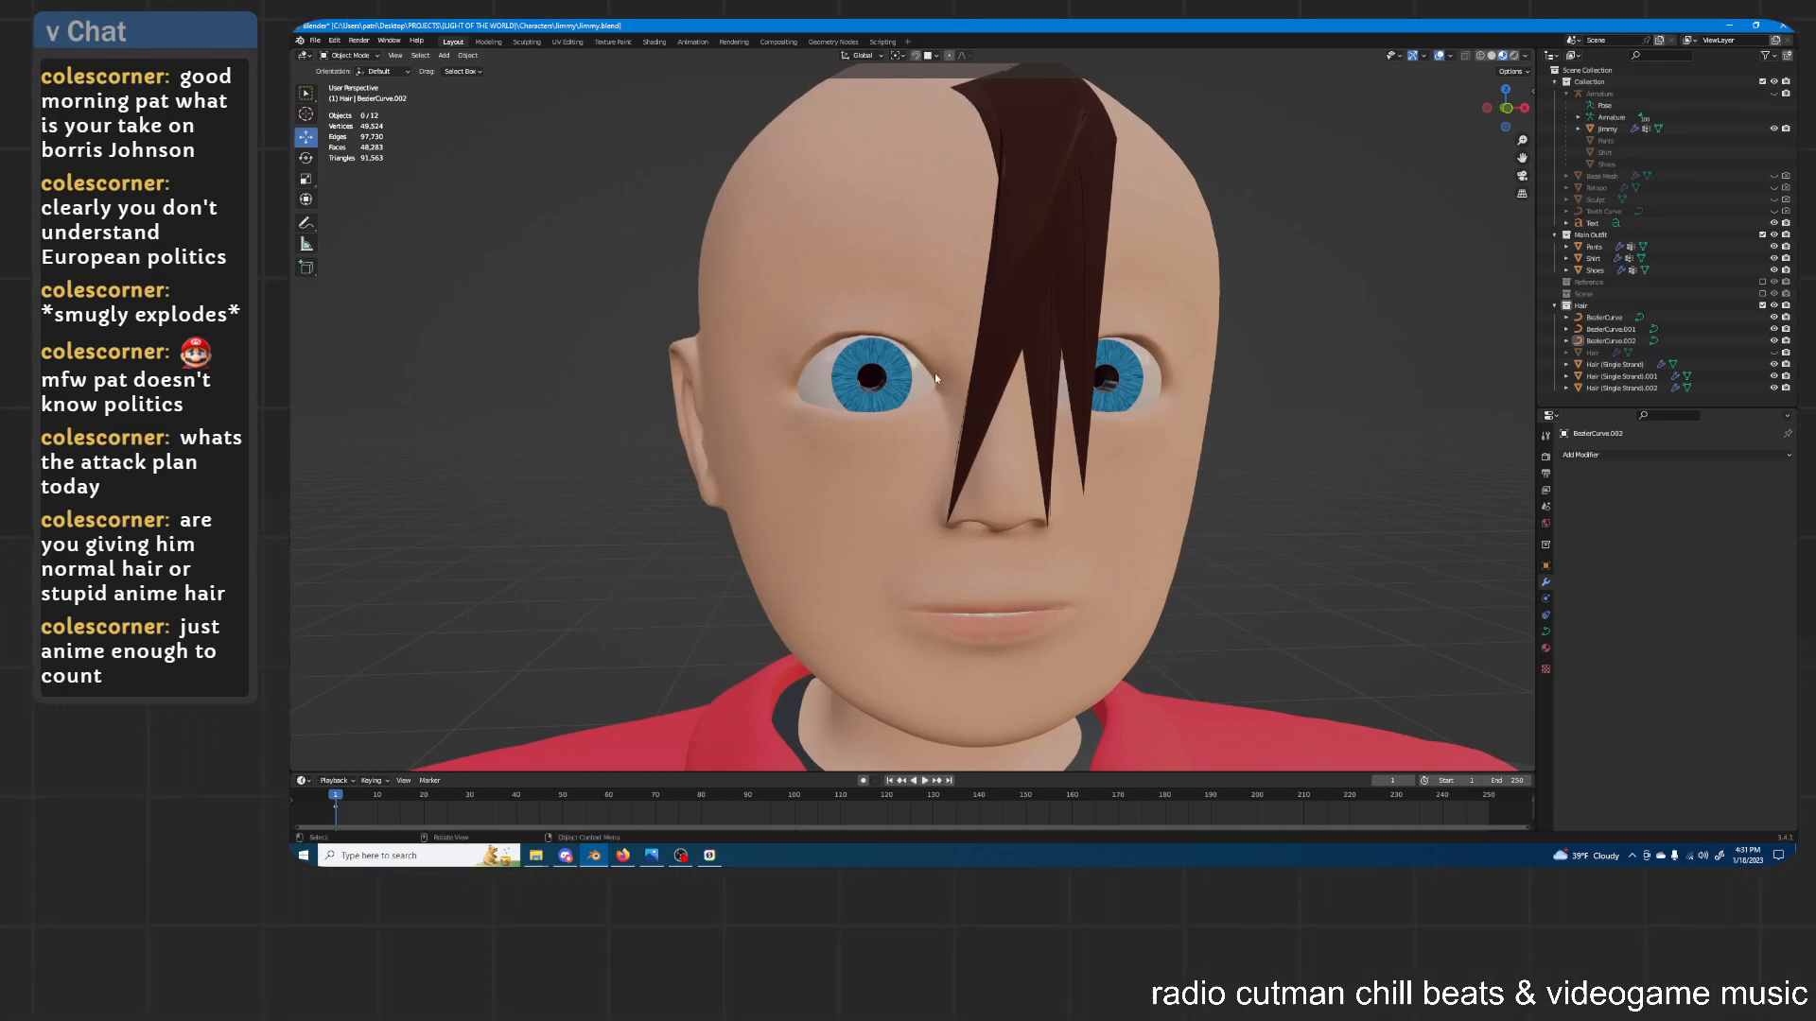
pyautogui.moveTo(965, 209); pyautogui.dragTo(975, 265, button='middle')
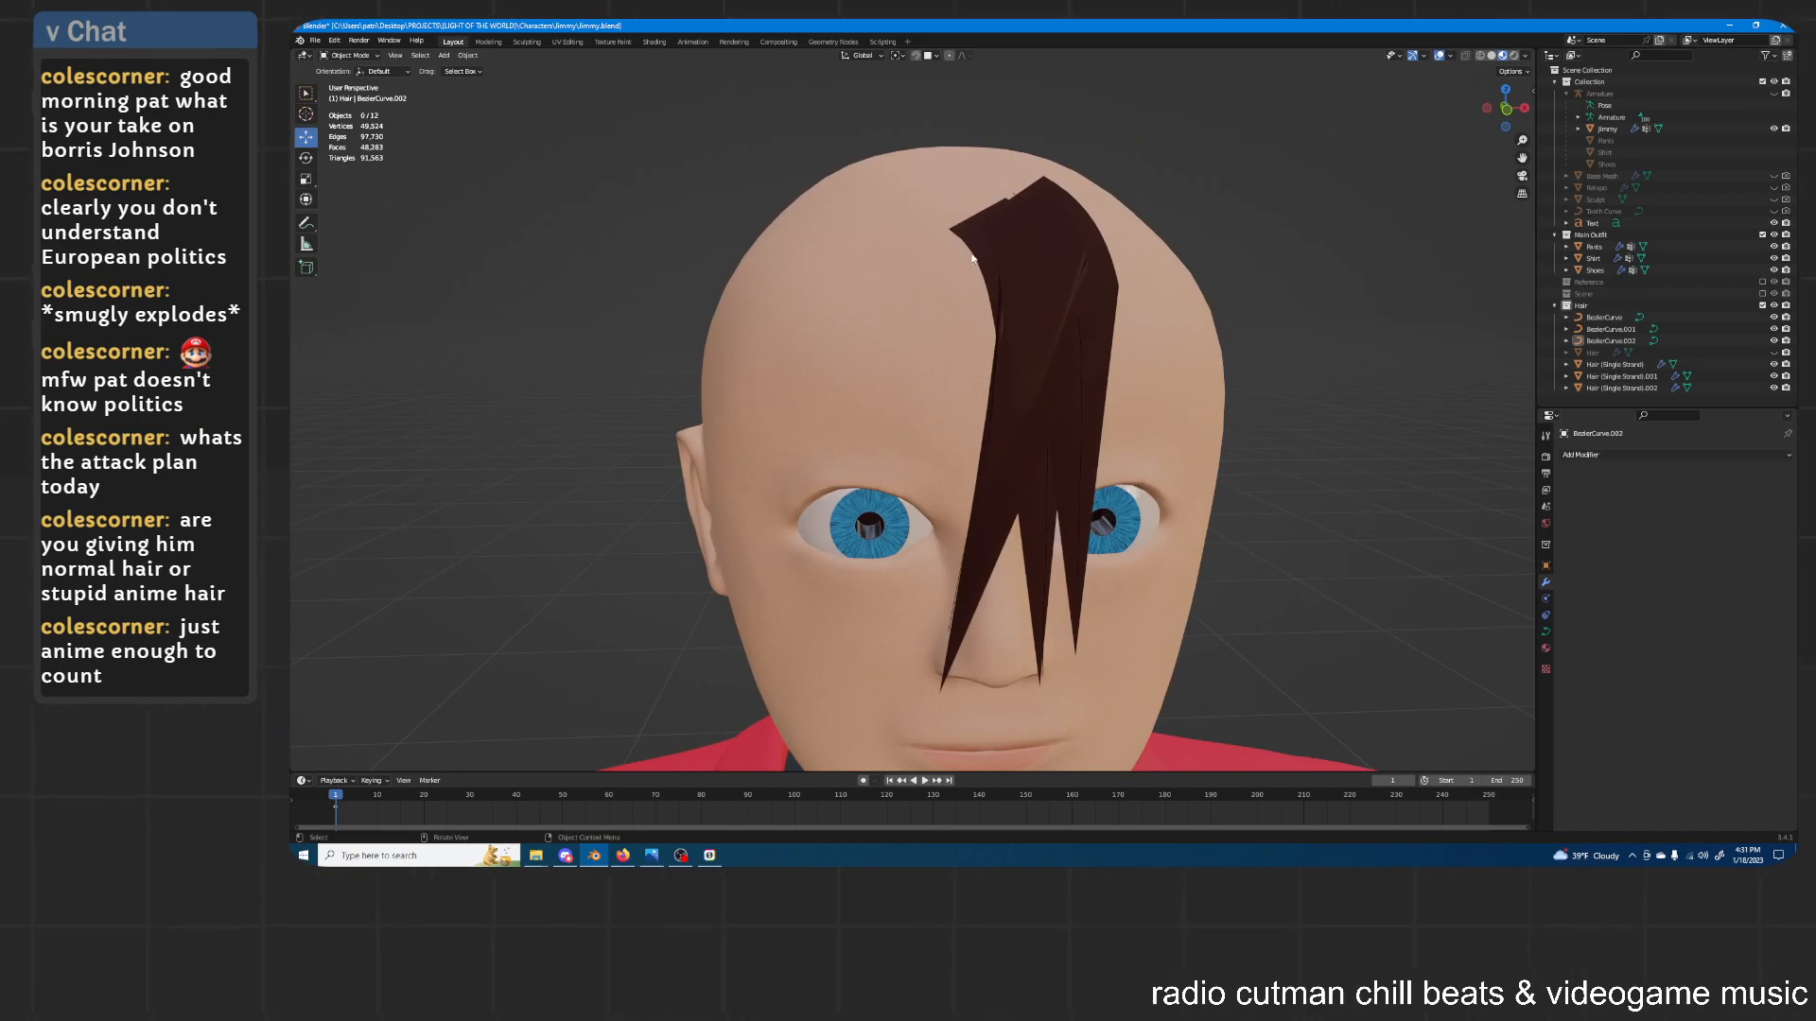
pyautogui.moveTo(959, 548); pyautogui.dragTo(1025, 315, button='middle')
pyautogui.click(1000, 384)
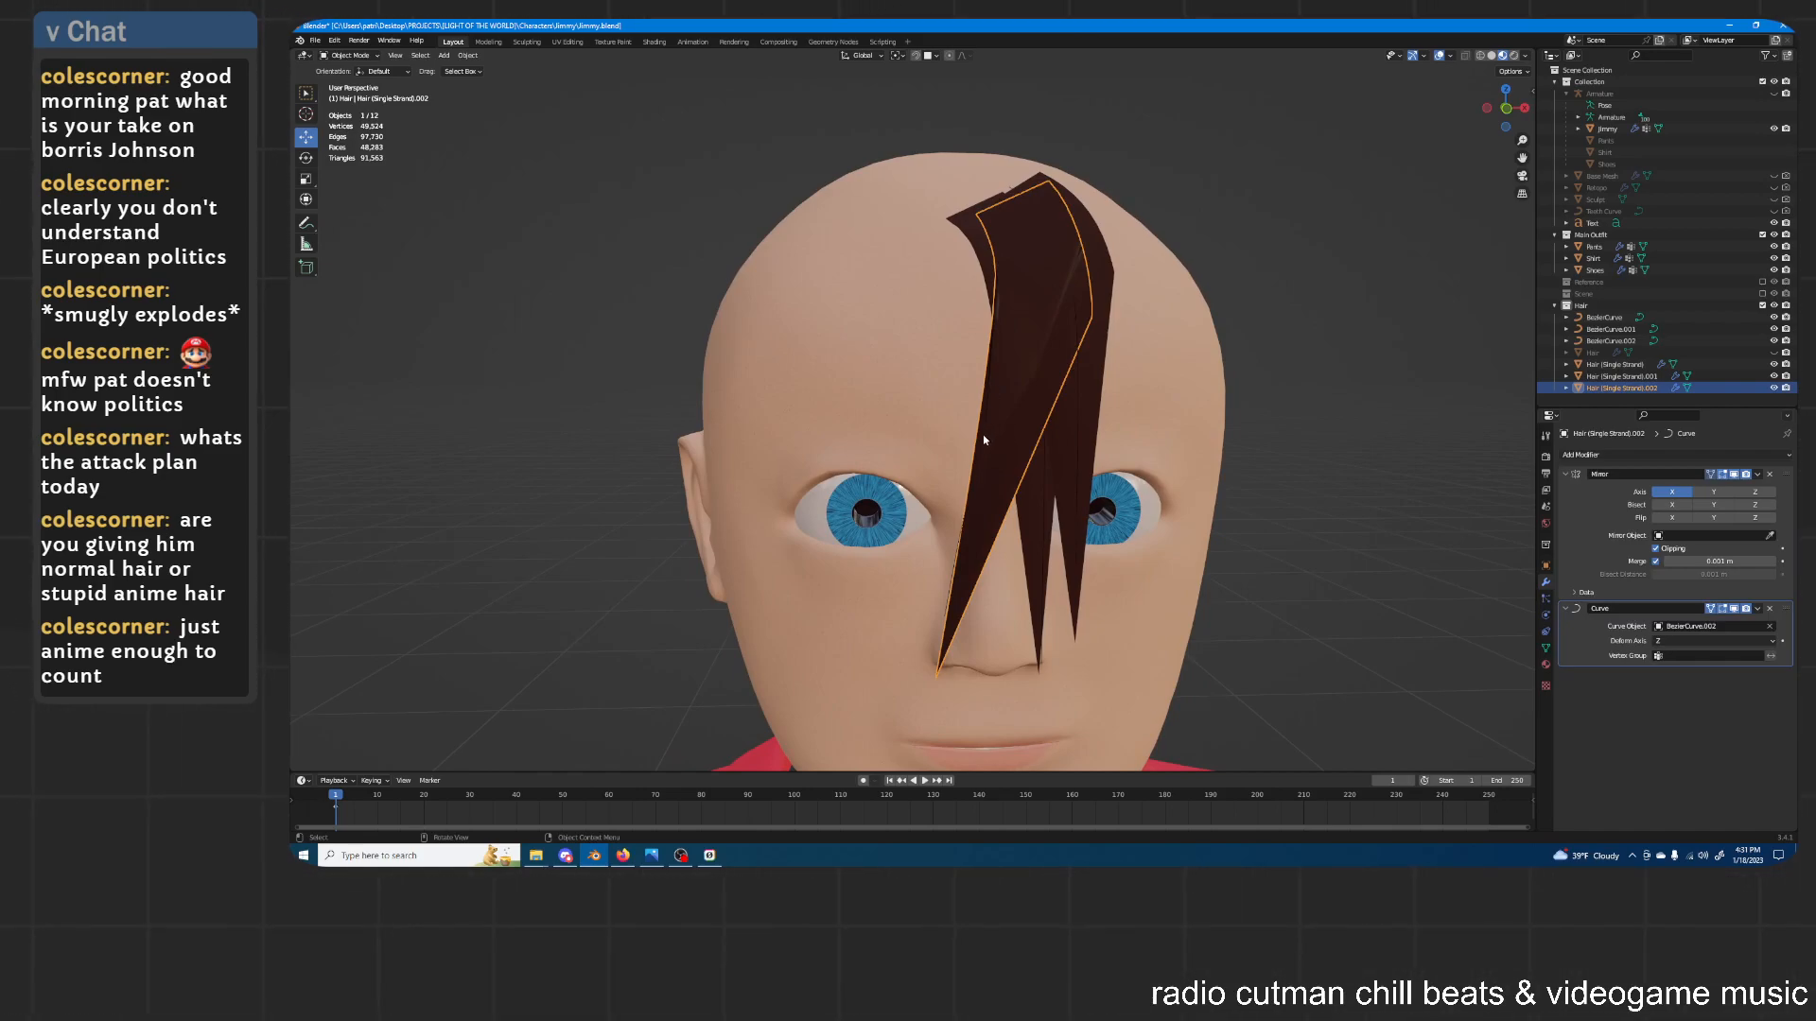
pyautogui.click(1046, 493)
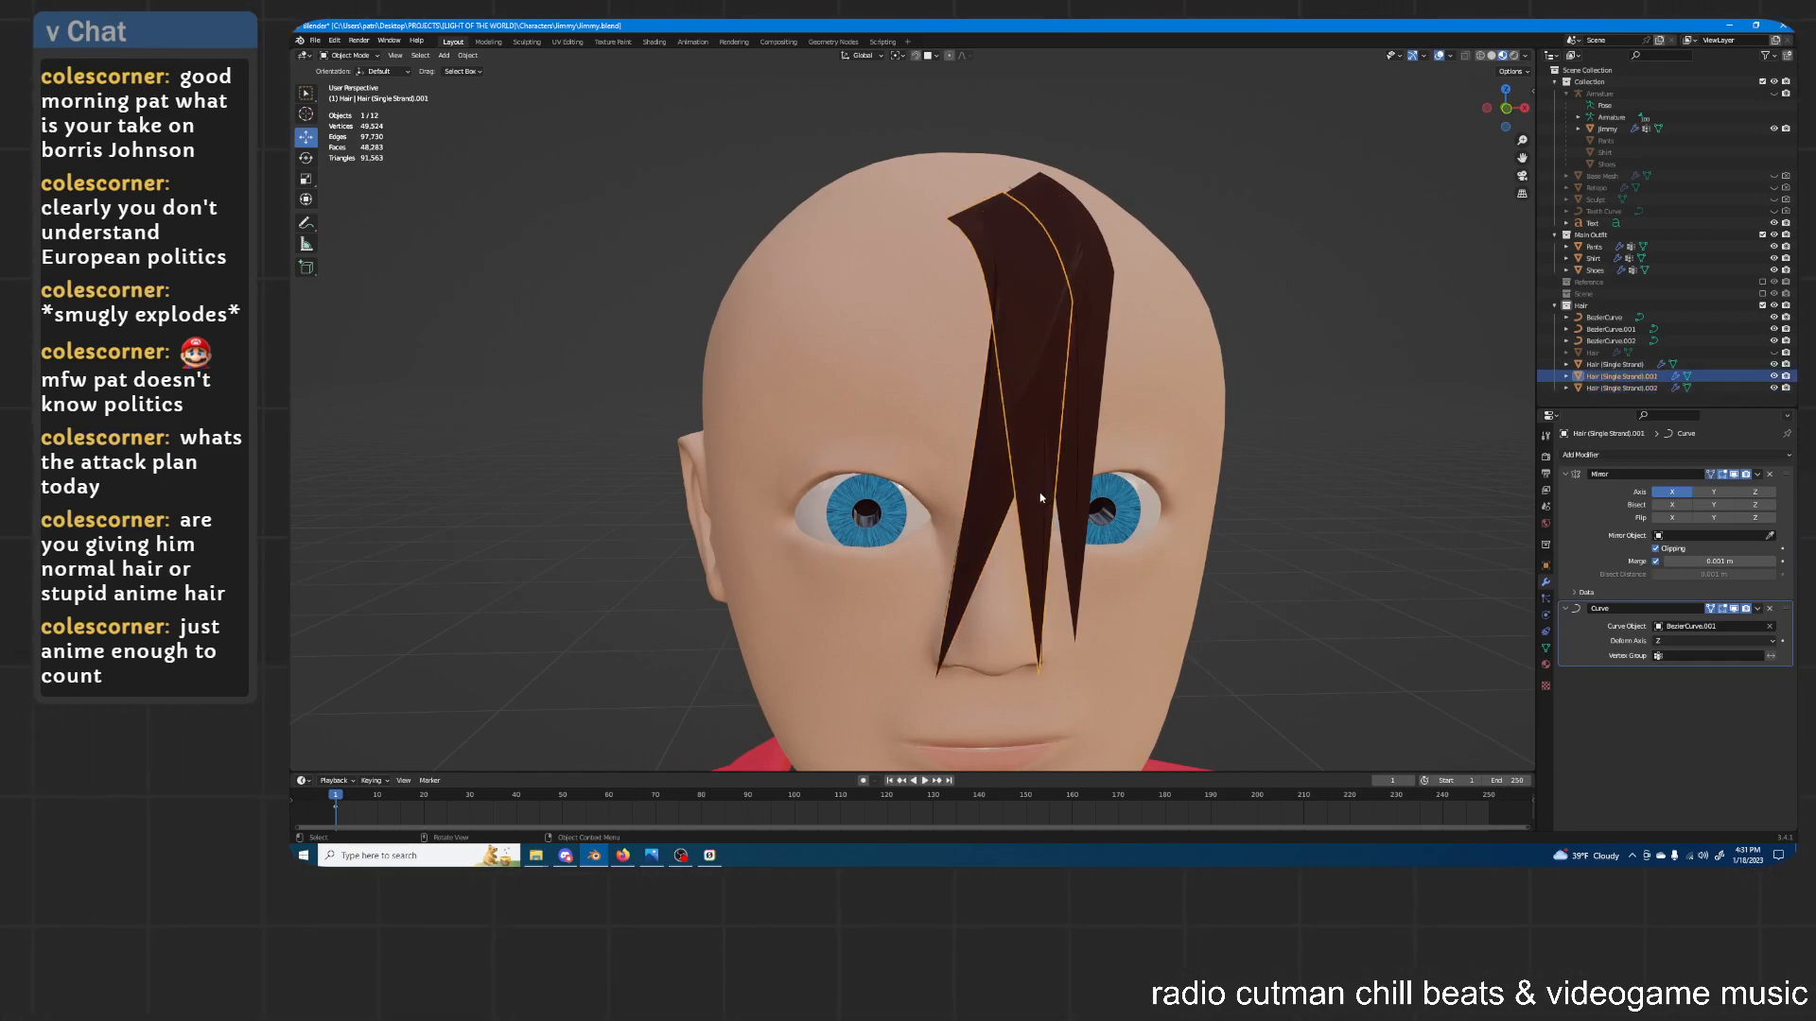
pyautogui.click(1079, 489)
pyautogui.moveTo(1088, 463); pyautogui.dragTo(1074, 390, button='middle')
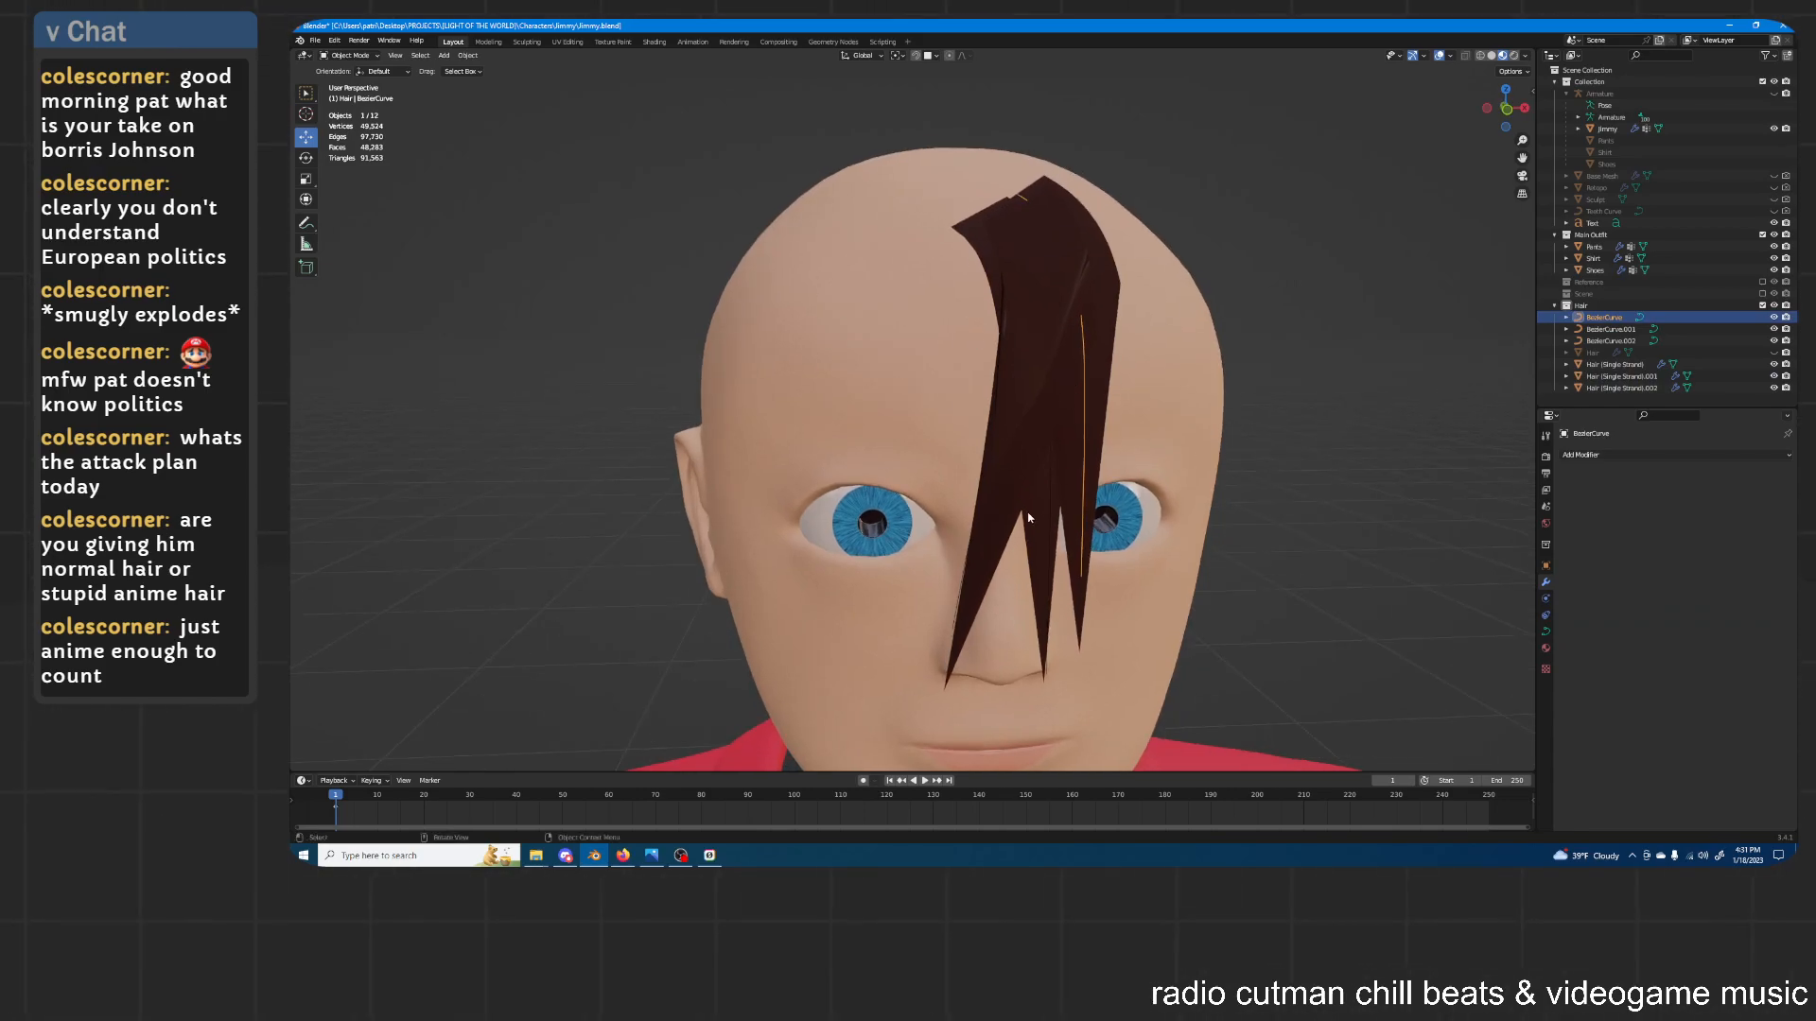
# Duplicate BezierCurve.002 in place as the guide curve for another strand
pyautogui.click(957, 613)
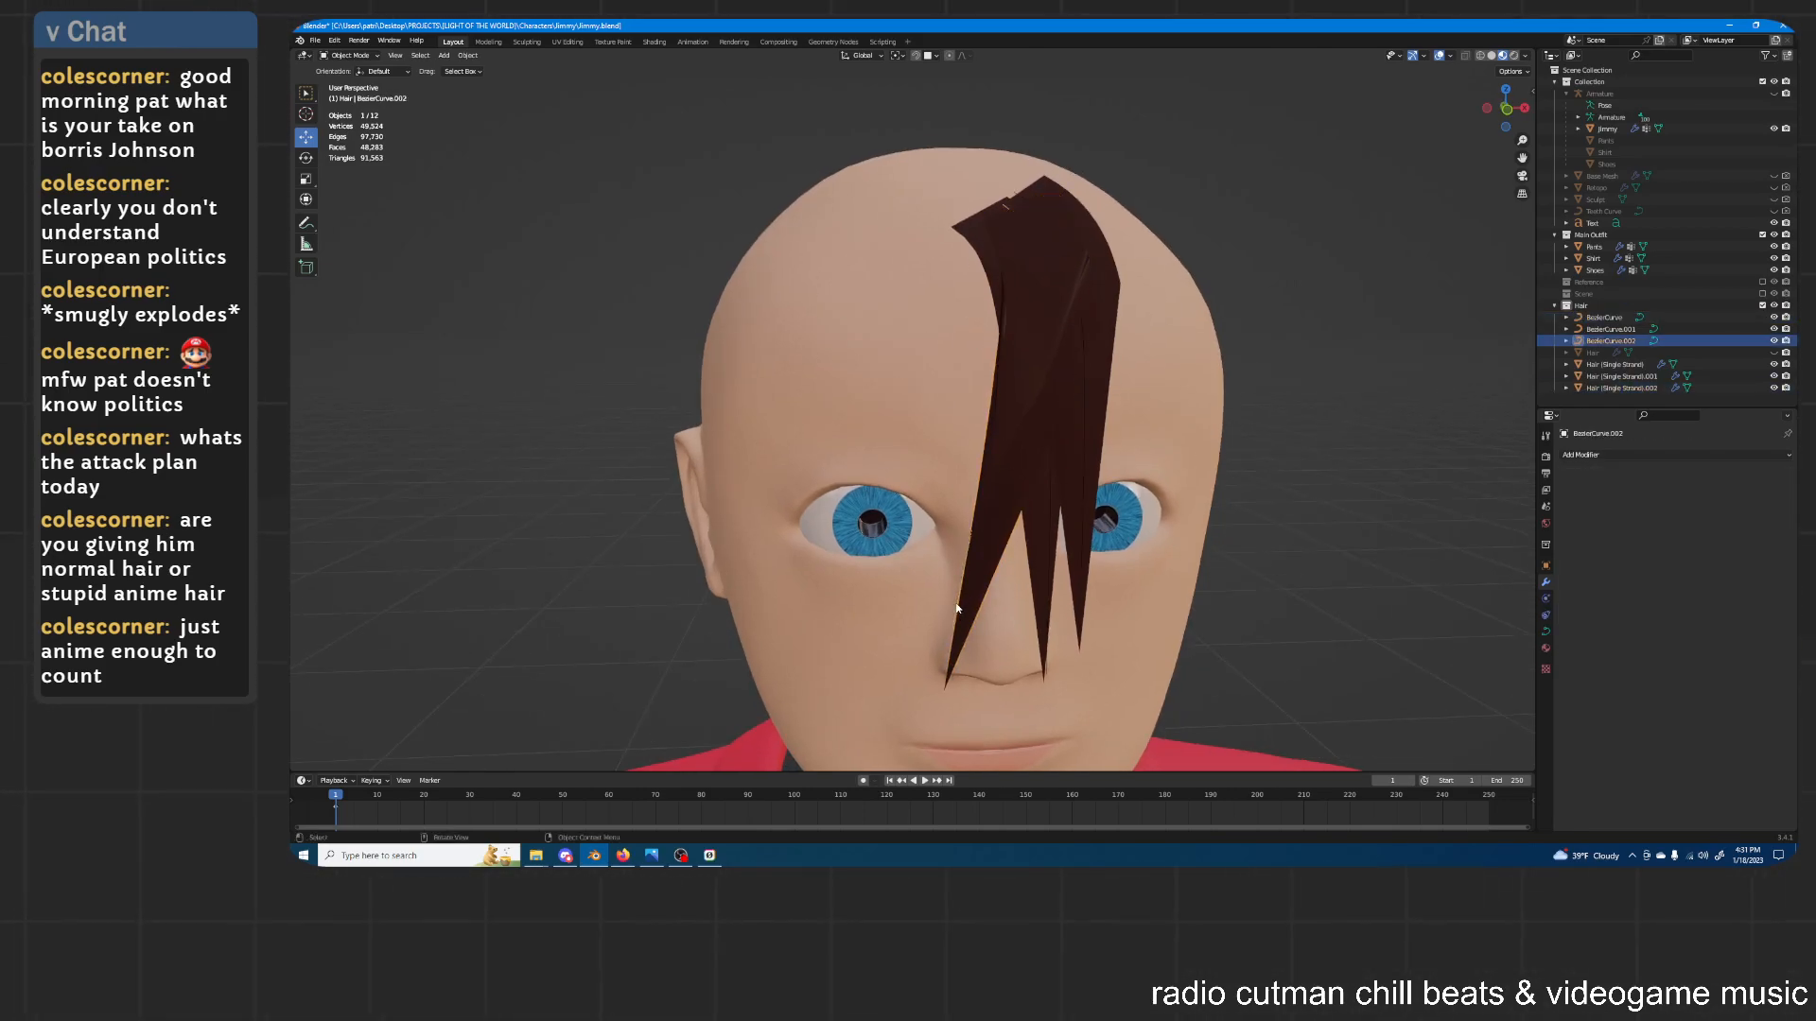
pyautogui.moveTo(1096, 350); pyautogui.dragTo(1097, 354, button='middle')
pyautogui.hotkey('shift', 'd')
pyautogui.rightClick(1050, 307)
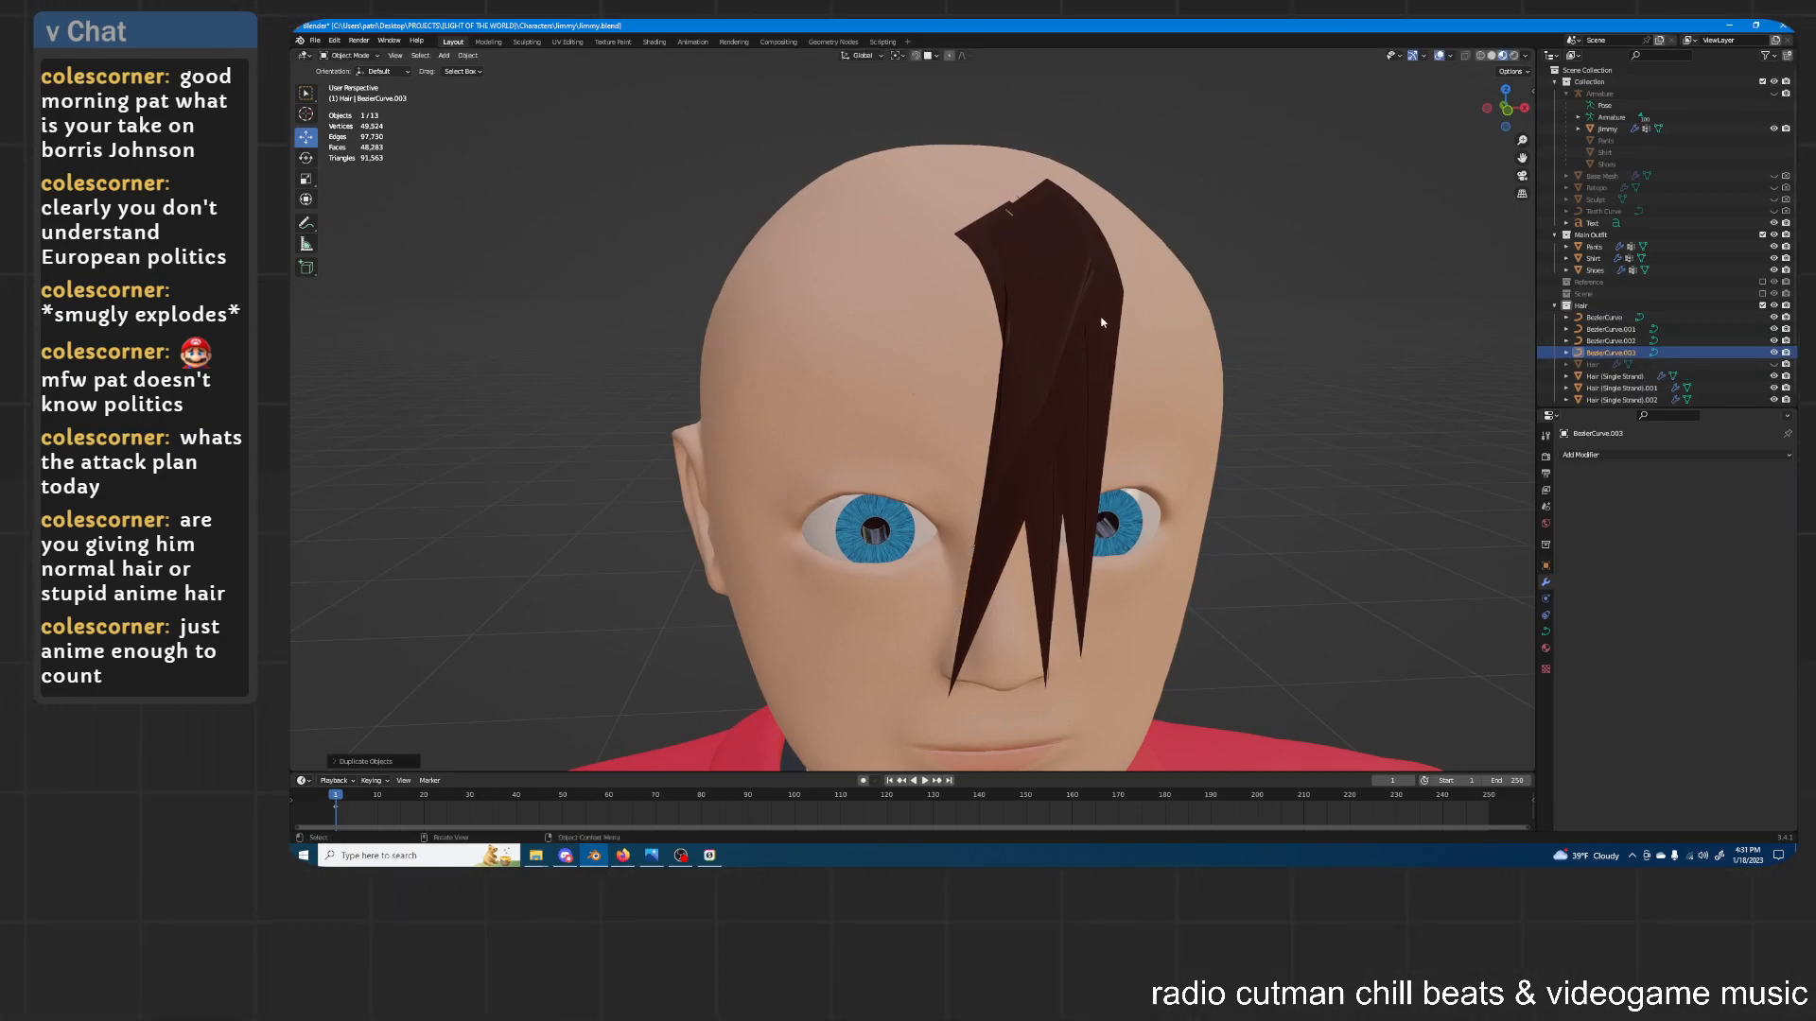
# Dissolve the middle control point of the duplicated curve BezierCurve.003
pyautogui.press('Tab')
pyautogui.press('a')
pyautogui.moveTo(1005, 209); pyautogui.dragTo(1066, 387, button='middle')
pyautogui.click(1073, 412)
pyautogui.press('x')
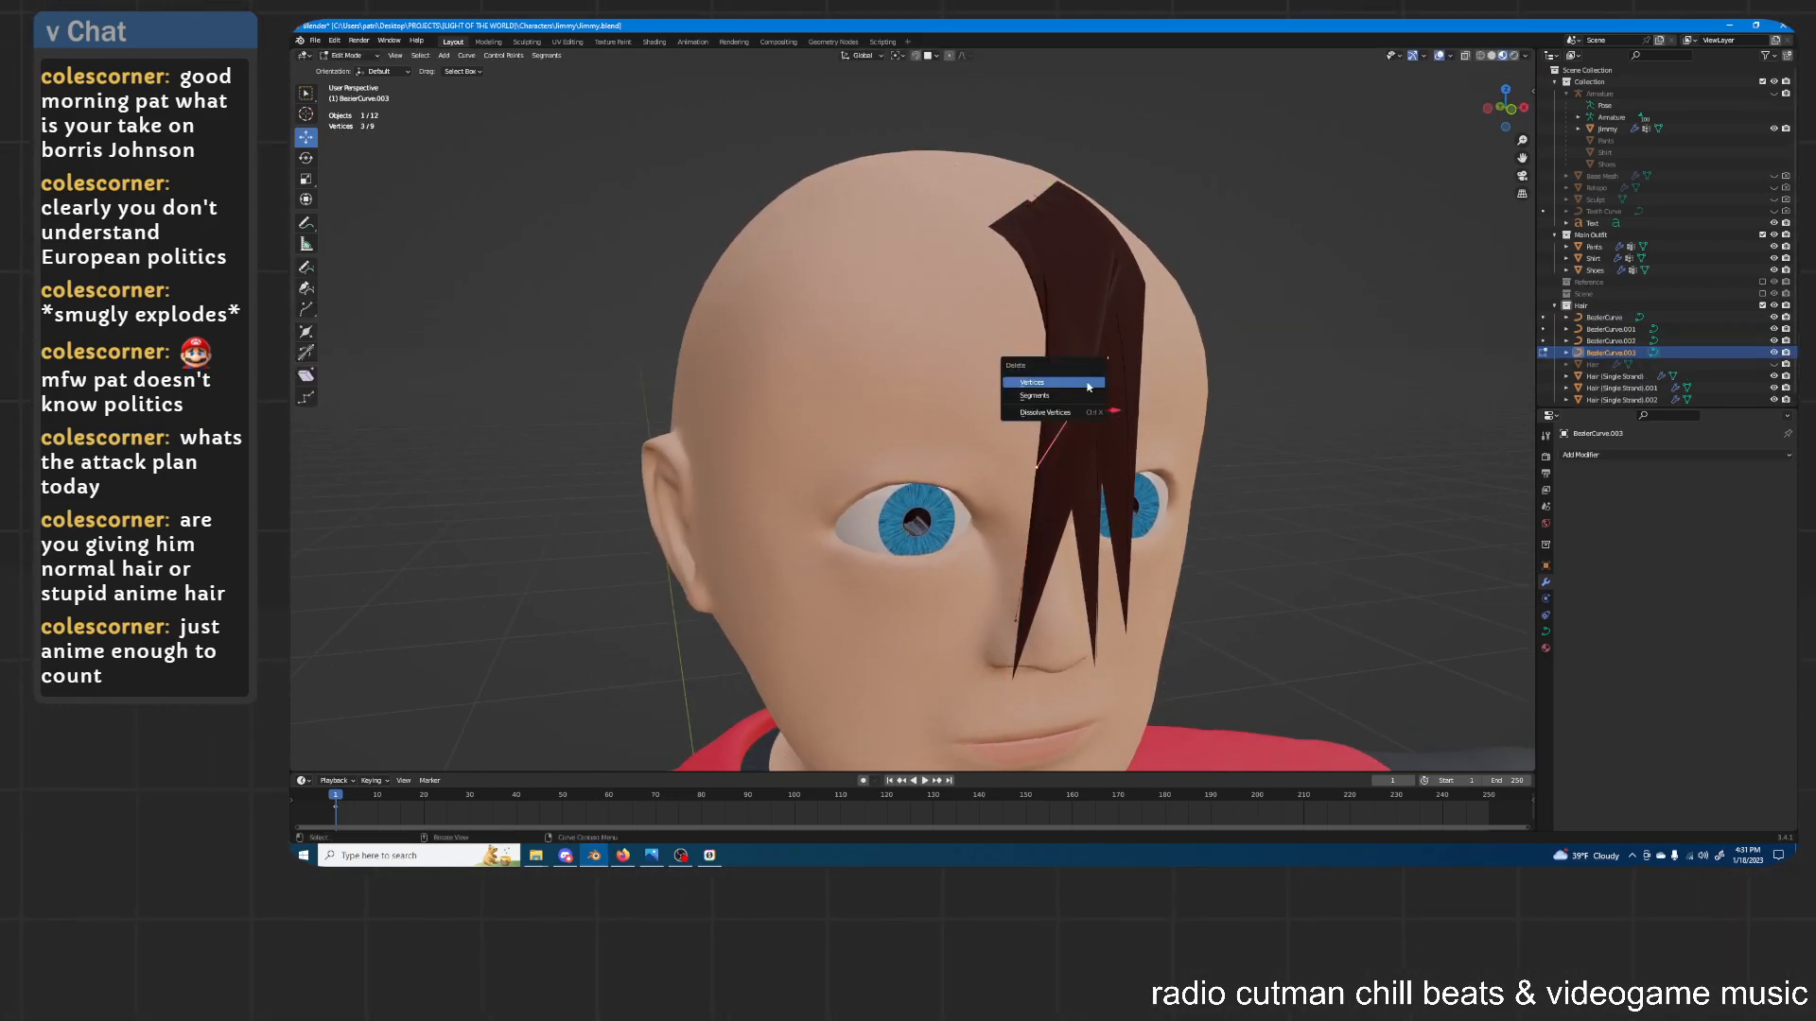
pyautogui.click(1073, 410)
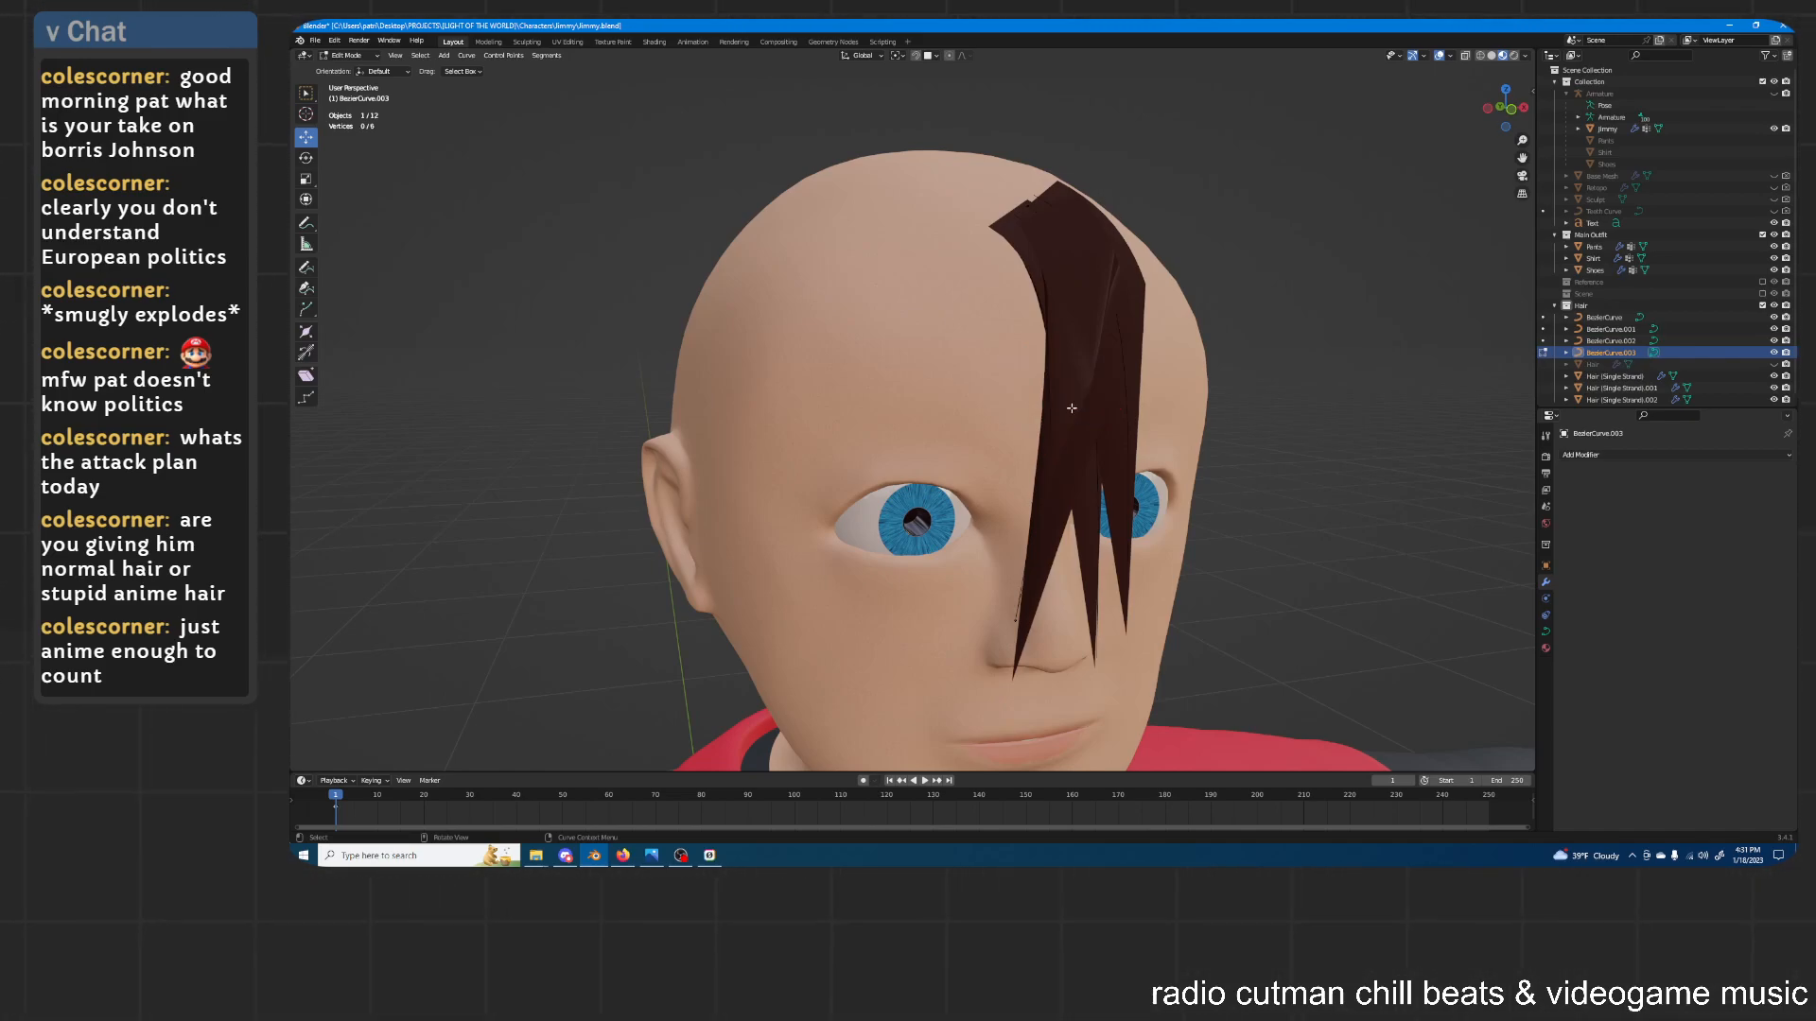
# Move the curve's upper control point beside the existing strands on the scalp and rotate its handles
pyautogui.moveTo(1073, 313); pyautogui.dragTo(1044, 293, button='middle')
pyautogui.click(1011, 209)
pyautogui.moveTo(1009, 213); pyautogui.dragTo(1027, 245, button='middle')
pyautogui.press('g')
pyautogui.click(914, 307)
pyautogui.press('r')
pyautogui.press('Return')
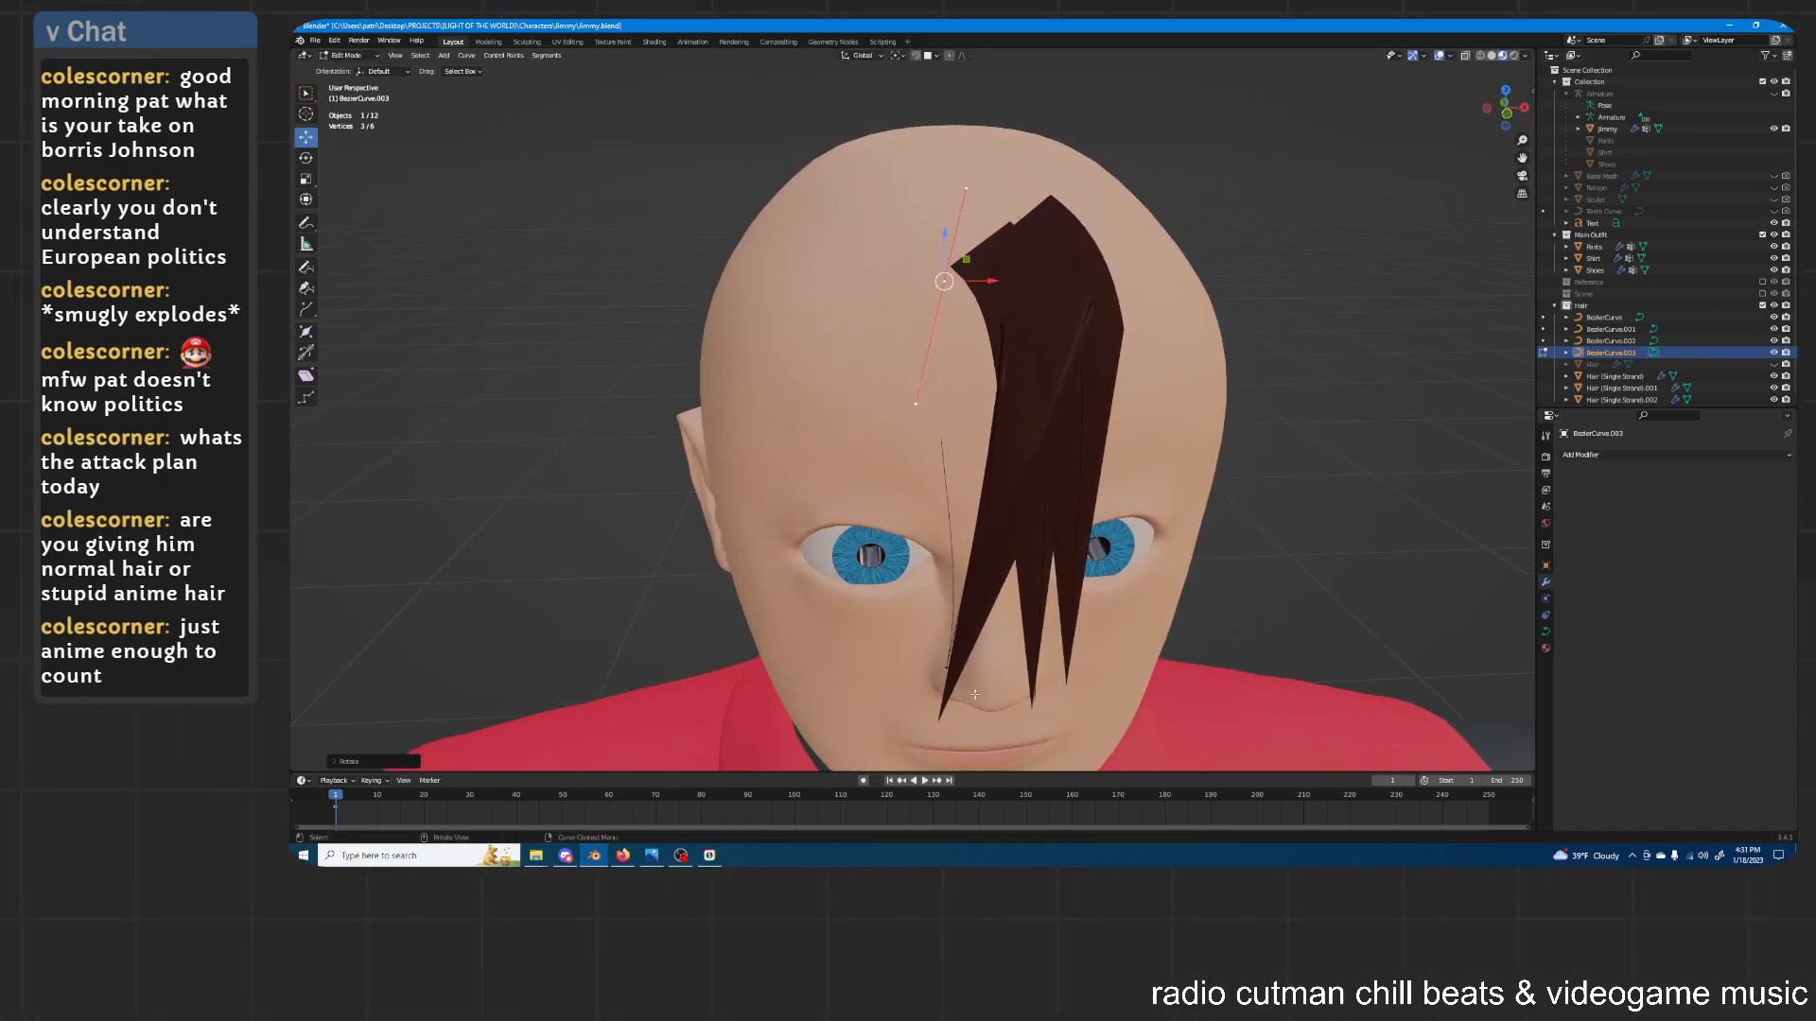
# Move the curve's lower control point sideways, away from the existing strand tips
pyautogui.moveTo(949, 673); pyautogui.dragTo(994, 615, button='middle')
pyautogui.press('g')
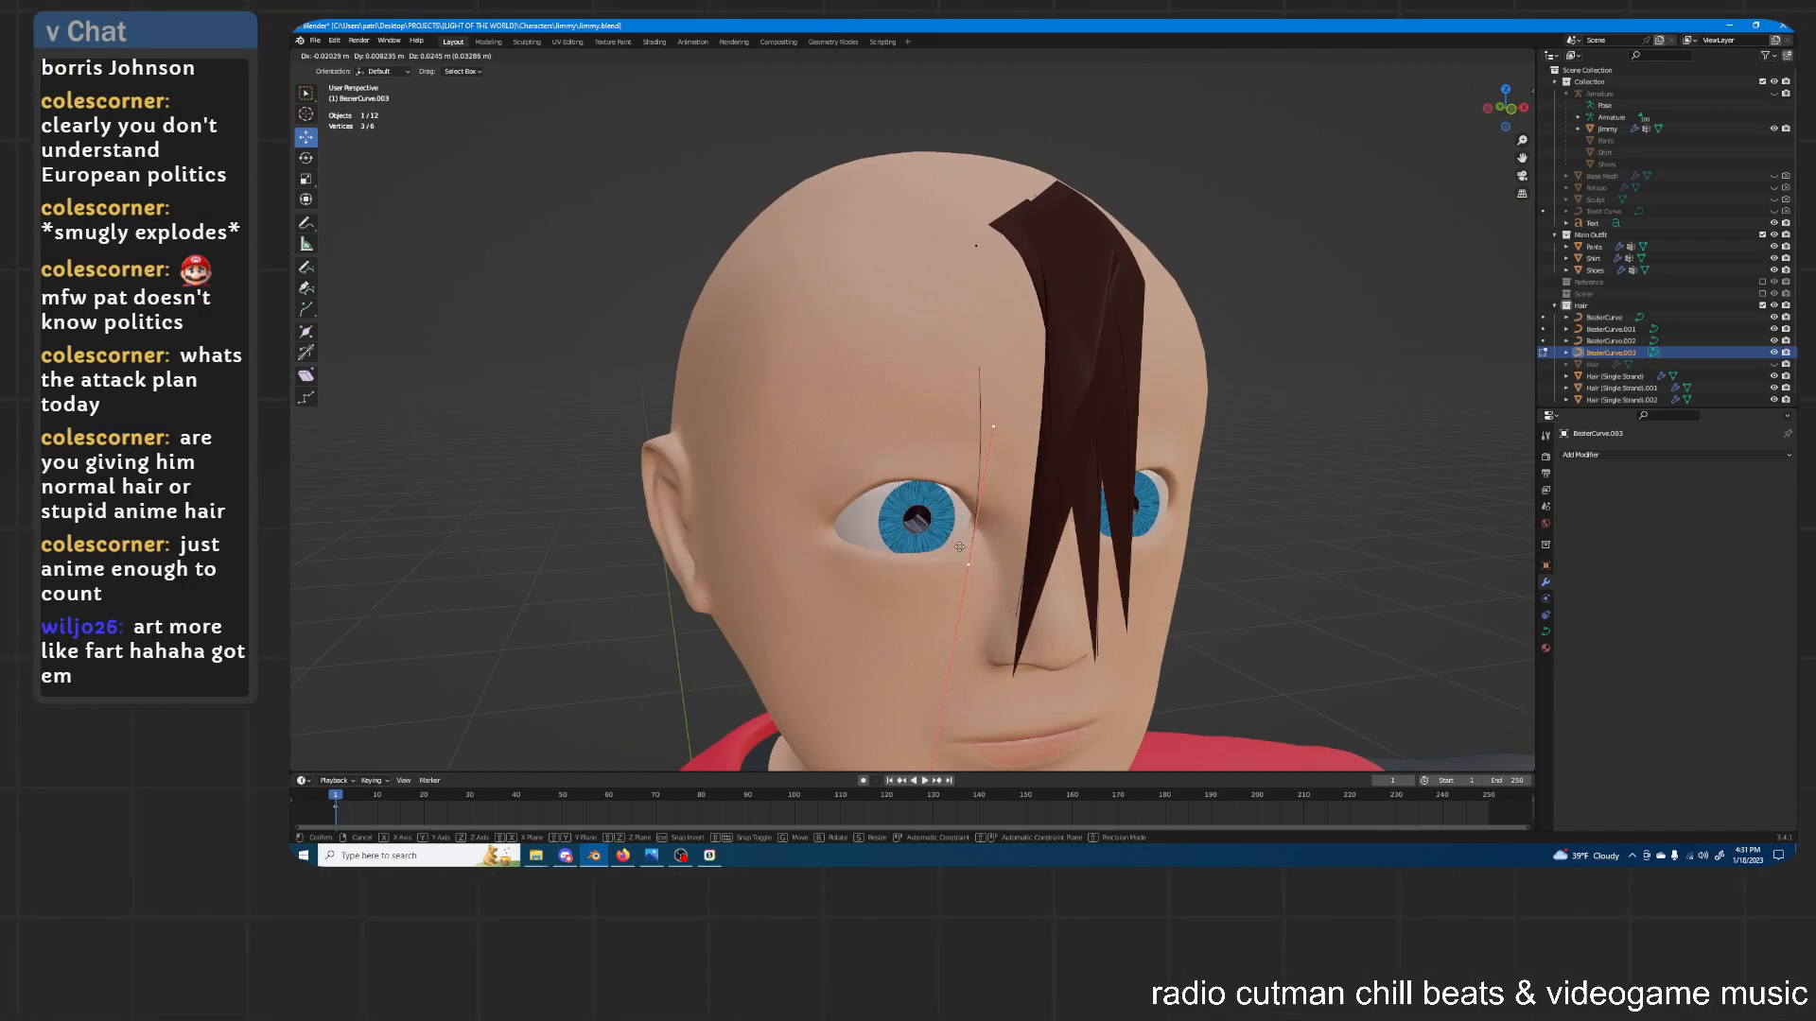
pyautogui.click(949, 546)
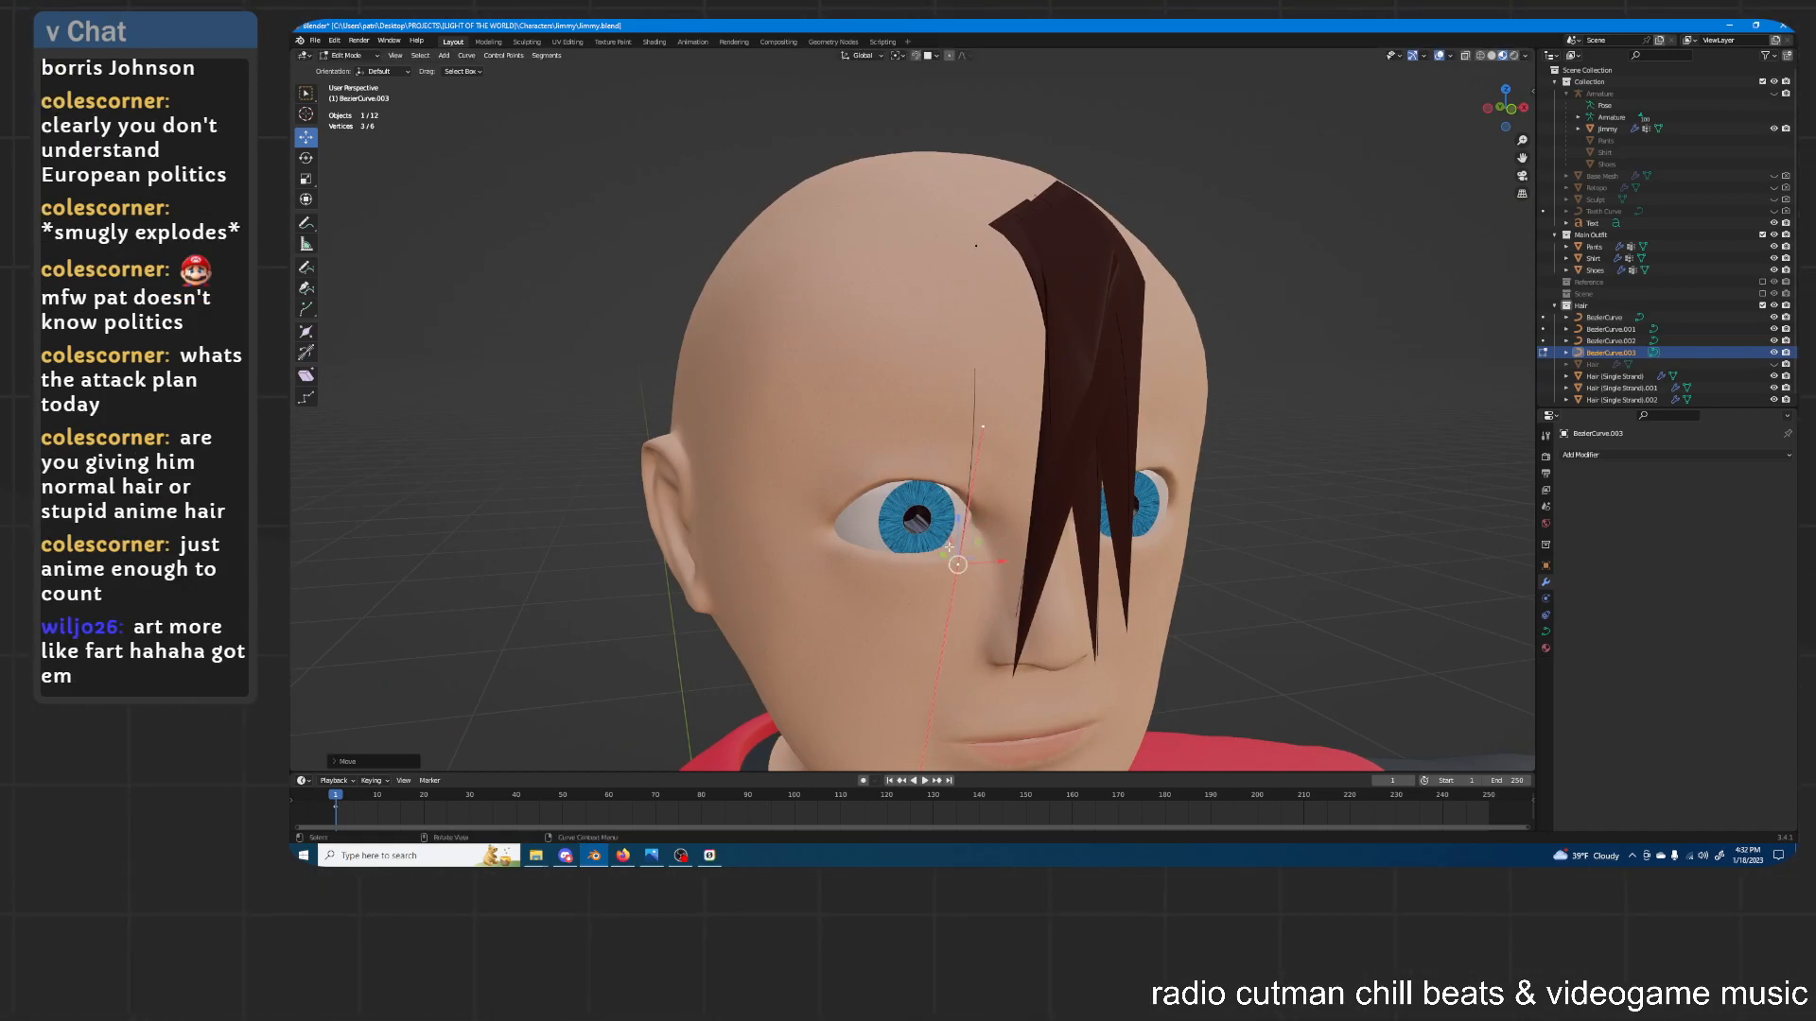
# Shift the curve's upper control point along Y and rotate its handles so the curve bends over the forehead
pyautogui.moveTo(949, 546); pyautogui.dragTo(1029, 289, button='middle')
pyautogui.press('g')
pyautogui.press('y')
pyautogui.click(1110, 252)
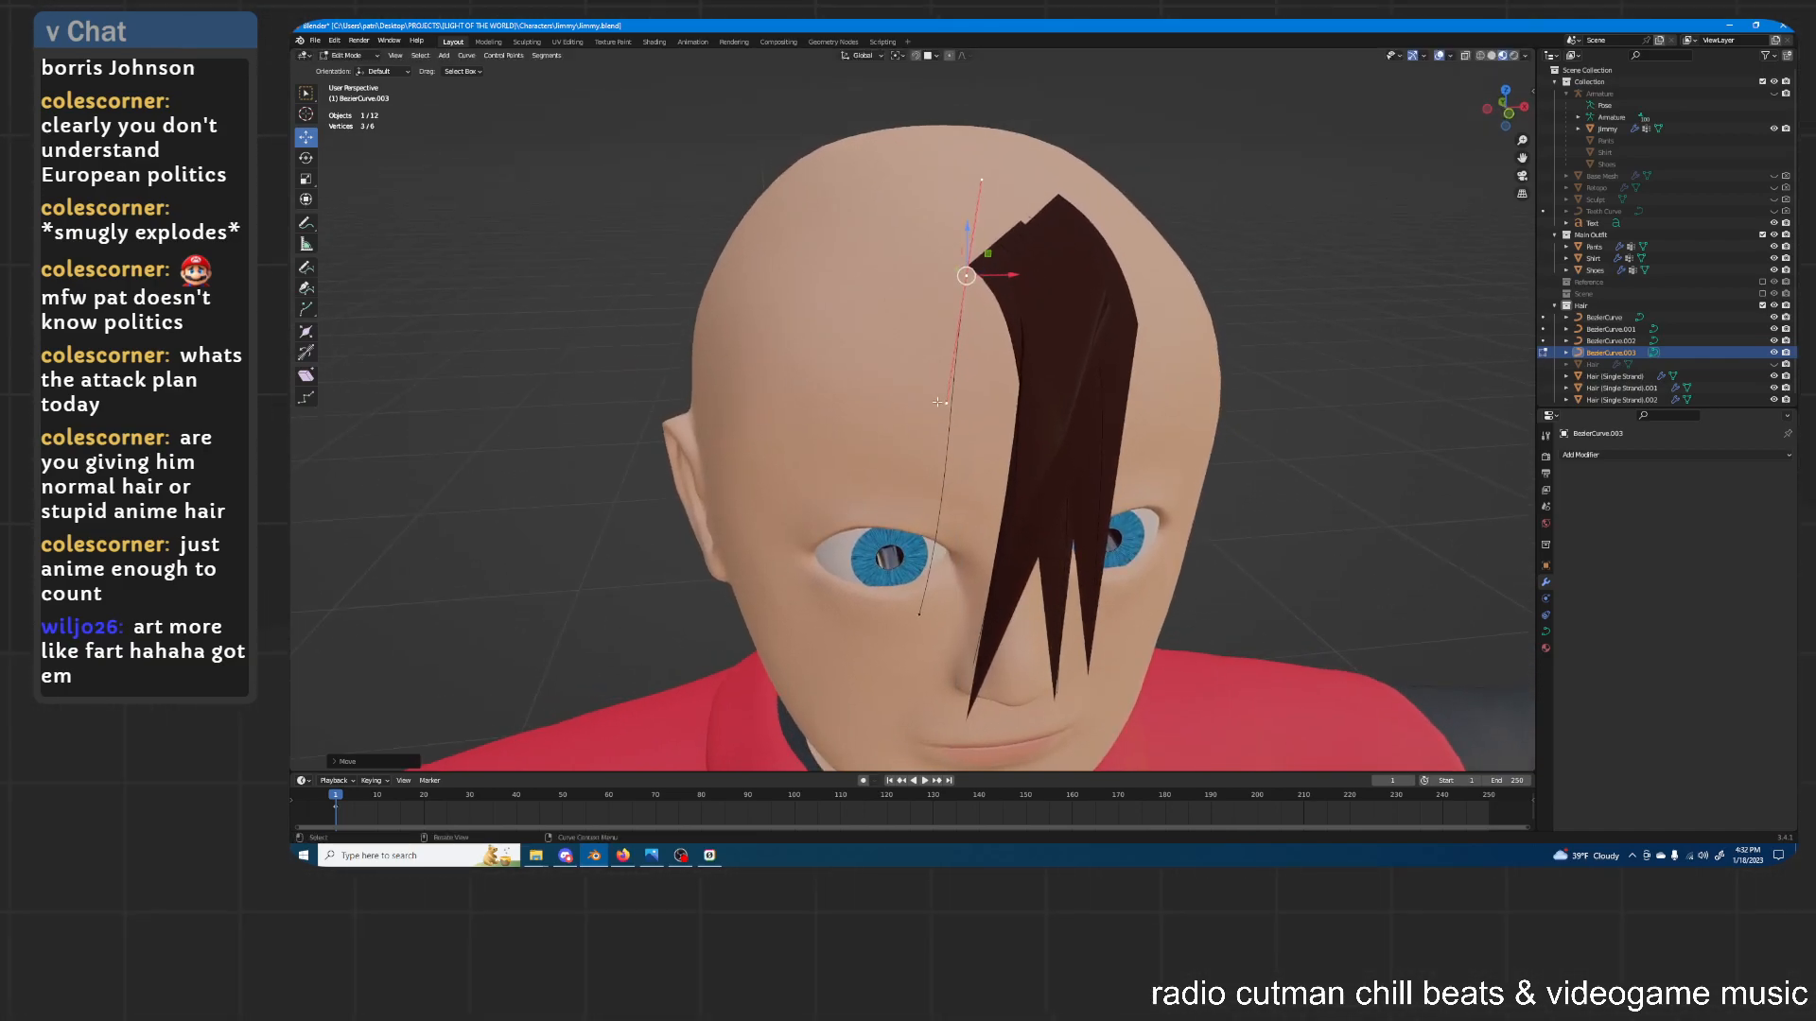
pyautogui.press('r')
pyautogui.click(1028, 352)
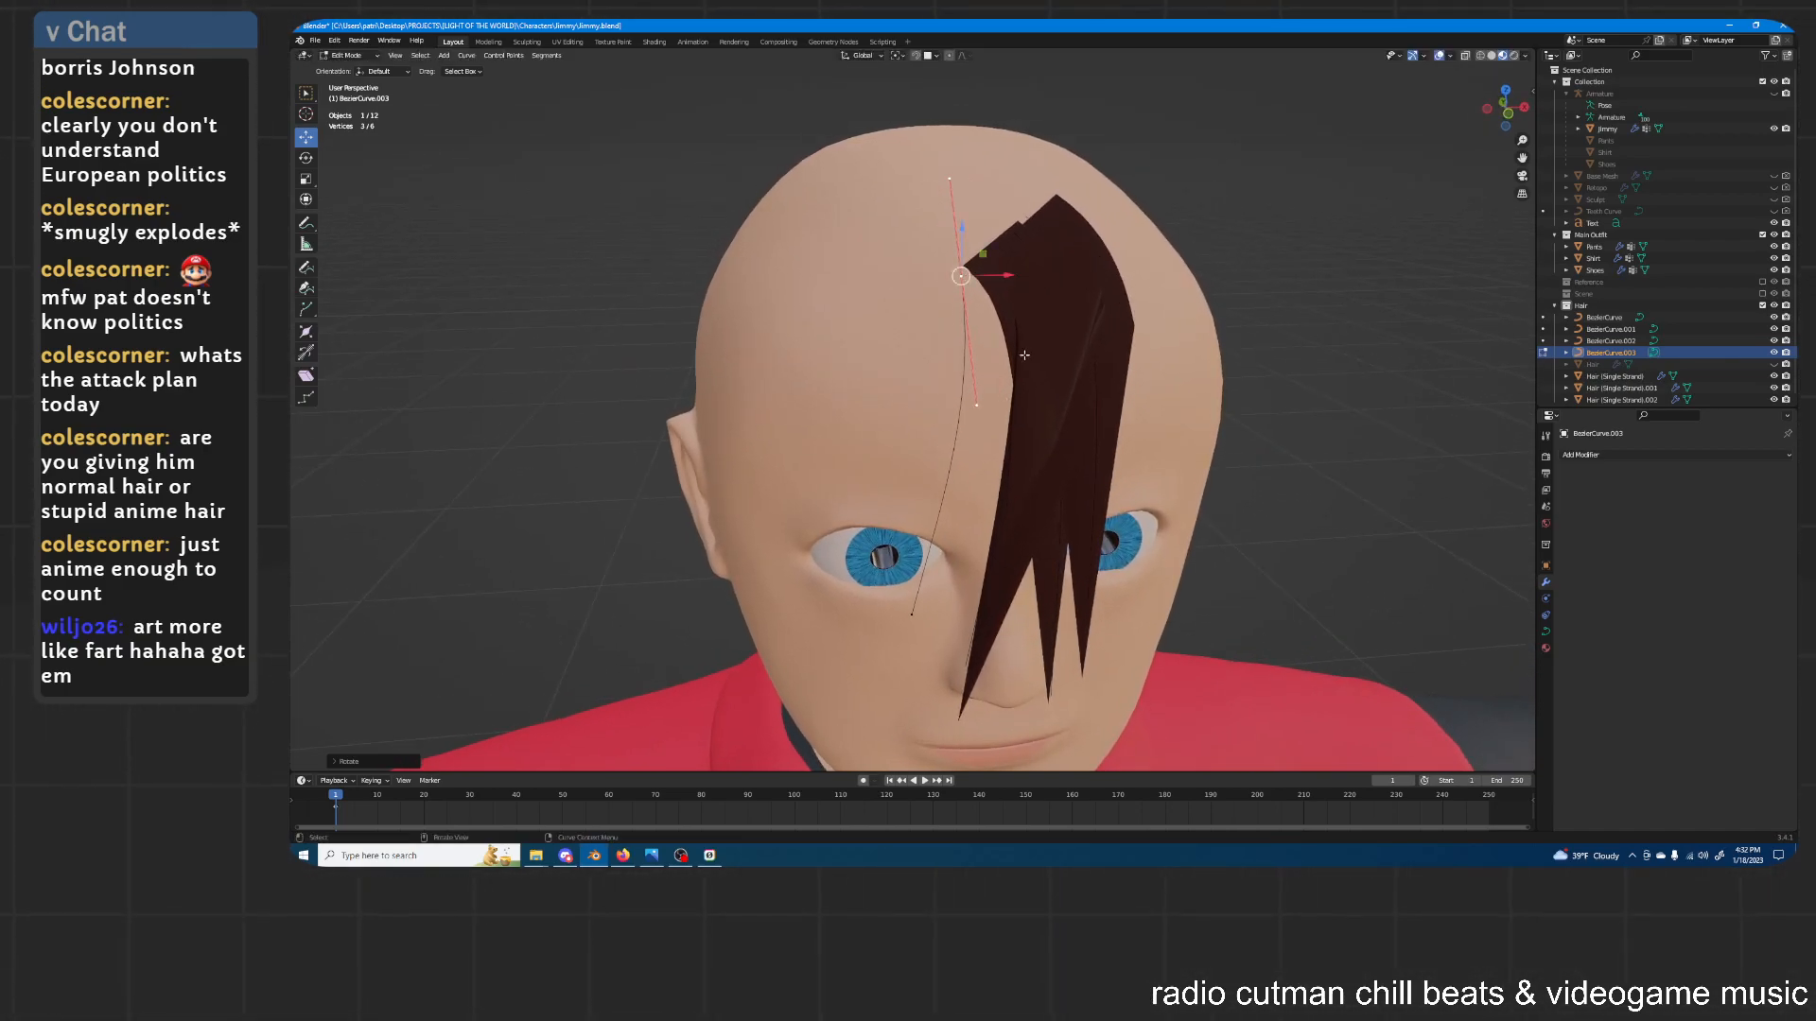
# Refine the upper control point's position on the scalp and the rotation of its handles
pyautogui.press('g')
pyautogui.click(1016, 315)
pyautogui.press('r')
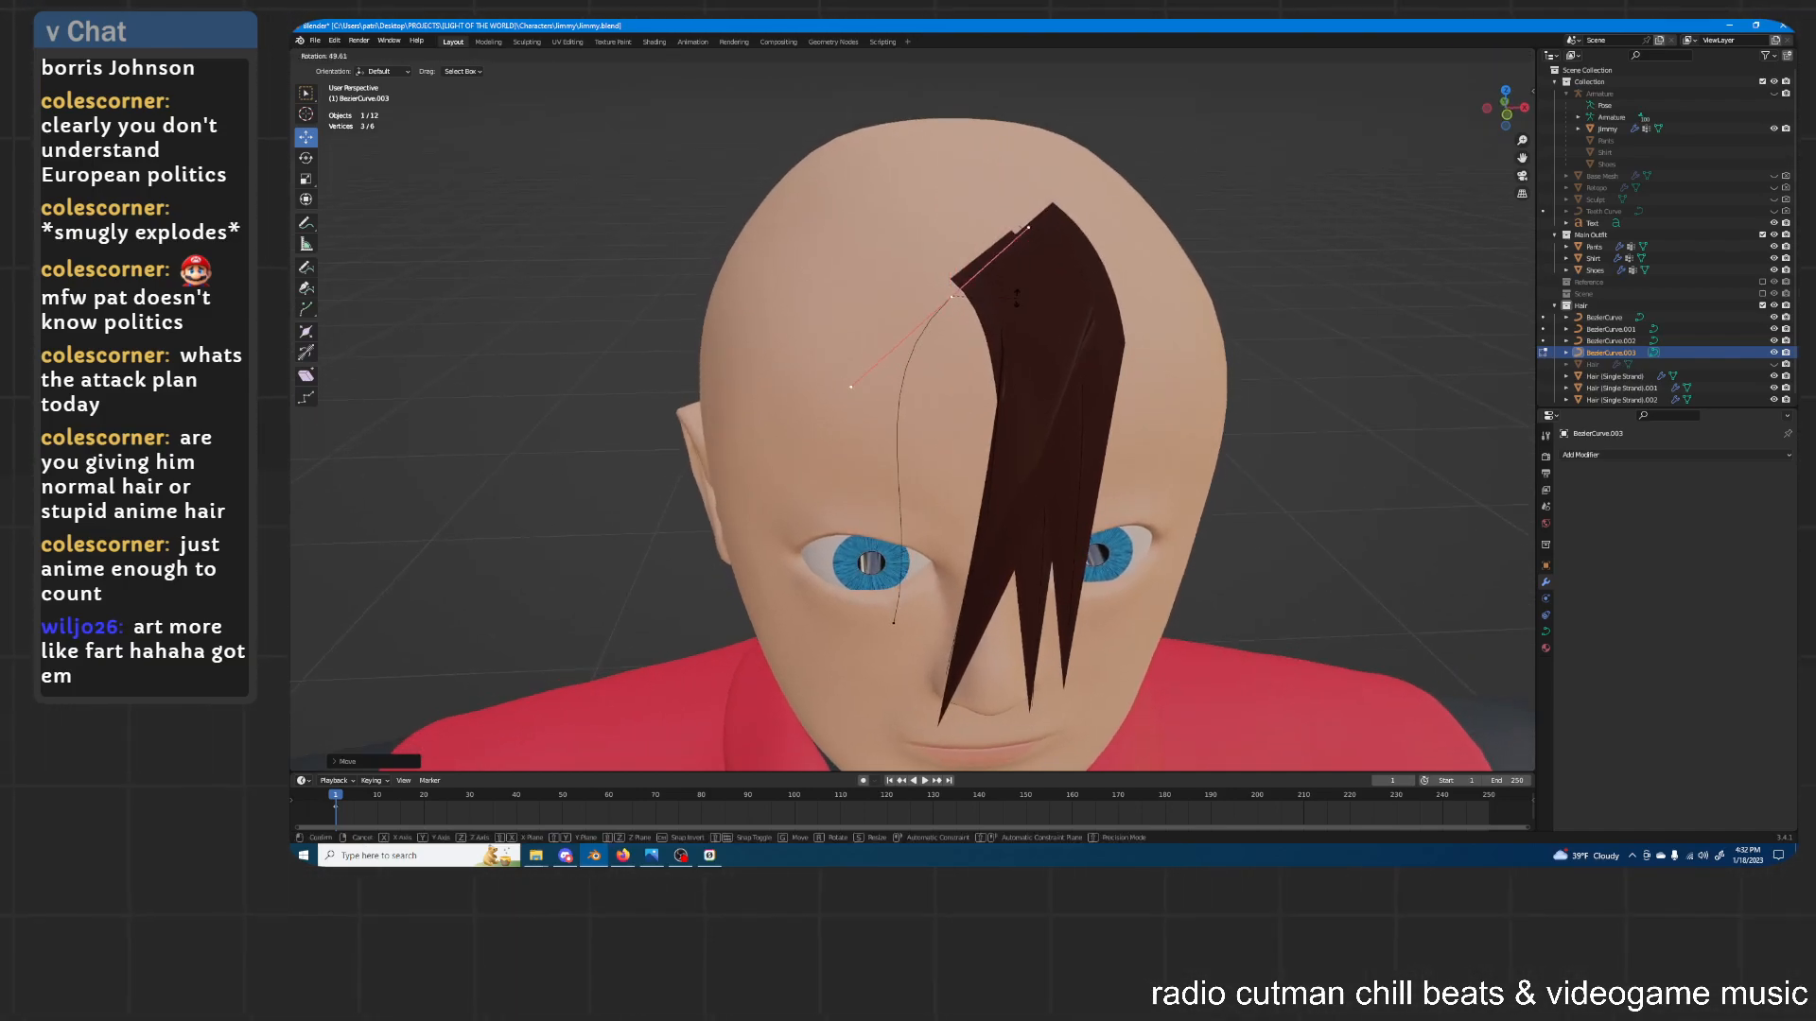
pyautogui.click(1000, 278)
pyautogui.press('g')
pyautogui.click(970, 254)
pyautogui.moveTo(970, 254); pyautogui.dragTo(1061, 317, button='middle')
pyautogui.moveTo(1061, 316); pyautogui.dragTo(963, 289, button='middle')
pyautogui.moveTo(974, 416); pyautogui.dragTo(974, 308, button='middle')
pyautogui.press('r')
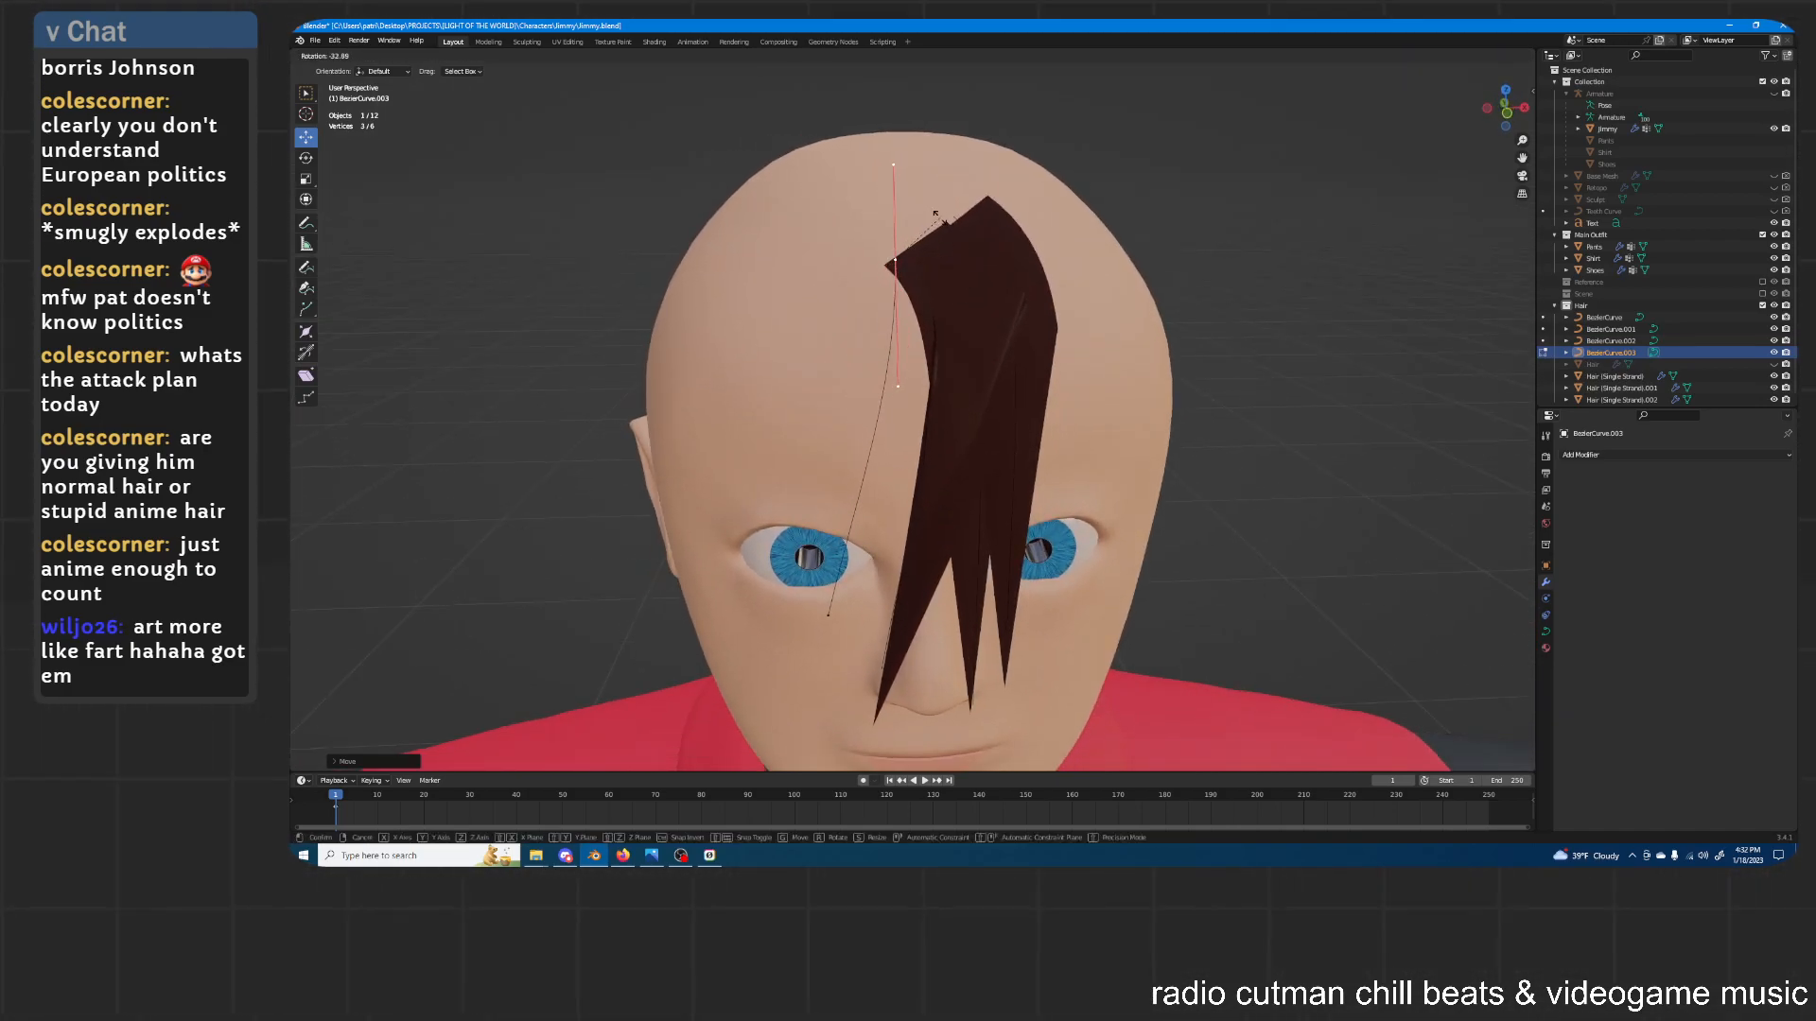
pyautogui.click(934, 215)
# Reposition the curve's lower control point in front of the face and leave curve editing
pyautogui.moveTo(896, 553); pyautogui.dragTo(909, 483, button='middle')
pyautogui.press('g')
pyautogui.click(906, 475)
pyautogui.press('g')
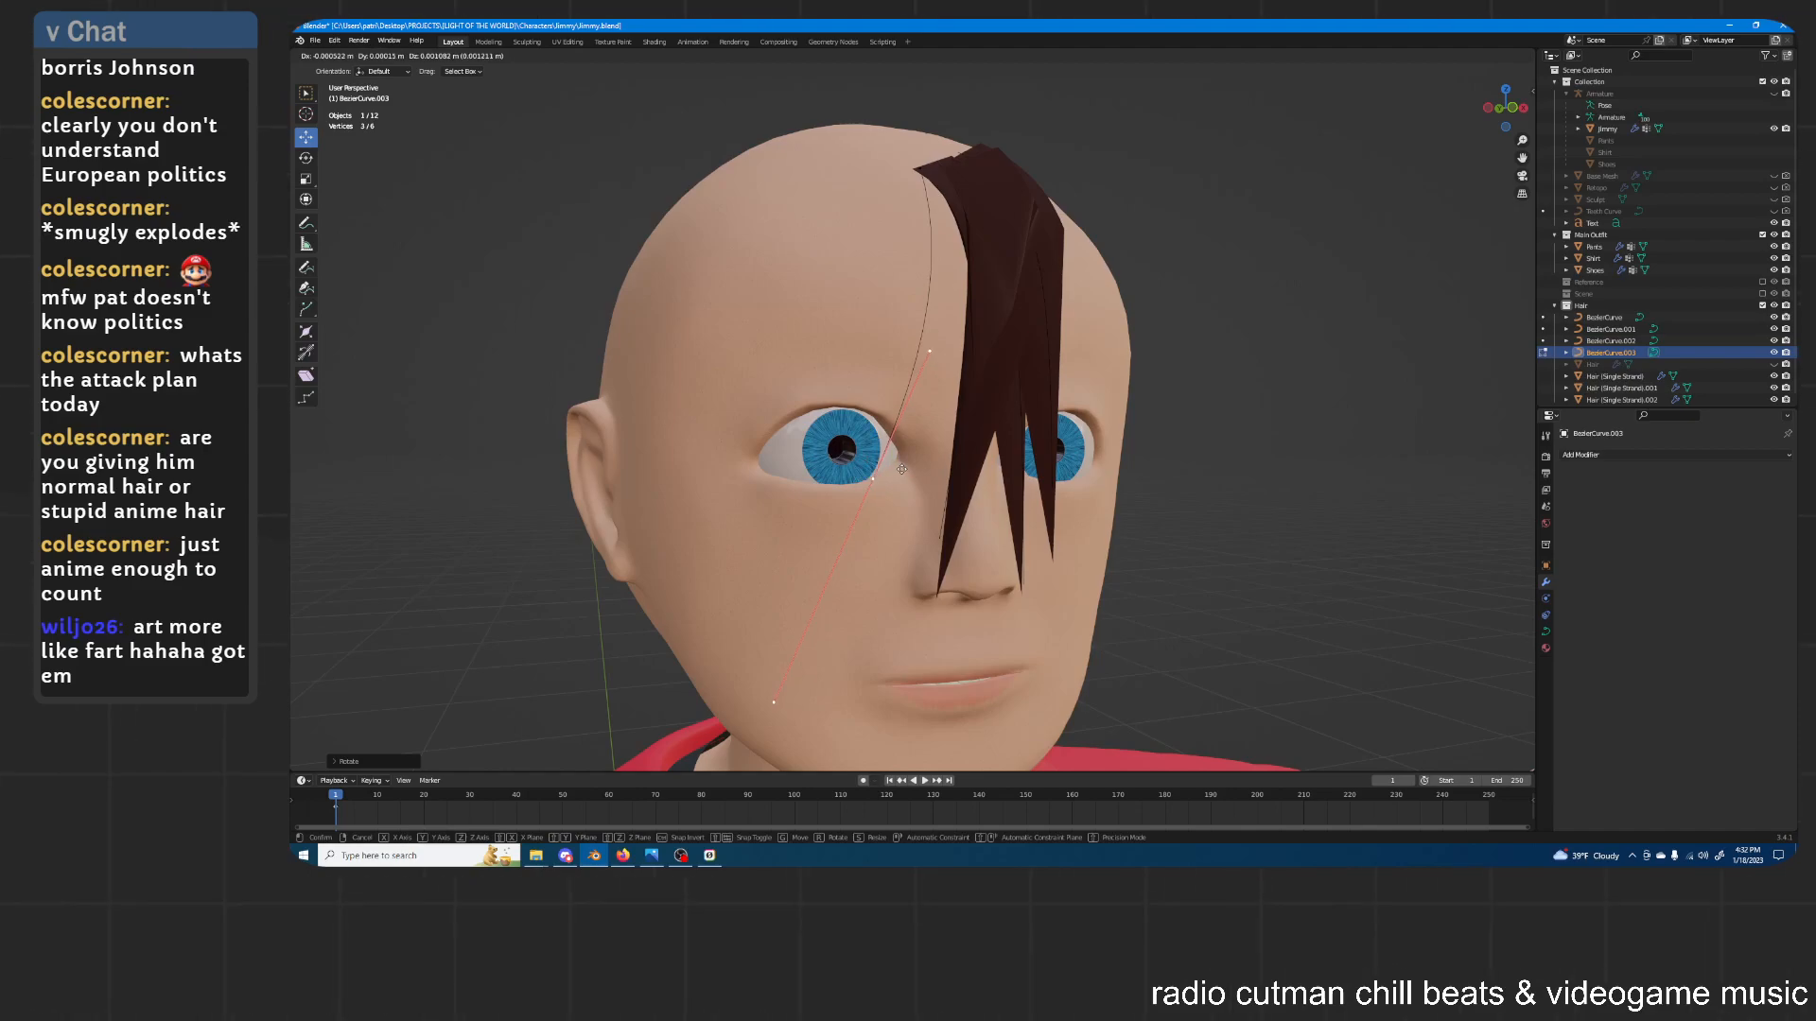
pyautogui.click(901, 470)
pyautogui.moveTo(902, 470); pyautogui.dragTo(1125, 383, button='middle')
pyautogui.press('Tab')
# Duplicate Hair (Single Strand).002 in place and set the copy's Curve modifier object to BezierCurve.003
pyautogui.click(1021, 268)
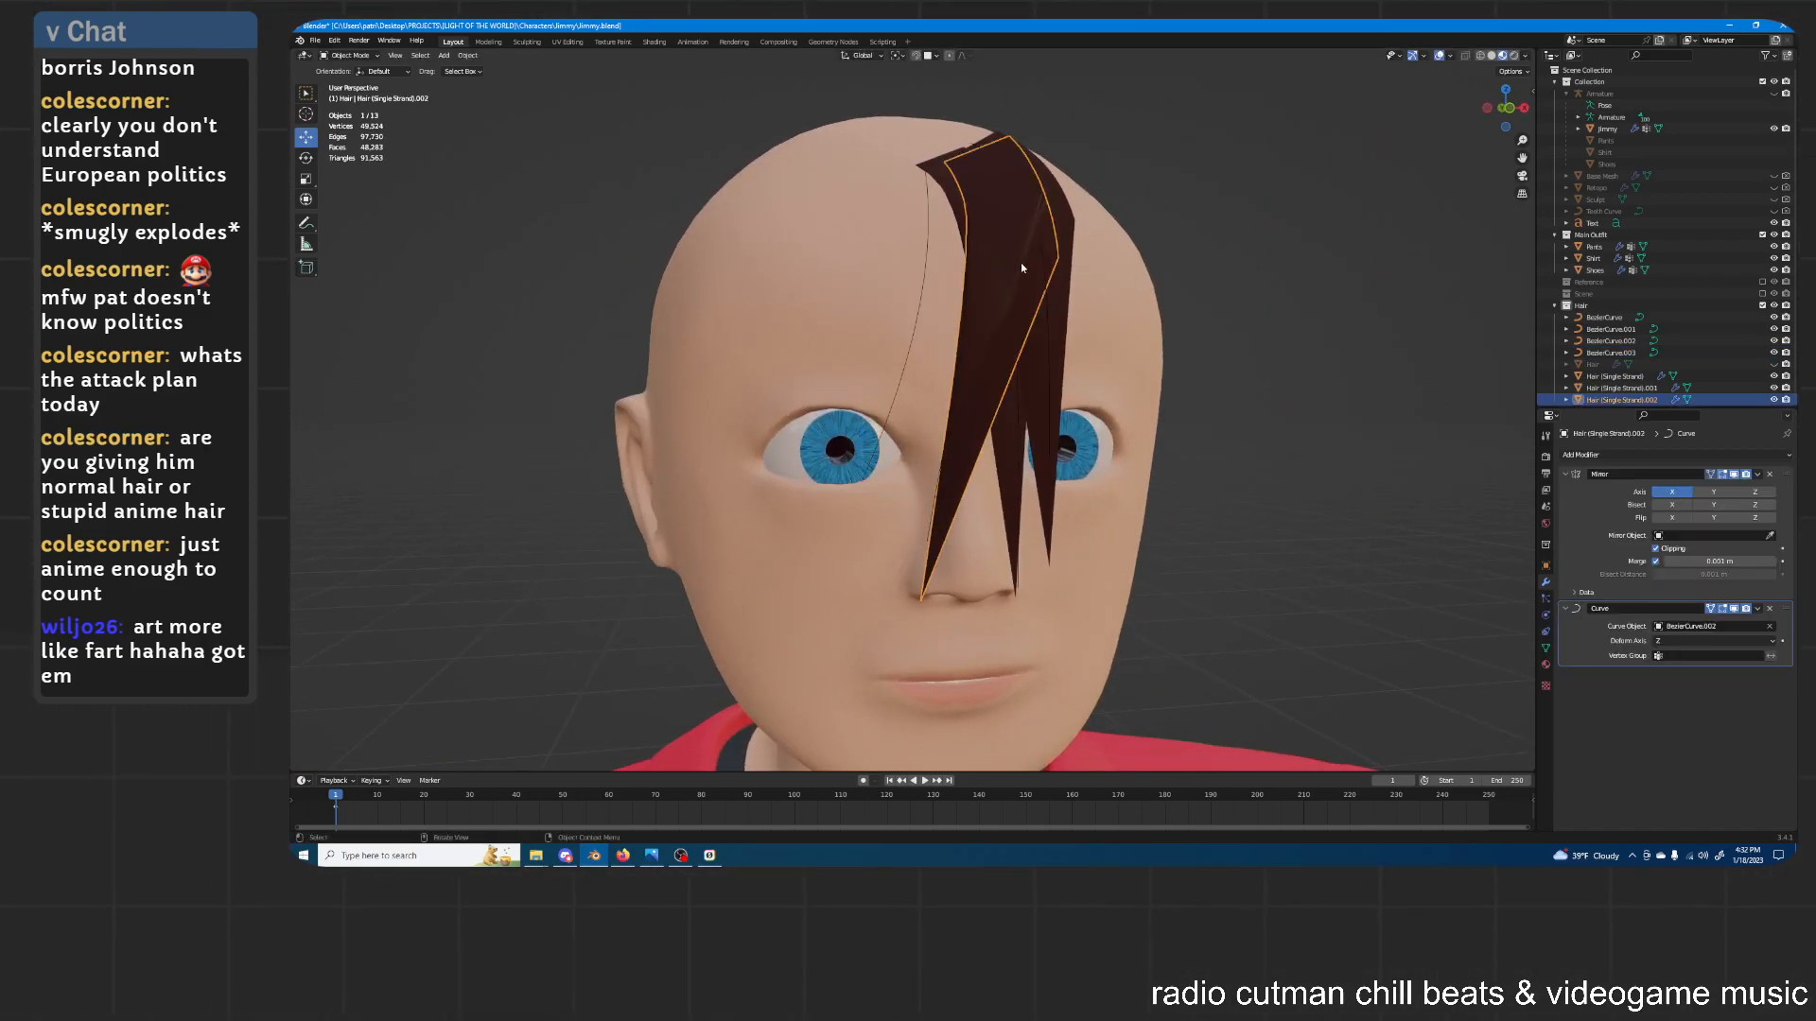
pyautogui.moveTo(1081, 306); pyautogui.dragTo(1063, 380, button='middle')
pyautogui.hotkey('shift', 'd')
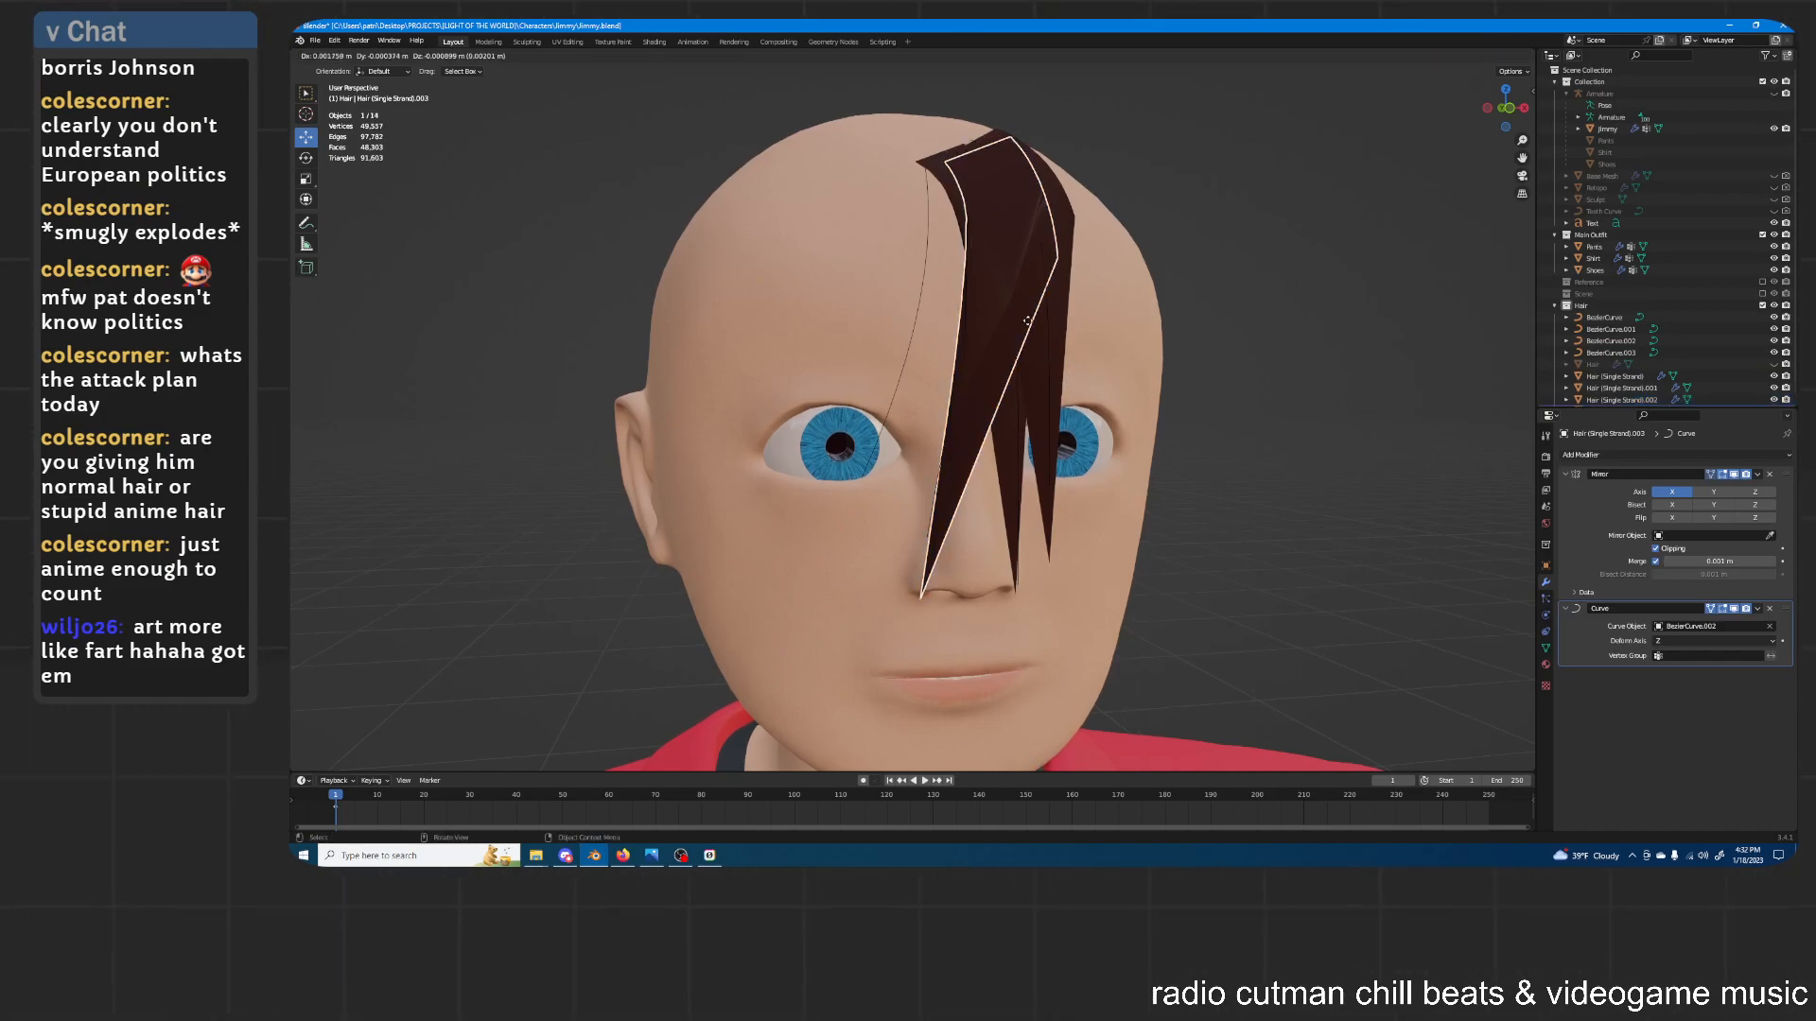
pyautogui.rightClick(1033, 322)
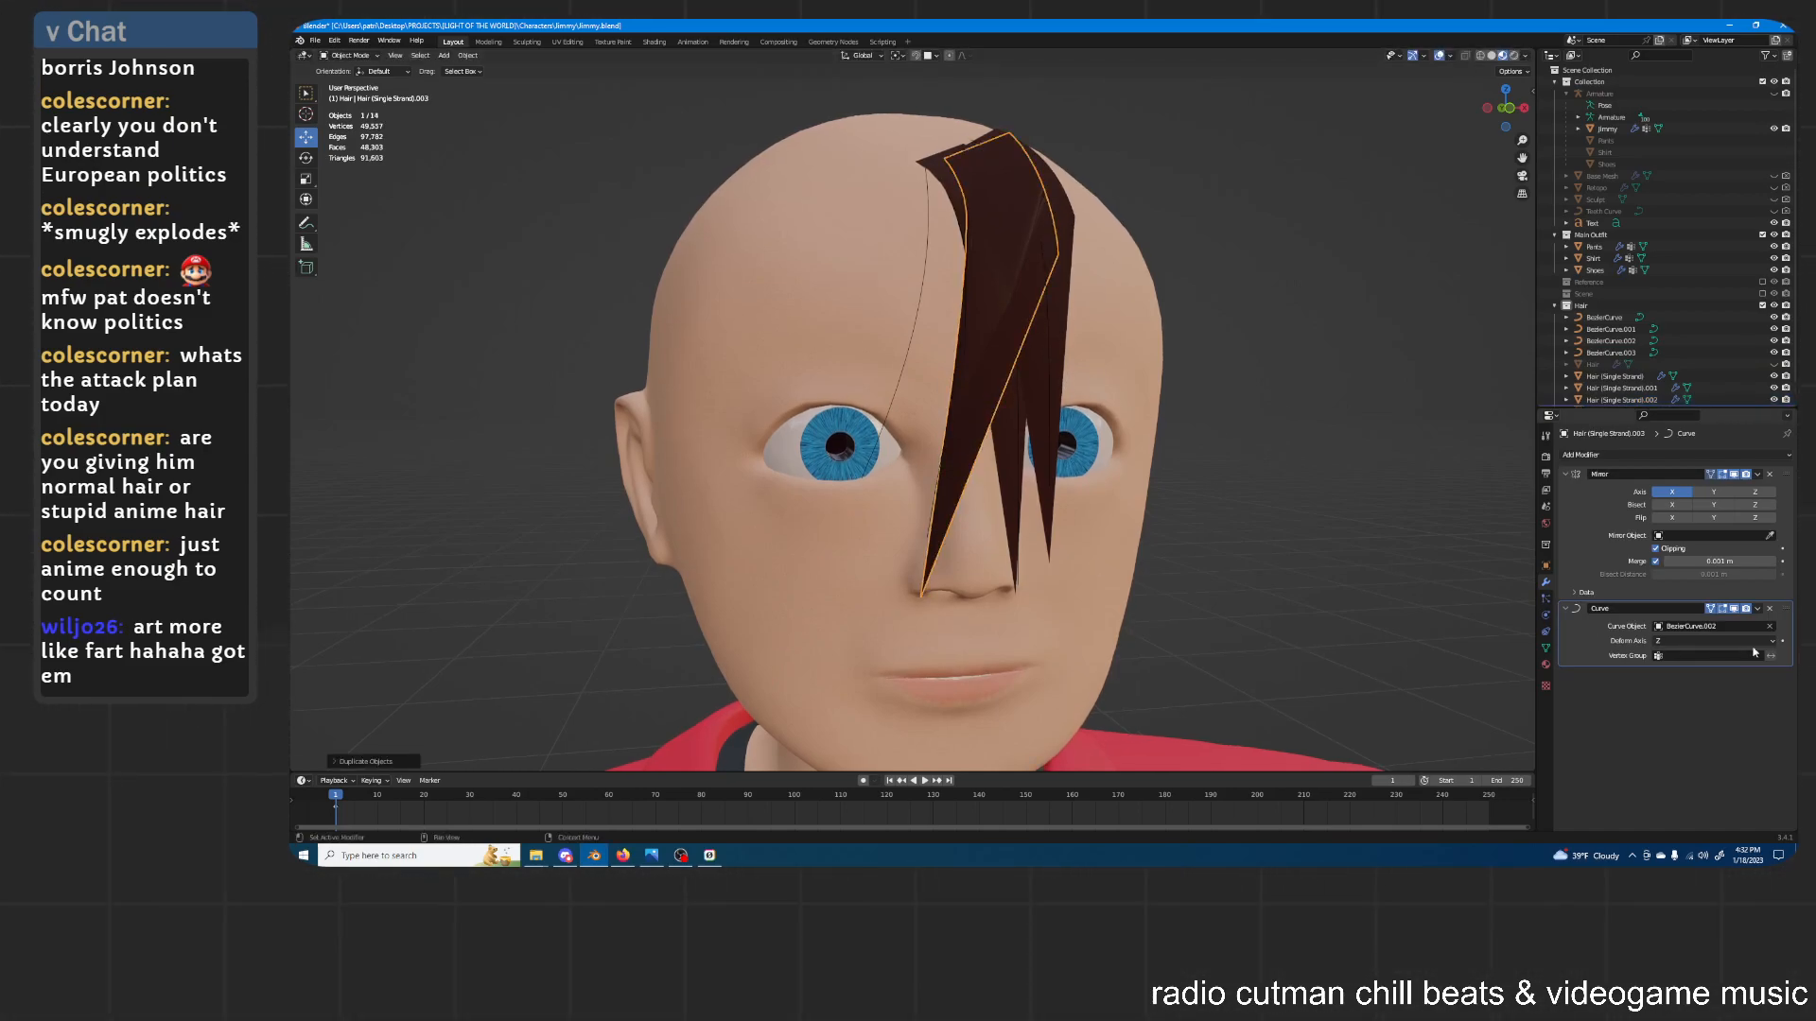
pyautogui.click(1770, 627)
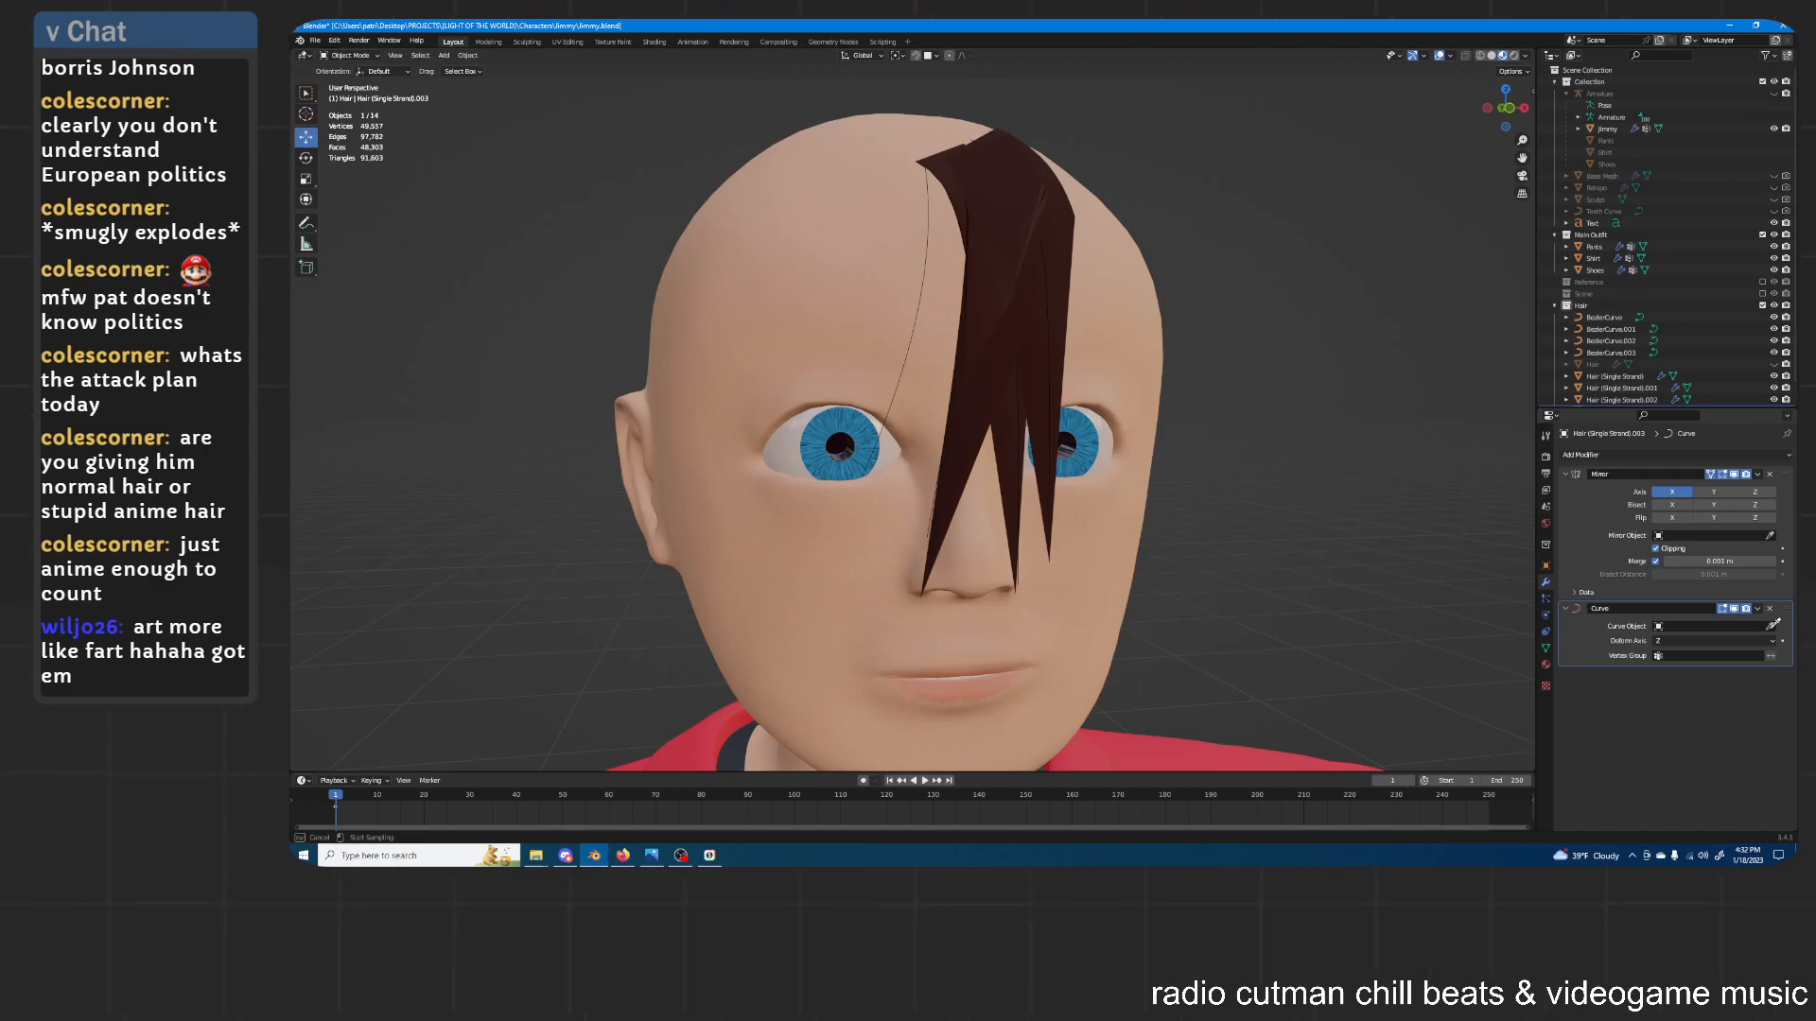
pyautogui.click(1618, 349)
# Examine the new strand from the side and front of the head, enlarging the object list
pyautogui.click(1131, 214)
pyautogui.moveTo(1131, 214); pyautogui.dragTo(1118, 296, button='middle')
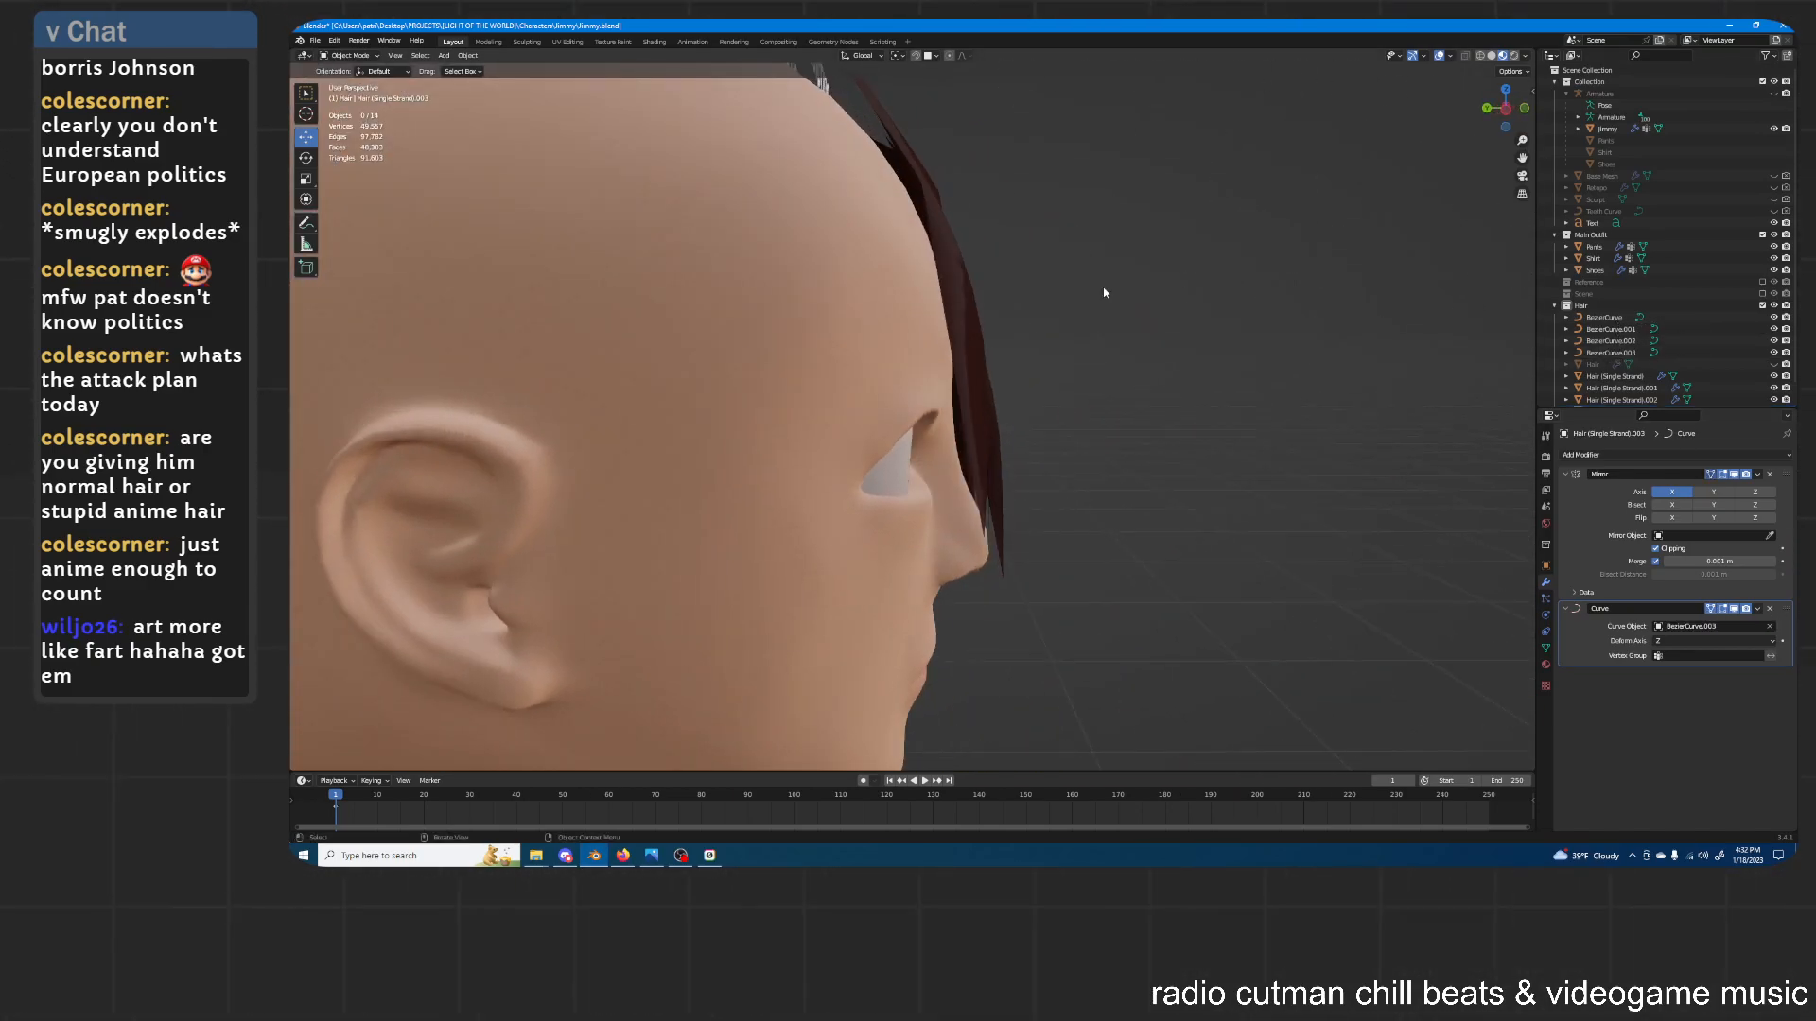
pyautogui.click(935, 225)
pyautogui.moveTo(935, 225); pyautogui.dragTo(1008, 223, button='middle')
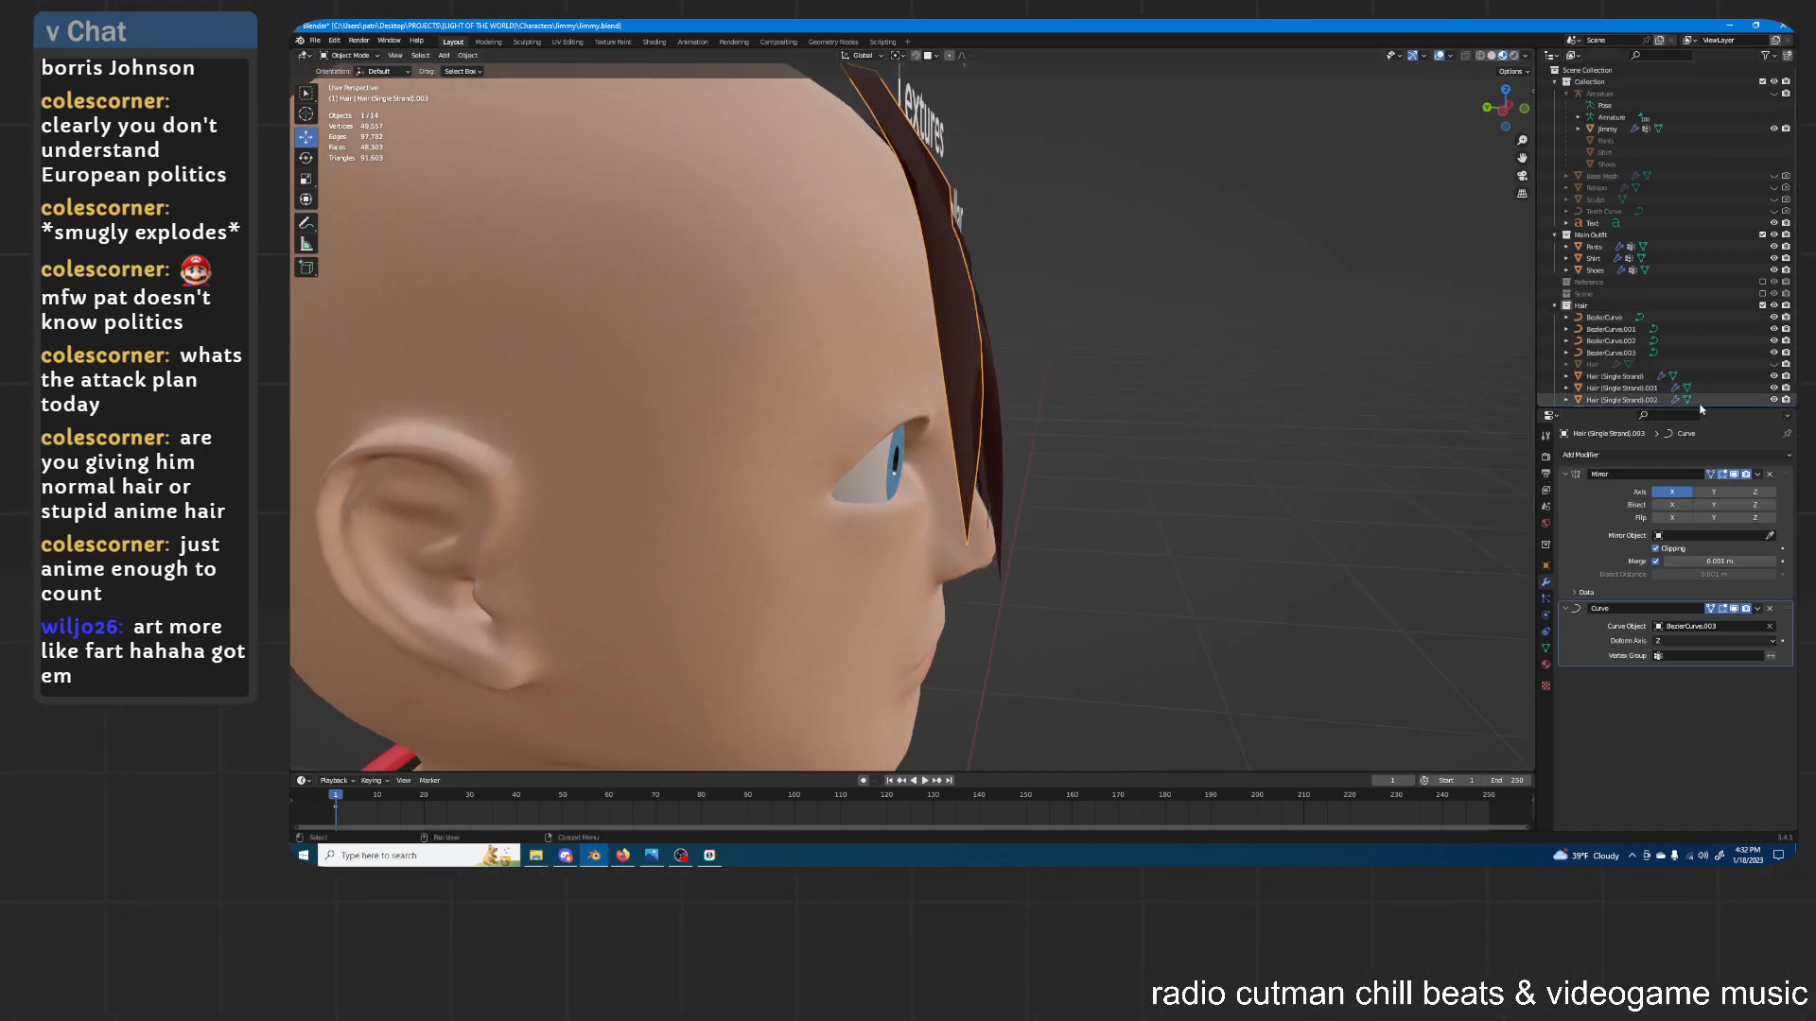
pyautogui.moveTo(1702, 409); pyautogui.dragTo(1704, 436)
pyautogui.moveTo(1116, 208); pyautogui.dragTo(691, 484, button='middle')
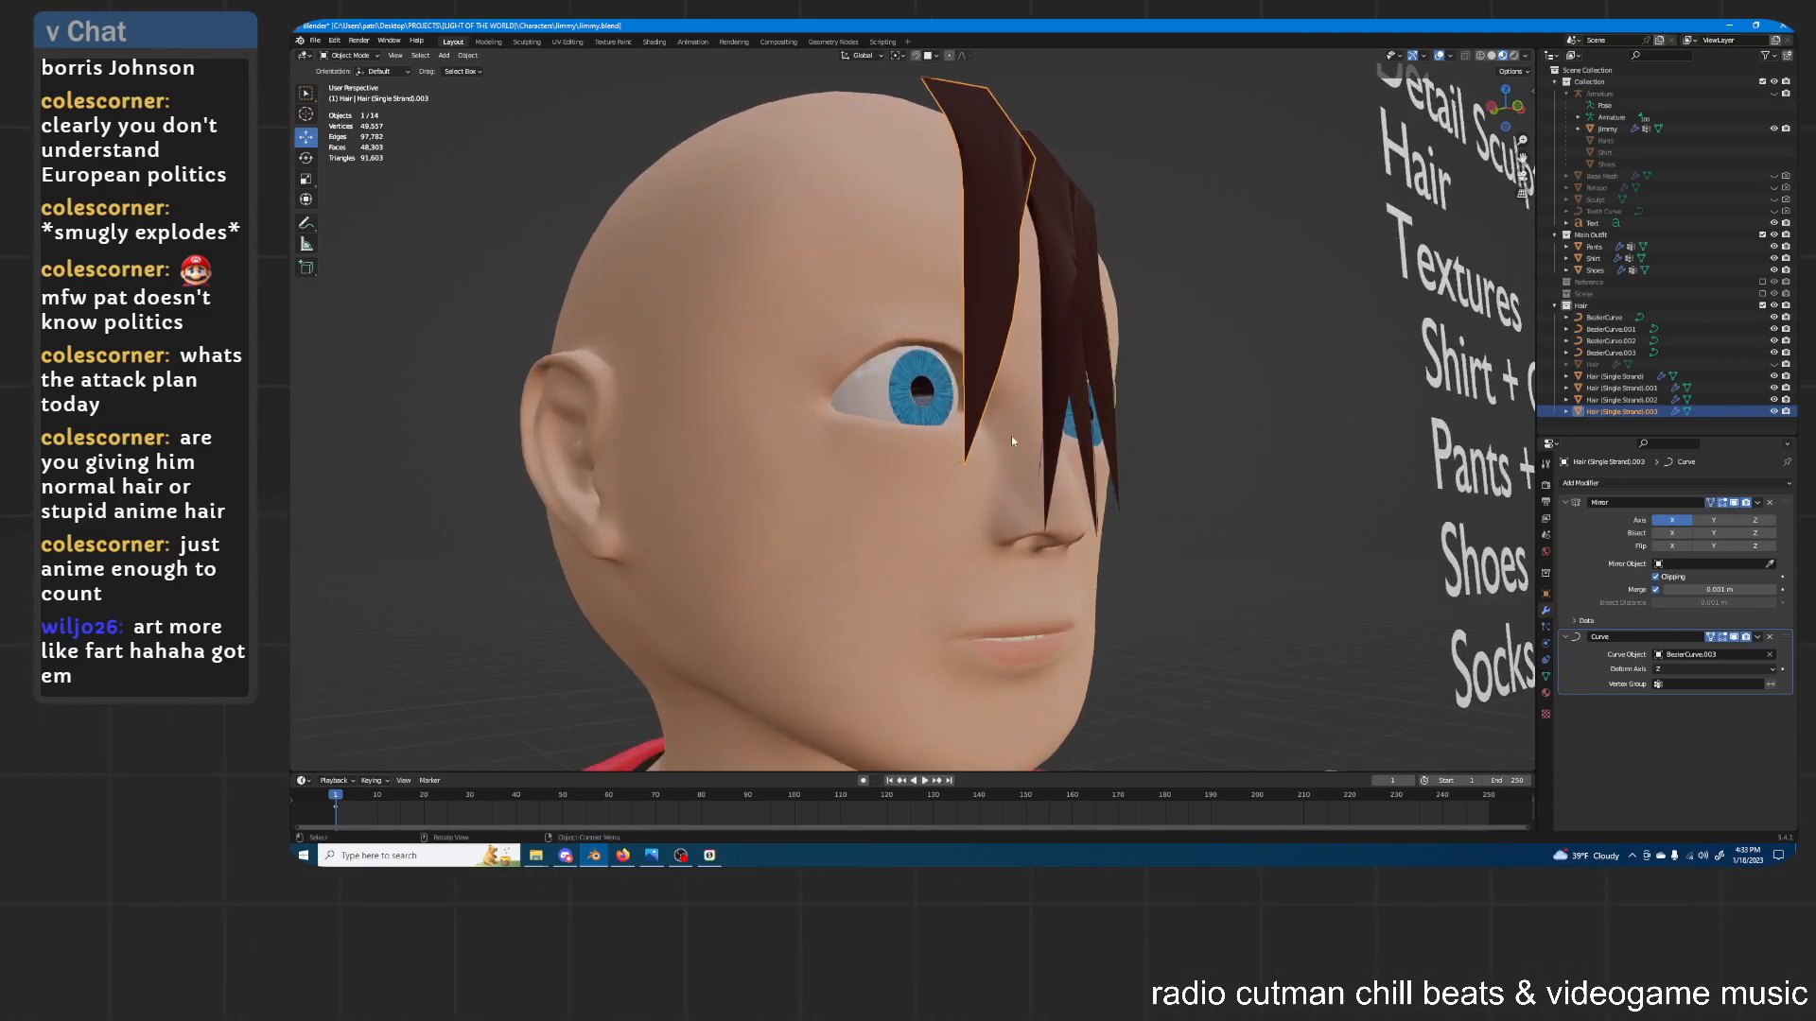
pyautogui.scroll(-6, 1044, 437)
pyautogui.moveTo(1106, 426); pyautogui.dragTo(1059, 454, button='middle')
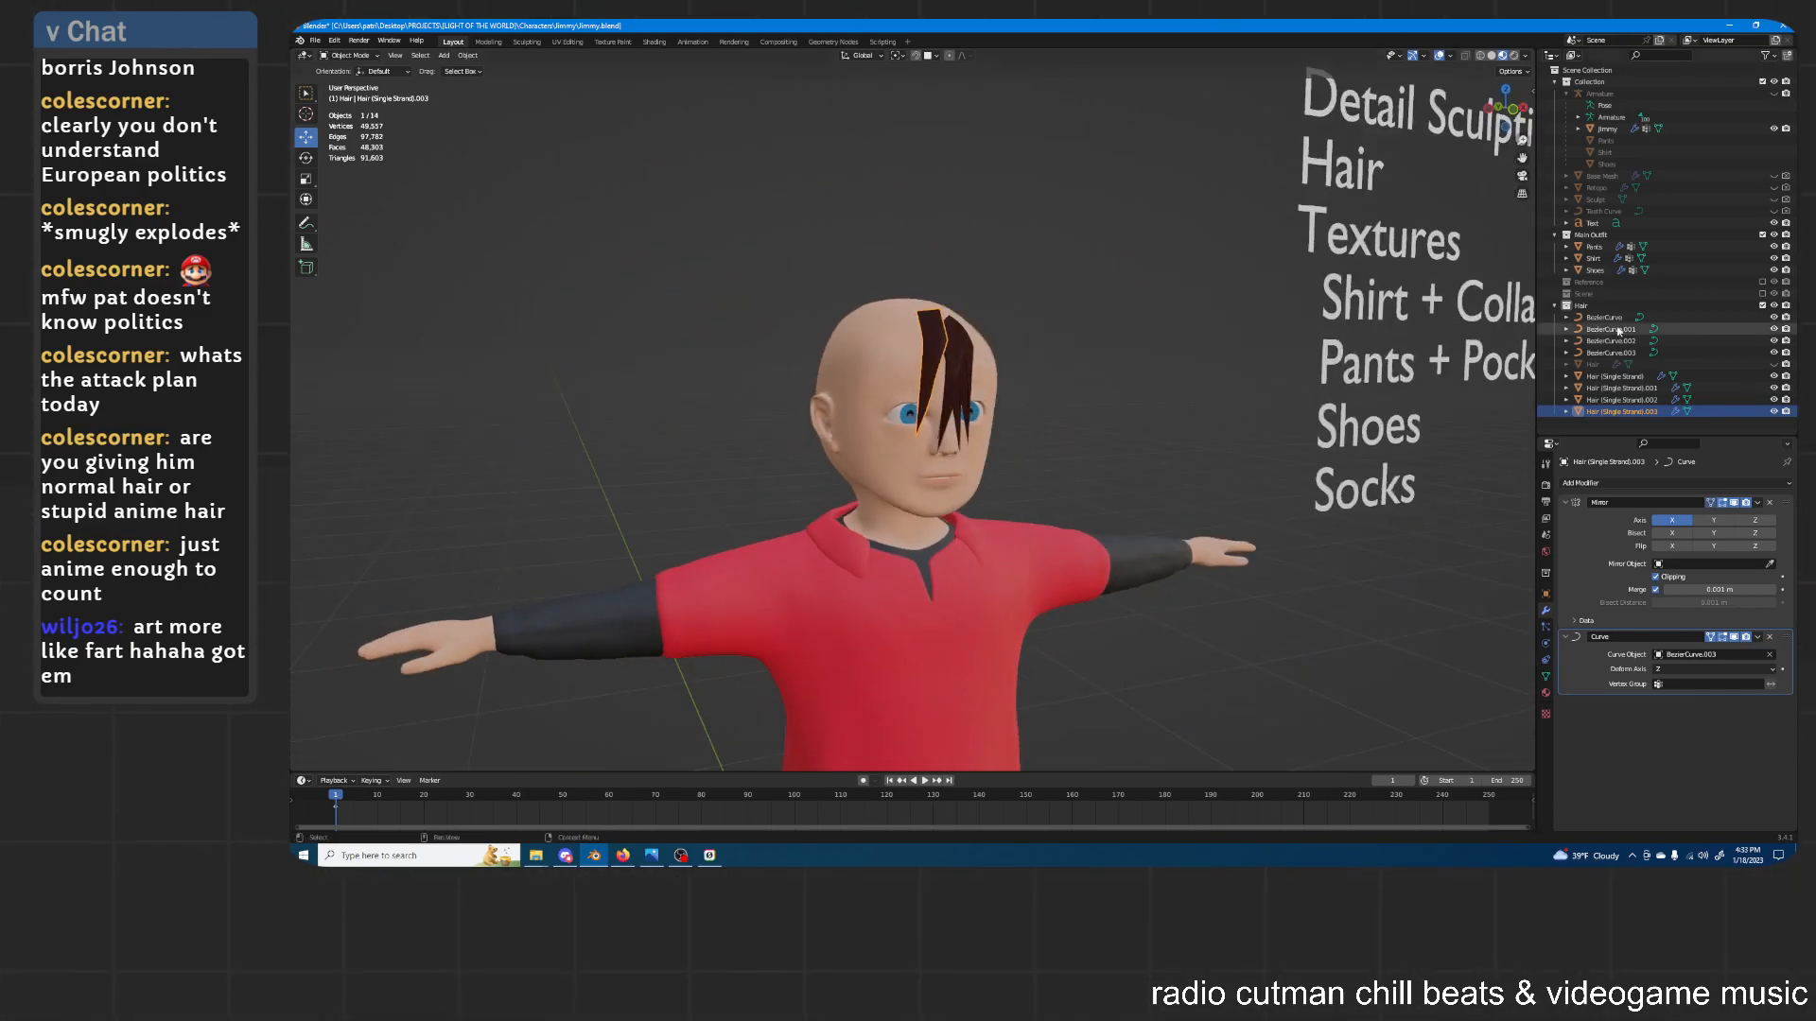
# Show the hidden wide Hair sheet to inspect it, and hide it again
pyautogui.click(1774, 366)
pyautogui.keyDown('shift'); pyautogui.moveTo(1112, 556); pyautogui.dragTo(1103, 410, button='middle'); pyautogui.keyUp('shift')
pyautogui.click(1169, 633)
pyautogui.scroll(-2, 1171, 626)
pyautogui.scroll(-1, 1103, 411)
pyautogui.moveTo(1030, 482); pyautogui.dragTo(1014, 501, button='middle')
pyautogui.scroll(-2, 1014, 500)
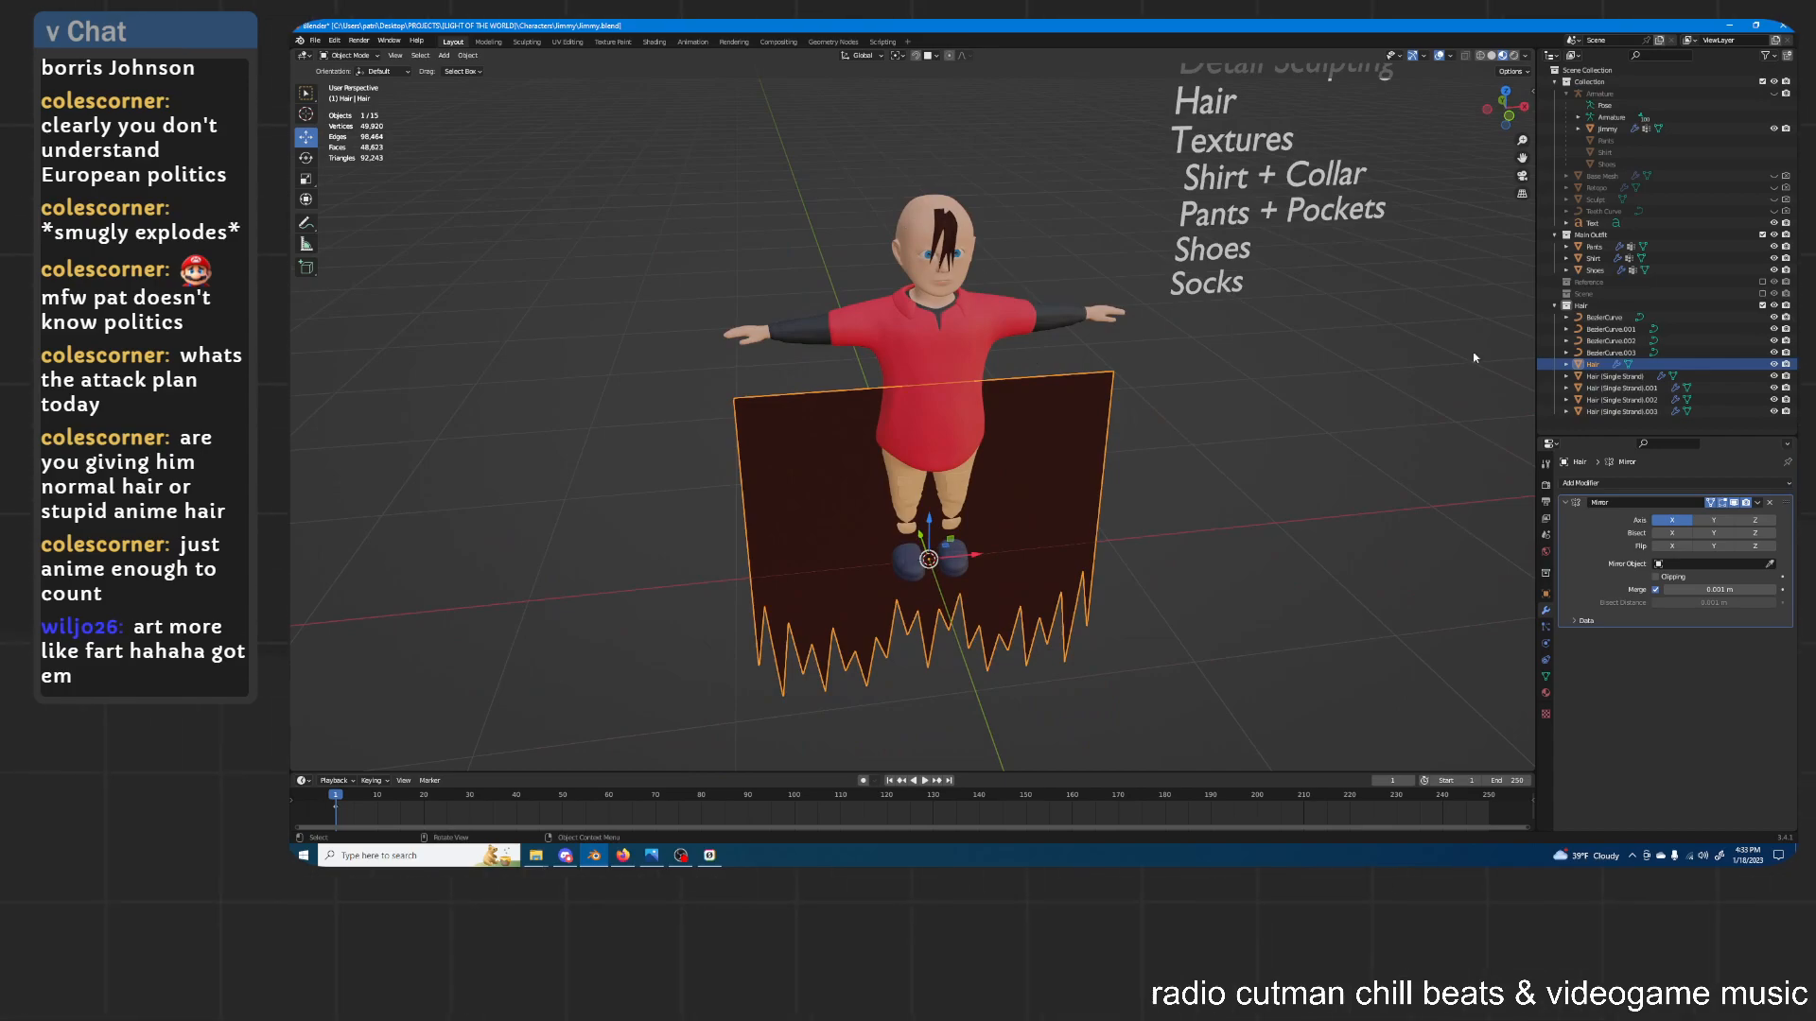
pyautogui.click(1774, 366)
pyautogui.scroll(6, 979, 413)
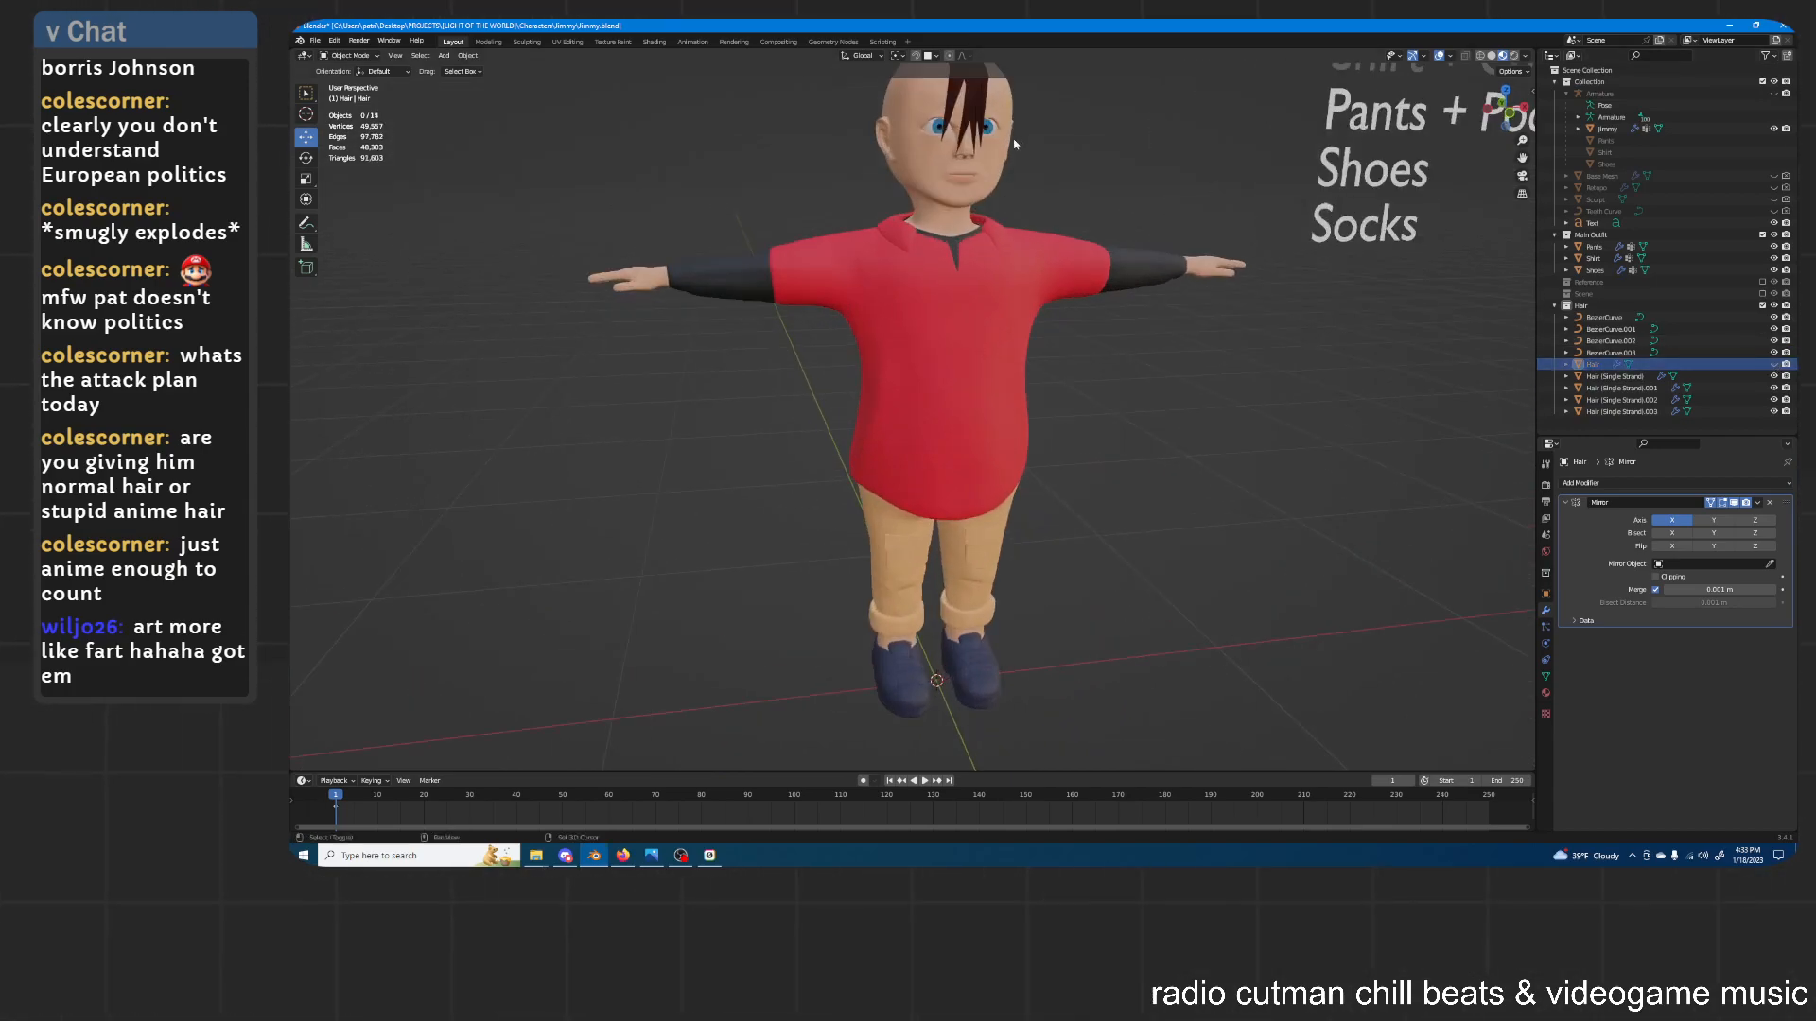
# Shift the new strand Hair (Single Strand).003 along the X and Z axes
pyautogui.moveTo(979, 414); pyautogui.dragTo(1073, 341, button='middle')
pyautogui.click(950, 288)
pyautogui.press('g')
pyautogui.press('x')
pyautogui.click(1007, 365)
pyautogui.press('g')
pyautogui.press('z')
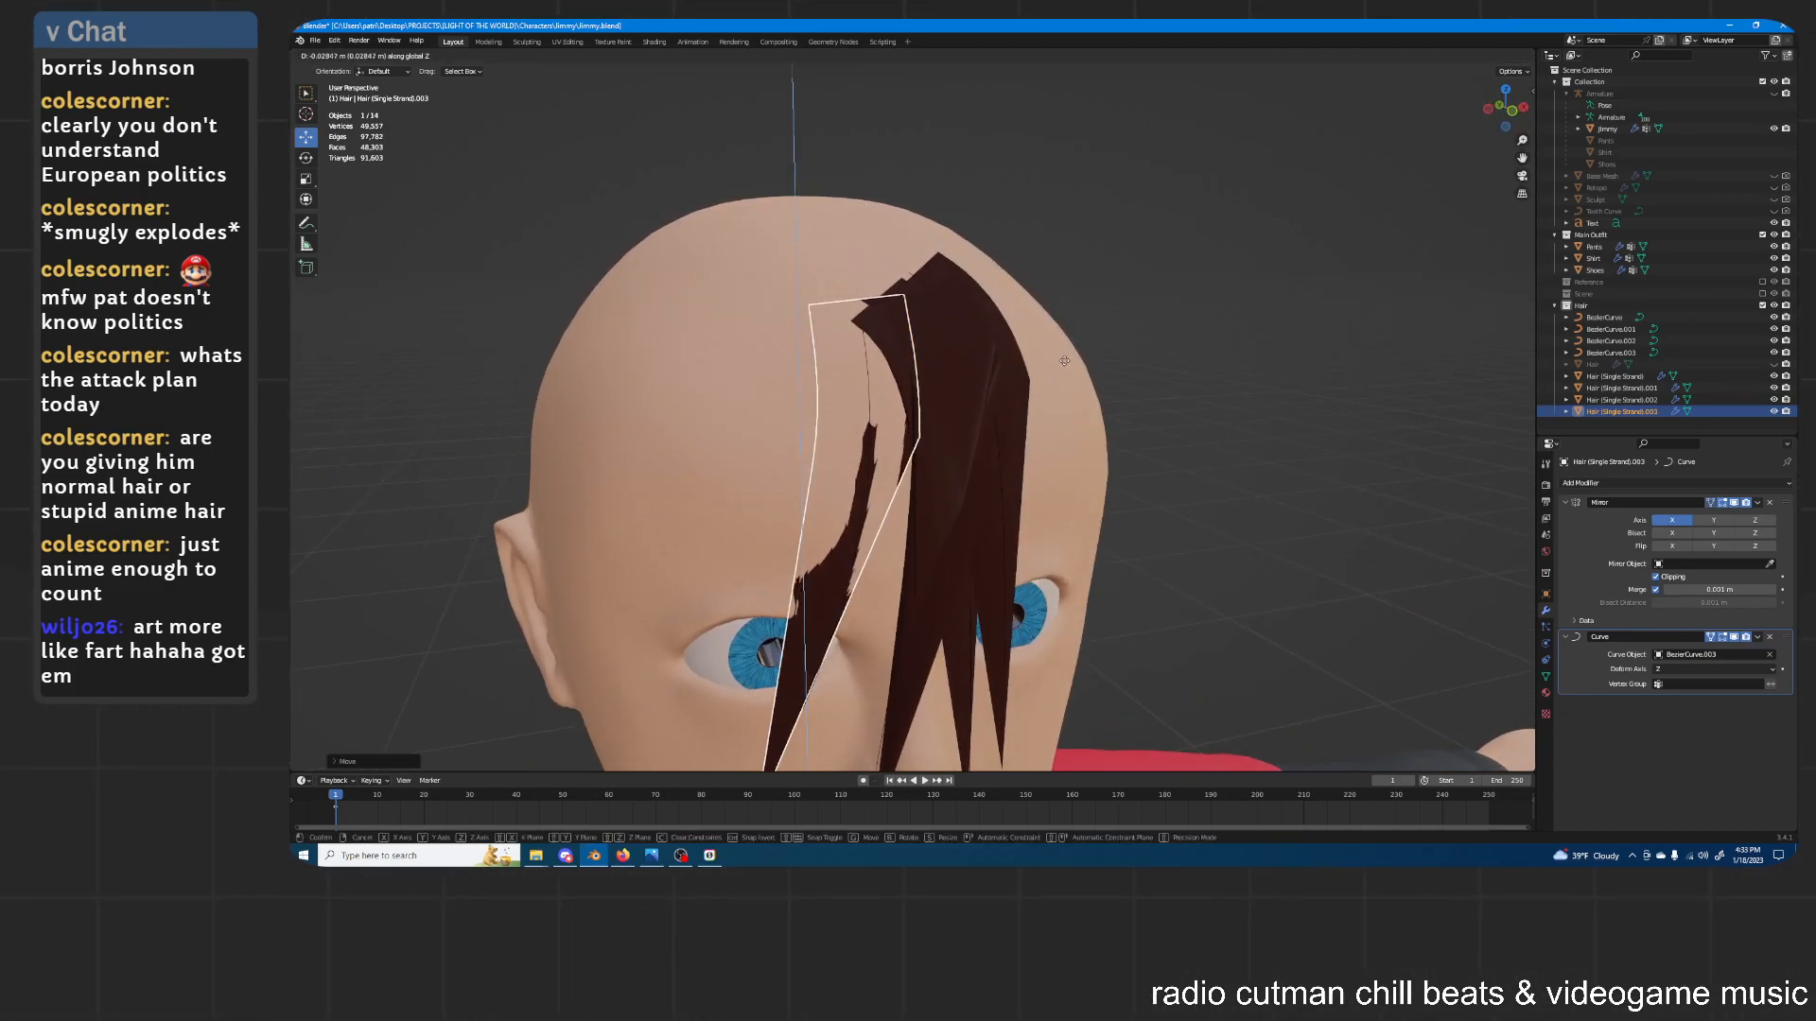
pyautogui.click(1064, 361)
# Edit BezierCurve.003 and move its lower control point along Y relative to the face
pyautogui.moveTo(1064, 360); pyautogui.dragTo(905, 372, button='middle')
pyautogui.click(905, 378)
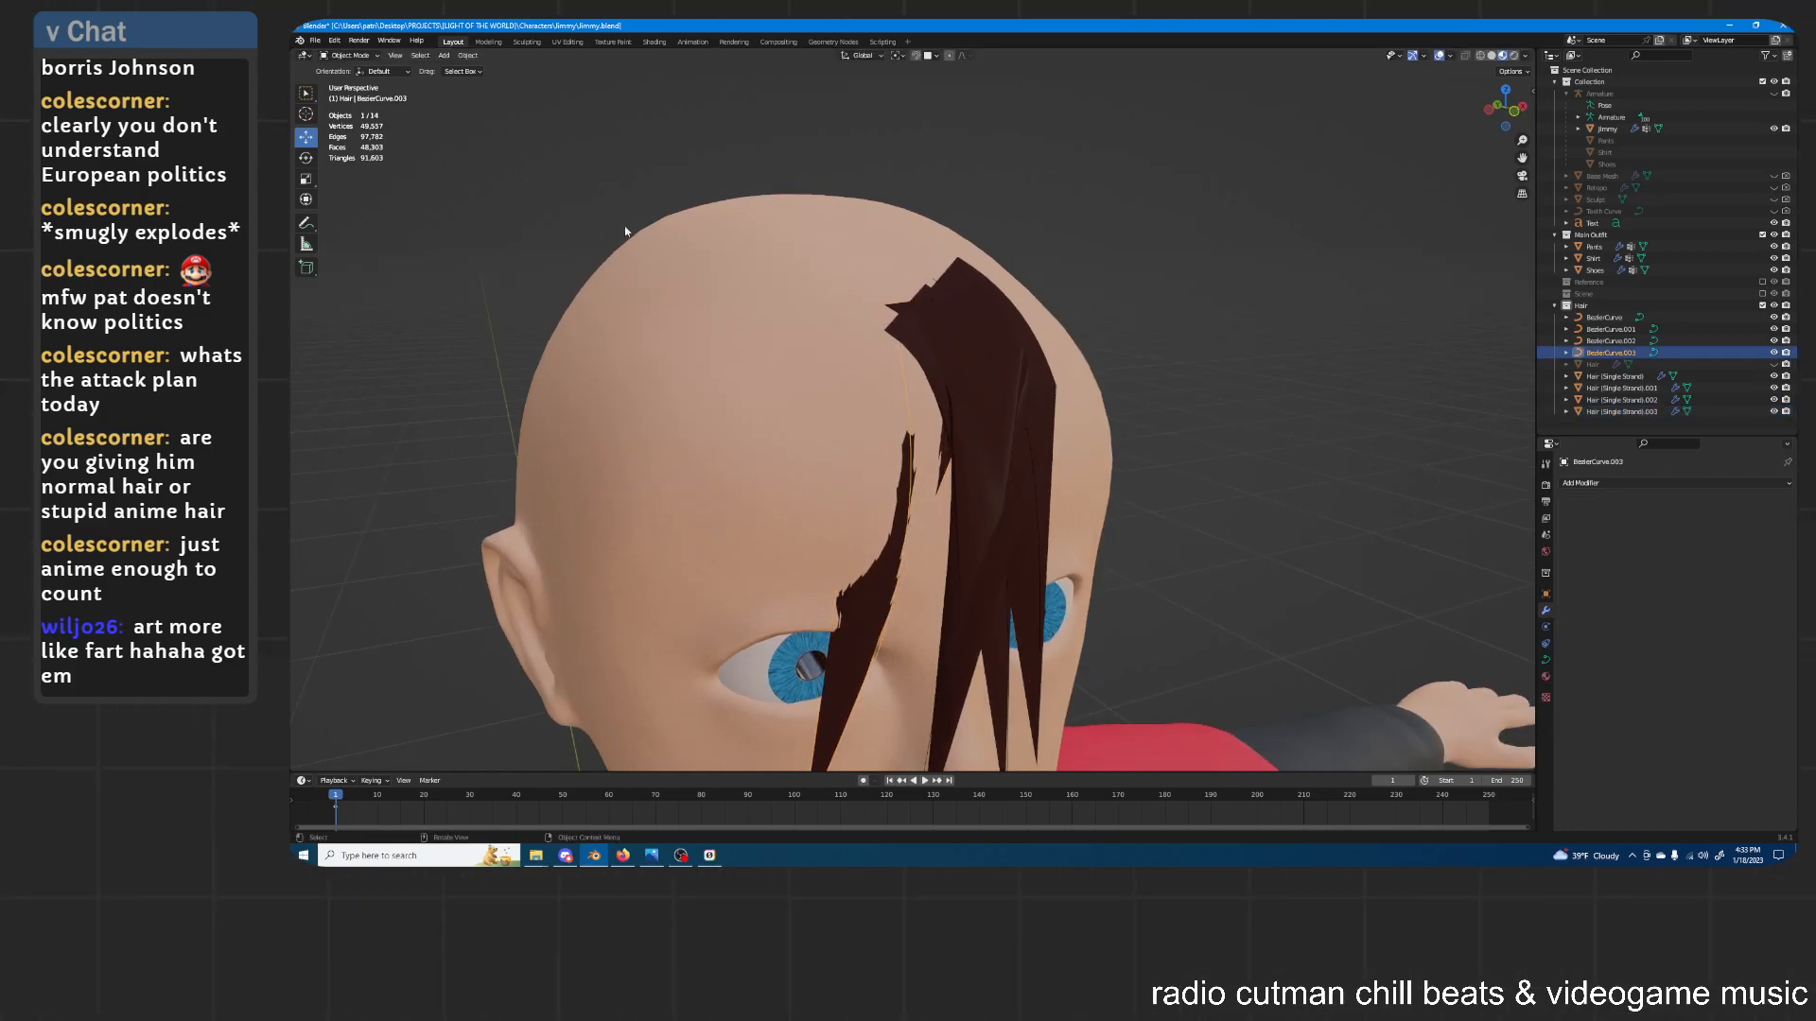
pyautogui.click(350, 55)
pyautogui.click(364, 85)
pyautogui.moveTo(884, 553); pyautogui.dragTo(1041, 468, button='middle')
pyautogui.press('g')
pyautogui.press('y')
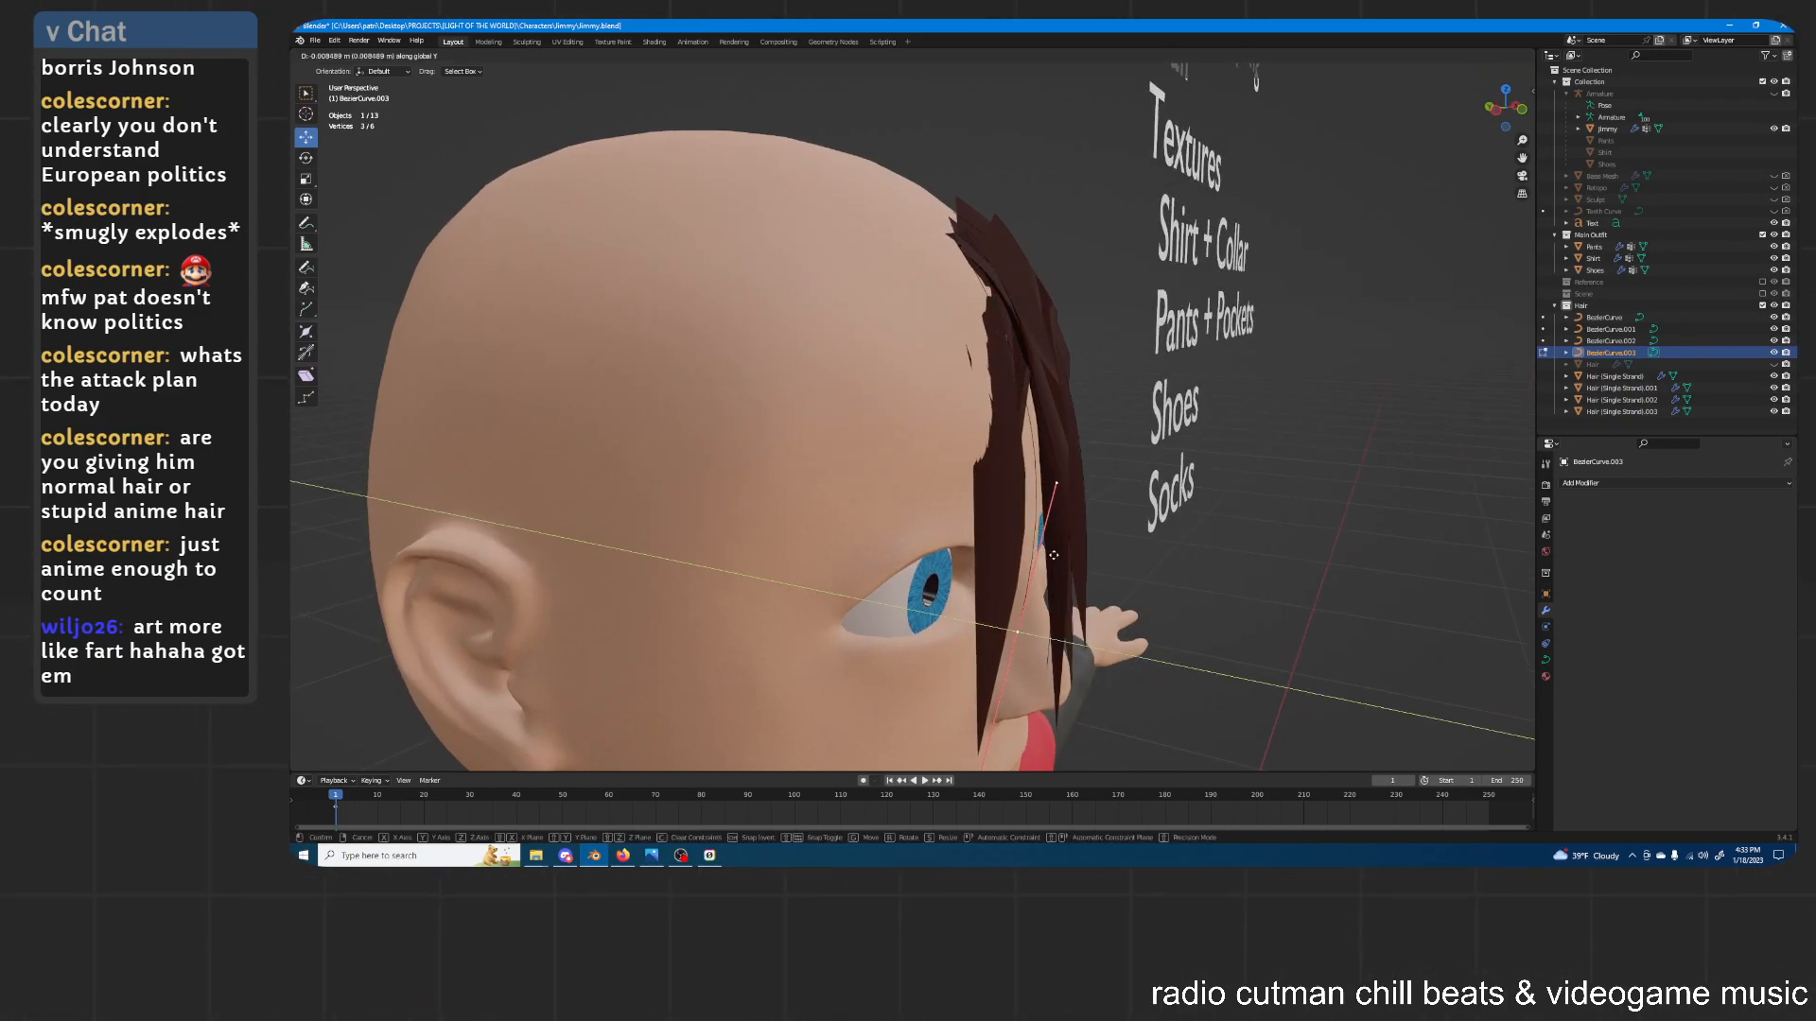
pyautogui.click(1054, 556)
# Move the upper control point of BezierCurve.003 along Y to bring the strand root out of the scalp
pyautogui.moveTo(1055, 556); pyautogui.dragTo(992, 600, button='middle')
pyautogui.click(929, 297)
pyautogui.moveTo(922, 301); pyautogui.dragTo(981, 315, button='middle')
pyautogui.press('g')
pyautogui.press('y')
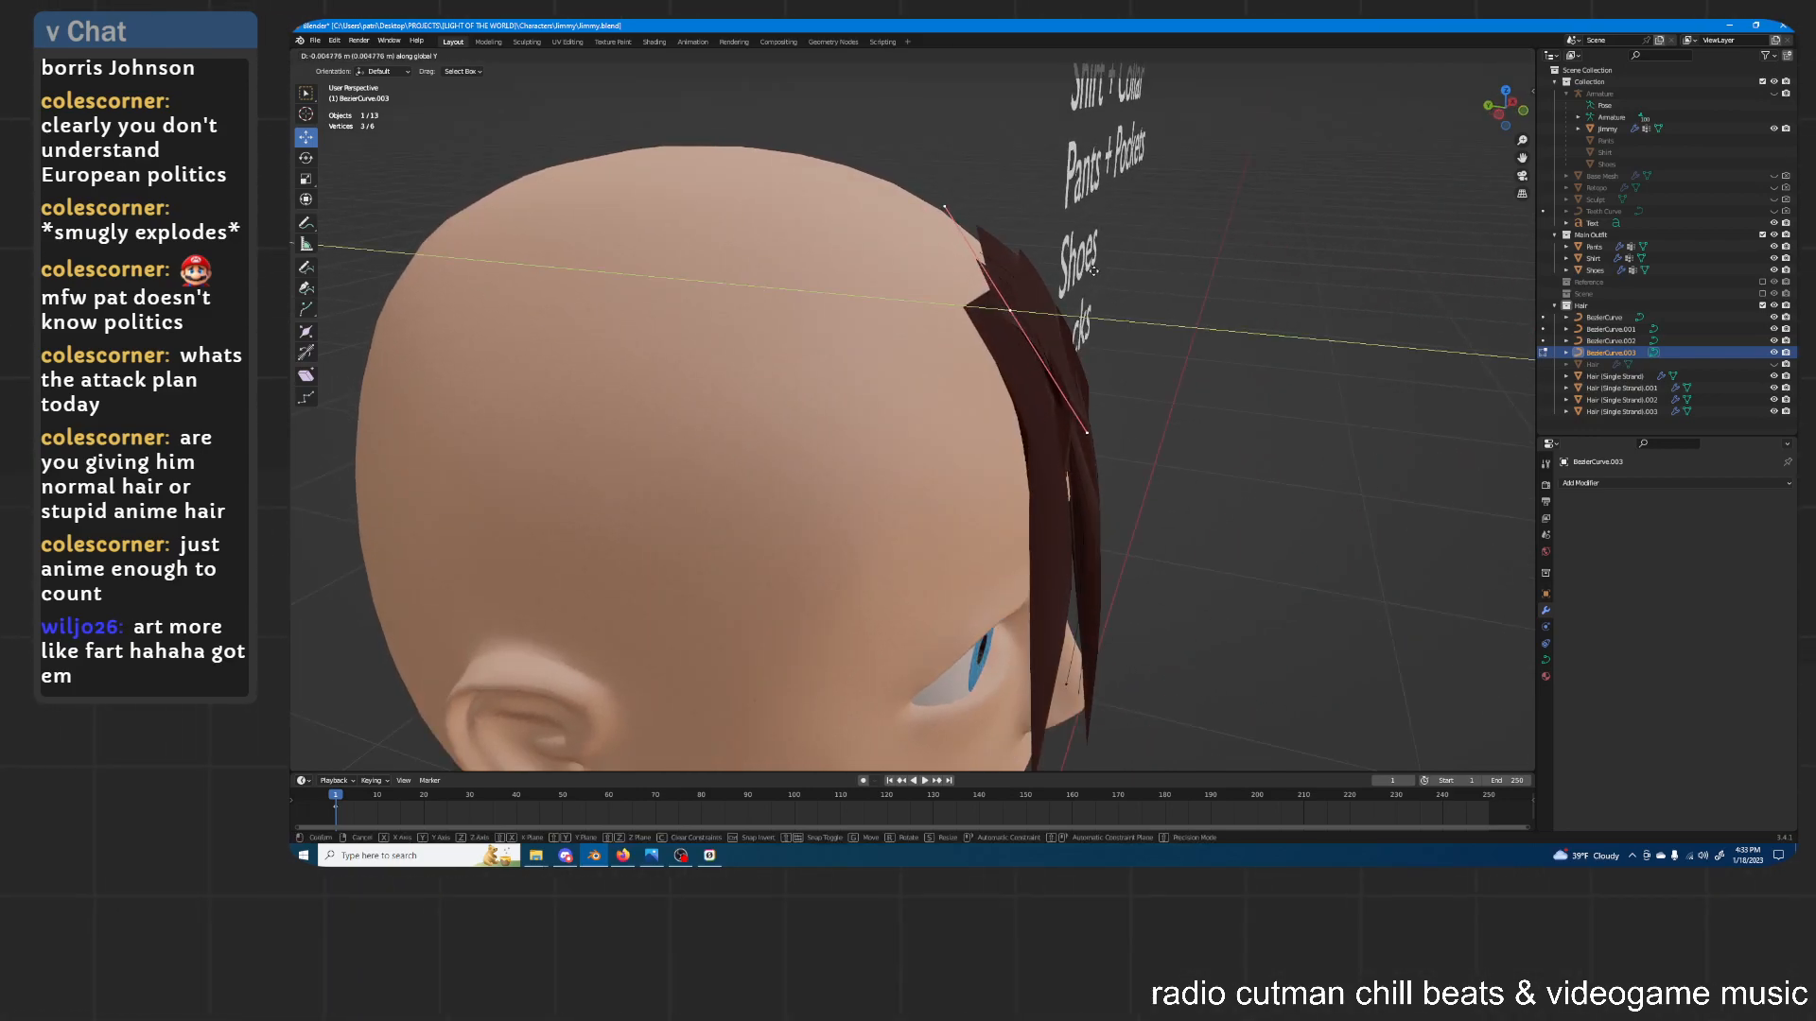
pyautogui.click(998, 317)
# Rotate the upper control point to follow the scalp in side view and readjust its Y position
pyautogui.moveTo(1086, 290); pyautogui.dragTo(1144, 208, button='middle')
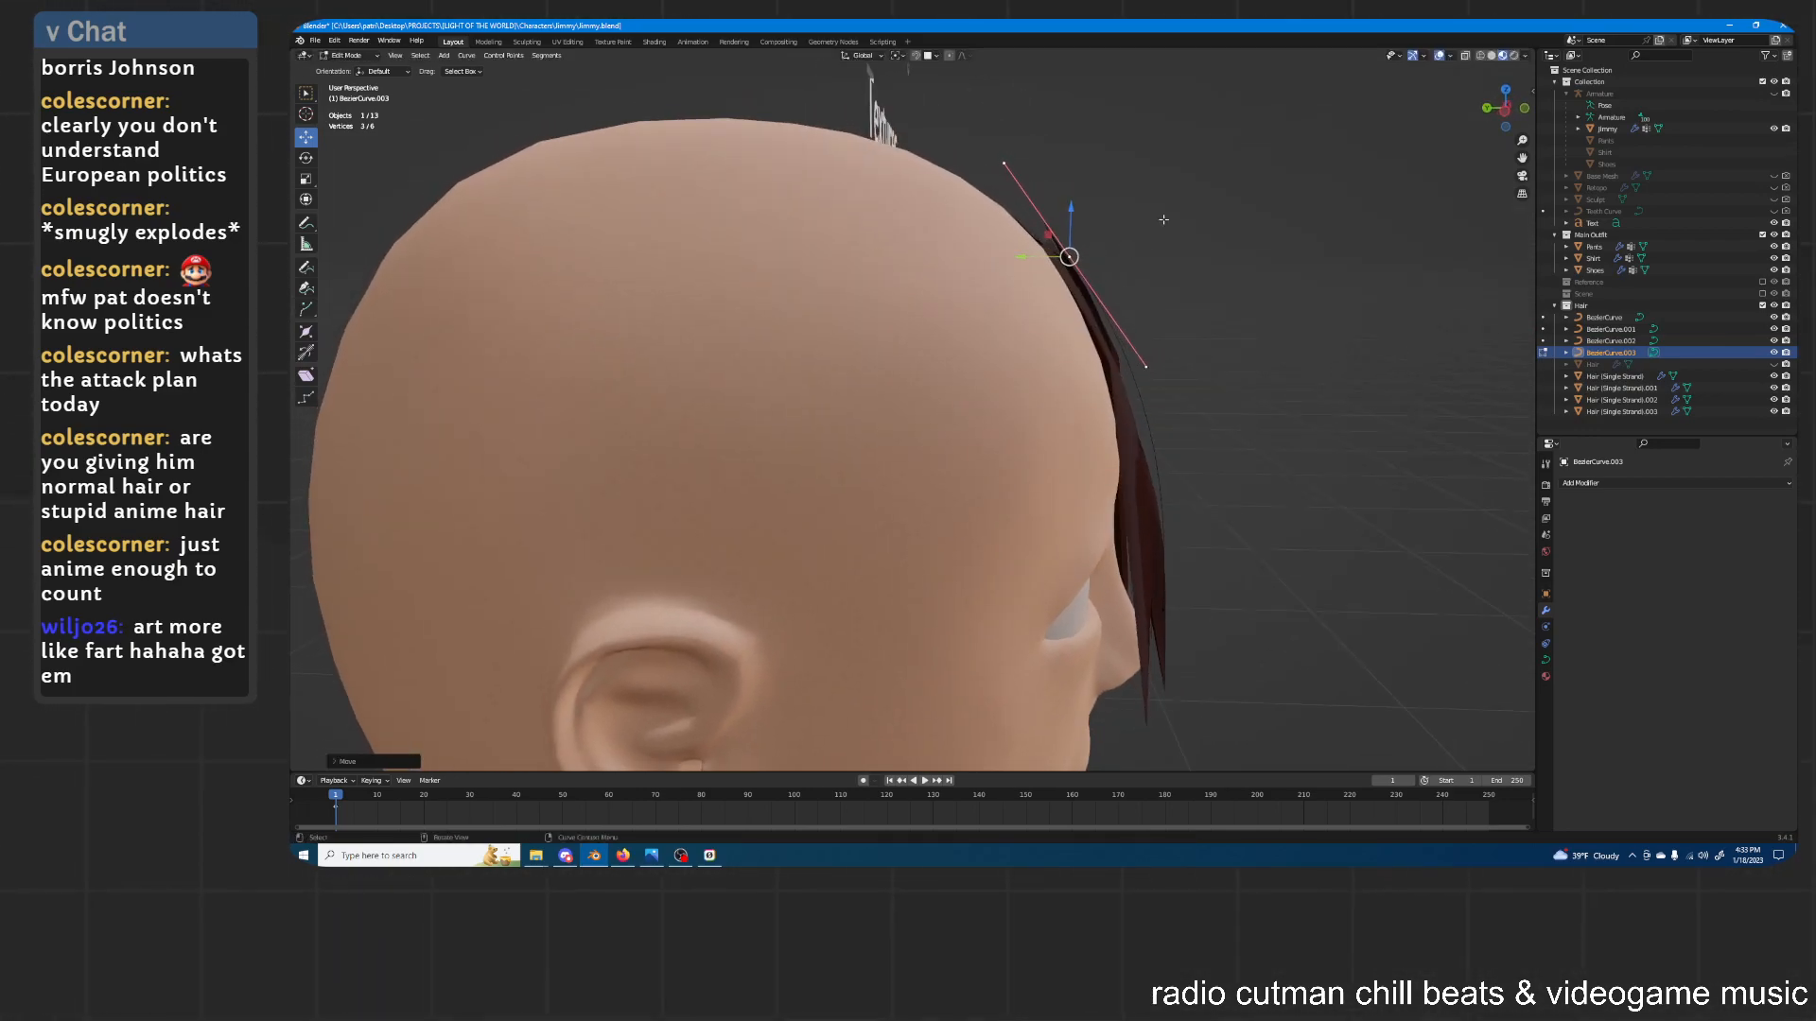
pyautogui.press('r')
pyautogui.click(1147, 201)
pyautogui.press('g')
pyautogui.press('y')
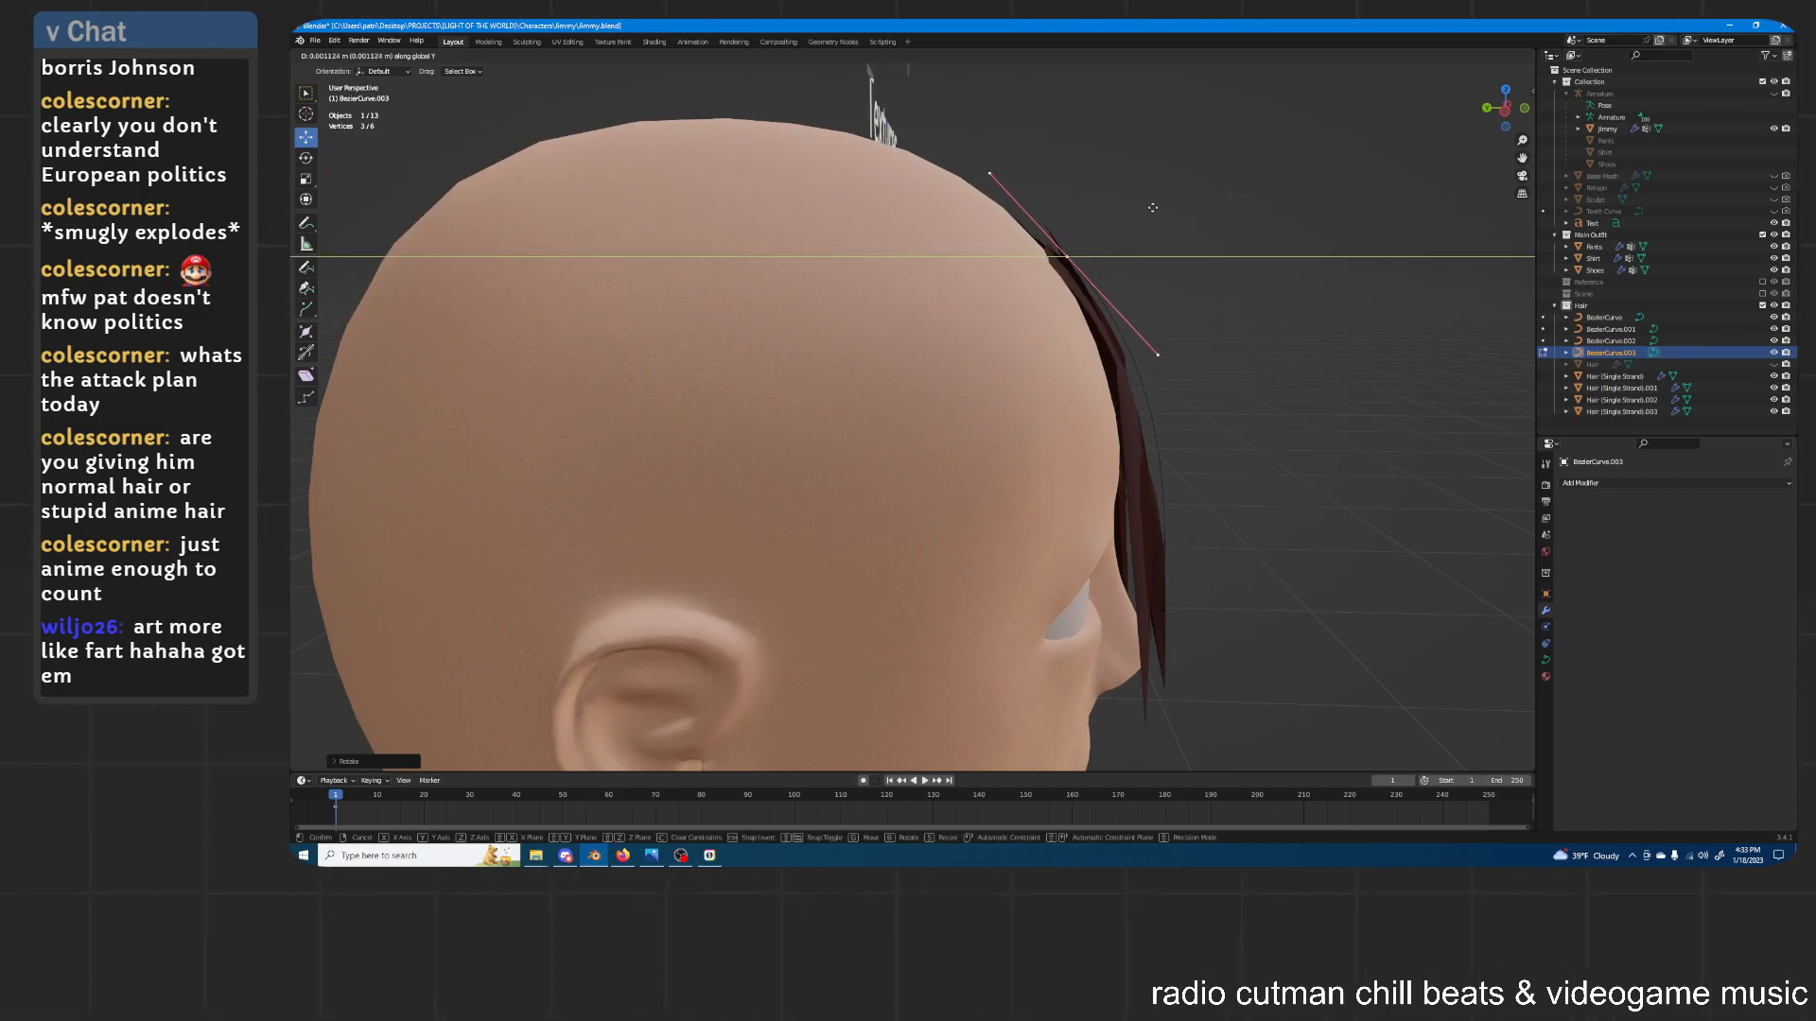
pyautogui.click(1155, 207)
# Rotate and scale down the lower control point's handles, shift the point along X, and leave curve editing
pyautogui.moveTo(1155, 207); pyautogui.dragTo(1066, 369, button='middle')
pyautogui.click(926, 315)
pyautogui.press('r')
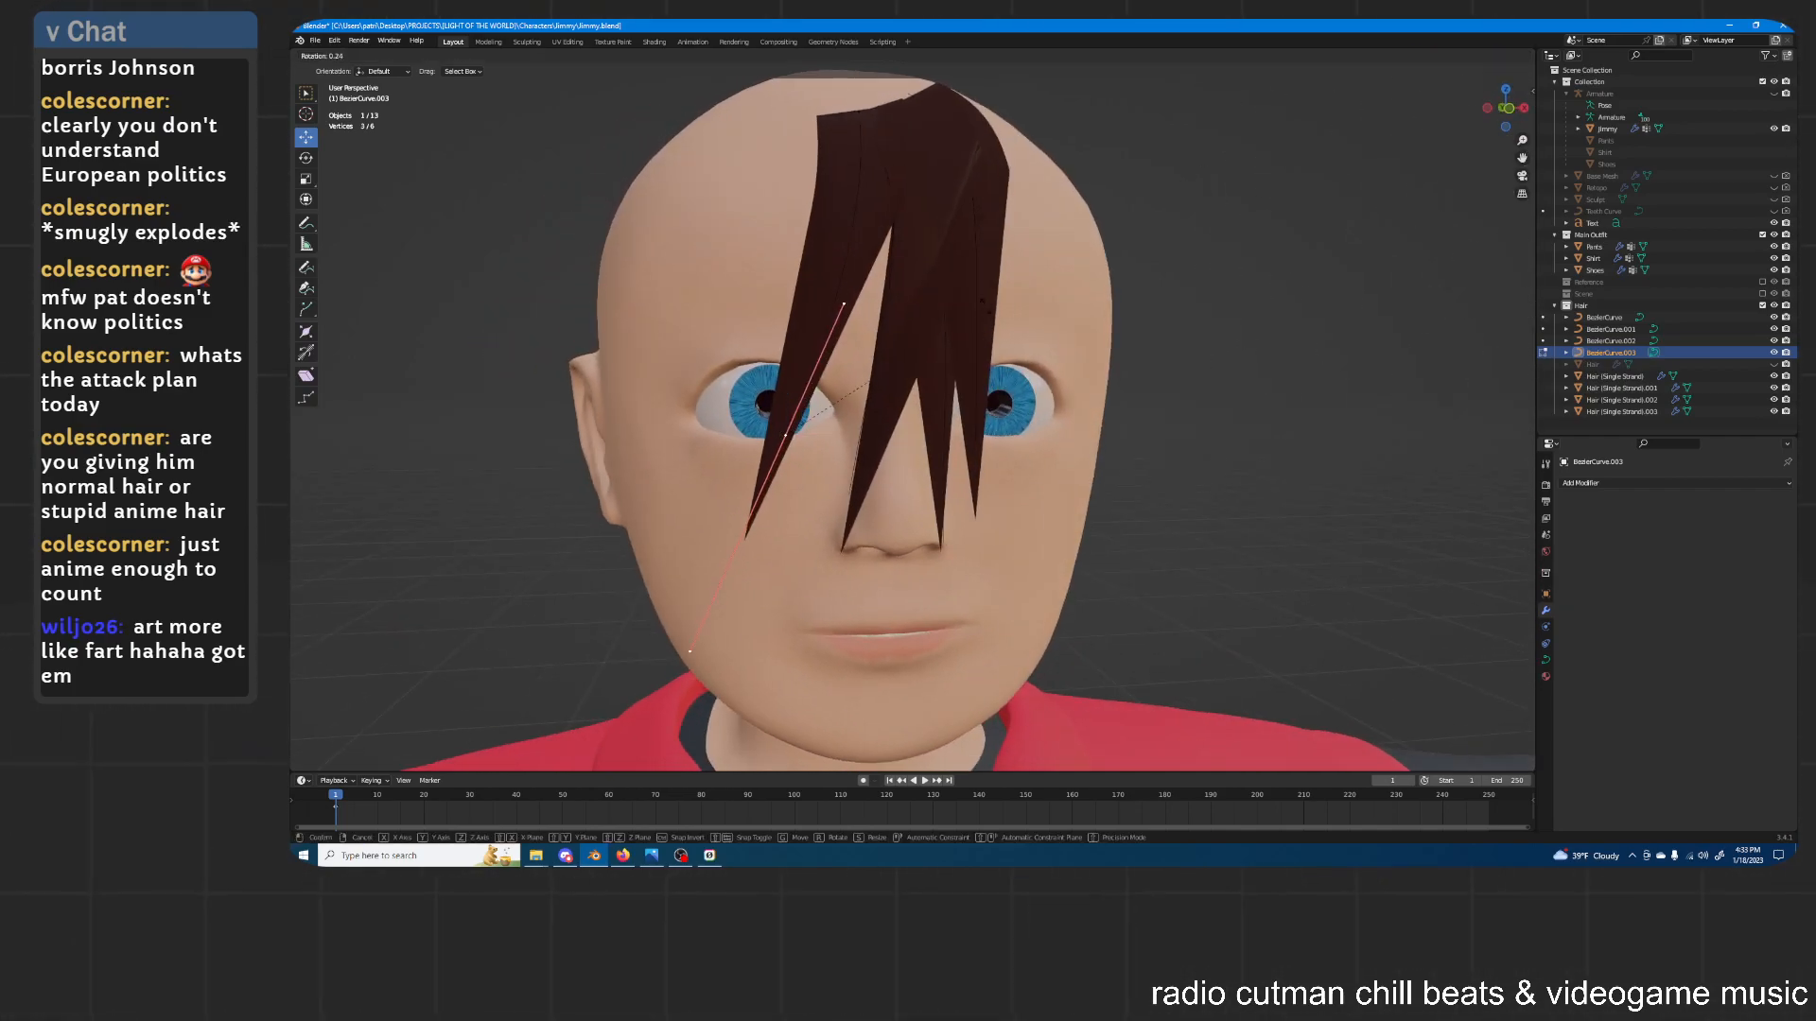
pyautogui.click(1029, 367)
pyautogui.press('g')
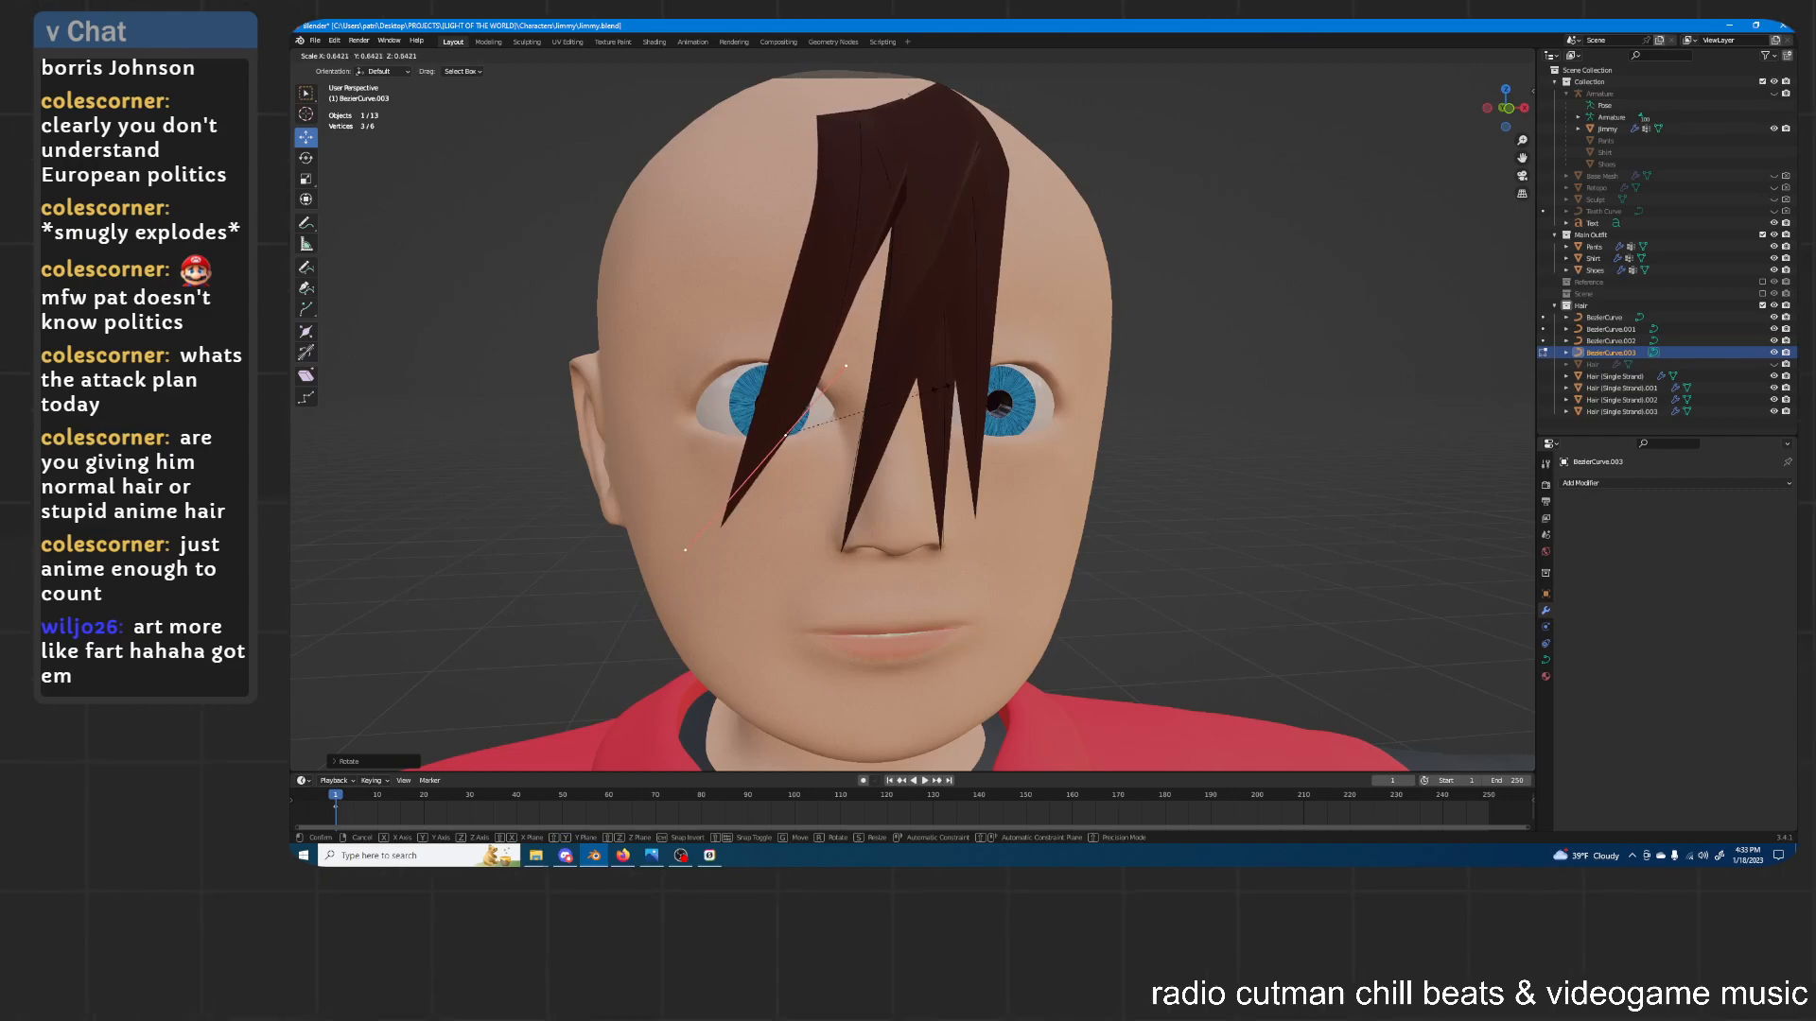
pyautogui.press('x')
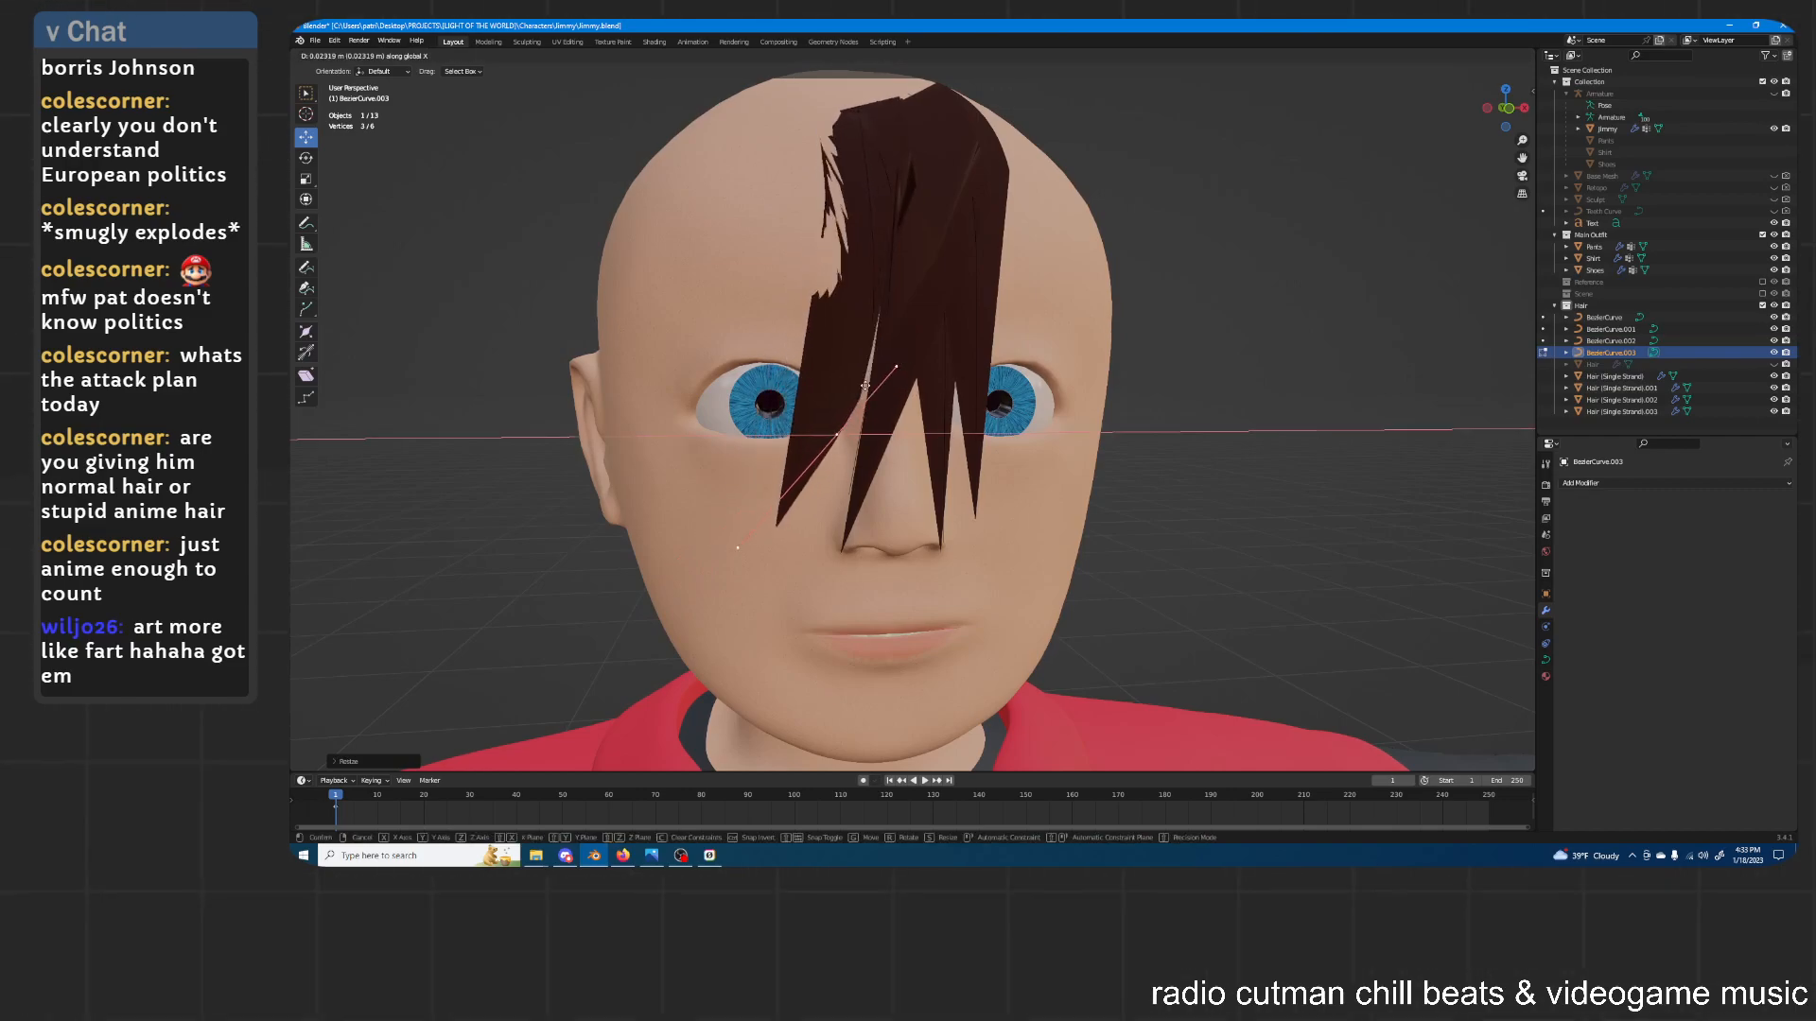
pyautogui.click(839, 176)
pyautogui.moveTo(847, 180); pyautogui.dragTo(1080, 351, button='middle')
pyautogui.press('Tab')
# Examine the four-strand fringe on the character from afar and up close
pyautogui.click(1132, 444)
pyautogui.scroll(-3, 1131, 445)
pyautogui.scroll(-2, 1080, 355)
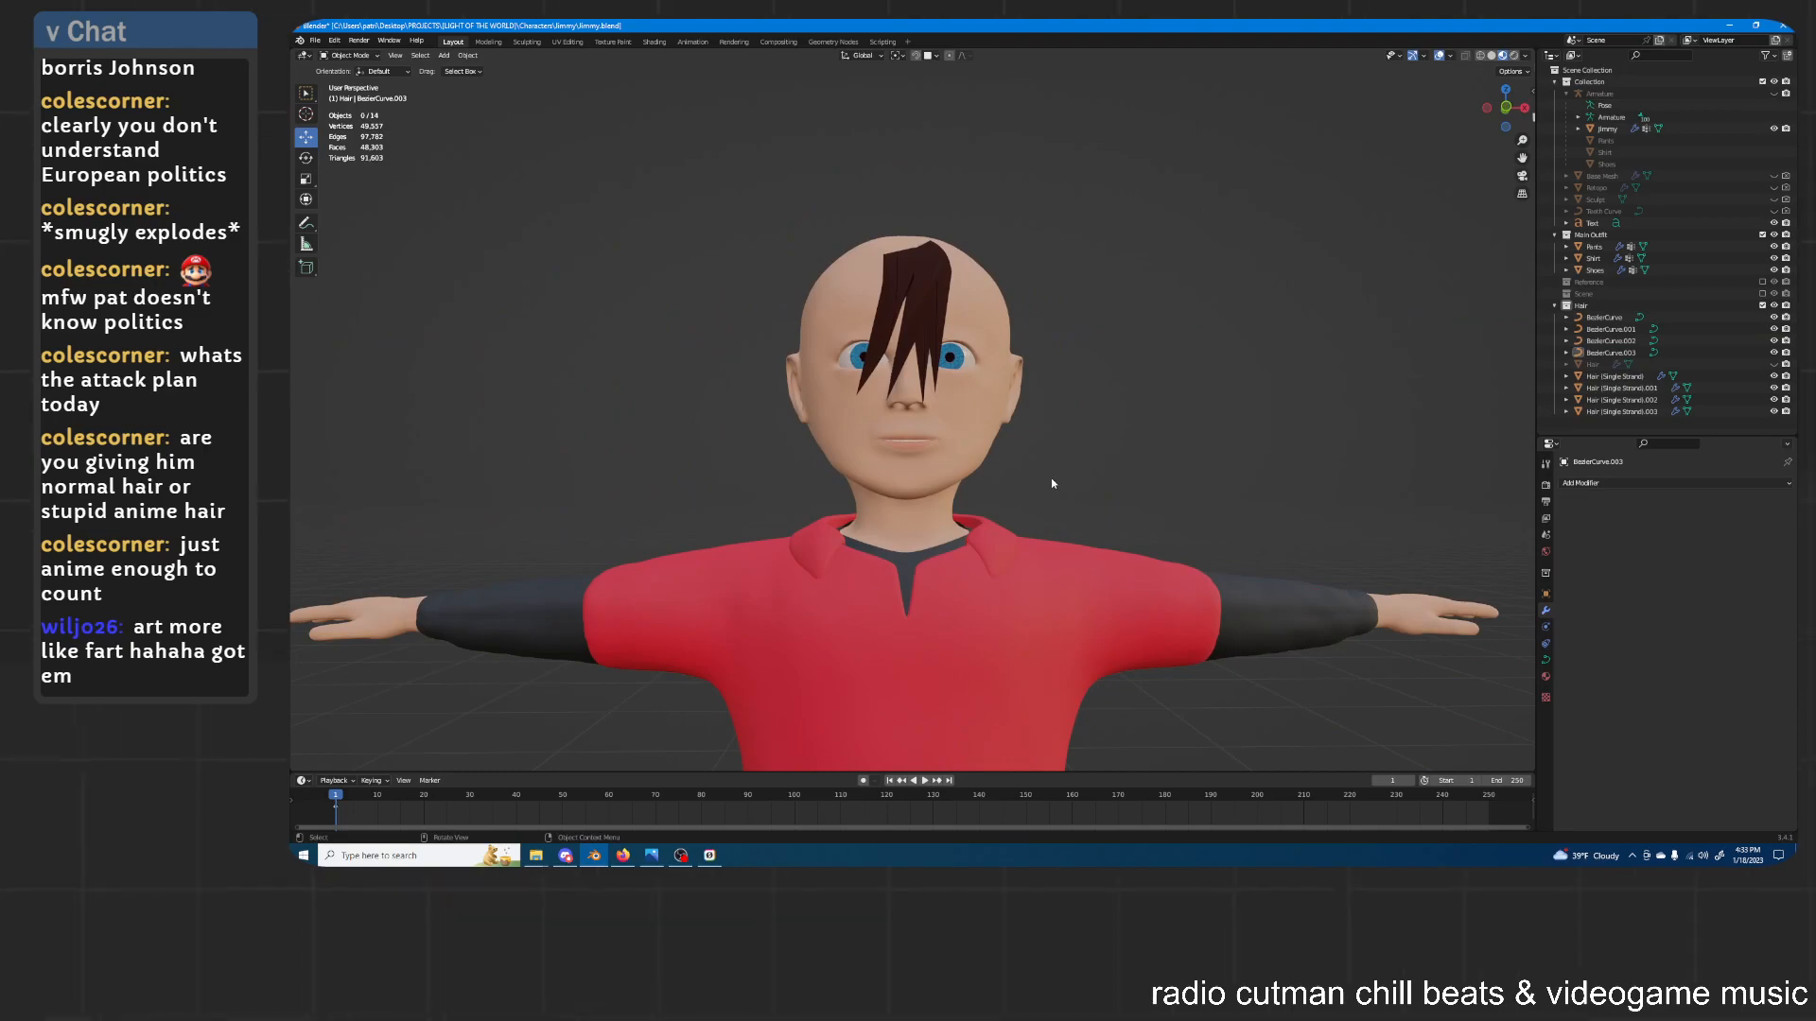
pyautogui.scroll(2, 1041, 445)
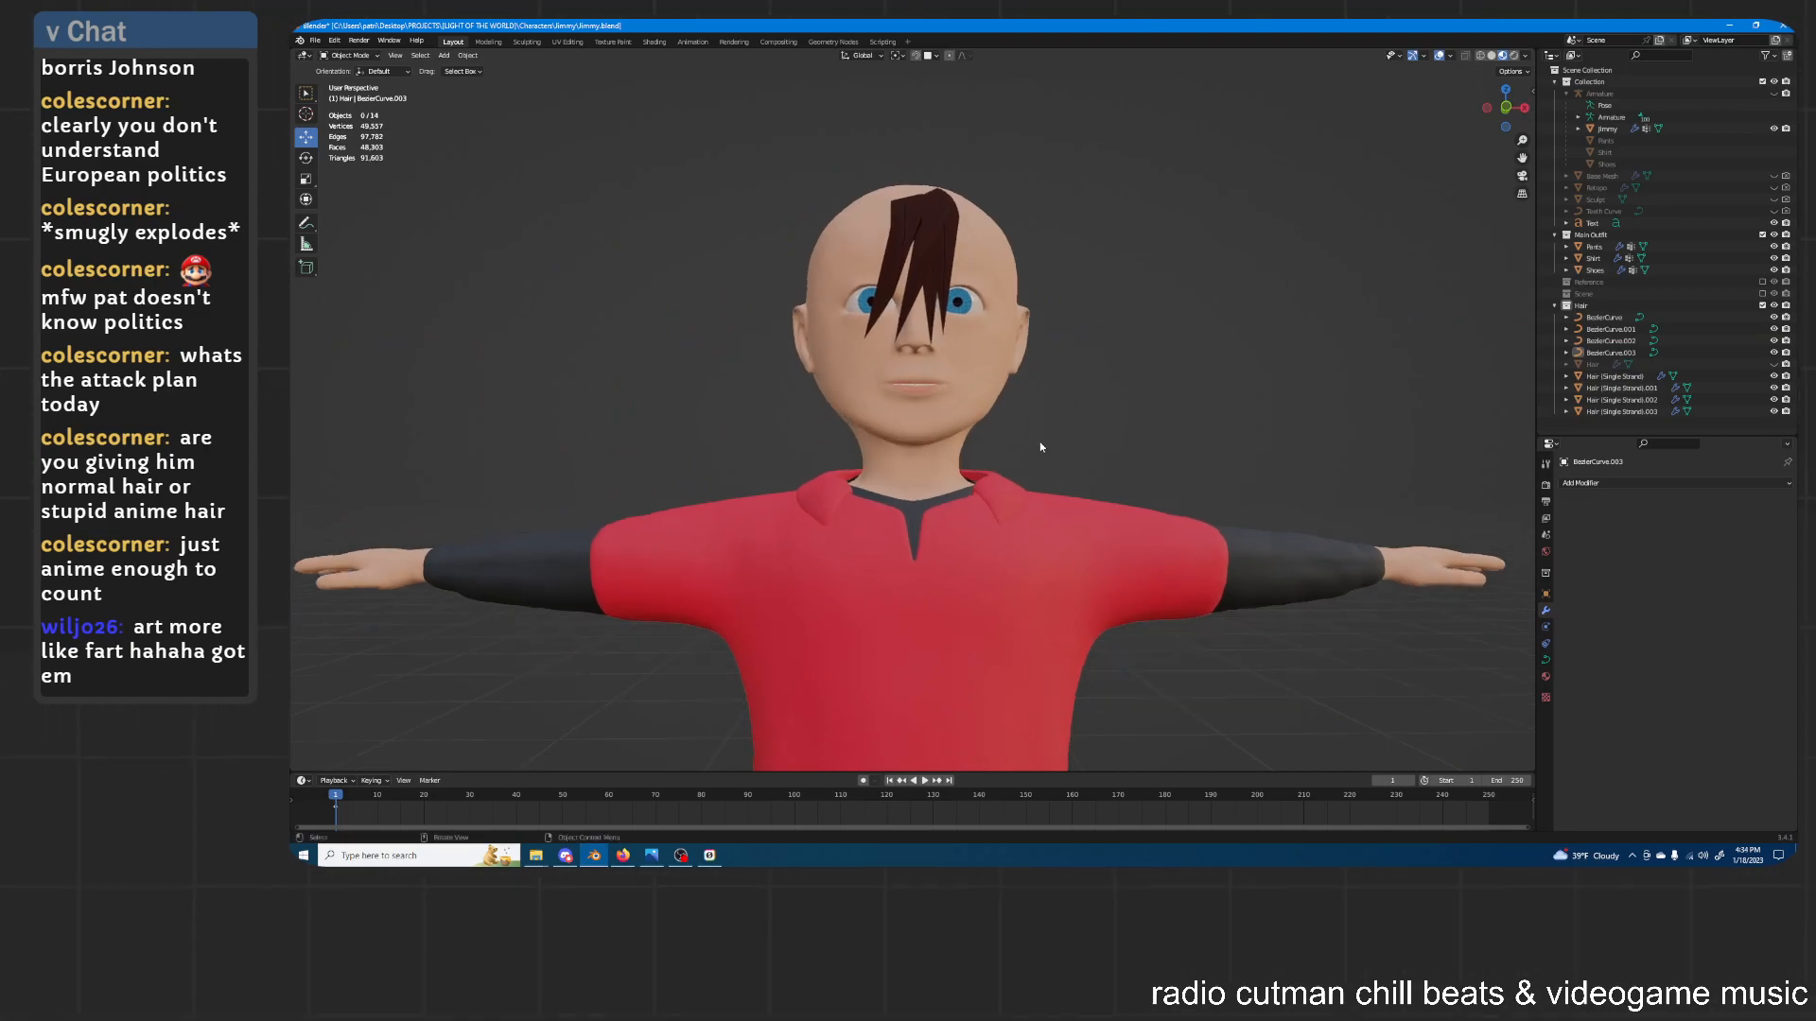
pyautogui.moveTo(1041, 422)
pyautogui.mouseDown(button='middle')
pyautogui.moveTo(1154, 421)
pyautogui.moveTo(1021, 434)
pyautogui.mouseUp(button='middle')
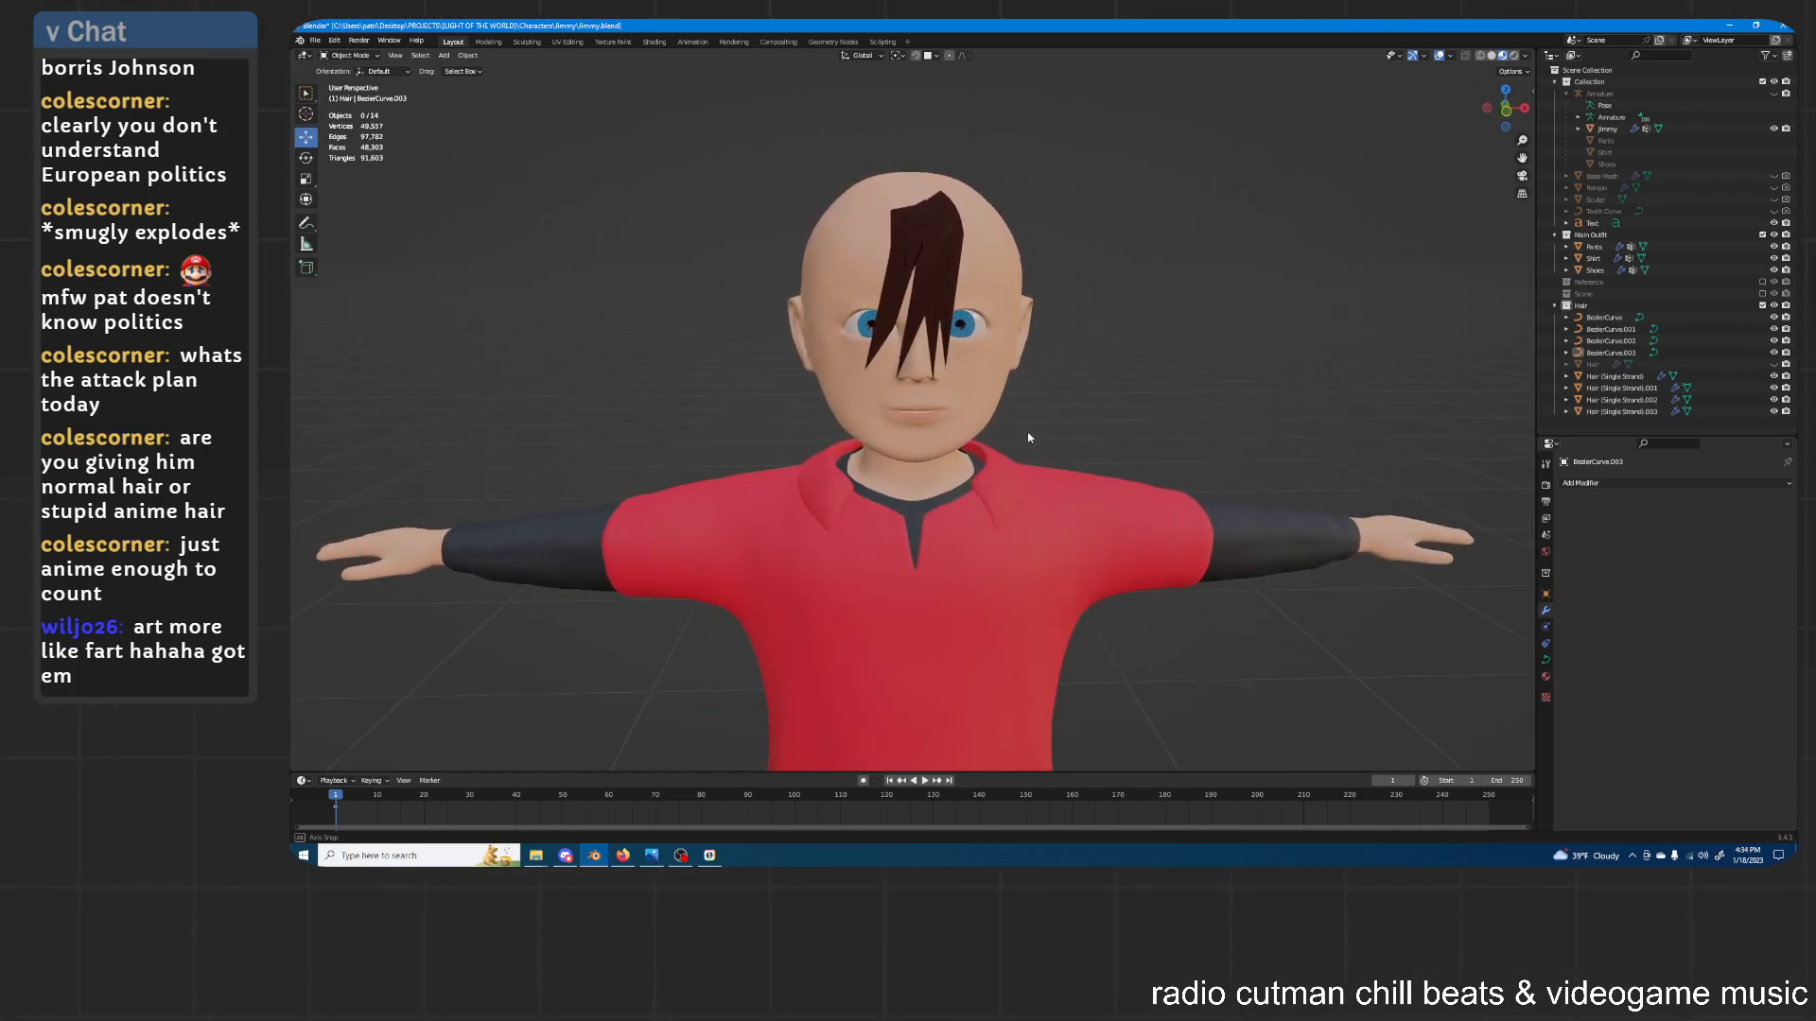
pyautogui.scroll(2, 924, 242)
pyautogui.scroll(2, 924, 242)
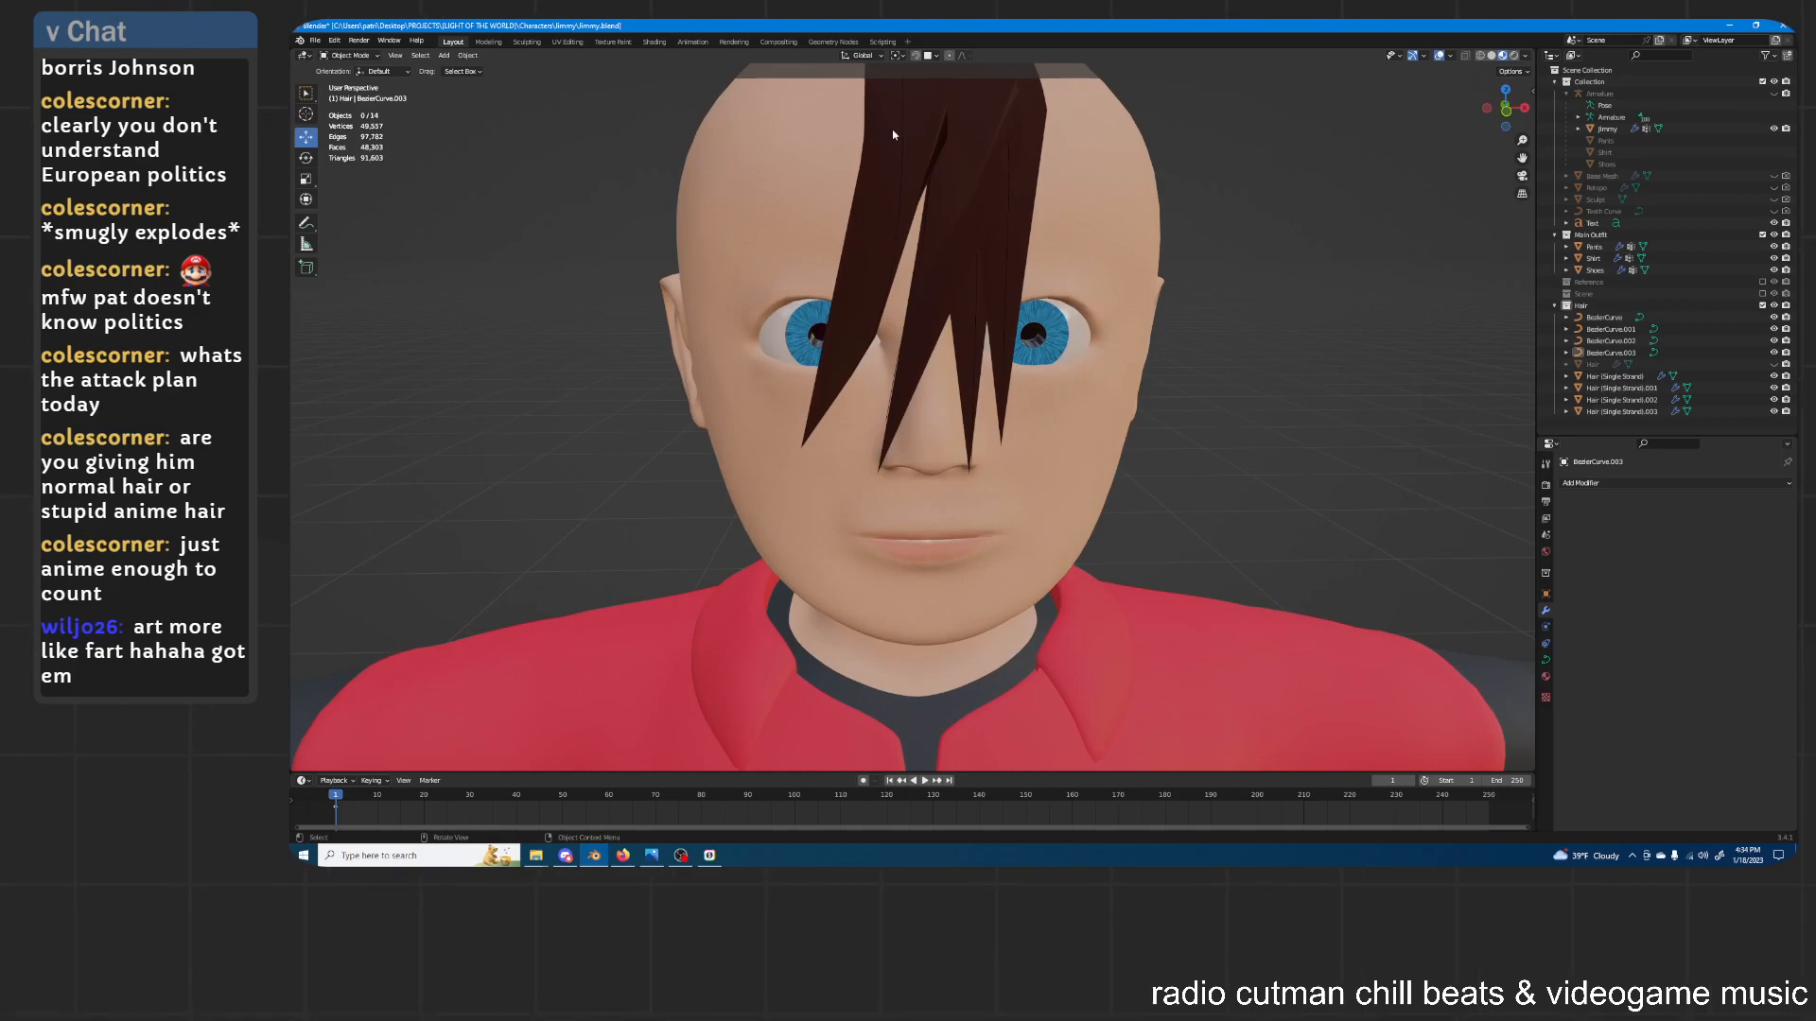
pyautogui.scroll(-1, 855, 422)
# Inspect the mesh of Hair (Single Strand).003 in Edit Mode, return to Object Mode and deselect it
pyautogui.click(885, 321)
pyautogui.moveTo(894, 352); pyautogui.dragTo(965, 246, button='middle')
pyautogui.scroll(1, 921, 352)
pyautogui.scroll(-3, 922, 352)
pyautogui.press('Tab')
pyautogui.scroll(3, 984, 320)
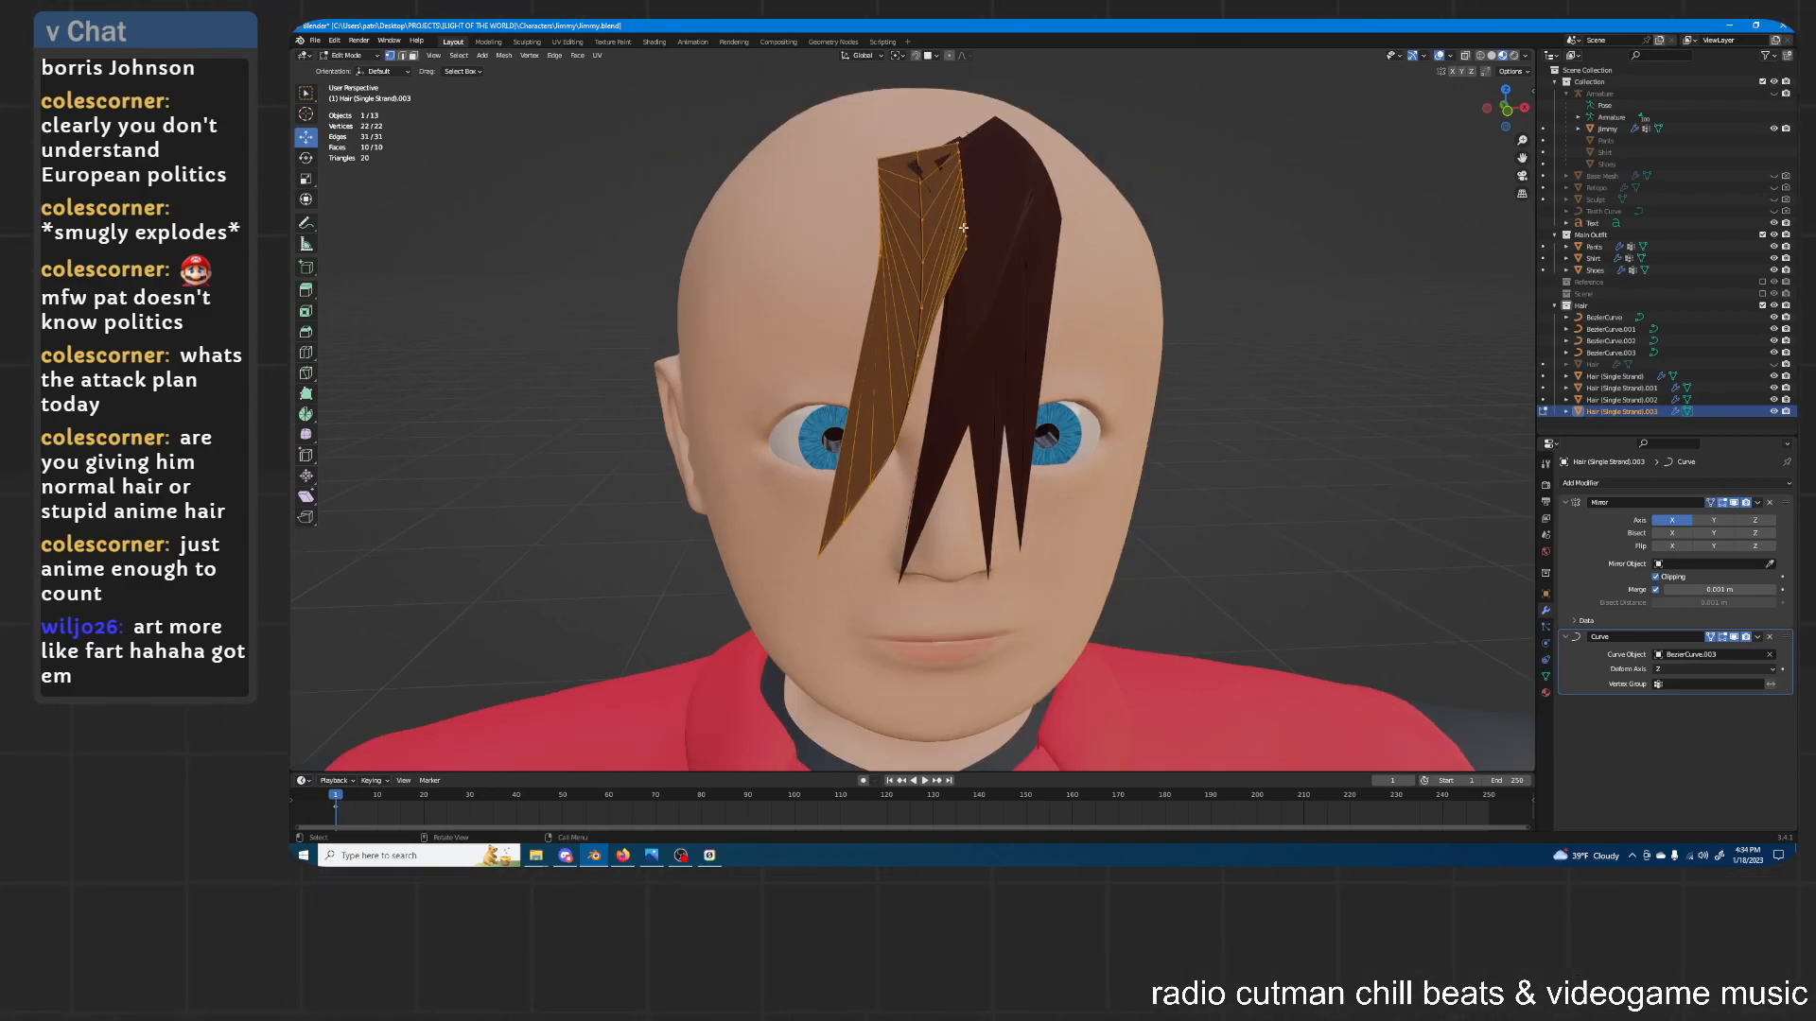
pyautogui.press('Tab')
pyautogui.click(1243, 239)
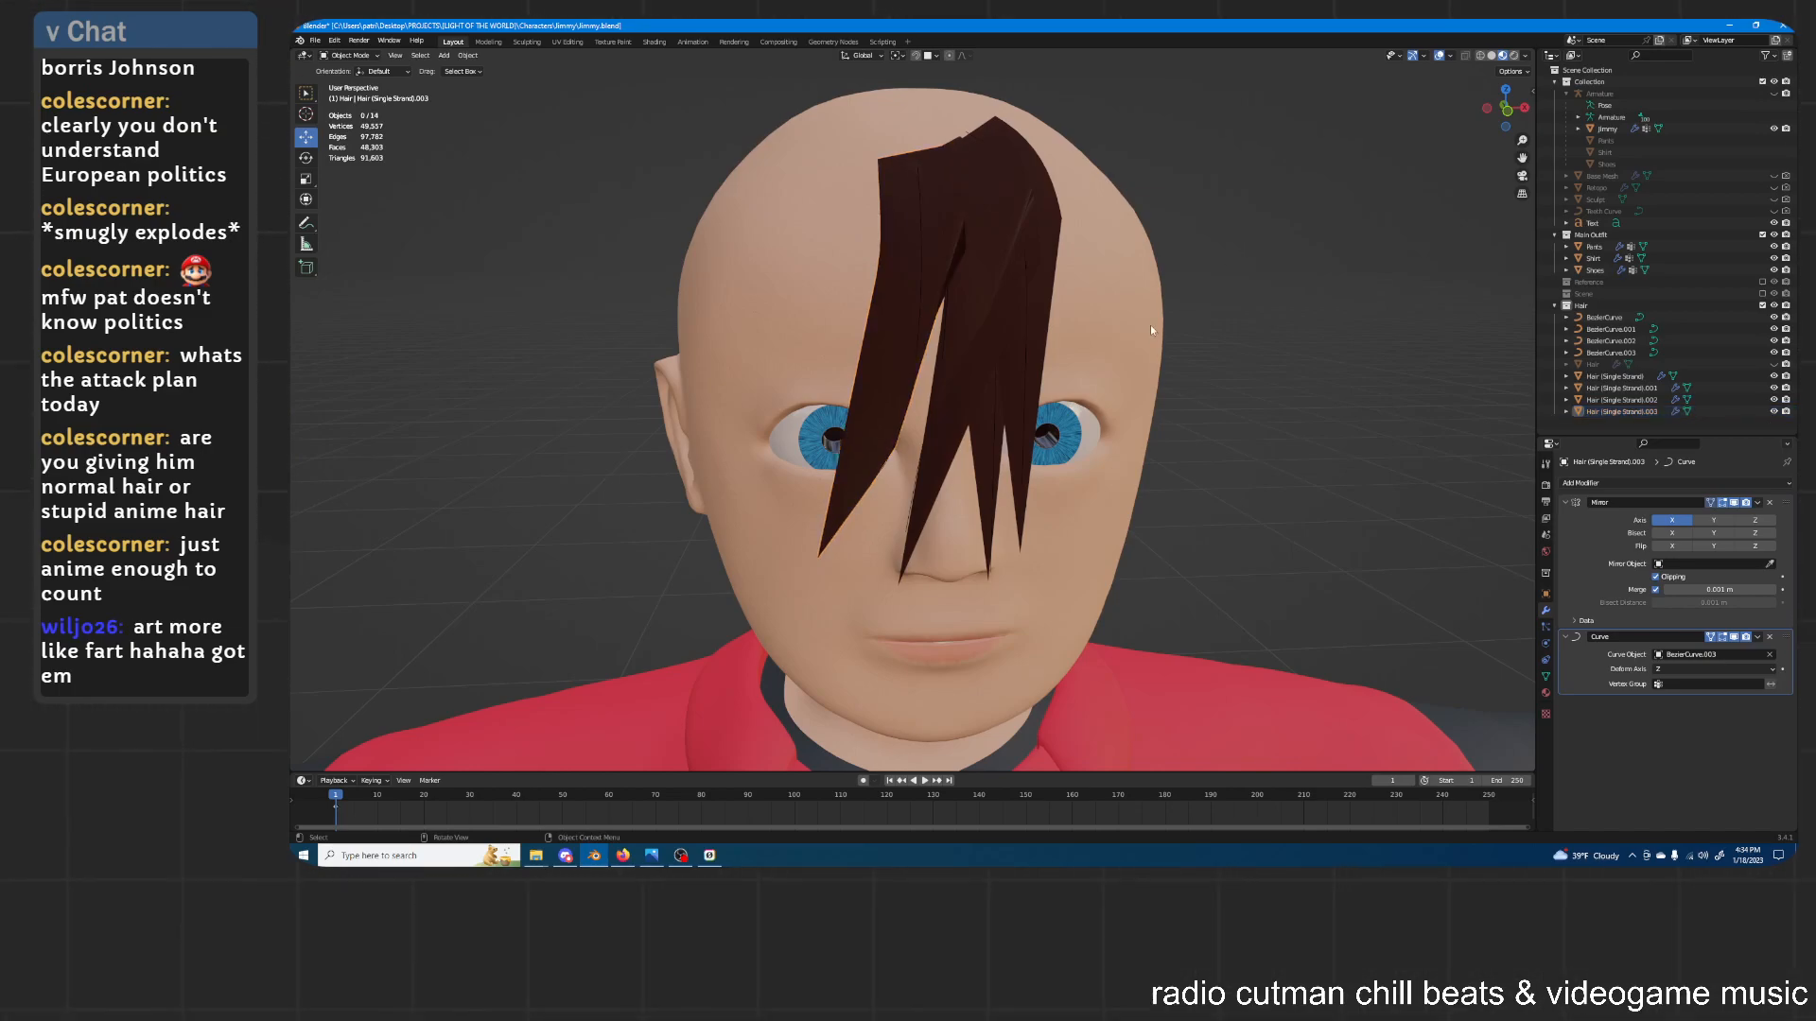
# Delete the four hair strand meshes from the head, keeping their Bézier curves
pyautogui.click(1047, 292)
pyautogui.keyDown('shift'); pyautogui.click(981, 409); pyautogui.keyUp('shift')
pyautogui.keyDown('shift'); pyautogui.click(944, 398); pyautogui.keyUp('shift')
pyautogui.keyDown('shift'); pyautogui.click(921, 314); pyautogui.keyUp('shift')
pyautogui.scroll(-4, 1006, 426)
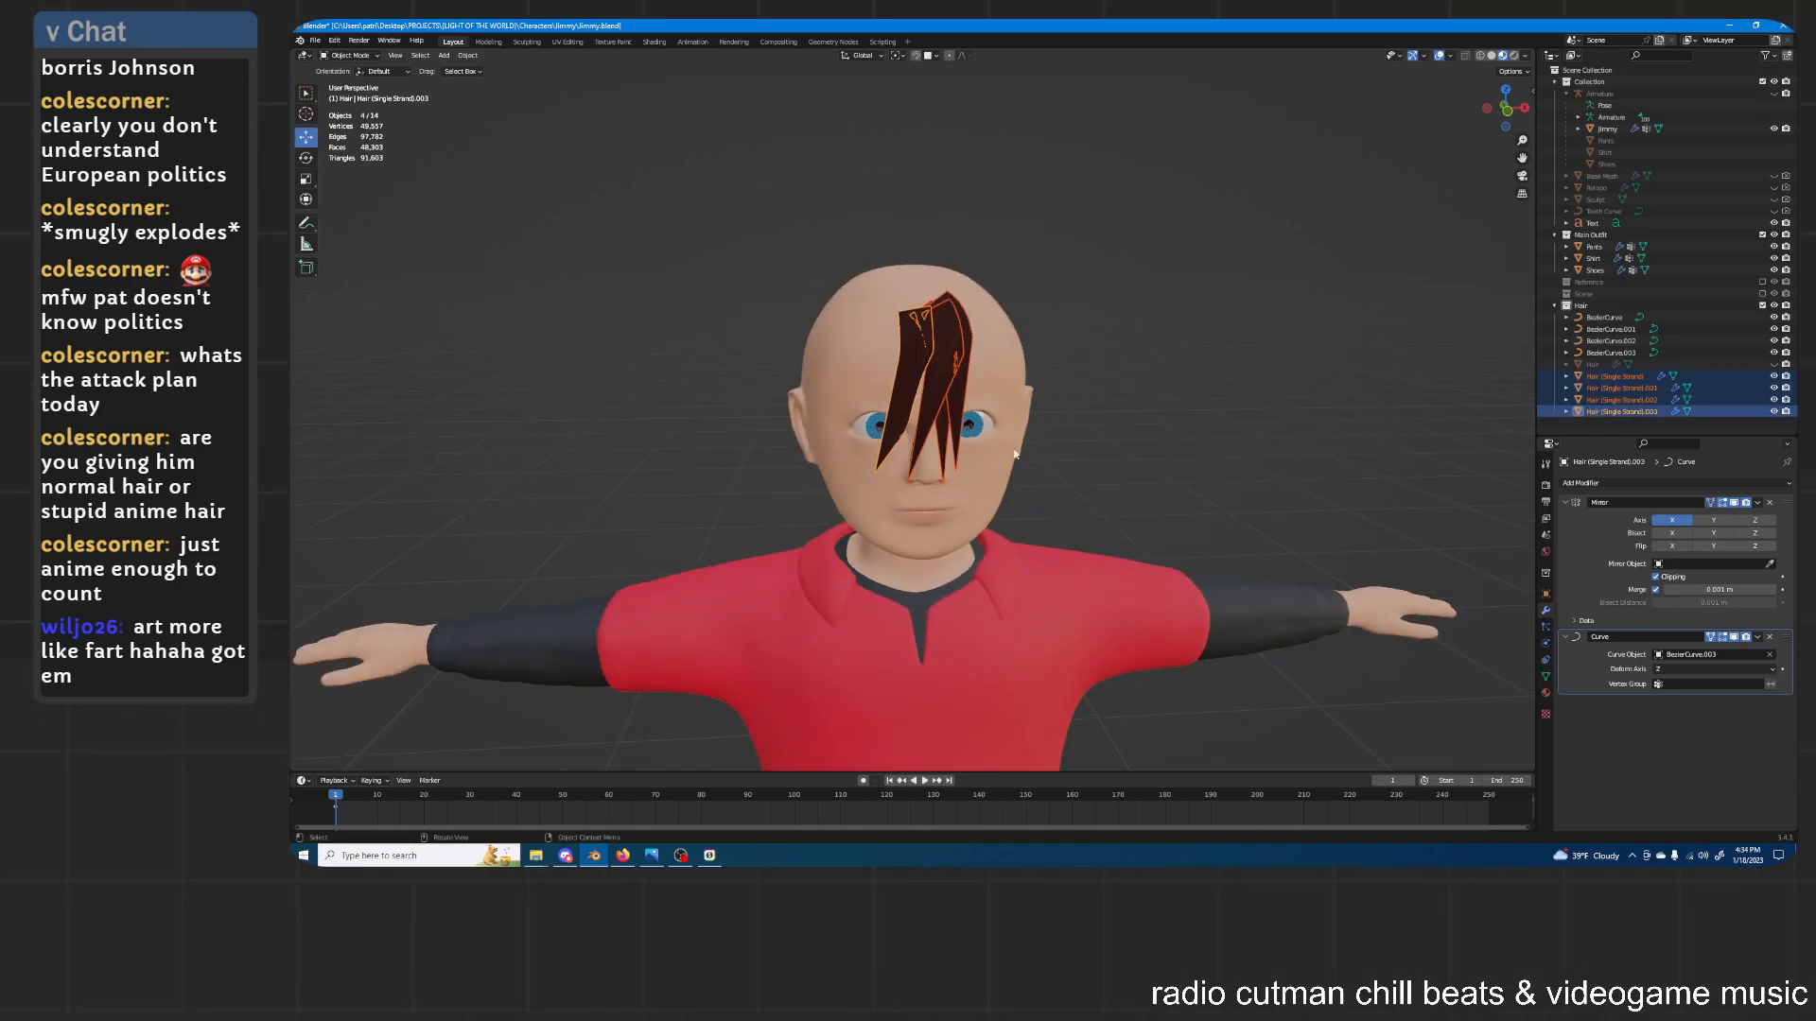
pyautogui.press('x')
pyautogui.click(1048, 381)
# Add a mesh plane at the character's feet and rotate its geometry 90 degrees about X in Edit Mode
pyautogui.scroll(-3, 1052, 407)
pyautogui.keyDown('shift'); pyautogui.moveTo(1046, 543); pyautogui.dragTo(1059, 386, button='middle'); pyautogui.keyUp('shift')
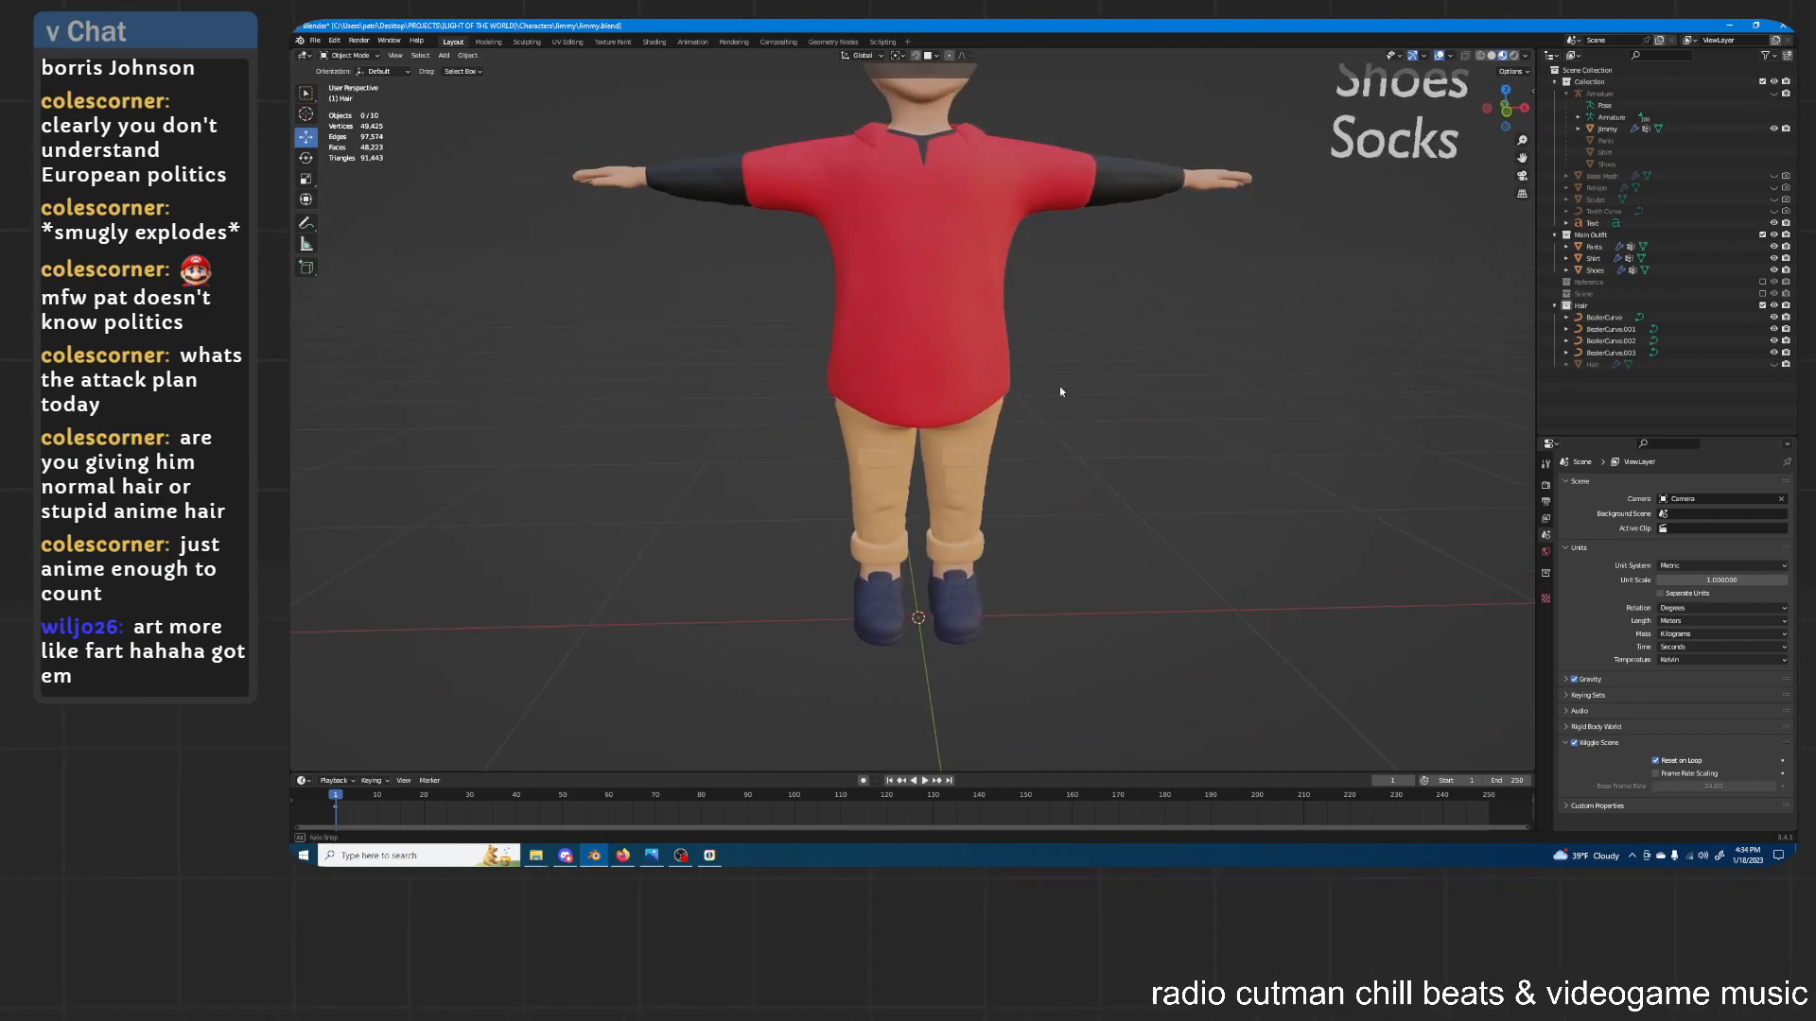
pyautogui.click(444, 54)
pyautogui.moveTo(468, 69)
pyautogui.click(558, 67)
pyautogui.click(349, 57)
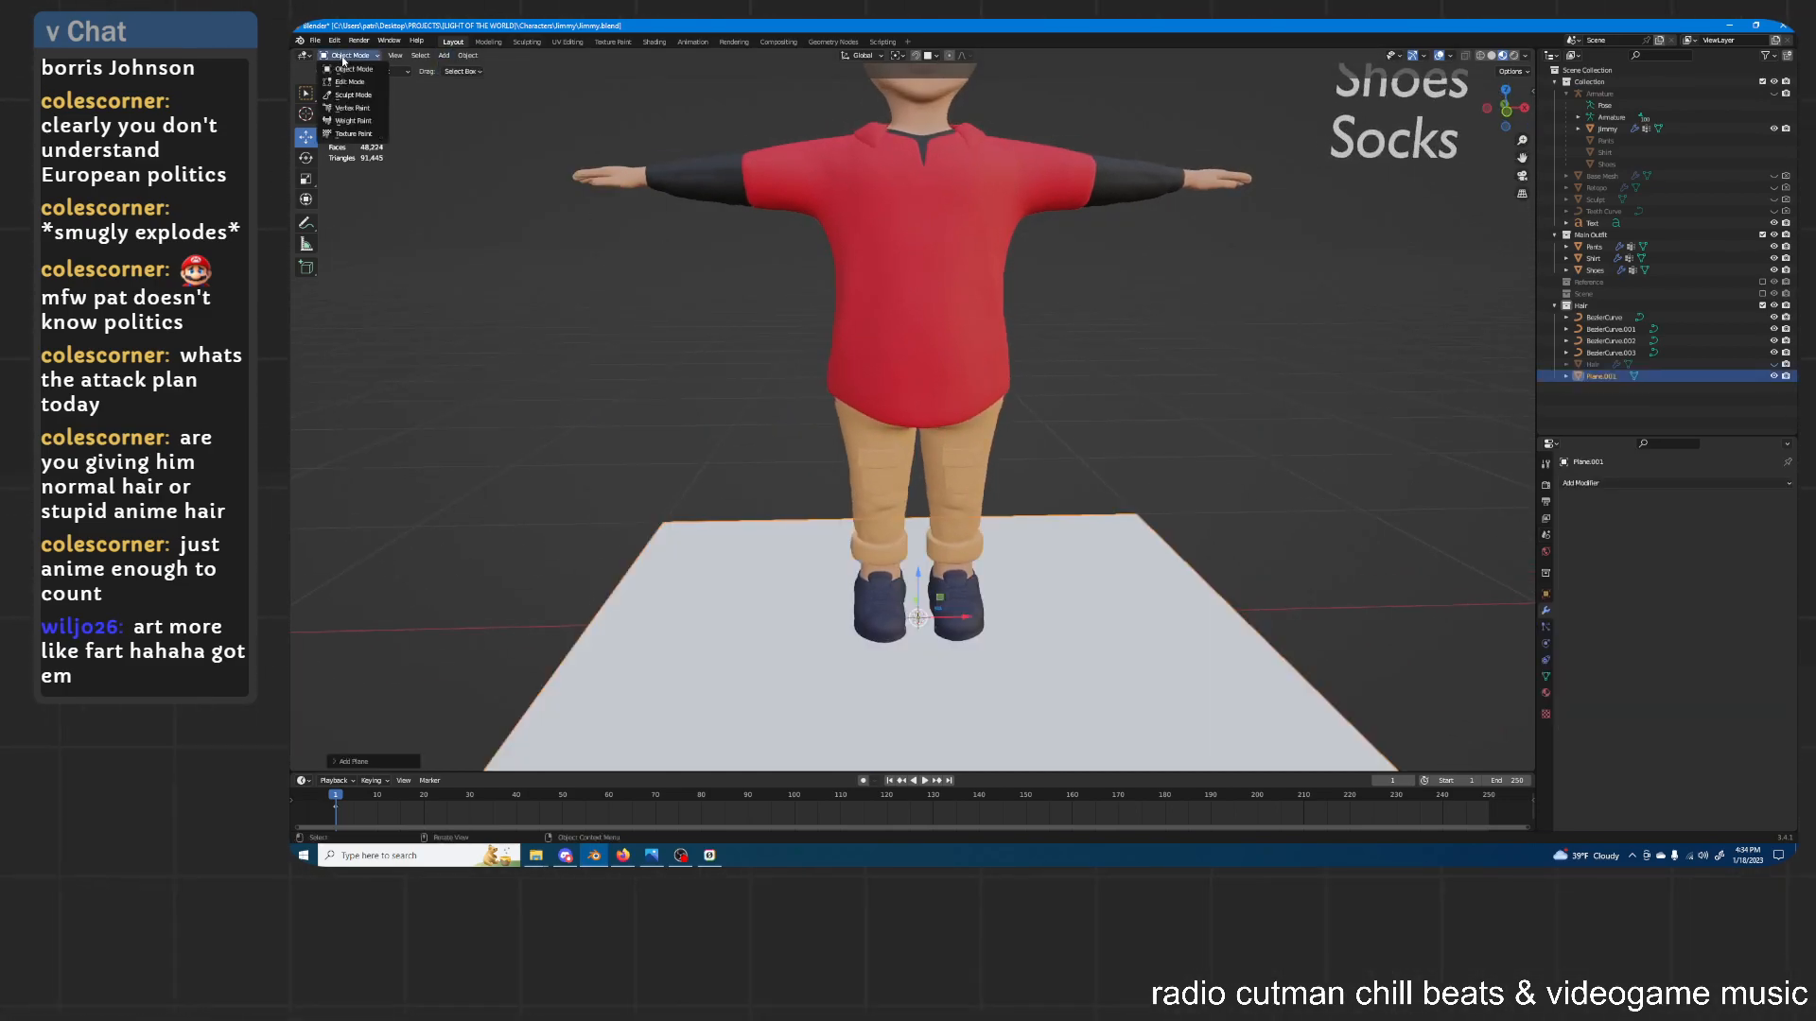
pyautogui.click(351, 83)
pyautogui.moveTo(934, 376); pyautogui.dragTo(911, 386, button='middle')
pyautogui.write('rx90')
pyautogui.press('Return')
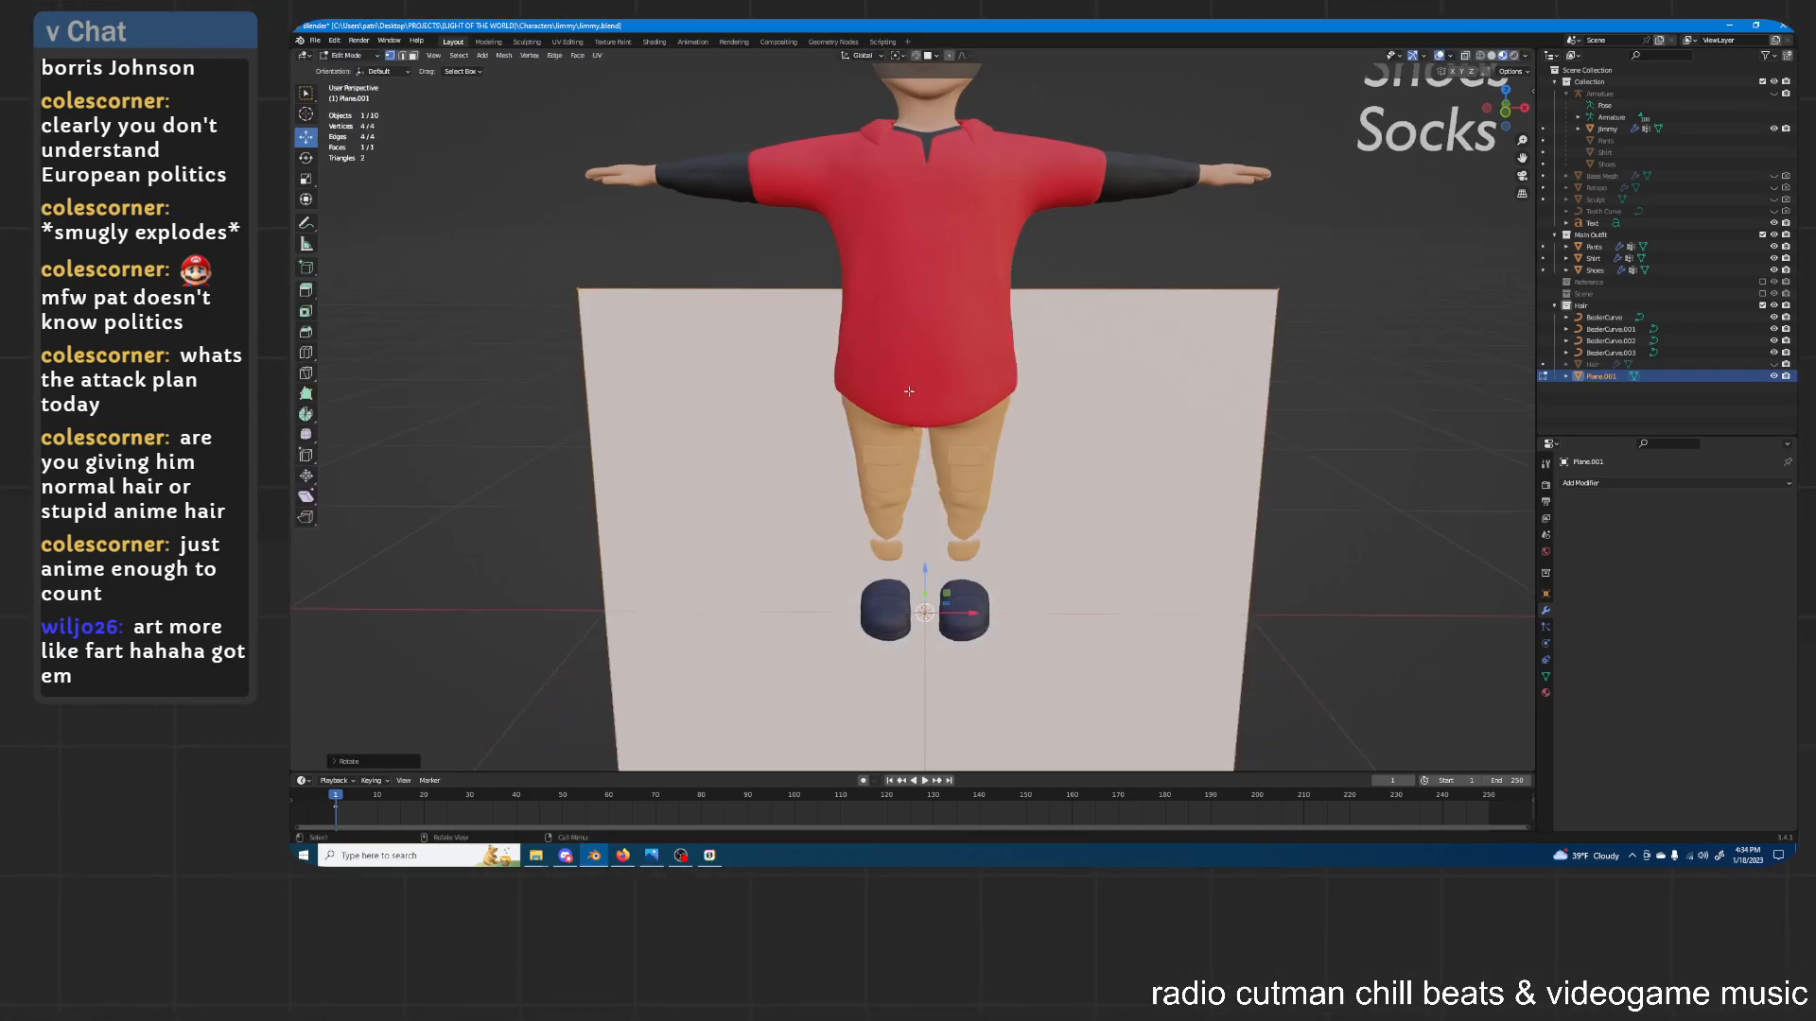
# Scale the plane along X into a narrow strip and exclude Collection and Main Outfit from the view layer
pyautogui.press('s')
pyautogui.press('x')
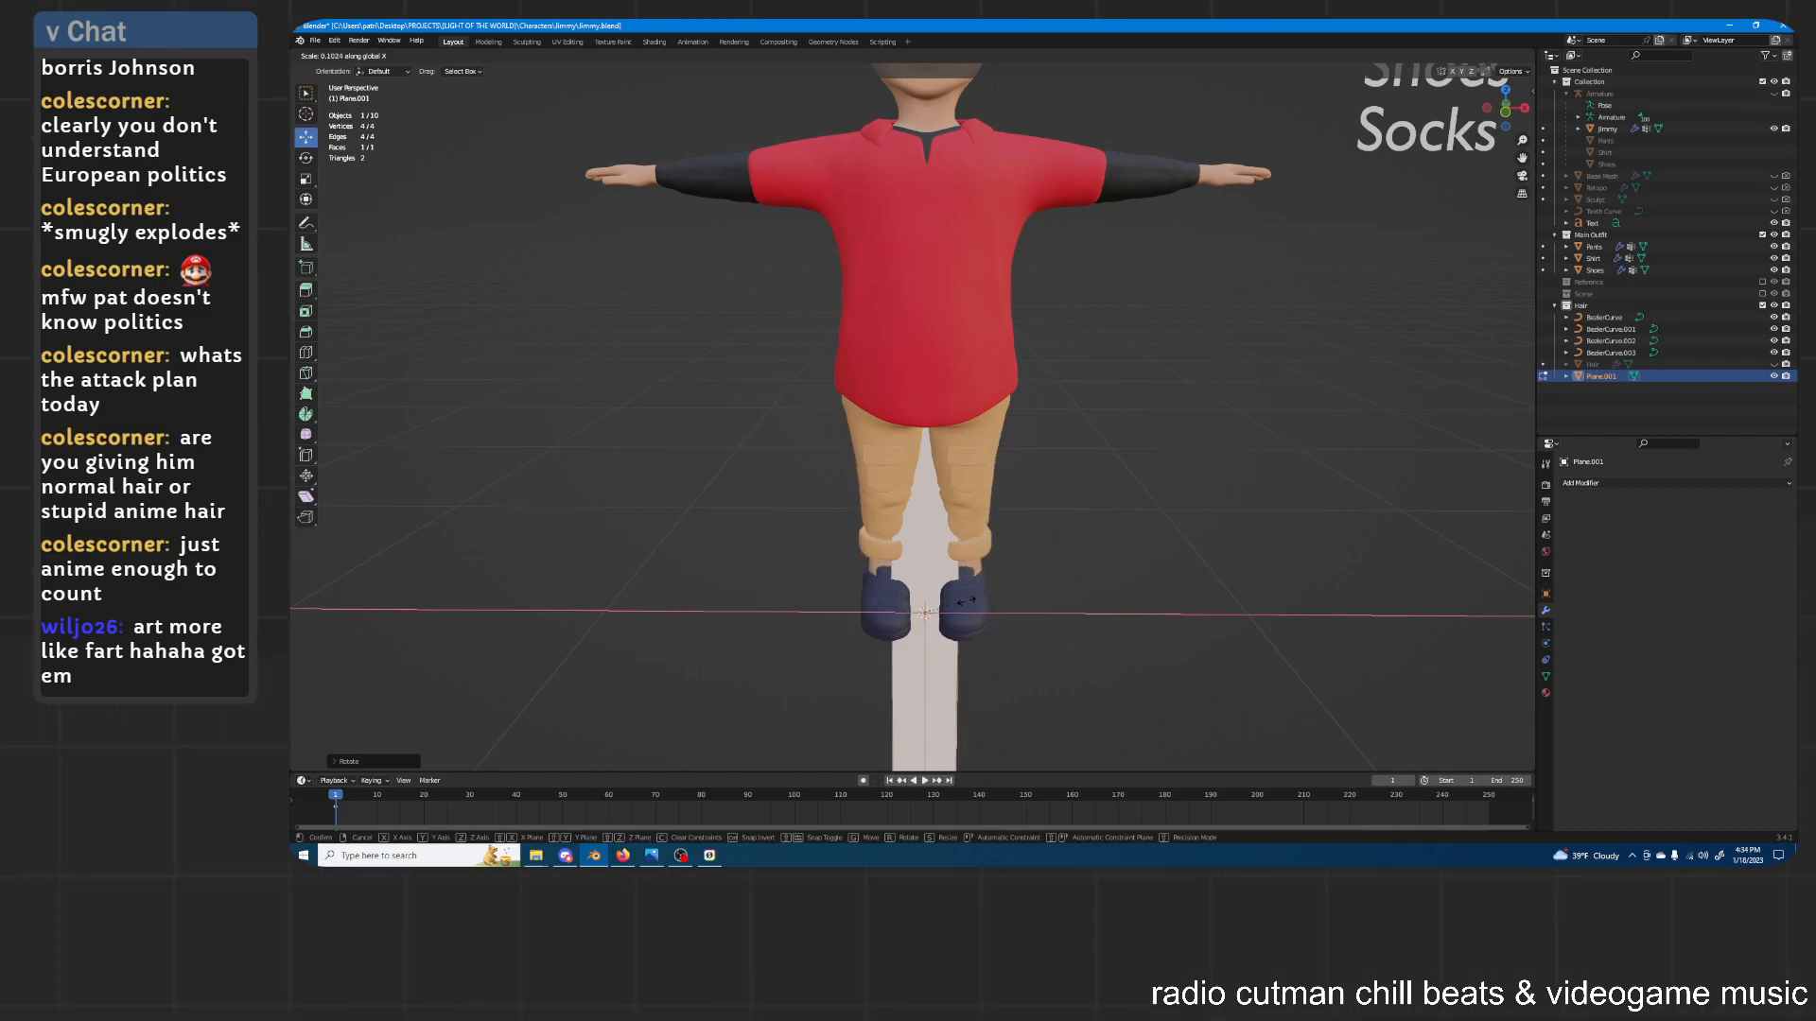
pyautogui.click(957, 610)
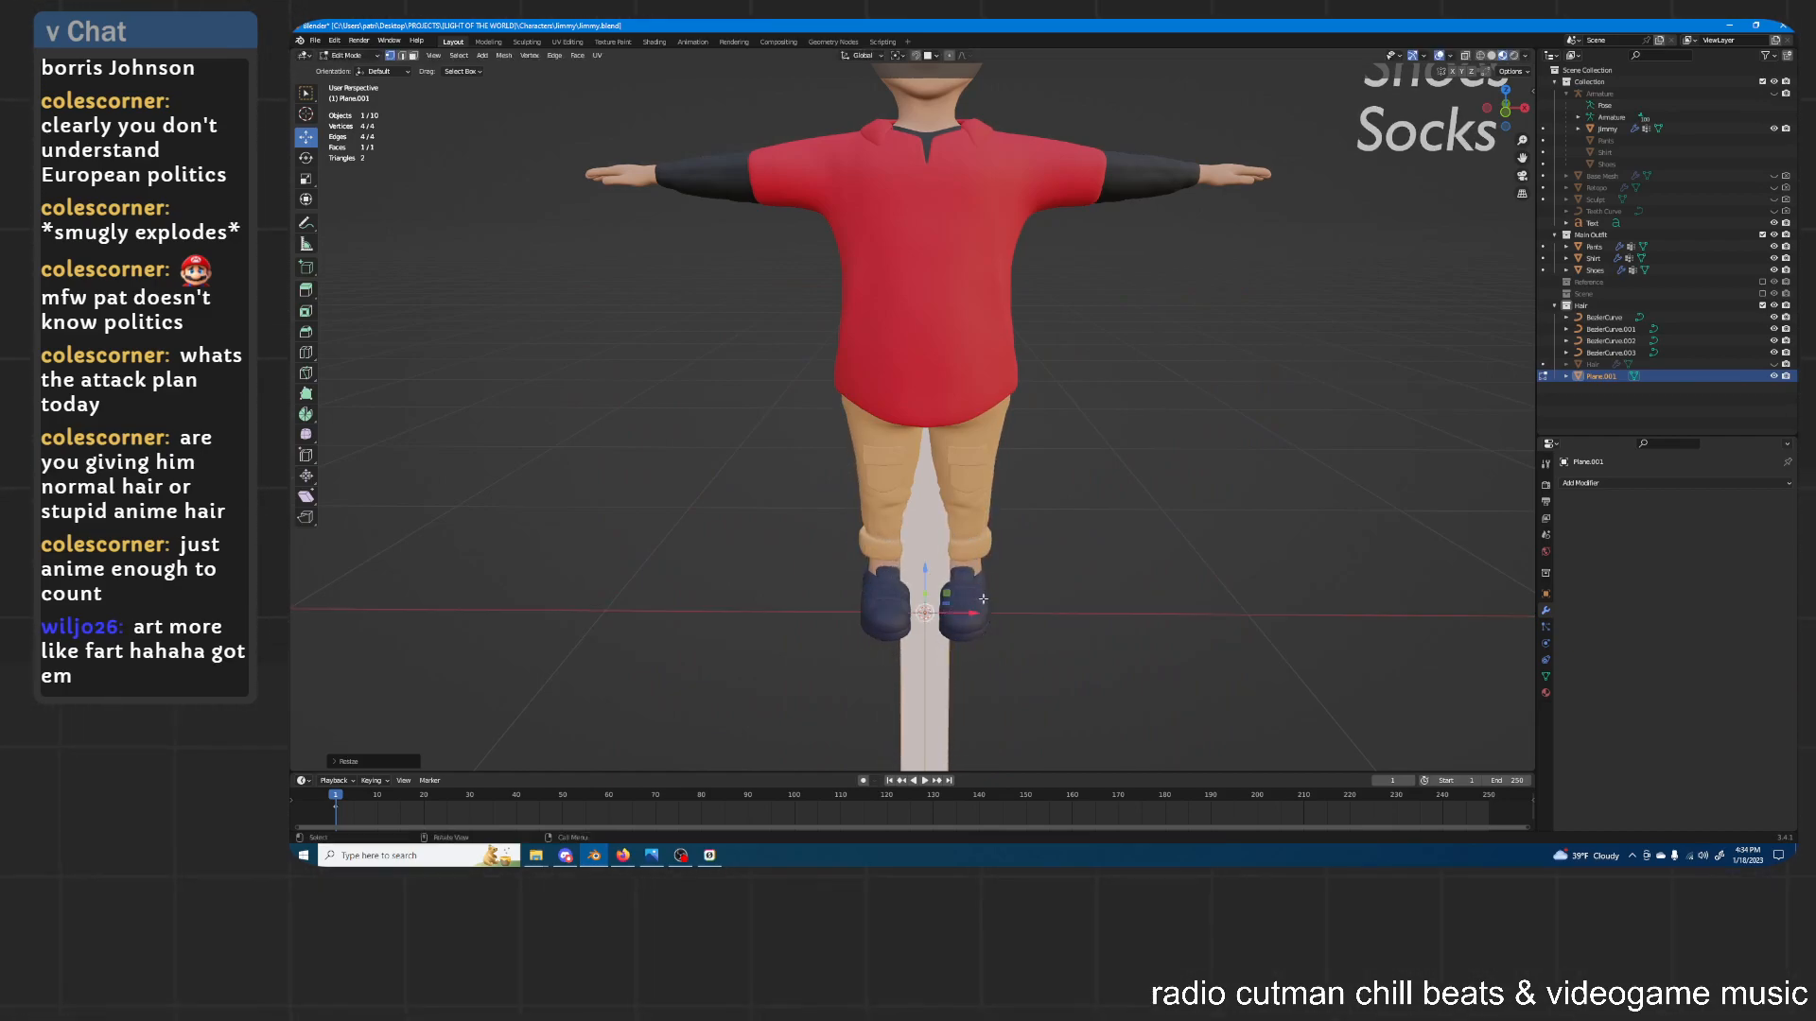
pyautogui.click(1762, 82)
pyautogui.click(1762, 93)
# Add a lengthwise loop cut down the strip's centre and delete the outer vertices of its left half
pyautogui.keyDown('shift'); pyautogui.moveTo(1231, 400); pyautogui.dragTo(1231, 300, button='middle'); pyautogui.keyUp('shift')
pyautogui.scroll(-2, 1075, 414)
pyautogui.hotkey('ctrl', 'r')
pyautogui.click(928, 246)
pyautogui.click(918, 252)
pyautogui.keyDown('shift'); pyautogui.click(911, 706); pyautogui.keyUp('shift')
pyautogui.press('x')
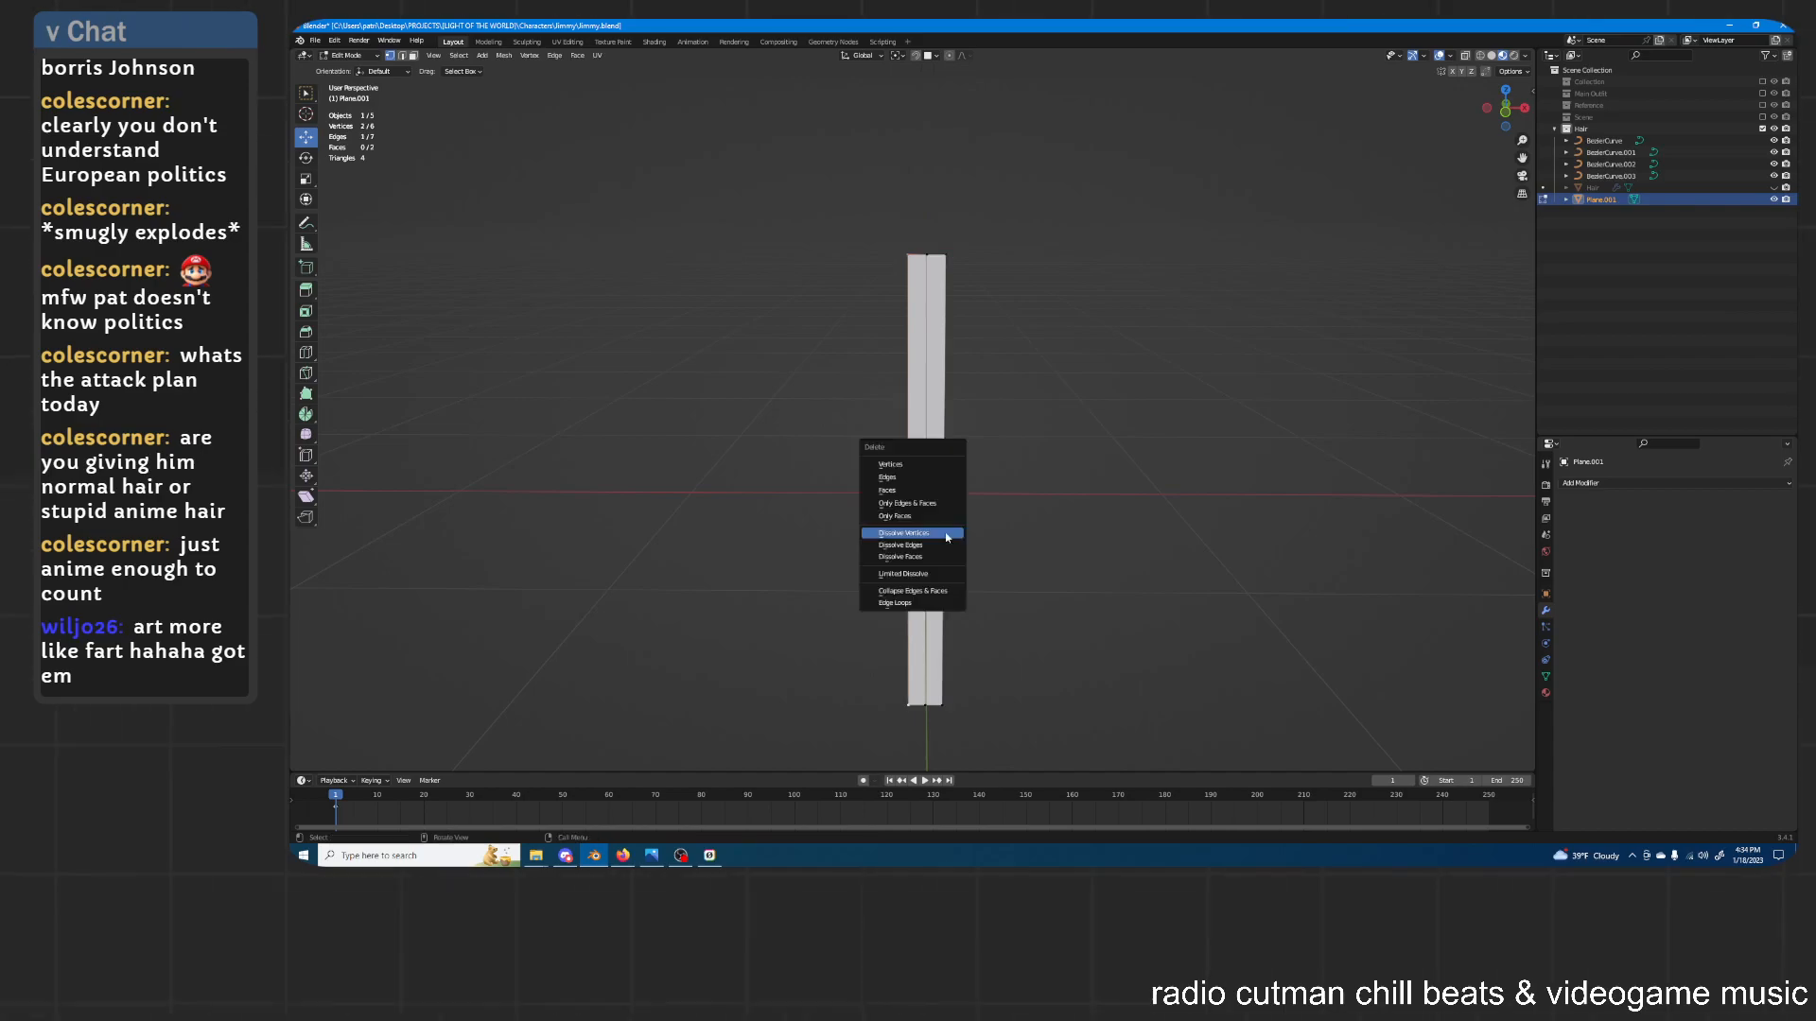
pyautogui.click(911, 466)
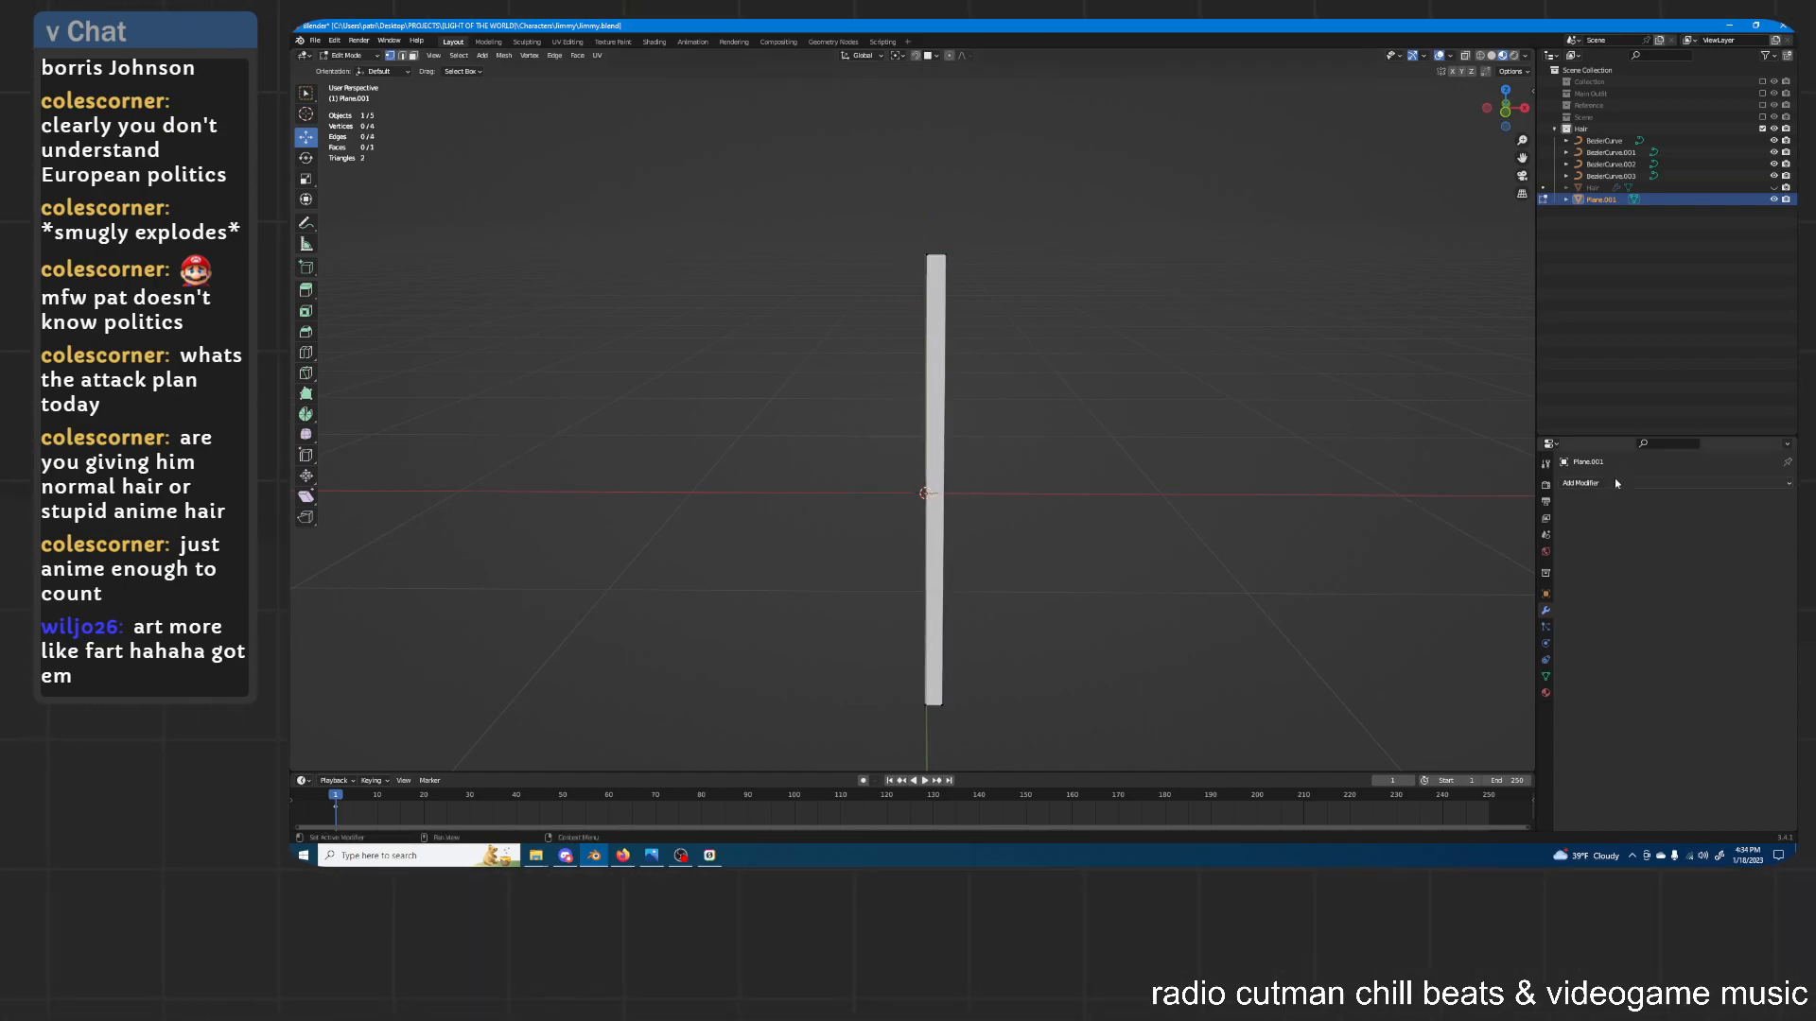
# Add a Mirror modifier to the half strip and divide it crosswise with 9 loop cuts
pyautogui.click(1615, 483)
pyautogui.click(1568, 618)
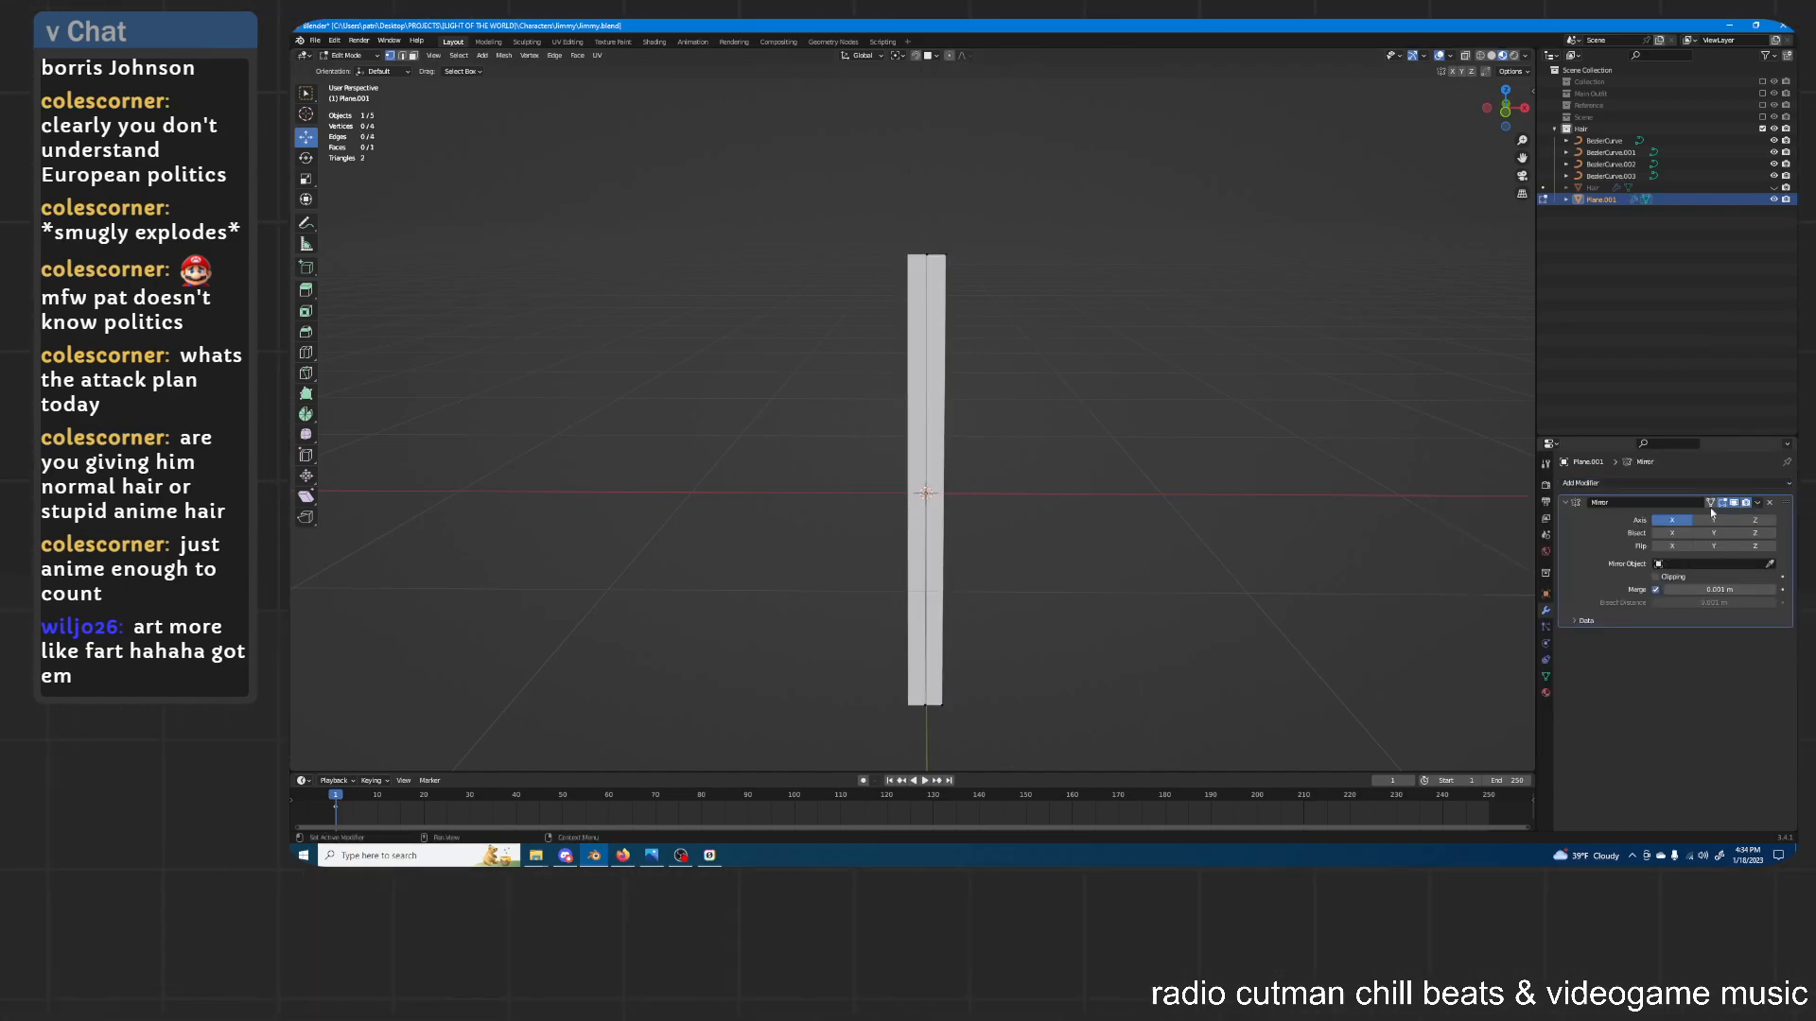
pyautogui.moveTo(927, 445); pyautogui.dragTo(948, 481, button='middle')
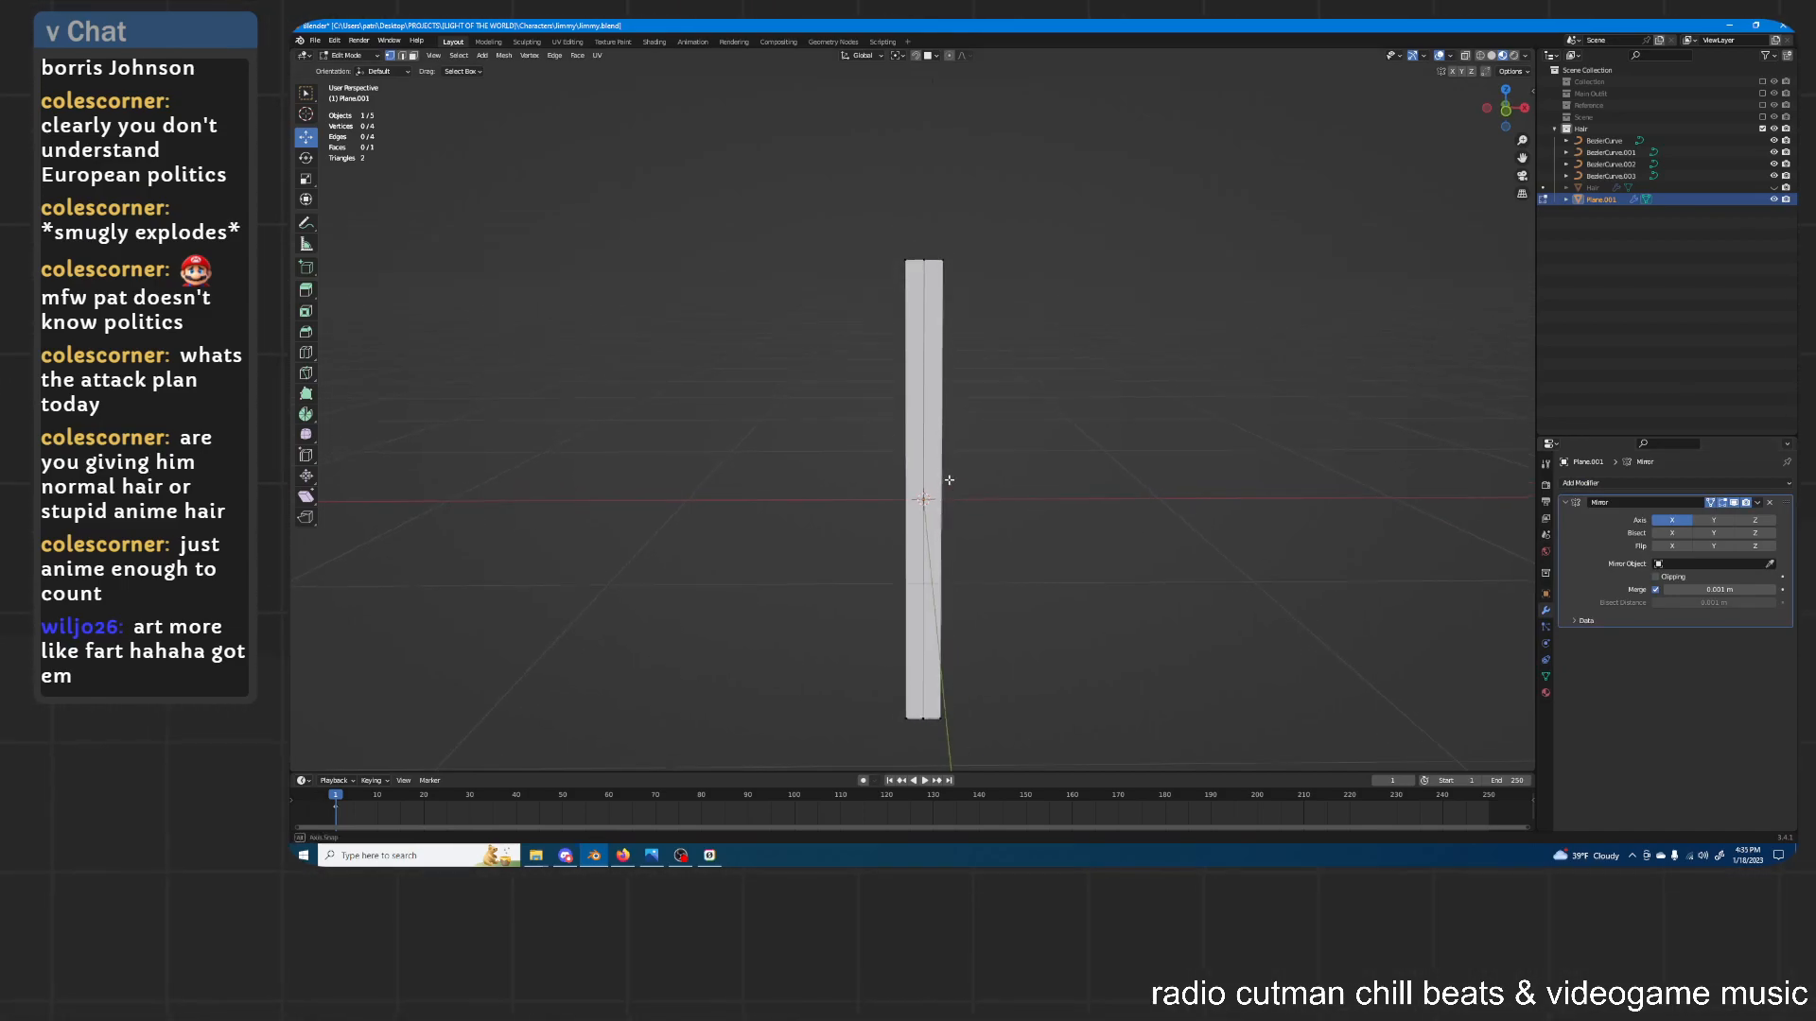
pyautogui.hotkey('ctrl', 'r')
pyautogui.click(943, 476)
pyautogui.rightClick(592, 737)
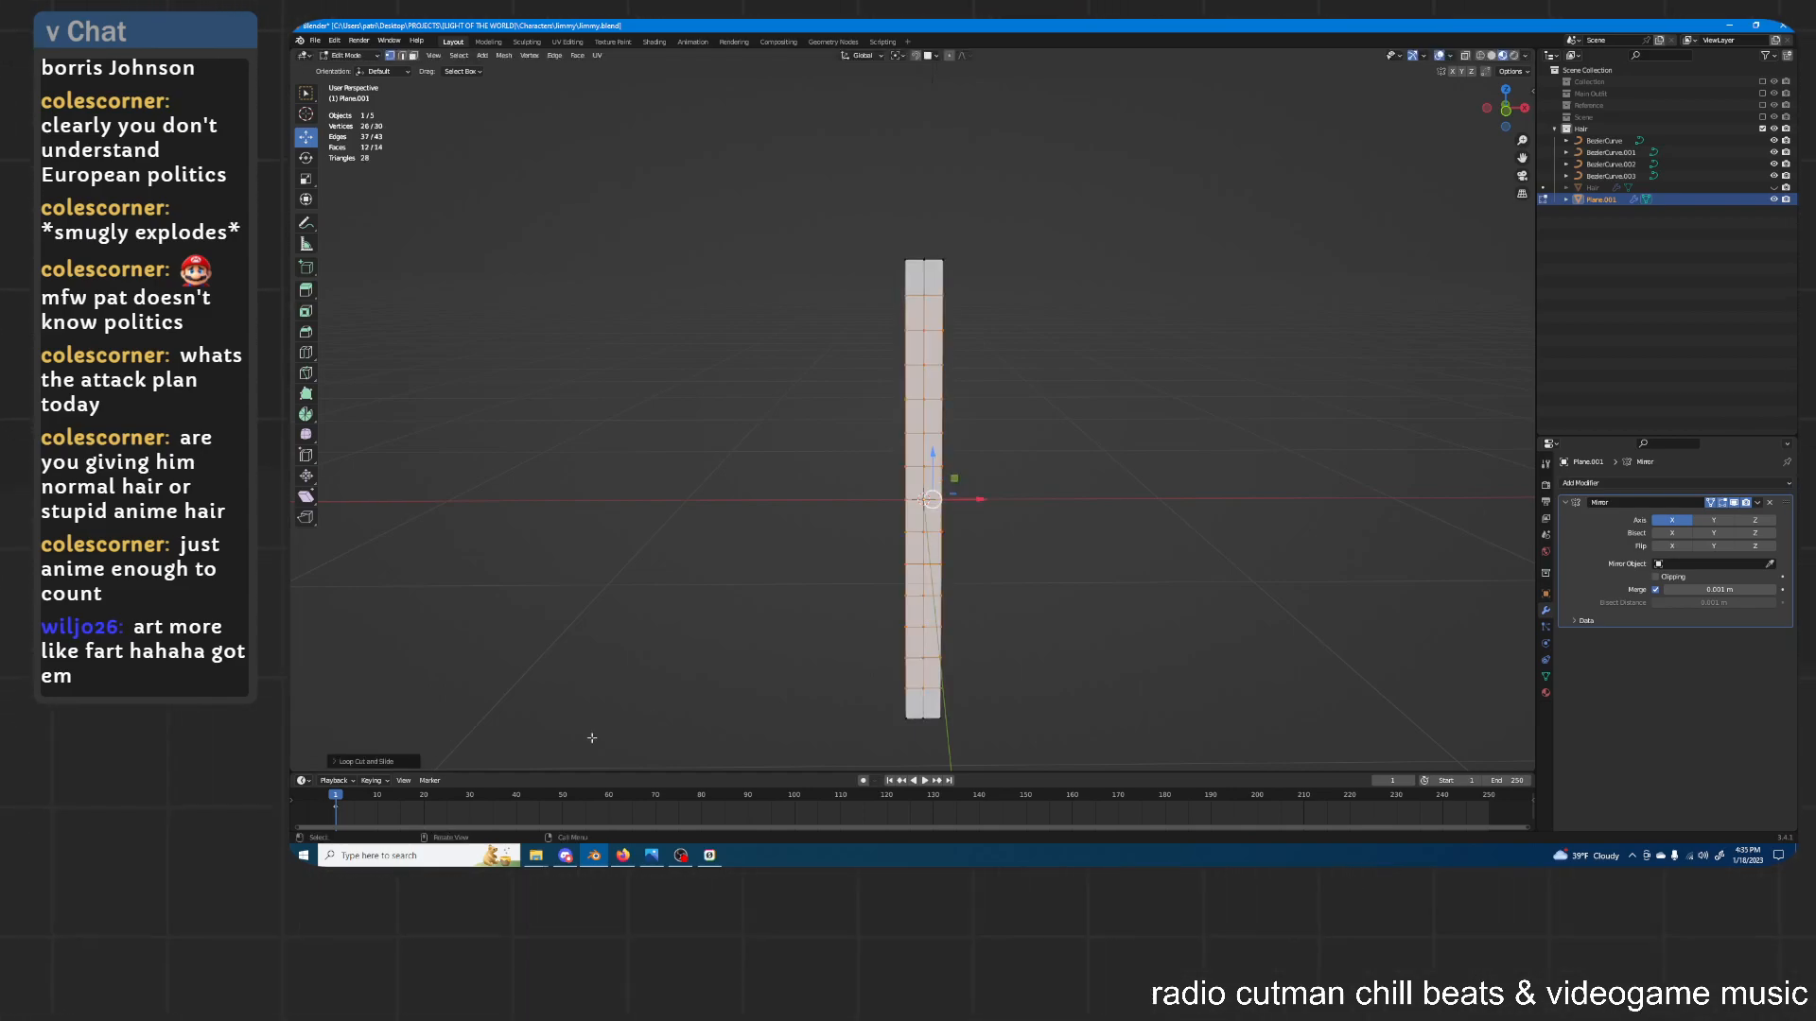
pyautogui.click(340, 762)
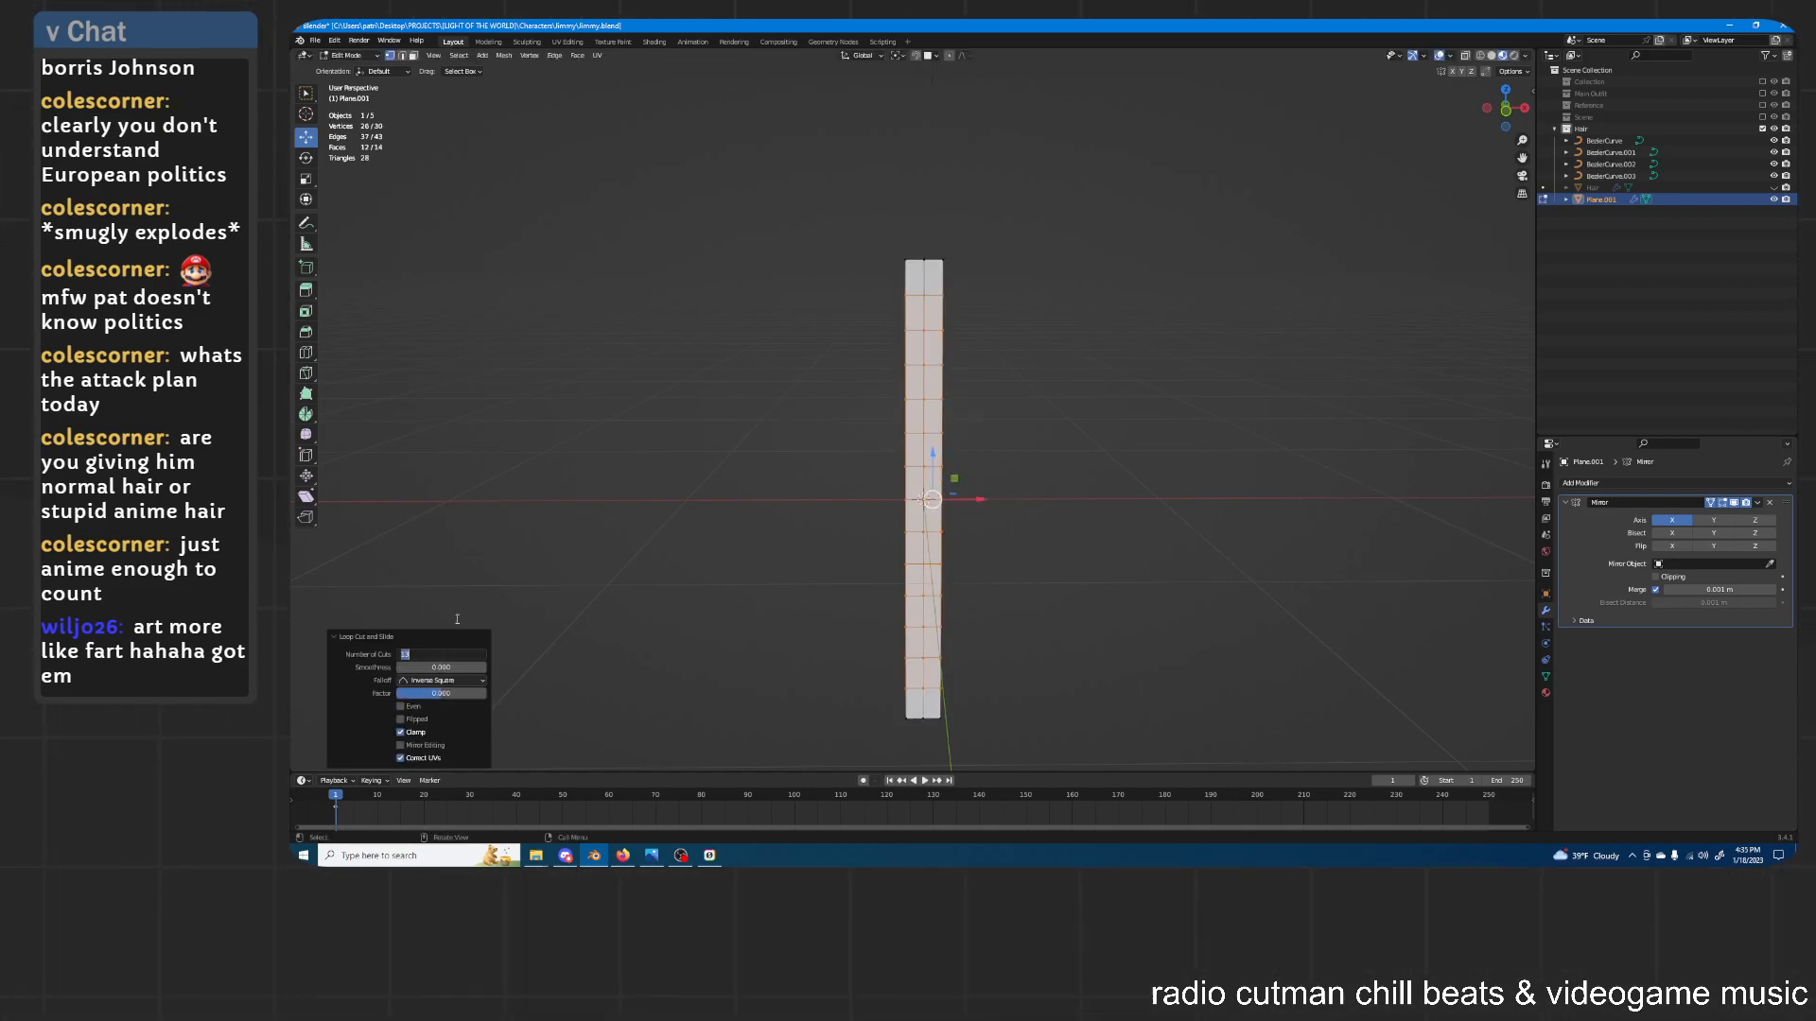
pyautogui.press('Return')
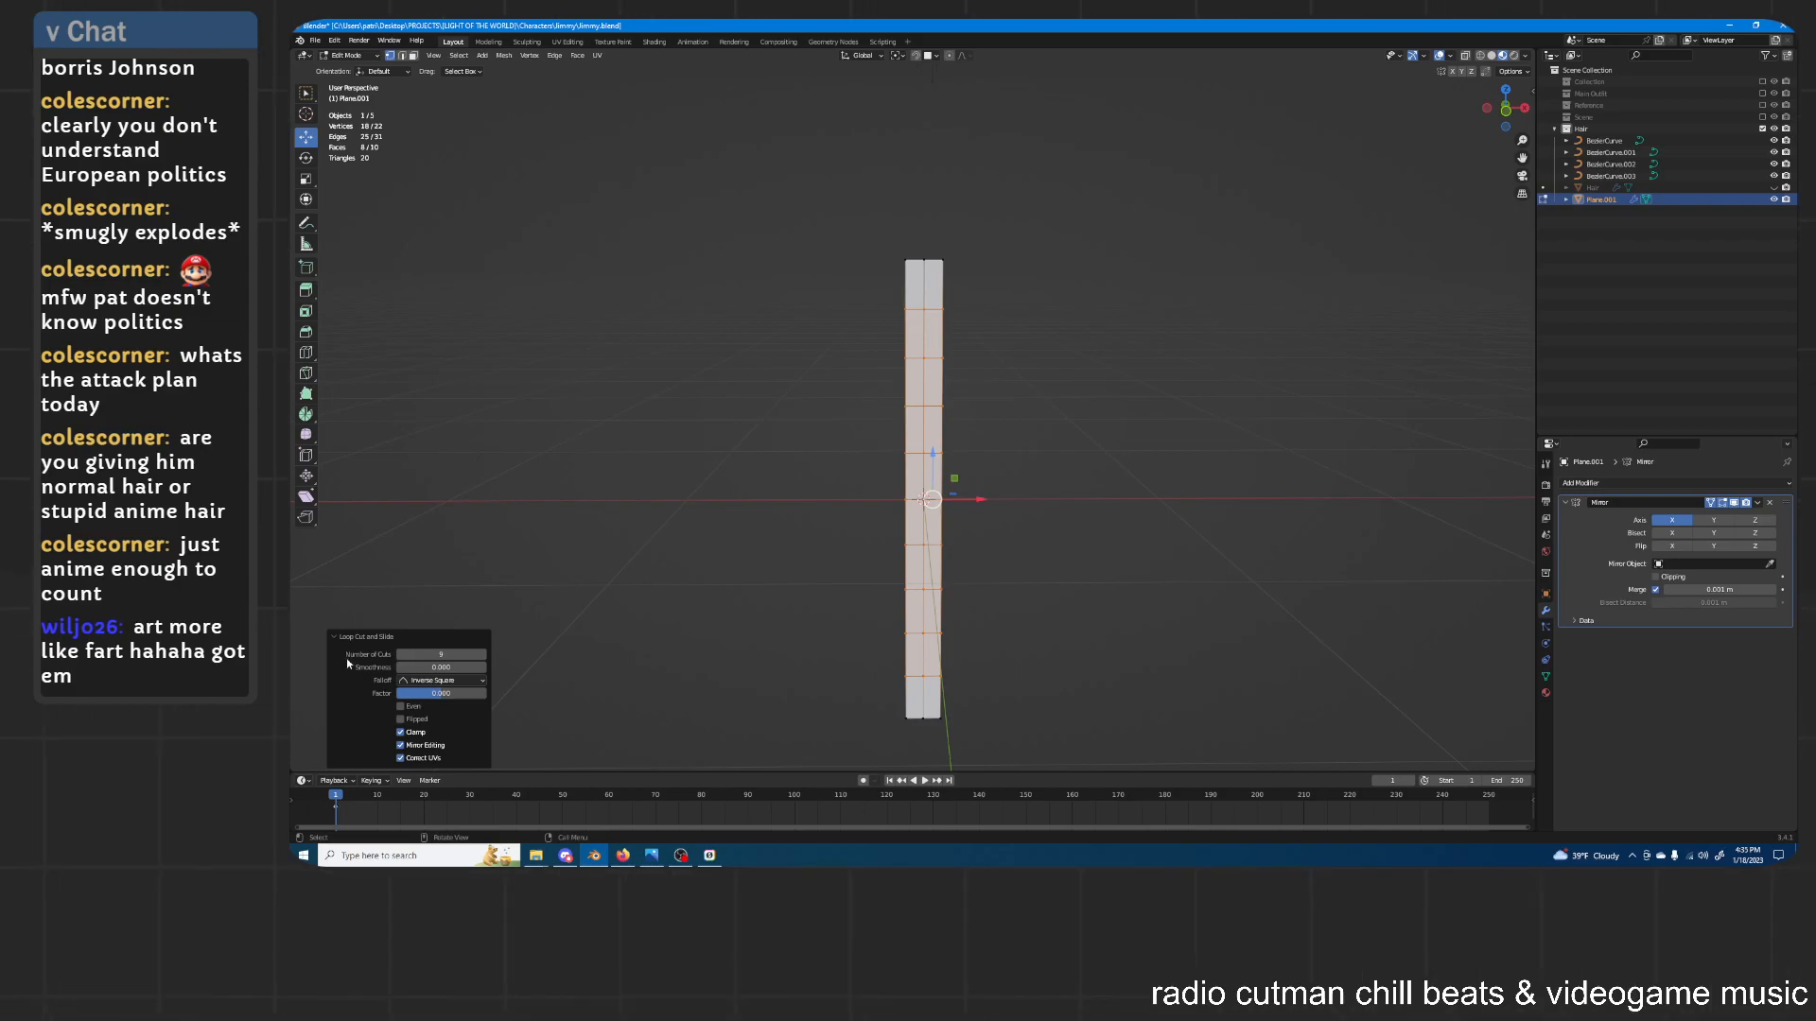
# Select the strip's lower outer corner vertex with proportional editing enabled
pyautogui.click(940, 719)
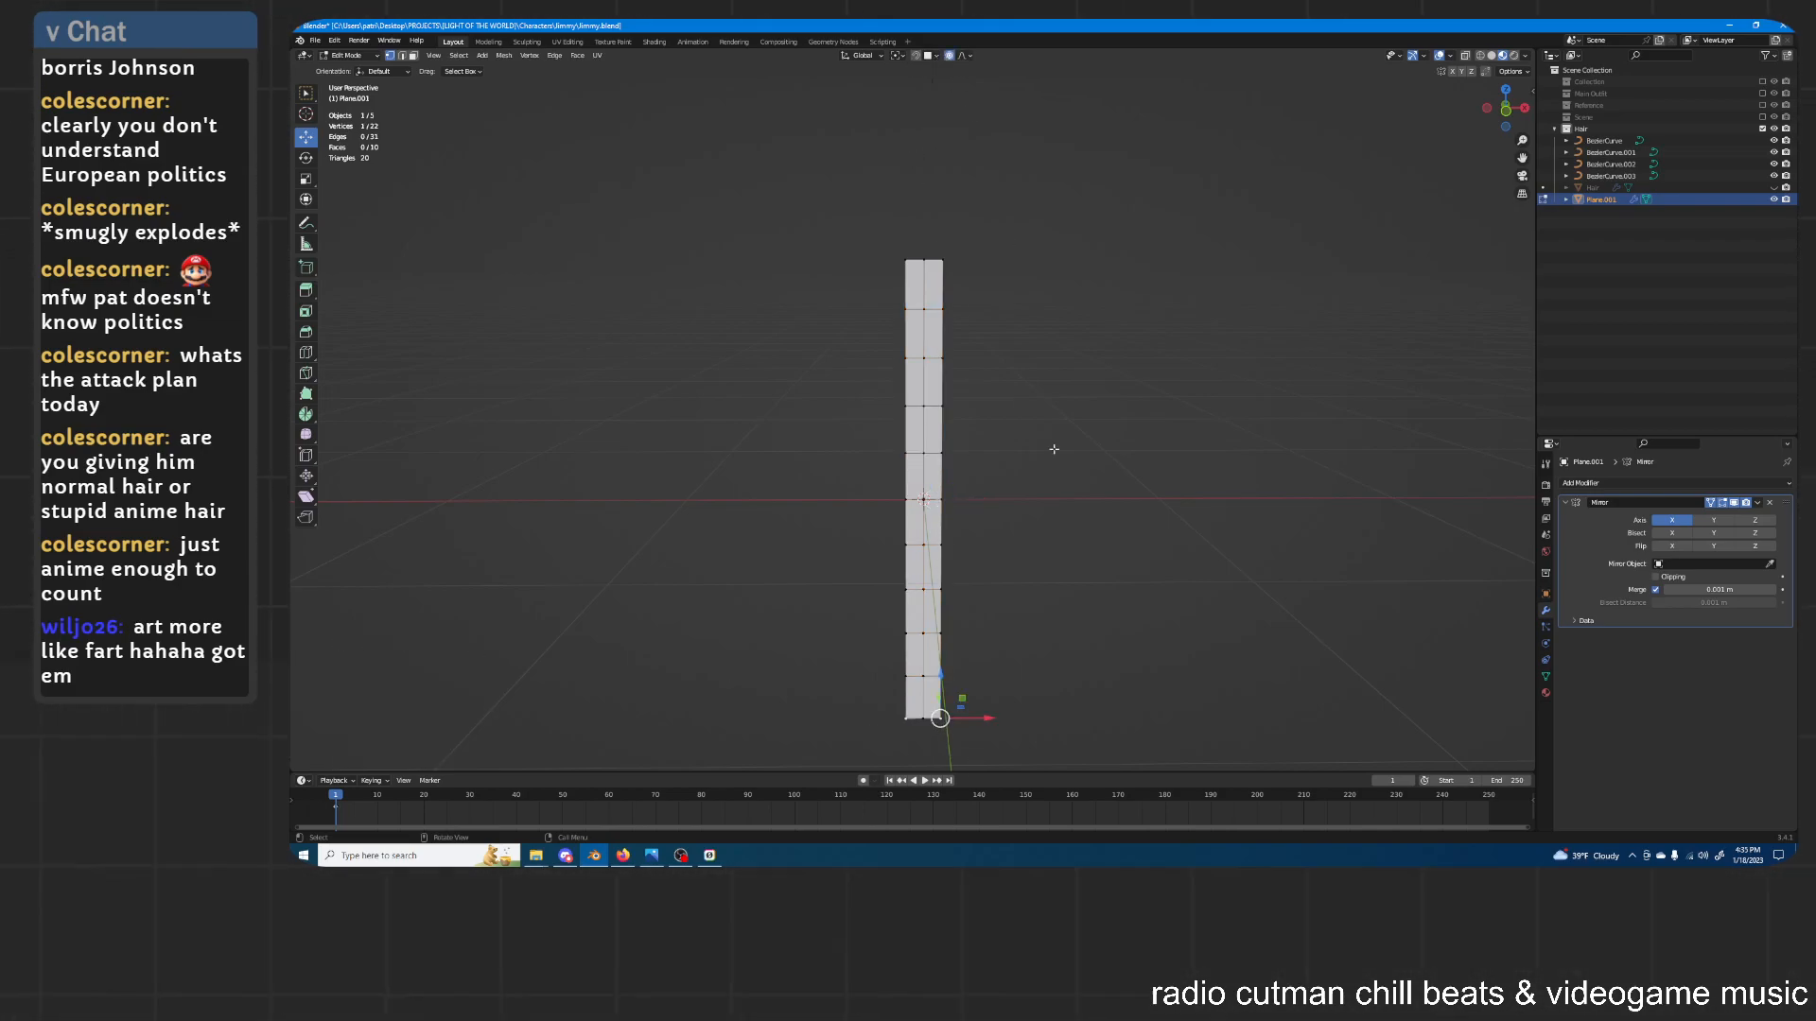
pyautogui.keyDown('shift'); pyautogui.moveTo(1050, 425); pyautogui.dragTo(1043, 357, button='middle'); pyautogui.keyUp('shift')
pyautogui.moveTo(1070, 466); pyautogui.dragTo(1064, 464, button='middle')
pyautogui.press('g')
pyautogui.press('x')
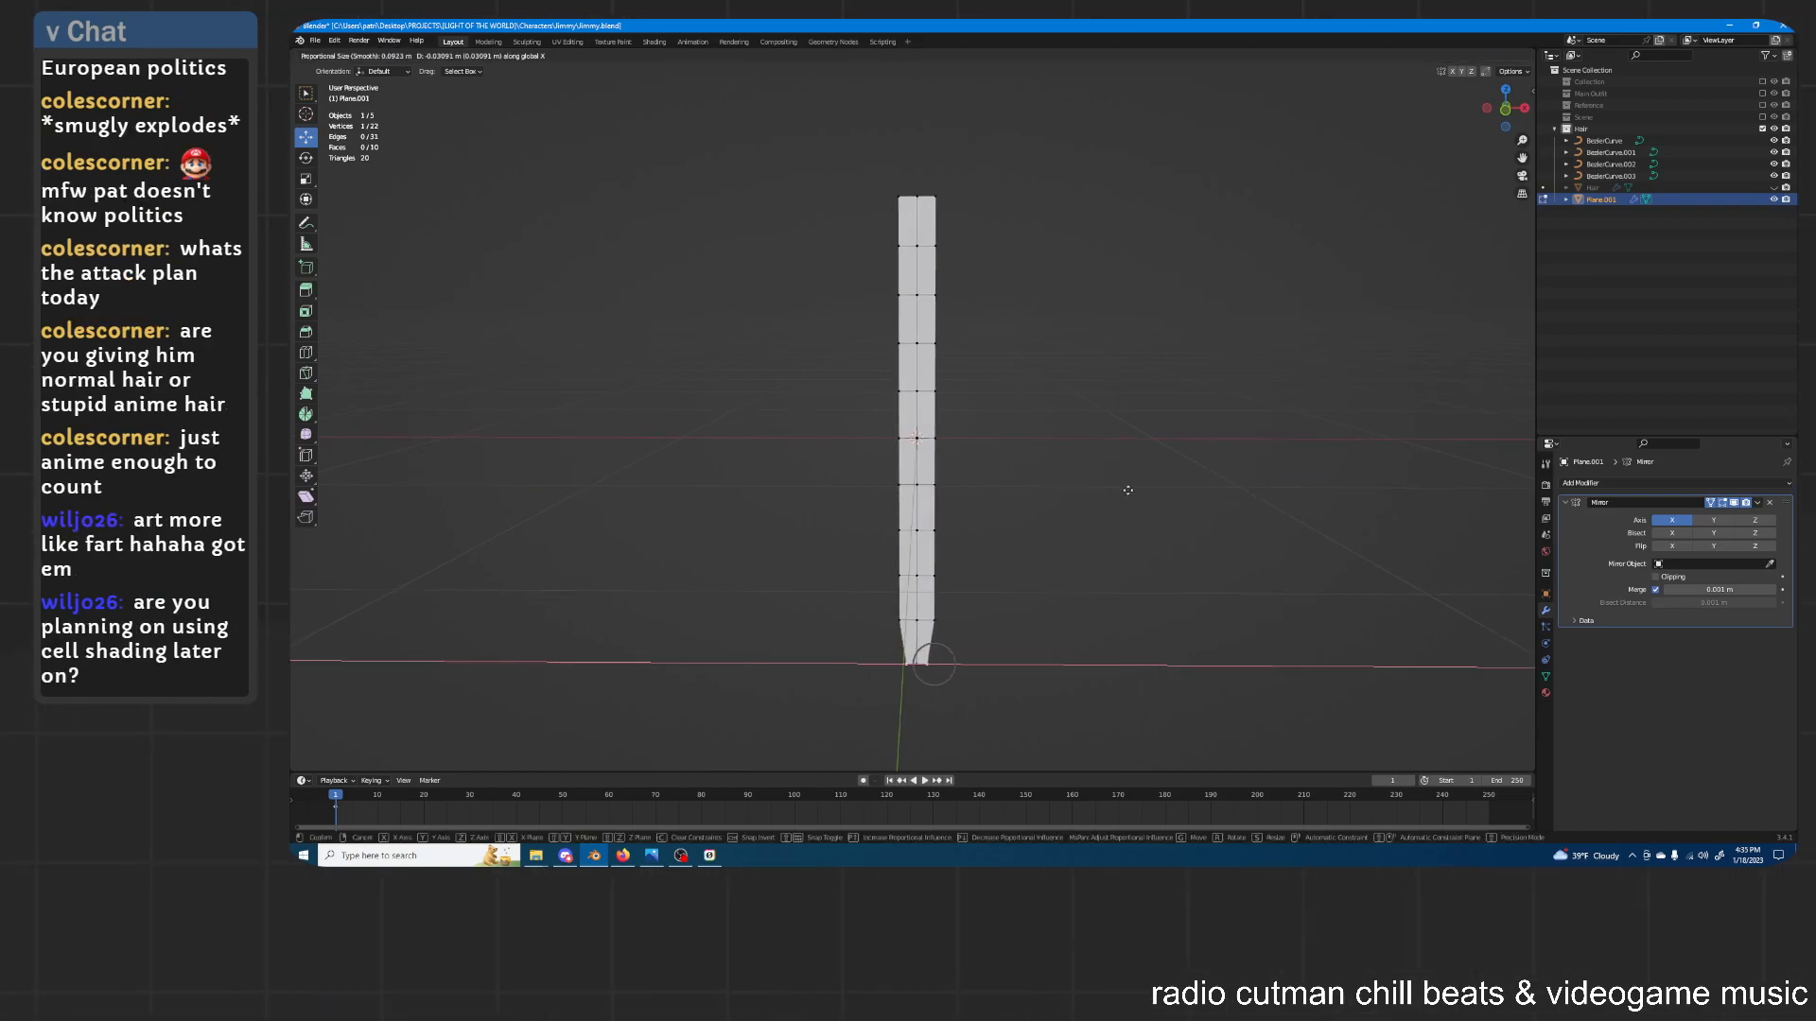
pyautogui.rightClick(1130, 491)
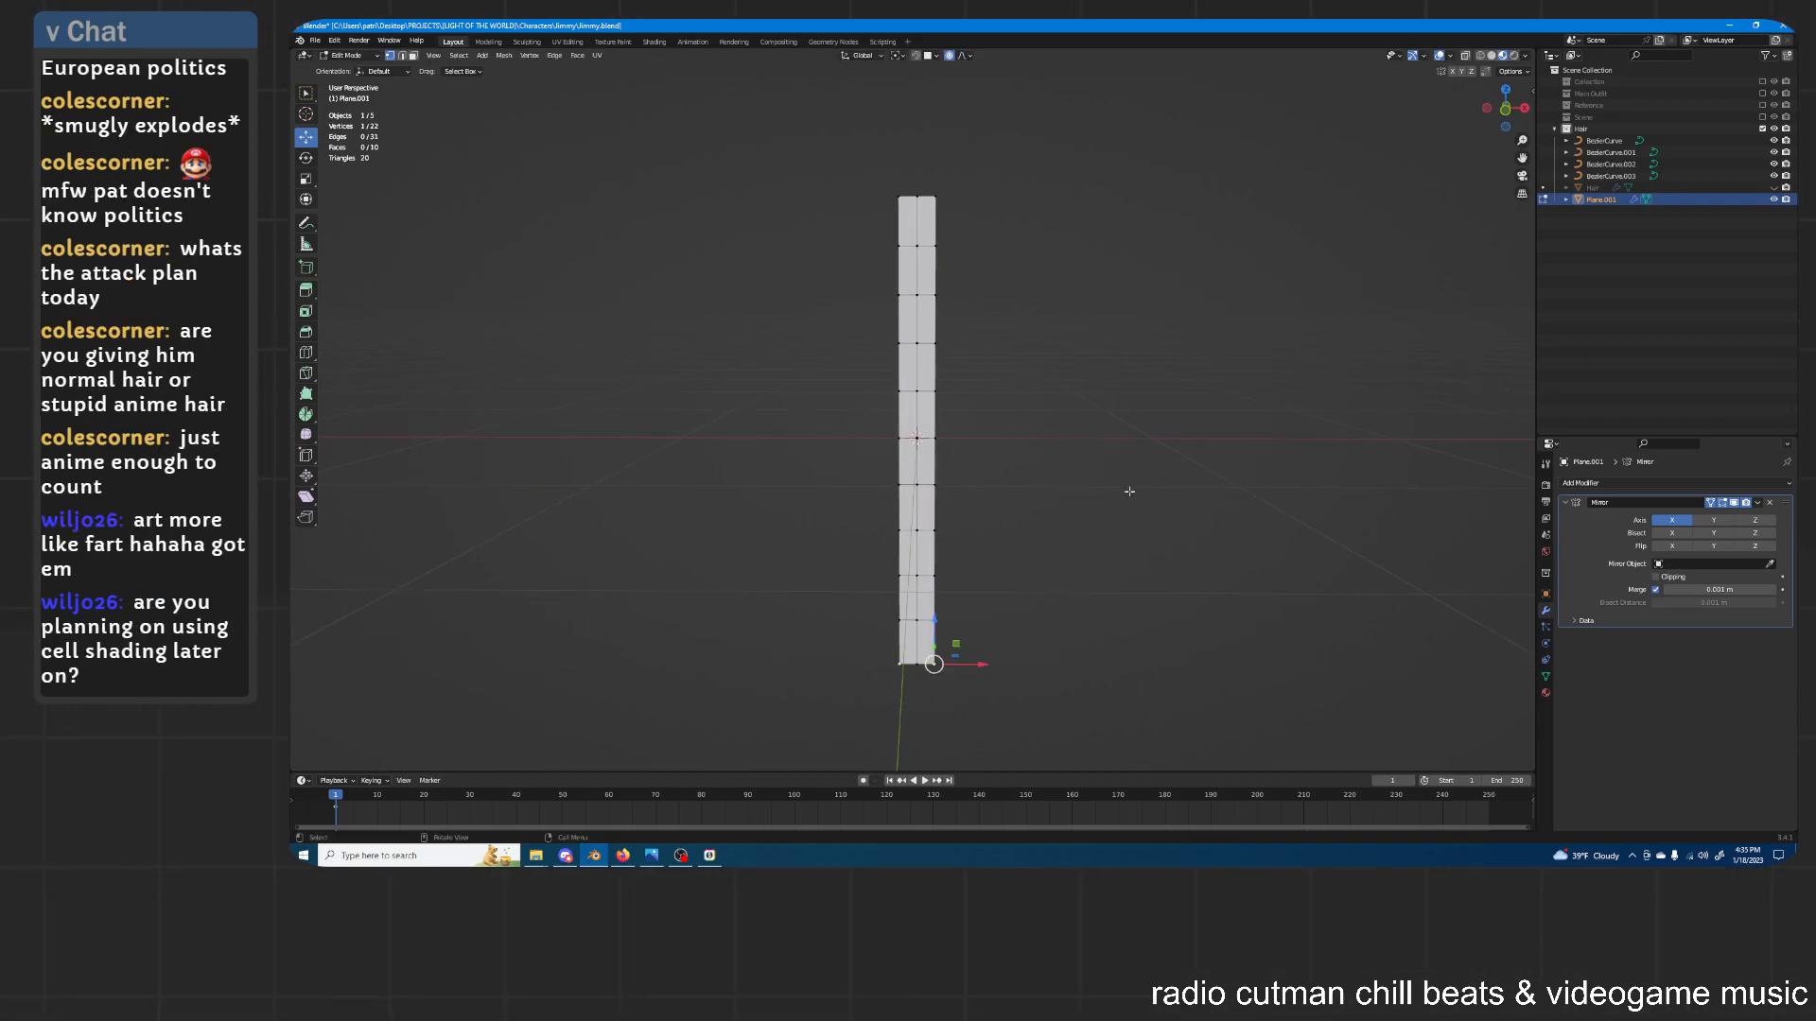
# Enable Clipping in the Mirror modifier and taper the strip by moving the corner vertex inward along X with a large proportional radius
pyautogui.click(1657, 577)
pyautogui.press('g')
pyautogui.press('x')
pyautogui.scroll(-8, 1201, 477)
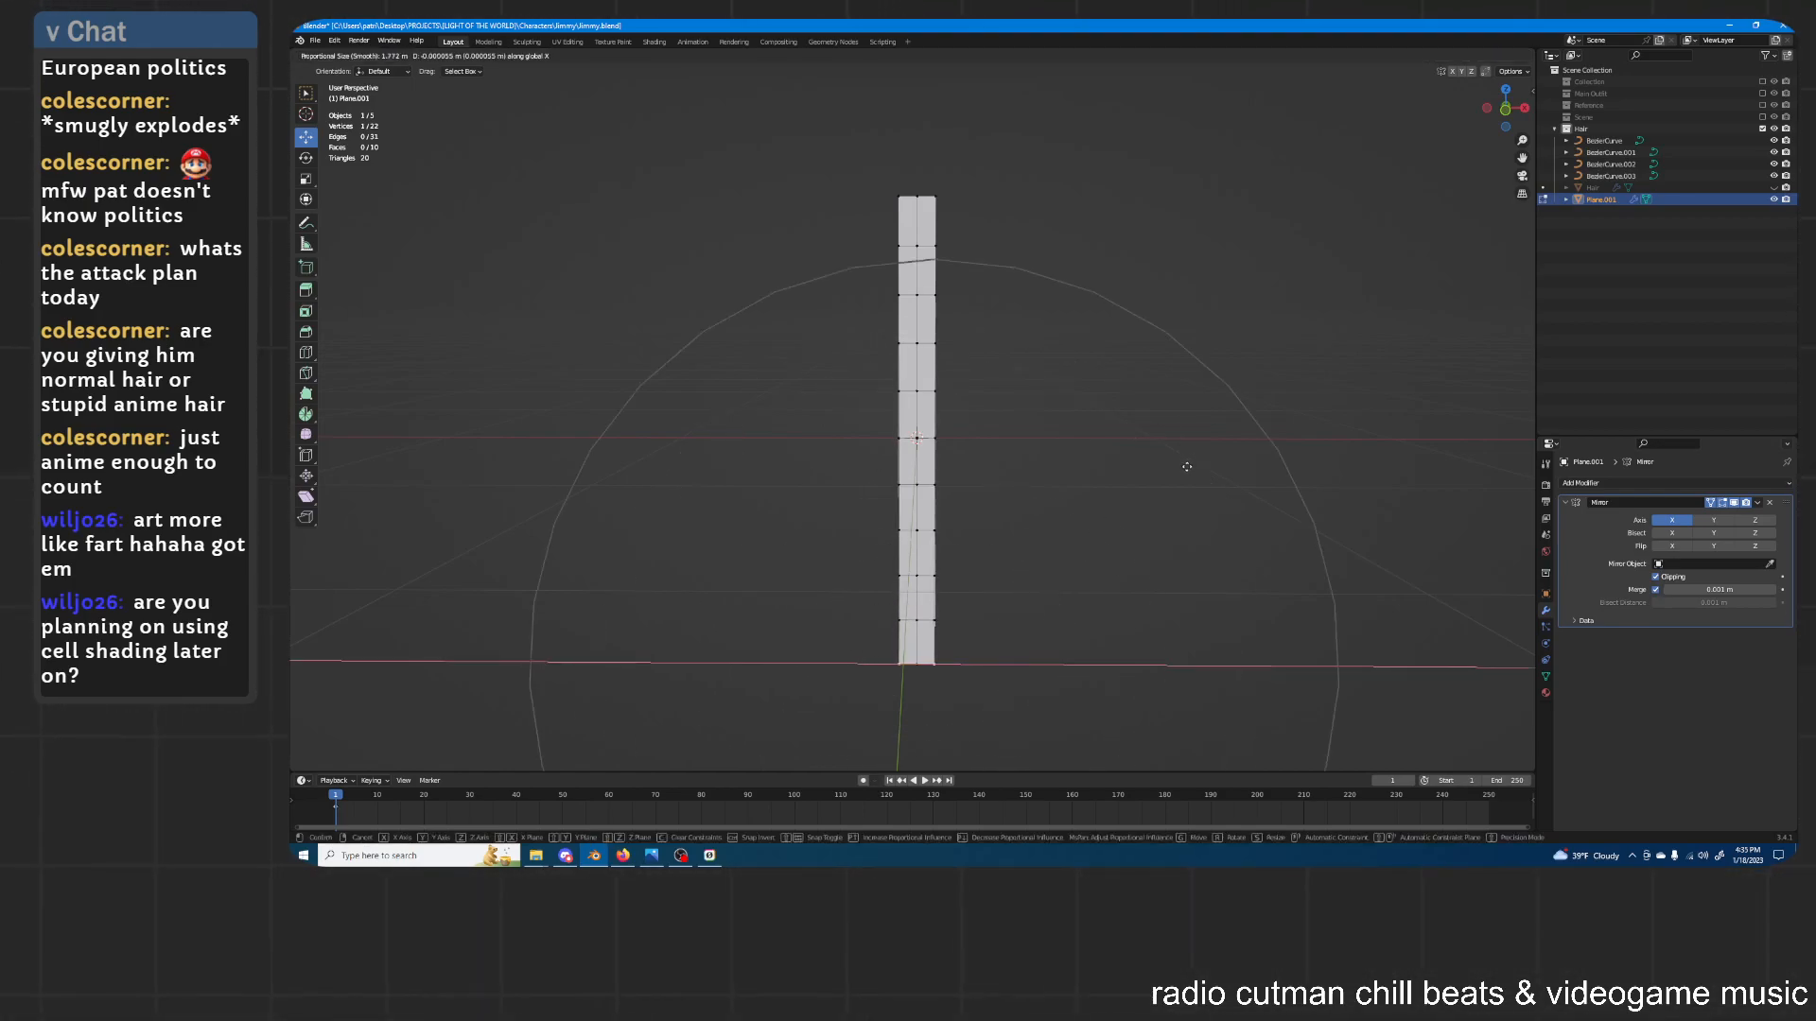
pyautogui.scroll(-2, 1178, 497)
pyautogui.scroll(-2, 1176, 502)
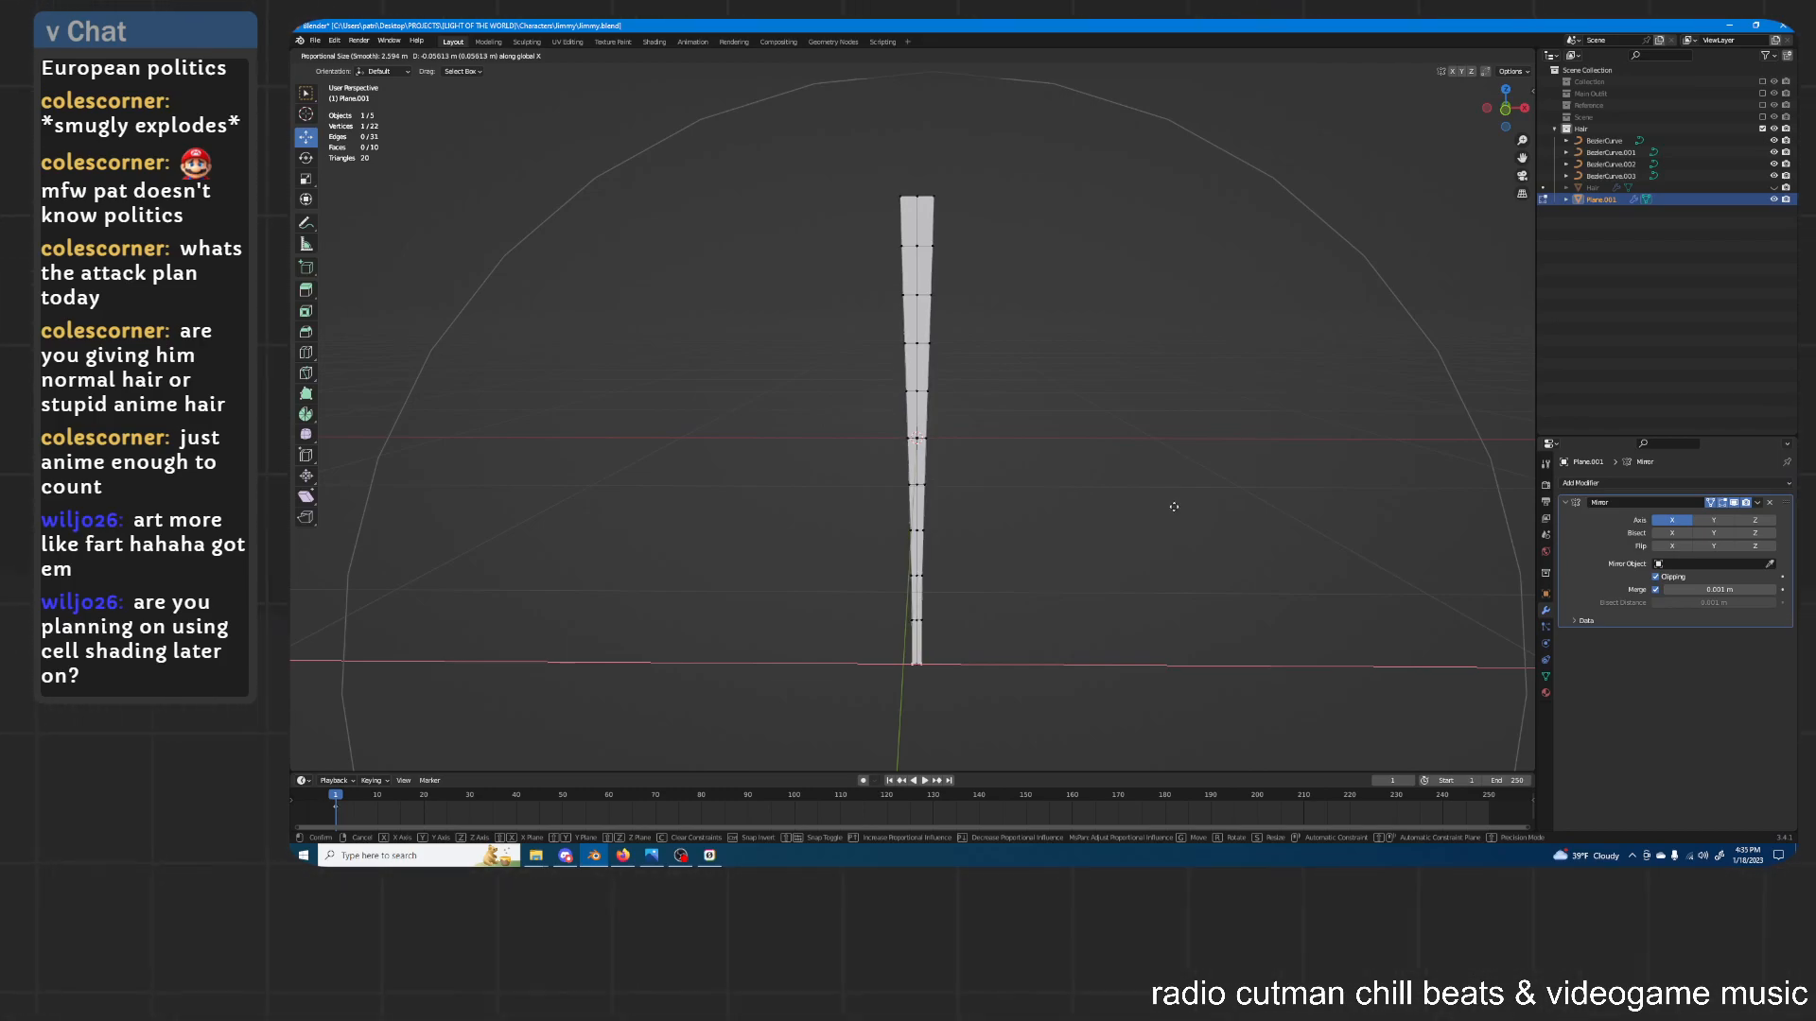
pyautogui.click(1174, 507)
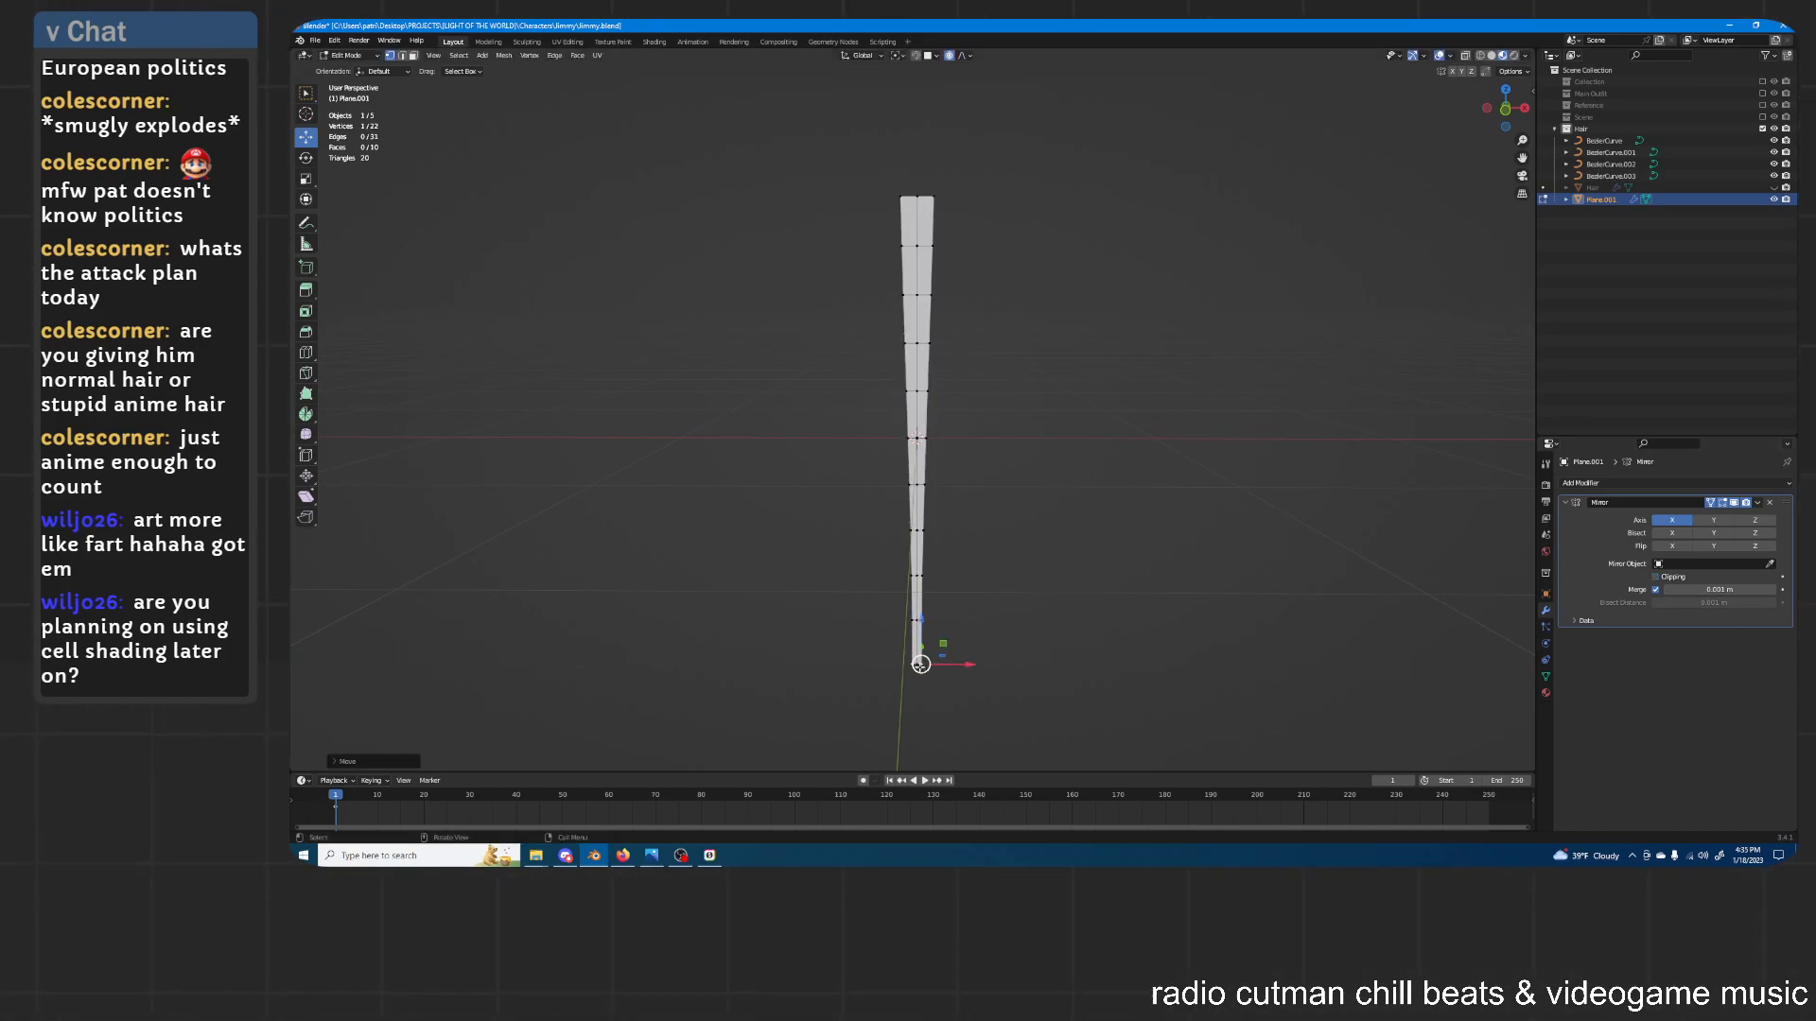
# Form a pointed tip by lowering the bottom centre vertex along Z and pulling the corner vertex inward along X, then return to Object Mode
pyautogui.click(919, 666)
pyautogui.press('g')
pyautogui.rightClick(1033, 562)
pyautogui.press('g')
pyautogui.press('z')
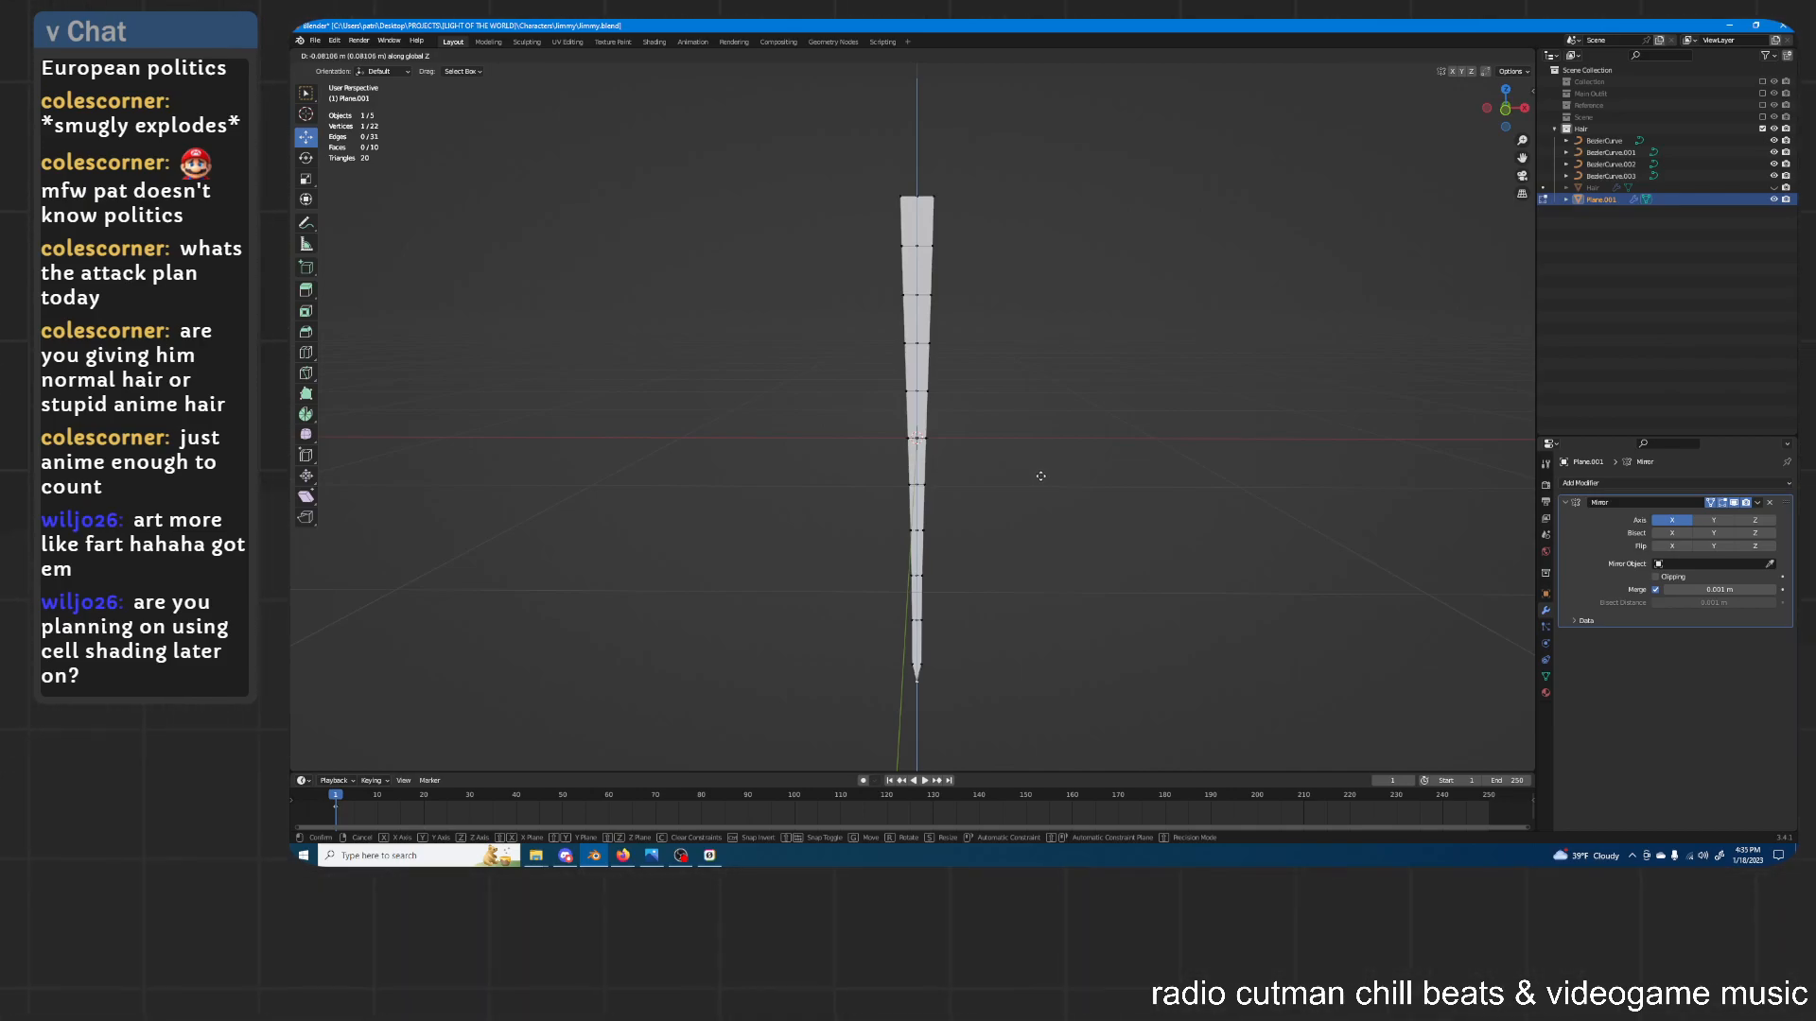
pyautogui.click(1040, 476)
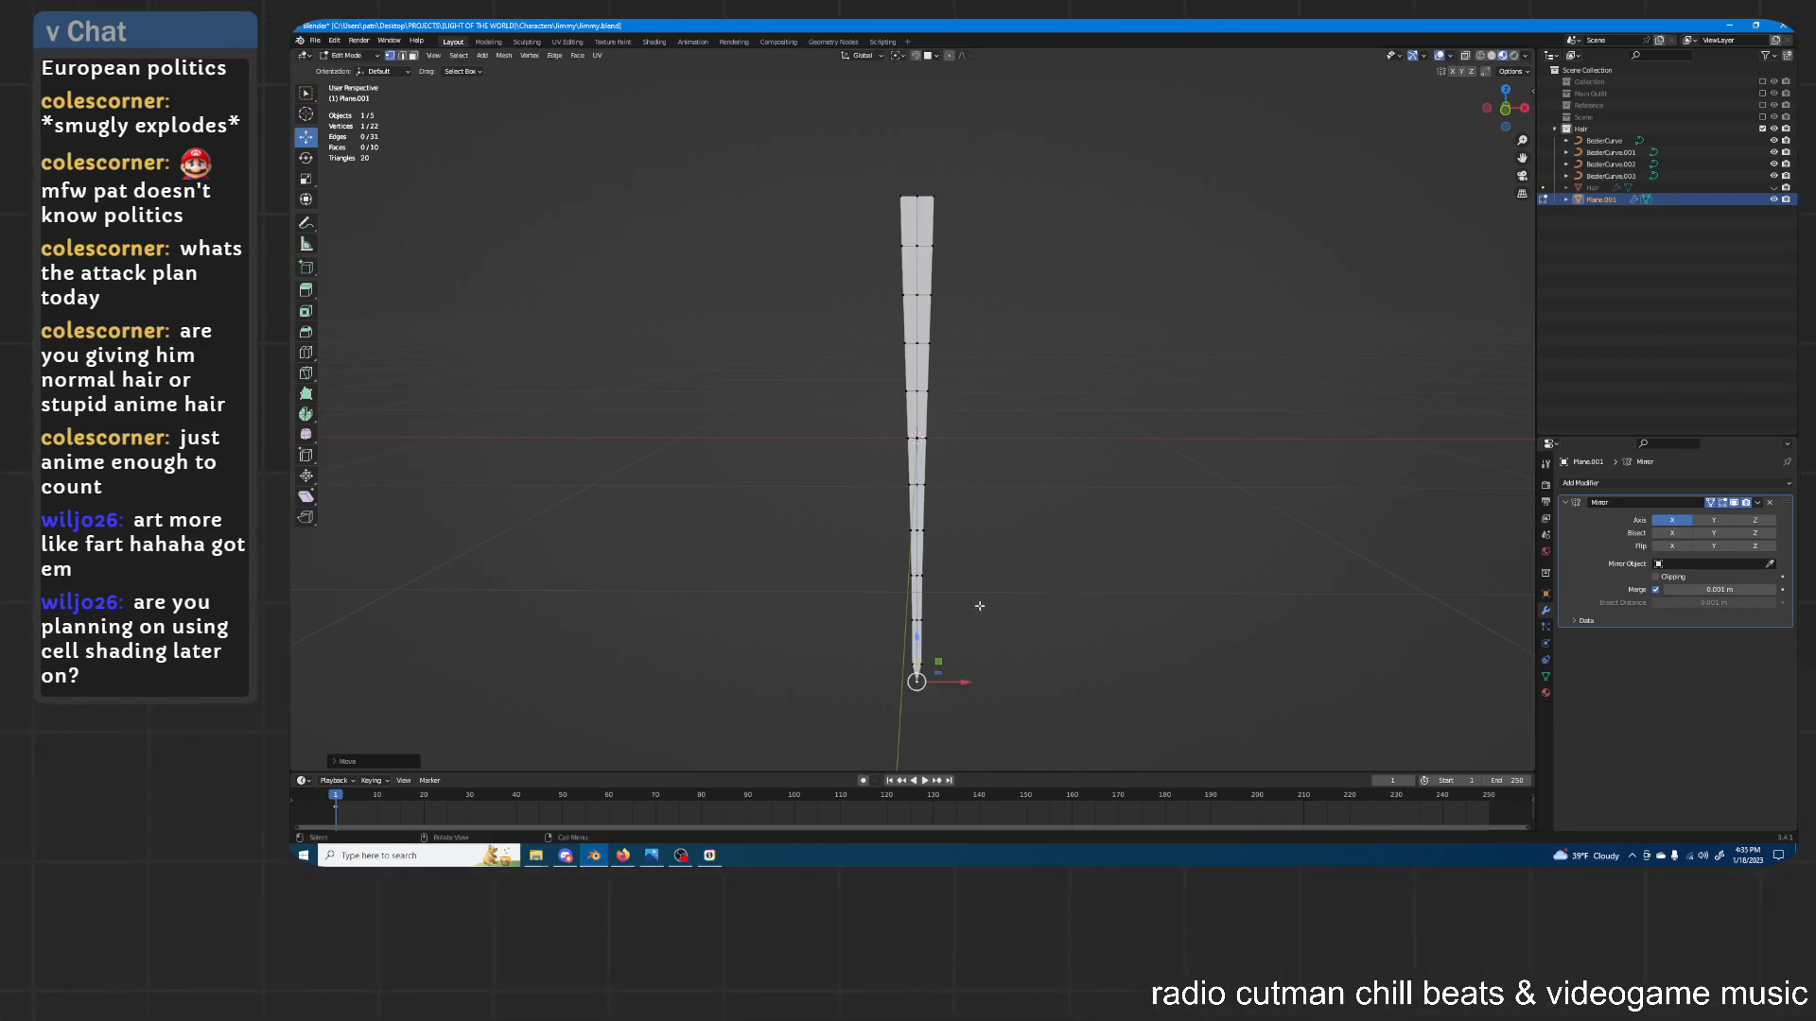
pyautogui.press('g')
pyautogui.press('x')
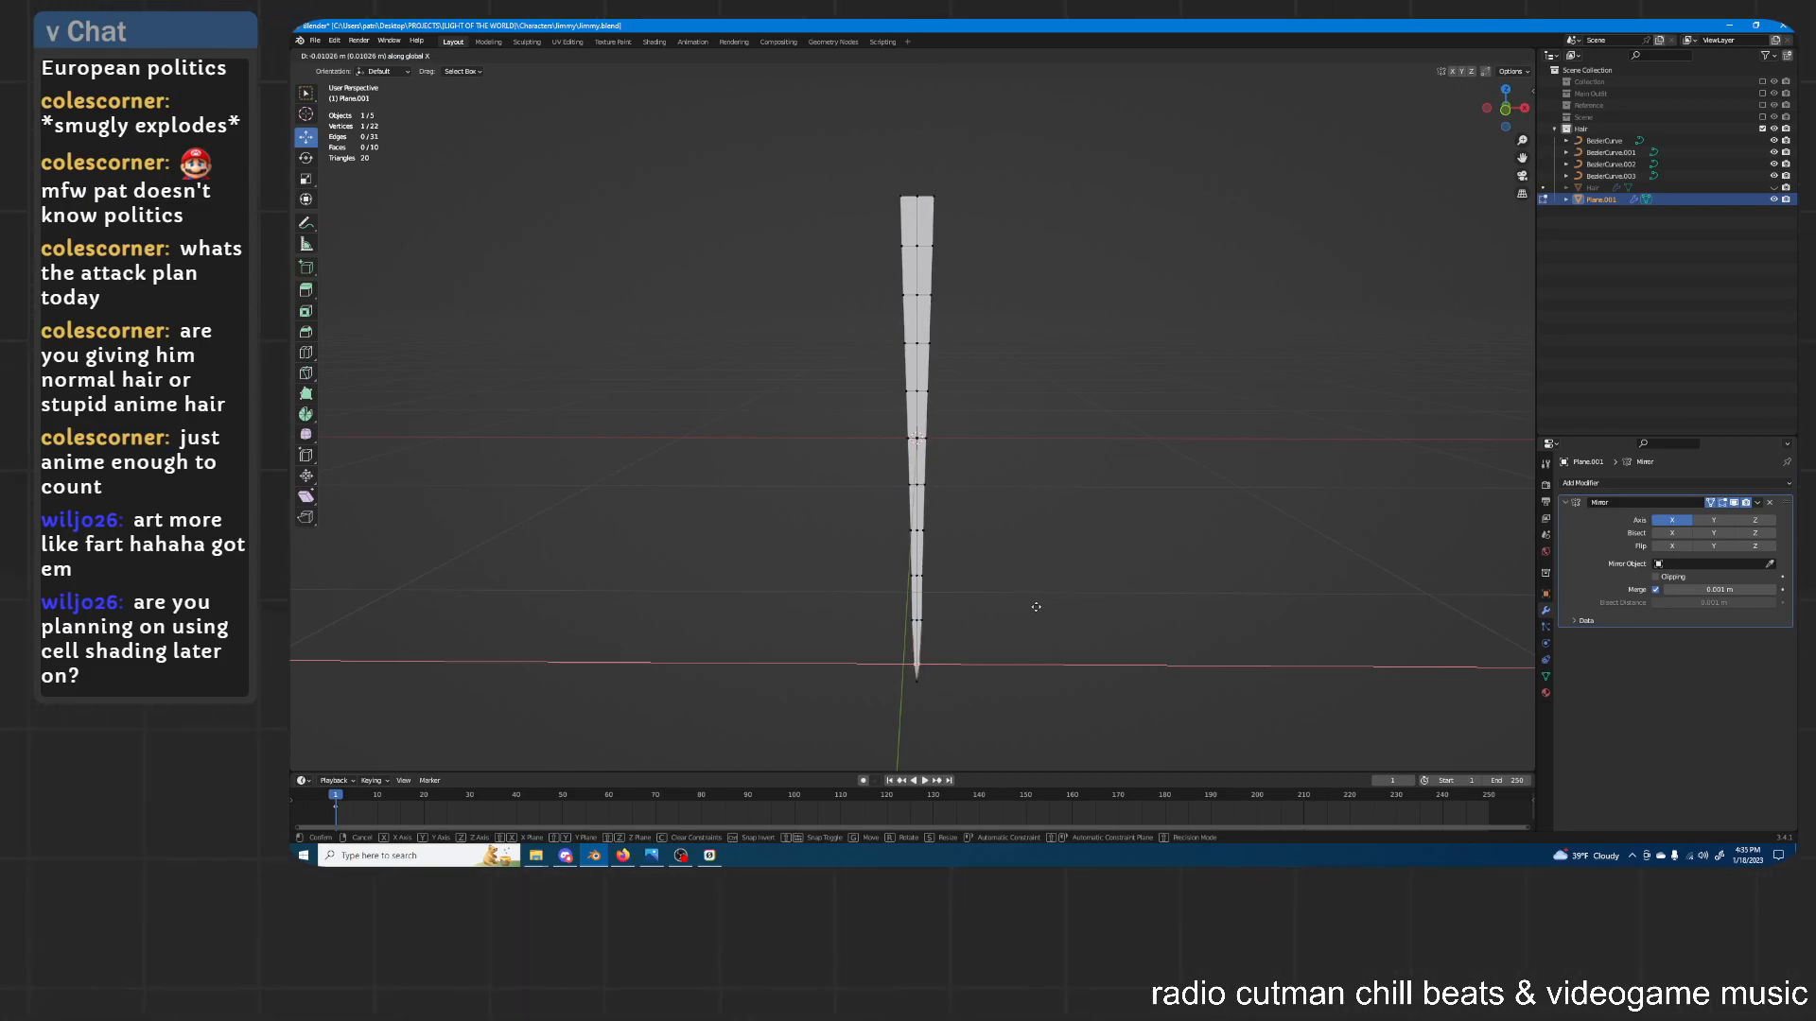
pyautogui.click(1035, 608)
pyautogui.moveTo(1042, 543); pyautogui.dragTo(1054, 486, button='middle')
pyautogui.press('Tab')
pyautogui.moveTo(989, 359); pyautogui.dragTo(1050, 347, button='middle')
pyautogui.click(977, 357)
pyautogui.click(891, 185)
pyautogui.moveTo(1011, 242); pyautogui.dragTo(928, 219, button='middle')
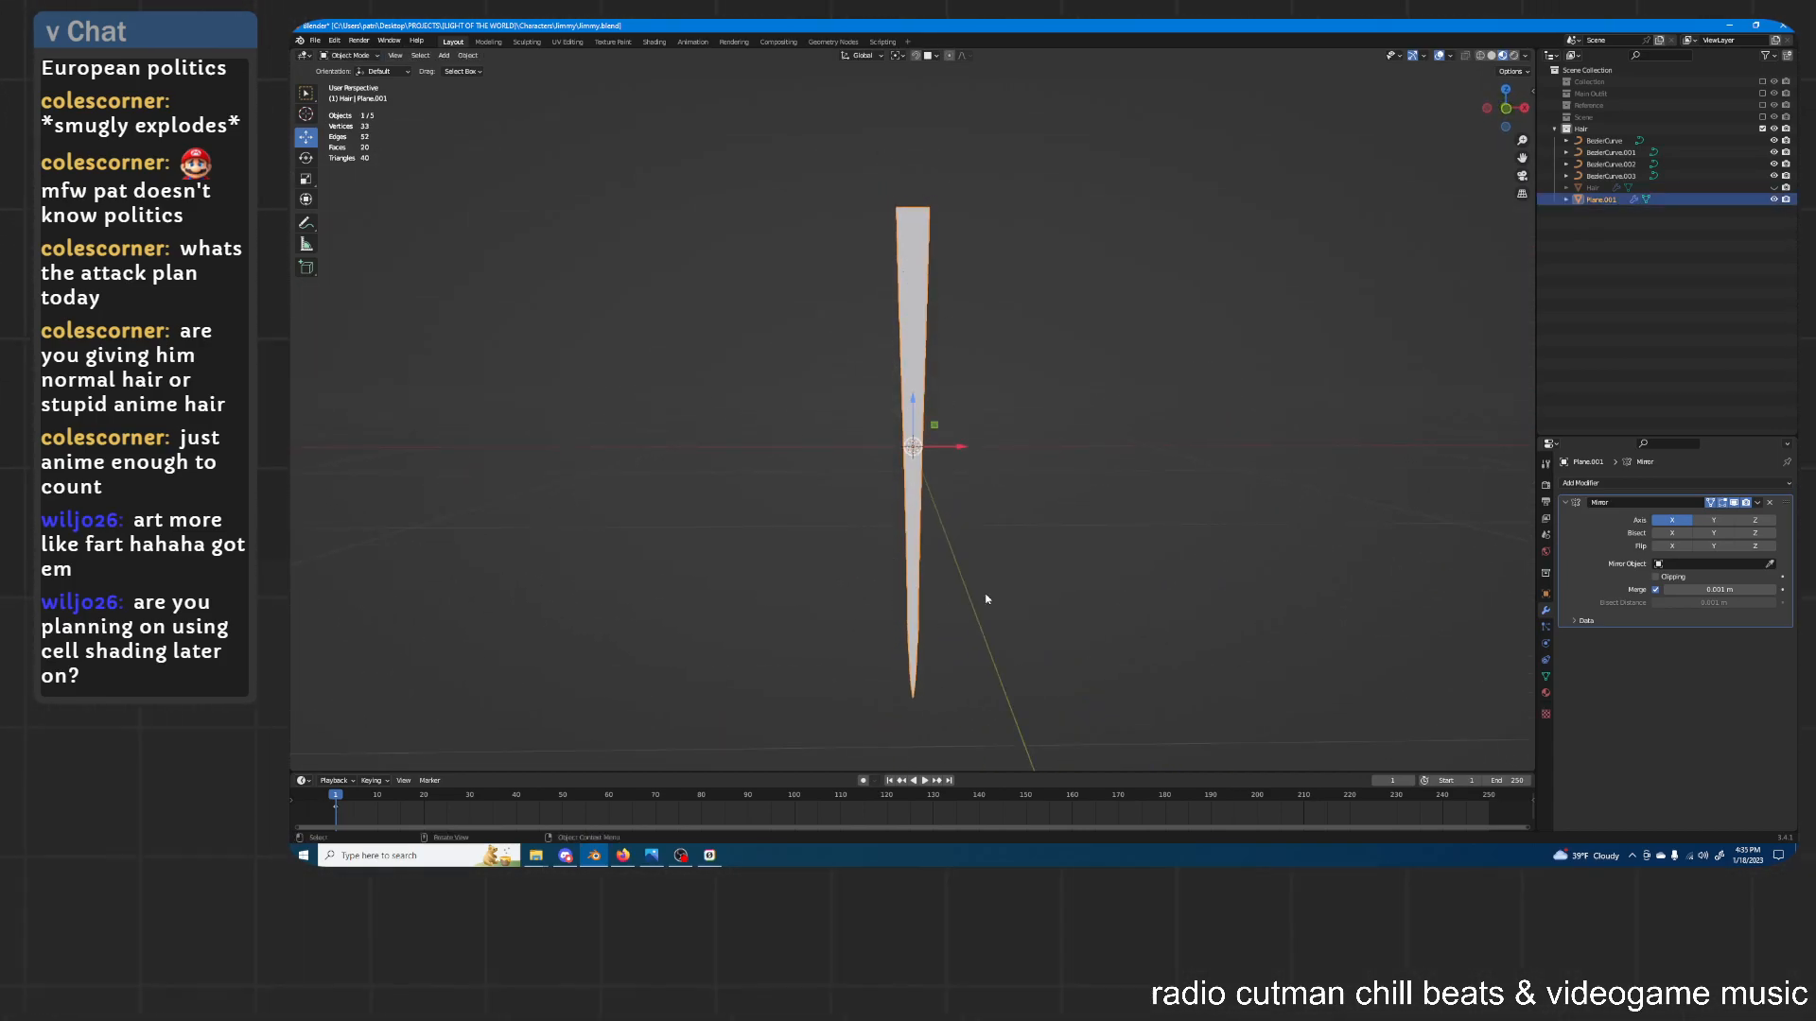
pyautogui.moveTo(974, 600); pyautogui.dragTo(993, 356, button='middle')
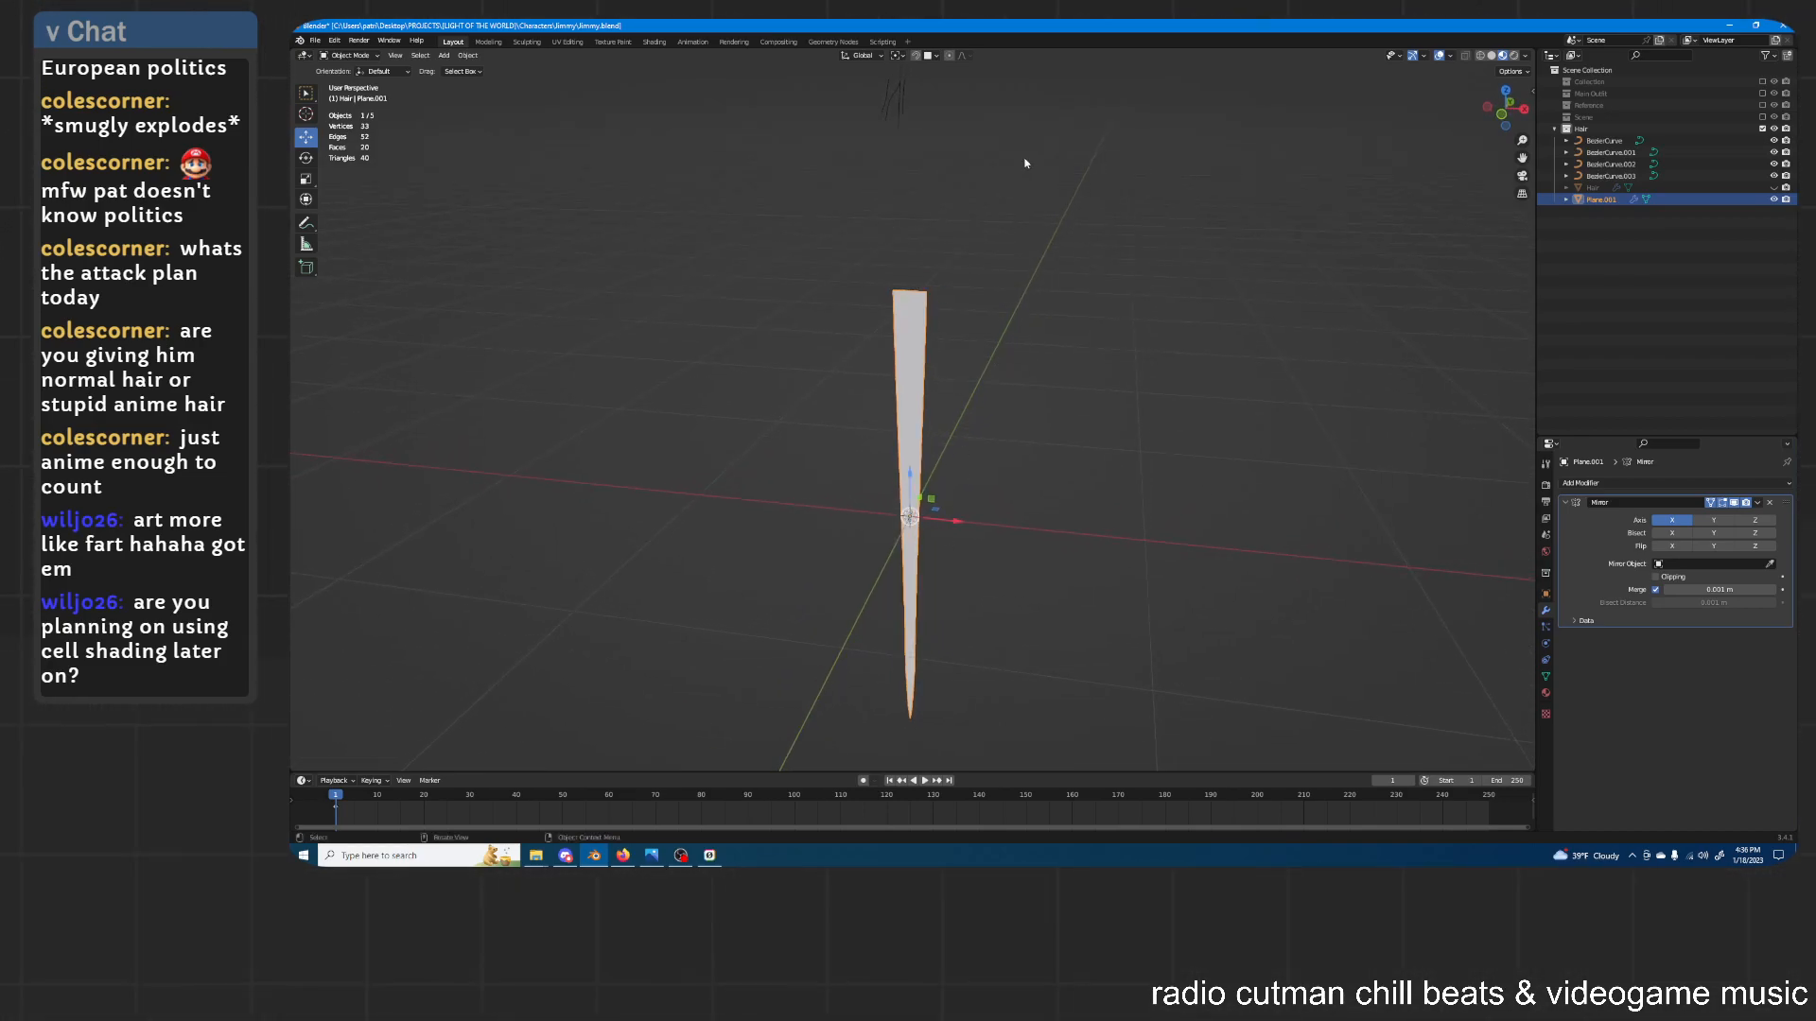
# Assign the existing Hair material to the tapered strand
pyautogui.click(1546, 694)
pyautogui.click(1568, 534)
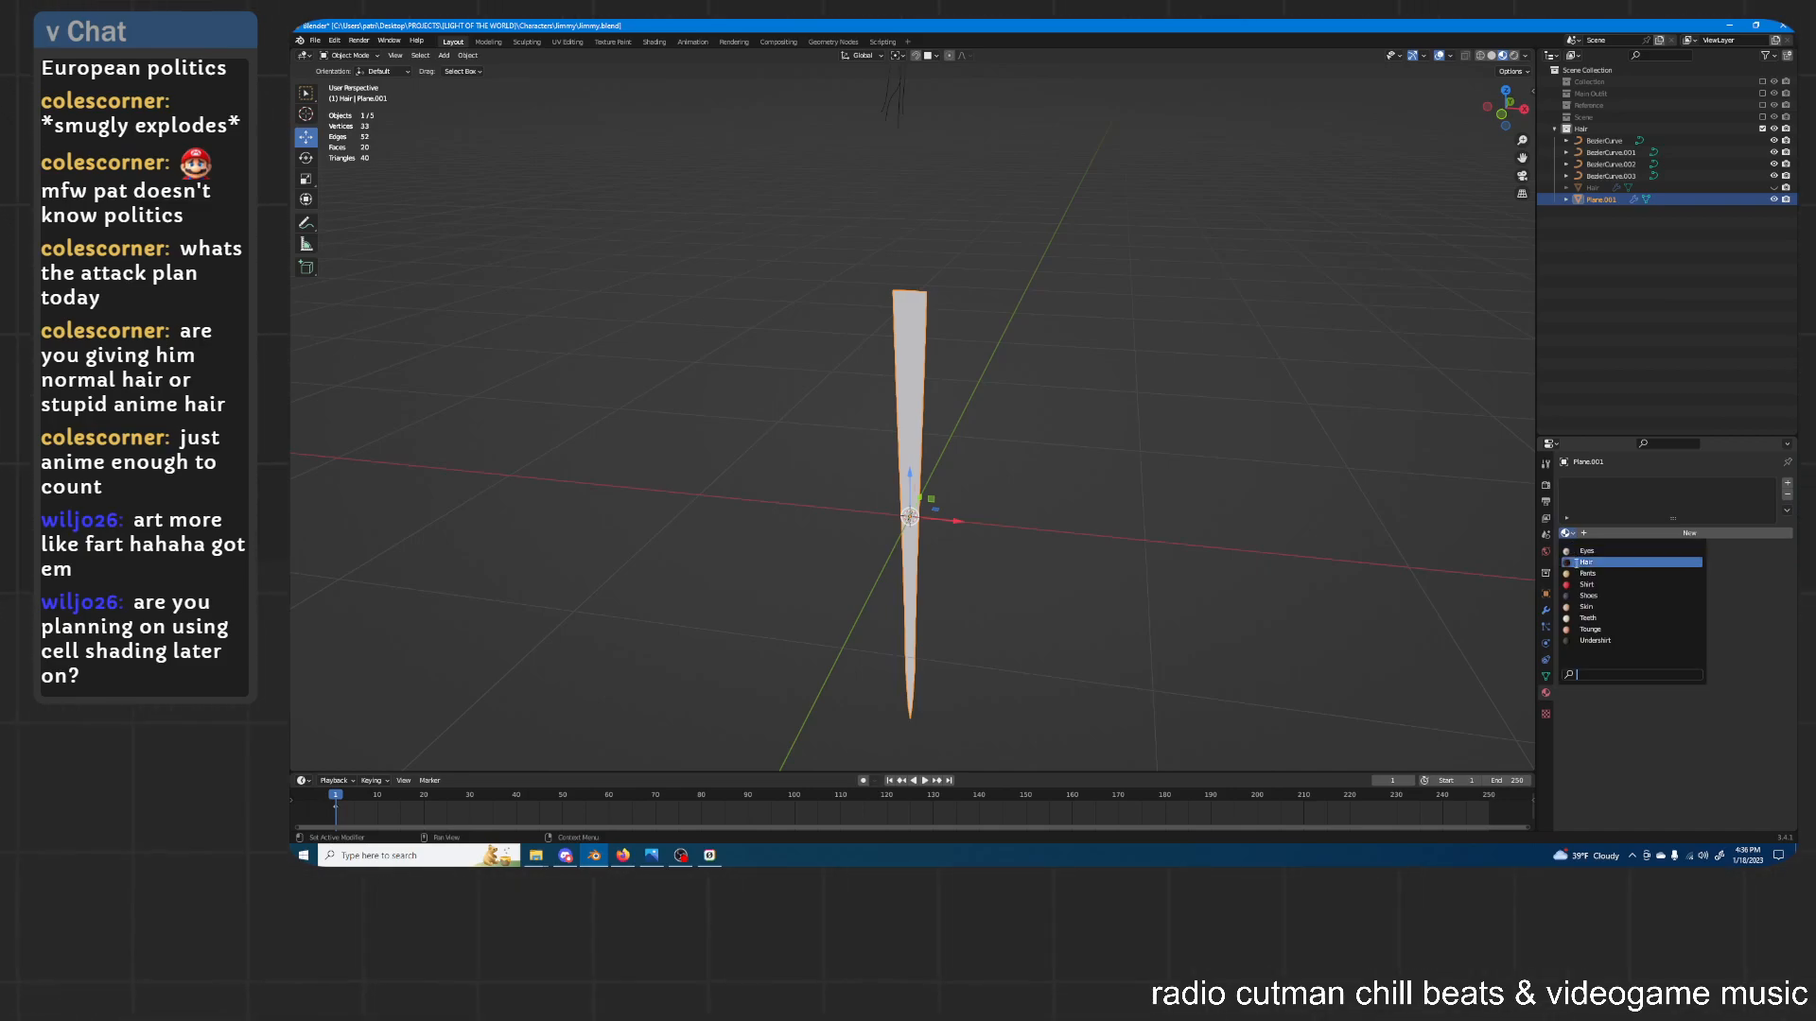
pyautogui.click(1587, 563)
pyautogui.moveTo(1047, 380); pyautogui.dragTo(1026, 378, button='middle')
pyautogui.click(954, 385)
pyautogui.moveTo(899, 328); pyautogui.dragTo(894, 317, button='middle')
pyautogui.click(895, 326)
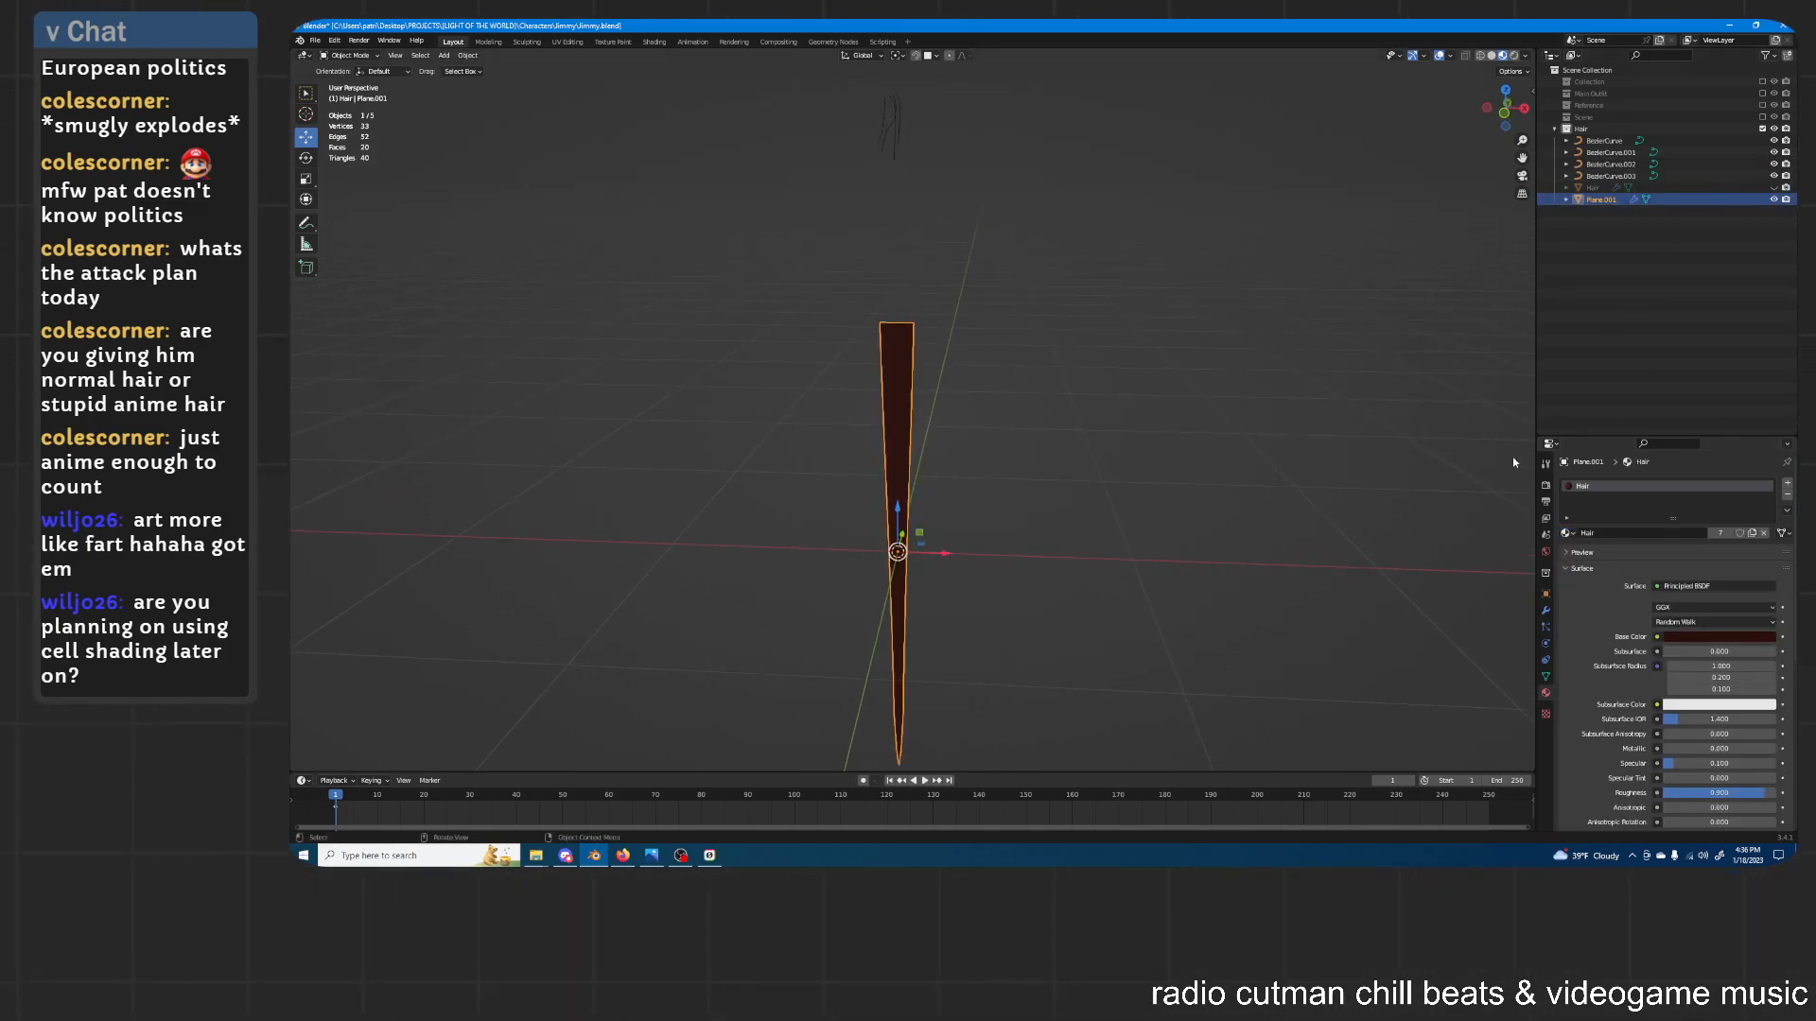
# Add a Curve modifier to the strand with BezierCurve as its curve object and Z as its deform axis
pyautogui.click(1547, 612)
pyautogui.click(1652, 484)
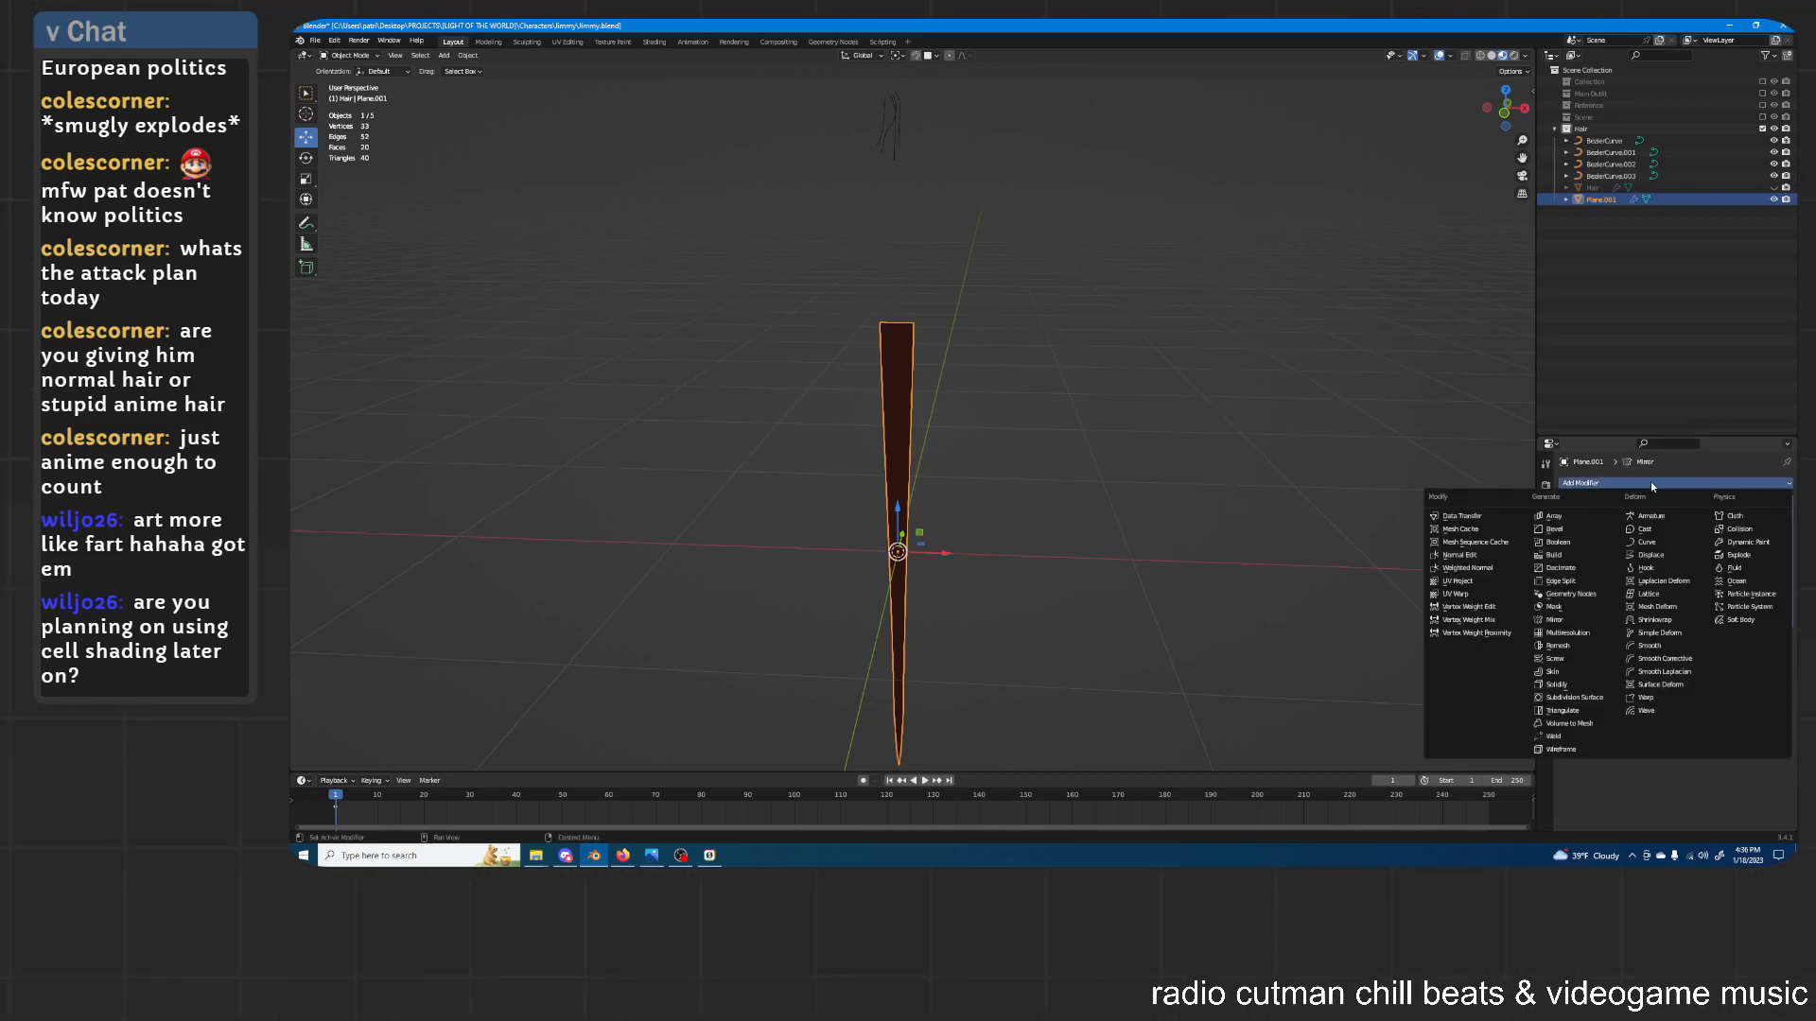
pyautogui.click(1651, 542)
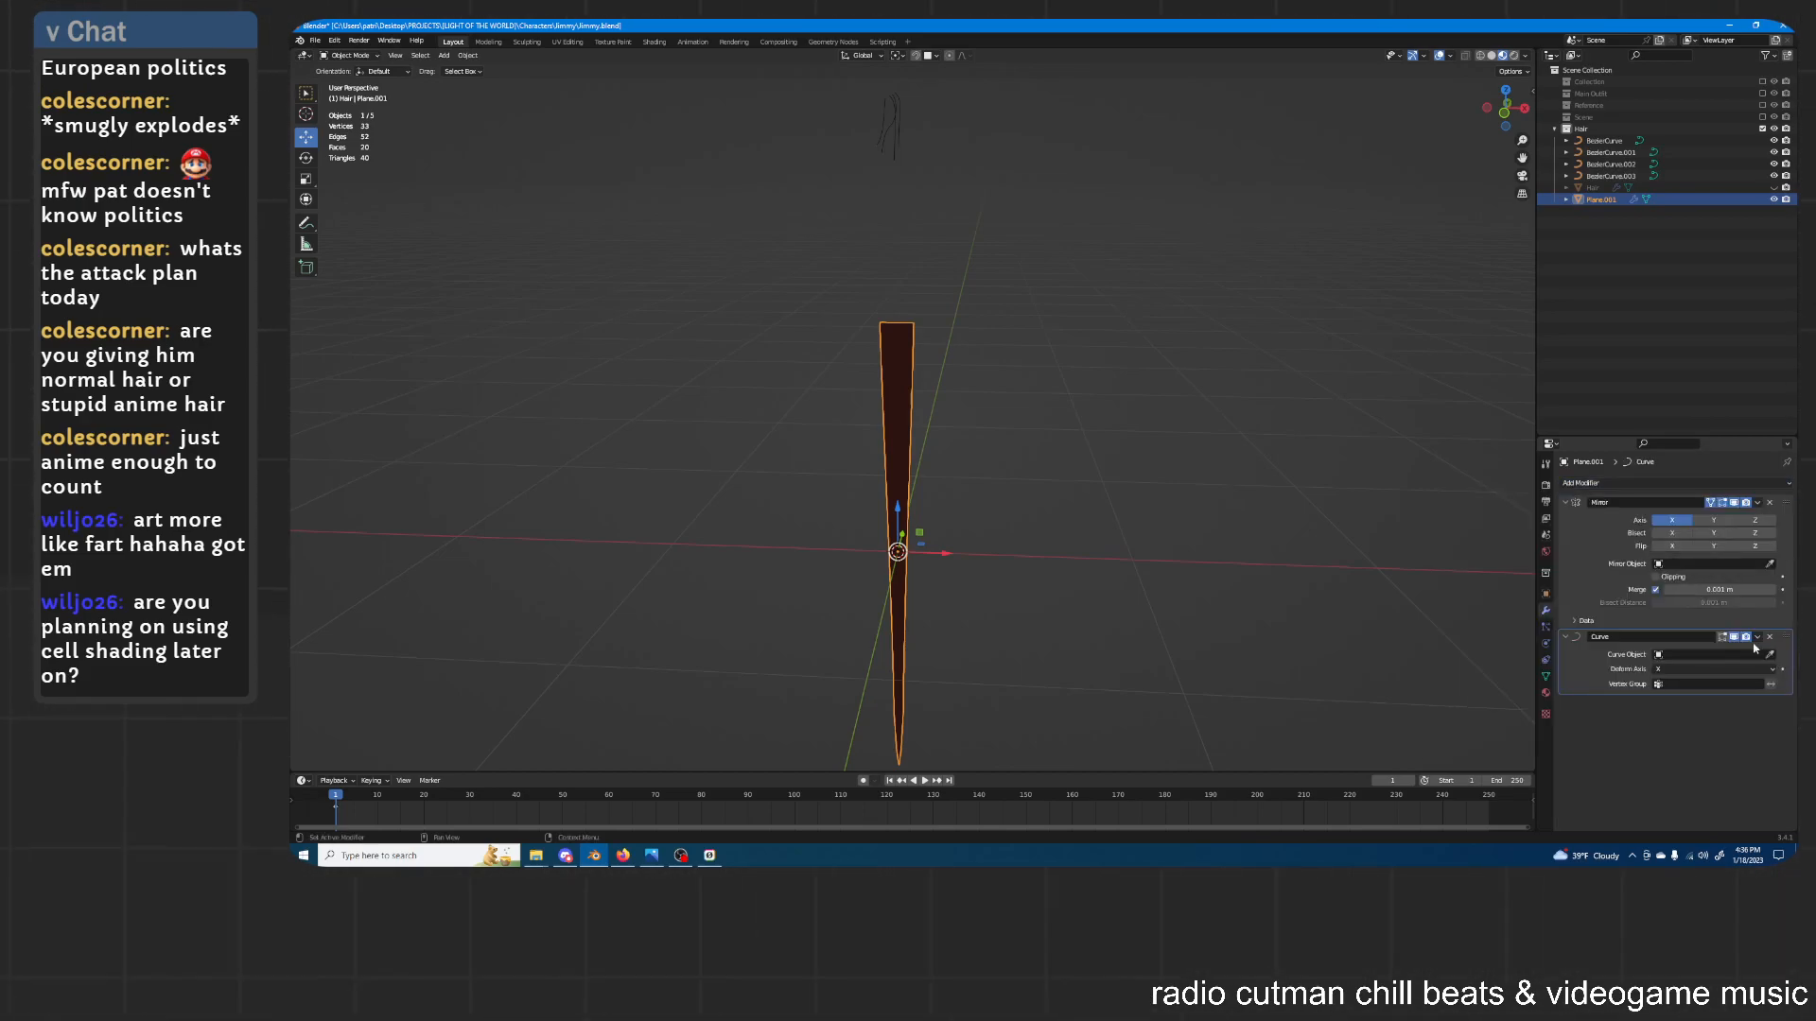
pyautogui.click(1771, 655)
pyautogui.click(1613, 142)
pyautogui.moveTo(1007, 144); pyautogui.dragTo(1094, 286, button='middle')
pyautogui.scroll(1, 1088, 274)
pyautogui.keyDown('shift'); pyautogui.moveTo(1048, 227); pyautogui.dragTo(1078, 295, button='middle'); pyautogui.keyUp('shift')
pyautogui.click(1732, 673)
pyautogui.click(1702, 709)
# Scale the strand down and raise it slightly along Z to shift it on its curve
pyautogui.moveTo(1003, 350); pyautogui.dragTo(1029, 338, button='middle')
pyautogui.press('s')
pyautogui.click(872, 610)
pyautogui.press('g')
pyautogui.press('z')
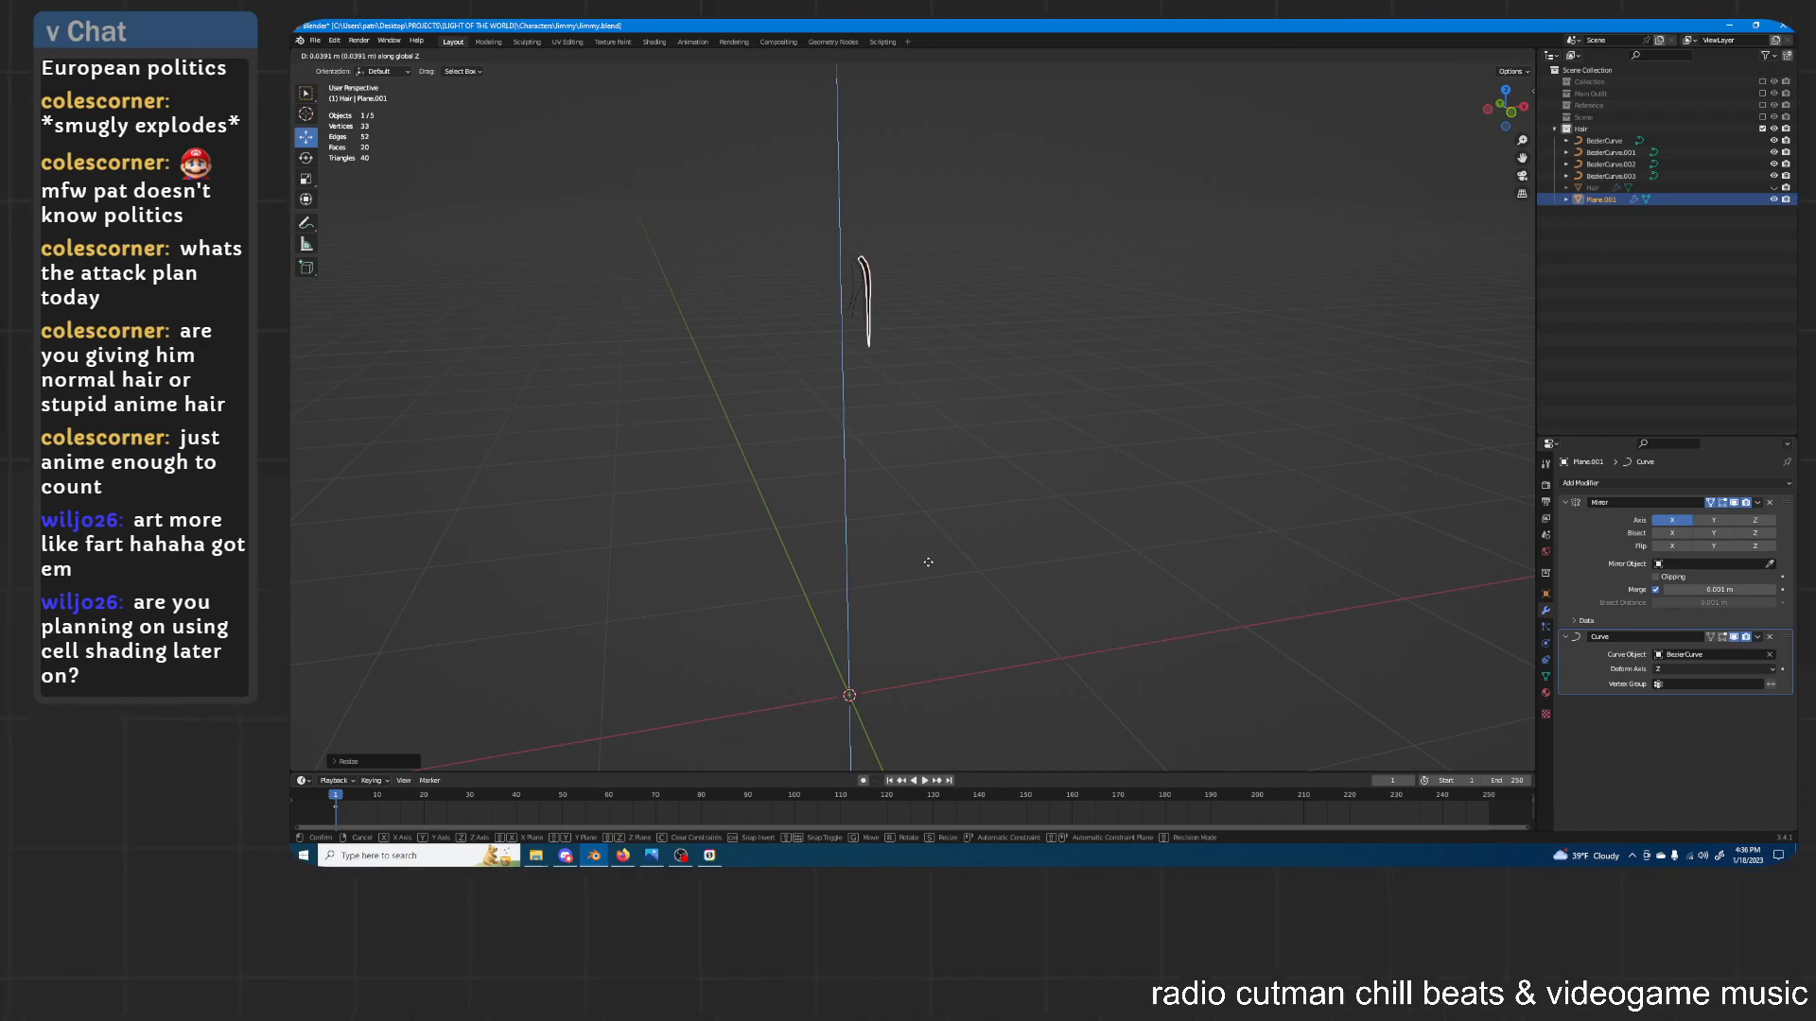
pyautogui.click(930, 559)
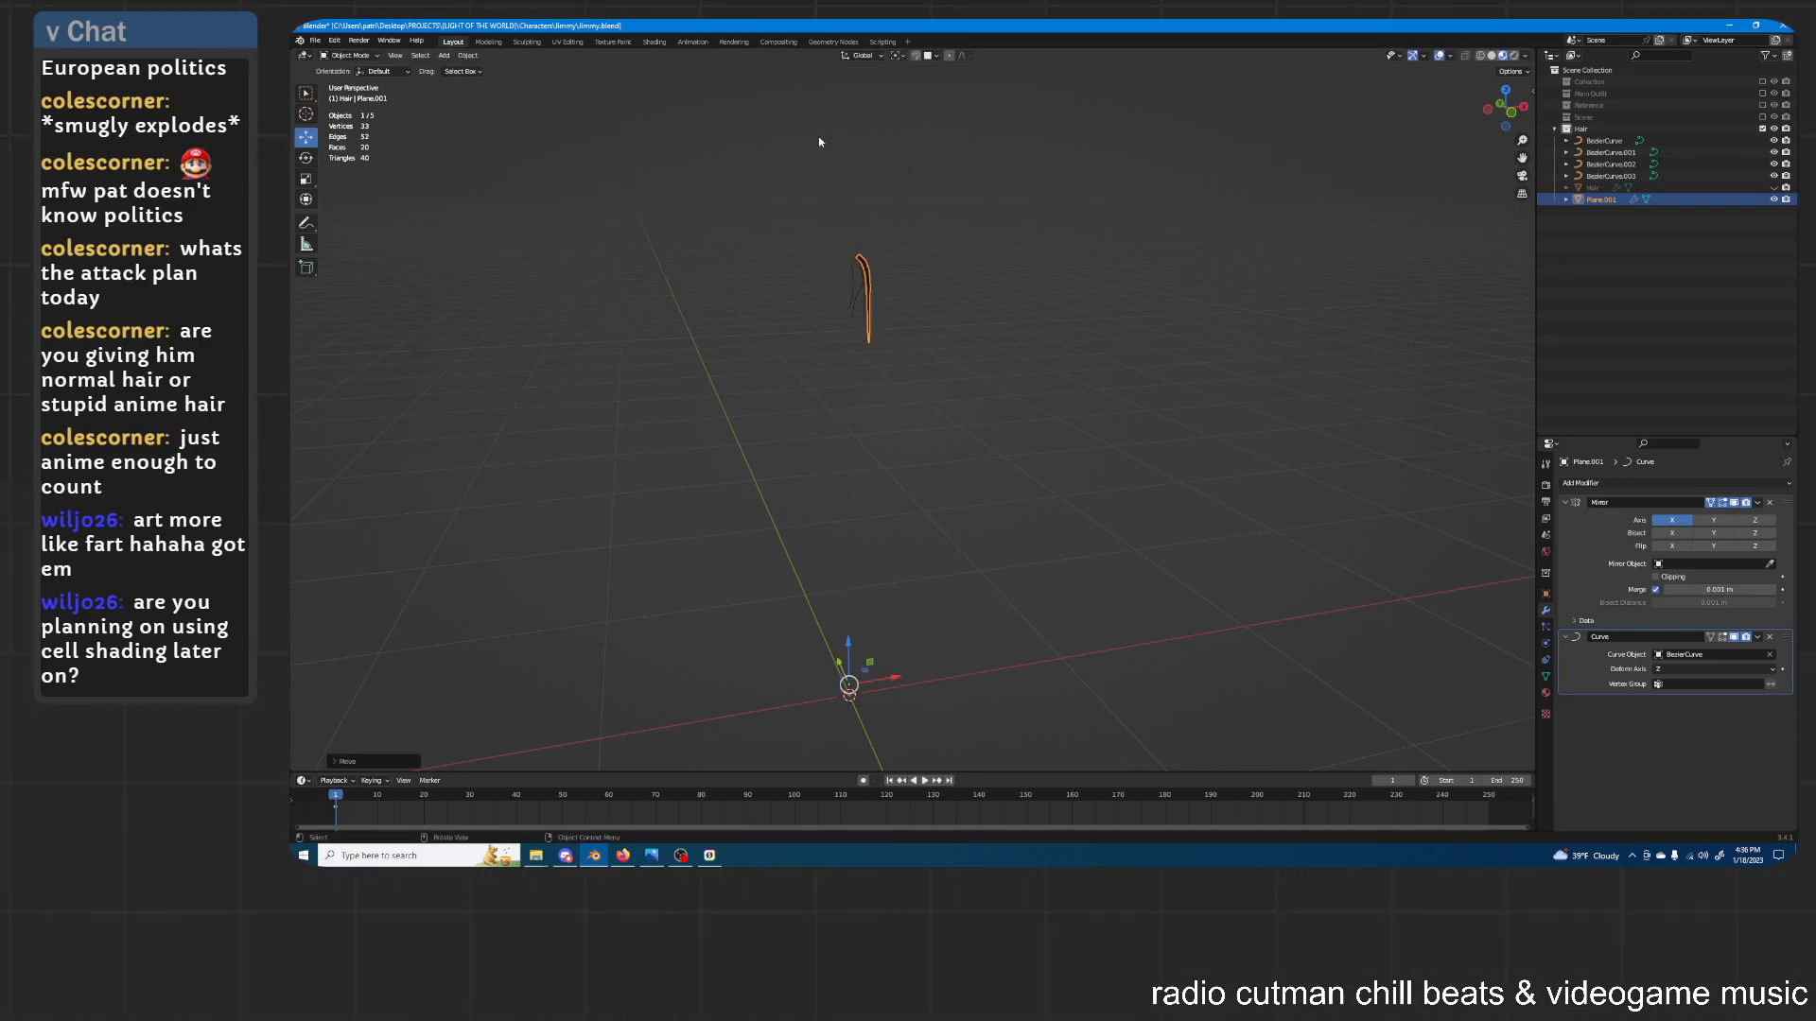
# Restore the Main Outfit and Collection collections, then hide the armature and the spare objects in Collection
pyautogui.click(1761, 92)
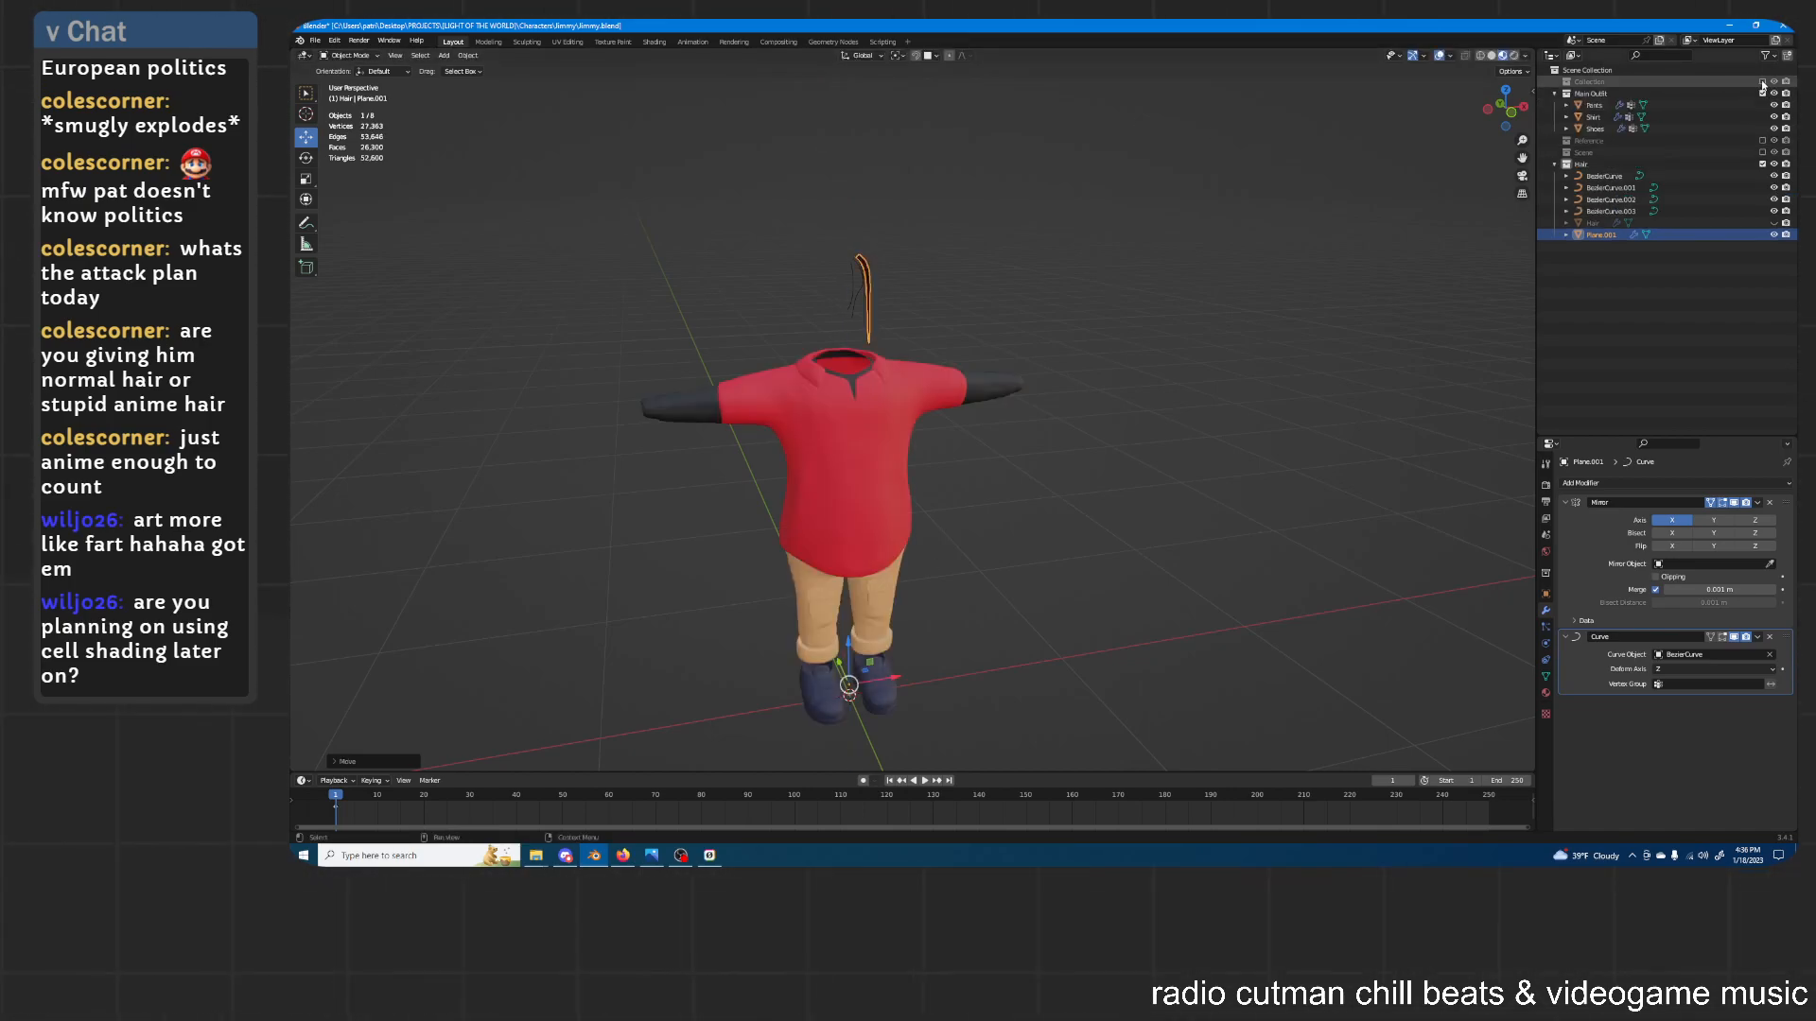
pyautogui.click(1761, 81)
pyautogui.moveTo(1776, 175); pyautogui.dragTo(1775, 211)
pyautogui.moveTo(1113, 367); pyautogui.dragTo(1344, 313, button='middle')
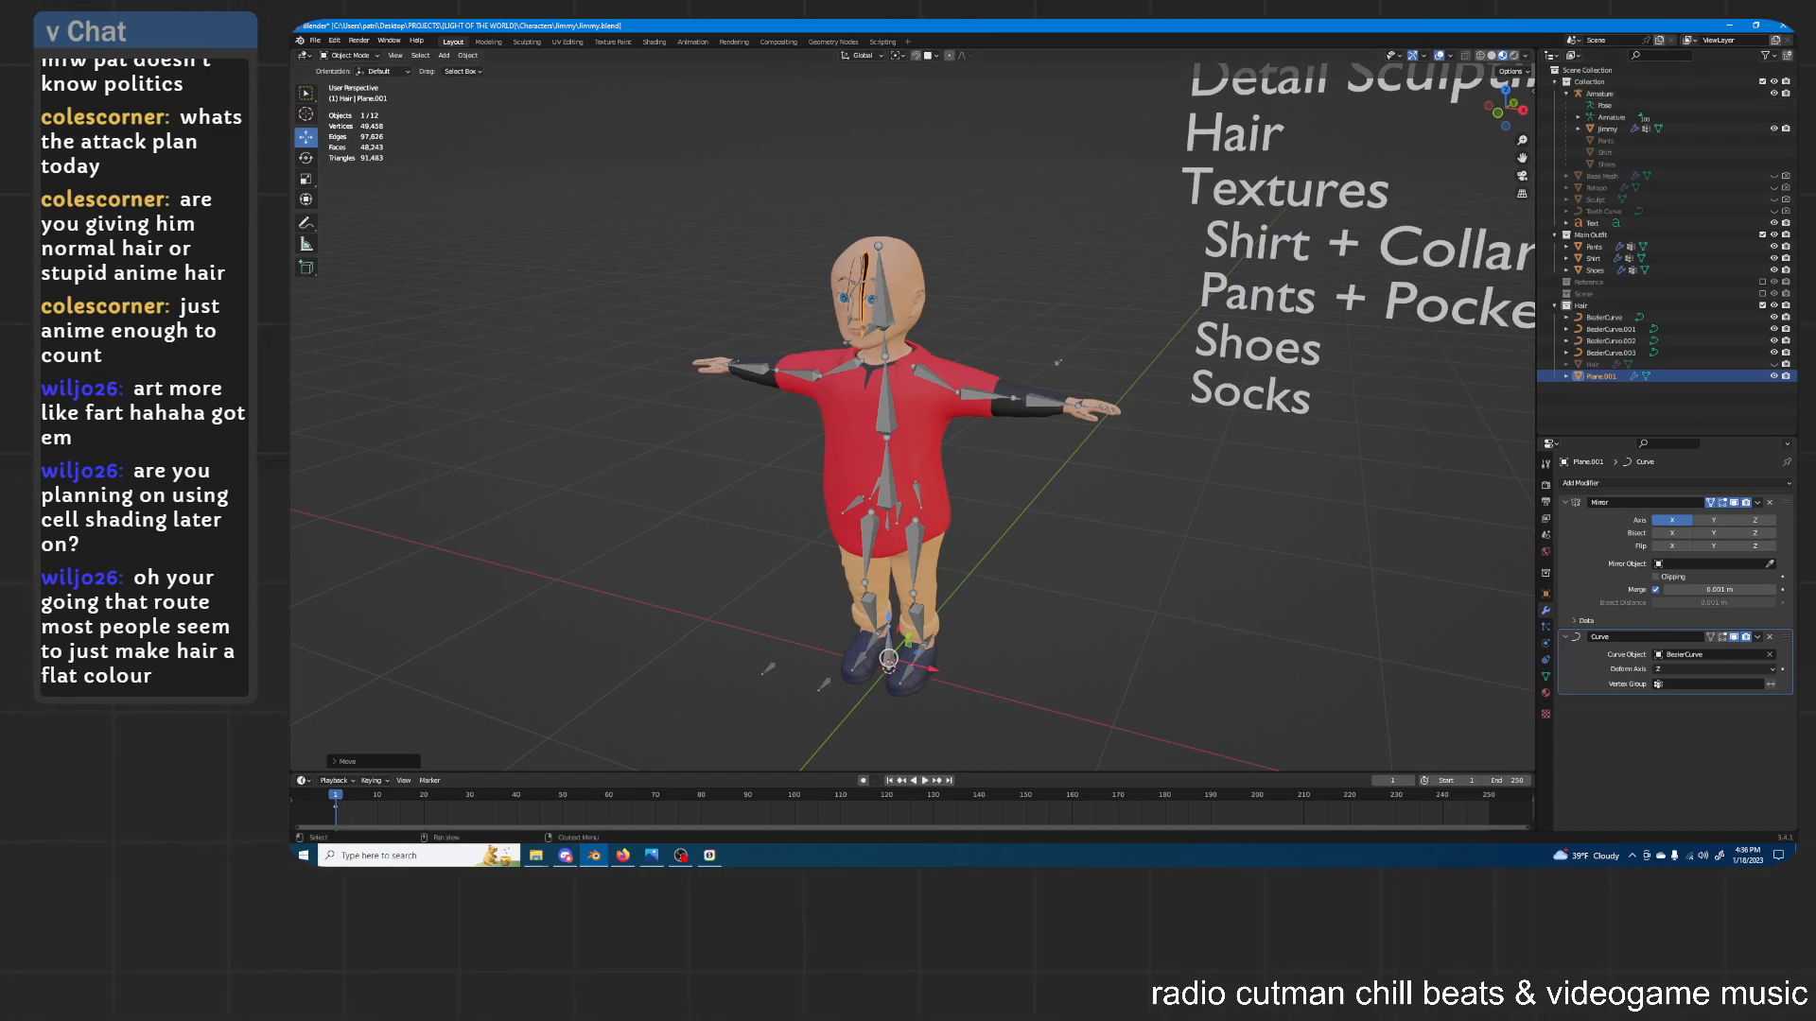
pyautogui.click(1775, 93)
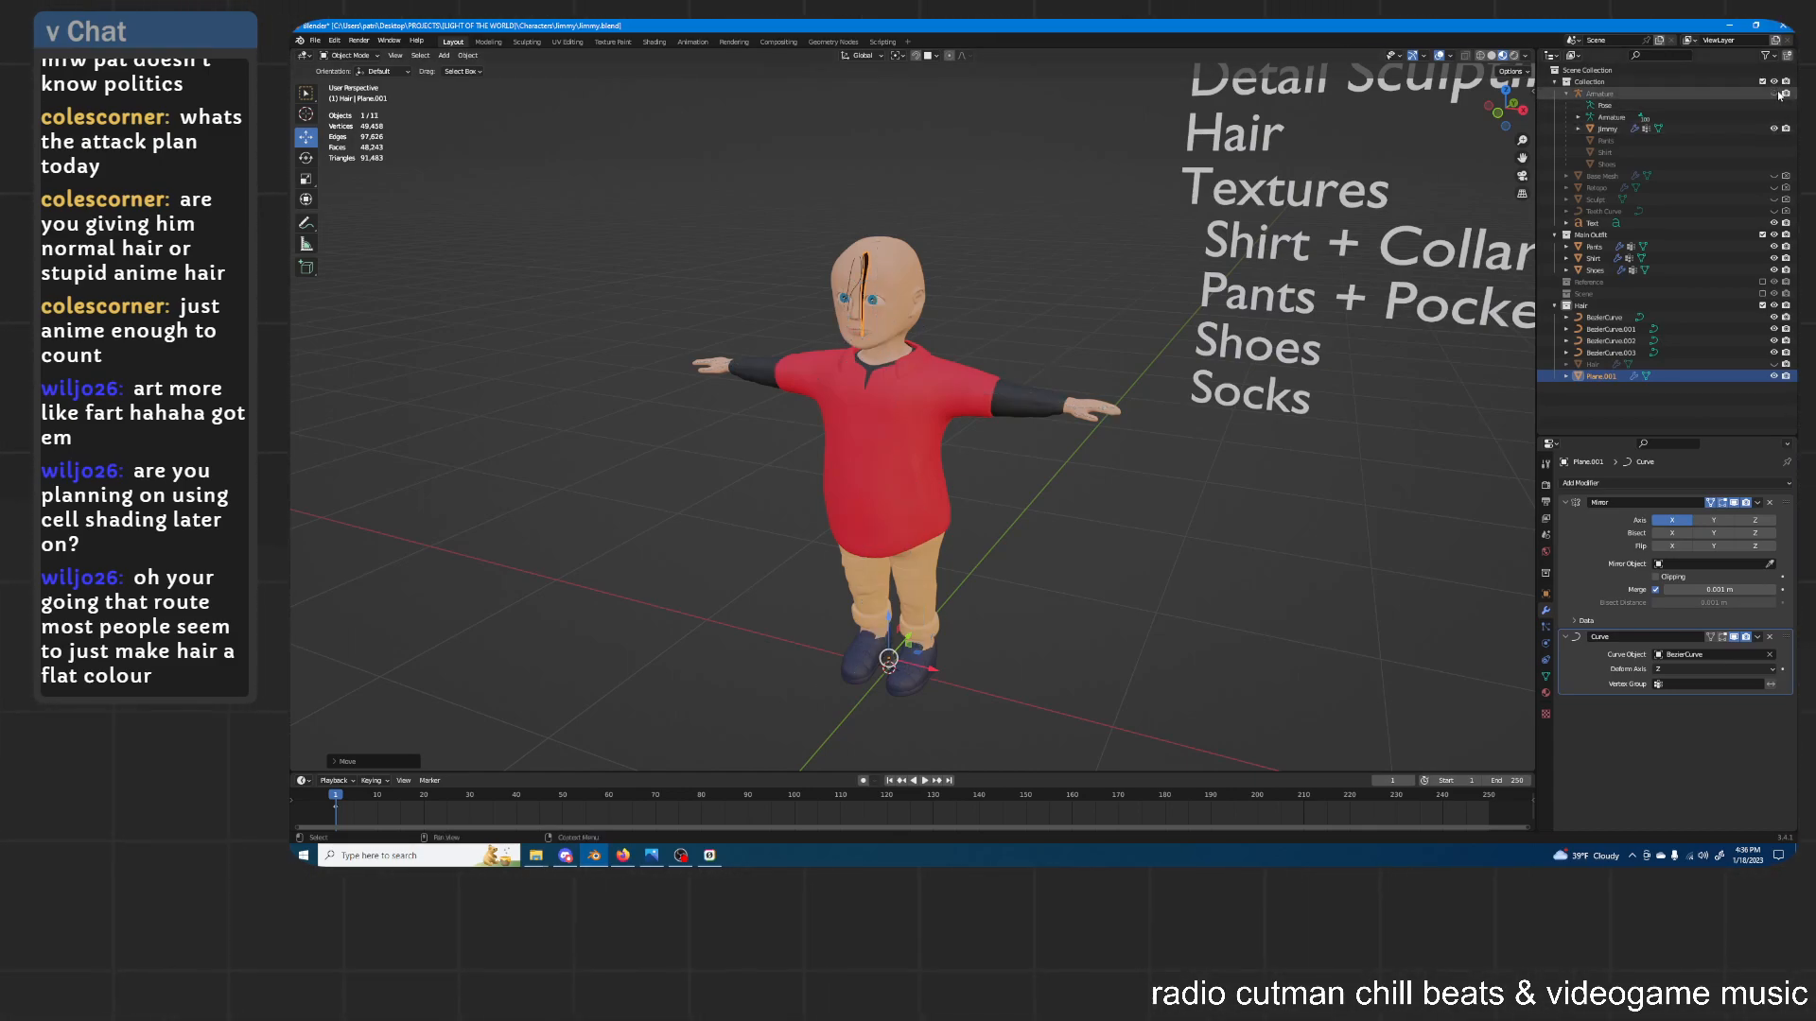
# Select the strand on the forehead and scale it along X to make it wider
pyautogui.click(991, 282)
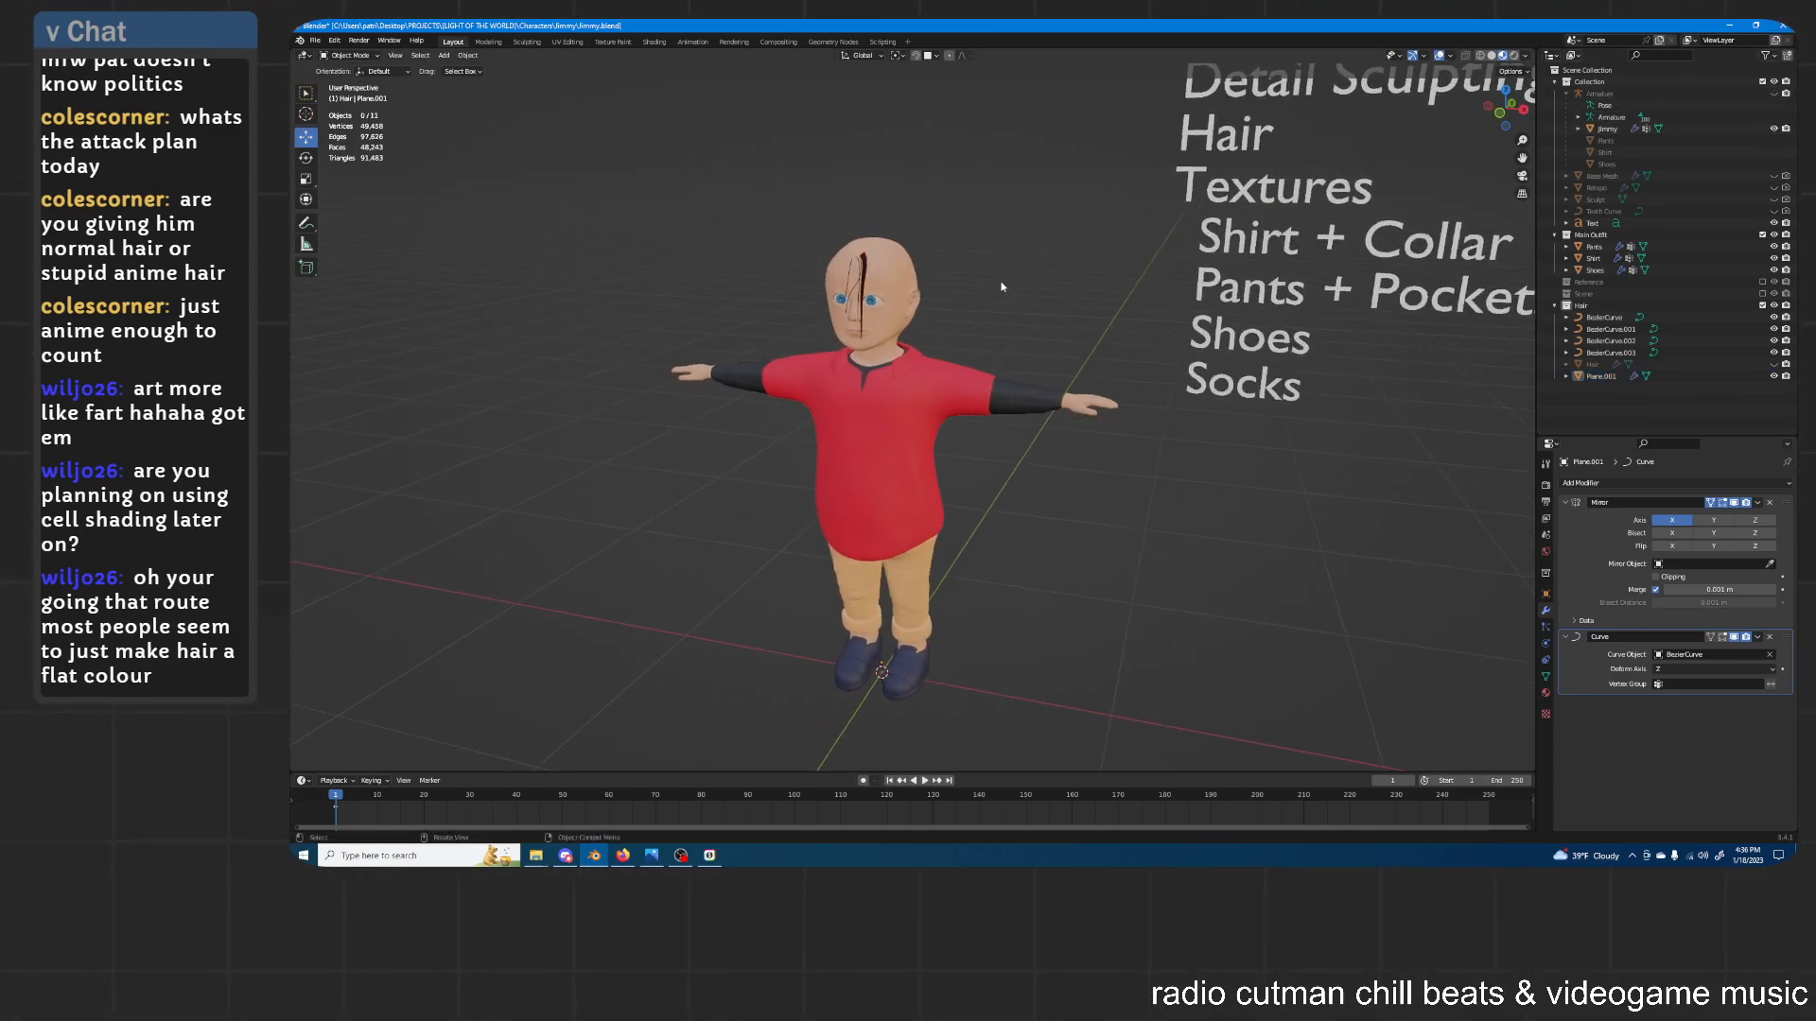
pyautogui.scroll(6, 1001, 281)
pyautogui.click(844, 218)
pyautogui.keyDown('shift'); pyautogui.moveTo(919, 185); pyautogui.dragTo(972, 294, button='middle'); pyautogui.keyUp('shift')
pyautogui.scroll(1, 978, 291)
pyautogui.scroll(1, 980, 296)
pyautogui.press('s')
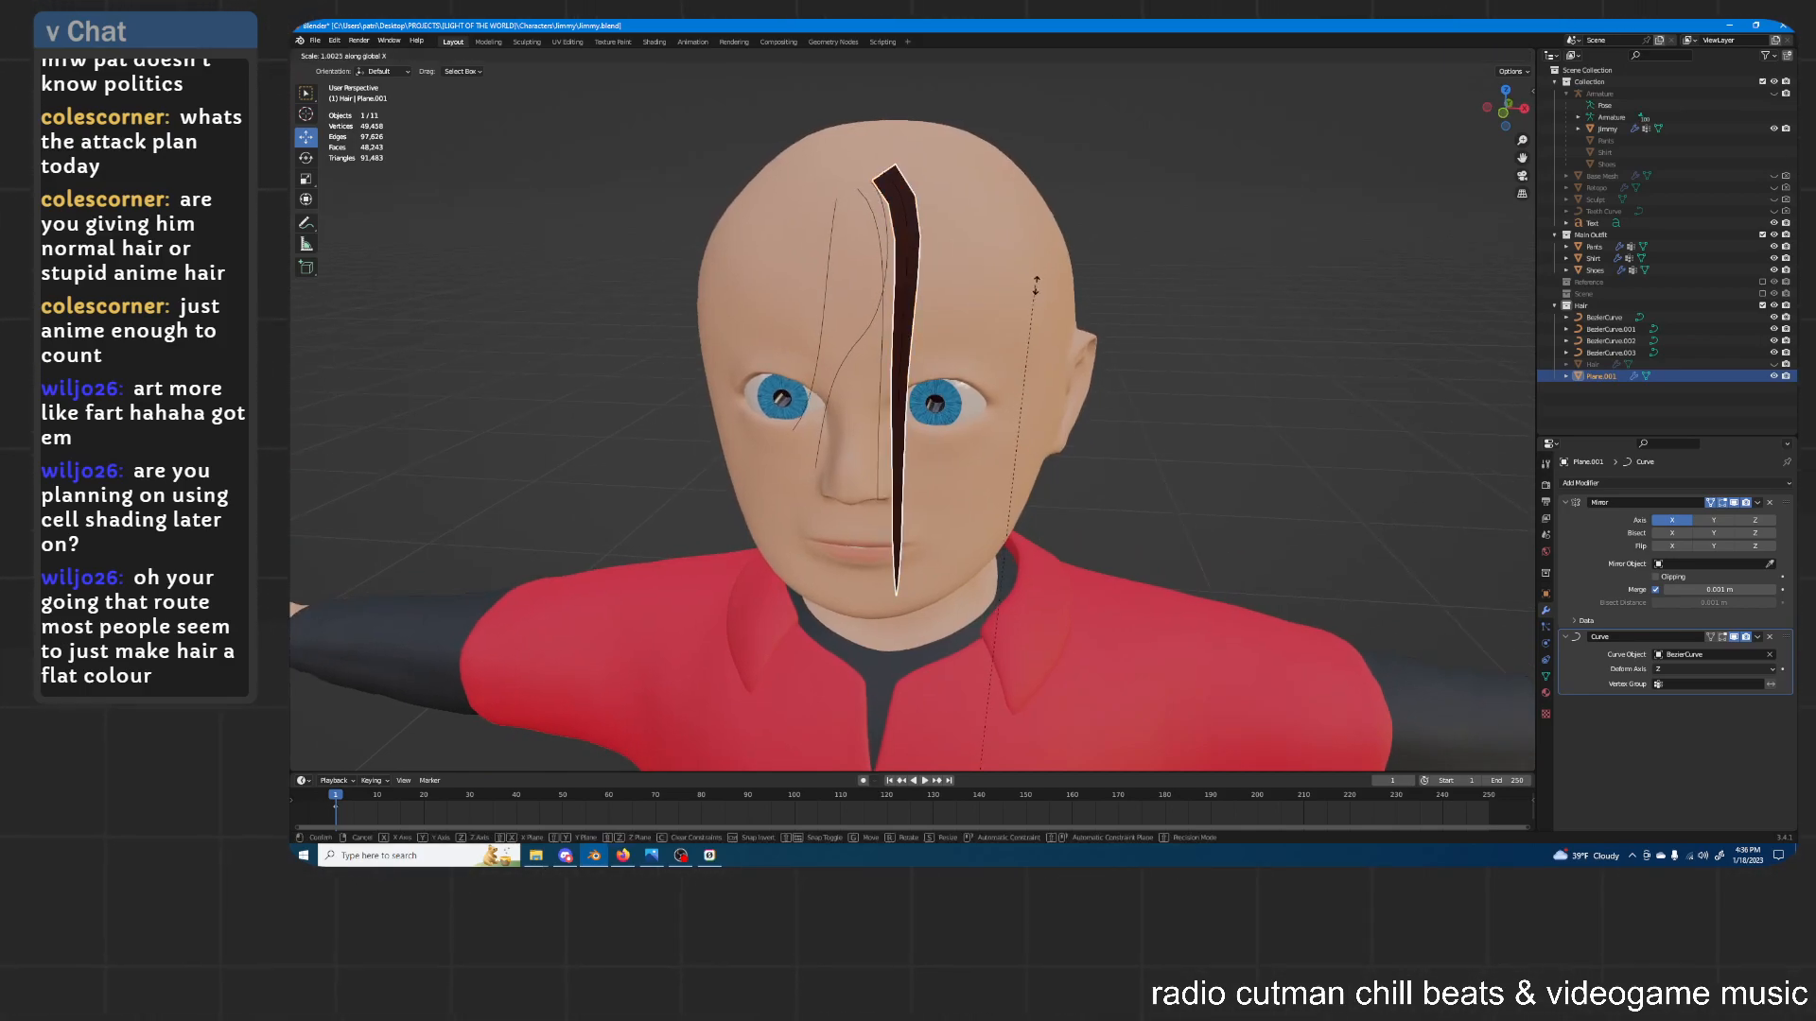
pyautogui.click(1302, 425)
pyautogui.moveTo(1029, 393)
pyautogui.mouseDown(button='middle')
pyautogui.moveTo(951, 401)
pyautogui.moveTo(1027, 396)
pyautogui.mouseUp(button='middle')
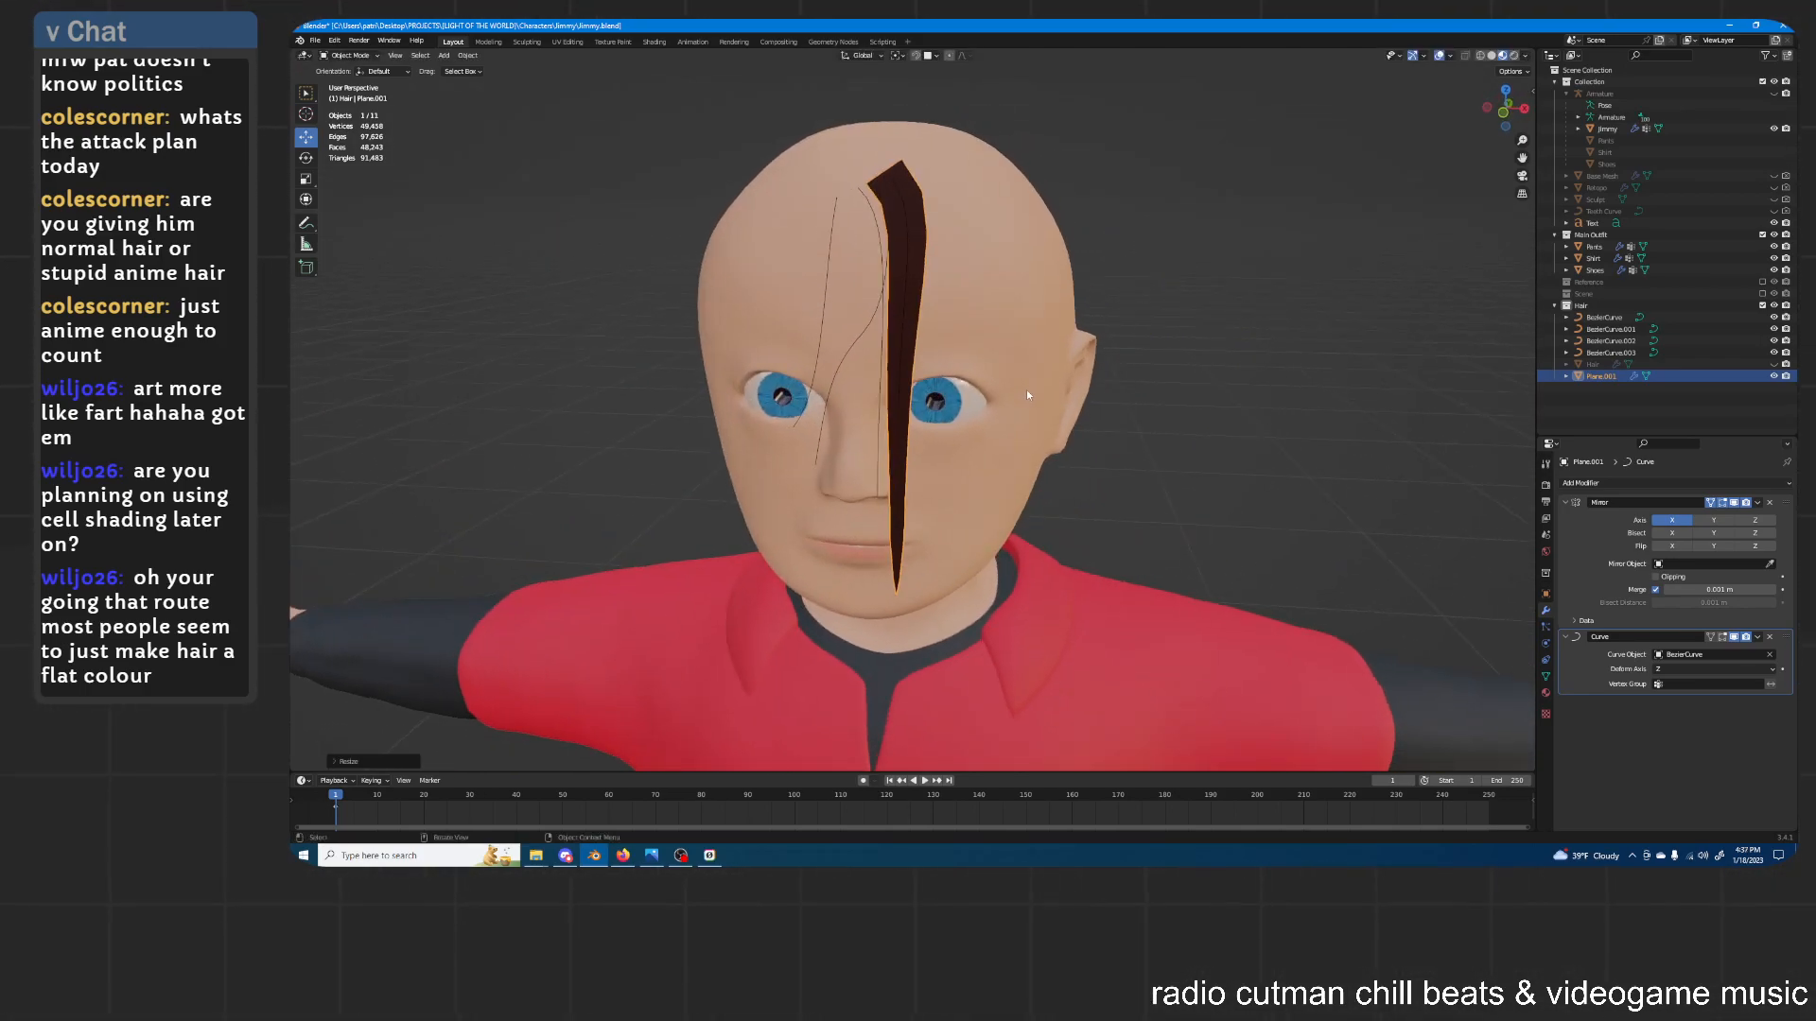
# Duplicate the strand in place and set the copy's Curve modifier to use BezierCurve.001
pyautogui.hotkey('shift', 'd')
pyautogui.rightClick(968, 251)
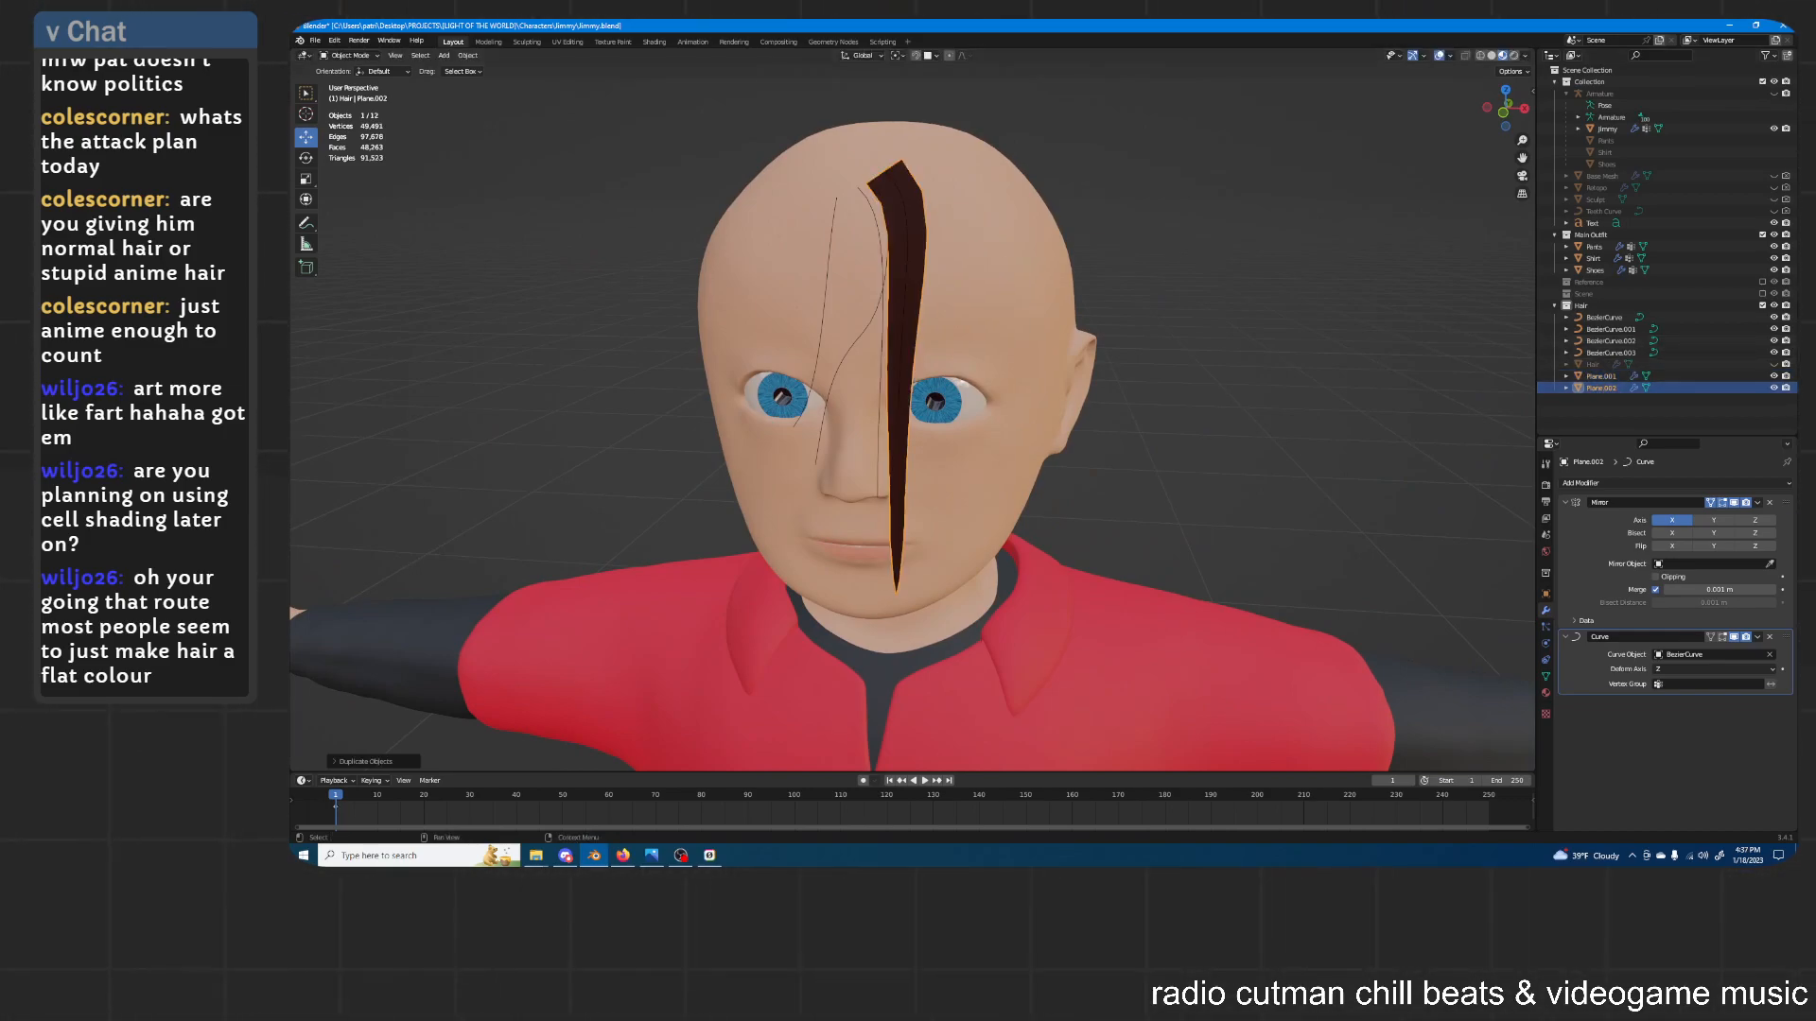
pyautogui.click(1769, 655)
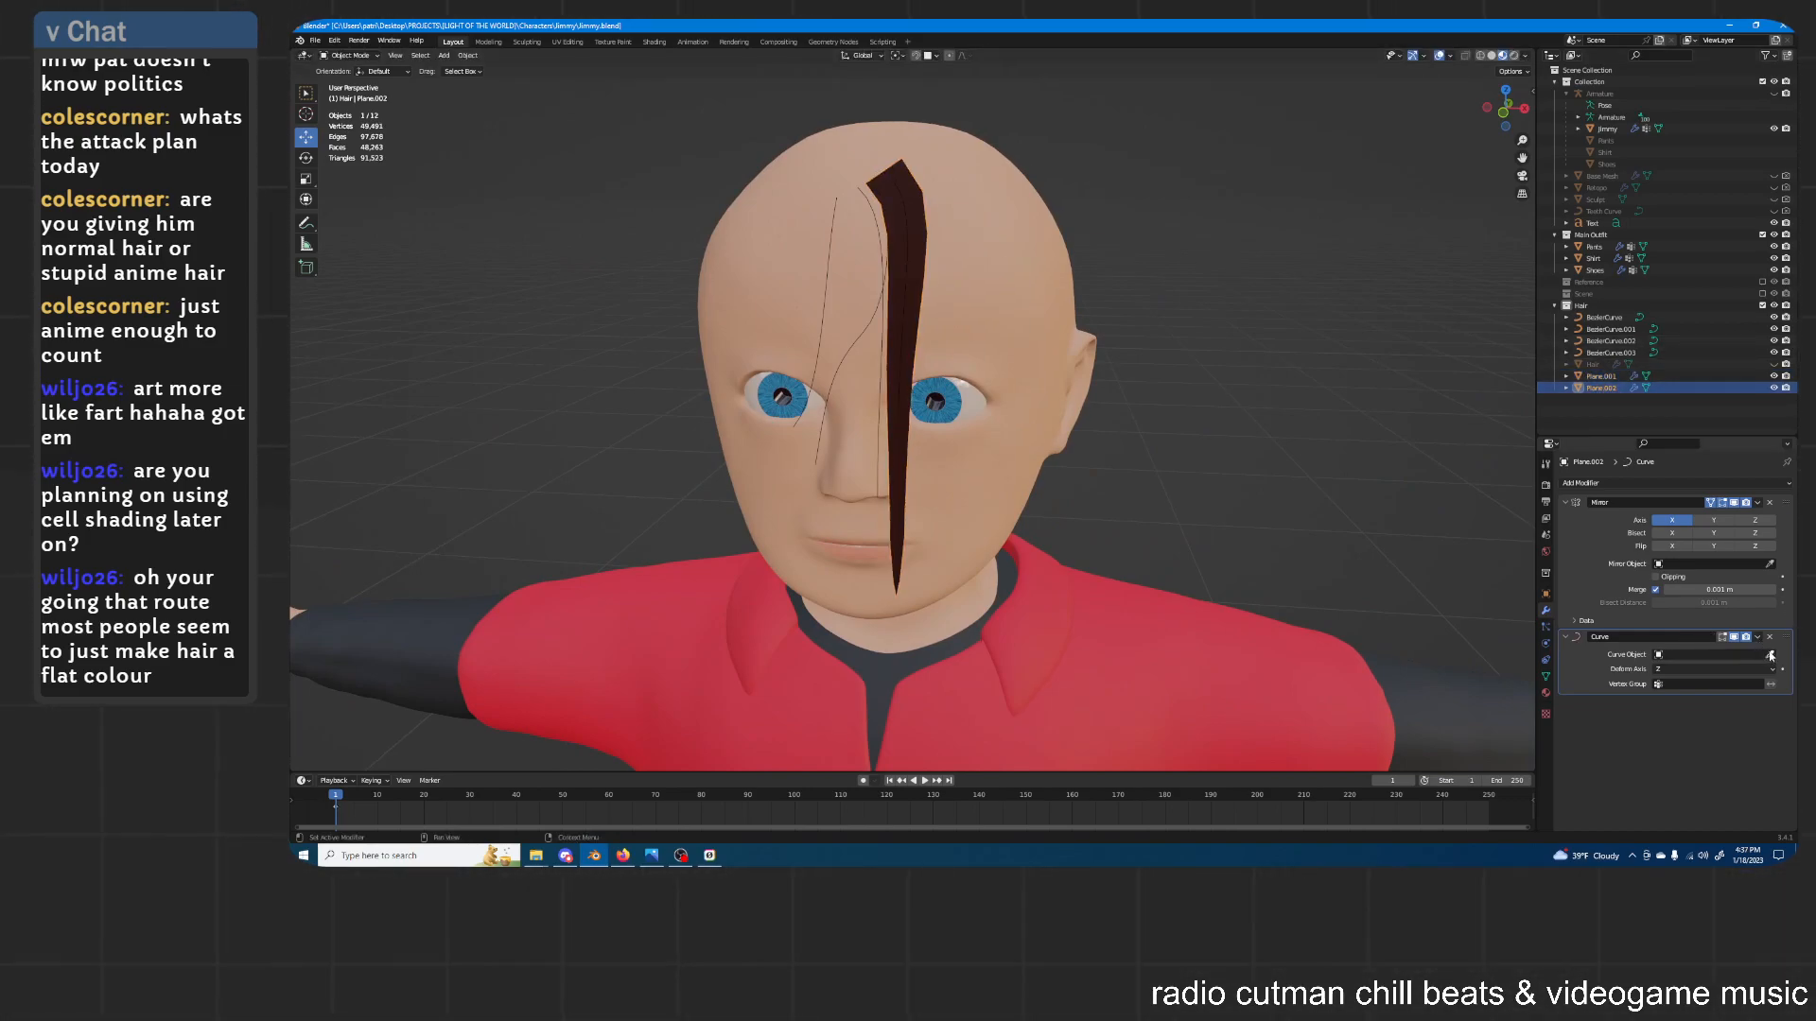
pyautogui.click(1618, 328)
# Shift the second strand in the negative X direction beside the first one and raise it slightly along Z
pyautogui.press('g')
pyautogui.press('x')
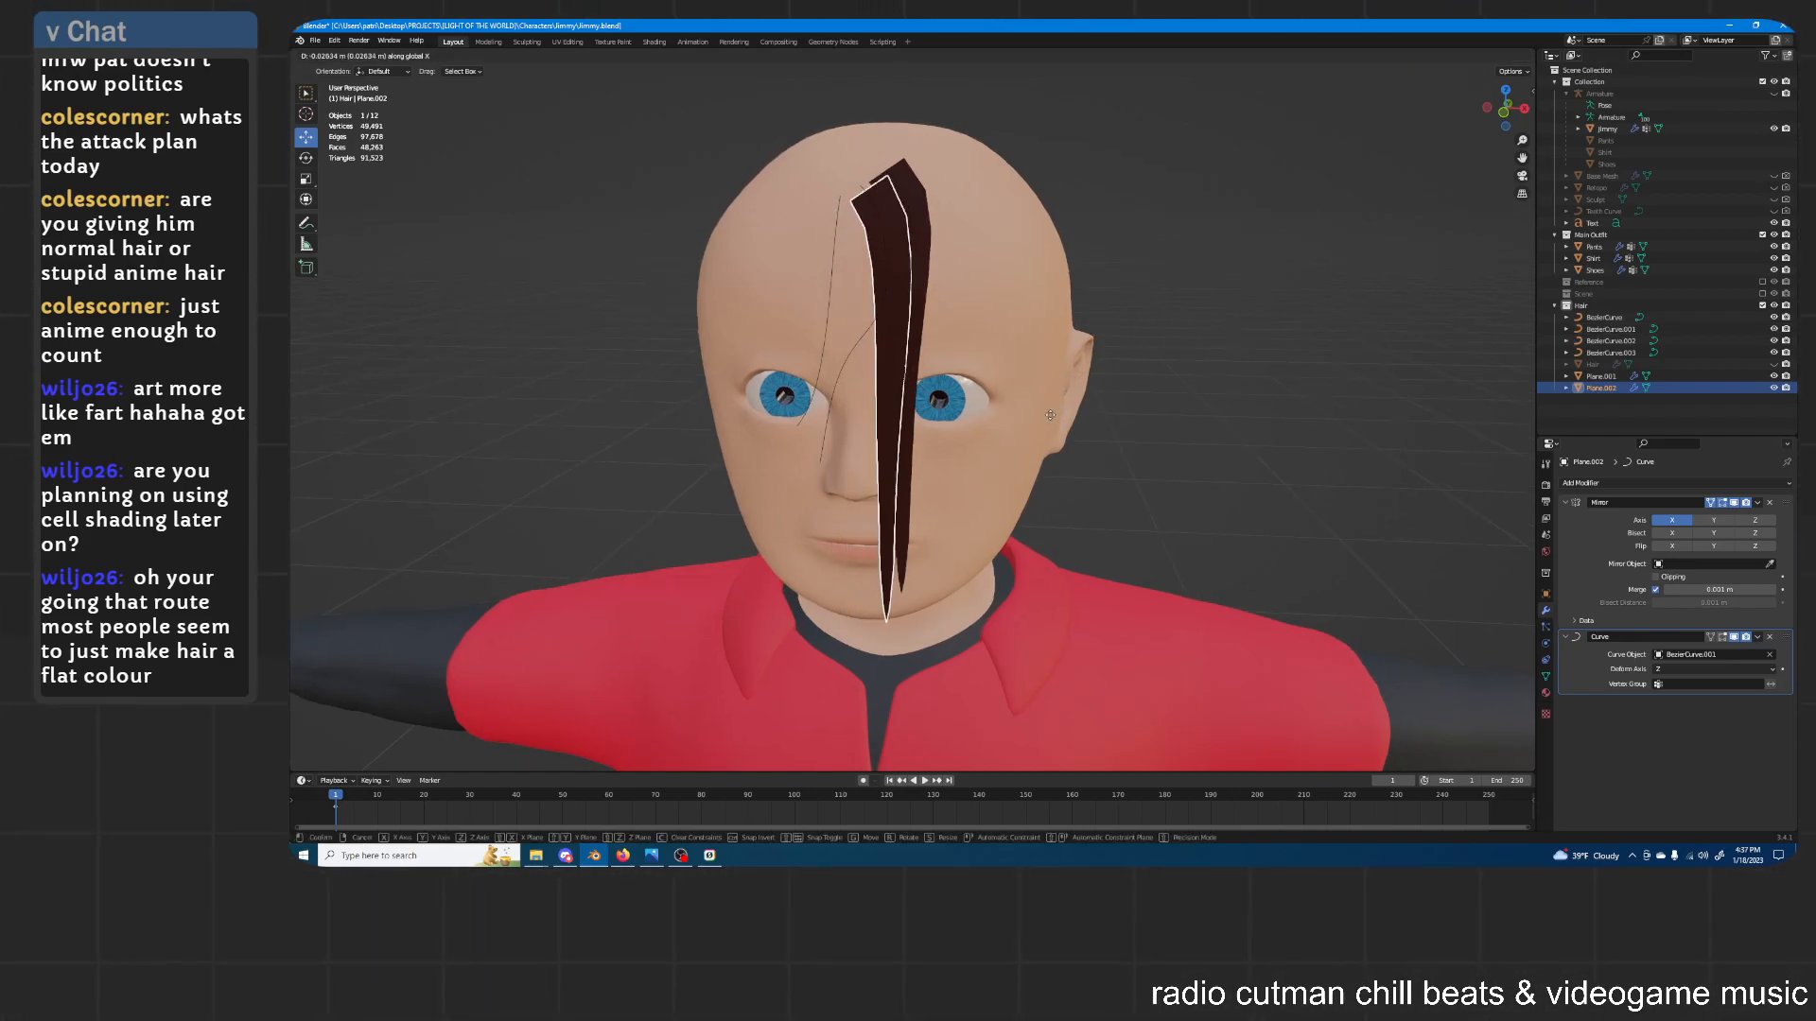
pyautogui.click(1052, 433)
pyautogui.press('g')
pyautogui.press('z')
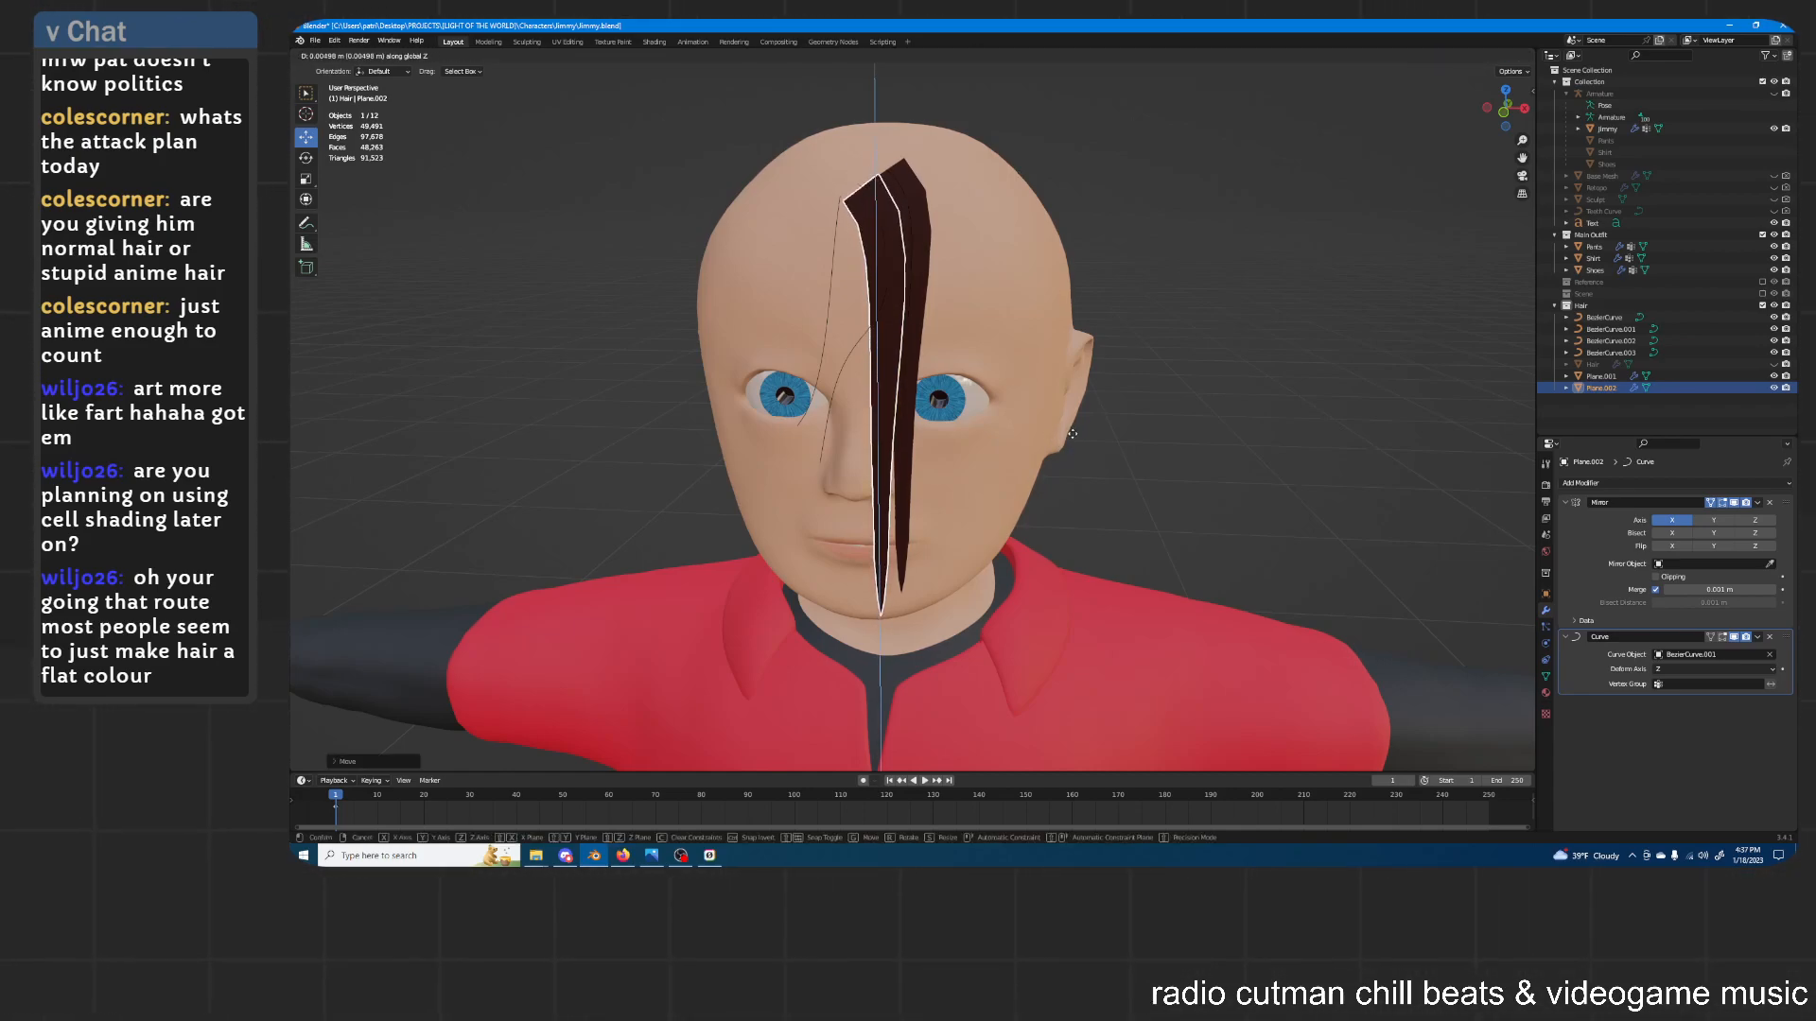
pyautogui.click(1072, 434)
# Duplicate the second strand in place and set the new copy's Curve modifier to use BezierCurve.002
pyautogui.hotkey('shift', 'd')
pyautogui.rightClick(1078, 443)
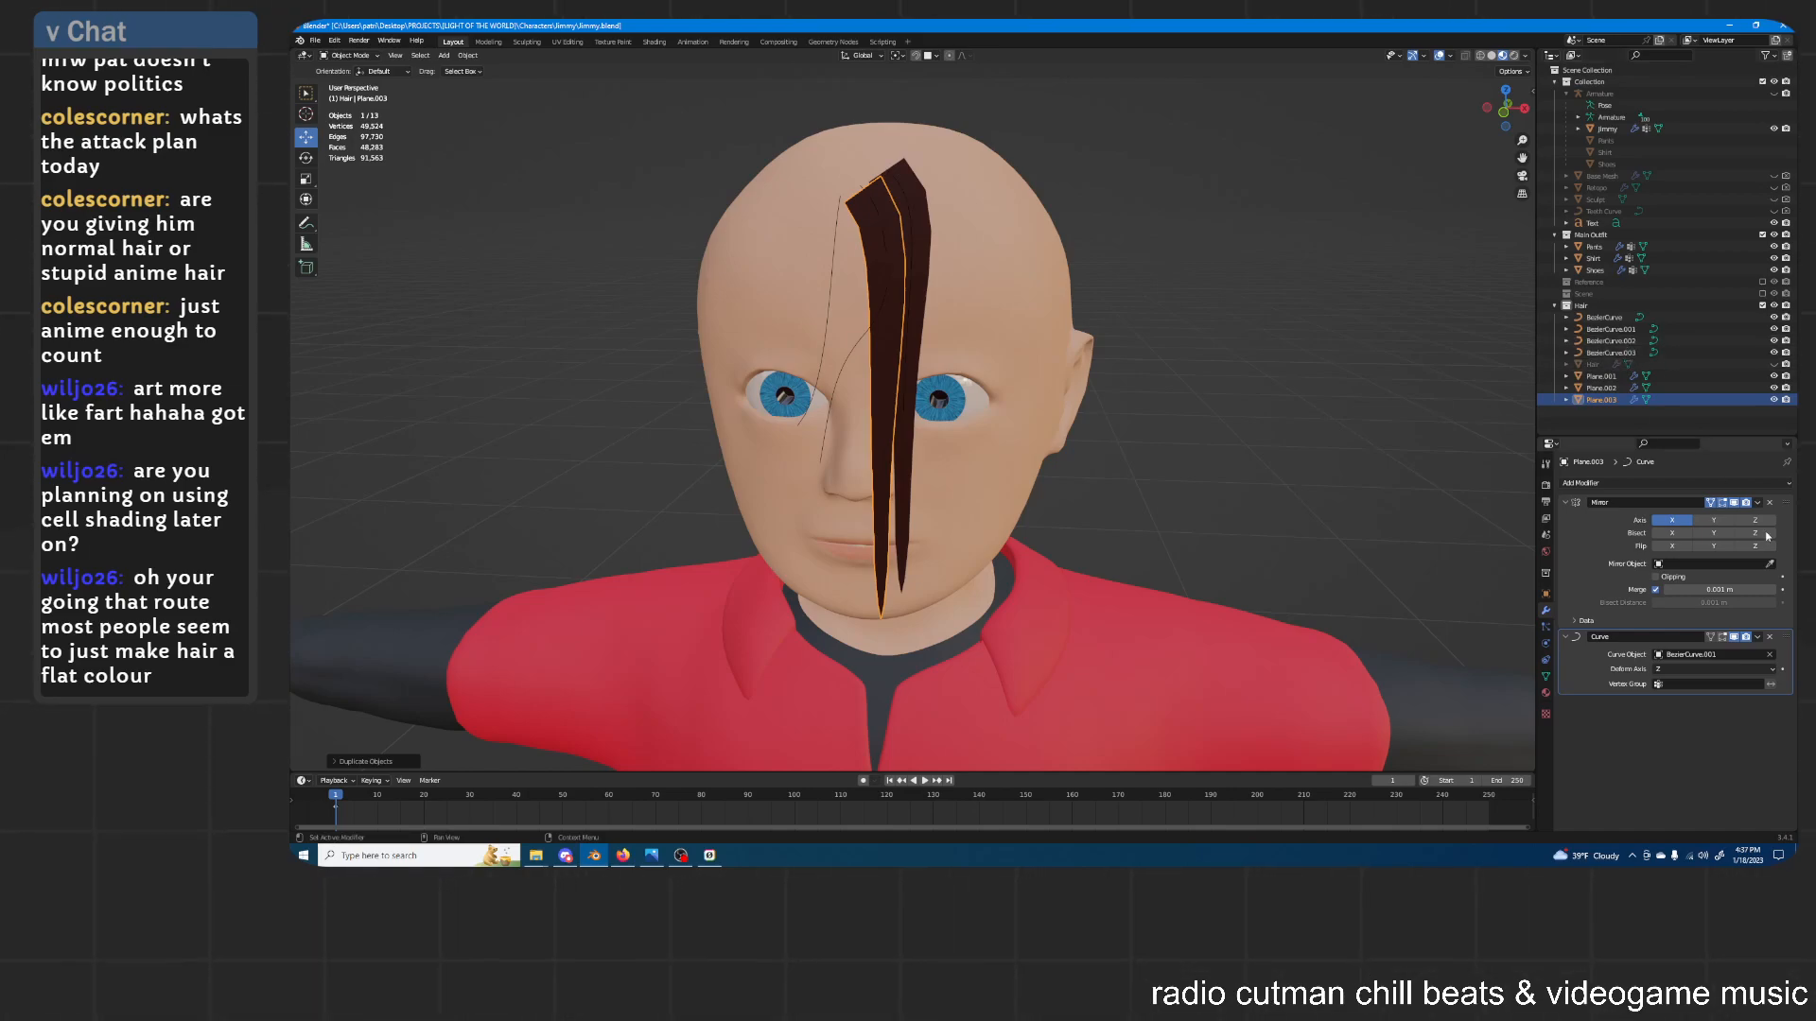
pyautogui.click(1770, 655)
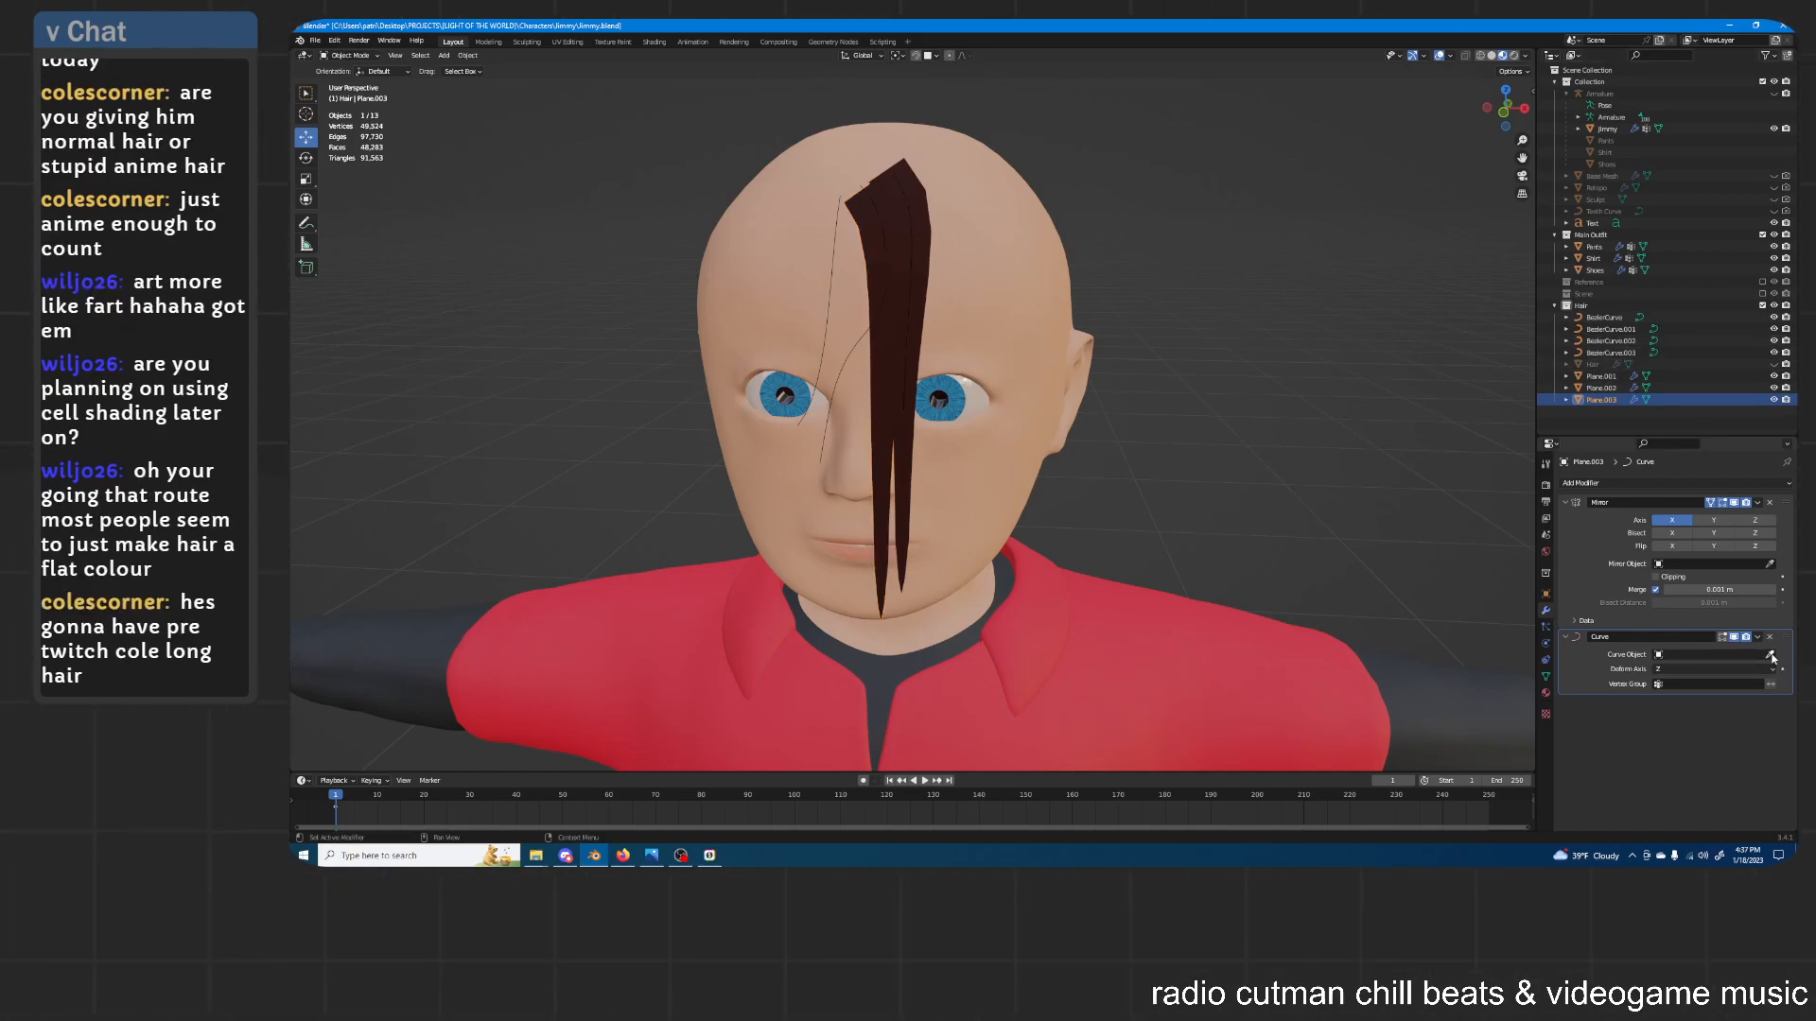
pyautogui.click(1630, 338)
# Move the third strand along Y and X so it sits close to the forehead next to the other strands
pyautogui.moveTo(1135, 384); pyautogui.dragTo(1223, 417, button='middle')
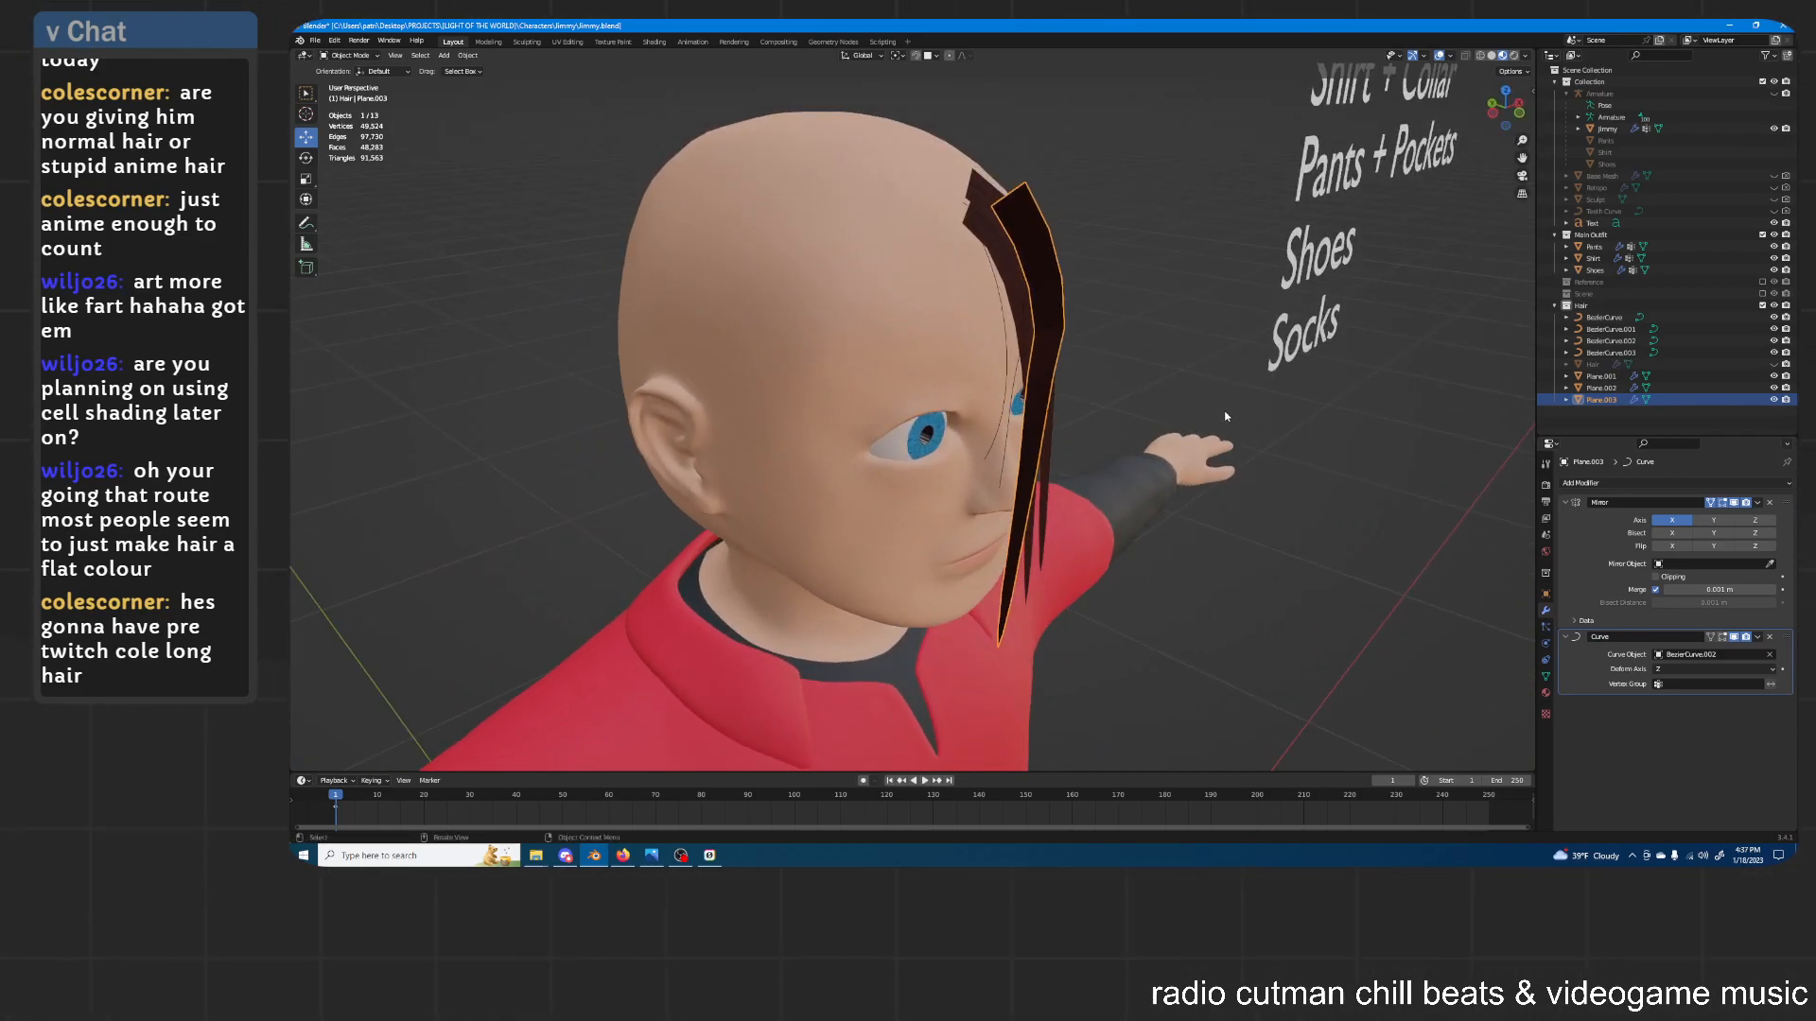
pyautogui.moveTo(1206, 434); pyautogui.dragTo(1240, 444, button='middle')
pyautogui.press('g')
pyautogui.press('y')
pyautogui.click(1240, 434)
pyautogui.moveTo(1240, 434); pyautogui.dragTo(1212, 442, button='middle')
pyautogui.press('g')
pyautogui.press('x')
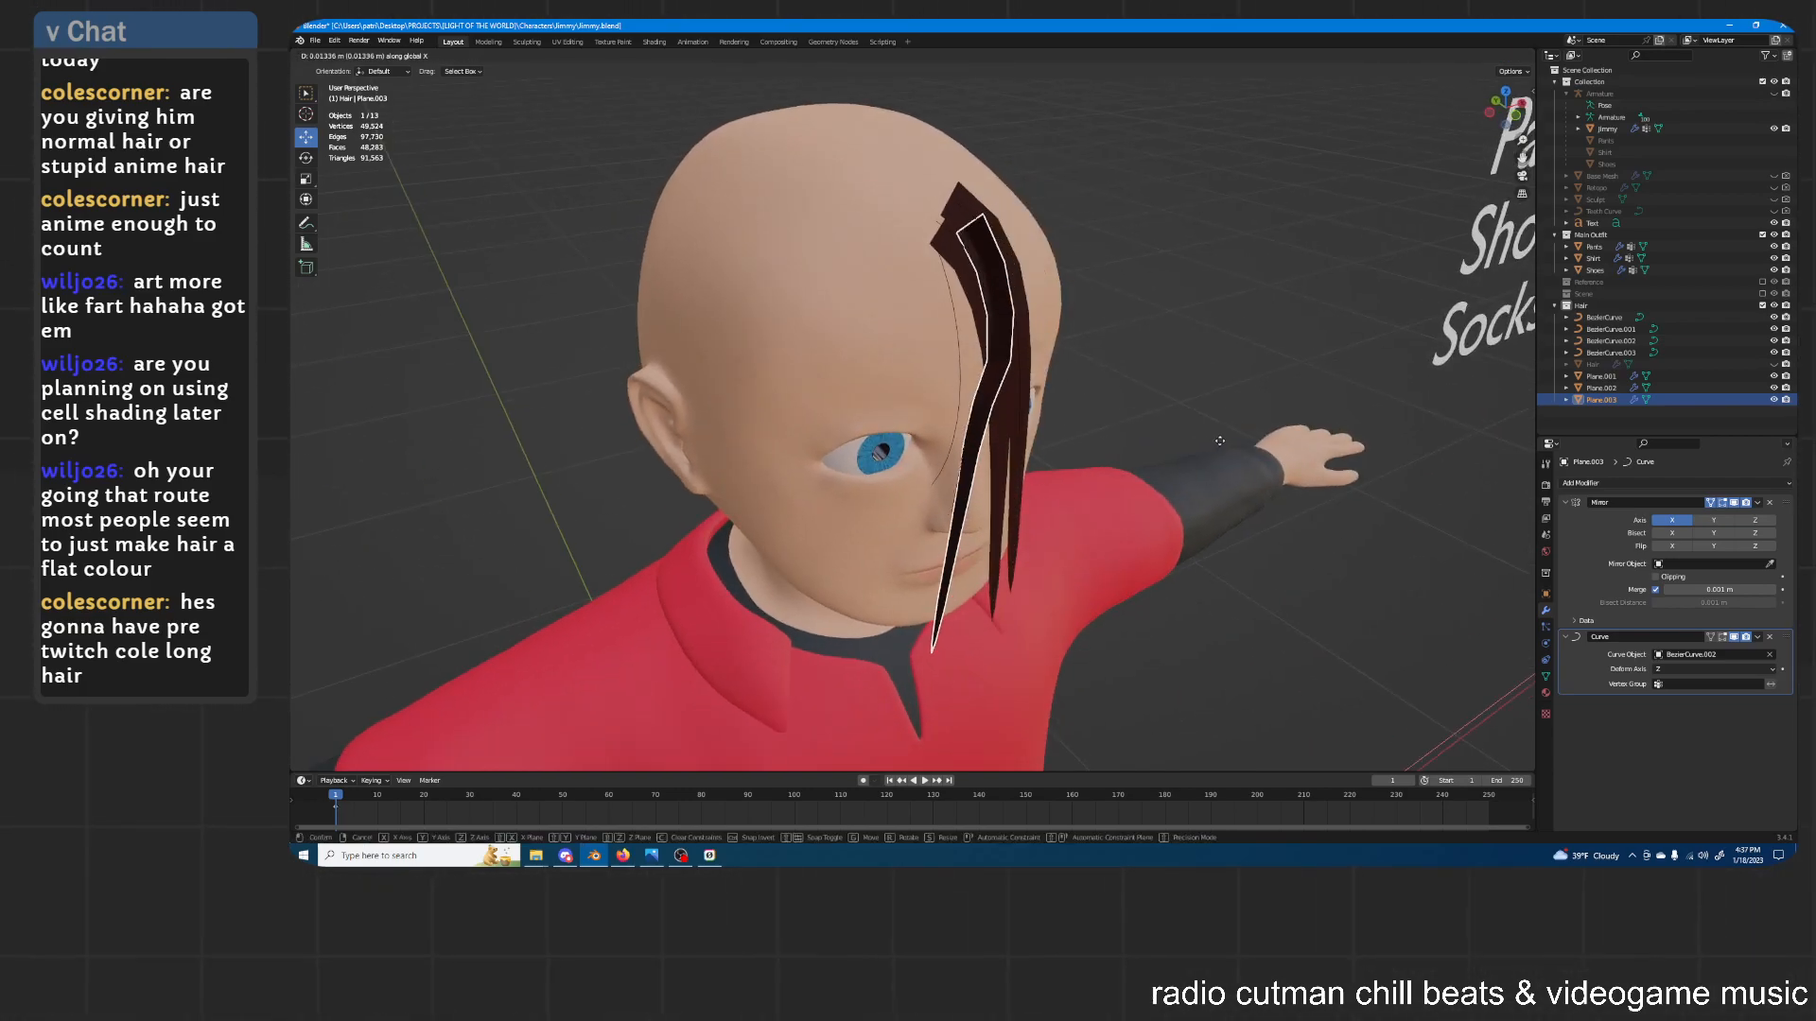
pyautogui.click(1230, 444)
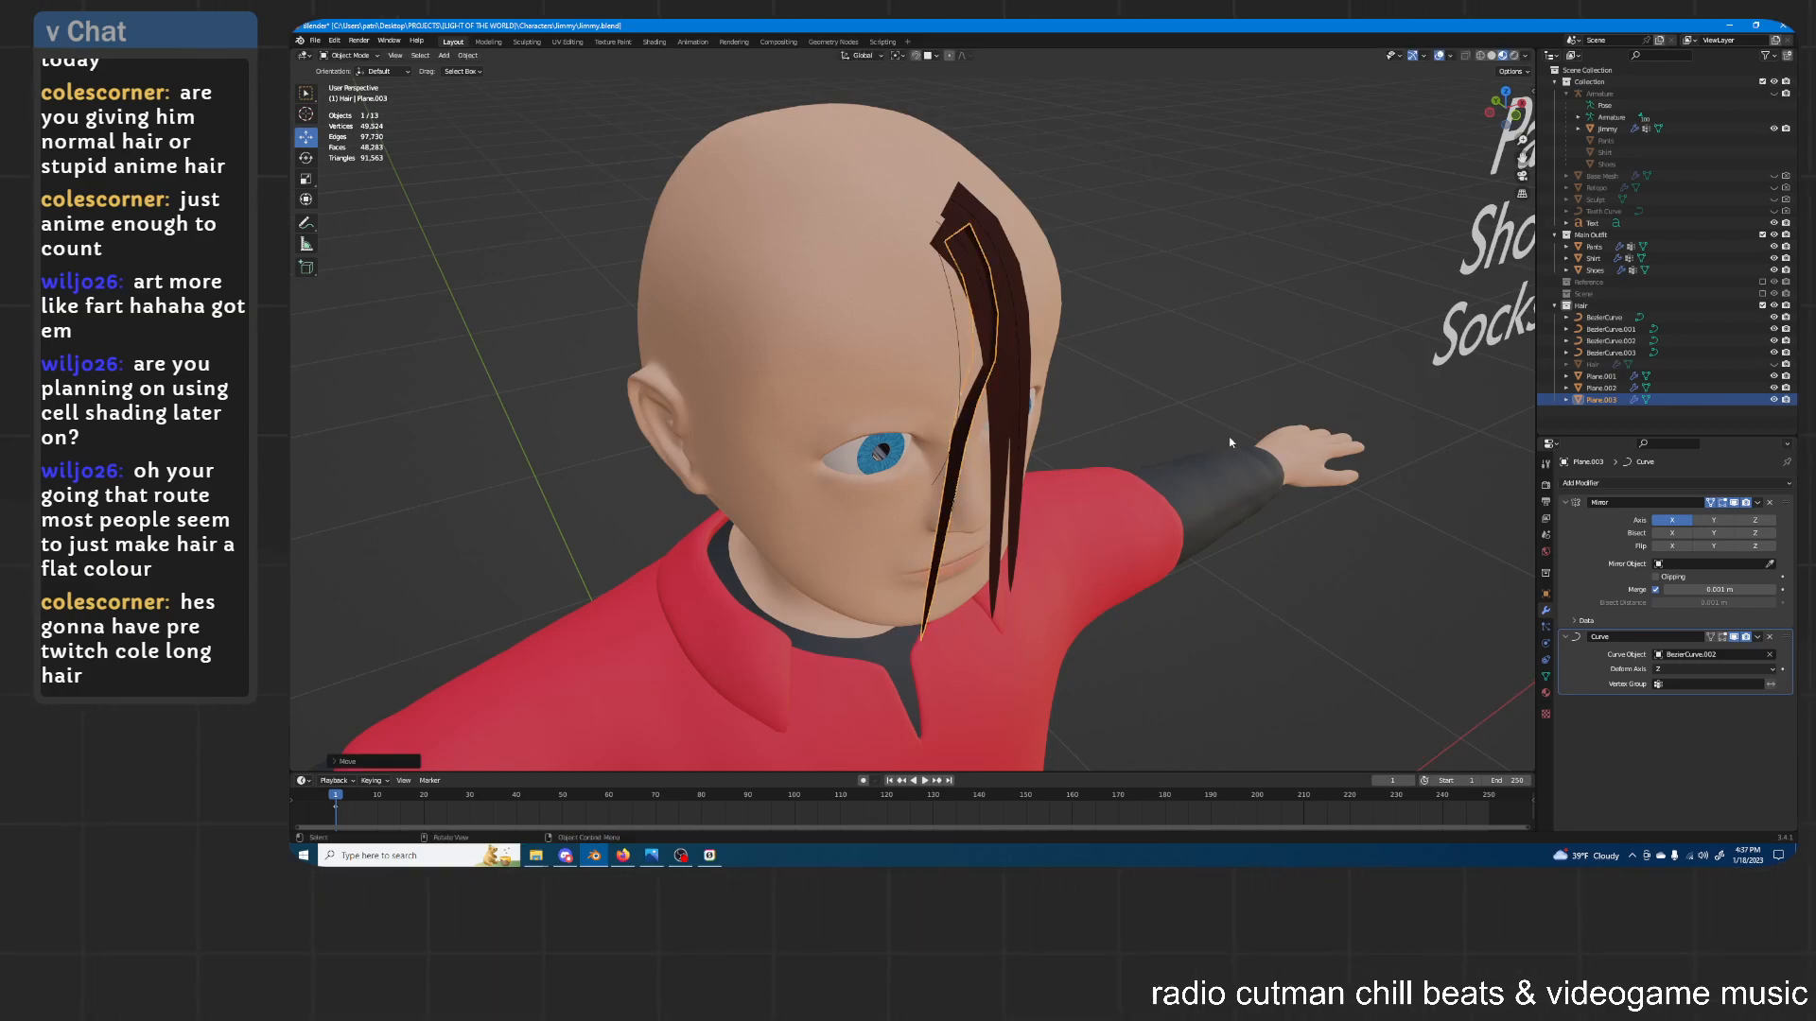
# Rotate the third strand about the Z axis so it lies flatter against the face
pyautogui.moveTo(1230, 443); pyautogui.dragTo(1204, 433, button='middle')
pyautogui.press('r')
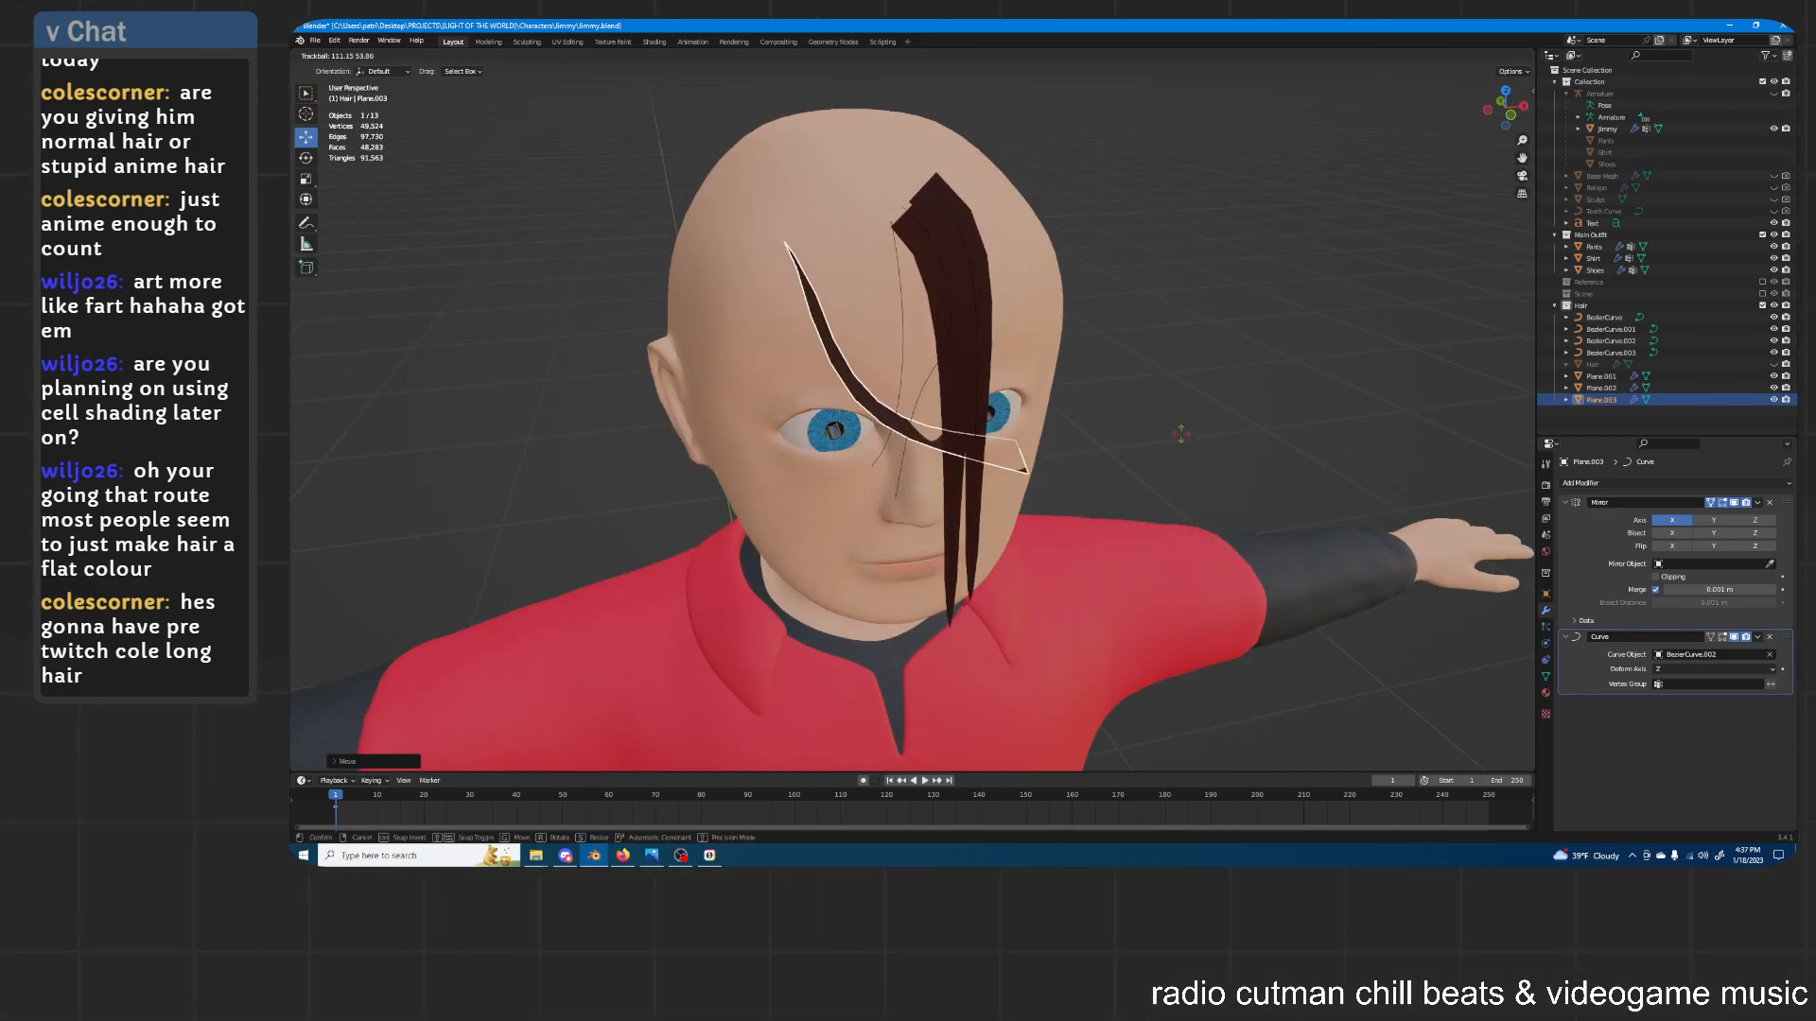
pyautogui.press('z')
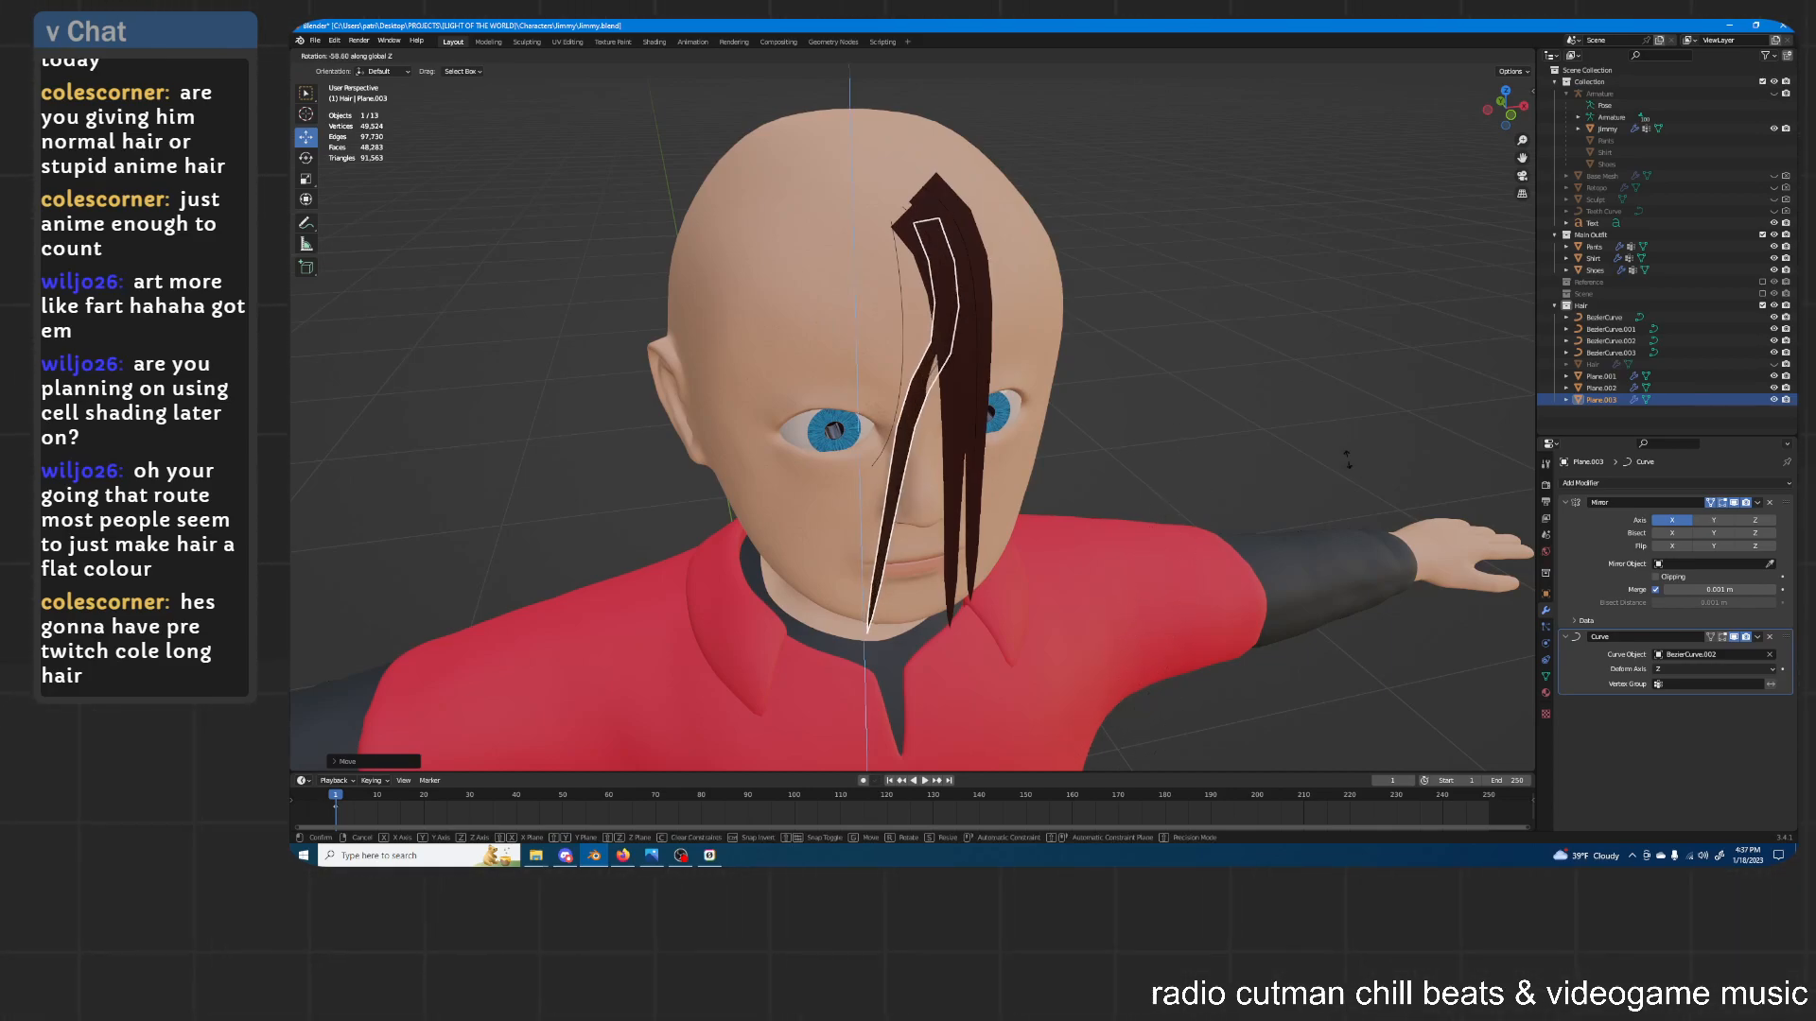
pyautogui.click(1390, 628)
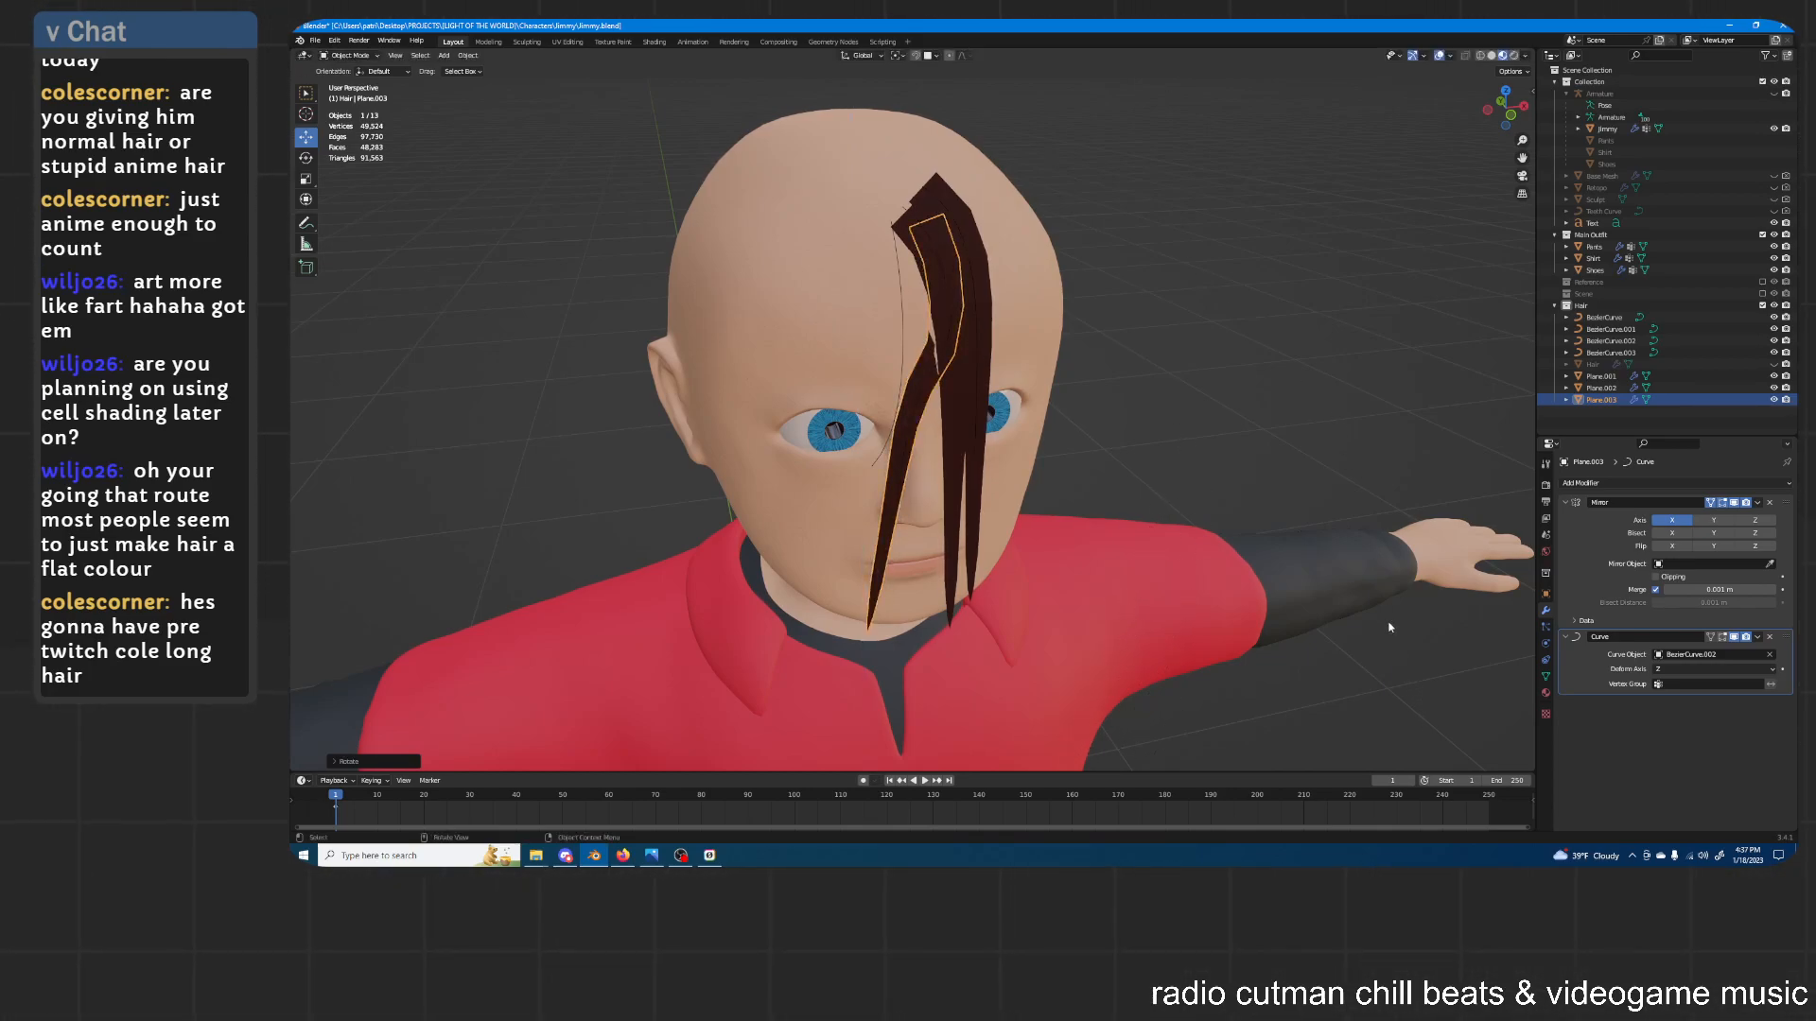
# Raise the third strand slightly along Z and nudge it along X to line up with its neighbour
pyautogui.moveTo(1391, 628); pyautogui.dragTo(1273, 442, button='middle')
pyautogui.press('g')
pyautogui.press('z')
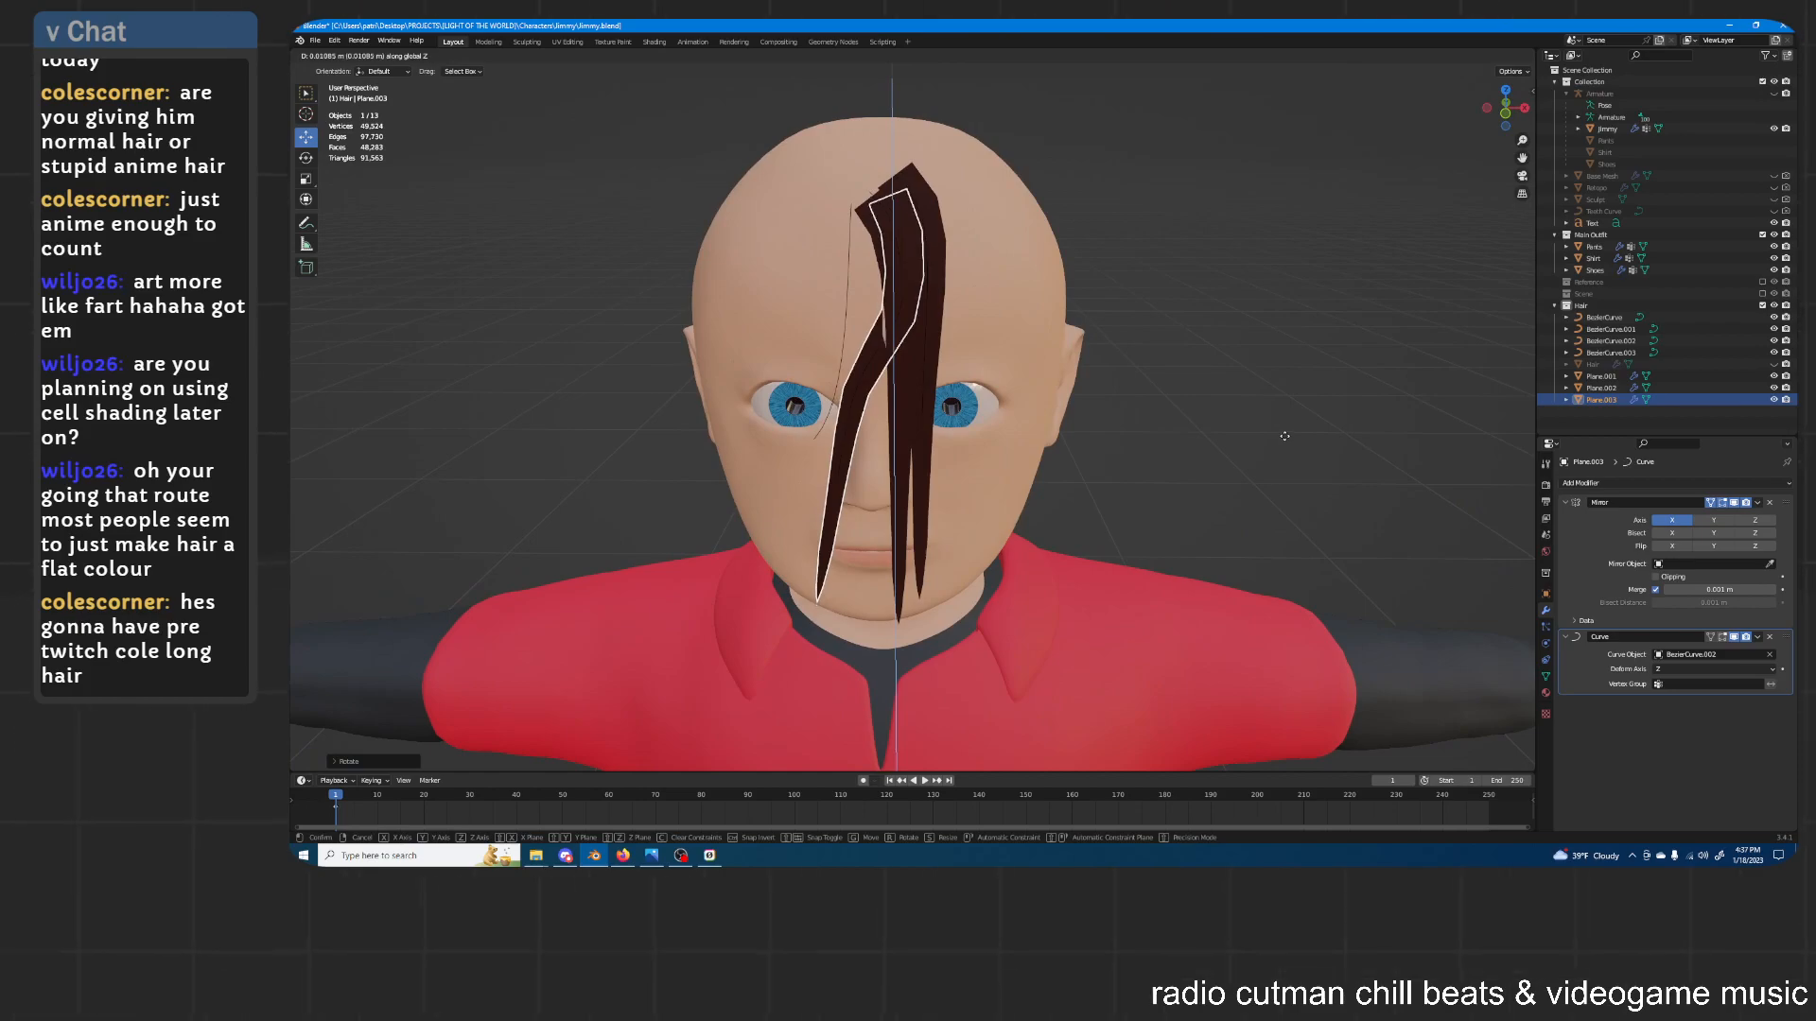
pyautogui.click(1286, 432)
pyautogui.moveTo(1286, 432); pyautogui.dragTo(1201, 386, button='middle')
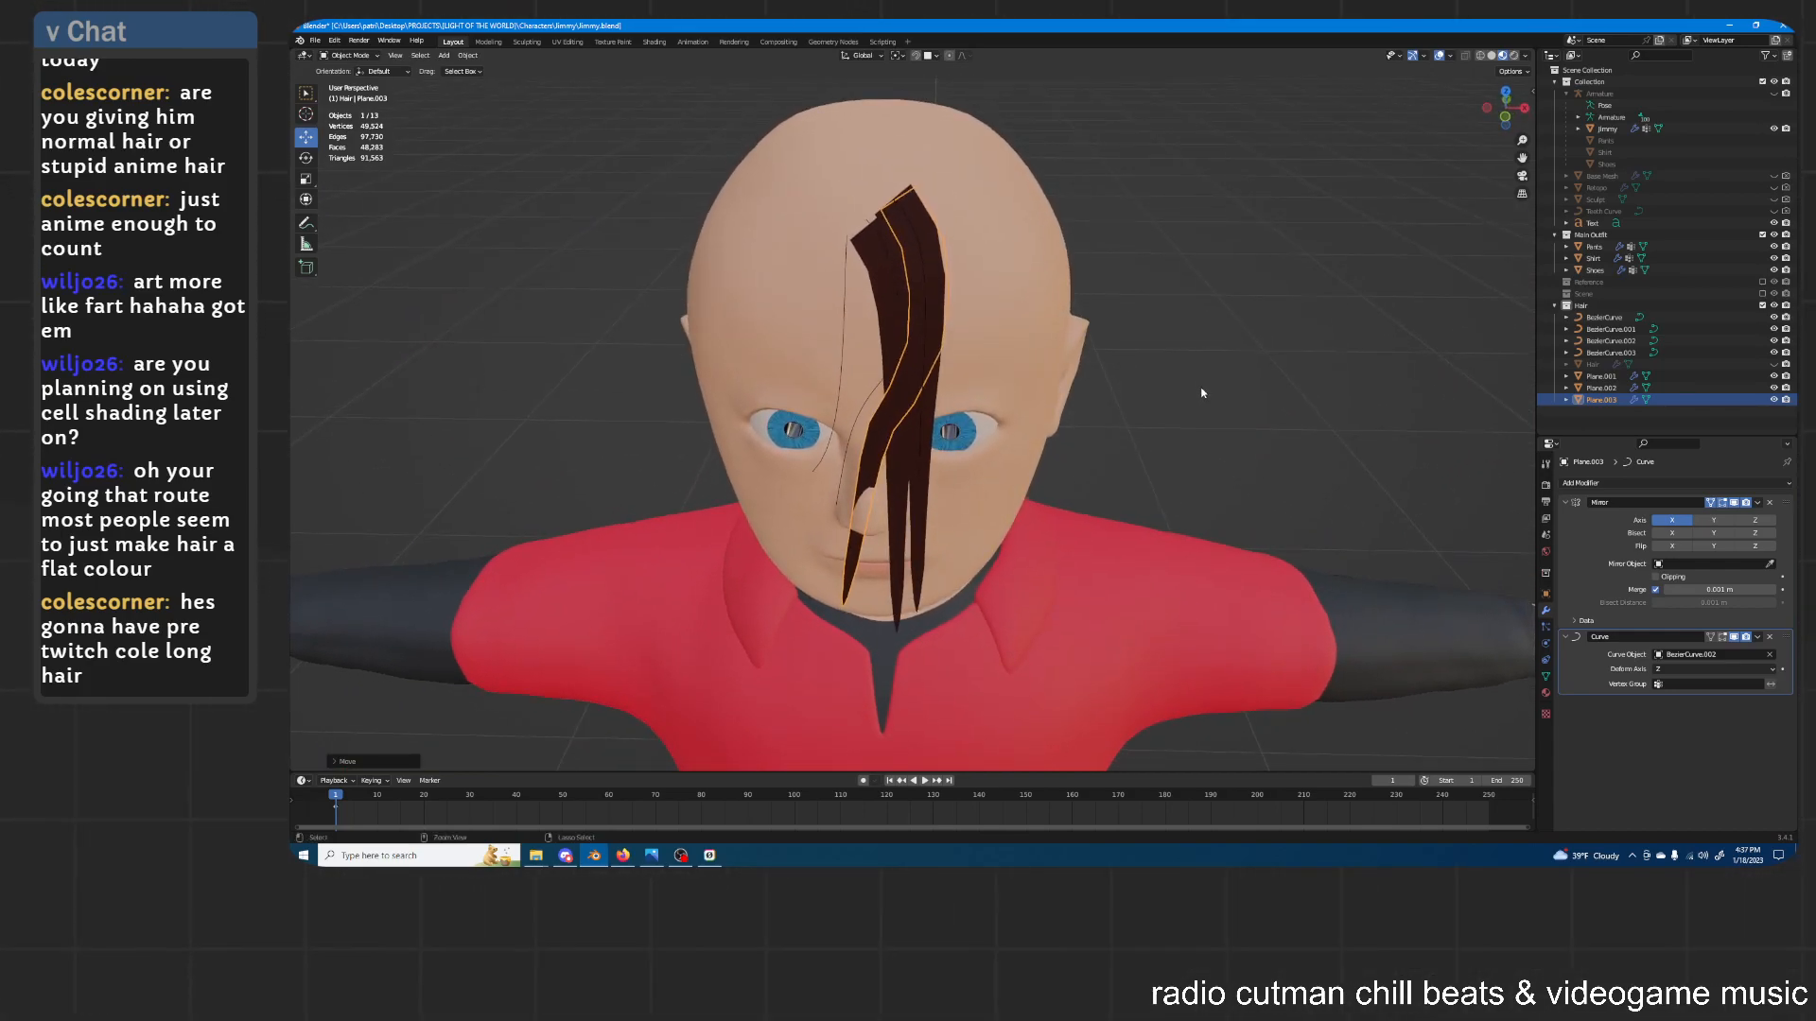
pyautogui.press('g')
pyautogui.press('x')
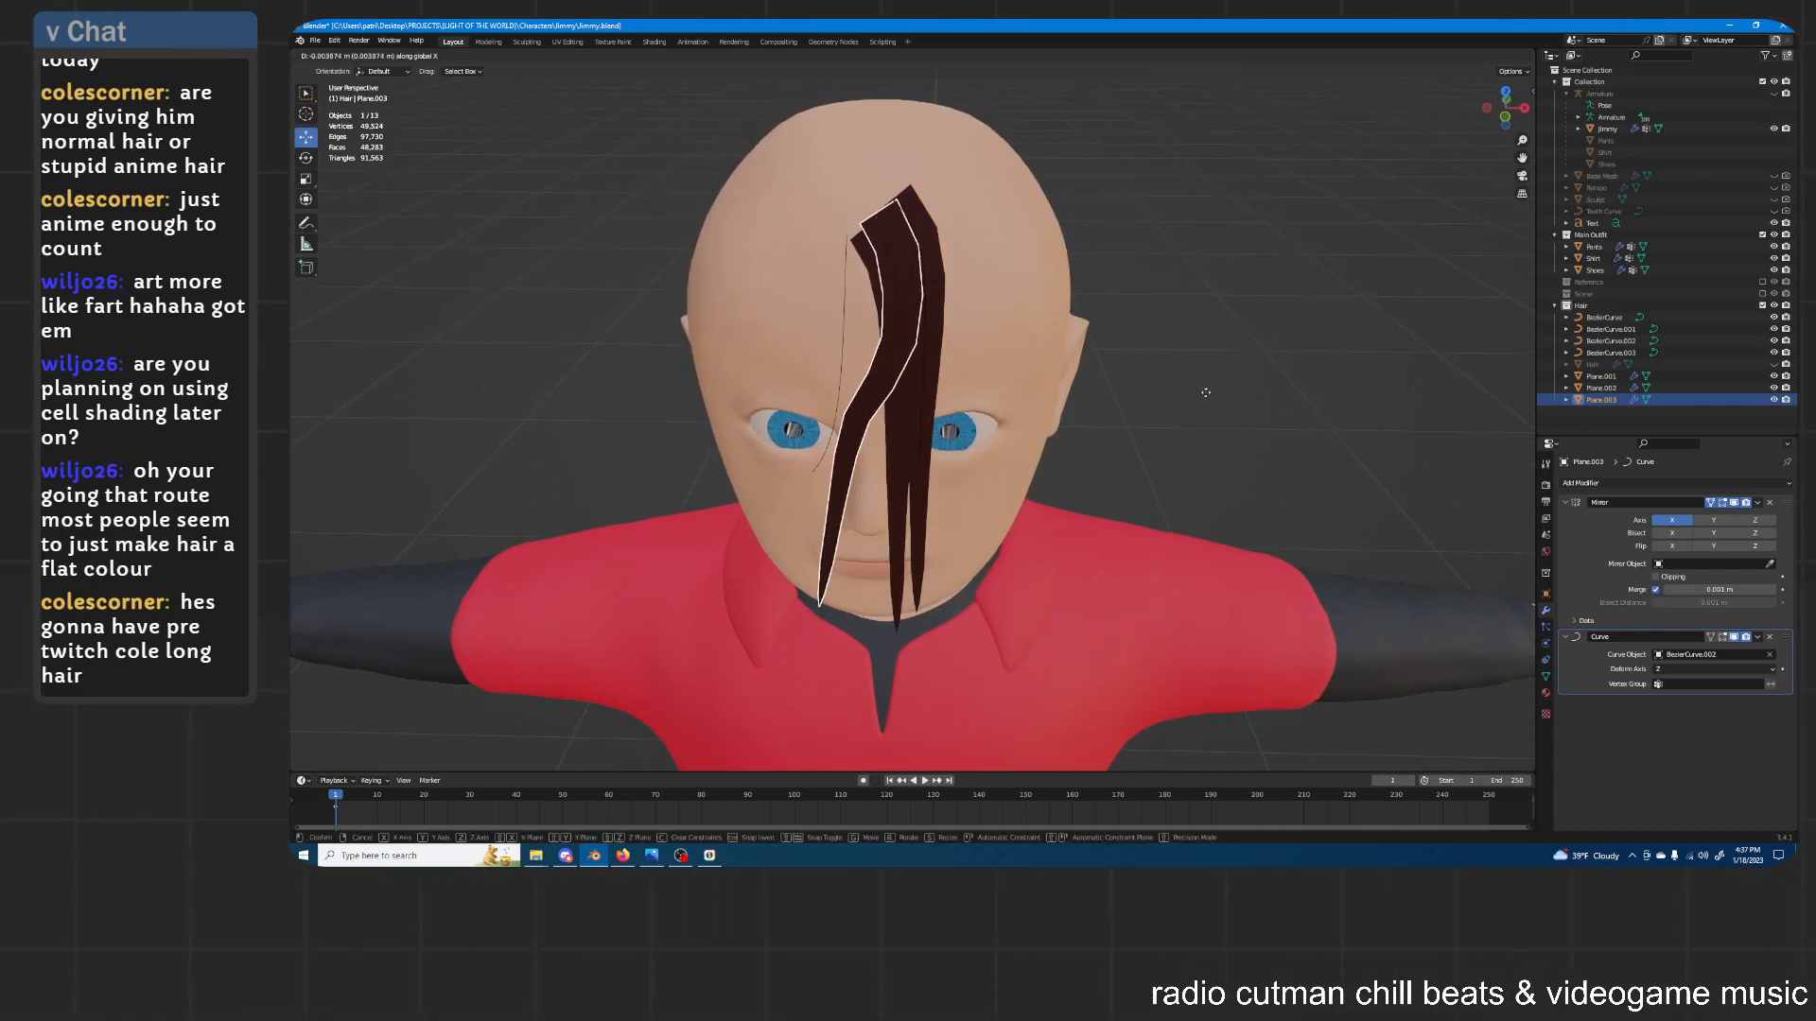
pyautogui.click(1205, 398)
pyautogui.moveTo(1205, 397)
pyautogui.mouseDown(button='middle')
pyautogui.moveTo(1266, 372)
pyautogui.moveTo(1183, 371)
pyautogui.mouseUp(button='middle')
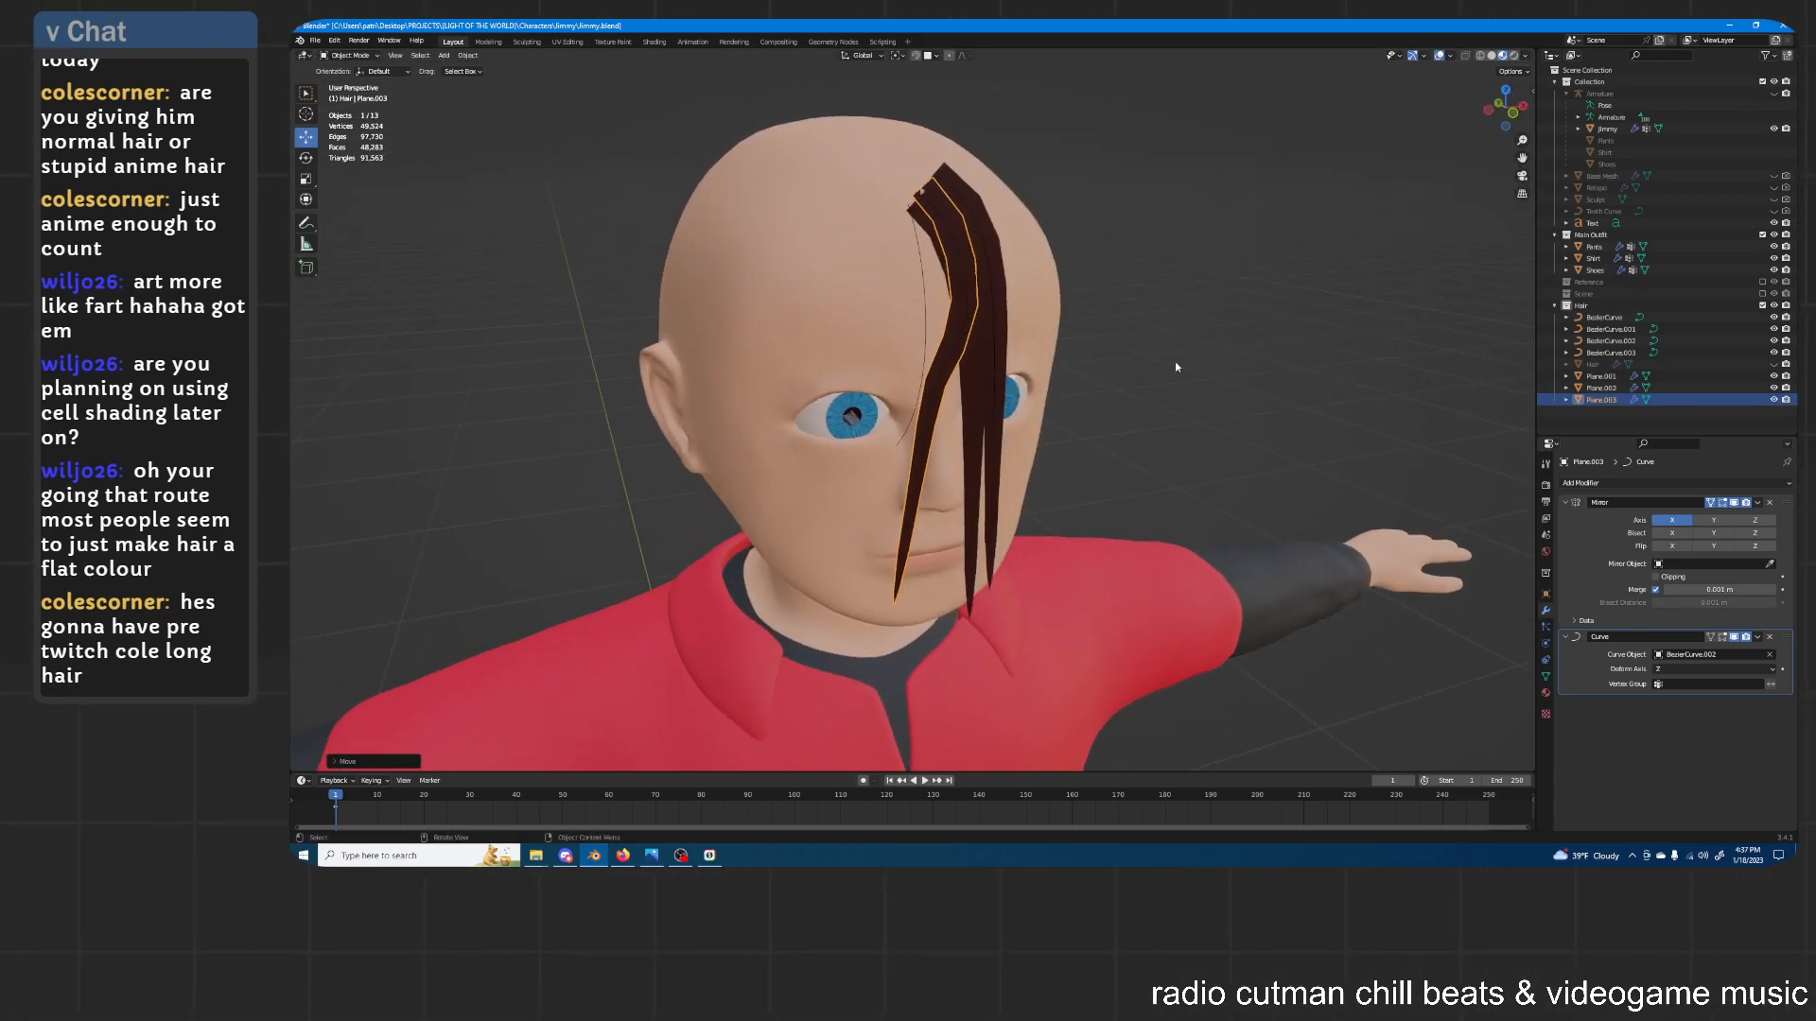
# Duplicate the third strand in place and assign BezierCurve.003 as the copy's curve object
pyautogui.hotkey('shift', 'd')
pyautogui.click(1180, 359)
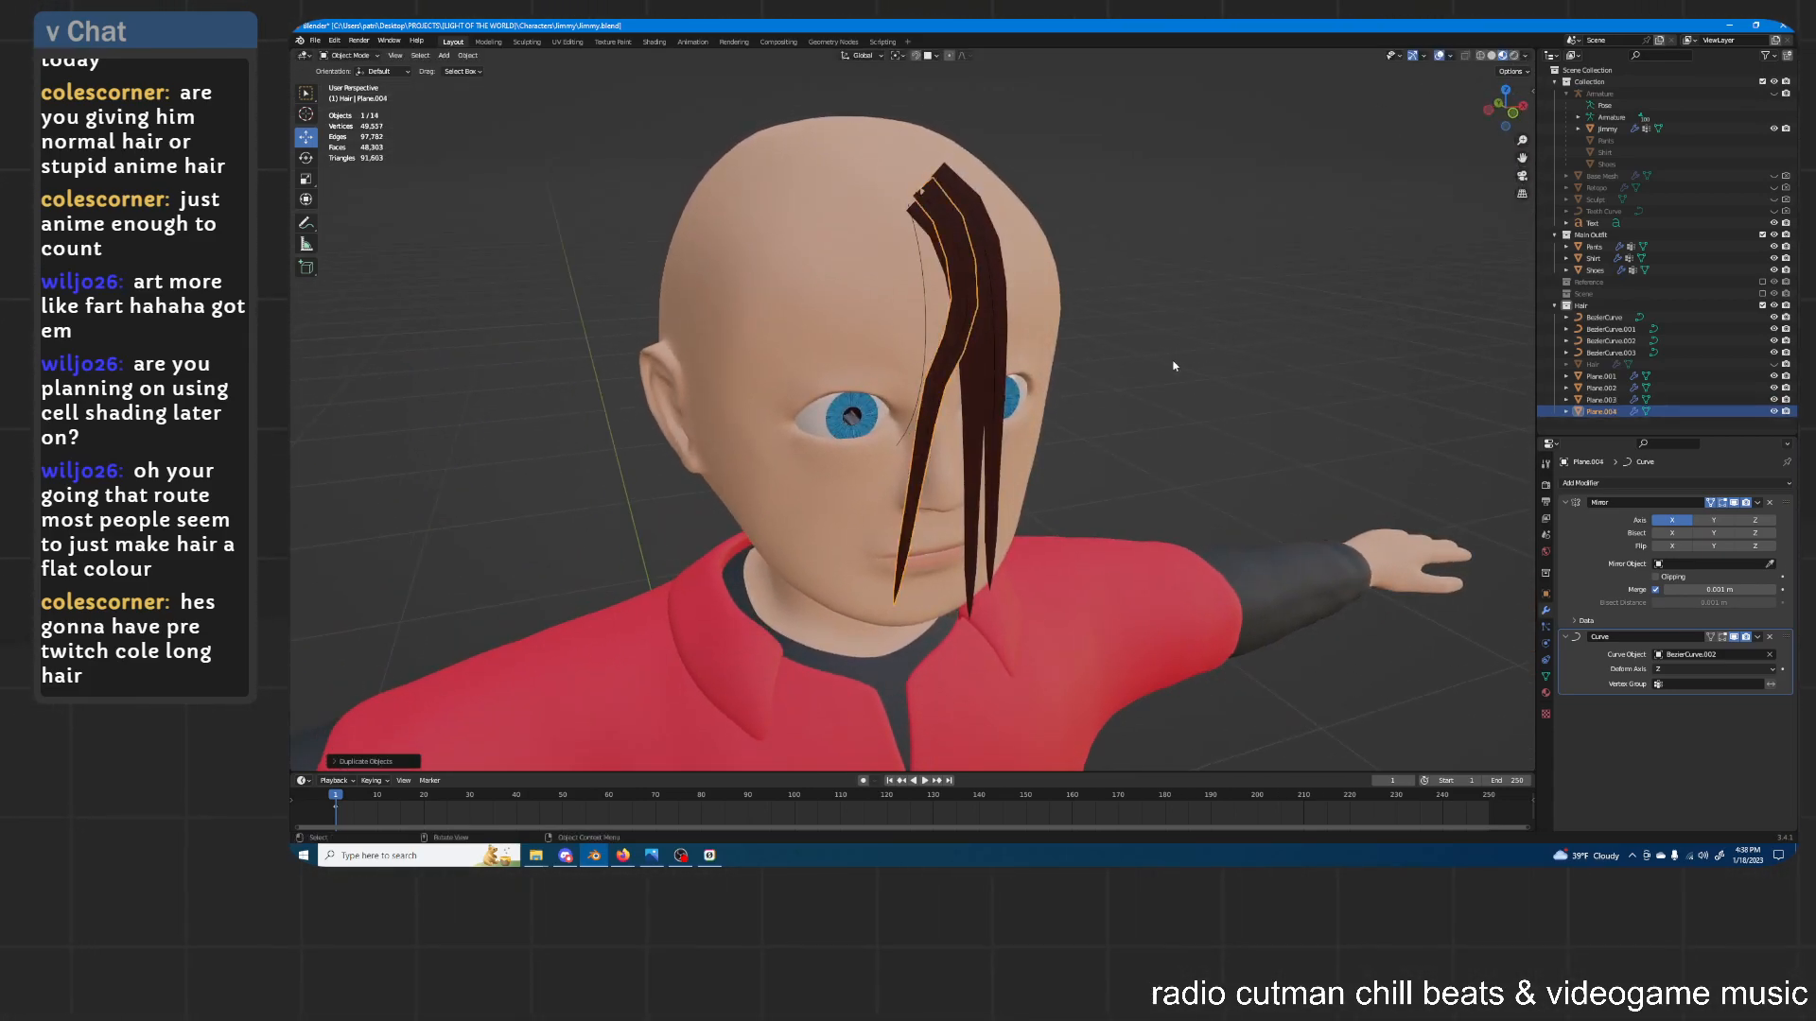
pyautogui.click(1772, 654)
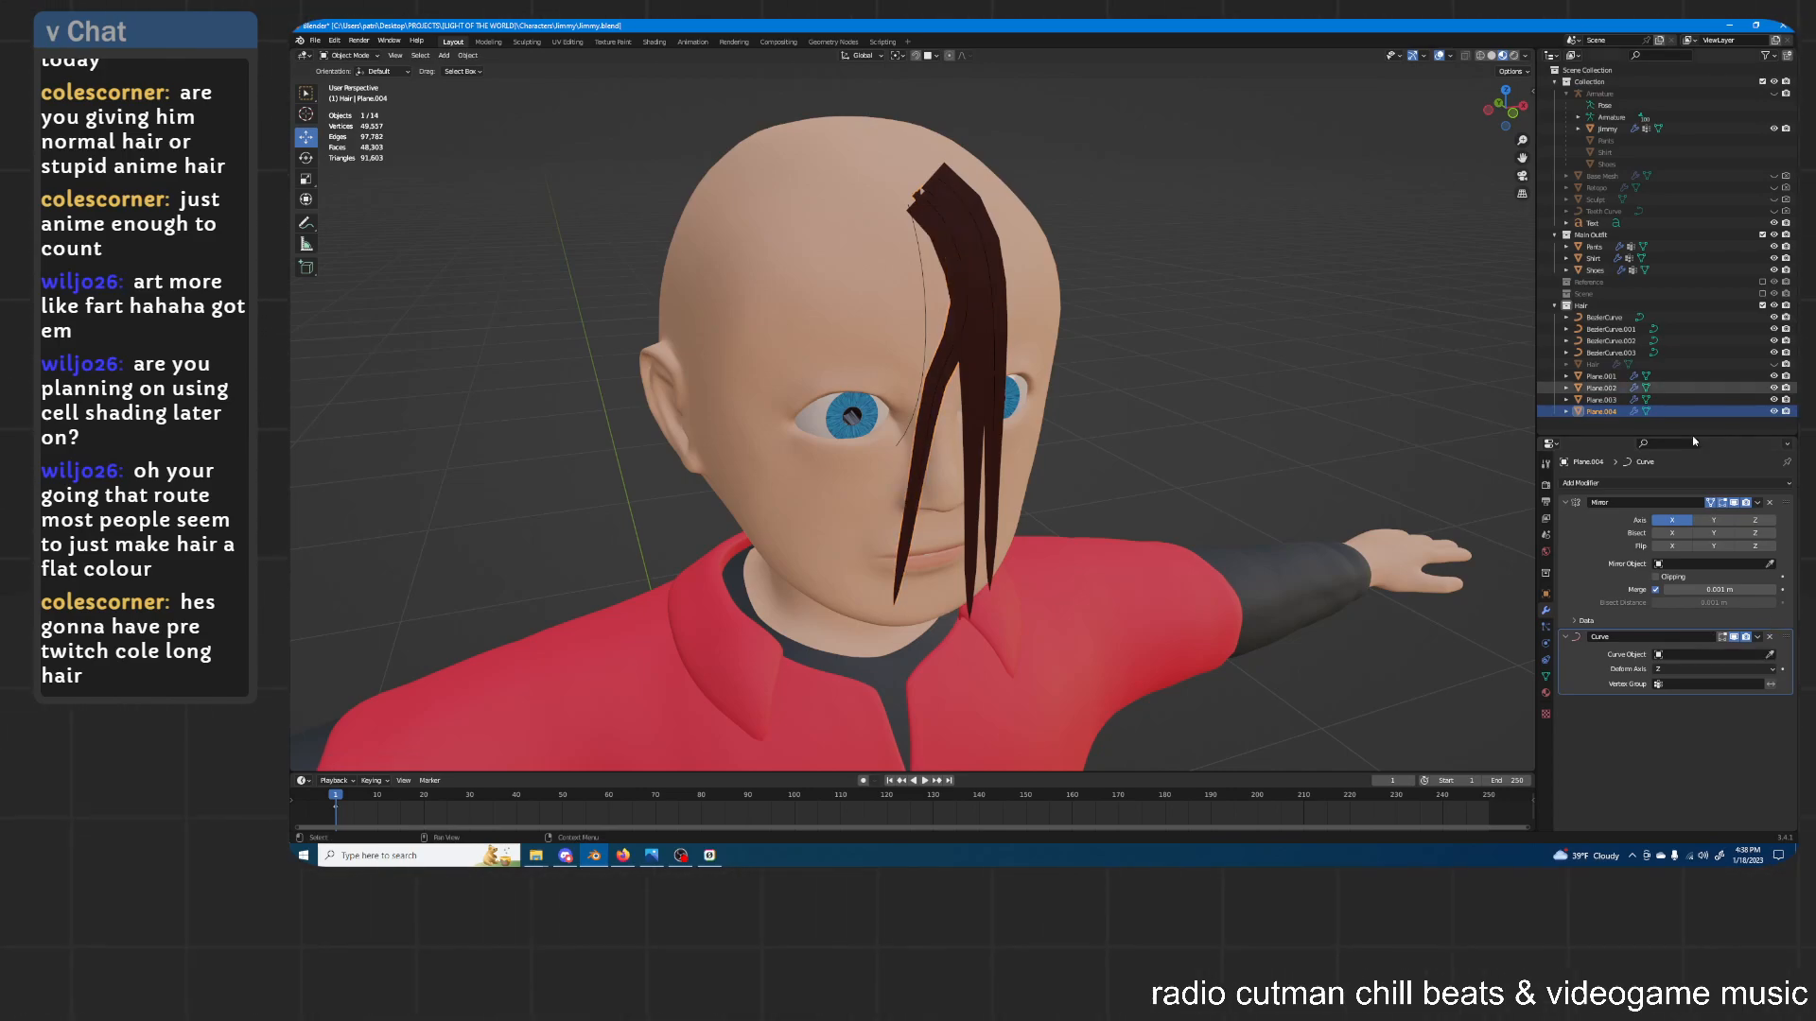
pyautogui.click(1628, 351)
# Lower the fourth strand along Z so its root sits near the tops of the other strands
pyautogui.moveTo(1116, 303); pyautogui.dragTo(1080, 300, button='middle')
pyautogui.press('g')
pyautogui.press('z')
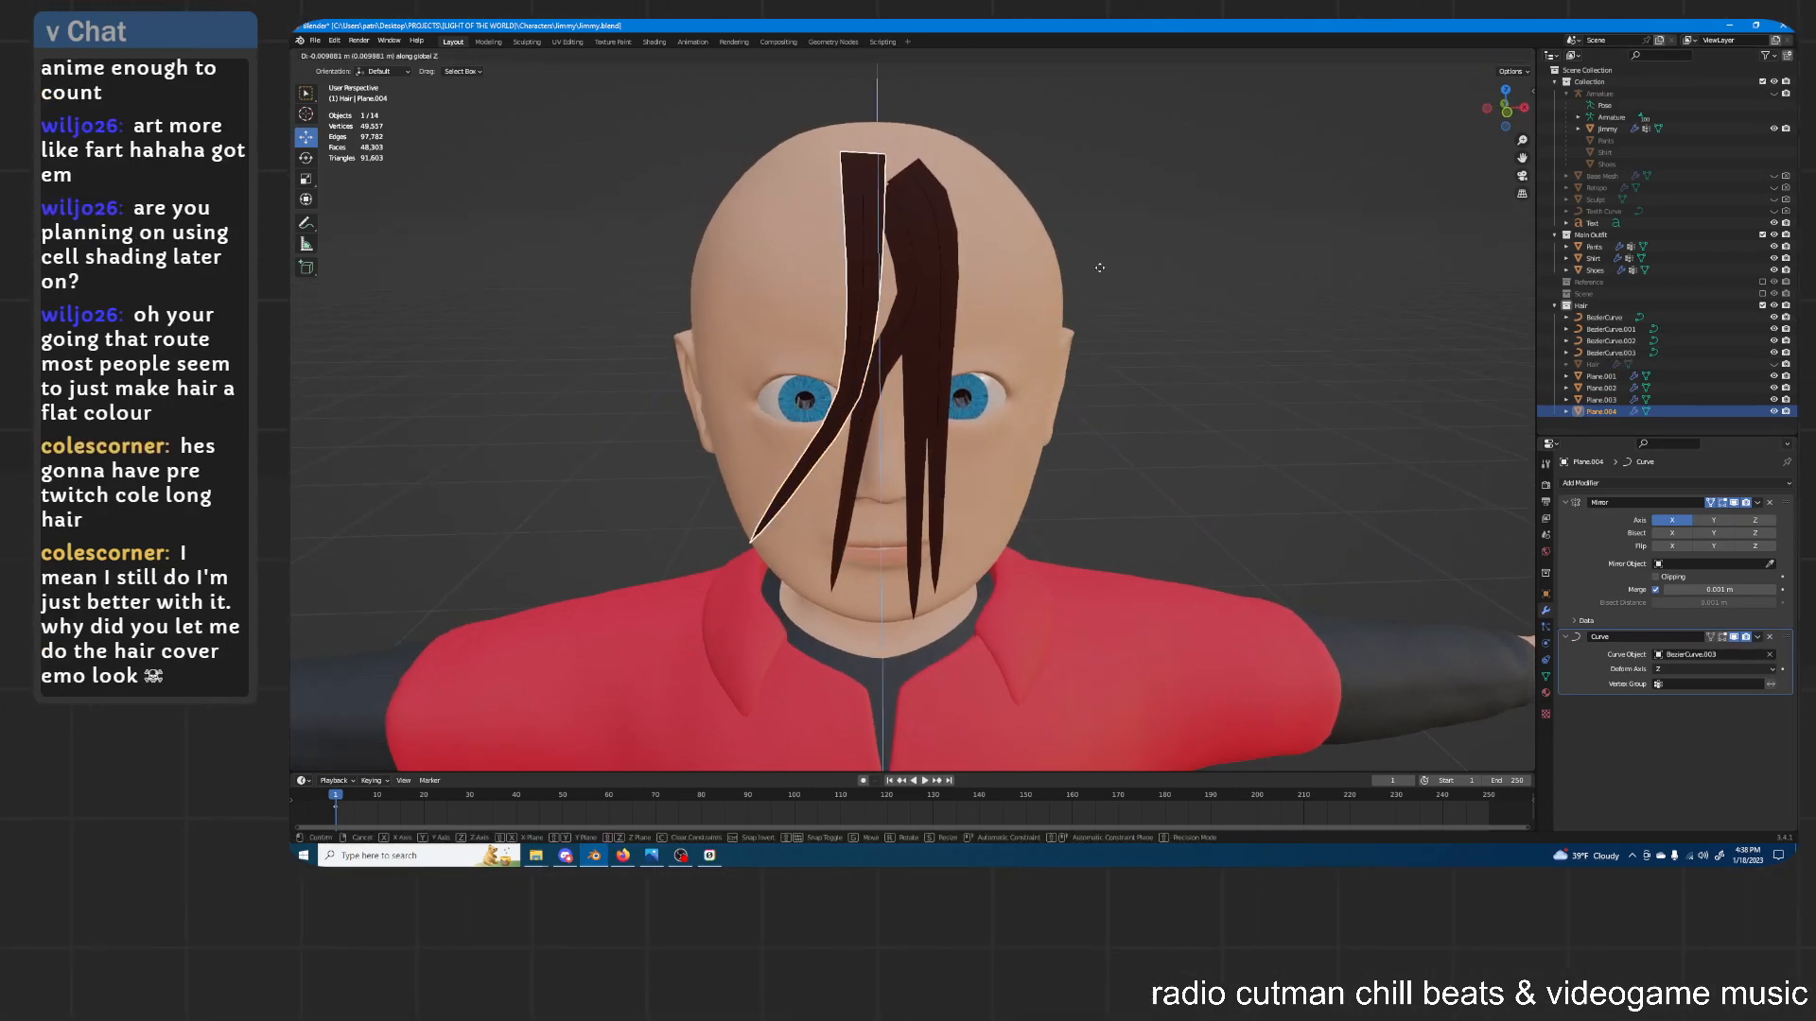
pyautogui.click(1105, 288)
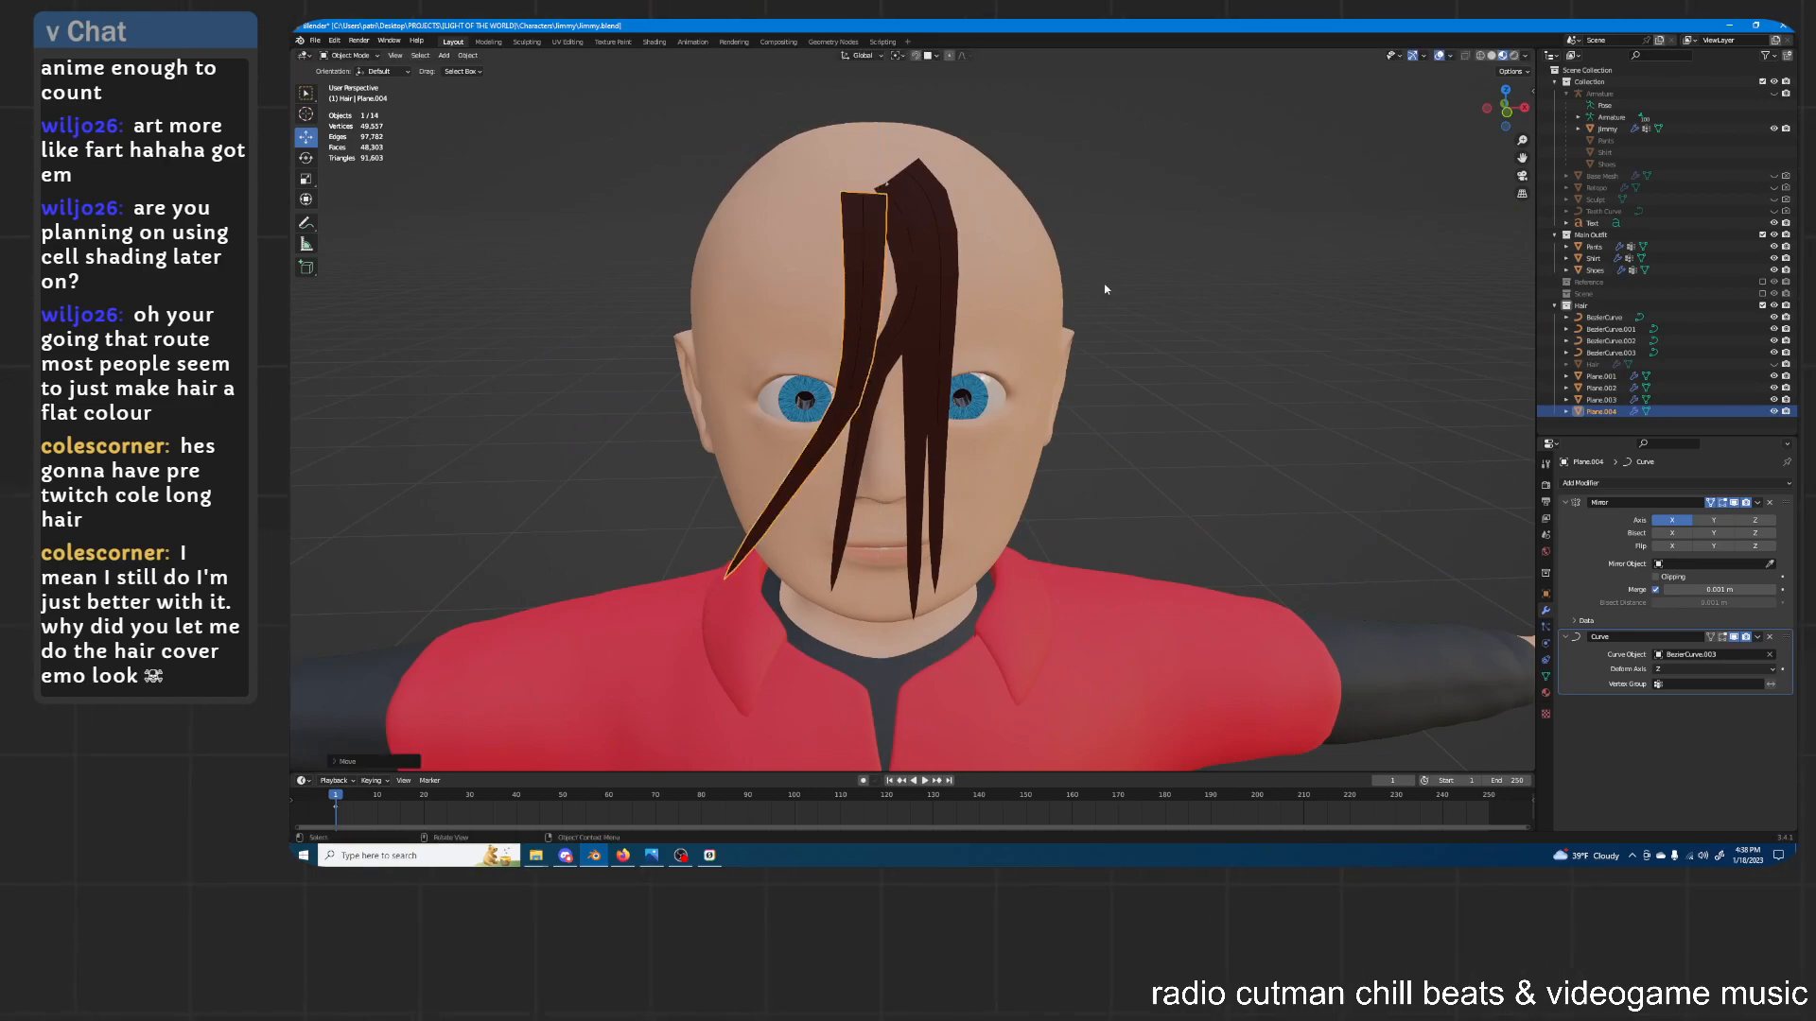
# Select all four hair strands and scale them down along Z to shorten them
pyautogui.keyDown('shift'); pyautogui.click(865, 451); pyautogui.keyUp('shift')
pyautogui.keyDown('shift'); pyautogui.click(929, 440); pyautogui.keyUp('shift')
pyautogui.keyDown('shift'); pyautogui.click(935, 444); pyautogui.keyUp('shift')
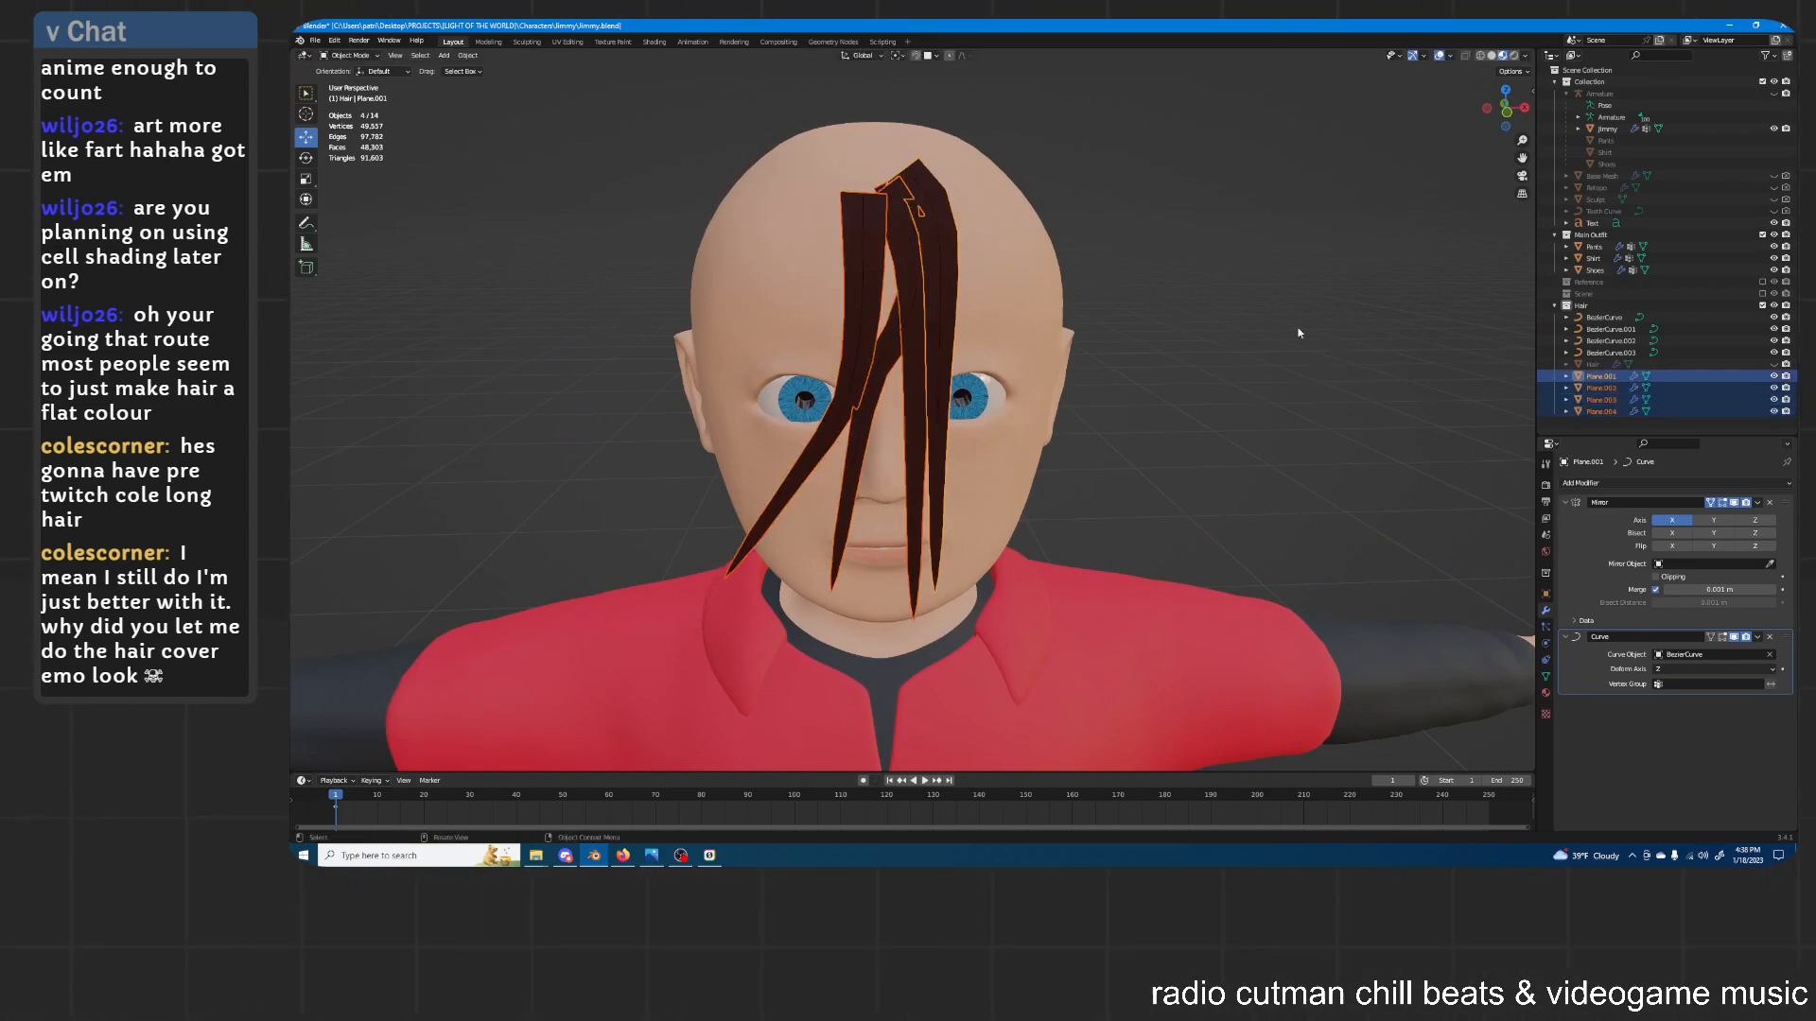
pyautogui.press('s')
pyautogui.press('z')
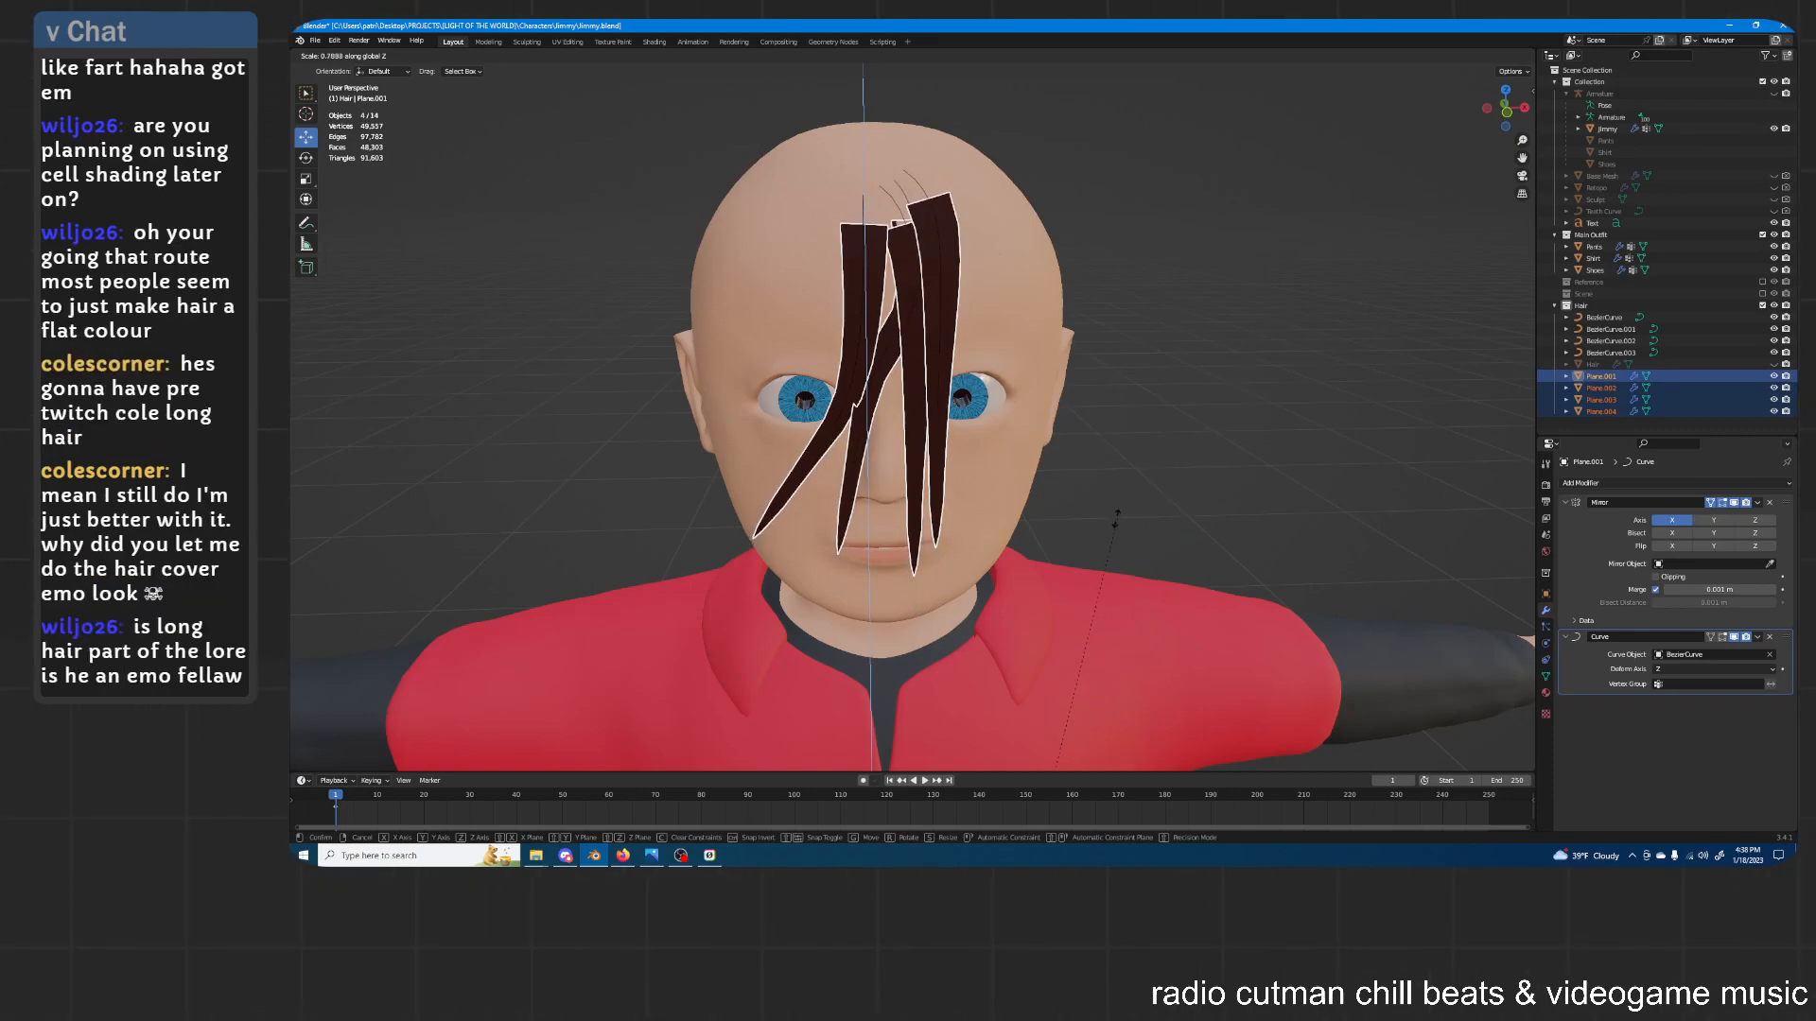
pyautogui.click(1077, 582)
# Move the four strands up along Z by about 0.04 m to bring their roots back up the forehead
pyautogui.press('z')
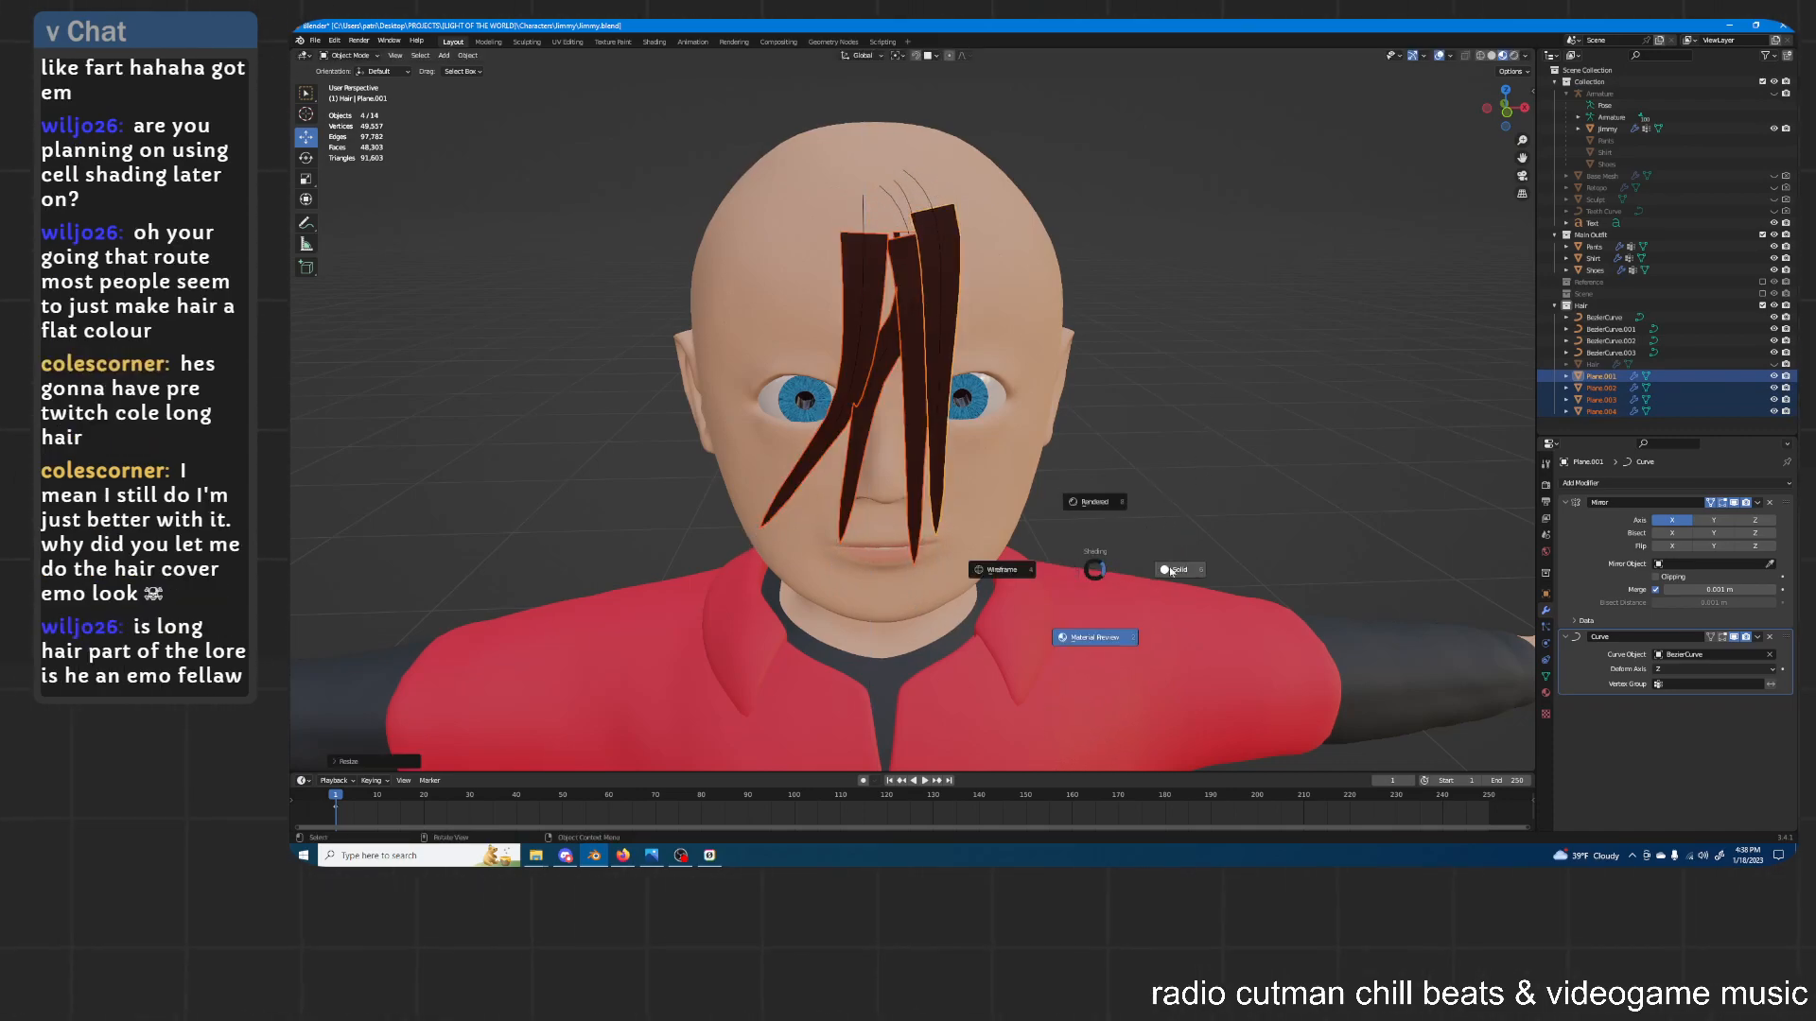
pyautogui.press('Escape')
pyautogui.press('g')
pyautogui.press('z')
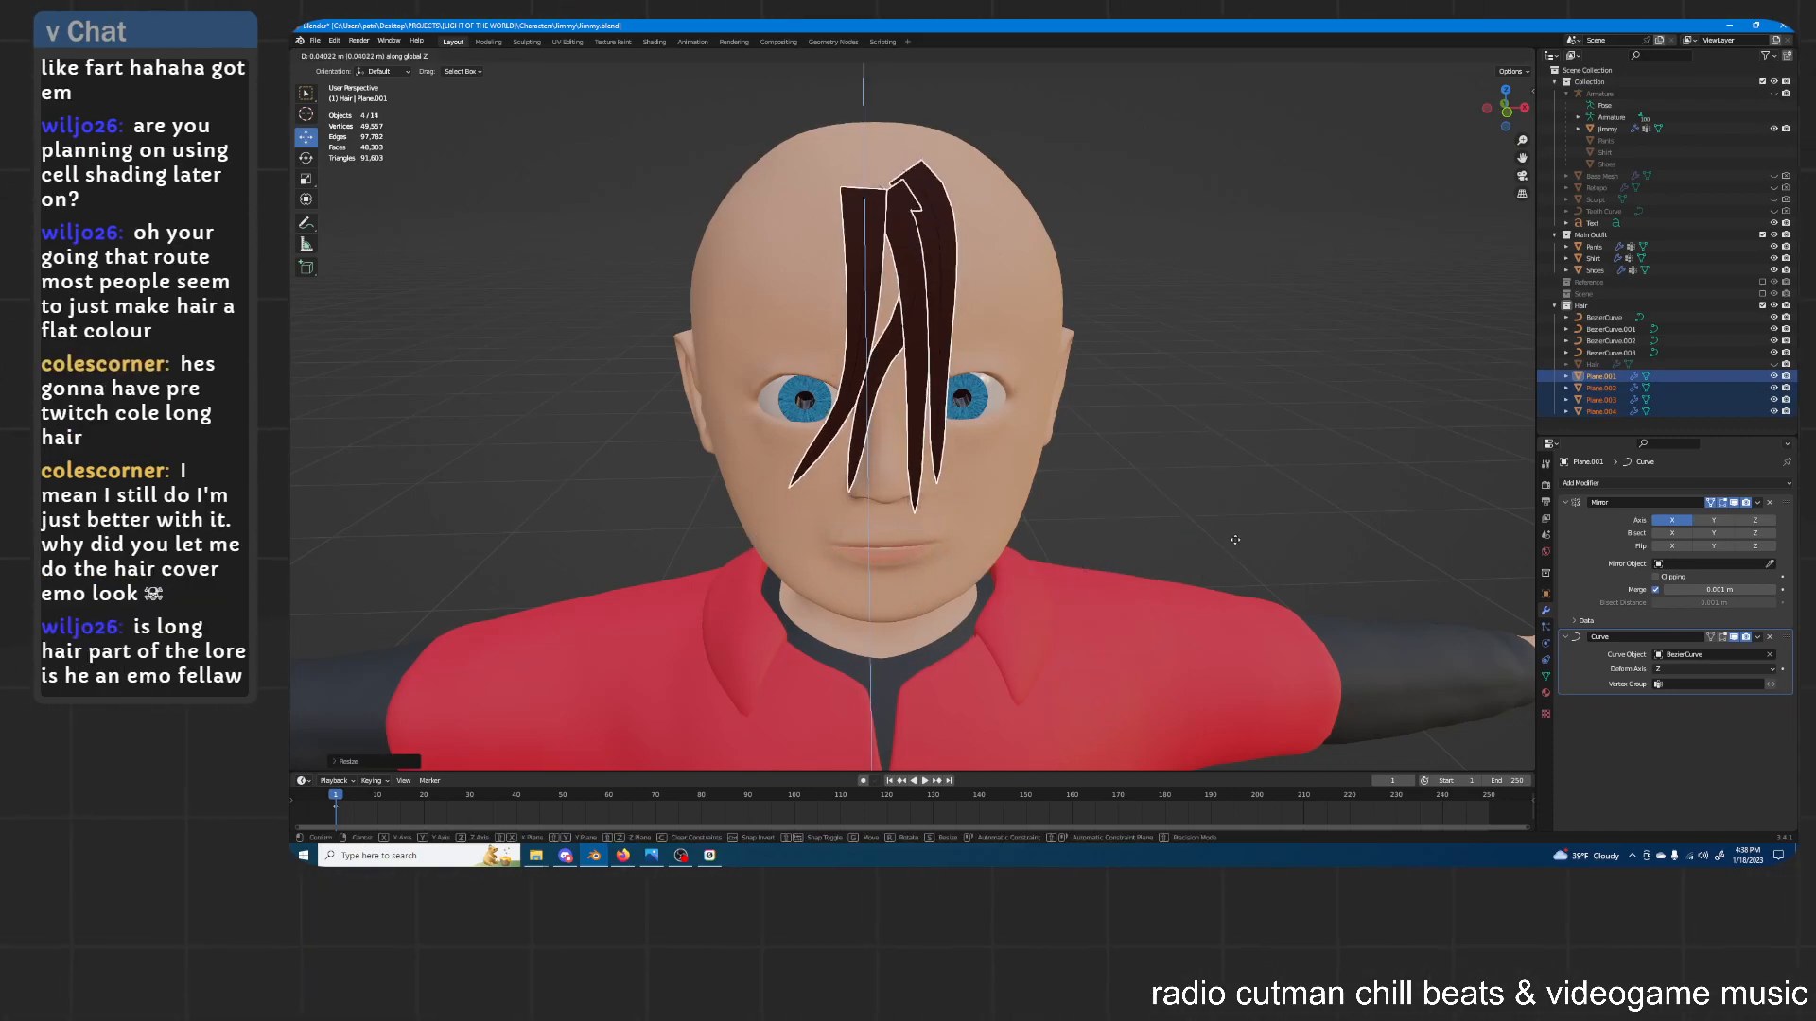
pyautogui.click(1217, 534)
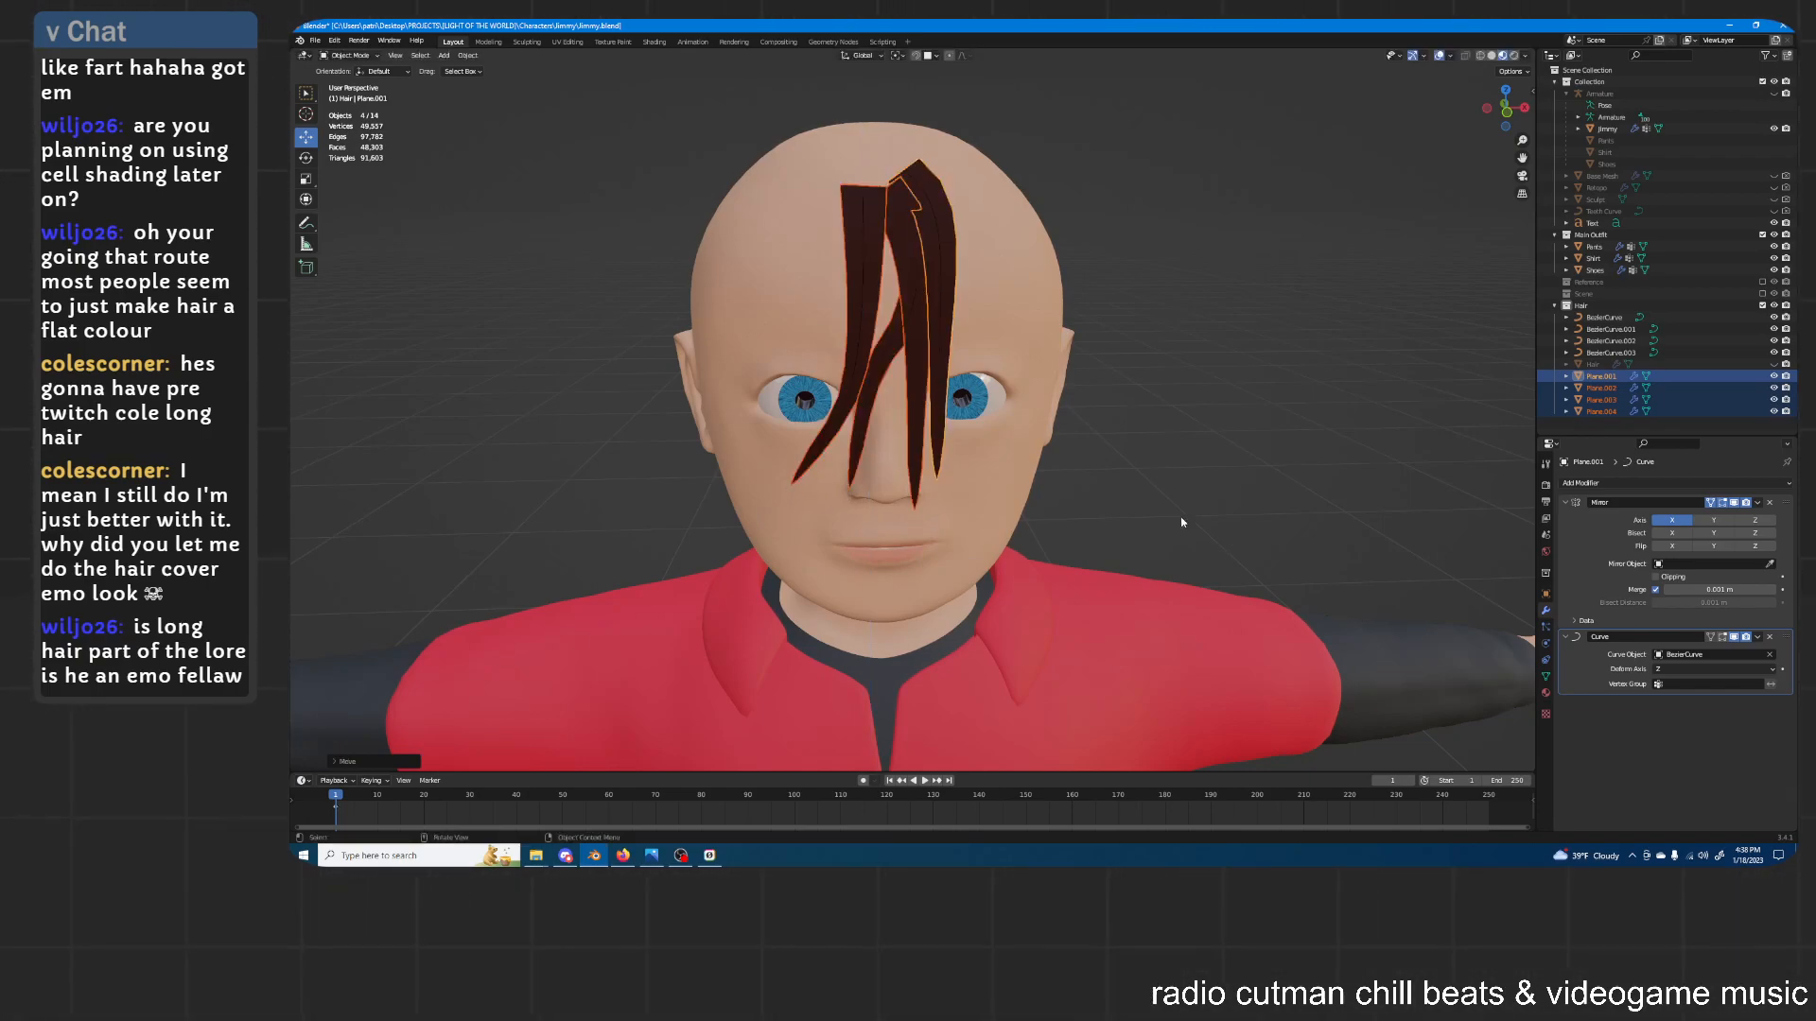
# Edit BezierCurve.002 and rotate its top control point to change how the third strand bends at the root
pyautogui.click(901, 337)
pyautogui.moveTo(988, 302); pyautogui.dragTo(1006, 288, button='middle')
pyautogui.press('Tab')
pyautogui.moveTo(922, 127); pyautogui.dragTo(962, 259, button='middle')
pyautogui.scroll(3, 973, 190)
pyautogui.click(964, 297)
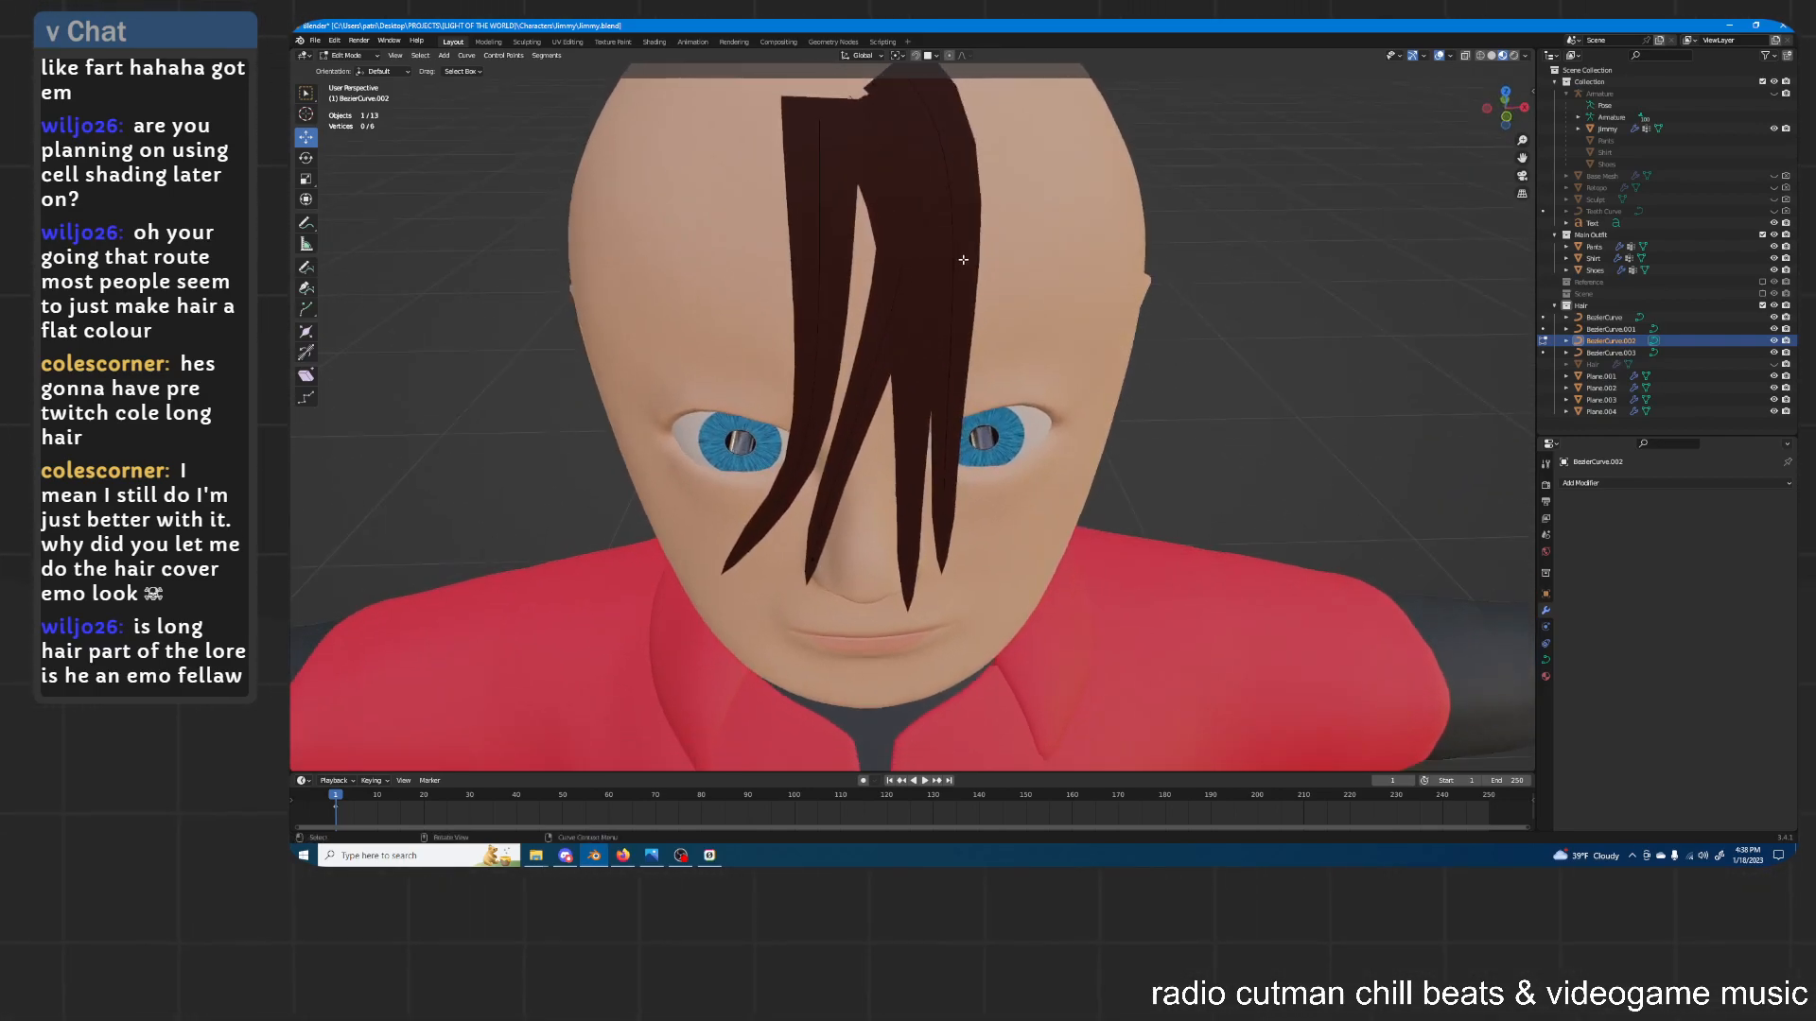
pyautogui.moveTo(885, 115); pyautogui.dragTo(972, 179, button='middle')
pyautogui.press('r')
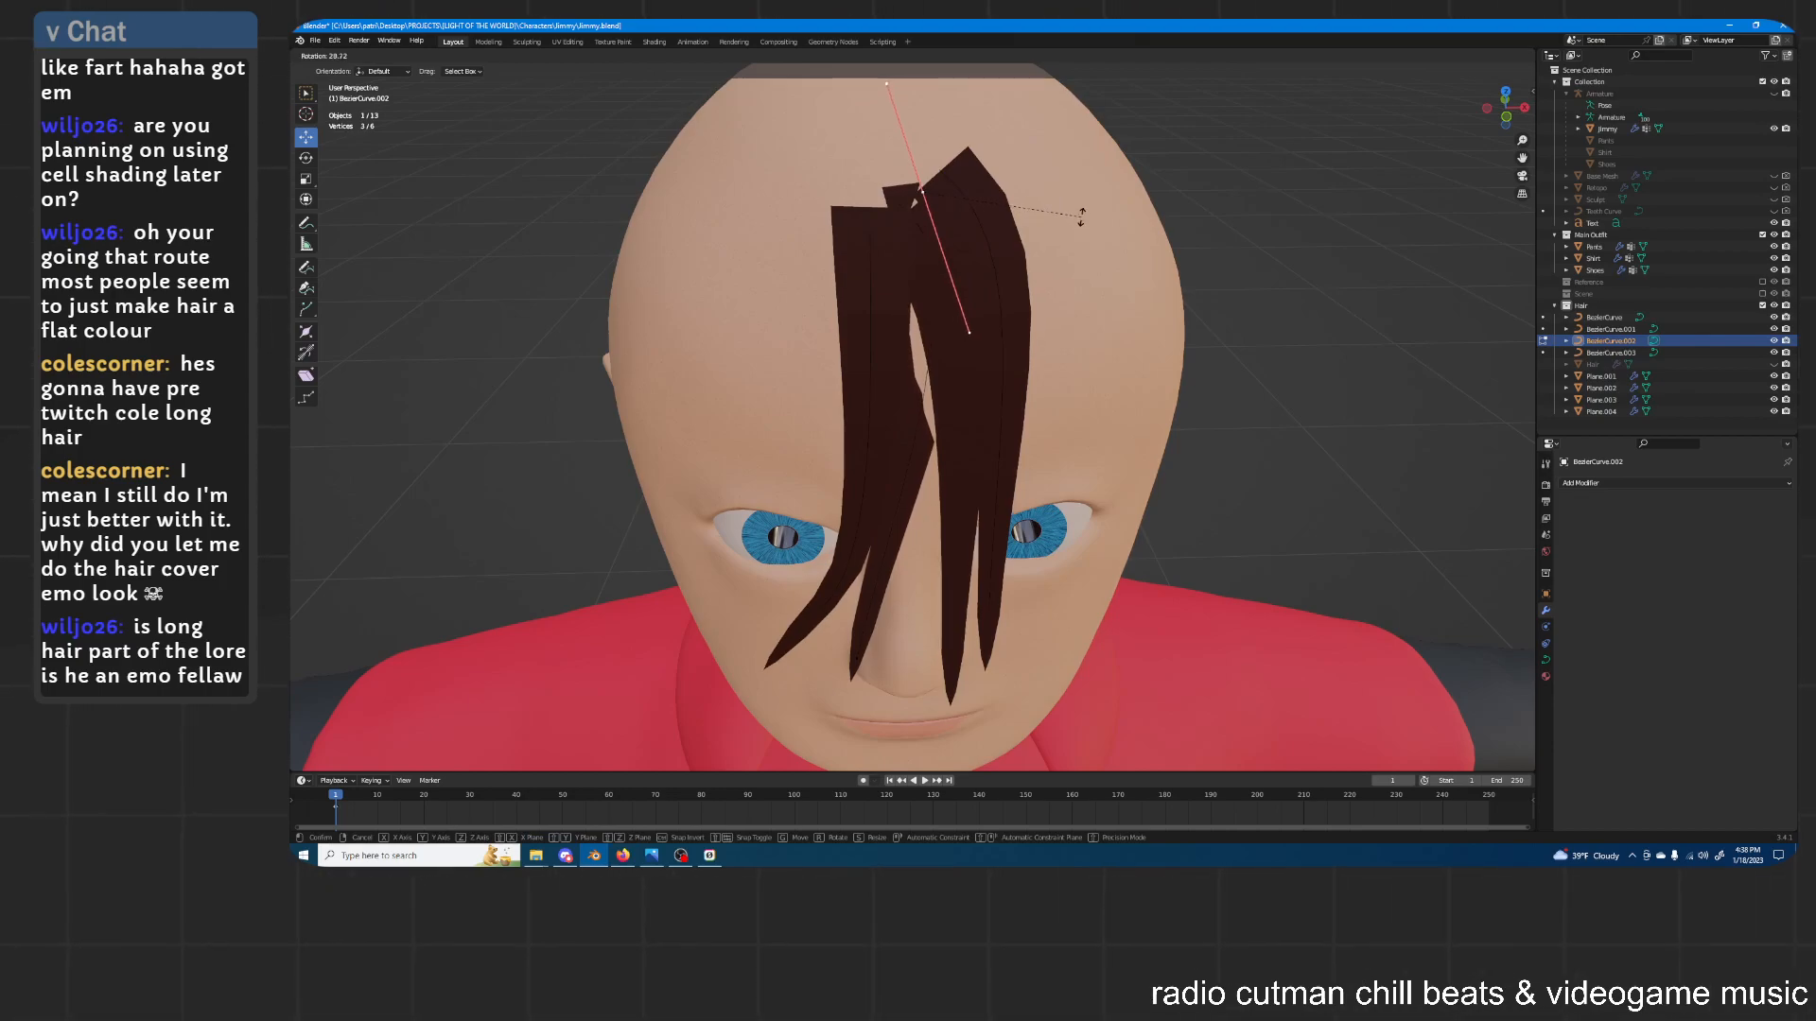
pyautogui.click(1084, 223)
# Rotate the same control point again from another viewing angle and finish editing the curve
pyautogui.moveTo(1084, 222); pyautogui.dragTo(1074, 317, button='middle')
pyautogui.press('r')
pyautogui.click(1214, 299)
pyautogui.moveTo(1074, 317); pyautogui.dragTo(1031, 307, button='middle')
pyautogui.press('Tab')
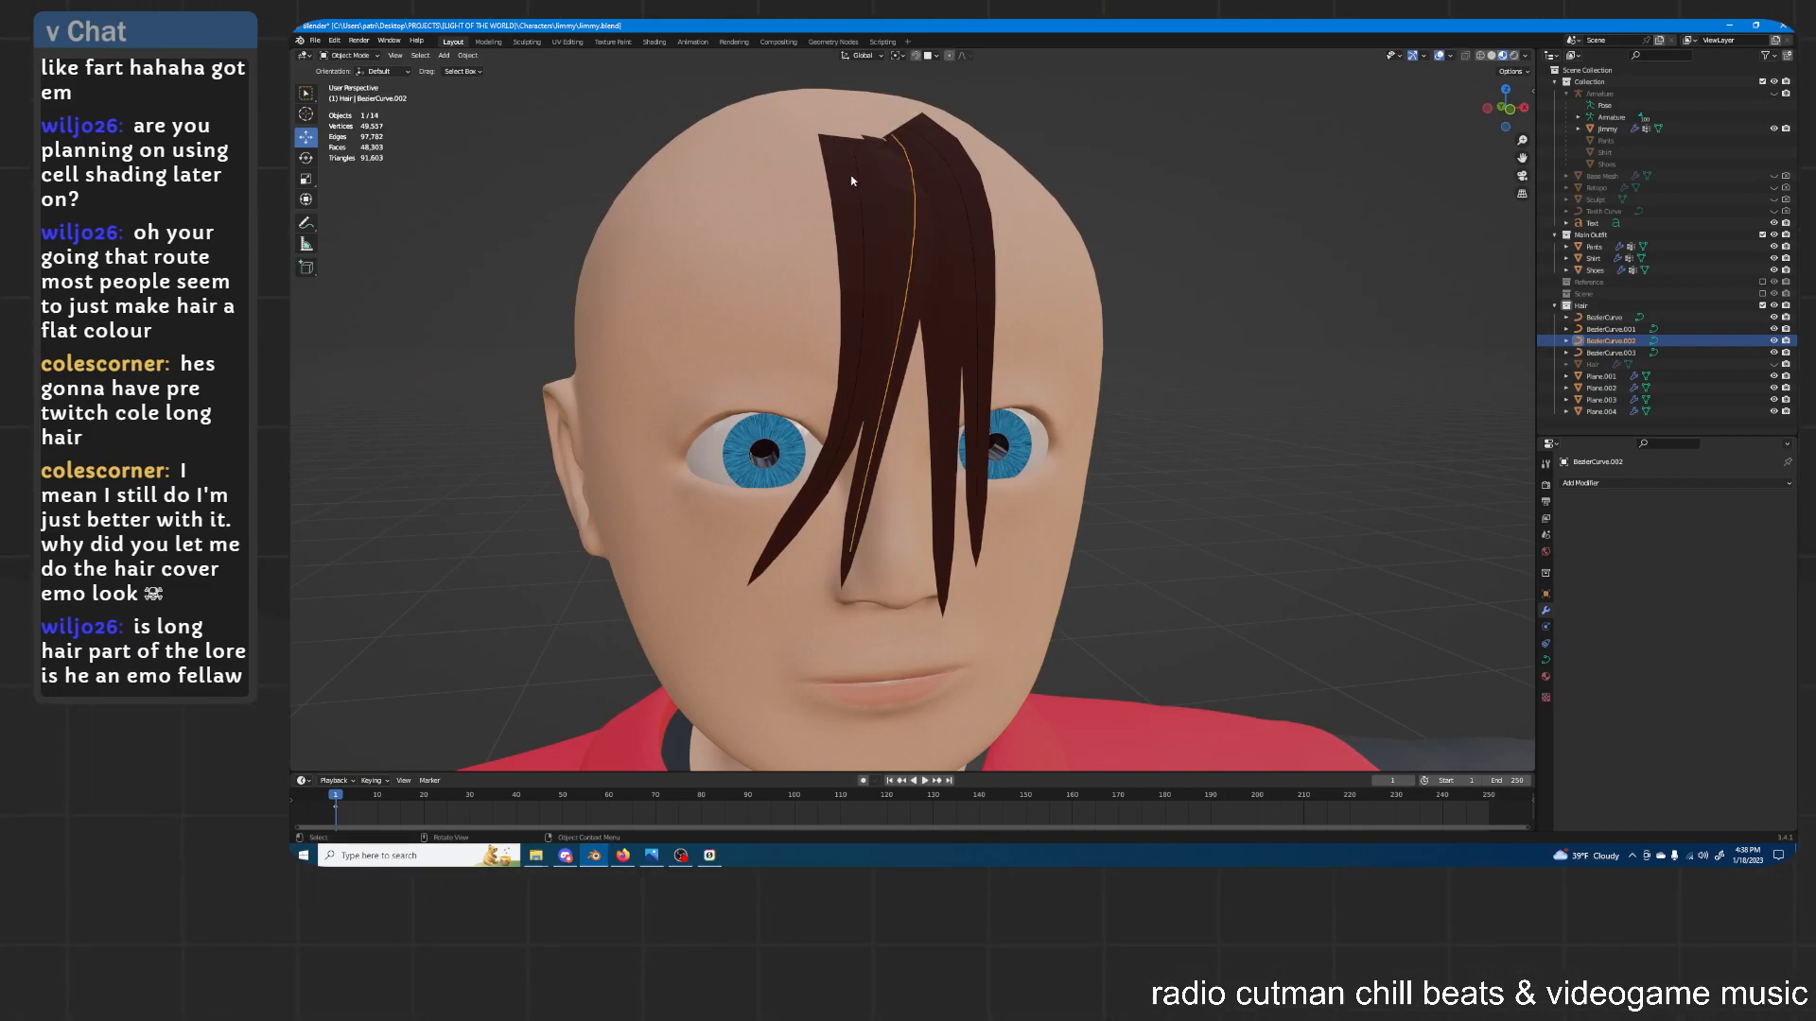
# Rotate the top control point of BezierCurve.003, the guide curve of the strand nearest the character's right eye
pyautogui.click(855, 177)
pyautogui.moveTo(922, 159); pyautogui.dragTo(863, 199, button='middle')
pyautogui.click(844, 214)
pyautogui.moveTo(997, 180); pyautogui.dragTo(1184, 312, button='middle')
pyautogui.press('Tab')
pyautogui.click(896, 151)
pyautogui.press('r')
pyautogui.click(1160, 236)
pyautogui.press('r')
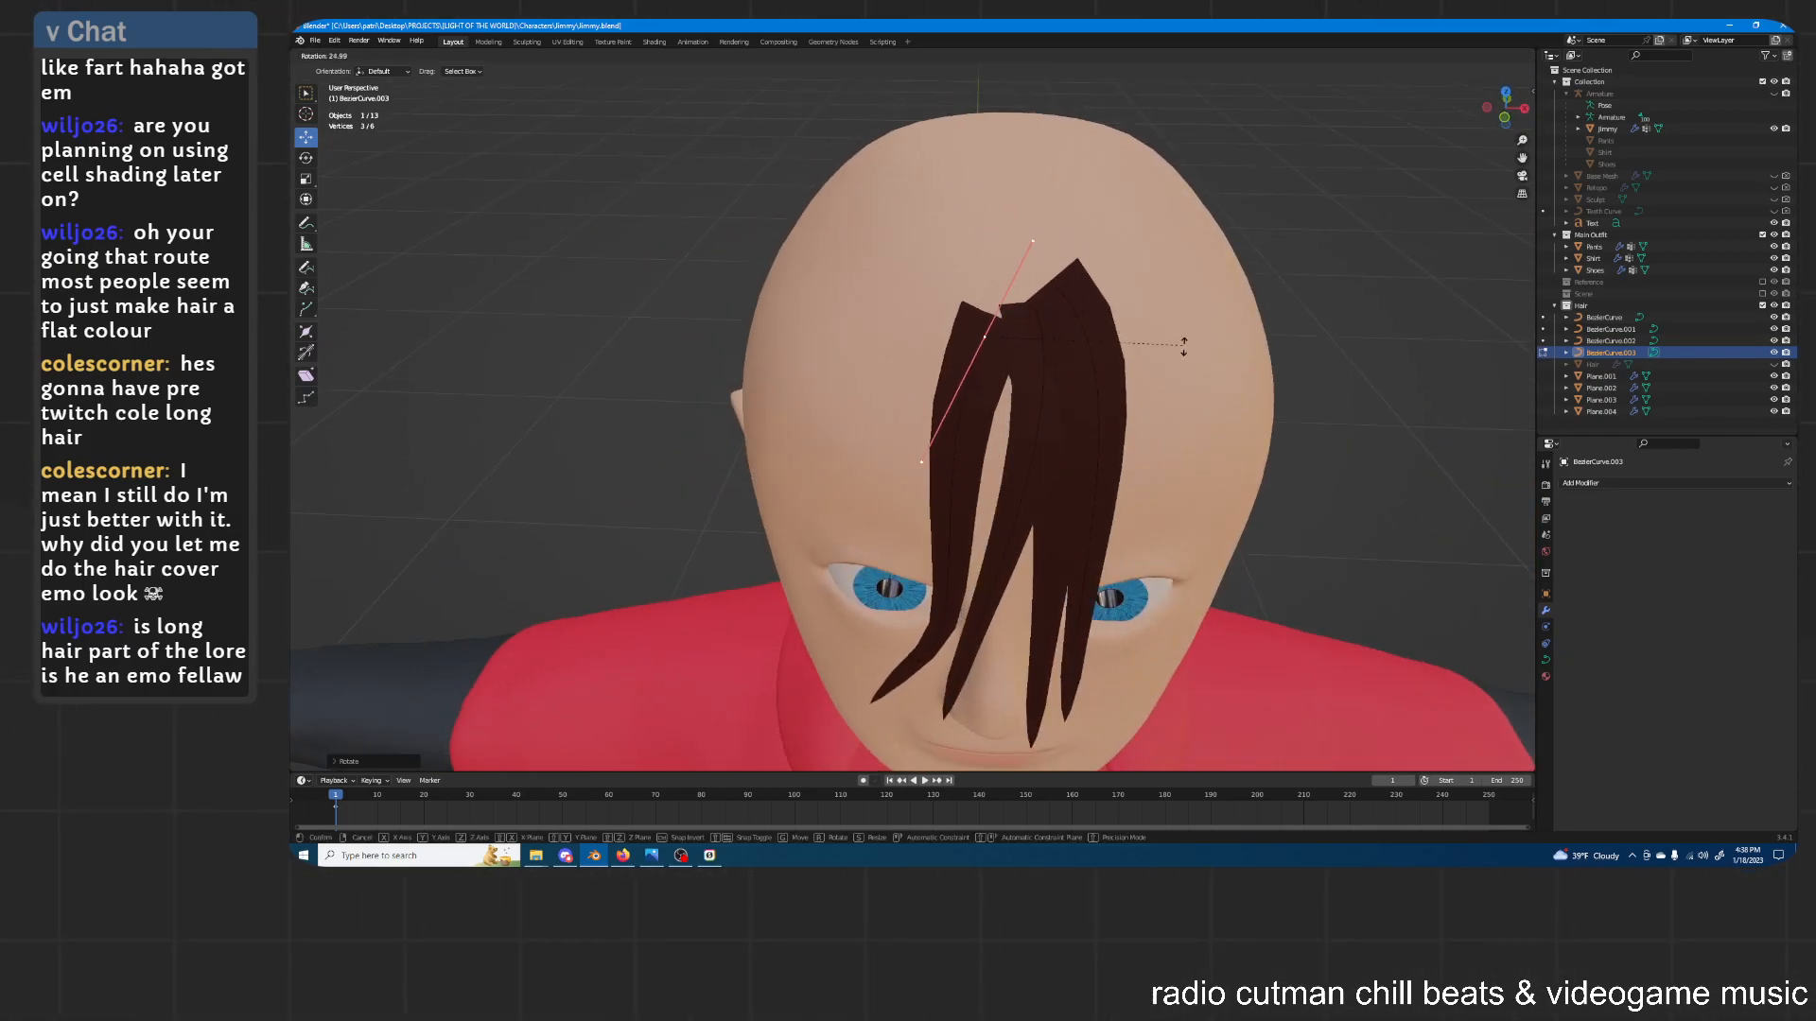
pyautogui.click(1206, 362)
# Move the curve's top control point along X and Z to bring the strand's root against the neighbouring hair
pyautogui.press('g')
pyautogui.press('x')
pyautogui.press('z')
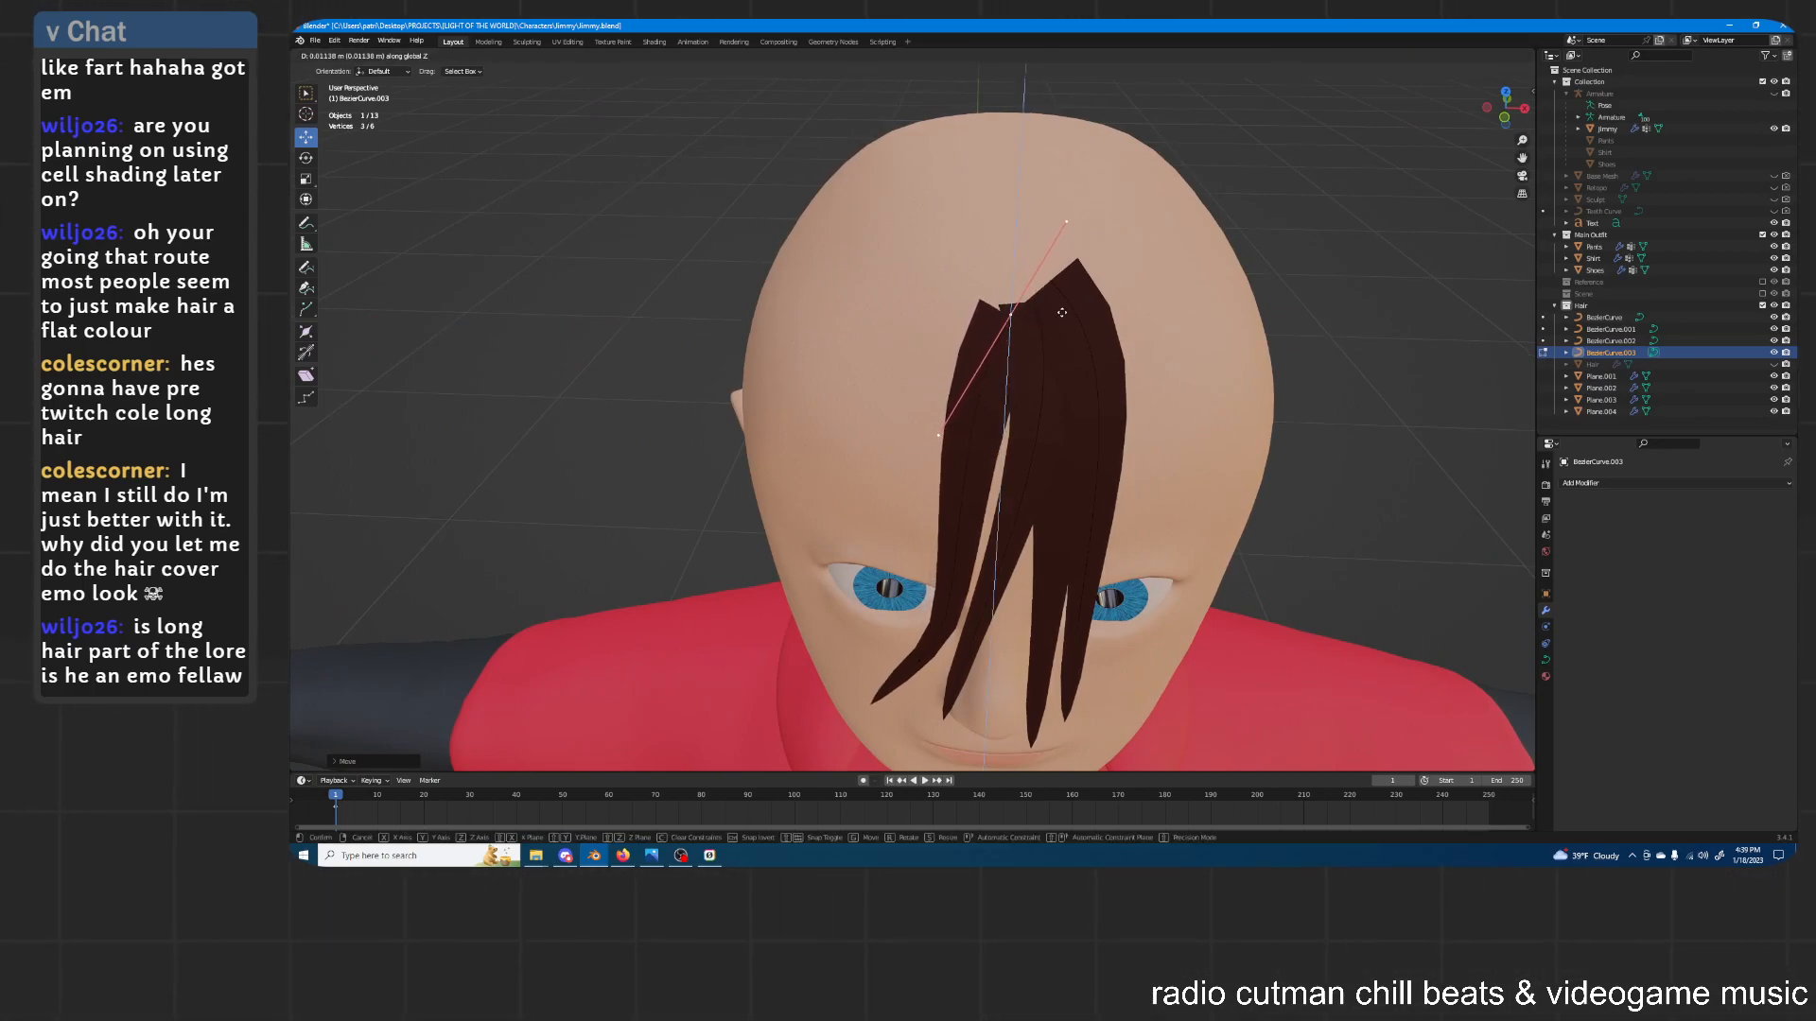
pyautogui.moveTo(1061, 312); pyautogui.dragTo(1138, 202, button='middle')
pyautogui.click(1196, 239)
pyautogui.press('Tab')
# Select the four front hair strands, Plane.001 to Plane.004, and change the transform pivot point
pyautogui.click(978, 339)
pyautogui.keyDown('shift'); pyautogui.click(1084, 341); pyautogui.keyUp('shift')
pyautogui.keyDown('shift'); pyautogui.click(1059, 357); pyautogui.keyUp('shift')
pyautogui.keyDown('shift'); pyautogui.click(1084, 356); pyautogui.keyUp('shift')
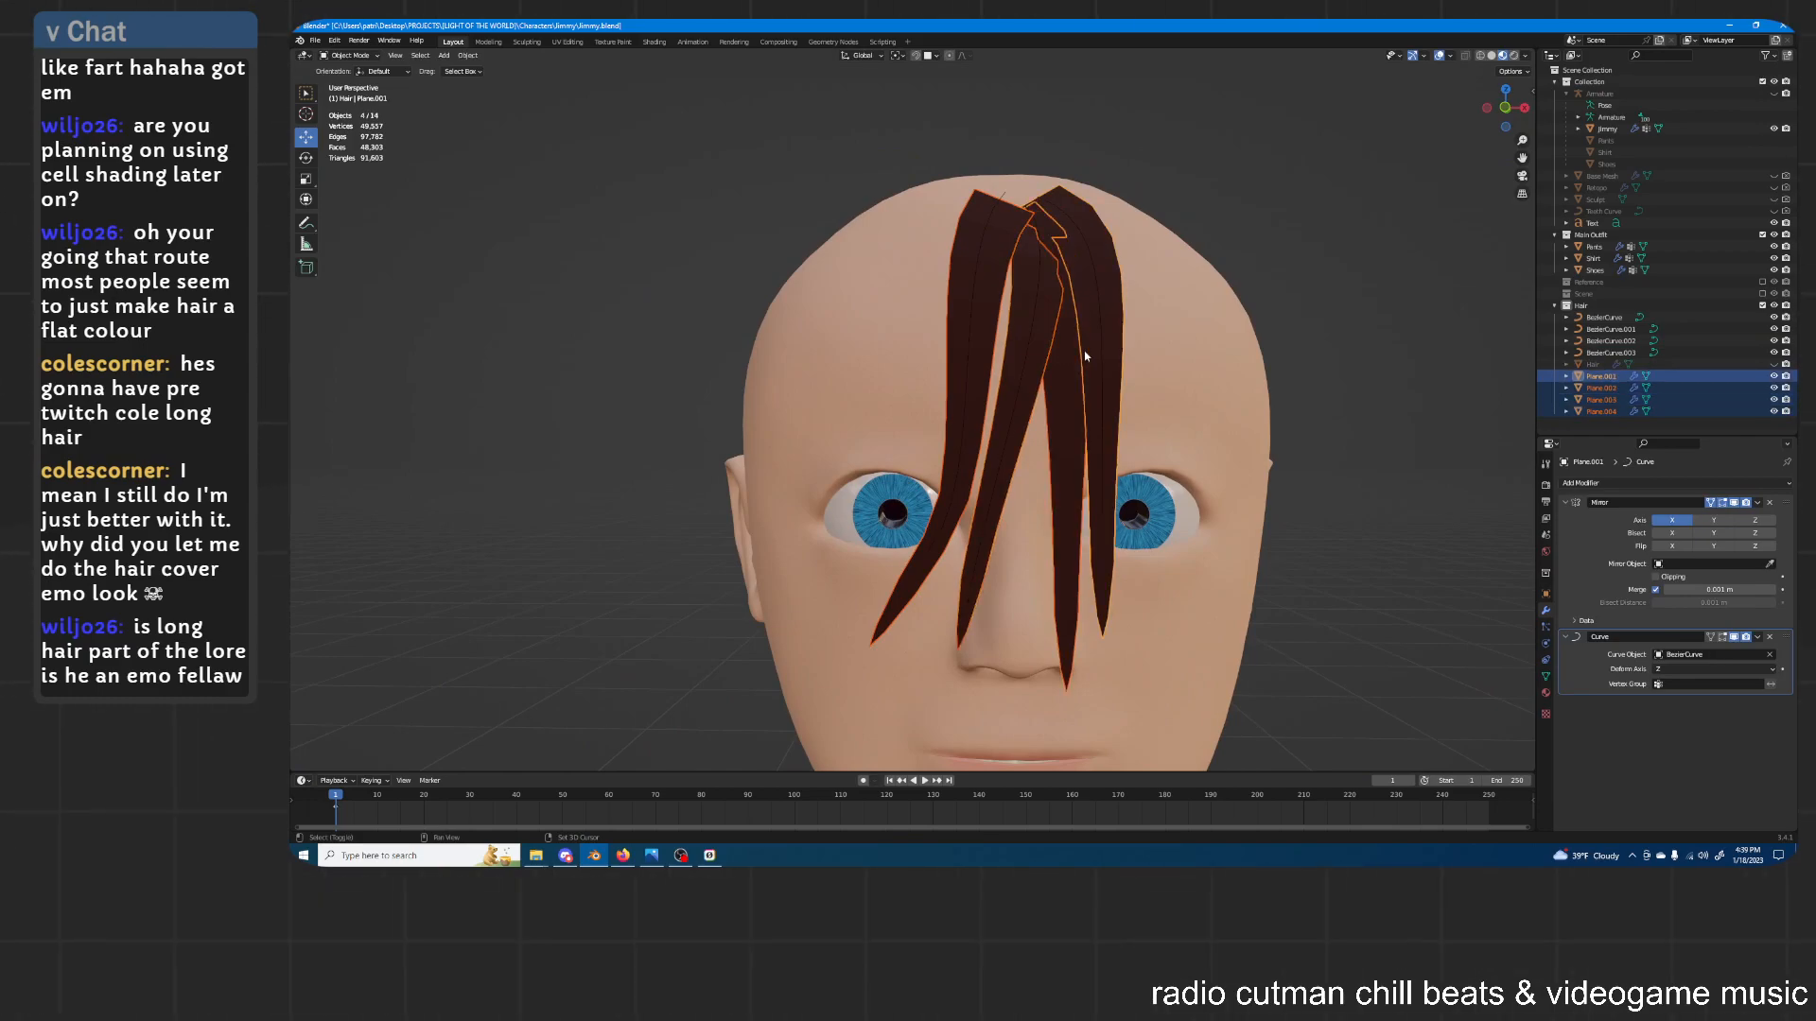
pyautogui.click(897, 56)
pyautogui.click(910, 94)
# Scale the four selected hair strands up slightly along the global X axis
pyautogui.press('s')
pyautogui.press('x')
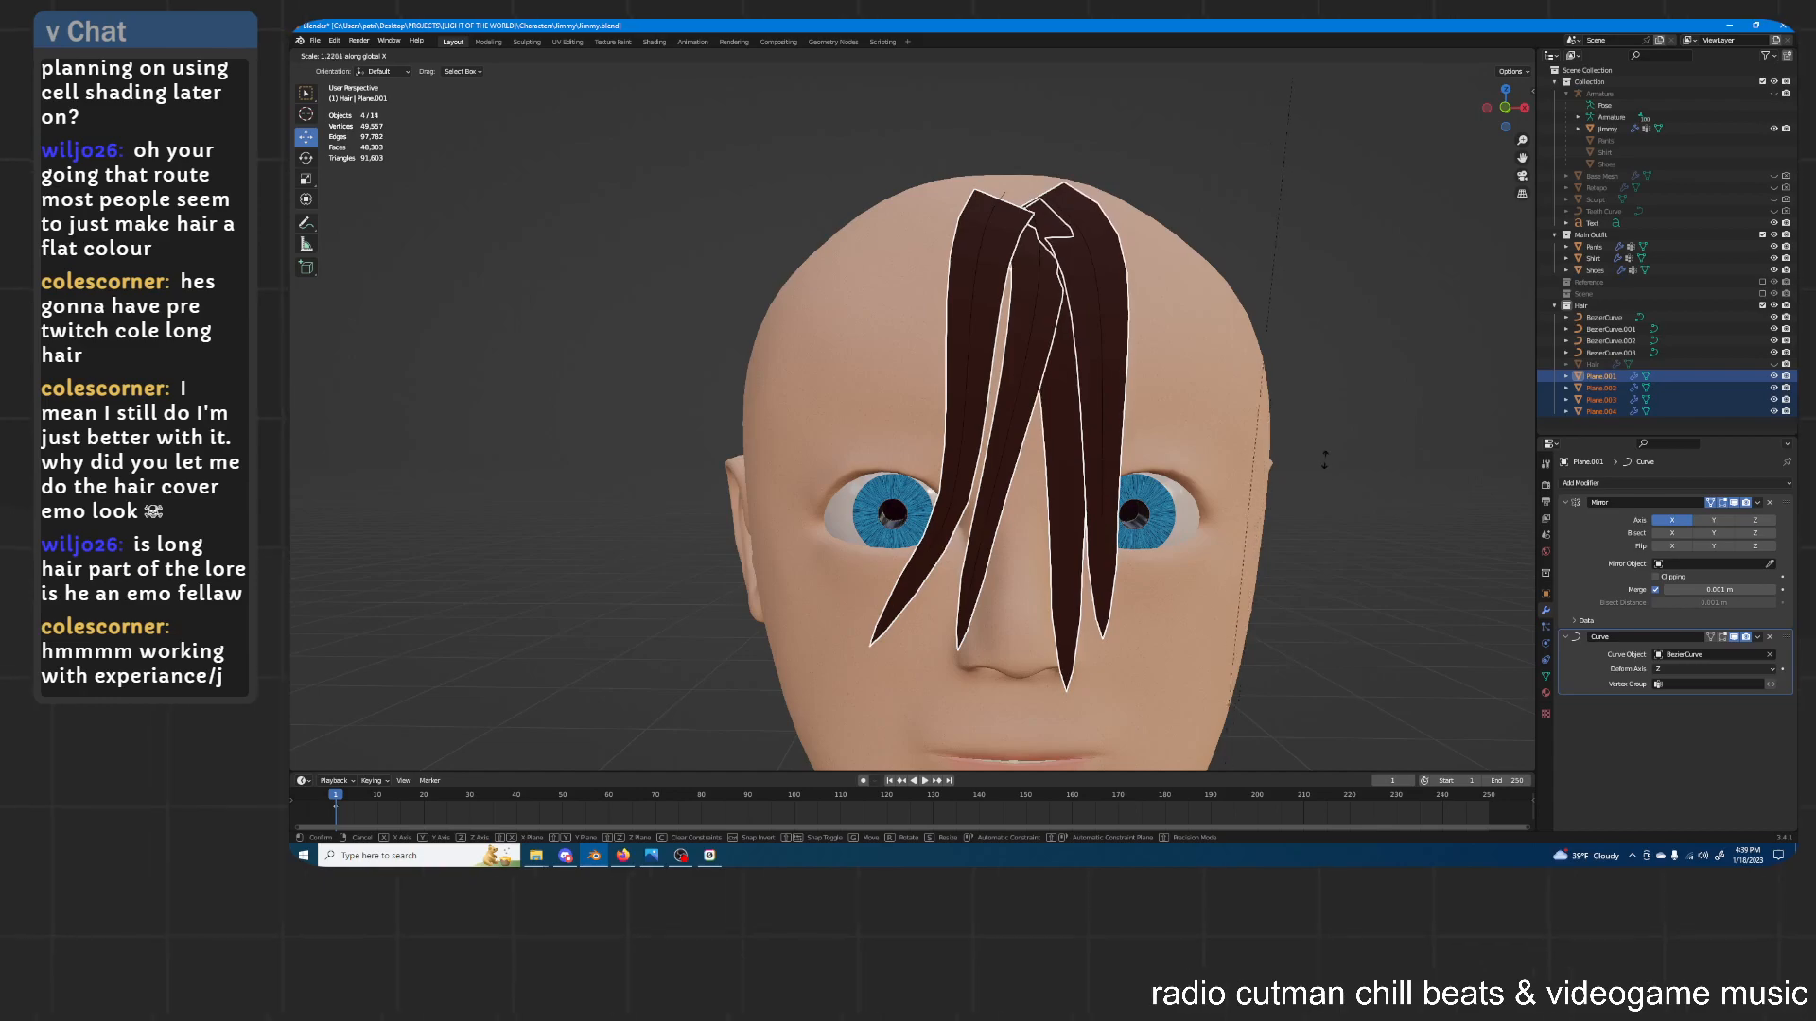
pyautogui.click(1138, 203)
pyautogui.moveTo(1138, 204); pyautogui.dragTo(993, 477, button='middle')
pyautogui.press('s')
pyautogui.press('x')
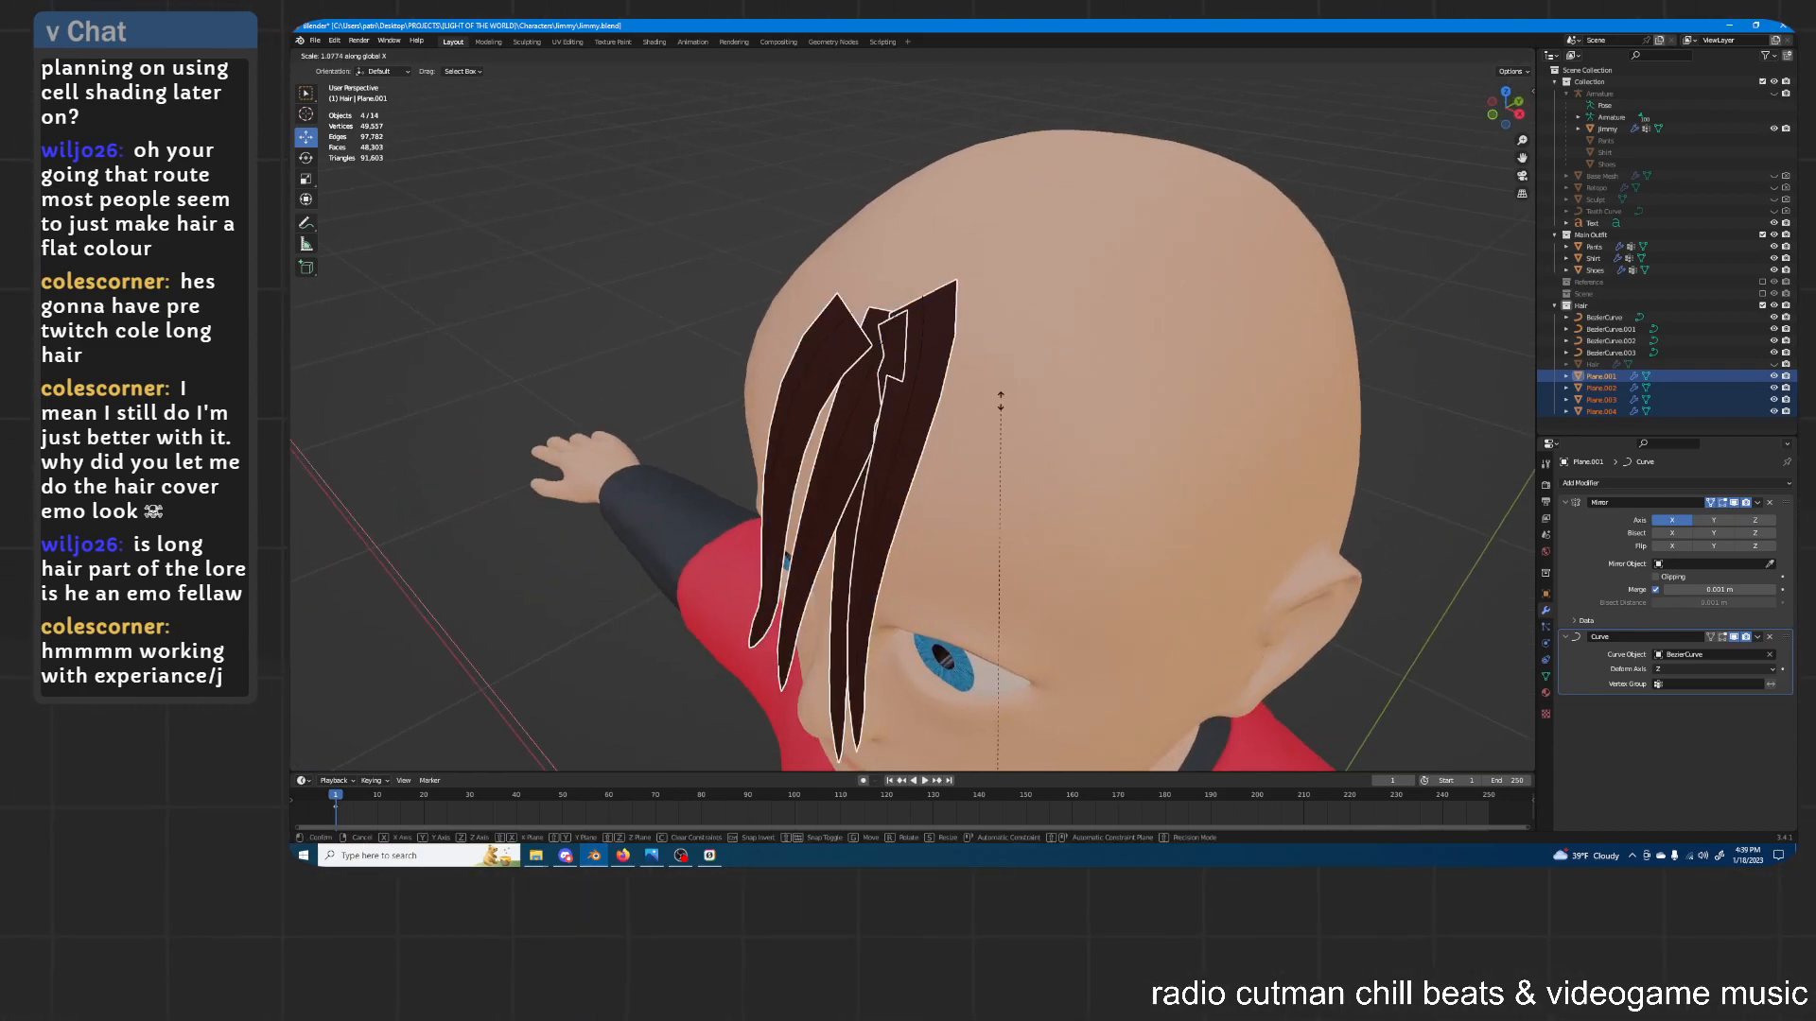
pyautogui.click(1027, 577)
pyautogui.moveTo(1026, 577); pyautogui.dragTo(1047, 530, button='middle')
# Try widening the four strands' meshes along X in Edit Mode, with clipping enabled on the Mirror modifier
pyautogui.press('Tab')
pyautogui.scroll(-6, 1074, 505)
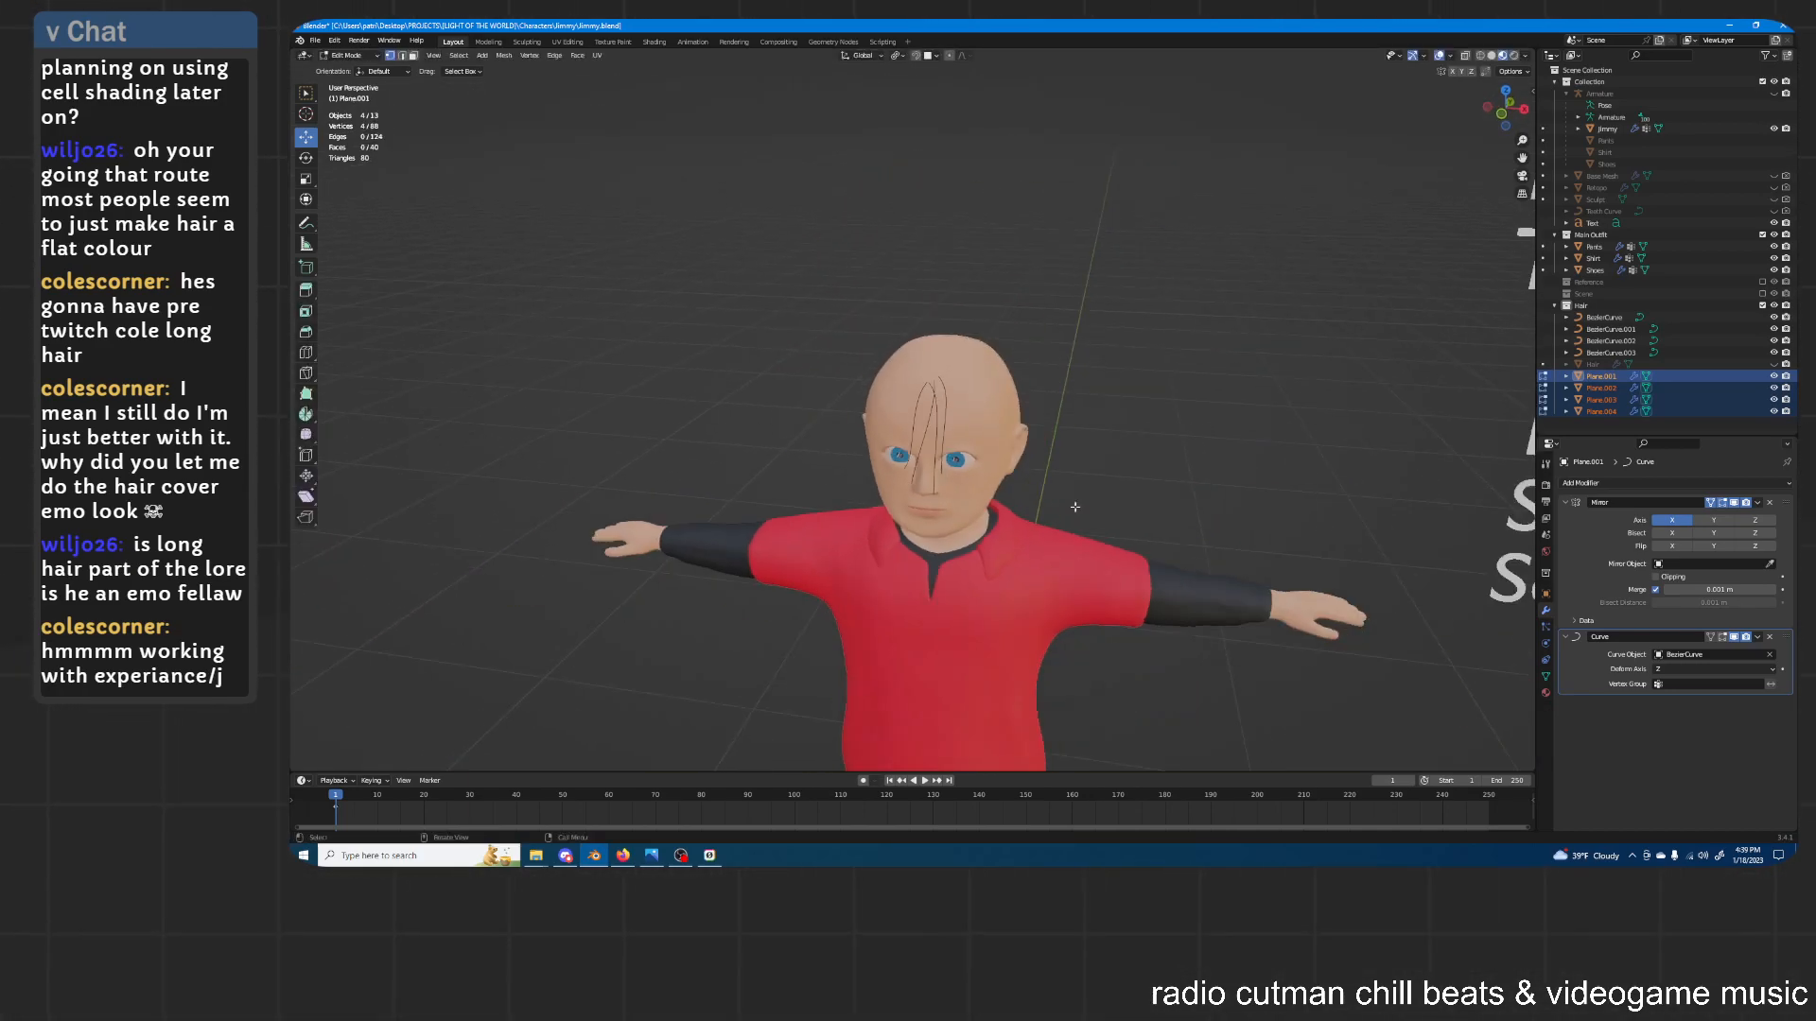
pyautogui.press('a')
pyautogui.press('KP_Decimal')
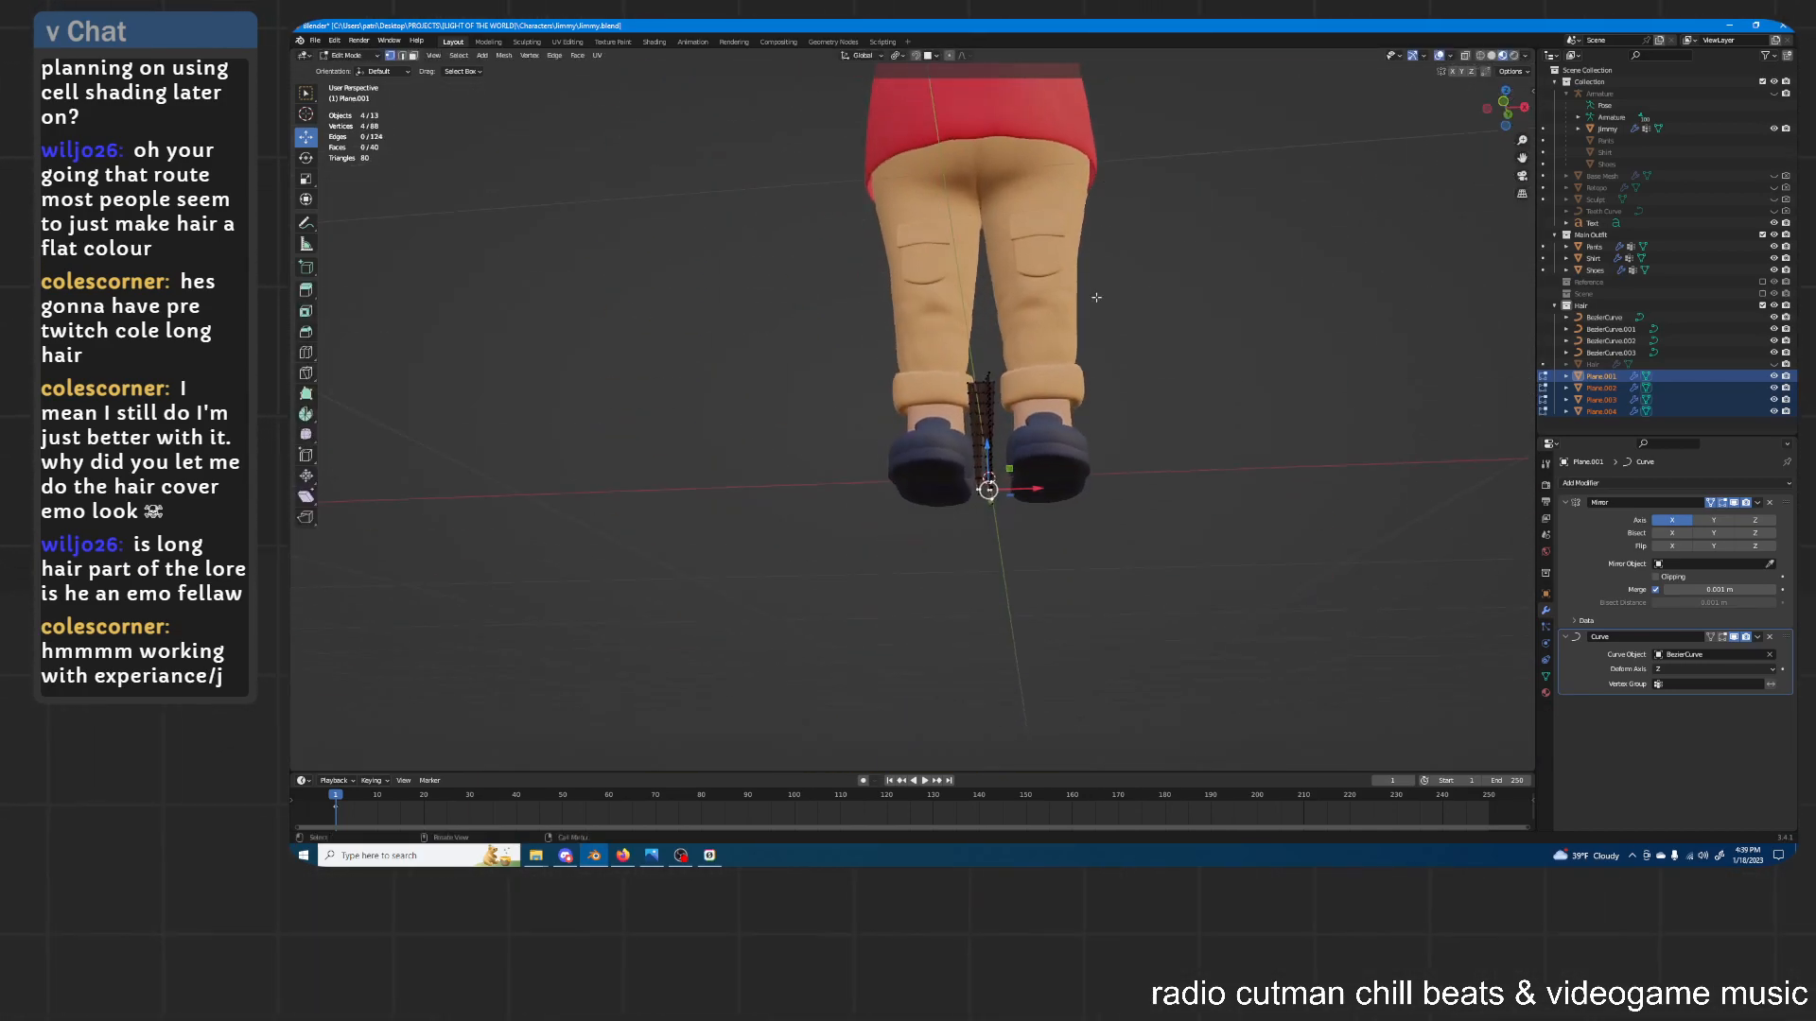
pyautogui.press('s')
pyautogui.press('x')
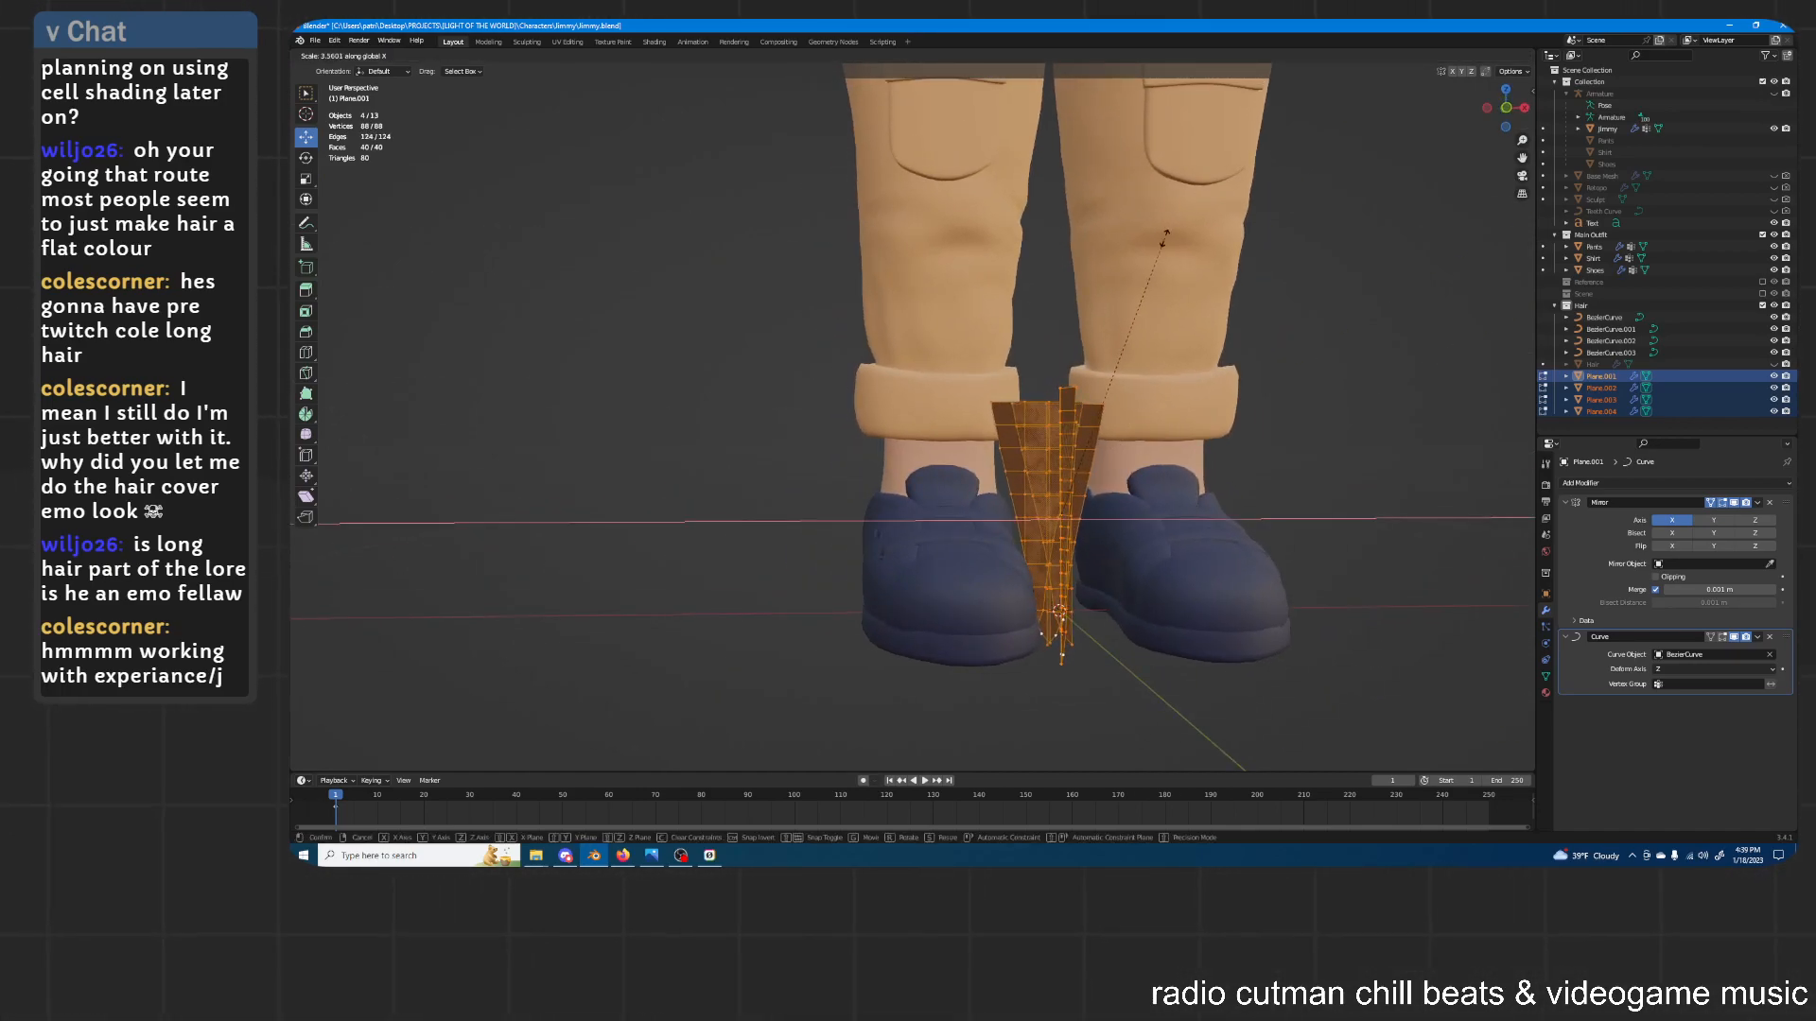
pyautogui.rightClick(1154, 367)
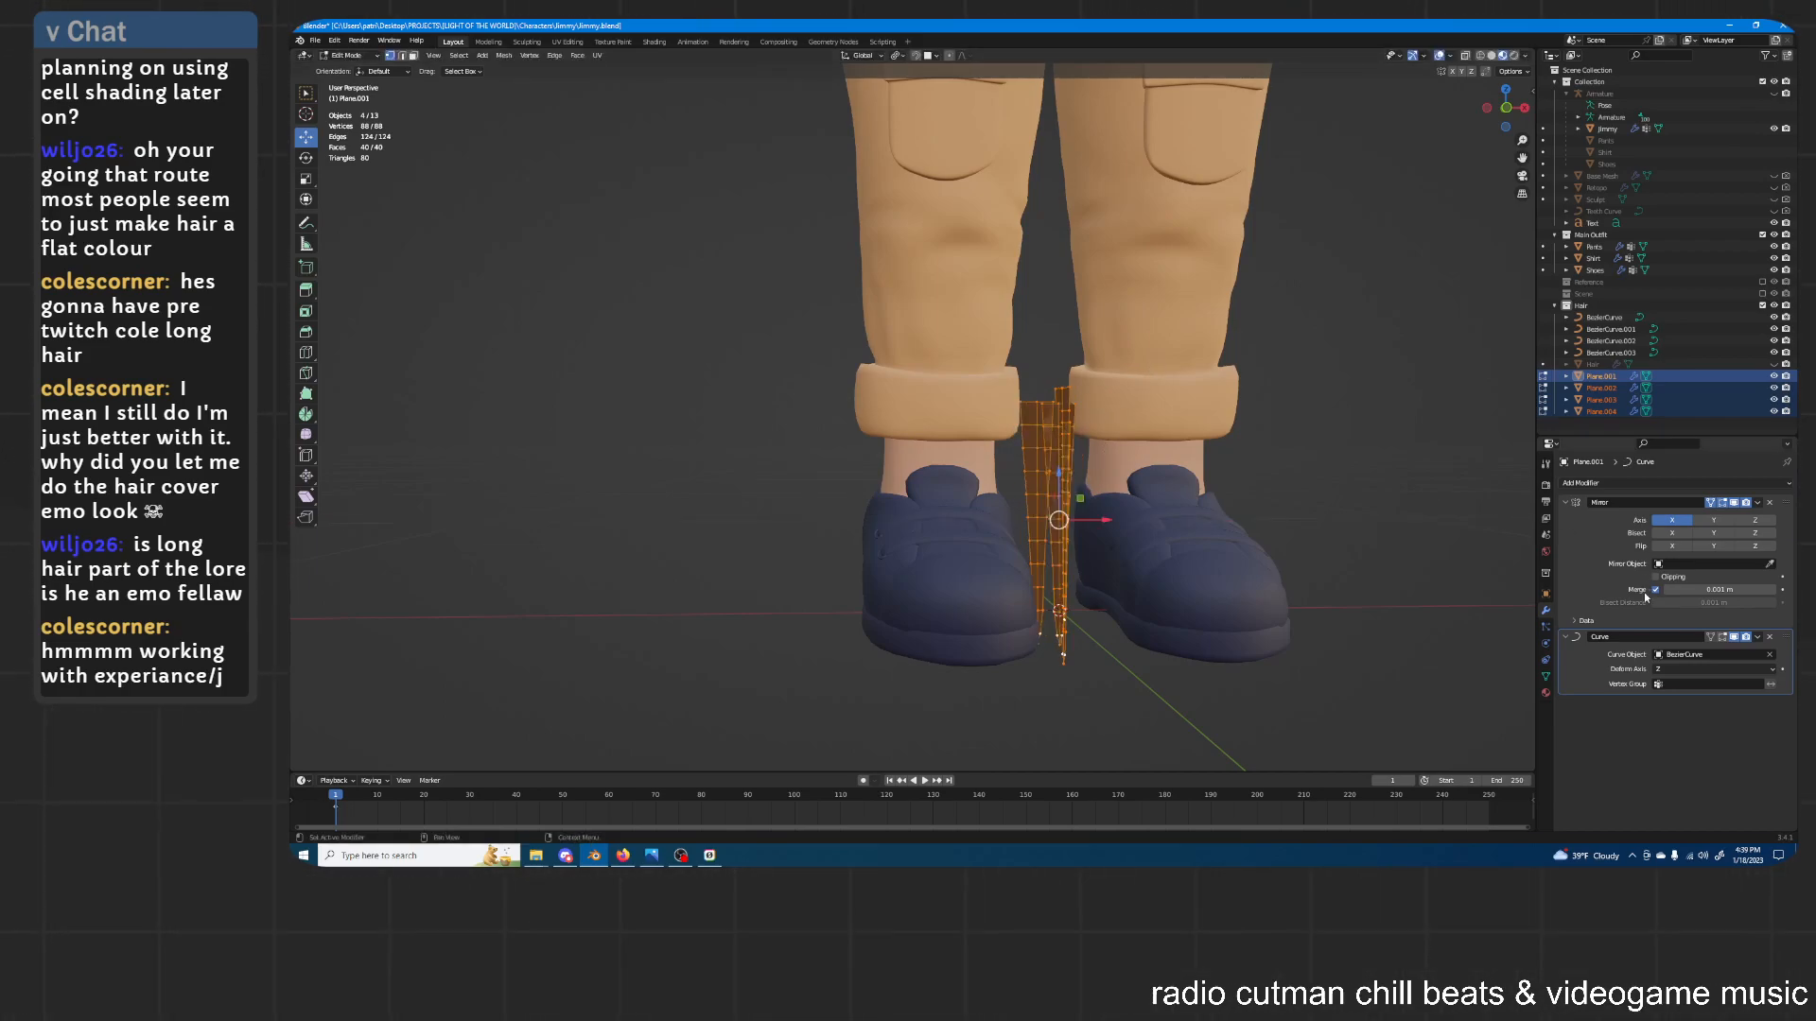
pyautogui.press('s')
pyautogui.press('x')
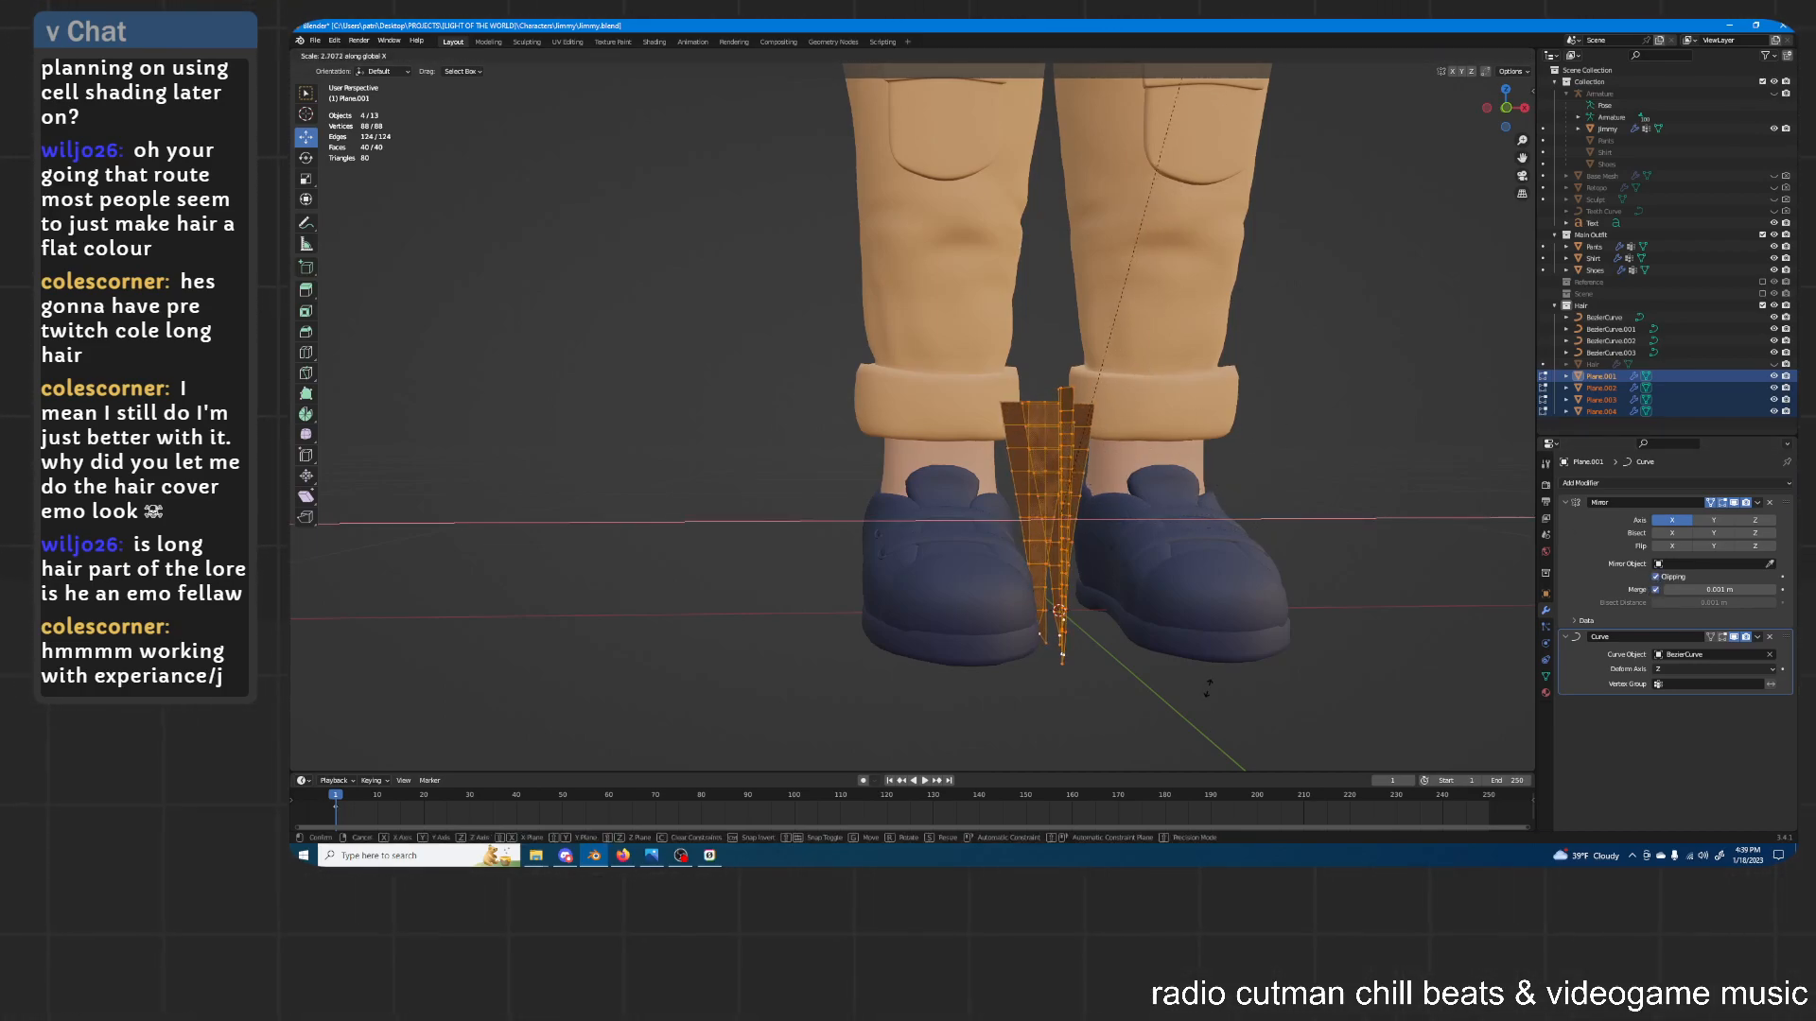
pyautogui.click(1209, 724)
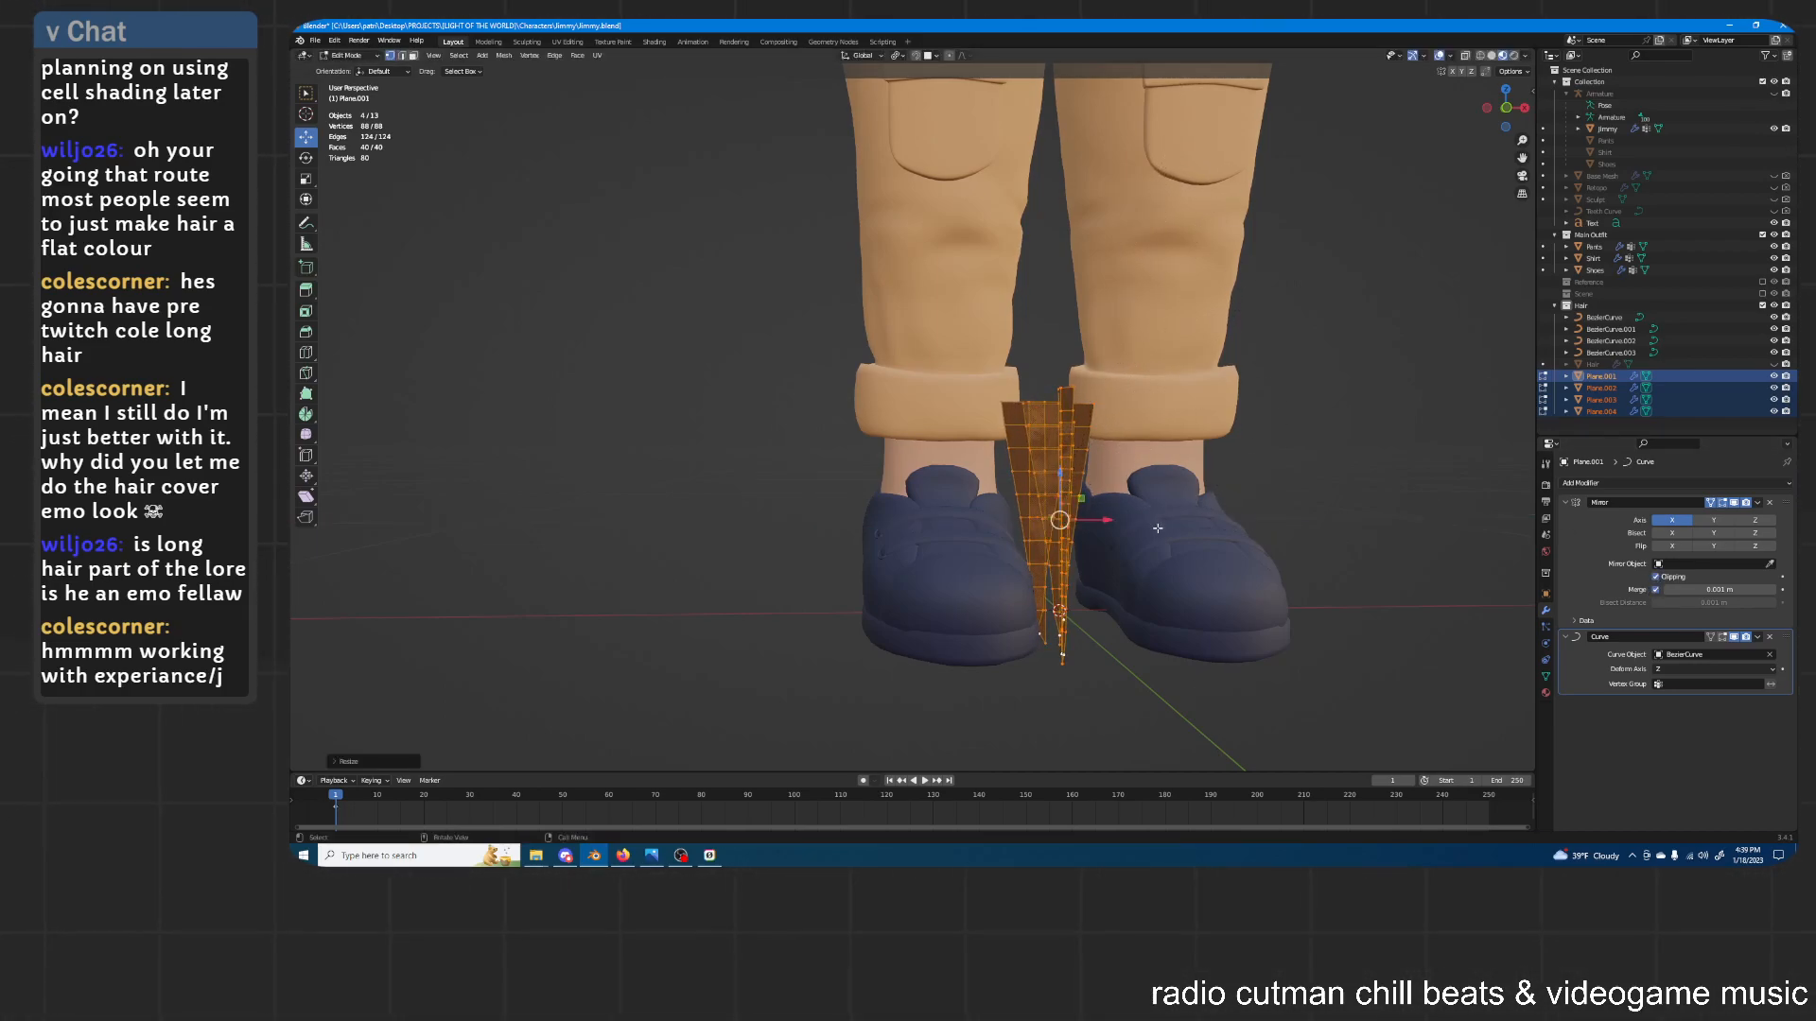
# Inspect the widened strands on the head, then undo the mesh scaling and the Mirror clipping
pyautogui.press('Tab')
pyautogui.scroll(-4, 1144, 428)
pyautogui.keyDown('shift'); pyautogui.moveTo(1130, 213); pyautogui.dragTo(1053, 608, button='middle'); pyautogui.keyUp('shift')
pyautogui.keyDown('shift'); pyautogui.moveTo(999, 257); pyautogui.dragTo(997, 560, button='middle'); pyautogui.keyUp('shift')
pyautogui.scroll(4, 993, 549)
pyautogui.moveTo(950, 421); pyautogui.dragTo(966, 470, button='middle')
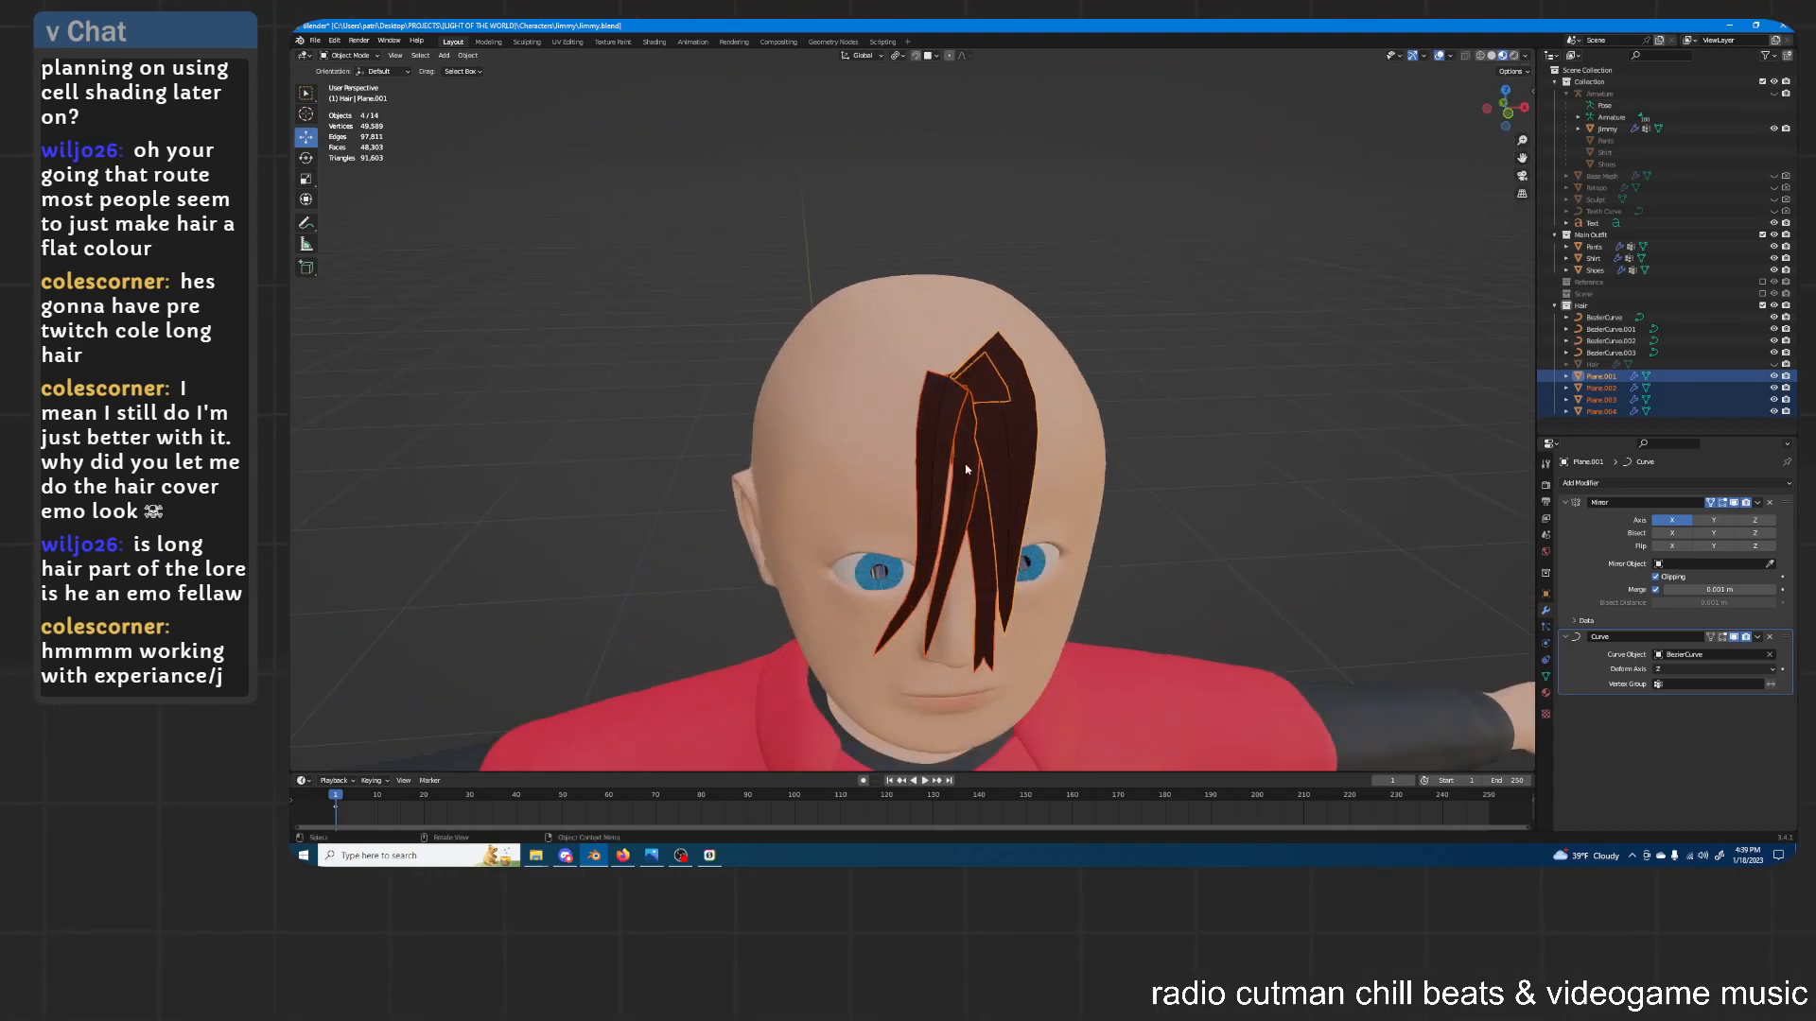
pyautogui.moveTo(1098, 531)
pyautogui.mouseDown(button='middle')
pyautogui.moveTo(1149, 537)
pyautogui.moveTo(1112, 519)
pyautogui.mouseUp(button='middle')
pyautogui.scroll(-5, 1113, 518)
pyautogui.keyDown('shift'); pyautogui.moveTo(1078, 747); pyautogui.dragTo(1114, 393, button='middle'); pyautogui.keyUp('shift')
pyautogui.press('Tab')
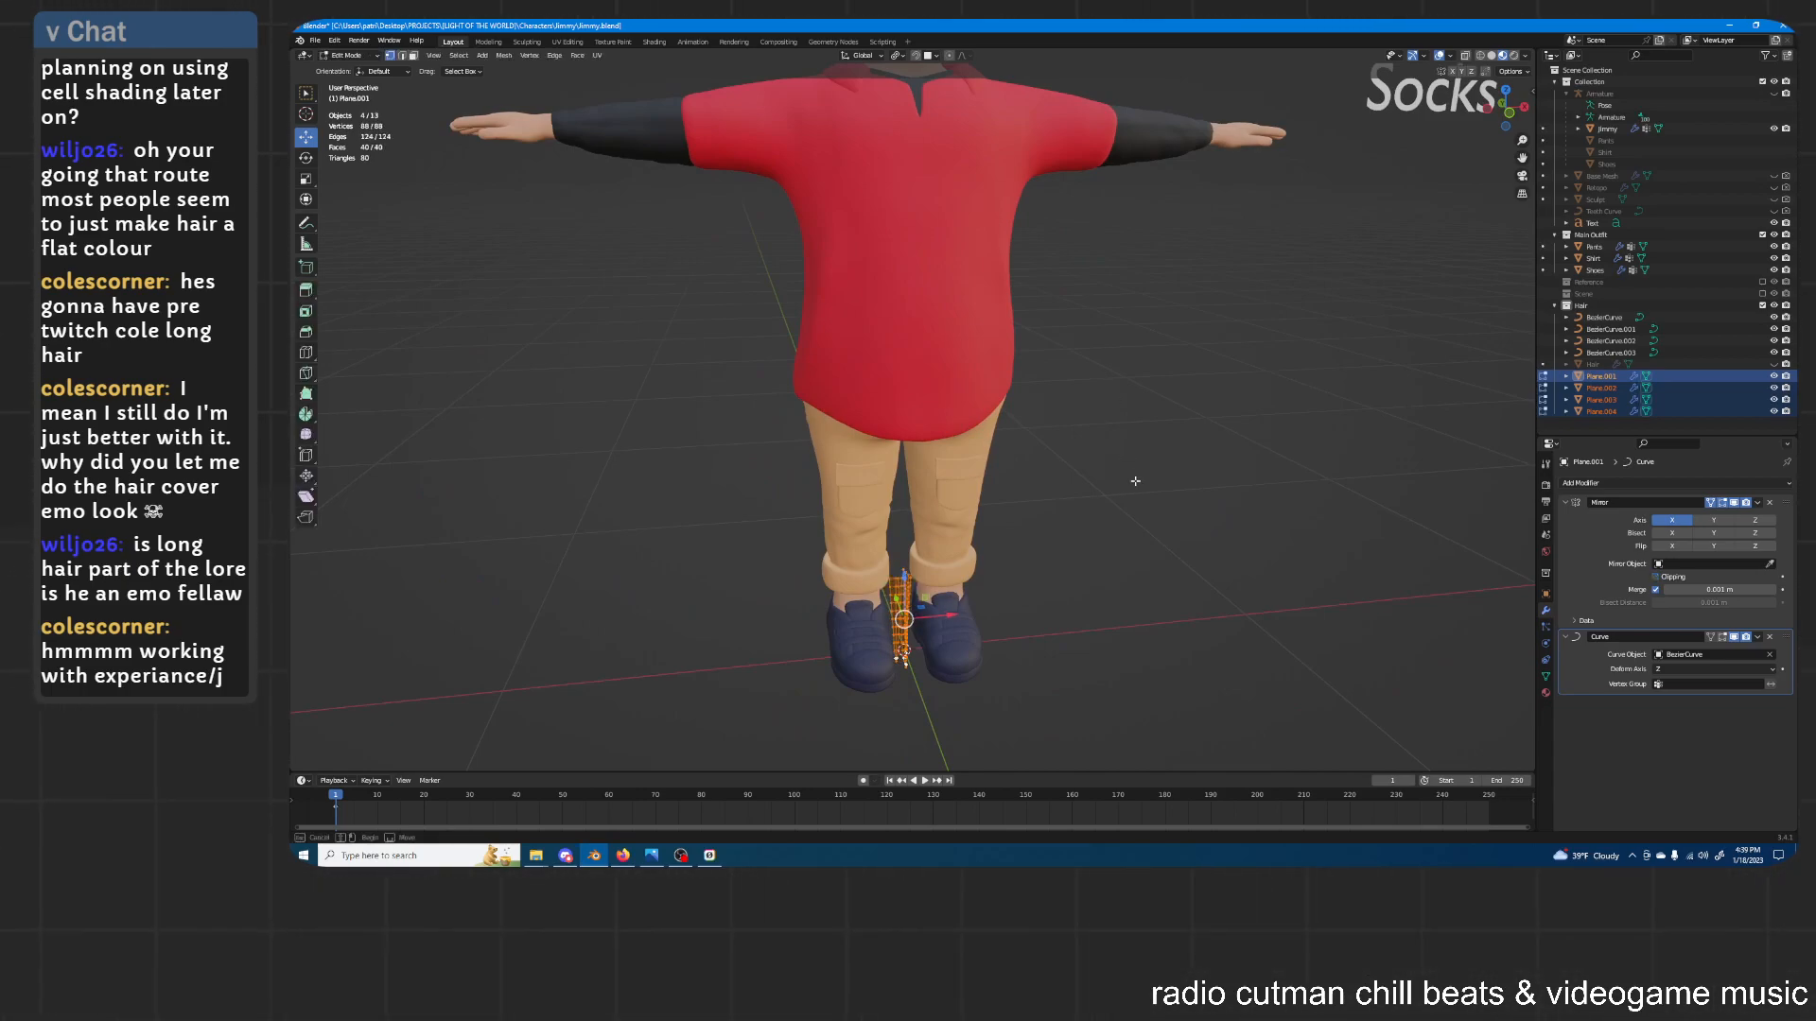
# Widen the outer hair strand Plane.004 by scaling it along the global Y axis in Object Mode
pyautogui.press('Tab')
pyautogui.scroll(5, 1097, 513)
pyautogui.keyDown('shift'); pyautogui.moveTo(1060, 405); pyautogui.dragTo(1021, 747, button='middle'); pyautogui.keyUp('shift')
pyautogui.moveTo(1006, 487); pyautogui.dragTo(997, 555, button='middle')
pyautogui.click(913, 388)
pyautogui.moveTo(1007, 397); pyautogui.dragTo(868, 352, button='middle')
pyautogui.scroll(4, 940, 376)
pyautogui.press('s')
pyautogui.press('x')
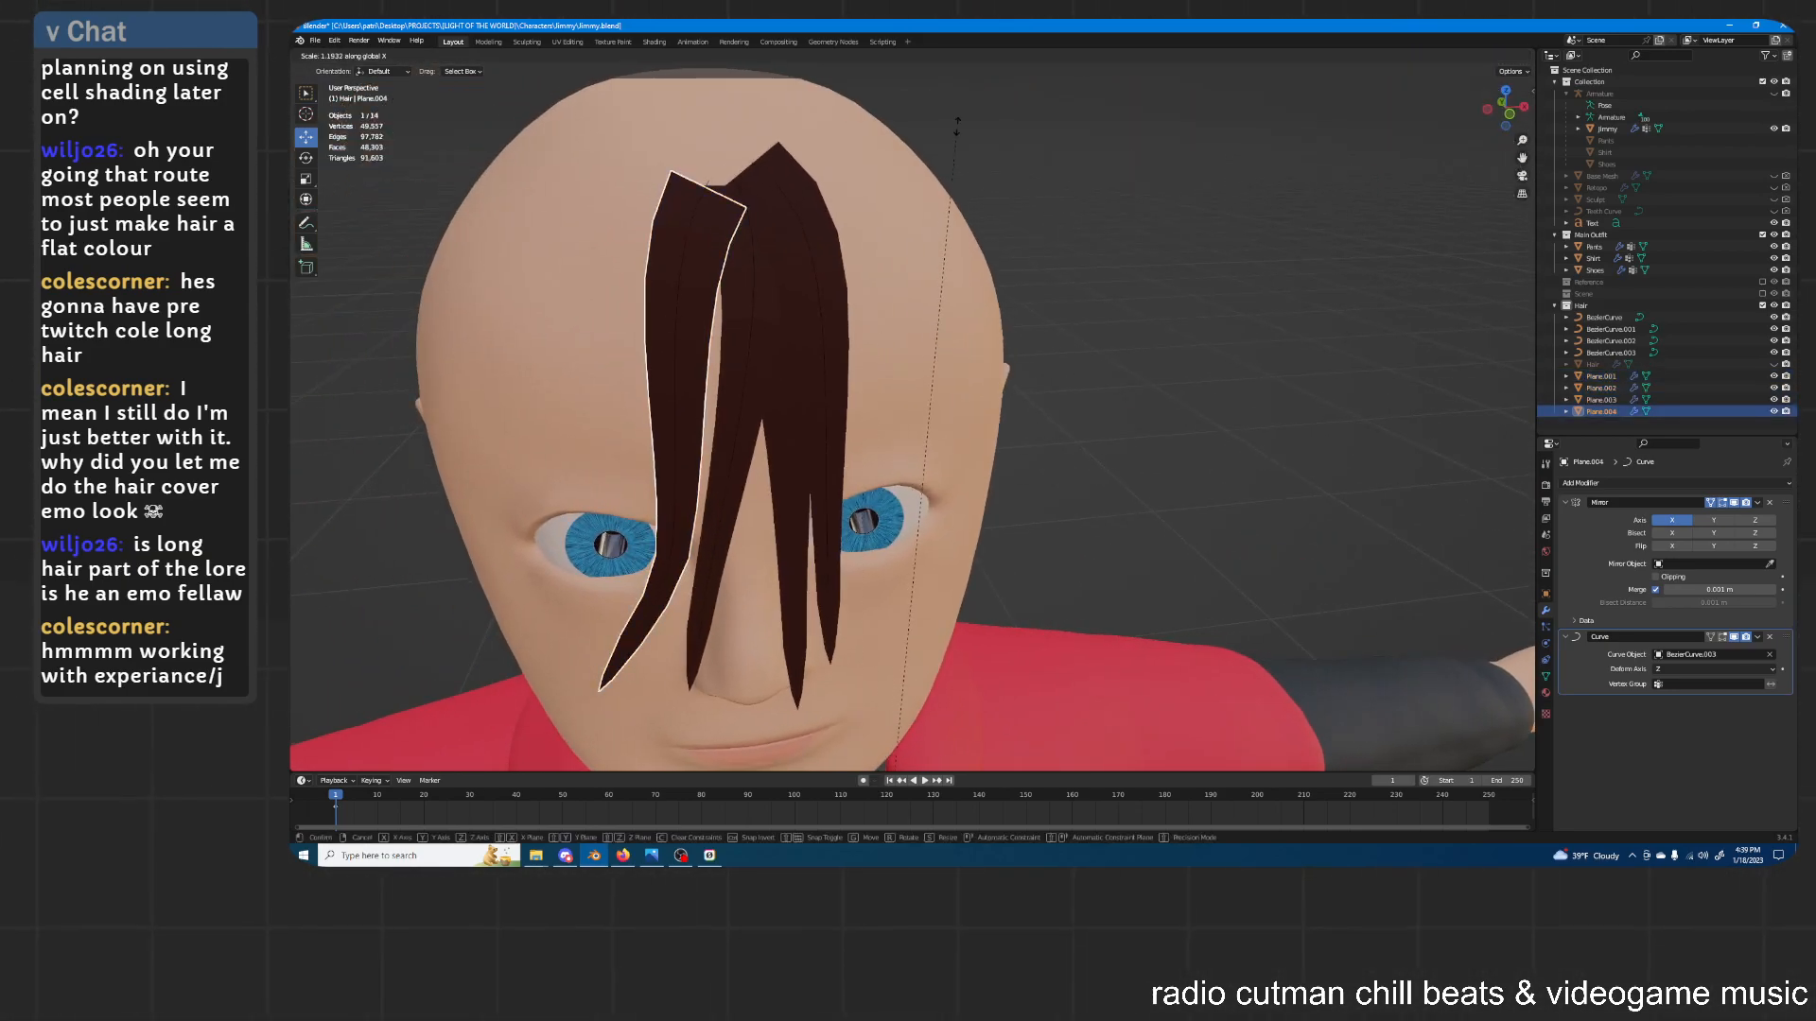
pyautogui.press('y')
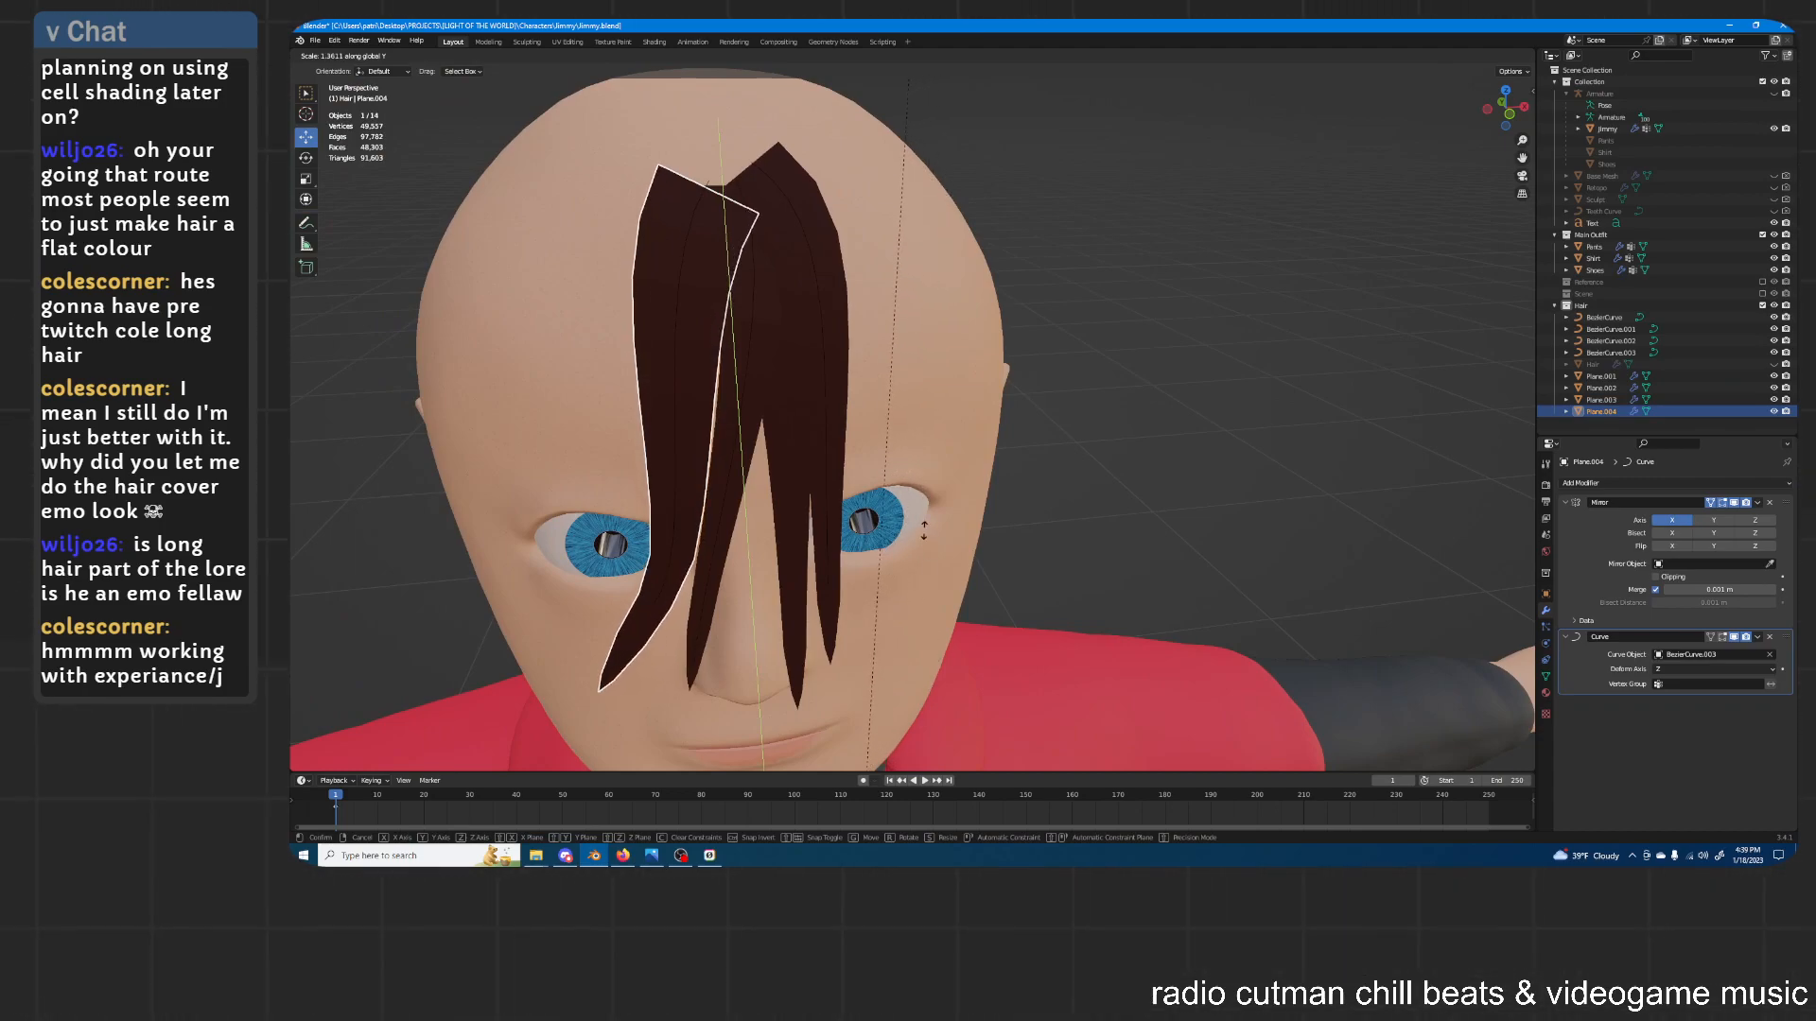
pyautogui.click(930, 587)
# Scale the middle hair strand Plane.003 along the global Y axis by about 1.2
pyautogui.click(758, 373)
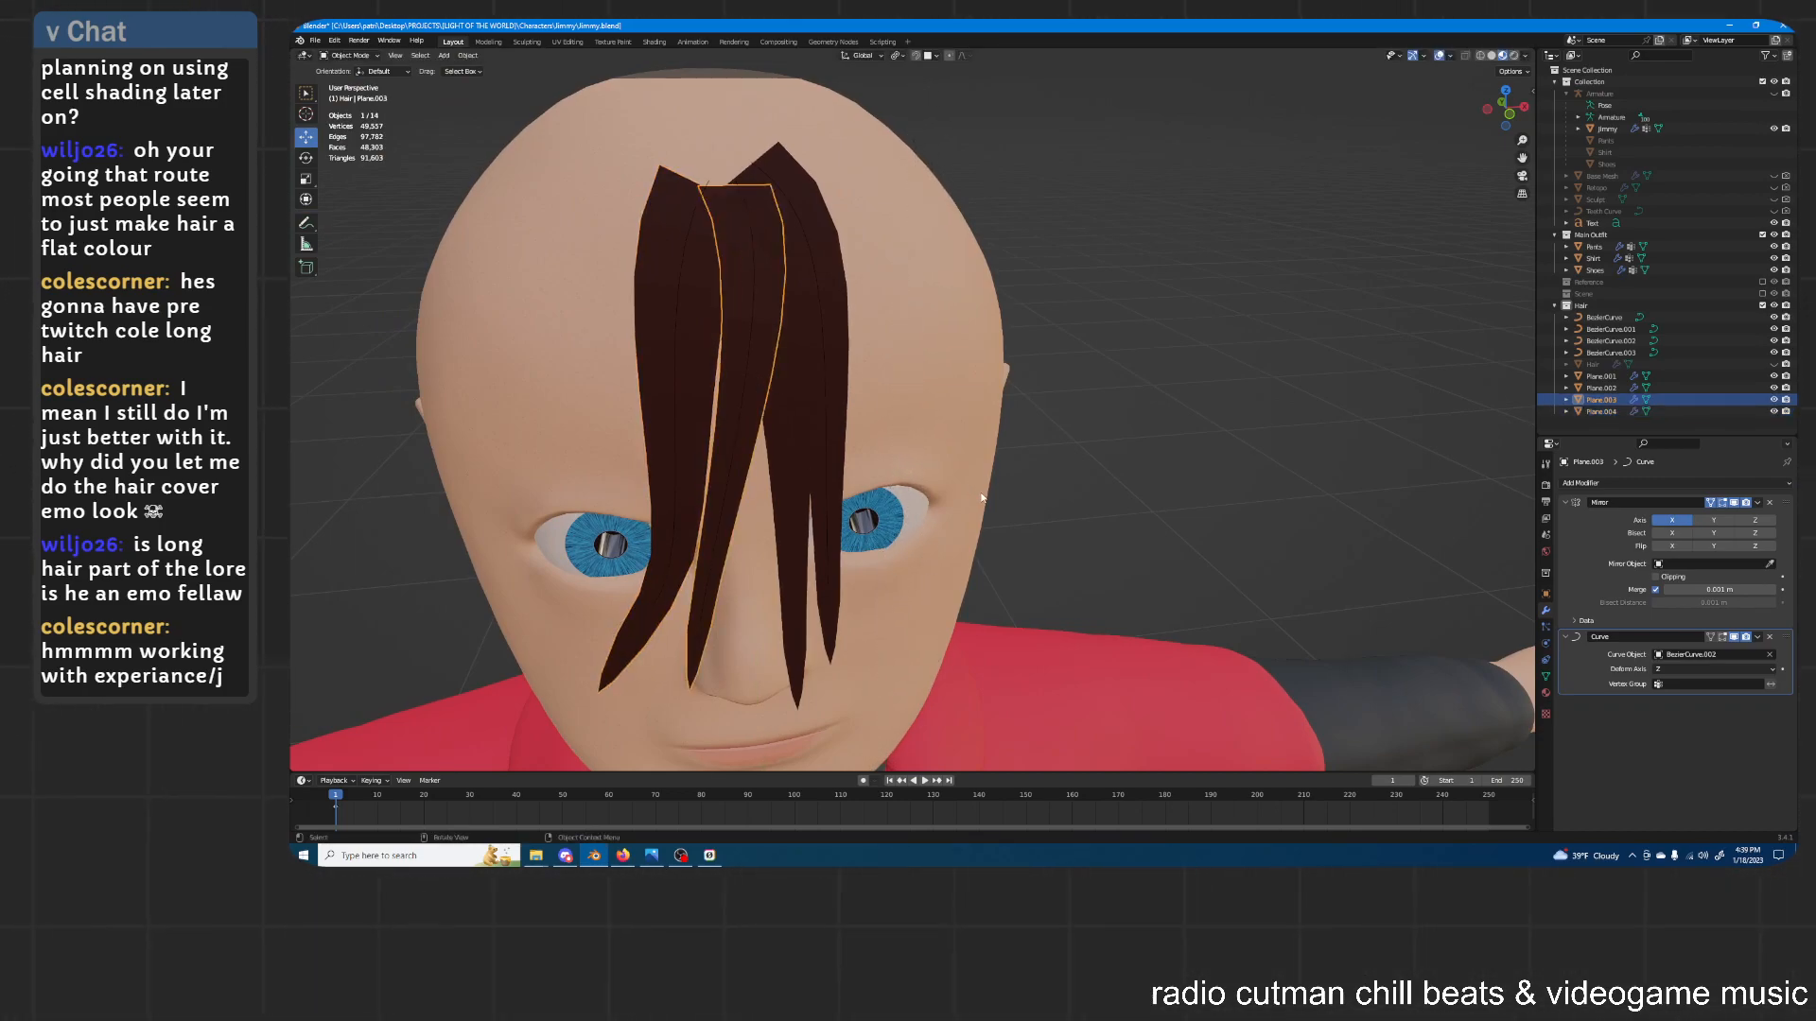
pyautogui.press('s')
pyautogui.press('y')
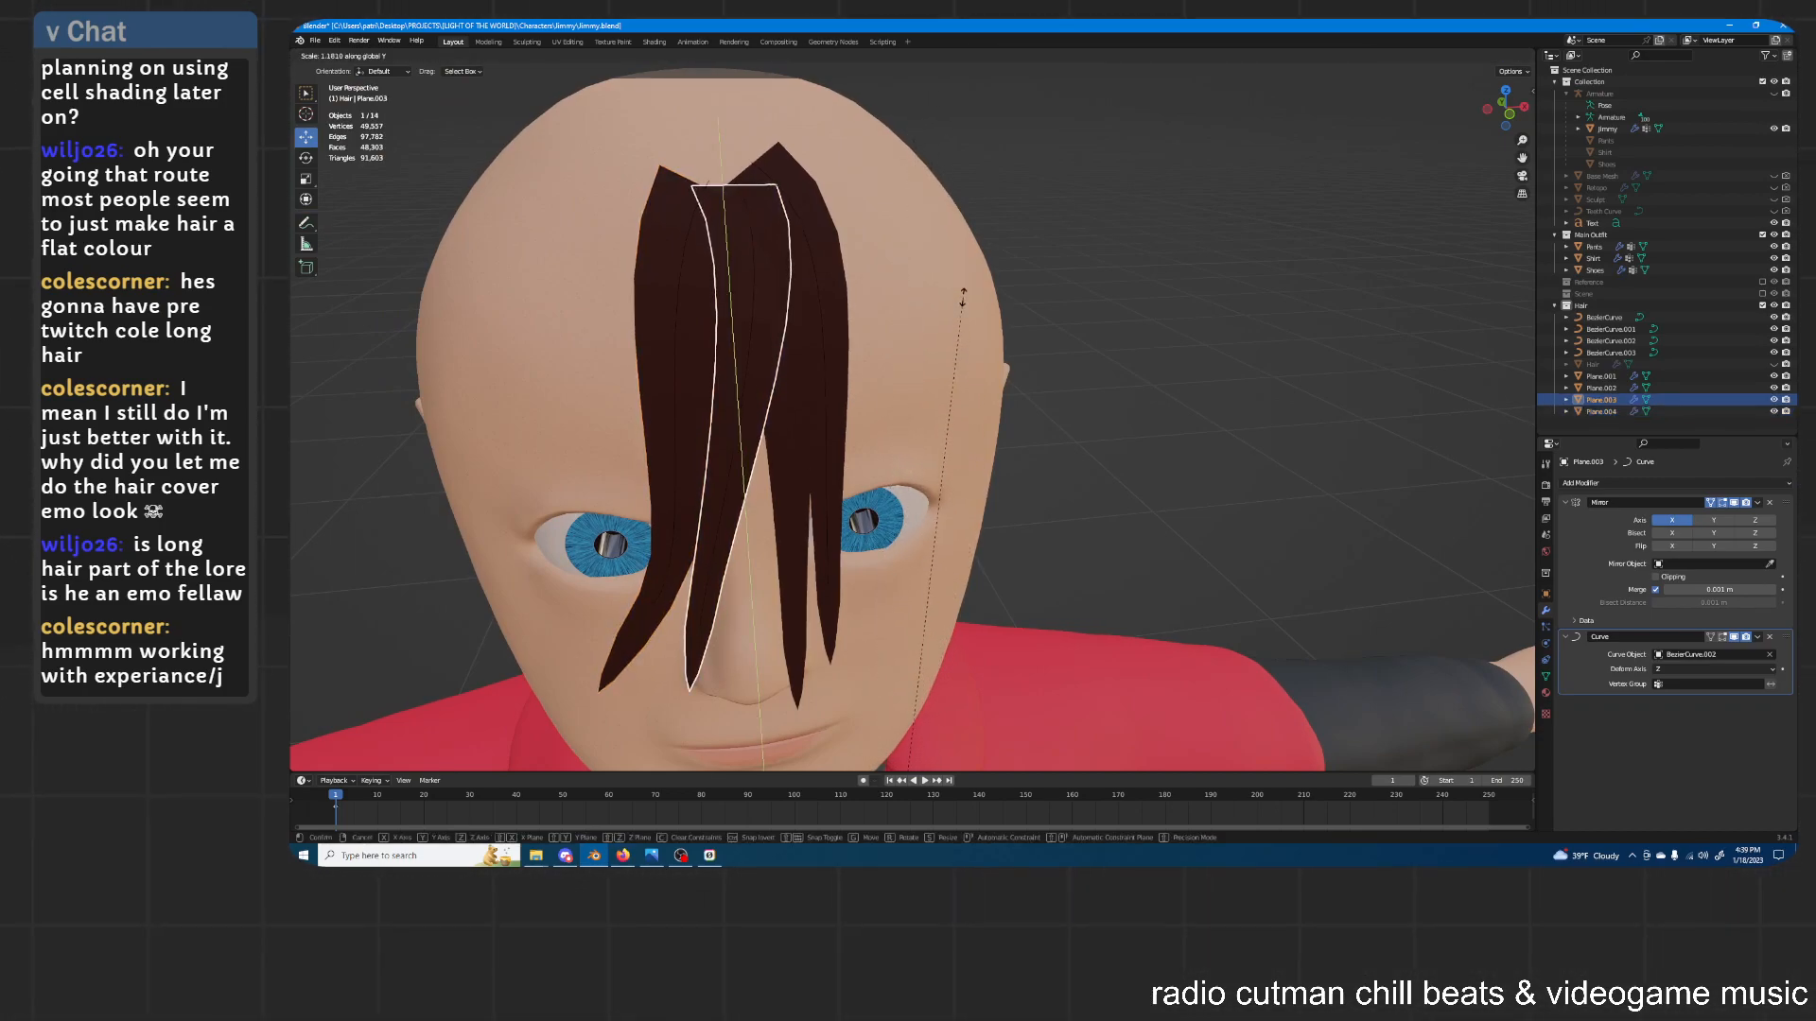
pyautogui.click(959, 261)
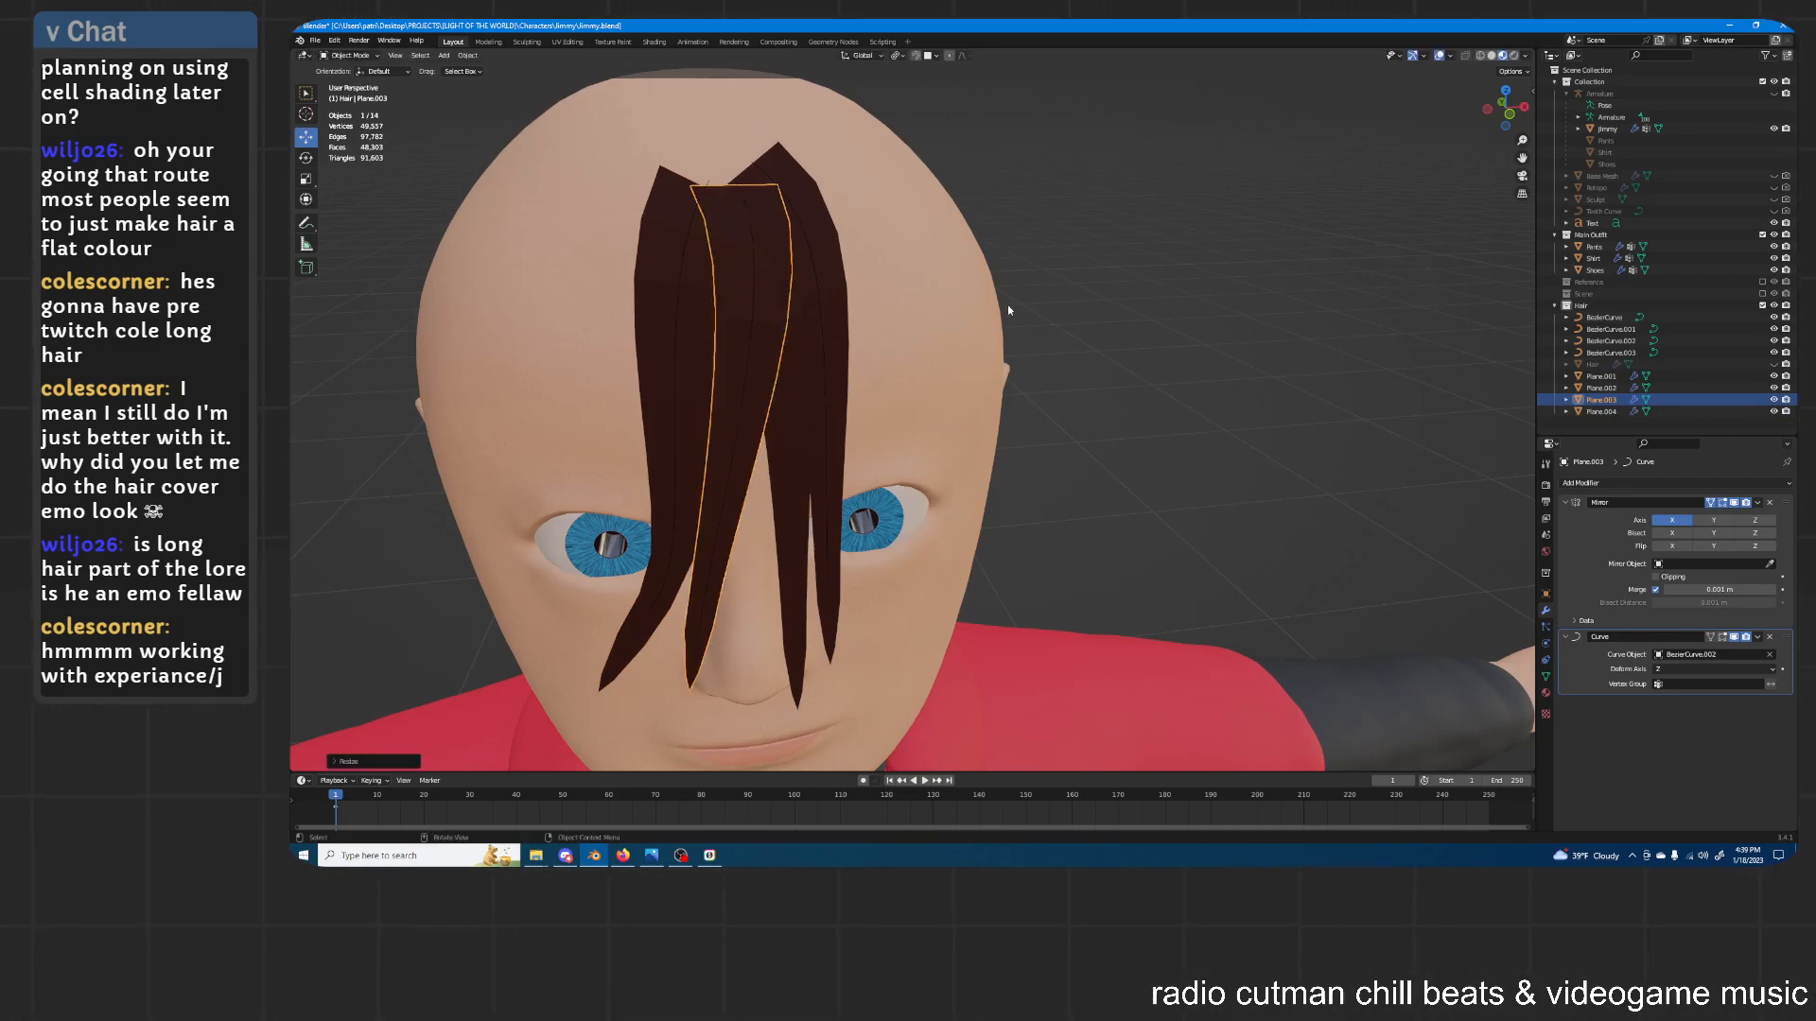
pyautogui.moveTo(1019, 297); pyautogui.dragTo(1014, 293, button='middle')
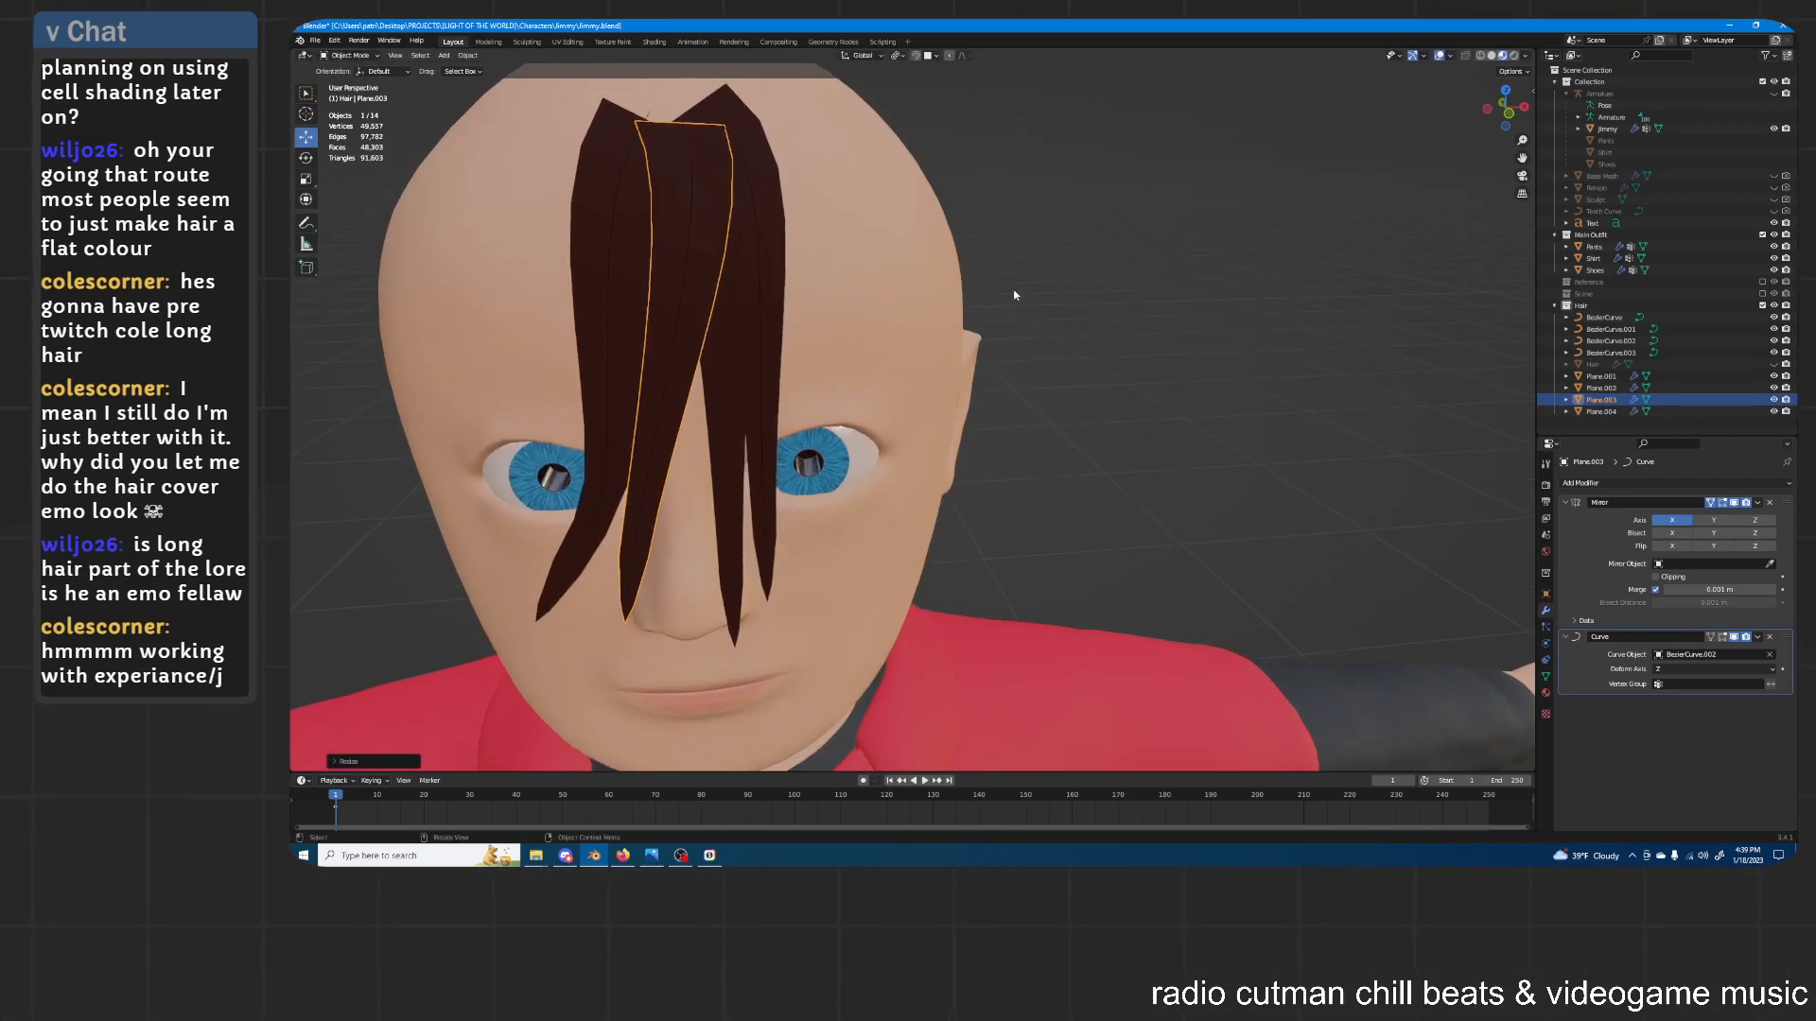
# Scale the remaining strands, Plane.002 and Plane.001, along the global X axis and clear the selection
pyautogui.click(720, 393)
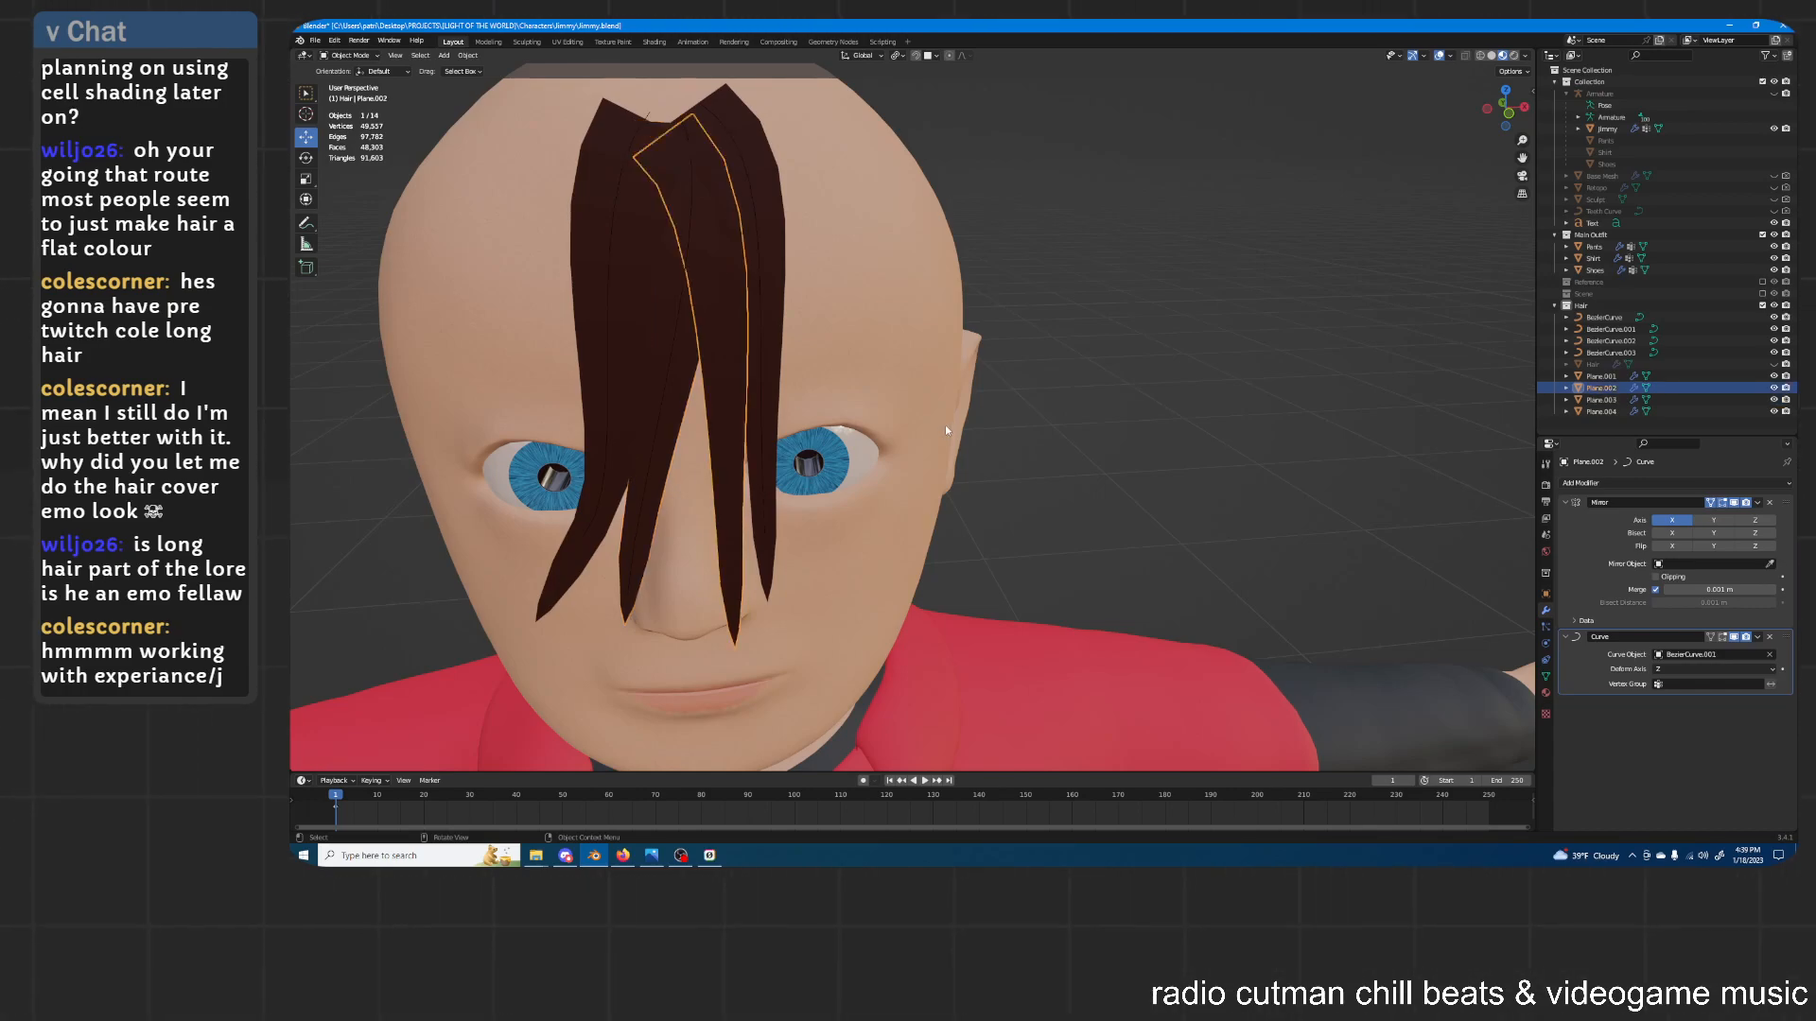
pyautogui.press('s')
pyautogui.press('x')
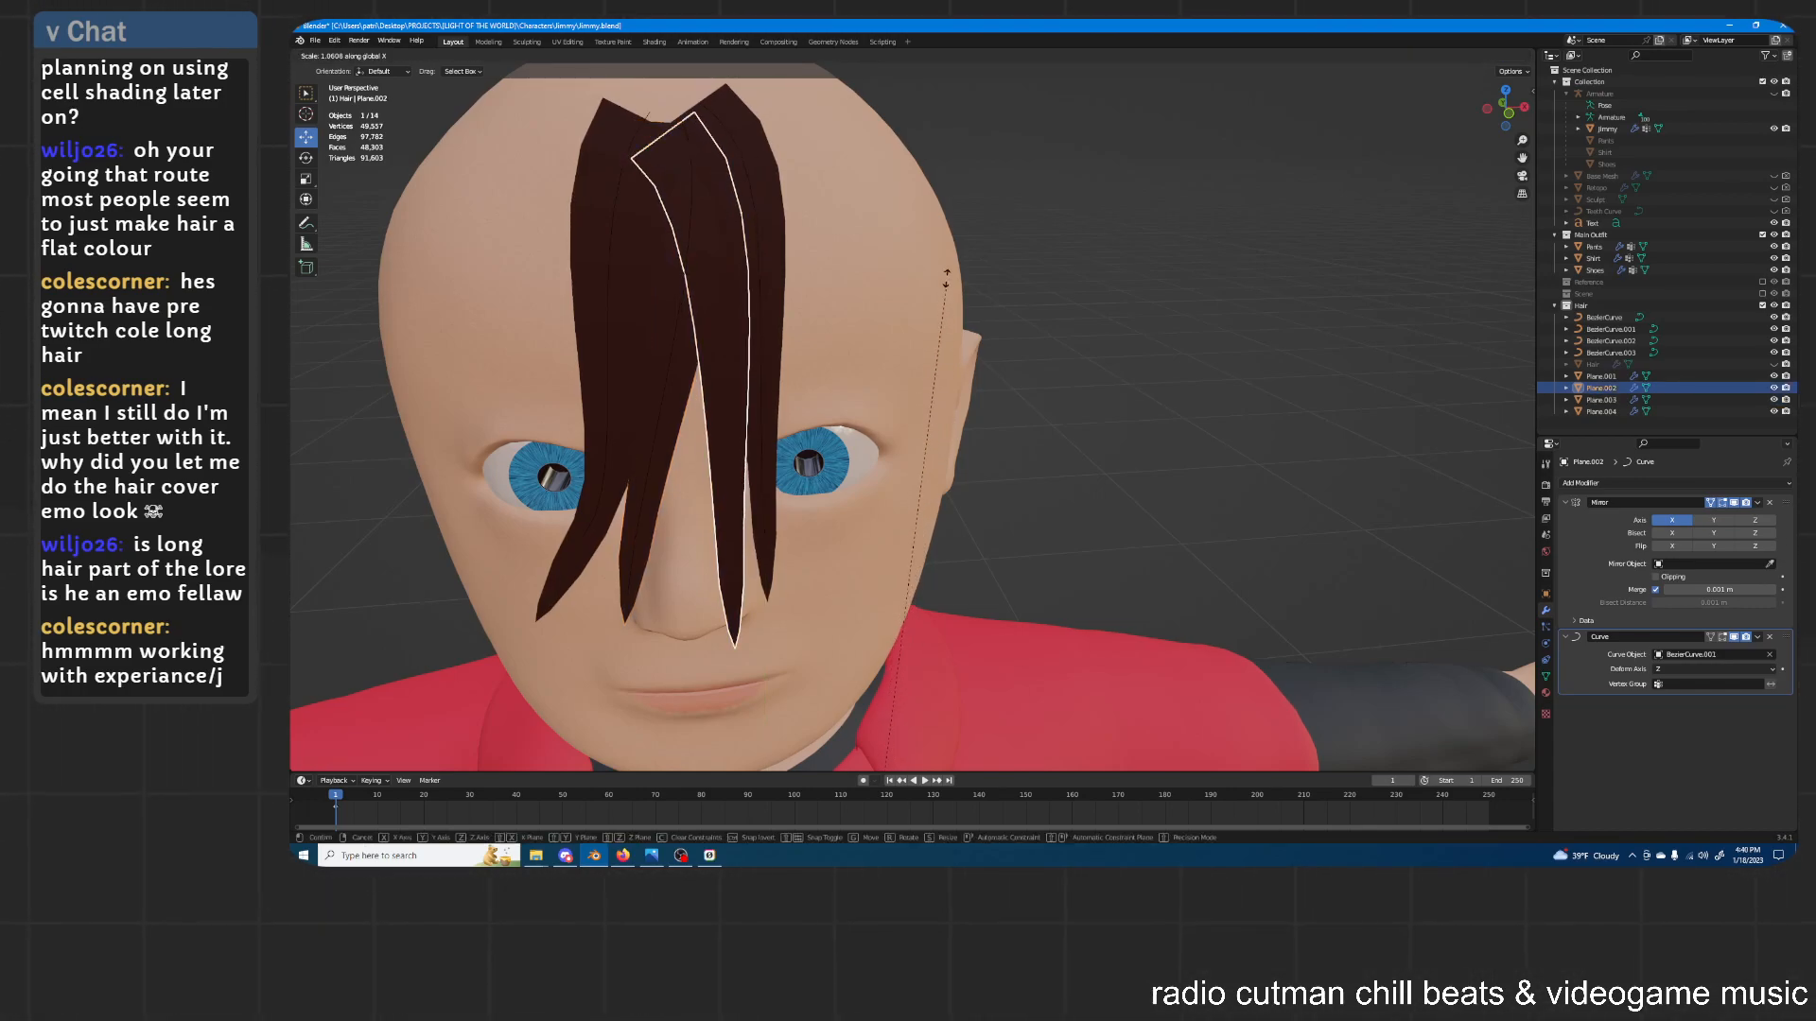
pyautogui.click(768, 325)
pyautogui.press('s')
pyautogui.press('x')
pyautogui.click(915, 254)
pyautogui.click(965, 378)
pyautogui.scroll(-5, 965, 378)
pyautogui.moveTo(961, 506); pyautogui.dragTo(966, 506, button='middle')
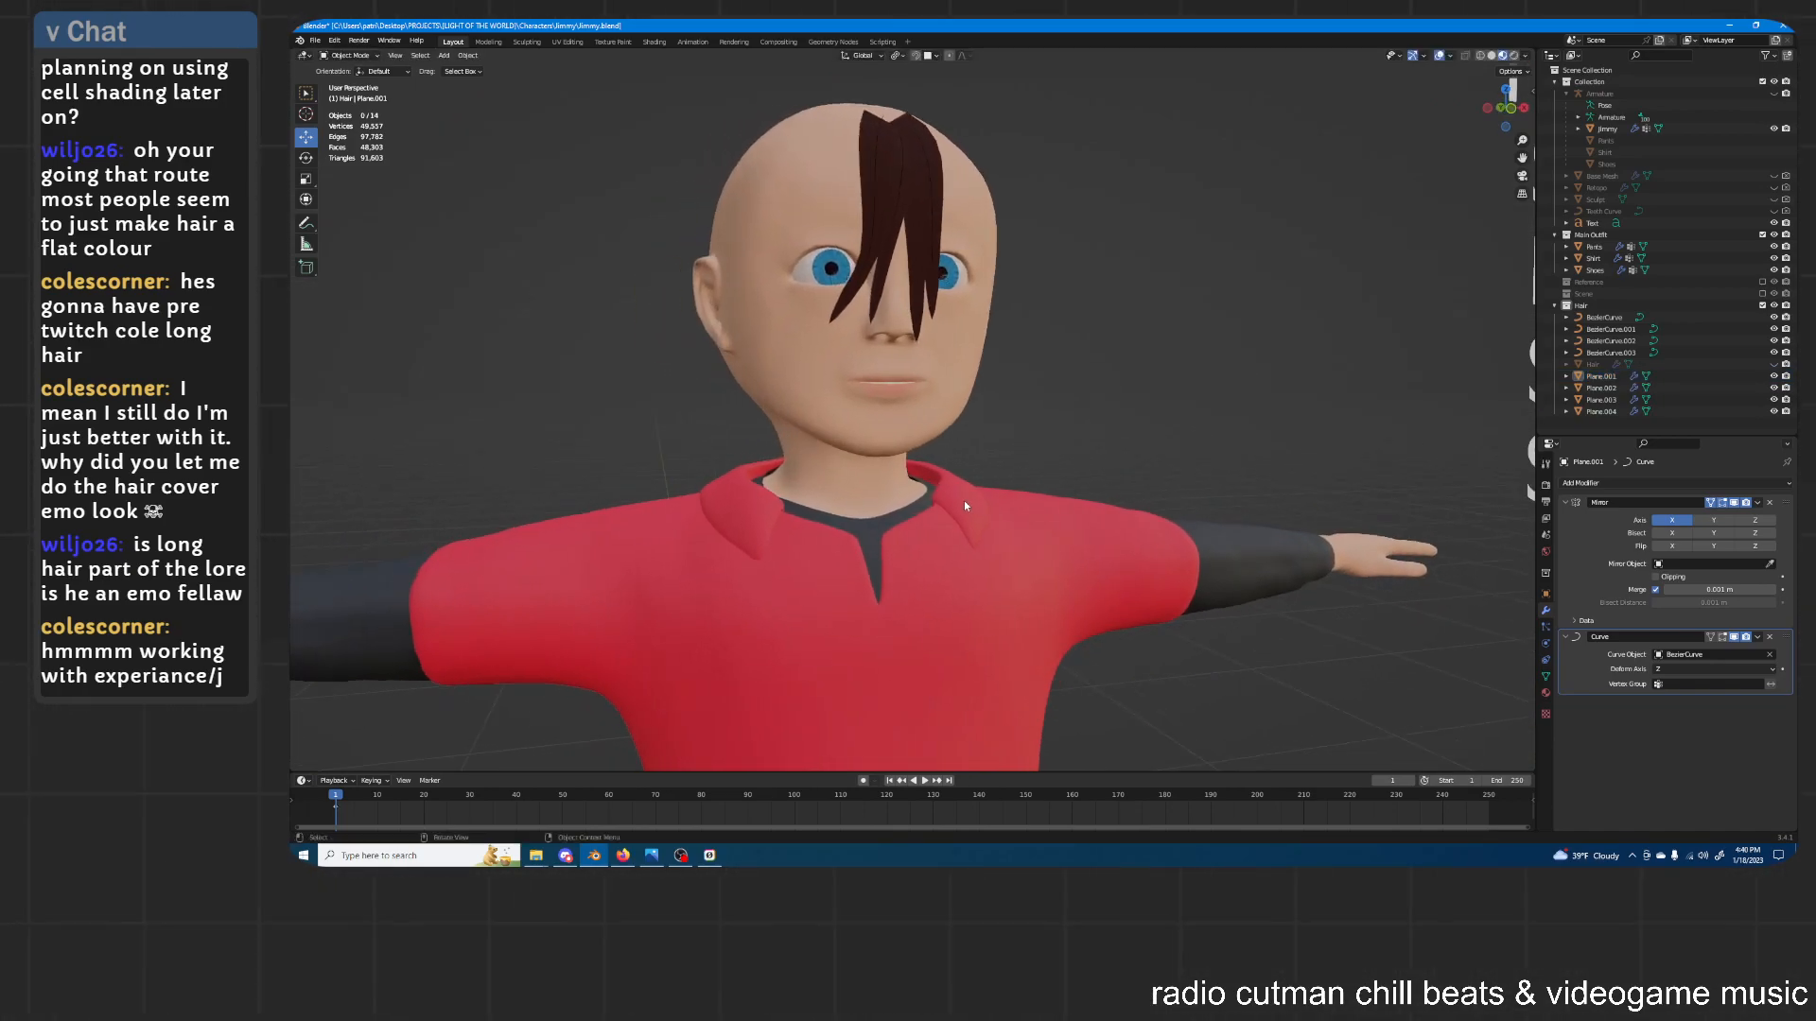
# Rotate the lower control point of BezierCurve.003 so that its strand hangs straight down, and return to Object Mode
pyautogui.click(872, 242)
pyautogui.press('Tab')
pyautogui.scroll(3, 896, 279)
pyautogui.moveTo(897, 280); pyautogui.dragTo(945, 341, button='middle')
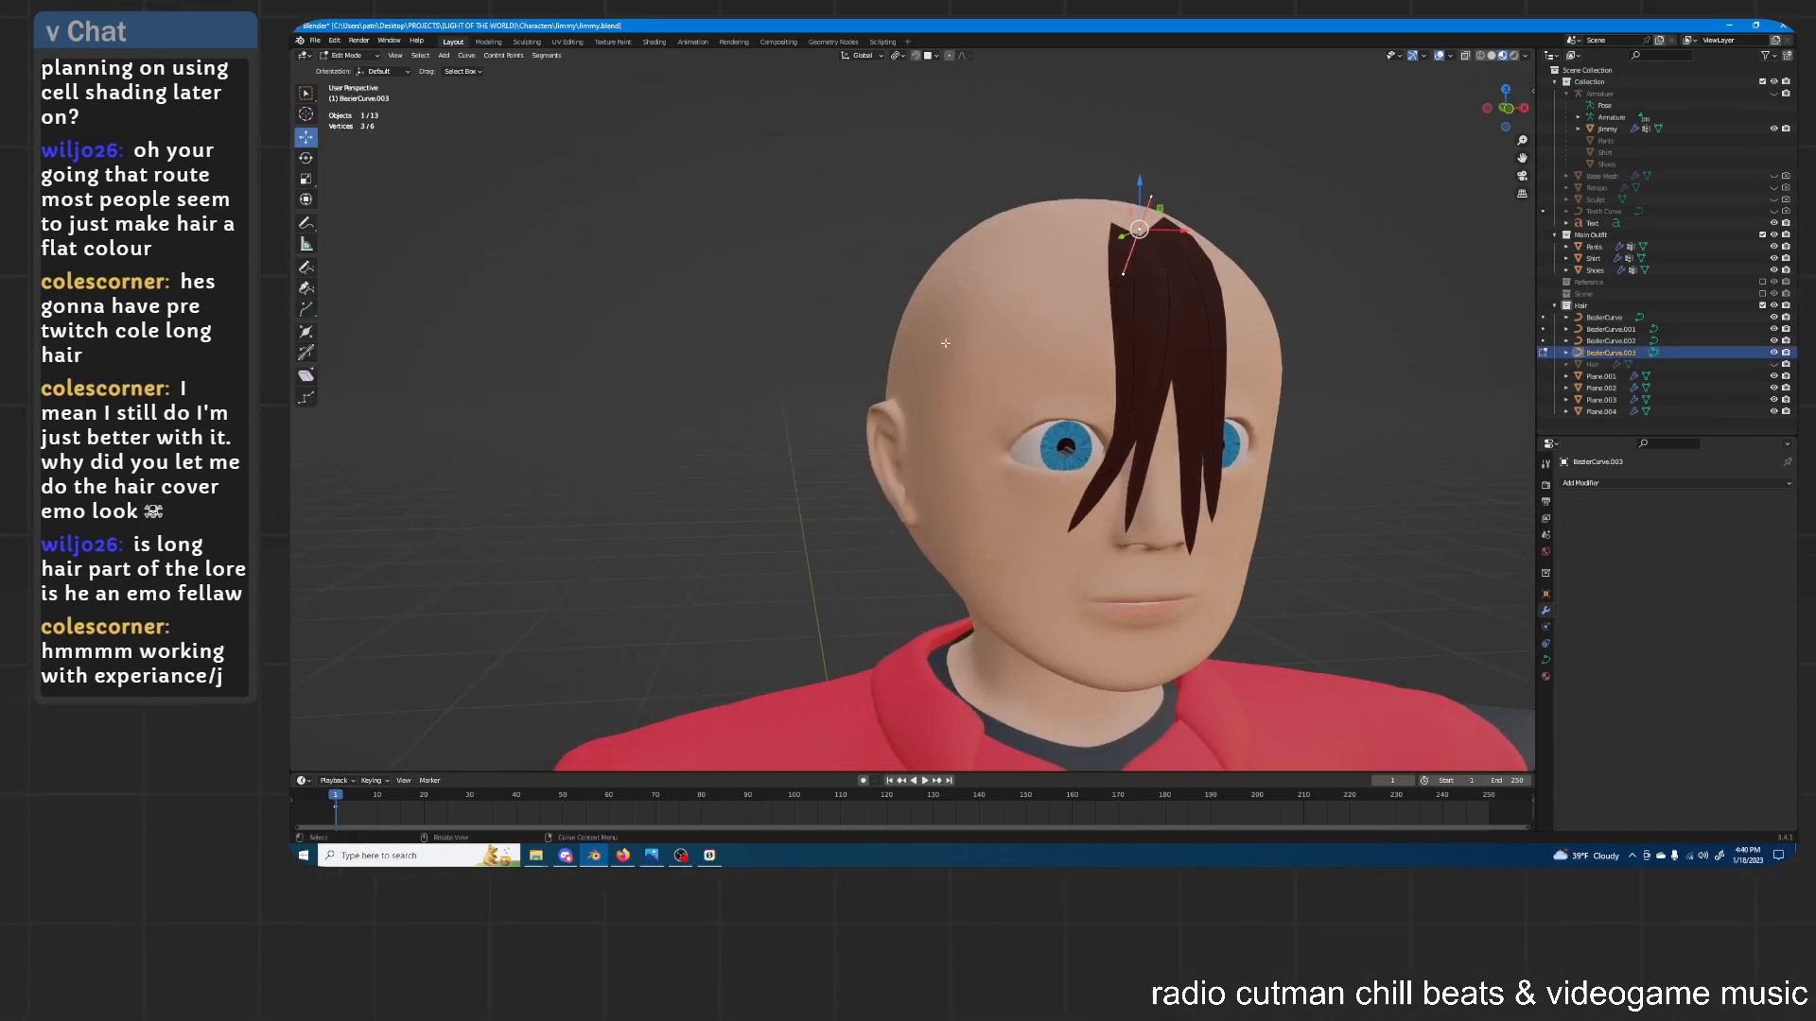
pyautogui.click(1112, 467)
pyautogui.scroll(2, 1113, 468)
pyautogui.moveTo(1113, 467); pyautogui.dragTo(1090, 454, button='middle')
pyautogui.press('r')
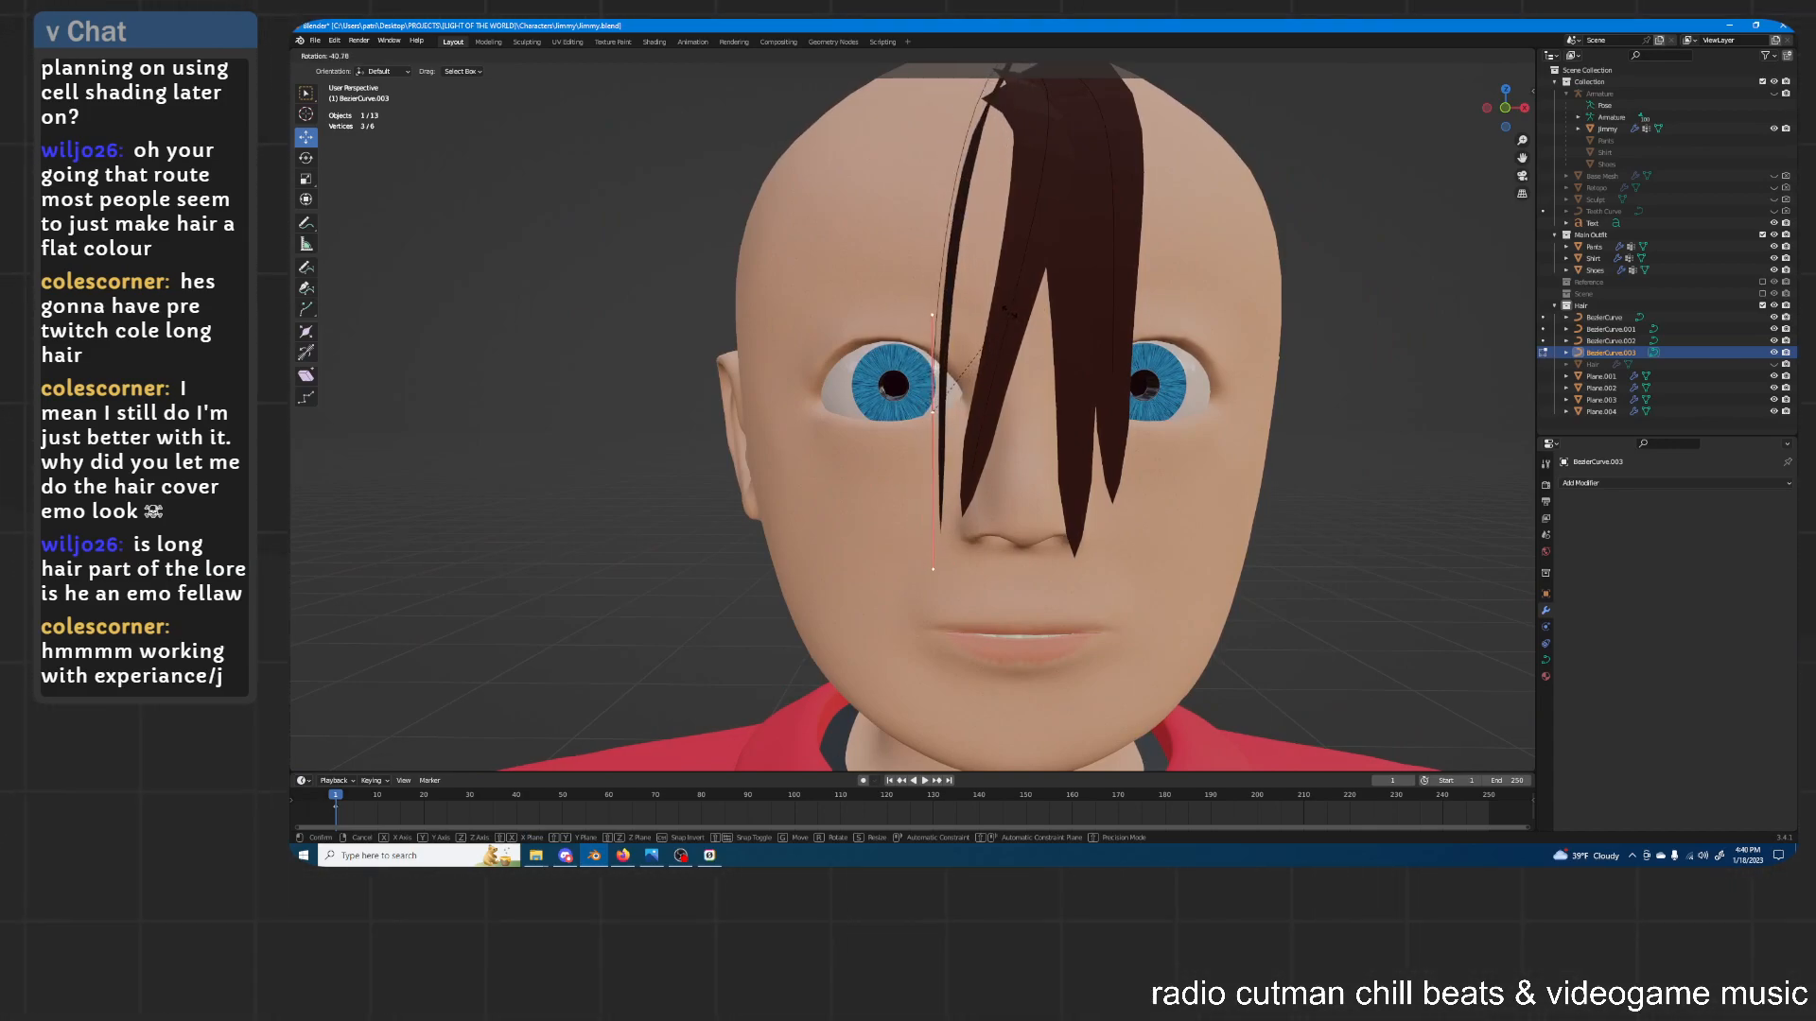
pyautogui.click(1034, 418)
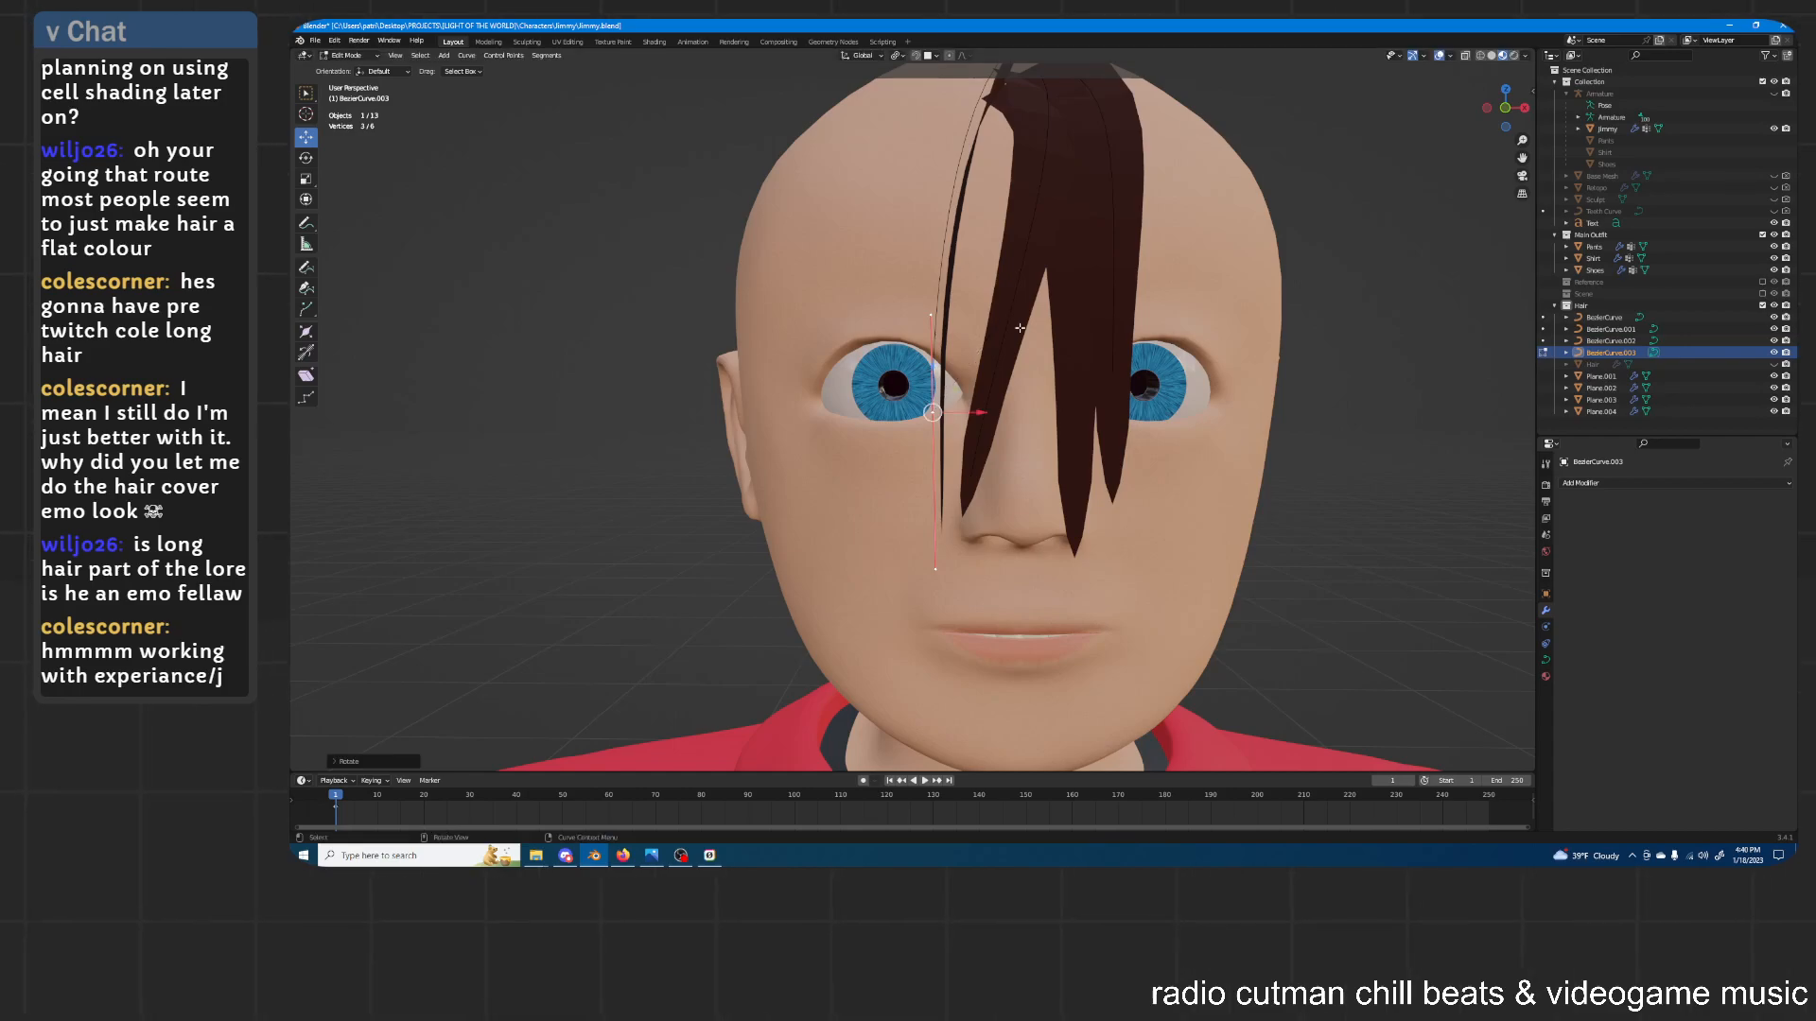
pyautogui.scroll(-5, 1034, 418)
pyautogui.press('Tab')
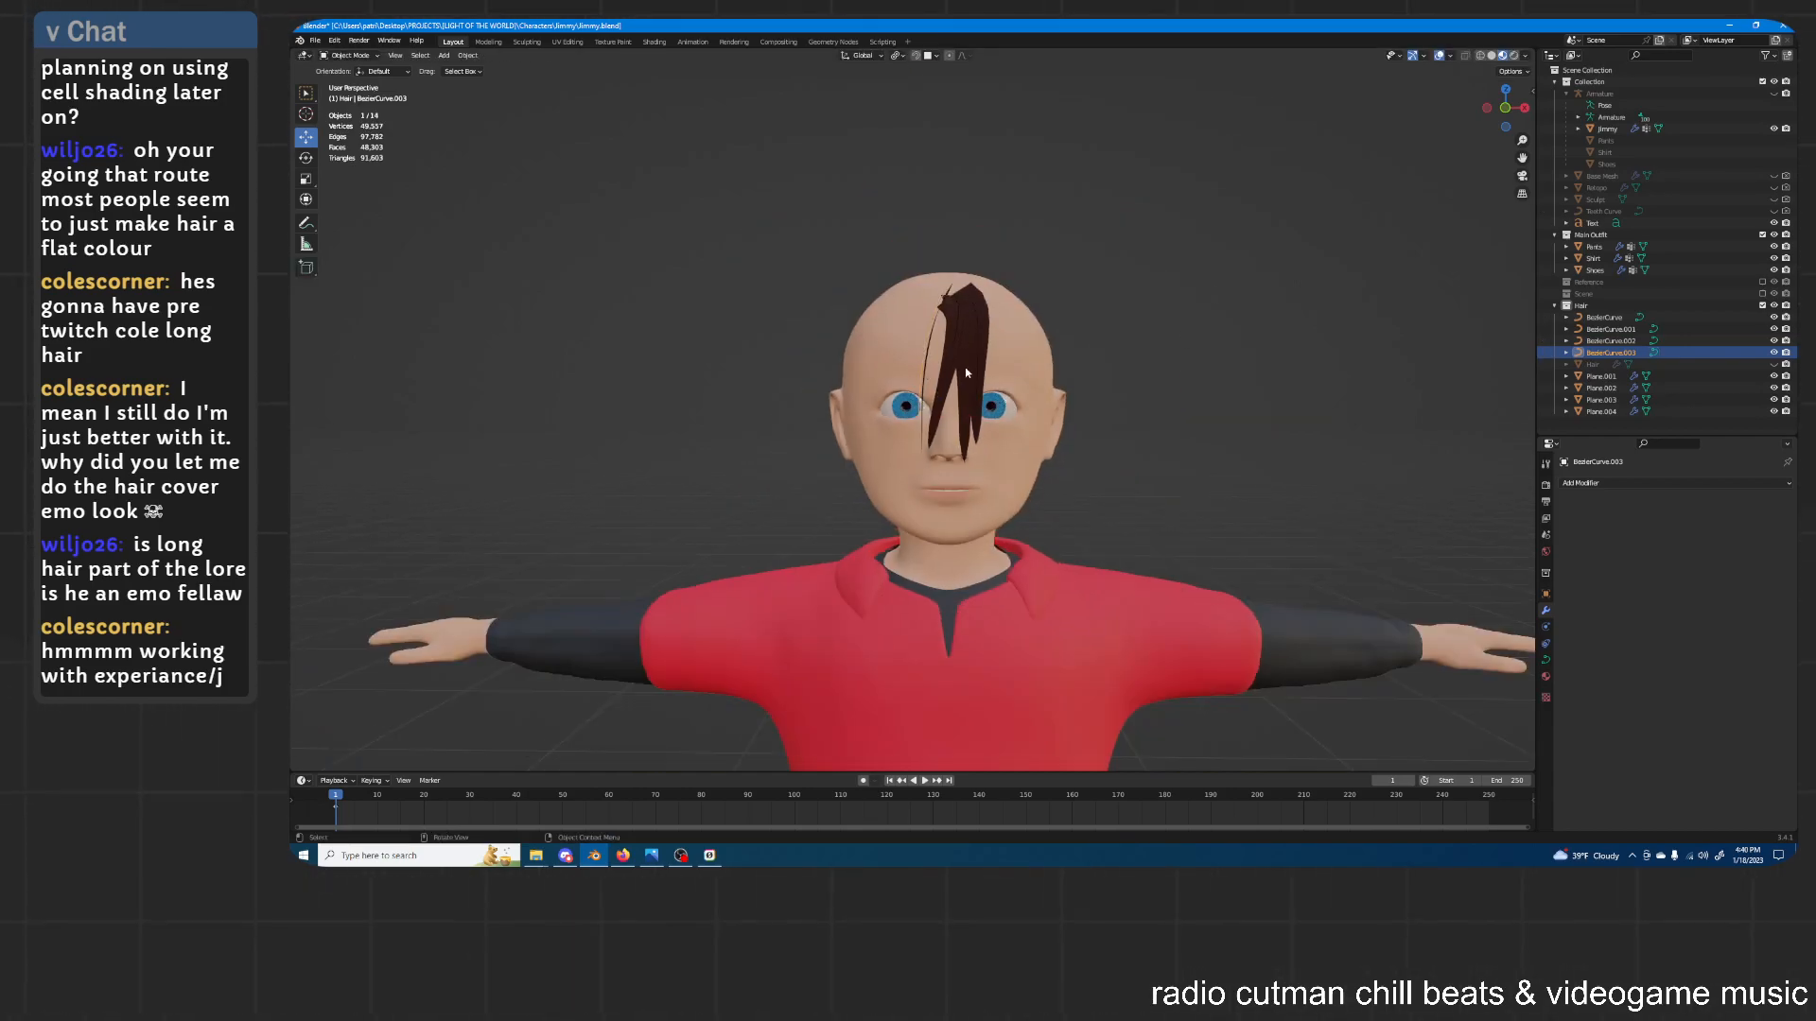
# Select all four hair strands and open their meshes together in Edit Mode
pyautogui.scroll(4, 974, 379)
pyautogui.click(1059, 378)
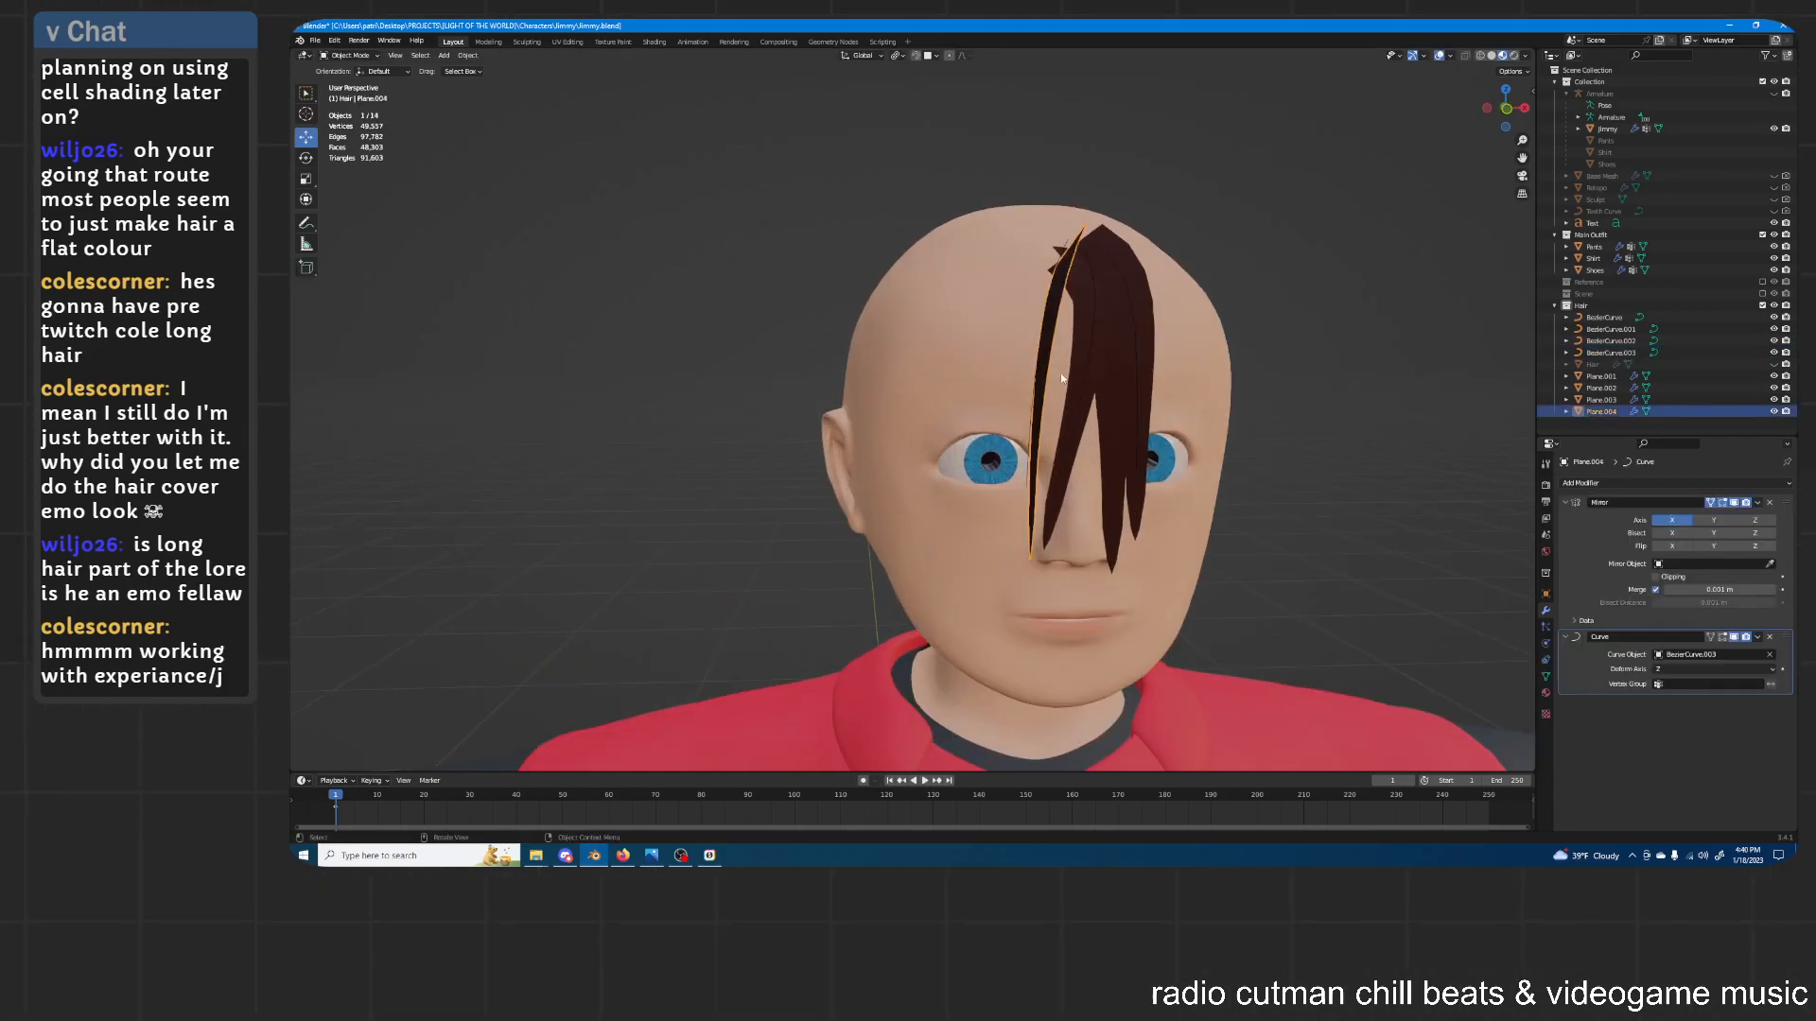
pyautogui.keyDown('shift'); pyautogui.click(1078, 378); pyautogui.keyUp('shift')
pyautogui.keyDown('shift'); pyautogui.click(1115, 359); pyautogui.keyUp('shift')
pyautogui.keyDown('shift'); pyautogui.click(1146, 352); pyautogui.keyUp('shift')
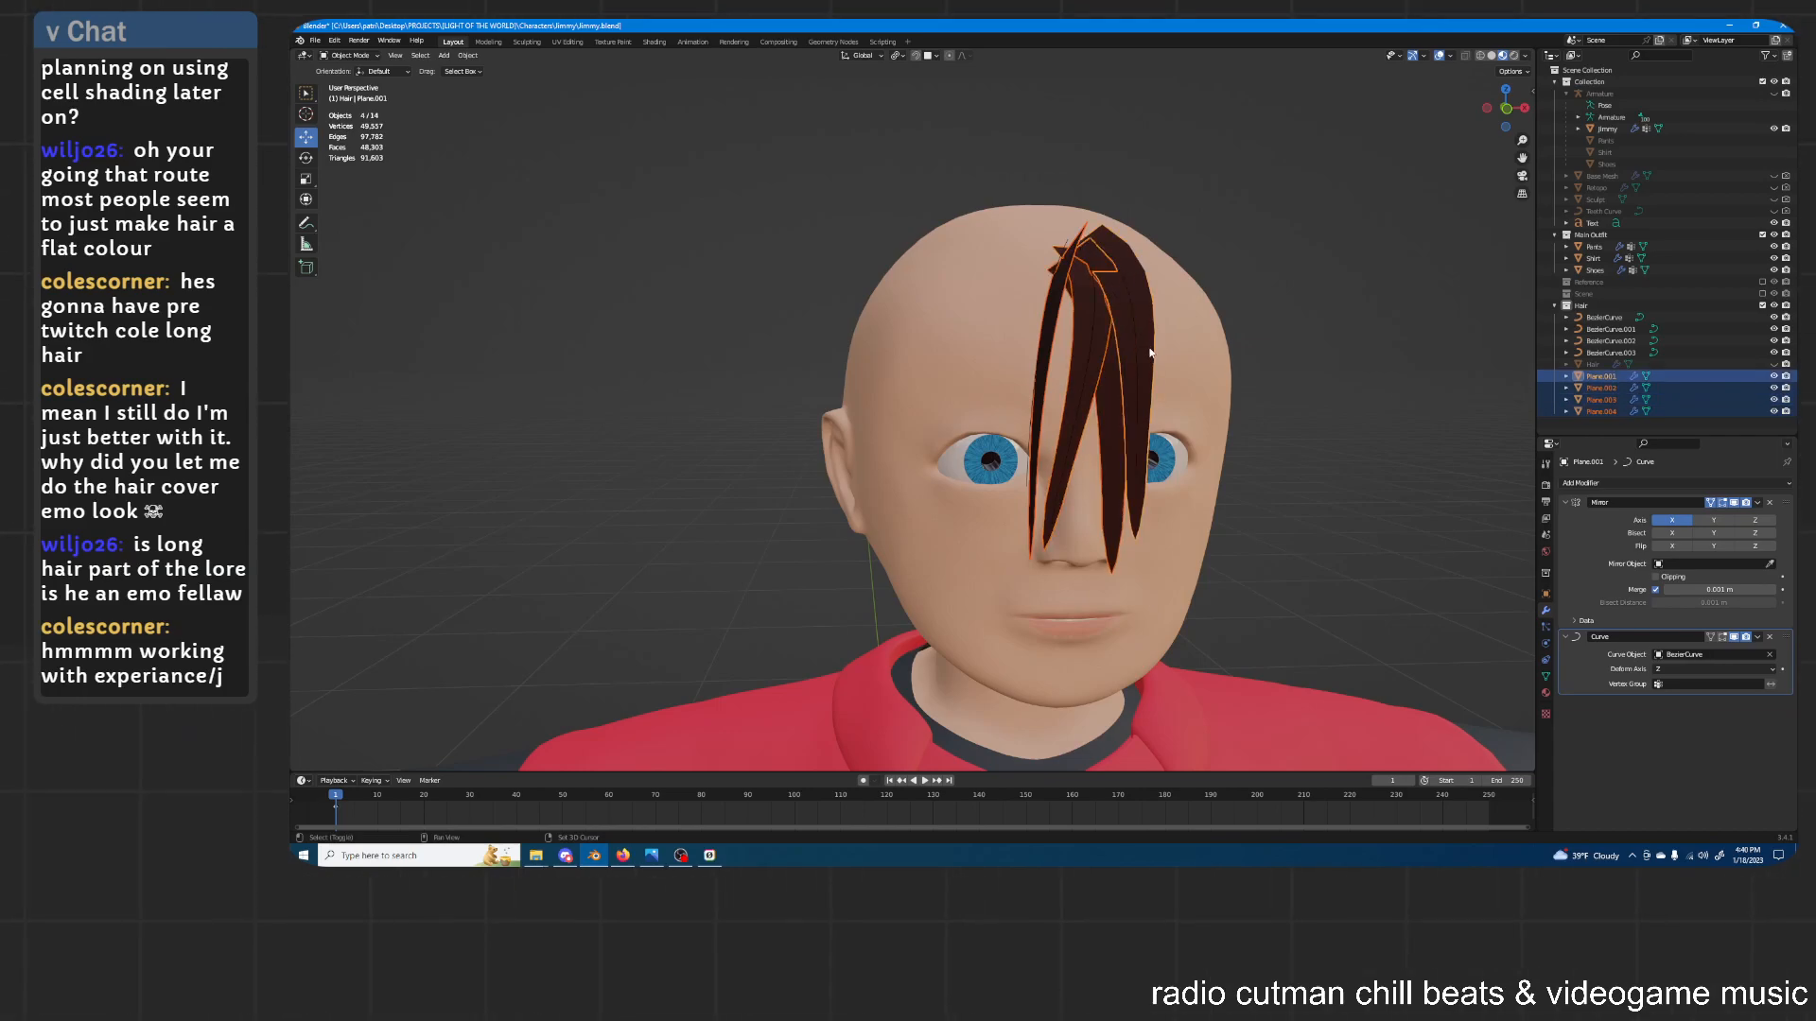
pyautogui.press('Tab')
# Try to rotate one strand's linked mesh between the shoes about the Z axis
pyautogui.scroll(-5, 1179, 396)
pyautogui.keyDown('shift'); pyautogui.moveTo(1200, 548); pyautogui.dragTo(1149, 132, button='middle'); pyautogui.keyUp('shift')
pyautogui.scroll(7, 1074, 293)
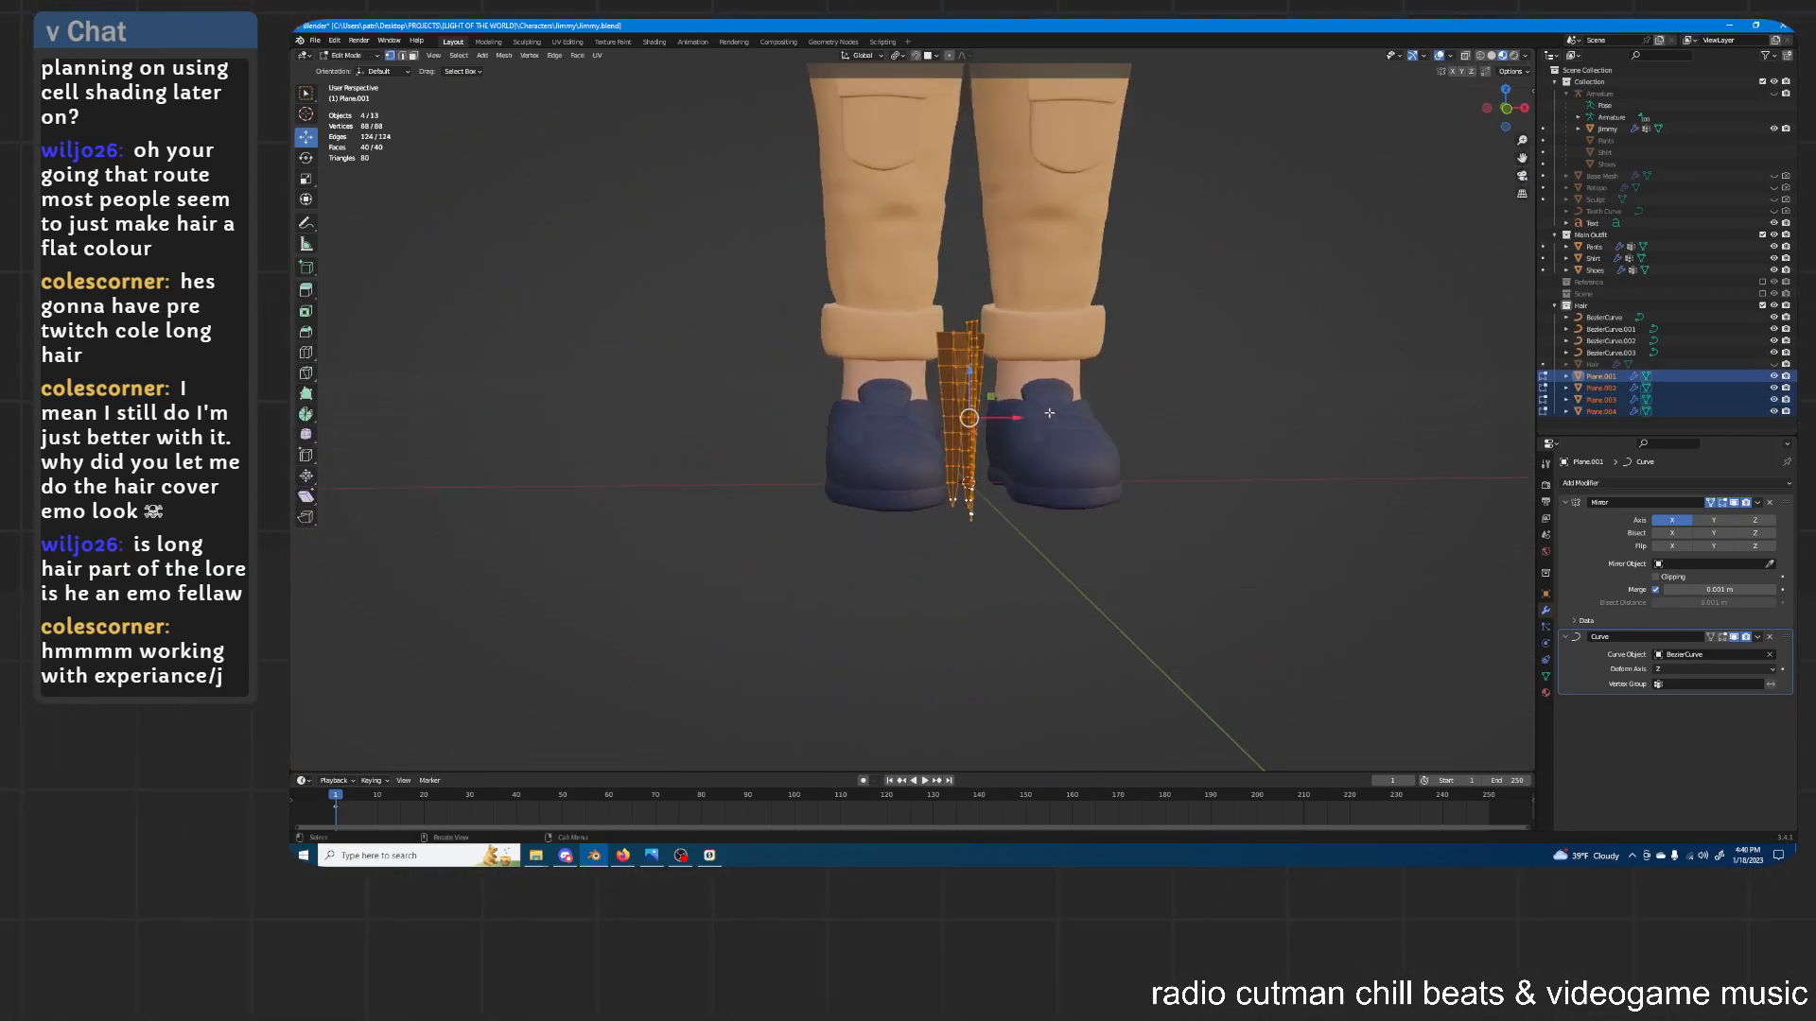
pyautogui.keyDown('shift'); pyautogui.moveTo(1066, 310); pyautogui.dragTo(959, 258, button='middle'); pyautogui.keyUp('shift')
pyautogui.scroll(2, 957, 189)
pyautogui.hotkey('alt', 'a')
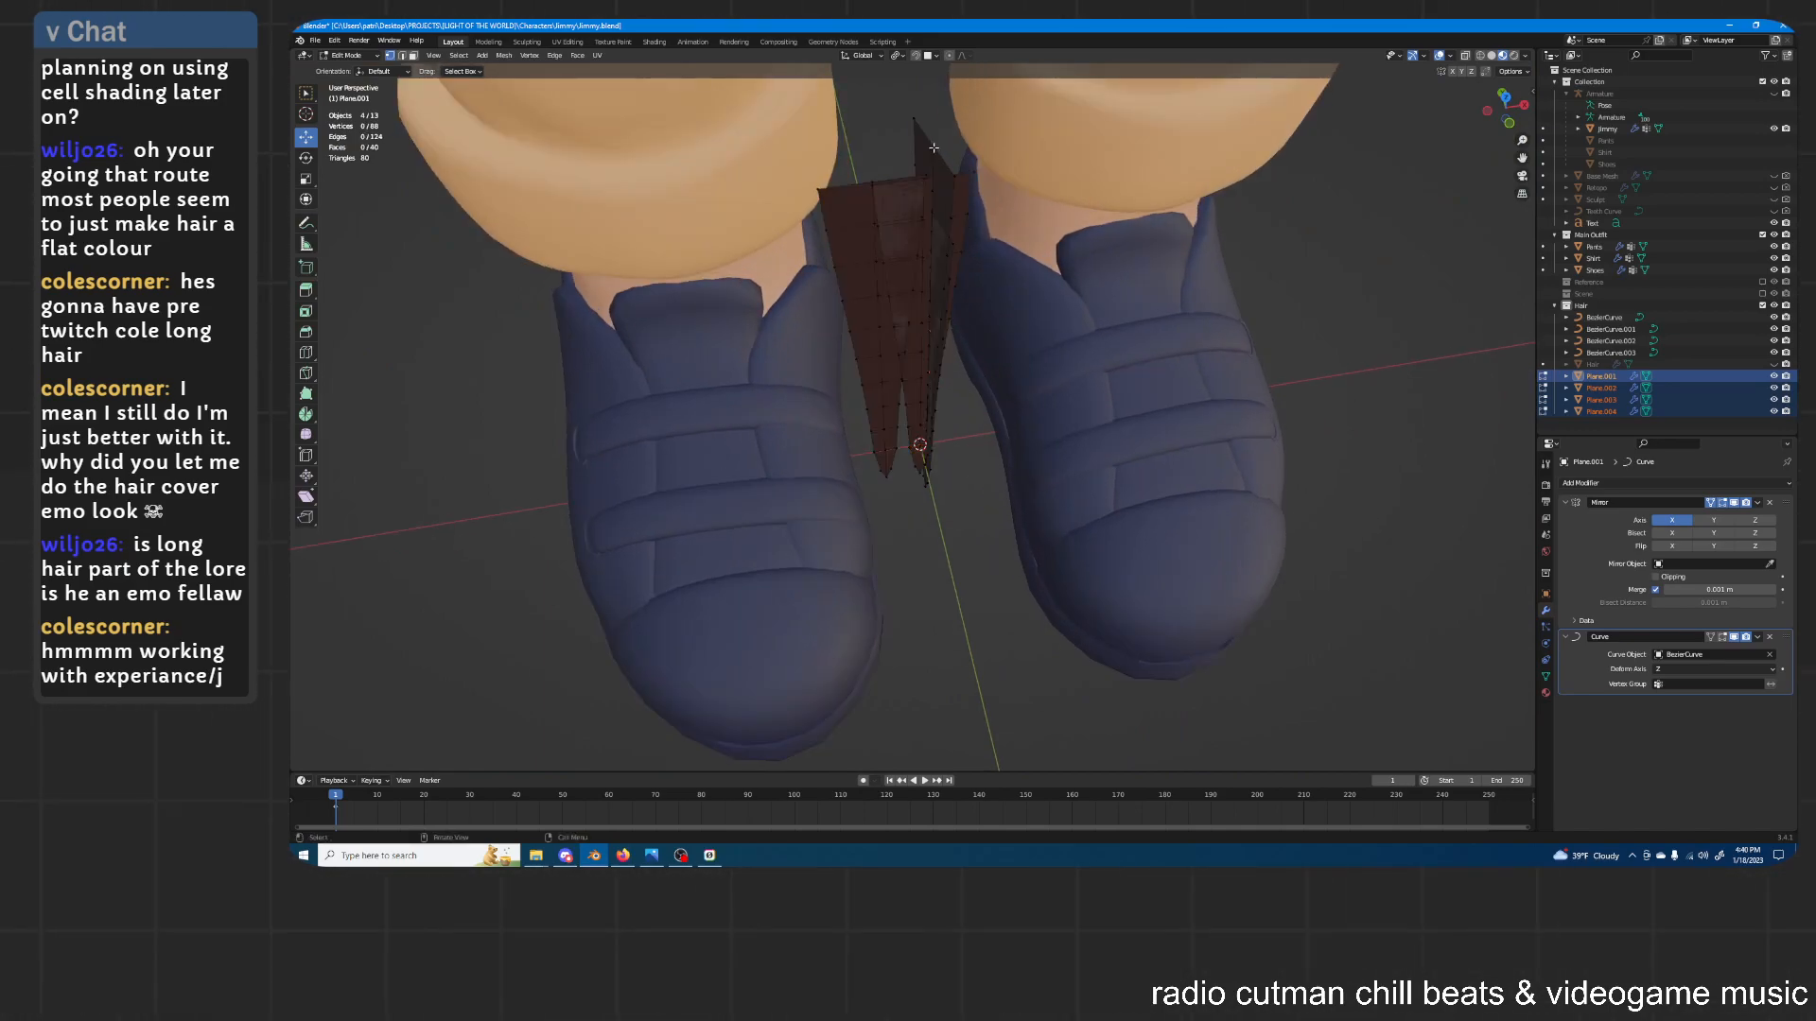
pyautogui.press('l')
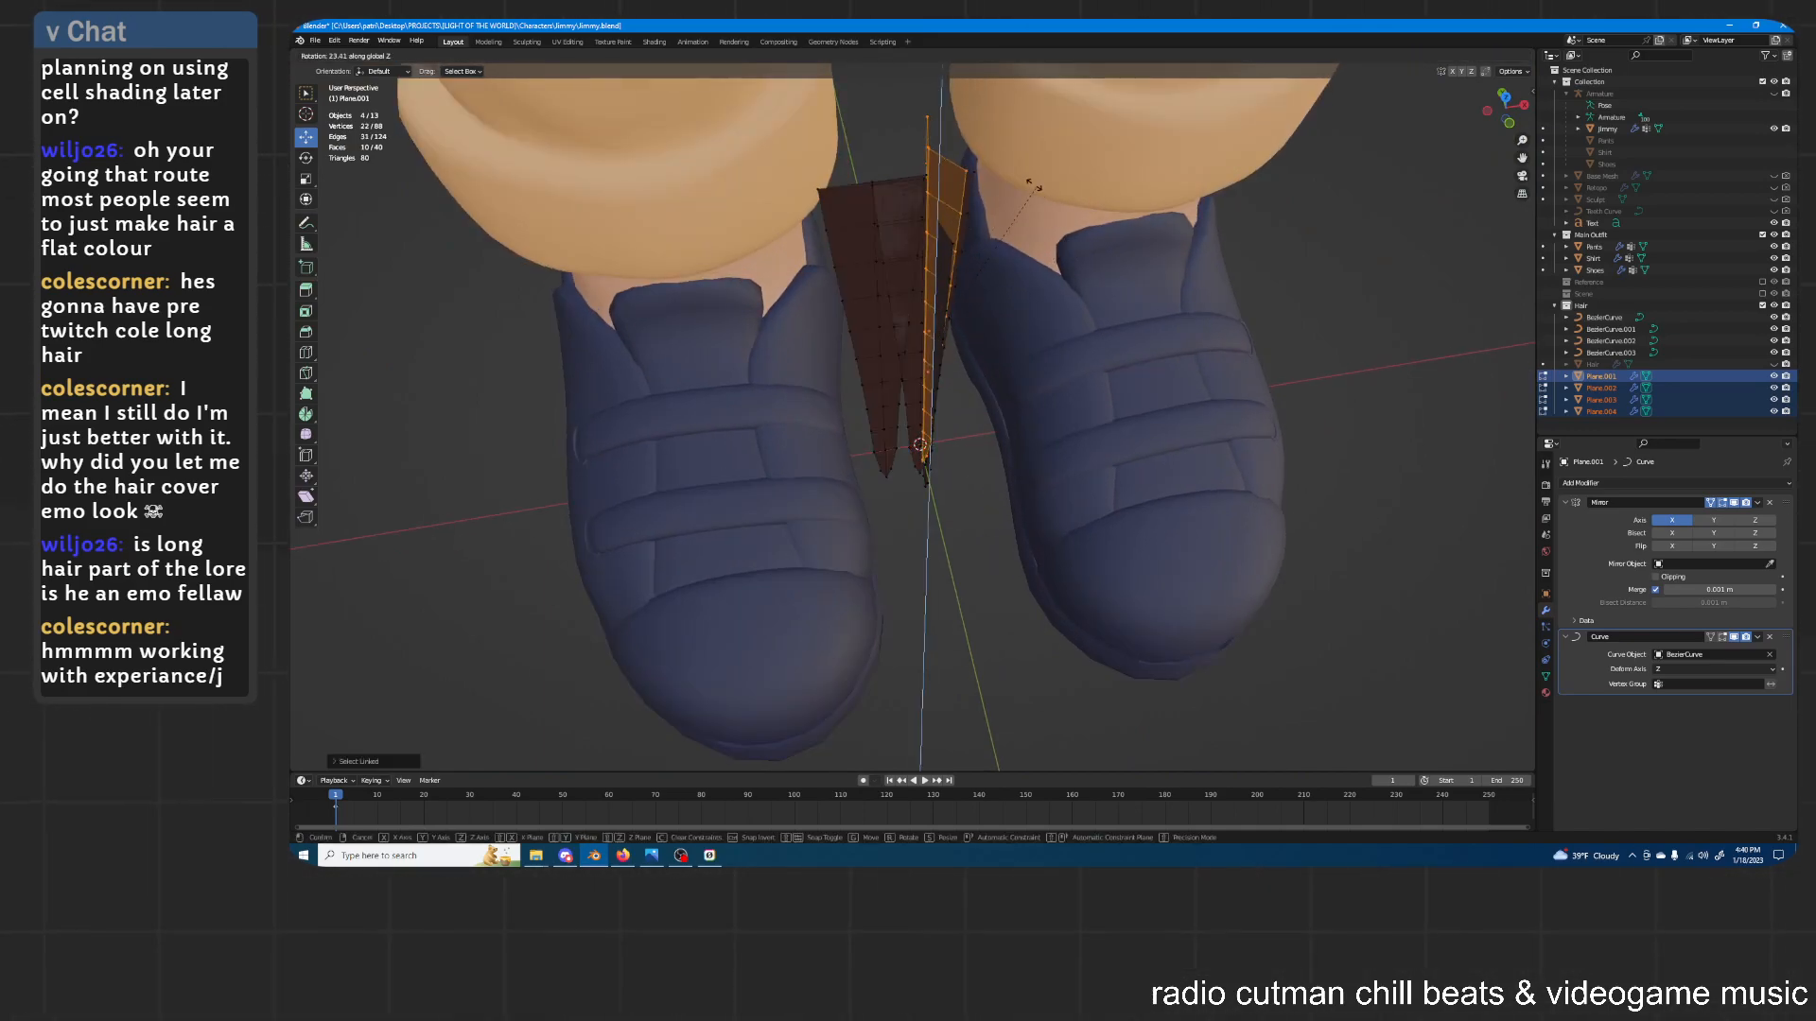
pyautogui.press('Tab')
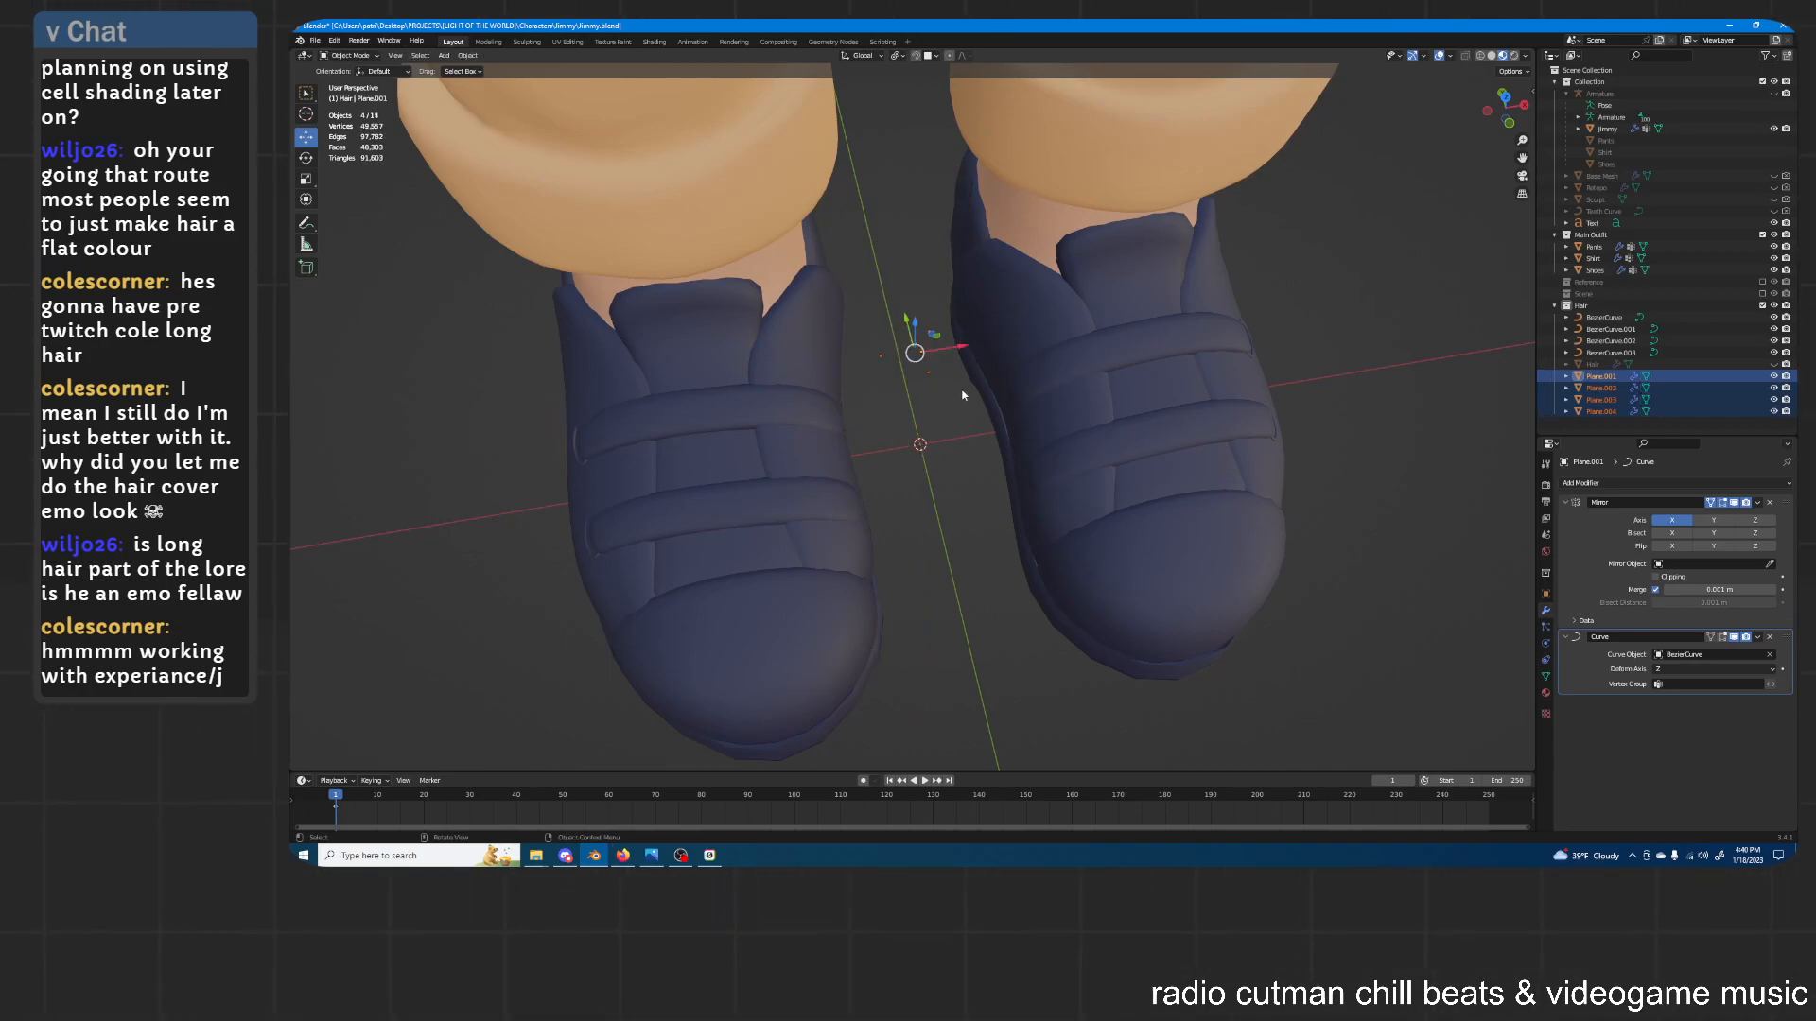
# Check the undeformed shapes of Plane.002 and Plane.001 by briefly turning off viewport display of their Curve modifiers
pyautogui.click(1602, 387)
pyautogui.click(1733, 637)
pyautogui.click(1734, 636)
pyautogui.click(1602, 375)
pyautogui.click(1734, 636)
pyautogui.click(1733, 636)
# Turn off viewport display of Plane.003's Curve modifier and rotate the strand about 78° around the global Z axis
pyautogui.click(1601, 399)
pyautogui.click(1734, 637)
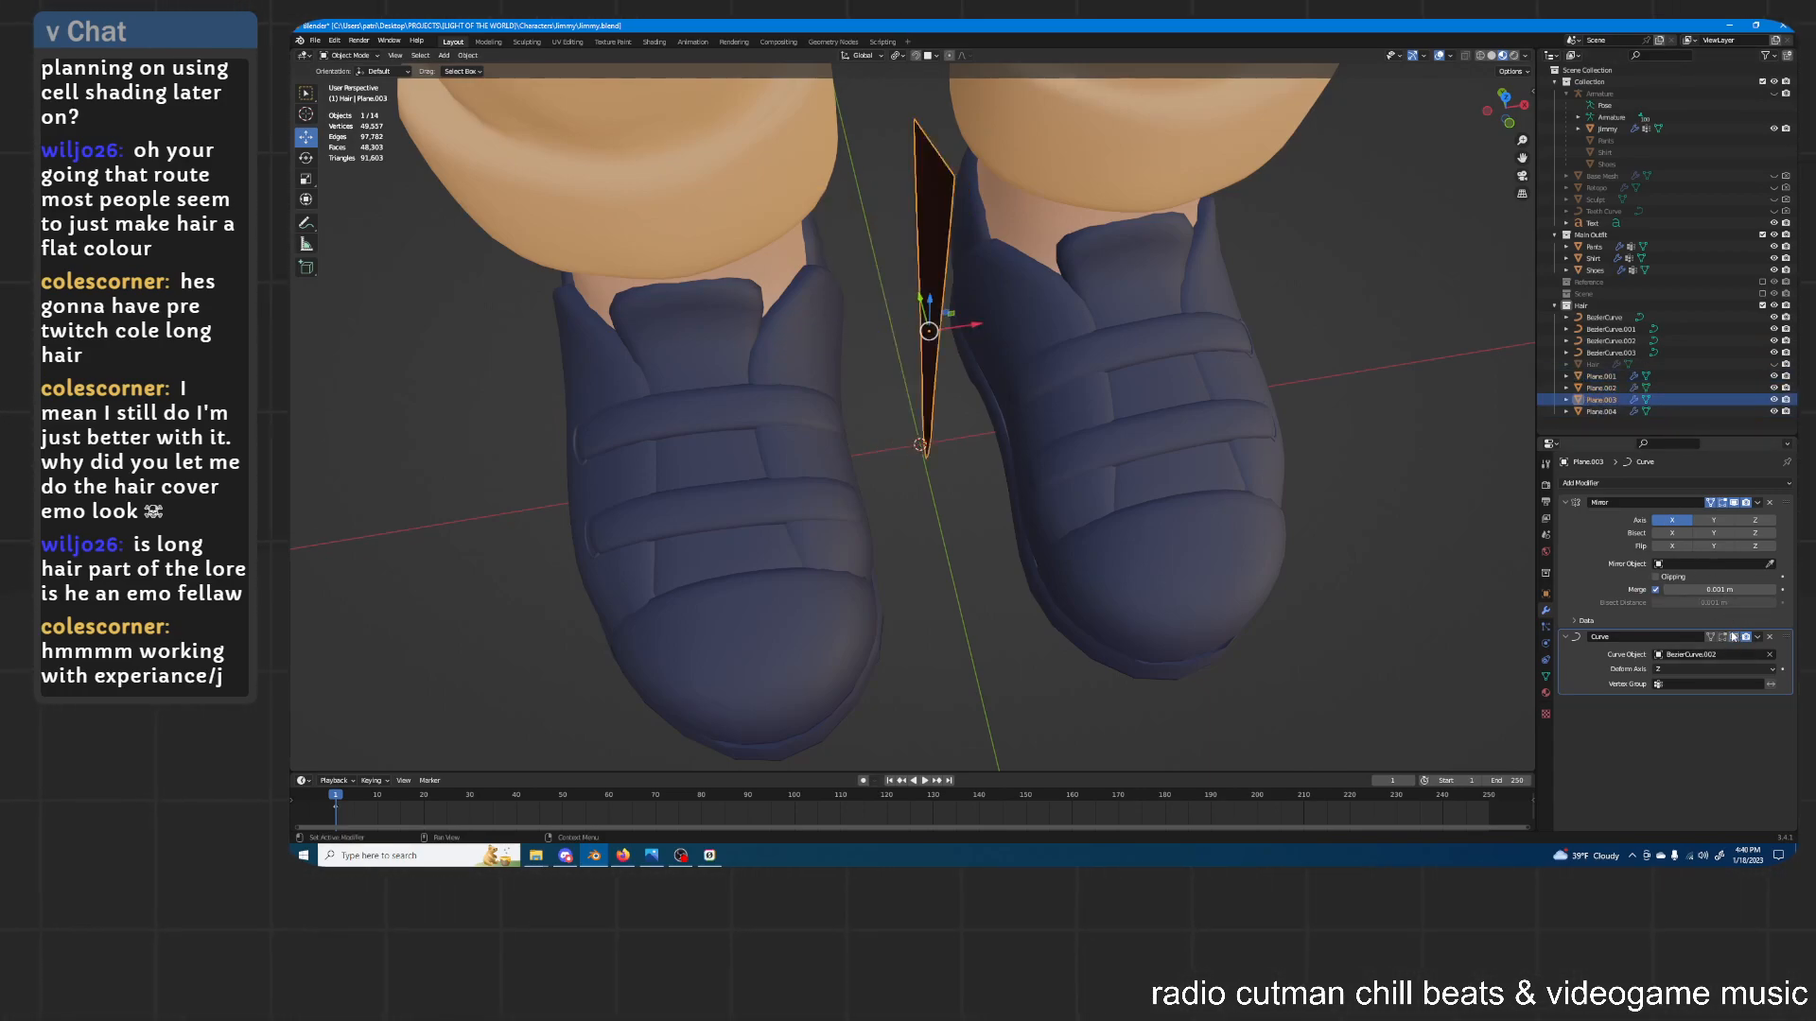
pyautogui.keyDown('shift'); pyautogui.moveTo(1178, 277); pyautogui.dragTo(1181, 304, button='middle'); pyautogui.keyUp('shift')
pyautogui.press('r')
pyautogui.press('z')
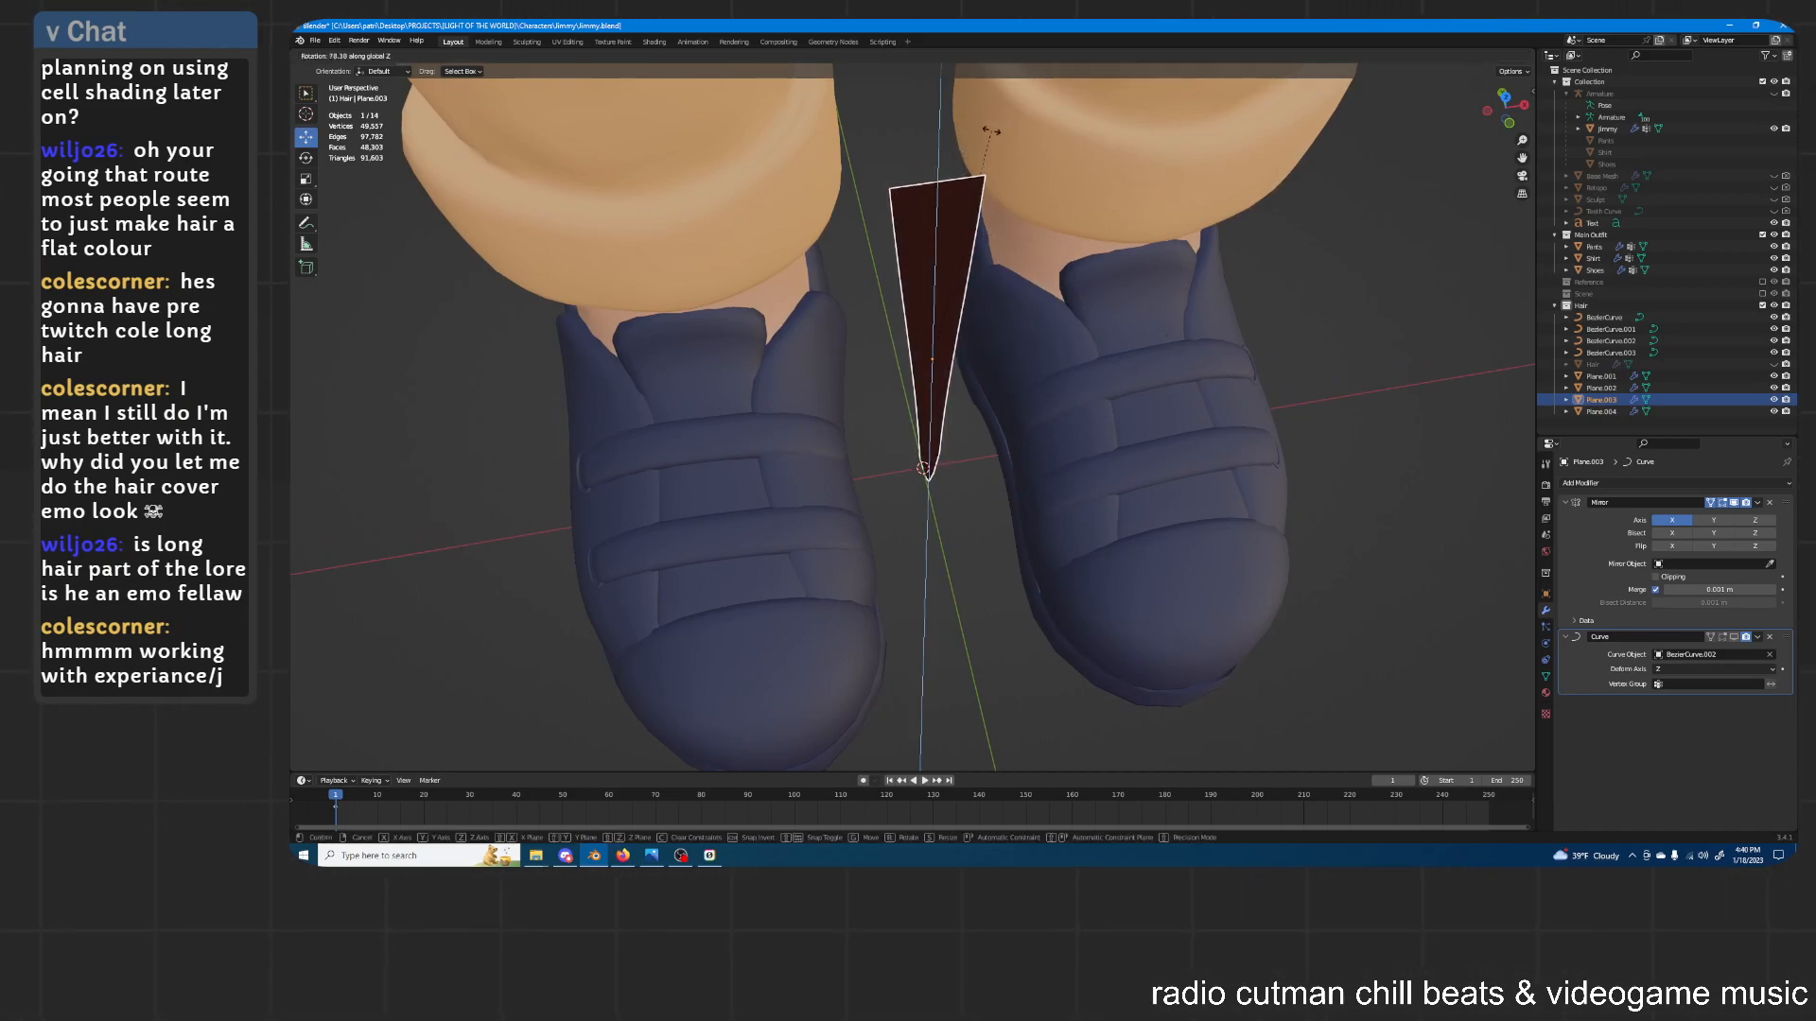
pyautogui.click(993, 130)
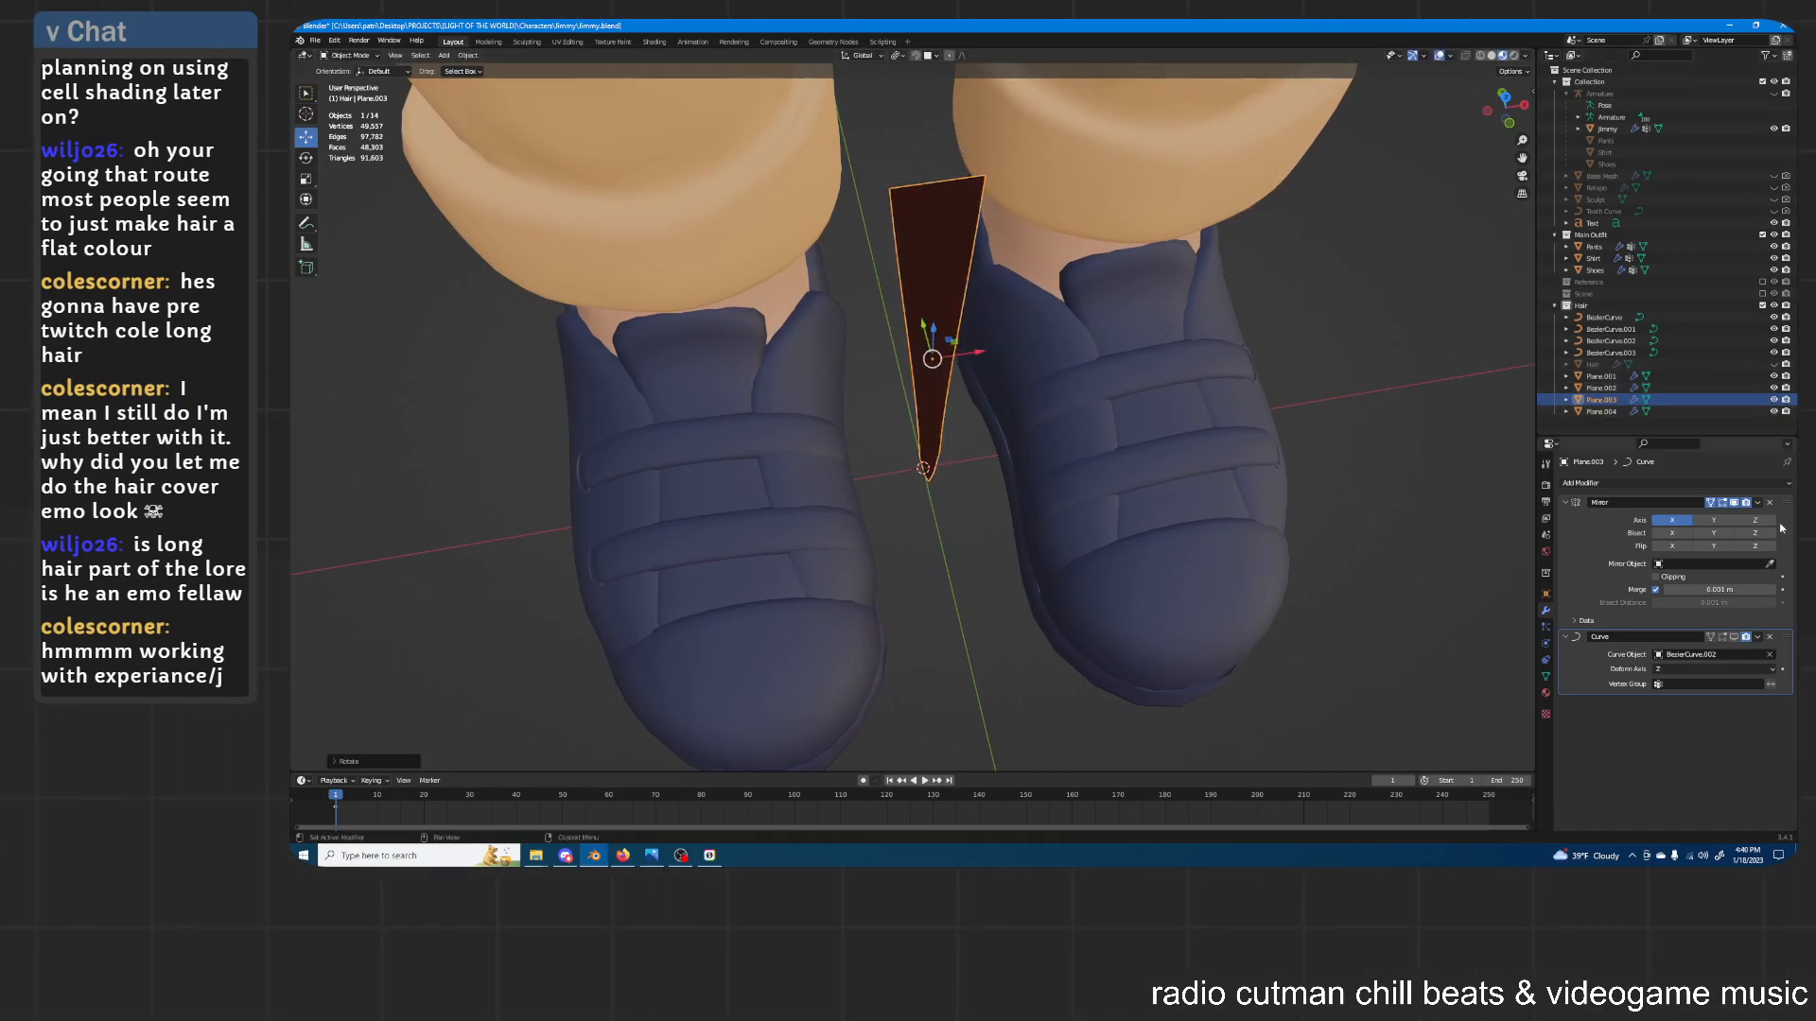
# Turn the viewport display of Plane.003's Curve modifier back on so the strand follows its curve on the head
pyautogui.click(1739, 637)
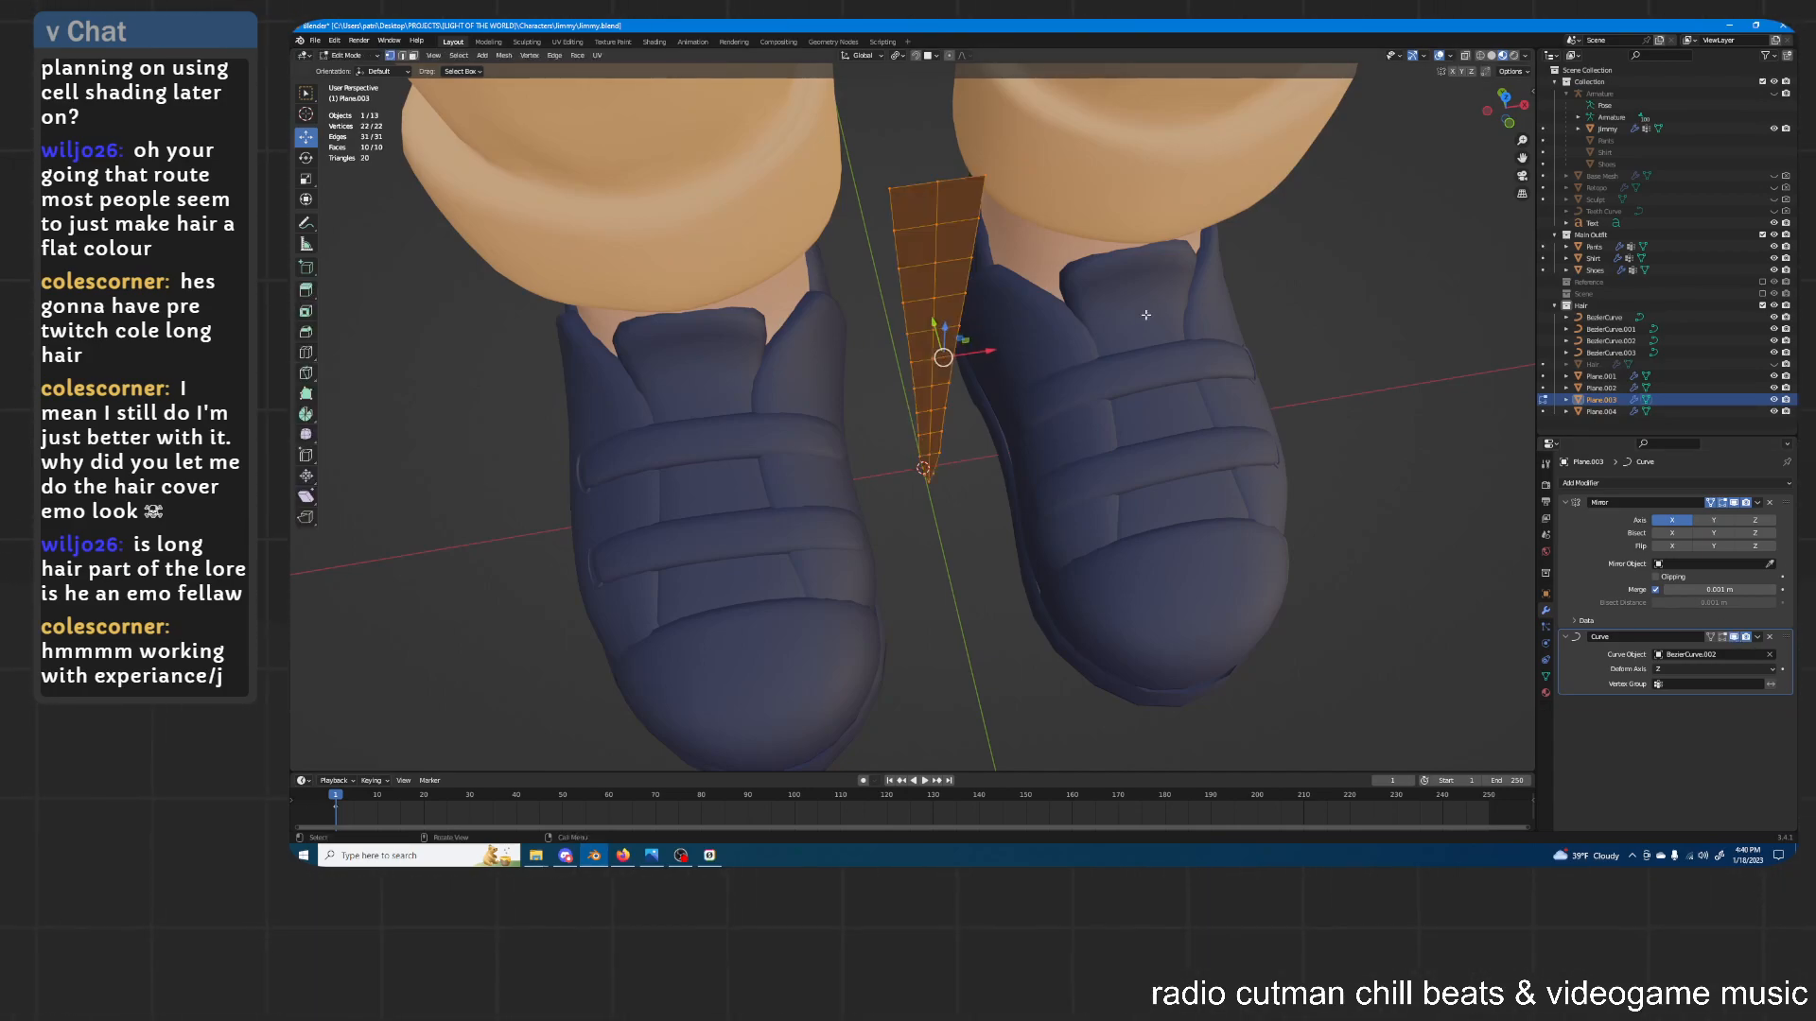
pyautogui.scroll(-10, 1146, 322)
pyautogui.moveTo(1107, 285); pyautogui.dragTo(1078, 317, button='middle')
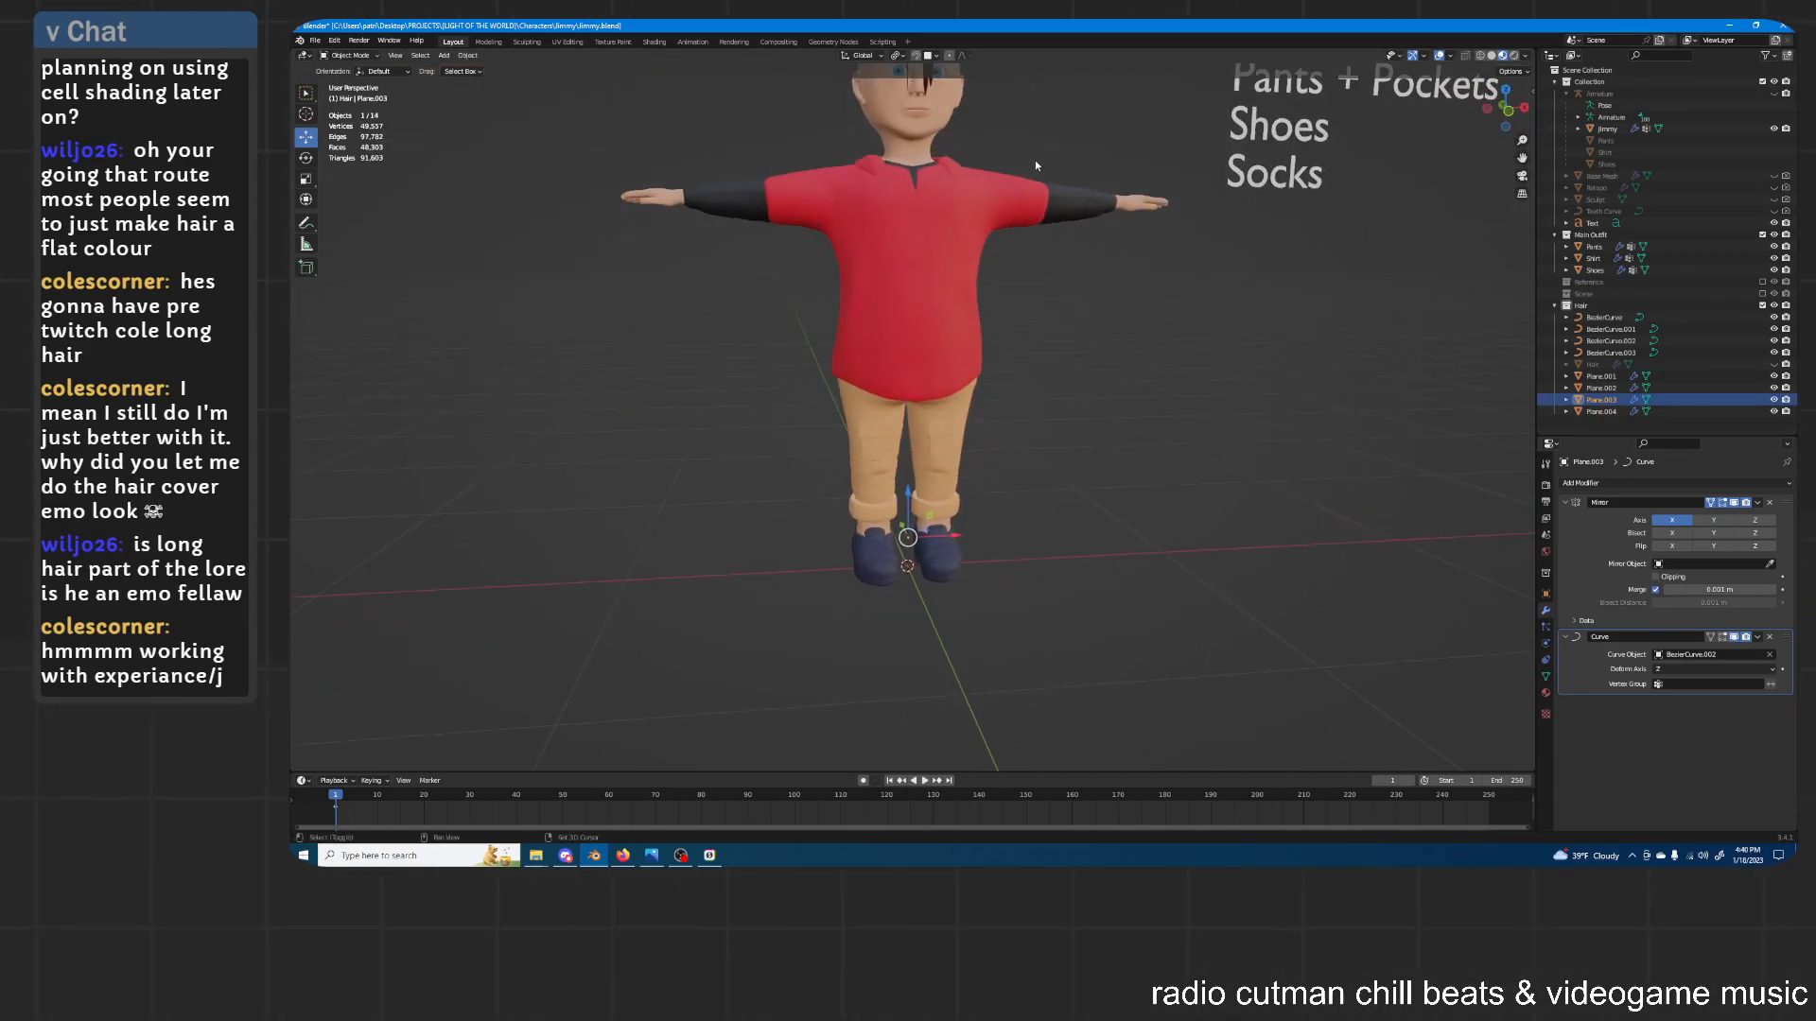
pyautogui.keyDown('shift'); pyautogui.moveTo(1038, 166); pyautogui.dragTo(1046, 394, button='middle'); pyautogui.keyUp('shift')
pyautogui.scroll(6, 1046, 394)
pyautogui.keyDown('shift'); pyautogui.moveTo(1046, 133); pyautogui.dragTo(1006, 371, button='middle'); pyautogui.keyUp('shift')
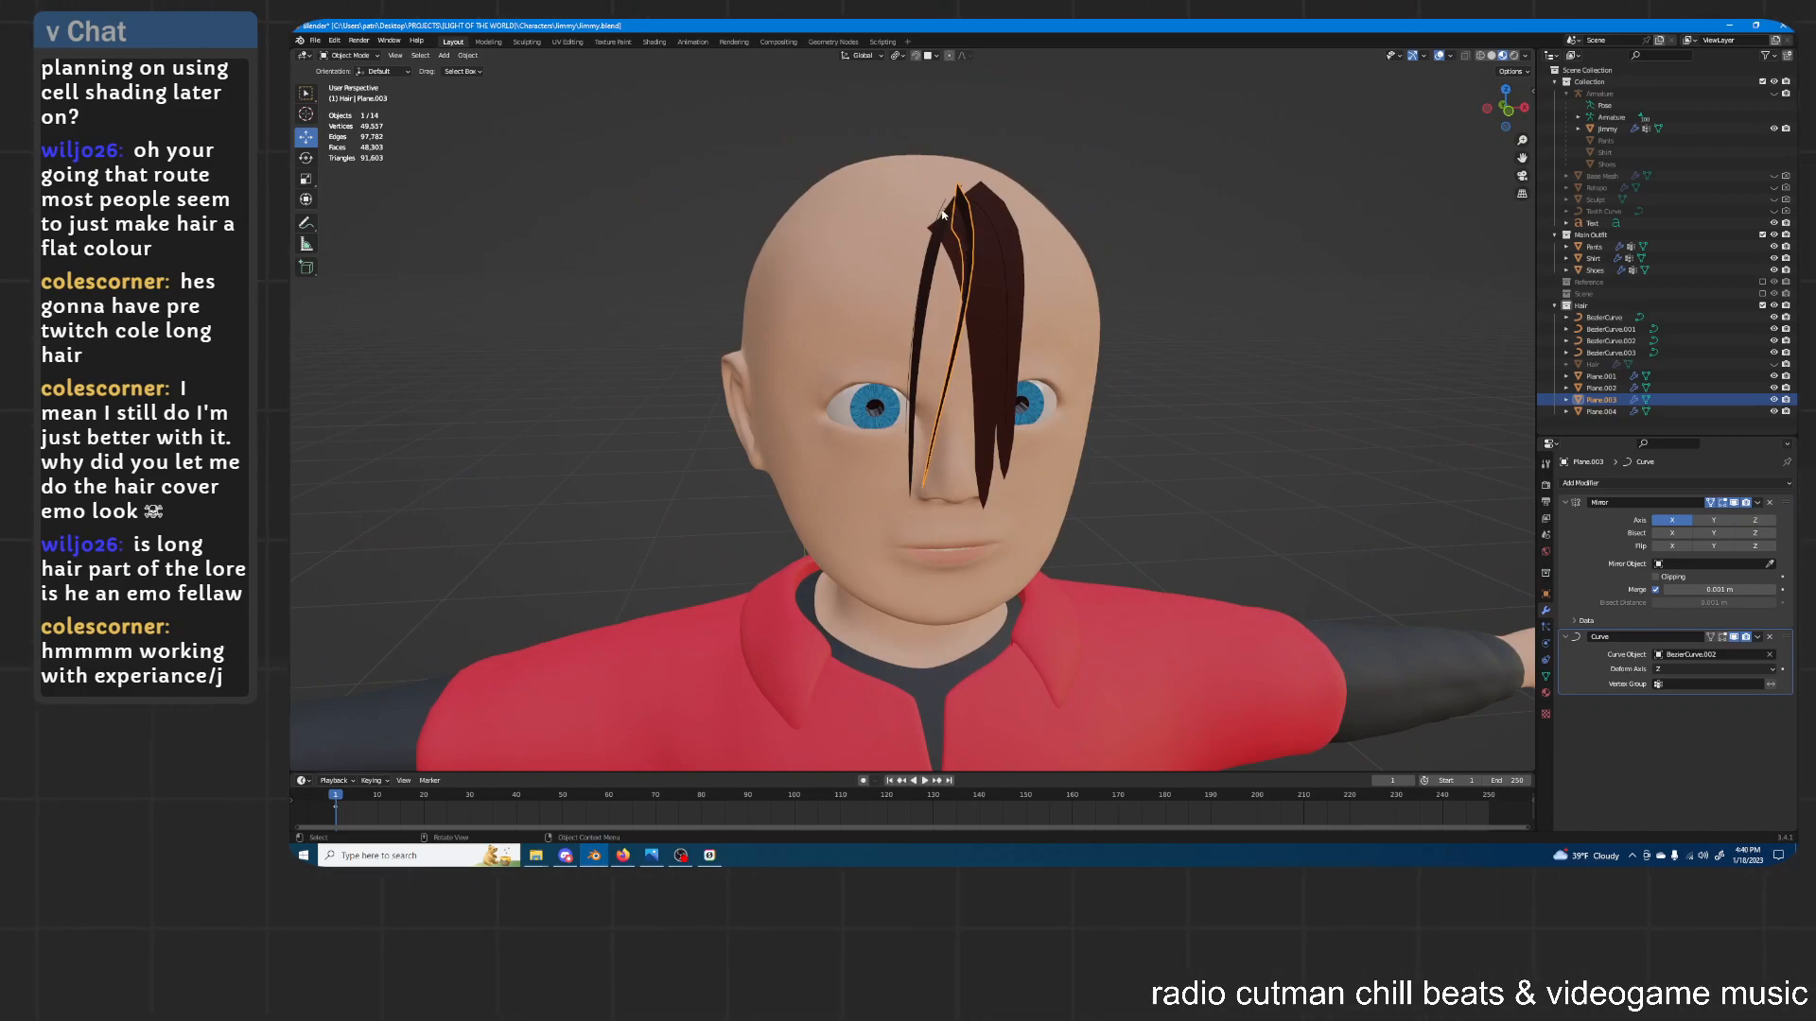
# Tilt all control points of BezierCurve.003 by about 80° to turn its strand's flat side outward
pyautogui.click(942, 215)
pyautogui.press('Tab')
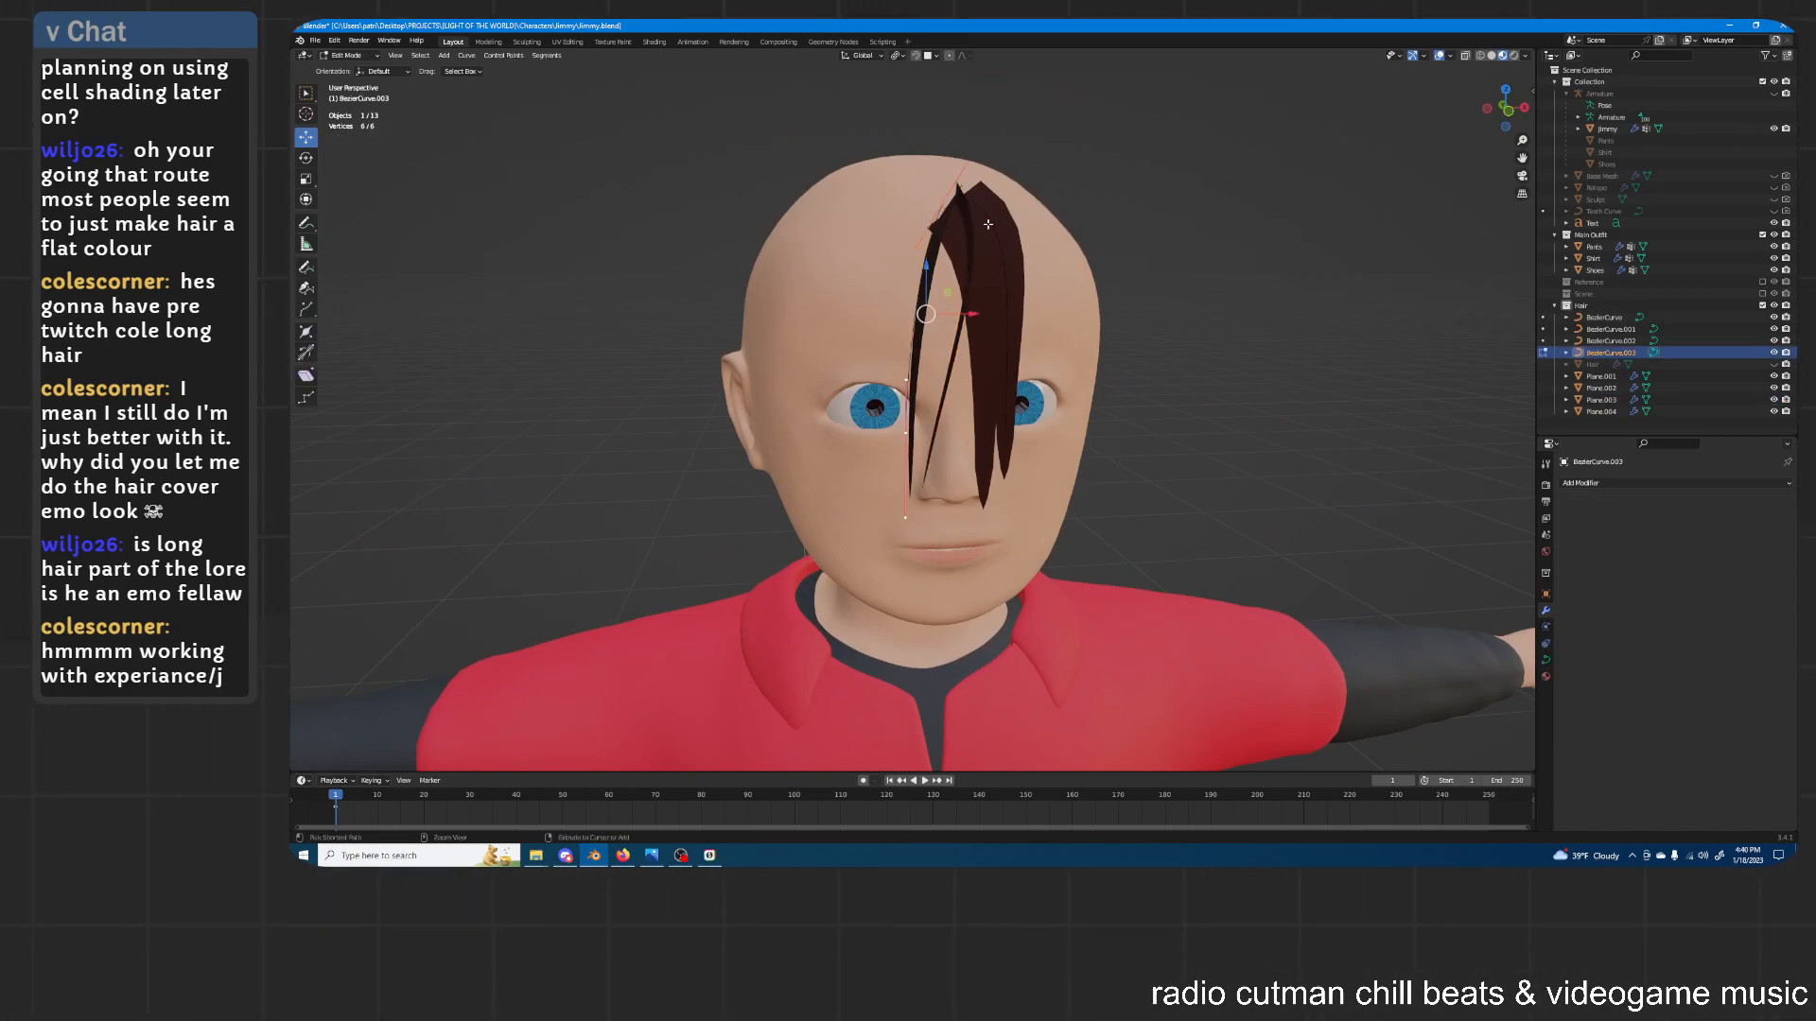
pyautogui.hotkey('ctrl', 't')
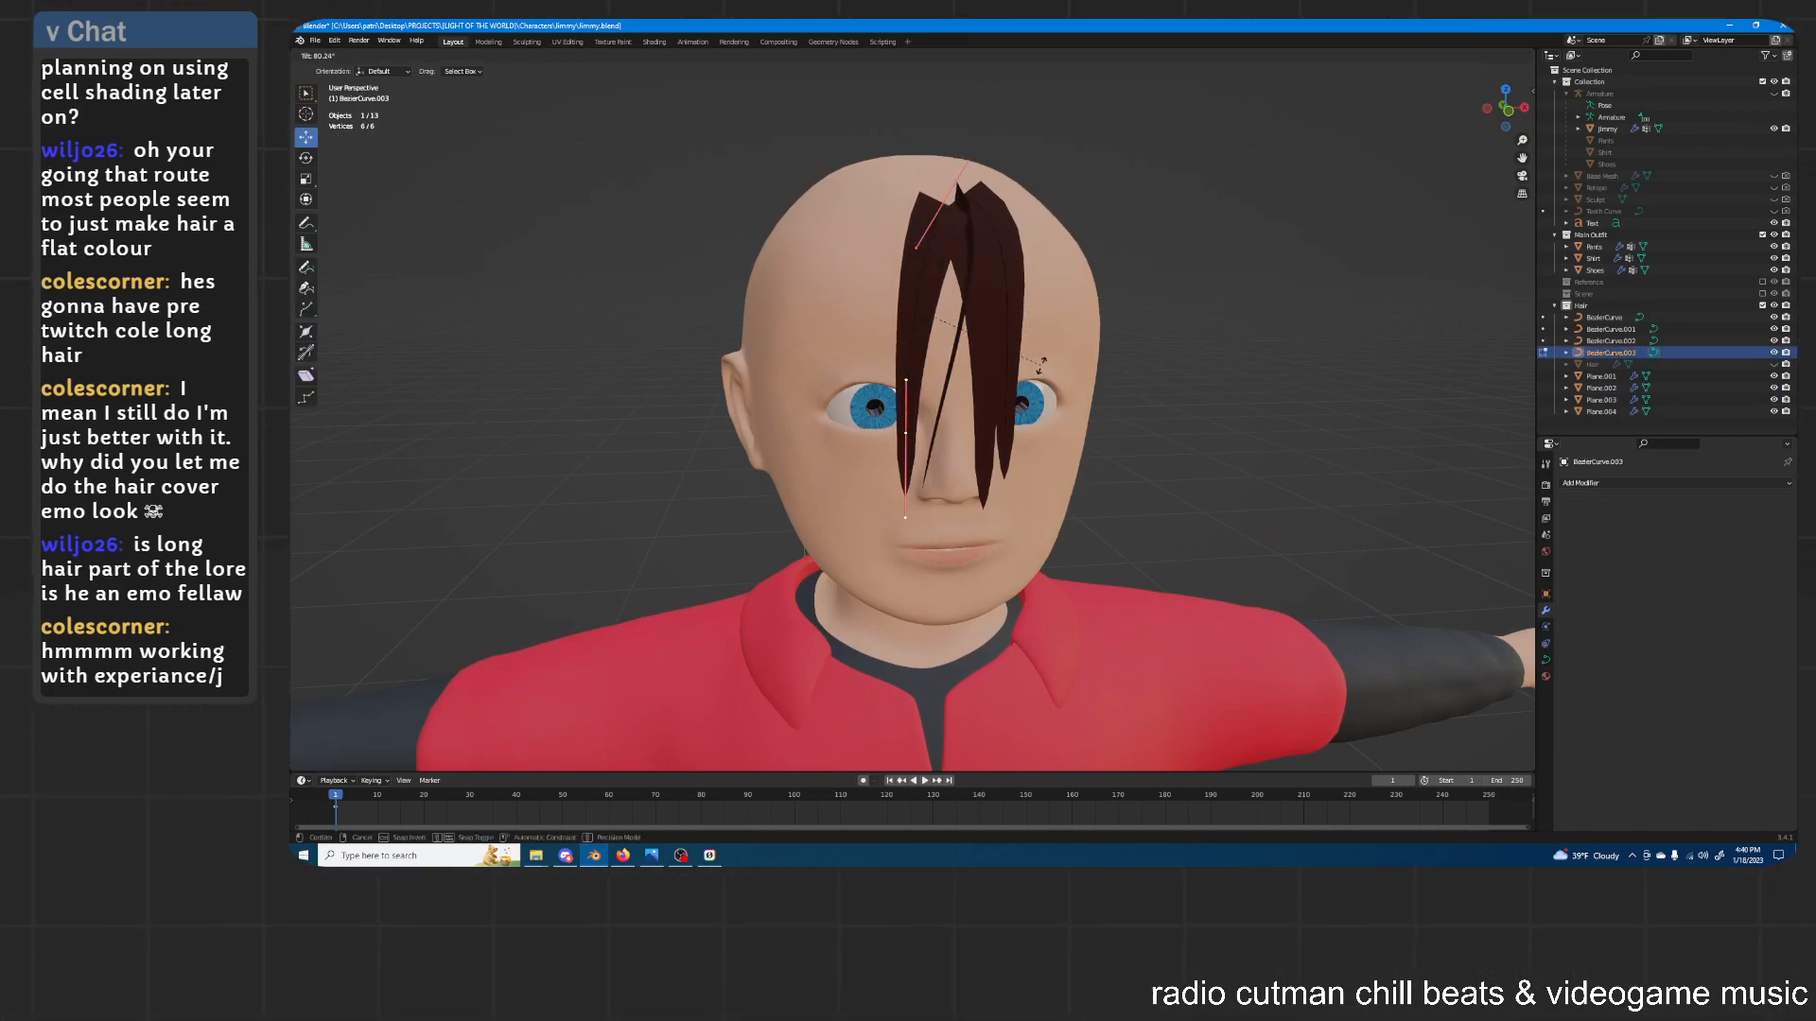
pyautogui.click(1040, 365)
pyautogui.press('Tab')
pyautogui.moveTo(922, 251); pyautogui.dragTo(978, 268, button='middle')
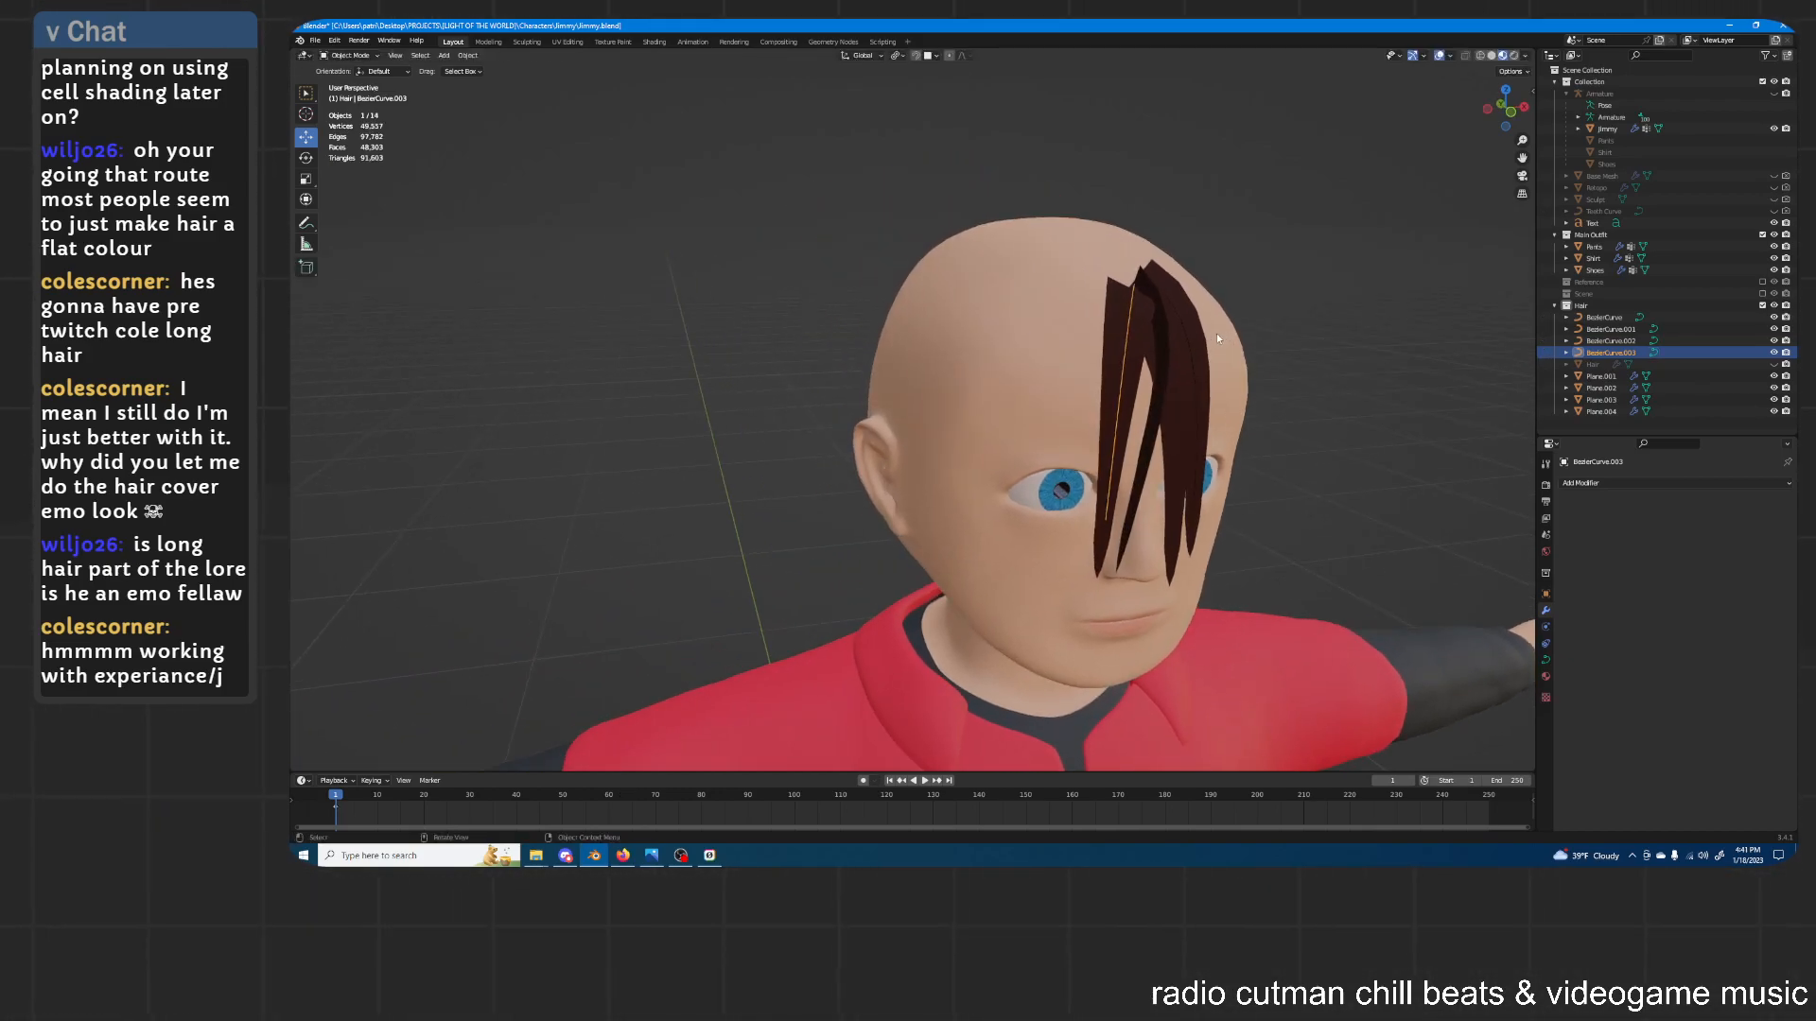
# Tilt all control points of BezierCurve.002 by about -81° to turn its strand's flat side outward
pyautogui.click(1157, 383)
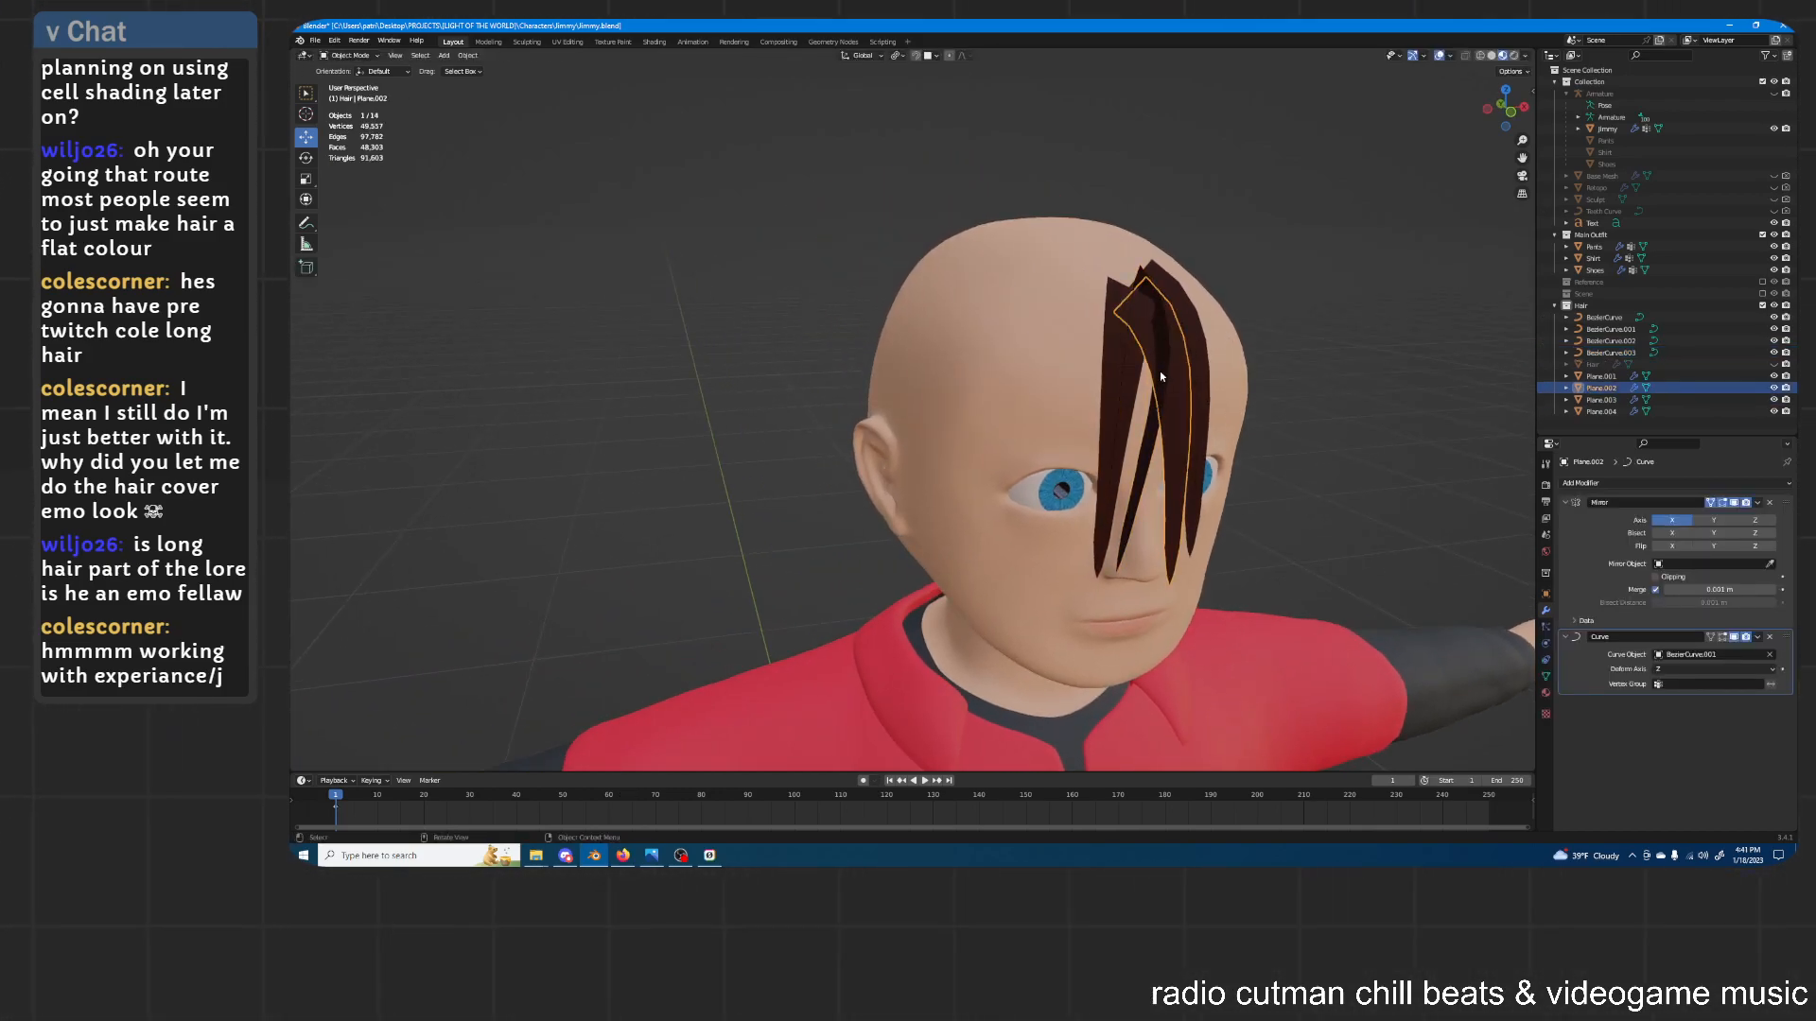
pyautogui.moveTo(1161, 372); pyautogui.dragTo(909, 314, button='middle')
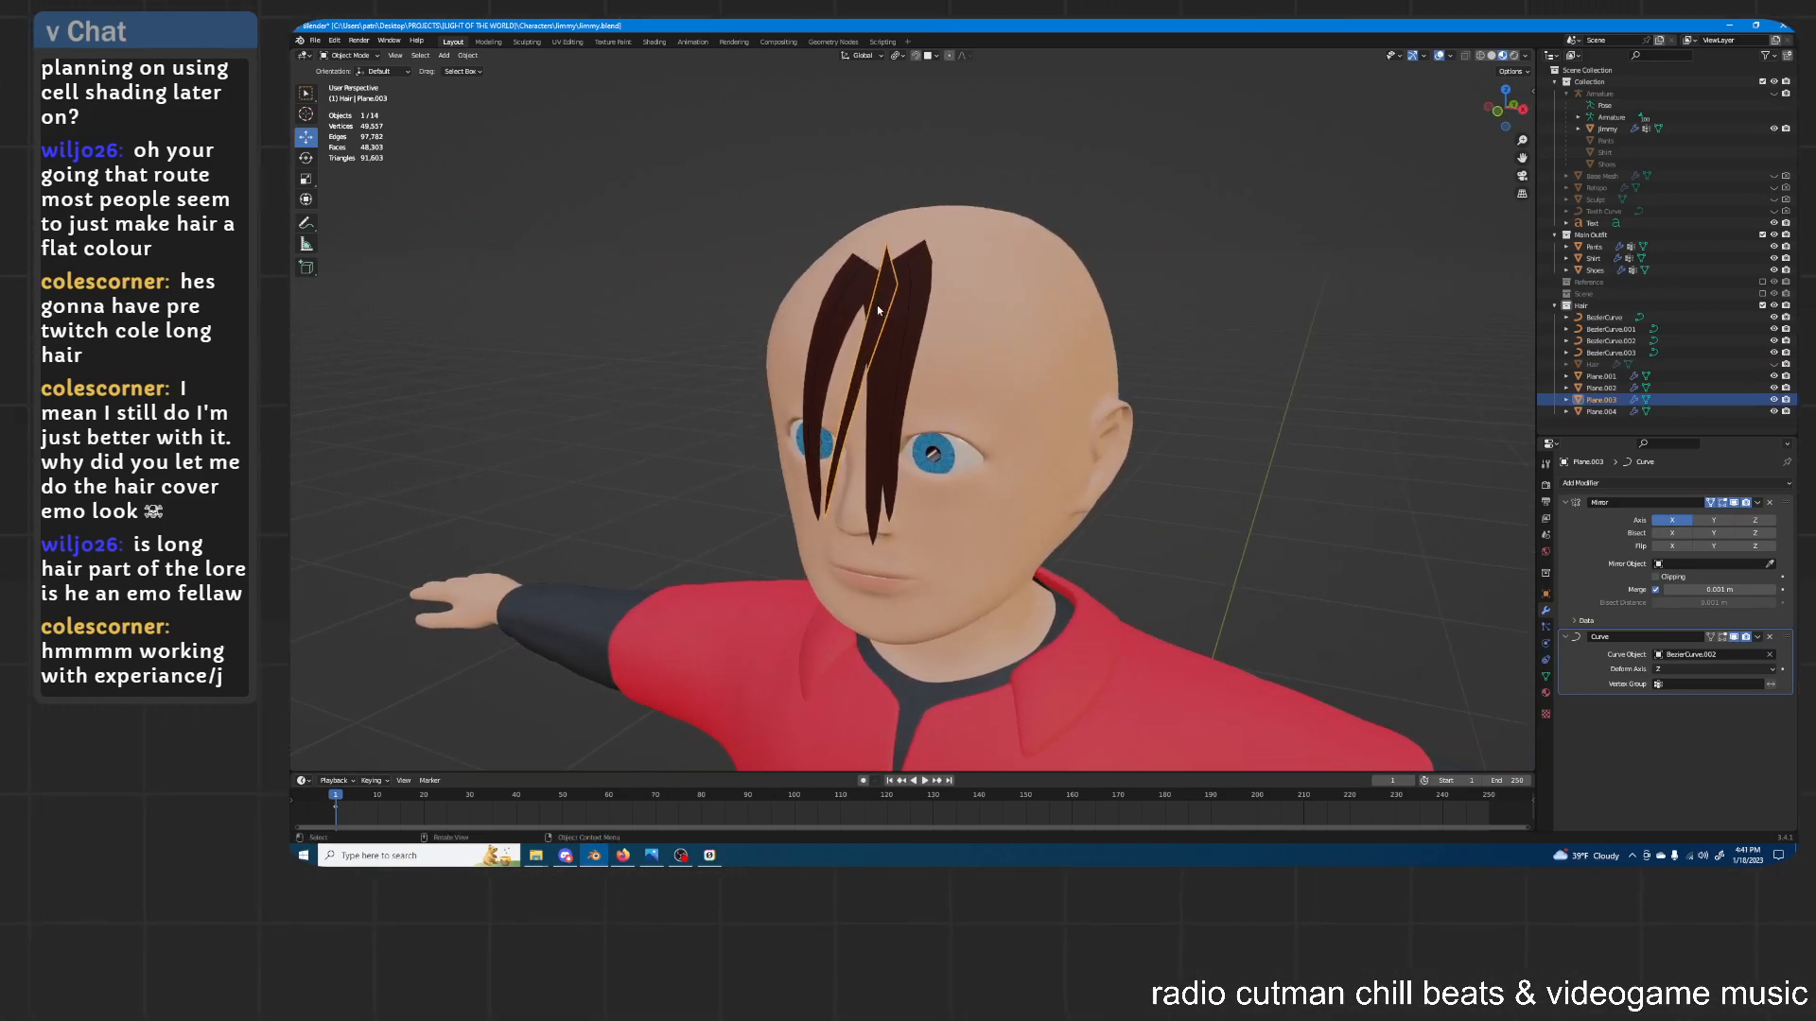
pyautogui.click(878, 310)
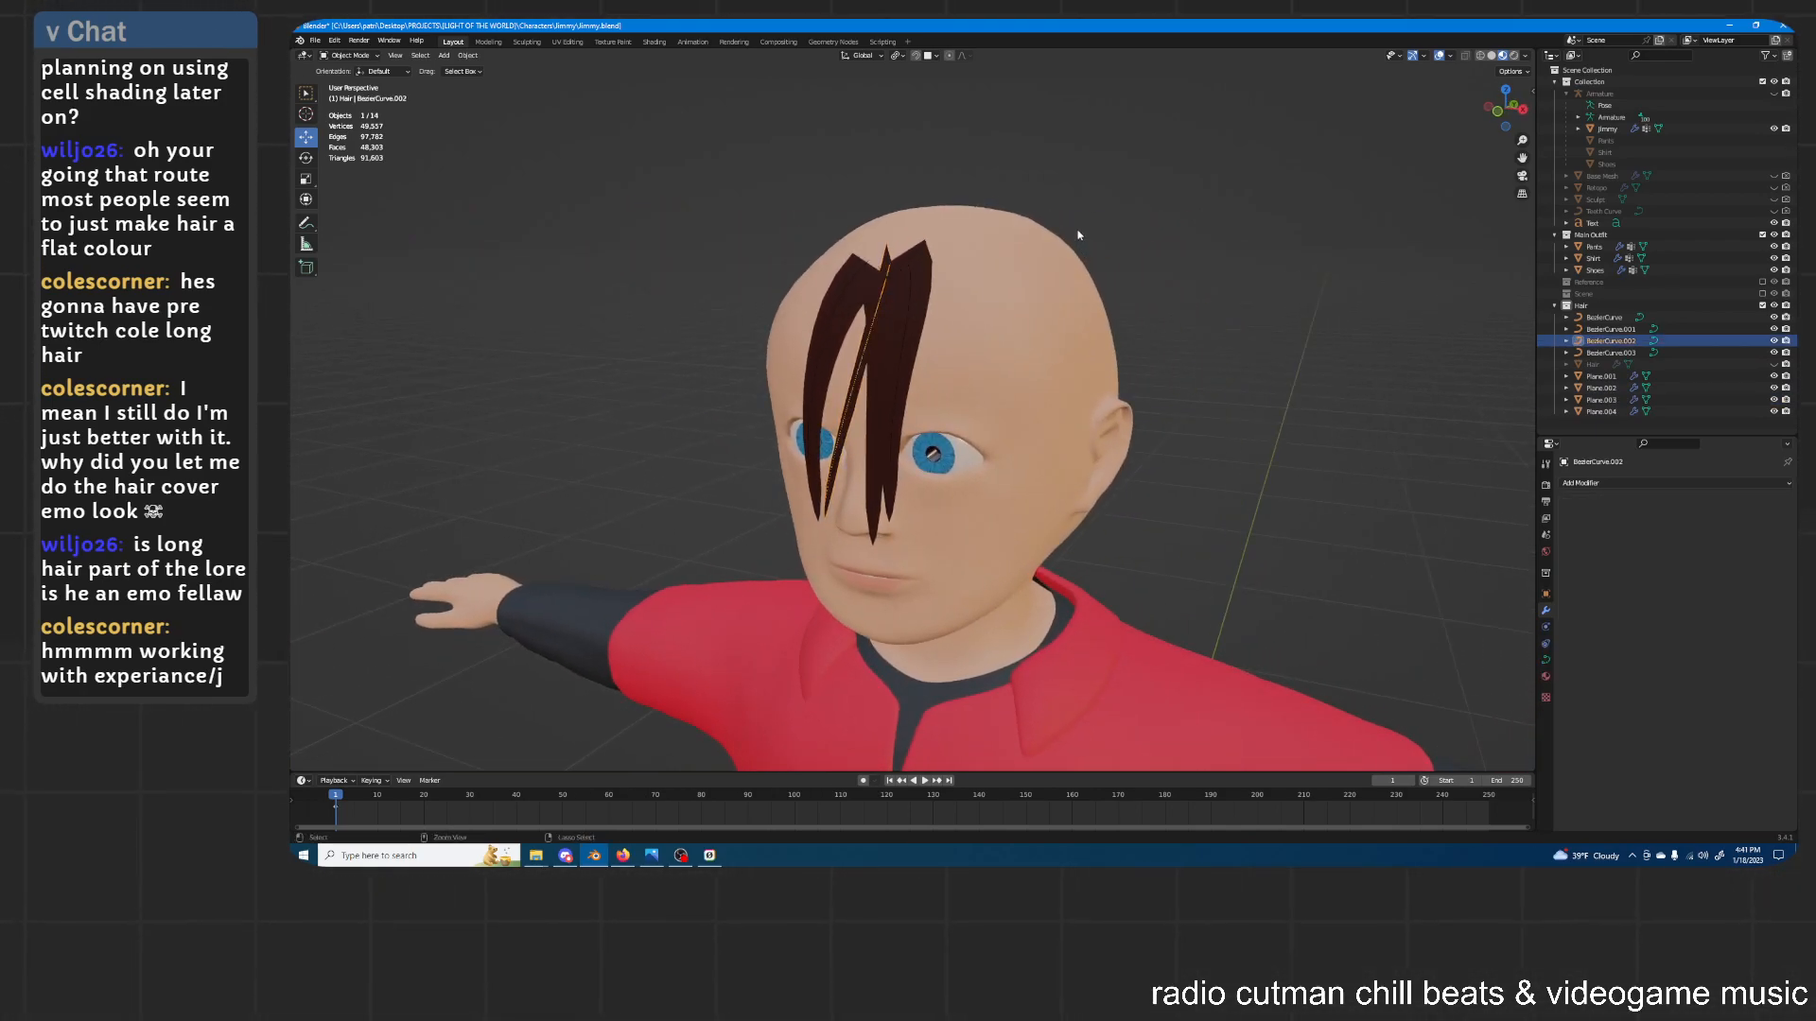
pyautogui.press('Tab')
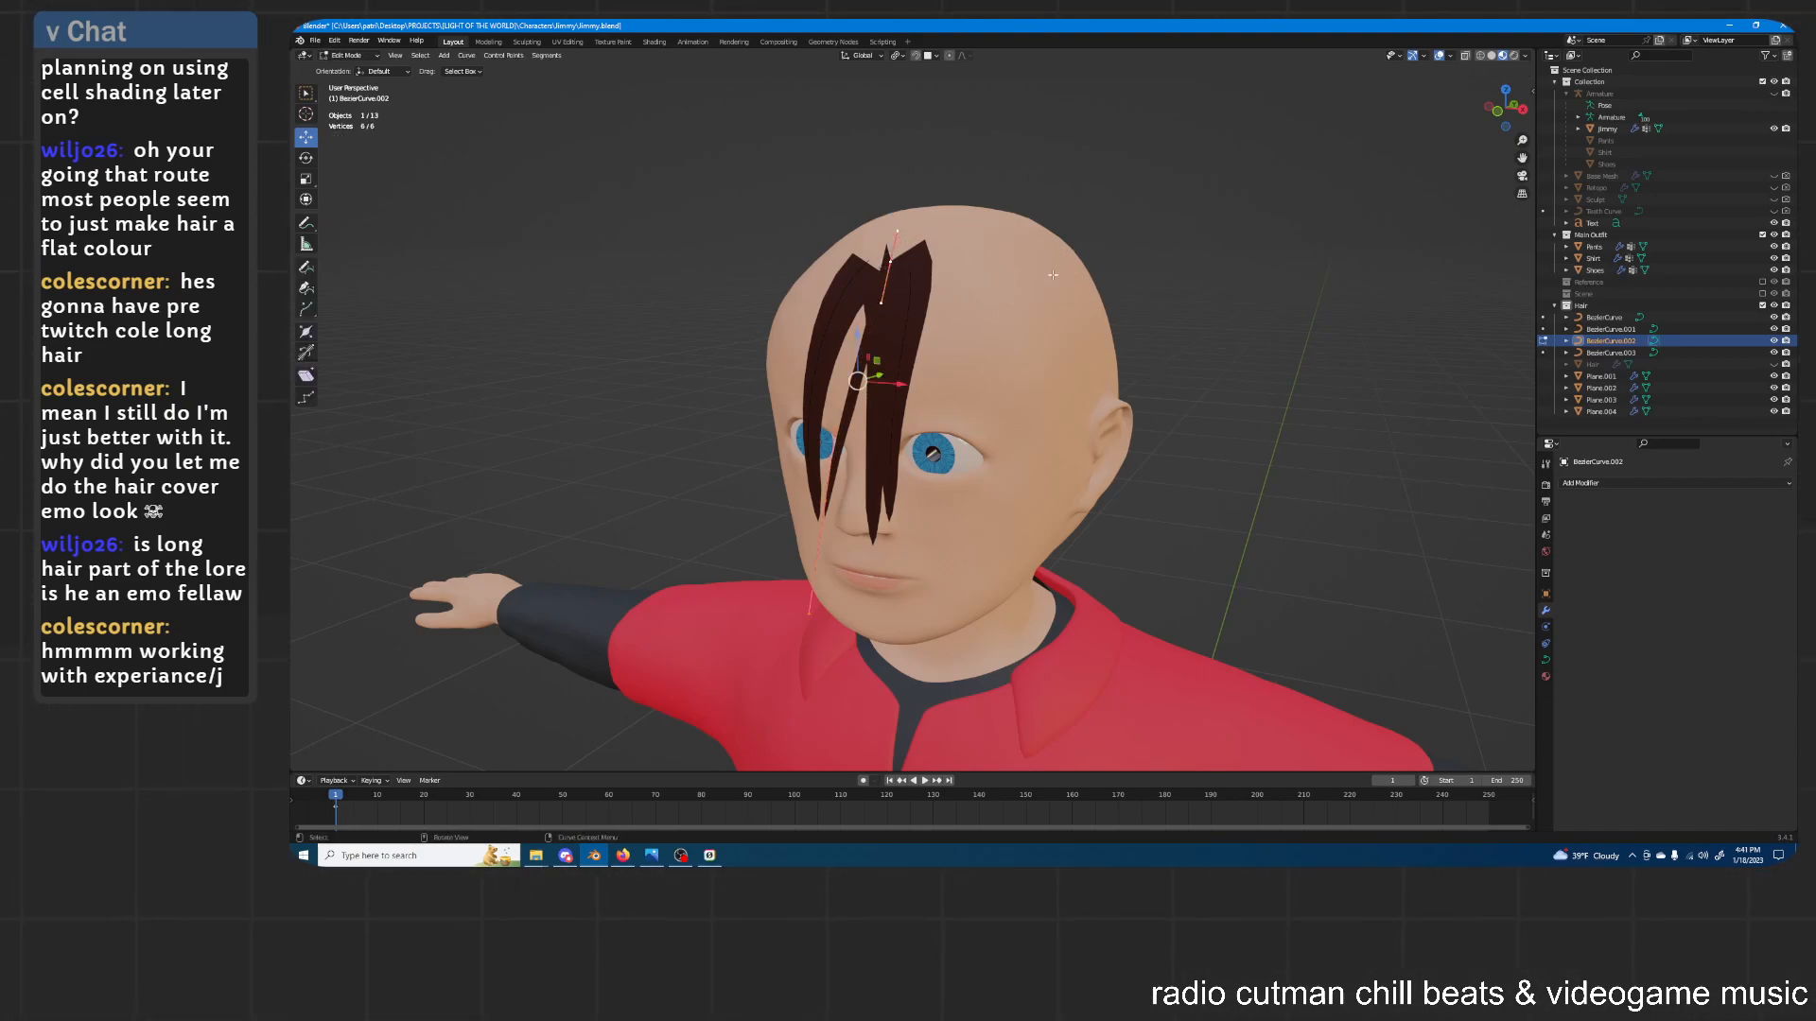
pyautogui.hotkey('ctrl', 't')
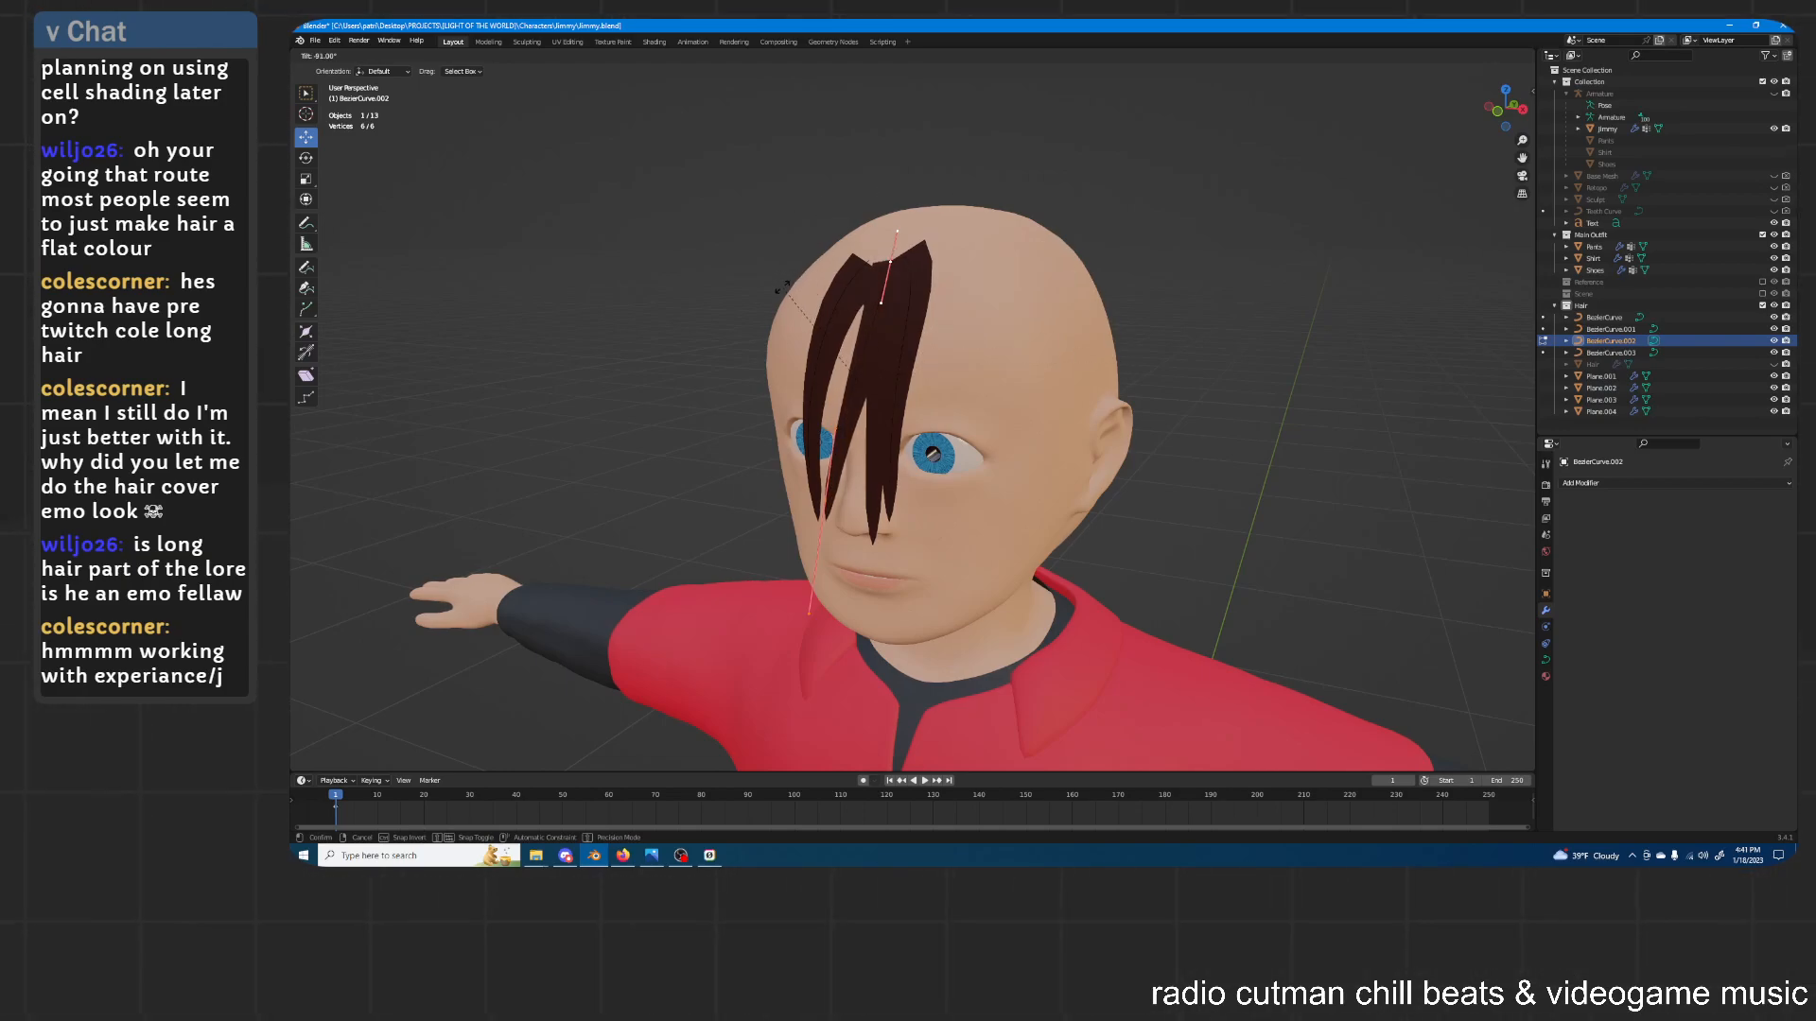
pyautogui.click(778, 295)
# Open BezierCurve.003 in Edit Mode and rotate its selected control points to slant the outermost strand across the forehead
pyautogui.moveTo(922, 307); pyautogui.dragTo(1192, 371, button='middle')
pyautogui.scroll(2, 1002, 294)
pyautogui.scroll(-5, 1030, 296)
pyautogui.scroll(5, 994, 340)
pyautogui.moveTo(1192, 371); pyautogui.dragTo(1017, 365, button='middle')
pyautogui.scroll(4, 1016, 365)
pyautogui.moveTo(932, 241); pyautogui.dragTo(956, 306, button='middle')
pyautogui.scroll(-1, 952, 280)
pyautogui.press('Tab')
pyautogui.click(865, 256)
pyautogui.press('Tab')
pyautogui.press('r')
pyautogui.click(979, 187)
# Rotate the lower control point of BezierCurve.003 by about 16.5° and shift it along the X axis
pyautogui.click(847, 516)
pyautogui.press('r')
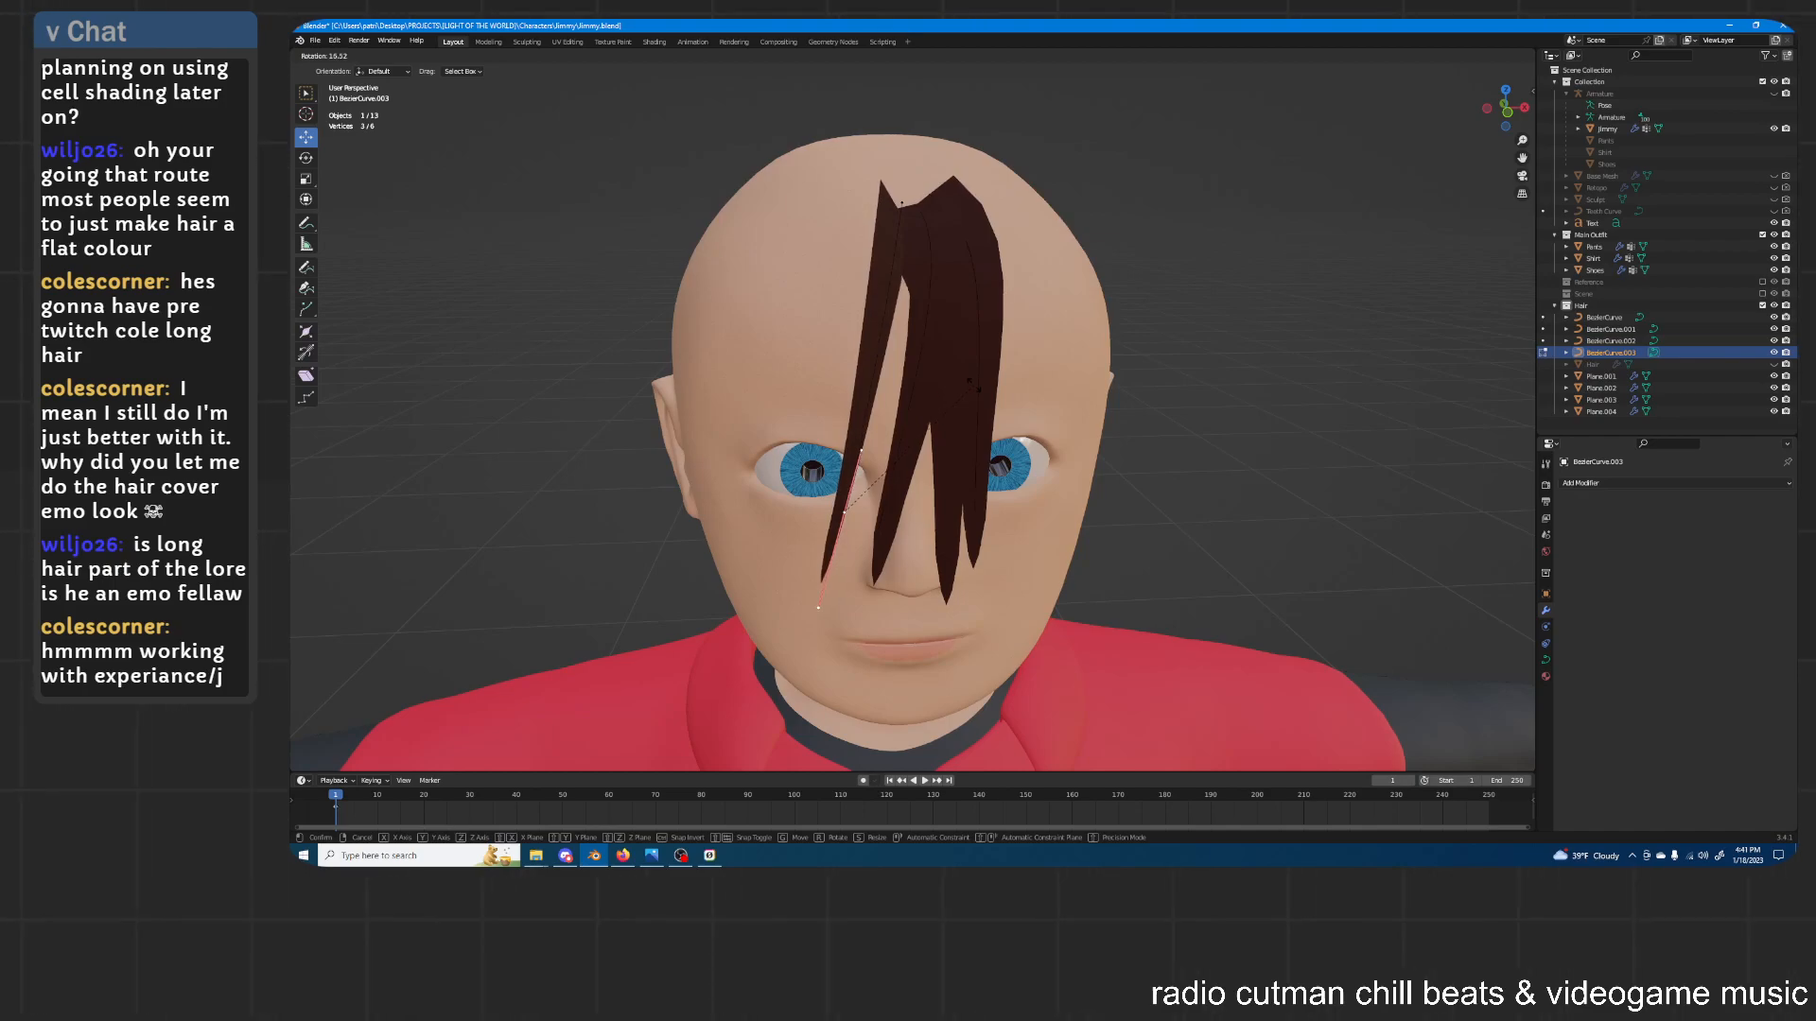
pyautogui.click(974, 385)
pyautogui.moveTo(958, 425); pyautogui.dragTo(951, 415, button='middle')
pyautogui.press('g')
pyautogui.press('x')
pyautogui.click(952, 416)
# Tilt all control points of BezierCurve.003 to flatten its strand, and raise the lower control point slightly
pyautogui.press('a')
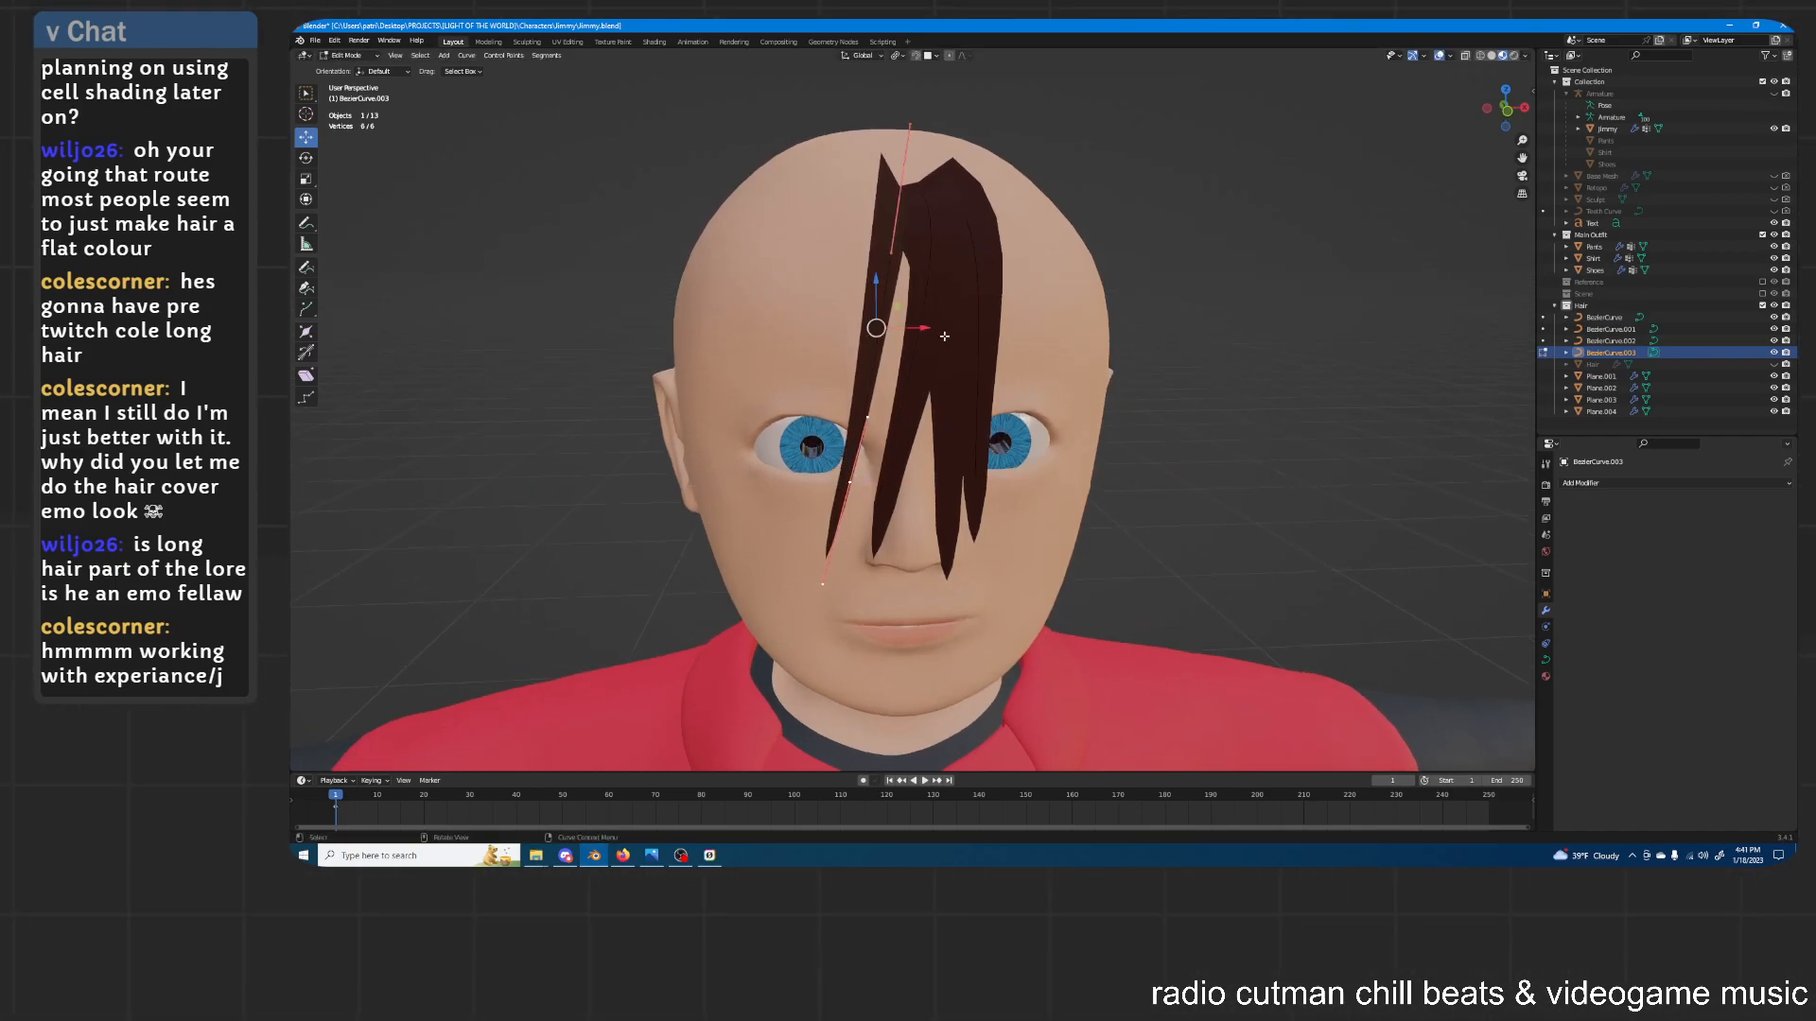
pyautogui.hotkey('ctrl', 't')
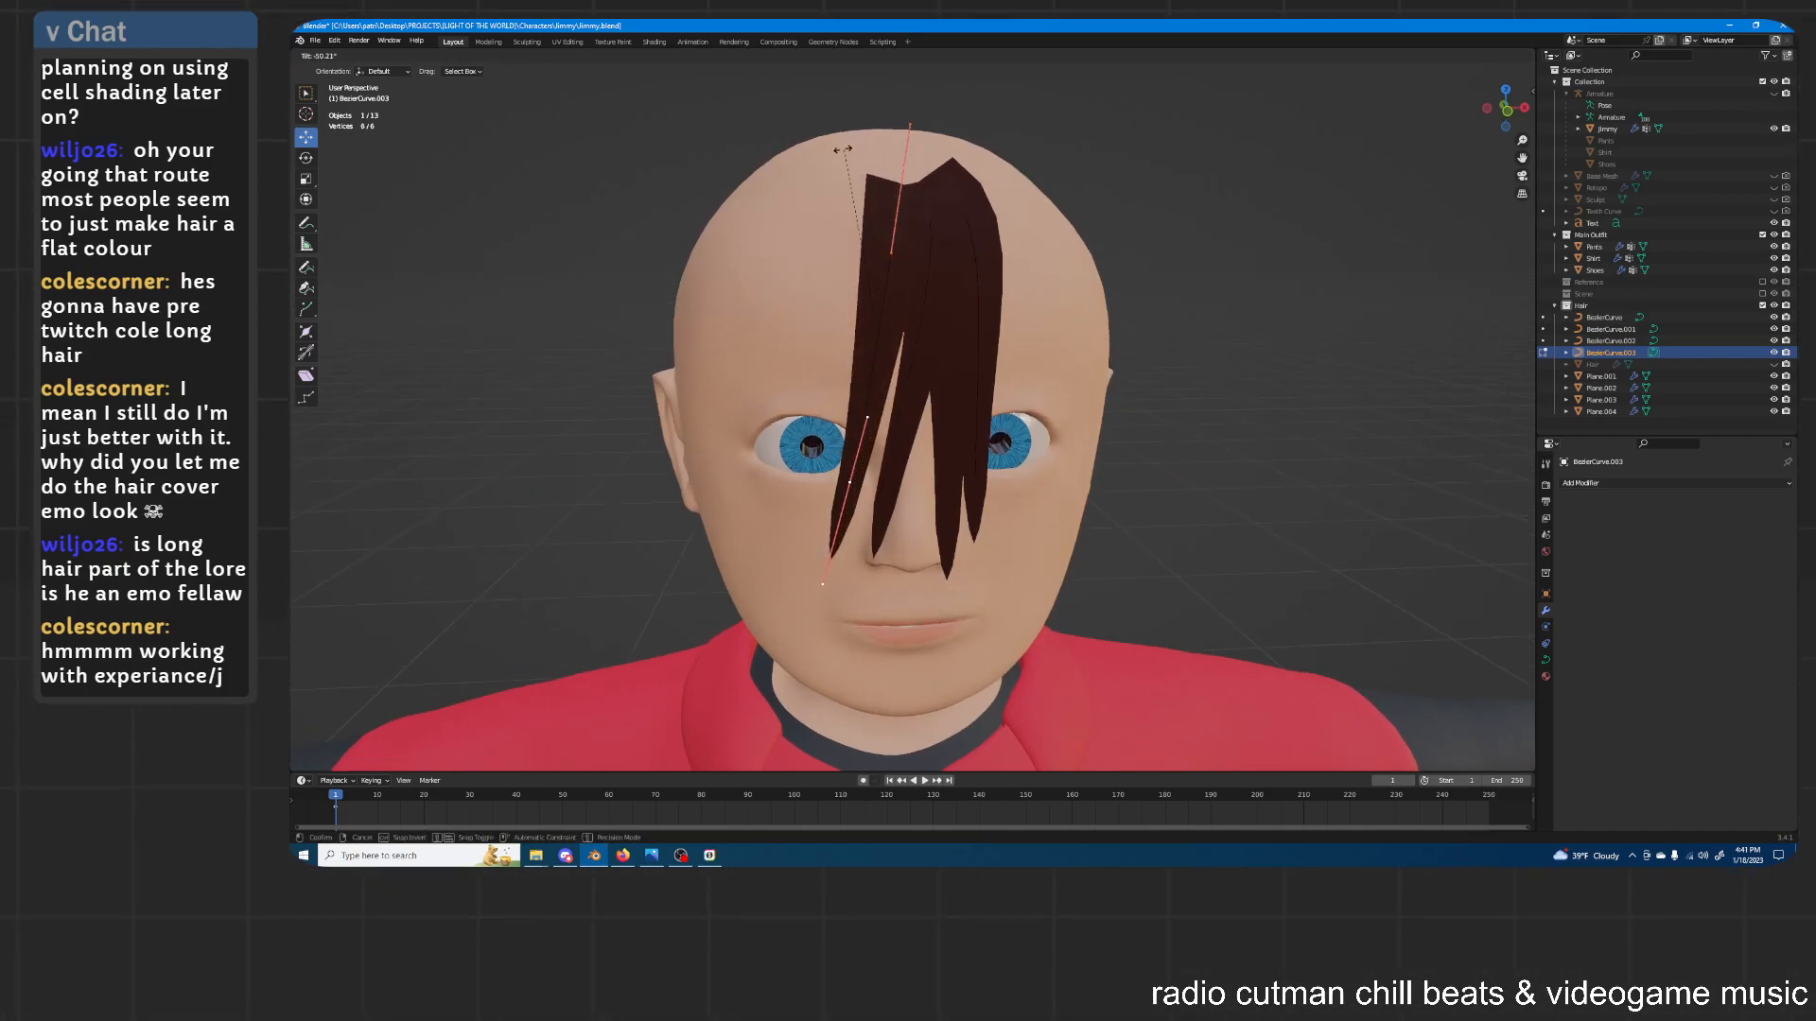
pyautogui.click(772, 153)
pyautogui.click(851, 481)
pyautogui.press('g')
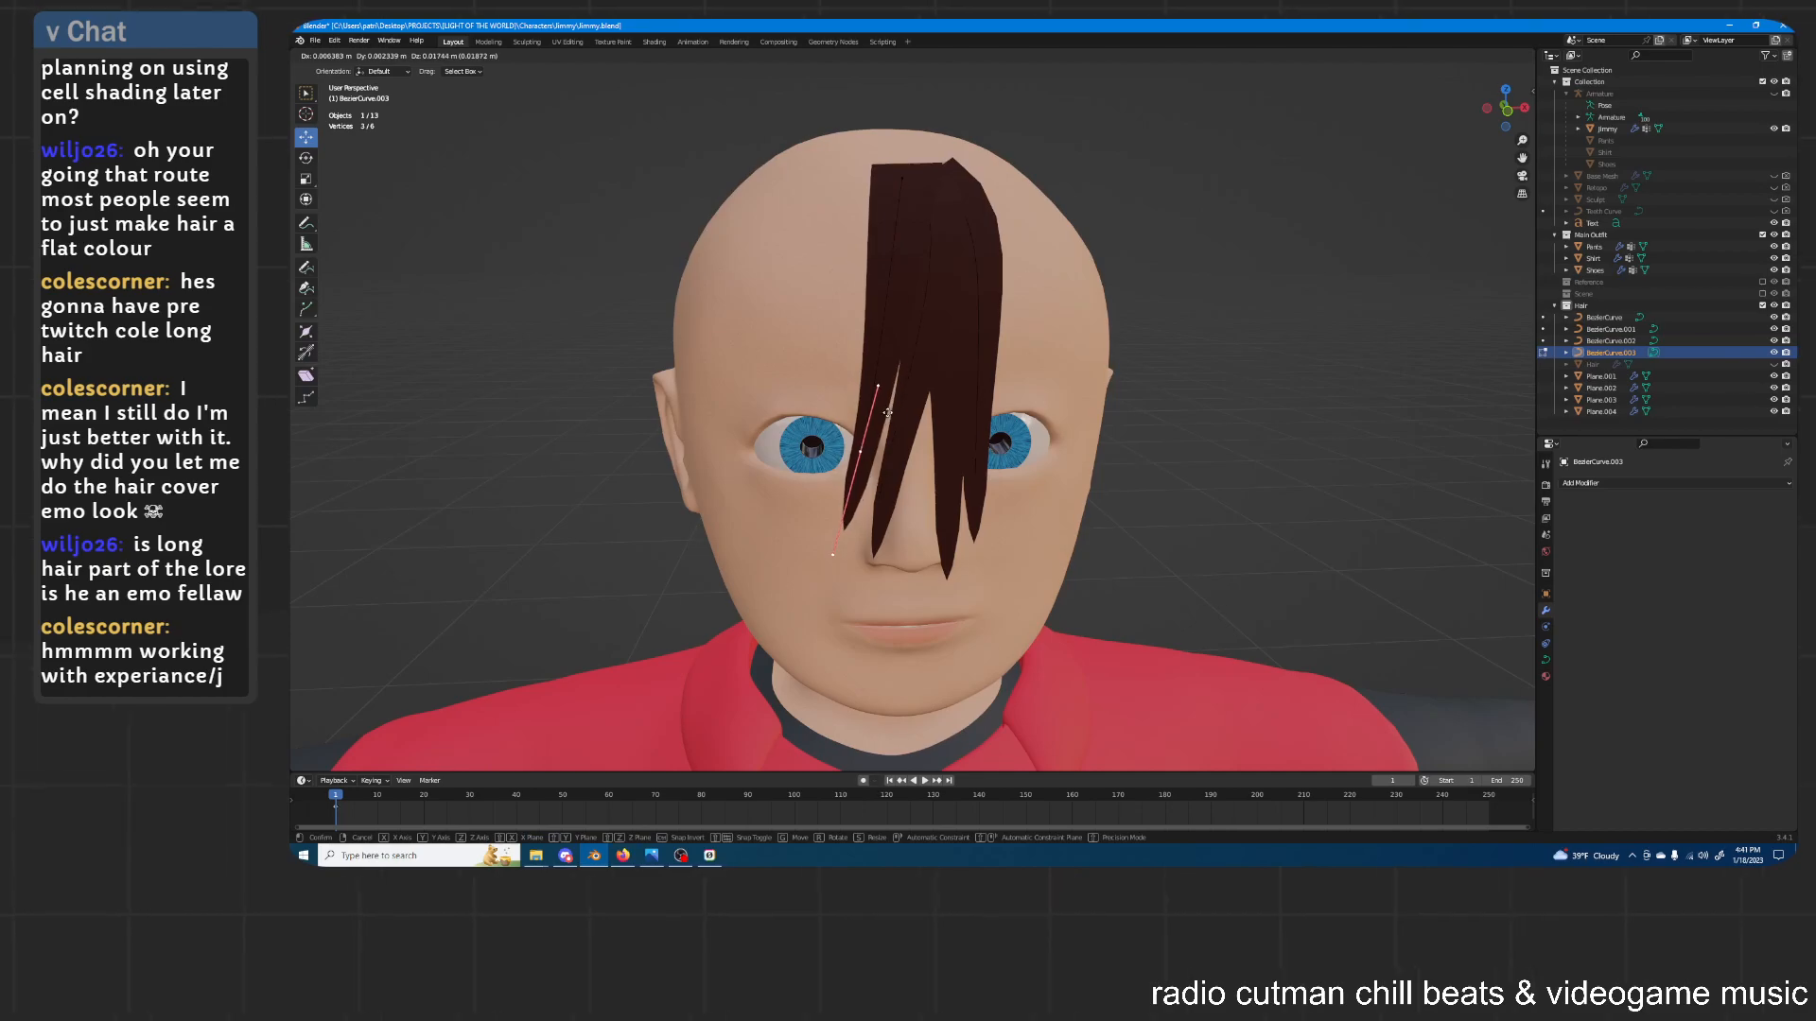
pyautogui.click(886, 405)
# Reposition the upper control point of BezierCurve.003 at the hairline, tilt it to align with the neighbouring strands, and leave Edit Mode
pyautogui.click(909, 185)
pyautogui.moveTo(909, 186); pyautogui.dragTo(1165, 192, button='middle')
pyautogui.press('g')
pyautogui.click(1205, 200)
pyautogui.press('g')
pyautogui.press('x')
pyautogui.click(976, 211)
pyautogui.press('g')
pyautogui.press('x')
pyautogui.click(1176, 169)
pyautogui.press('g')
pyautogui.click(1230, 175)
pyautogui.hotkey('ctrl', 't')
pyautogui.click(1178, 237)
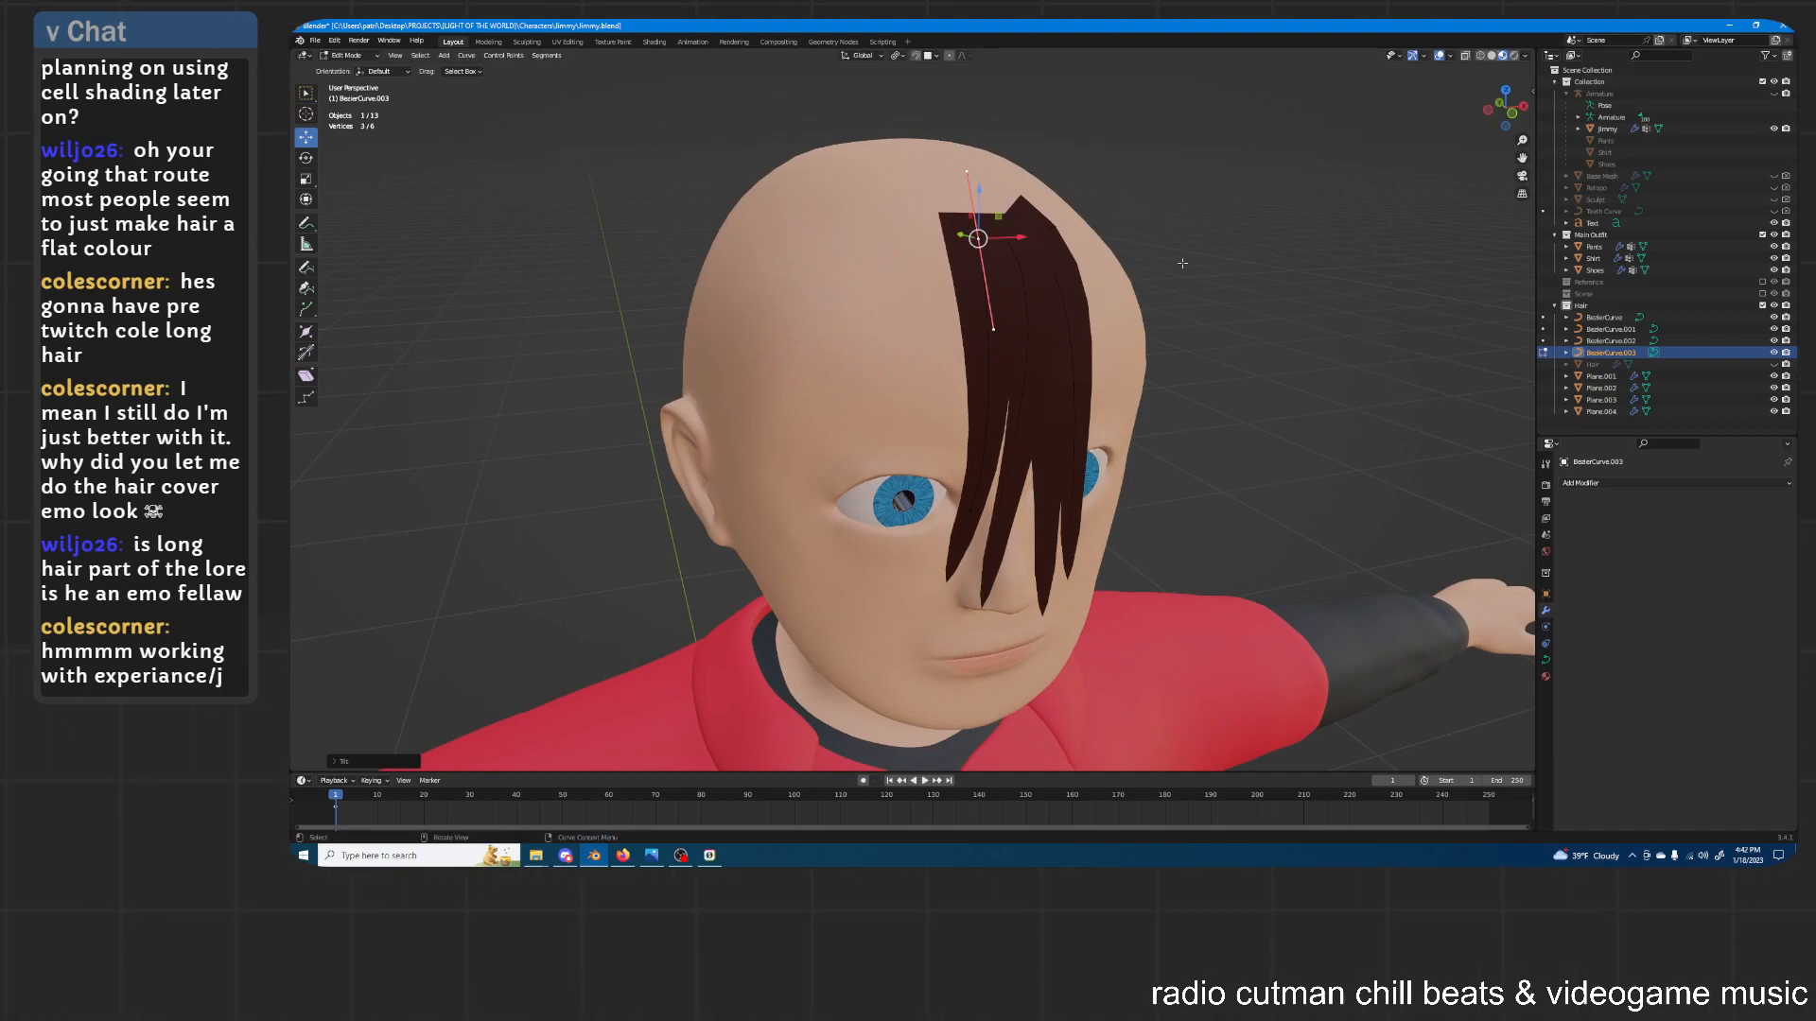
pyautogui.moveTo(1211, 327); pyautogui.dragTo(1172, 303, button='middle')
pyautogui.press('Tab')
pyautogui.click(1220, 345)
pyautogui.scroll(-2, 1213, 365)
pyautogui.moveTo(1210, 364)
pyautogui.mouseDown(button='middle')
pyautogui.moveTo(1212, 333)
pyautogui.moveTo(1144, 341)
pyautogui.moveTo(1216, 357)
pyautogui.mouseUp(button='middle')
pyautogui.click(959, 329)
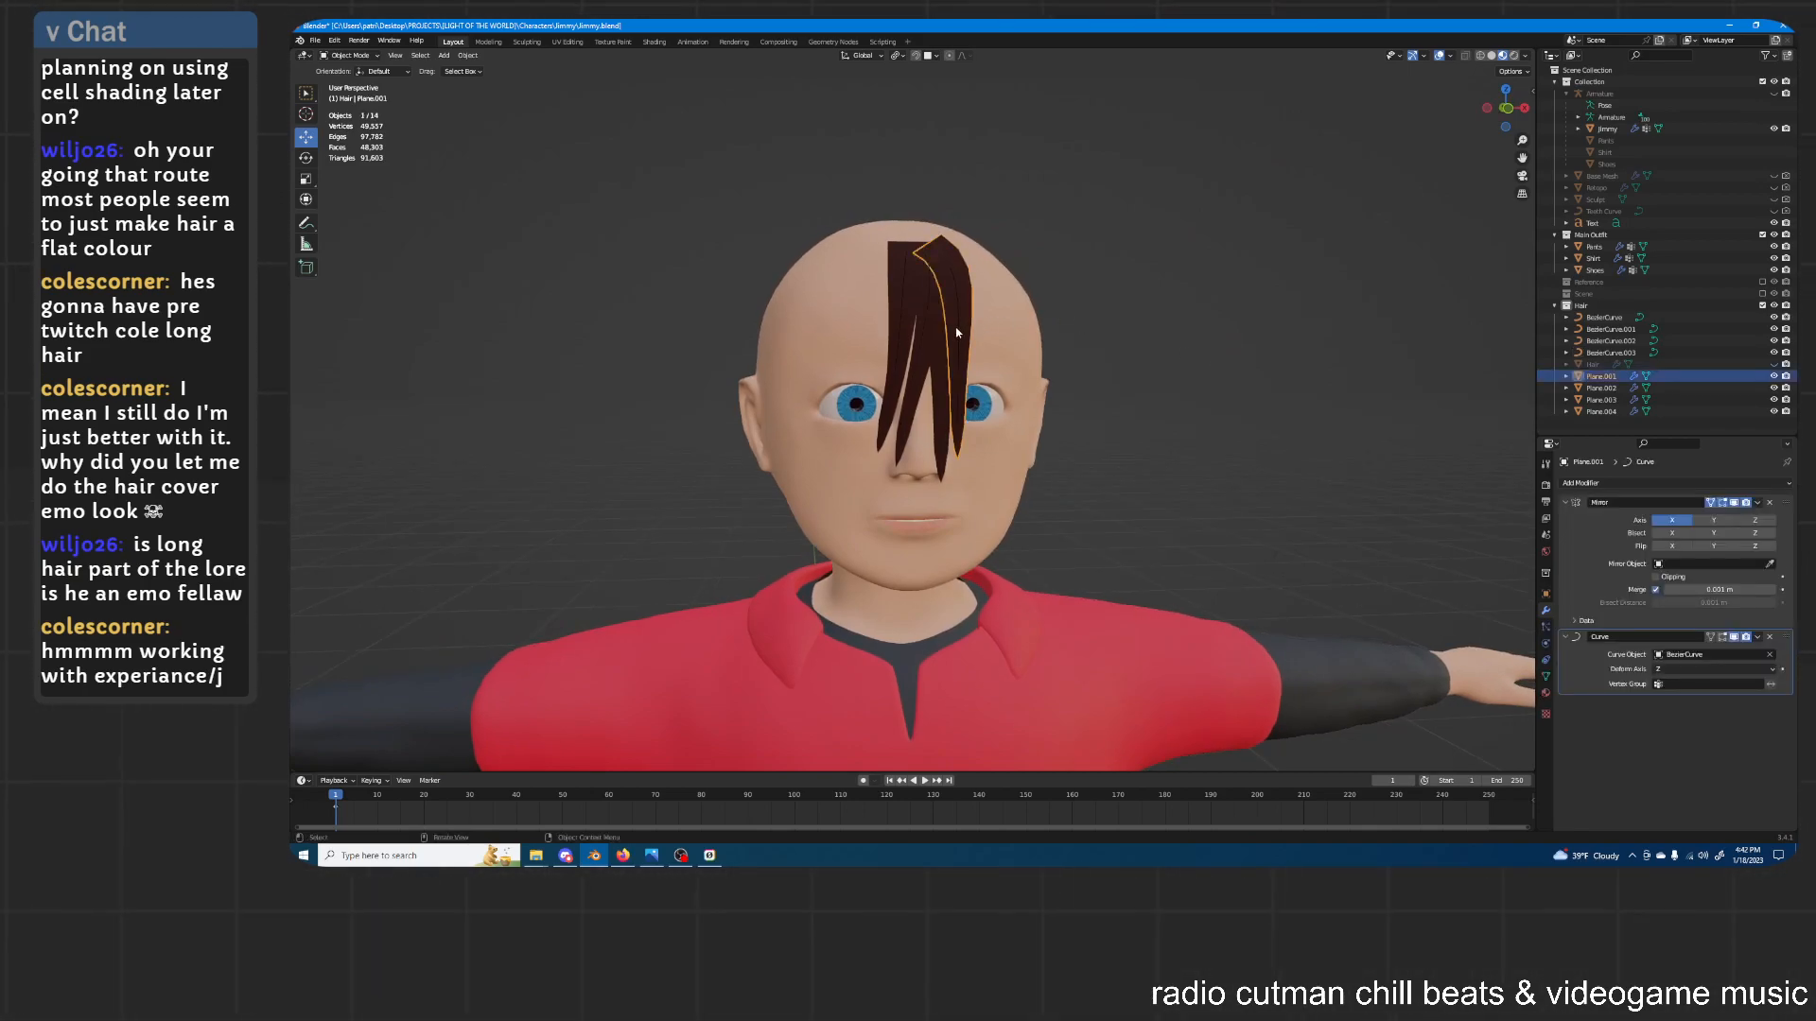
pyautogui.click(960, 329)
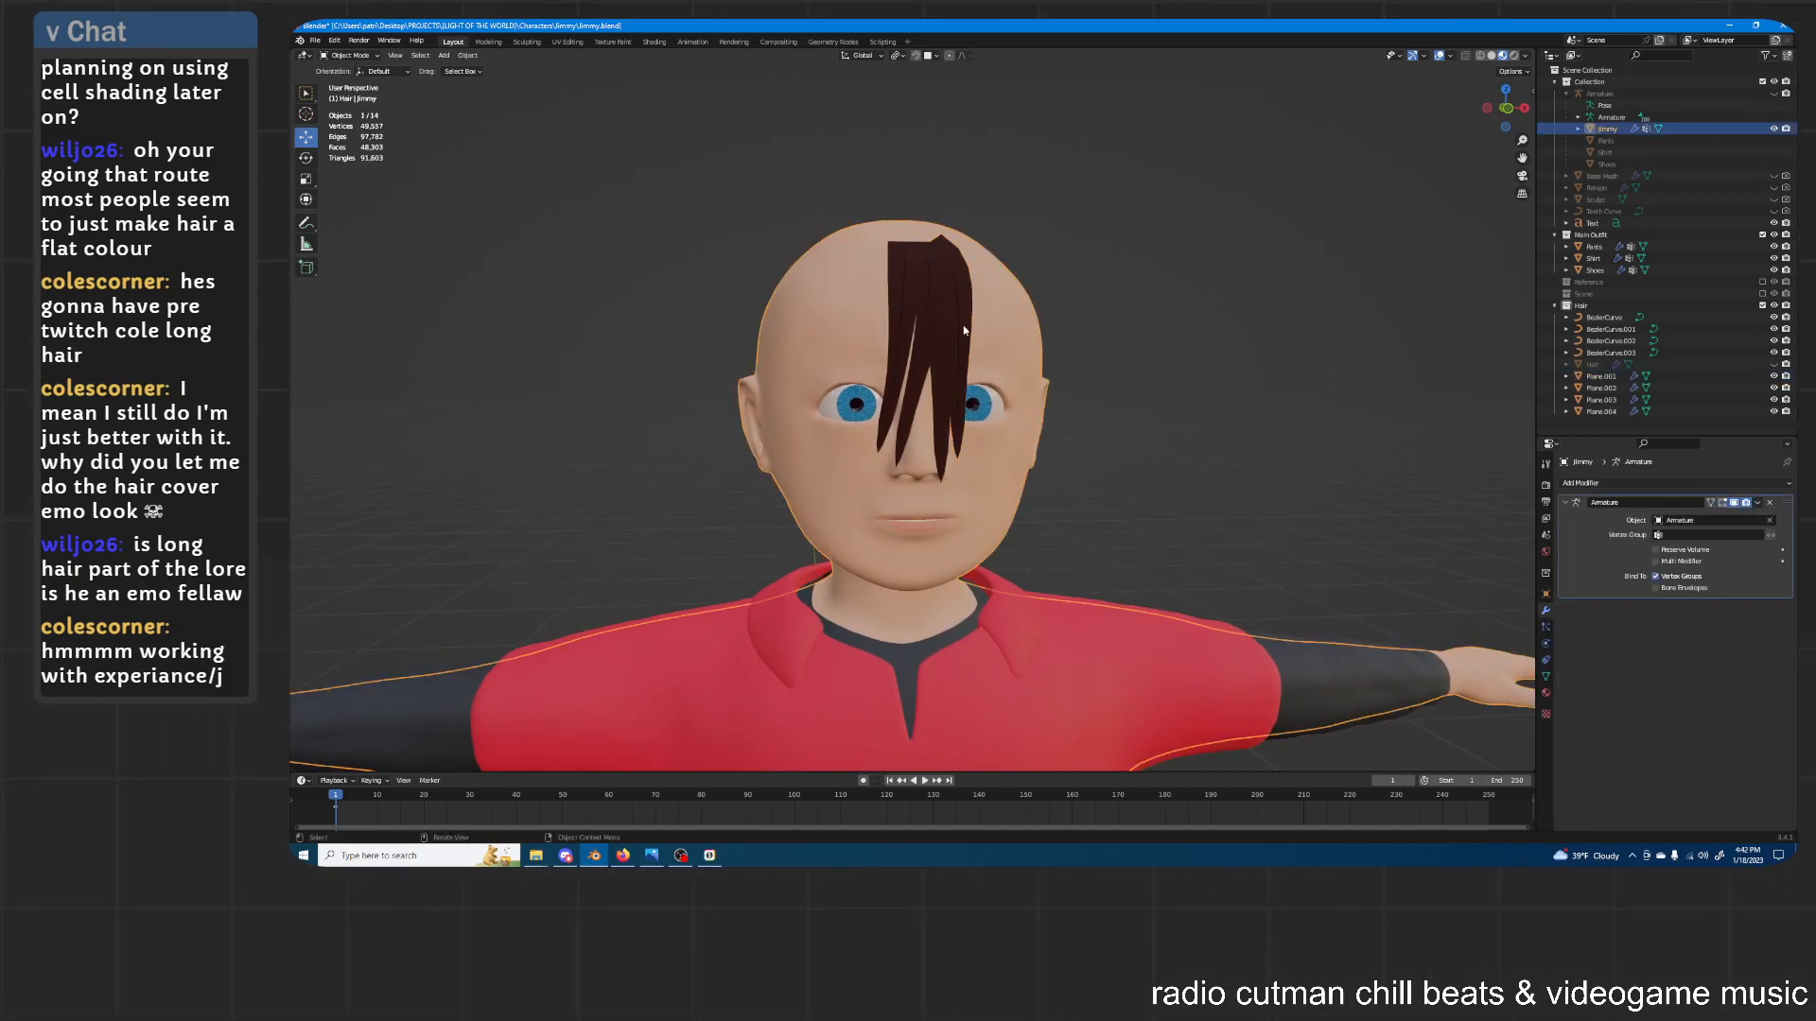
pyautogui.moveTo(961, 329); pyautogui.dragTo(951, 329, button='middle')
pyautogui.click(950, 330)
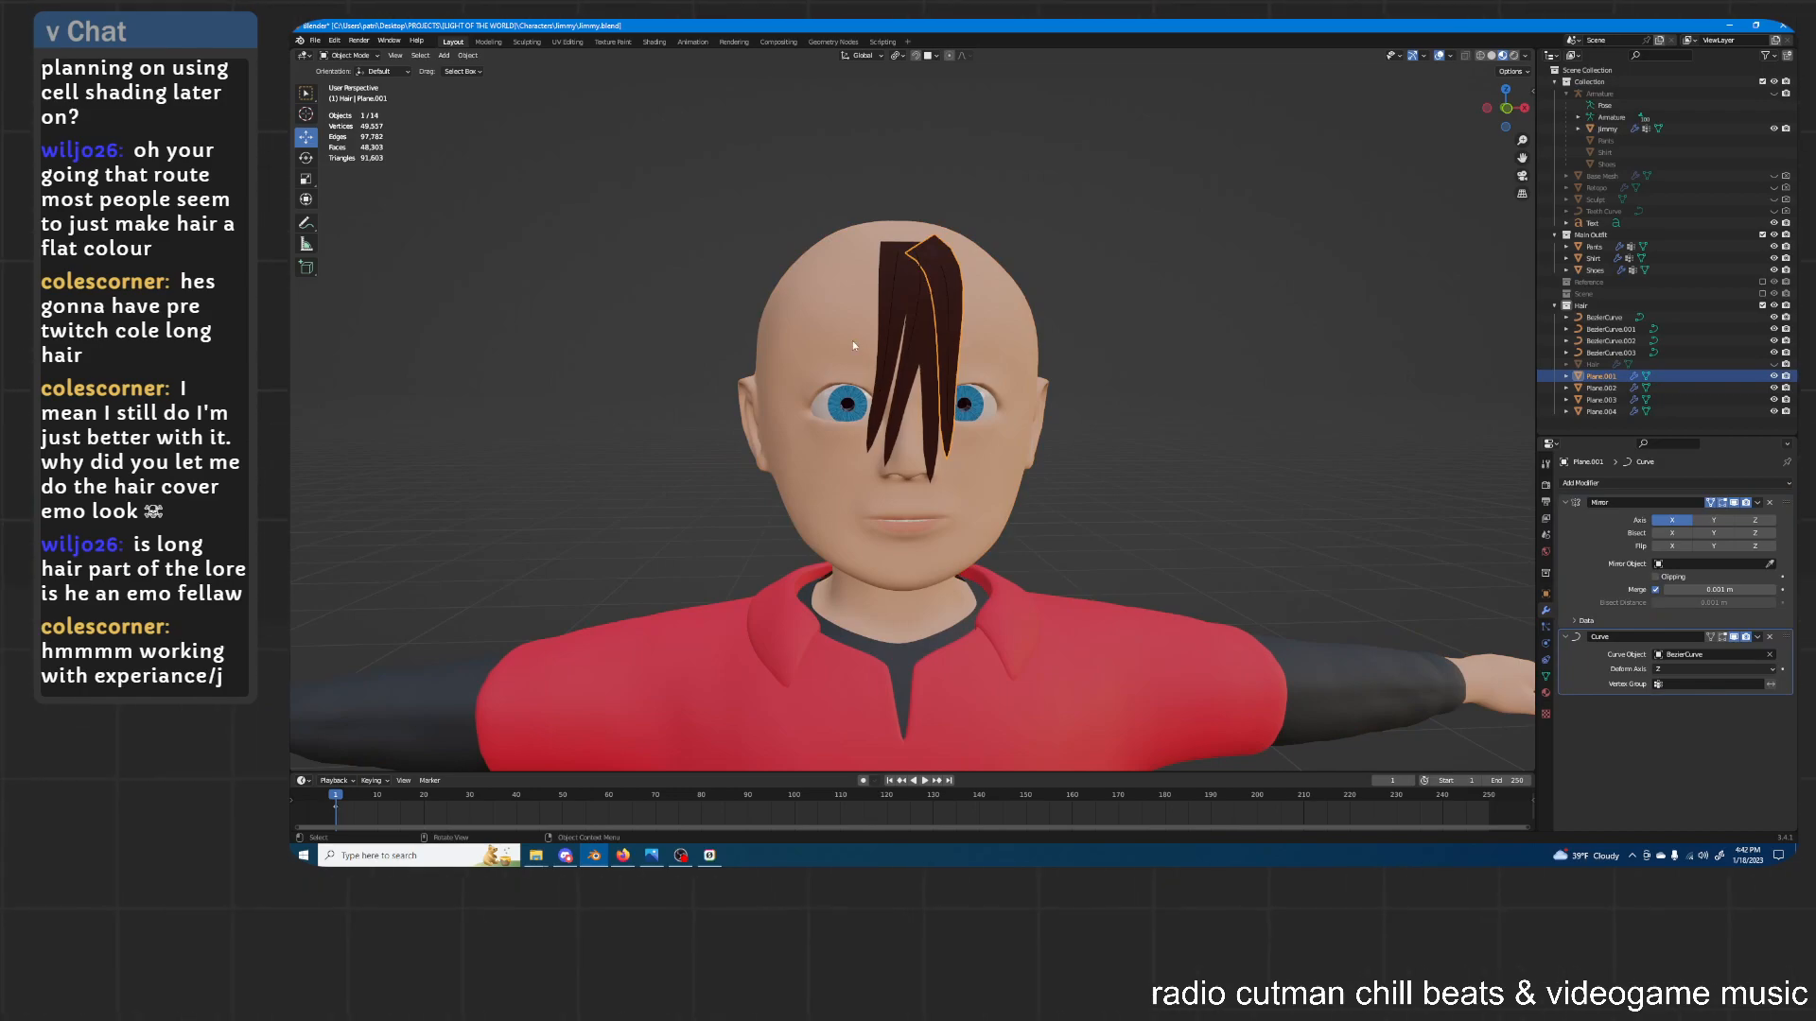
pyautogui.click(889, 328)
pyautogui.moveTo(889, 328); pyautogui.dragTo(893, 382, button='middle')
pyautogui.click(888, 373)
pyautogui.keyDown('shift'); pyautogui.click(939, 361); pyautogui.keyUp('shift')
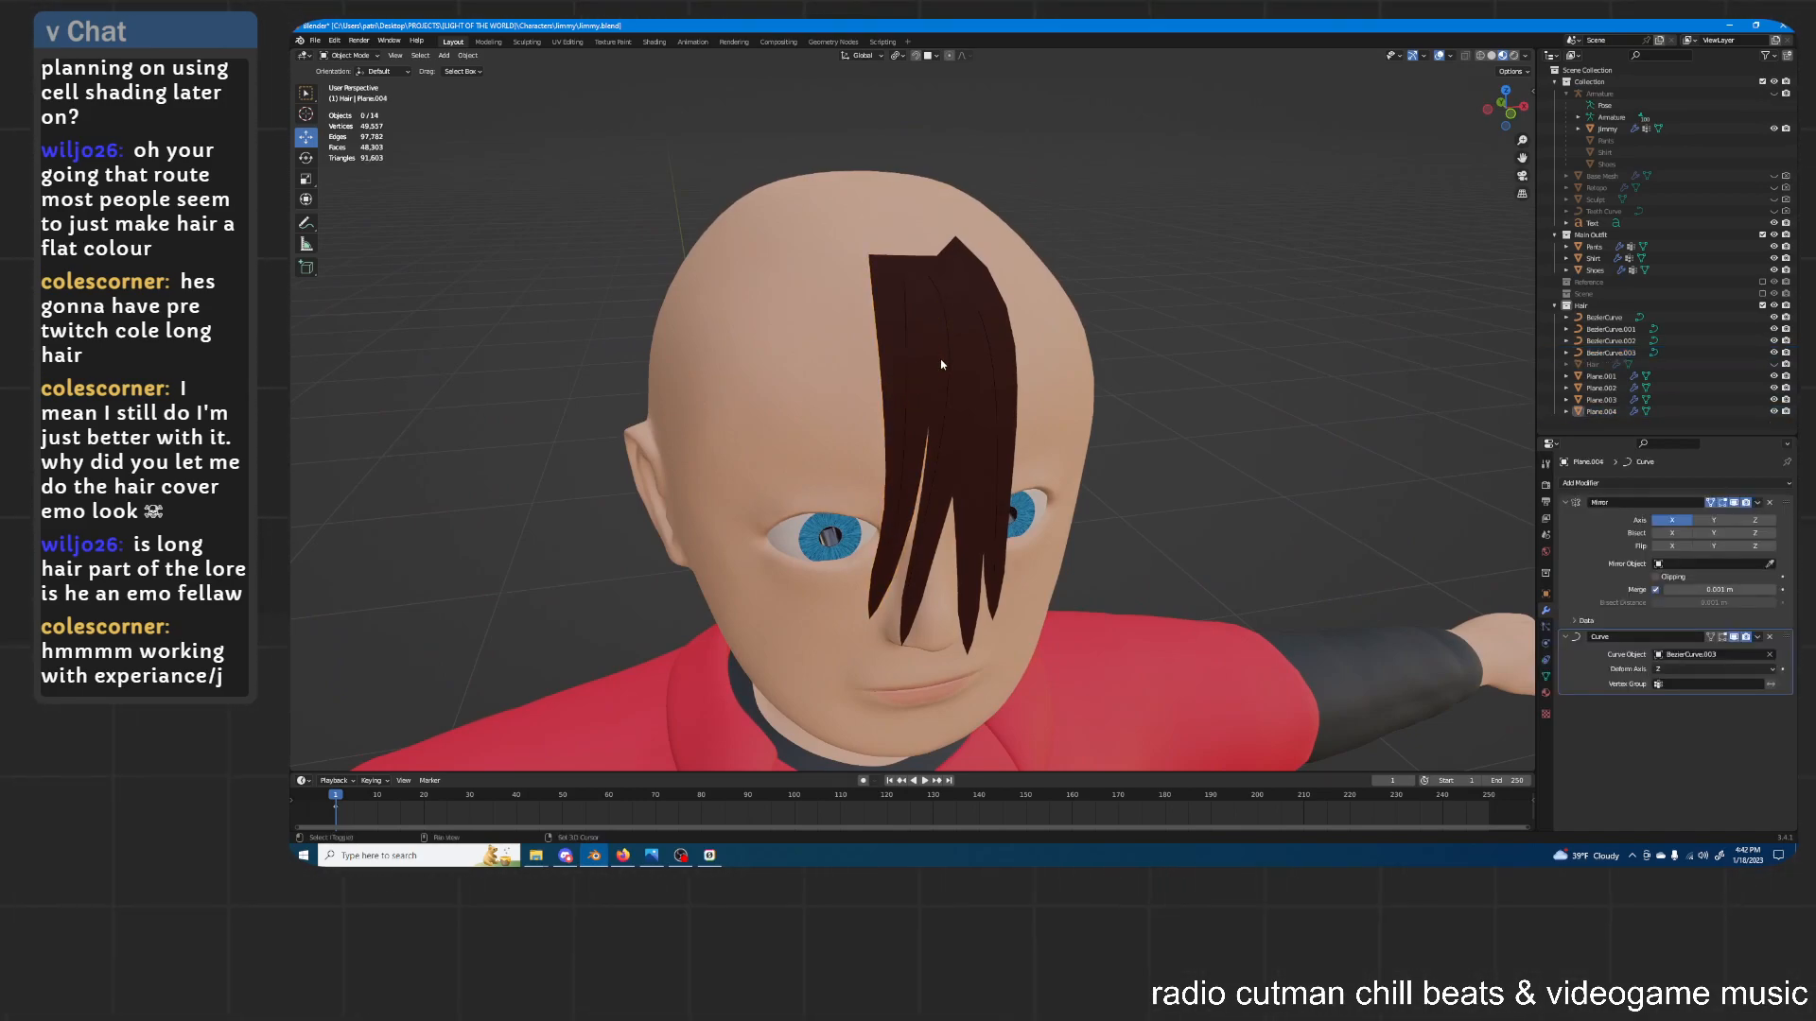
# Apply Shade Smooth to the four hair strands Plane.001 through Plane.004
pyautogui.scroll(1, 988, 294)
pyautogui.moveTo(1001, 268); pyautogui.dragTo(986, 287, button='middle')
pyautogui.click(1599, 377)
pyautogui.keyDown('shift'); pyautogui.click(1601, 411); pyautogui.keyUp('shift')
pyautogui.rightClick(964, 374)
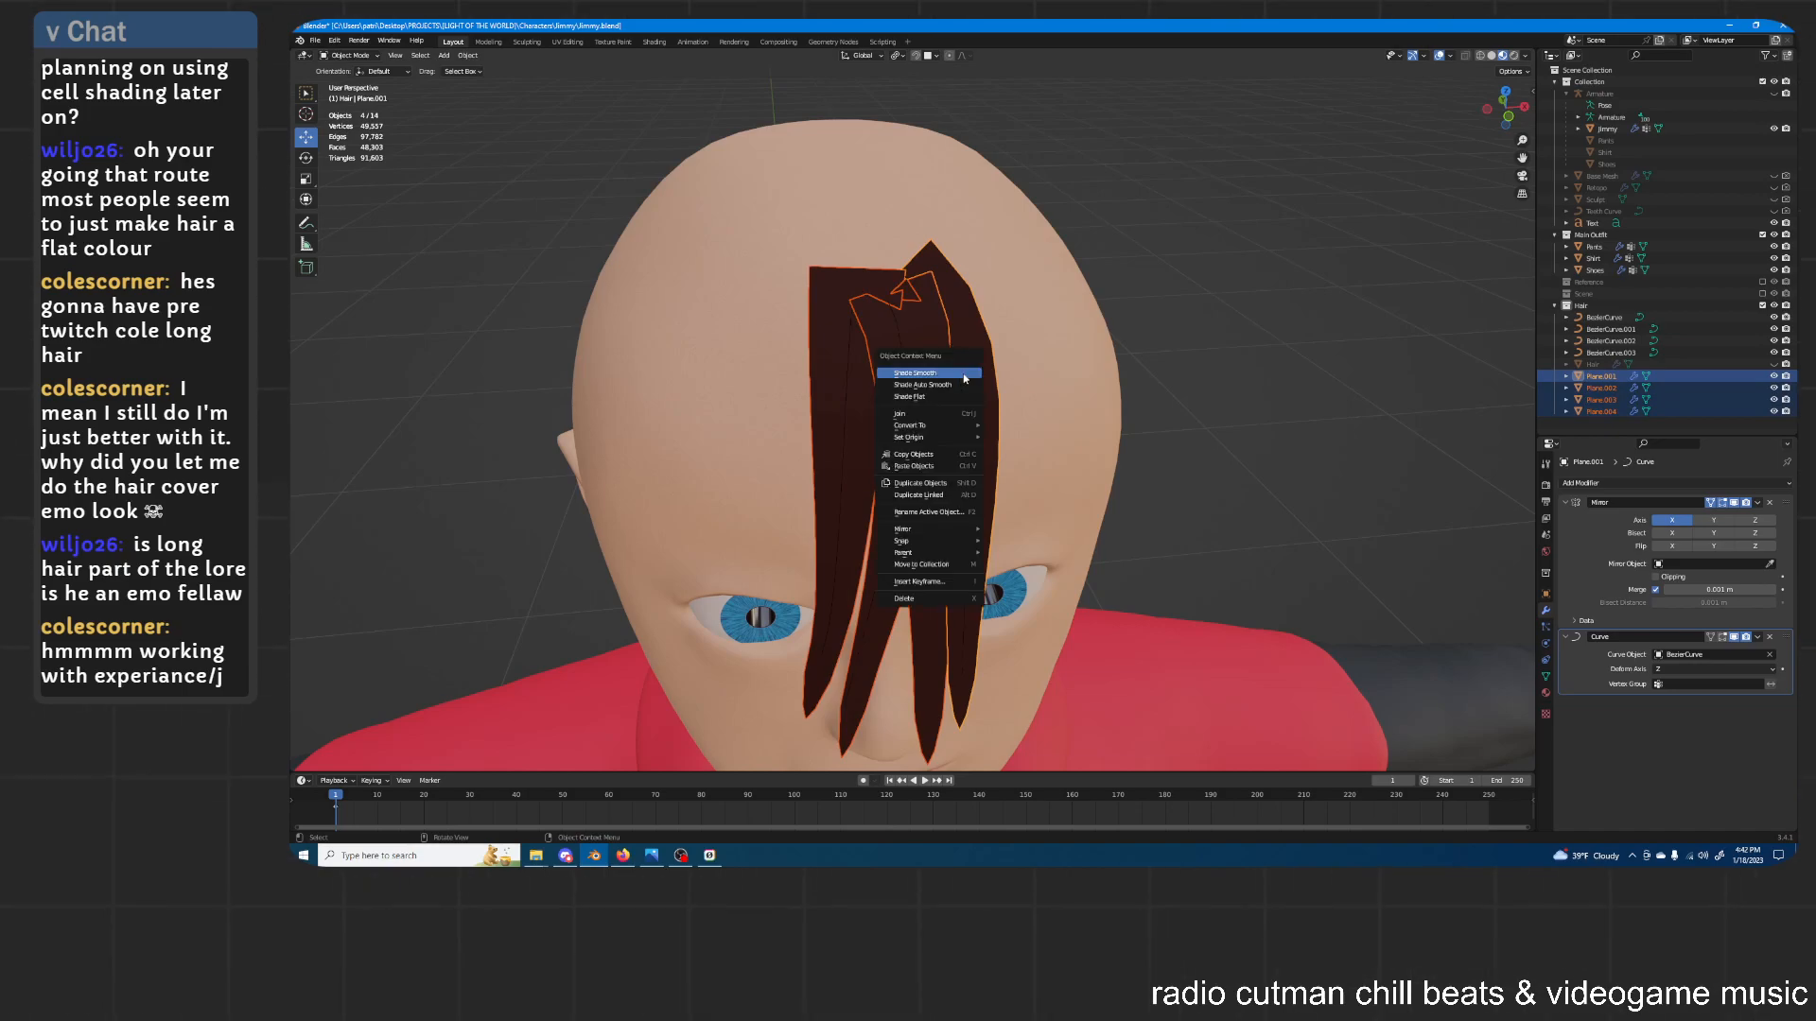
pyautogui.click(964, 378)
pyautogui.click(1169, 314)
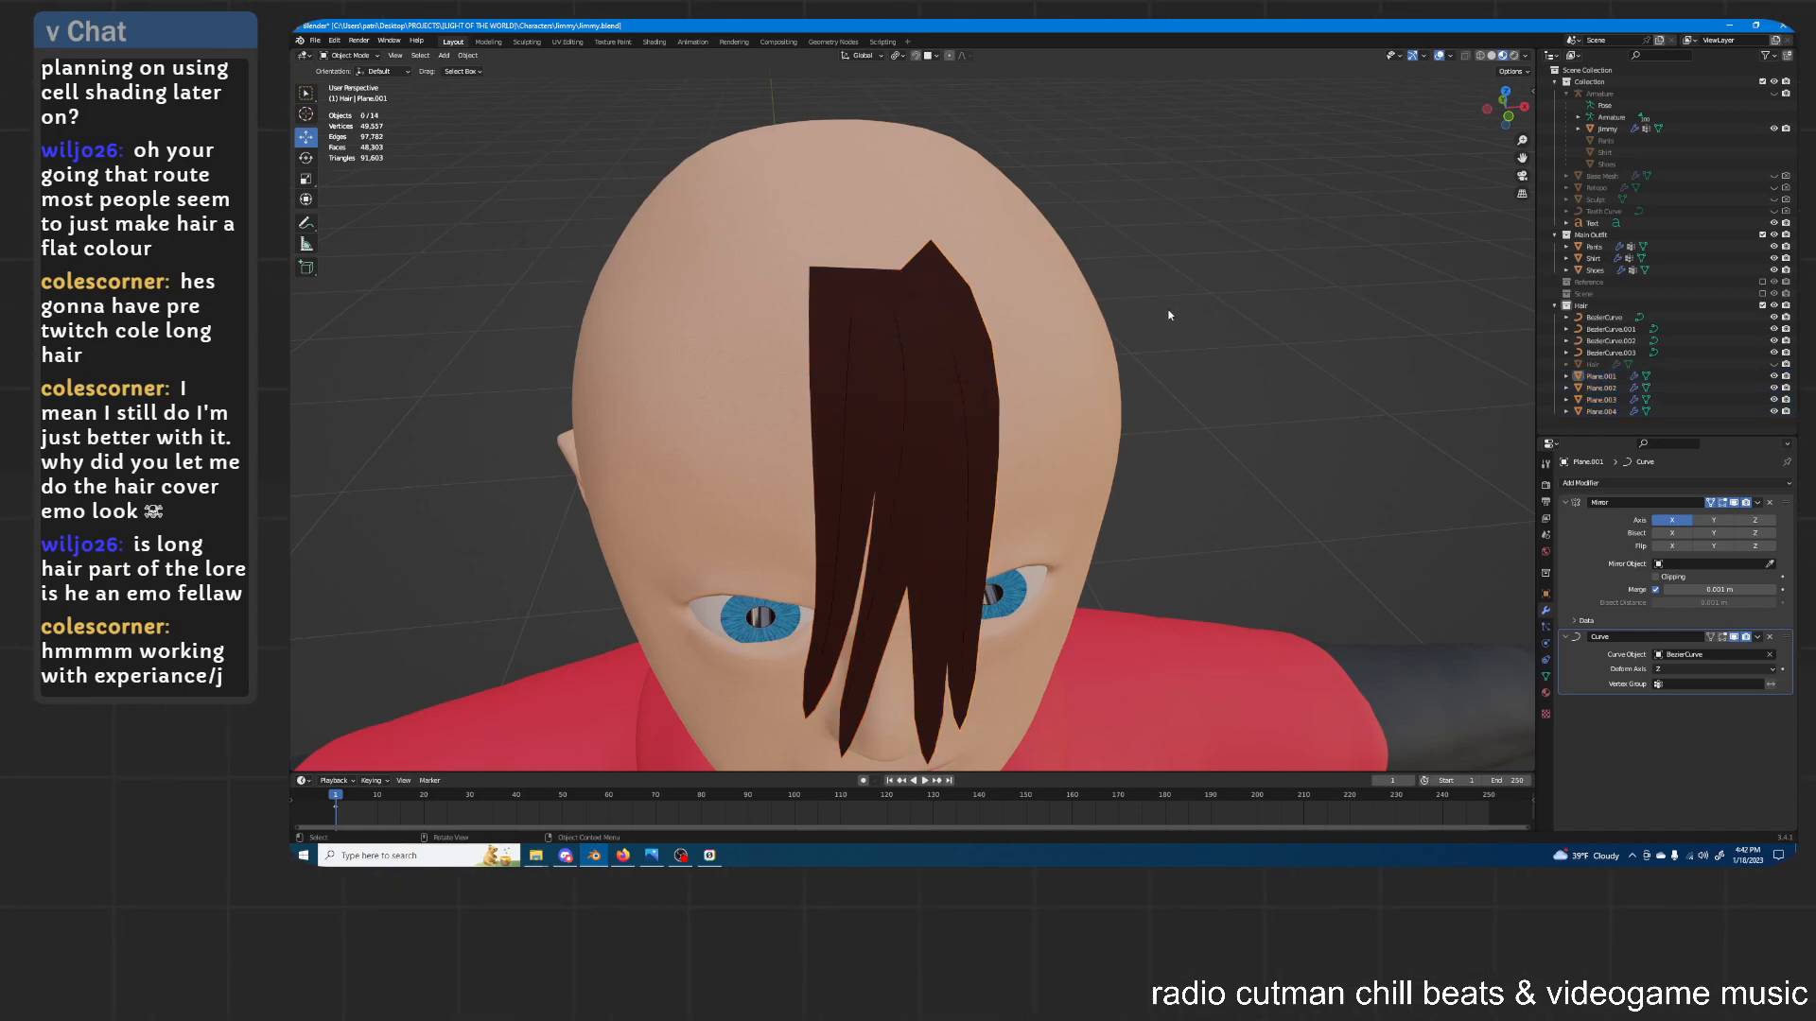
# Inspect the hair strands in Solid shading and return to Material Preview
pyautogui.click(1491, 55)
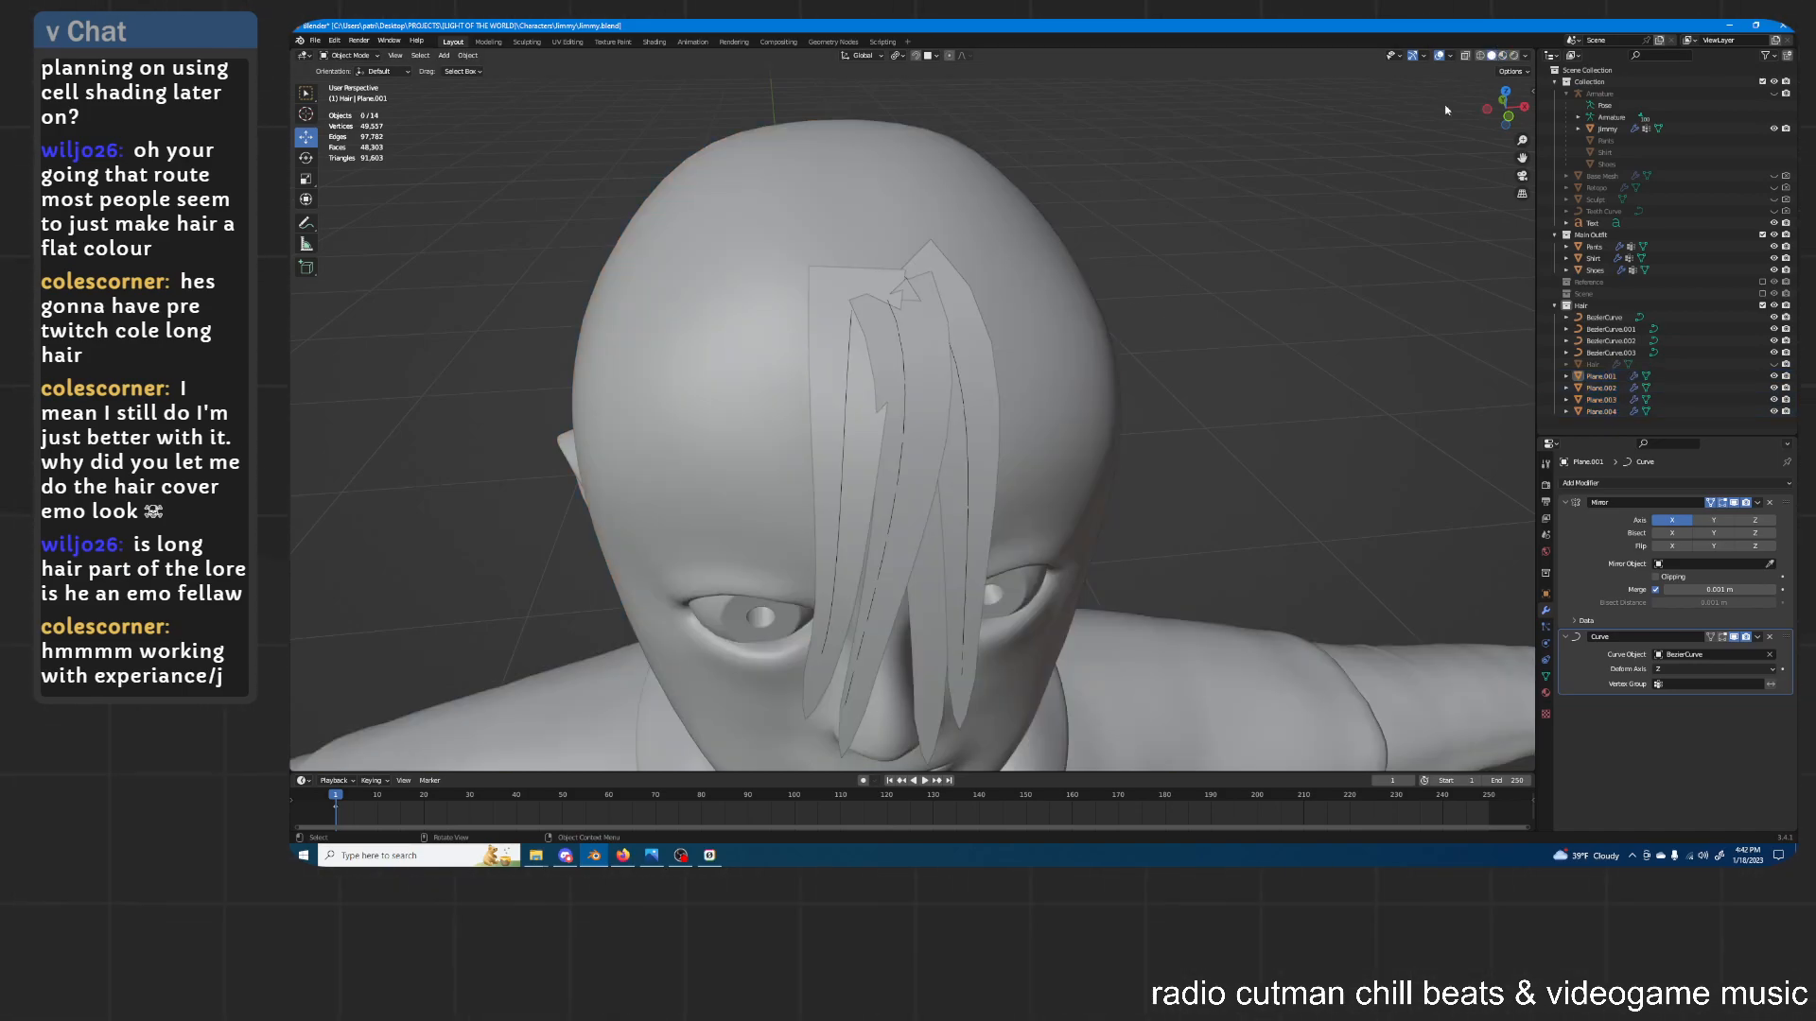
pyautogui.moveTo(1224, 364); pyautogui.dragTo(1207, 308, button='middle')
pyautogui.click(1503, 55)
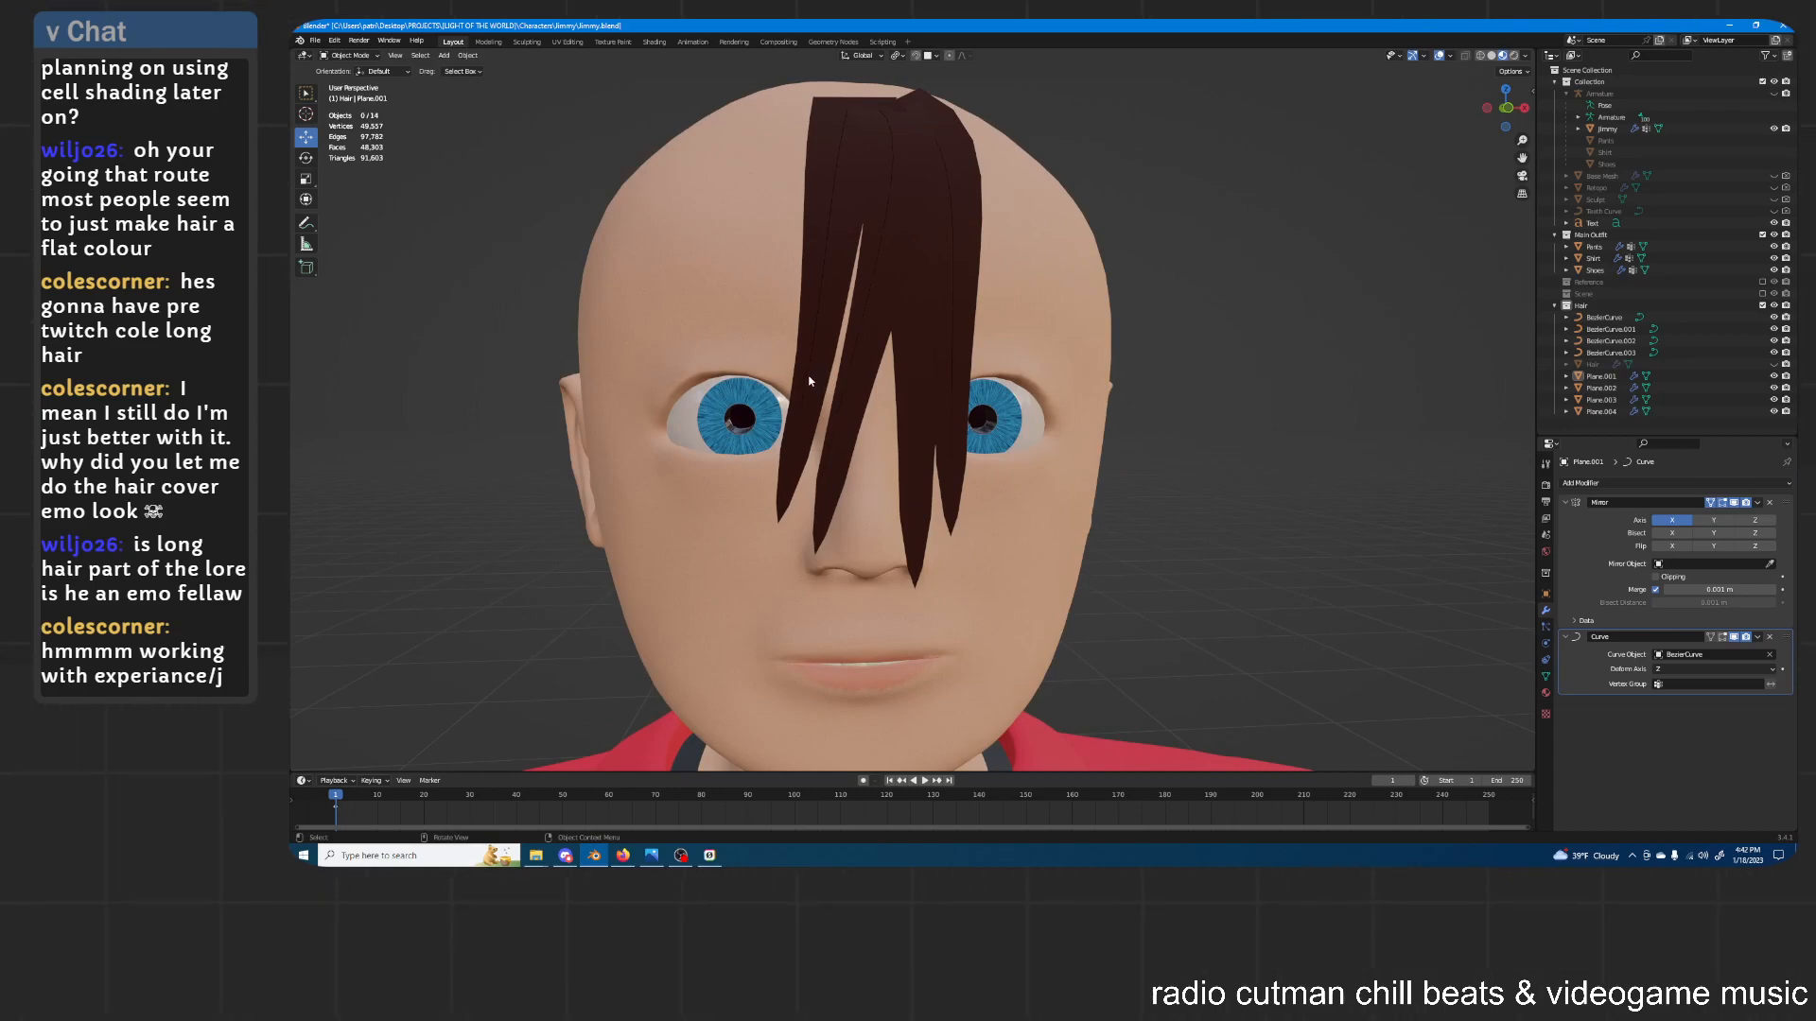
# Duplicate BezierCurve.003, place the copy just outside the existing strands, and open it in Edit Mode
pyautogui.click(809, 381)
pyautogui.moveTo(924, 304); pyautogui.dragTo(1074, 265, button='middle')
pyautogui.scroll(-3, 1205, 276)
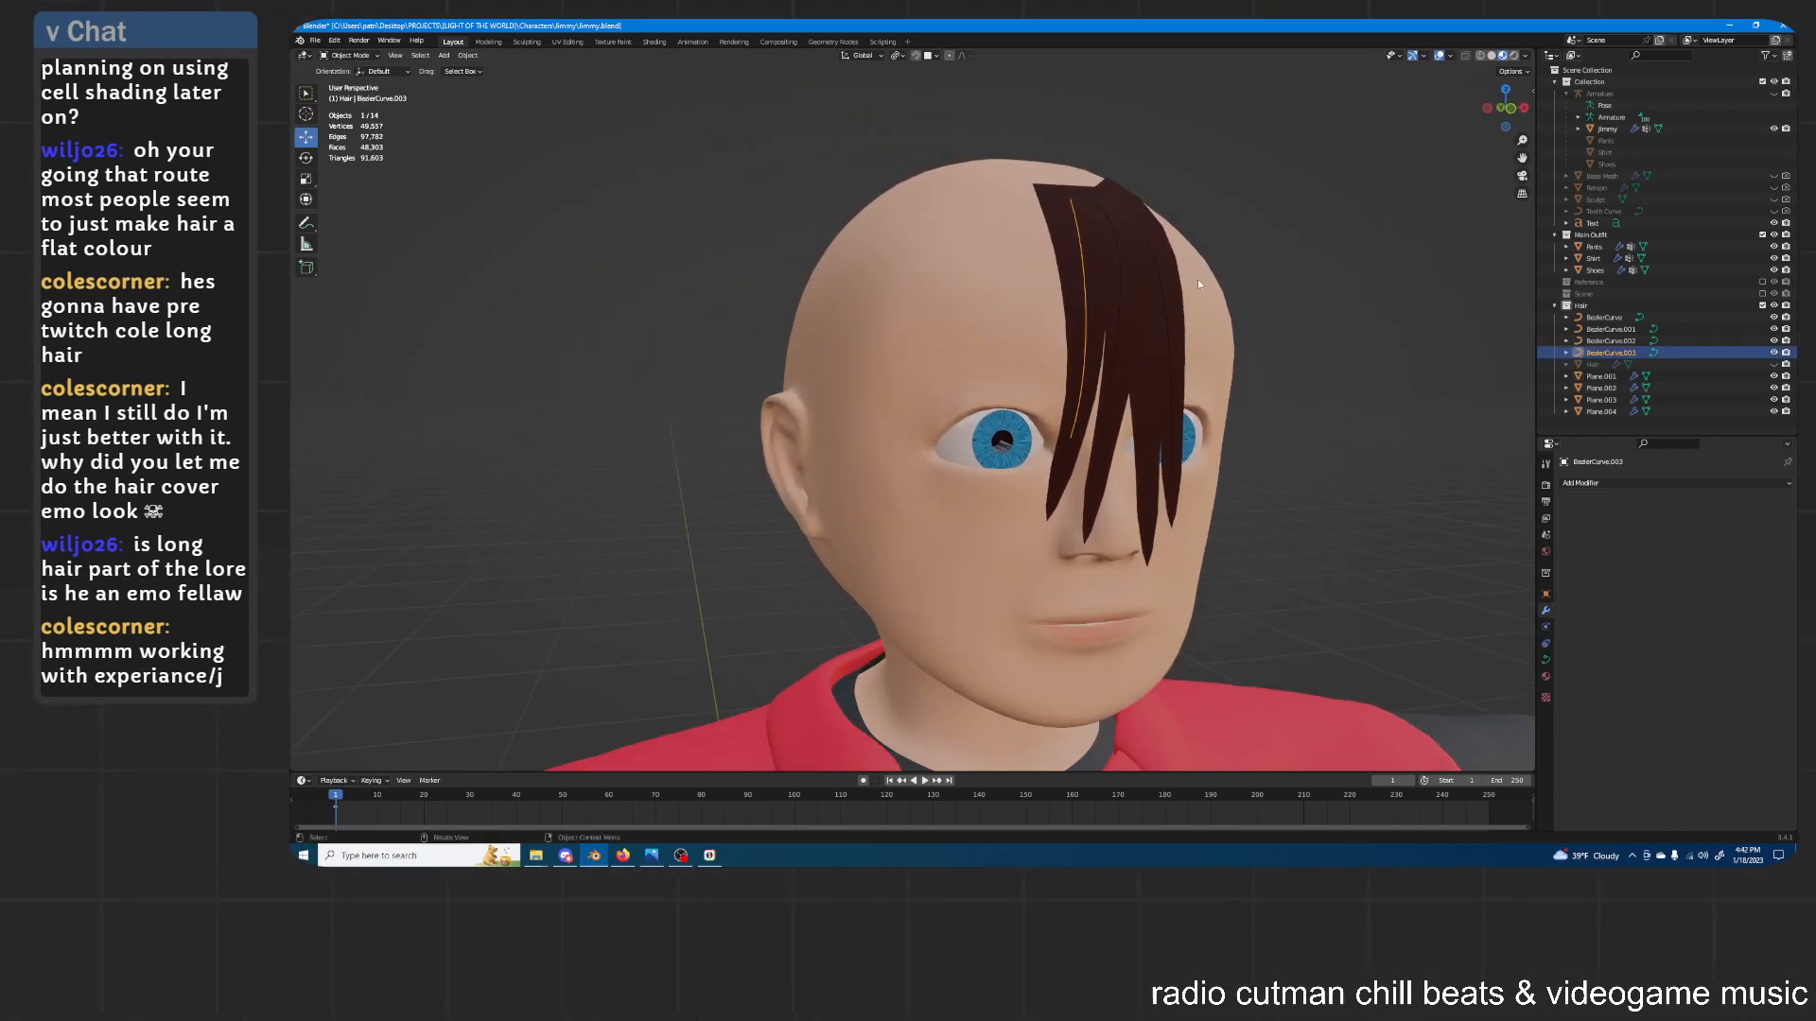
pyautogui.moveTo(1054, 280); pyautogui.dragTo(1055, 286, button='middle')
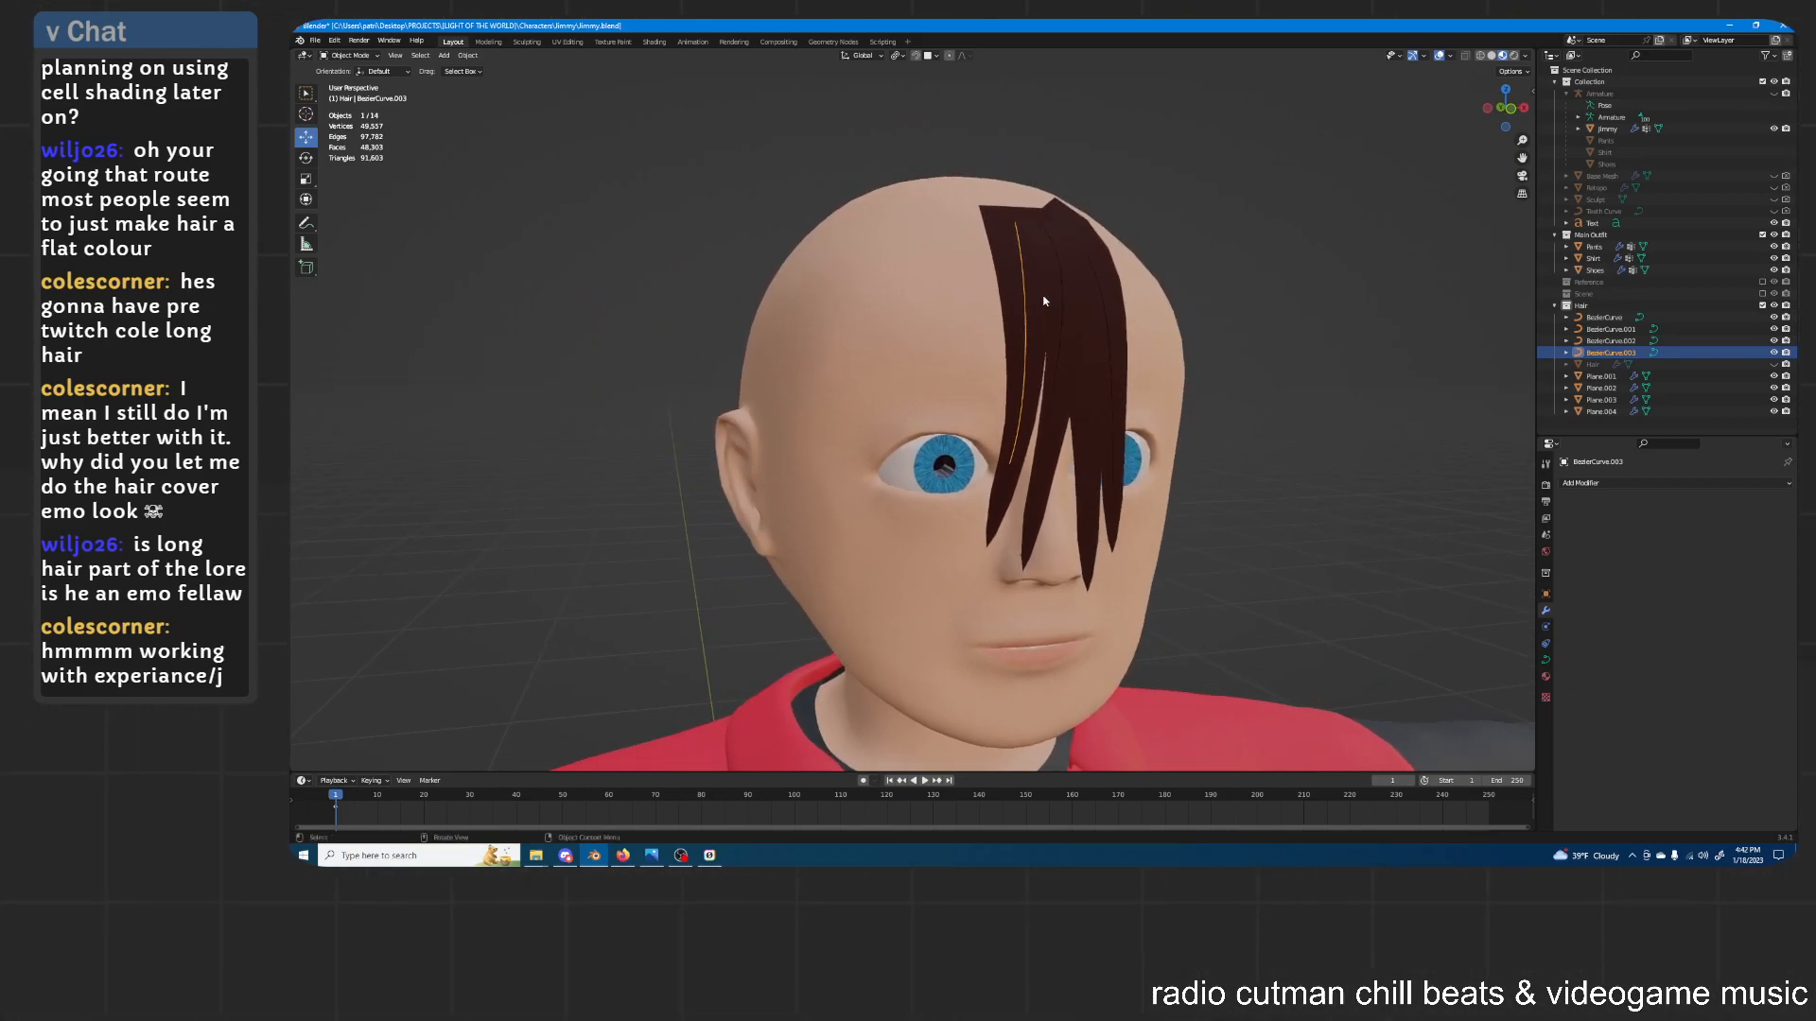
pyautogui.scroll(2, 1045, 299)
pyautogui.hotkey('shift', 'd')
pyautogui.click(962, 244)
pyautogui.click(347, 55)
pyautogui.click(352, 80)
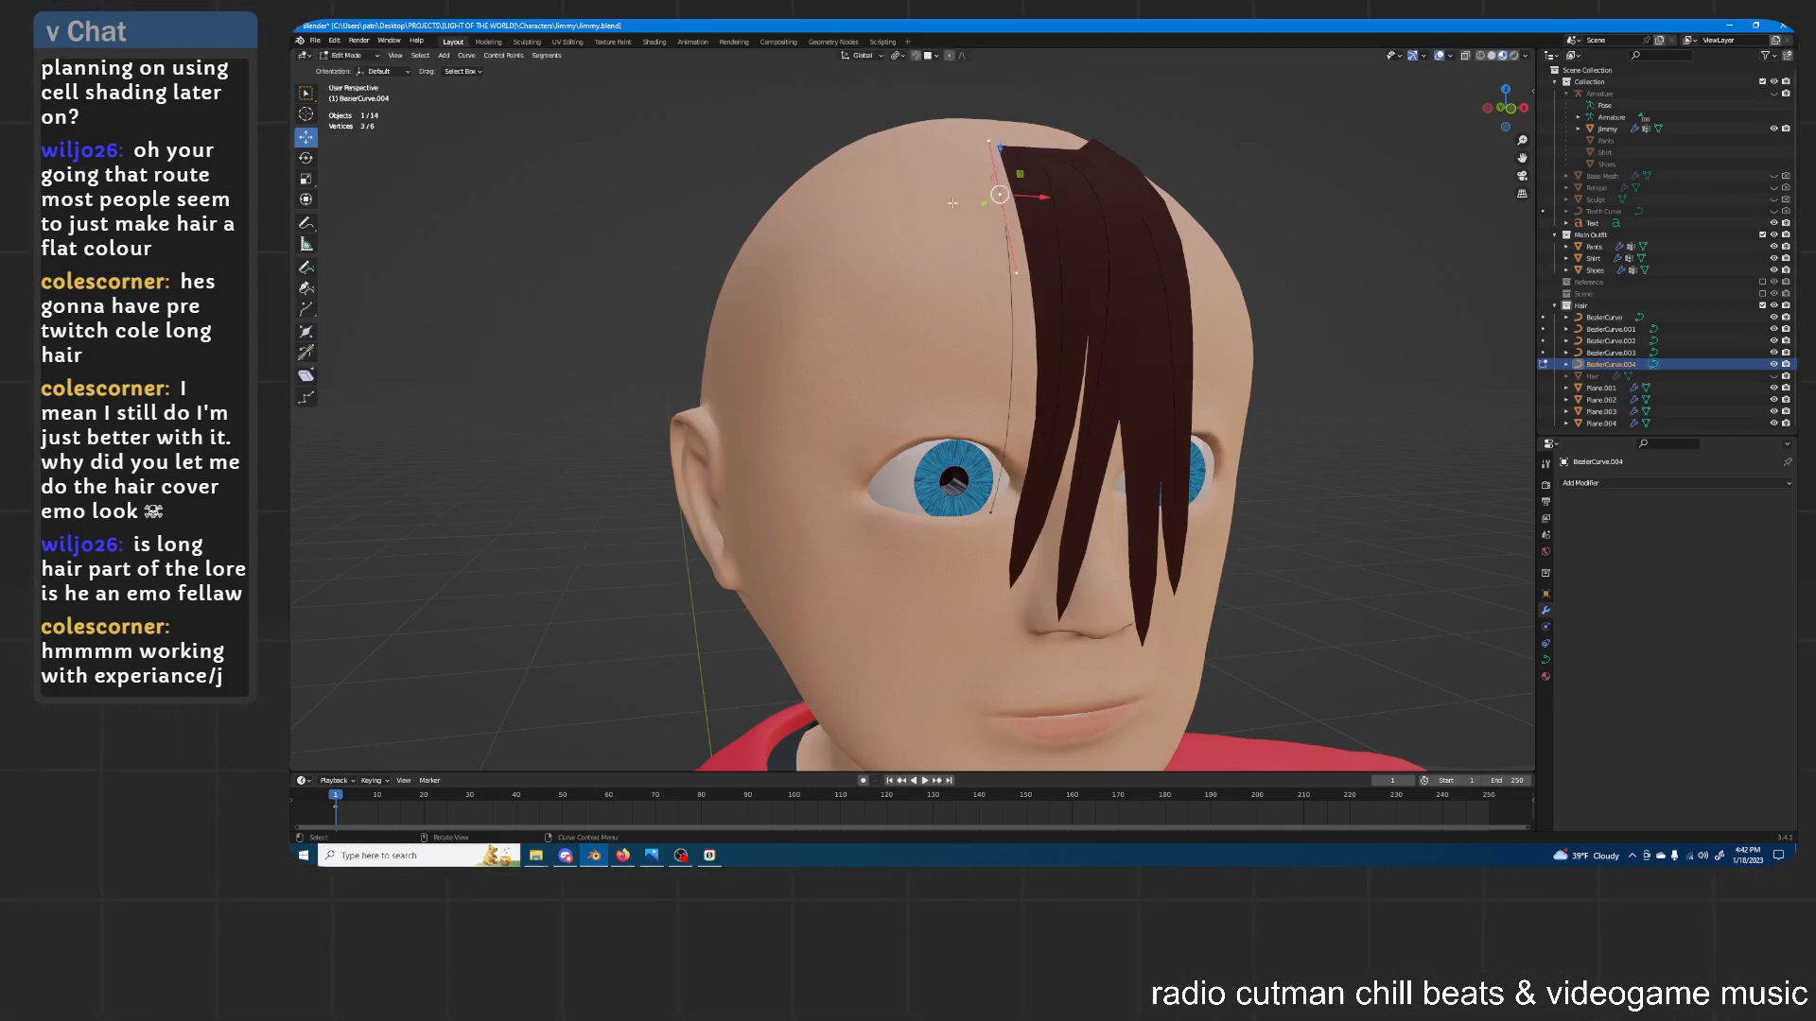
# Move the lower control point of BezierCurve.004 outward and back to beside the character's right eye
pyautogui.moveTo(1013, 165); pyautogui.dragTo(1026, 210, button='middle')
pyautogui.moveTo(1013, 239); pyautogui.dragTo(1013, 269)
pyautogui.moveTo(1003, 574); pyautogui.dragTo(1040, 422, button='middle')
pyautogui.press('g')
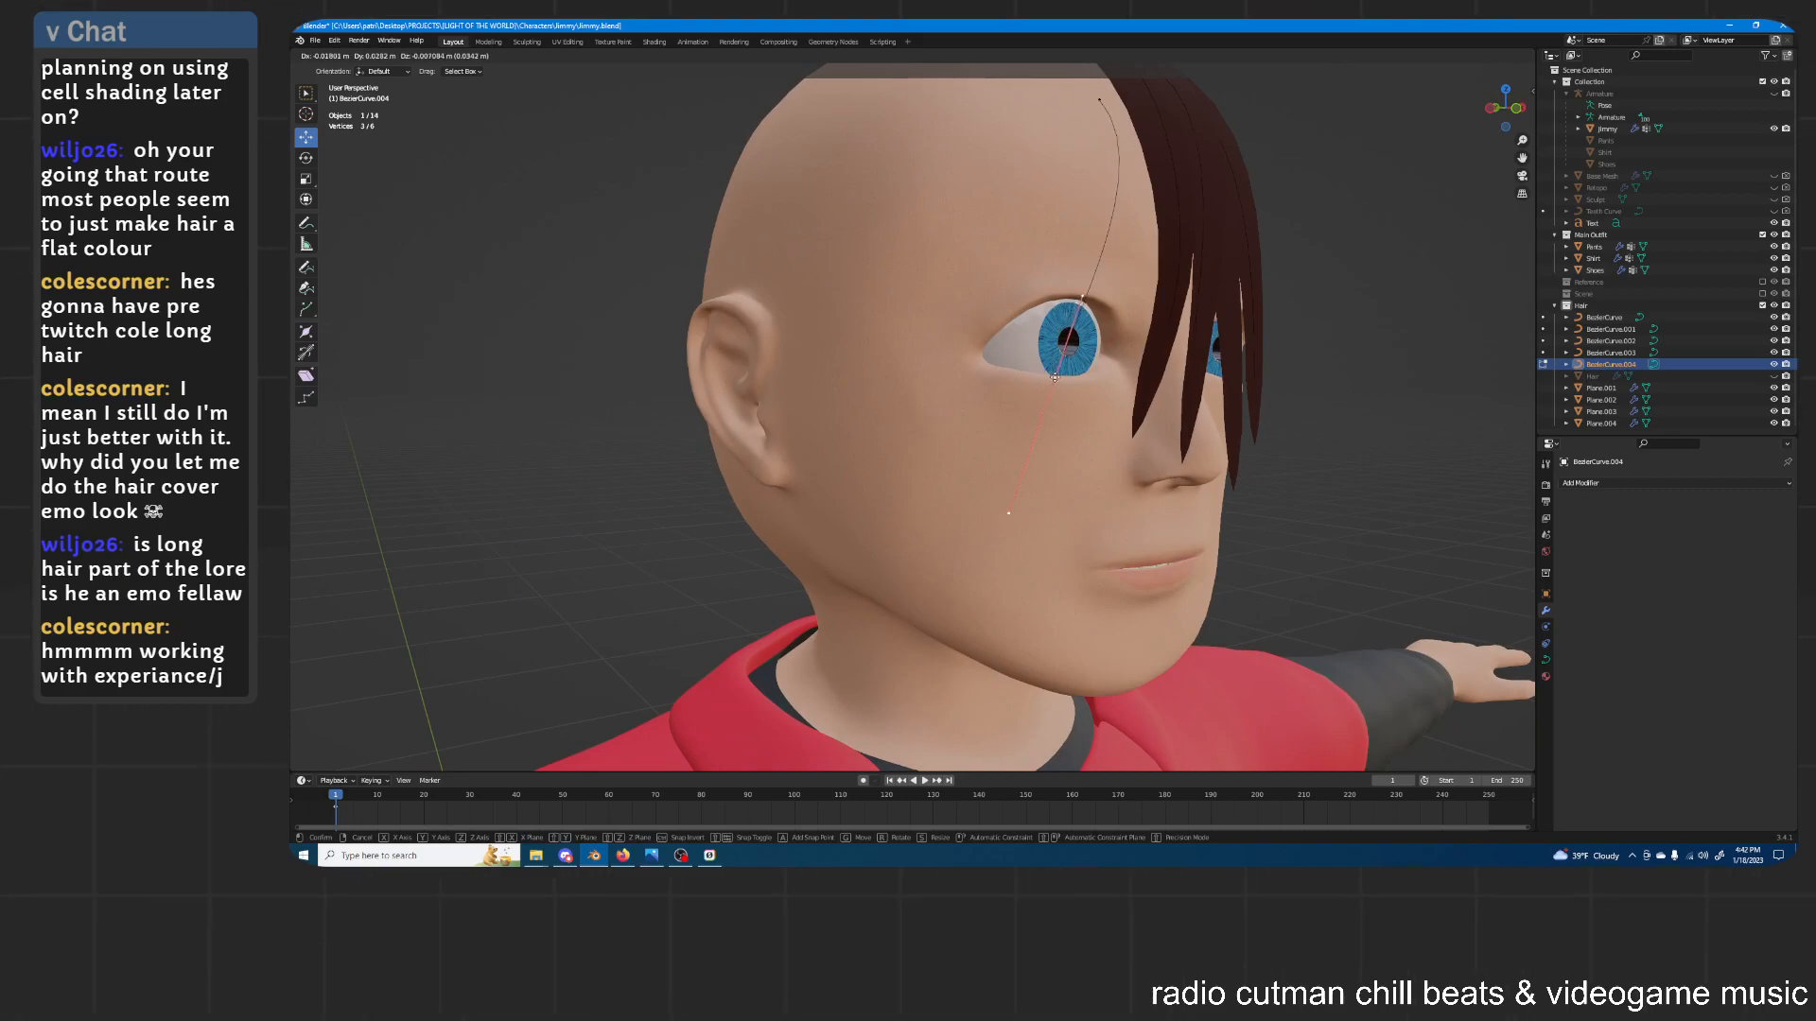
pyautogui.click(1048, 357)
# Rotate the upper control point of BezierCurve.004 and move it against the outer edge of the hair at the forehead
pyautogui.moveTo(1098, 104); pyautogui.dragTo(1003, 247, button='middle')
pyautogui.press('r')
pyautogui.click(1123, 243)
pyautogui.press('g')
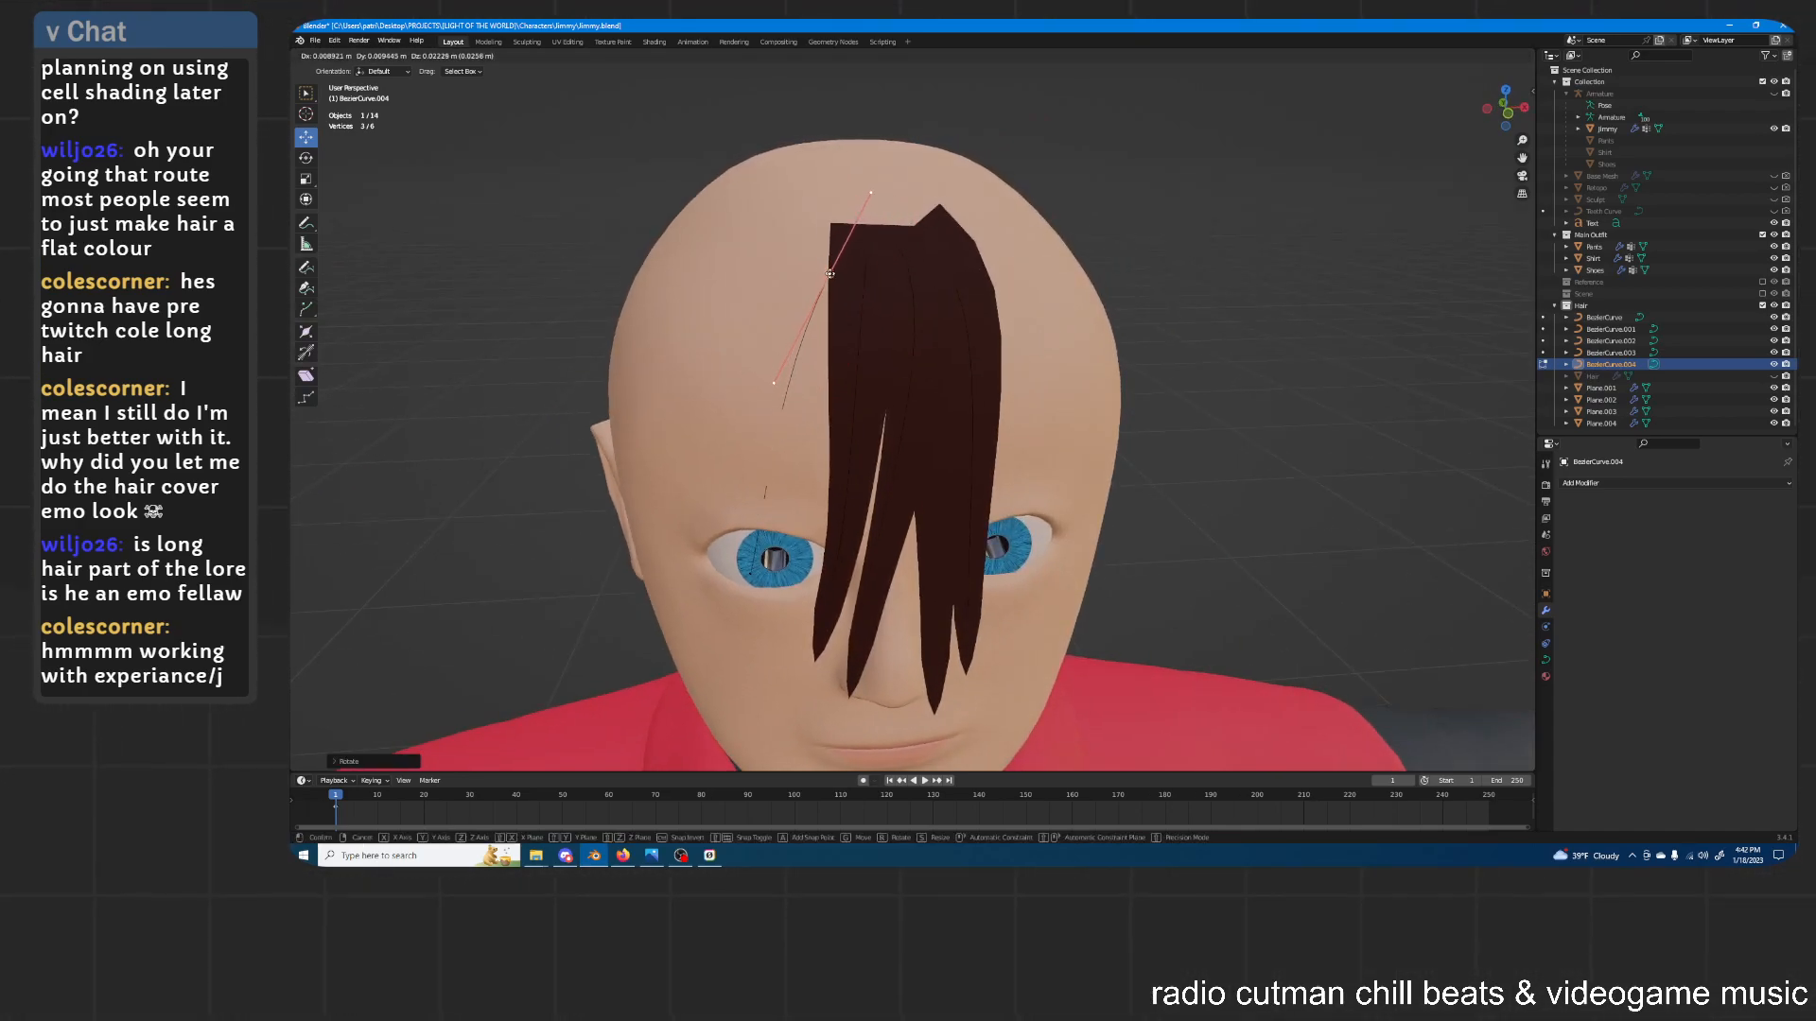
pyautogui.click(838, 269)
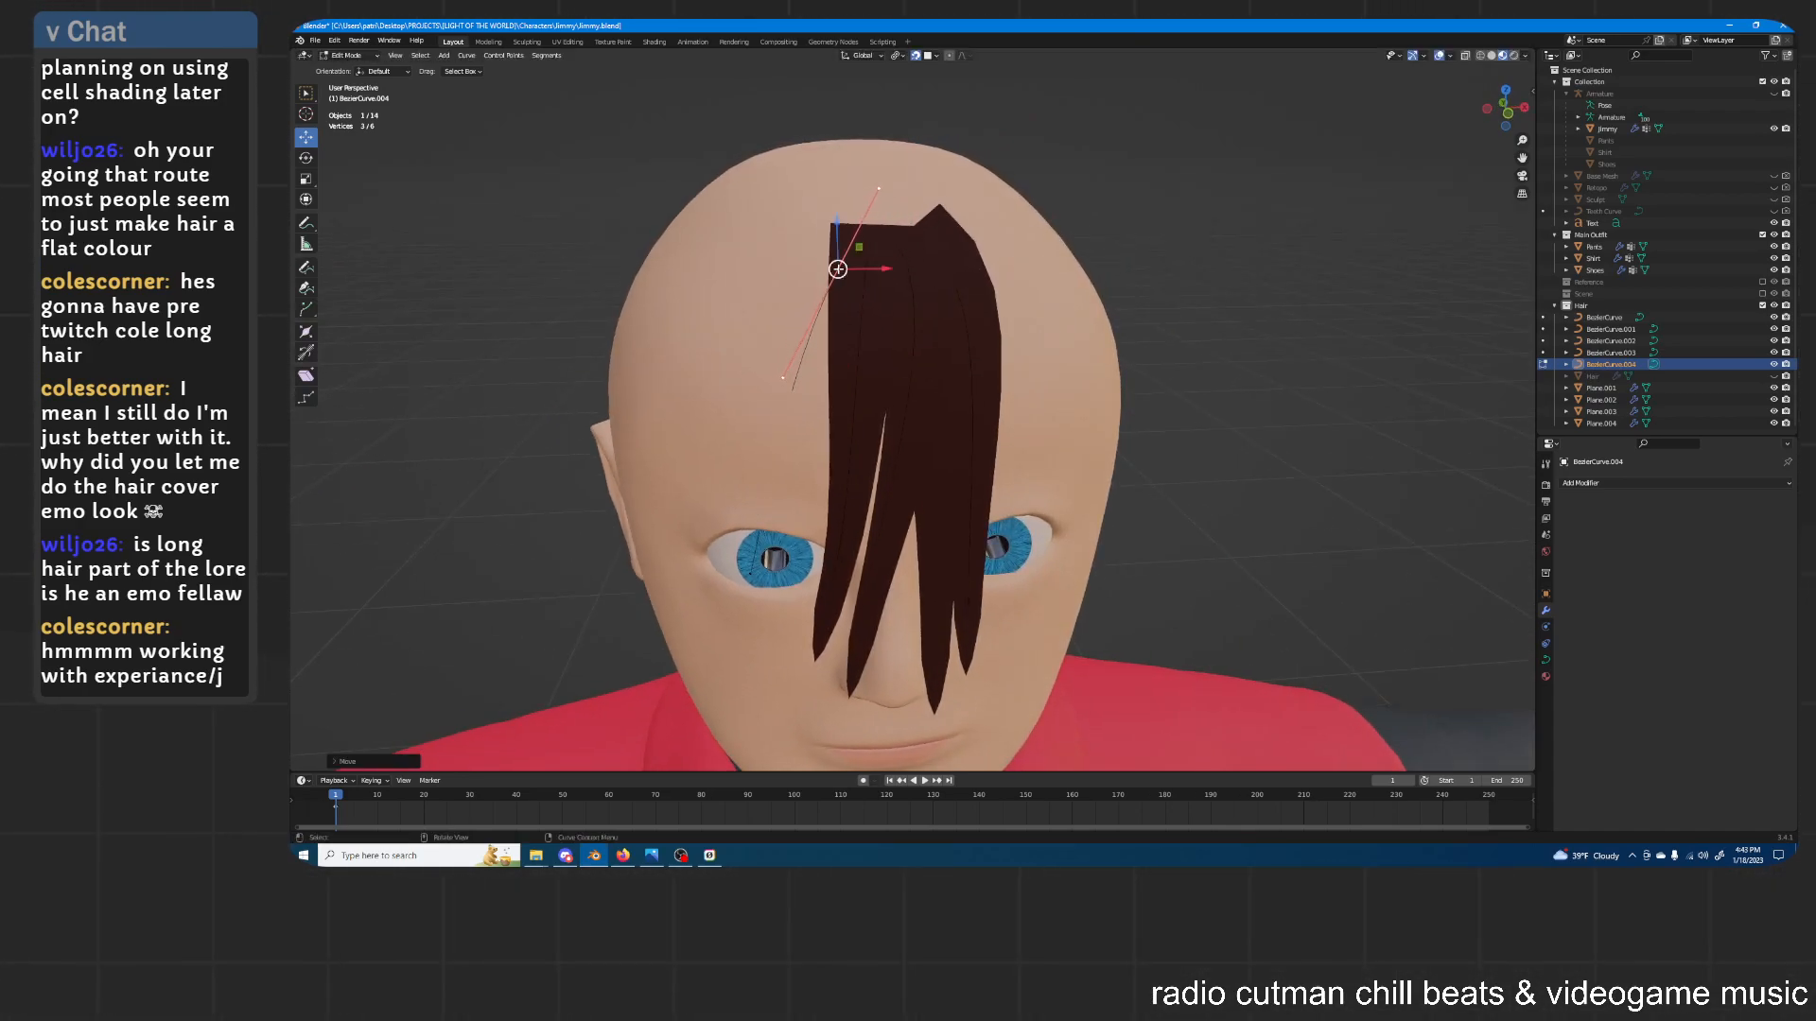
# Turn off snapping and move the lower control point of BezierCurve.004 along the Y axis to sit in front of the eye
pyautogui.click(751, 579)
pyautogui.click(917, 57)
pyautogui.moveTo(932, 317); pyautogui.dragTo(1120, 335, button='middle')
pyautogui.press('g')
pyautogui.press('y')
pyautogui.click(1126, 365)
pyautogui.press('g')
pyautogui.click(1139, 385)
pyautogui.press('g')
pyautogui.press('y')
pyautogui.click(1183, 397)
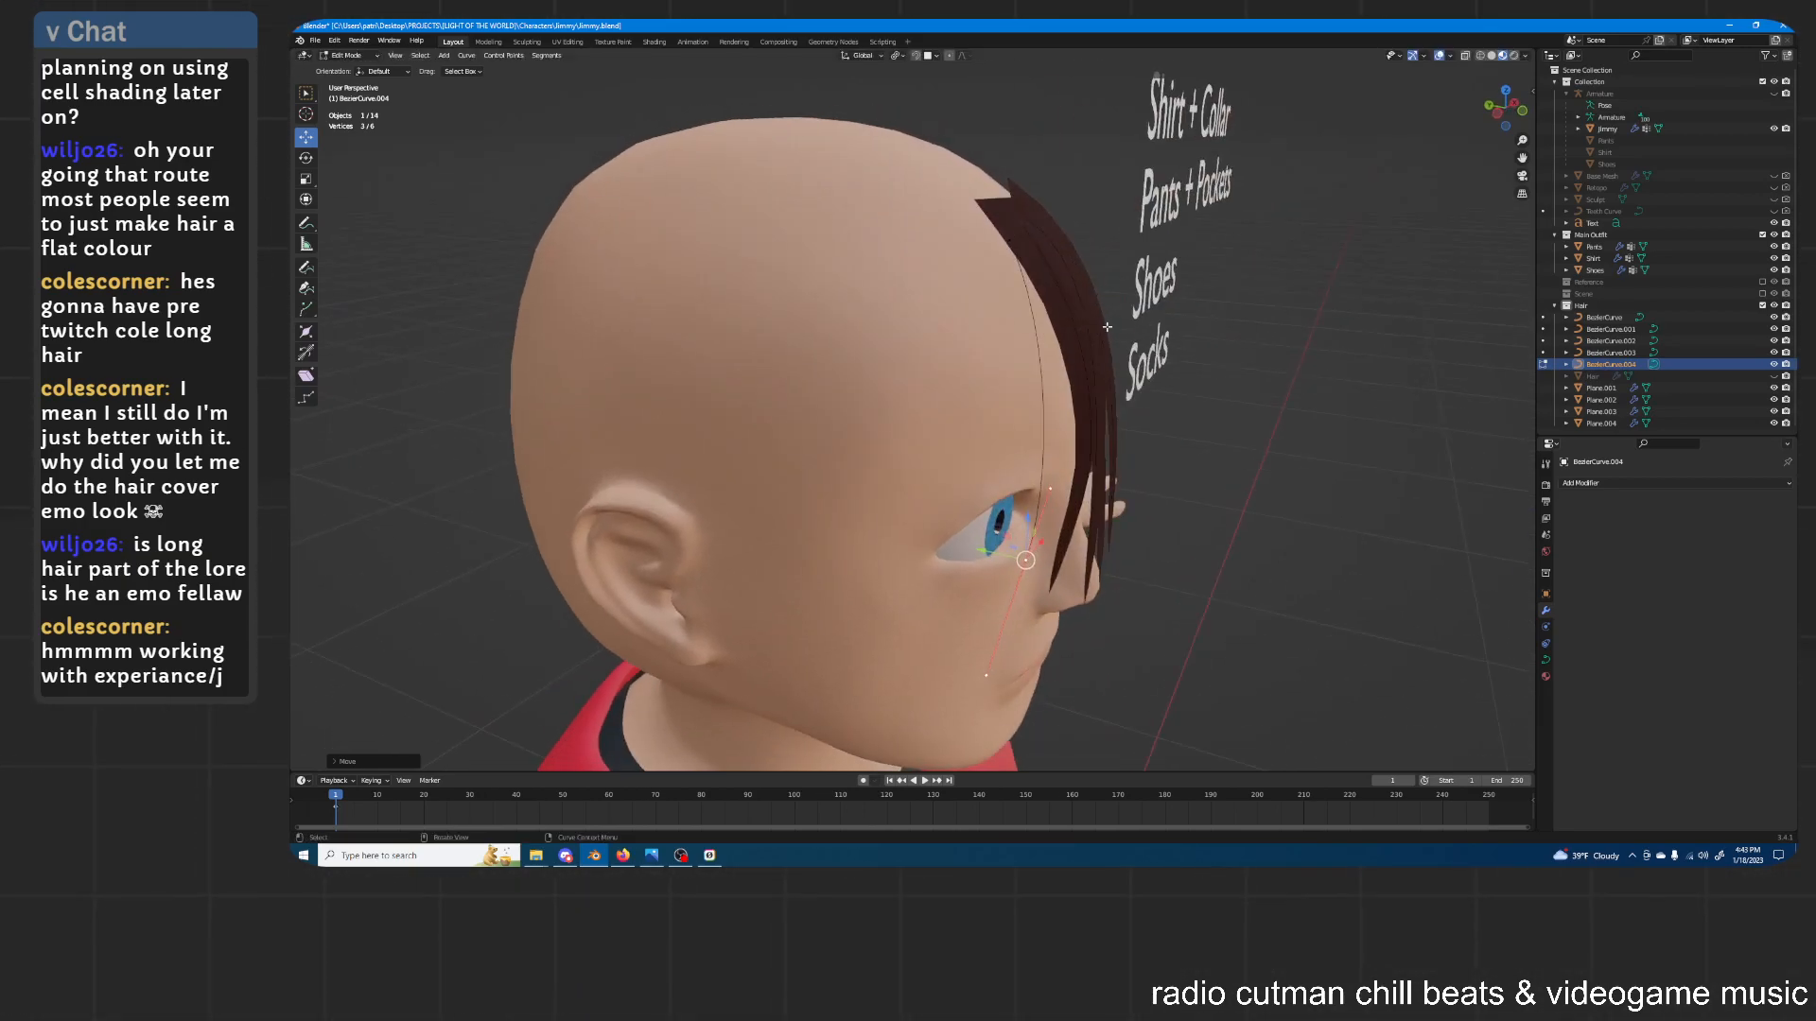
# Move the upper control point of BezierCurve.004 along the Y axis and freely to meet the existing strands' roots
pyautogui.click(1012, 241)
pyautogui.moveTo(1012, 242); pyautogui.dragTo(887, 310, button='middle')
pyautogui.press('g')
pyautogui.press('y')
pyautogui.click(1135, 203)
pyautogui.press('g')
pyautogui.click(966, 282)
pyautogui.press('Tab')
pyautogui.press('Tab')
# Move the lower control point of BezierCurve.004 outward, slightly away from the other strands' tips
pyautogui.click(815, 513)
pyautogui.click(649, 860)
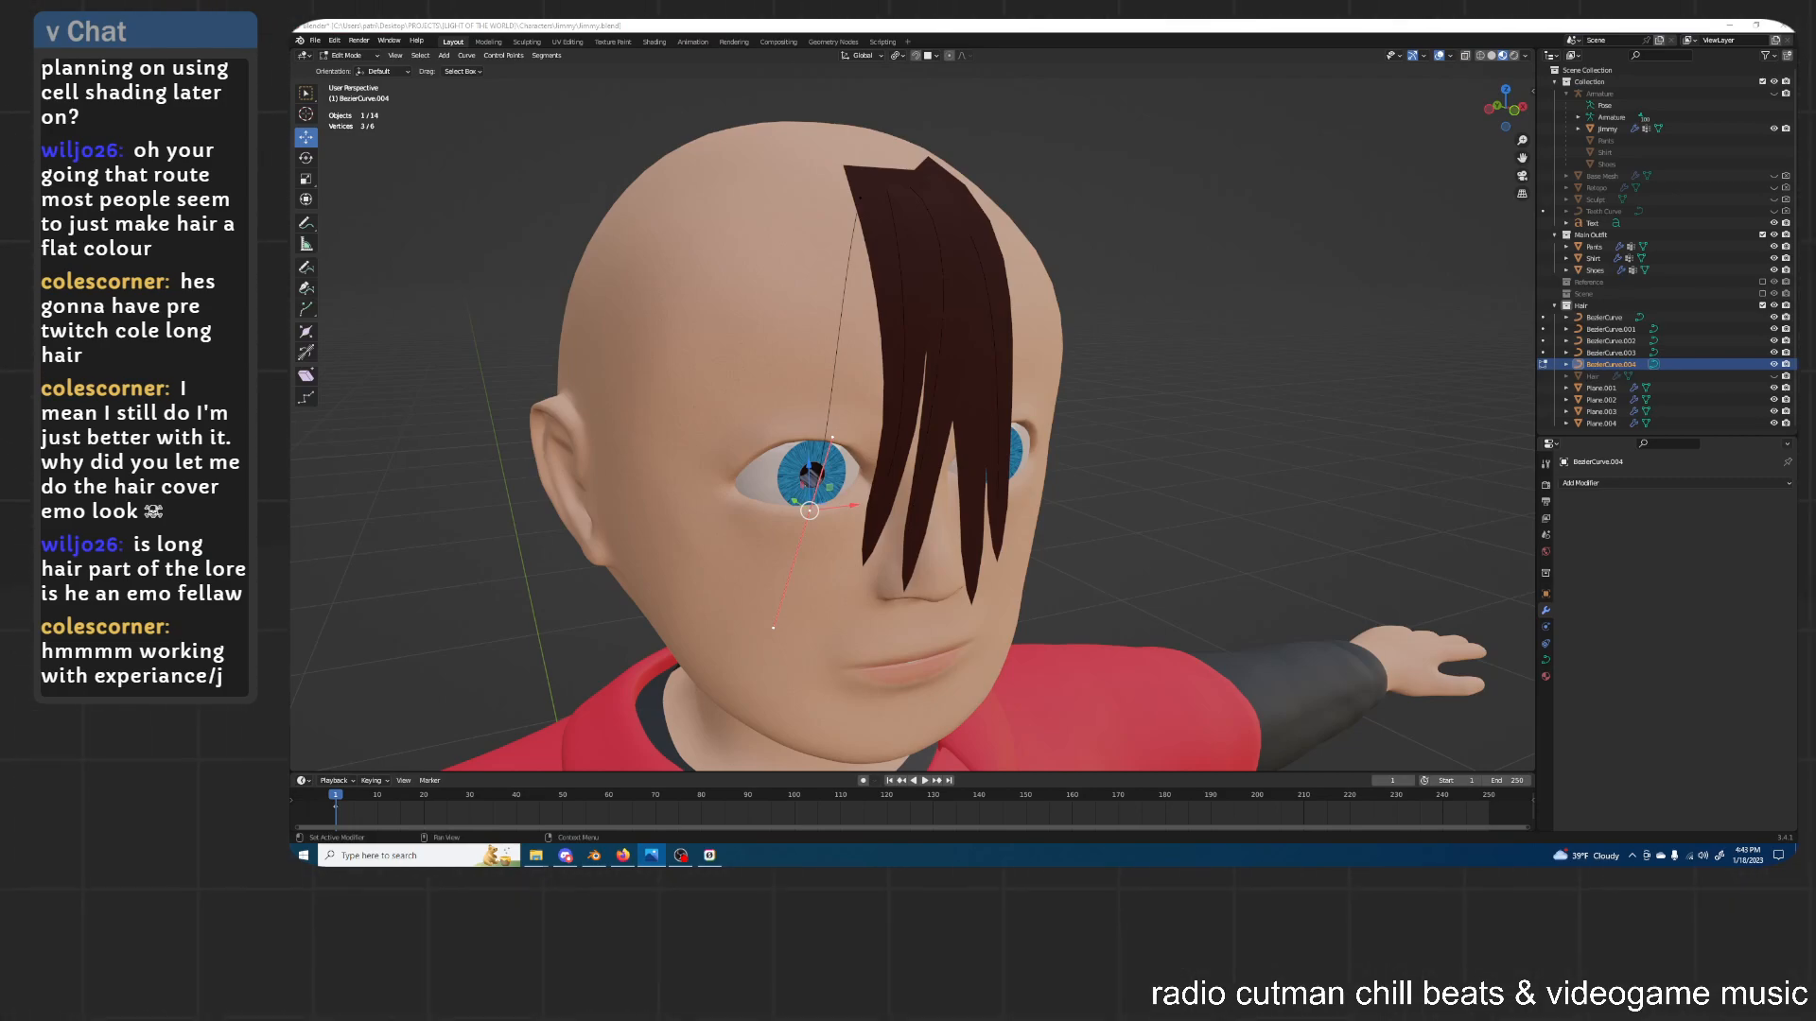
pyautogui.click(1216, 394)
pyautogui.moveTo(1085, 367); pyautogui.dragTo(1140, 399, button='middle')
pyautogui.scroll(-2, 1110, 410)
pyautogui.press('g')
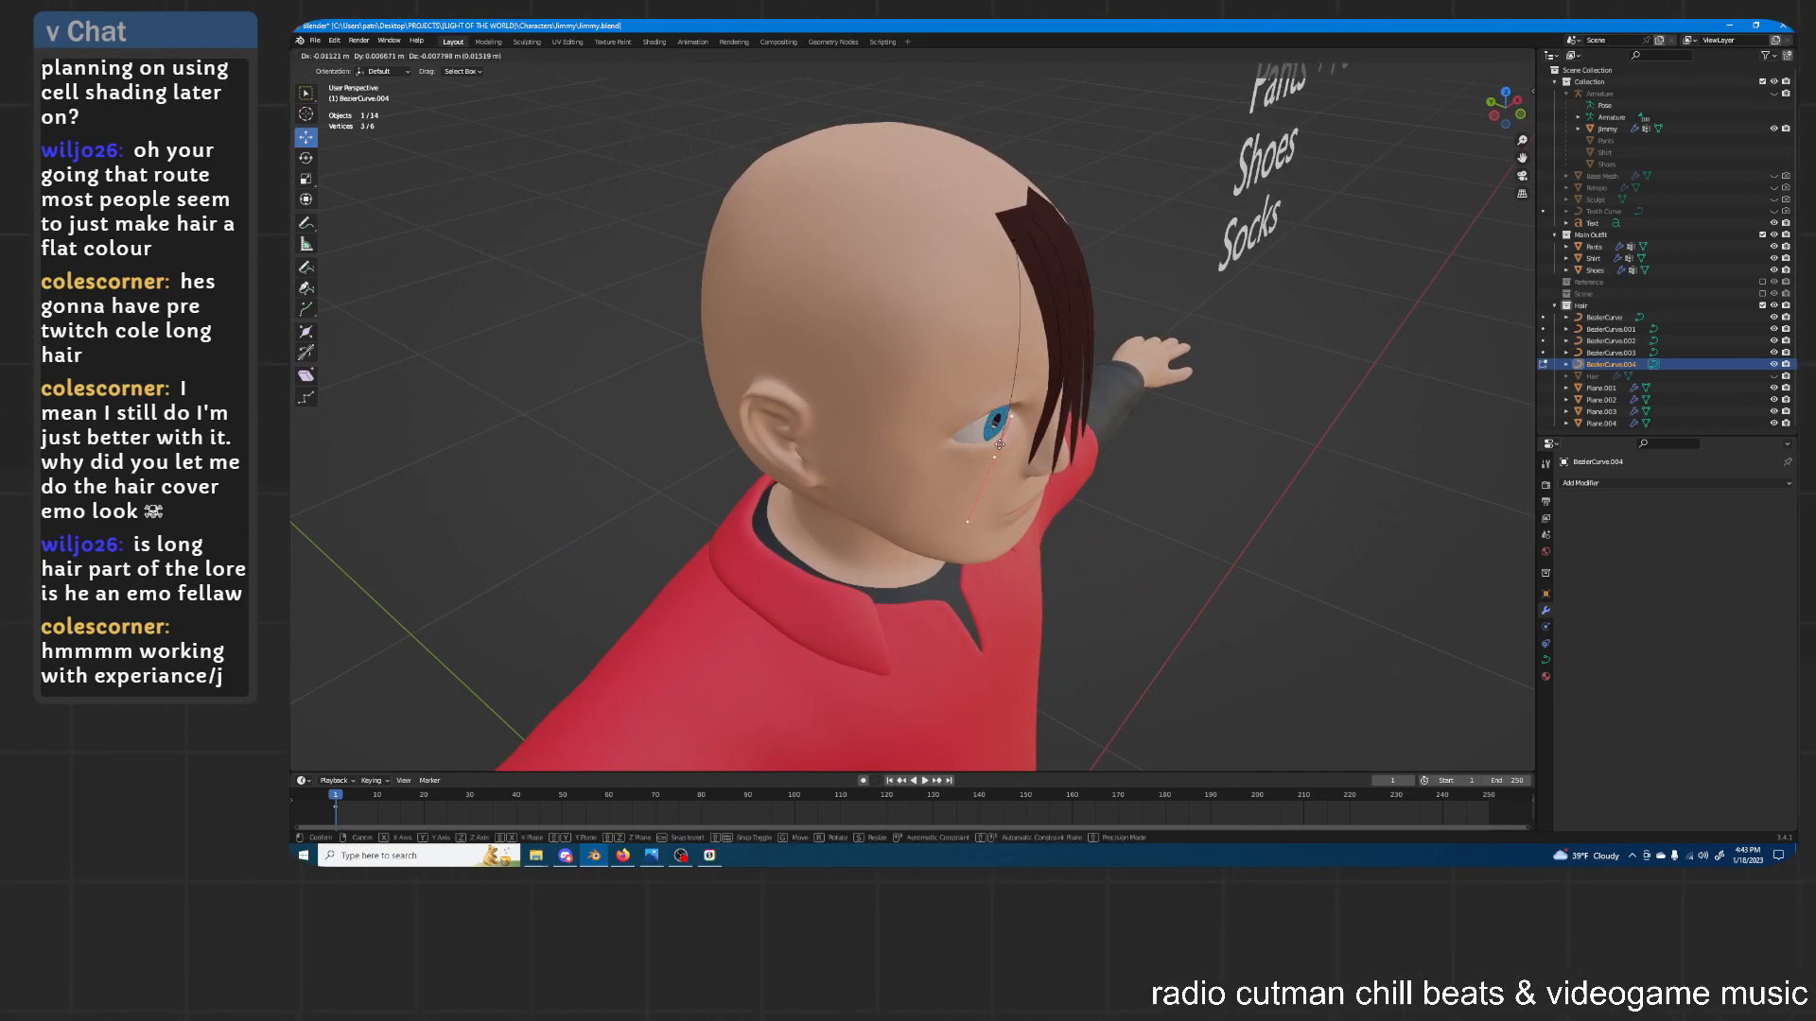
pyautogui.click(993, 445)
# Scale the handles of BezierCurve.004's upper control point and rotate them to stand upright at the hairline
pyautogui.moveTo(983, 230); pyautogui.dragTo(1017, 163, button='middle')
pyautogui.click(943, 180)
pyautogui.press('s')
pyautogui.click(1030, 158)
pyautogui.press('r')
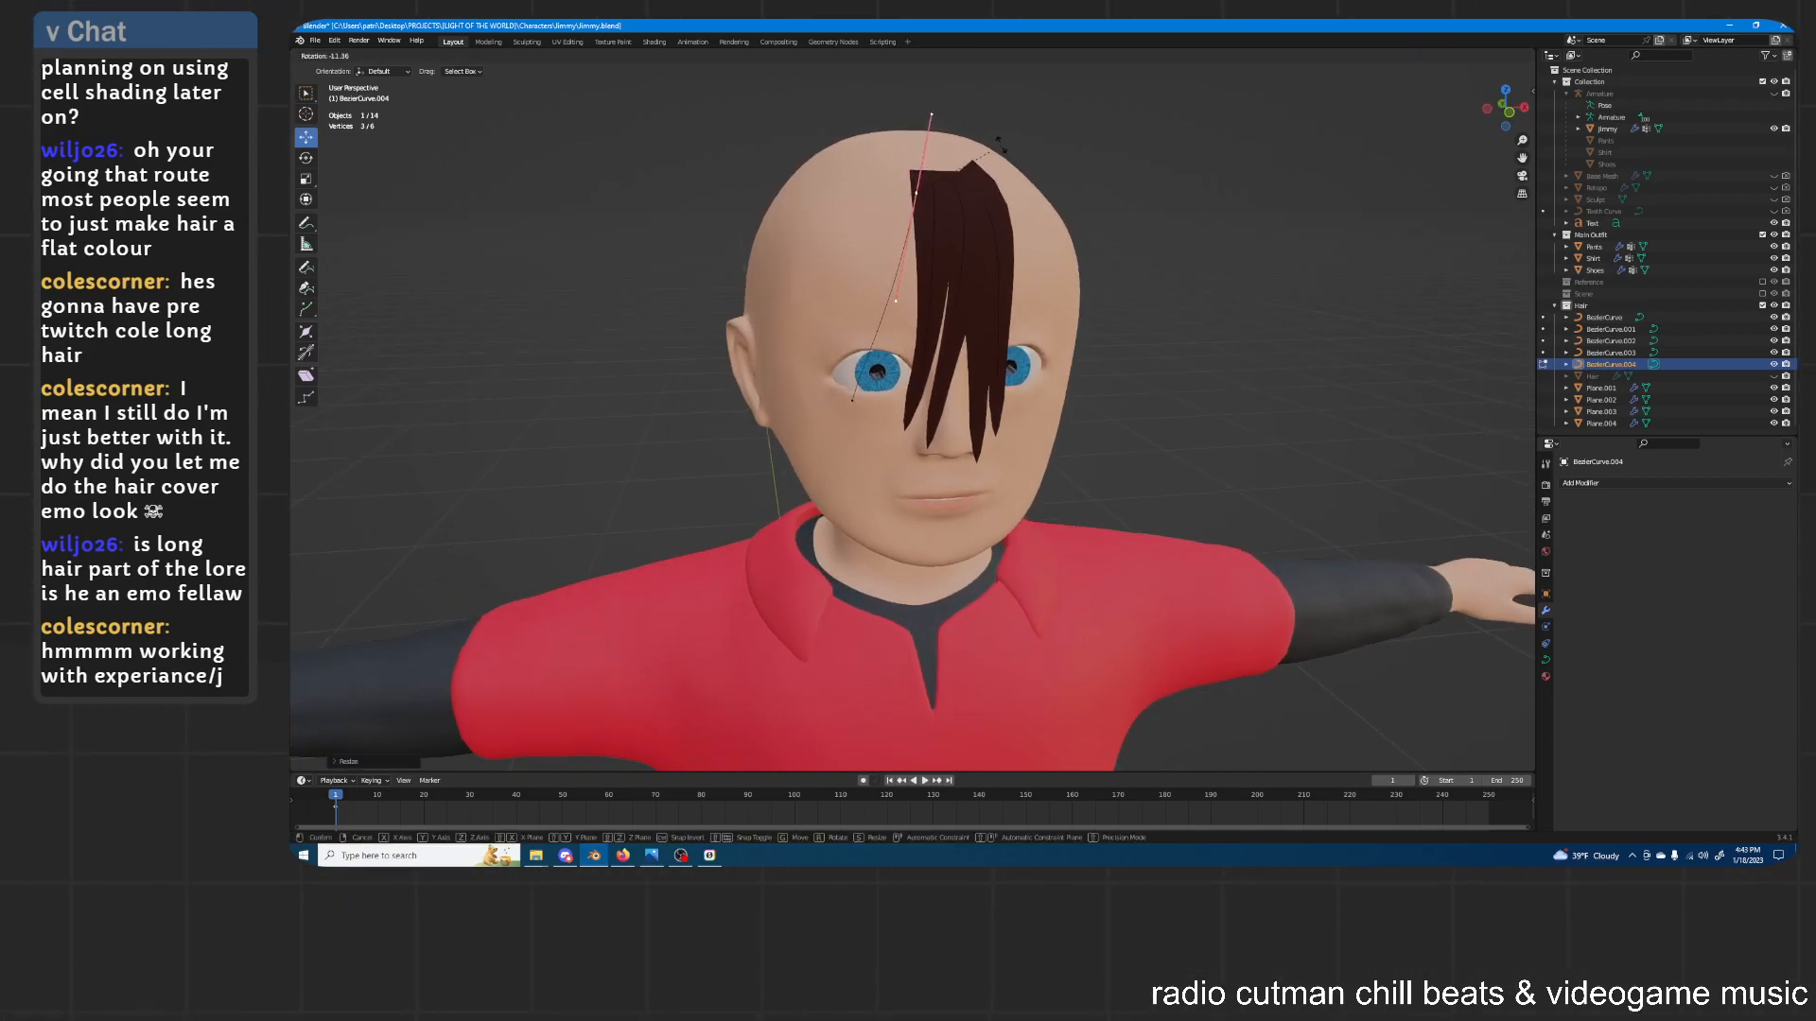
pyautogui.click(986, 137)
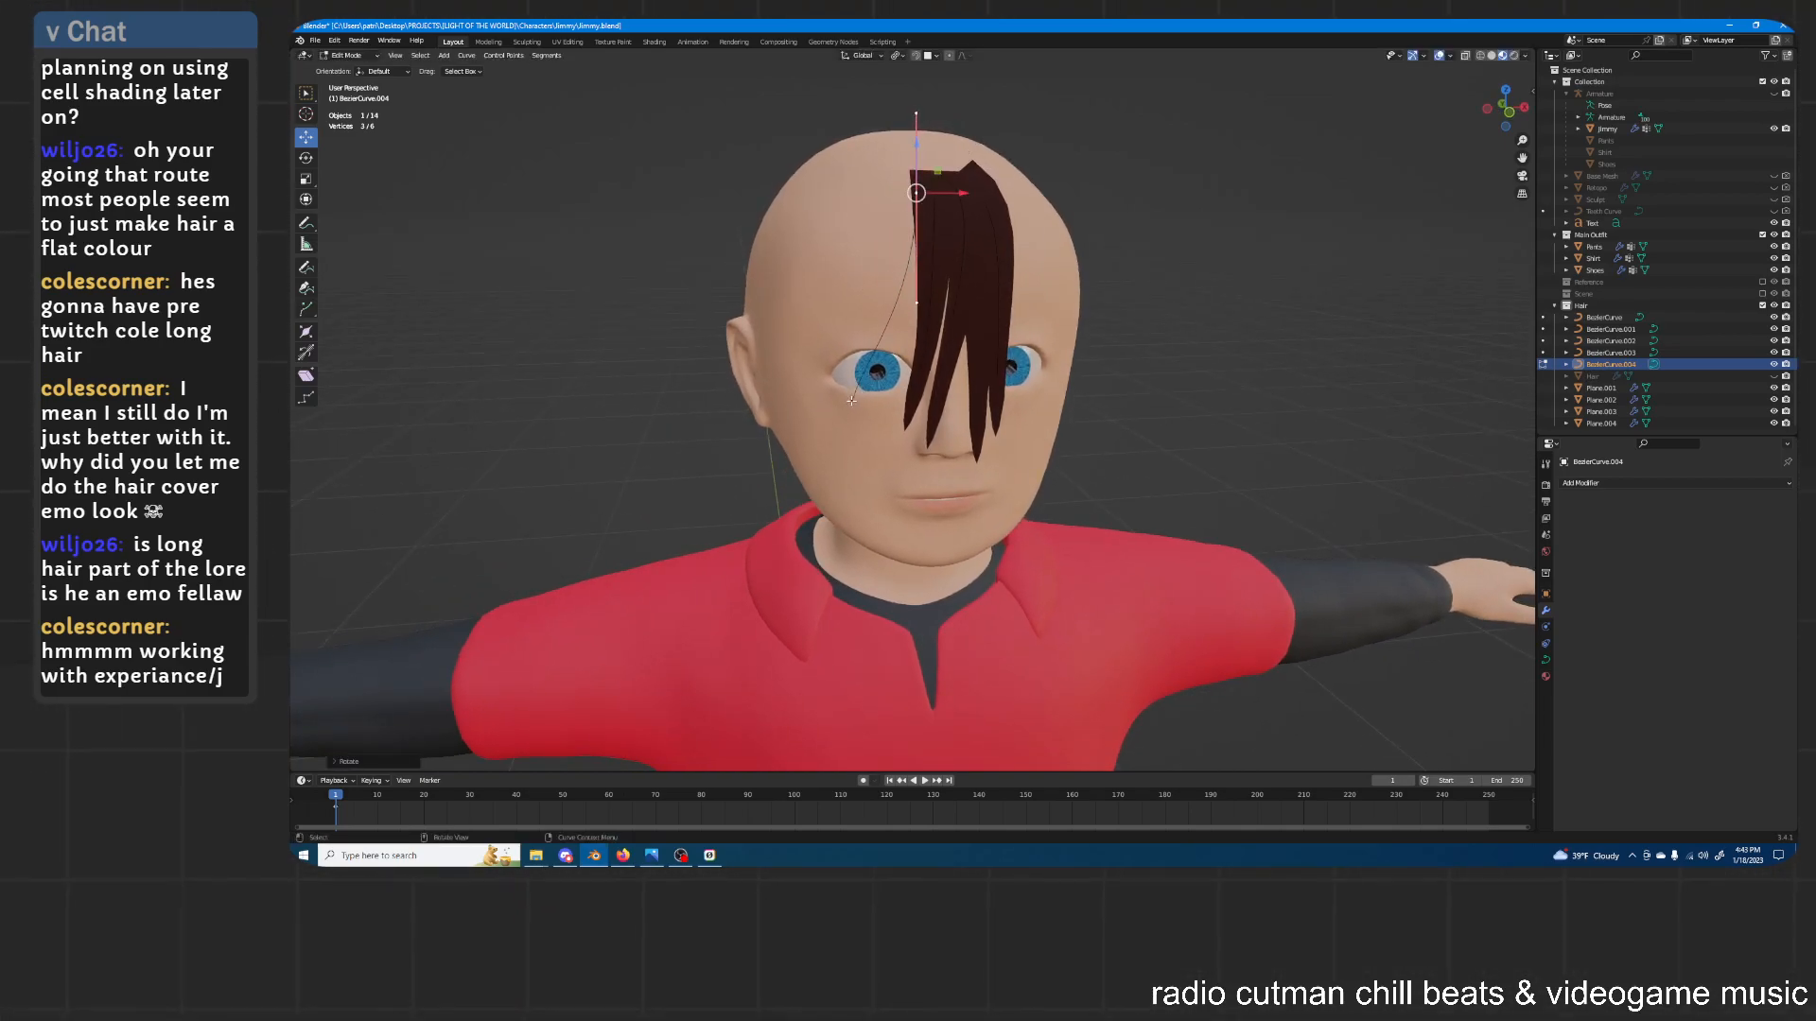
# Rotate the upper control point of BezierCurve.004 from angled views so its handles follow the forehead's curvature
pyautogui.click(851, 404)
pyautogui.moveTo(851, 404); pyautogui.dragTo(1020, 344, button='middle')
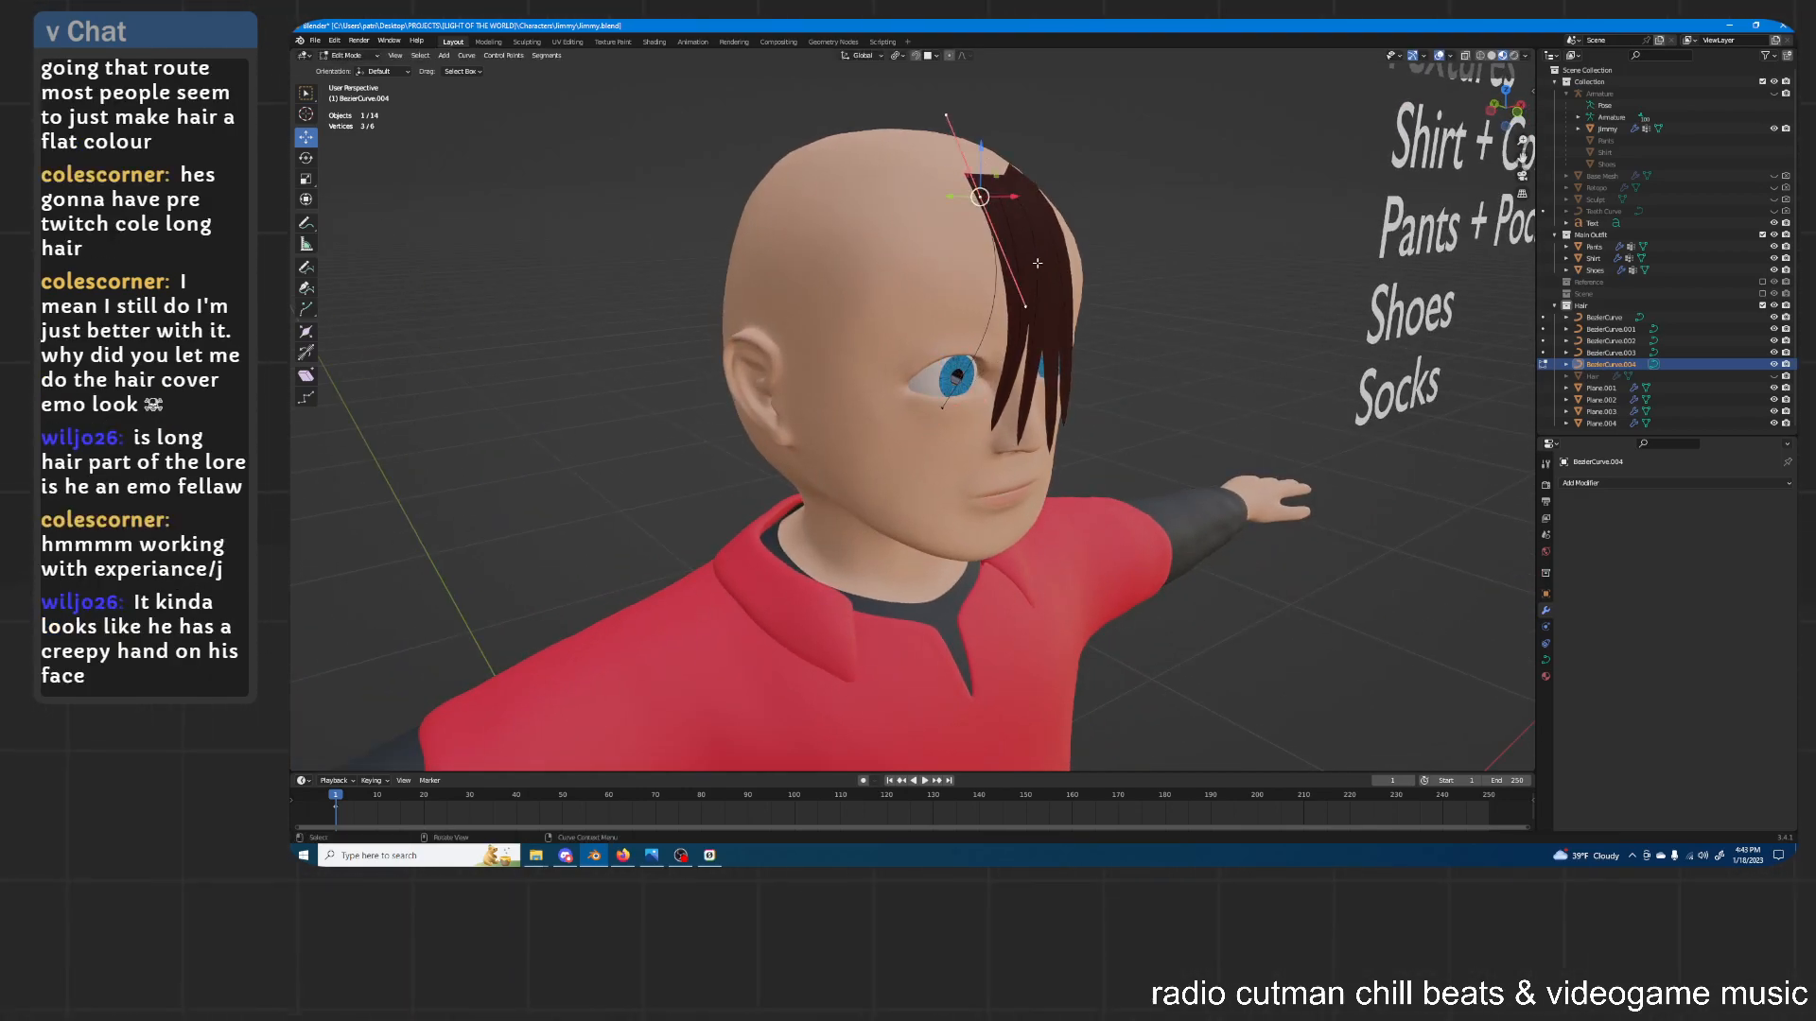
pyautogui.moveTo(1029, 257); pyautogui.dragTo(1050, 244, button='middle')
pyautogui.press('r')
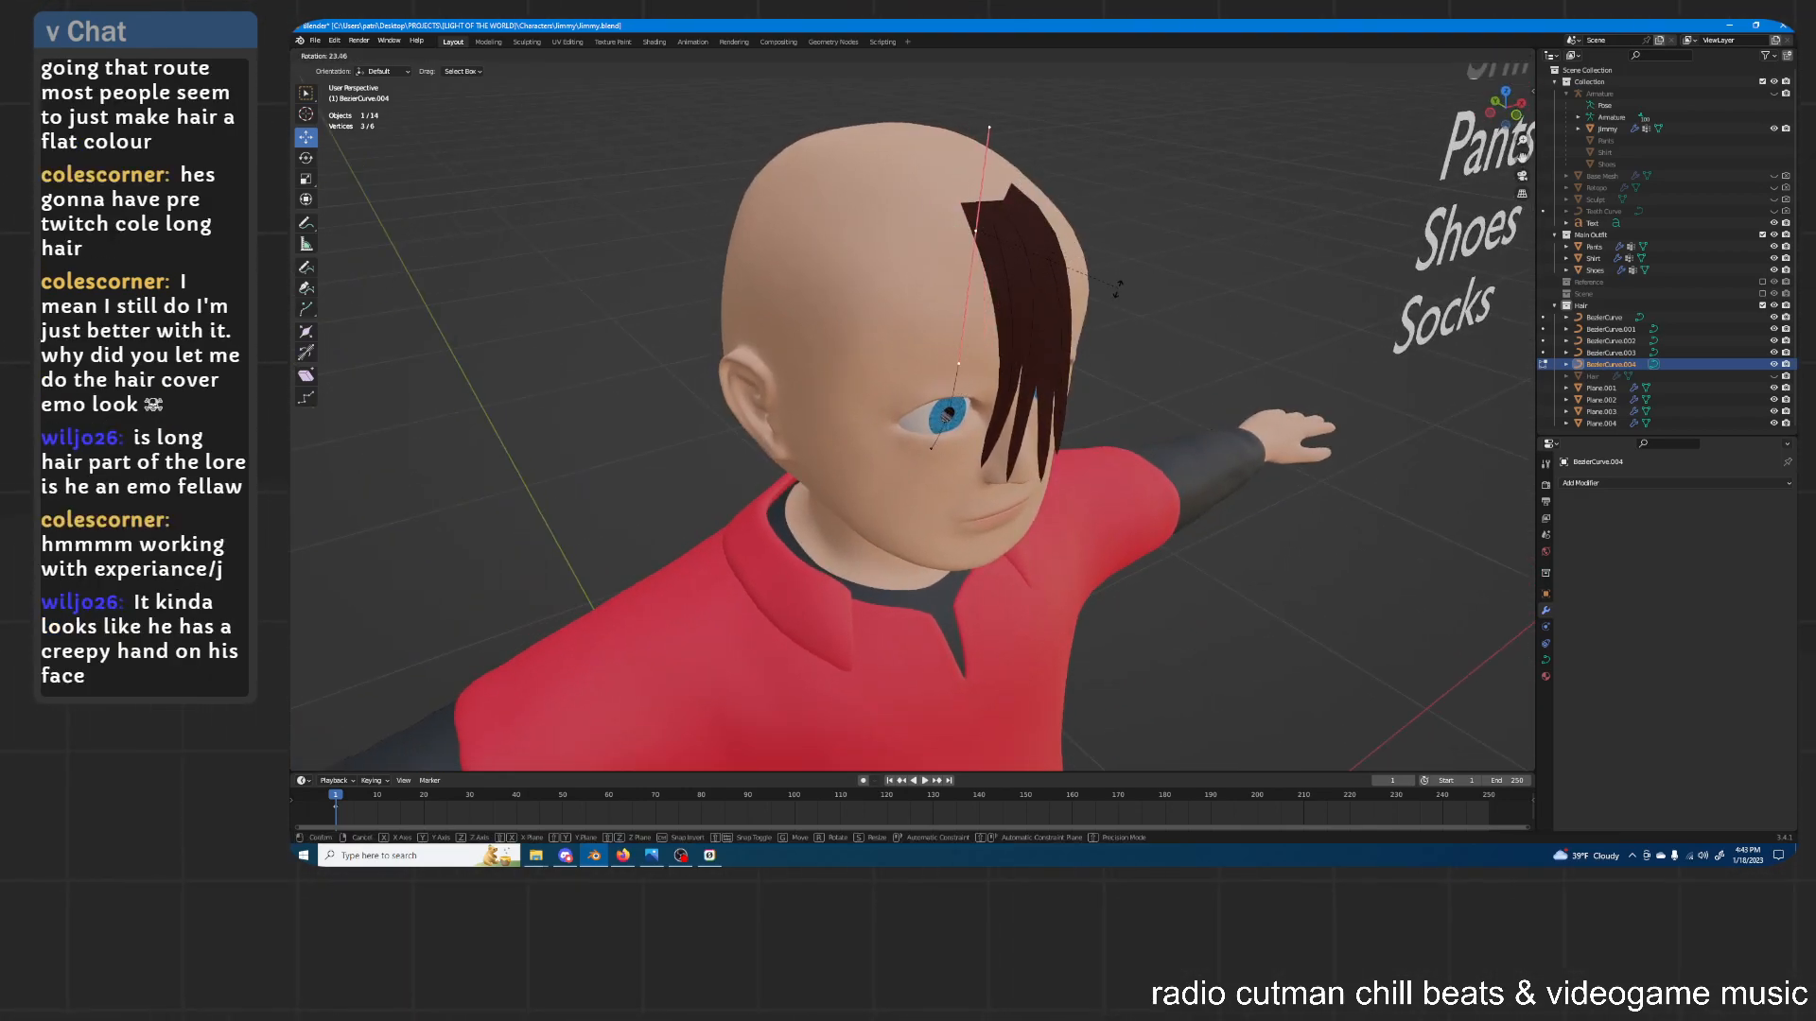
pyautogui.click(1114, 320)
pyautogui.moveTo(1061, 284); pyautogui.dragTo(1031, 246, button='middle')
pyautogui.press('r')
pyautogui.click(1179, 234)
# Duplicate the outer front strand in place and set BezierCurve.004 as the duplicate's Curve modifier object
pyautogui.press('Tab')
pyautogui.click(957, 260)
pyautogui.scroll(1, 1031, 246)
pyautogui.hotkey('shift', 'd')
pyautogui.rightClick(1039, 252)
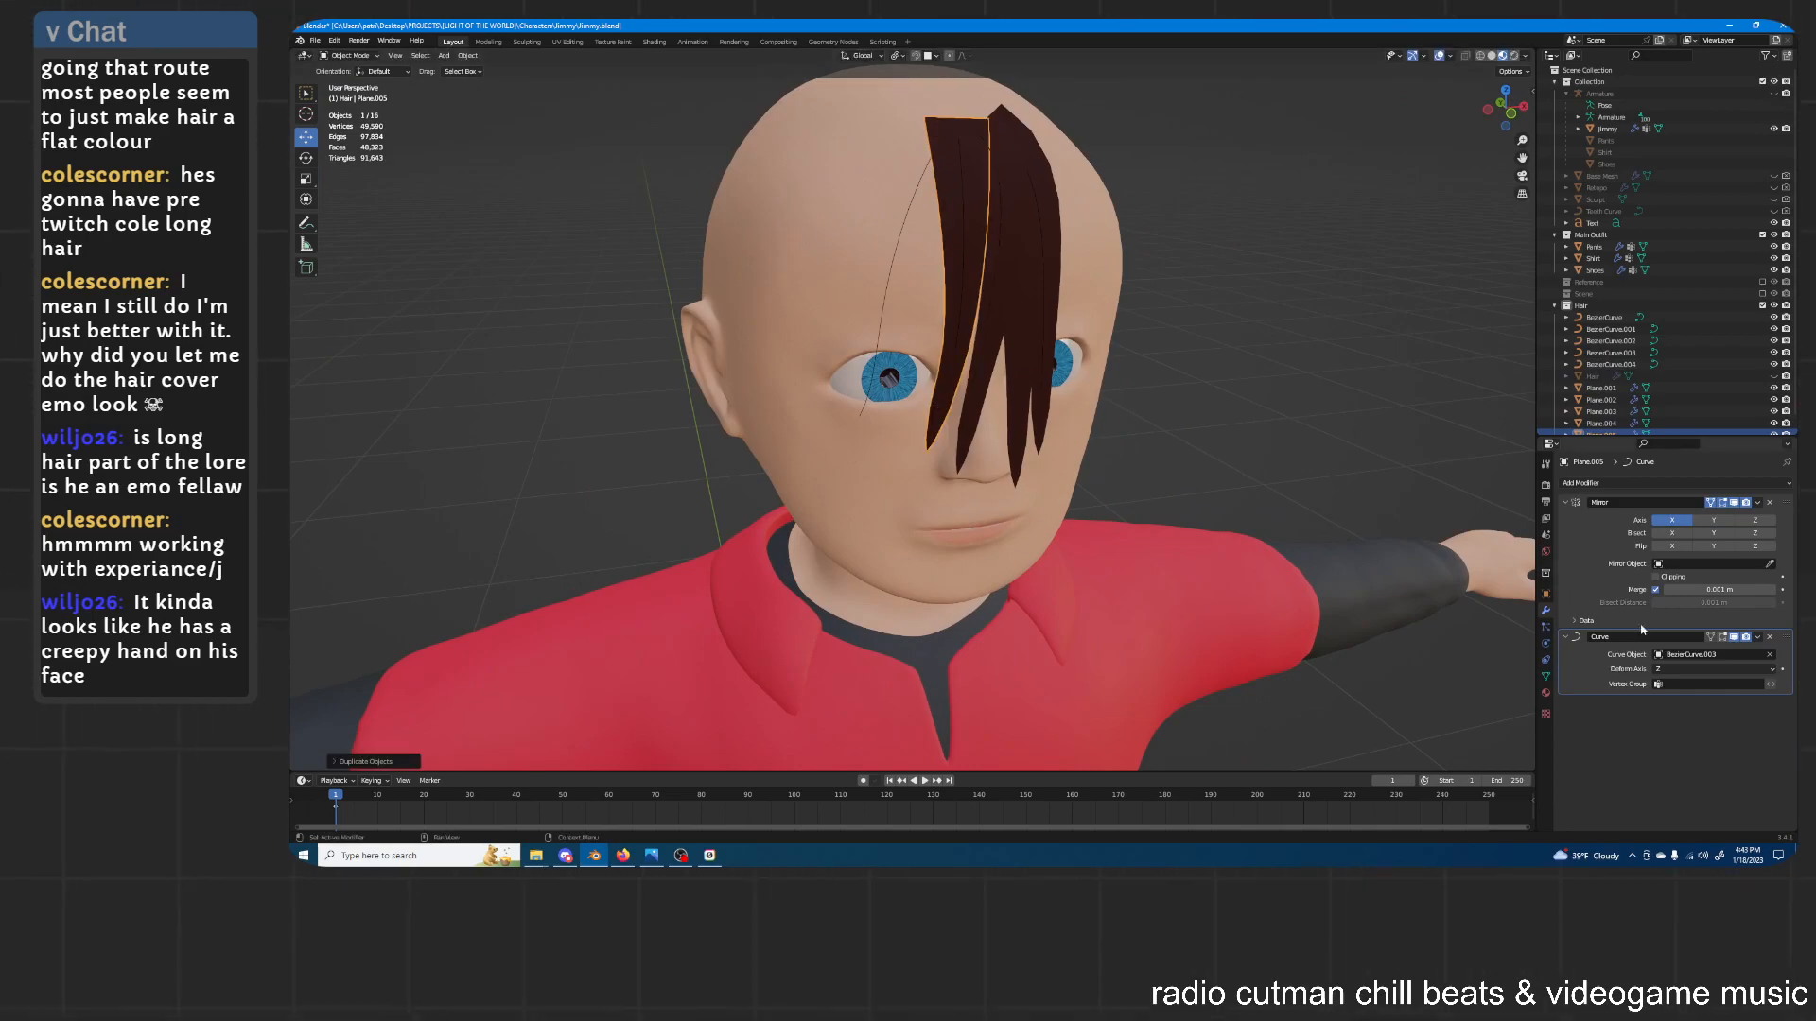
pyautogui.click(1770, 655)
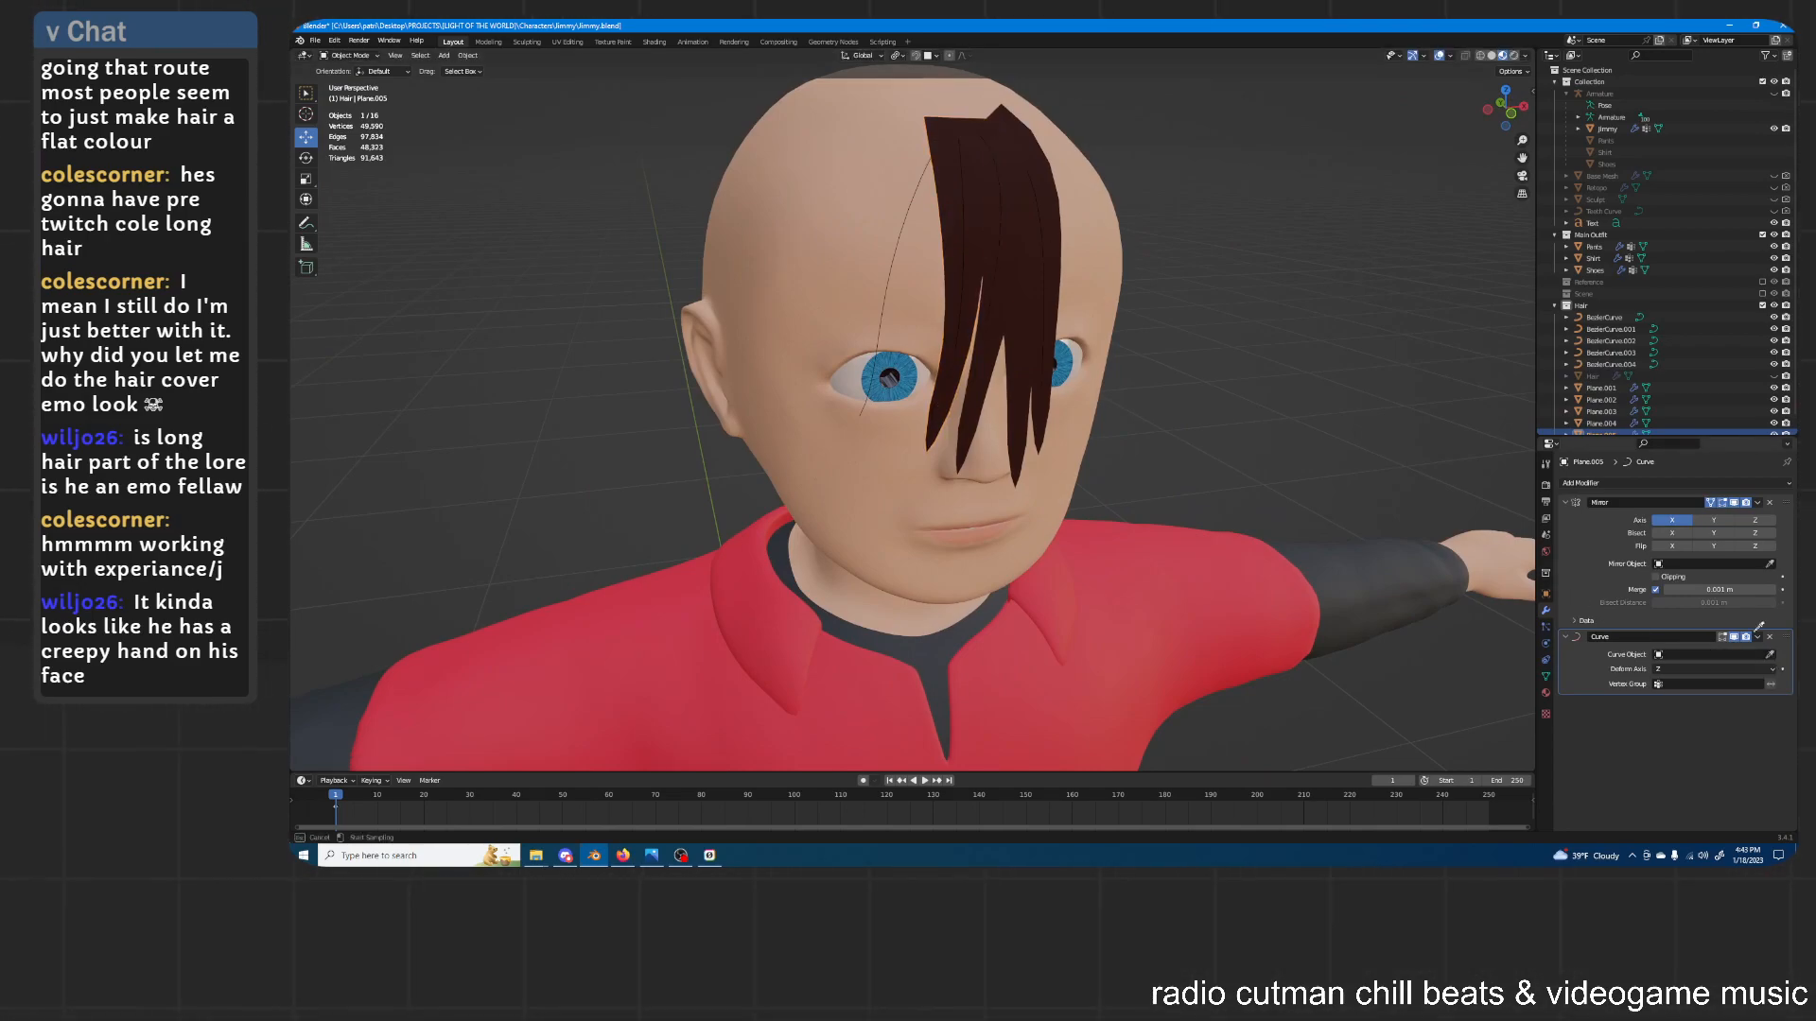
pyautogui.click(901, 238)
# Move the duplicated strand along the X axis so it lies over the forehead beside the existing strands
pyautogui.moveTo(908, 241); pyautogui.dragTo(1160, 290, button='middle')
pyautogui.press('g')
pyautogui.press('y')
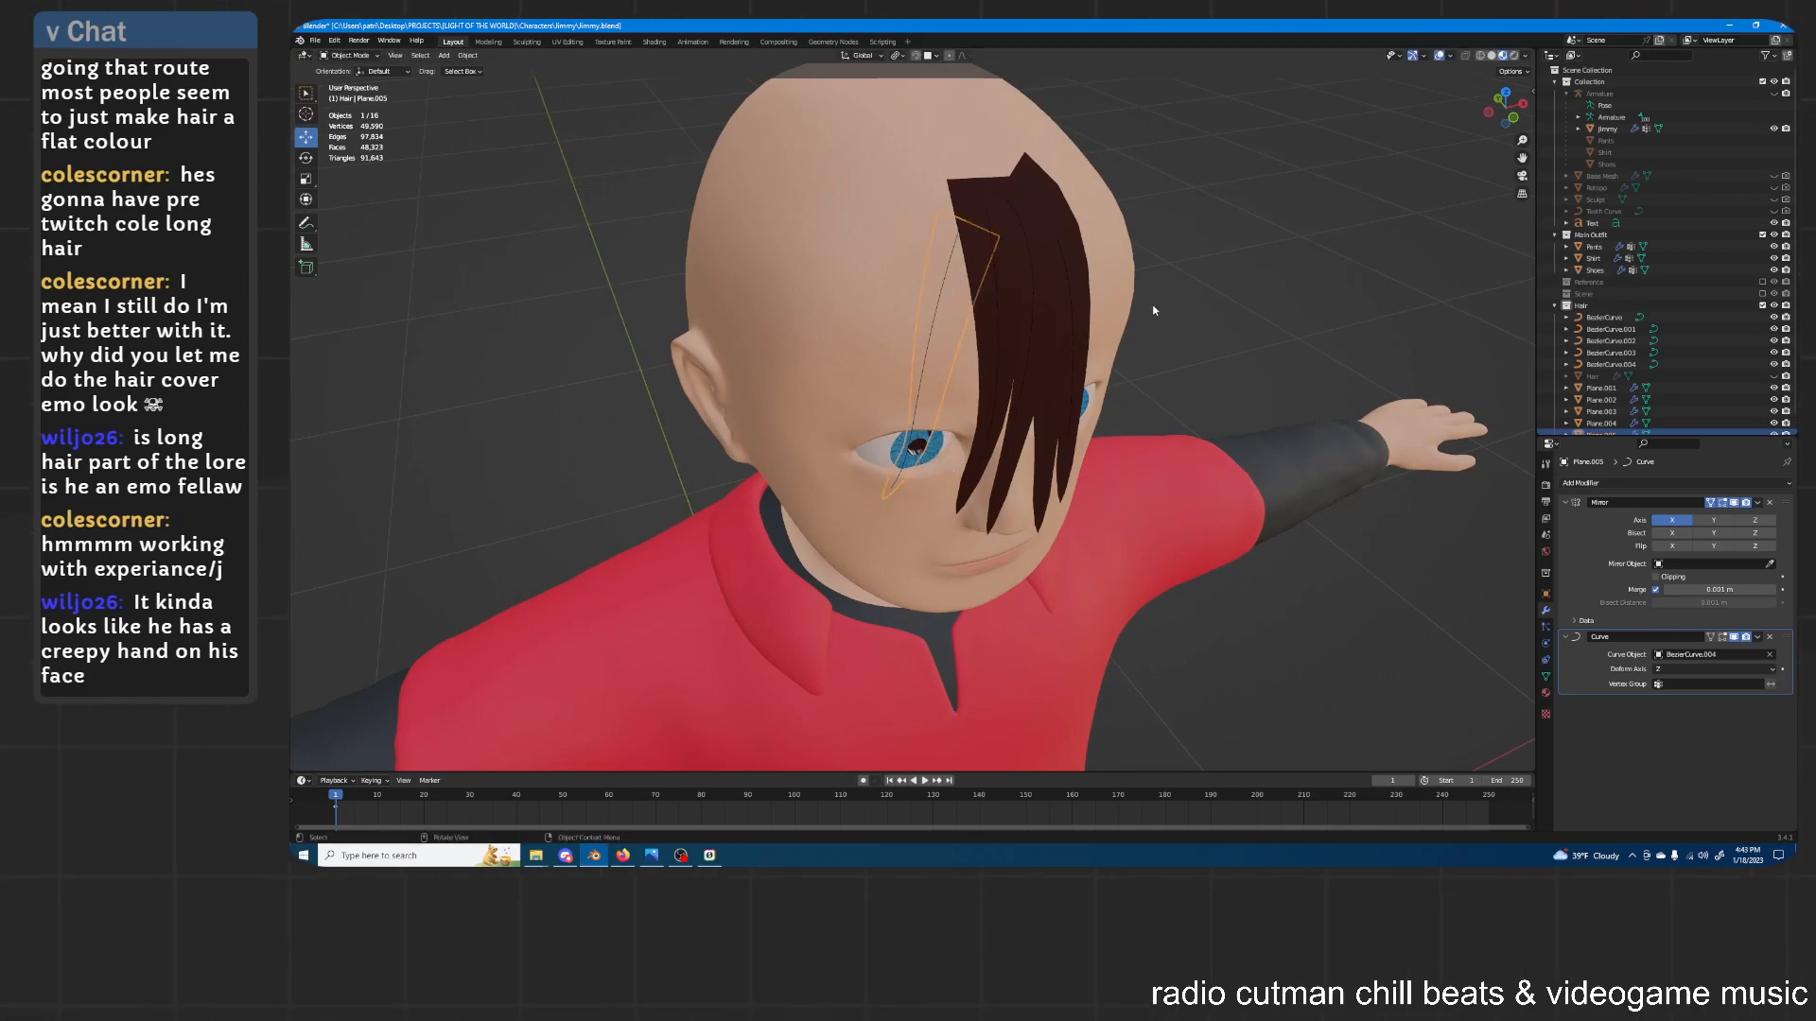
pyautogui.press('x')
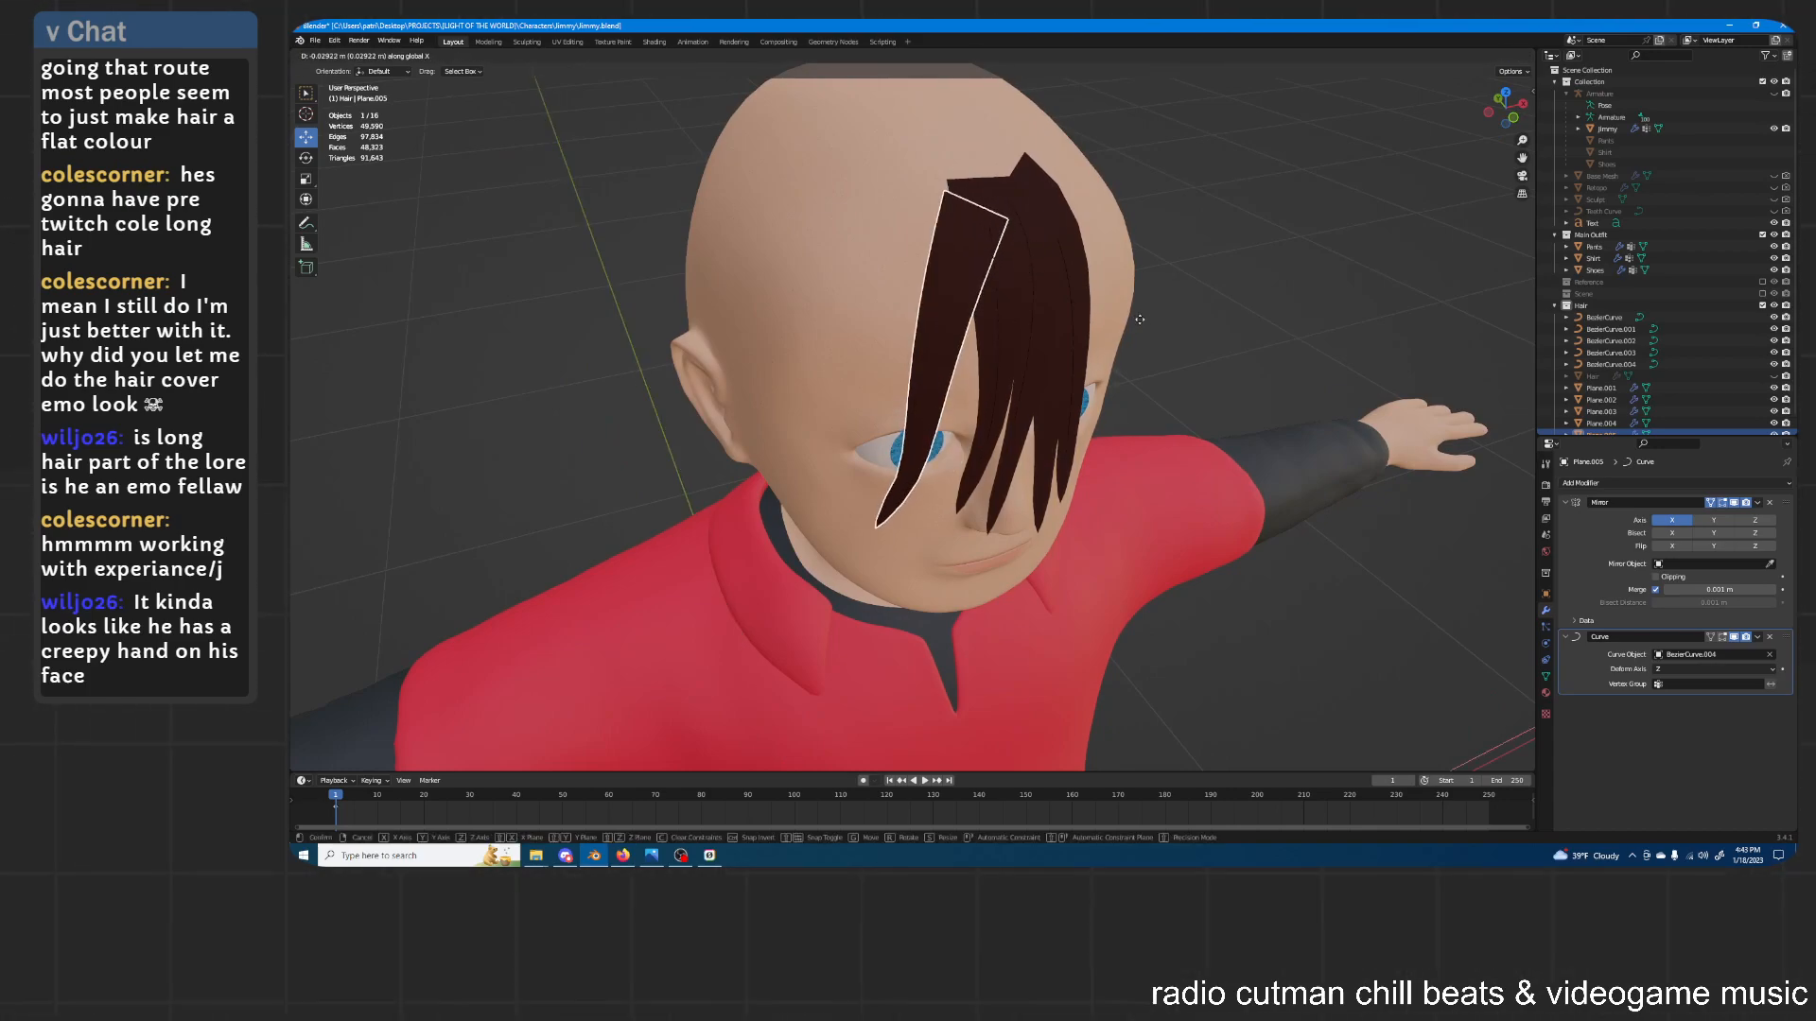
pyautogui.click(1143, 317)
pyautogui.moveTo(1142, 317); pyautogui.dragTo(1257, 295, button='middle')
pyautogui.press('g')
pyautogui.press('x')
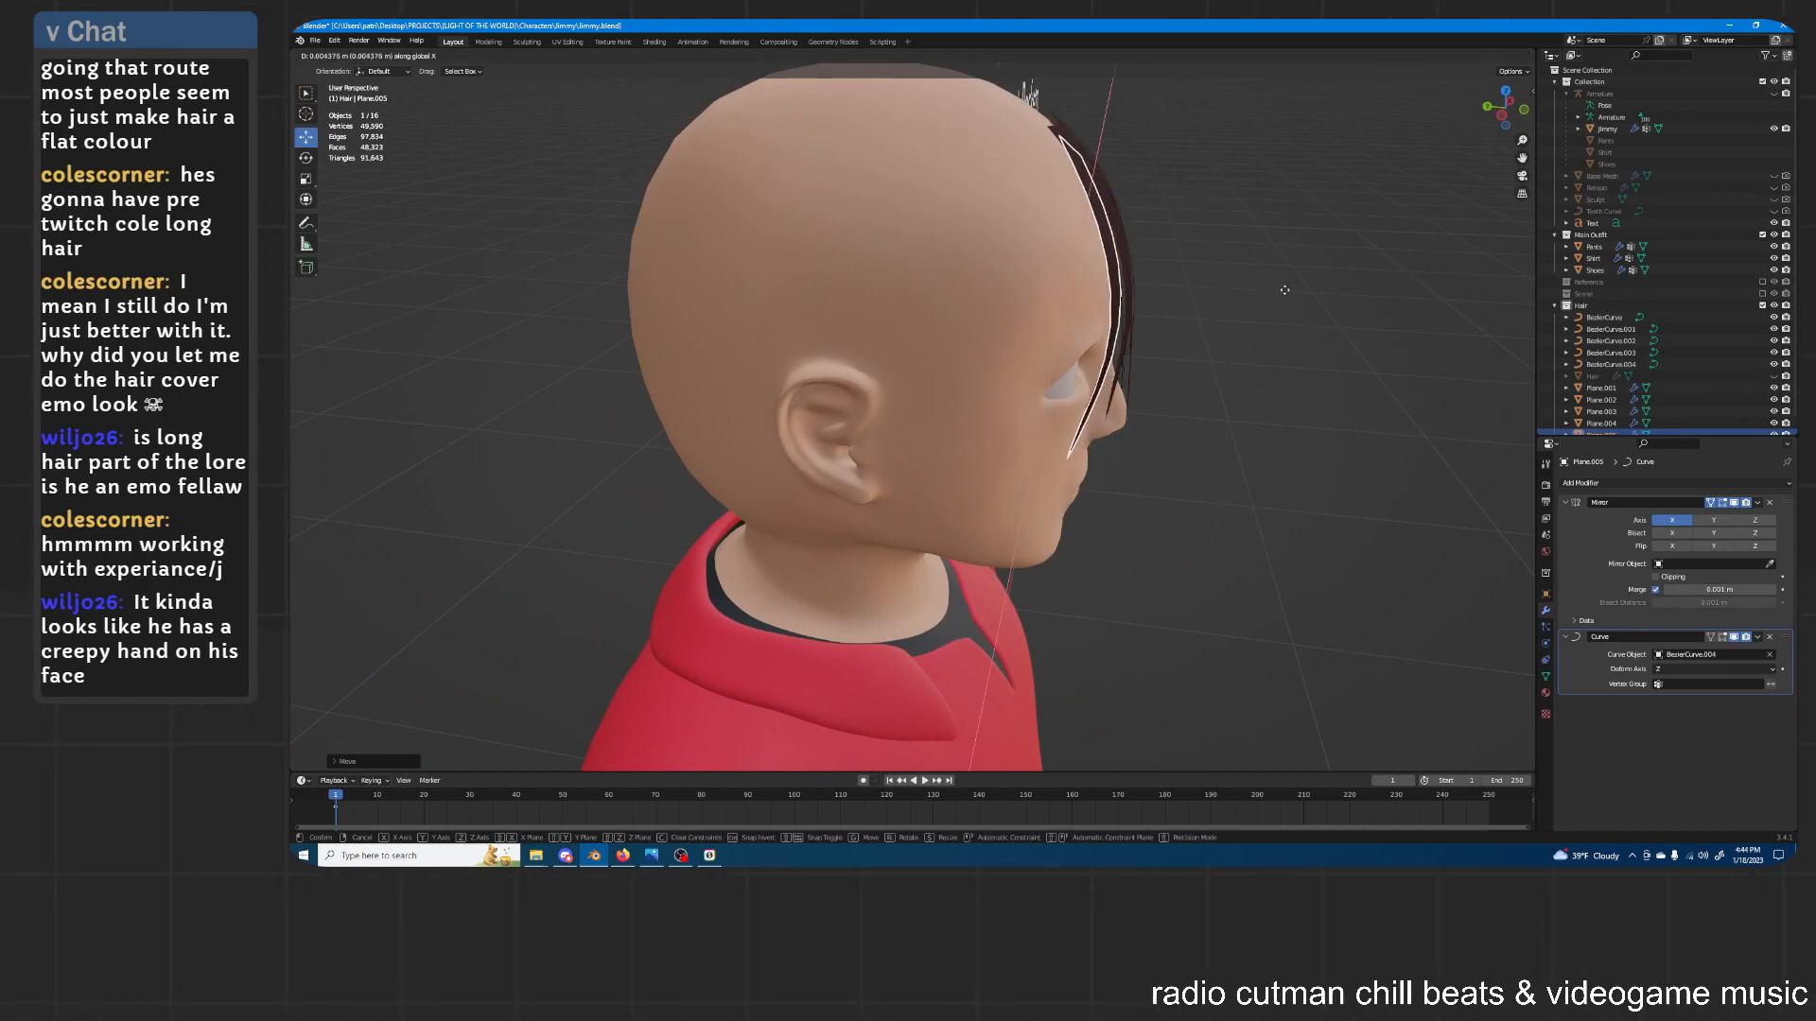
pyautogui.click(1299, 295)
pyautogui.moveTo(1299, 295); pyautogui.dragTo(1015, 247, button='middle')
pyautogui.click(1202, 285)
# Edit BezierCurve.004 and move its upper control point down and outward on the forehead
pyautogui.click(925, 210)
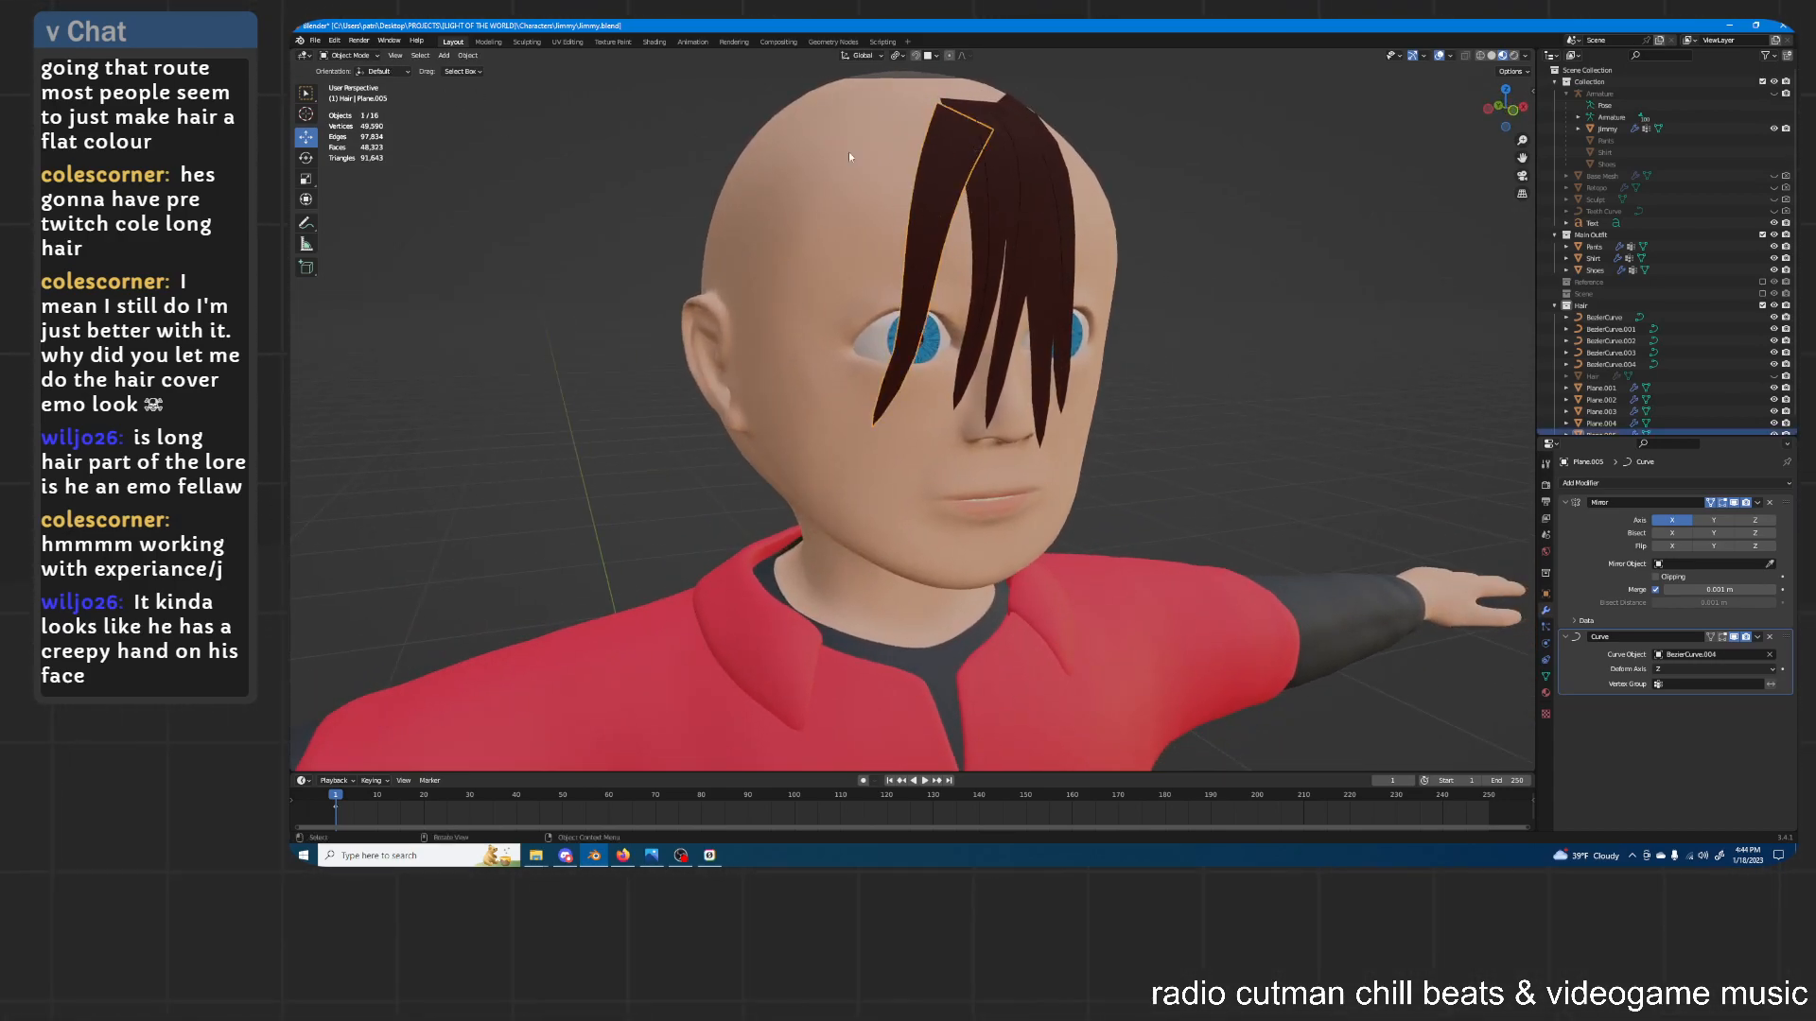
pyautogui.click(1611, 364)
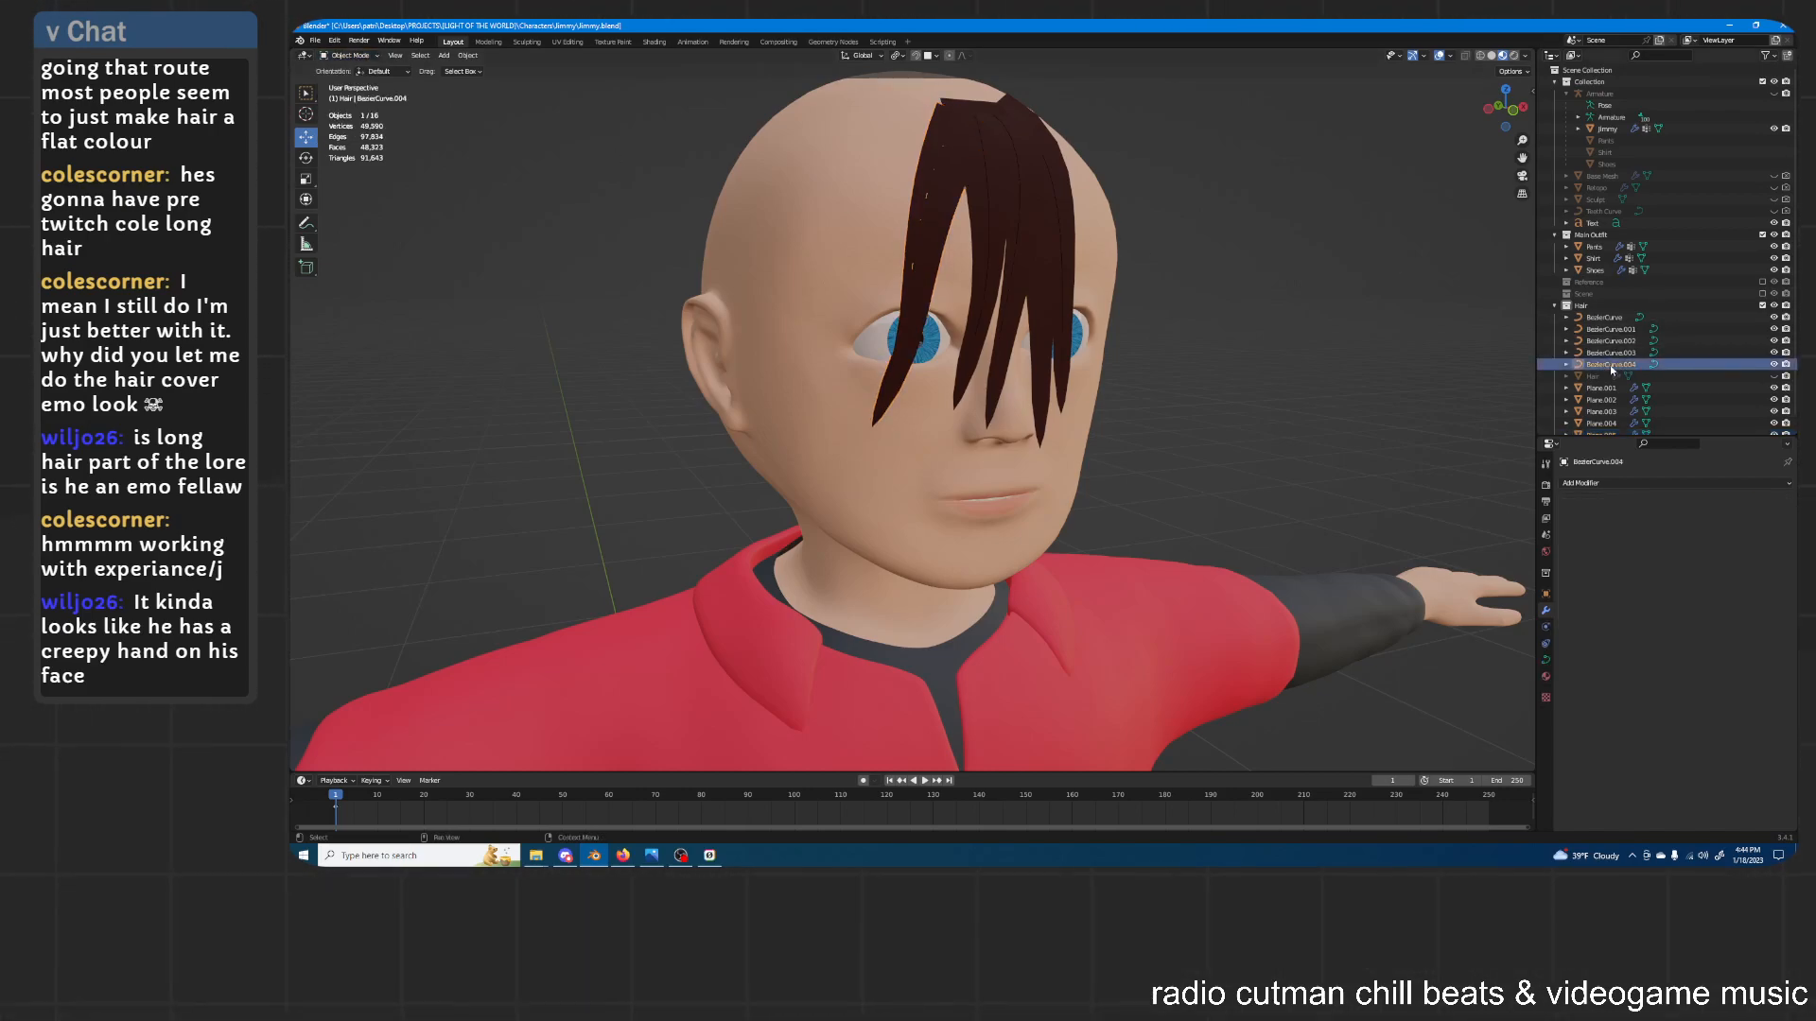
pyautogui.click(375, 81)
pyautogui.moveTo(957, 119); pyautogui.dragTo(944, 130, button='middle')
pyautogui.press('g')
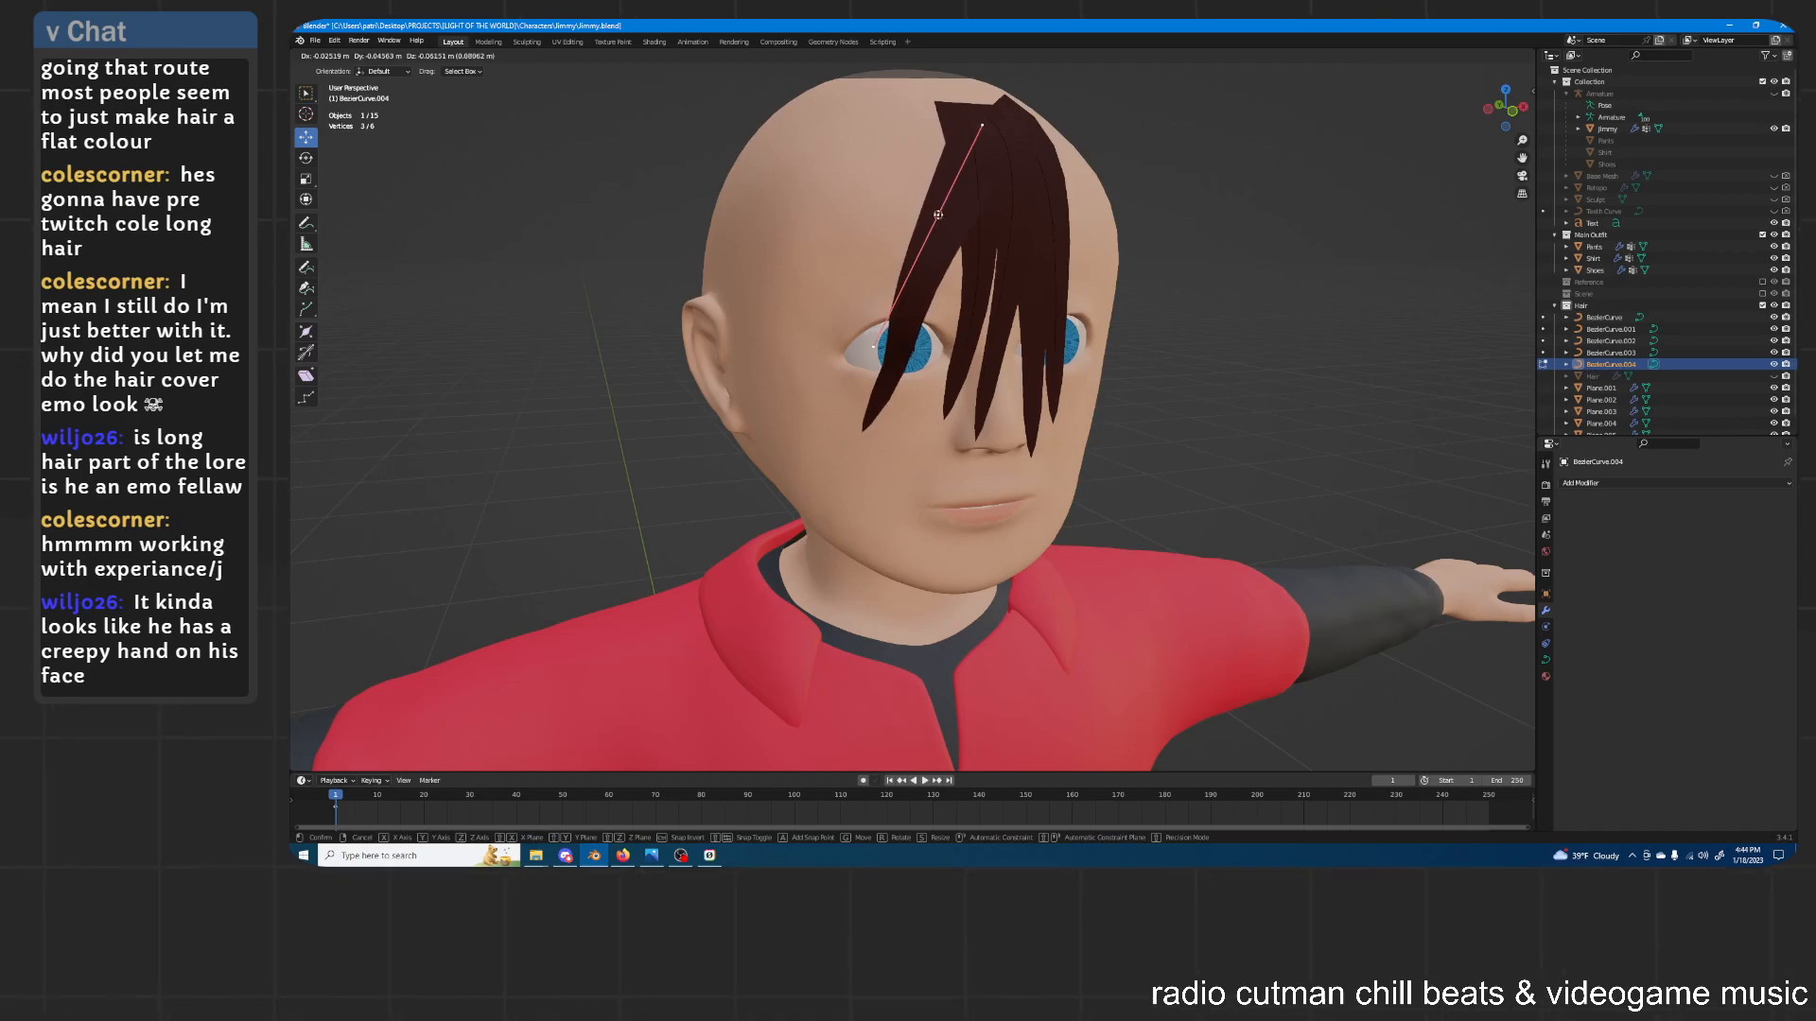
pyautogui.click(936, 211)
# Move the lower control point of BezierCurve.004 slightly down and outward near the eye
pyautogui.click(878, 382)
pyautogui.moveTo(923, 323); pyautogui.dragTo(933, 325, button='middle')
pyautogui.press('g')
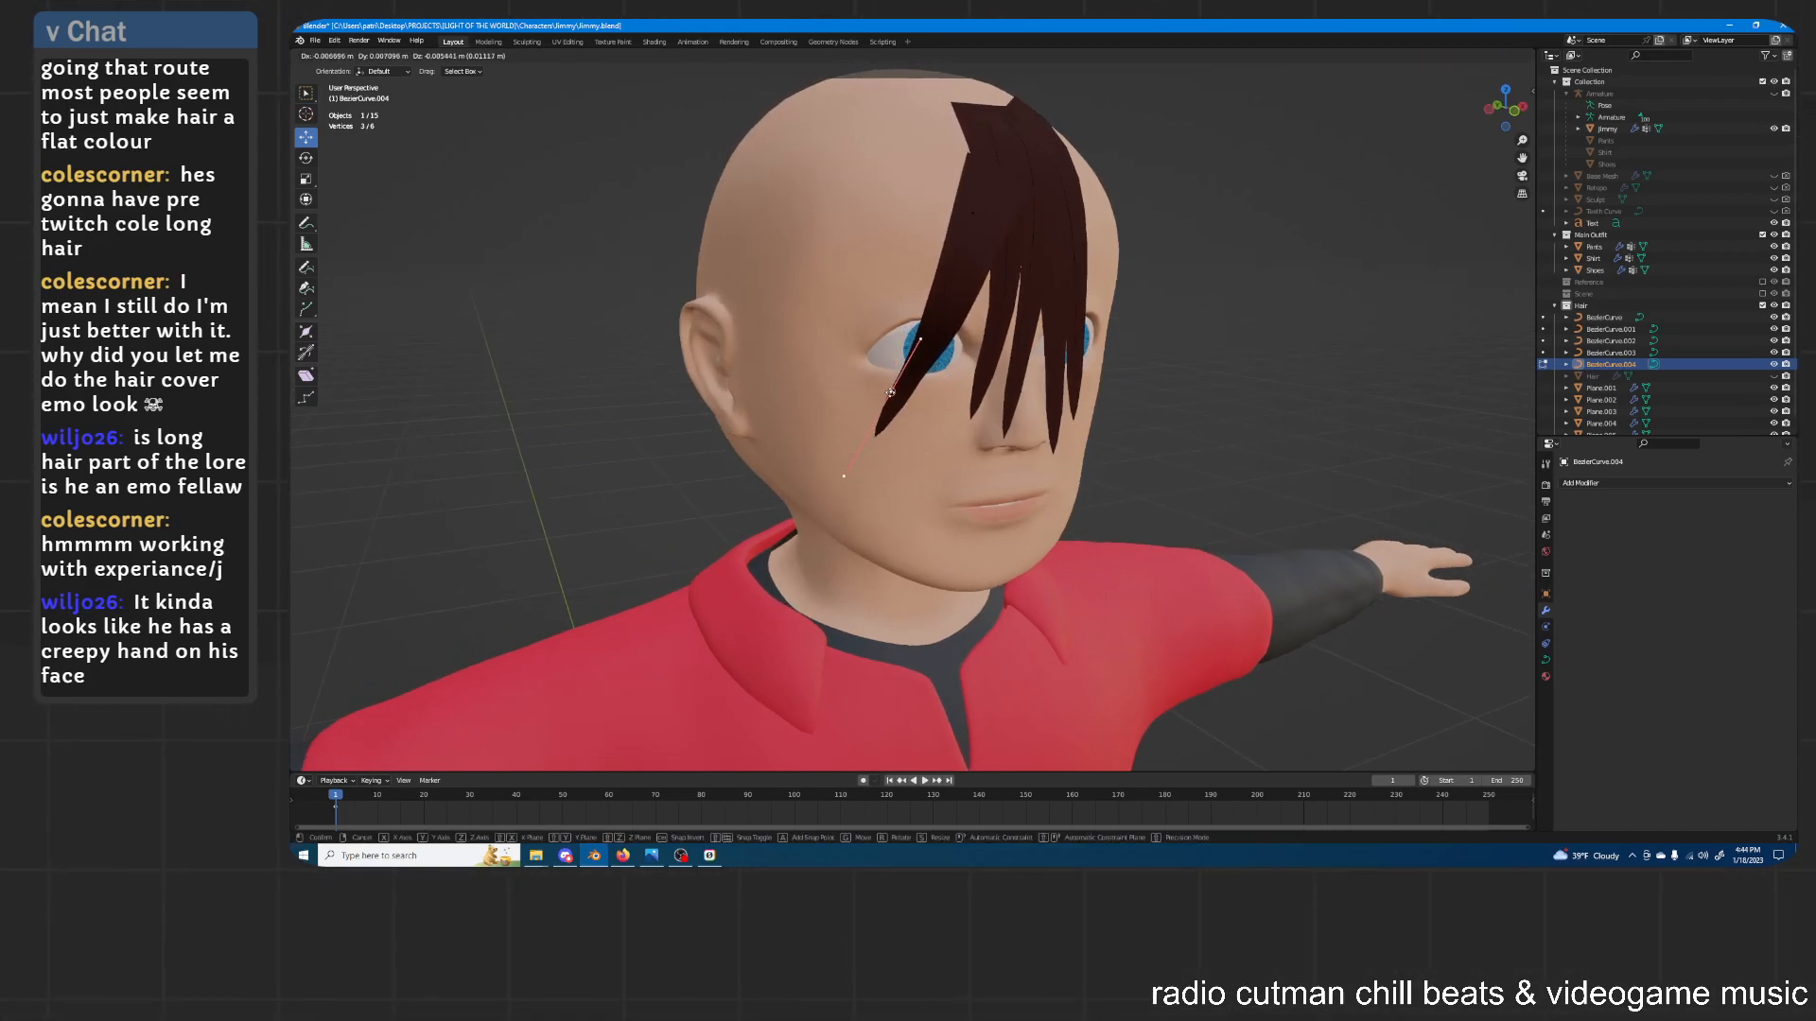
pyautogui.click(877, 401)
# Move the upper control point of BezierCurve.004 forward from a side view, away from the head's surface
pyautogui.click(971, 212)
pyautogui.moveTo(971, 212); pyautogui.dragTo(1125, 284, button='middle')
pyautogui.press('g')
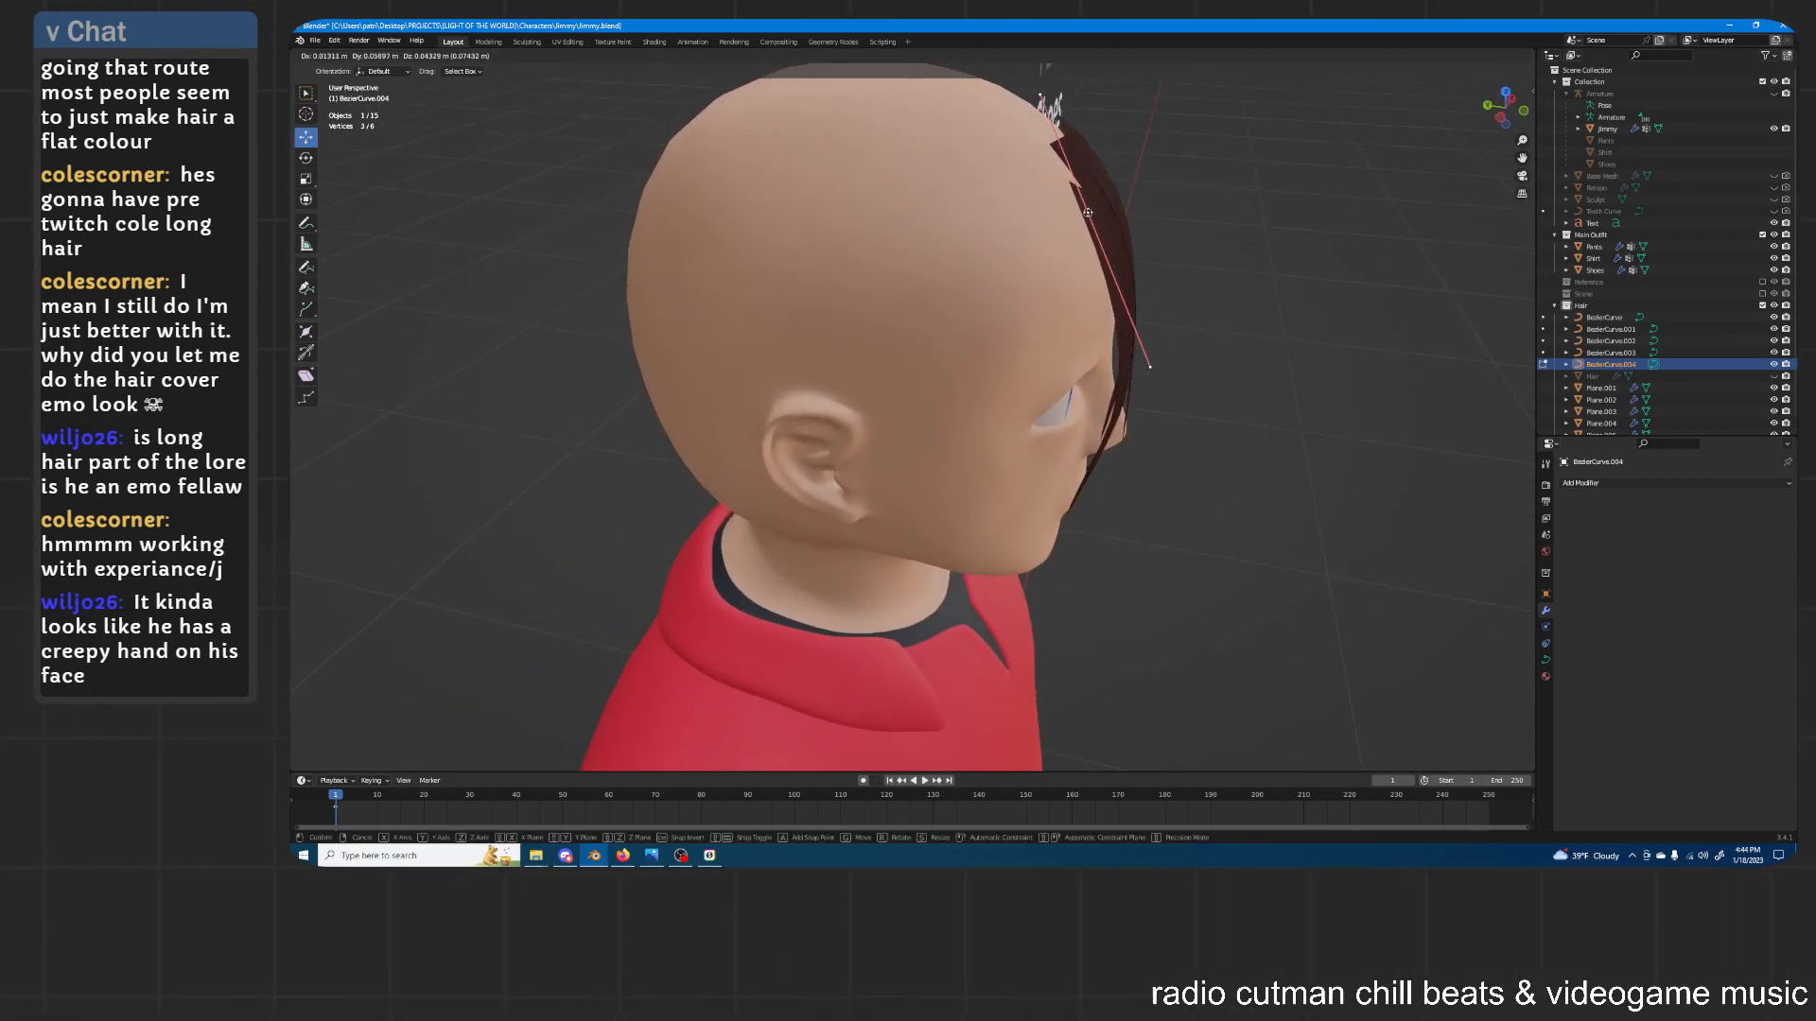
pyautogui.click(1118, 225)
# Hide every hair strand except Plane.005 and move BezierCurve.004's upper control point inward across the forehead
pyautogui.moveTo(1122, 223); pyautogui.dragTo(1021, 223, button='middle')
pyautogui.scroll(-1, 1765, 379)
pyautogui.moveTo(1774, 375); pyautogui.dragTo(1774, 422)
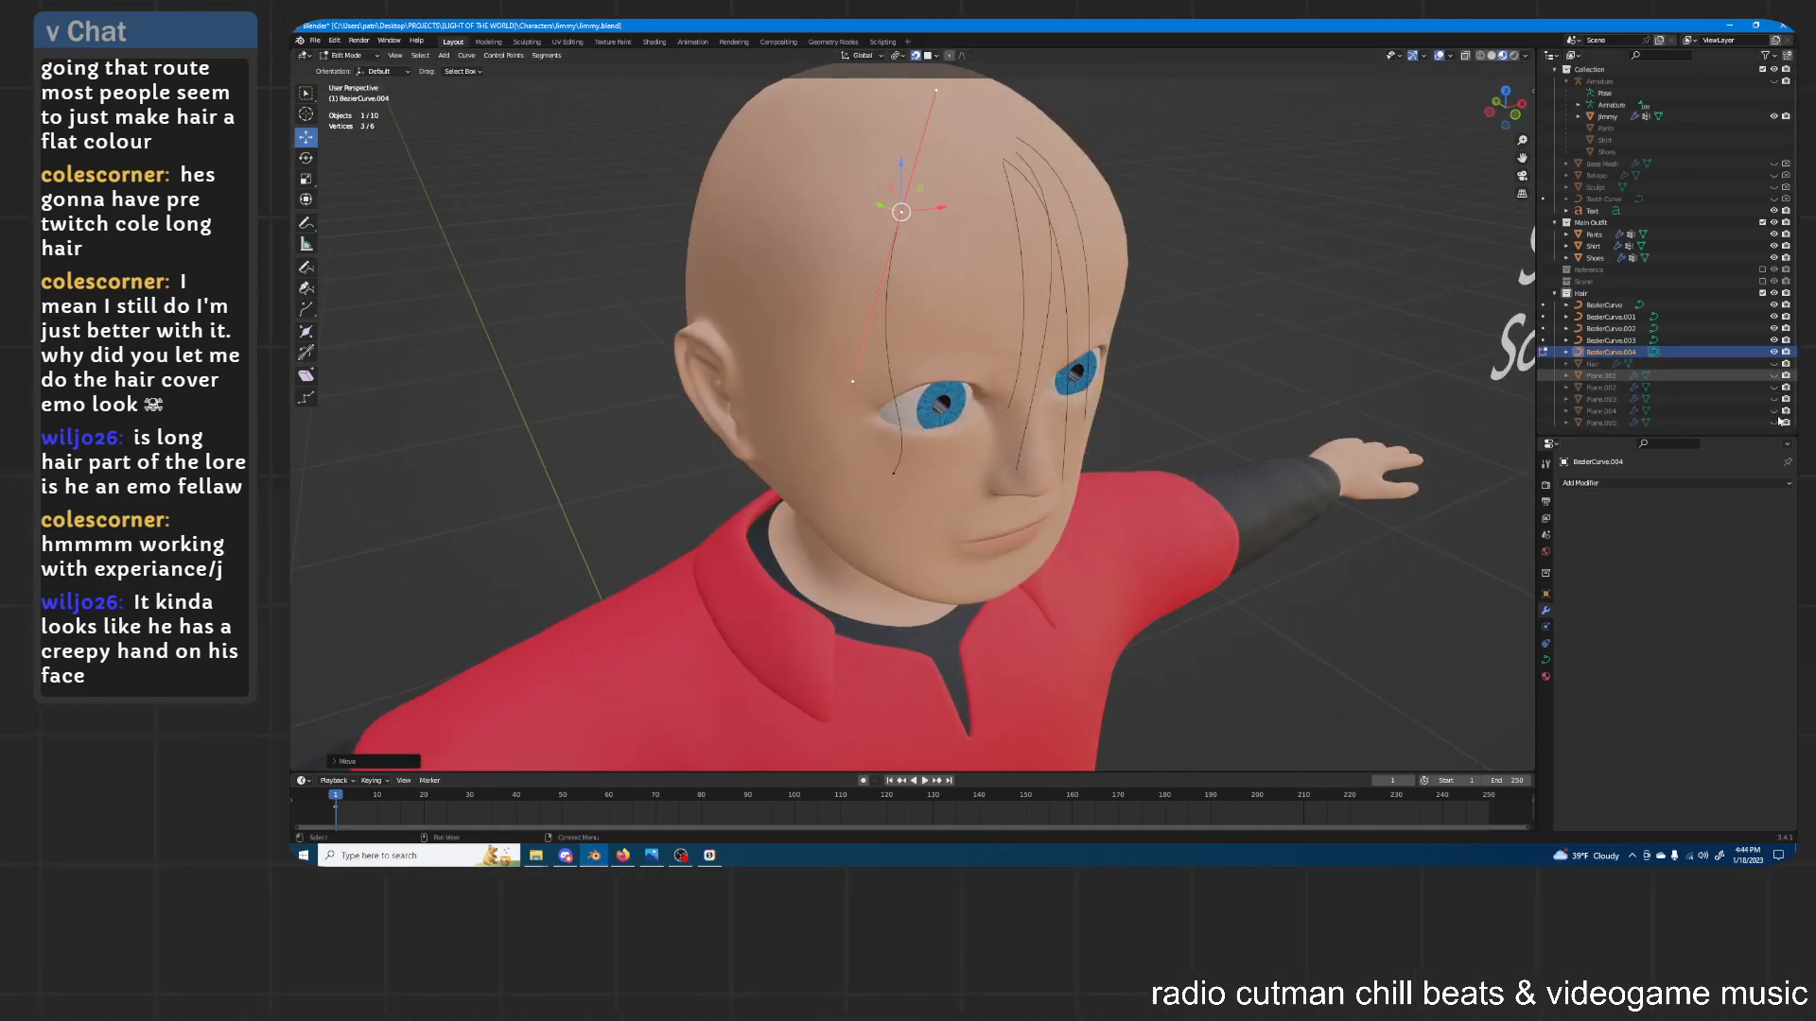
pyautogui.moveTo(1139, 292); pyautogui.dragTo(1105, 289, button='middle')
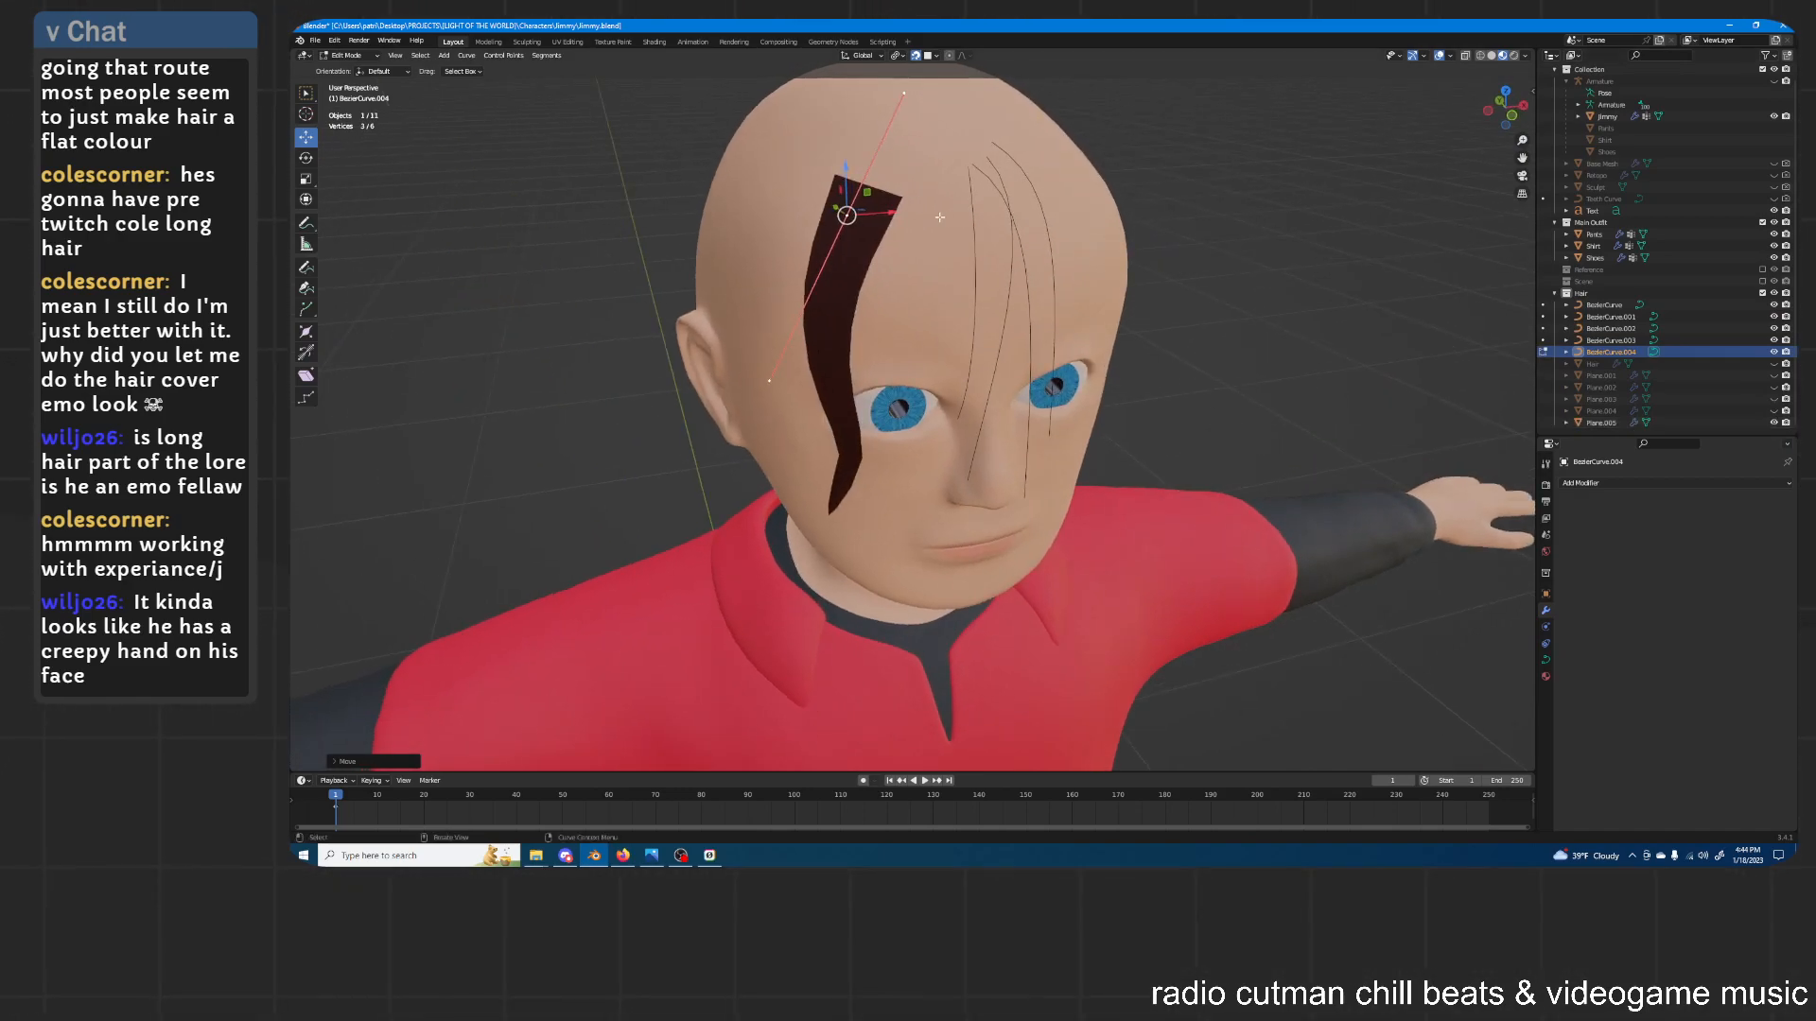
pyautogui.press('g')
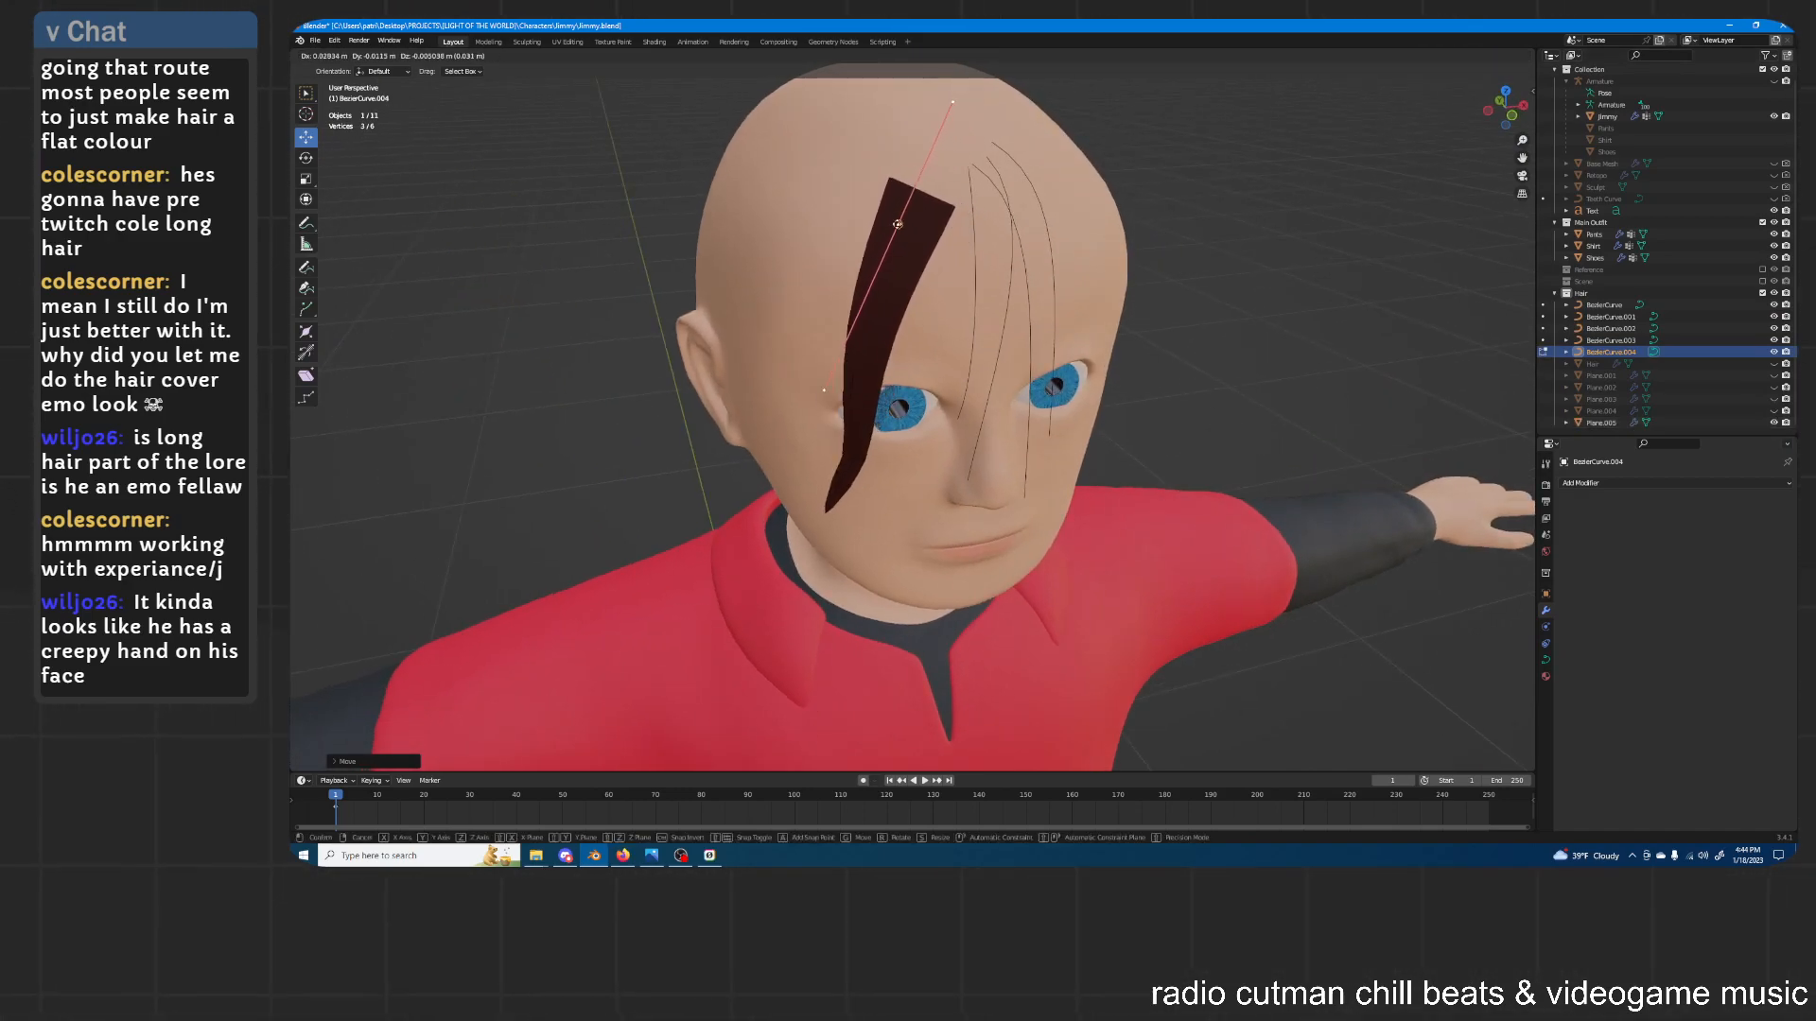
pyautogui.click(898, 242)
# Reposition the lower control point of BezierCurve.004 beside the eye's outer corner and leave curve editing
pyautogui.click(837, 485)
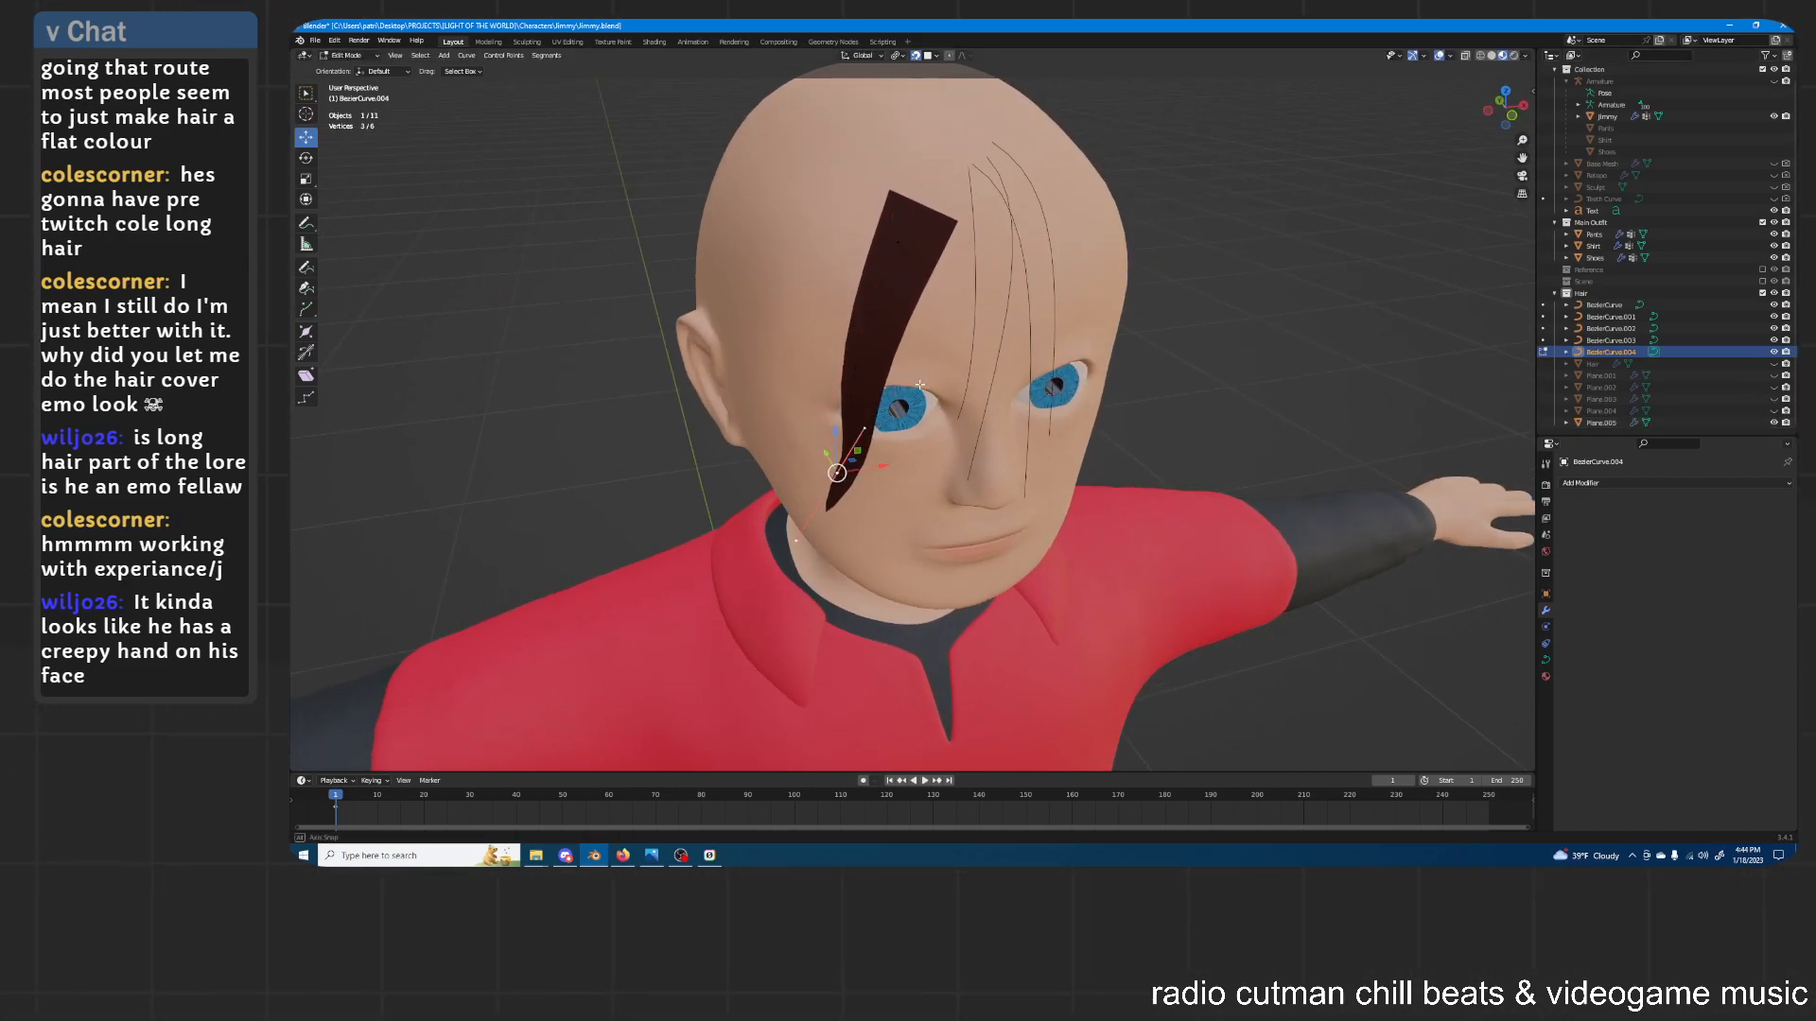
pyautogui.moveTo(837, 477); pyautogui.dragTo(893, 360, button='middle')
pyautogui.press('Tab')
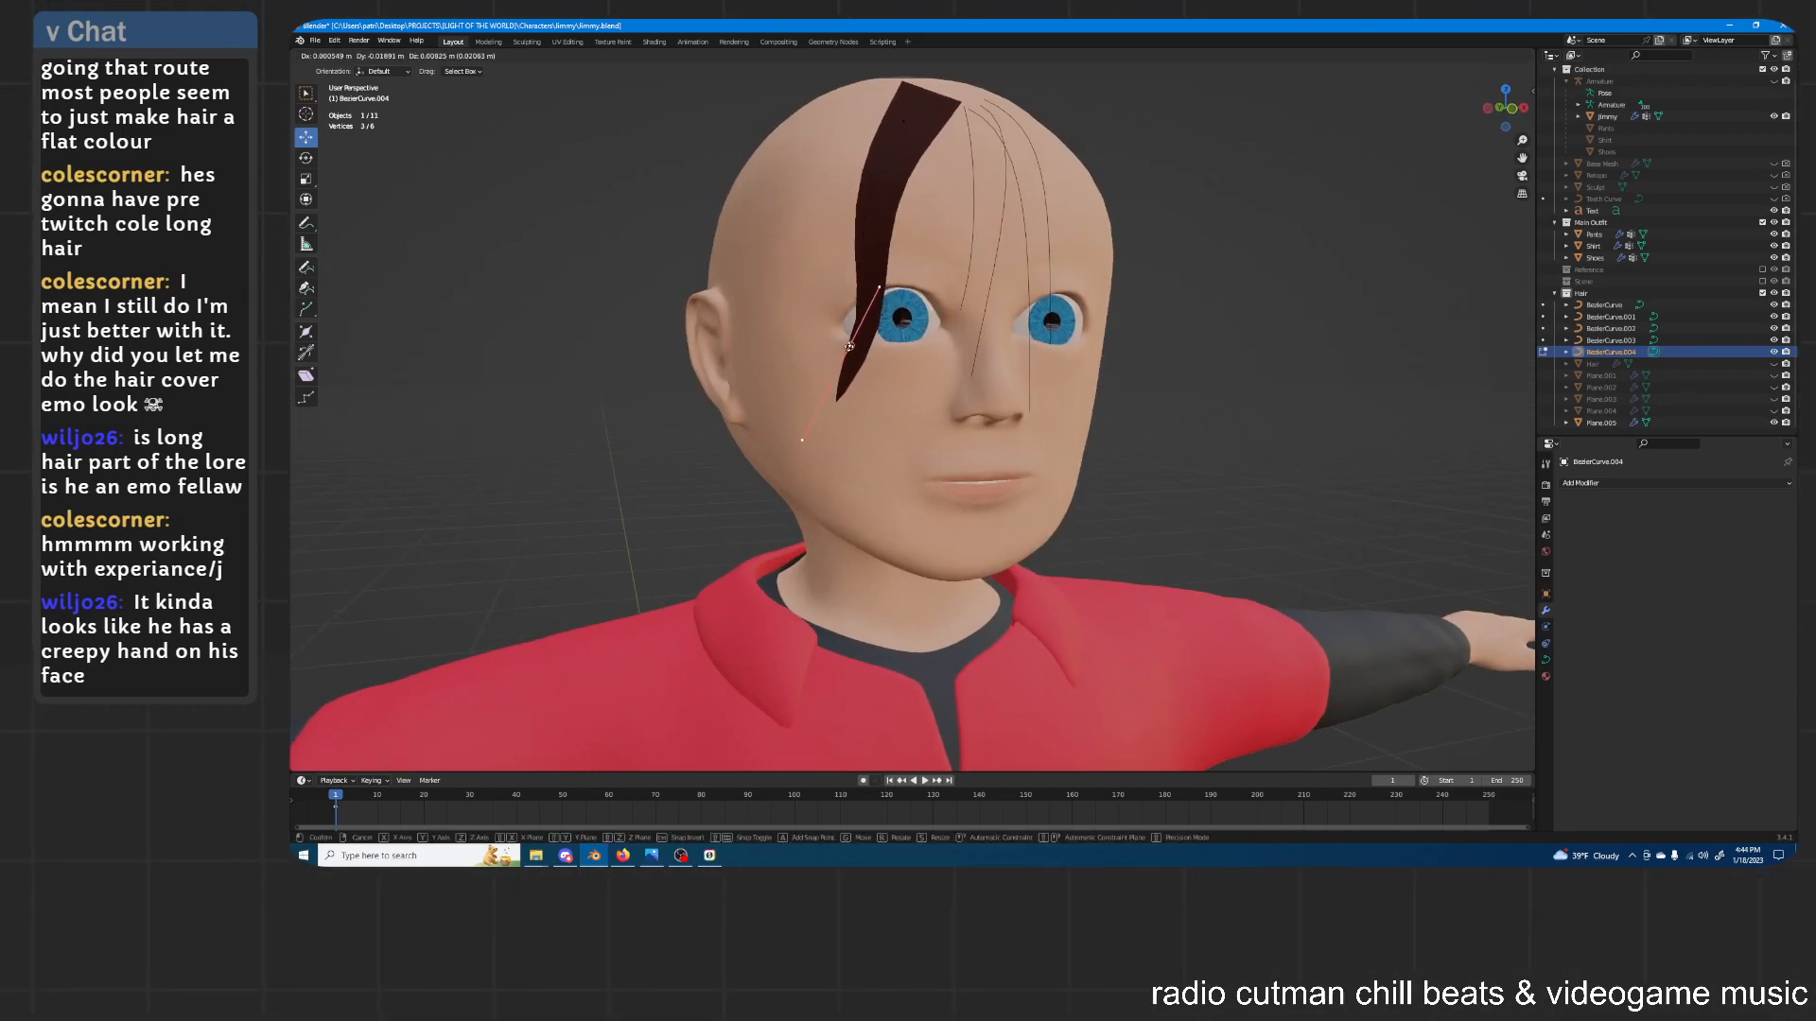
# Scale the Plane.005 strand shorter along the Z axis and wider along the Y axis
pyautogui.click(875, 247)
pyautogui.press('s')
pyautogui.press('z')
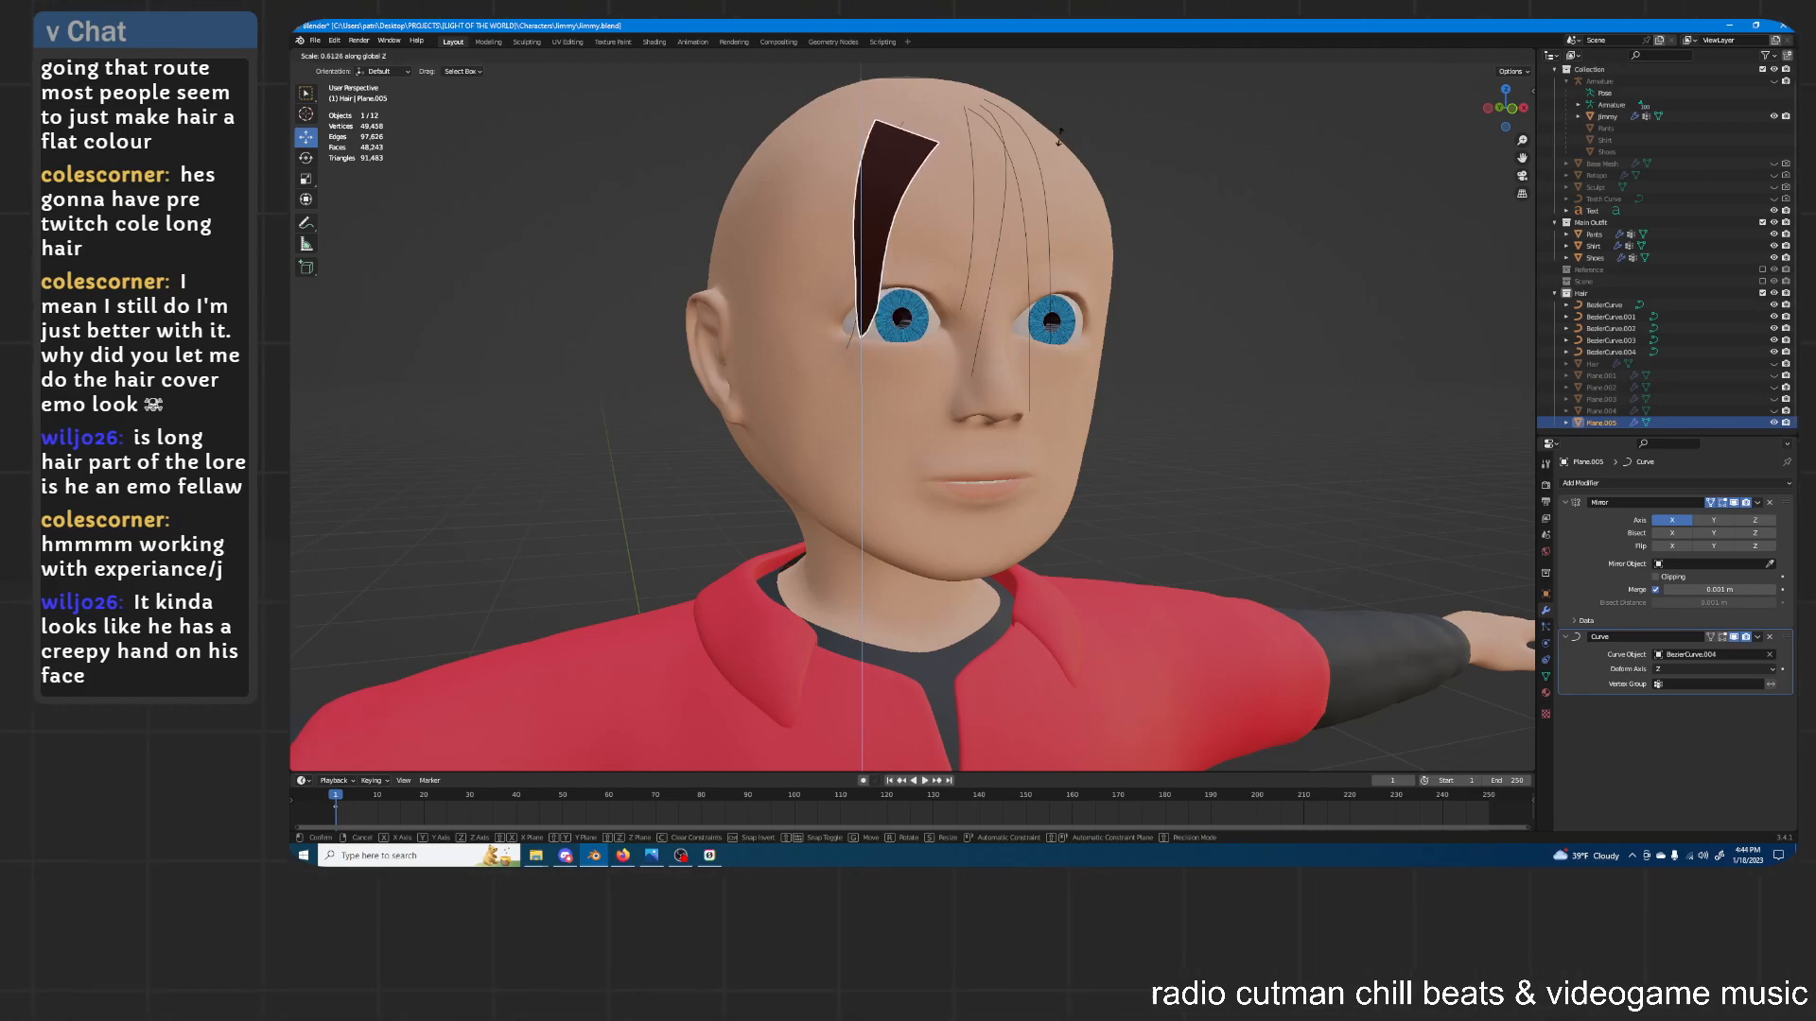
pyautogui.click(1052, 189)
pyautogui.press('s')
pyautogui.press('x')
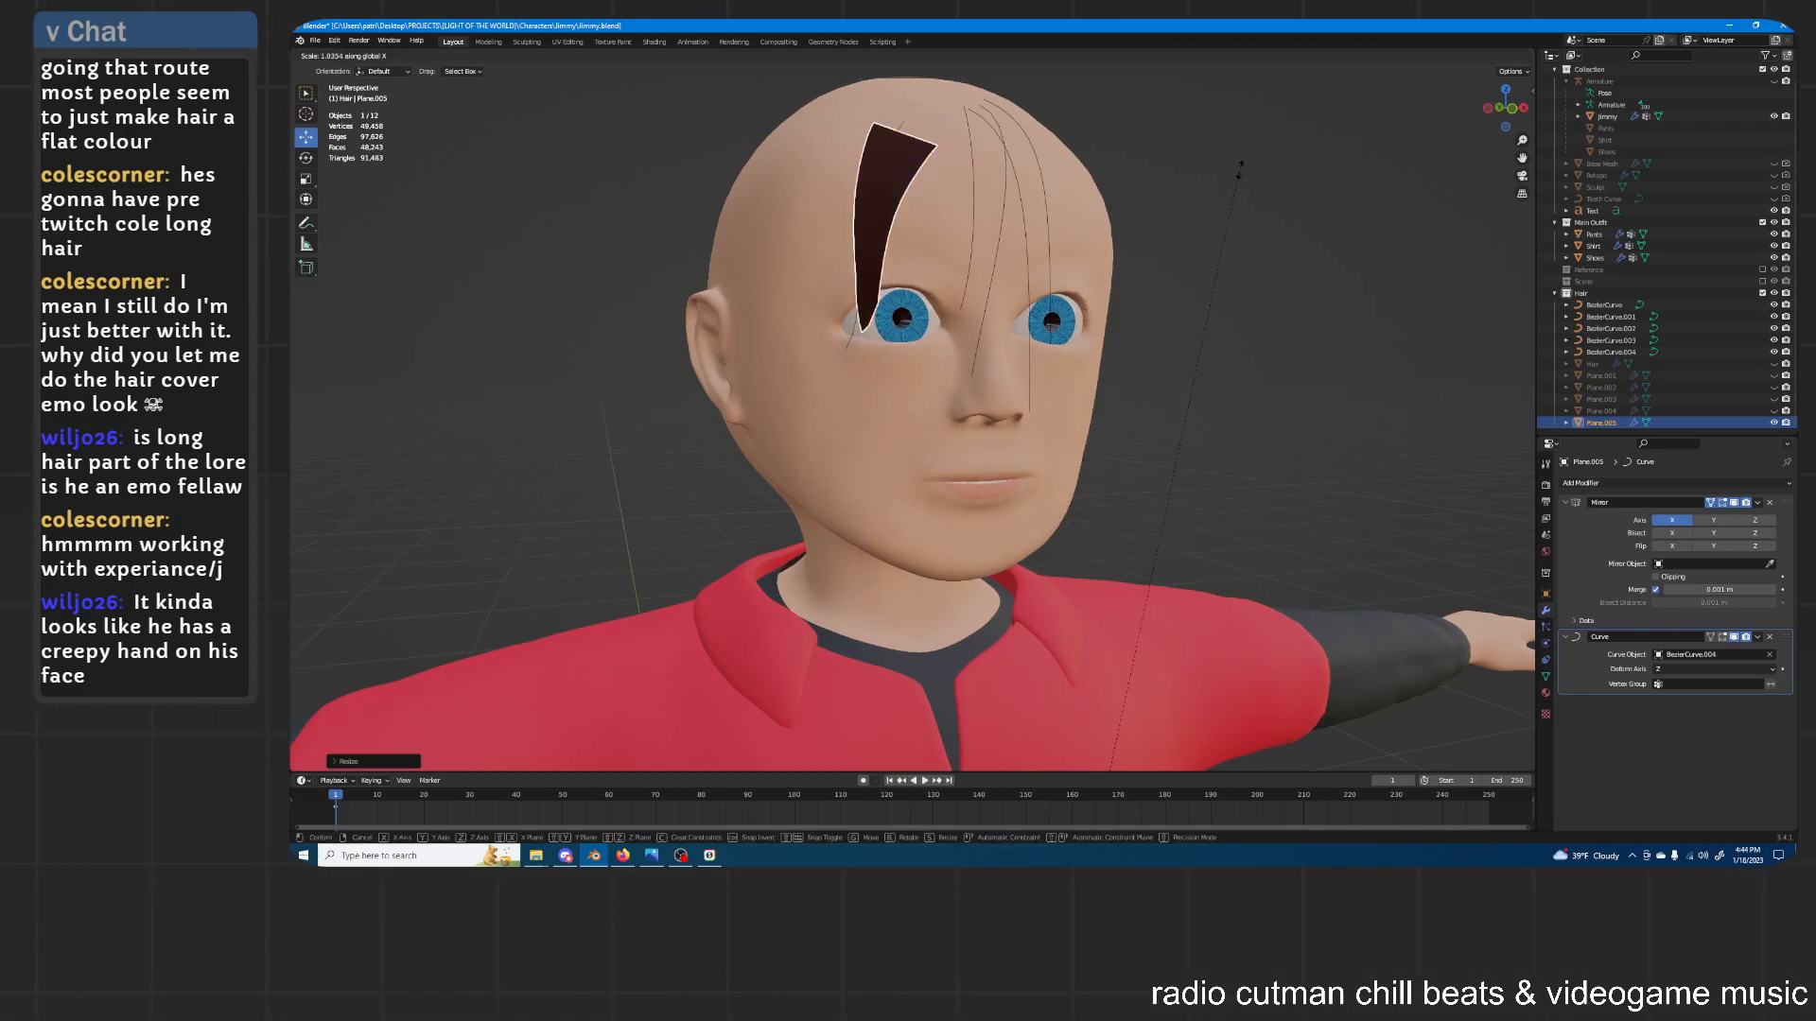
pyautogui.press('y')
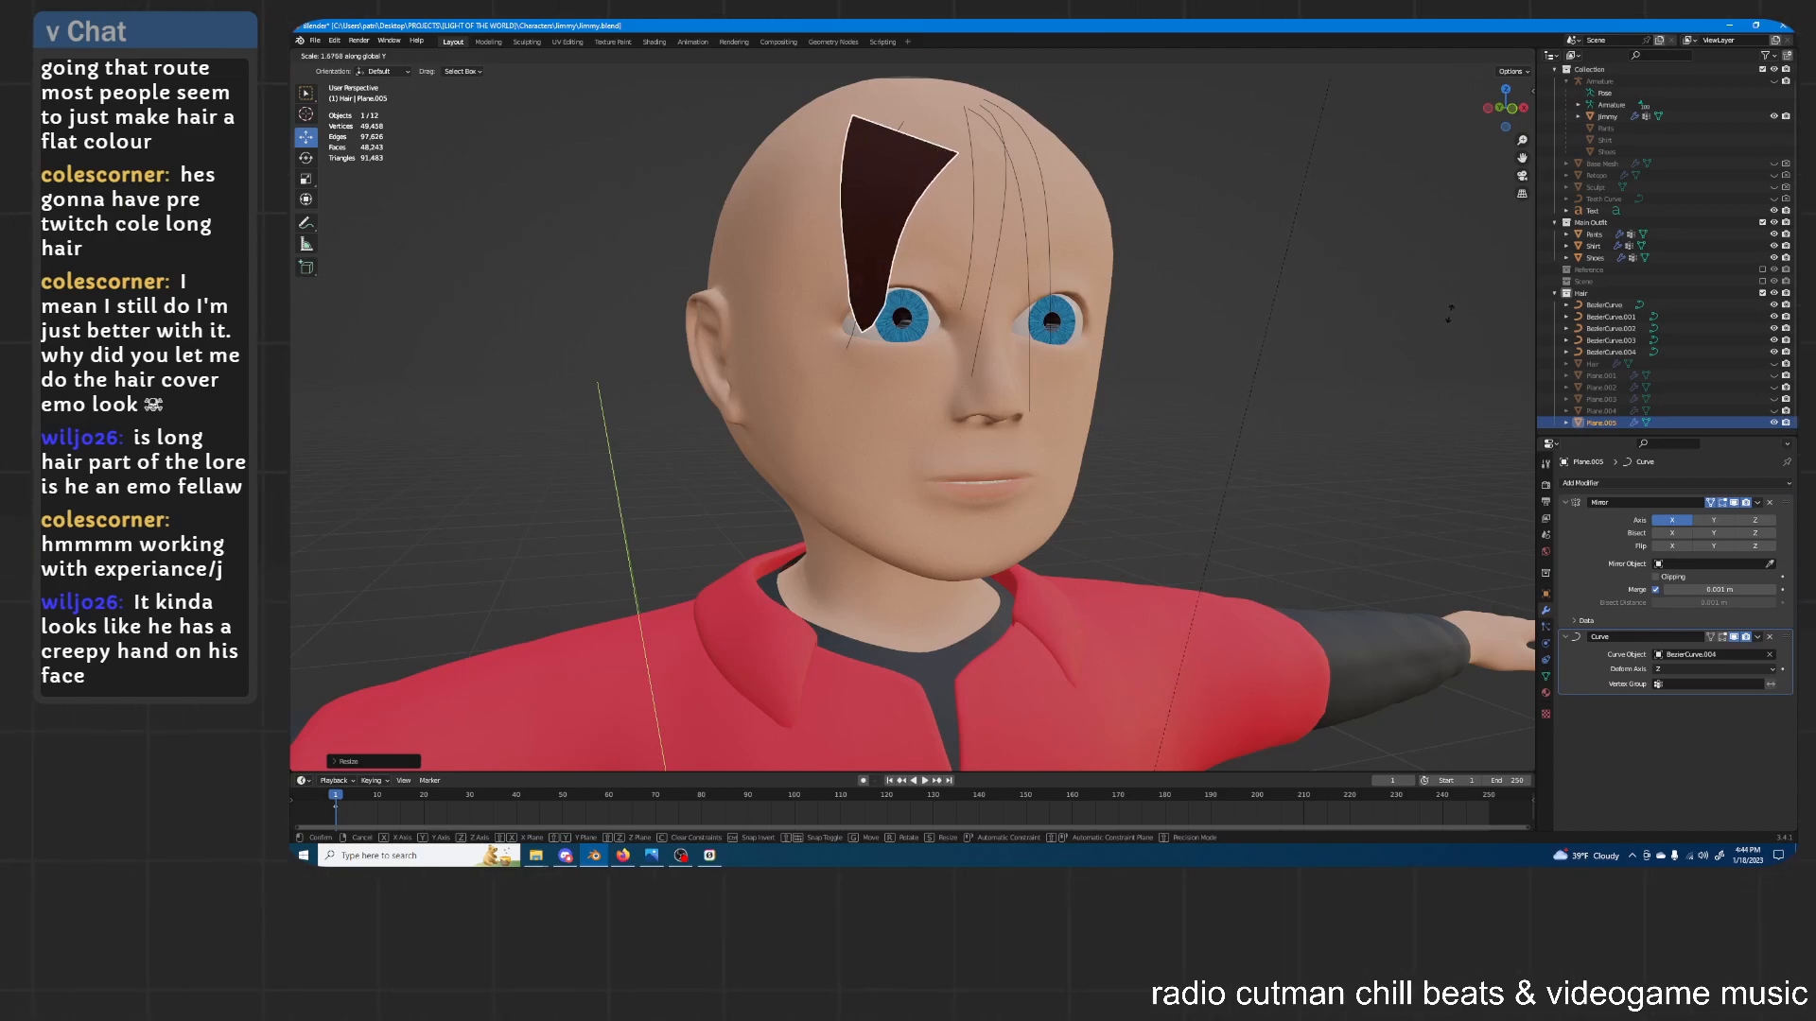
pyautogui.click(1398, 377)
# Turn off Plane.005's Curve modifier in the viewport and rotate the strand around the Z axis to face forward
pyautogui.scroll(-5, 1122, 432)
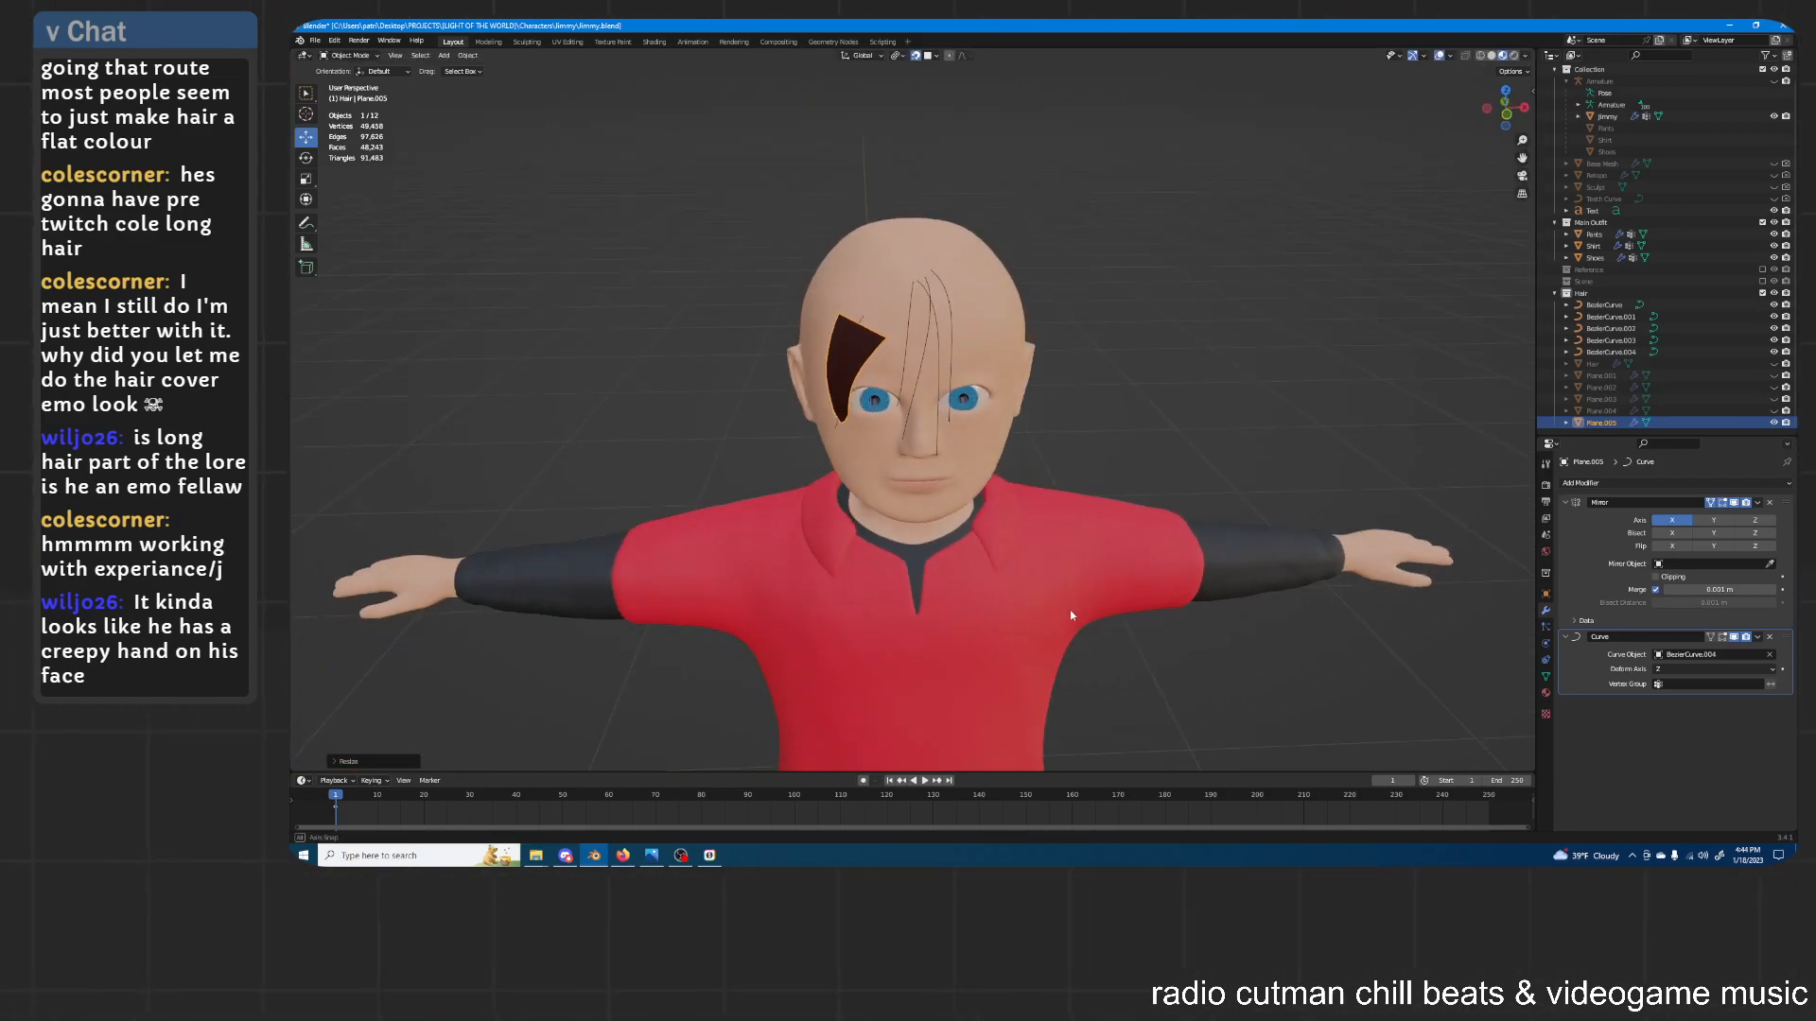
pyautogui.press('KP_Decimal')
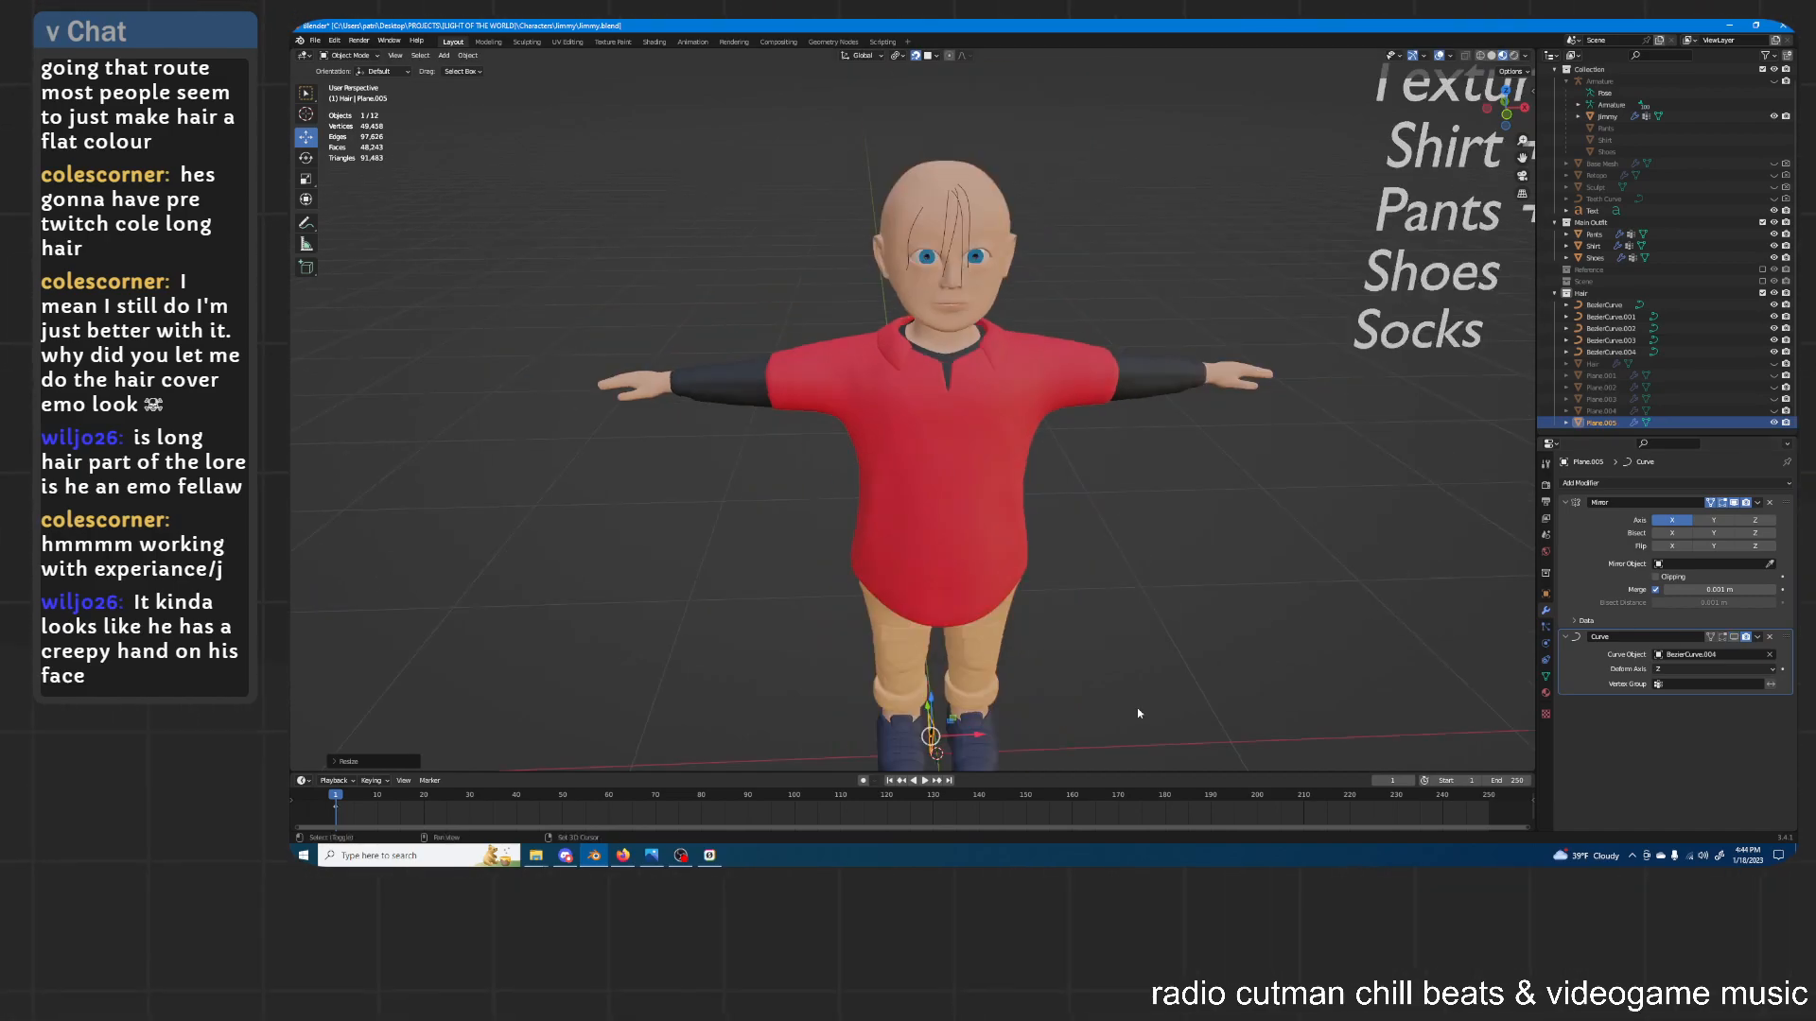
pyautogui.moveTo(992, 444); pyautogui.dragTo(1103, 458, button='middle')
pyautogui.press('r')
pyautogui.press('z')
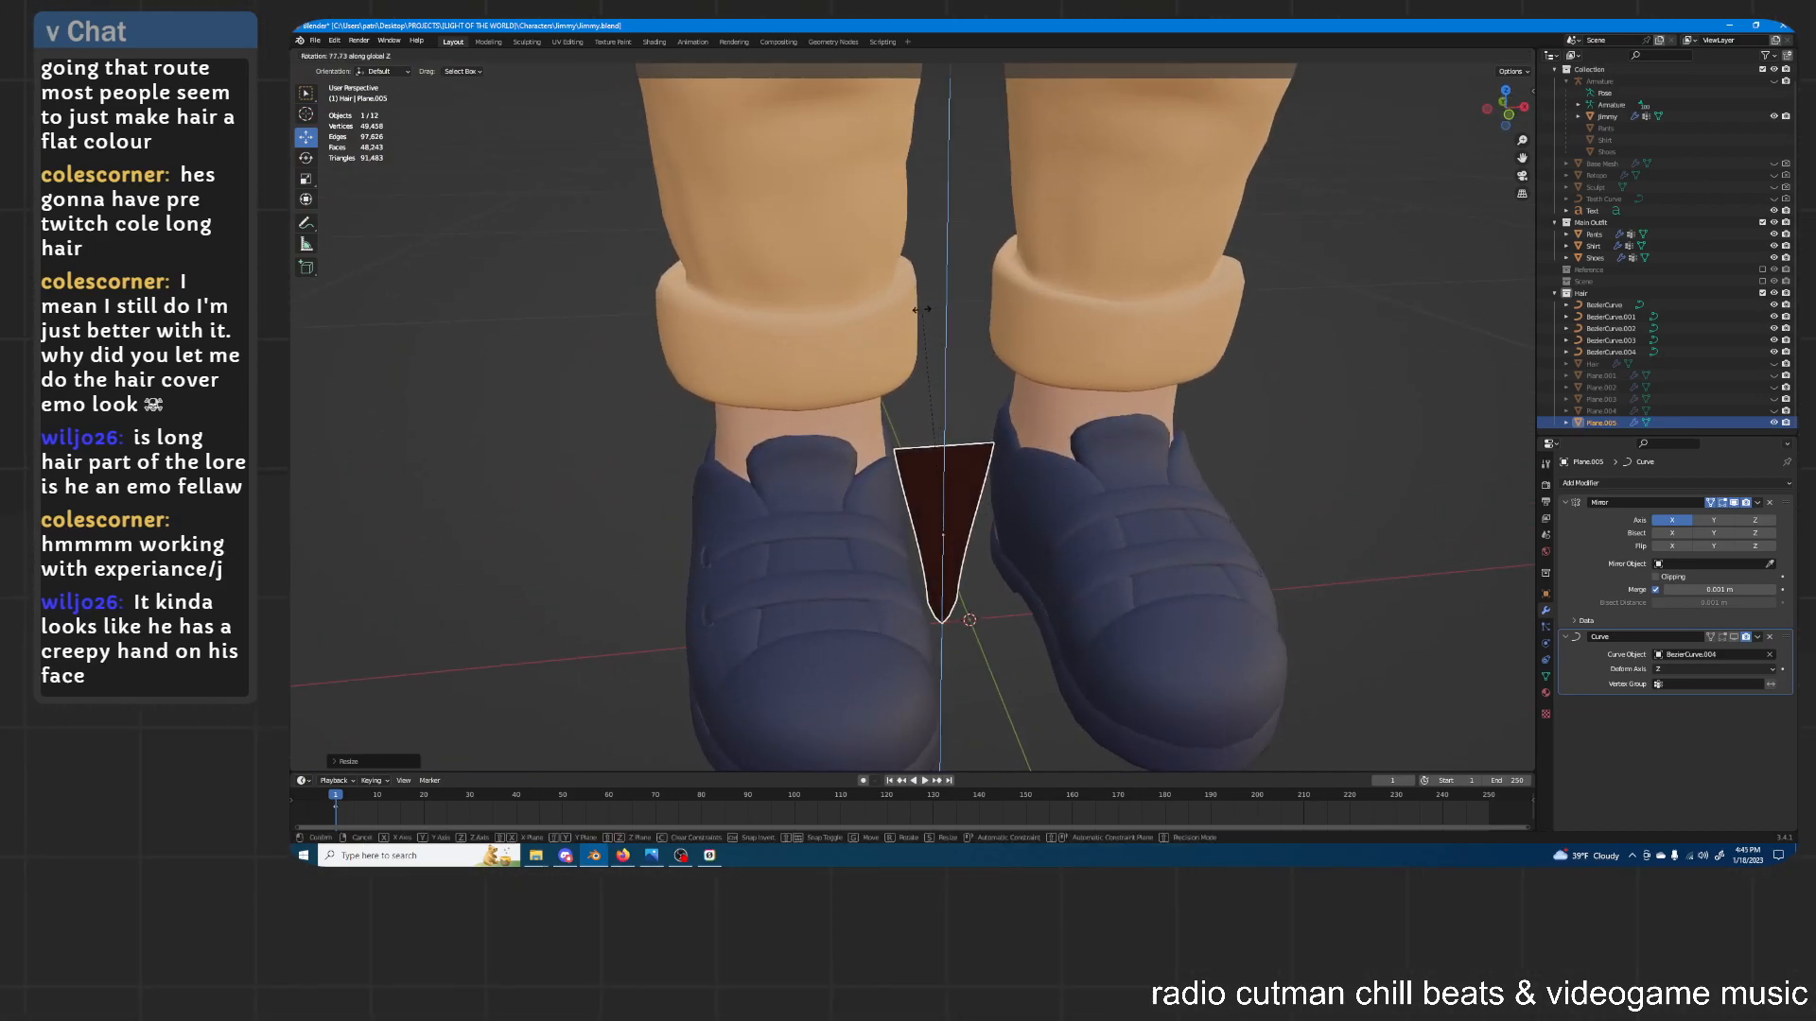
pyautogui.click(924, 312)
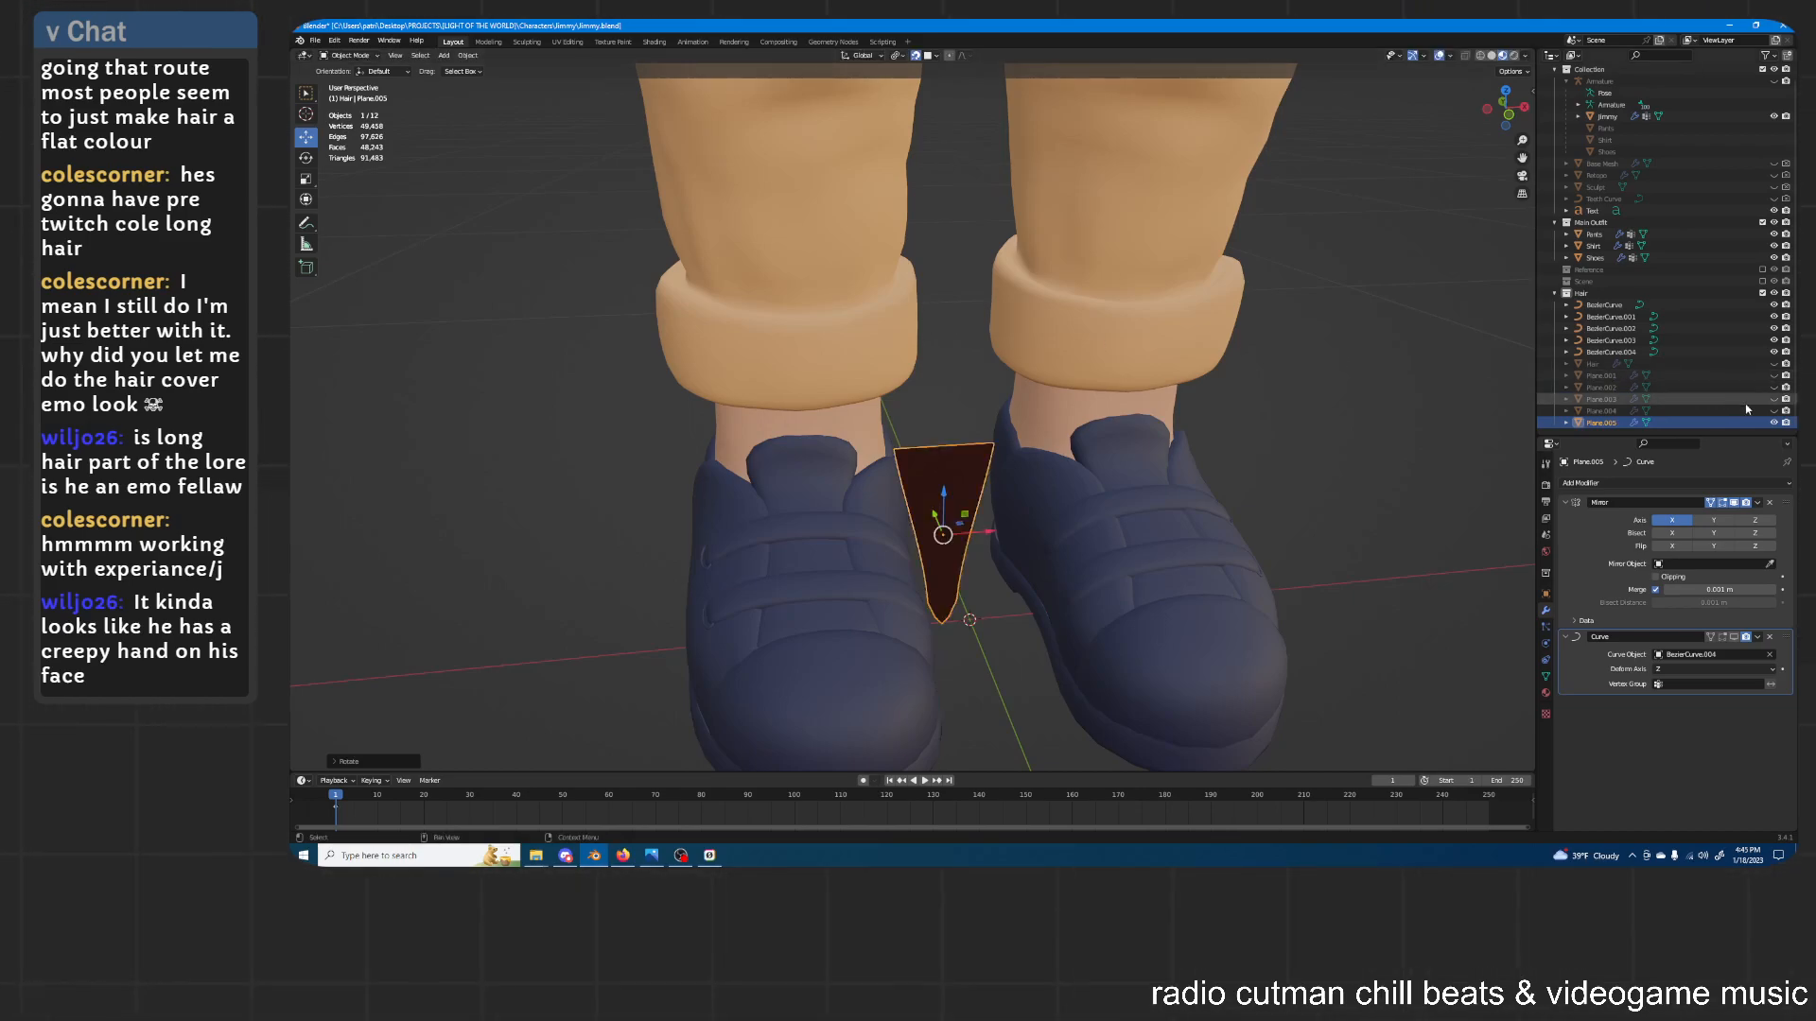
# Show only Plane.004 with its Curve modifier disabled in the viewport and rotate it around the Z axis to face forward
pyautogui.click(1774, 422)
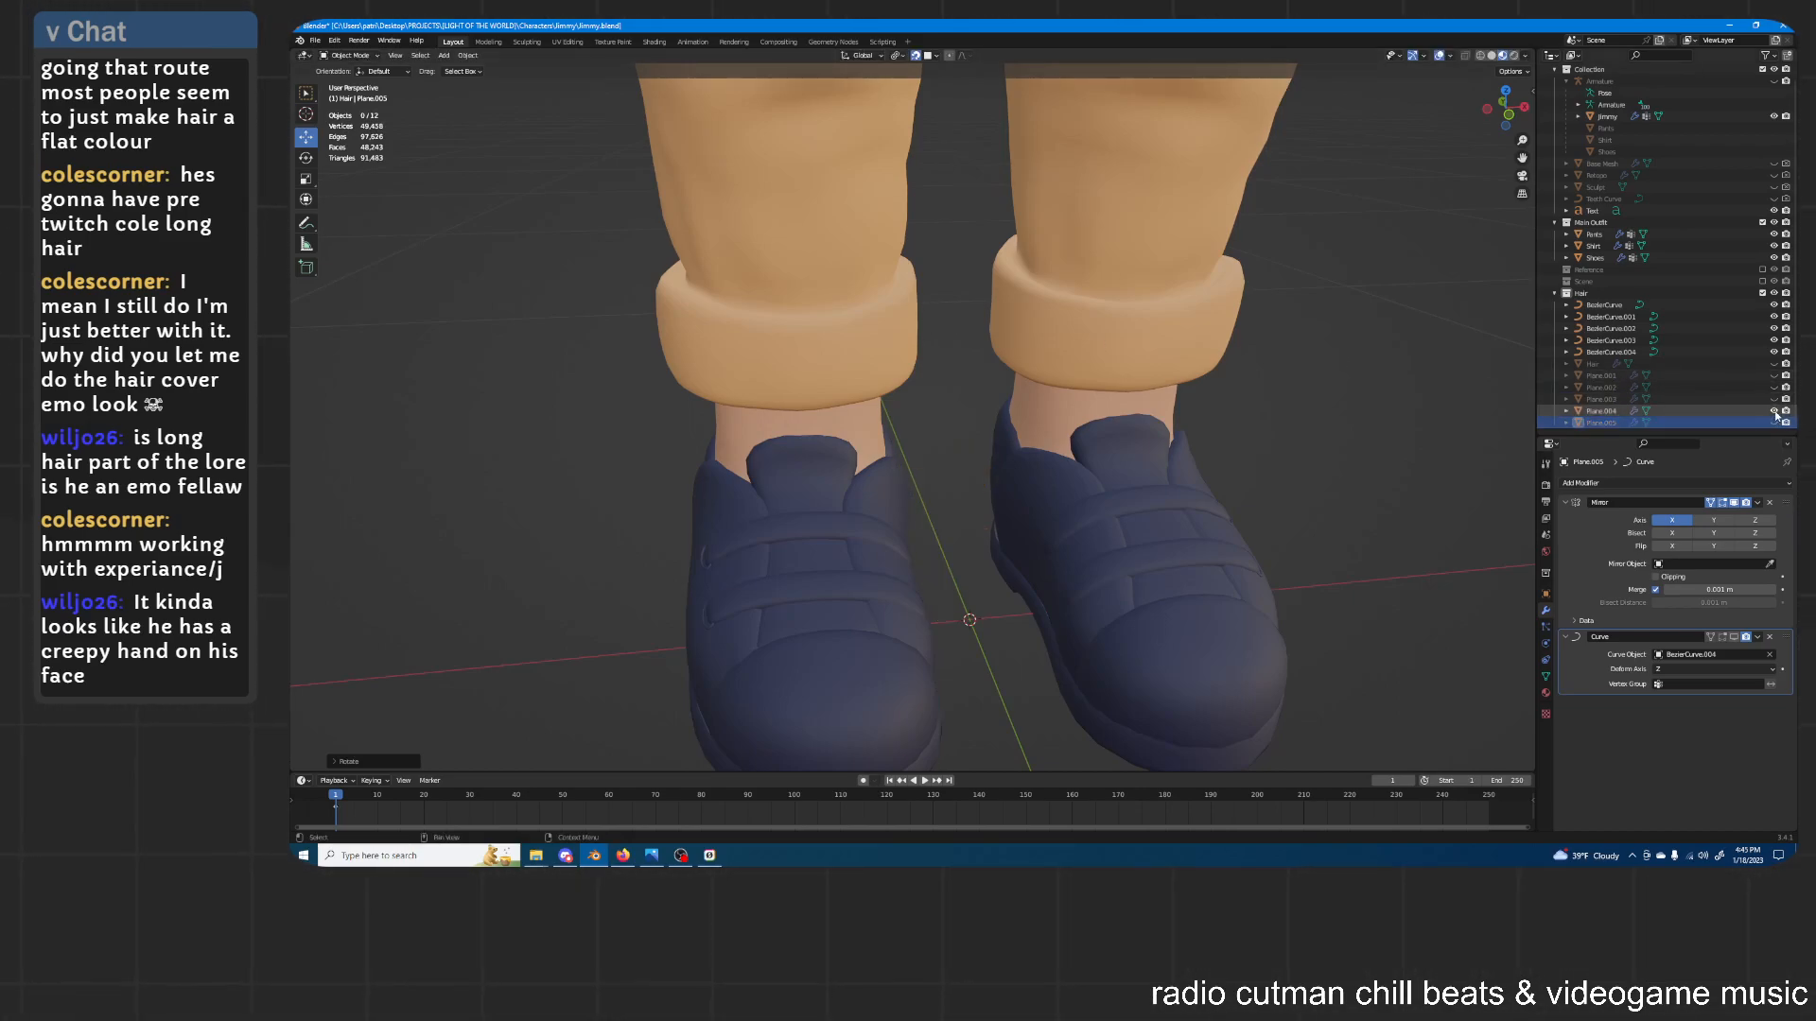
pyautogui.click(1610, 411)
pyautogui.click(1733, 637)
pyautogui.press('KP_Decimal')
pyautogui.press('r')
pyautogui.press('z')
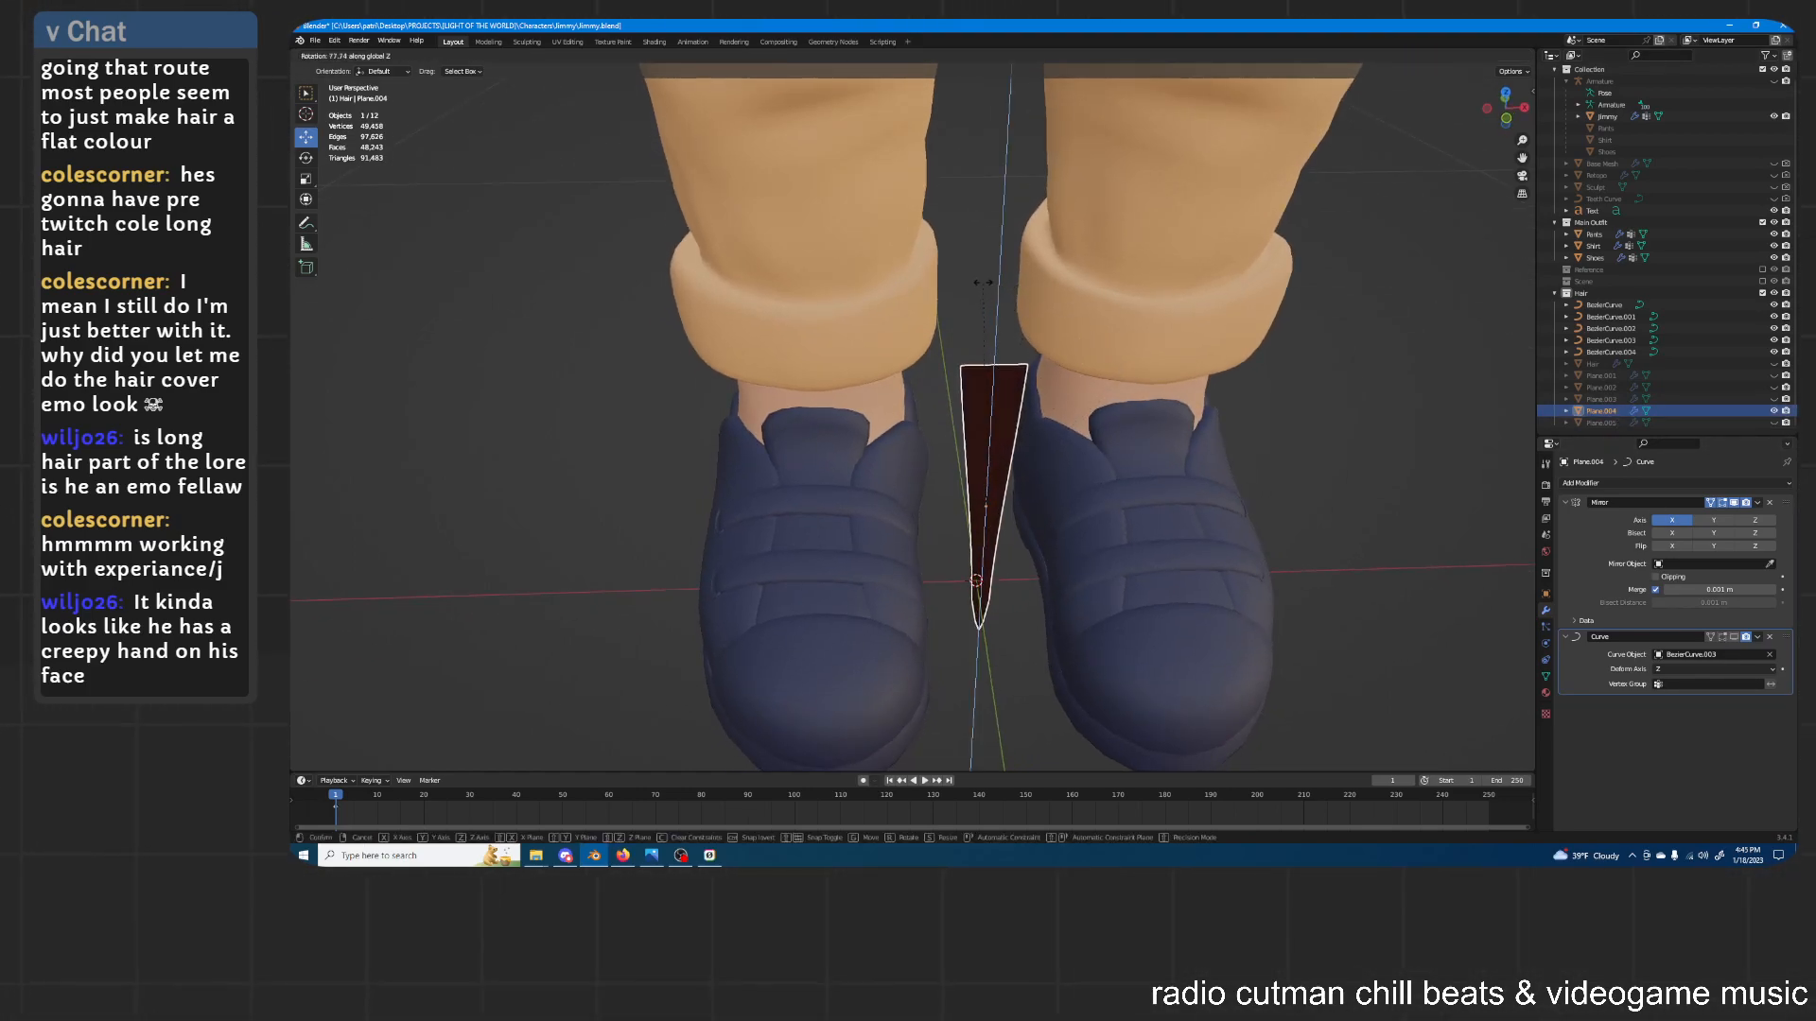
pyautogui.click(982, 282)
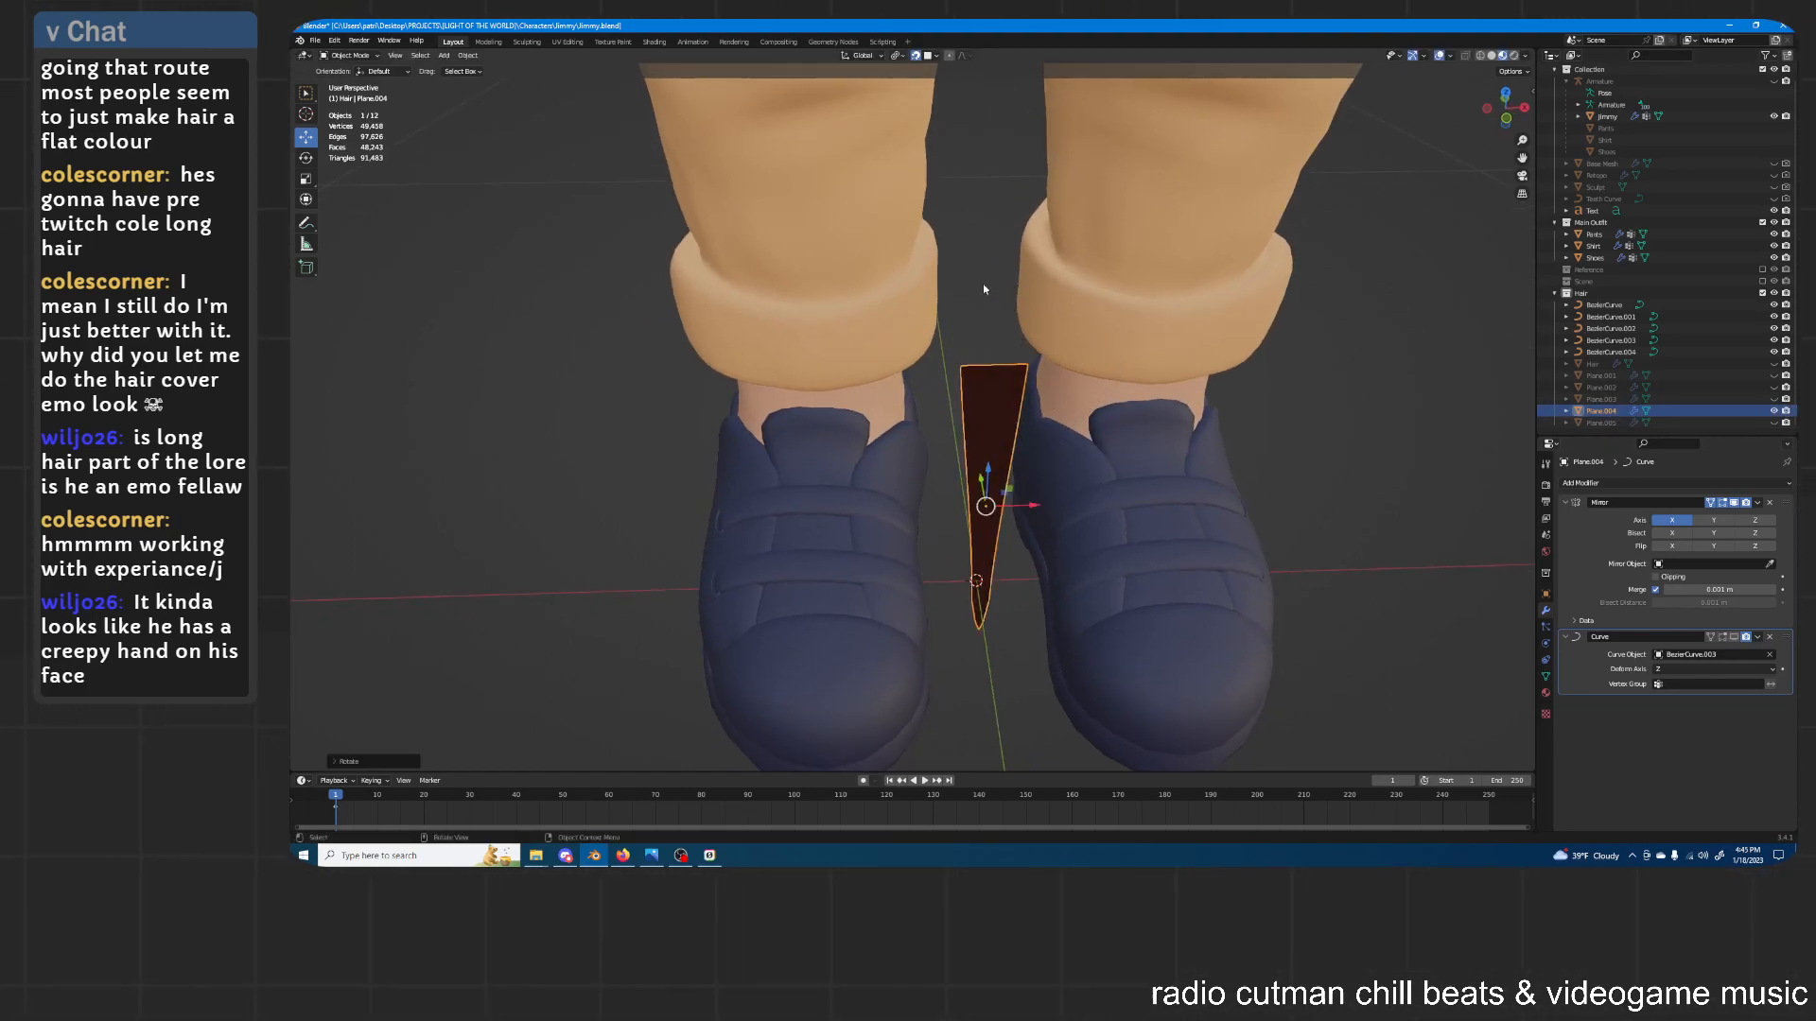
# Hide Plane.004 and turn its Curve modifier's viewport display back on
pyautogui.click(1775, 411)
pyautogui.click(1734, 639)
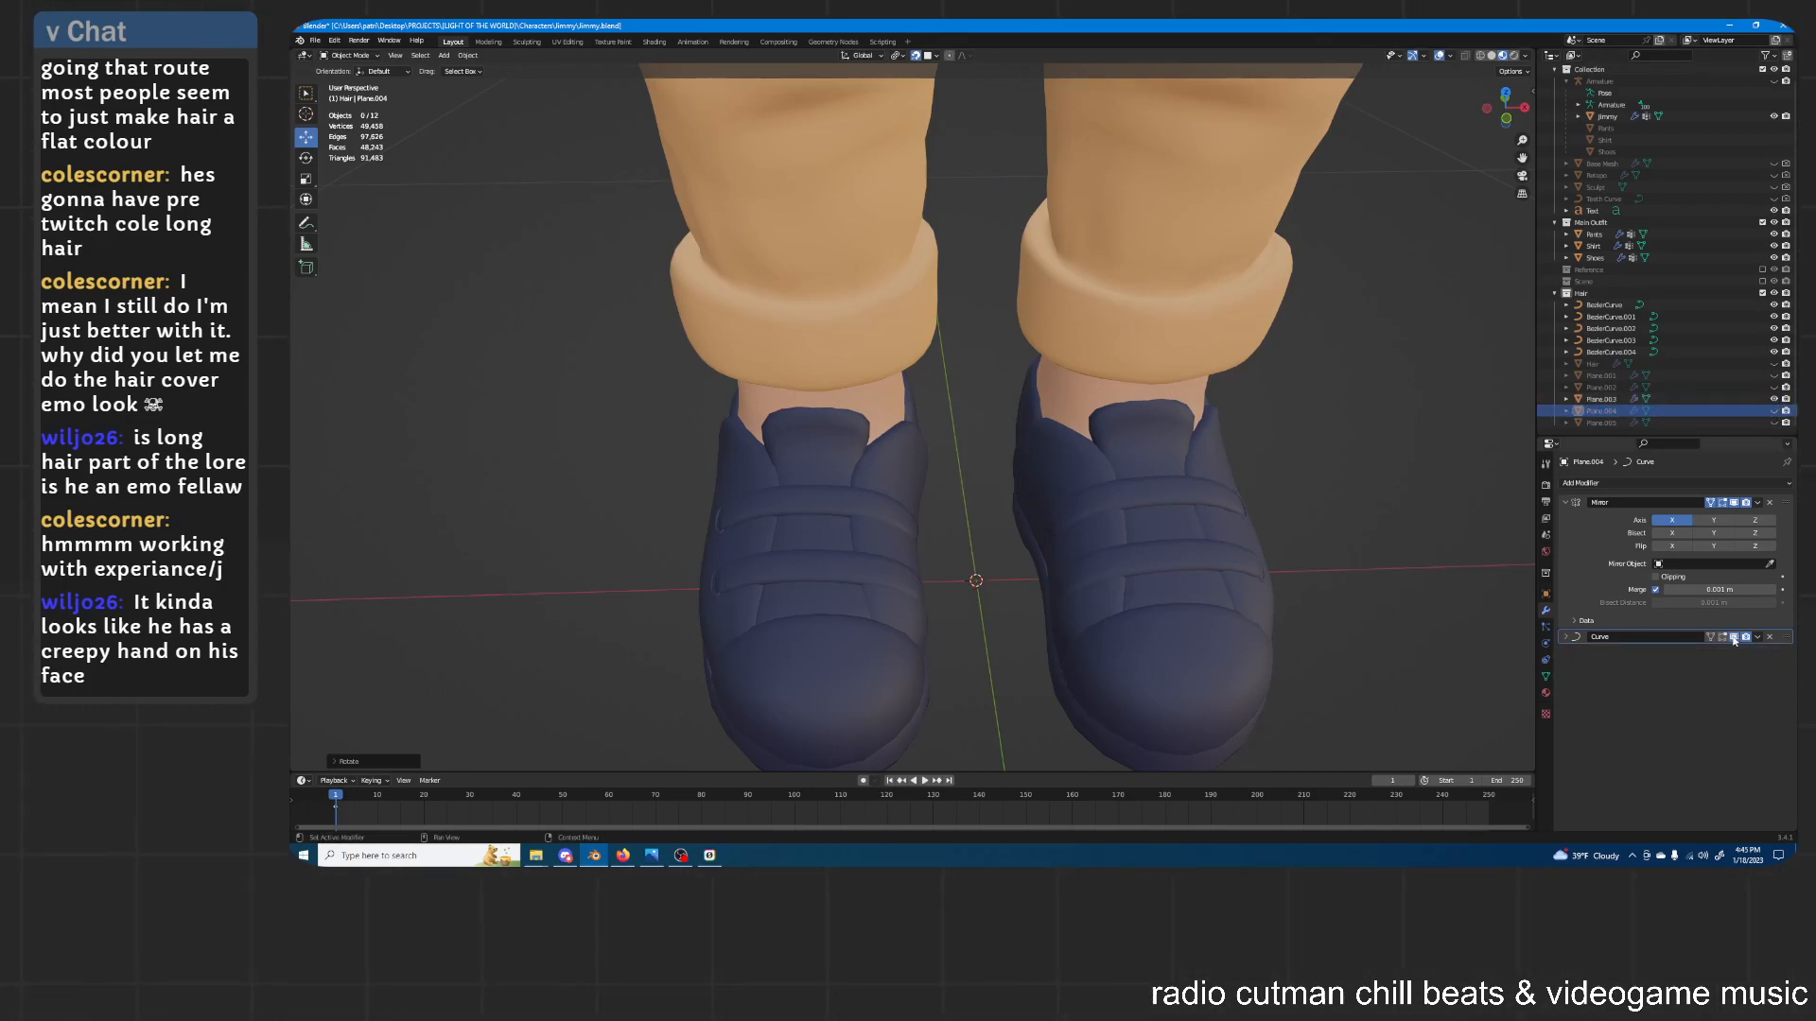
pyautogui.click(1565, 638)
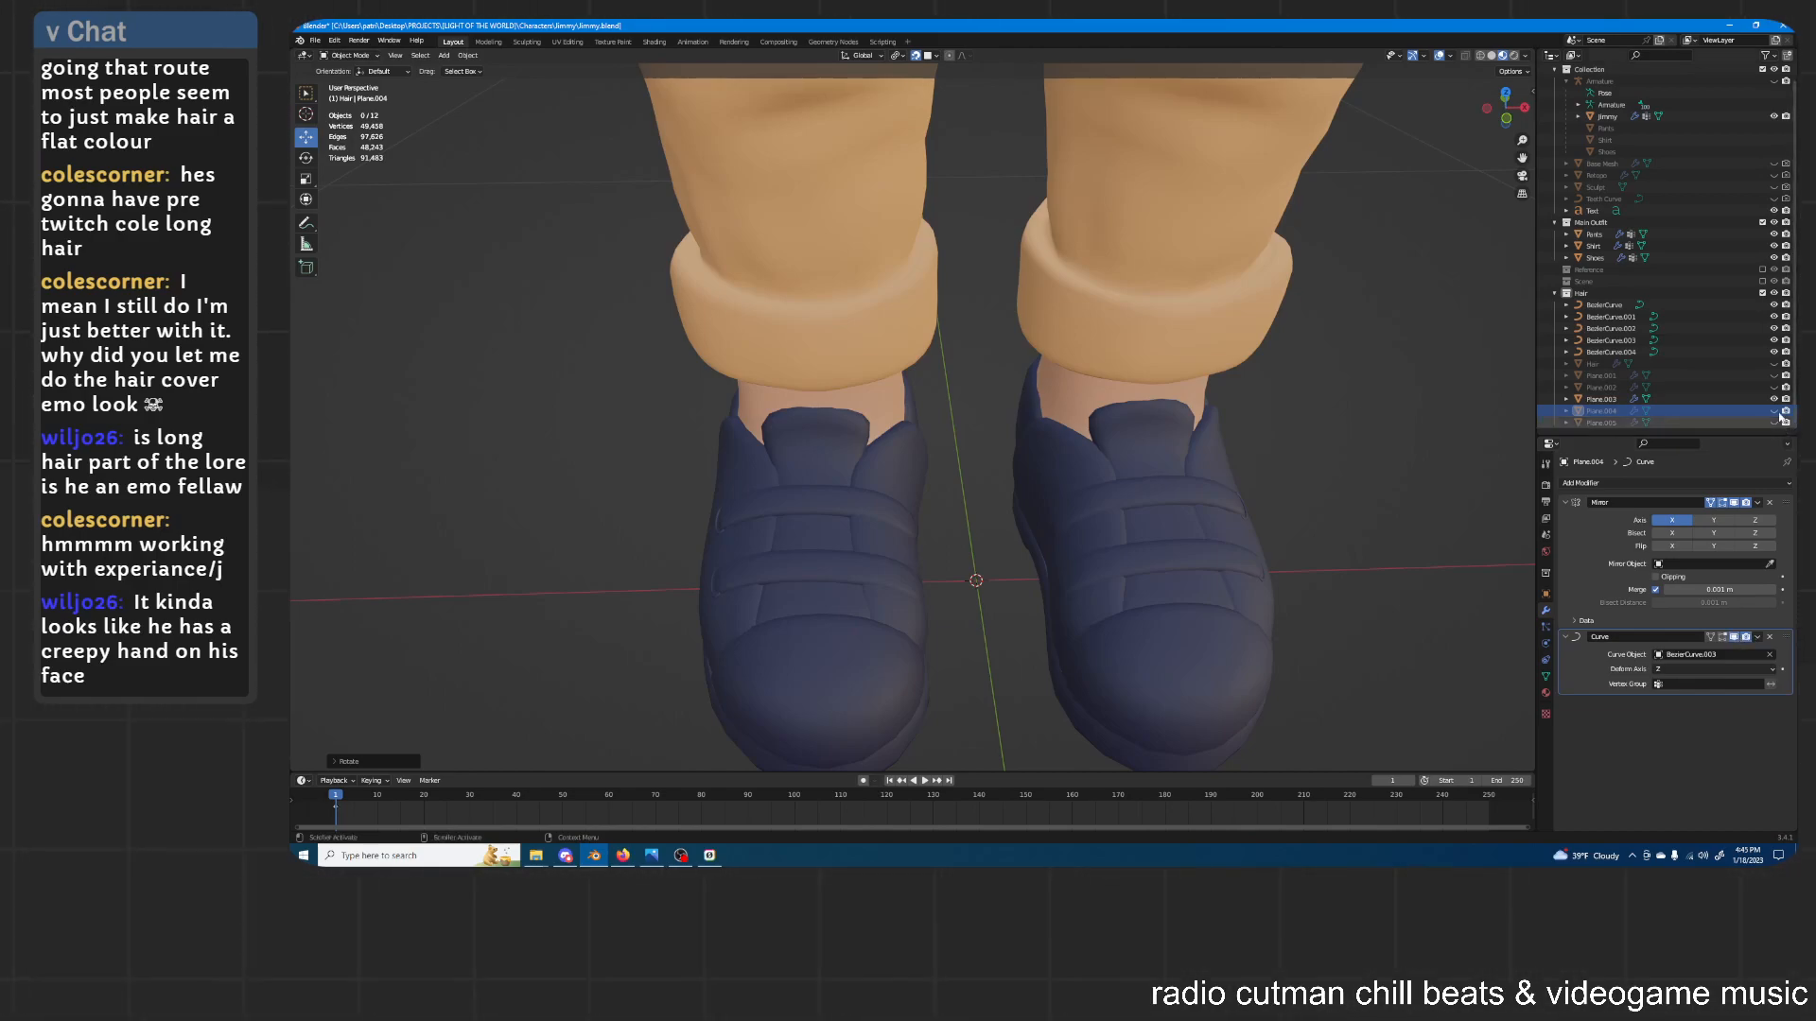
pyautogui.click(1730, 399)
pyautogui.click(1737, 640)
pyautogui.click(1737, 639)
# Unhide the remaining hair strands and re-enable Plane.005's Curve modifier in the viewport
pyautogui.click(1773, 411)
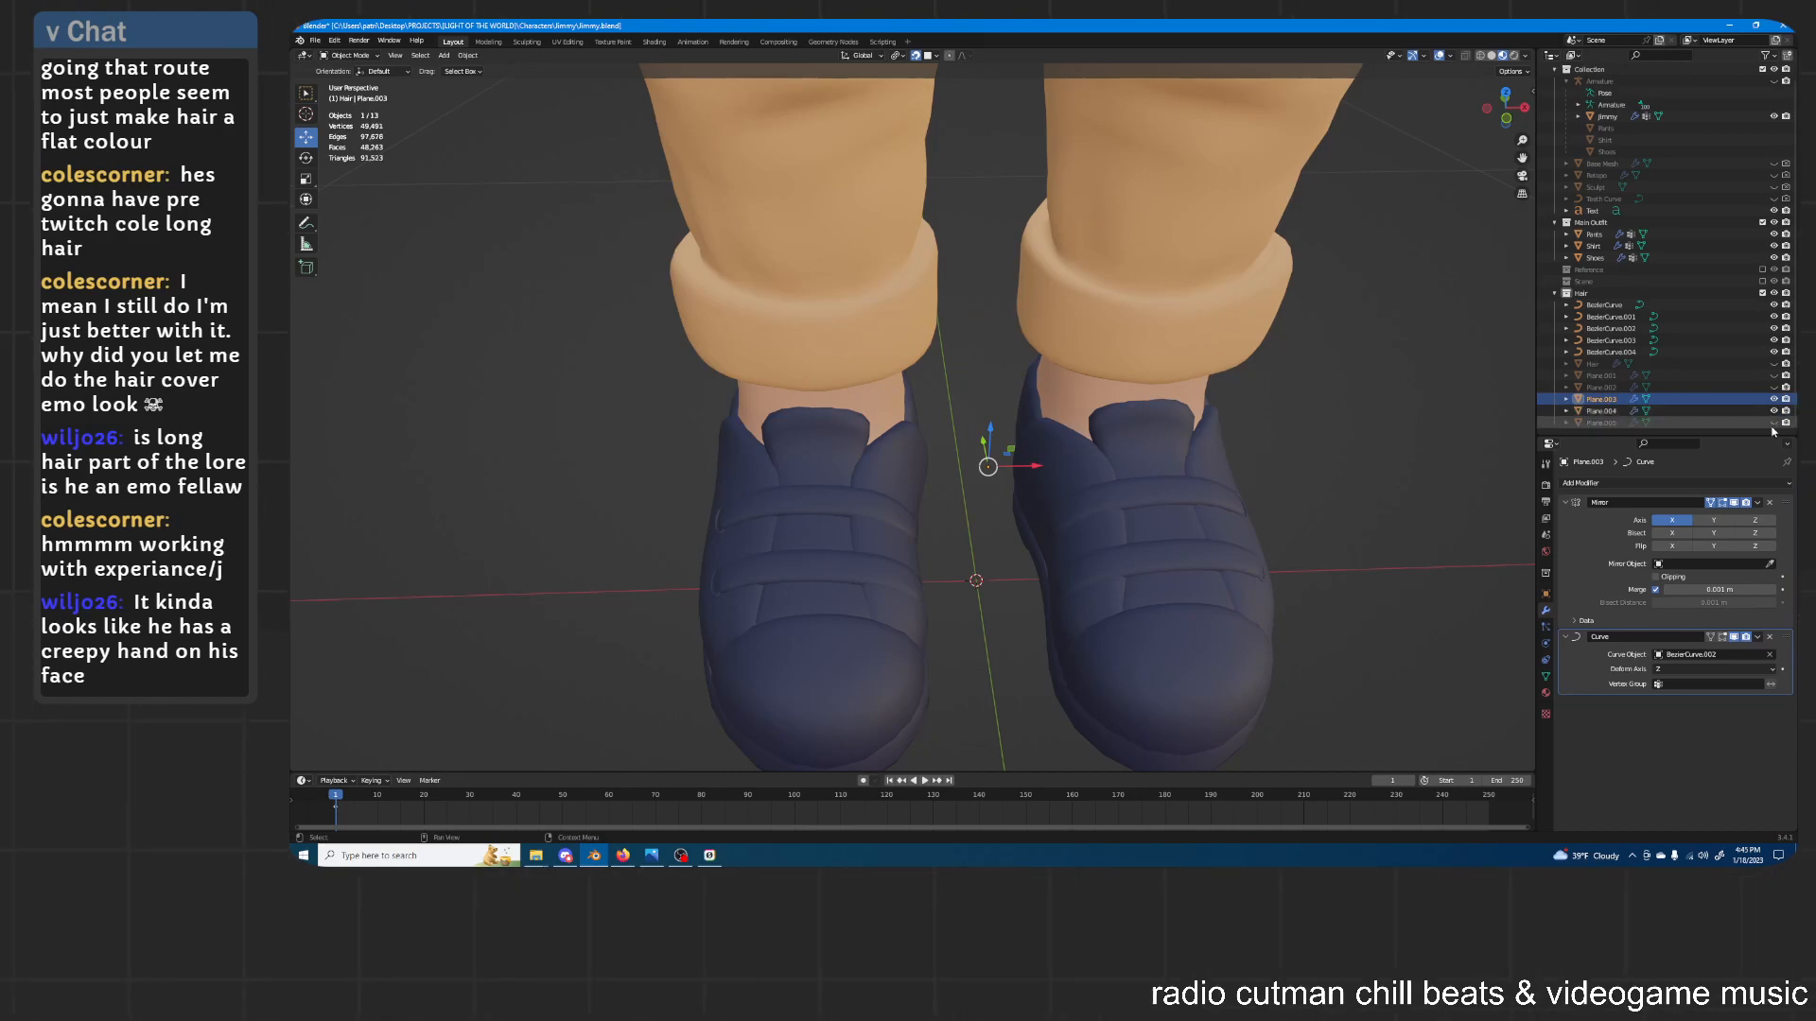
pyautogui.click(1774, 423)
pyautogui.doubleClick(1599, 410)
pyautogui.click(1622, 454)
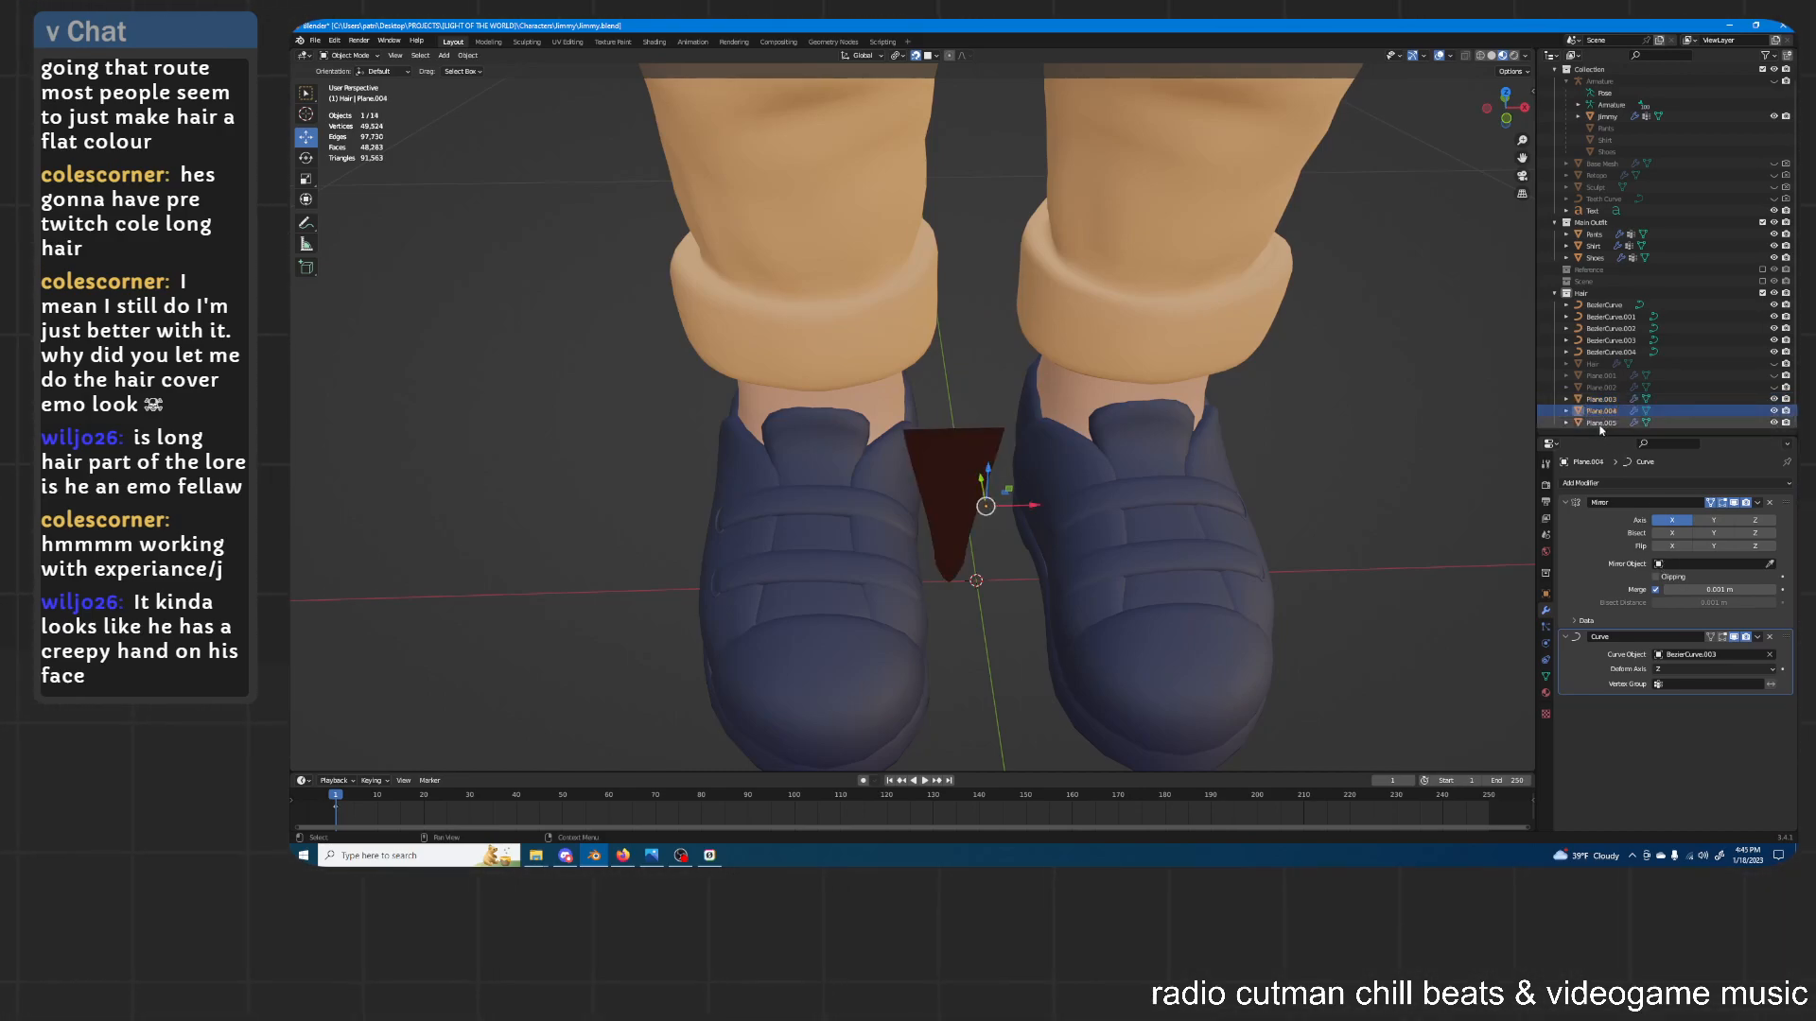
pyautogui.click(1737, 640)
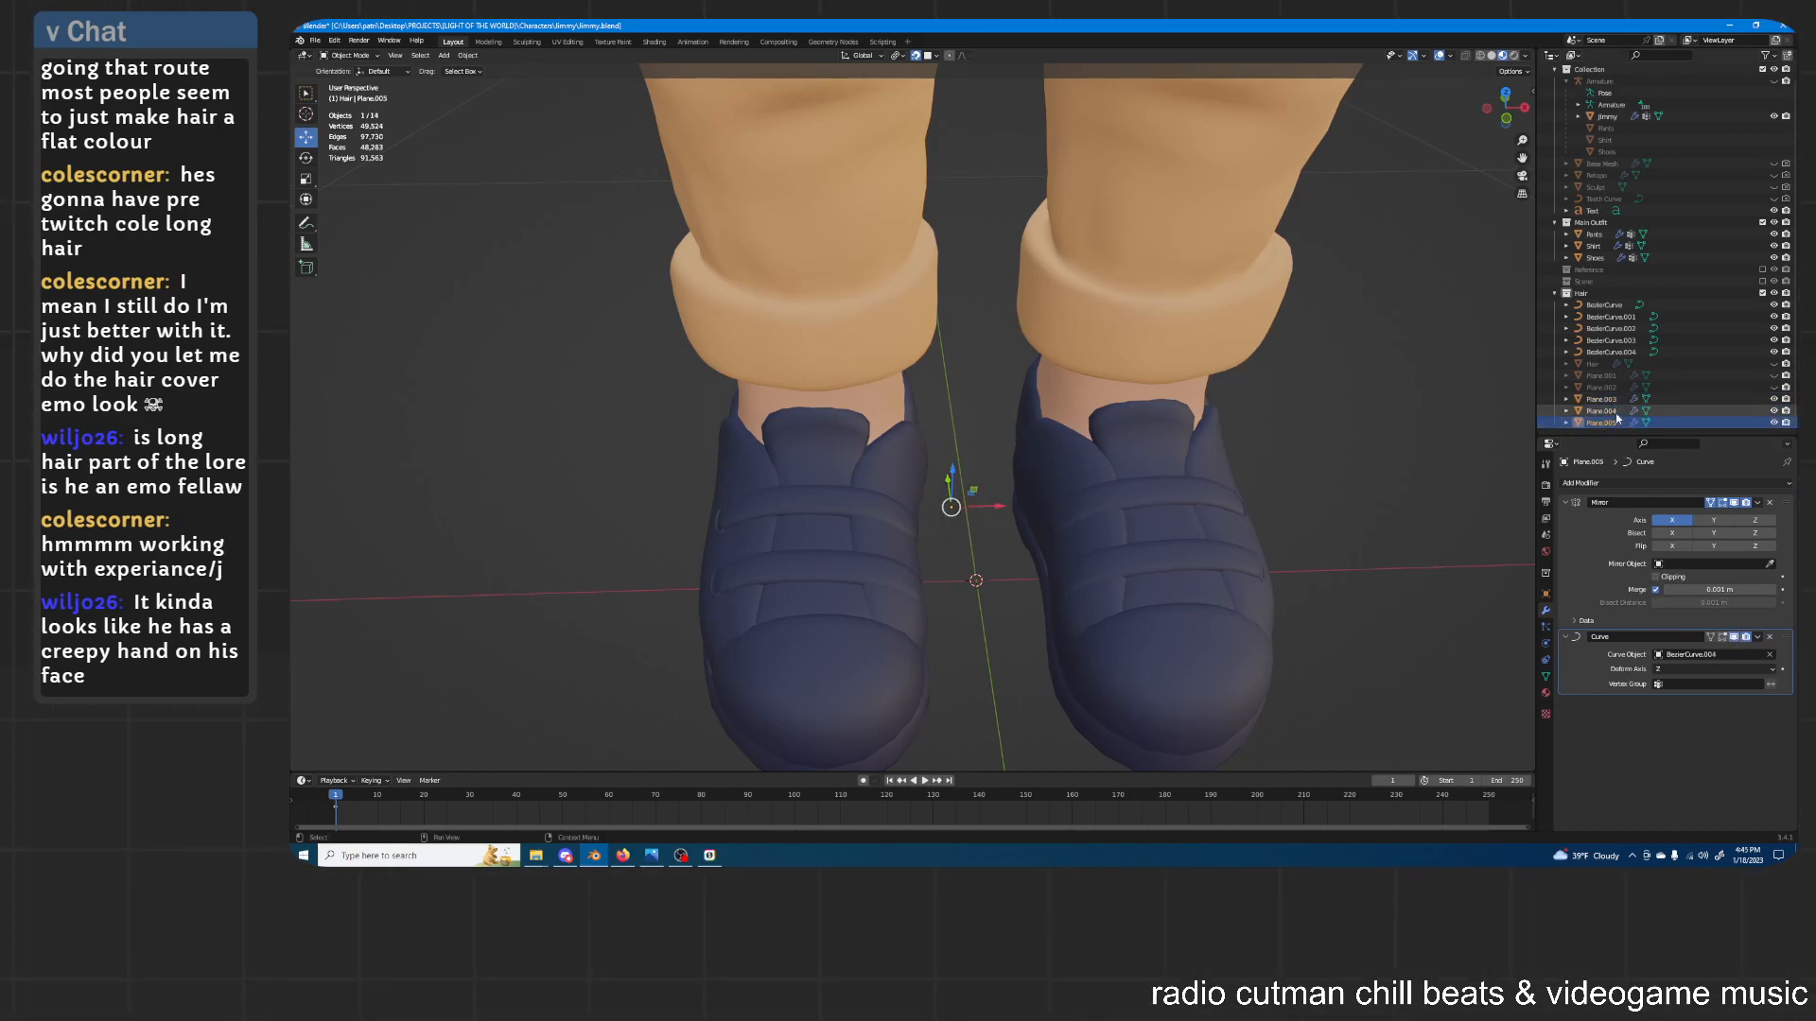
pyautogui.click(1765, 399)
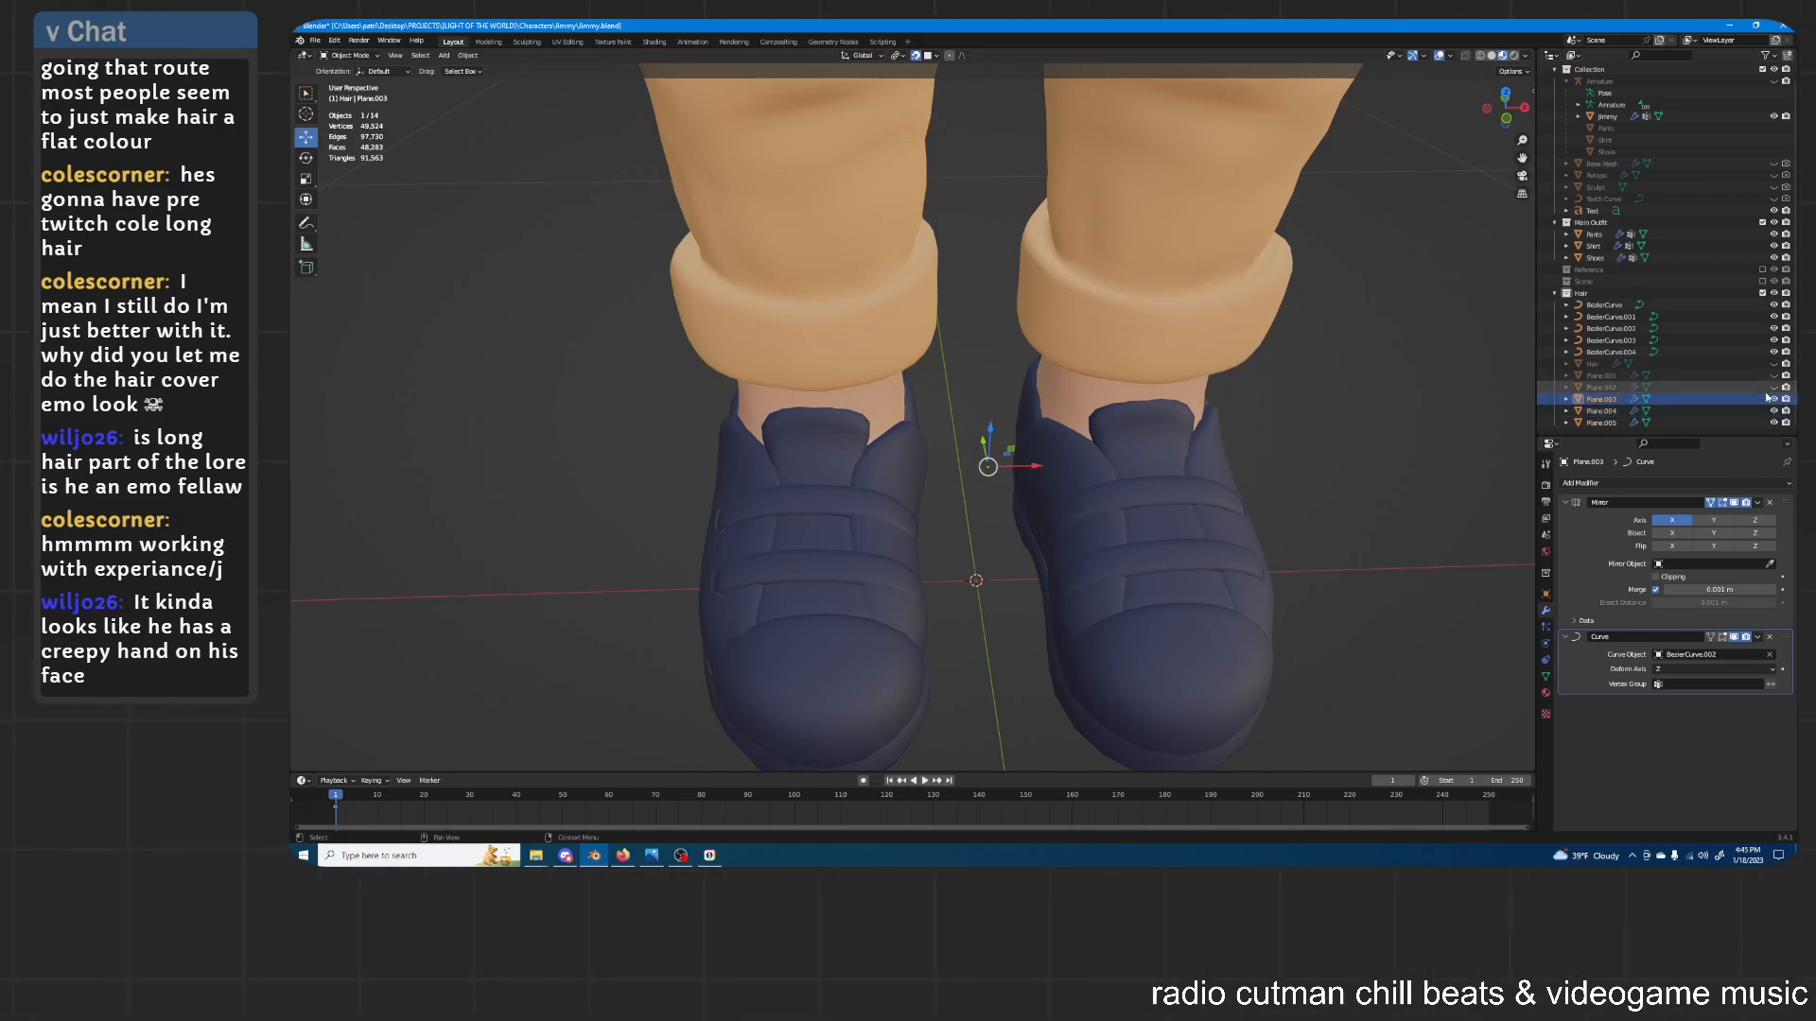
pyautogui.click(1774, 377)
# Tilt all control points of BezierCurve.003 so its hair strand lies flat against the forehead
pyautogui.scroll(-6, 1153, 345)
pyautogui.keyDown('shift'); pyautogui.moveTo(1031, 161); pyautogui.dragTo(1026, 378, button='middle'); pyautogui.keyUp('shift')
pyautogui.keyDown('shift'); pyautogui.moveTo(1029, 195); pyautogui.dragTo(993, 497, button='middle'); pyautogui.keyUp('shift')
pyautogui.scroll(4, 994, 454)
pyautogui.moveTo(988, 317)
pyautogui.mouseDown(button='middle')
pyautogui.moveTo(1048, 278)
pyautogui.moveTo(1009, 353)
pyautogui.moveTo(964, 357)
pyautogui.moveTo(1020, 334)
pyautogui.mouseUp(button='middle')
pyautogui.click(968, 354)
pyautogui.scroll(3, 960, 357)
pyautogui.moveTo(1168, 331); pyautogui.dragTo(1069, 338, button='middle')
pyautogui.keyDown('shift'); pyautogui.moveTo(932, 371); pyautogui.dragTo(1088, 355, button='middle'); pyautogui.keyUp('shift')
pyautogui.moveTo(932, 367); pyautogui.dragTo(1154, 392, button='middle')
pyautogui.moveTo(931, 364); pyautogui.dragTo(1098, 356, button='middle')
pyautogui.scroll(3, 1092, 350)
pyautogui.keyDown('shift'); pyautogui.moveTo(1059, 246); pyautogui.dragTo(1063, 462, button='middle'); pyautogui.keyUp('shift')
pyautogui.moveTo(1061, 363); pyautogui.dragTo(1115, 373, button='middle')
pyautogui.moveTo(1138, 312); pyautogui.dragTo(1122, 309, button='middle')
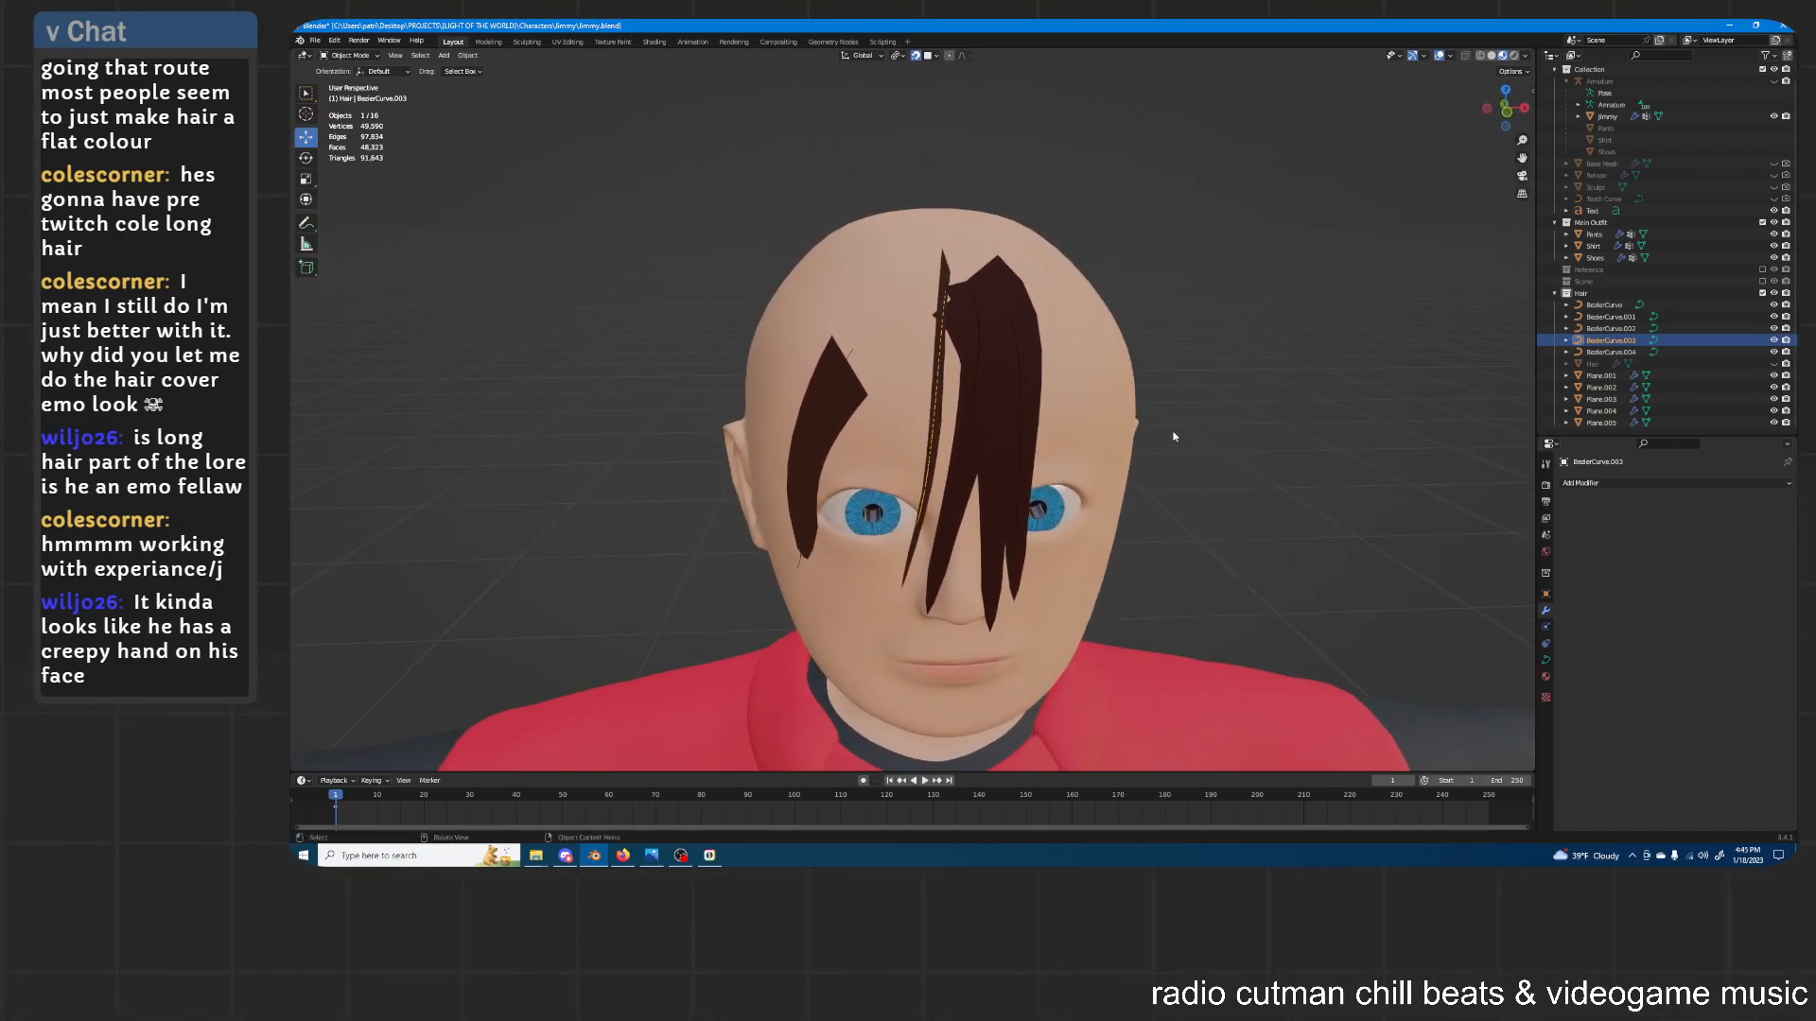
pyautogui.press('Tab')
pyautogui.hotkey('ctrl', 't')
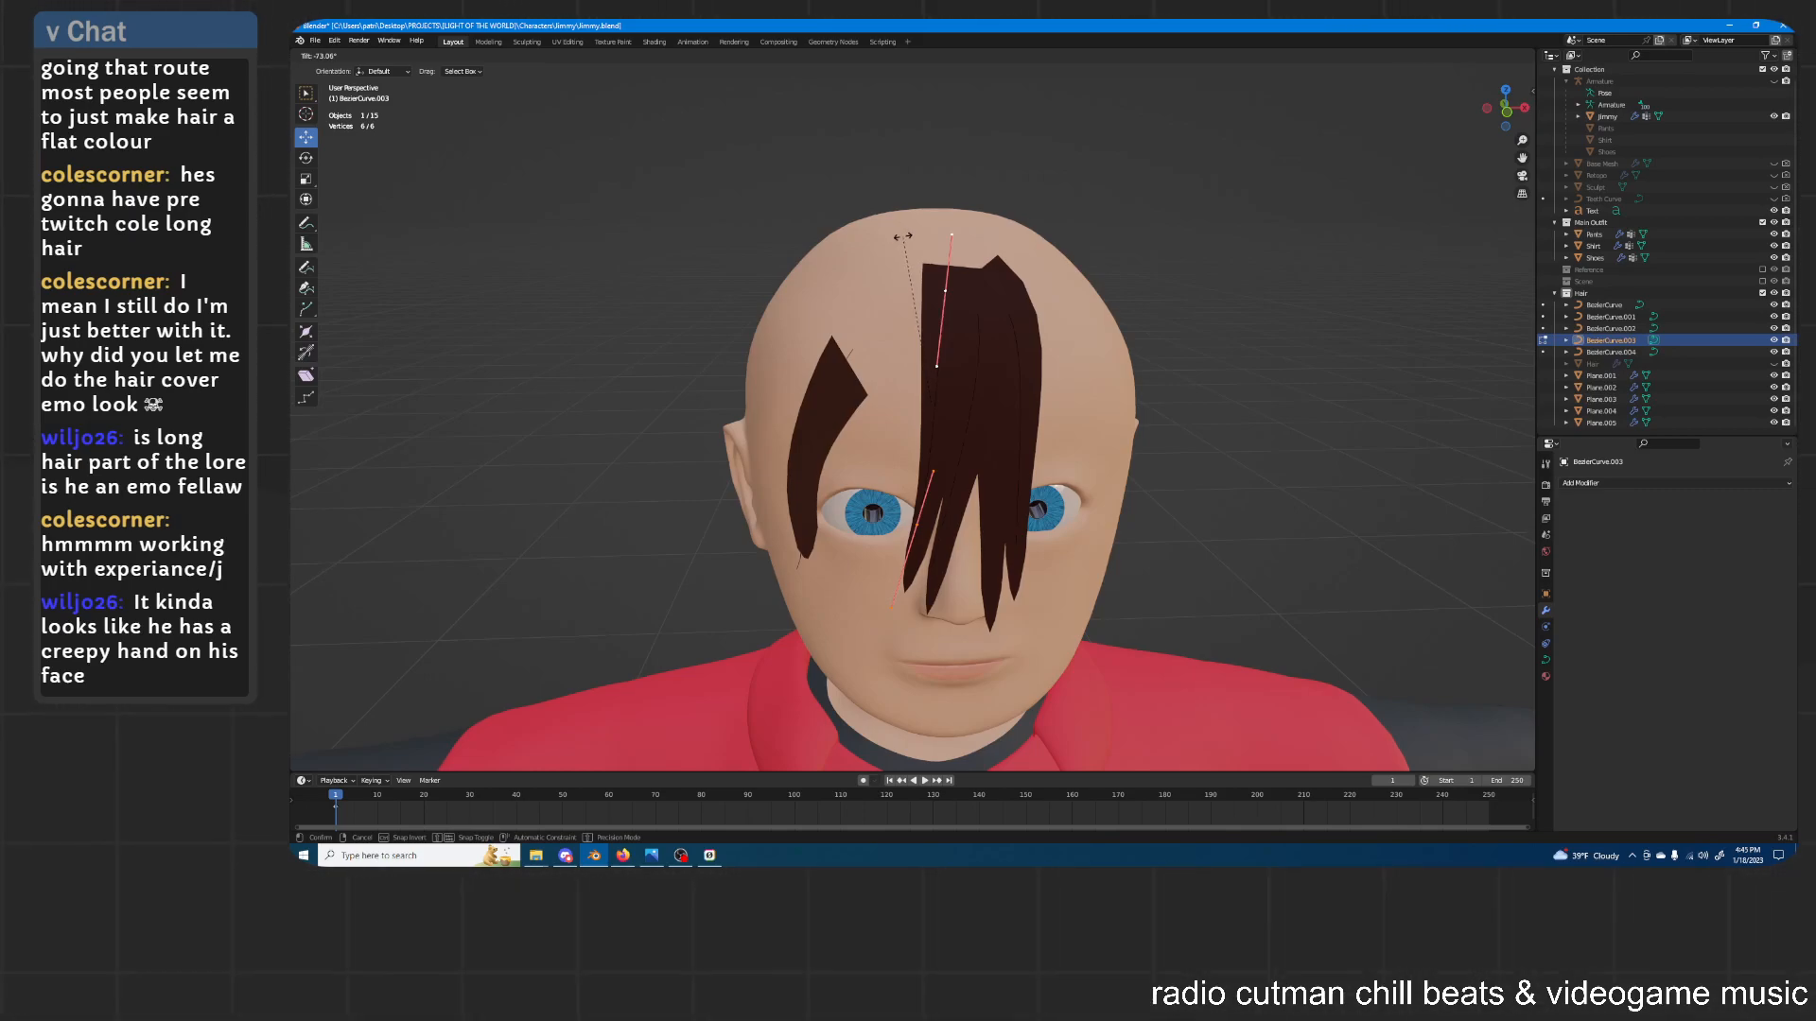
pyautogui.click(903, 236)
pyautogui.moveTo(1108, 370); pyautogui.dragTo(1156, 343, button='middle')
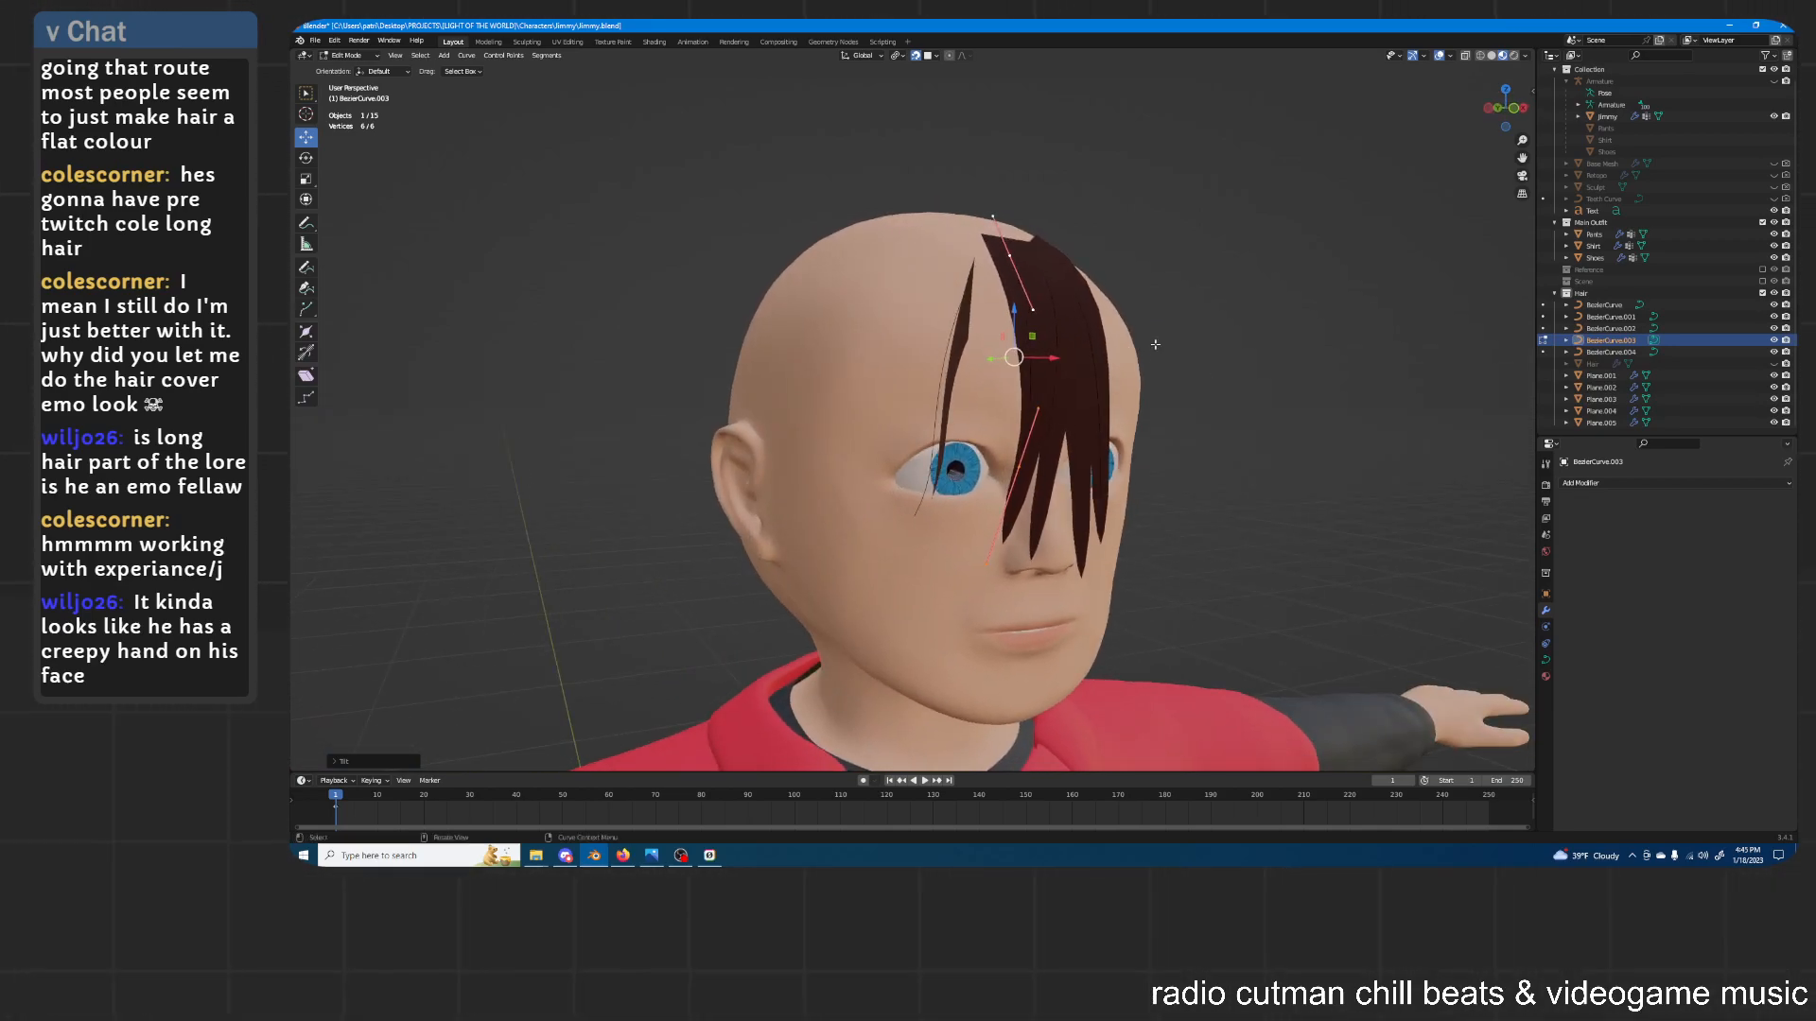
# Tilt all control points of BezierCurve.004 so the strand over the character's right eye faces outward
pyautogui.press('Tab')
pyautogui.click(945, 376)
pyautogui.press('Tab')
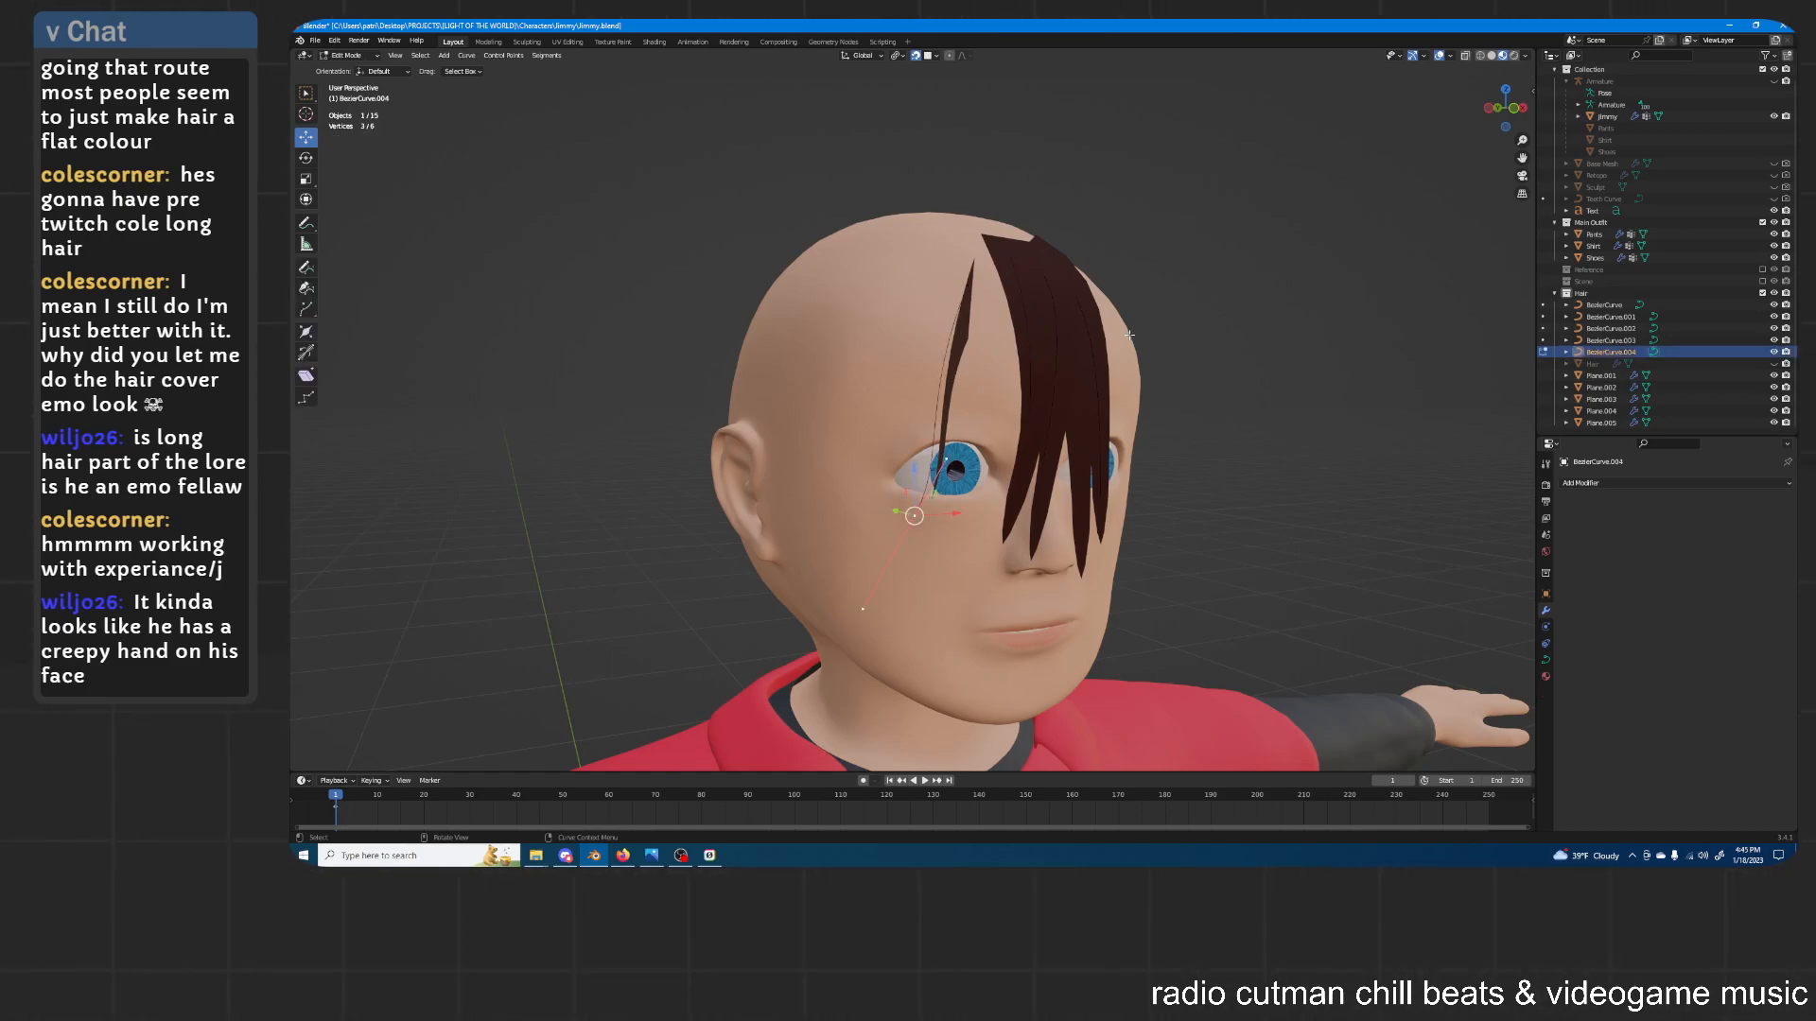
pyautogui.moveTo(1142, 338); pyautogui.dragTo(1117, 336, button='middle')
pyautogui.hotkey('ctrl', 't')
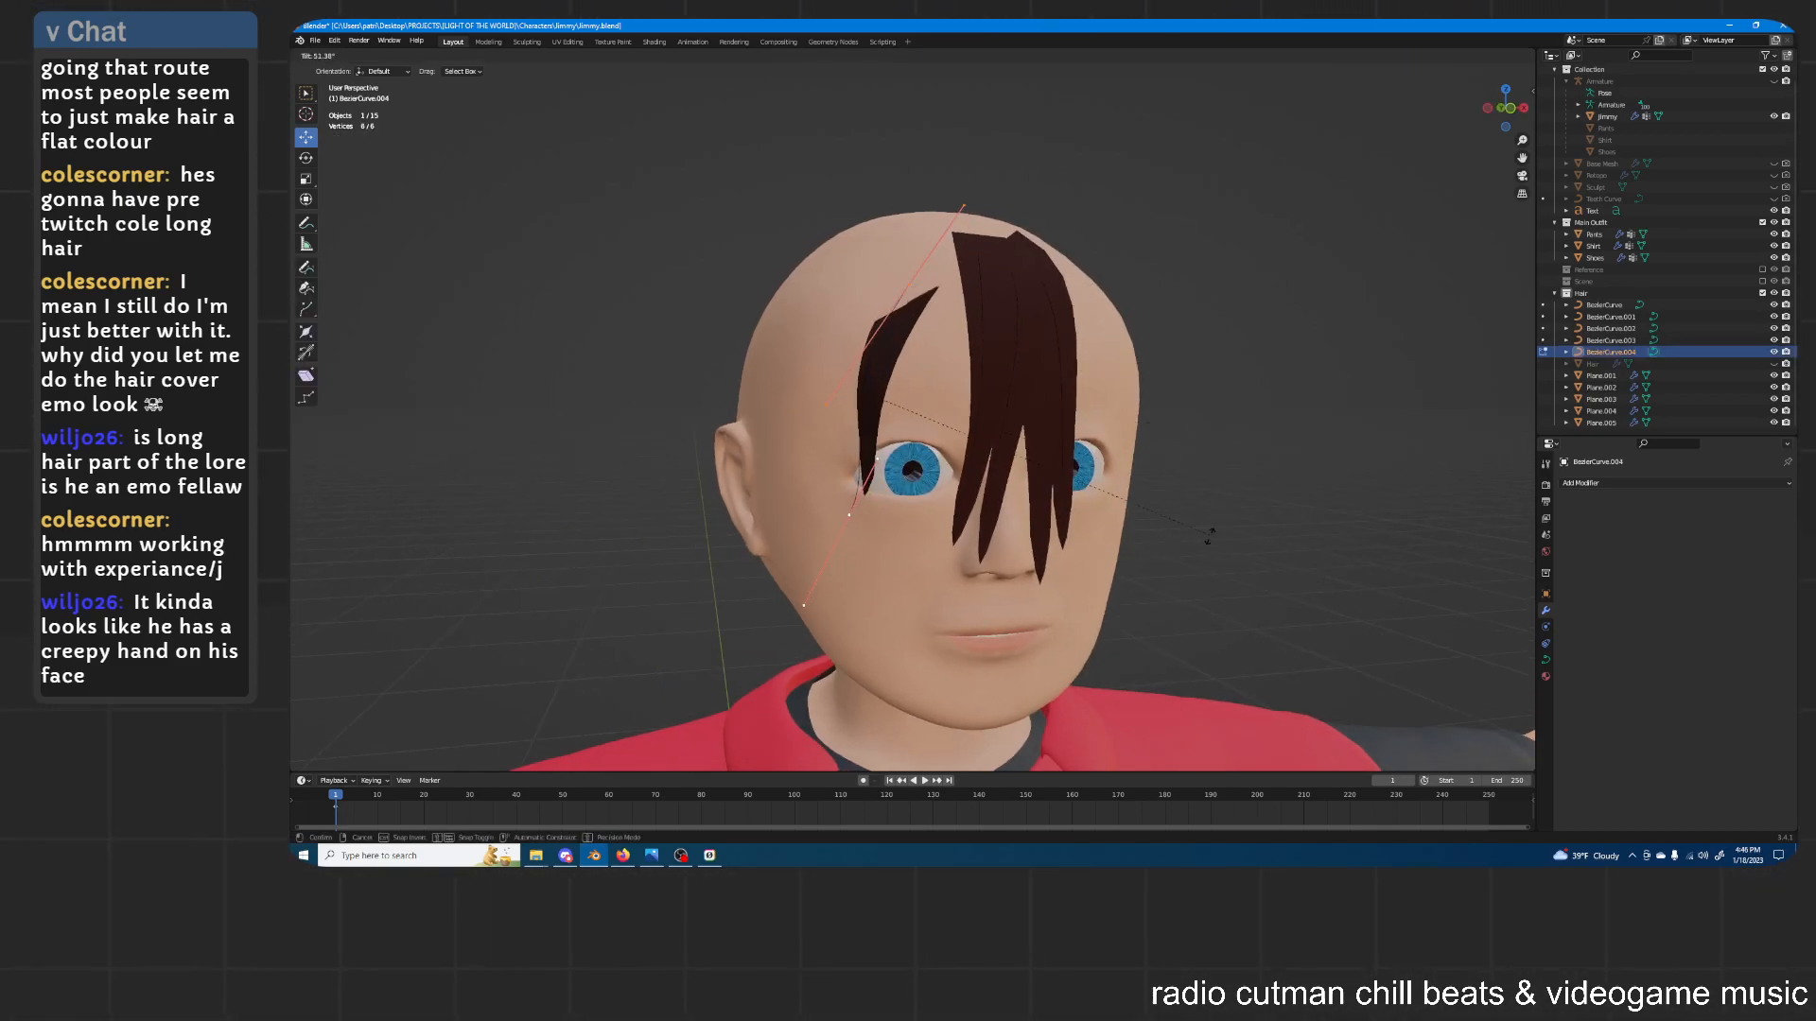
pyautogui.click(969, 740)
# Move the upper control point of BezierCurve.004 to fit the strand's root to the forehead
pyautogui.moveTo(975, 315); pyautogui.dragTo(728, 326, button='middle')
pyautogui.moveTo(991, 170); pyautogui.dragTo(1112, 413, button='middle')
pyautogui.press('g')
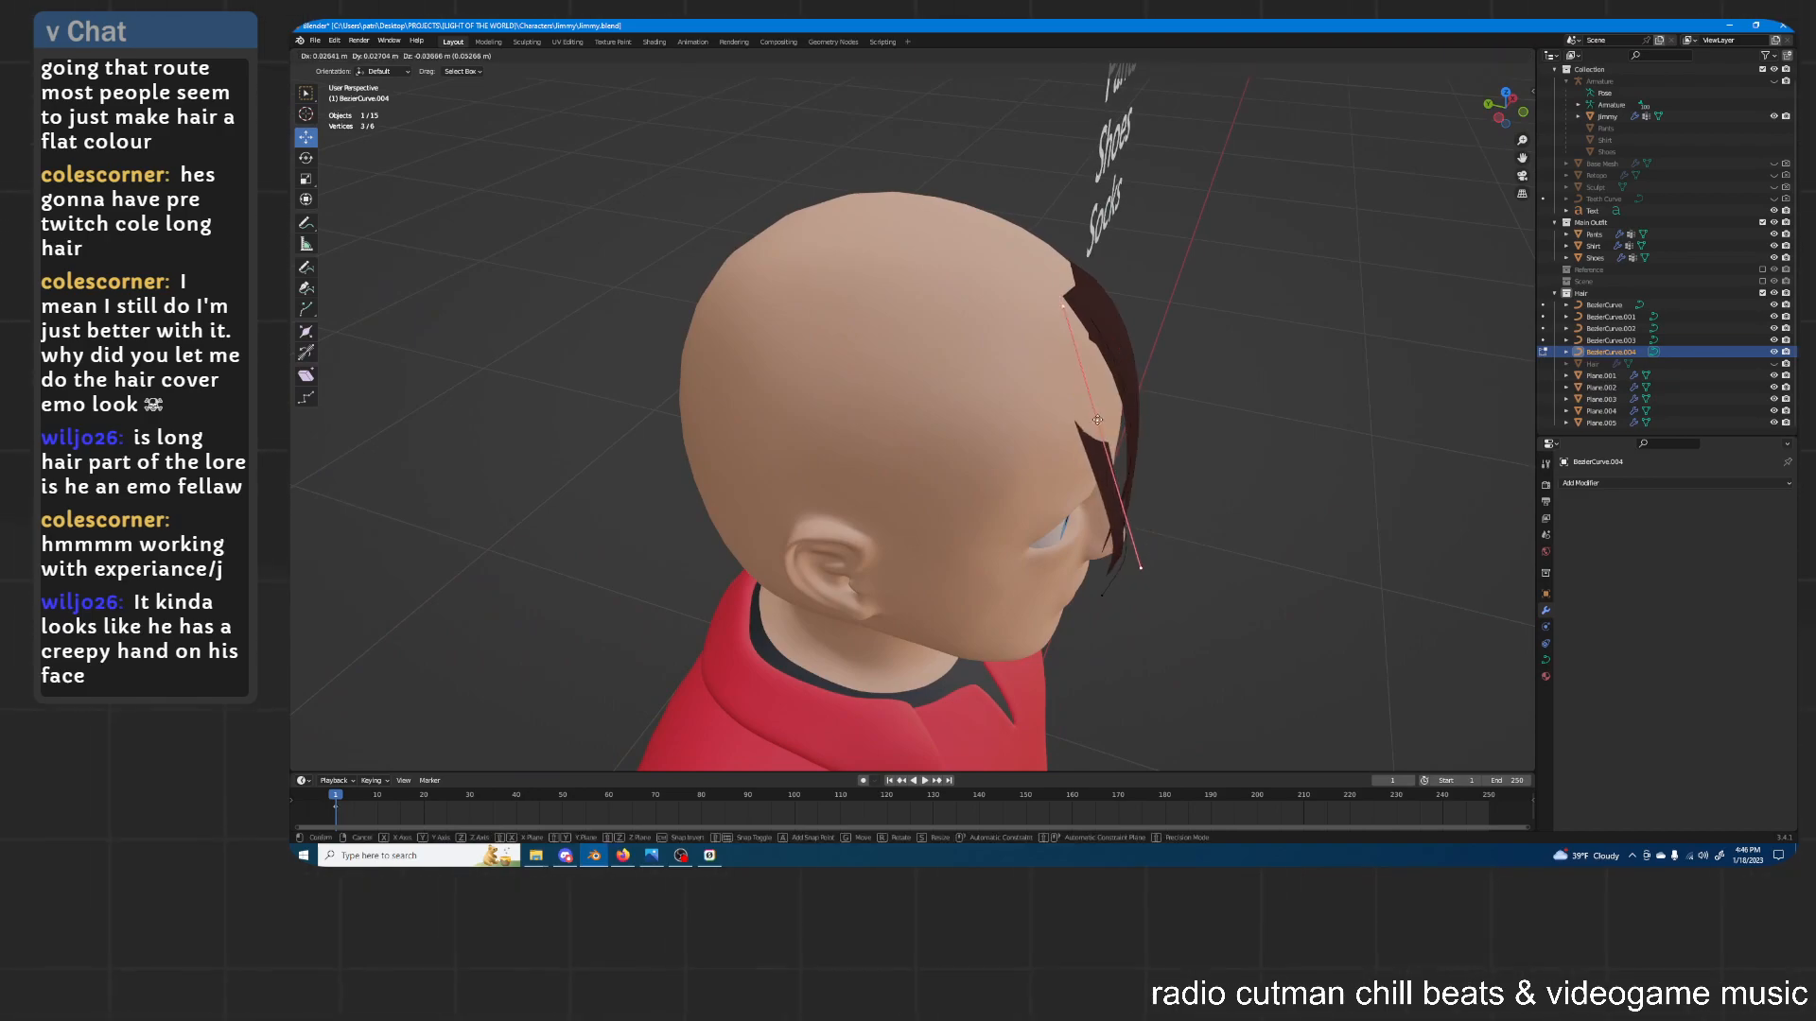
pyautogui.click(1100, 418)
pyautogui.moveTo(1100, 418); pyautogui.dragTo(983, 333, button='middle')
pyautogui.press('g')
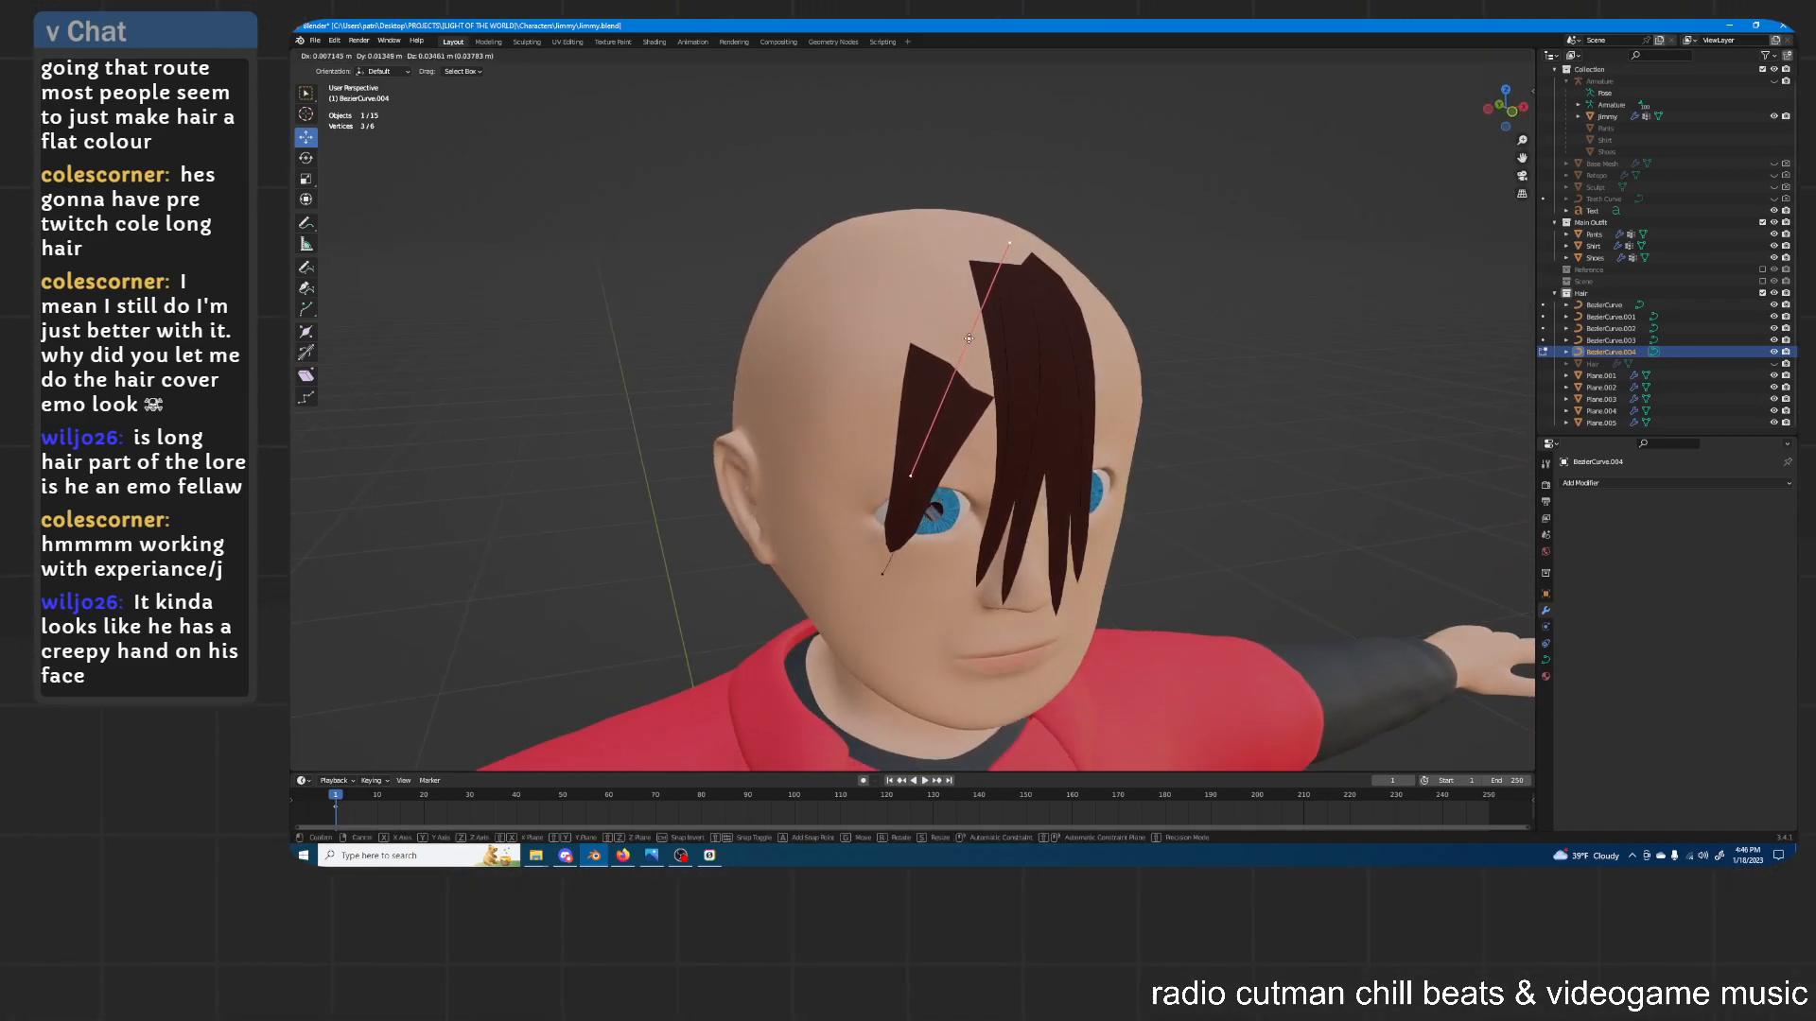
pyautogui.click(966, 331)
# Move and rotate the lower control point of BezierCurve.004, shifting it along Y and Z to sit in front of the face
pyautogui.moveTo(886, 574); pyautogui.dragTo(1108, 495, button='middle')
pyautogui.press('g')
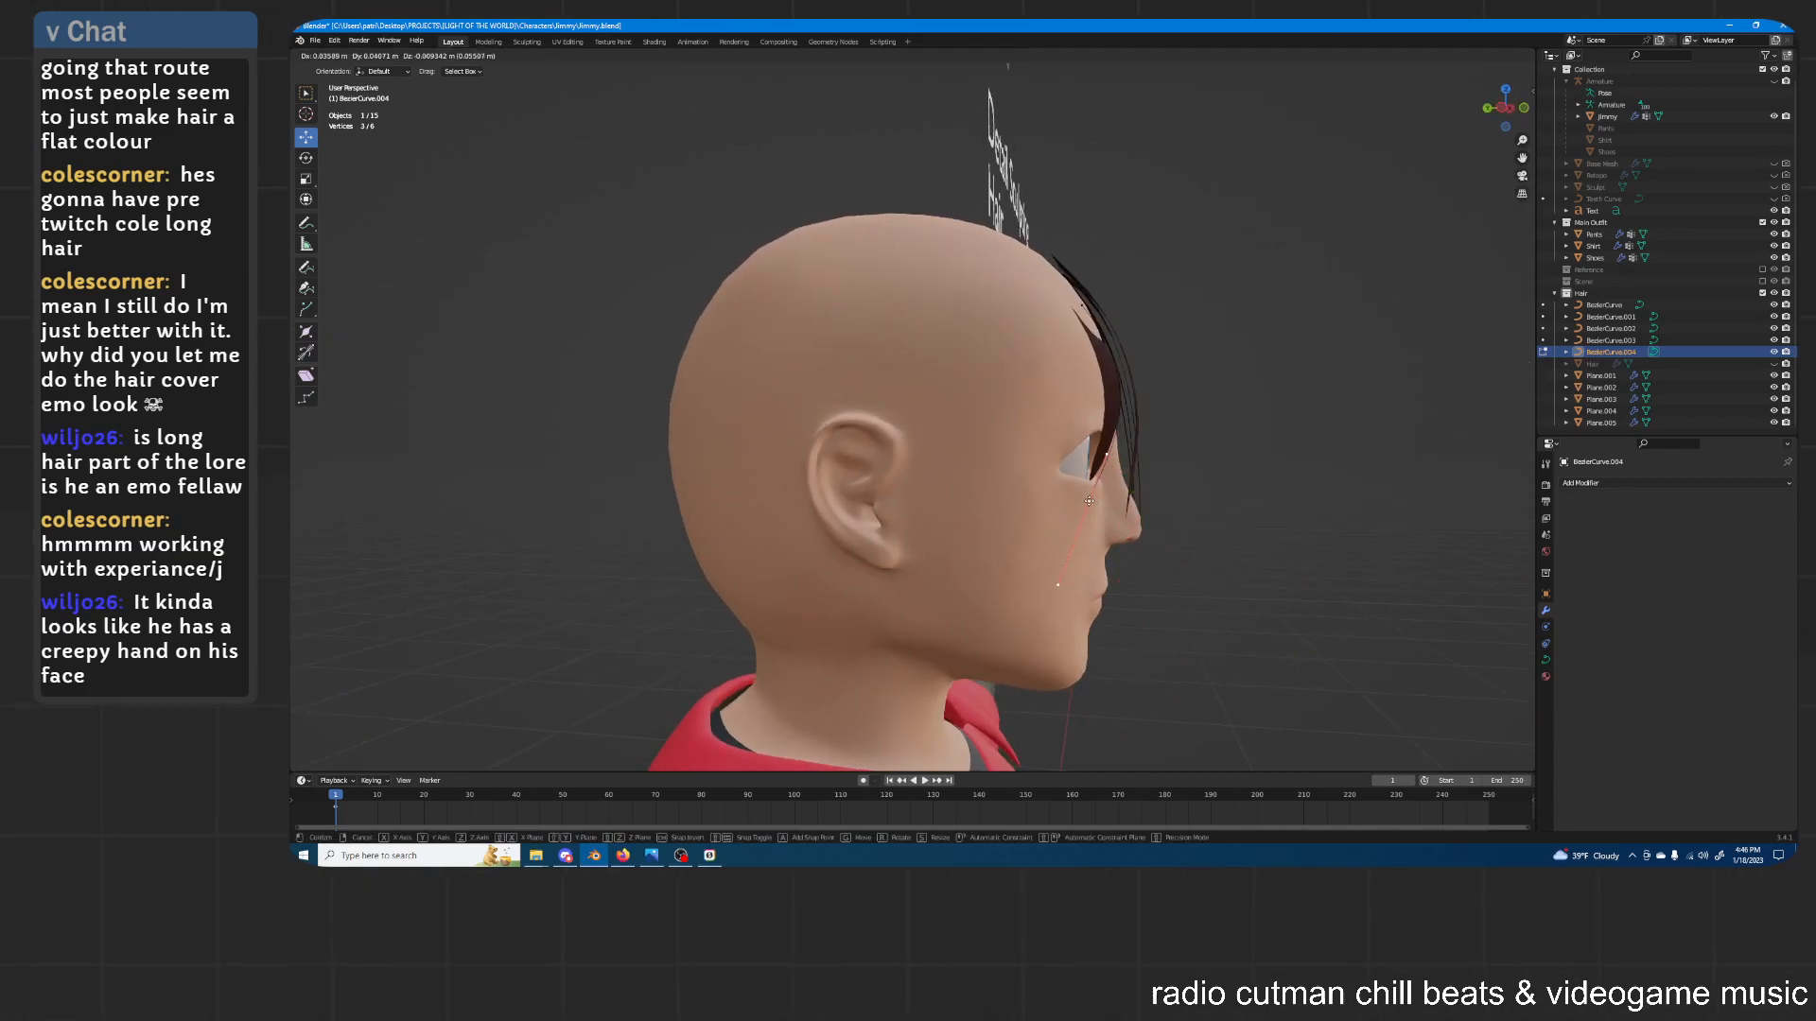
pyautogui.click(1090, 508)
pyautogui.press('r')
pyautogui.click(1177, 431)
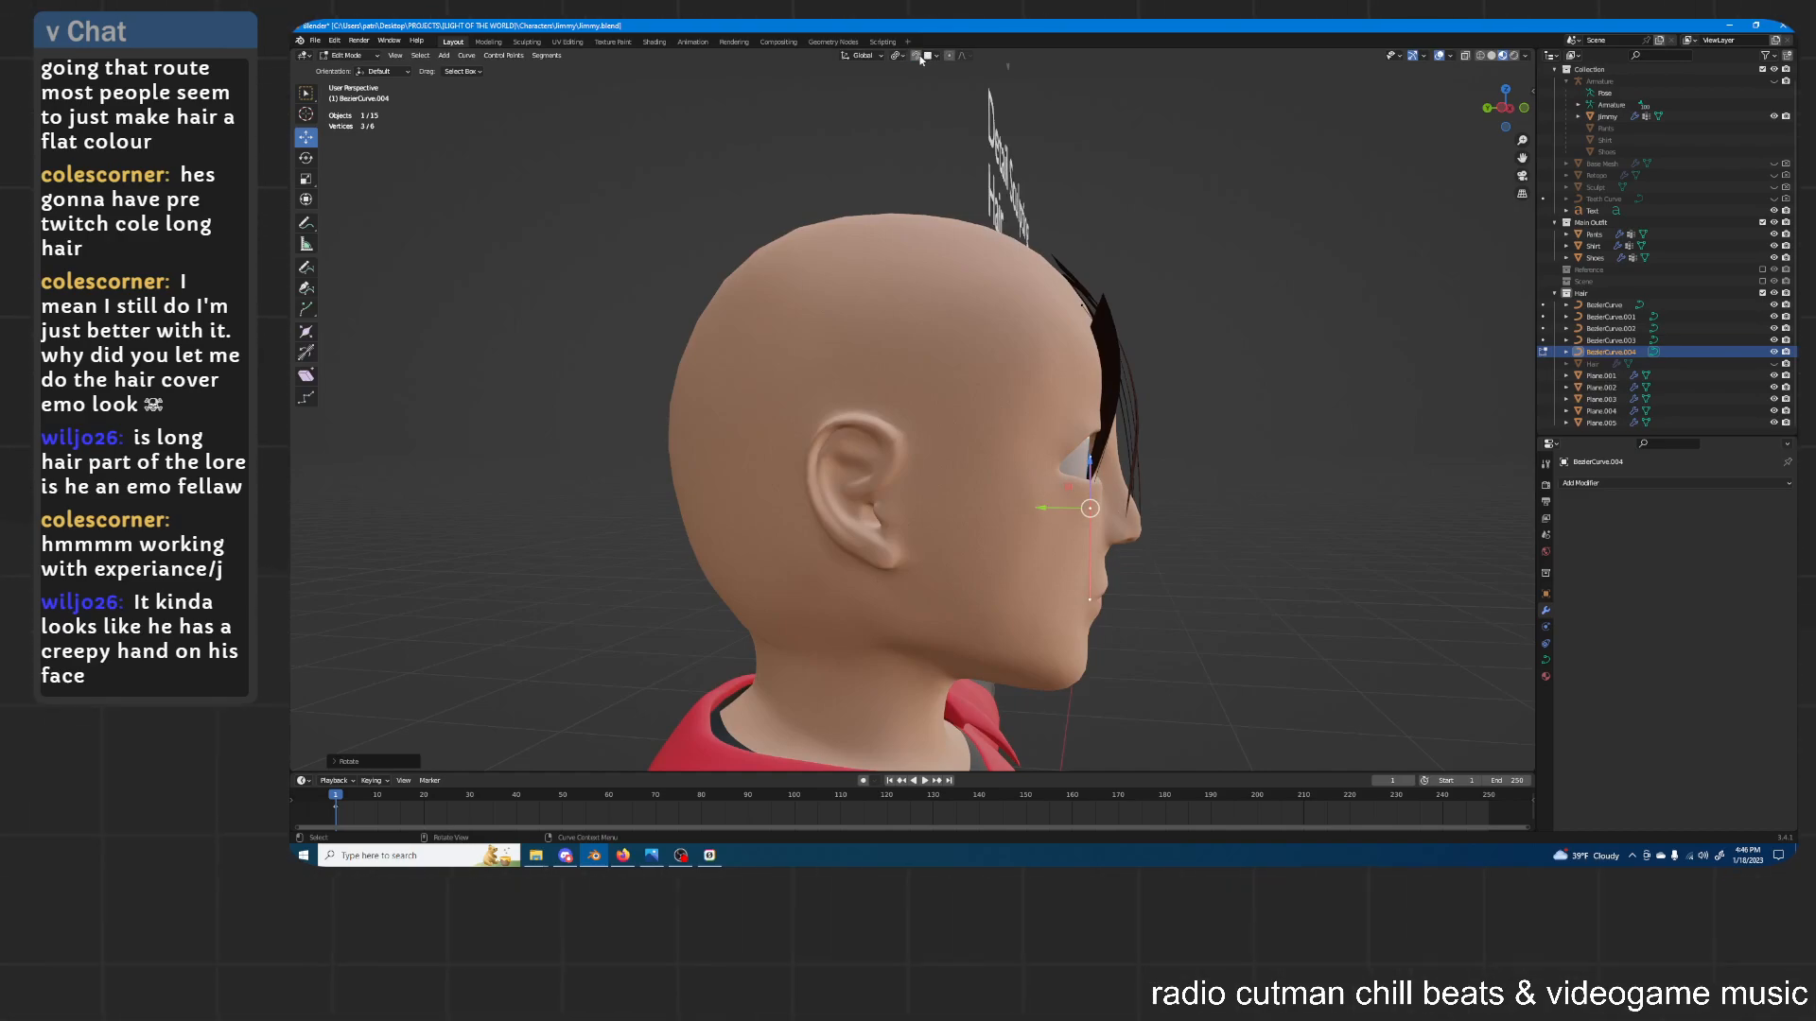
pyautogui.press('g')
pyautogui.press('y')
pyautogui.press('z')
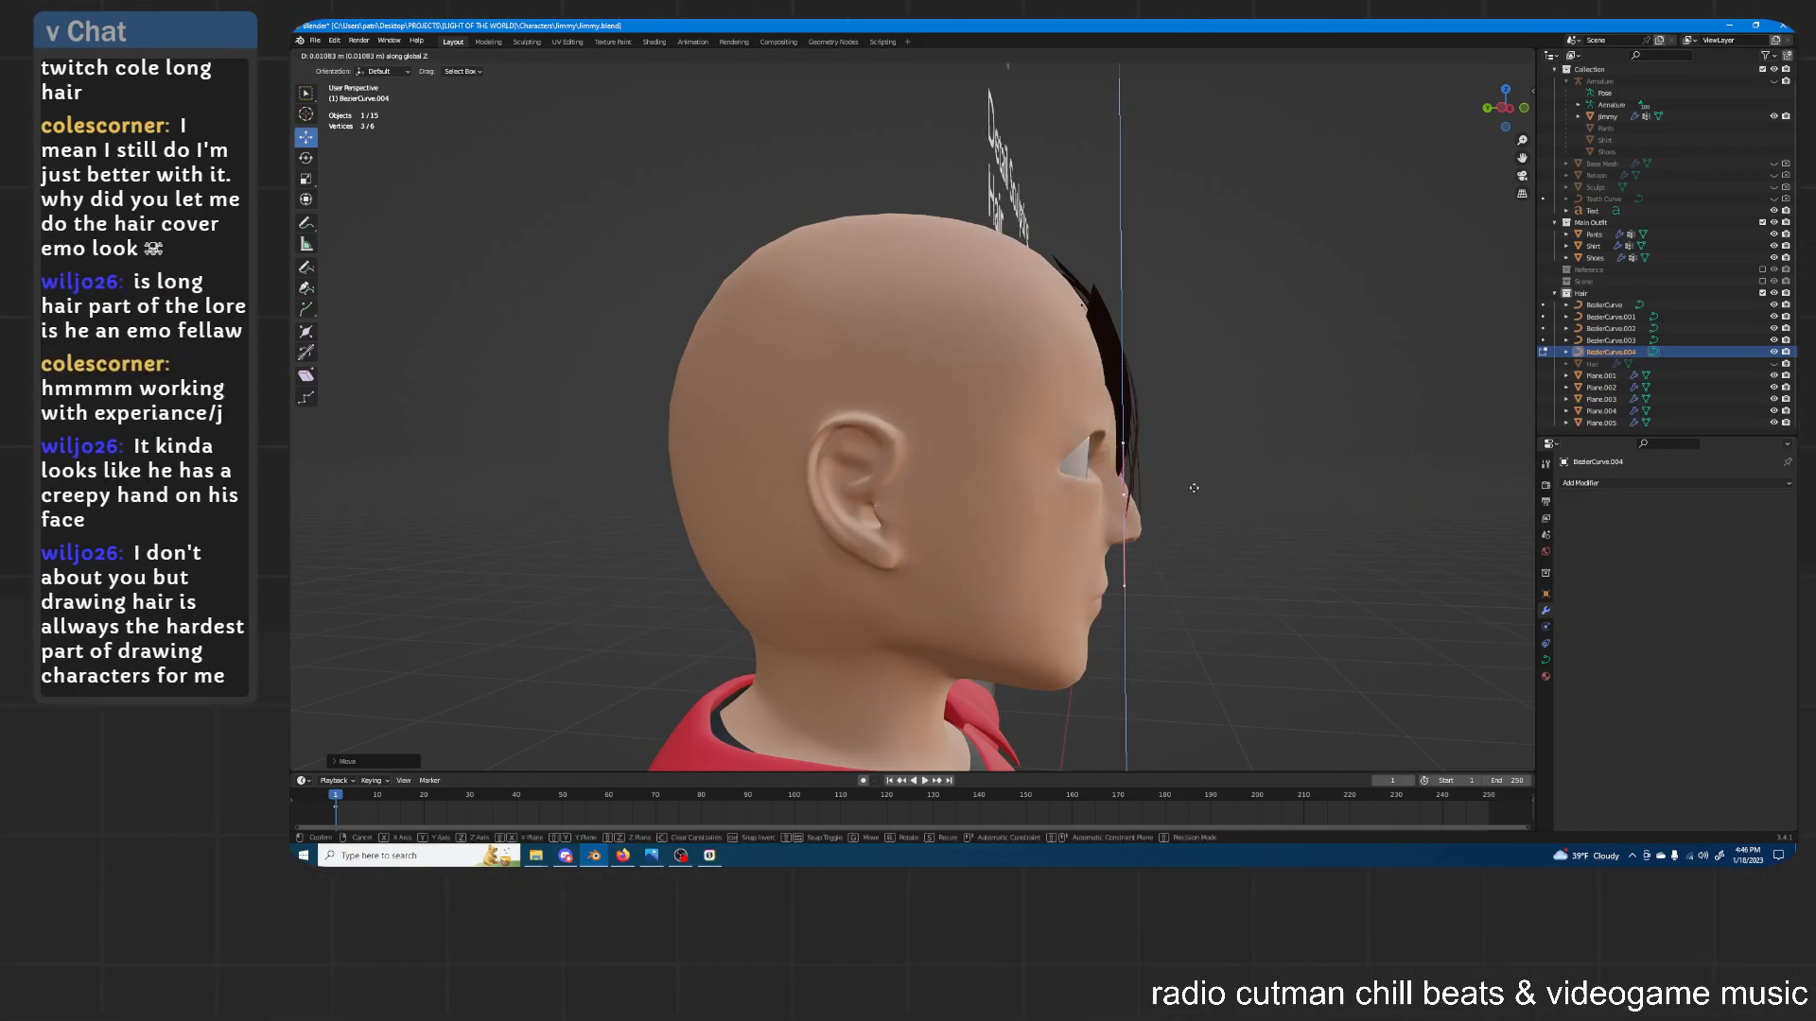
pyautogui.click(1193, 474)
# Readjust the tilt of all BezierCurve.004 points and reposition its upper control point against the forehead
pyautogui.moveTo(1194, 474); pyautogui.dragTo(1097, 457, button='middle')
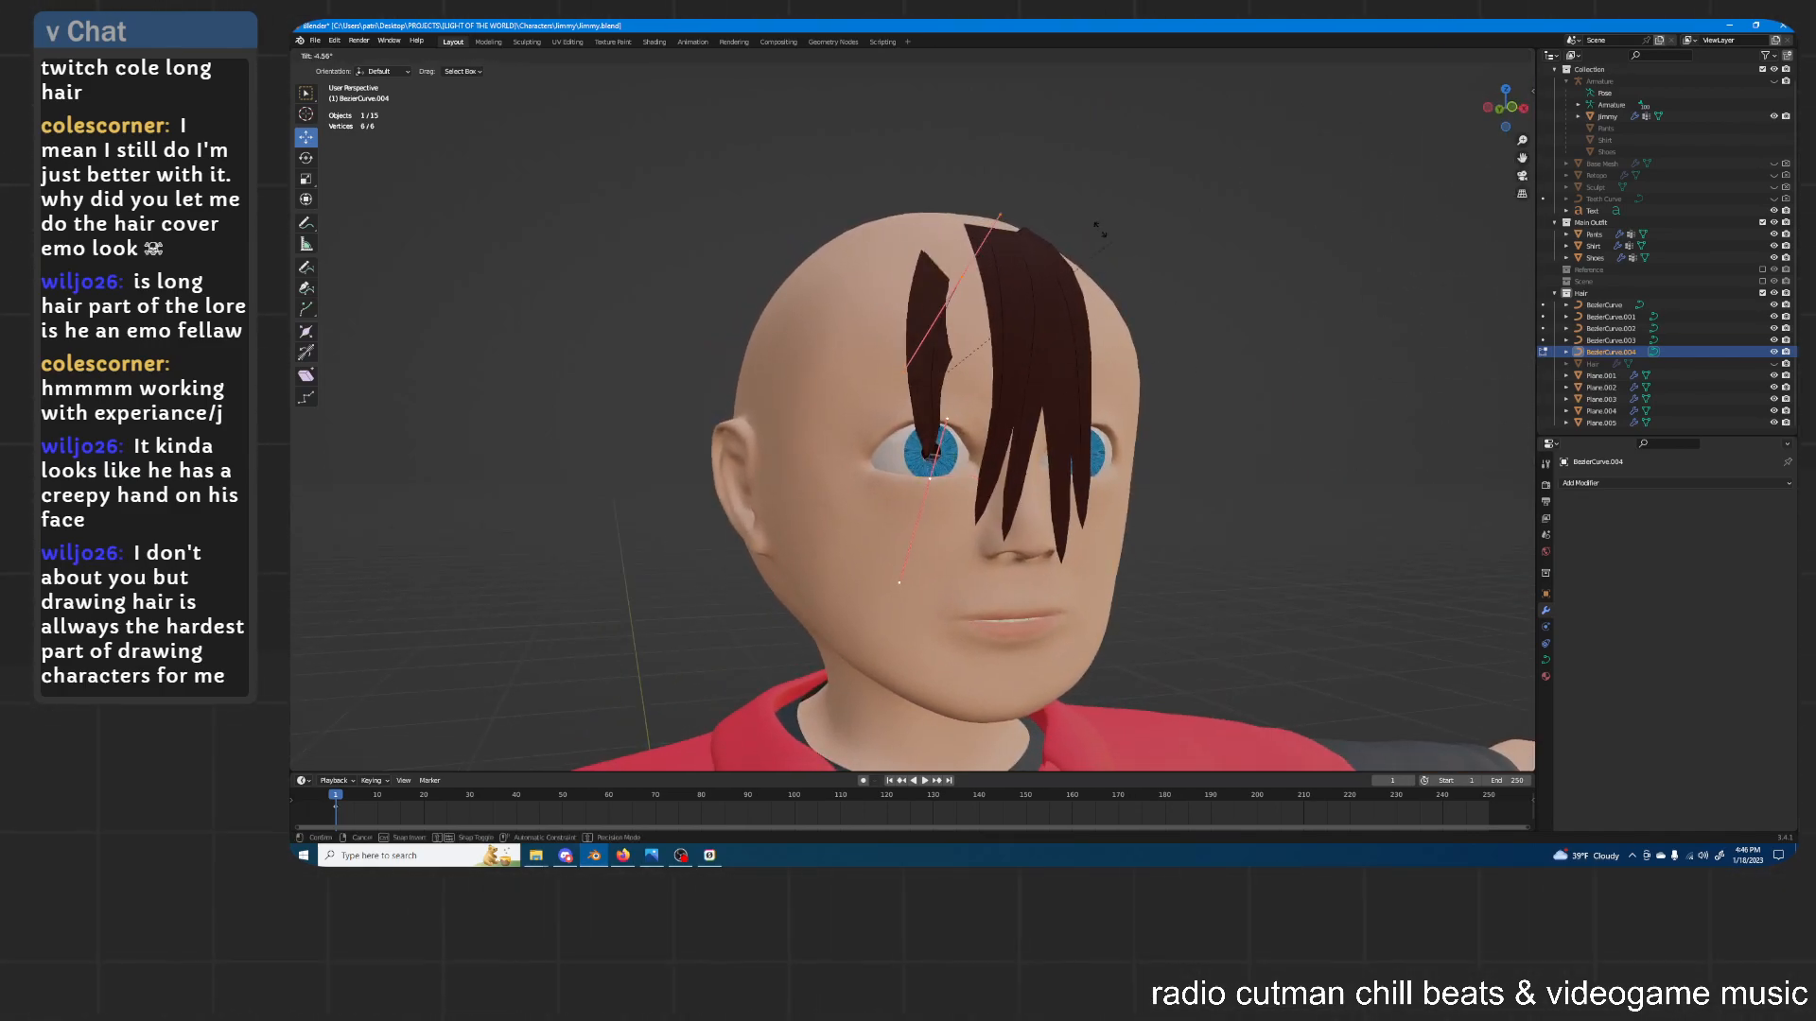
pyautogui.click(996, 197)
pyautogui.moveTo(961, 277); pyautogui.dragTo(986, 340, button='middle')
pyautogui.press('g')
pyautogui.click(1093, 308)
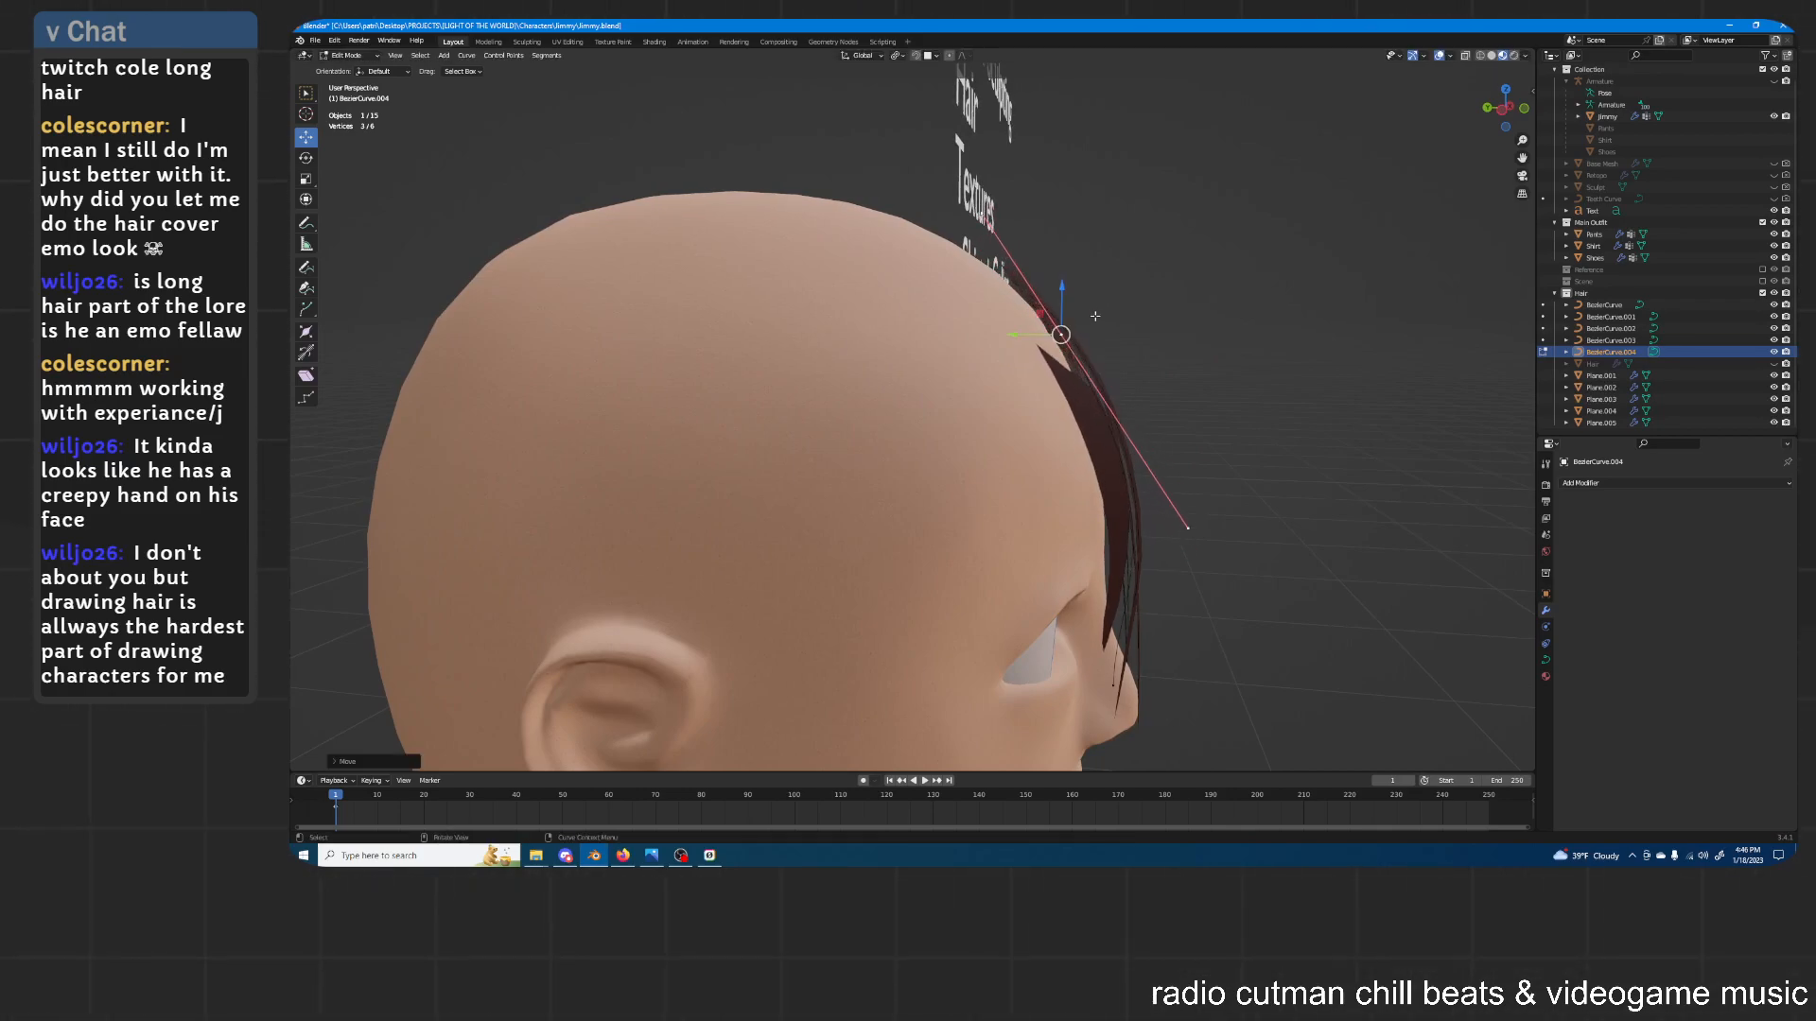
# Move the lower control point of BezierCurve.004 outward toward the outer corner of the character's right eye
pyautogui.moveTo(1093, 308); pyautogui.dragTo(1196, 360, button='middle')
pyautogui.moveTo(949, 392); pyautogui.dragTo(893, 462, button='middle')
pyautogui.moveTo(754, 407); pyautogui.dragTo(827, 361, button='middle')
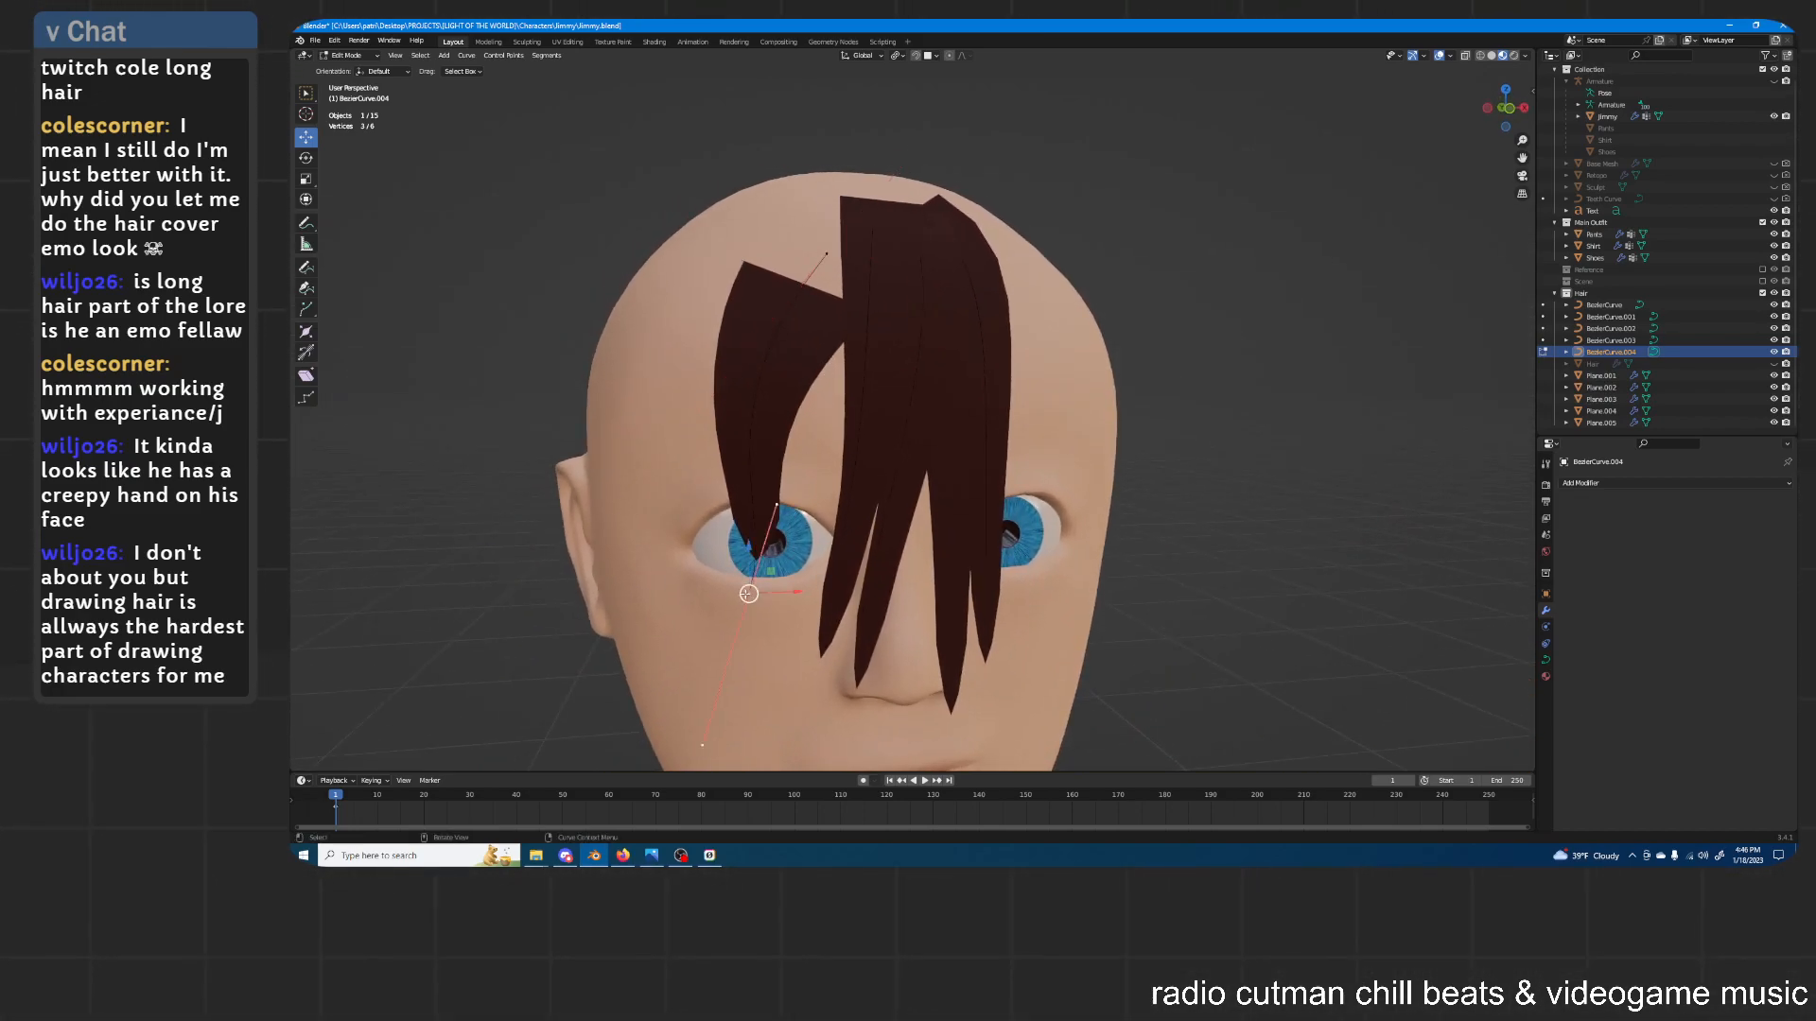
pyautogui.press('g')
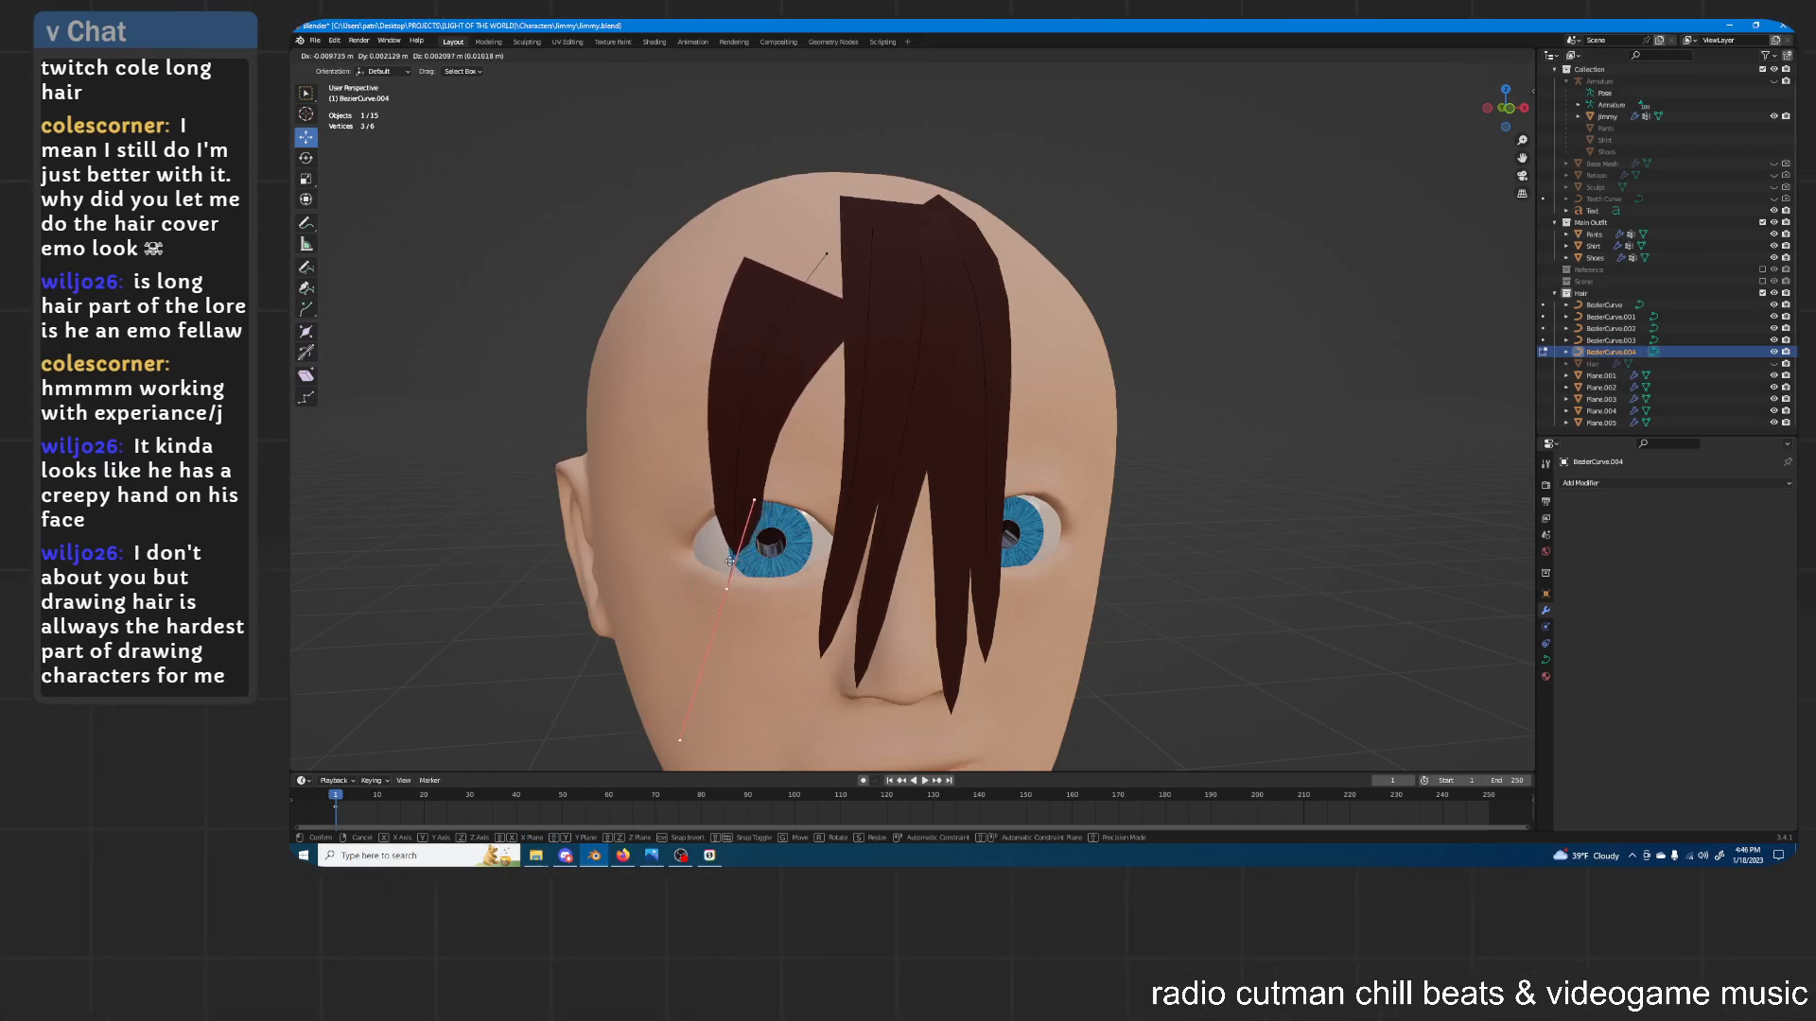
pyautogui.click(729, 562)
# Refine the position of BezierCurve.004's upper control point in front view, then shift it along Y from the side
pyautogui.click(828, 256)
pyautogui.moveTo(826, 260); pyautogui.dragTo(800, 349, button='middle')
pyautogui.press('g')
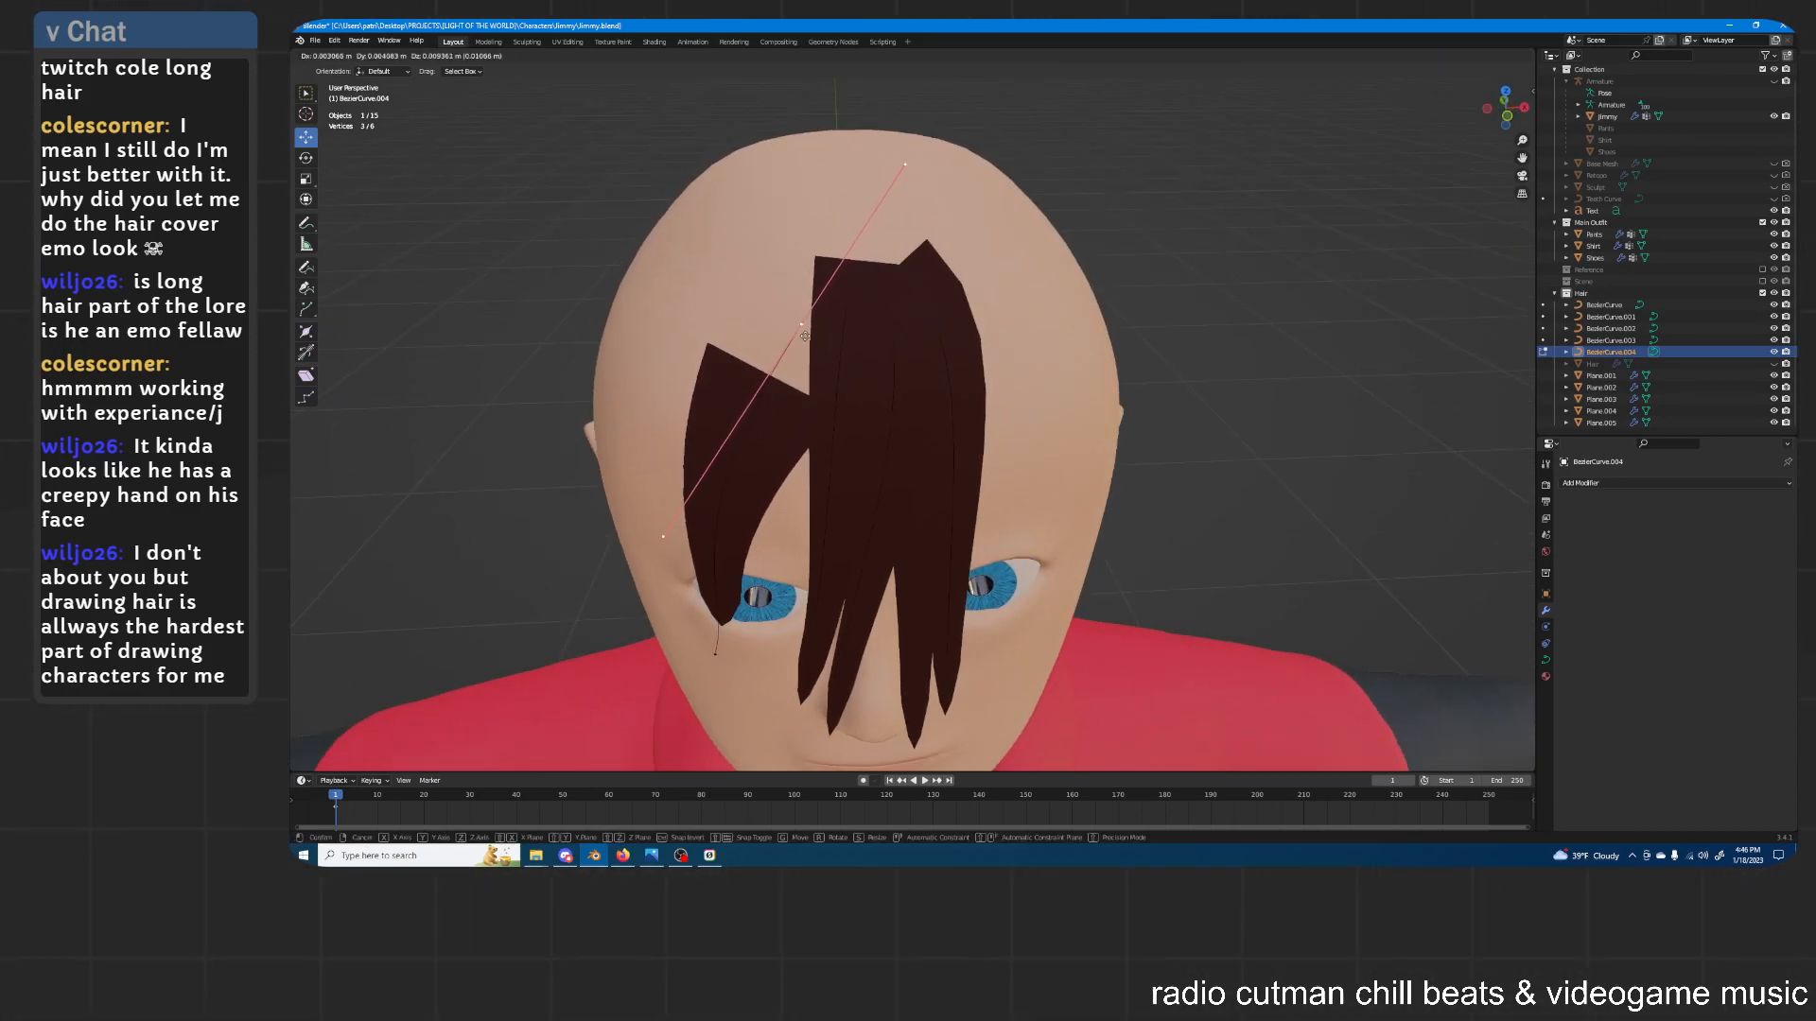
pyautogui.click(804, 334)
pyautogui.press('g')
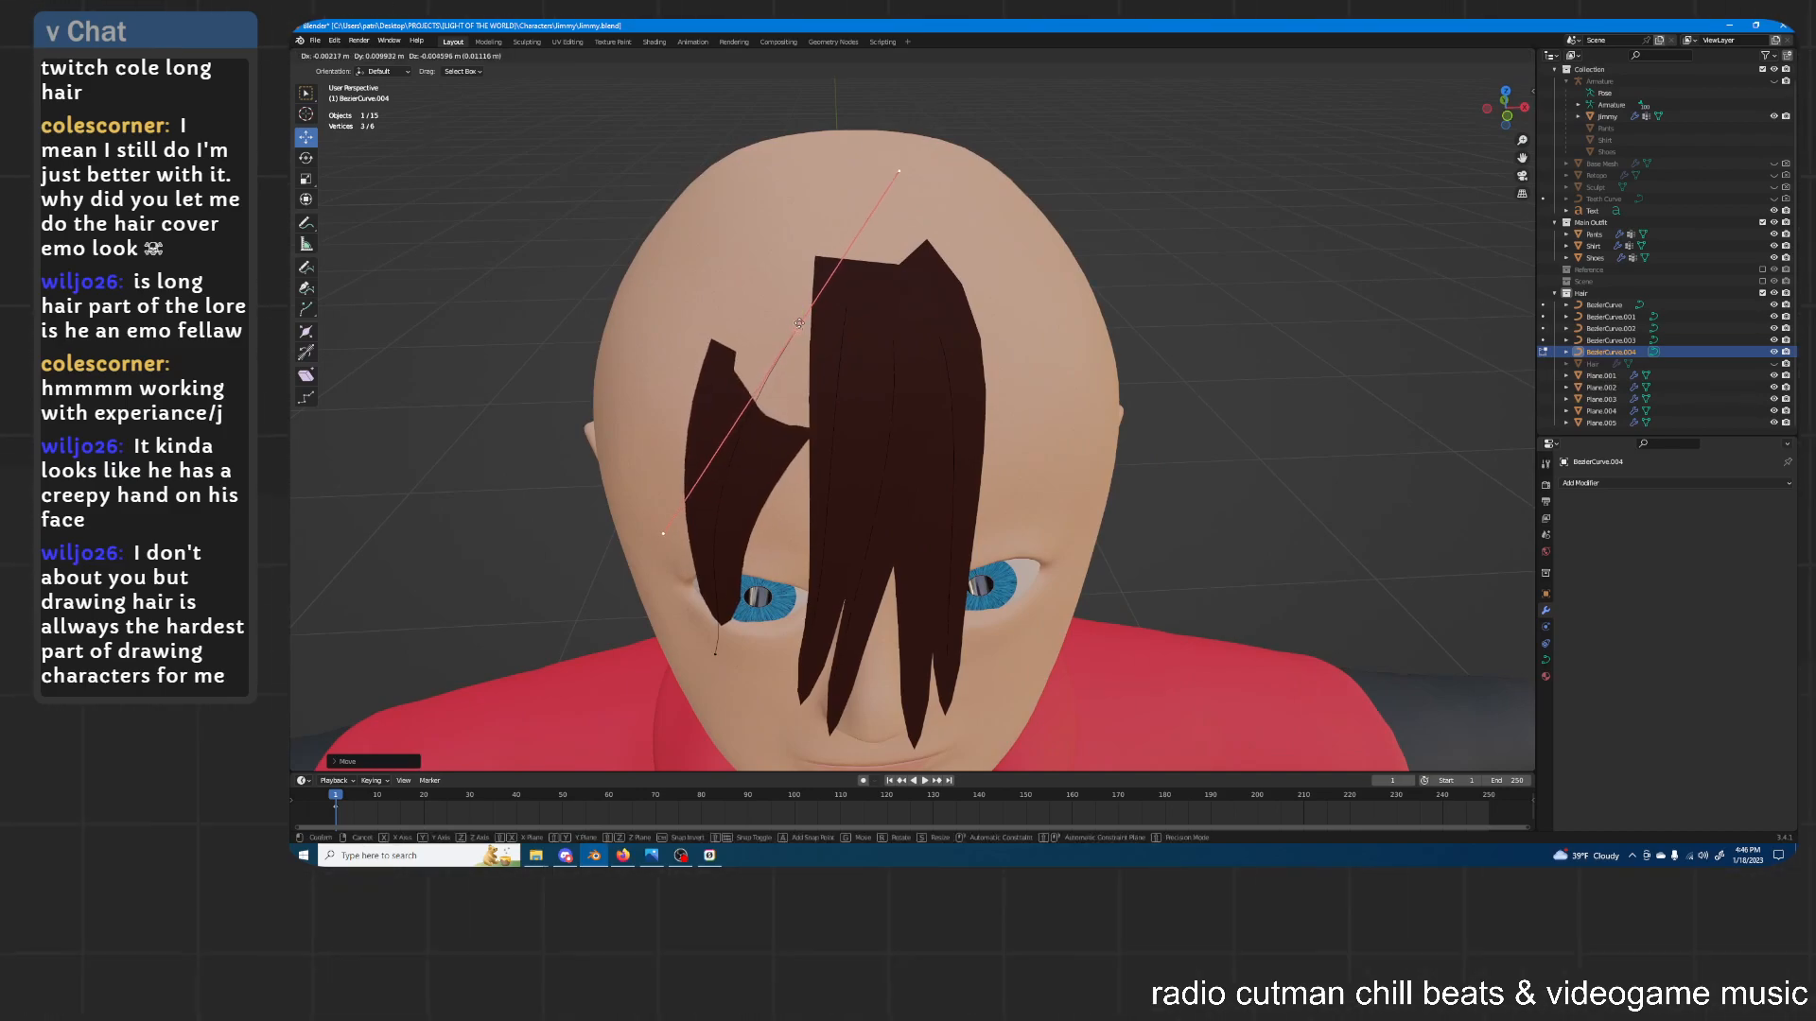
pyautogui.click(799, 326)
pyautogui.moveTo(937, 285); pyautogui.dragTo(1050, 310, button='middle')
pyautogui.press('g')
pyautogui.press('y')
pyautogui.click(1053, 313)
pyautogui.moveTo(1120, 380); pyautogui.dragTo(968, 325, button='middle')
pyautogui.moveTo(975, 425); pyautogui.dragTo(948, 328, button='middle')
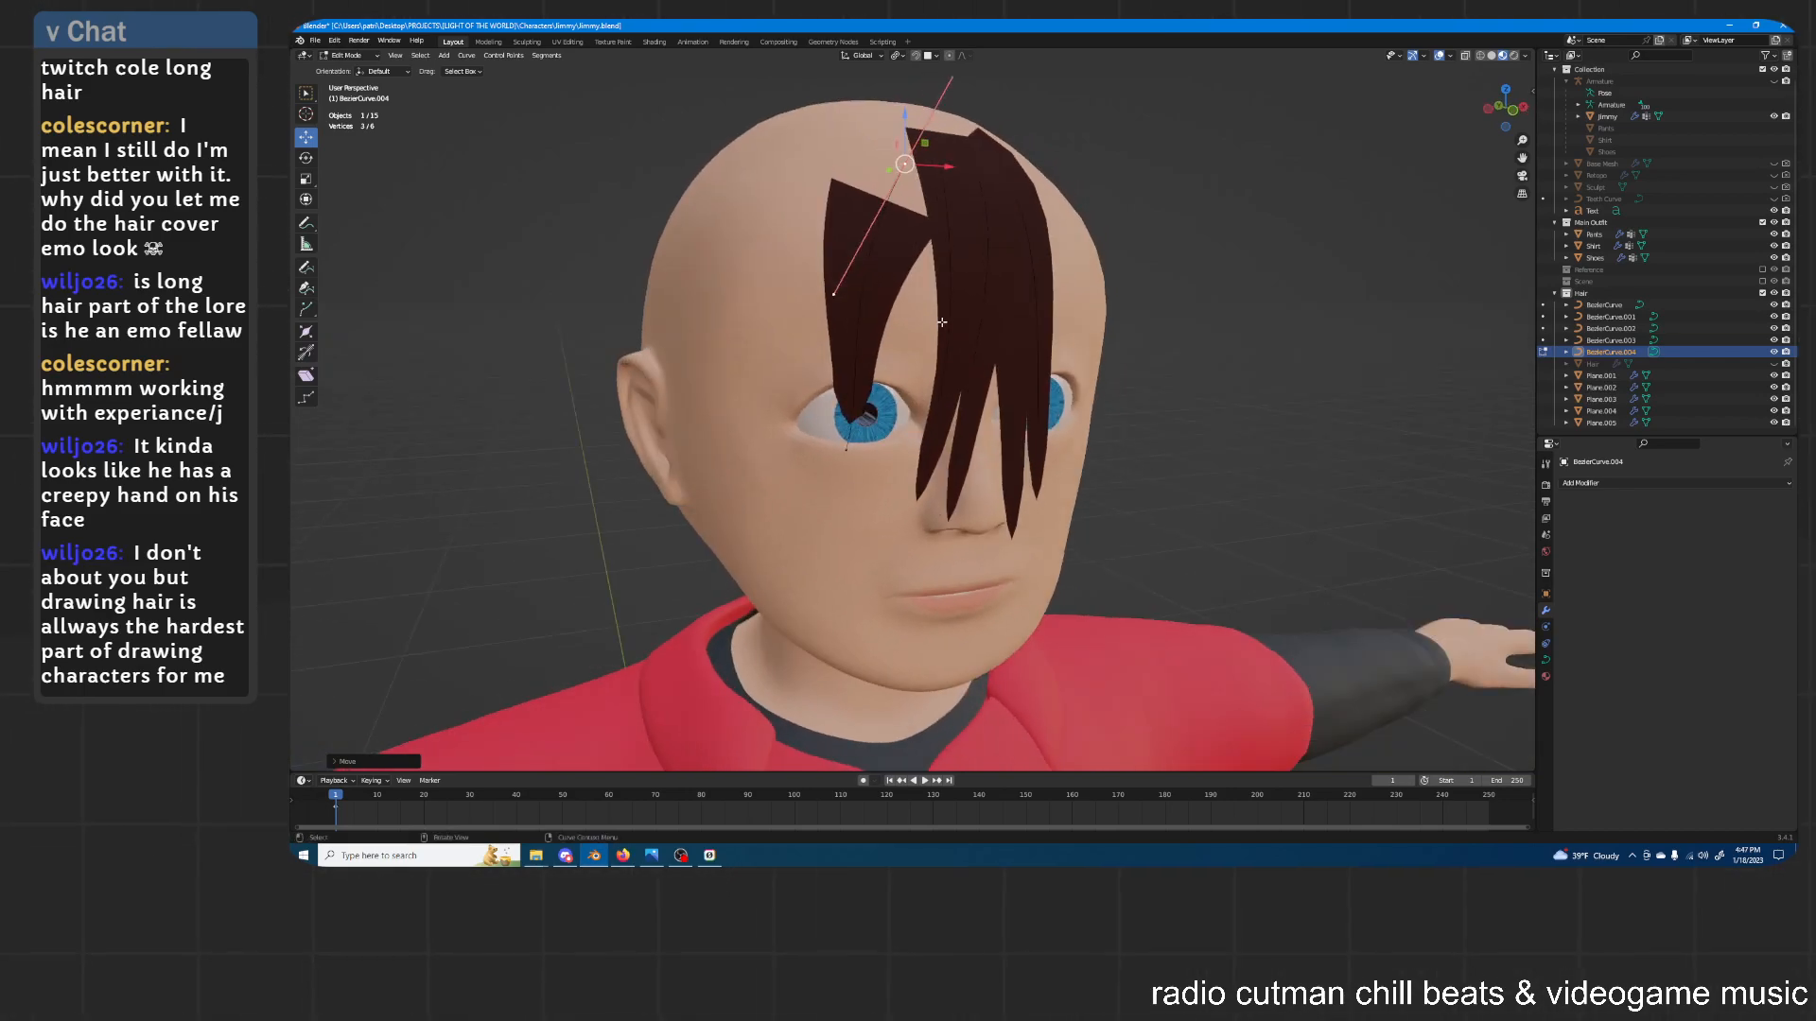
# Lengthen hair strand Plane.005 by scaling it along Z, and move it along Z up toward the hairline
pyautogui.moveTo(736, 503); pyautogui.dragTo(636, 201, button='middle')
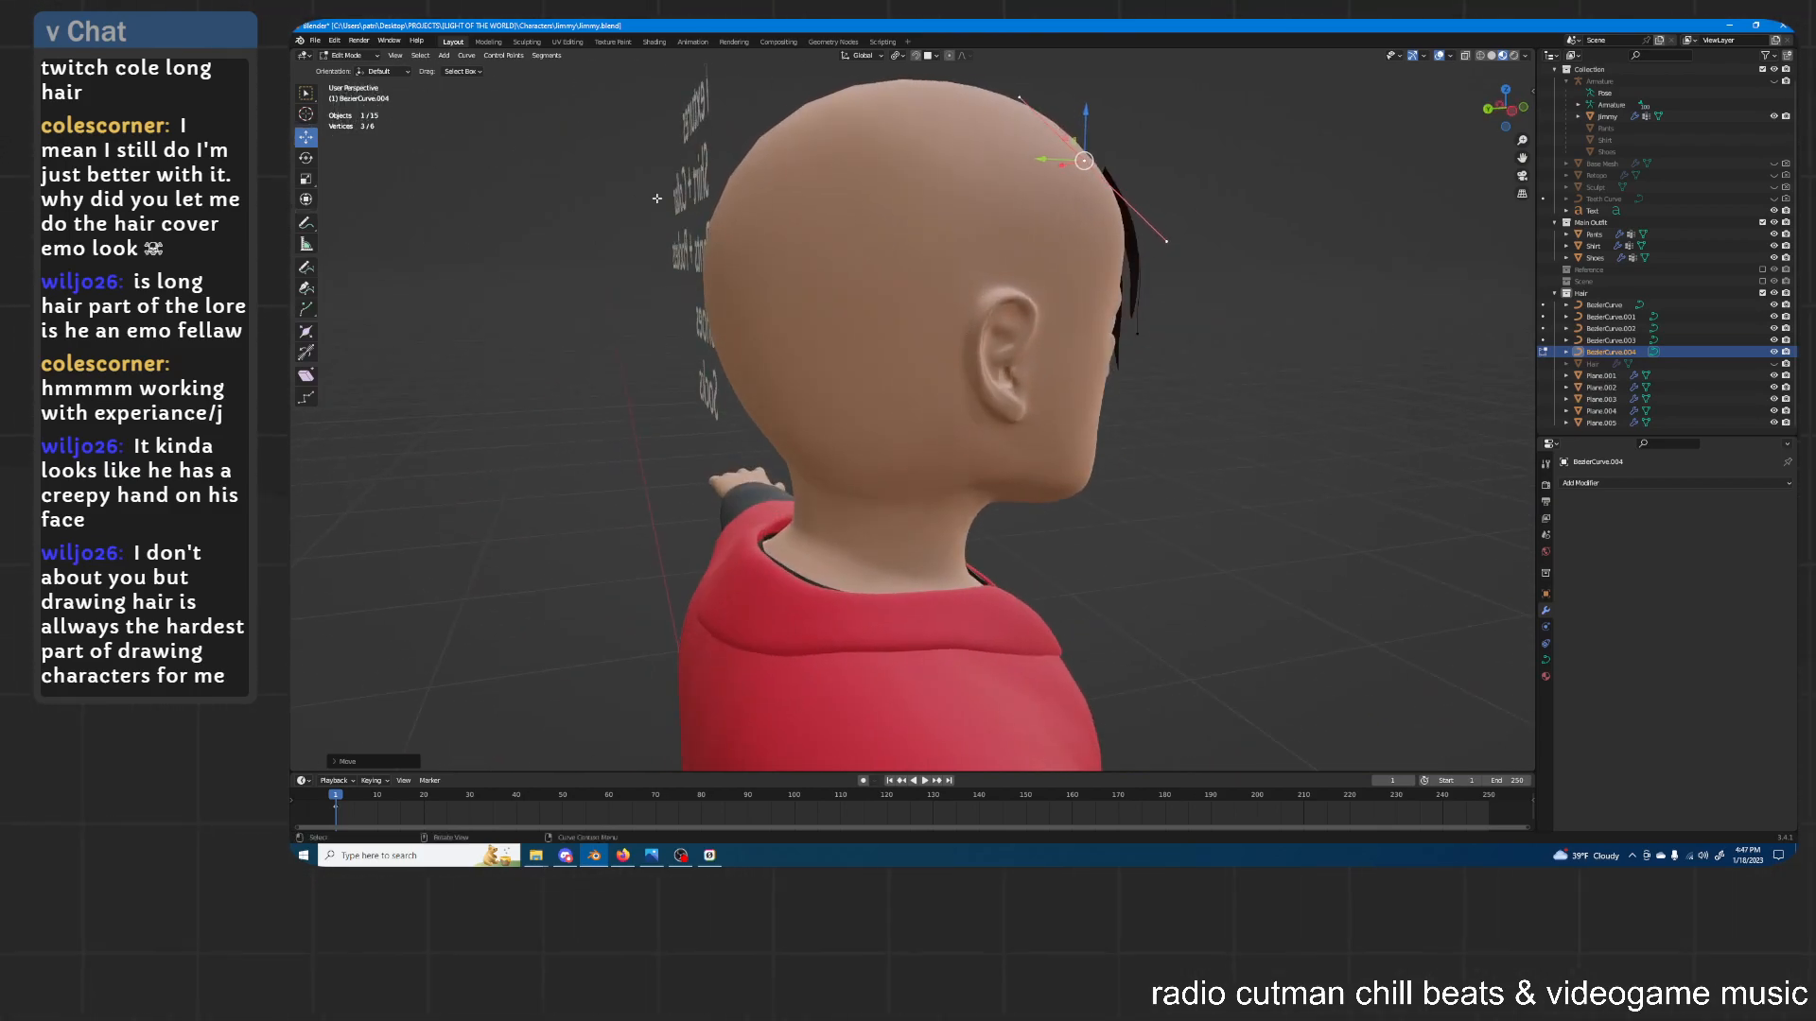
pyautogui.moveTo(1017, 300); pyautogui.dragTo(822, 360, button='middle')
pyautogui.scroll(1, 822, 299)
pyautogui.click(815, 383)
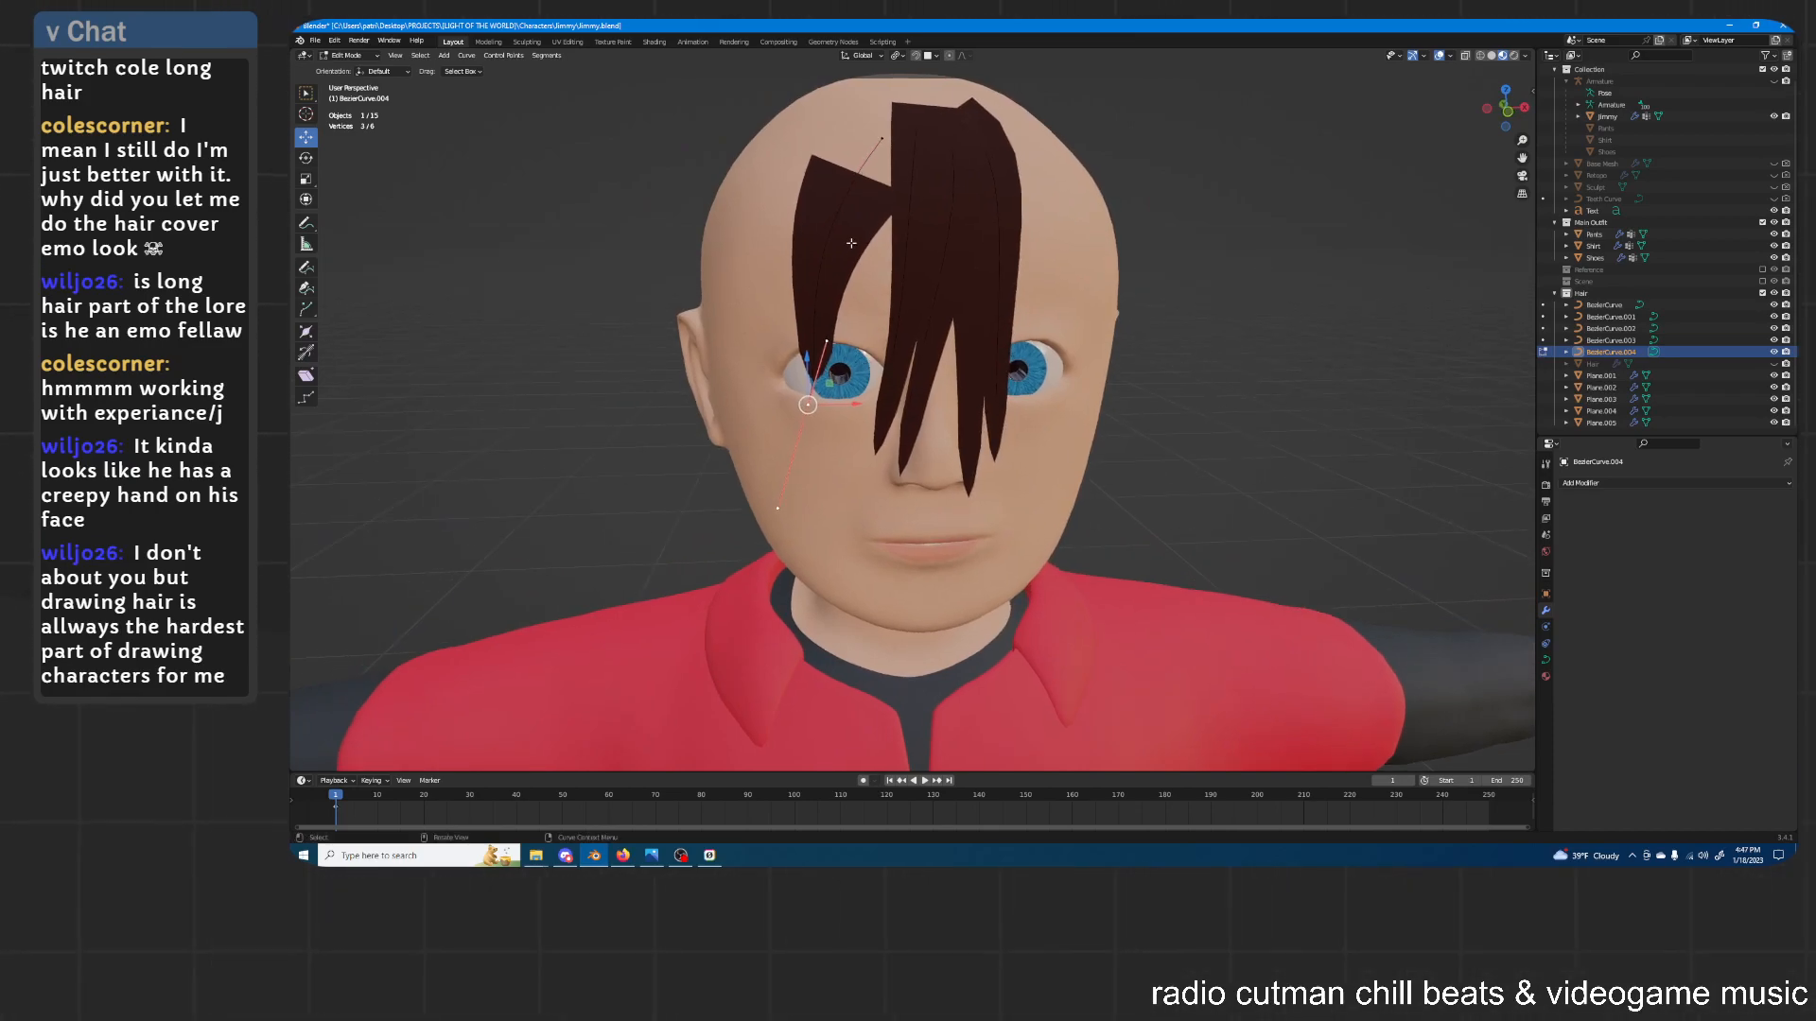
pyautogui.press('Tab')
pyautogui.click(851, 251)
pyautogui.press('Tab')
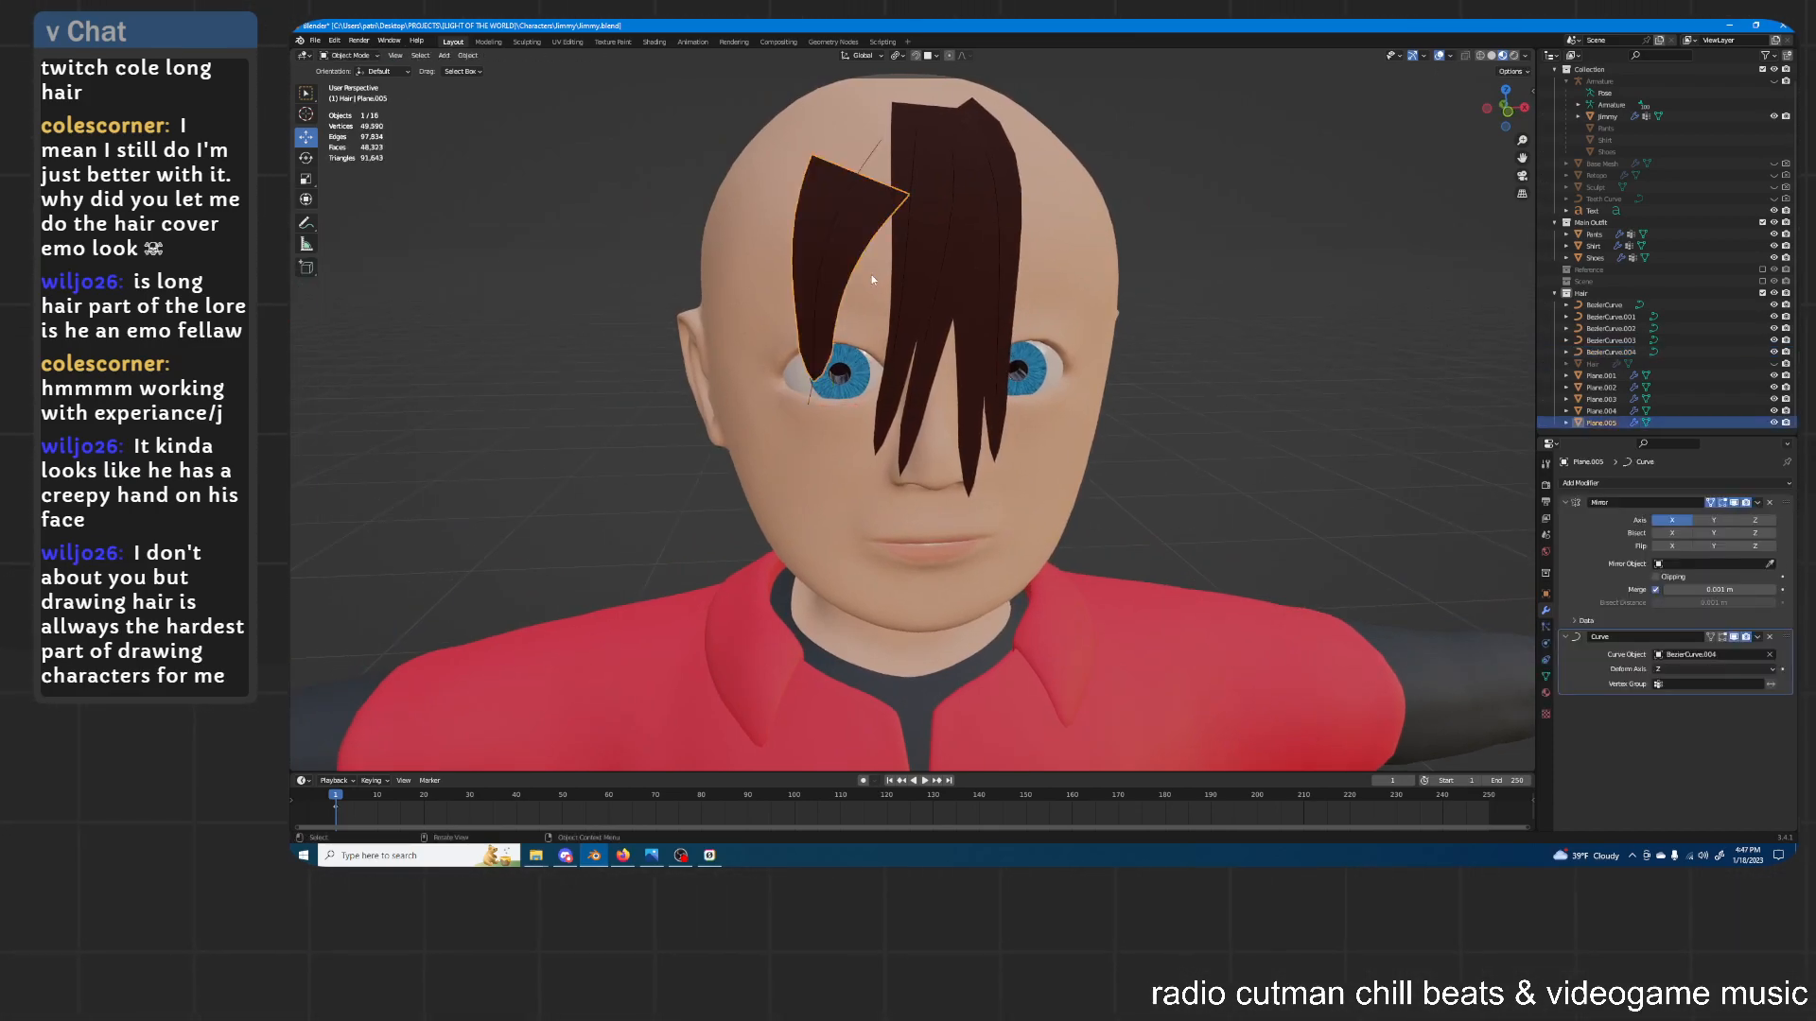
pyautogui.press('Tab')
pyautogui.press('s')
pyautogui.press('z')
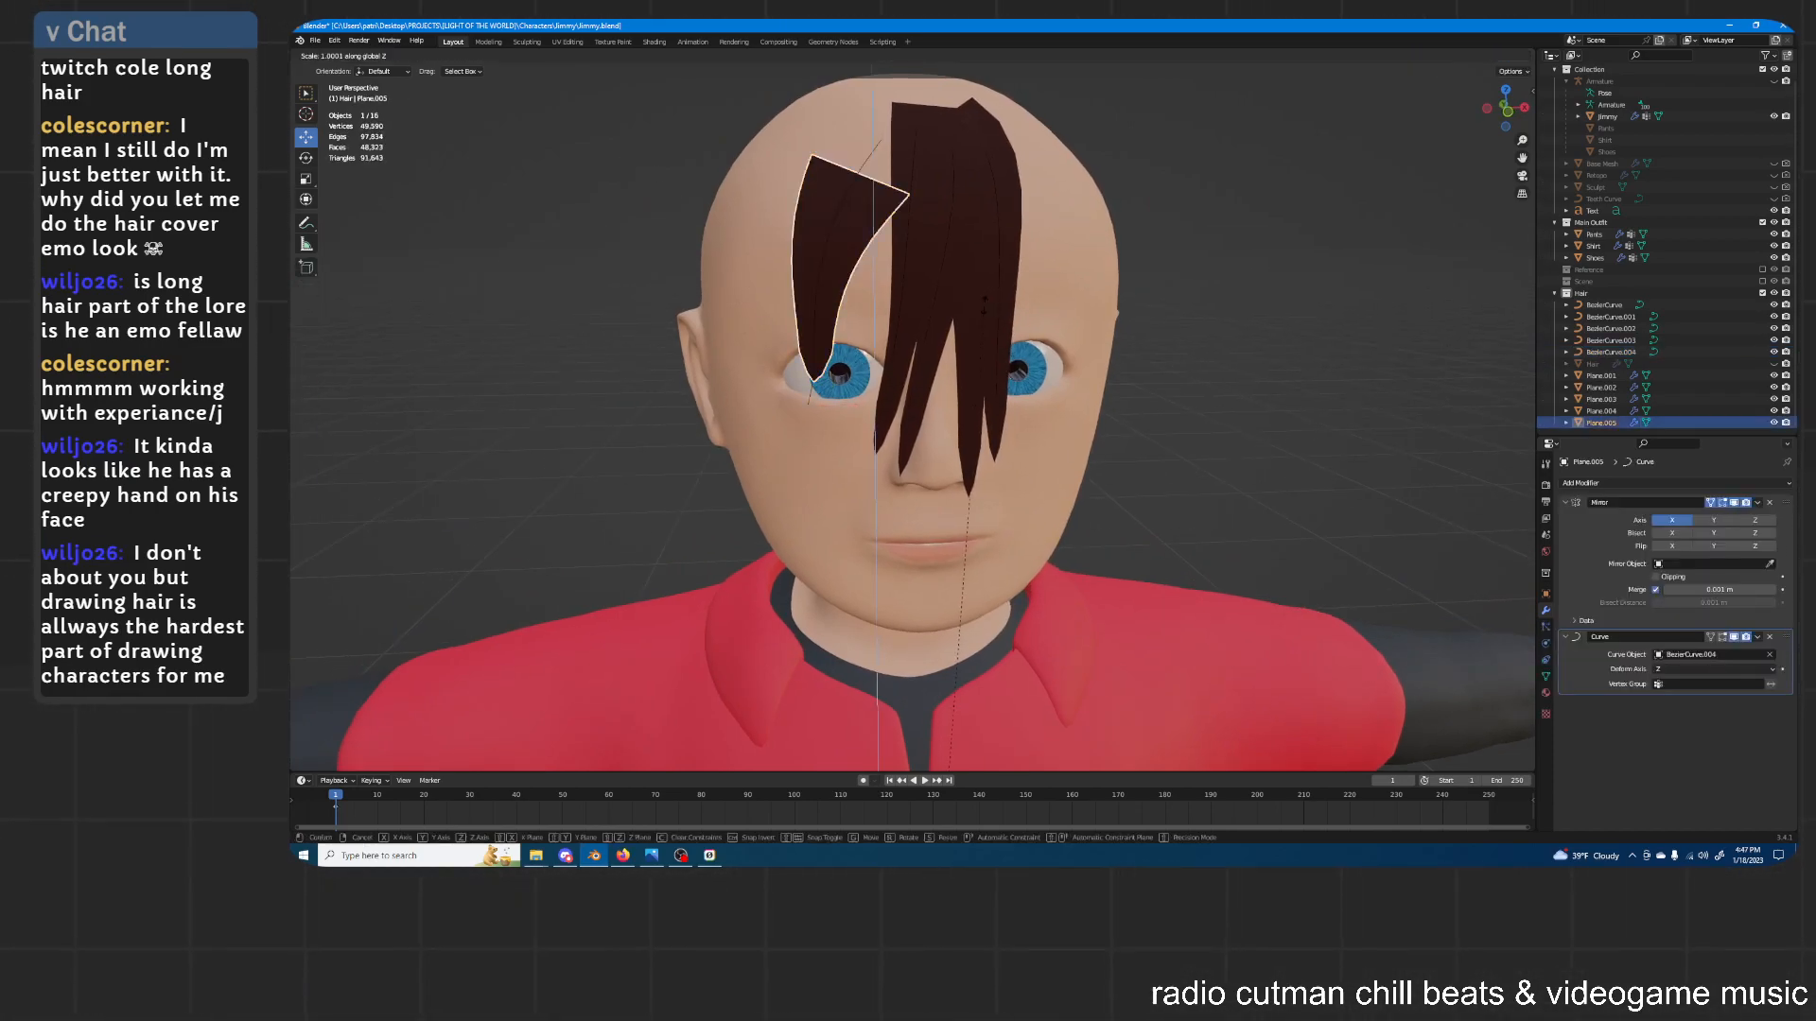
pyautogui.click(1362, 452)
pyautogui.press('g')
pyautogui.press('z')
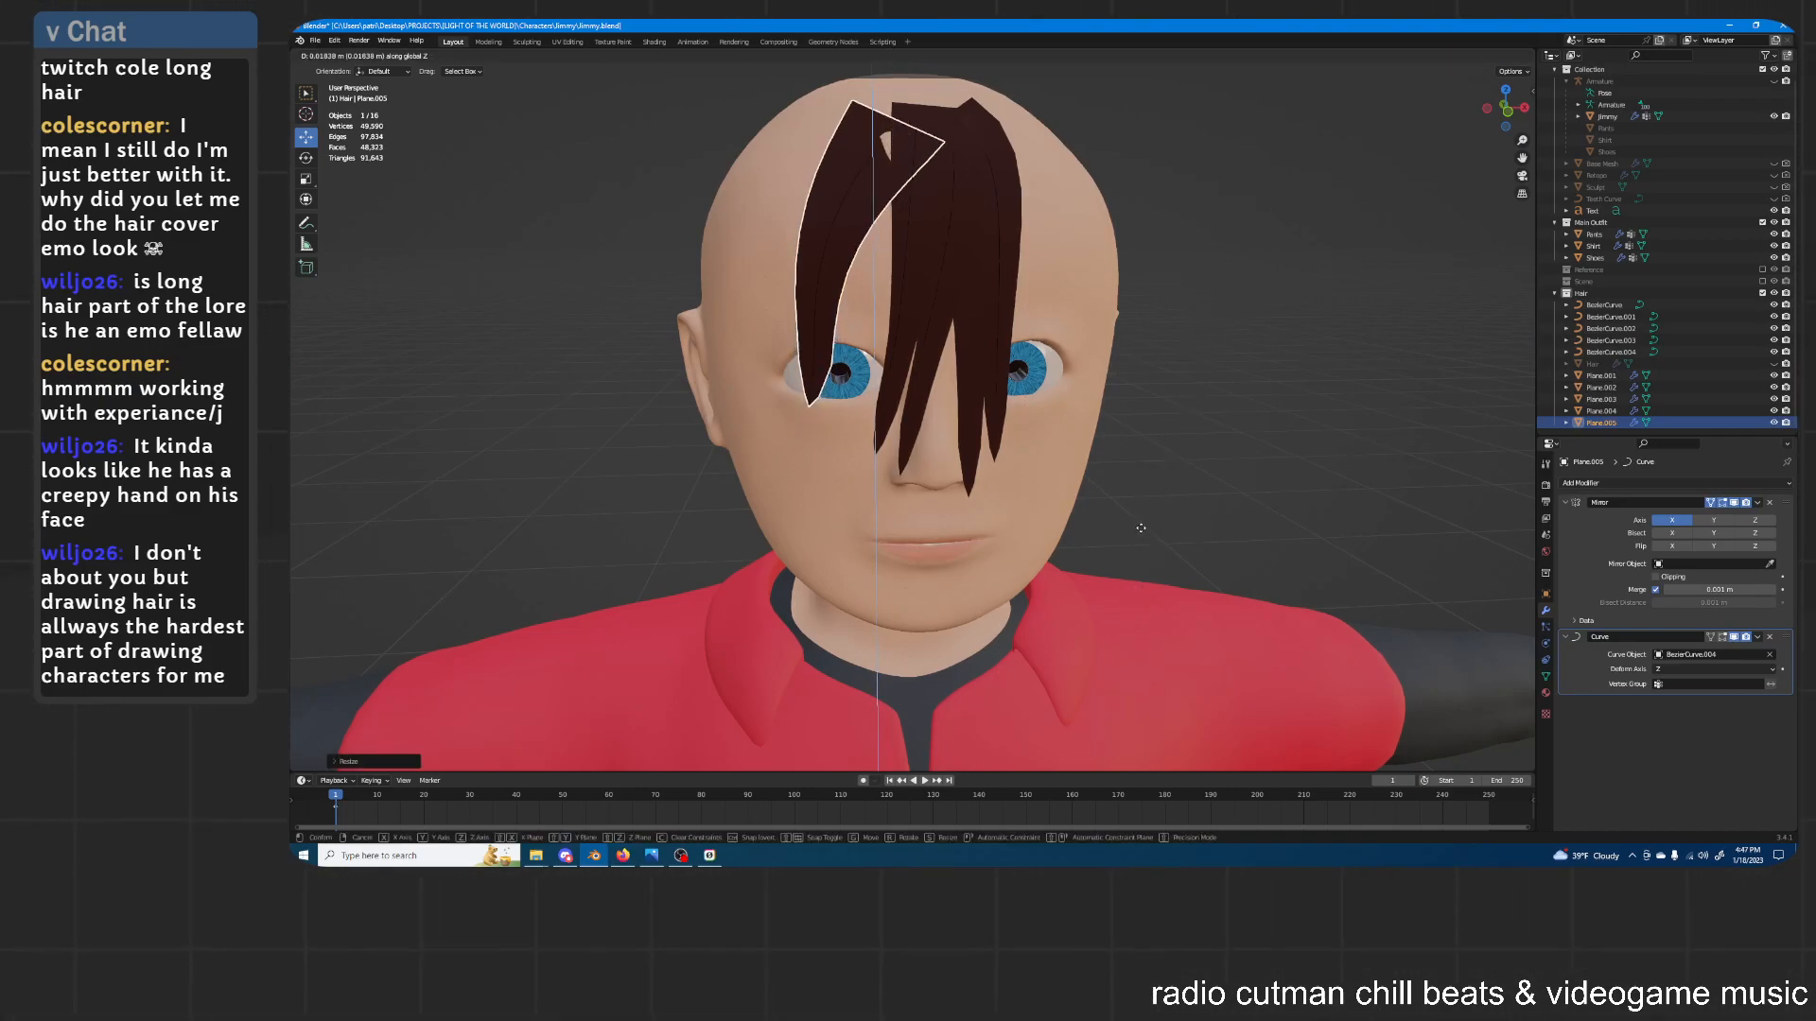
pyautogui.click(1143, 527)
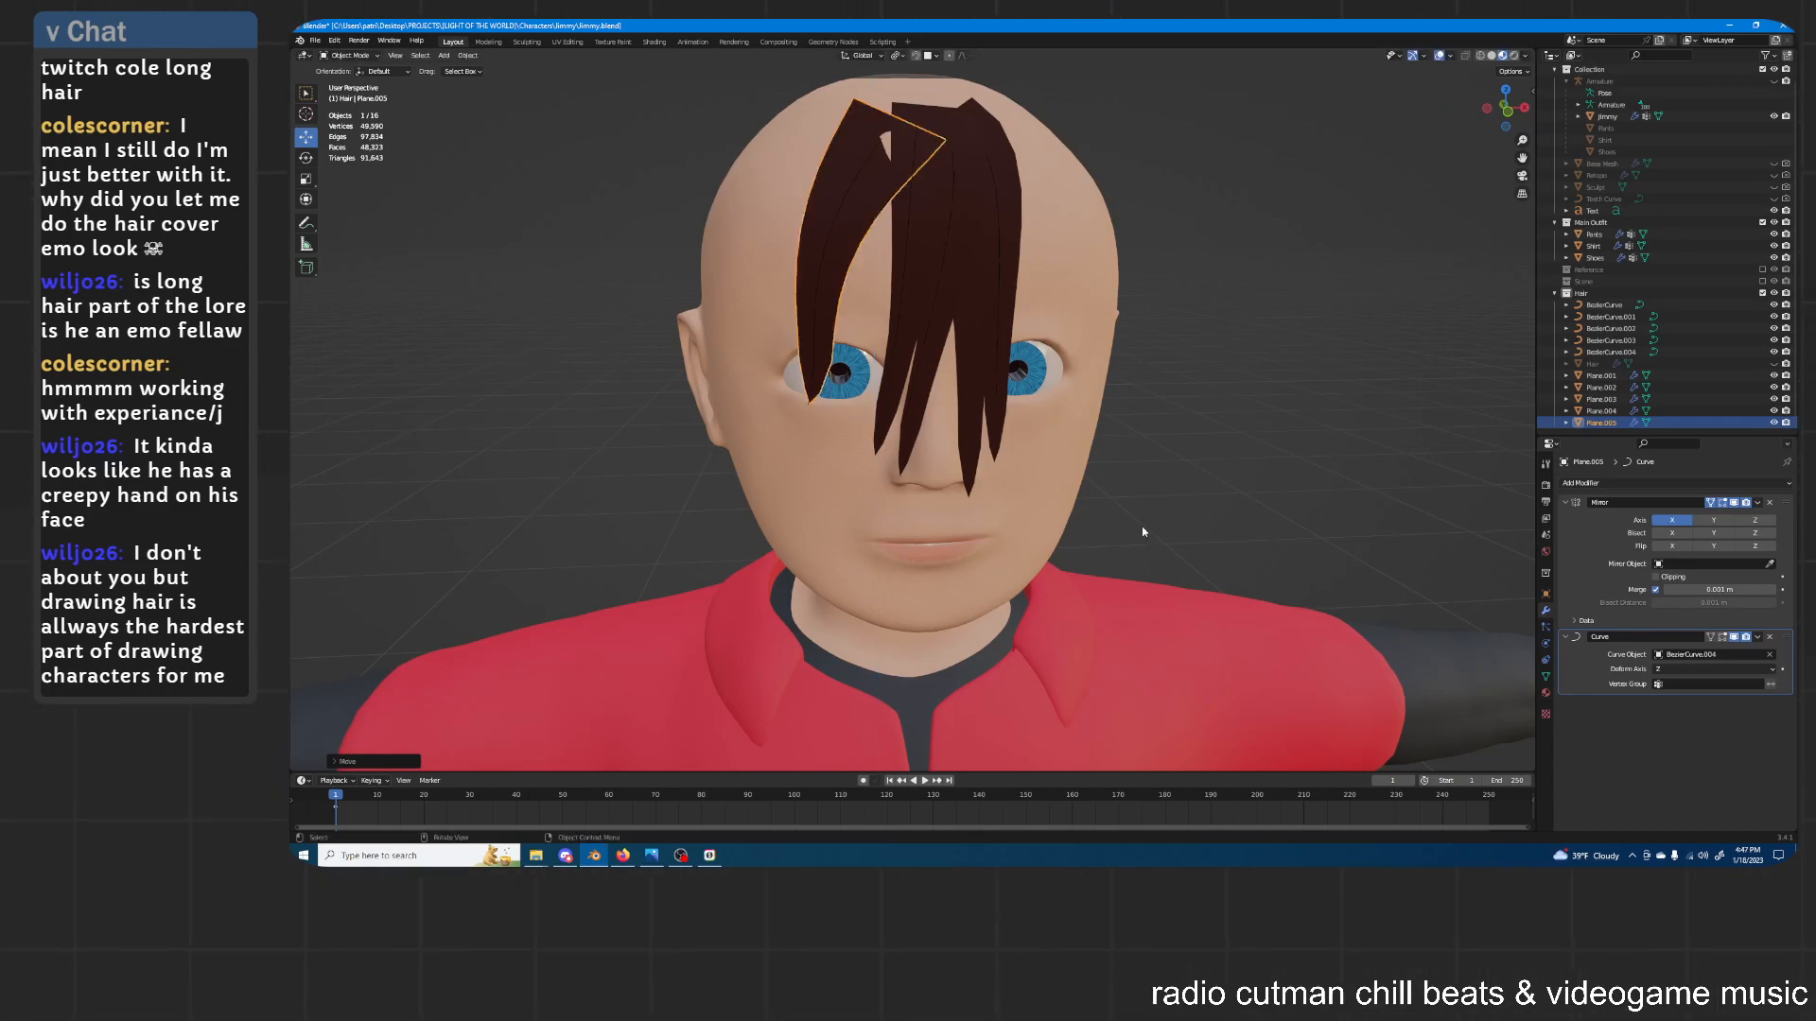
# Return to editing BezierCurve.004 and move its upper control point to seat the lengthened strand's root on the head
pyautogui.click(362, 57)
pyautogui.click(859, 183)
pyautogui.click(376, 58)
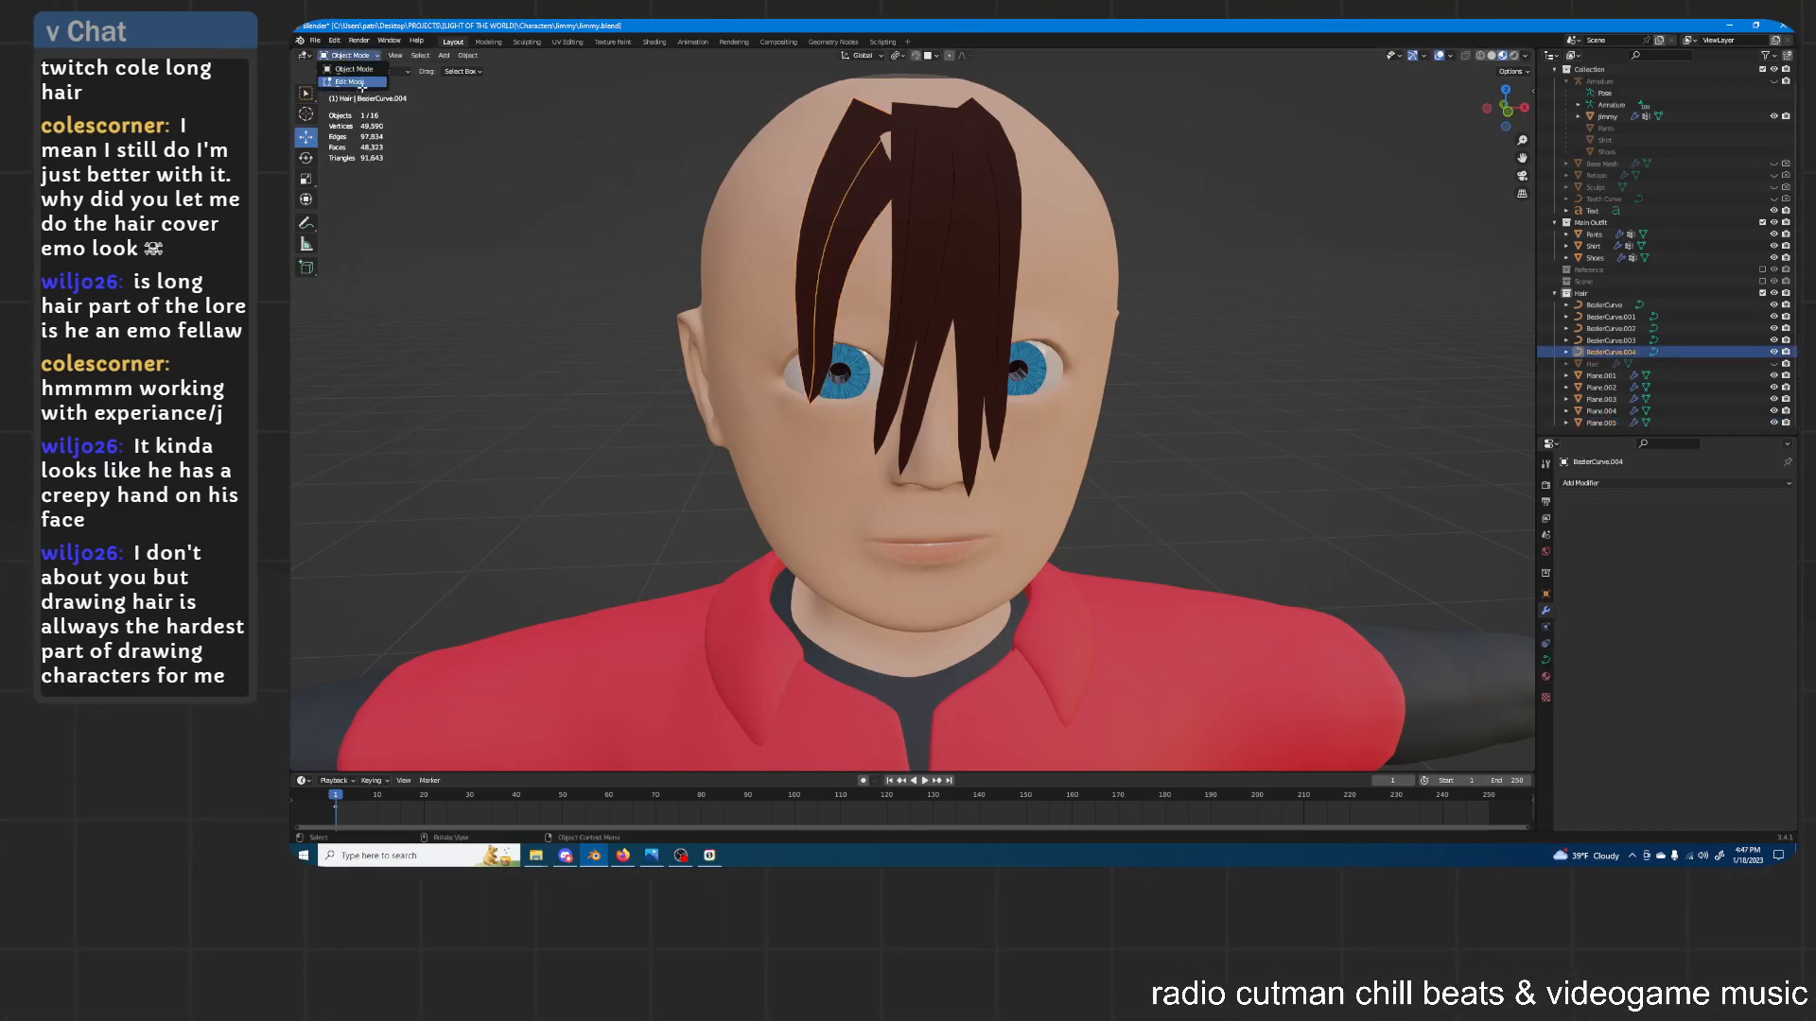
pyautogui.click(350, 83)
pyautogui.moveTo(898, 149); pyautogui.dragTo(998, 287, button='middle')
pyautogui.press('g')
pyautogui.click(1035, 279)
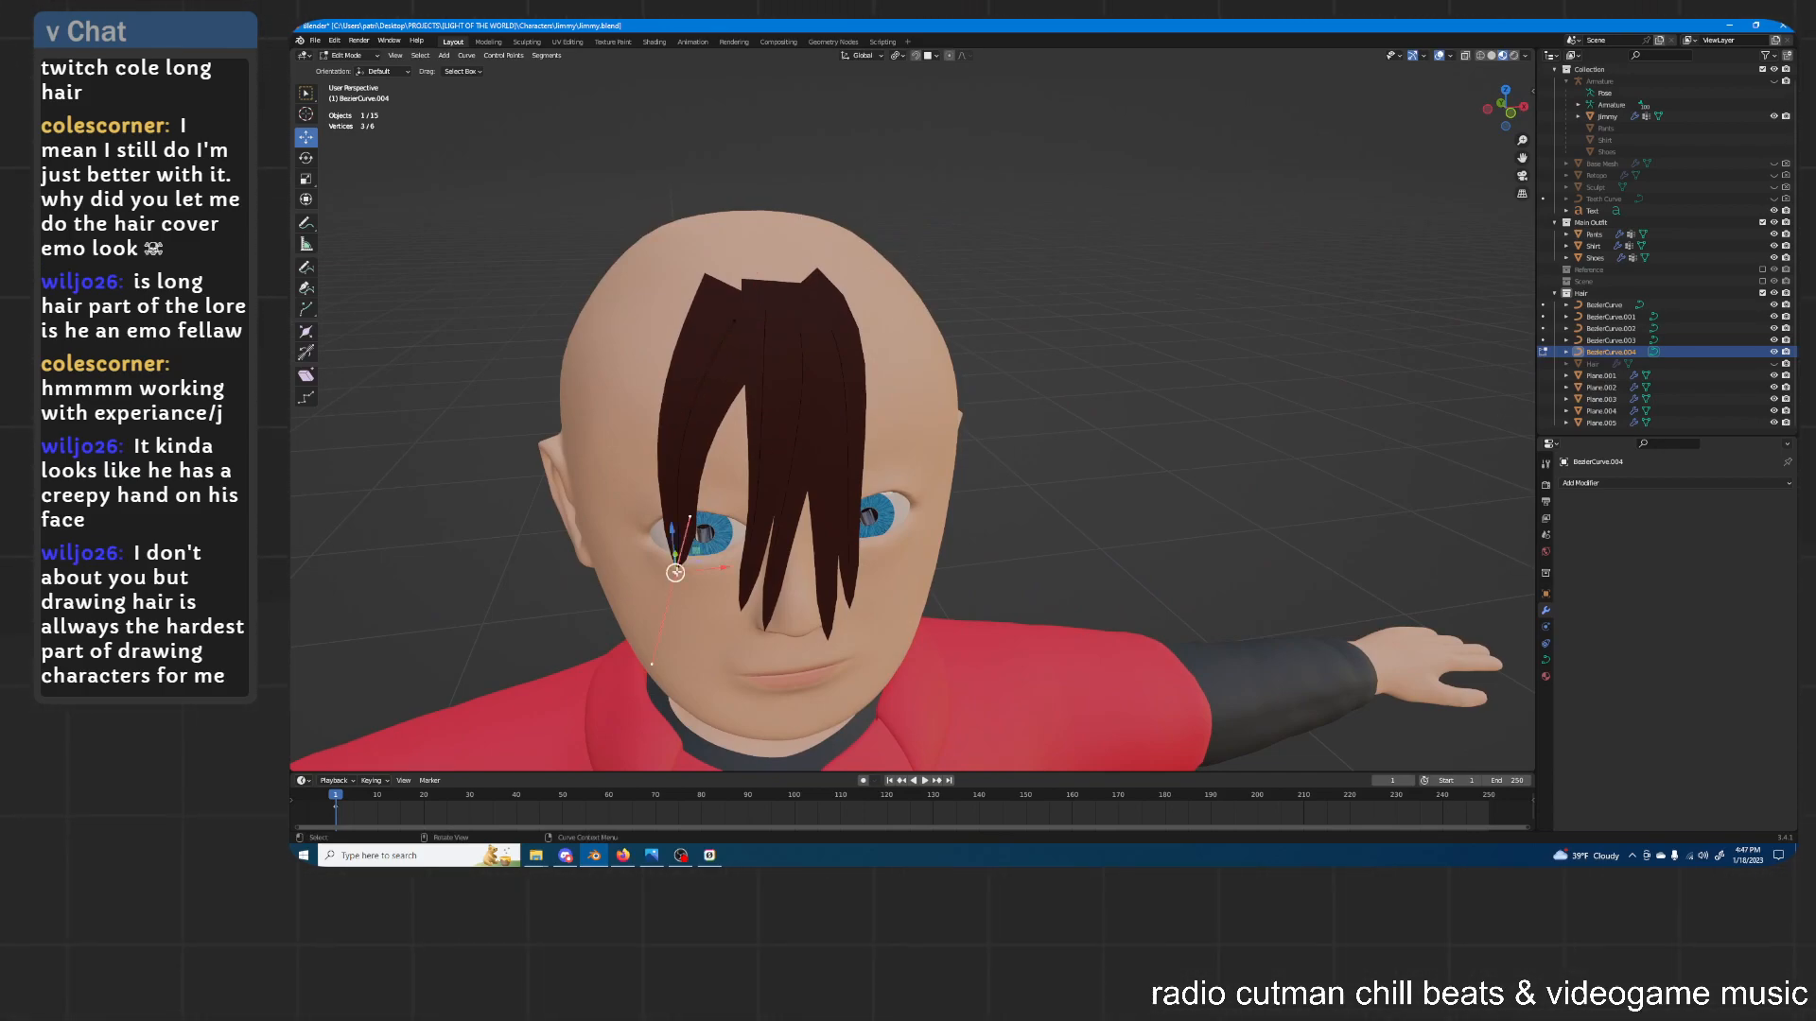
# Scale up the handles of BezierCurve.004's lower control point to straighten the strand's tip
pyautogui.scroll(4, 756, 492)
pyautogui.press('s')
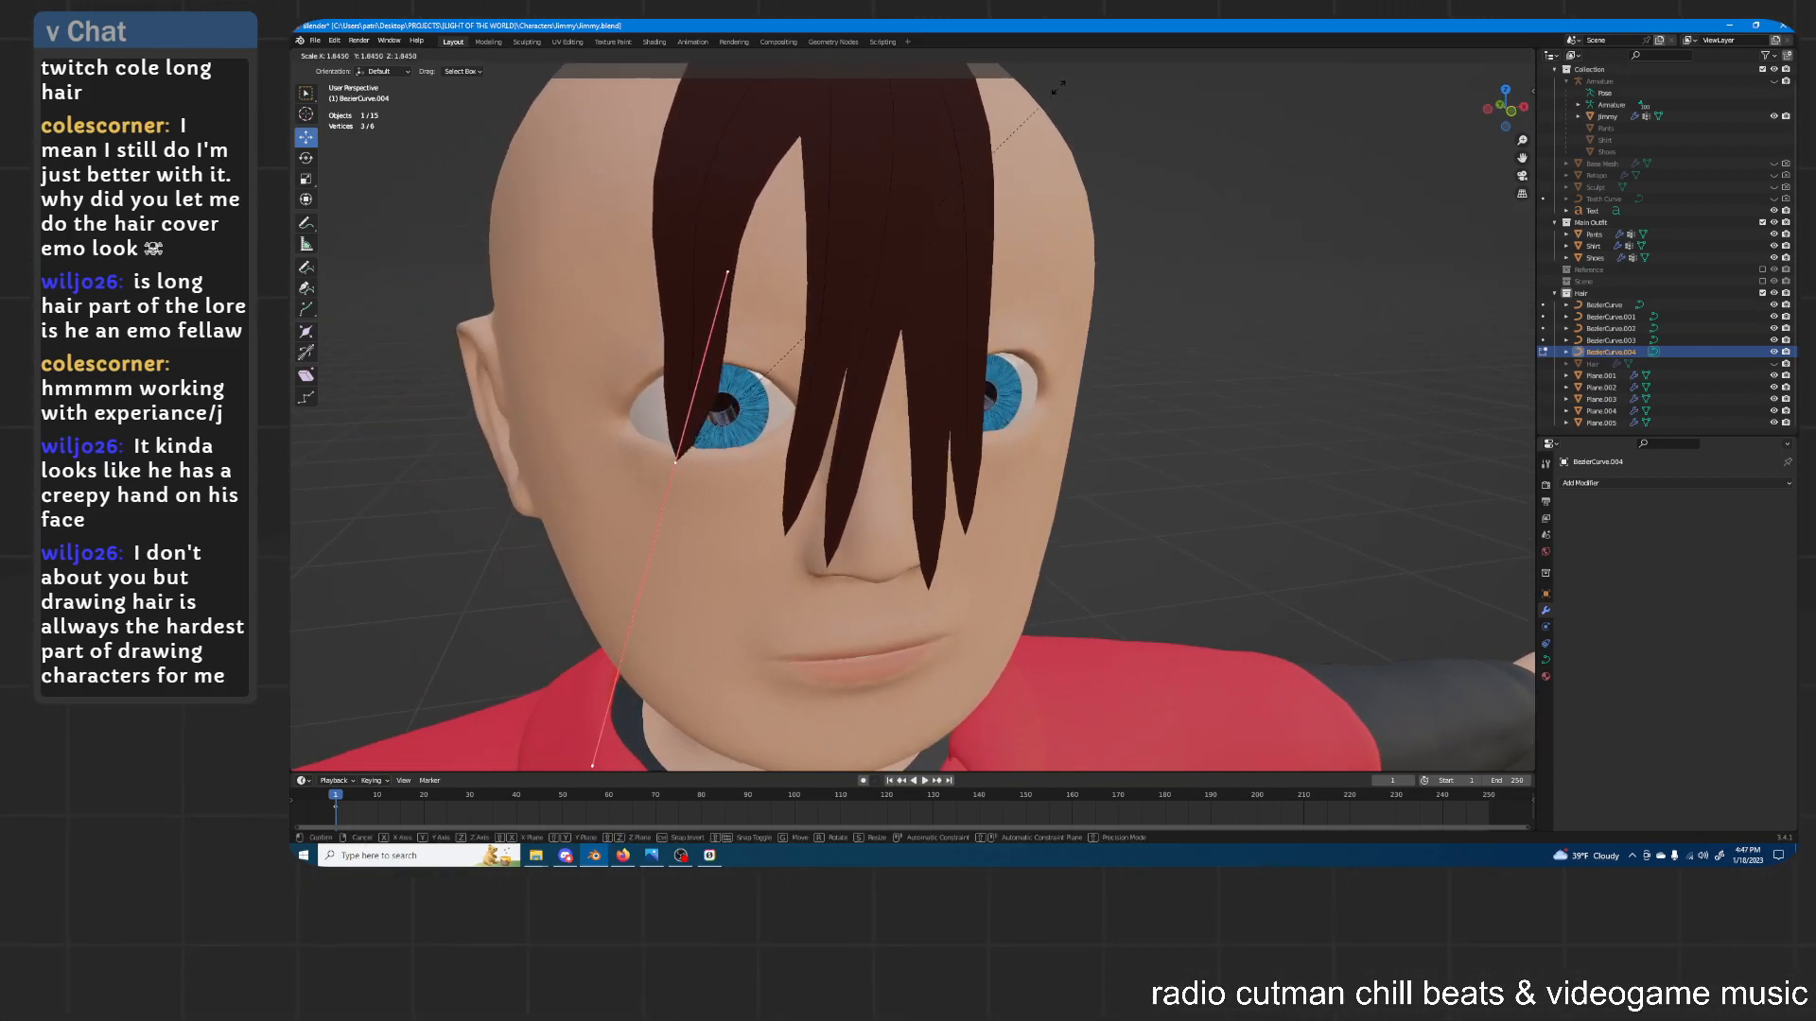
pyautogui.click(1061, 85)
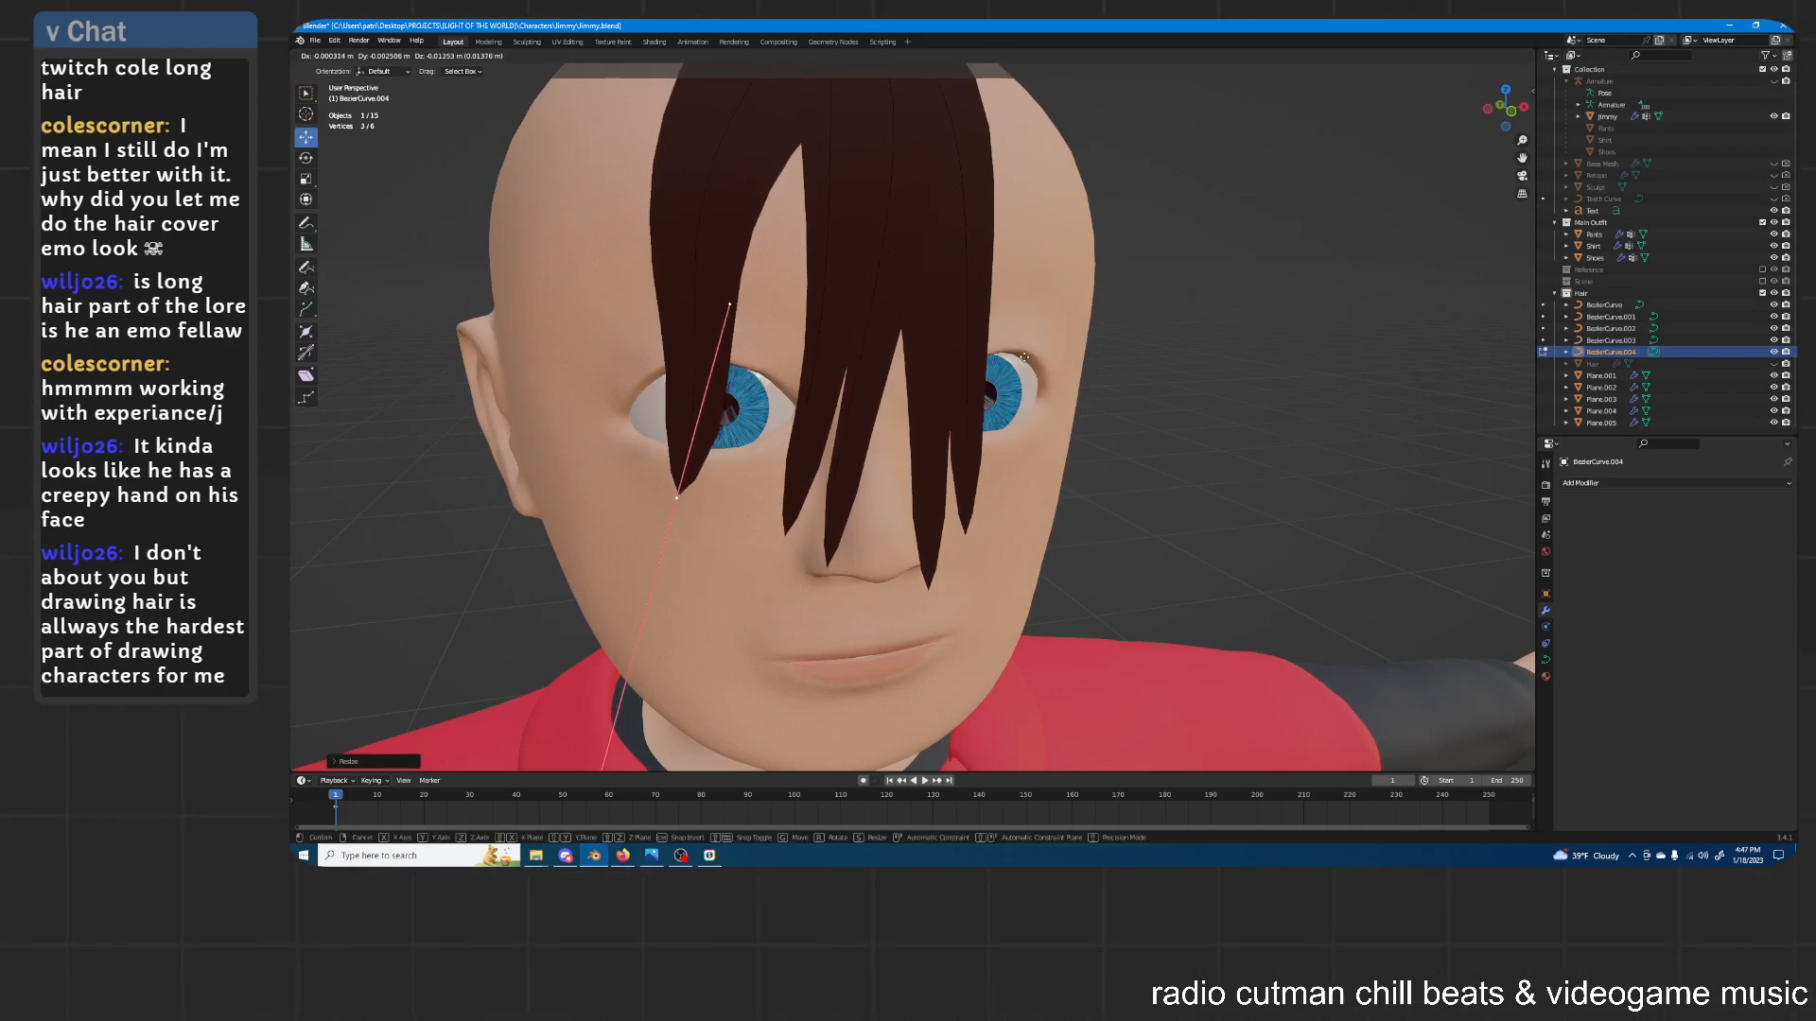
pyautogui.moveTo(1016, 346); pyautogui.dragTo(978, 256, button='middle')
pyautogui.scroll(1, 978, 243)
pyautogui.scroll(-1, 974, 243)
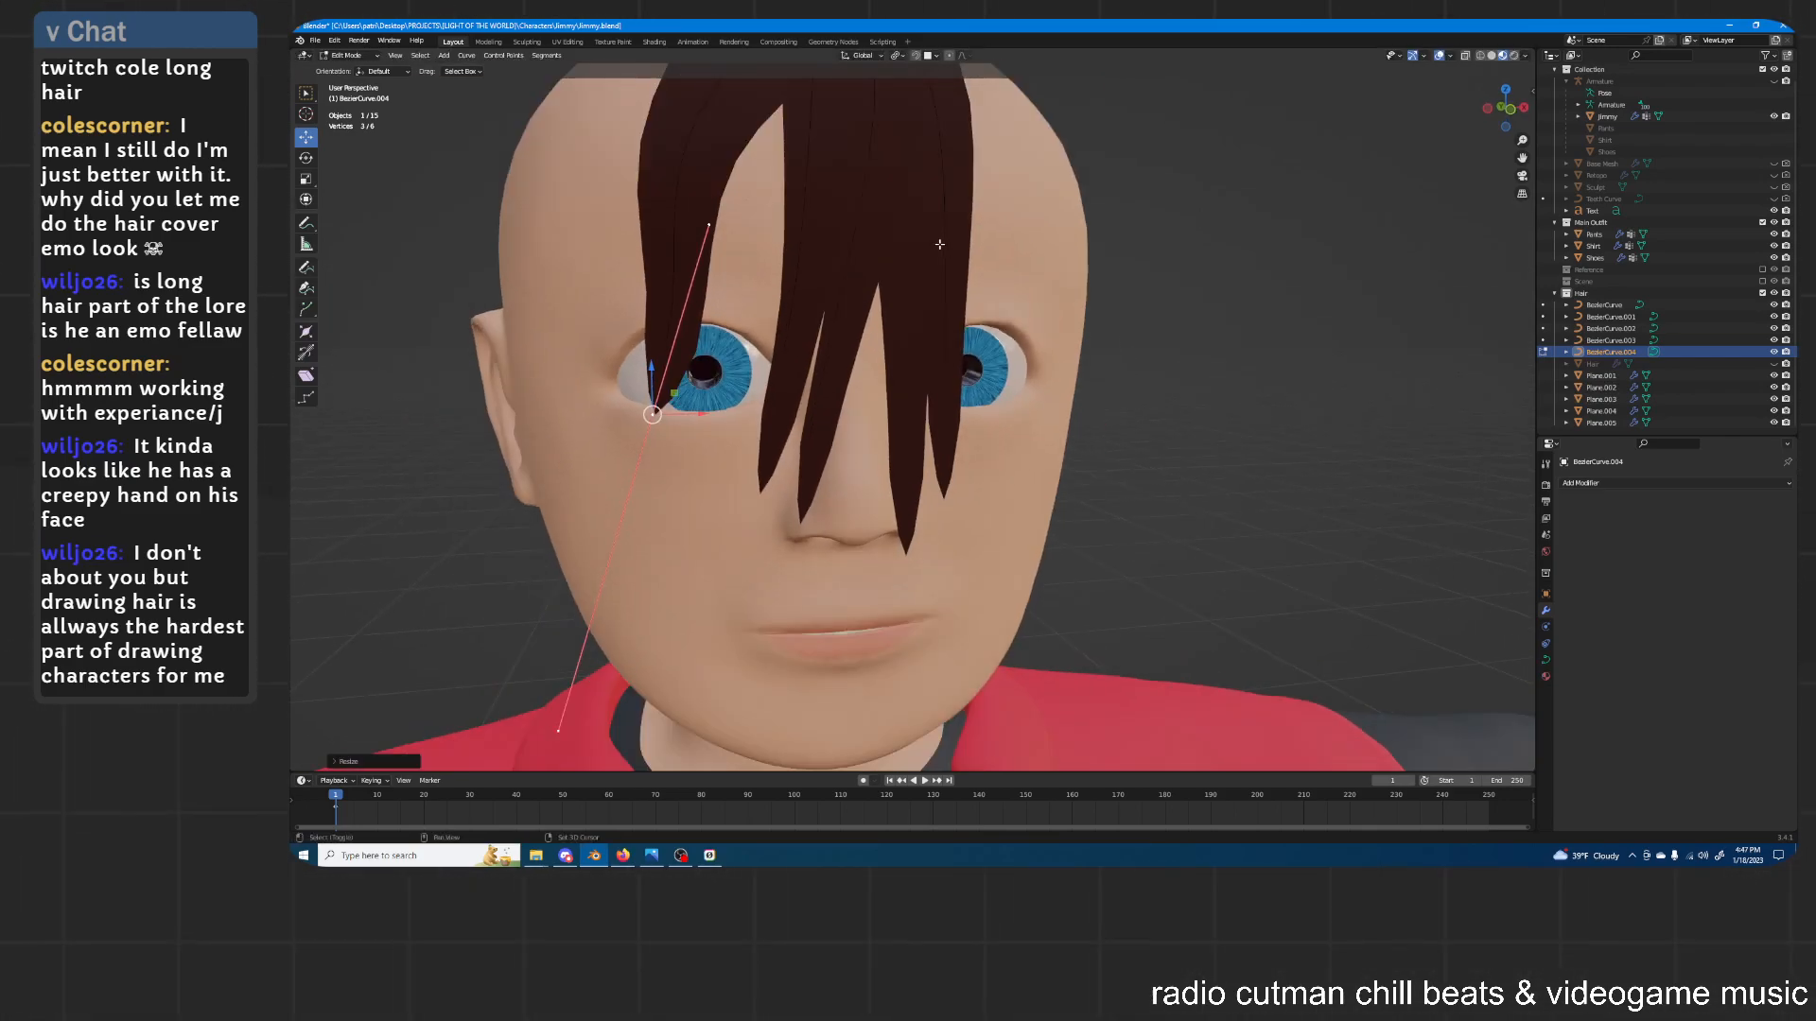
# Rotate the upper control point of BezierCurve.004 slightly to adjust the strand's direction at the root
pyautogui.keyDown('shift'); pyautogui.moveTo(814, 106); pyautogui.dragTo(886, 246, button='middle'); pyautogui.keyUp('shift')
pyautogui.press('r')
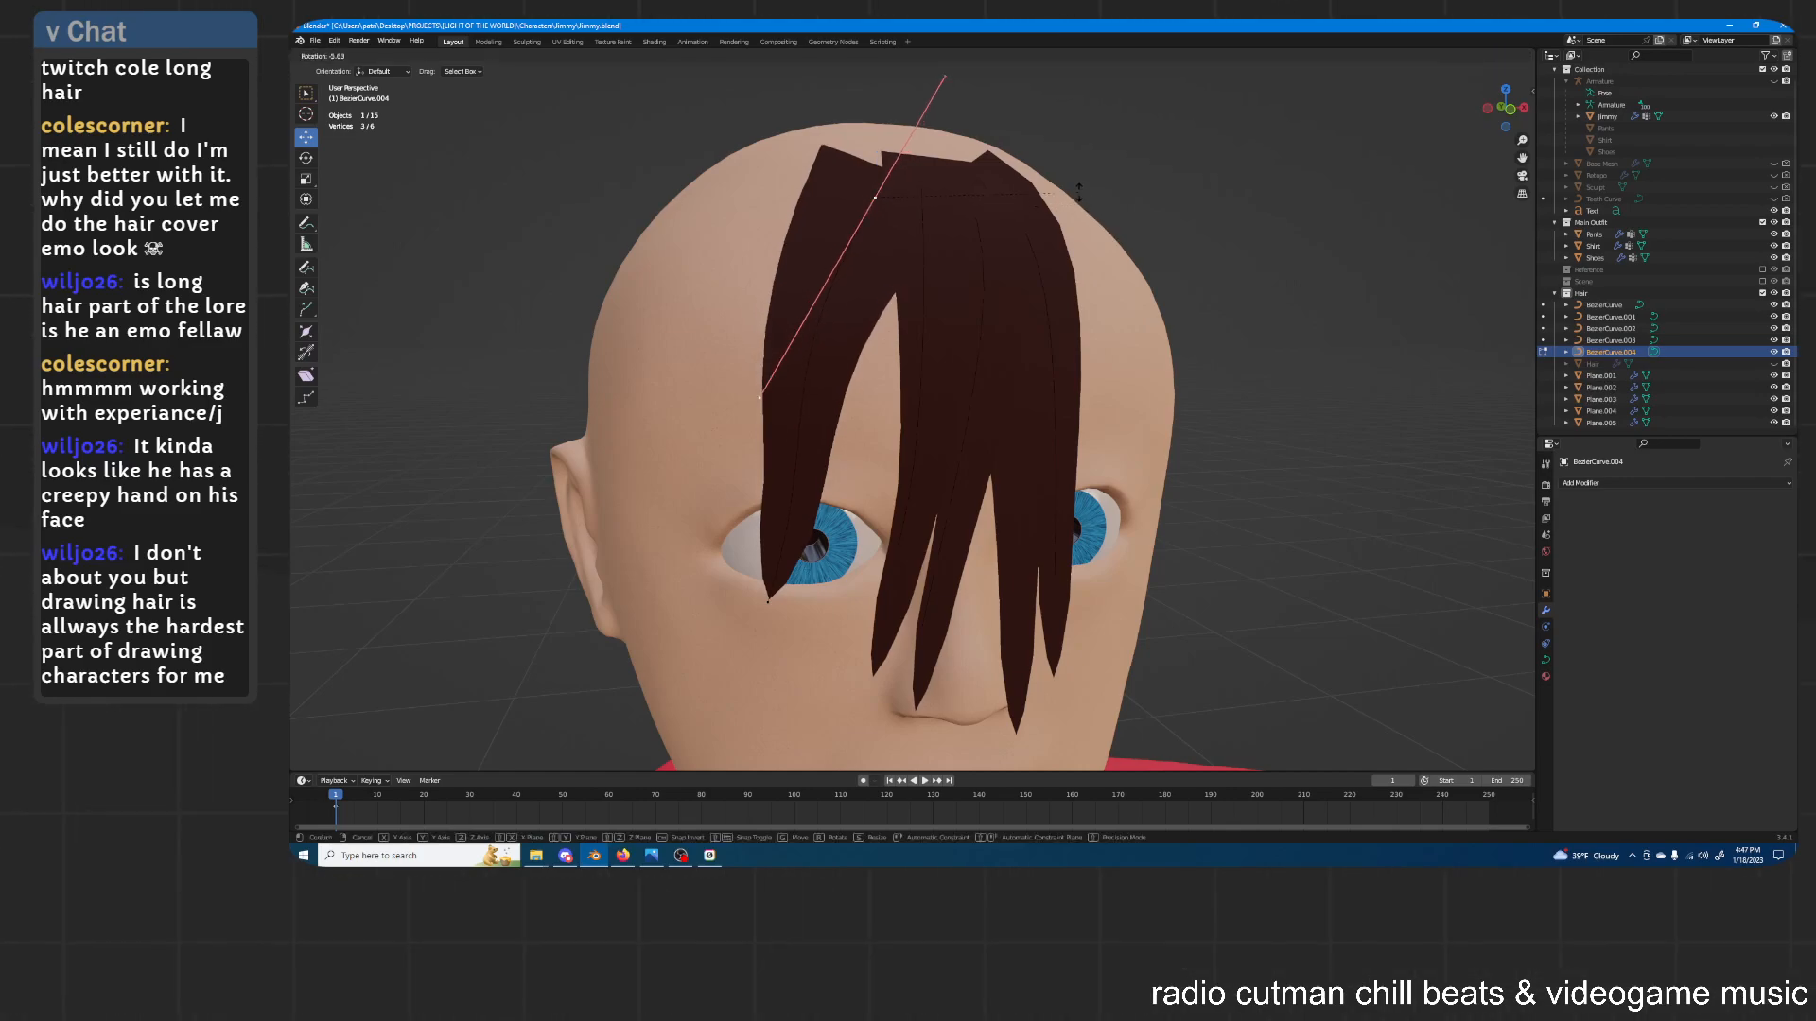
pyautogui.click(1034, 154)
# Rotate the lower control point of BezierCurve.004 and move it to redirect the strand's tip beside the eye
pyautogui.click(768, 601)
pyautogui.keyDown('shift'); pyautogui.moveTo(874, 507); pyautogui.dragTo(943, 406, button='middle'); pyautogui.keyUp('shift')
pyautogui.press('r')
pyautogui.click(916, 416)
pyautogui.press('g')
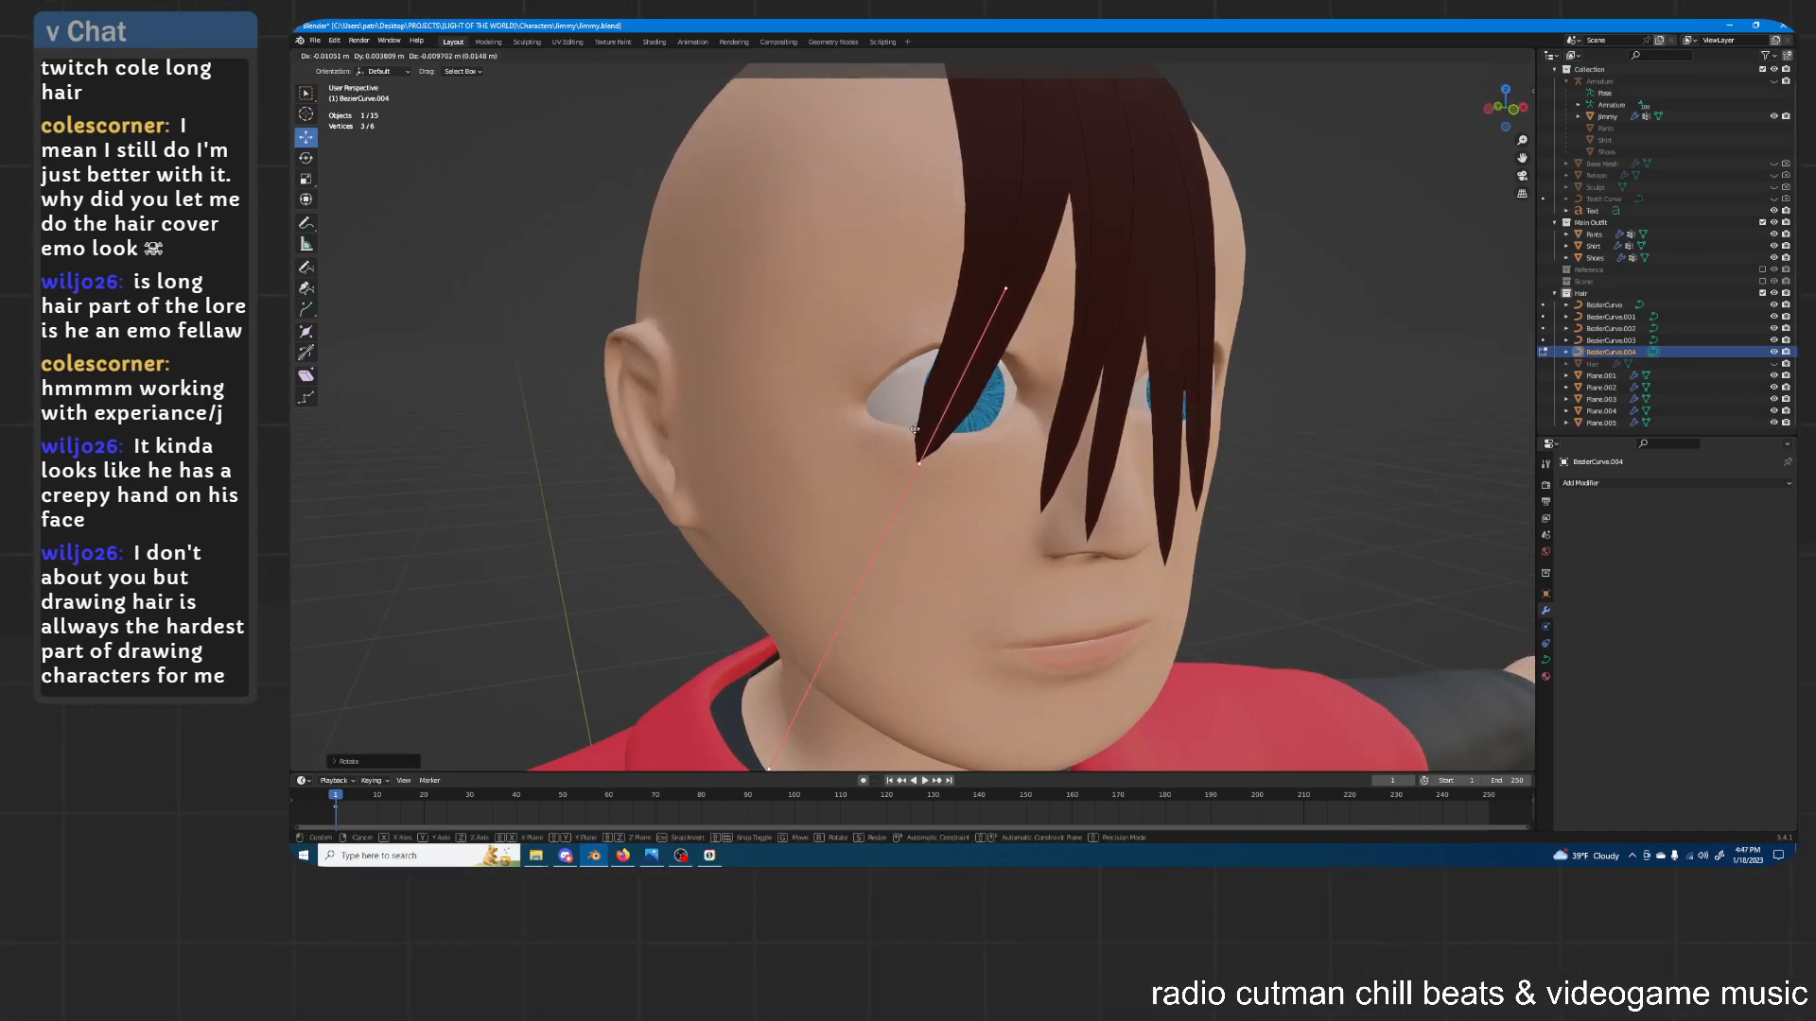
pyautogui.click(914, 428)
# Reposition BezierCurve.004's lower control point from the side and rotate it around the Z axis
pyautogui.moveTo(914, 429); pyautogui.dragTo(1089, 324, button='middle')
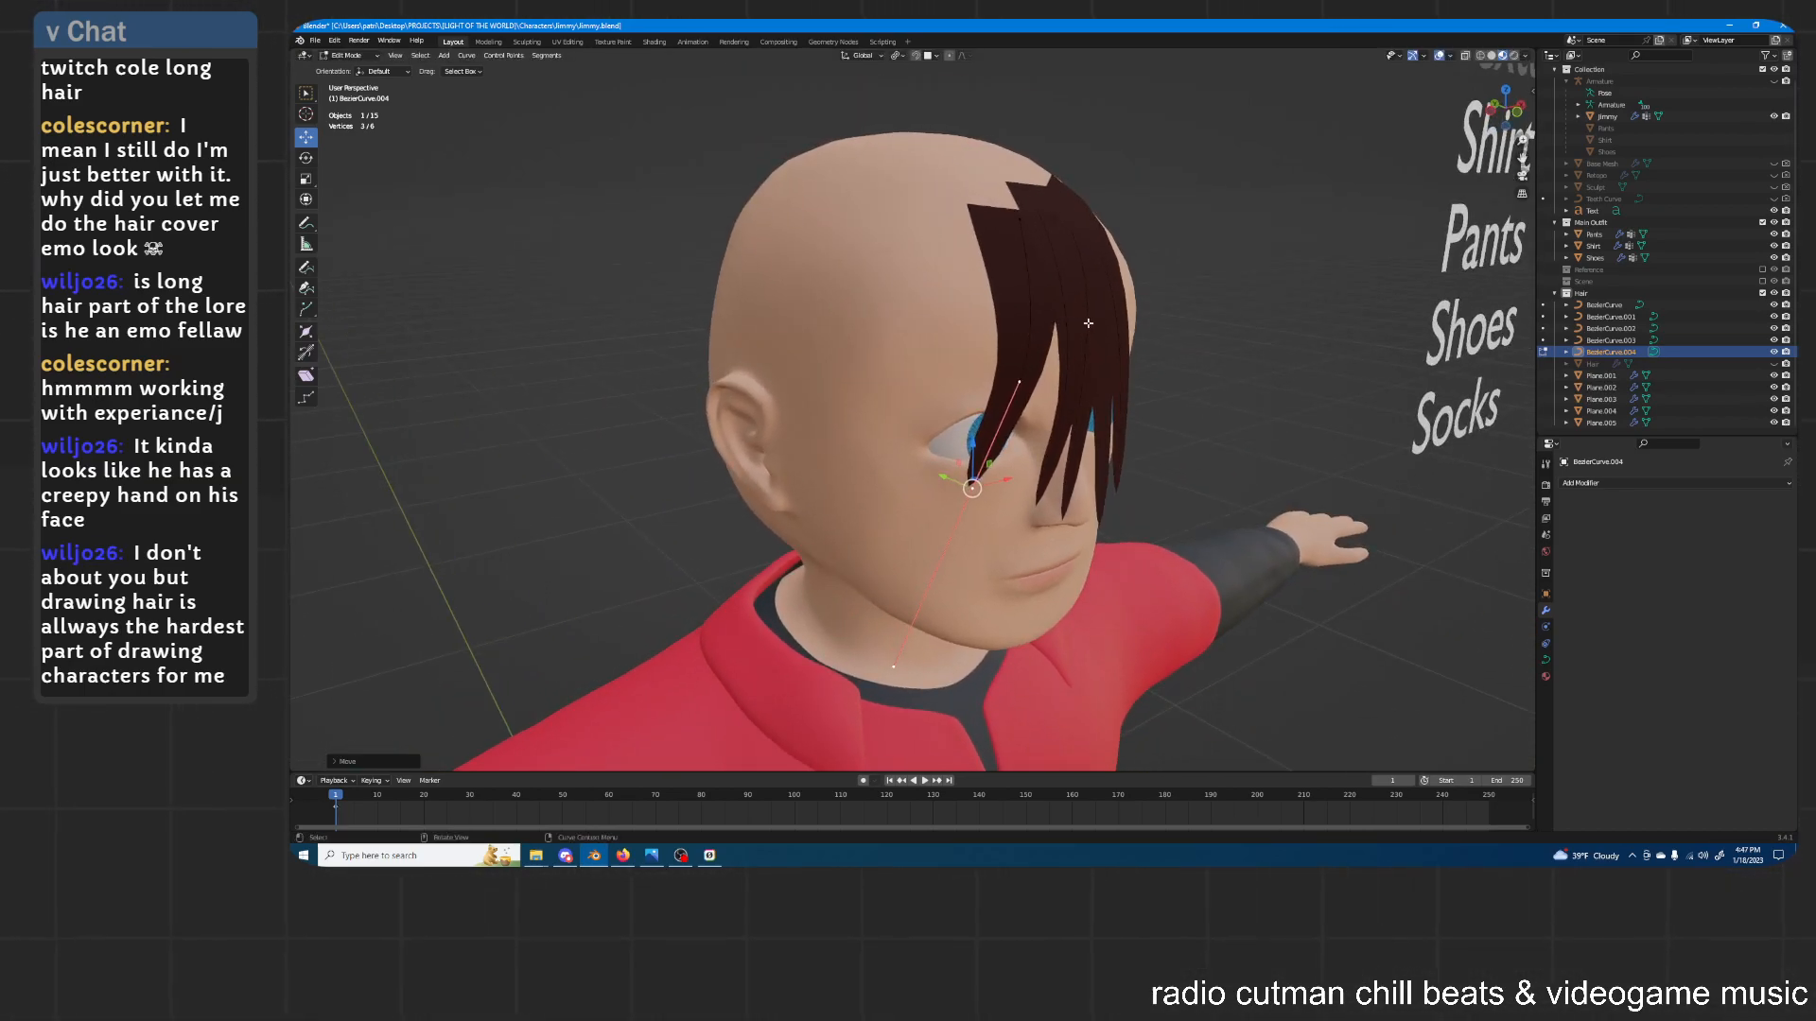
pyautogui.press('g')
pyautogui.press('r')
pyautogui.press('z')
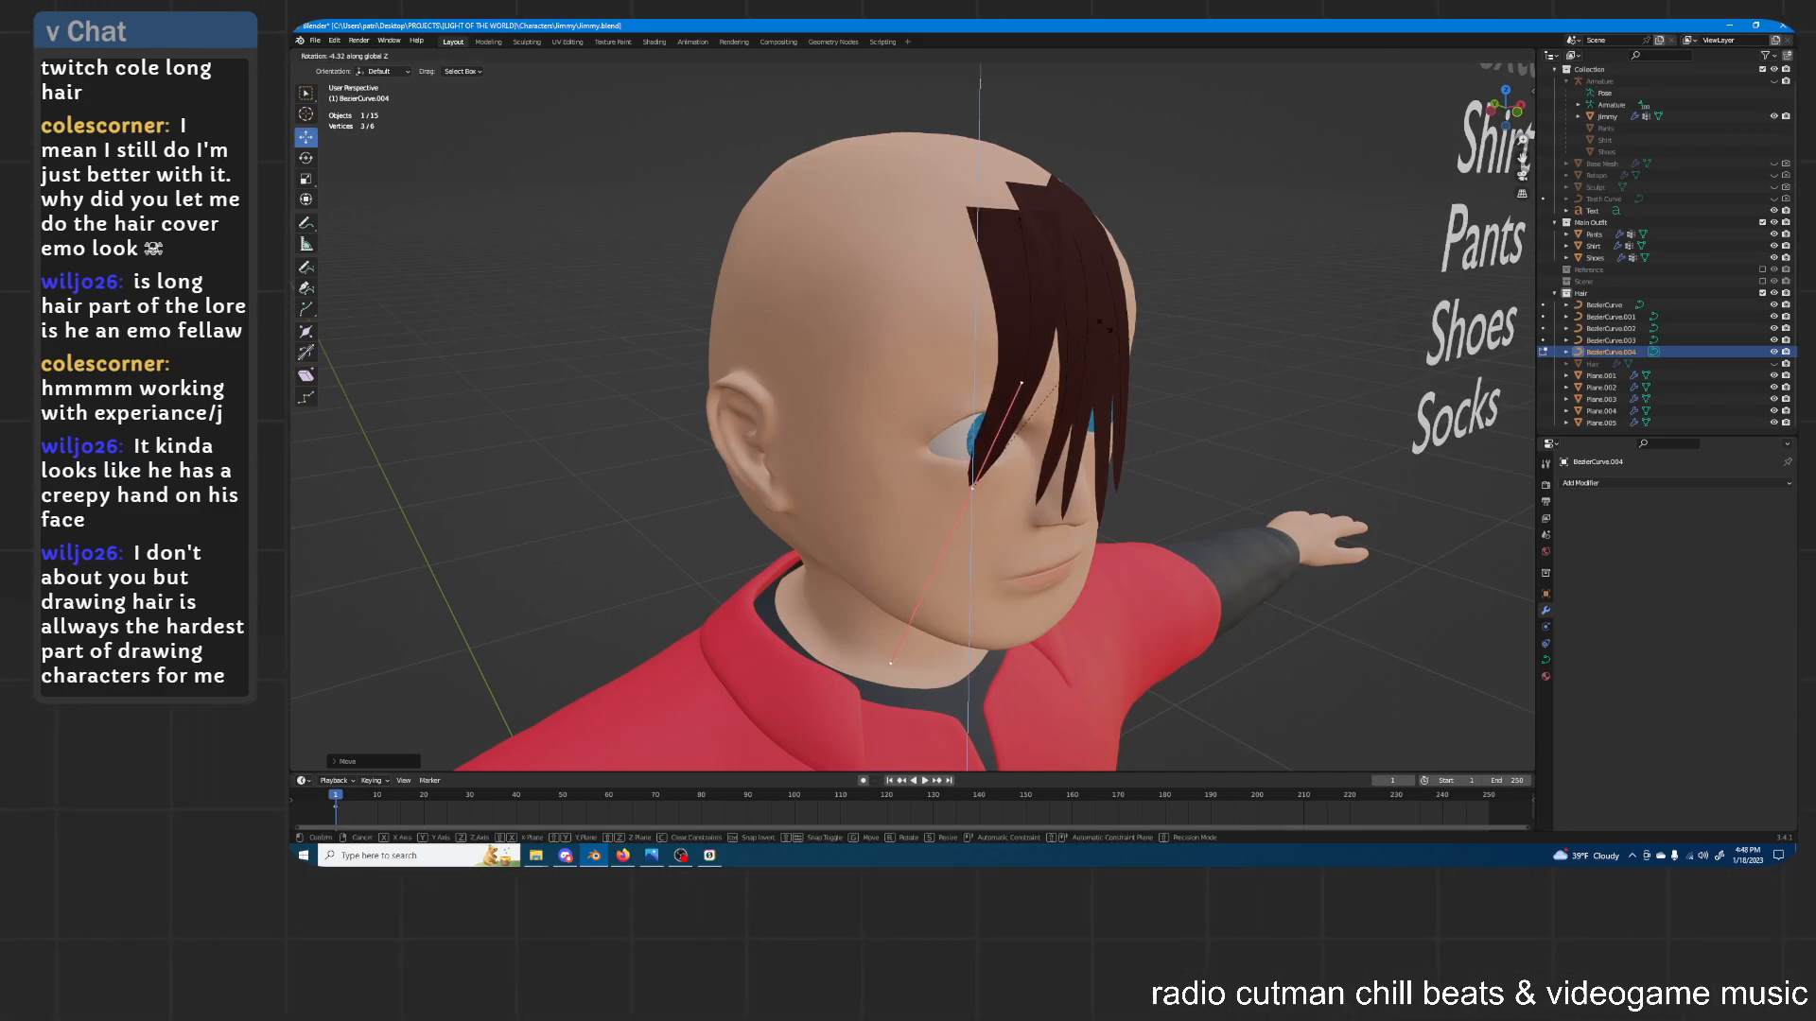
pyautogui.click(1092, 327)
pyautogui.moveTo(1092, 328); pyautogui.dragTo(1187, 310, button='middle')
# Duplicate BezierCurve.004 and place the copy on the temple side of the outermost strand
pyautogui.press('Tab')
pyautogui.click(1189, 285)
pyautogui.click(1029, 304)
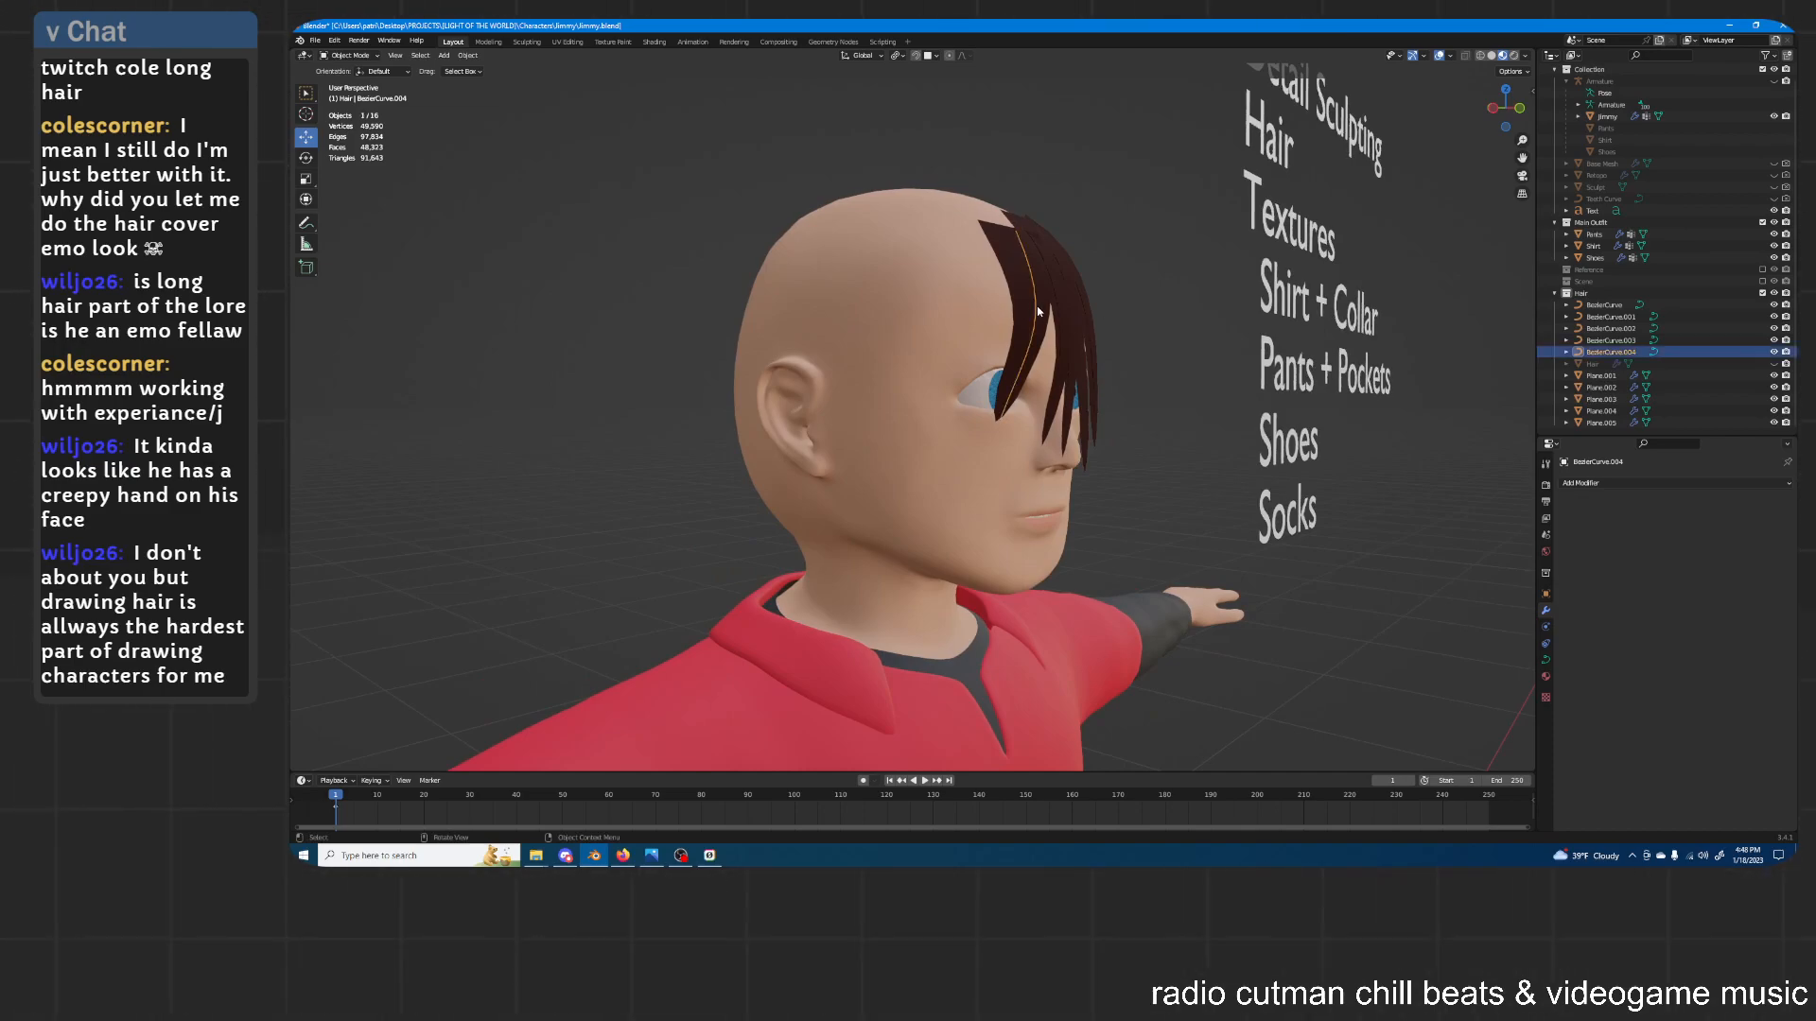
pyautogui.scroll(2, 1037, 304)
pyautogui.moveTo(1064, 223)
pyautogui.mouseDown(button='middle')
pyautogui.moveTo(1088, 262)
pyautogui.moveTo(1059, 335)
pyautogui.moveTo(1059, 254)
pyautogui.mouseUp(button='middle')
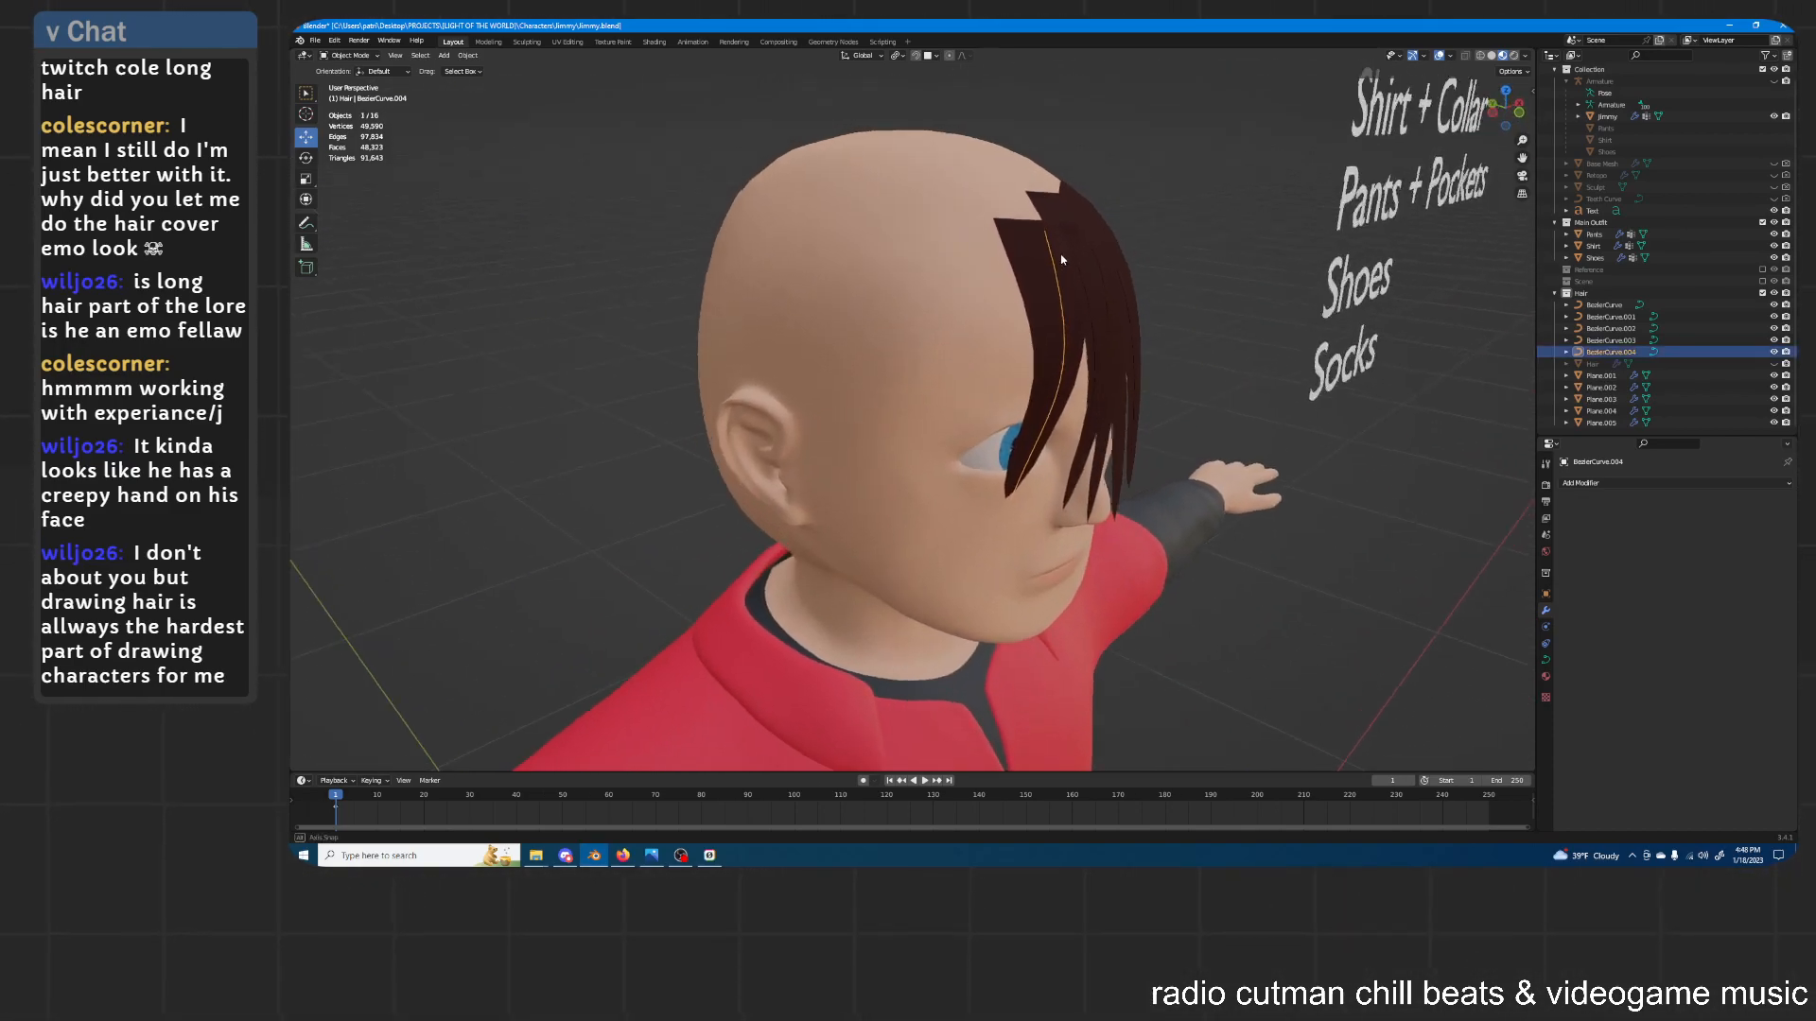
pyautogui.hotkey('shift', 'd')
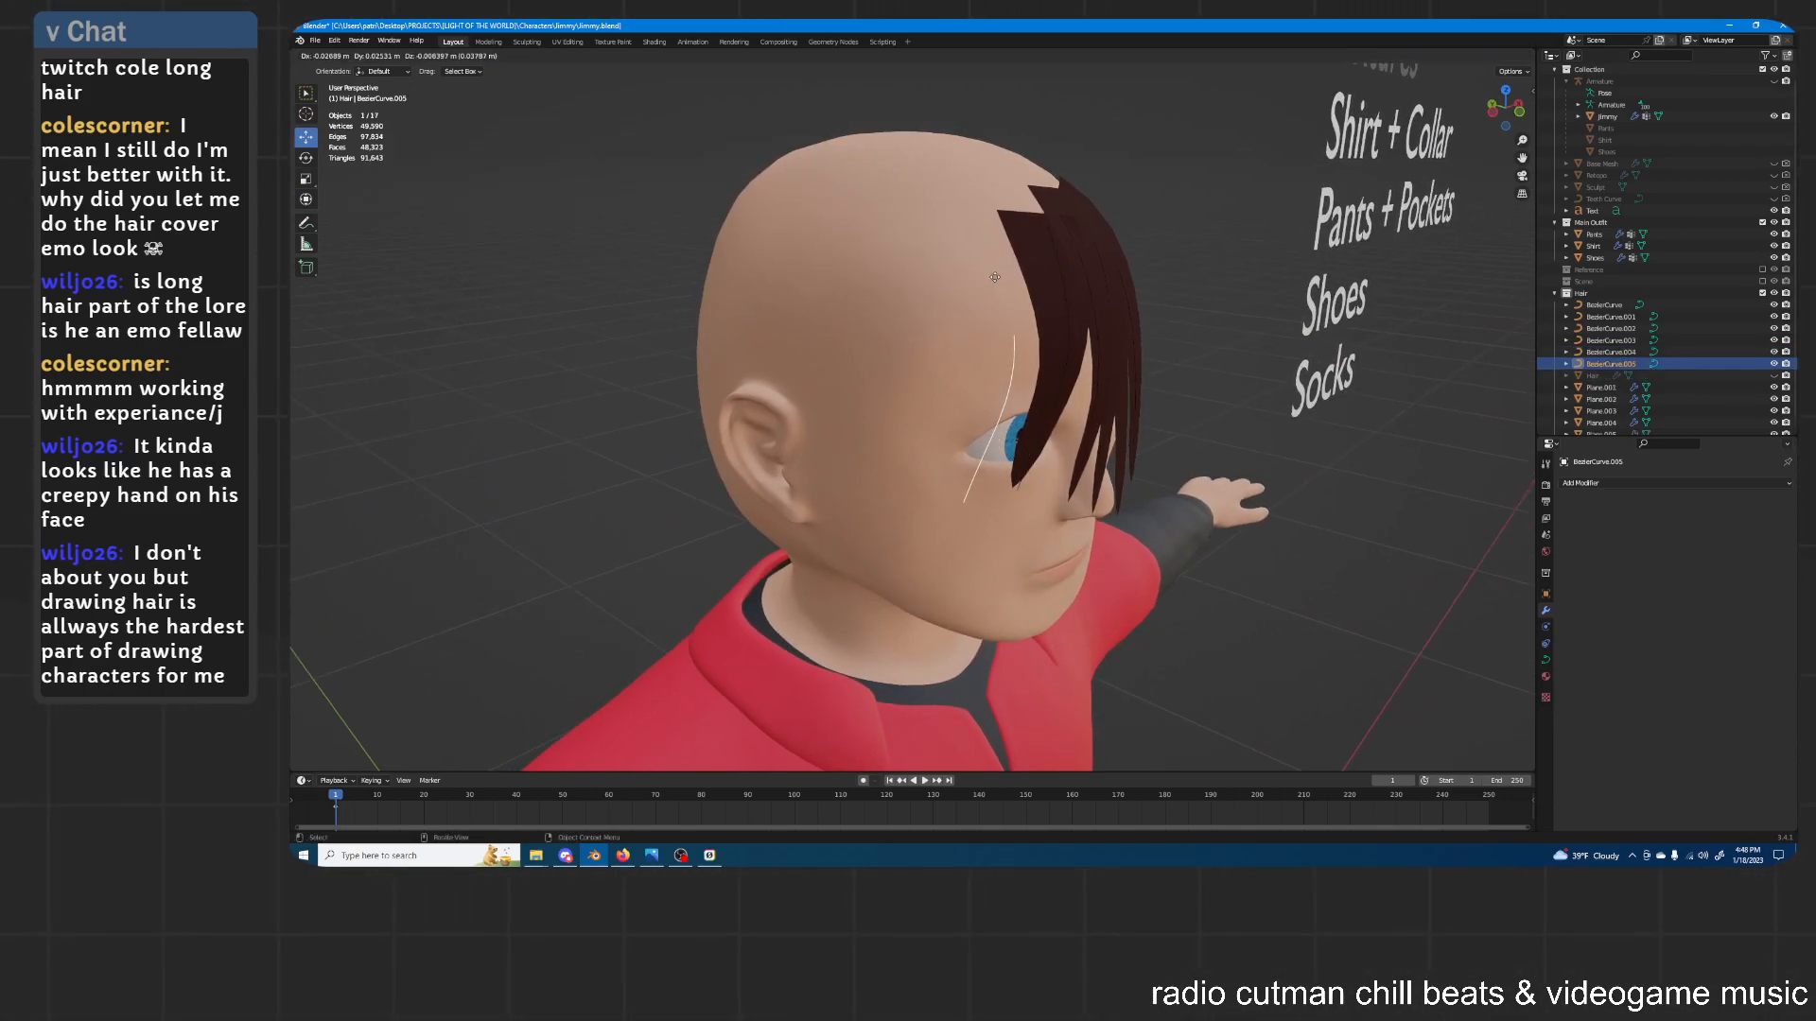
pyautogui.click(995, 277)
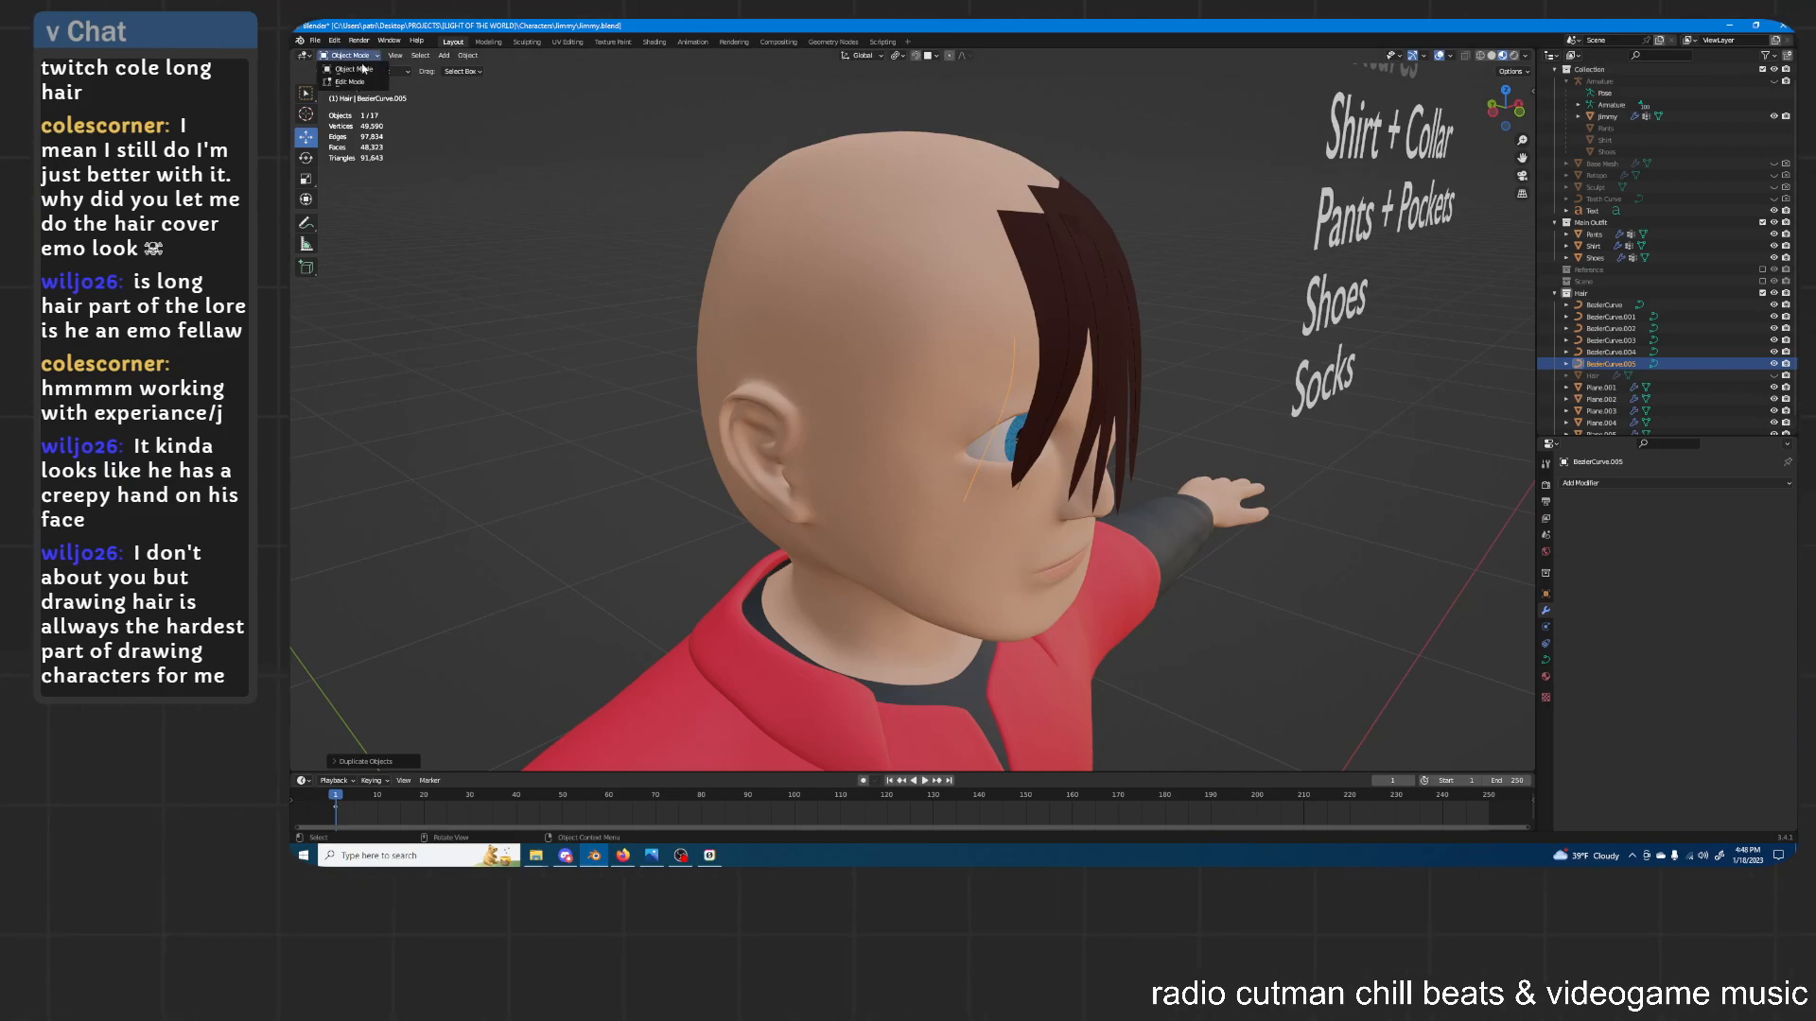
# Move the lower control point of BezierCurve.005 and rotate its upper control point on the forehead
pyautogui.press('Tab')
pyautogui.press('g')
pyautogui.click(1016, 513)
pyautogui.moveTo(966, 505); pyautogui.dragTo(1002, 217, button='middle')
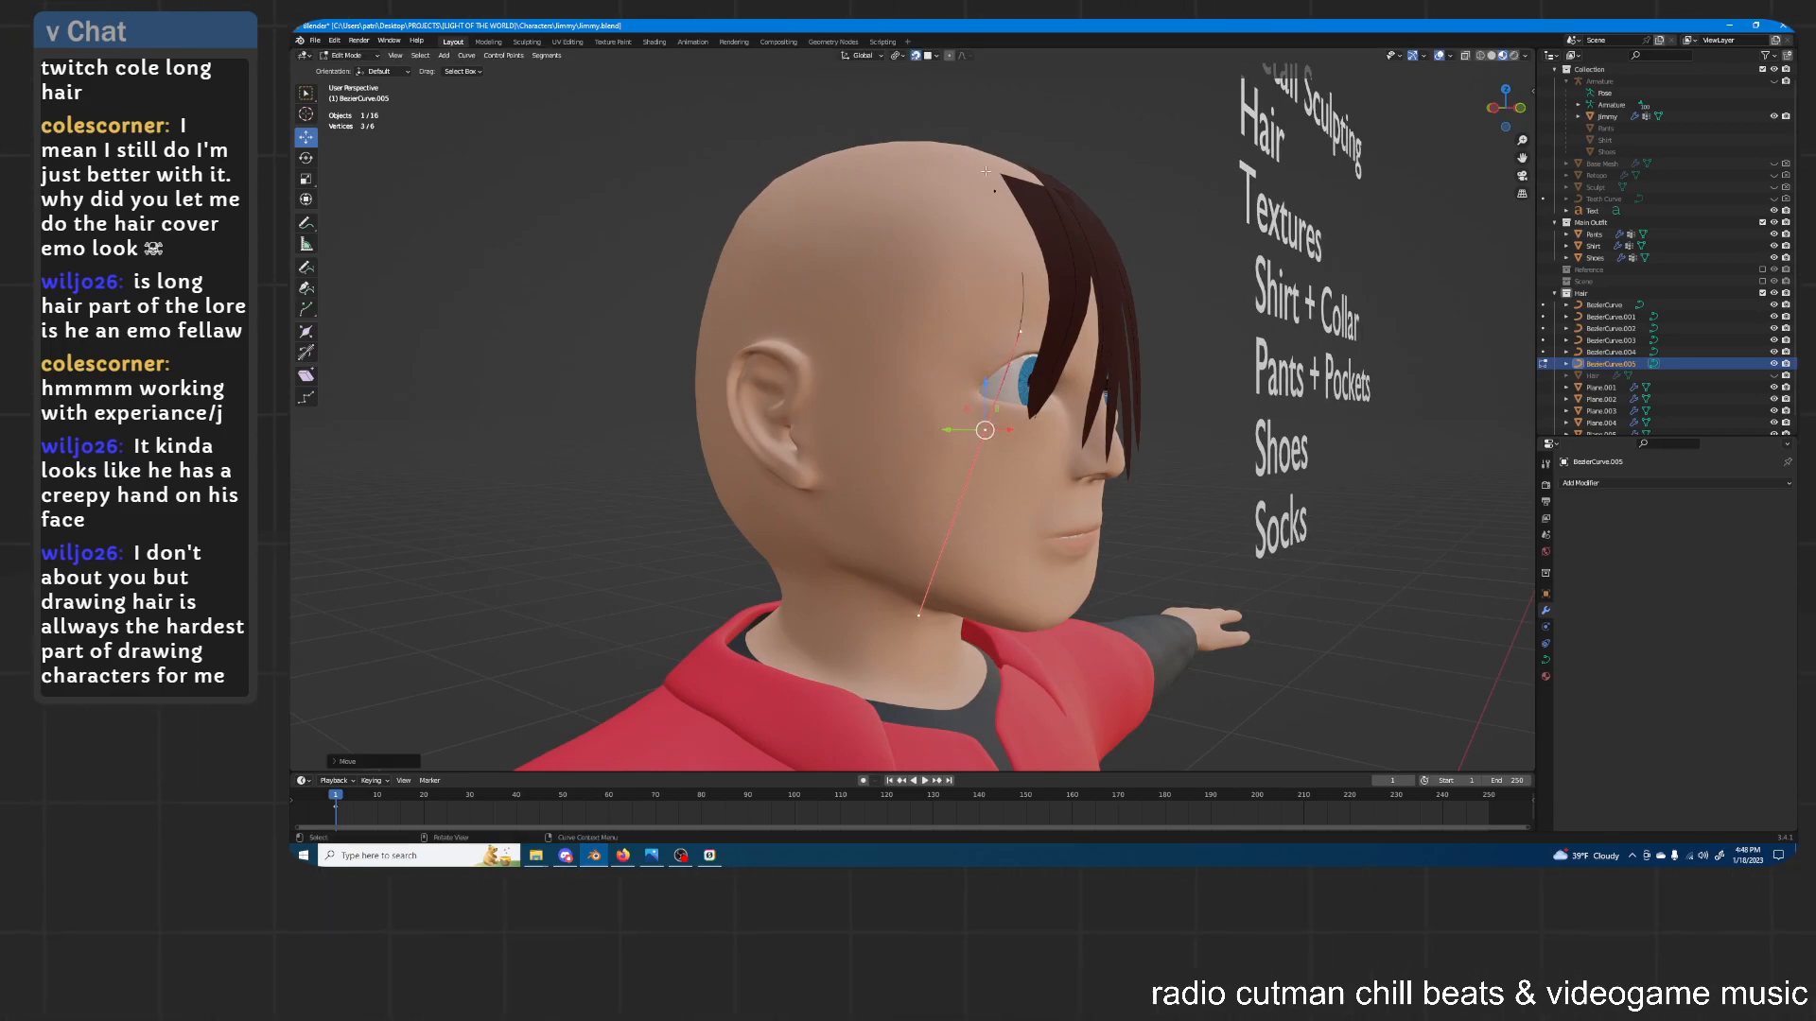
pyautogui.moveTo(996, 188); pyautogui.dragTo(1052, 182, button='middle')
pyautogui.press('r')
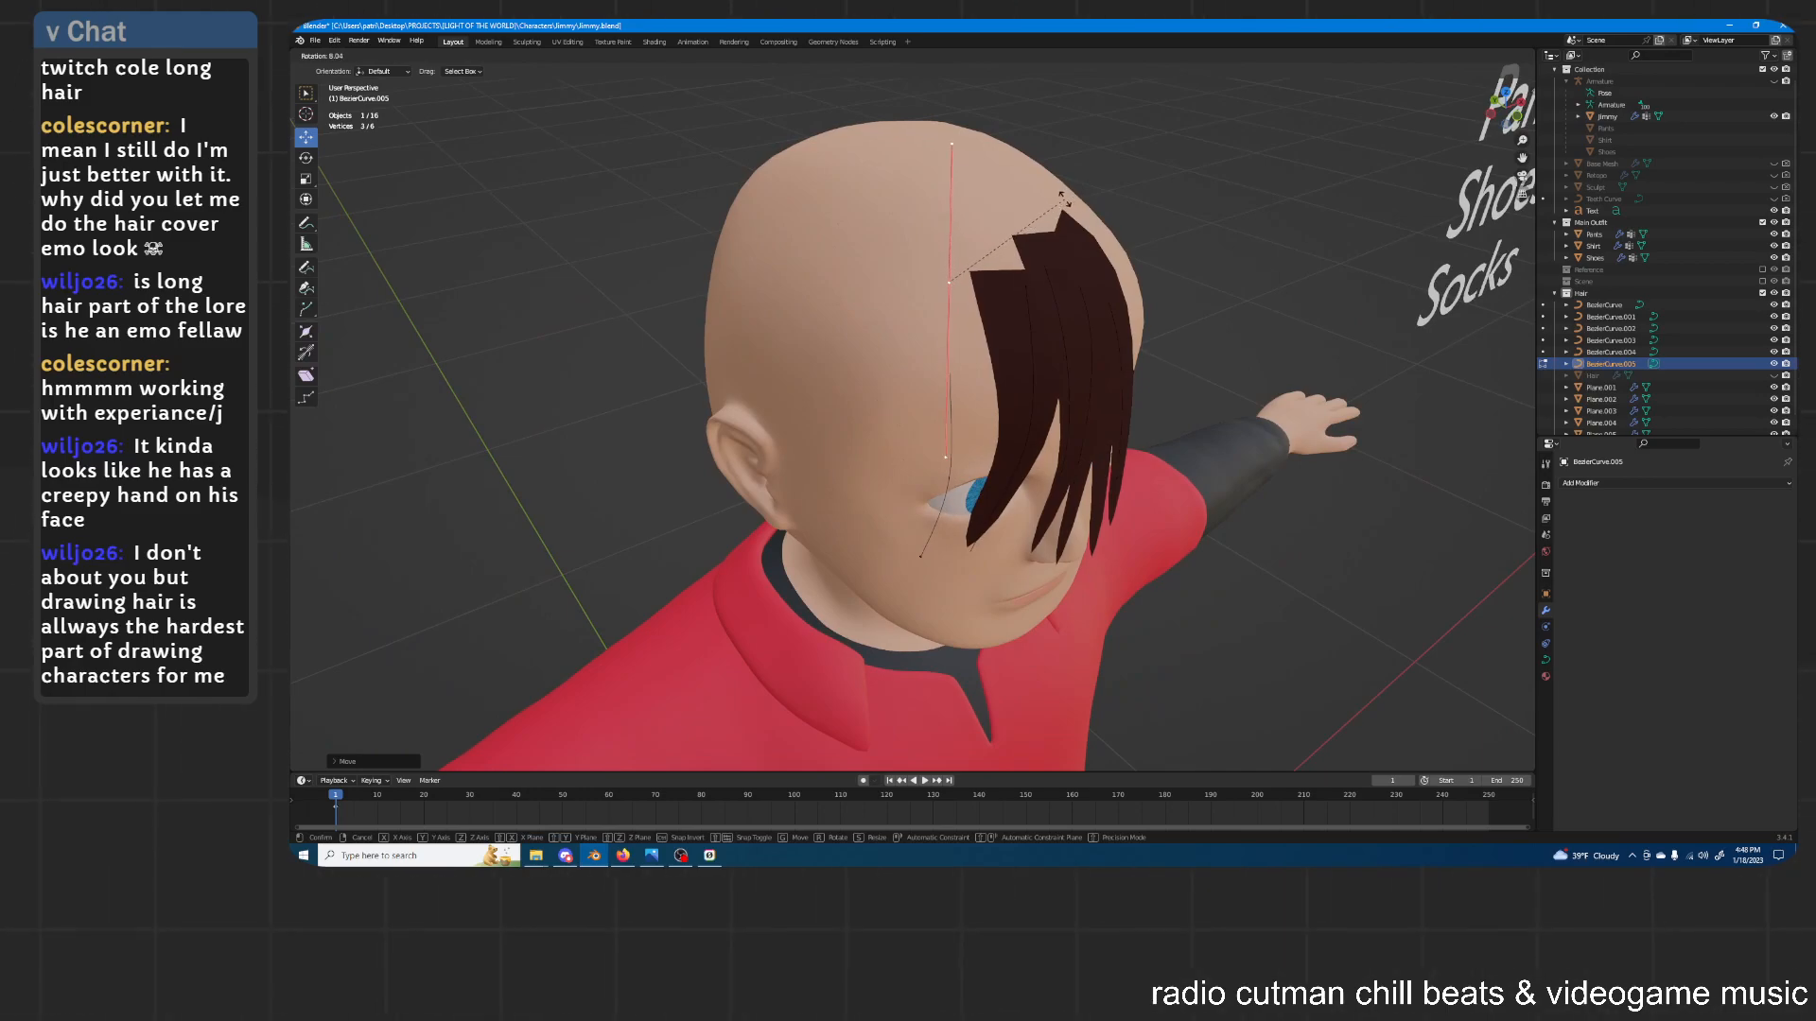
pyautogui.click(1065, 196)
# Rotate the lower control point of BezierCurve.005 and move it towards the cheek beside the eye
pyautogui.click(925, 553)
pyautogui.moveTo(929, 530); pyautogui.dragTo(962, 275, button='middle')
pyautogui.press('r')
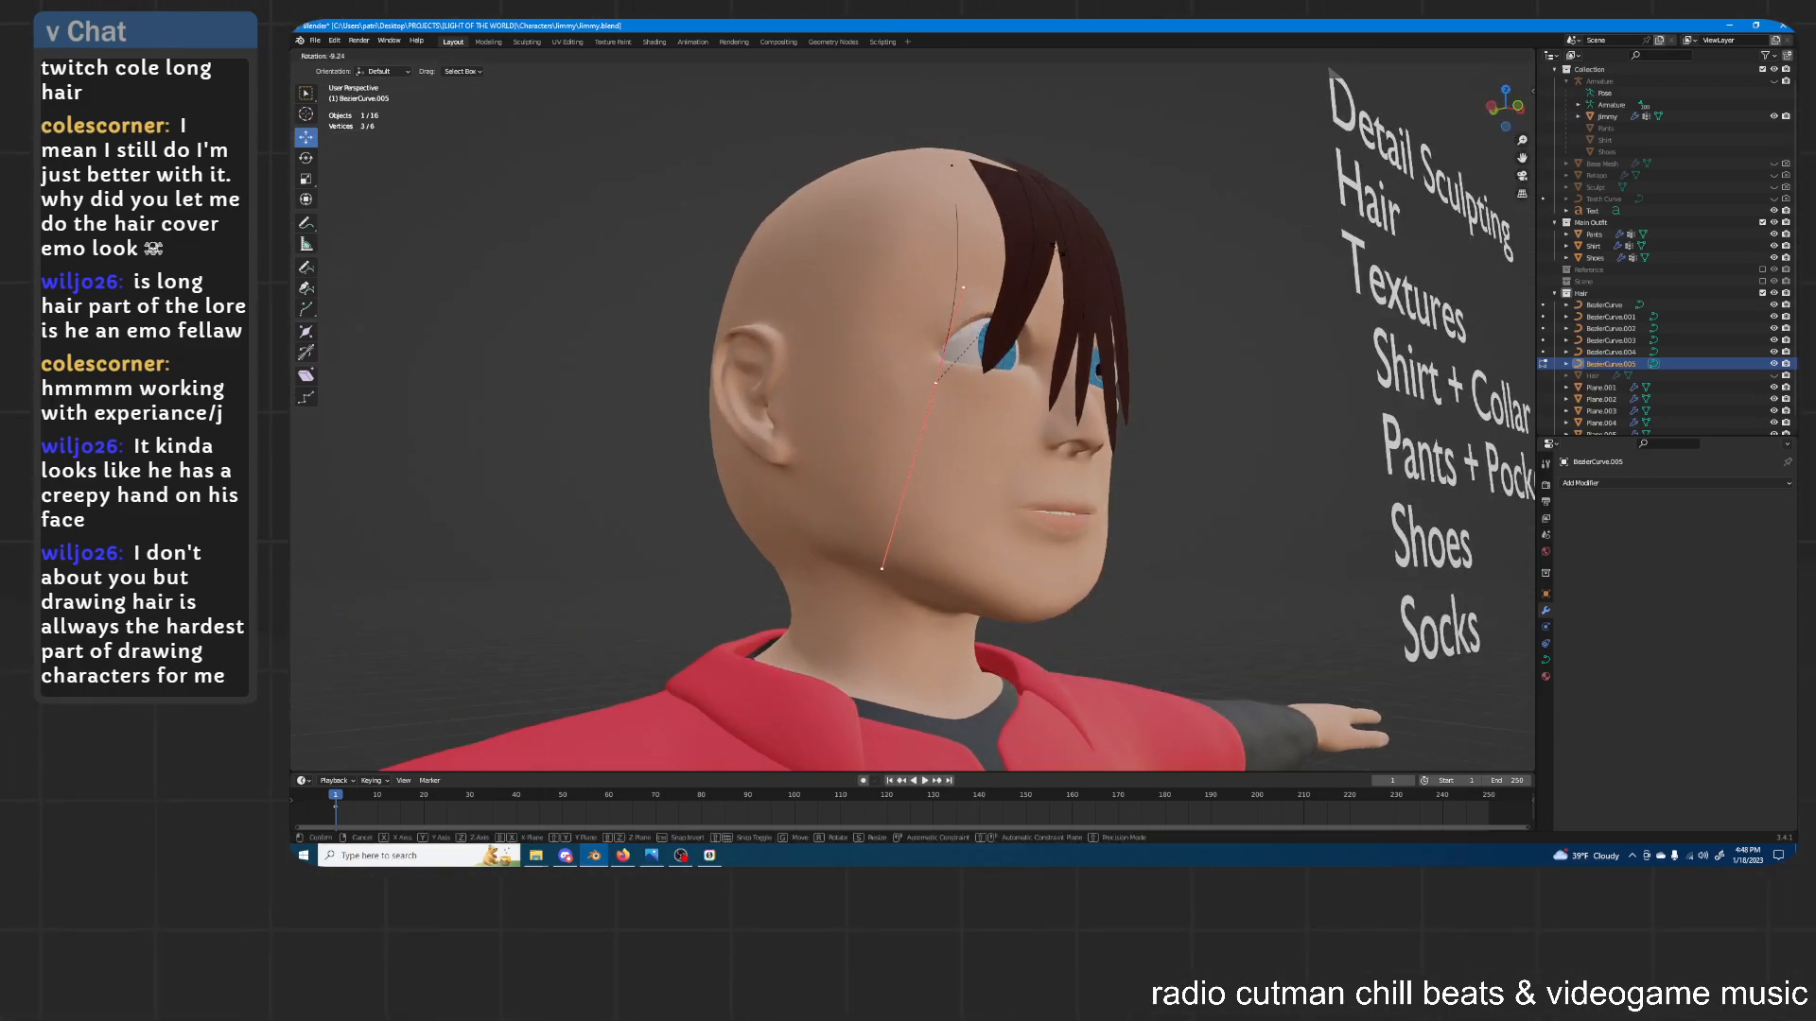
pyautogui.click(1058, 248)
pyautogui.moveTo(943, 385); pyautogui.dragTo(929, 392, button='middle')
pyautogui.press('g')
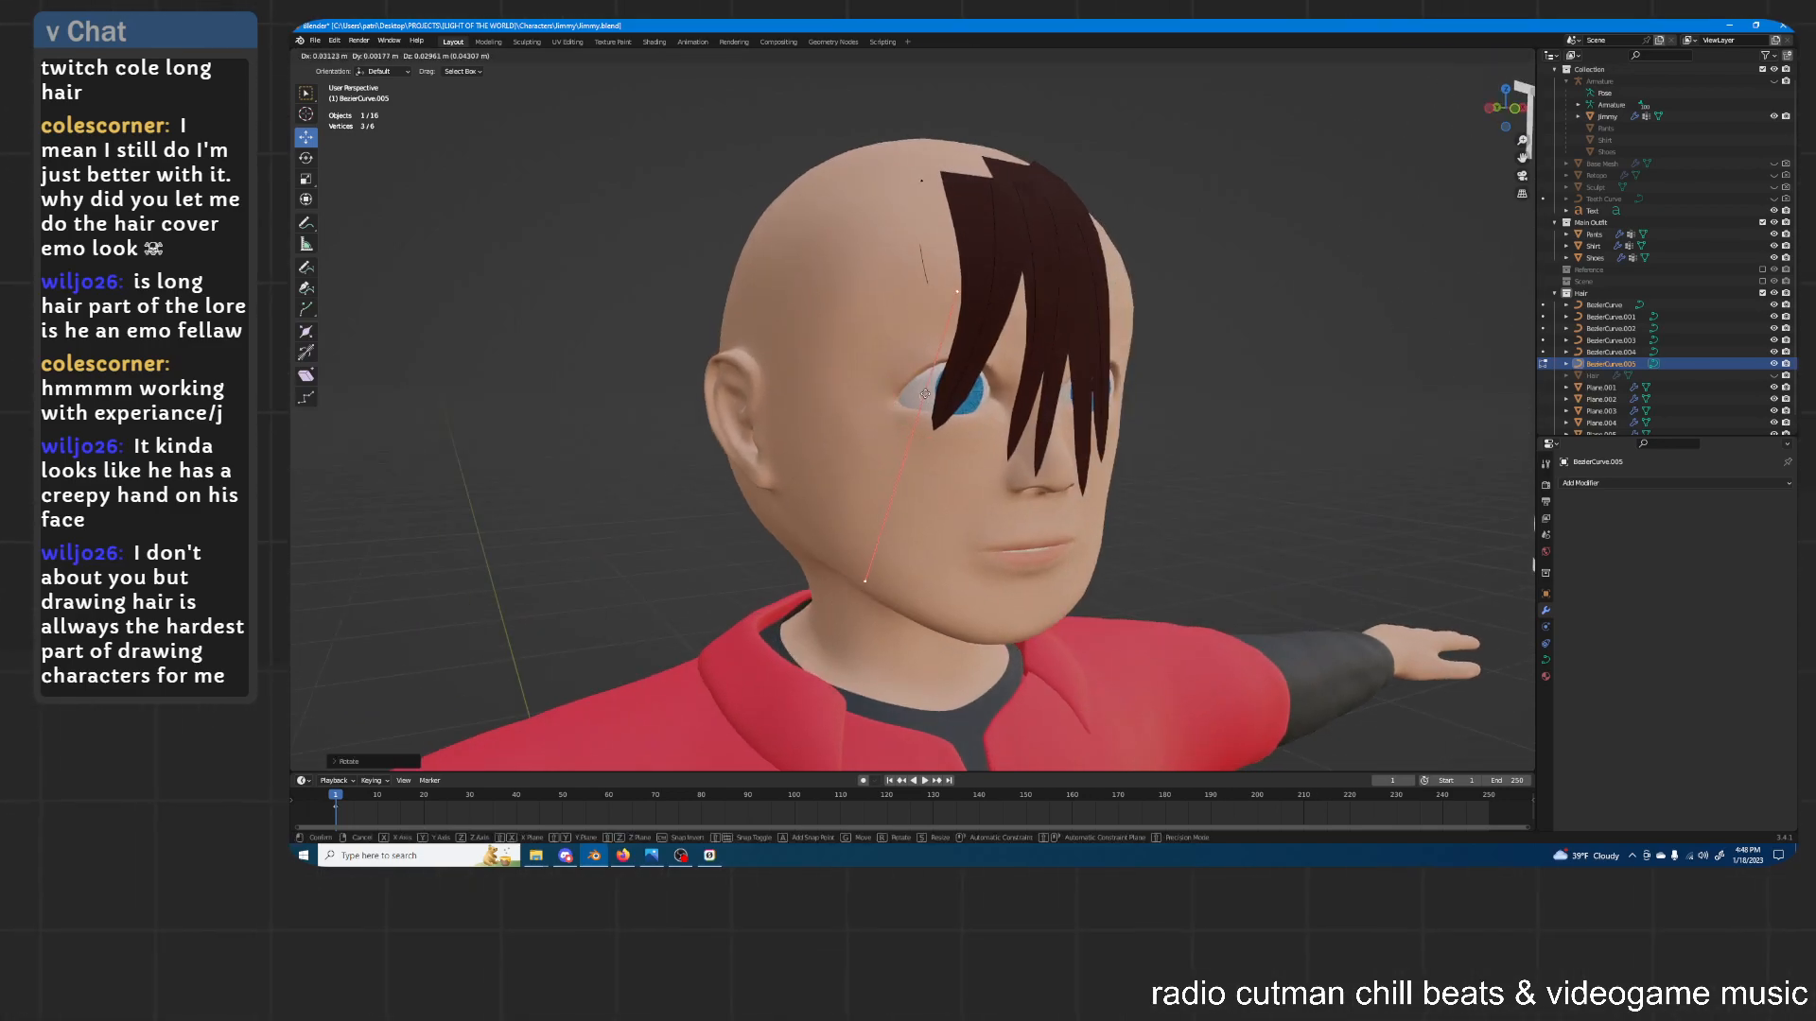
pyautogui.click(897, 432)
# Reposition the upper control point of BezierCurve.005 on the forehead from above and from the side, including along the Z and Y axes
pyautogui.moveTo(931, 208); pyautogui.dragTo(974, 340, button='middle')
pyautogui.press('g')
pyautogui.click(974, 327)
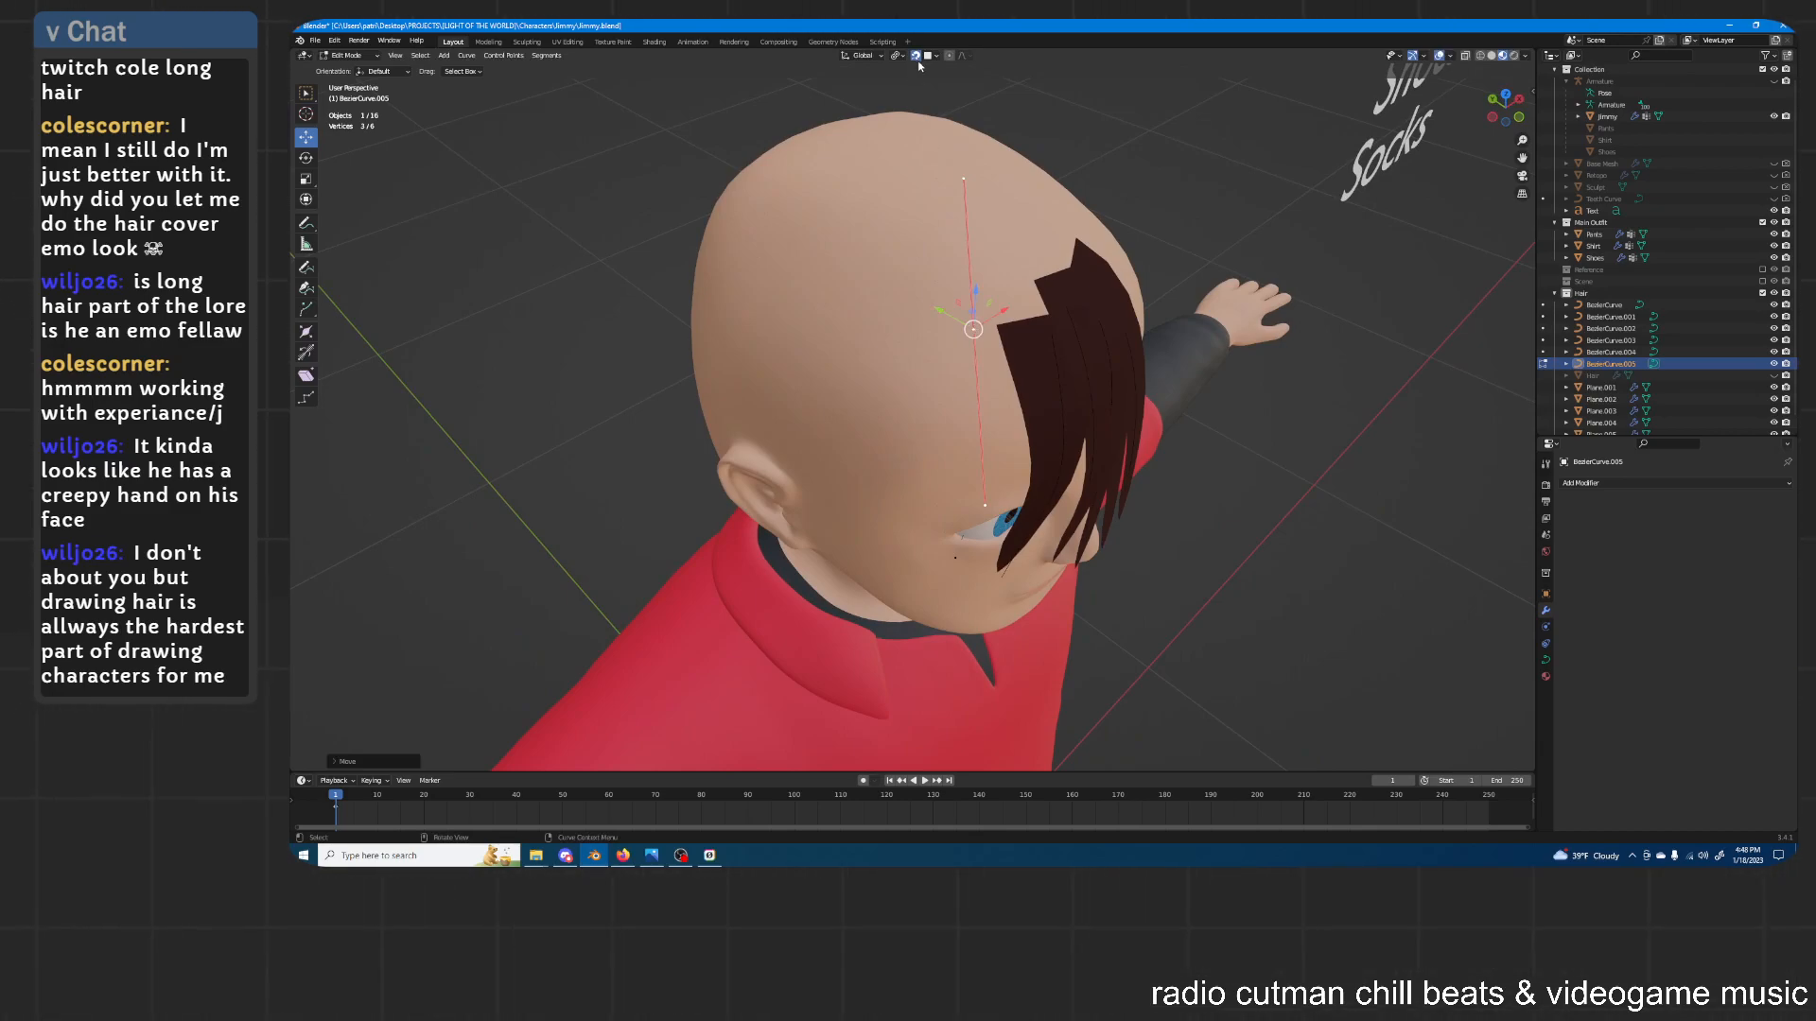
pyautogui.moveTo(1049, 245); pyautogui.dragTo(1087, 206, button='middle')
pyautogui.press('g')
pyautogui.click(1106, 224)
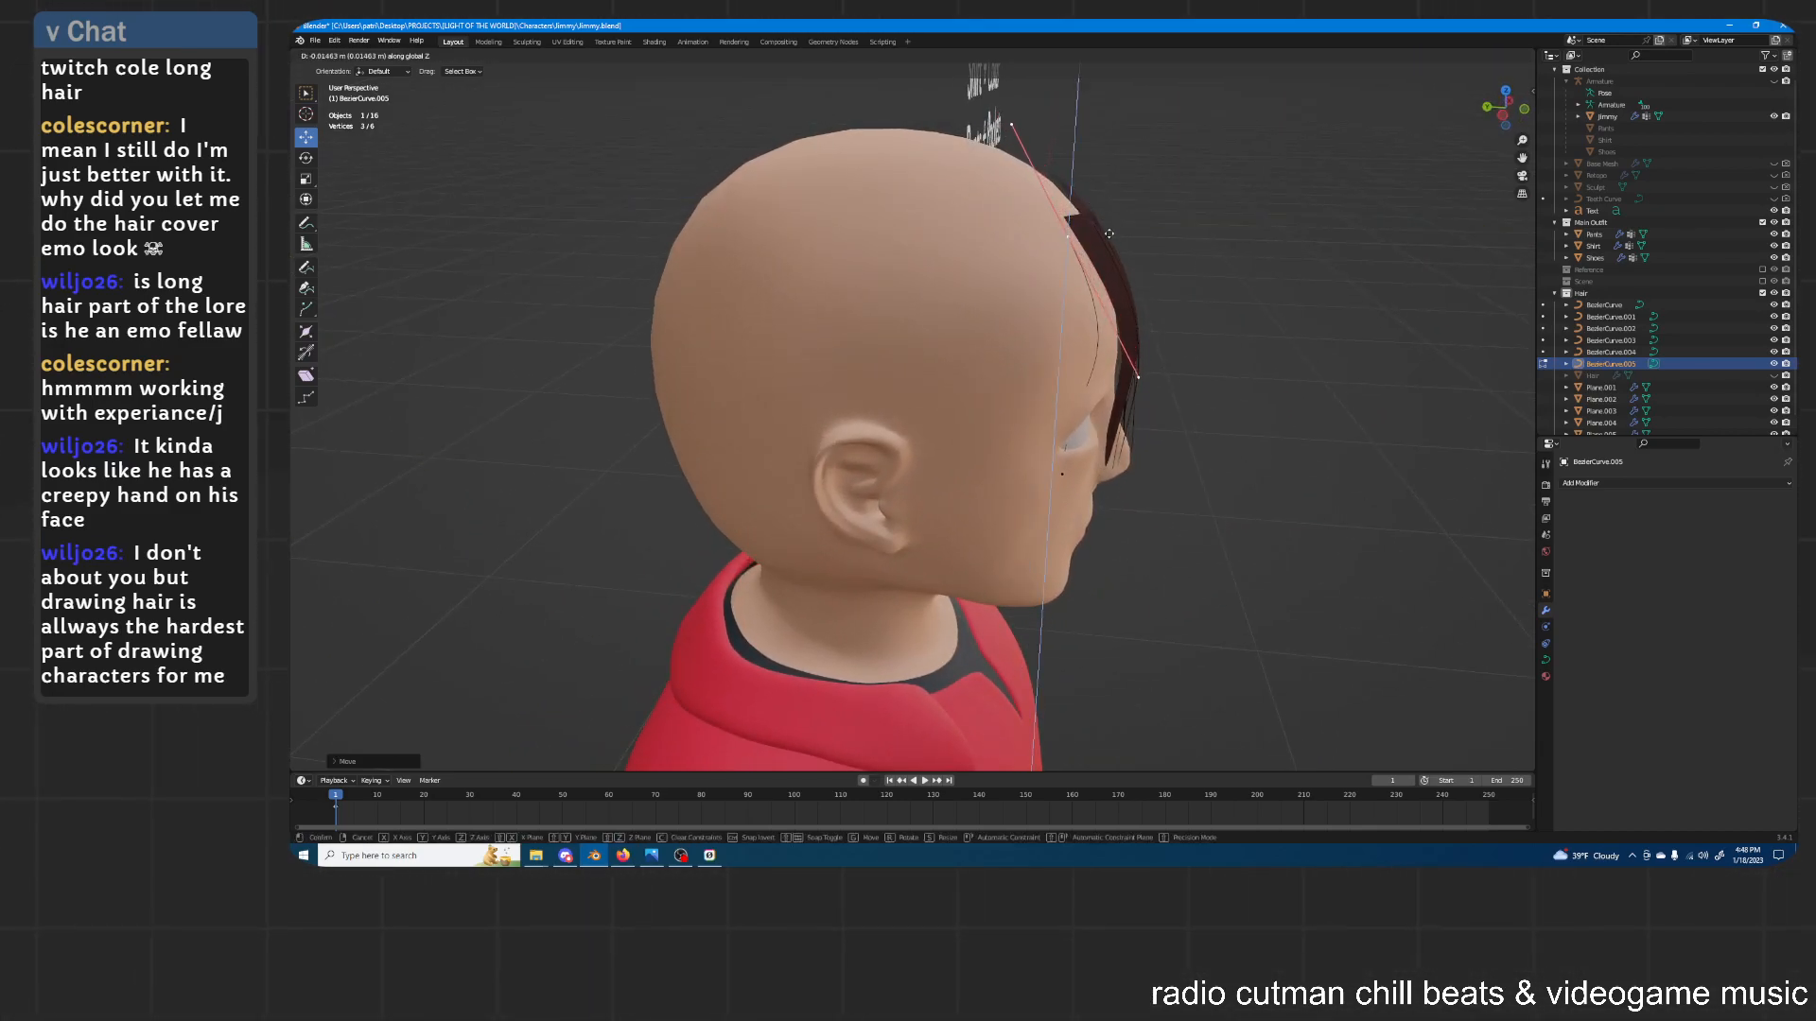
pyautogui.moveTo(1133, 297); pyautogui.dragTo(1028, 328, button='middle')
pyautogui.press('g')
pyautogui.press('y')
pyautogui.click(1047, 283)
# Scale down the handles of BezierCurve.005's lower control point
pyautogui.scroll(-1, 925, 251)
pyautogui.scroll(-1, 938, 261)
pyautogui.scroll(4, 980, 263)
pyautogui.press('s')
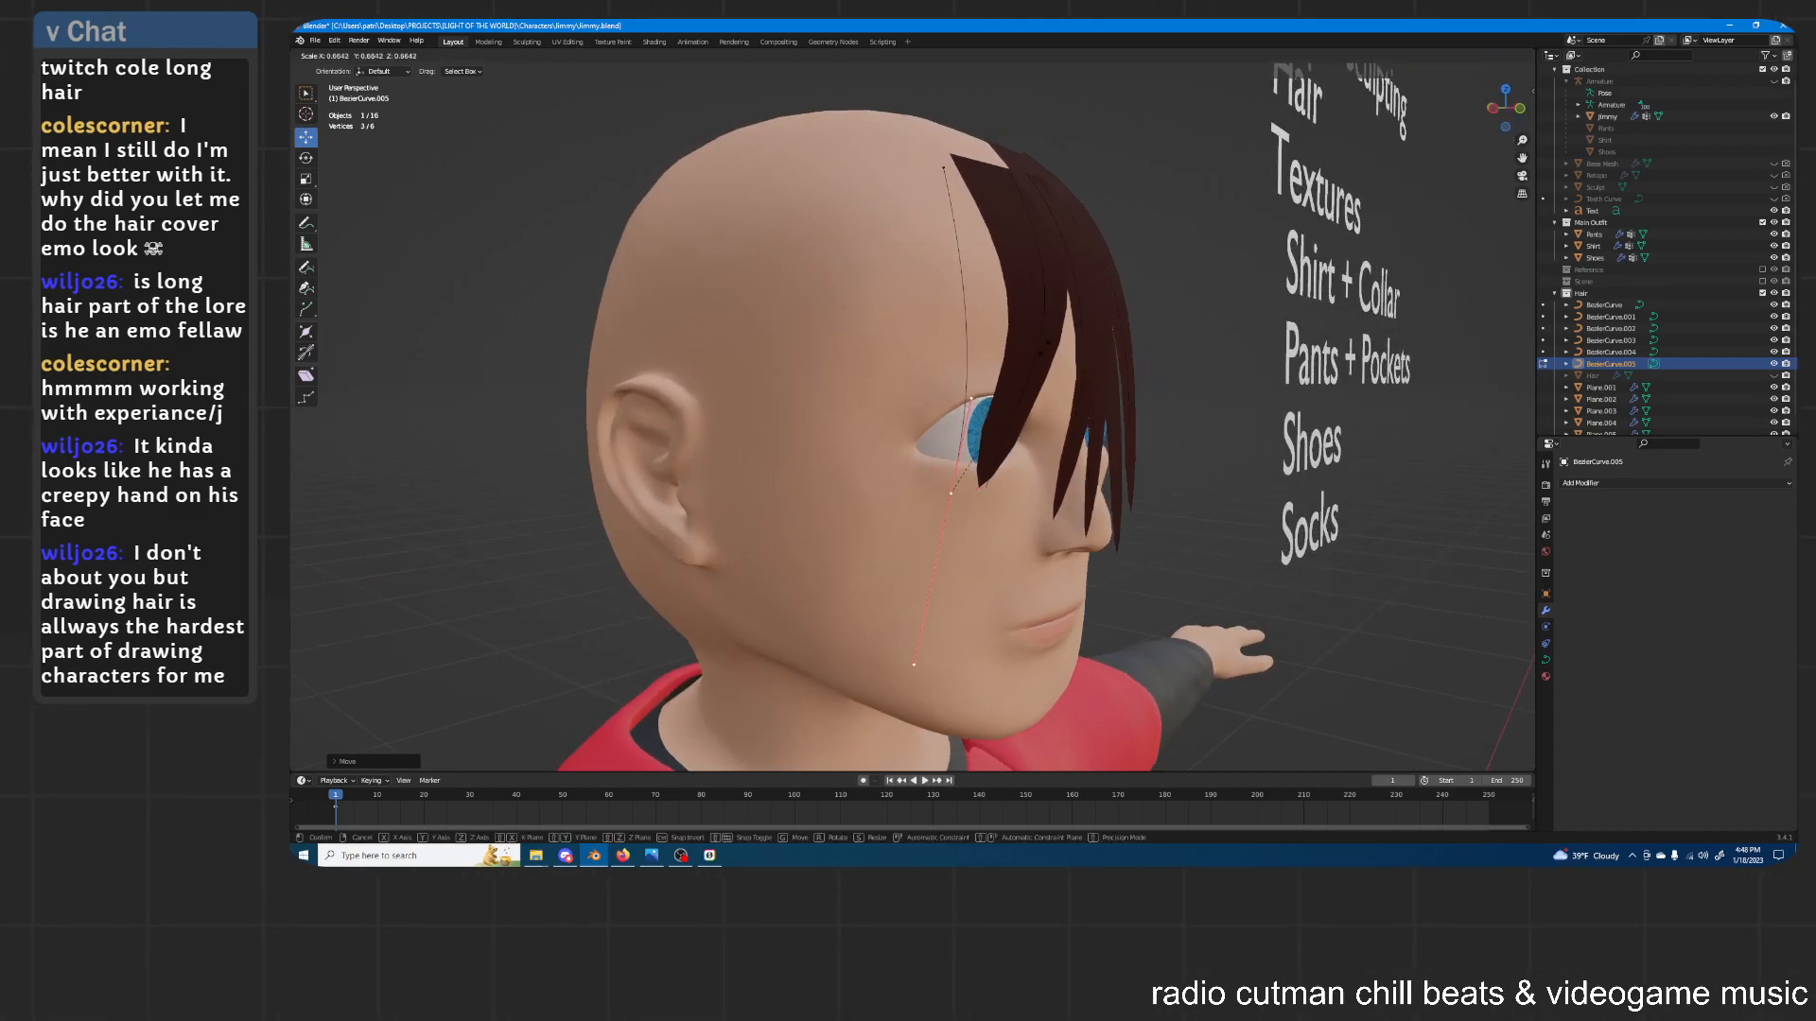
pyautogui.click(1039, 416)
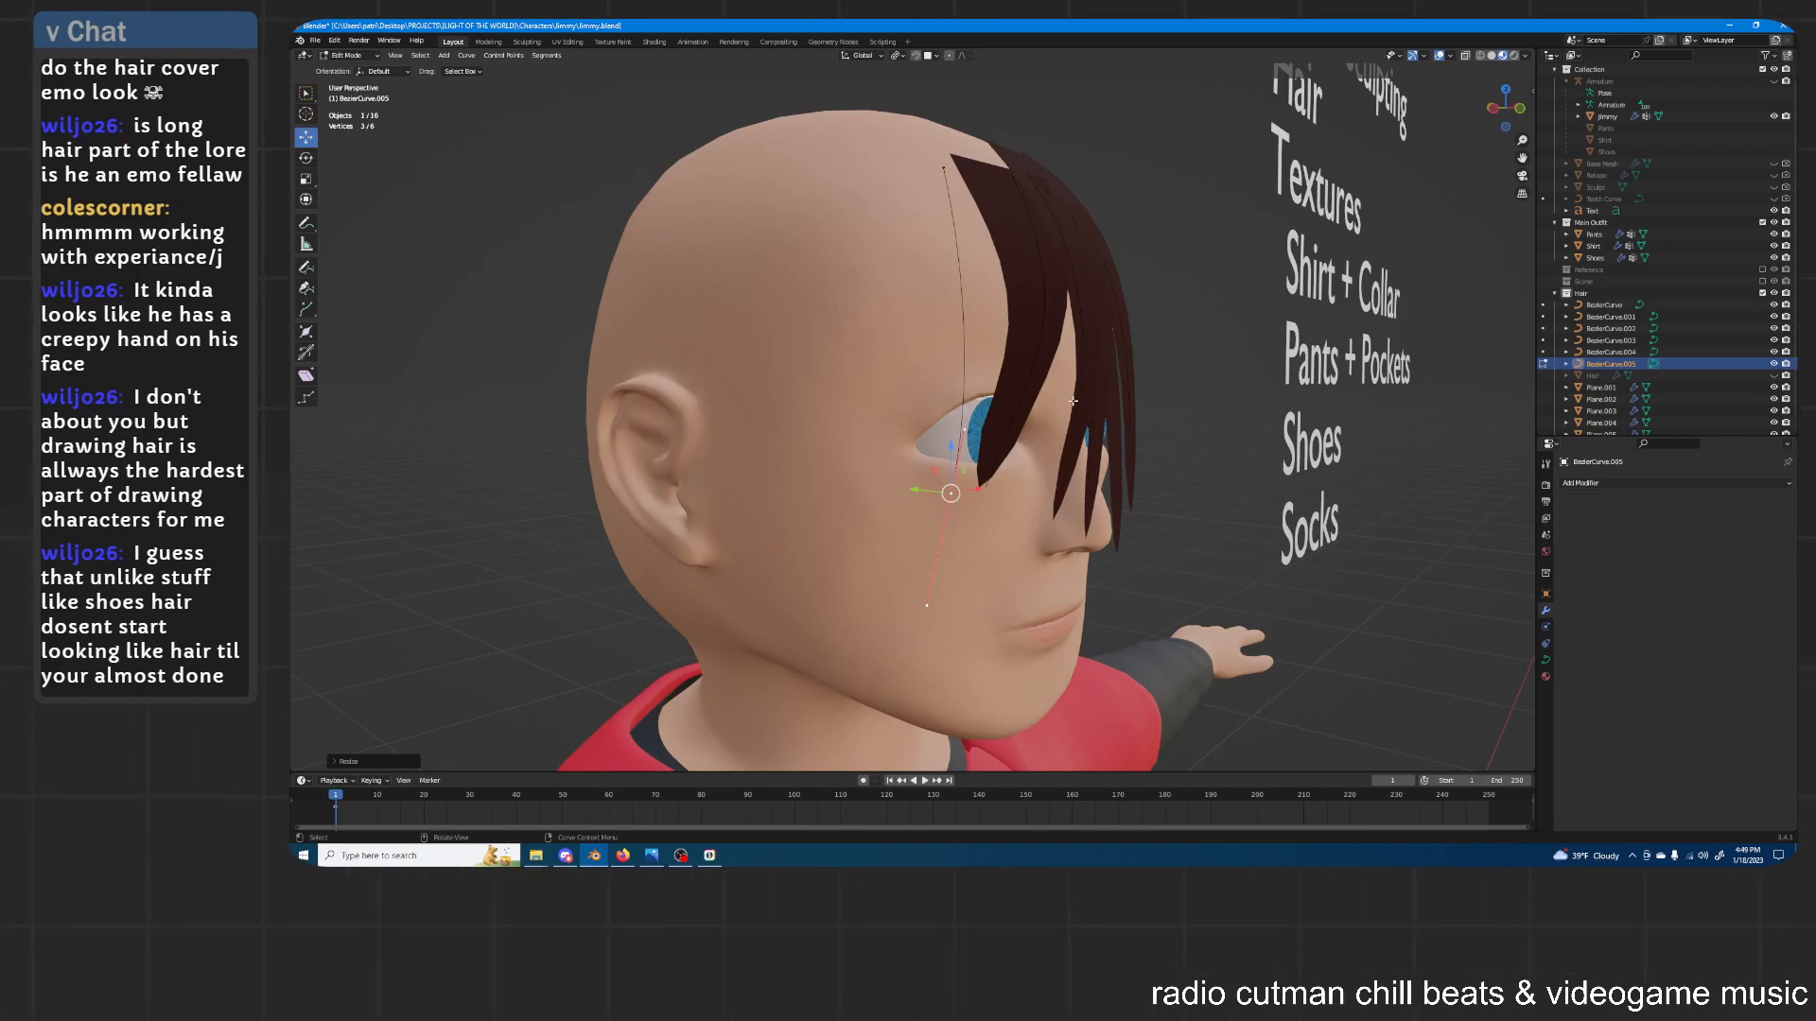
# Move BezierCurve.005's lower control point, partly with Z locked, and rotate it slightly beside the eye's outer corner
pyautogui.moveTo(1024, 420); pyautogui.dragTo(1014, 406, button='middle')
pyautogui.press('g')
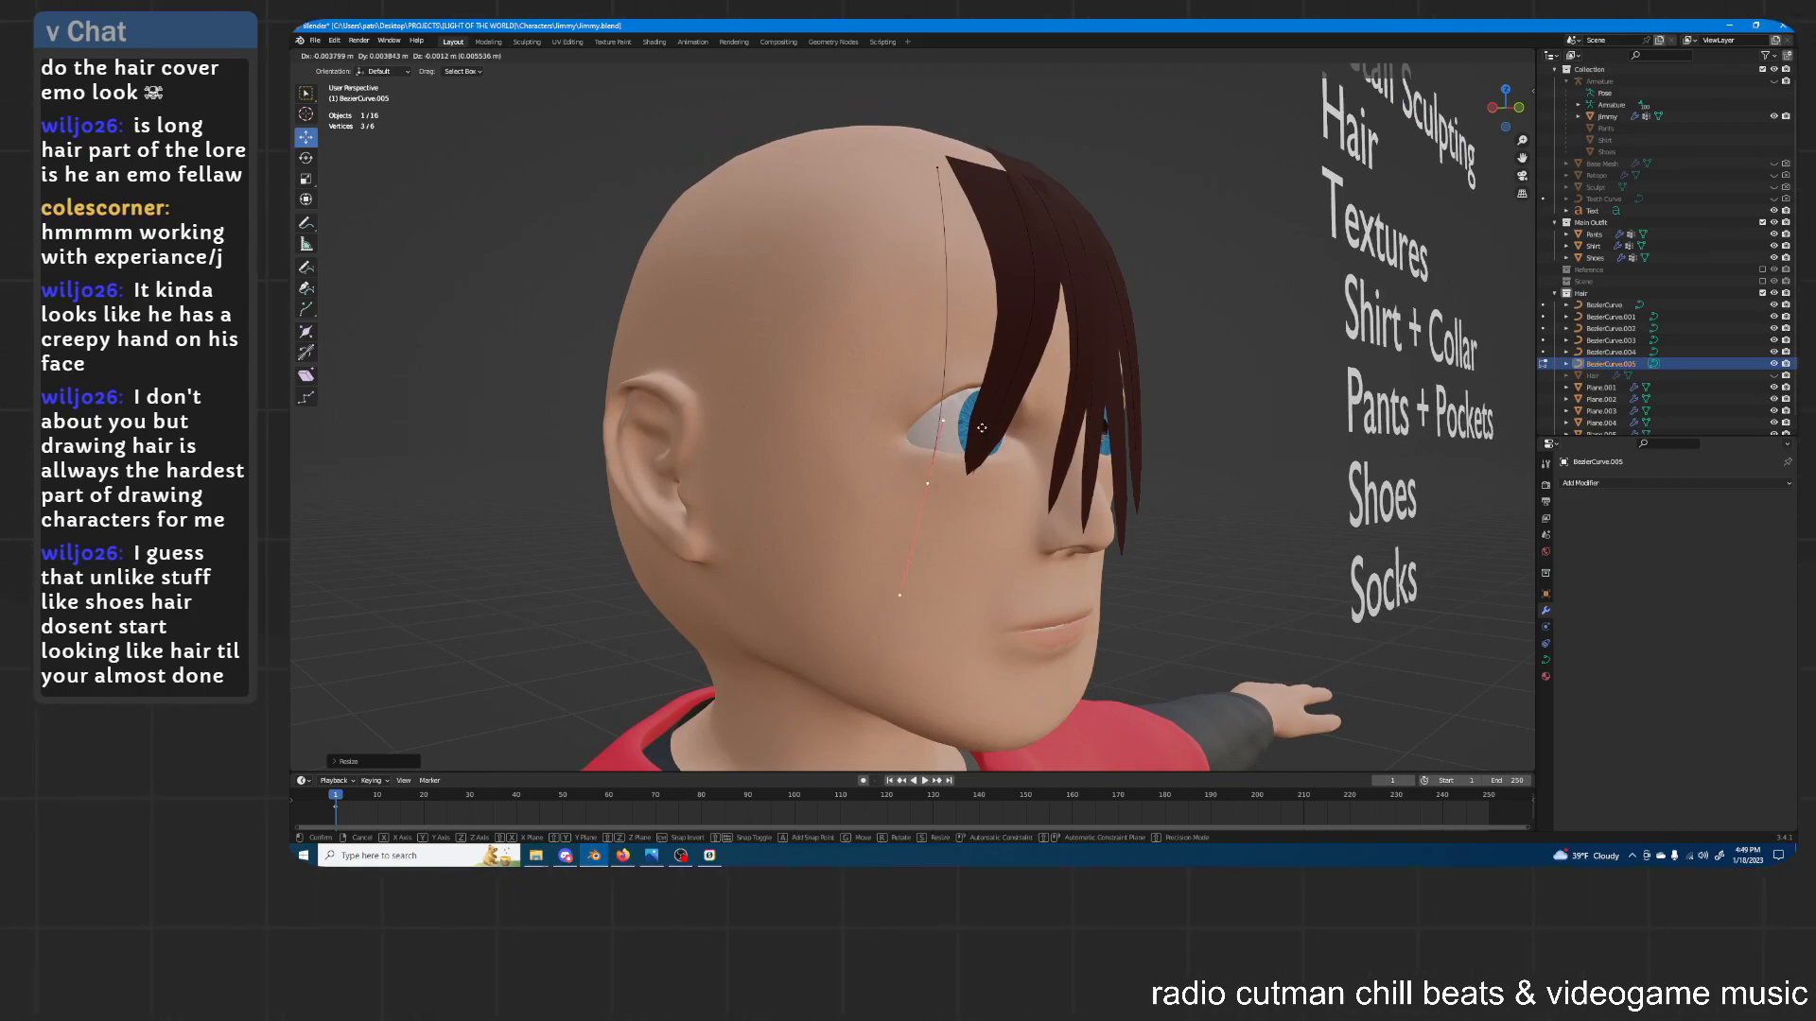
pyautogui.click(970, 431)
pyautogui.moveTo(971, 432); pyautogui.dragTo(979, 503, button='middle')
pyautogui.press('g')
pyautogui.hotkey('shift', 'z')
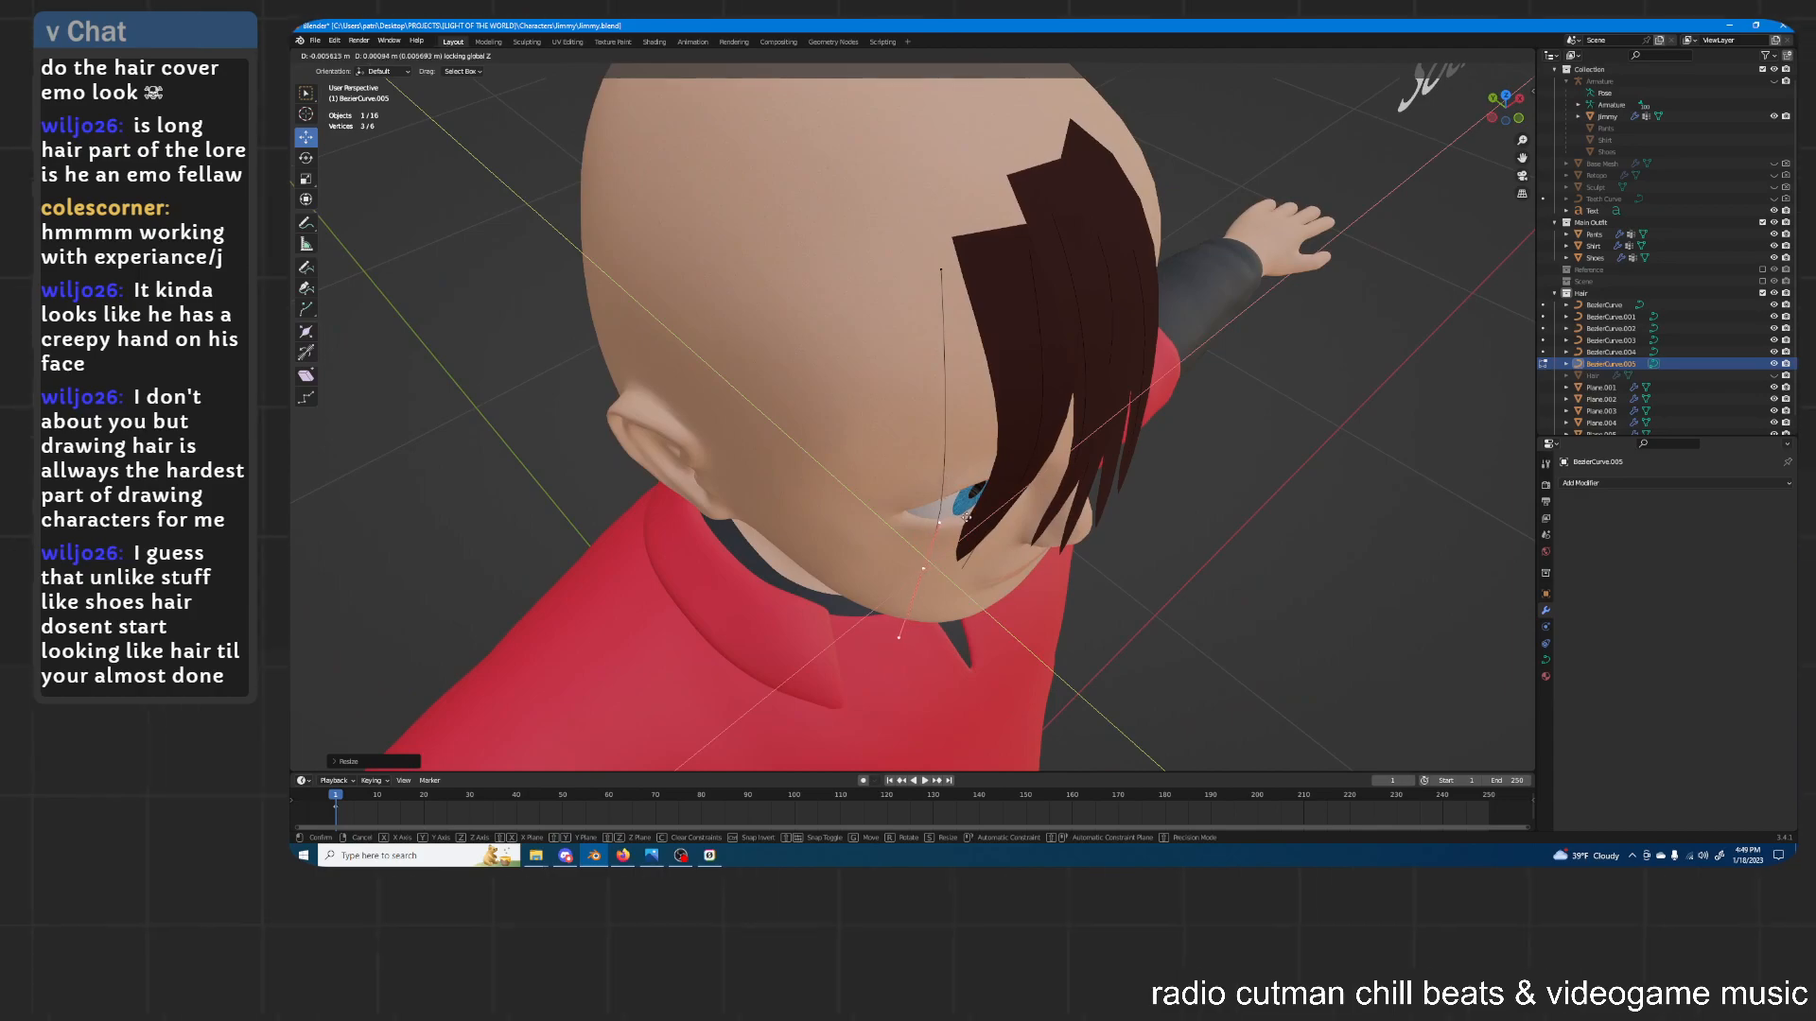
pyautogui.click(957, 522)
pyautogui.moveTo(960, 516); pyautogui.dragTo(976, 427, button='middle')
pyautogui.press('r')
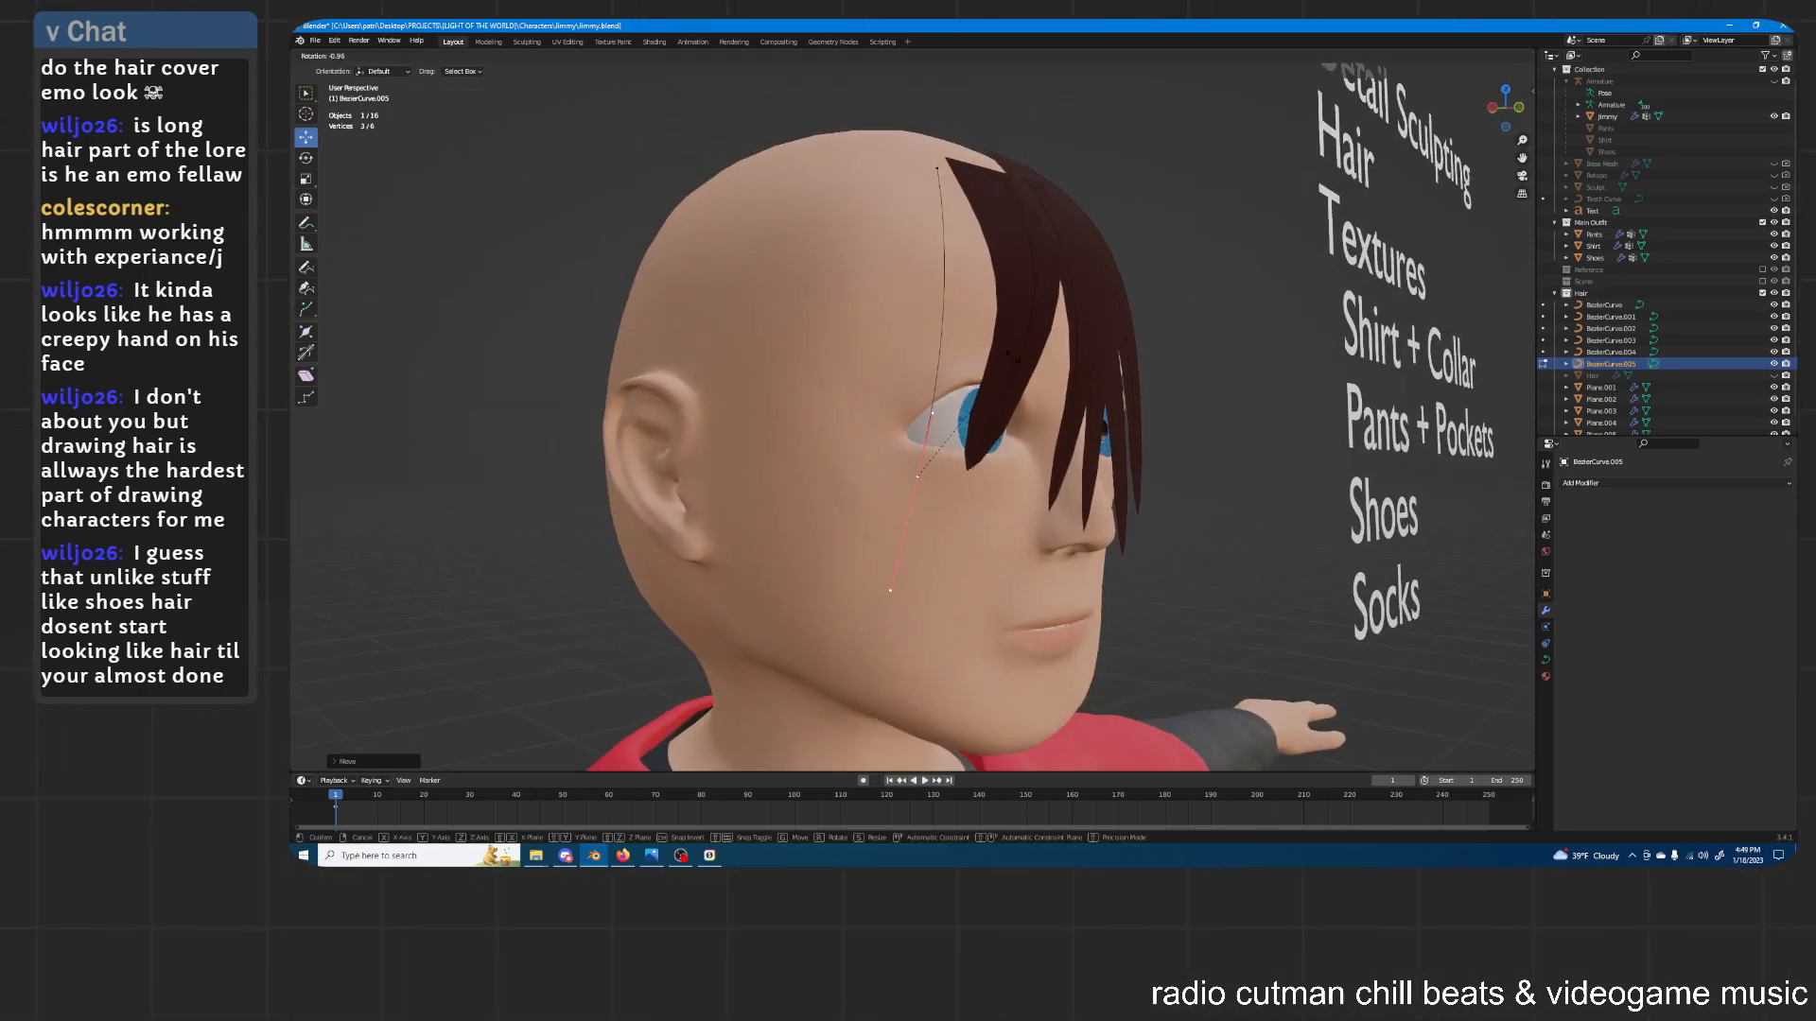
pyautogui.click(1020, 374)
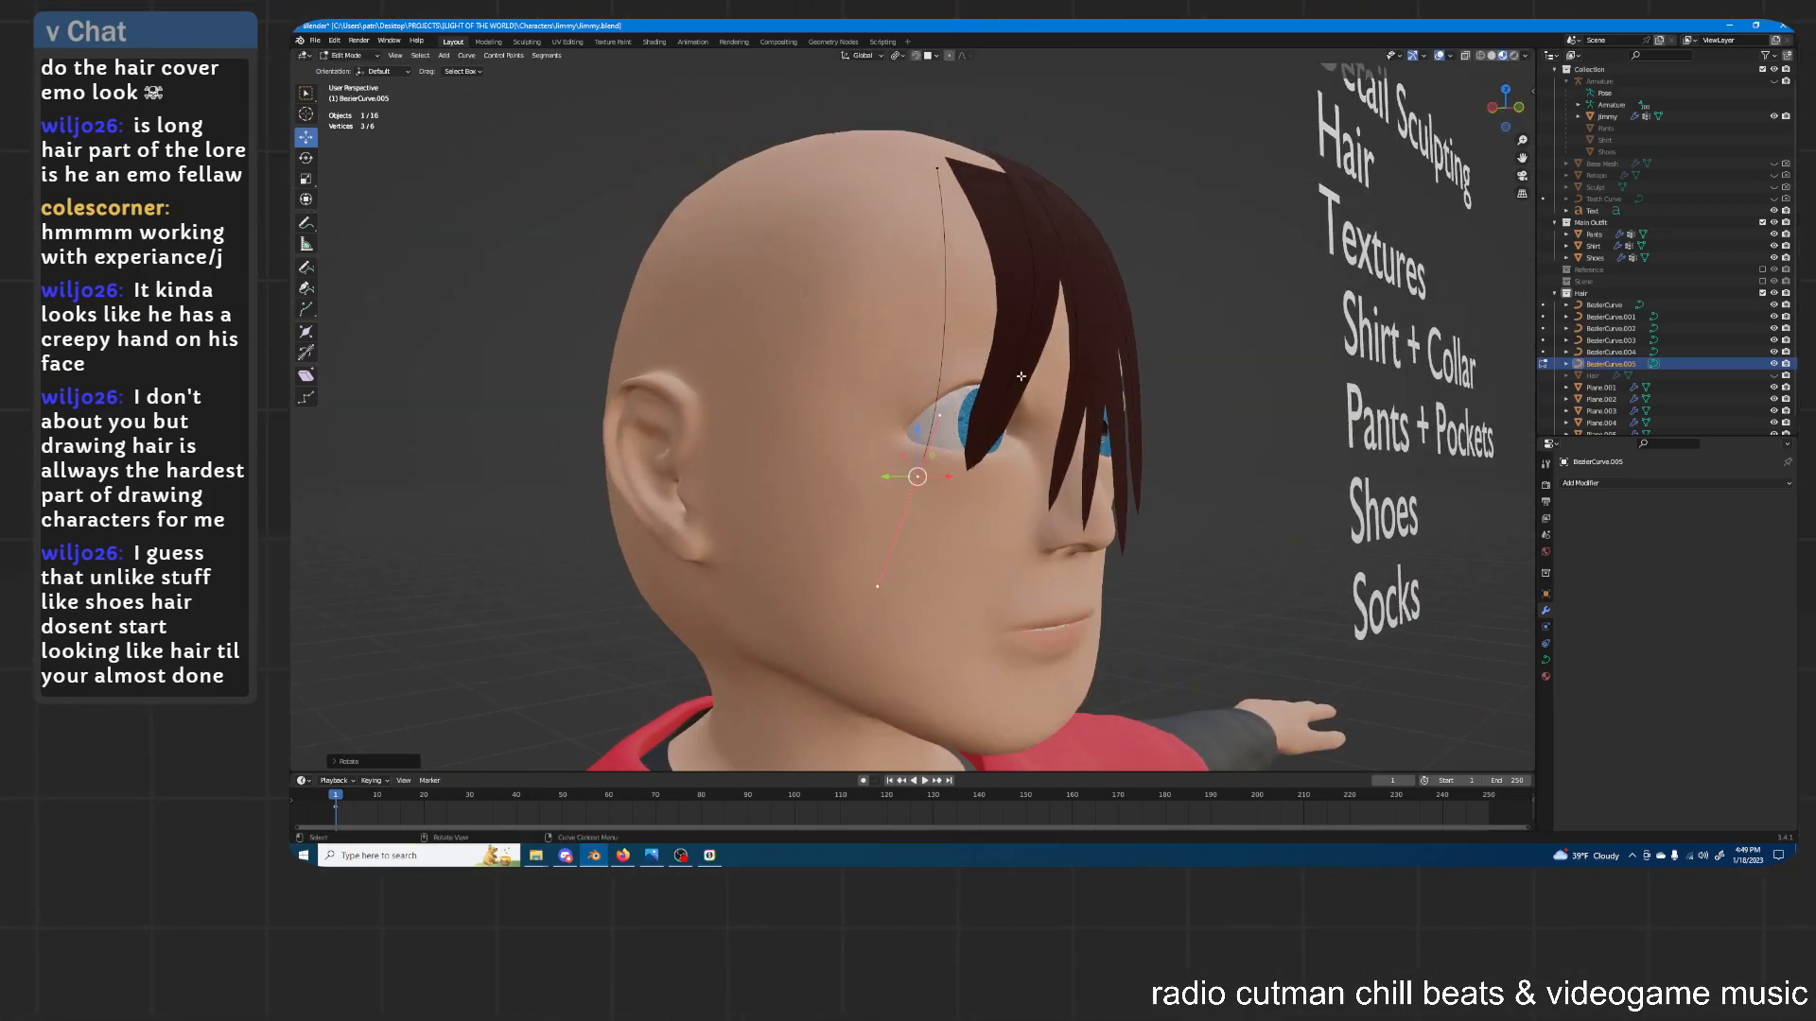
# Fit the upper control point of BezierCurve.005 against the scalp from above and from the side, next to the outermost strand's root
pyautogui.moveTo(942, 173); pyautogui.dragTo(905, 308, button='middle')
pyautogui.press('g')
pyautogui.click(904, 428)
pyautogui.press('s')
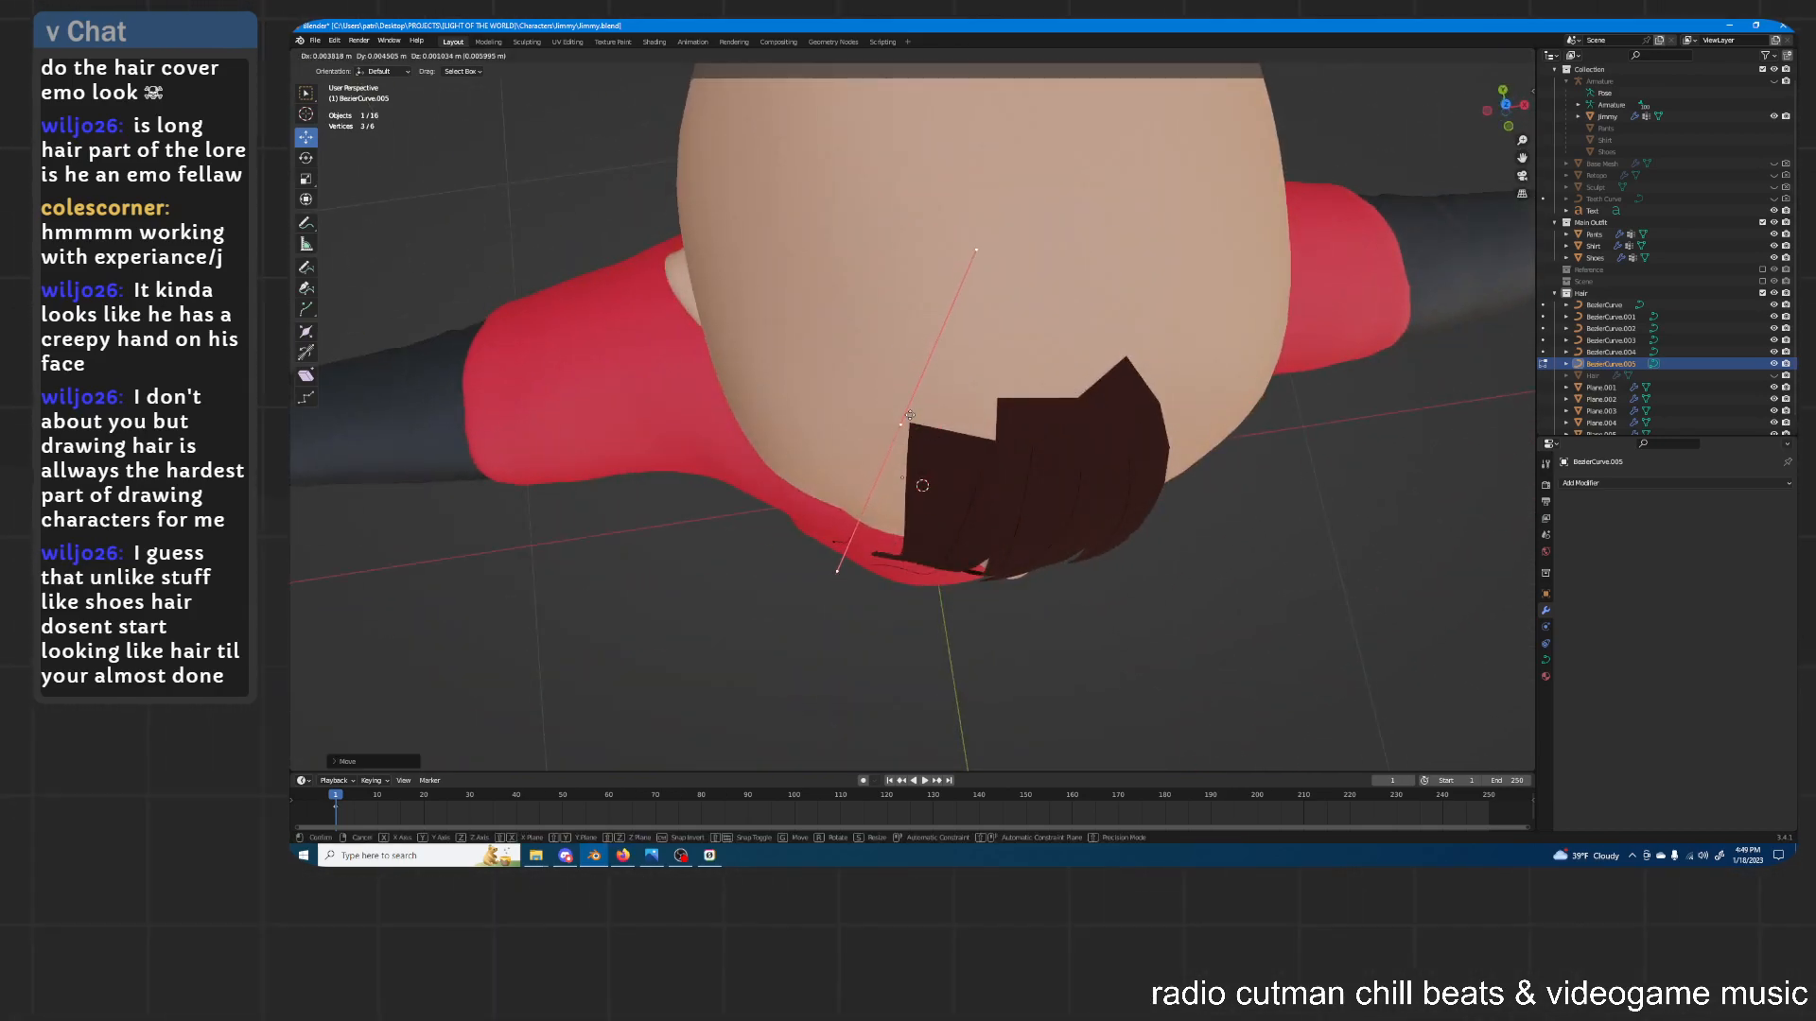
pyautogui.click(922, 485)
pyautogui.moveTo(922, 485); pyautogui.dragTo(1083, 191, button='middle')
pyautogui.press('g')
pyautogui.press('z')
pyautogui.click(998, 172)
pyautogui.press('g')
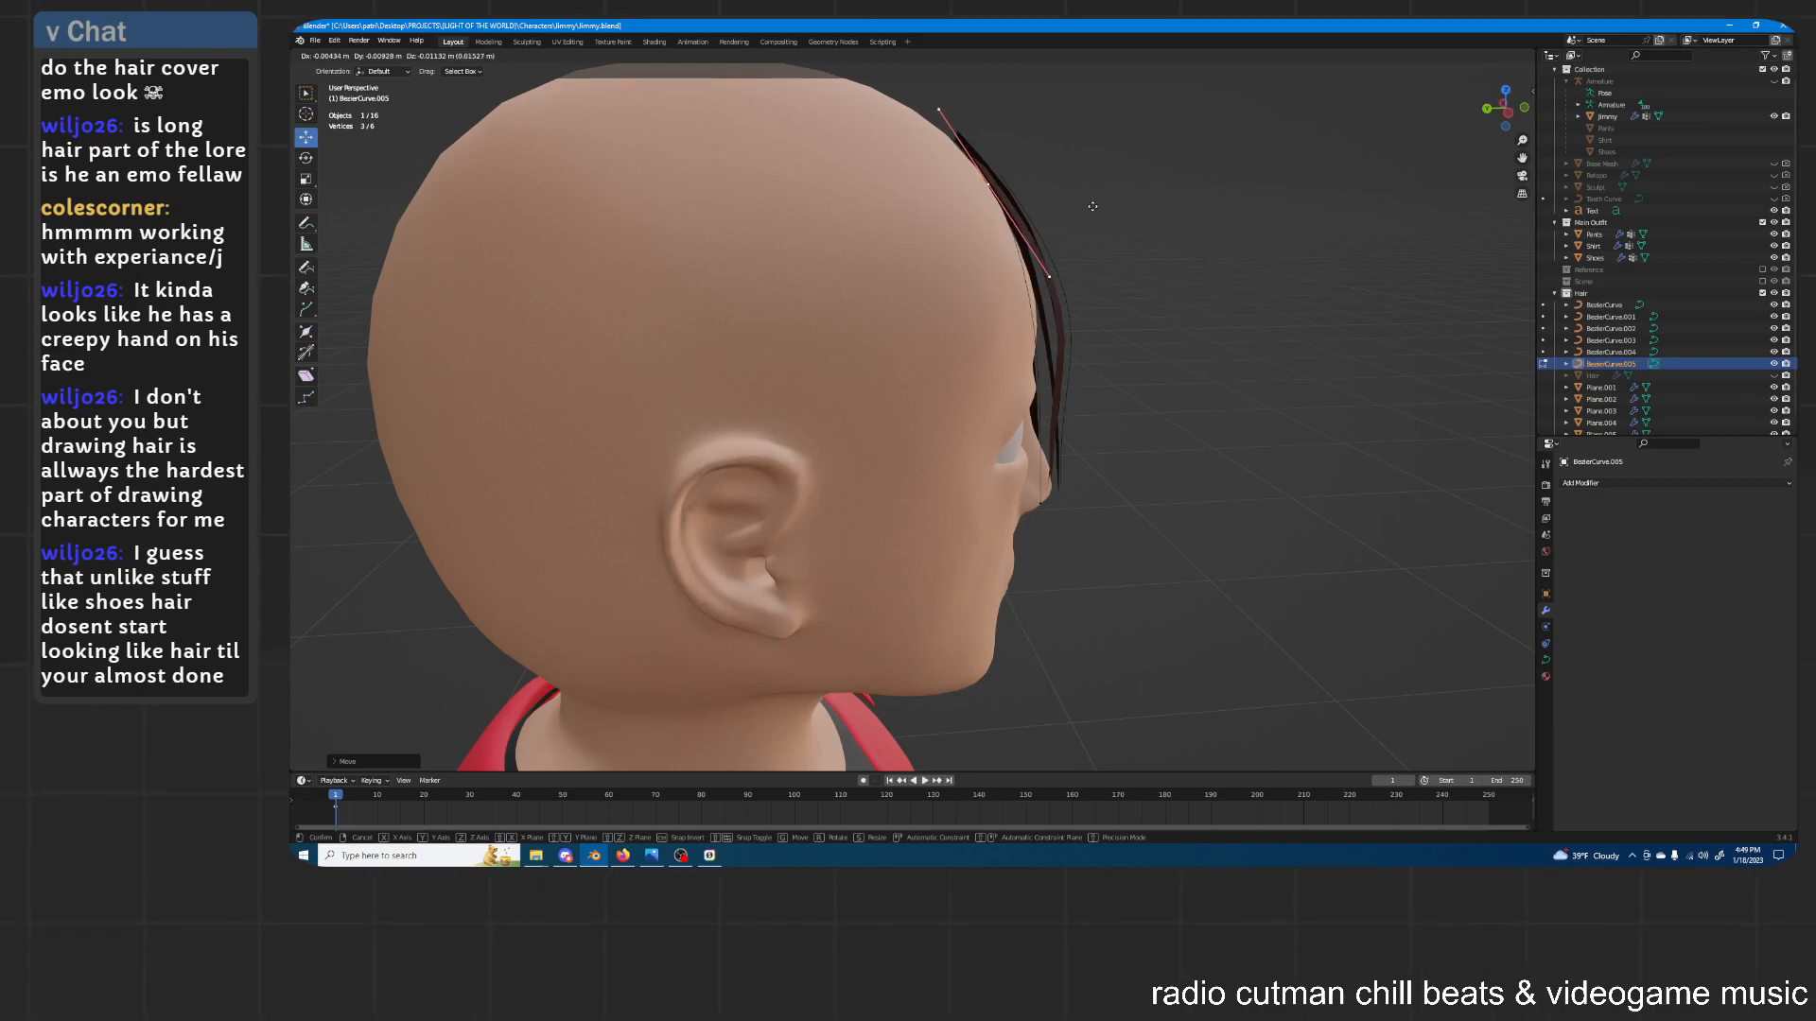
pyautogui.click(1092, 206)
# Rotate the lower control point of BezierCurve.005 to refine the direction of the curve's tip
pyautogui.moveTo(1092, 207); pyautogui.dragTo(898, 512, button='middle')
pyautogui.moveTo(1000, 440); pyautogui.dragTo(948, 460, button='middle')
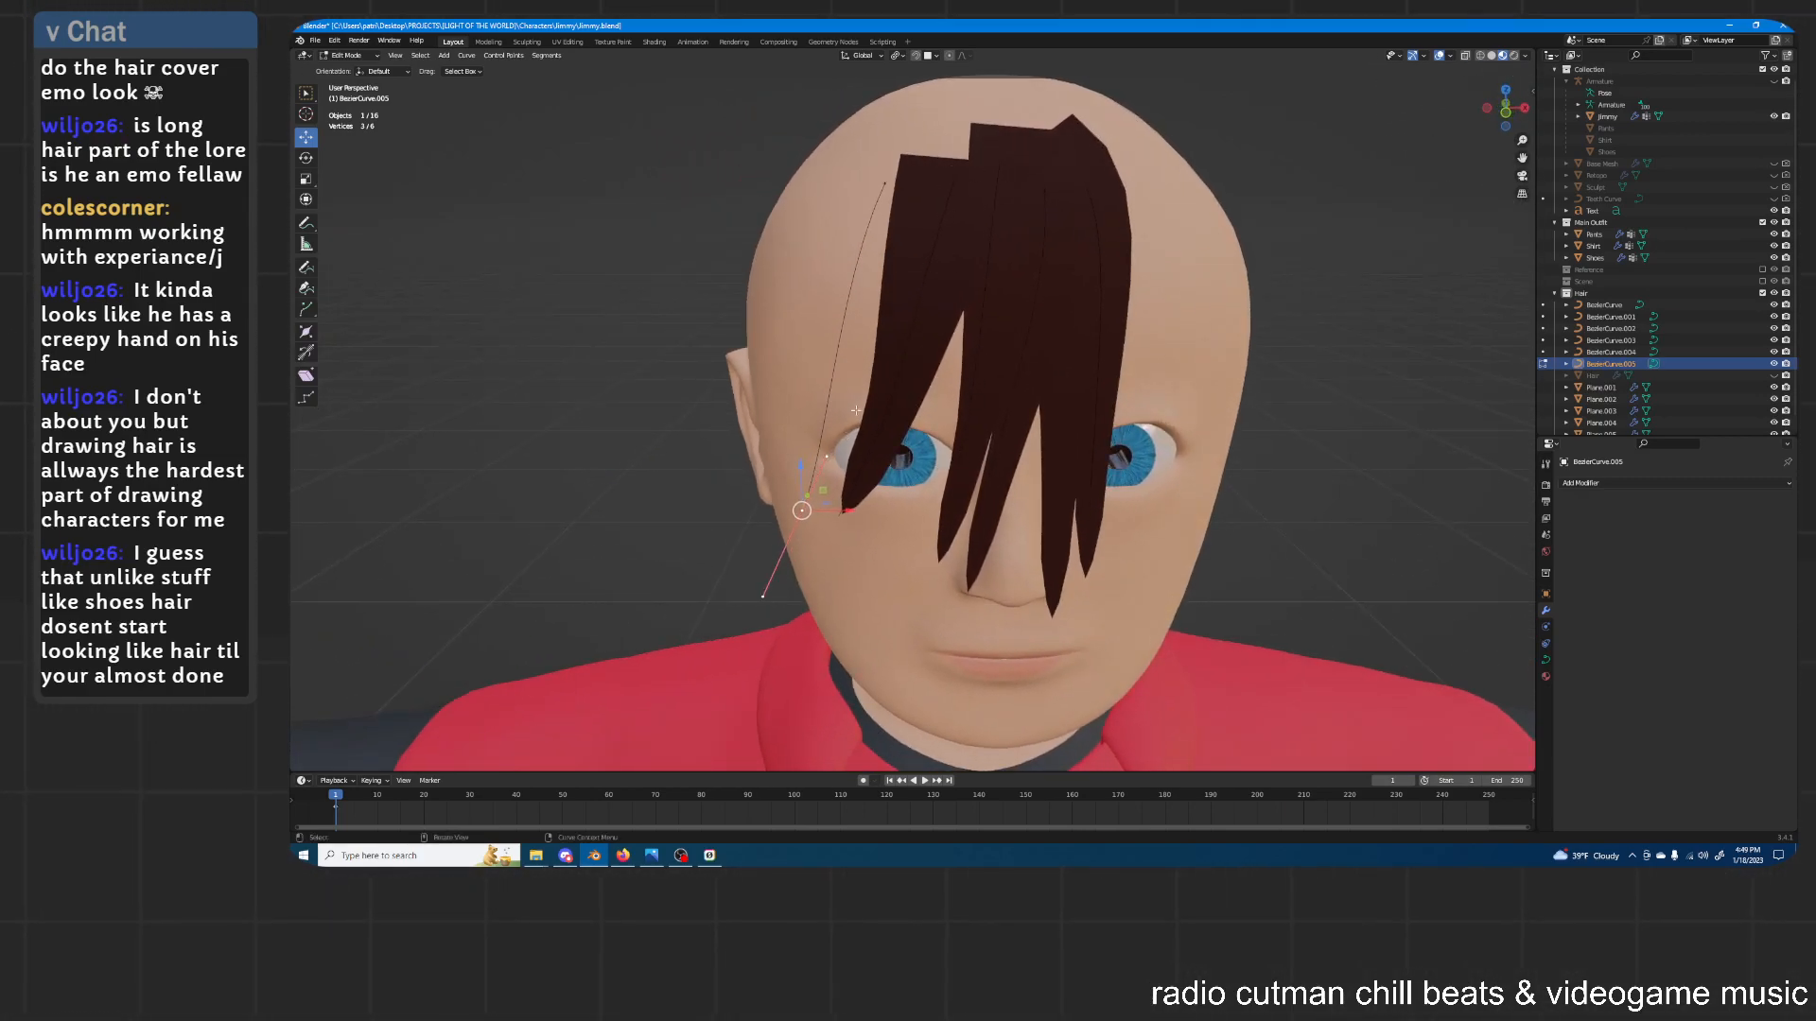
pyautogui.moveTo(935, 274); pyautogui.dragTo(906, 383, button='middle')
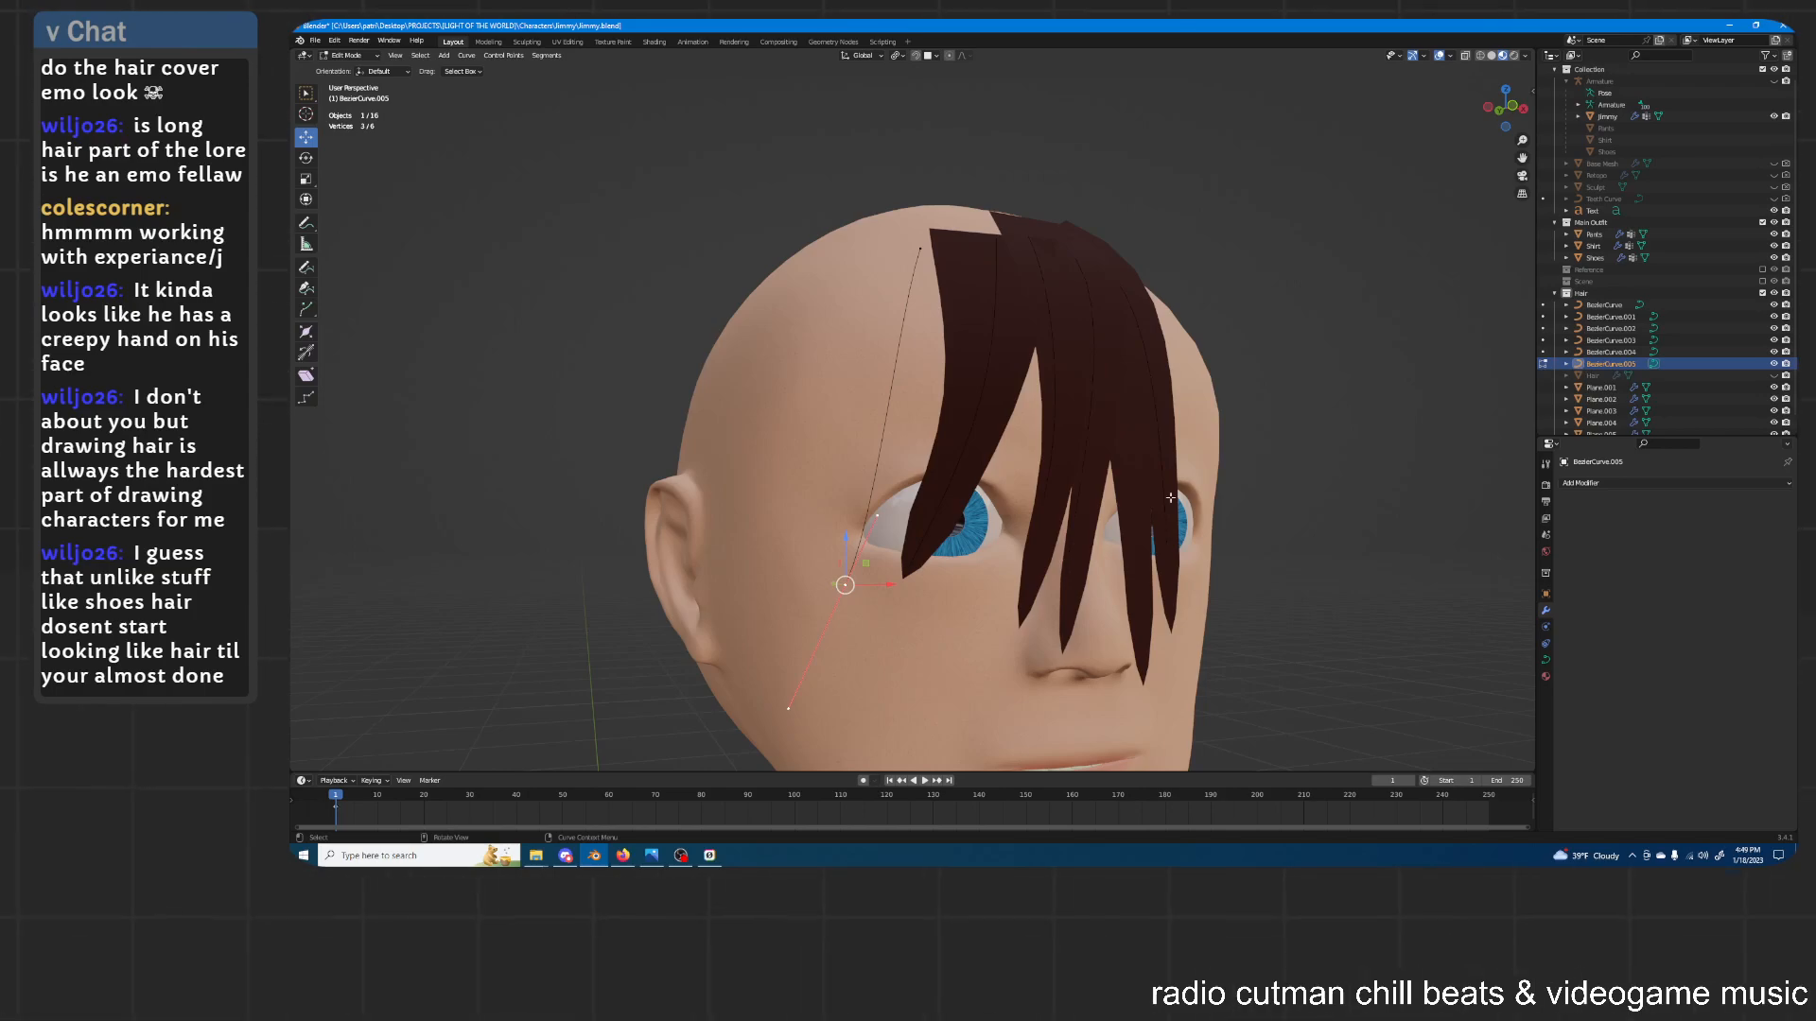
pyautogui.moveTo(1119, 234); pyautogui.dragTo(1005, 419, button='middle')
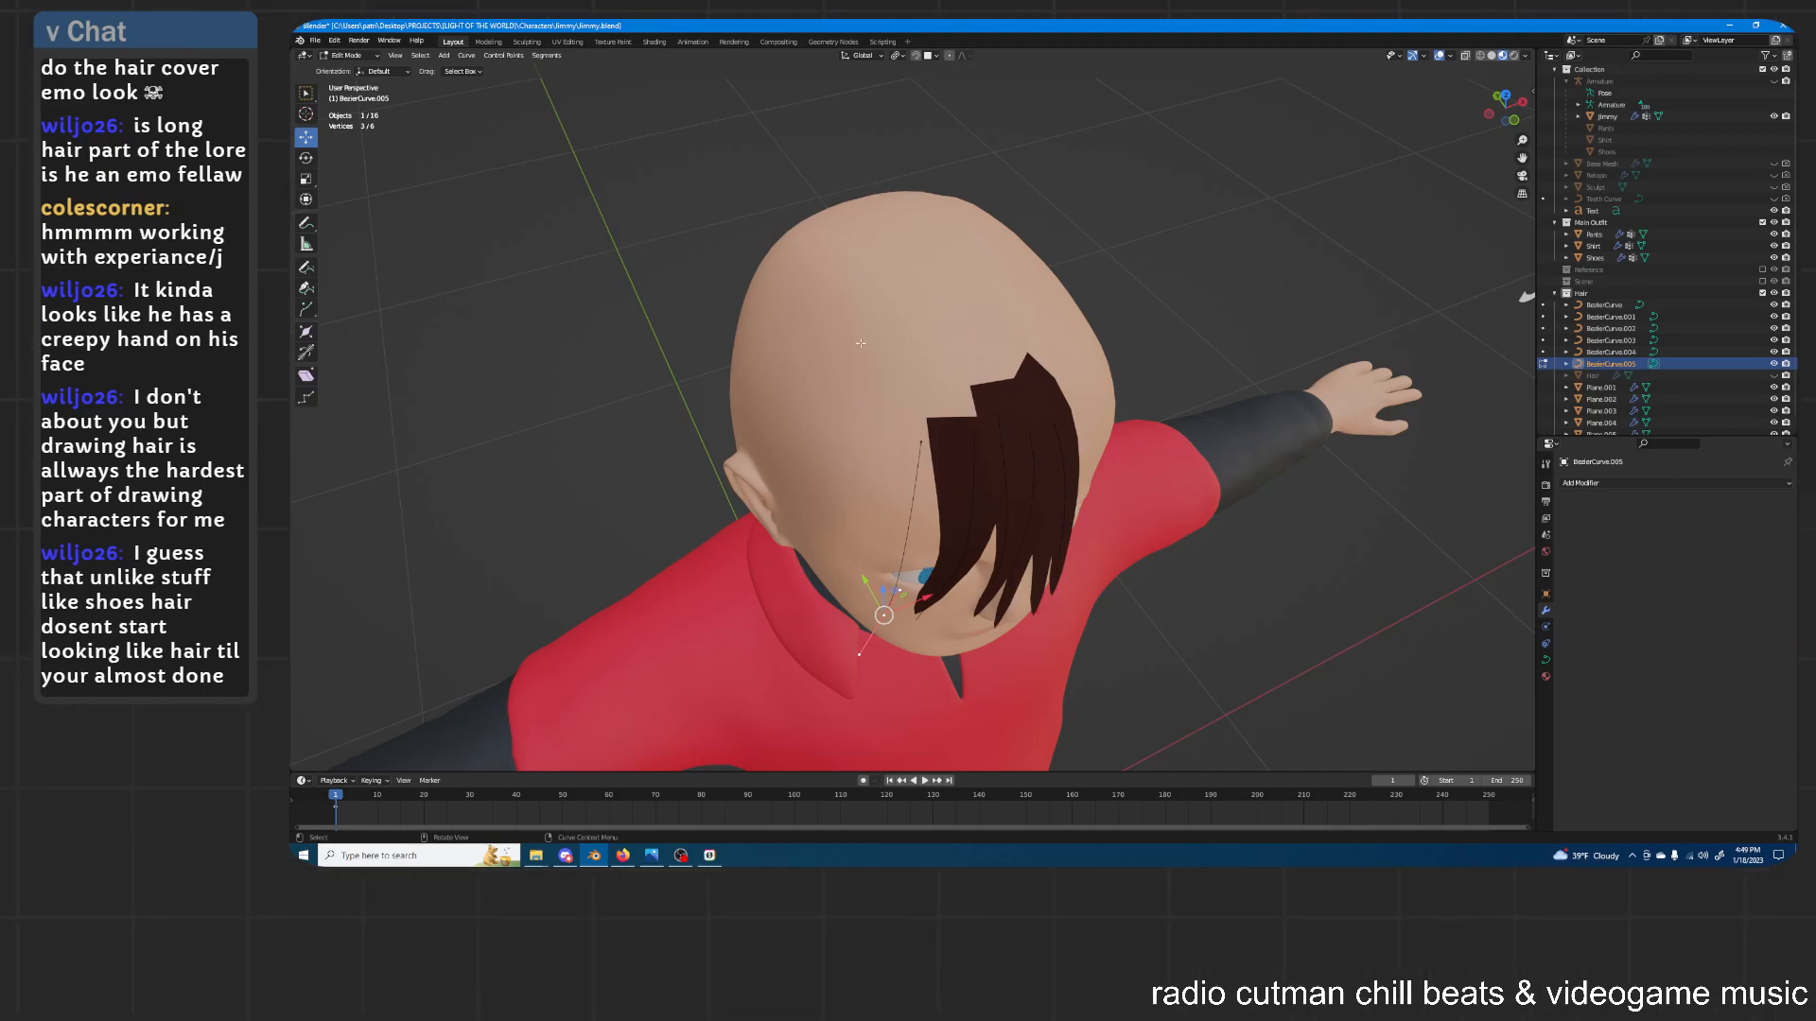
pyautogui.moveTo(993, 349); pyautogui.dragTo(910, 272, button='middle')
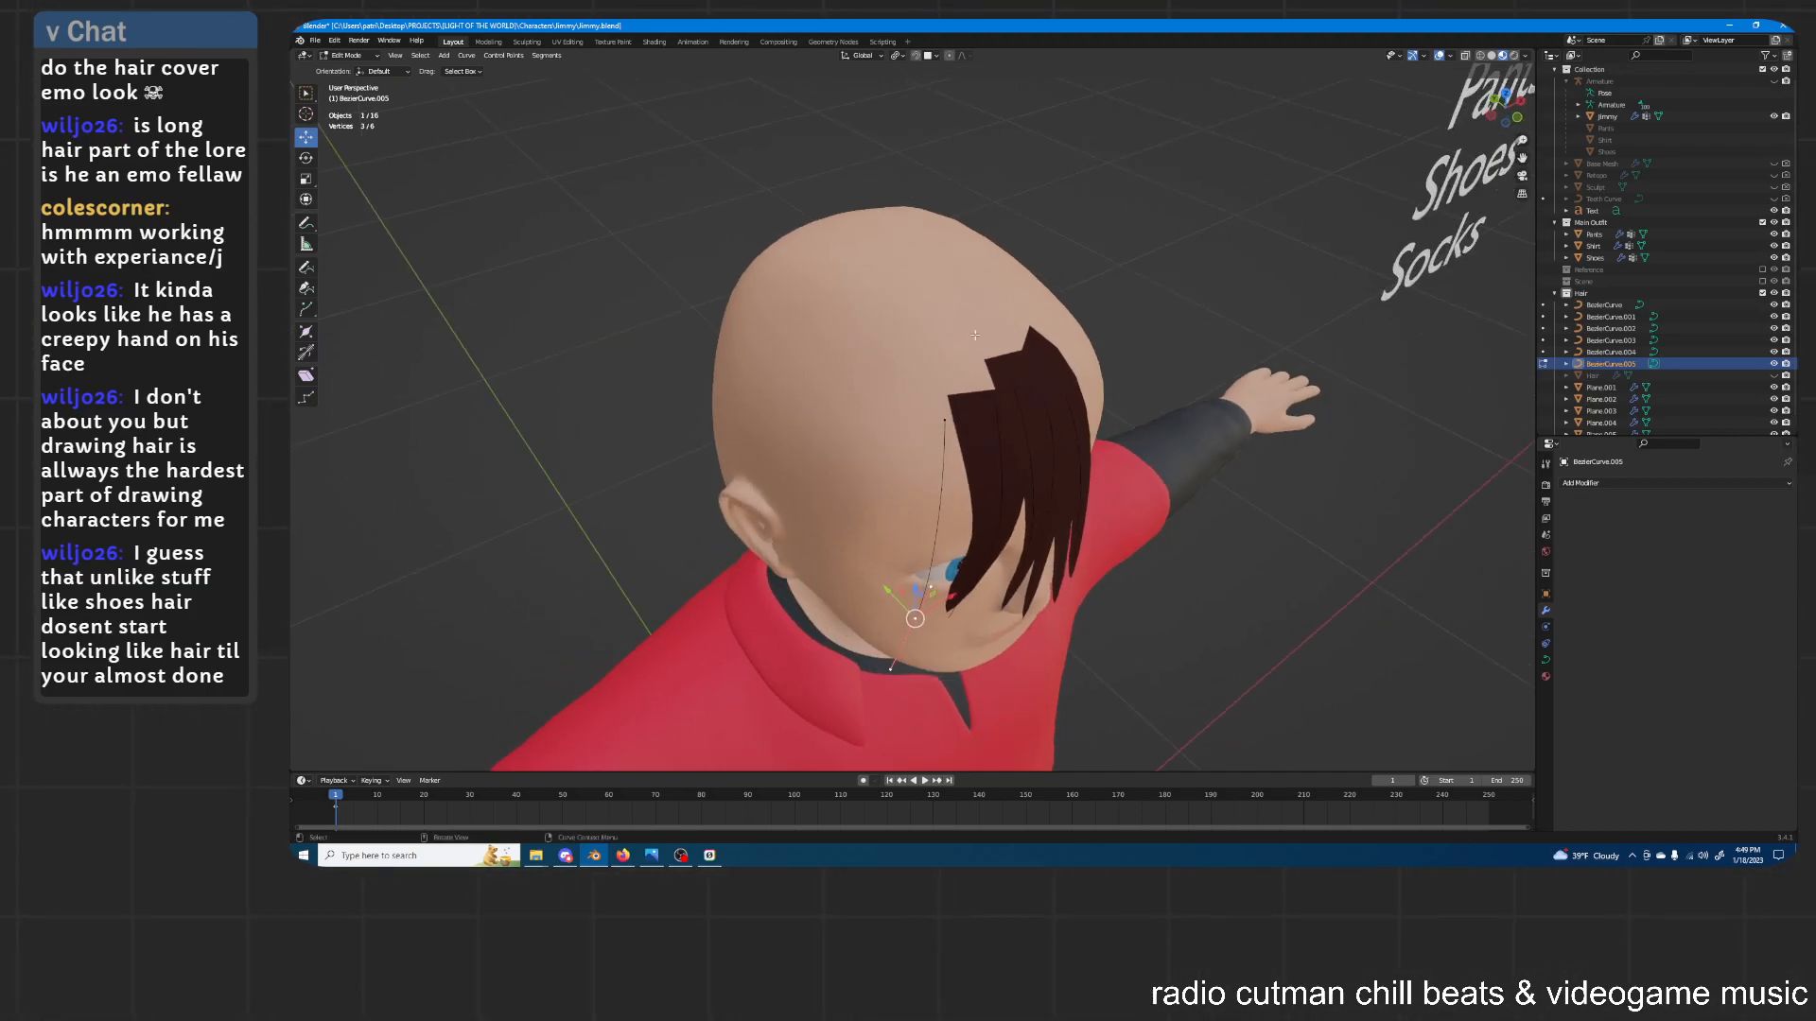
pyautogui.moveTo(868, 361); pyautogui.dragTo(955, 374, button='middle')
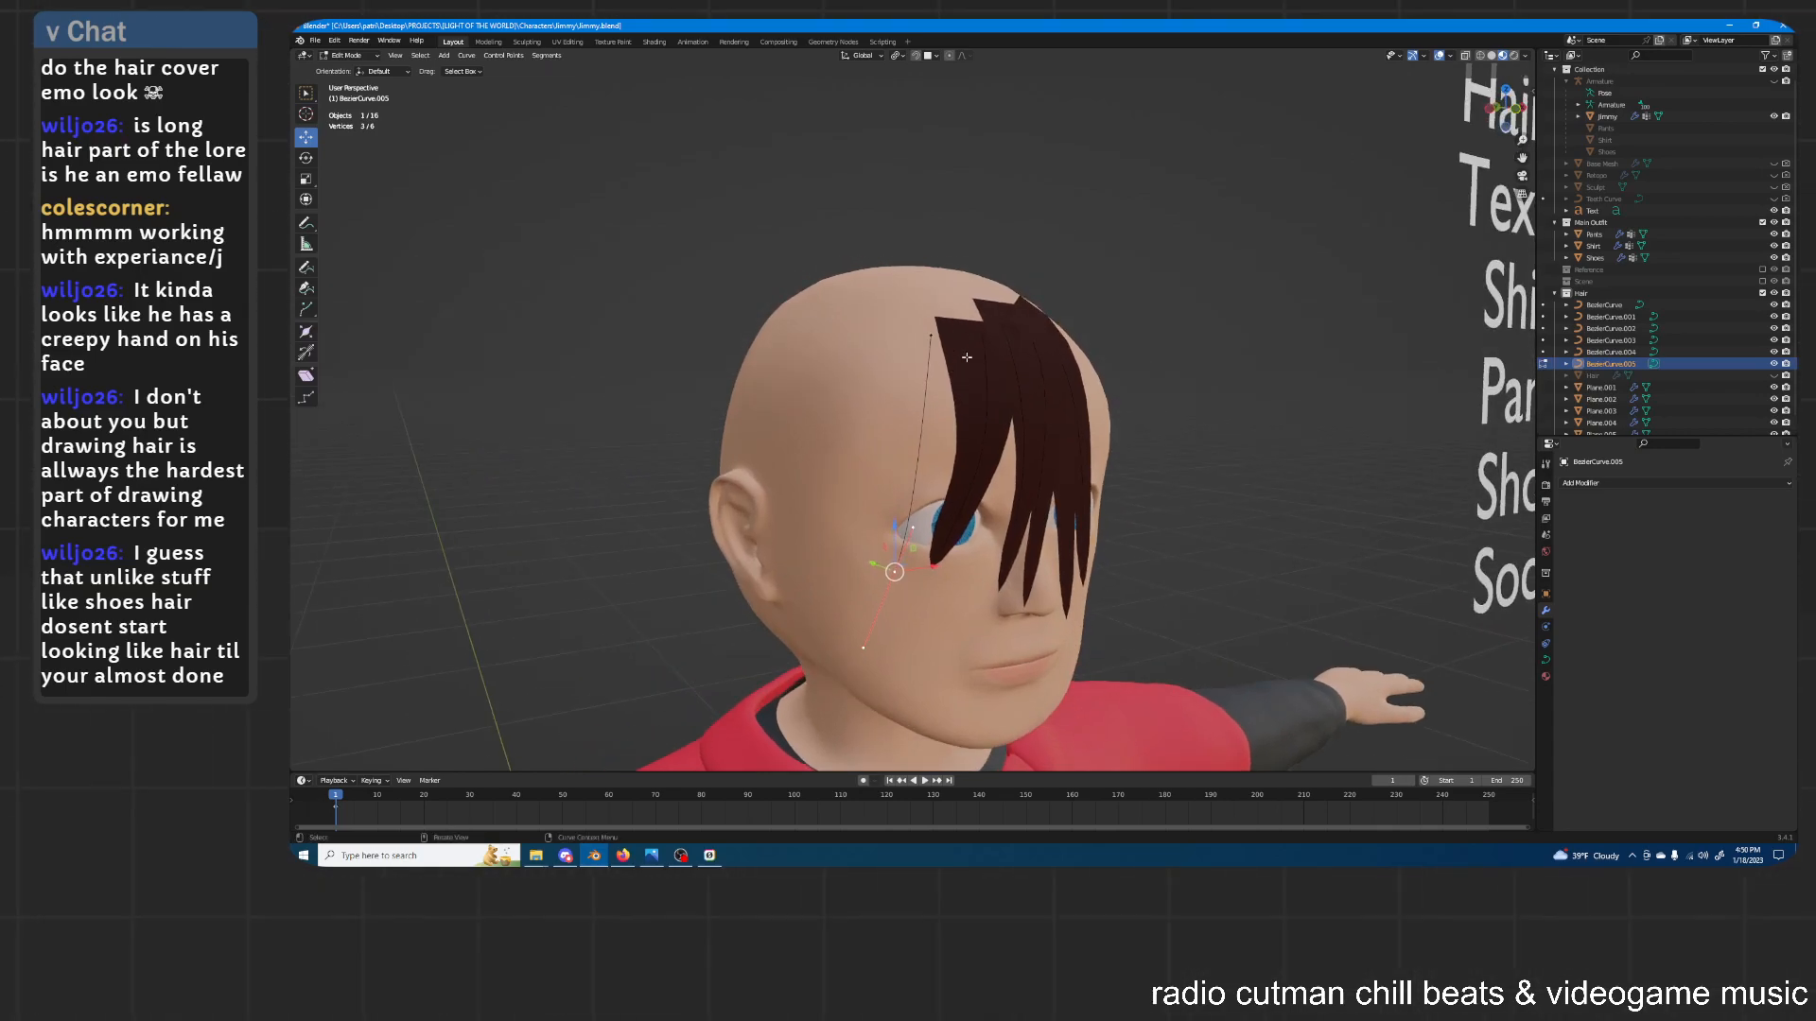
pyautogui.moveTo(955, 386); pyautogui.dragTo(1095, 348, button='middle')
pyautogui.press('r')
pyautogui.click(993, 368)
pyautogui.press('r')
pyautogui.click(1217, 341)
# Return to object mode and duplicate the outermost hair strand in place
pyautogui.moveTo(1195, 315); pyautogui.dragTo(734, 194, button='middle')
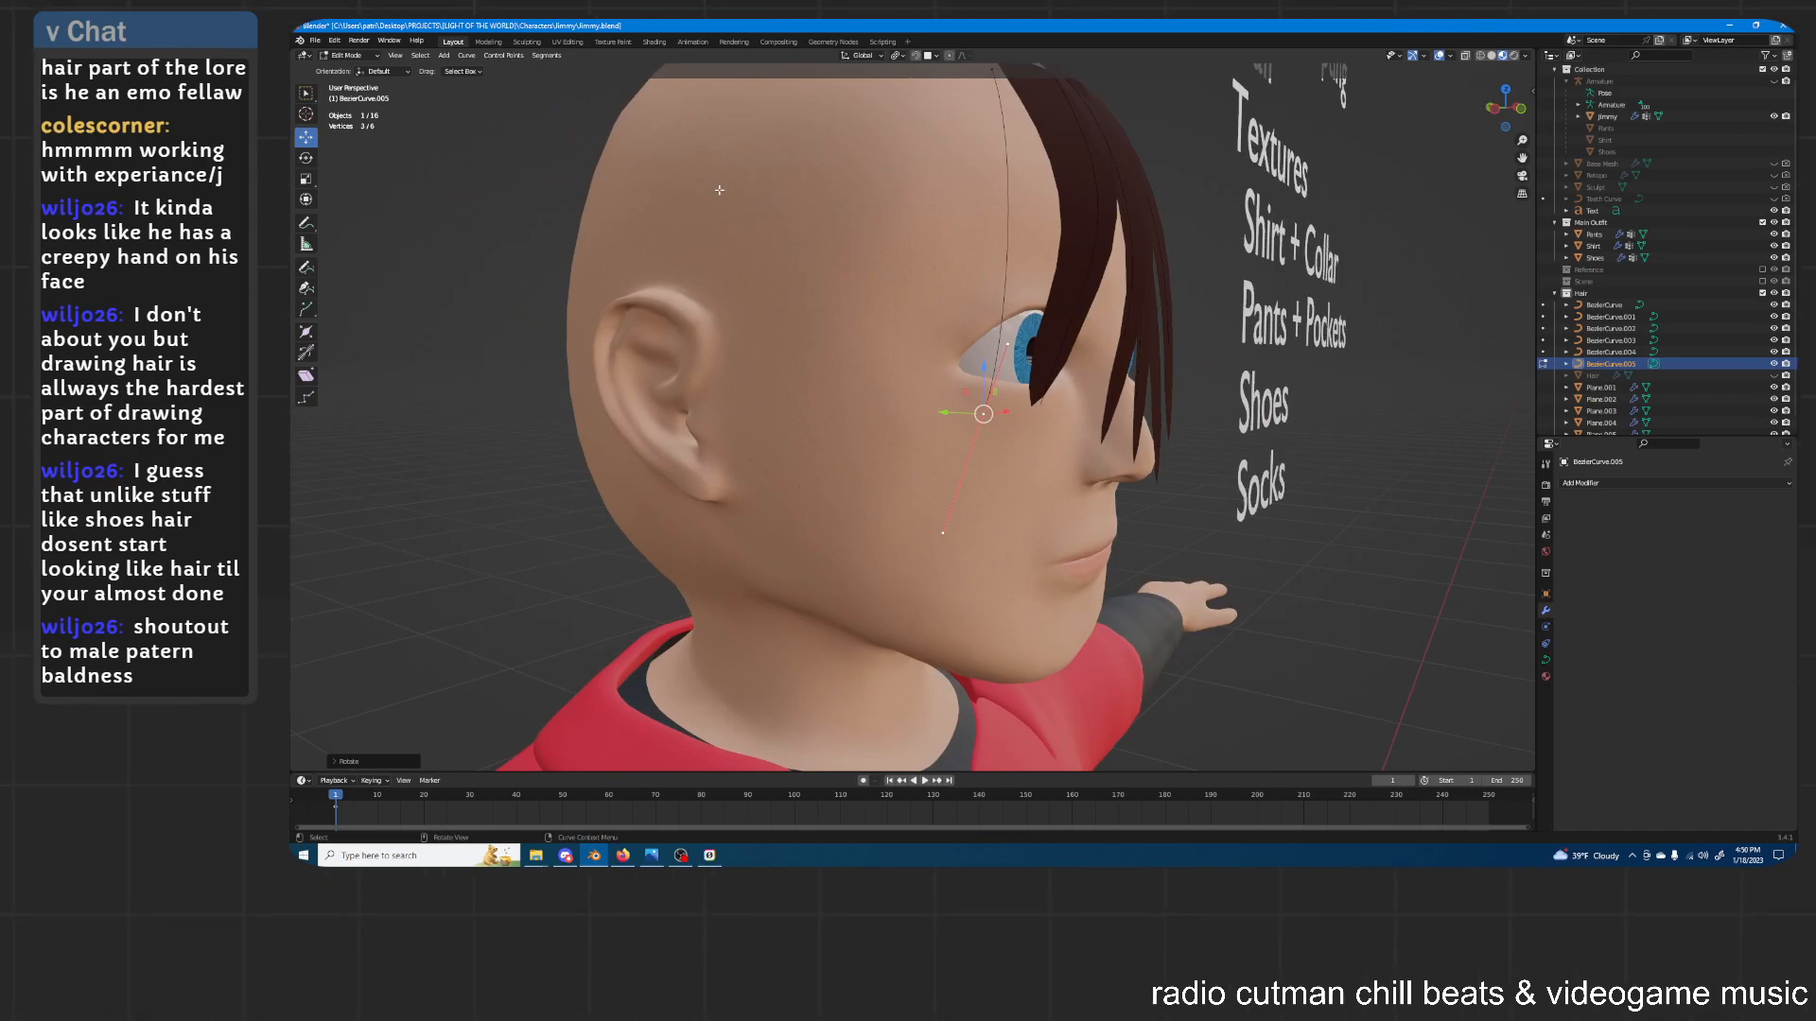
pyautogui.moveTo(993, 227); pyautogui.dragTo(899, 302, button='middle')
pyautogui.click(360, 58)
pyautogui.click(360, 69)
pyautogui.click(986, 223)
pyautogui.moveTo(993, 212); pyautogui.dragTo(868, 176, button='middle')
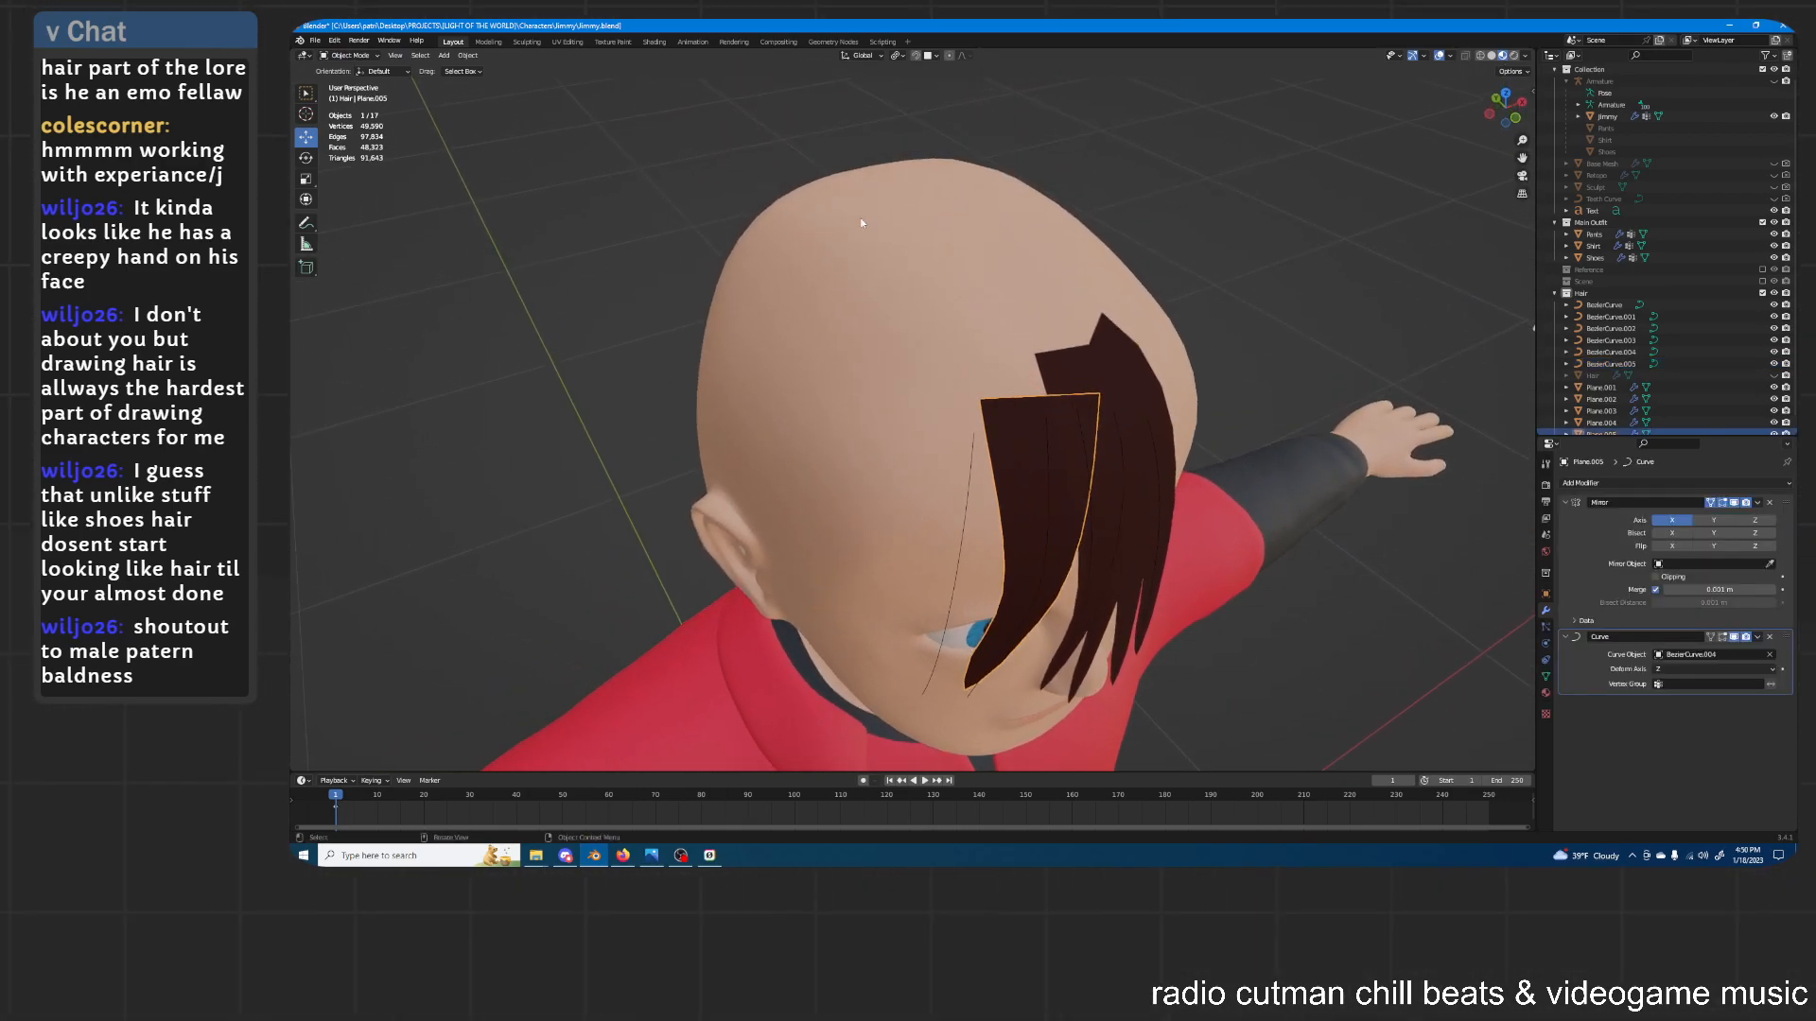
pyautogui.moveTo(1193, 369); pyautogui.dragTo(1092, 208, button='middle')
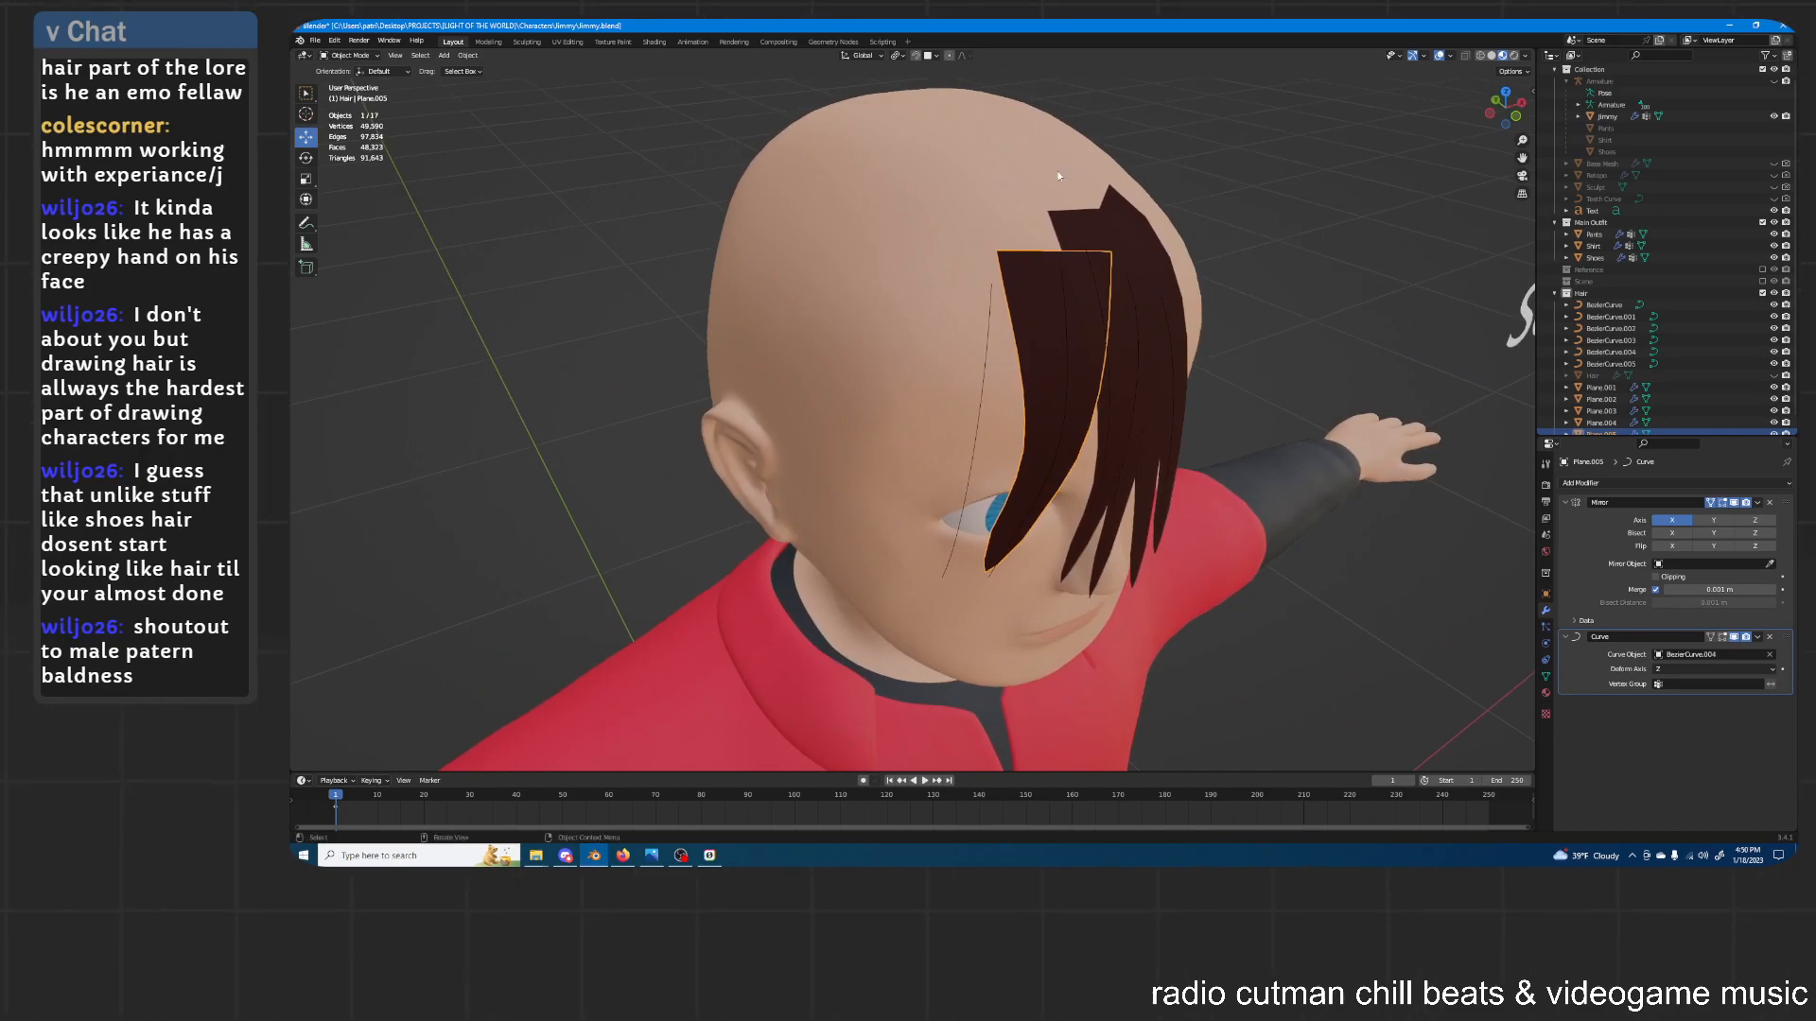
pyautogui.moveTo(1122, 372); pyautogui.dragTo(1126, 323, button='middle')
pyautogui.hotkey('shift', 'd')
pyautogui.rightClick(1133, 318)
# Replace the curve object in the duplicated strand's Curve modifier with BezierCurve.005
pyautogui.click(1770, 656)
pyautogui.click(1769, 655)
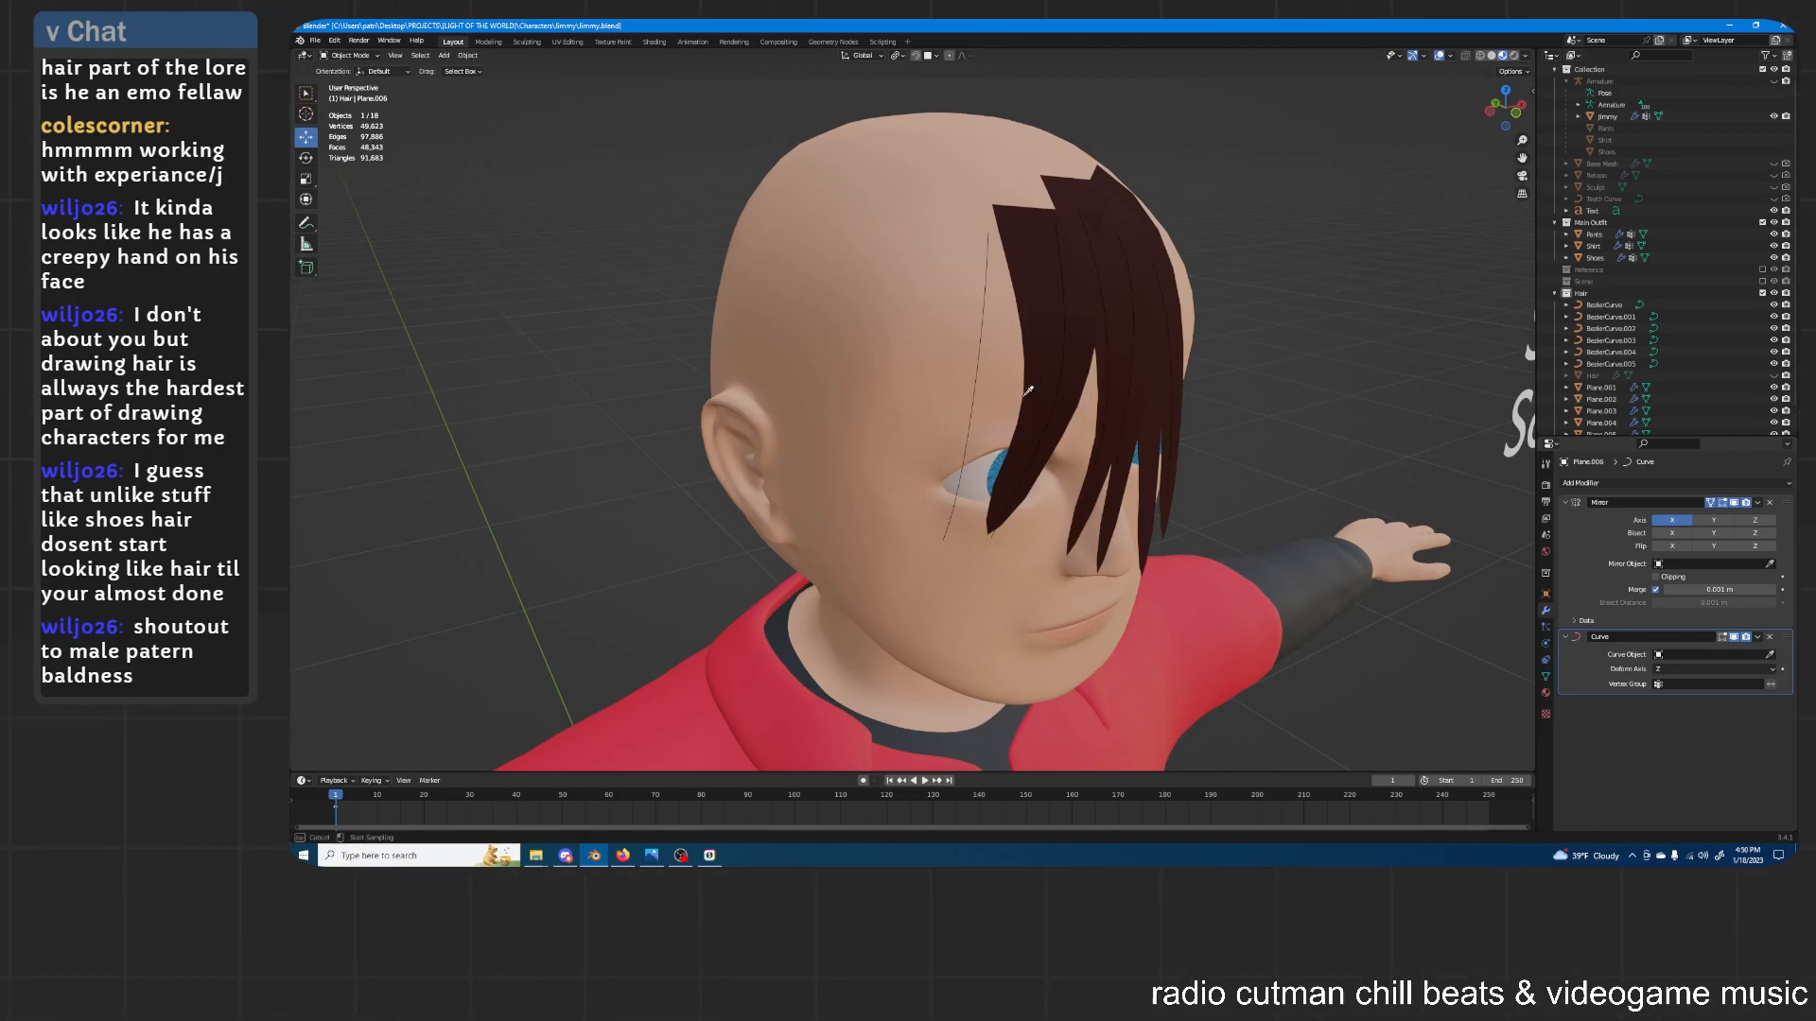
pyautogui.click(979, 397)
# Move the duplicated strand along the Y and X axes to bring it onto its curve at the temple
pyautogui.moveTo(1003, 393); pyautogui.dragTo(1173, 365, button='middle')
pyautogui.press('g')
pyautogui.press('y')
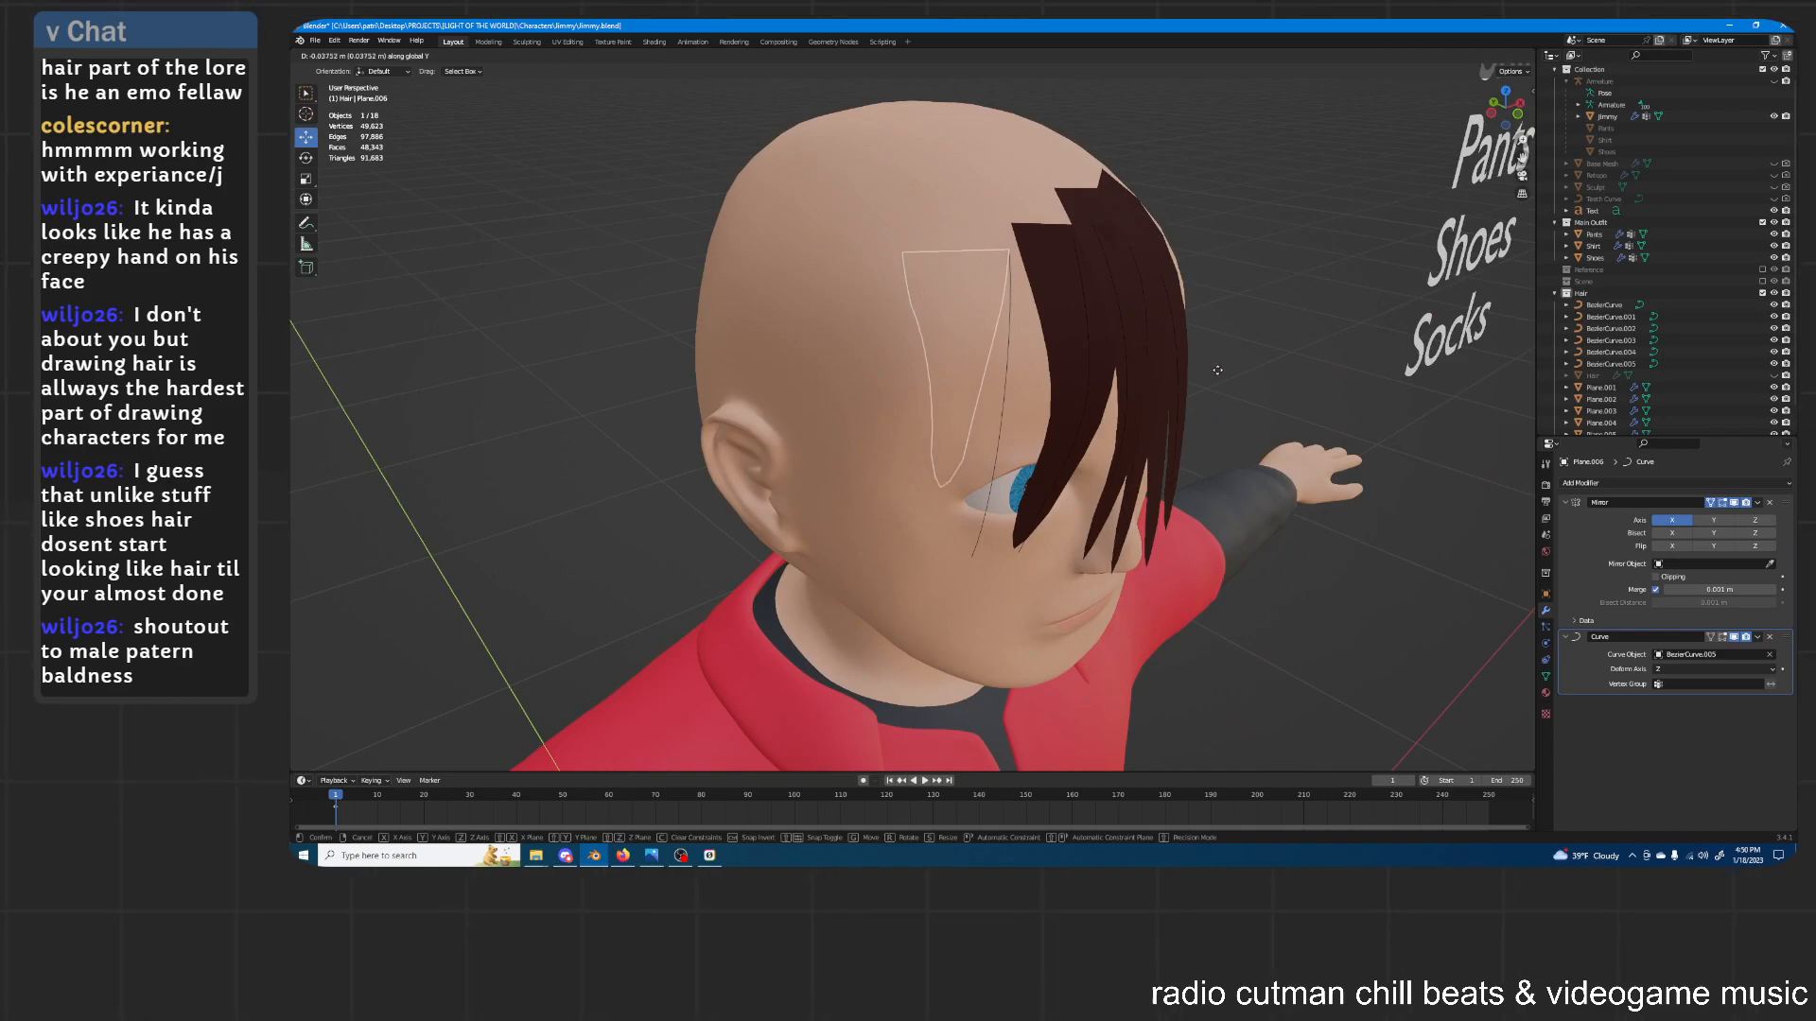
pyautogui.click(1150, 369)
pyautogui.moveTo(1234, 347); pyautogui.dragTo(1120, 300, button='middle')
pyautogui.press('g')
pyautogui.press('x')
pyautogui.click(1196, 338)
# Move the duplicated strand along the Z axis and fine-tune it along Y to line up beside the other strands
pyautogui.press('g')
pyautogui.press('y')
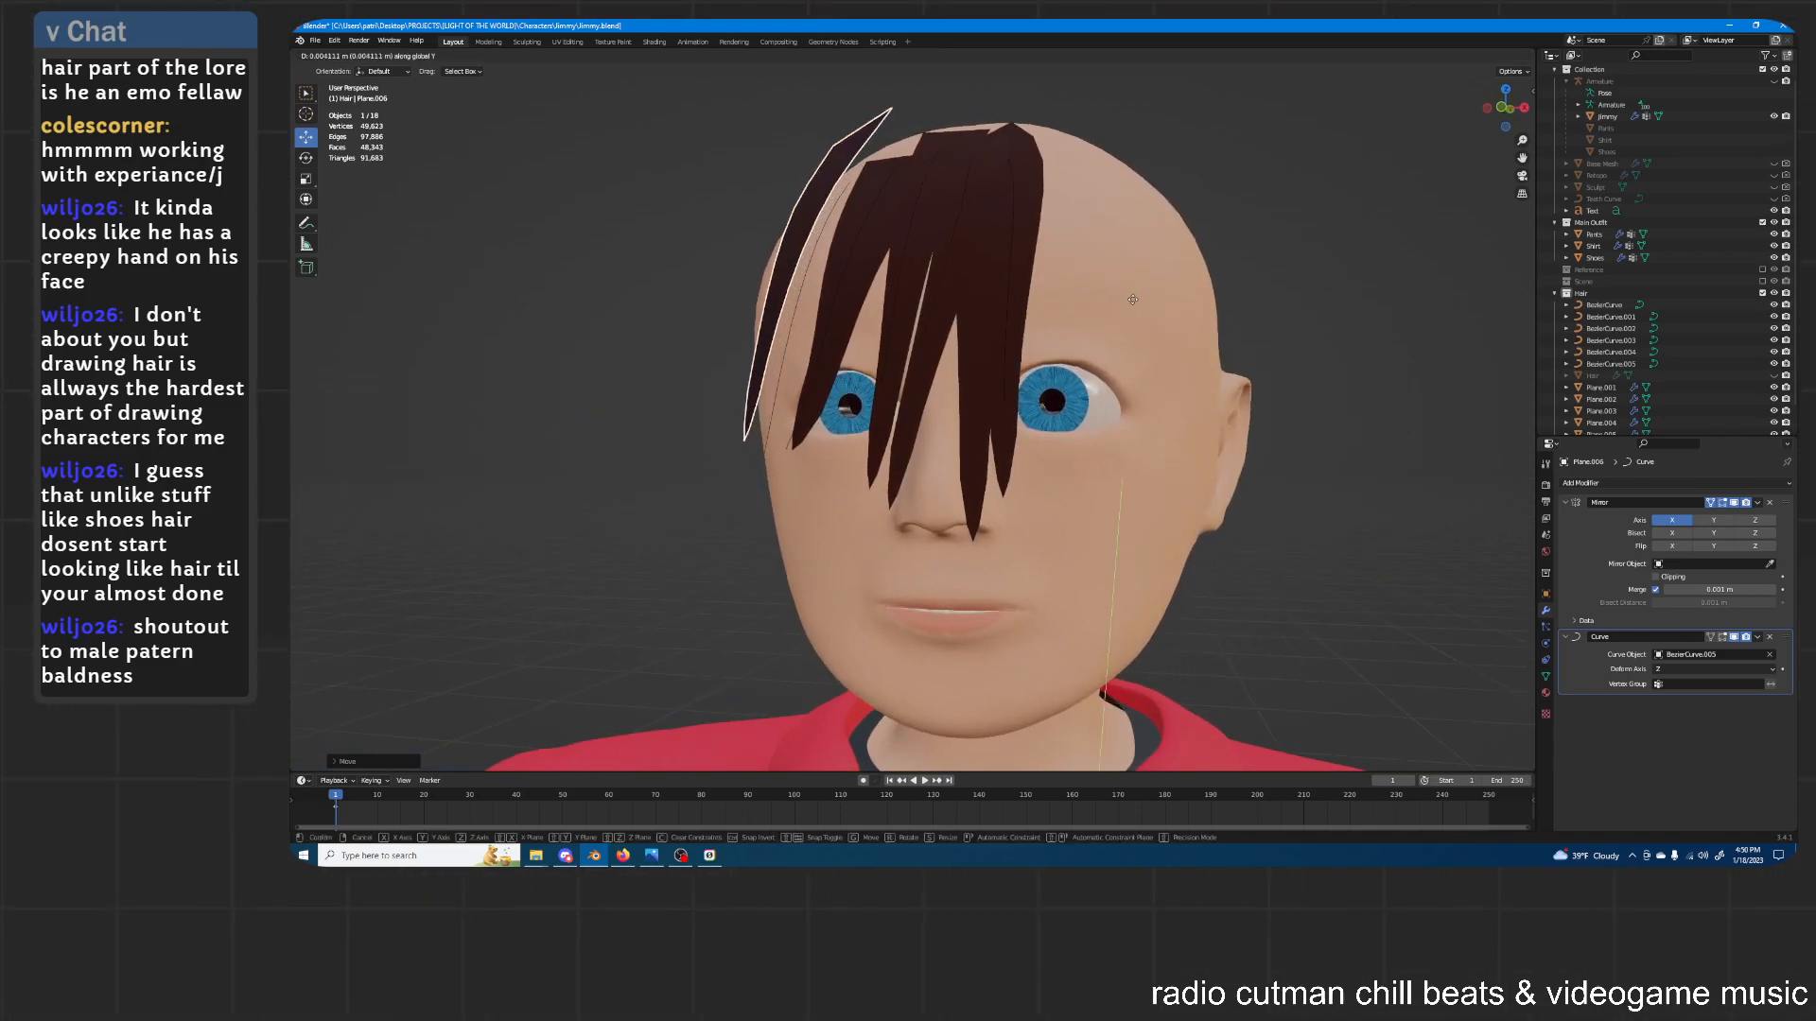
pyautogui.press('z')
pyautogui.click(1115, 303)
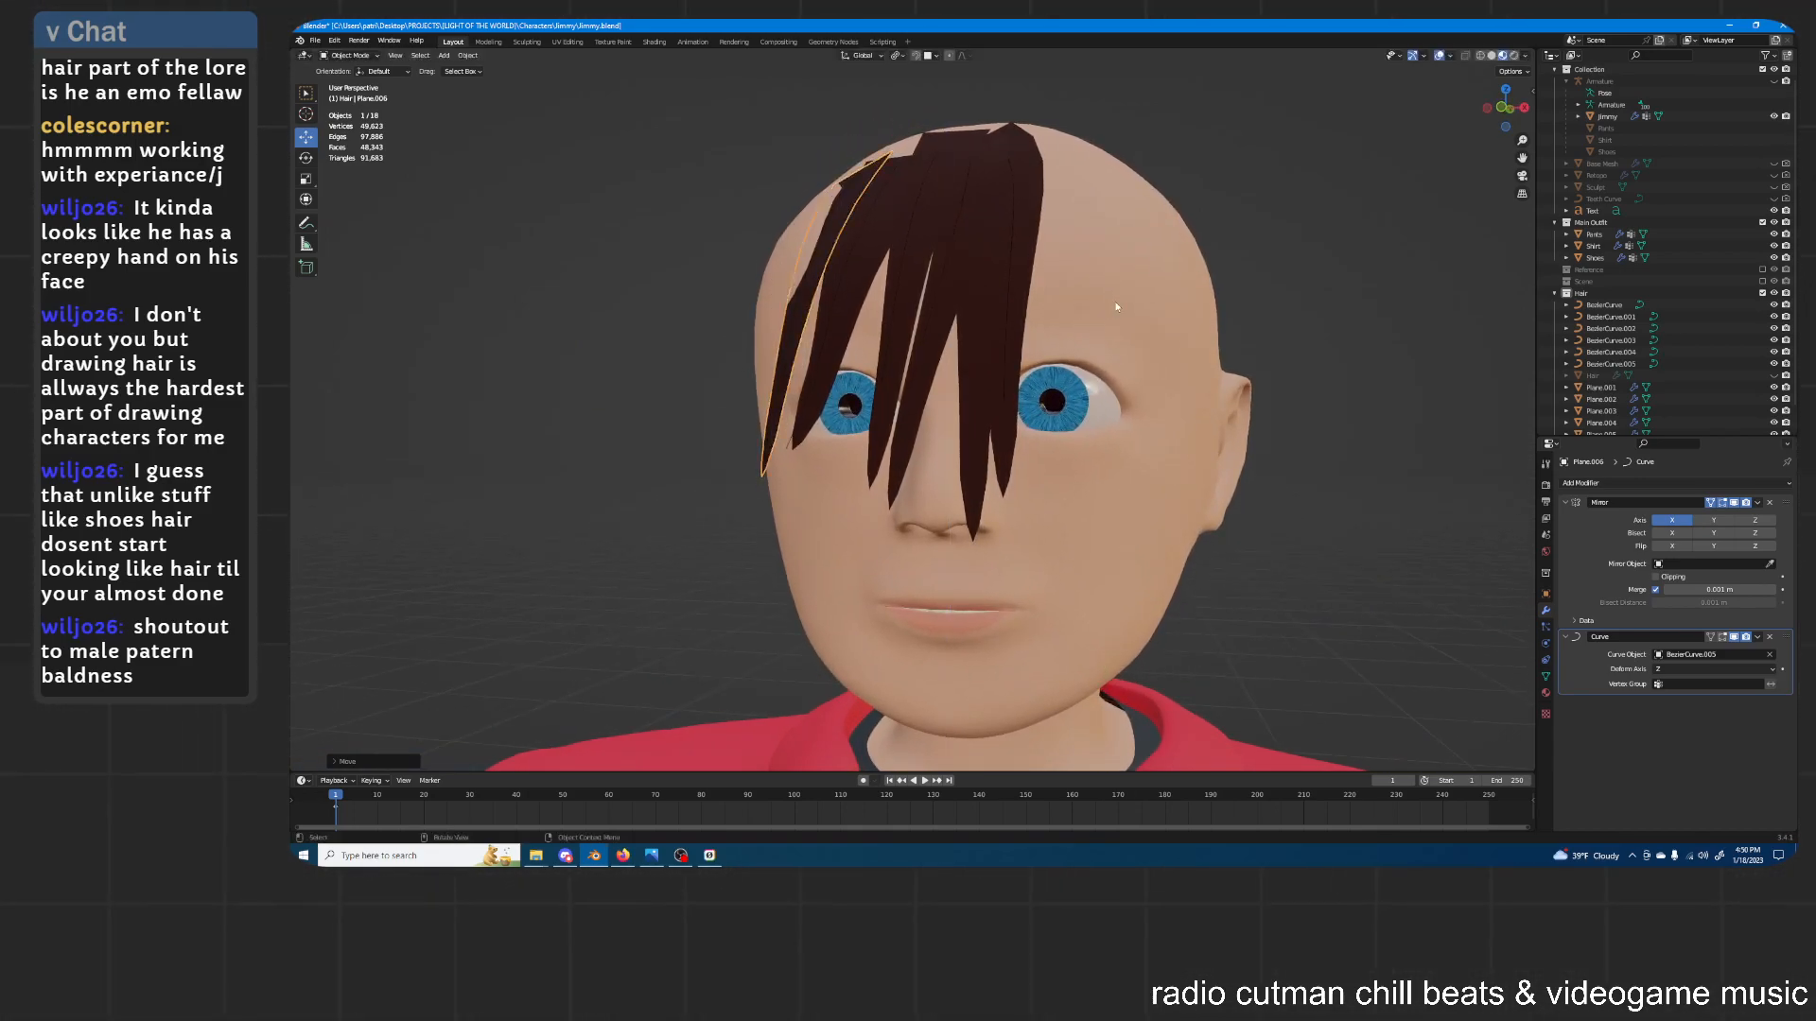
pyautogui.moveTo(1131, 299); pyautogui.dragTo(1139, 307, button='middle')
pyautogui.press('g')
pyautogui.press('y')
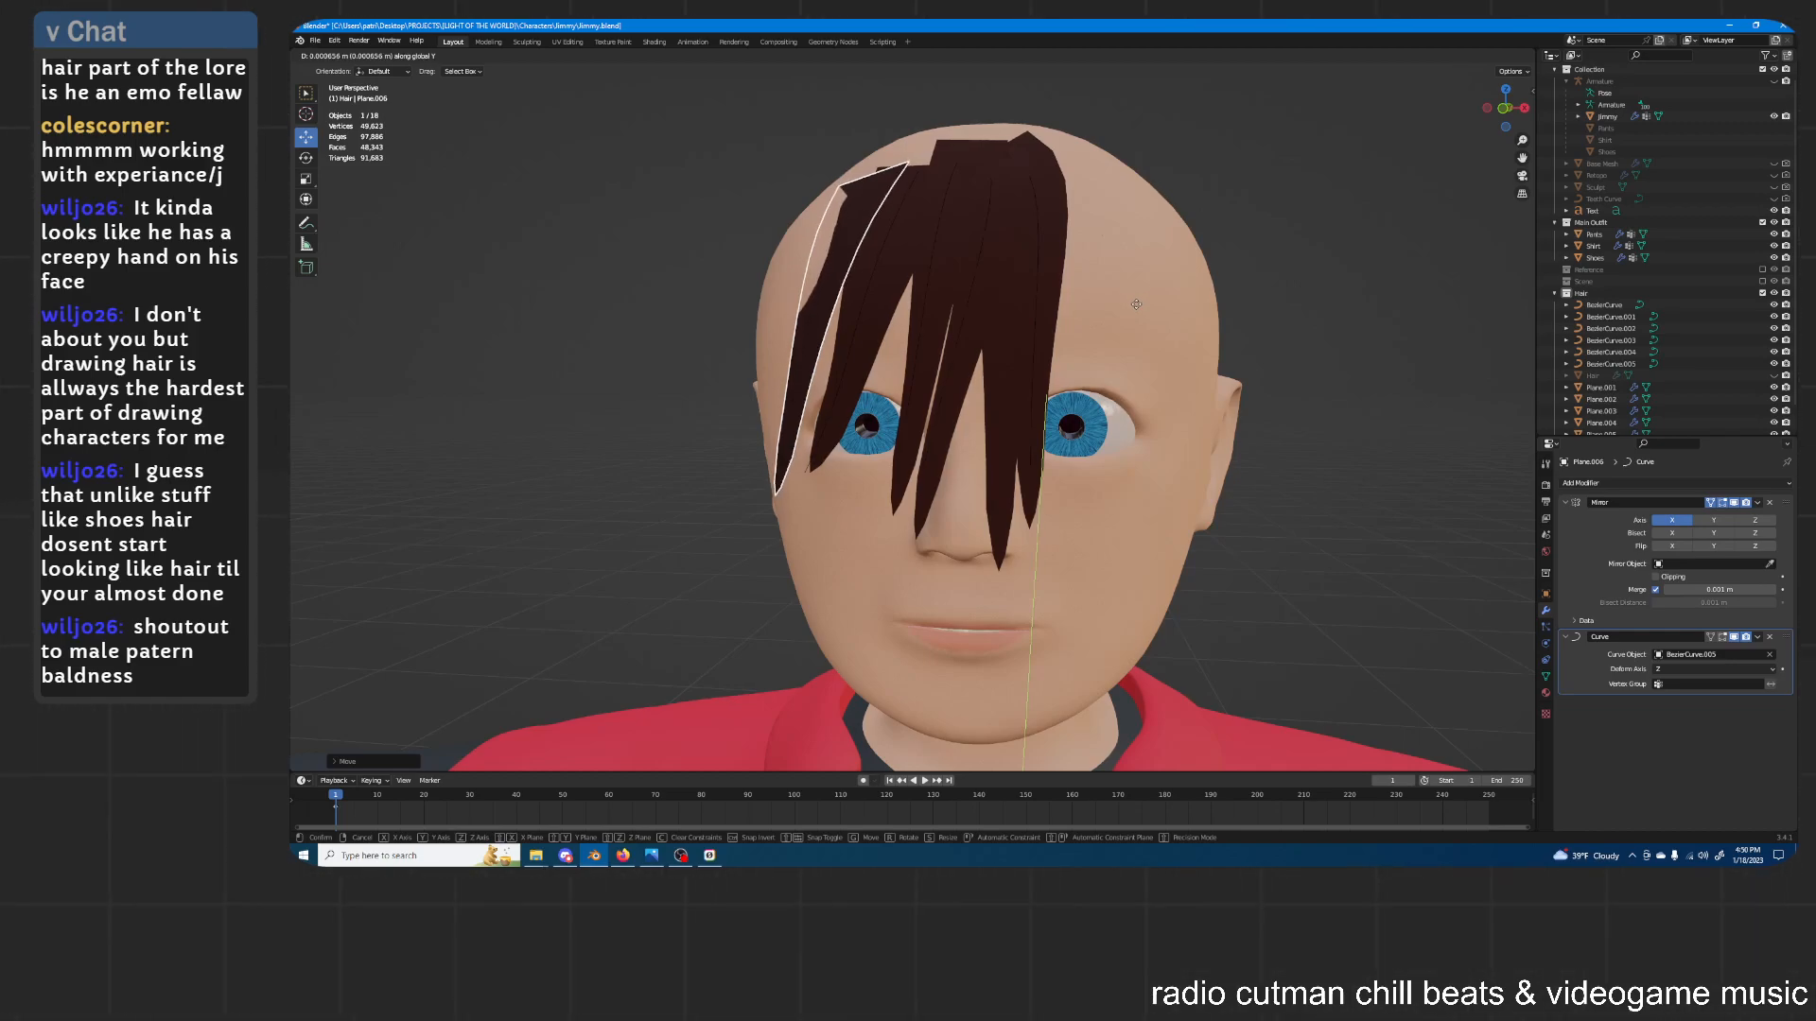
pyautogui.click(1137, 303)
# Tilt all control points of BezierCurve.005 by about 13° to lay the strand flat against the forehead
pyautogui.moveTo(1114, 280); pyautogui.dragTo(1025, 252, button='middle')
pyautogui.scroll(-1, 1627, 356)
pyautogui.click(1611, 340)
pyautogui.press('Tab')
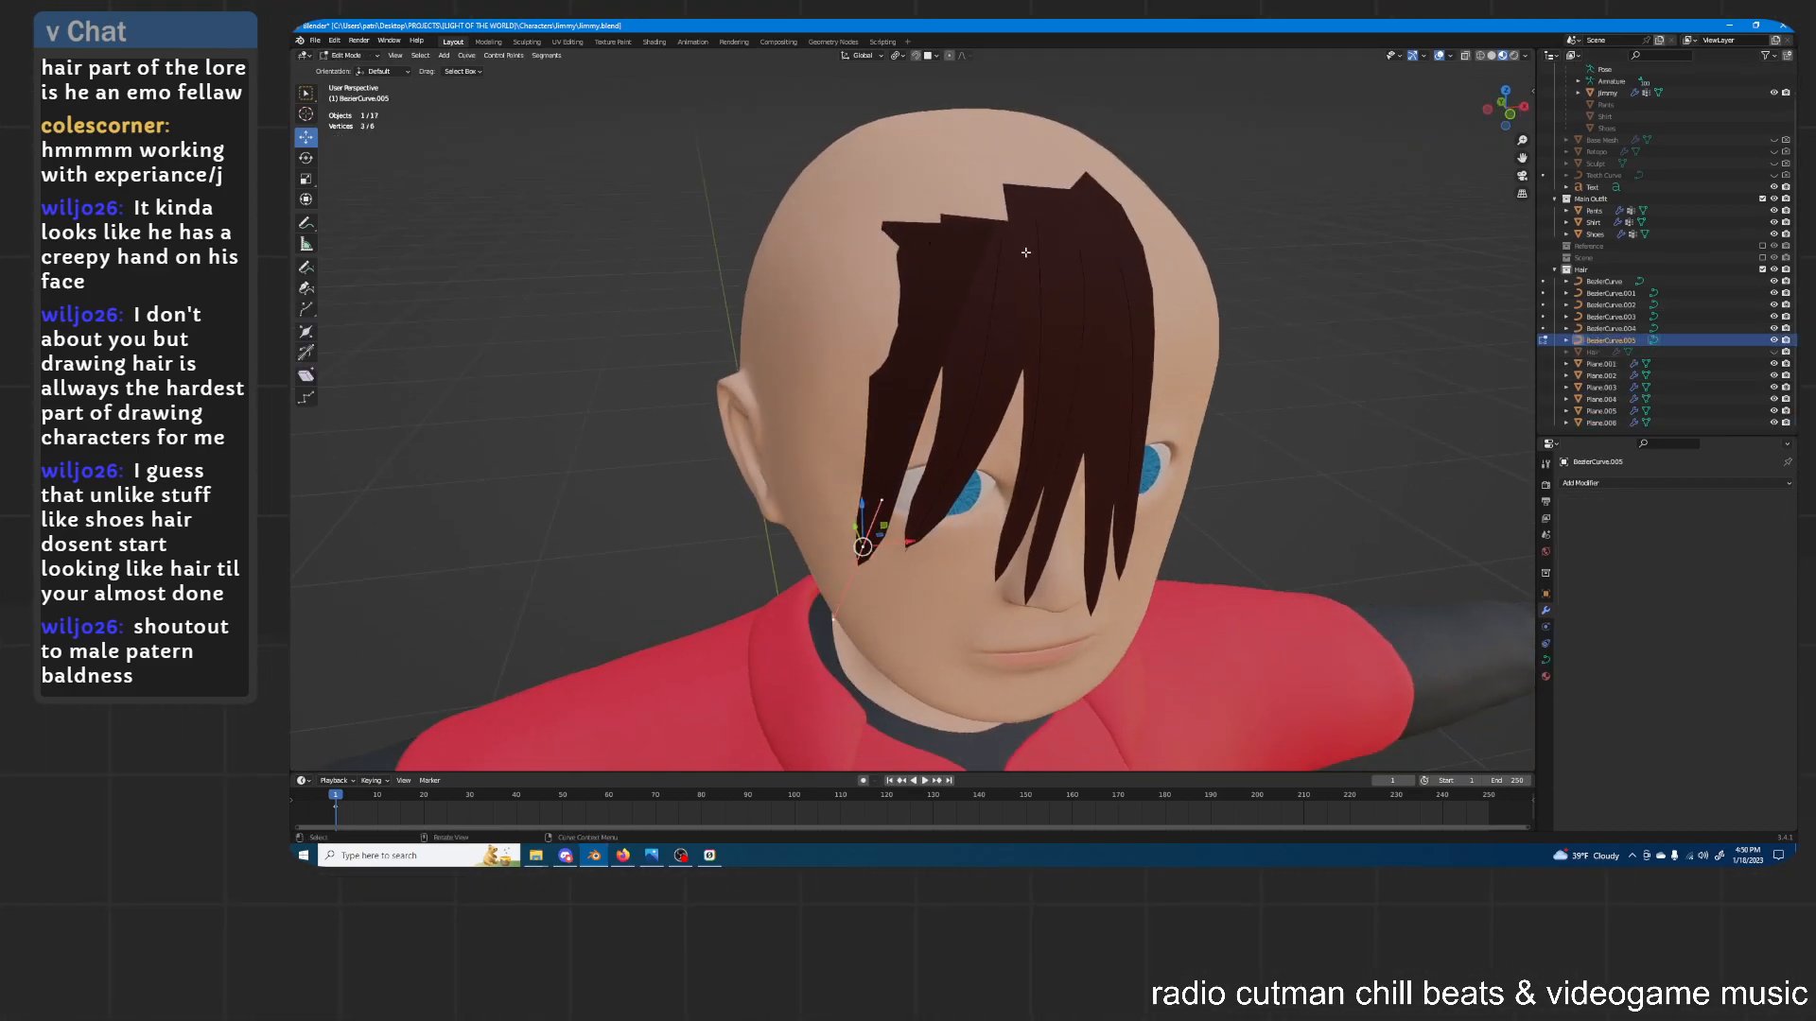
pyautogui.hotkey('ctrl', 't')
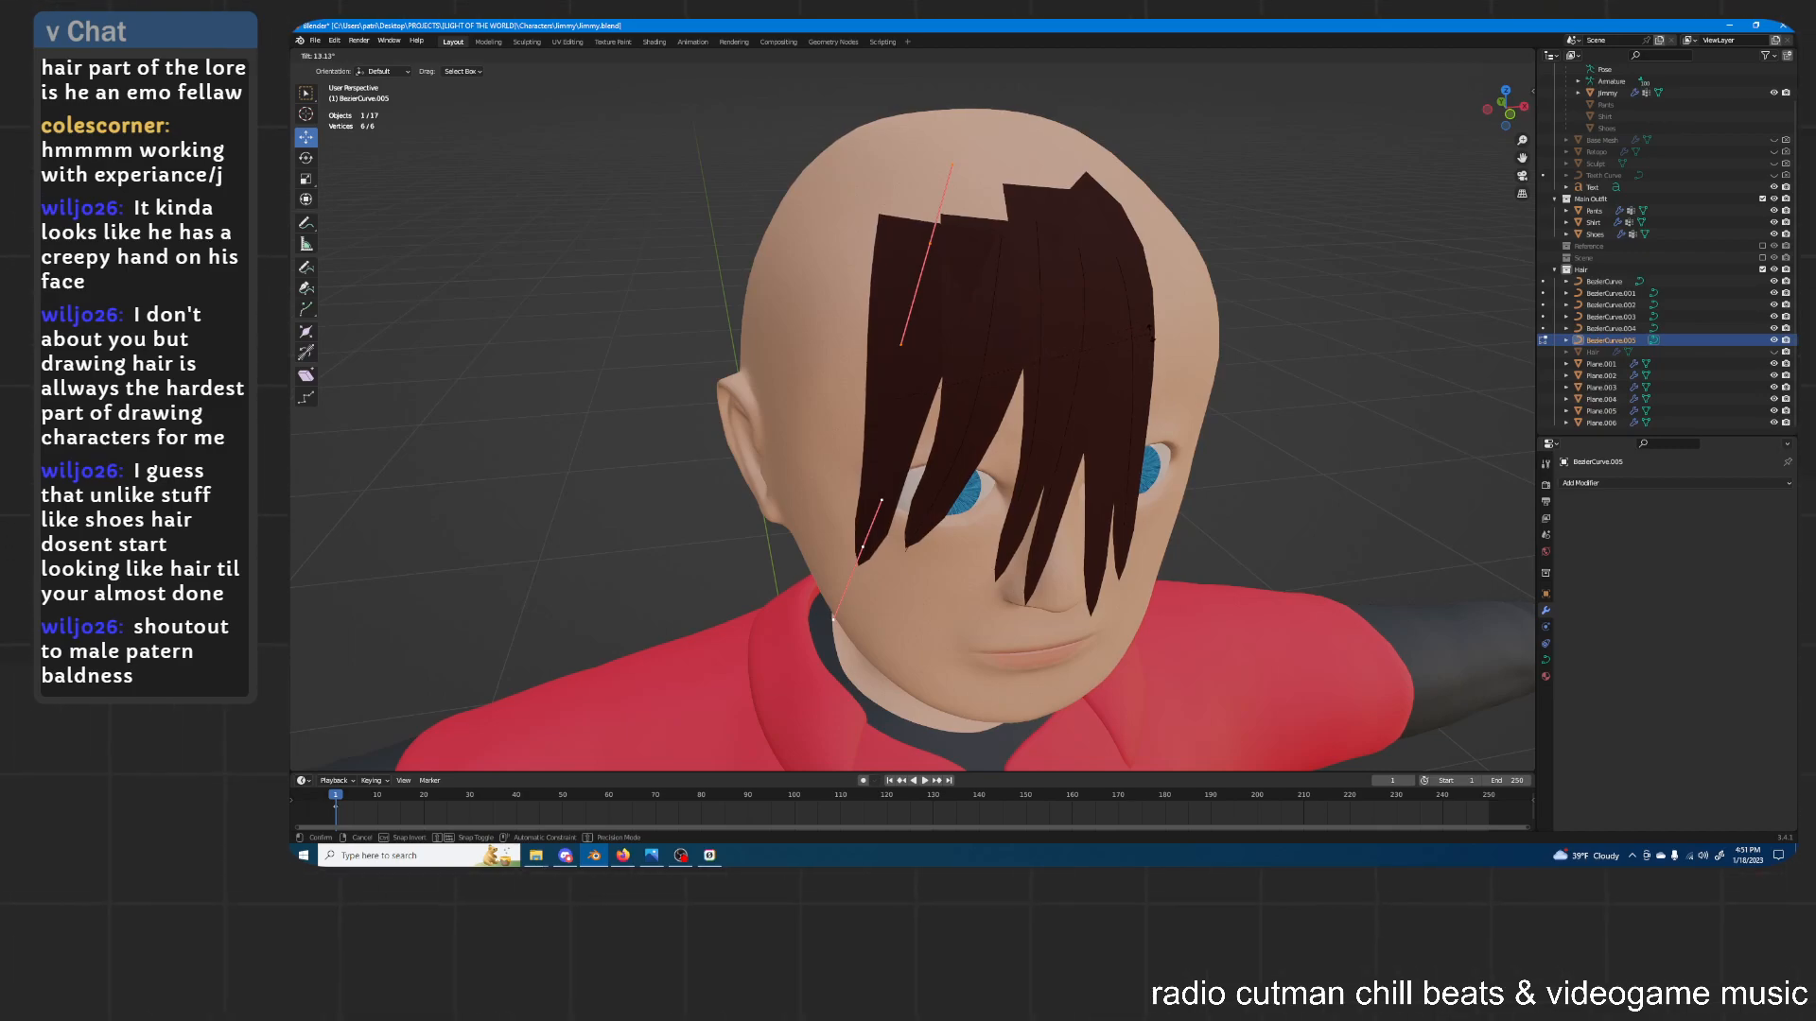
pyautogui.click(1149, 334)
pyautogui.moveTo(1148, 336); pyautogui.dragTo(1202, 314, button='middle')
pyautogui.press('Tab')
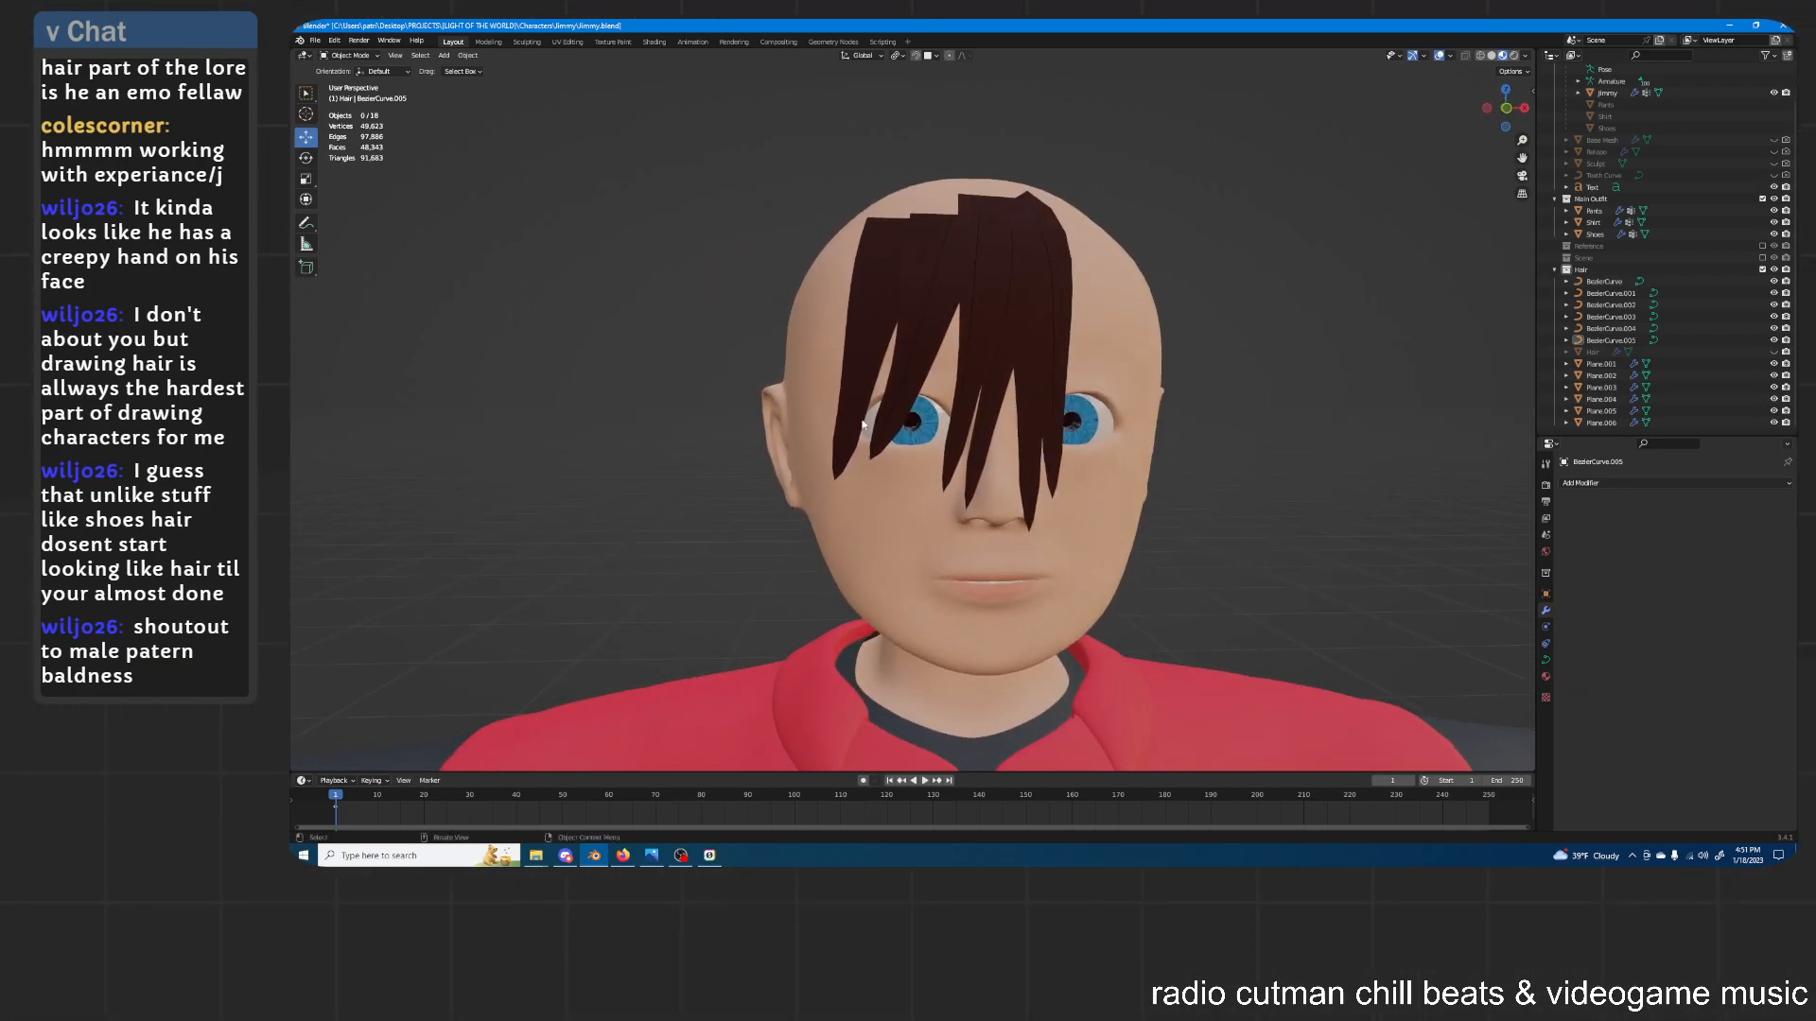
# Move the lower control point of BezierCurve.004 along X and scale its handles down slightly
pyautogui.click(889, 425)
pyautogui.press('Tab')
pyautogui.moveTo(890, 425); pyautogui.dragTo(1050, 389, button='middle')
pyautogui.scroll(2, 1072, 444)
pyautogui.press('g')
pyautogui.press('x')
pyautogui.click(1051, 449)
pyautogui.press('s')
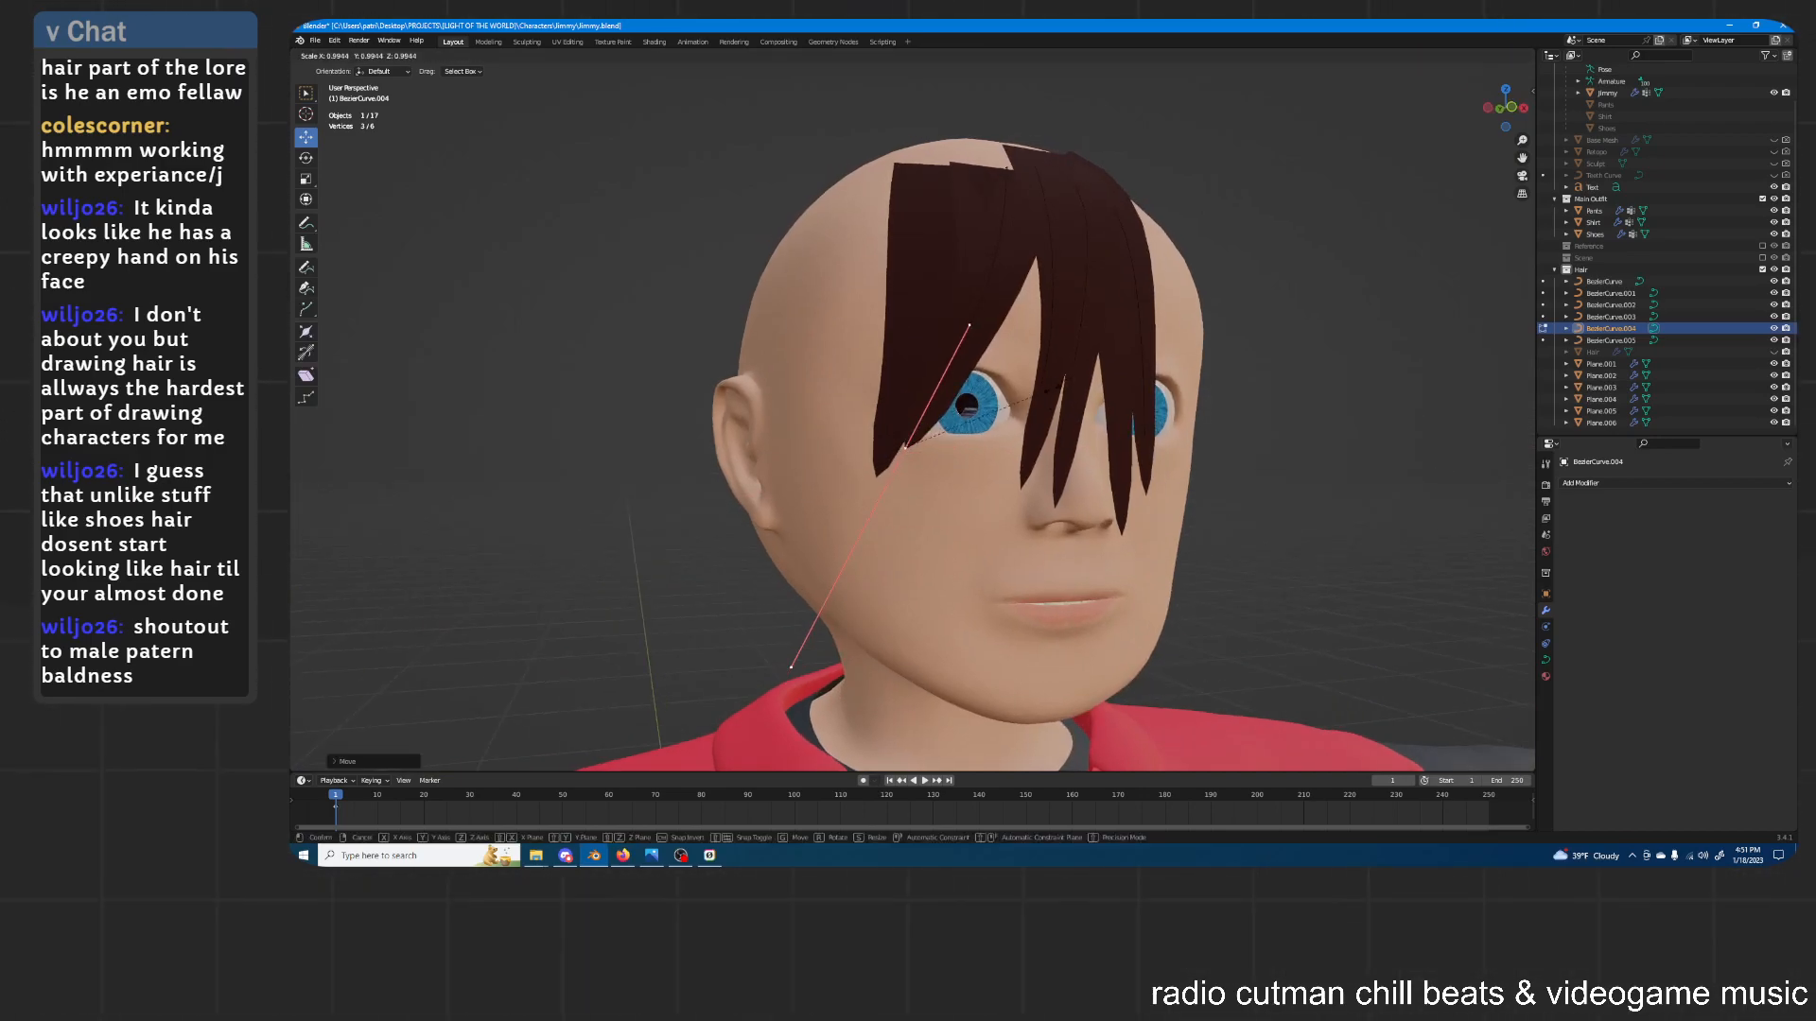
pyautogui.click(1035, 411)
# Fine-tune the lower control point of BezierCurve.004 along Z and Y to bring the strand tip closer to the face
pyautogui.moveTo(1036, 410); pyautogui.dragTo(1209, 387, button='middle')
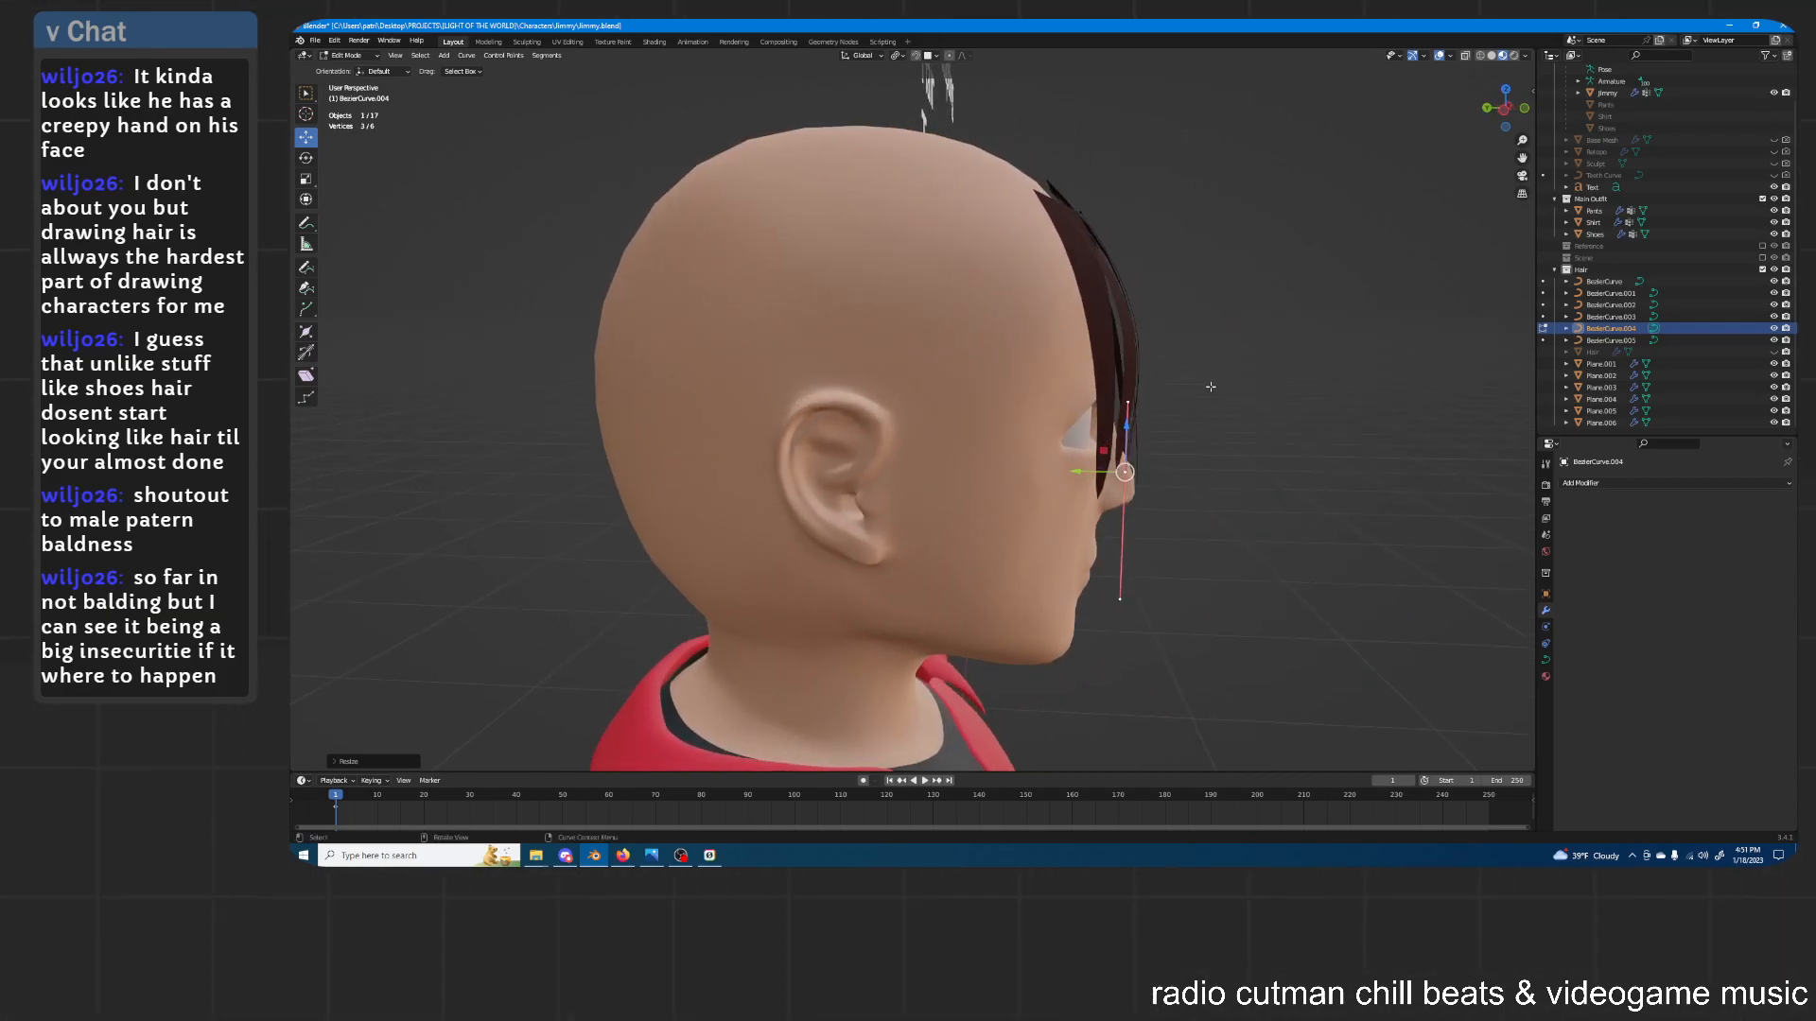
pyautogui.press('g')
pyautogui.press('z')
pyautogui.click(1213, 390)
pyautogui.press('g')
pyautogui.press('y')
pyautogui.click(1227, 395)
pyautogui.press('g')
pyautogui.press('z')
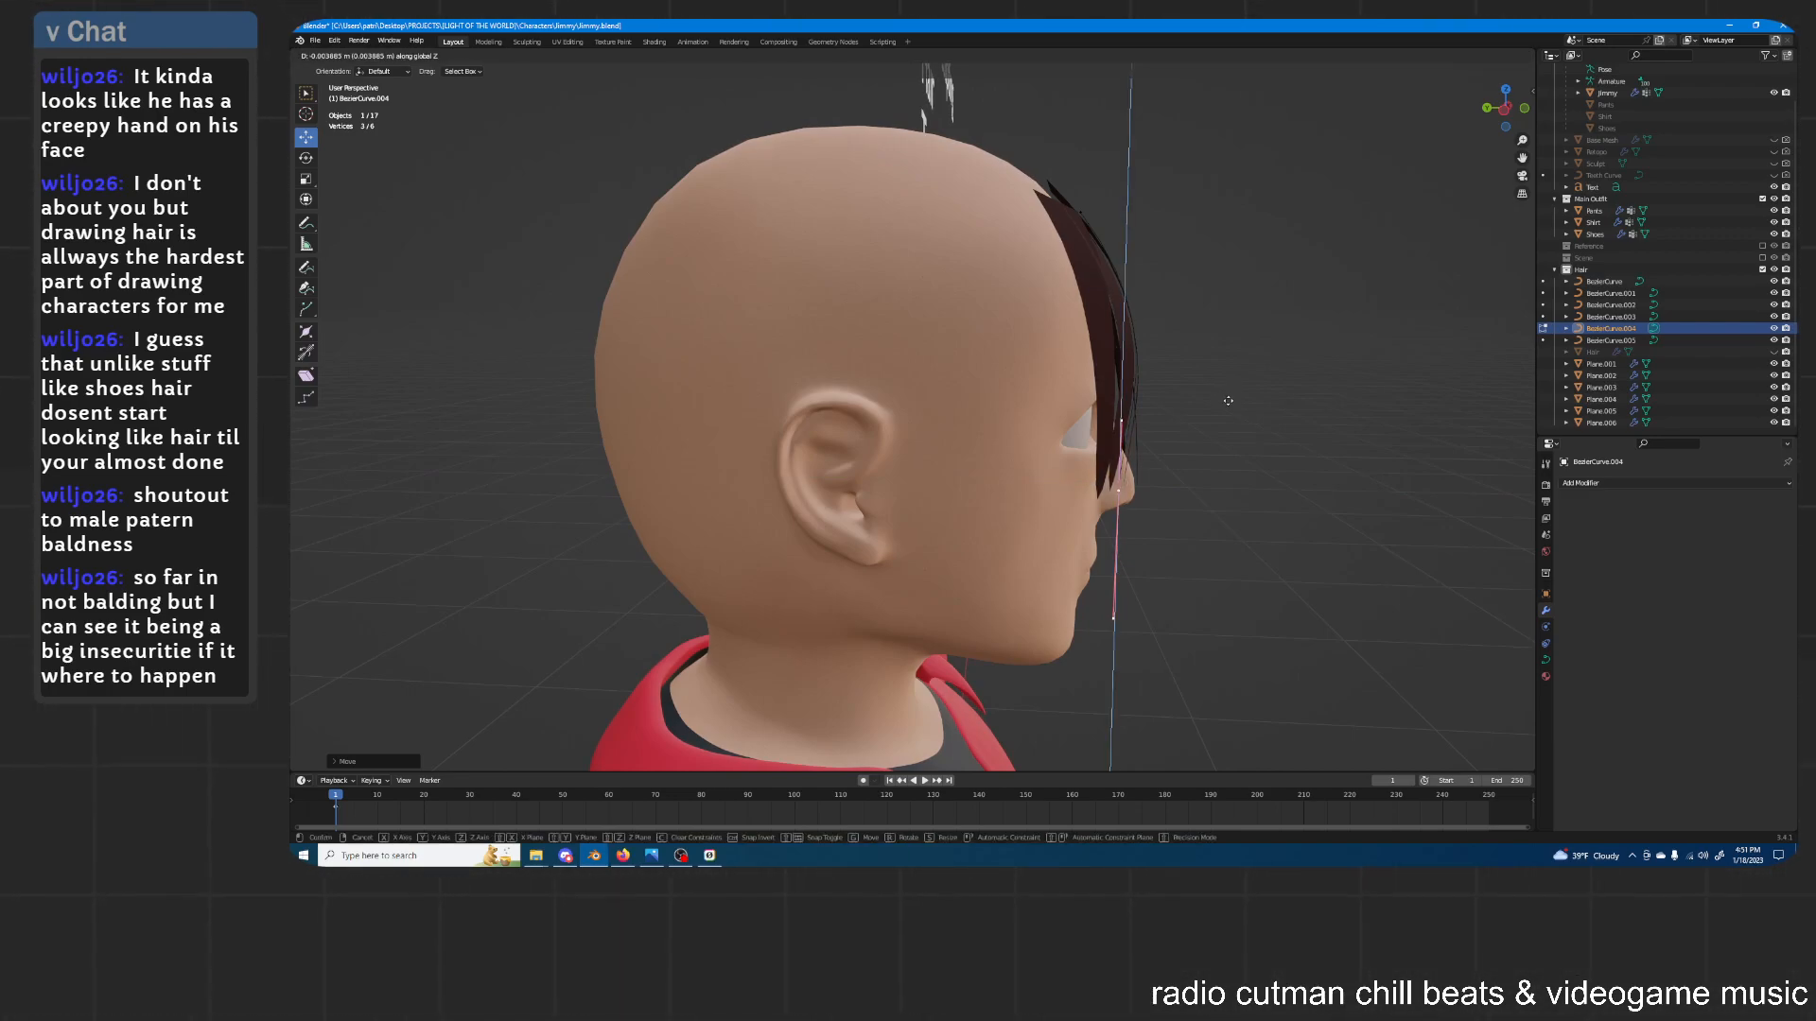
pyautogui.click(1228, 401)
pyautogui.moveTo(1244, 389); pyautogui.dragTo(1154, 381, button='middle')
pyautogui.moveTo(1208, 308); pyautogui.dragTo(1140, 346, button='middle')
pyautogui.scroll(2, 1082, 402)
pyautogui.moveTo(1082, 402); pyautogui.dragTo(1041, 380, button='middle')
pyautogui.scroll(-1, 1054, 395)
pyautogui.press('Tab')
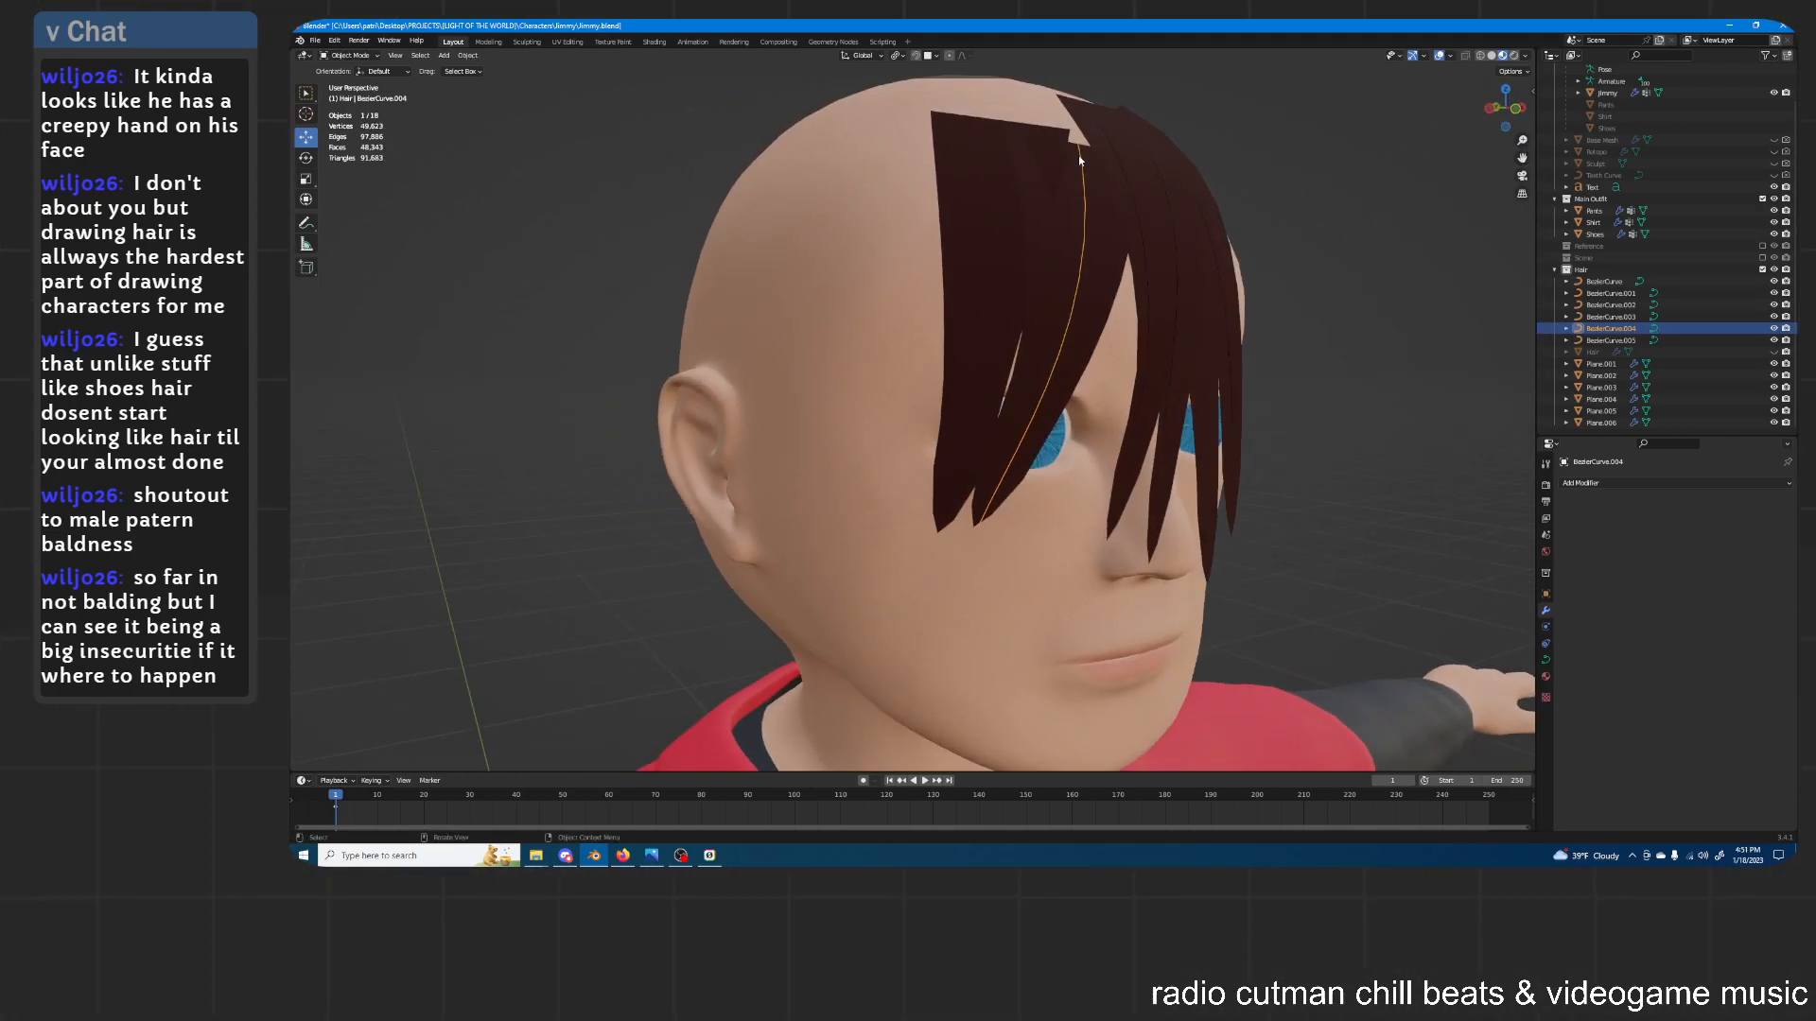
# Move the lower control point of BezierCurve.005 along Z and Y to reposition the outer strand's tip
pyautogui.click(1608, 340)
pyautogui.moveTo(1025, 305); pyautogui.dragTo(1168, 388, button='middle')
pyautogui.press('Tab')
pyautogui.press('g')
pyautogui.press('z')
pyautogui.click(1069, 442)
pyautogui.press('g')
pyautogui.press('y')
pyautogui.click(1170, 429)
# Rotate the handles of the lower and upper control points of BezierCurve.005 to adjust the outer strand's bend
pyautogui.press('r')
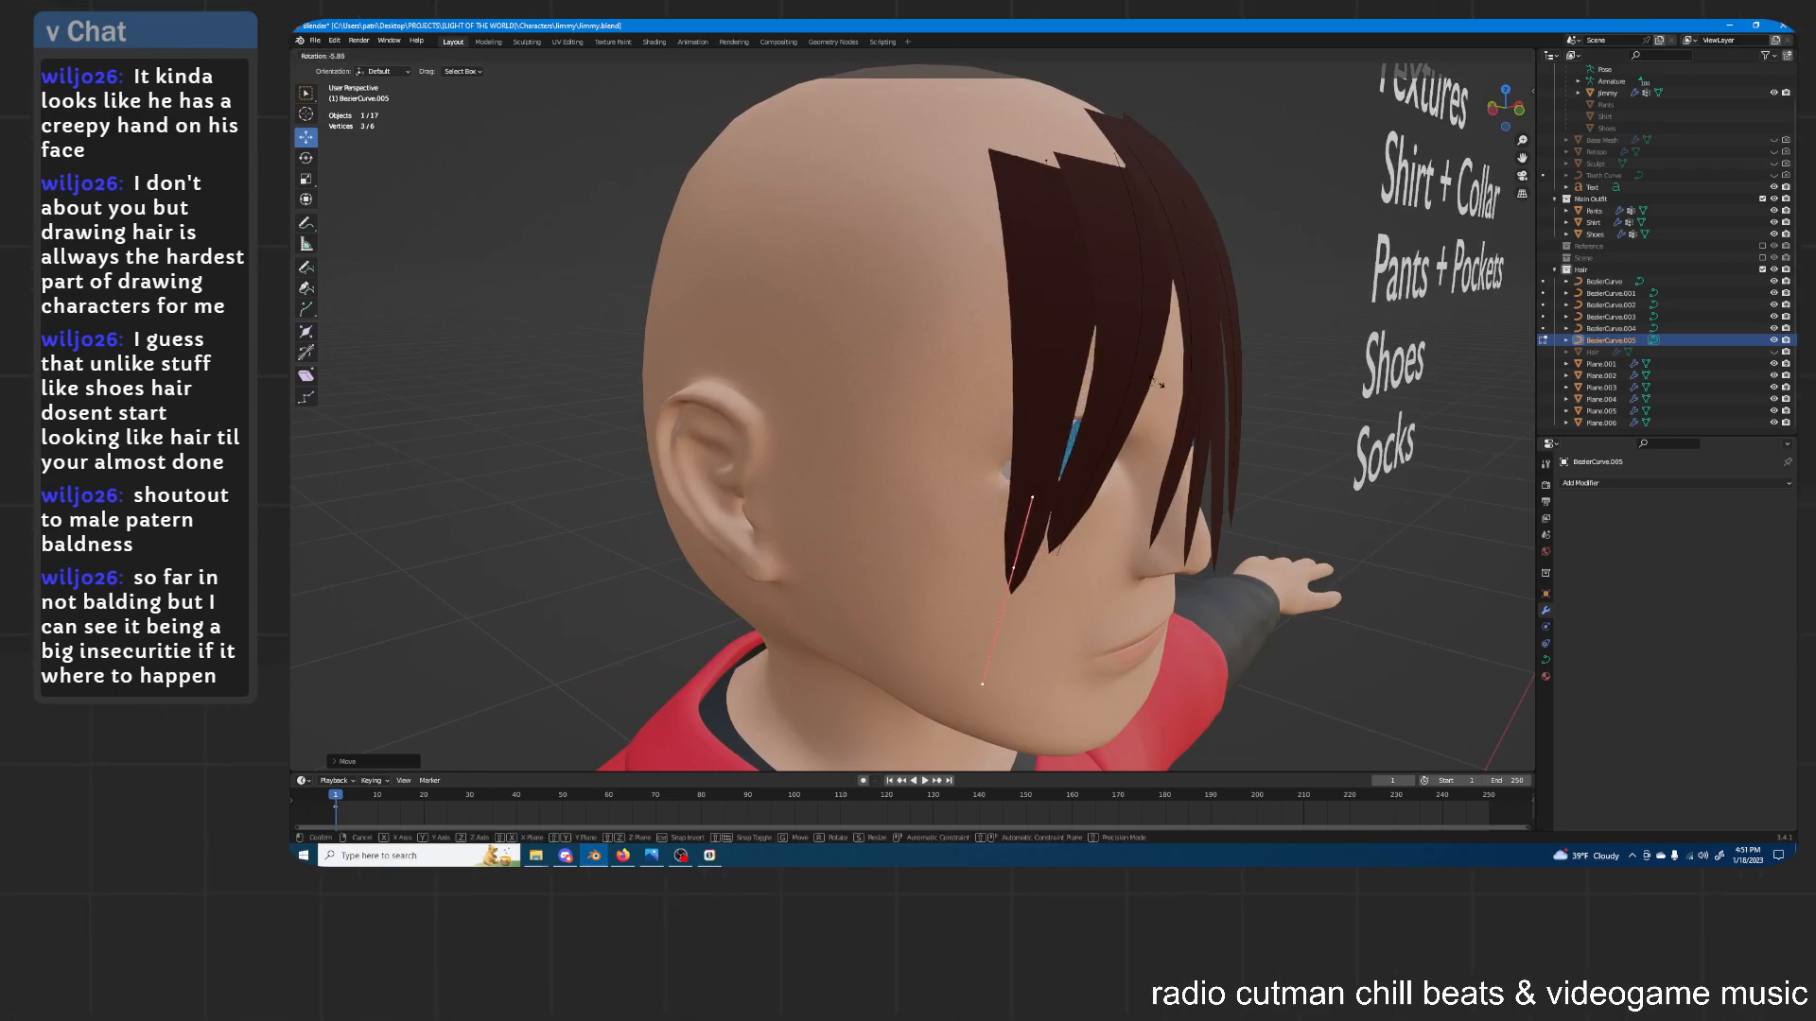
pyautogui.click(1161, 388)
pyautogui.moveTo(1161, 387); pyautogui.dragTo(923, 285, button='middle')
pyautogui.click(1069, 158)
pyautogui.press('r')
pyautogui.click(1135, 179)
pyautogui.press('Tab')
pyautogui.click(995, 291)
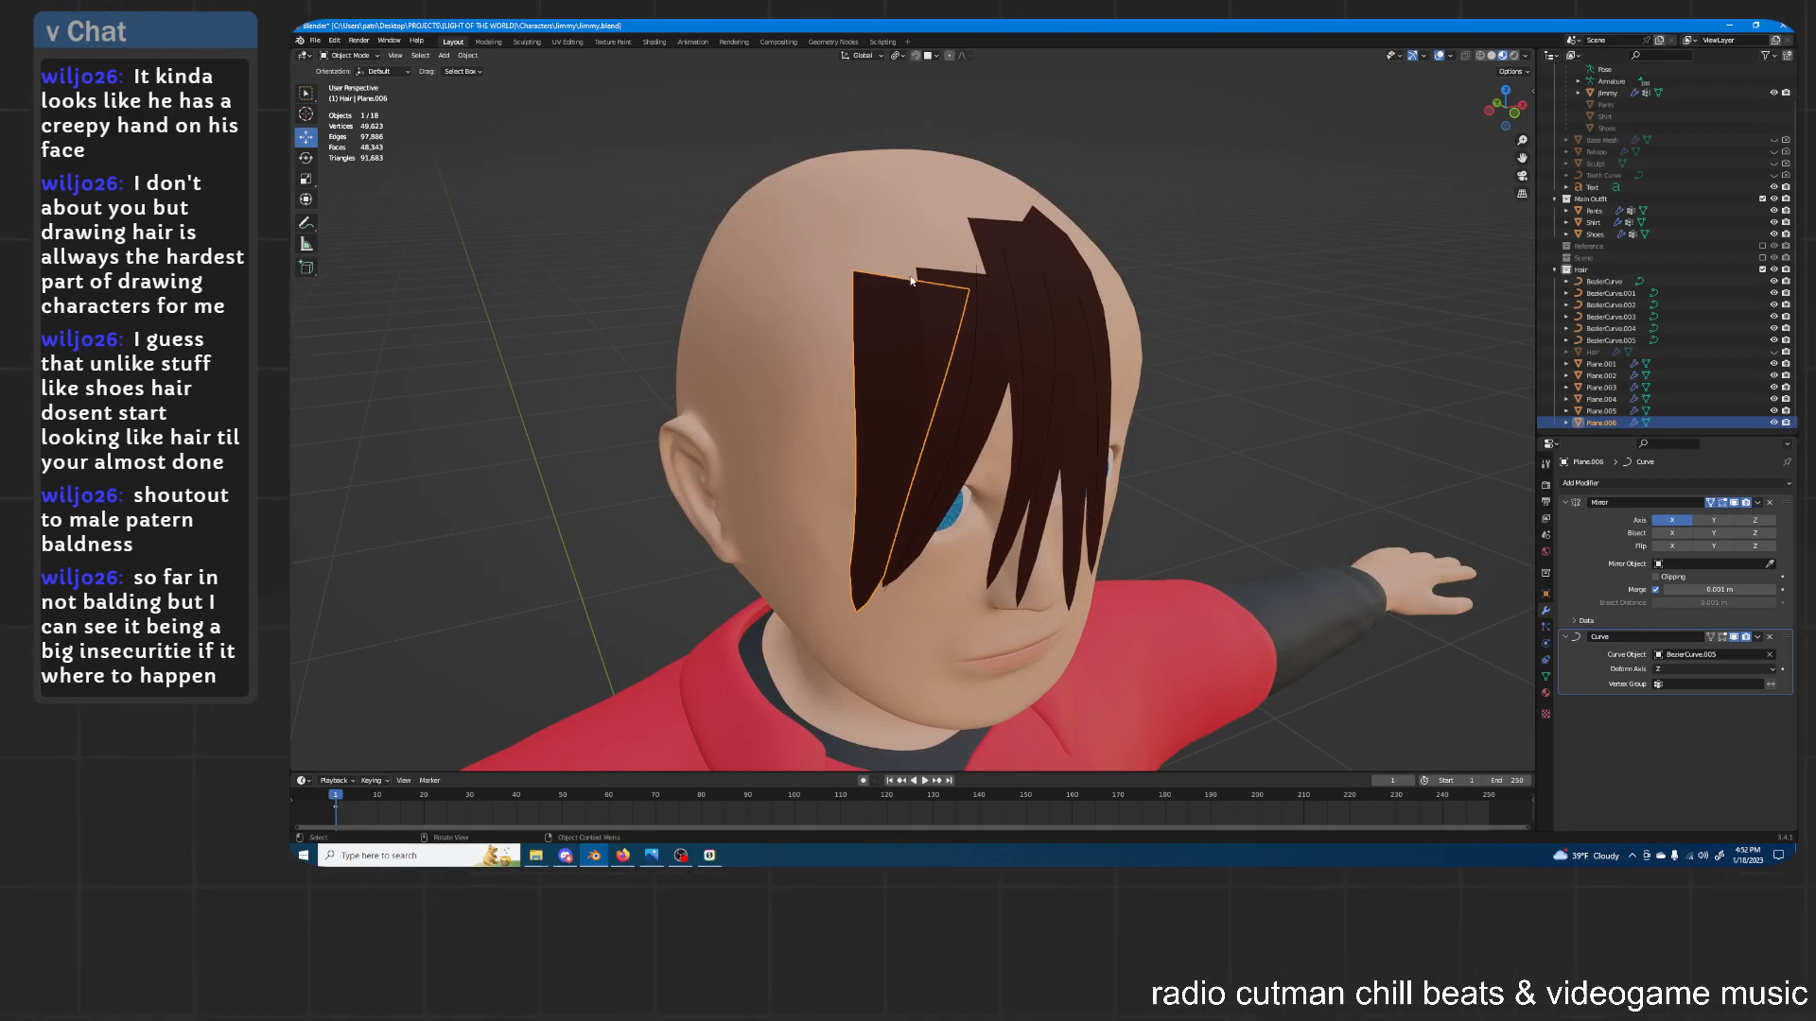
pyautogui.click(911, 282)
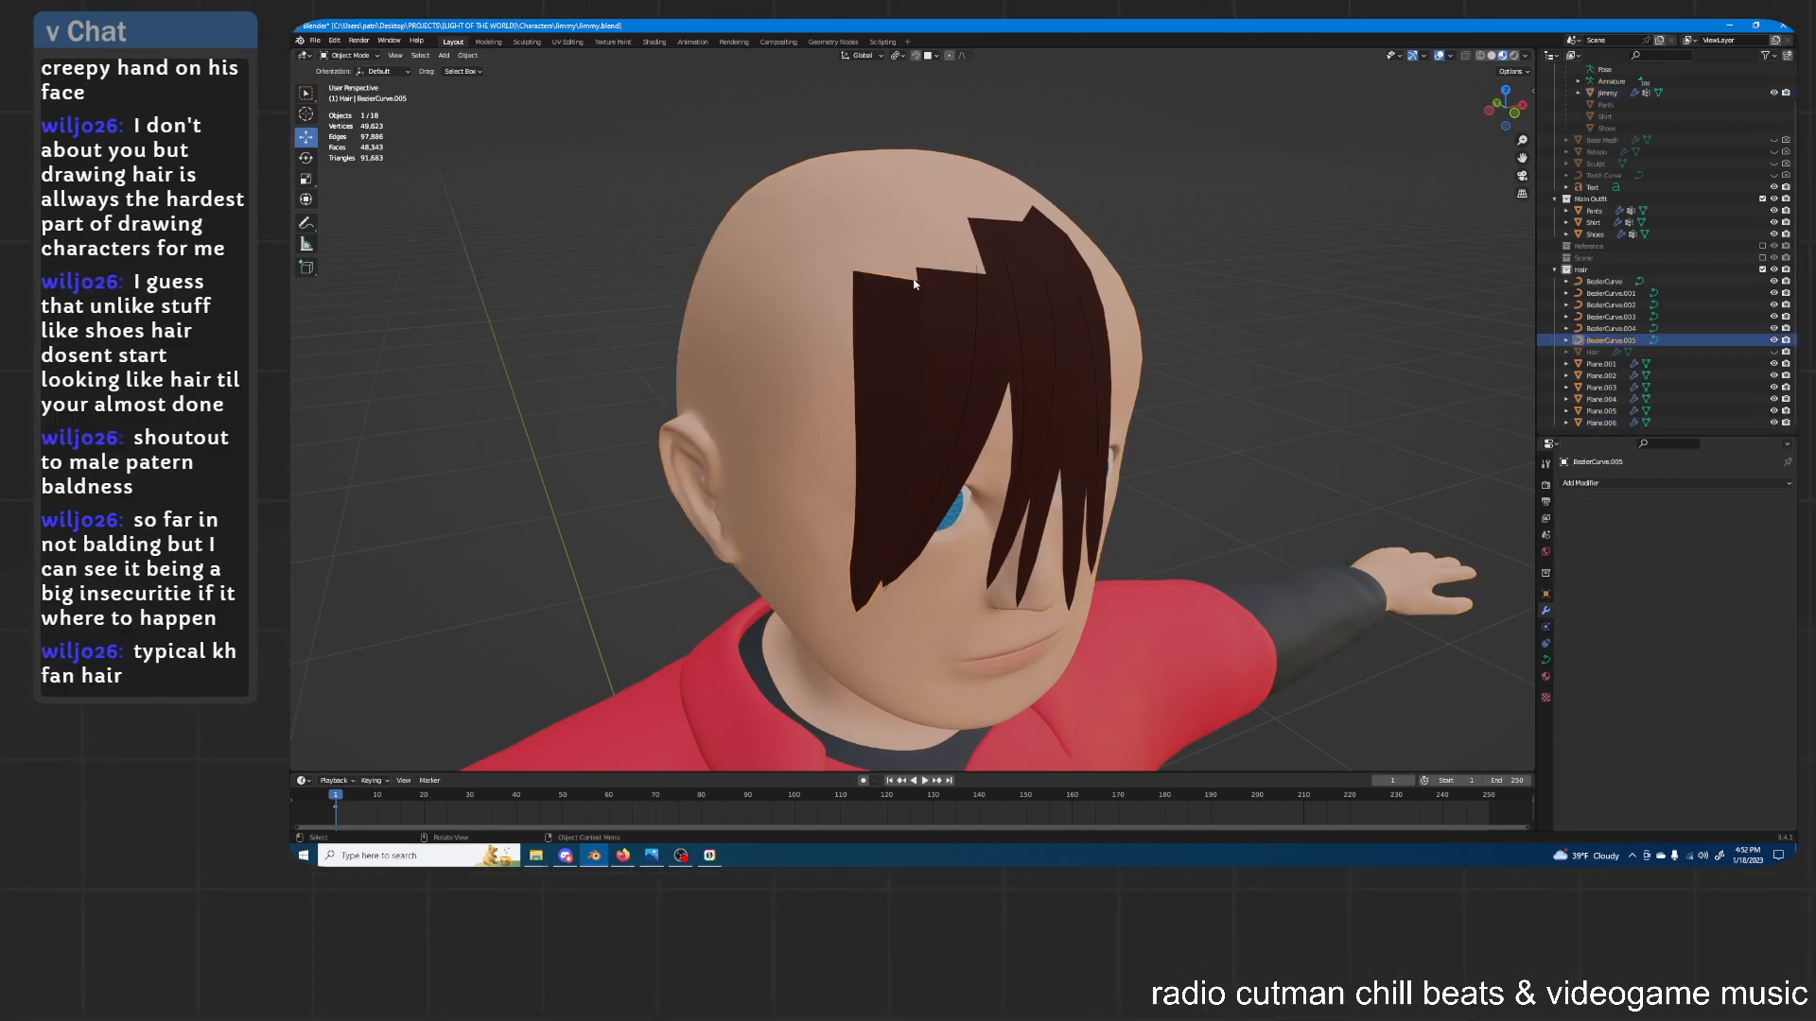
pyautogui.click(1321, 275)
pyautogui.moveTo(1241, 394); pyautogui.dragTo(1172, 446, button='middle')
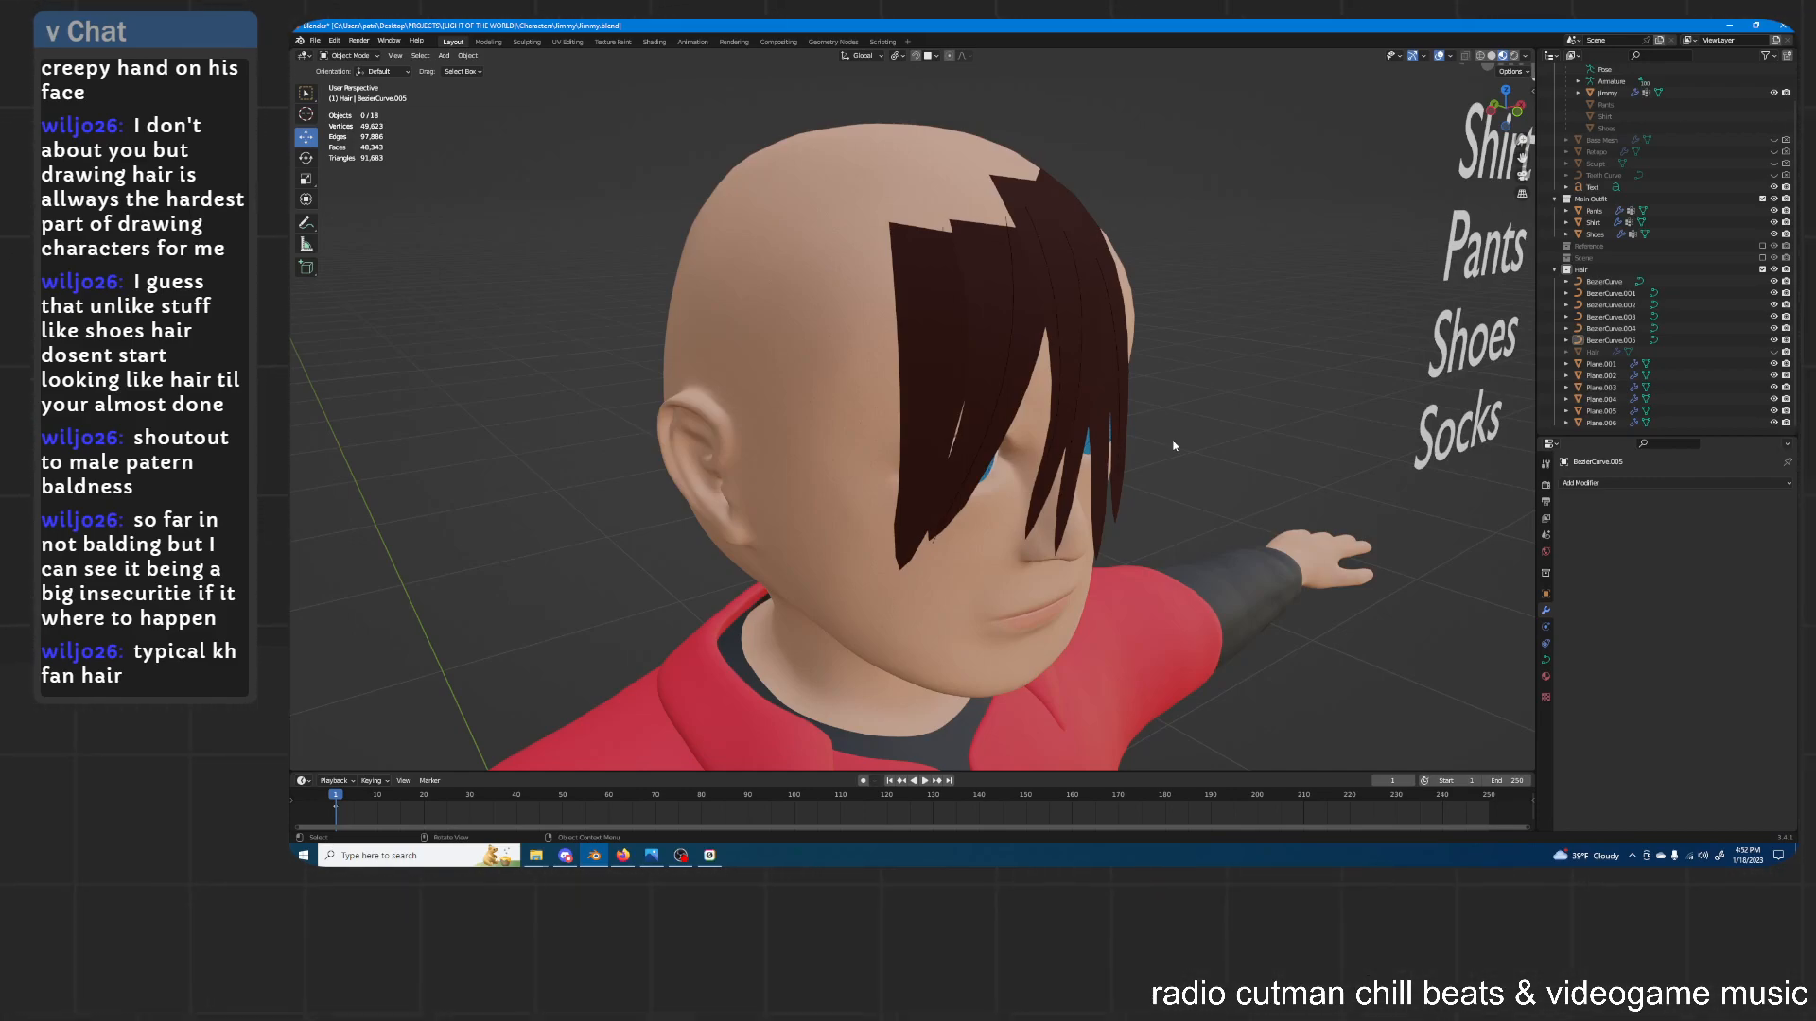
pyautogui.click(942, 244)
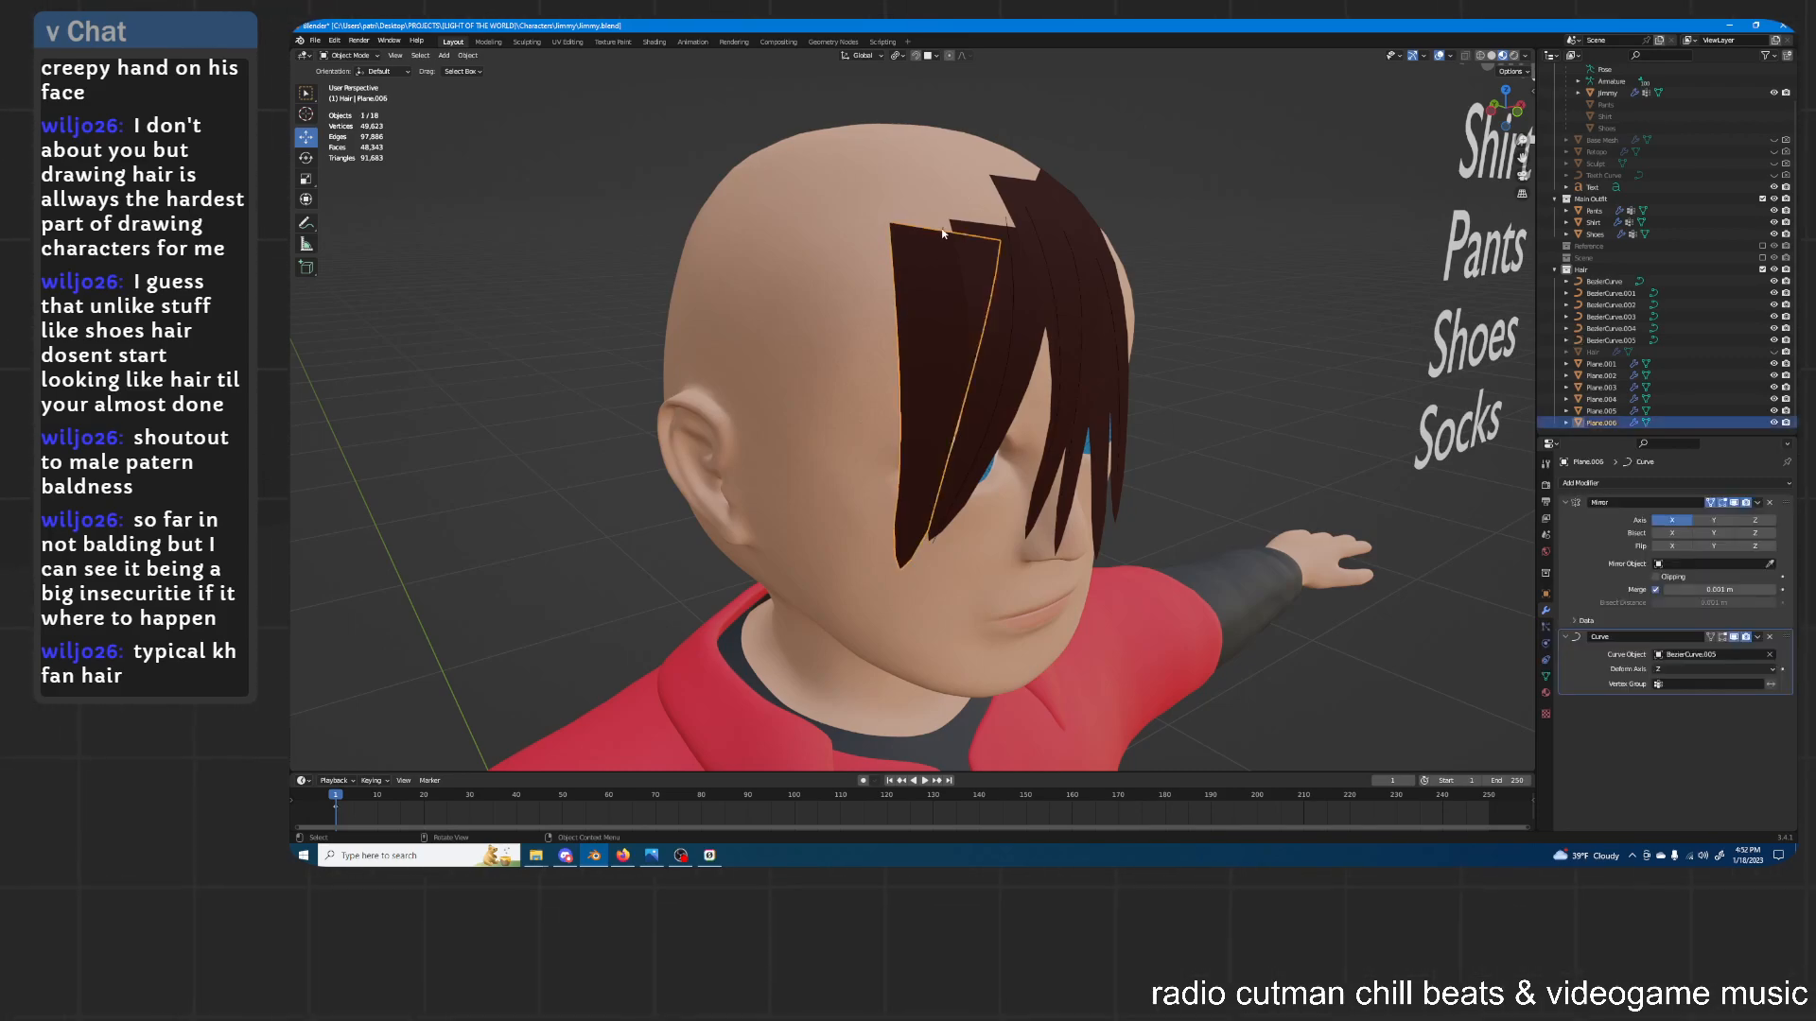
pyautogui.moveTo(1001, 280); pyautogui.dragTo(1059, 271, button='middle')
pyautogui.click(1064, 277)
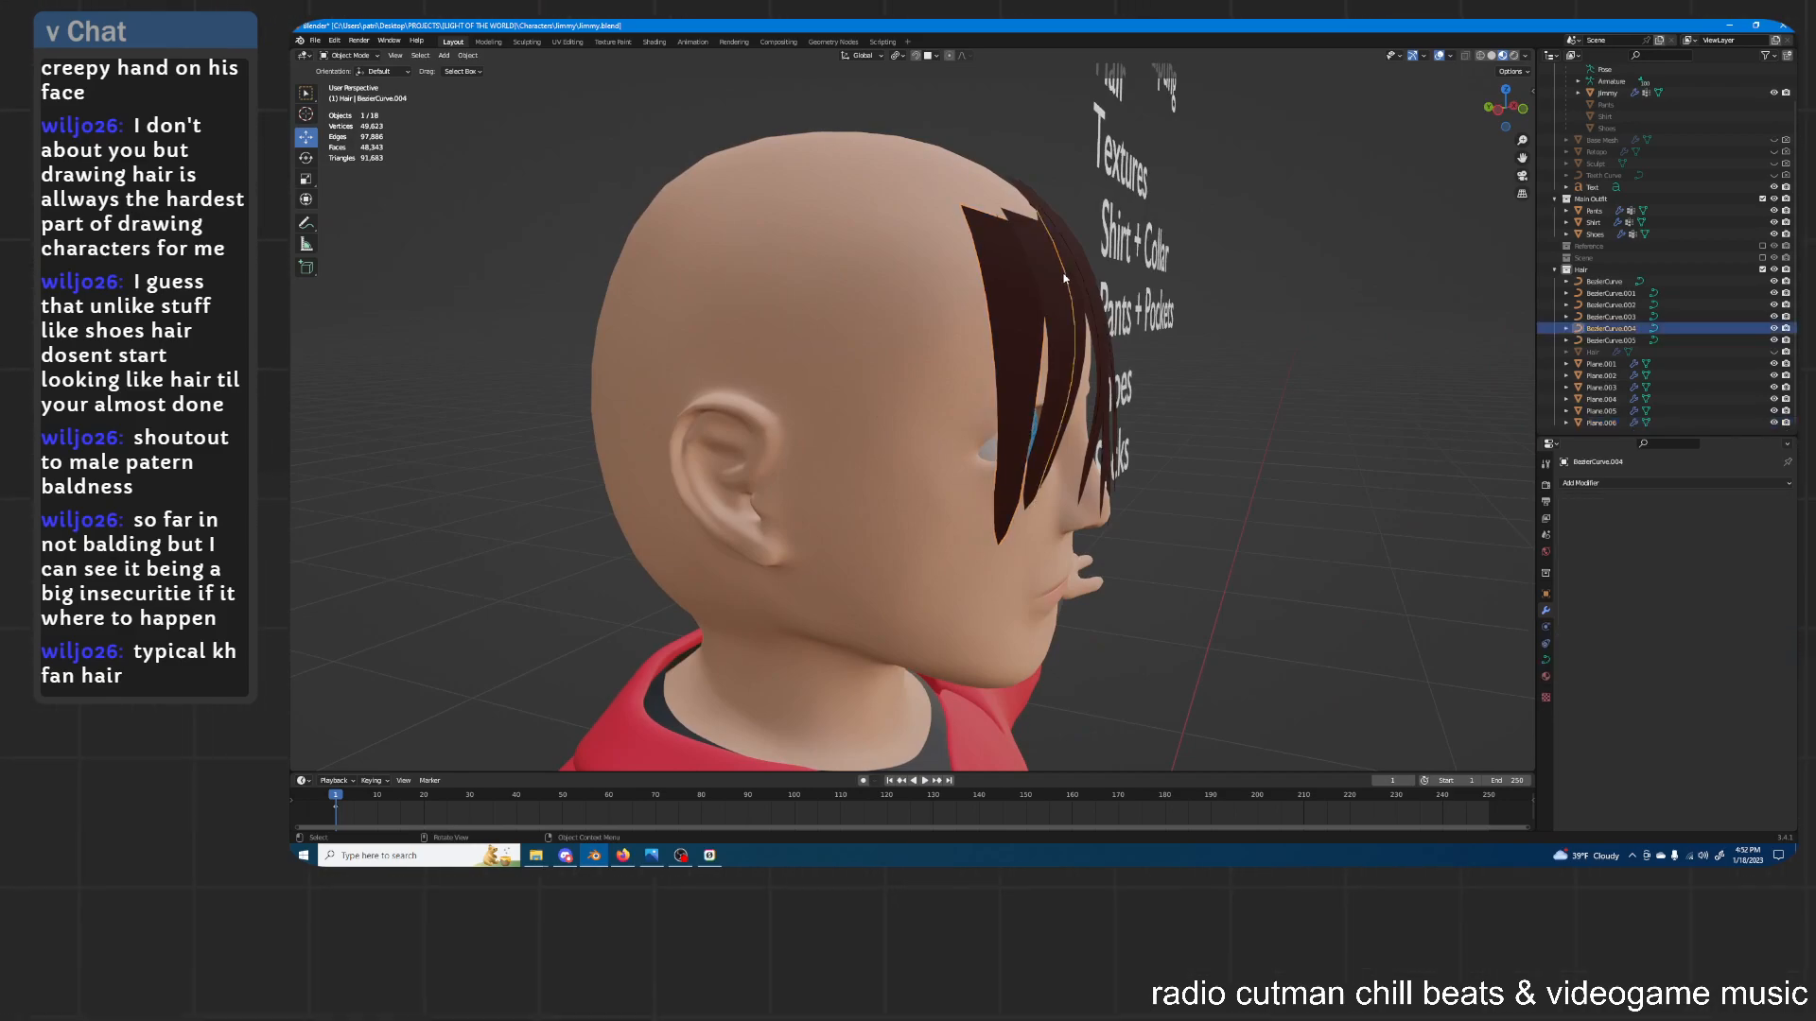
# Duplicate BezierCurve.005 and place the copy farther back at the temple, behind the outermost strand
pyautogui.click(1570, 340)
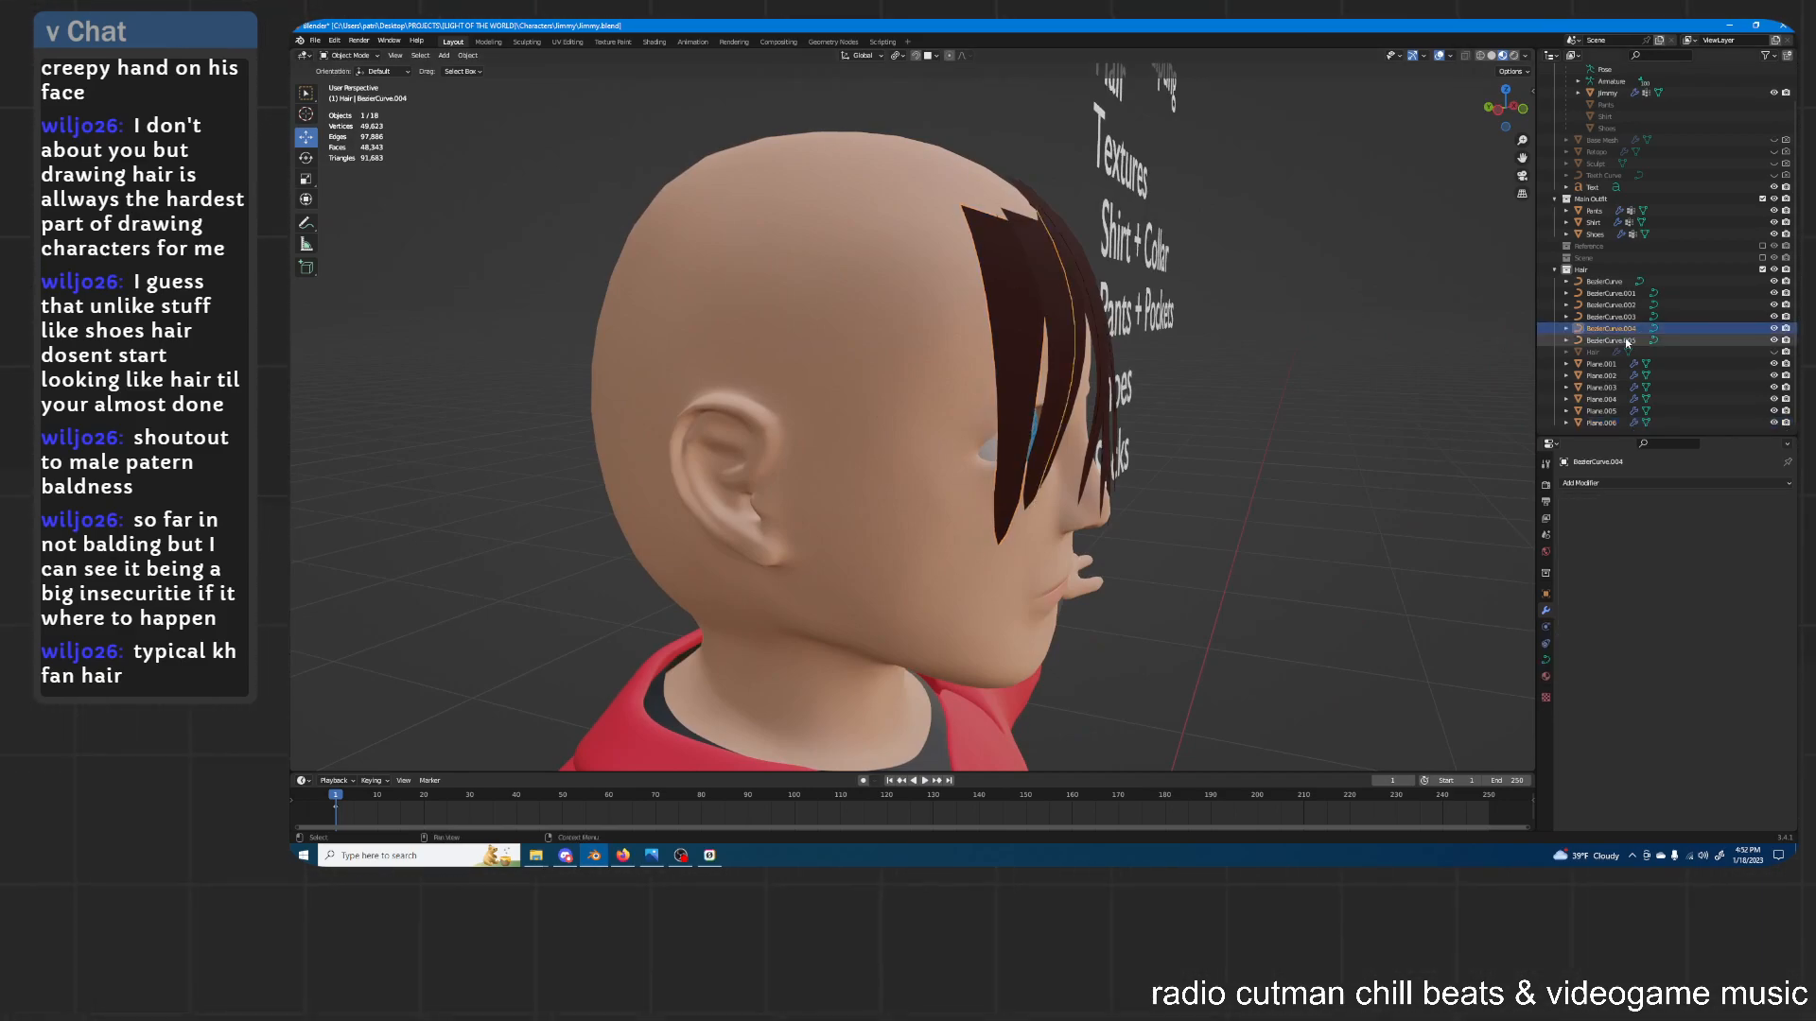
pyautogui.moveTo(954, 213); pyautogui.dragTo(719, 146, button='middle')
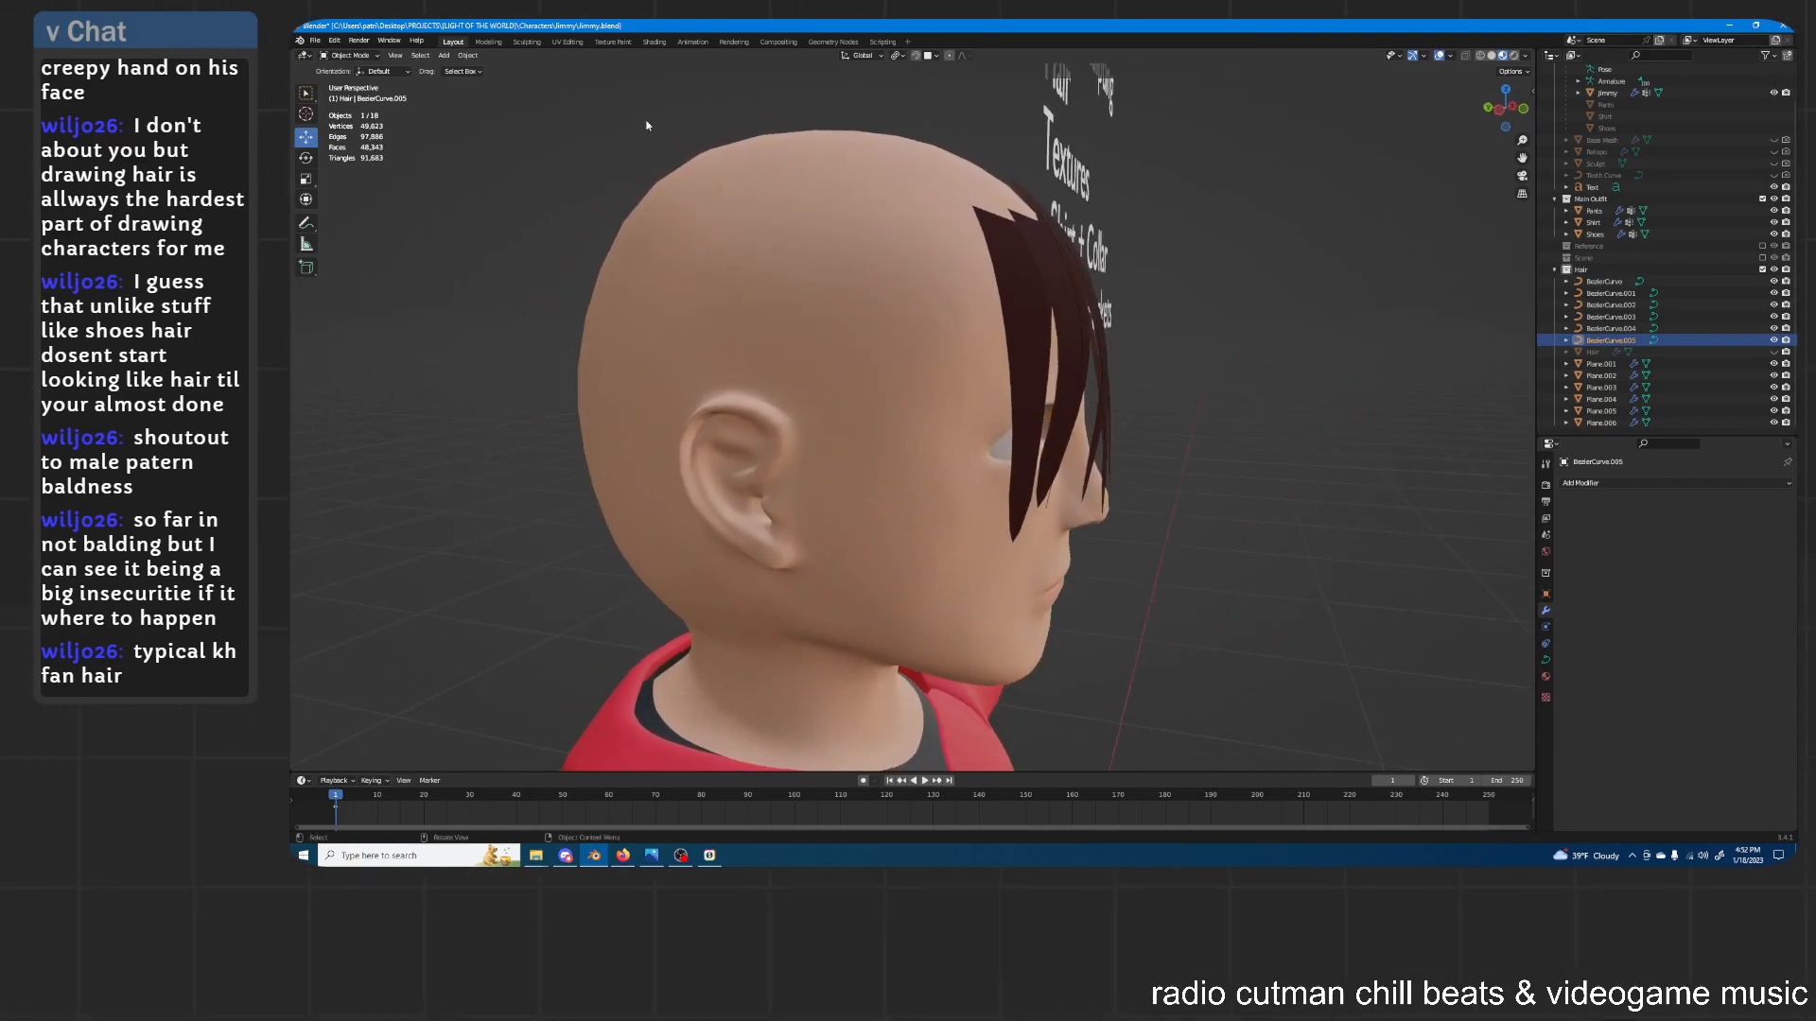
pyautogui.moveTo(851, 246); pyautogui.dragTo(1061, 433, button='middle')
pyautogui.hotkey('shift', 'd')
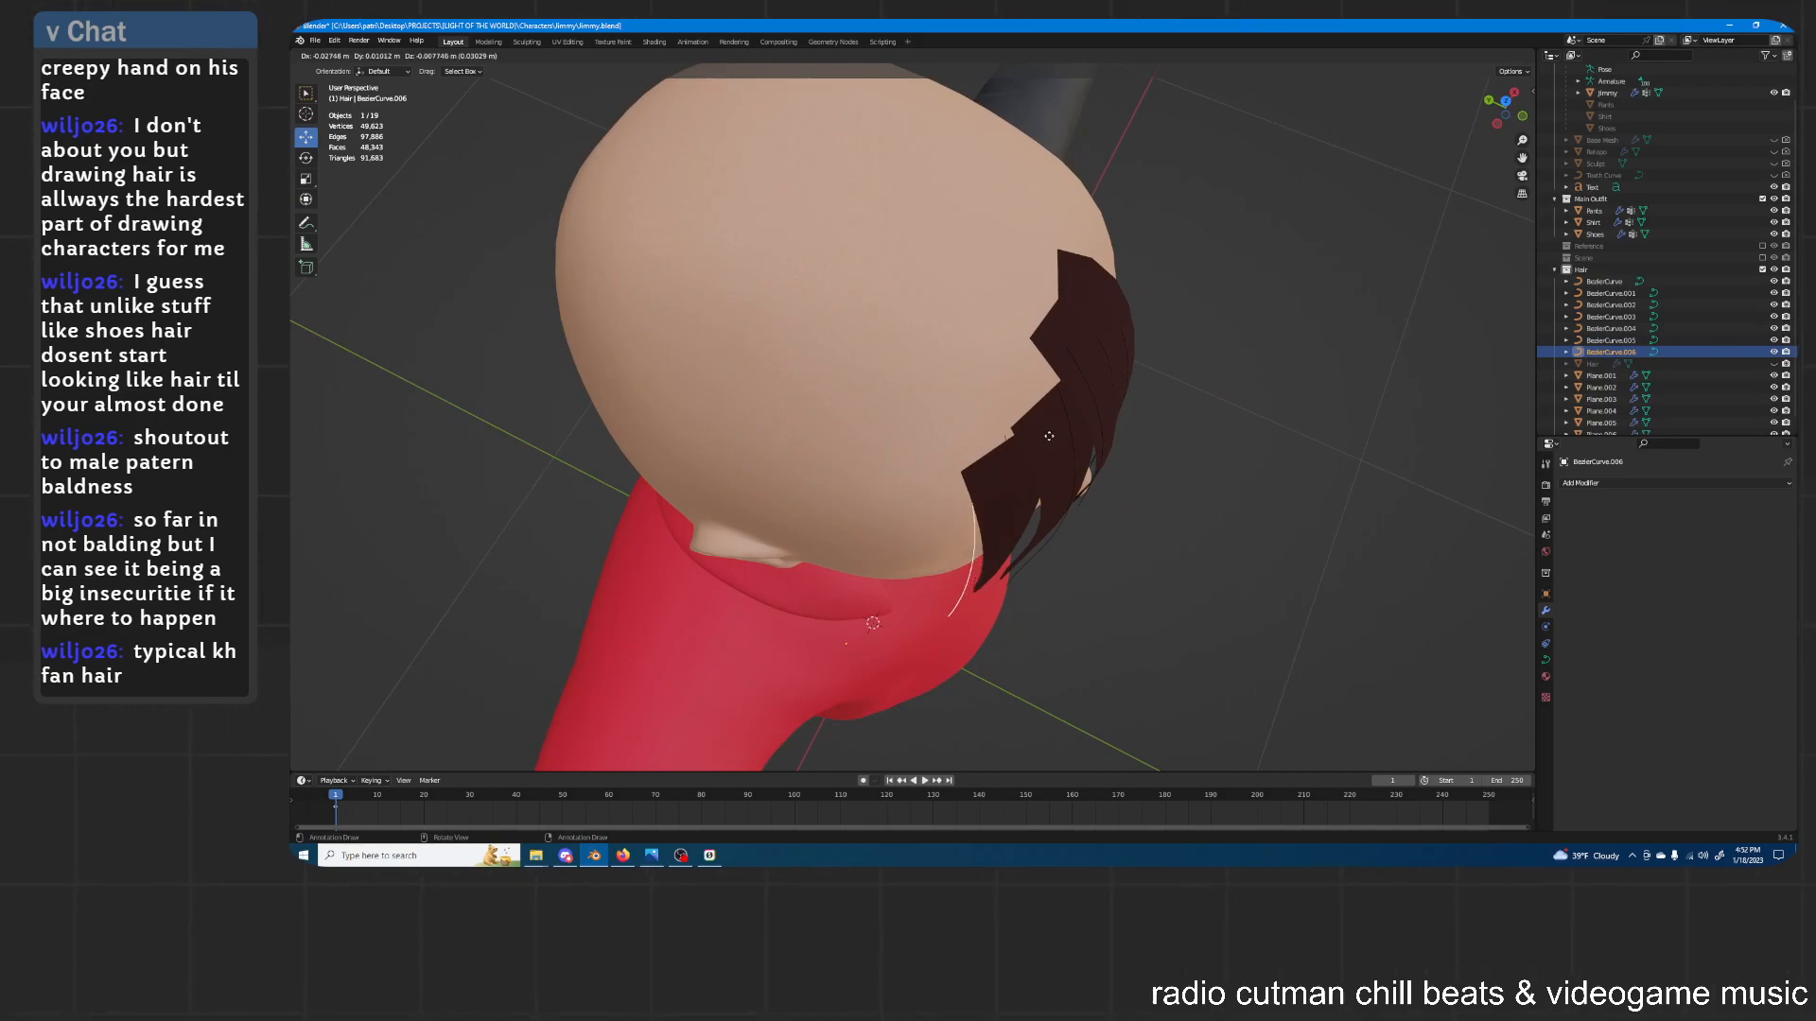
pyautogui.click(1042, 437)
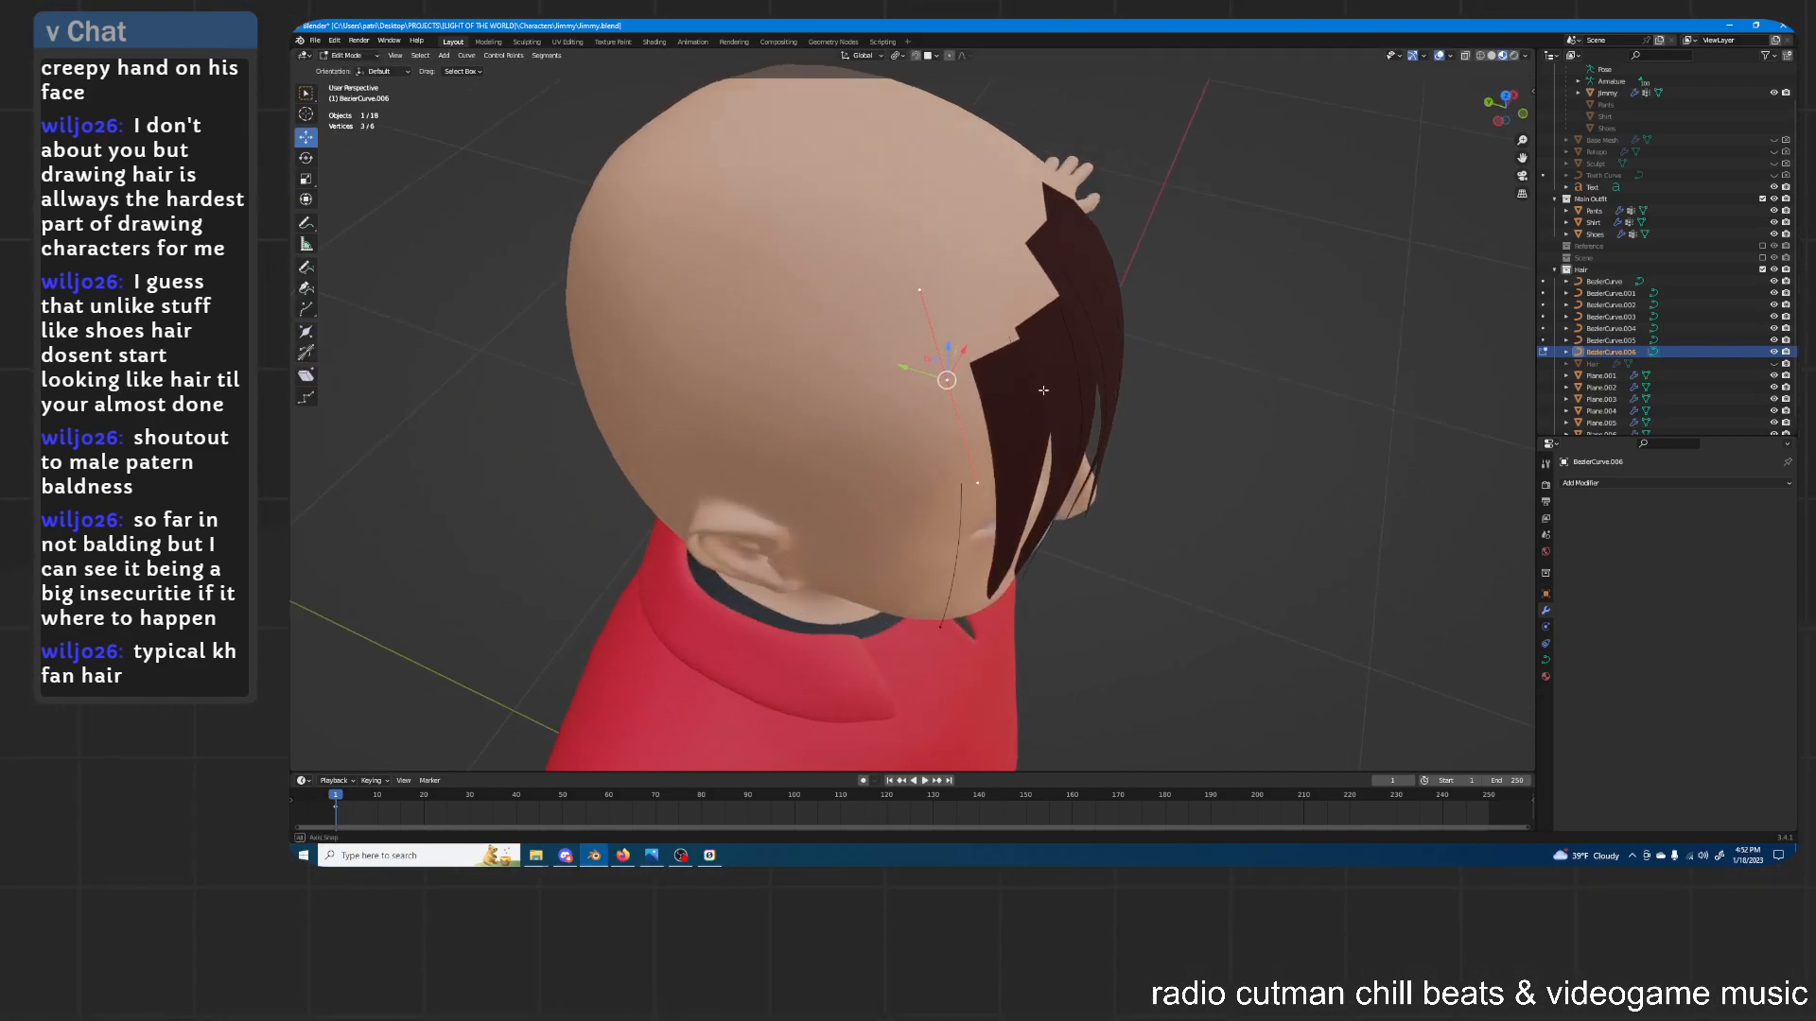
# Snap the upper and lower control points of BezierCurve.006 onto the side of the head, and turn snapping off
pyautogui.moveTo(1043, 391); pyautogui.dragTo(1048, 355, button='middle')
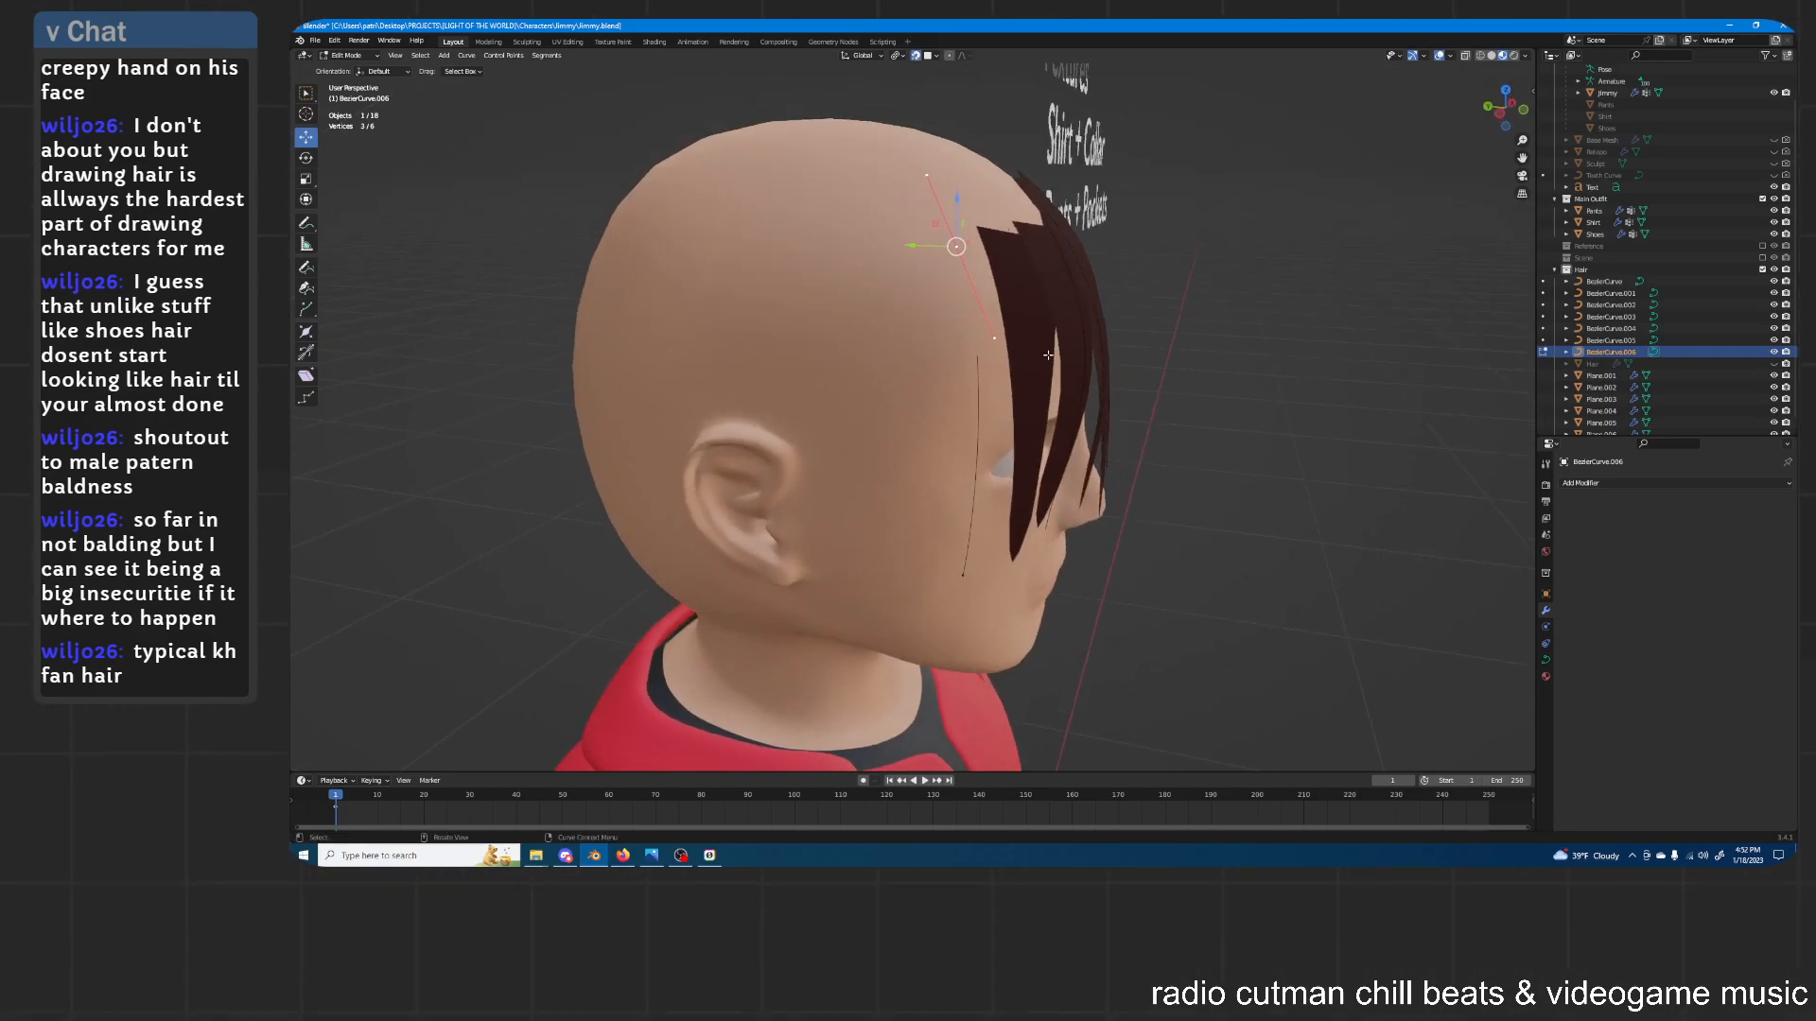
pyautogui.moveTo(956, 246); pyautogui.dragTo(943, 245)
pyautogui.moveTo(972, 569); pyautogui.dragTo(1021, 520, button='middle')
pyautogui.moveTo(1026, 502); pyautogui.dragTo(996, 512)
pyautogui.moveTo(993, 512); pyautogui.dragTo(973, 532, button='middle')
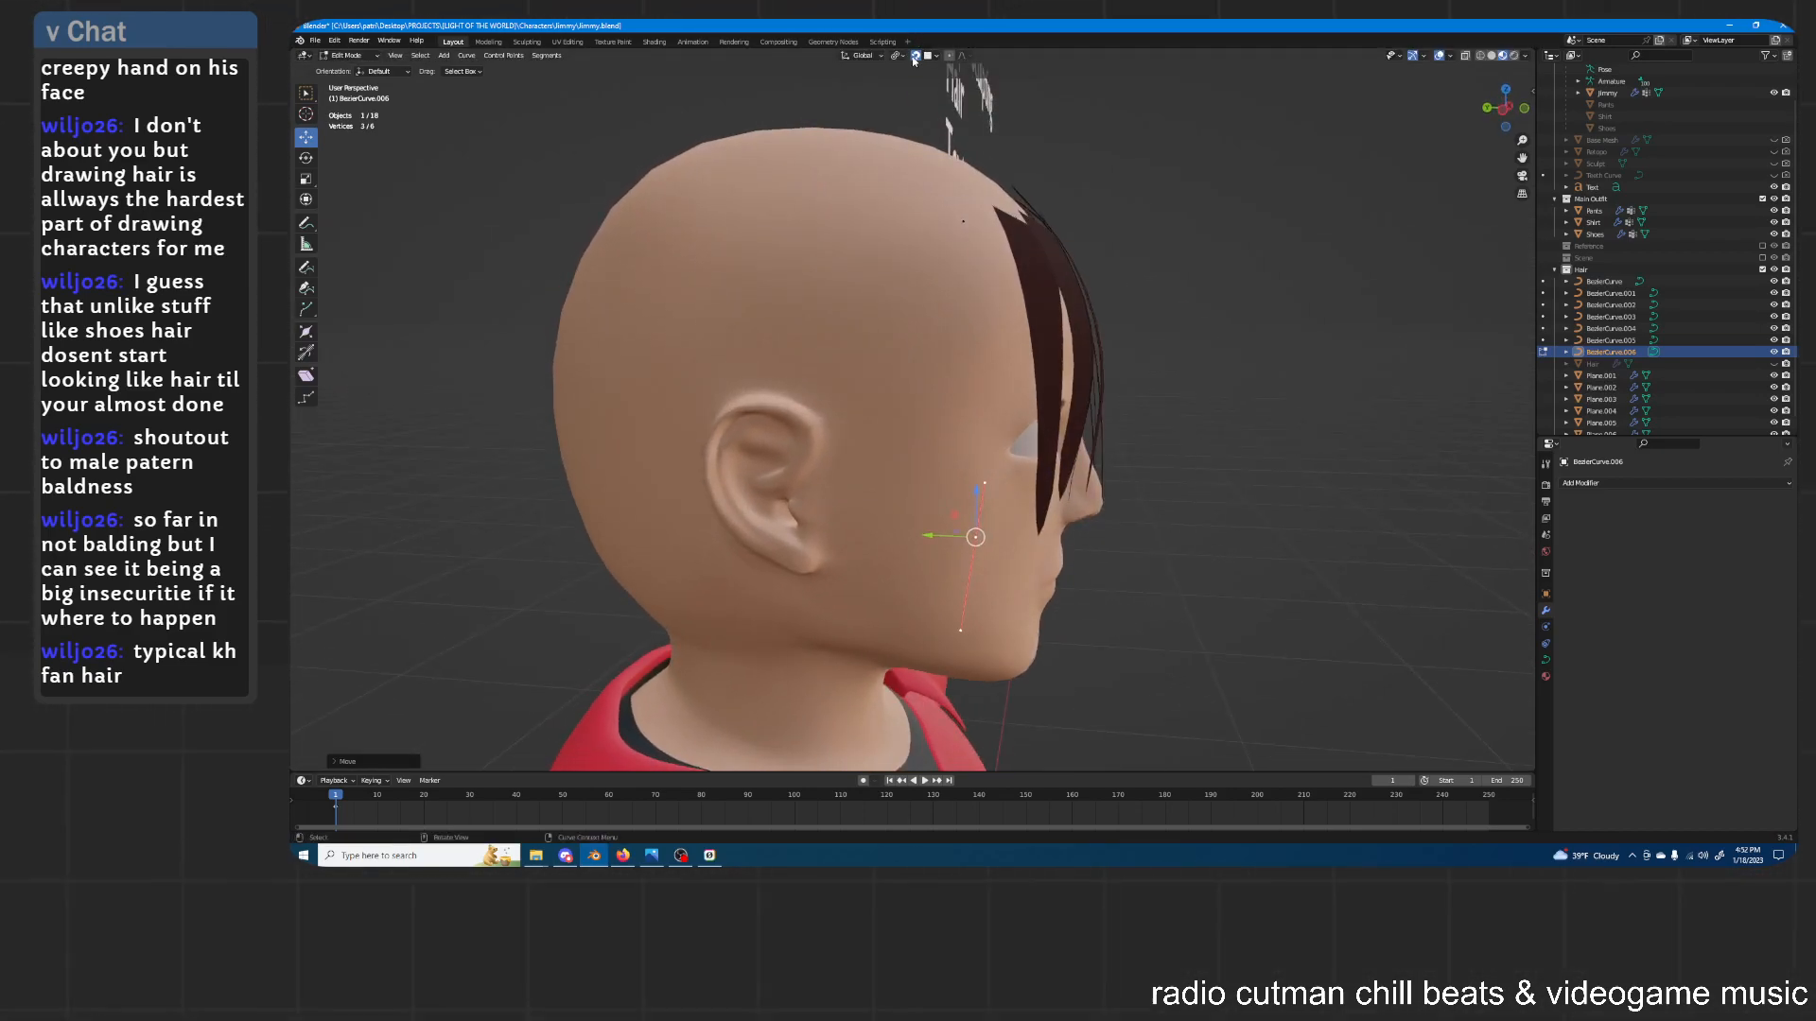
pyautogui.moveTo(1000, 225); pyautogui.dragTo(949, 328, button='middle')
pyautogui.moveTo(948, 330); pyautogui.dragTo(945, 321)
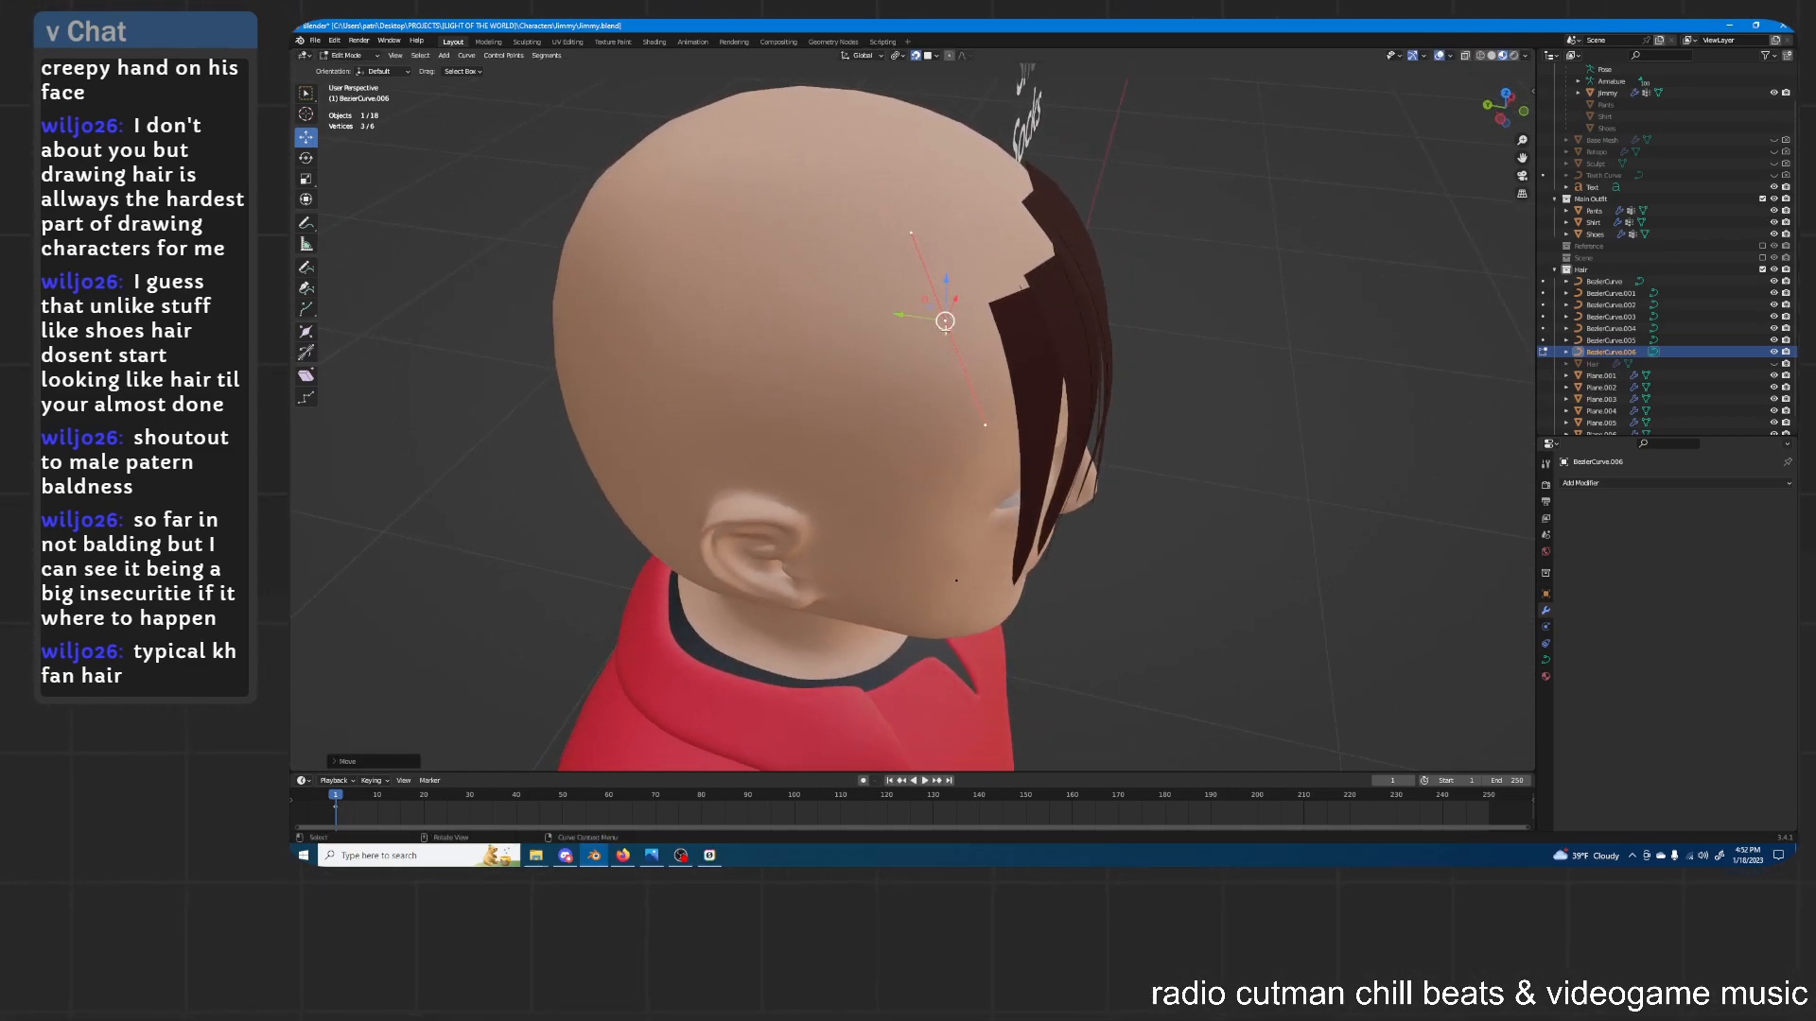
pyautogui.moveTo(957, 588); pyautogui.dragTo(1008, 542, button='middle')
pyautogui.moveTo(963, 433); pyautogui.dragTo(669, 121, button='middle')
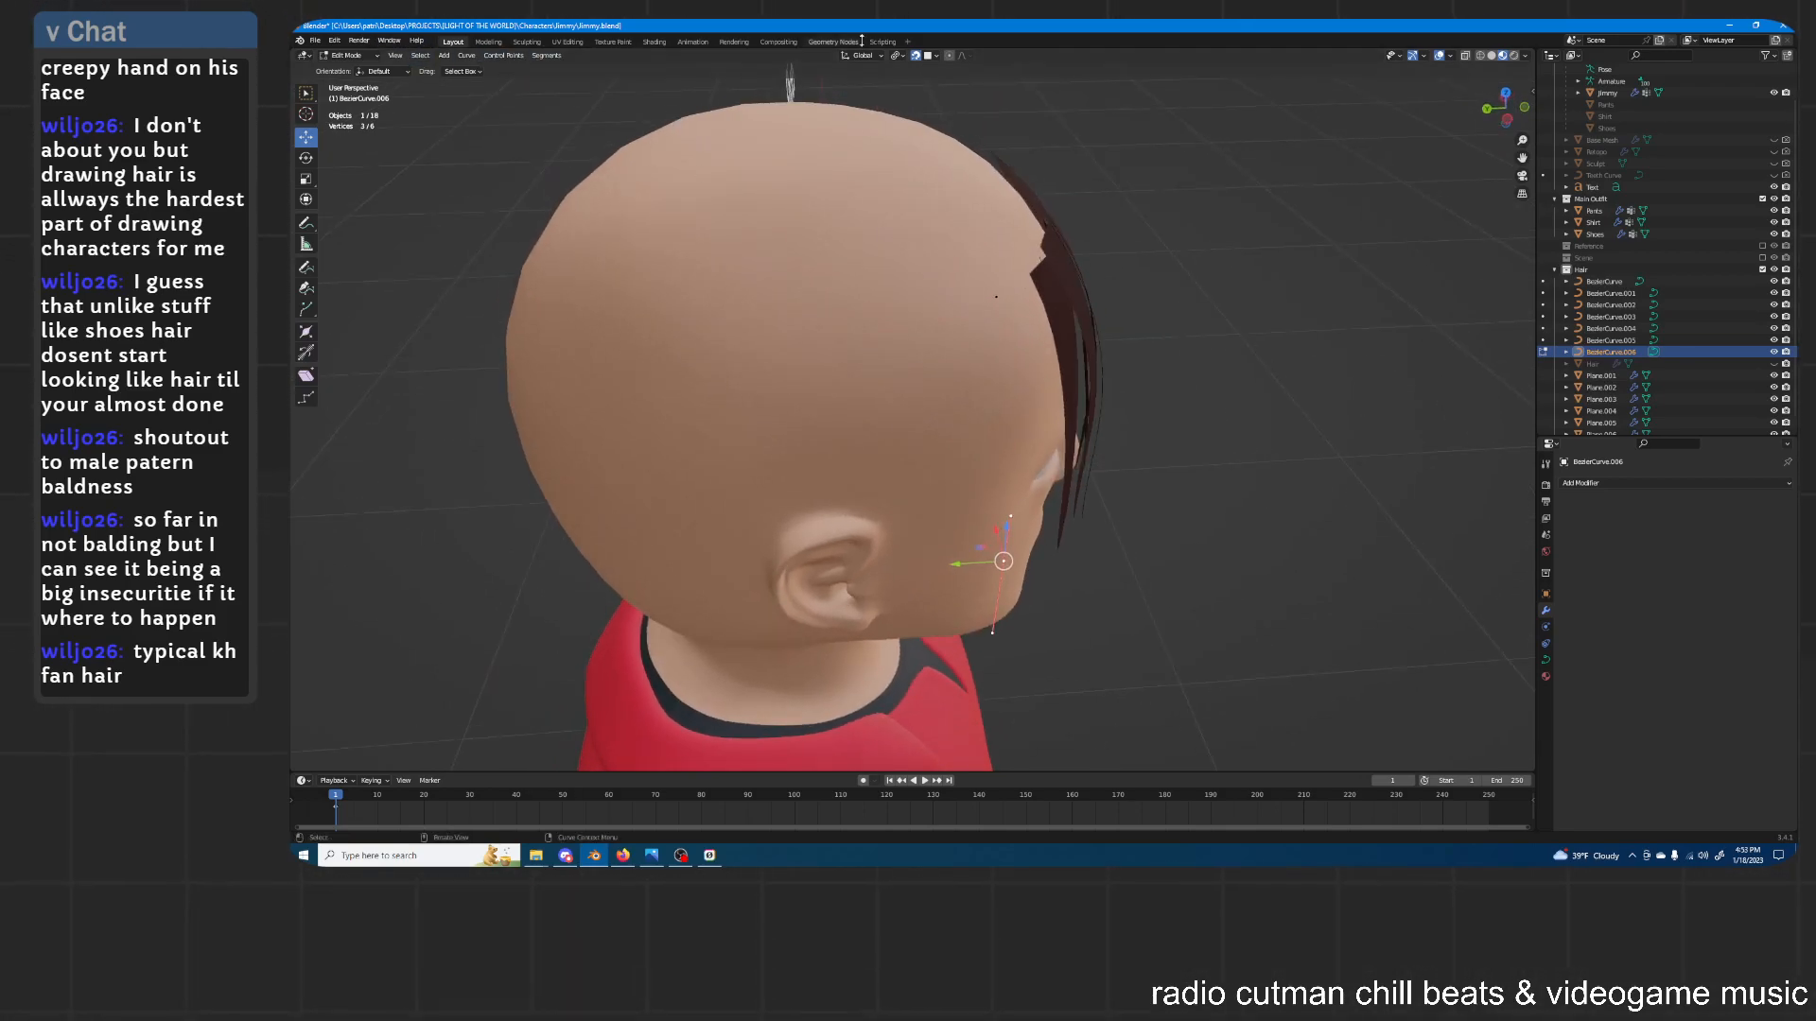
pyautogui.click(916, 59)
# Move the lower control point of BezierCurve.006 along Y and X to place it beside the cheek
pyautogui.moveTo(1088, 342); pyautogui.dragTo(1147, 312, button='middle')
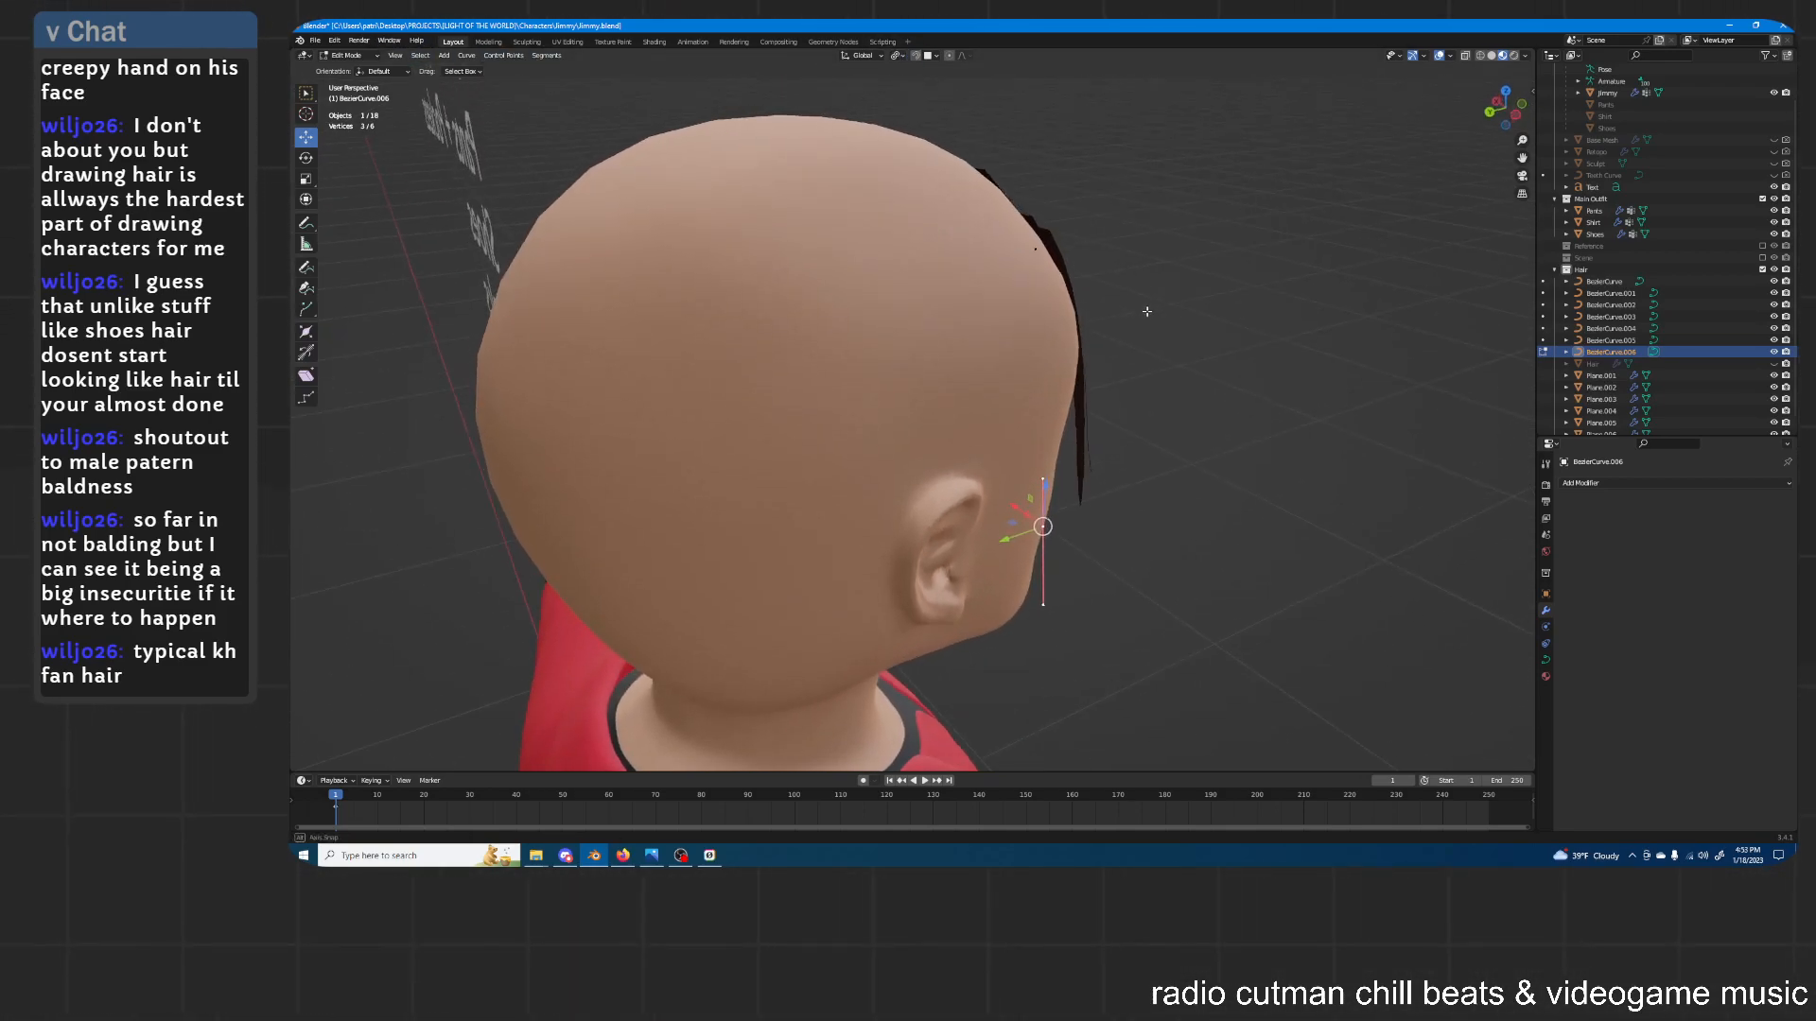
pyautogui.press('g')
pyautogui.press('y')
pyautogui.click(1134, 429)
pyautogui.moveTo(1134, 429); pyautogui.dragTo(993, 444, button='middle')
pyautogui.press('g')
pyautogui.press('x')
pyautogui.click(966, 417)
# Rotate the handles of the lower and upper control points of BezierCurve.006 to follow the side of the head
pyautogui.press('r')
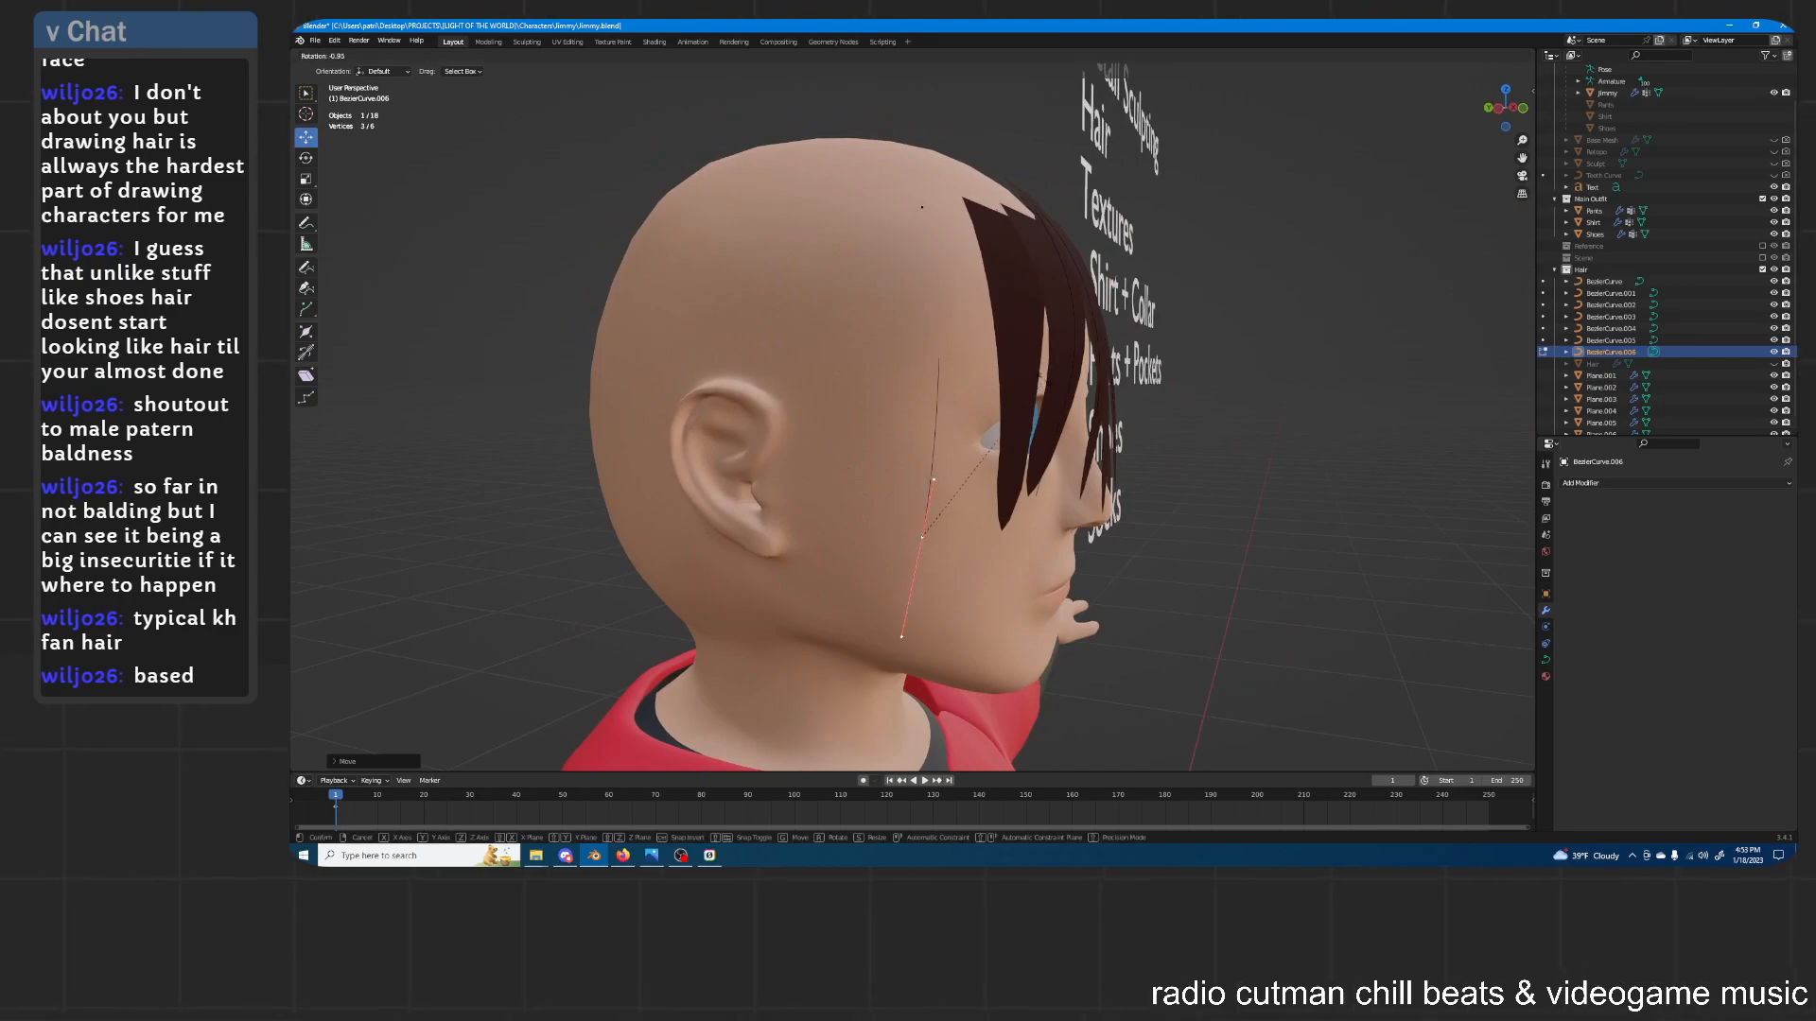
pyautogui.click(1006, 373)
pyautogui.moveTo(1016, 376); pyautogui.dragTo(884, 379, button='middle')
pyautogui.press('r')
pyautogui.click(847, 348)
pyautogui.click(800, 219)
pyautogui.moveTo(823, 204); pyautogui.dragTo(842, 239, button='middle')
pyautogui.press('r')
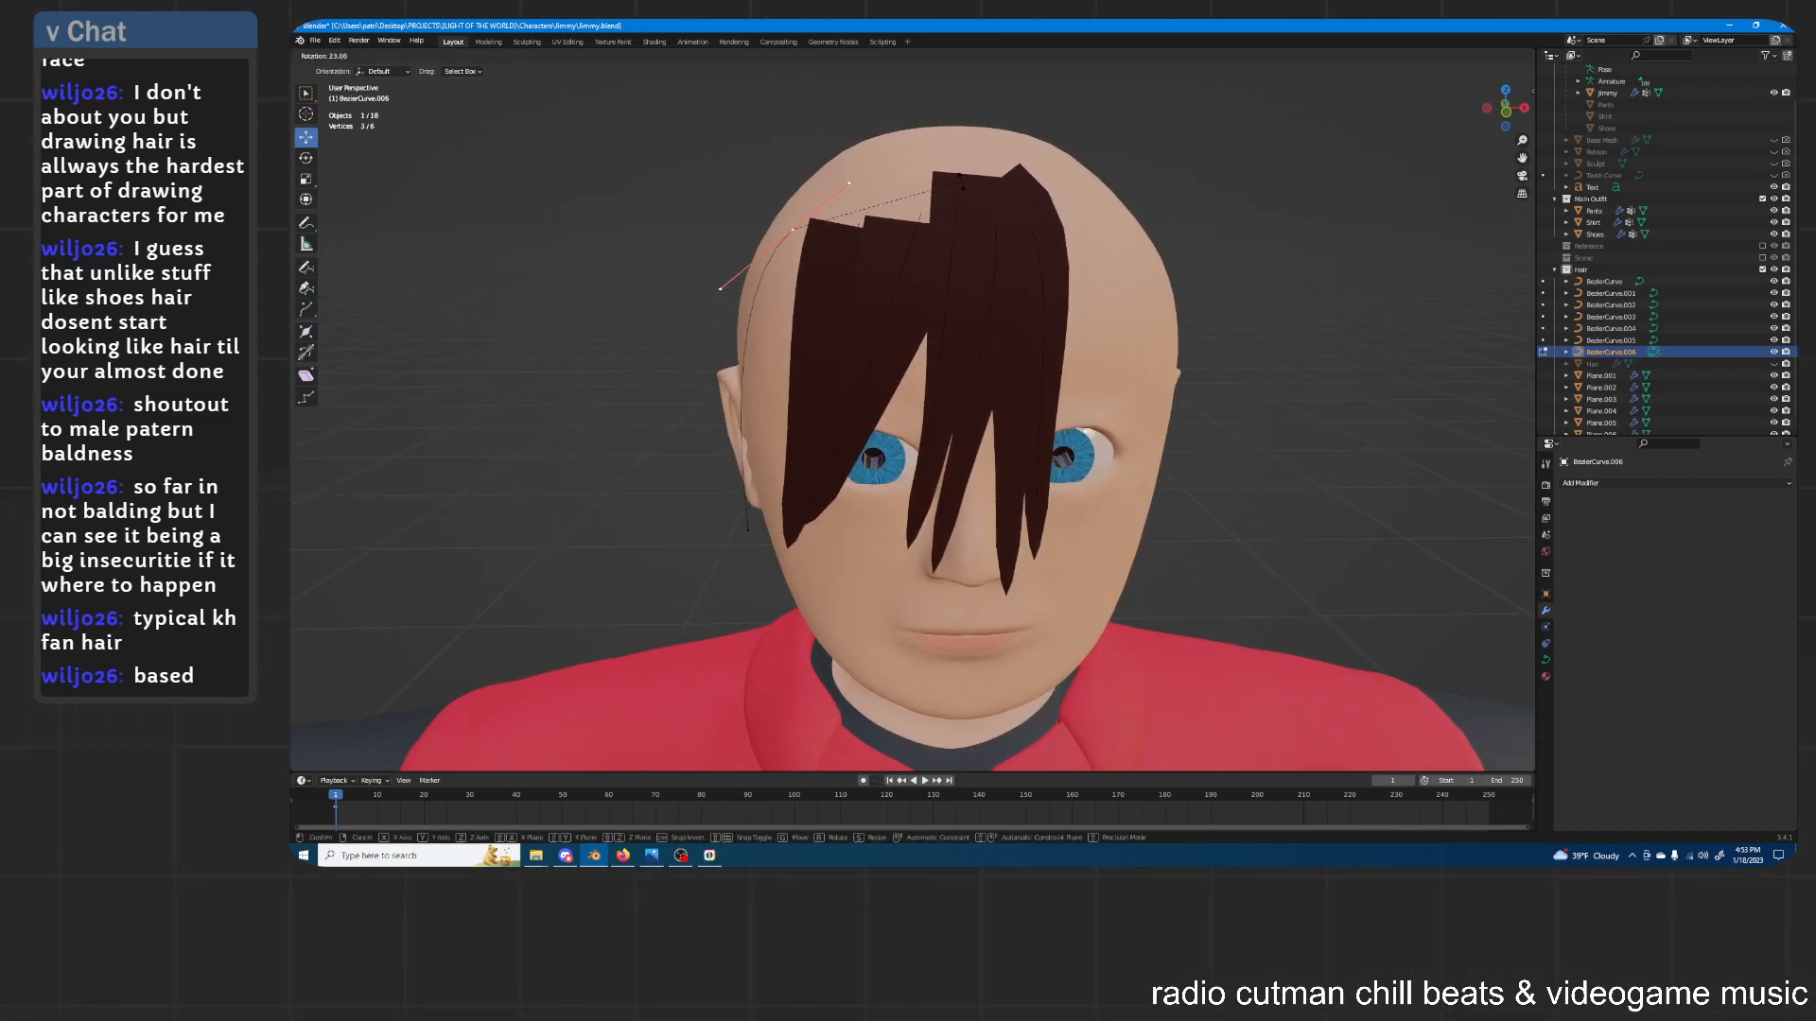
pyautogui.click(963, 186)
# Reposition the upper control point of BezierCurve.006, rotate its handles, and shift it horizontally with Z locked
pyautogui.moveTo(963, 187); pyautogui.dragTo(1012, 293, button='middle')
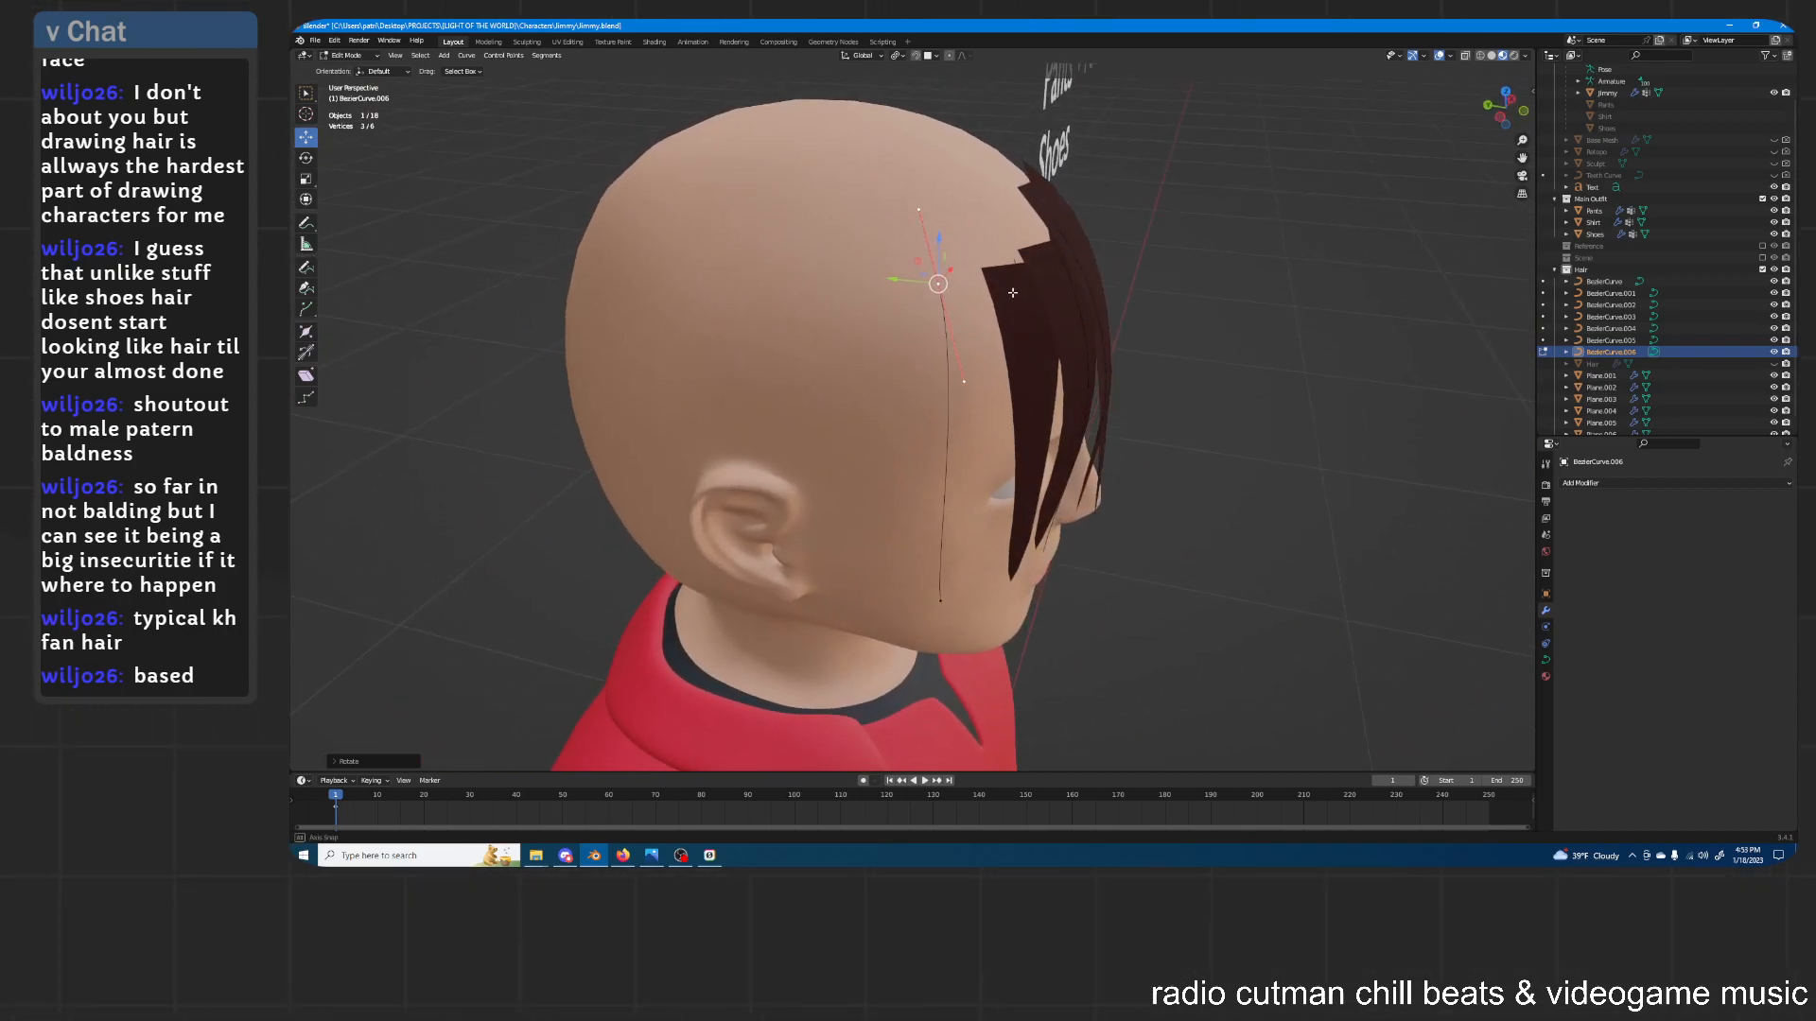
pyautogui.press('g')
pyautogui.click(1025, 276)
pyautogui.moveTo(1025, 275); pyautogui.dragTo(1078, 317, button='middle')
pyautogui.press('r')
pyautogui.click(1121, 425)
pyautogui.press('g')
pyautogui.hotkey('shift', 'z')
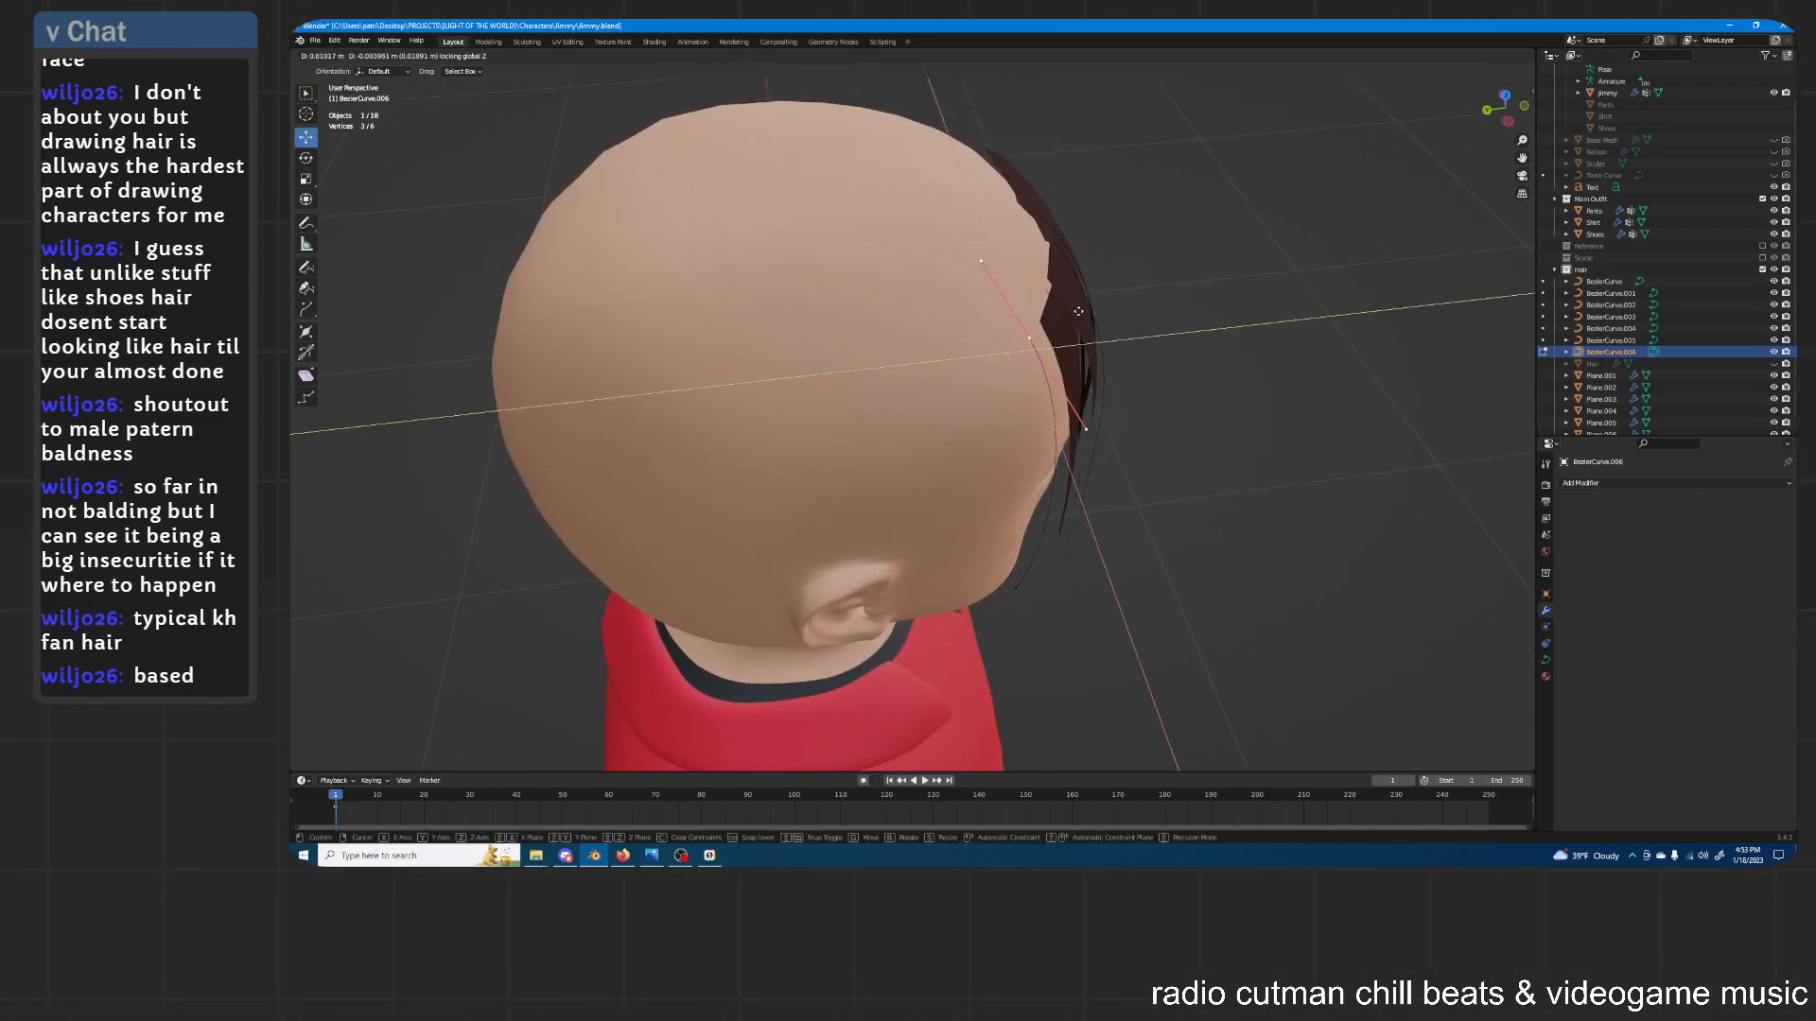
pyautogui.click(1076, 312)
pyautogui.moveTo(1101, 341); pyautogui.dragTo(1046, 312, button='middle')
pyautogui.press('Tab')
# Duplicate the outermost strand in place and set its Curve modifier's curve object to BezierCurve.006
pyautogui.click(1036, 327)
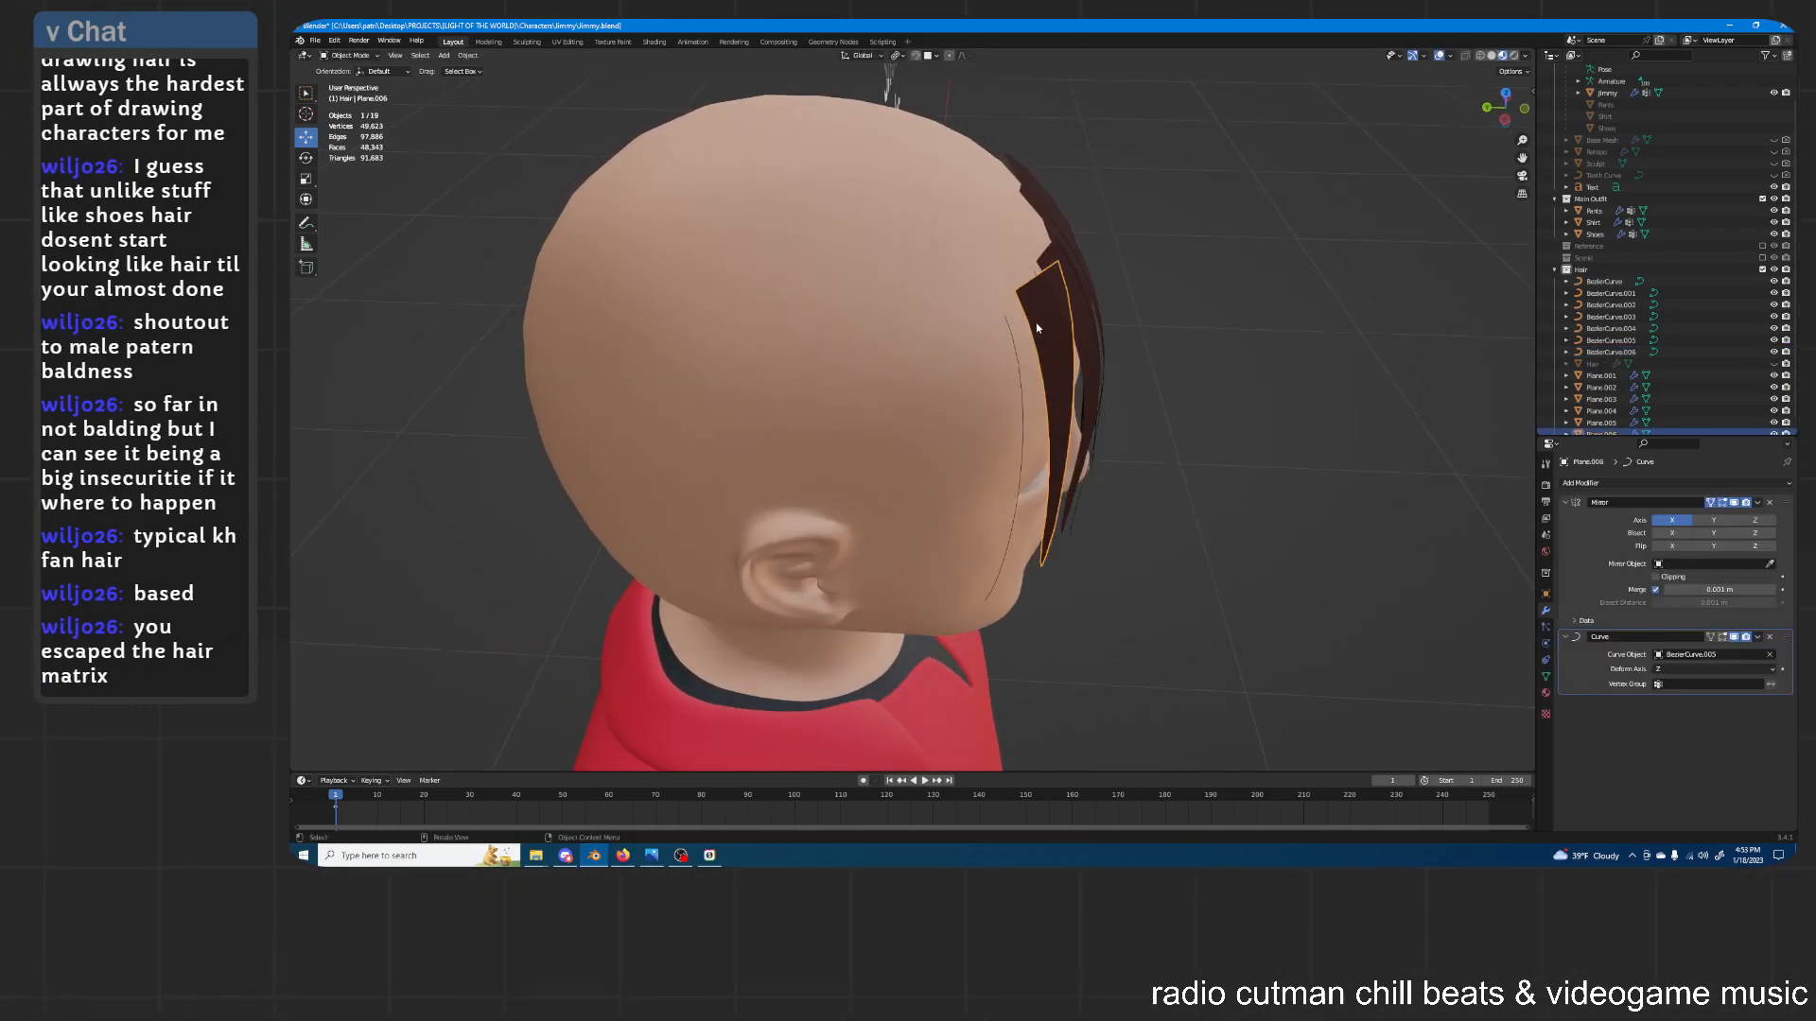
pyautogui.moveTo(1122, 418); pyautogui.dragTo(1082, 293, button='middle')
pyautogui.hotkey('shift', 'd')
pyautogui.rightClick(1087, 296)
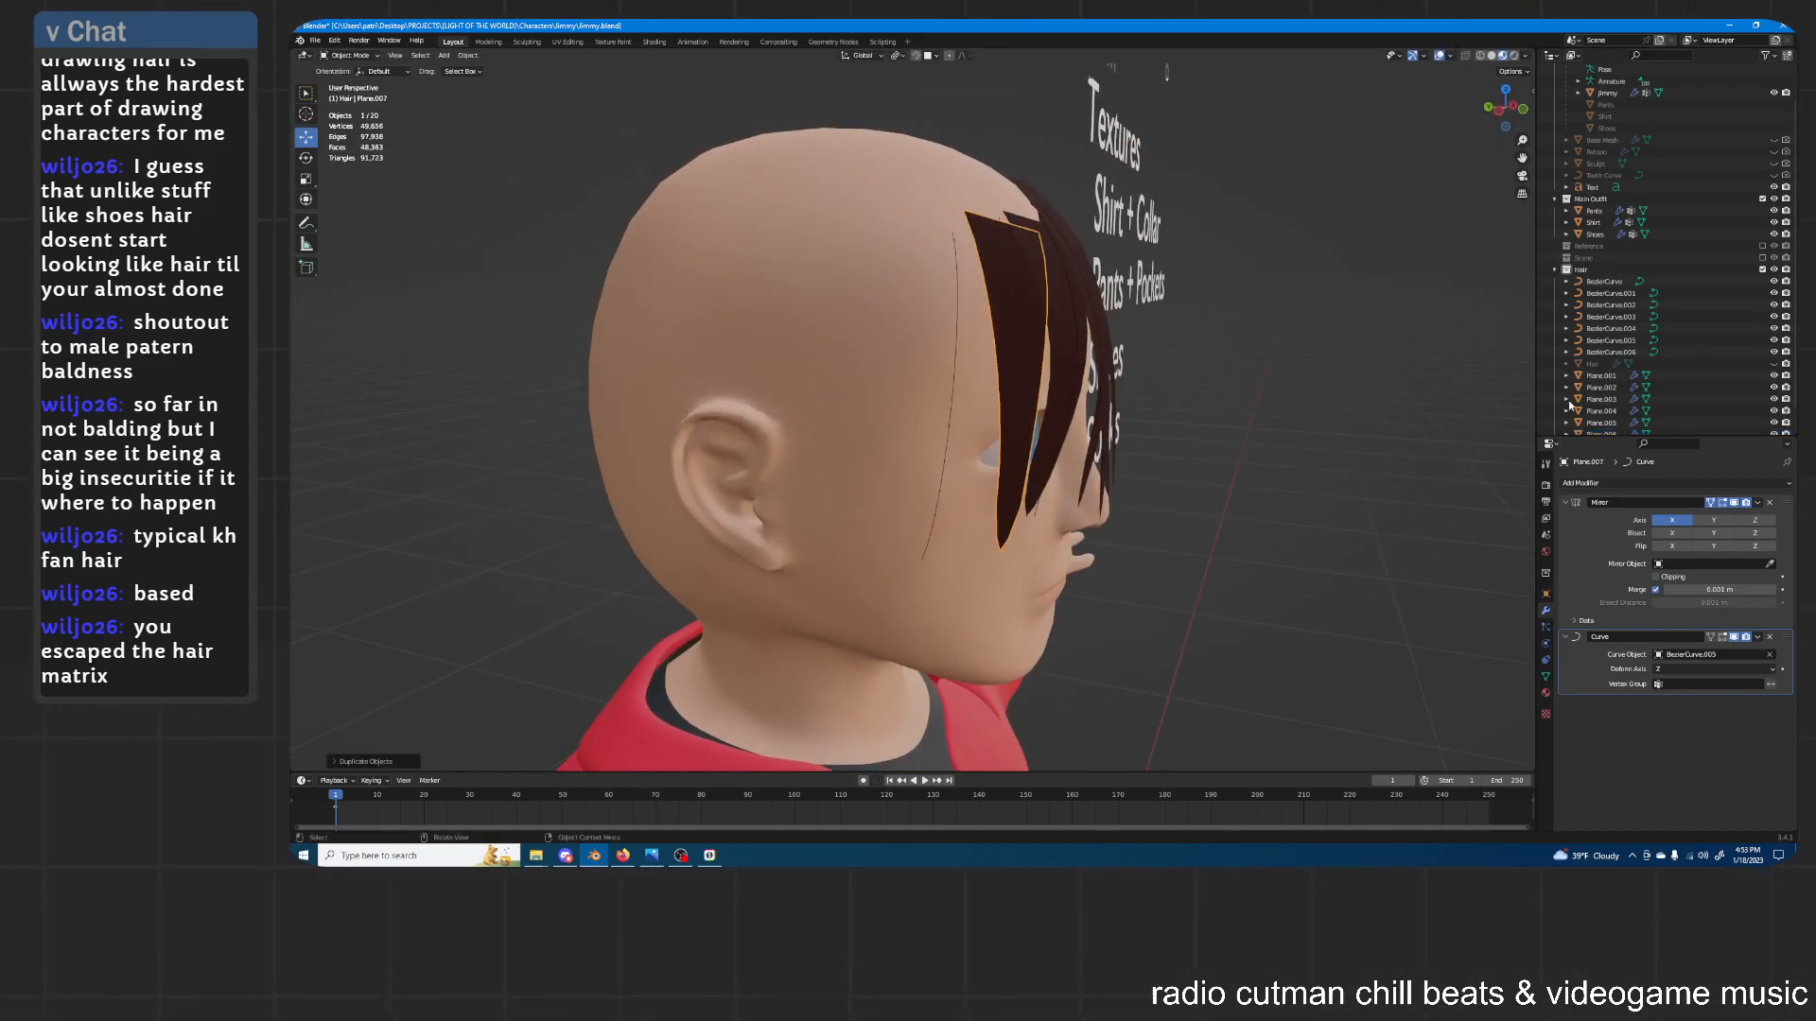
pyautogui.scroll(-1, 1577, 330)
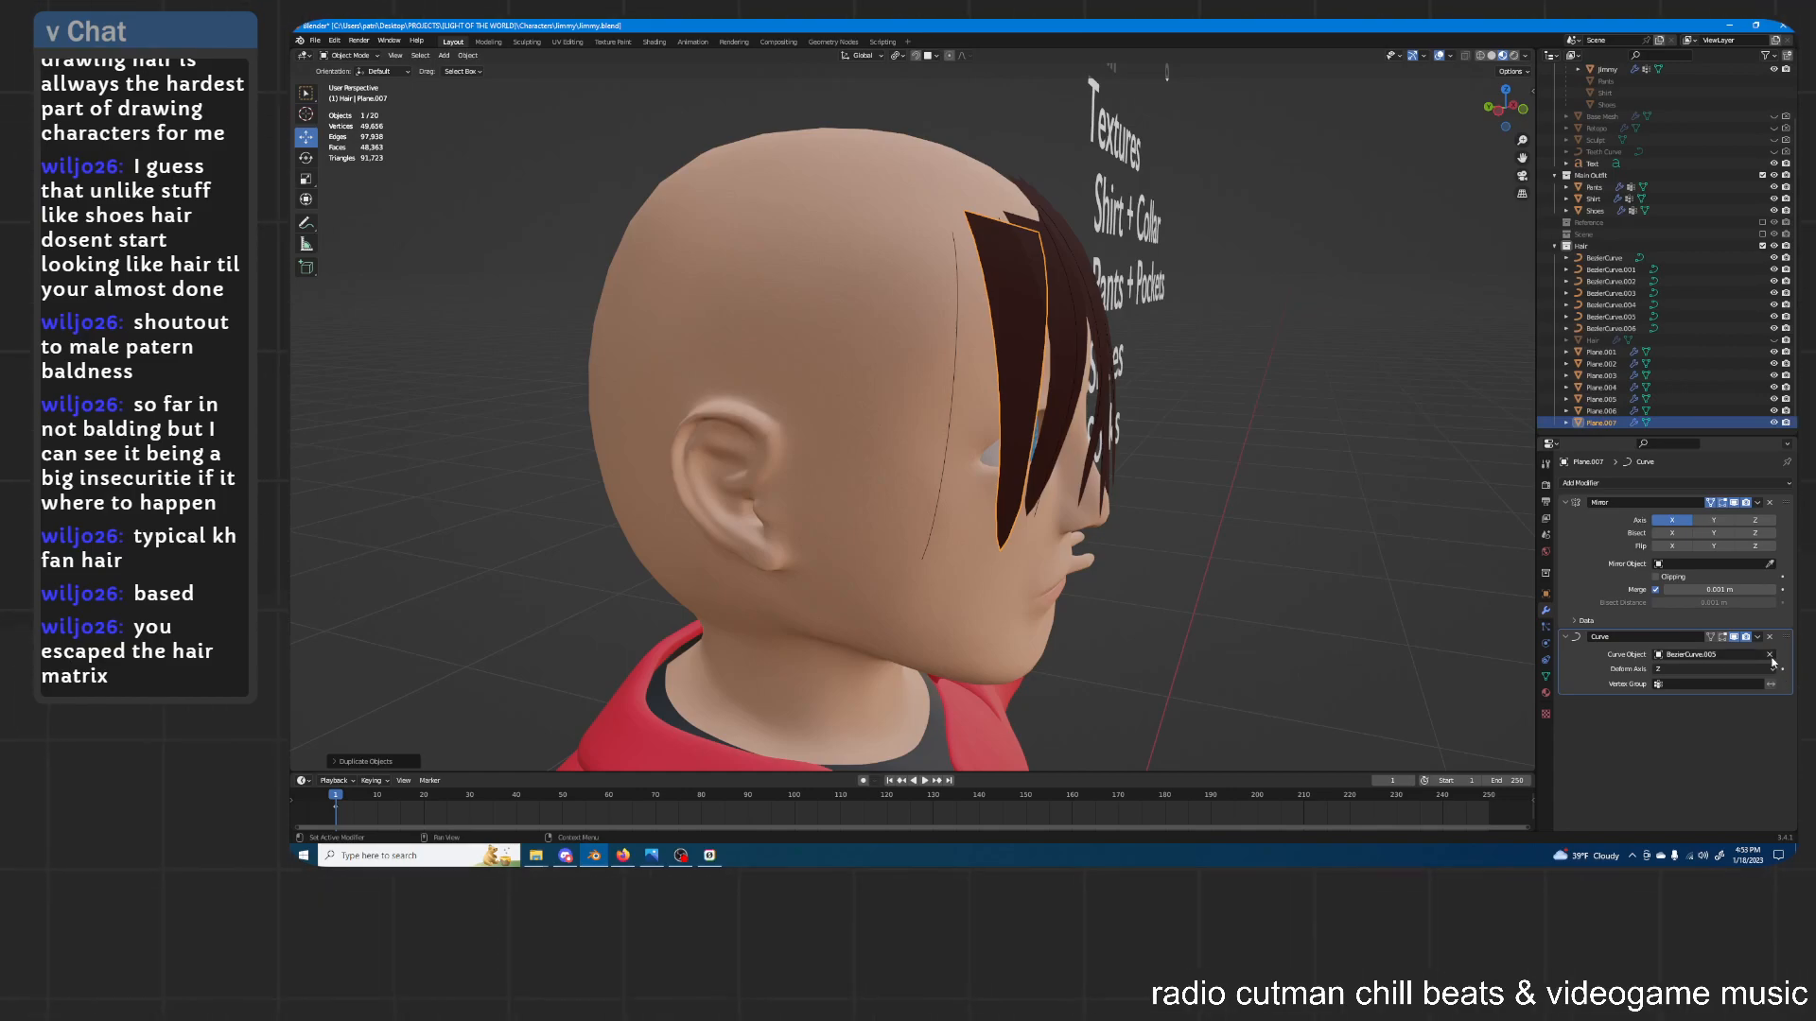
pyautogui.moveTo(1097, 352); pyautogui.dragTo(1035, 351, button='middle')
# Move the duplicated strand along the Y and X axes to bring it onto its curve at the temple
pyautogui.press('g')
pyautogui.press('y')
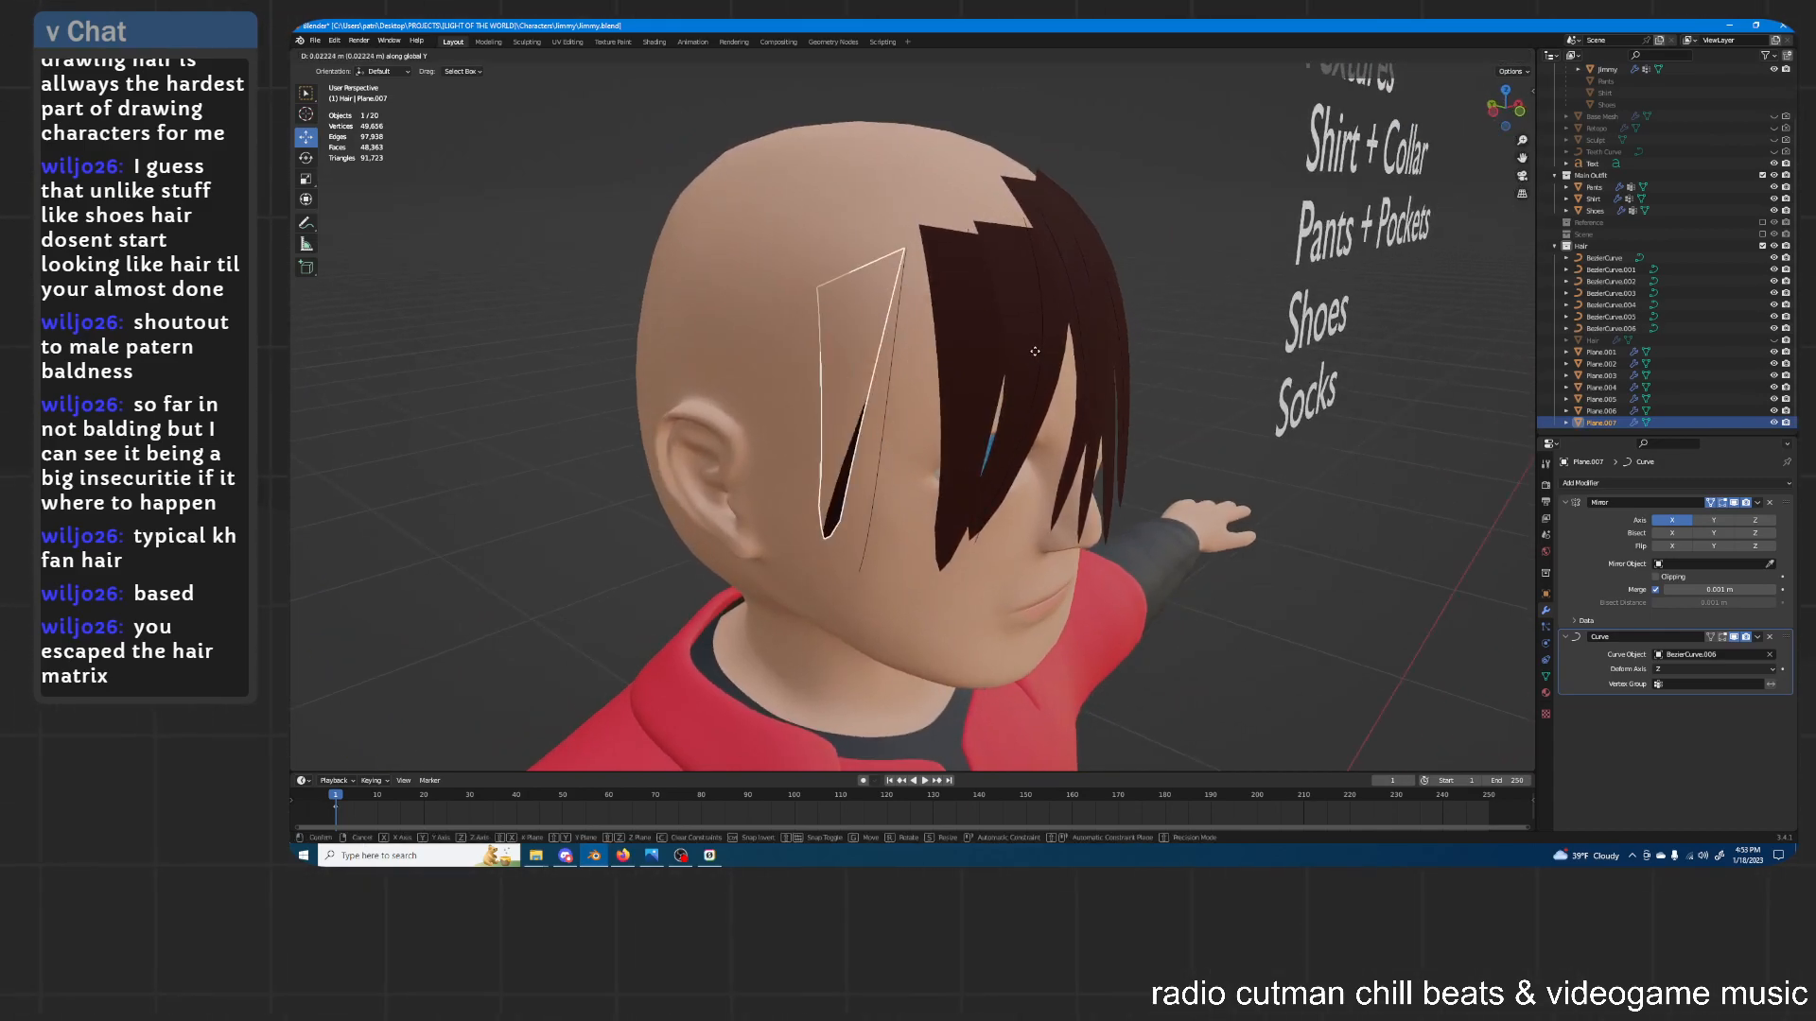
pyautogui.click(1003, 352)
pyautogui.press('g')
pyautogui.press('x')
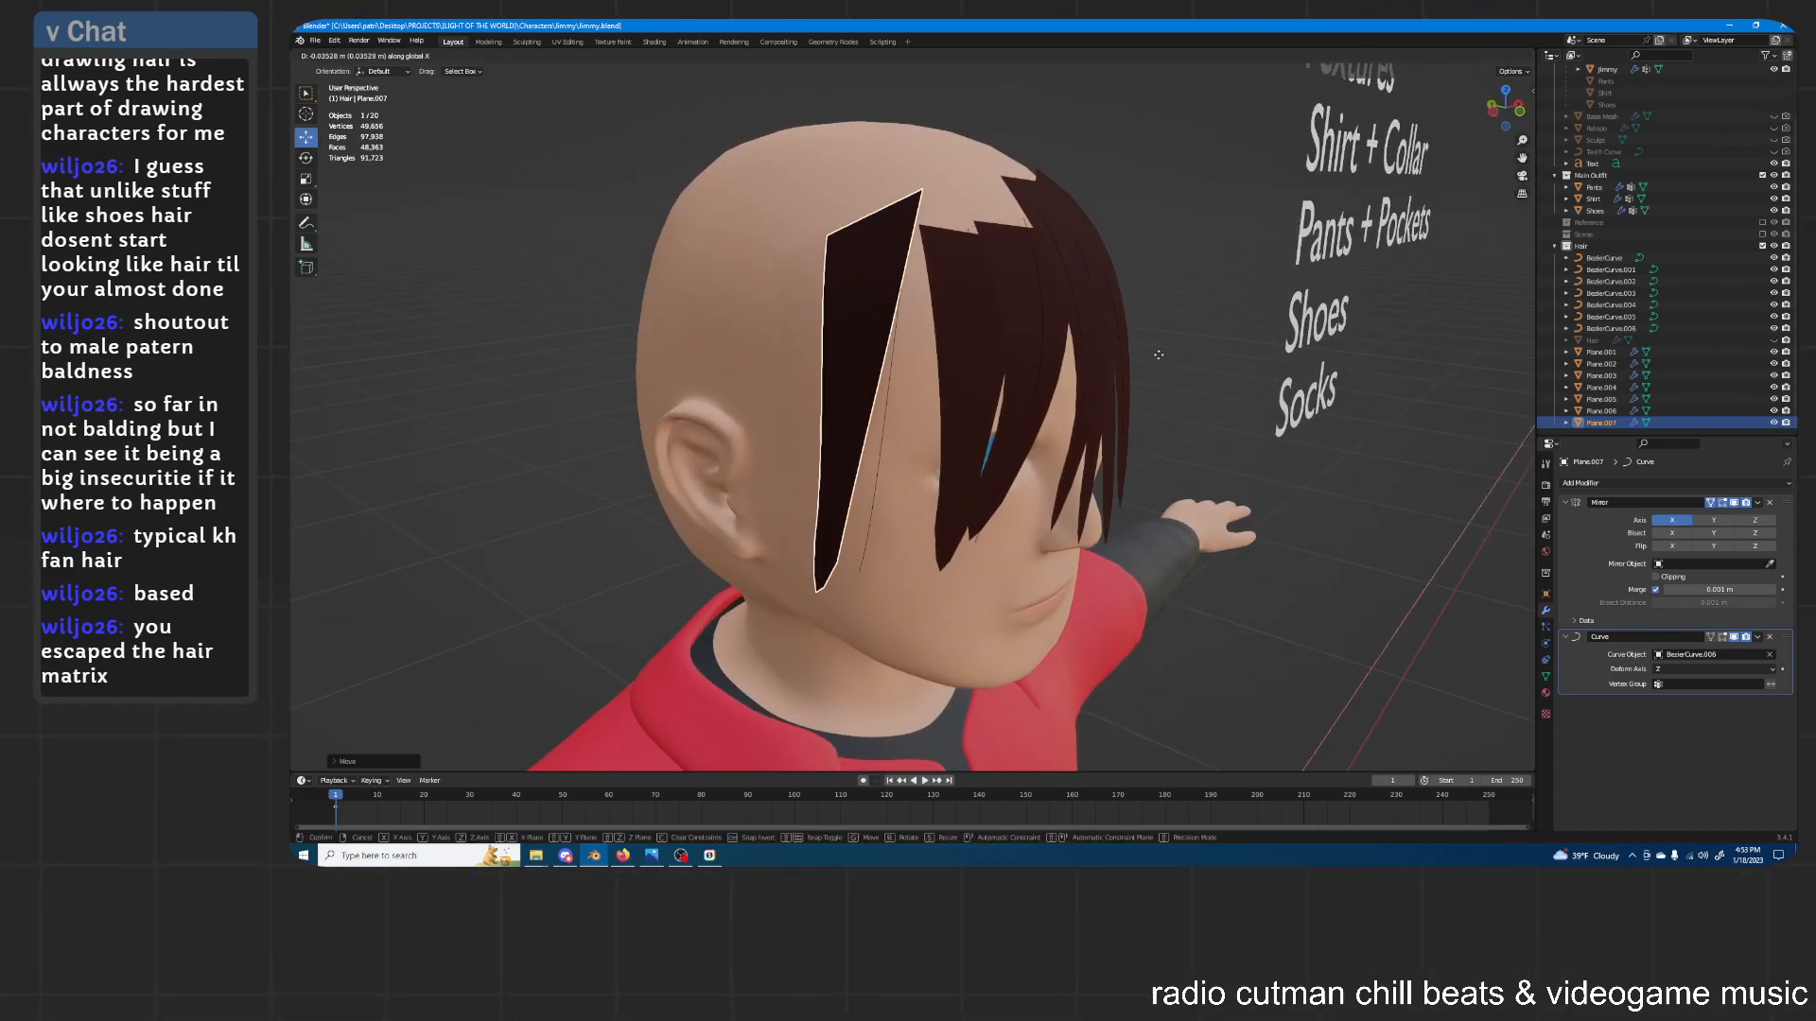
pyautogui.click(1133, 355)
pyautogui.moveTo(1133, 354); pyautogui.dragTo(1058, 344, button='middle')
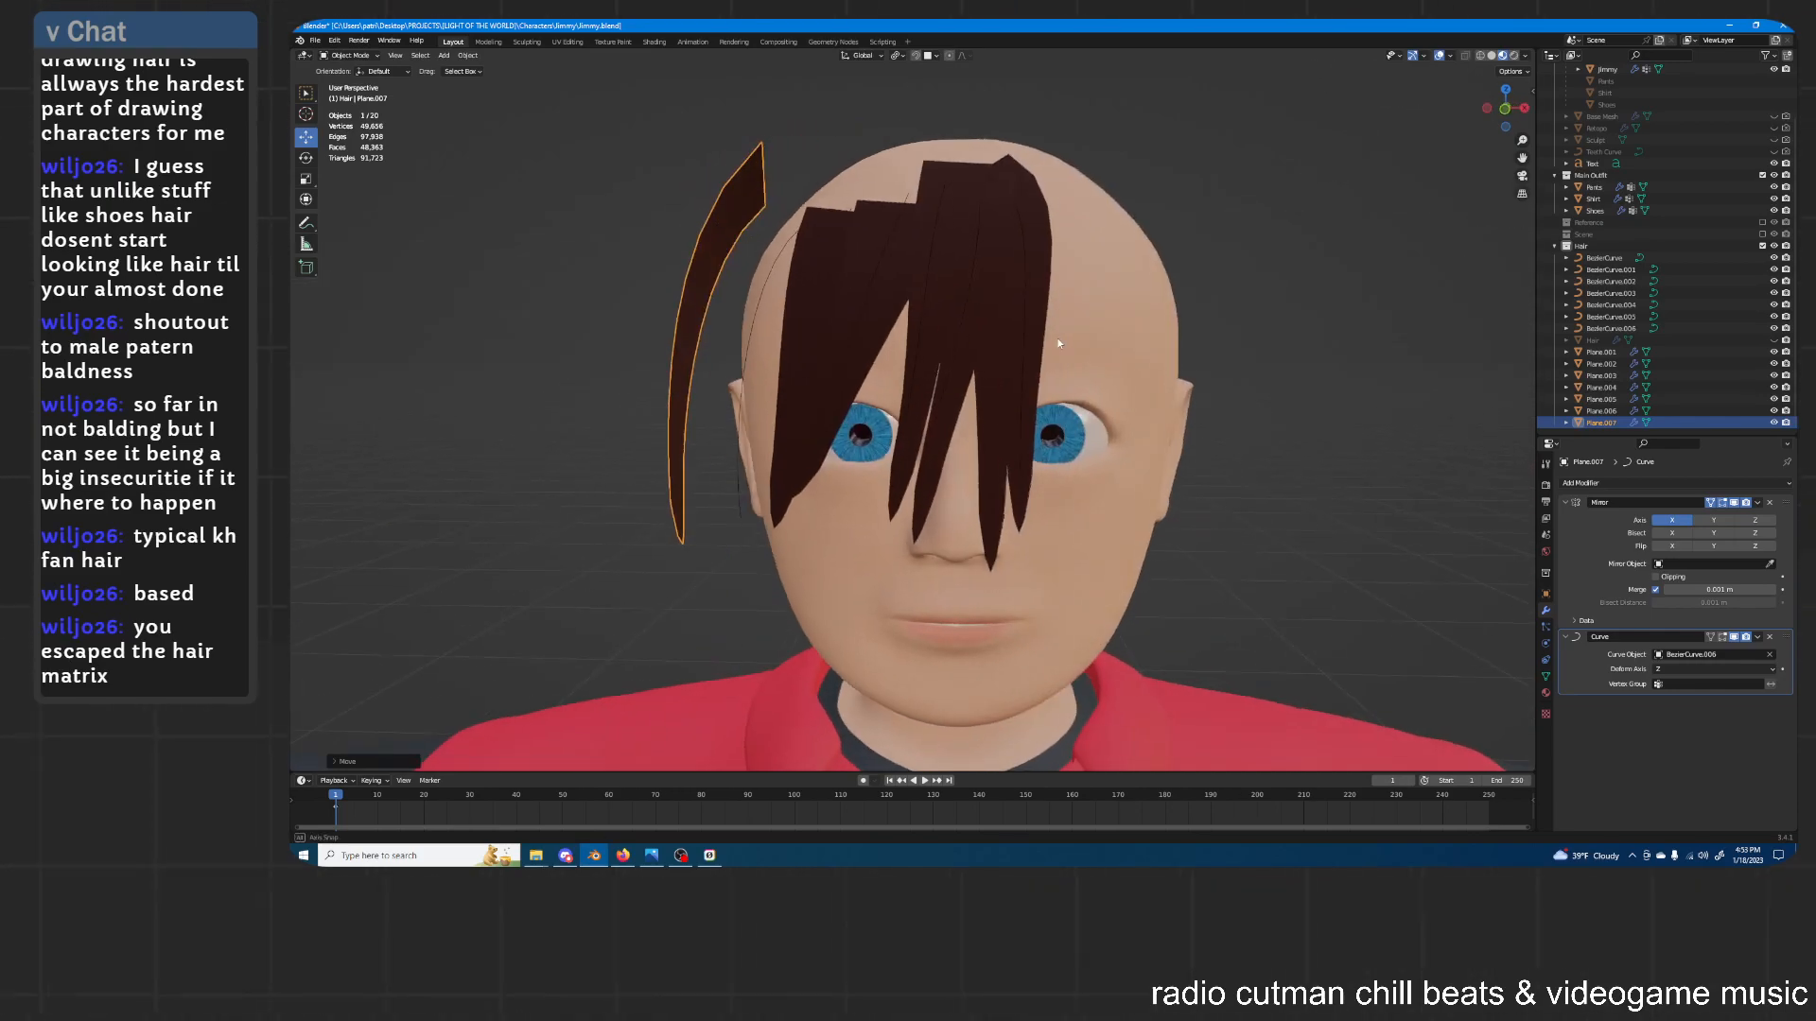
pyautogui.press('g')
pyautogui.press('y')
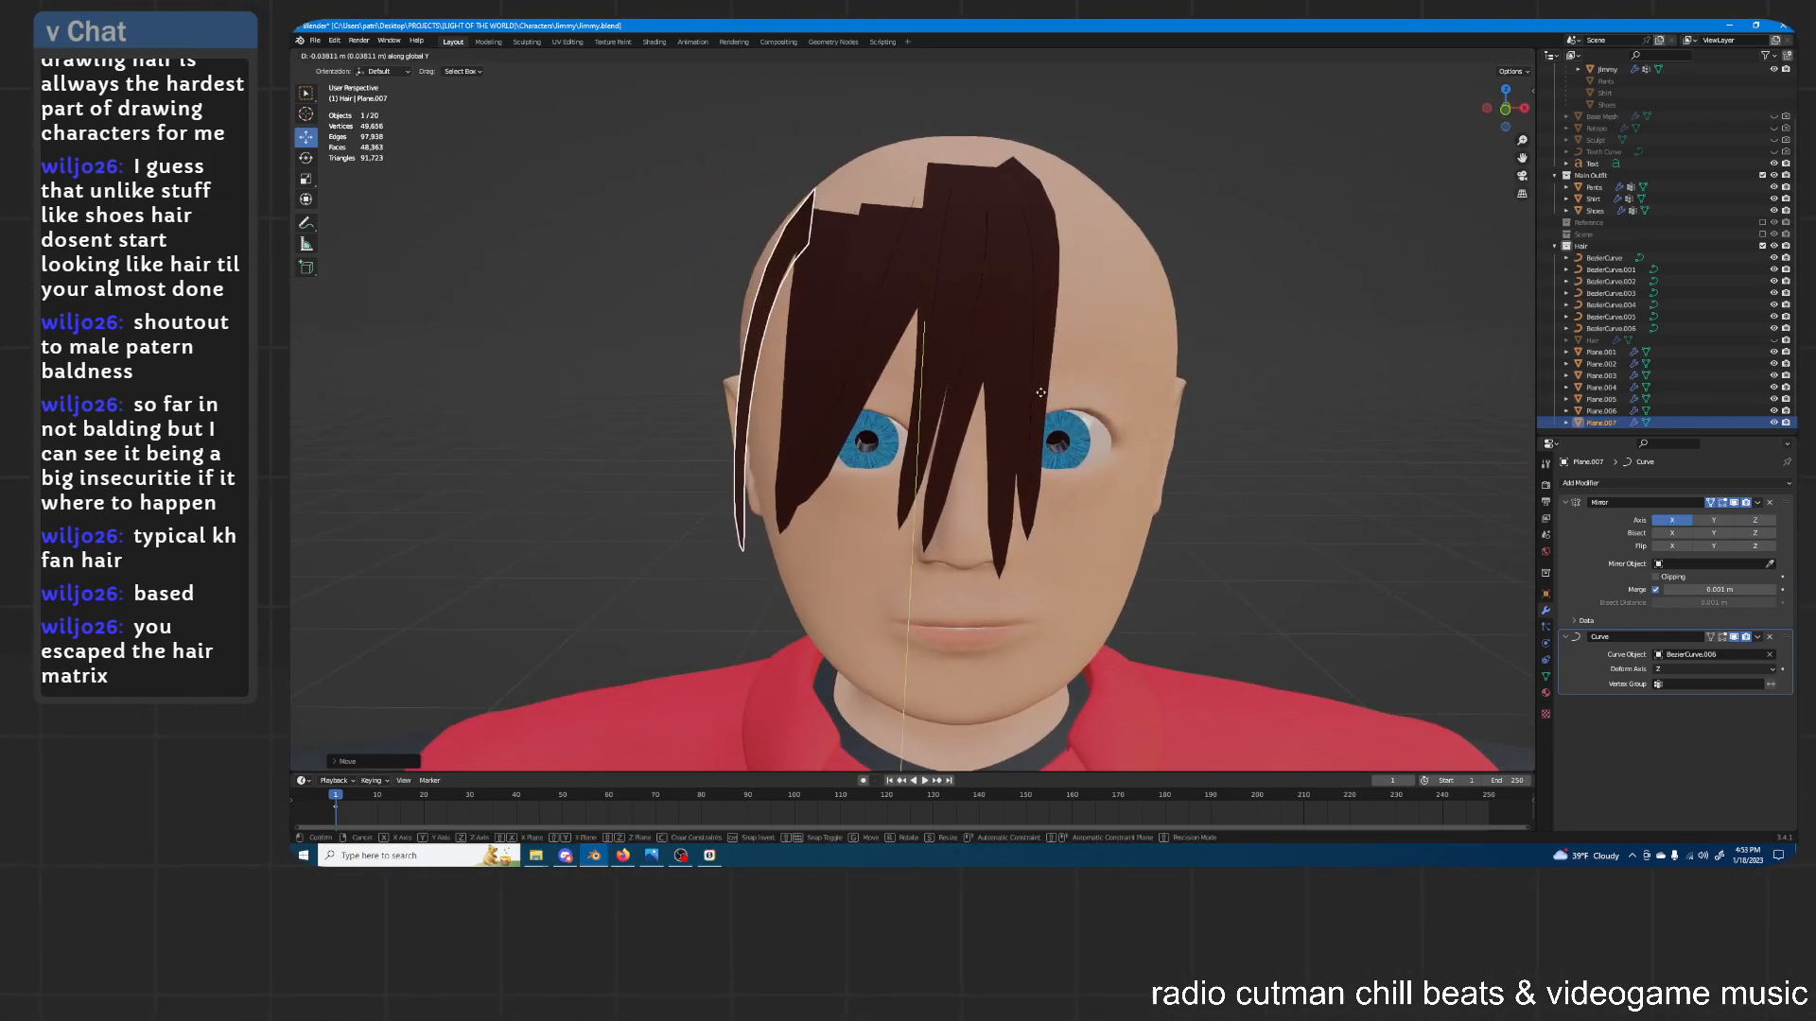
pyautogui.click(1040, 396)
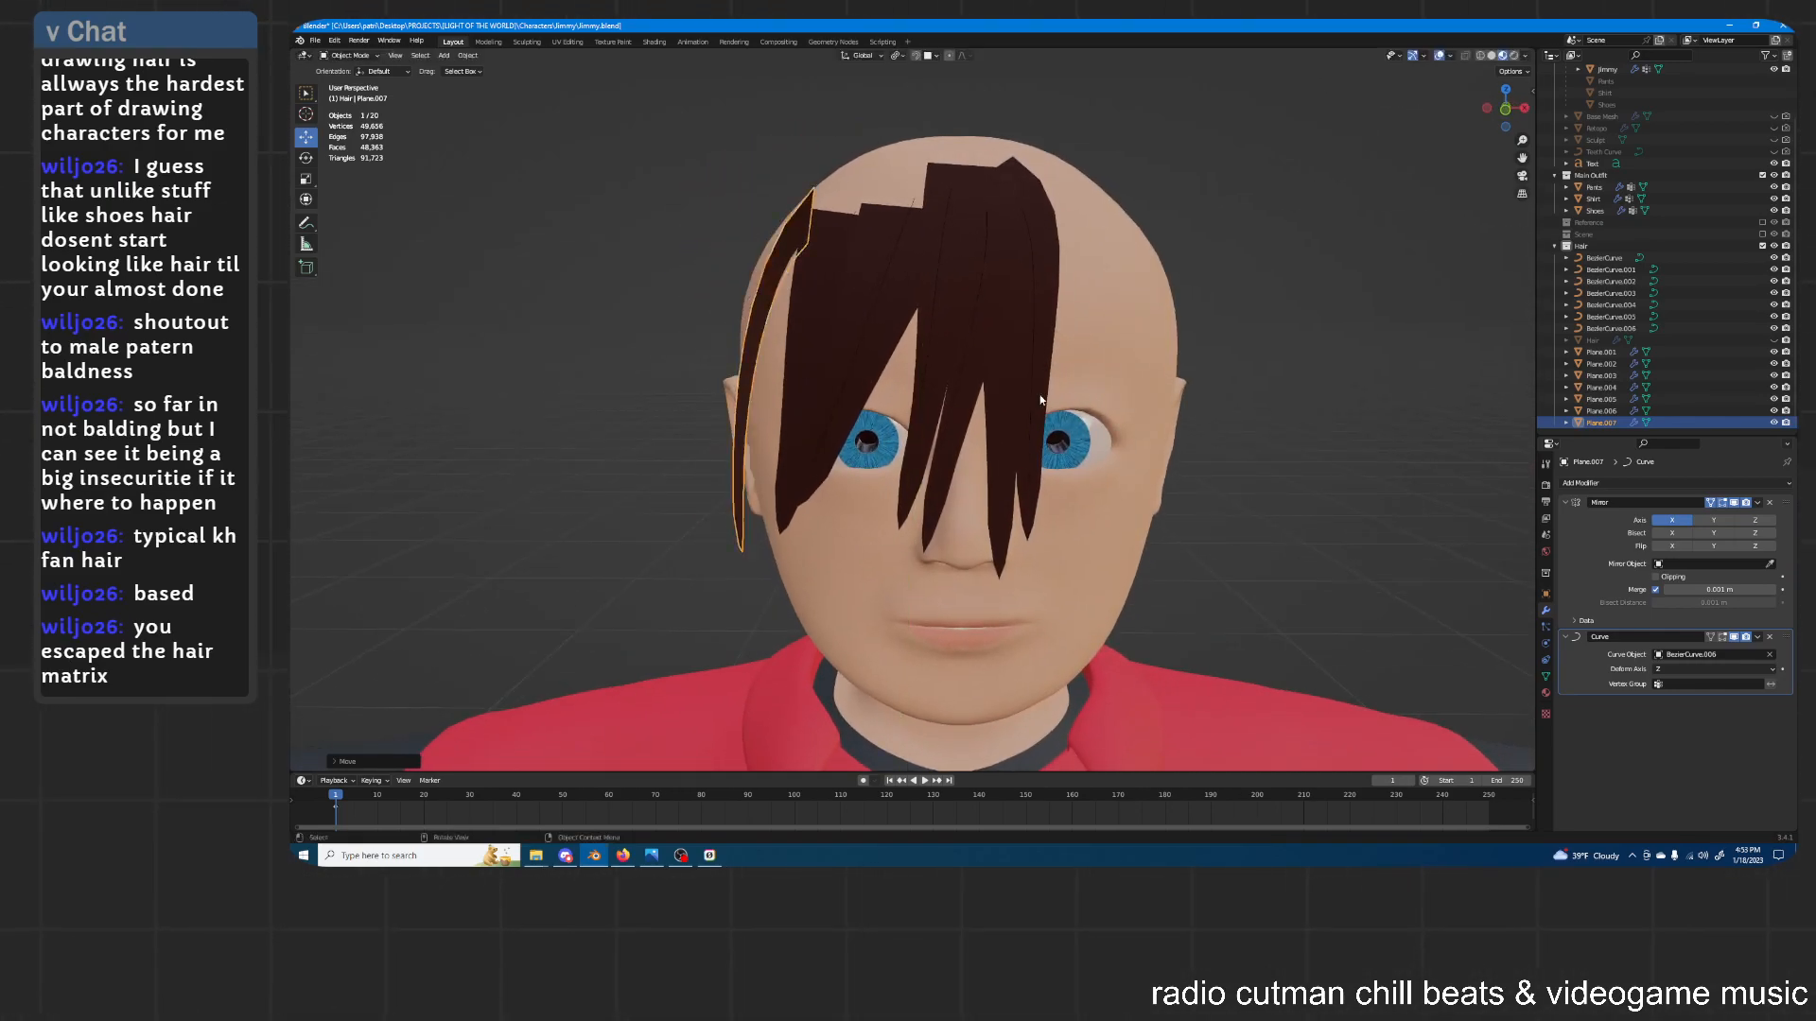
# Tilt all control points of BezierCurve.006 to lay the new strand flat against the temple
pyautogui.click(1592, 330)
pyautogui.press('Tab')
pyautogui.moveTo(974, 254); pyautogui.dragTo(1206, 281, button='middle')
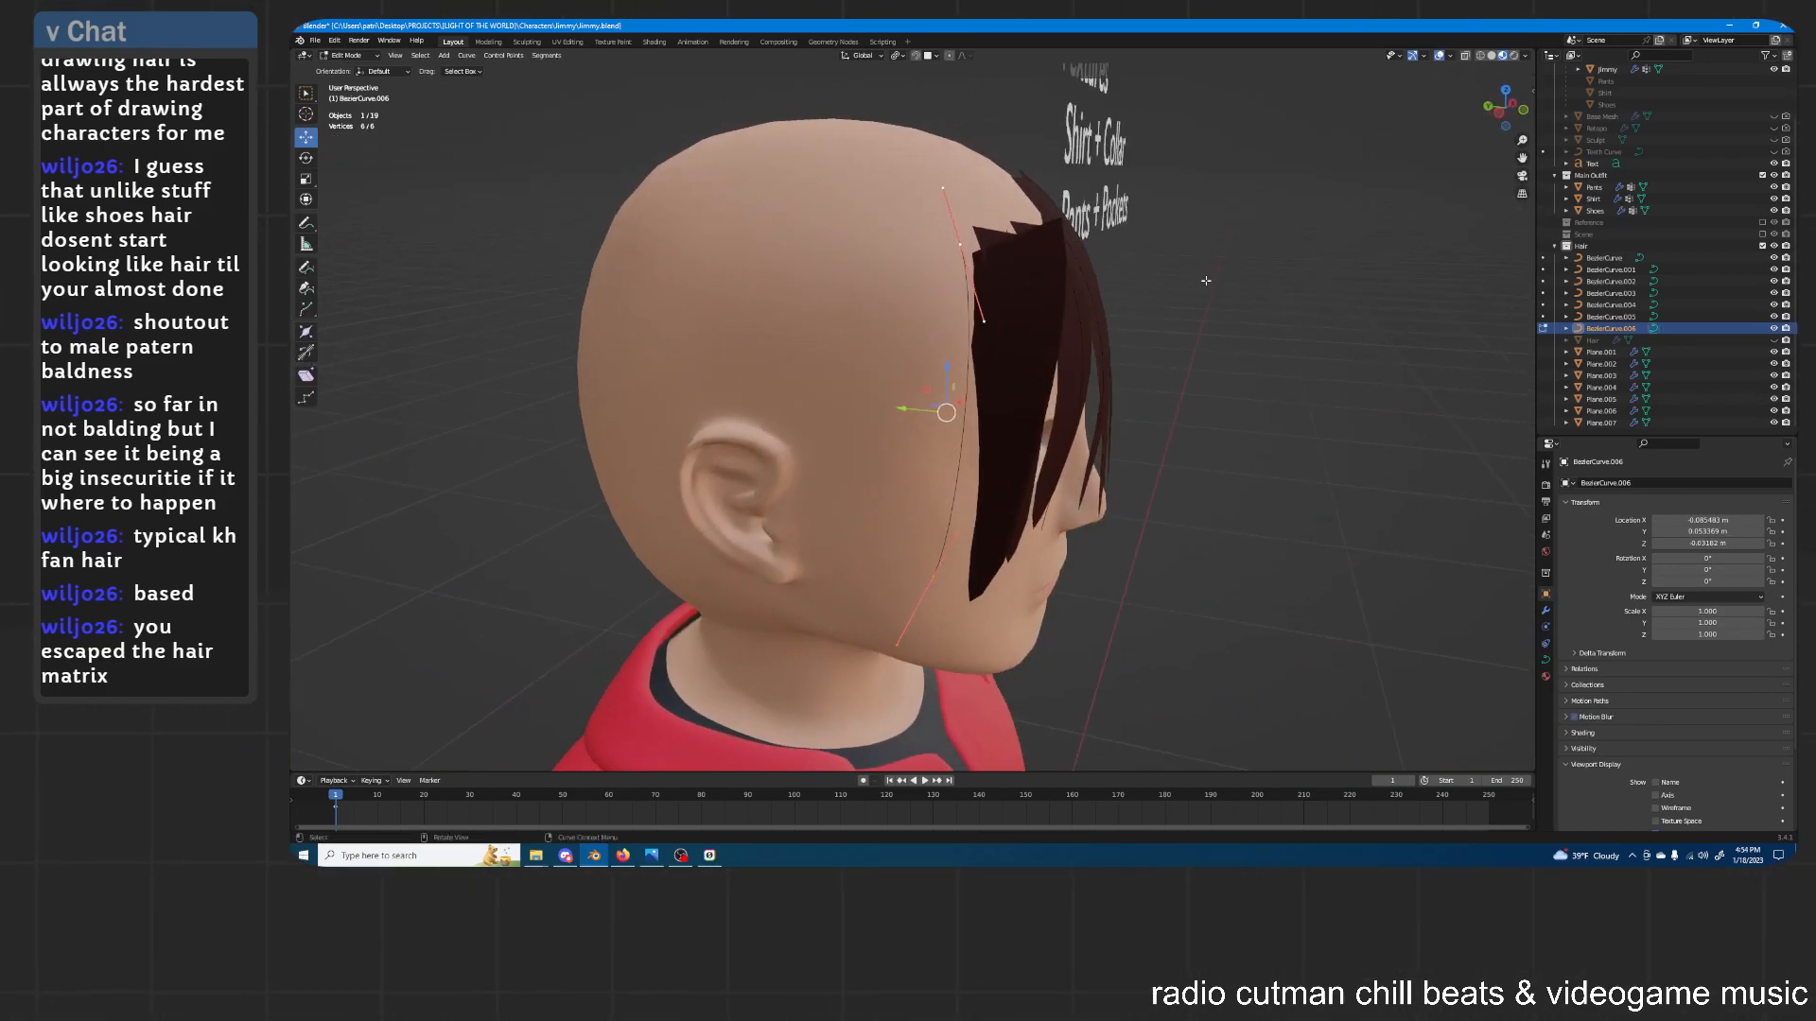
pyautogui.hotkey('ctrl', 't')
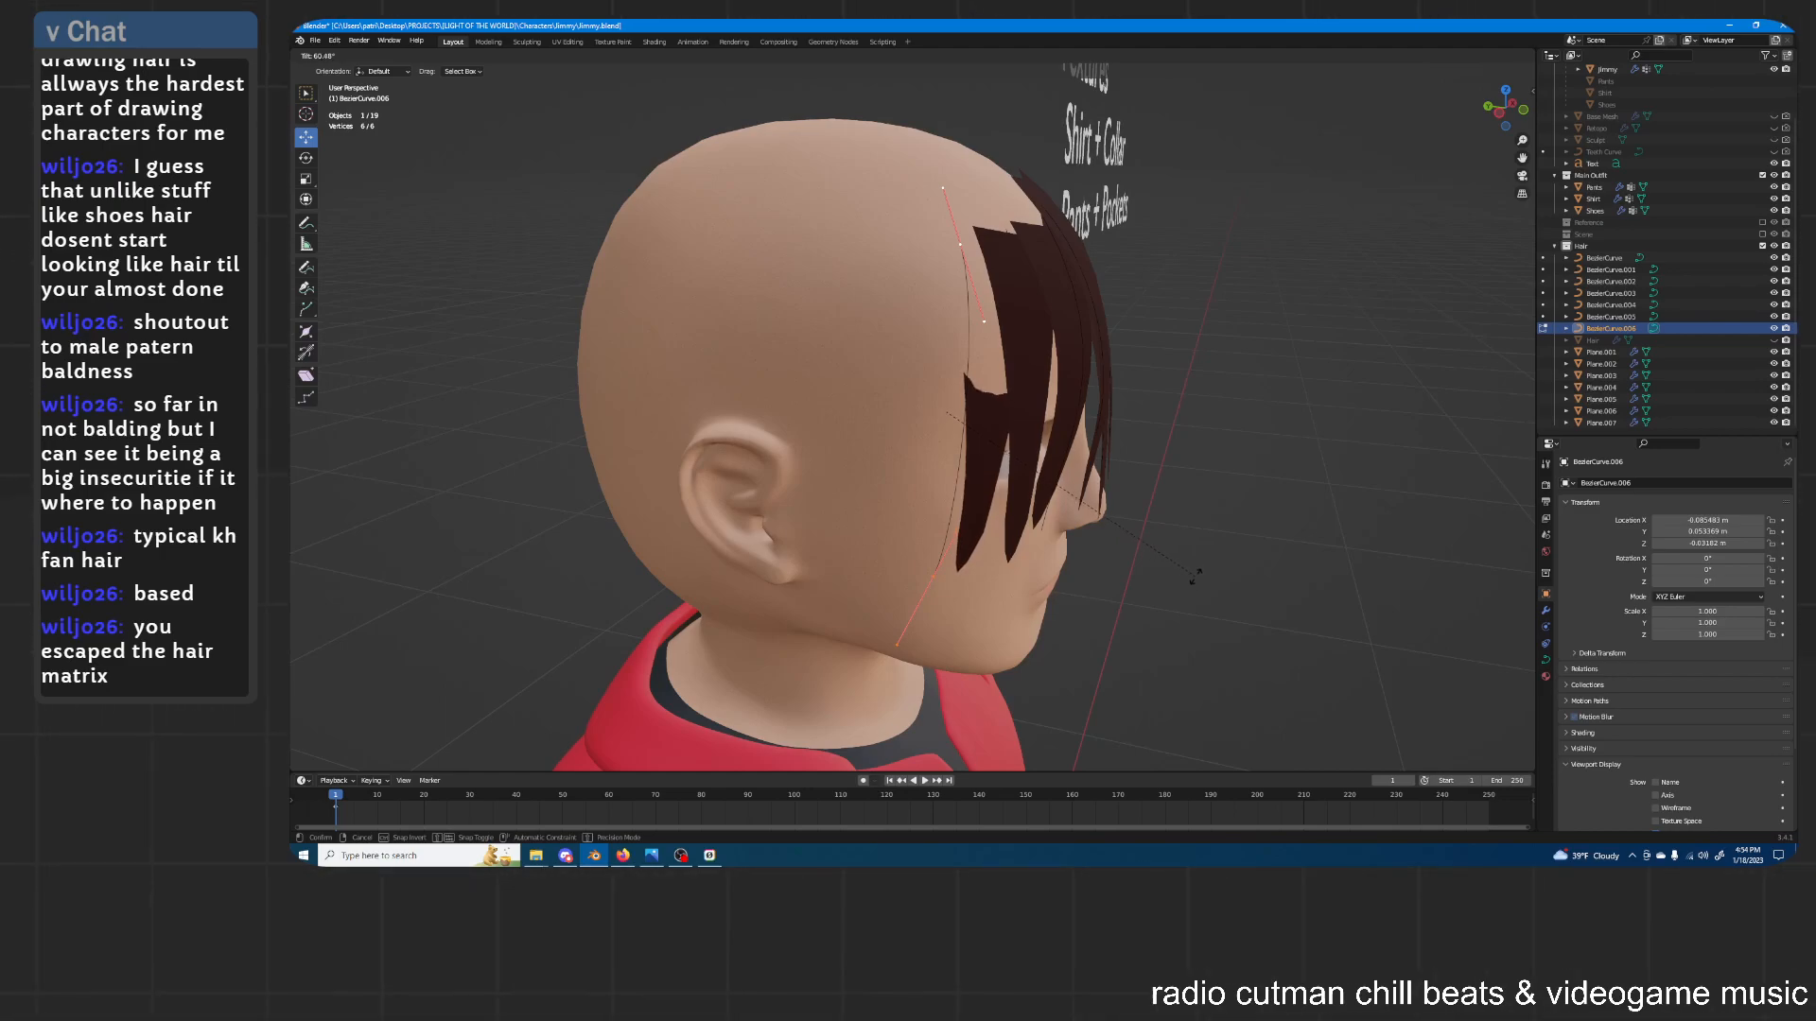
pyautogui.click(1194, 575)
pyautogui.press('Tab')
# Fine-tune the new temple strand's position along X and Y so it sits beside the neighbouring strand
pyautogui.click(1030, 432)
pyautogui.moveTo(1332, 380); pyautogui.dragTo(1229, 350, button='middle')
pyautogui.press('g')
pyautogui.press('x')
pyautogui.click(1306, 350)
pyautogui.press('g')
pyautogui.press('y')
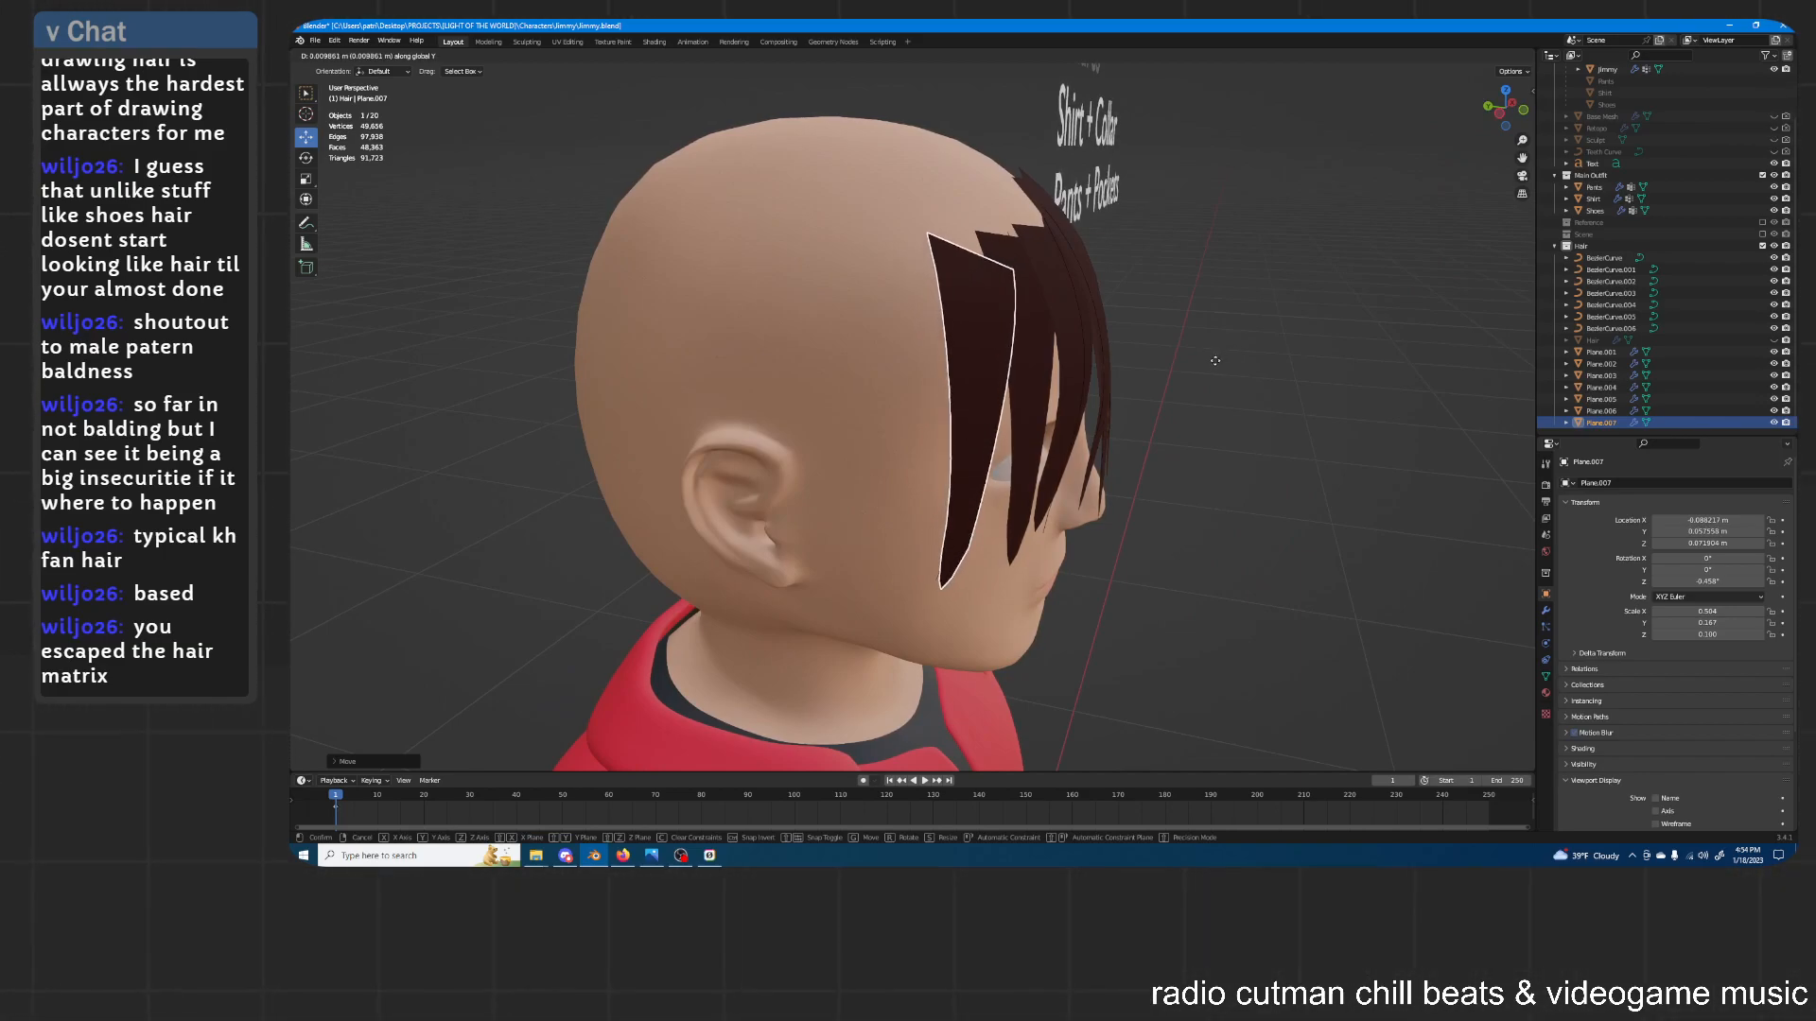
pyautogui.click(1216, 360)
pyautogui.moveTo(1216, 360); pyautogui.dragTo(1094, 385, button='middle')
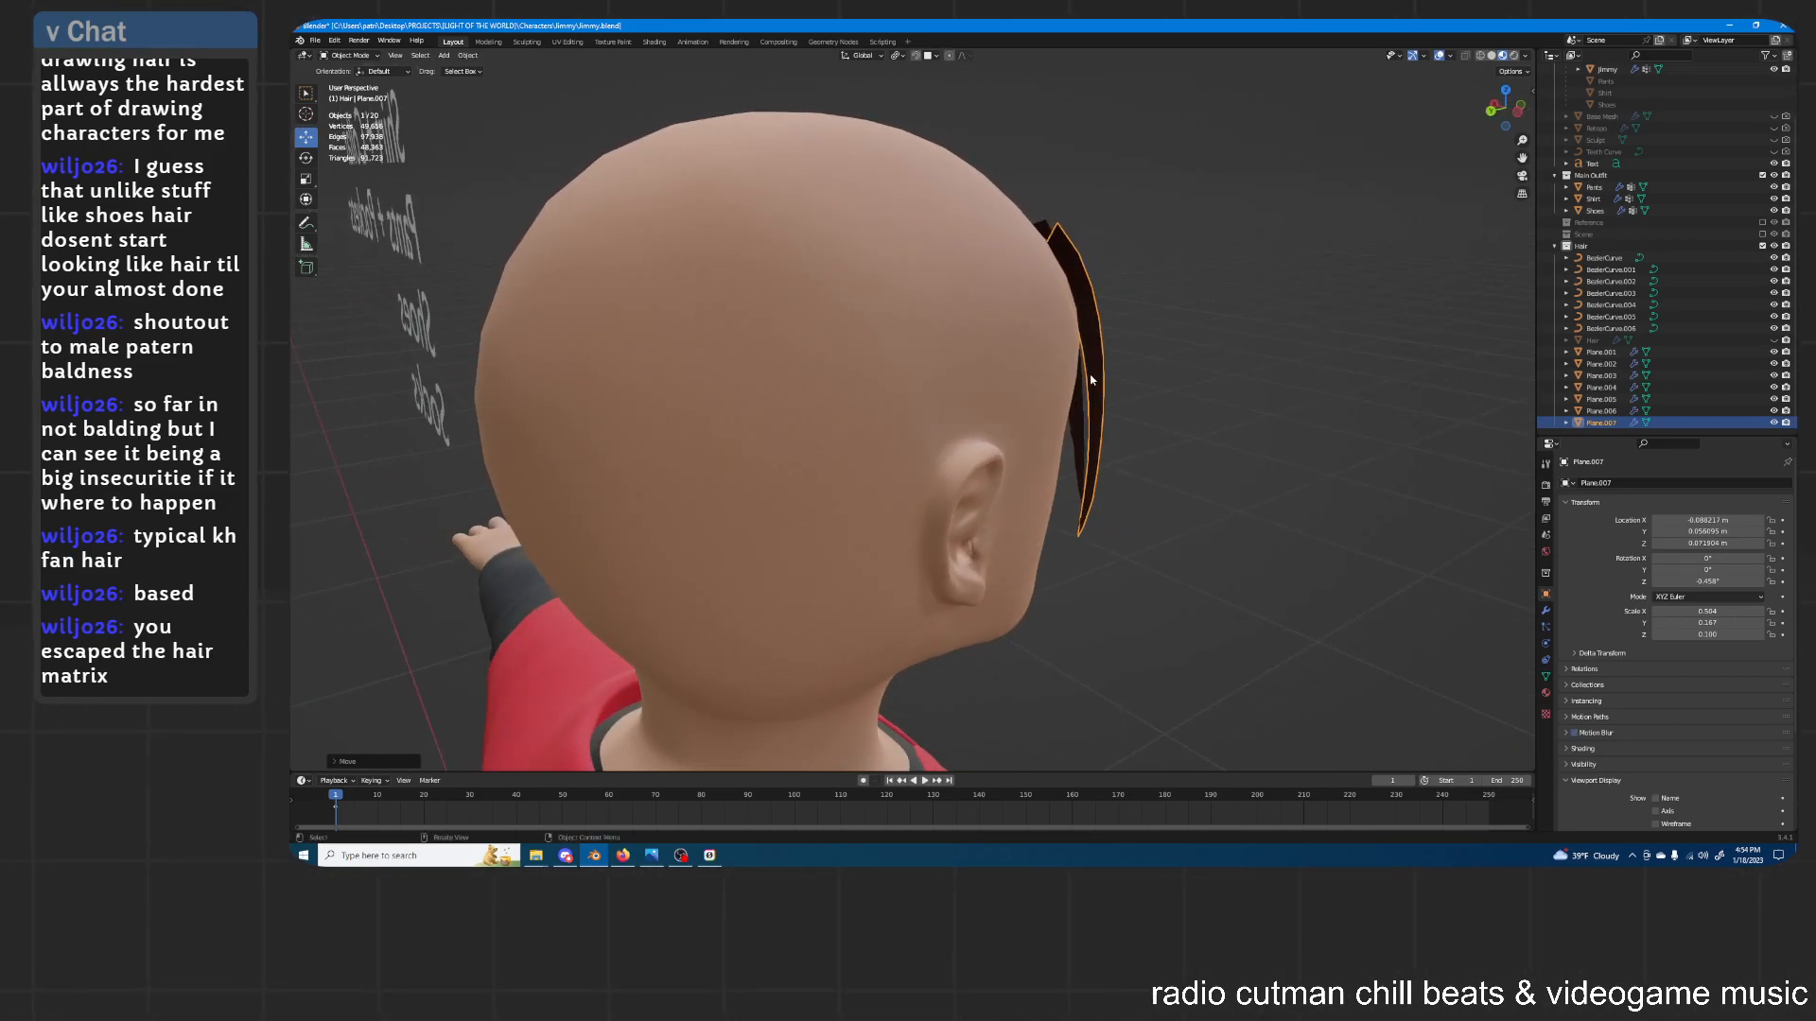
# Tilt the control points of BezierCurve.006 to turn the temple strand against the head
pyautogui.moveTo(1153, 330); pyautogui.dragTo(1206, 259, button='middle')
pyautogui.click(1603, 328)
pyautogui.press('Tab')
pyautogui.hotkey('ctrl', 't')
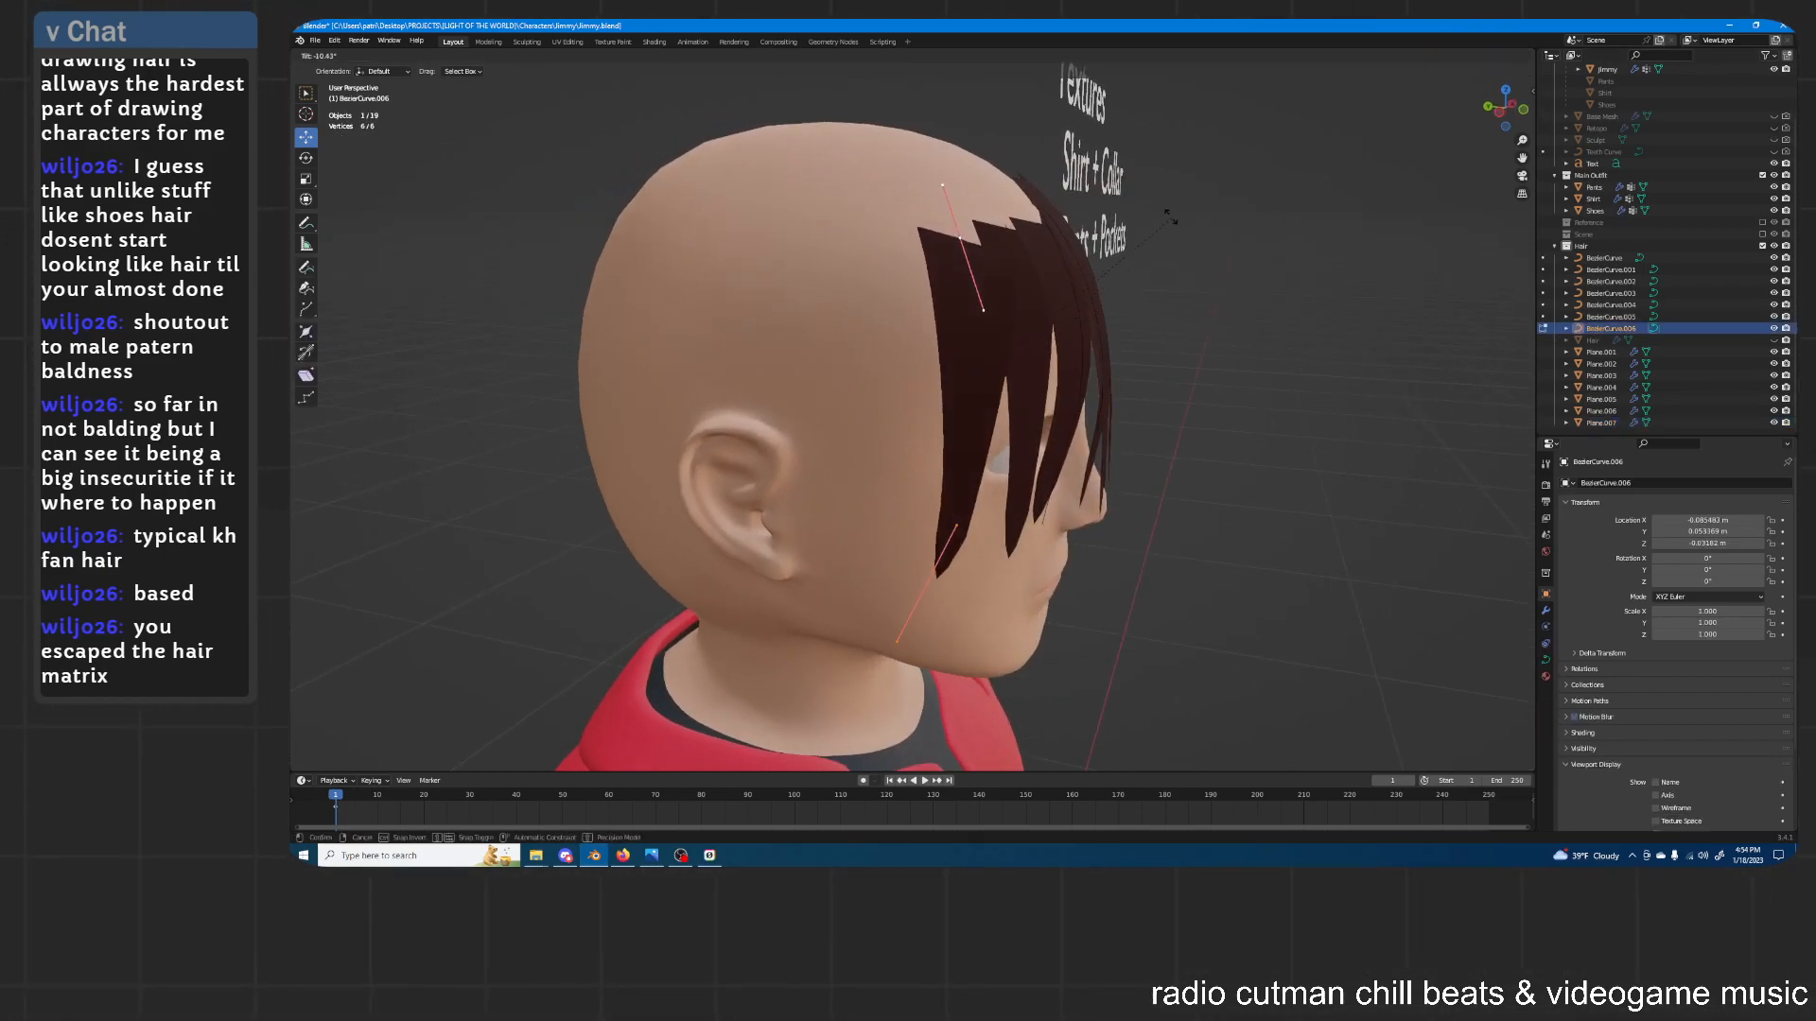
pyautogui.click(1120, 180)
pyautogui.moveTo(1141, 188); pyautogui.dragTo(1197, 221, button='middle')
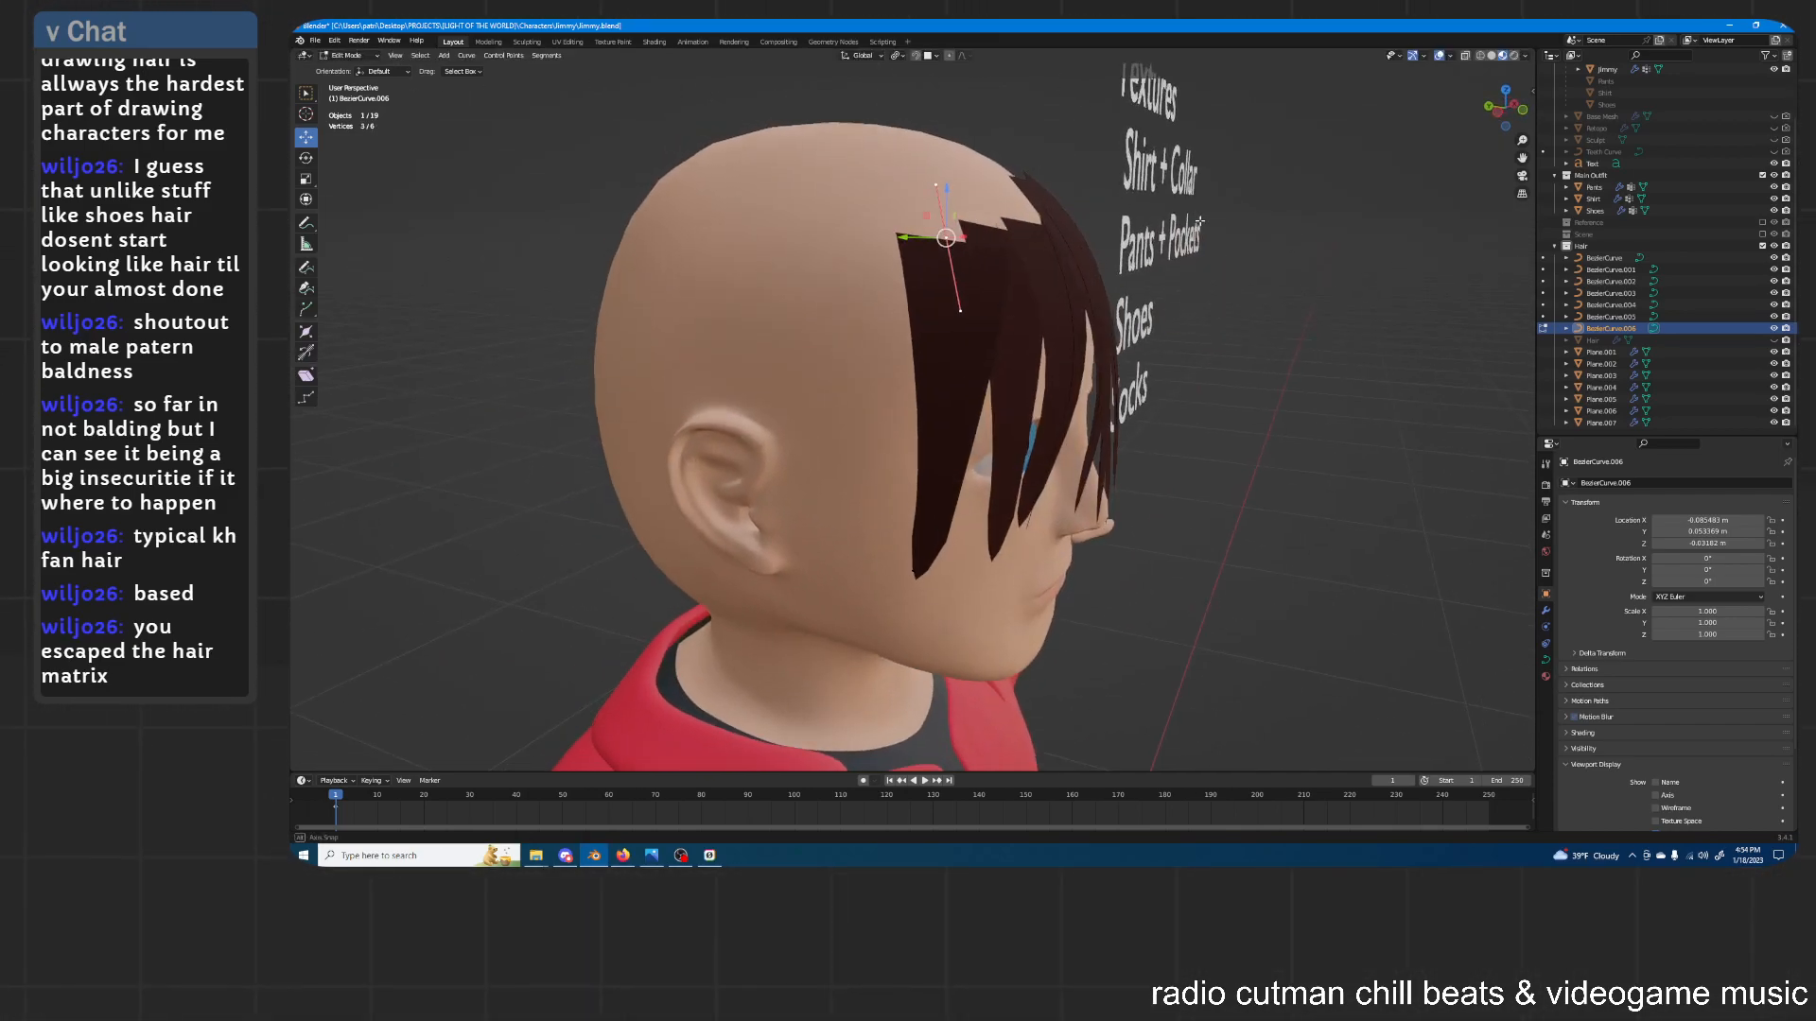
# Move the upper control point of BezierCurve.006 along X and Y to shift the temple strand's root backward
pyautogui.press('g')
pyautogui.press('x')
pyautogui.click(1189, 219)
pyautogui.press('g')
pyautogui.press('y')
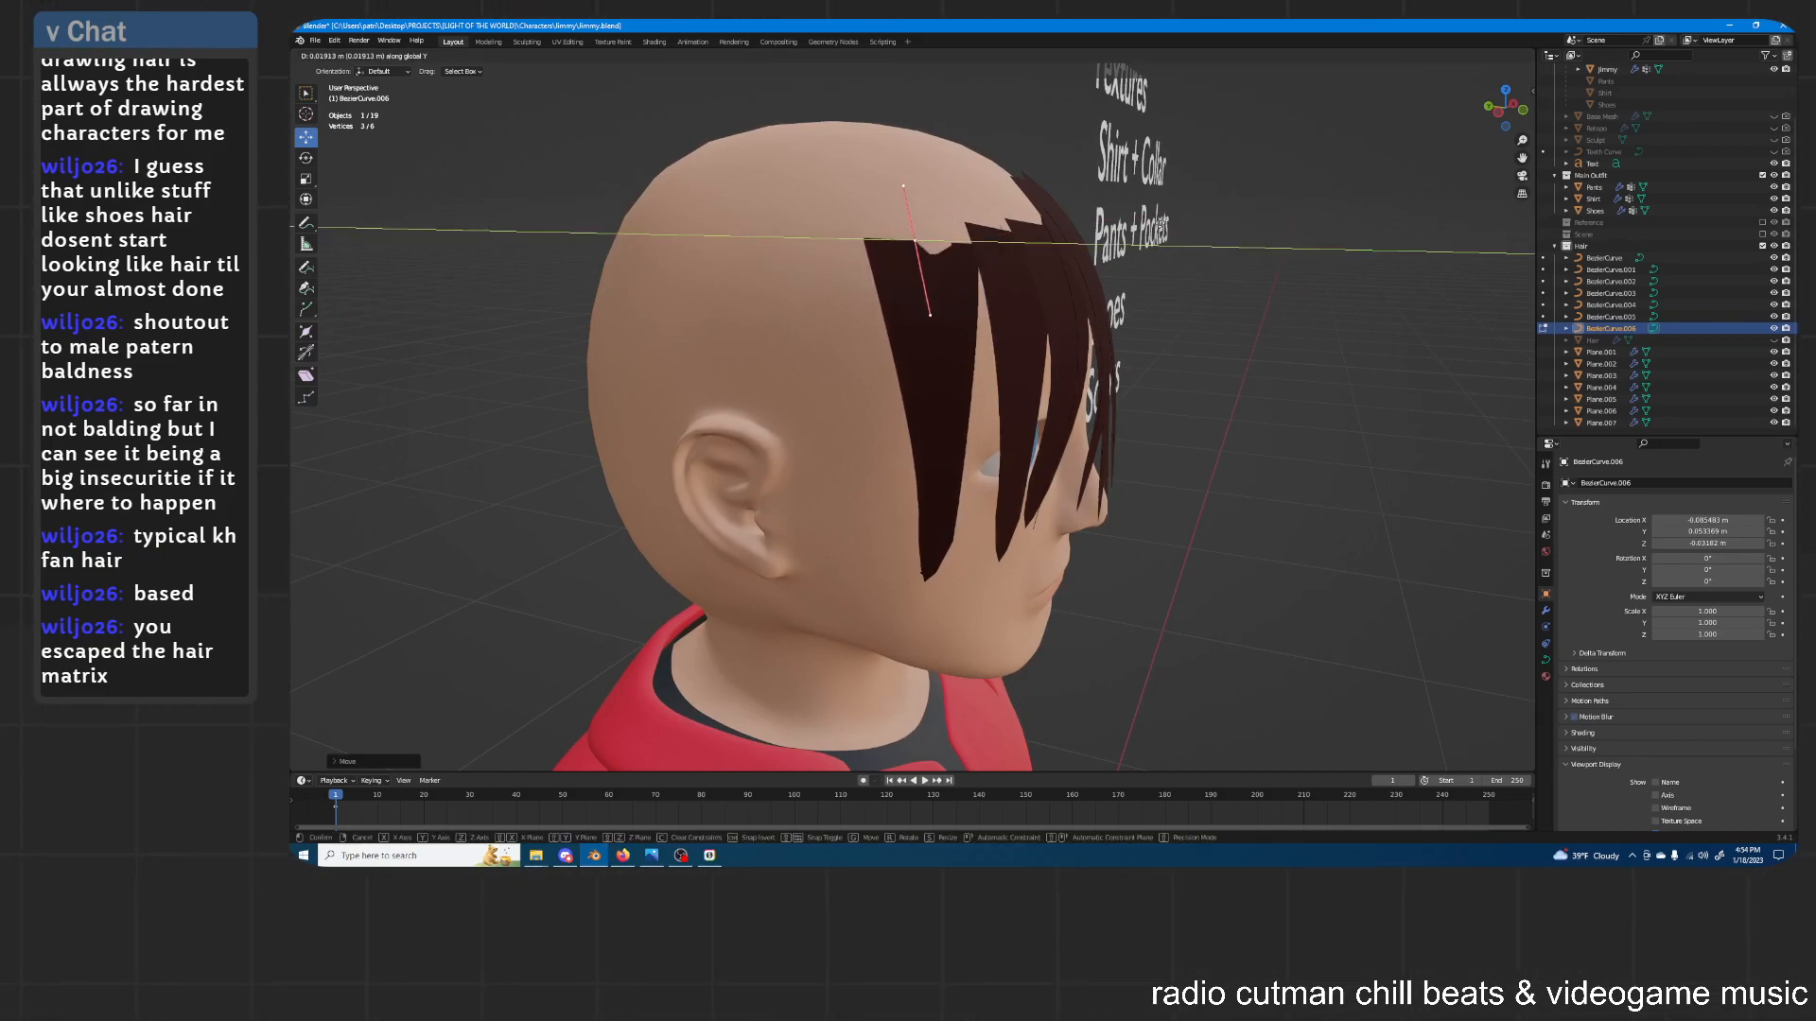
pyautogui.click(1164, 226)
pyautogui.moveTo(1012, 250); pyautogui.dragTo(1144, 239, button='middle')
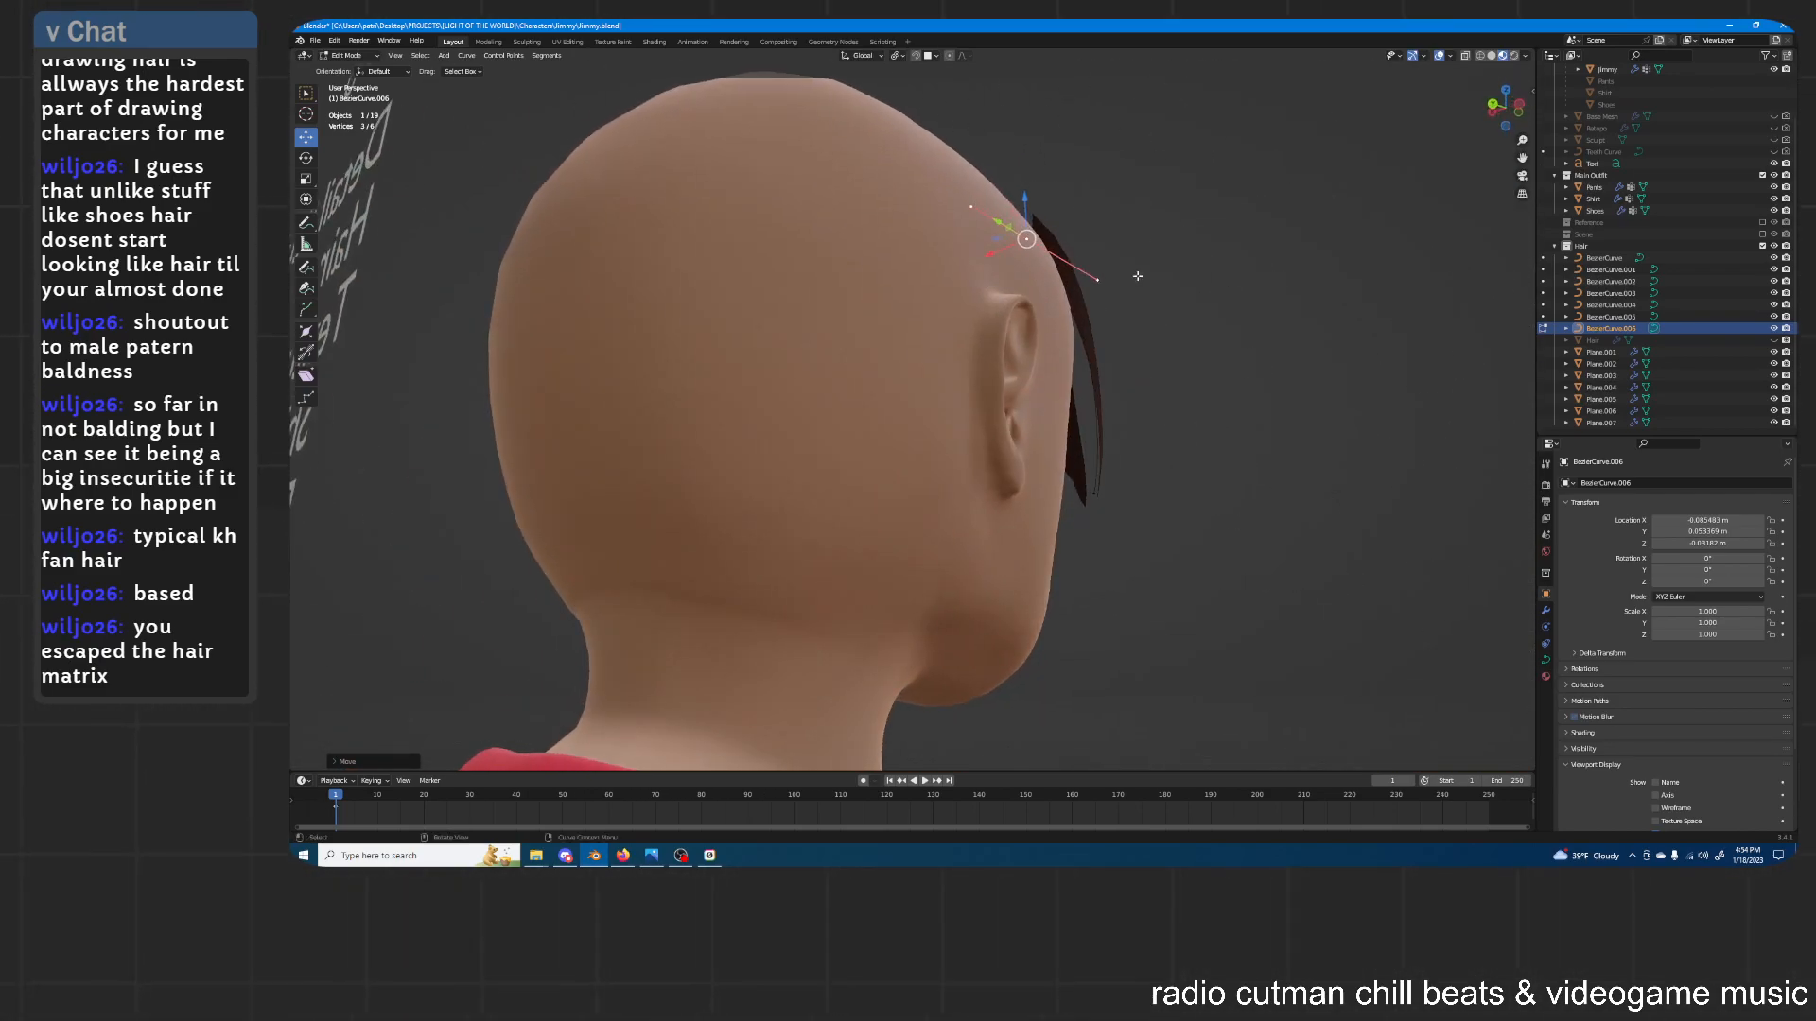
# Move the lower control point of BezierCurve.006 horizontally, keeping its height, to bring the strand's tip to the side of the face
pyautogui.moveTo(1090, 489); pyautogui.dragTo(883, 227, button='middle')
pyautogui.press('g')
pyautogui.hotkey('shift', 'z')
pyautogui.click(1141, 438)
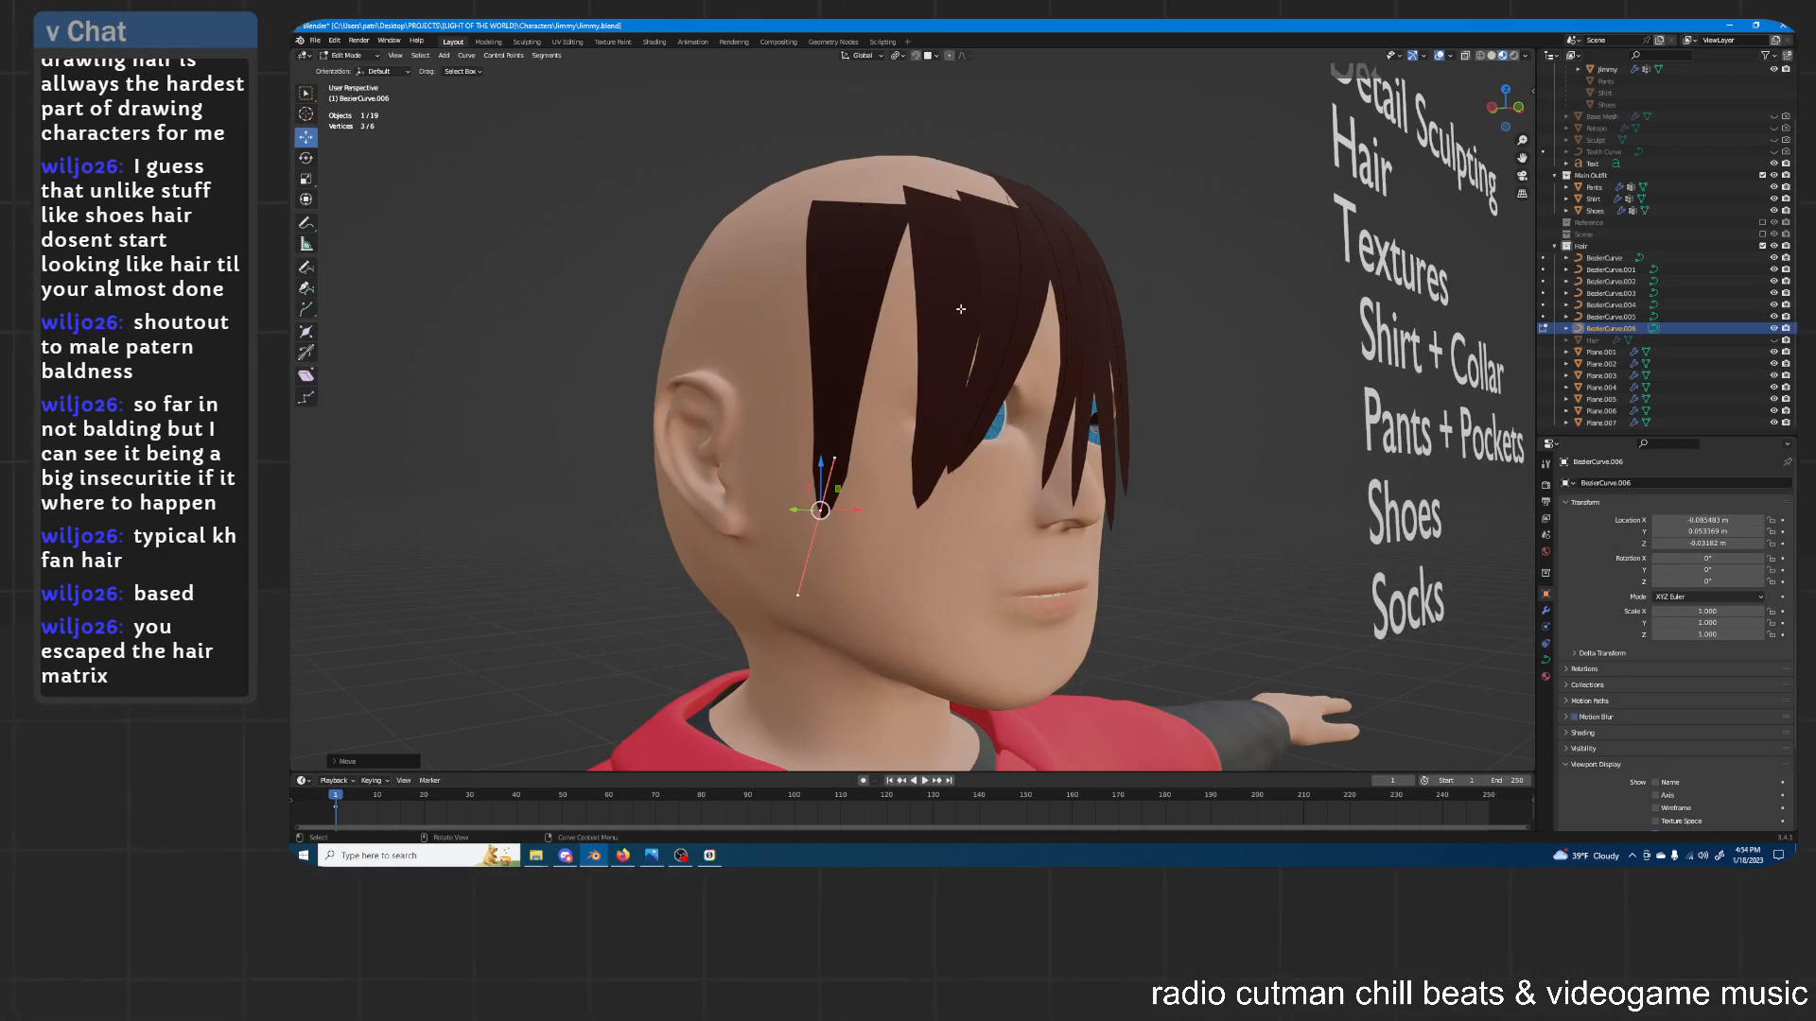
pyautogui.moveTo(913, 291); pyautogui.dragTo(842, 267, button='middle')
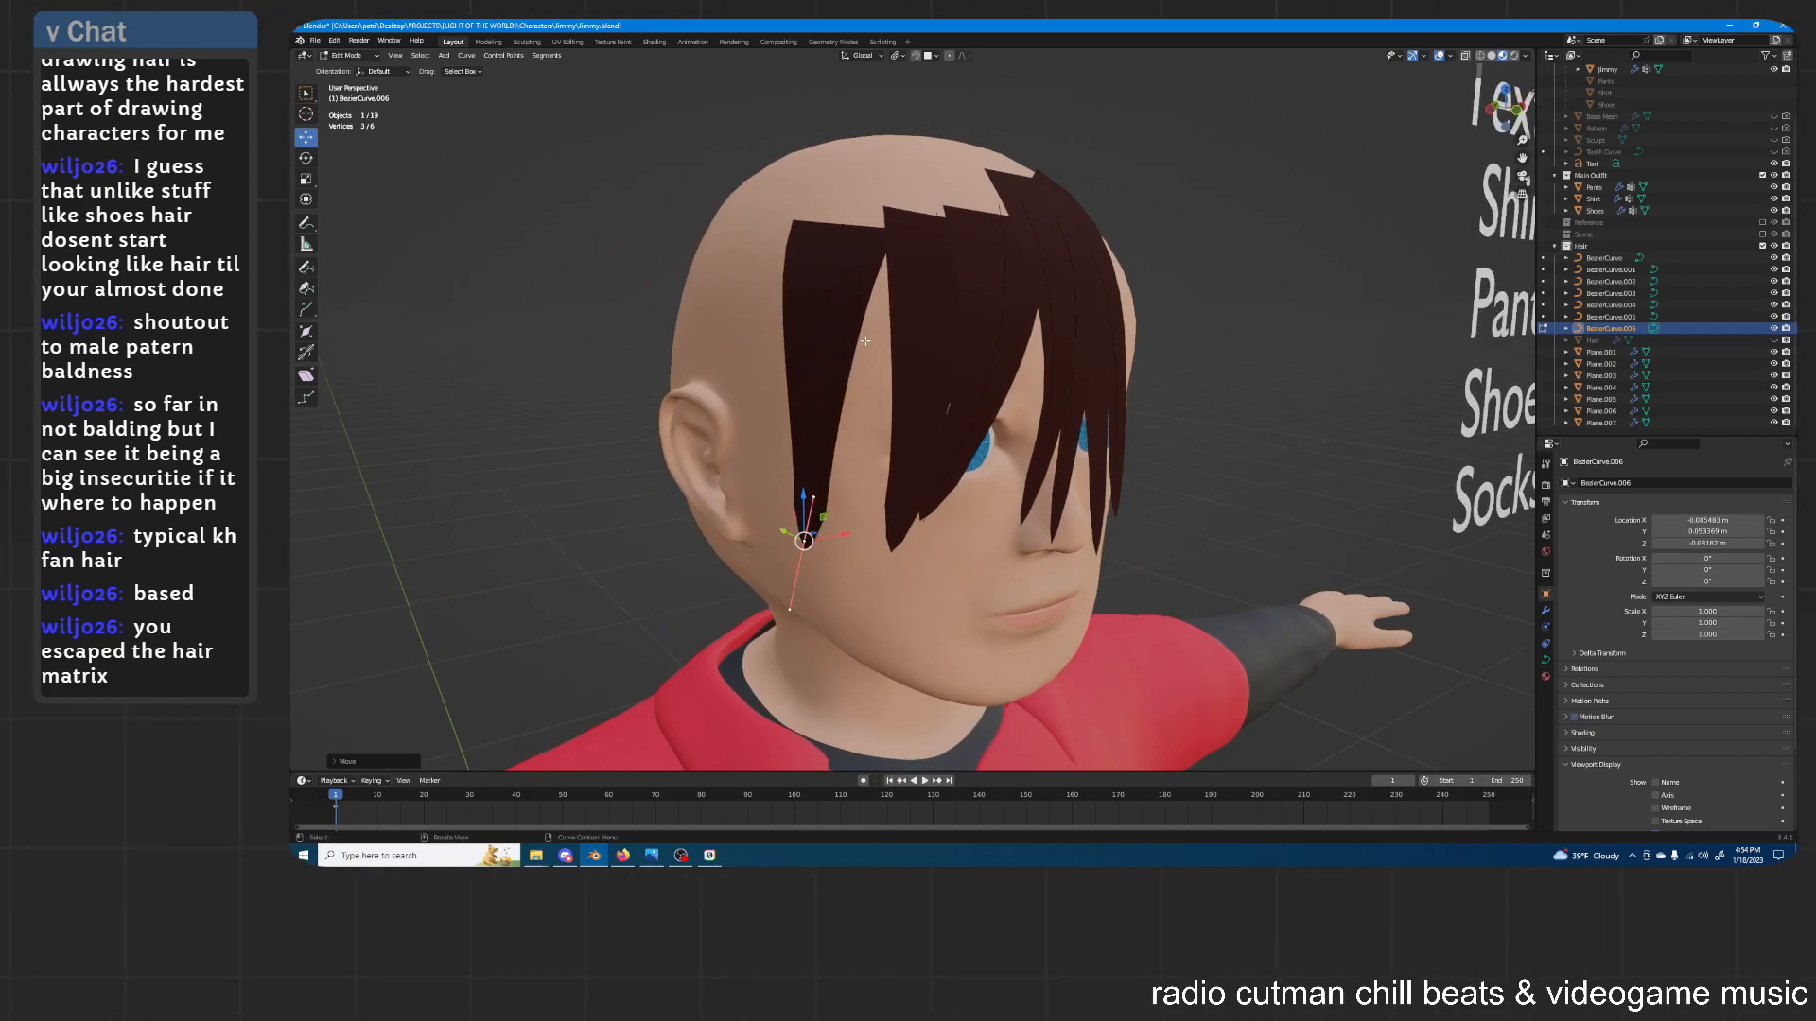
# Duplicate BezierCurve.006 and place the copy farther back in front of the ear, shifted outward along X
pyautogui.moveTo(803, 345); pyautogui.dragTo(953, 347, button='middle')
pyautogui.press('Tab')
pyautogui.hotkey('shift', 'd')
pyautogui.click(948, 302)
pyautogui.press('g')
pyautogui.press('y')
pyautogui.rightClick(951, 356)
pyautogui.press('g')
pyautogui.press('x')
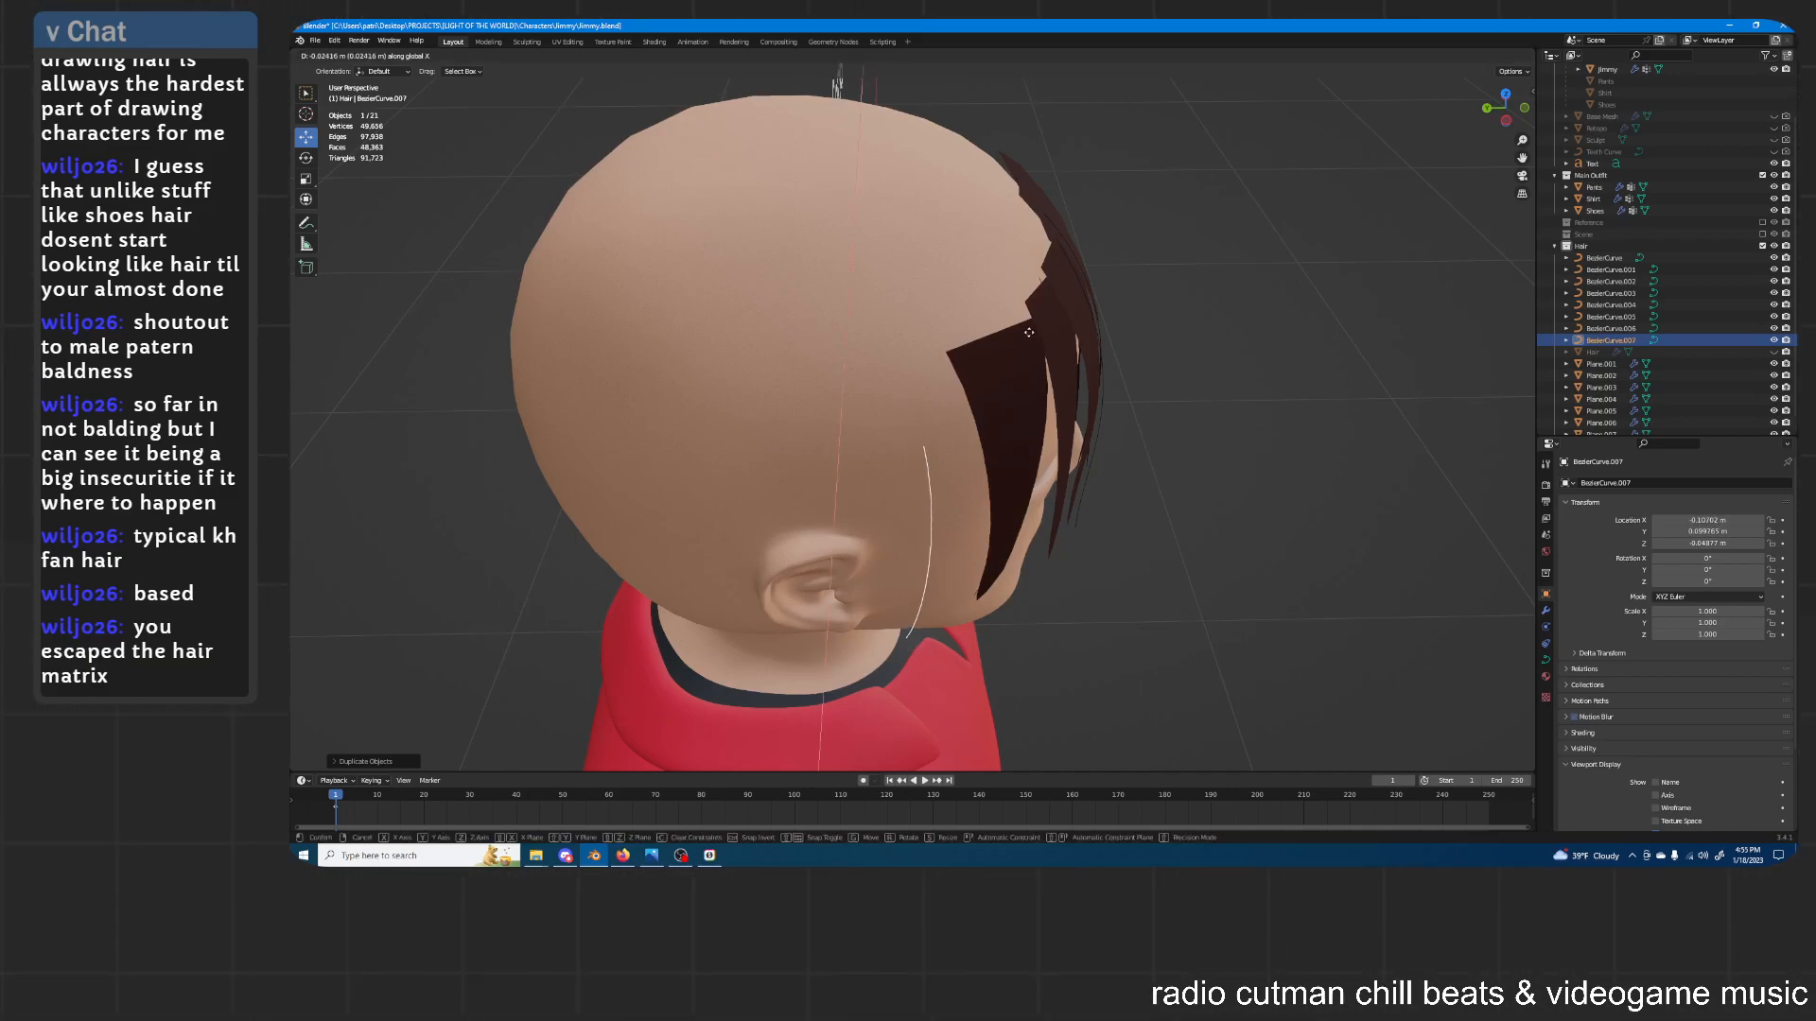
pyautogui.click(1028, 349)
# Move the upper control point of BezierCurve.007 back on the head and rotate its upper and lower points toward vertical
pyautogui.click(359, 56)
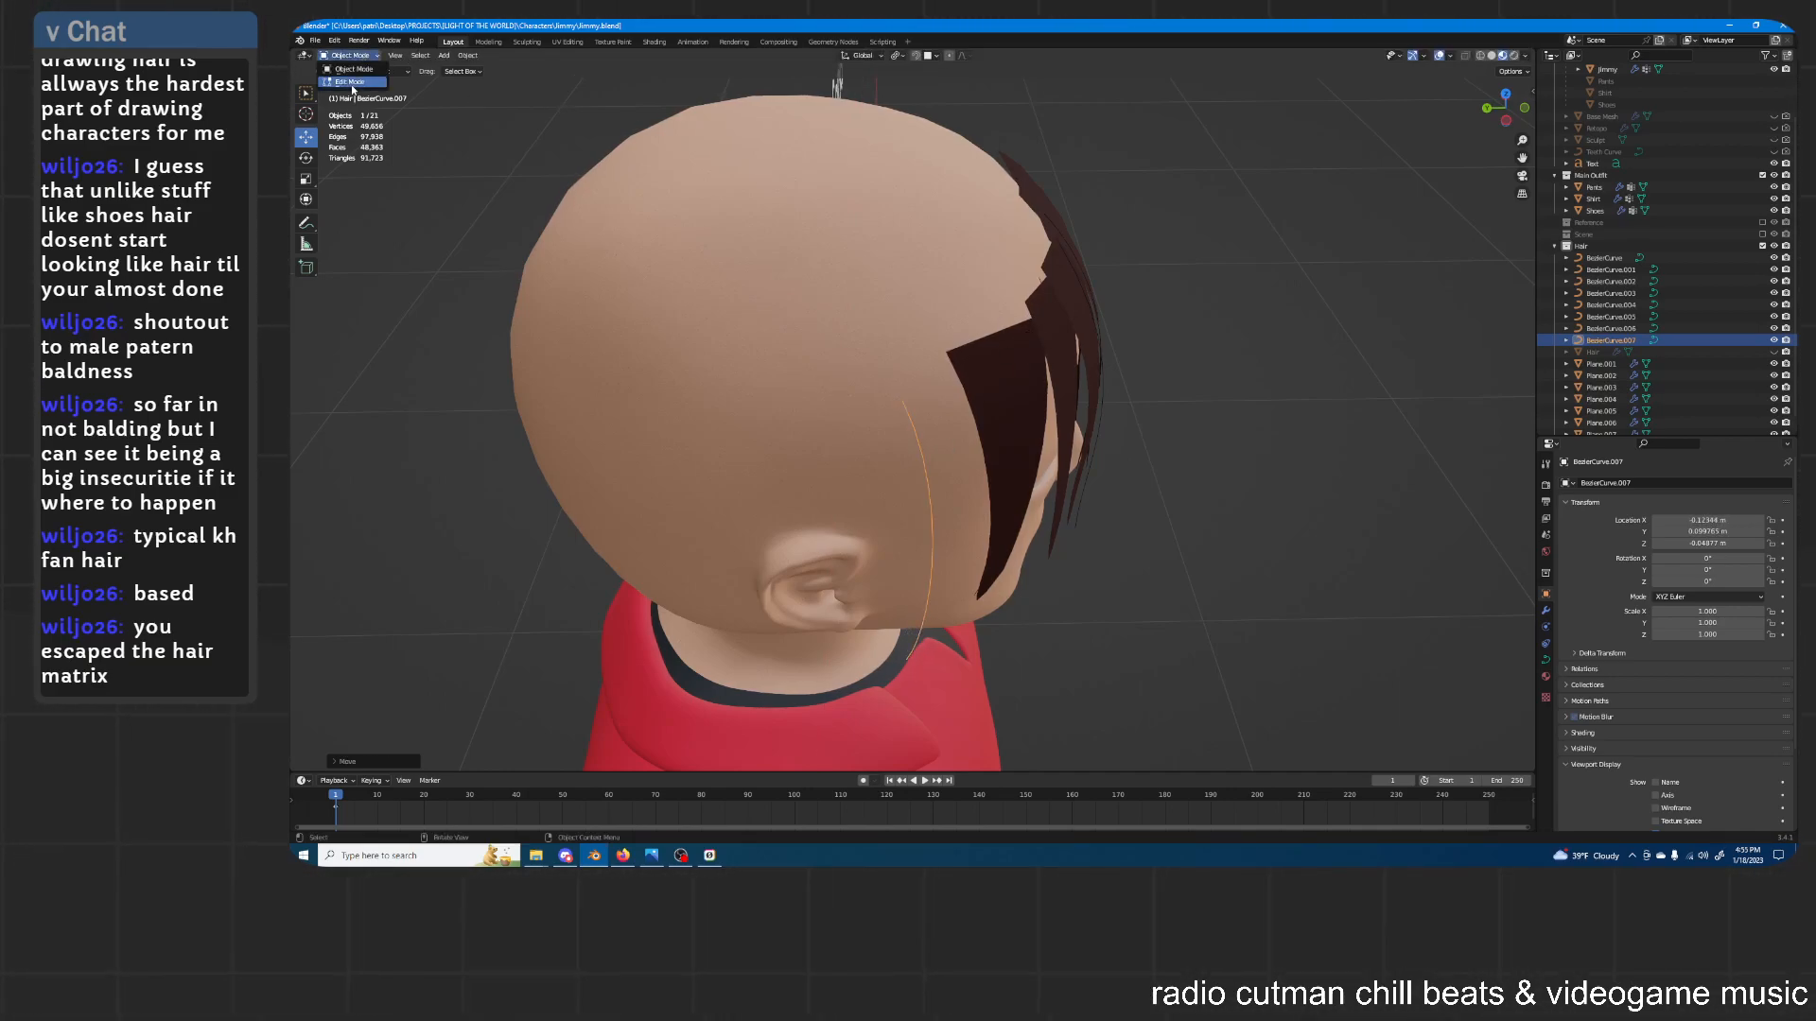
pyautogui.click(350, 82)
pyautogui.moveTo(903, 401); pyautogui.dragTo(924, 251, button='middle')
pyautogui.press('g')
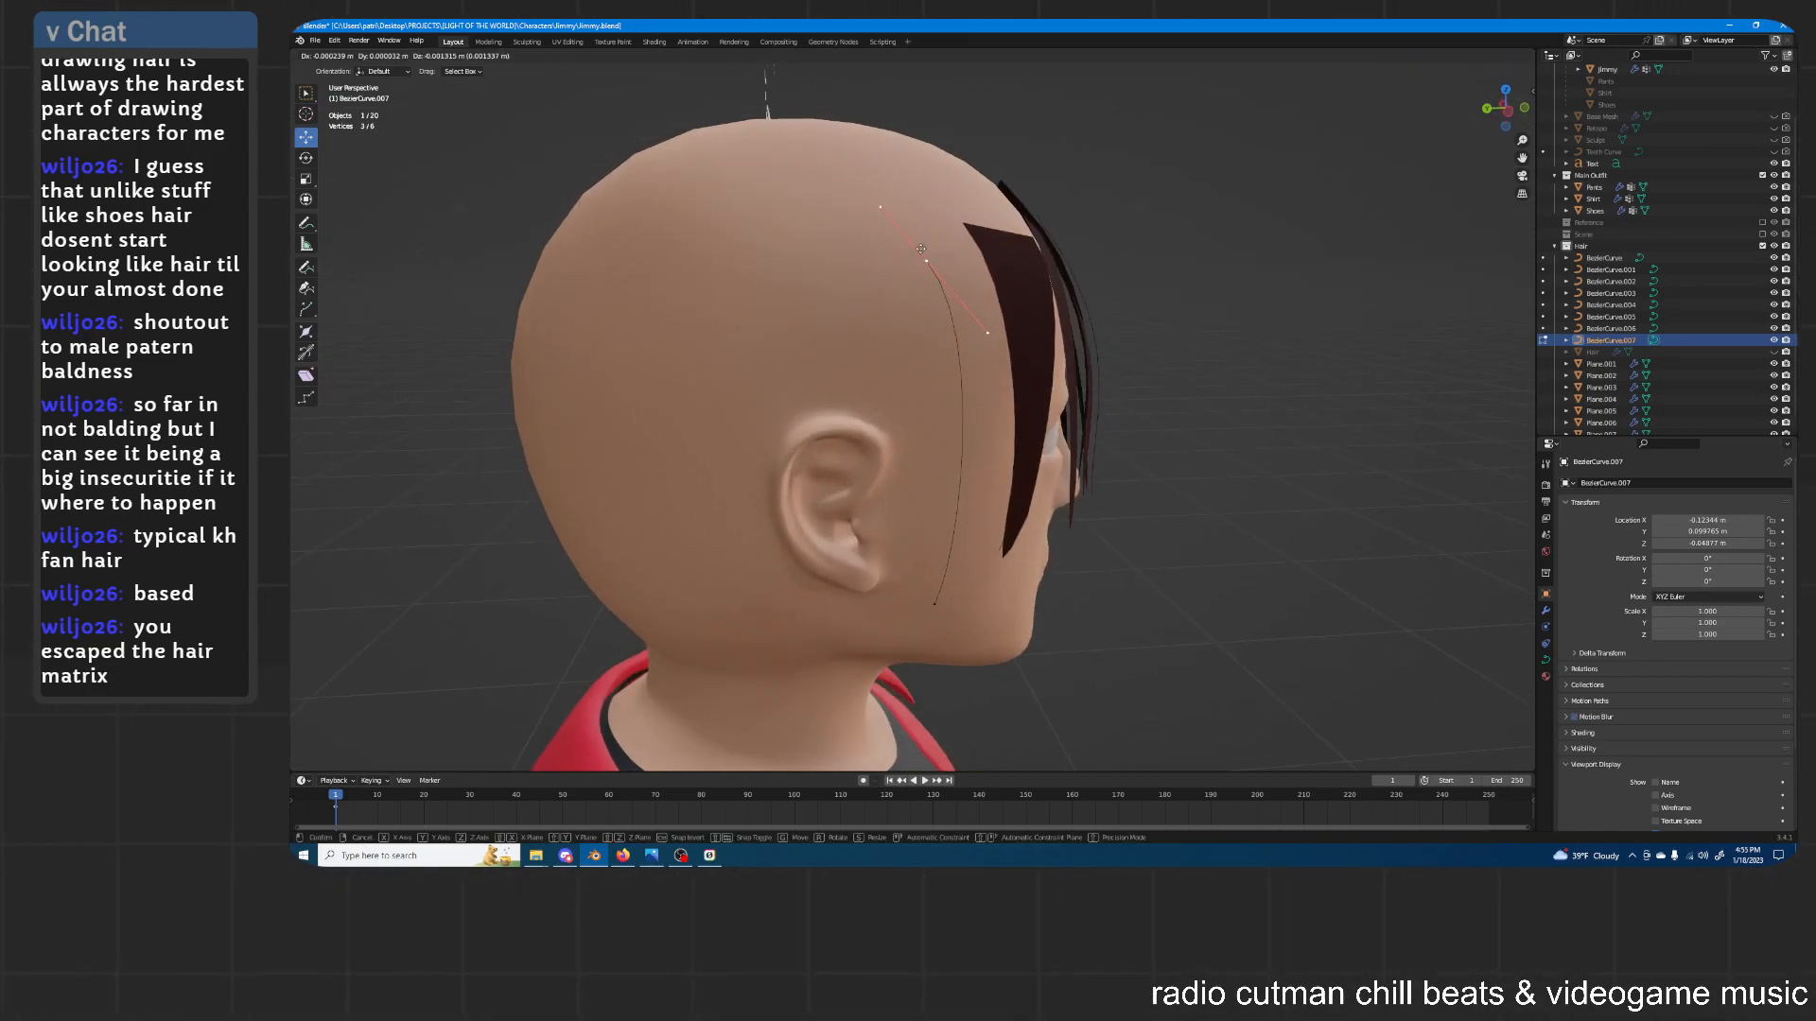
pyautogui.click(911, 247)
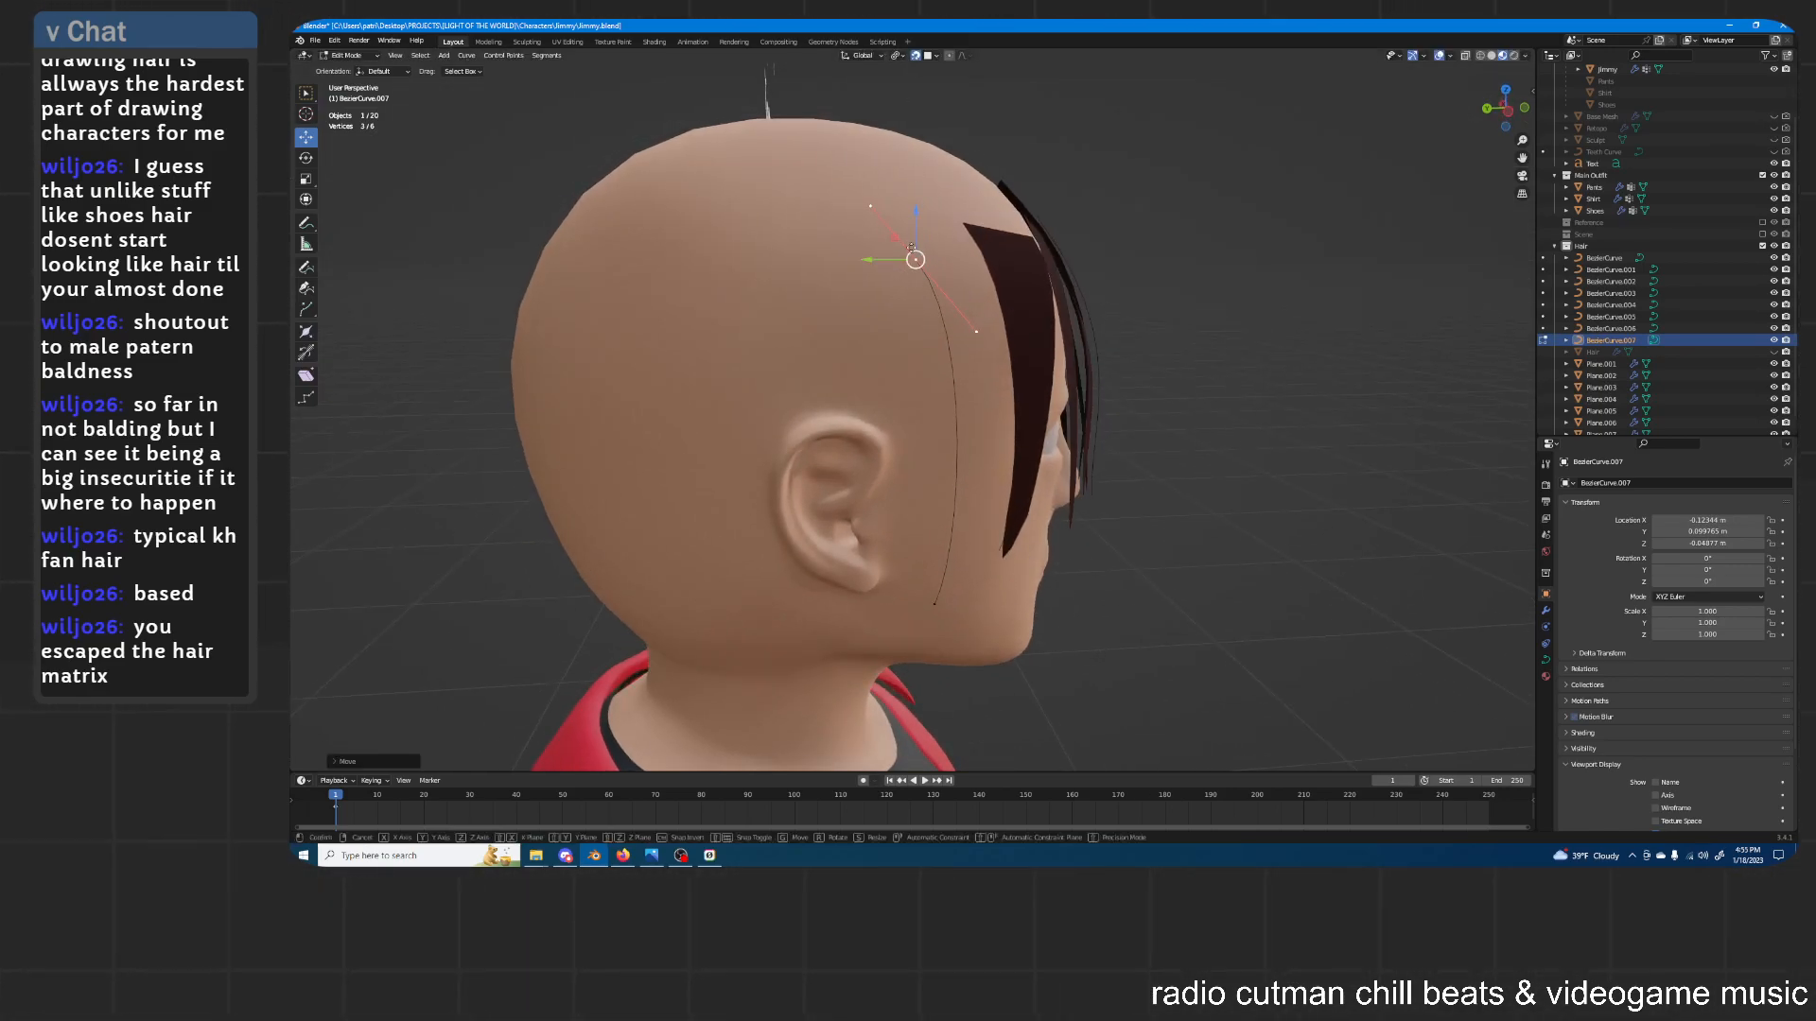
pyautogui.press('r')
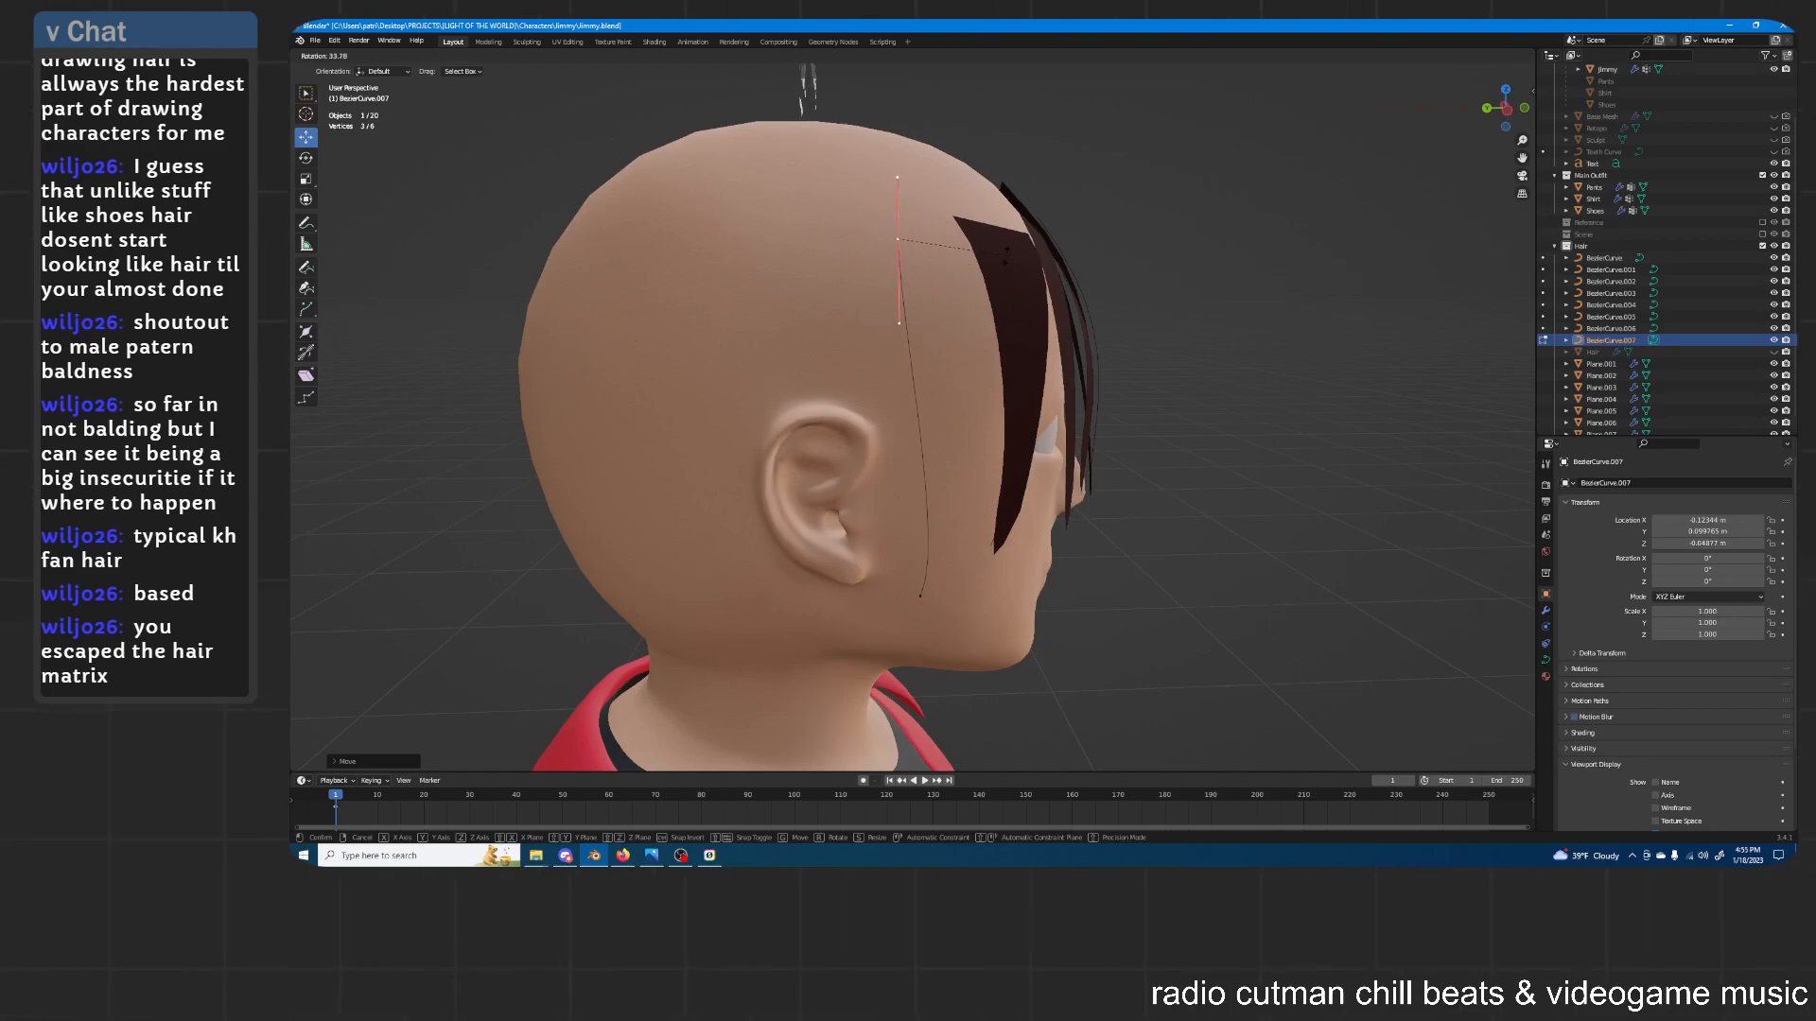
pyautogui.click(1004, 281)
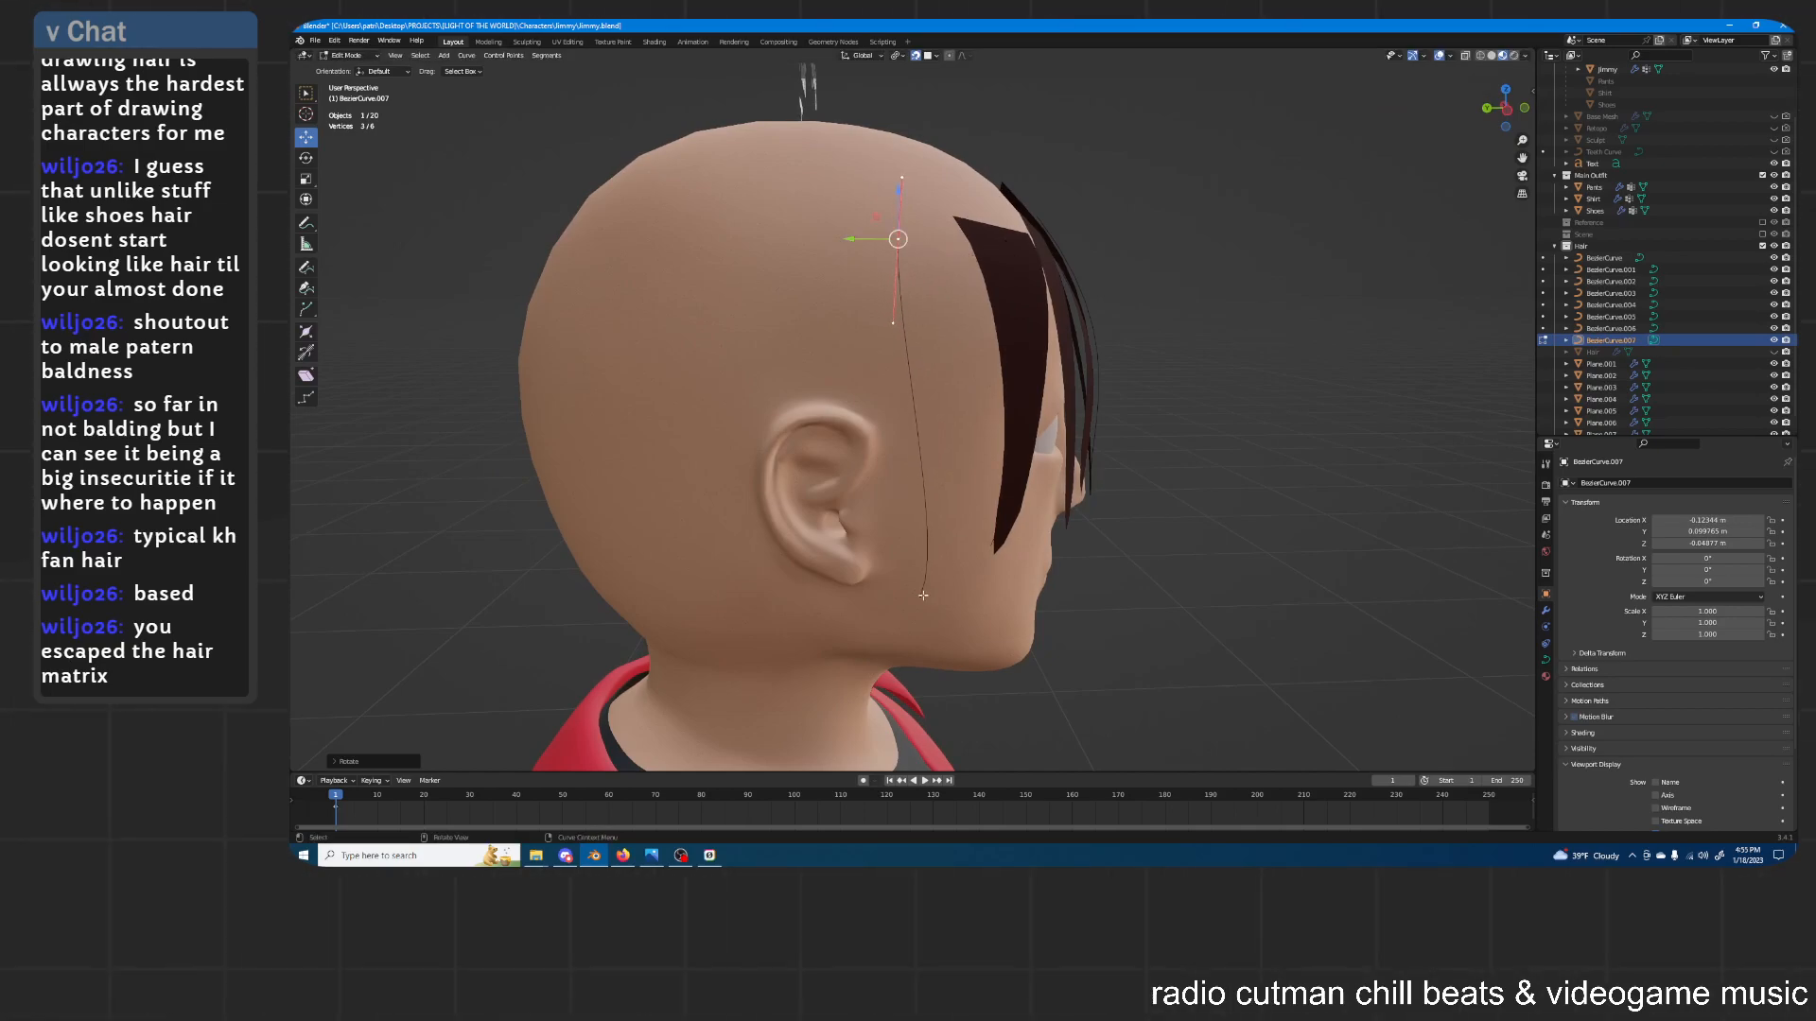
pyautogui.press('r')
pyautogui.click(938, 426)
pyautogui.moveTo(938, 426); pyautogui.dragTo(809, 288, button='middle')
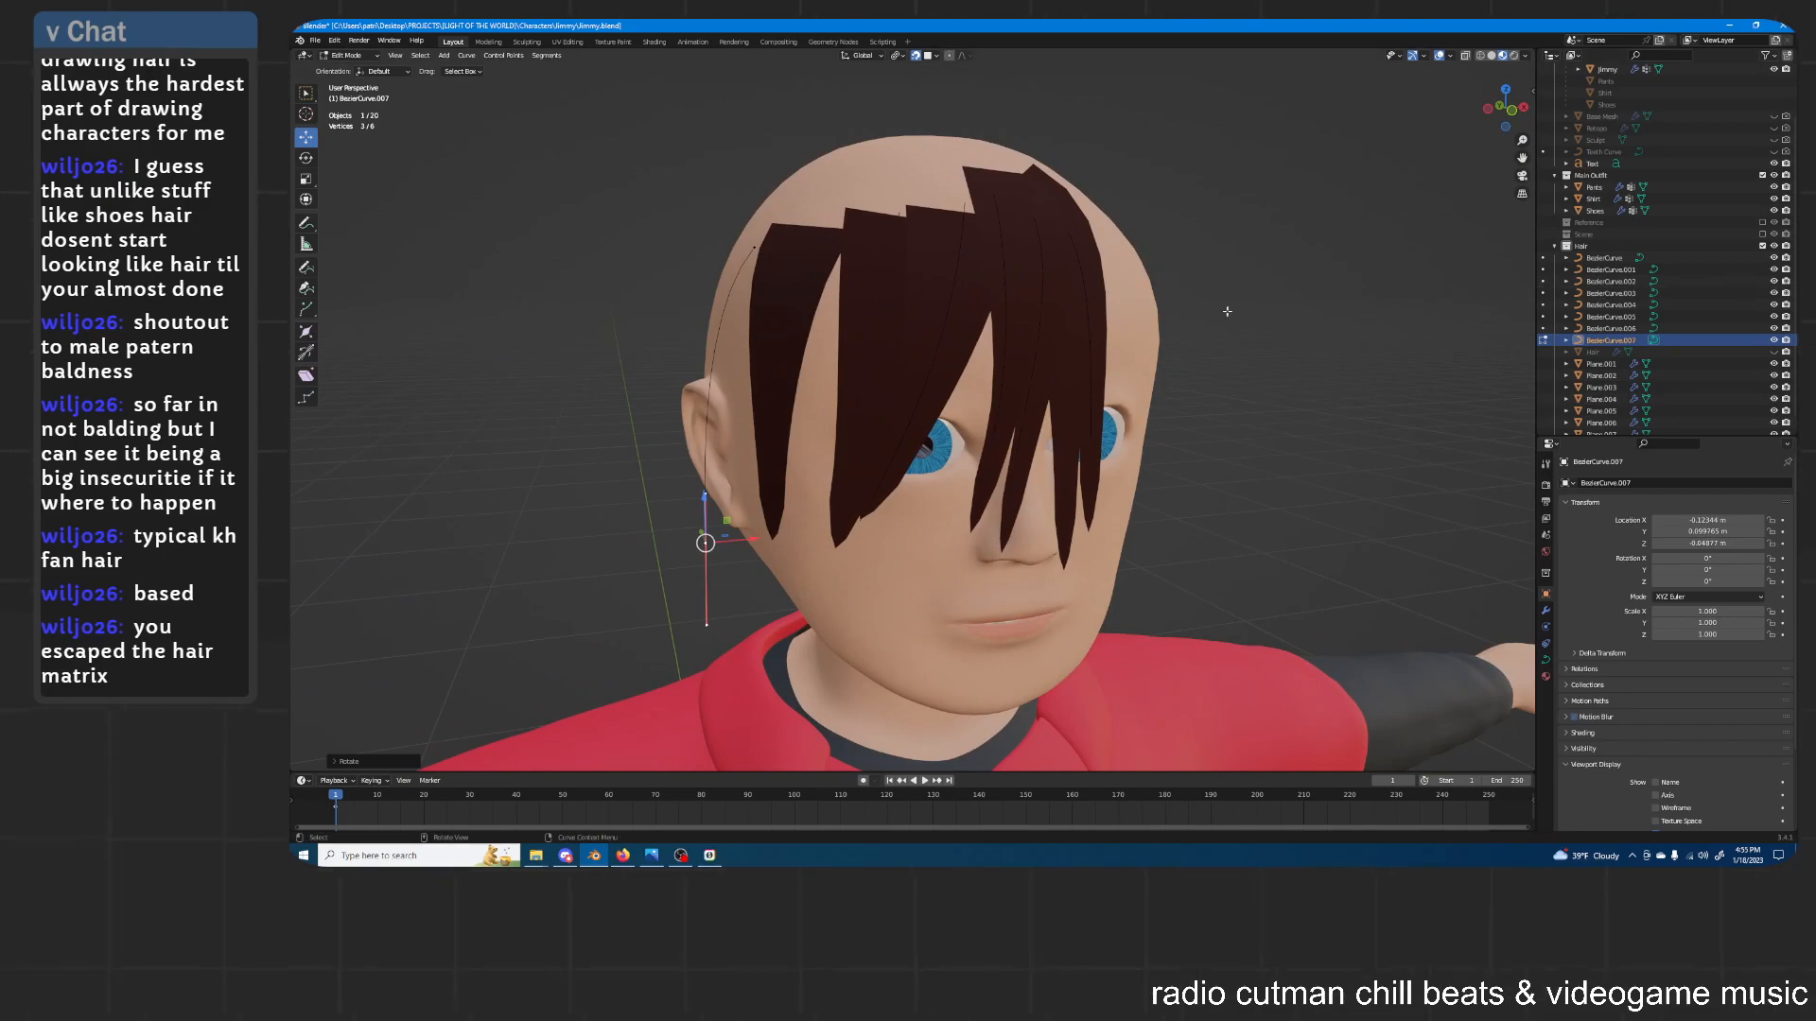
# Tilt all control points of BezierCurve.006 slightly to match the temple's surface
pyautogui.press('Tab')
pyautogui.click(1601, 329)
pyautogui.press('Tab')
pyautogui.moveTo(876, 251); pyautogui.dragTo(912, 258, button='middle')
pyautogui.press('a')
pyautogui.moveTo(1145, 248); pyautogui.dragTo(1074, 236, button='middle')
pyautogui.hotkey('ctrl', 't')
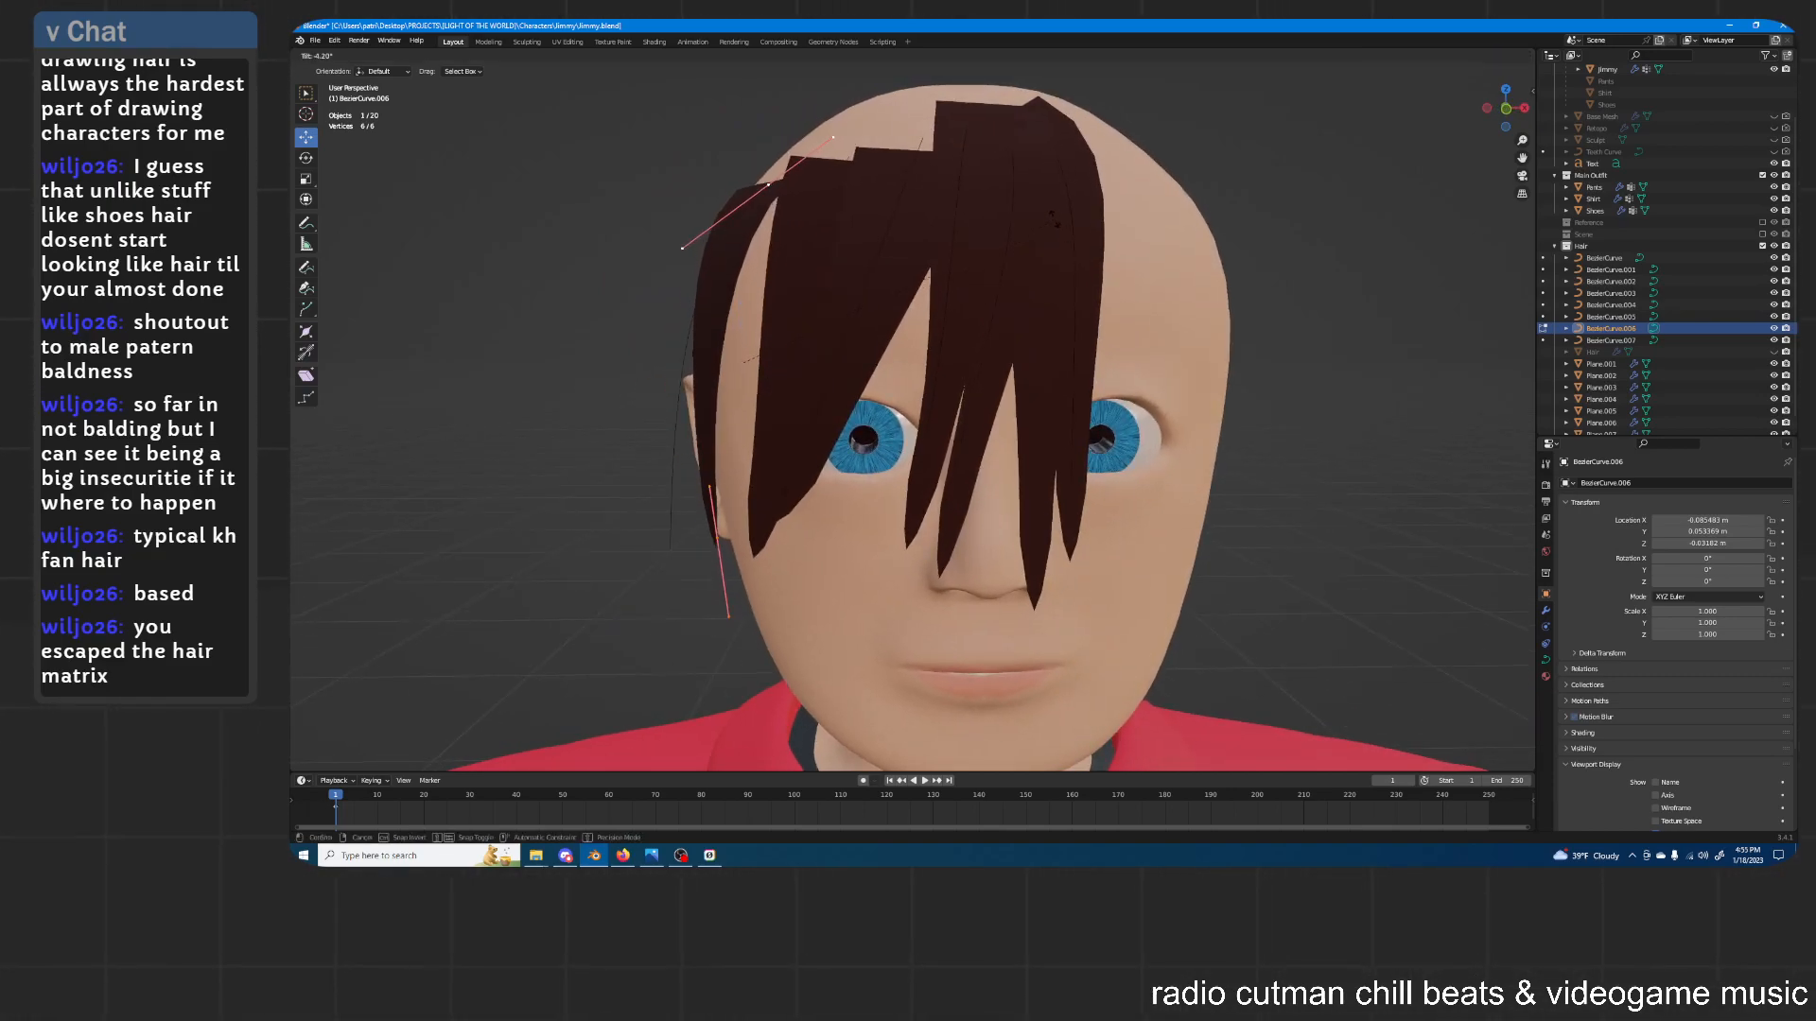
pyautogui.click(1028, 200)
# Move the upper control point of BezierCurve.006 higher up the side of the scalp
pyautogui.moveTo(832, 179); pyautogui.dragTo(854, 114, button='middle')
pyautogui.click(756, 200)
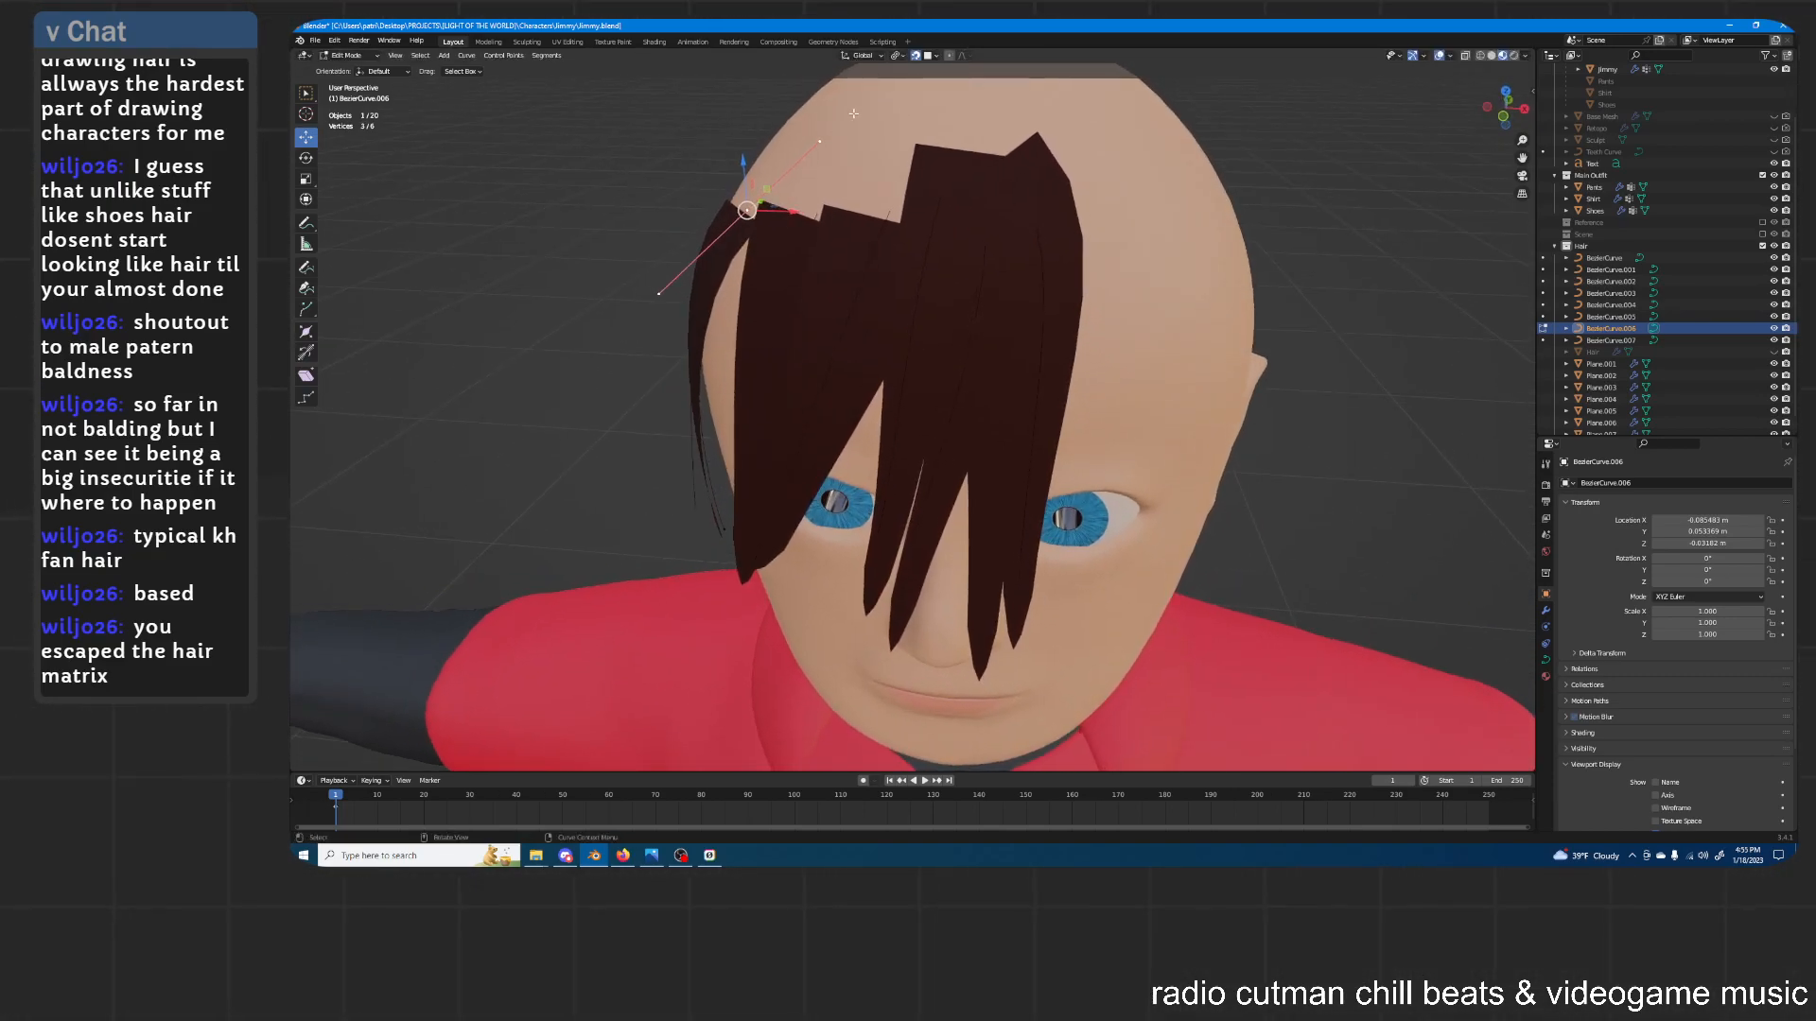
pyautogui.press('g')
pyautogui.click(800, 134)
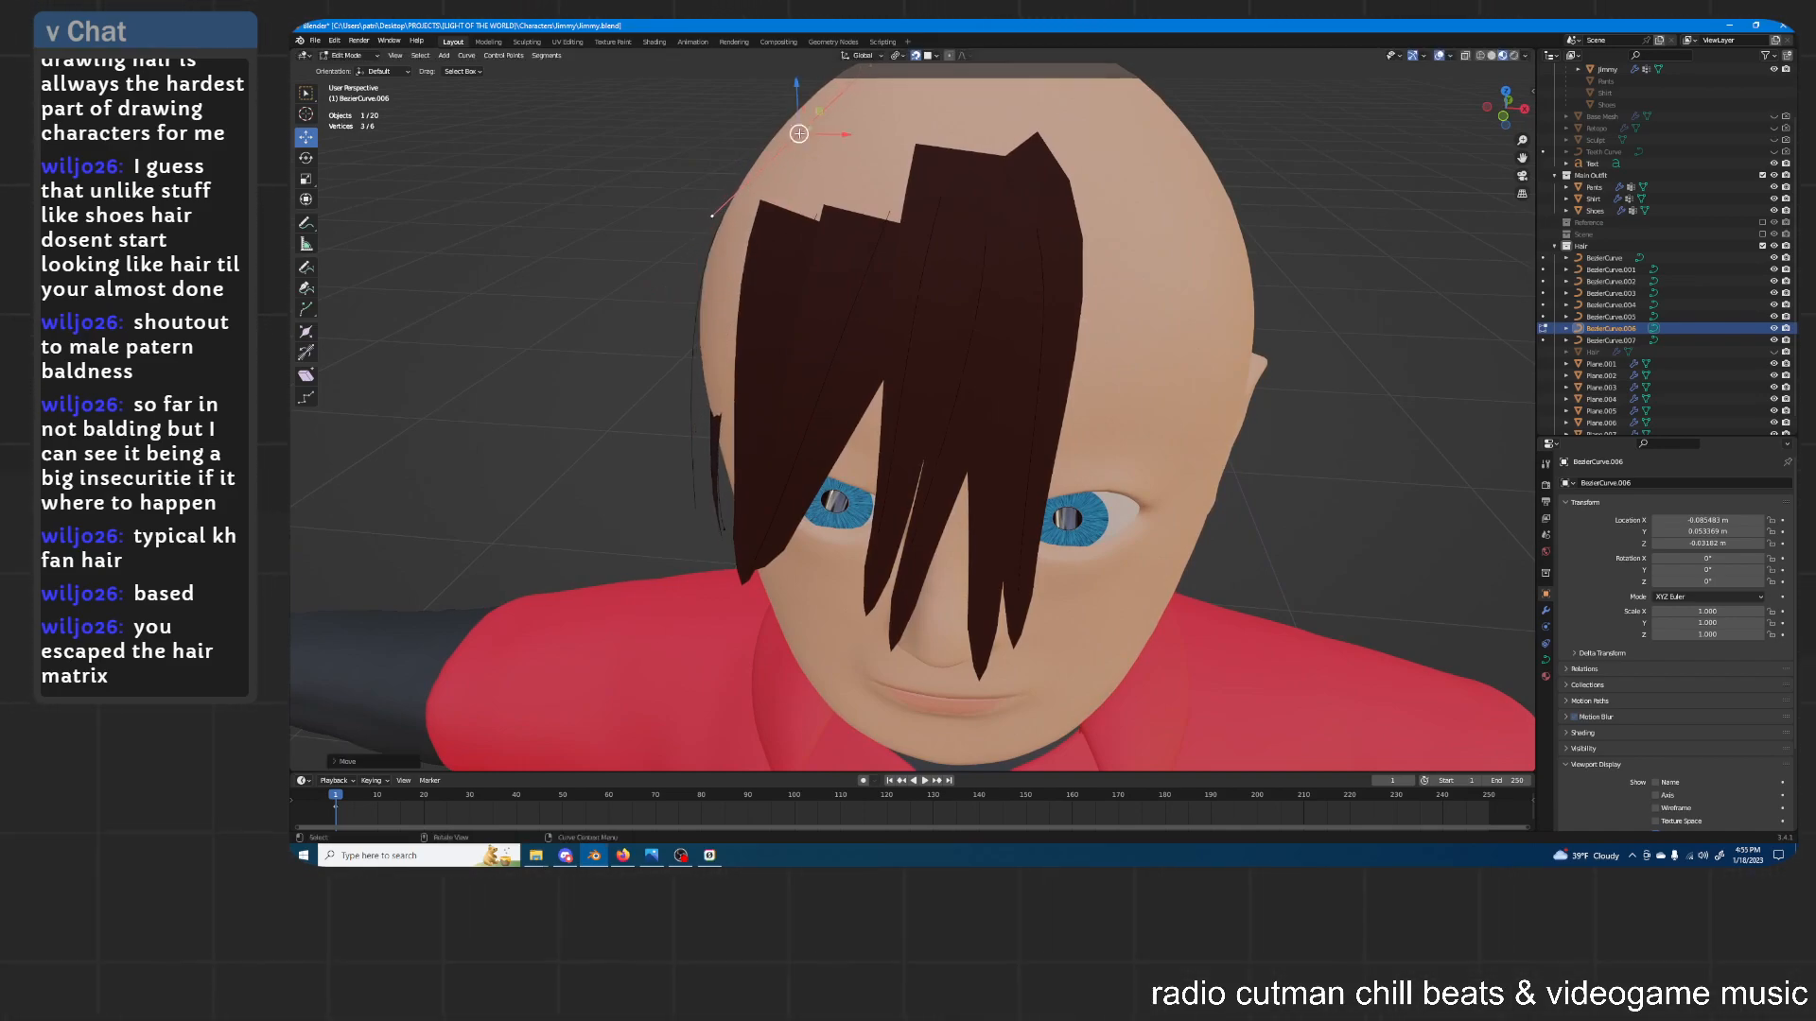
pyautogui.moveTo(910, 119); pyautogui.dragTo(921, 231, button='middle')
pyautogui.press('g')
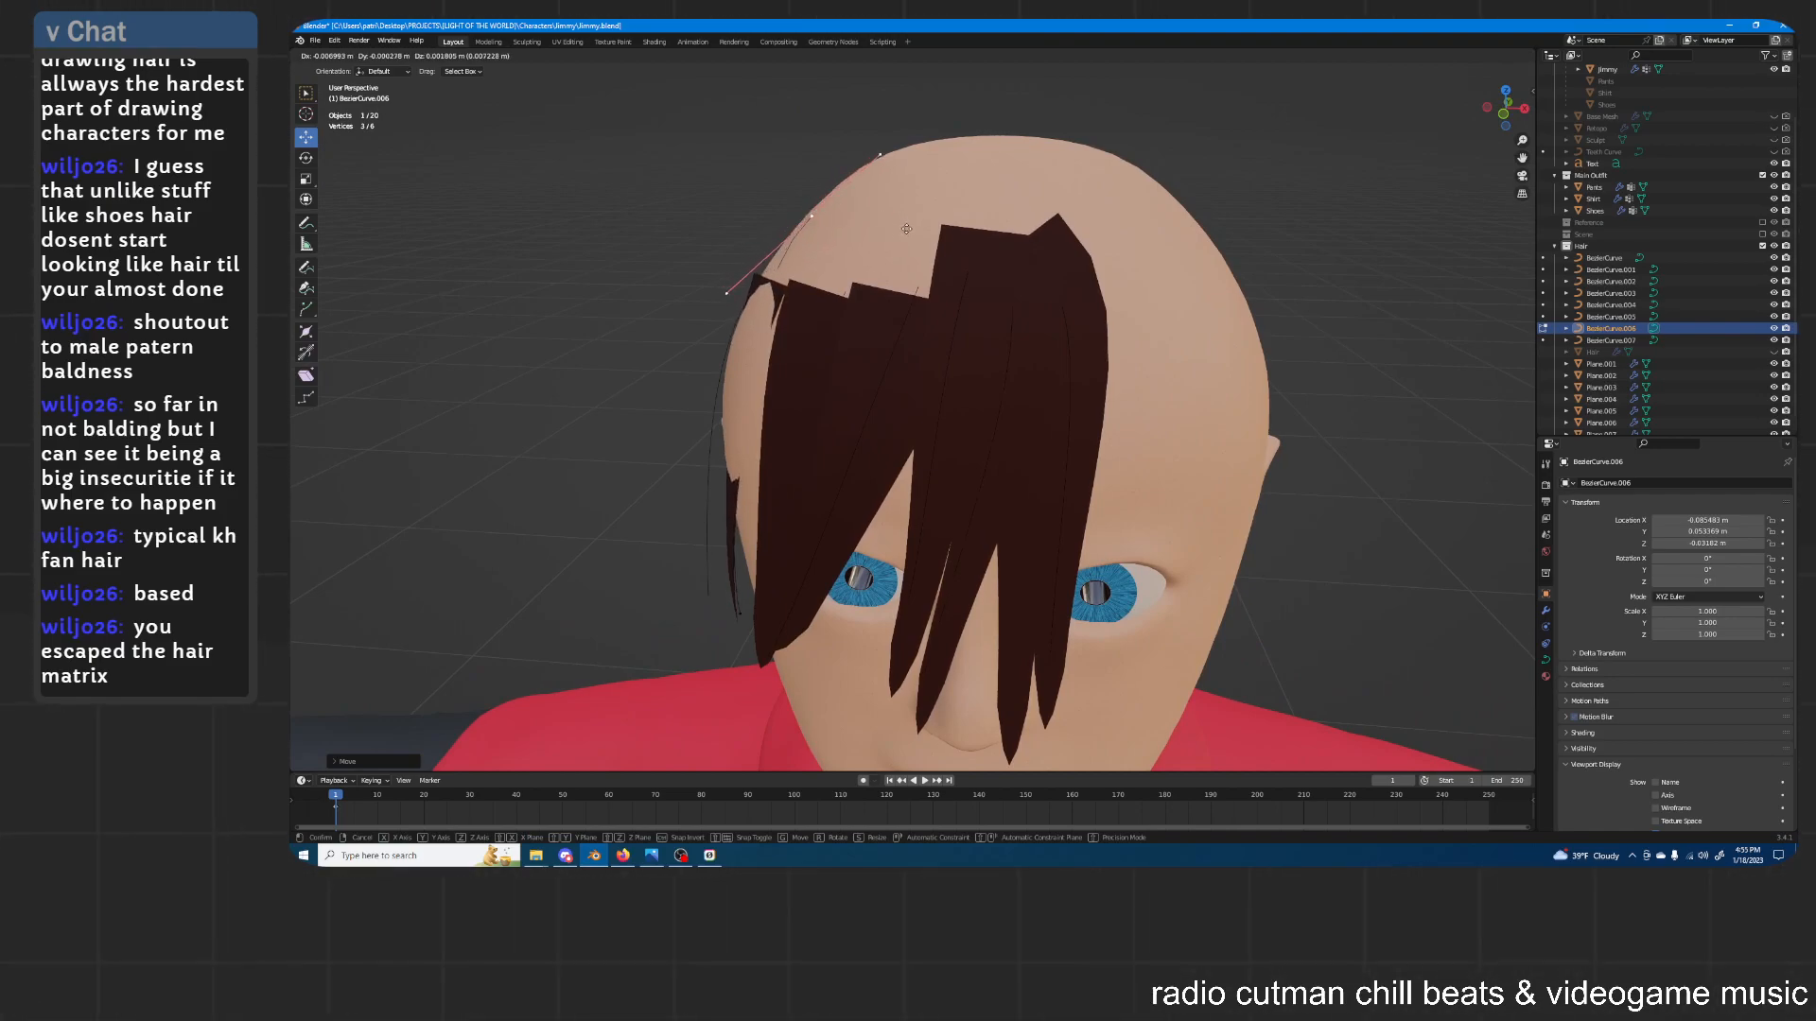
pyautogui.click(906, 229)
# Lengthen the temple strand by scaling it along Z and raise it along Z toward the top of the head
pyautogui.press('Tab')
pyautogui.click(776, 291)
pyautogui.press('s')
pyautogui.press('z')
pyautogui.click(958, 736)
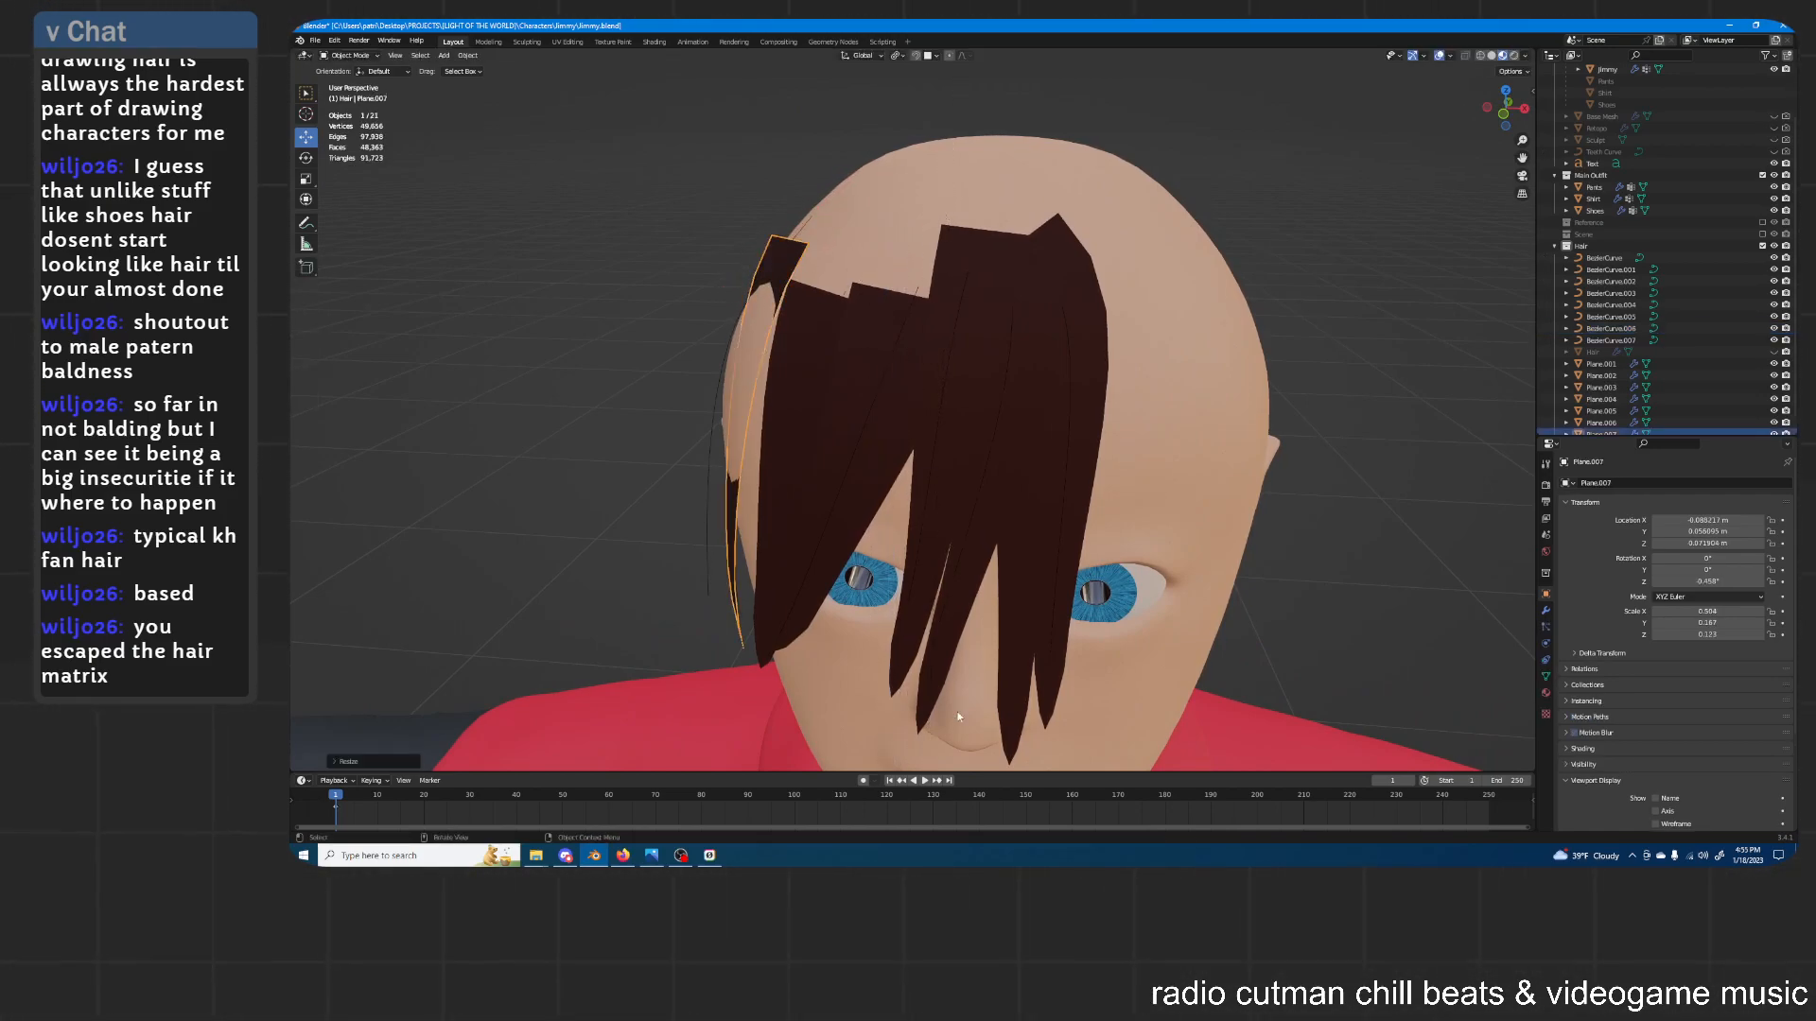
pyautogui.press('g')
pyautogui.press('z')
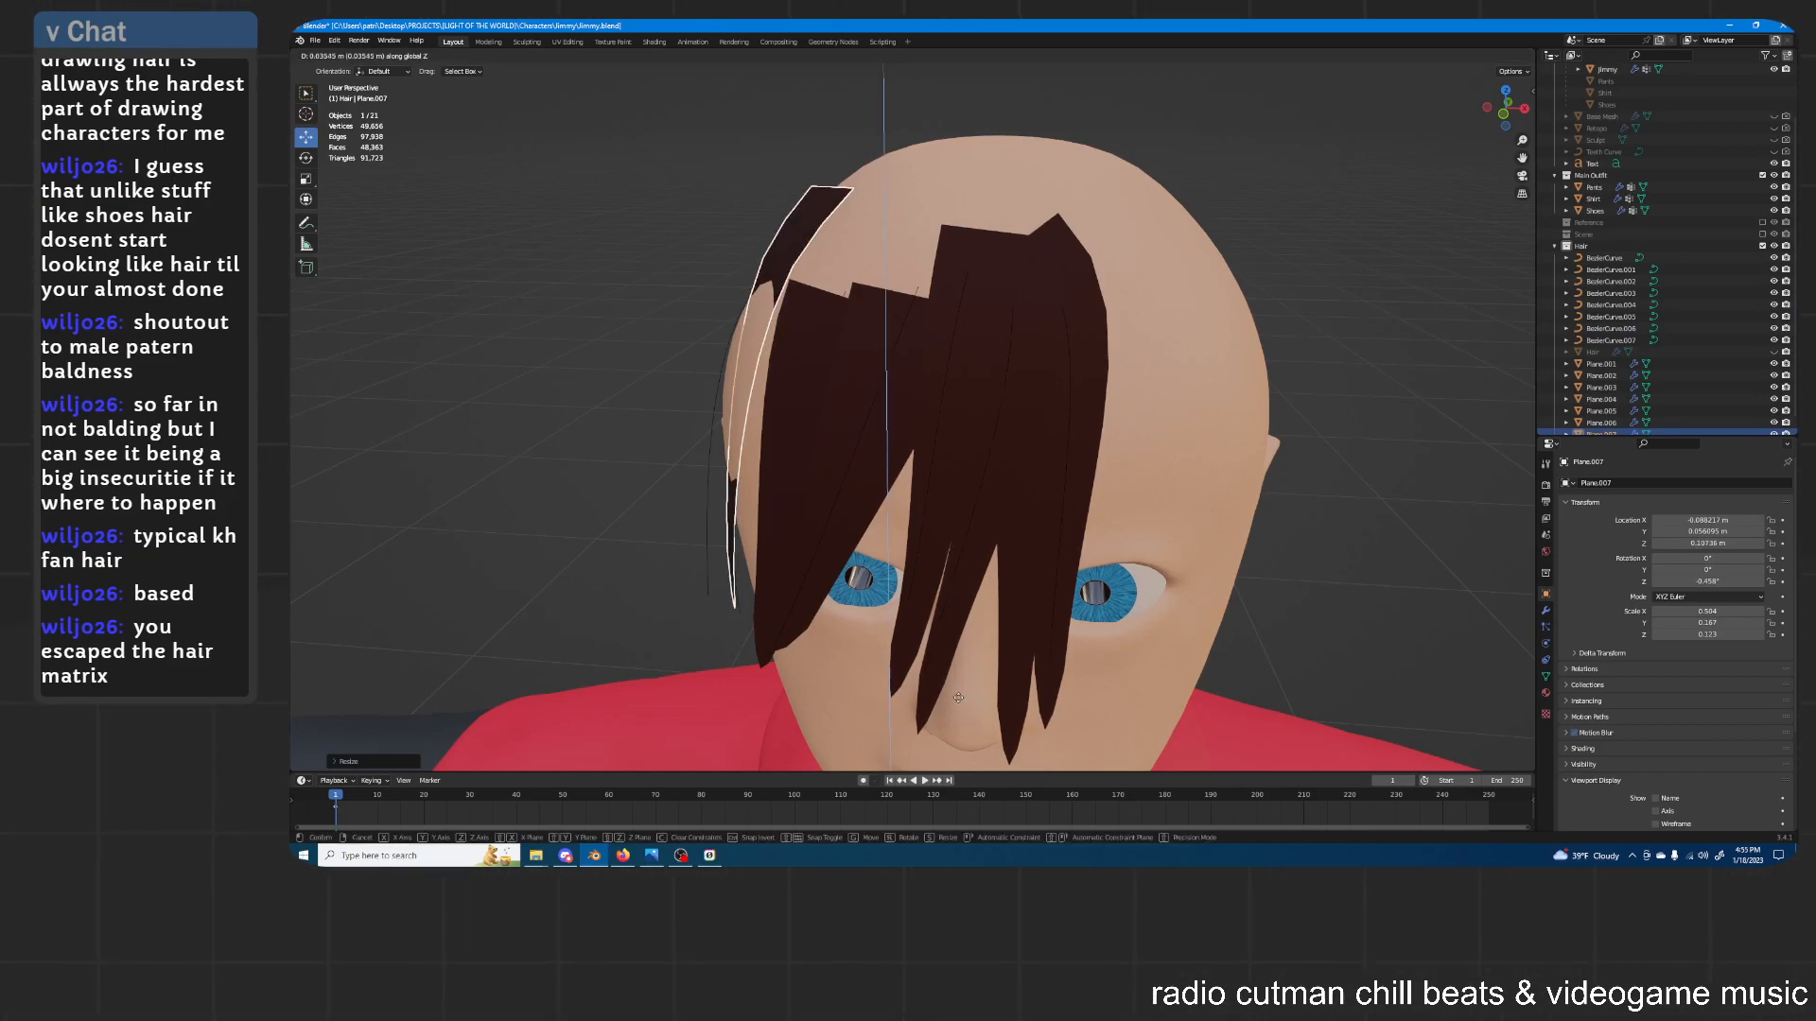
pyautogui.click(958, 697)
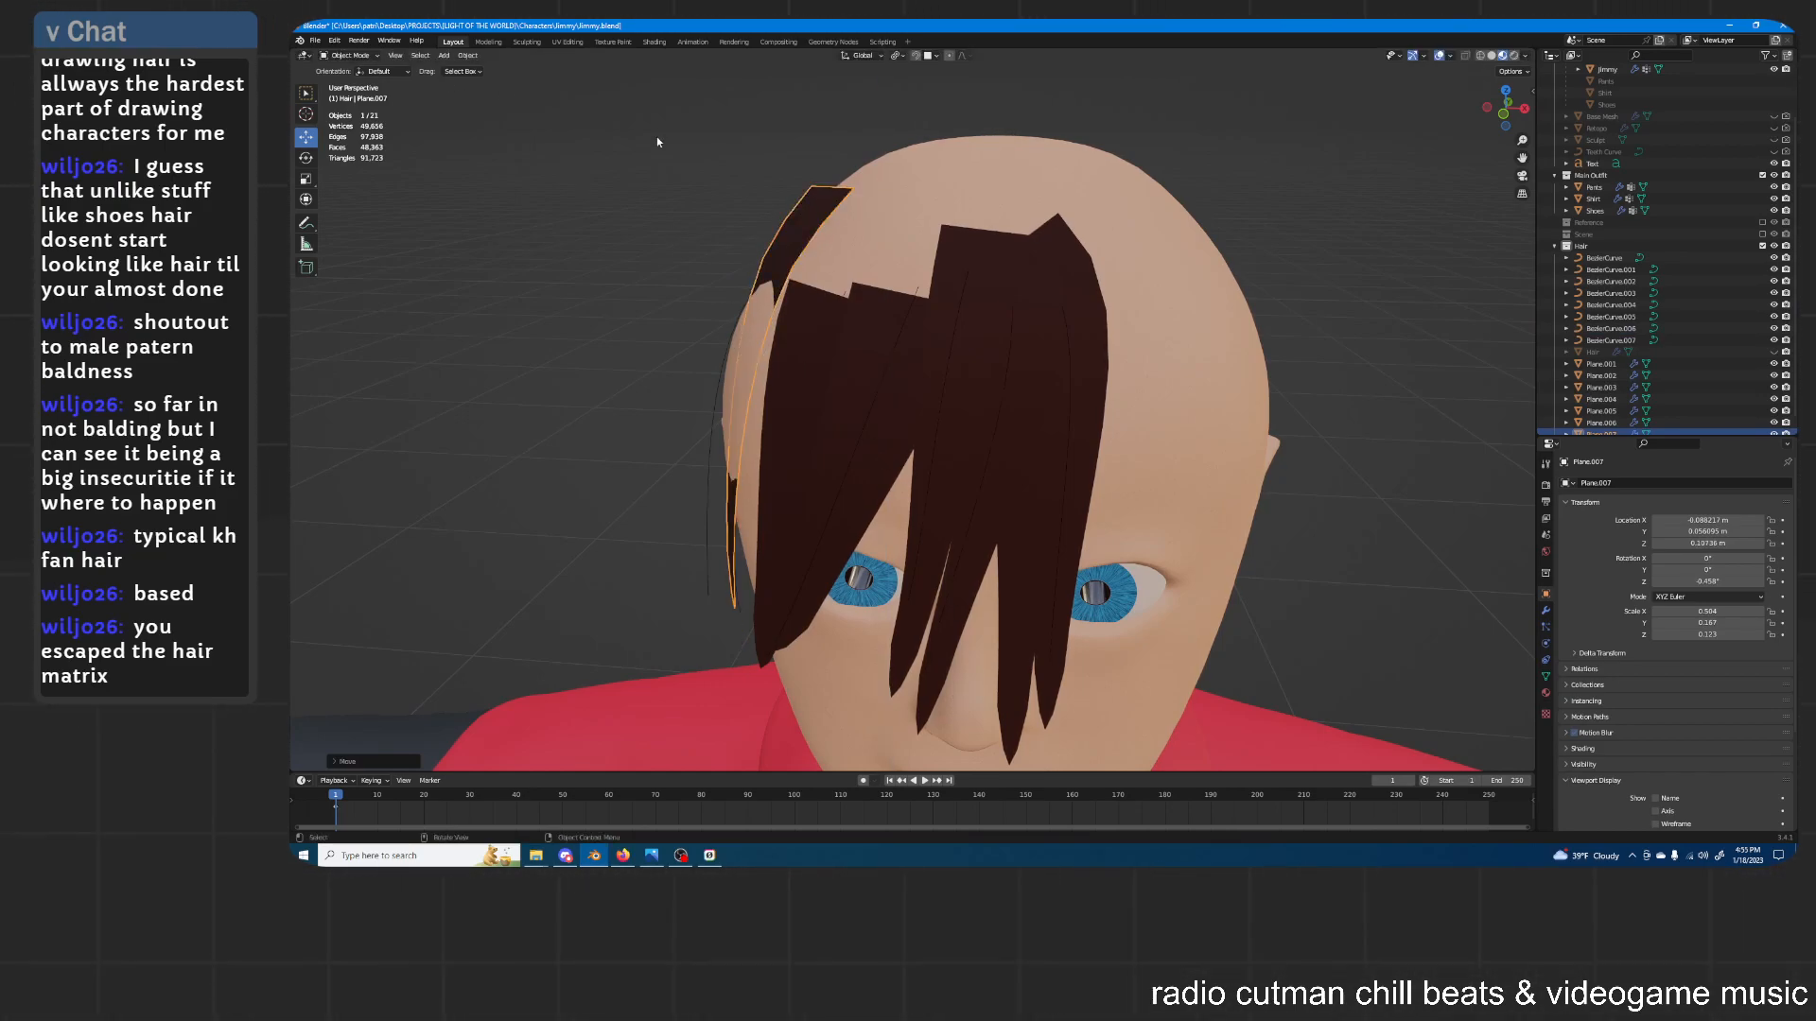
# Rotate, move and scale up the upper control point of BezierCurve.006 so the strand arcs over the scalp
pyautogui.click(1611, 340)
pyautogui.moveTo(856, 316); pyautogui.dragTo(818, 313, button='middle')
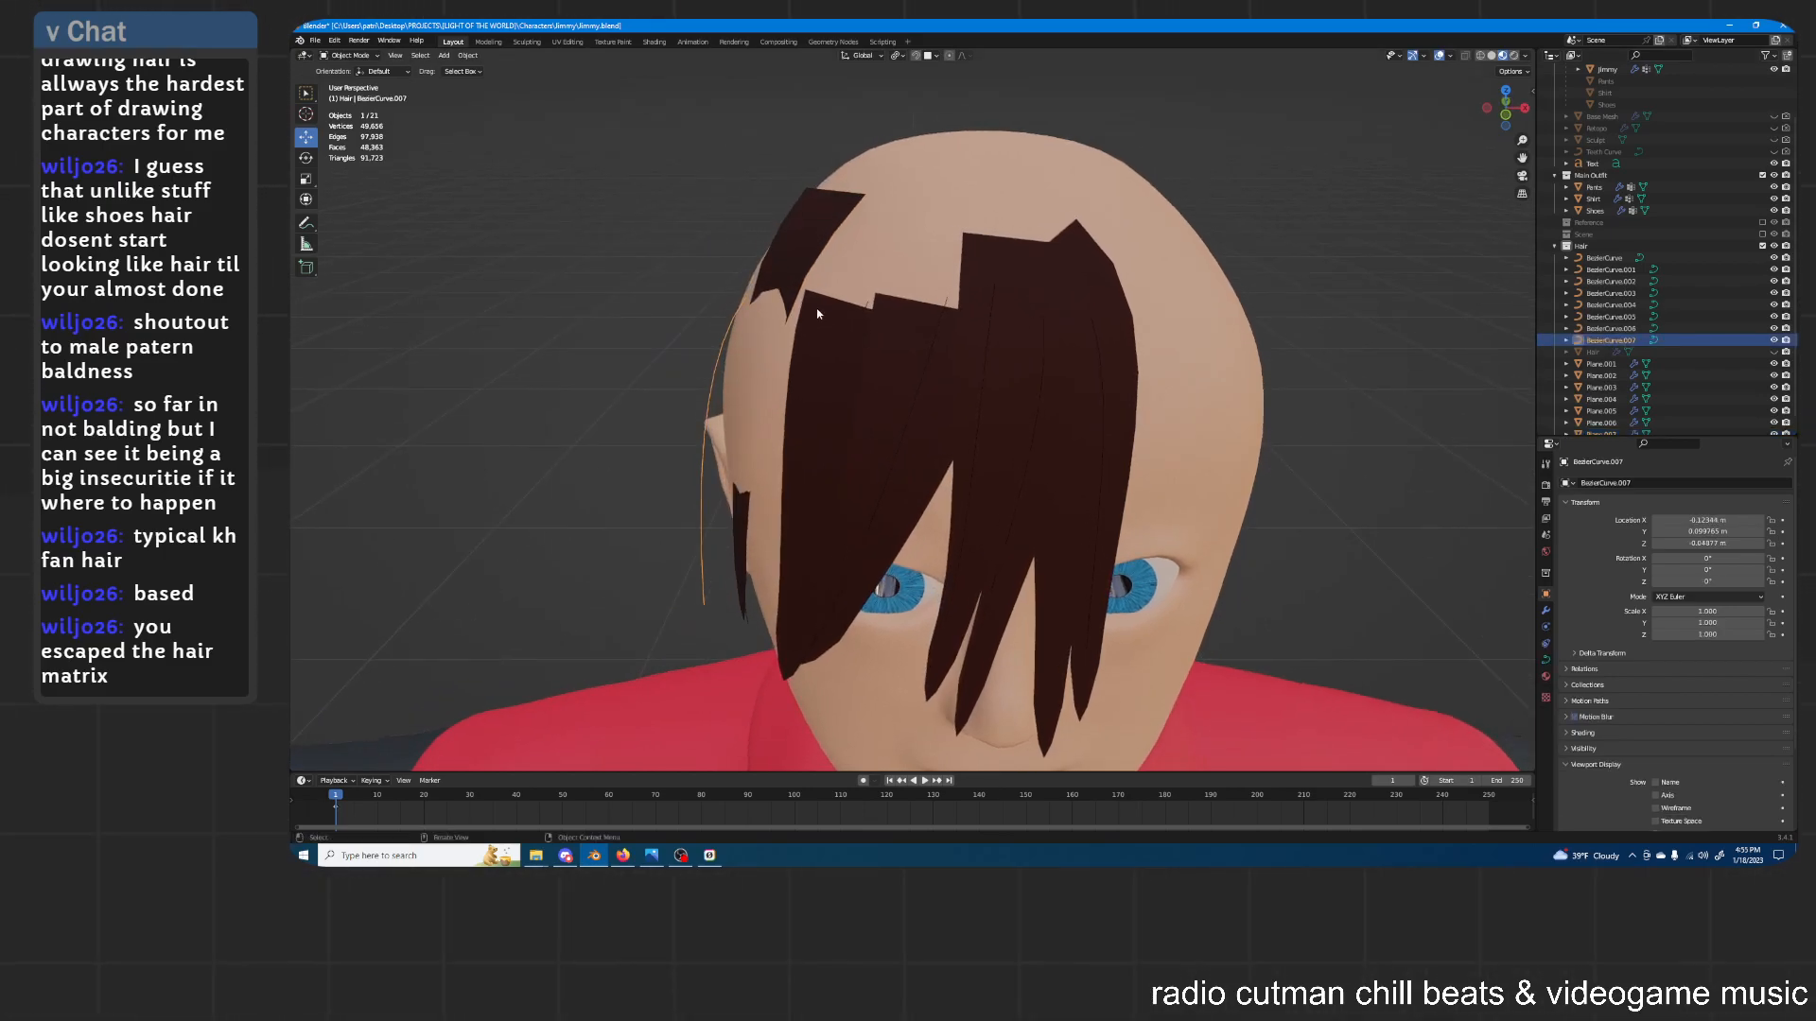
pyautogui.press('Tab')
pyautogui.moveTo(991, 183); pyautogui.dragTo(995, 203, button='middle')
pyautogui.press('r')
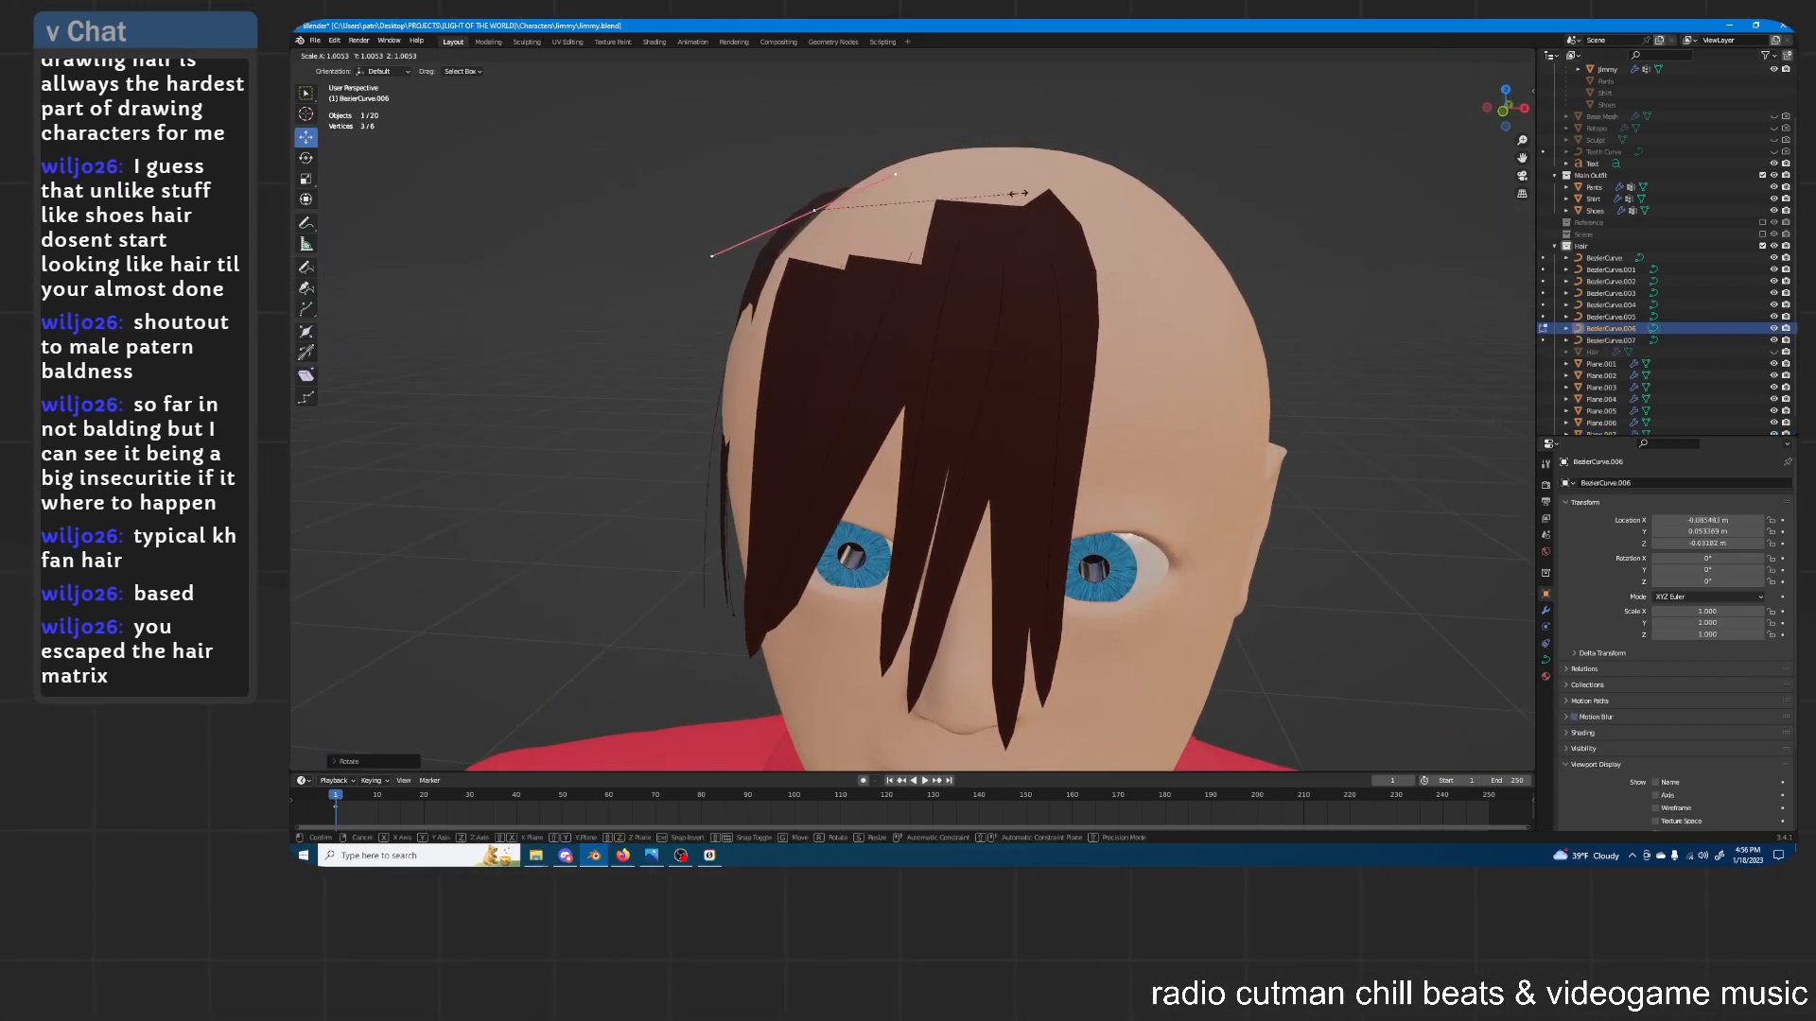
pyautogui.click(1081, 193)
pyautogui.press('g')
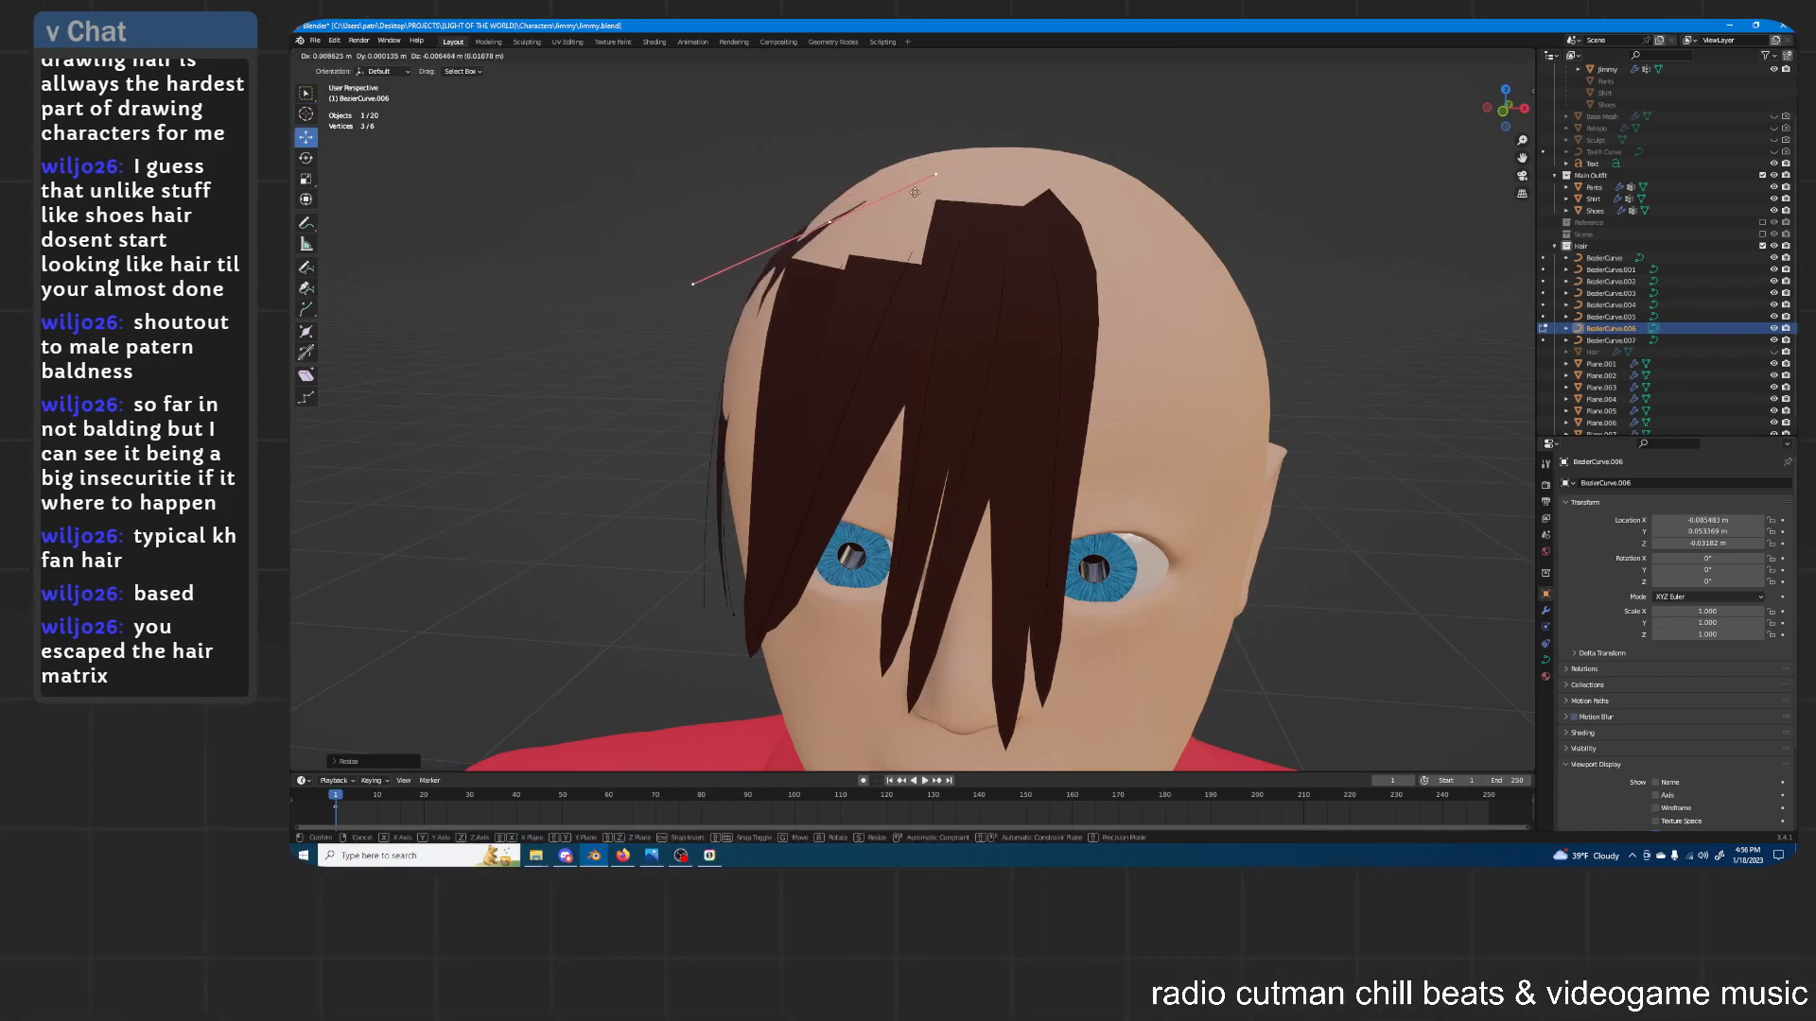
pyautogui.click(913, 190)
pyautogui.press('s')
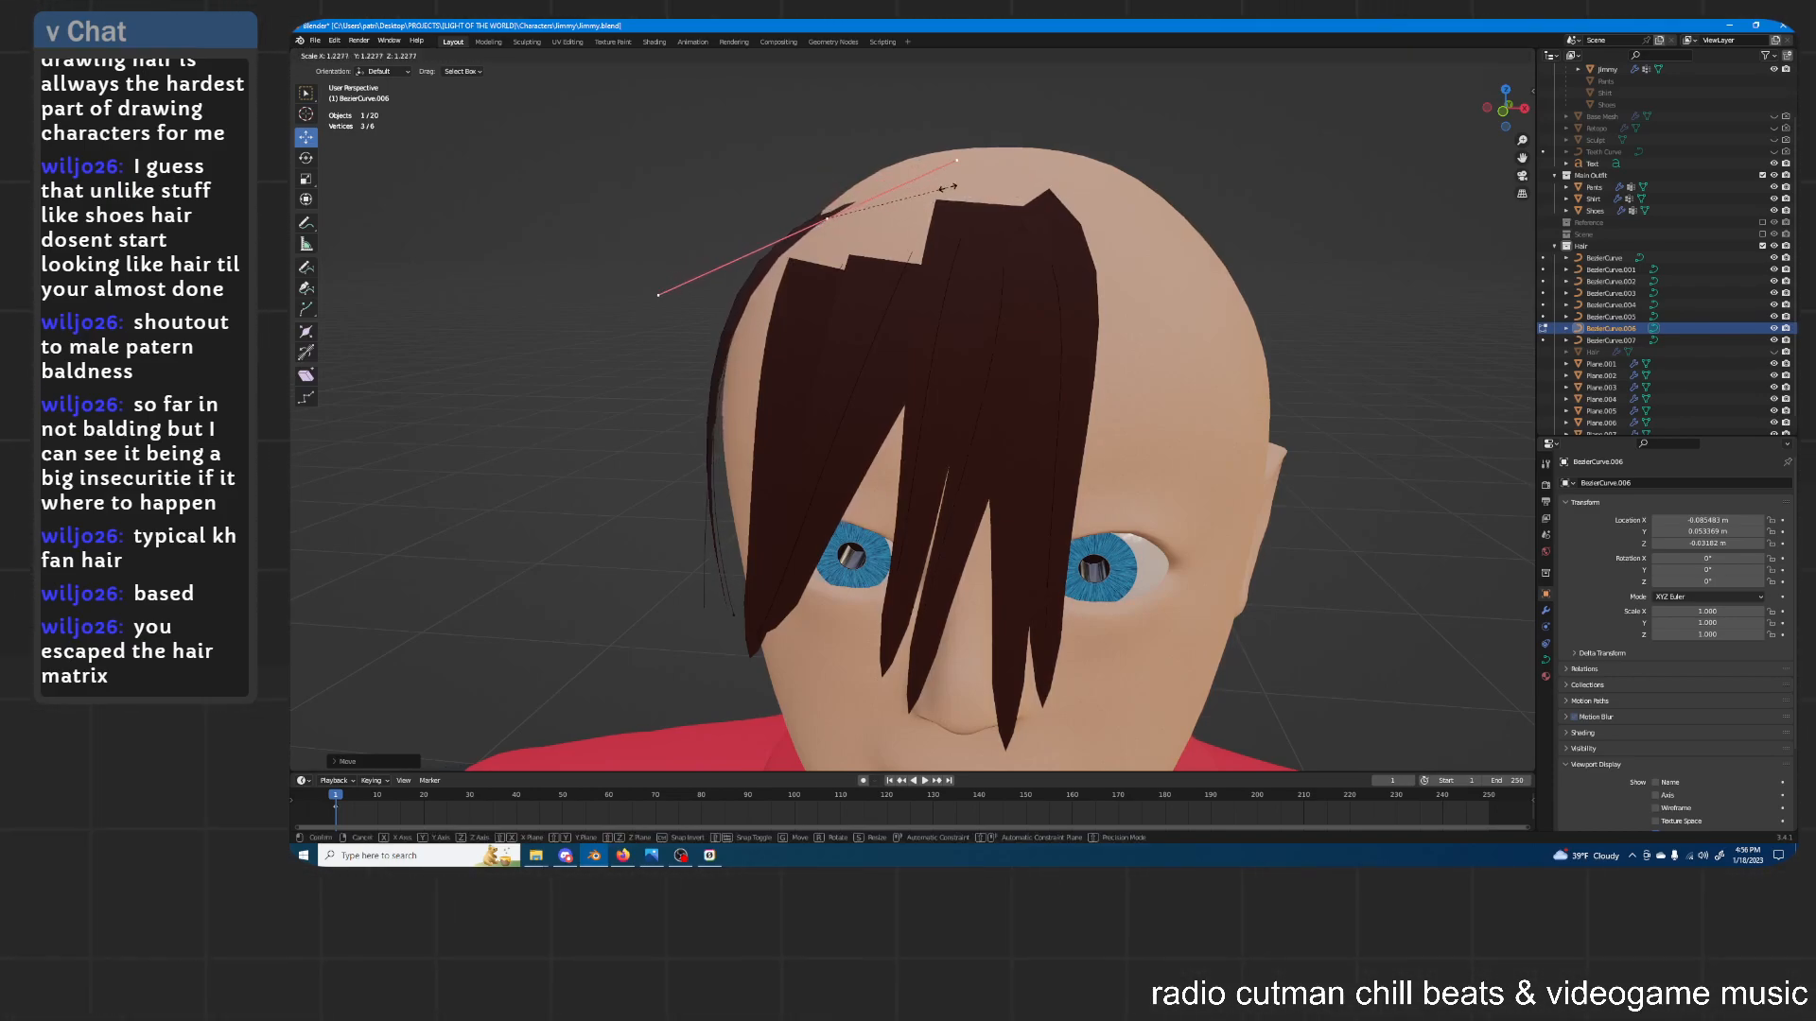
pyautogui.click(938, 197)
# Tilt the upper control point of BezierCurve.006 and reposition it to settle the strand's root on the scalp
pyautogui.moveTo(821, 392); pyautogui.dragTo(1040, 291, button='middle')
pyautogui.hotkey('ctrl', 't')
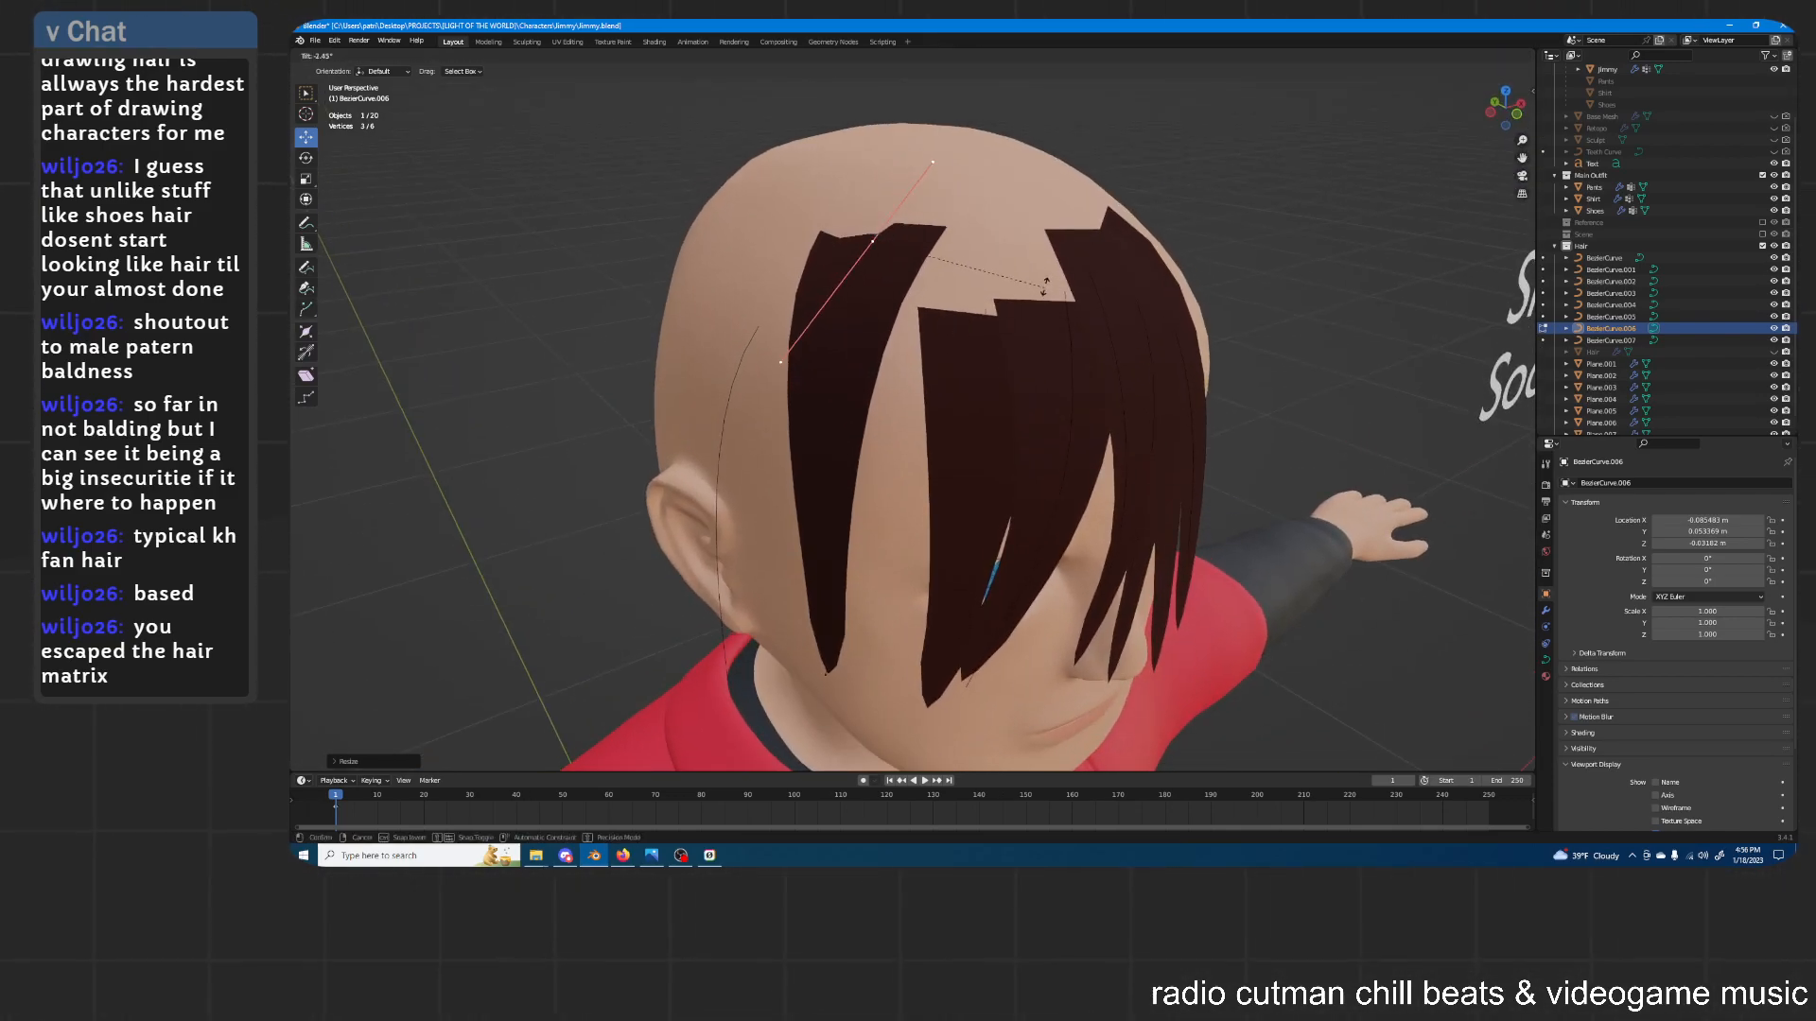
pyautogui.click(1050, 306)
pyautogui.moveTo(1050, 306); pyautogui.dragTo(1036, 364, button='middle')
pyautogui.press('g')
pyautogui.click(1021, 287)
# Duplicate the temple strand in place and set the copy's Curve modifier to use BezierCurve.007 as curve object
pyautogui.press('Tab')
pyautogui.click(800, 360)
pyautogui.click(1031, 386)
pyautogui.hotkey('shift', 'd')
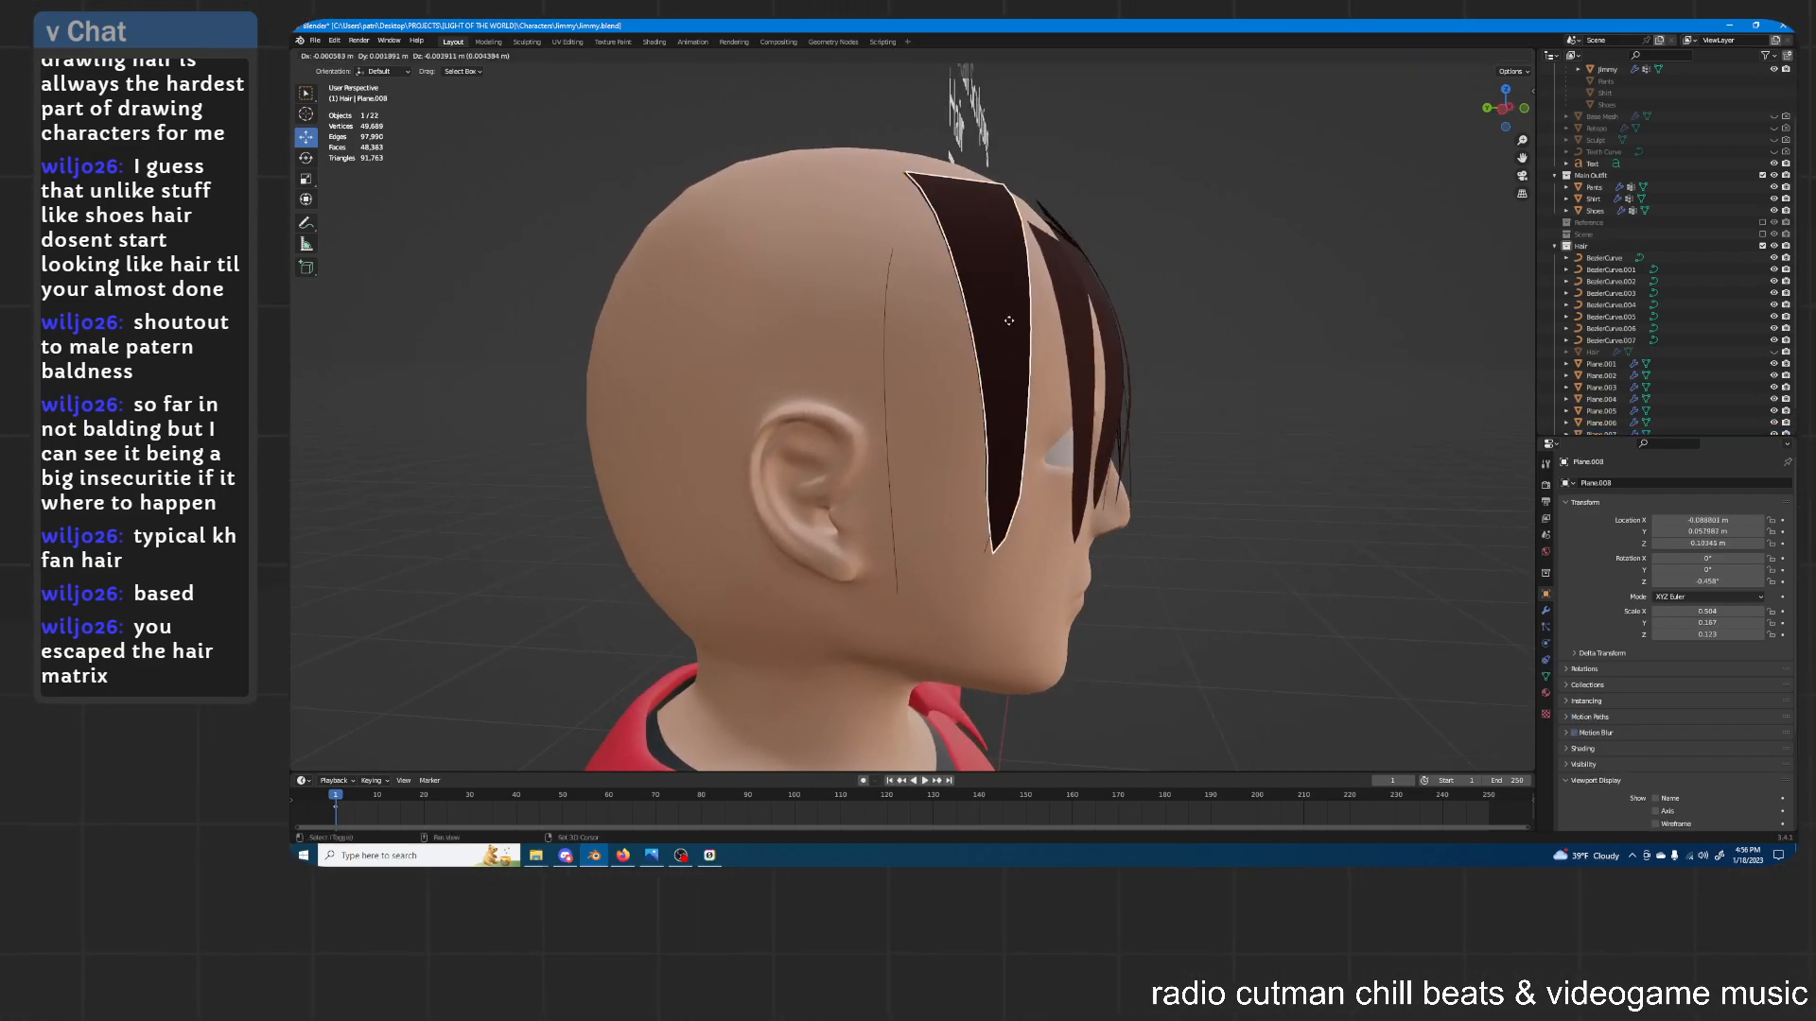
pyautogui.rightClick(1192, 328)
pyautogui.scroll(-1, 1621, 374)
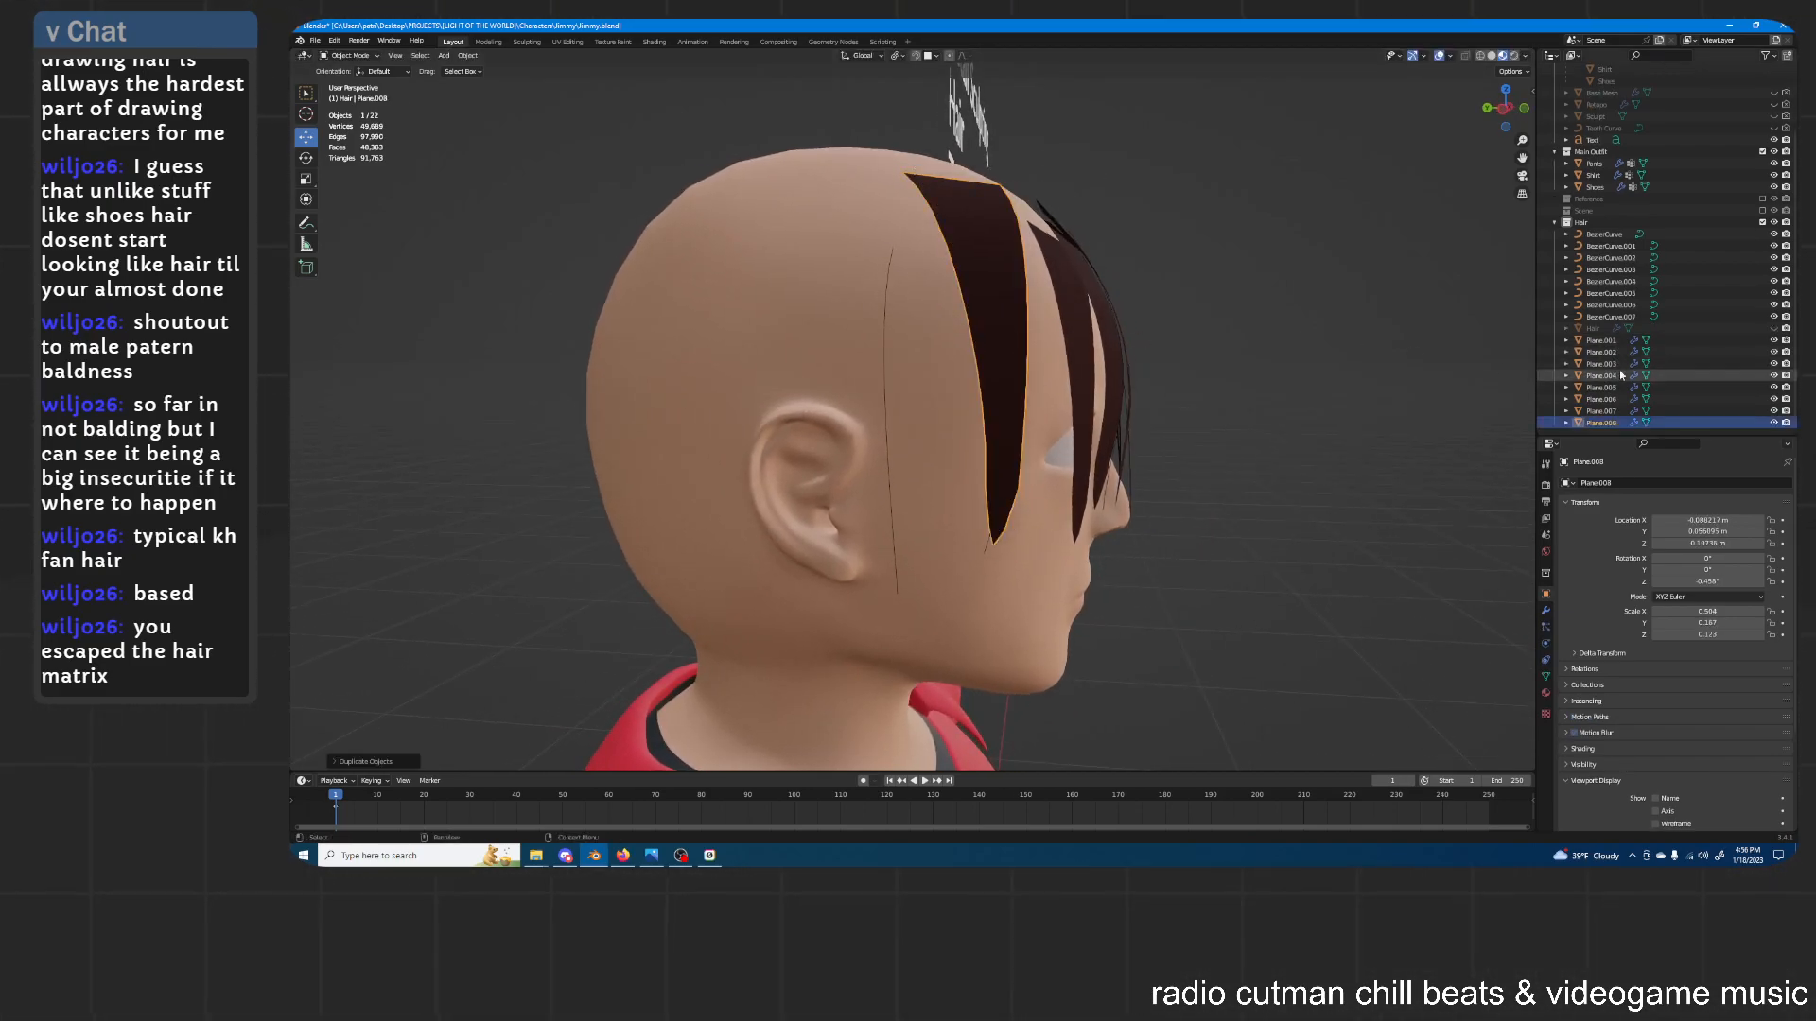
pyautogui.click(1546, 611)
pyautogui.click(1770, 655)
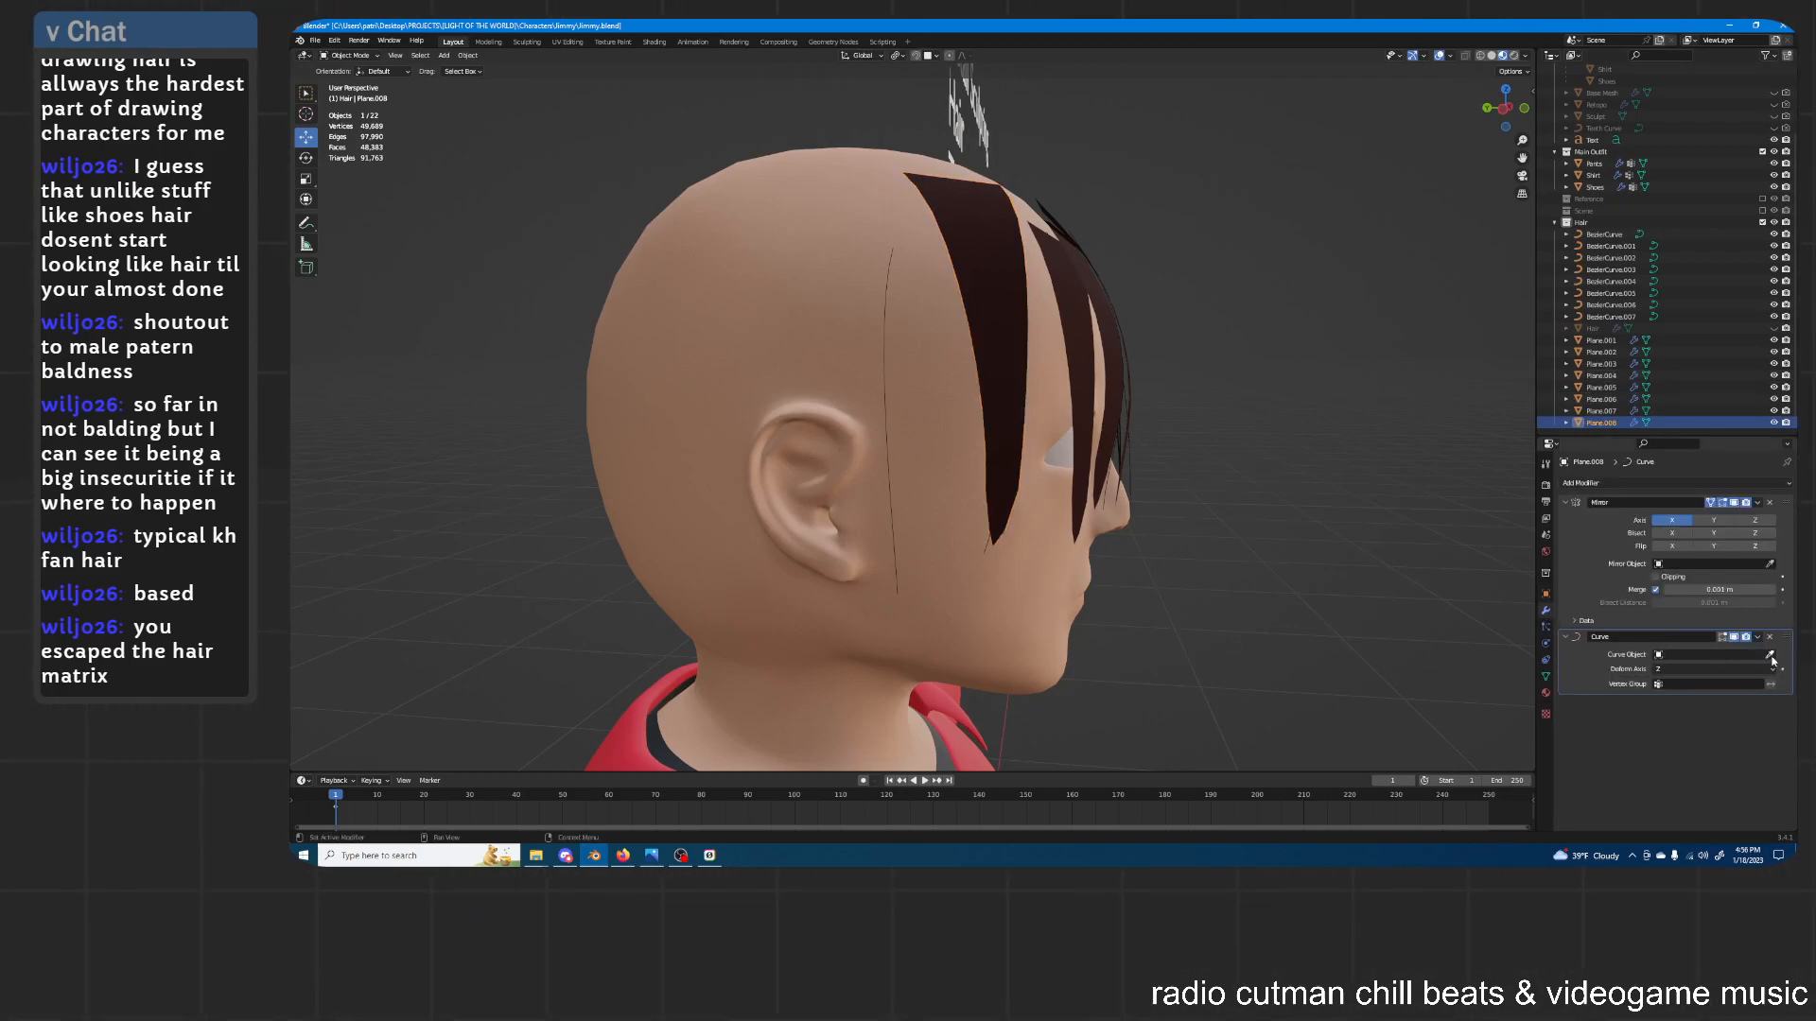
pyautogui.click(1611, 317)
# Move the duplicated strand along X, Y and Z to place it on the side of the head behind the temple strand
pyautogui.moveTo(1146, 277); pyautogui.dragTo(1040, 314, button='middle')
pyautogui.press('g')
pyautogui.press('x')
pyautogui.click(1138, 342)
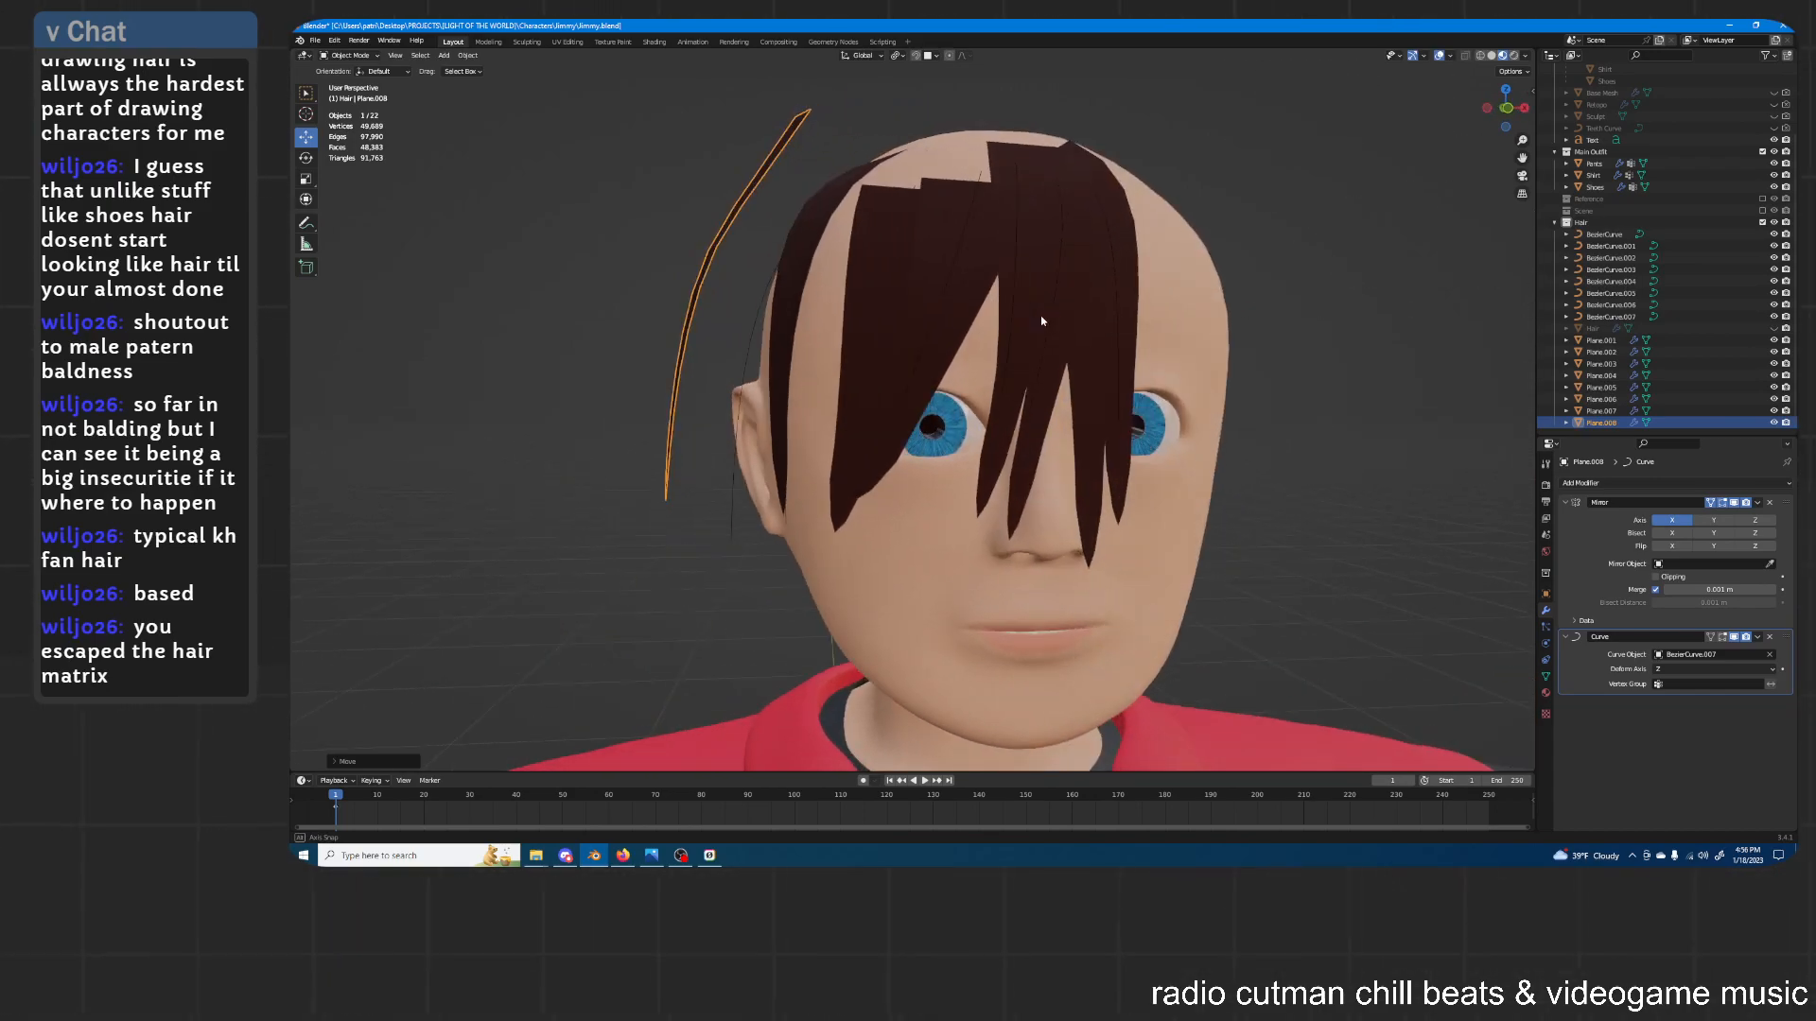
pyautogui.press('g')
pyautogui.press('y')
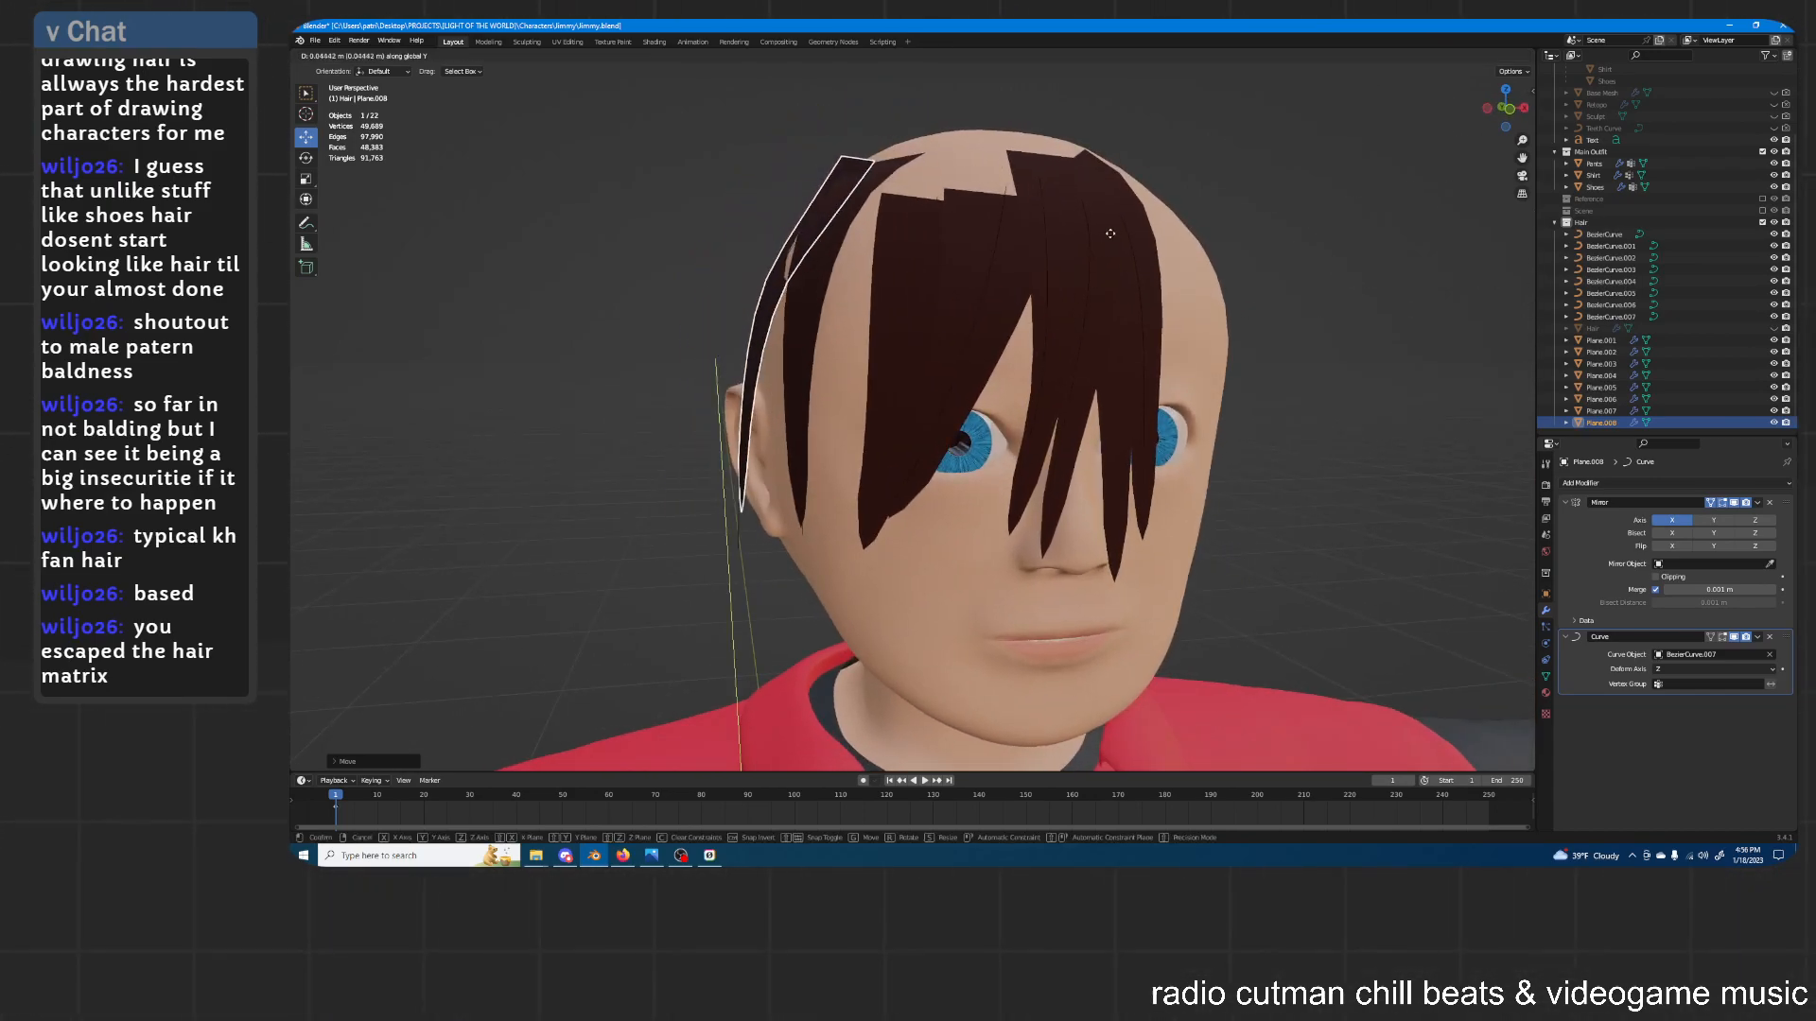
pyautogui.click(1111, 238)
pyautogui.moveTo(1110, 239); pyautogui.dragTo(1125, 281, button='middle')
pyautogui.moveTo(1112, 267)
pyautogui.mouseDown(button='middle')
pyautogui.moveTo(1127, 304)
pyautogui.moveTo(1064, 270)
pyautogui.moveTo(1087, 189)
pyautogui.moveTo(1078, 224)
pyautogui.moveTo(1199, 232)
pyautogui.moveTo(1089, 253)
pyautogui.mouseUp(button='middle')
pyautogui.press('g')
pyautogui.press('z')
pyautogui.click(1084, 225)
# Open BezierCurve.007 for editing and tilt its control points to turn the strand behind the temple
pyautogui.scroll(-3, 1082, 226)
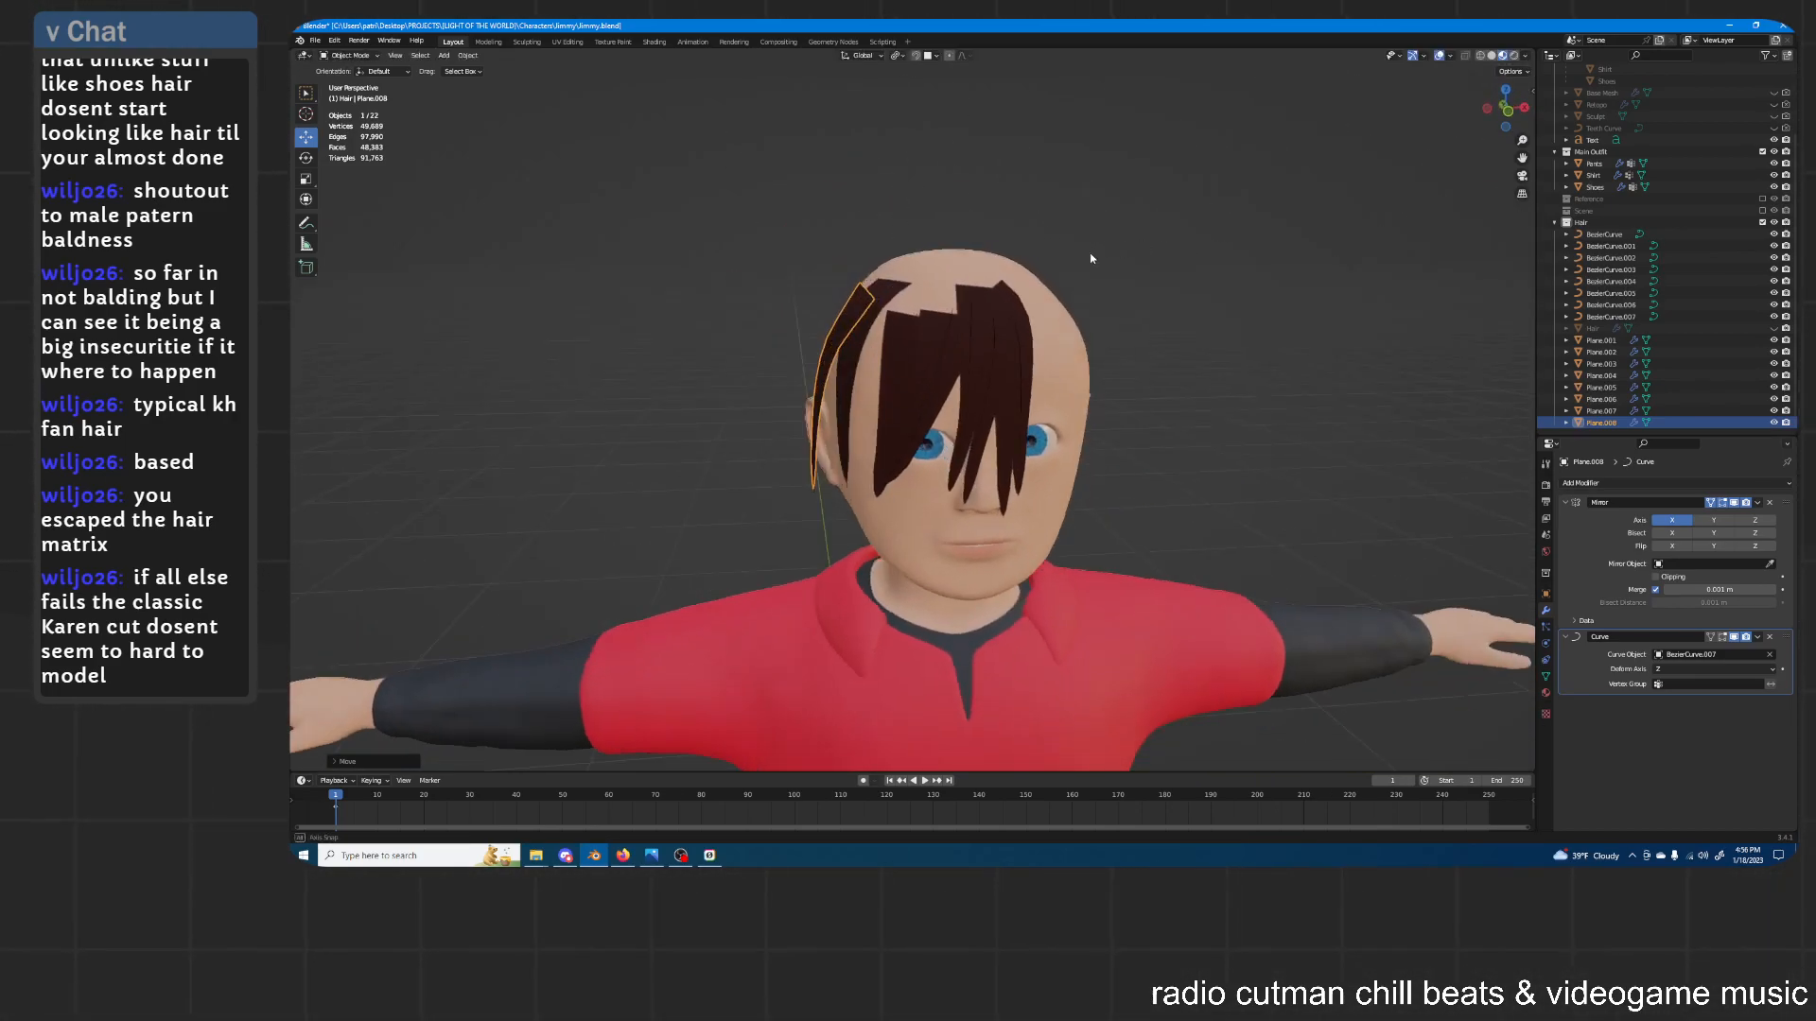
pyautogui.scroll(3, 1090, 253)
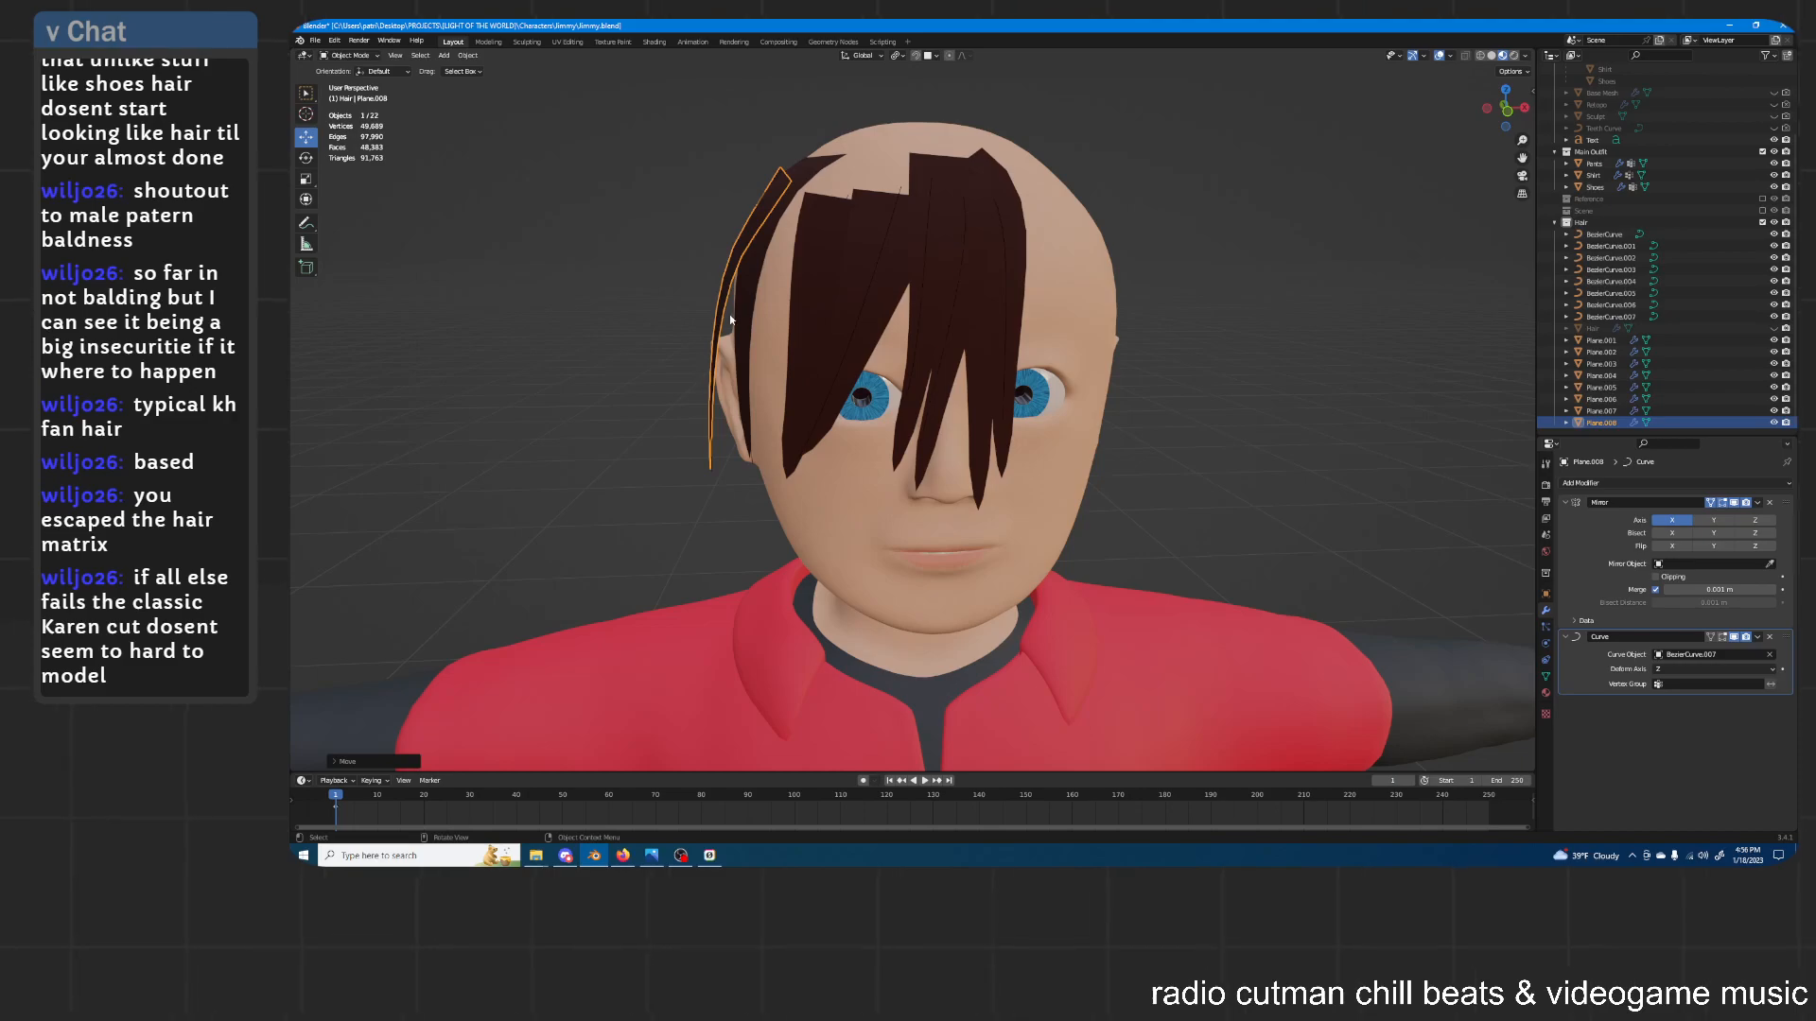
pyautogui.moveTo(903, 213); pyautogui.dragTo(989, 223, button='middle')
pyautogui.keyDown('shift'); pyautogui.moveTo(824, 221); pyautogui.dragTo(768, 332, button='middle'); pyautogui.keyUp('shift')
pyautogui.scroll(1, 997, 243)
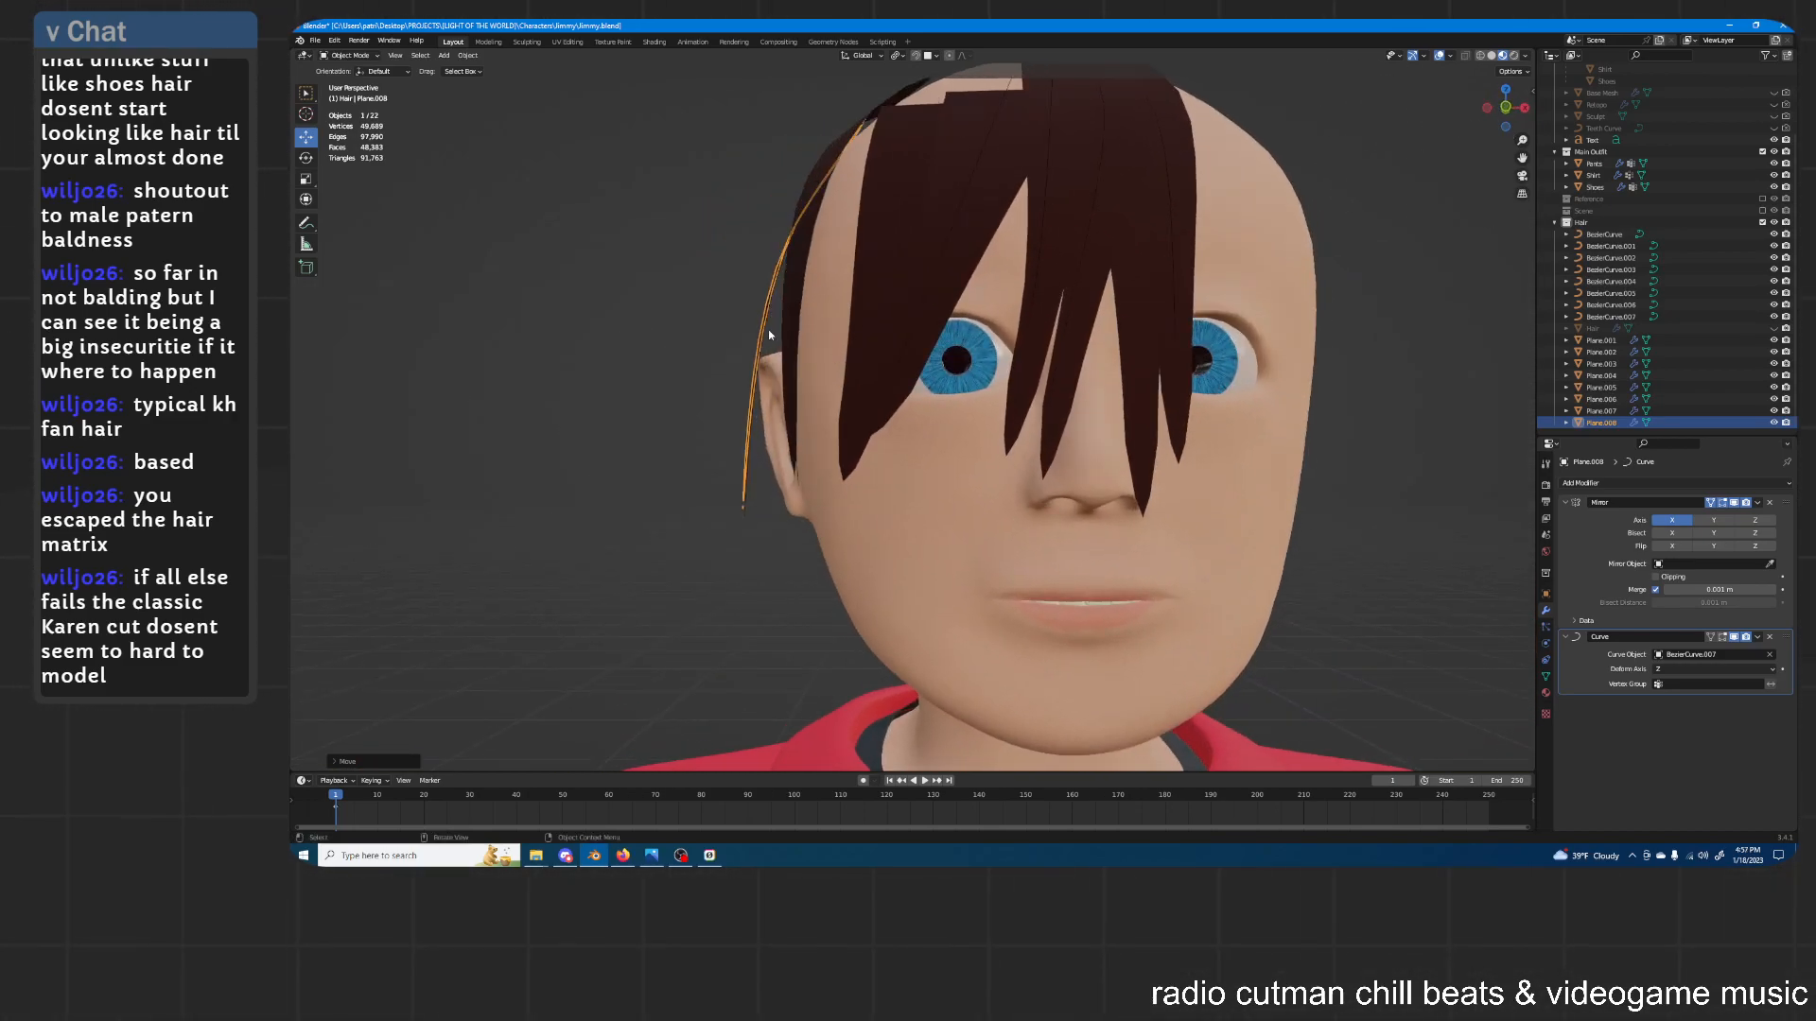
pyautogui.moveTo(816, 228); pyautogui.dragTo(1019, 244, button='middle')
pyautogui.click(1609, 317)
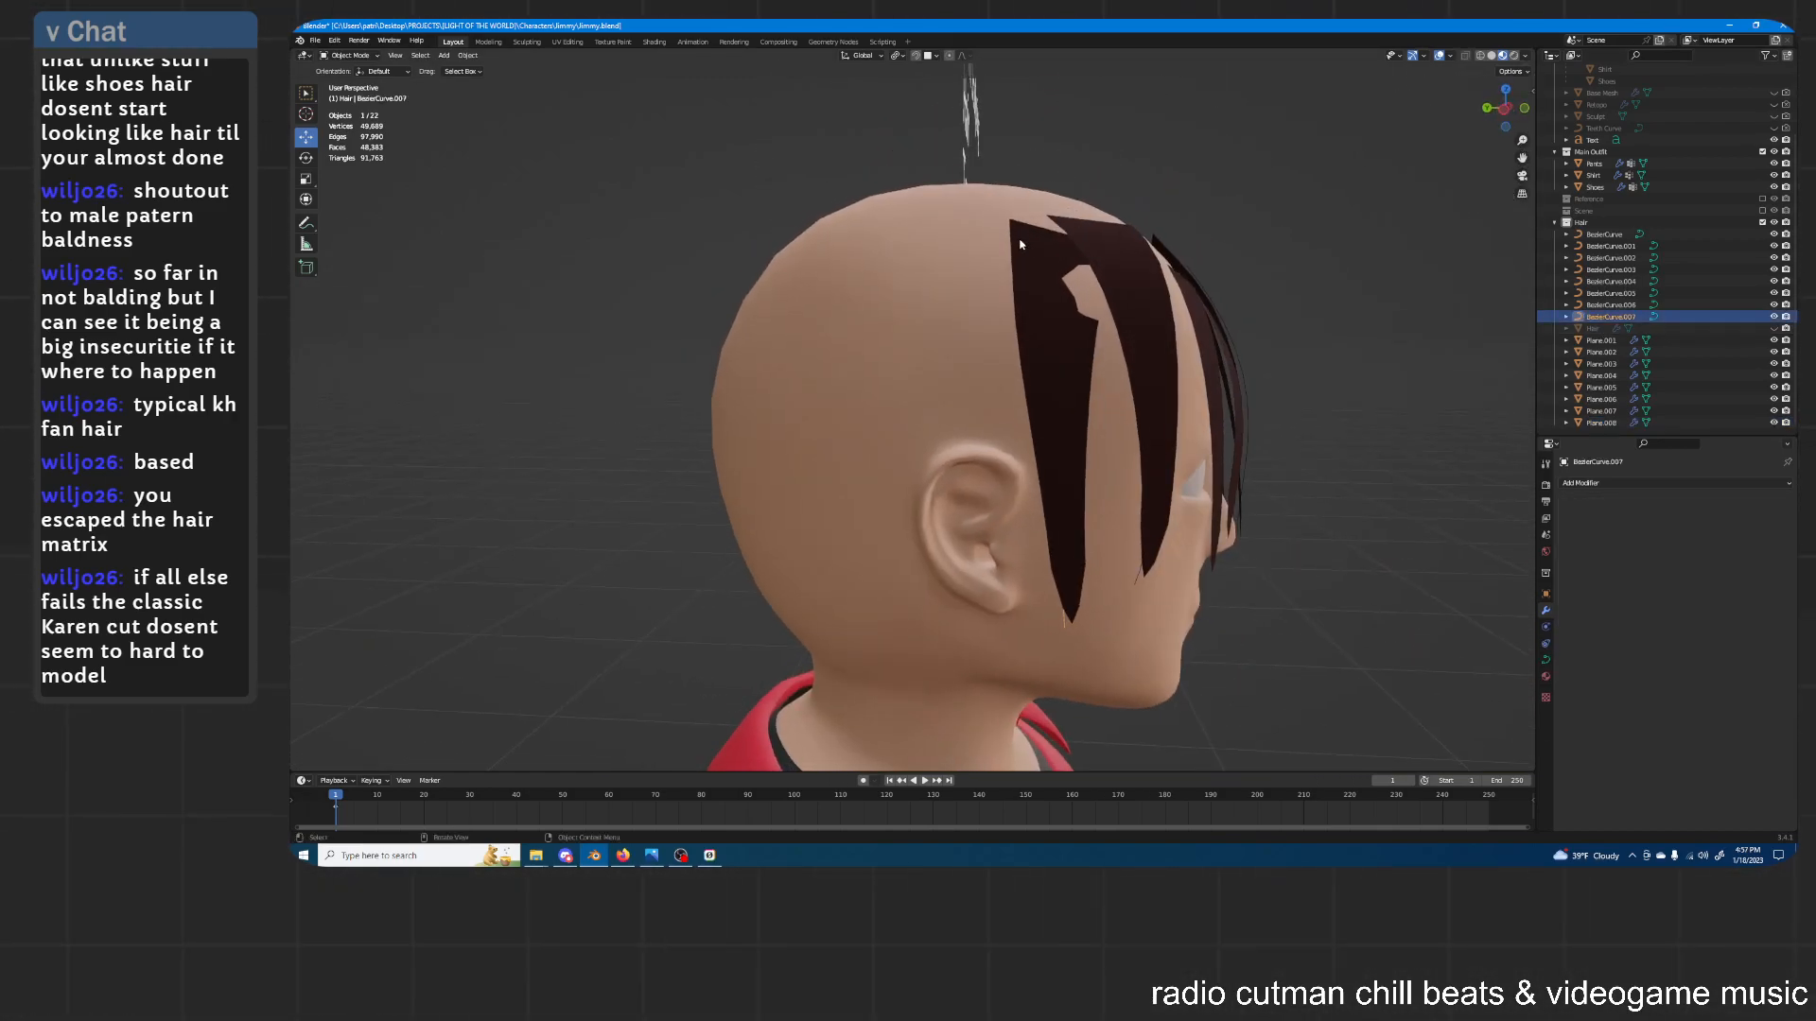
pyautogui.press('Tab')
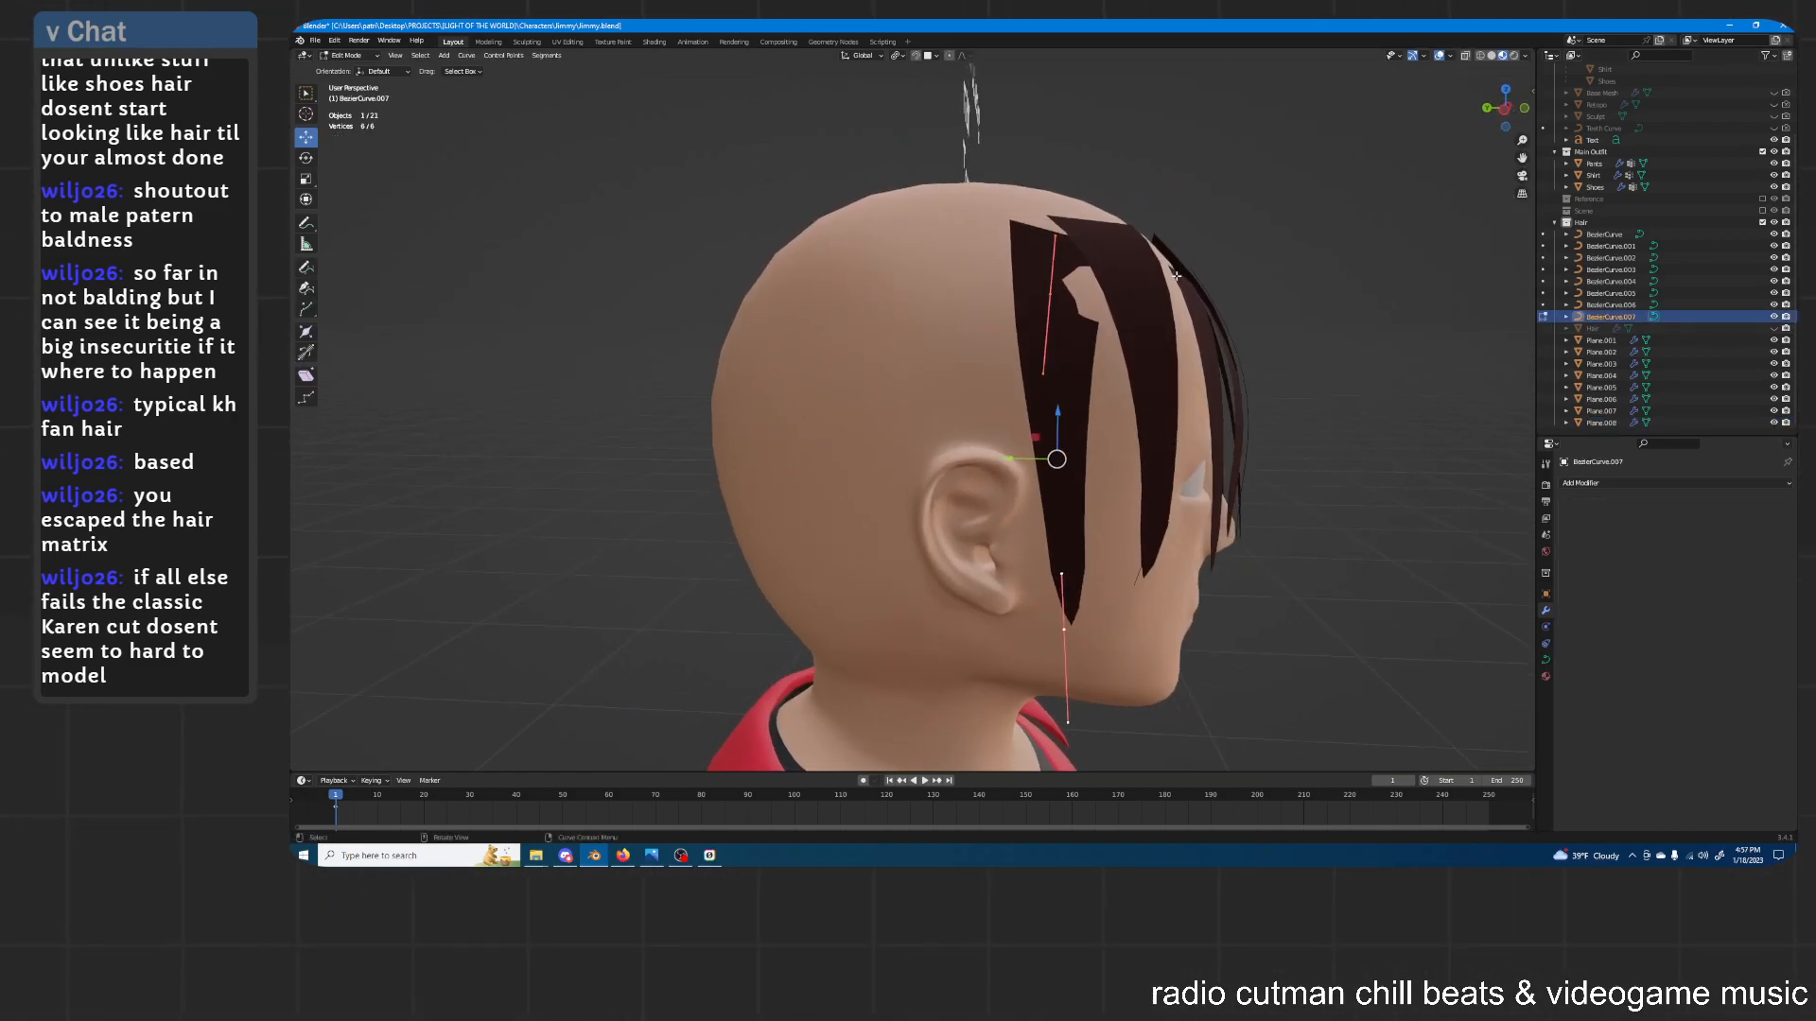
pyautogui.hotkey('ctrl', 't')
pyautogui.click(1146, 251)
# Move the lower control point of BezierCurve.007 along X and rotate it toward the head
pyautogui.moveTo(1050, 290); pyautogui.dragTo(800, 526, button='middle')
pyautogui.press('g')
pyautogui.press('x')
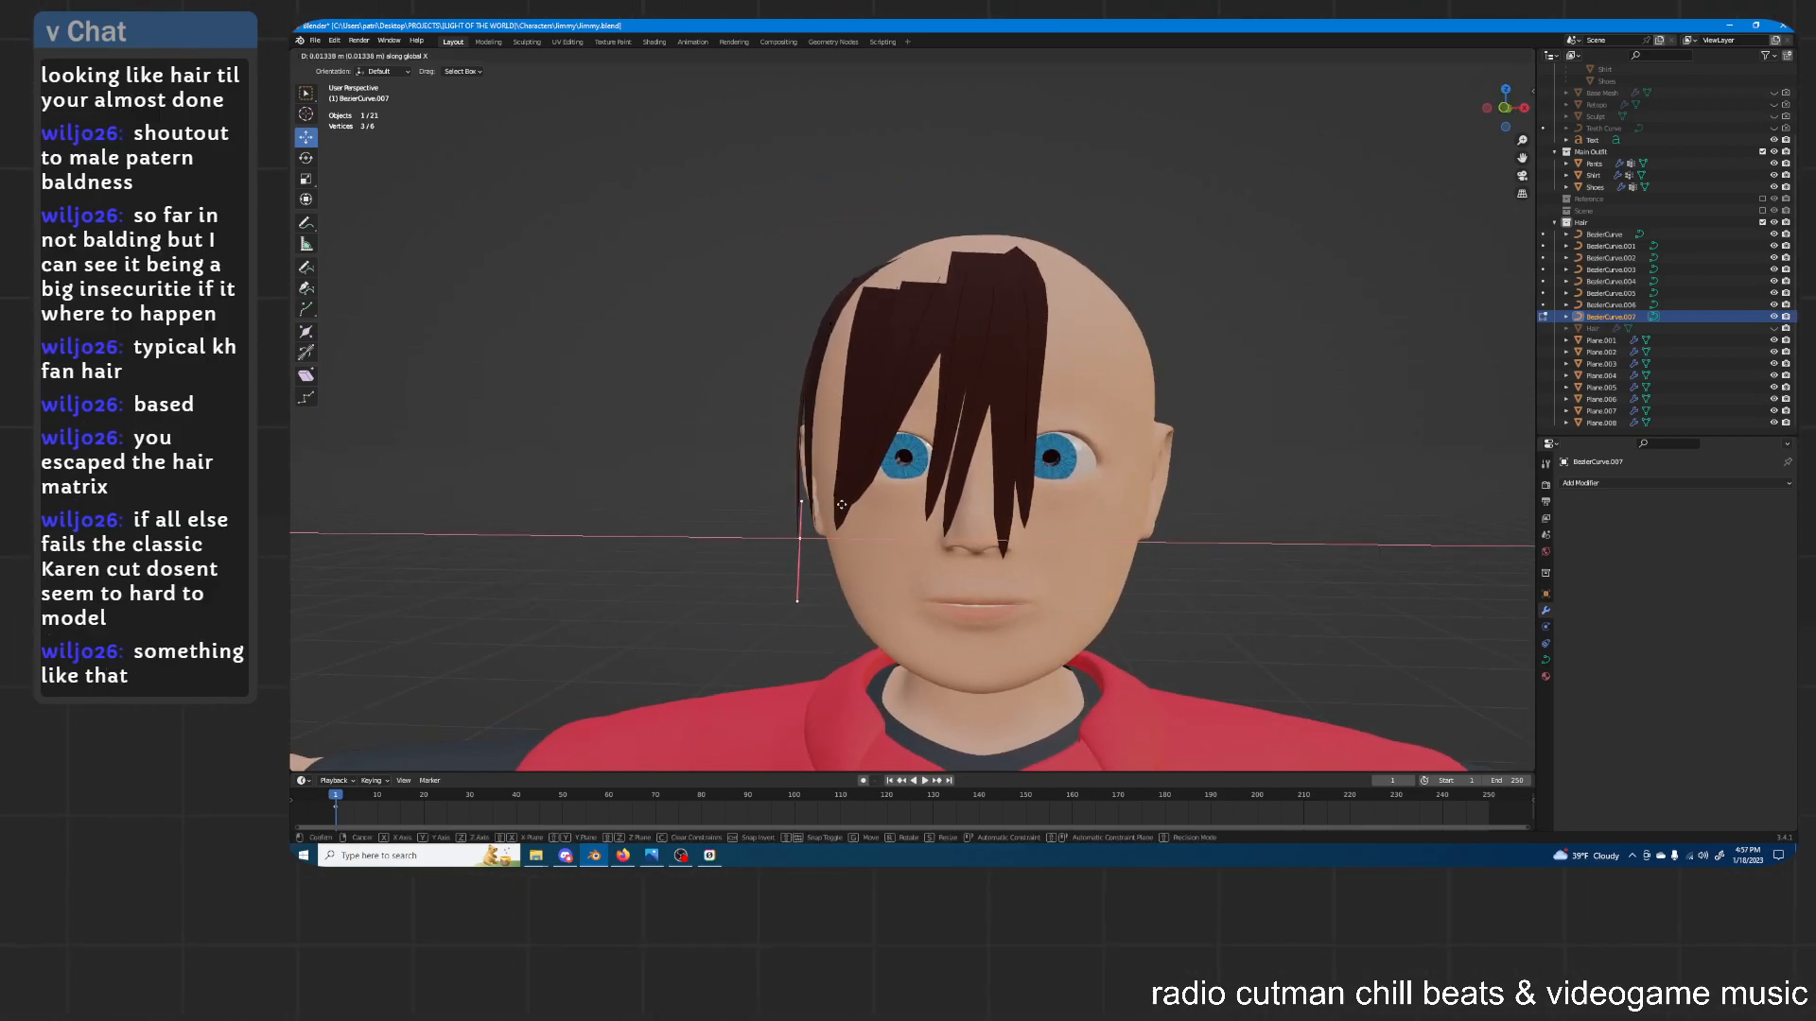
pyautogui.click(847, 506)
pyautogui.press('r')
pyautogui.click(891, 463)
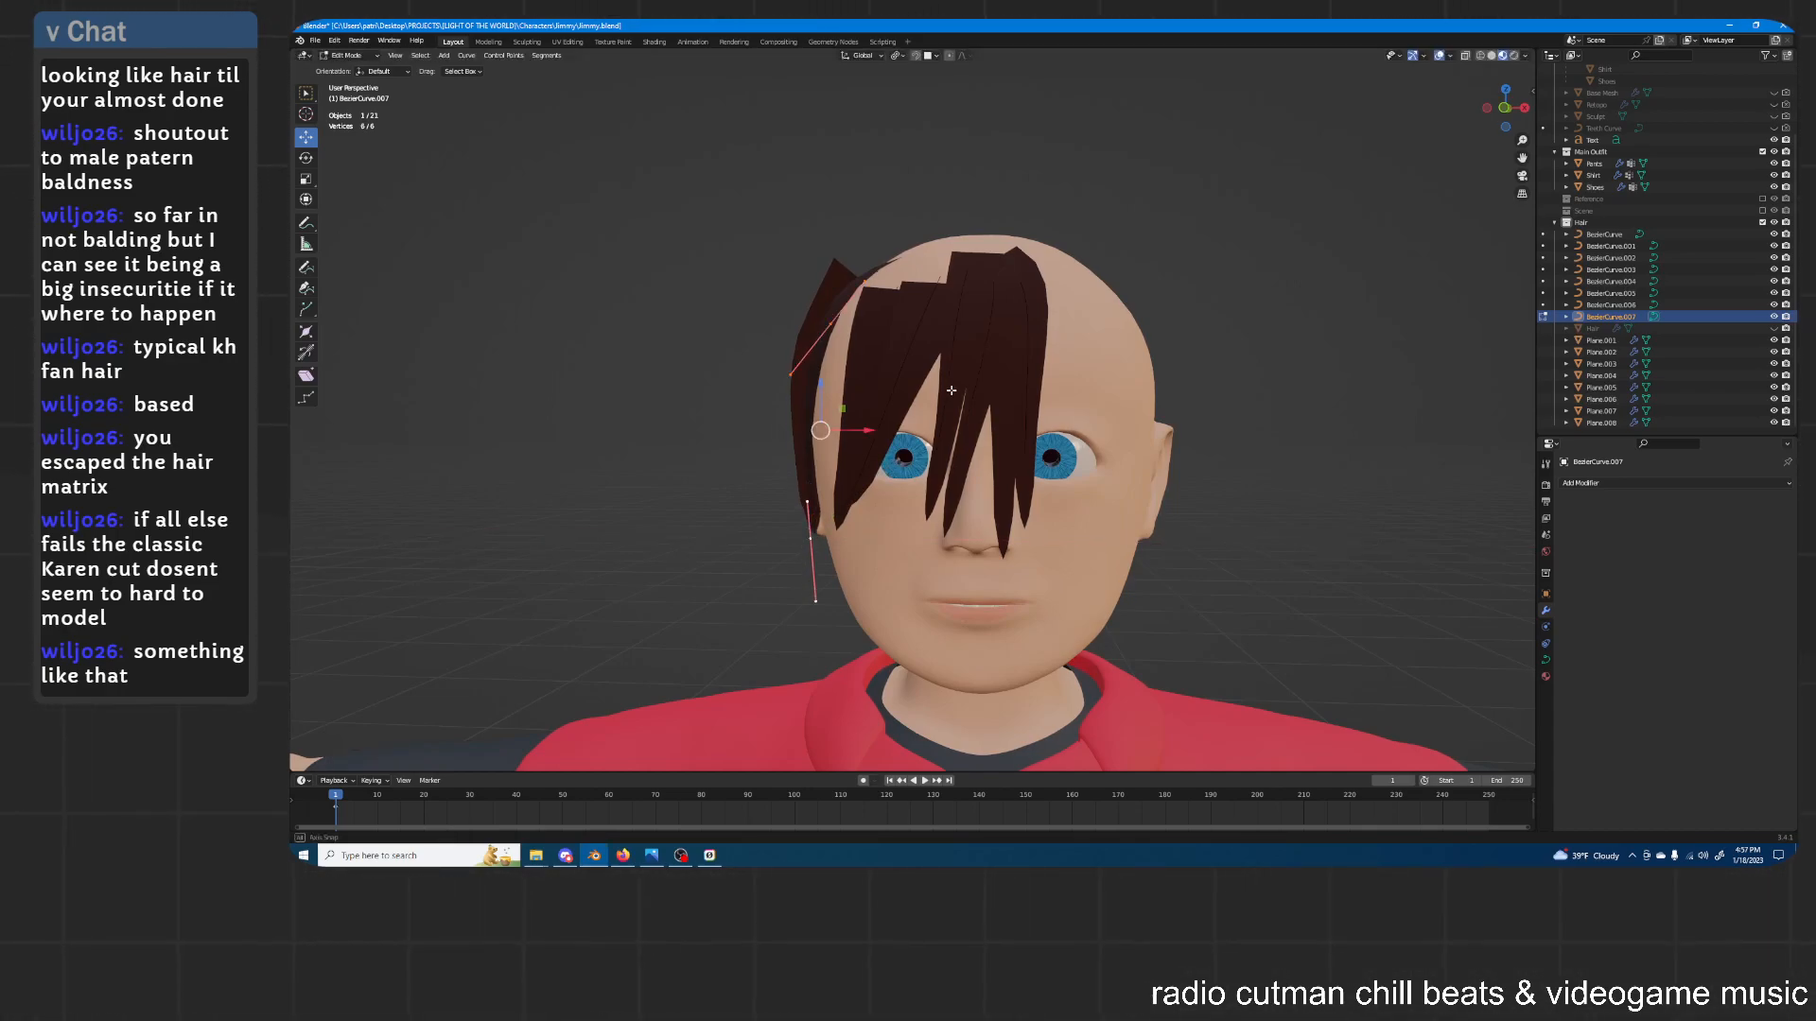
# Tilt all control points of BezierCurve.007 so the strand lies flat against the side of the head
pyautogui.hotkey('ctrl', 't')
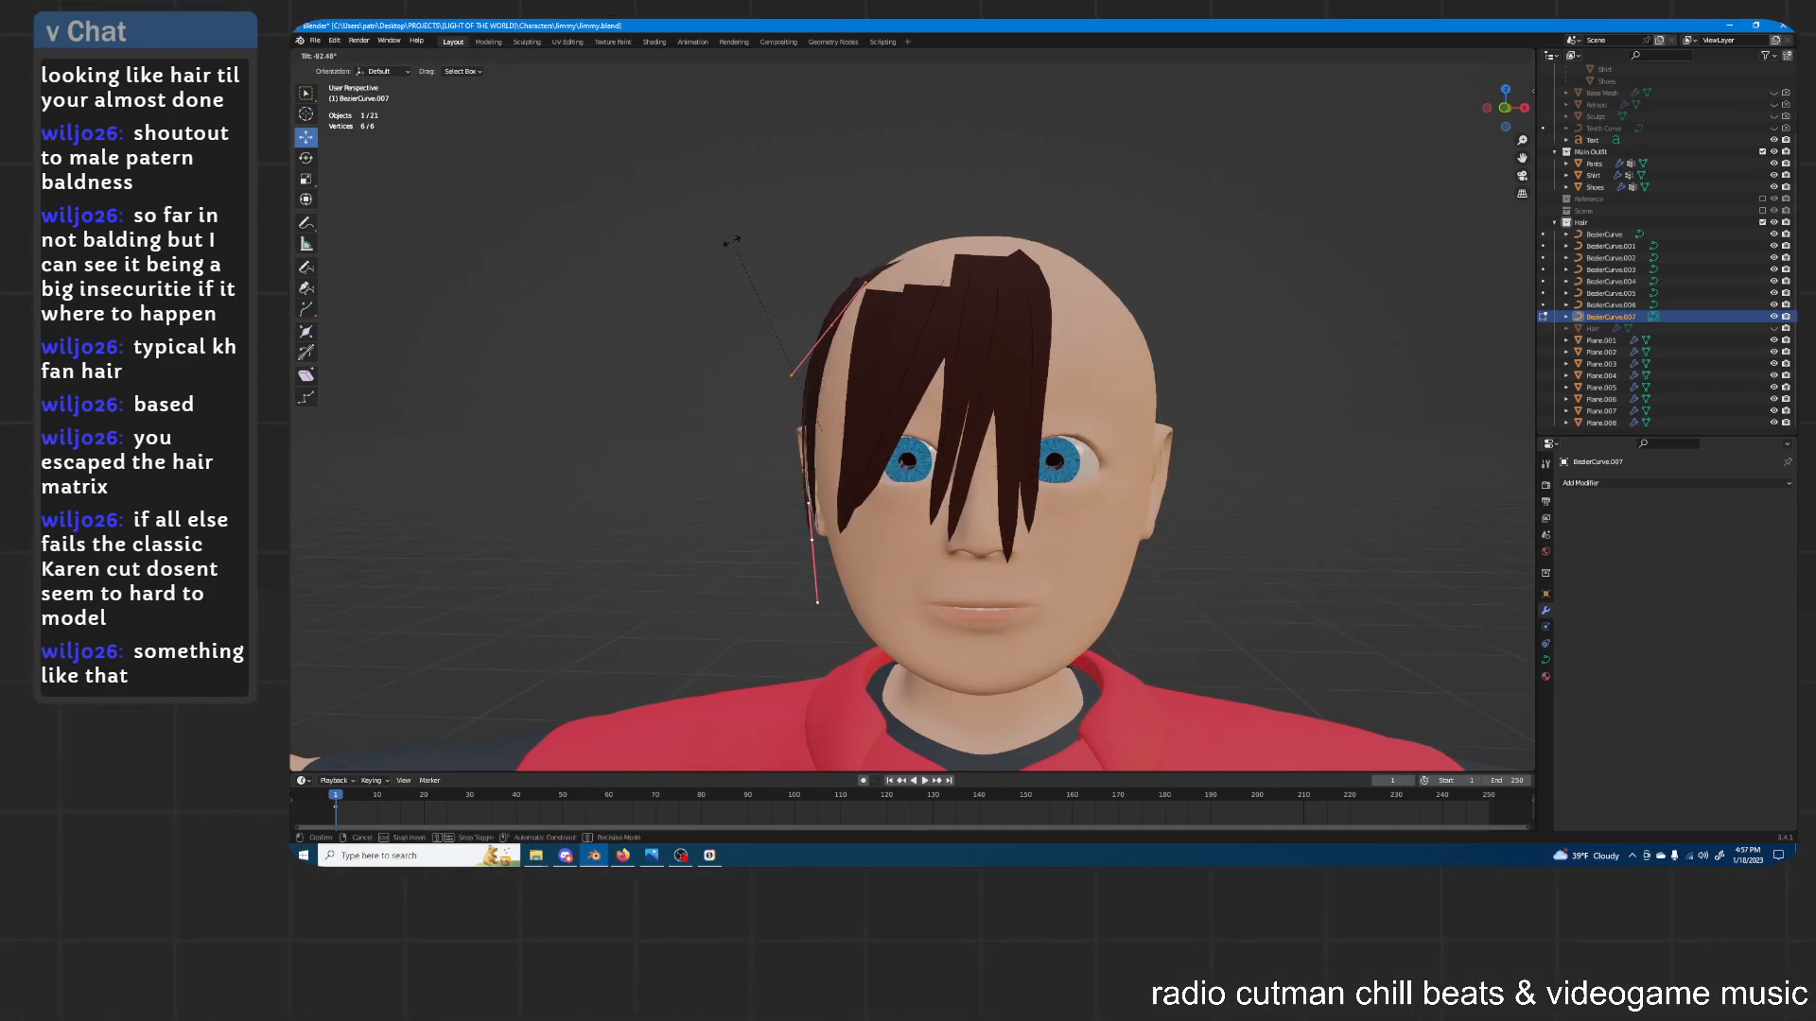
pyautogui.click(752, 247)
pyautogui.moveTo(752, 247); pyautogui.dragTo(1040, 340, button='middle')
pyautogui.hotkey('ctrl', 't')
pyautogui.click(1087, 282)
pyautogui.press('Tab')
# Duplicate BezierCurve.007 and move the copy along Y and X to place it behind the ear
pyautogui.scroll(2, 1054, 369)
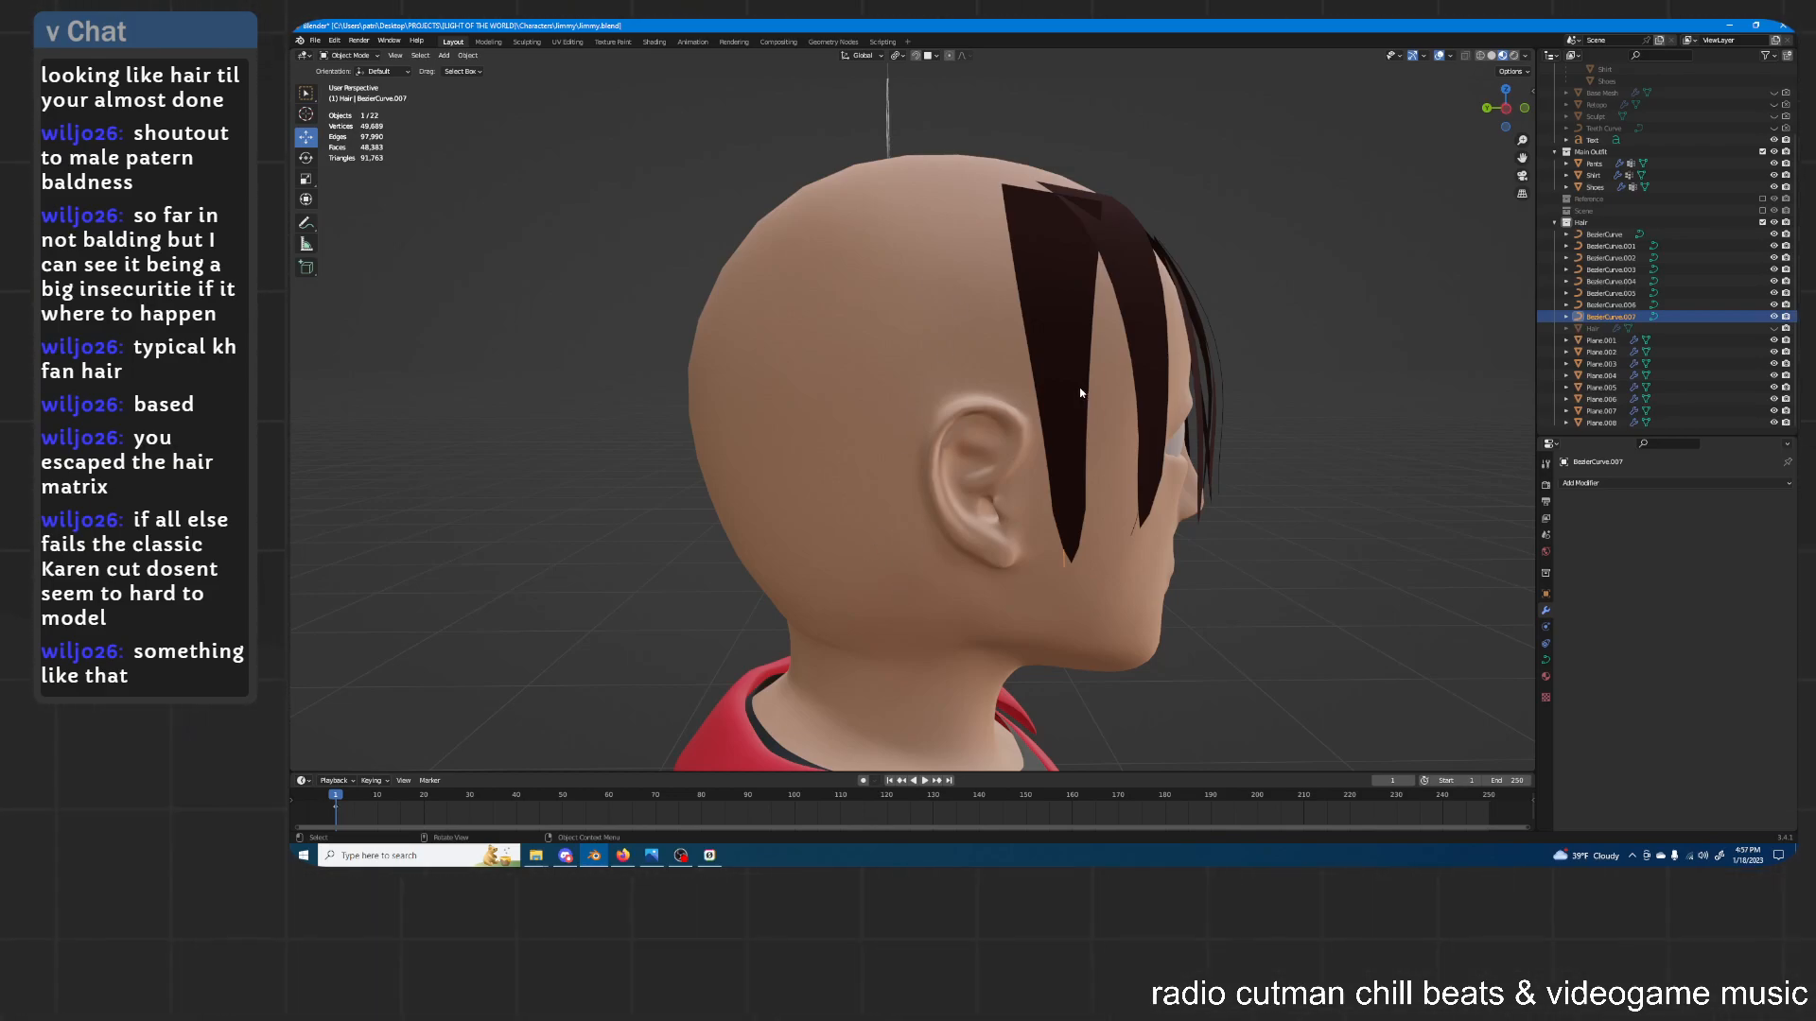
pyautogui.hotkey('shift', 'd')
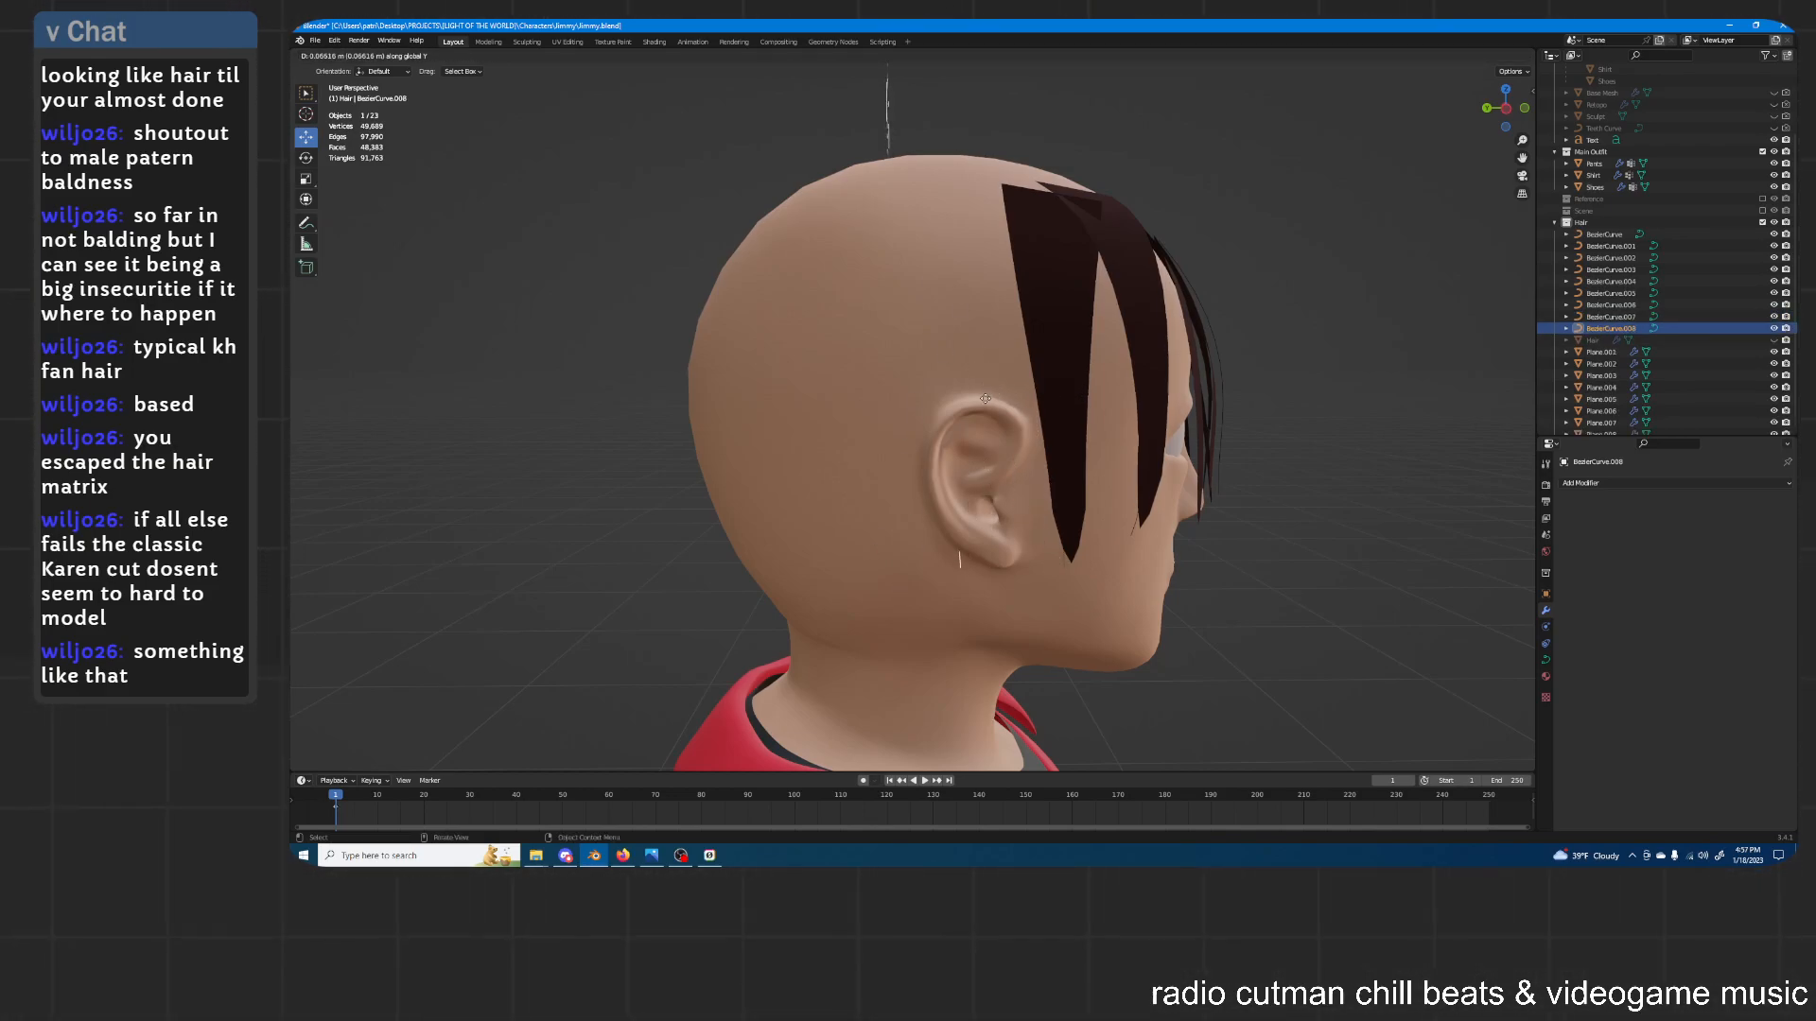
pyautogui.press('g')
pyautogui.press('x')
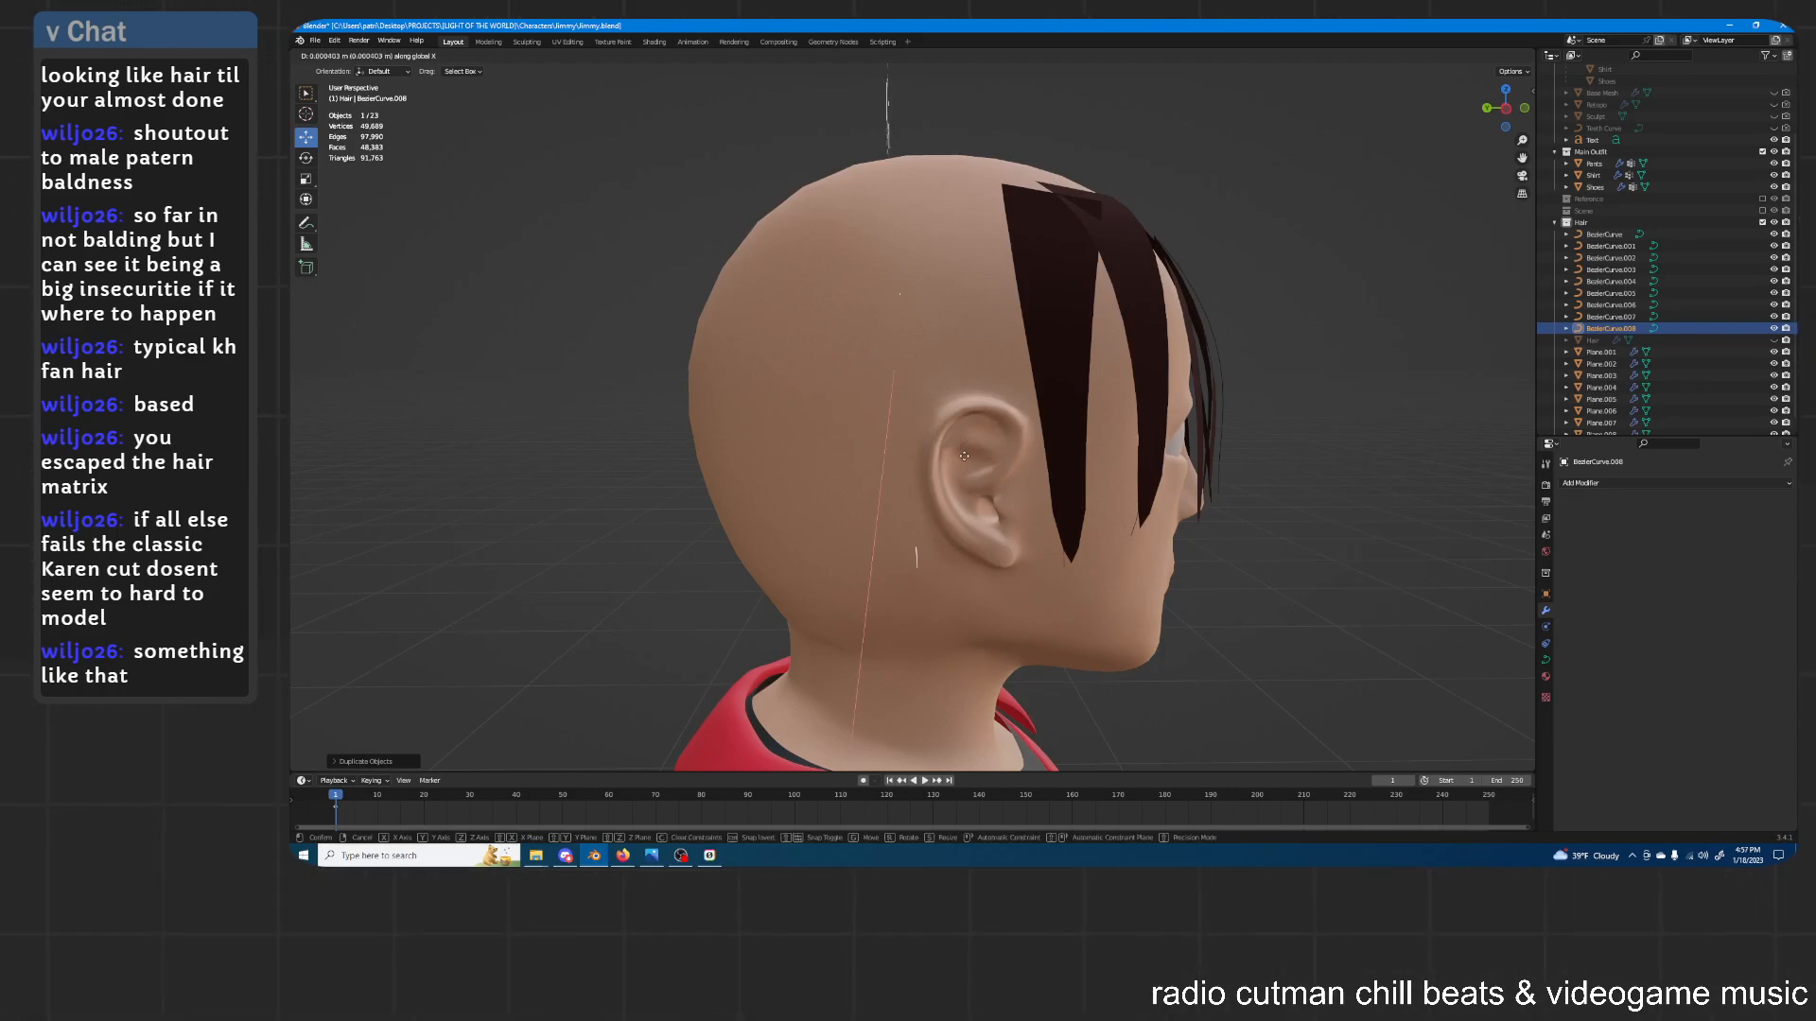
pyautogui.click(964, 379)
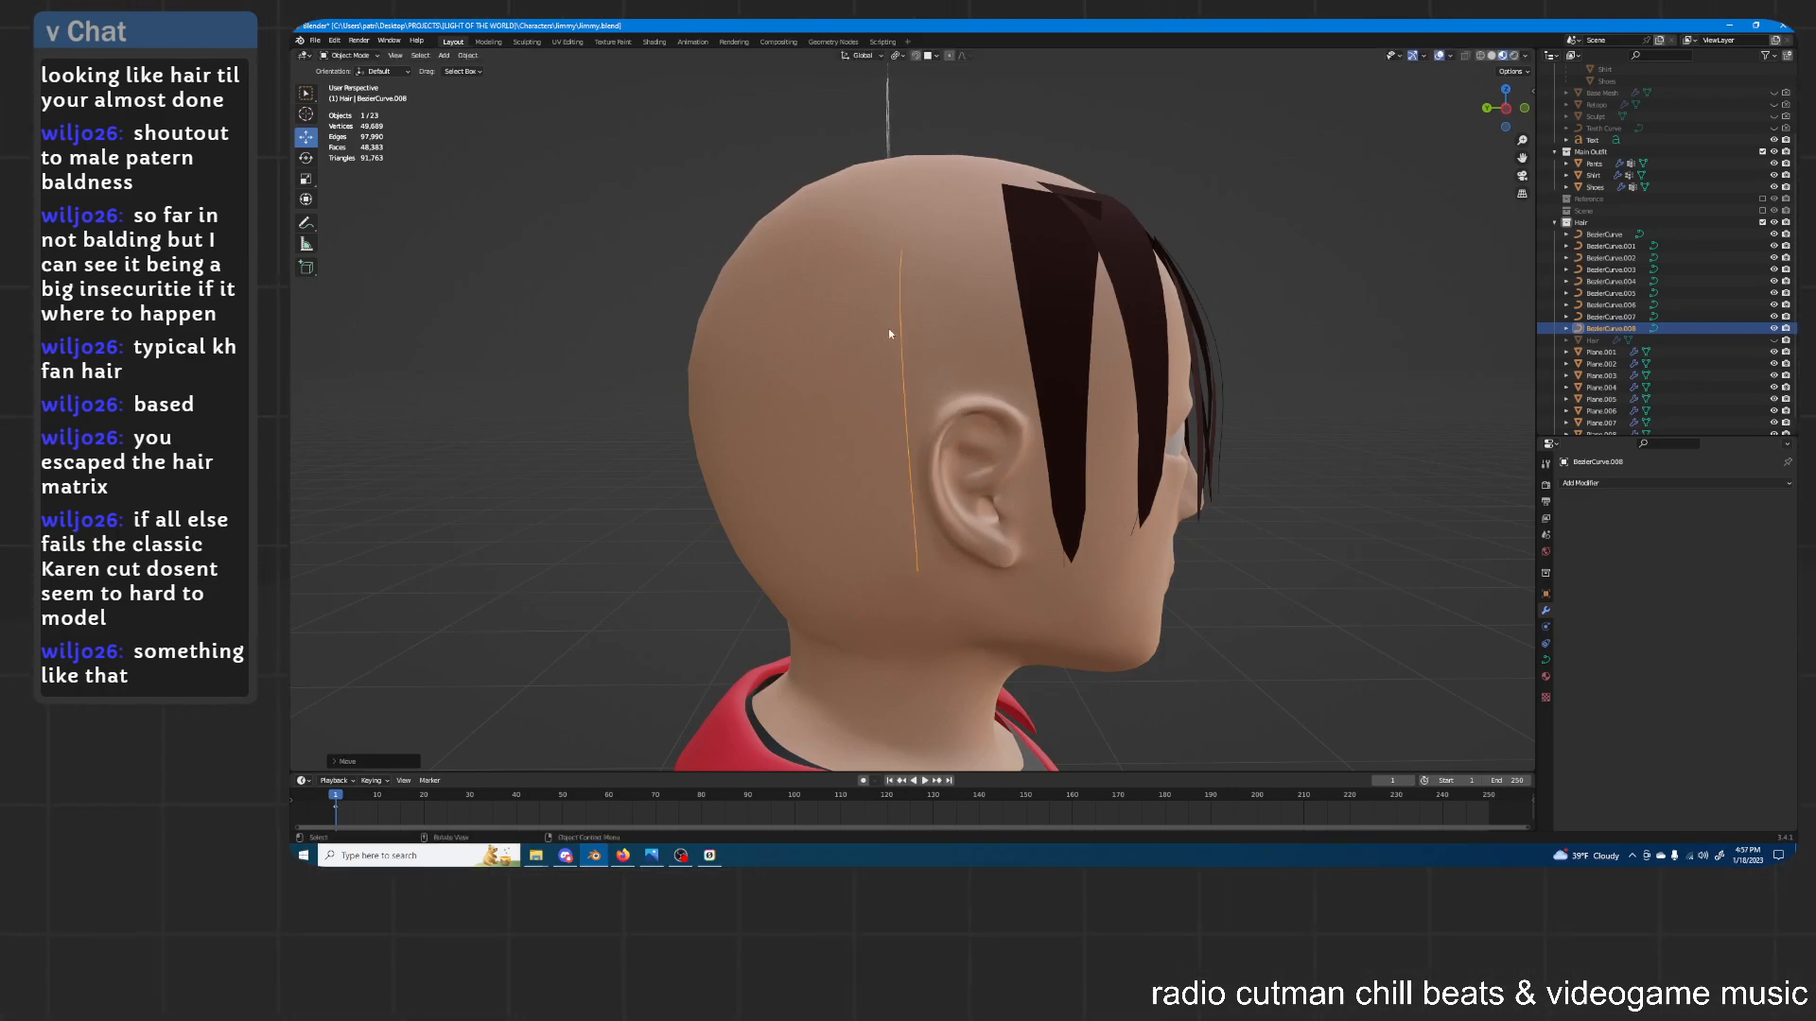
pyautogui.moveTo(893, 332); pyautogui.dragTo(899, 343, button='middle')
# Open BezierCurve.008 for editing and move its upper control point onto the scalp above the ear
pyautogui.click(350, 83)
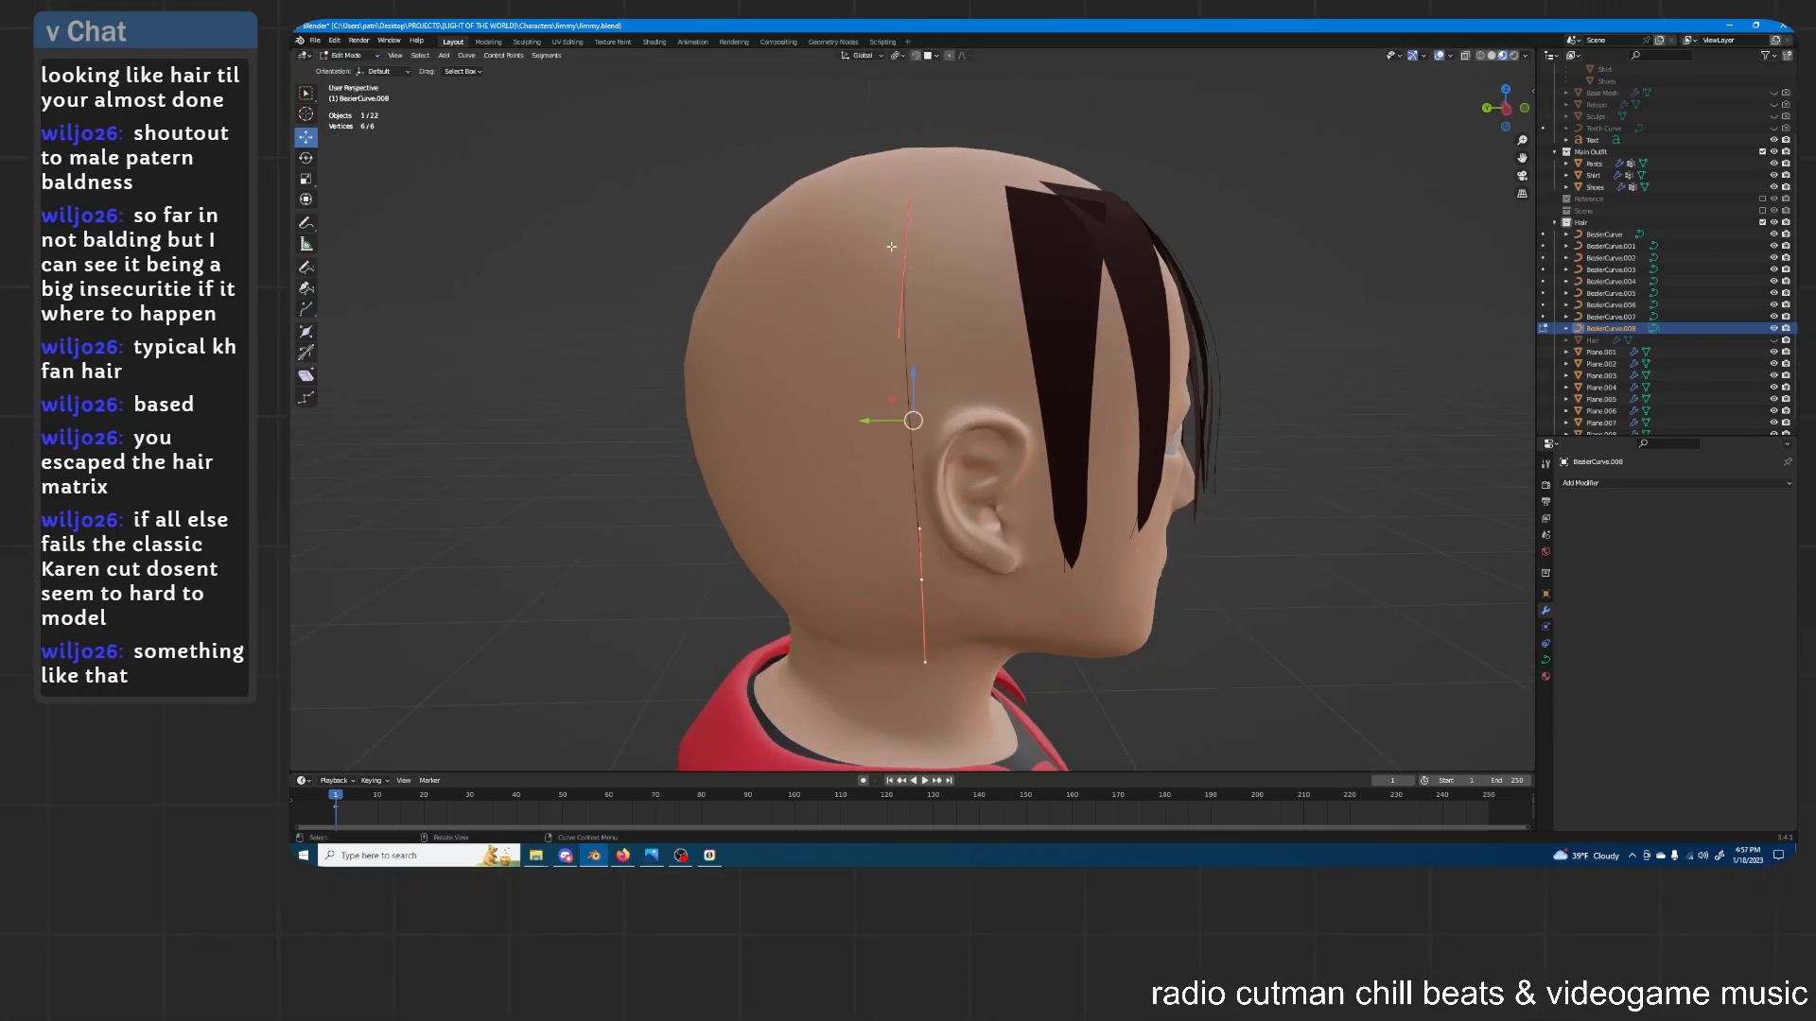
pyautogui.moveTo(958, 214); pyautogui.dragTo(929, 63, button='middle')
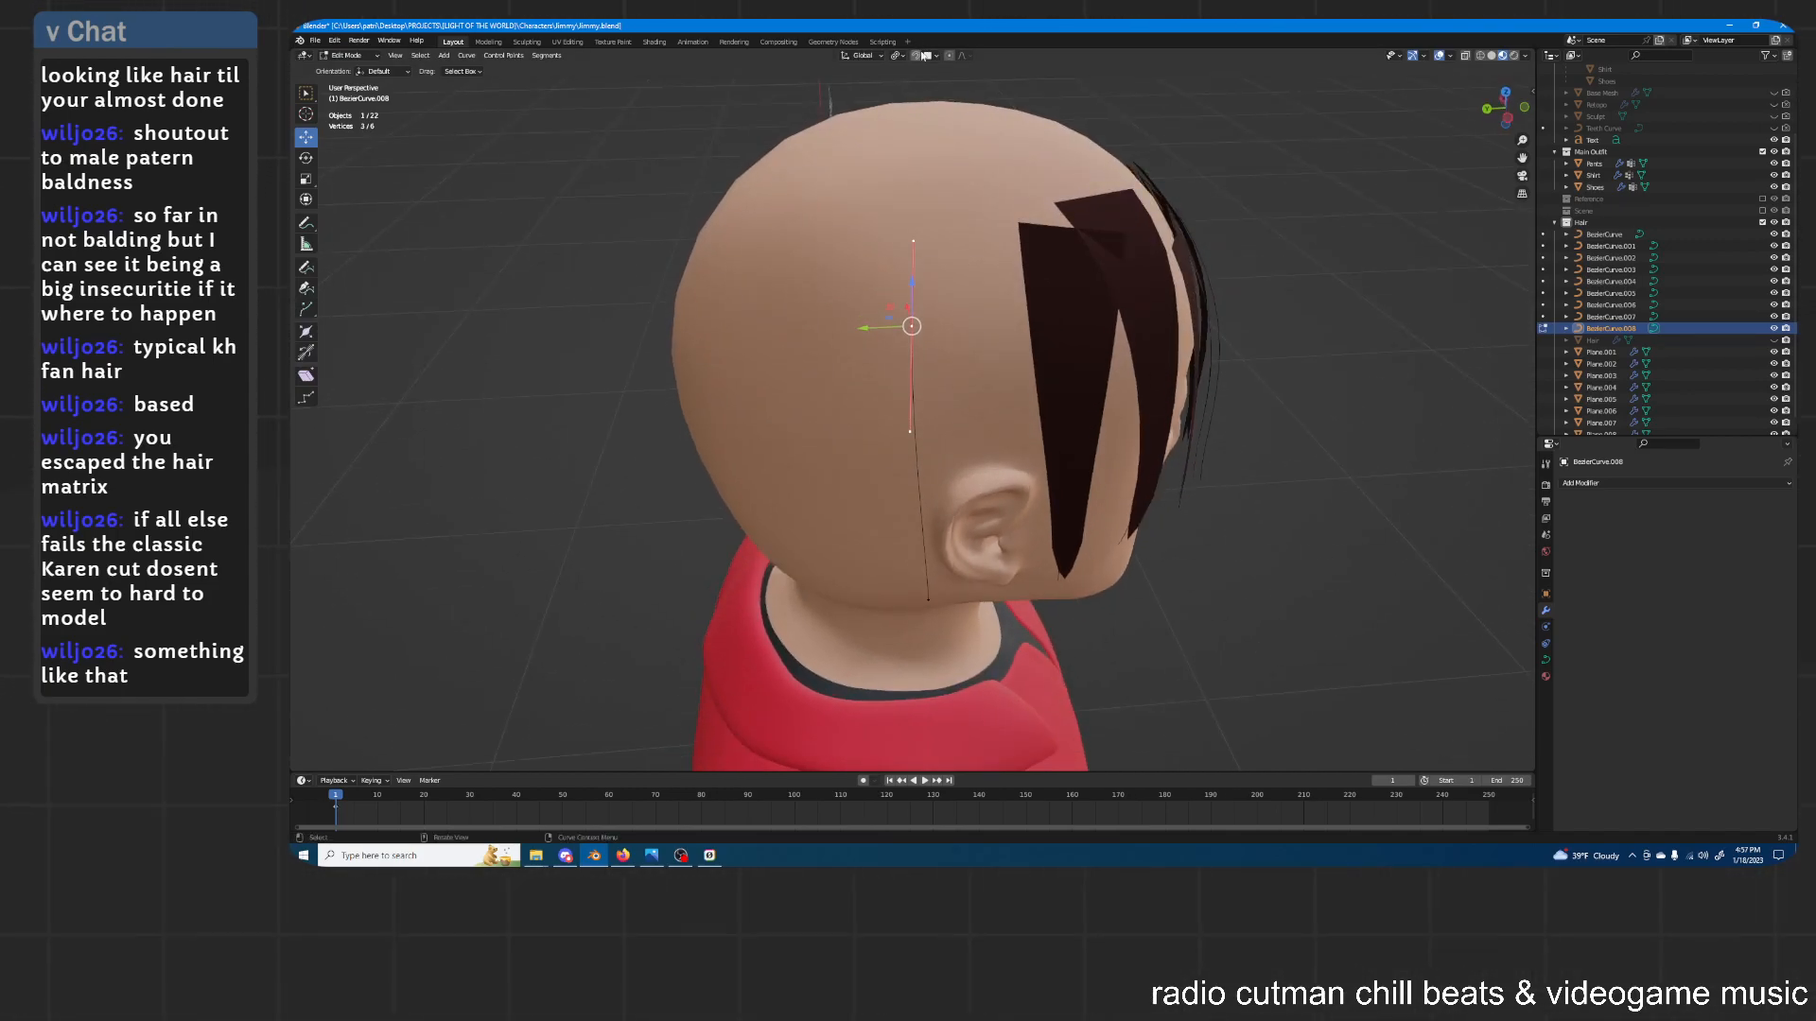
pyautogui.press('g')
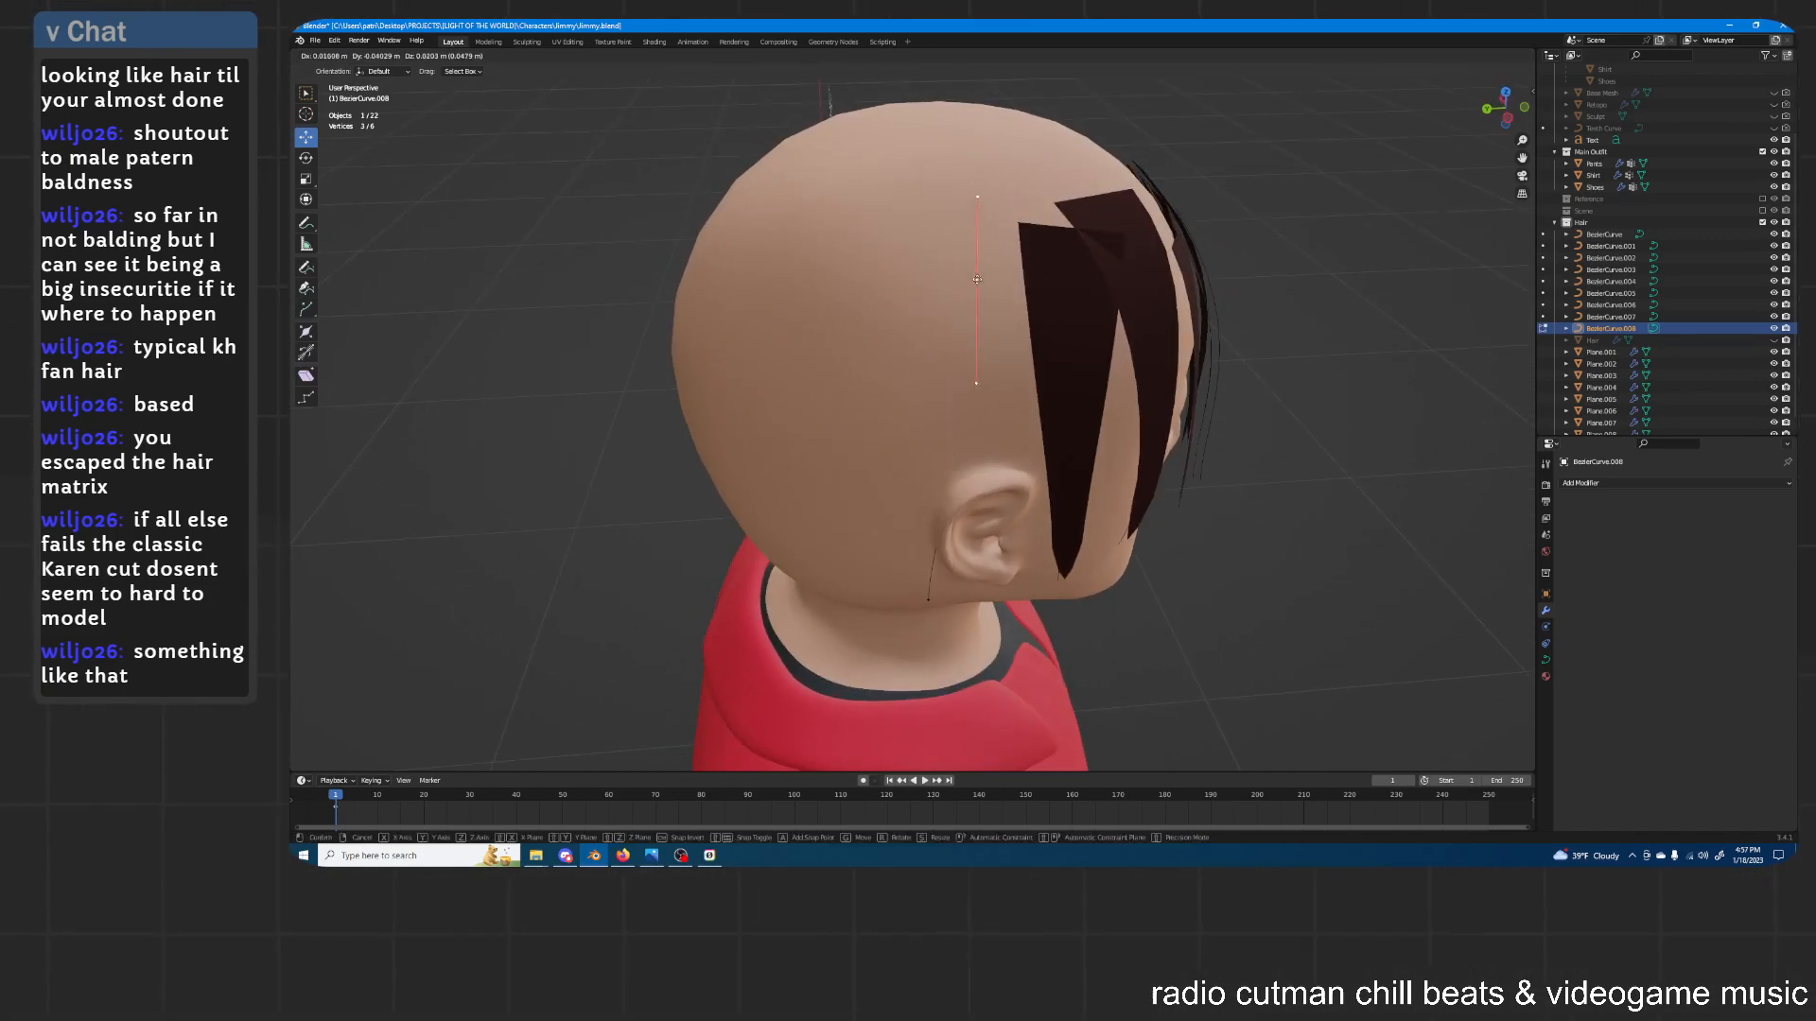
pyautogui.click(978, 276)
pyautogui.moveTo(978, 276); pyautogui.dragTo(1162, 252, button='middle')
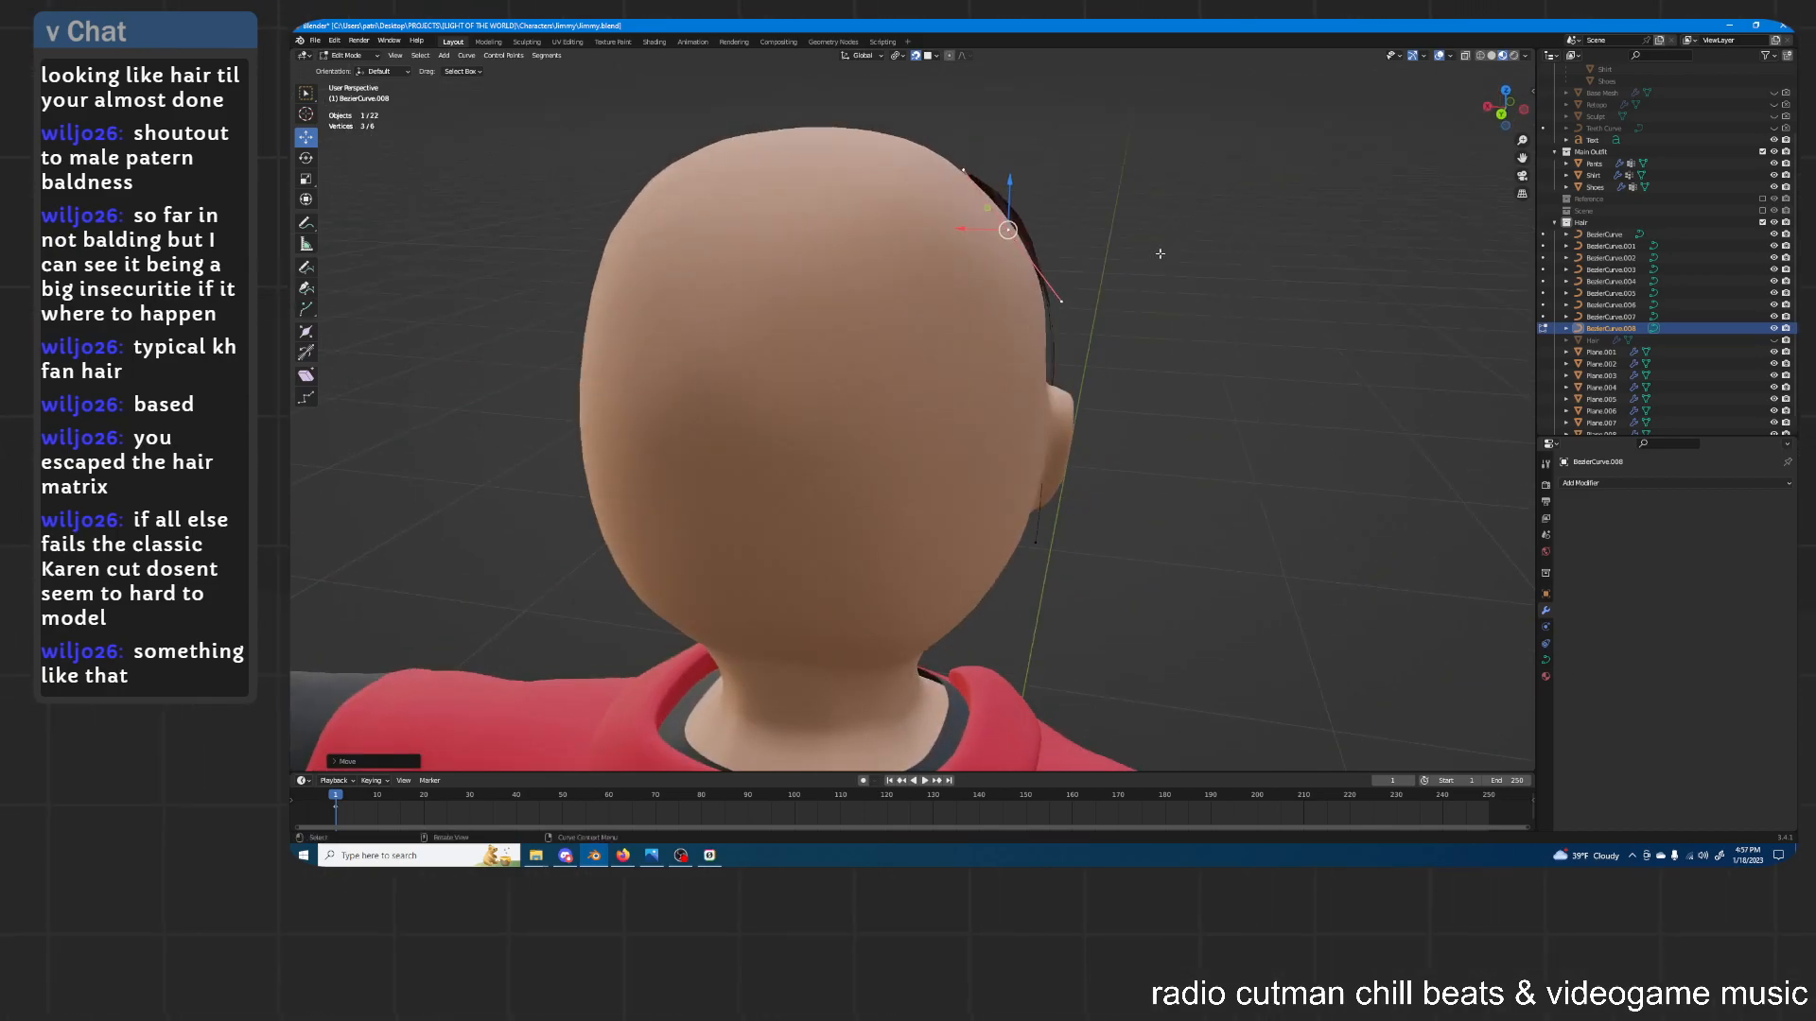
pyautogui.moveTo(1050, 544); pyautogui.dragTo(974, 478, button='middle')
pyautogui.press('g')
pyautogui.press('y')
pyautogui.rightClick(955, 495)
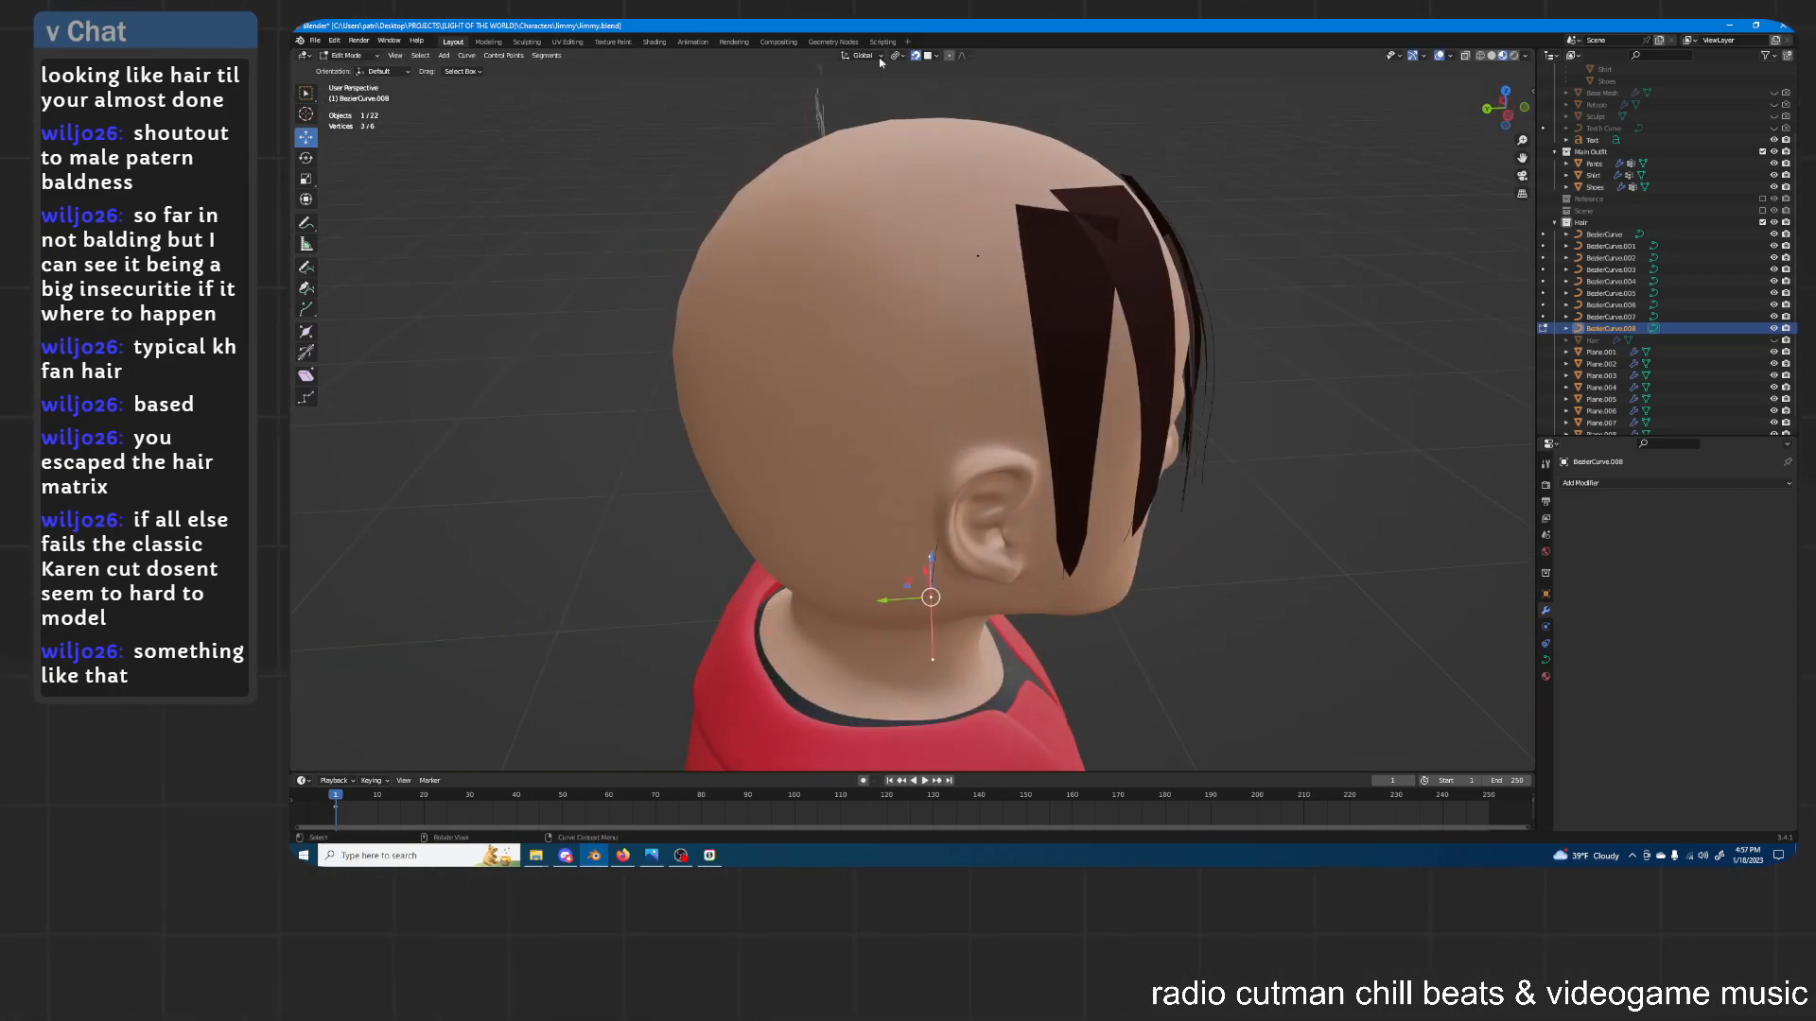
# Move the lower control point of BezierCurve.008 along X and rotate it to slant the curve
pyautogui.press('g')
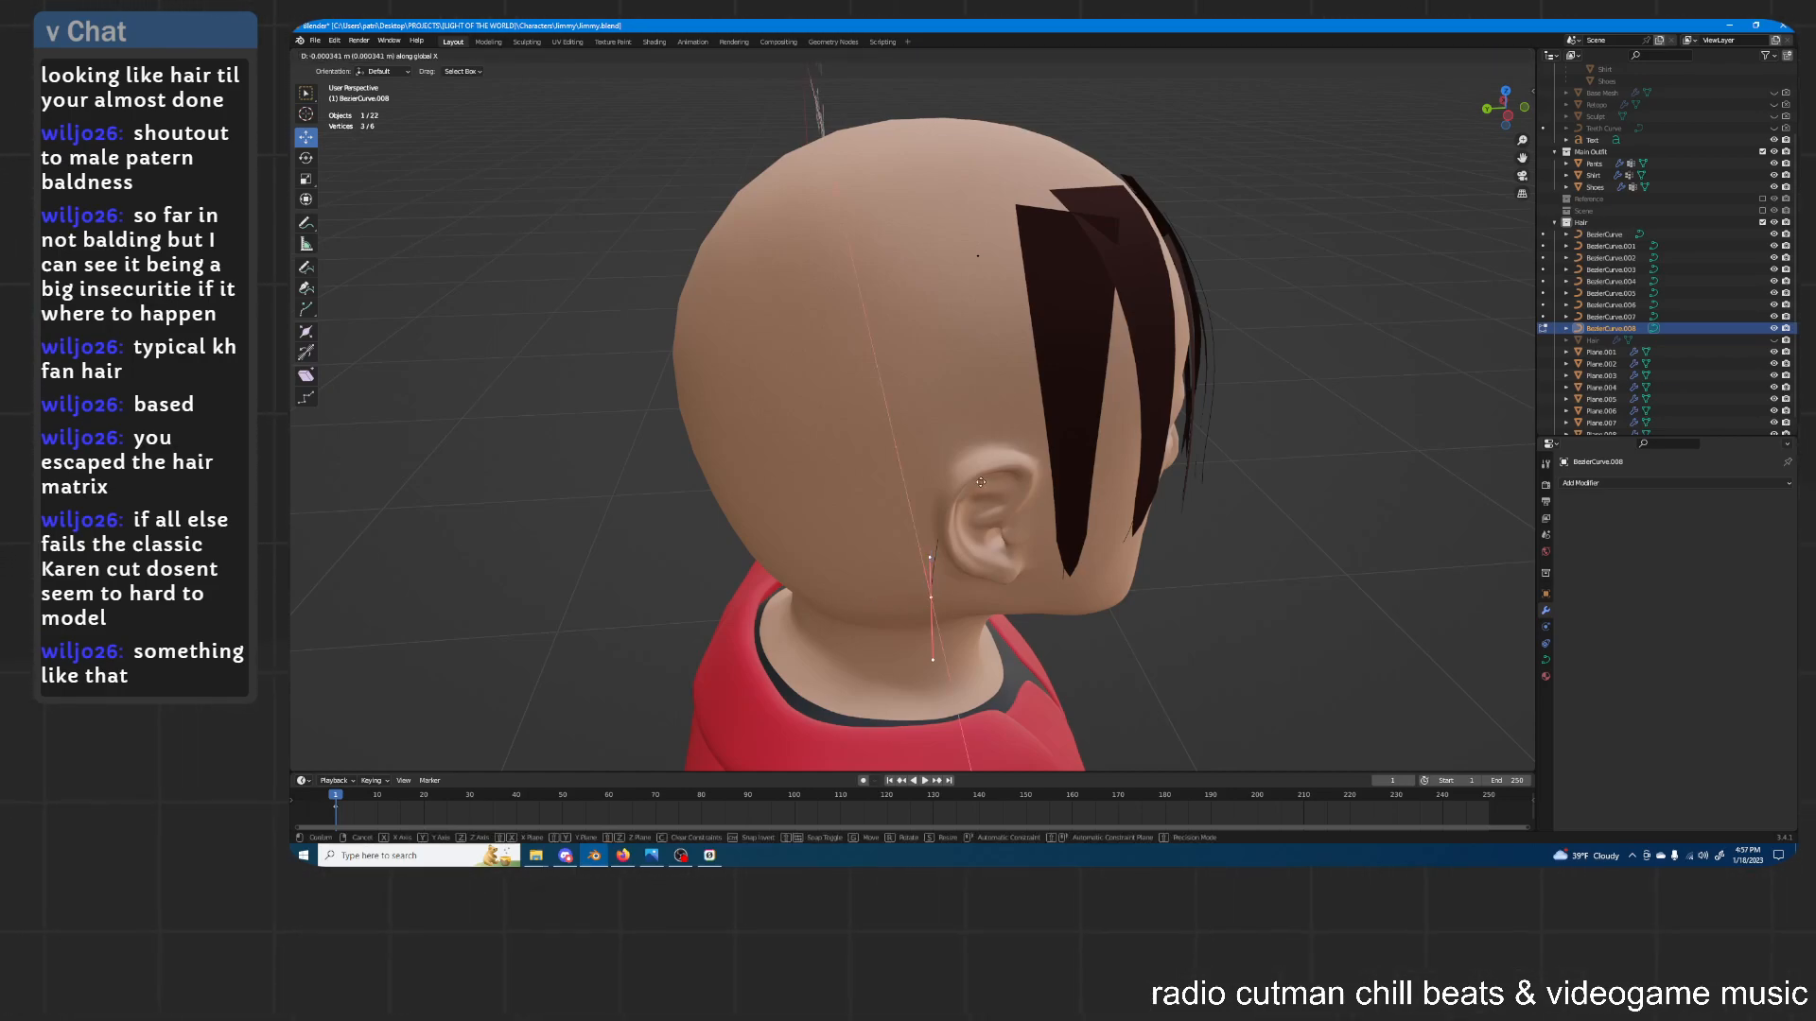
pyautogui.press('x')
pyautogui.click(1005, 464)
pyautogui.moveTo(1005, 465); pyautogui.dragTo(1060, 395, button='middle')
pyautogui.press('r')
pyautogui.click(1040, 478)
# Shift the lower control point of BezierCurve.008 along Y and X to position the curve's end behind the ear
pyautogui.press('g')
pyautogui.press('y')
pyautogui.click(1014, 484)
pyautogui.press('g')
pyautogui.press('z')
pyautogui.press('x')
pyautogui.click(1174, 460)
# Scale up the upper control point of BezierCurve.008 and move it along Y, then finish editing the curve
pyautogui.moveTo(1006, 230); pyautogui.dragTo(931, 74, button='middle')
pyautogui.press('s')
pyautogui.click(1094, 236)
pyautogui.press('g')
pyautogui.press('y')
pyautogui.click(1077, 199)
pyautogui.moveTo(1121, 307); pyautogui.dragTo(1070, 323, button='middle')
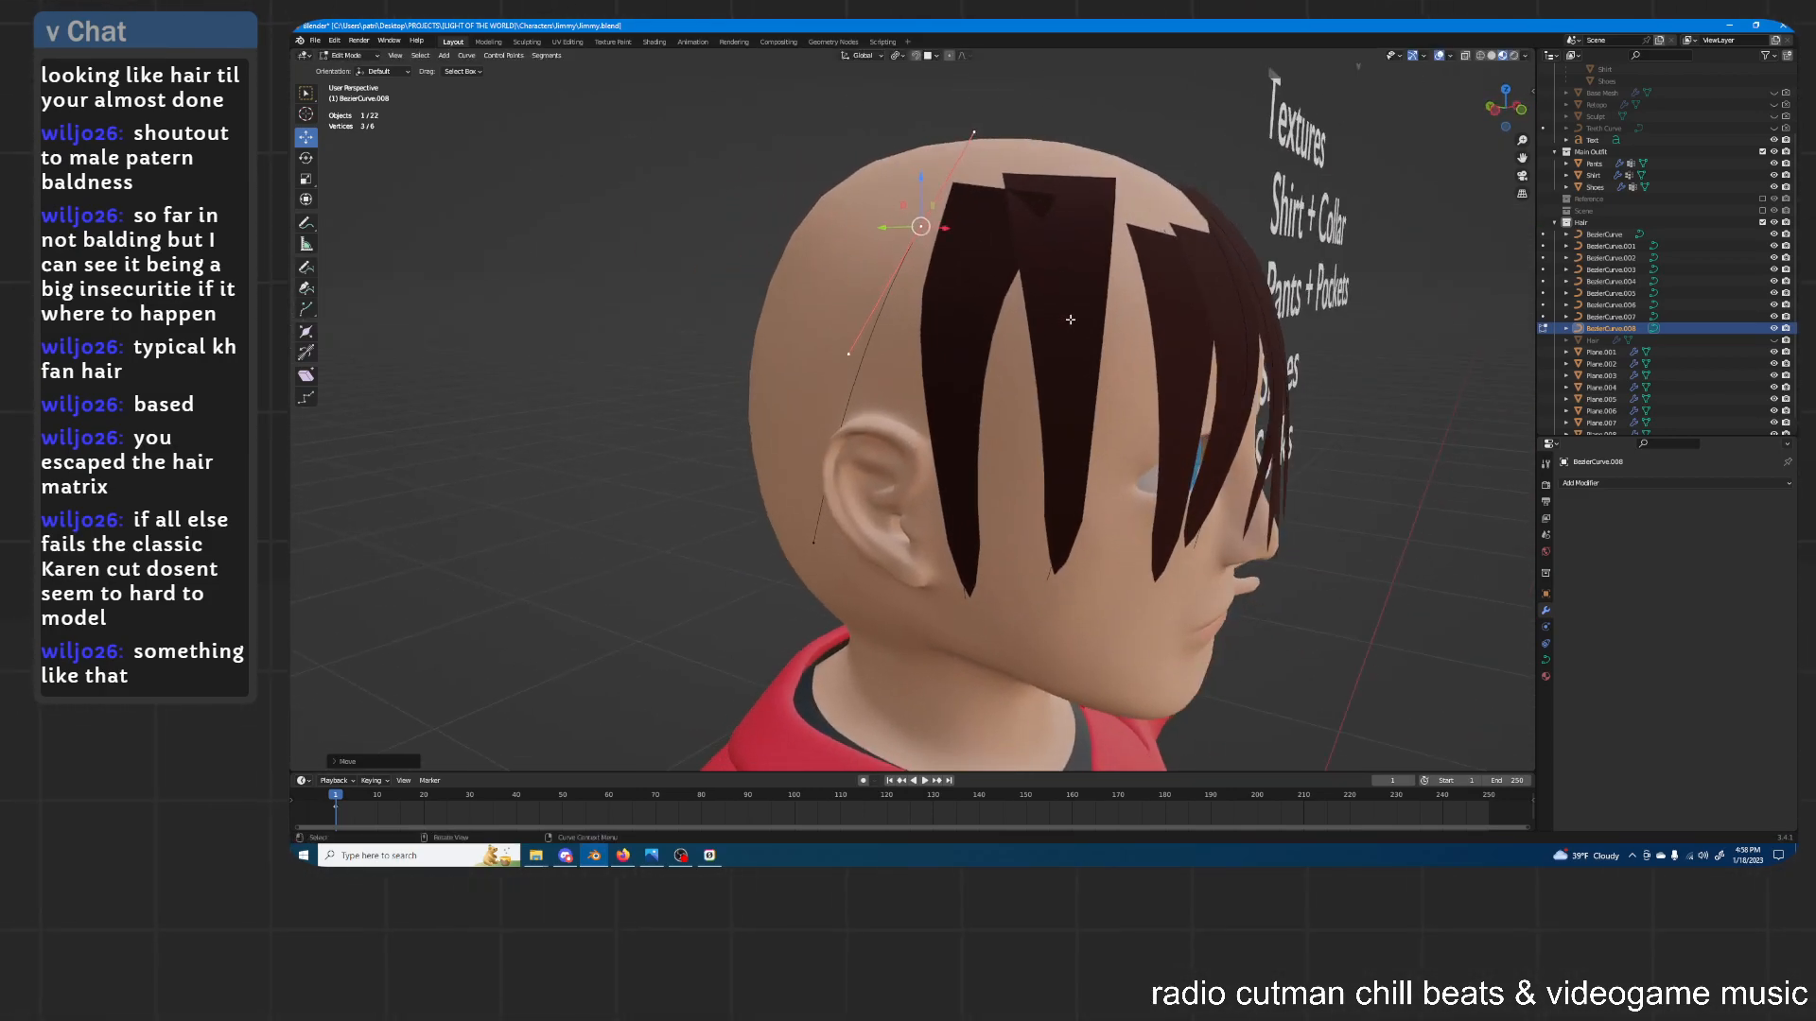
pyautogui.moveTo(1048, 482); pyautogui.dragTo(952, 375, button='middle')
pyautogui.moveTo(1094, 316); pyautogui.dragTo(1007, 369, button='middle')
pyautogui.press('Tab')
# Duplicate the rearmost side strand in place and set the copy's Curve modifier to use BezierCurve.008 as curve object
pyautogui.click(1008, 414)
pyautogui.hotkey('shift', 'd')
pyautogui.rightClick(1232, 366)
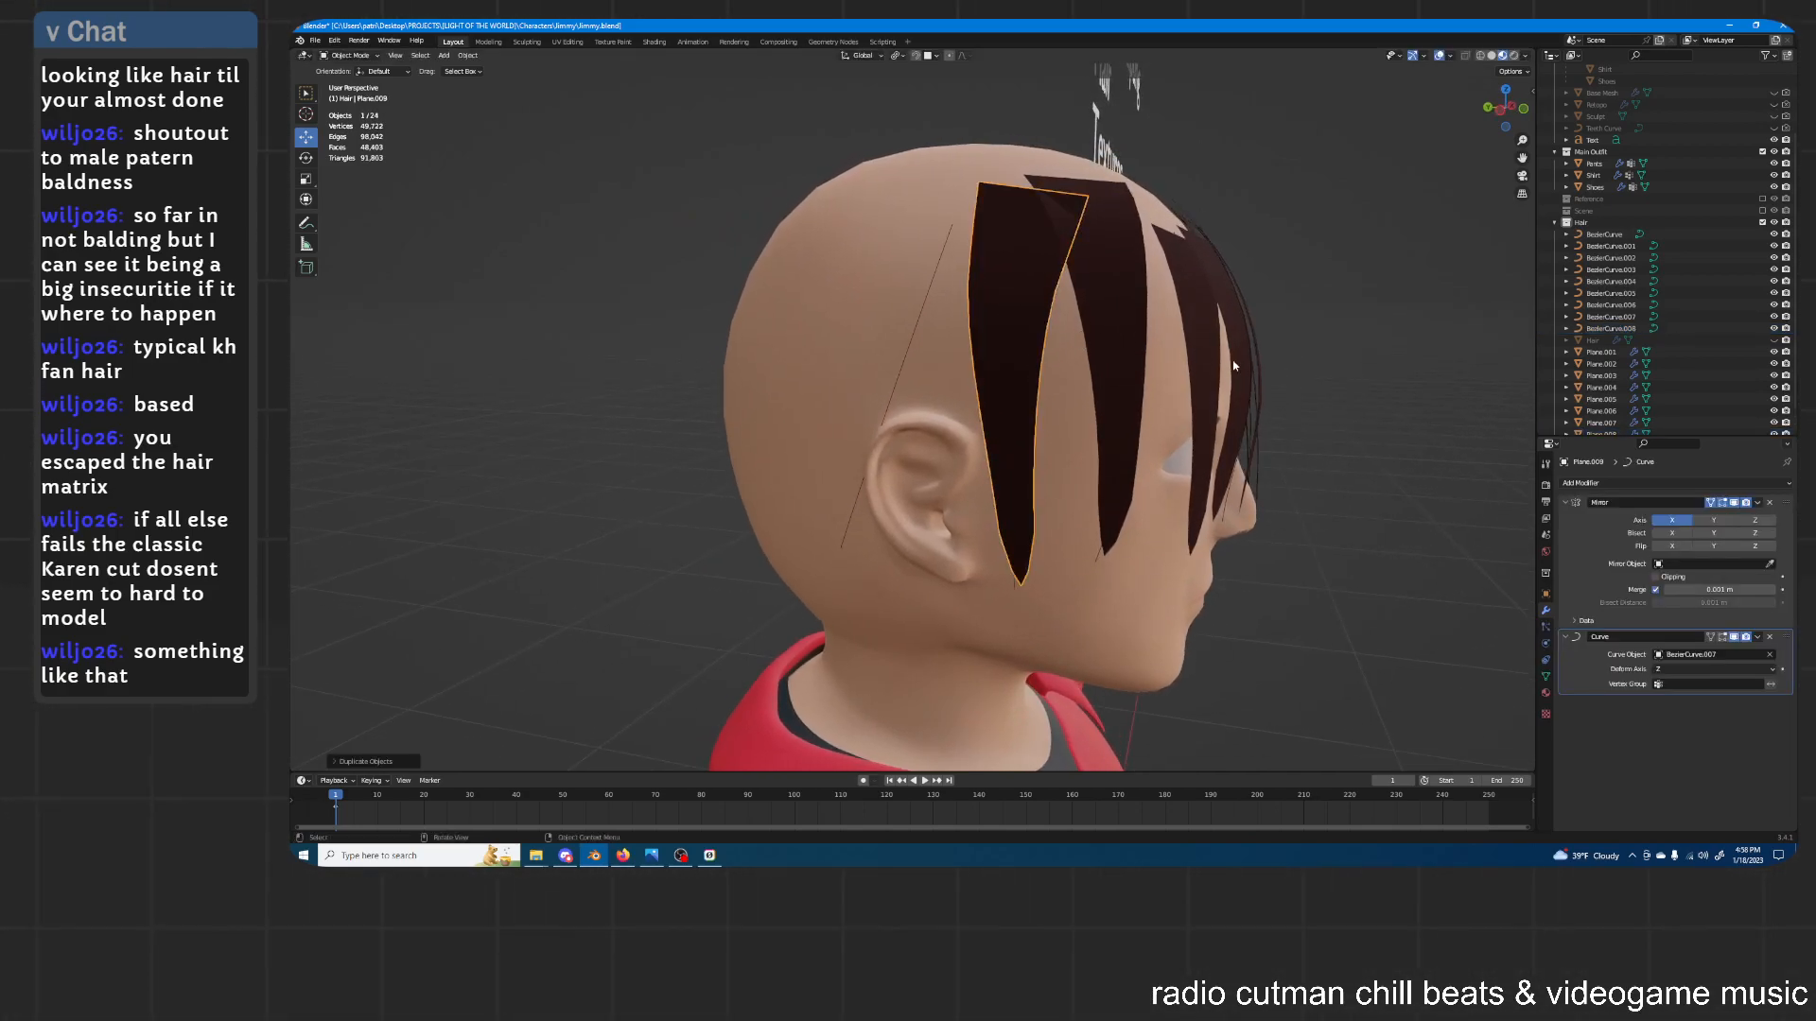
pyautogui.click(1773, 656)
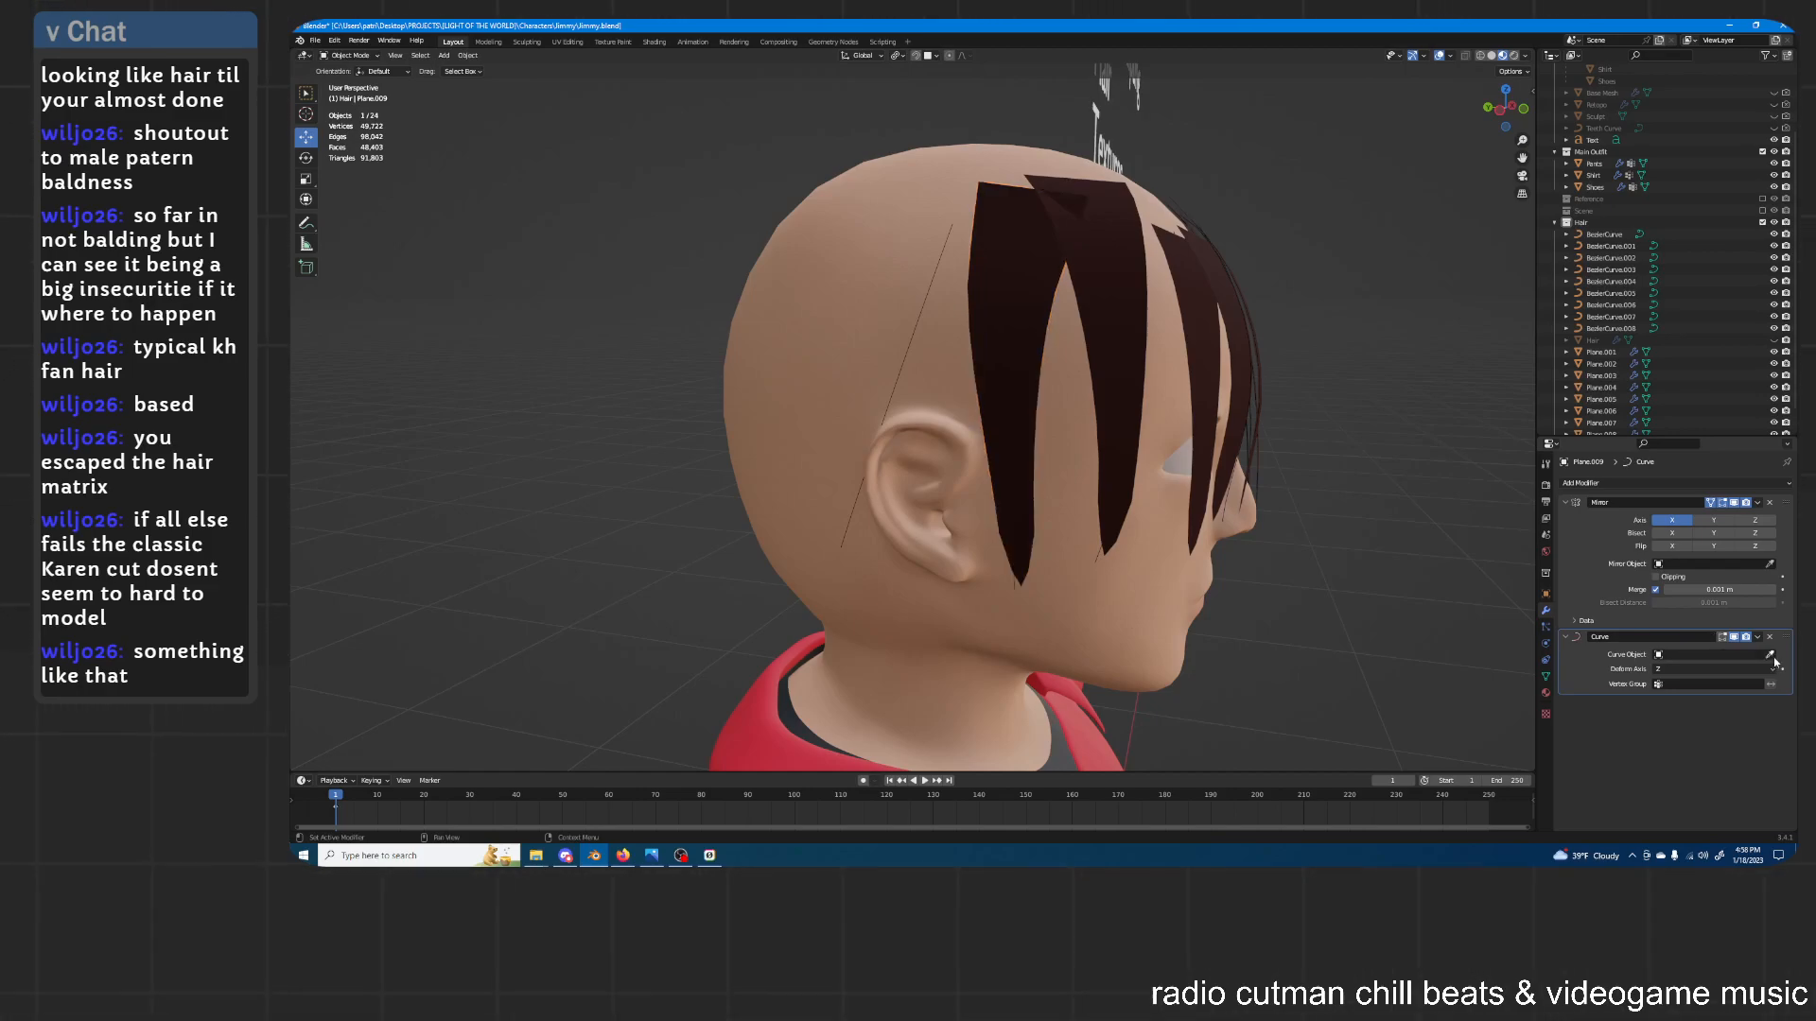
pyautogui.click(1616, 323)
# Tilt all control points of BezierCurve.008 to turn the new strand's flat side outward
pyautogui.moveTo(1148, 324)
pyautogui.mouseDown(button='middle')
pyautogui.moveTo(1234, 329)
pyautogui.moveTo(1126, 325)
pyautogui.moveTo(1169, 304)
pyautogui.mouseUp(button='middle')
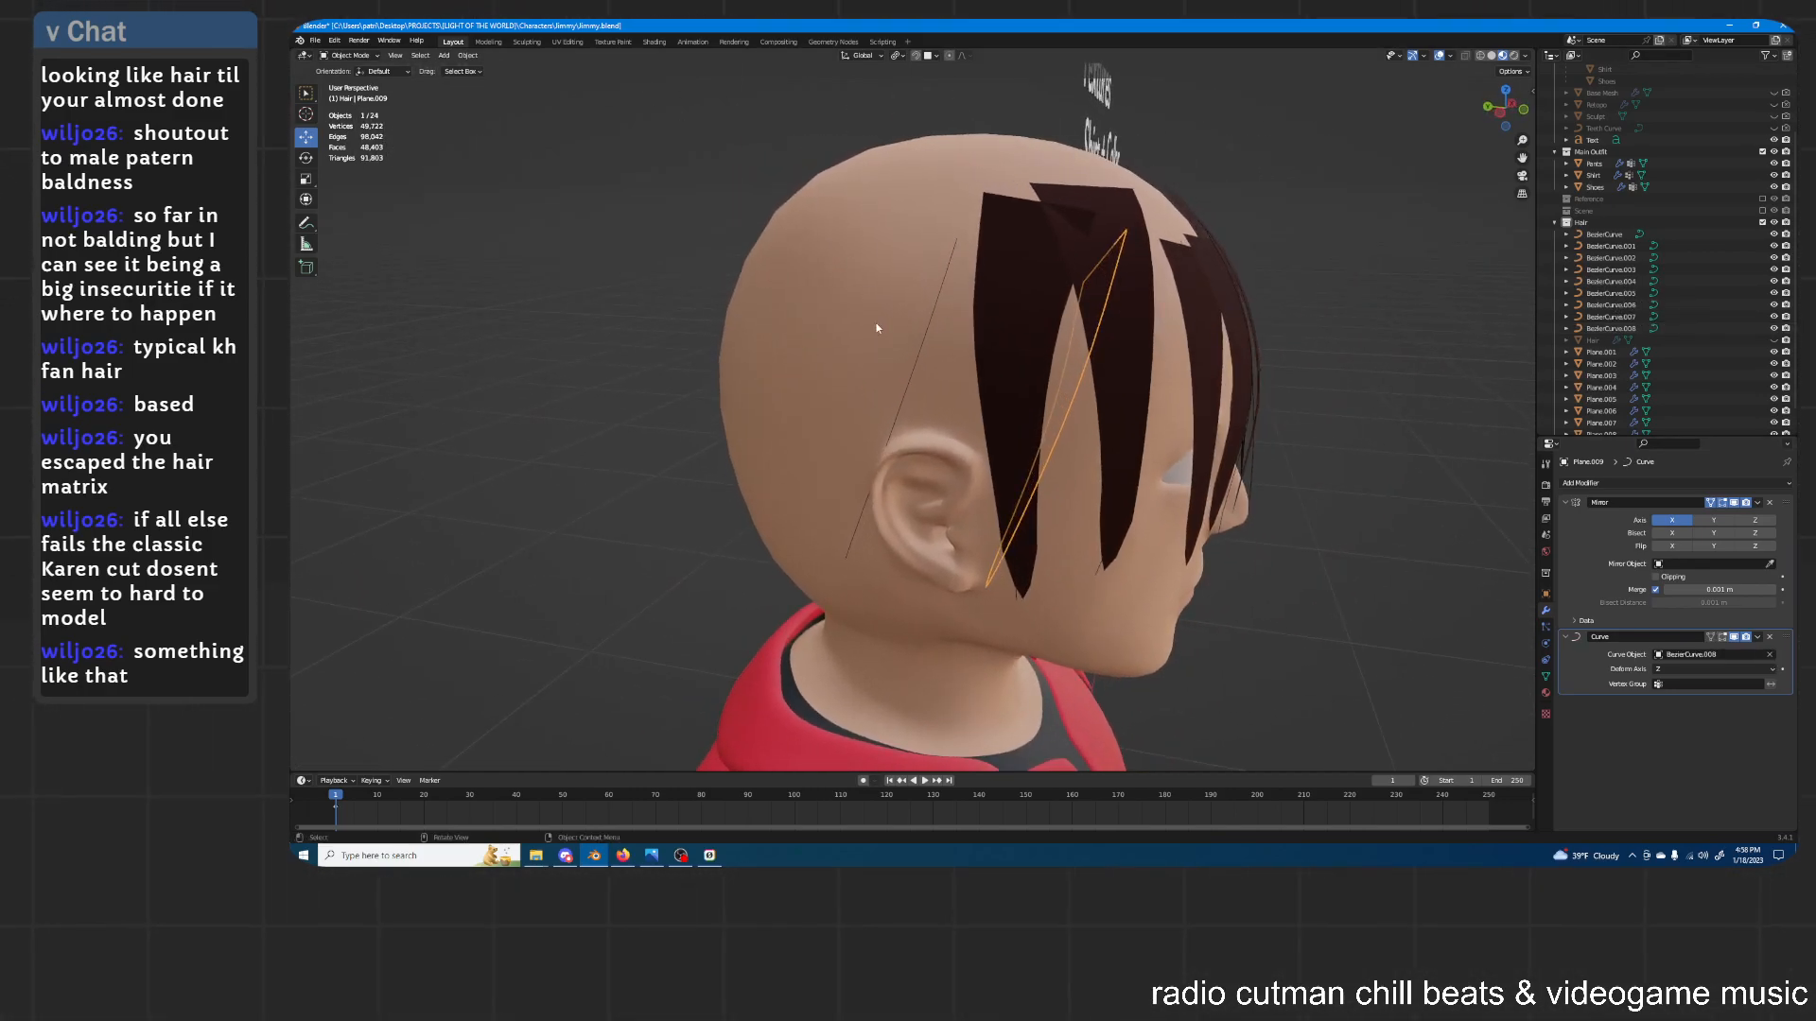
pyautogui.click(927, 323)
pyautogui.press('Tab')
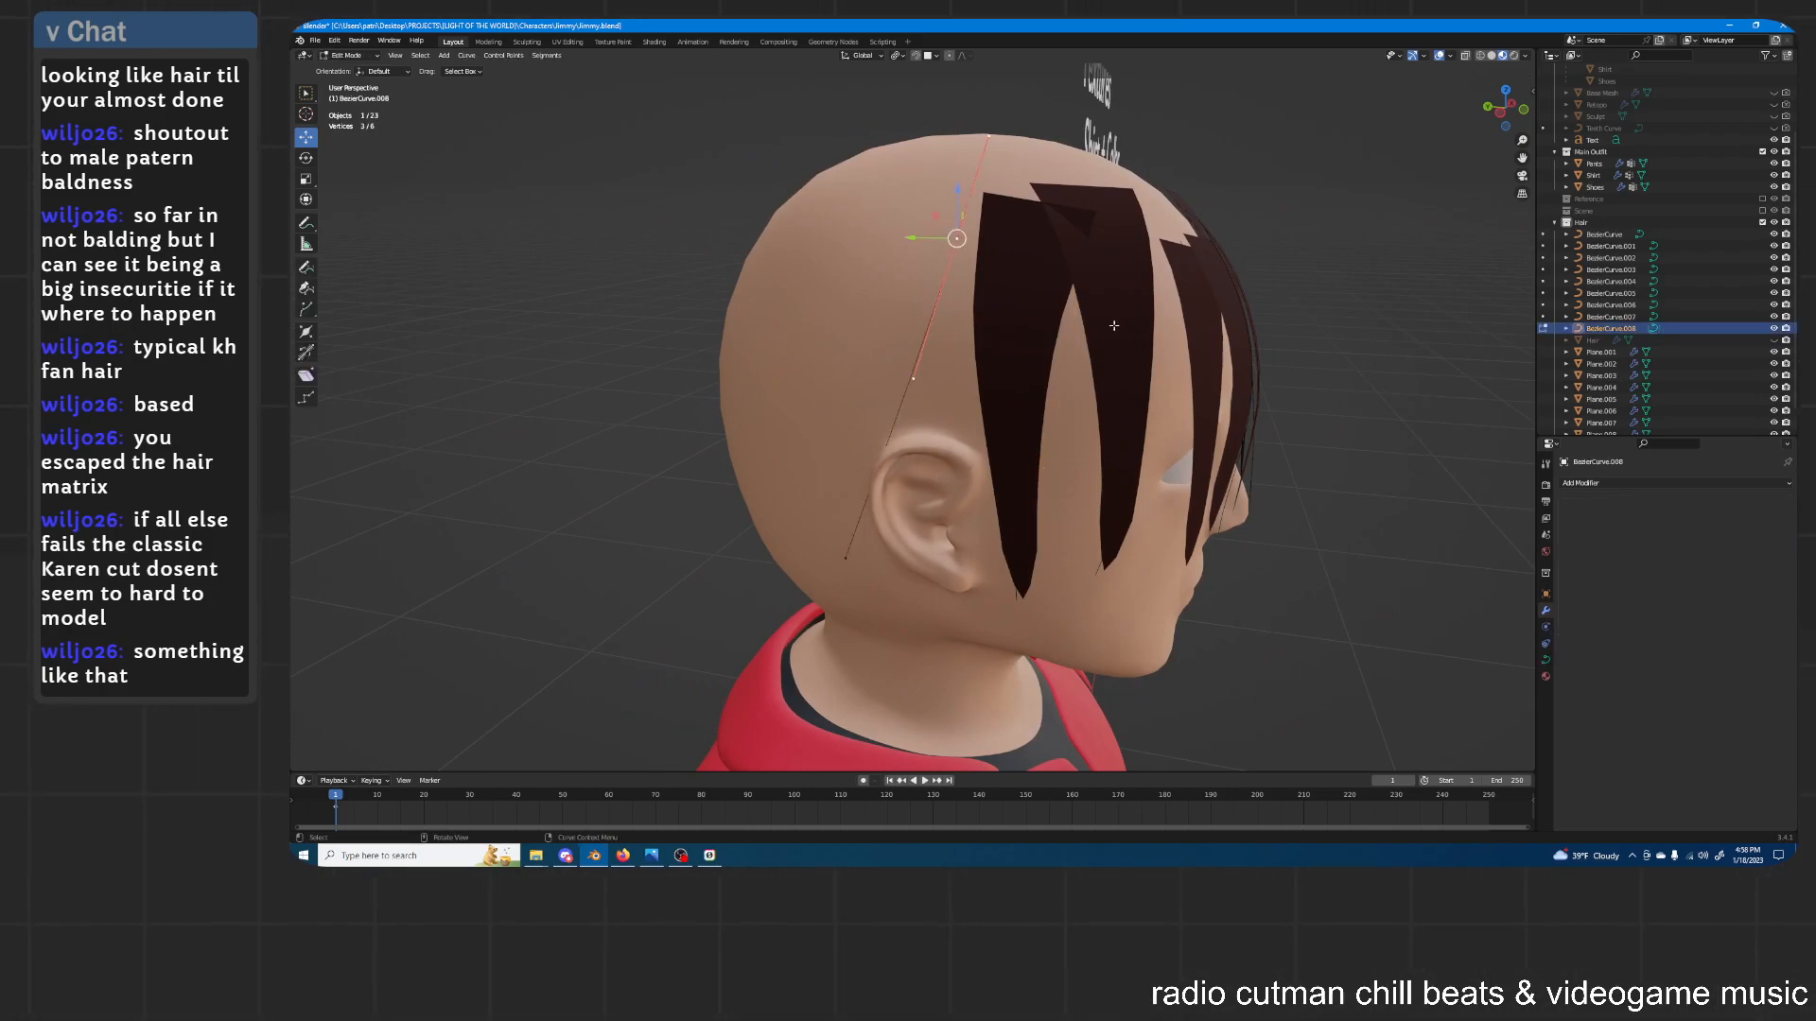
pyautogui.hotkey('ctrl', 't')
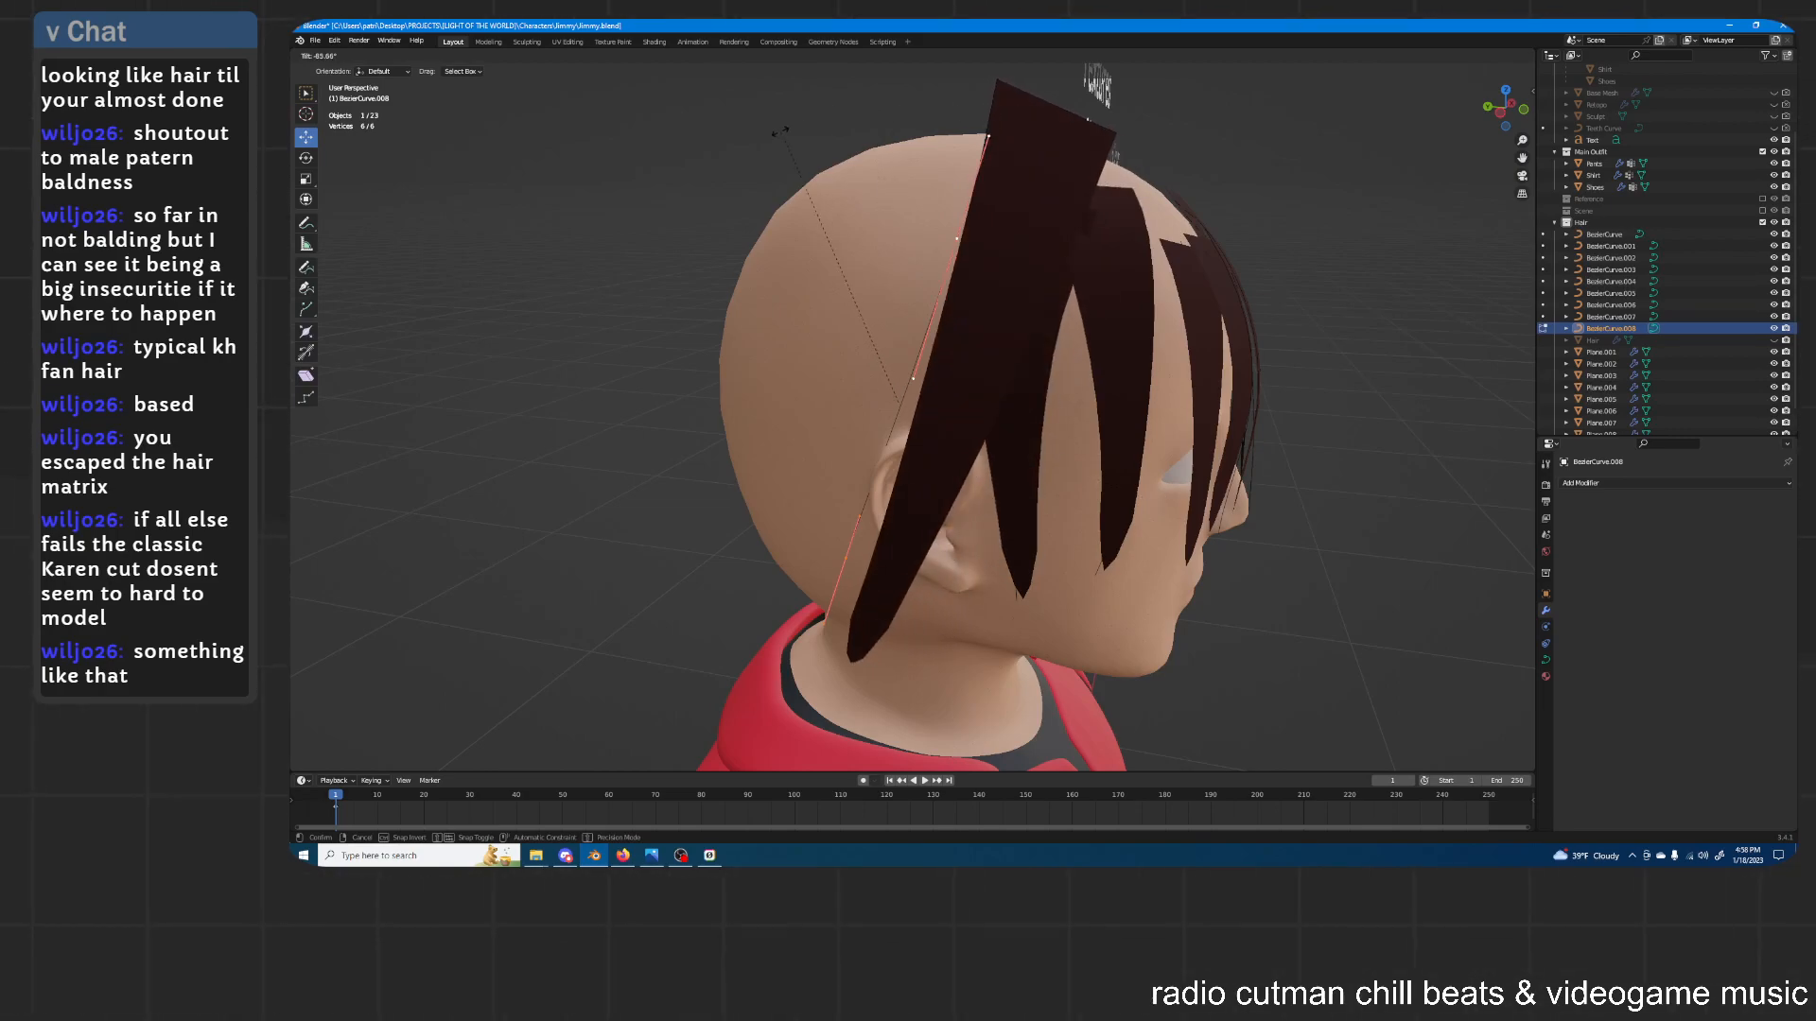
pyautogui.click(701, 288)
pyautogui.press('Tab')
# Move the duplicated strand along Y and X to place it on the side of the head above and behind the ear
pyautogui.click(934, 275)
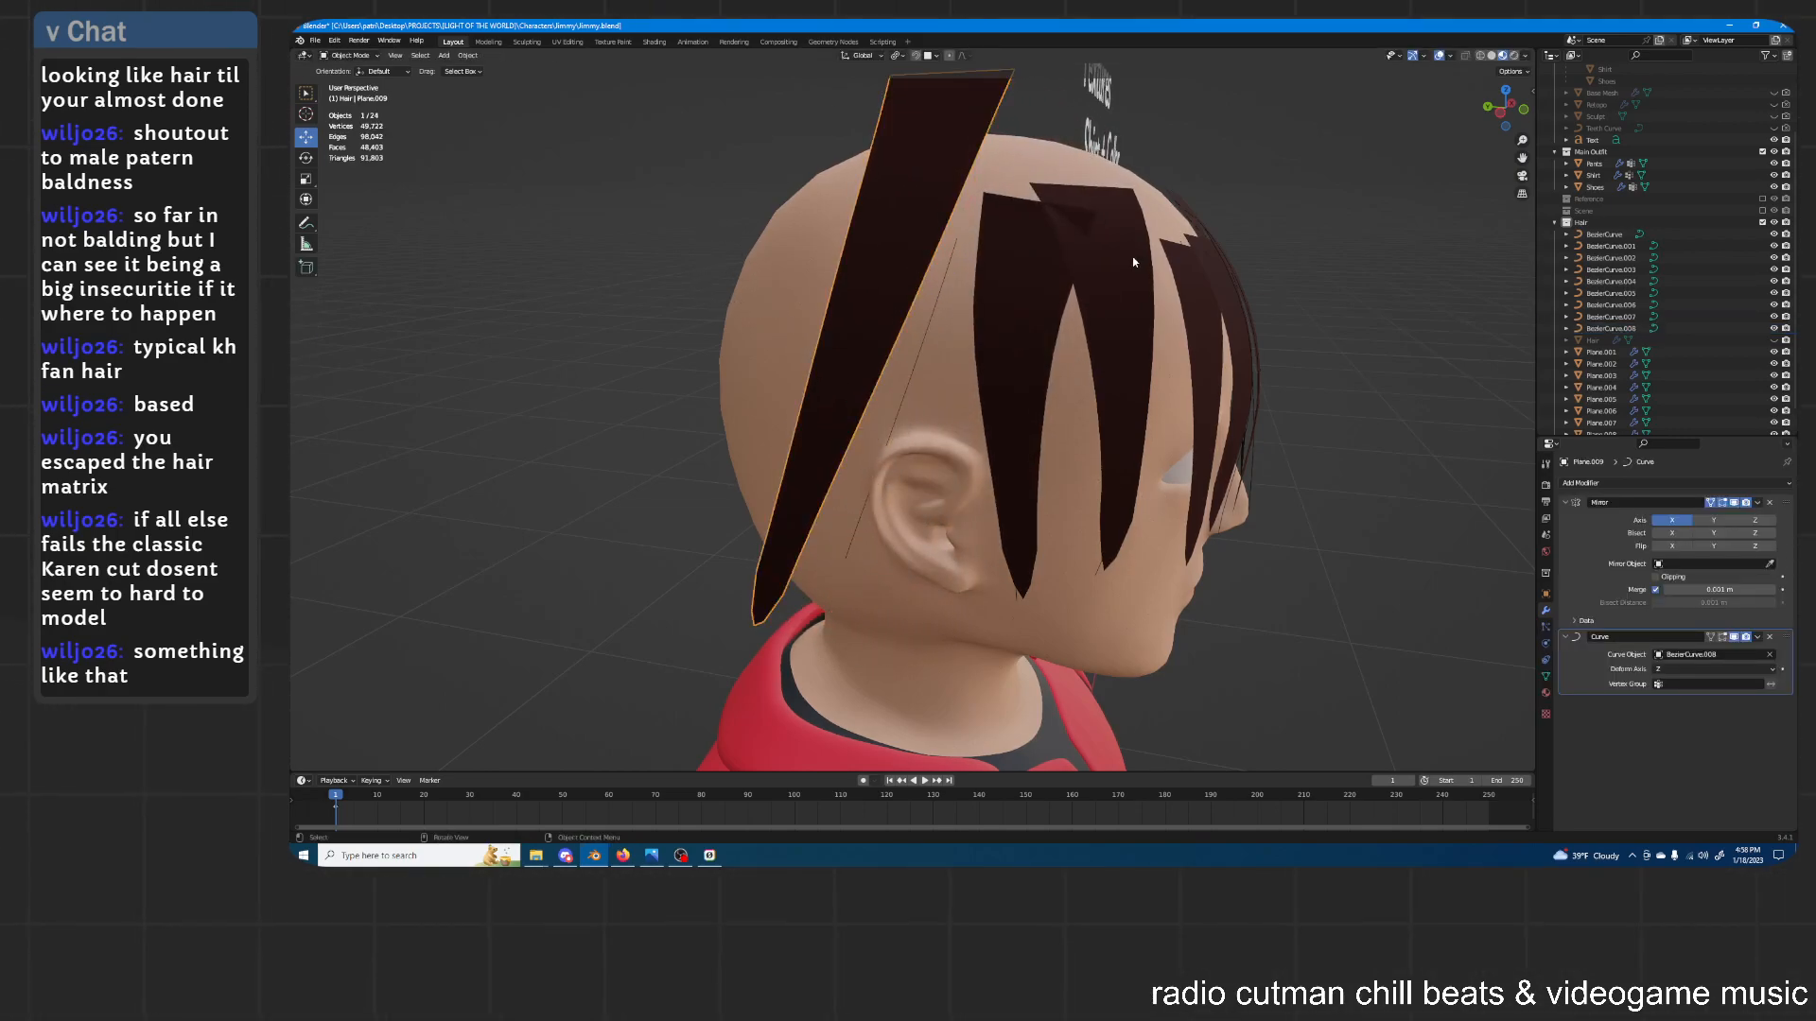
pyautogui.press('g')
pyautogui.press('y')
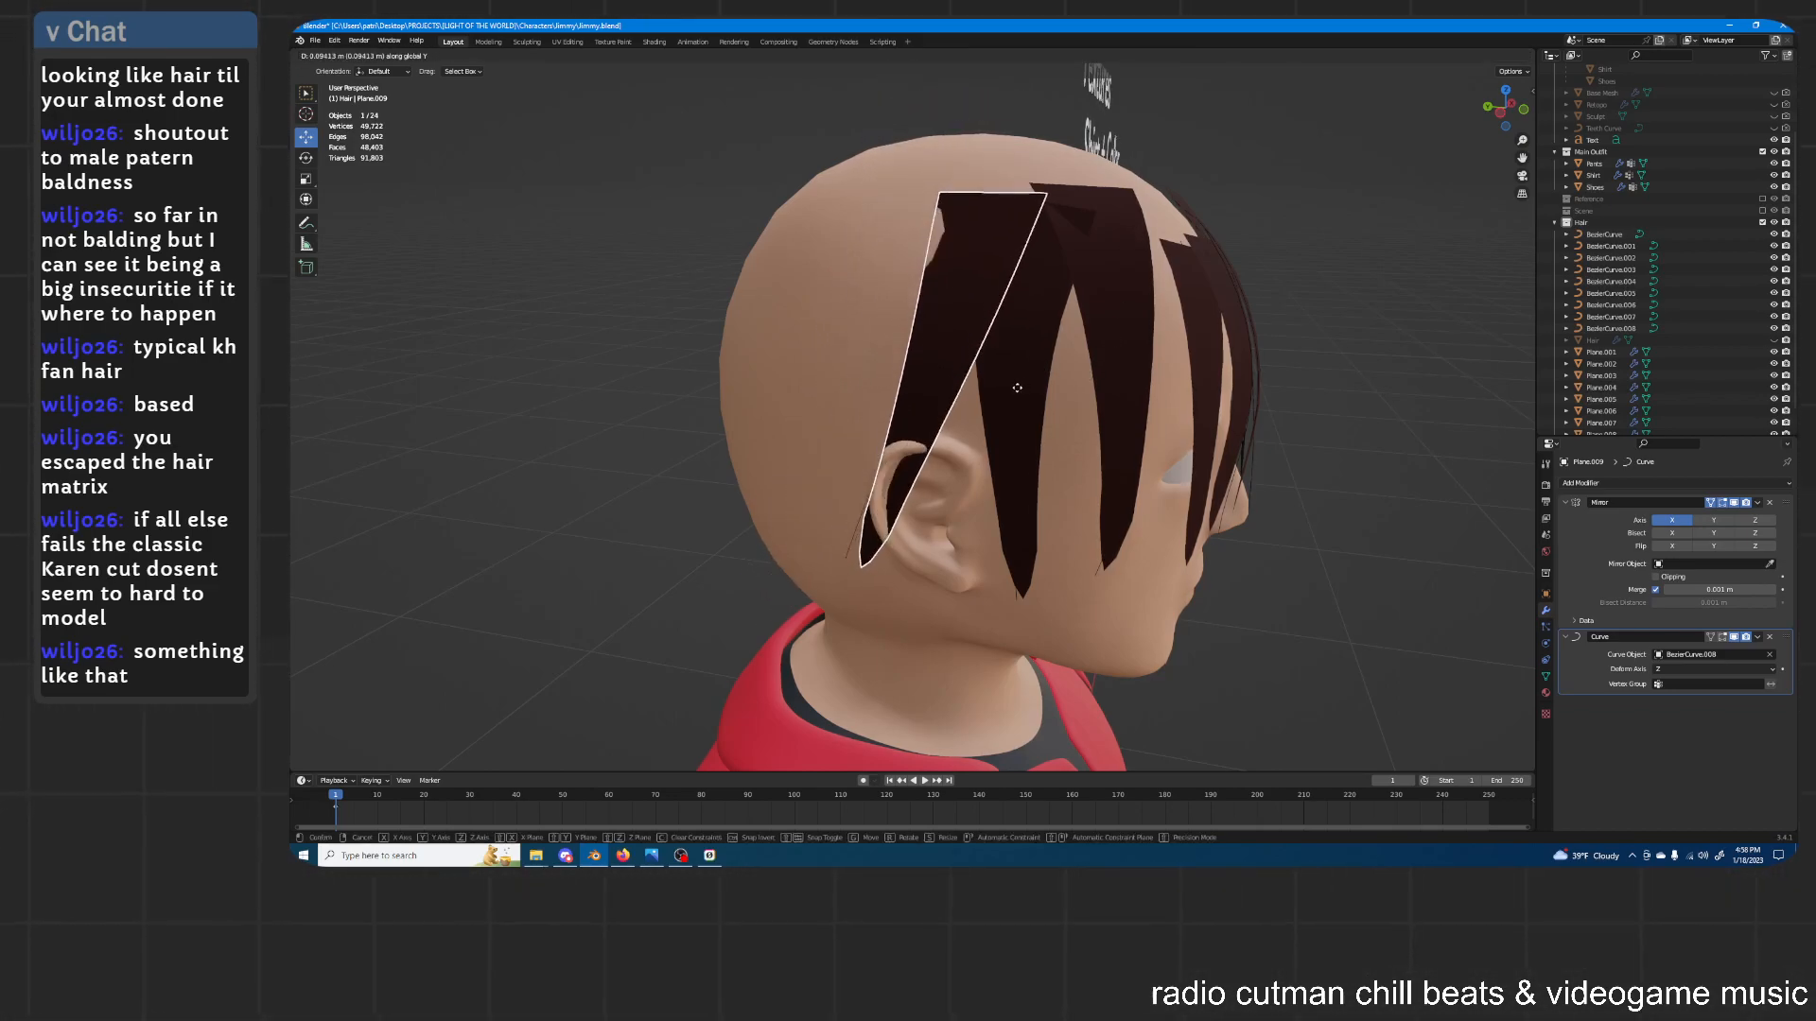
pyautogui.click(942, 331)
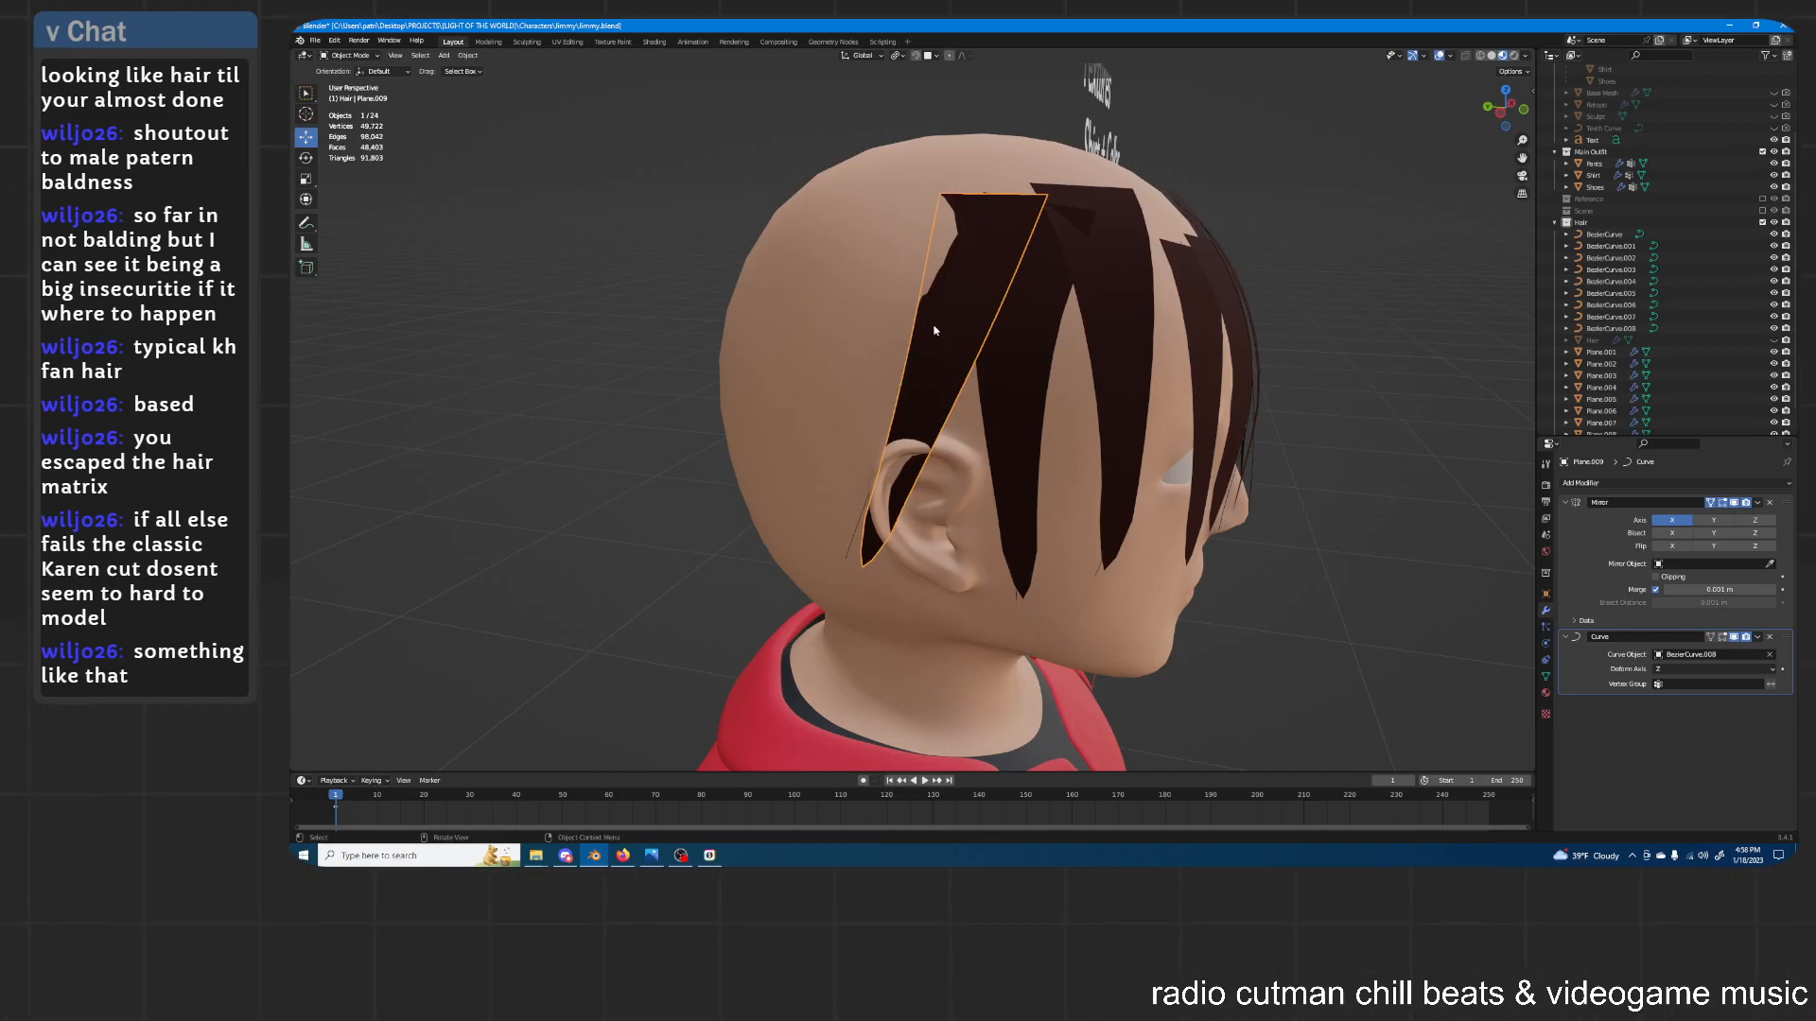
pyautogui.press('g')
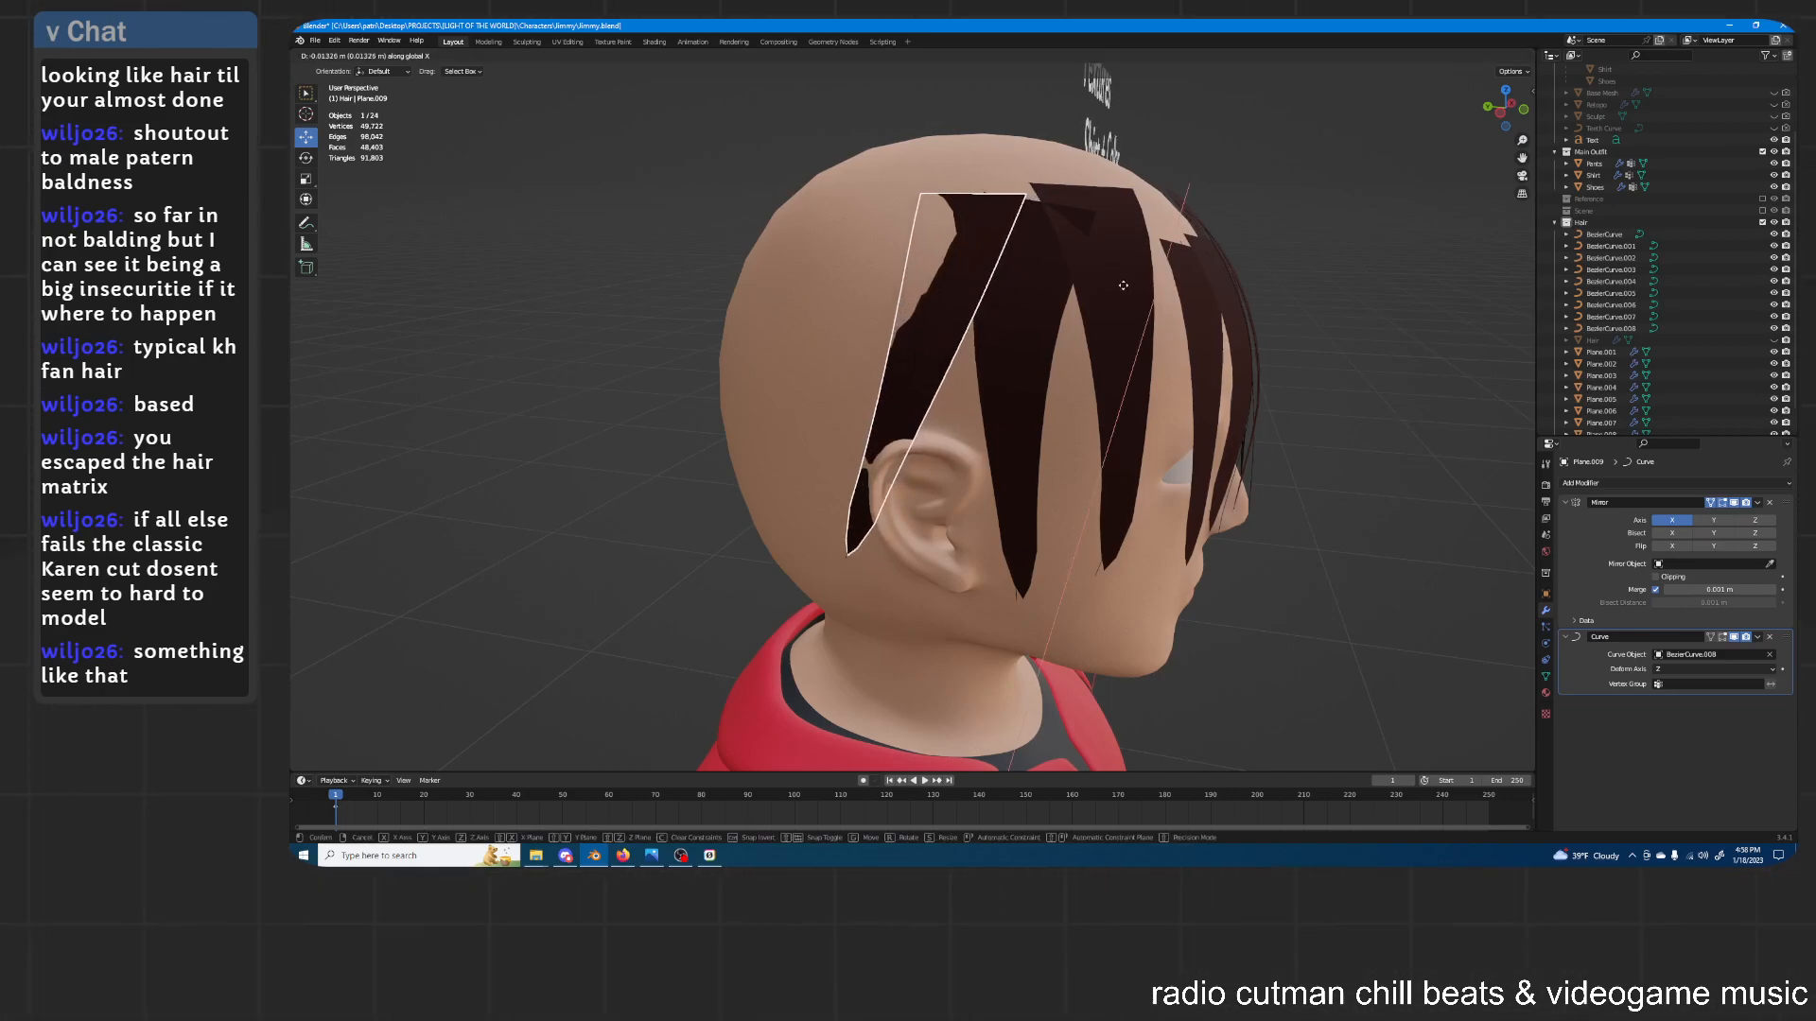
pyautogui.press('y')
pyautogui.click(1129, 282)
# Tilt all control points of BezierCurve.008 to lay the strand above the ear closer to the scalp
pyautogui.moveTo(1114, 344); pyautogui.dragTo(1079, 326, button='middle')
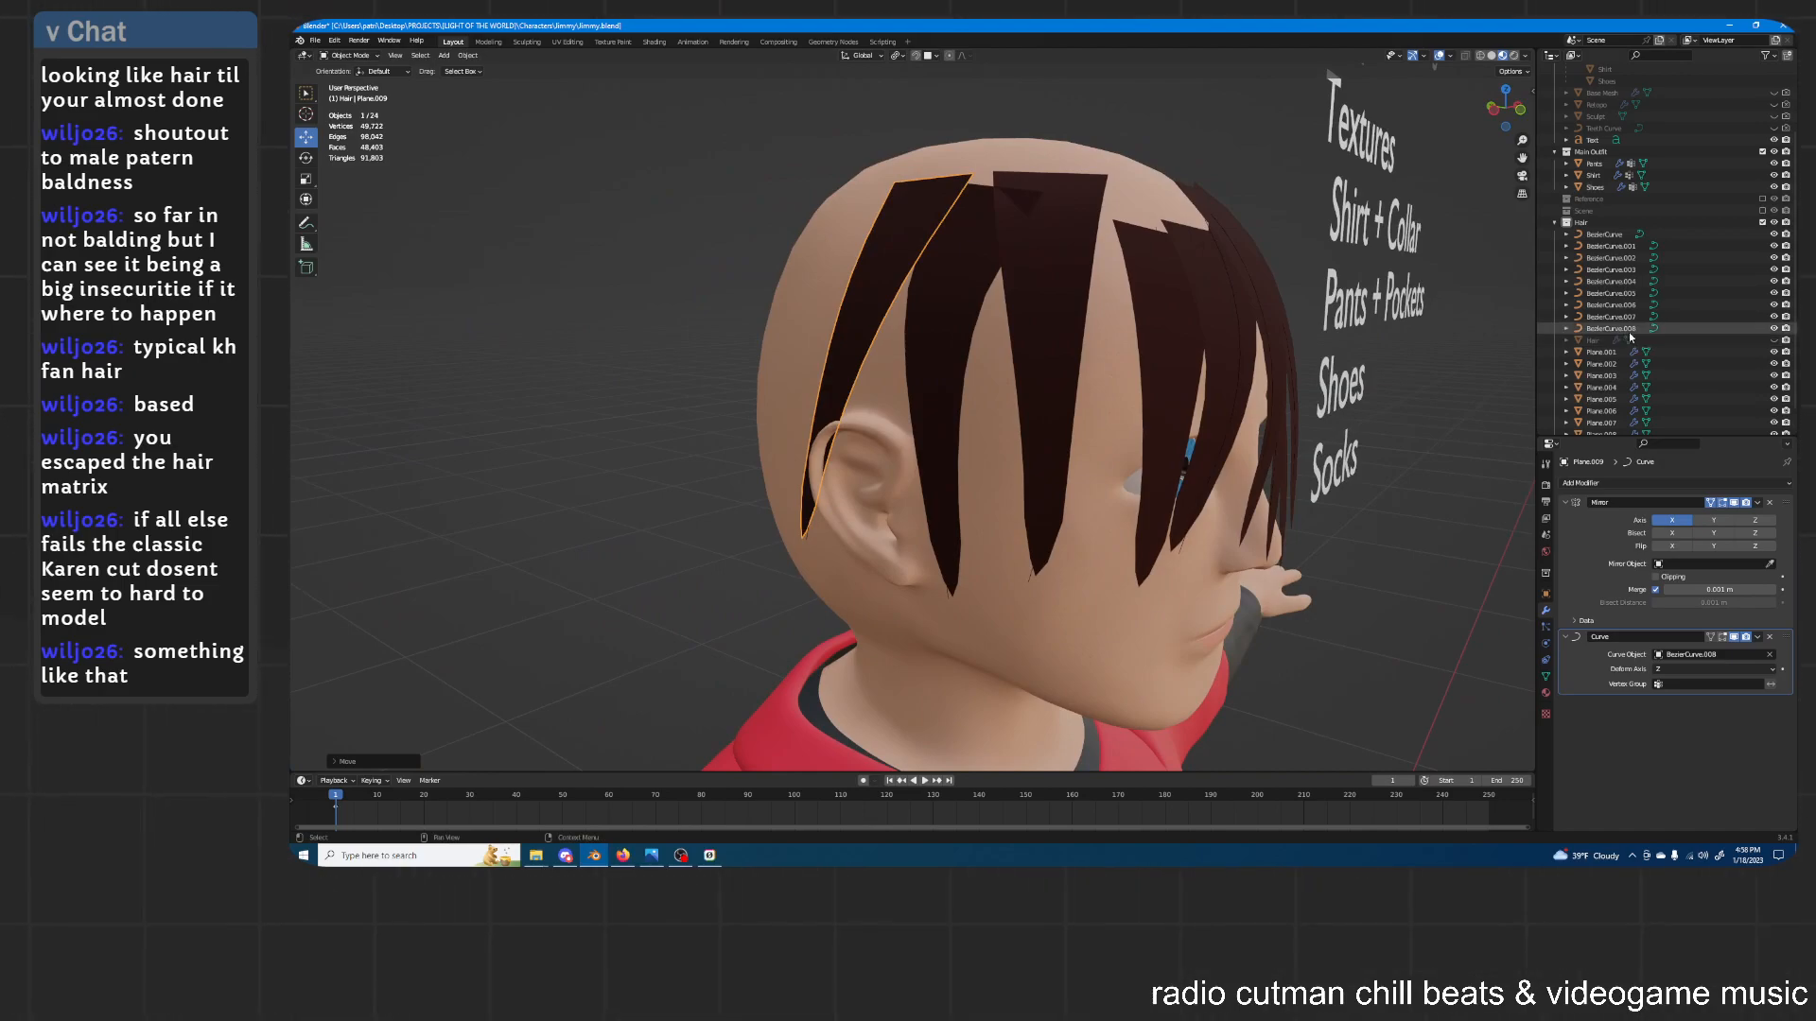
pyautogui.click(1629, 331)
pyautogui.press('Tab')
pyautogui.moveTo(1172, 283); pyautogui.dragTo(1202, 262, button='middle')
pyautogui.hotkey('ctrl', 't')
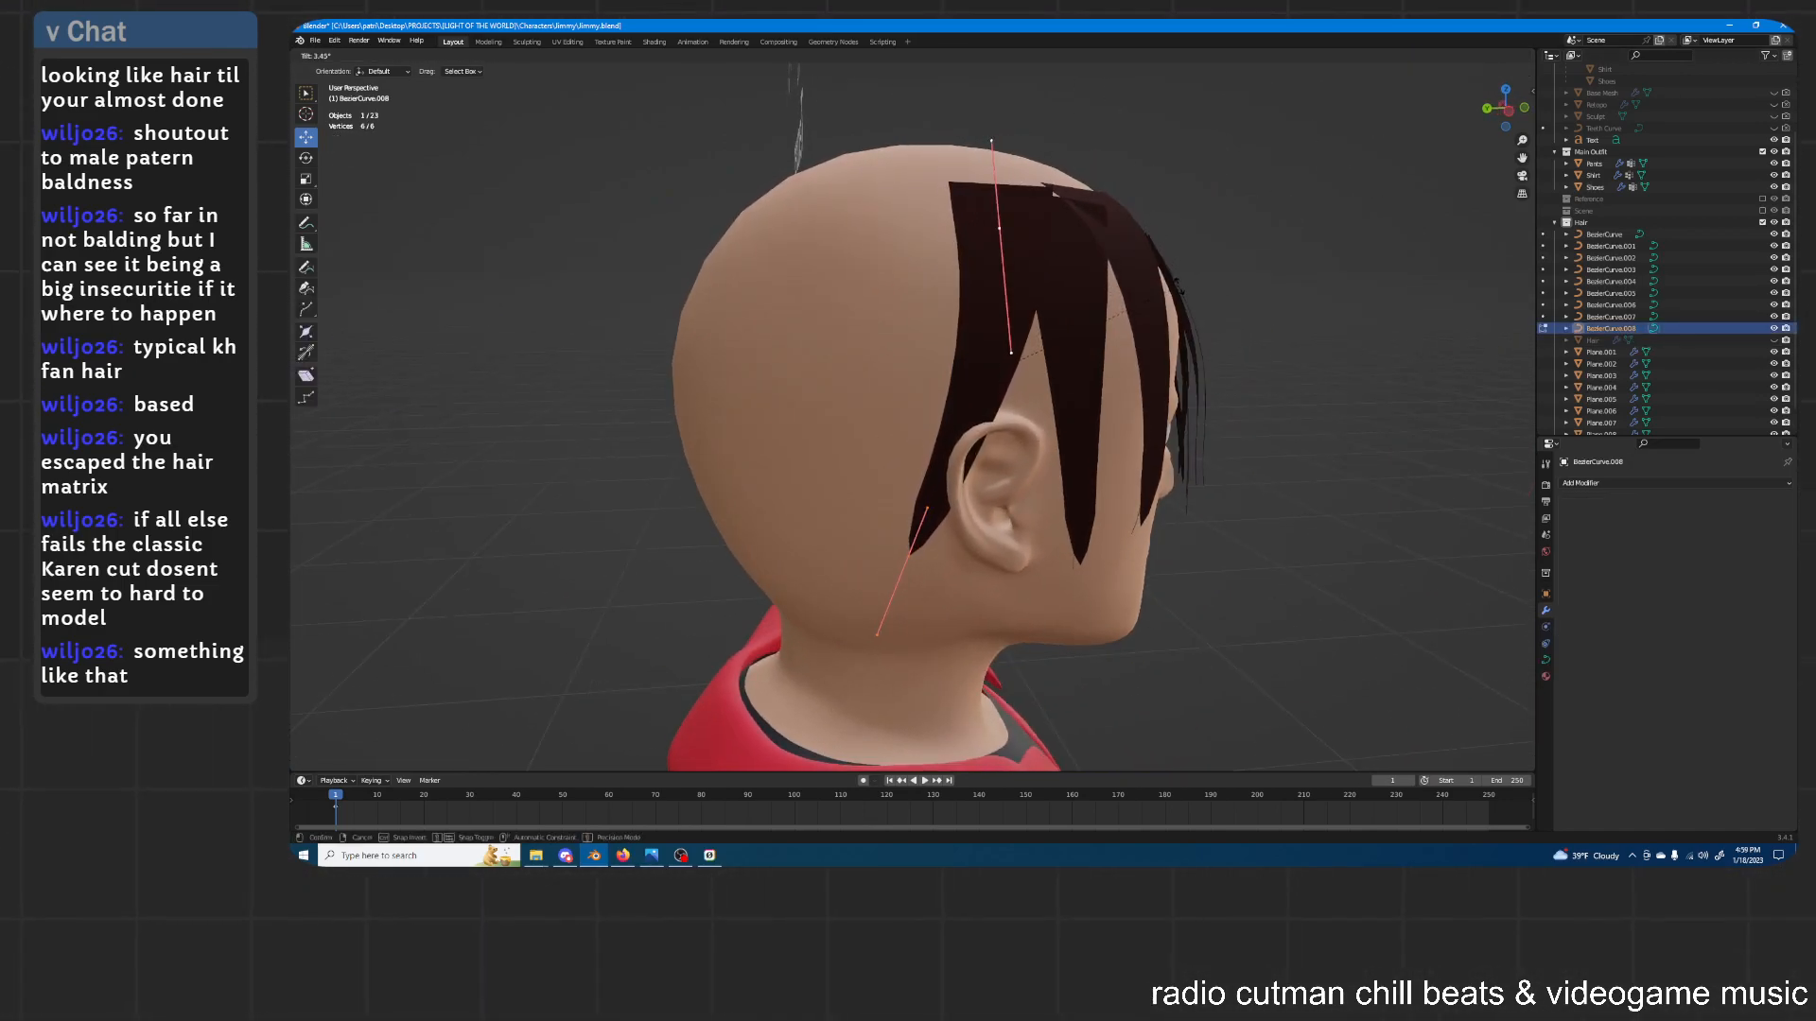
pyautogui.click(1179, 286)
# Move and rotate the lower control point of BezierCurve.008 to angle the strand's tip backward behind the ear
pyautogui.click(911, 551)
pyautogui.scroll(5, 980, 384)
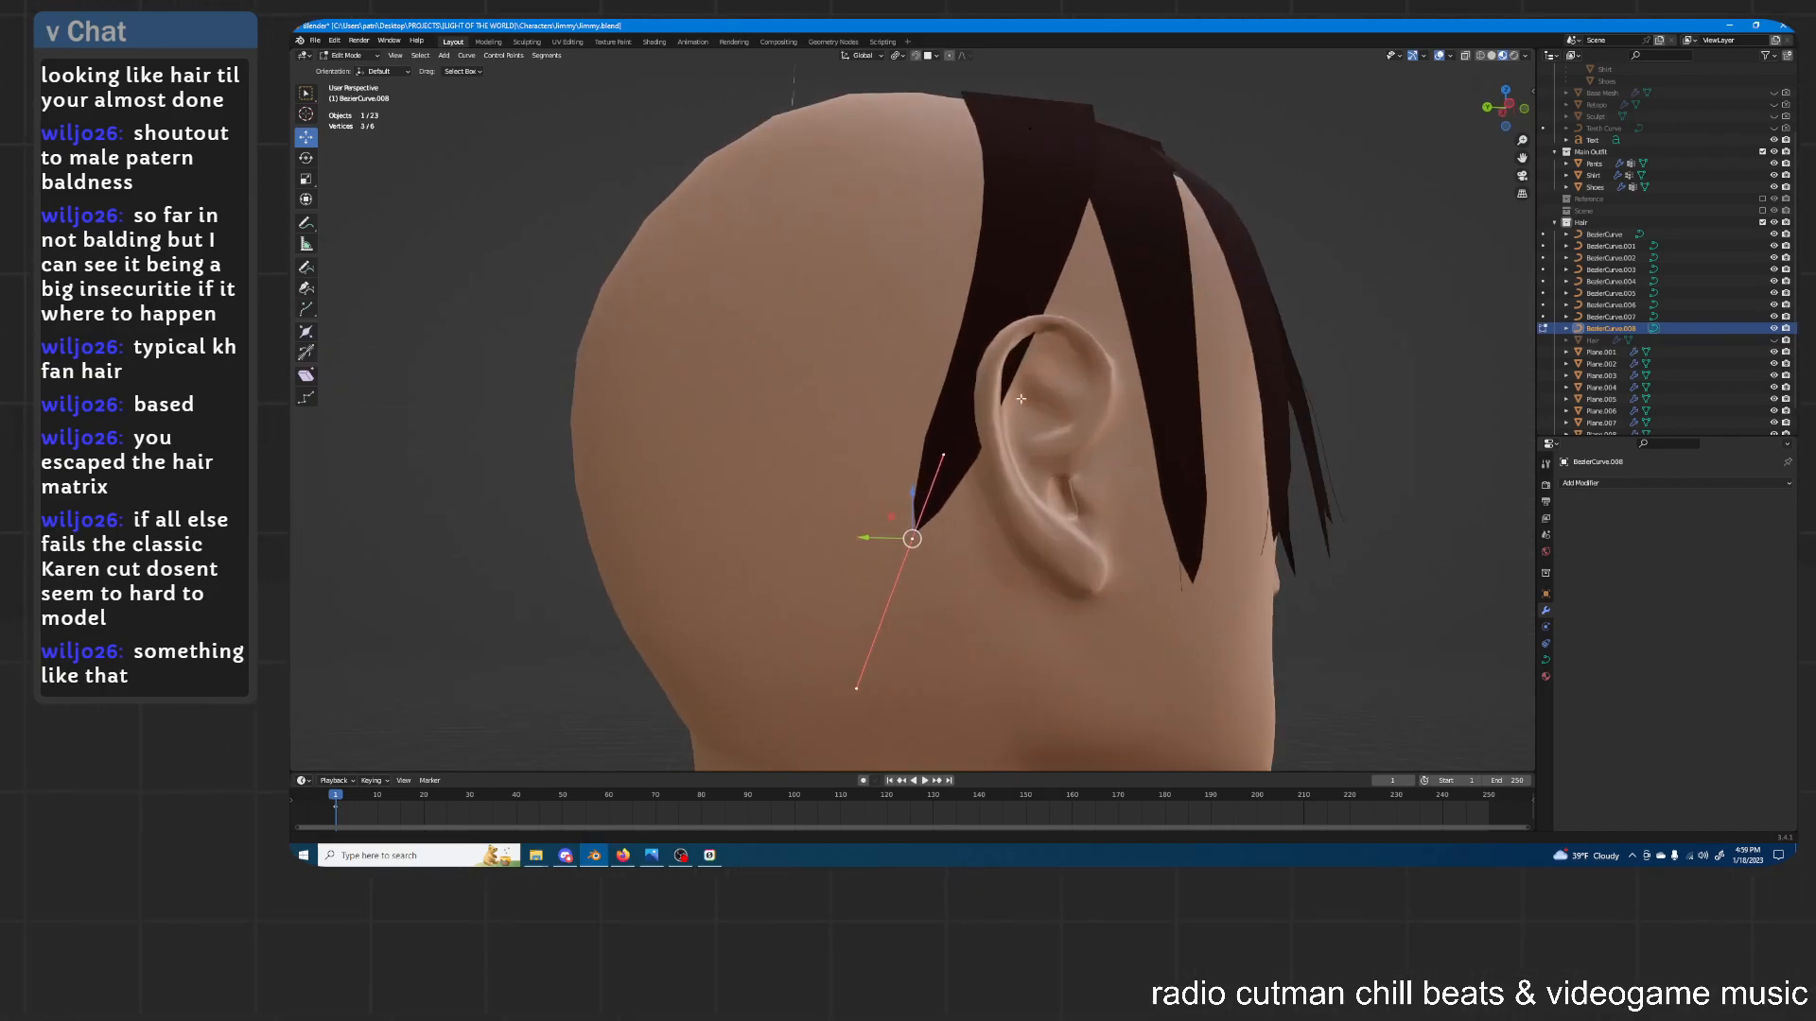
pyautogui.moveTo(979, 384); pyautogui.dragTo(987, 382, button='middle')
pyautogui.keyDown('shift'); pyautogui.moveTo(988, 382); pyautogui.dragTo(997, 316, button='middle'); pyautogui.keyUp('shift')
pyautogui.press('g')
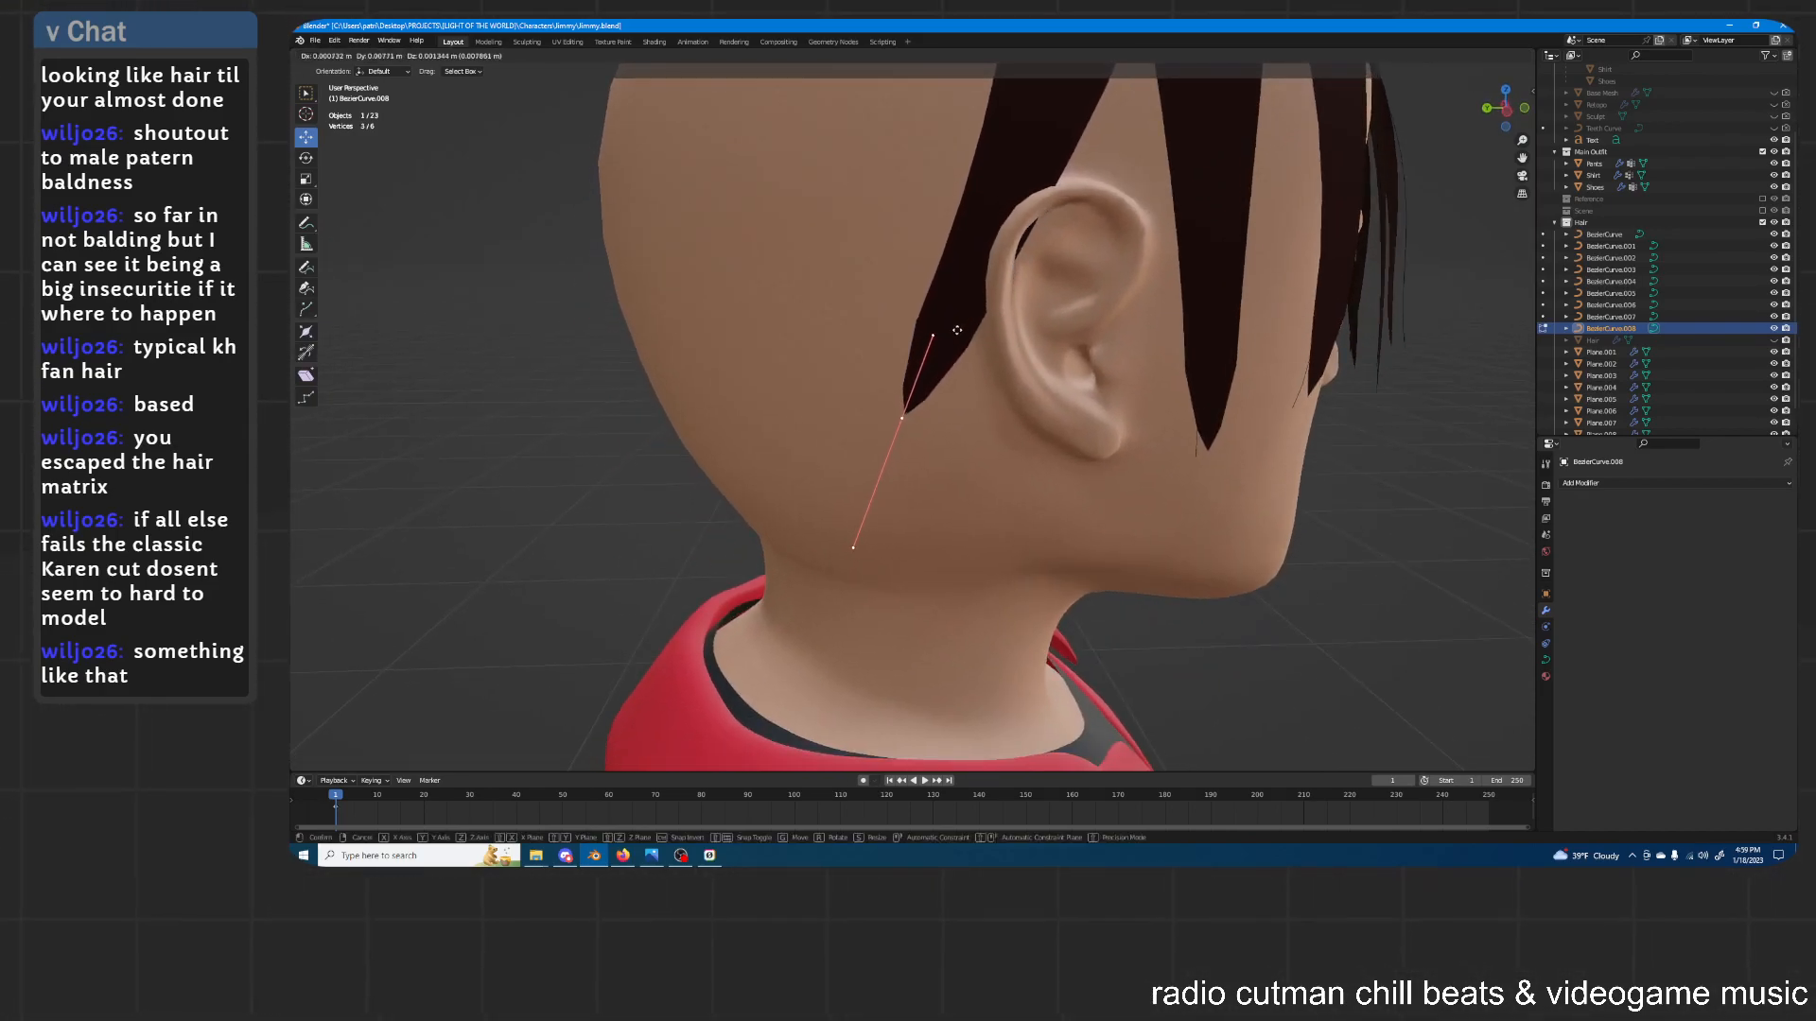
pyautogui.click(960, 277)
pyautogui.press('r')
pyautogui.click(1043, 267)
pyautogui.press('g')
pyautogui.click(1041, 263)
# Move the lower control point of BezierCurve.008 along Z and Y to set the strand's tip further back behind the ear
pyautogui.moveTo(1038, 264); pyautogui.dragTo(1065, 339, button='middle')
pyautogui.press('g')
pyautogui.press('z')
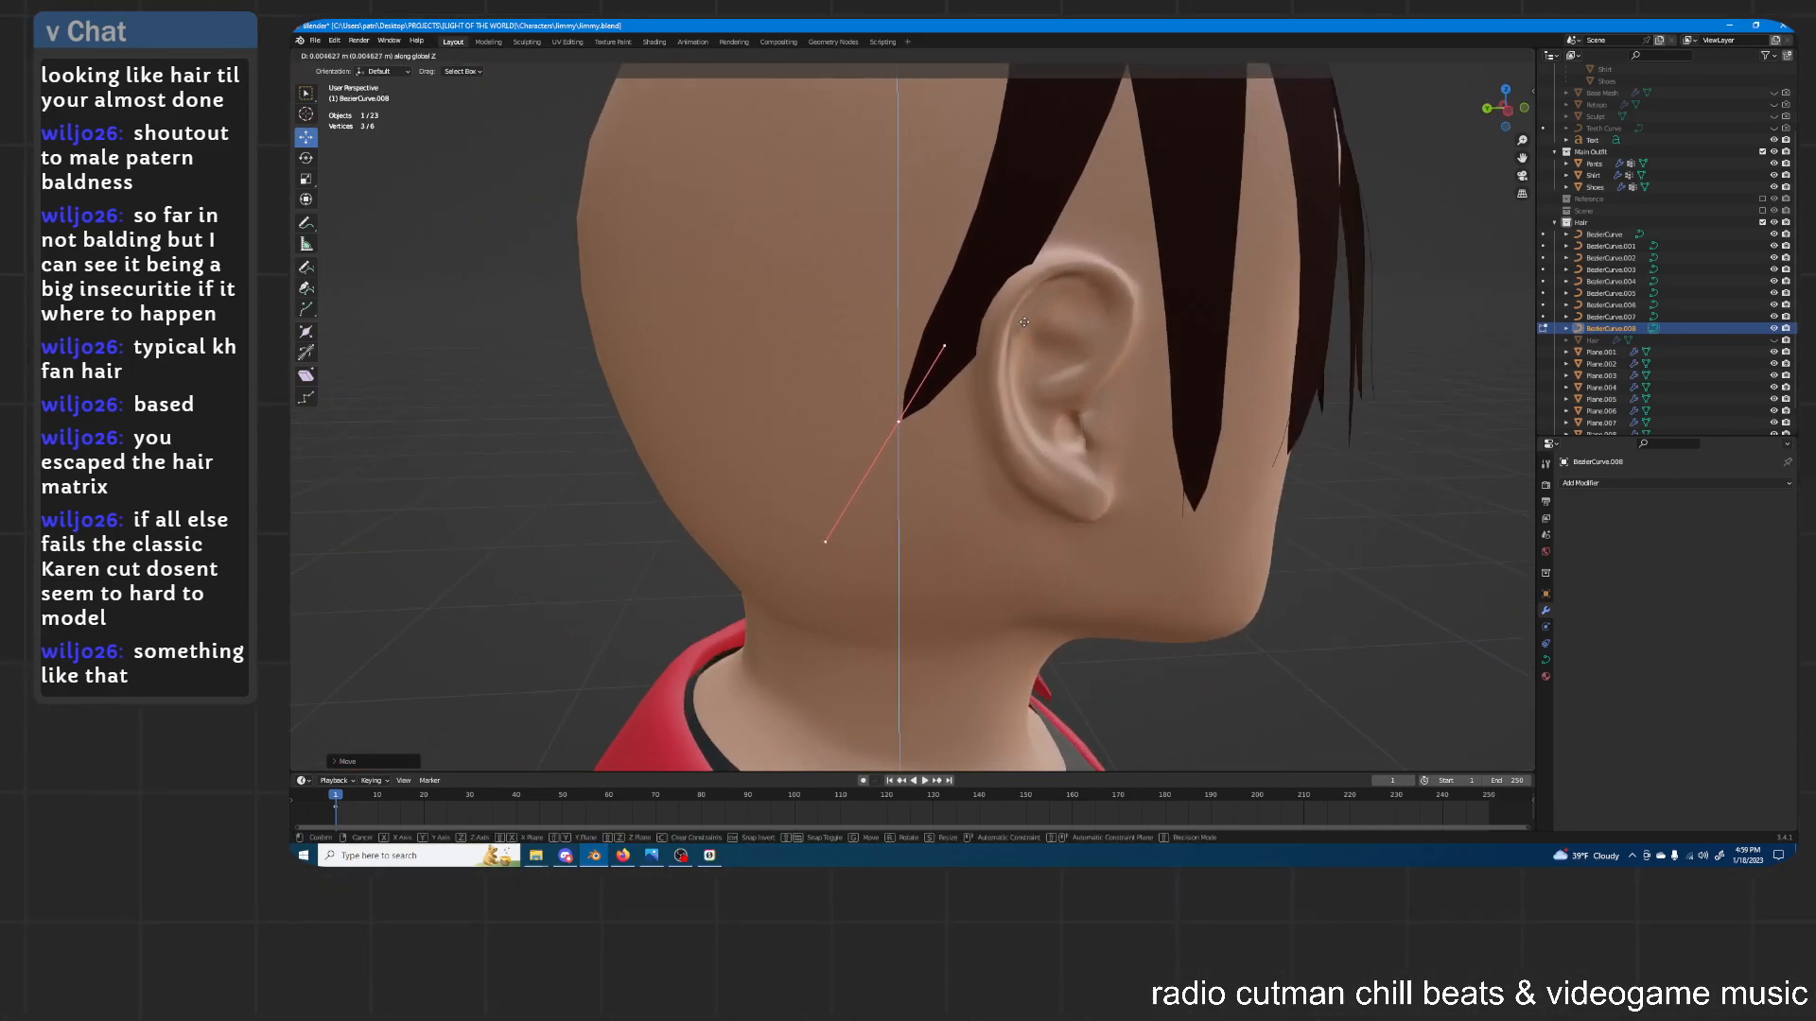
pyautogui.click(1061, 326)
pyautogui.press('g')
pyautogui.press('x')
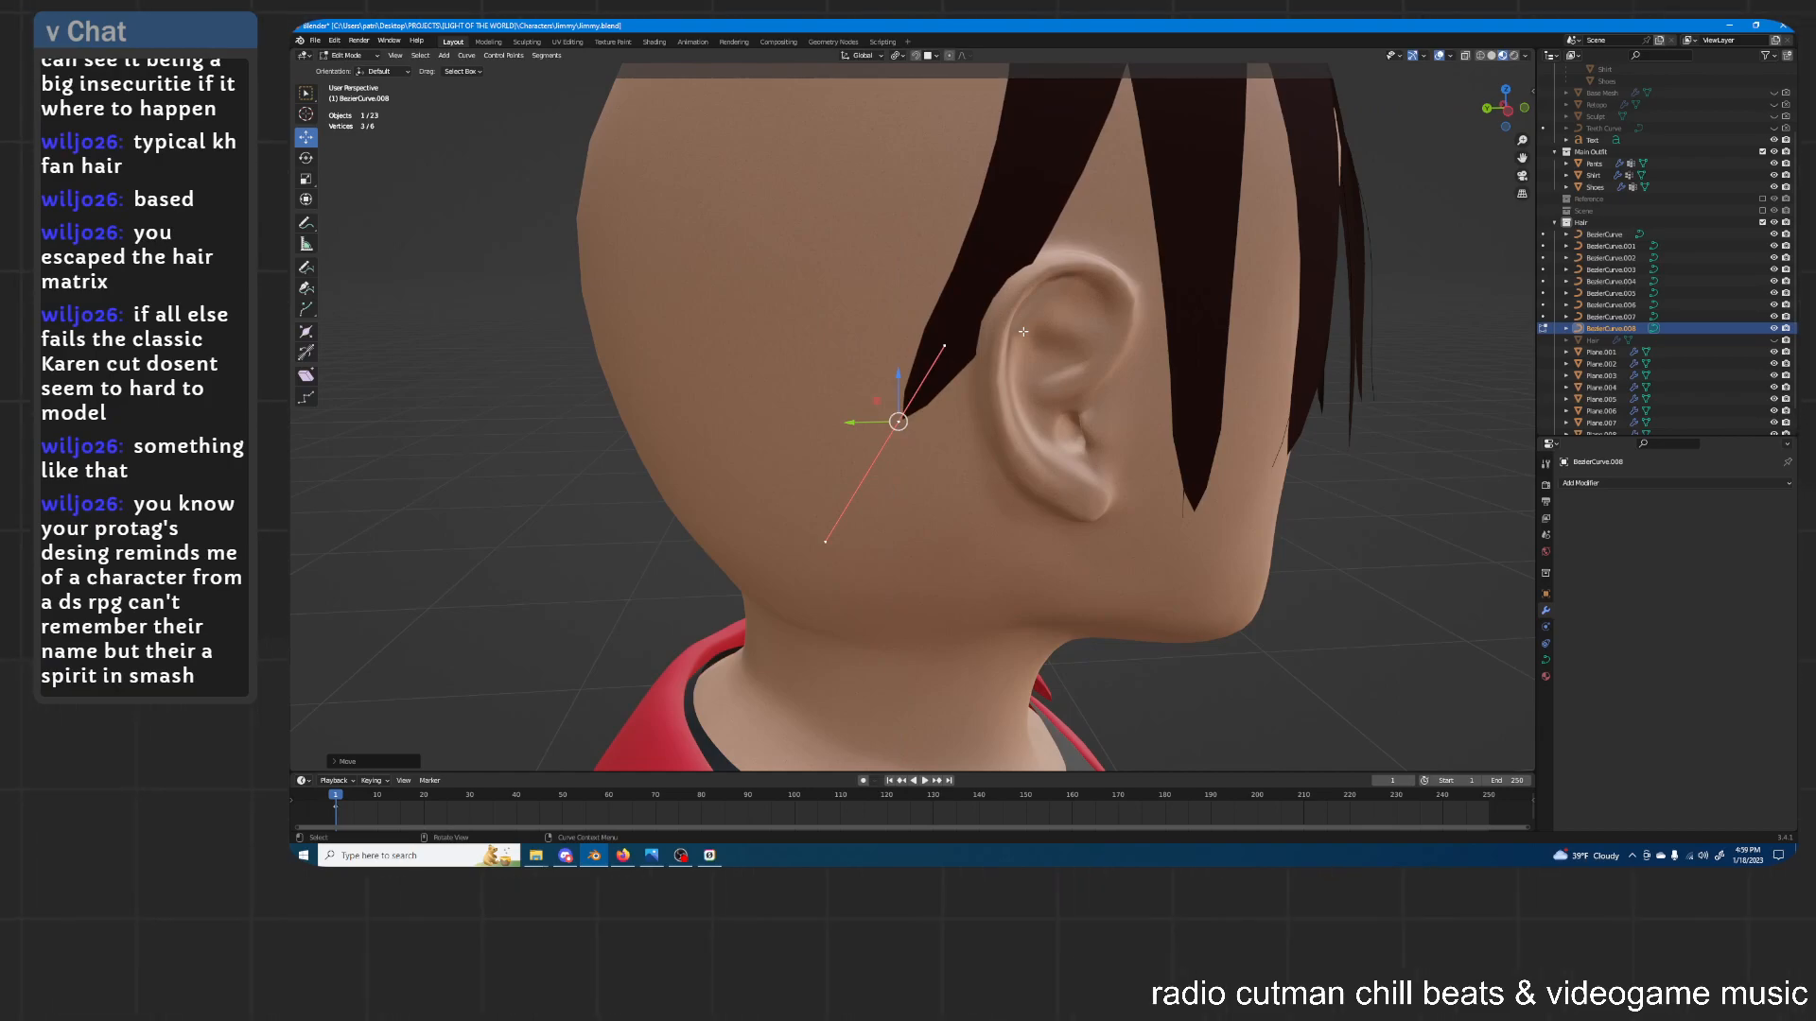
pyautogui.press('y')
pyautogui.press('z')
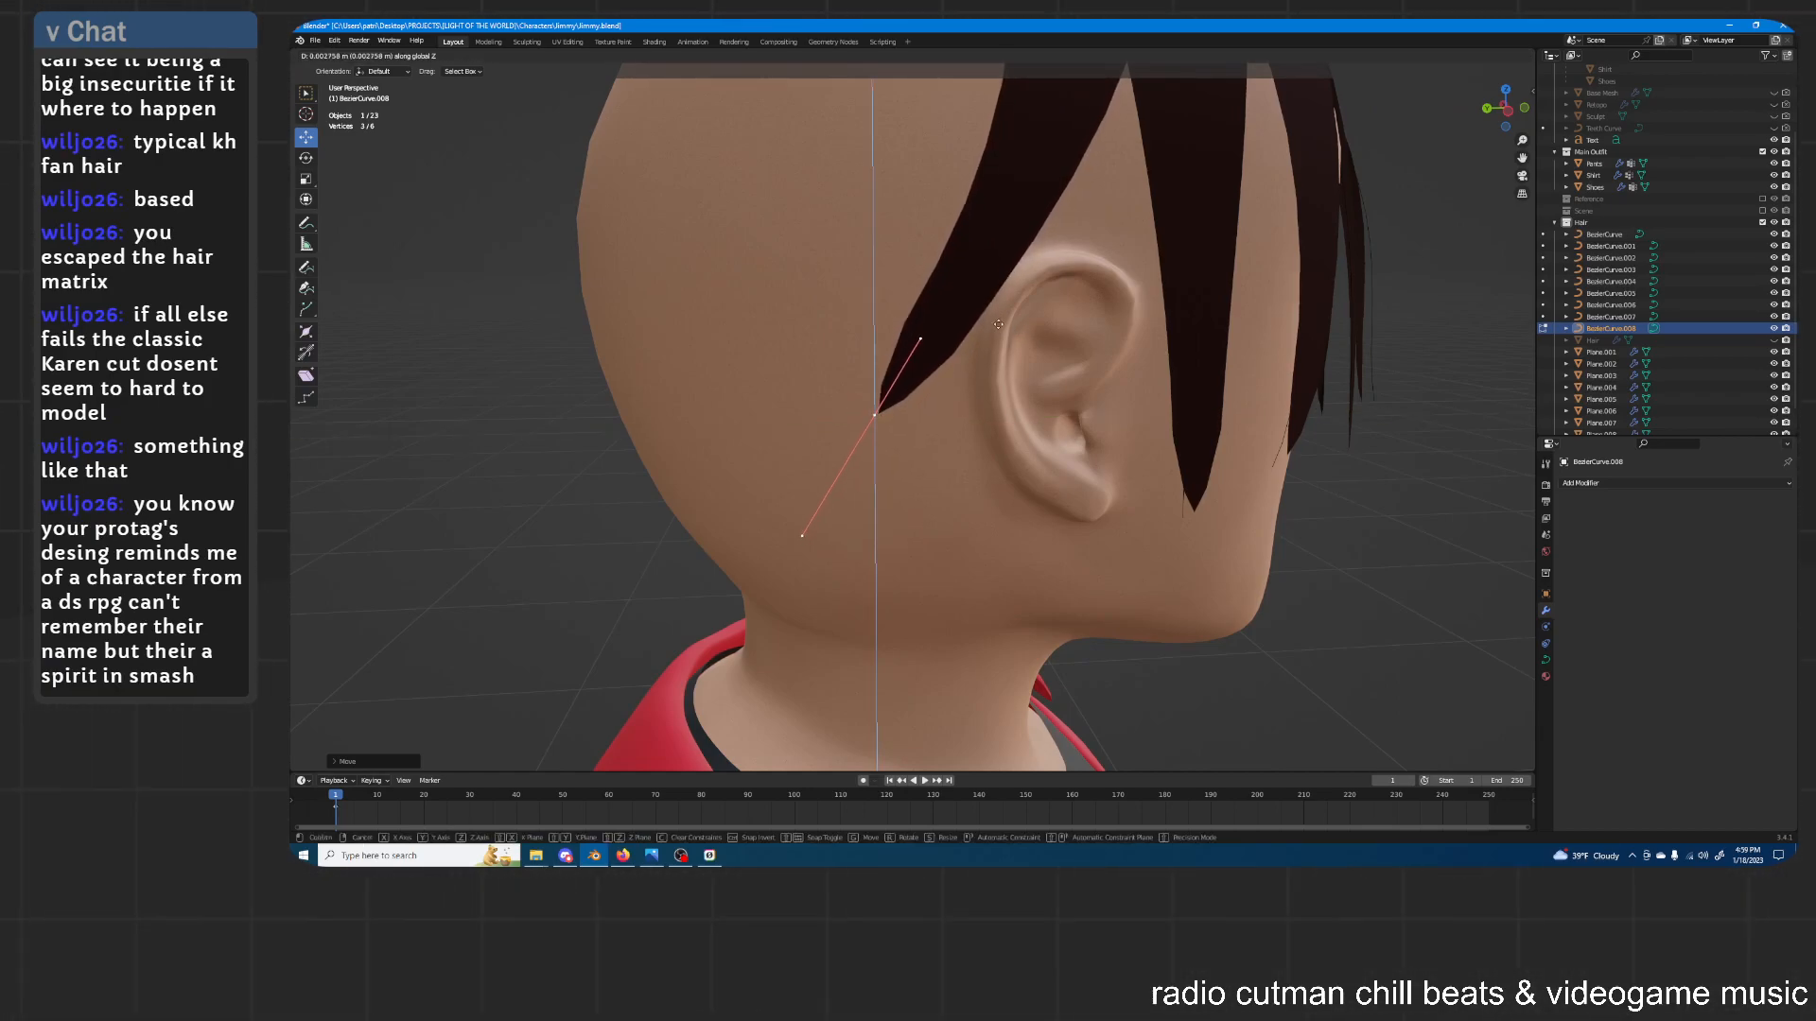
pyautogui.click(997, 324)
# Move the control point of BezierCurve.008 horizontally and along Z to fit the strand above the ear to the scalp
pyautogui.moveTo(997, 325); pyautogui.dragTo(965, 236, button='middle')
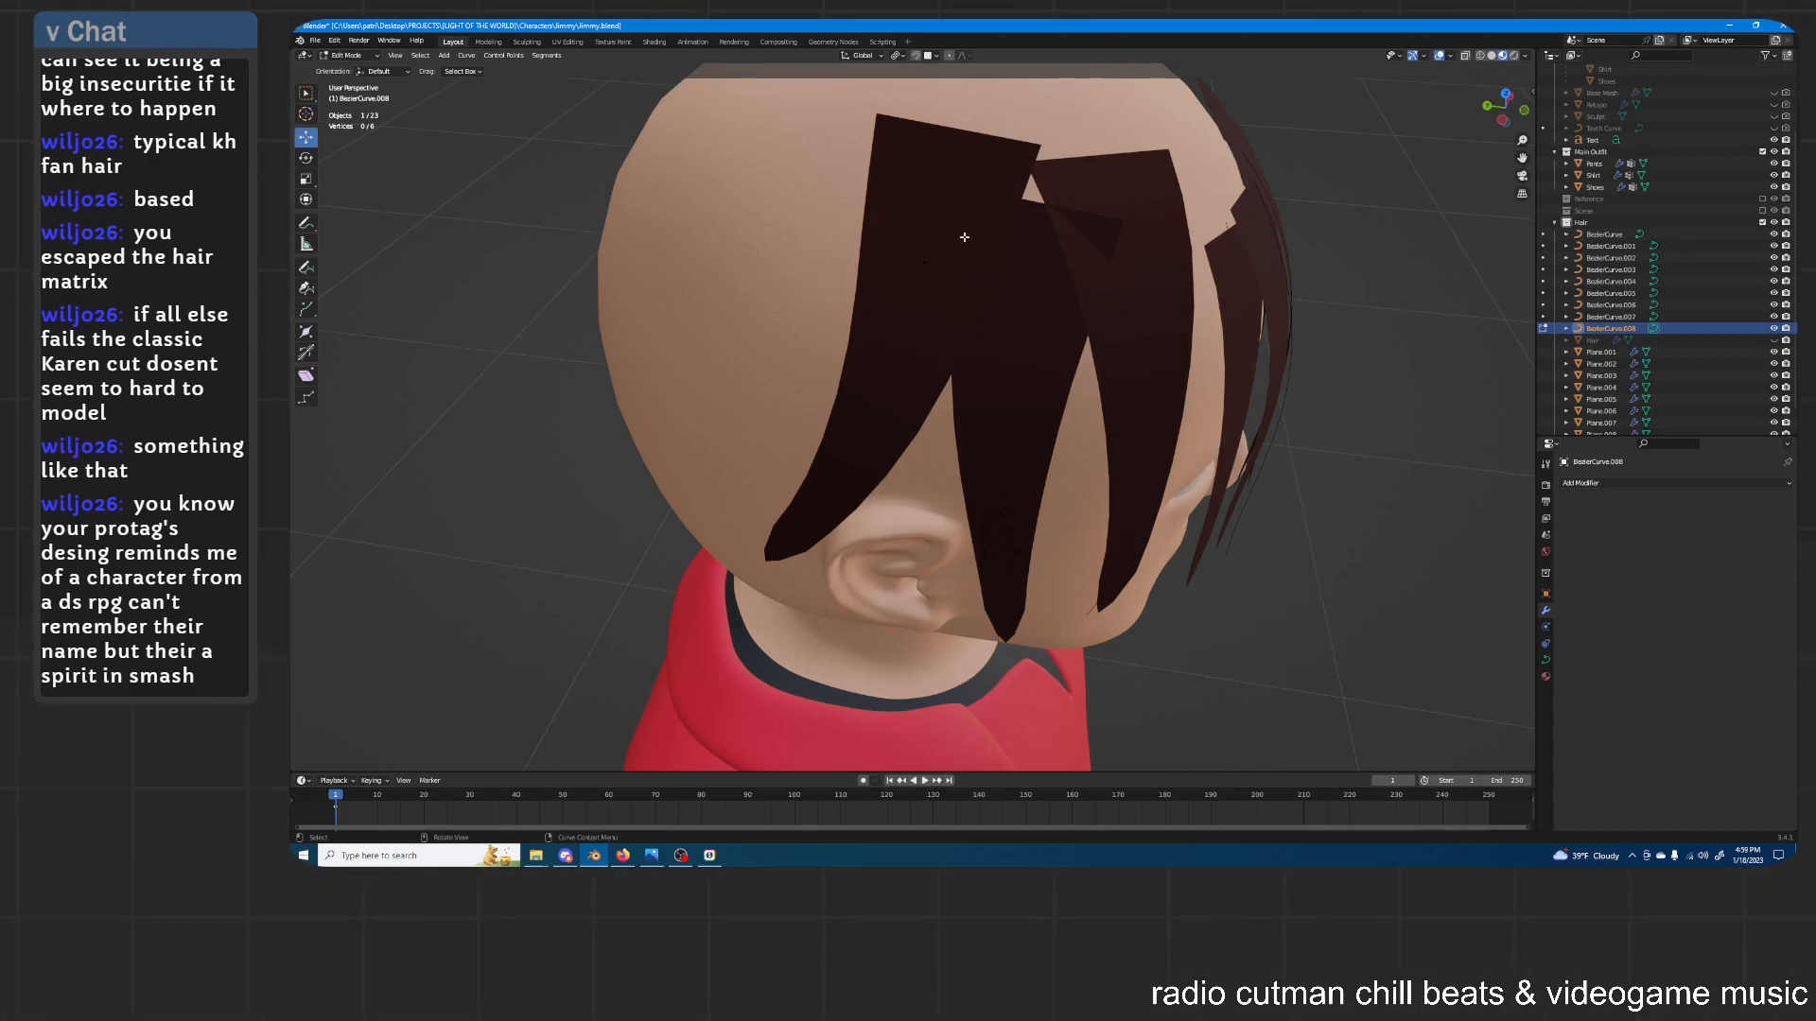
pyautogui.moveTo(867, 331); pyautogui.dragTo(1059, 171, button='middle')
pyautogui.moveTo(1033, 244); pyautogui.dragTo(1042, 301, button='middle')
pyautogui.press('g')
pyautogui.hotkey('shift', 'z')
pyautogui.press('z')
pyautogui.click(1027, 295)
pyautogui.moveTo(1027, 295); pyautogui.dragTo(904, 431, button='middle')
pyautogui.press('Tab')
# Lower the strand Plane.009 along Z by about 0.02 m on the side of the head
pyautogui.moveTo(1107, 373); pyautogui.dragTo(959, 304, button='middle')
pyautogui.click(959, 303)
pyautogui.press('g')
pyautogui.press('z')
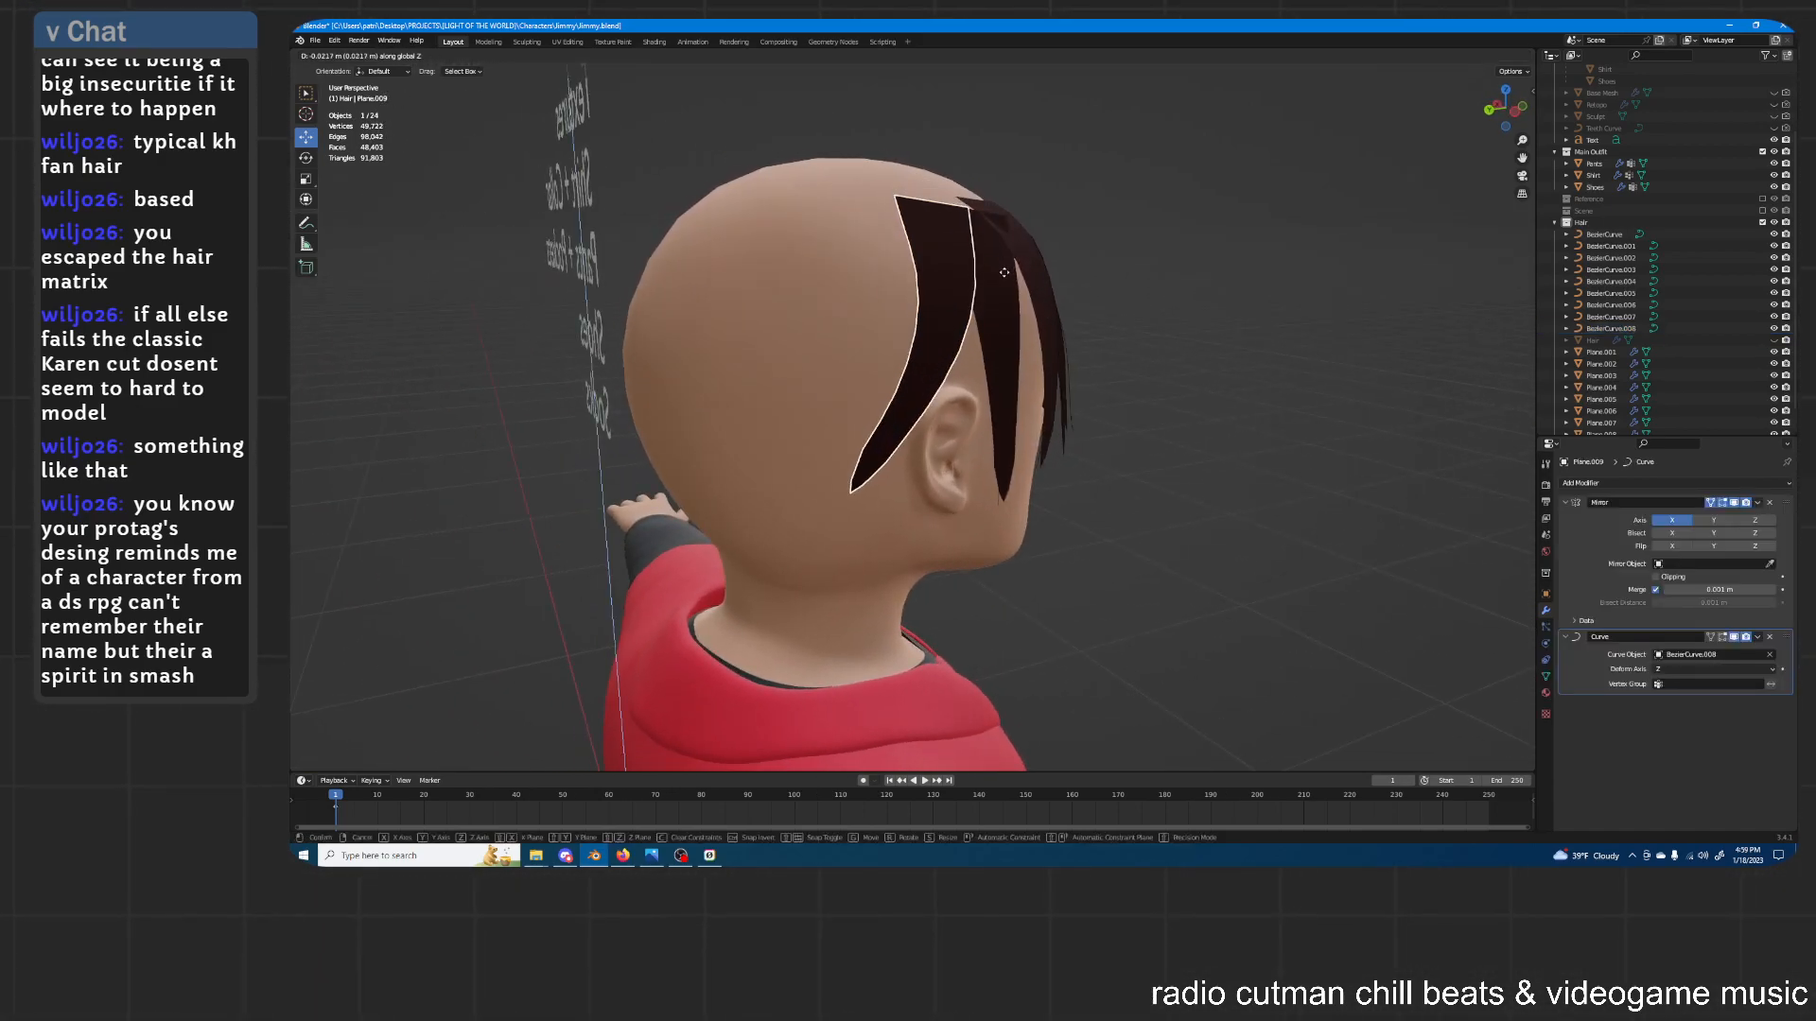
pyautogui.click(1003, 268)
# Duplicate BezierCurve.008 and place the copy on the scalp just behind the last strand
pyautogui.moveTo(1003, 268); pyautogui.dragTo(931, 241, button='middle')
pyautogui.scroll(-2, 1582, 342)
pyautogui.click(1611, 305)
pyautogui.hotkey('shift', 'd')
pyautogui.press('x')
pyautogui.click(876, 229)
pyautogui.press('g')
pyautogui.click(923, 227)
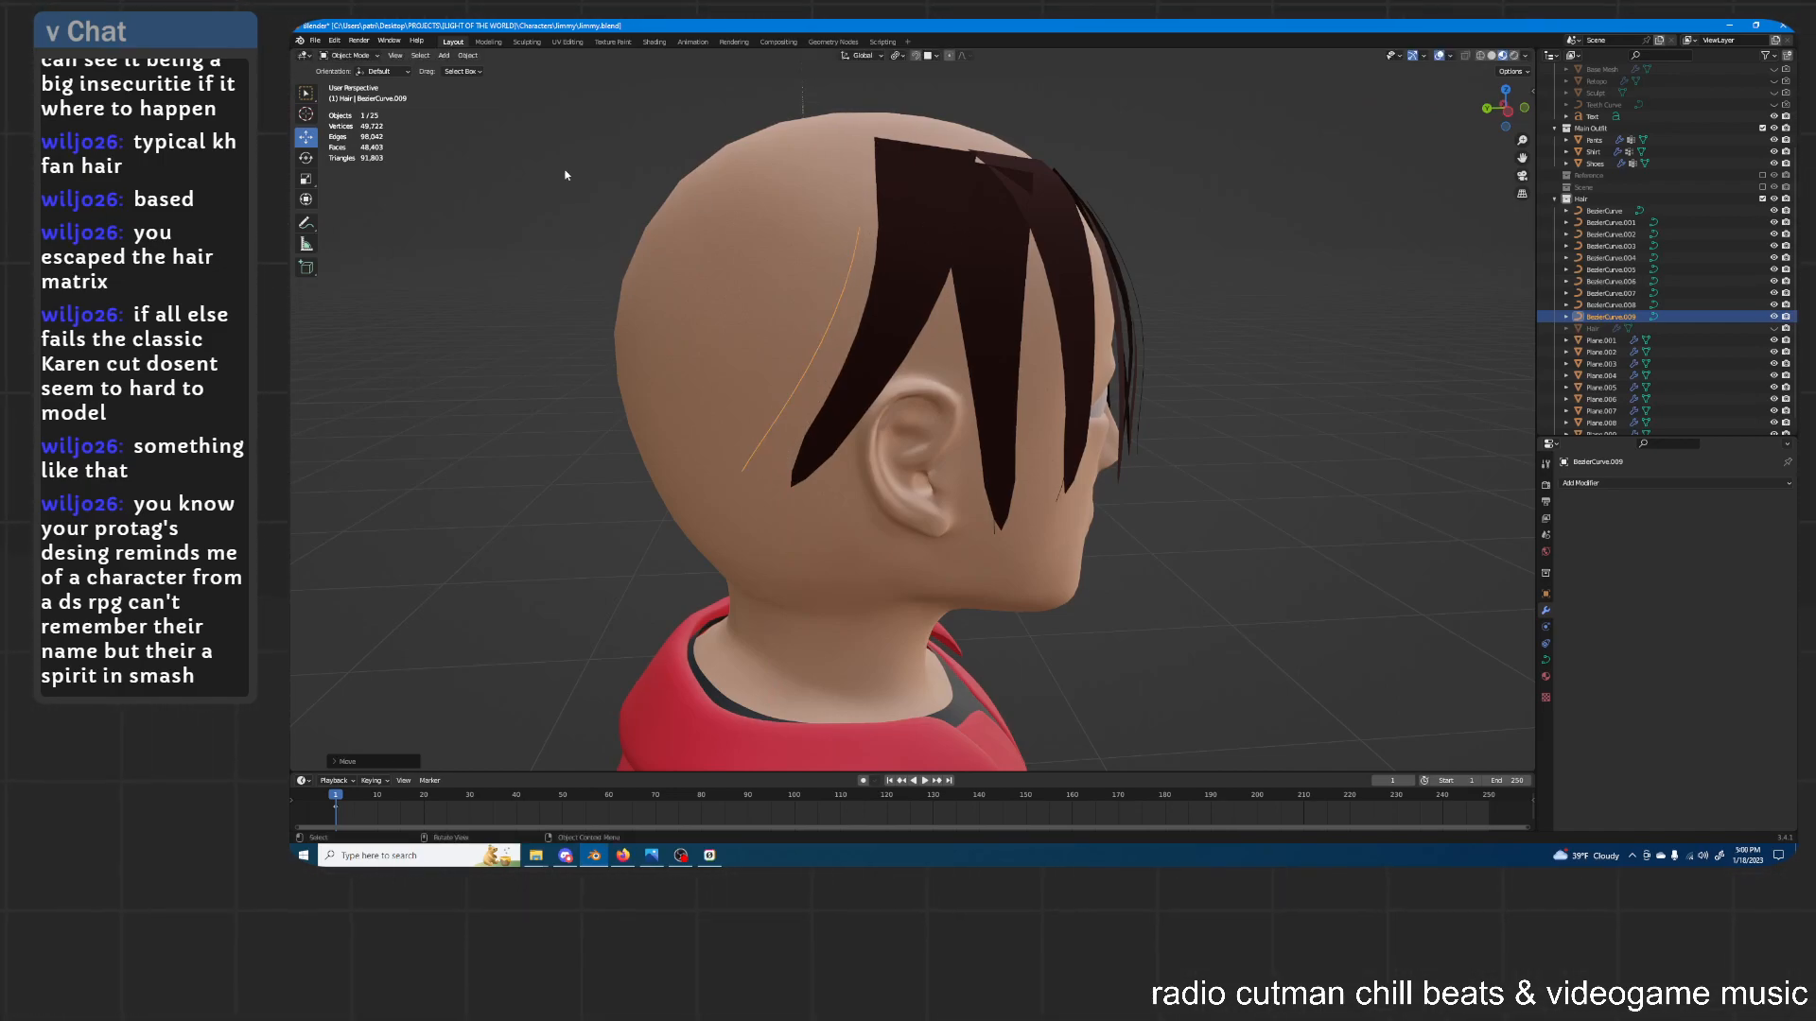
# Move the upper and lower control points of BezierCurve.009 onto the scalp and rotate the lower one to follow the head
pyautogui.click(348, 82)
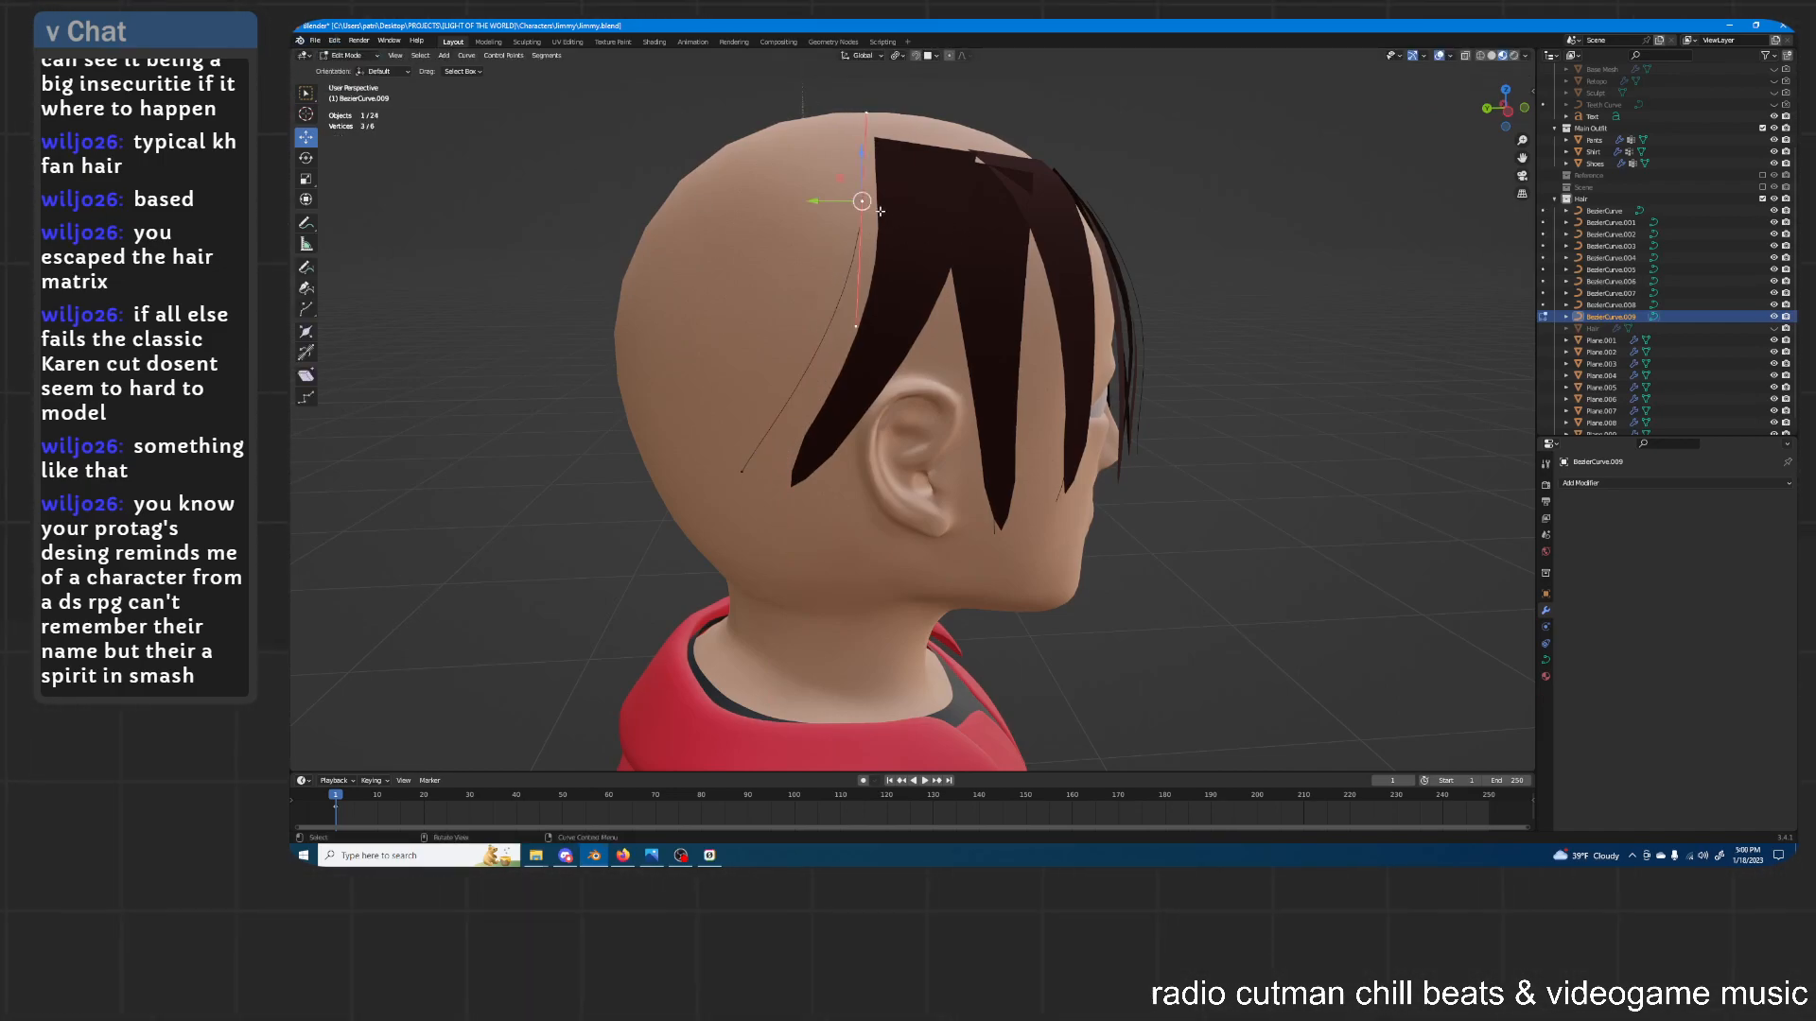
pyautogui.moveTo(918, 82); pyautogui.dragTo(870, 206, button='middle')
pyautogui.press('g')
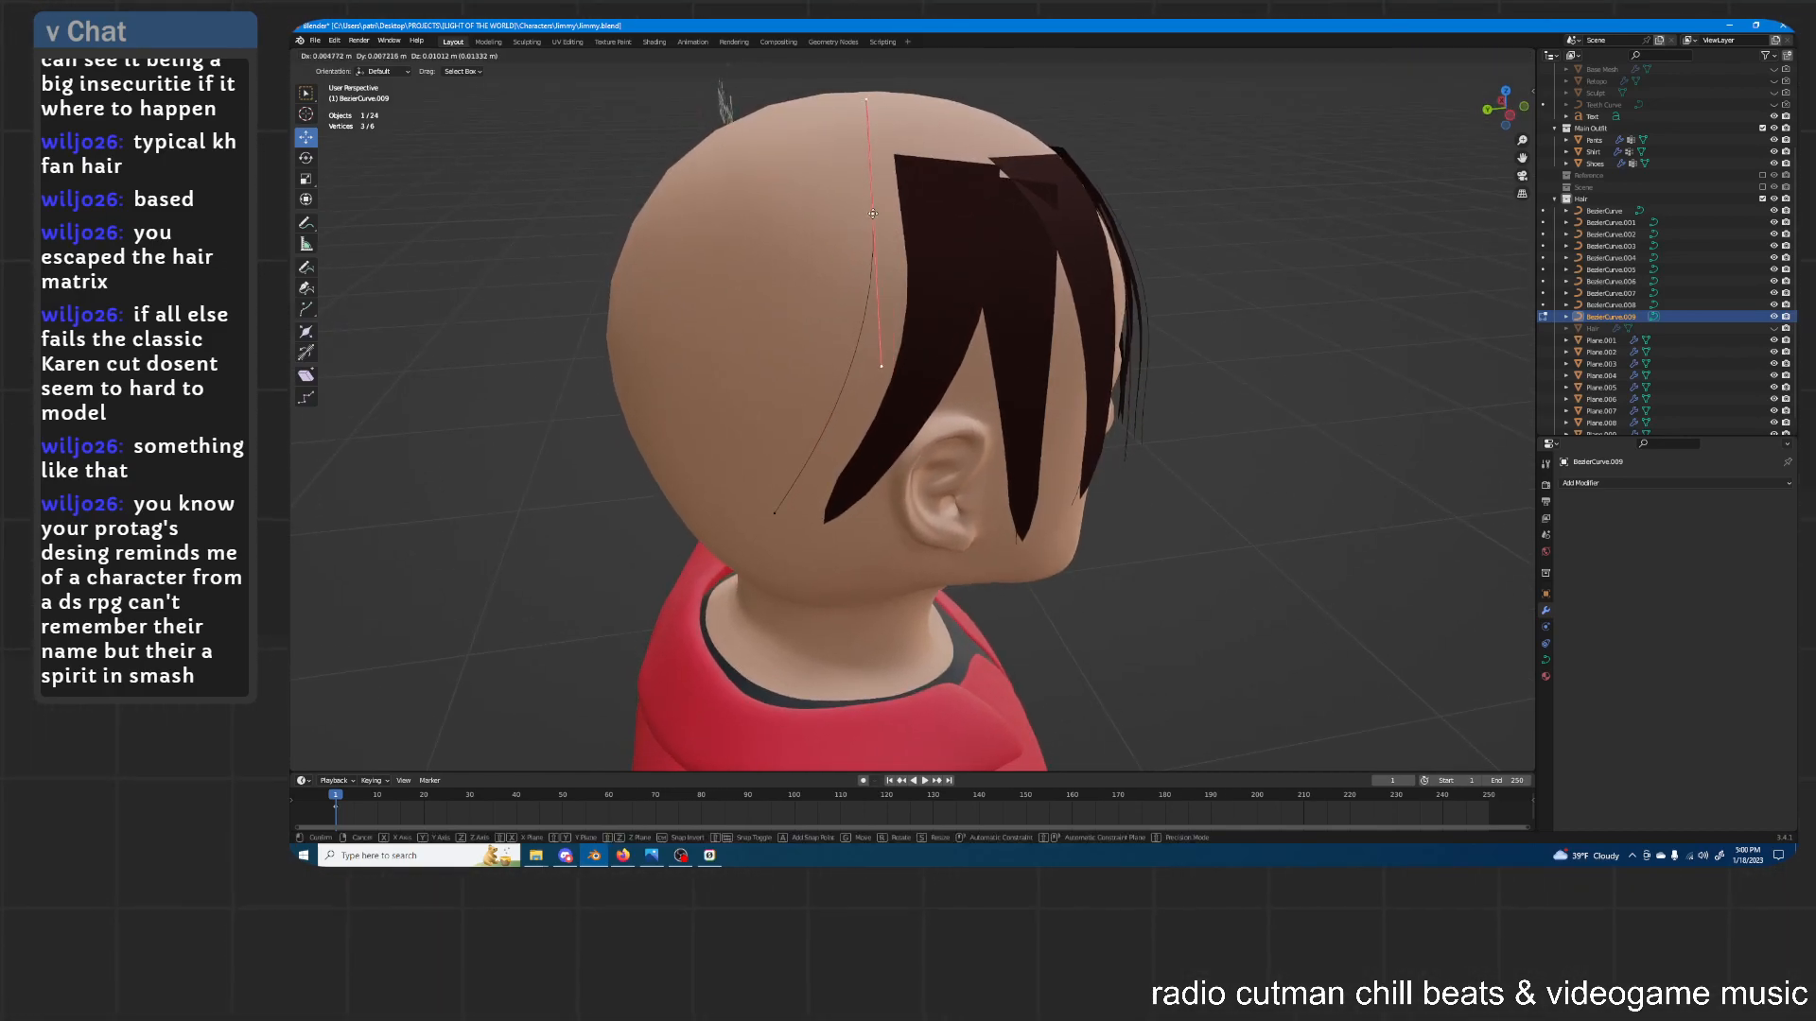
pyautogui.click(872, 213)
pyautogui.moveTo(840, 464); pyautogui.dragTo(823, 460, button='middle')
pyautogui.press('g')
pyautogui.click(822, 463)
pyautogui.press('r')
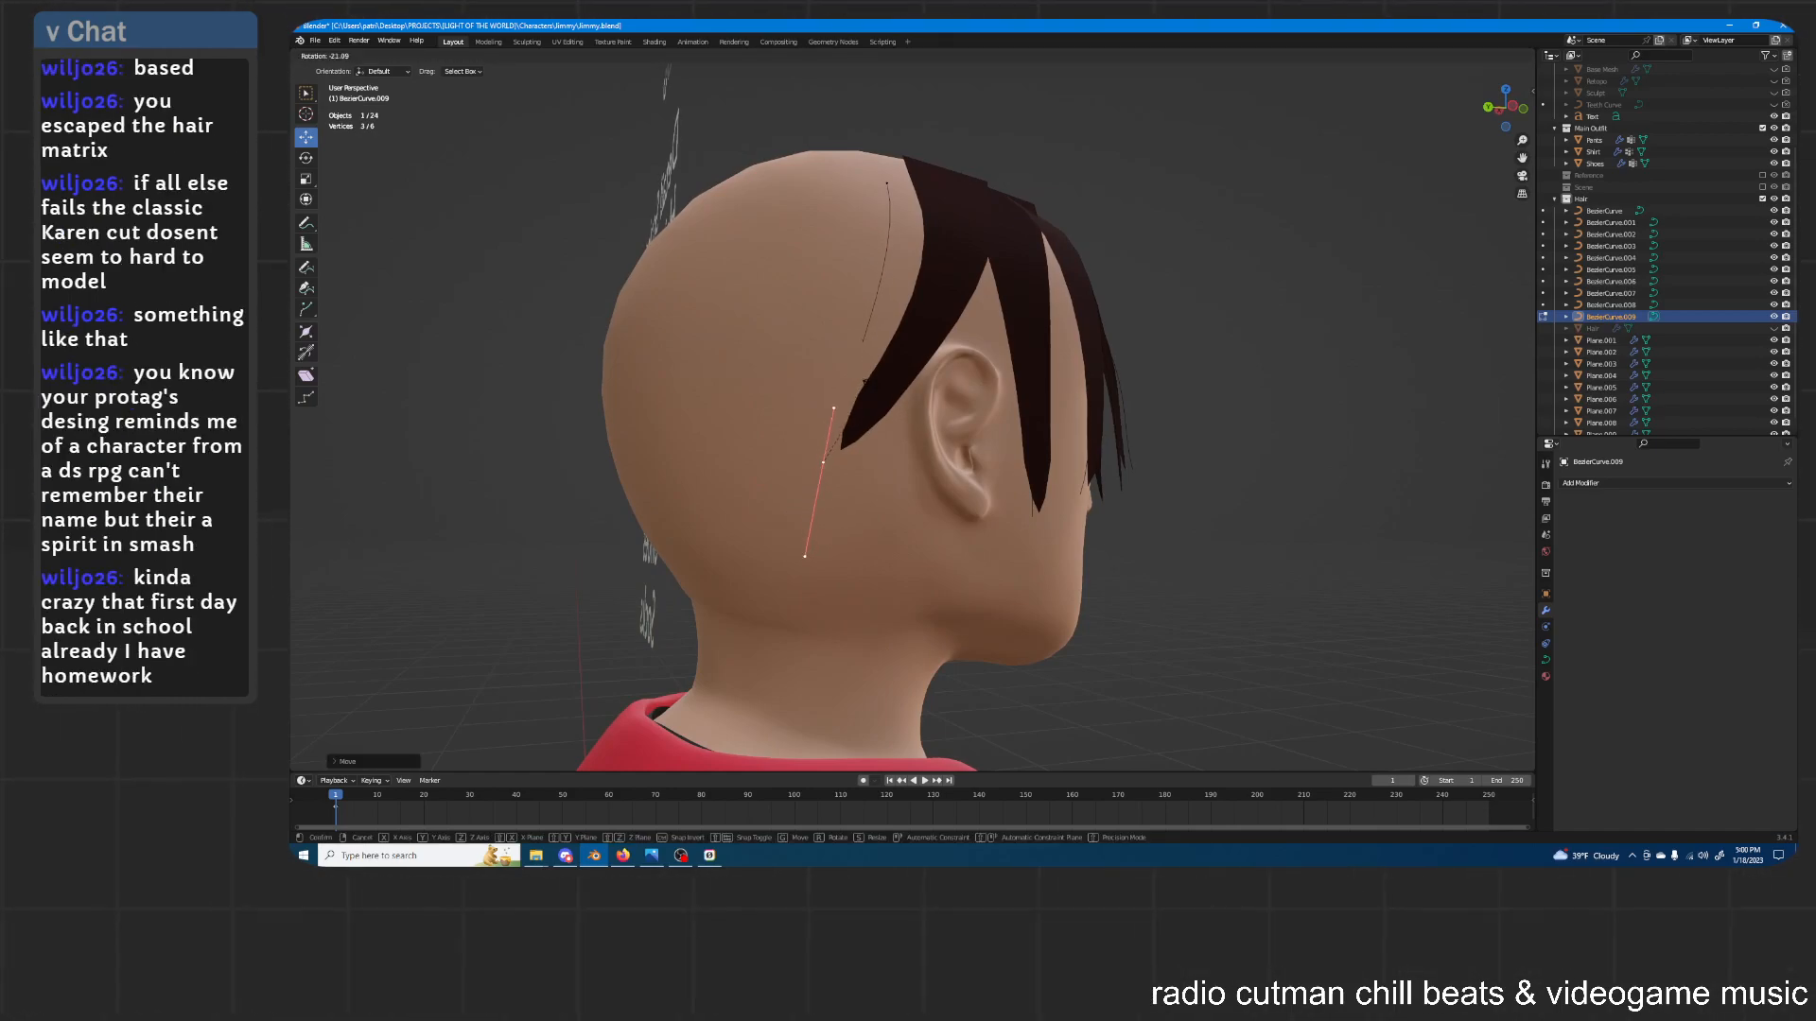
pyautogui.click(889, 375)
# Move the lower control point of BezierCurve.009 outward along X to bring it clear of the scalp behind the ear
pyautogui.moveTo(889, 367); pyautogui.dragTo(916, 267, button='middle')
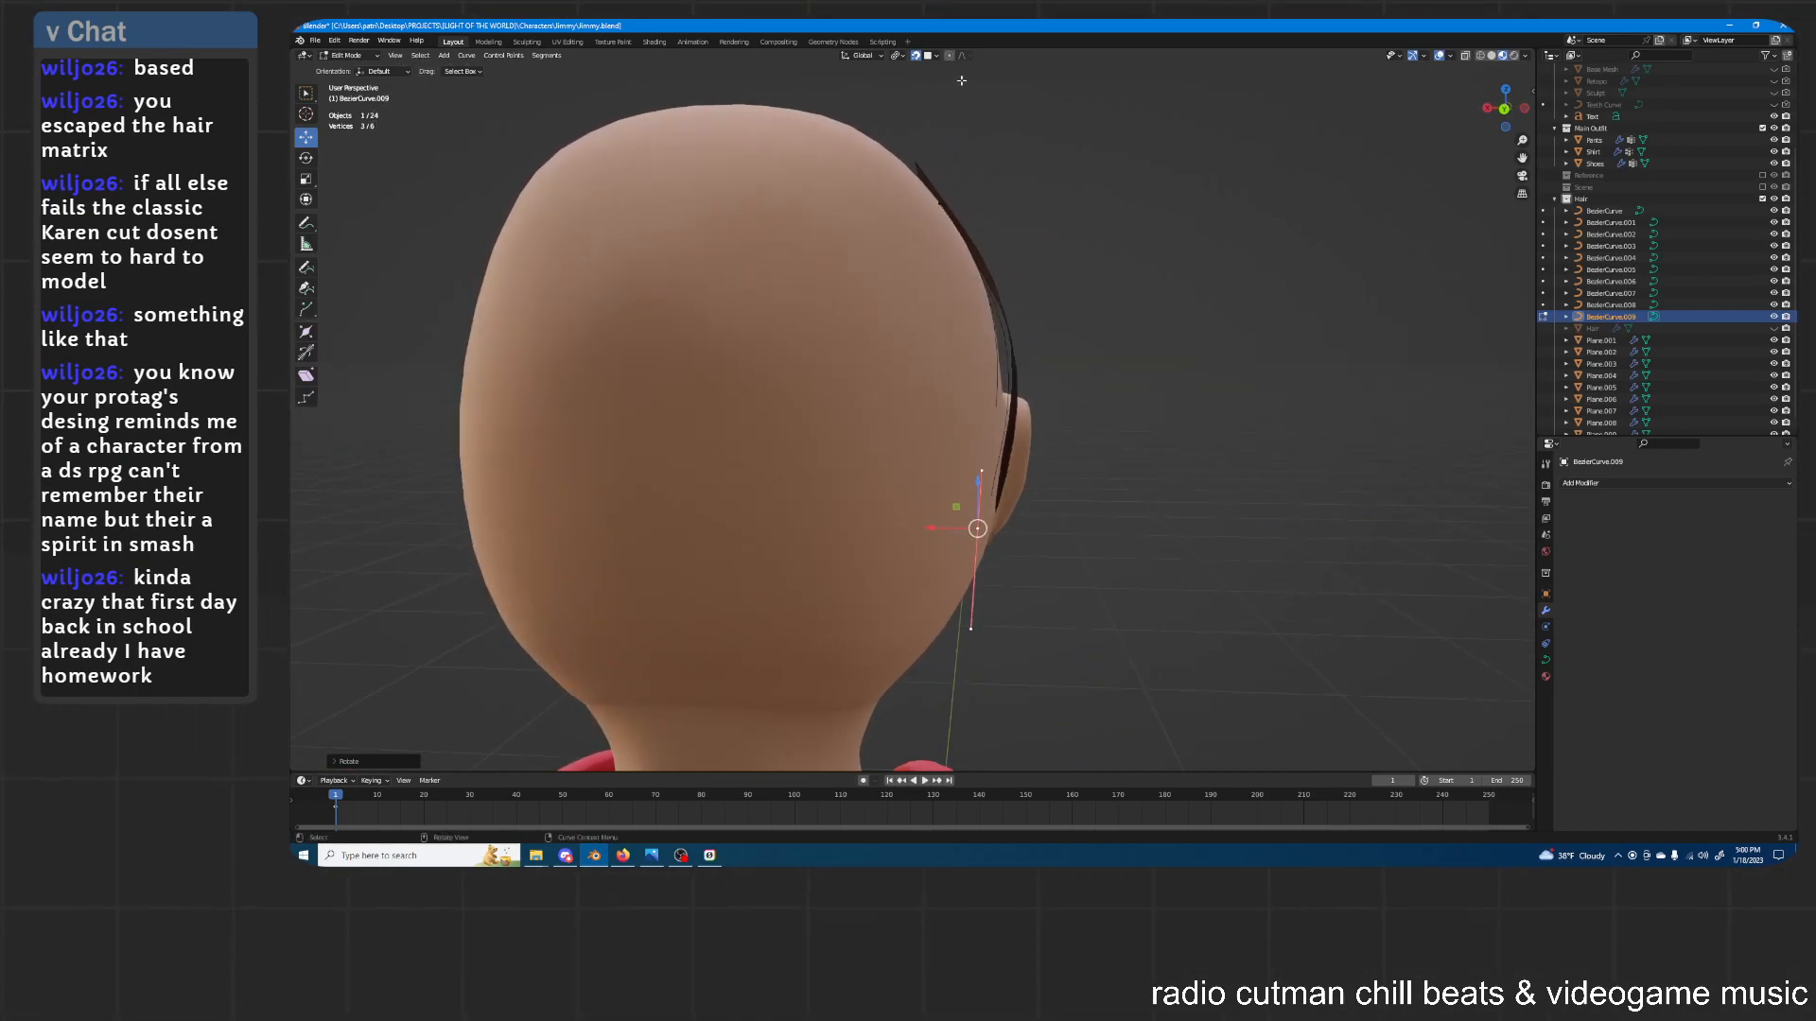
pyautogui.press('g')
pyautogui.press('x')
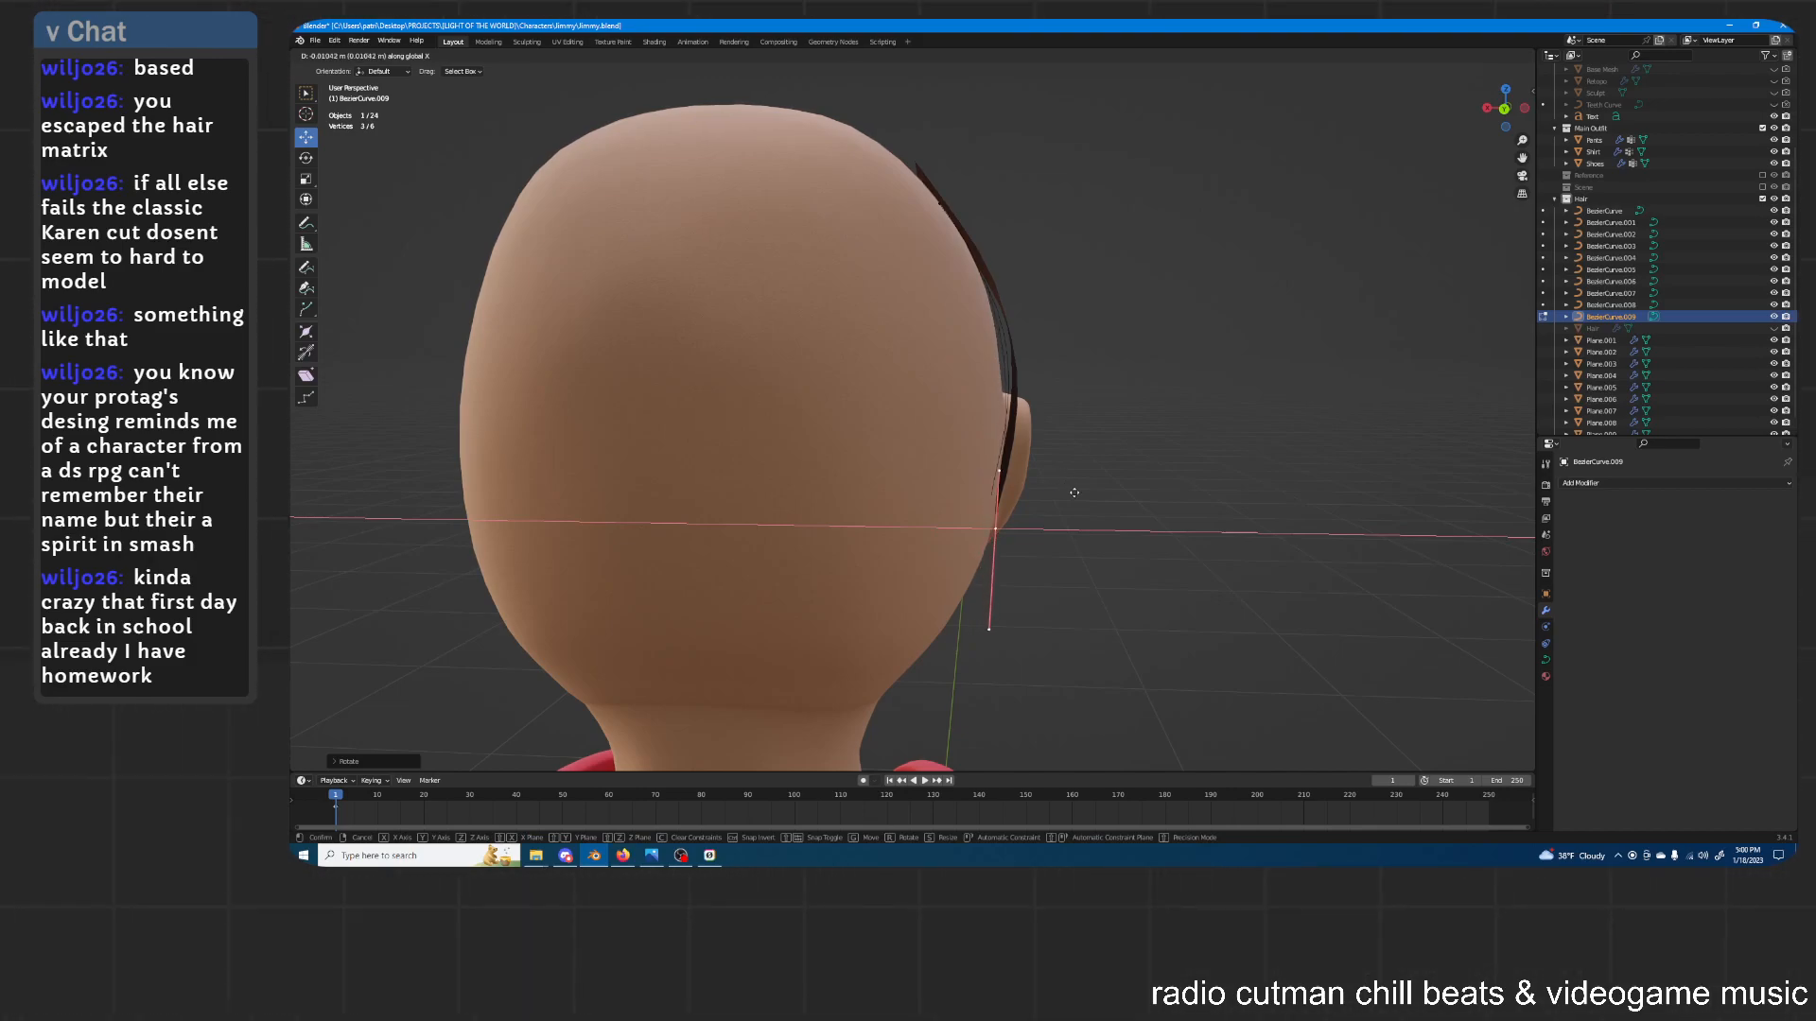
pyautogui.click(1077, 495)
# Move the upper control point of BezierCurve.009 along Z and X and rotate it to match the curvature of the skull
pyautogui.moveTo(1078, 496); pyautogui.dragTo(998, 222, button='middle')
pyautogui.press('g')
pyautogui.press('z')
pyautogui.click(1008, 207)
pyautogui.press('g')
pyautogui.press('x')
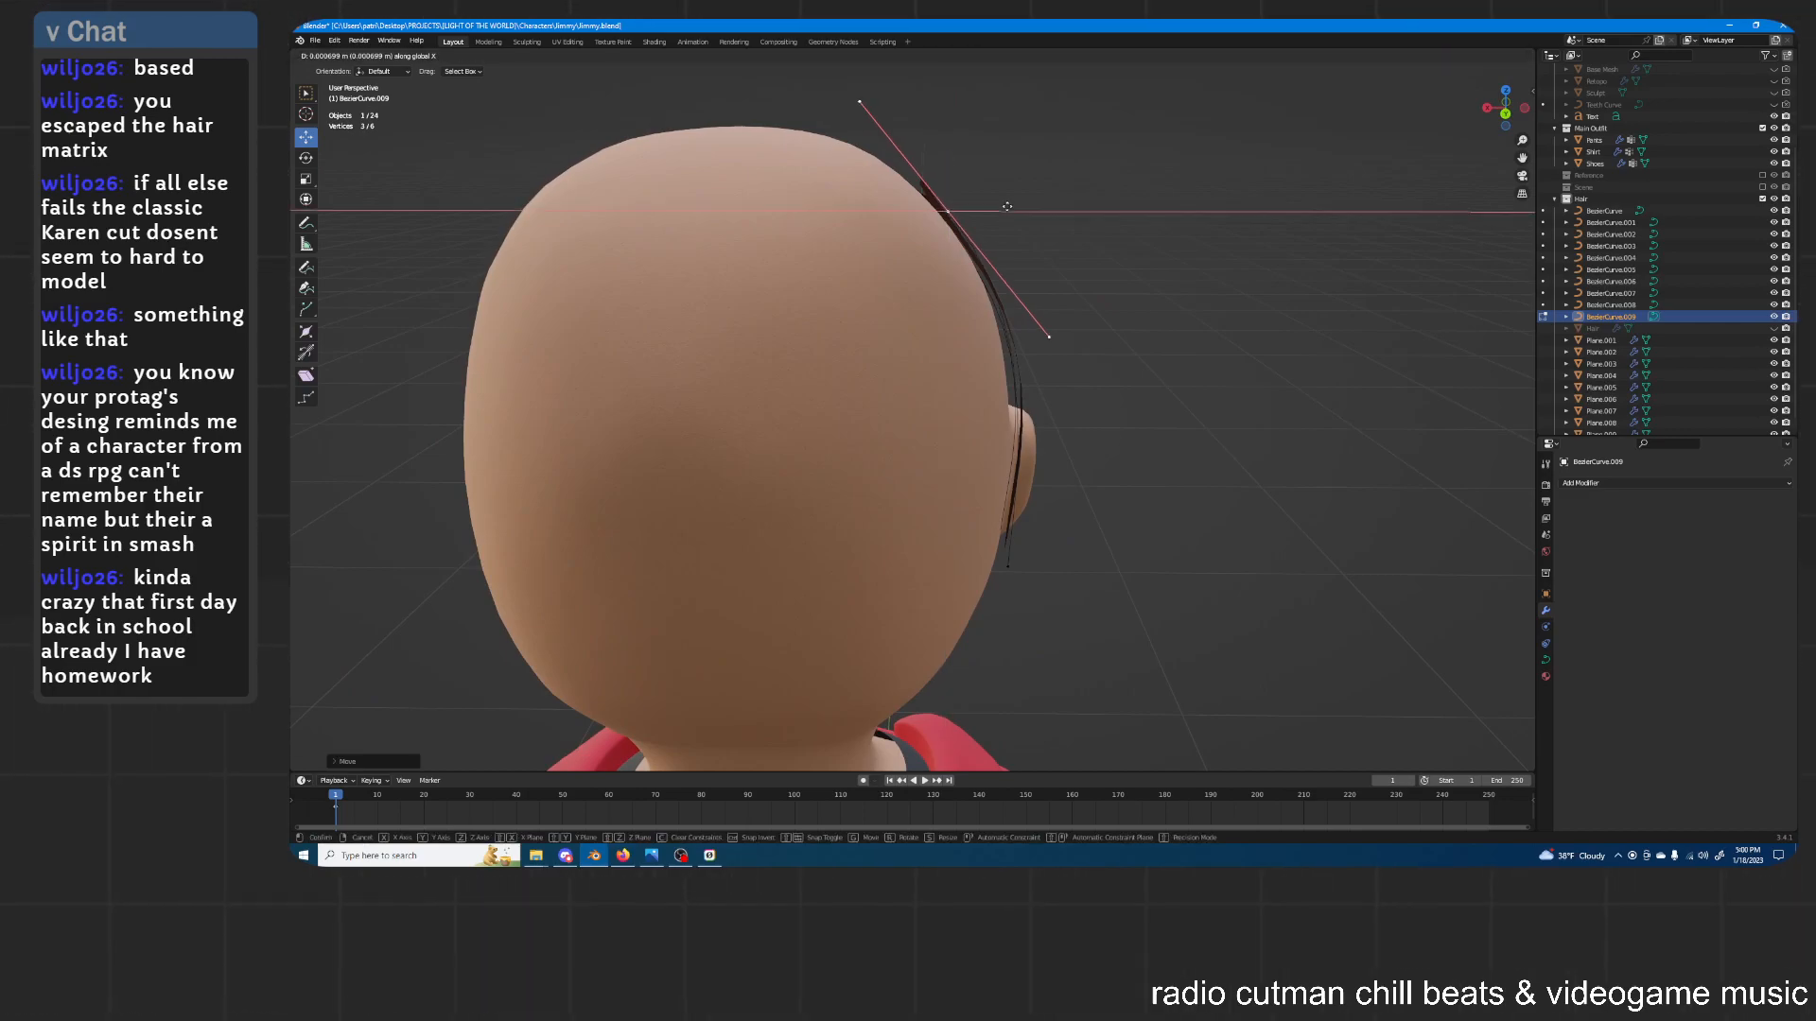
pyautogui.click(1003, 207)
pyautogui.press('r')
pyautogui.click(1036, 197)
pyautogui.press('g')
pyautogui.press('x')
pyautogui.click(1040, 193)
# Duplicate the strand behind the ear in place and set BezierCurve.009 as the copy's Curve modifier object
pyautogui.moveTo(1059, 198); pyautogui.dragTo(898, 171, button='middle')
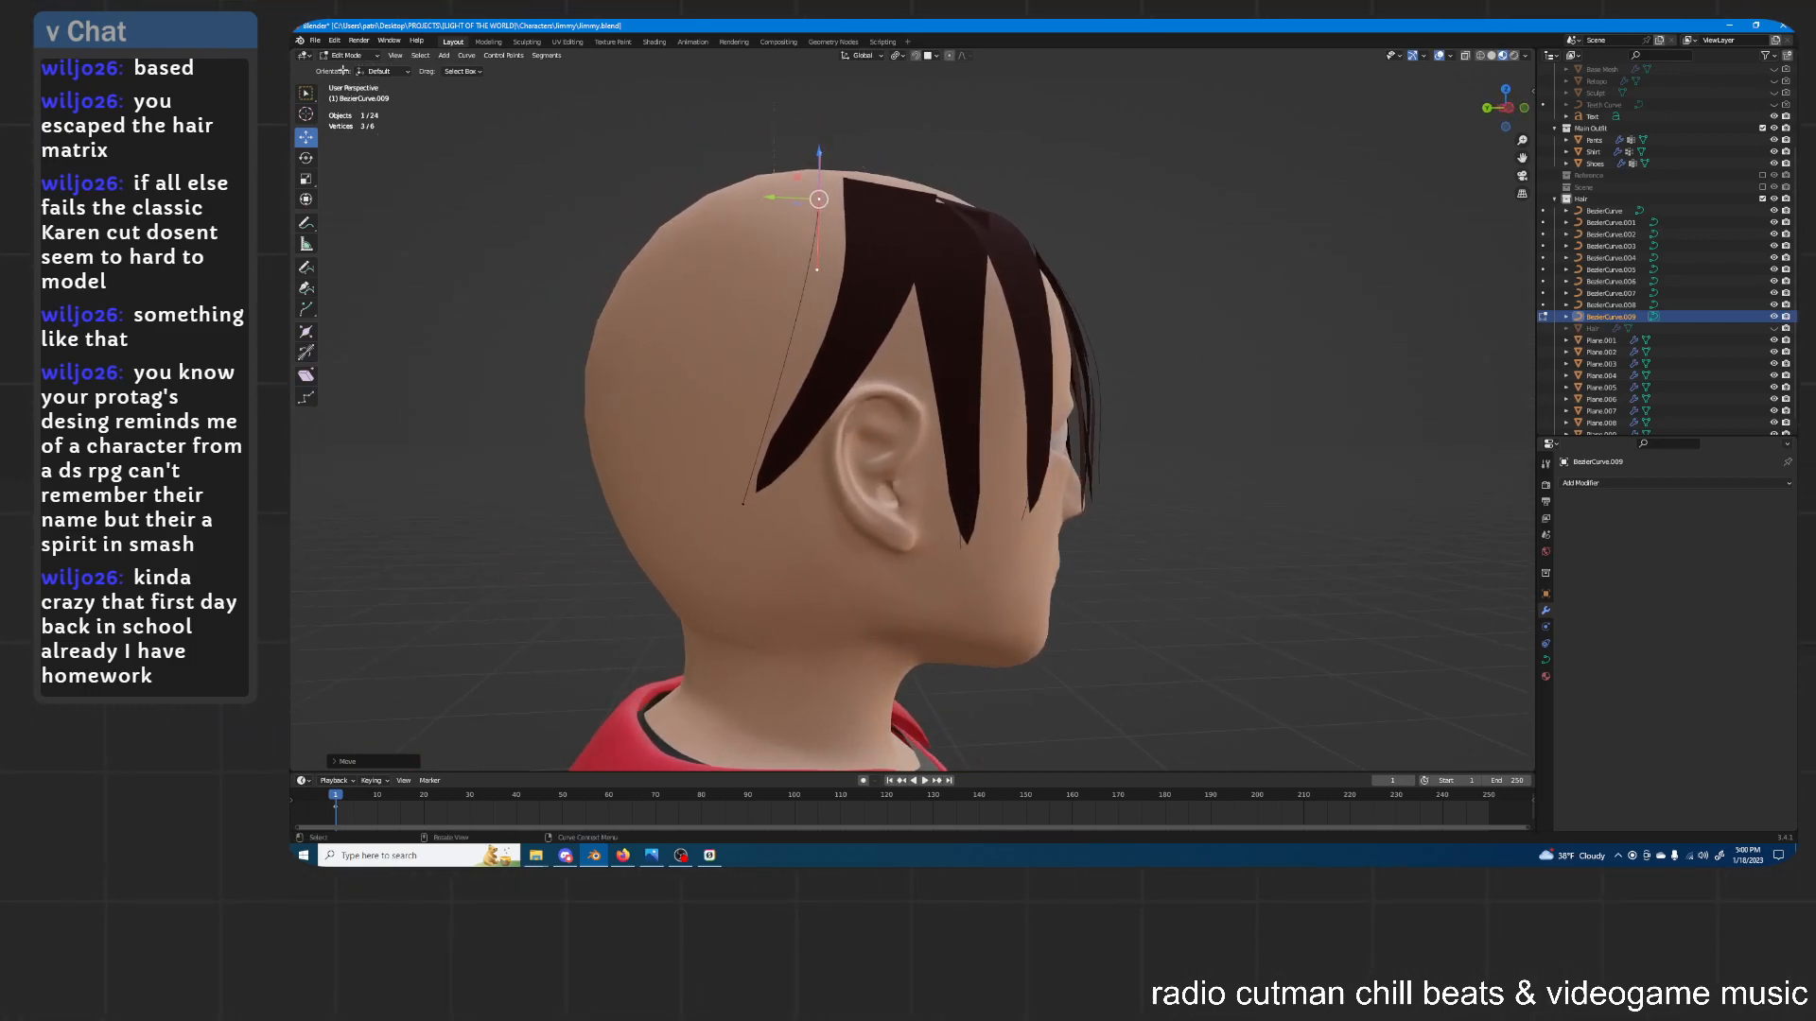
pyautogui.click(350, 70)
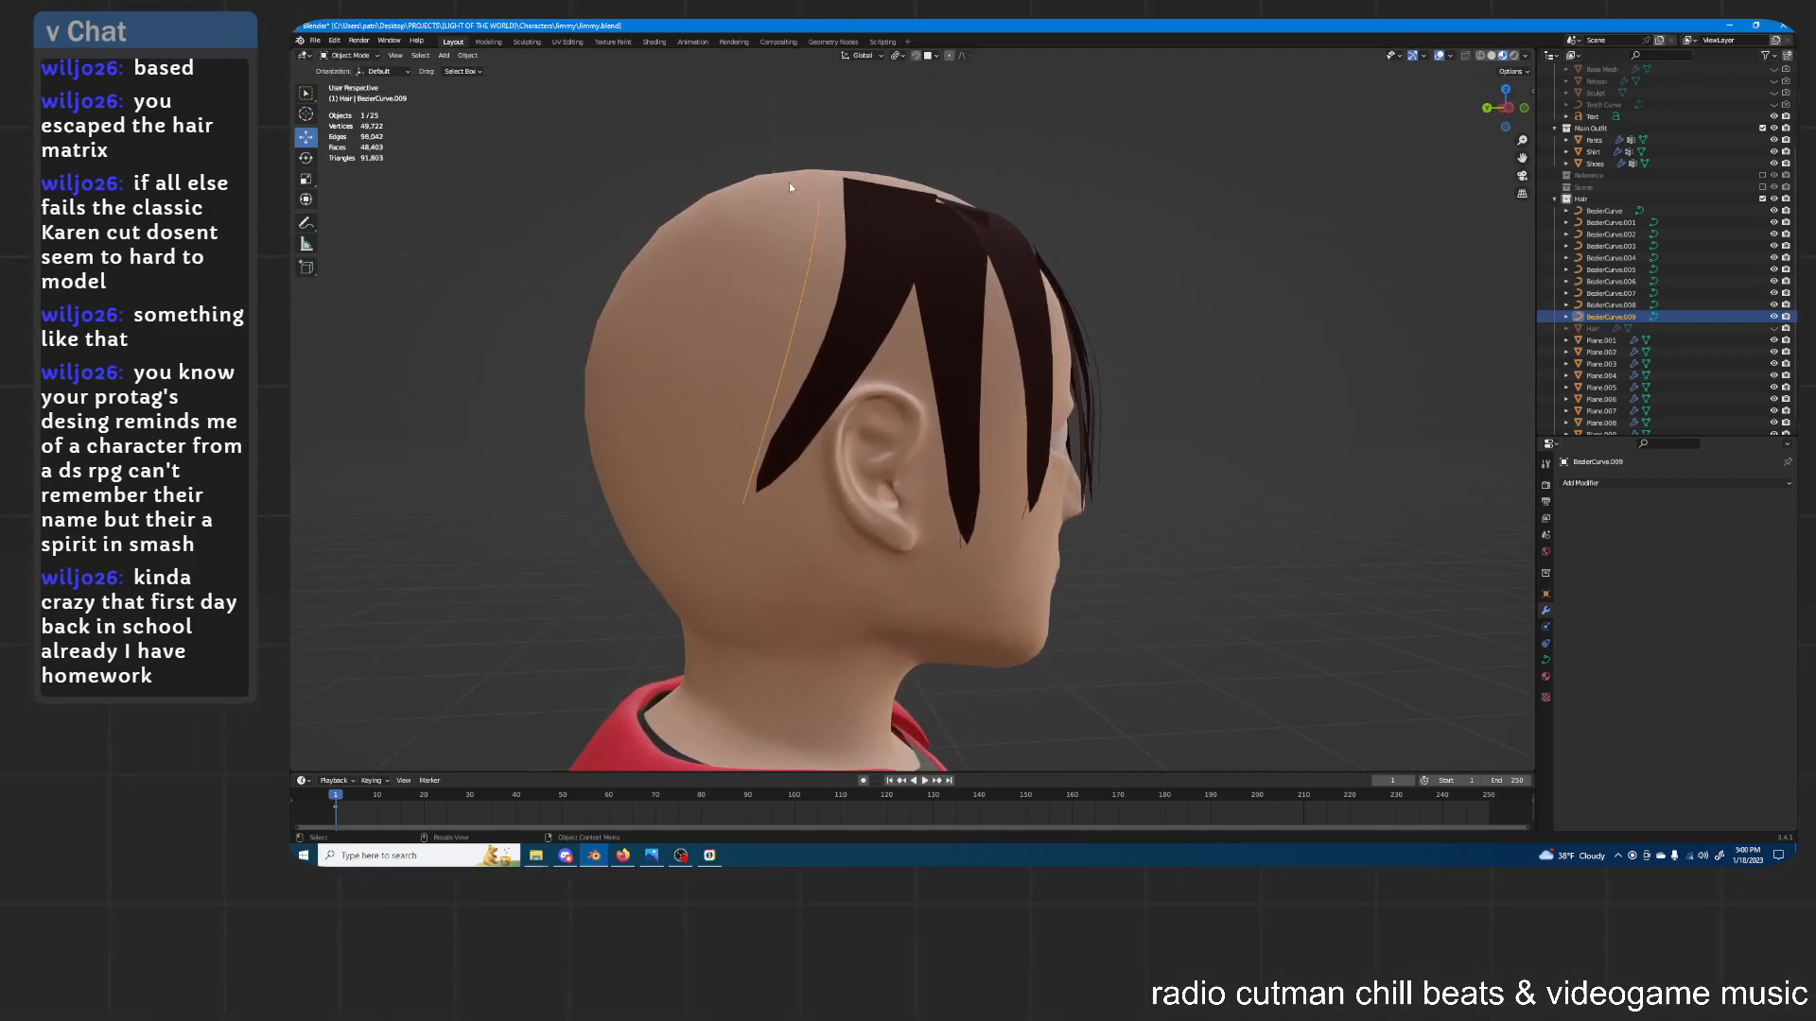
pyautogui.click(868, 276)
pyautogui.moveTo(965, 275); pyautogui.dragTo(1106, 315, button='middle')
pyautogui.hotkey('shift', 'd')
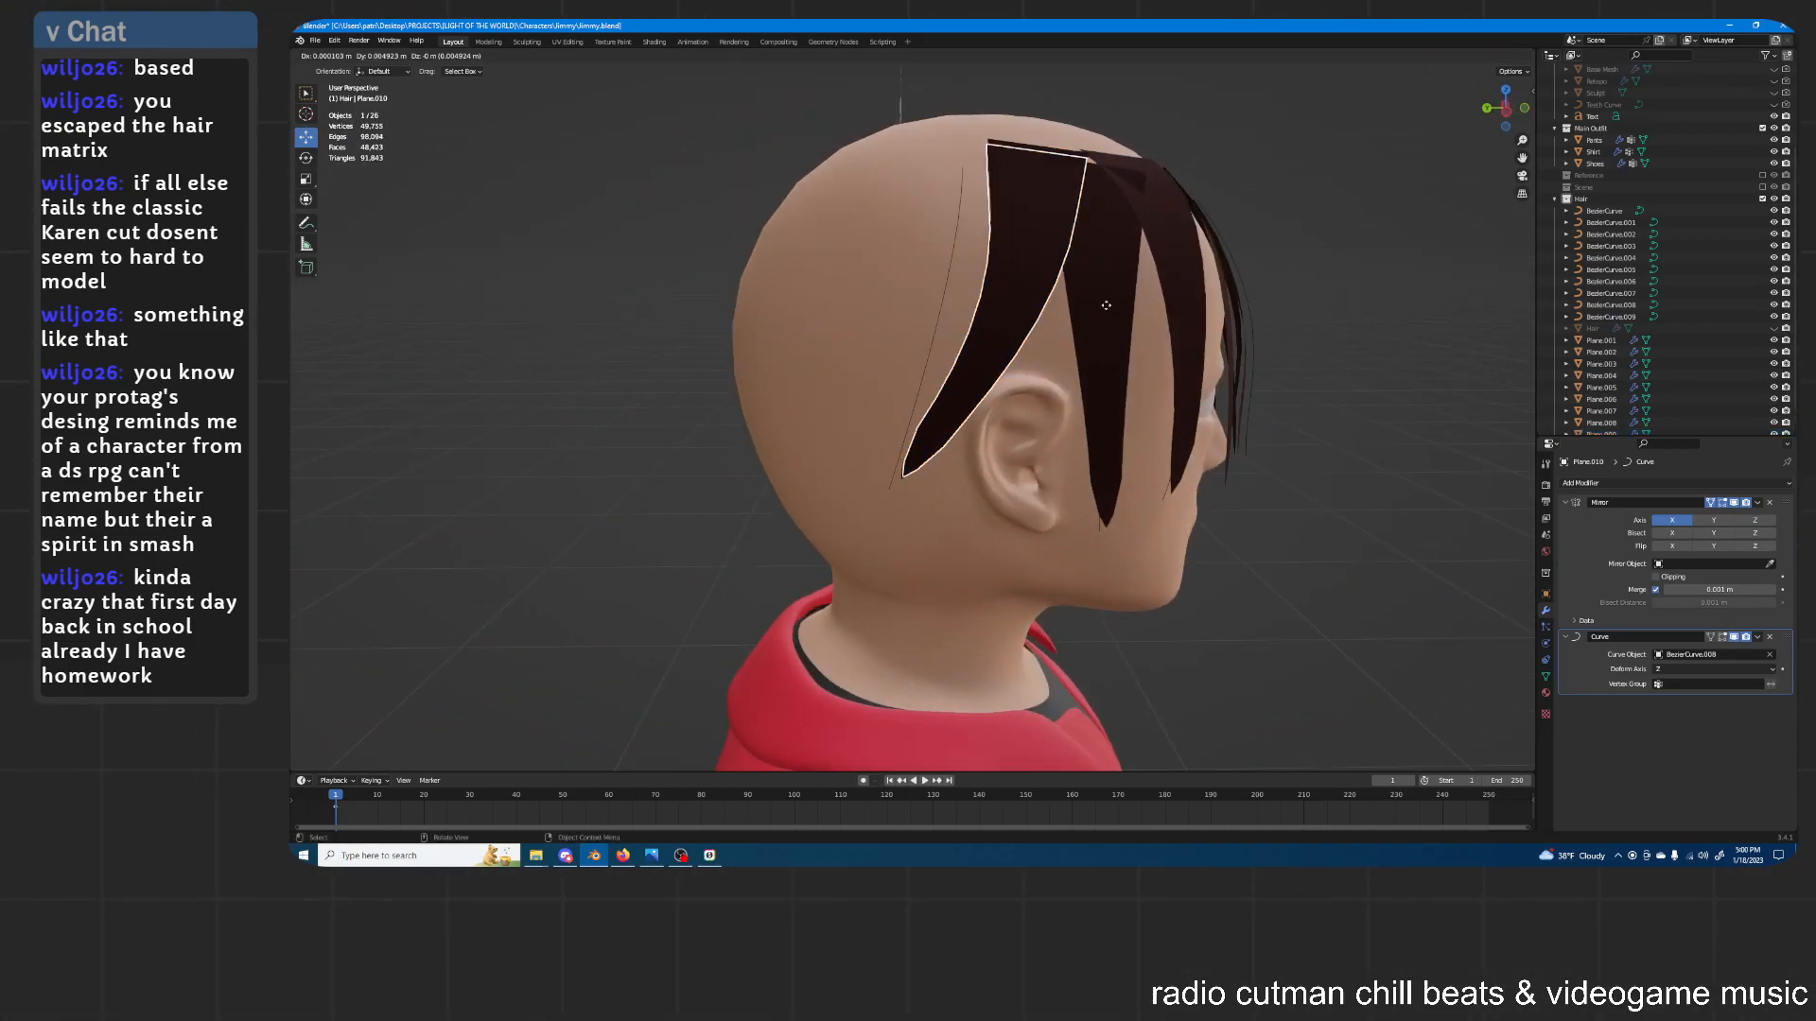
pyautogui.click(1120, 309)
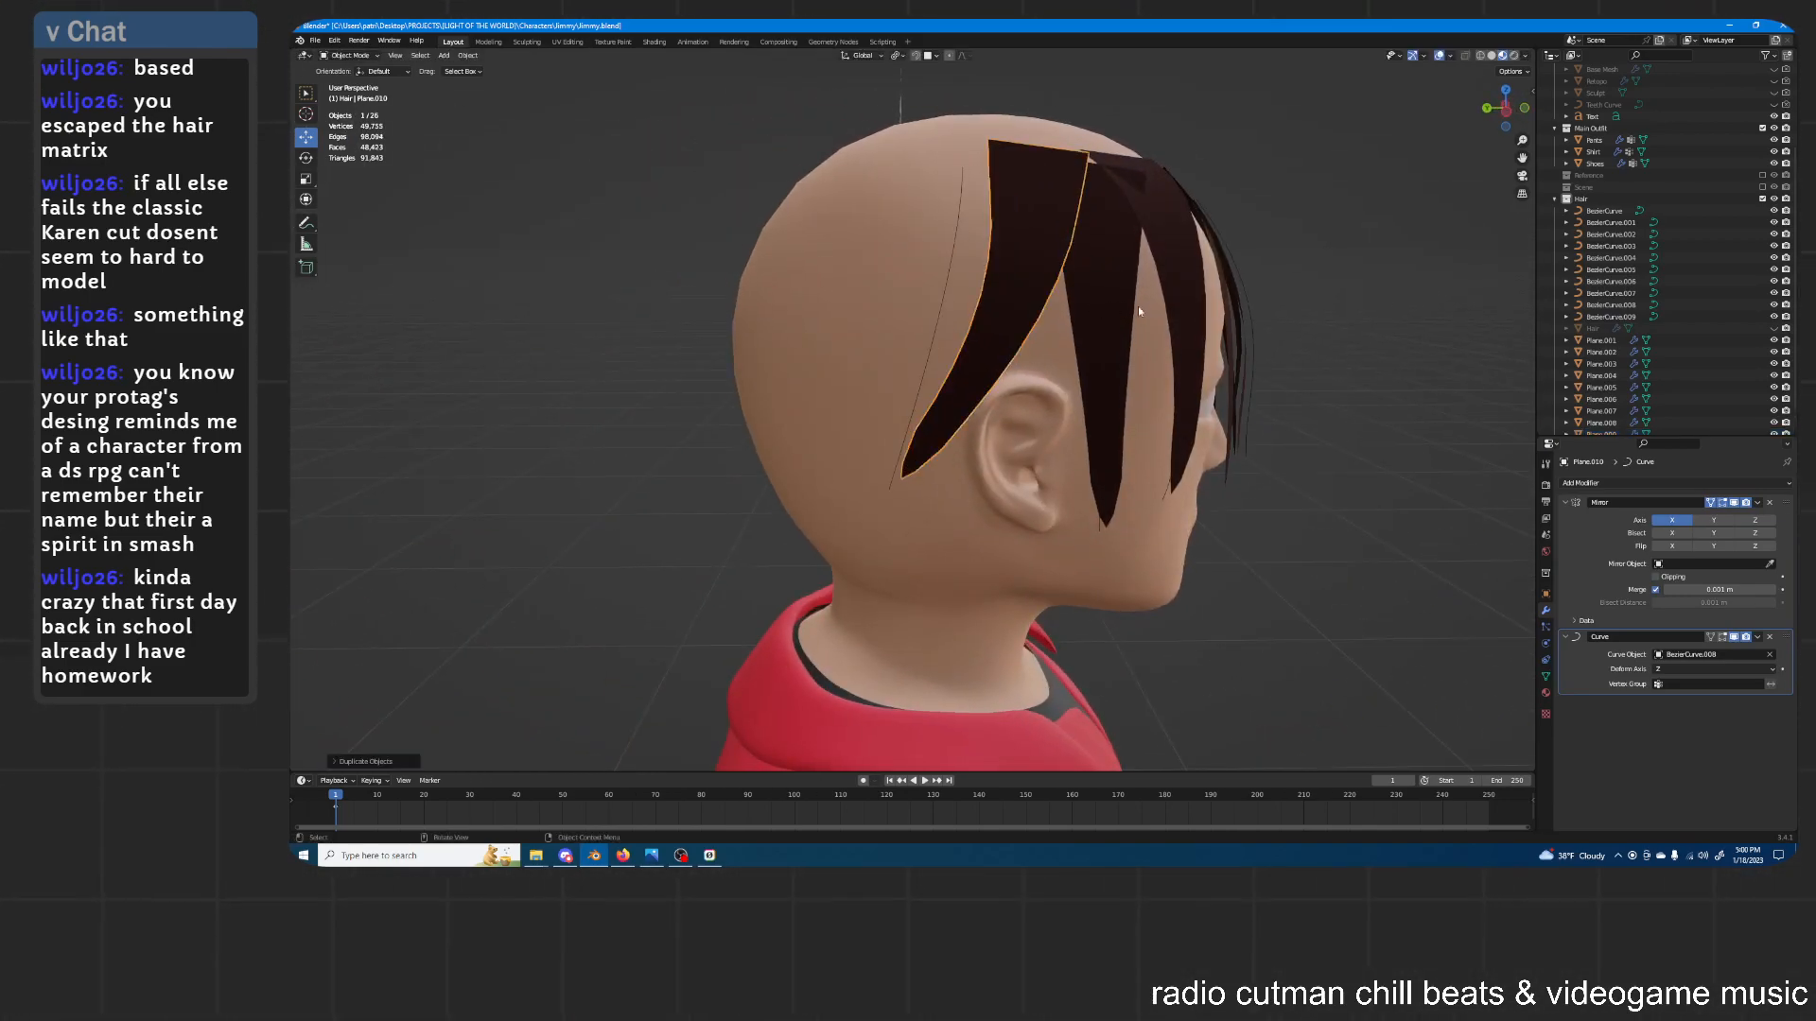
pyautogui.scroll(-1, 1689, 423)
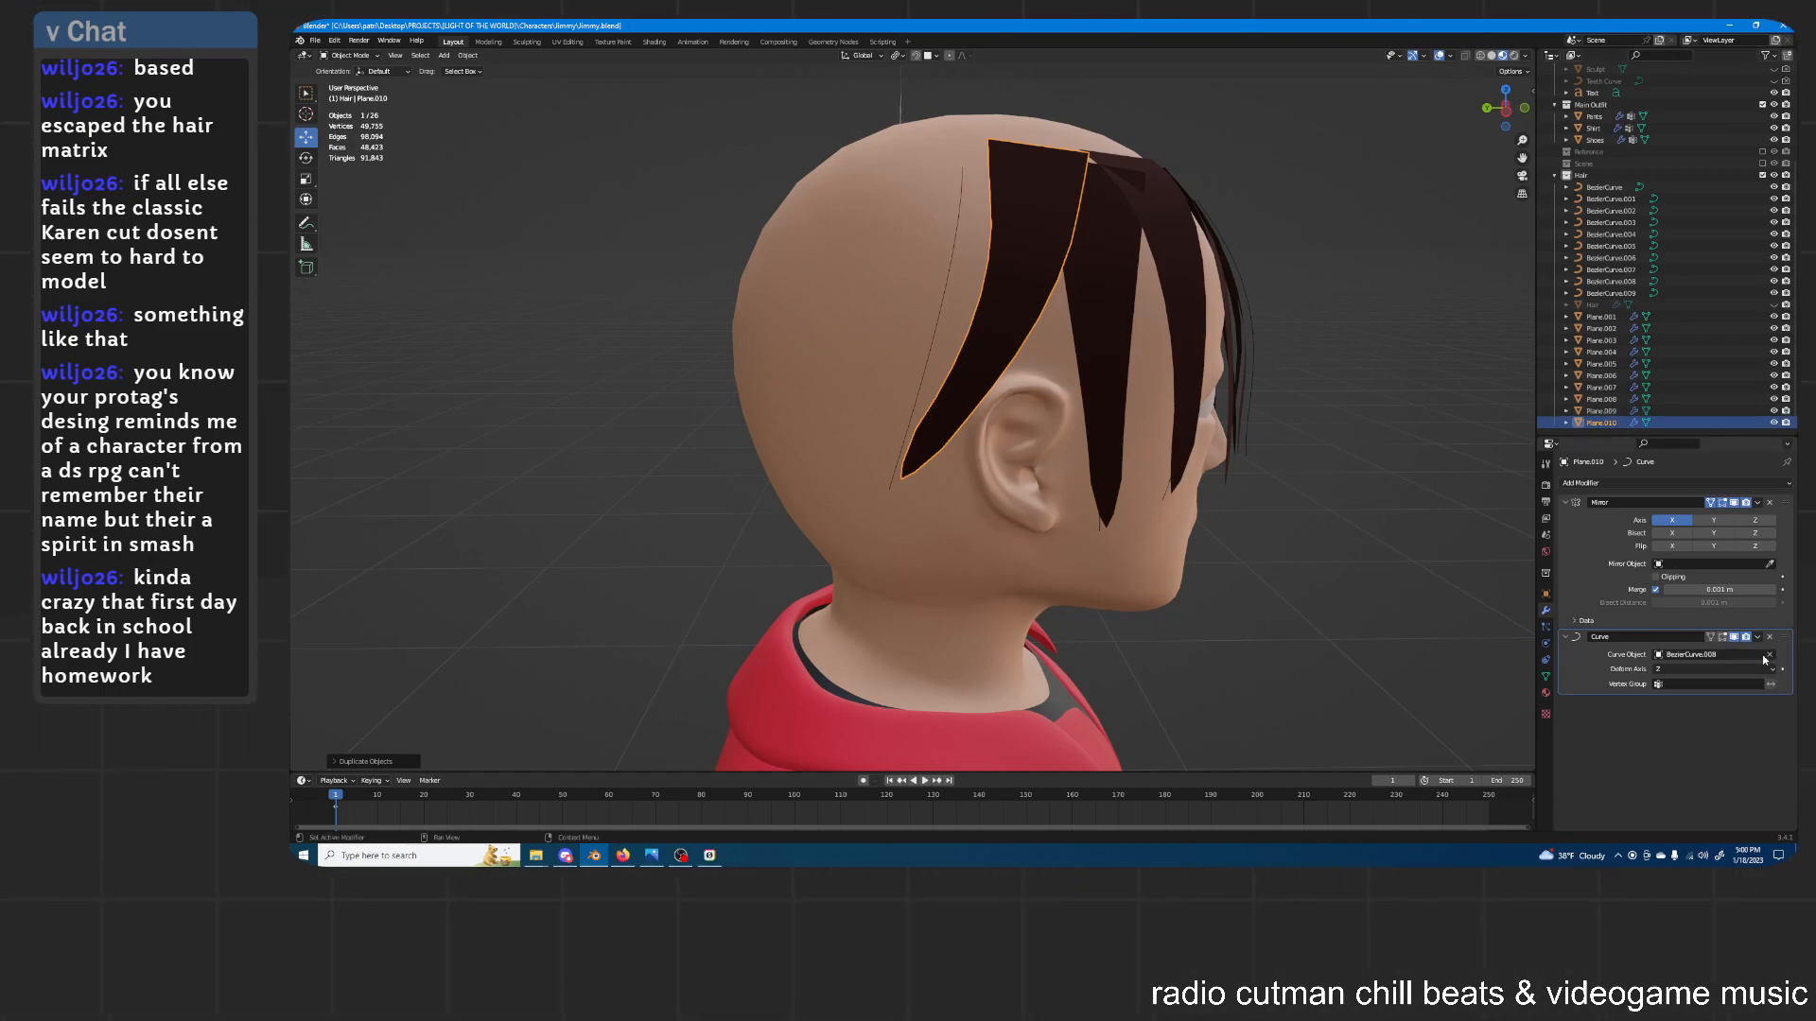
pyautogui.click(938, 320)
# Move the duplicated strand along Y to position it behind the previous strand on the side of the head
pyautogui.moveTo(1031, 327); pyautogui.dragTo(1168, 368, button='middle')
pyautogui.press('g')
pyautogui.press('y')
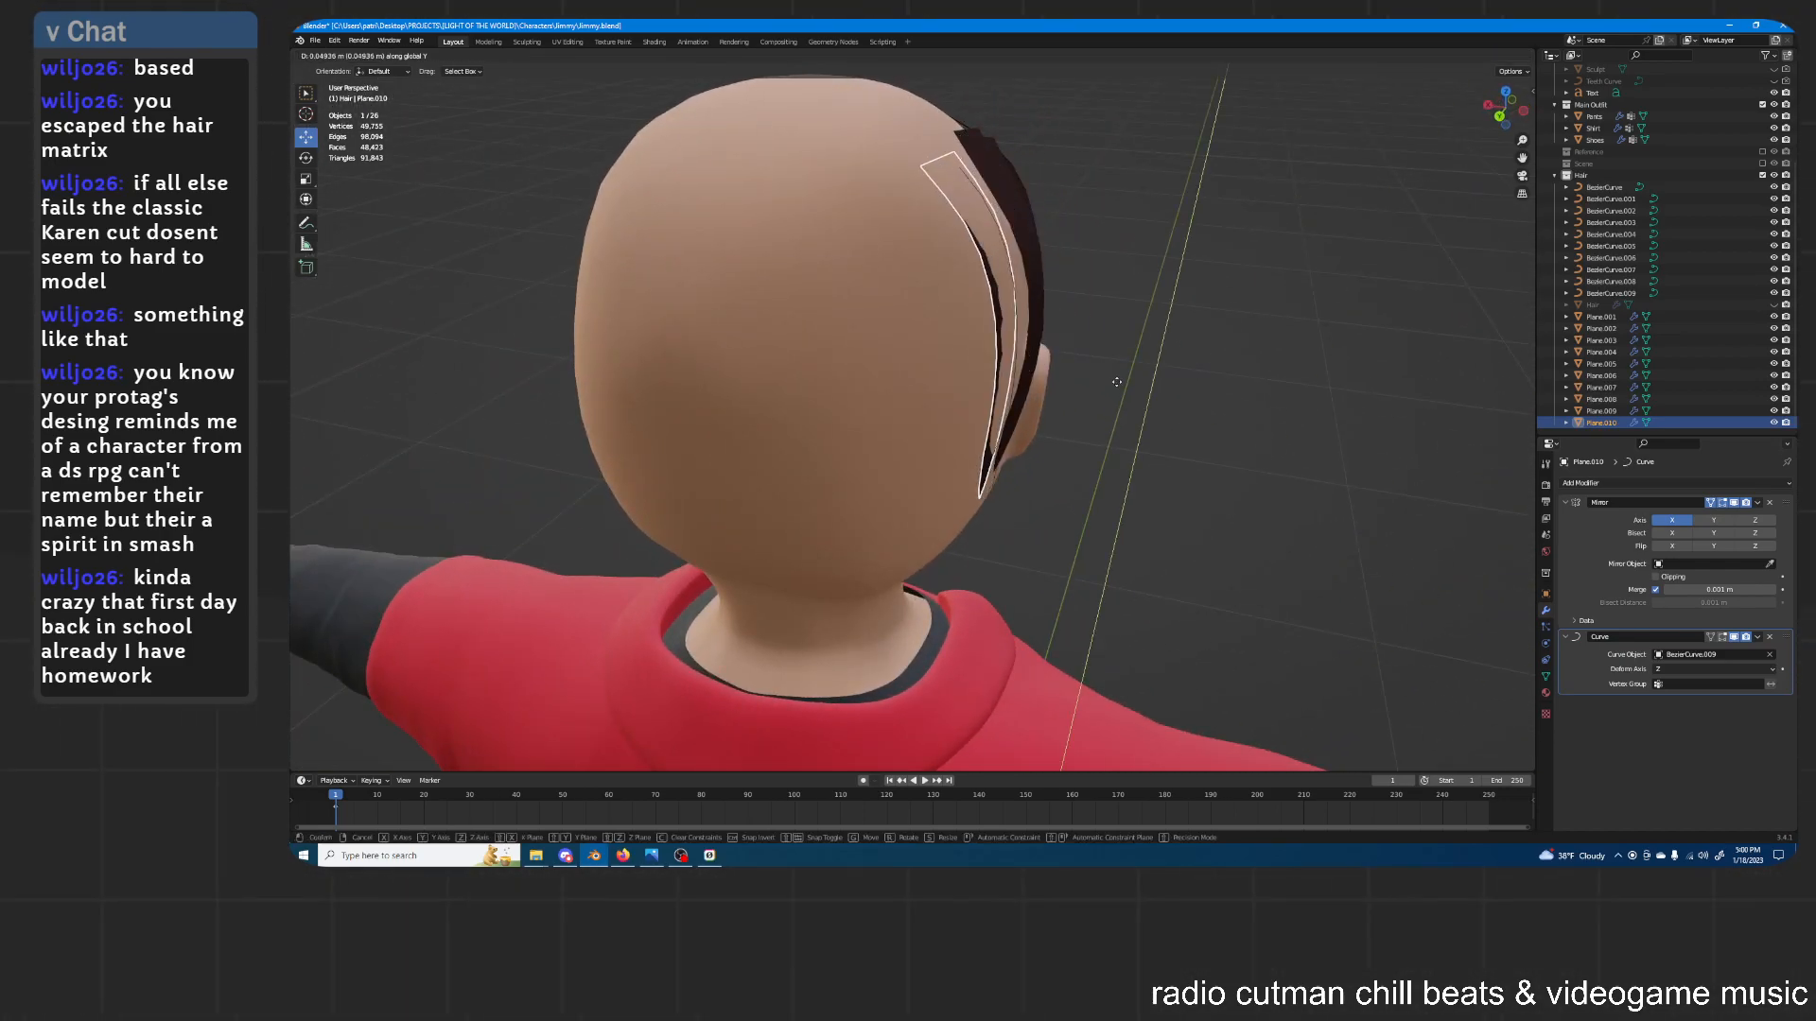
pyautogui.click(1132, 380)
pyautogui.moveTo(1132, 380); pyautogui.dragTo(1111, 284, button='middle')
pyautogui.moveTo(1124, 192); pyautogui.dragTo(1114, 265, button='middle')
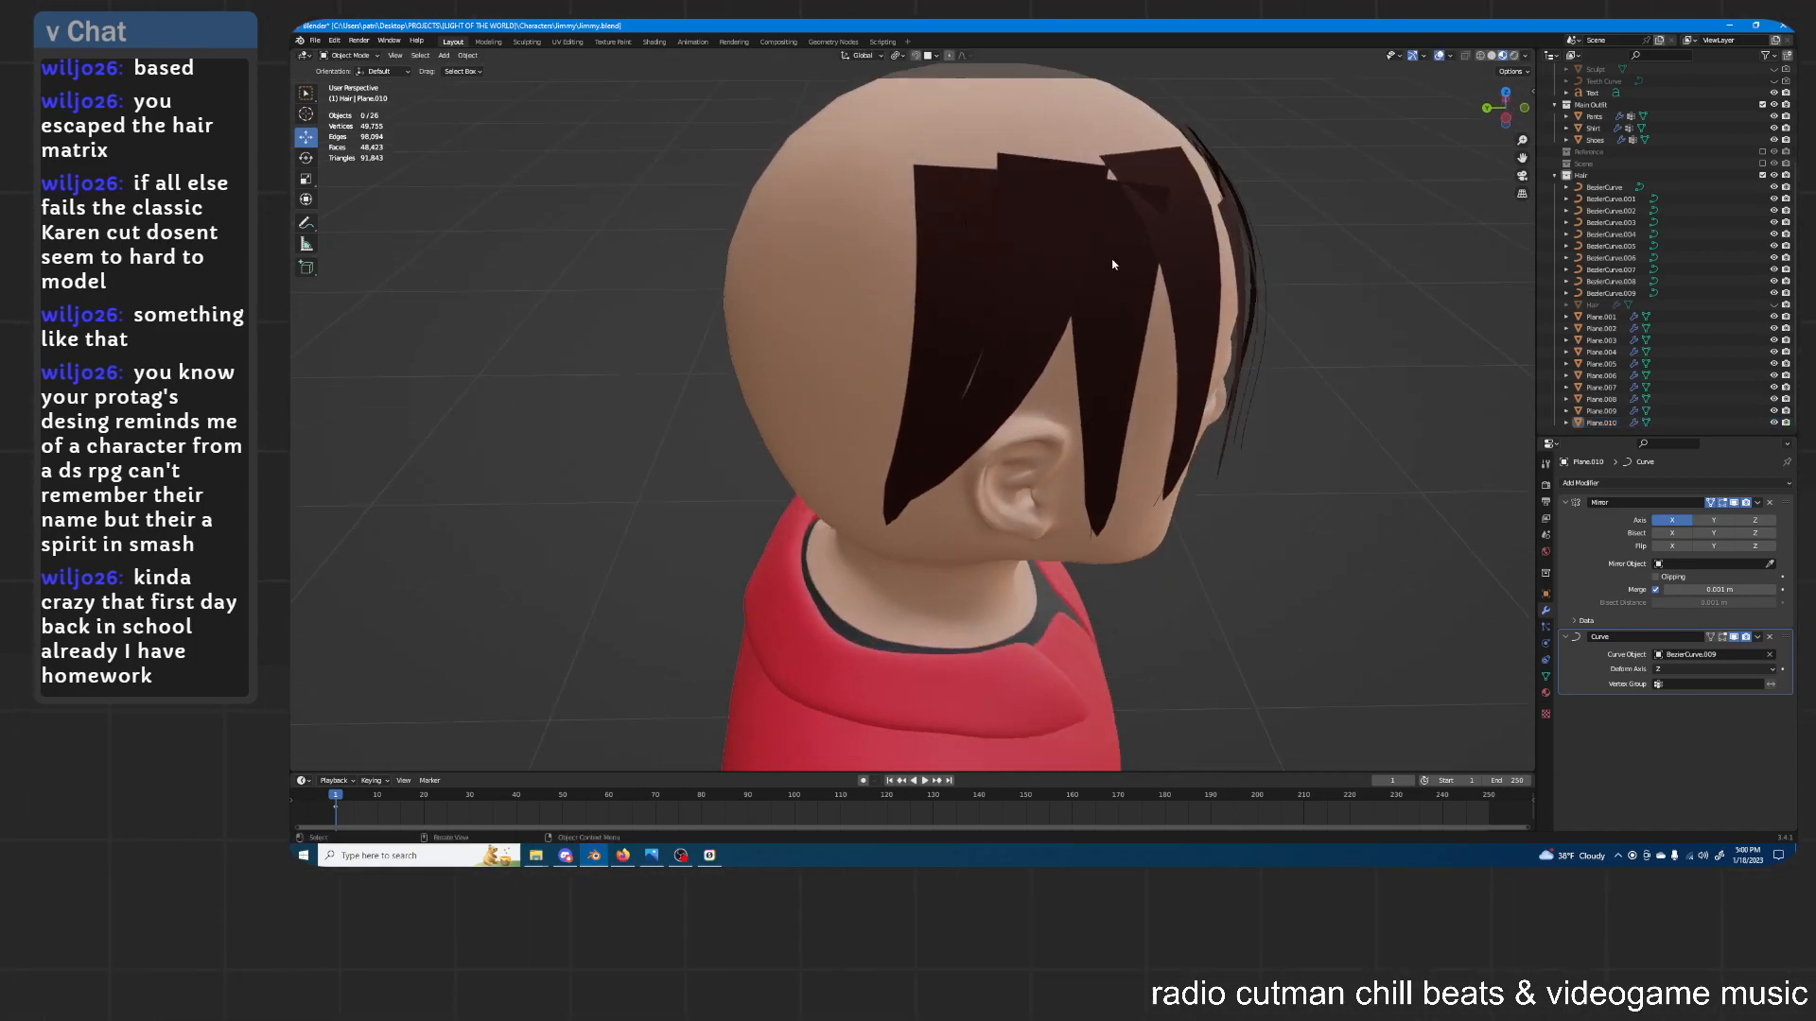
# Tilt all control points of BezierCurve.009 to lay the new strand flatter against the scalp
pyautogui.click(963, 268)
pyautogui.moveTo(967, 260); pyautogui.dragTo(1138, 242, button='middle')
pyautogui.moveTo(1083, 185); pyautogui.dragTo(1005, 214, button='middle')
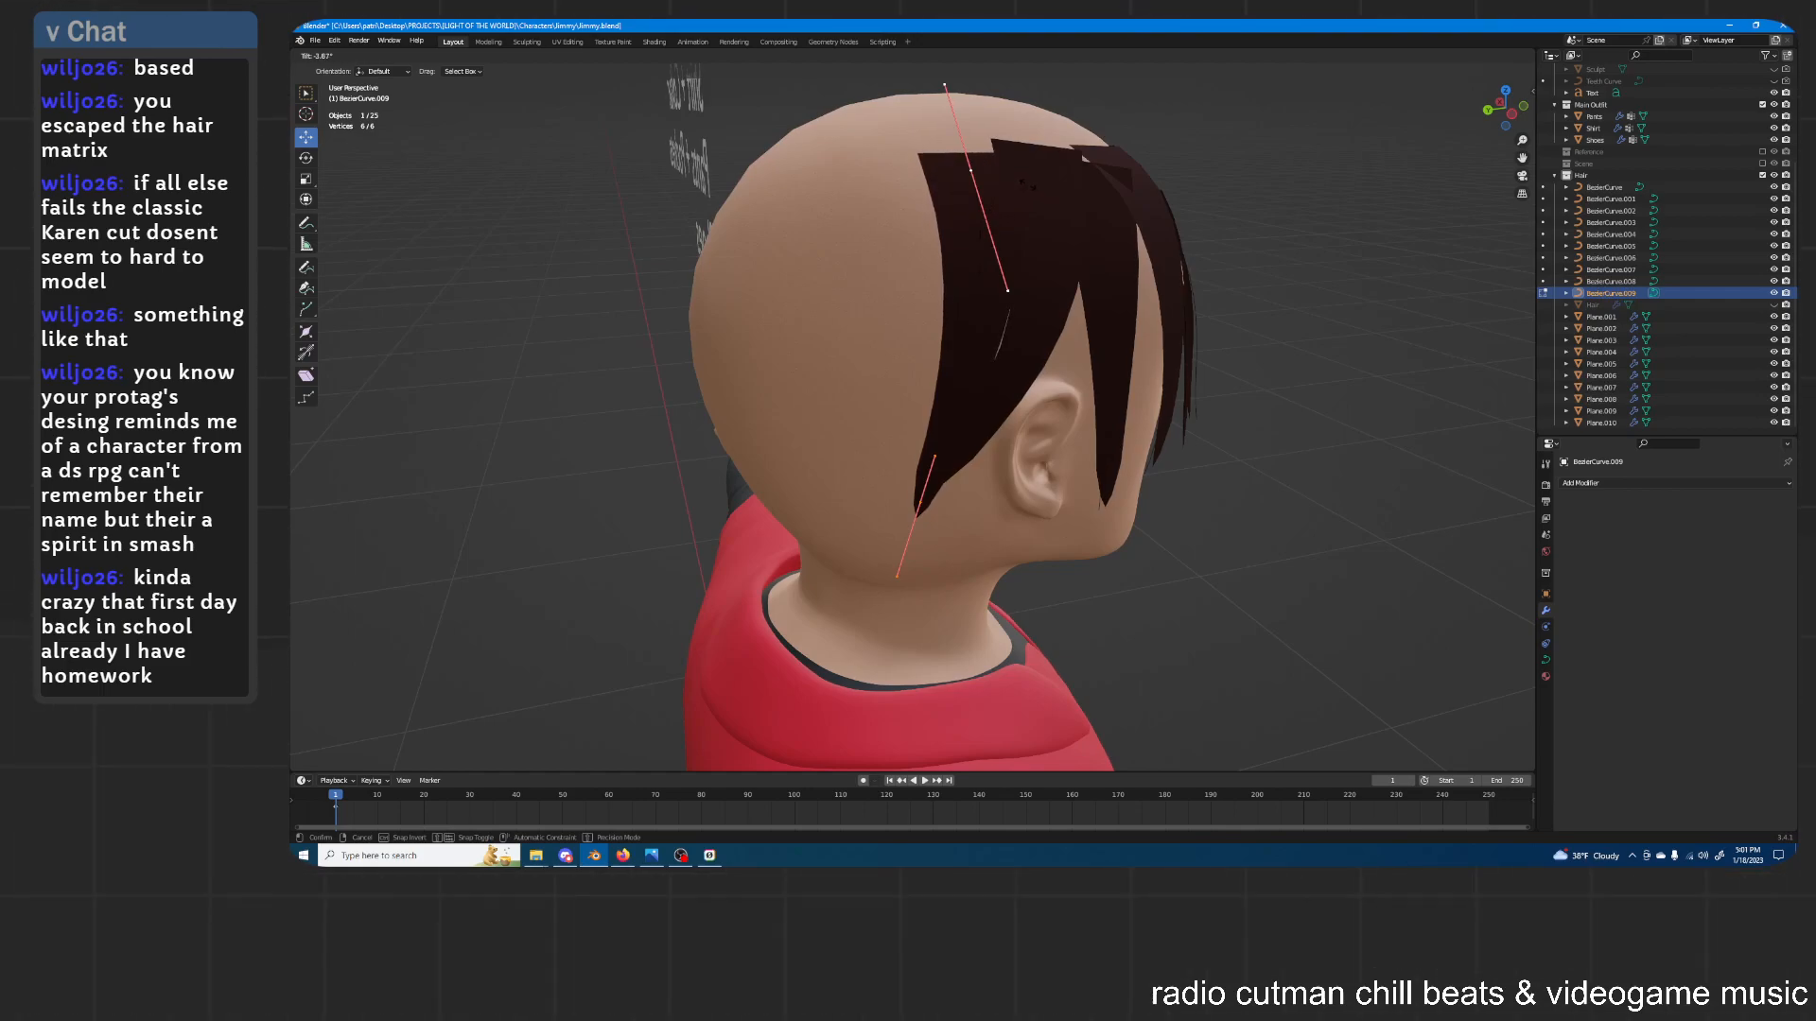
pyautogui.click(1027, 184)
pyautogui.moveTo(1029, 180); pyautogui.dragTo(1107, 159, button='middle')
pyautogui.press('Tab')
# Duplicate BezierCurve.009 and place the copy further back on the scalp behind the newest strand
pyautogui.moveTo(1128, 233); pyautogui.dragTo(1478, 315, button='middle')
pyautogui.click(989, 280)
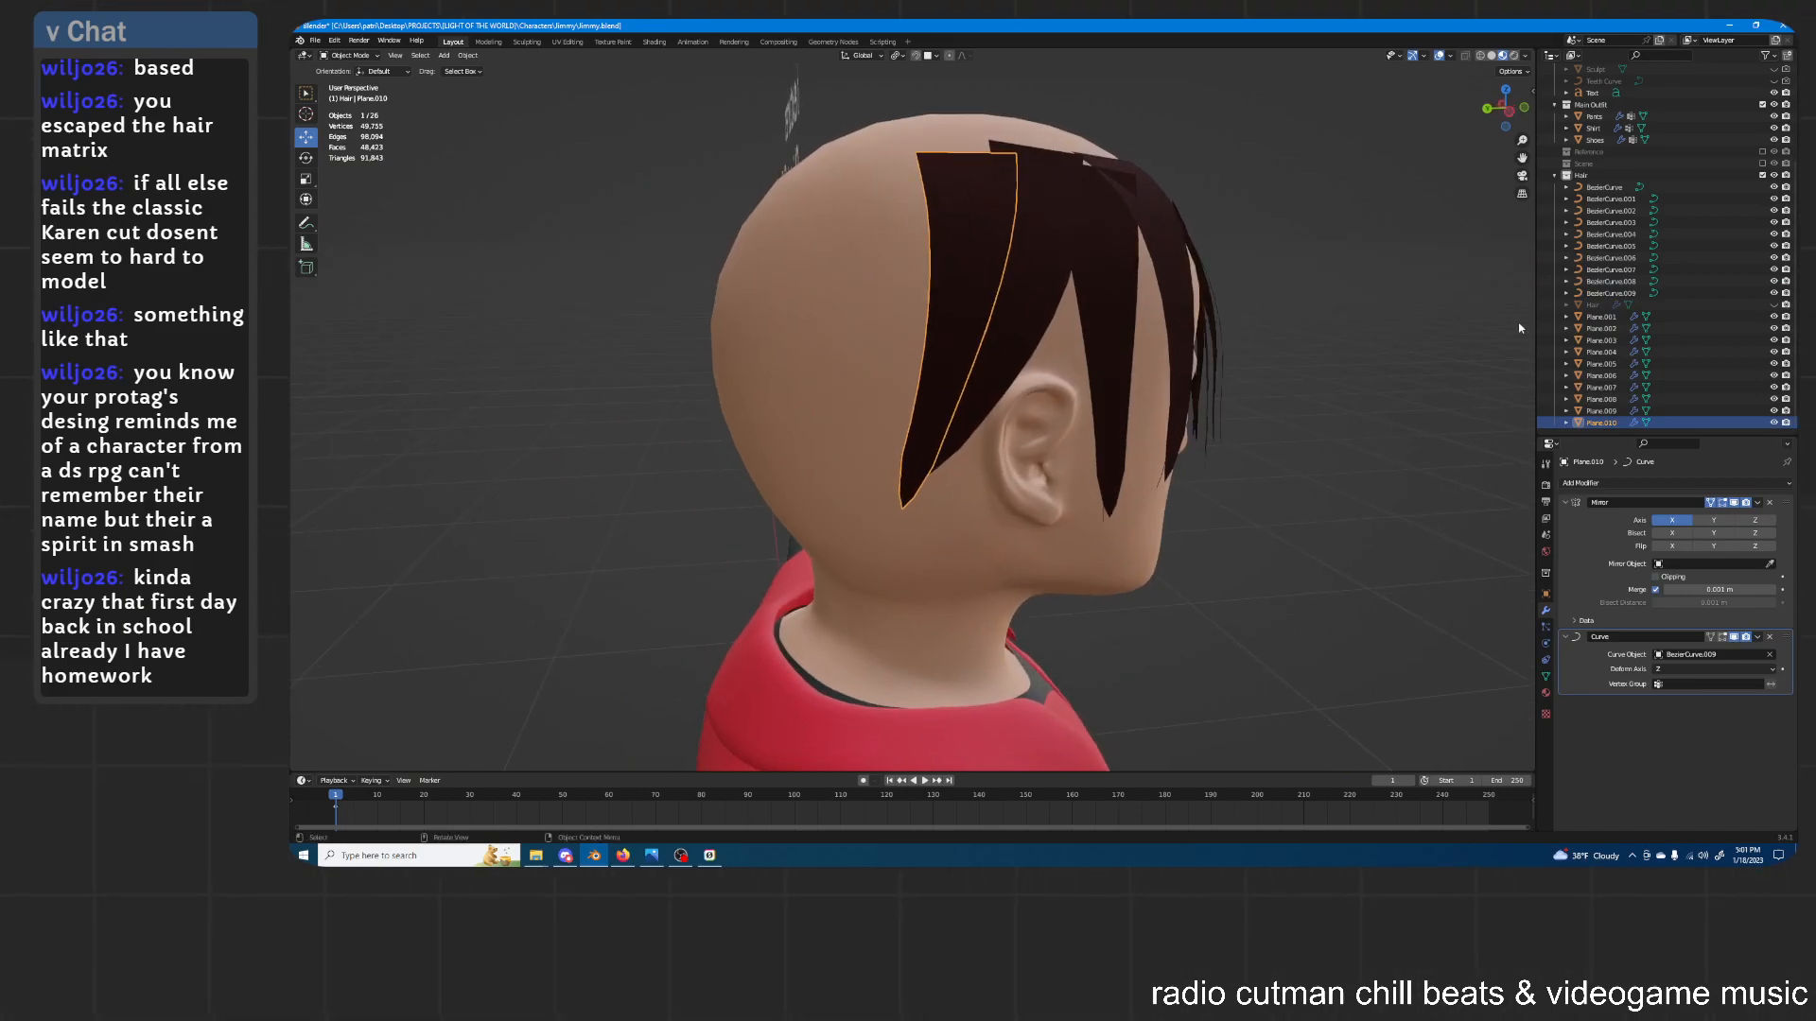
pyautogui.click(1618, 294)
pyautogui.moveTo(1040, 218); pyautogui.dragTo(975, 204, button='middle')
pyautogui.hotkey('shift', 'd')
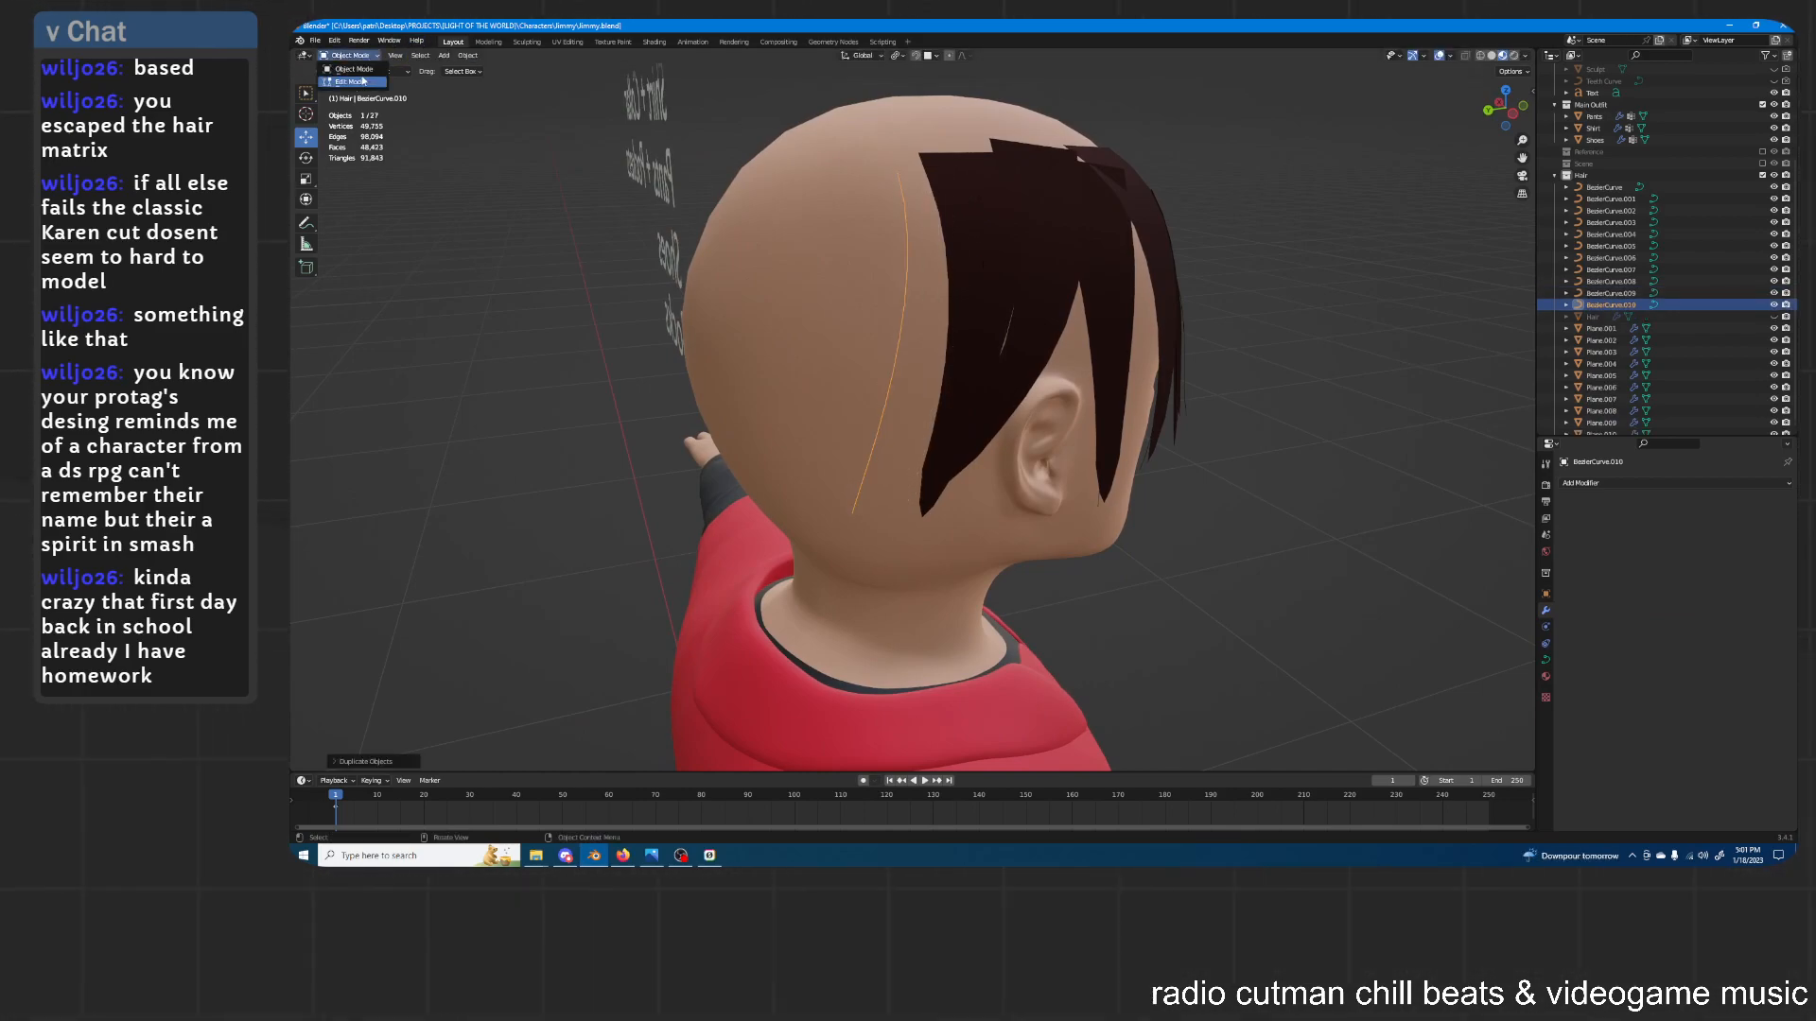
# Move the upper control point of BezierCurve.010 against the scalp toward the back of the head
pyautogui.click(363, 82)
pyautogui.moveTo(896, 173); pyautogui.dragTo(917, 196, button='middle')
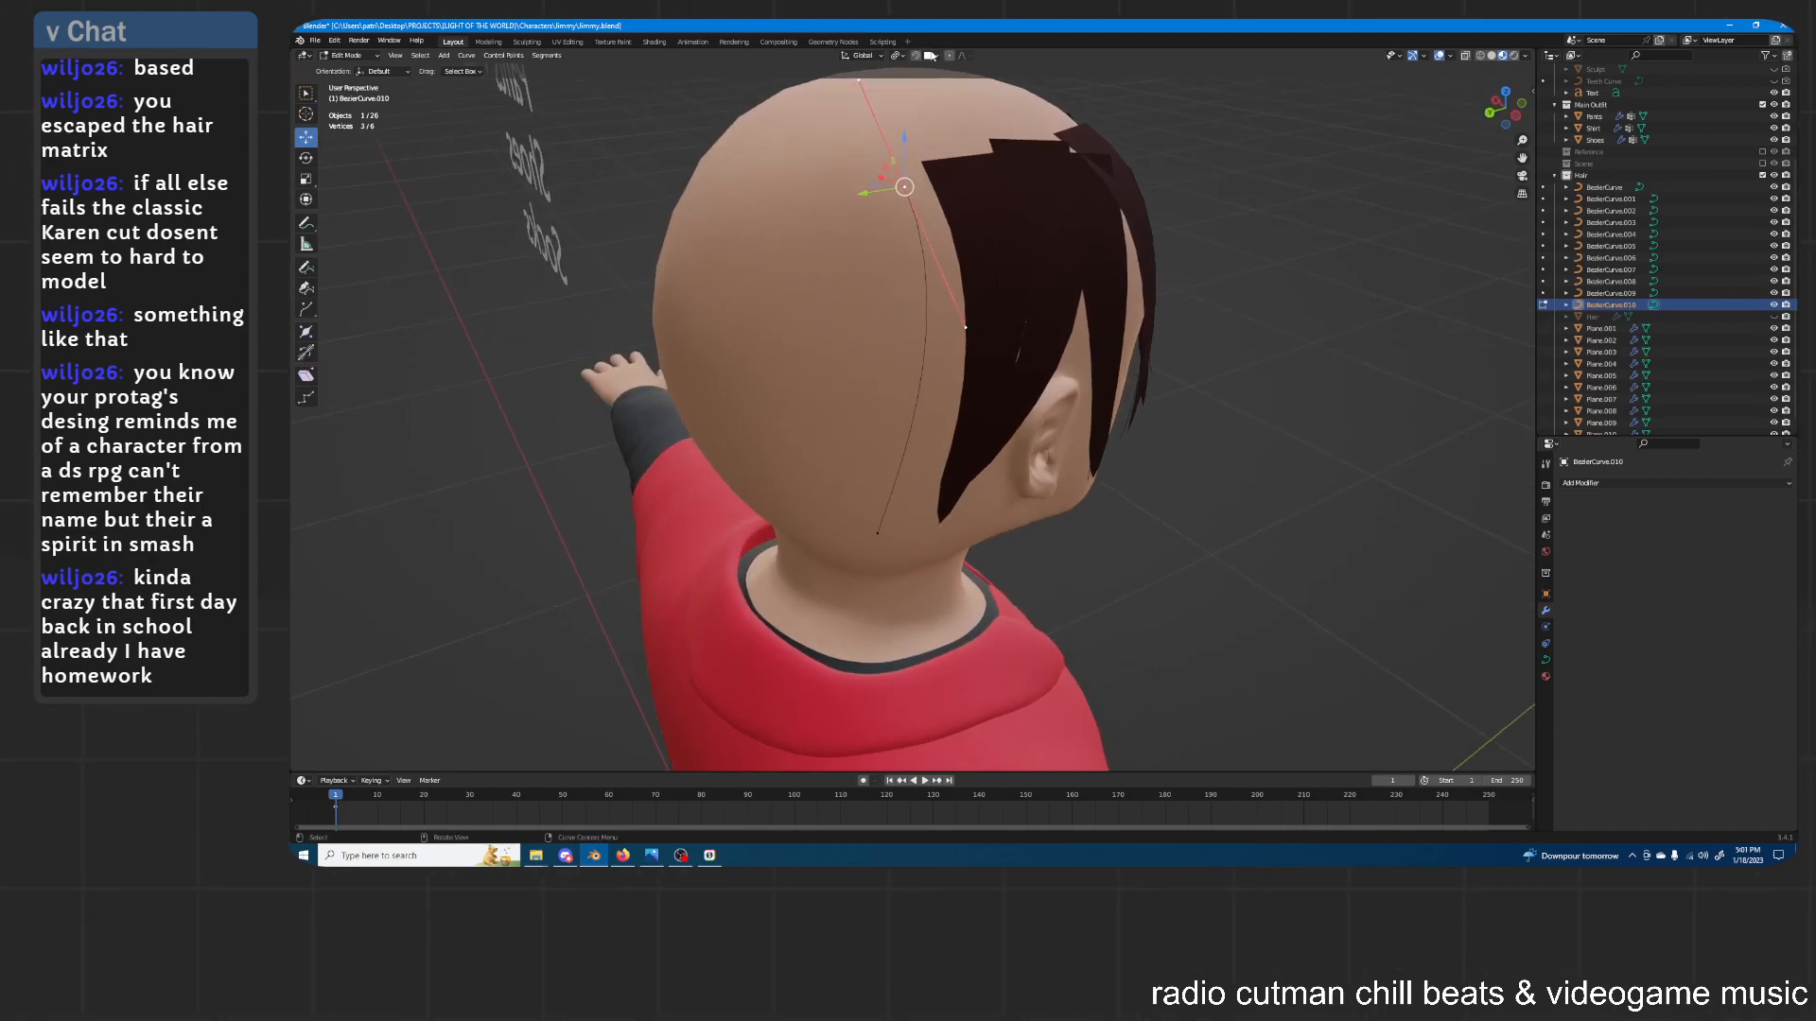
pyautogui.moveTo(921, 80); pyautogui.dragTo(917, 177, button='middle')
pyautogui.press('g')
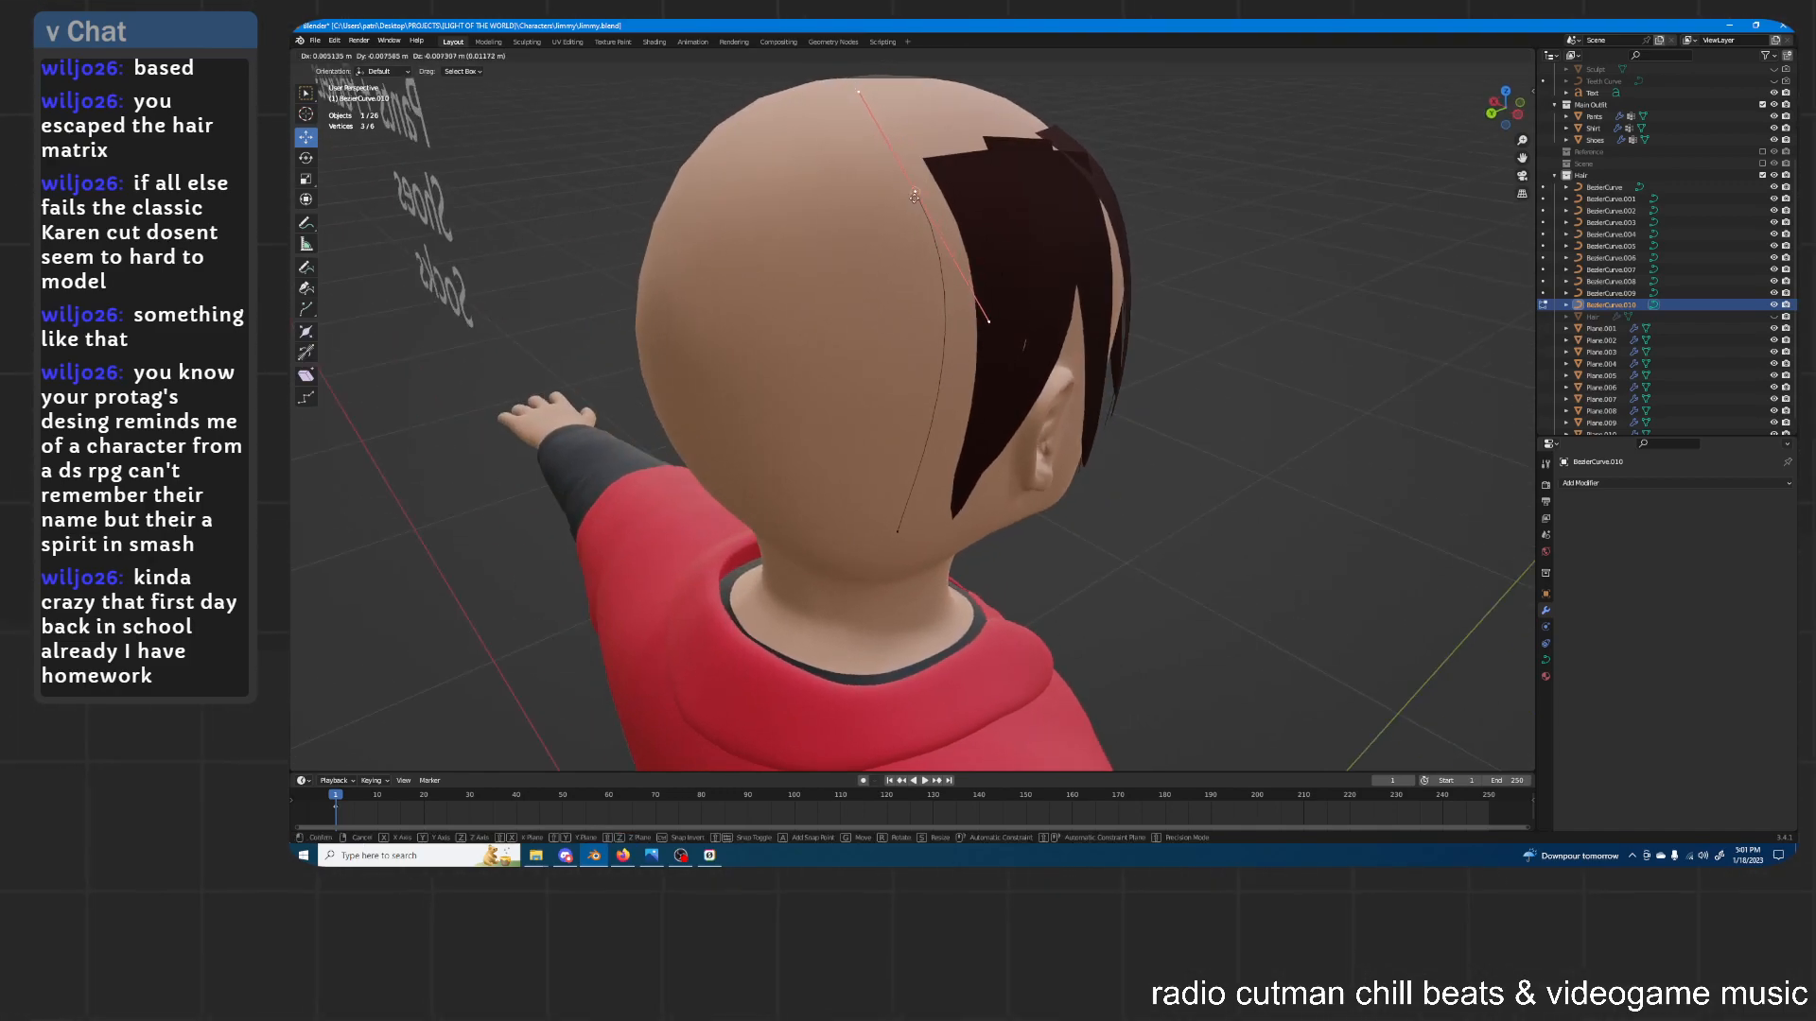
pyautogui.click(916, 213)
# Move and rotate the lower control point of BezierCurve.010, and rotate its upper control point to straighten the curve
pyautogui.moveTo(974, 467); pyautogui.dragTo(973, 381, button='middle')
pyautogui.press('g')
pyautogui.click(981, 382)
pyautogui.press('r')
pyautogui.click(949, 363)
pyautogui.click(905, 227)
pyautogui.moveTo(908, 227); pyautogui.dragTo(936, 336, button='middle')
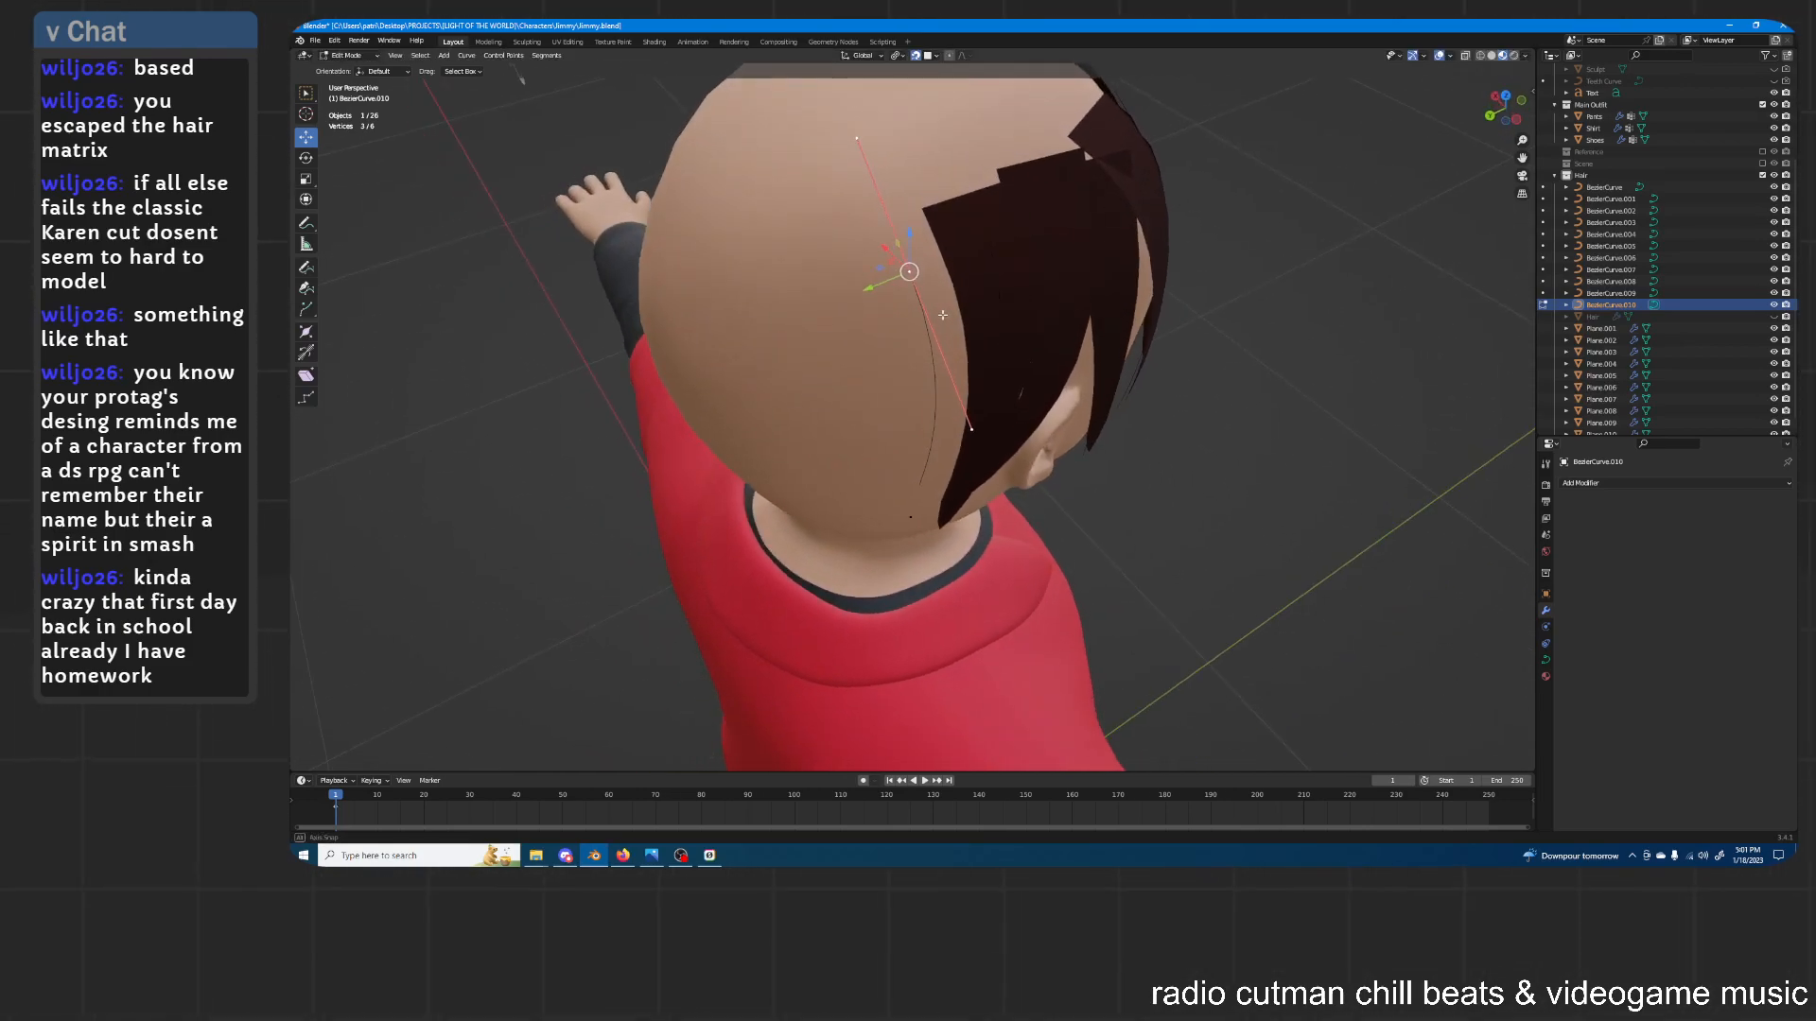
pyautogui.press('r')
pyautogui.click(1027, 261)
# Move the lower control point of BezierCurve.010 horizontally away from the scalp and rotate it to follow the head
pyautogui.moveTo(1021, 261); pyautogui.dragTo(1129, 203, button='middle')
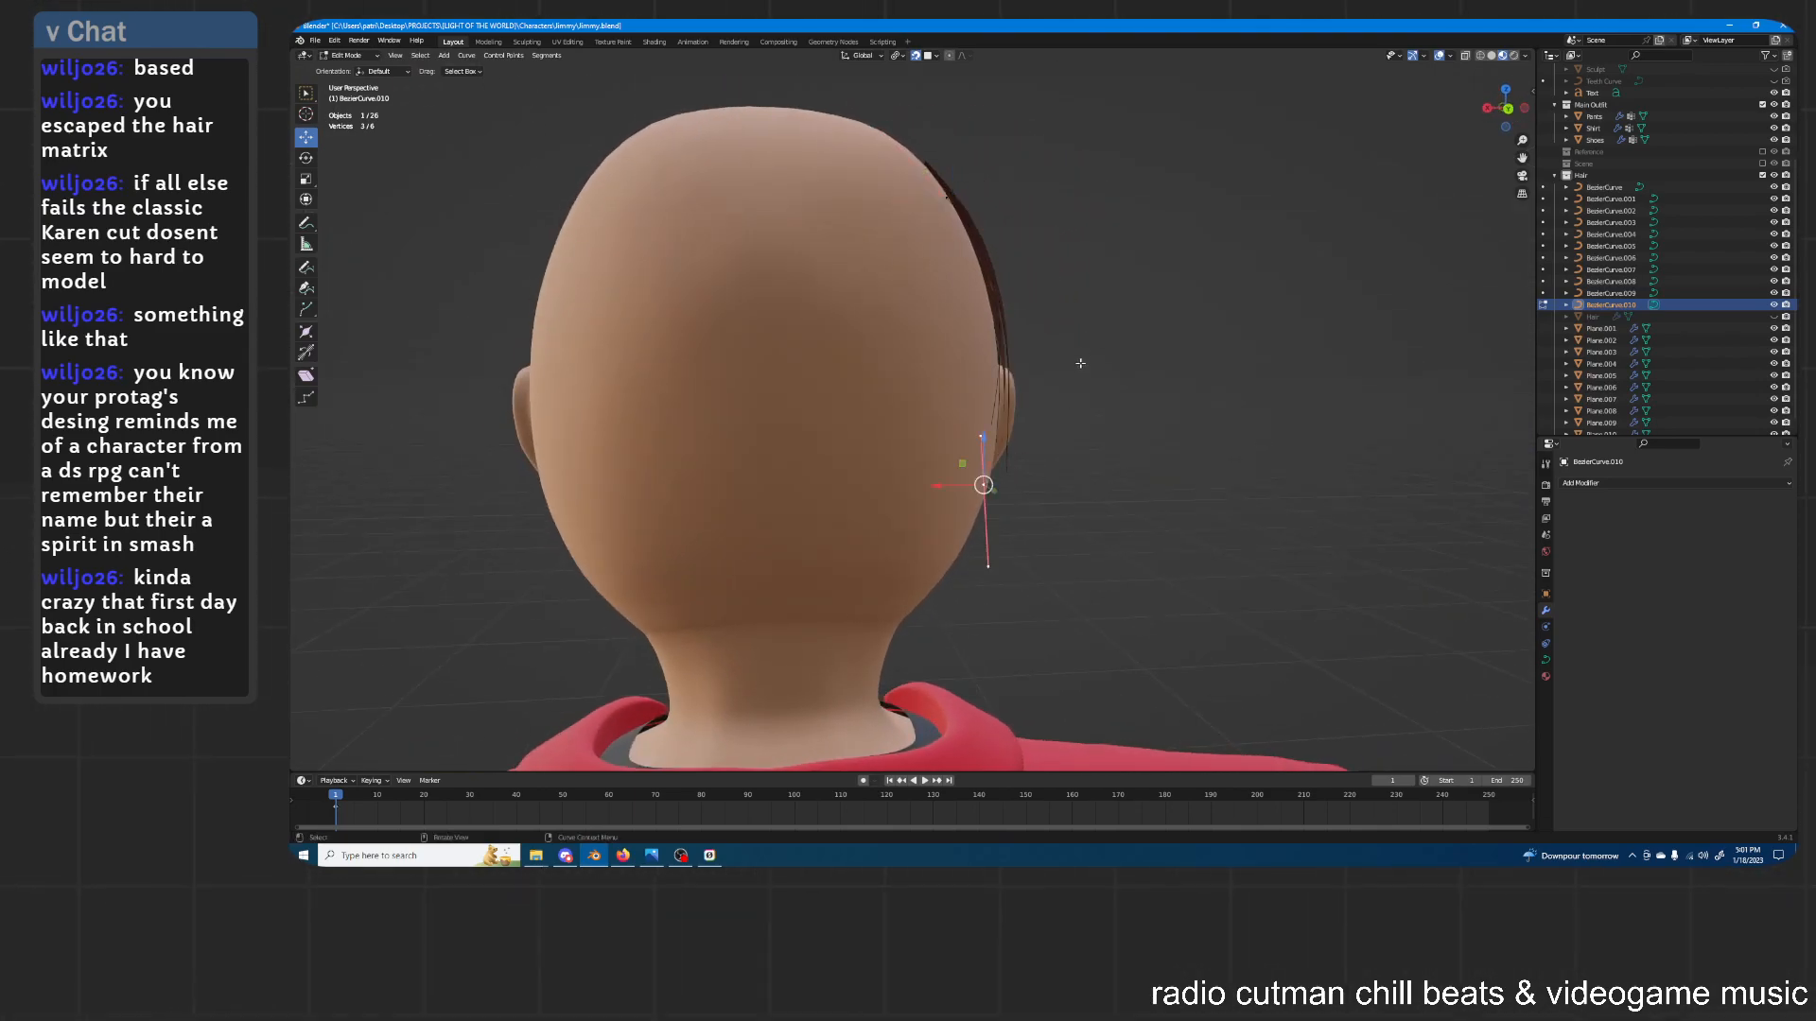
pyautogui.moveTo(1080, 284); pyautogui.dragTo(1122, 282, button='middle')
pyautogui.press('g')
pyautogui.hotkey('shift', 'z')
pyautogui.click(1080, 302)
pyautogui.press('r')
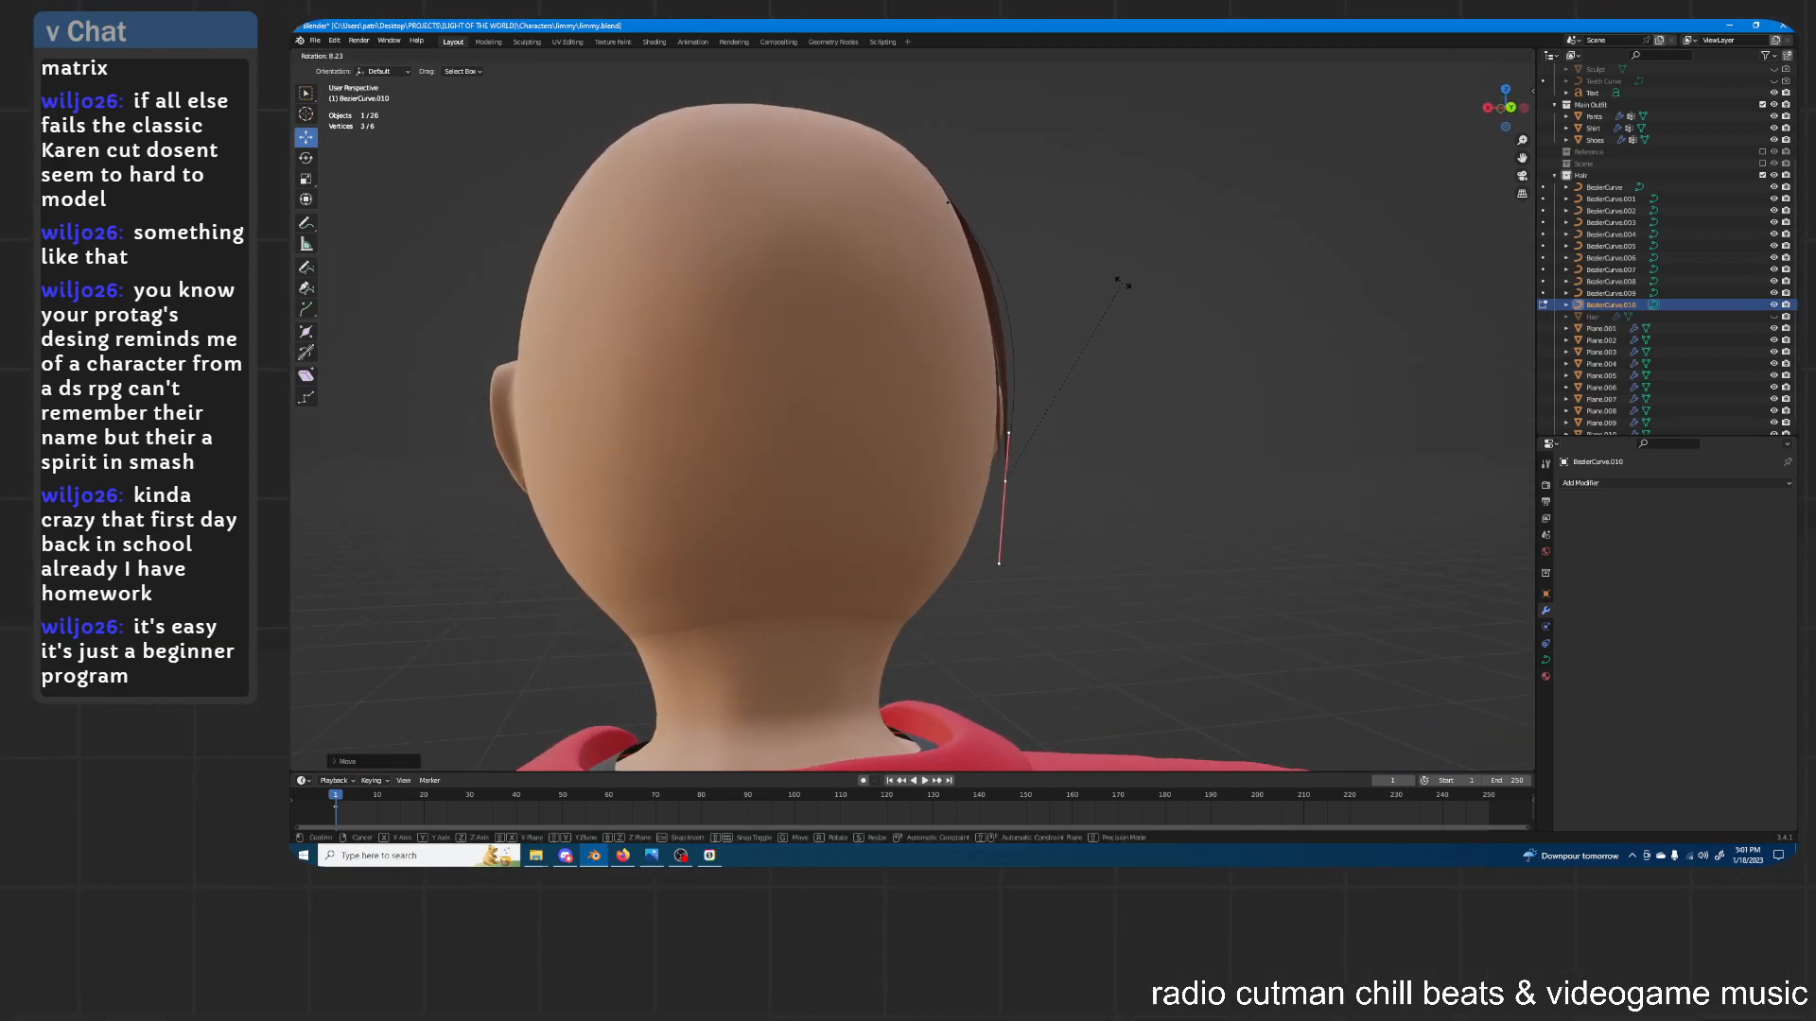
pyautogui.click(1126, 289)
# Move the lower control point of BezierCurve.010 along X, rotate it and scale its handles
pyautogui.press('g')
pyautogui.press('x')
pyautogui.click(1123, 296)
pyautogui.press('r')
pyautogui.click(1133, 299)
pyautogui.press('s')
pyautogui.click(1120, 334)
# Scale down the handles of the upper control point of BezierCurve.010
pyautogui.moveTo(1087, 260); pyautogui.dragTo(1030, 265, button='middle')
pyautogui.click(952, 195)
pyautogui.moveTo(1078, 175); pyautogui.dragTo(1005, 247, button='middle')
pyautogui.press('s')
pyautogui.click(971, 217)
pyautogui.press('Tab')
# Duplicate a hair strand in place and set BezierCurve.010 as the copy's Curve modifier object
pyautogui.click(989, 211)
pyautogui.hotkey('shift', 'd')
pyautogui.rightClick(1014, 307)
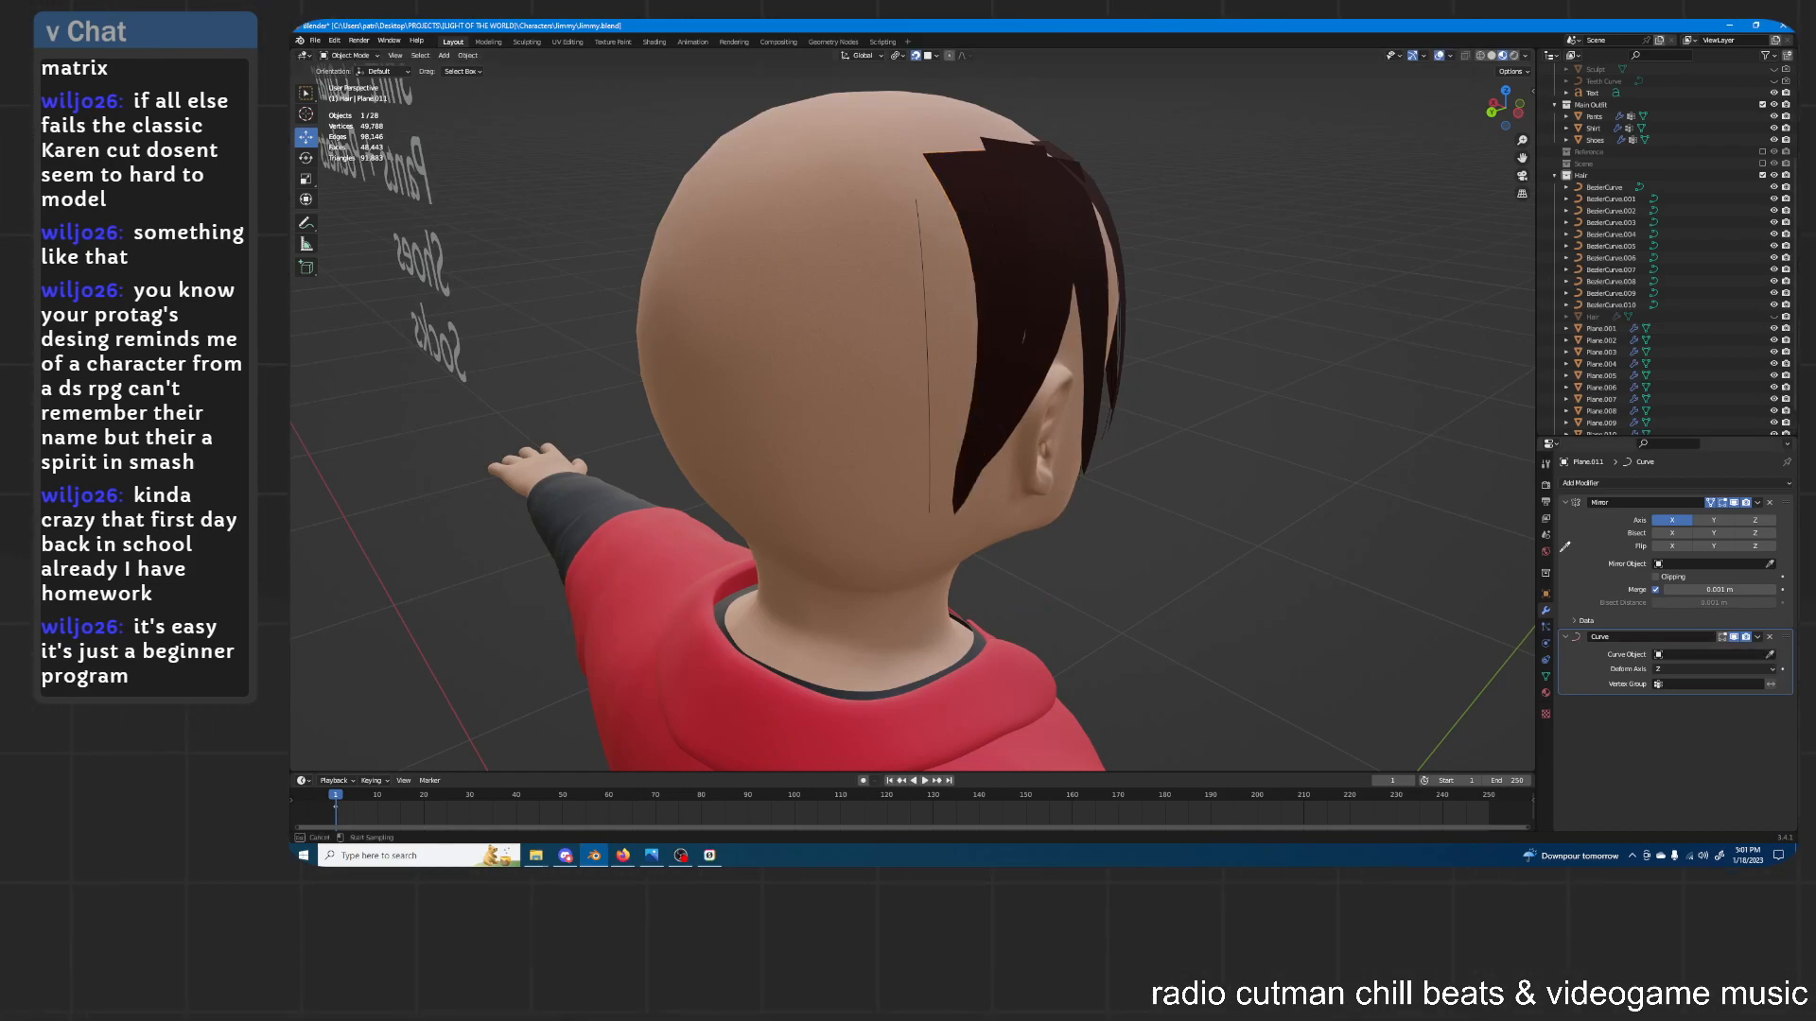
pyautogui.click(929, 355)
# Tilt all control points of BezierCurve.010 to turn the new strand's flat side outward
pyautogui.moveTo(930, 355); pyautogui.dragTo(1012, 317, button='middle')
pyautogui.click(927, 317)
pyautogui.press('a')
pyautogui.hotkey('ctrl', 't')
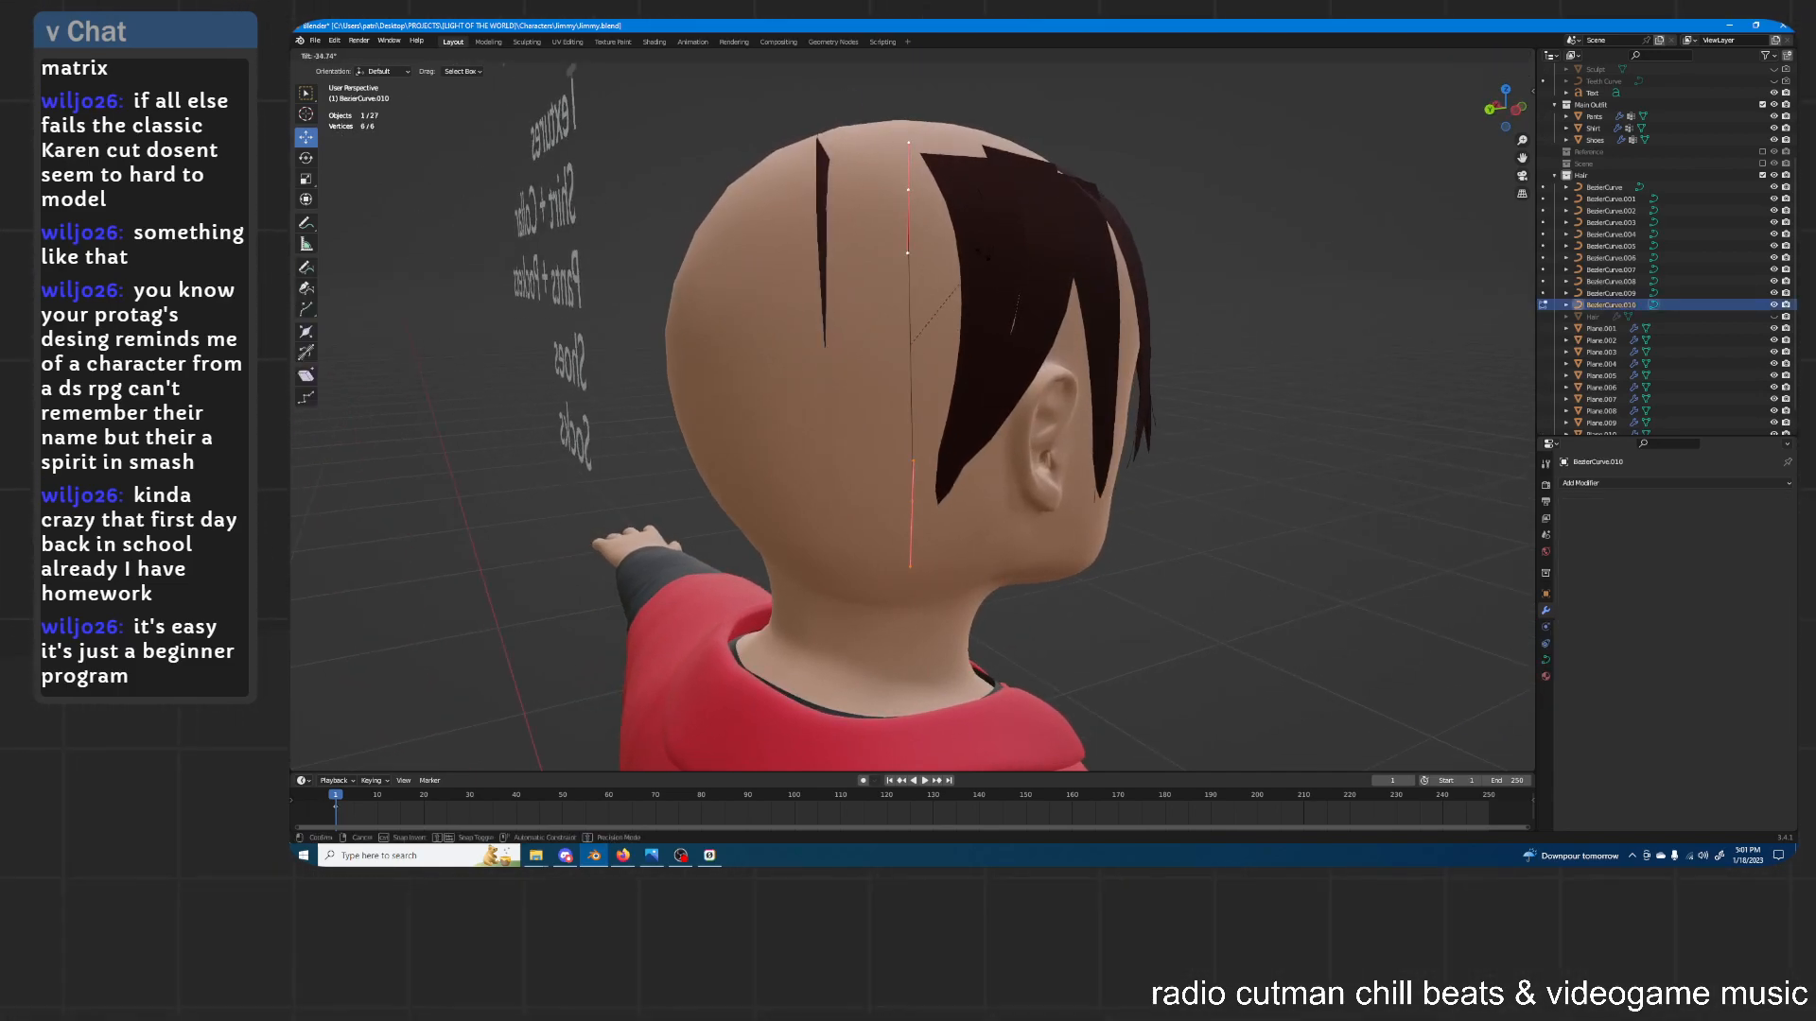
pyautogui.click(1020, 565)
pyautogui.press('Tab')
# Move the new strand along Y and Z to seat it on the scalp behind the ear hair, and deselect it
pyautogui.click(1061, 332)
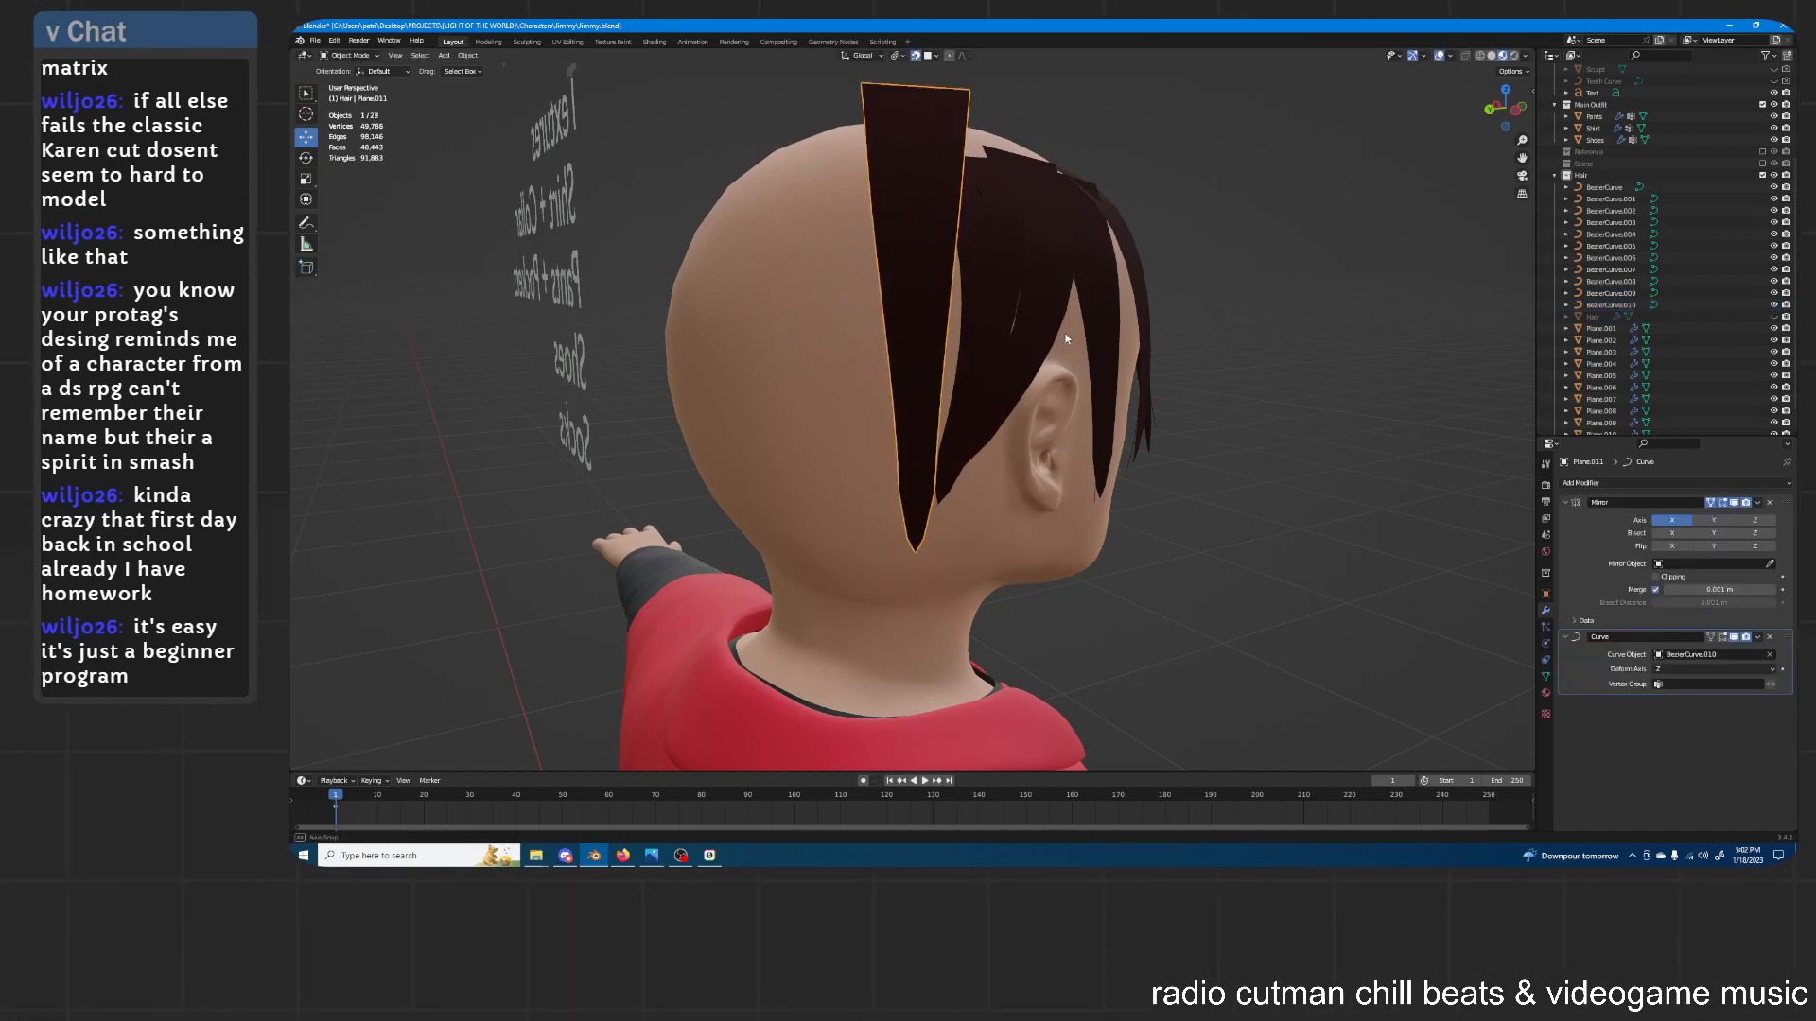
pyautogui.moveTo(1061, 332); pyautogui.dragTo(1138, 342, button='middle')
pyautogui.press('g')
pyautogui.press('y')
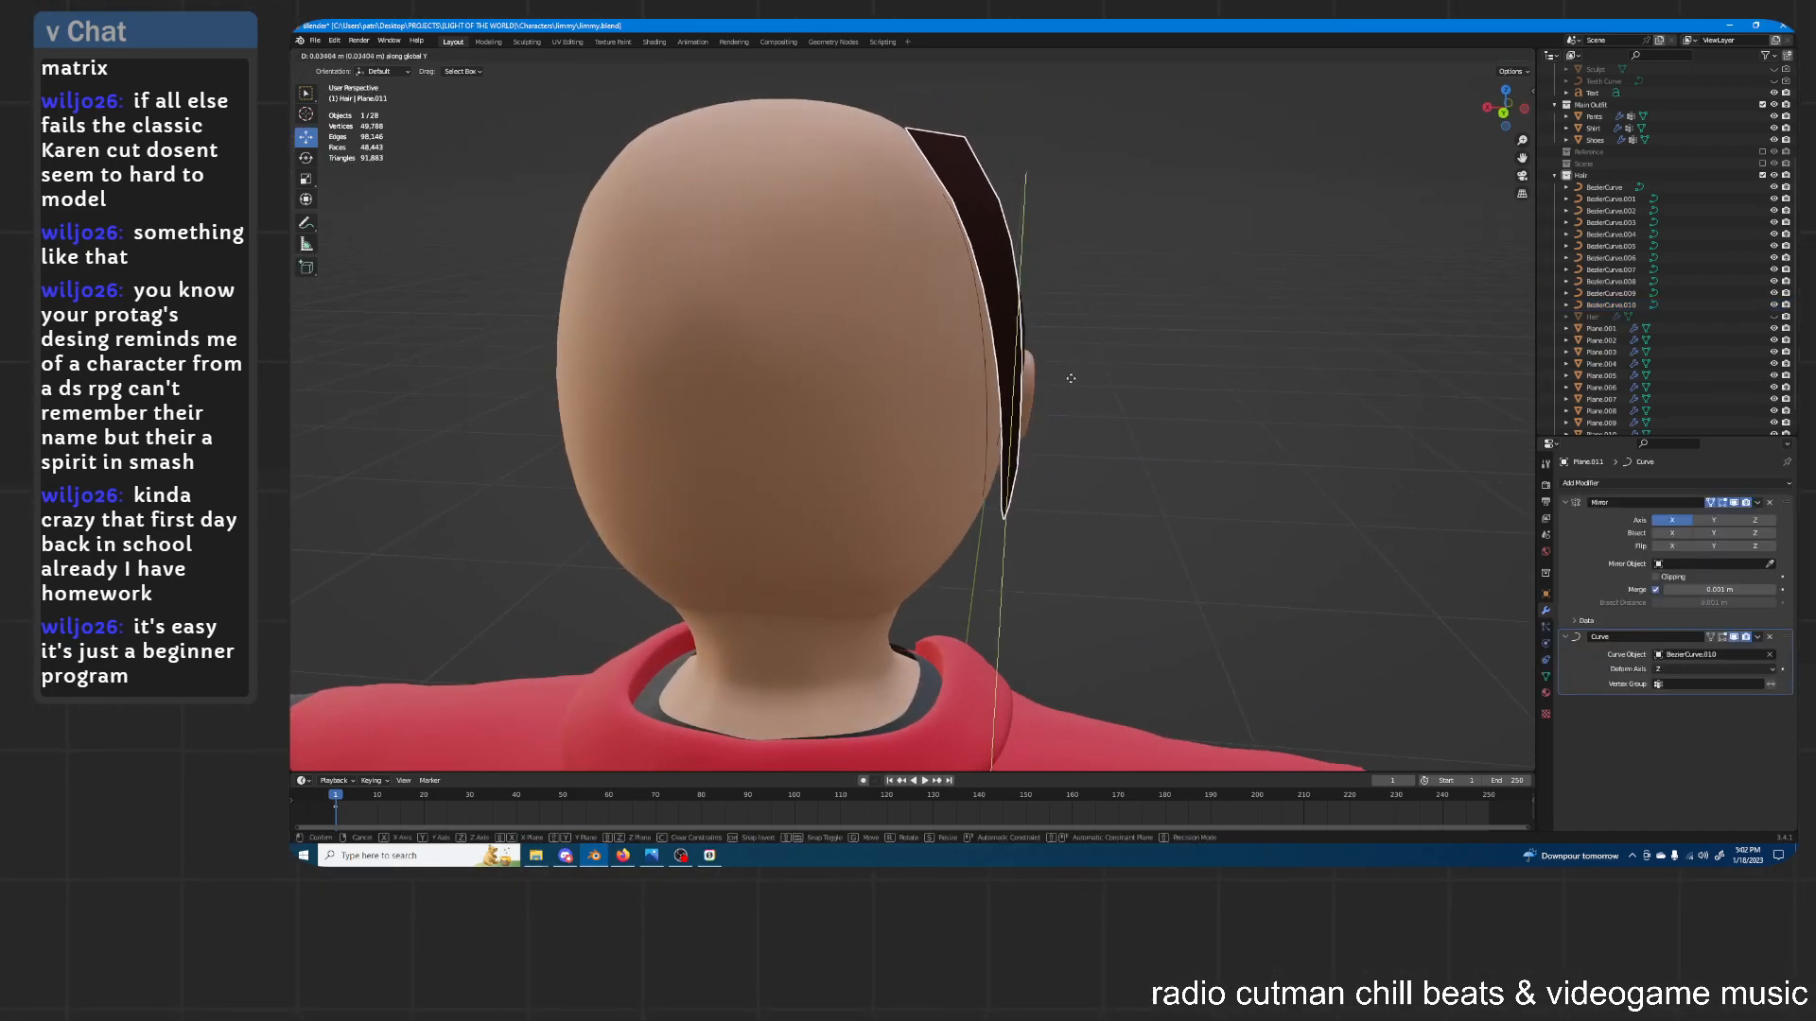
pyautogui.click(1059, 414)
pyautogui.press('g')
pyautogui.press('z')
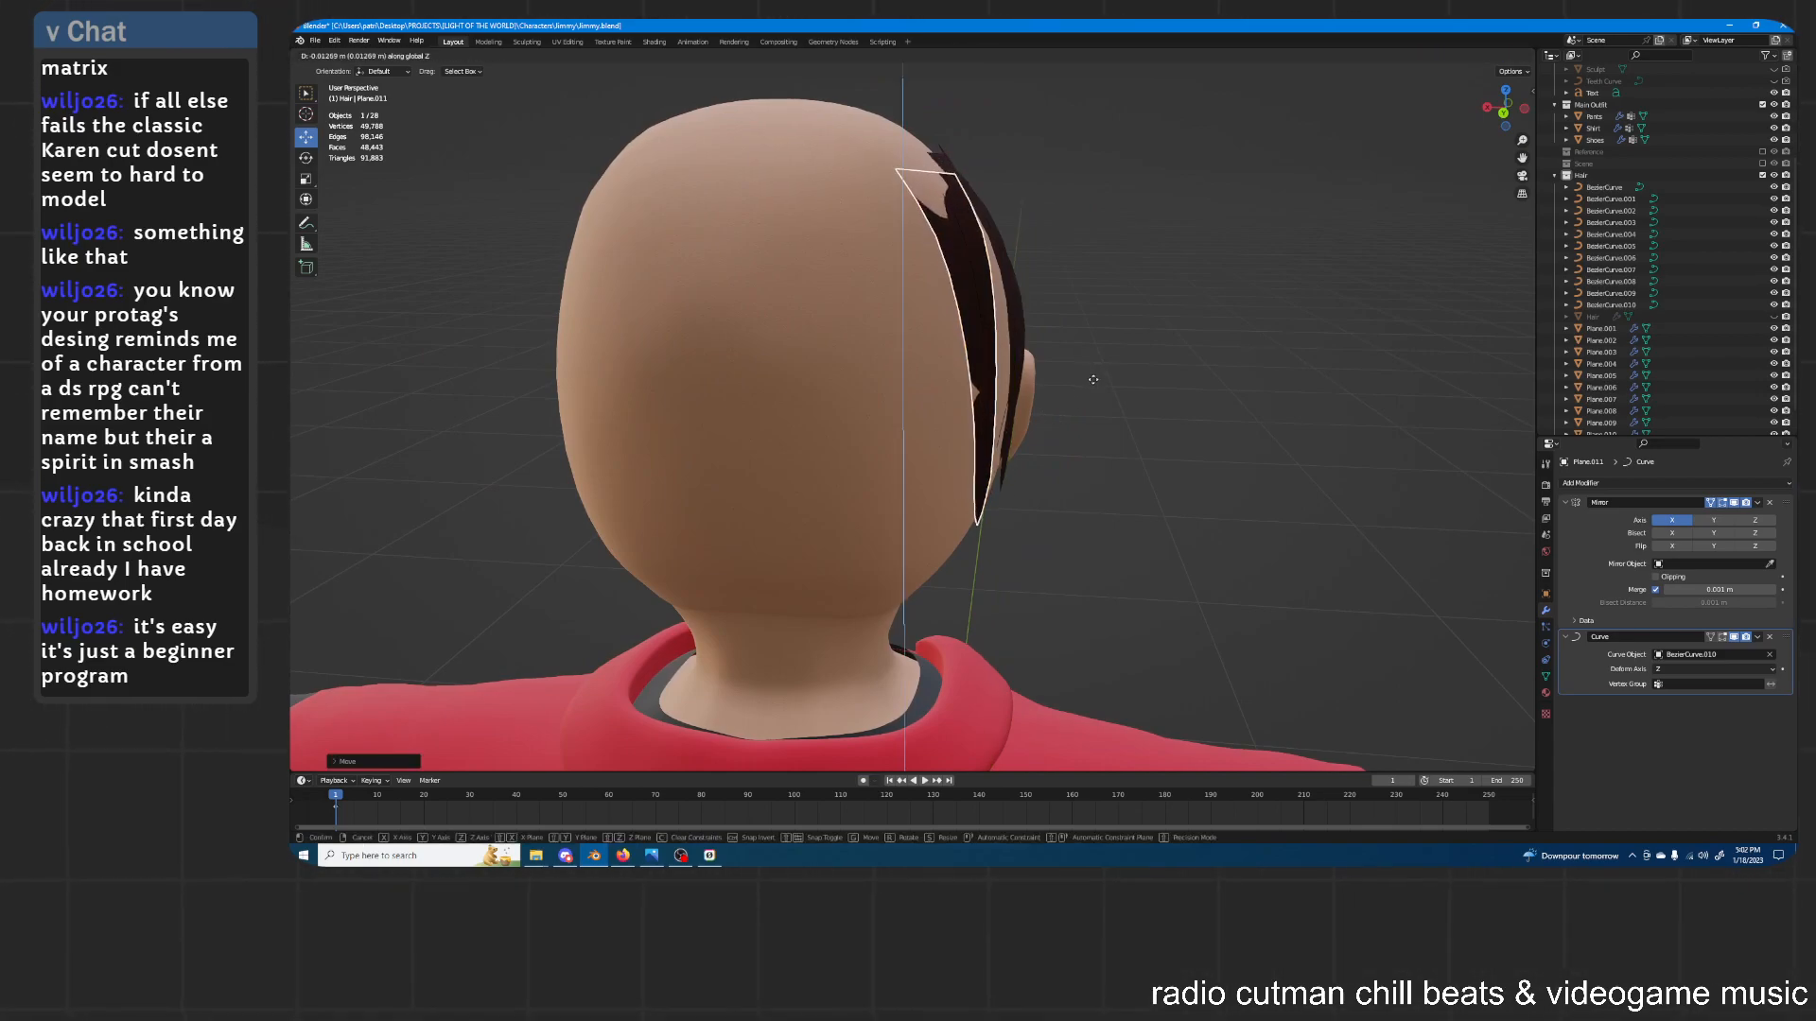
pyautogui.click(1094, 388)
pyautogui.moveTo(1095, 387); pyautogui.dragTo(1028, 364, button='middle')
pyautogui.press('g')
pyautogui.press('y')
pyautogui.click(1092, 388)
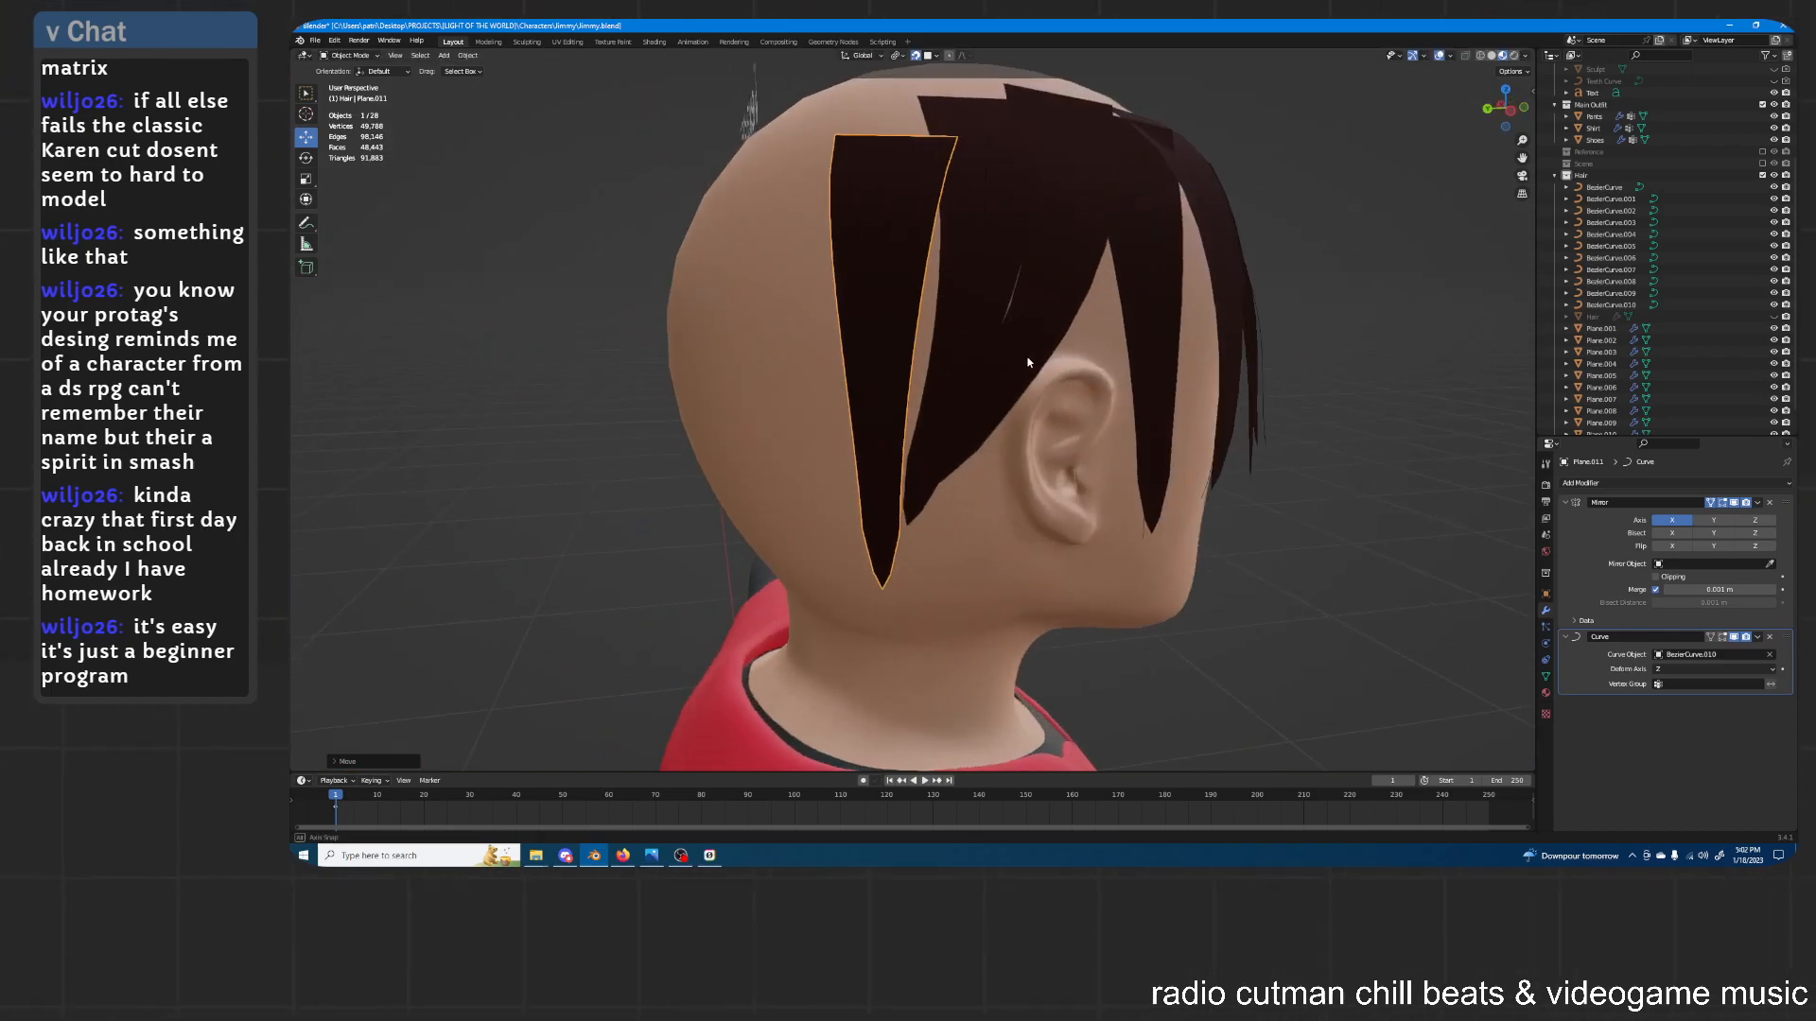
pyautogui.click(1368, 272)
pyautogui.scroll(-2, 1198, 323)
pyautogui.moveTo(1200, 326)
pyautogui.mouseDown(button='middle')
pyautogui.moveTo(1057, 315)
pyautogui.moveTo(940, 357)
pyautogui.moveTo(1098, 377)
pyautogui.moveTo(1036, 352)
pyautogui.moveTo(1200, 355)
pyautogui.mouseUp(button='middle')
pyautogui.scroll(4, 1007, 350)
pyautogui.scroll(3, 1199, 355)
pyautogui.moveTo(1004, 356); pyautogui.dragTo(1039, 360, button='middle')
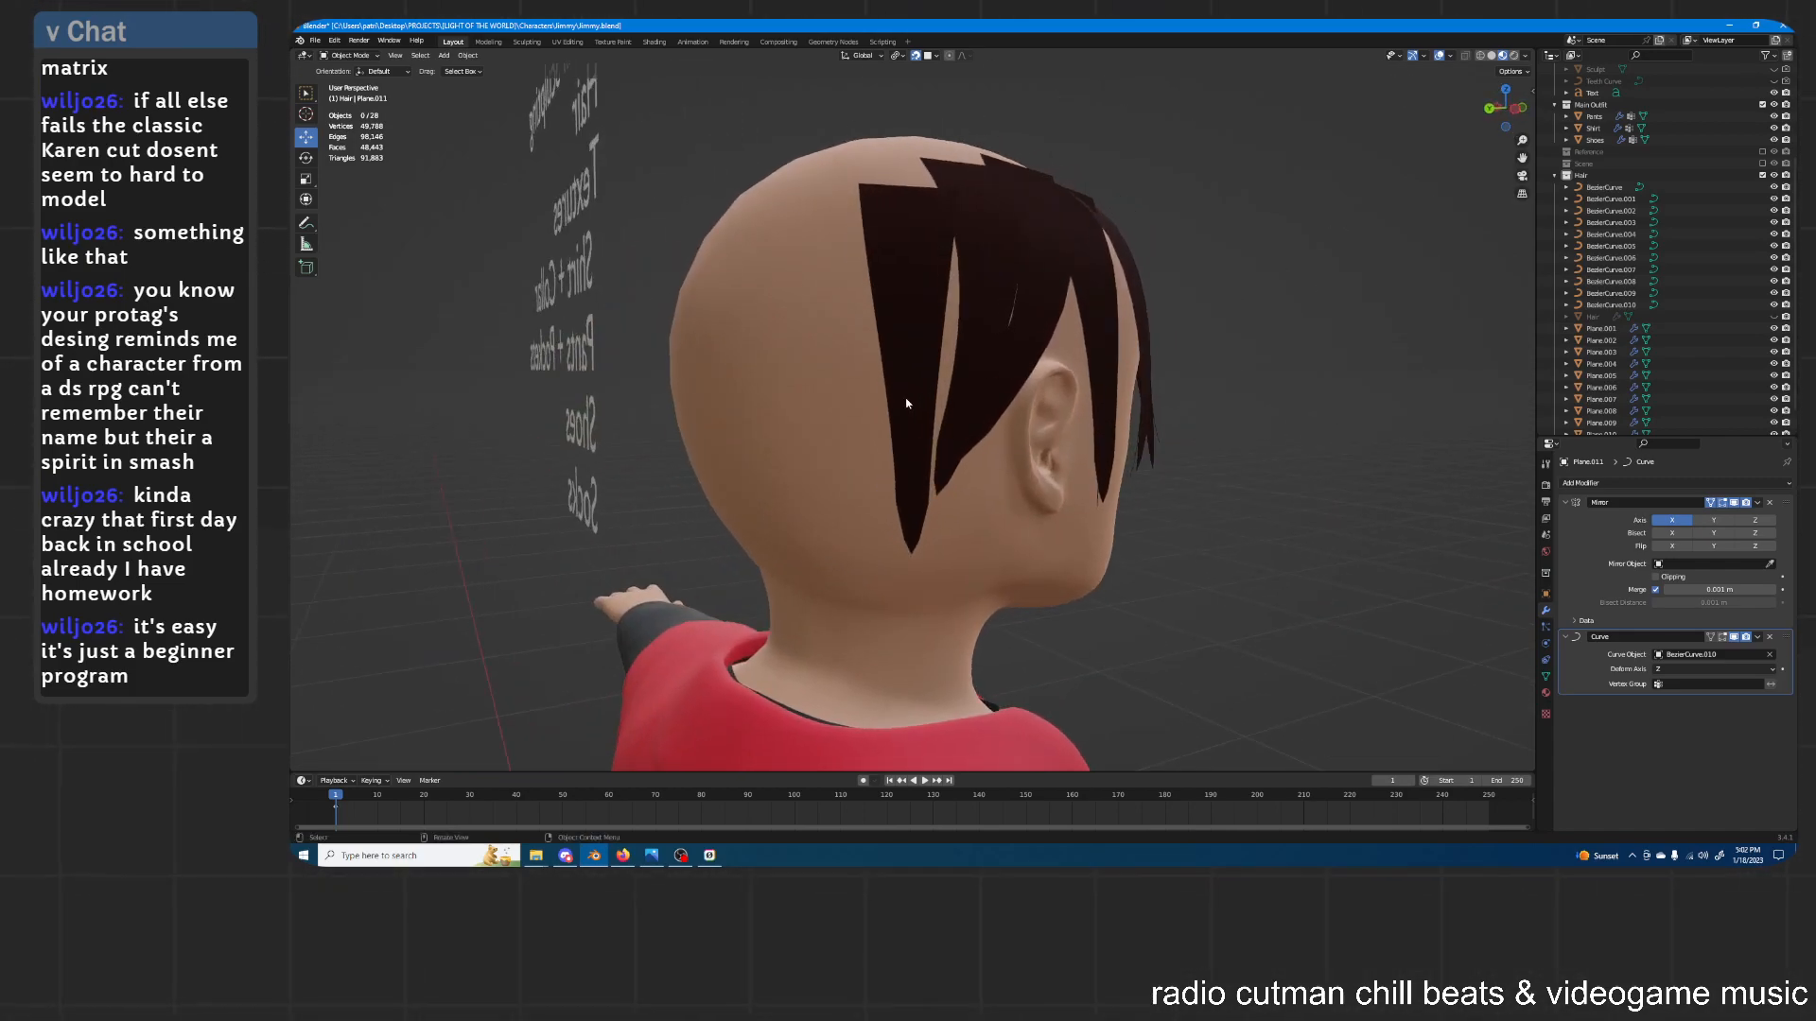
# Duplicate BezierCurve.010, the guide curve of the rearmost hair strand, to make a guide for another strand
pyautogui.moveTo(943, 422); pyautogui.dragTo(974, 422, button='middle')
pyautogui.scroll(-2, 1584, 401)
pyautogui.click(1616, 283)
pyautogui.moveTo(1073, 315); pyautogui.dragTo(991, 270, button='middle')
pyautogui.hotkey('shift', 'd')
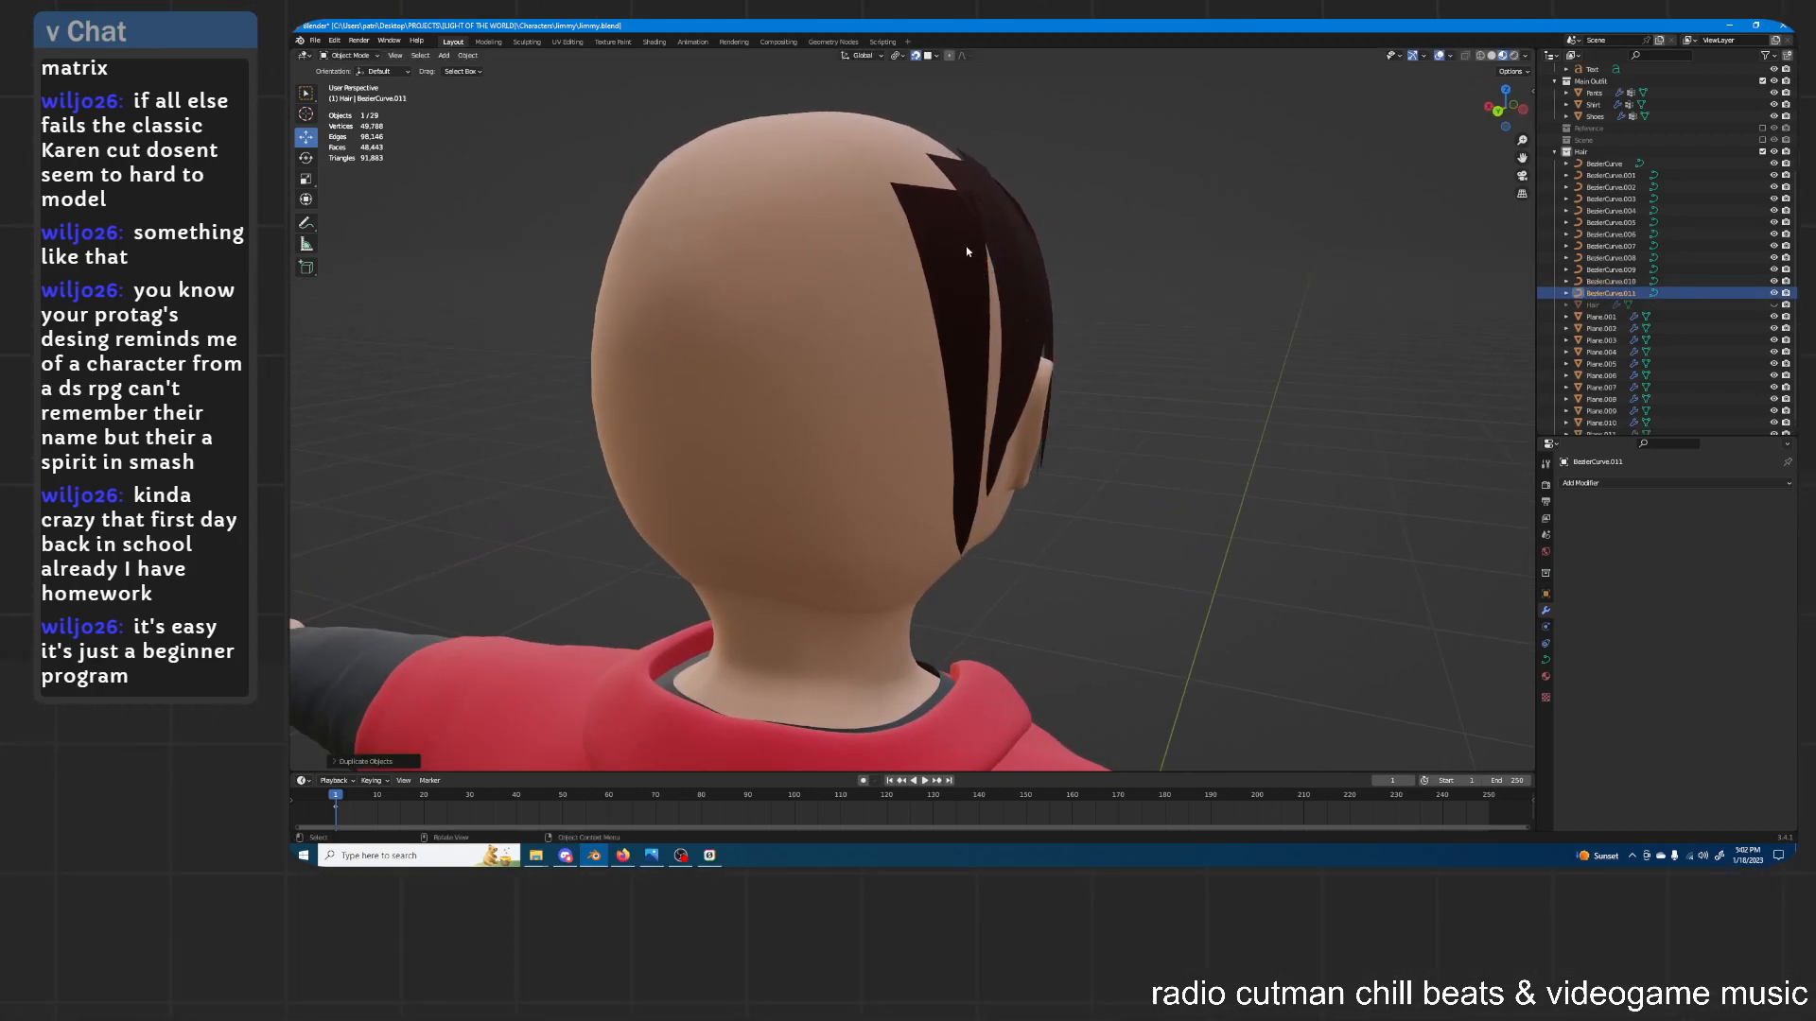
# Shift the duplicated curve's control points away from the existing strand, toward the back of the head
pyautogui.press('Tab')
pyautogui.moveTo(912, 202); pyautogui.dragTo(903, 190, button='middle')
pyautogui.press('g')
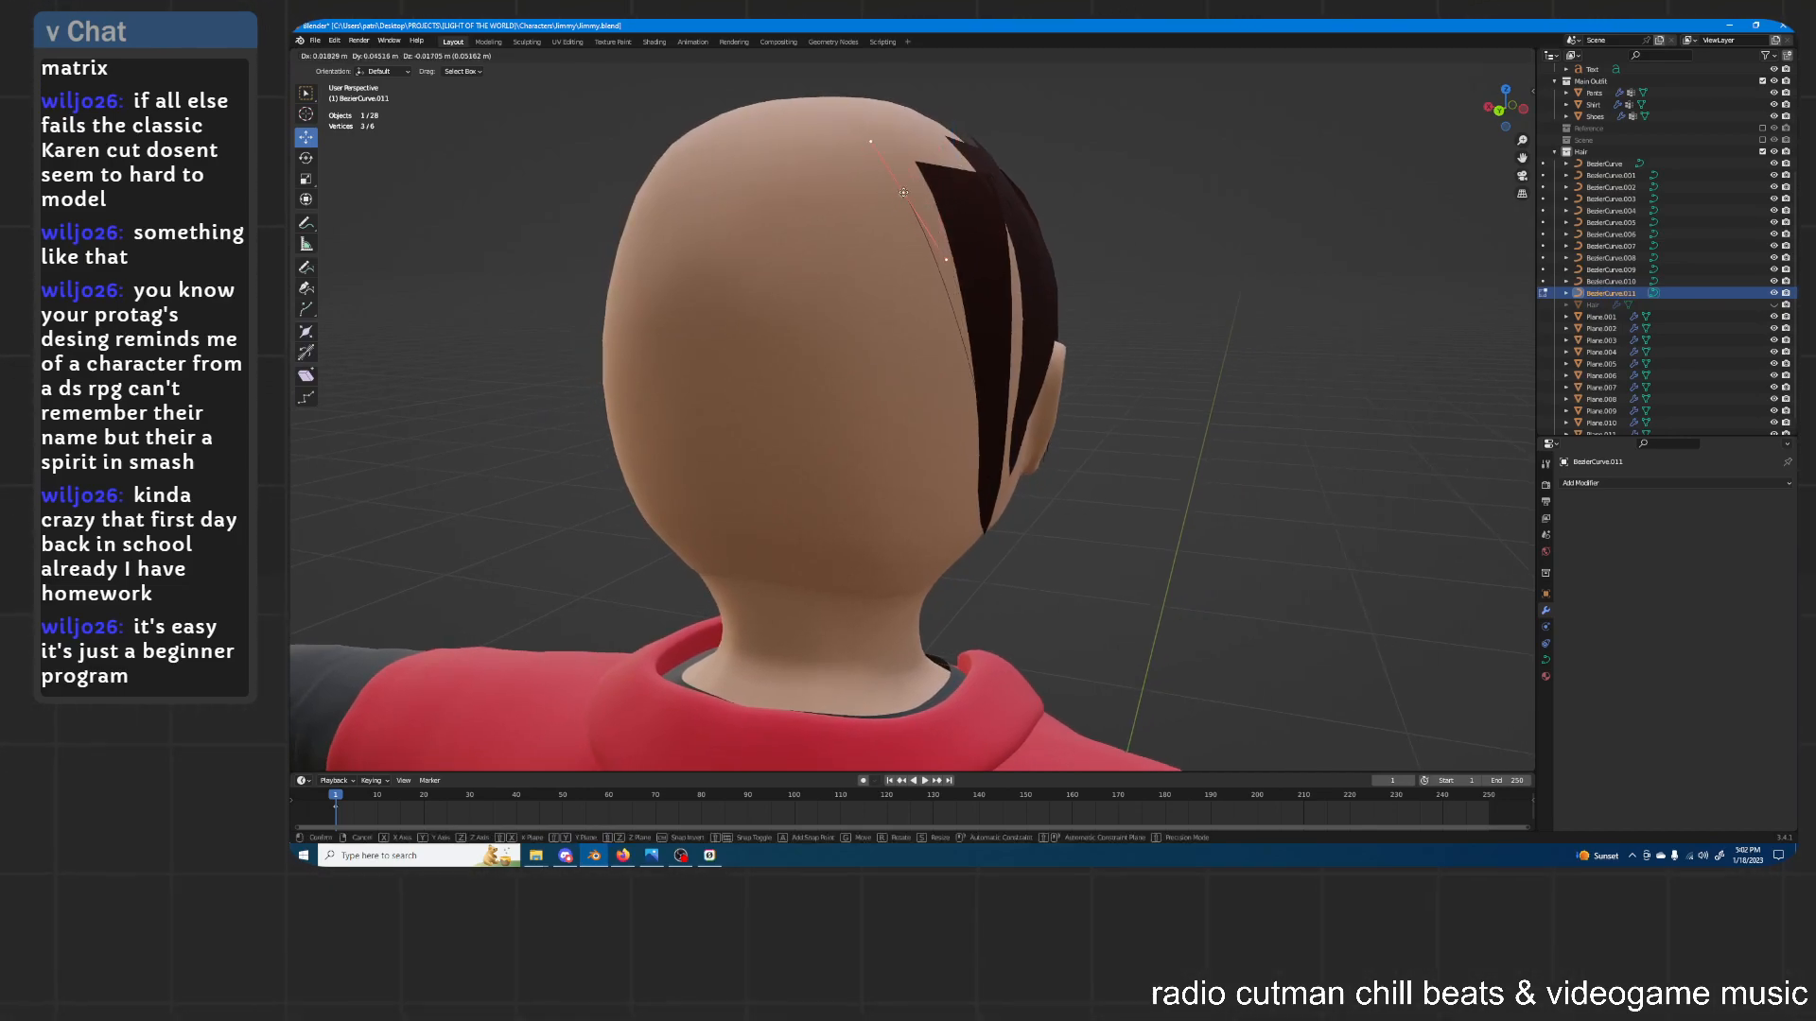
pyautogui.click(906, 204)
pyautogui.press('g')
pyautogui.click(923, 522)
pyautogui.moveTo(922, 522); pyautogui.dragTo(912, 260, button='middle')
pyautogui.press('g')
pyautogui.click(892, 307)
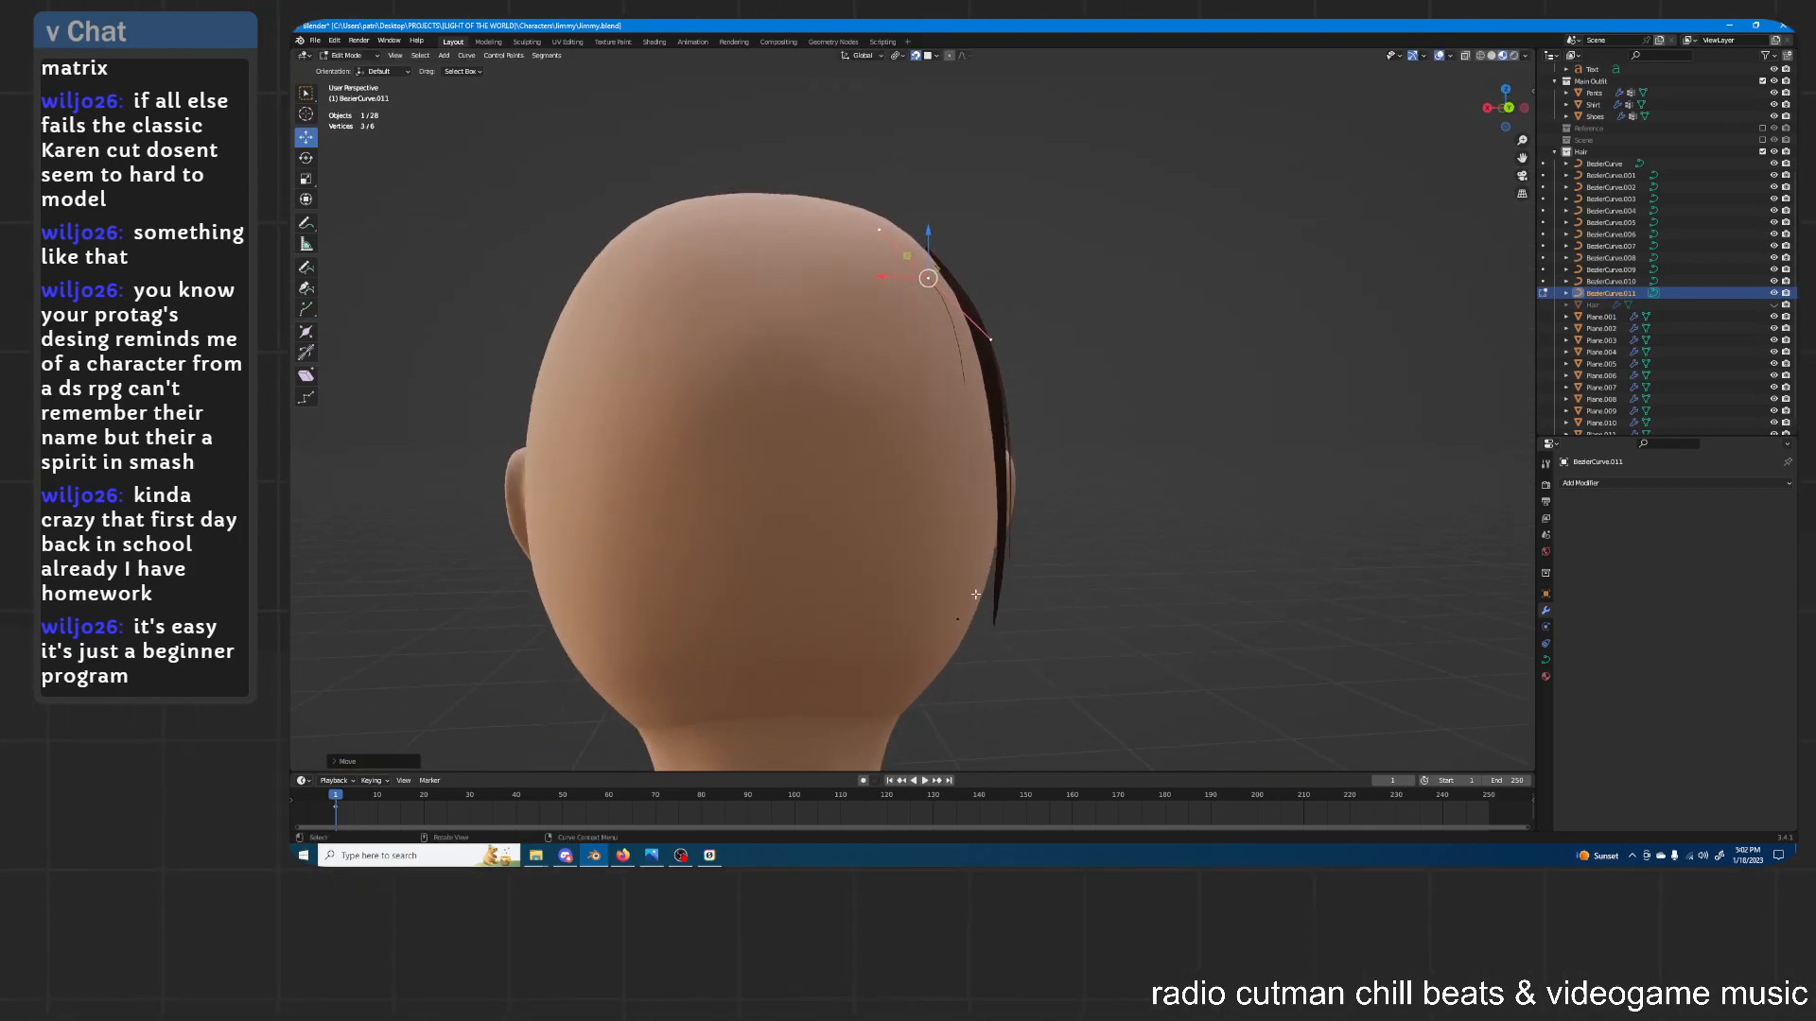
# Move, rotate and scale the handles of the copied curve's upper control point to follow the rounding of the head
pyautogui.moveTo(961, 616); pyautogui.dragTo(969, 380, button='middle')
pyautogui.moveTo(913, 139); pyautogui.dragTo(1034, 414, button='middle')
pyautogui.press('g')
pyautogui.click(1057, 484)
pyautogui.press('r')
pyautogui.click(1070, 389)
pyautogui.moveTo(875, 190); pyautogui.dragTo(1042, 270, button='middle')
pyautogui.press('s')
pyautogui.click(1093, 194)
pyautogui.press('g')
pyautogui.click(946, 209)
# Move the curve's lower control point alongside the lower head, lengthen its handles, and finish editing the curve
pyautogui.click(953, 391)
pyautogui.moveTo(952, 391); pyautogui.dragTo(1002, 482, button='middle')
pyautogui.press('g')
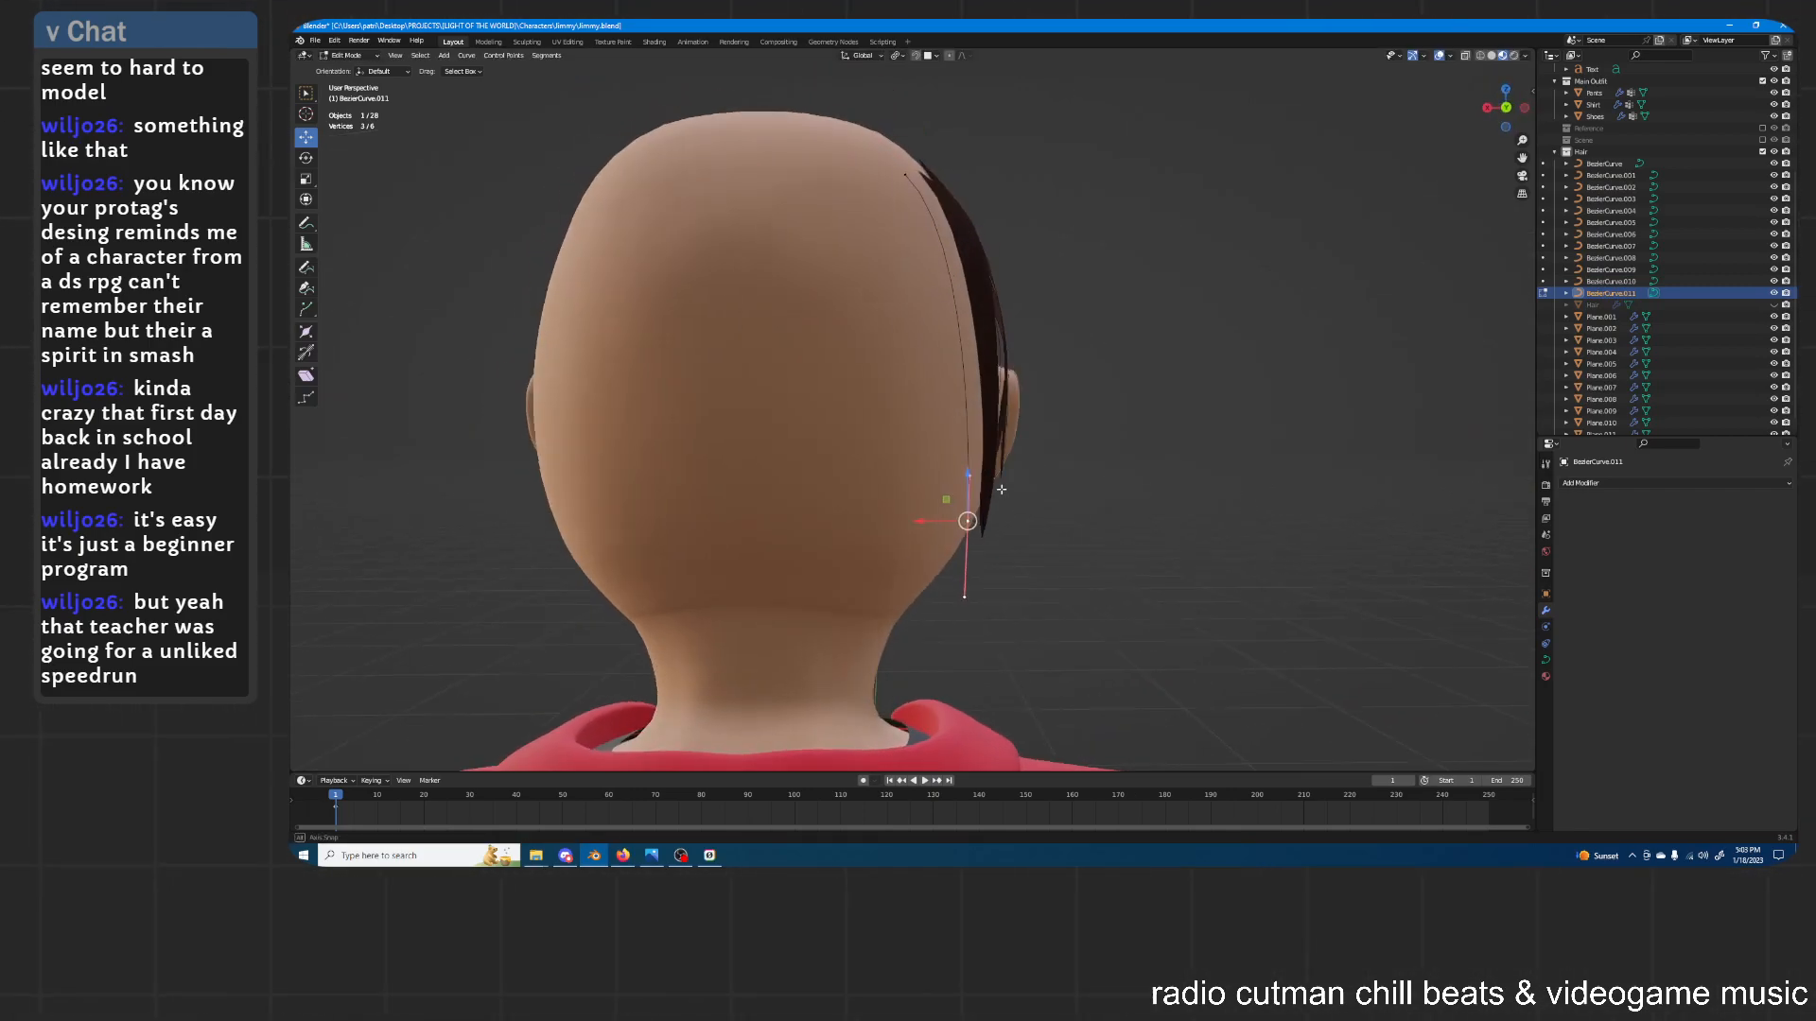
pyautogui.click(1004, 498)
pyautogui.press('s')
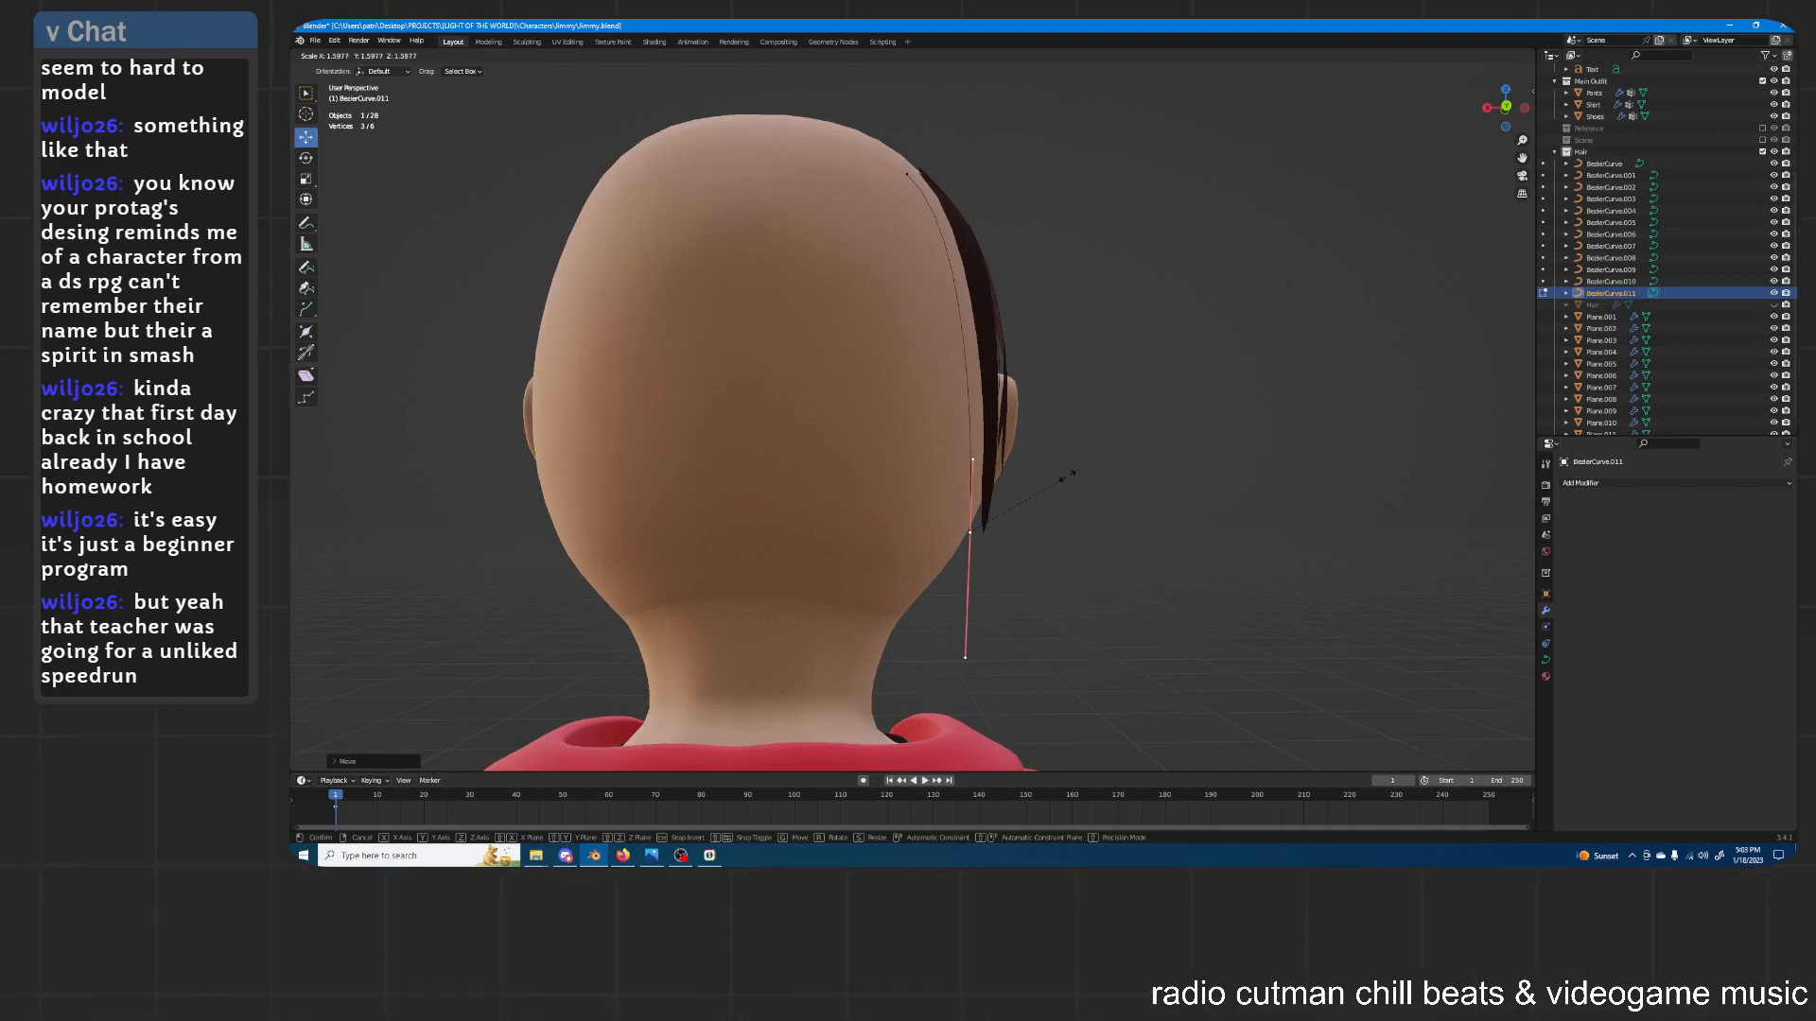
pyautogui.click(1097, 471)
pyautogui.moveTo(1097, 471); pyautogui.dragTo(923, 311, button='middle')
pyautogui.press('Tab')
# Duplicate the rearmost hair strand, Plane.011, and assign BezierCurve.011 as the copy's Curve modifier object
pyautogui.click(922, 298)
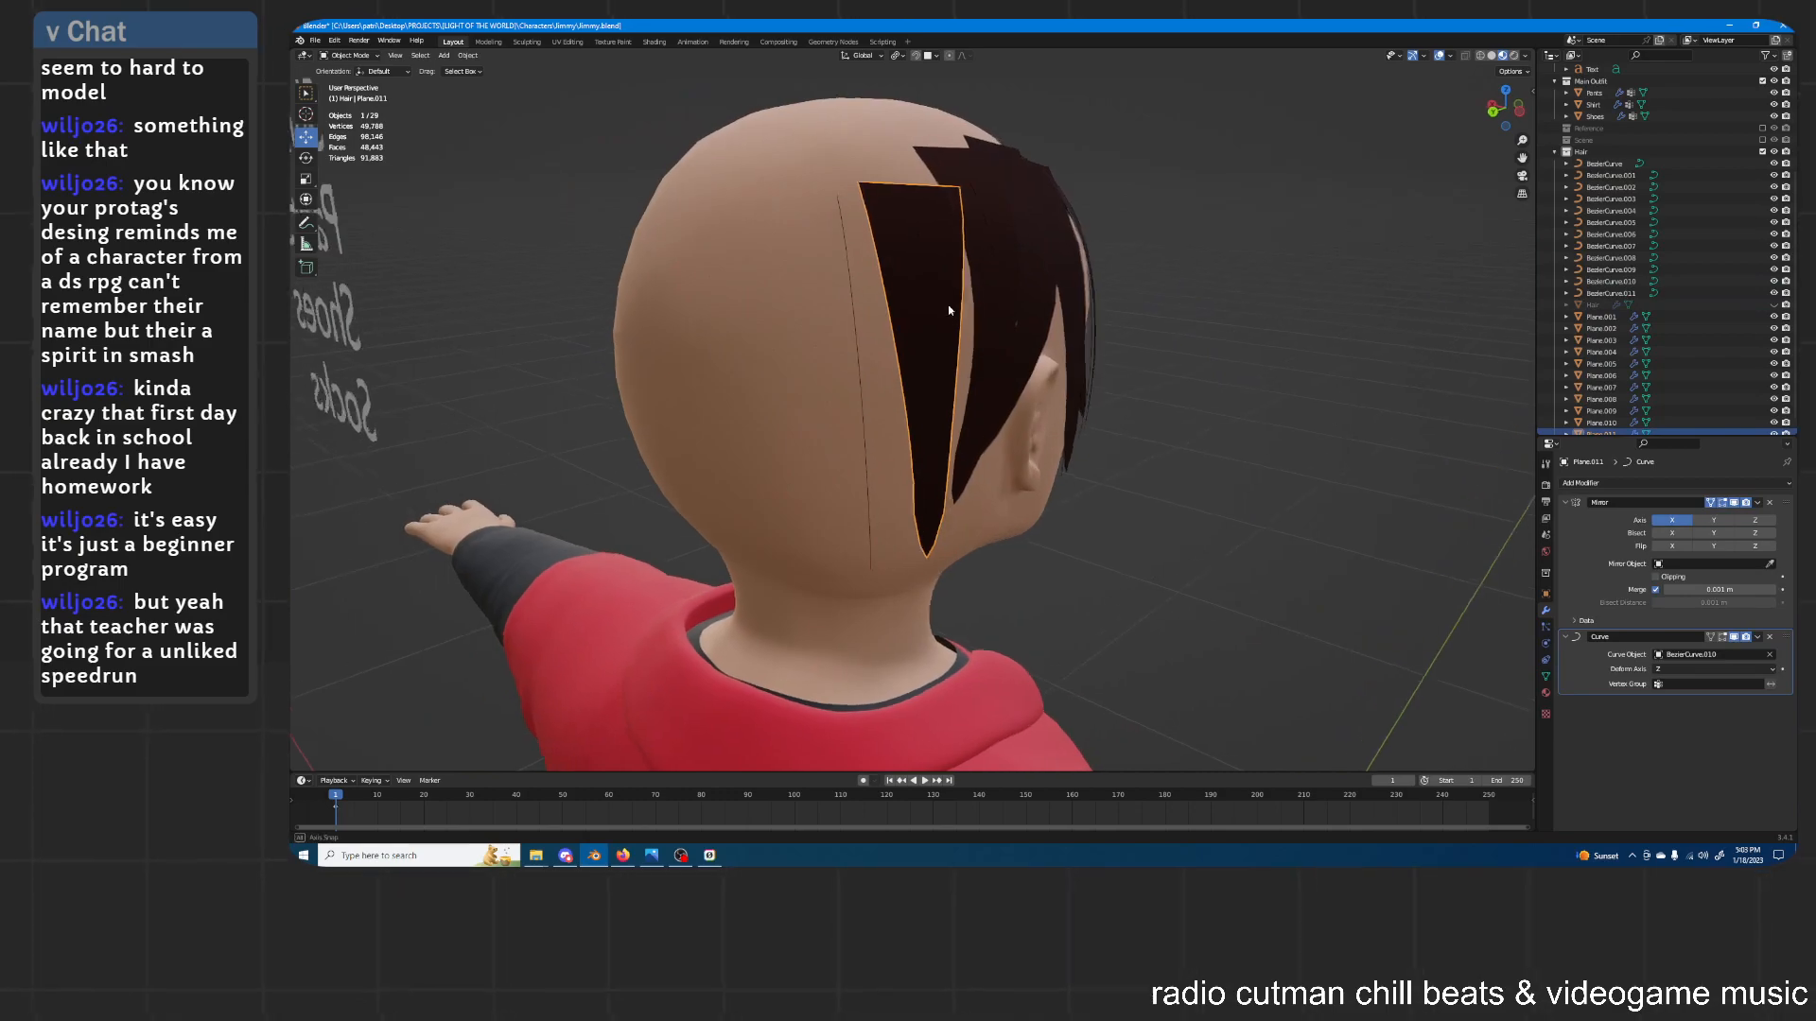
pyautogui.scroll(-1, 1641, 346)
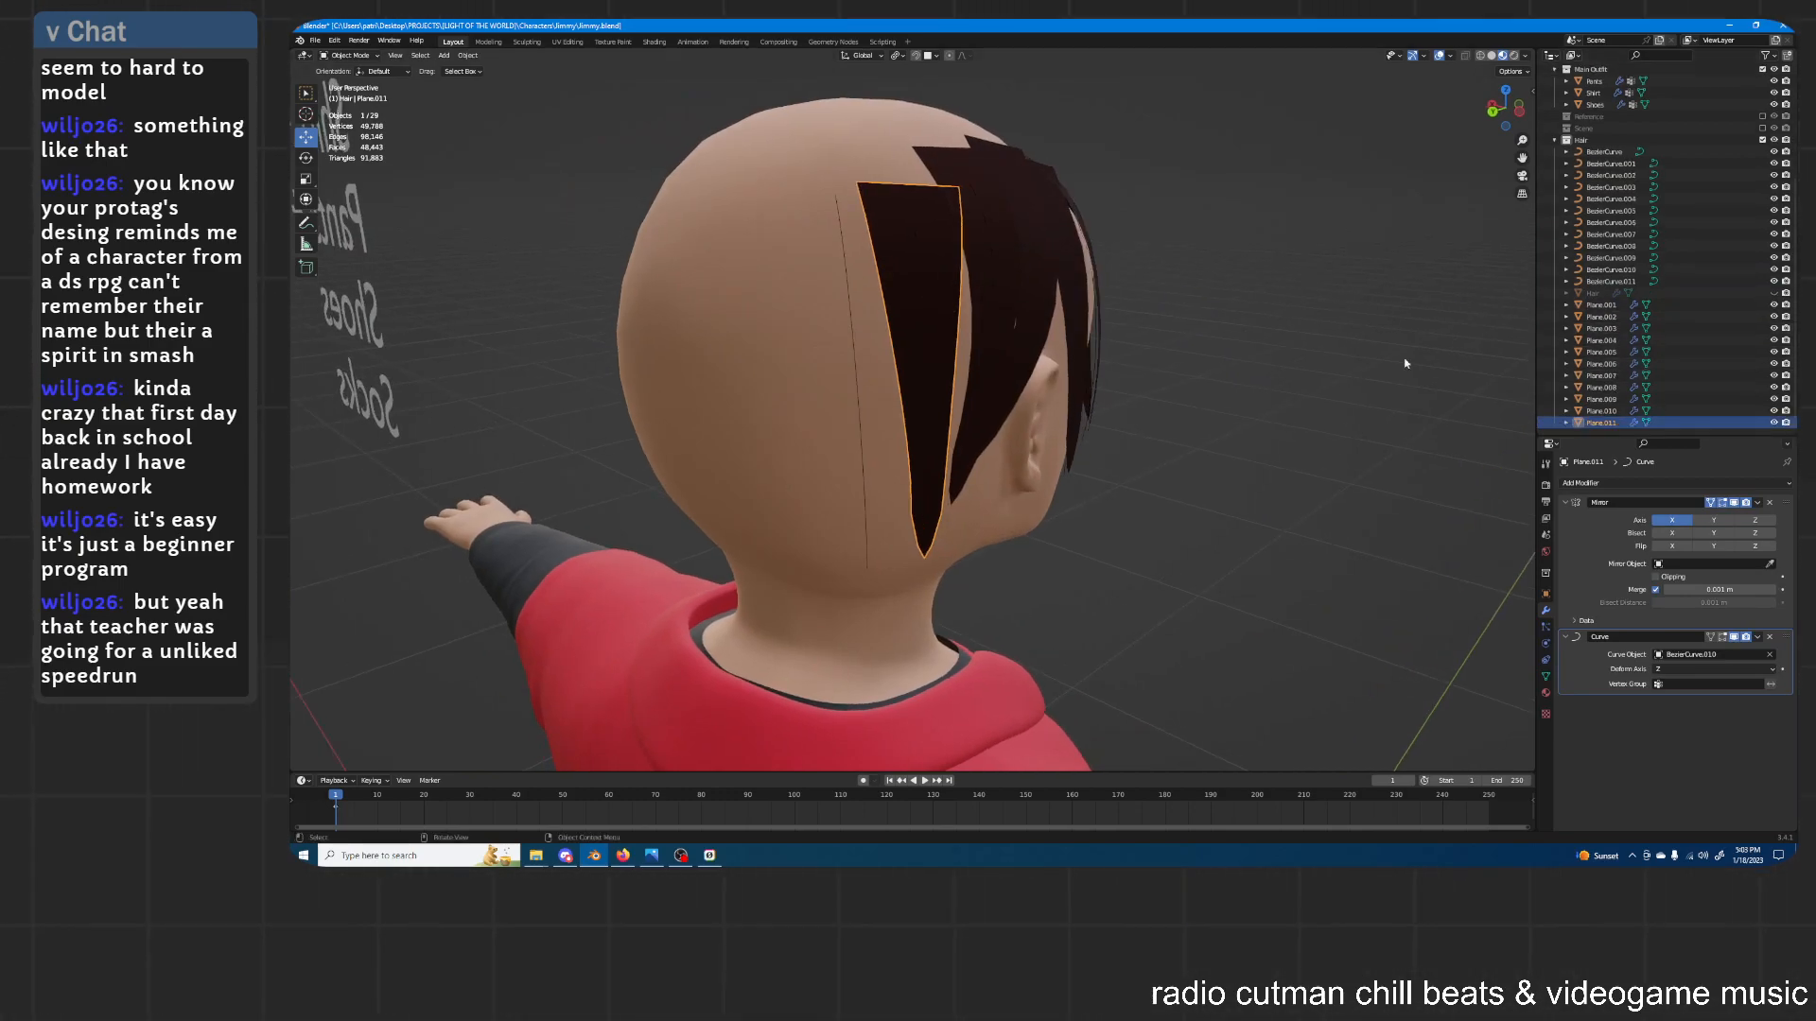
pyautogui.hotkey('shift', 'd')
pyautogui.click(915, 246)
pyautogui.scroll(-1, 1715, 319)
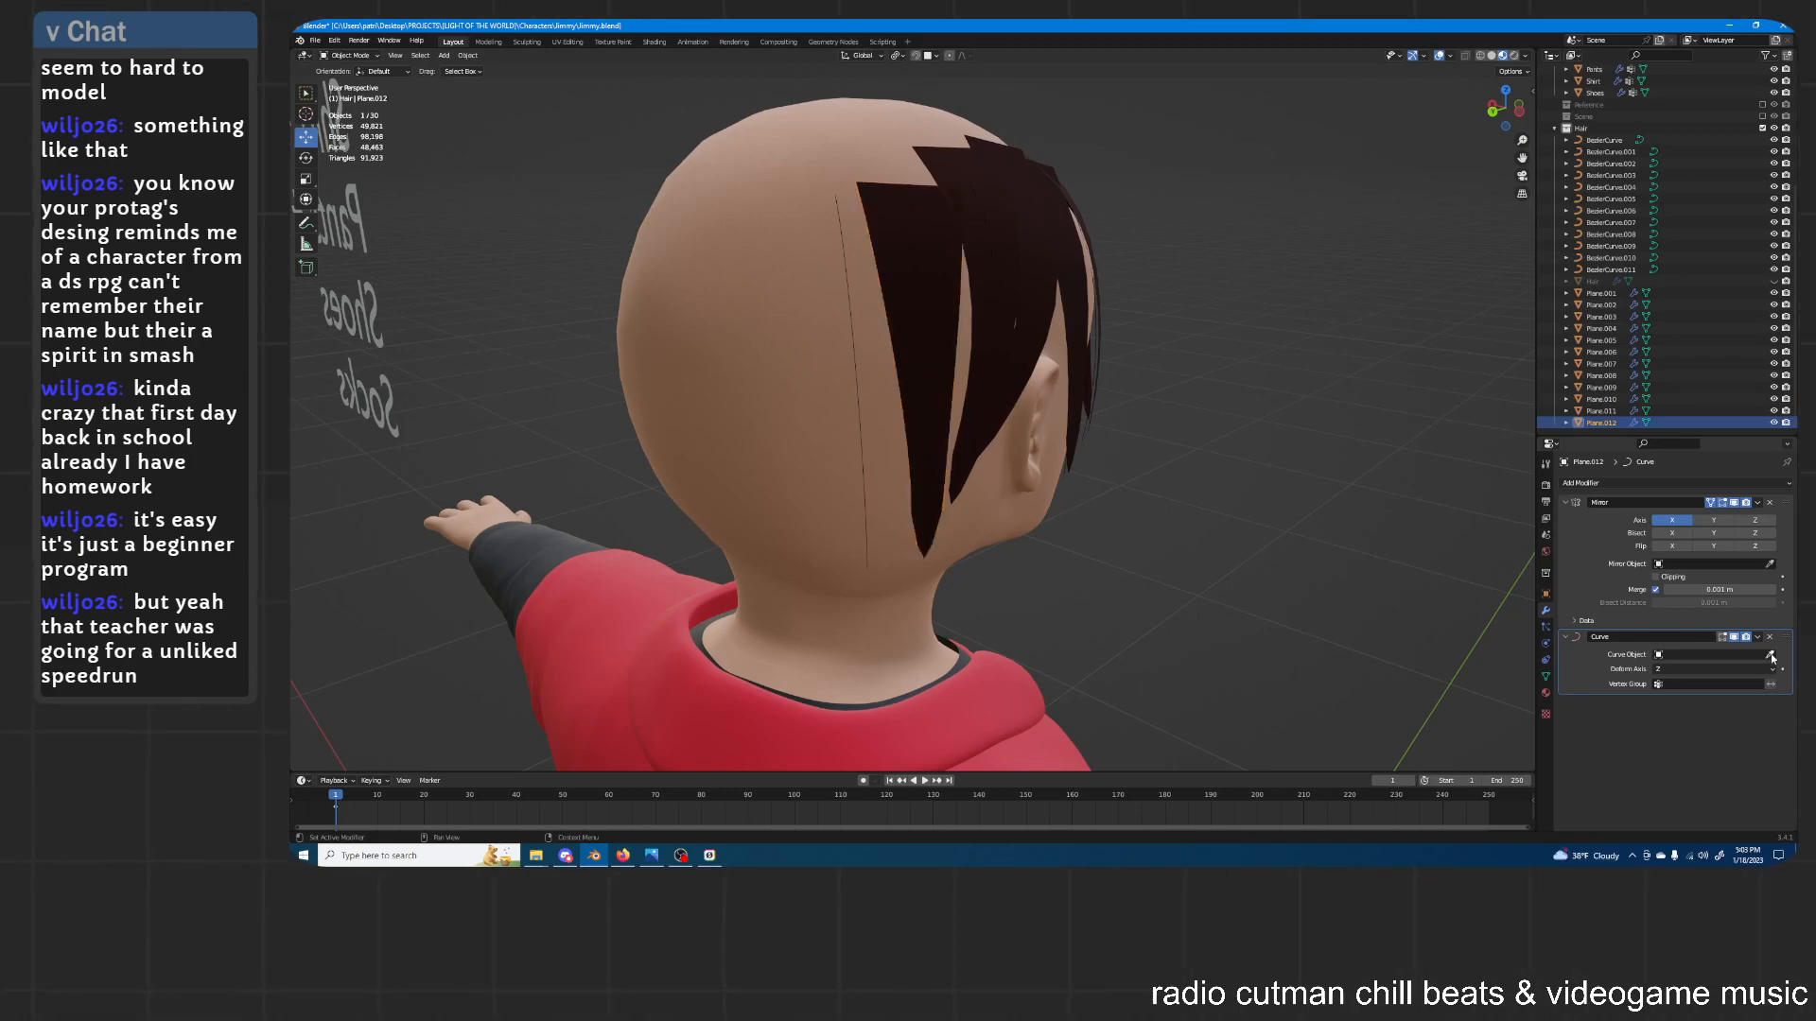
pyautogui.click(1619, 268)
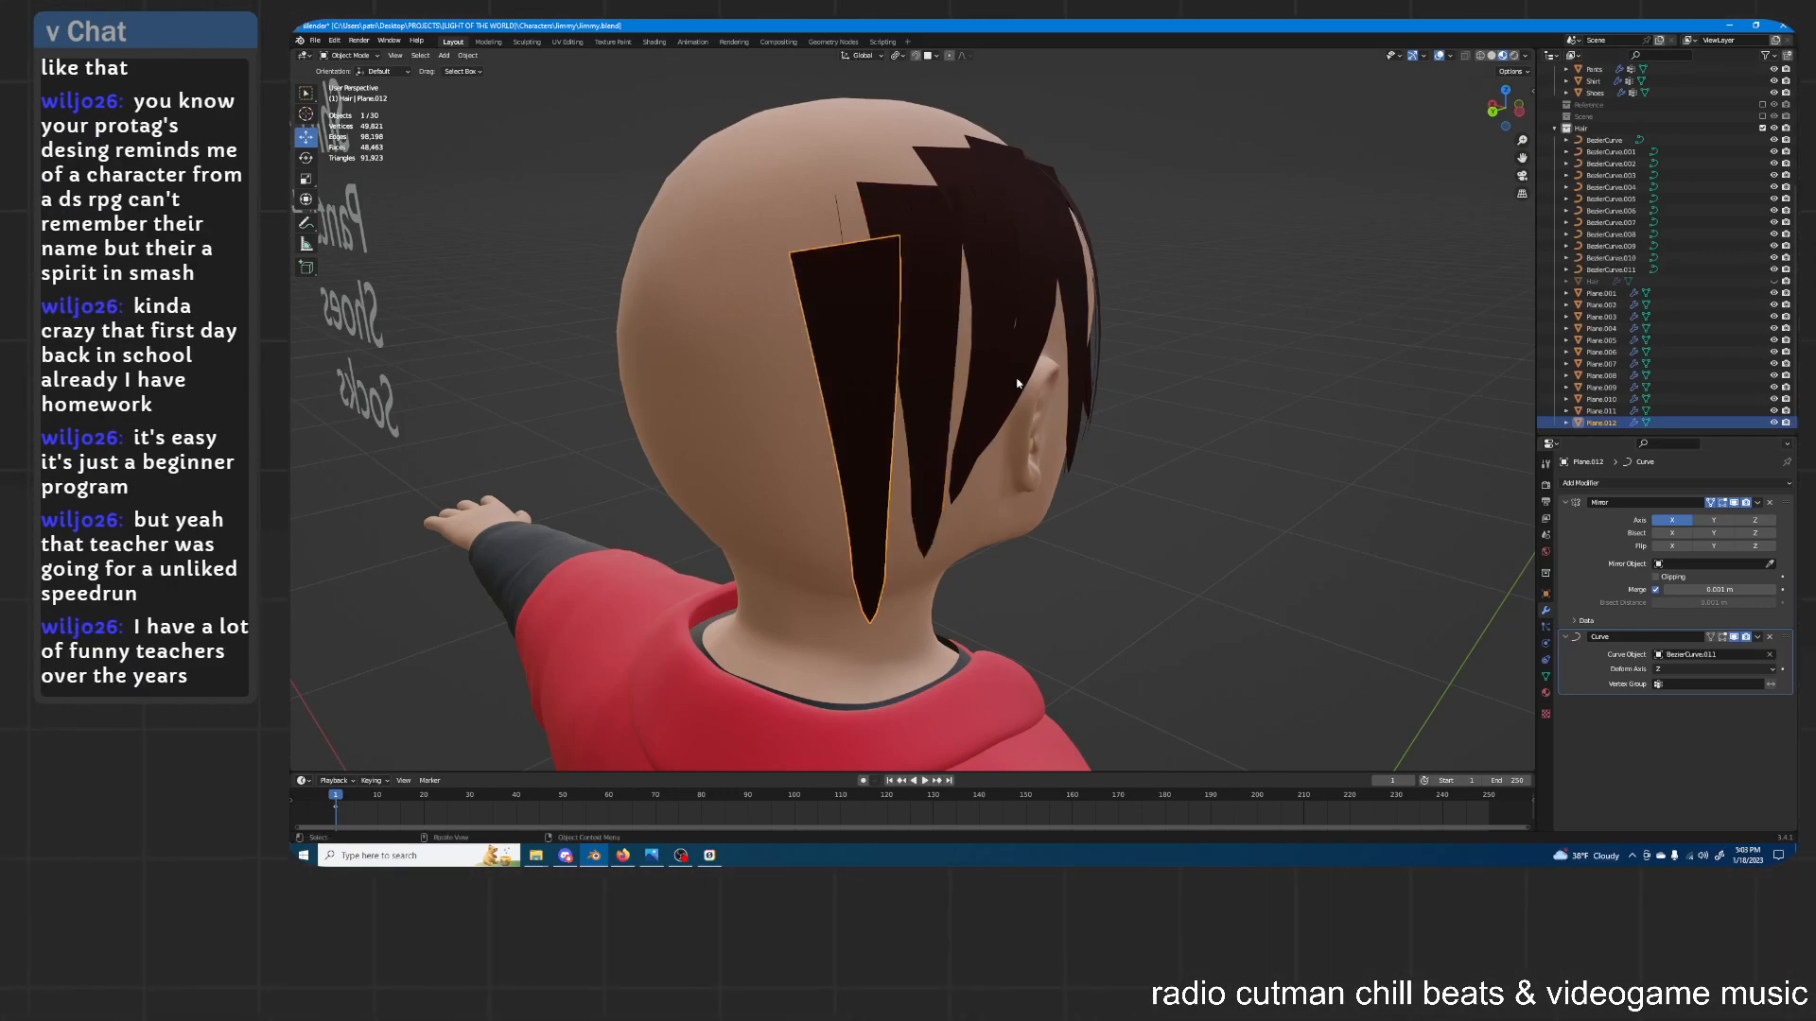
# Raise the new strand along Z to sit beside its neighbour and adjust its length by scaling along Z
pyautogui.moveTo(1023, 363); pyautogui.dragTo(1005, 344, button='middle')
pyautogui.moveTo(877, 309); pyautogui.dragTo(1088, 268, button='middle')
pyautogui.press('g')
pyautogui.press('z')
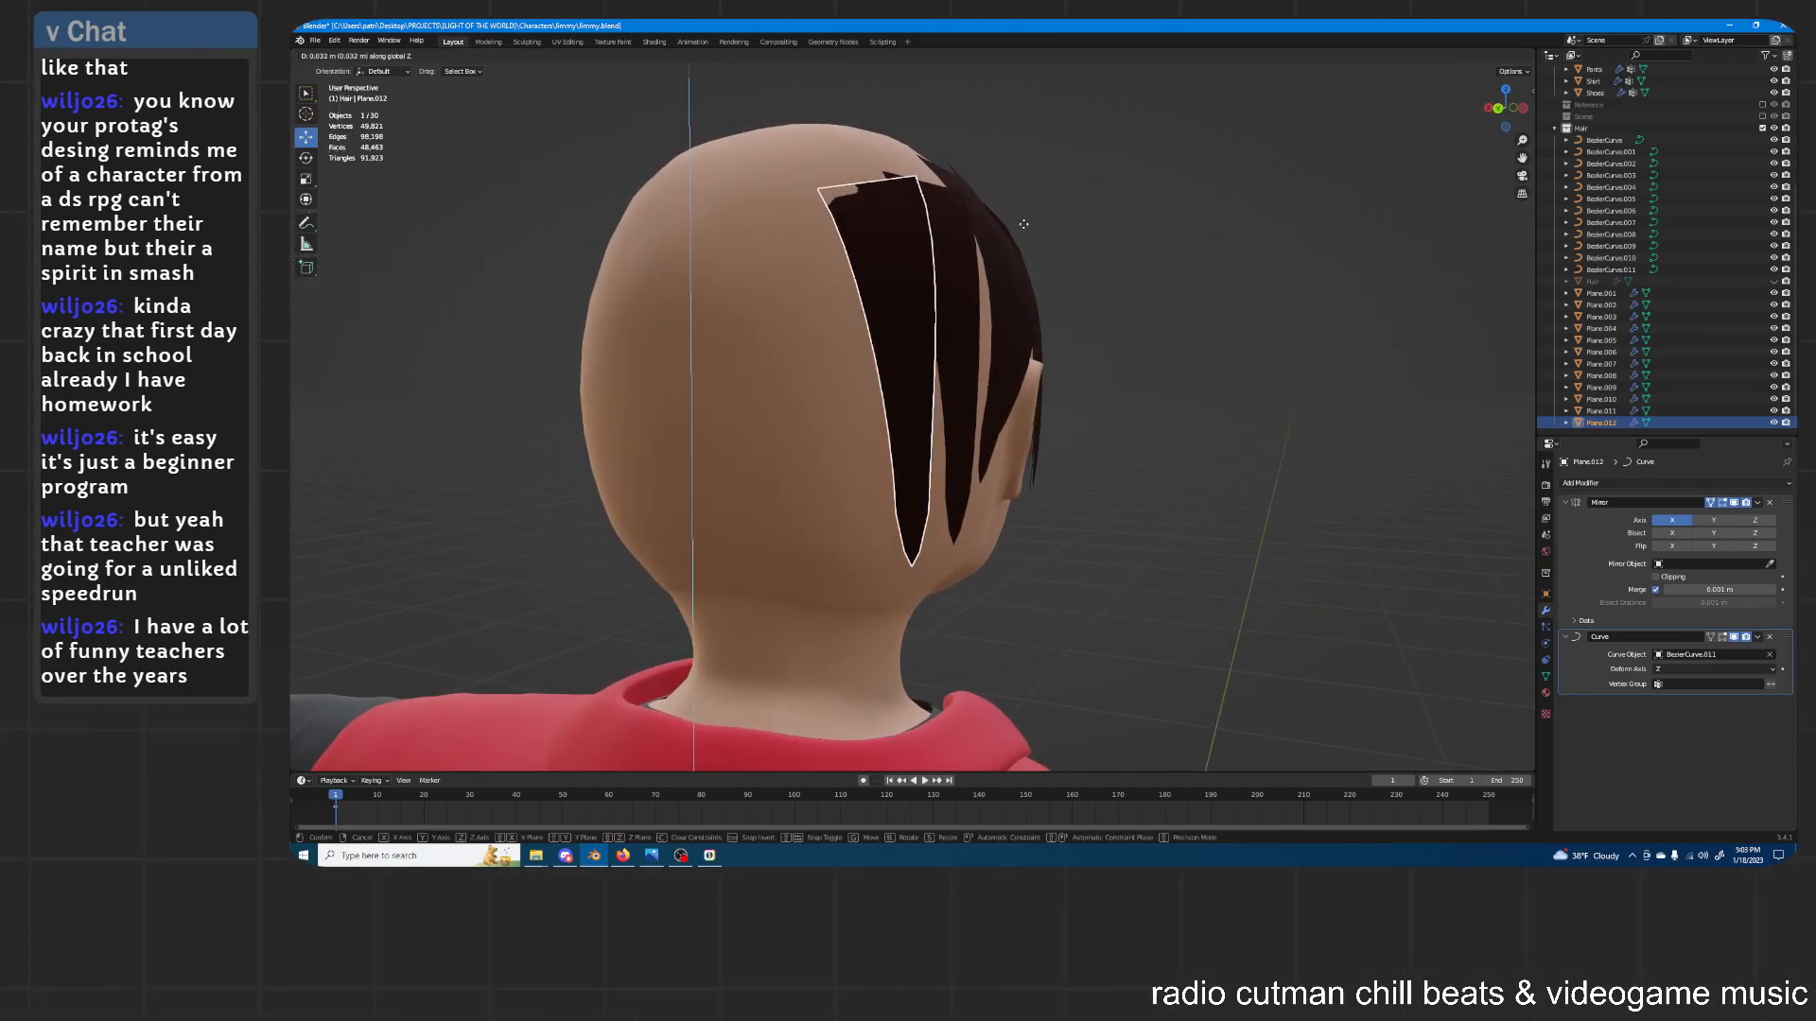
pyautogui.click(1023, 224)
pyautogui.press('s')
pyautogui.press('z')
pyautogui.click(1131, 87)
pyautogui.press('g')
pyautogui.press('z')
pyautogui.click(1069, 204)
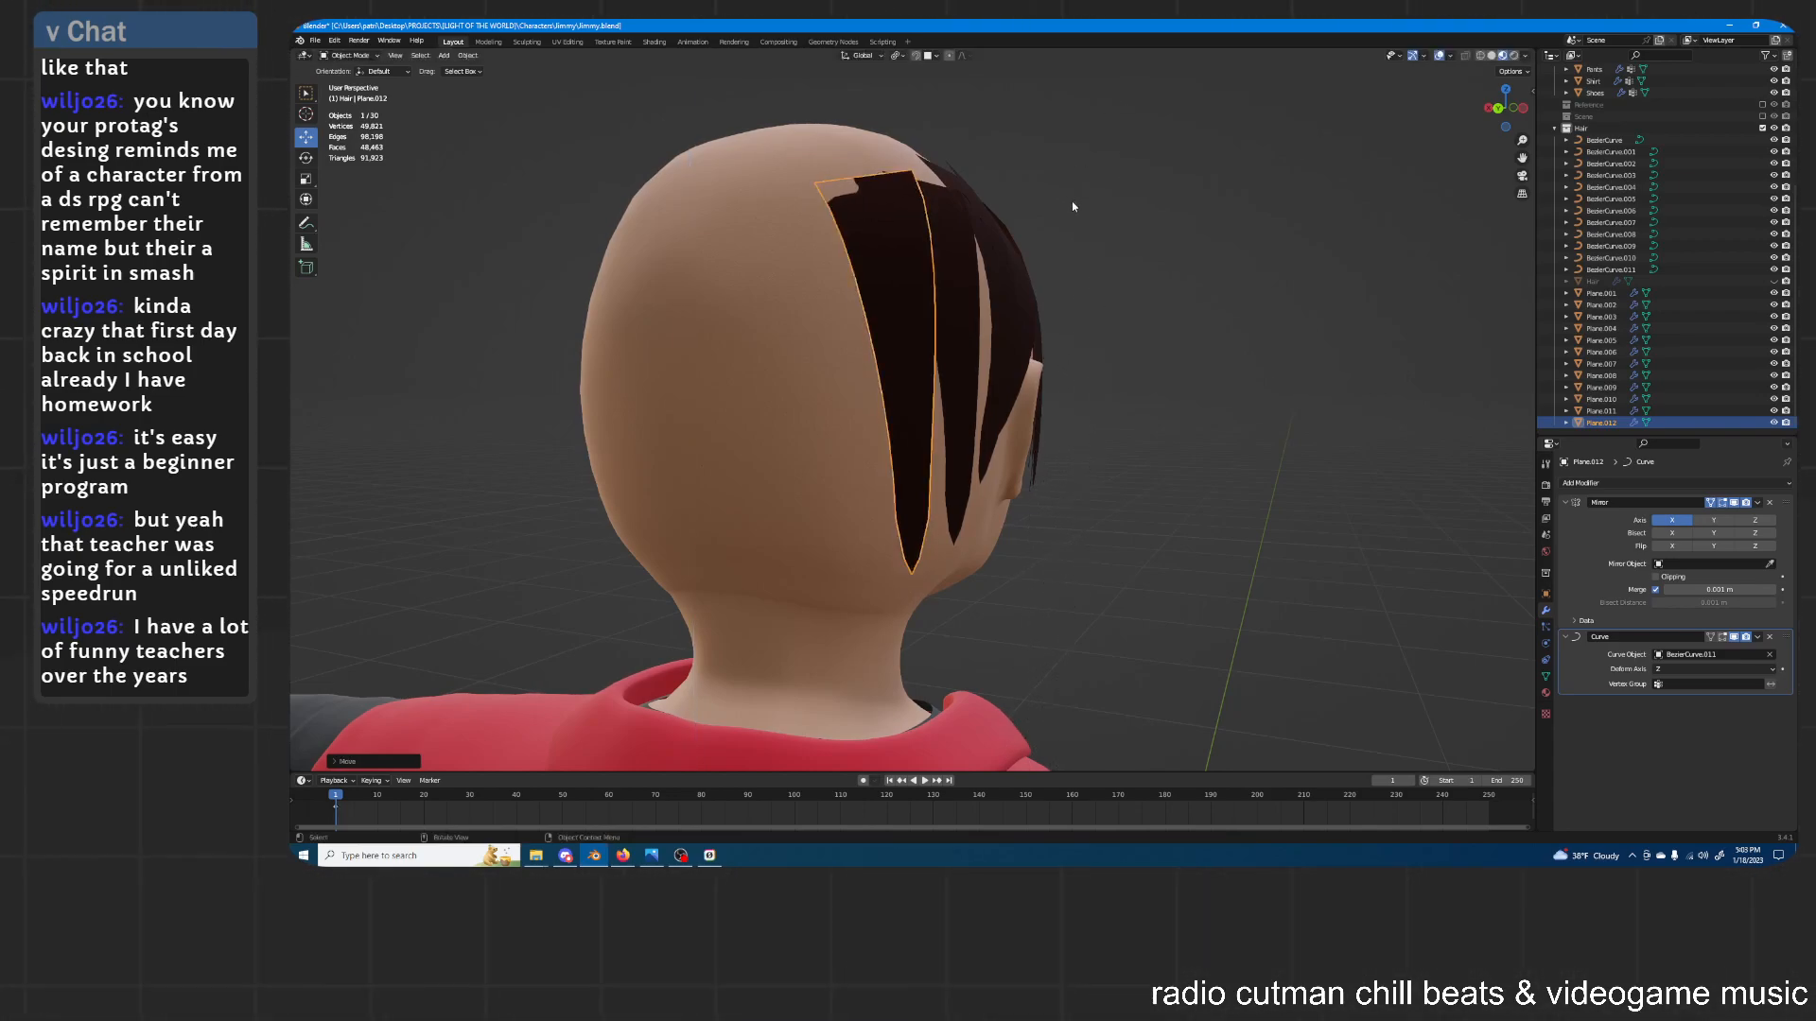
pyautogui.moveTo(1068, 204); pyautogui.dragTo(1077, 228, button='middle')
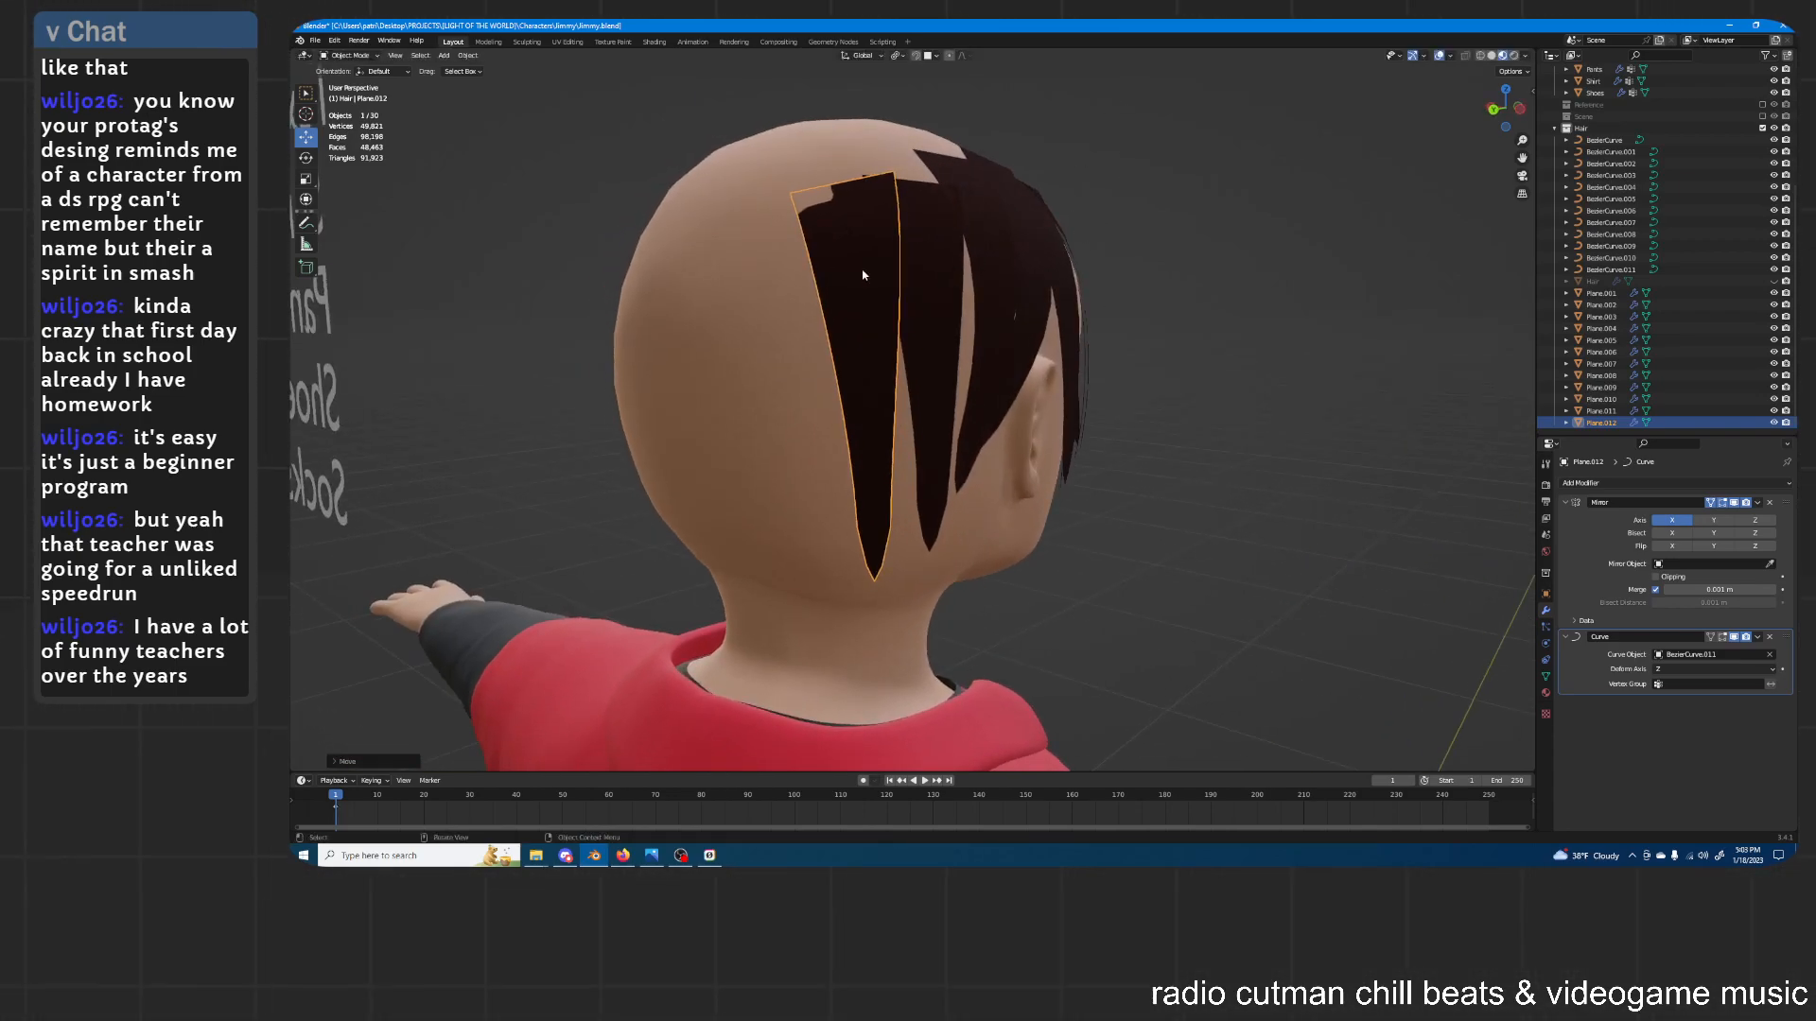
# Tilt all control points of BezierCurve.011 so the new strand lies more closely against the scalp
pyautogui.click(1619, 270)
pyautogui.moveTo(995, 252); pyautogui.dragTo(1046, 277, button='middle')
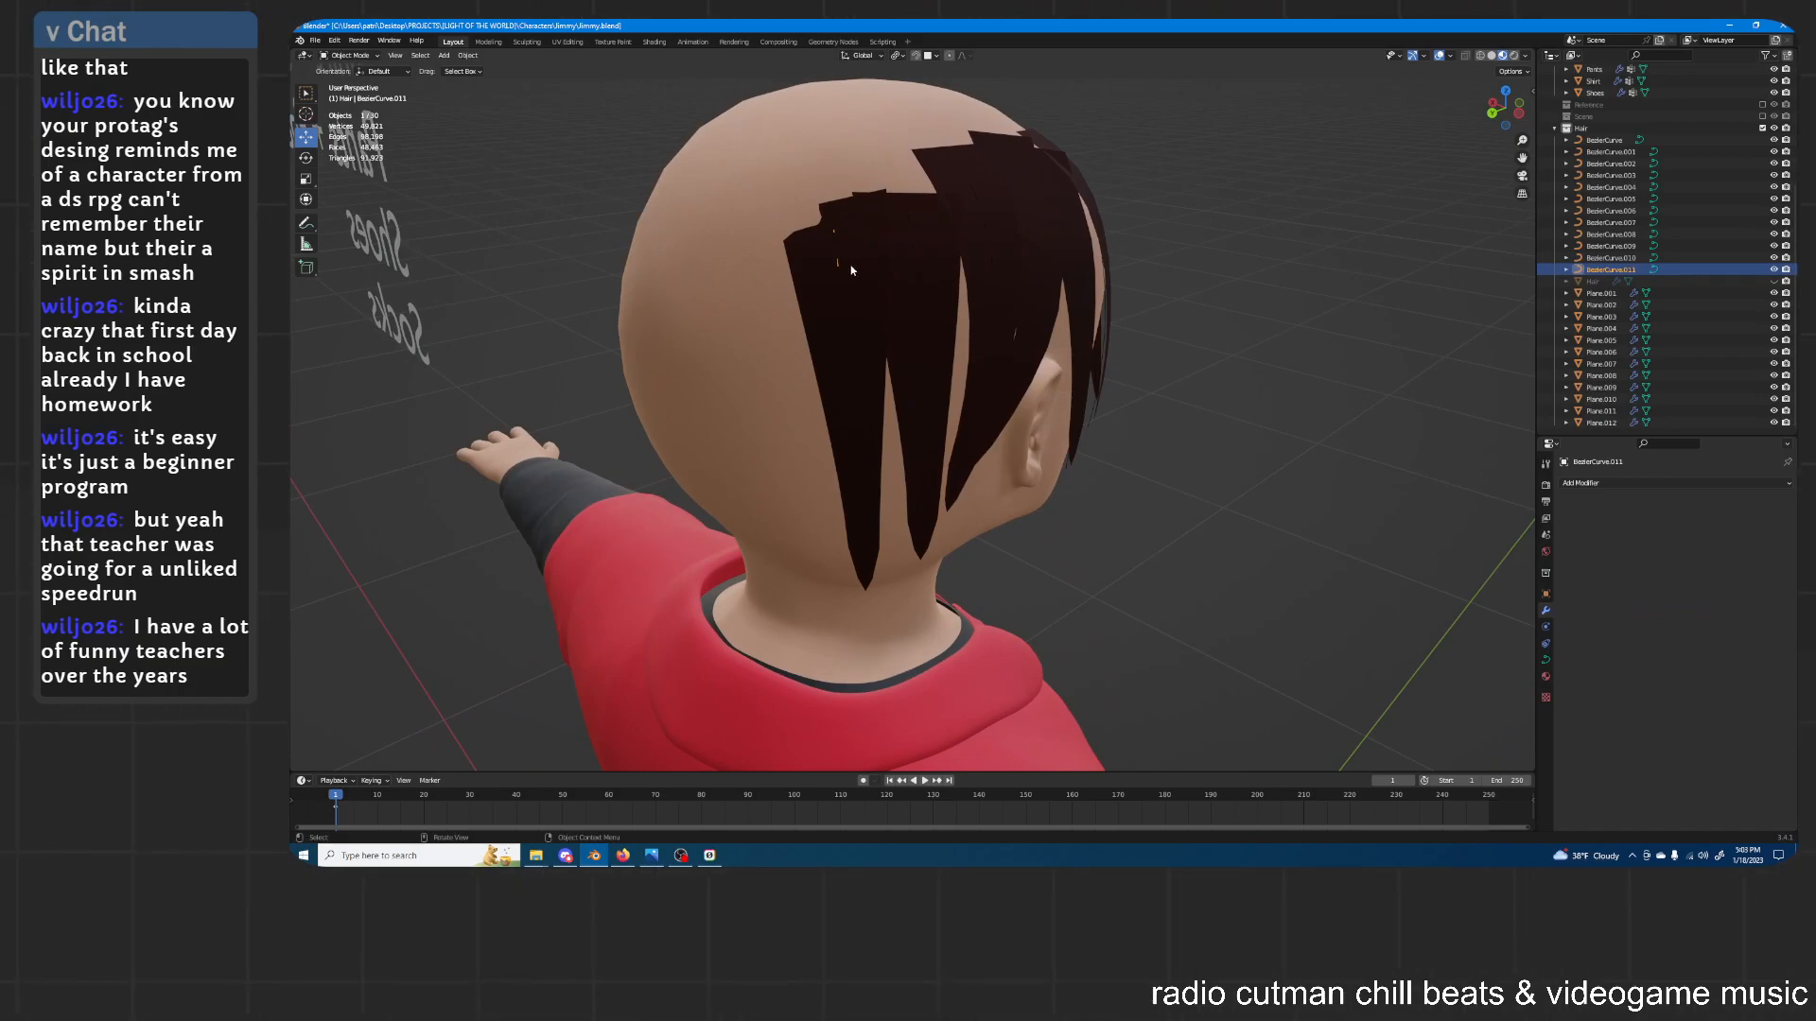
pyautogui.moveTo(918, 274); pyautogui.dragTo(924, 284, button='middle')
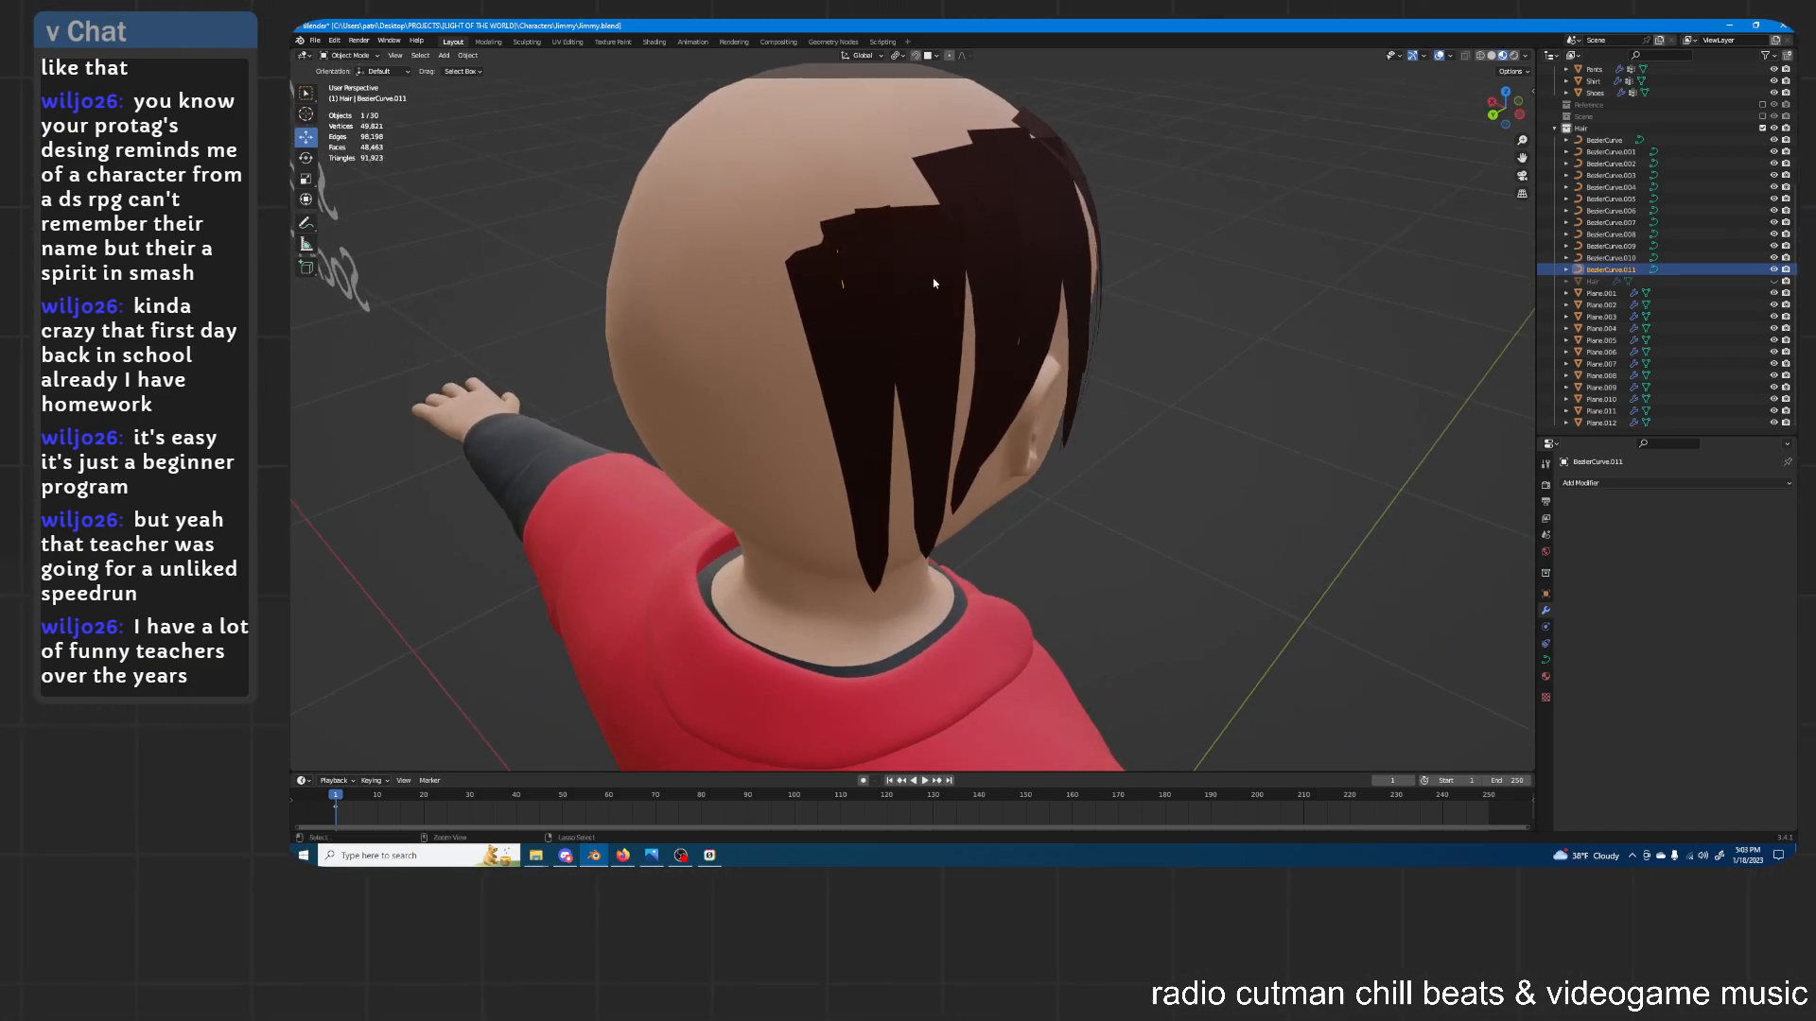
pyautogui.press('Tab')
pyautogui.hotkey('ctrl', 't')
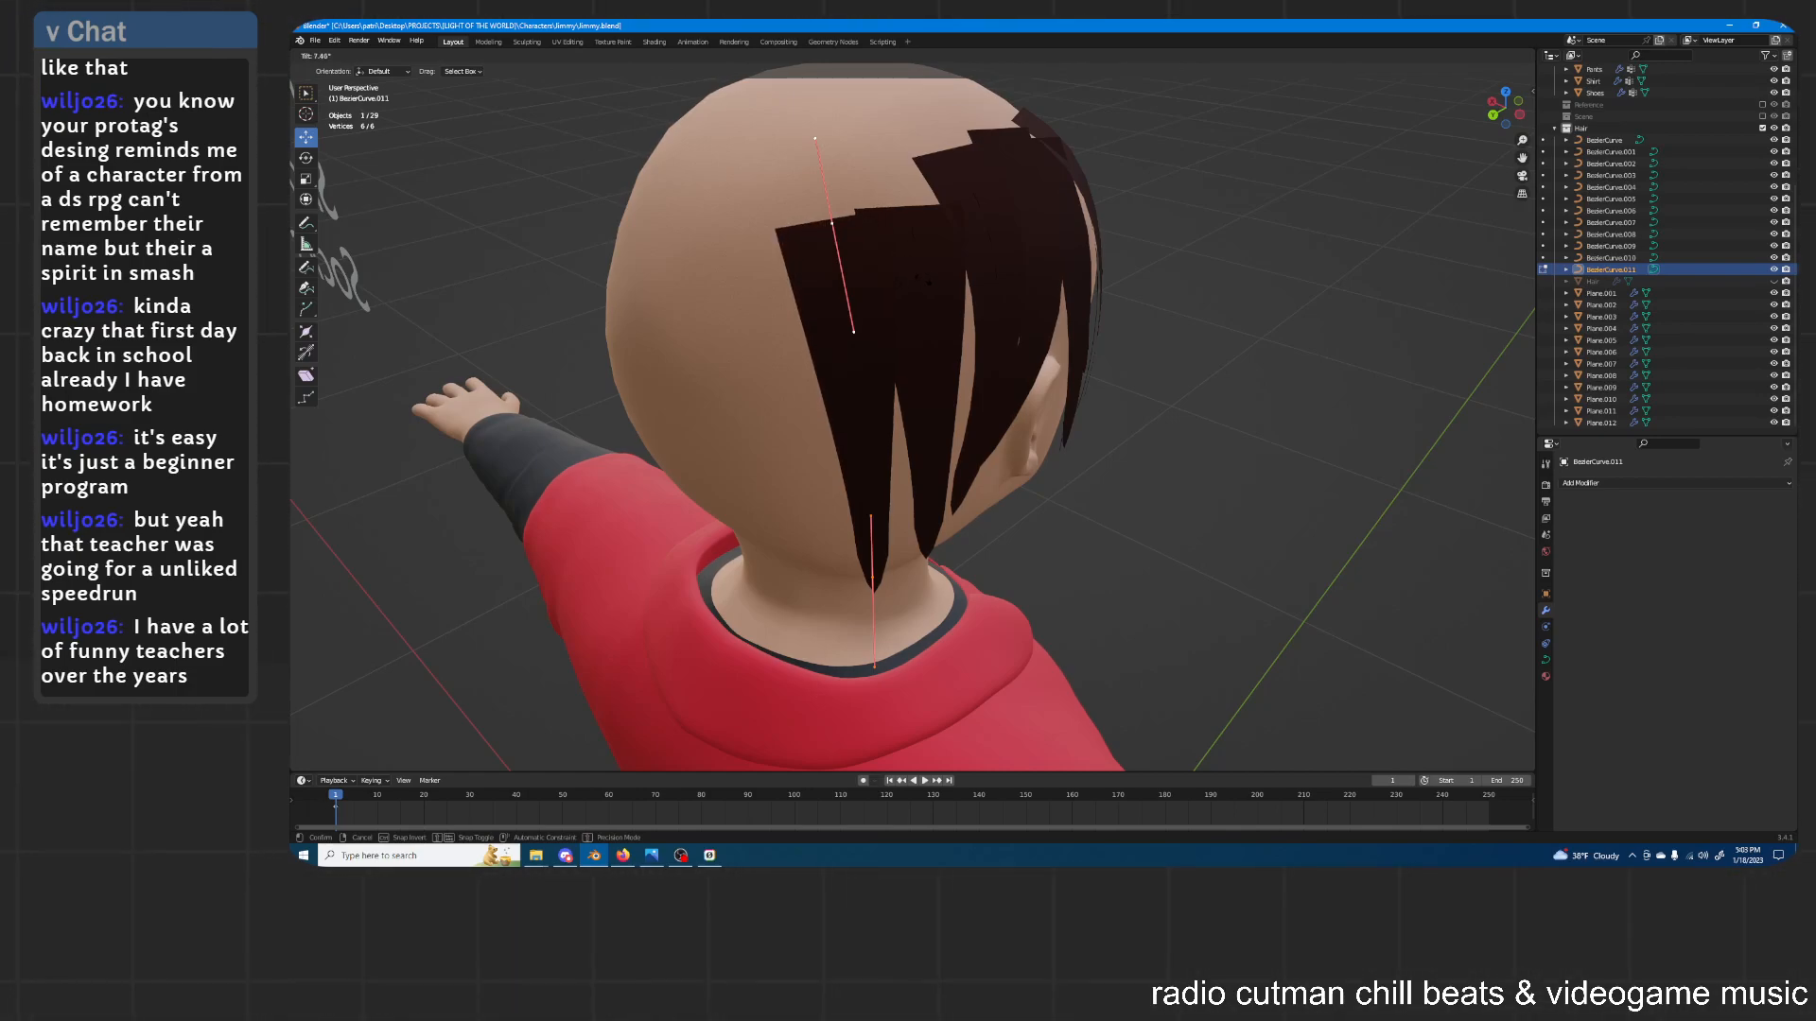
pyautogui.click(924, 282)
pyautogui.moveTo(928, 307); pyautogui.dragTo(1010, 257, button='middle')
pyautogui.press('Tab')
pyautogui.click(1137, 307)
pyautogui.moveTo(1137, 308); pyautogui.dragTo(1010, 336, button='middle')
pyautogui.click(816, 348)
pyautogui.moveTo(819, 349); pyautogui.dragTo(1020, 341, button='middle')
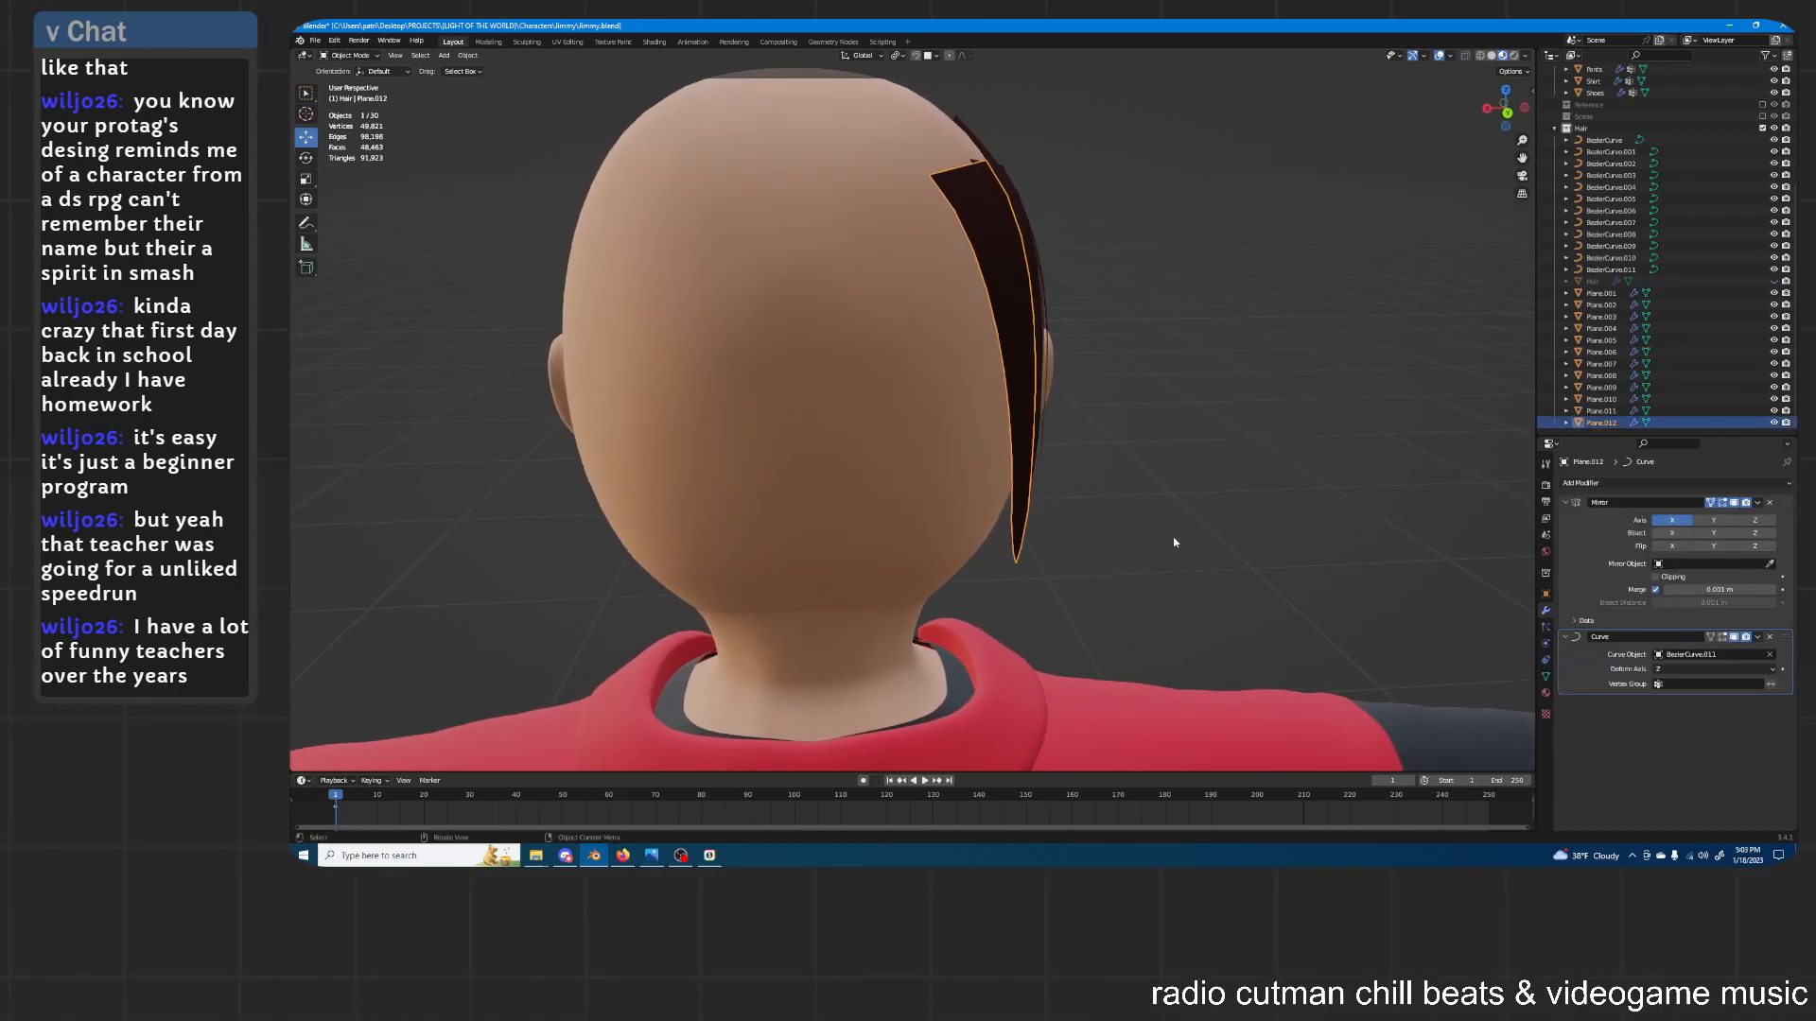
# Duplicate BezierCurve.011 and place the copy further toward the middle of the back of the head
pyautogui.click(1634, 272)
pyautogui.click(350, 55)
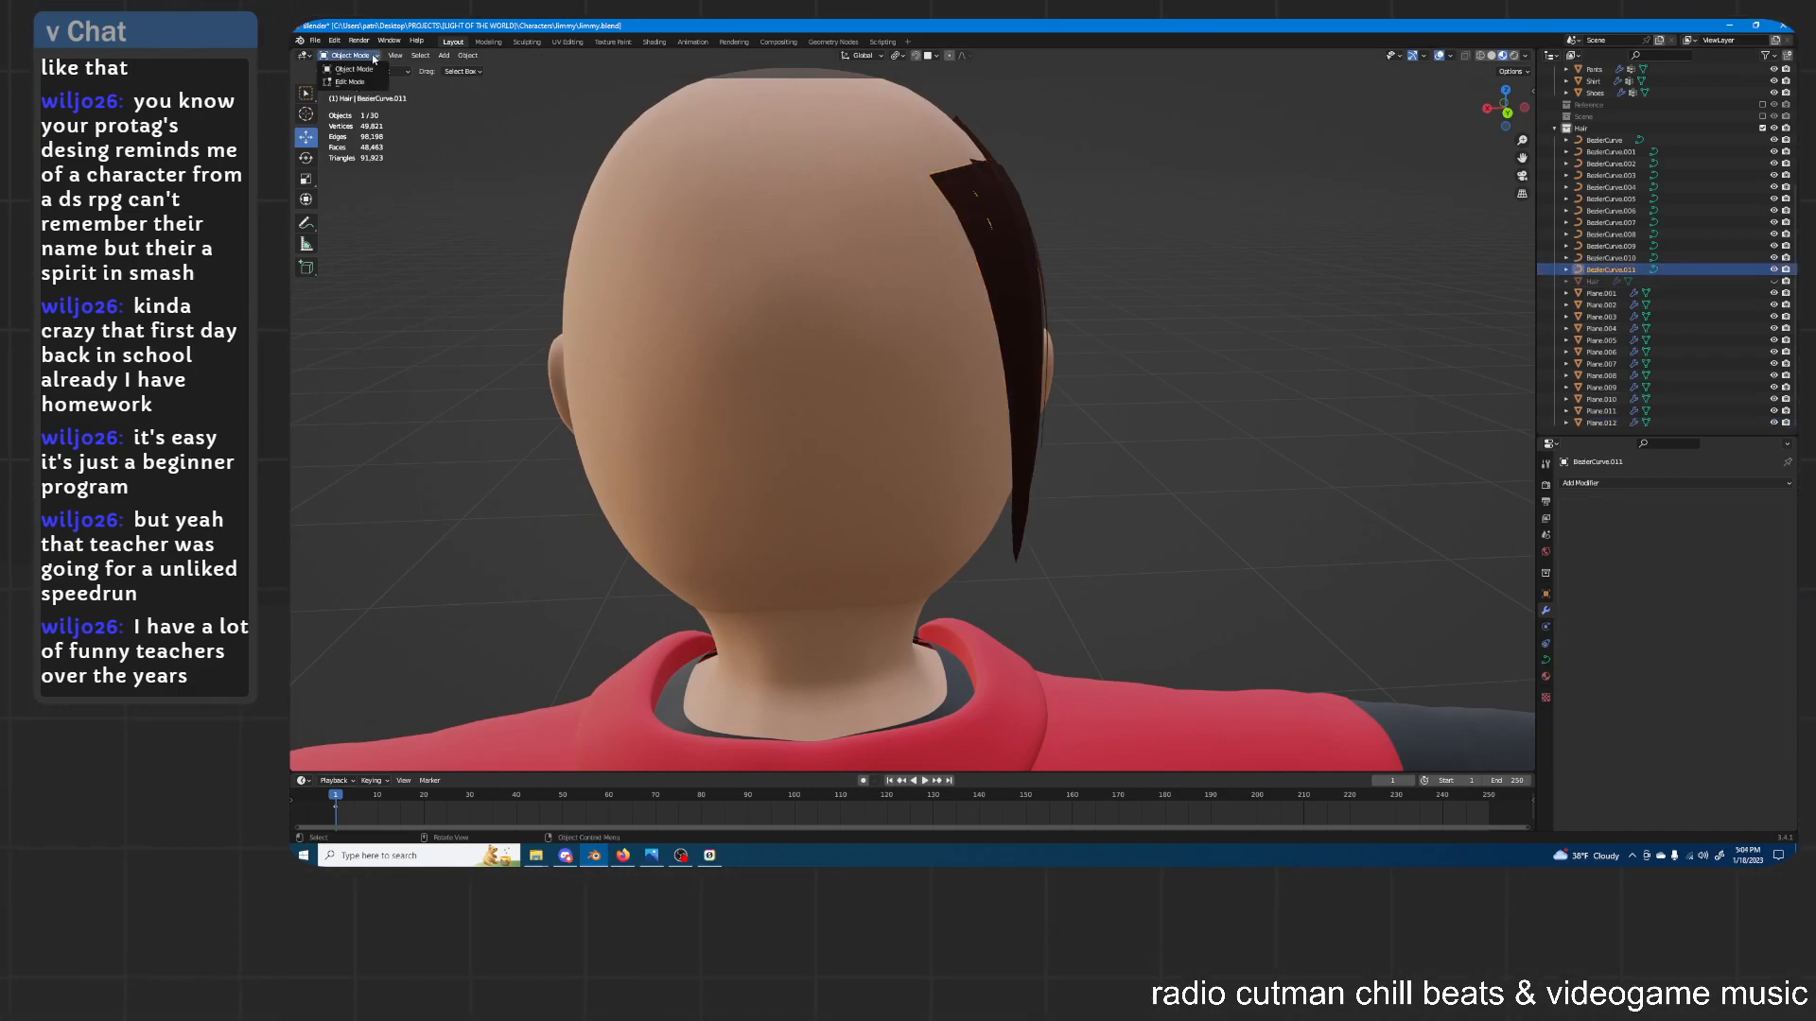
pyautogui.click(359, 83)
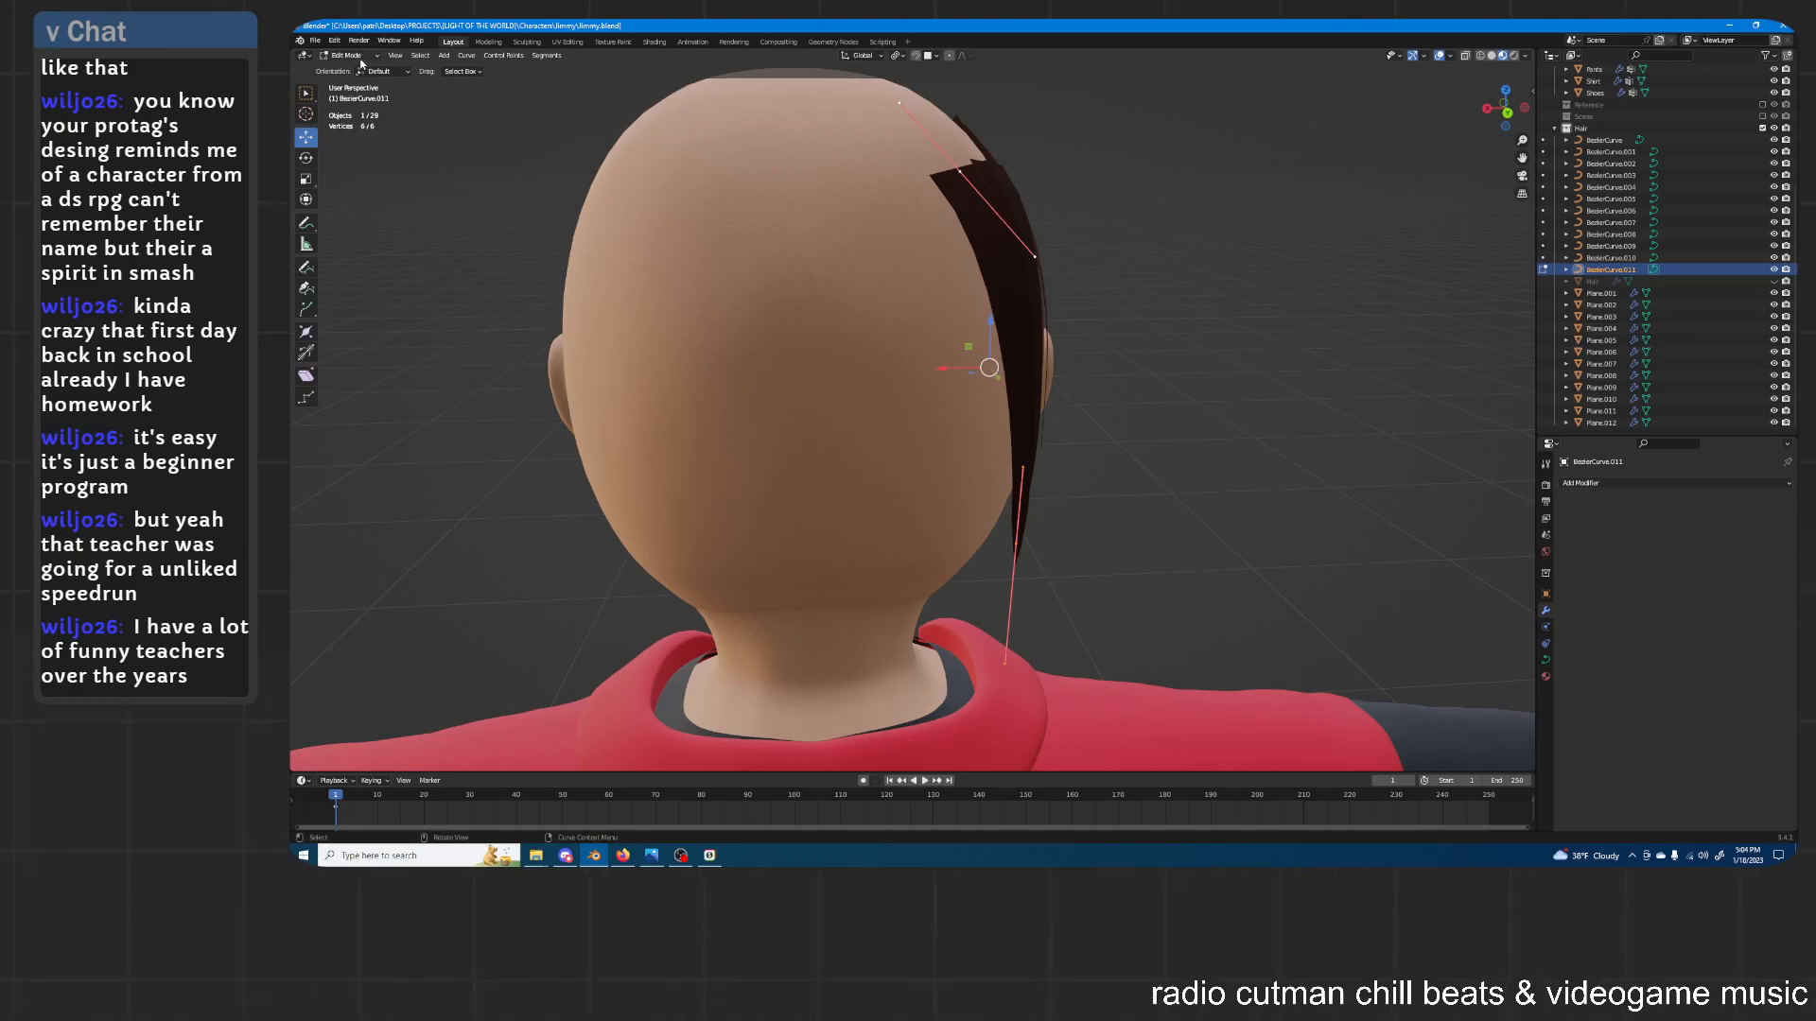
pyautogui.press('Tab')
pyautogui.moveTo(996, 236); pyautogui.dragTo(955, 213, button='middle')
pyautogui.hotkey('shift', 'd')
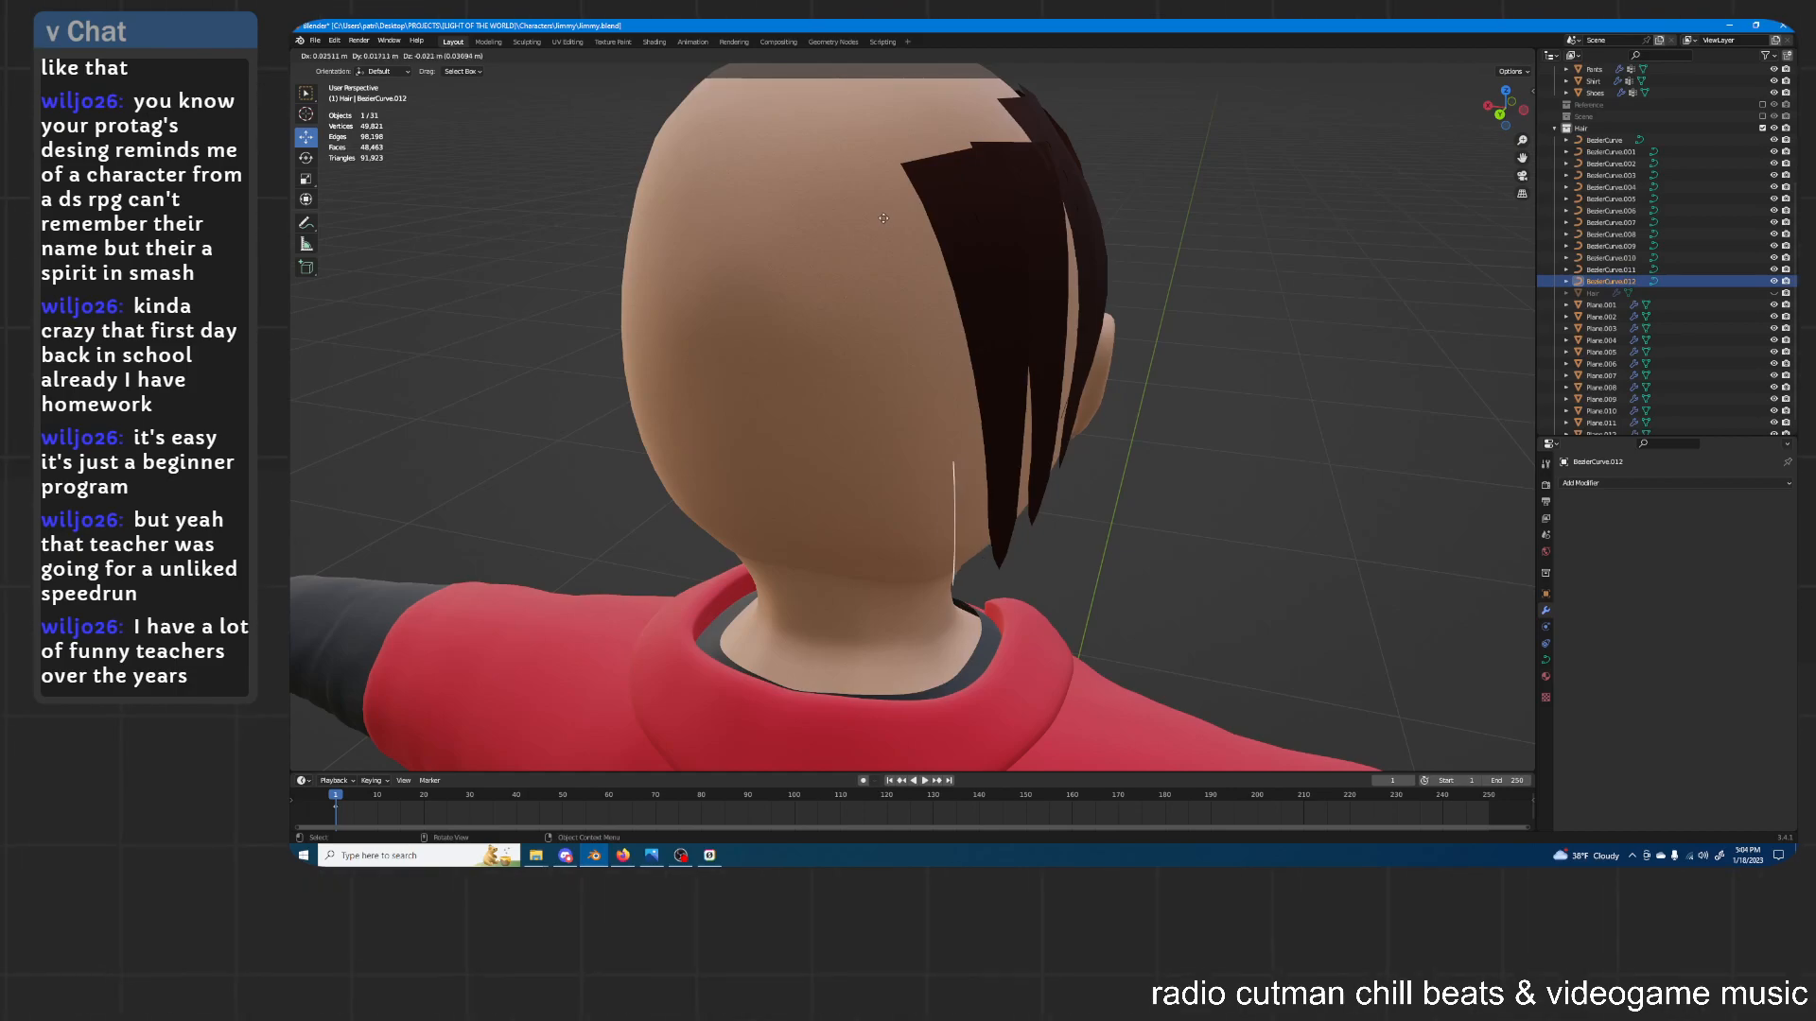
pyautogui.click(882, 218)
# Move the copied curve's lower control point along the nape, including a horizontal shift with Z locked
pyautogui.moveTo(910, 215)
pyautogui.mouseDown(button='middle')
pyautogui.moveTo(939, 236)
pyautogui.moveTo(931, 64)
pyautogui.moveTo(917, 180)
pyautogui.mouseUp(button='middle')
pyautogui.press('Tab')
pyautogui.moveTo(902, 169); pyautogui.dragTo(889, 154)
pyautogui.moveTo(936, 161); pyautogui.dragTo(1082, 479, button='middle')
pyautogui.press('g')
pyautogui.click(1169, 505)
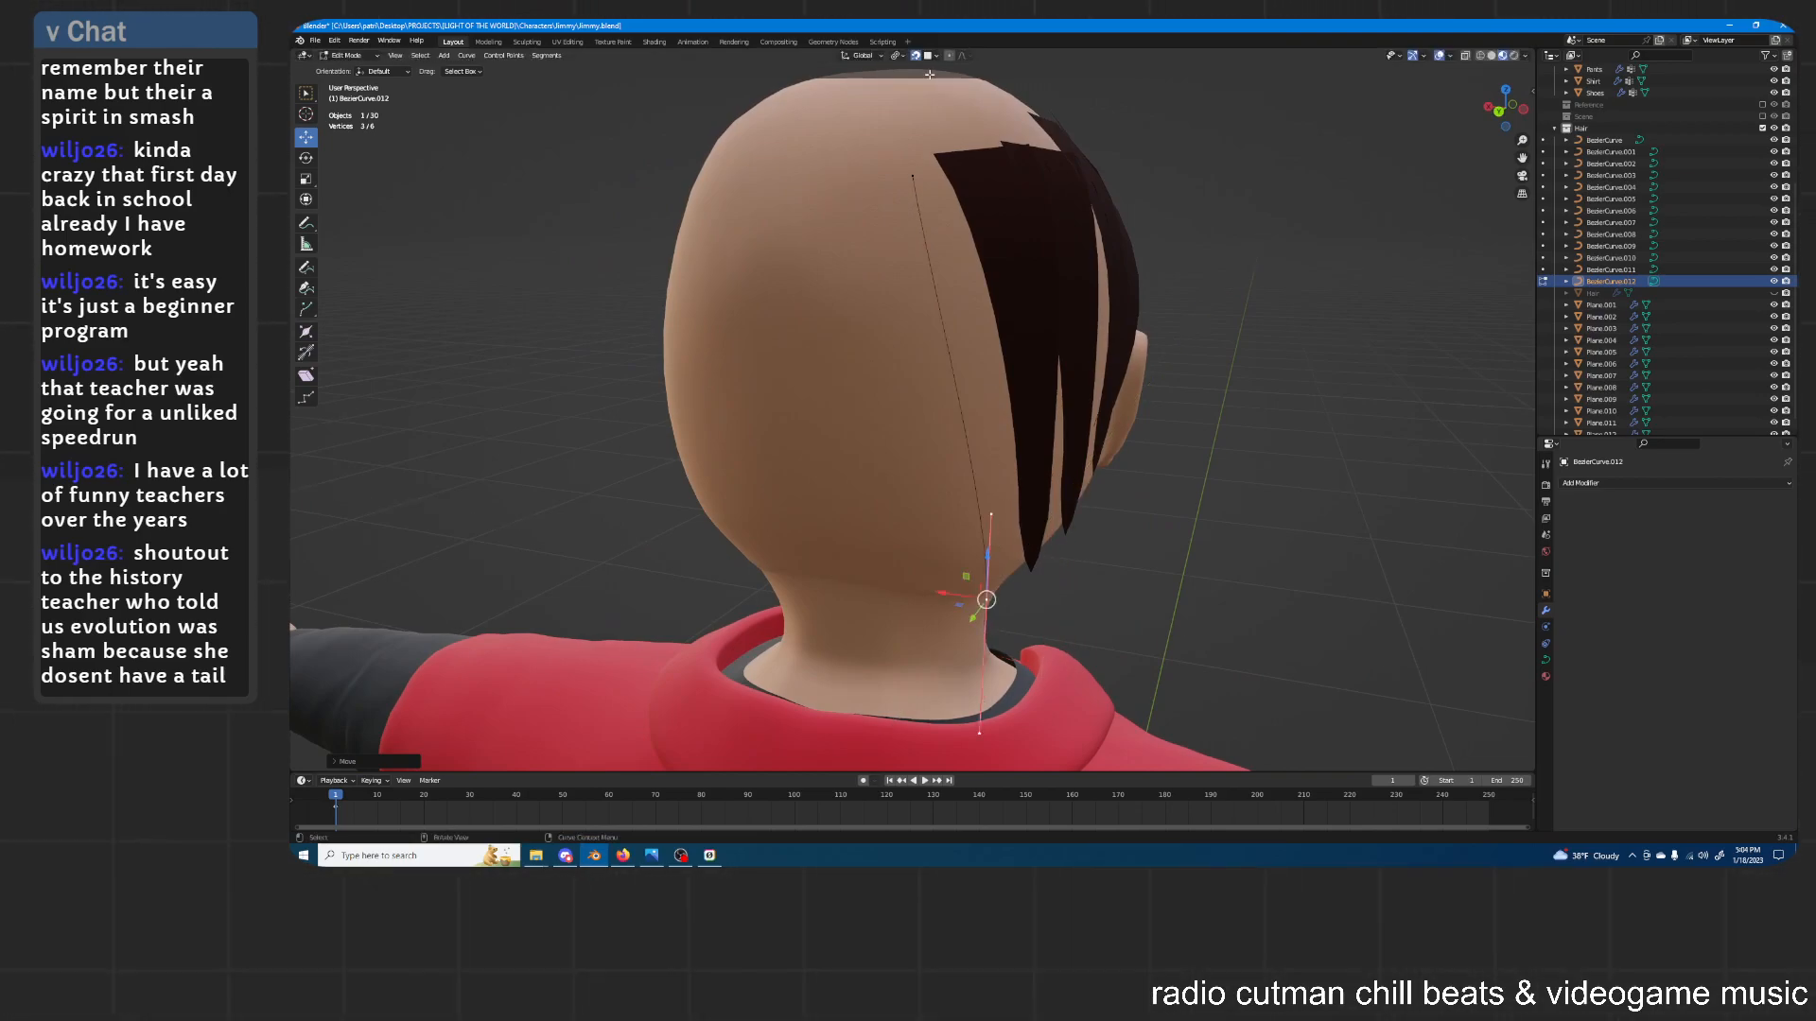
pyautogui.press('g')
pyautogui.hotkey('shift', 'z')
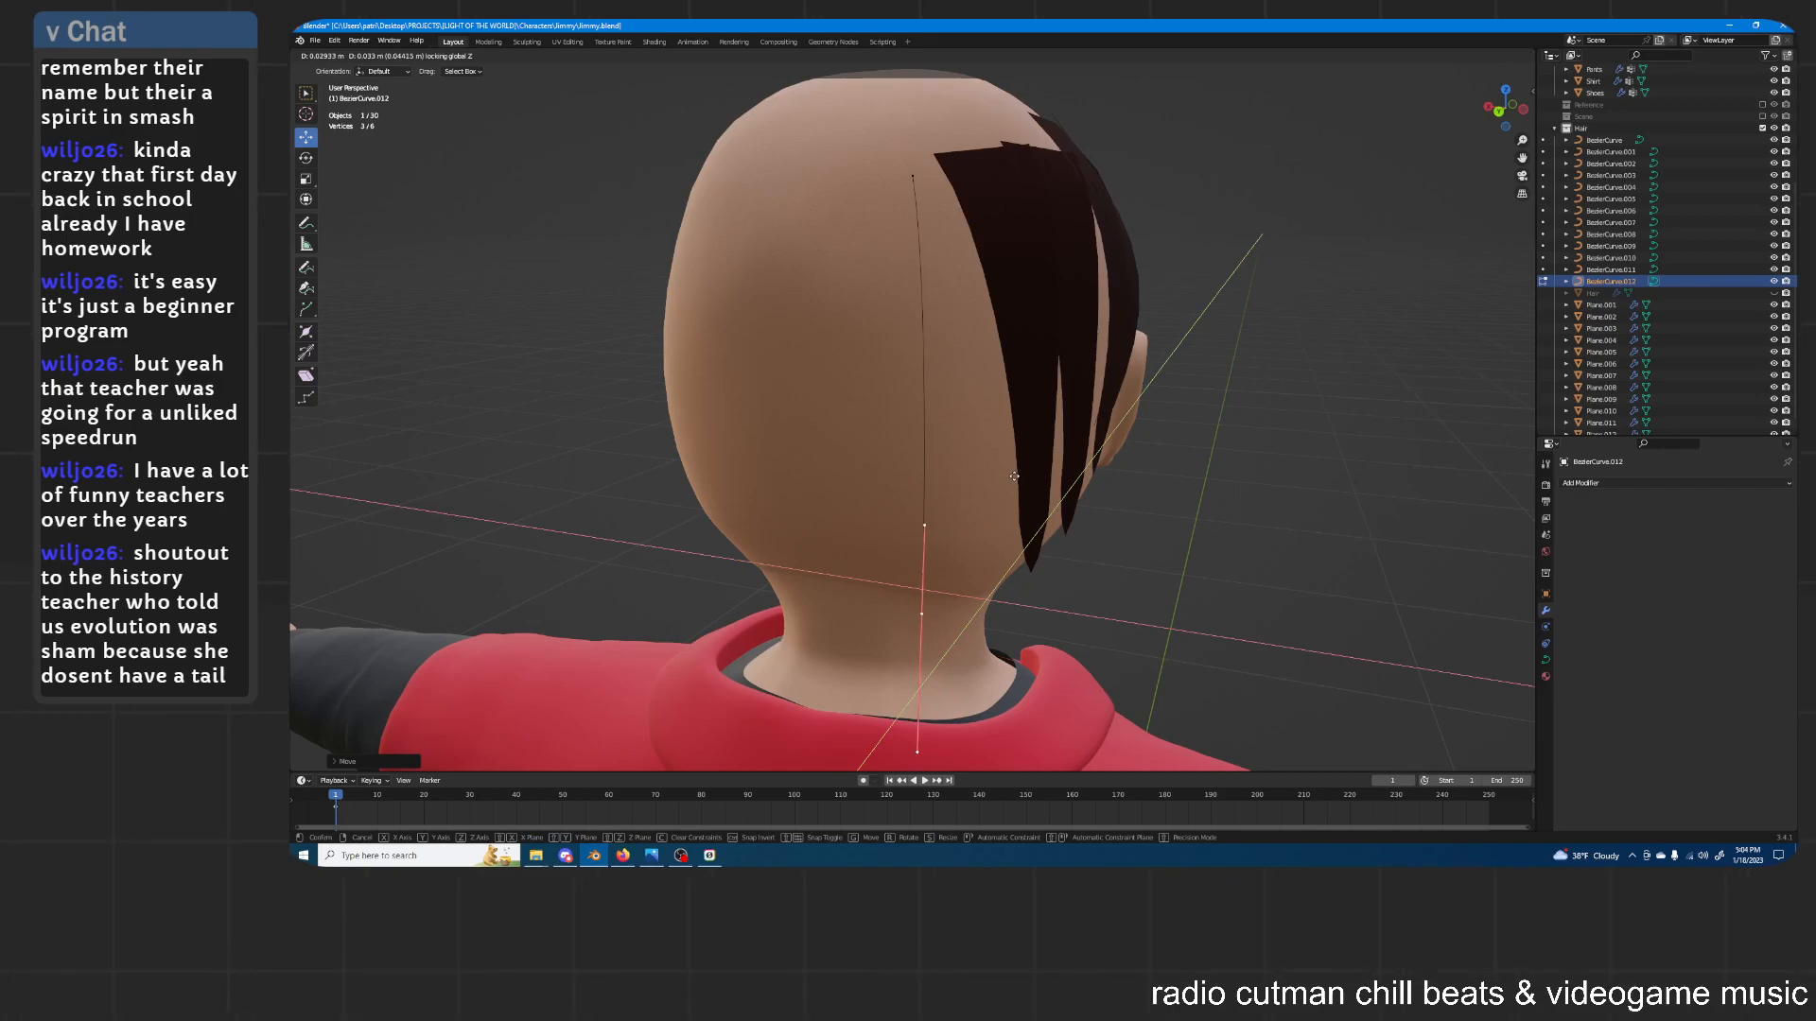
pyautogui.click(1022, 475)
# Reposition the copied curve's upper control point vertically along Z and horizontally with Z locked
pyautogui.click(916, 174)
pyautogui.moveTo(927, 167); pyautogui.dragTo(979, 204, button='middle')
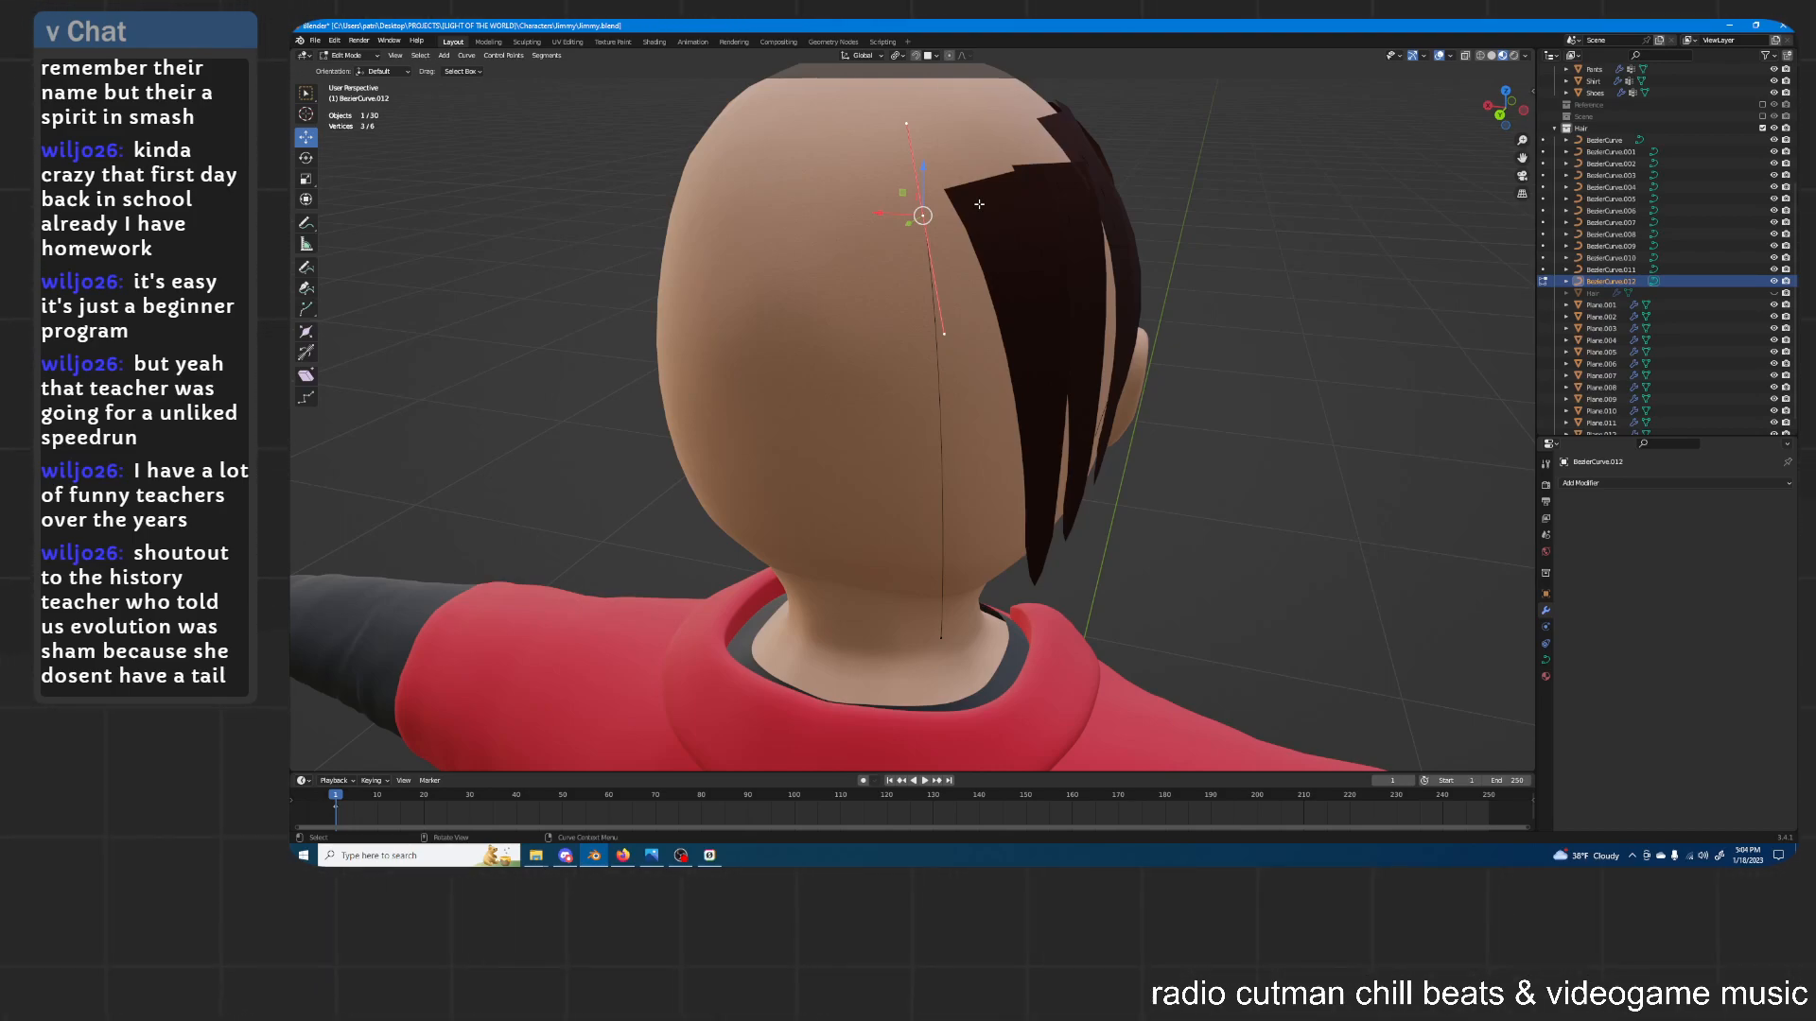
pyautogui.moveTo(961, 210); pyautogui.dragTo(936, 194, button='middle')
pyautogui.press('g')
pyautogui.press('z')
pyautogui.click(984, 282)
pyautogui.moveTo(983, 282); pyautogui.dragTo(1182, 470, button='middle')
pyautogui.press('g')
pyautogui.hotkey('shift', 'z')
pyautogui.click(1114, 234)
# Rotate and scale the selected control point's handles and adjust its position, including along Y, to fit the head
pyautogui.press('r')
pyautogui.click(1194, 392)
pyautogui.press('g')
pyautogui.click(1198, 491)
pyautogui.press('s')
pyautogui.click(1219, 456)
pyautogui.press('g')
pyautogui.press('y')
pyautogui.click(1199, 468)
pyautogui.moveTo(1199, 468); pyautogui.dragTo(1147, 428, button='middle')
pyautogui.press('Tab')
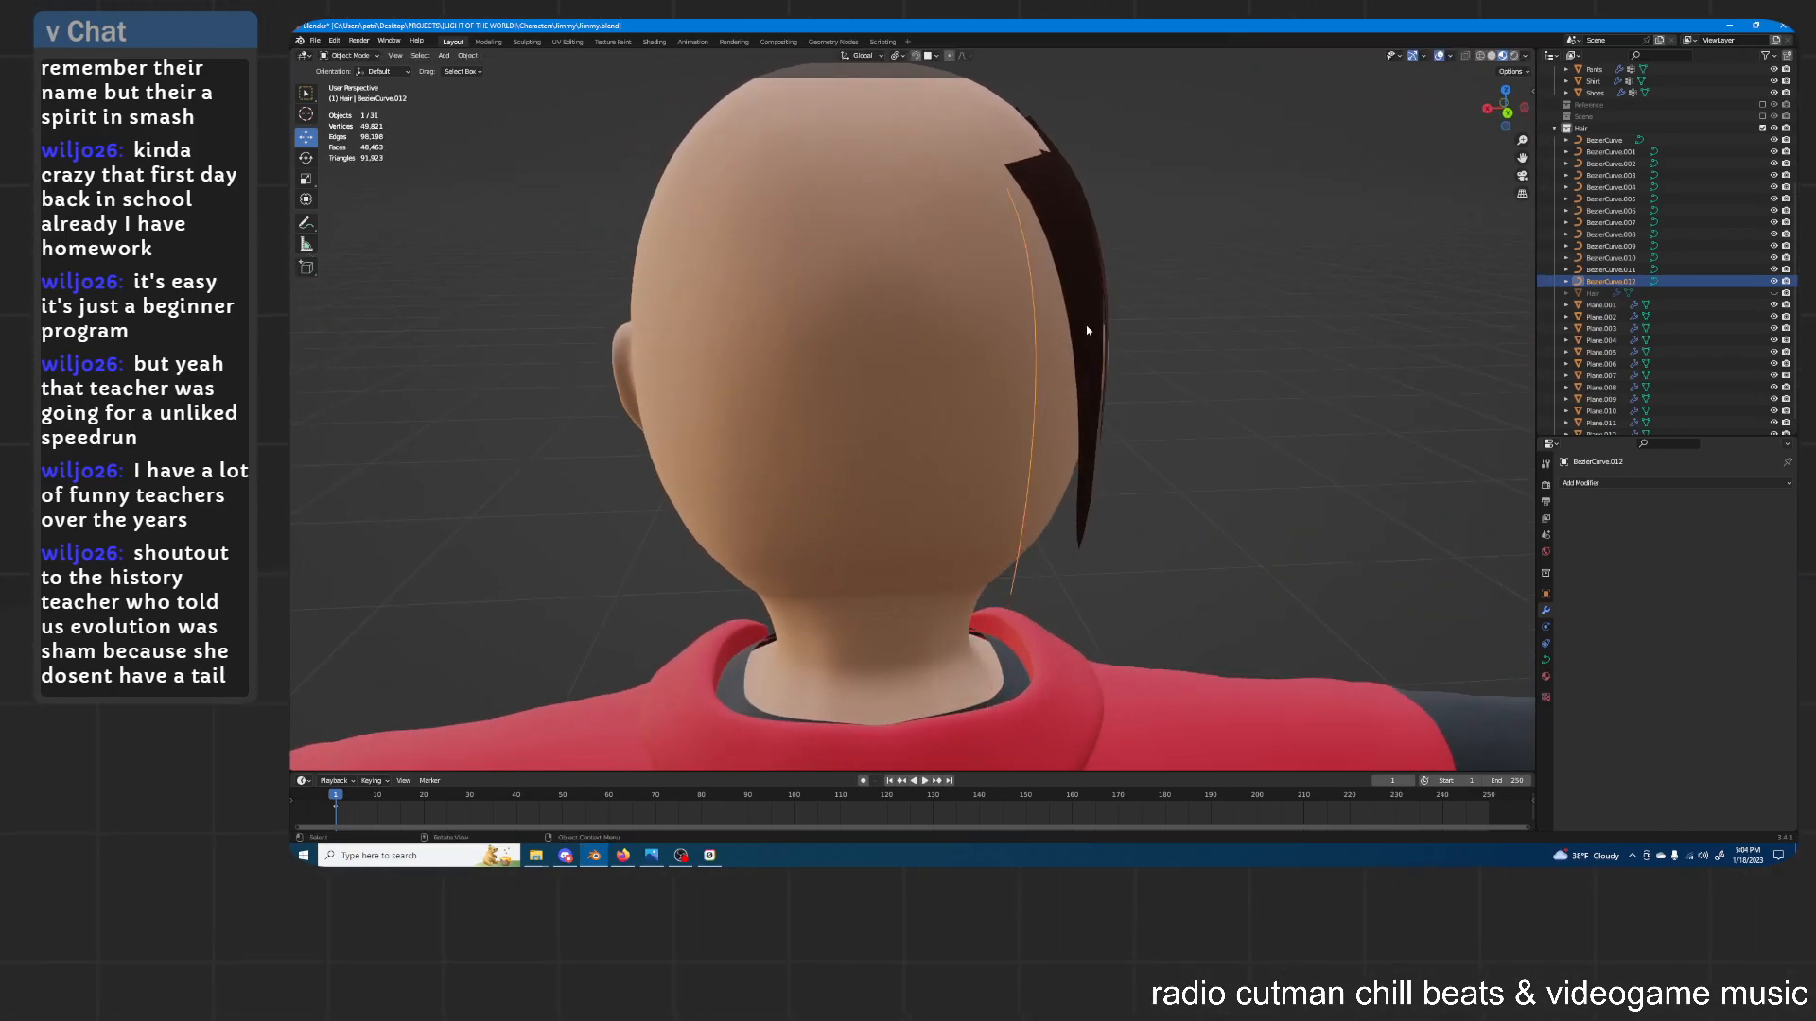
# Duplicate hair strand Plane.012 and assign BezierCurve.012 as the copy's Curve modifier object
pyautogui.click(1087, 330)
pyautogui.moveTo(1087, 330); pyautogui.dragTo(1437, 441, button='middle')
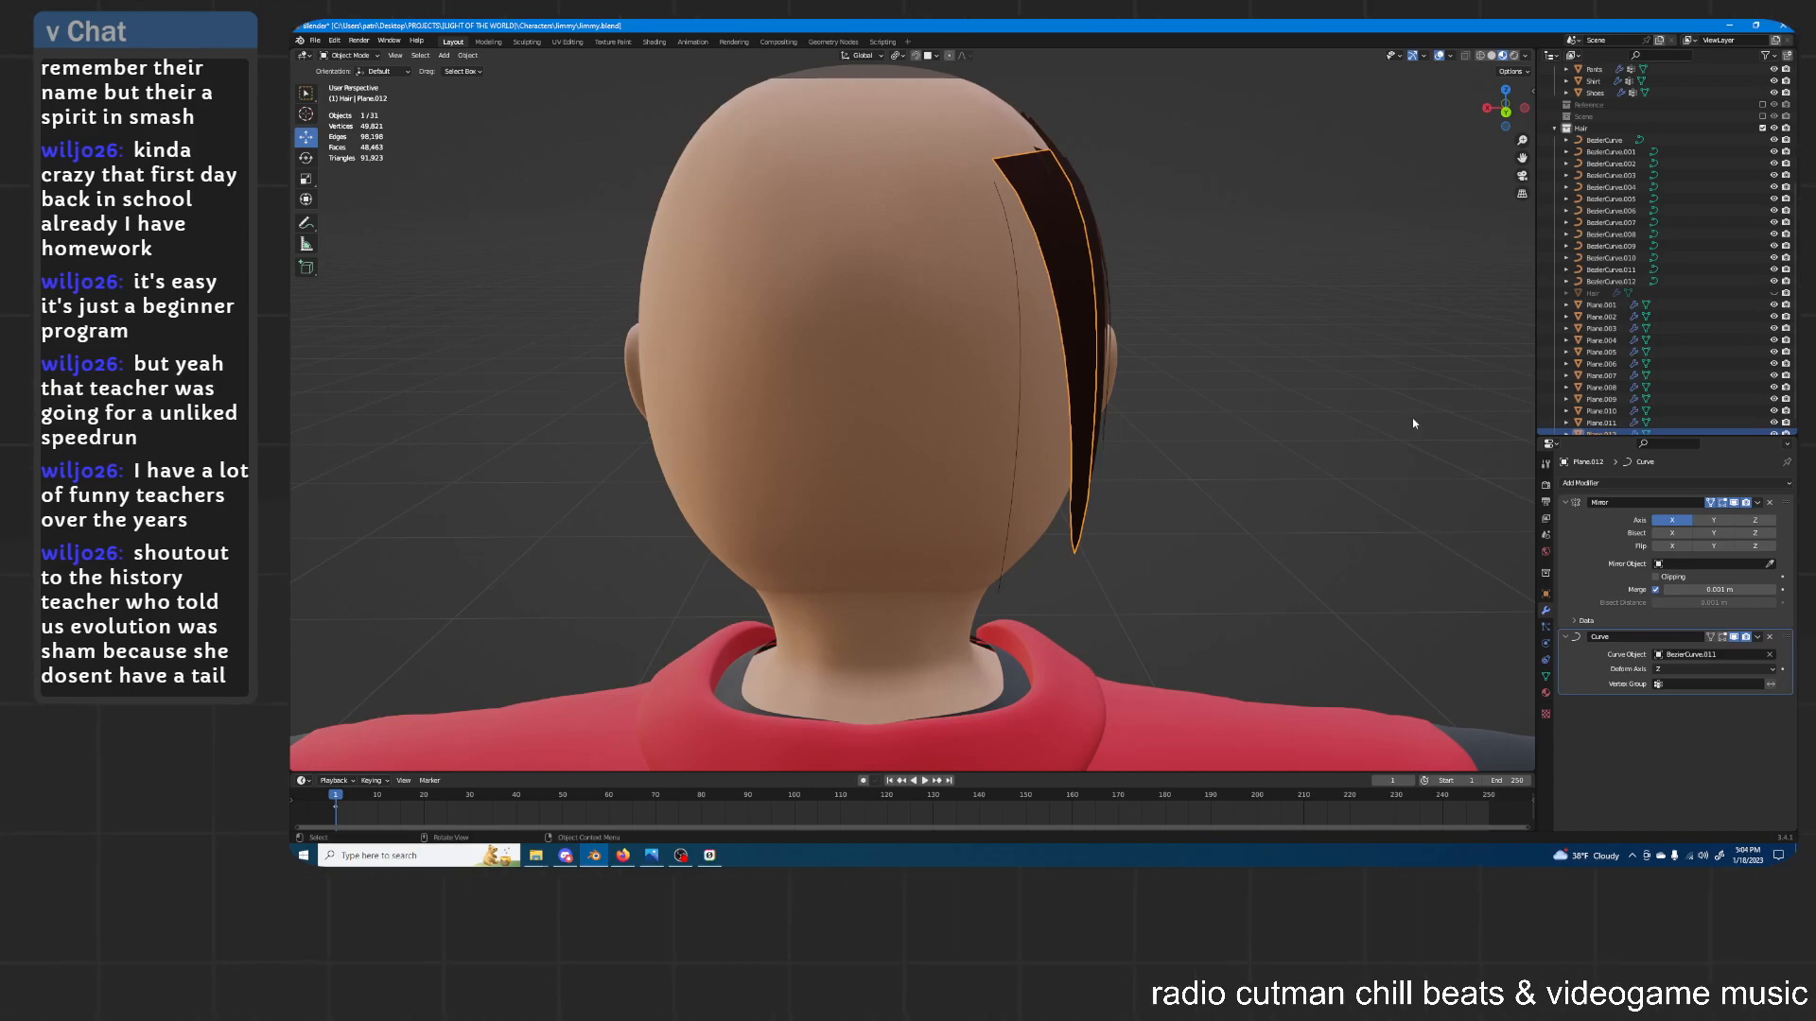
pyautogui.moveTo(1377, 420); pyautogui.dragTo(1312, 421, button='middle')
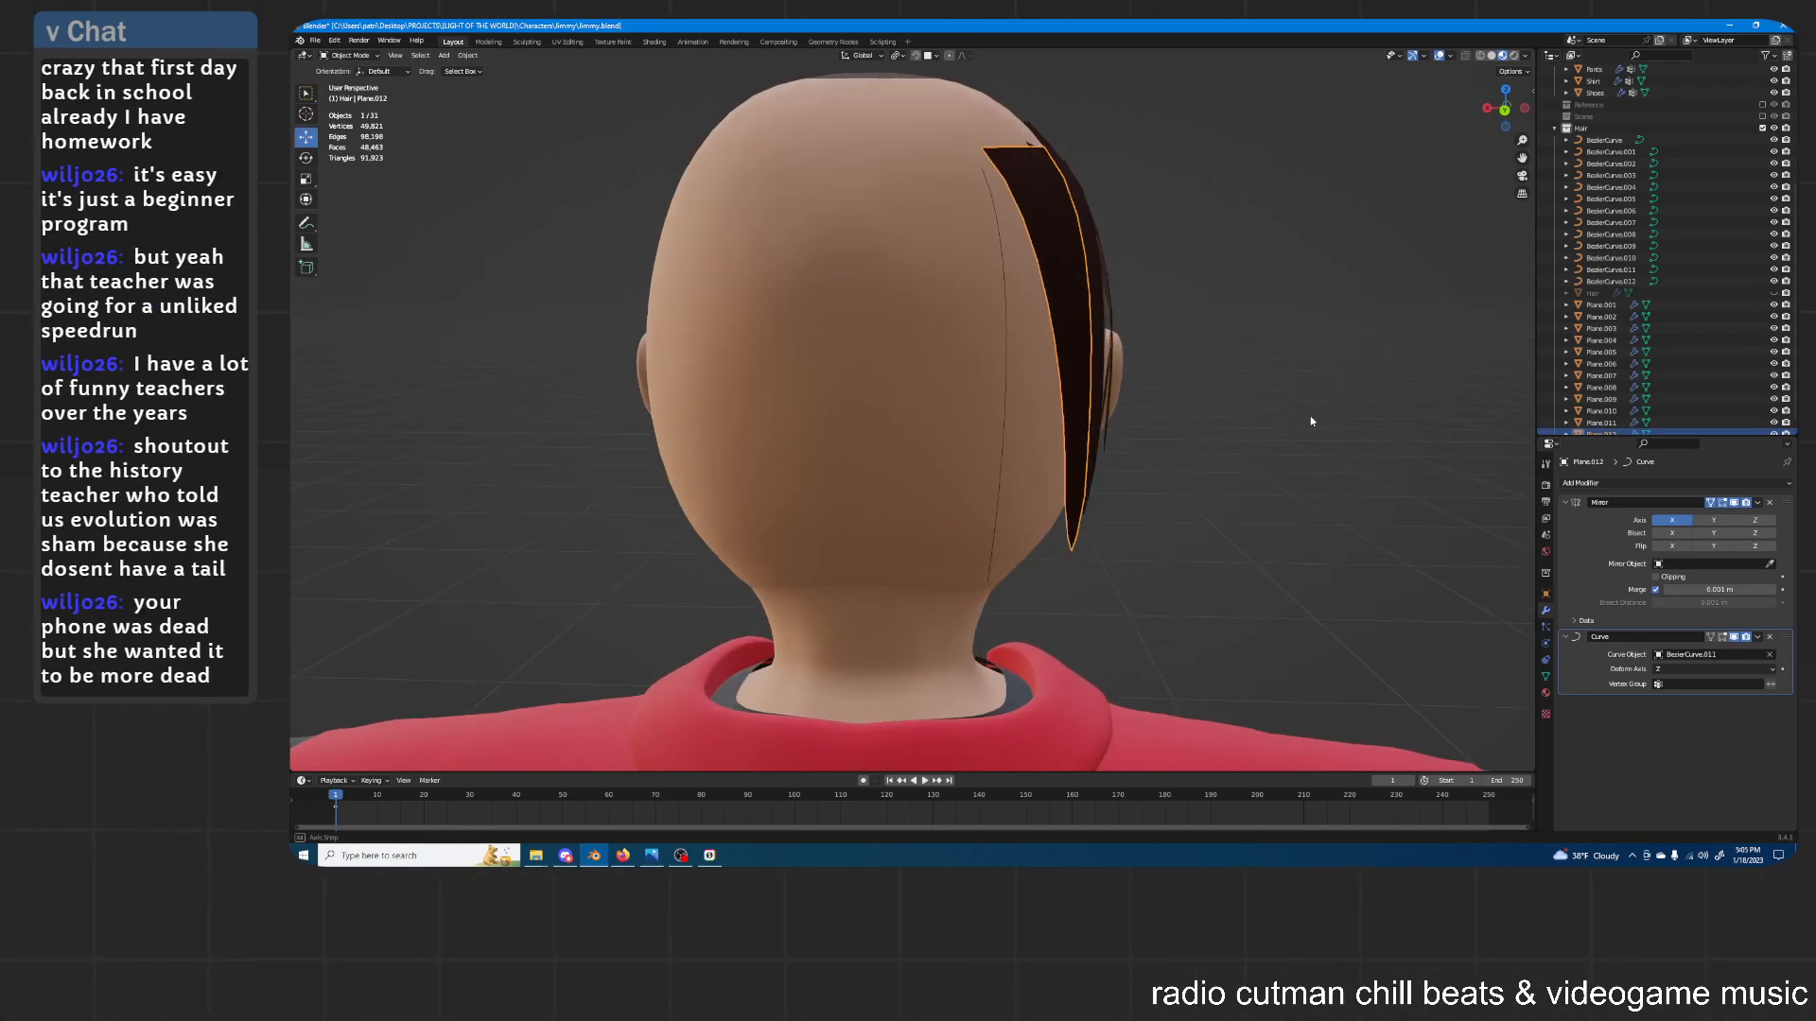
pyautogui.hotkey('shift', 'd')
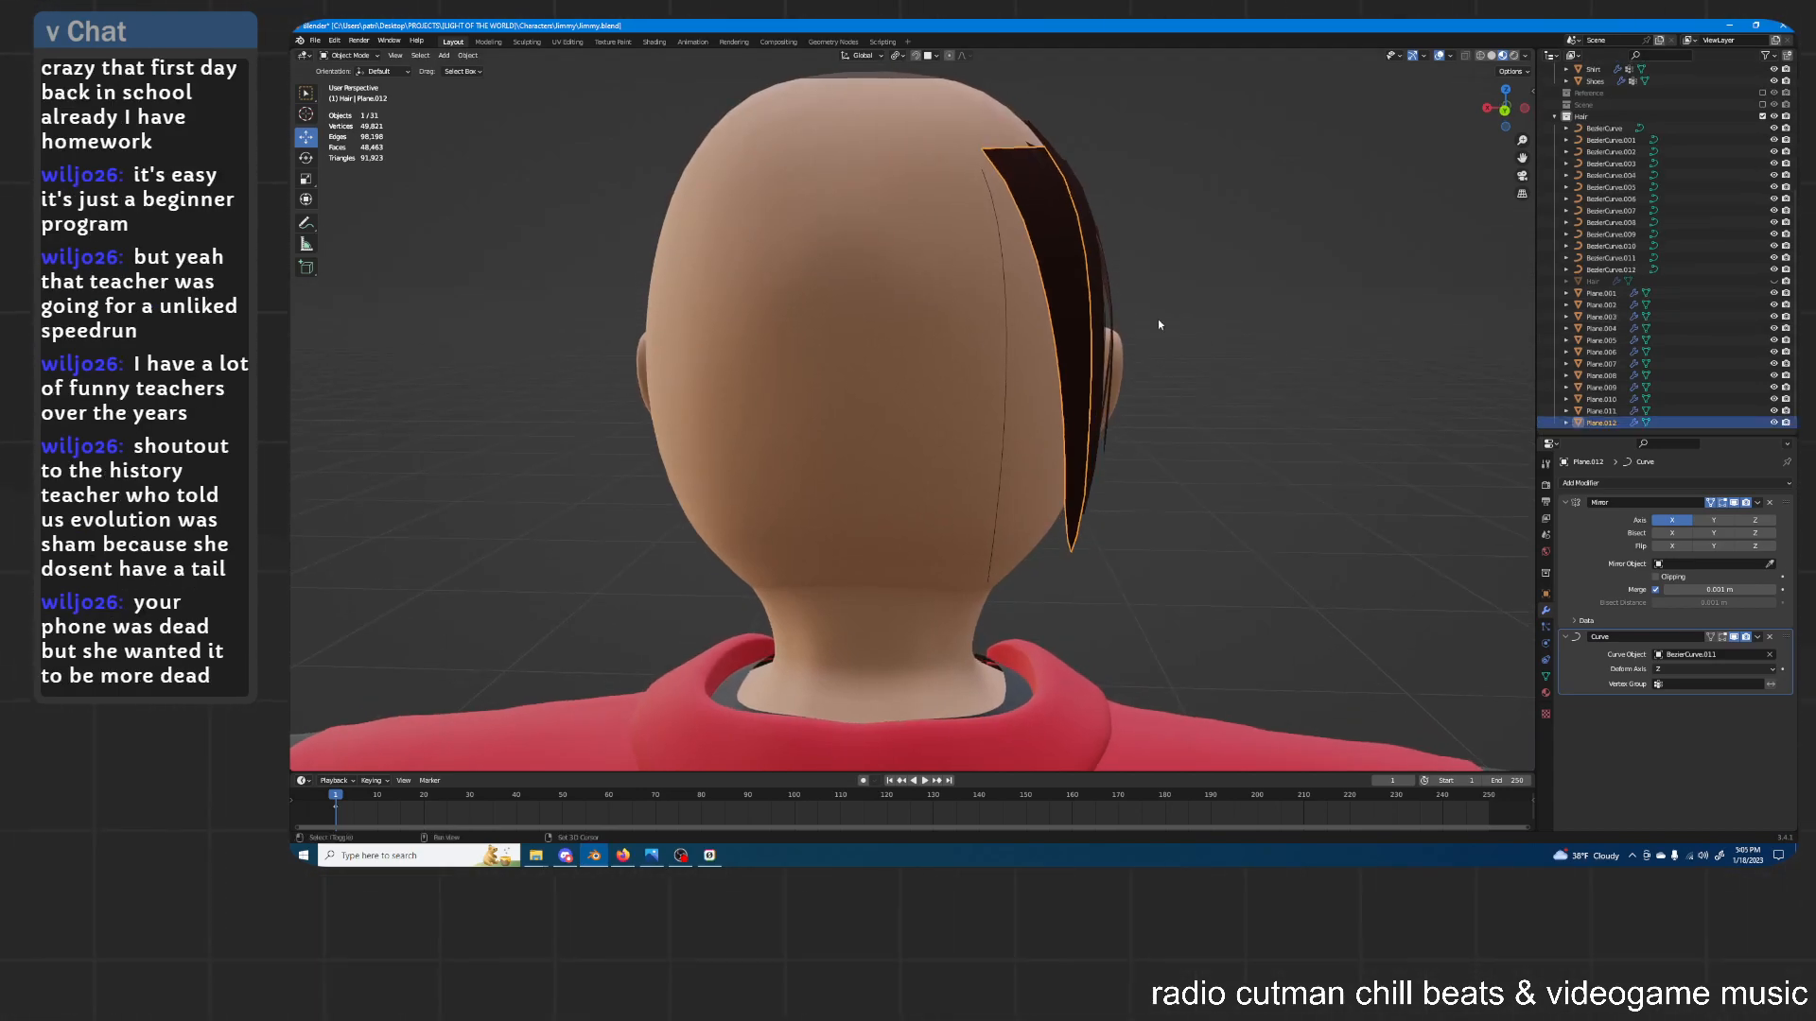
pyautogui.click(1178, 322)
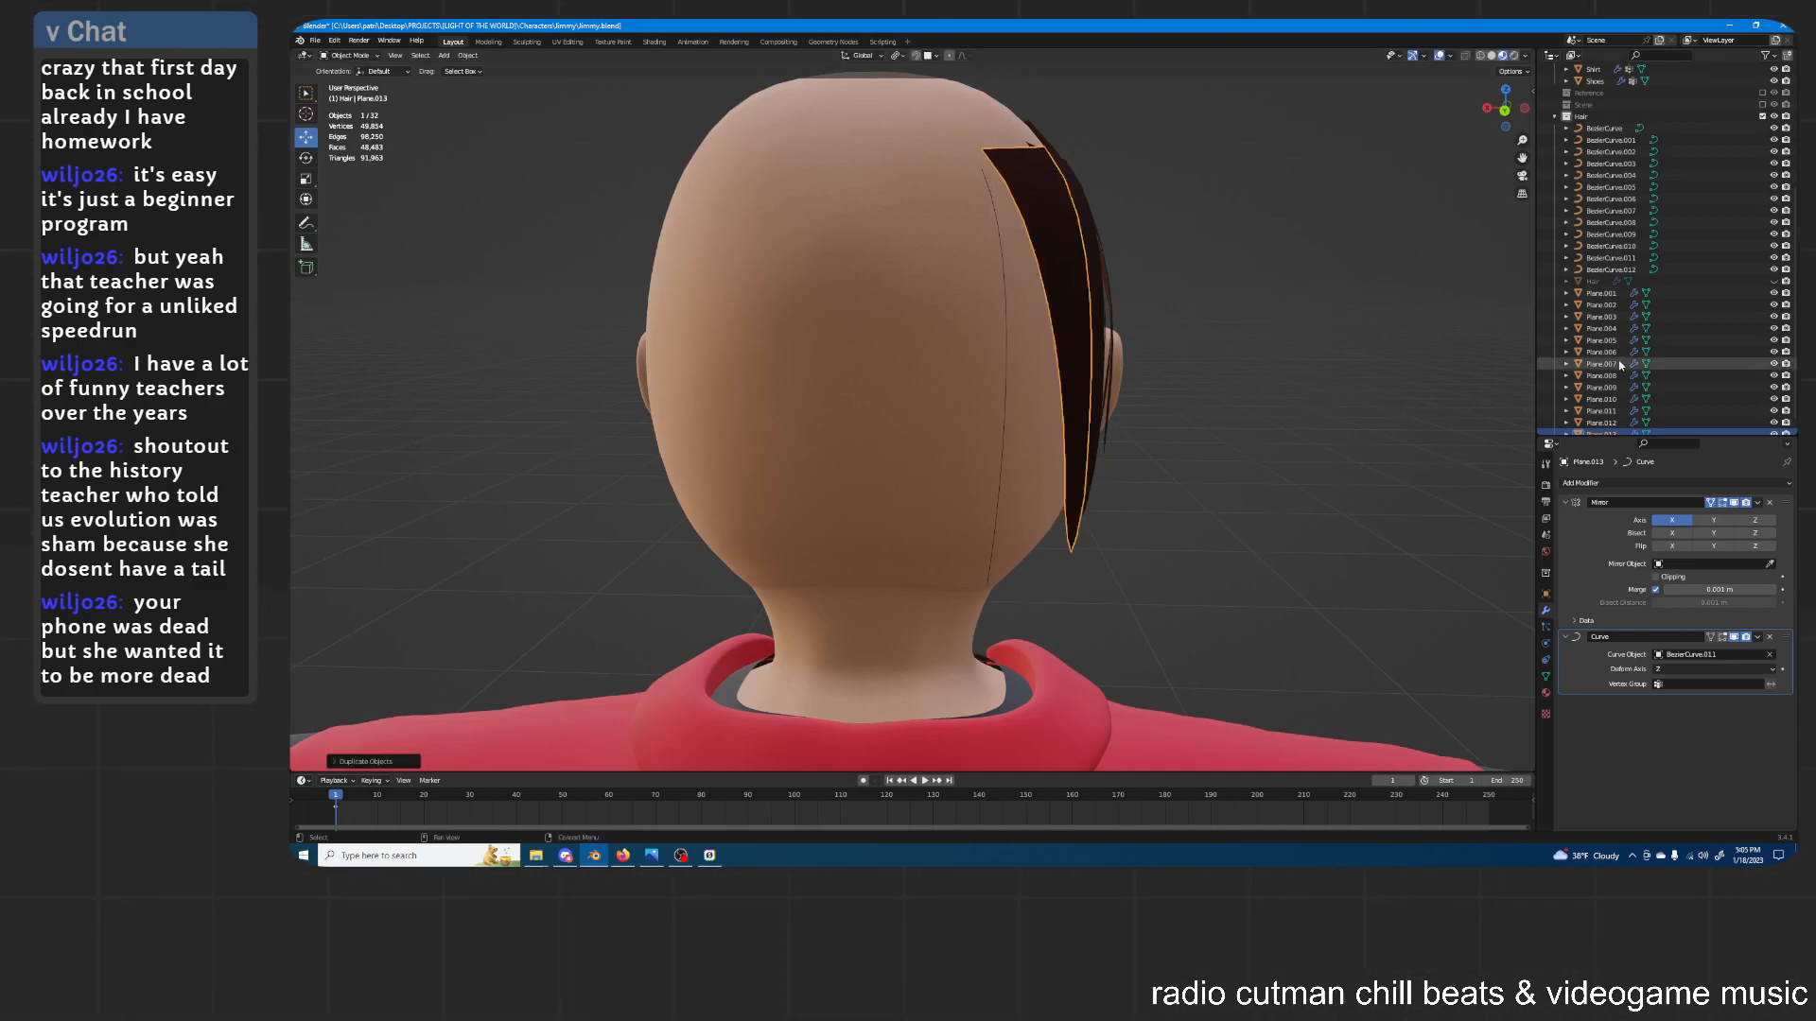
pyautogui.click(1771, 654)
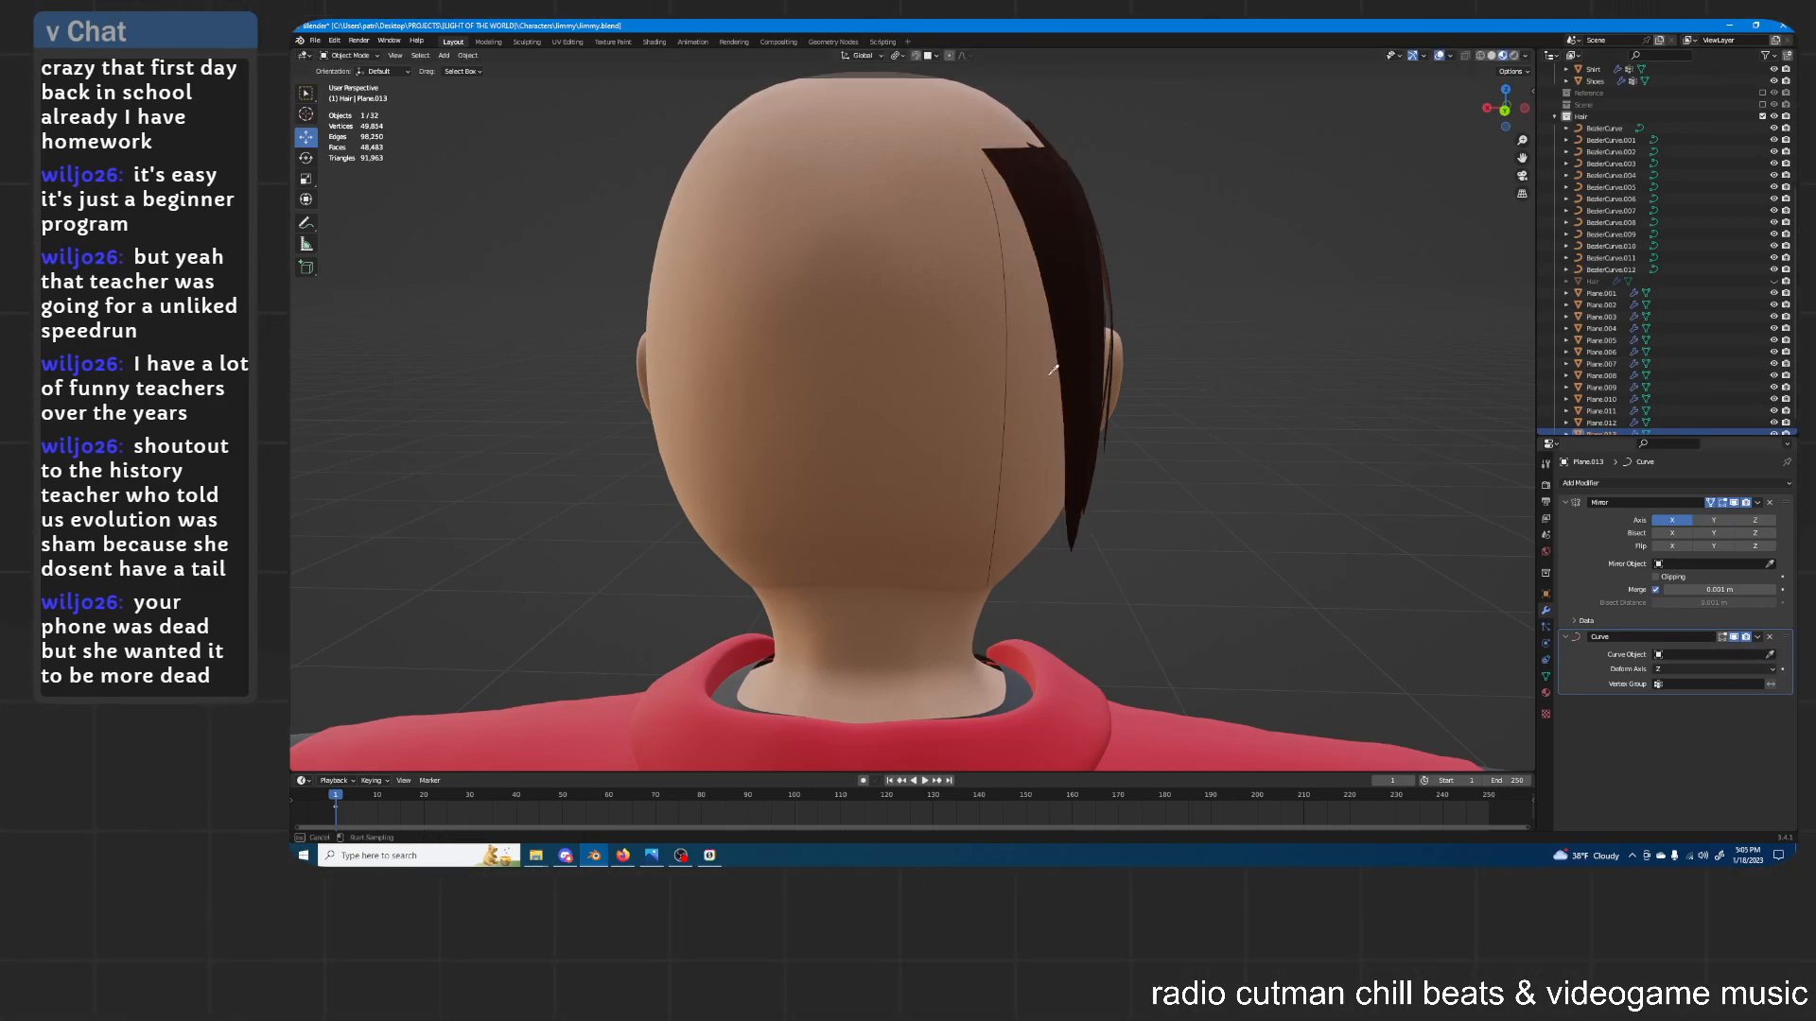
pyautogui.click(1008, 383)
# Tilt all control points of BezierCurve.012 to align the new strand with the back of the head
pyautogui.moveTo(1182, 363); pyautogui.dragTo(1102, 486, button='middle')
pyautogui.click(1079, 490)
pyautogui.click(1087, 495)
pyautogui.moveTo(1253, 434); pyautogui.dragTo(1112, 449, button='middle')
pyautogui.press('Tab')
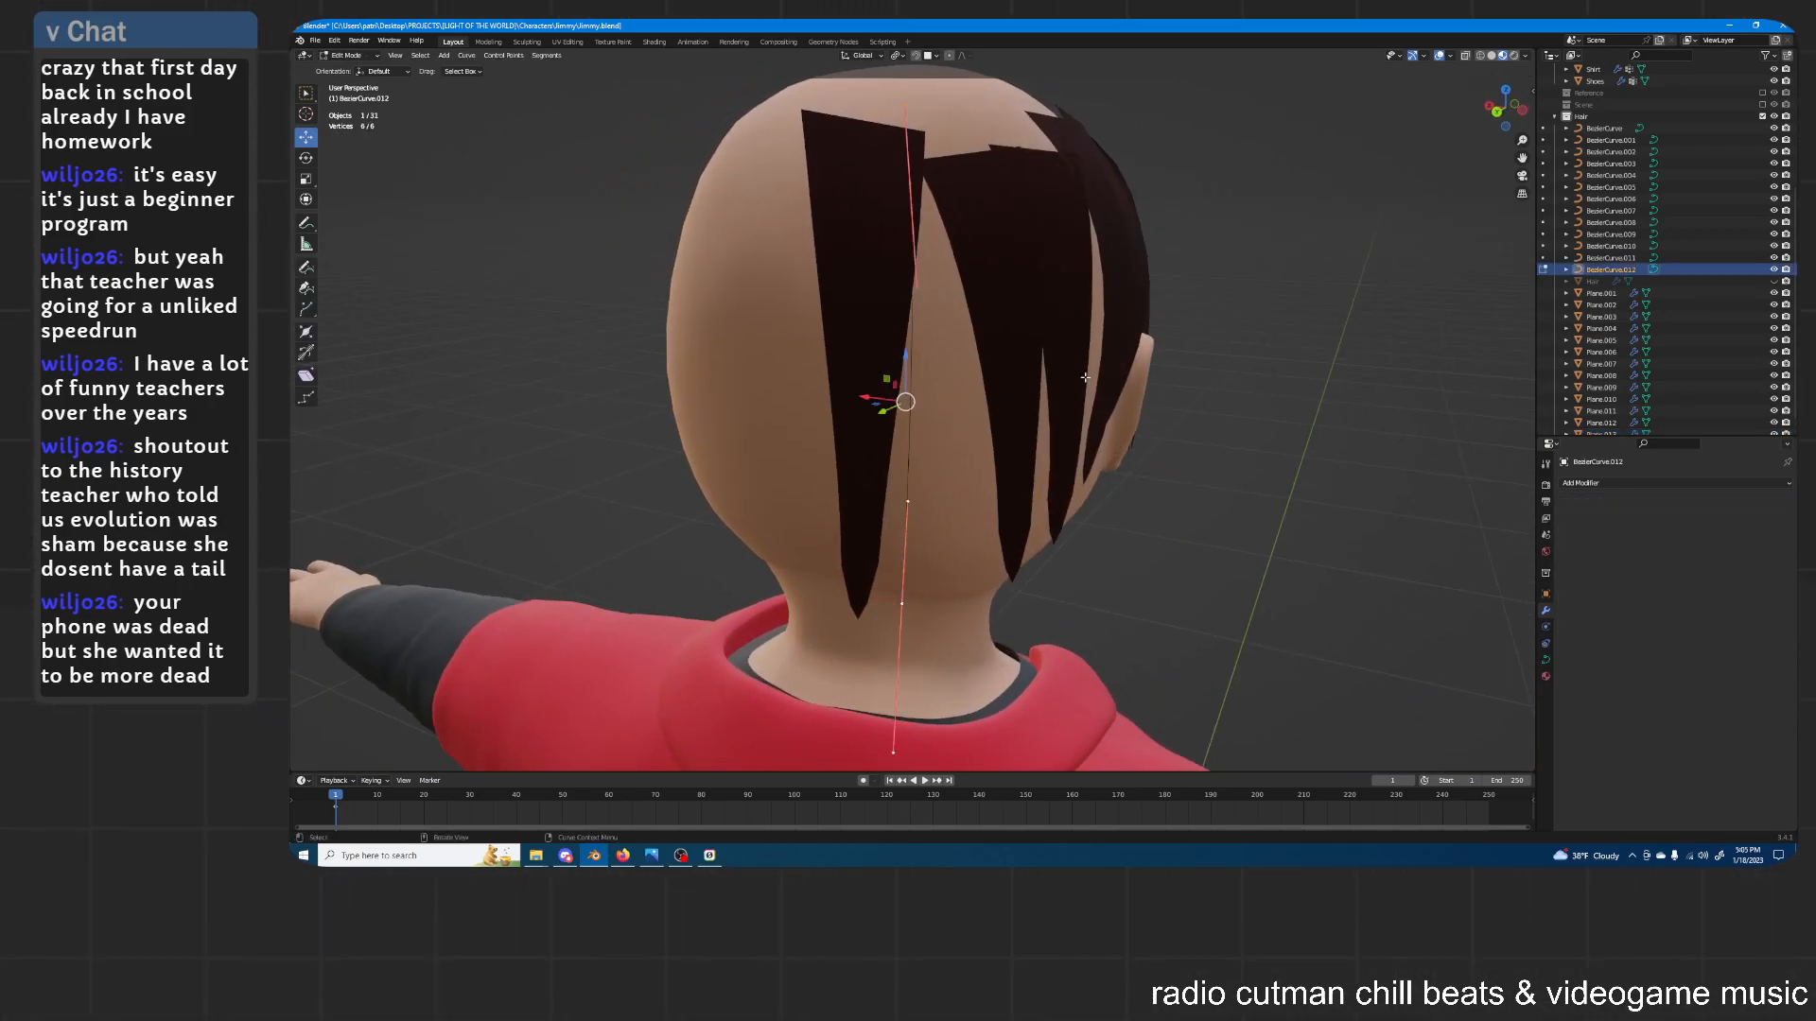
pyautogui.hotkey('ctrl', 't')
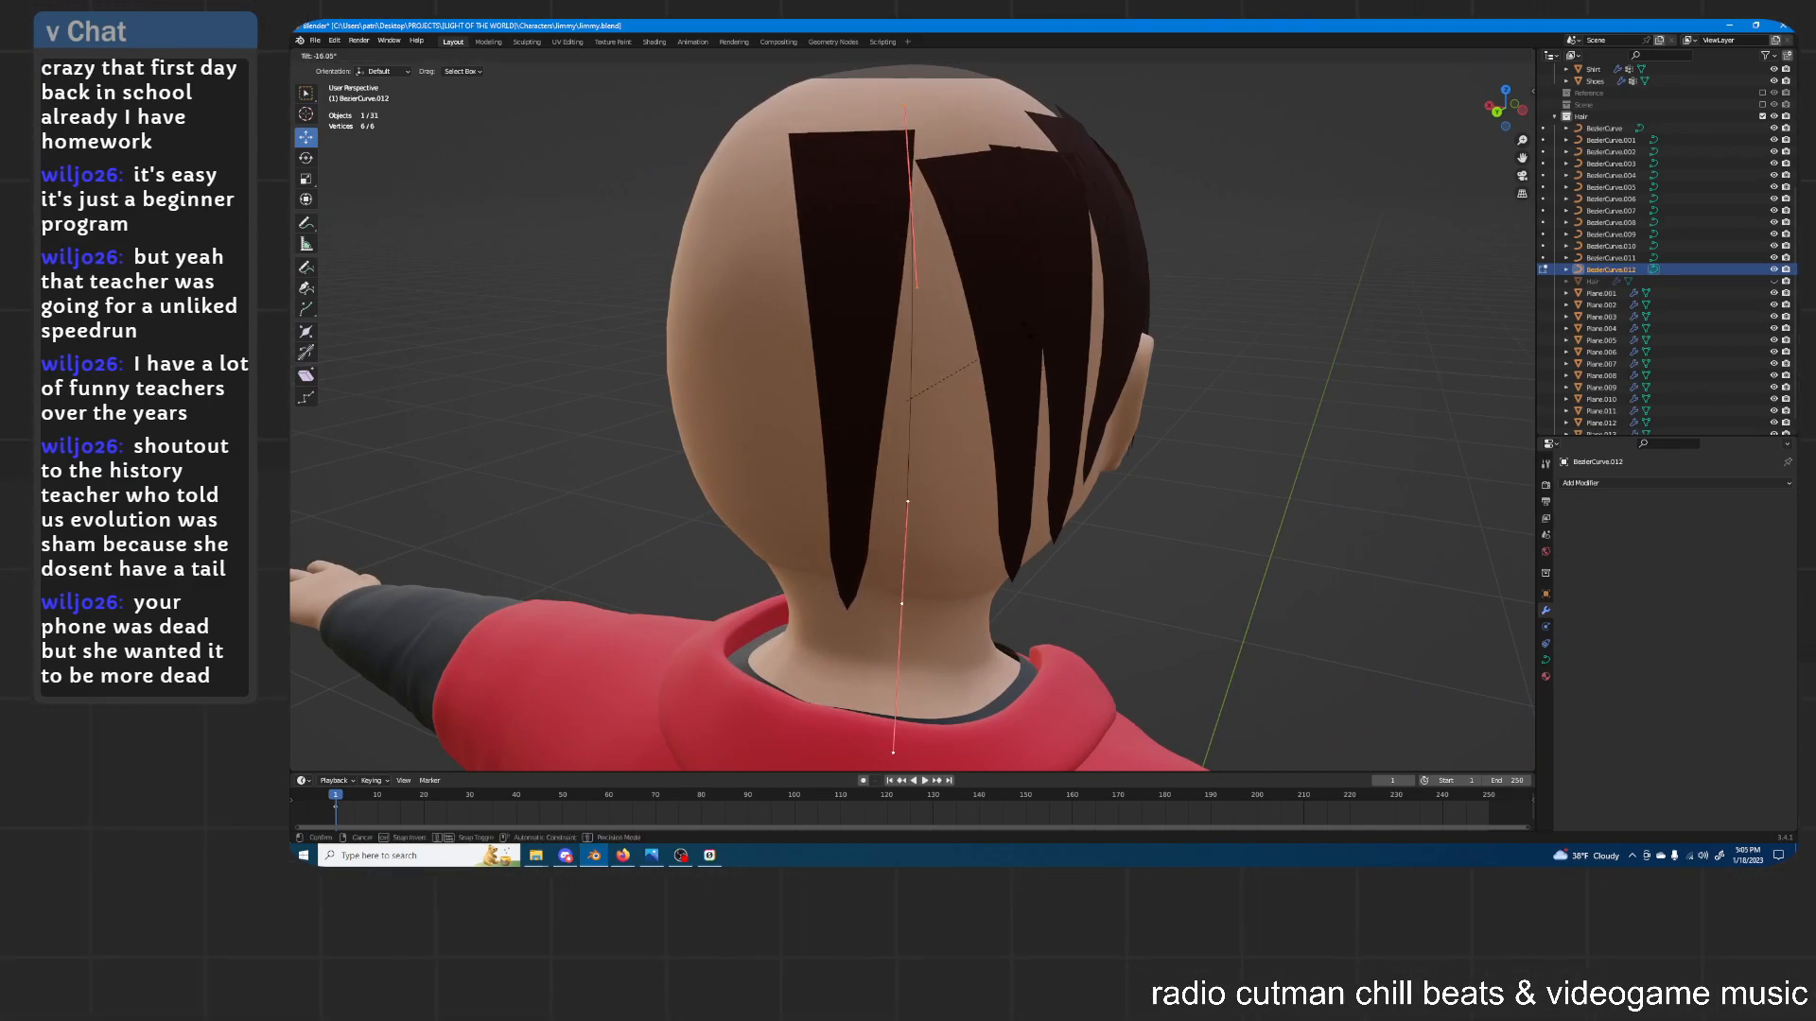
pyautogui.click(980, 362)
pyautogui.press('Tab')
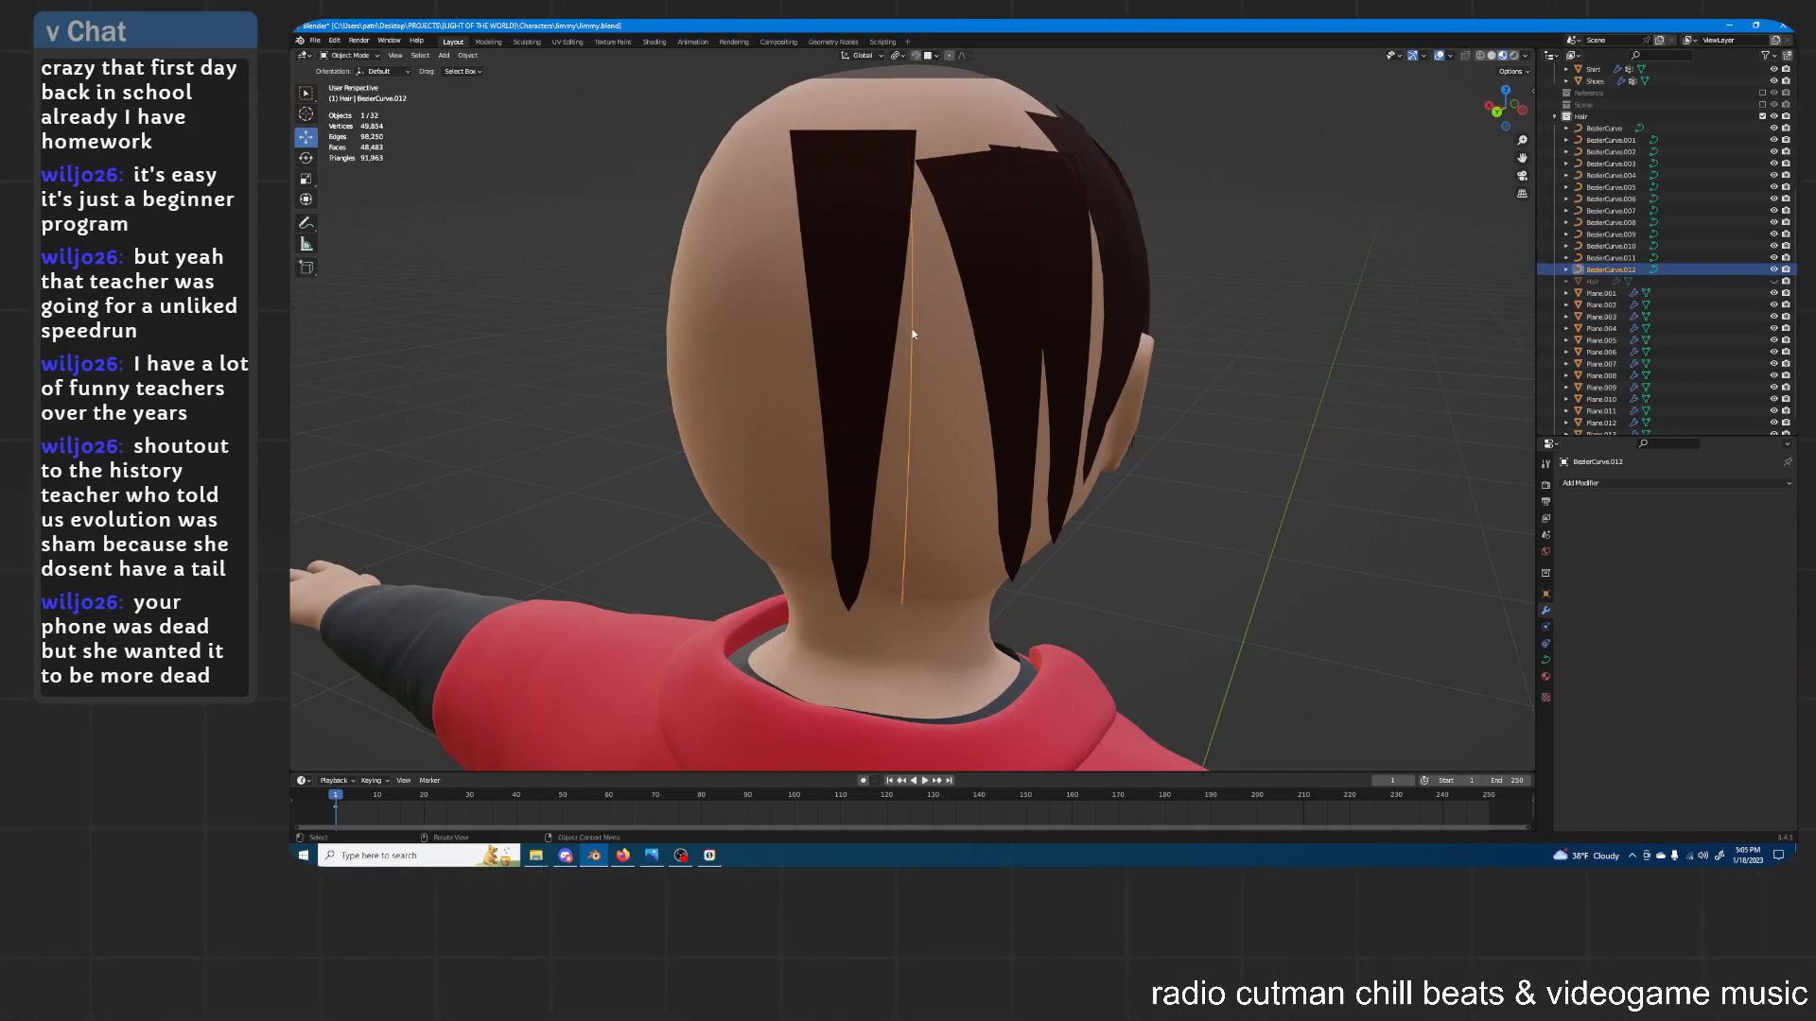
# Move the new strand along X toward the neighbouring strand and lower it slightly along Z
pyautogui.click(879, 339)
pyautogui.moveTo(917, 353); pyautogui.dragTo(946, 354, button='middle')
pyautogui.press('g')
pyautogui.press('x')
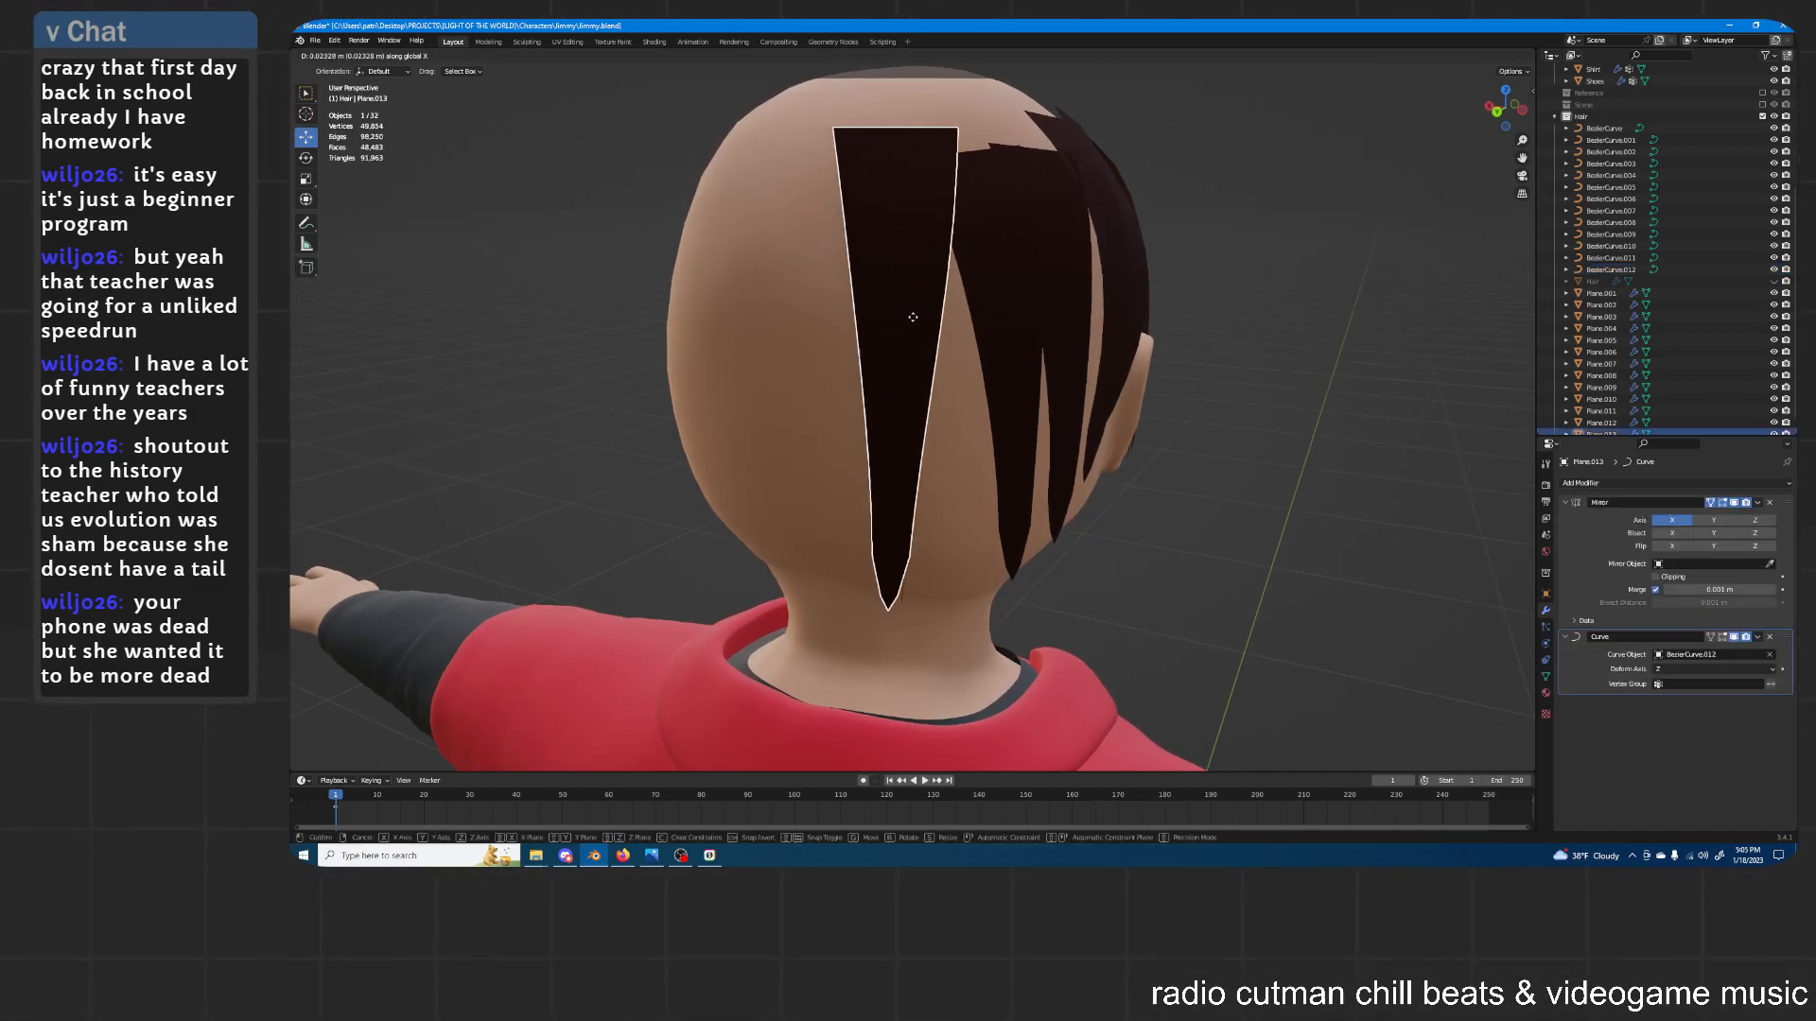
pyautogui.click(926, 314)
pyautogui.moveTo(940, 316); pyautogui.dragTo(1124, 322, button='middle')
pyautogui.press('g')
pyautogui.press('y')
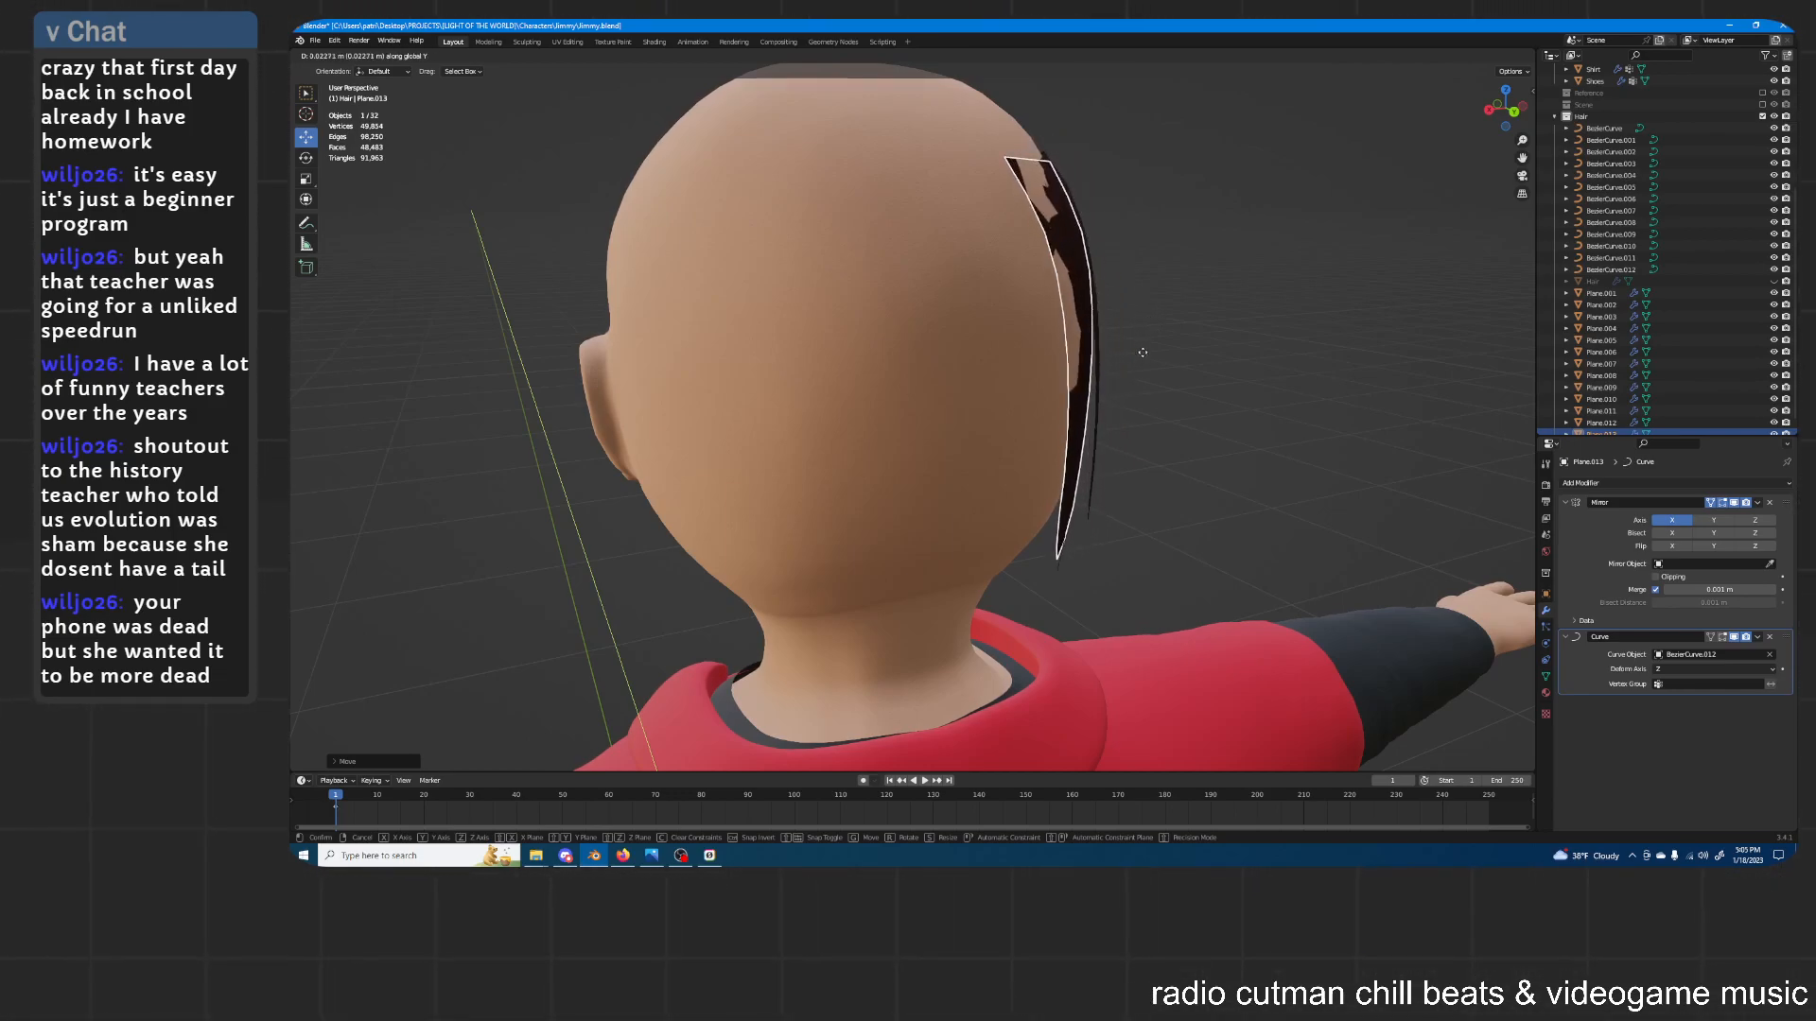
pyautogui.press('z')
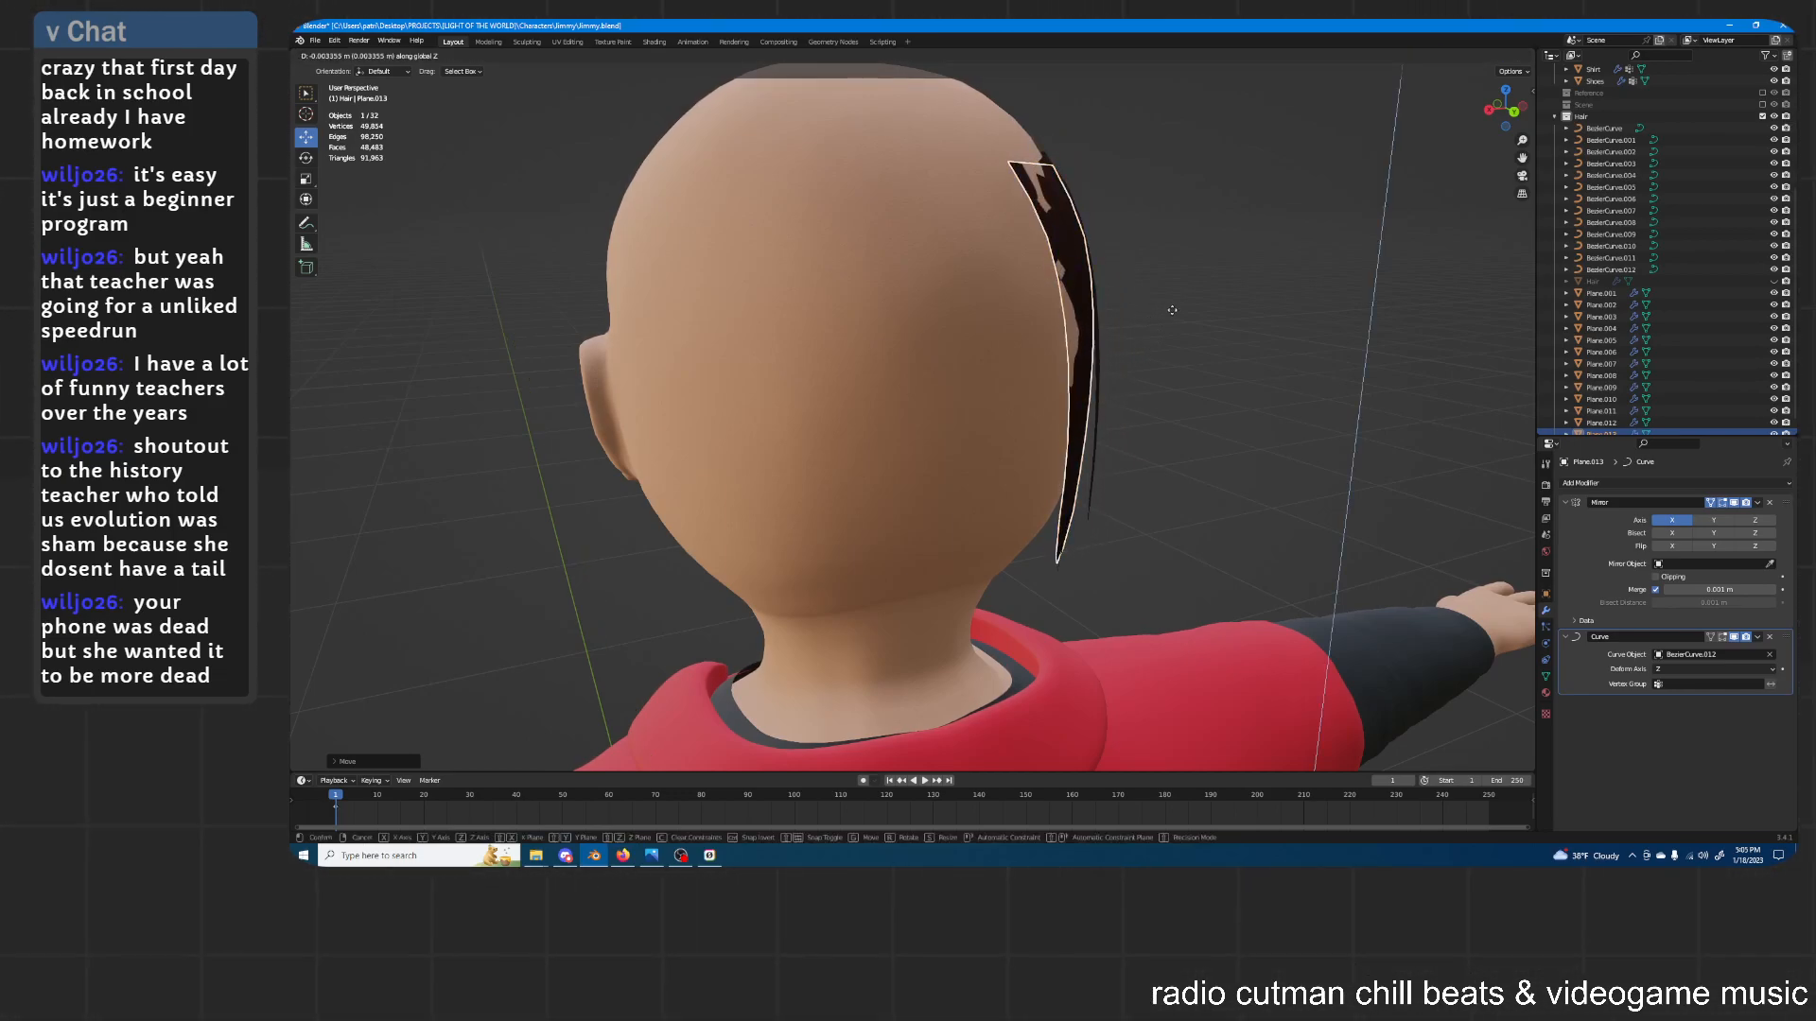
pyautogui.click(1171, 312)
pyautogui.moveTo(1149, 315); pyautogui.dragTo(1073, 431, button='middle')
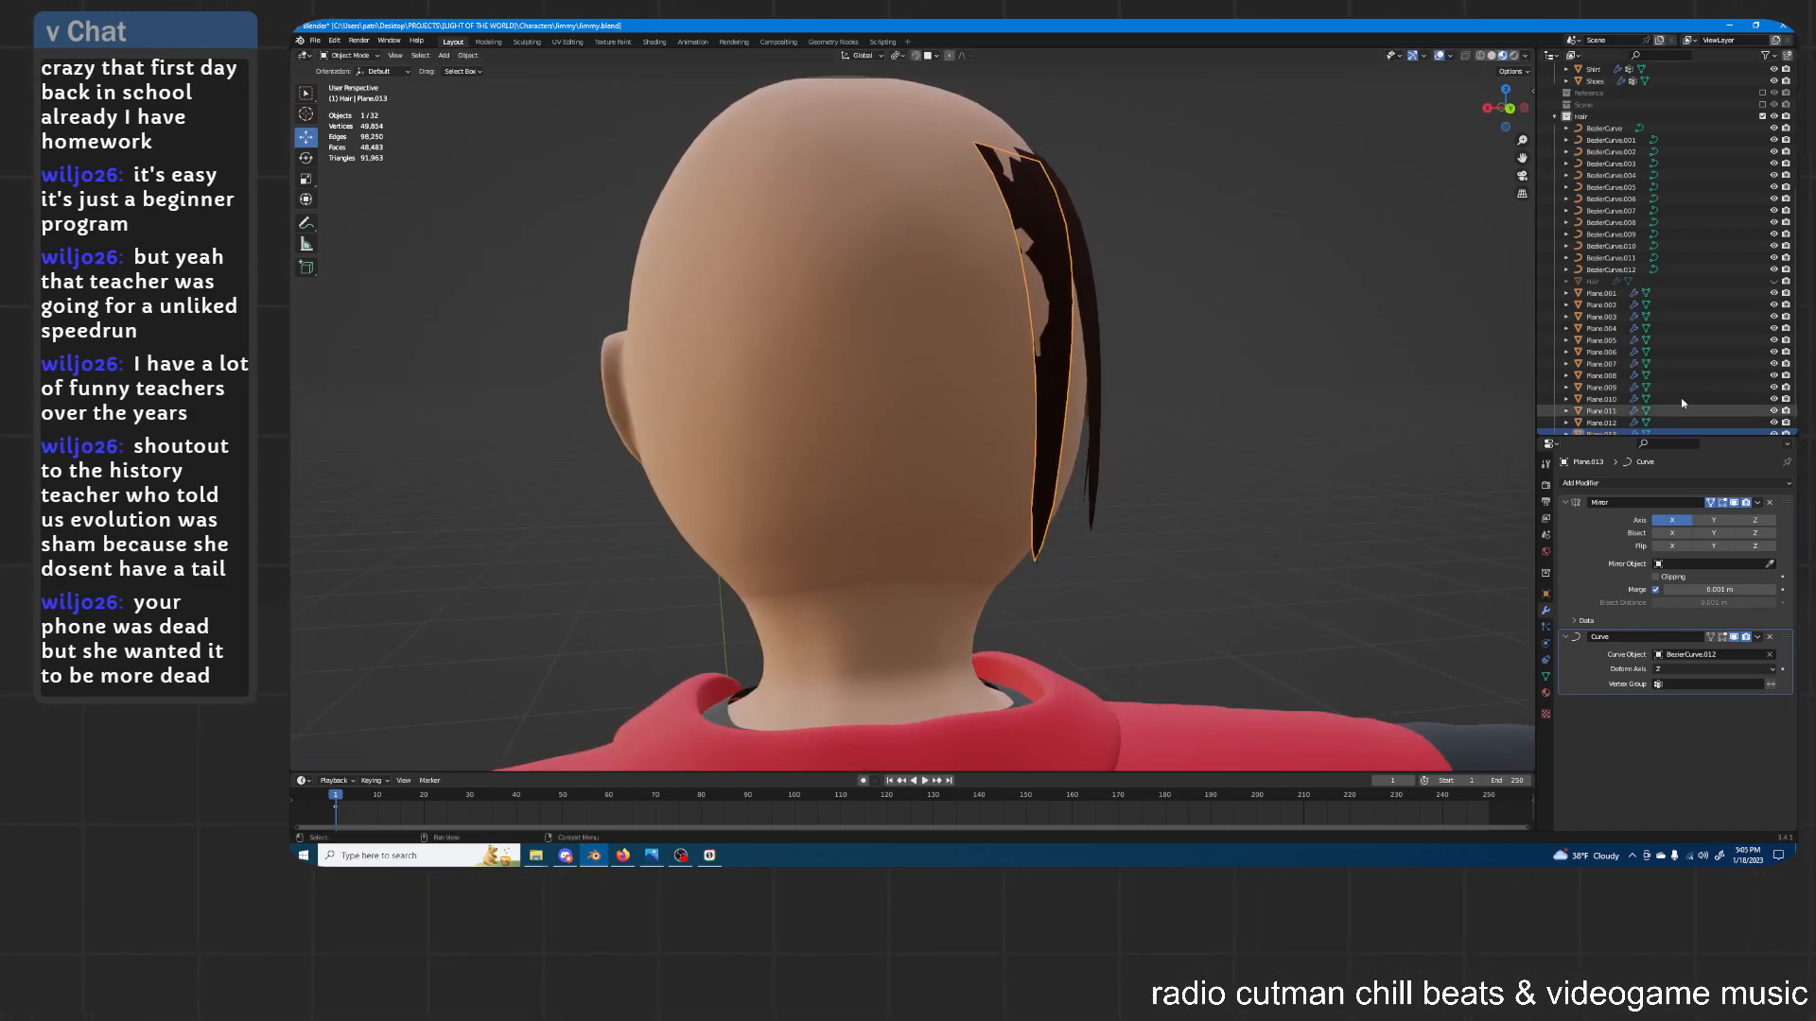
# Tilt BezierCurve.012's control points so its hair strand follows the back of the head
pyautogui.click(1610, 269)
pyautogui.moveTo(1220, 248); pyautogui.dragTo(1216, 272, button='middle')
pyautogui.press('Tab')
pyautogui.hotkey('ctrl', 't')
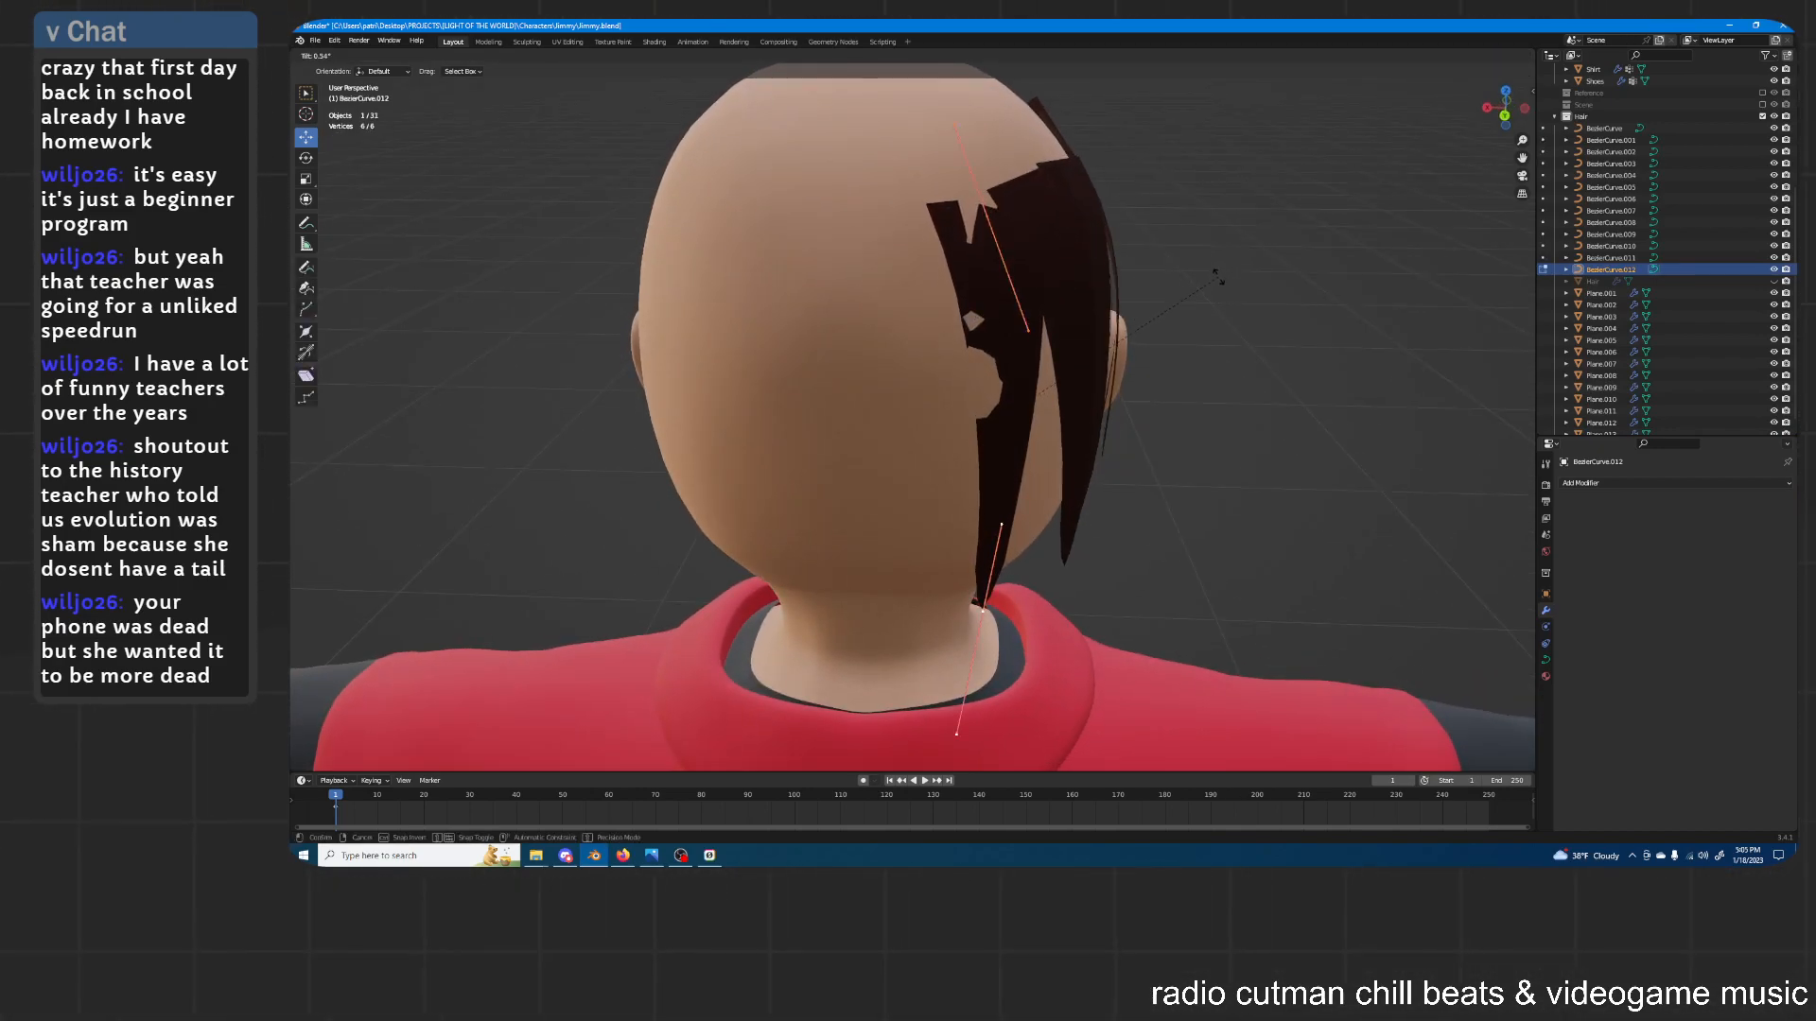
pyautogui.click(1218, 274)
pyautogui.moveTo(980, 435); pyautogui.dragTo(1220, 289, button='middle')
pyautogui.press('Tab')
# Move hair strand Plane.013 along Y so it sits on the surface of the head
pyautogui.click(1082, 327)
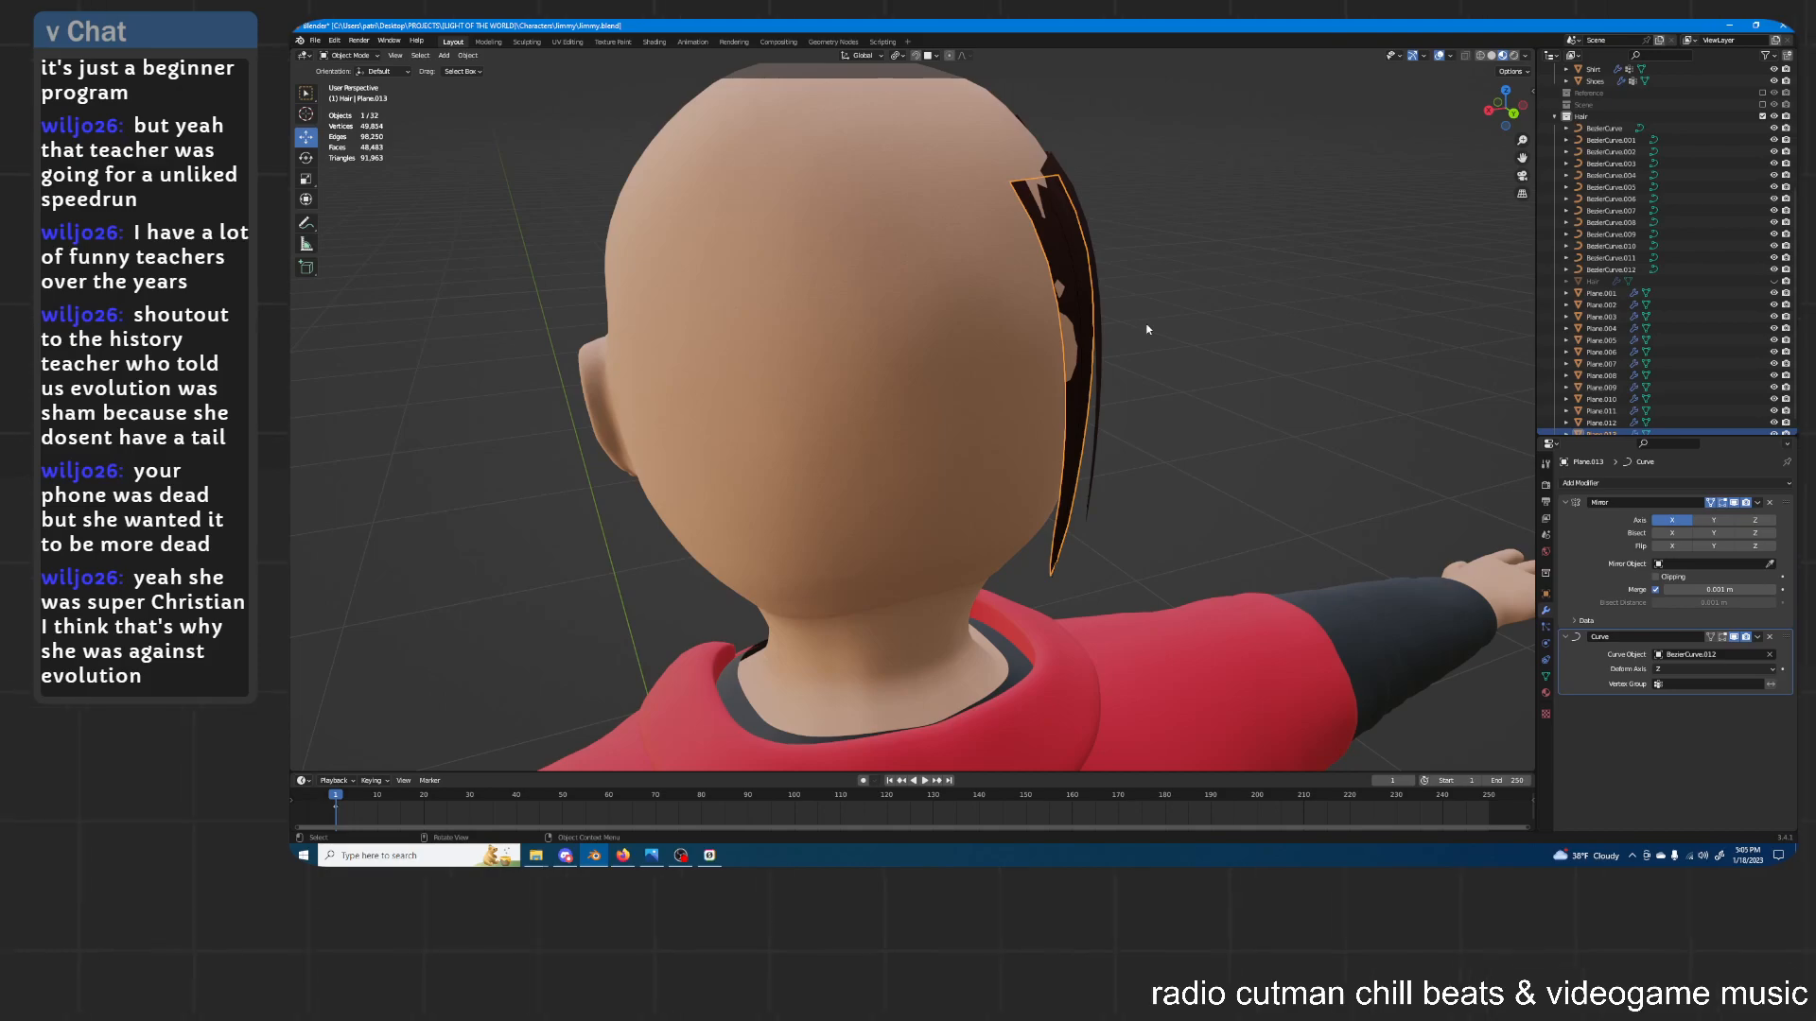
pyautogui.moveTo(1145, 328); pyautogui.dragTo(1137, 325, button='middle')
pyautogui.press('g')
pyautogui.press('y')
pyautogui.click(1138, 307)
pyautogui.moveTo(1153, 305)
pyautogui.mouseDown(button='middle')
pyautogui.moveTo(1024, 269)
pyautogui.moveTo(980, 278)
pyautogui.moveTo(1167, 291)
pyautogui.moveTo(1150, 297)
pyautogui.mouseUp(button='middle')
pyautogui.scroll(-2, 1621, 318)
# Duplicate BezierCurve.012 and offset the copy horizontally, with Z locked, toward the middle of the back of the head
pyautogui.click(1616, 259)
pyautogui.click(352, 64)
pyautogui.click(350, 82)
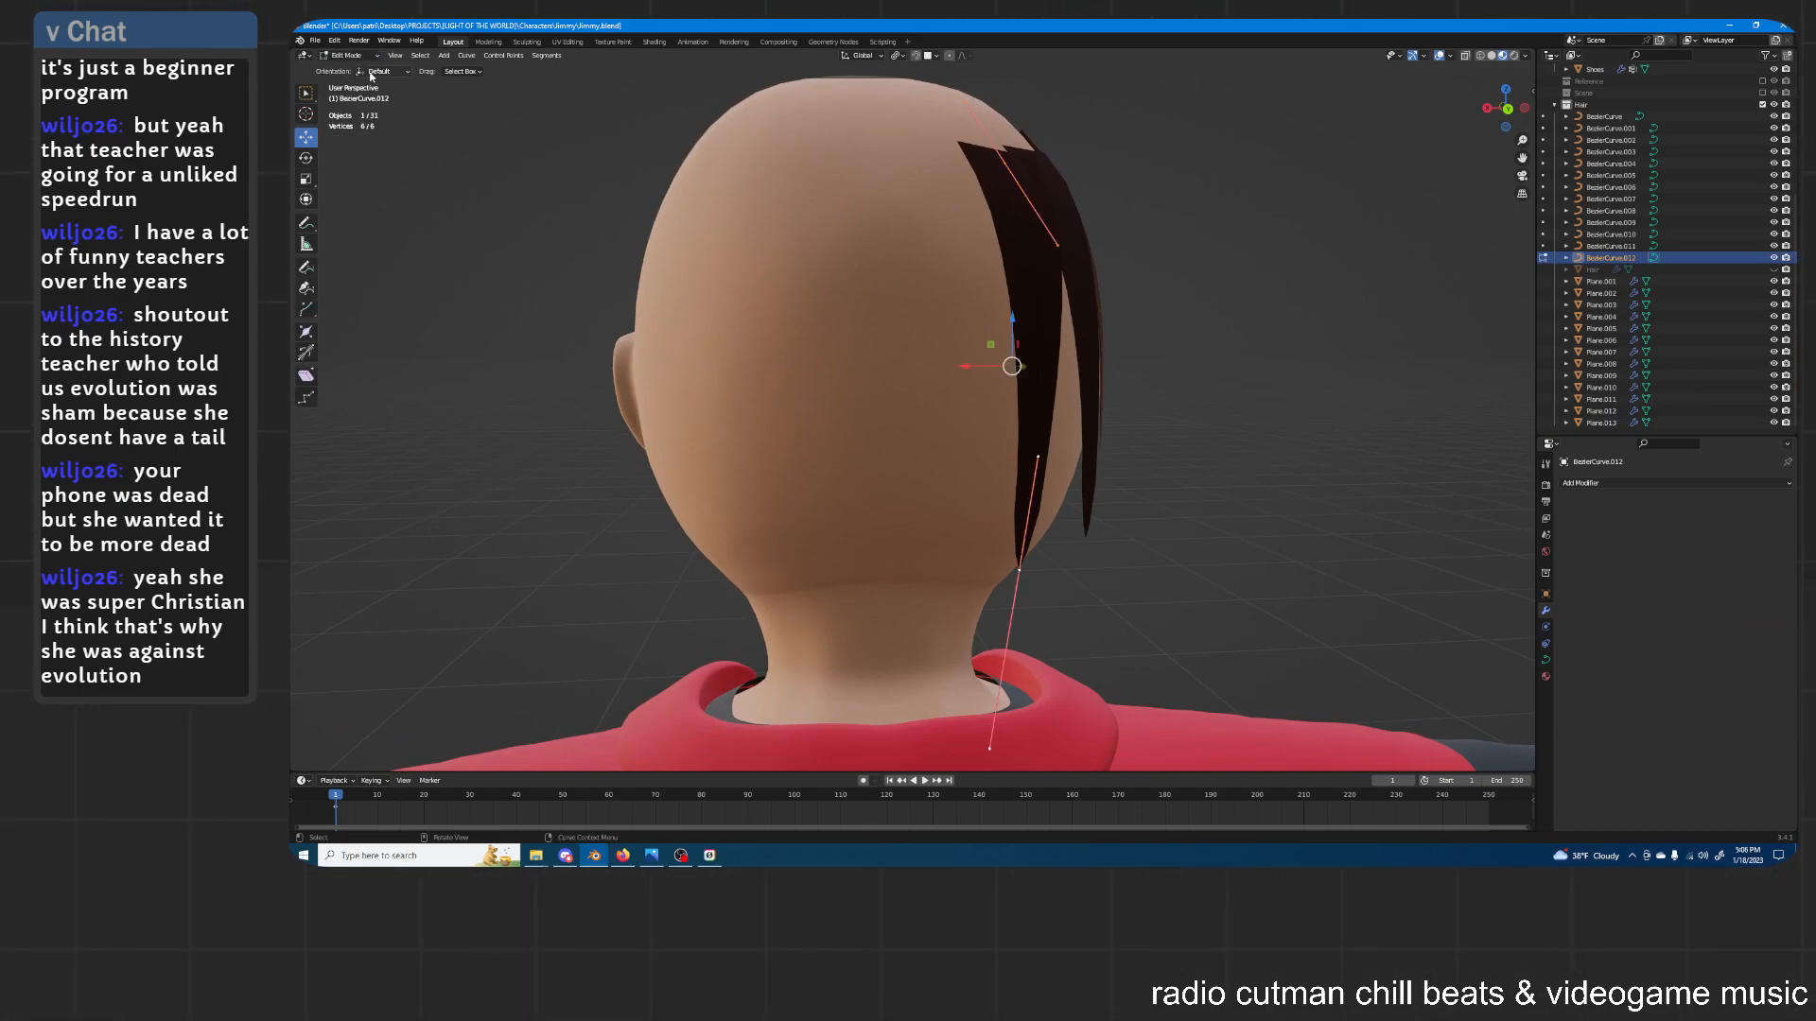
pyautogui.press('Tab')
pyautogui.moveTo(1097, 252); pyautogui.dragTo(1050, 271, button='middle')
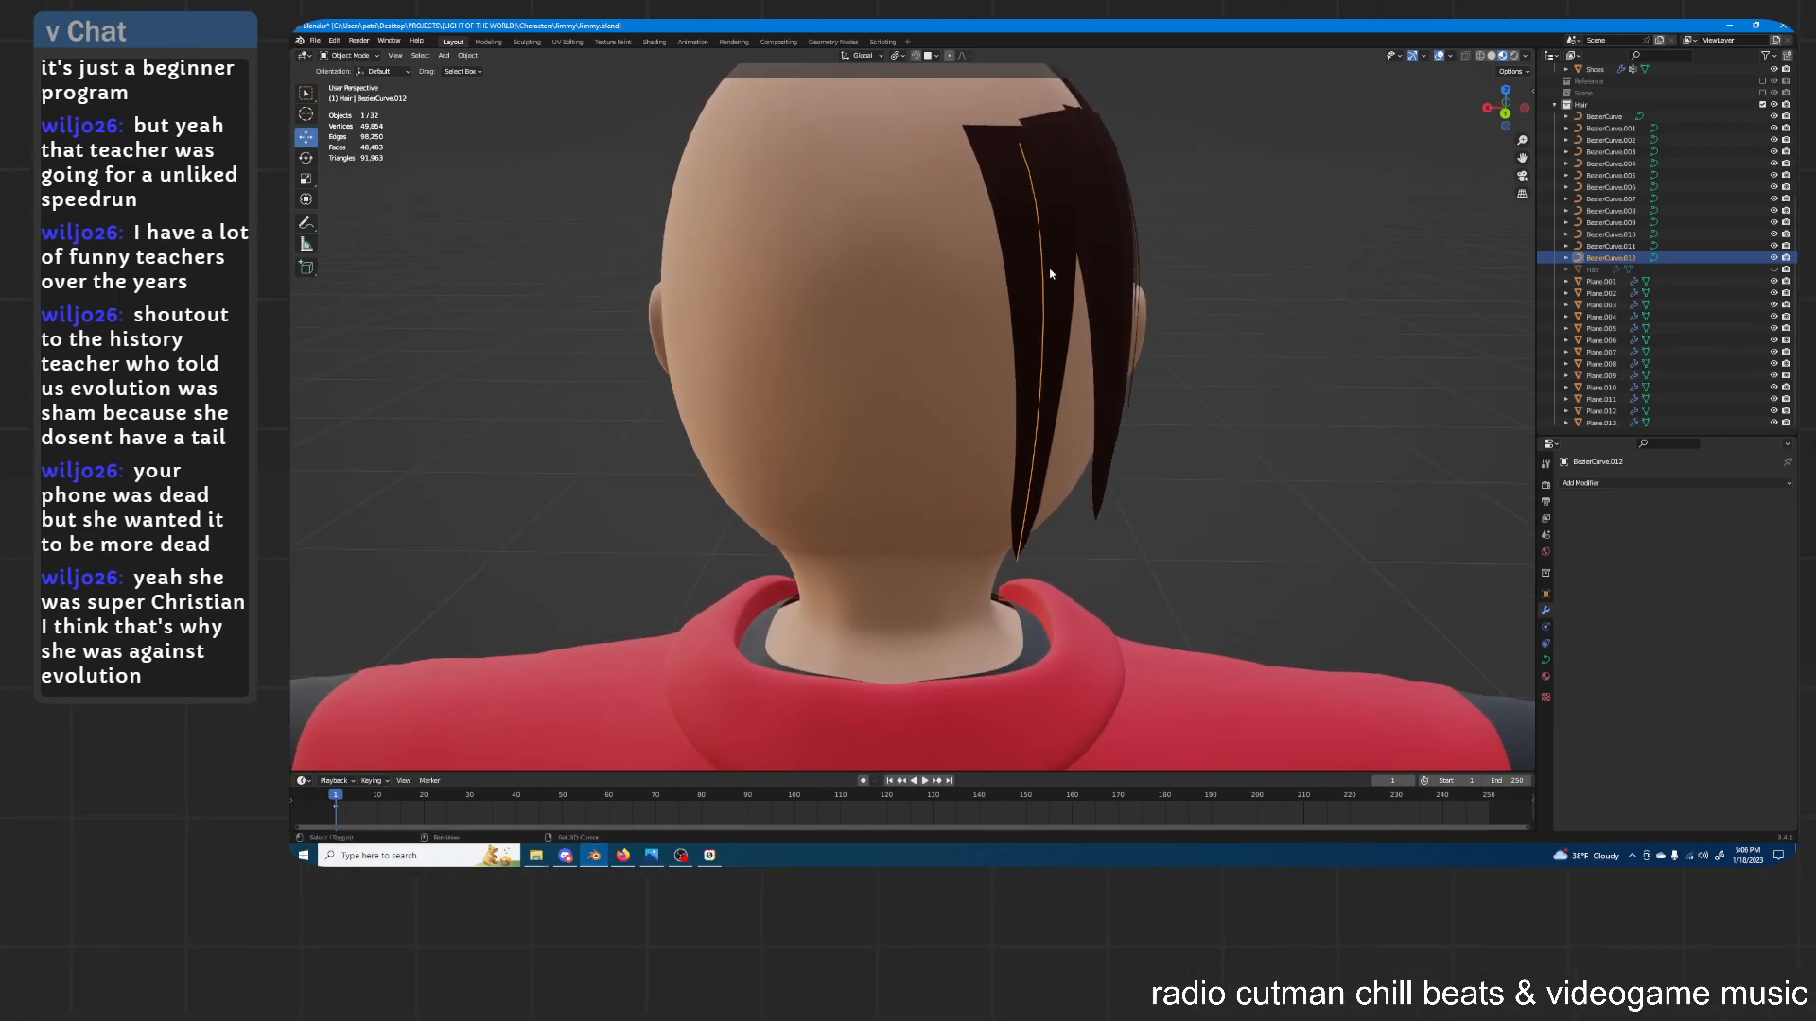
pyautogui.hotkey('shift', 'd')
pyautogui.press('z')
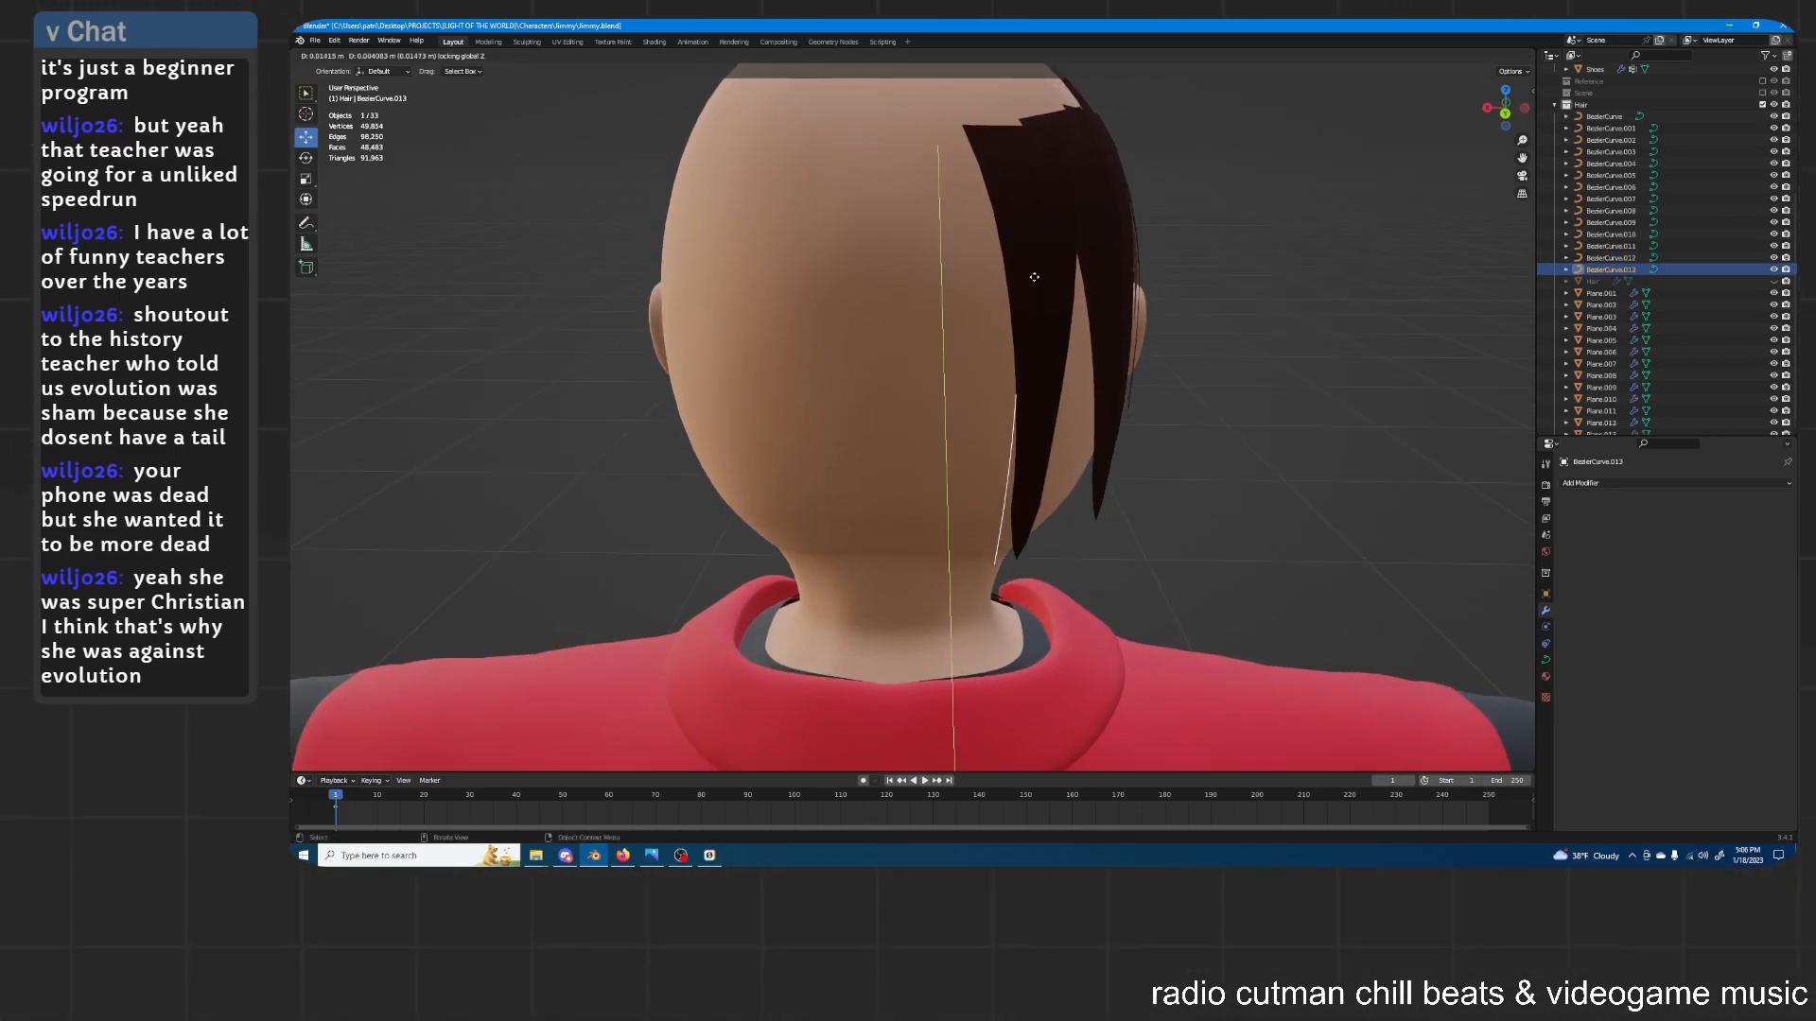
pyautogui.click(1013, 323)
pyautogui.click(1171, 242)
# Rotate the upper control point of BezierCurve.013 around Z to follow the head's curvature
pyautogui.moveTo(1171, 241); pyautogui.dragTo(928, 379, button='middle')
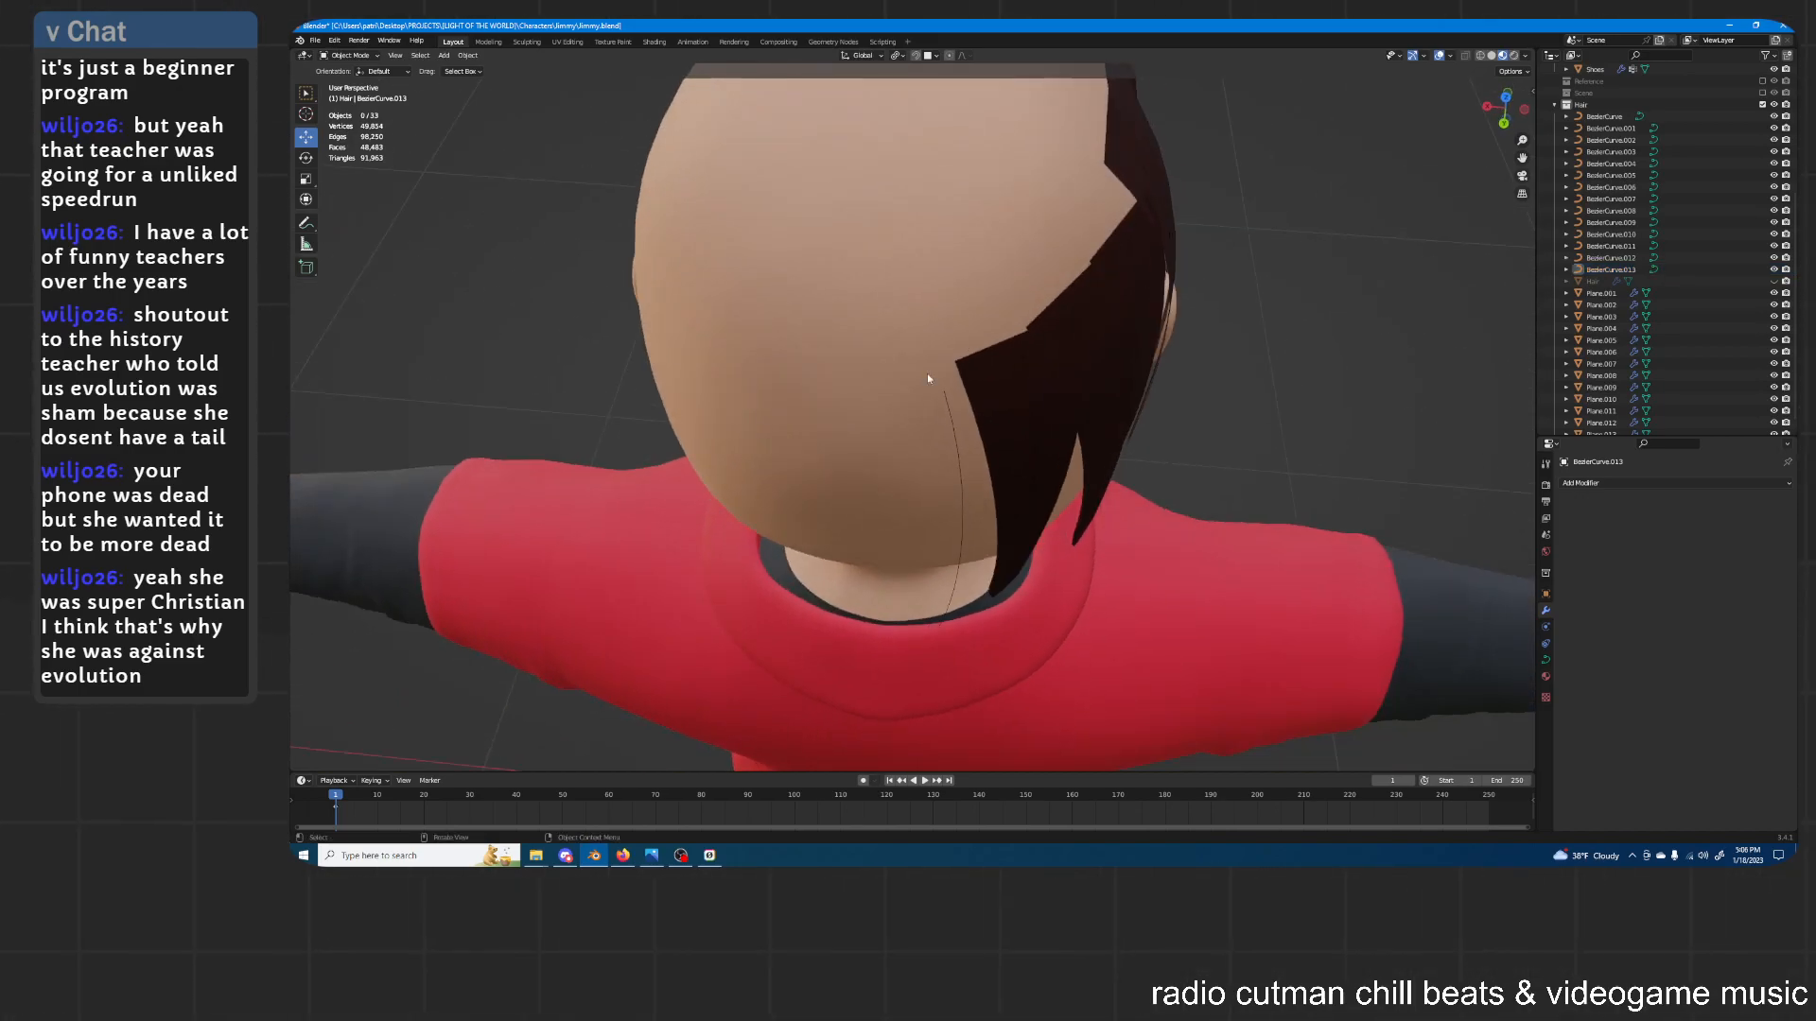
pyautogui.click(955, 433)
pyautogui.press('Tab')
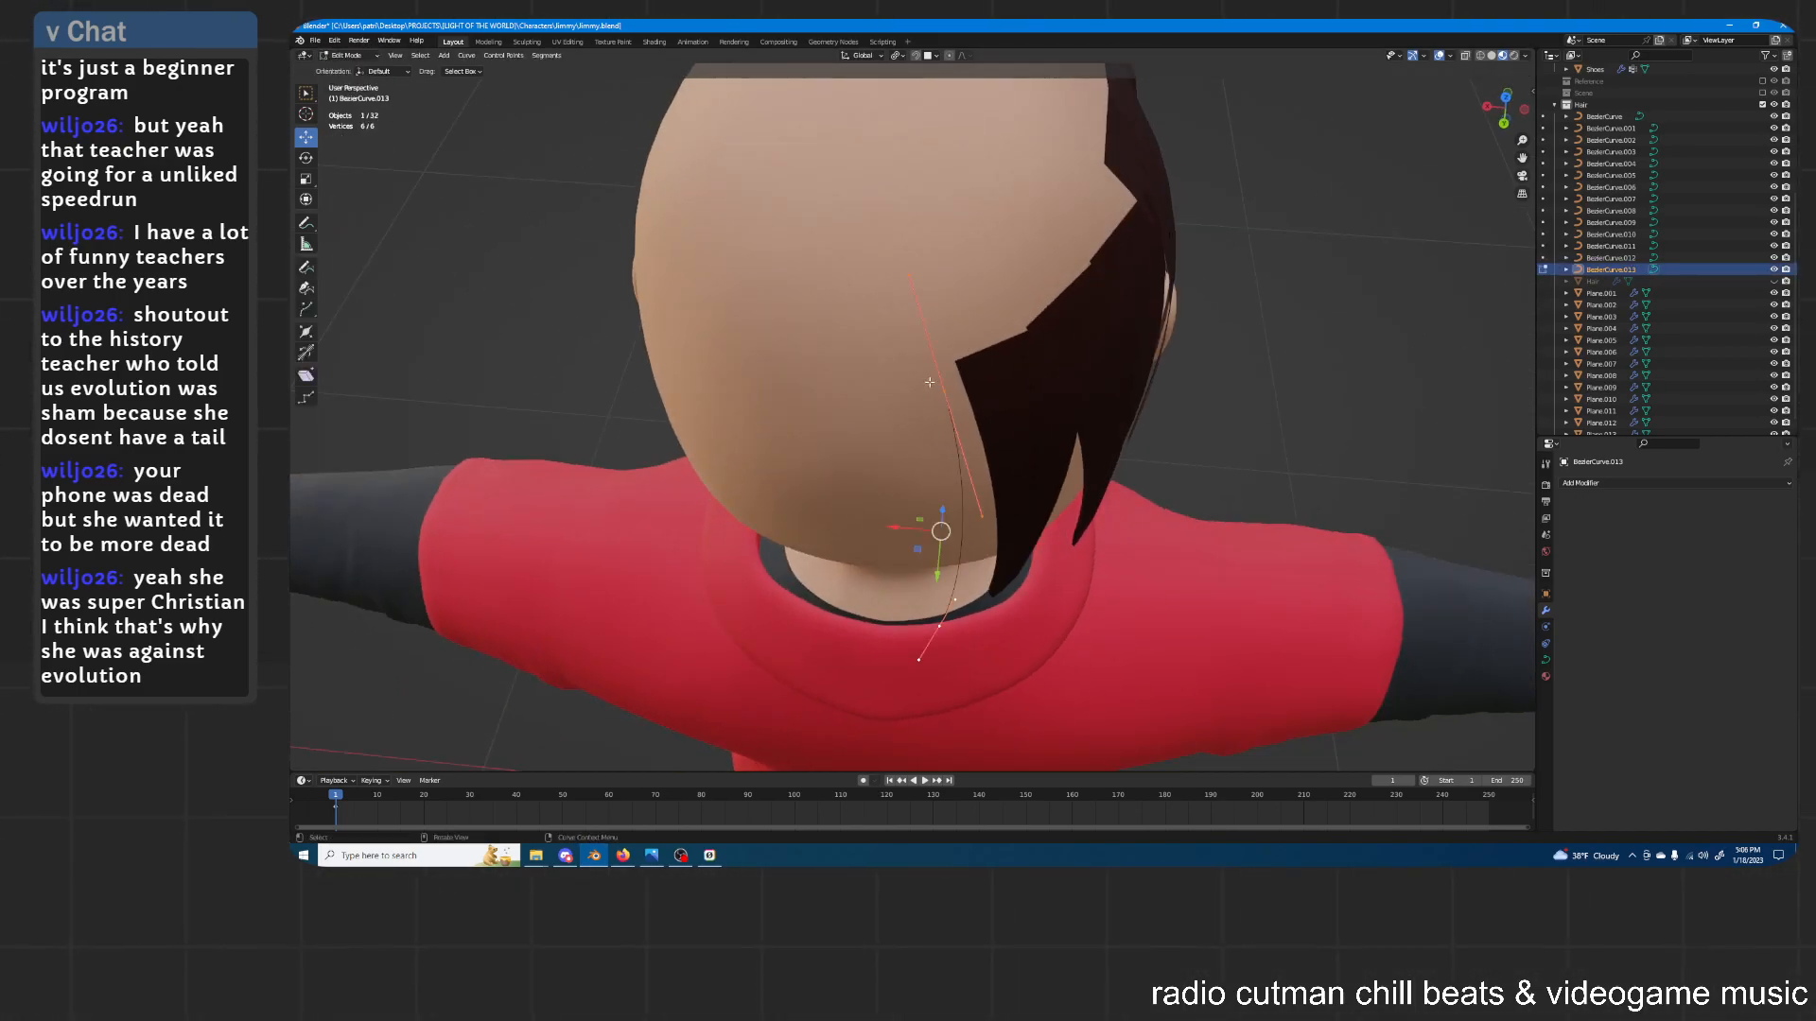
pyautogui.click(938, 389)
pyautogui.moveTo(938, 390); pyautogui.dragTo(1151, 323, button='middle')
pyautogui.moveTo(991, 145); pyautogui.dragTo(1139, 220, button='middle')
pyautogui.press('r')
pyautogui.press('z')
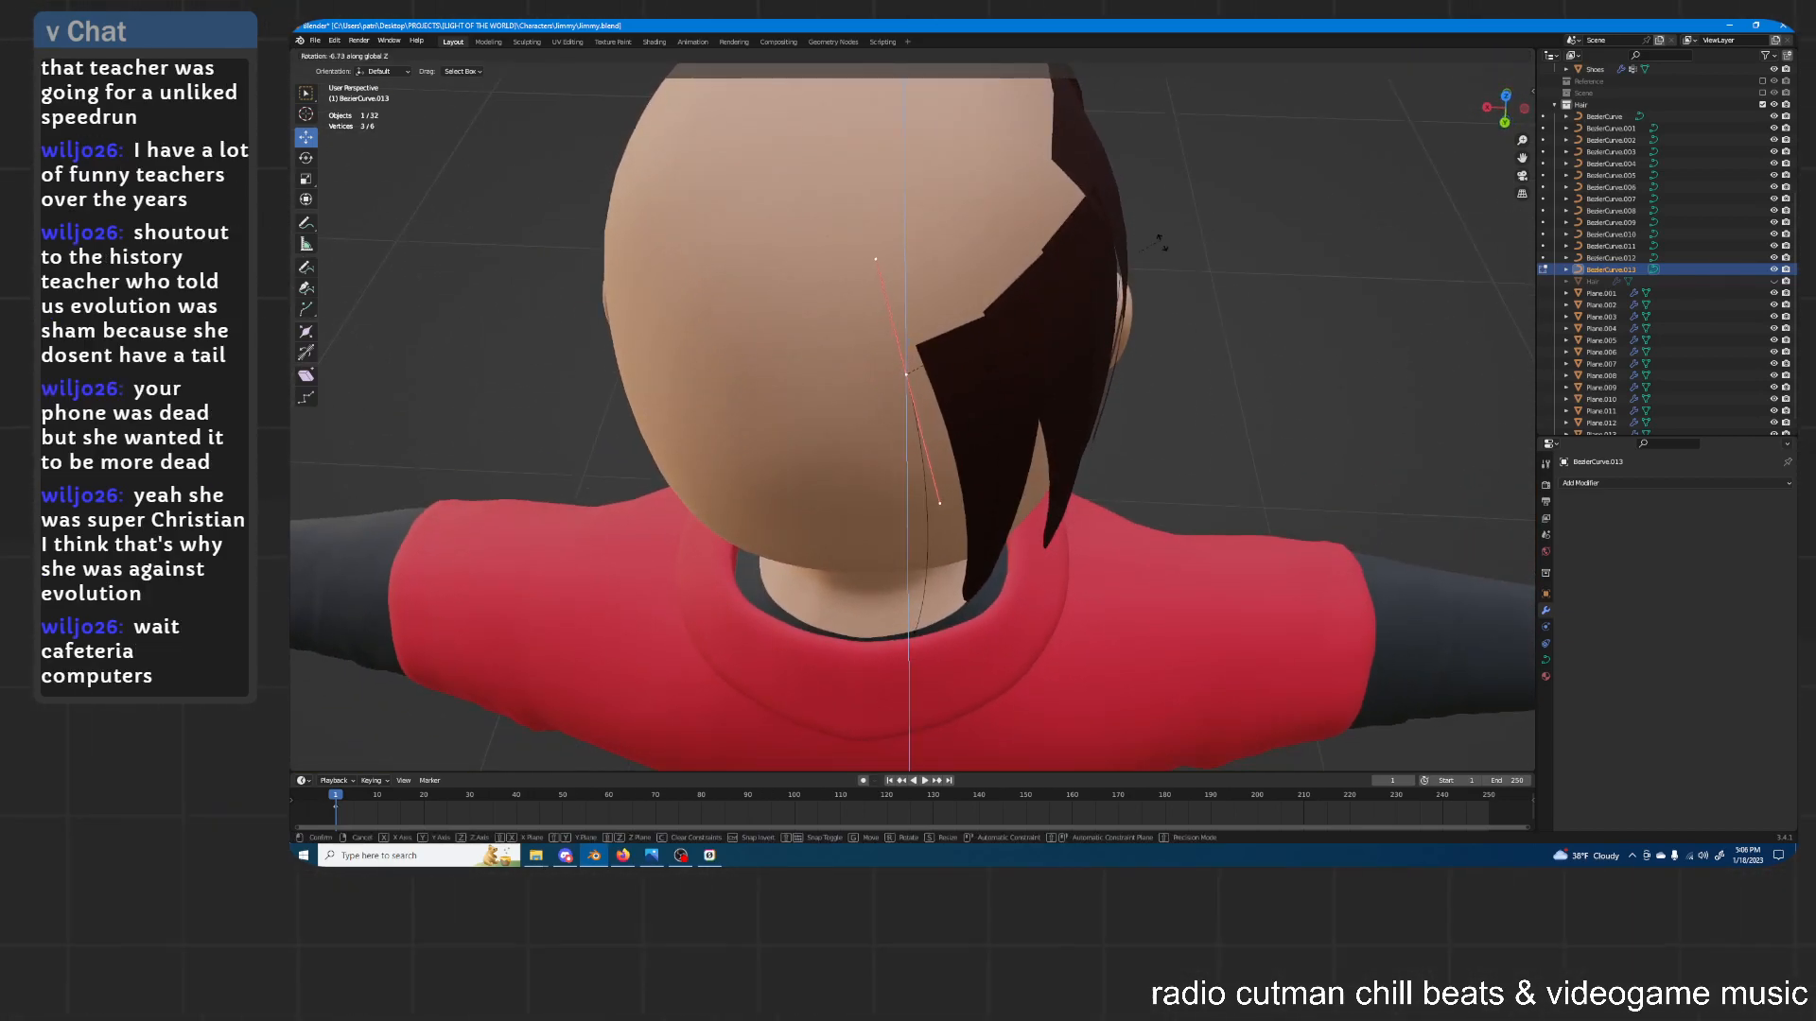
pyautogui.click(1185, 322)
# Shift BezierCurve.013's upper control point horizontally, with Z locked, to fit the scalp
pyautogui.moveTo(1185, 321); pyautogui.dragTo(1171, 298, button='middle')
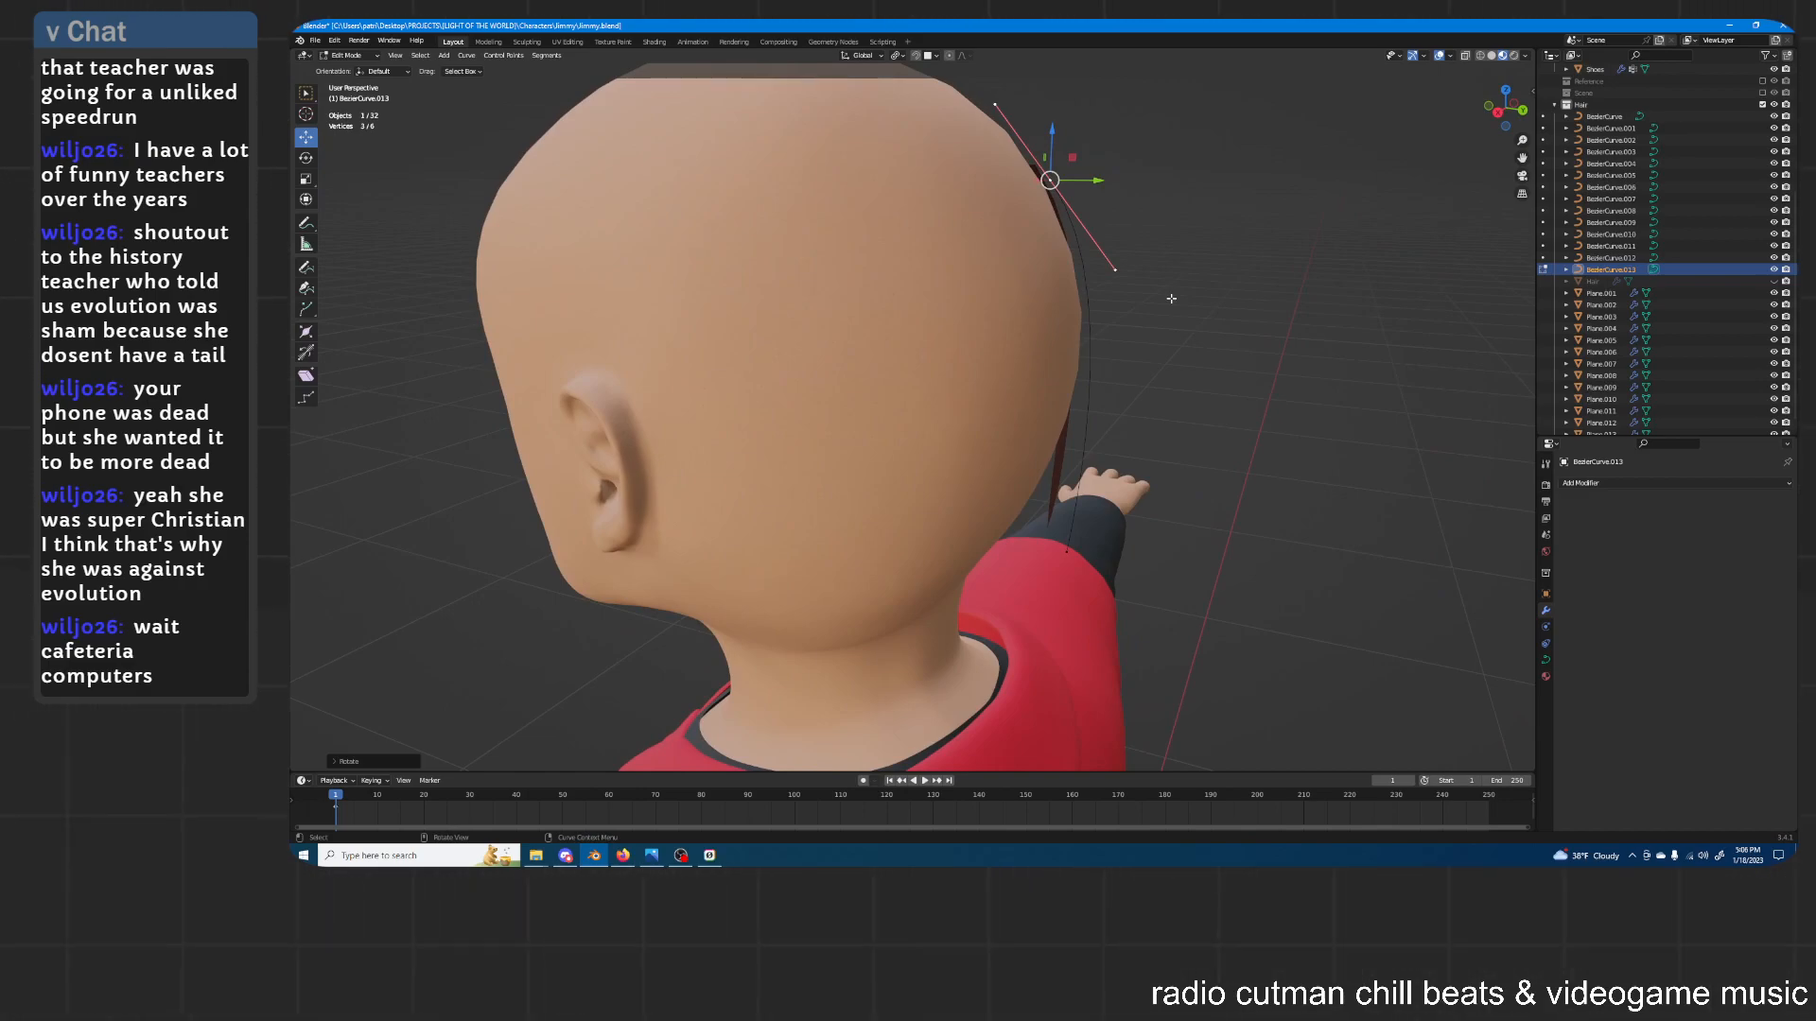
pyautogui.moveTo(1170, 285); pyautogui.dragTo(1161, 331, button='middle')
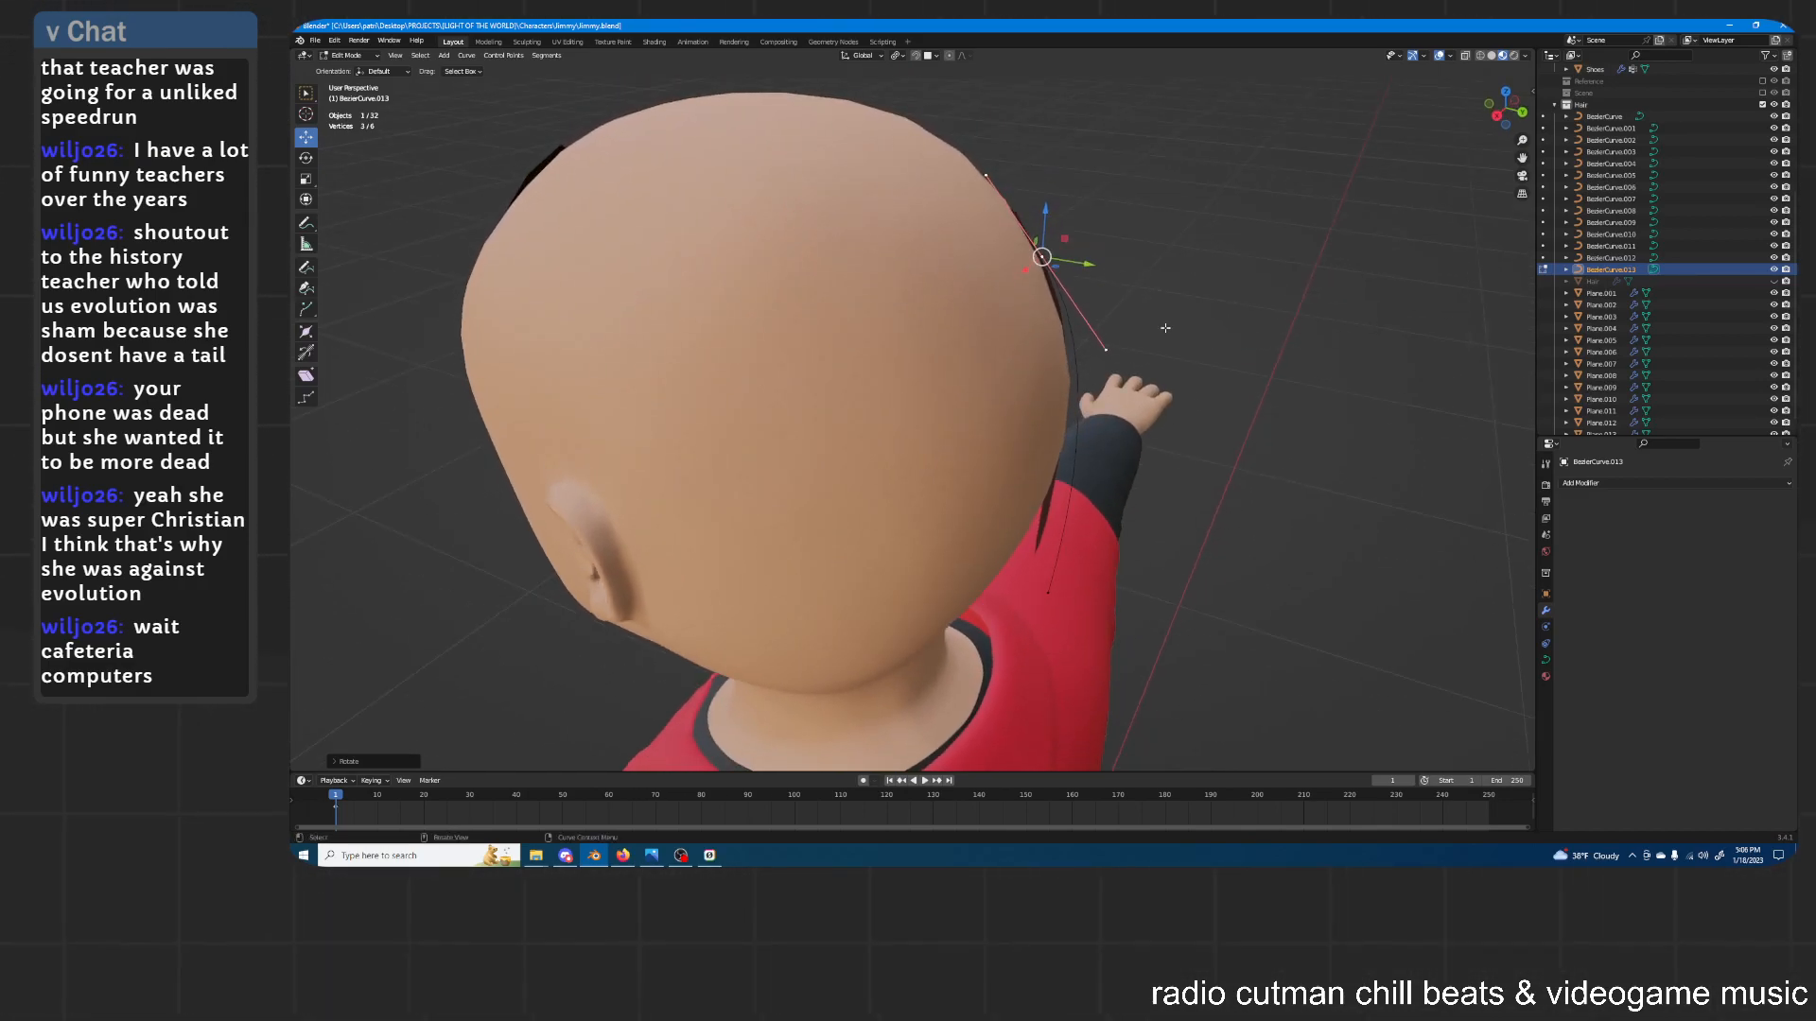
pyautogui.press('g')
pyautogui.hotkey('shift', 'z')
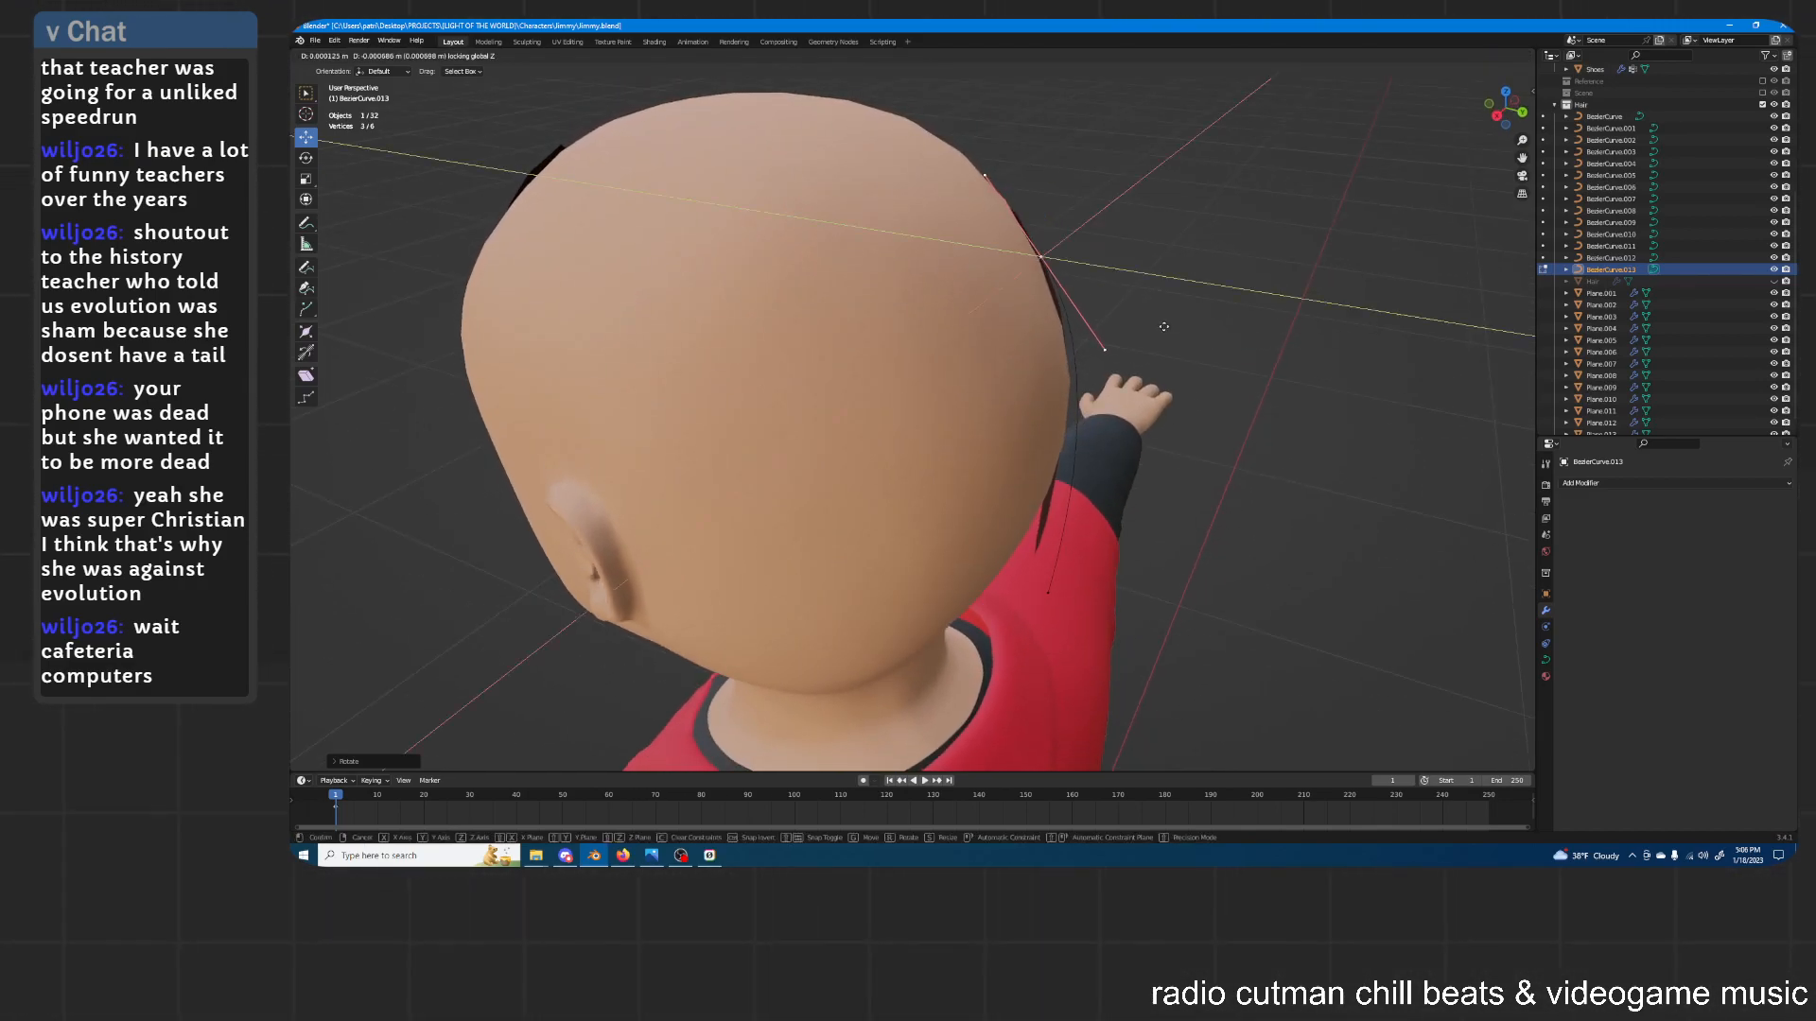
pyautogui.click(1157, 324)
pyautogui.moveTo(1157, 323); pyautogui.dragTo(1128, 286, button='middle')
# Move BezierCurve.013's lower control point along Z and X and rotate its handles near the nape
pyautogui.click(1040, 578)
pyautogui.moveTo(1083, 487); pyautogui.dragTo(1053, 451, button='middle')
pyautogui.press('g')
pyautogui.press('z')
pyautogui.click(1044, 468)
pyautogui.press('g')
pyautogui.press('x')
pyautogui.click(1063, 453)
pyautogui.press('r')
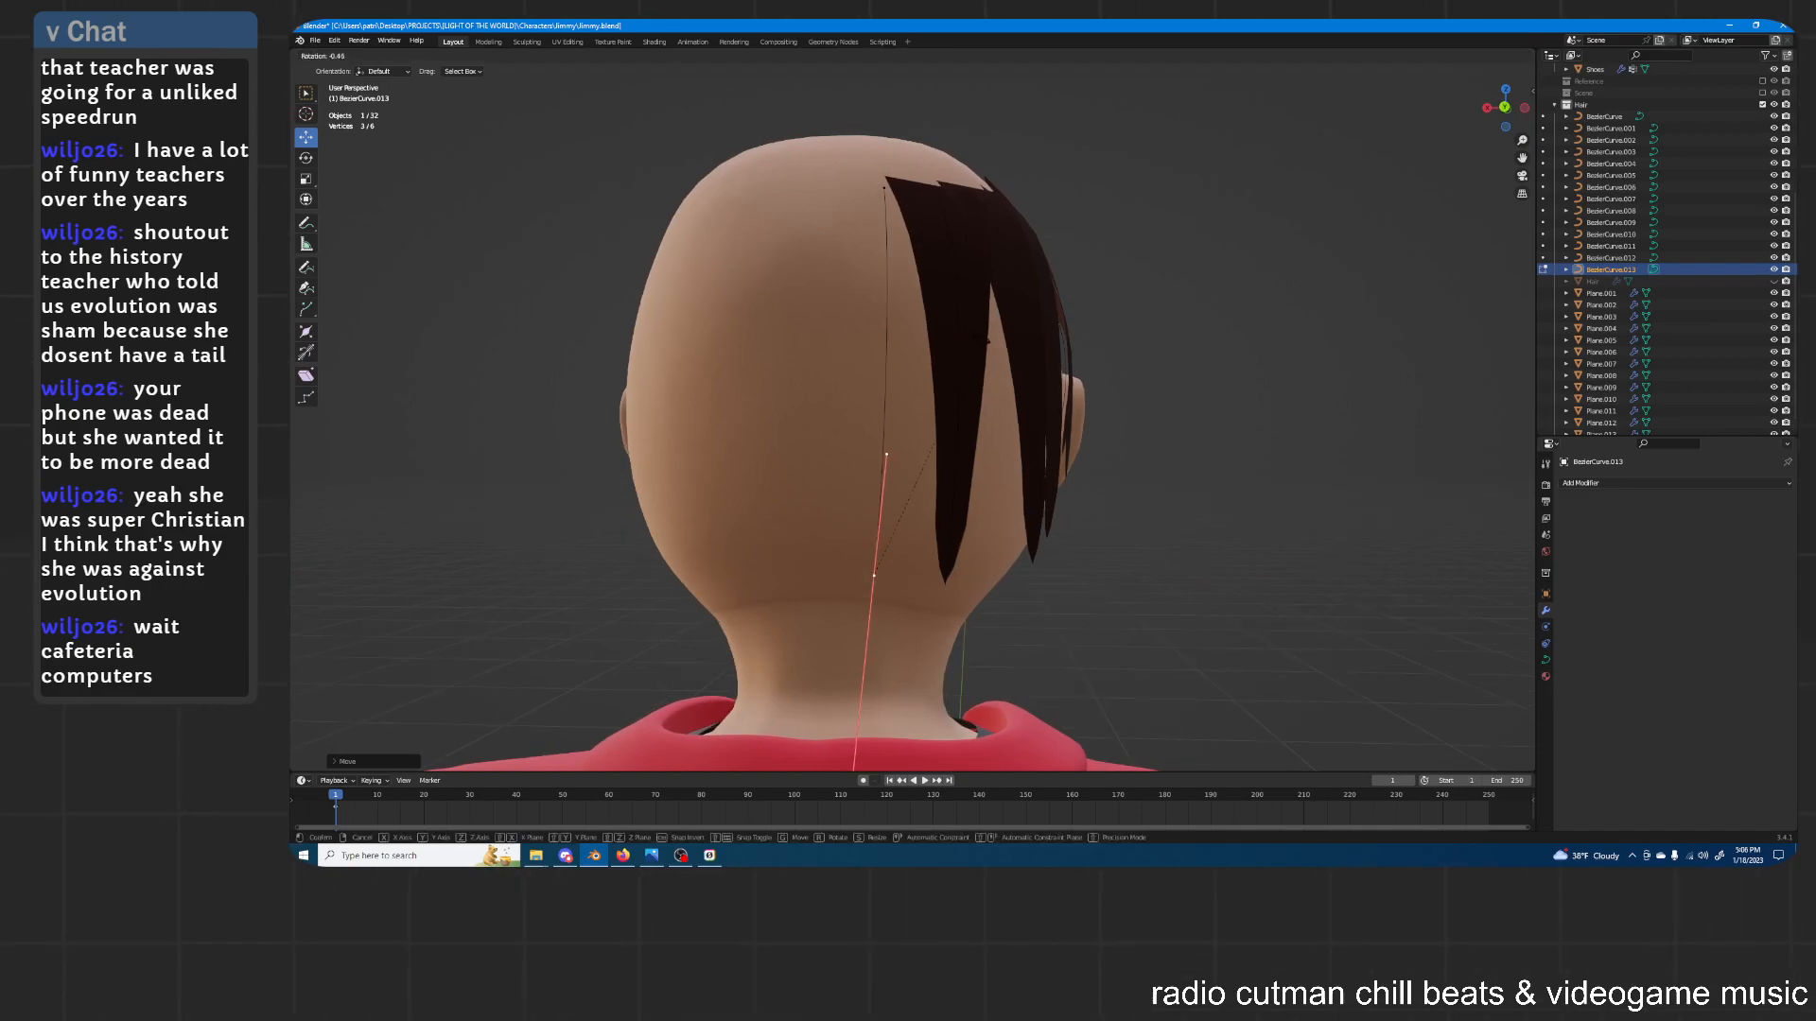
pyautogui.click(965, 329)
pyautogui.click(894, 194)
pyautogui.moveTo(974, 242); pyautogui.dragTo(1096, 437, button='middle')
pyautogui.press('Tab')
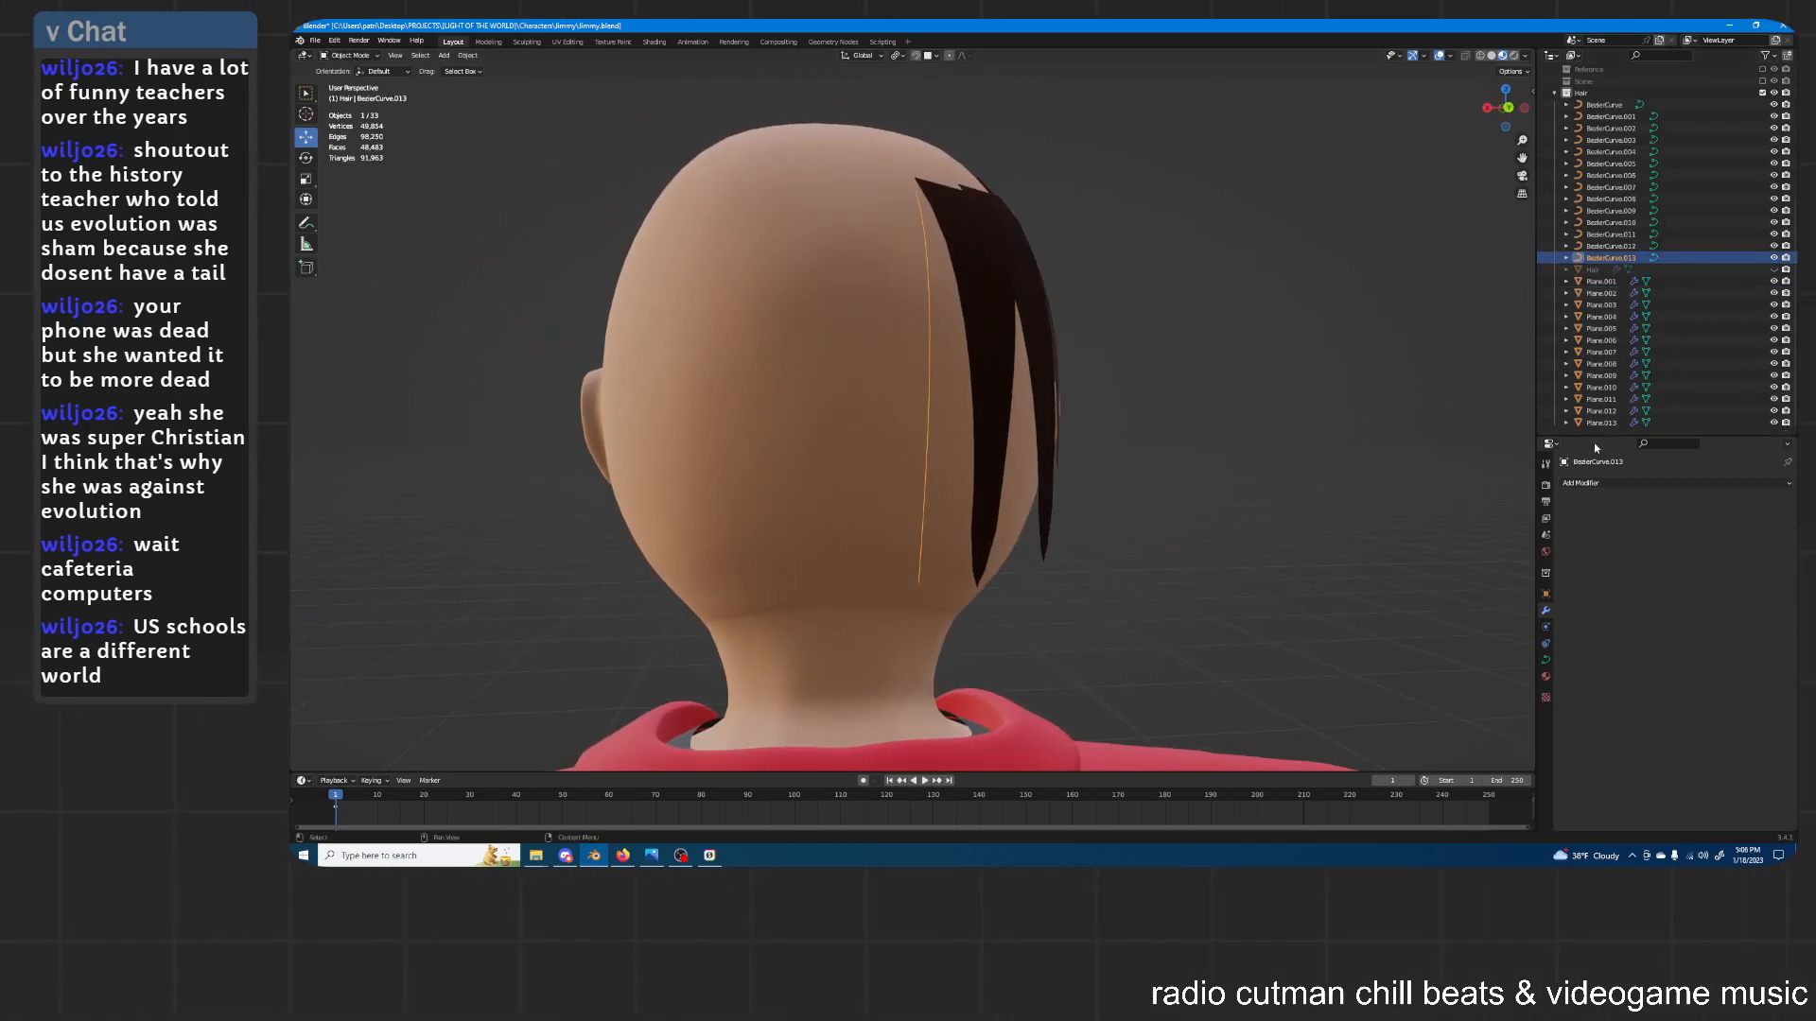
# Duplicate hair strand Plane.013 in place and assign BezierCurve.013 as the copy's Curve modifier object
pyautogui.click(1603, 423)
pyautogui.hotkey('shift', 'd')
pyautogui.press('Escape')
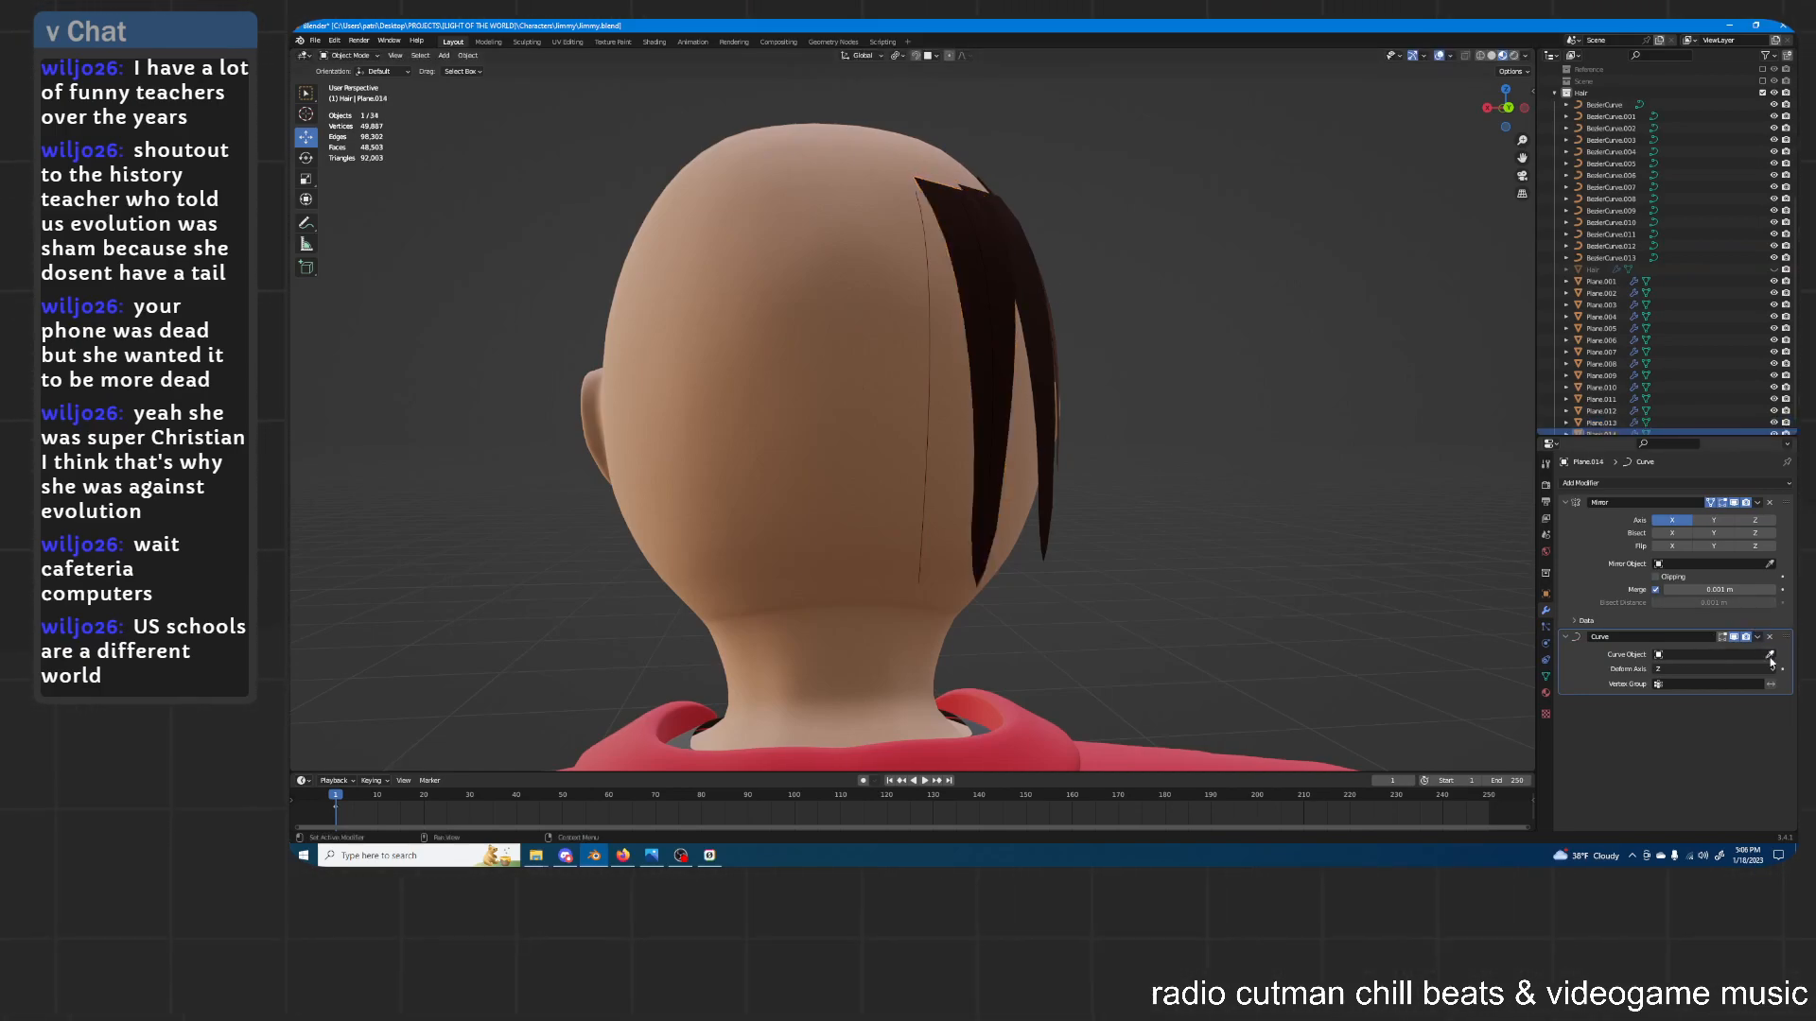
pyautogui.click(1617, 254)
# Tilt all control points of BezierCurve.013 slightly
pyautogui.moveTo(1115, 238); pyautogui.dragTo(1128, 402, button='middle')
pyautogui.click(885, 413)
pyautogui.press('a')
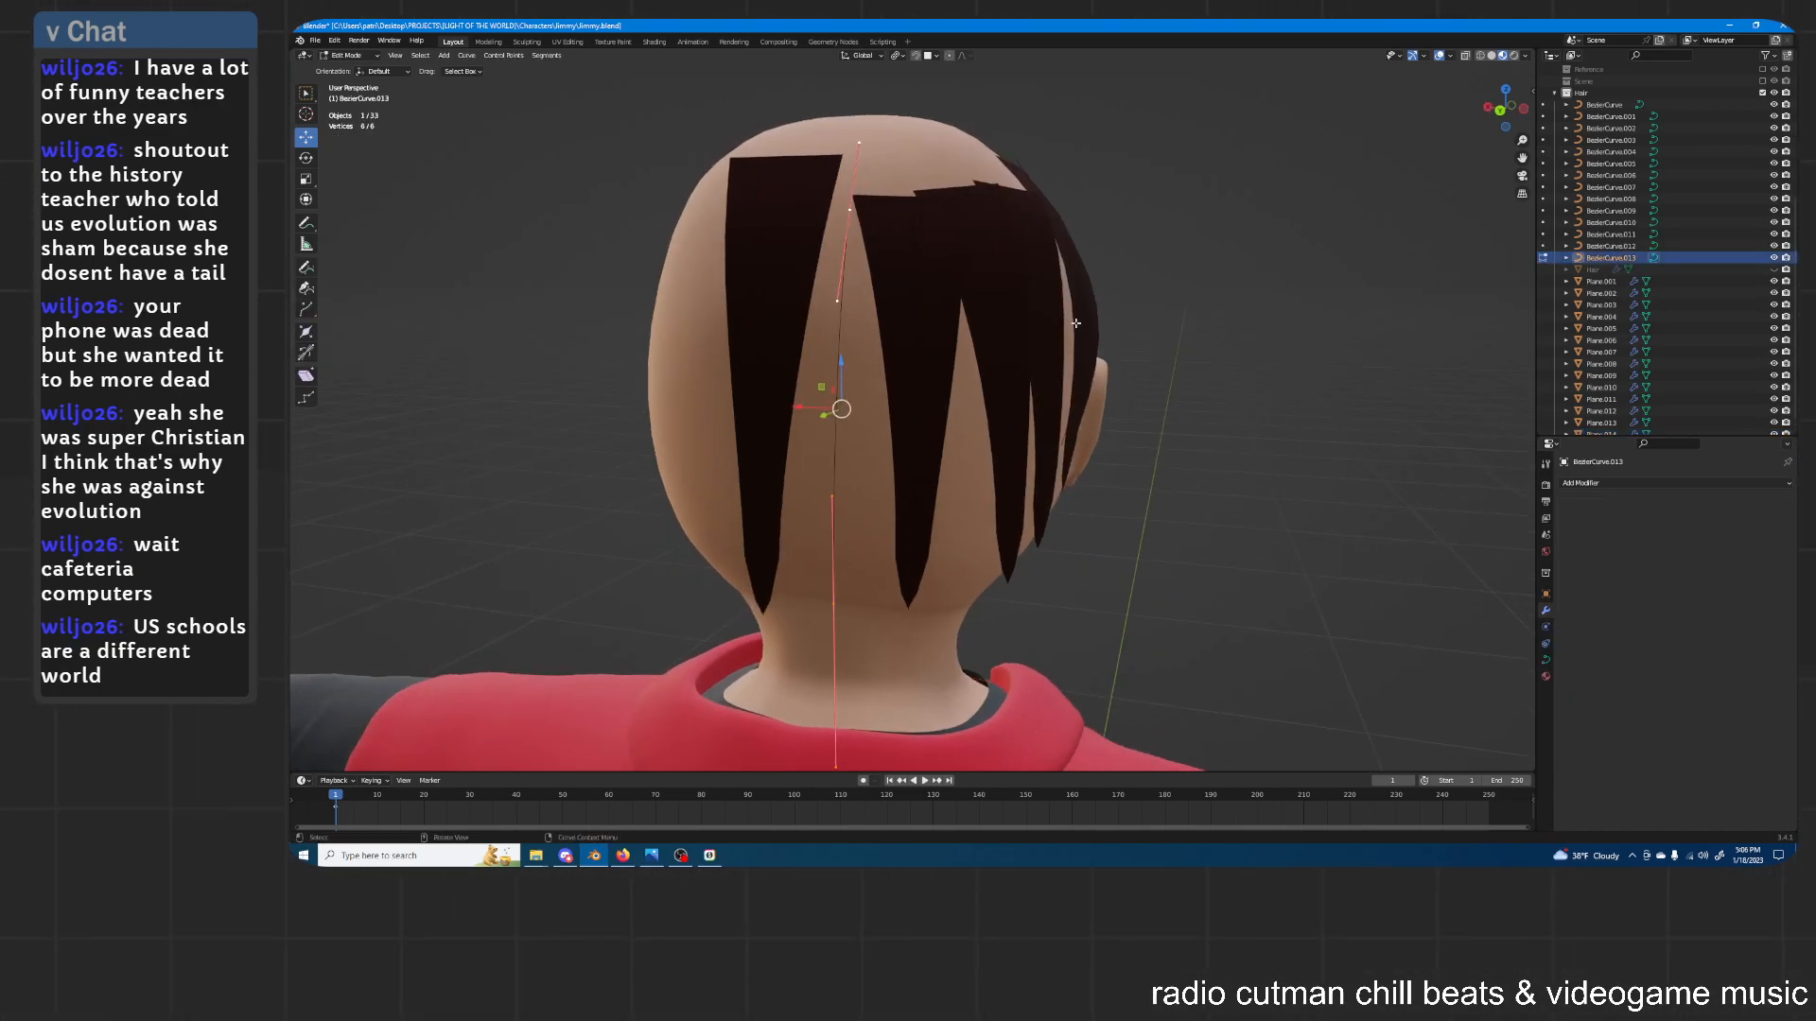
pyautogui.hotkey('ctrl', 't')
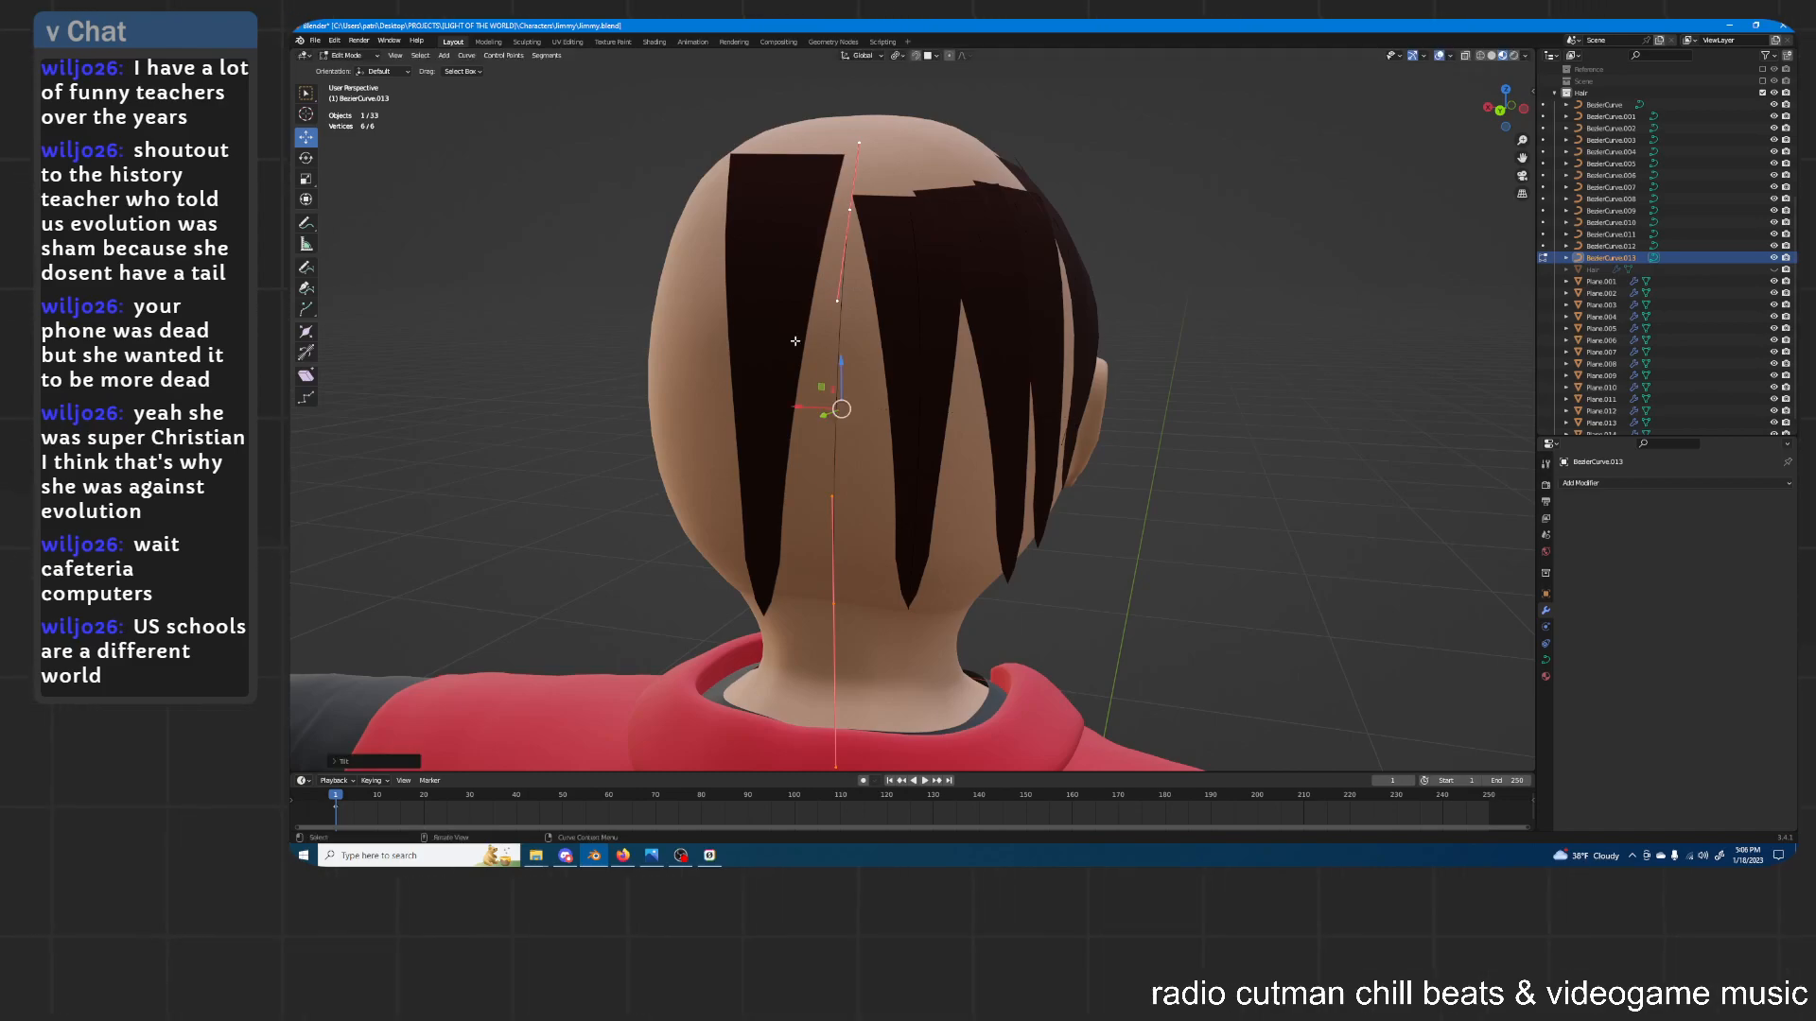
# Move hair strand Plane.014 along X next to the neighbouring strand, and along Y onto the head's surface
pyautogui.click(753, 314)
pyautogui.moveTo(753, 314); pyautogui.dragTo(1017, 327, button='middle')
pyautogui.press('g')
pyautogui.press('x')
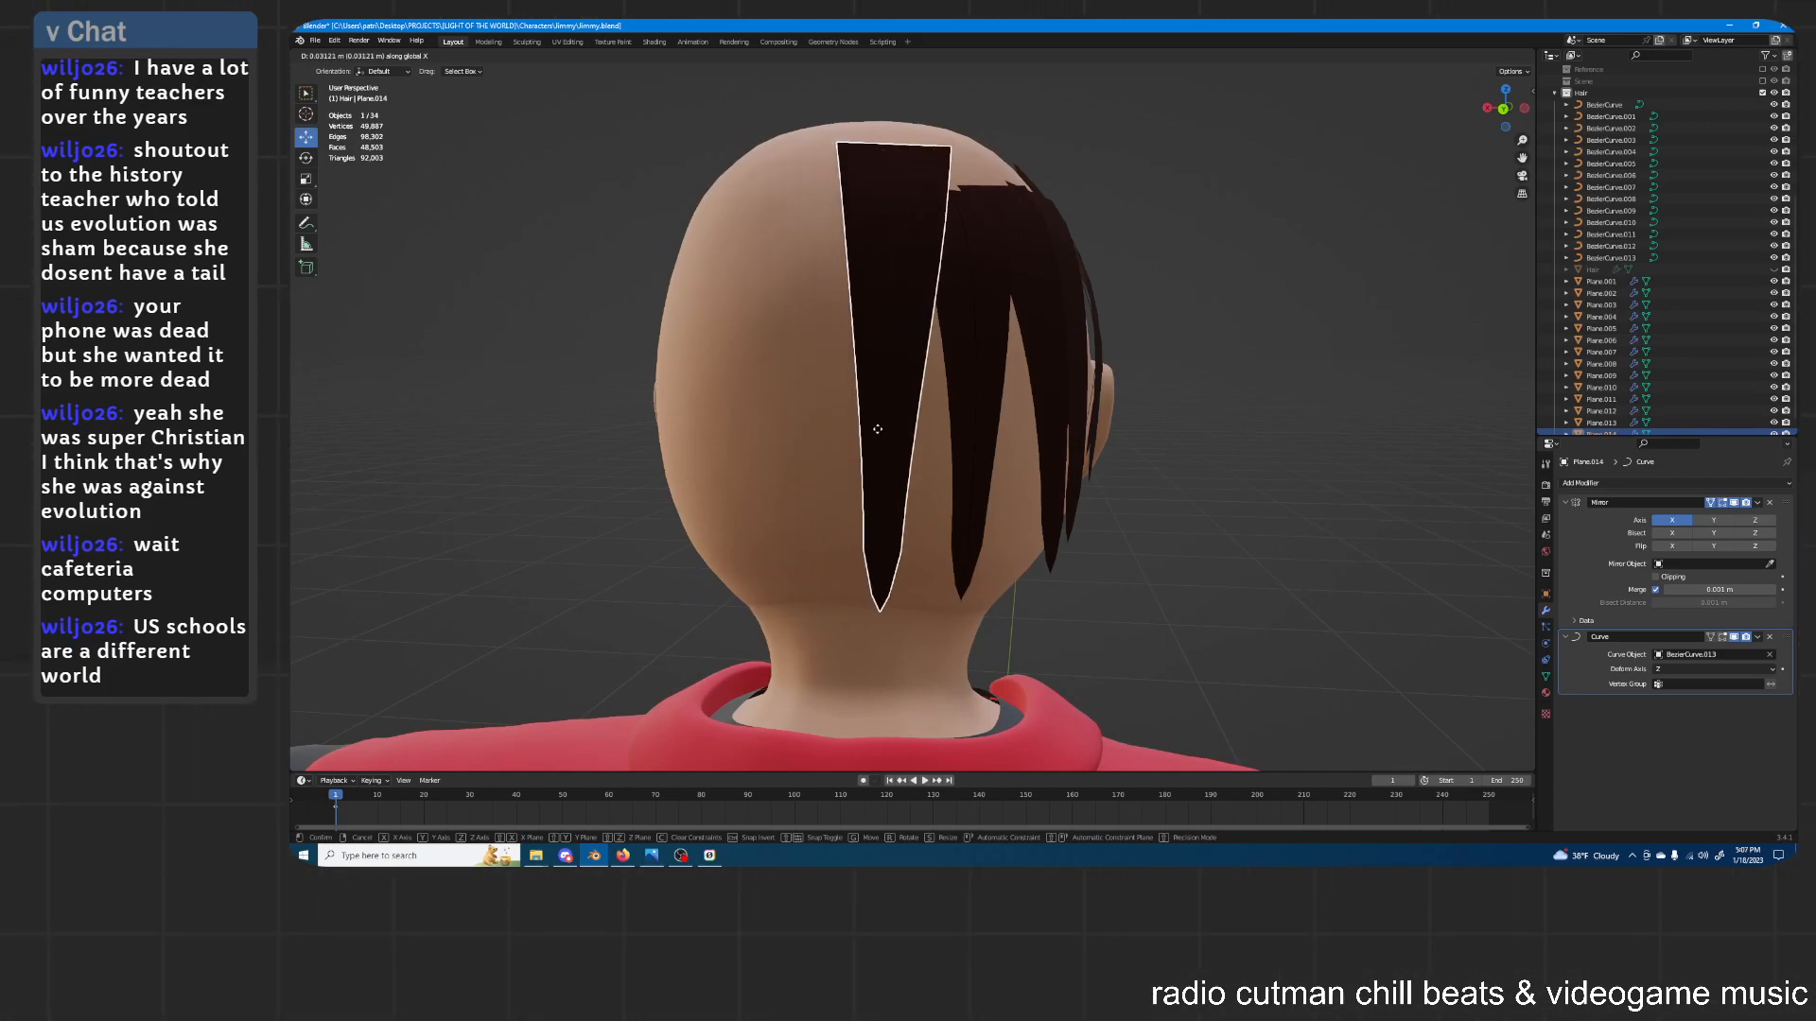
pyautogui.click(874, 446)
pyautogui.moveTo(875, 446); pyautogui.dragTo(1201, 300, button='middle')
pyautogui.press('g')
pyautogui.press('y')
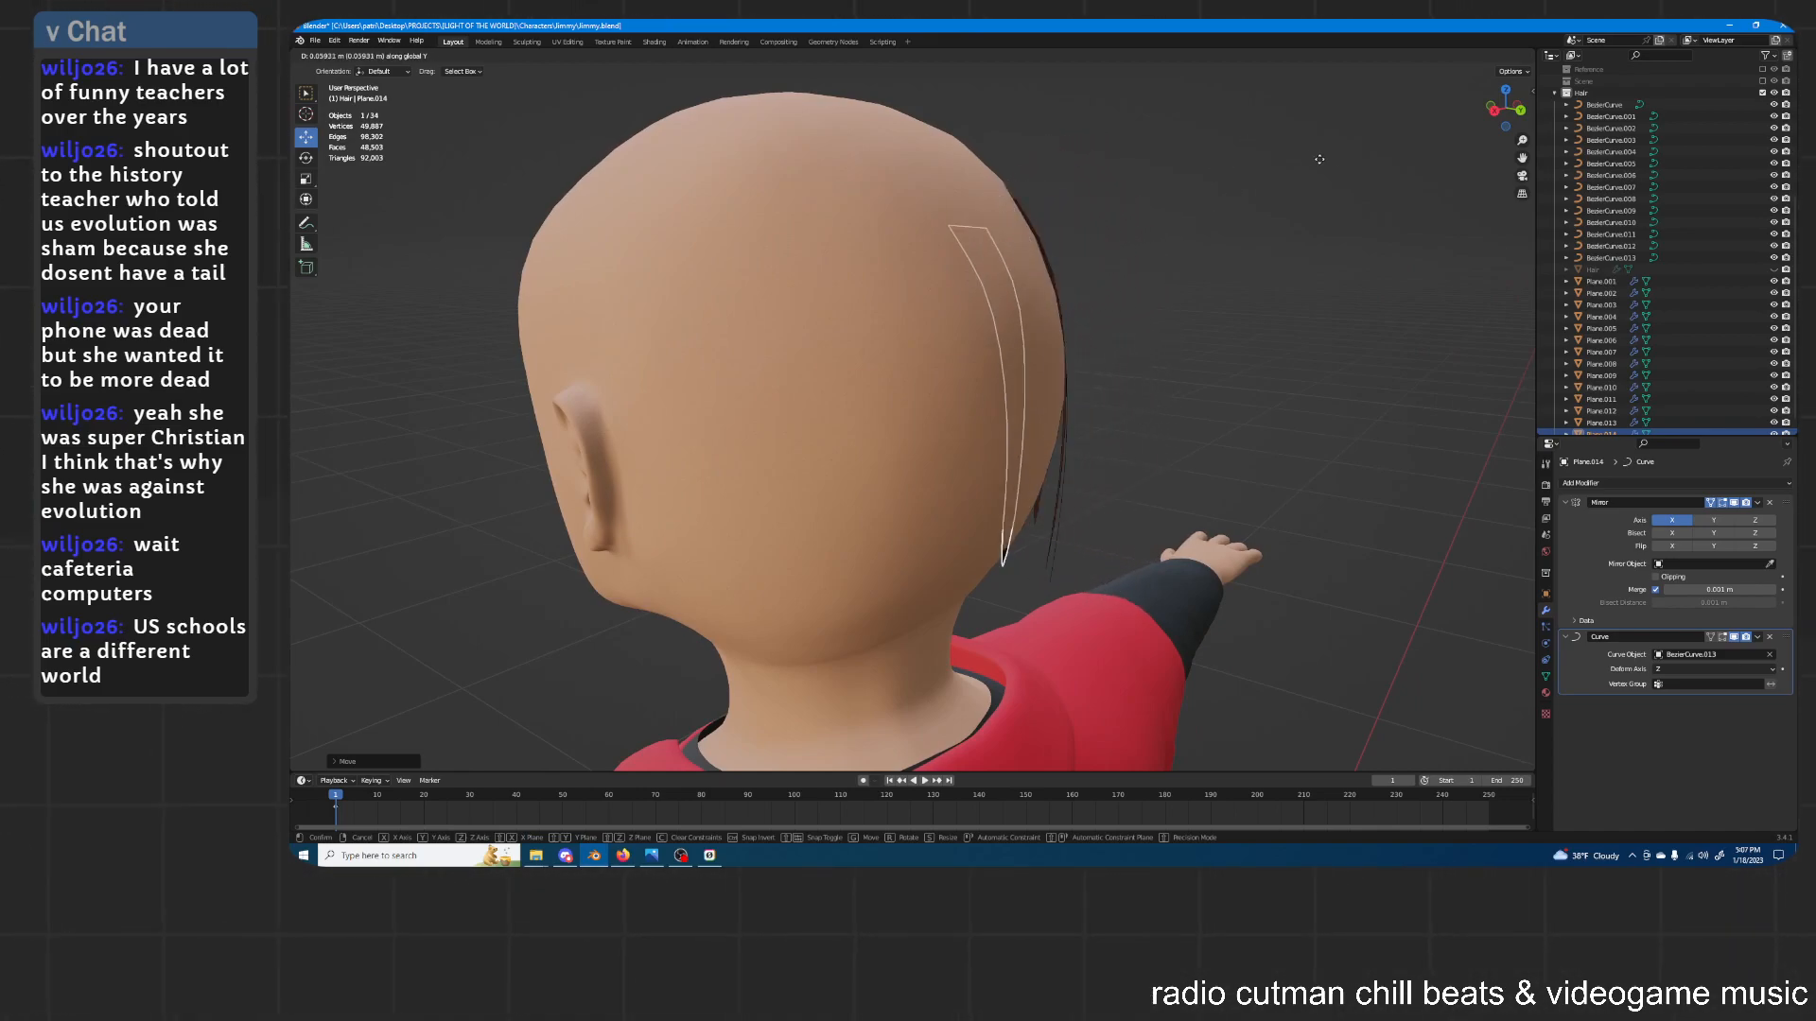
pyautogui.click(1263, 180)
pyautogui.moveTo(1267, 184); pyautogui.dragTo(1182, 202, button='middle')
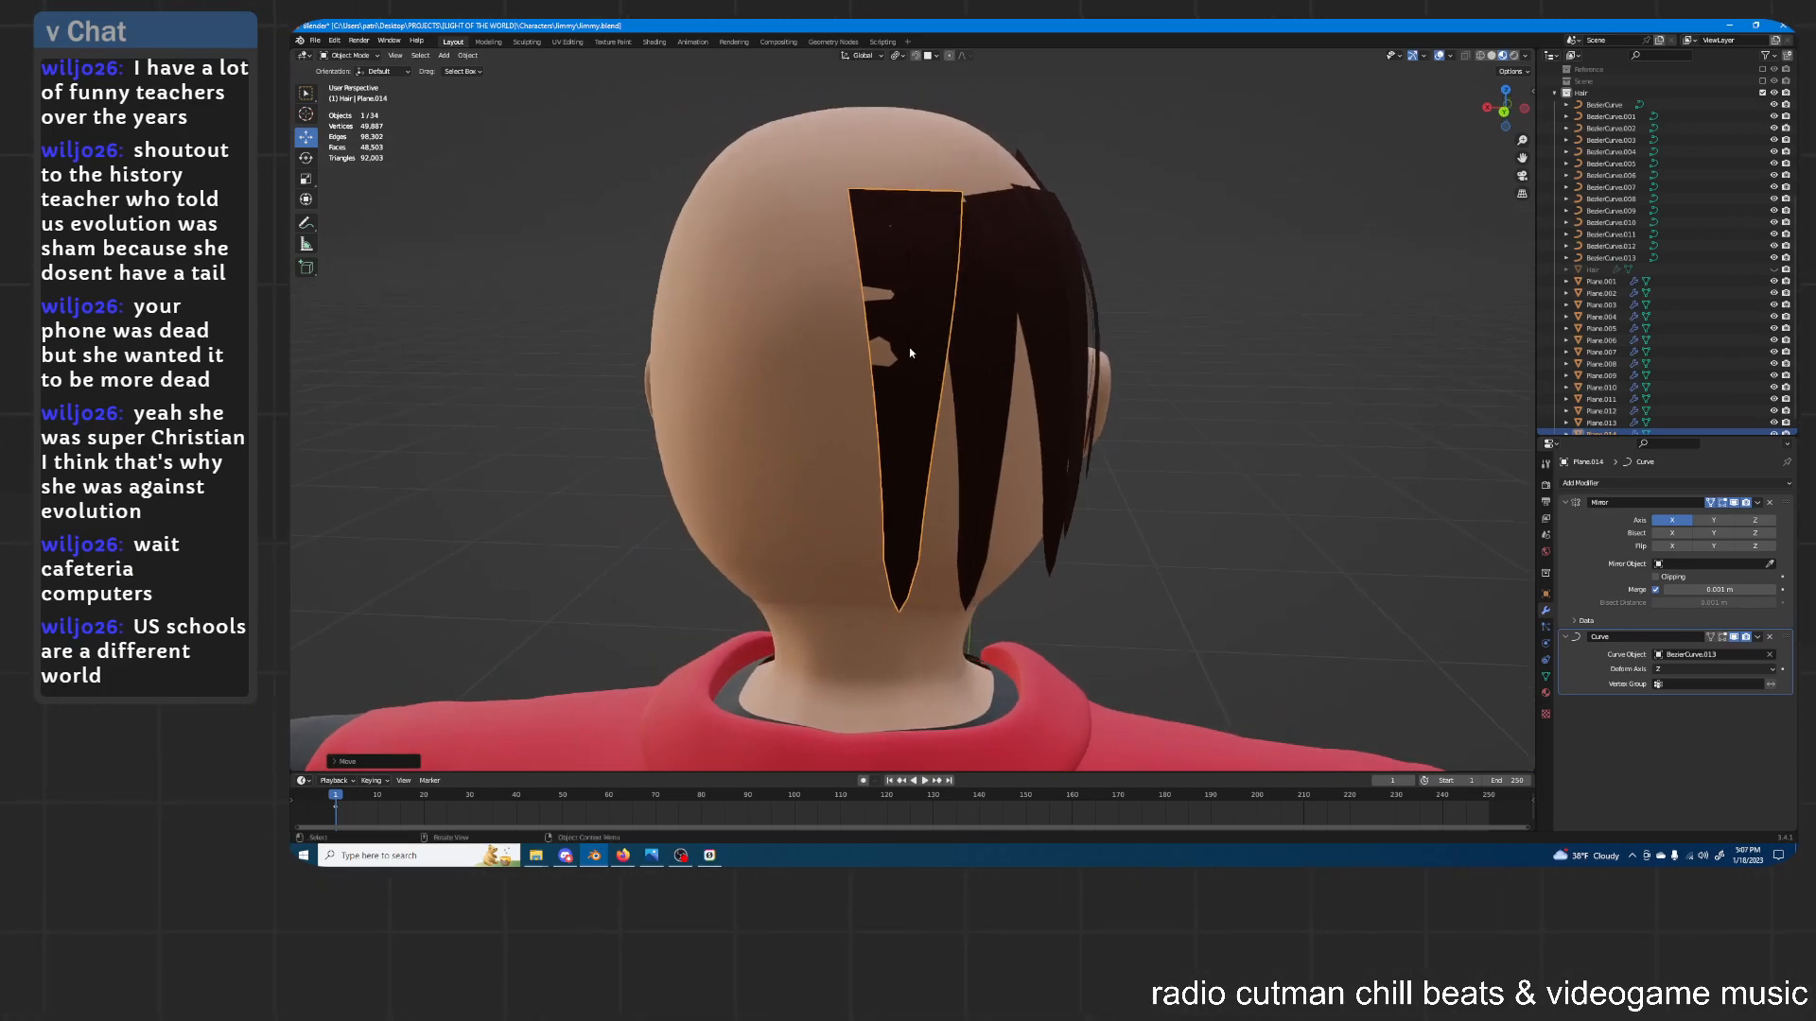
# Rotate all control points of BezierCurve.013 slightly around Z so the strand lies over the scalp
pyautogui.click(1596, 257)
pyautogui.moveTo(1162, 238); pyautogui.dragTo(1156, 245, button='middle')
pyautogui.press('Tab')
pyautogui.press('t')
pyautogui.press('z')
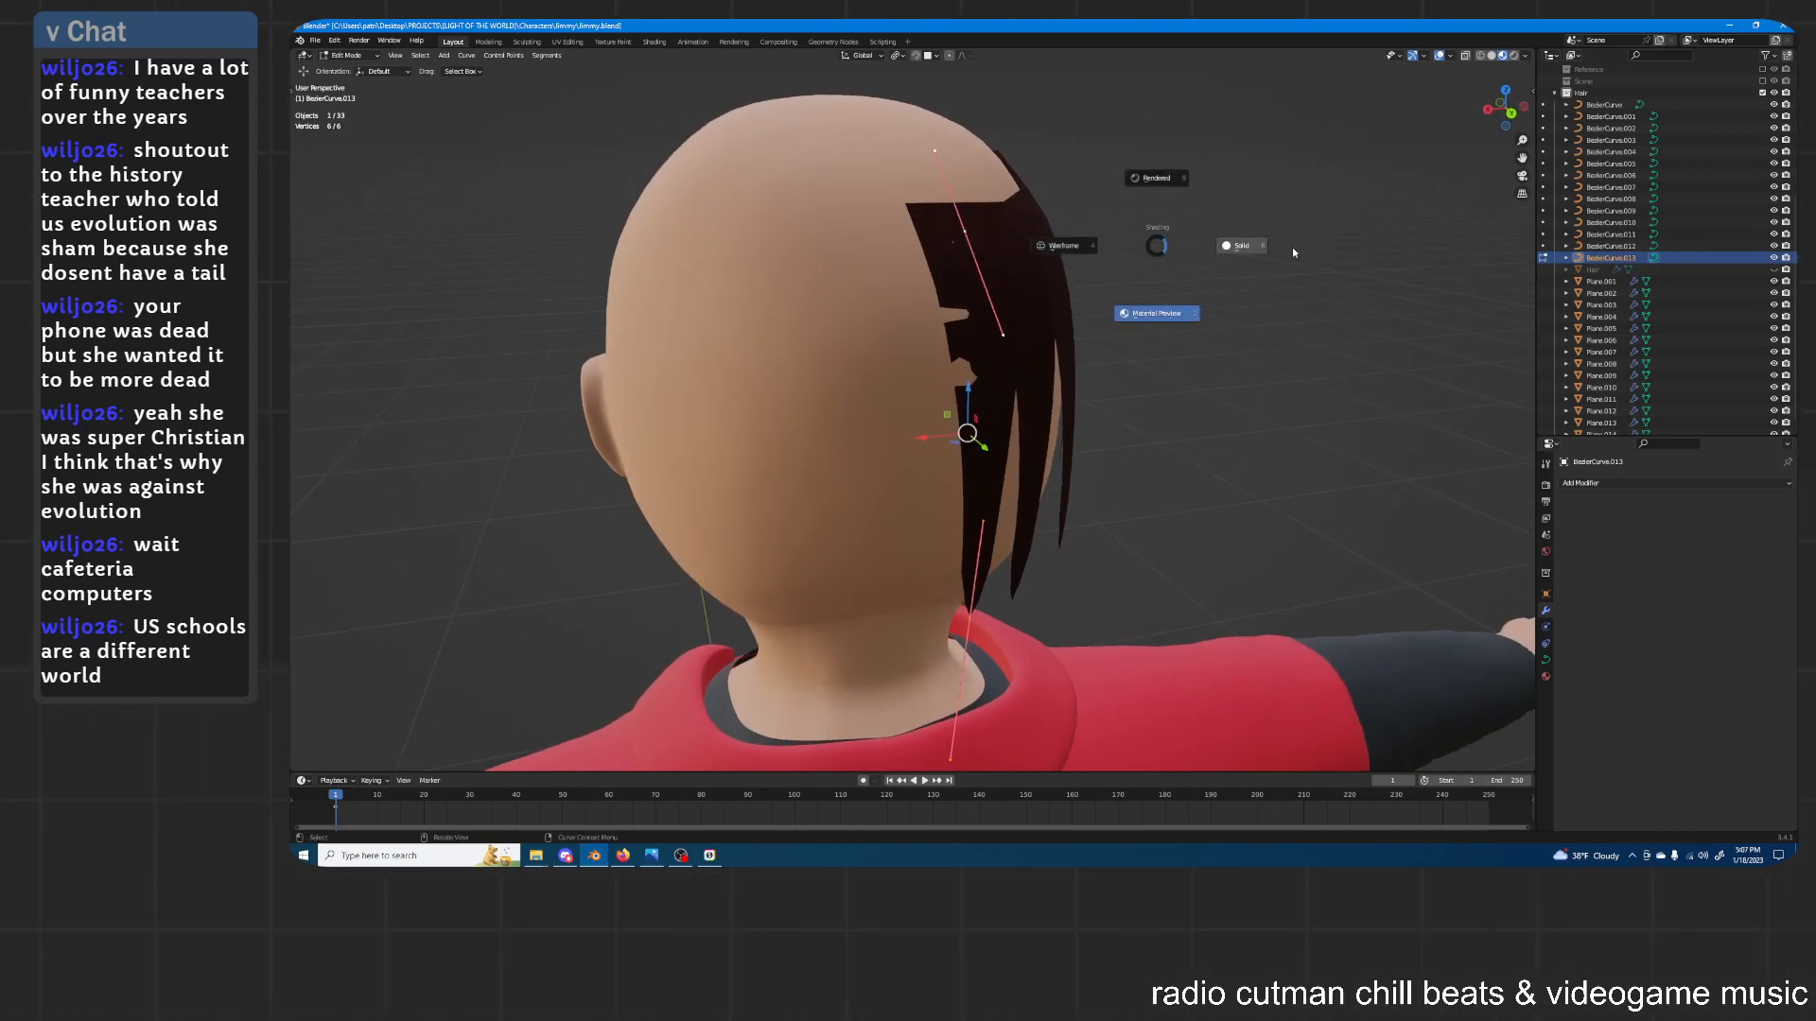
pyautogui.press('z')
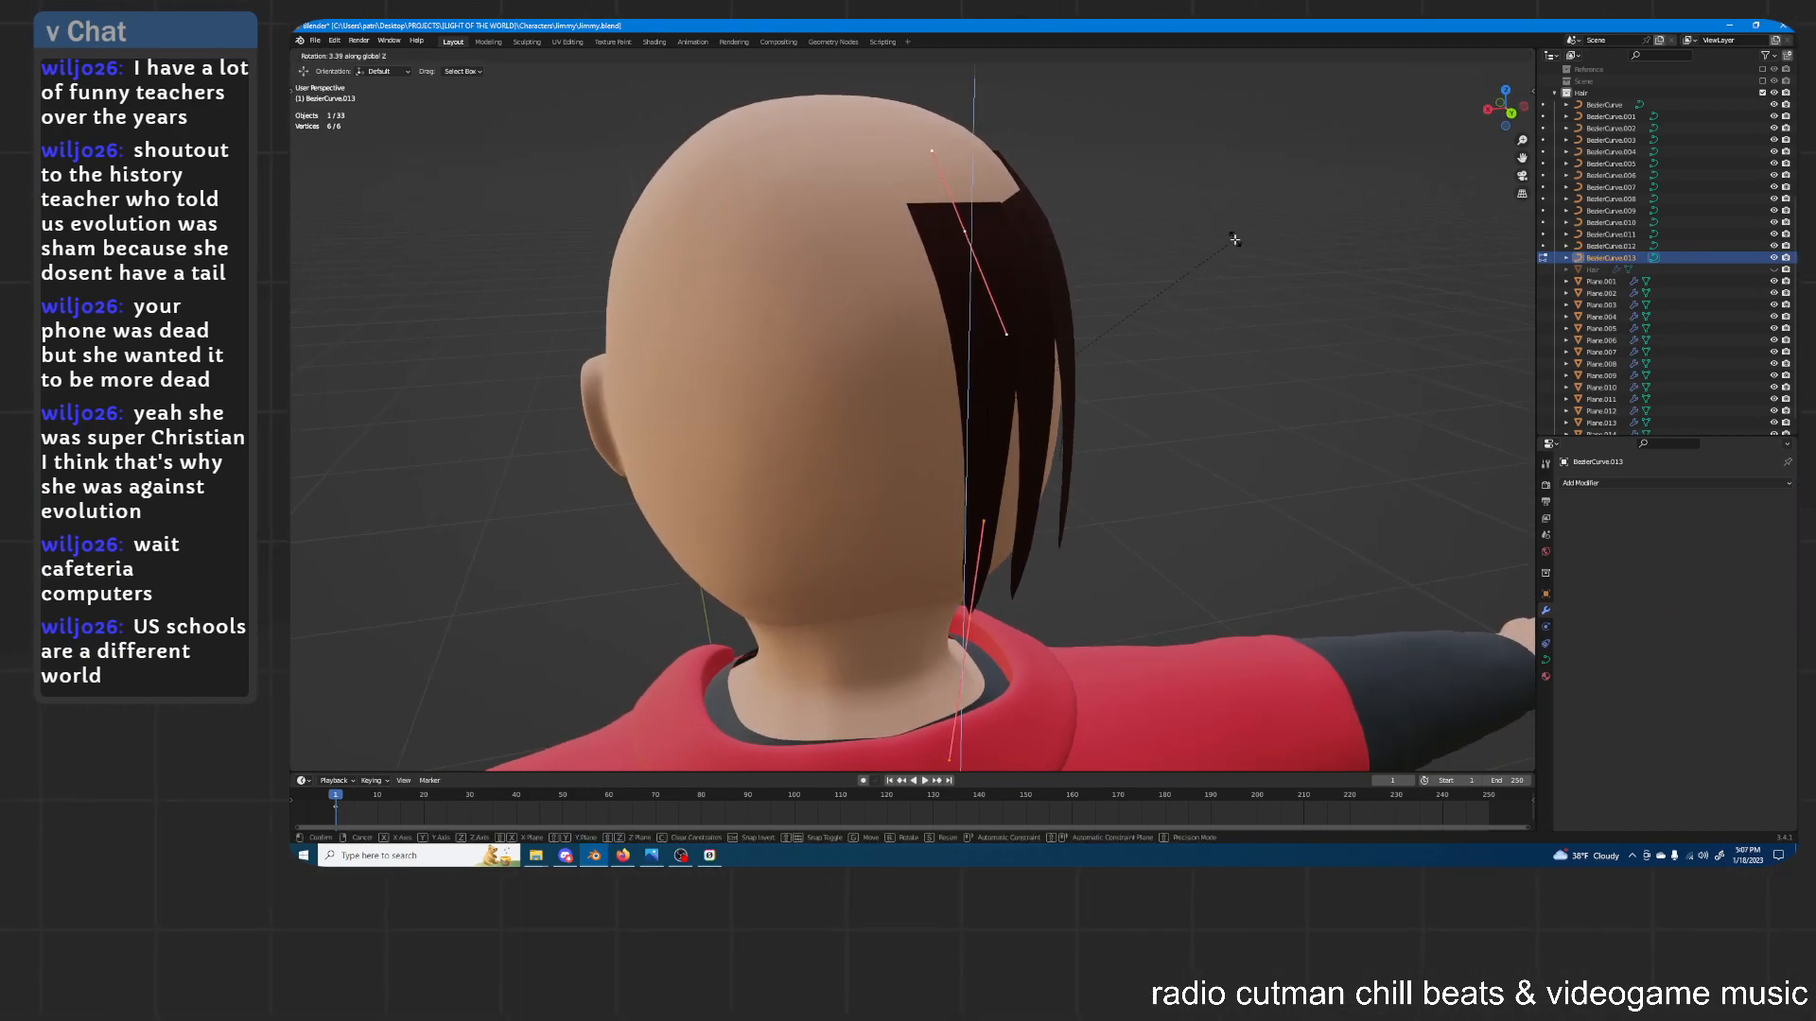
pyautogui.click(1234, 240)
pyautogui.moveTo(1234, 241); pyautogui.dragTo(1221, 278, button='middle')
pyautogui.moveTo(1265, 352); pyautogui.dragTo(1320, 346, button='middle')
pyautogui.scroll(5, 1302, 349)
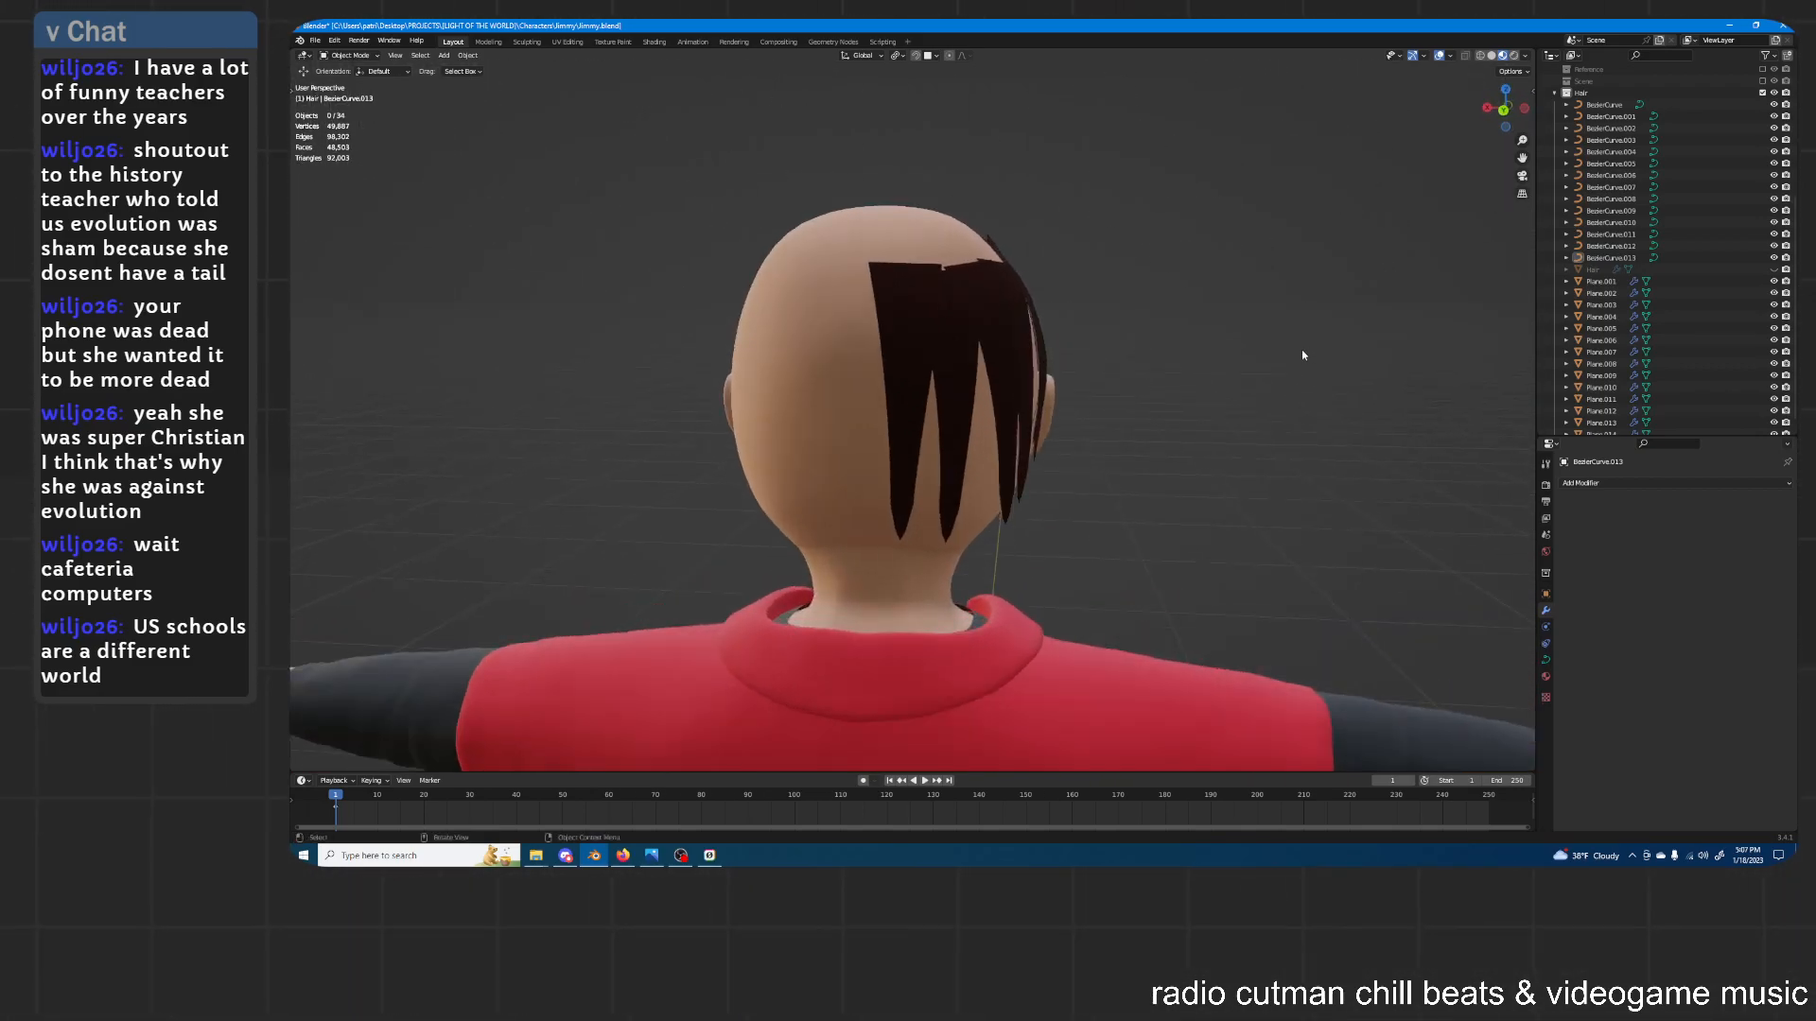
# Examine the strands around the side and back of the head, checking their spacing and coverage one by one
pyautogui.click(936, 322)
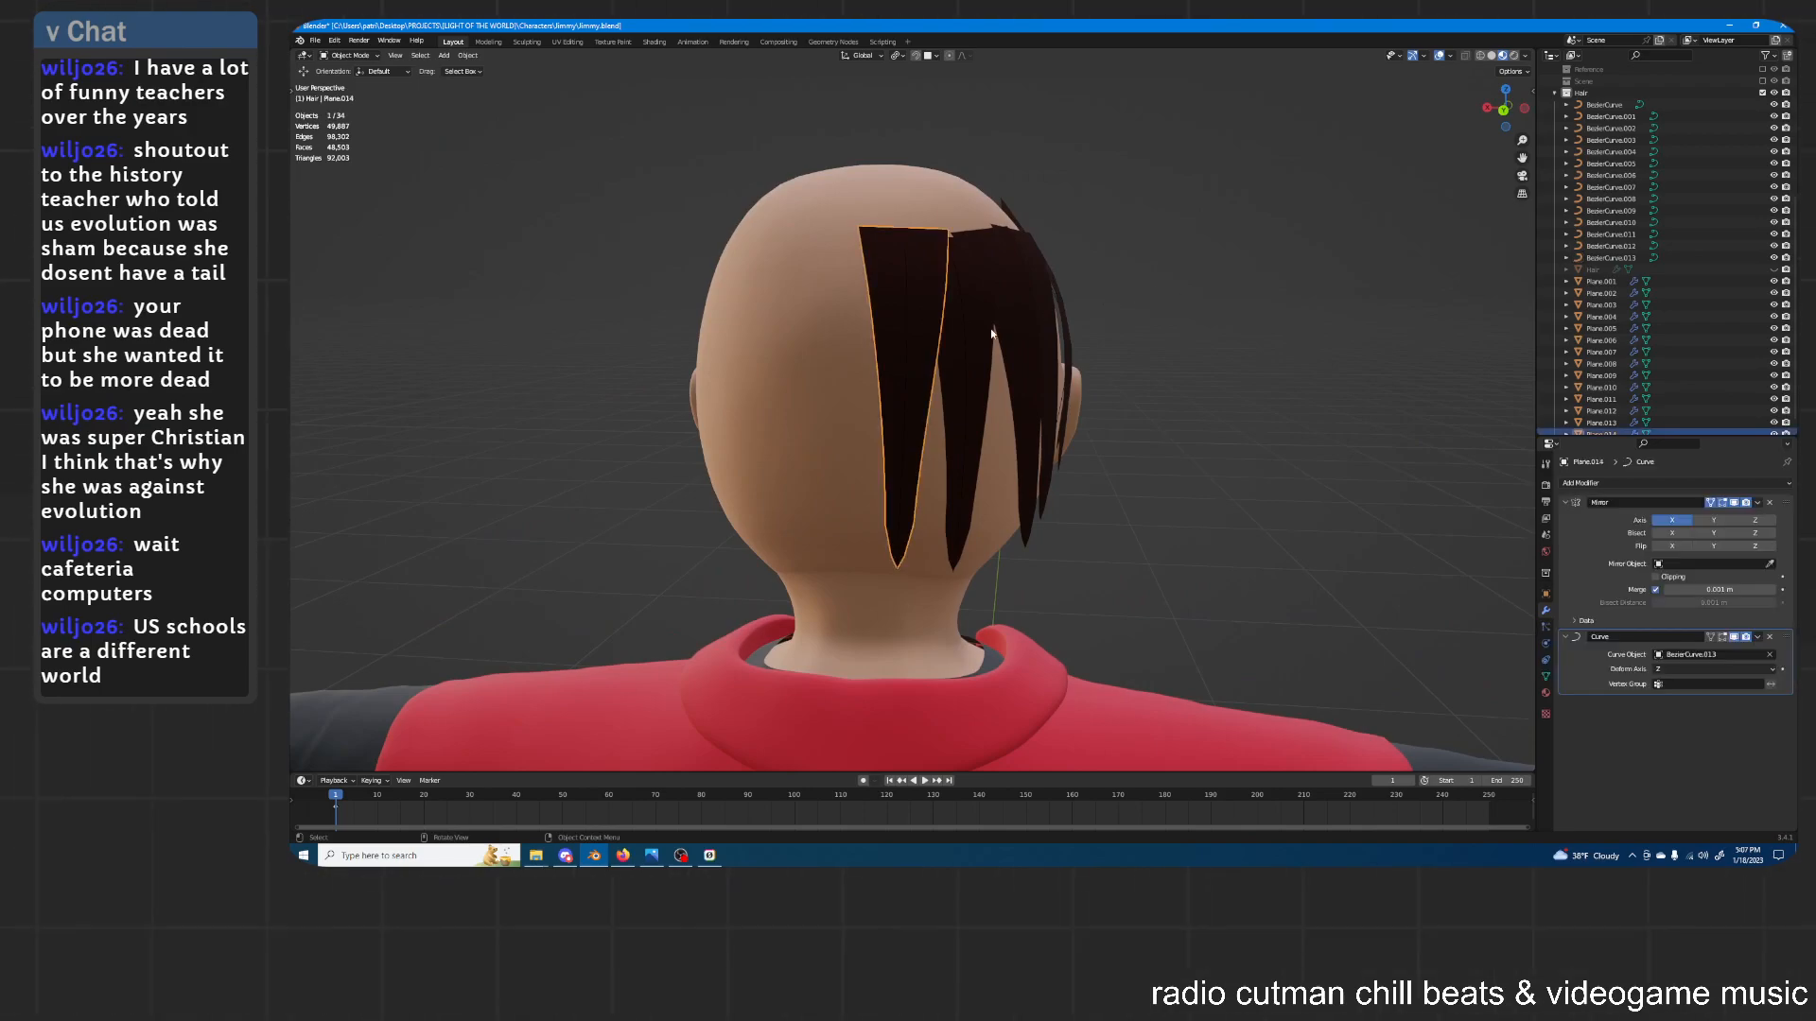
pyautogui.moveTo(1277, 388)
pyautogui.mouseDown(button='middle')
pyautogui.moveTo(1188, 390)
pyautogui.moveTo(1274, 393)
pyautogui.mouseUp(button='middle')
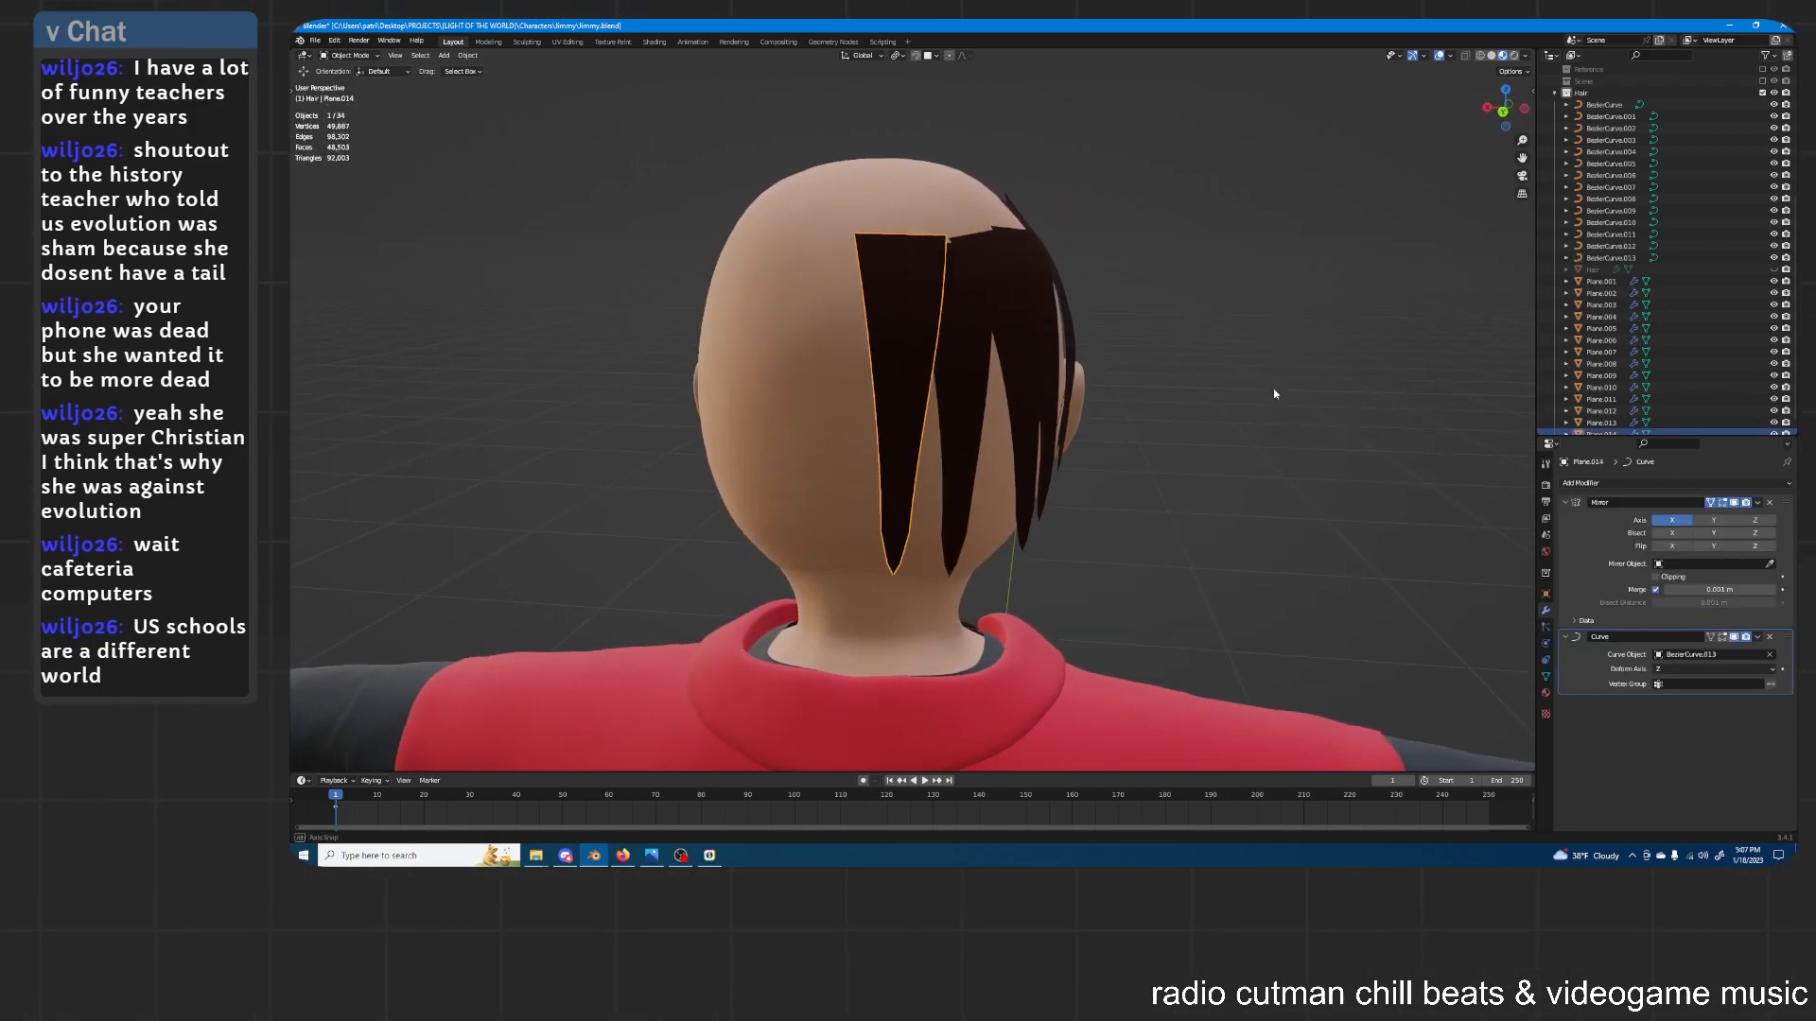
pyautogui.click(903, 339)
pyautogui.click(961, 348)
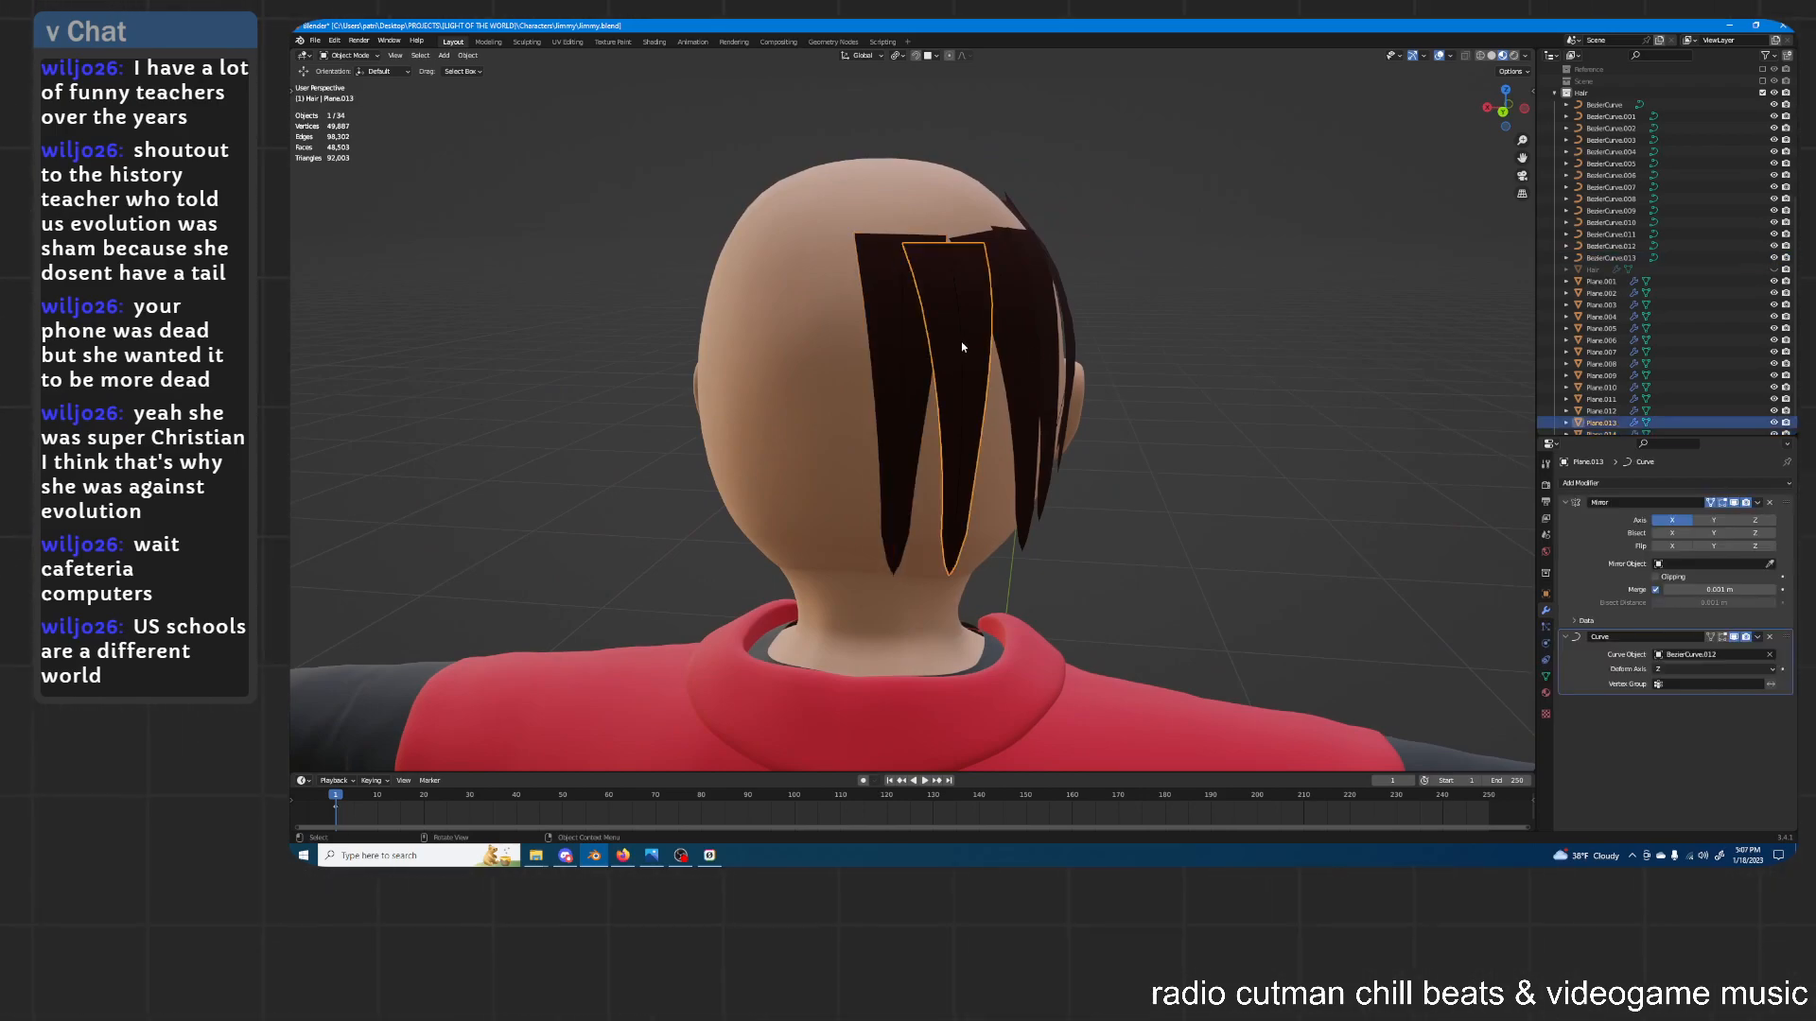
pyautogui.click(901, 343)
pyautogui.moveTo(902, 342); pyautogui.dragTo(1052, 300, button='middle')
pyautogui.click(1080, 277)
pyautogui.keyDown('shift'); pyautogui.click(1061, 293); pyautogui.keyUp('shift')
pyautogui.keyDown('shift'); pyautogui.click(1030, 284); pyautogui.keyUp('shift')
pyautogui.keyDown('shift'); pyautogui.click(995, 290); pyautogui.keyUp('shift')
pyautogui.keyDown('shift'); pyautogui.click(934, 310); pyautogui.keyUp('shift')
pyautogui.moveTo(934, 310)
pyautogui.mouseDown(button='middle')
pyautogui.moveTo(1075, 277)
pyautogui.moveTo(950, 288)
pyautogui.mouseUp(button='middle')
pyautogui.keyDown('shift'); pyautogui.click(940, 308); pyautogui.keyUp('shift')
pyautogui.keyDown('shift'); pyautogui.click(895, 319); pyautogui.keyUp('shift')
pyautogui.keyDown('shift'); pyautogui.click(849, 314); pyautogui.keyUp('shift')
pyautogui.click(1151, 342)
pyautogui.moveTo(1197, 352); pyautogui.dragTo(1180, 402, button='middle')
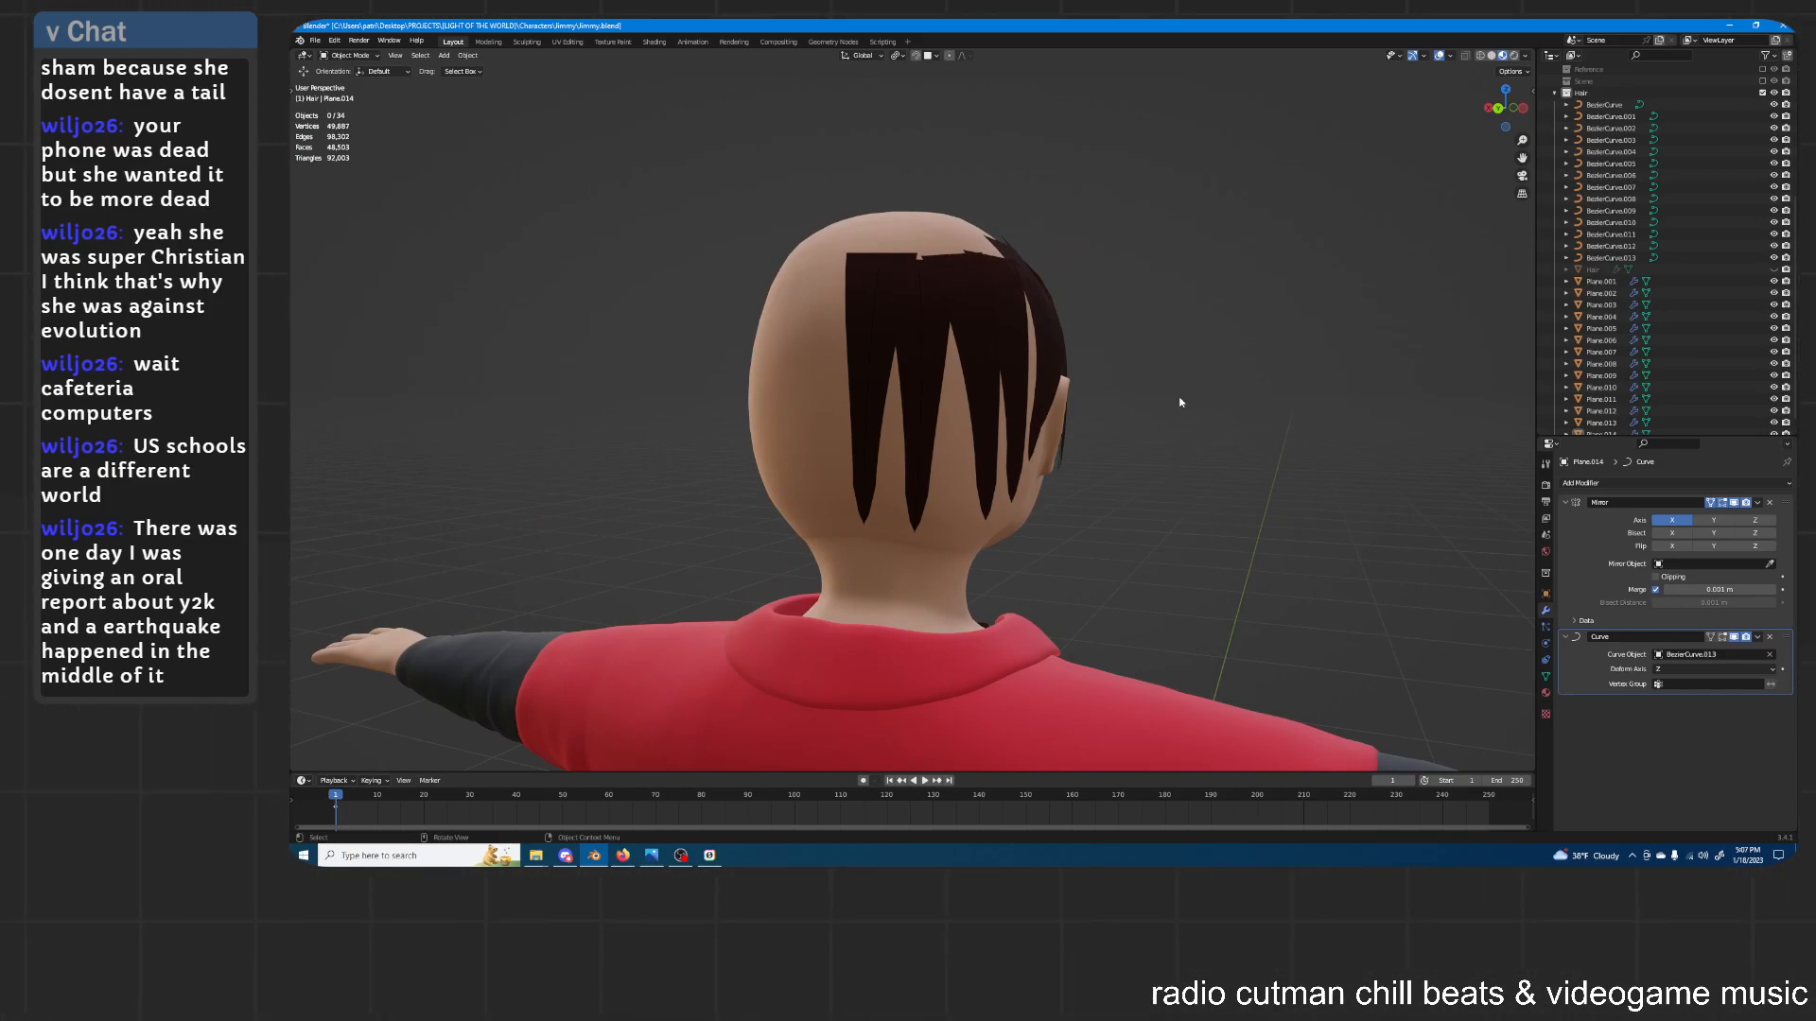
pyautogui.moveTo(1014, 408); pyautogui.dragTo(1042, 400, button='middle')
pyautogui.scroll(3, 876, 256)
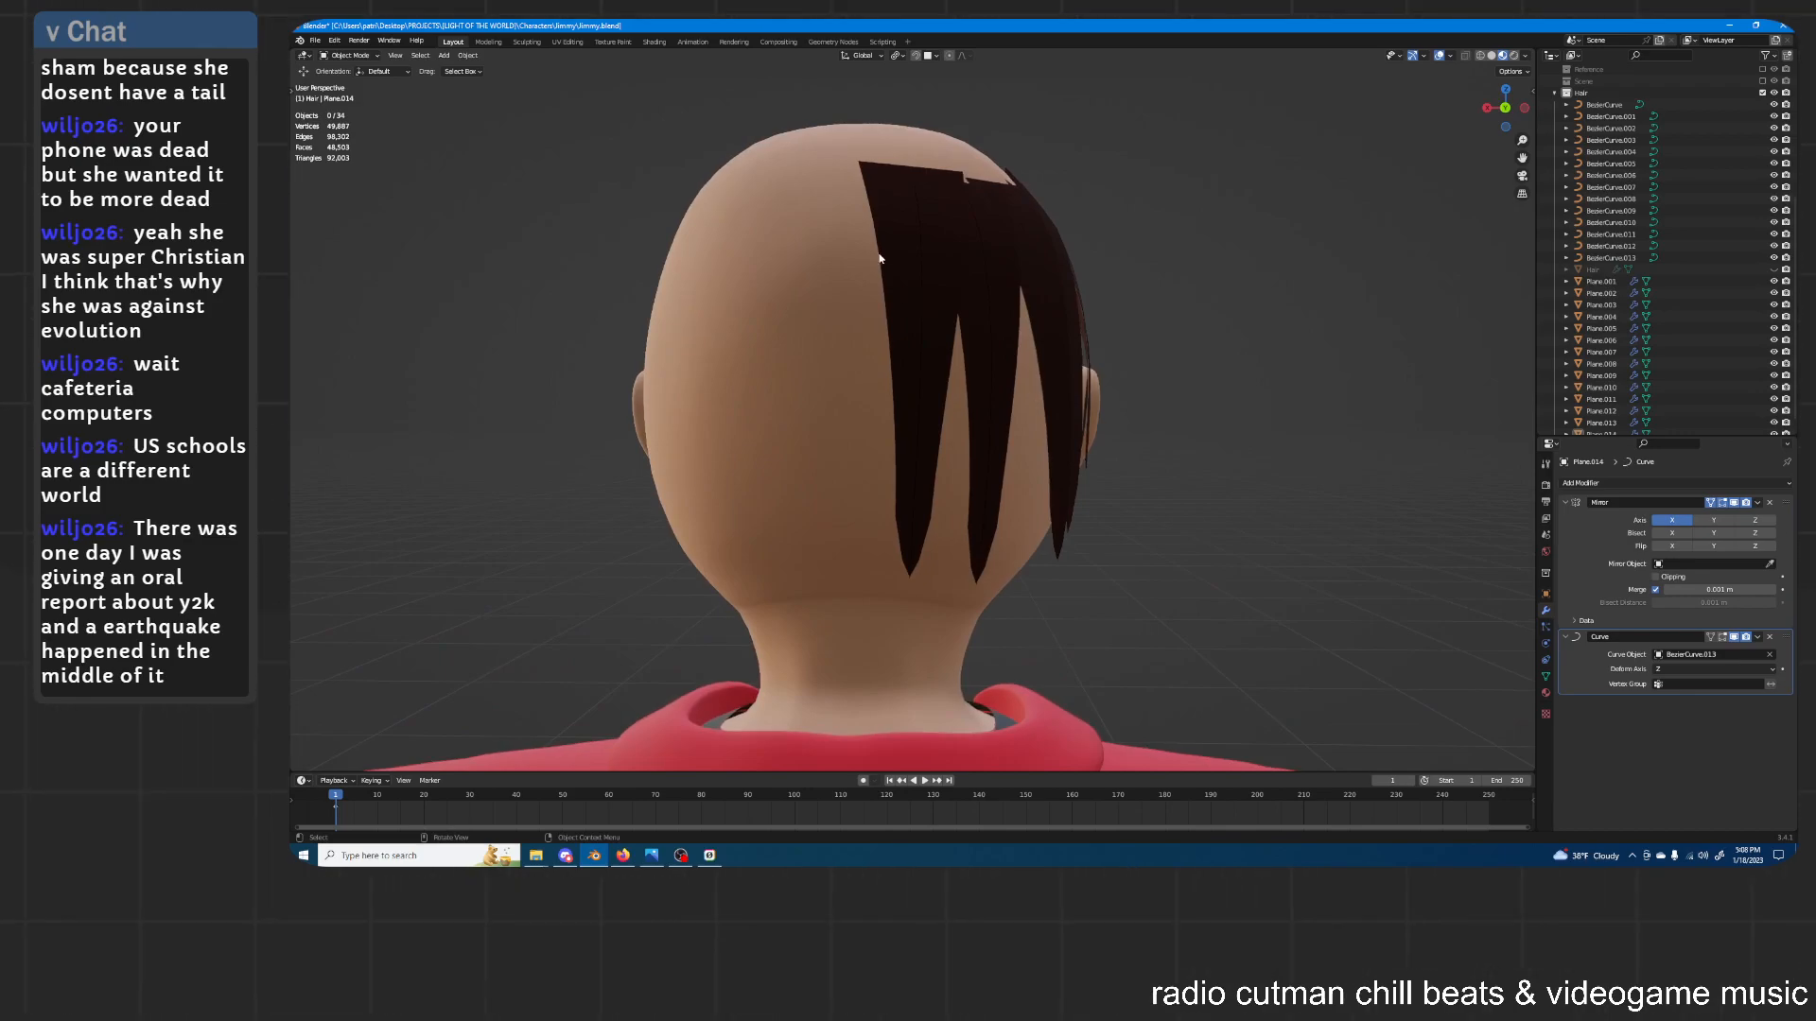
pyautogui.click(925, 268)
pyautogui.moveTo(925, 268); pyautogui.dragTo(969, 295, button='middle')
pyautogui.click(980, 416)
# Duplicate hair strands Plane.007 through Plane.014 in place together with their curves, BezierCurve.007 through BezierCurve.013
pyautogui.click(894, 315)
pyautogui.click(889, 323)
pyautogui.scroll(-1, 1577, 315)
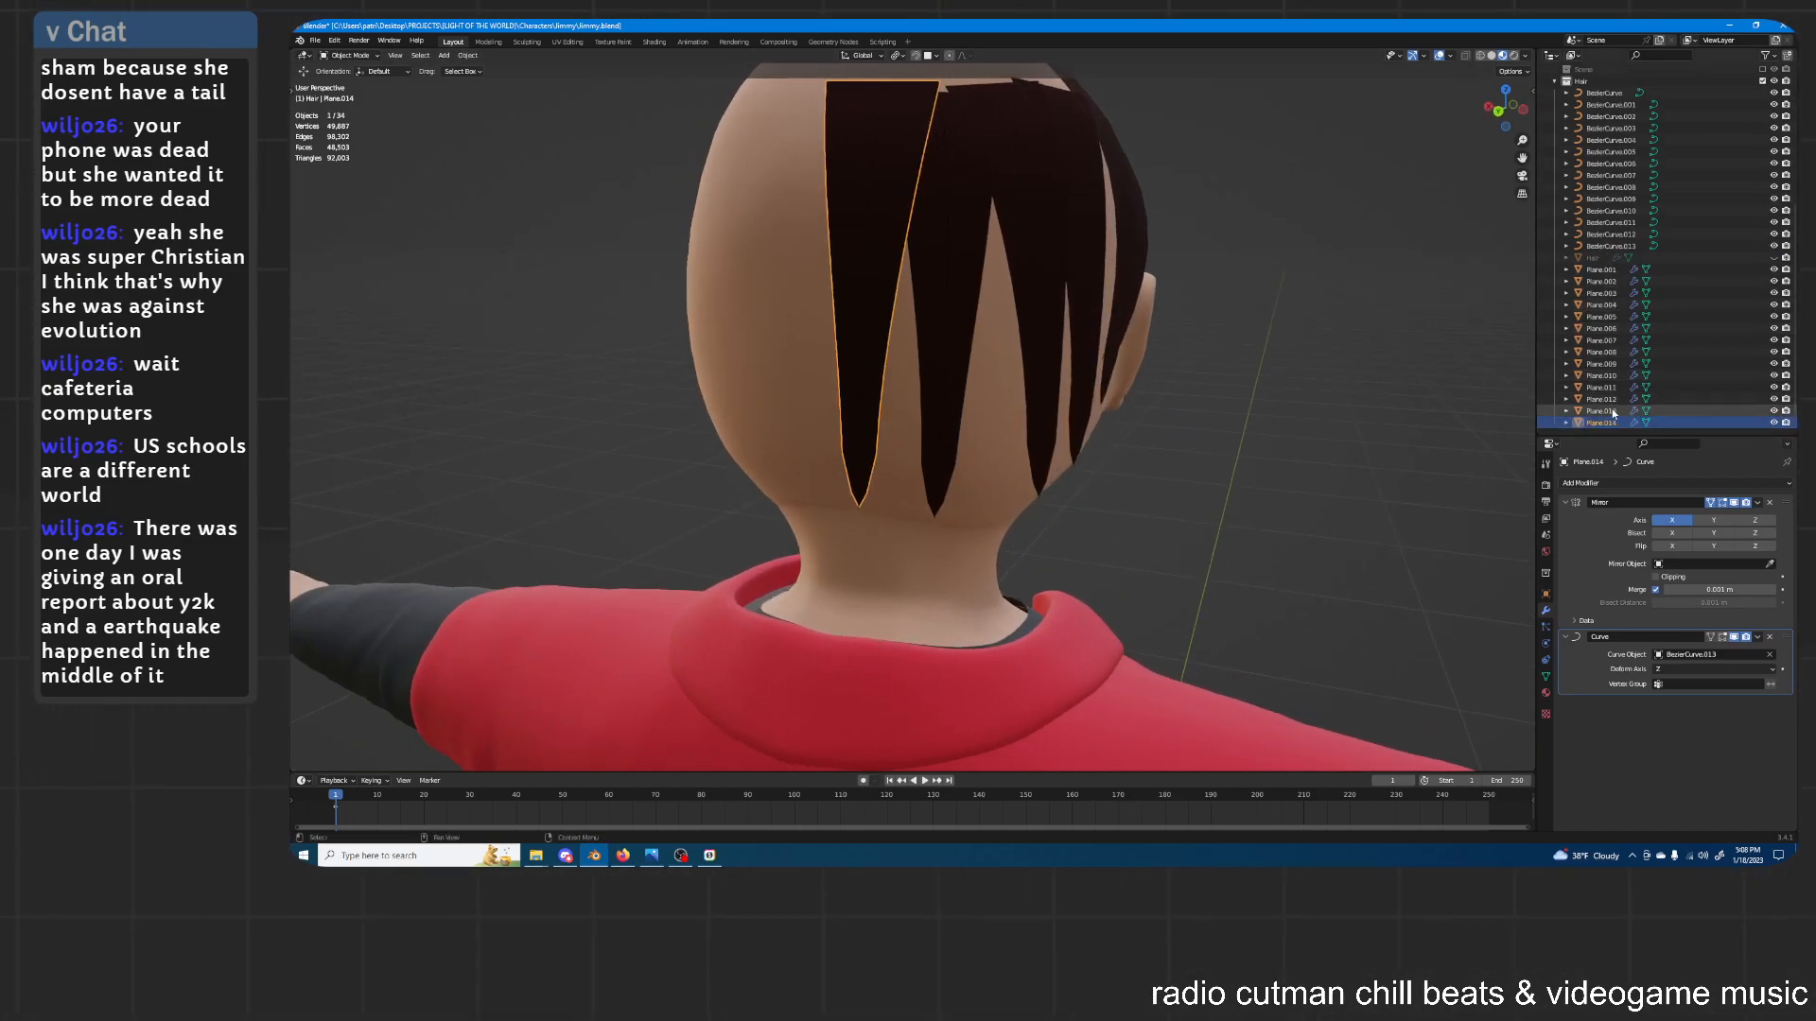
pyautogui.keyDown('shift'); pyautogui.click(1608, 377); pyautogui.keyUp('shift')
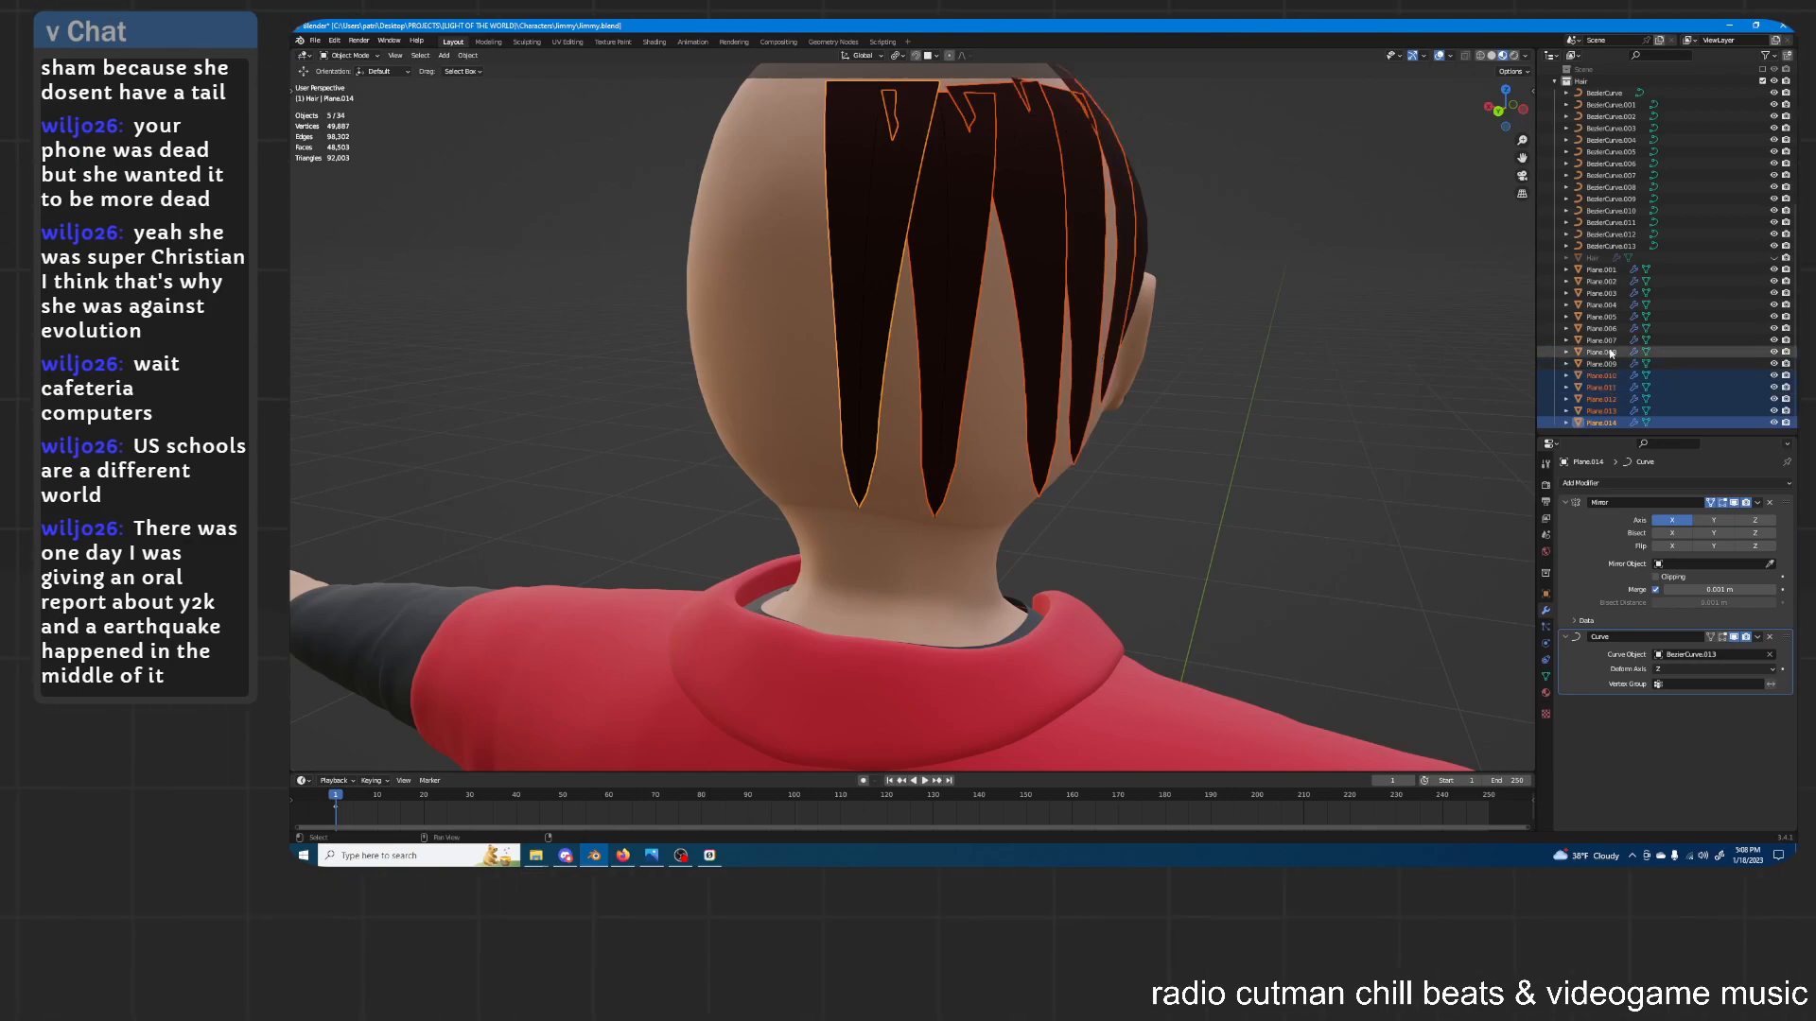
pyautogui.keyDown('shift'); pyautogui.click(1607, 365); pyautogui.keyUp('shift')
pyautogui.keyDown('shift'); pyautogui.click(1608, 353); pyautogui.keyUp('shift')
pyautogui.keyDown('shift'); pyautogui.click(1608, 341); pyautogui.keyUp('shift')
pyautogui.moveTo(1357, 303); pyautogui.dragTo(1229, 302, button='middle')
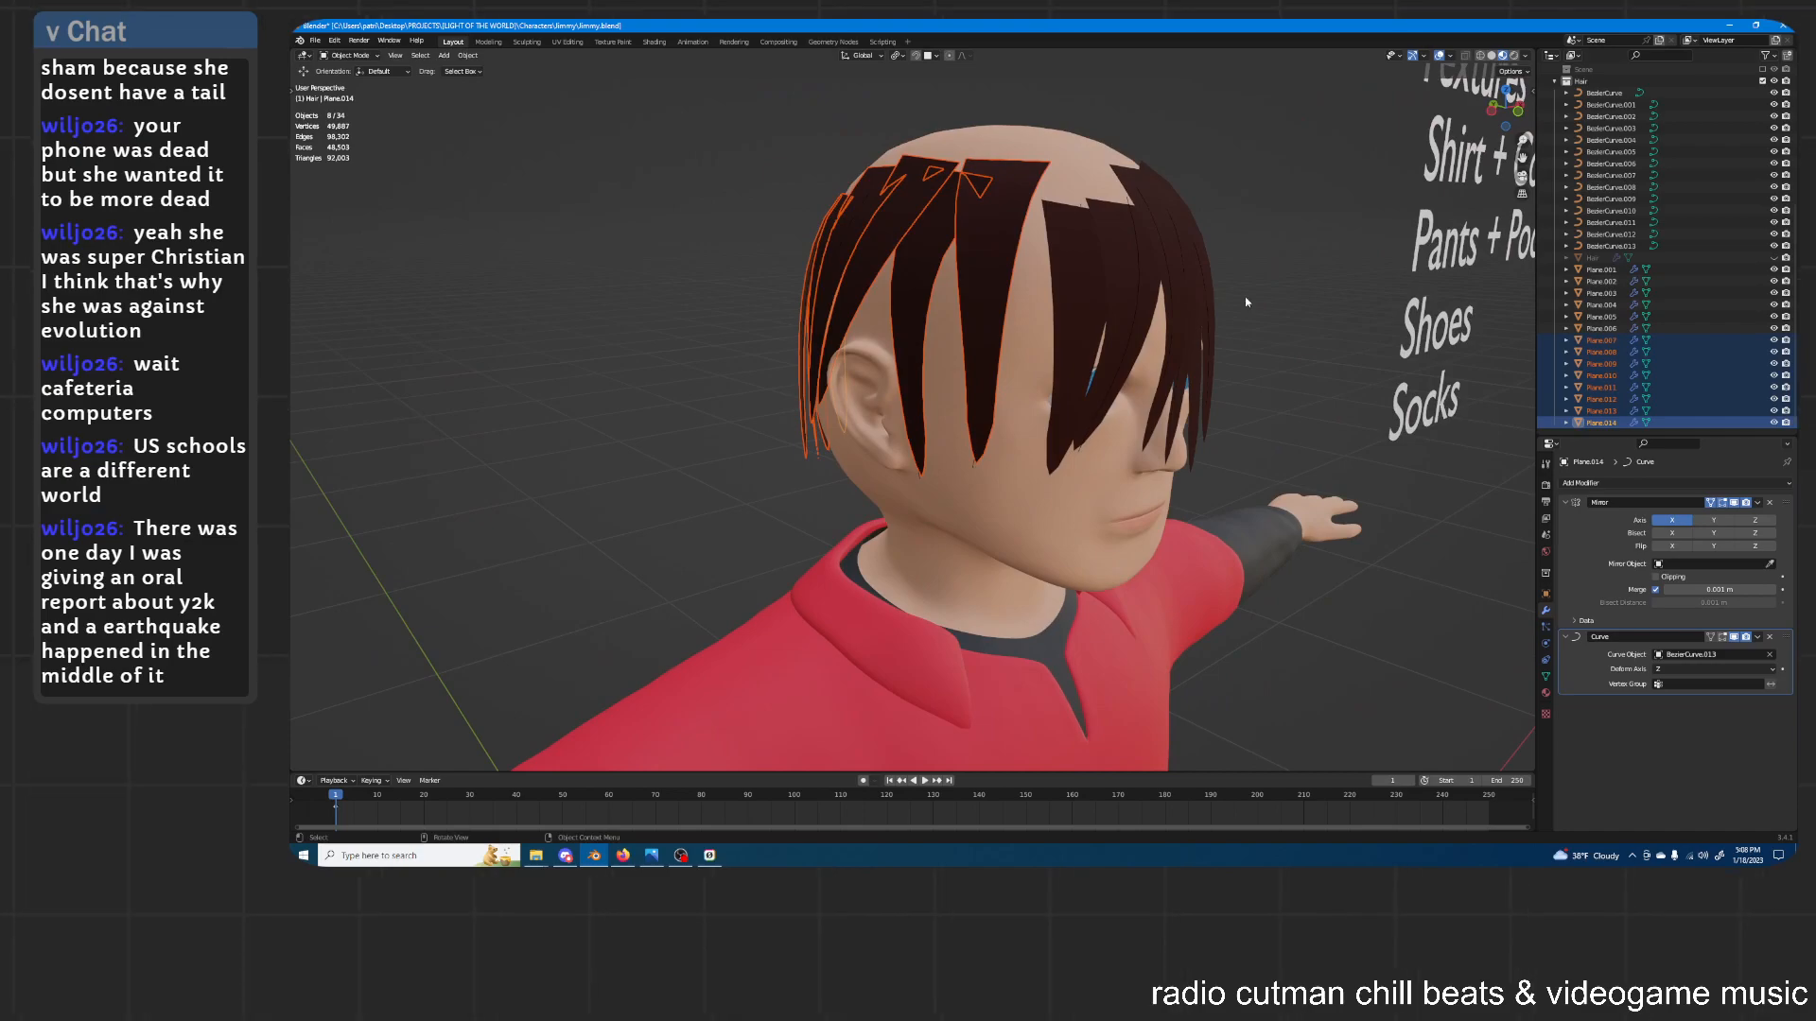
pyautogui.keyDown('shift'); pyautogui.click(1605, 246); pyautogui.keyUp('shift')
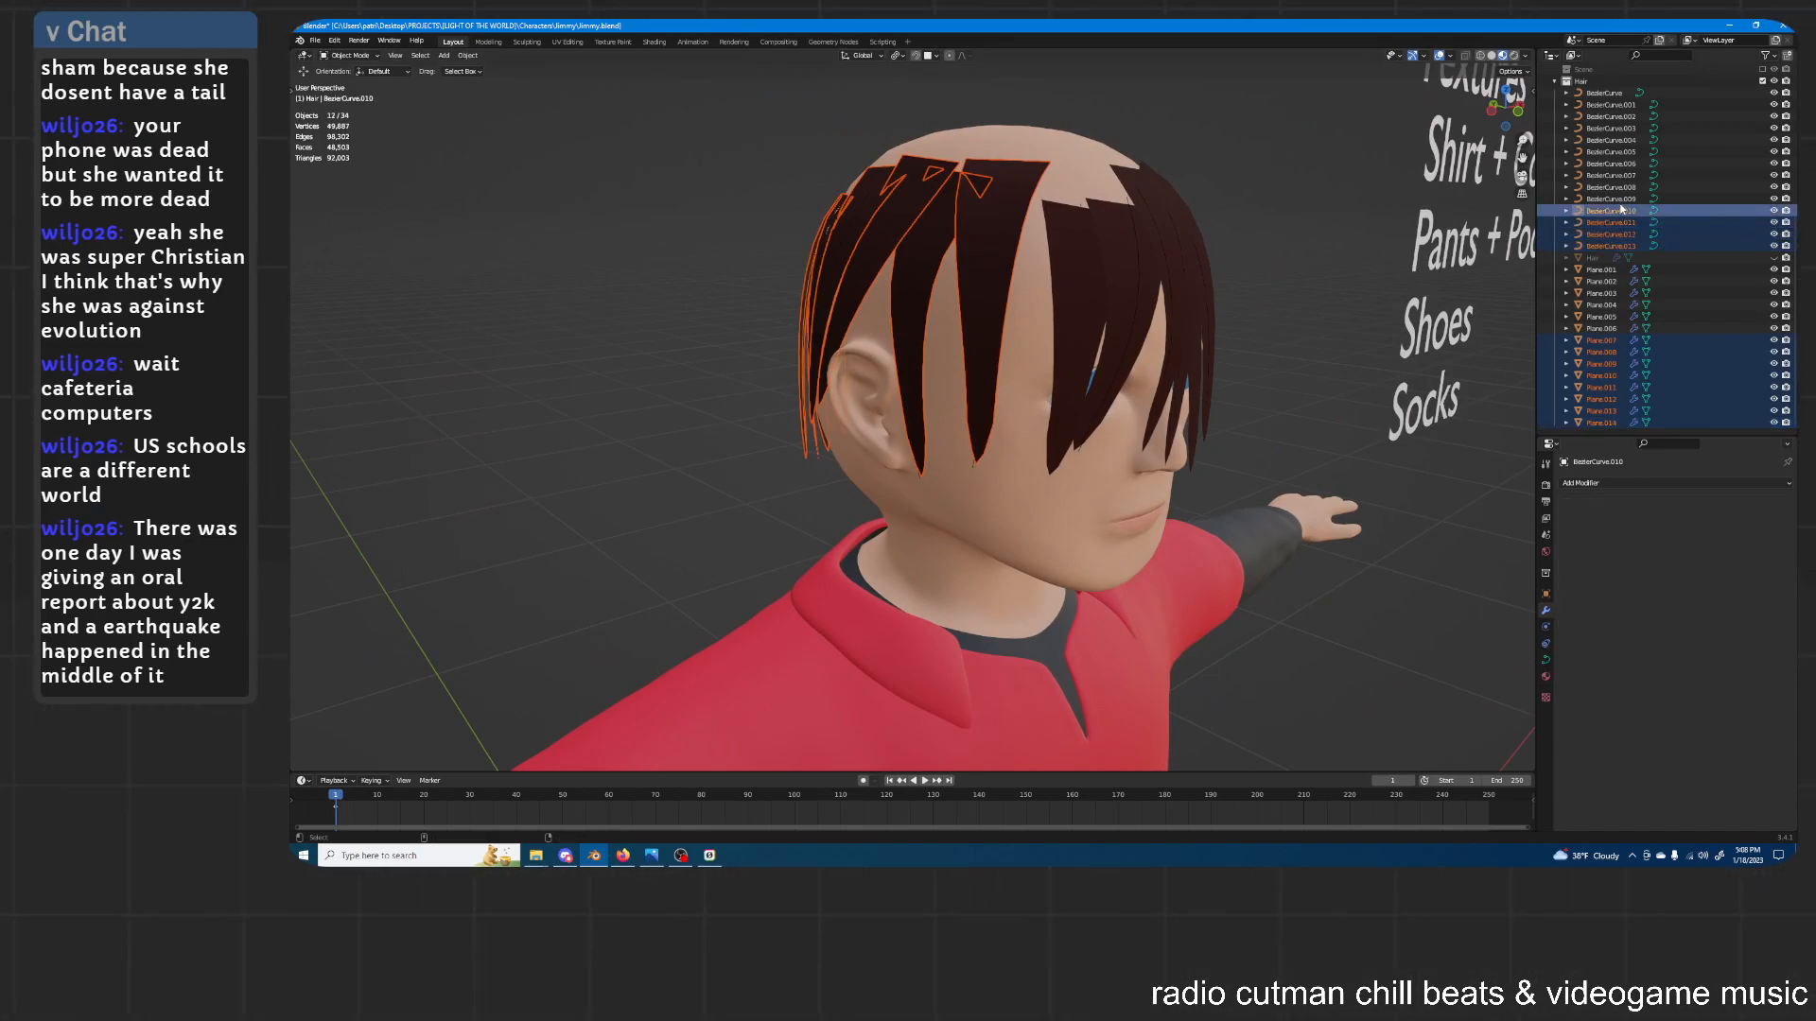
pyautogui.keyDown('shift'); pyautogui.click(1631, 174); pyautogui.keyUp('shift')
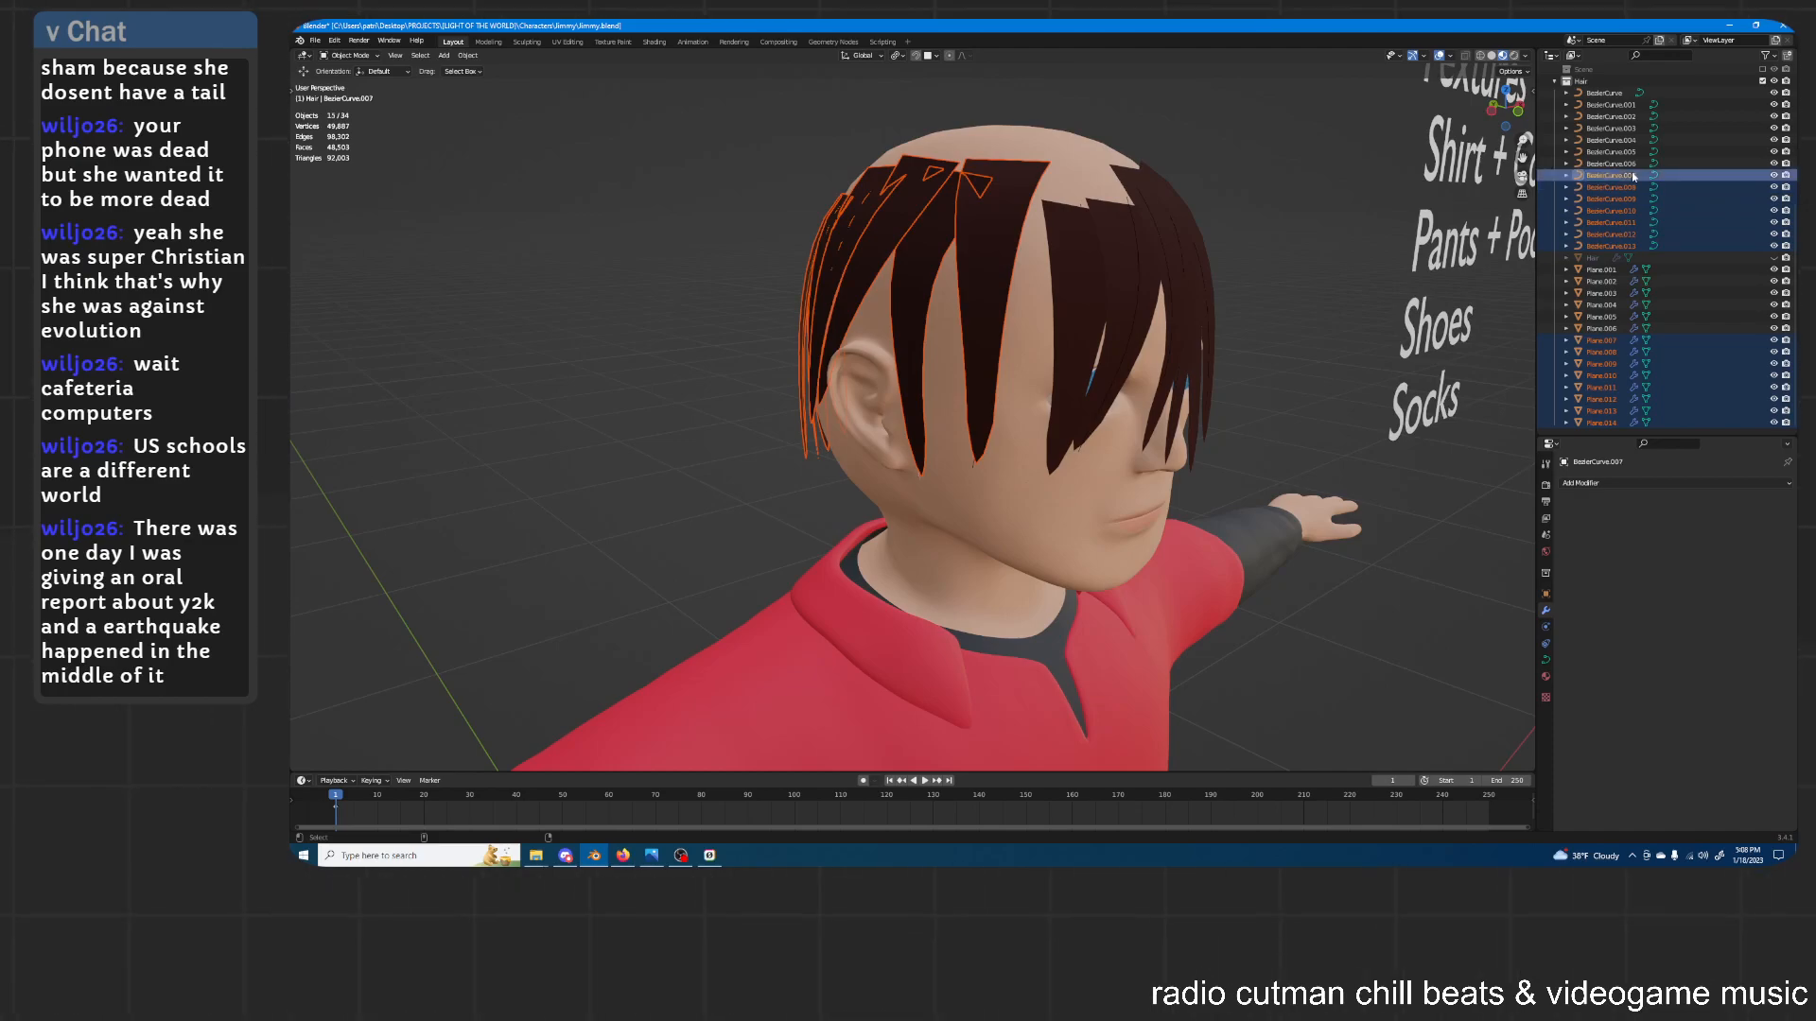
pyautogui.moveTo(1234, 196); pyautogui.dragTo(1181, 202, button='middle')
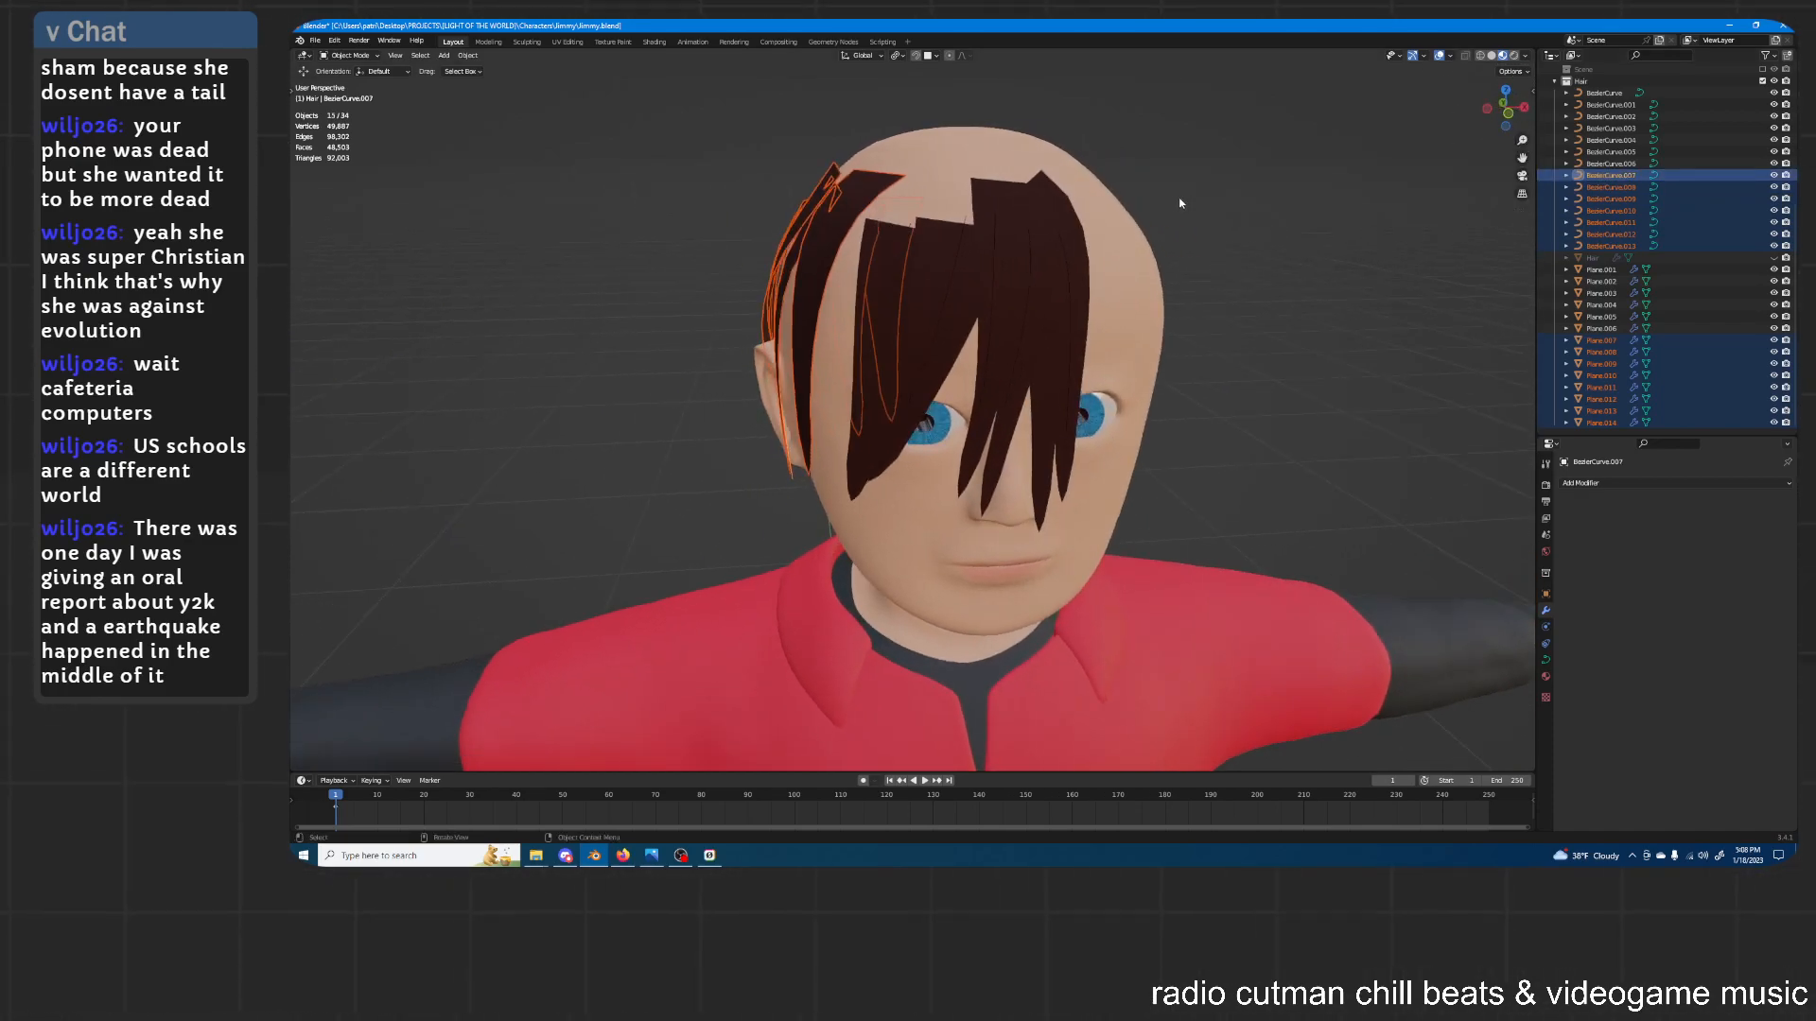
pyautogui.hotkey('shift', 'd')
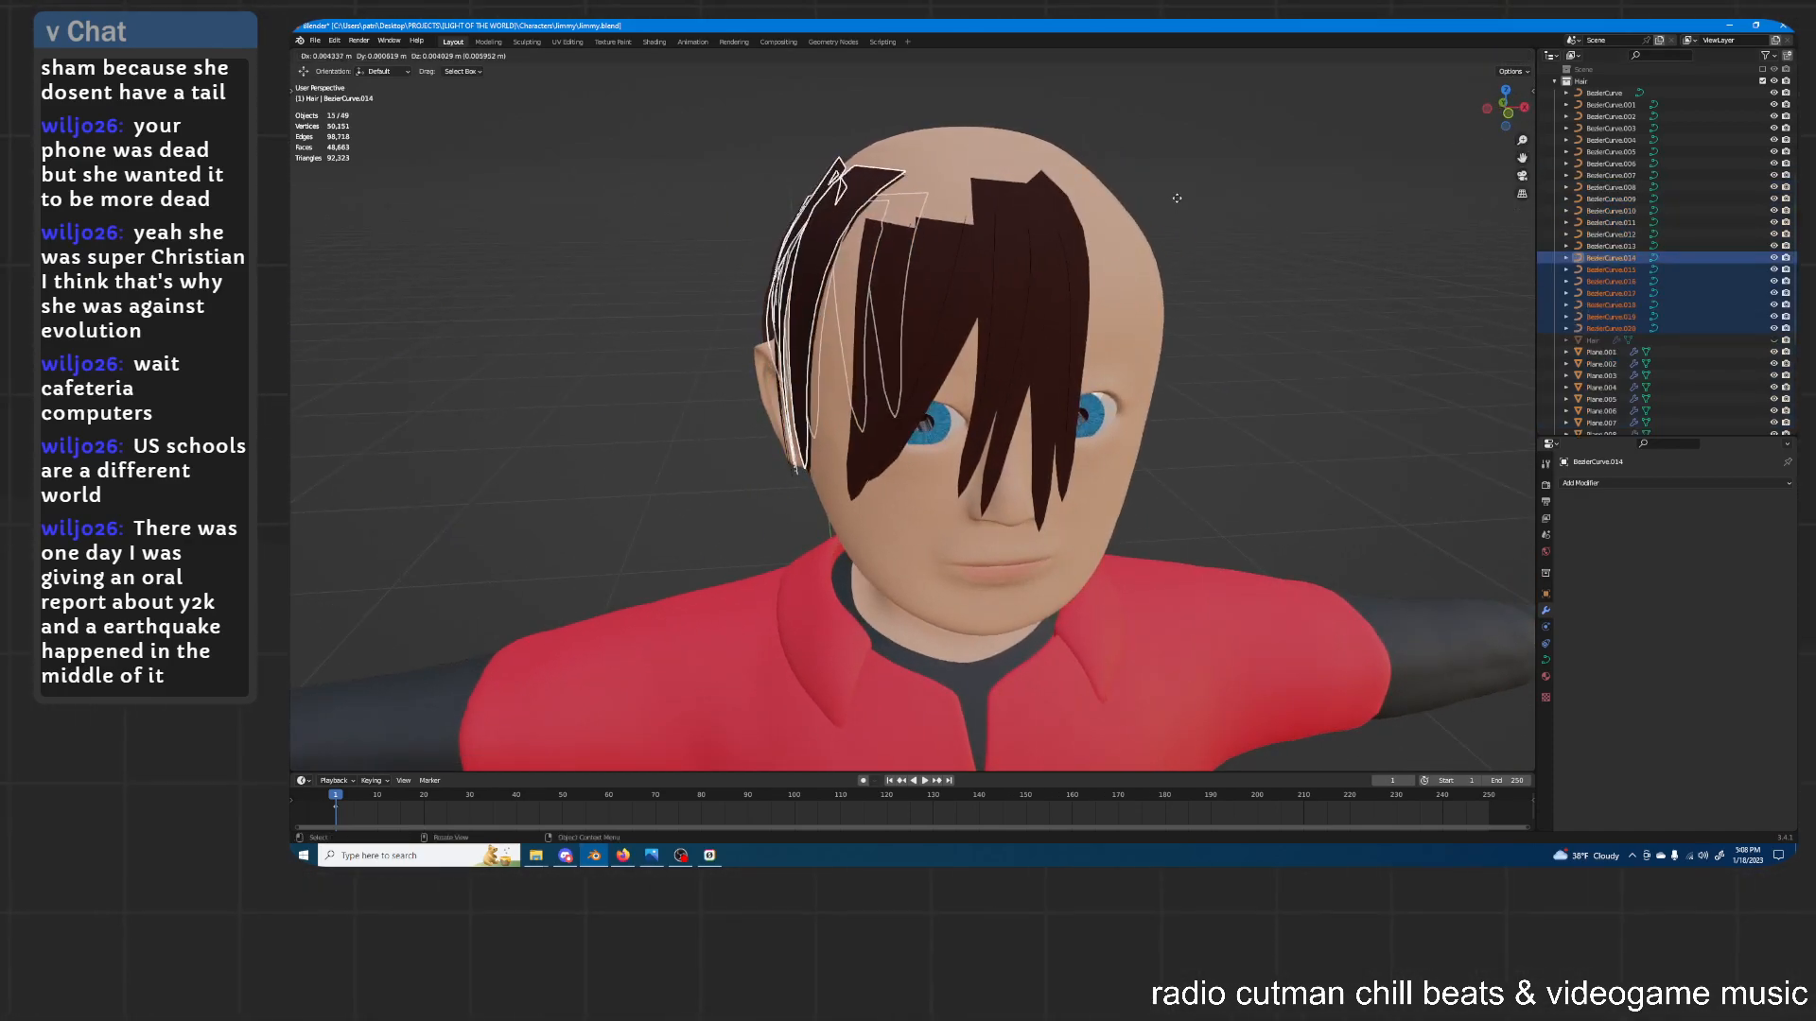
pyautogui.rightClick(1176, 201)
pyautogui.moveTo(1192, 210); pyautogui.dragTo(1181, 212, button='middle')
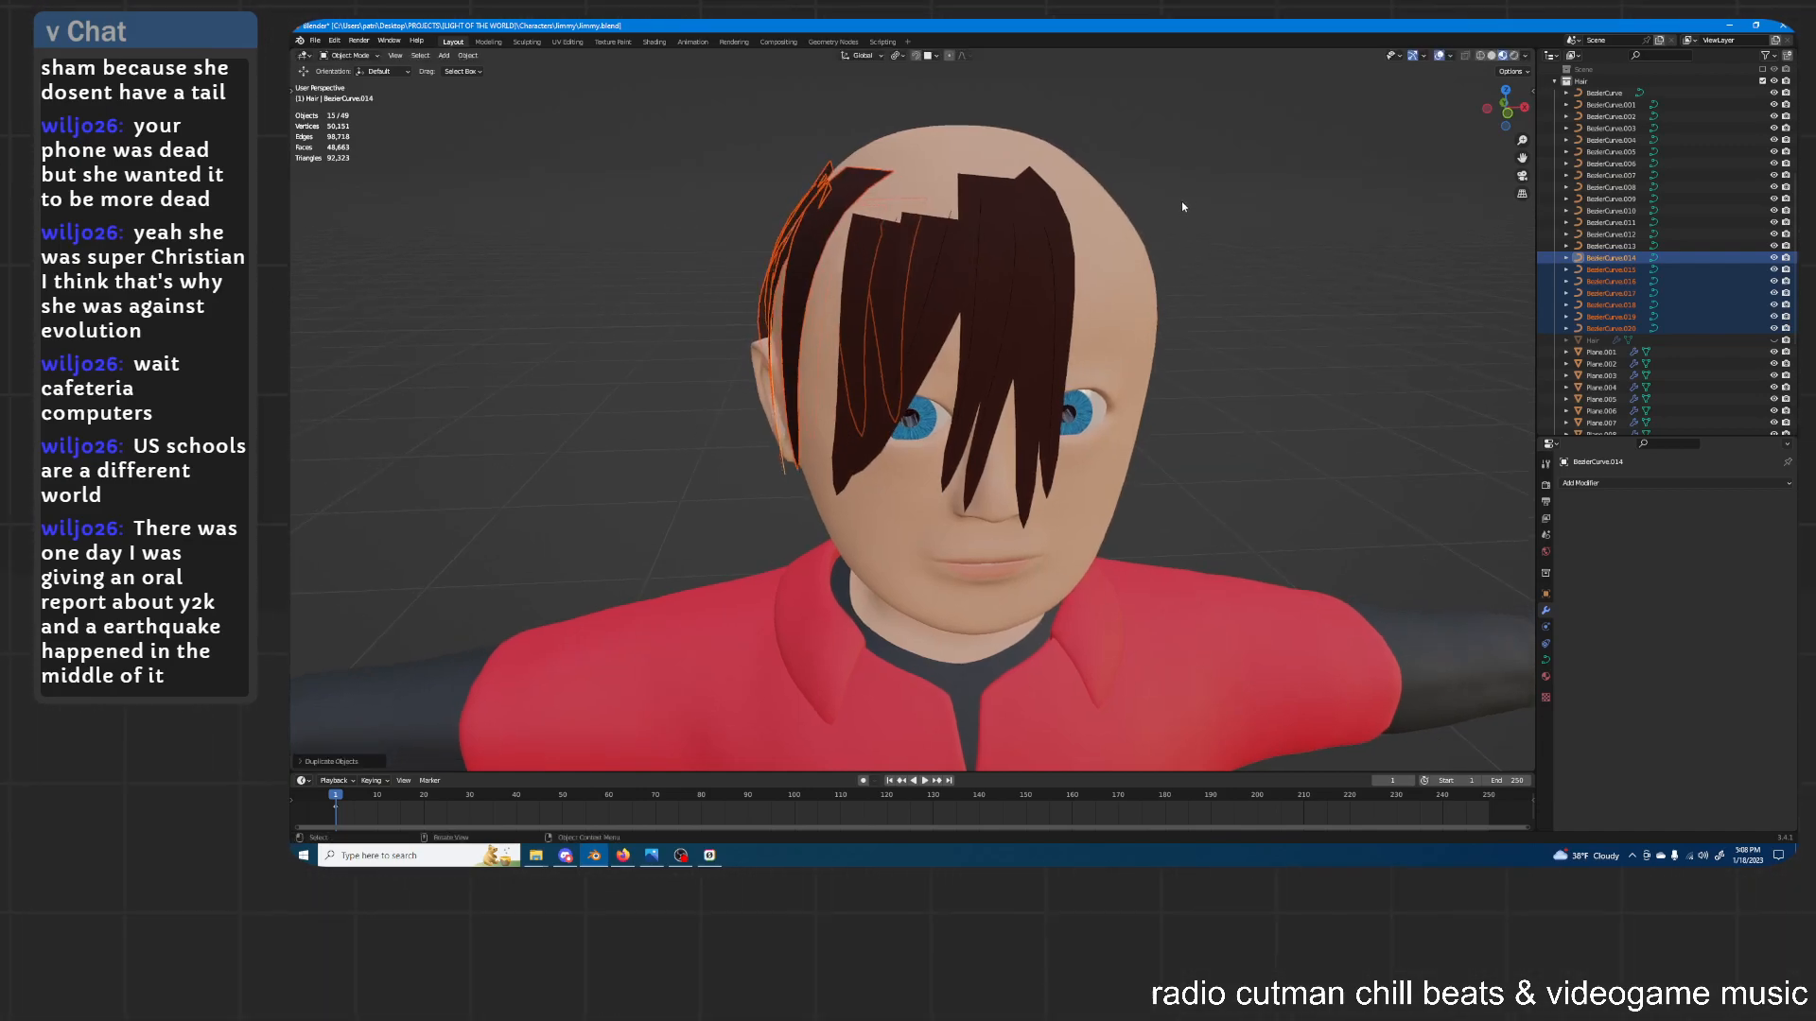
# Mirror the duplicated strands and curves along global X, using the 3D cursor as pivot point
pyautogui.click(896, 56)
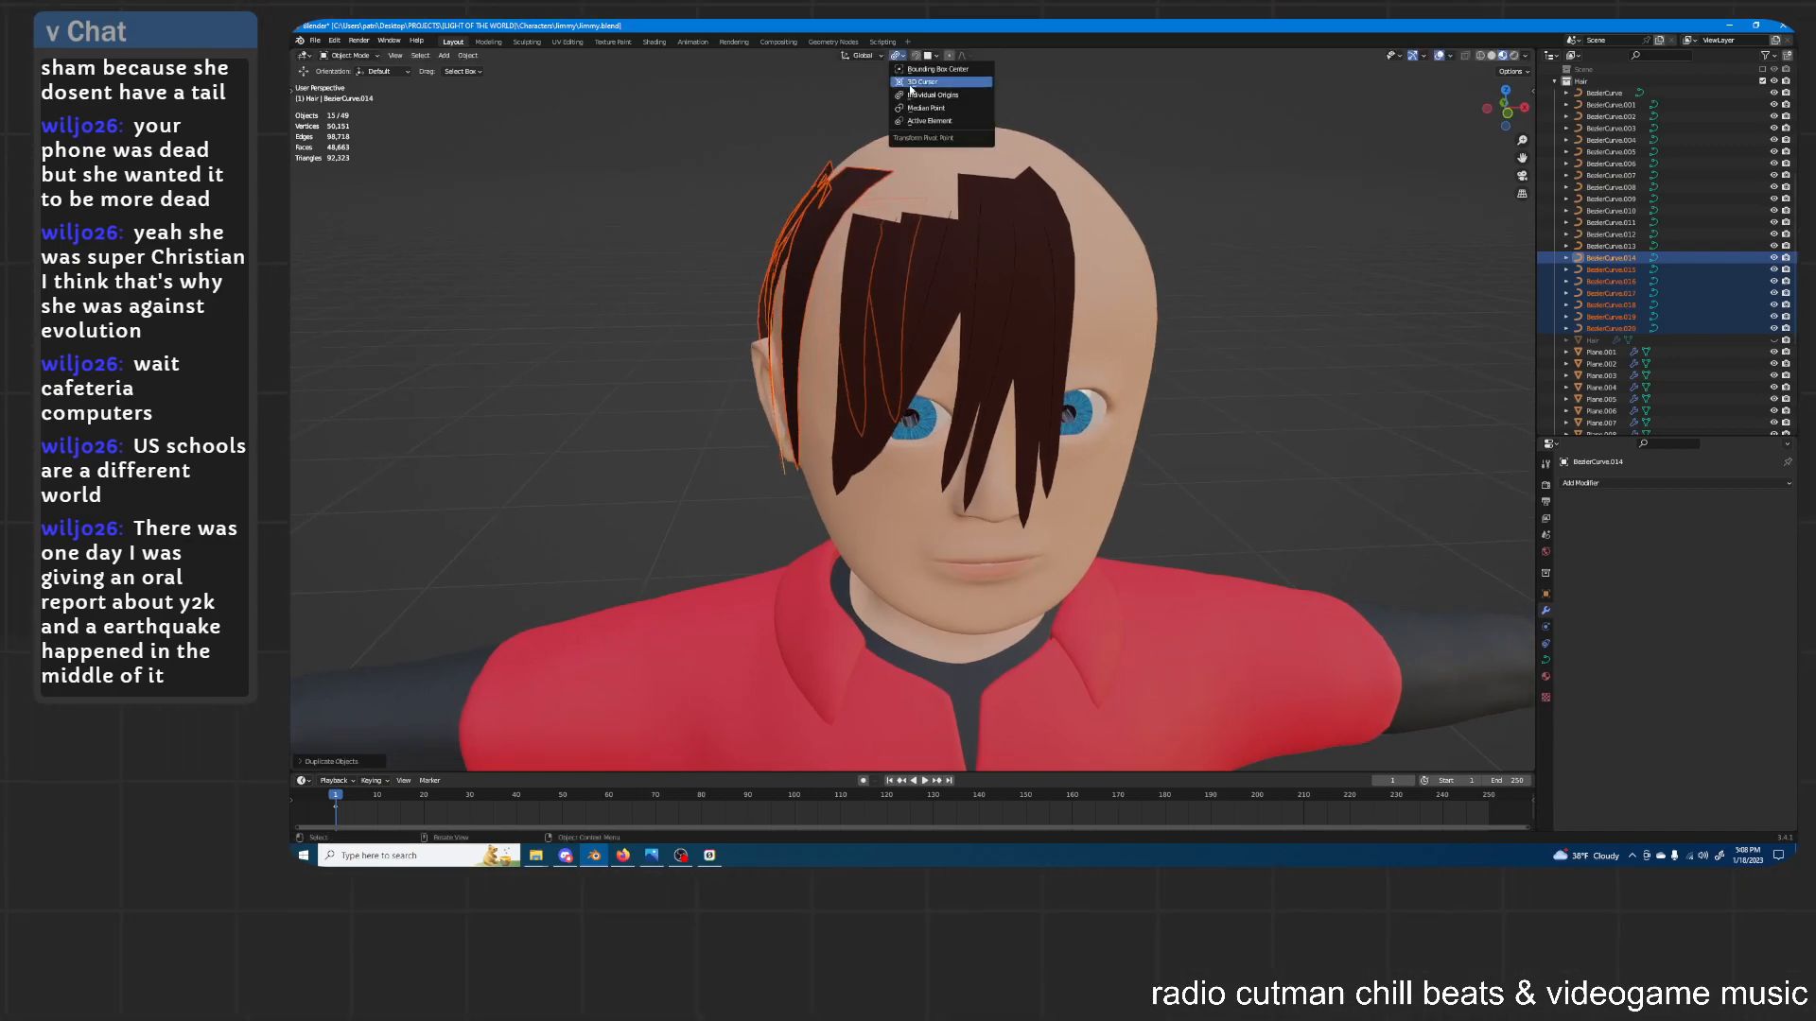
pyautogui.click(922, 83)
pyautogui.press('F3')
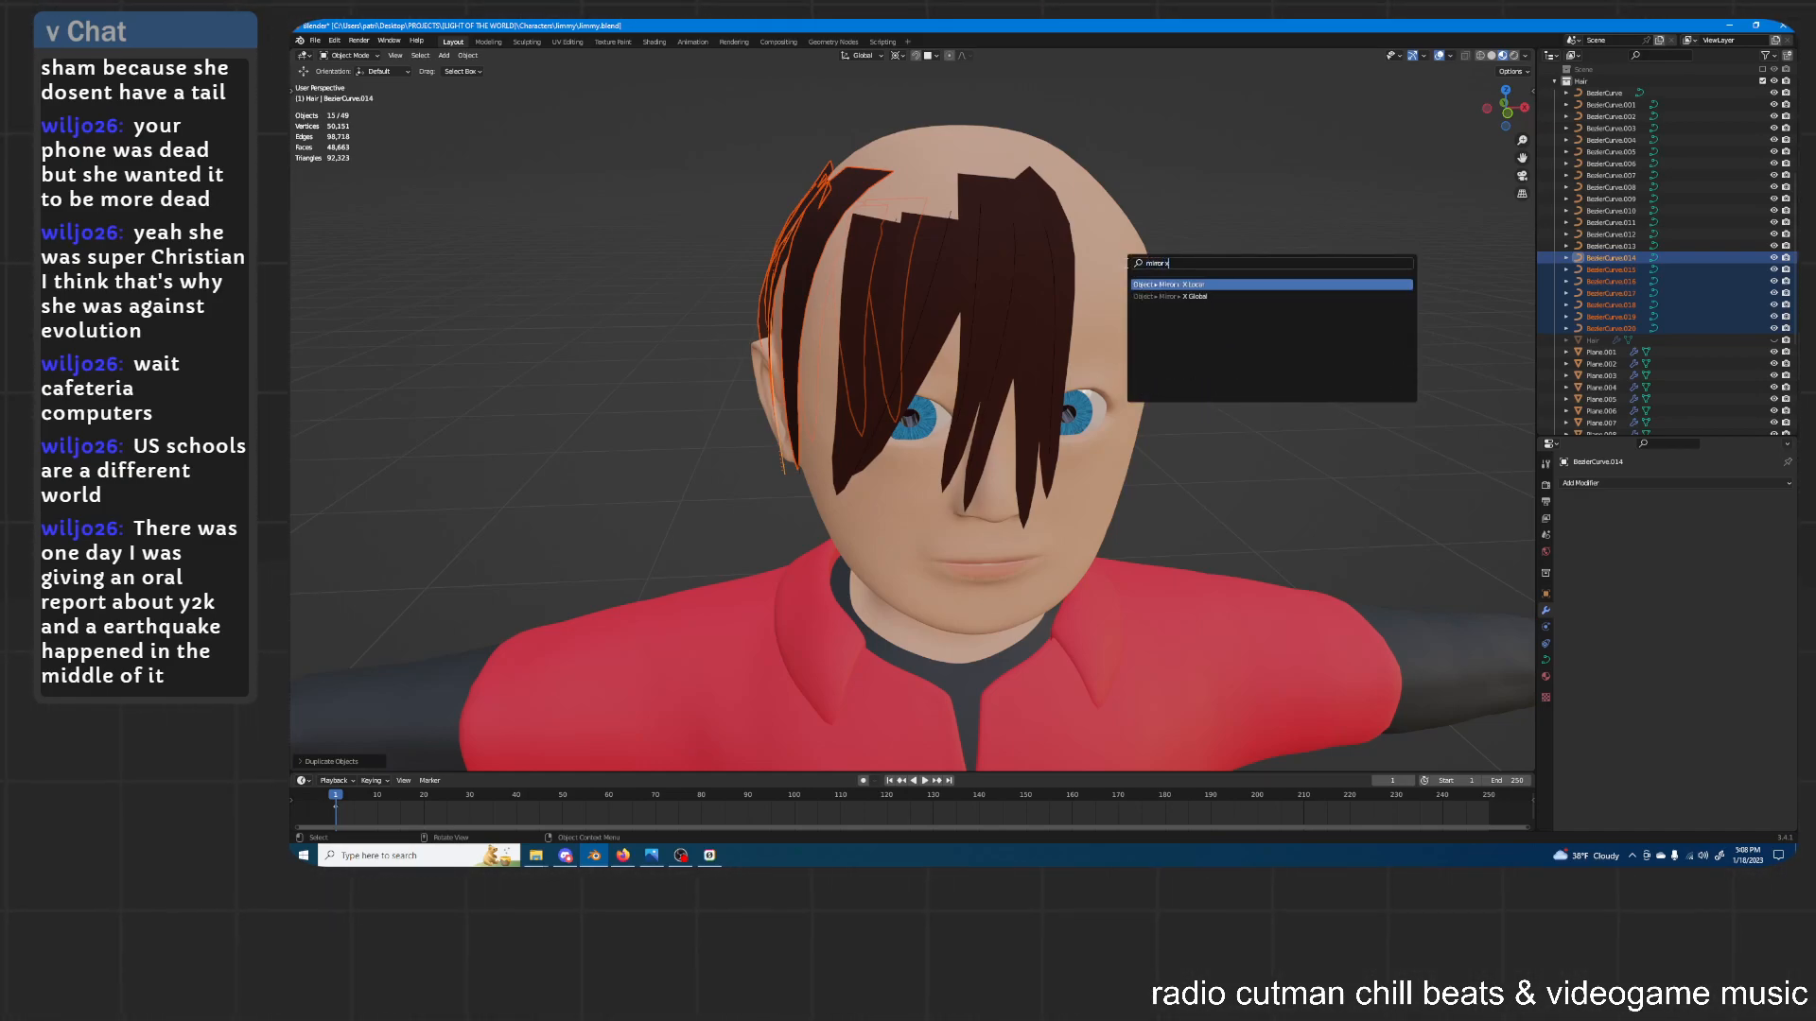
pyautogui.click(1199, 298)
pyautogui.moveTo(1252, 319); pyautogui.dragTo(1039, 305, button='middle')
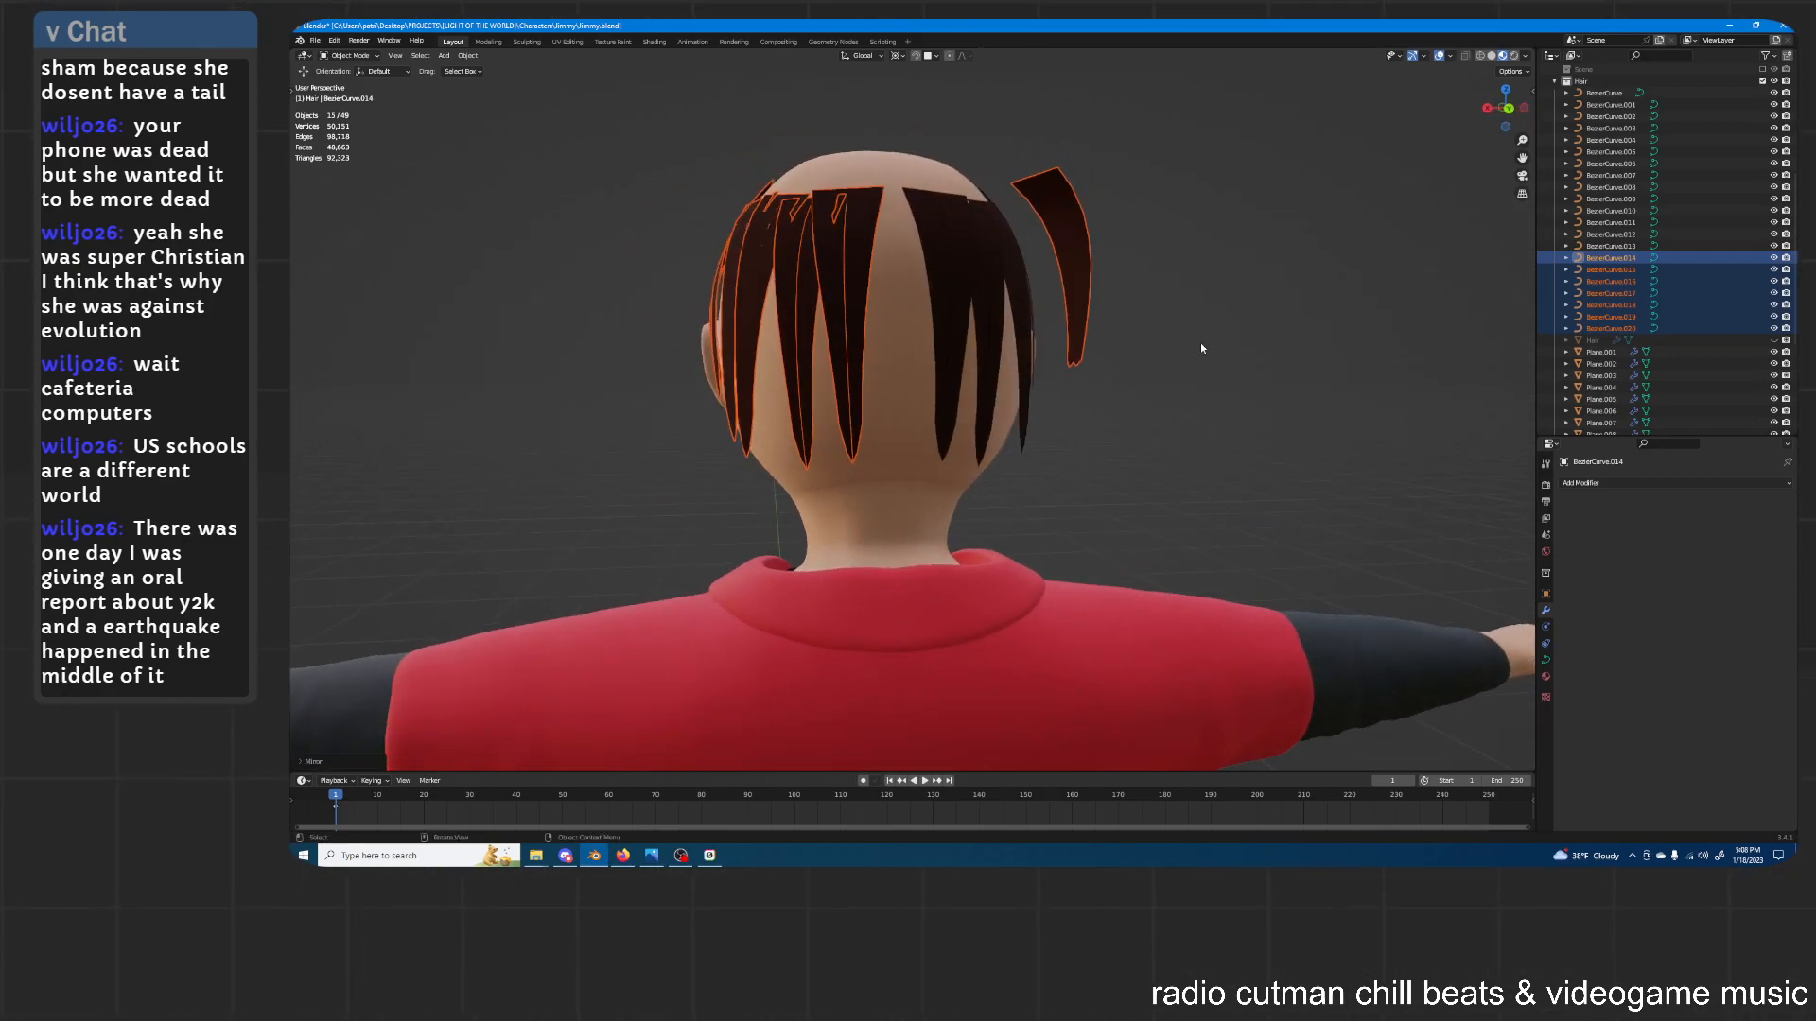
# Examine the mirrored strands around the head and single out the stray strand floating beside it
pyautogui.click(1201, 343)
pyautogui.moveTo(1105, 383); pyautogui.dragTo(1061, 399, button='middle')
pyautogui.click(710, 261)
pyautogui.scroll(-3, 751, 258)
pyautogui.moveTo(751, 259); pyautogui.dragTo(1059, 359, button='middle')
pyautogui.press('g')
pyautogui.press('Escape')
pyautogui.scroll(-5, 1643, 248)
pyautogui.moveTo(1173, 385); pyautogui.dragTo(1504, 194, button='middle')
pyautogui.scroll(3, 1658, 179)
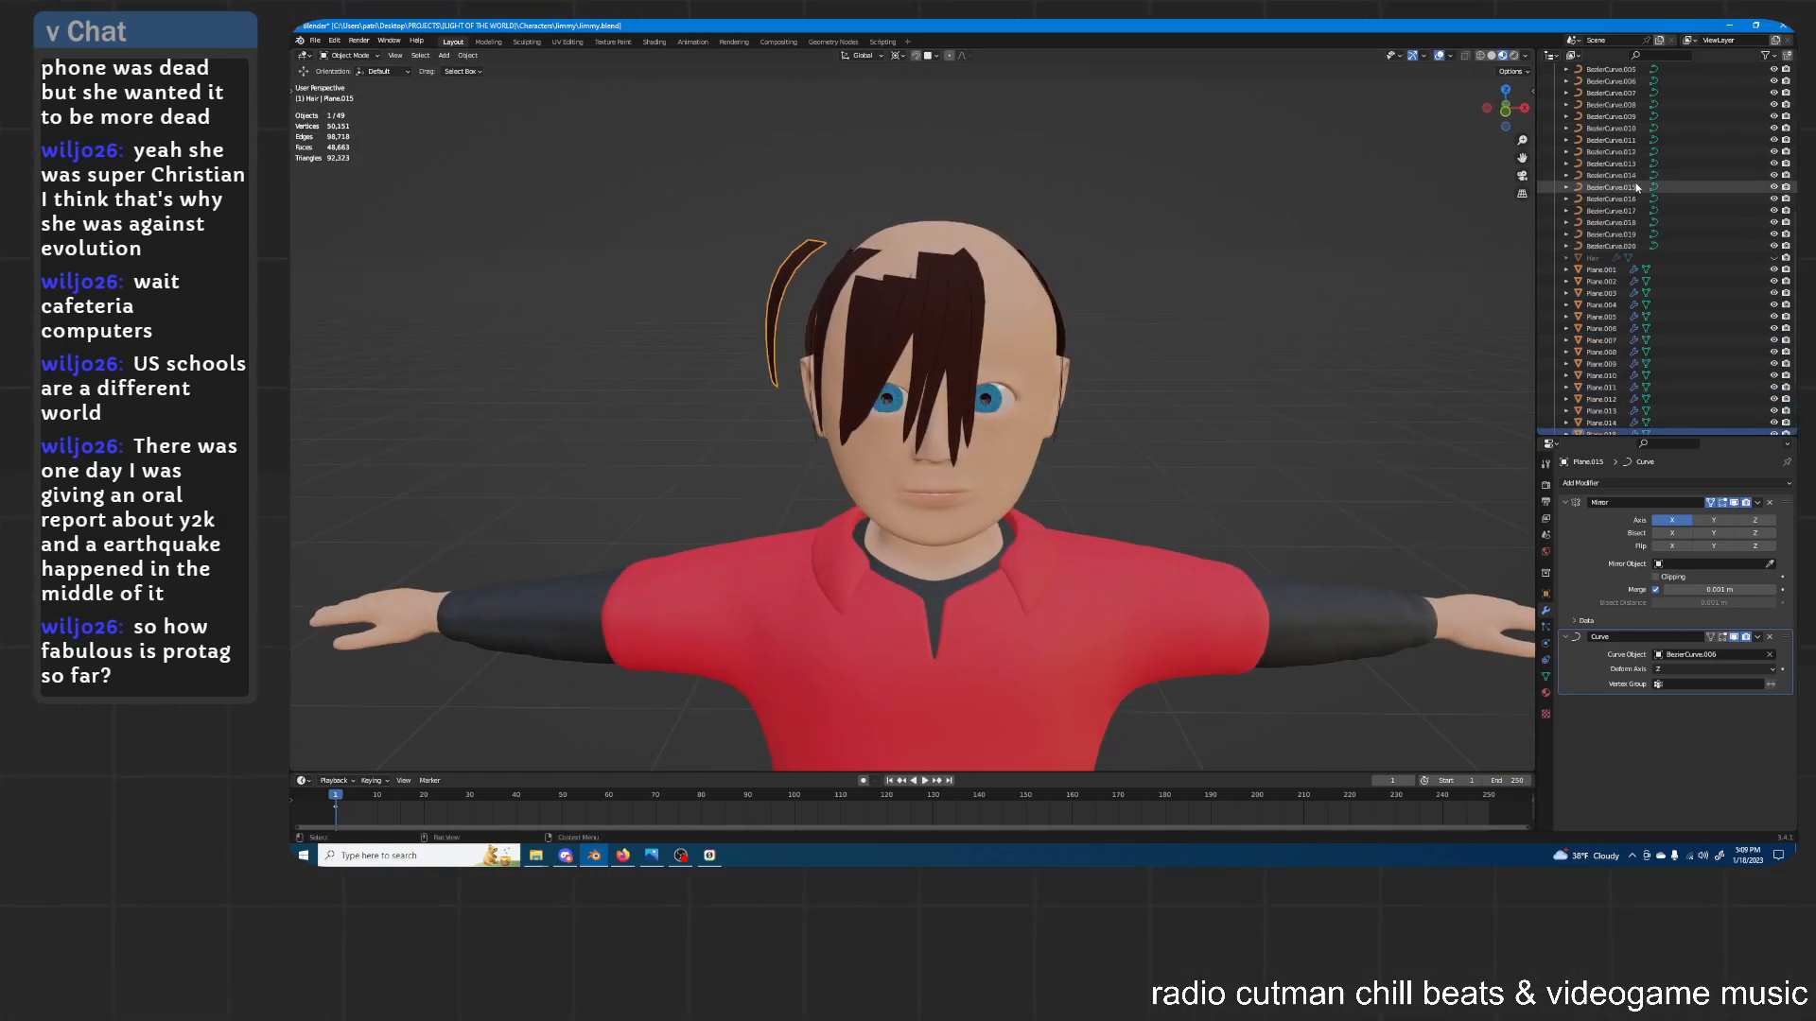
# Inspect the control points of BezierCurve.015 against the mirrored strands on the side of the head
pyautogui.click(1655, 187)
pyautogui.moveTo(1219, 247); pyautogui.dragTo(1075, 236, button='middle')
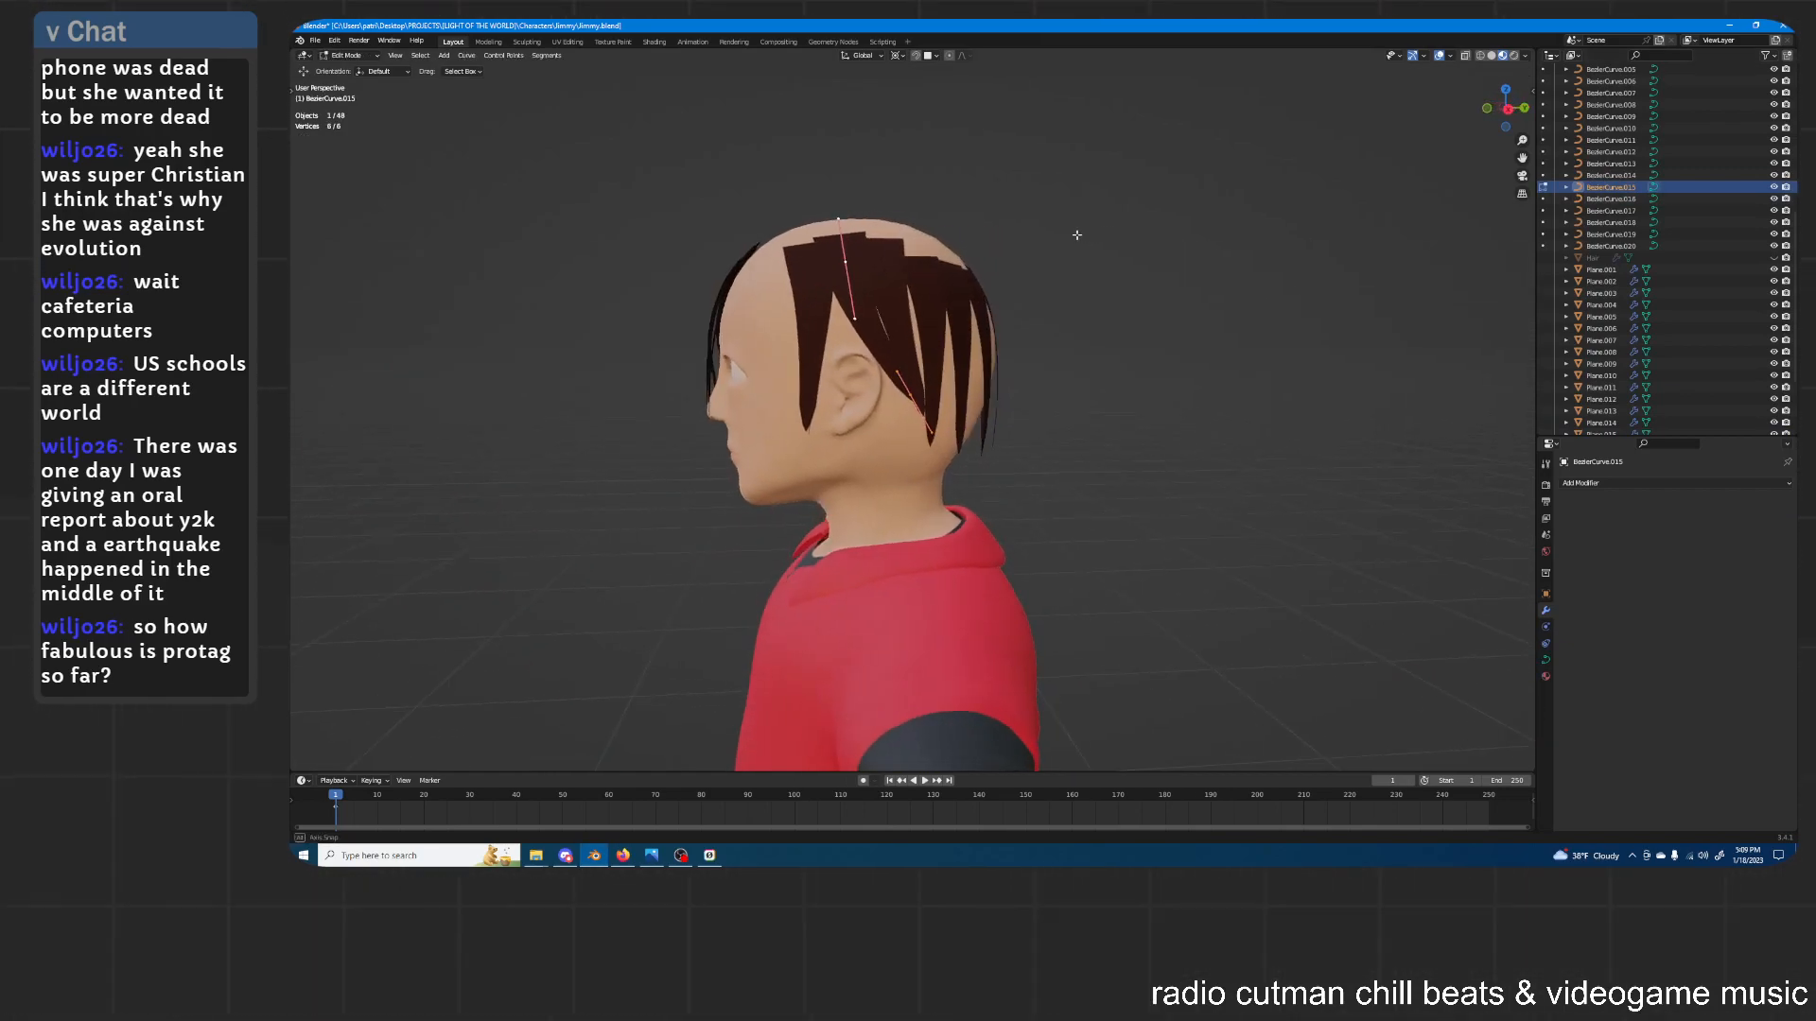
pyautogui.scroll(2, 1074, 232)
pyautogui.press('a')
pyautogui.moveTo(984, 180)
pyautogui.mouseDown(button='middle')
pyautogui.moveTo(943, 171)
pyautogui.moveTo(981, 188)
pyautogui.mouseUp(button='middle')
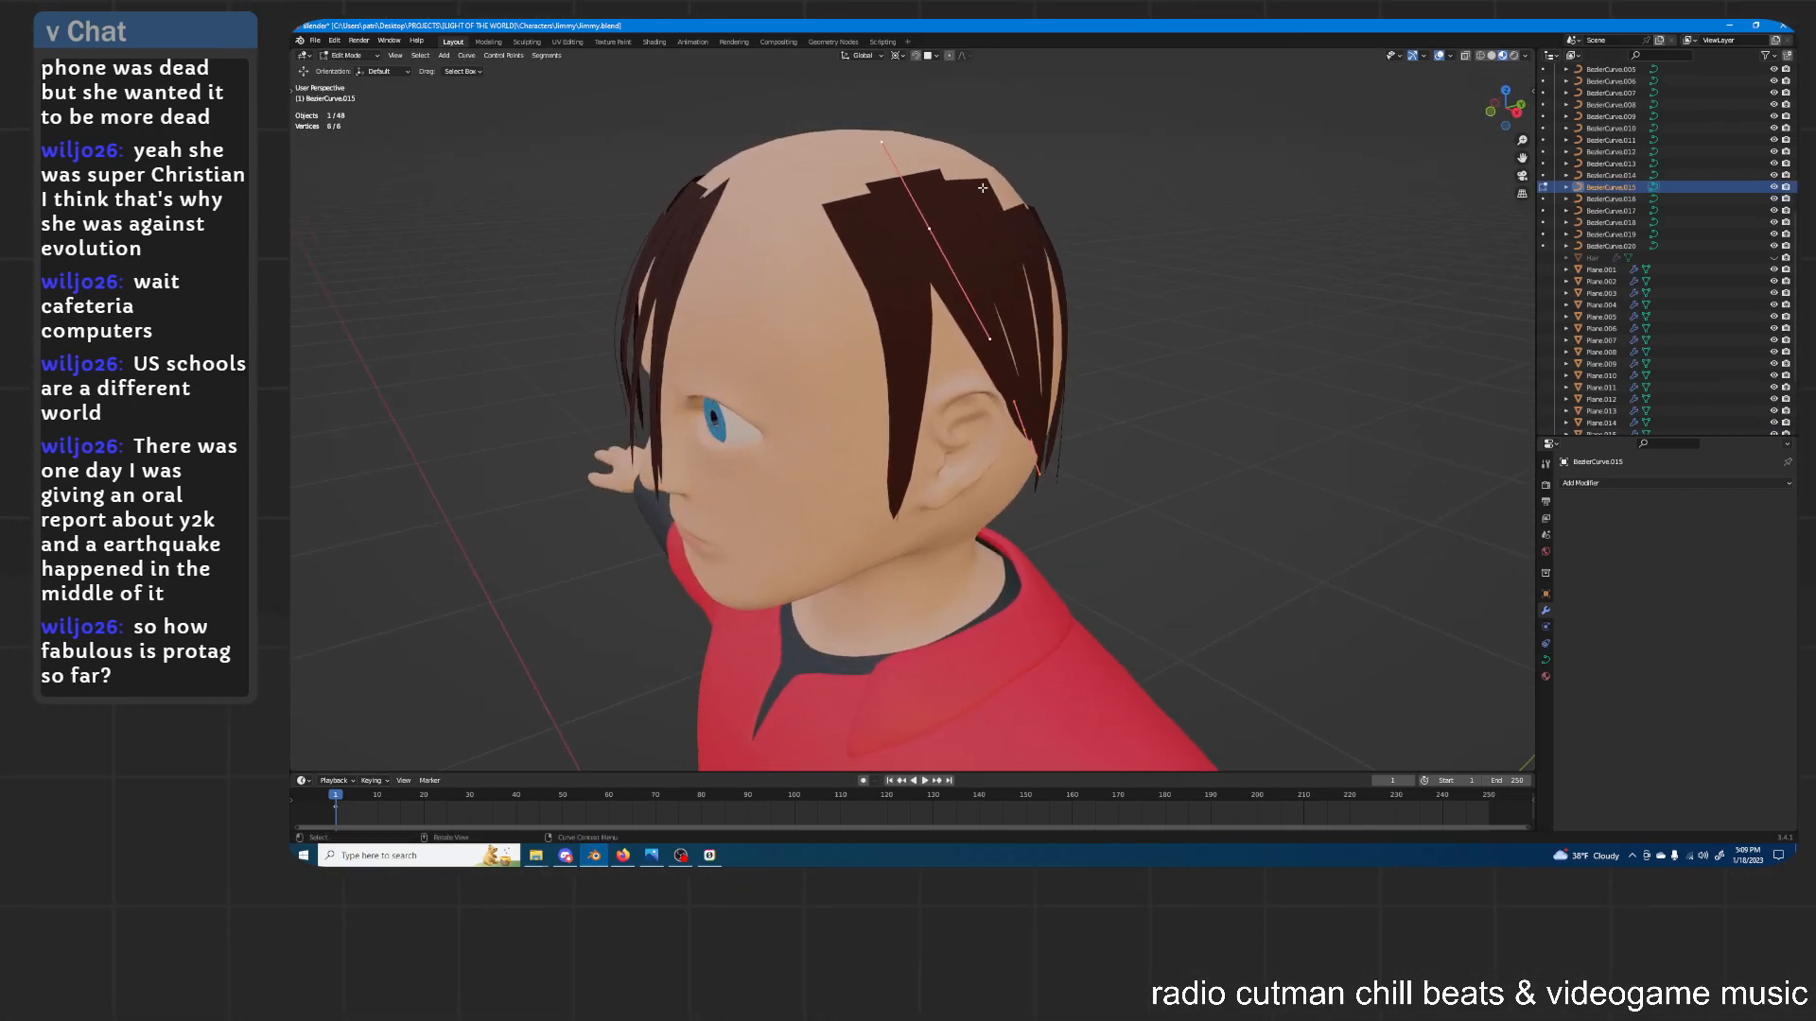
pyautogui.press('Tab')
pyautogui.moveTo(1123, 196); pyautogui.dragTo(832, 218, button='middle')
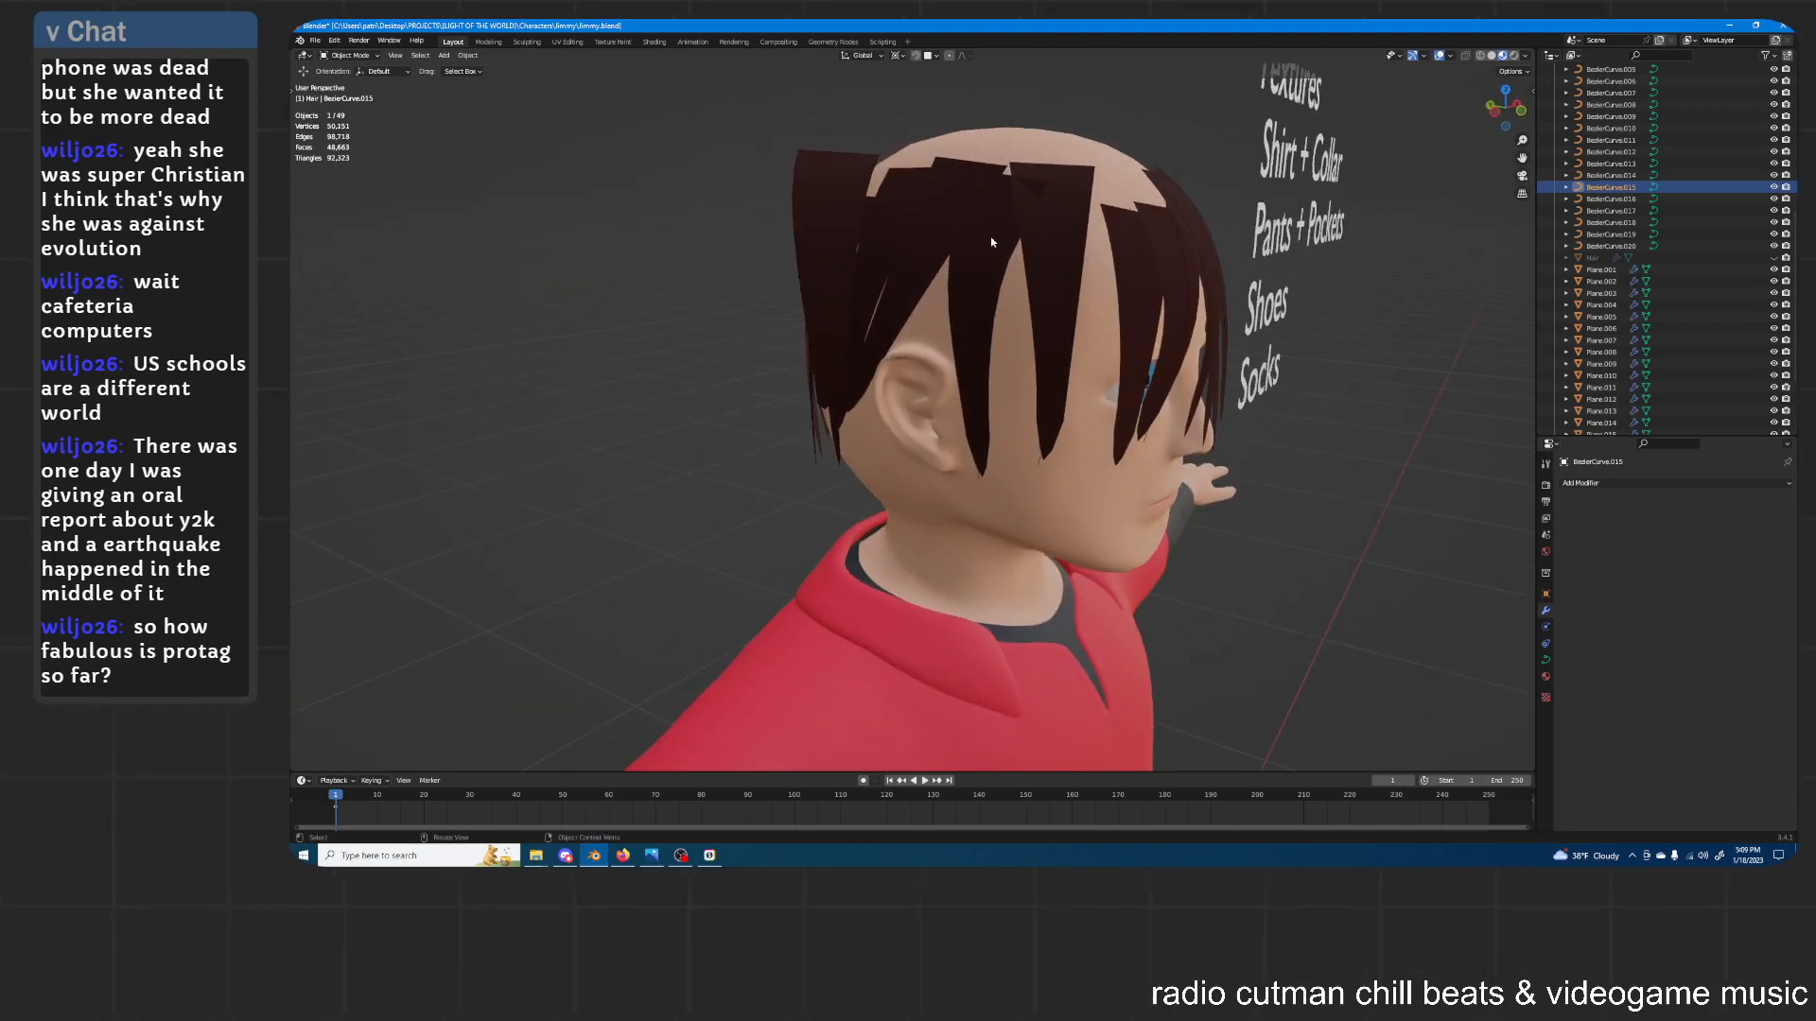
# Delete the stray mirrored strand Plane.015 and check the hair from behind
pyautogui.click(808, 221)
pyautogui.click(830, 201)
pyautogui.moveTo(1048, 138); pyautogui.dragTo(1083, 182, button='middle')
pyautogui.moveTo(1095, 377); pyautogui.dragTo(974, 320, button='middle')
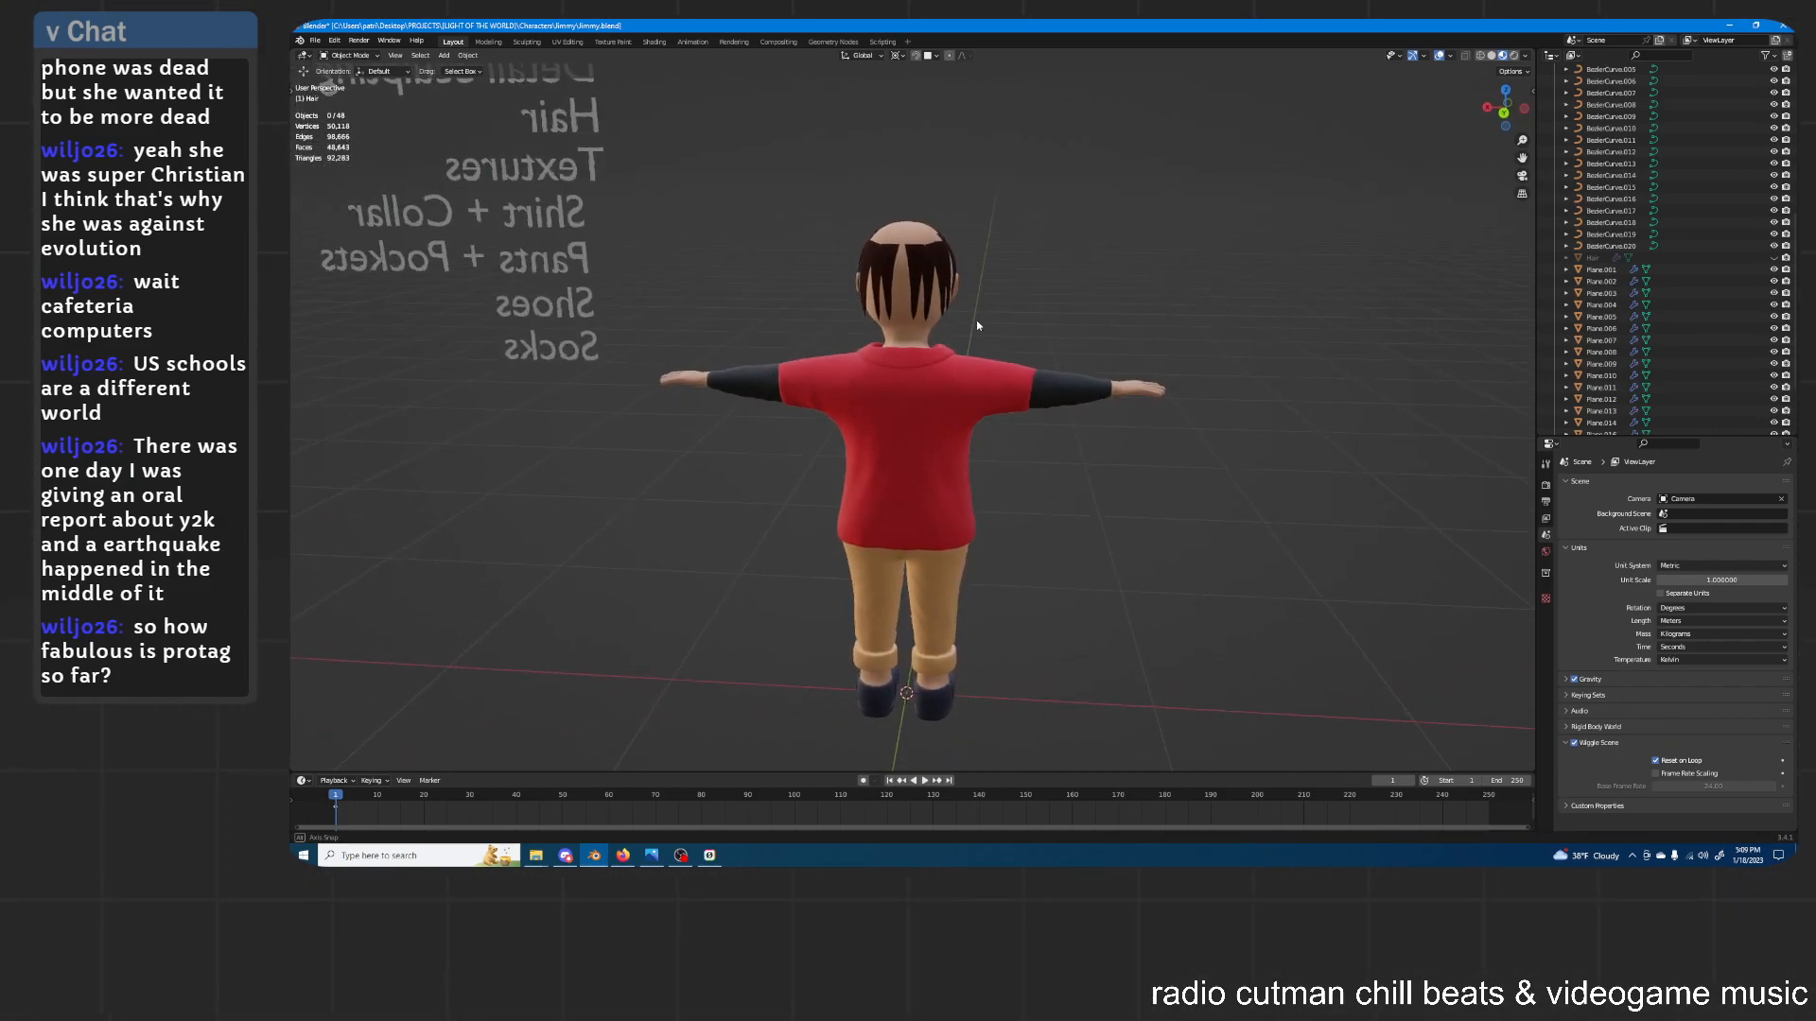
pyautogui.scroll(3, 1001, 315)
pyautogui.scroll(3, 1001, 315)
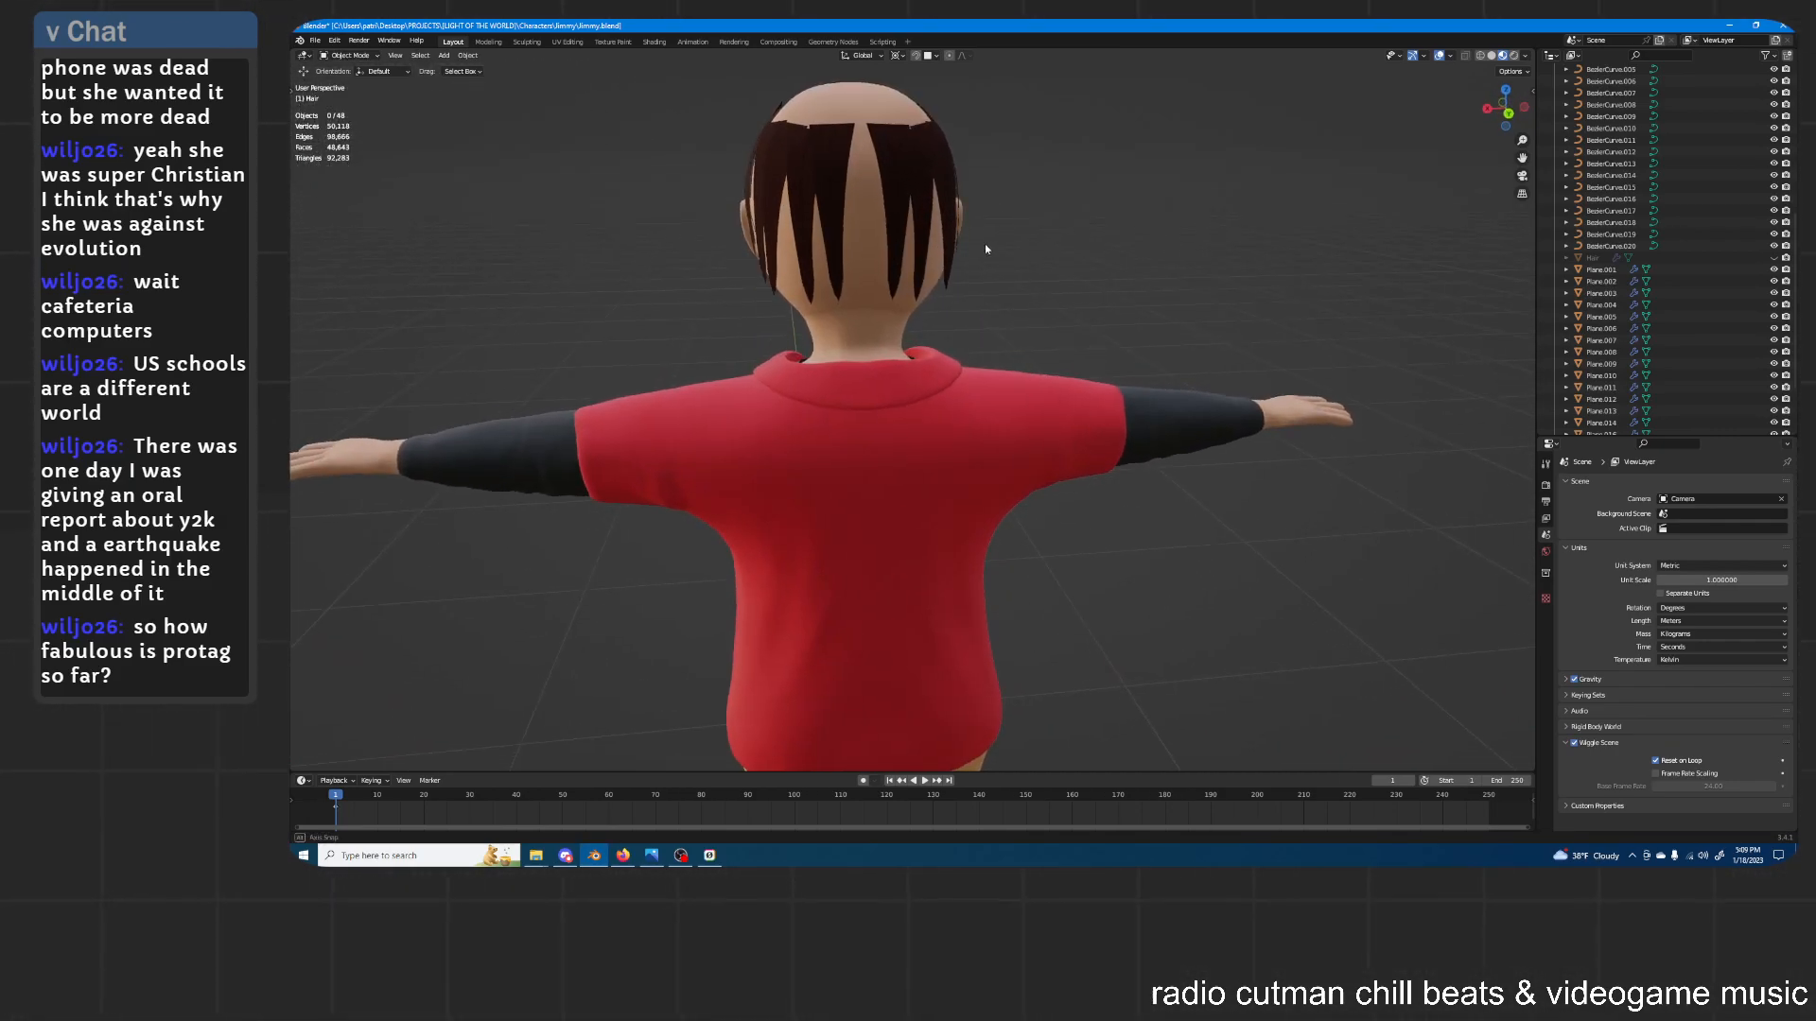
pyautogui.moveTo(1021, 247); pyautogui.dragTo(1152, 268, button='middle')
# Undo the stray strand's deletion, the mirroring and the duplication of the side and back strands
pyautogui.hotkey('ctrl', 'z')
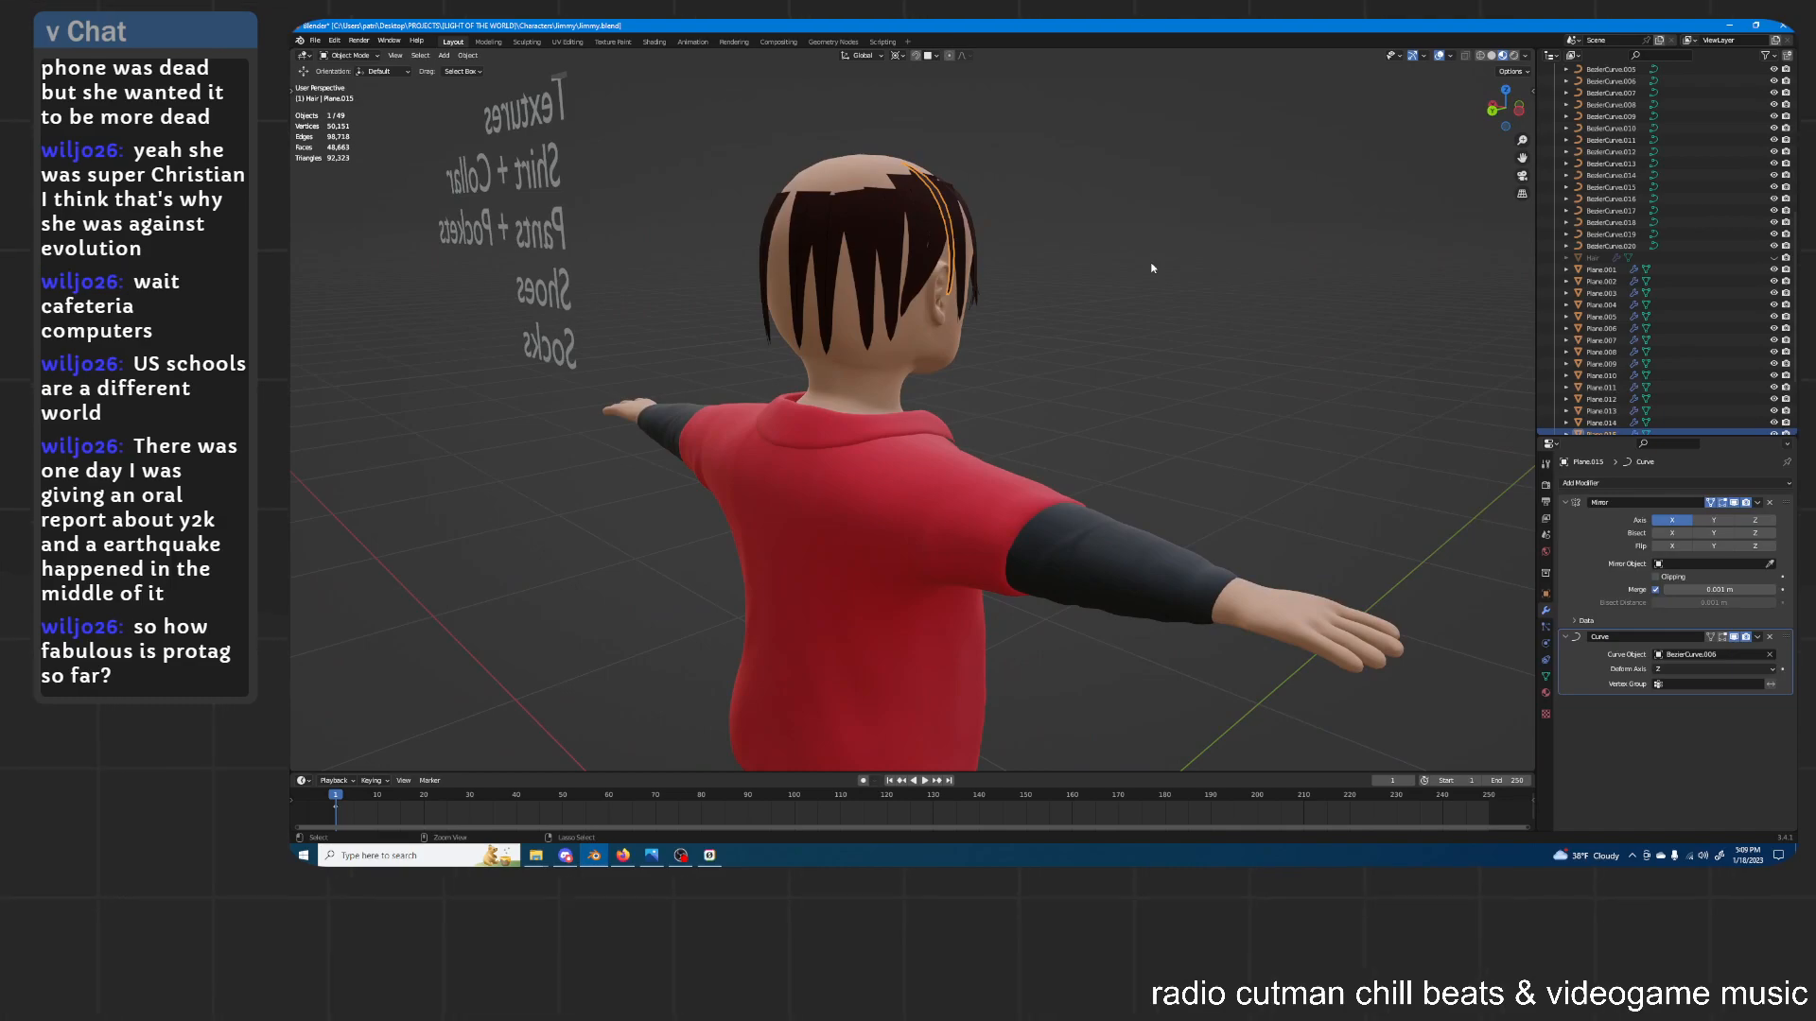
pyautogui.hotkey('ctrl', 'z')
pyautogui.hotkey('ctrl', 'z')
pyautogui.hotkey('ctrl', 'z')
pyautogui.hotkey('ctrl', 'z')
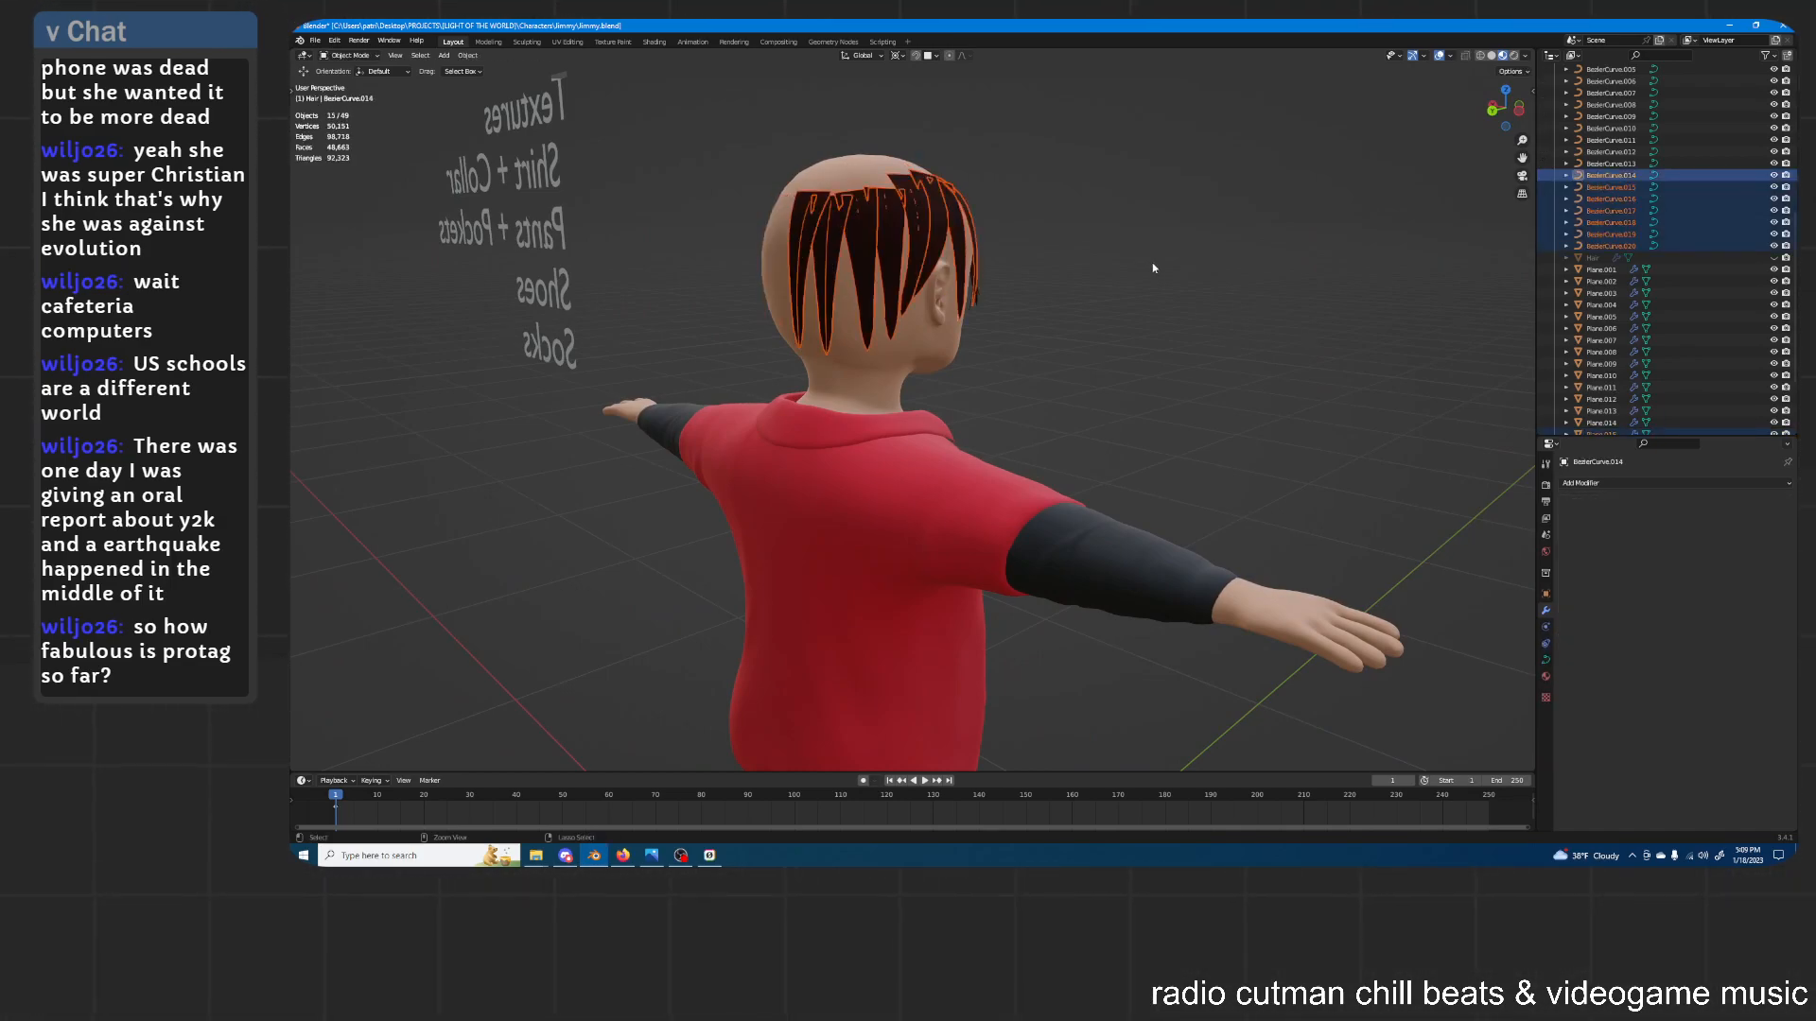
pyautogui.hotkey('ctrl', 'z')
pyautogui.hotkey('ctrl', 'z')
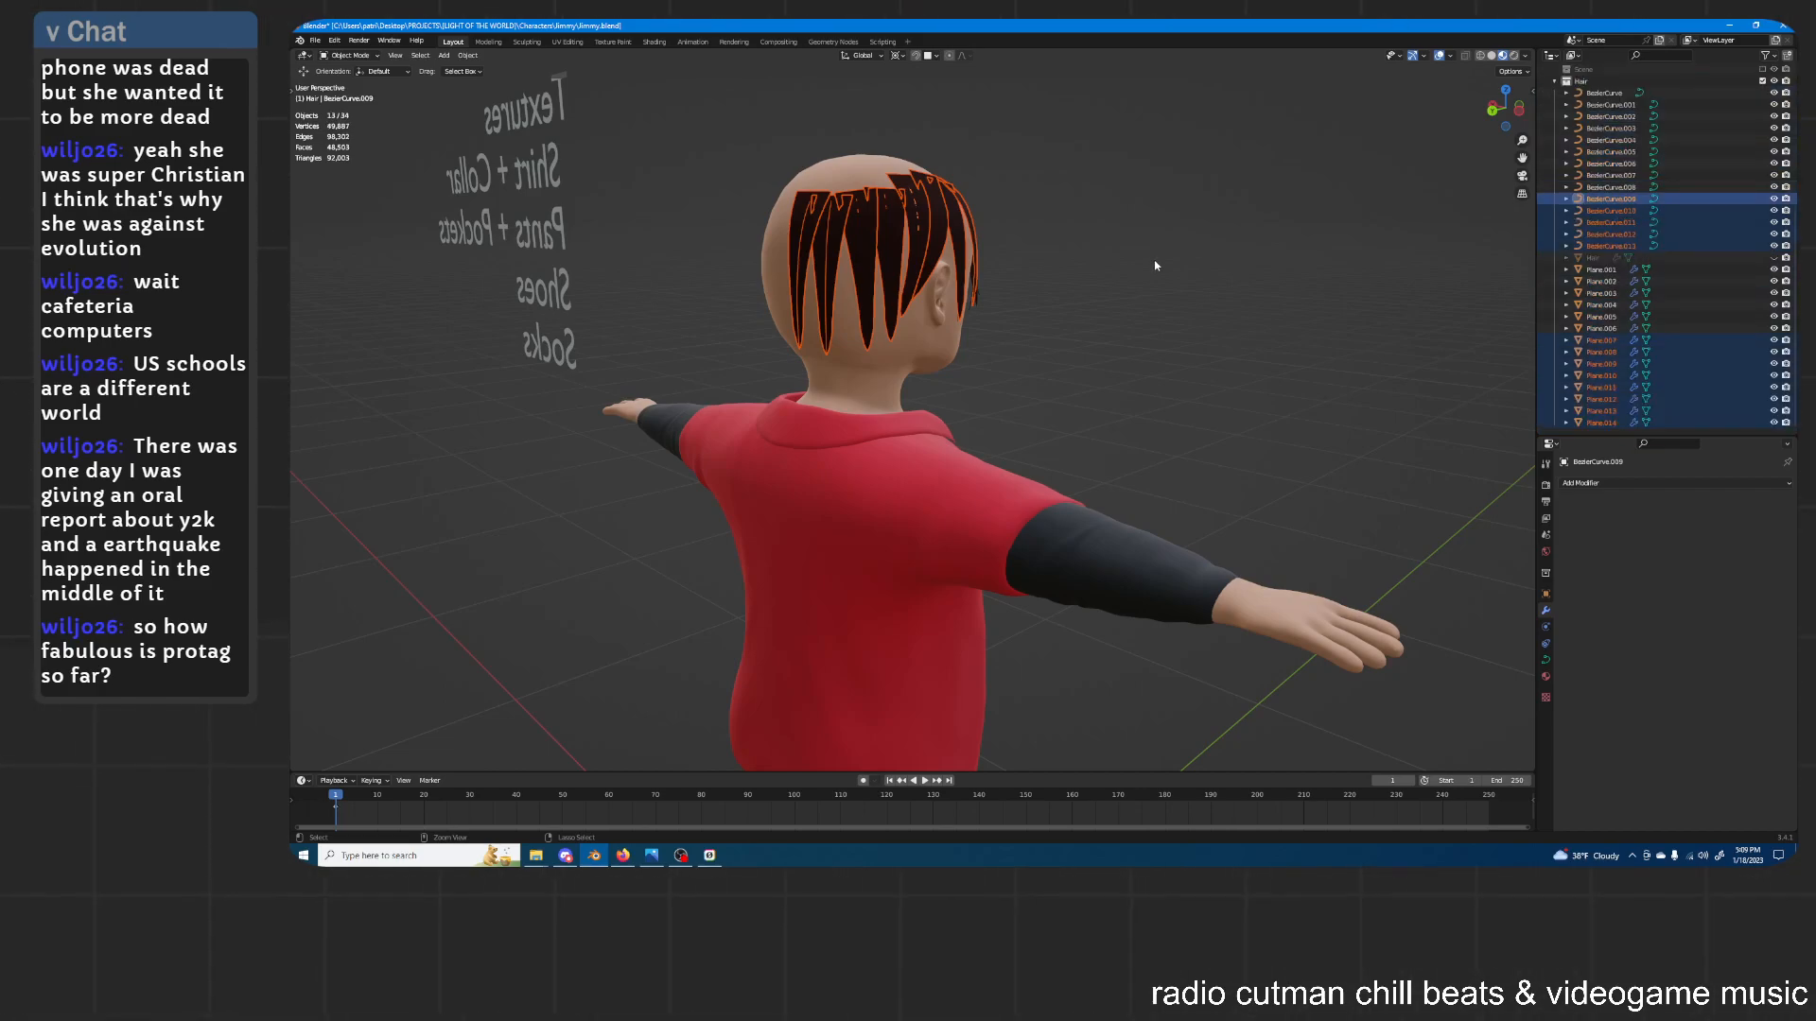
pyautogui.hotkey('ctrl', 'z')
pyautogui.moveTo(1156, 266); pyautogui.dragTo(1156, 233, button='middle')
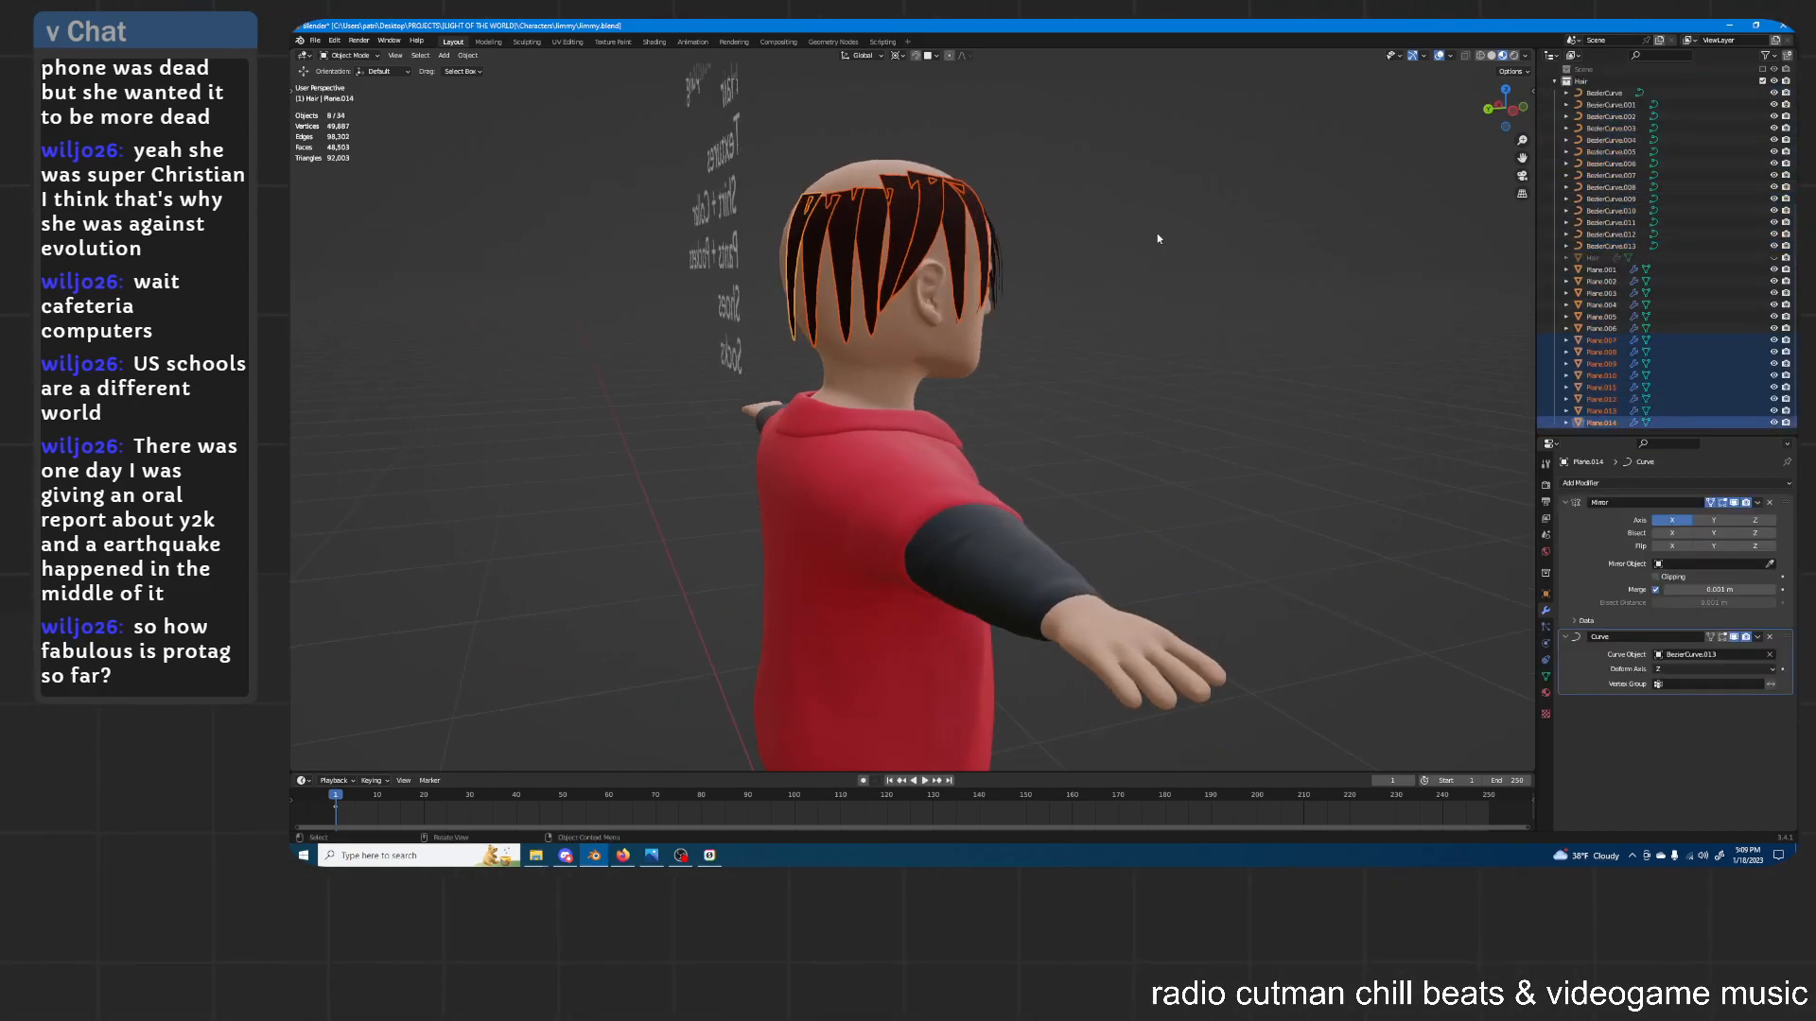
# Move hair strand Plane.014 at the back of the head along Z and stretch it along Z down to the collar
pyautogui.moveTo(1266, 242); pyautogui.dragTo(1038, 266, button='middle')
pyautogui.click(1240, 242)
pyautogui.scroll(3, 1077, 258)
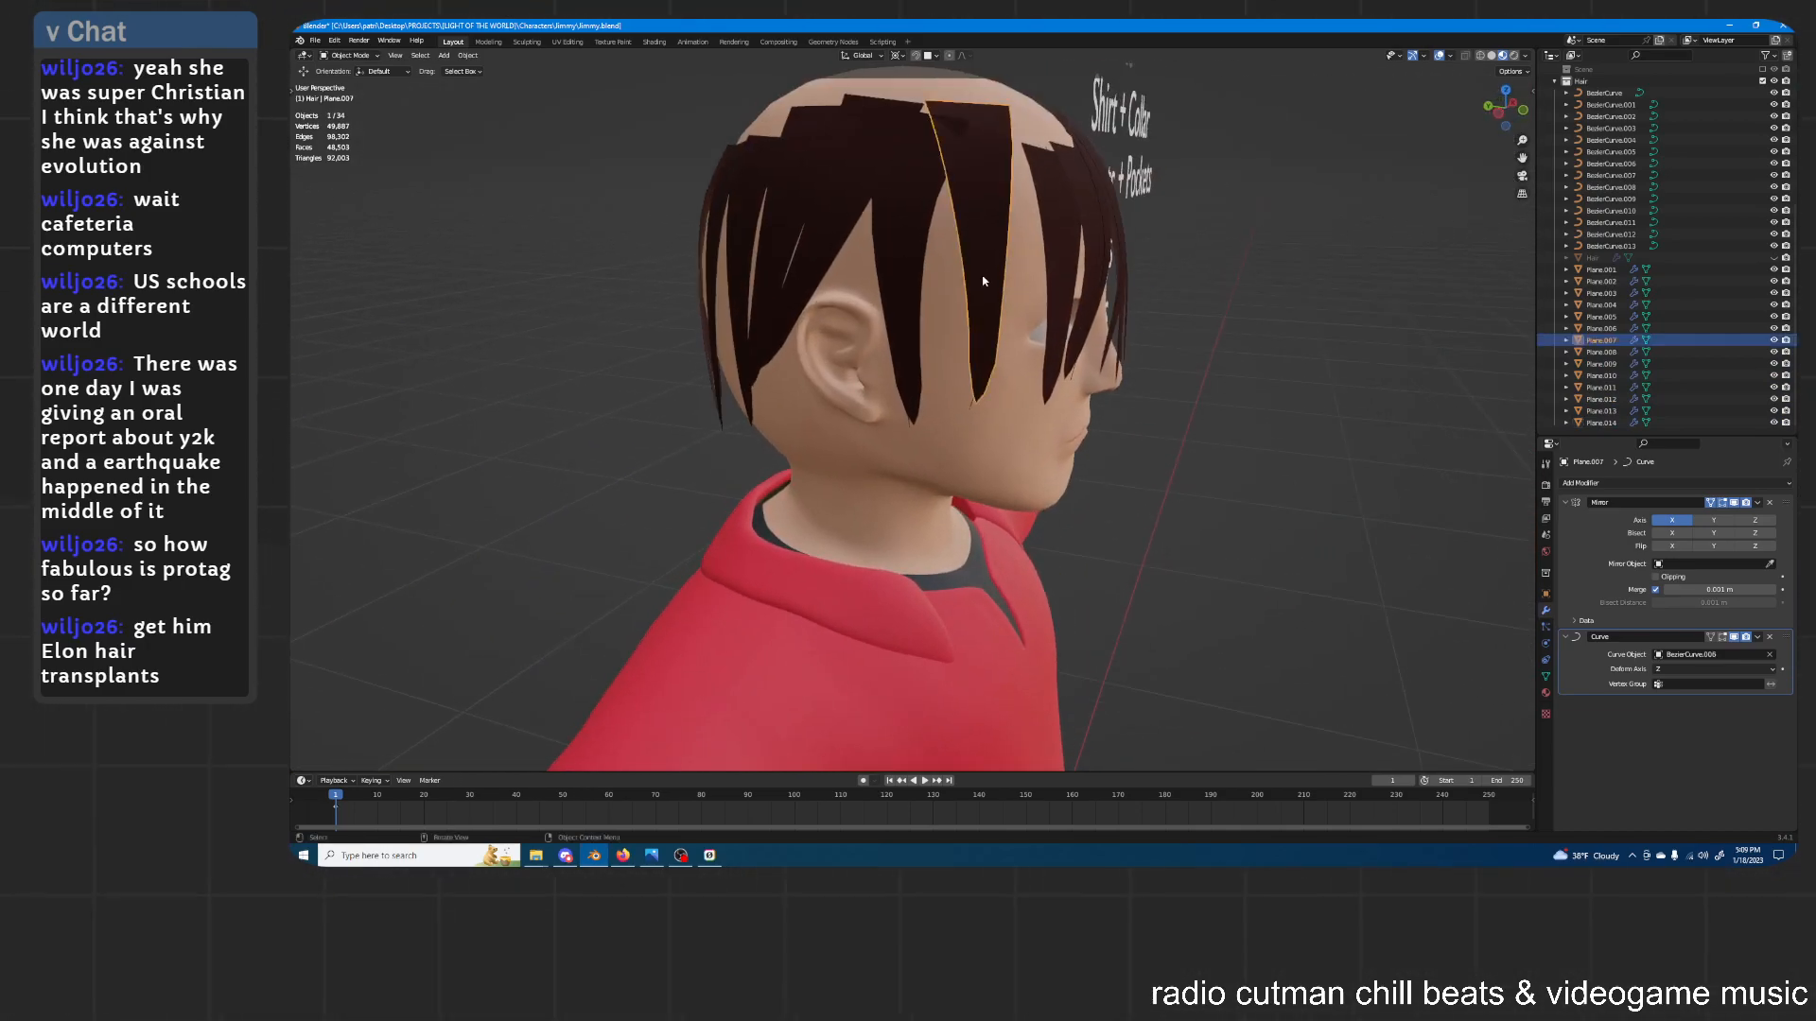
pyautogui.click(1004, 345)
pyautogui.moveTo(1035, 271); pyautogui.dragTo(1139, 277, button='middle')
pyautogui.click(917, 365)
pyautogui.keyDown('shift'); pyautogui.moveTo(771, 257); pyautogui.dragTo(780, 180, button='middle'); pyautogui.keyUp('shift')
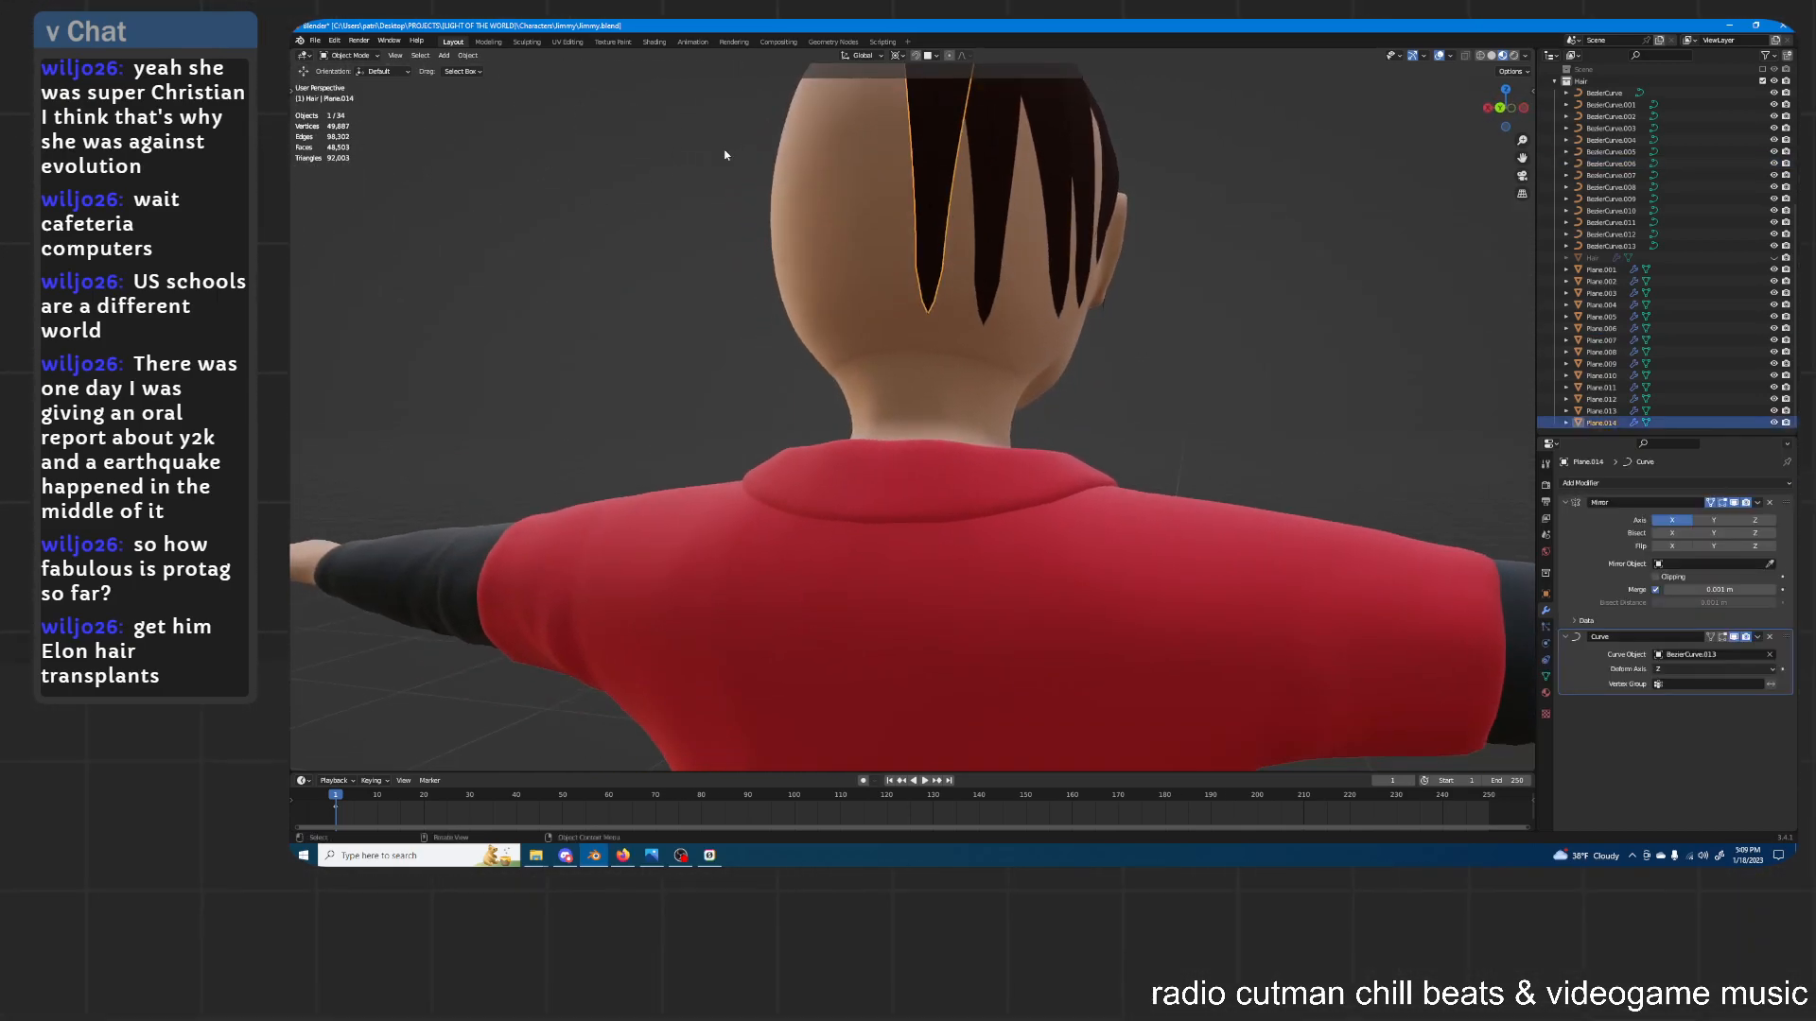
pyautogui.scroll(-3, 1050, 312)
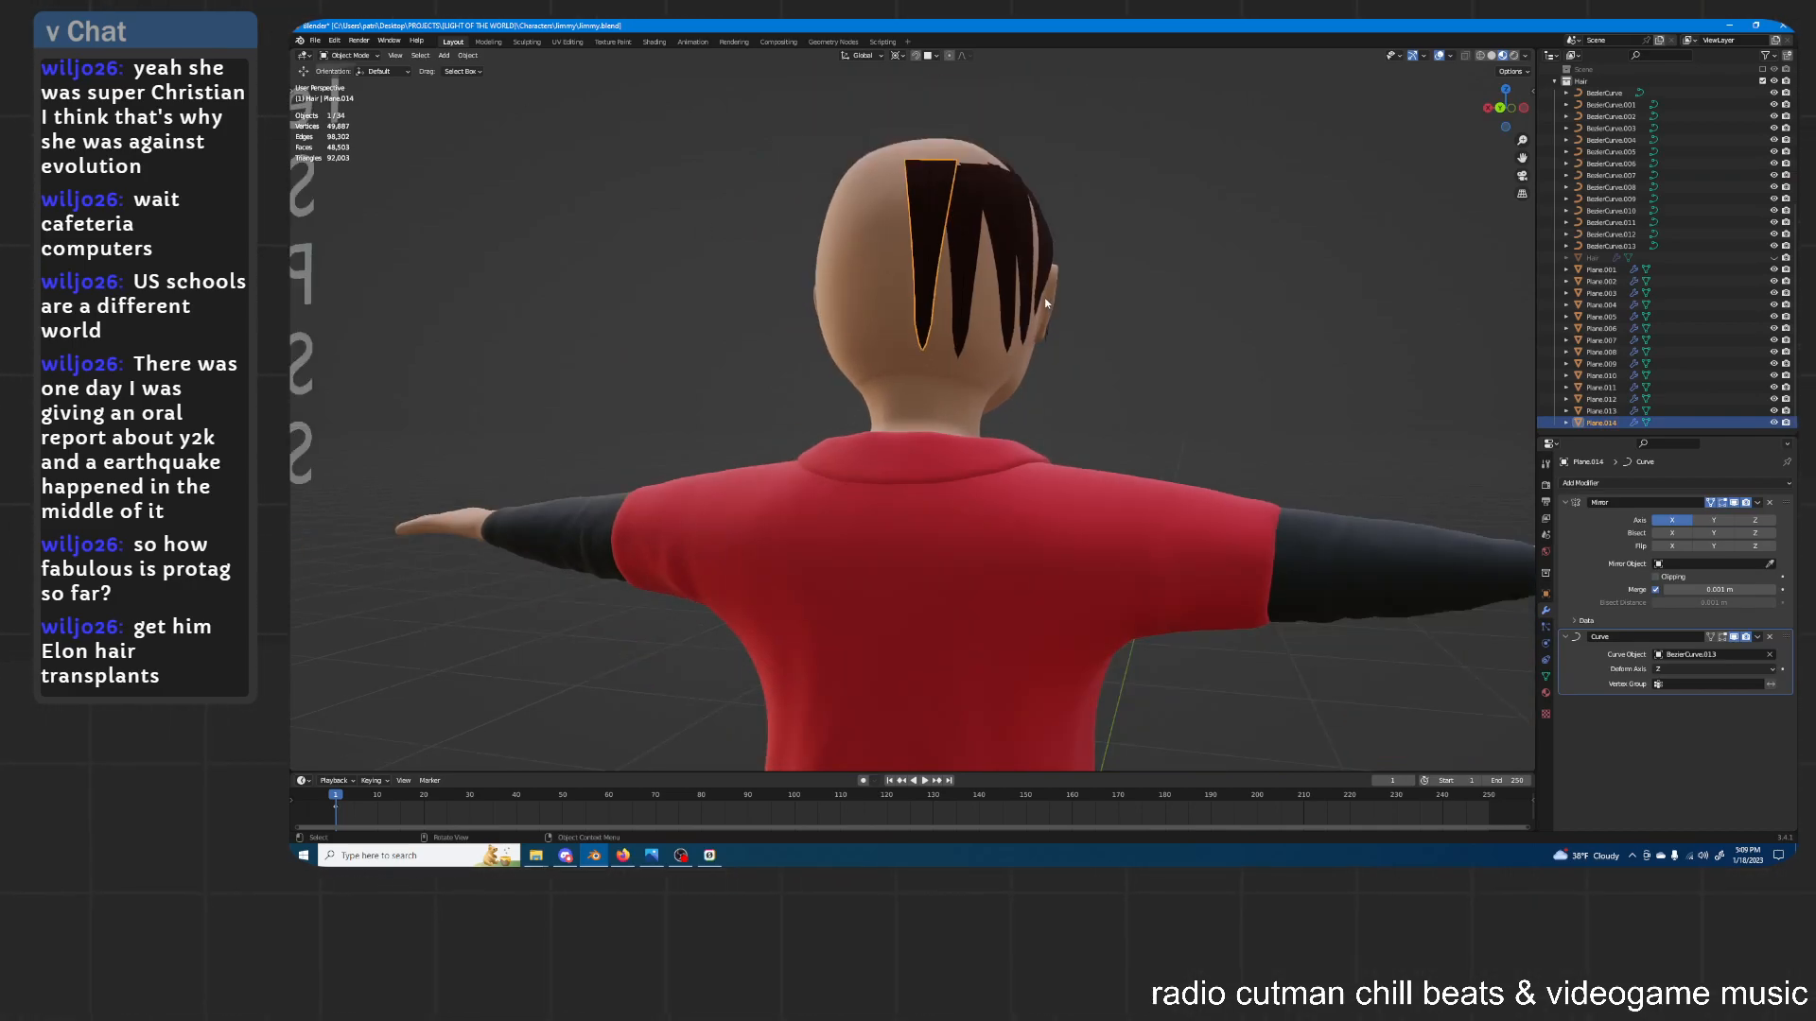
pyautogui.press('g')
pyautogui.press('z')
pyautogui.click(1005, 268)
pyautogui.press('s')
pyautogui.press('z')
pyautogui.click(1155, 602)
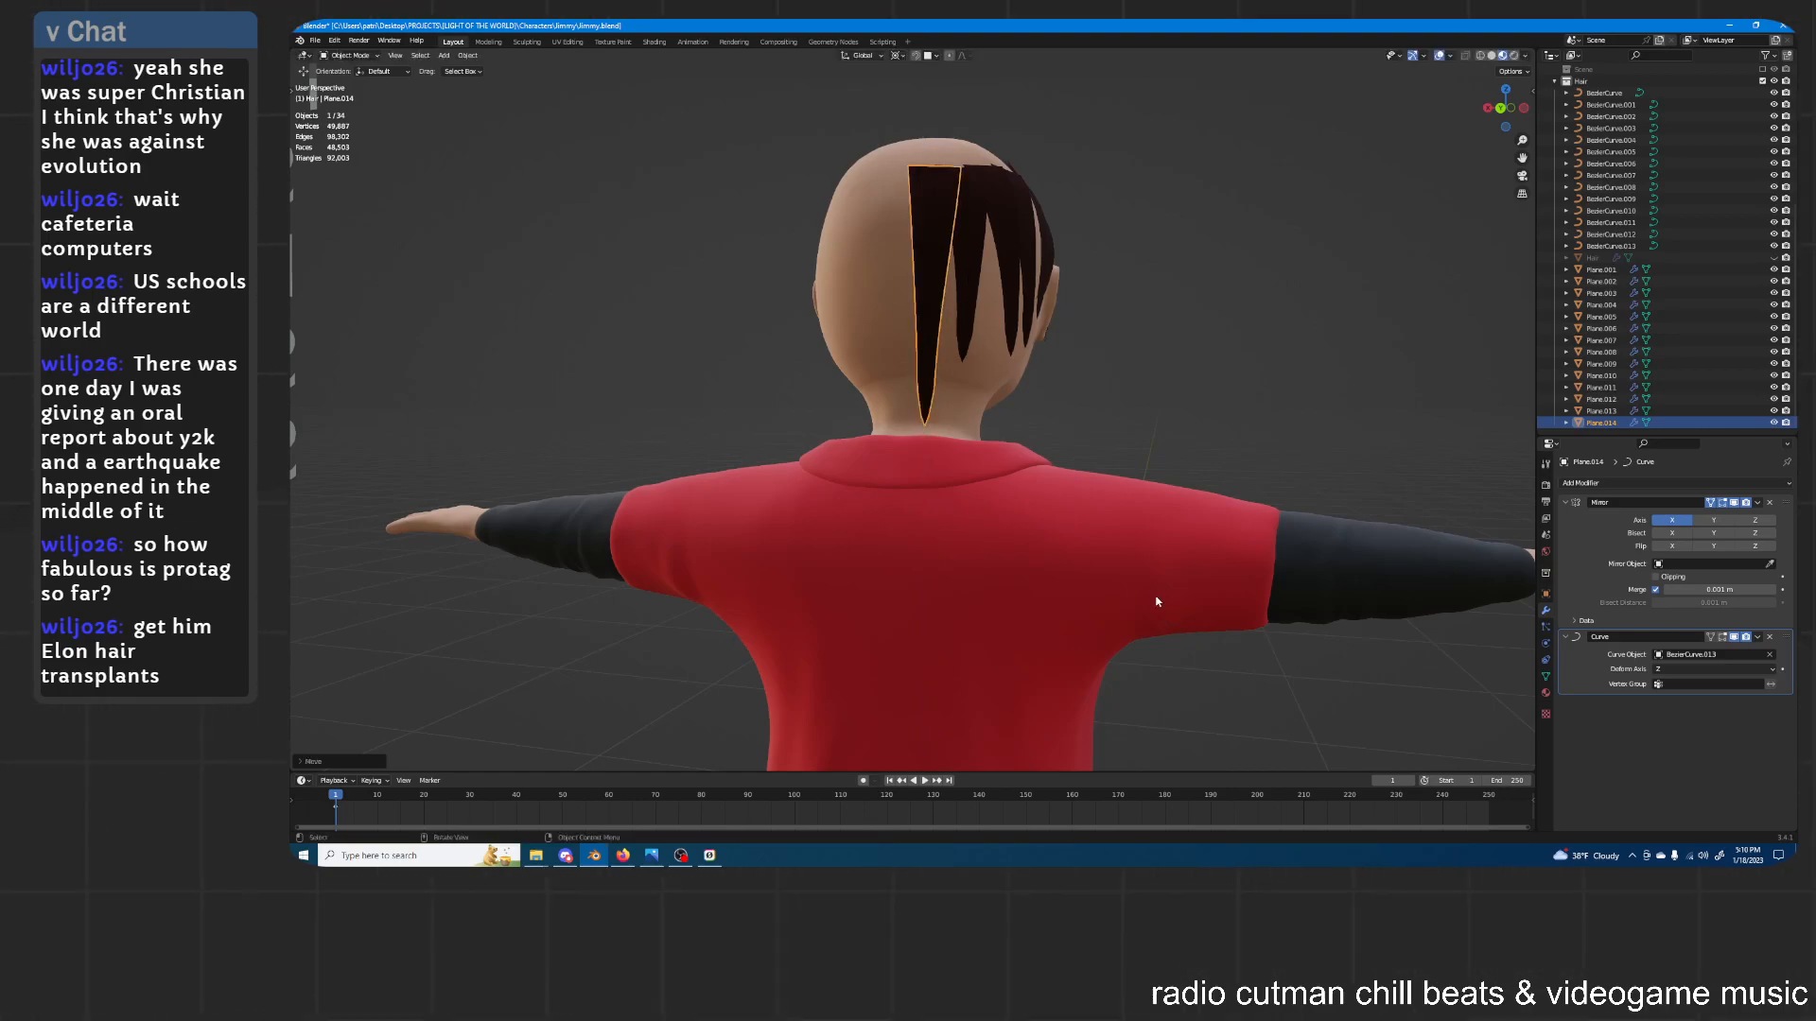
# Stretch hair strand Plane.013 along Z down the neck and move it along Z to line up with its neighbours
pyautogui.click(973, 317)
pyautogui.press('s')
pyautogui.press('z')
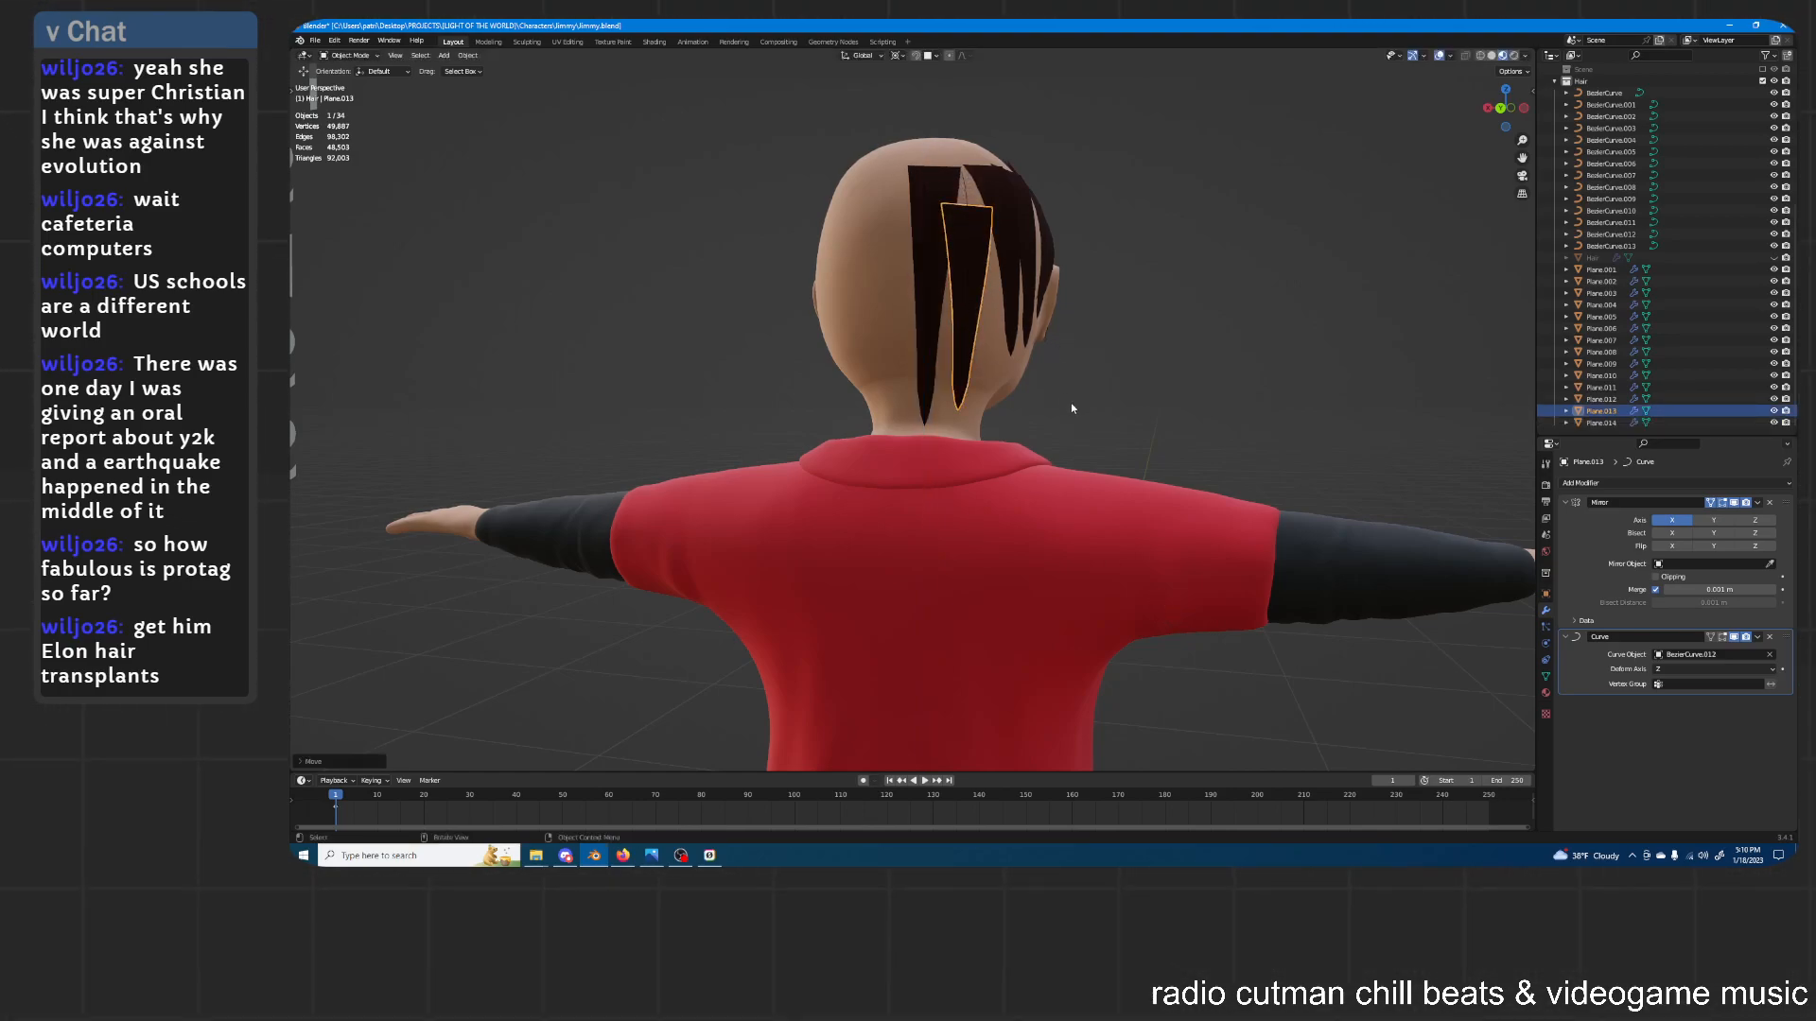
pyautogui.click(1119, 280)
pyautogui.press('g')
pyautogui.press('z')
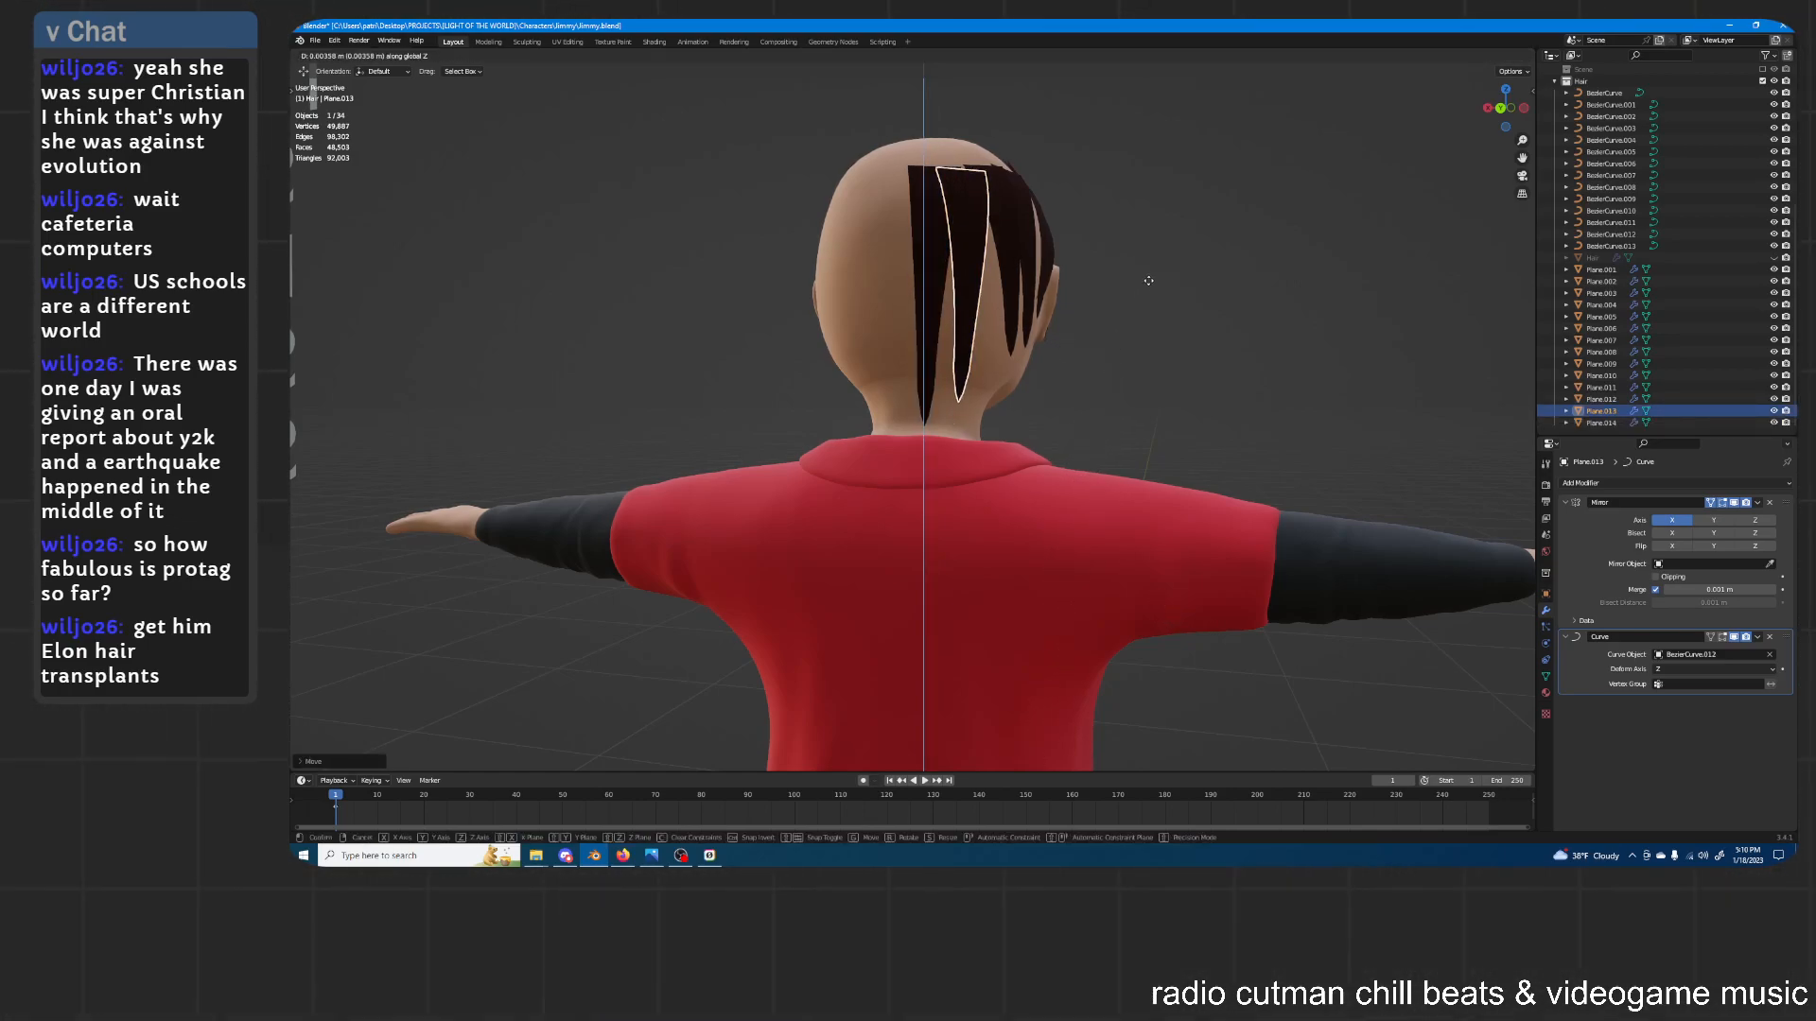
pyautogui.click(1160, 278)
pyautogui.press('s')
pyautogui.press('z')
pyautogui.click(1282, 244)
pyautogui.press('g')
pyautogui.press('z')
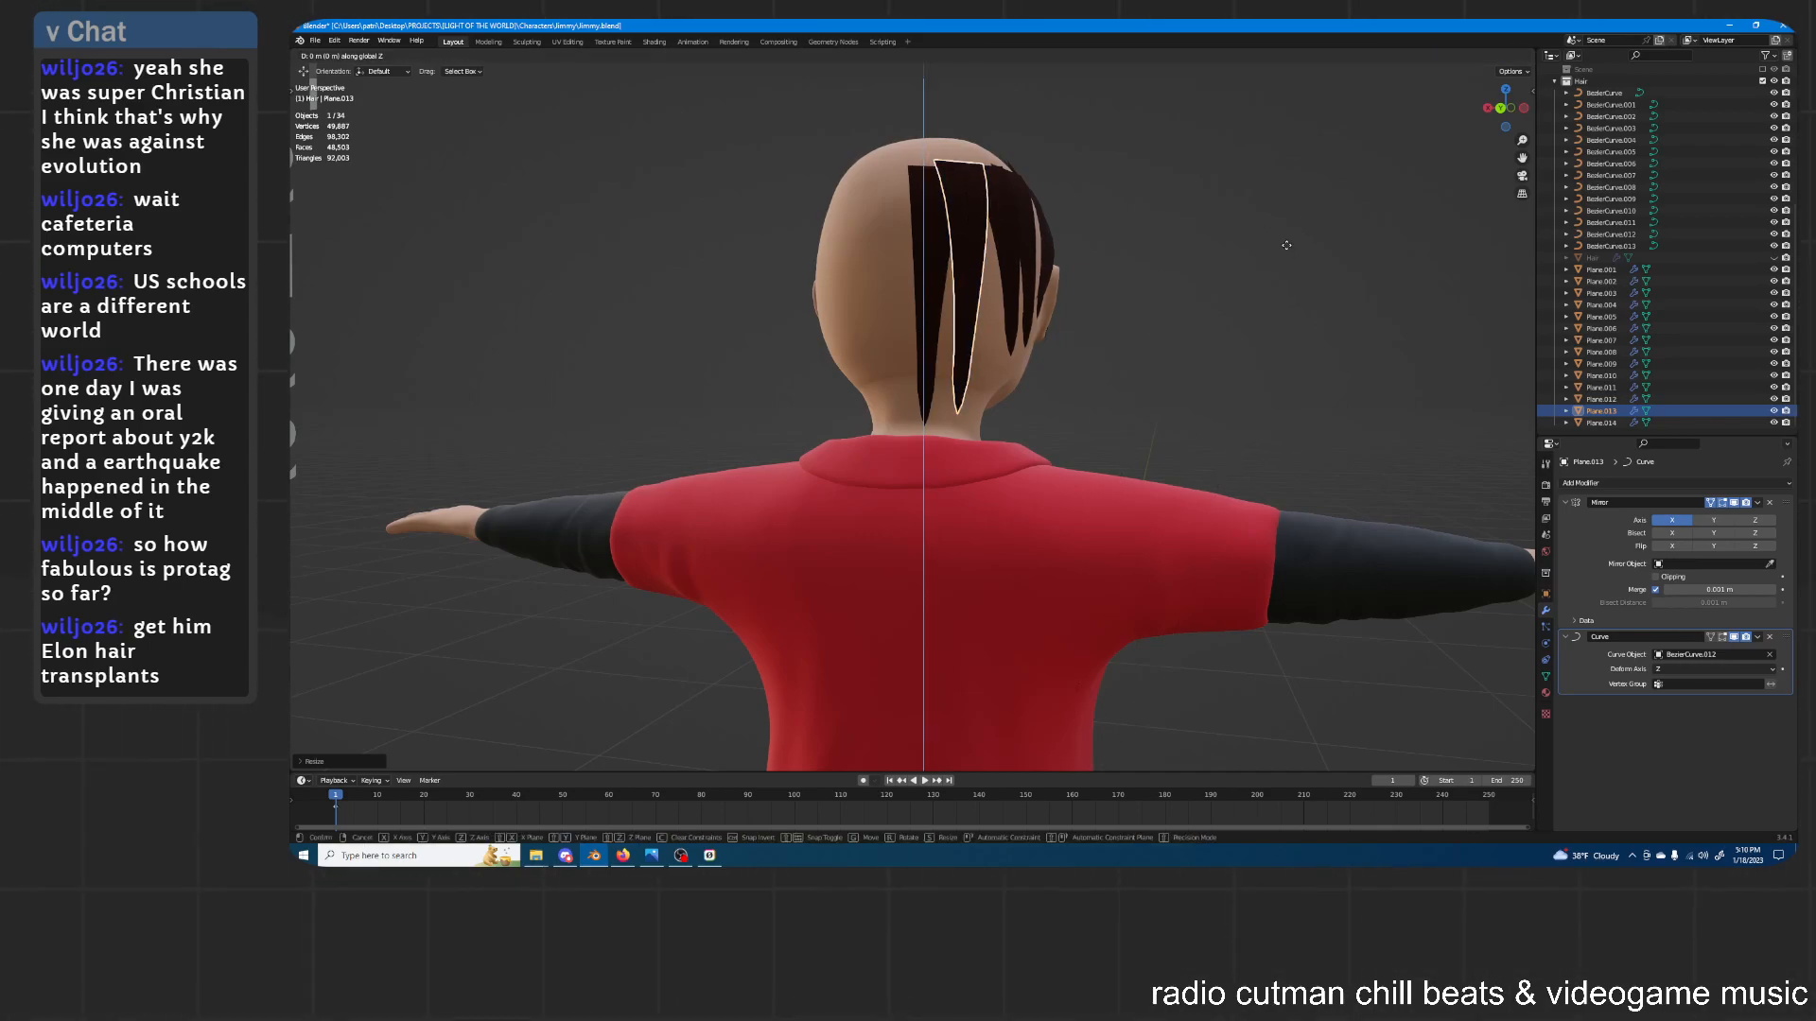
pyautogui.click(1297, 236)
# Stretch hair strand Plane.012 along Z so its tip extends down to the nape
pyautogui.moveTo(1297, 237); pyautogui.dragTo(1059, 276, button='middle')
pyautogui.click(970, 291)
pyautogui.press('s')
pyautogui.press('z')
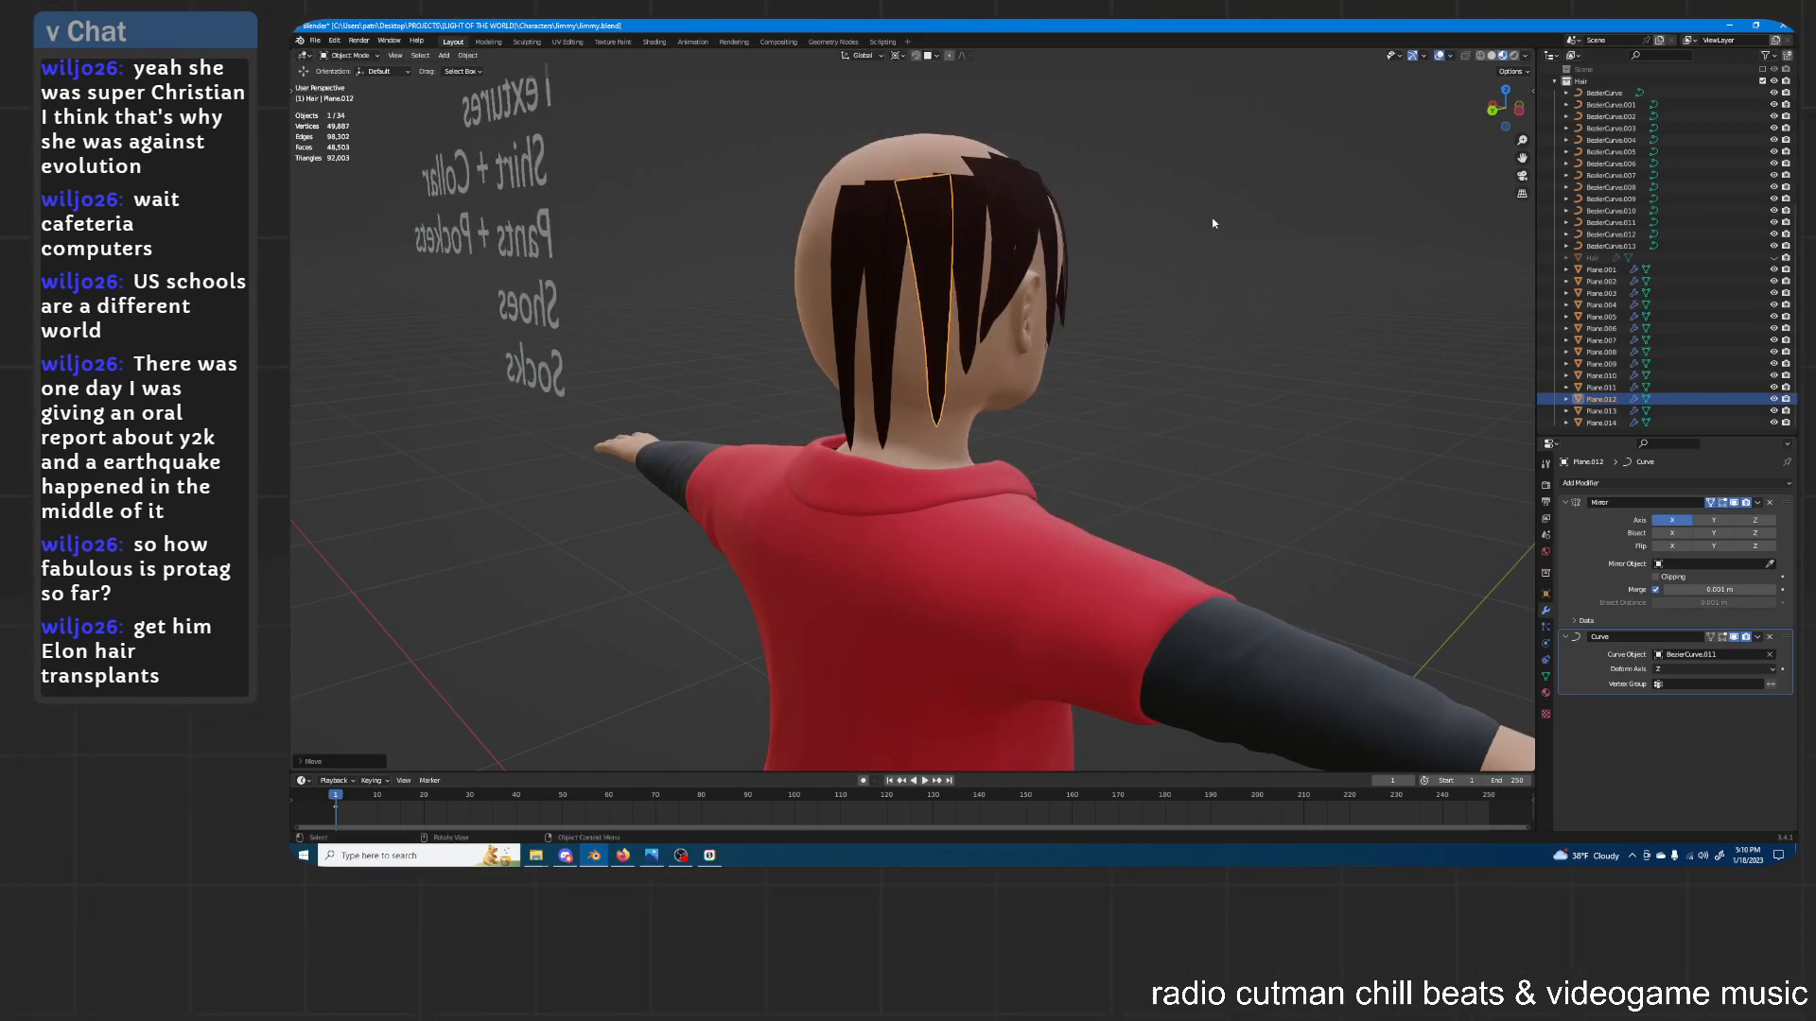
pyautogui.click(972, 290)
# Lengthen hair strand Plane.011 behind the ear and move it along Z level with the neighbouring strands
pyautogui.click(972, 290)
pyautogui.scroll(3, 1088, 244)
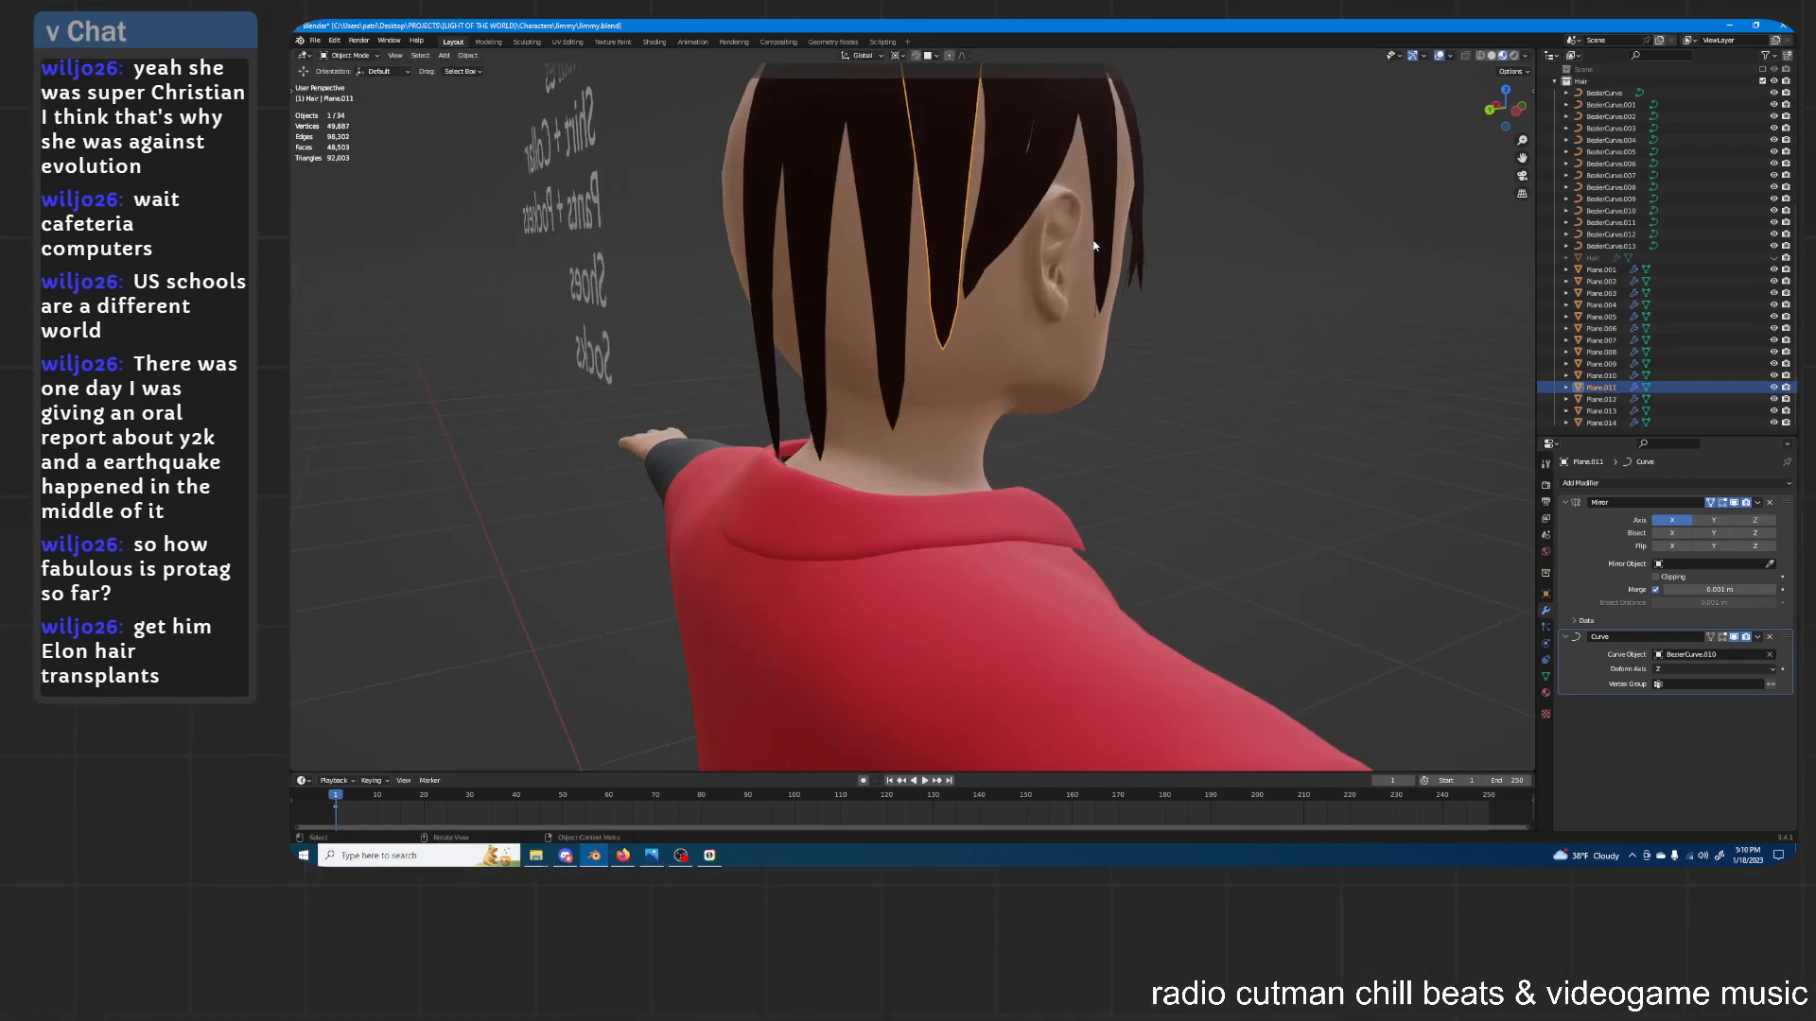
pyautogui.moveTo(1100, 222); pyautogui.dragTo(1224, 228, button='middle')
pyautogui.press('g')
pyautogui.press('z')
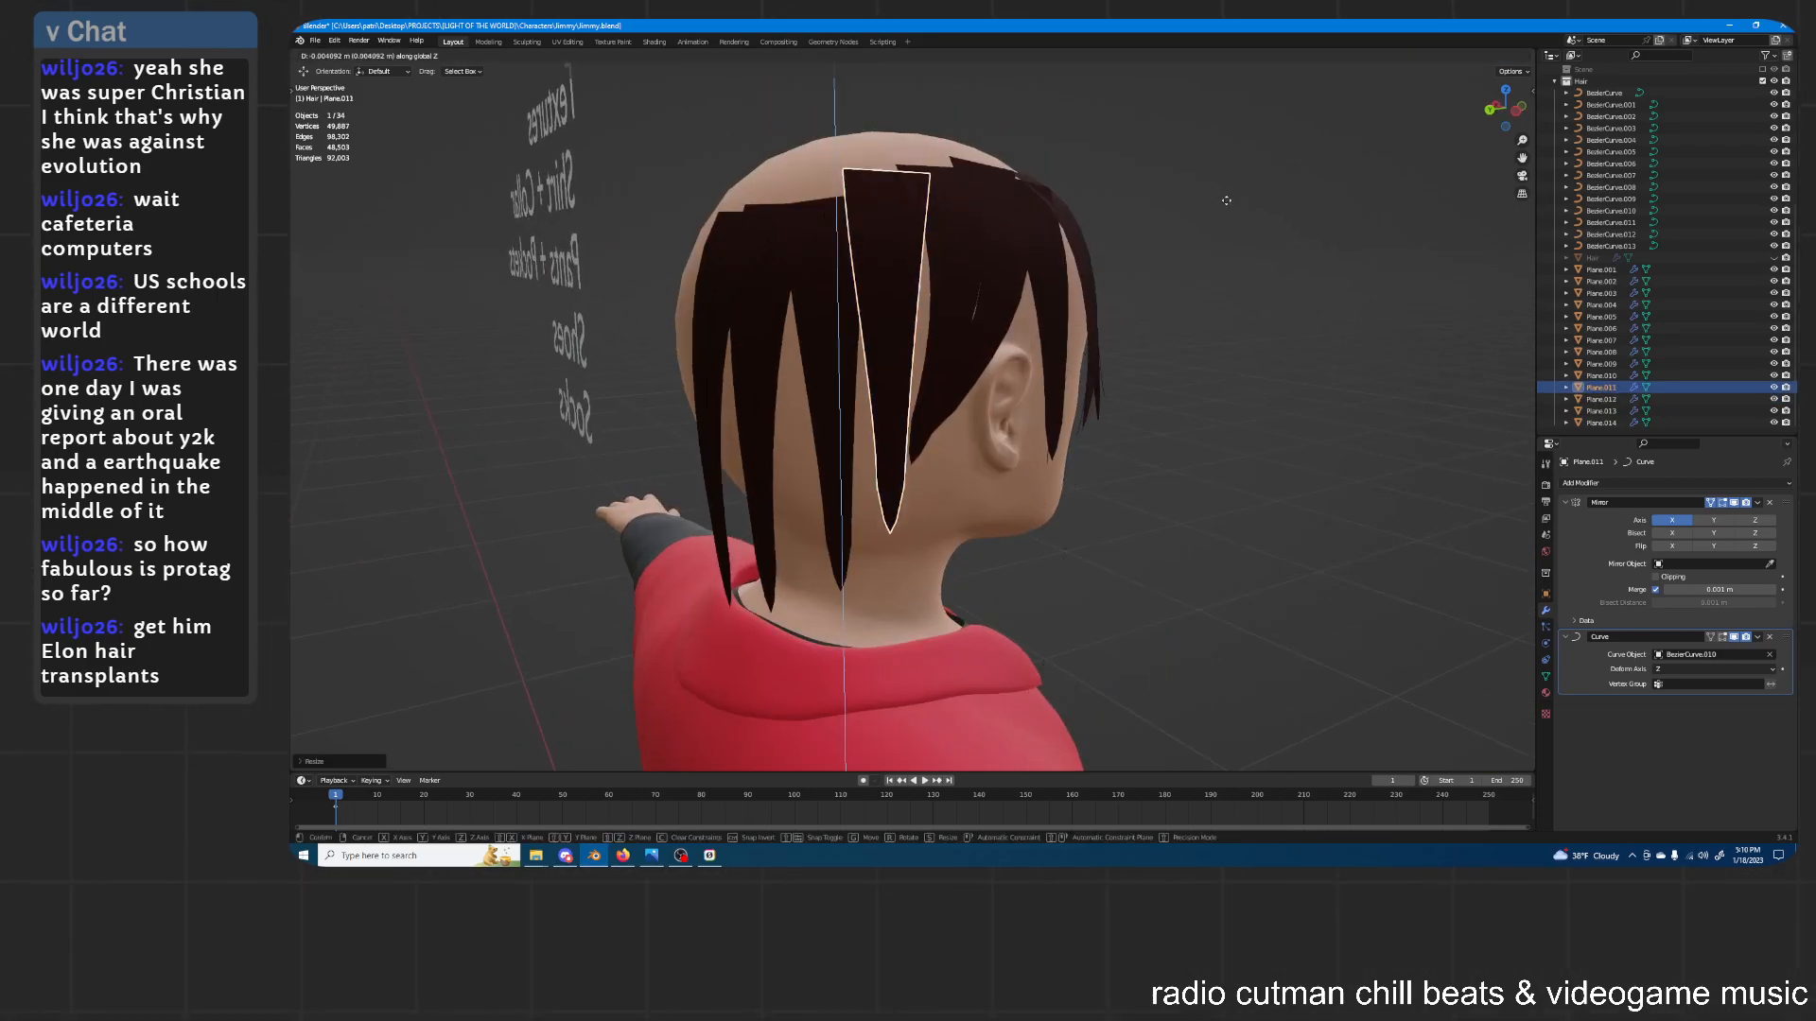
pyautogui.click(1257, 286)
# Stretch hair strand Plane.010 along Z and shift it along Z so it hangs lower behind the ear
pyautogui.click(983, 292)
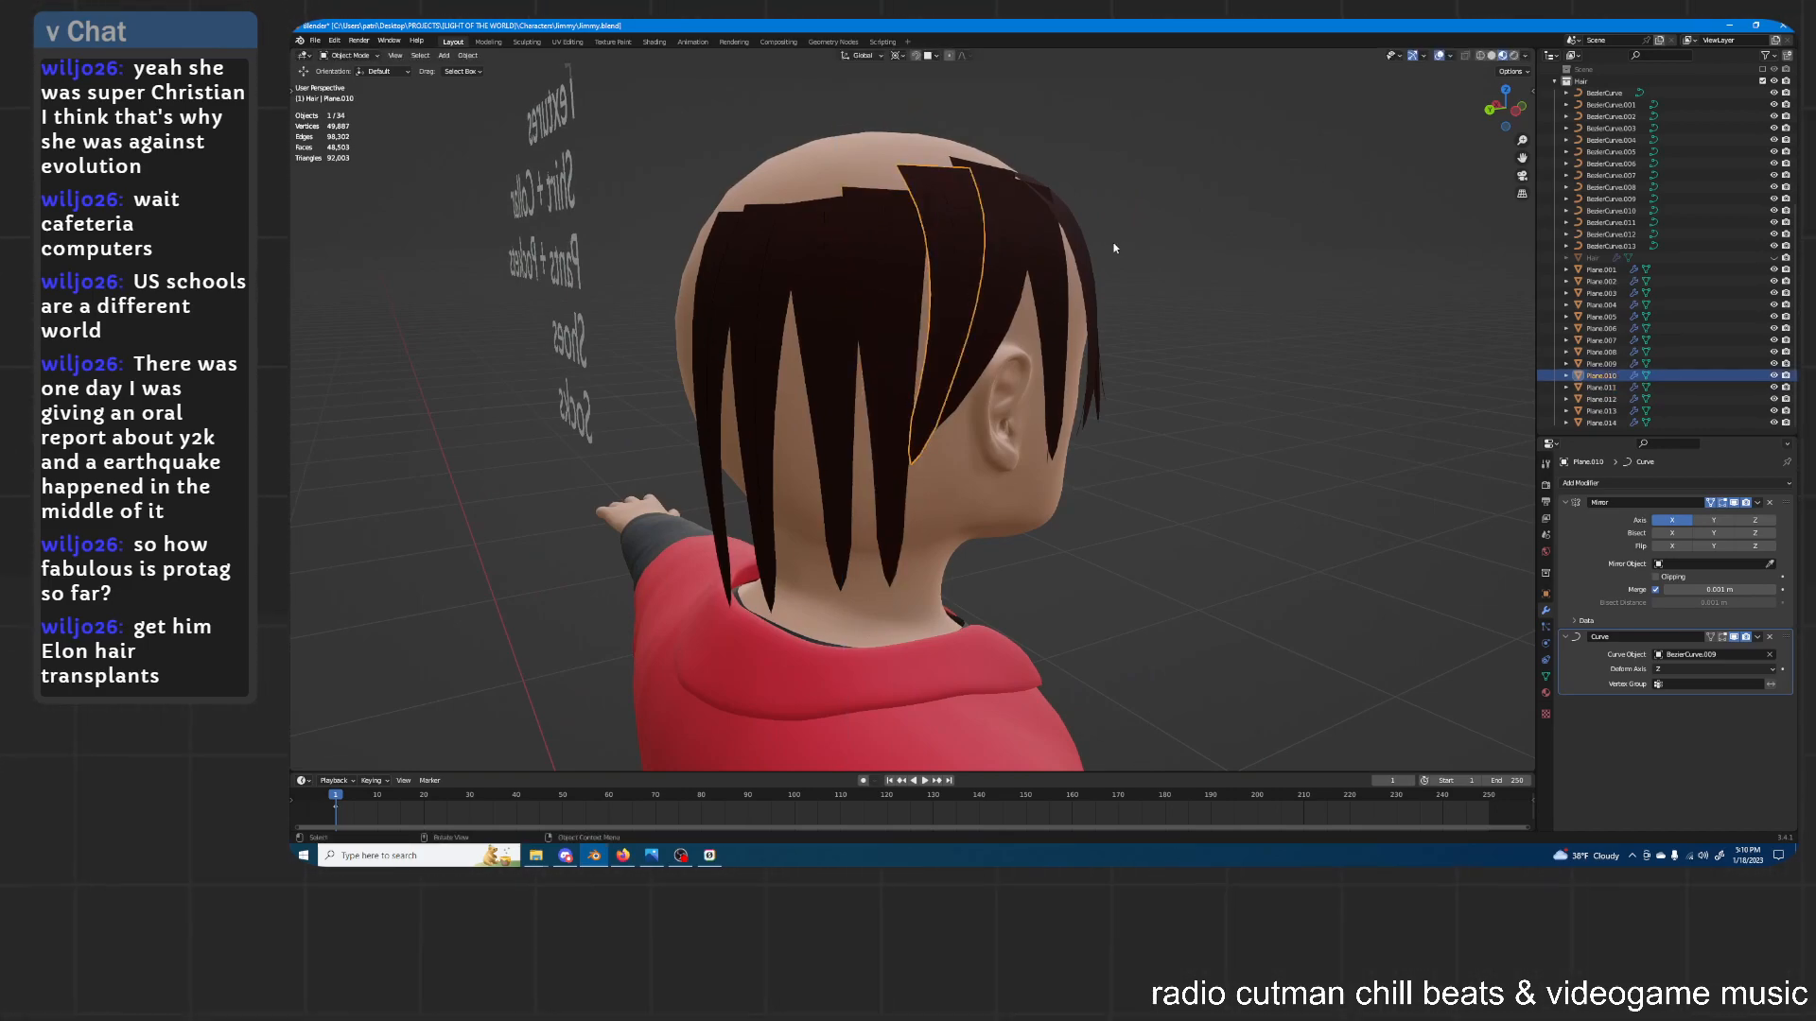
pyautogui.press('s')
pyautogui.press('z')
pyautogui.click(1254, 729)
pyautogui.press('g')
pyautogui.press('z')
pyautogui.click(1271, 488)
pyautogui.moveTo(1272, 488); pyautogui.dragTo(1253, 486, button='middle')
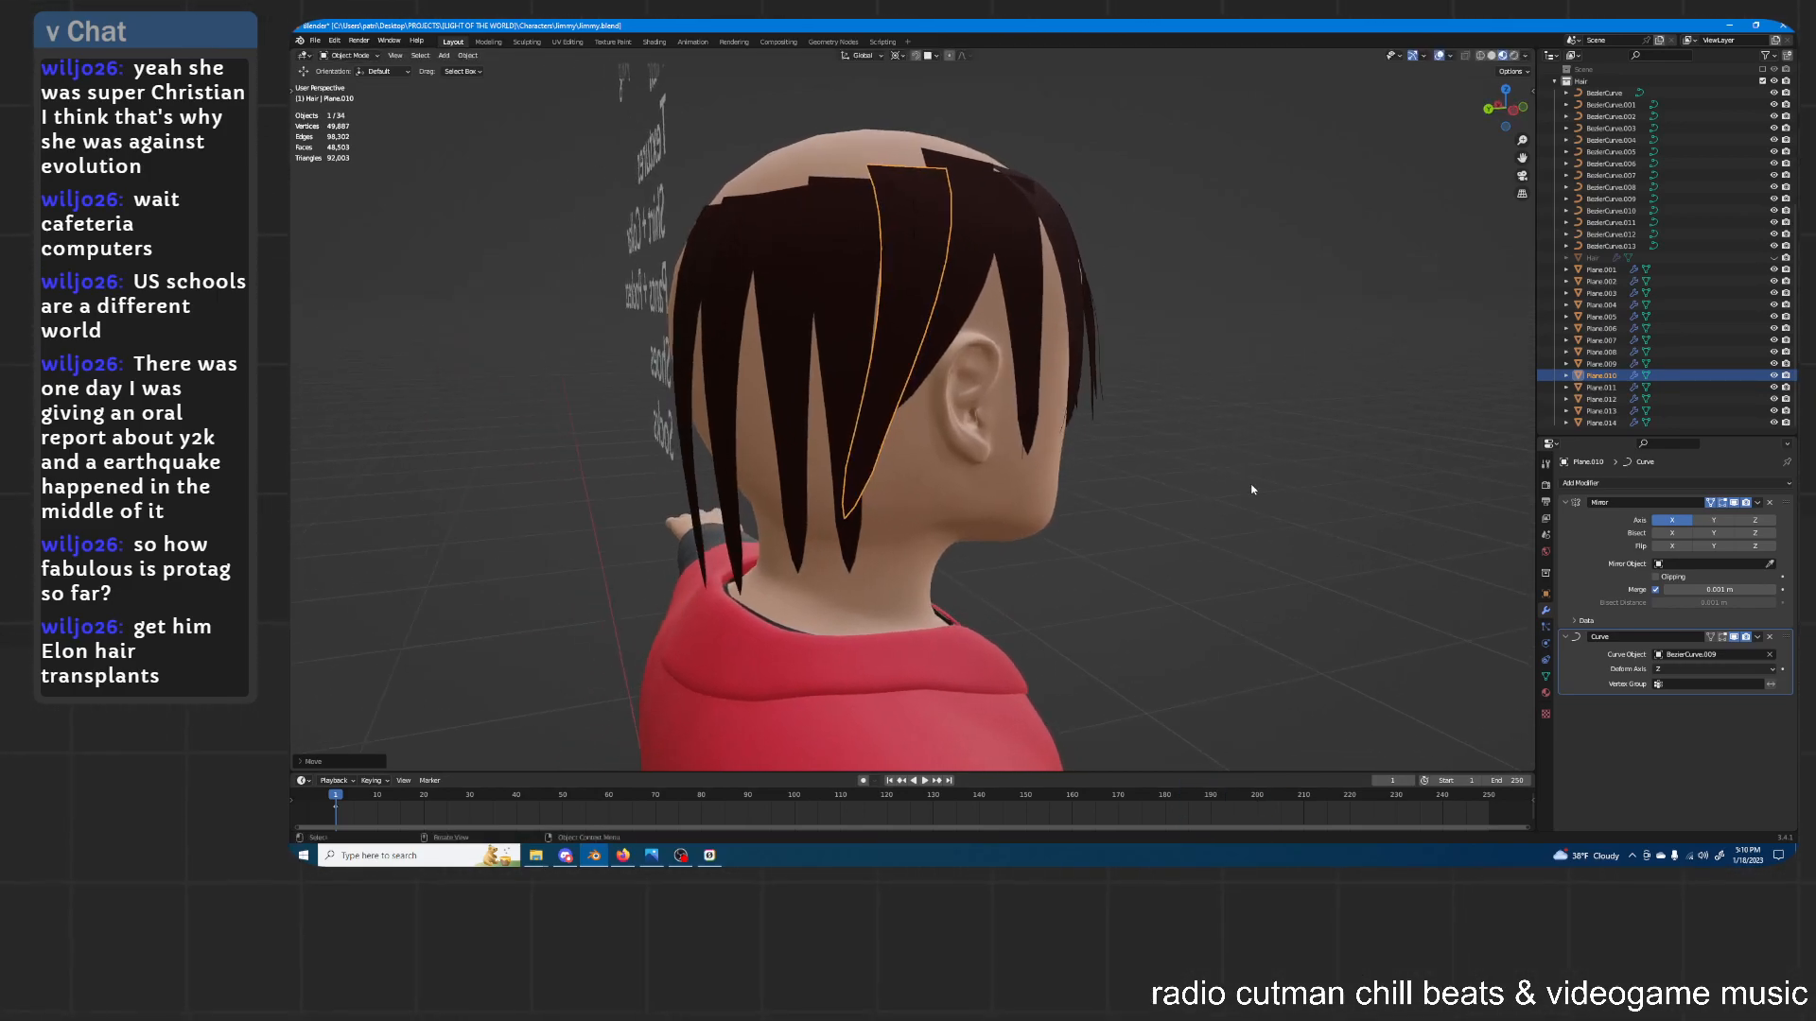
# Move hair strand Plane.009 down along Z behind the ear
pyautogui.moveTo(904, 448); pyautogui.dragTo(880, 445, button='middle')
pyautogui.click(927, 303)
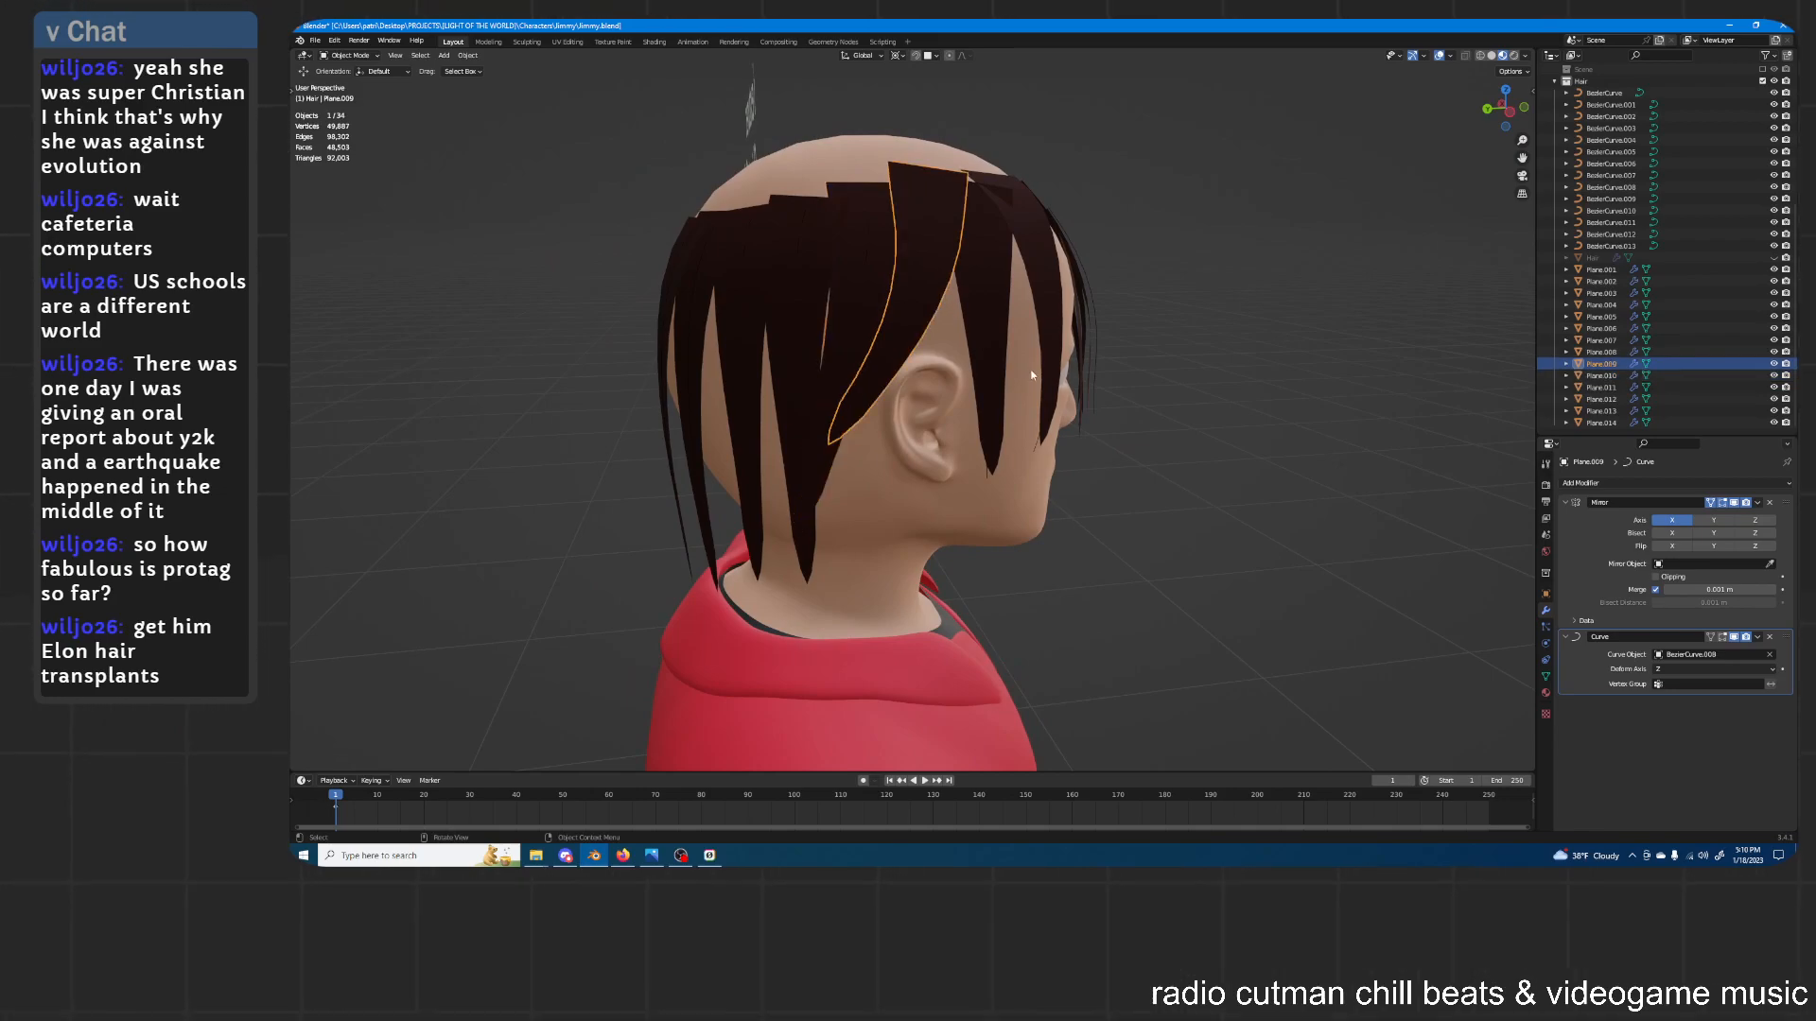
pyautogui.moveTo(1029, 367); pyautogui.dragTo(1019, 378, button='middle')
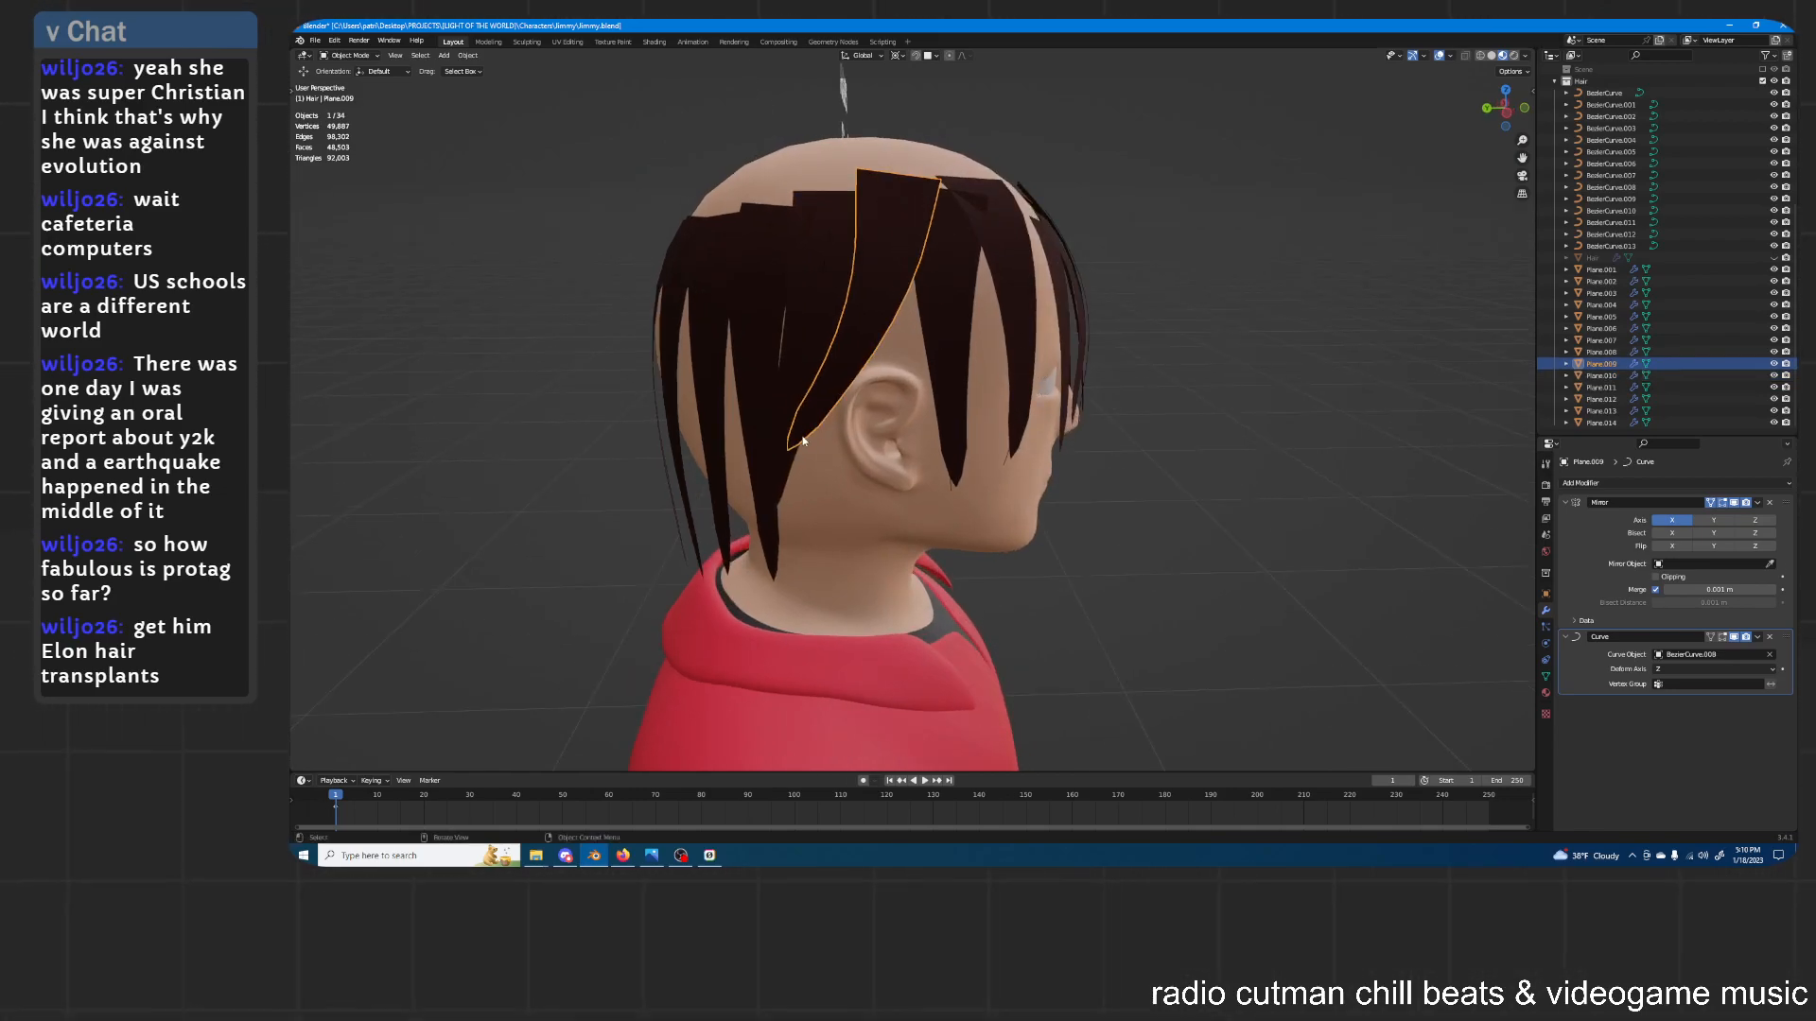
pyautogui.press('g')
pyautogui.press('z')
pyautogui.rightClick(1143, 350)
pyautogui.press('g')
pyautogui.press('z')
pyautogui.click(1161, 406)
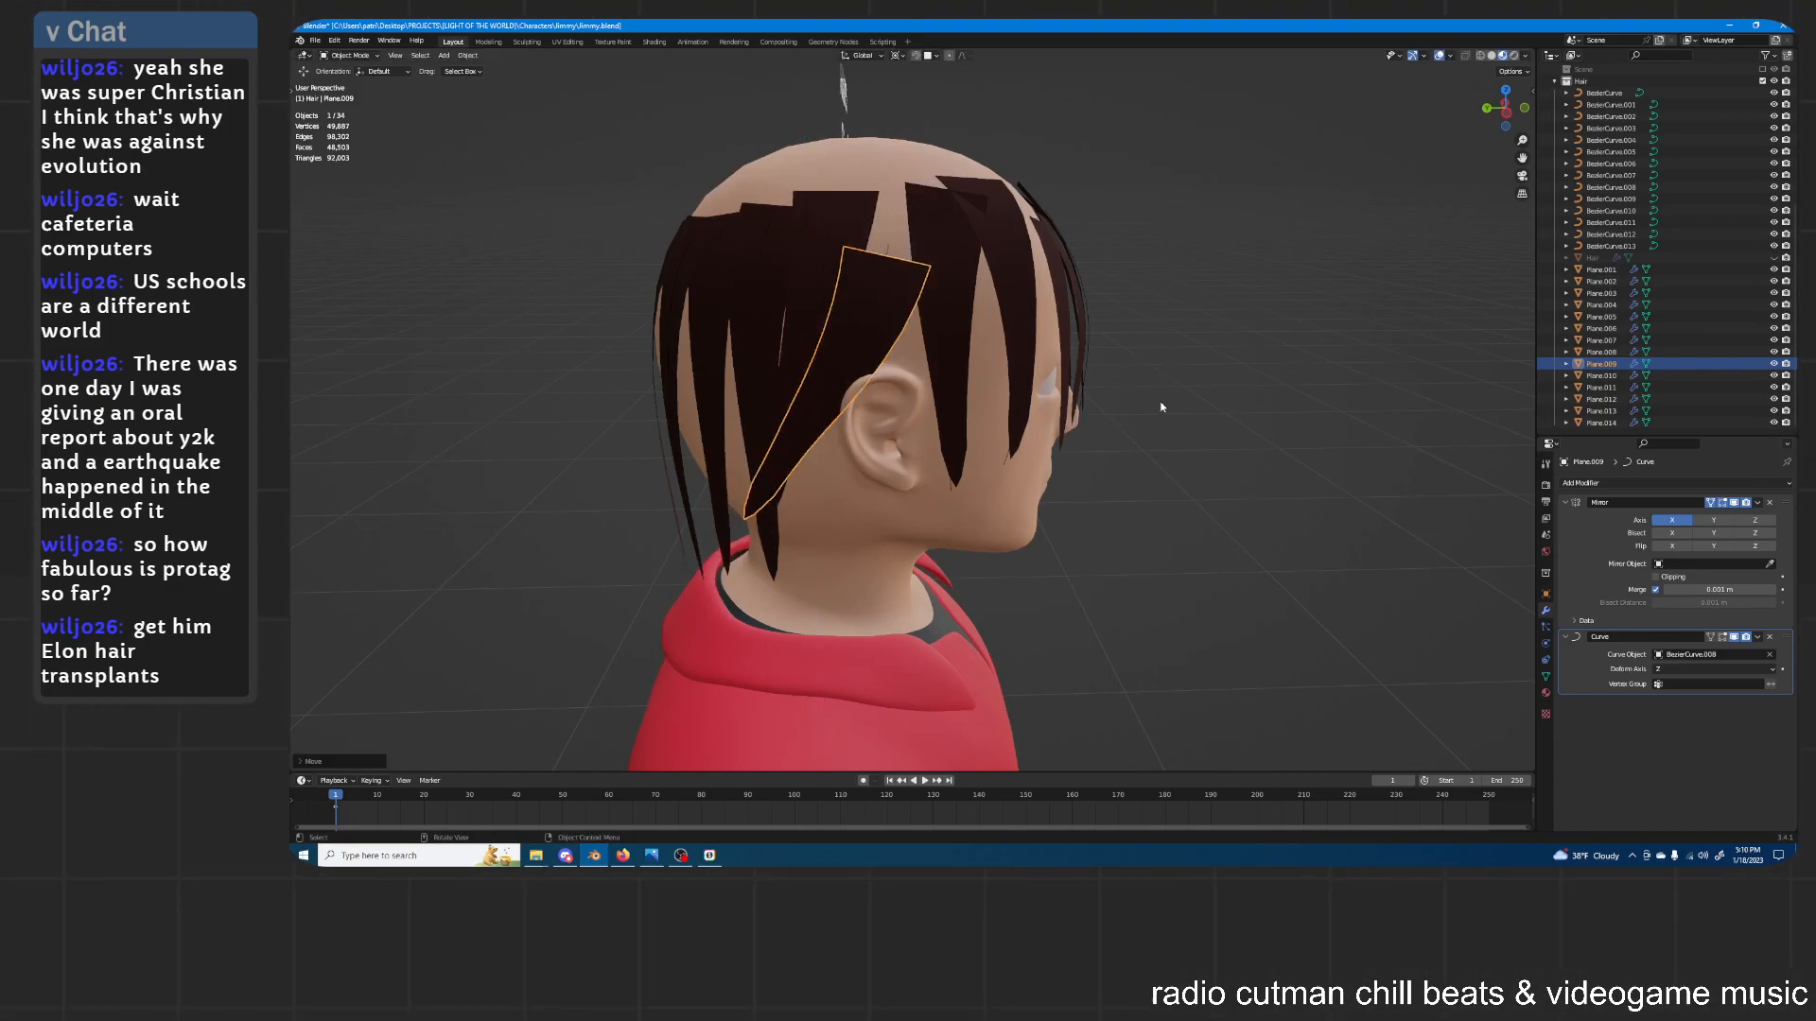
# Stretch hair strand Plane.009 along Z and move it along Z so its top meets the hairline
pyautogui.press('s')
pyautogui.press('z')
pyautogui.click(1257, 176)
pyautogui.press('g')
pyautogui.press('z')
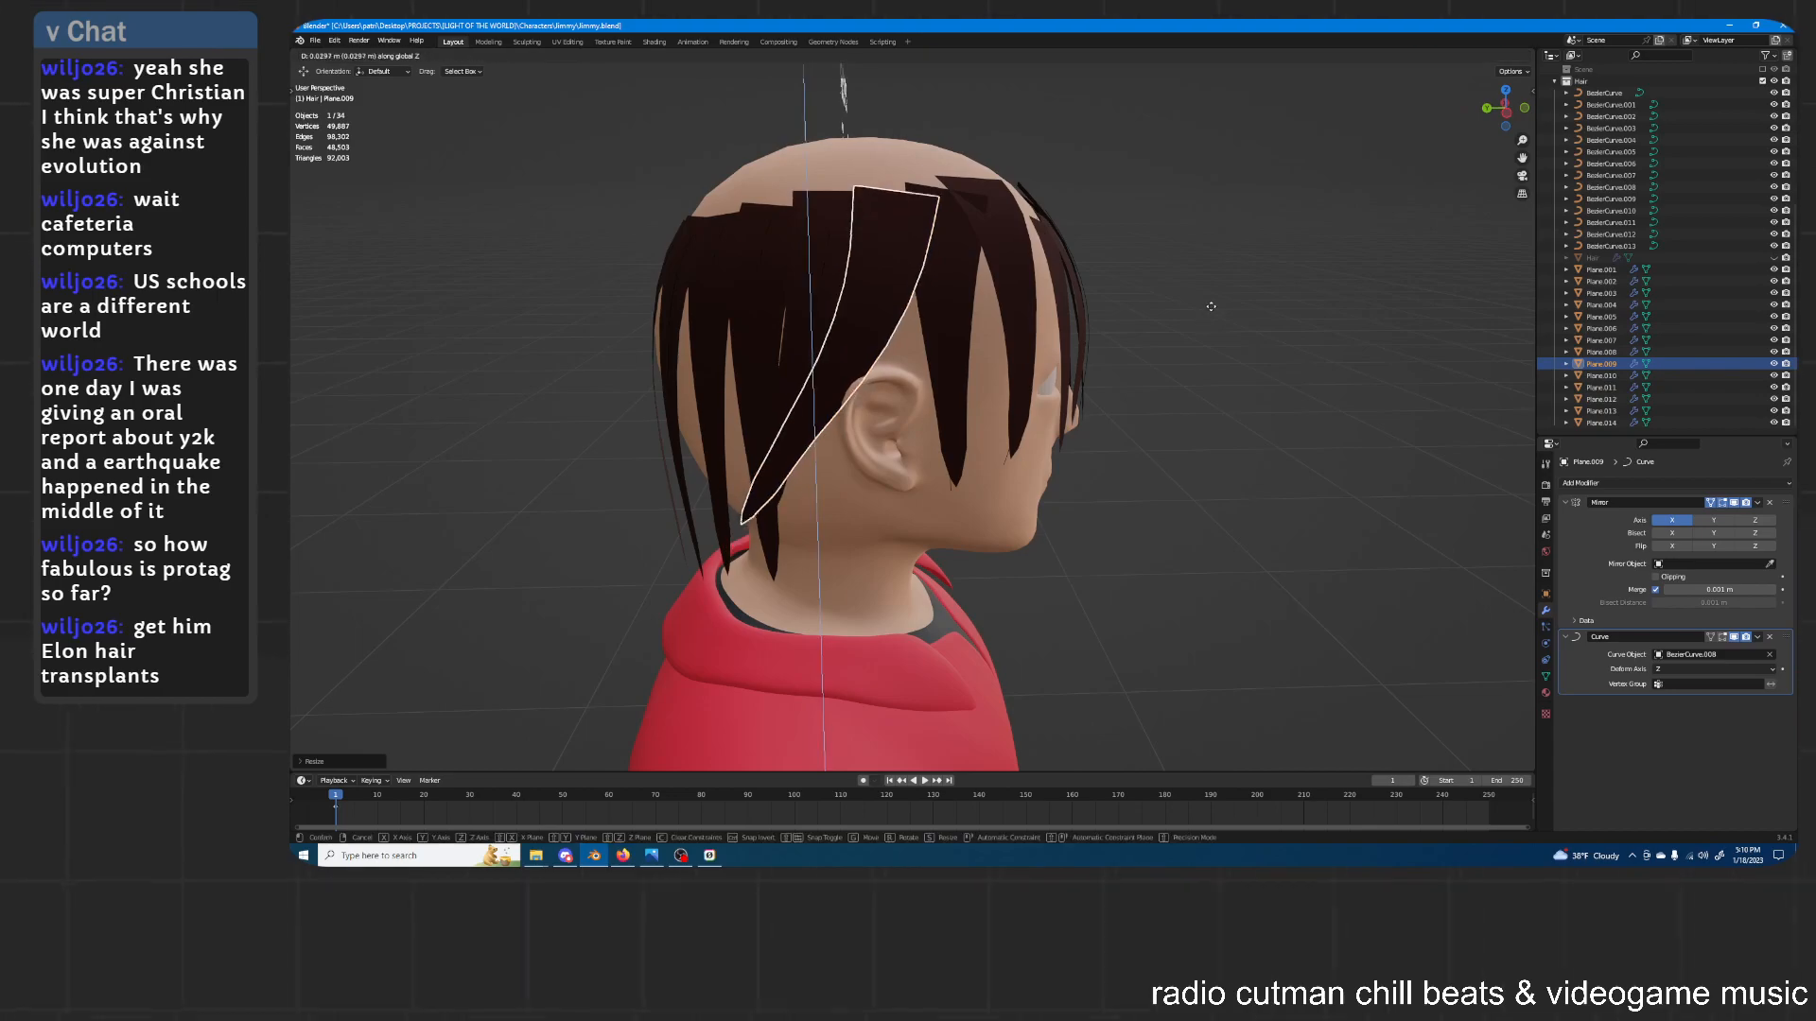
pyautogui.click(1208, 312)
# Examine hair strands Plane.008 and Plane.007 in front of the ear for length and gaps
pyautogui.click(961, 369)
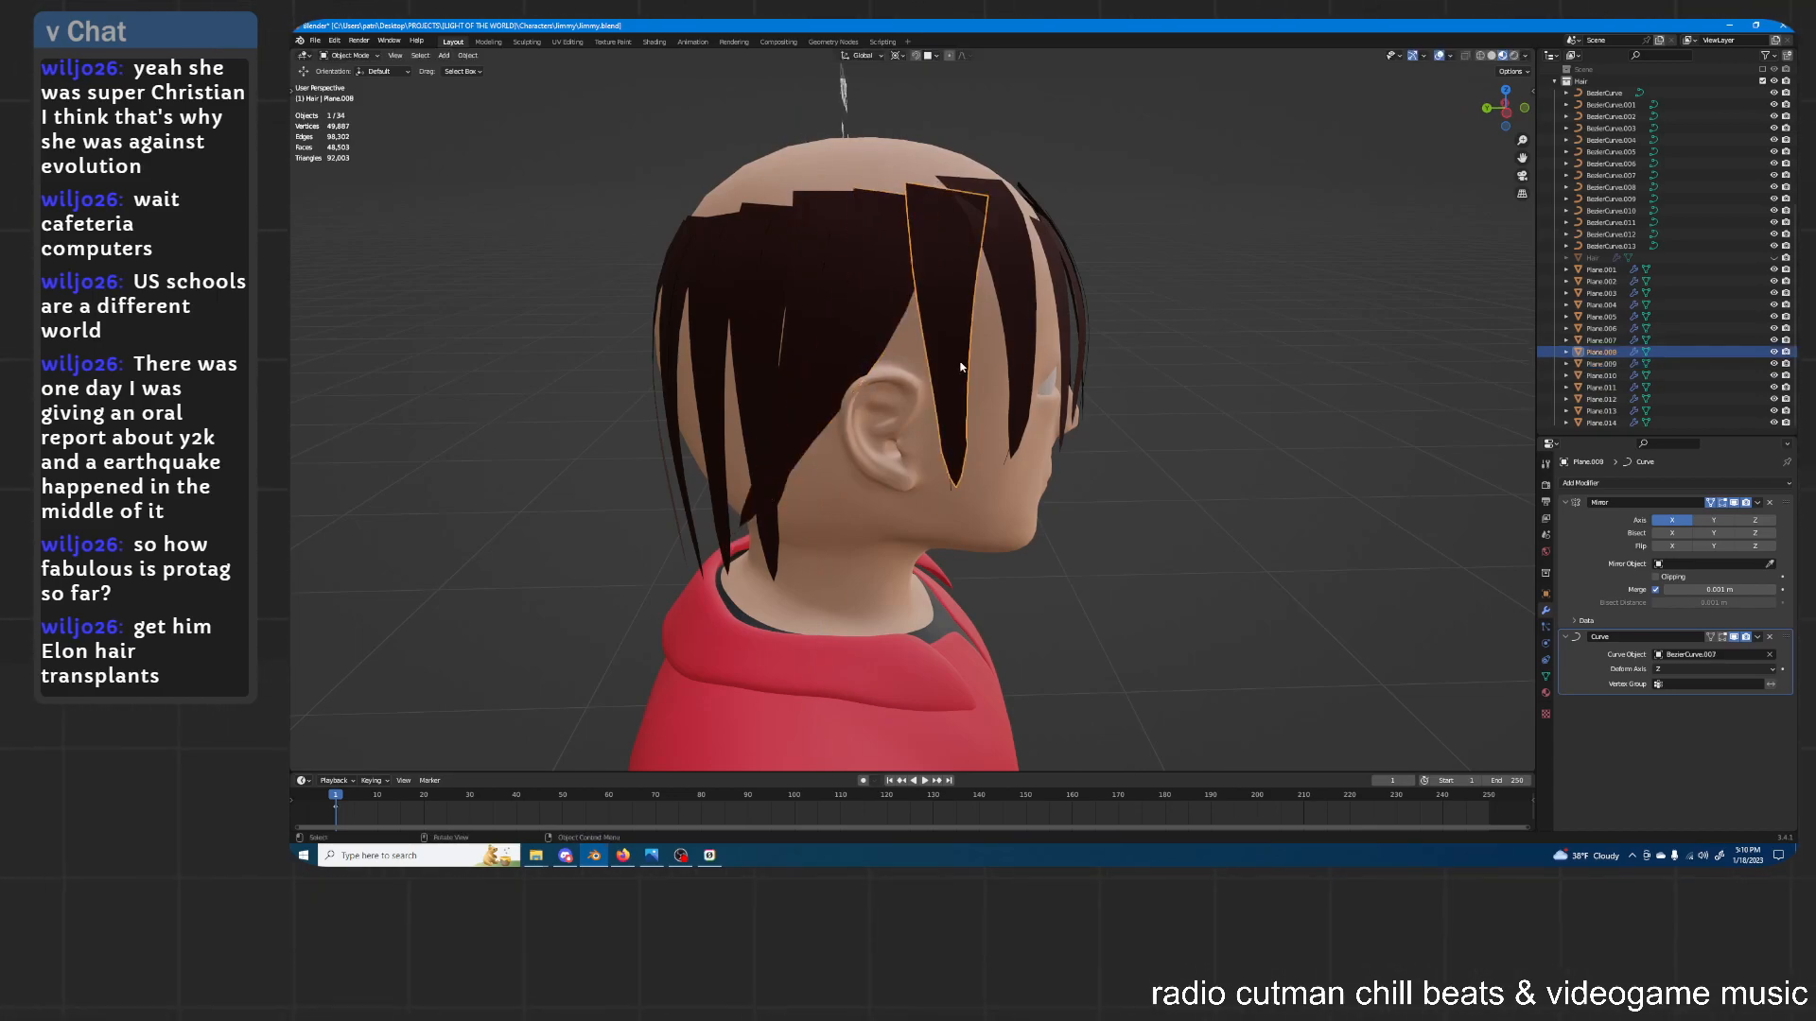
pyautogui.moveTo(961, 368); pyautogui.dragTo(1086, 372, button='middle')
pyautogui.scroll(-1, 1125, 407)
pyautogui.click(1164, 445)
pyautogui.moveTo(1163, 445)
pyautogui.mouseDown(button='middle')
pyautogui.moveTo(1200, 435)
pyautogui.moveTo(1048, 453)
pyautogui.moveTo(1163, 440)
pyautogui.mouseUp(button='middle')
pyautogui.moveTo(955, 329)
pyautogui.mouseDown(button='middle')
pyautogui.moveTo(986, 323)
pyautogui.moveTo(965, 299)
pyautogui.mouseUp(button='middle')
pyautogui.click(970, 297)
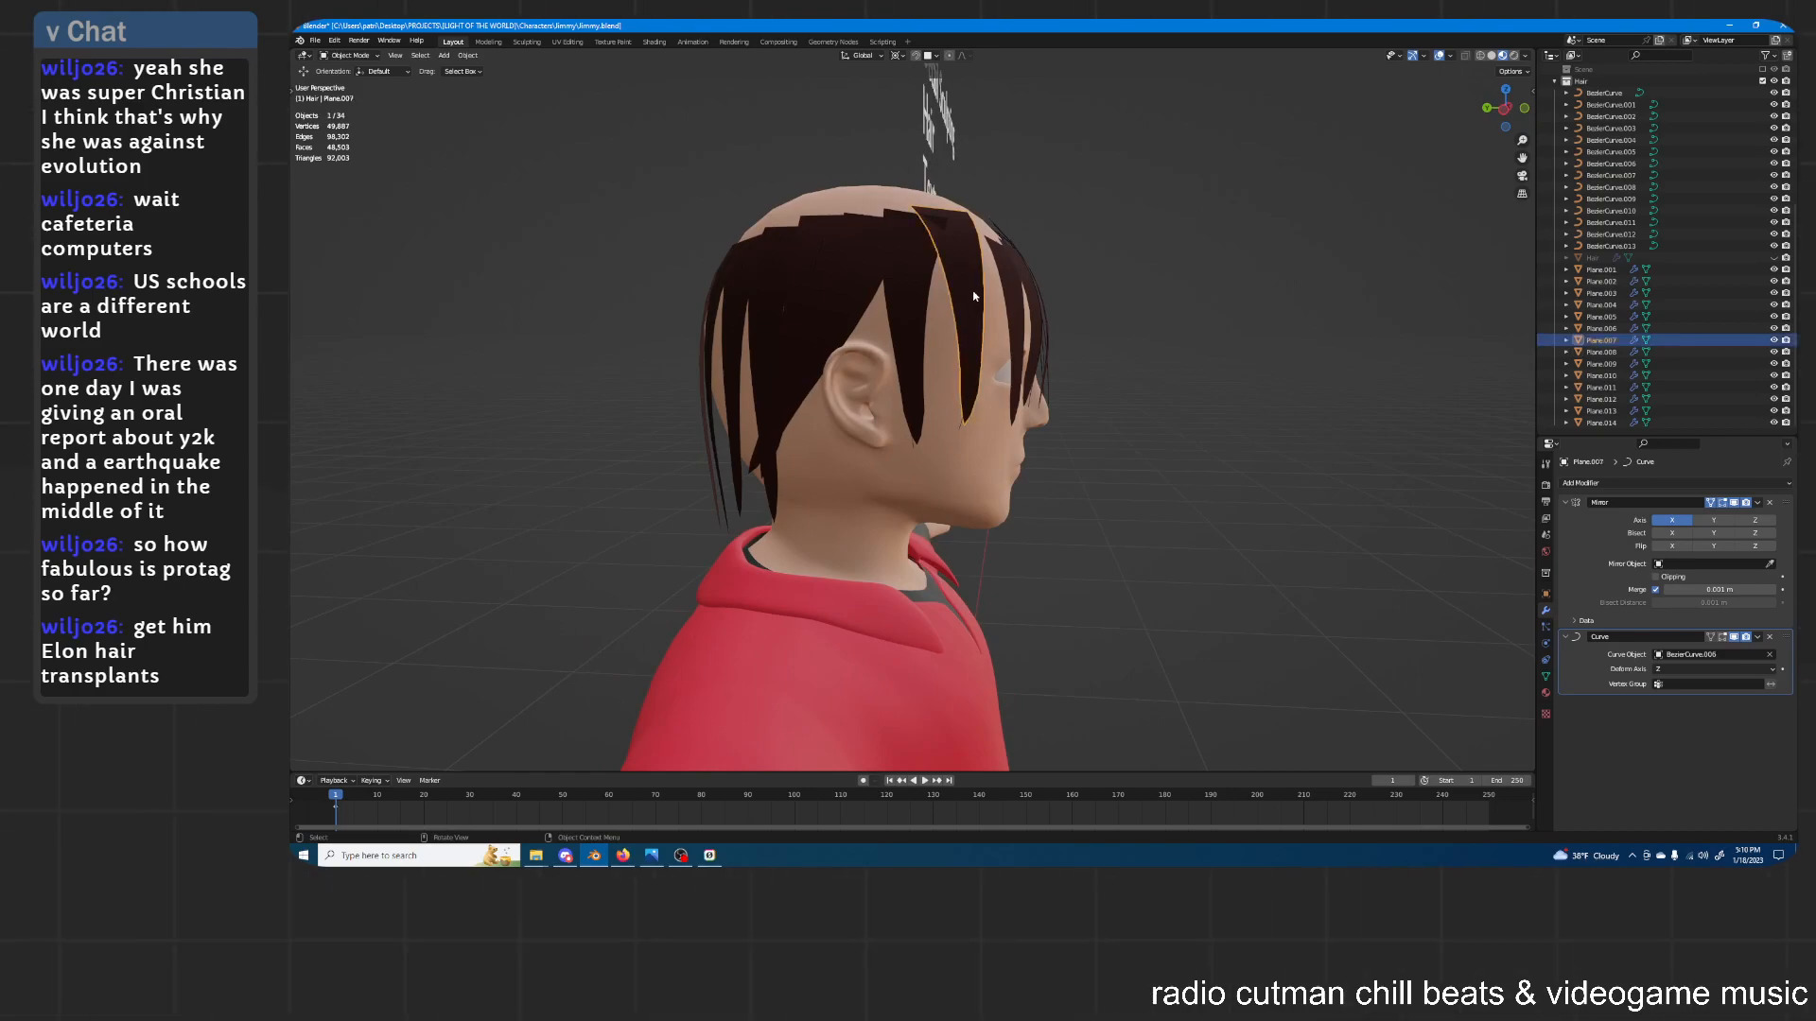
# Duplicate BezierCurve.006, the curve that deforms strand Plane.007 at the temple
pyautogui.click(957, 429)
pyautogui.click(957, 430)
pyautogui.moveTo(1026, 331); pyautogui.dragTo(916, 300, button='middle')
pyautogui.scroll(2, 997, 342)
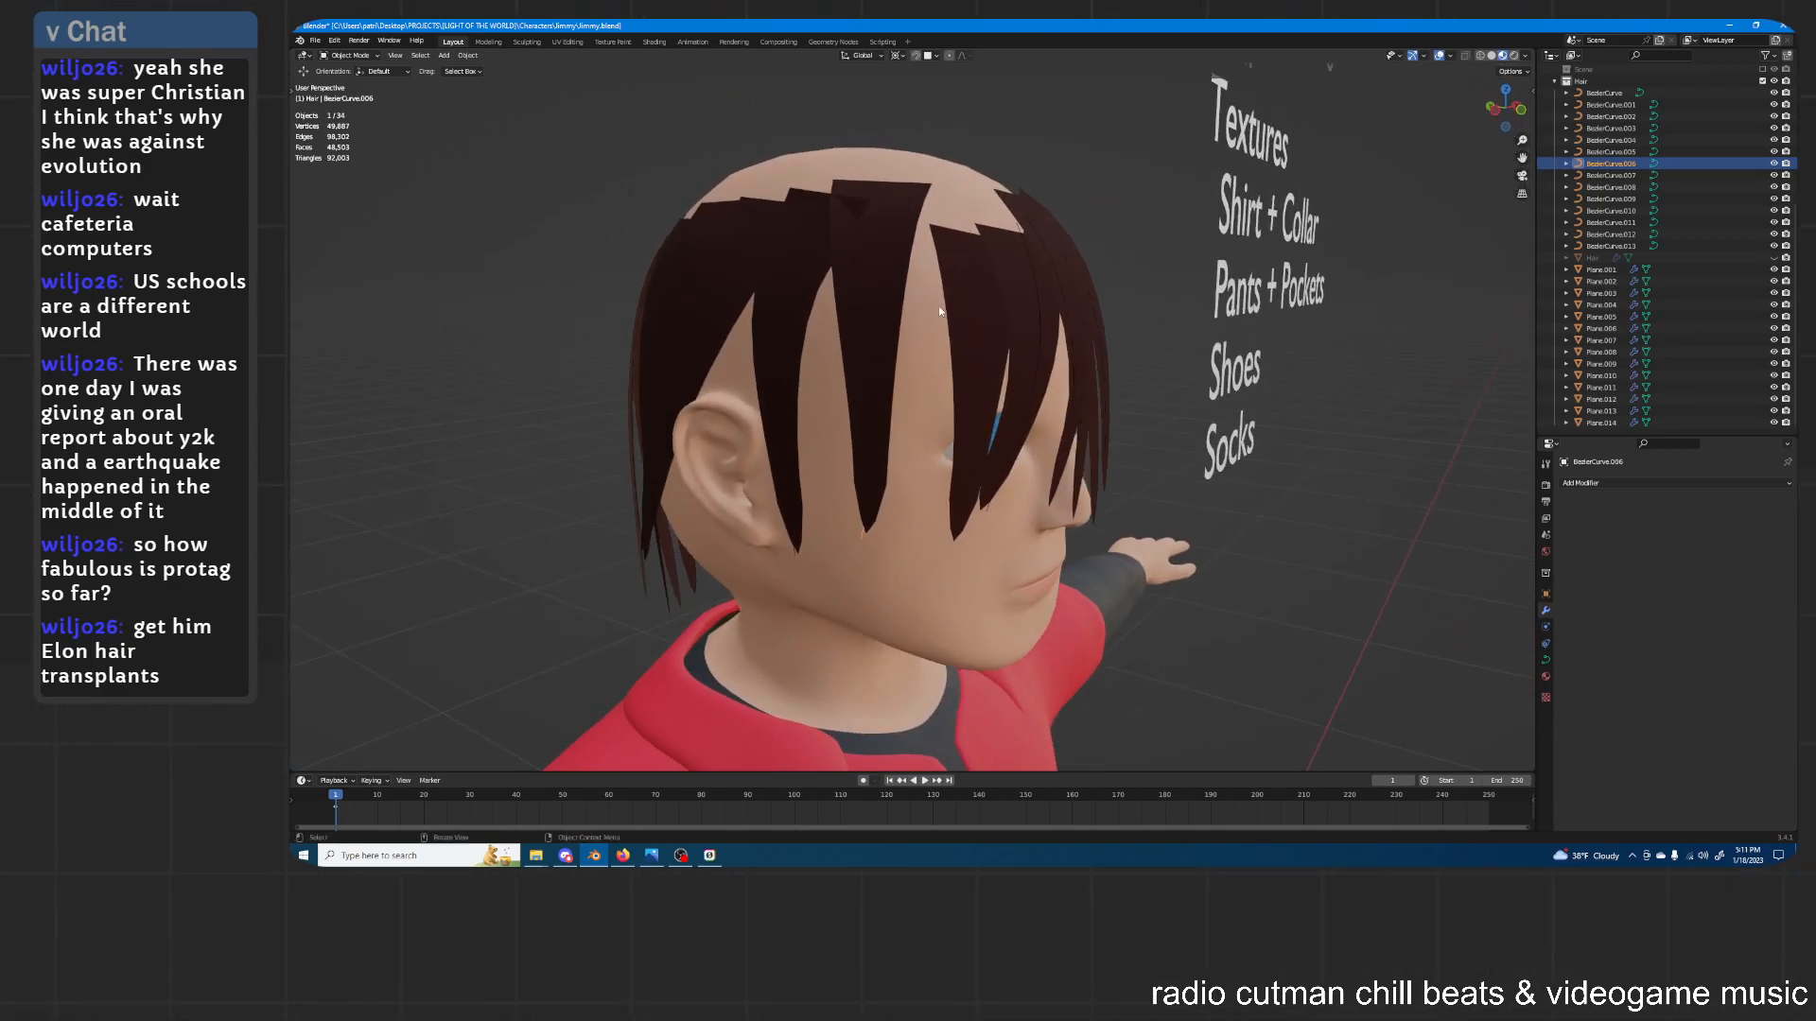
pyautogui.hotkey('shift', 's')
pyautogui.press('Escape')
pyautogui.hotkey('shift', 'd')
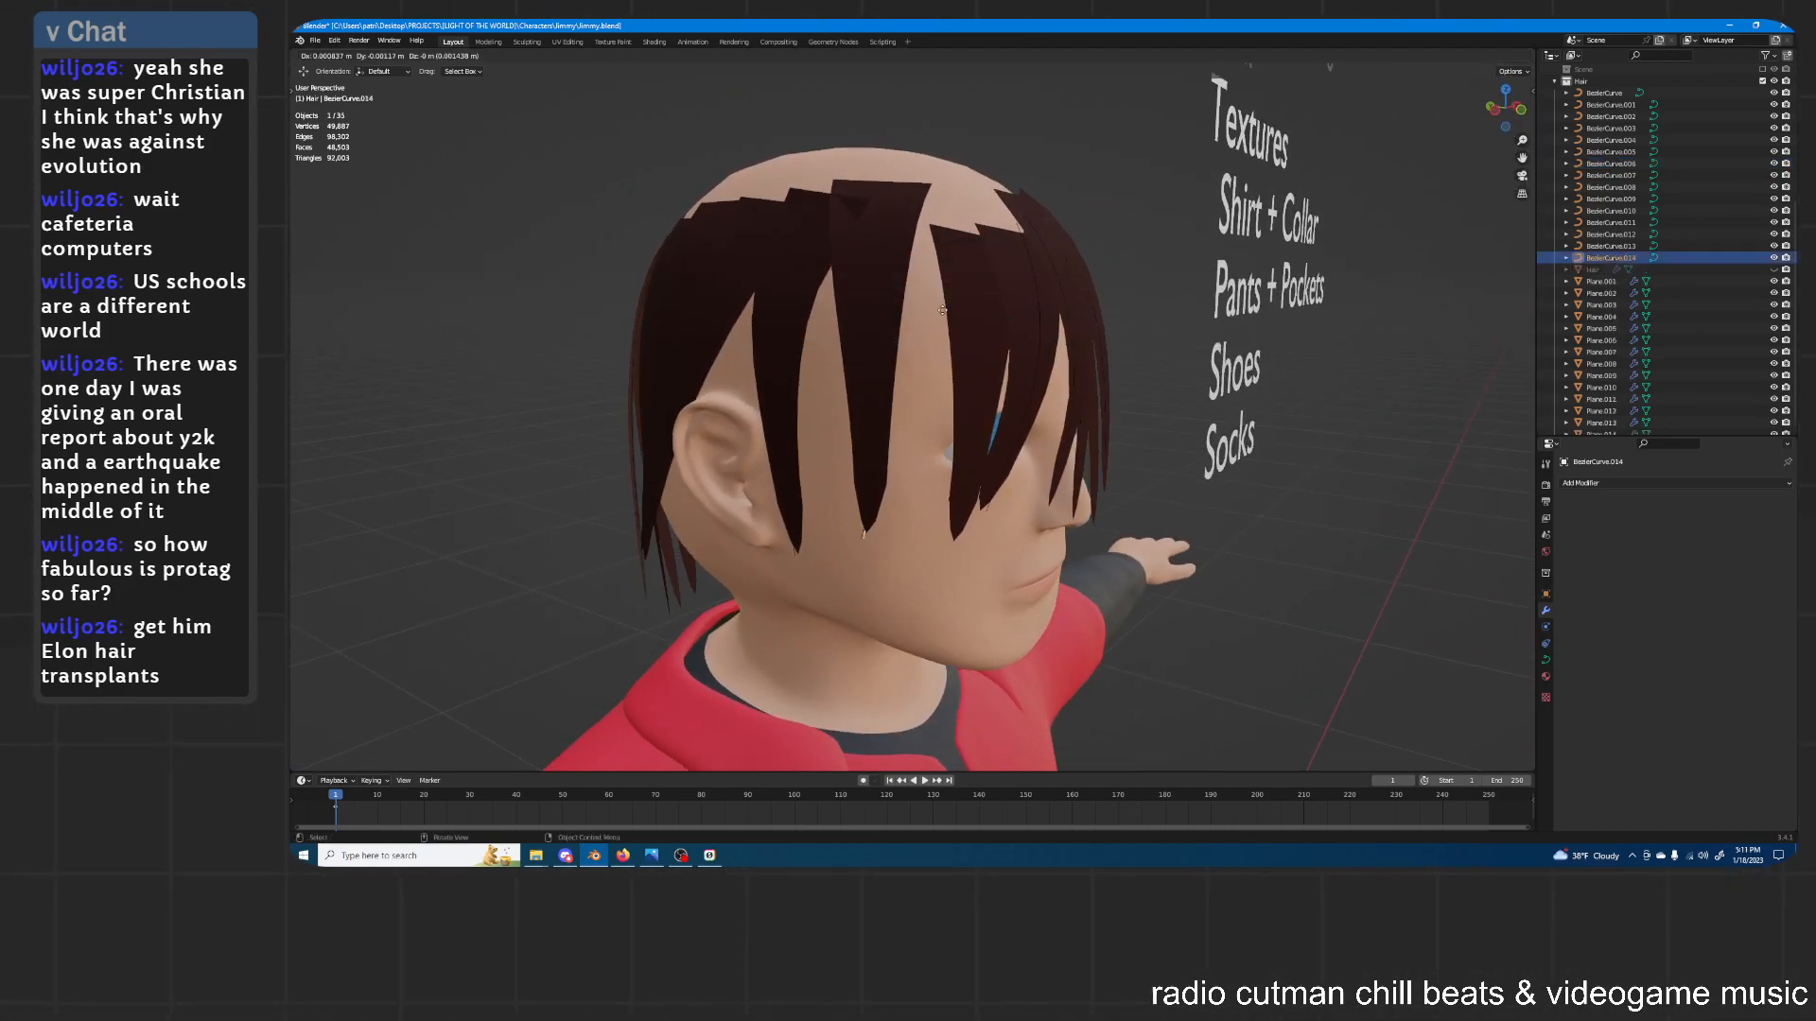
# Move all control points of the duplicated curve forward into the gap between the temple strand and the fringe
pyautogui.press('Tab')
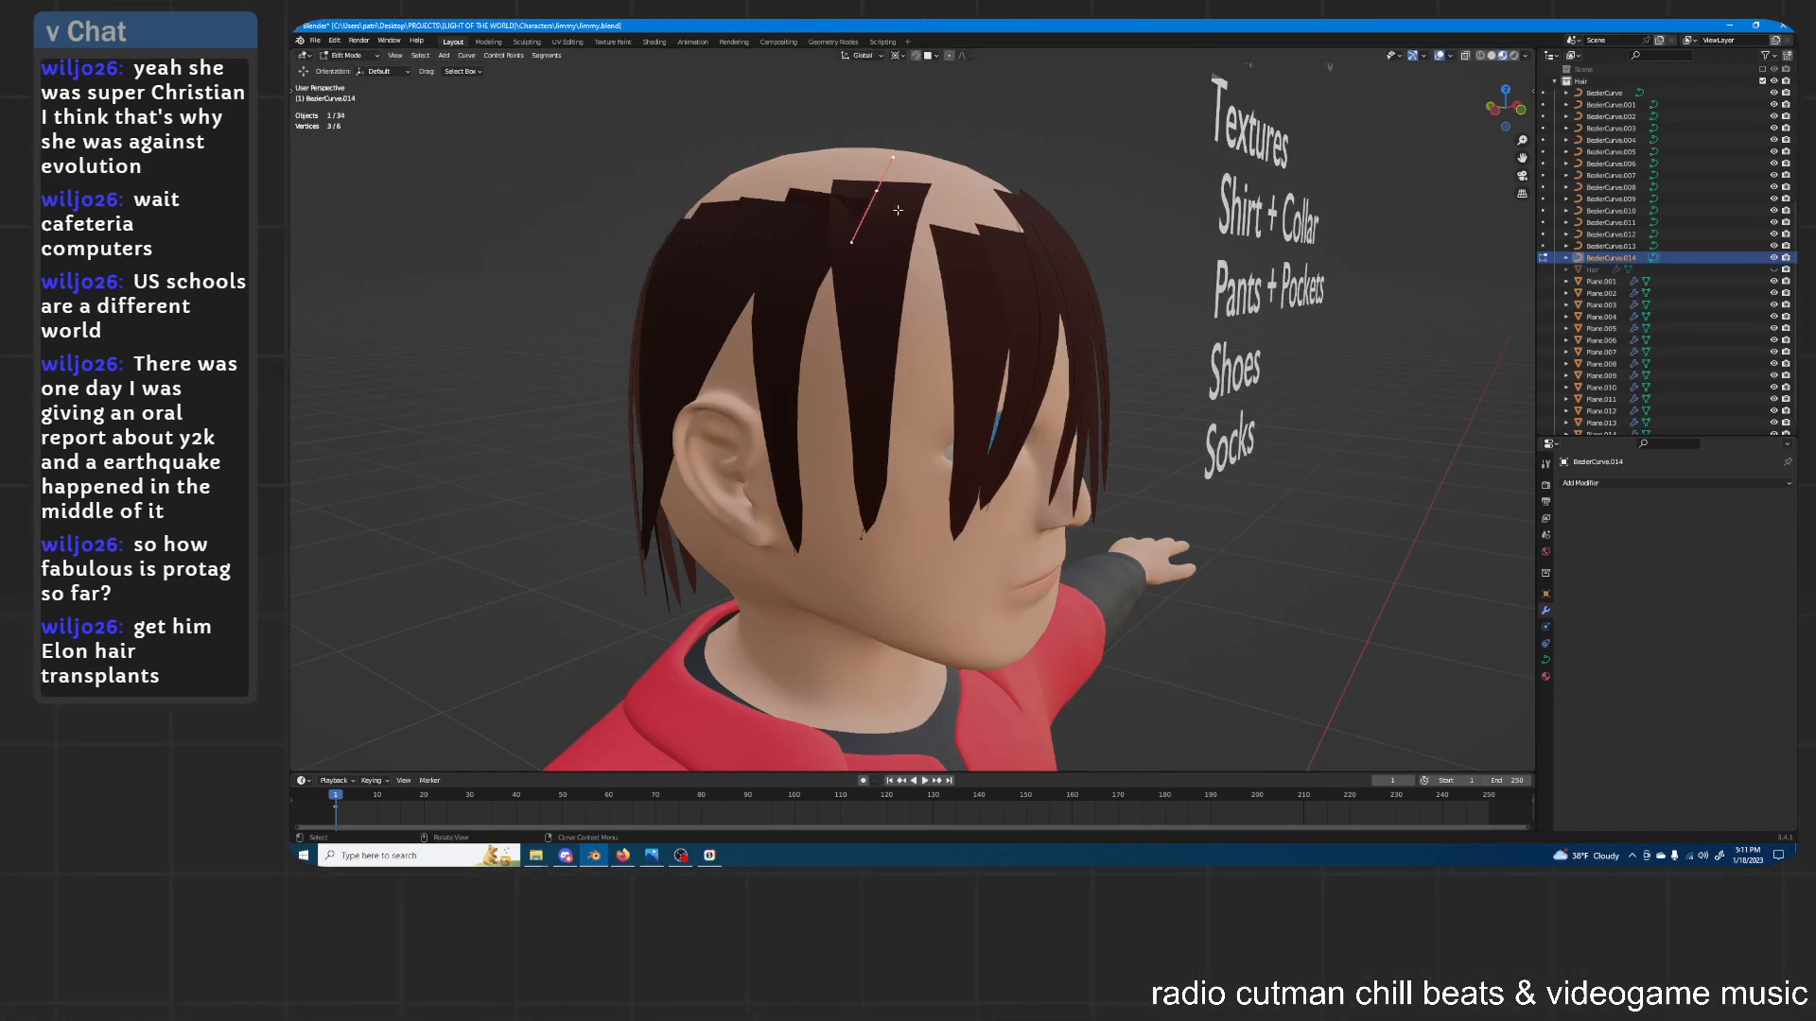
pyautogui.moveTo(895, 208); pyautogui.dragTo(889, 221, button='middle')
pyautogui.press('g')
pyautogui.click(906, 240)
pyautogui.press('g')
pyautogui.click(909, 245)
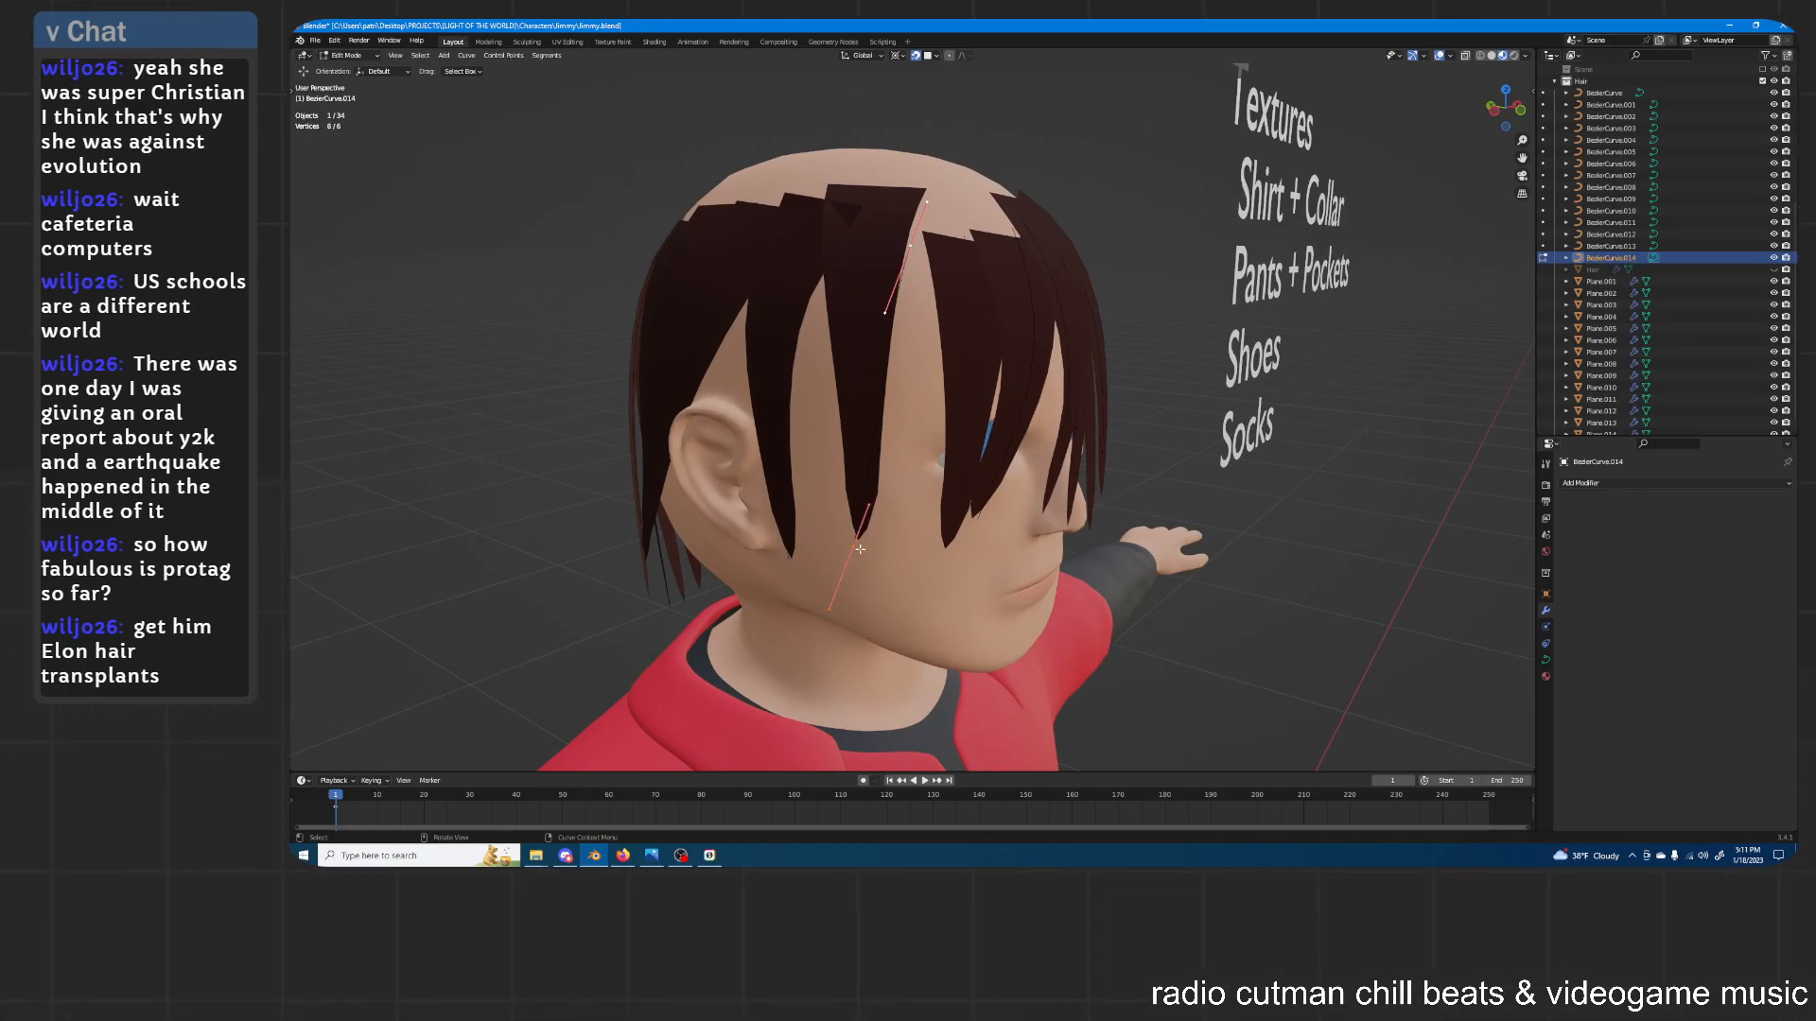
# Move the lower control point of BezierCurve.014 up over the temple, set the pivot to Bounding Box Center and rotate the point
pyautogui.press('g')
pyautogui.click(901, 460)
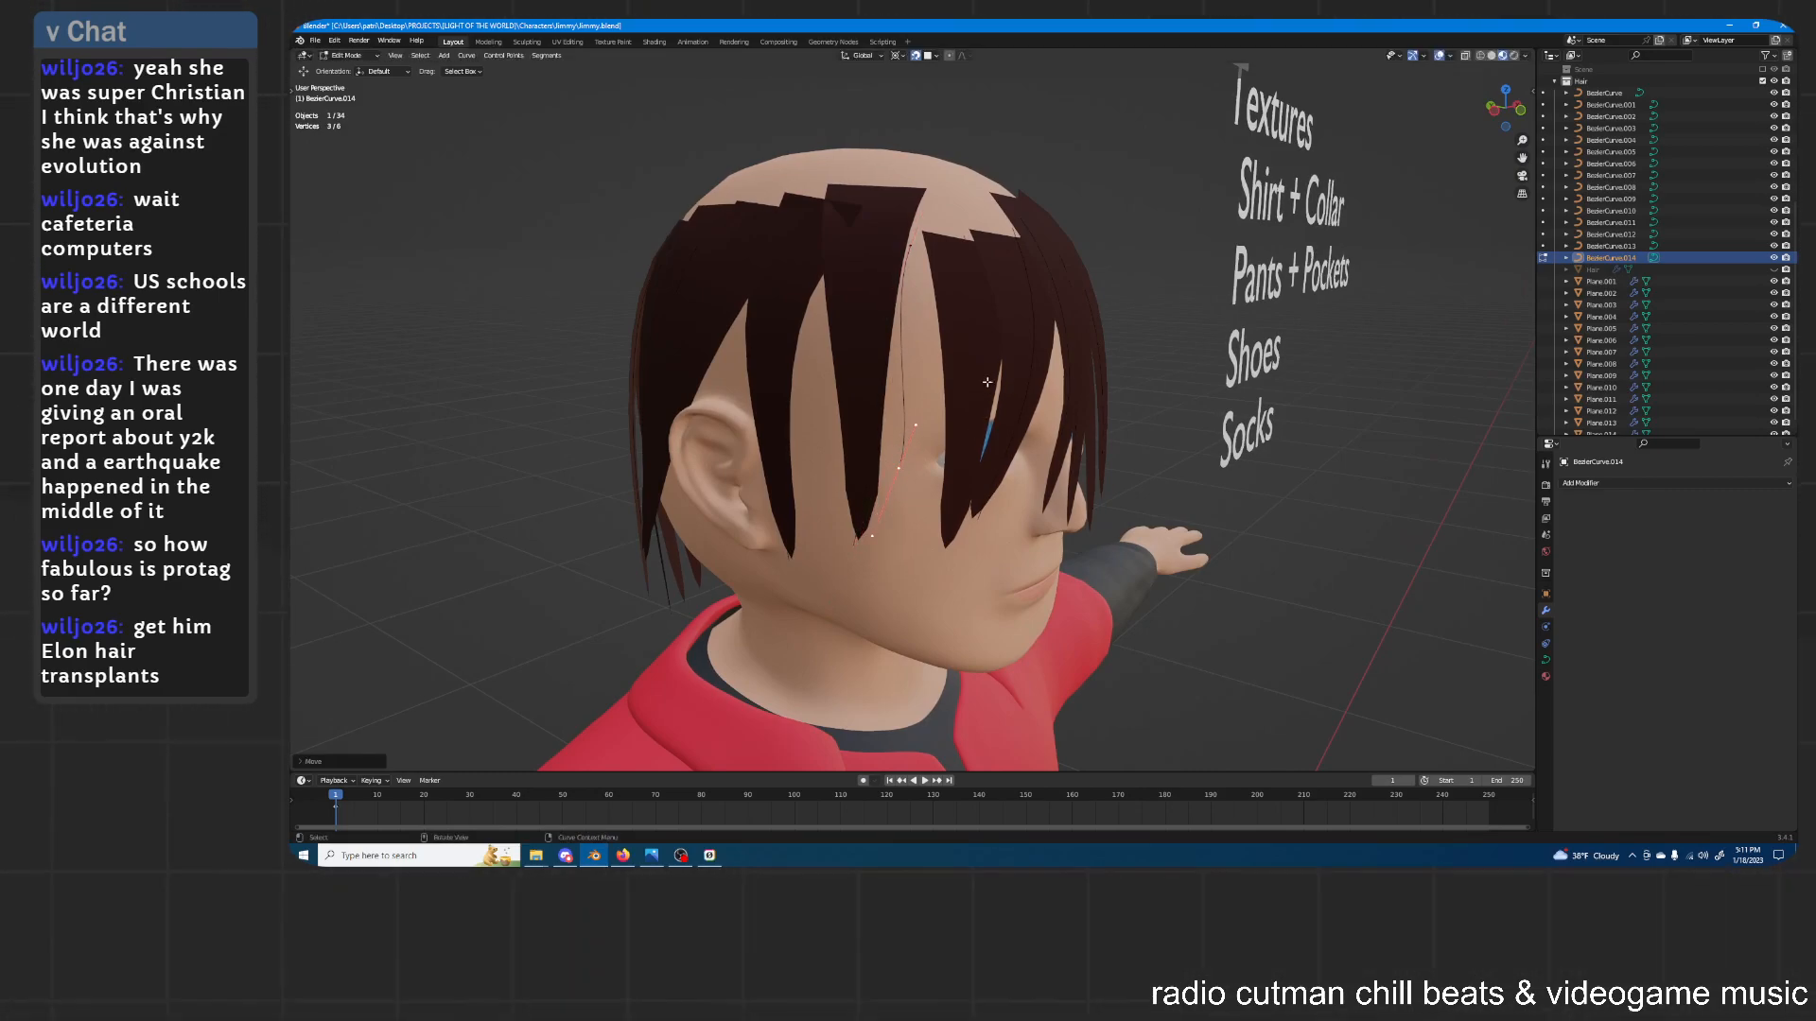
pyautogui.click(895, 55)
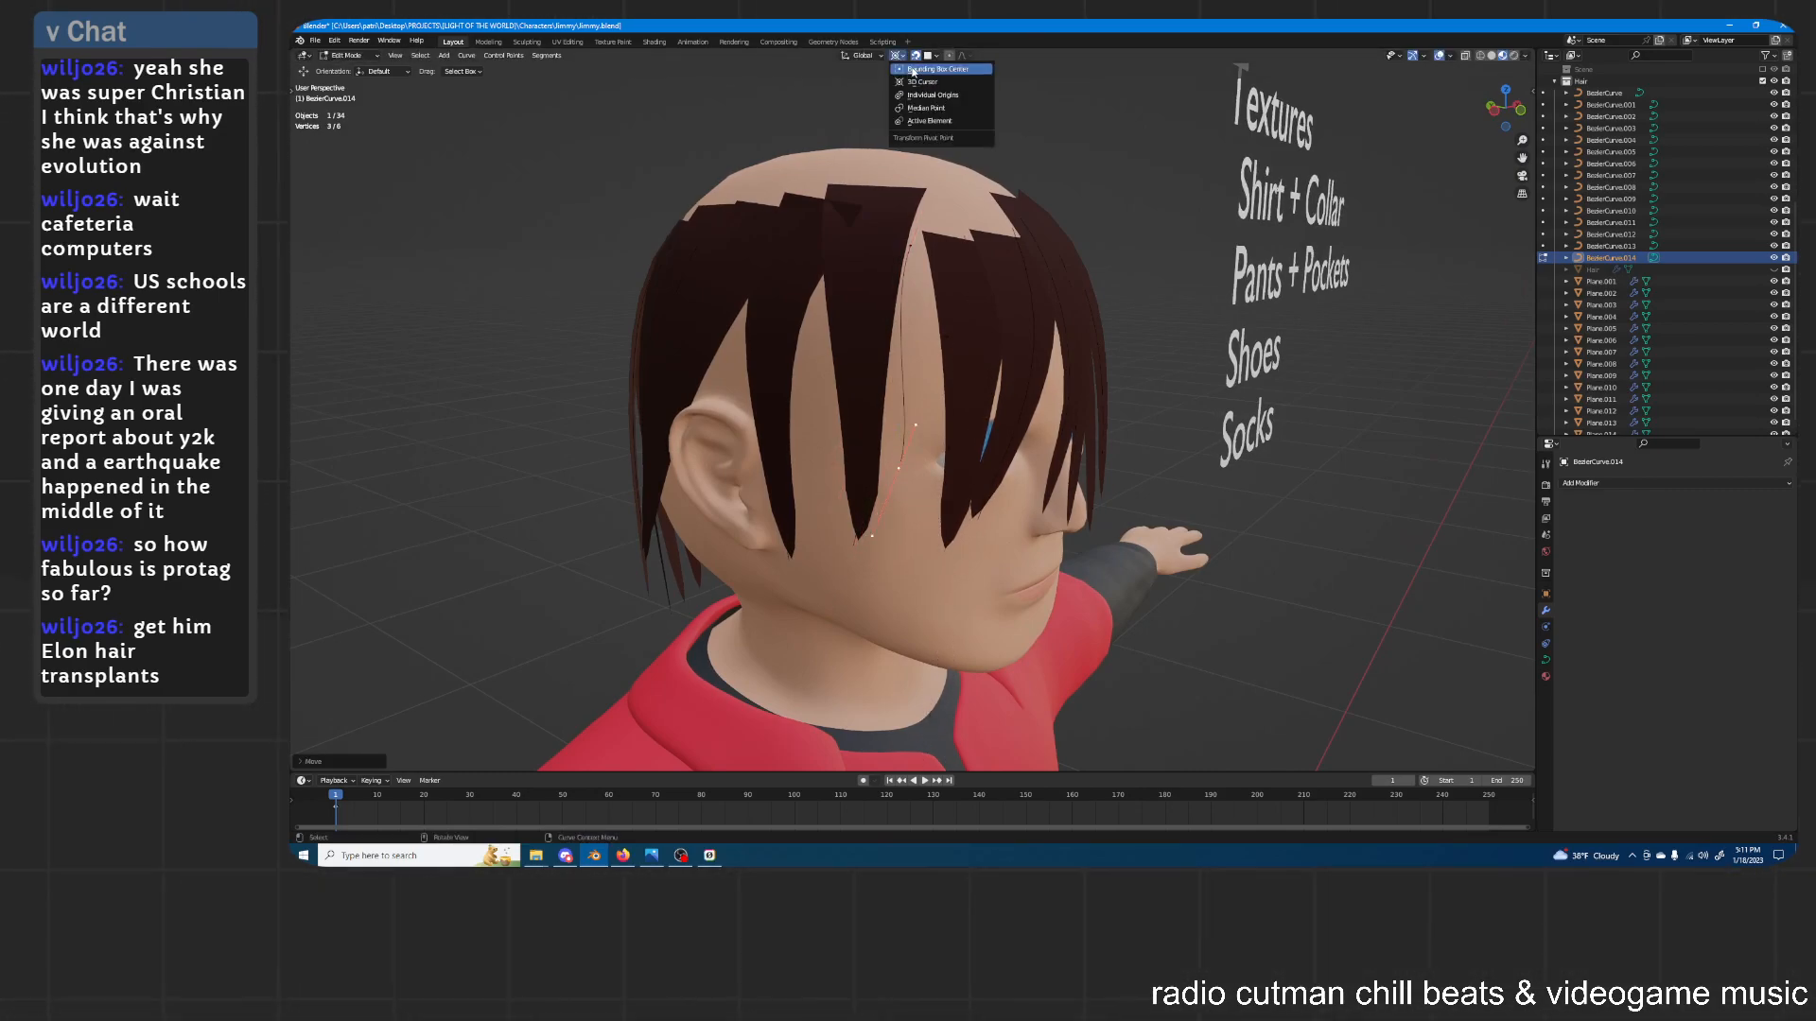
pyautogui.click(912, 71)
pyautogui.press('r')
pyautogui.click(898, 469)
# Move the selected control point of BezierCurve.014 up to the hairline and scale its handles down
pyautogui.press('g')
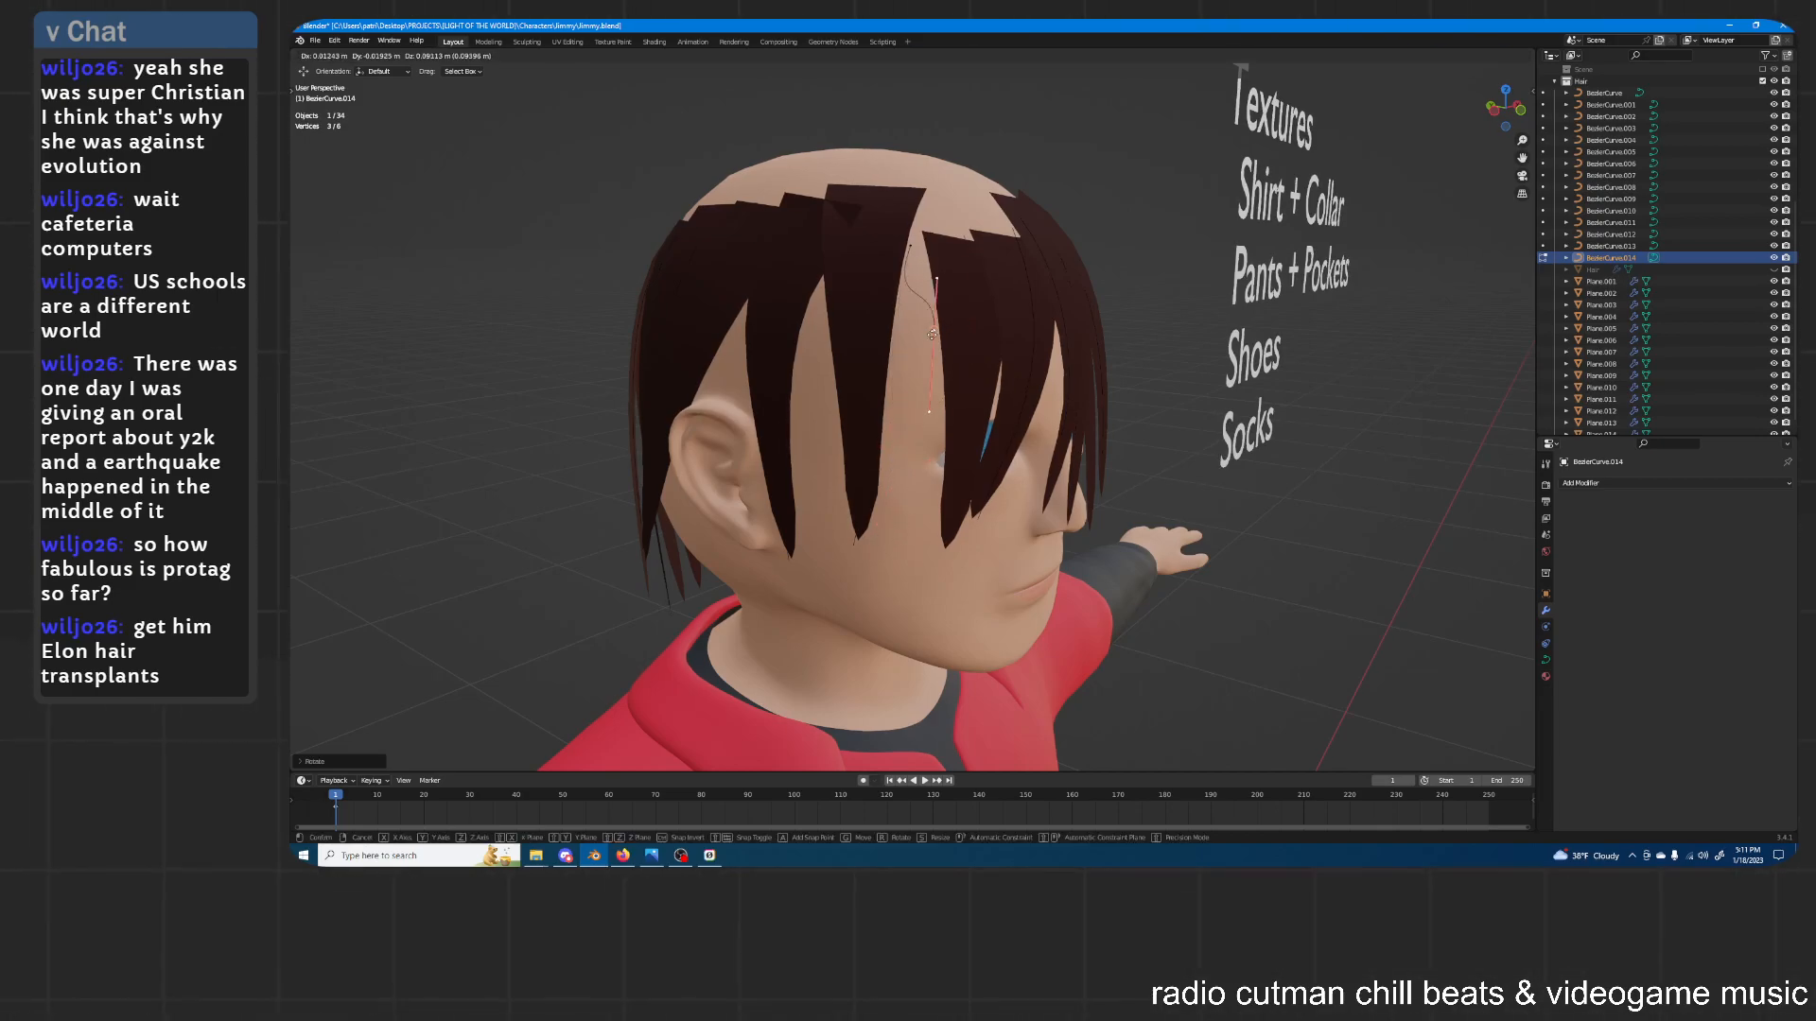
pyautogui.click(921, 218)
pyautogui.moveTo(921, 217); pyautogui.dragTo(799, 216, button='middle')
pyautogui.press('s')
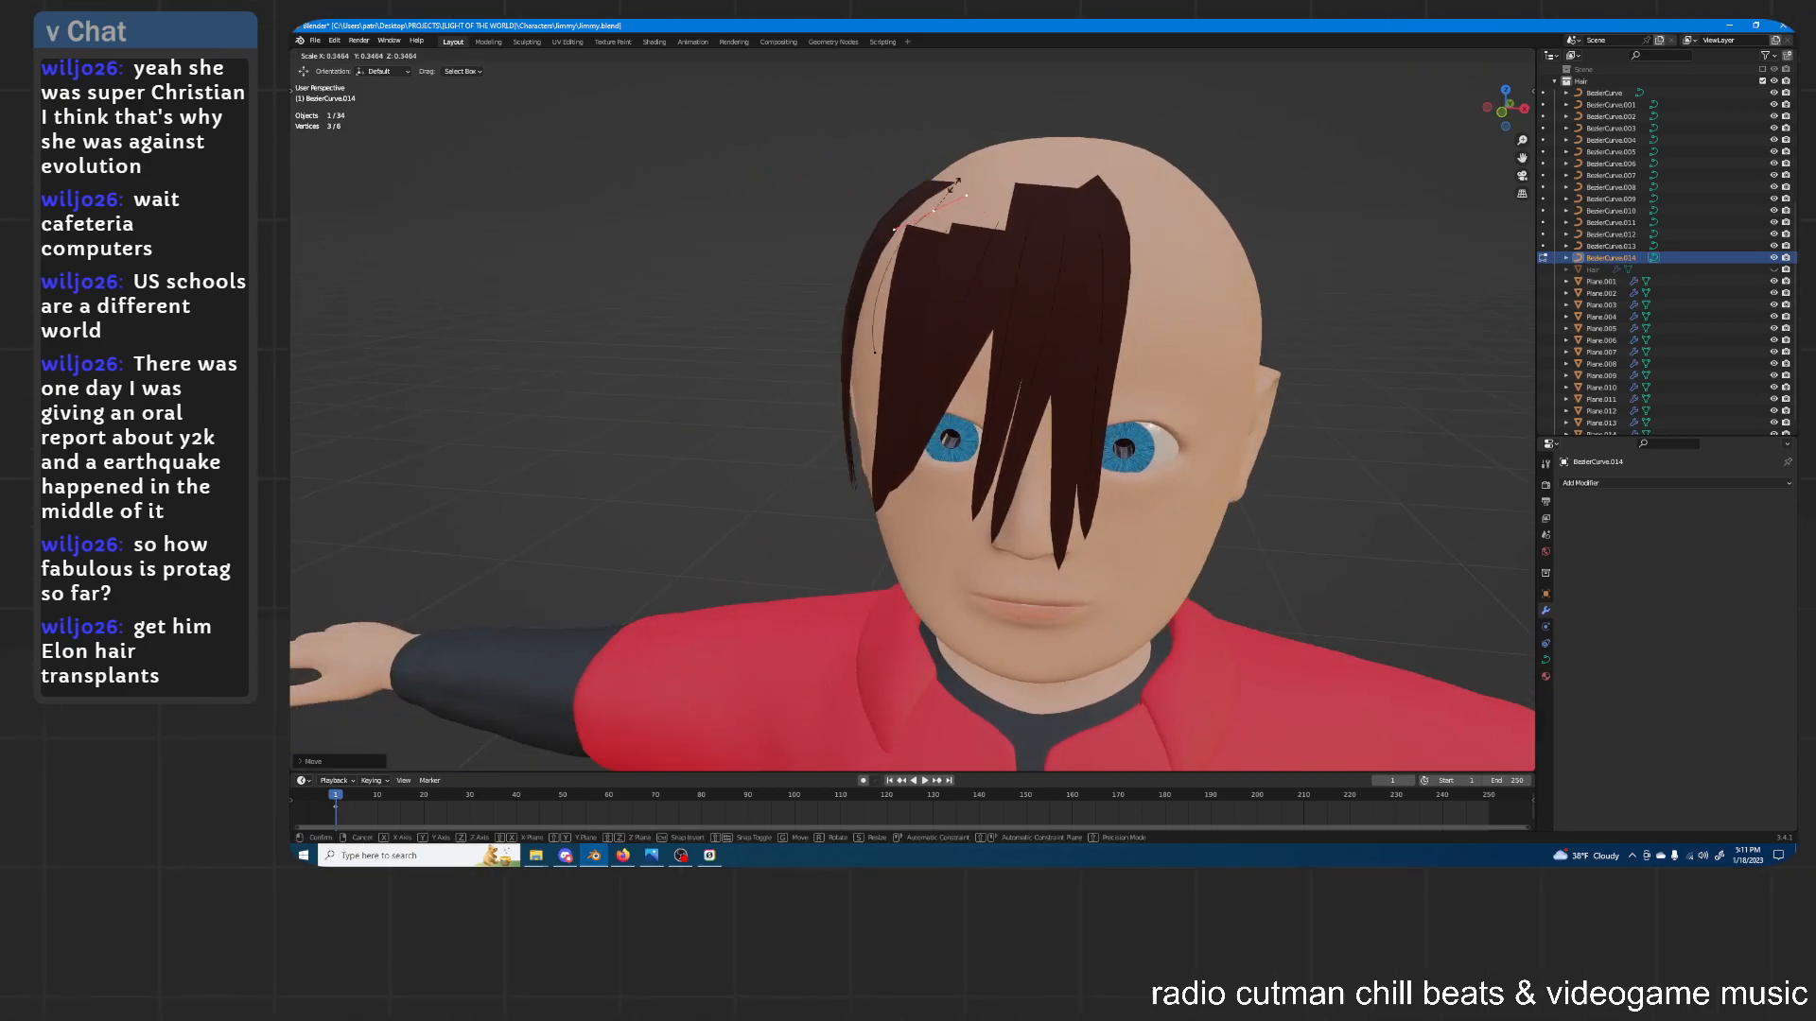
pyautogui.click(965, 187)
pyautogui.moveTo(965, 187); pyautogui.dragTo(1071, 363, button='middle')
# Reposition the curve's two control points against the side of the head and rotate the handles to follow the scalp
pyautogui.press('g')
pyautogui.click(1022, 350)
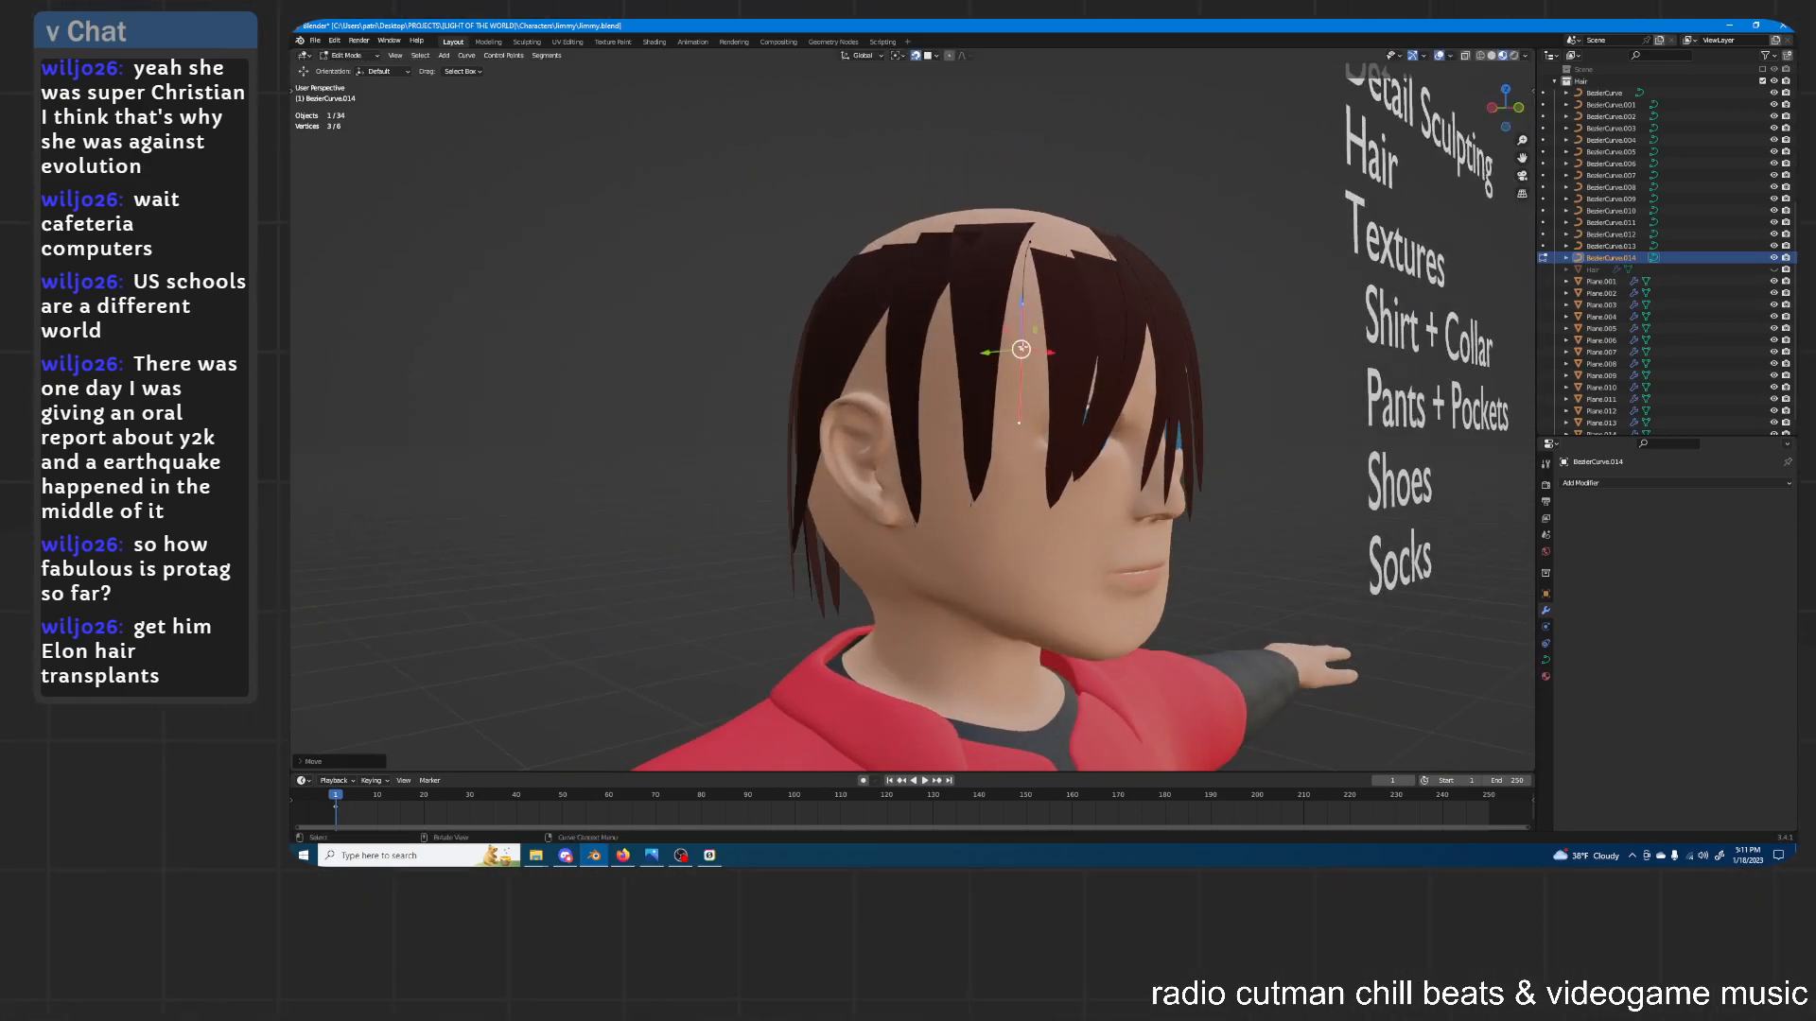
pyautogui.moveTo(1031, 247); pyautogui.dragTo(1107, 246, button='middle')
pyautogui.press('r')
pyautogui.click(1107, 236)
pyautogui.press('g')
pyautogui.click(1042, 285)
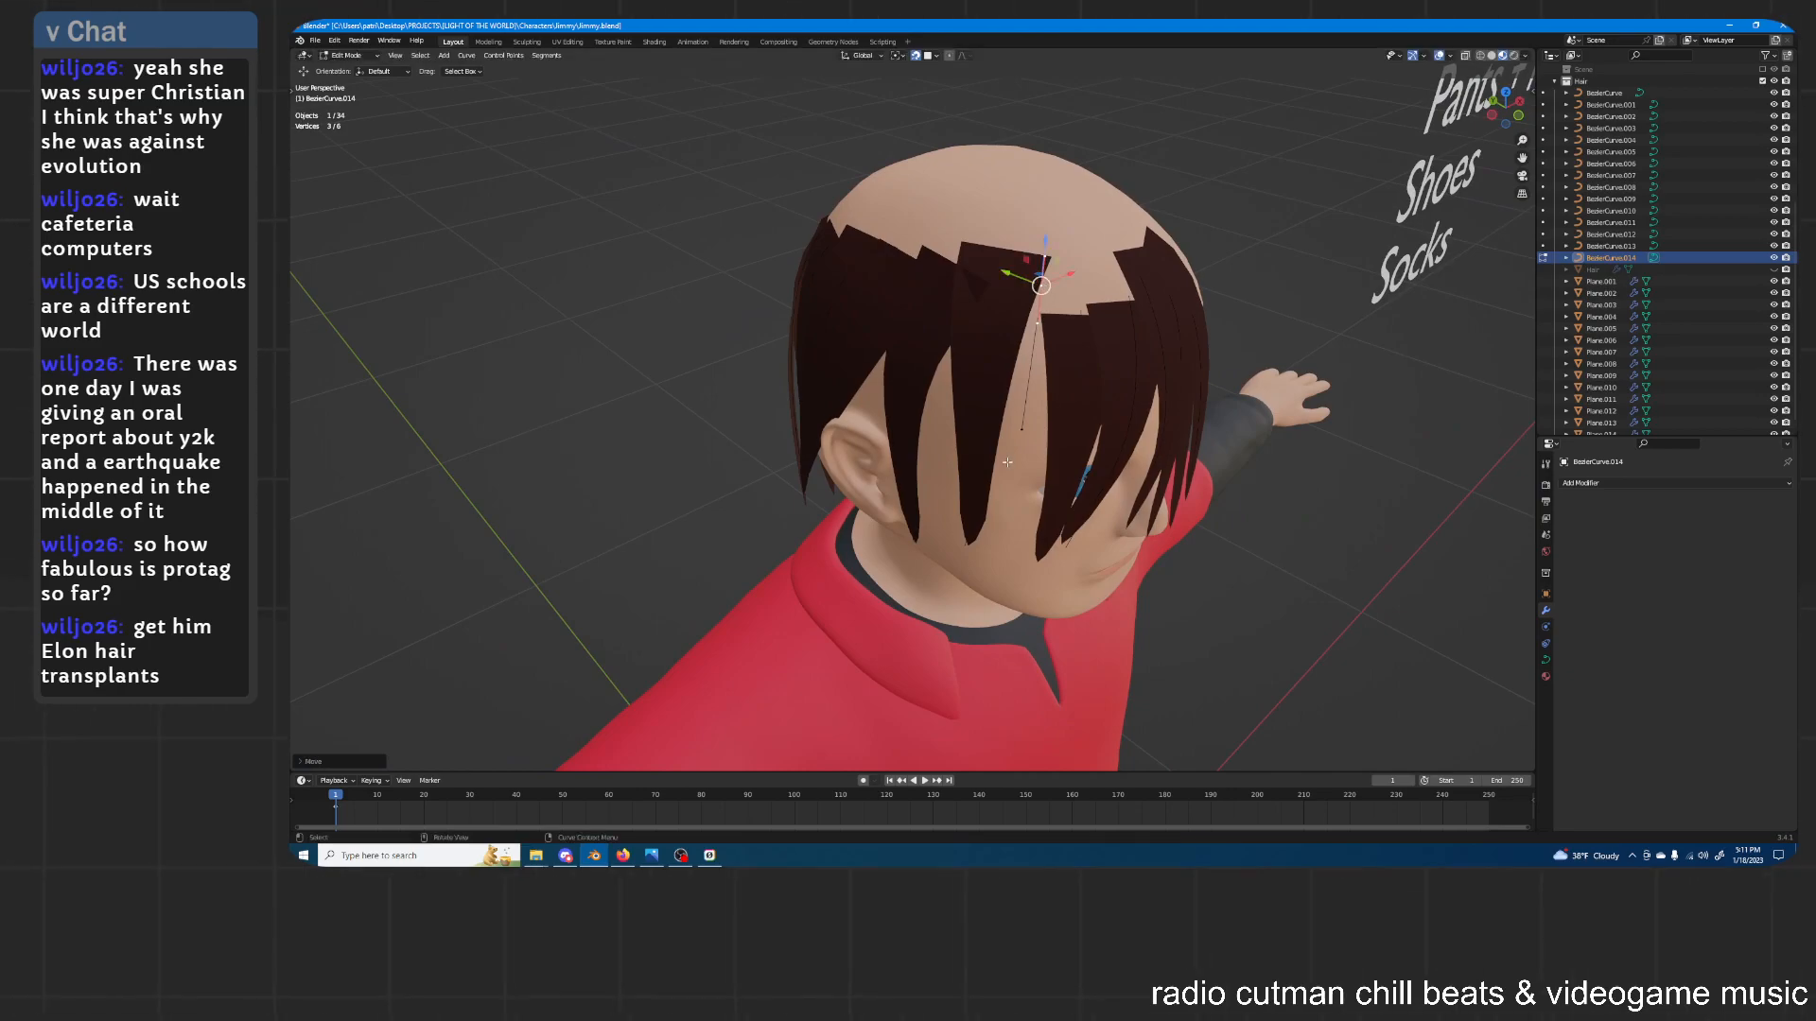
# Shift the curve's lower control point along X toward the temple surface and rotate its handles
pyautogui.moveTo(1056, 374); pyautogui.dragTo(993, 237, button='middle')
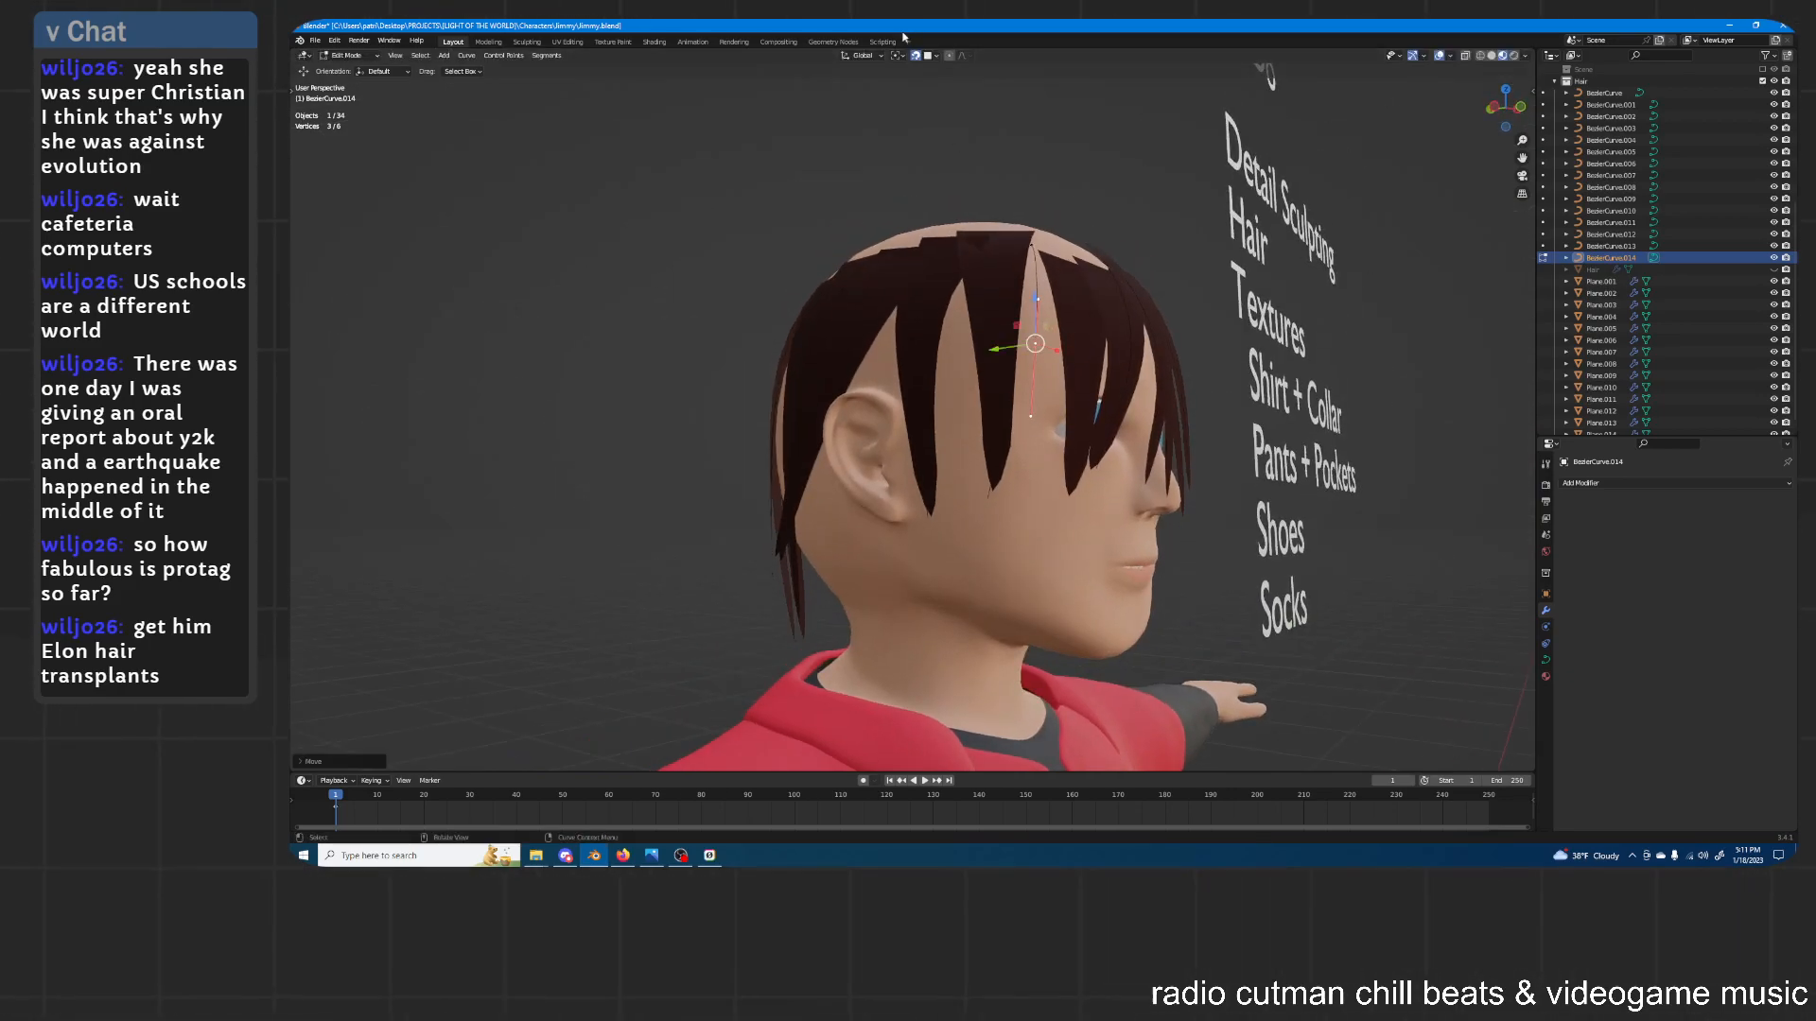
pyautogui.moveTo(1088, 284); pyautogui.dragTo(963, 322, button='middle')
pyautogui.press('g')
pyautogui.press('x')
pyautogui.press('r')
pyautogui.click(1014, 334)
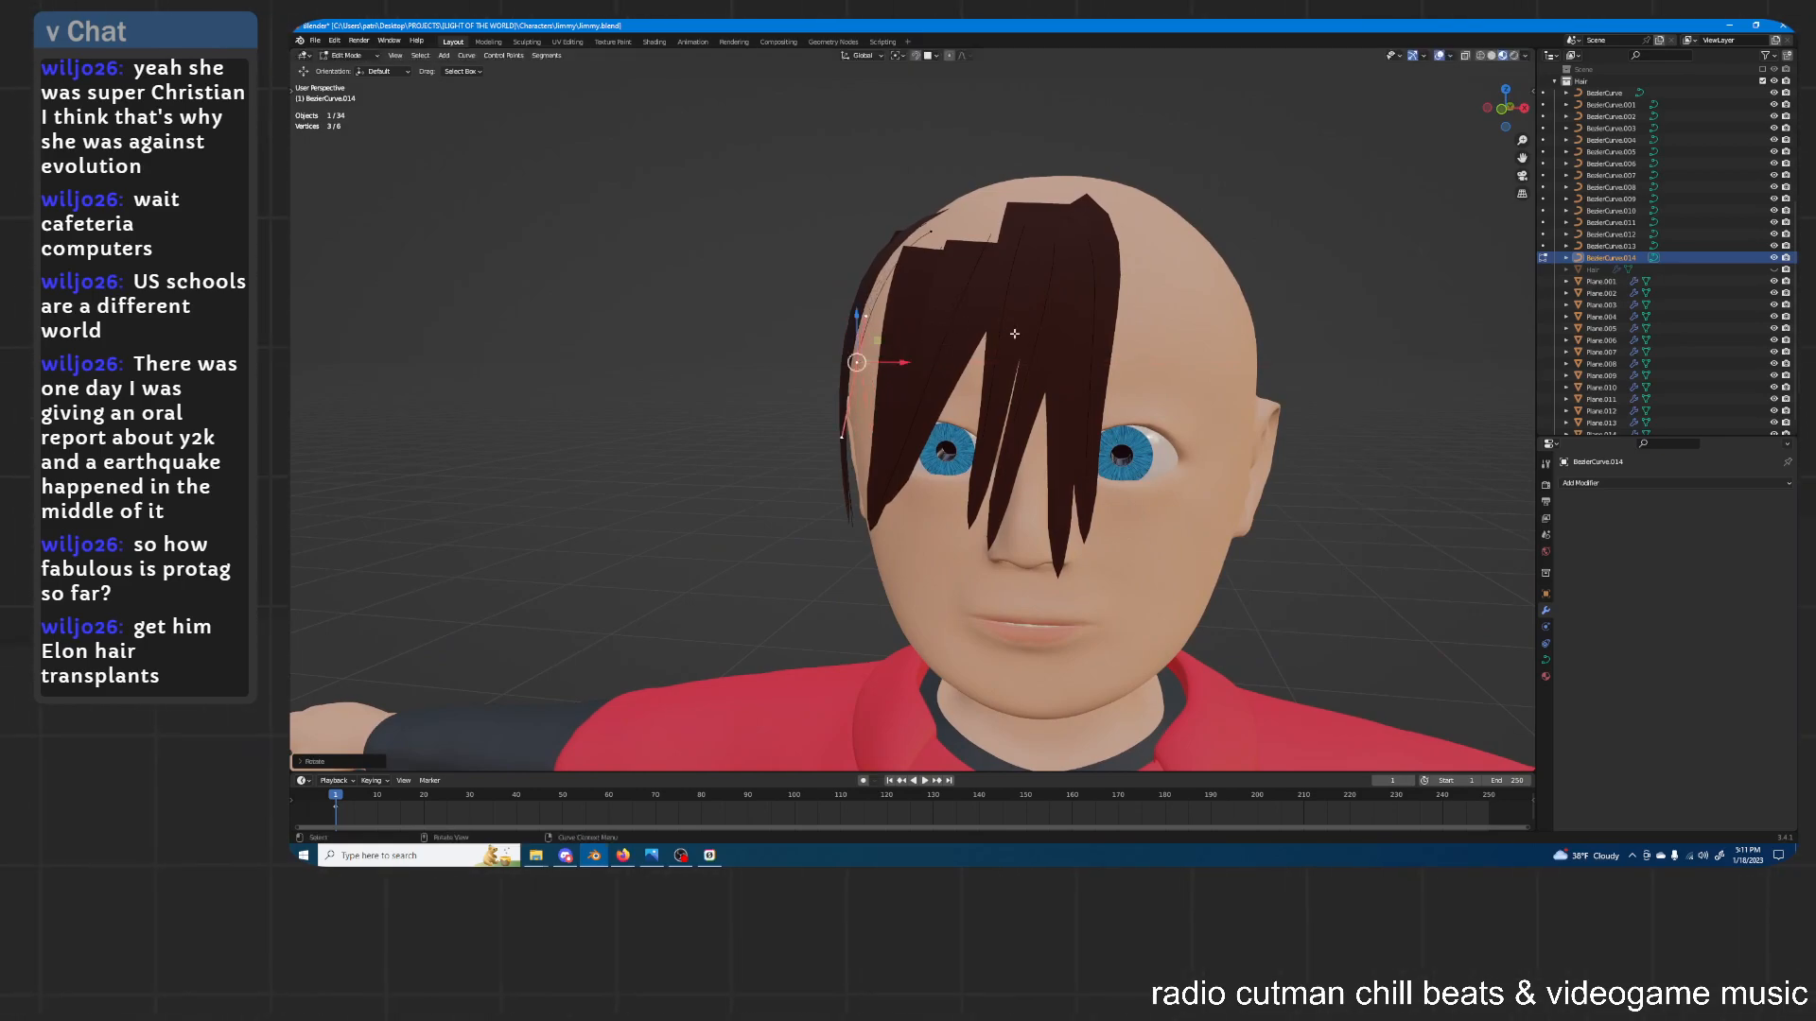
# Adjust the curve's upper control point along Z at the hairline and return to Object Mode
pyautogui.moveTo(931, 232); pyautogui.dragTo(1010, 301, button='middle')
pyautogui.press('g')
pyautogui.press('z')
pyautogui.click(966, 230)
pyautogui.press('Tab')
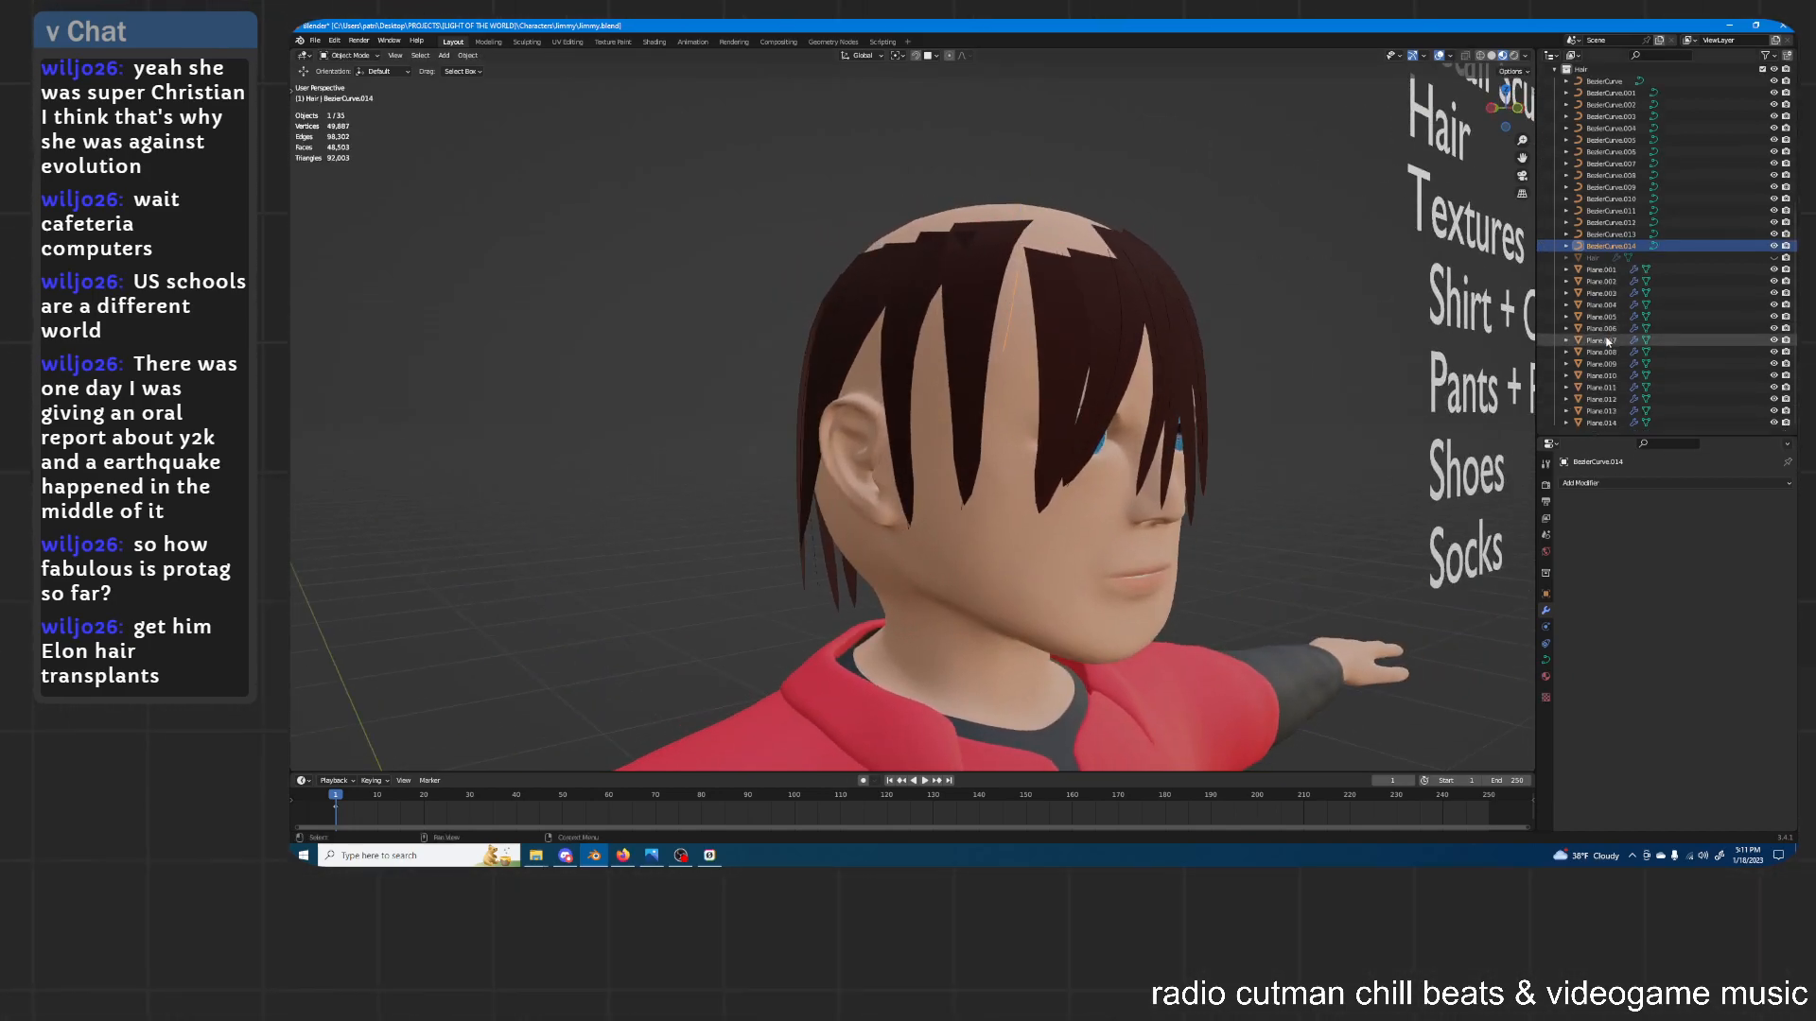
# Unhide the Hair plane in the Hair collection and select it
pyautogui.scroll(-1, 1700, 258)
pyautogui.click(1698, 256)
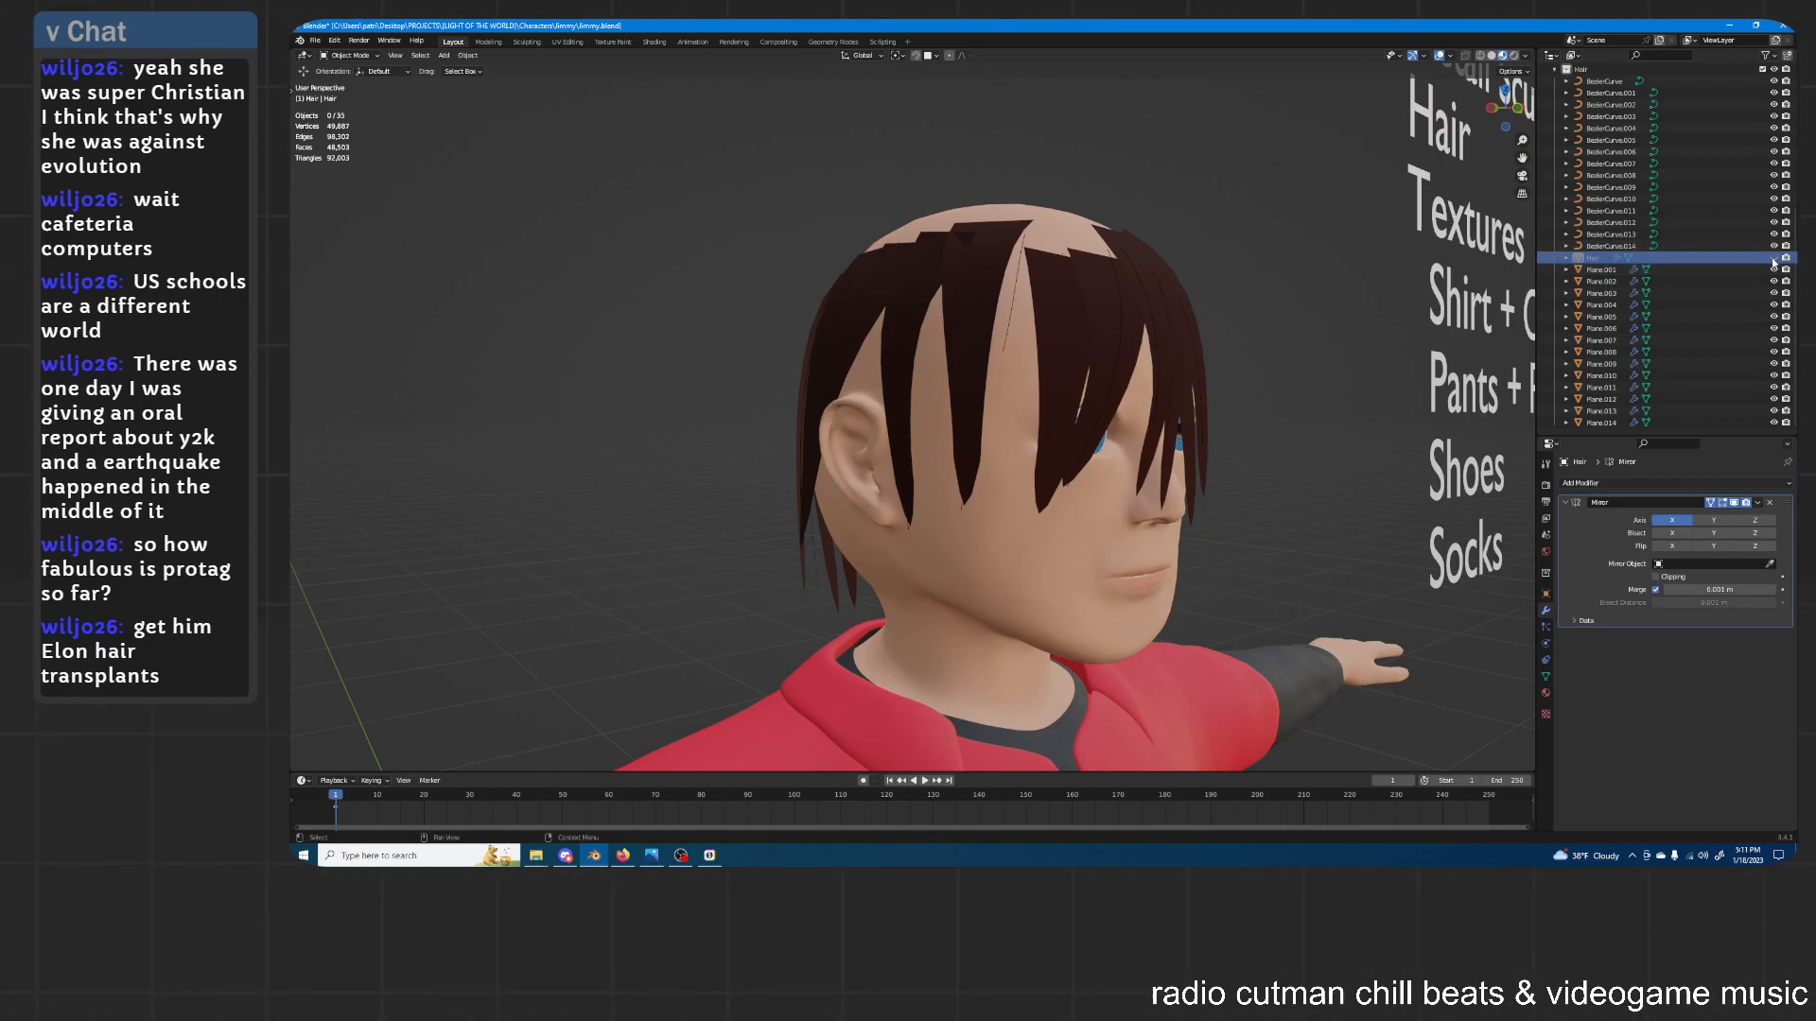
pyautogui.scroll(-6, 1349, 338)
pyautogui.keyDown('shift'); pyautogui.moveTo(1277, 487); pyautogui.dragTo(1233, 265, button='middle'); pyautogui.keyUp('shift')
pyautogui.moveTo(1124, 541); pyautogui.dragTo(1106, 564, button='middle')
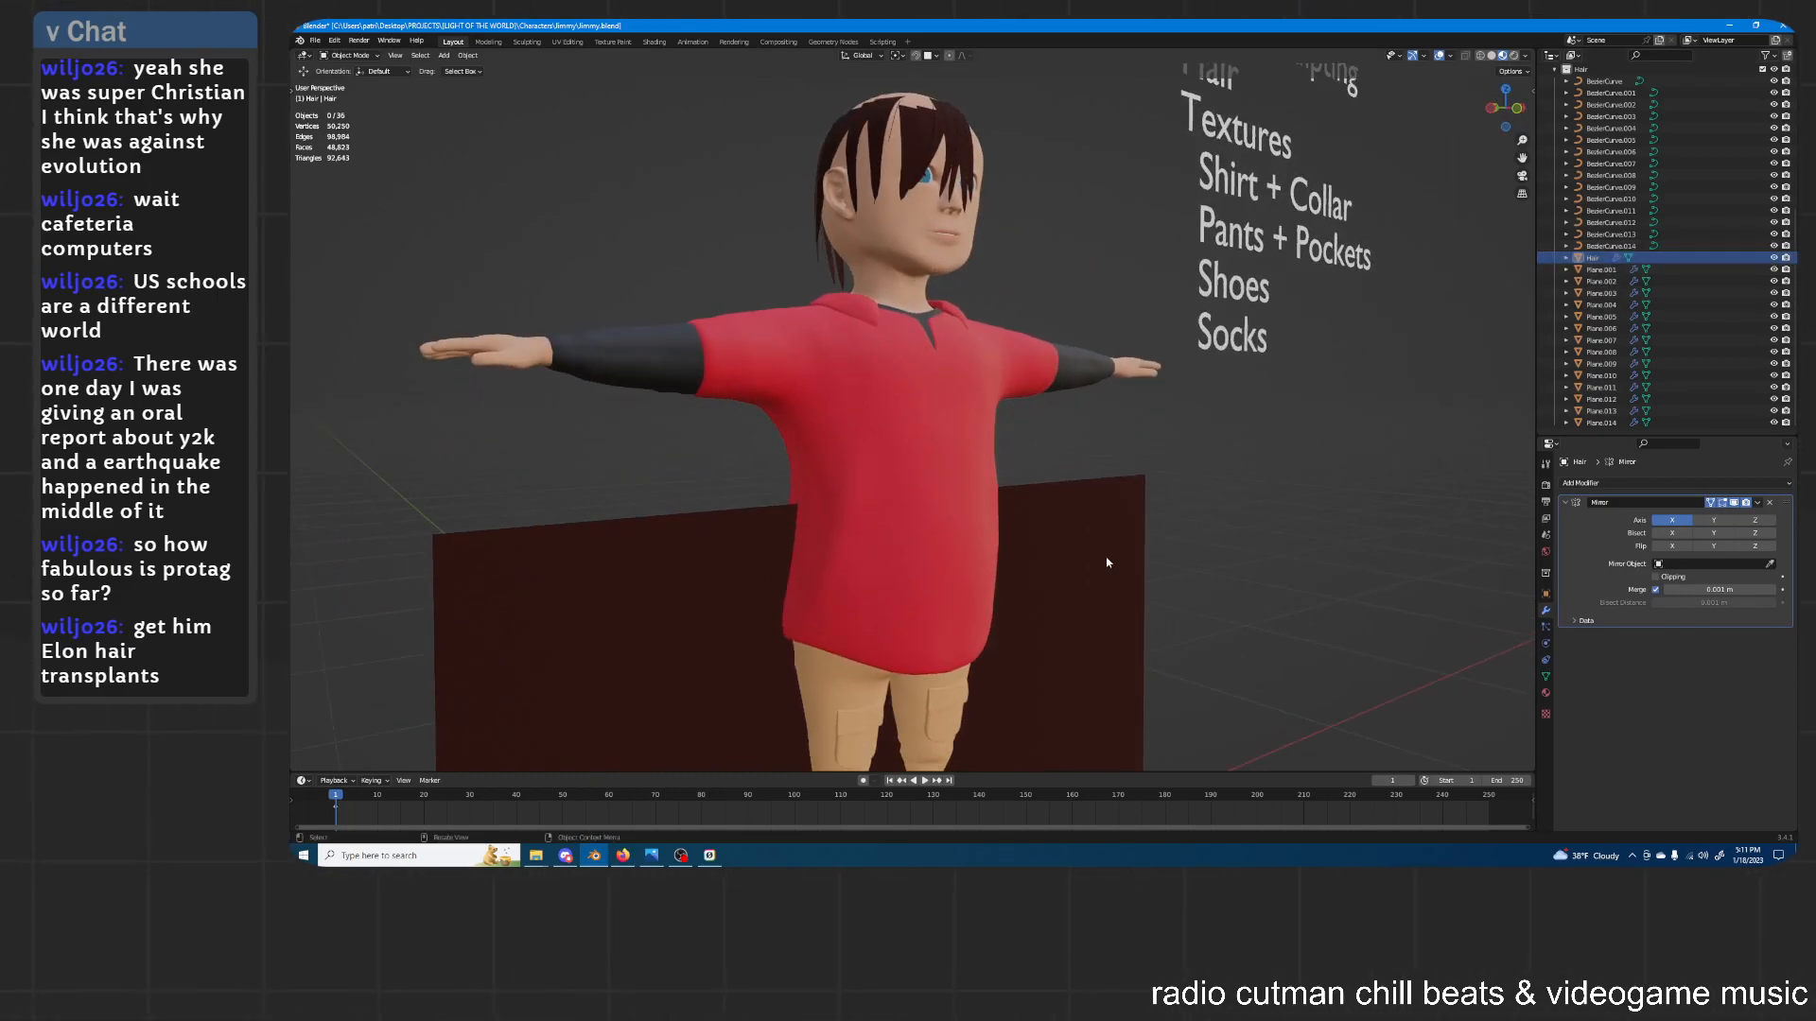
pyautogui.click(1107, 564)
pyautogui.scroll(-2, 1097, 454)
pyautogui.scroll(6, 1095, 379)
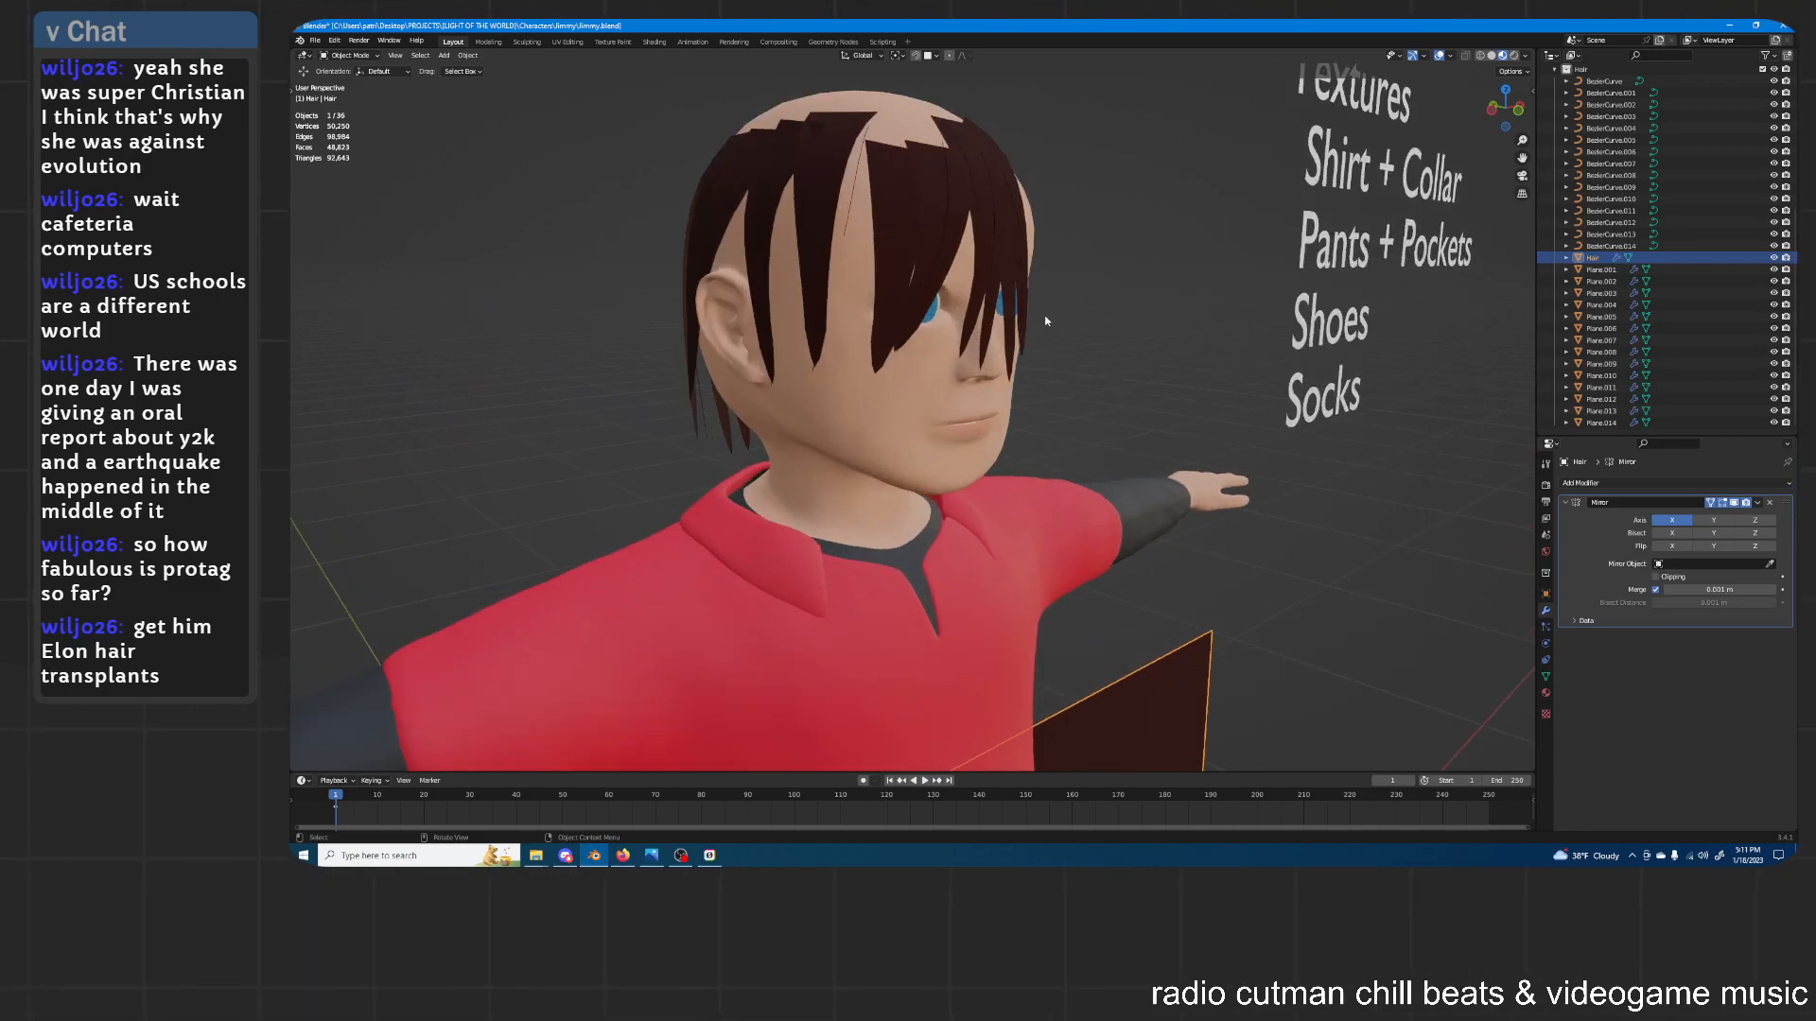
# Add a Curve modifier to the Hair plane with BezierCurve.014 as curve object and Z as deform axis
pyautogui.click(1674, 484)
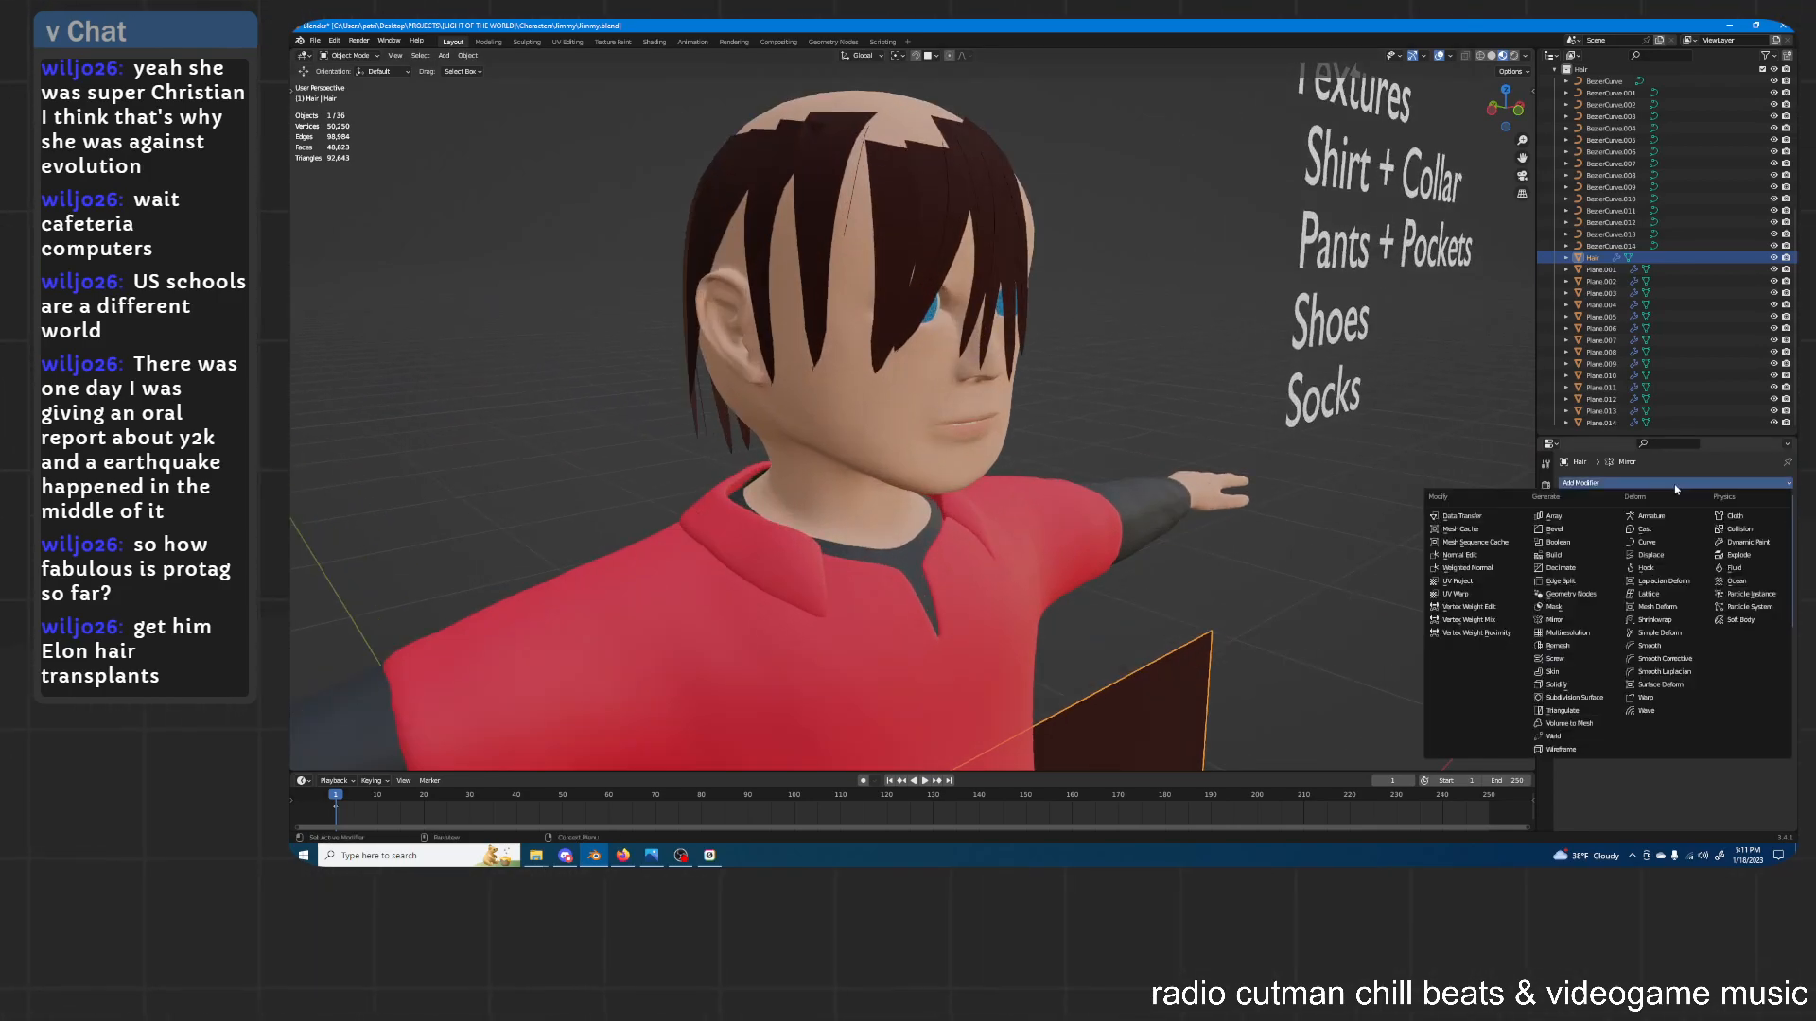
pyautogui.click(1656, 543)
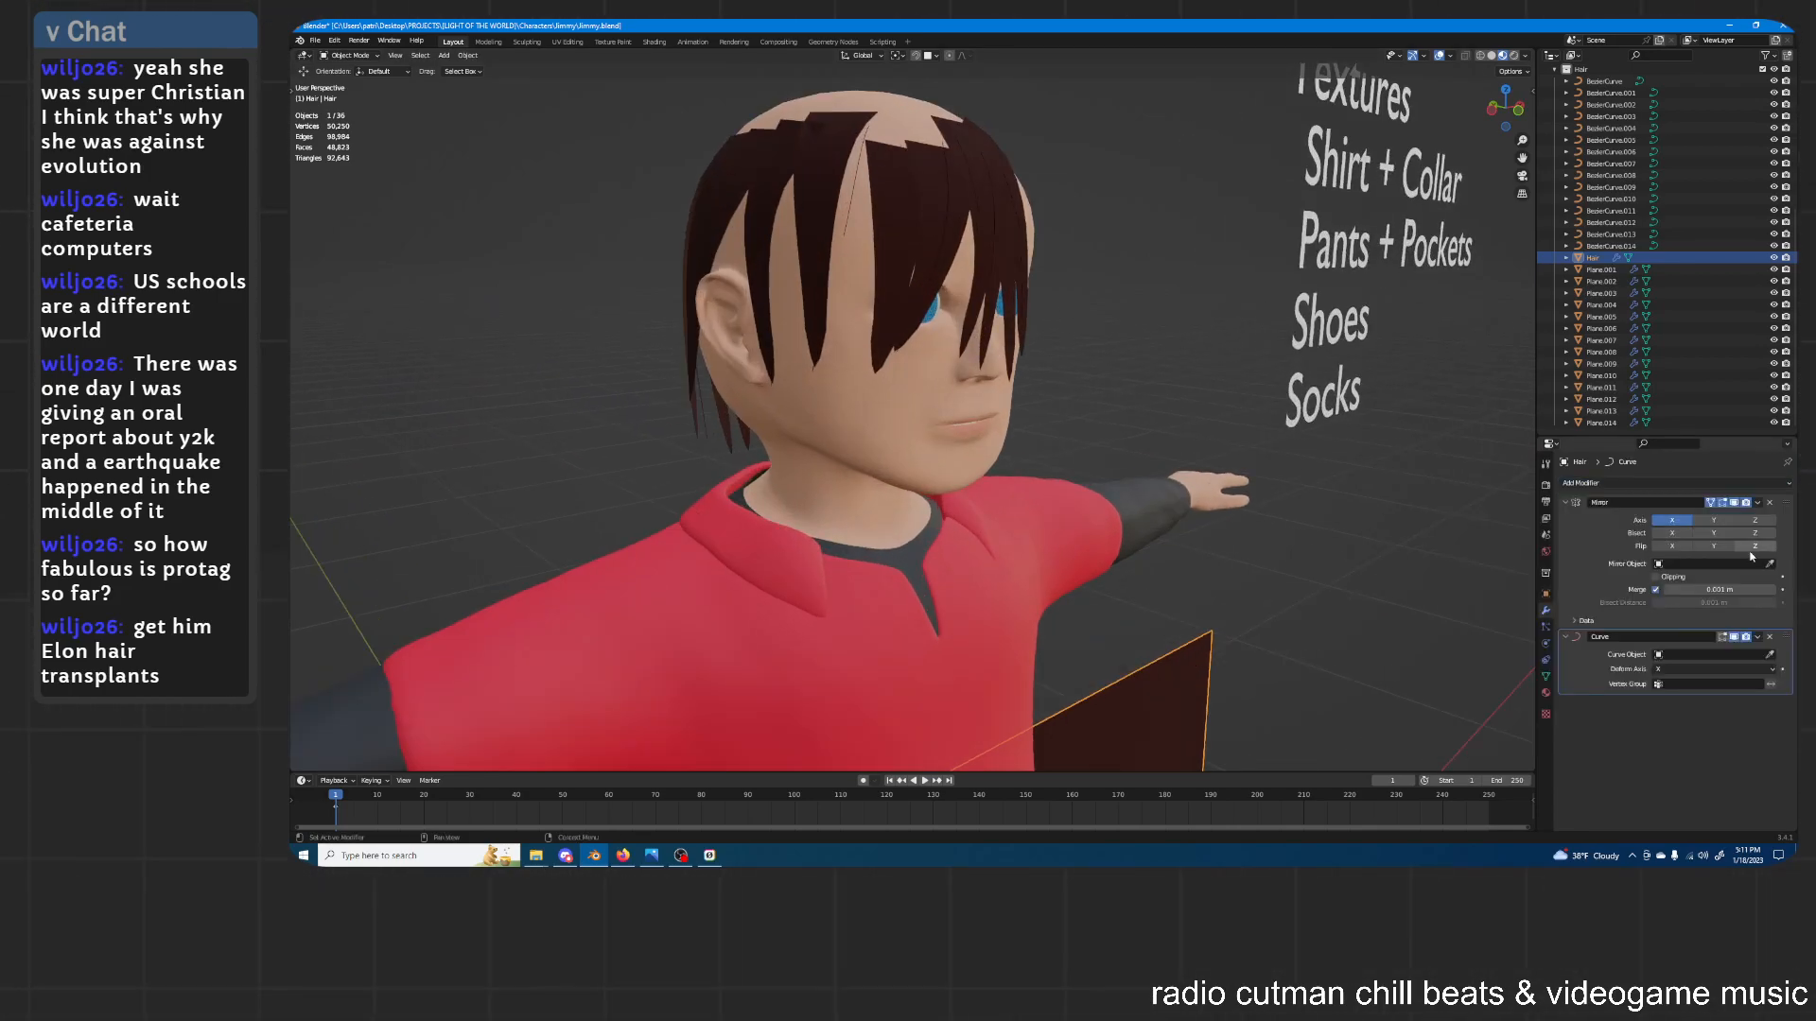
pyautogui.click(858, 183)
pyautogui.scroll(-6, 1167, 328)
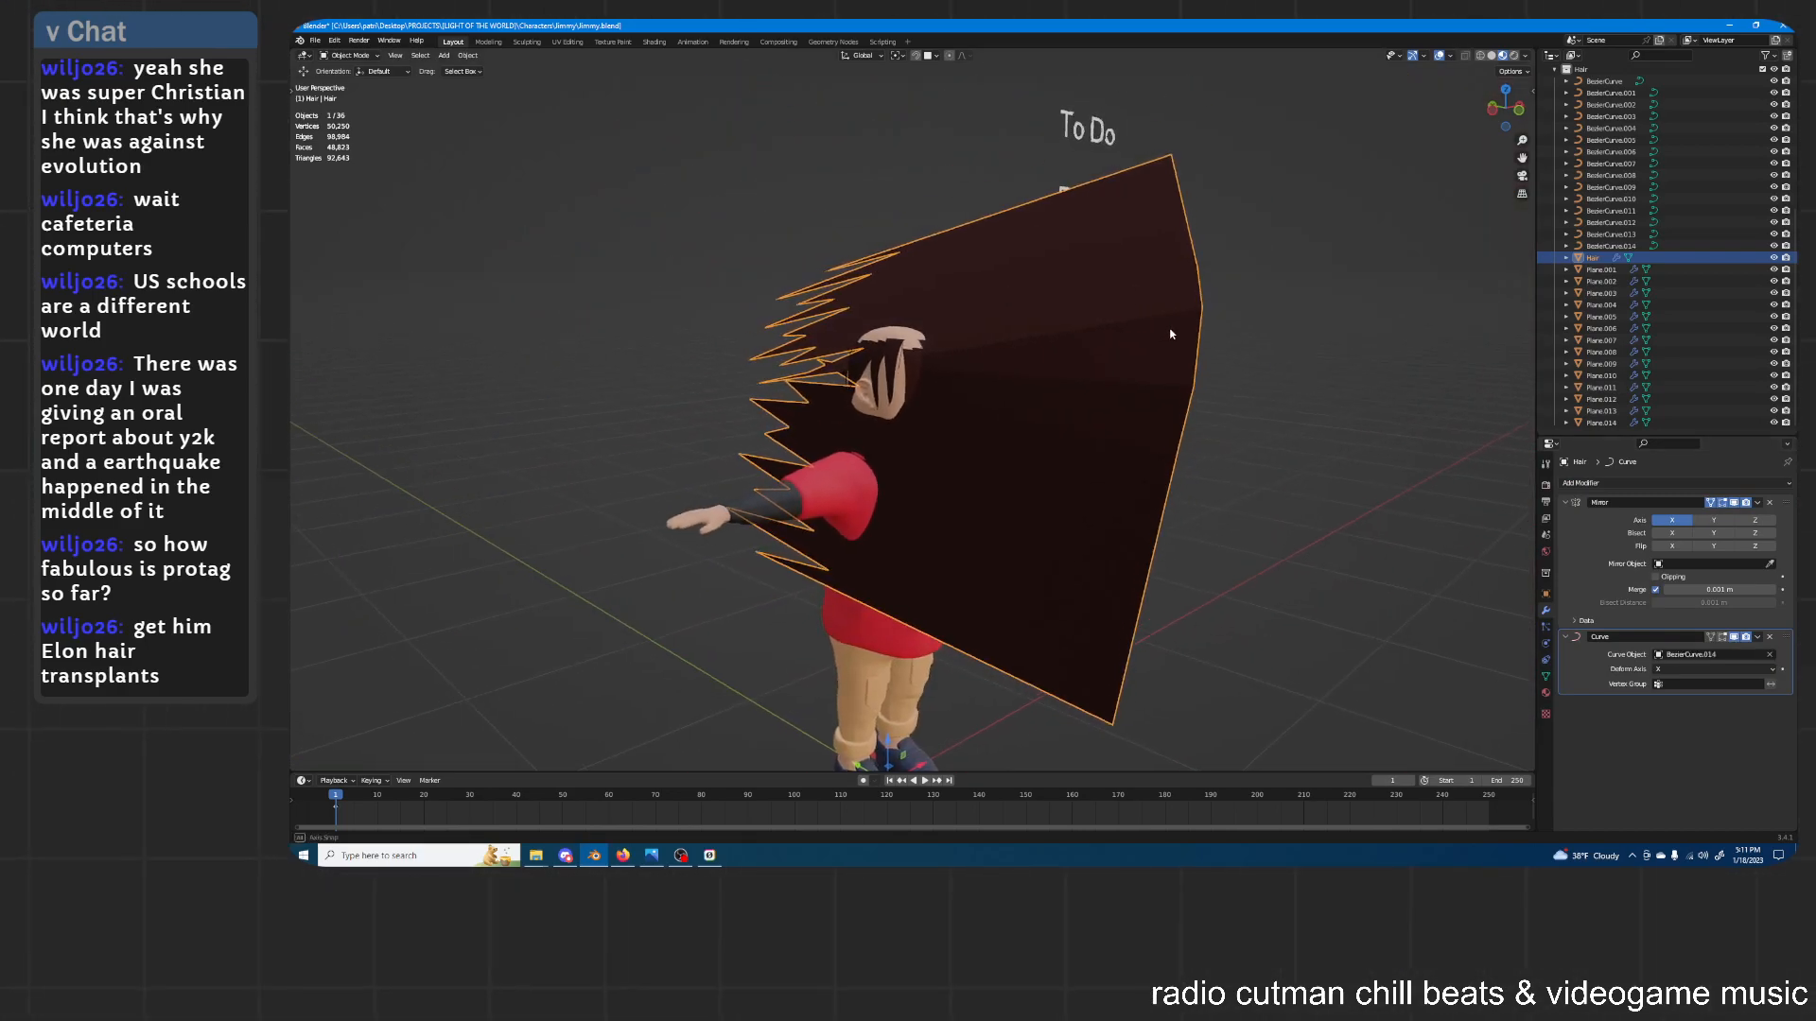
pyautogui.moveTo(1173, 333); pyautogui.dragTo(1140, 333, button='middle')
pyautogui.click(1685, 668)
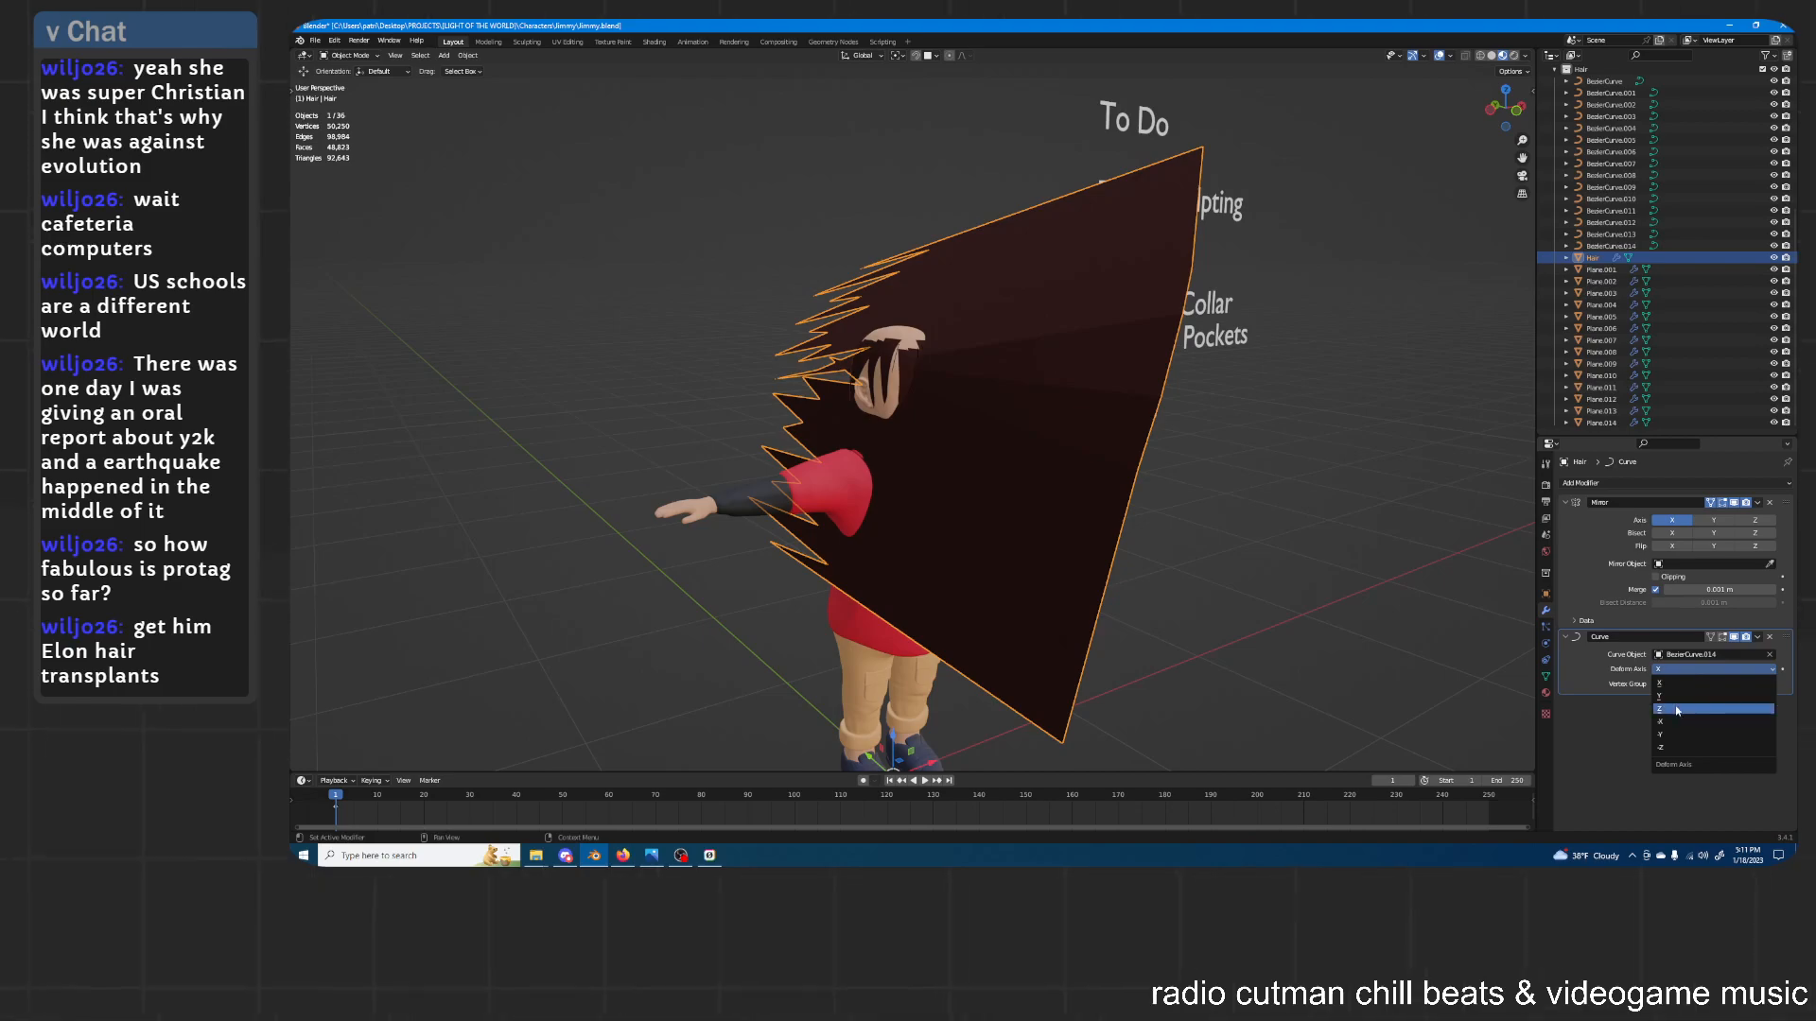
pyautogui.click(1676, 710)
# Scale the oversized Hair plane down to strand size and move it along Z up to the character's head
pyautogui.moveTo(1088, 407)
pyautogui.mouseDown(button='middle')
pyautogui.moveTo(1059, 407)
pyautogui.moveTo(1116, 406)
pyautogui.moveTo(1053, 405)
pyautogui.moveTo(1133, 429)
pyautogui.moveTo(1065, 421)
pyautogui.mouseUp(button='middle')
pyautogui.press('g')
pyautogui.press('z')
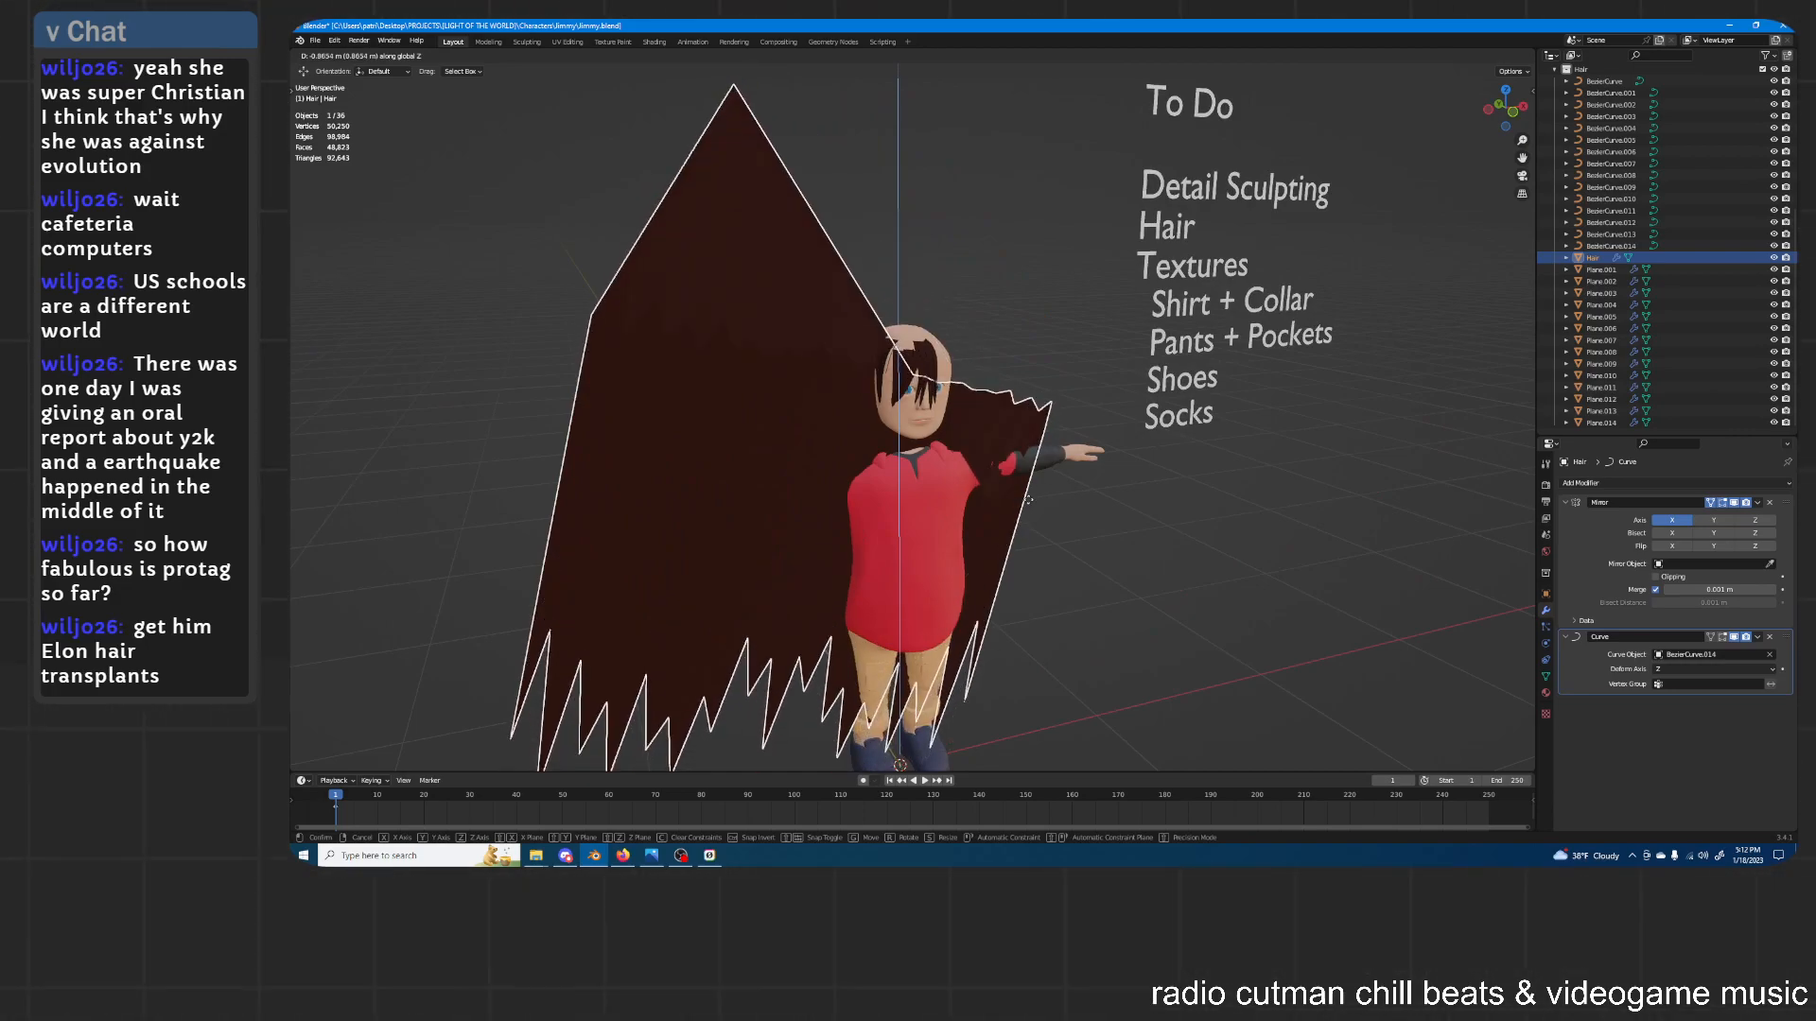
pyautogui.click(1023, 519)
pyautogui.moveTo(1220, 430); pyautogui.dragTo(1224, 406, button='middle')
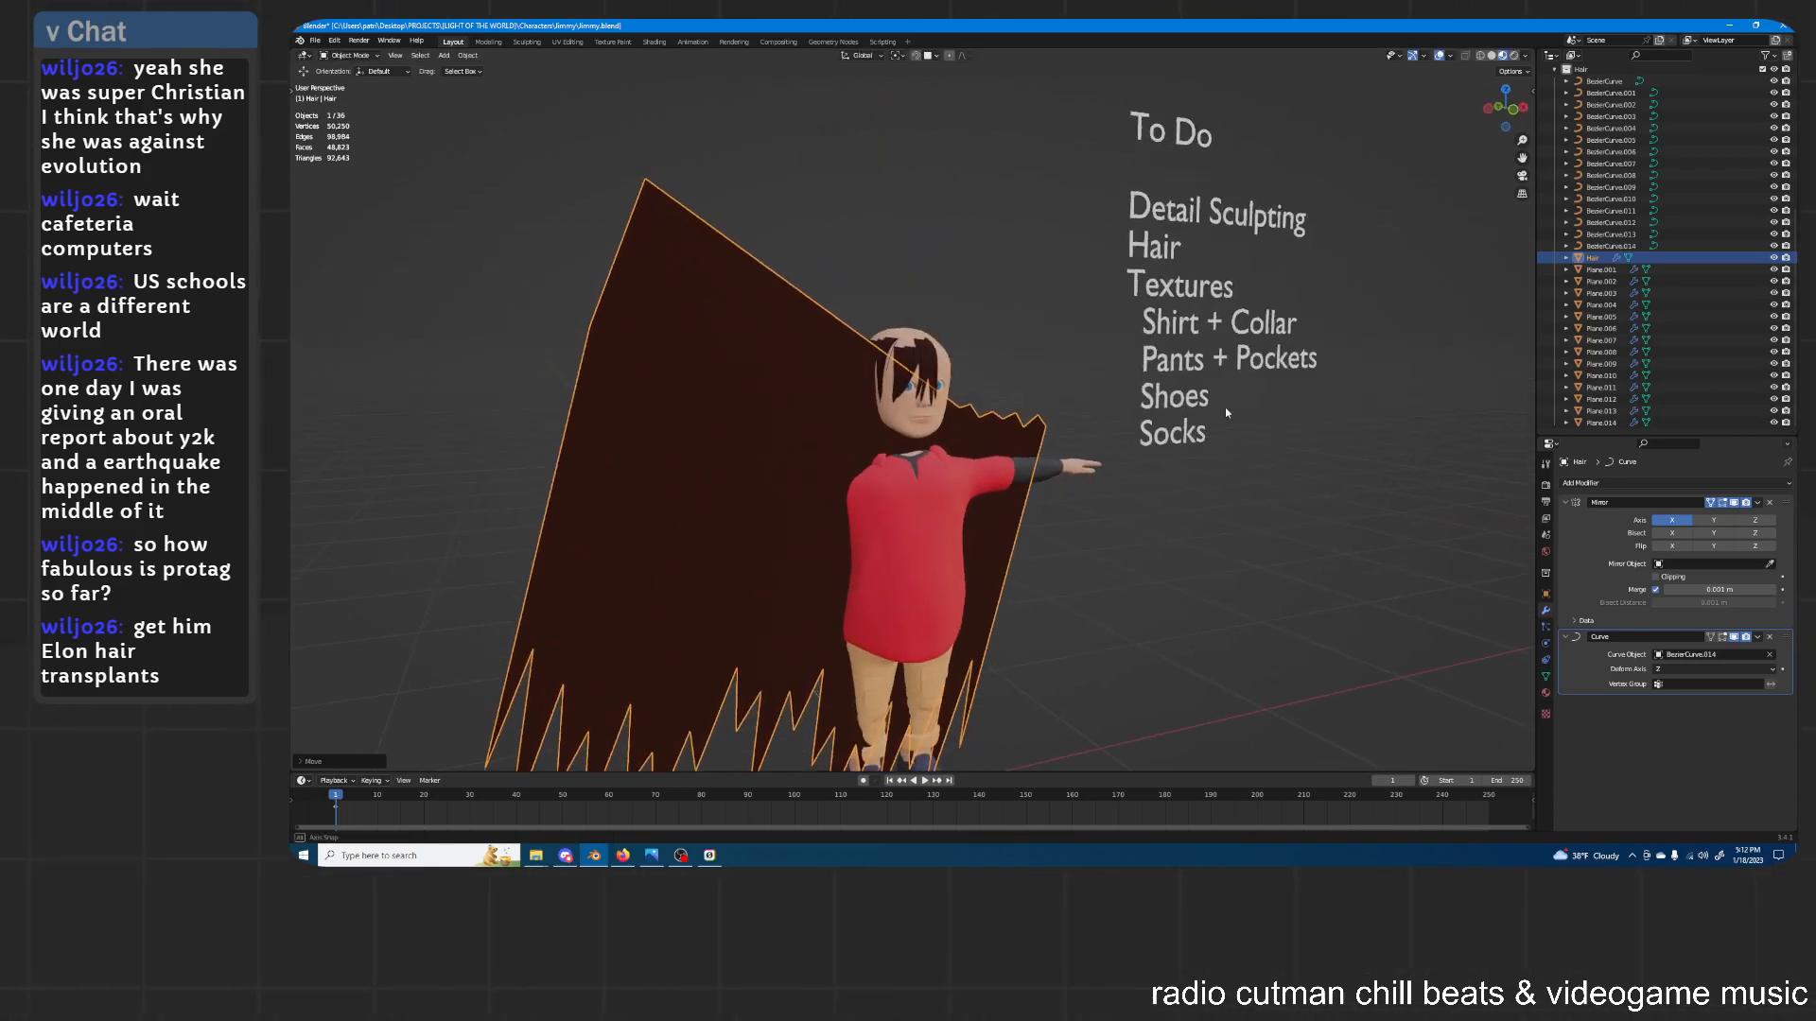
pyautogui.press('s')
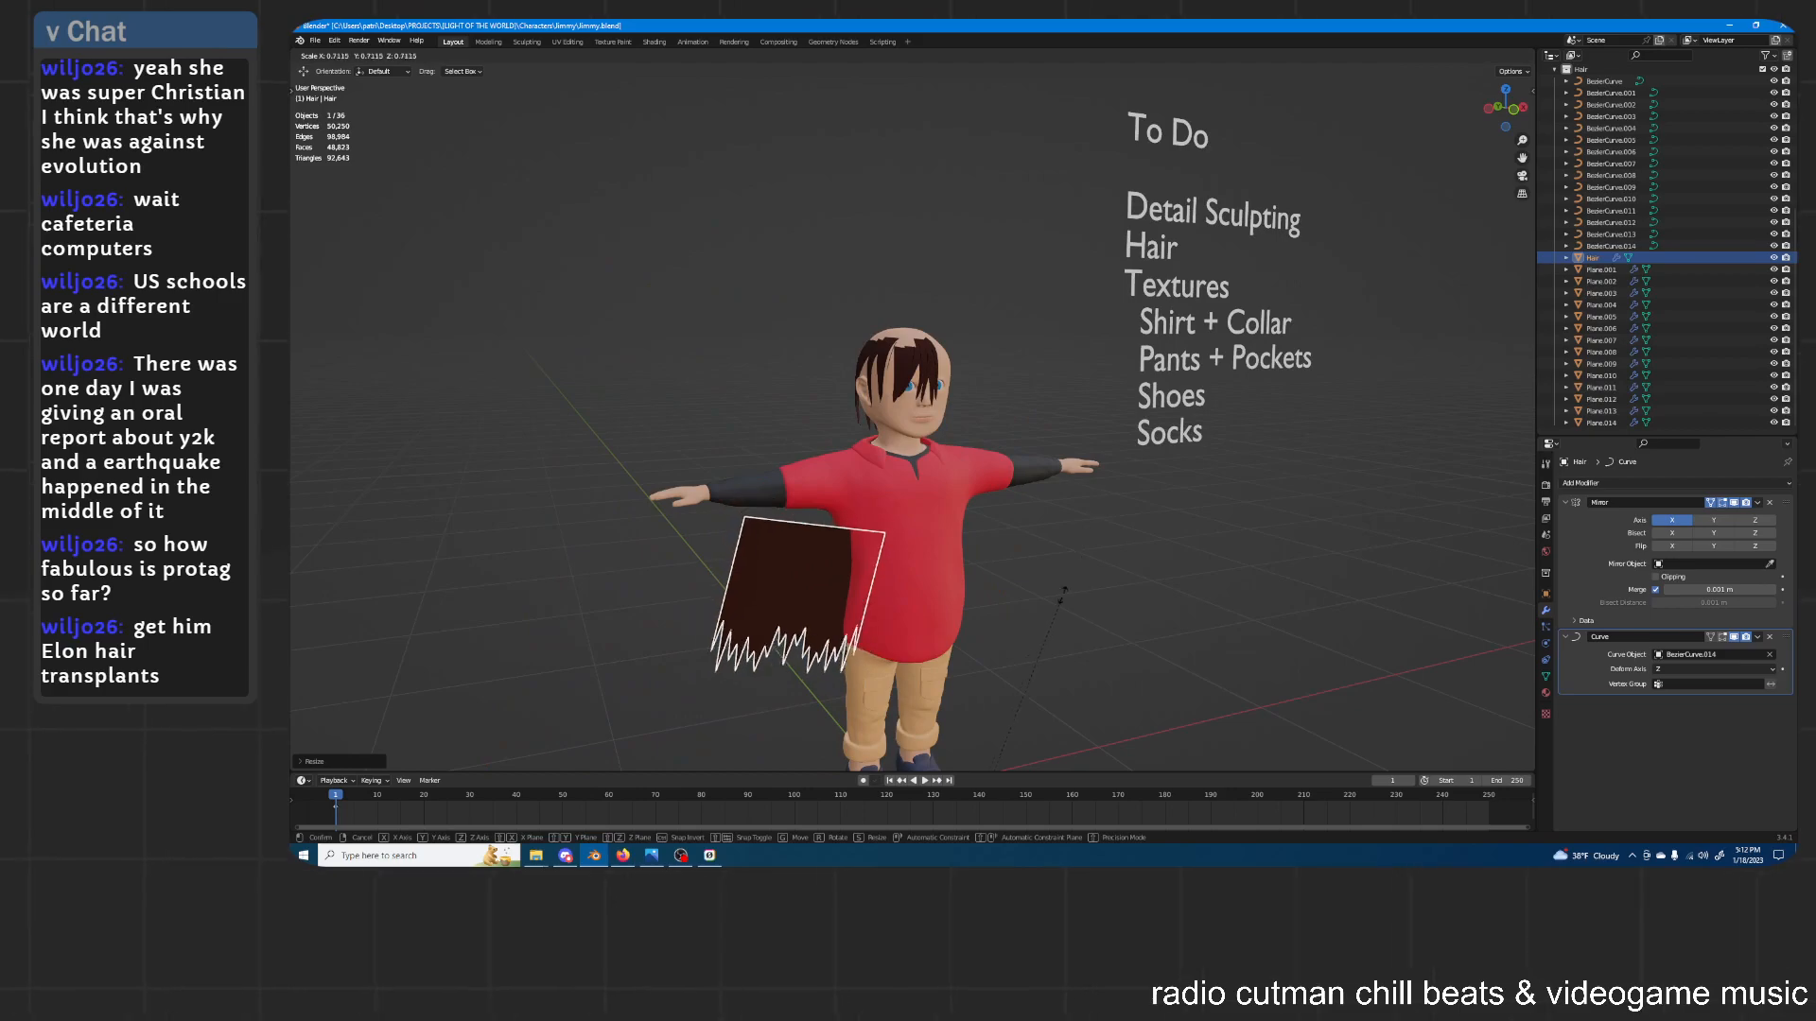
pyautogui.click(923, 248)
pyautogui.press('g')
pyautogui.press('z')
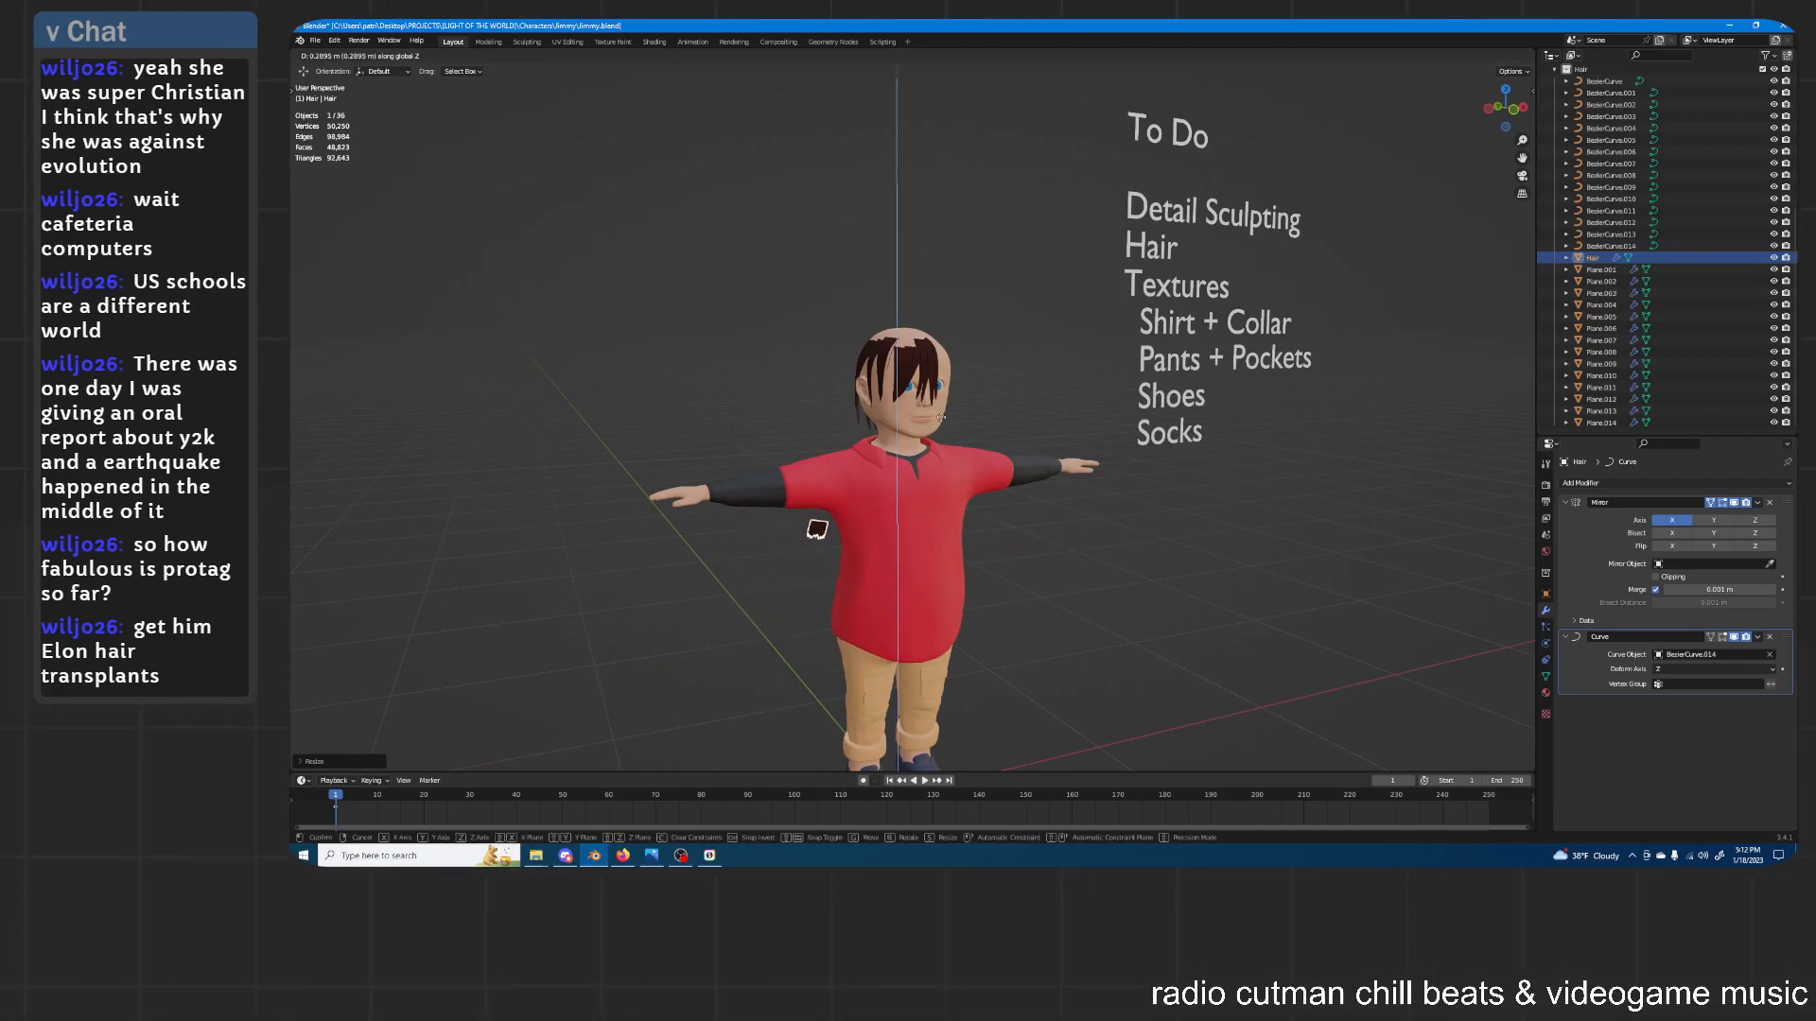
pyautogui.click(1000, 272)
pyautogui.scroll(8, 978, 263)
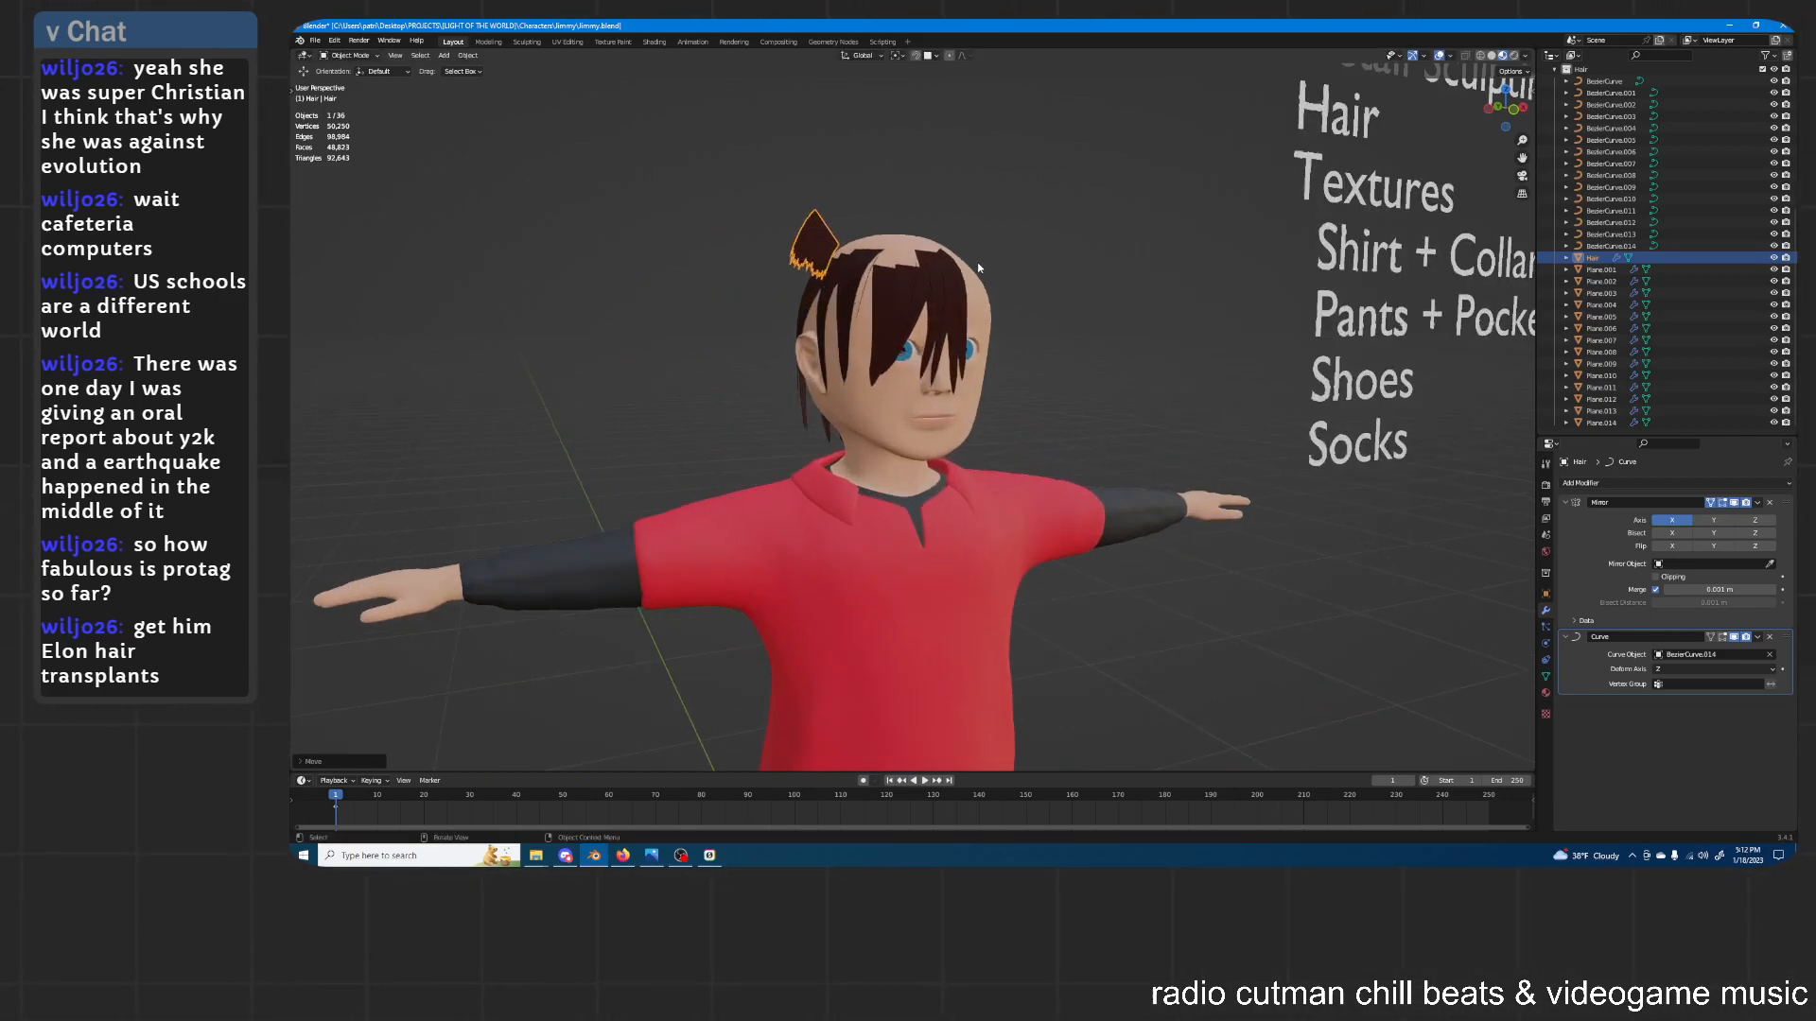
# Tilt all control points of BezierCurve.014 so the Hair plane swings around to the front of the head
pyautogui.click(846, 342)
pyautogui.press('Tab')
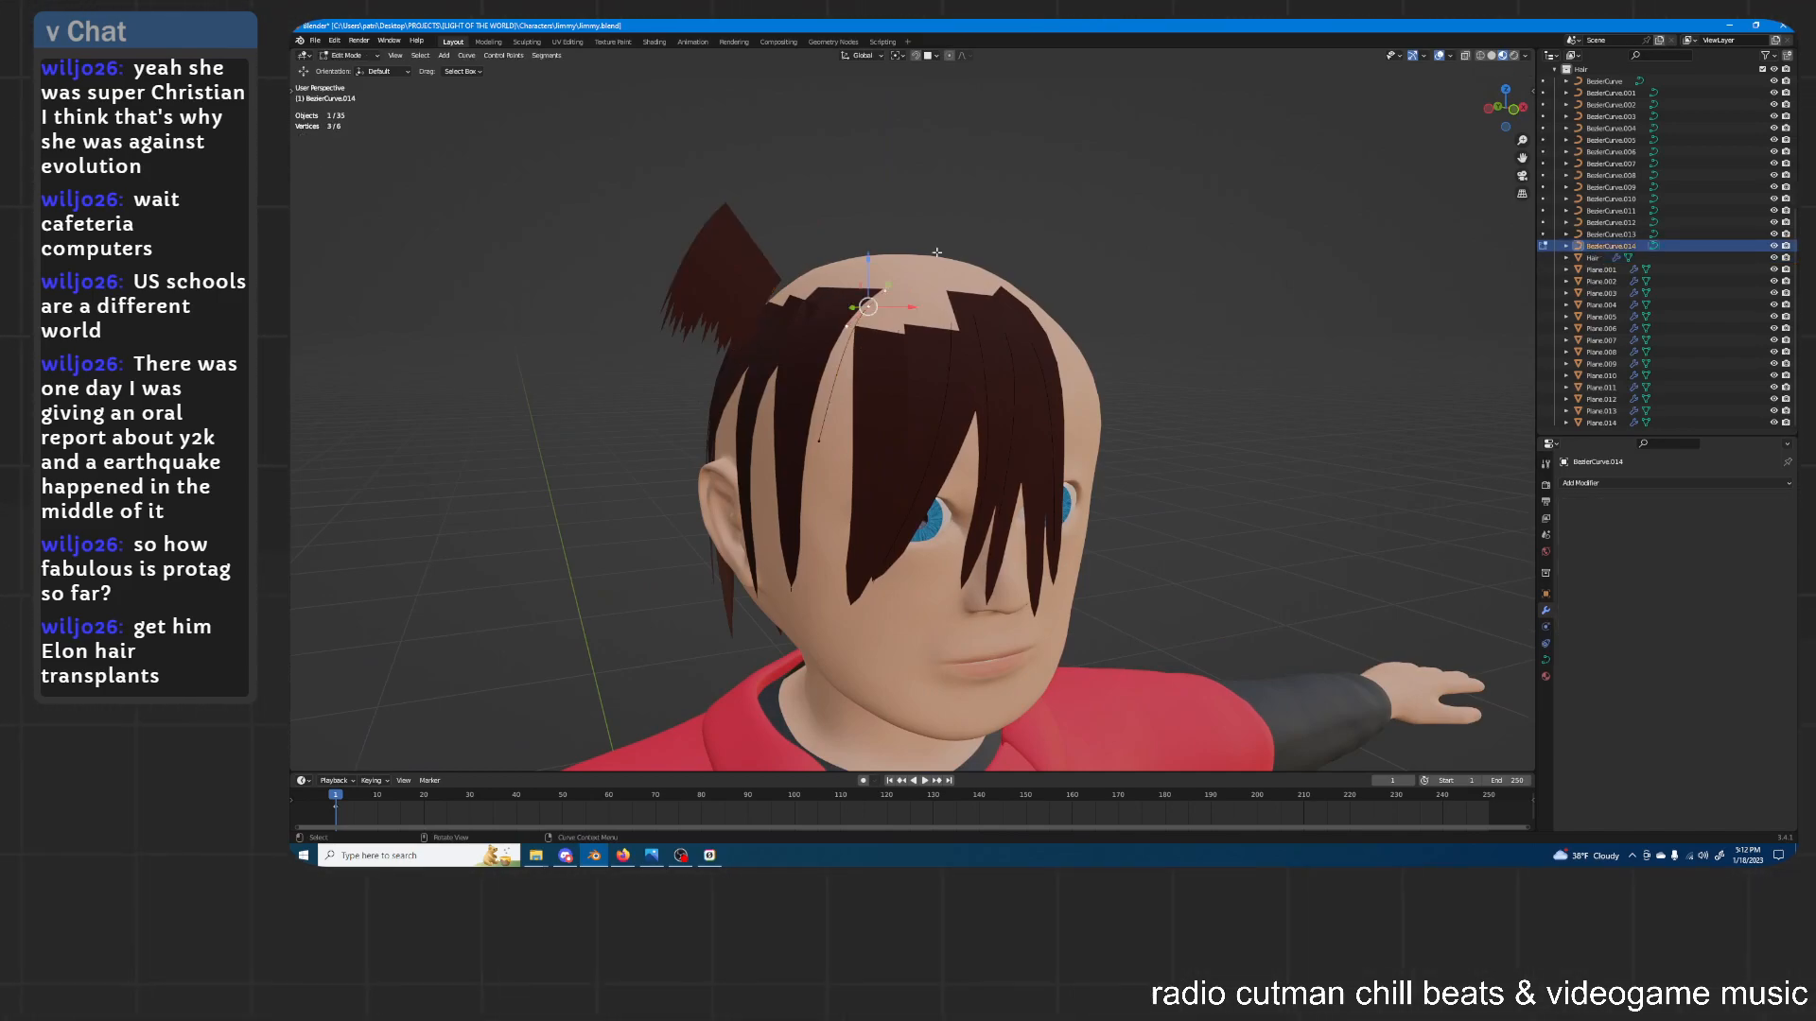
pyautogui.moveTo(868, 338); pyautogui.dragTo(964, 248, button='middle')
pyautogui.hotkey('ctrl', 't')
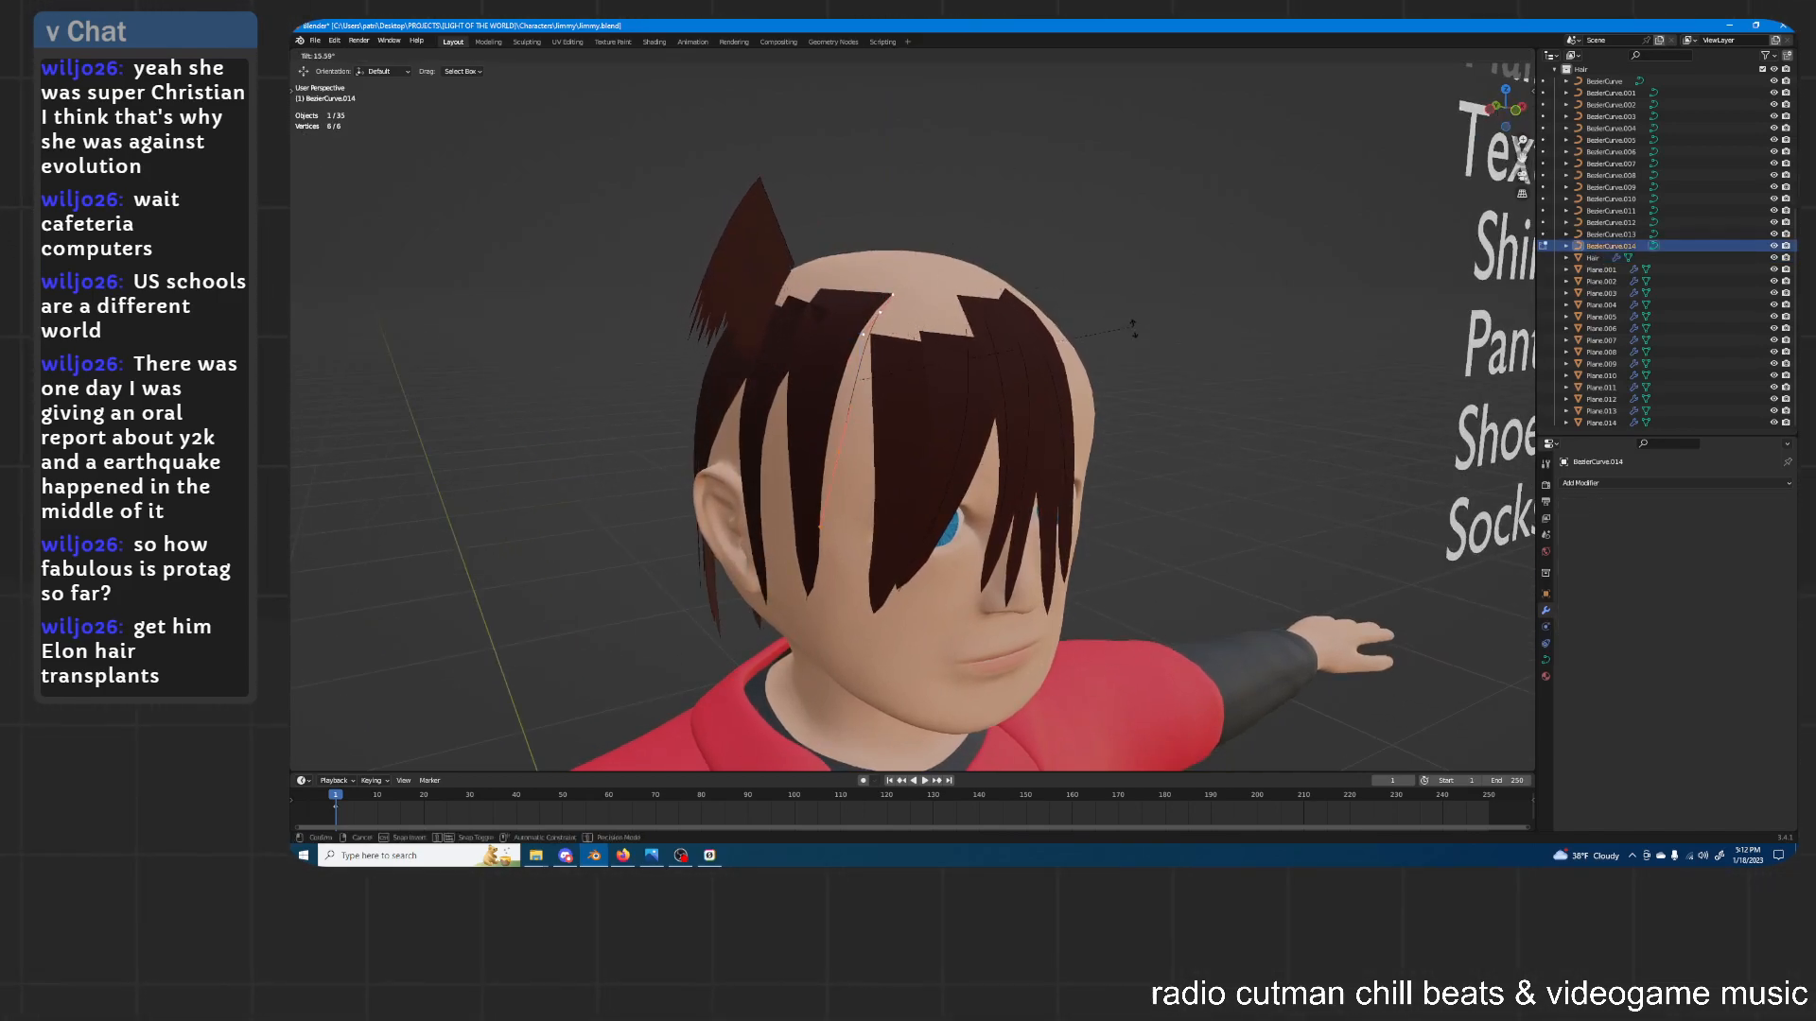
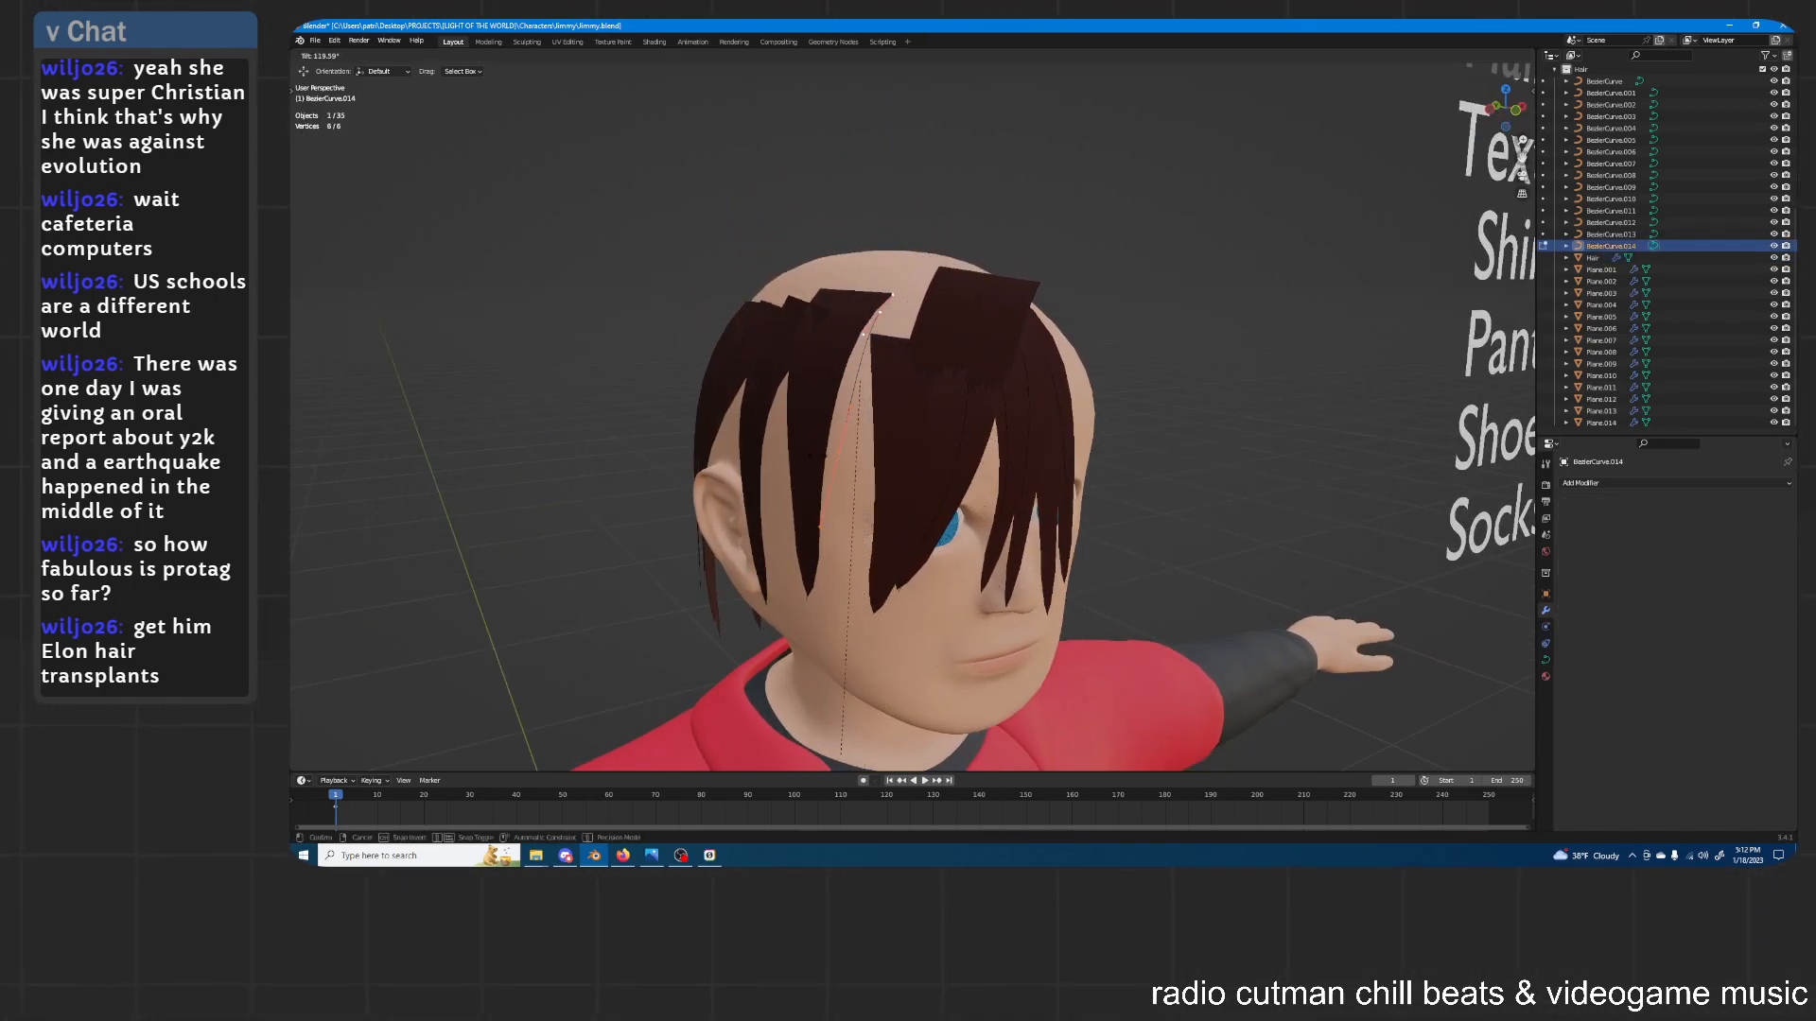
pyautogui.click(635, 431)
# Move the Hair plane closer to its curve, adjusting it along Y to cover the gap beside the fringe
pyautogui.click(951, 314)
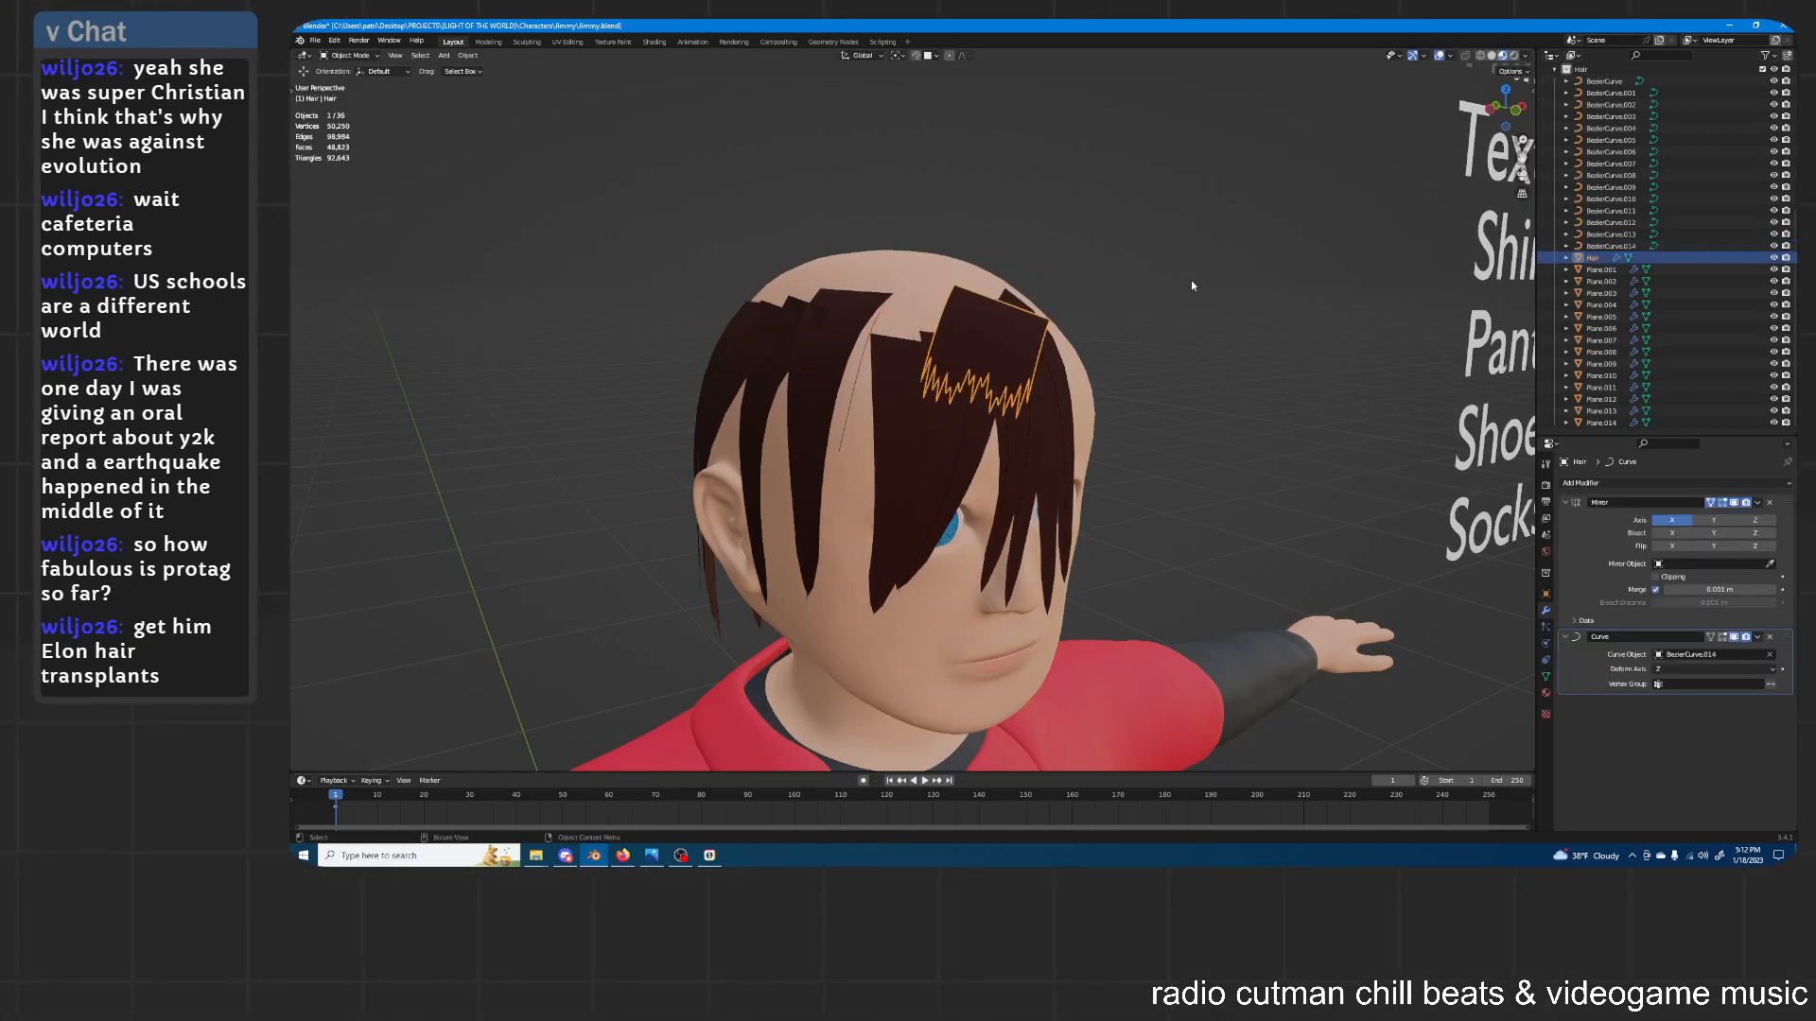
pyautogui.press('g')
pyautogui.click(1124, 271)
pyautogui.moveTo(1125, 276)
pyautogui.mouseDown(button='middle')
pyautogui.moveTo(1031, 257)
pyautogui.moveTo(1124, 282)
pyautogui.mouseUp(button='middle')
pyautogui.press('g')
pyautogui.press('y')
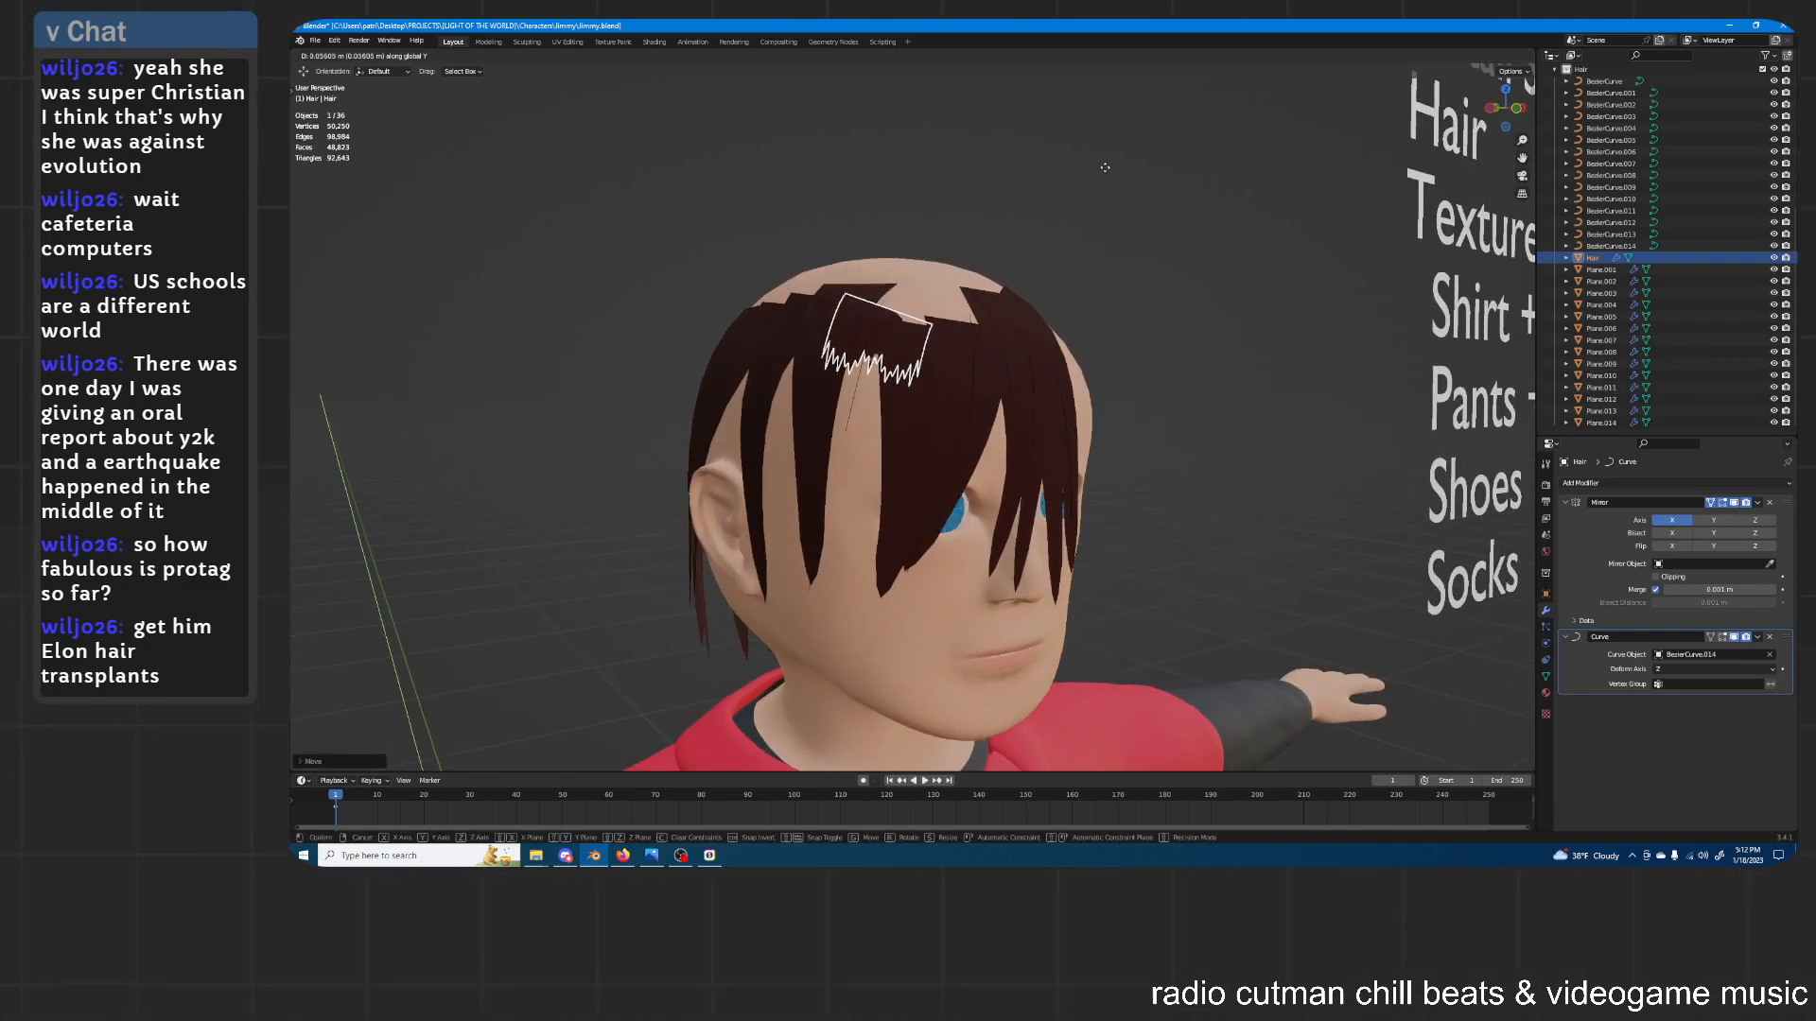
pyautogui.click(1101, 190)
pyautogui.moveTo(1101, 190); pyautogui.dragTo(1183, 213, button='middle')
# Fine-tune the tilt of BezierCurve.014's control points so the Hair plane lies against the side of the head
pyautogui.click(963, 438)
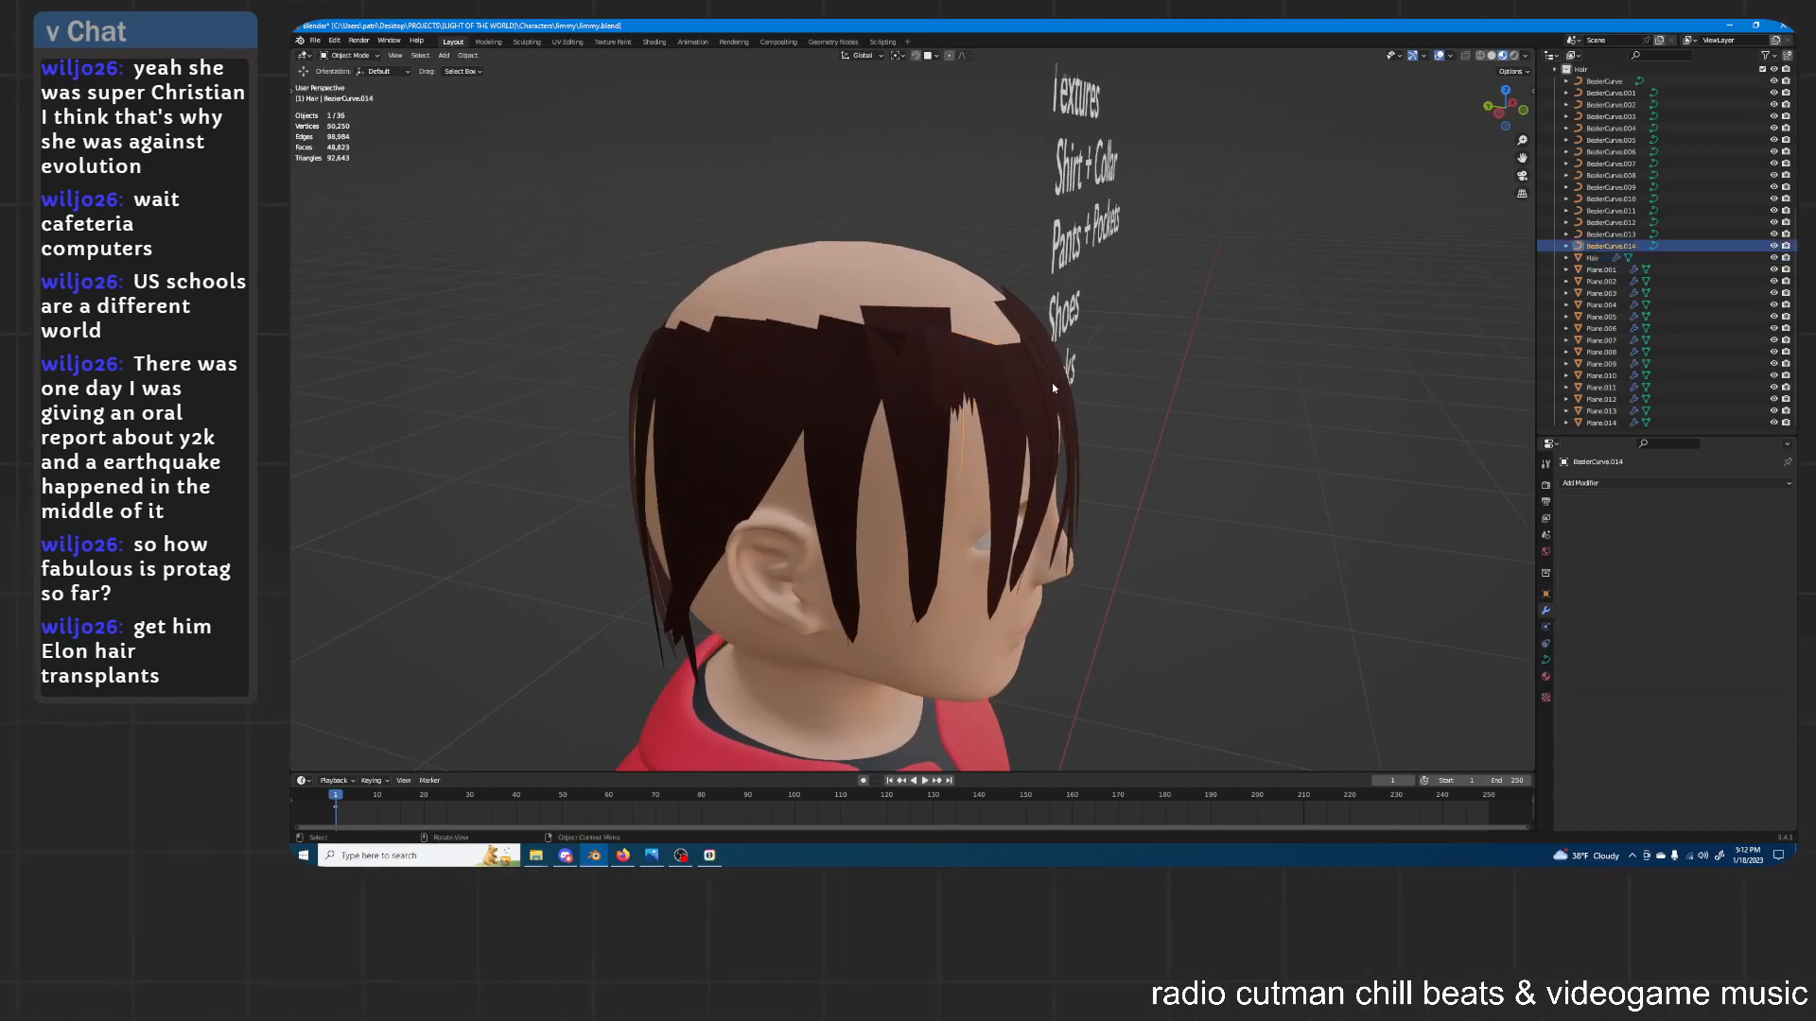
pyautogui.press('Tab')
pyautogui.hotkey('ctrl', 't')
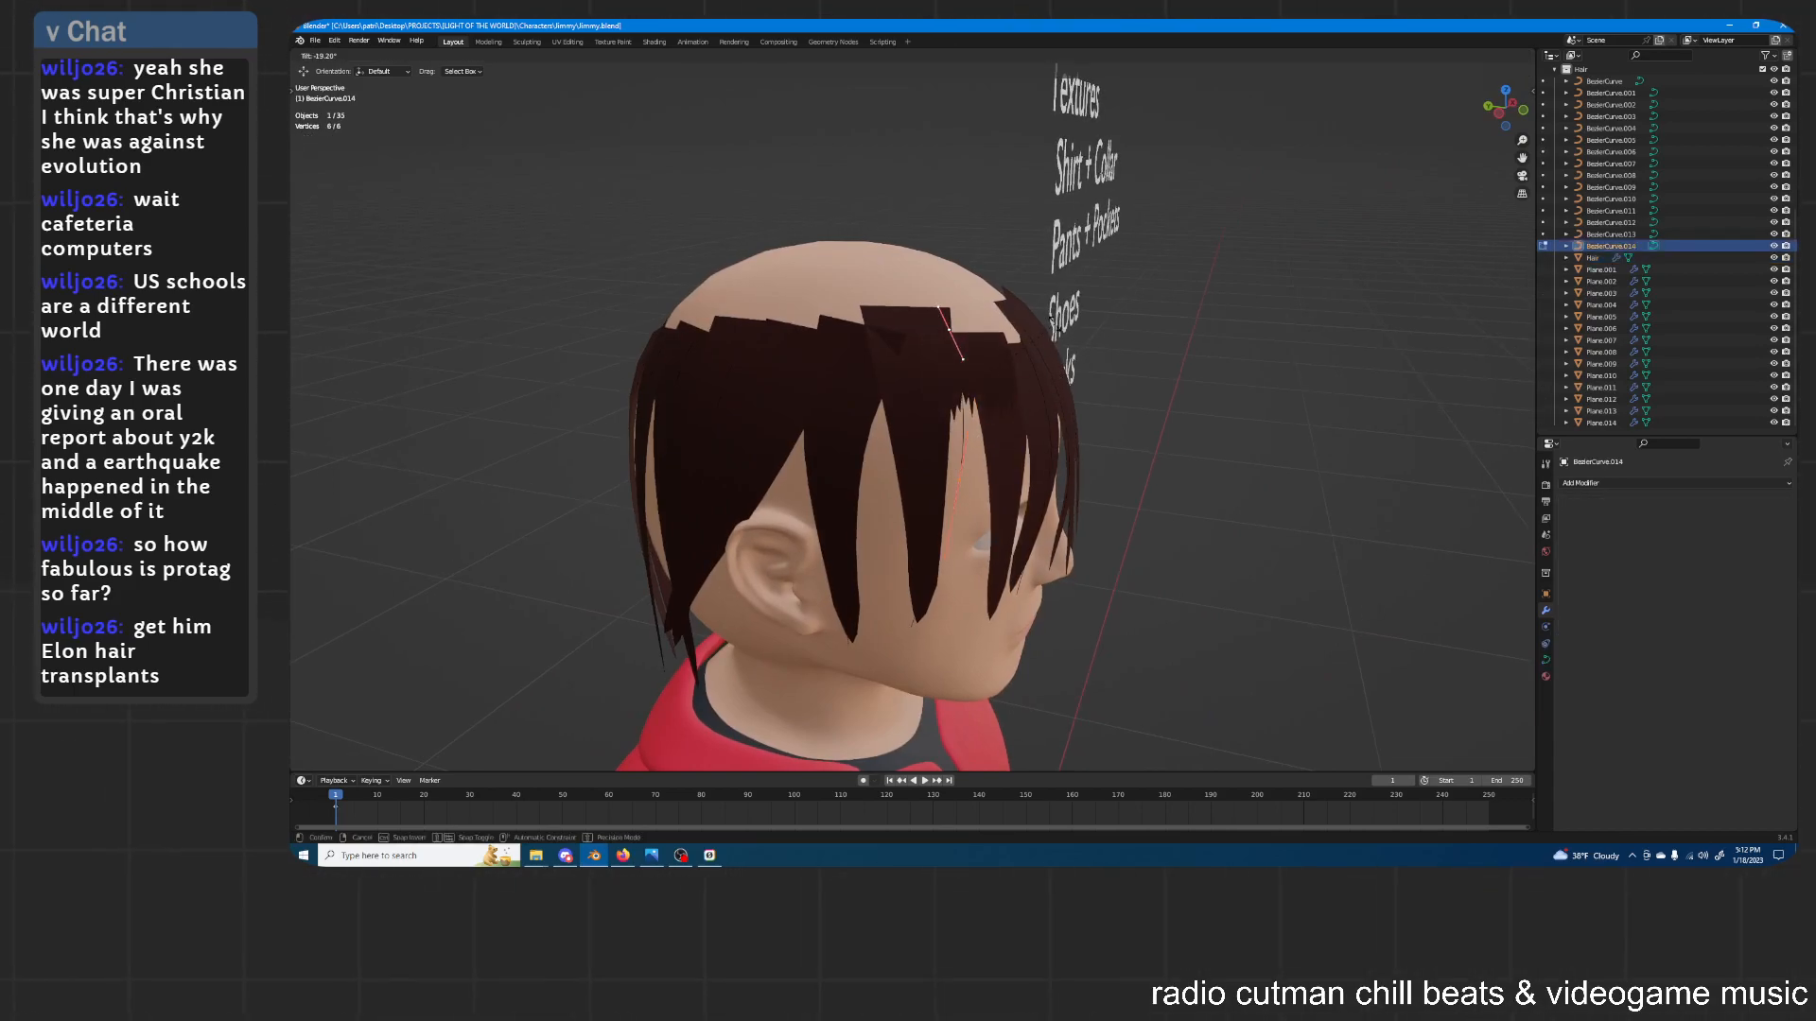
pyautogui.click(1051, 325)
pyautogui.moveTo(1063, 322)
pyautogui.mouseDown(button='middle')
pyautogui.moveTo(936, 314)
pyautogui.moveTo(1039, 318)
pyautogui.mouseUp(button='middle')
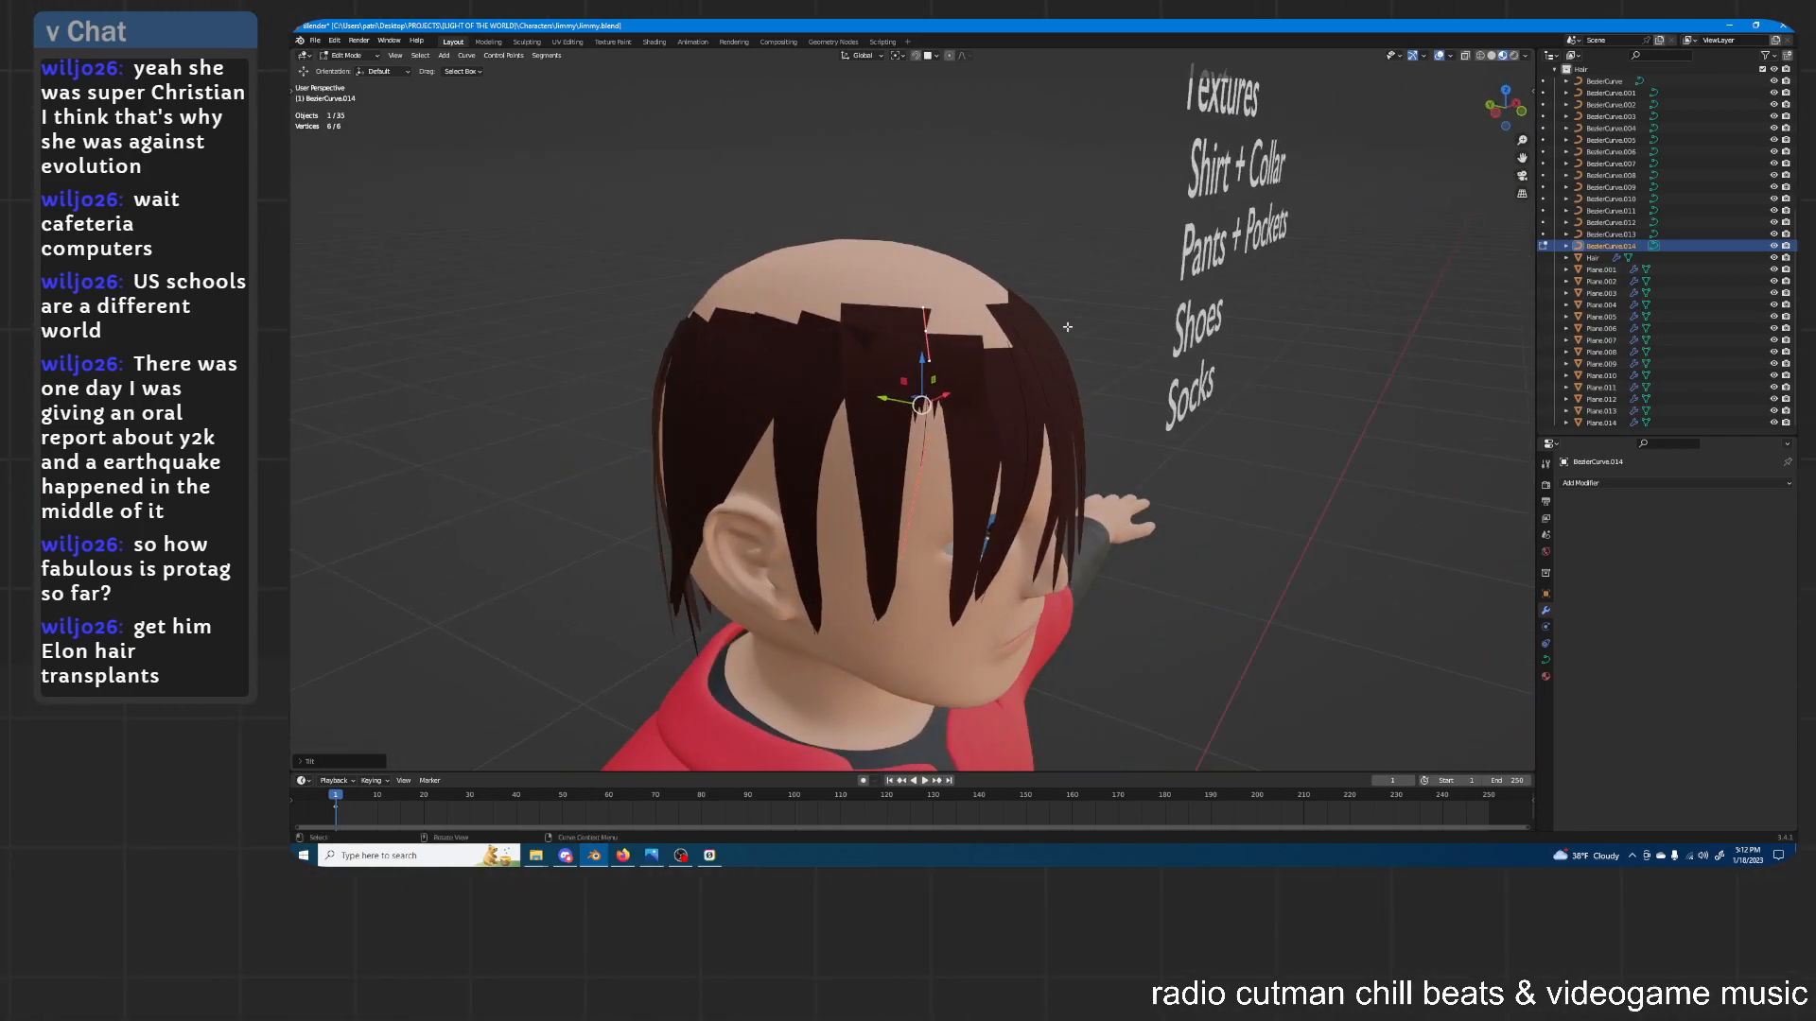
pyautogui.click(1078, 306)
pyautogui.press('Tab')
# Resize the Hair plane uniformly and move it along Z to align with the hairline
pyautogui.moveTo(1074, 305); pyautogui.dragTo(971, 236, button='middle')
pyautogui.click(950, 340)
pyautogui.scroll(3, 859, 290)
pyautogui.press('s')
pyautogui.click(1184, 548)
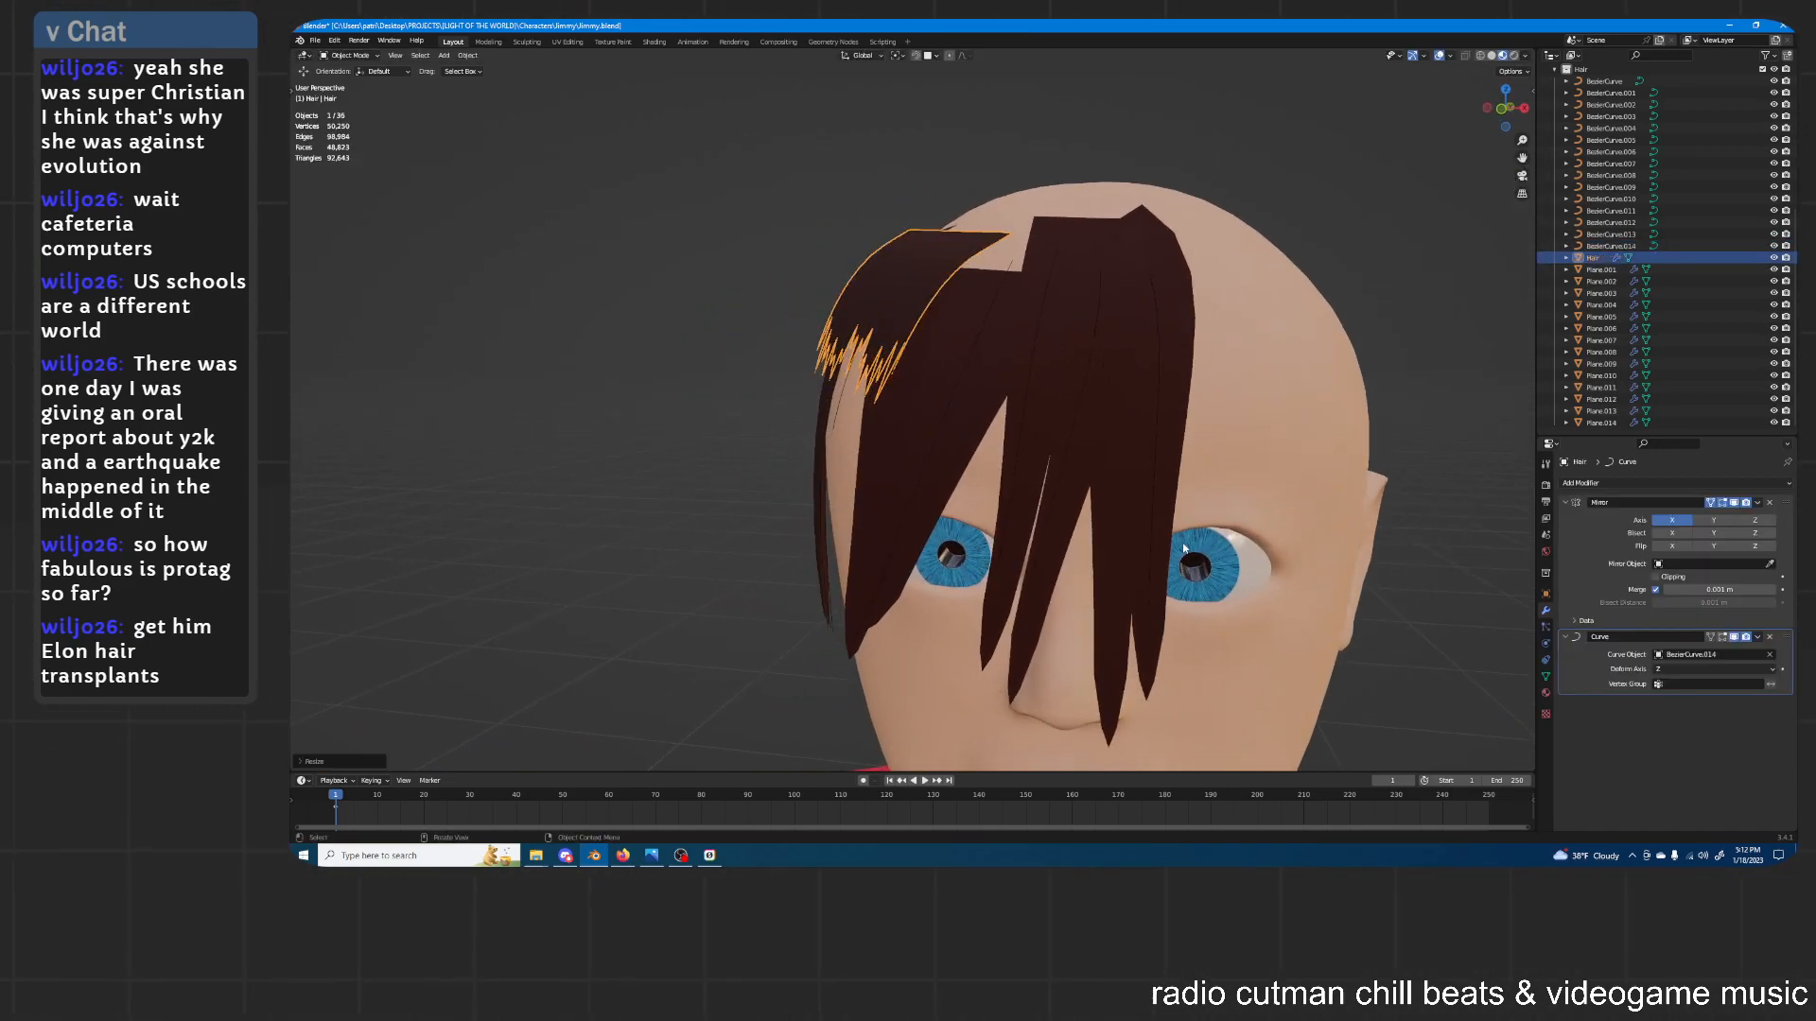
pyautogui.press('g')
pyautogui.press('z')
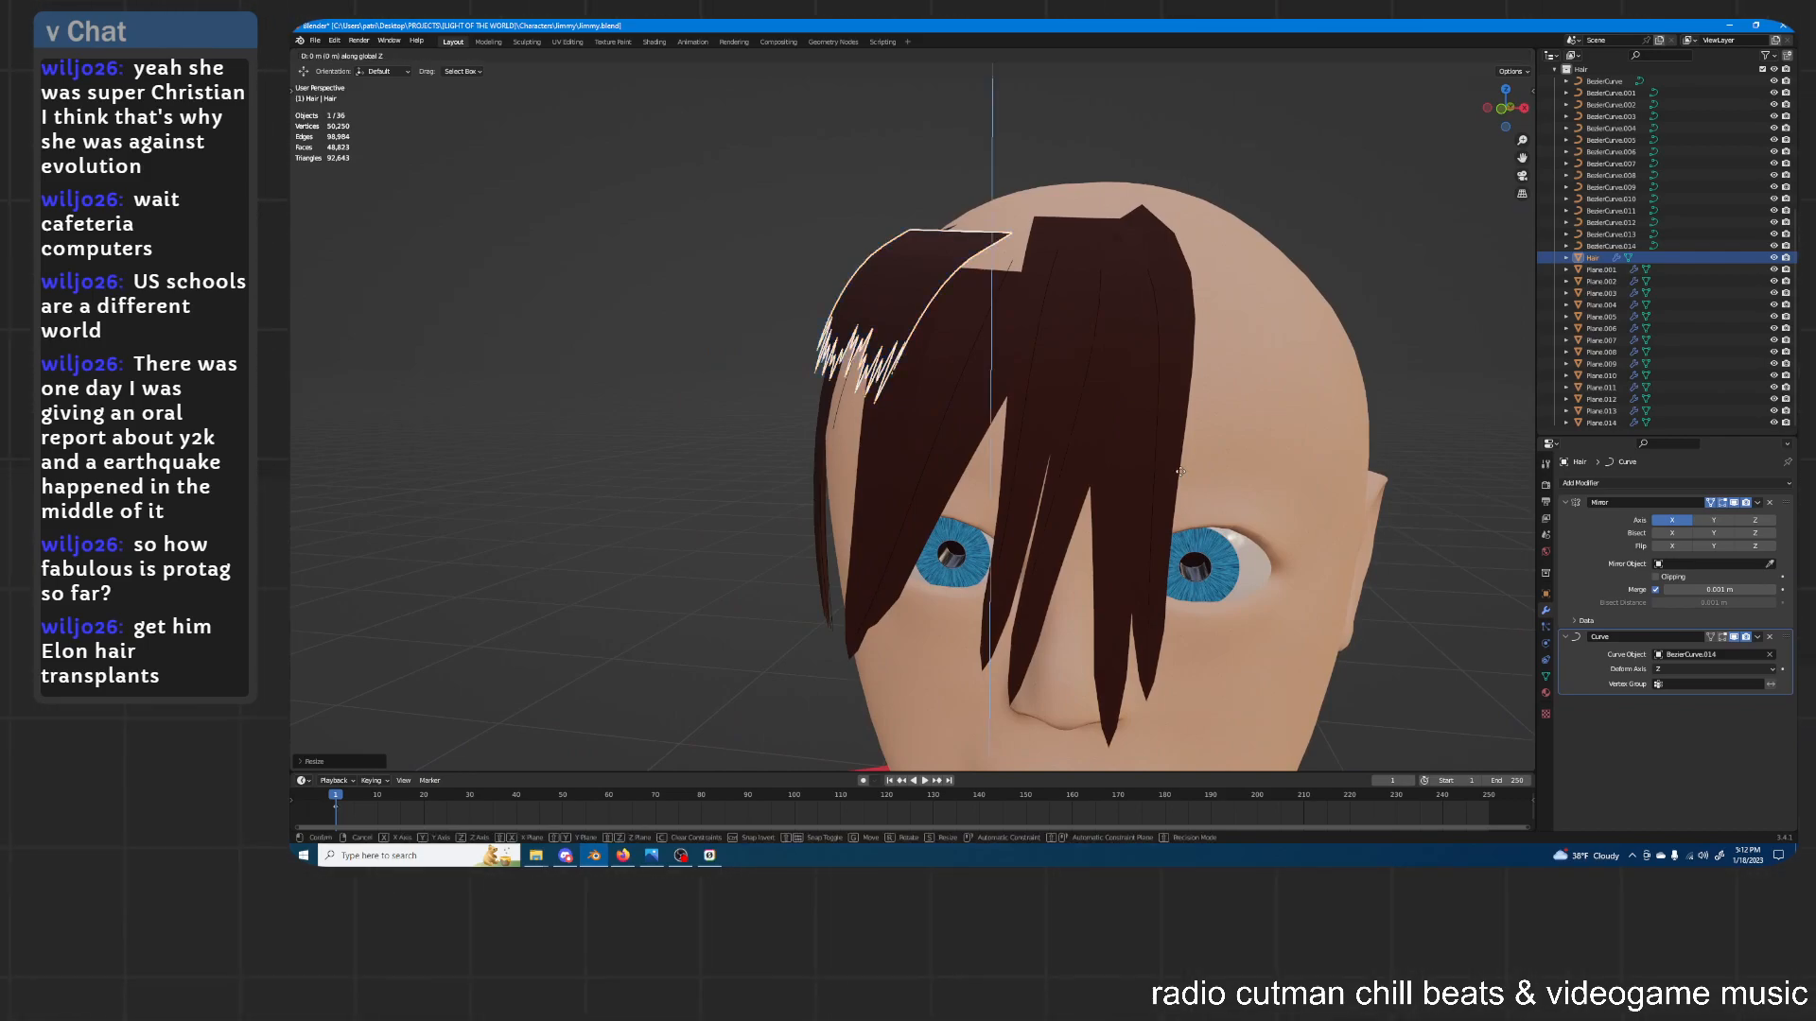
pyautogui.click(1172, 477)
# Scale the Hair plane along X and move it along Y to sit closer to the scalp
pyautogui.moveTo(1173, 477); pyautogui.dragTo(957, 547, button='middle')
pyautogui.press('s')
pyautogui.press('x')
pyautogui.click(1048, 615)
pyautogui.press('g')
pyautogui.press('y')
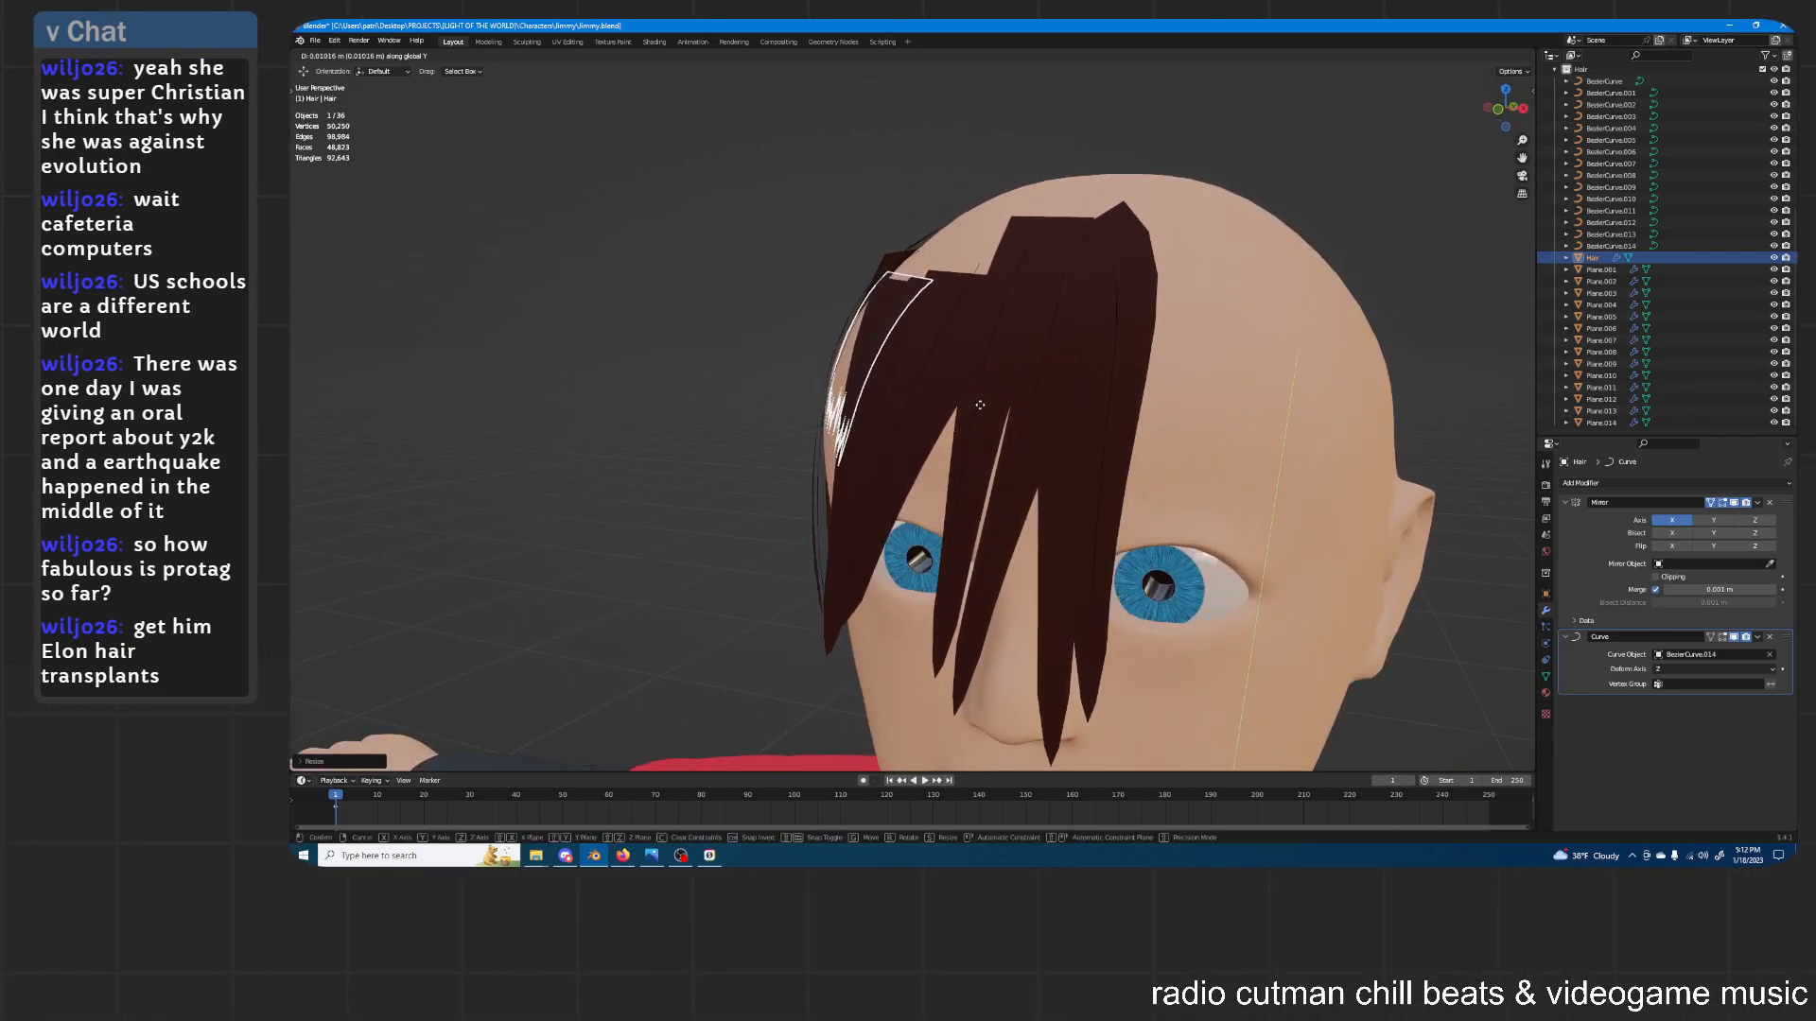
pyautogui.click(979, 405)
# Stretch the Hair plane along Z and shift it along Z so its top meets the hairline
pyautogui.moveTo(980, 406); pyautogui.dragTo(1076, 359, button='middle')
pyautogui.press('s')
pyautogui.press('z')
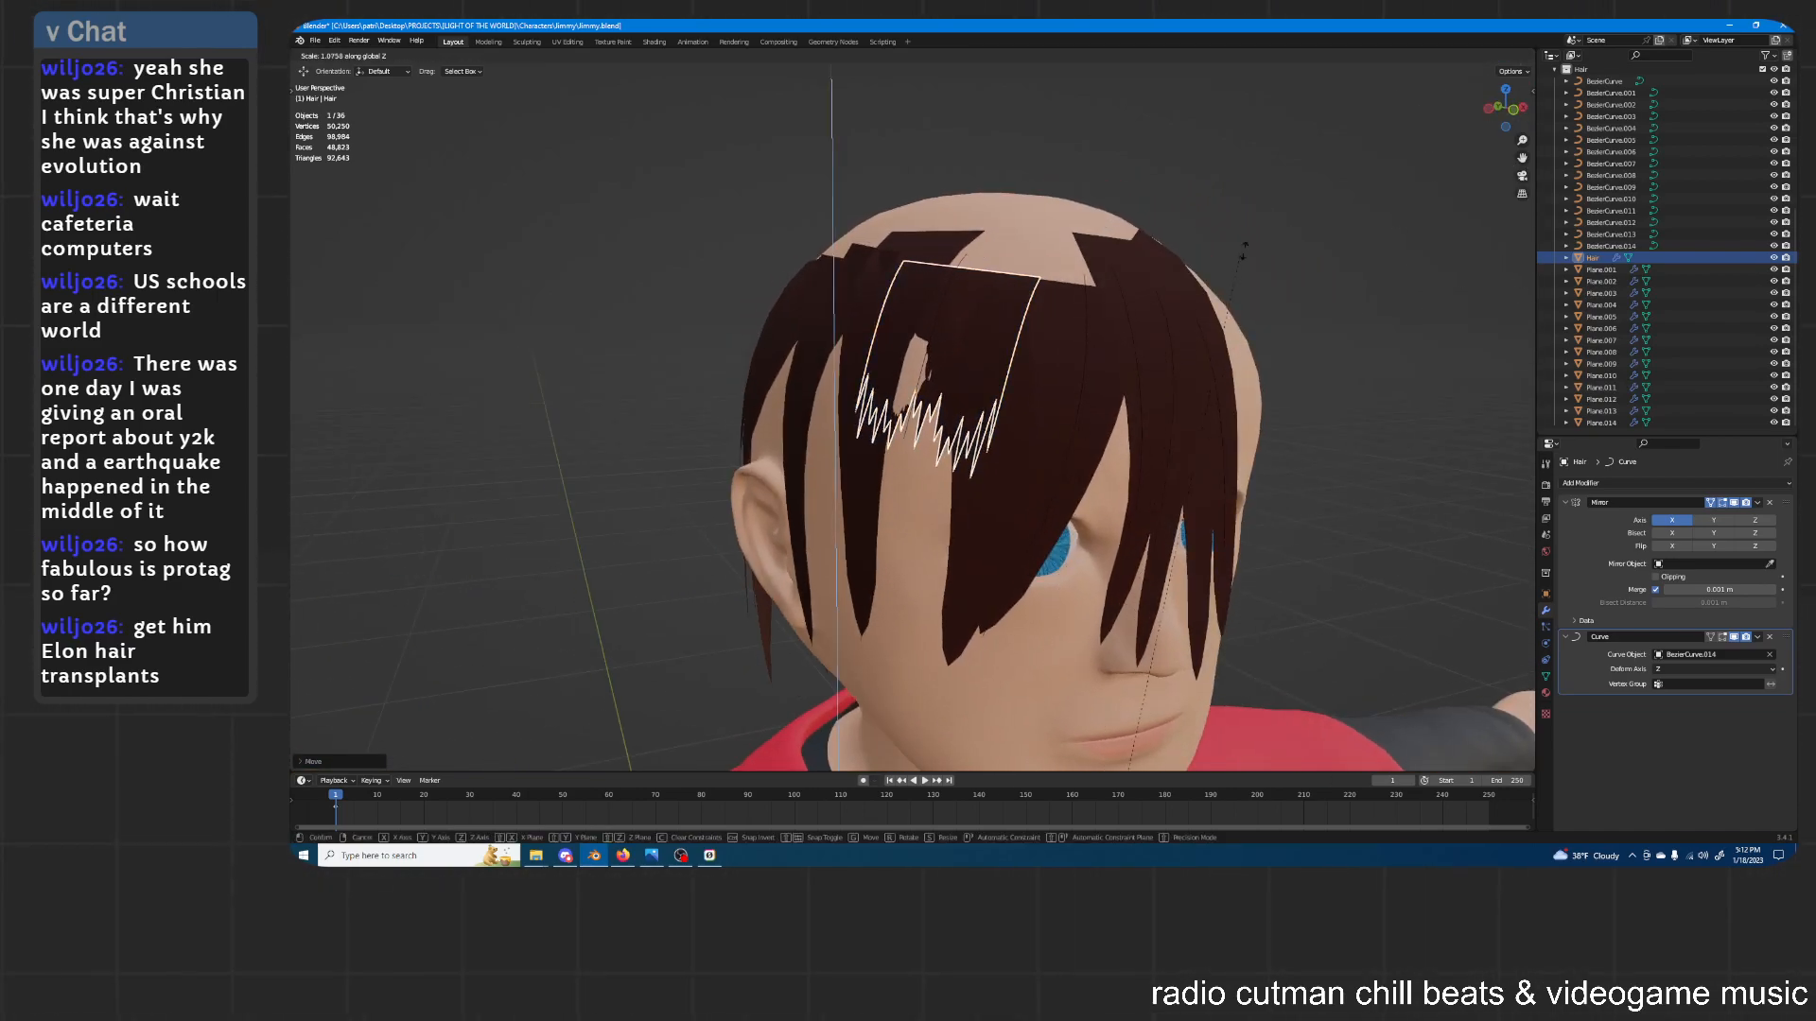
pyautogui.click(1469, 471)
pyautogui.moveTo(1395, 464); pyautogui.dragTo(1280, 480, button='middle')
pyautogui.press('g')
pyautogui.press('z')
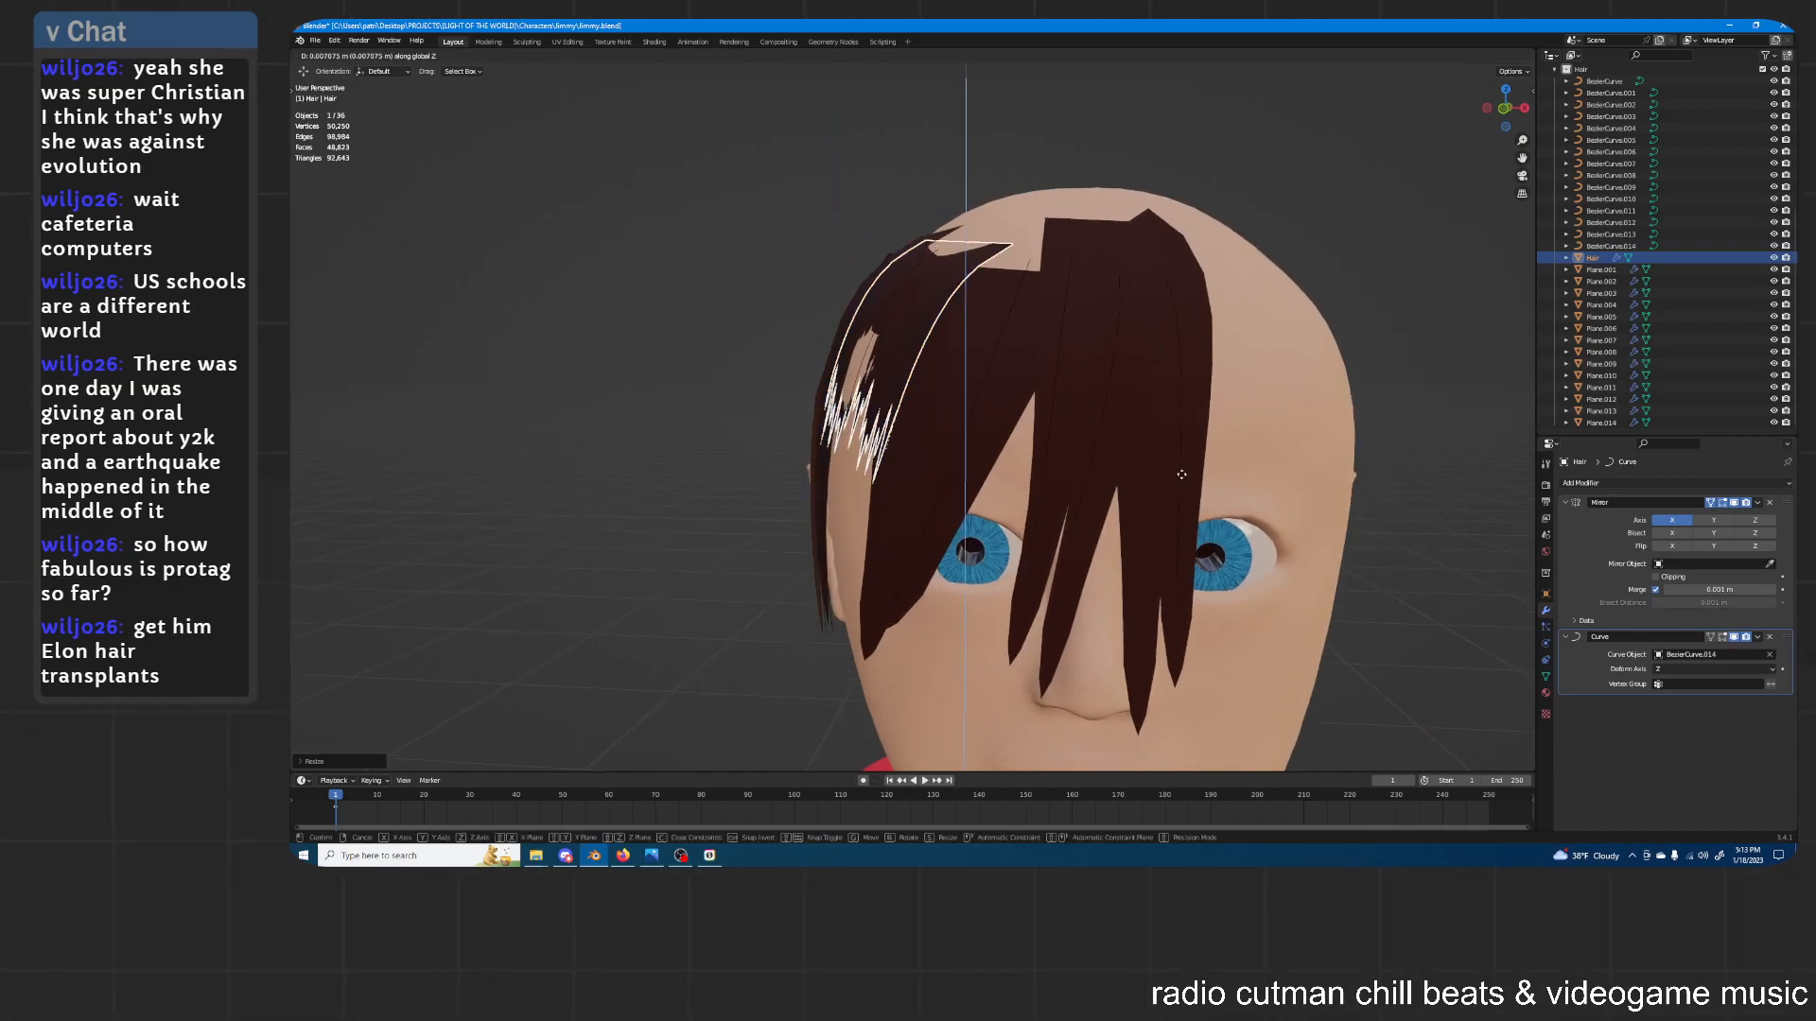
pyautogui.click(1173, 482)
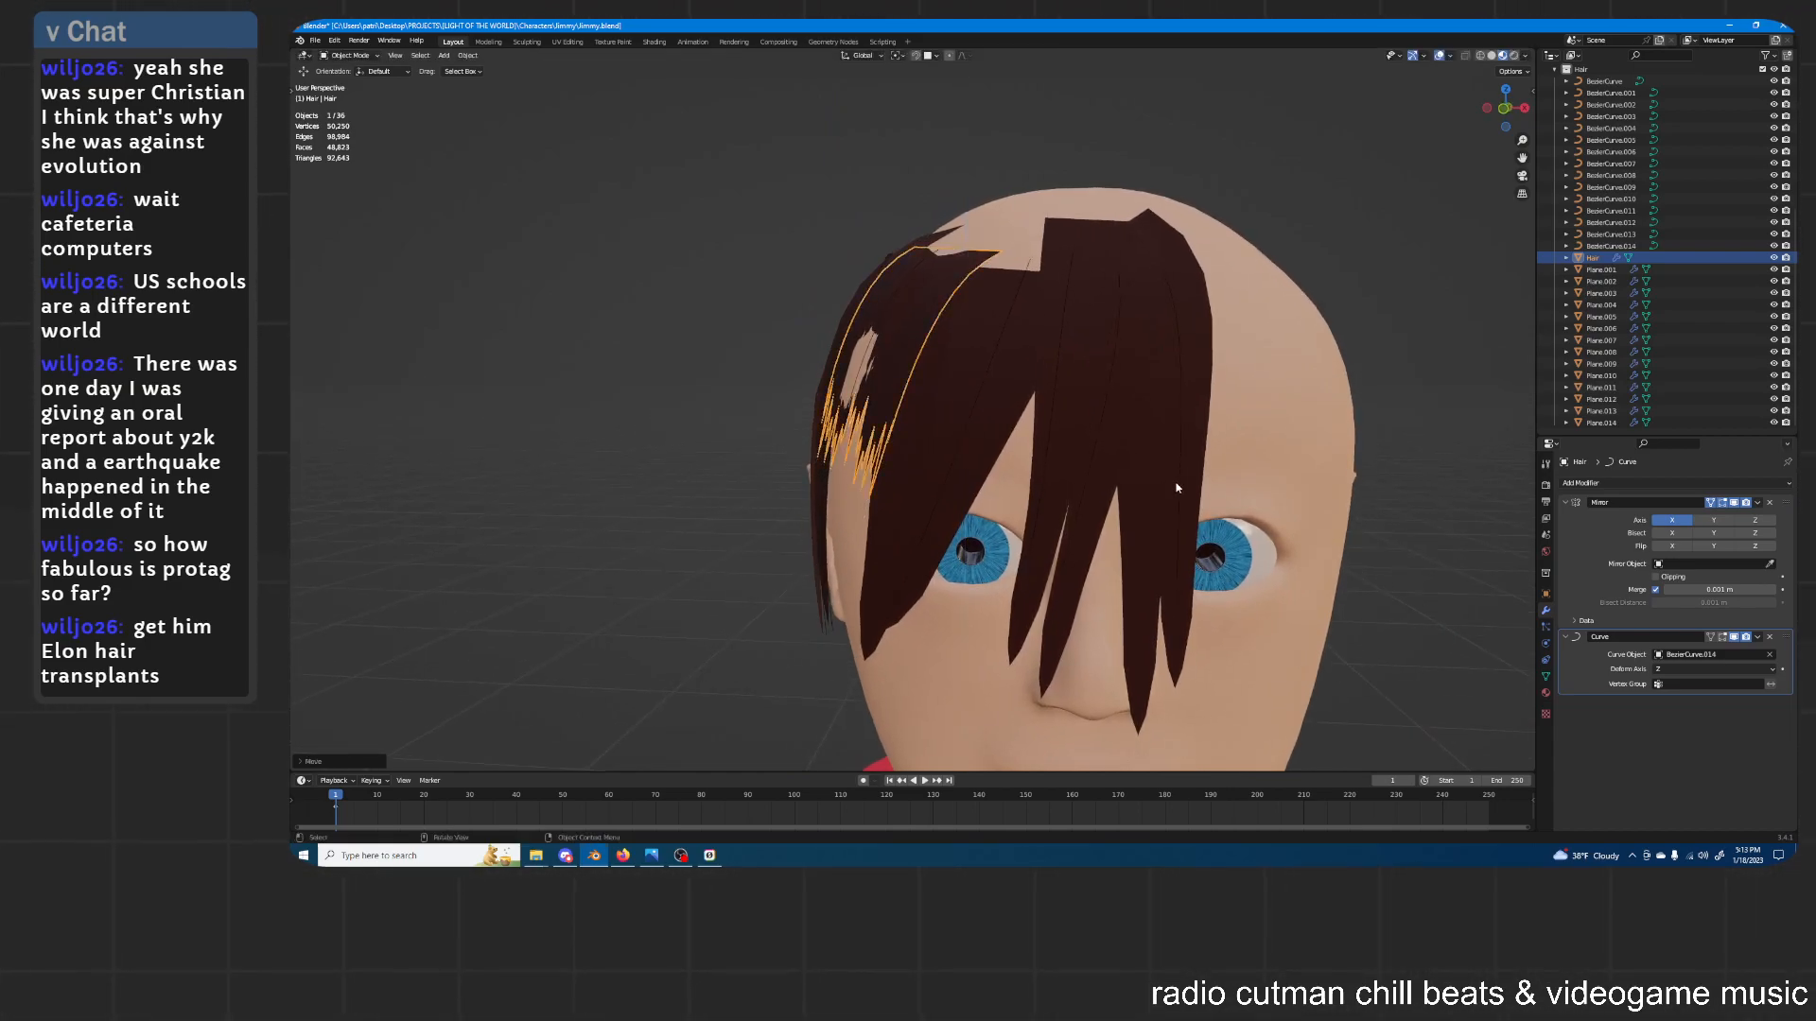
# Shift the Hair plane slightly along Y so it sits against the side of the head
pyautogui.press('g')
pyautogui.press('y')
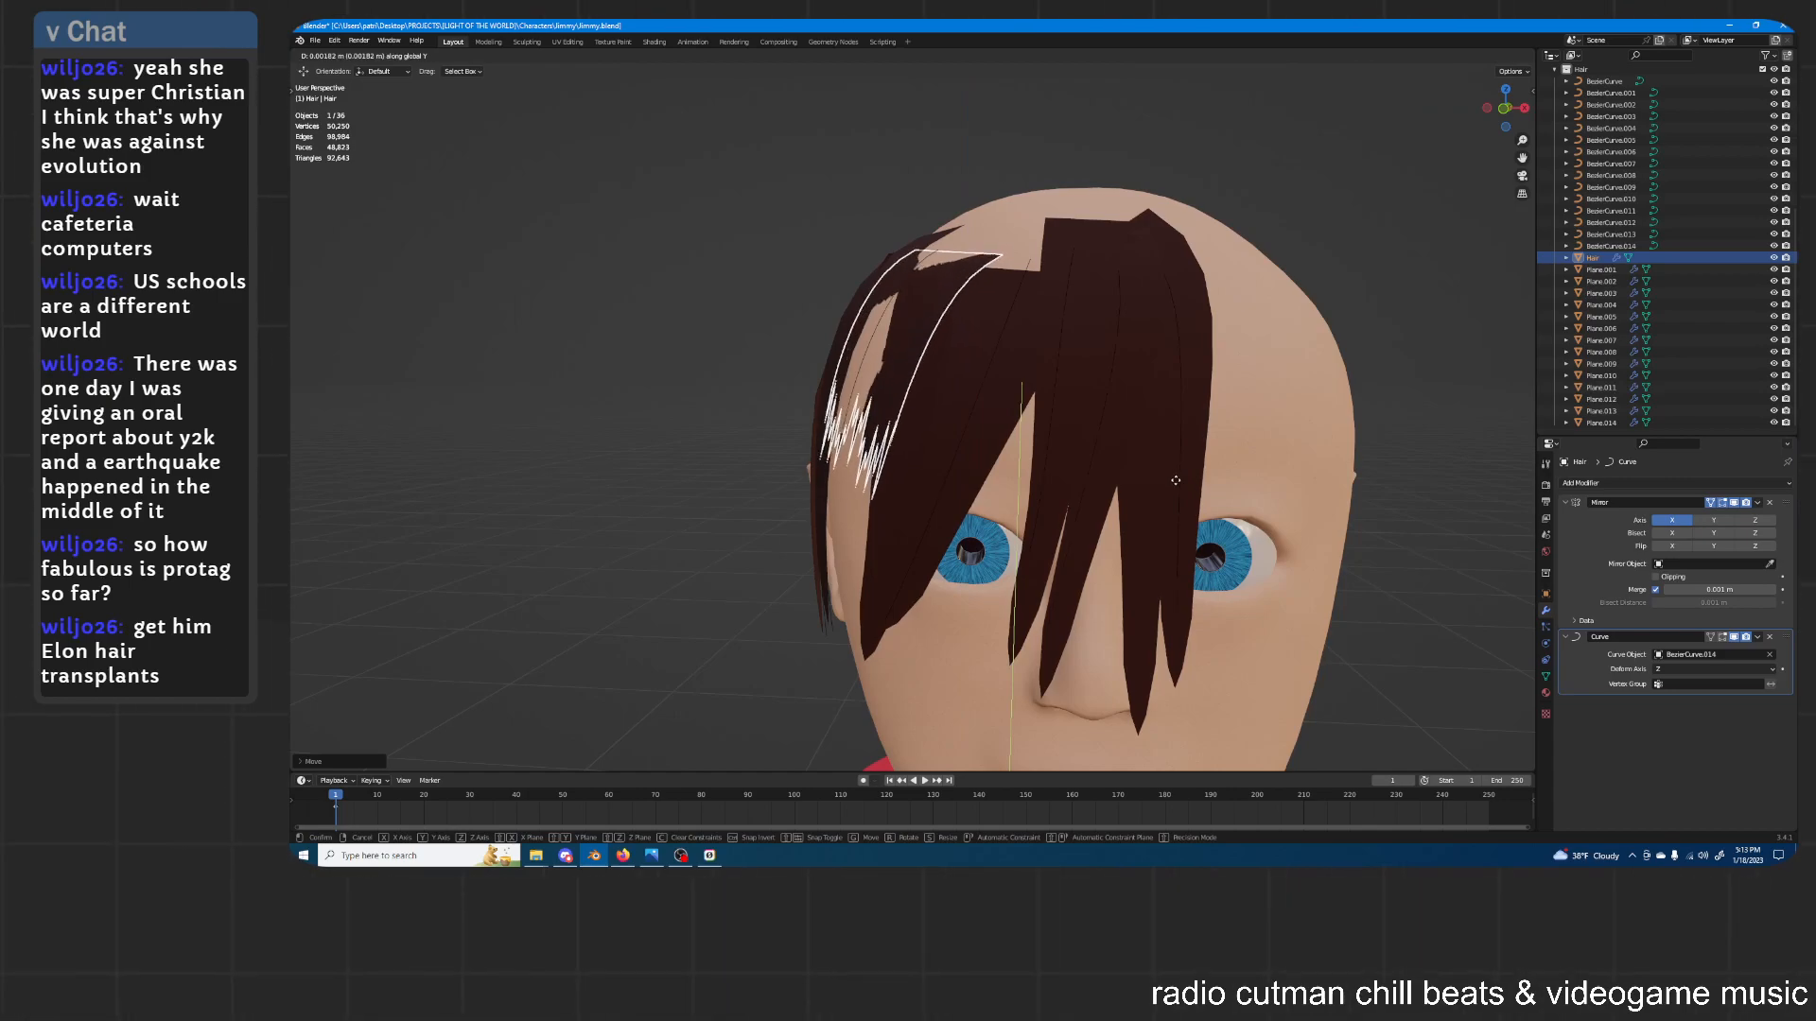
pyautogui.click(1177, 487)
pyautogui.moveTo(1177, 487); pyautogui.dragTo(1047, 393, button='middle')
pyautogui.click(1273, 506)
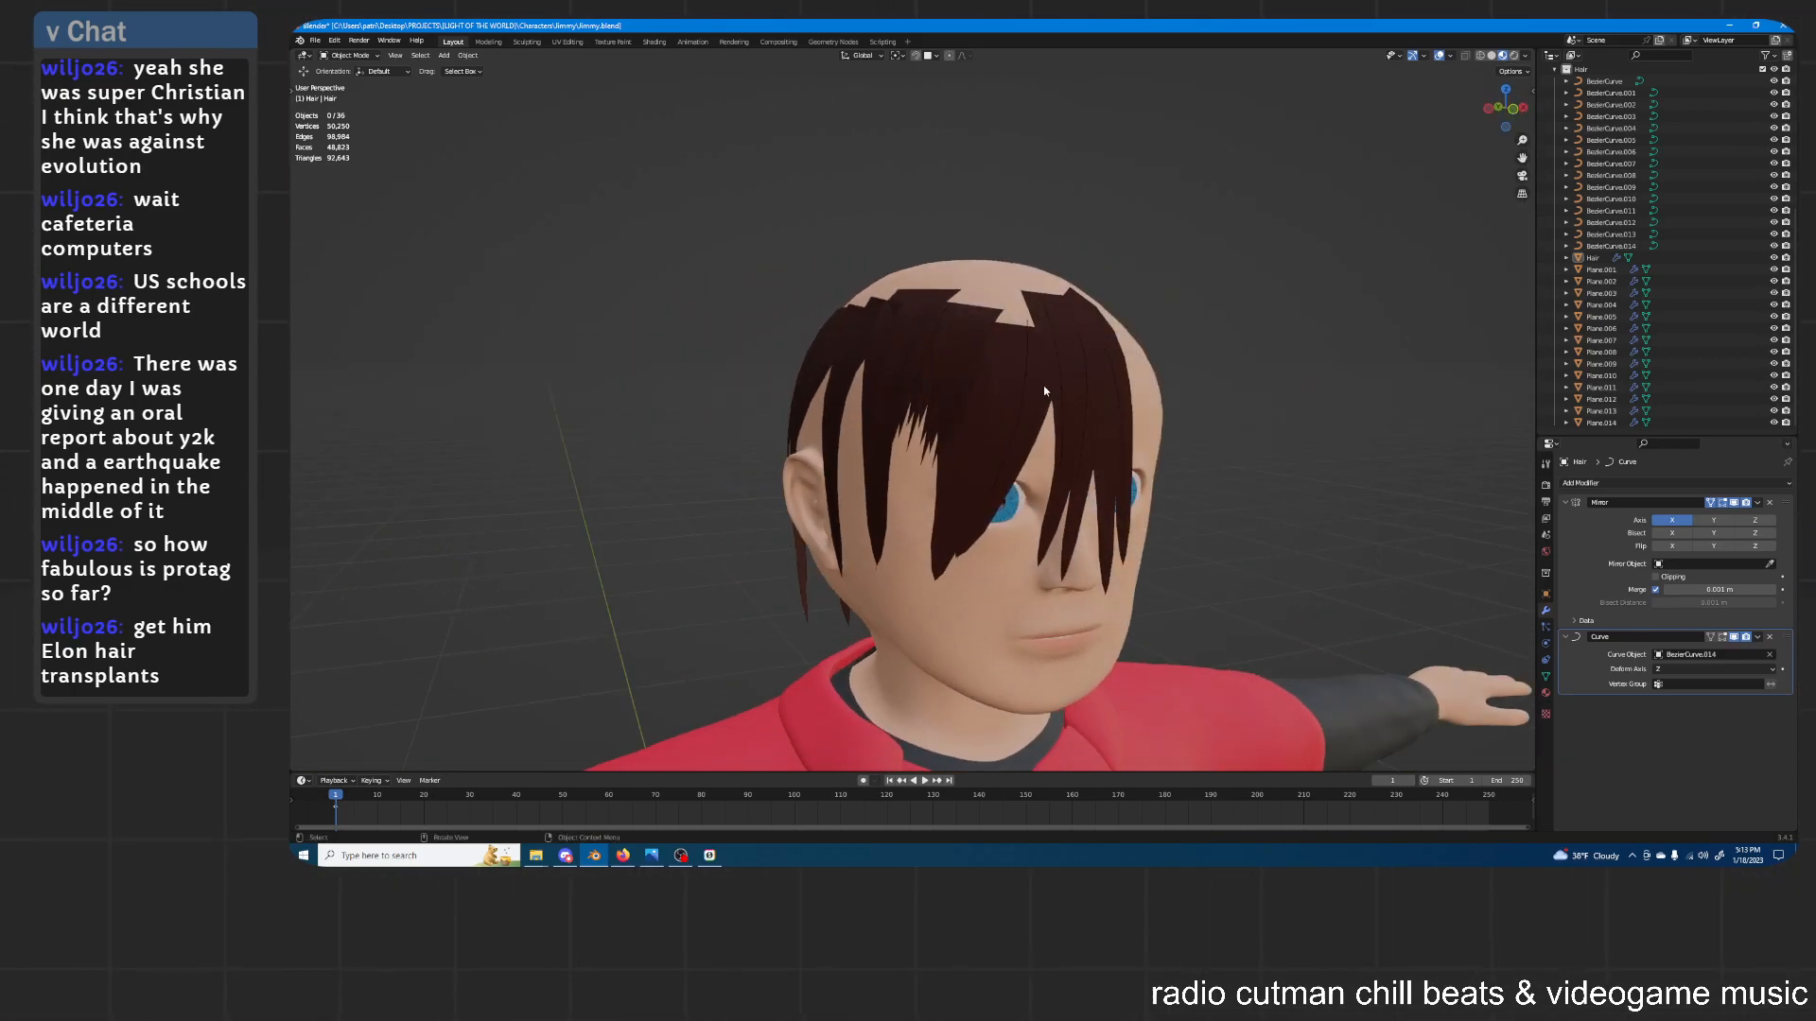
# Adjust the tilt of BezierCurve.014's control points so the Hair plane lies flatter between temple and fringe
pyautogui.click(932, 352)
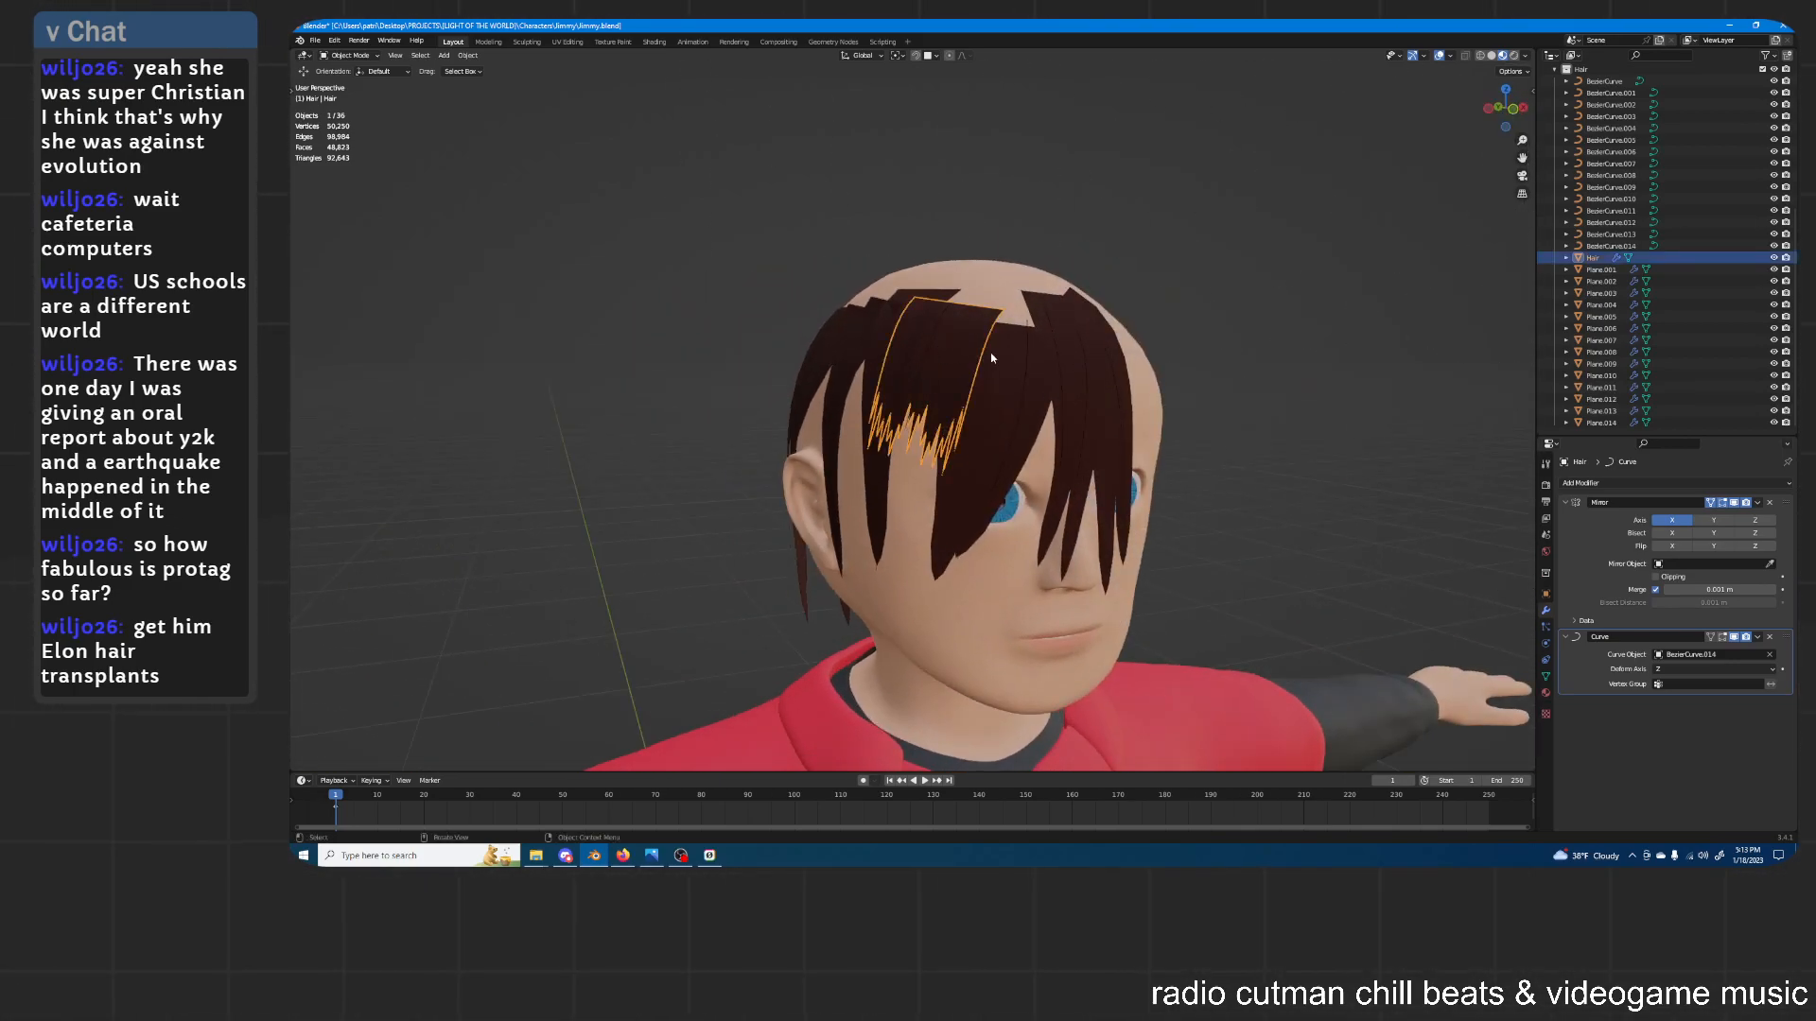
pyautogui.click(925, 368)
pyautogui.moveTo(925, 369); pyautogui.dragTo(1016, 358, button='middle')
pyautogui.scroll(2, 1018, 357)
pyautogui.press('Tab')
pyautogui.hotkey('ctrl', 't')
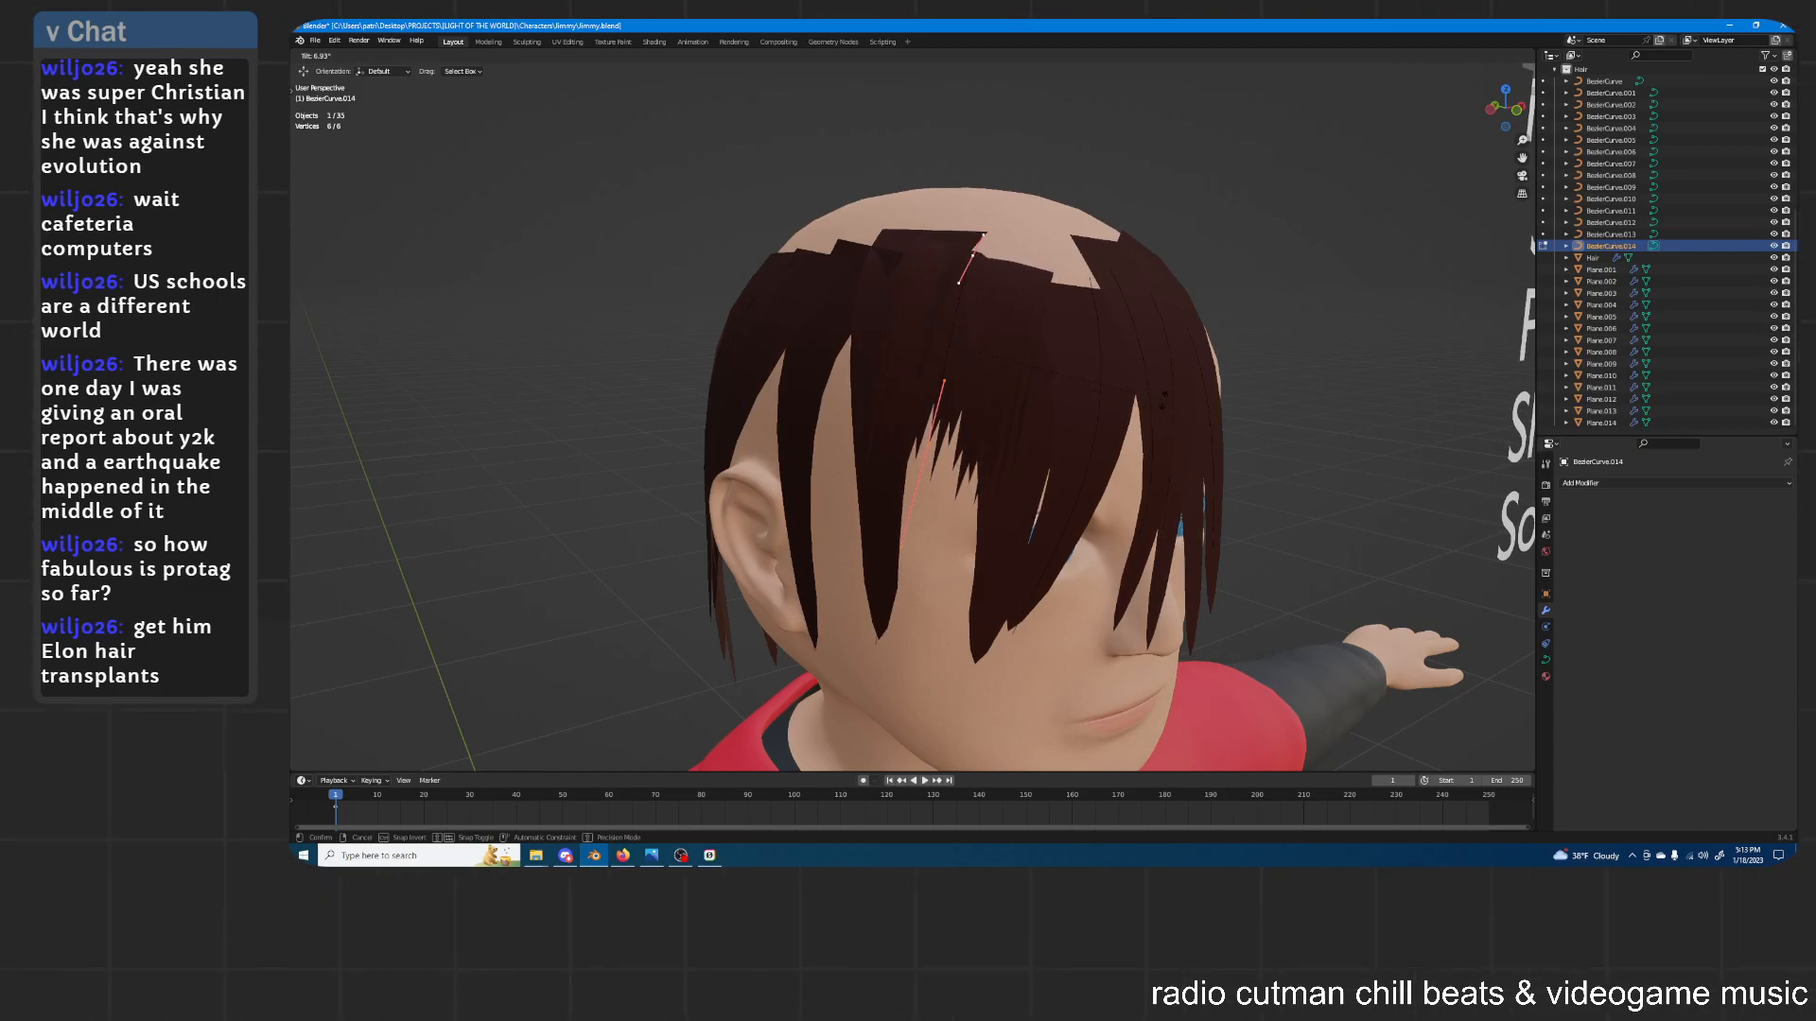
pyautogui.click(1165, 393)
pyautogui.moveTo(1253, 365); pyautogui.dragTo(1193, 380, button='middle')
pyautogui.press('Tab')
pyautogui.click(1325, 397)
pyautogui.scroll(-2, 1325, 397)
pyautogui.moveTo(1325, 397); pyautogui.dragTo(1212, 432, button='middle')
pyautogui.scroll(-3, 1239, 398)
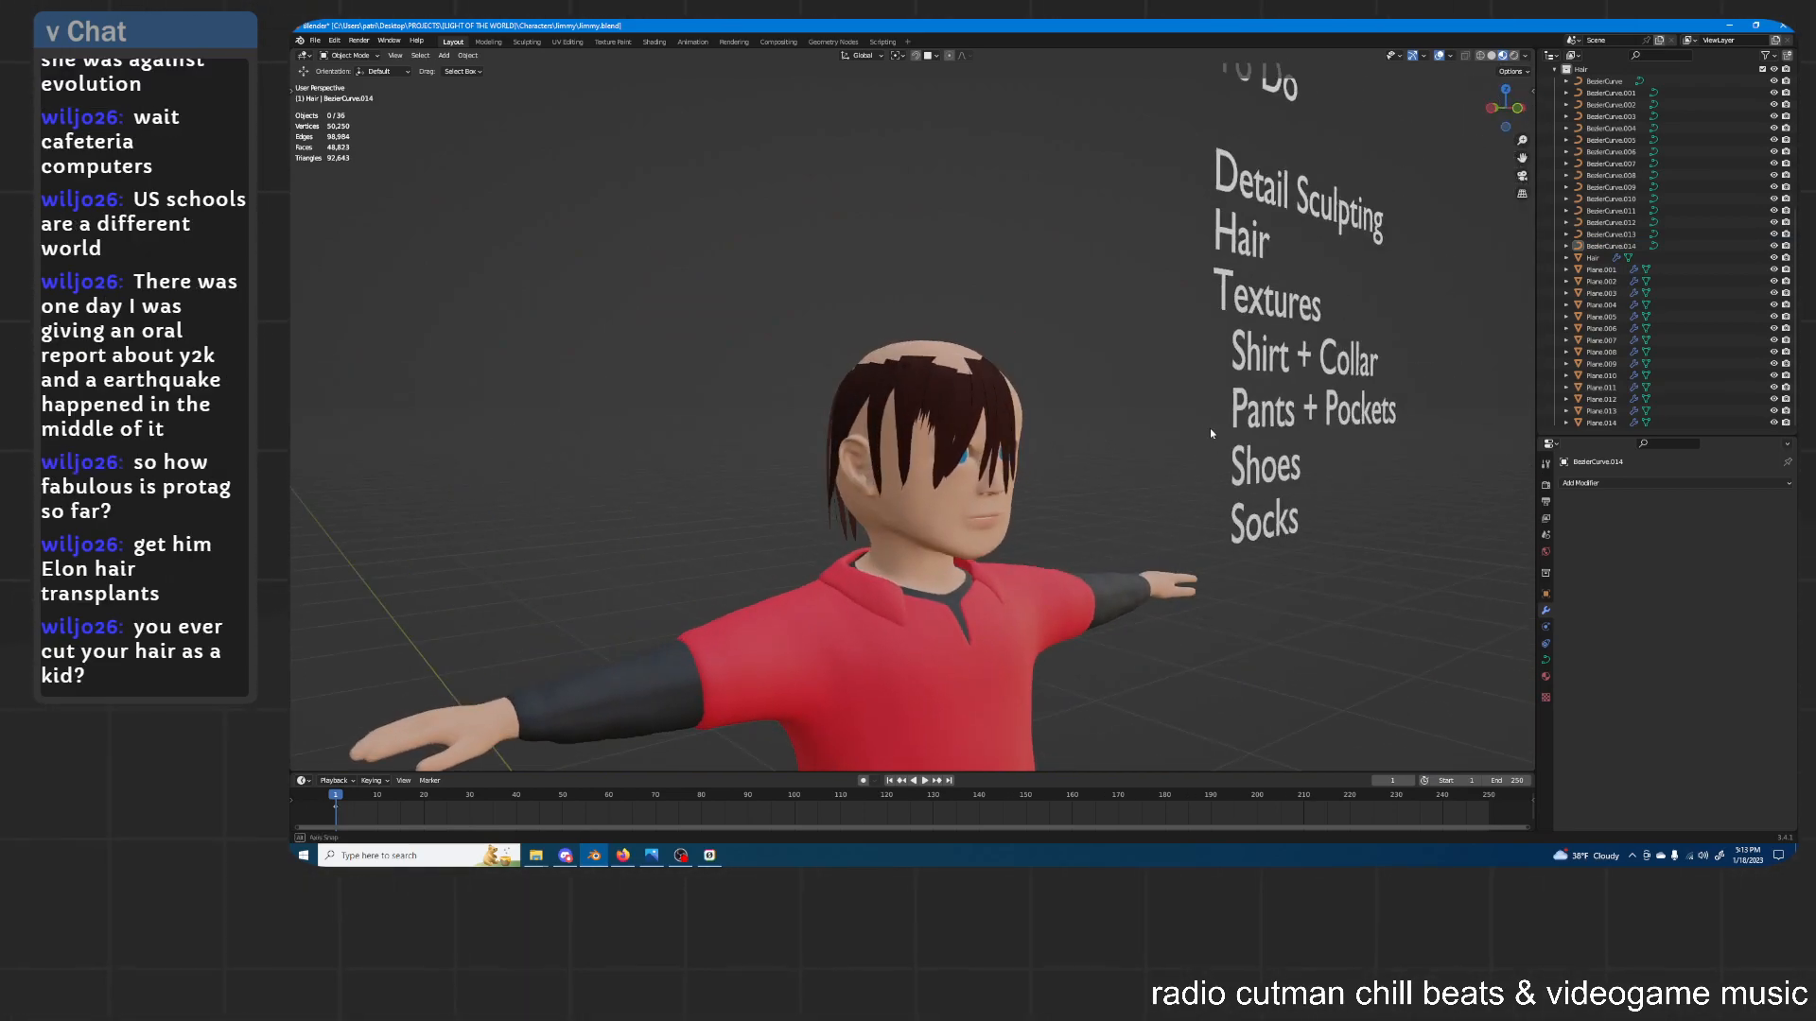
pyautogui.scroll(6, 1191, 435)
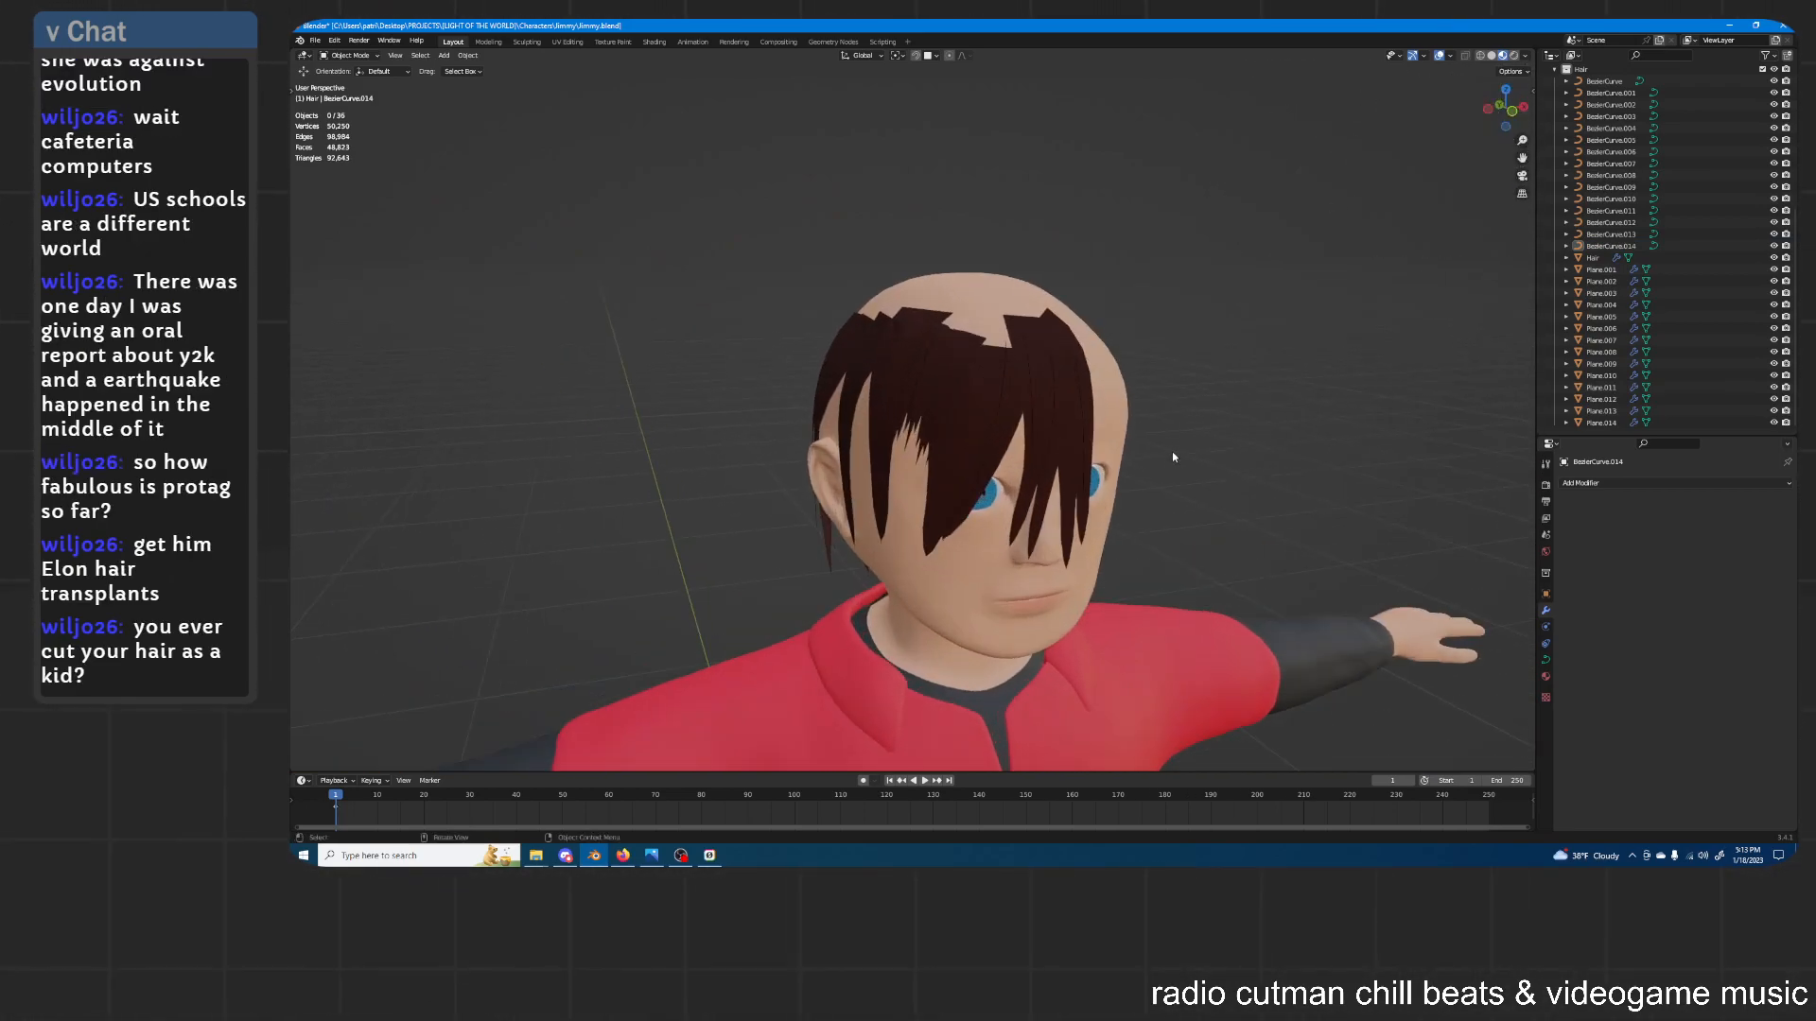
# Duplicate BezierCurve.014 as the guide for another strand and place the copy near the temple
pyautogui.click(960, 328)
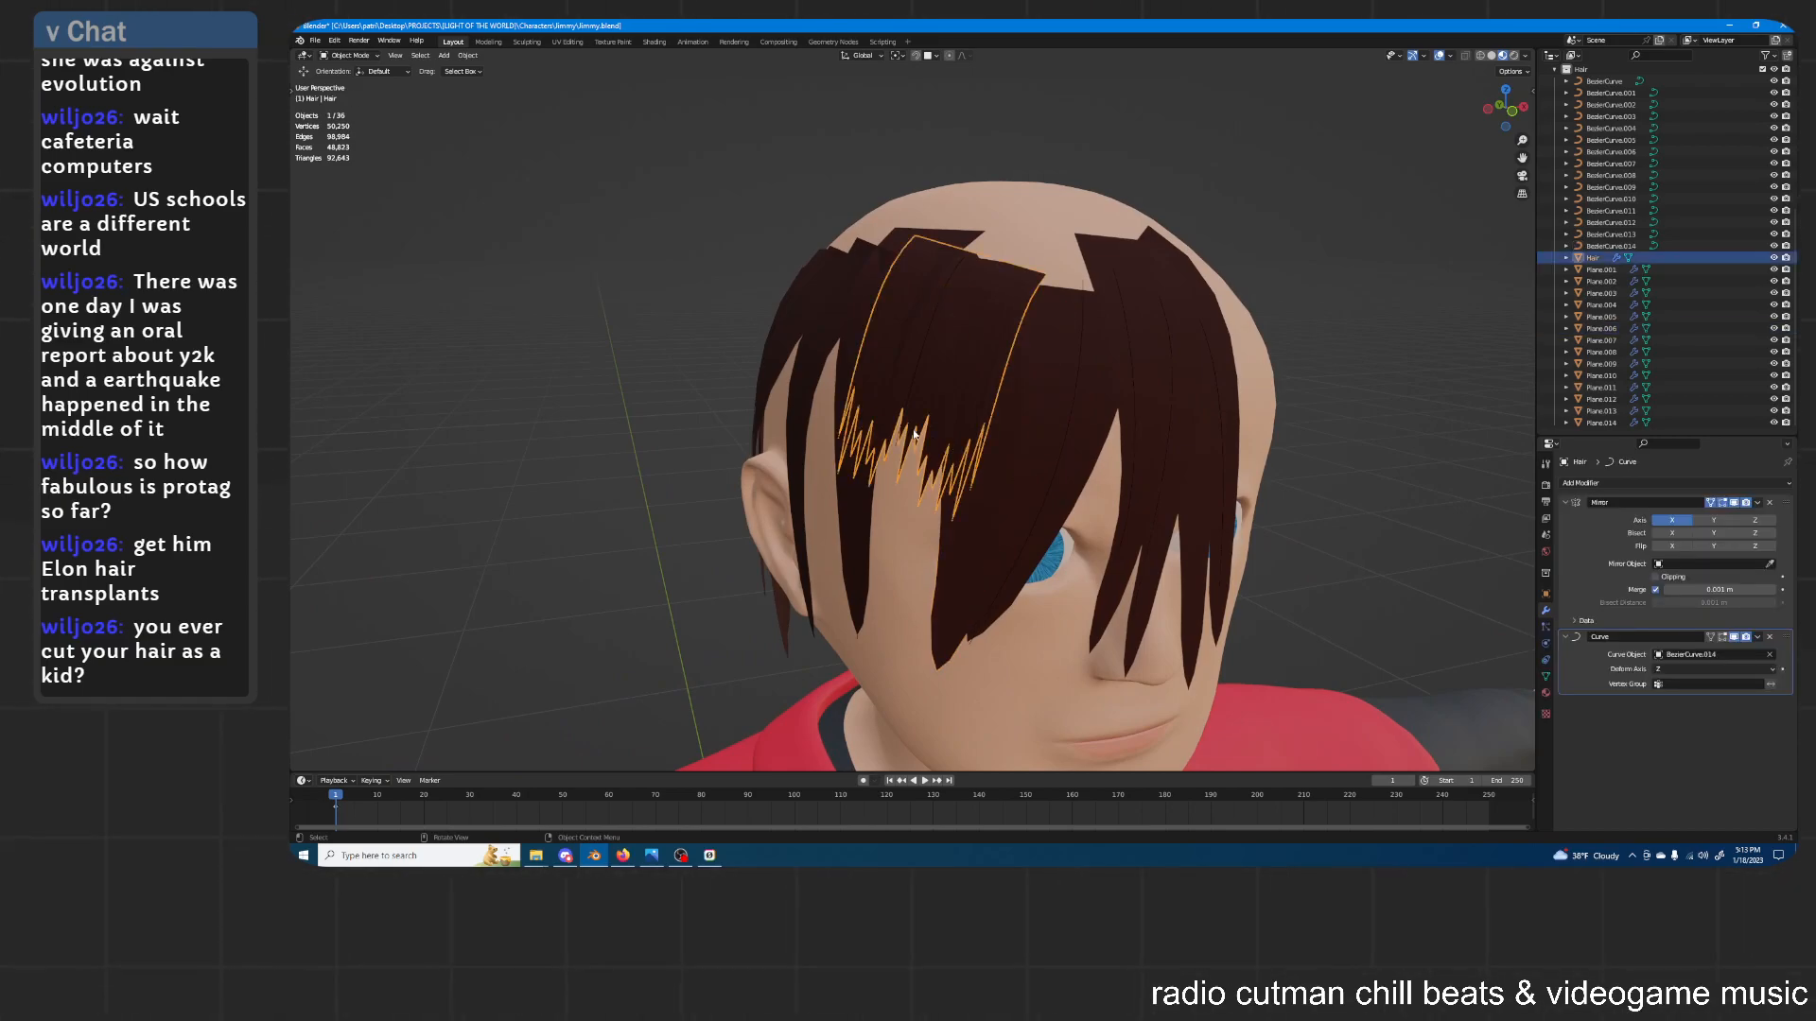
pyautogui.click(1322, 497)
pyautogui.moveTo(972, 511); pyautogui.dragTo(1008, 472, button='middle')
pyautogui.click(977, 394)
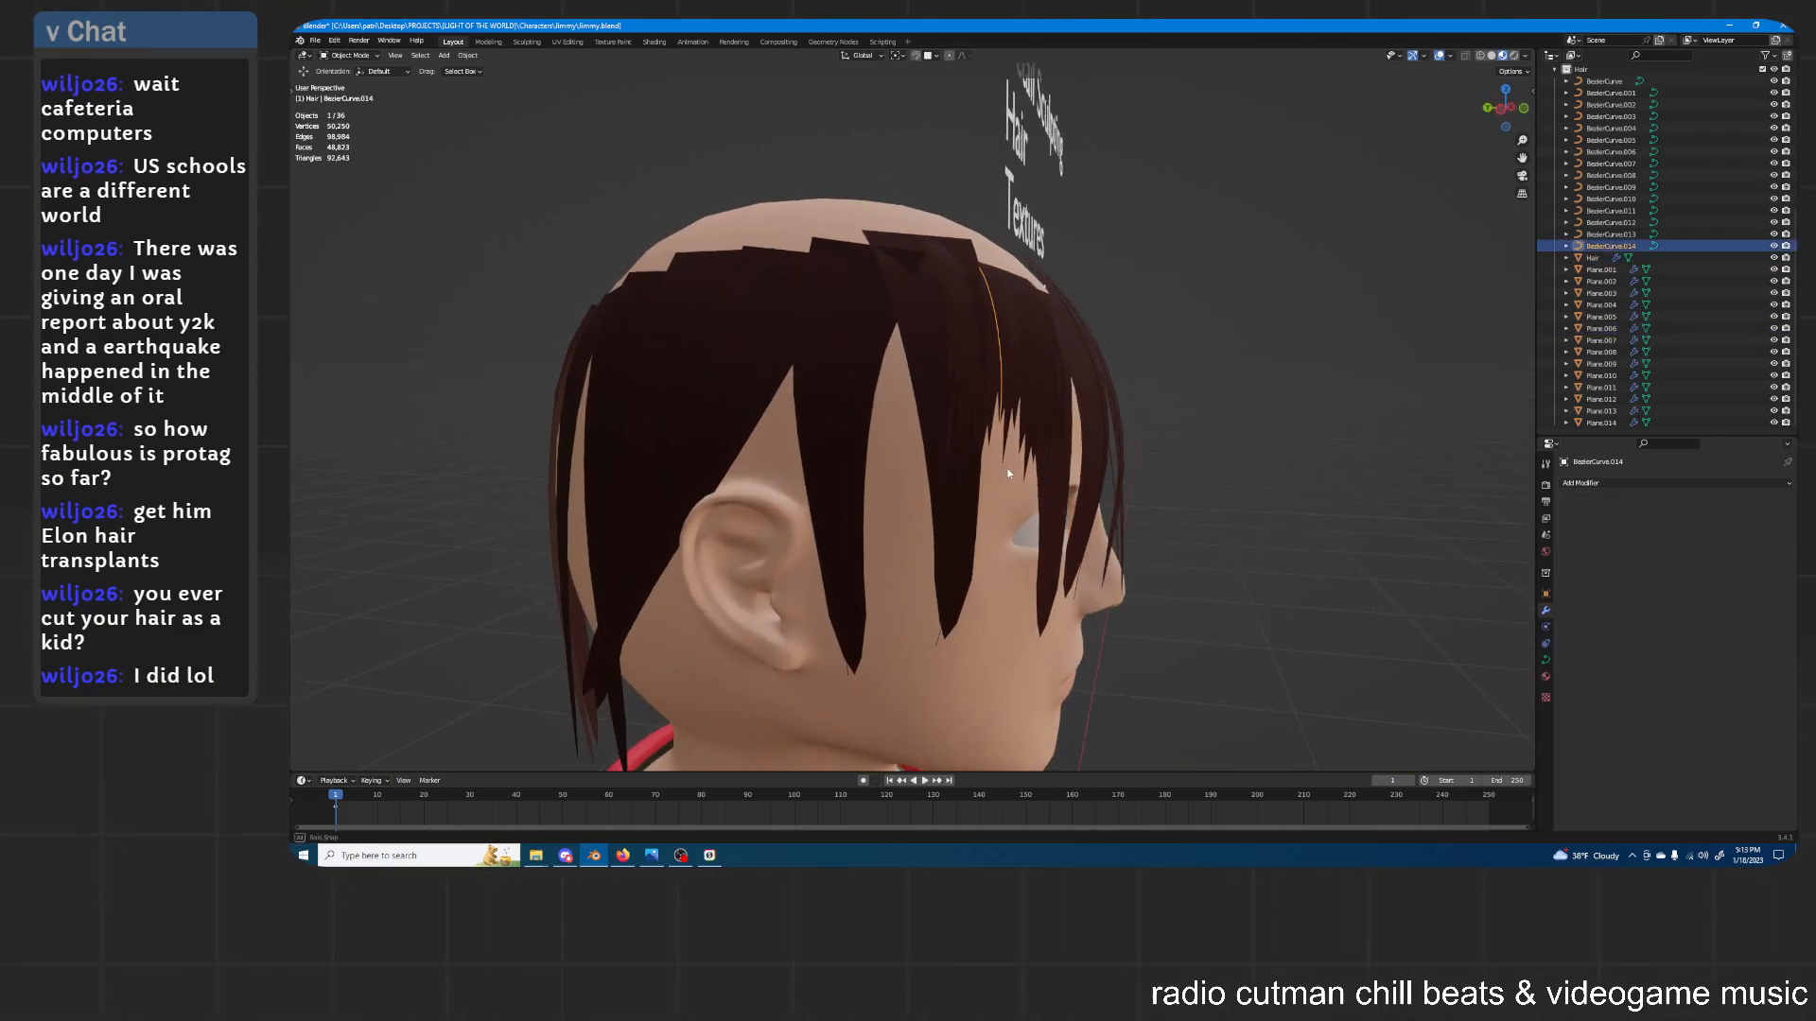
pyautogui.moveTo(971, 351); pyautogui.dragTo(937, 332, button='middle')
pyautogui.hotkey('shift', 'd')
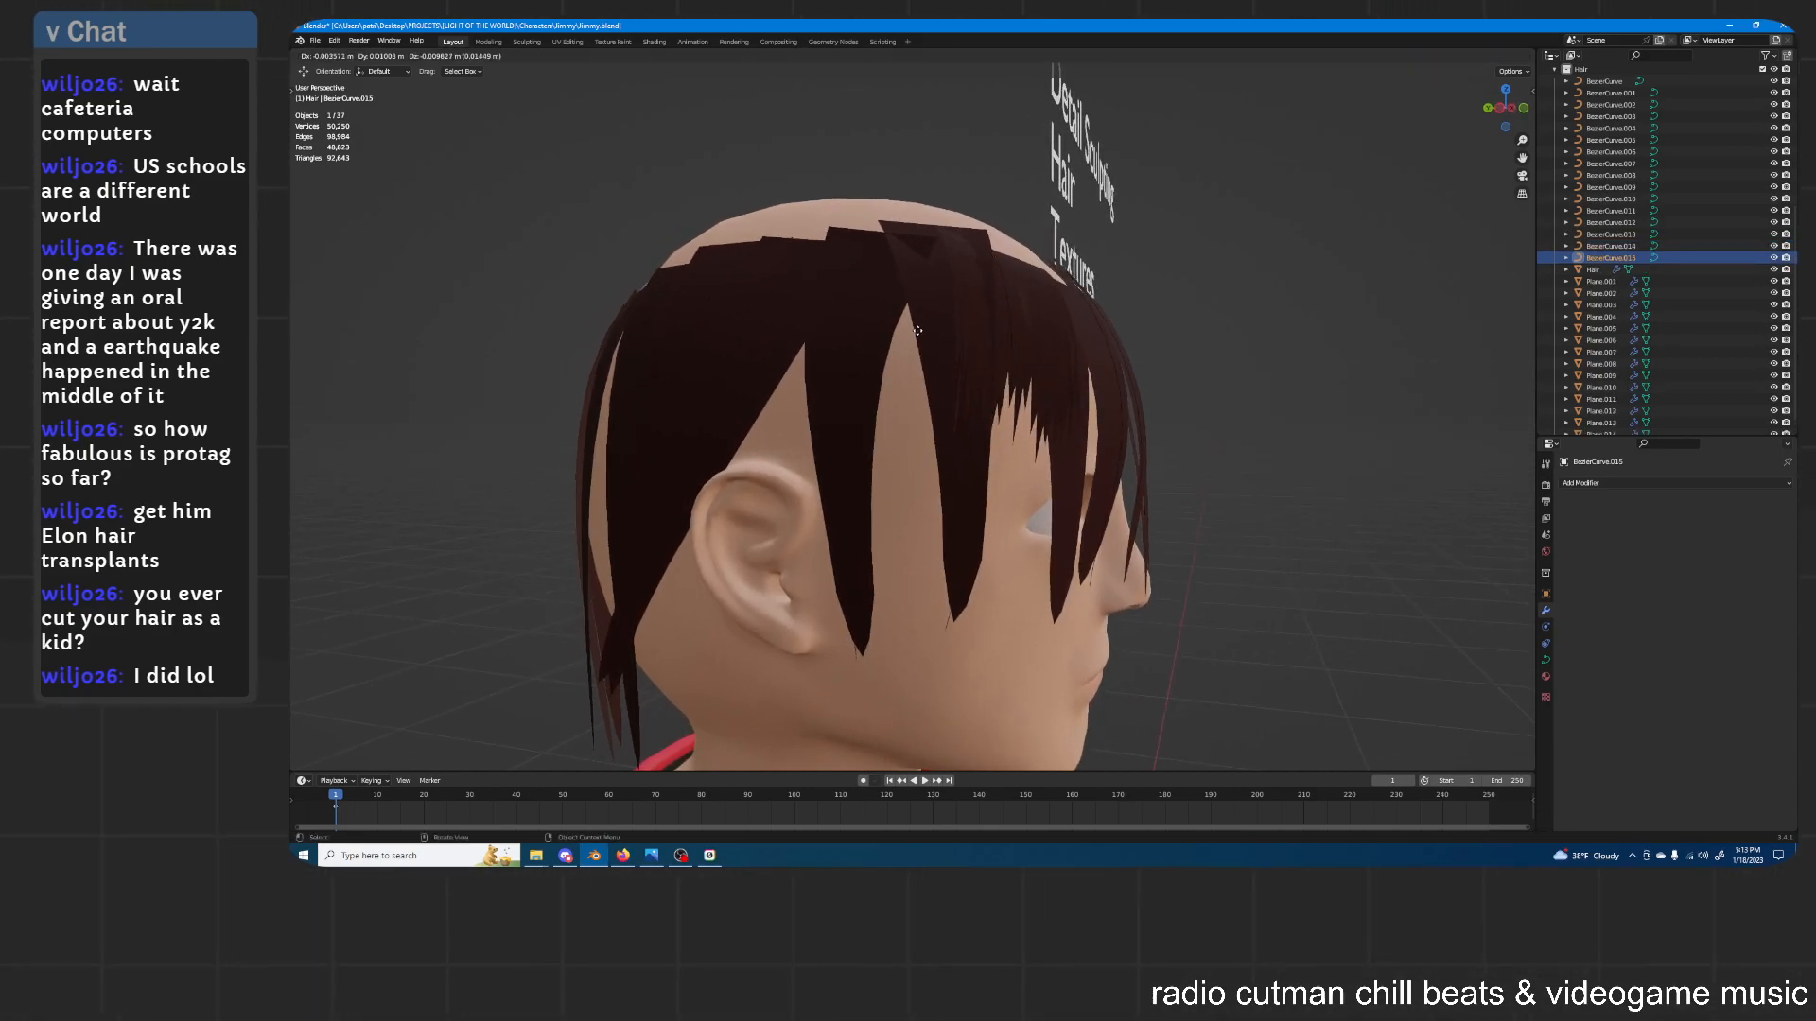
pyautogui.click(998, 316)
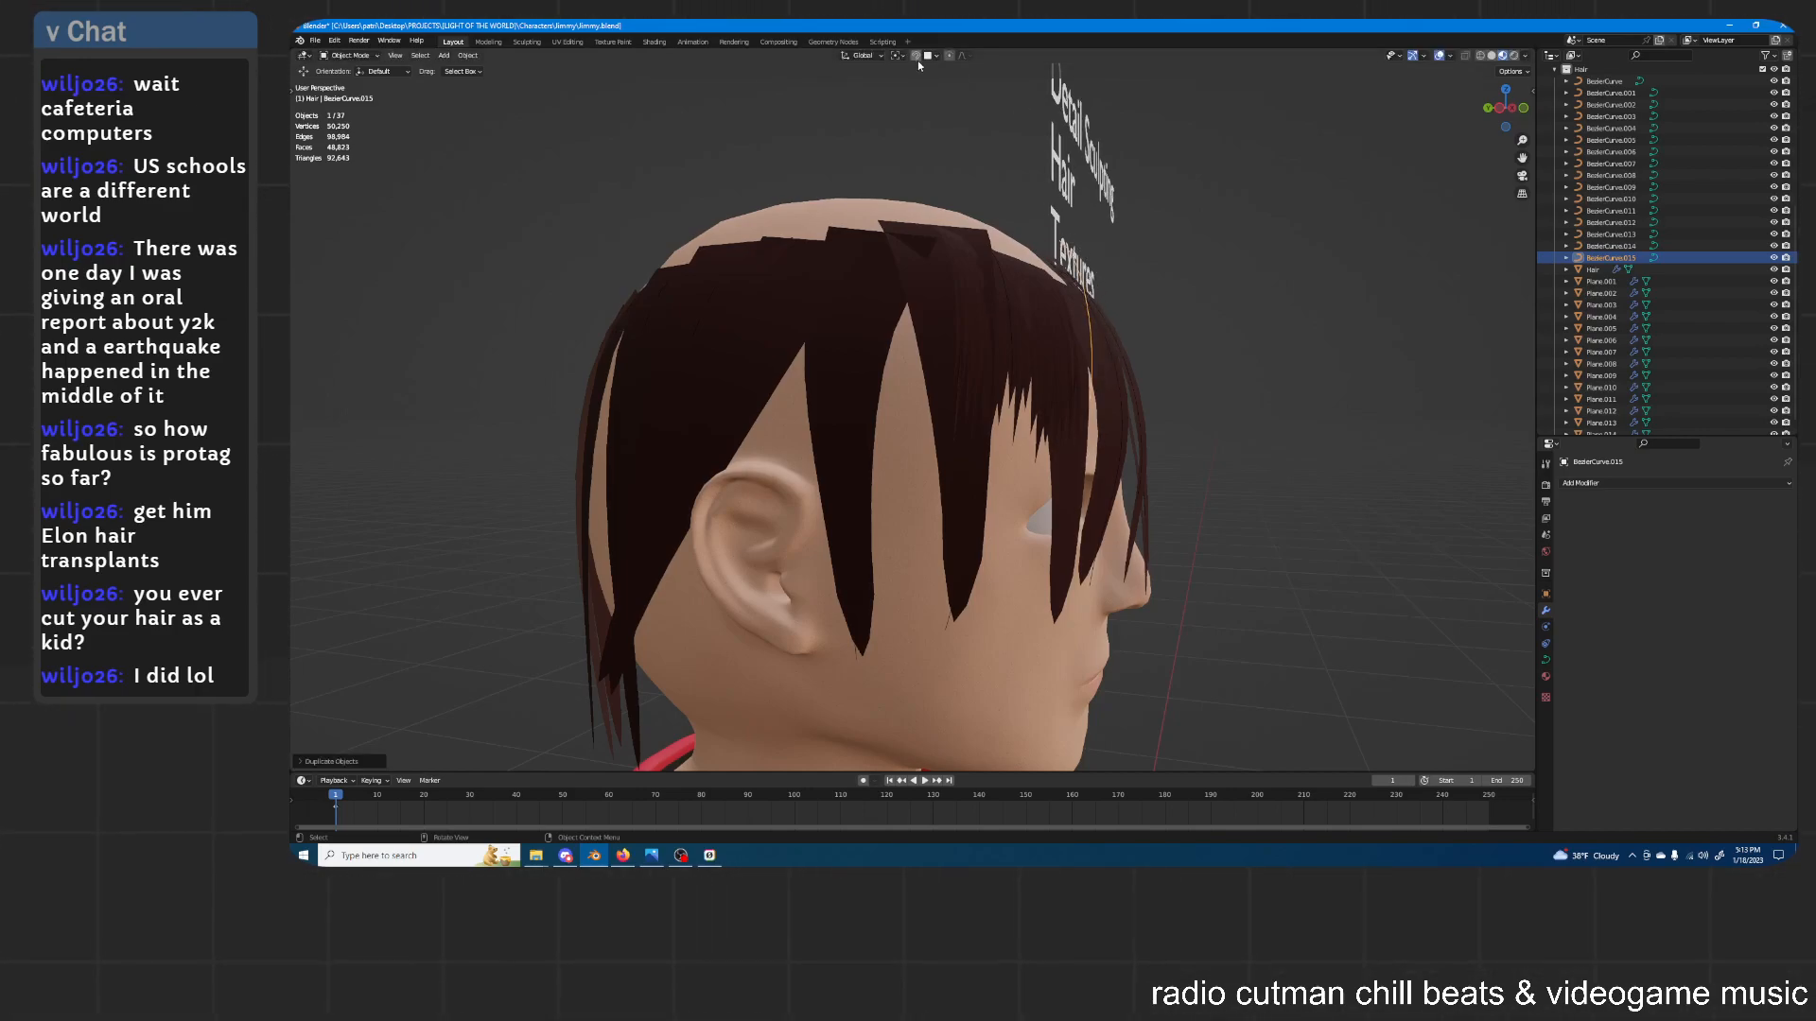
# Move the top and lower control points of BezierCurve.015 over the gap in front of the ear
pyautogui.moveTo(1074, 268); pyautogui.dragTo(1071, 234, button='middle')
pyautogui.press('Tab')
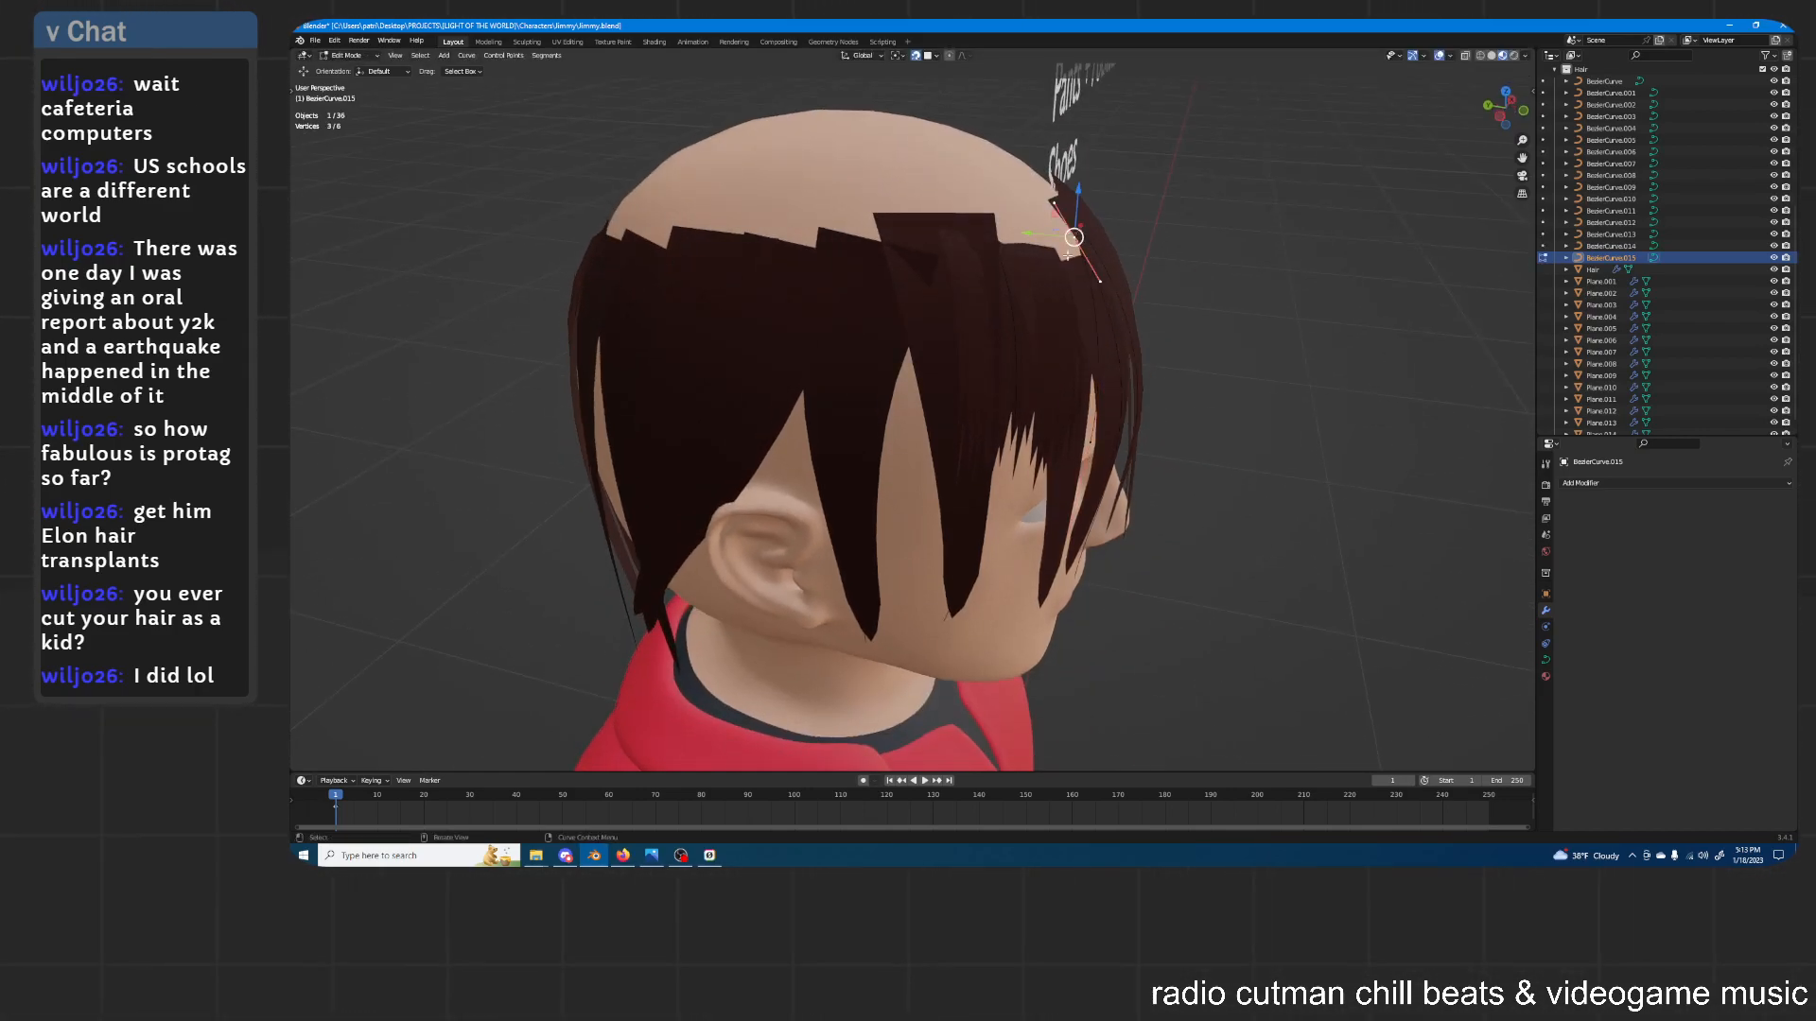
pyautogui.keyDown('shift'); pyautogui.moveTo(980, 339); pyautogui.dragTo(1000, 264, button='middle'); pyautogui.keyUp('shift')
pyautogui.press('g')
pyautogui.click(933, 242)
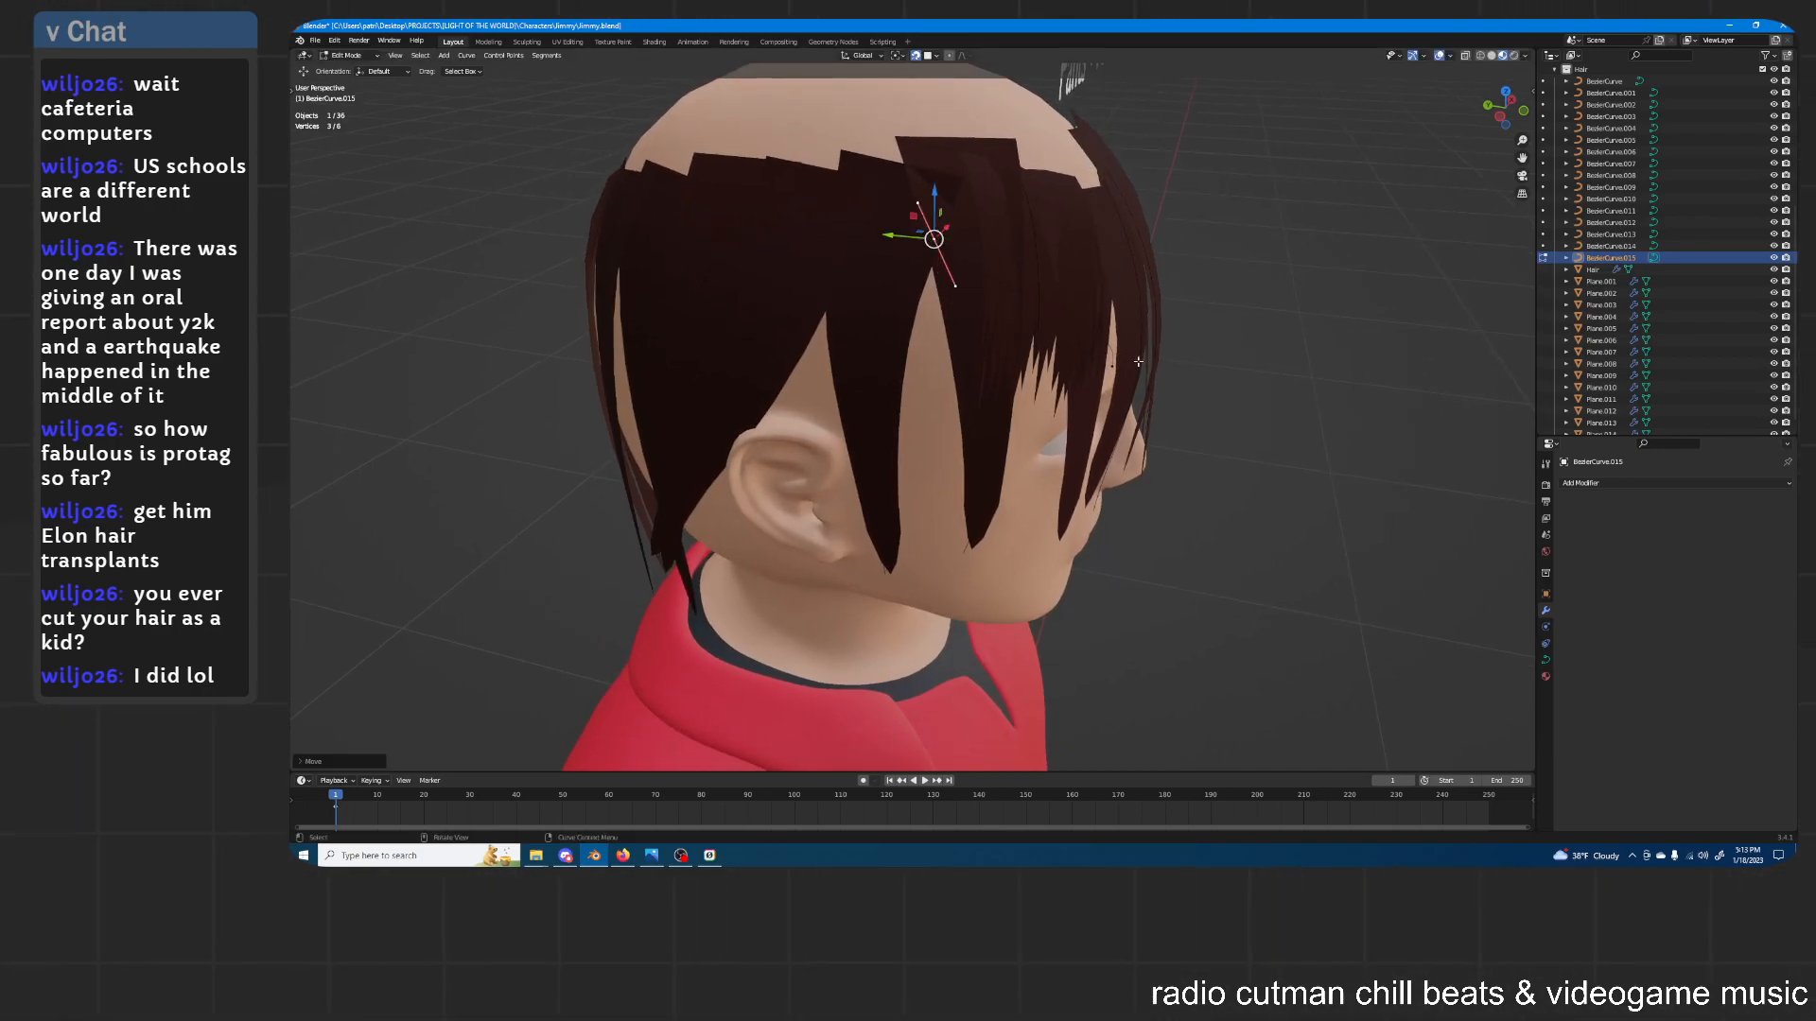
pyautogui.moveTo(1119, 340); pyautogui.dragTo(936, 388, button='middle')
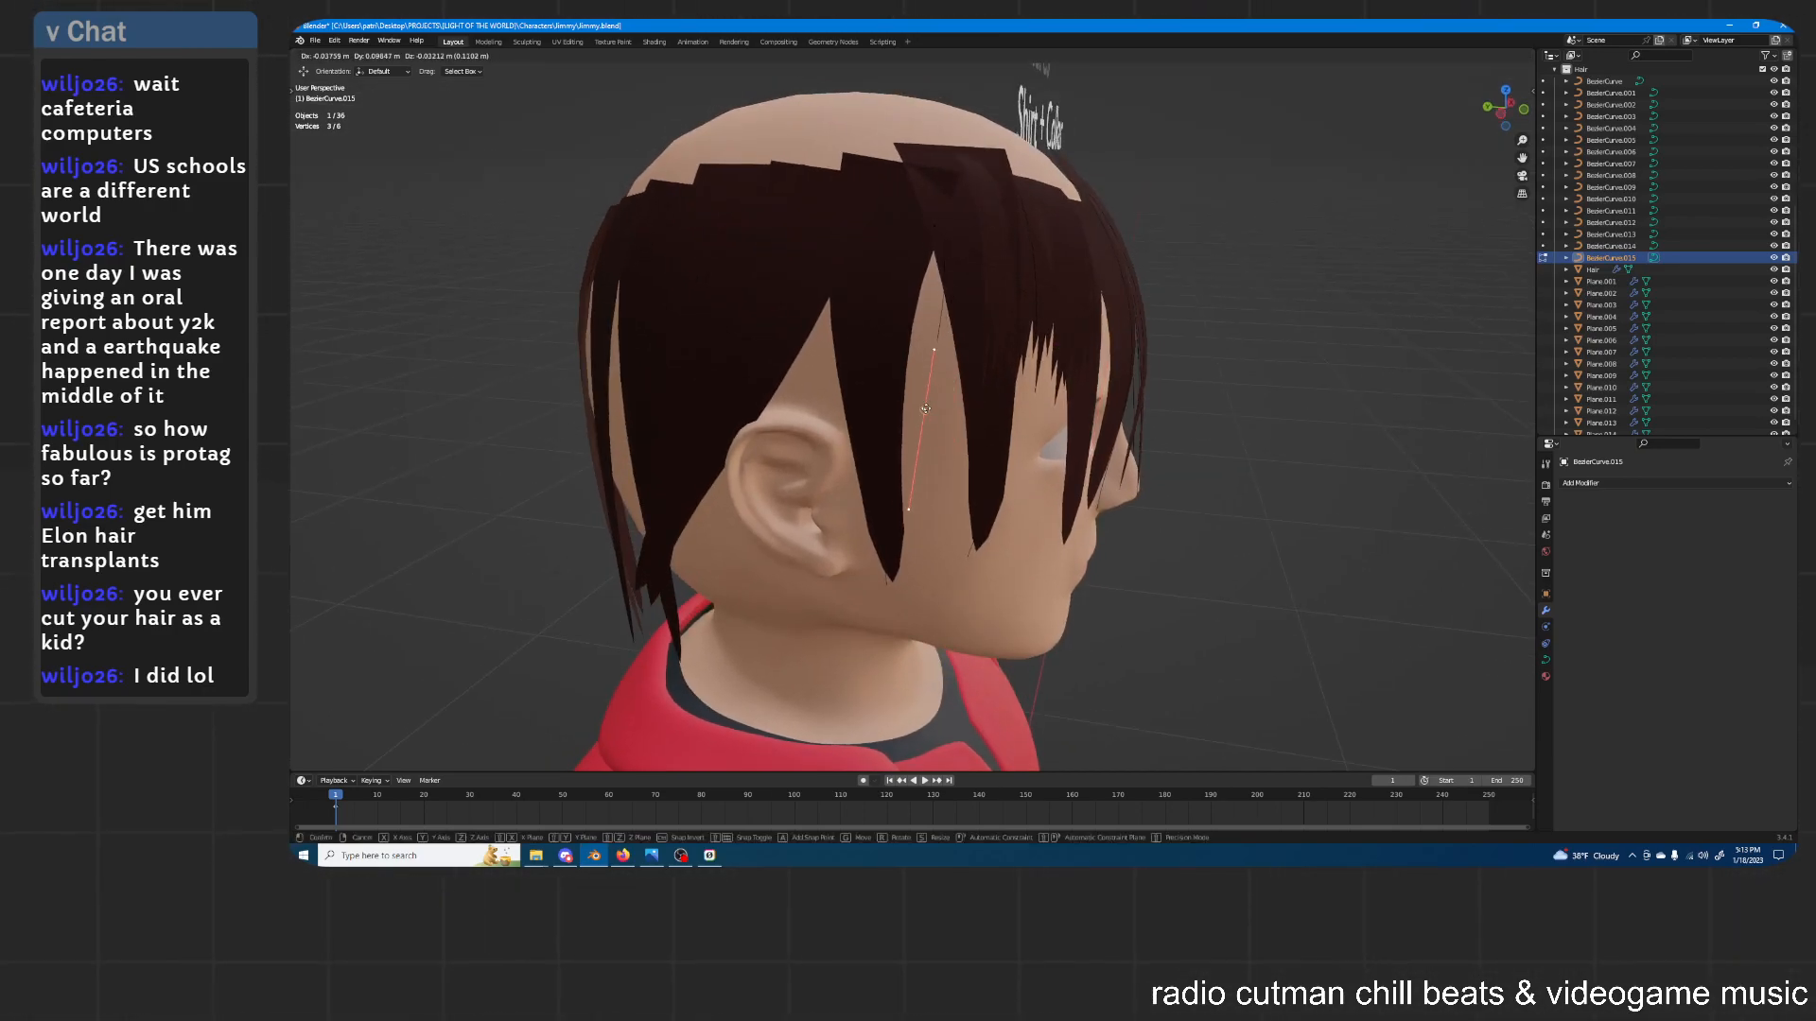
# Rotate the handles of BezierCurve.015's top control point to follow the slope of the scalp
pyautogui.moveTo(942, 216); pyautogui.dragTo(1014, 230, button='middle')
pyautogui.press('r')
pyautogui.click(1000, 203)
pyautogui.moveTo(910, 280); pyautogui.dragTo(974, 264, button='middle')
pyautogui.press('r')
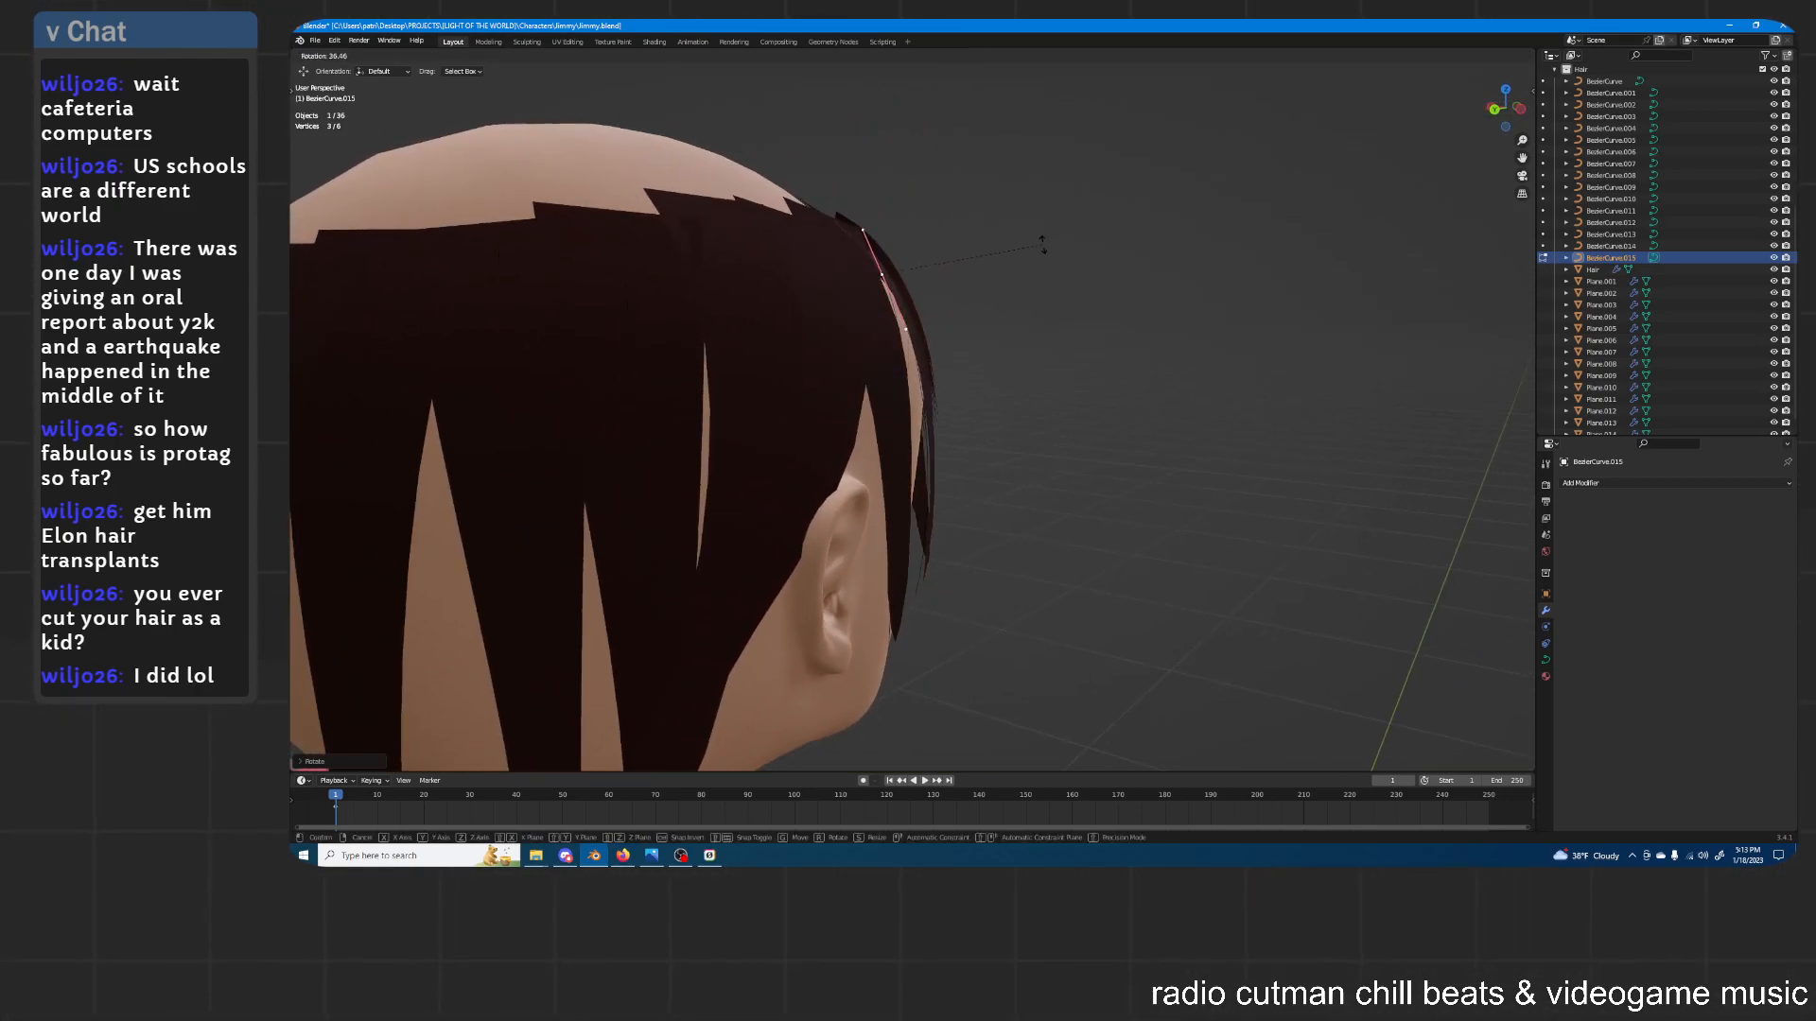
pyautogui.click(864, 271)
# Move the lower control point of BezierCurve.015 against the side of the head, adjusting it along X and Z
pyautogui.moveTo(864, 271); pyautogui.dragTo(959, 398, button='middle')
pyautogui.press('g')
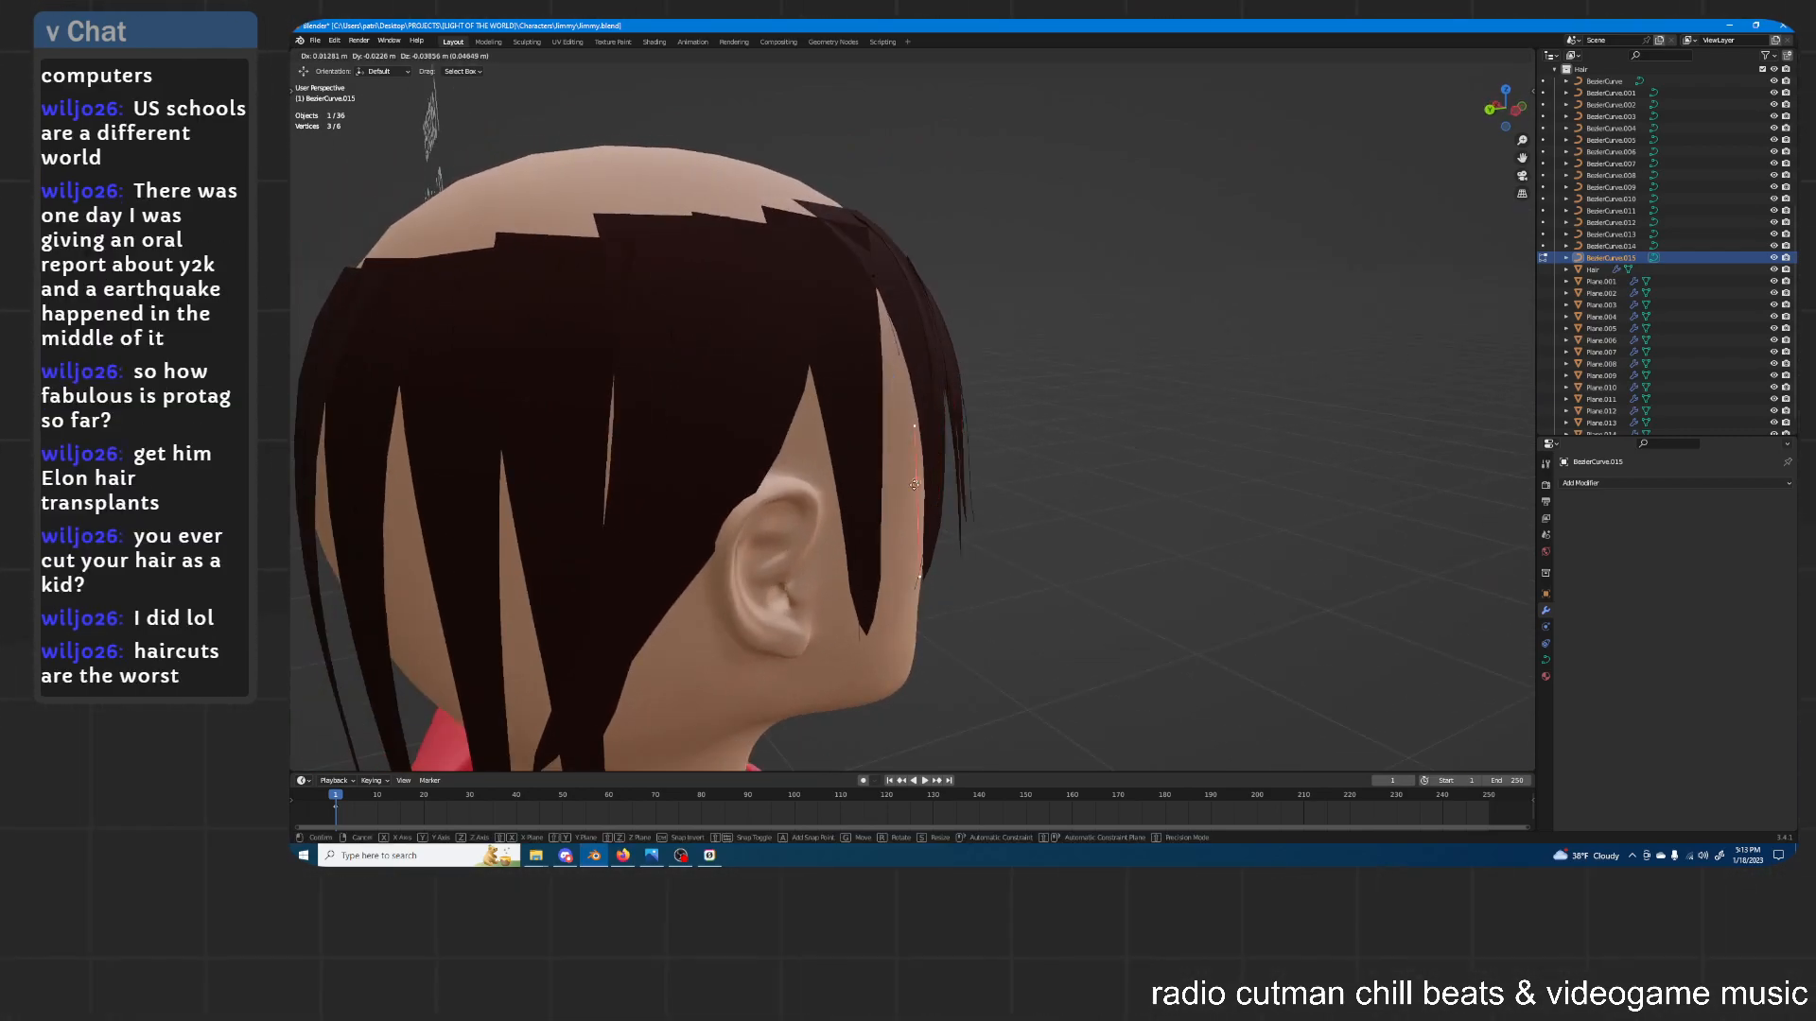
pyautogui.click(898, 485)
pyautogui.moveTo(832, 388); pyautogui.dragTo(989, 391, button='middle')
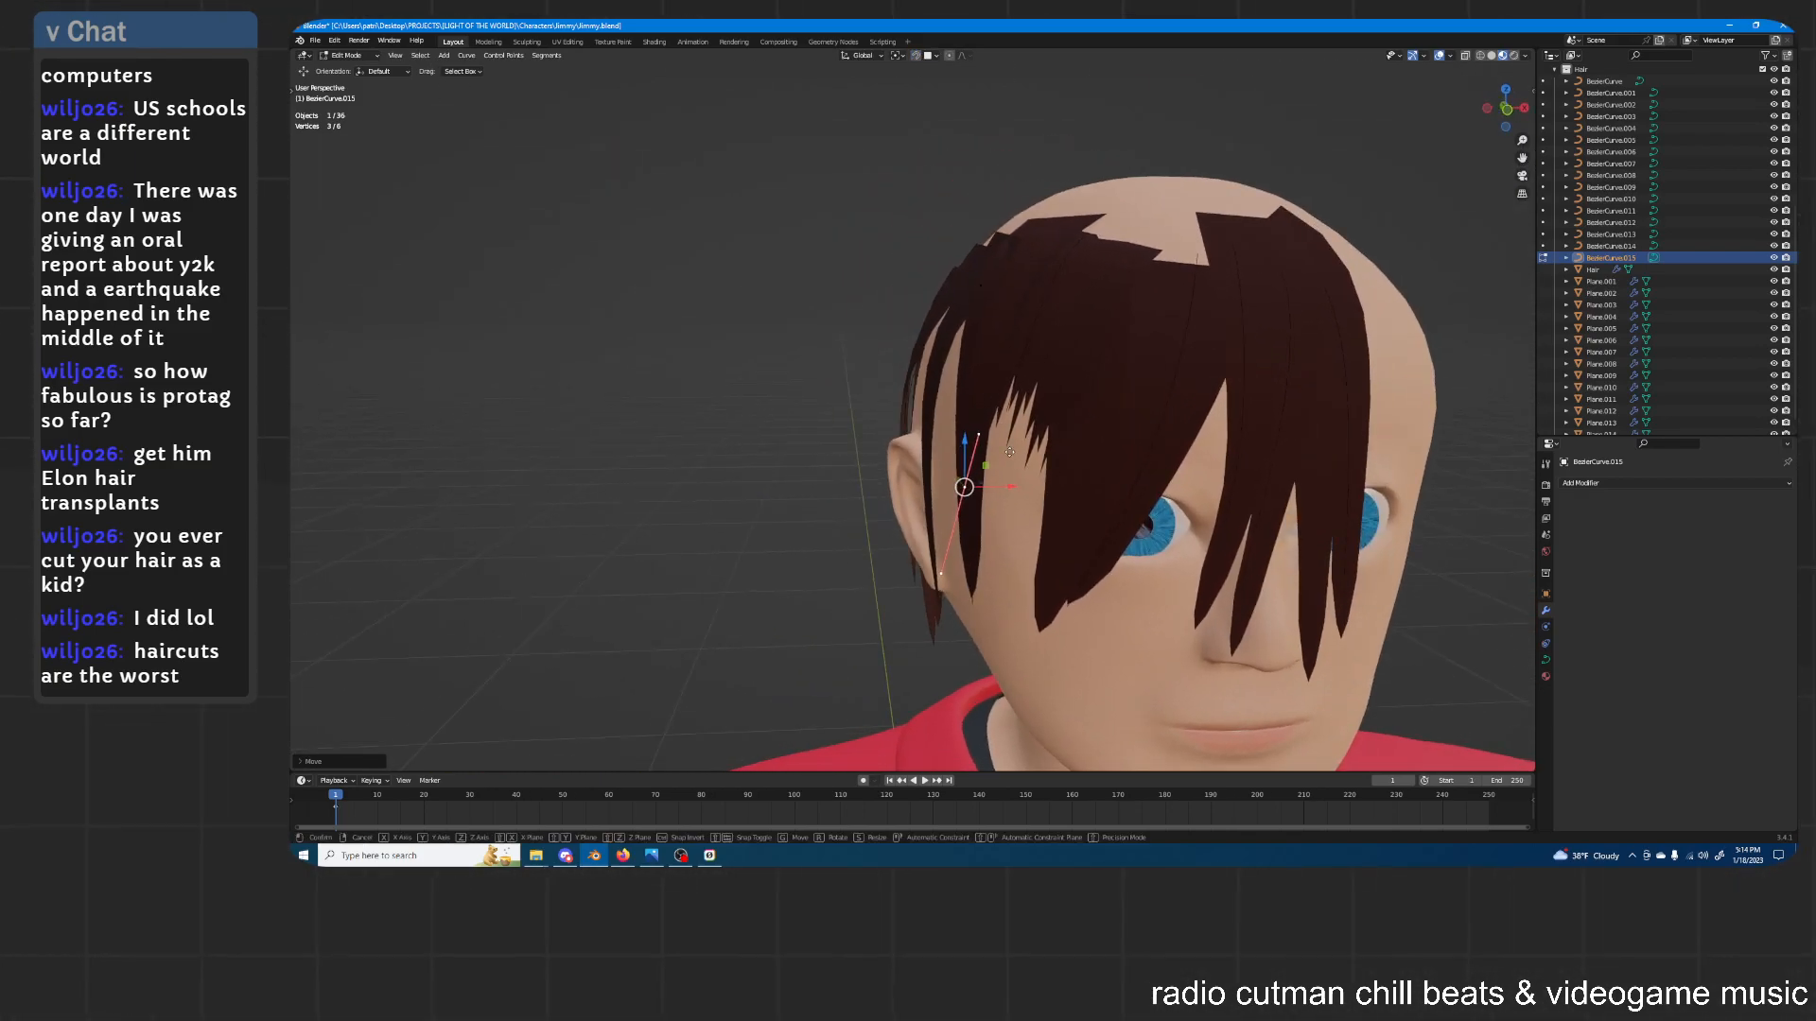
pyautogui.press('x')
pyautogui.click(978, 451)
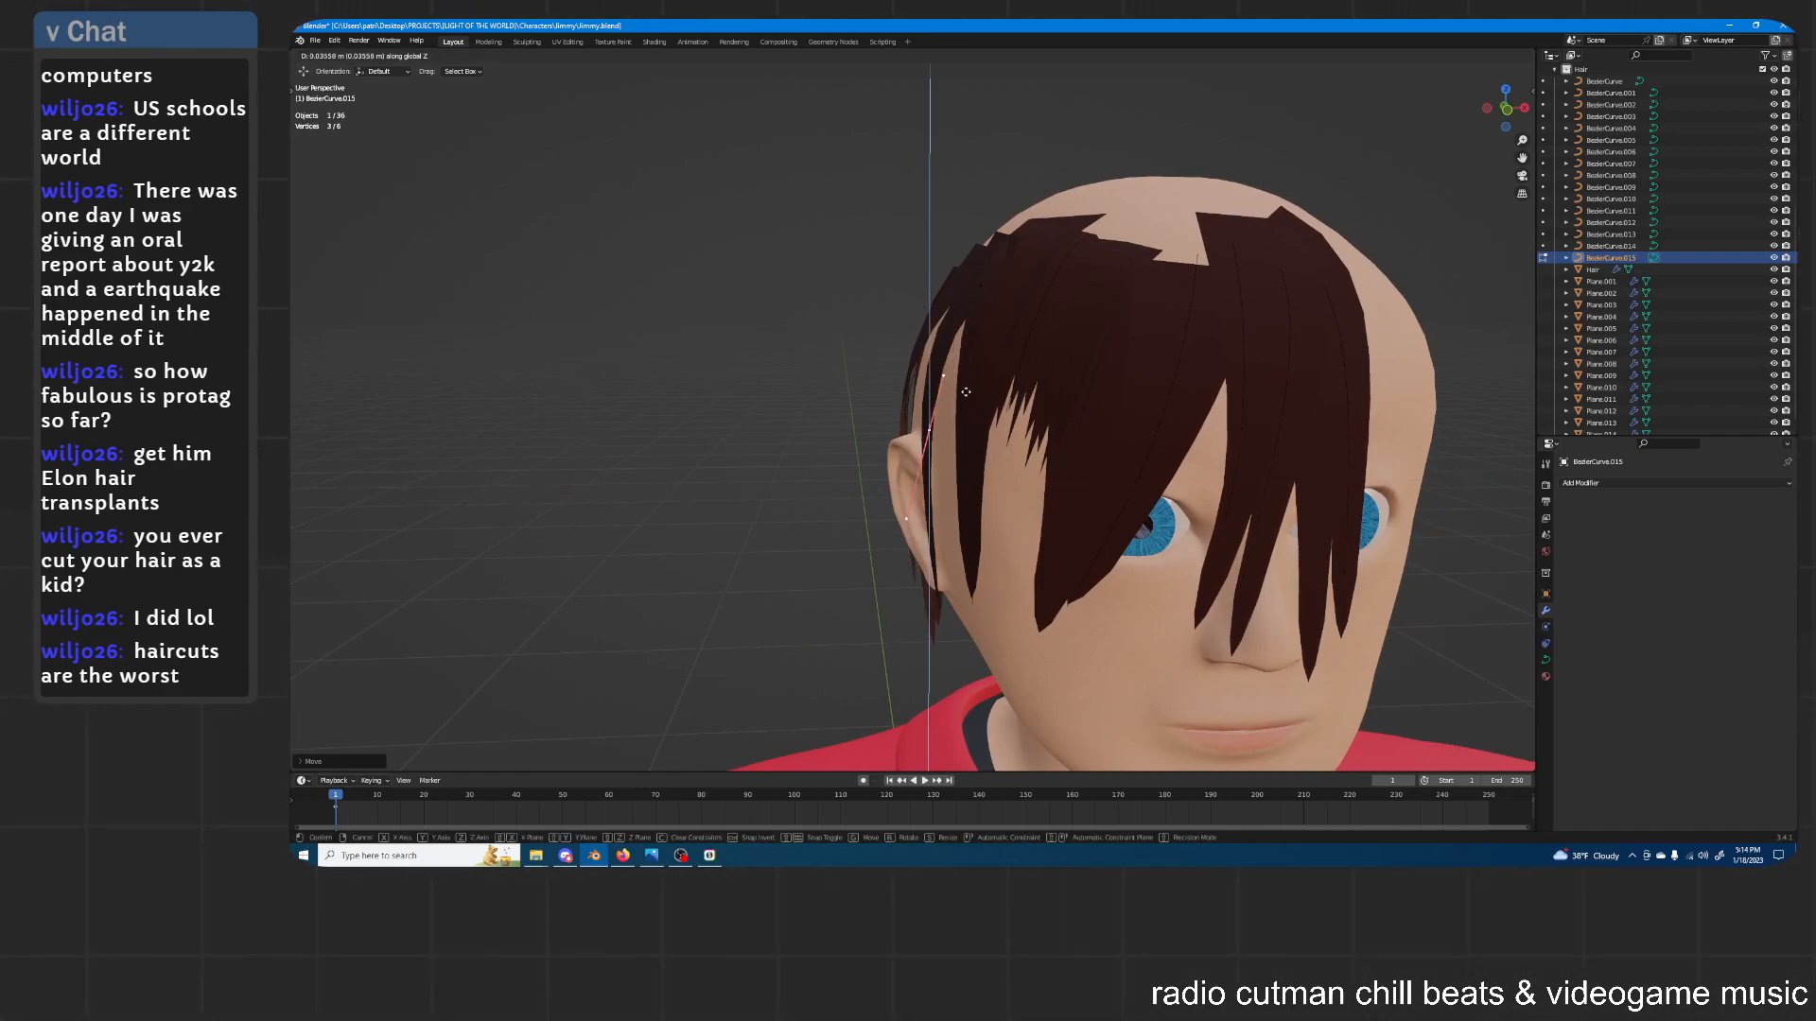
pyautogui.moveTo(962, 406); pyautogui.dragTo(969, 391, button='middle')
# Rotate BezierCurve.015's handles to match the head, shifting the point along X and within the XZ plane
pyautogui.press('r')
pyautogui.click(971, 322)
pyautogui.press('g')
pyautogui.press('x')
pyautogui.click(978, 307)
pyautogui.moveTo(983, 322); pyautogui.dragTo(867, 380, button='middle')
pyautogui.press('g')
pyautogui.hotkey('shift', 'y')
pyautogui.click(965, 316)
# Rotate the top control point's handles further and nudge the point along X onto the scalp
pyautogui.press('r')
pyautogui.click(973, 310)
pyautogui.press('g')
pyautogui.press('x')
pyautogui.click(980, 307)
pyautogui.press('g')
pyautogui.press('x')
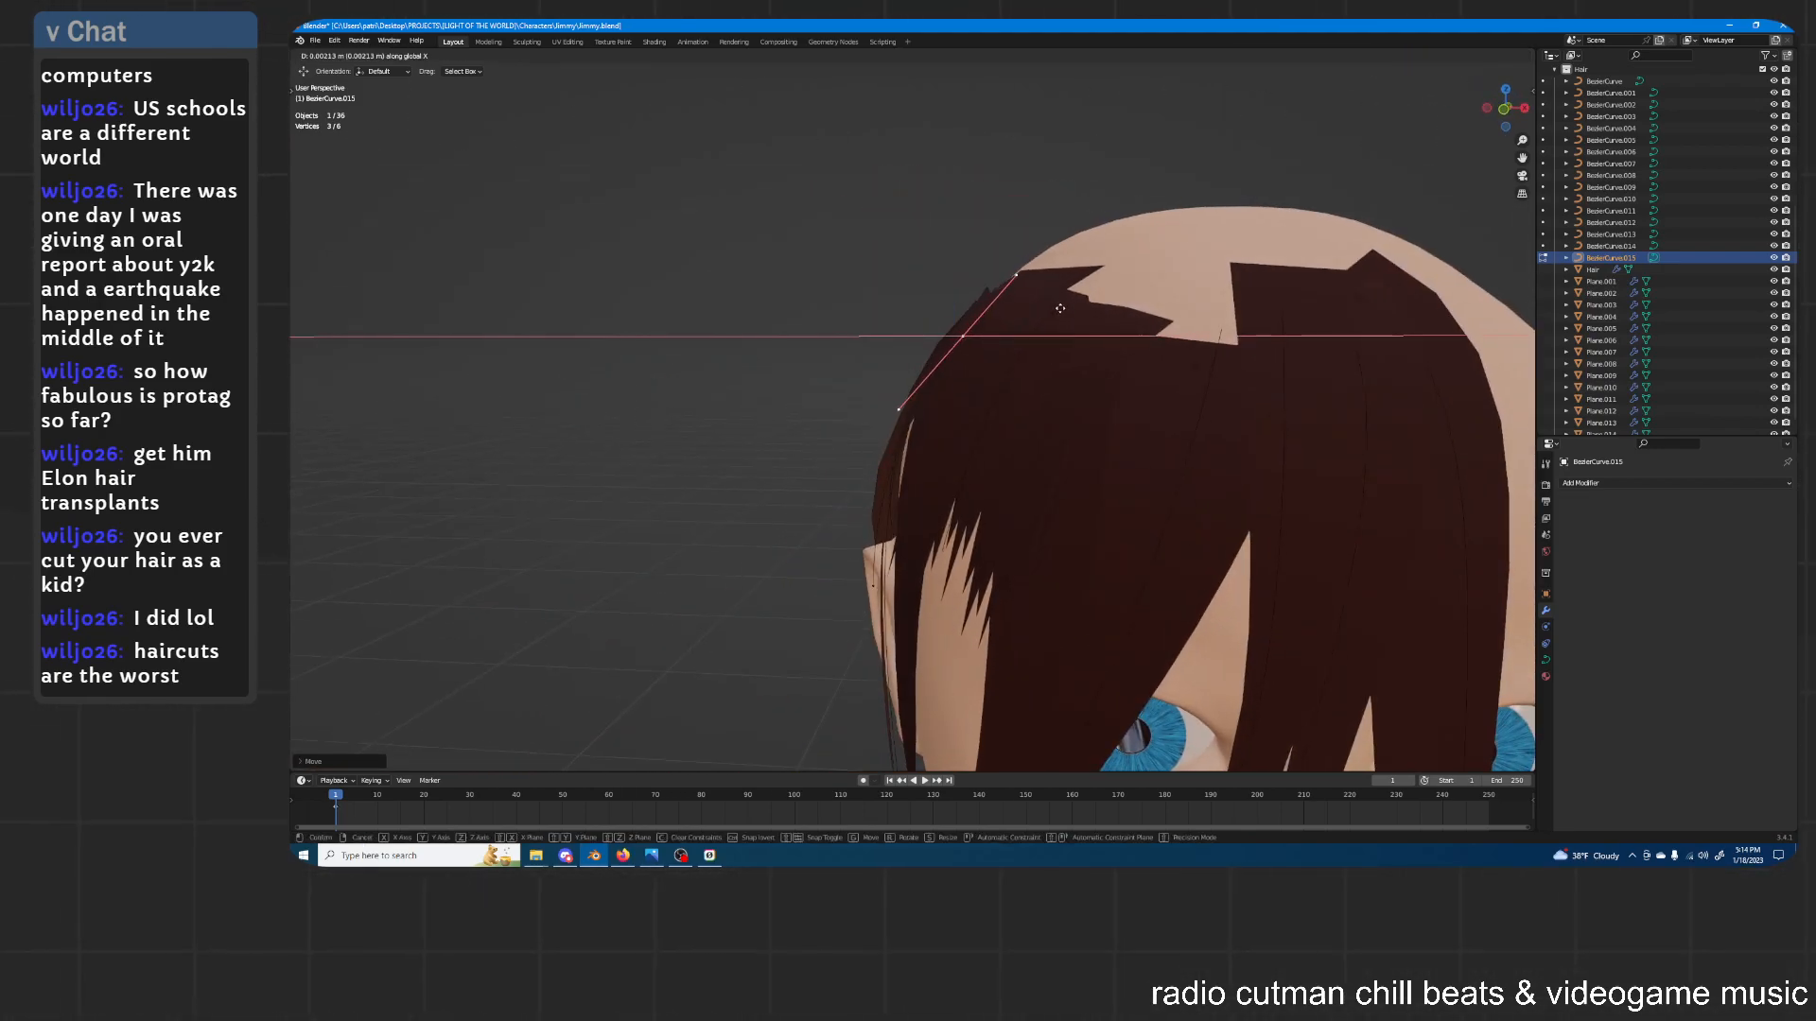
pyautogui.click(952, 325)
# Fine-tune BezierCurve.015's control point along Y and X, correct its handle rotation, and leave curve editing
pyautogui.moveTo(953, 324); pyautogui.dragTo(970, 401, button='middle')
pyautogui.press('g')
pyautogui.press('y')
pyautogui.click(1099, 420)
pyautogui.press('g')
pyautogui.press('y')
pyautogui.click(1100, 405)
pyautogui.press('r')
pyautogui.click(1099, 397)
pyautogui.press('g')
pyautogui.press('x')
pyautogui.click(1025, 405)
pyautogui.press('Tab')
# Duplicate the jagged-ended Hair plane in place
pyautogui.click(1058, 272)
pyautogui.scroll(-2, 1058, 272)
pyautogui.moveTo(912, 282); pyautogui.dragTo(1135, 300, button='middle')
pyautogui.rightClick(1080, 320)
pyautogui.click(1082, 328)
pyautogui.click(1354, 236)
pyautogui.click(1018, 306)
pyautogui.moveTo(954, 296); pyautogui.dragTo(1023, 291, button='middle')
pyautogui.hotkey('shift', 'd')
pyautogui.rightClick(1123, 331)
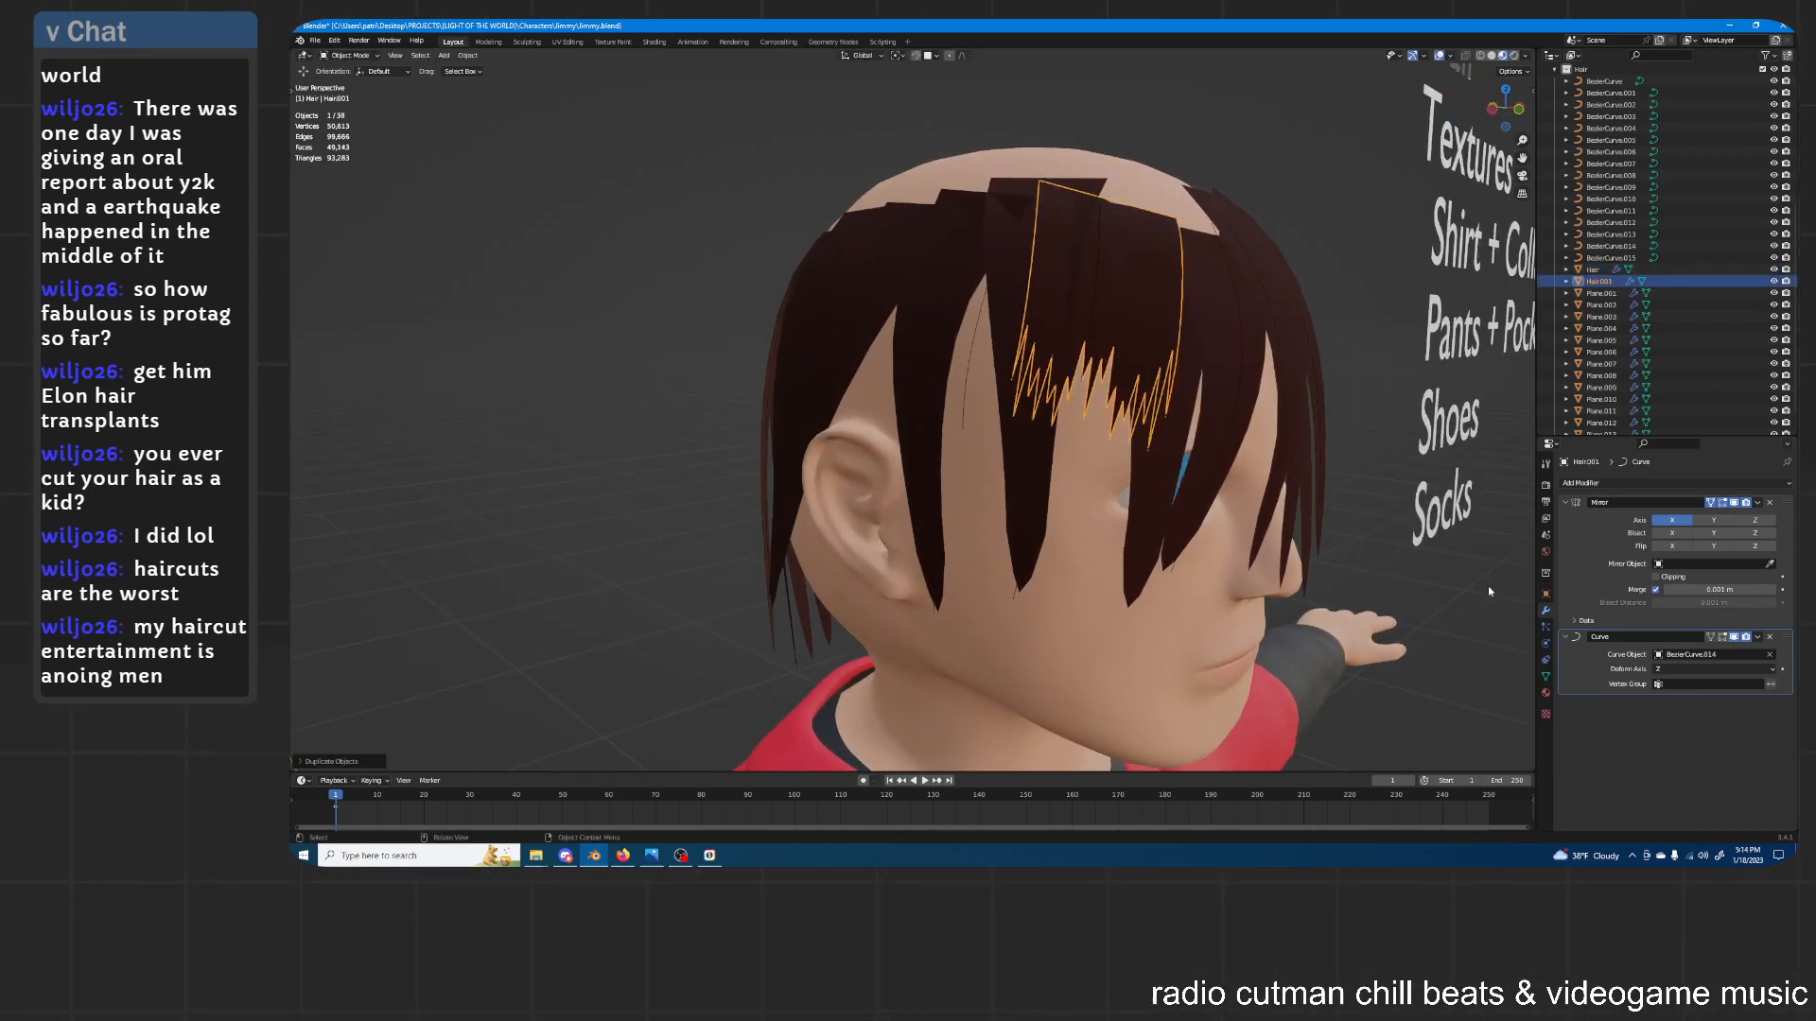
# Set BezierCurve.015 as the curve object in the duplicated plane's Curve modifier
pyautogui.click(1771, 638)
pyautogui.hotkey('ctrl', 'z')
pyautogui.click(1770, 655)
pyautogui.click(966, 378)
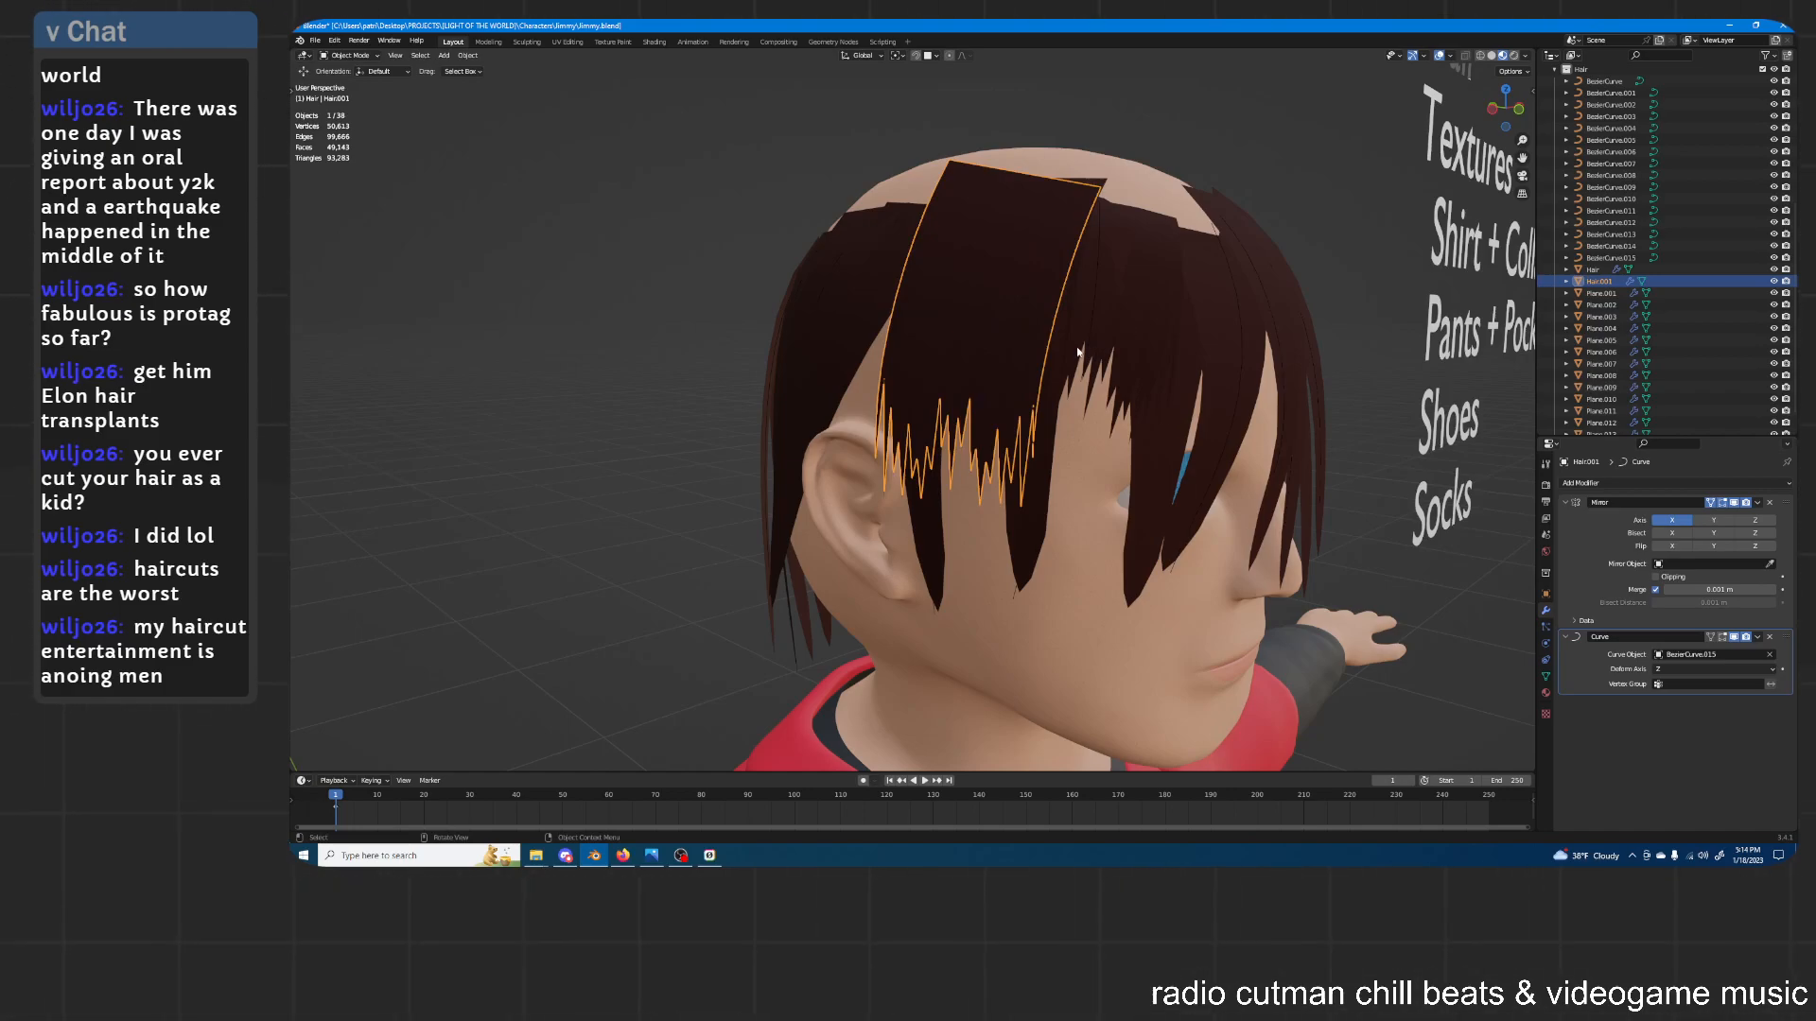
pyautogui.moveTo(1180, 386); pyautogui.dragTo(1193, 387, button='middle')
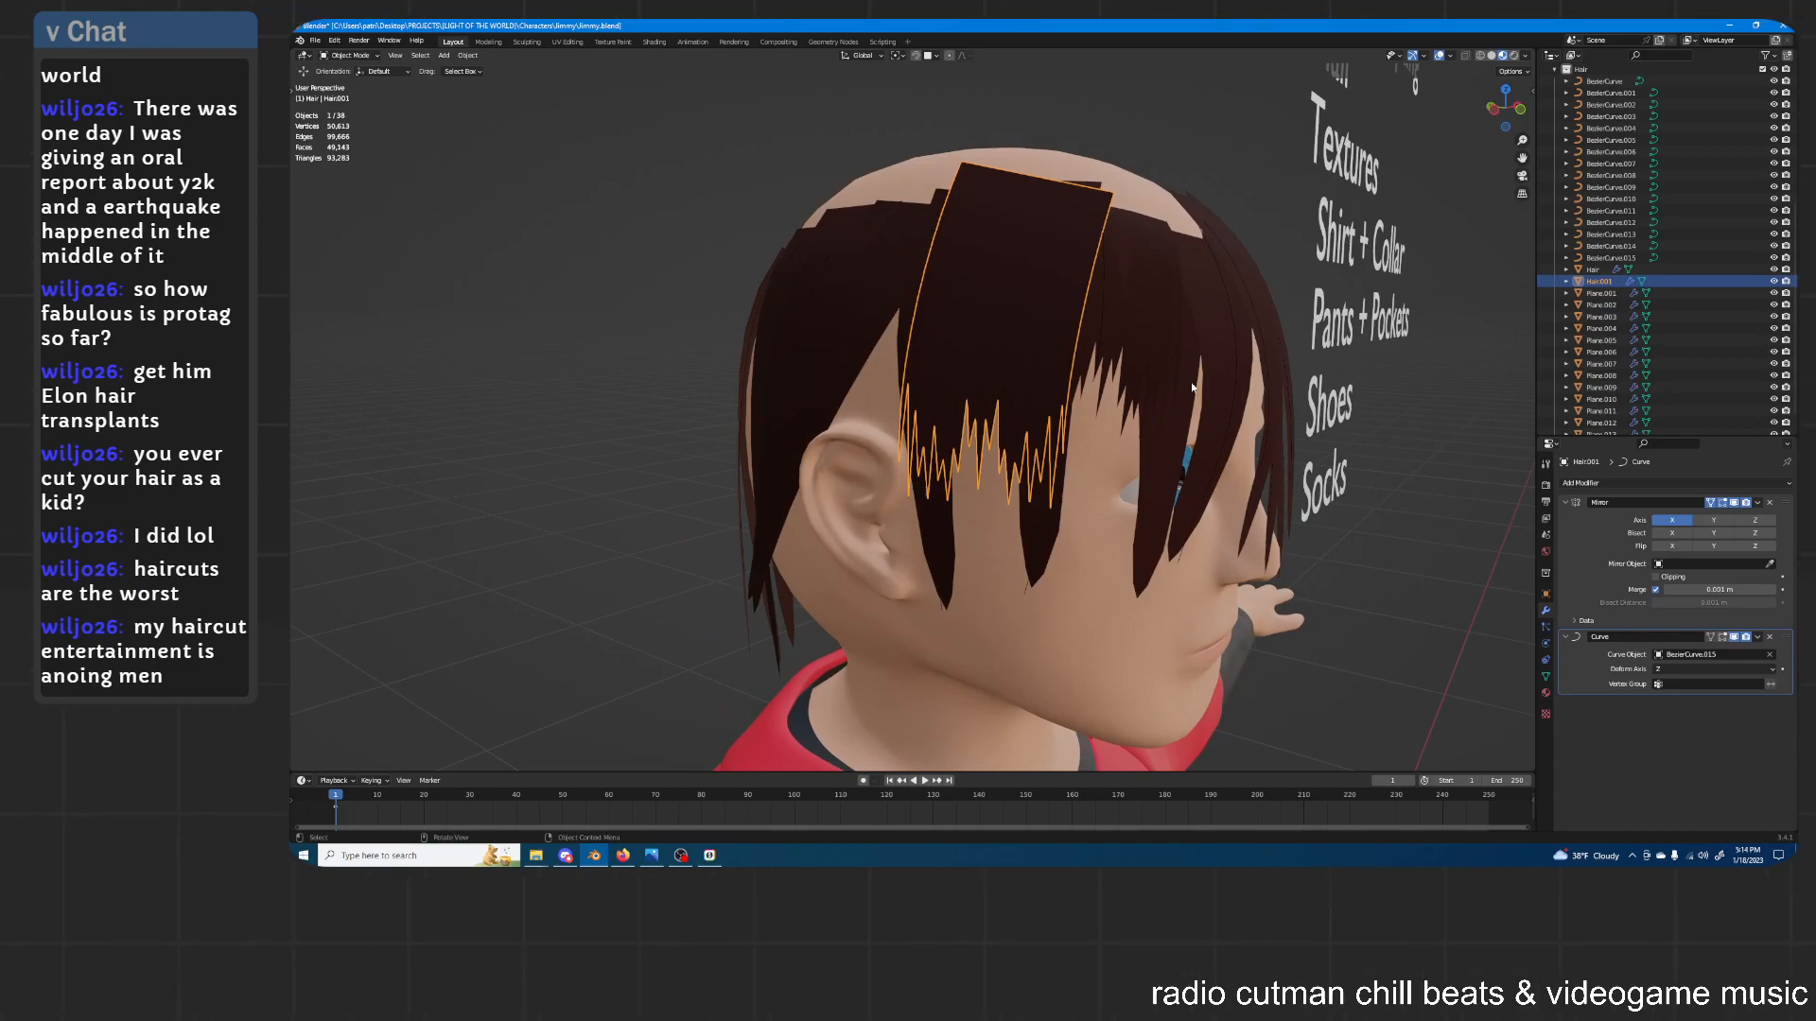
# Move the Hair.001 plane along Y to cover the gap in front of the ear
pyautogui.moveTo(1044, 374); pyautogui.dragTo(1200, 369, button='middle')
pyautogui.press('g')
pyautogui.press('y')
pyautogui.click(1012, 437)
# Rotate Hair.001 slightly around Z so it follows the side of the head
pyautogui.moveTo(1081, 402); pyautogui.dragTo(1144, 347, button='middle')
pyautogui.press('t')
pyautogui.press('r')
pyautogui.press('z')
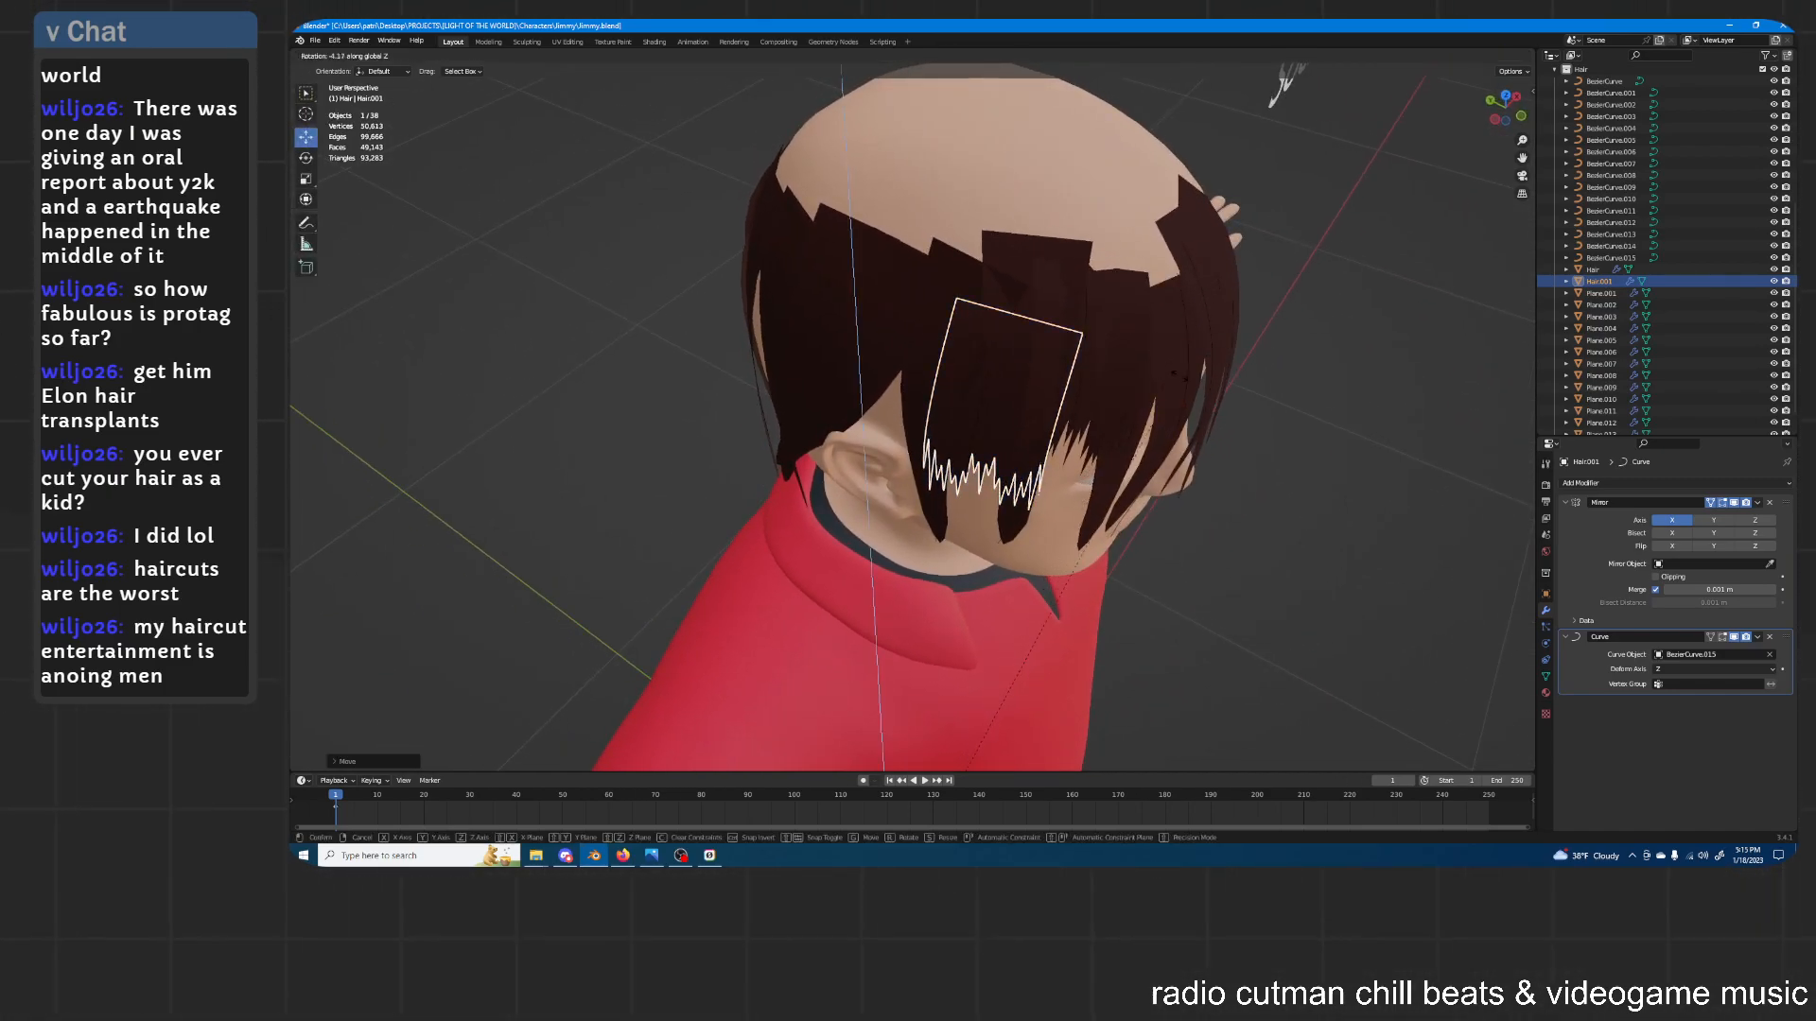
pyautogui.click(1175, 372)
pyautogui.moveTo(1174, 372)
pyautogui.mouseDown(button='middle')
pyautogui.moveTo(1201, 323)
pyautogui.moveTo(1163, 359)
pyautogui.mouseUp(button='middle')
pyautogui.click(1176, 373)
# Nudge Hair.001 a little along Y against the neighbouring strands and deselect it
pyautogui.click(988, 382)
pyautogui.moveTo(987, 382); pyautogui.dragTo(1013, 362, button='middle')
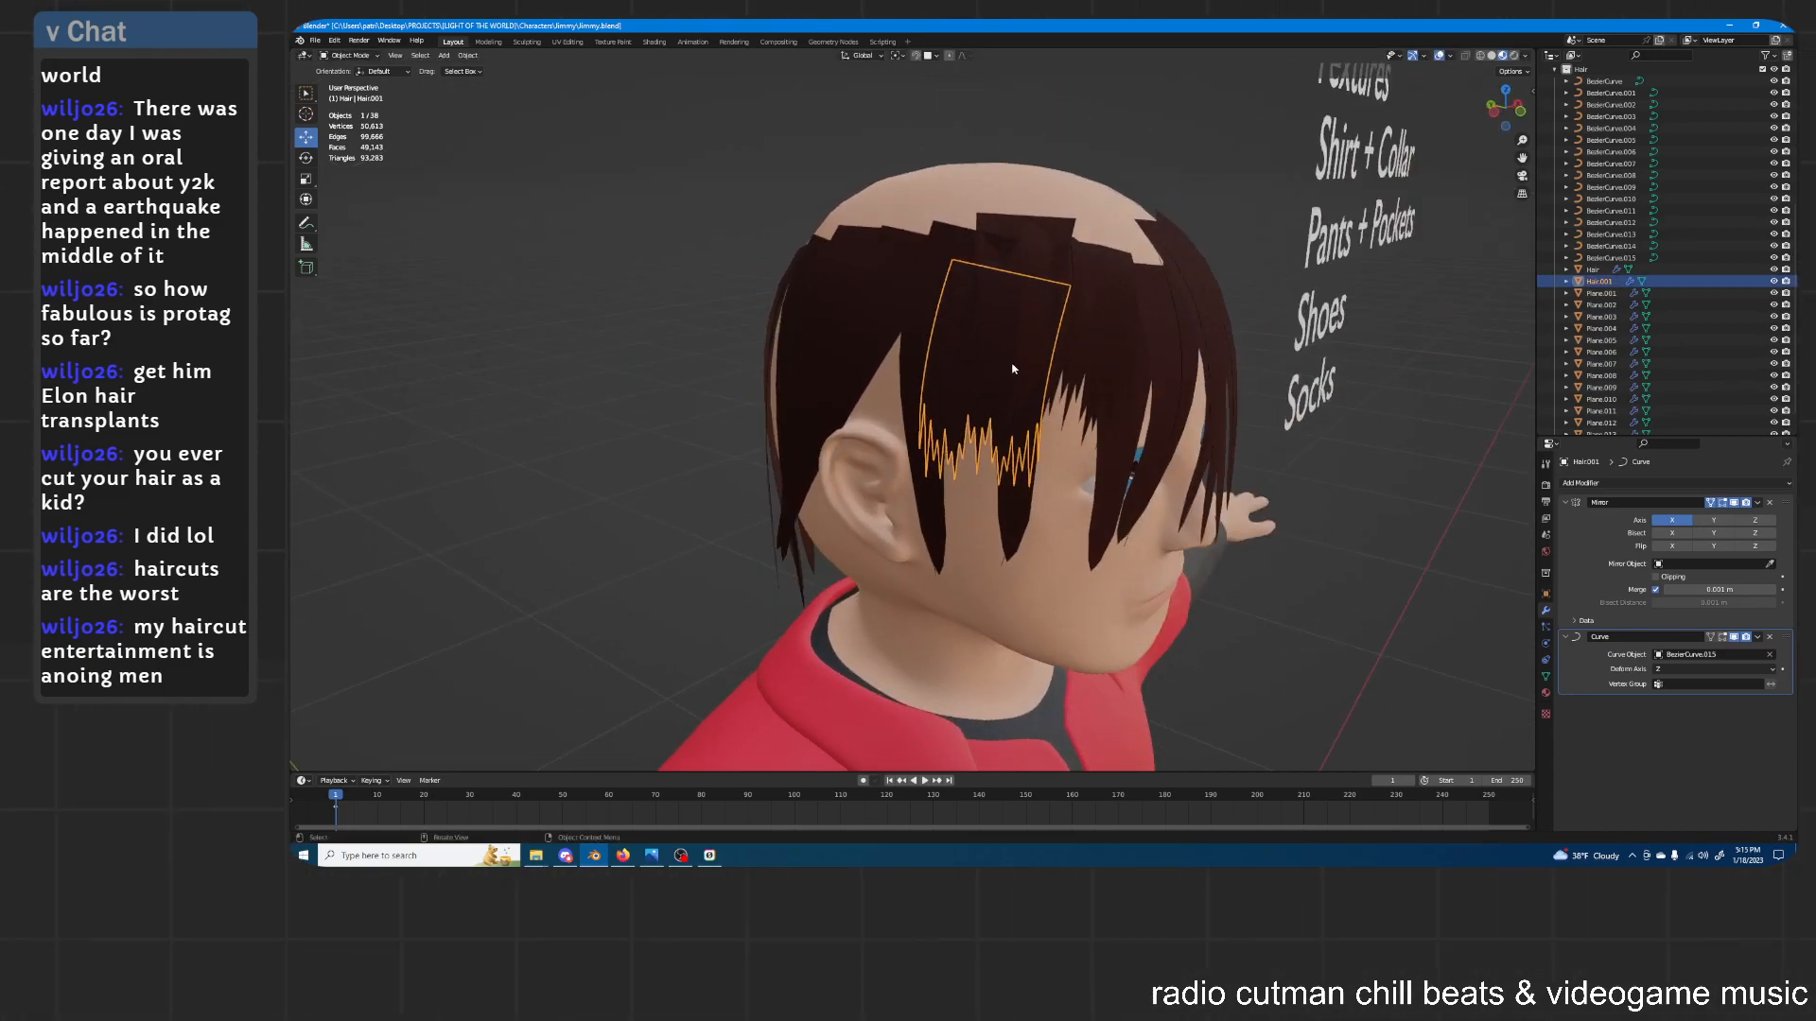
pyautogui.press('g')
pyautogui.press('y')
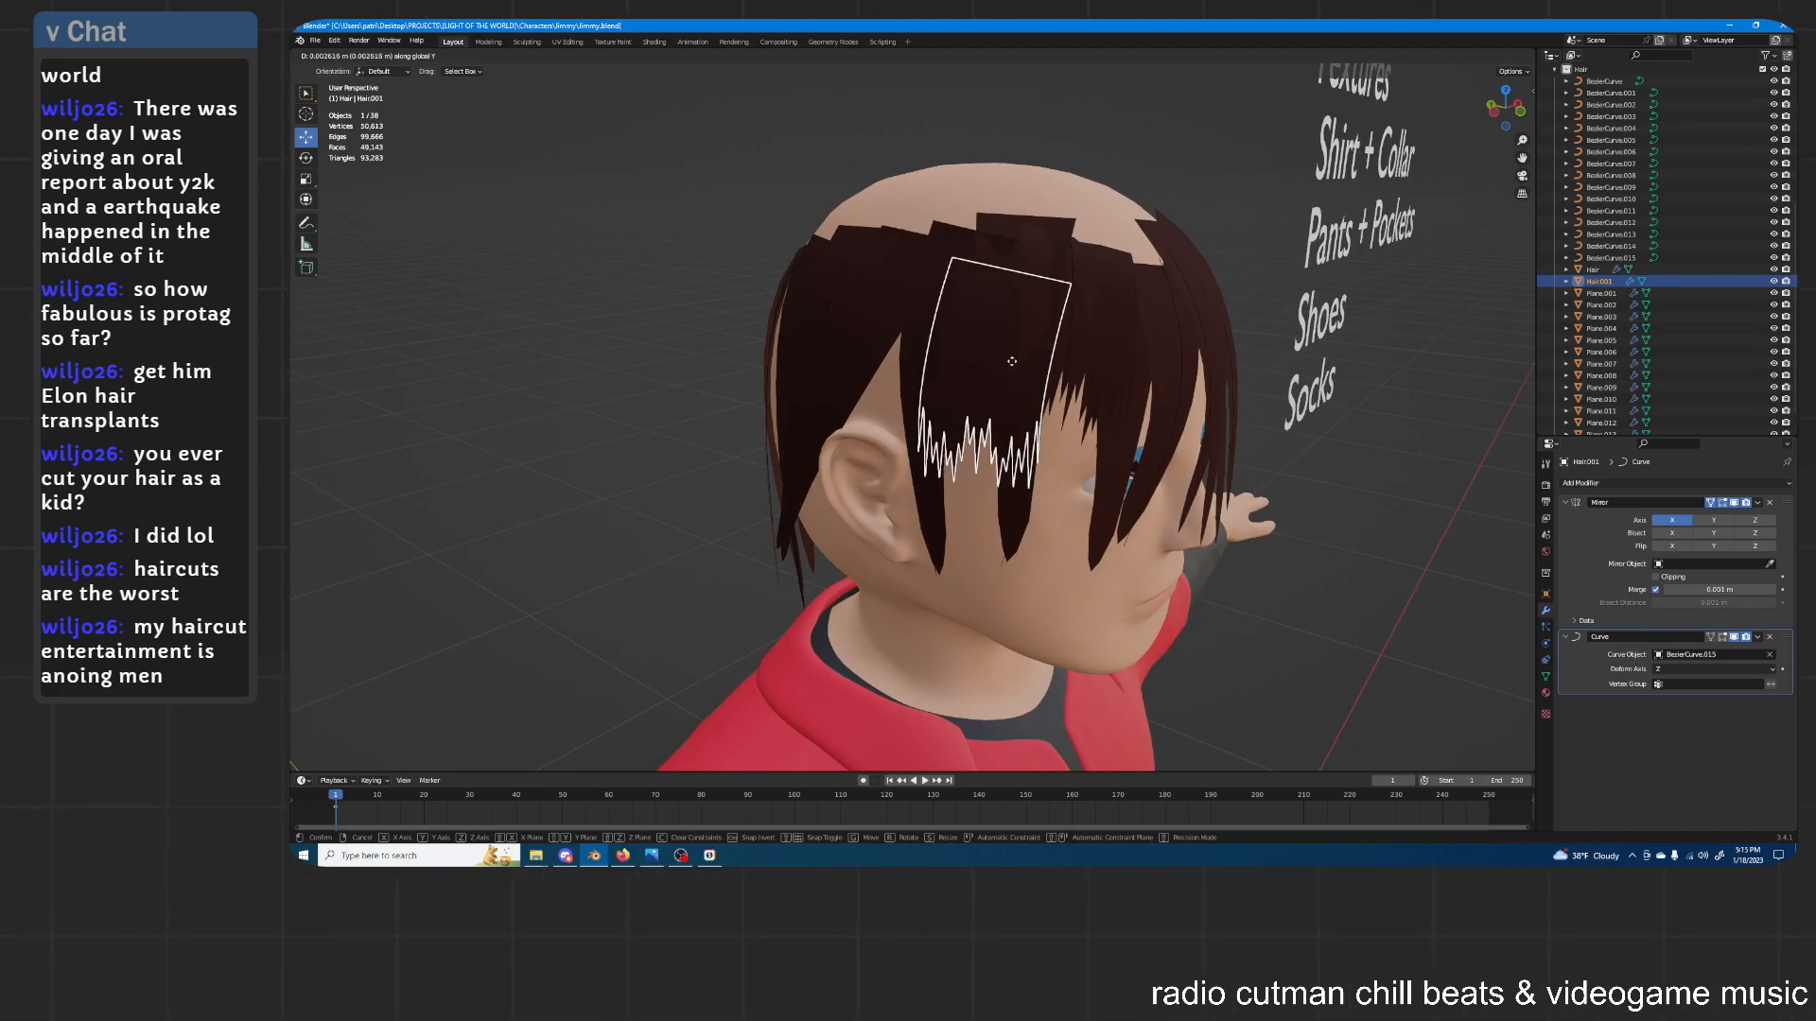
pyautogui.click(1011, 361)
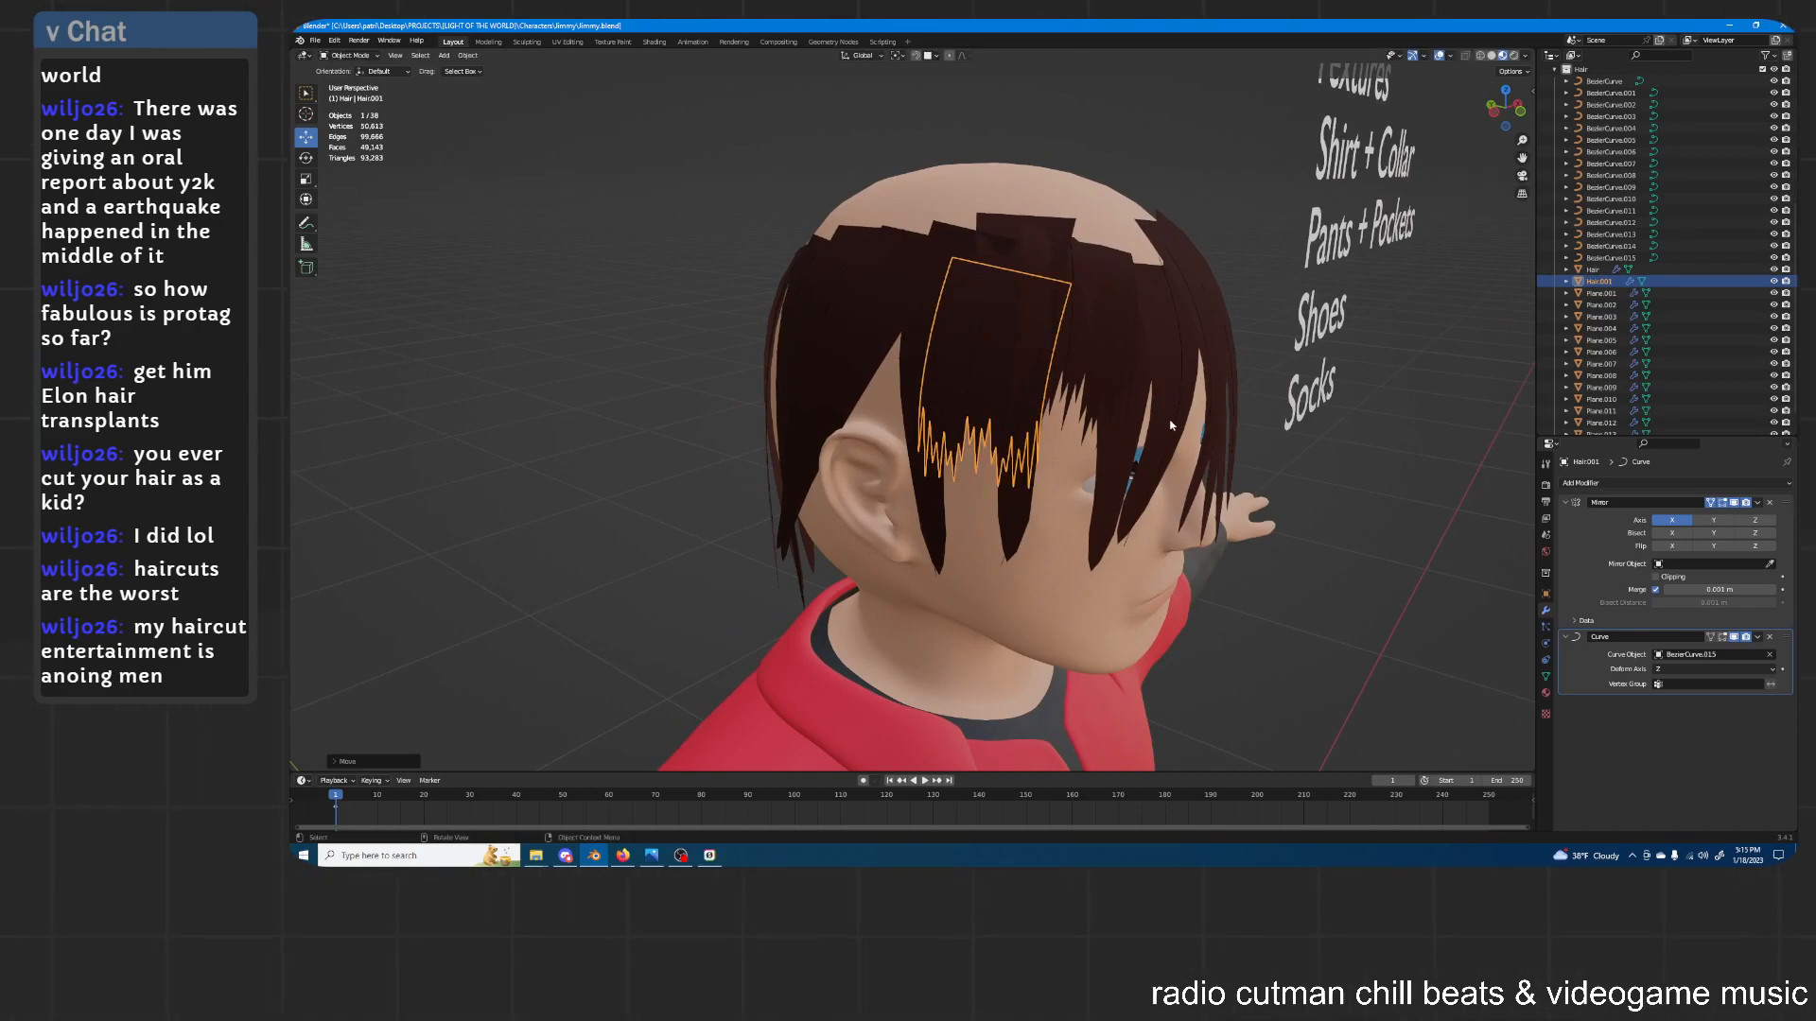
pyautogui.hotkey('alt', 'a')
pyautogui.moveTo(949, 464); pyautogui.dragTo(1177, 422, button='middle')
pyautogui.scroll(3, 1171, 420)
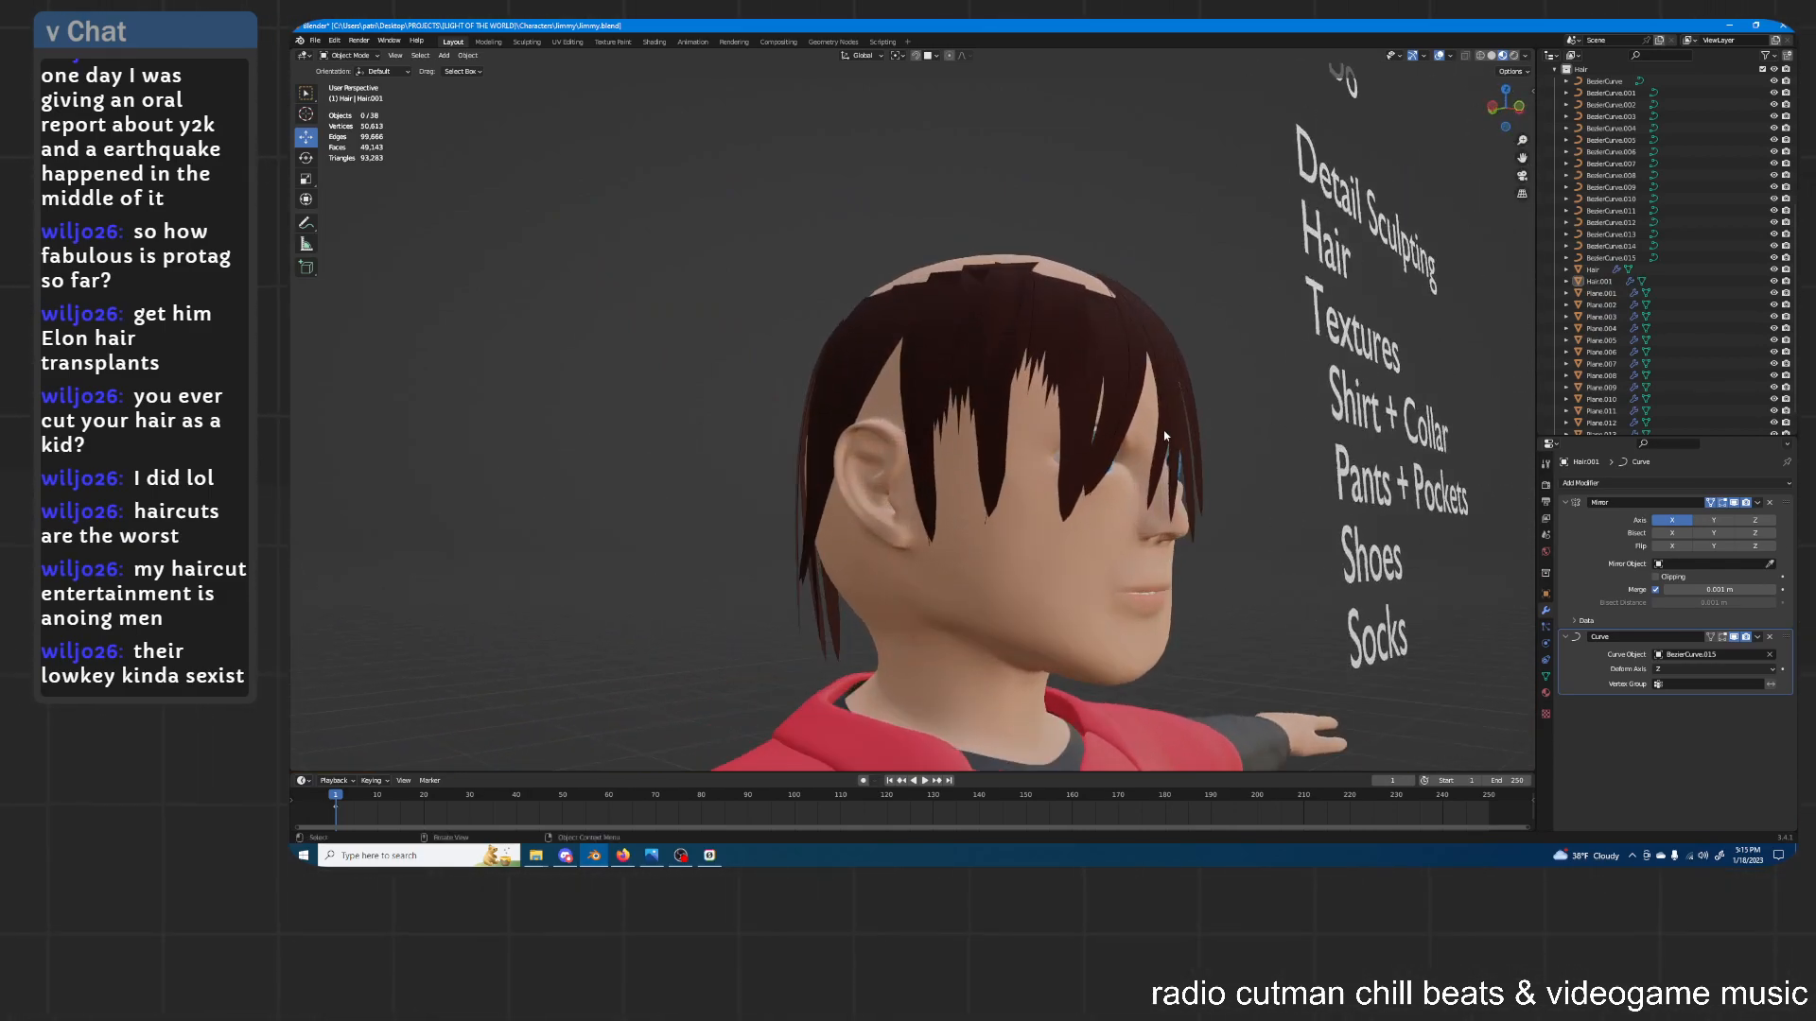
# Duplicate BezierCurve.015 and move the copy above the ear, offsetting it along X
pyautogui.moveTo(1024, 341)
pyautogui.mouseDown(button='middle')
pyautogui.moveTo(1039, 350)
pyautogui.moveTo(1005, 365)
pyautogui.moveTo(1022, 336)
pyautogui.mouseUp(button='middle')
pyautogui.click(1012, 350)
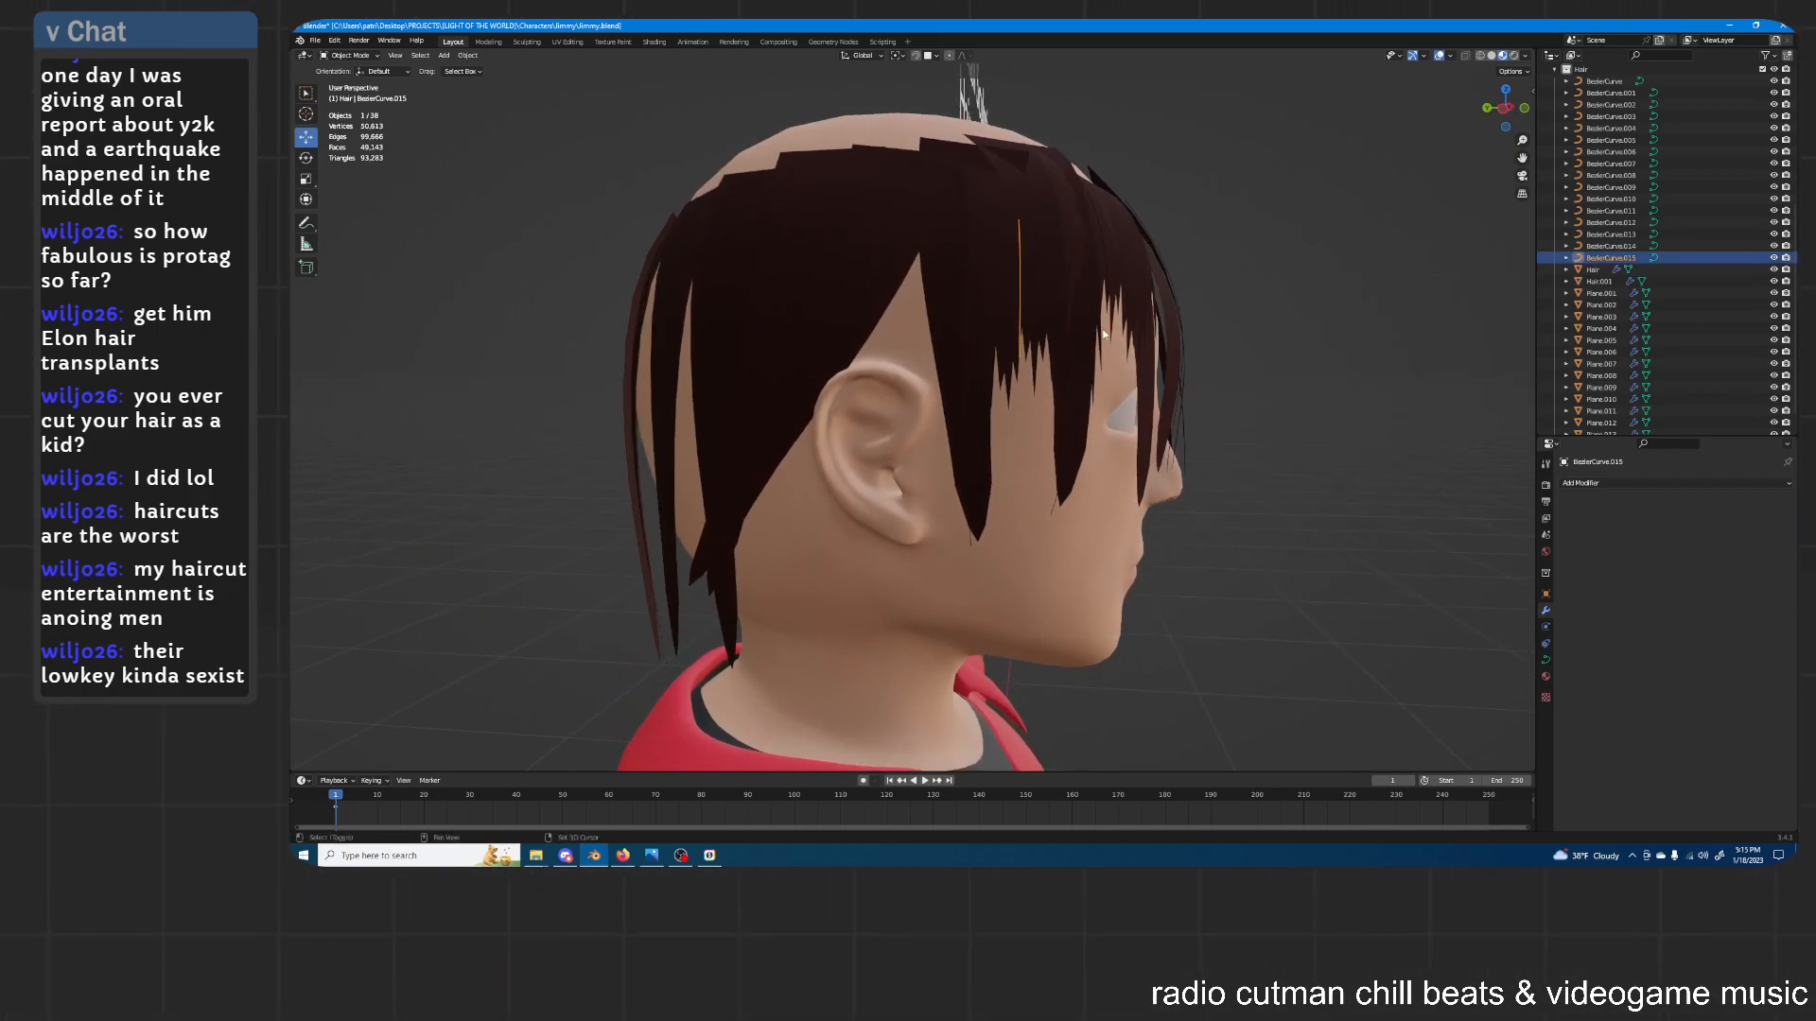
pyautogui.hotkey('shift', 'd')
pyautogui.moveTo(1015, 277); pyautogui.dragTo(961, 304, button='middle')
pyautogui.press('g')
pyautogui.press('y')
pyautogui.press('x')
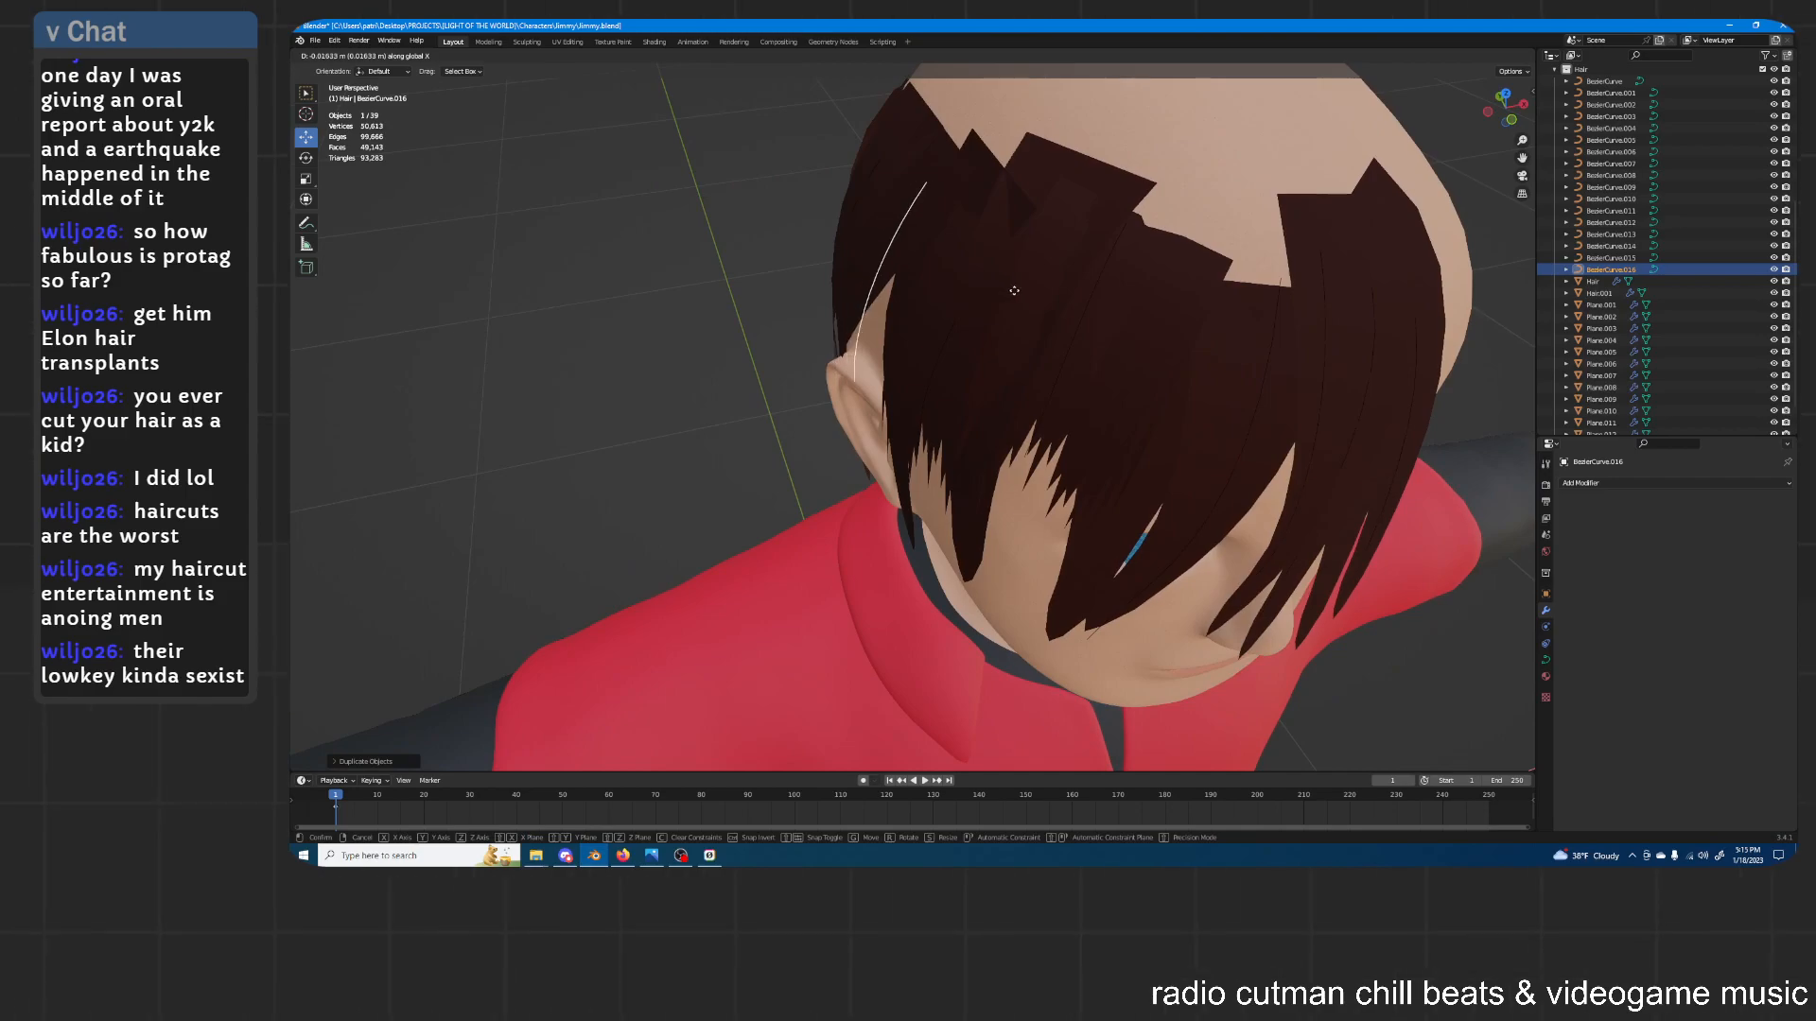
pyautogui.click(1014, 290)
pyautogui.moveTo(1014, 290); pyautogui.dragTo(694, 164, button='middle')
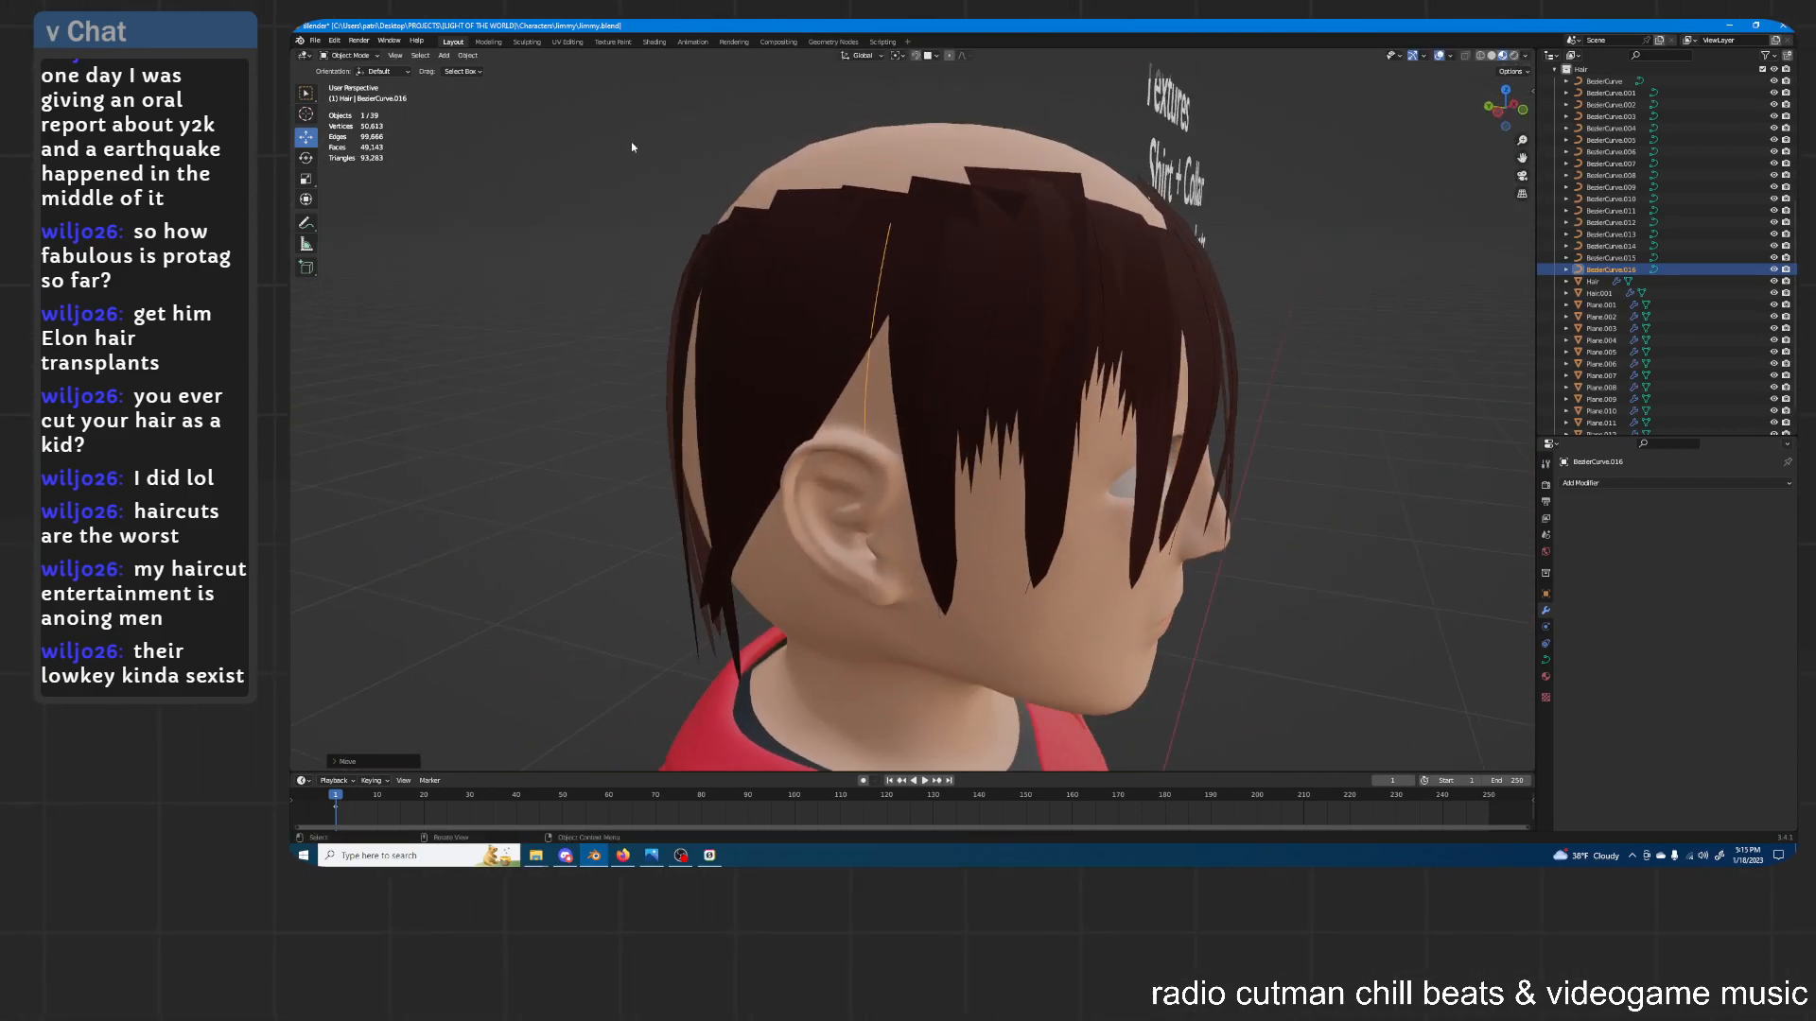
# Start editing BezierCurve.016's points, reposition its top control point above the ear, and select the lower one
pyautogui.click(352, 82)
pyautogui.moveTo(890, 225); pyautogui.dragTo(903, 274, button='middle')
pyautogui.press('g')
pyautogui.click(901, 218)
pyautogui.moveTo(881, 417); pyautogui.dragTo(885, 414)
pyautogui.moveTo(885, 414); pyautogui.dragTo(1061, 259, button='middle')
# Shift the lower control point of BezierCurve.016 along X and Y to fit the side of the head
pyautogui.press('g')
pyautogui.press('x')
pyautogui.click(953, 302)
pyautogui.press('g')
pyautogui.press('y')
pyautogui.click(1005, 361)
# Move BezierCurve.016's control point further along Y and adjust its height along Z
pyautogui.moveTo(1005, 361)
pyautogui.mouseDown(button='middle')
pyautogui.moveTo(925, 380)
pyautogui.moveTo(1014, 429)
pyautogui.moveTo(1032, 358)
pyautogui.mouseUp(button='middle')
pyautogui.press('g')
pyautogui.press('y')
pyautogui.click(1015, 429)
pyautogui.press('g')
pyautogui.press('z')
pyautogui.click(960, 314)
# Move BezierCurve.016's top control point within the XZ plane onto the scalp and leave curve editing
pyautogui.moveTo(945, 240); pyautogui.dragTo(903, 220, button='middle')
pyautogui.hotkey('shift', 'y')
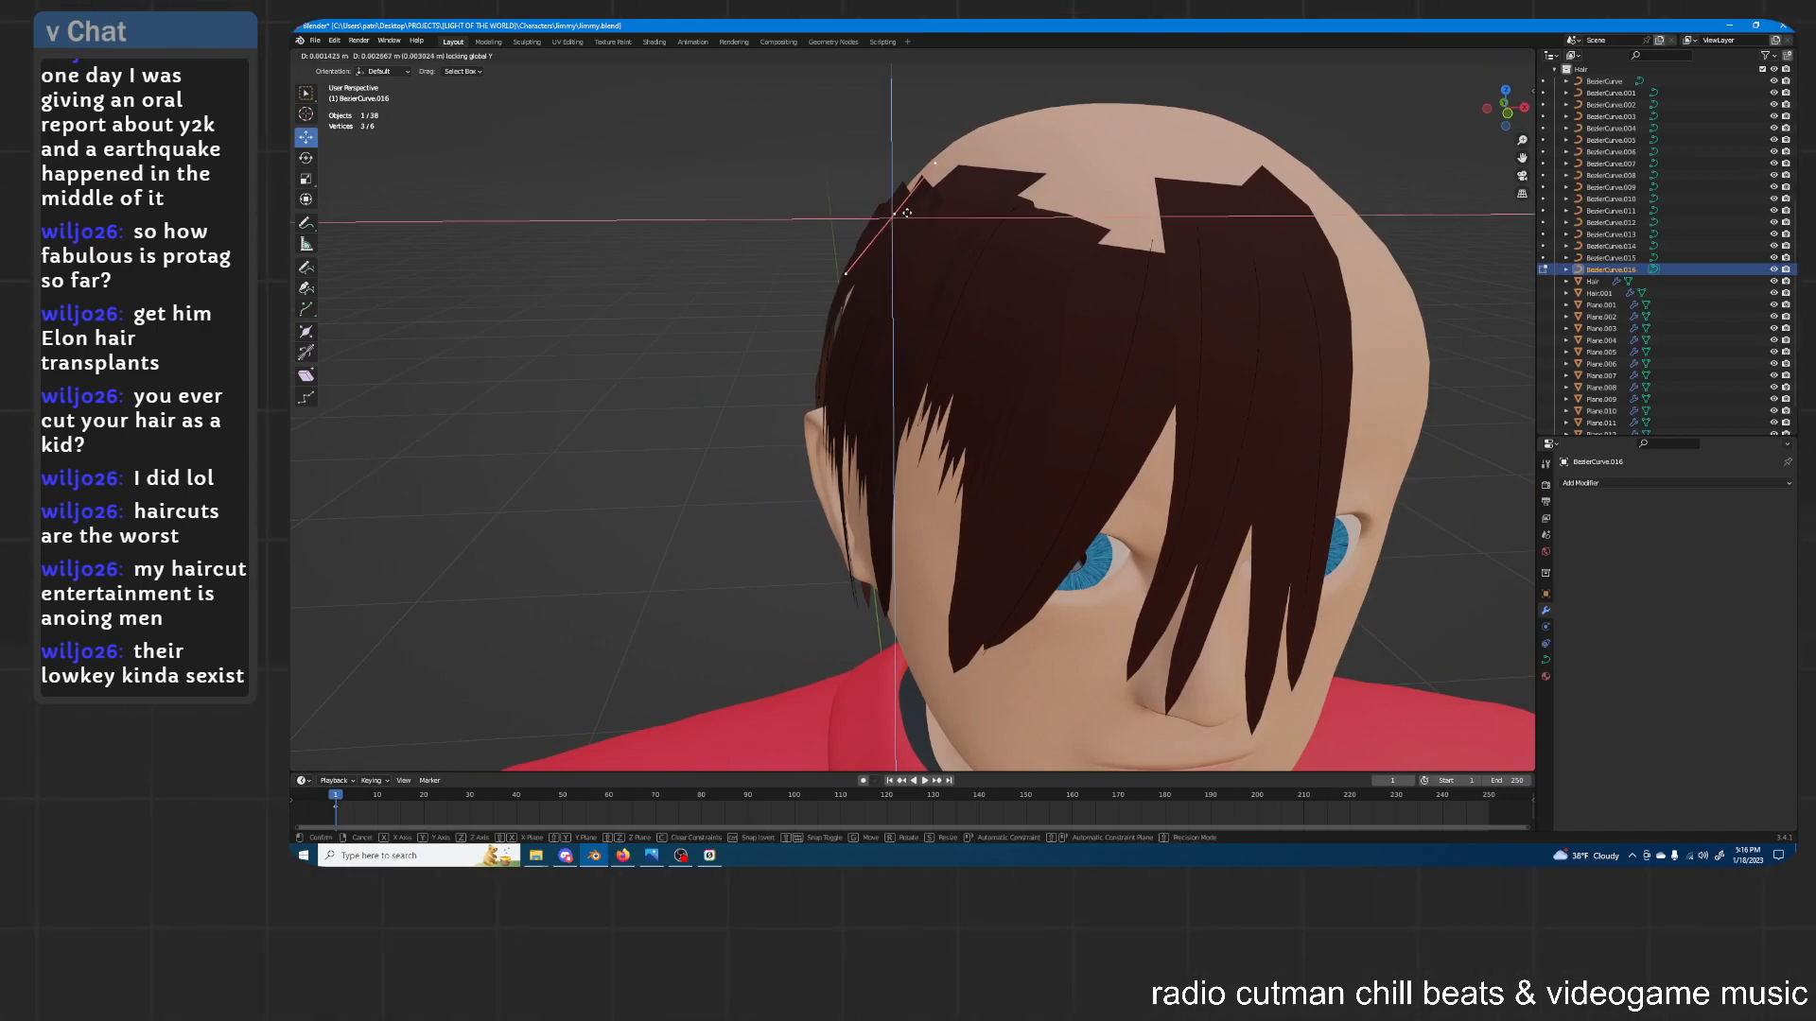
pyautogui.click(908, 202)
pyautogui.moveTo(903, 208); pyautogui.dragTo(1070, 367, button='middle')
pyautogui.press('Tab')
# Duplicate the Hair.001 plane in place and set BezierCurve.016 as the copy's Curve modifier object
pyautogui.click(1006, 384)
pyautogui.hotkey('shift', 'd')
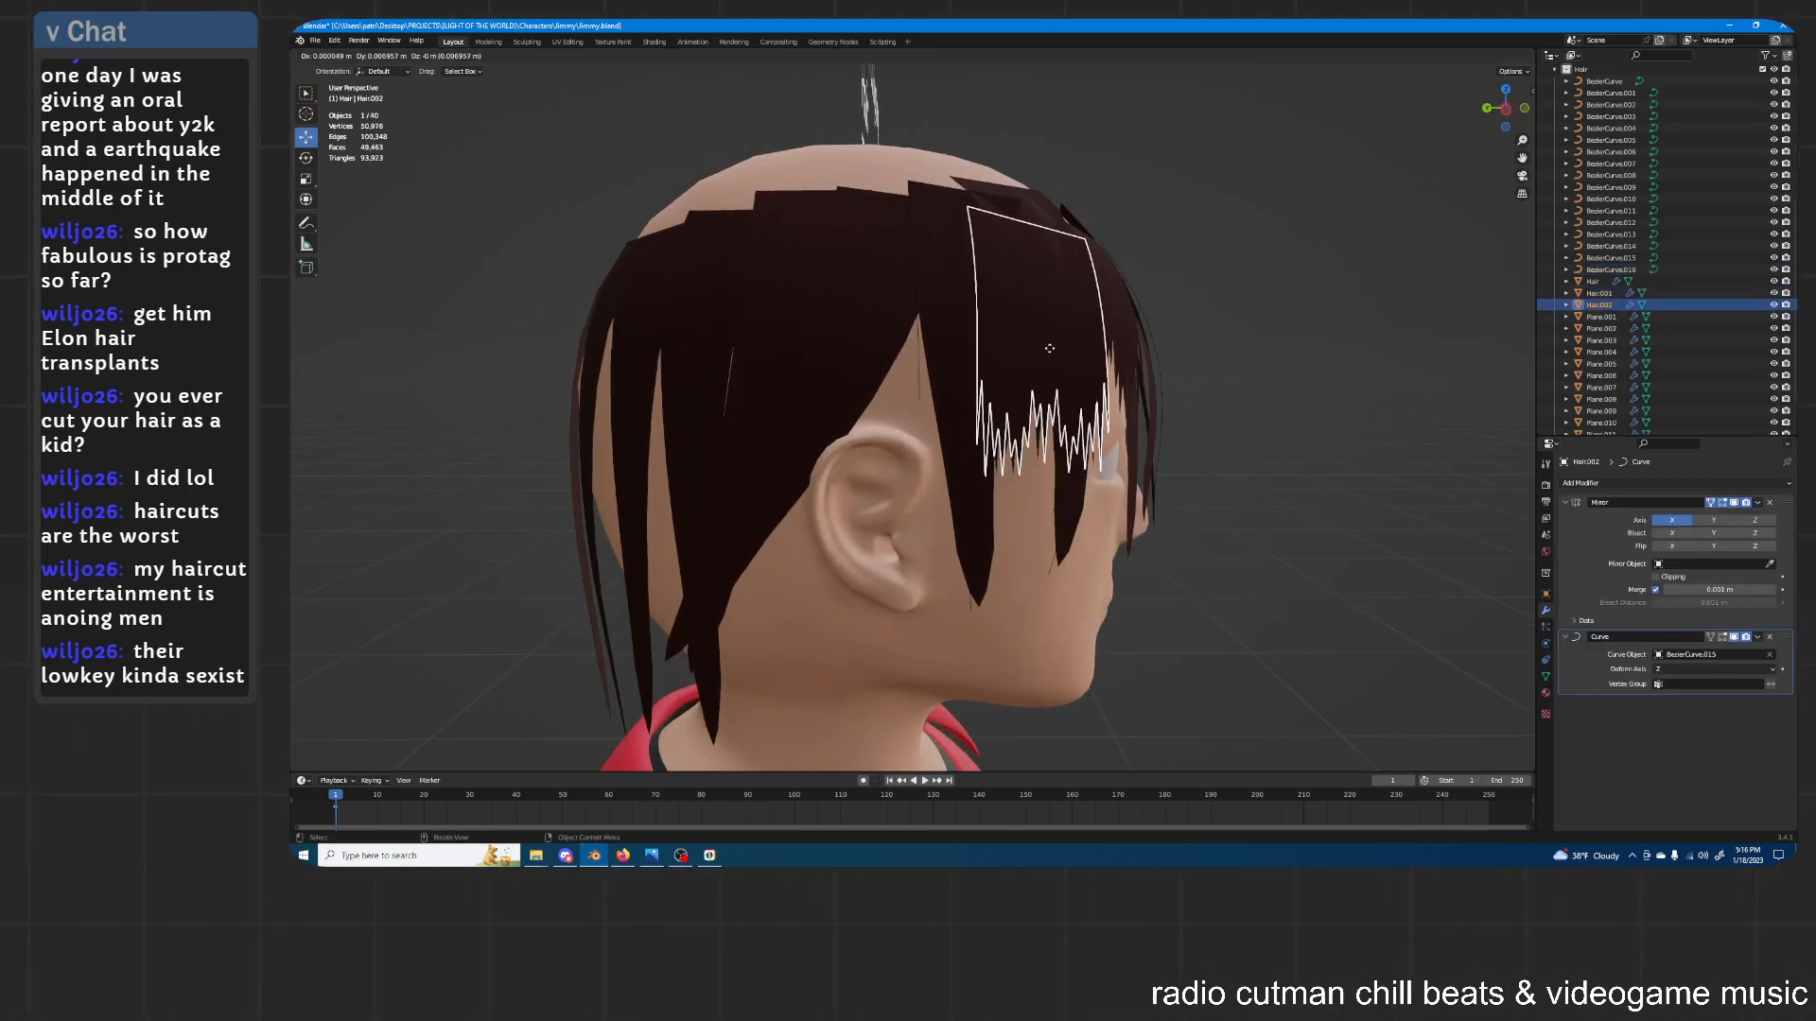
pyautogui.rightClick(1050, 348)
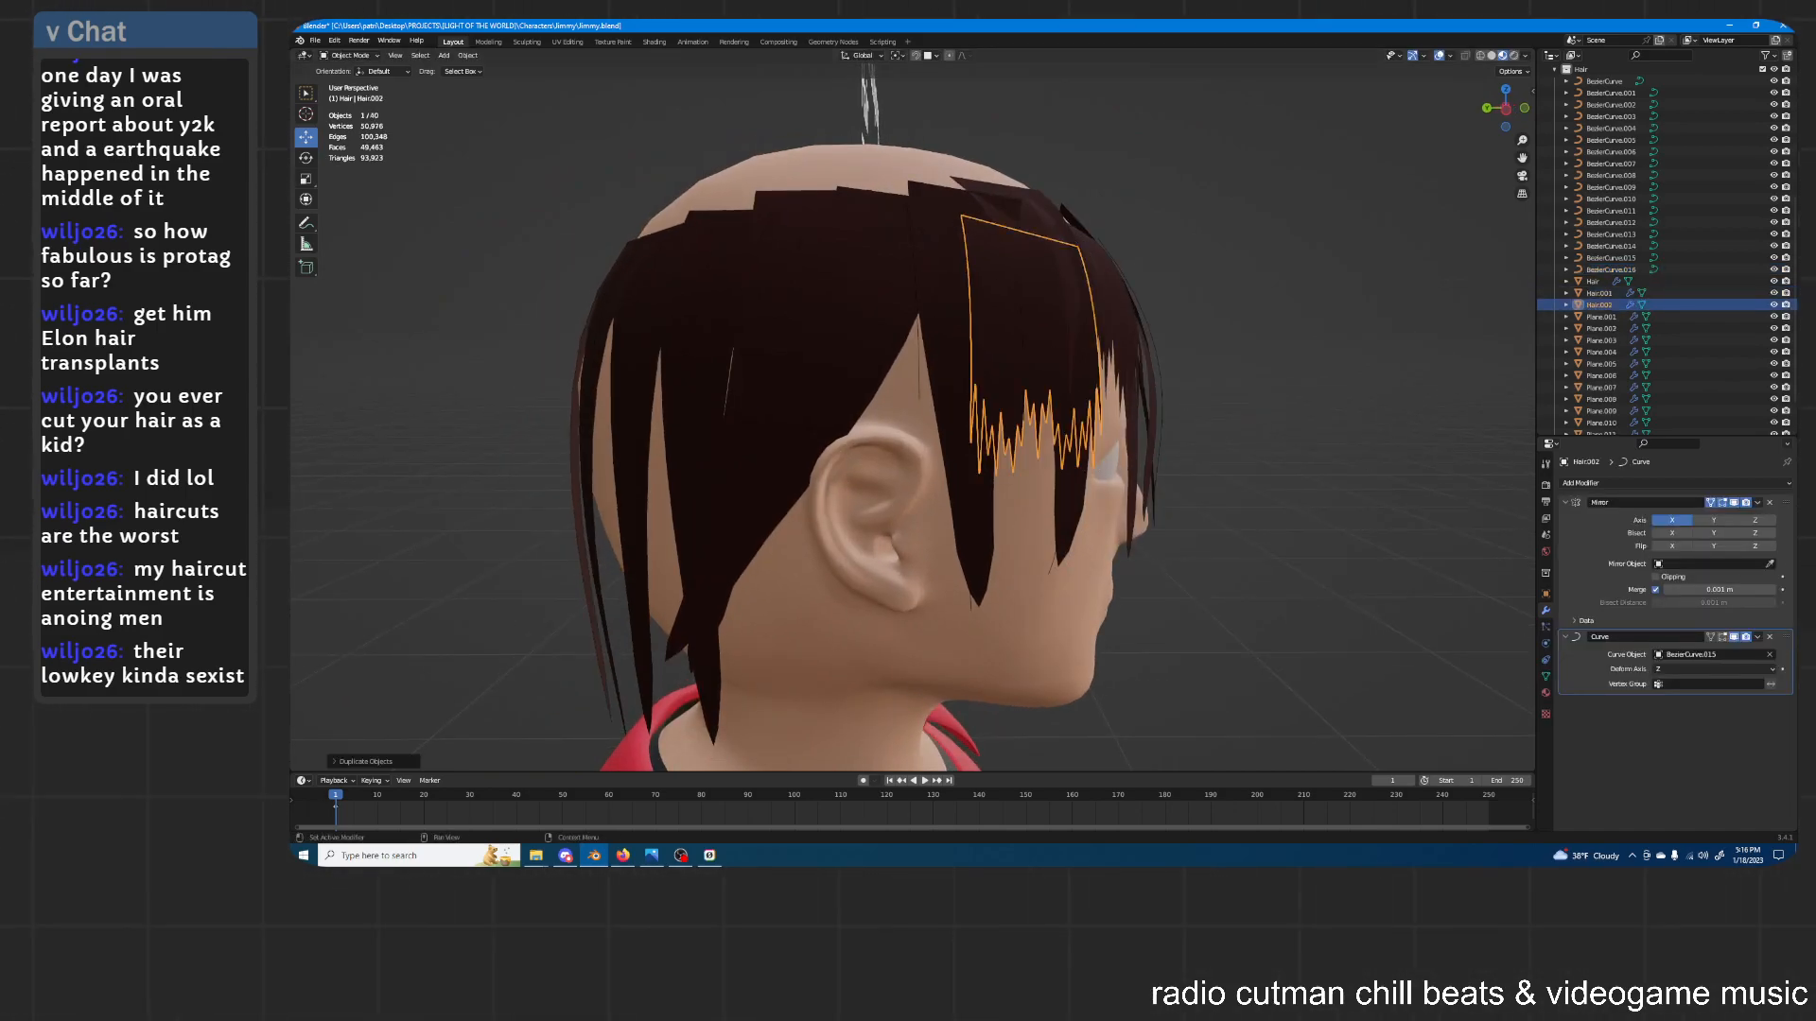
pyautogui.click(1770, 655)
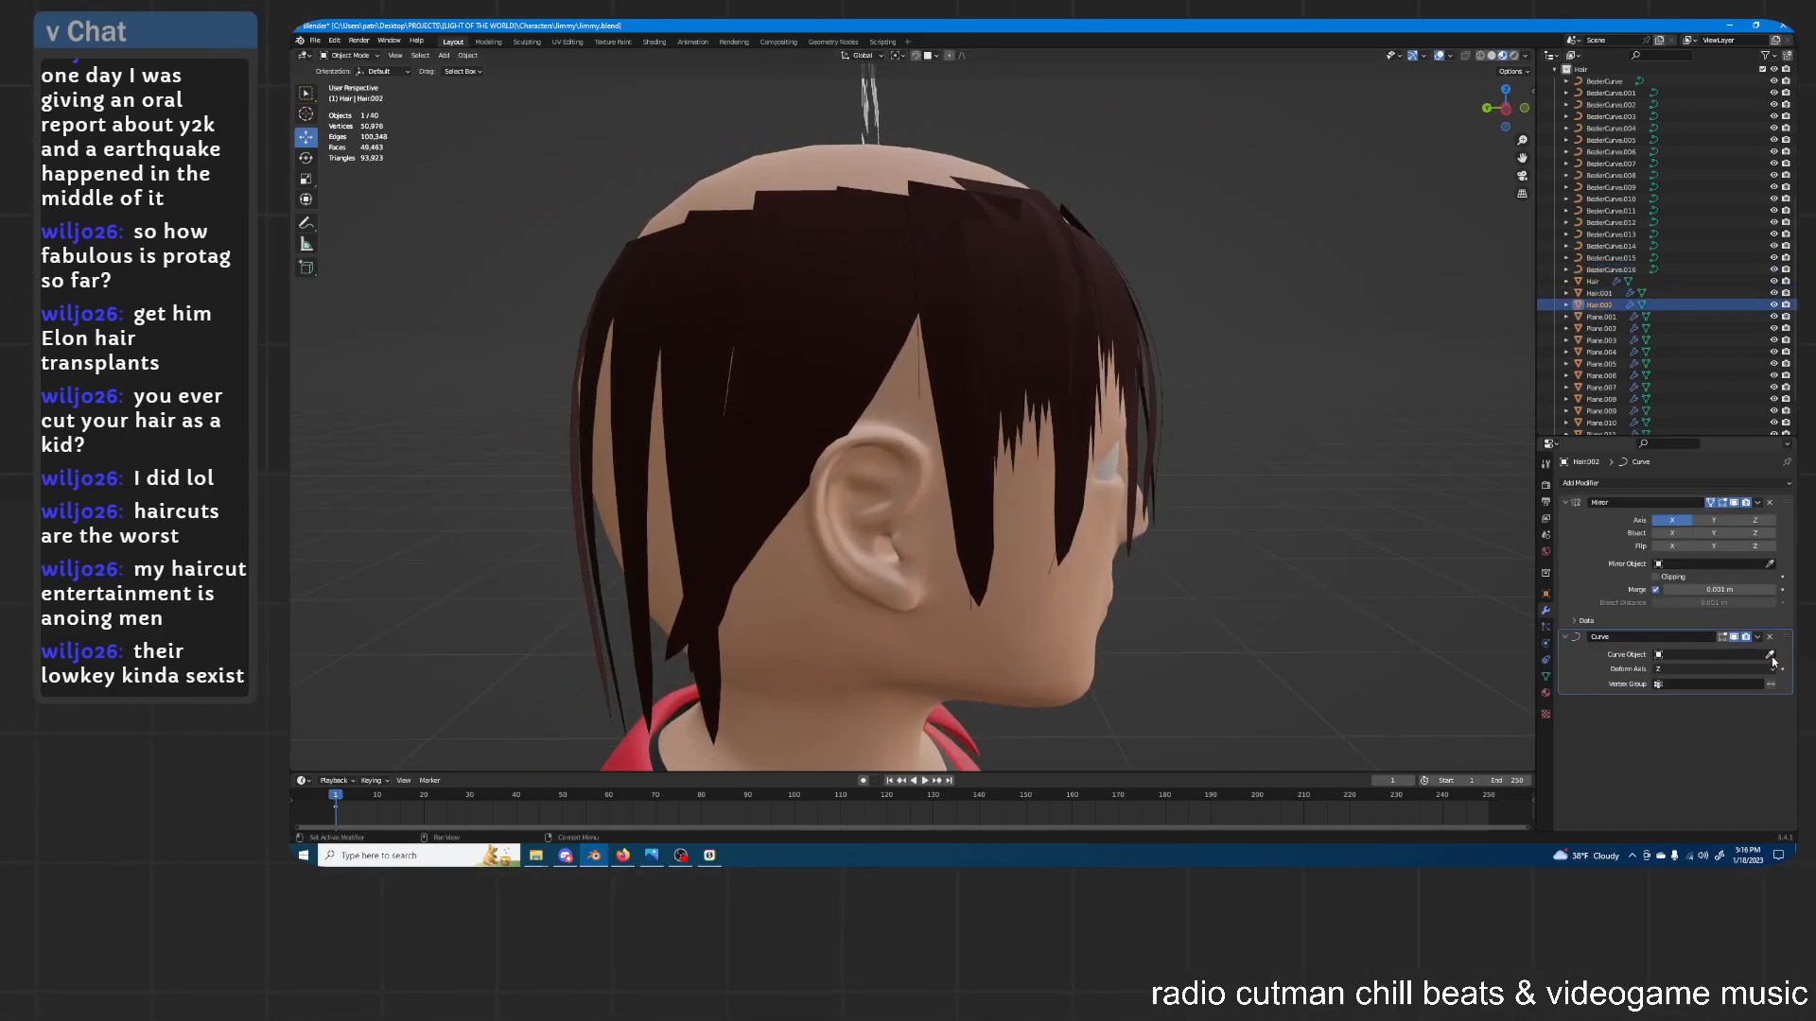
pyautogui.click(1639, 267)
pyautogui.moveTo(1191, 322); pyautogui.dragTo(1517, 268, button='middle')
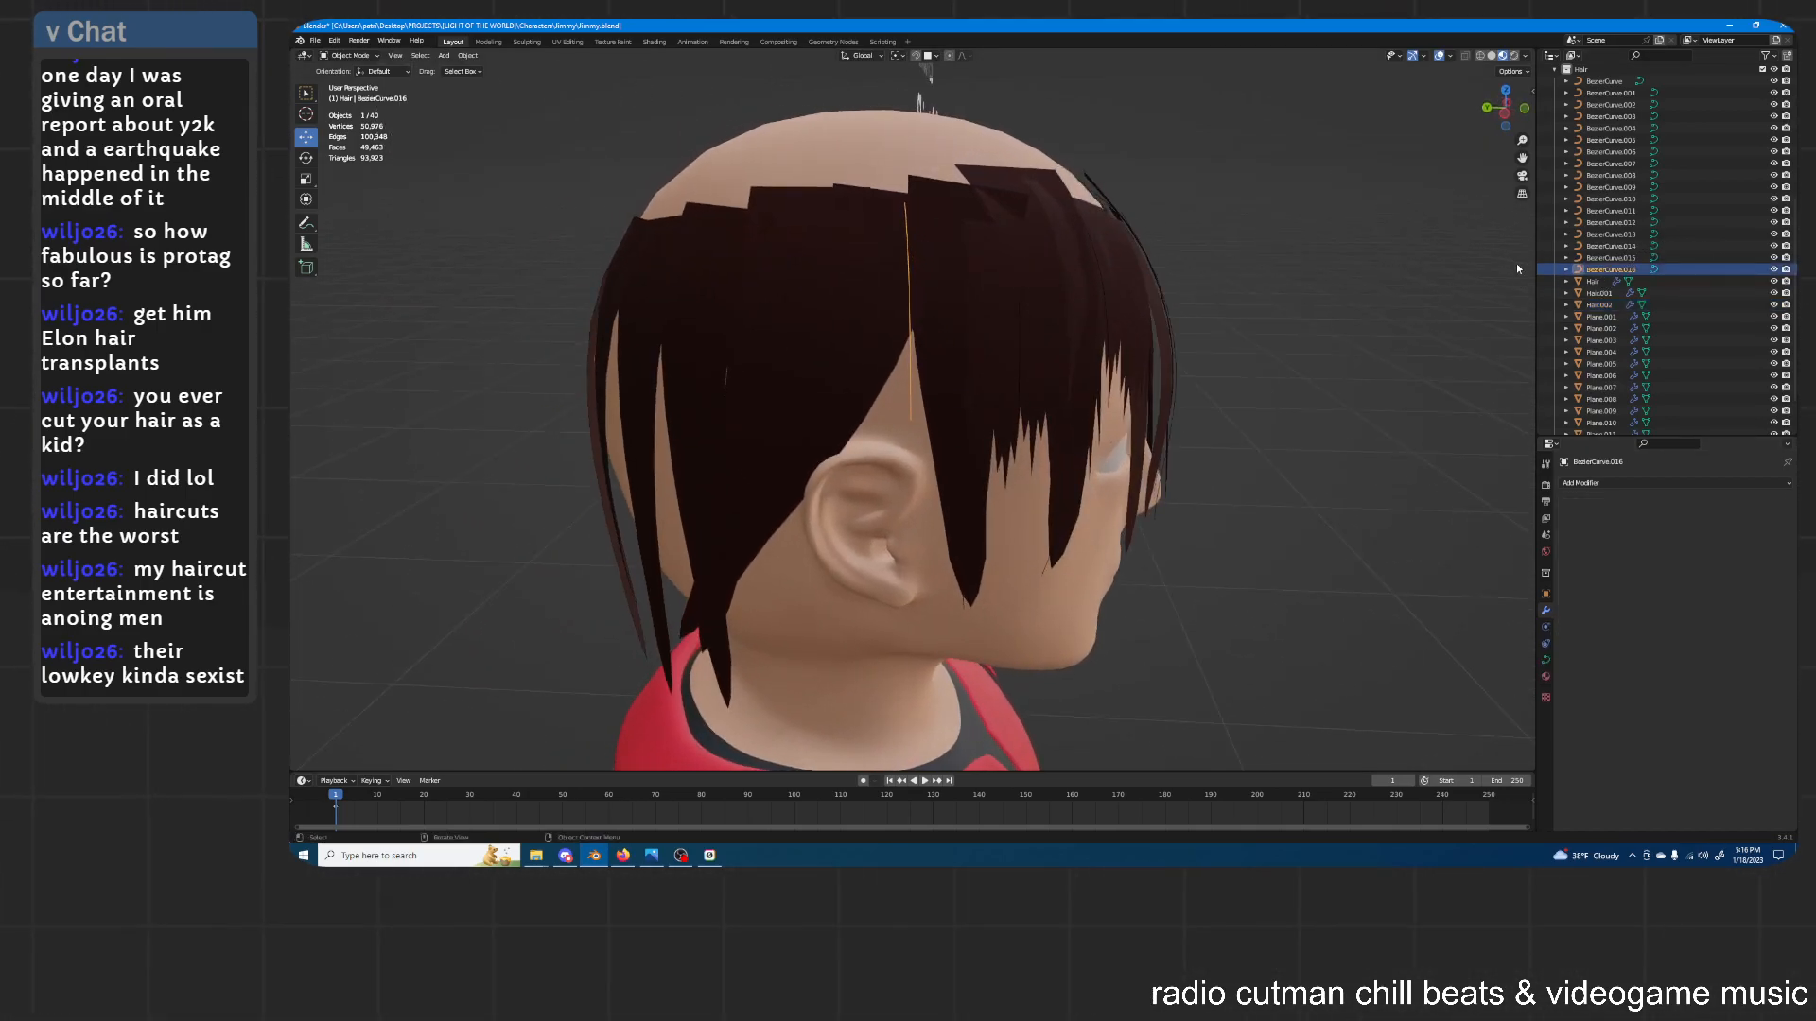
pyautogui.scroll(-2, 1639, 392)
pyautogui.click(1599, 258)
# Rotate the Hair.002 plane around Z to align with the head above the ear
pyautogui.moveTo(1343, 369); pyautogui.dragTo(1144, 310, button='middle')
pyautogui.press('r')
pyautogui.press('z')
pyautogui.click(1182, 397)
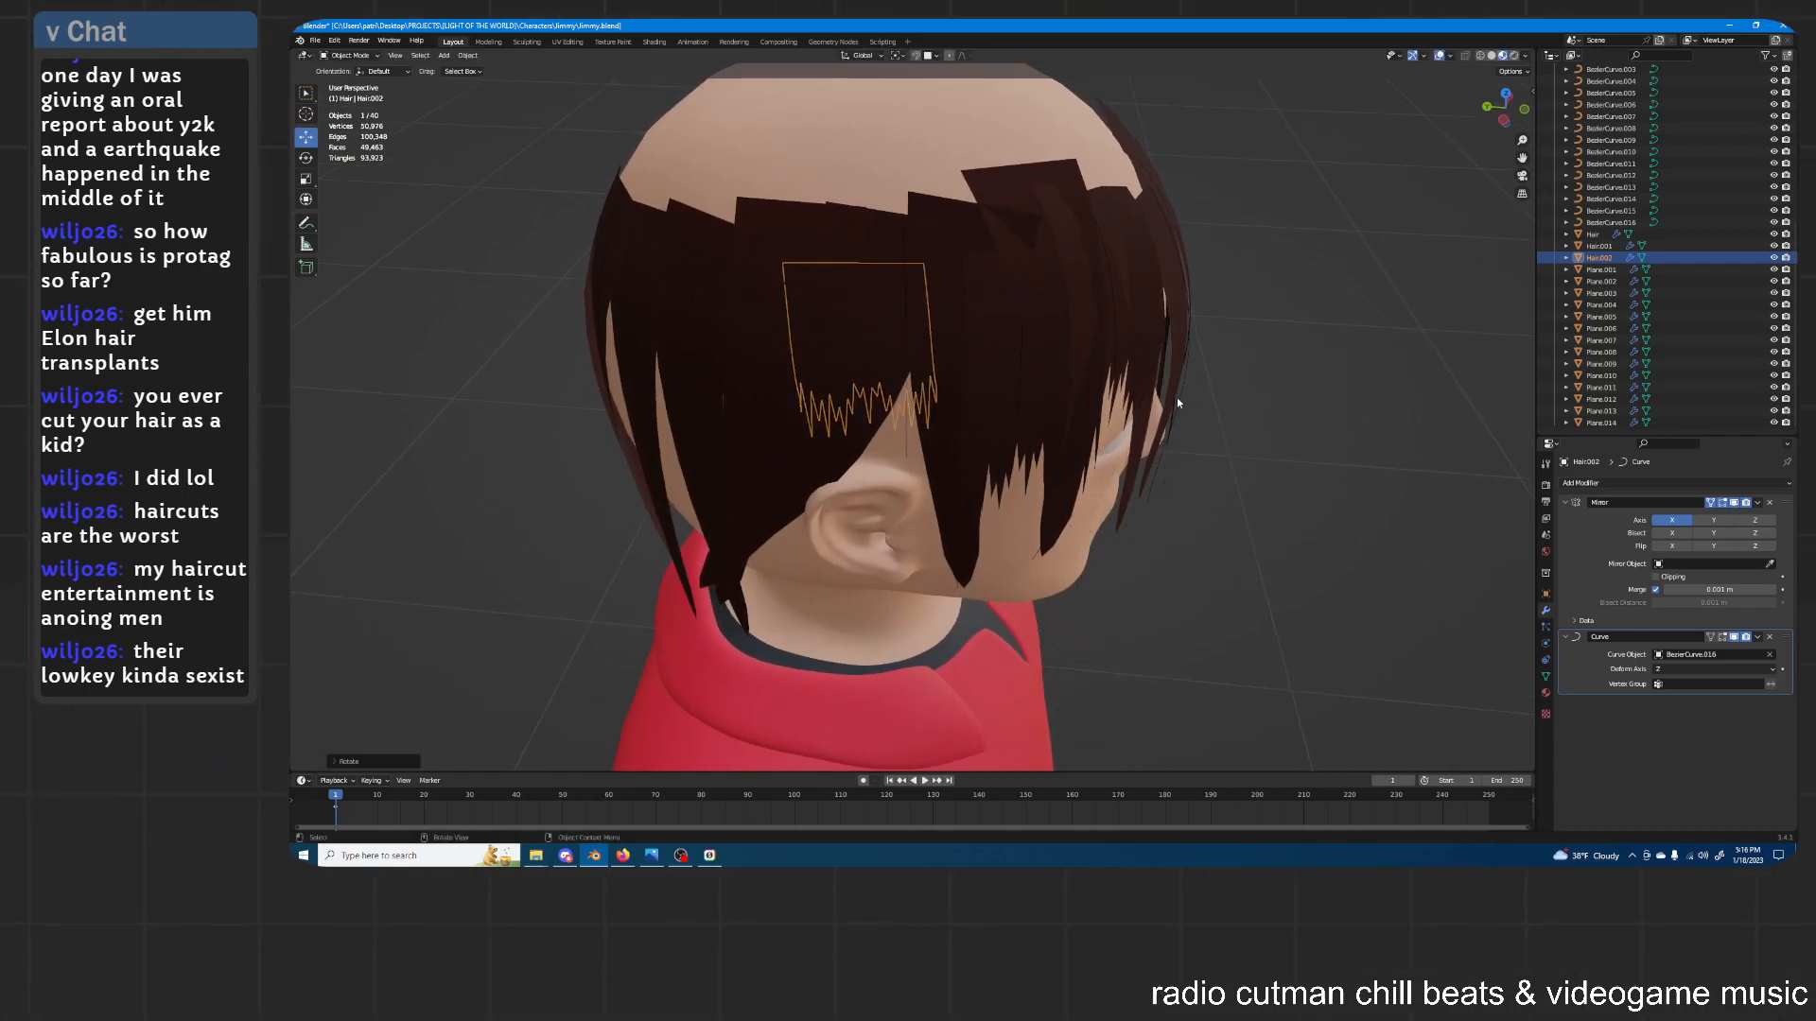
# Move the Hair.002 plane along Y over the ear and rotate it around Z to follow the head
pyautogui.moveTo(1182, 397); pyautogui.dragTo(1180, 394, button='middle')
pyautogui.press('g')
pyautogui.press('y')
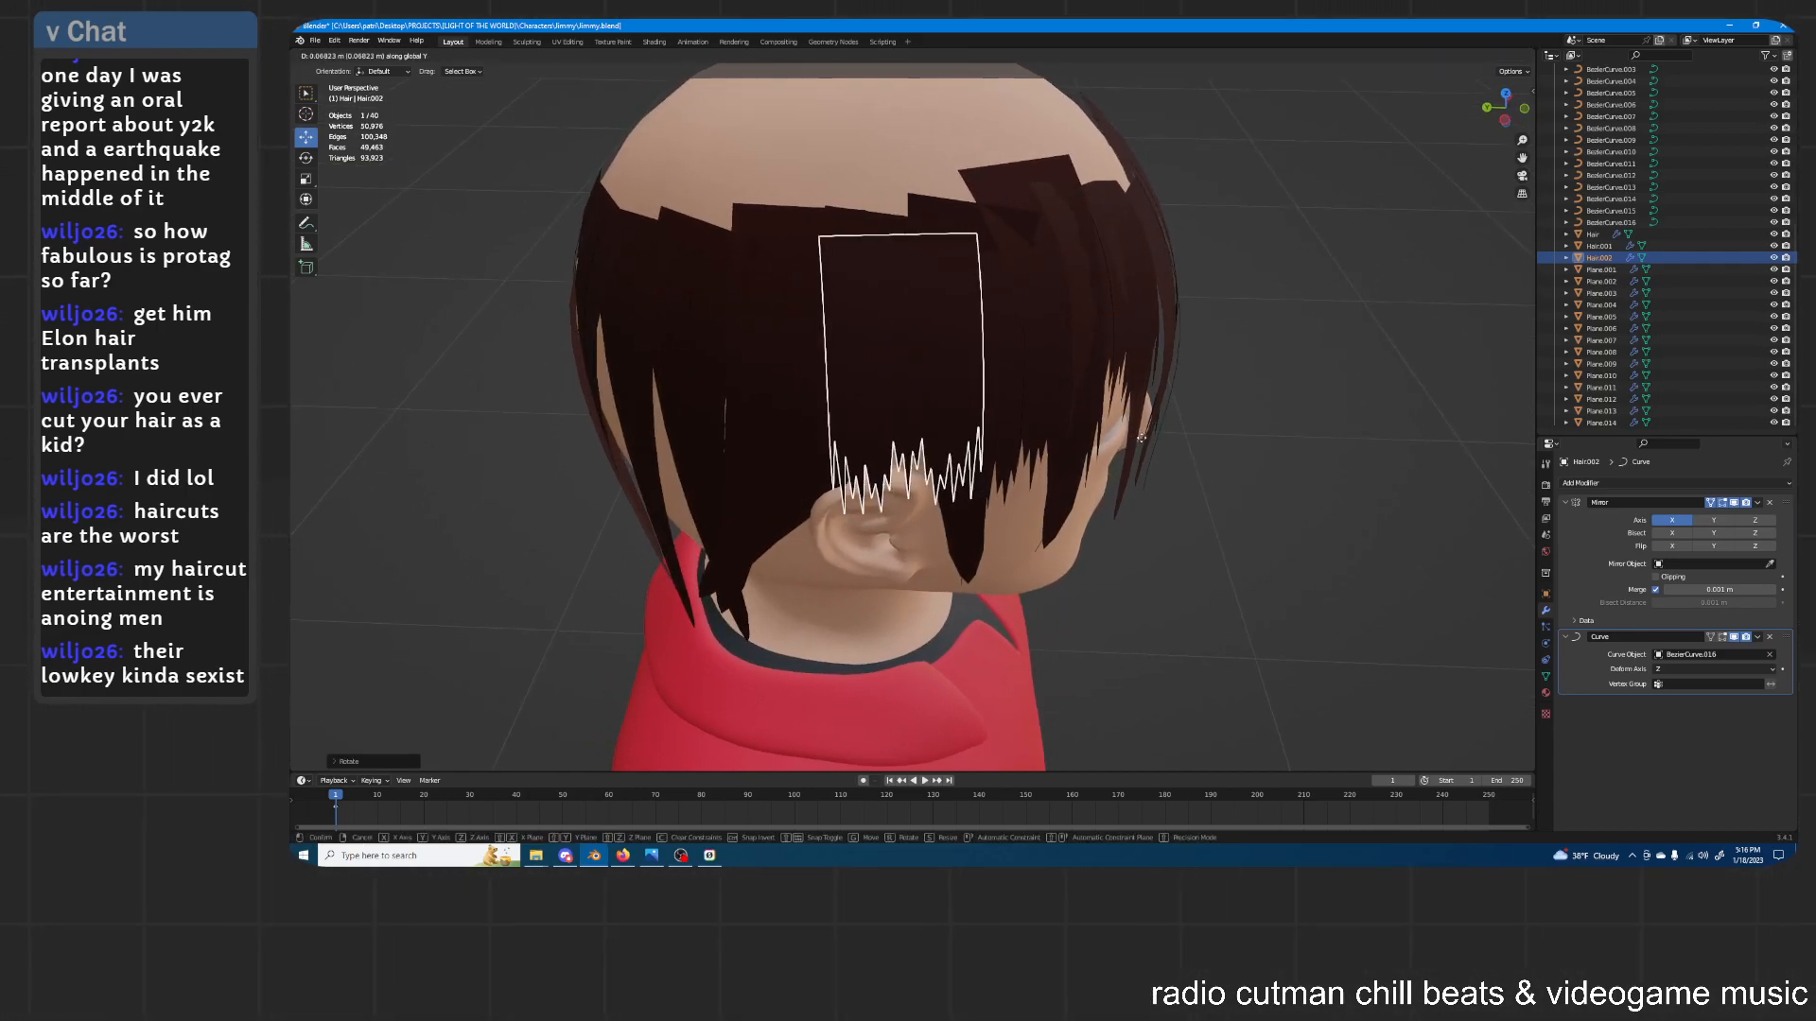
pyautogui.click(1144, 439)
pyautogui.moveTo(1149, 350); pyautogui.dragTo(1106, 395, button='middle')
pyautogui.press('r')
pyautogui.press('z')
pyautogui.click(1229, 327)
pyautogui.click(1232, 326)
# Stretch the Hair.001 plane in front of the ear along Z
pyautogui.scroll(-3, 1154, 363)
pyautogui.click(1131, 371)
pyautogui.click(1106, 381)
pyautogui.click(952, 419)
pyautogui.scroll(5, 953, 419)
pyautogui.press('s')
pyautogui.press('z')
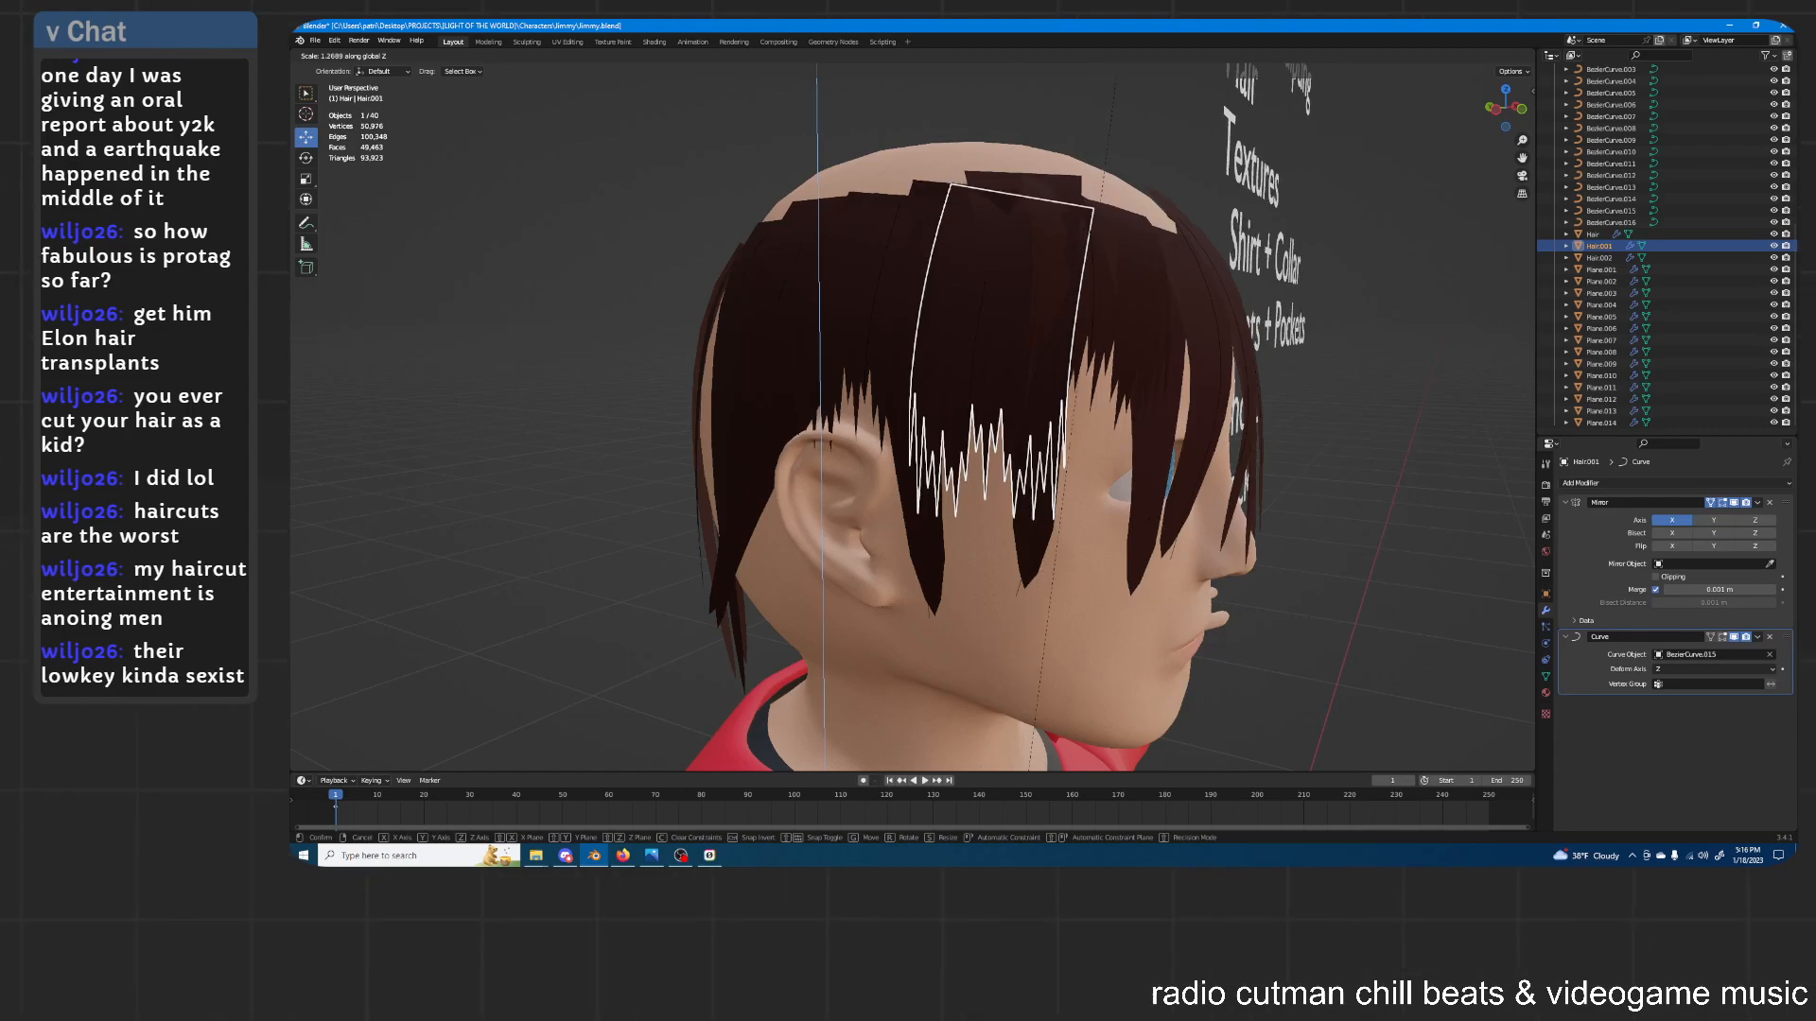
pyautogui.click(1148, 673)
# Lower the Hair.001 plane along Z, lengthen it slightly along Z, and deselect it
pyautogui.press('g')
pyautogui.press('z')
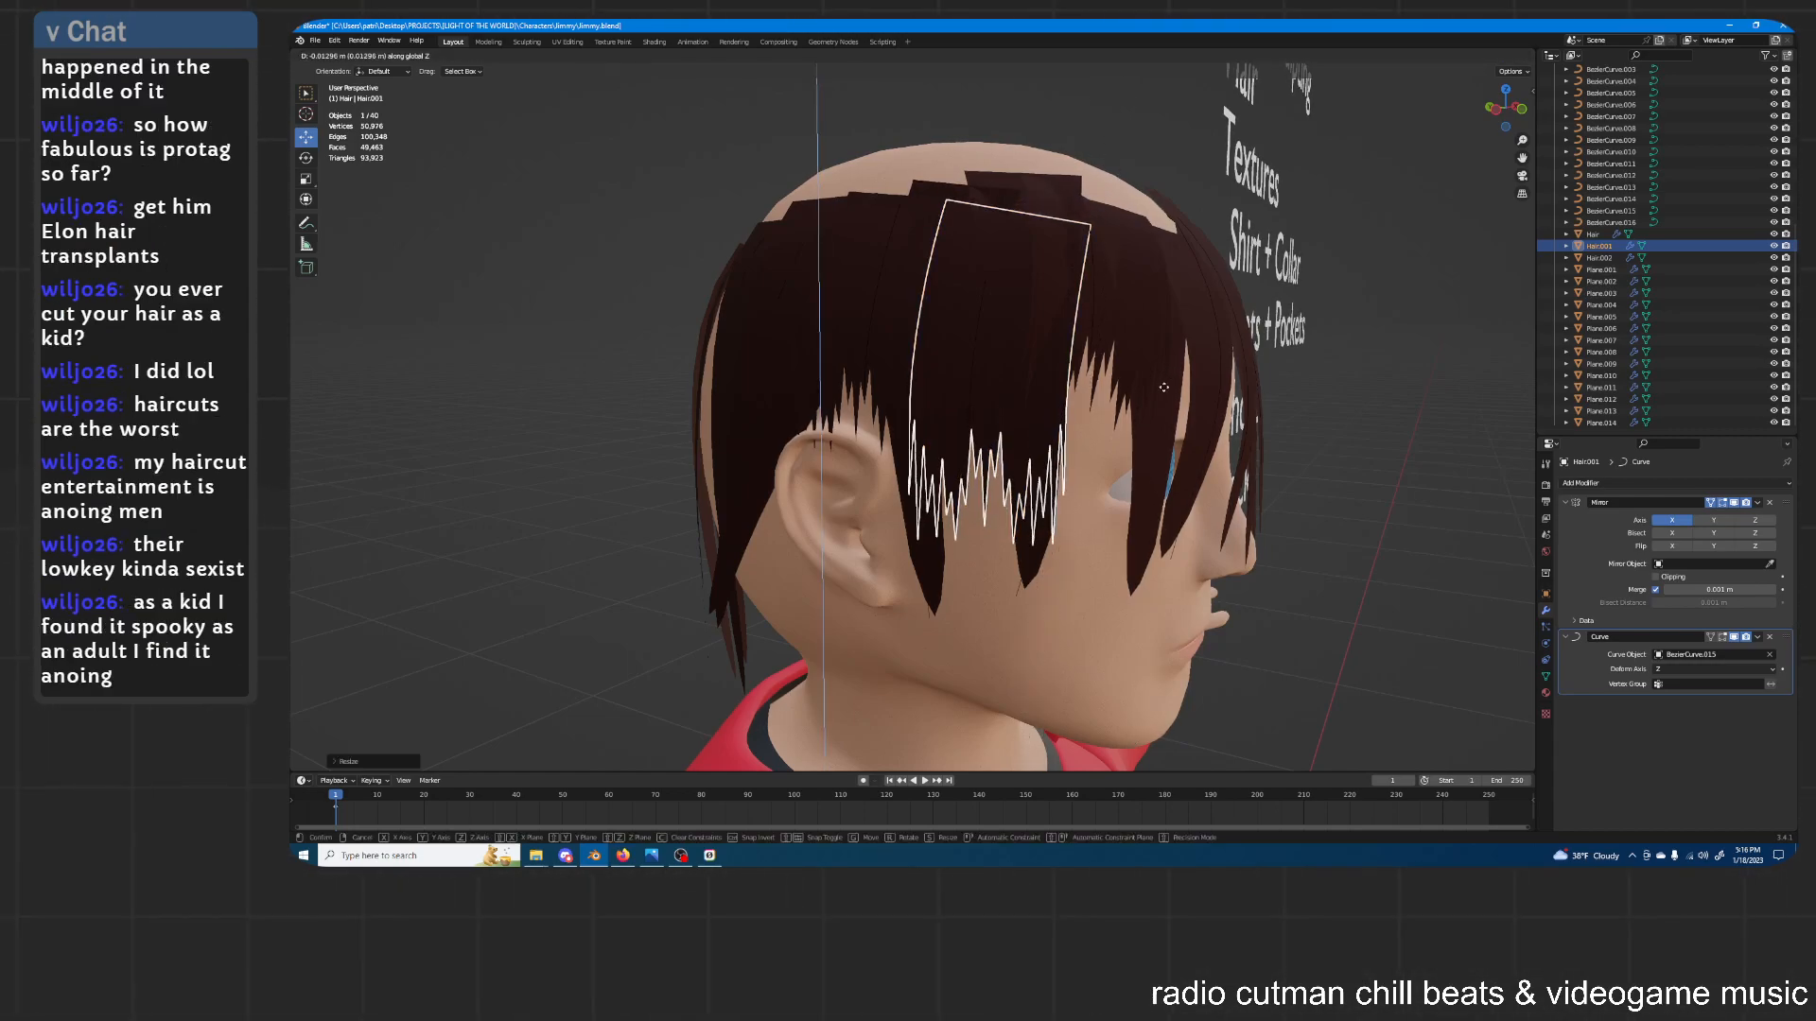
pyautogui.click(1166, 395)
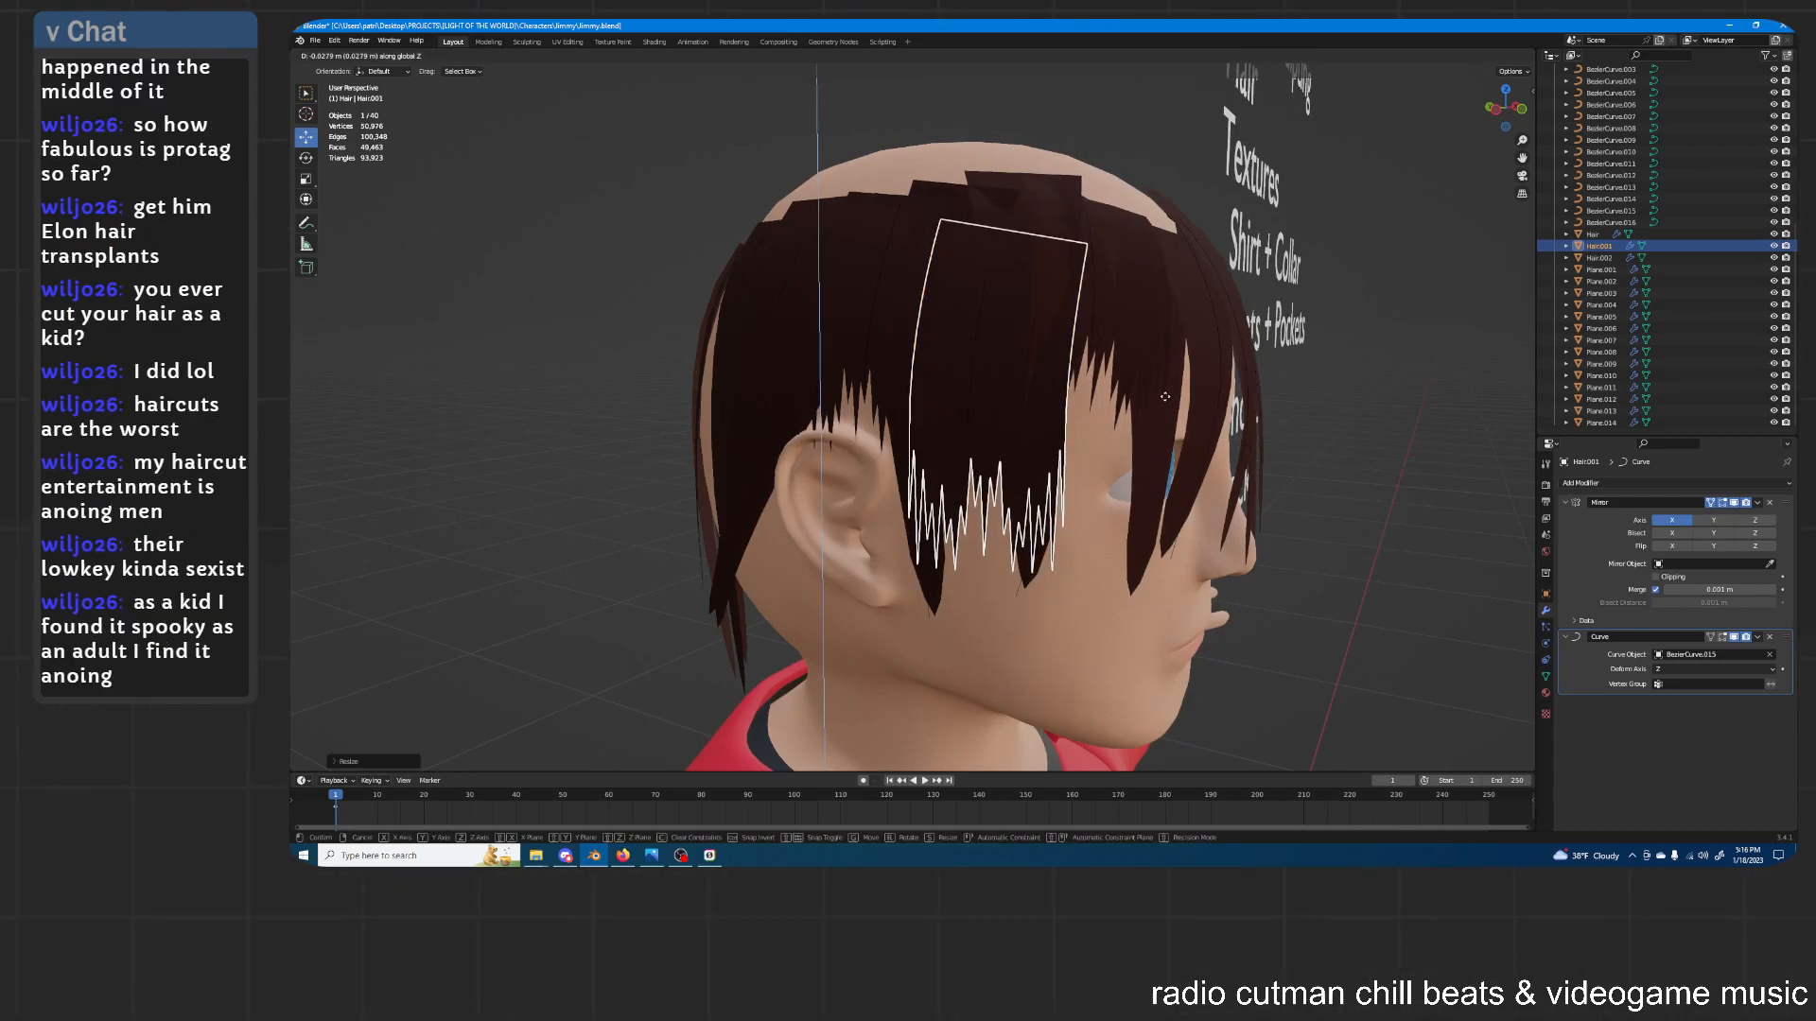
pyautogui.press('s')
pyautogui.press('z')
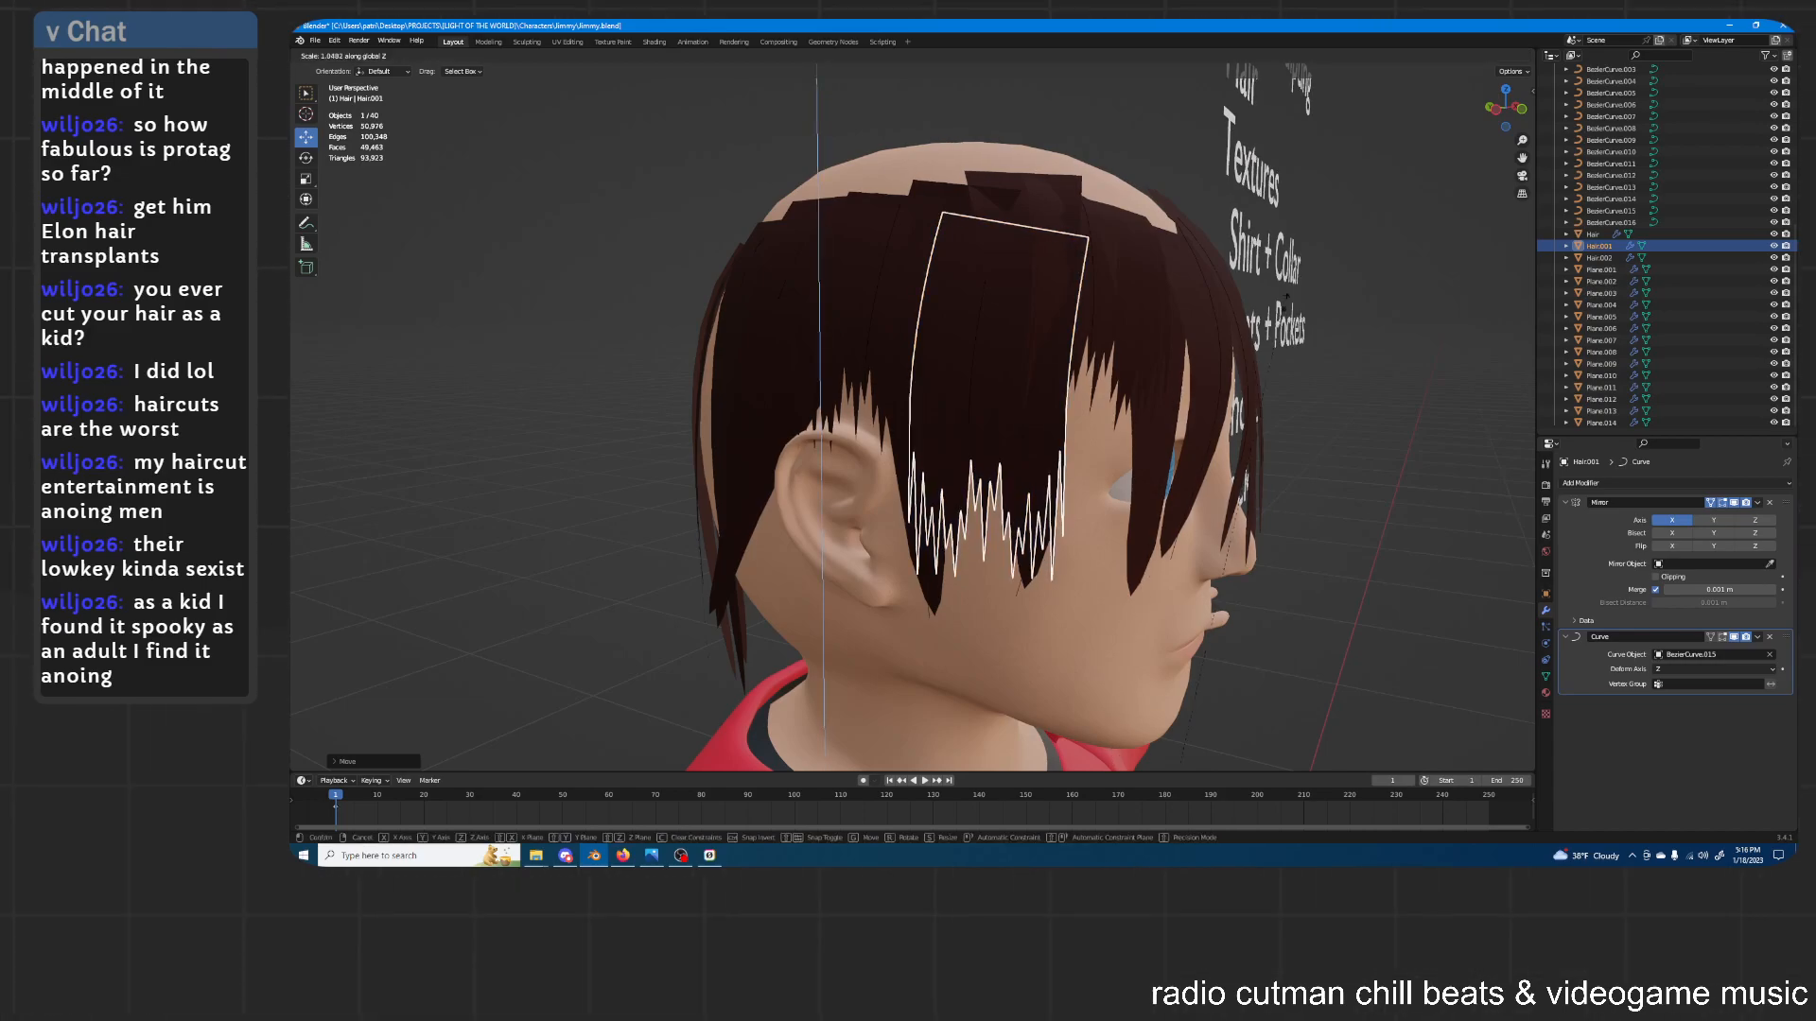
pyautogui.click(1303, 325)
pyautogui.click(1365, 456)
# Duplicate the BezierCurve.016 guide curve and place the copy behind the ear within the XY plane
pyautogui.scroll(-2, 1334, 501)
pyautogui.moveTo(1188, 522); pyautogui.dragTo(1228, 512, button='middle')
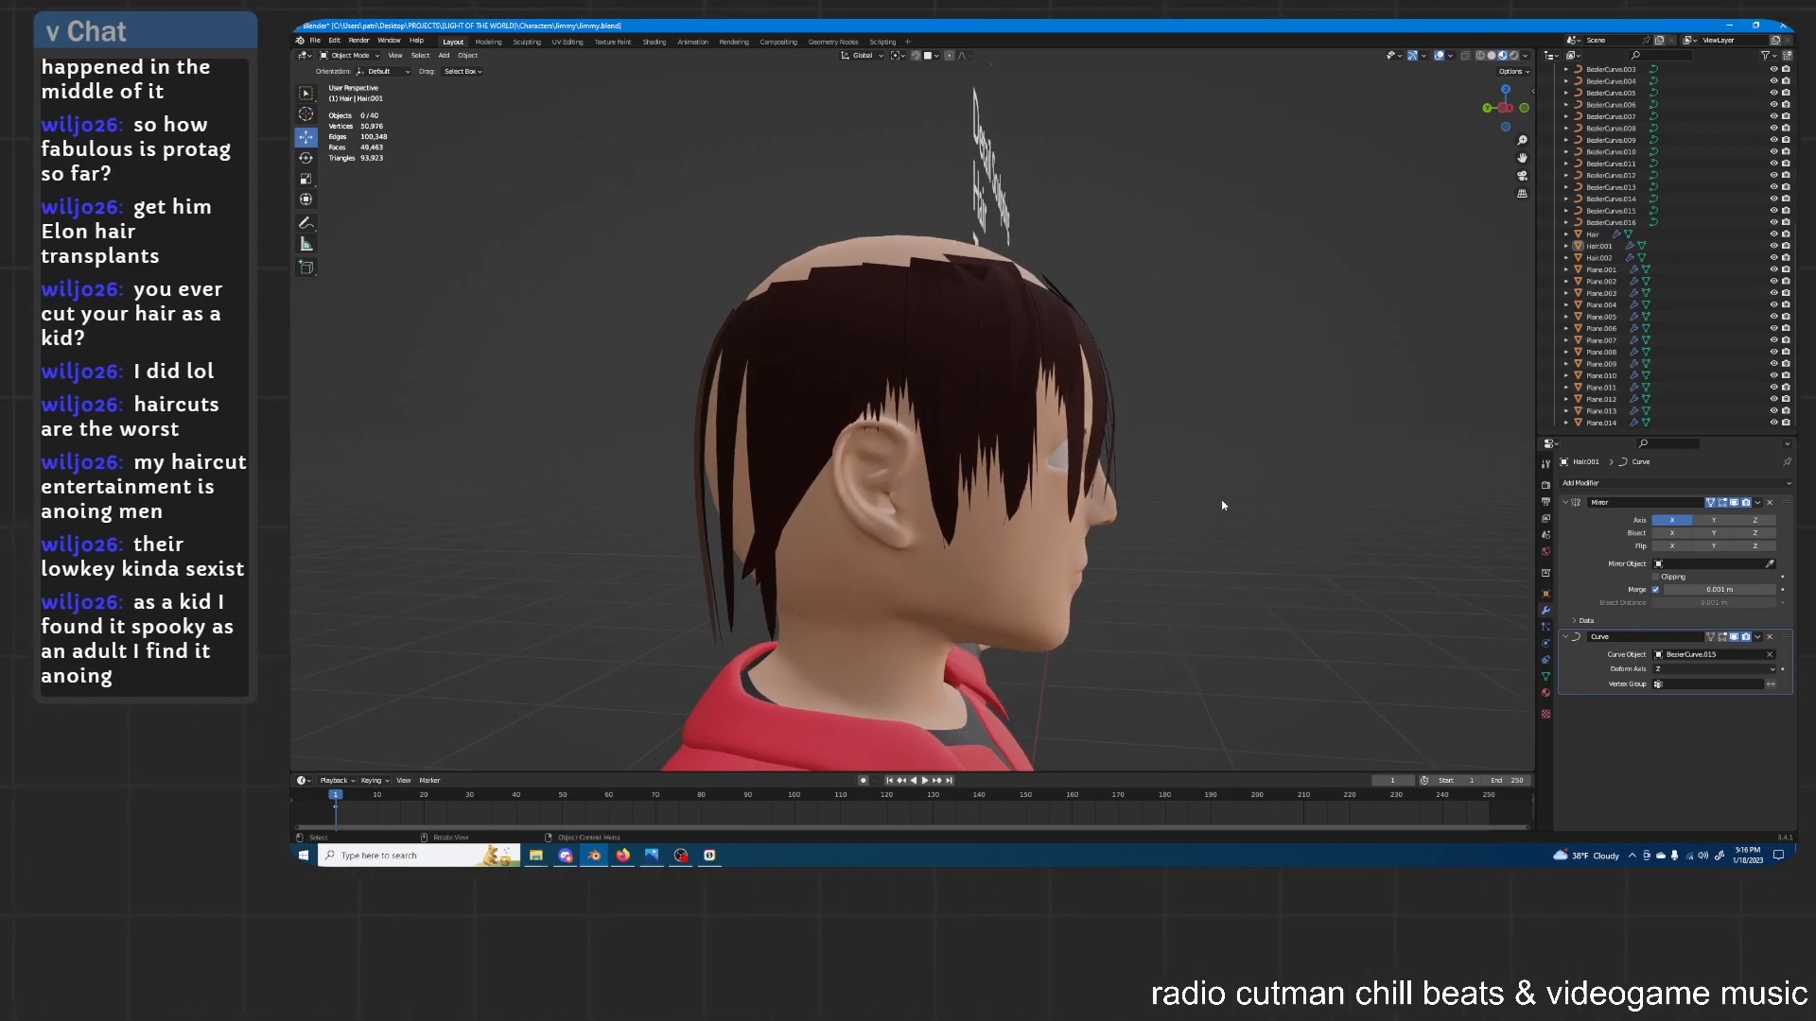
pyautogui.scroll(2, 974, 417)
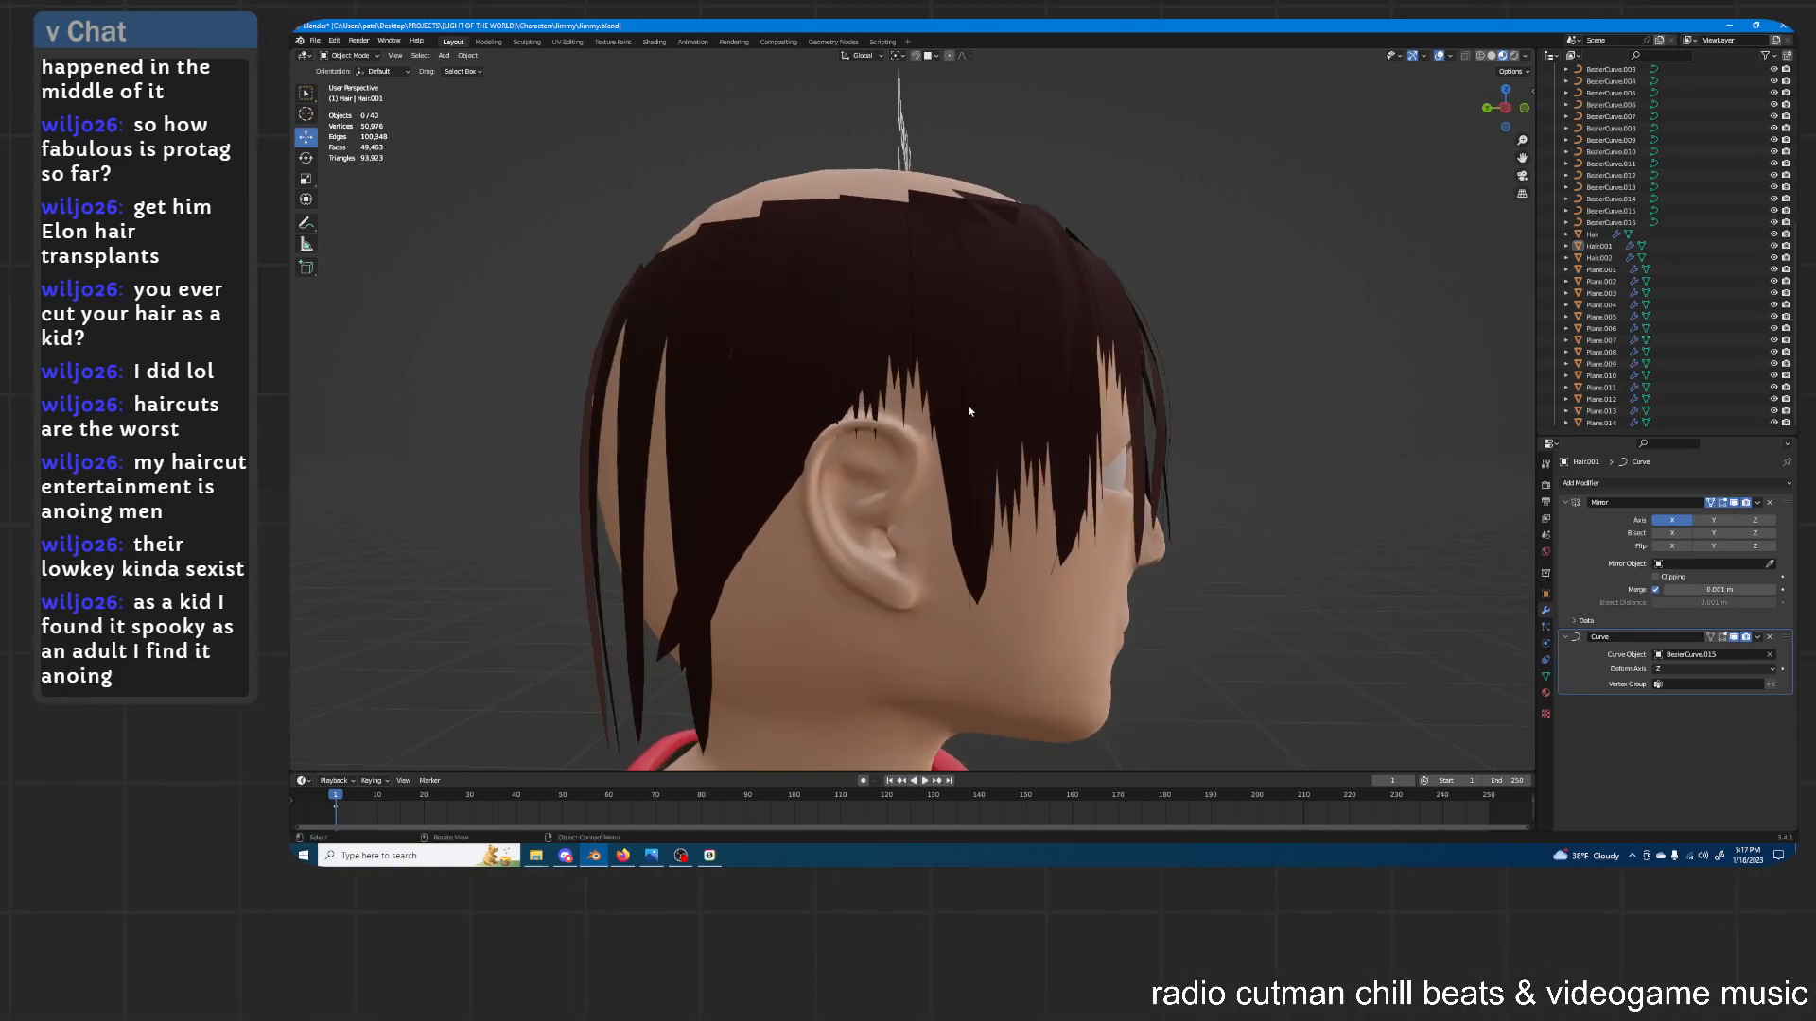
pyautogui.moveTo(874, 320); pyautogui.dragTo(967, 335, button='middle')
pyautogui.click(948, 321)
pyautogui.click(957, 329)
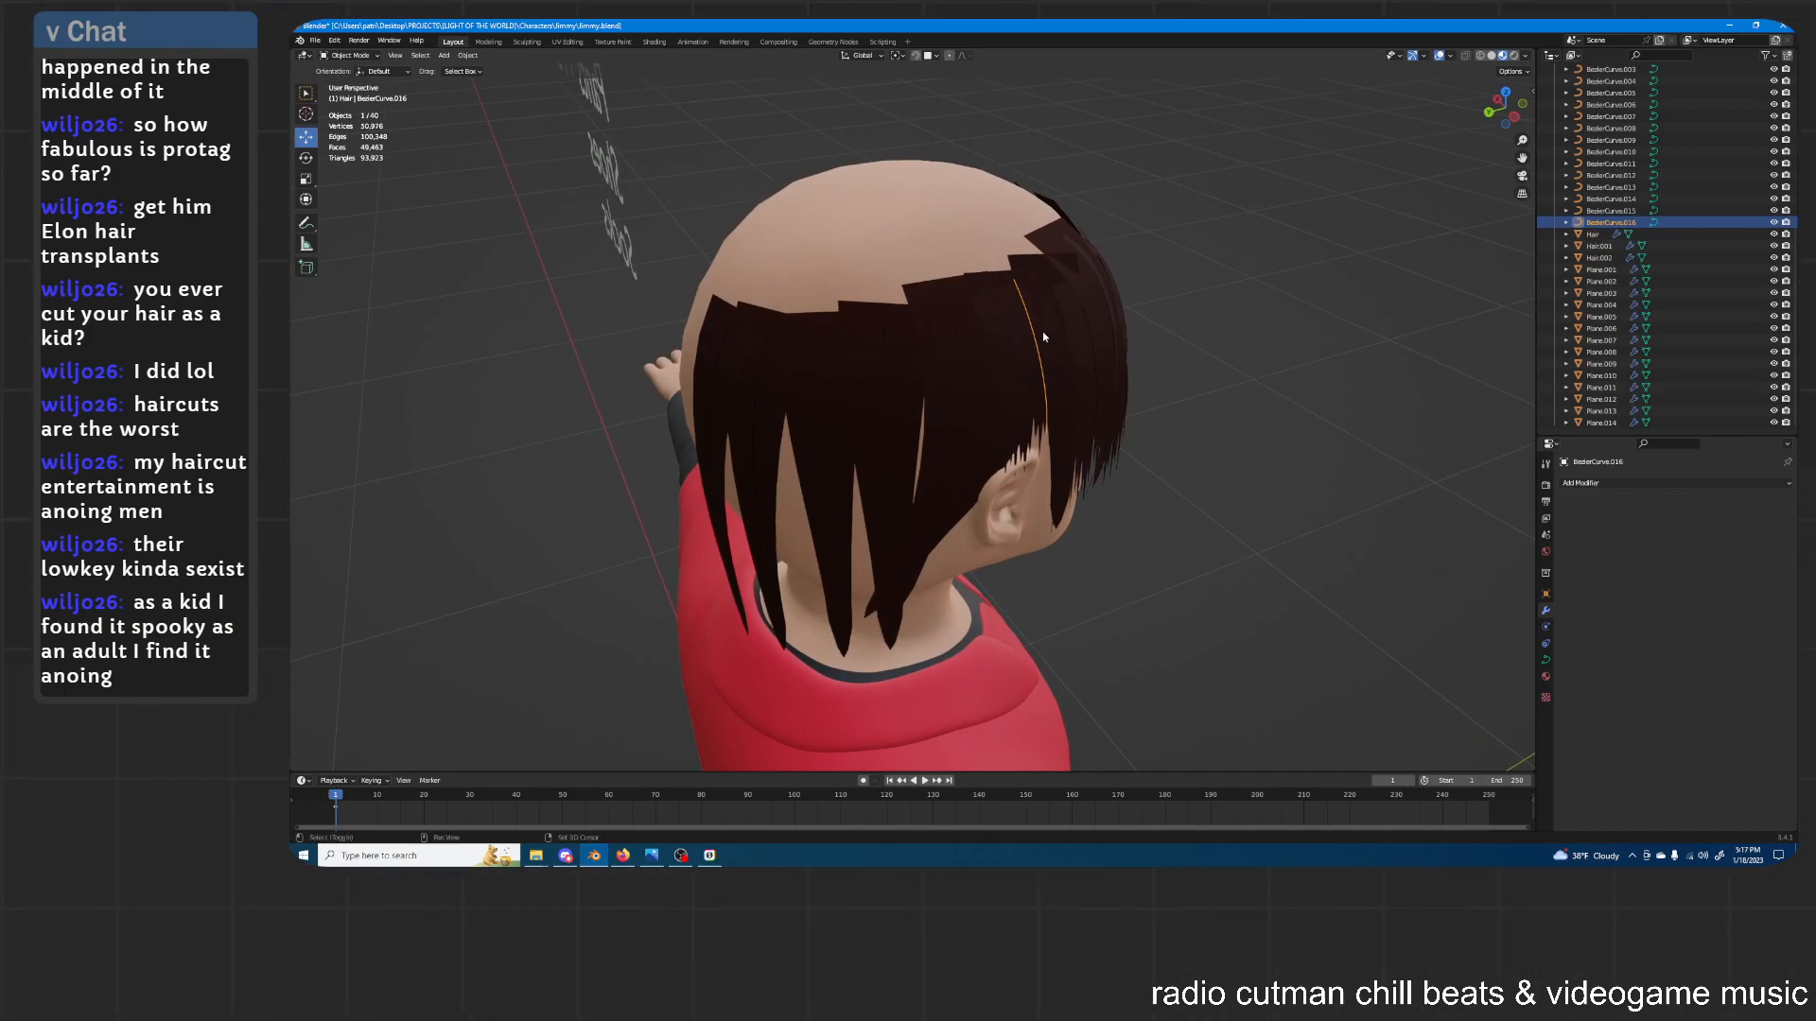
pyautogui.hotkey('shift', 'd')
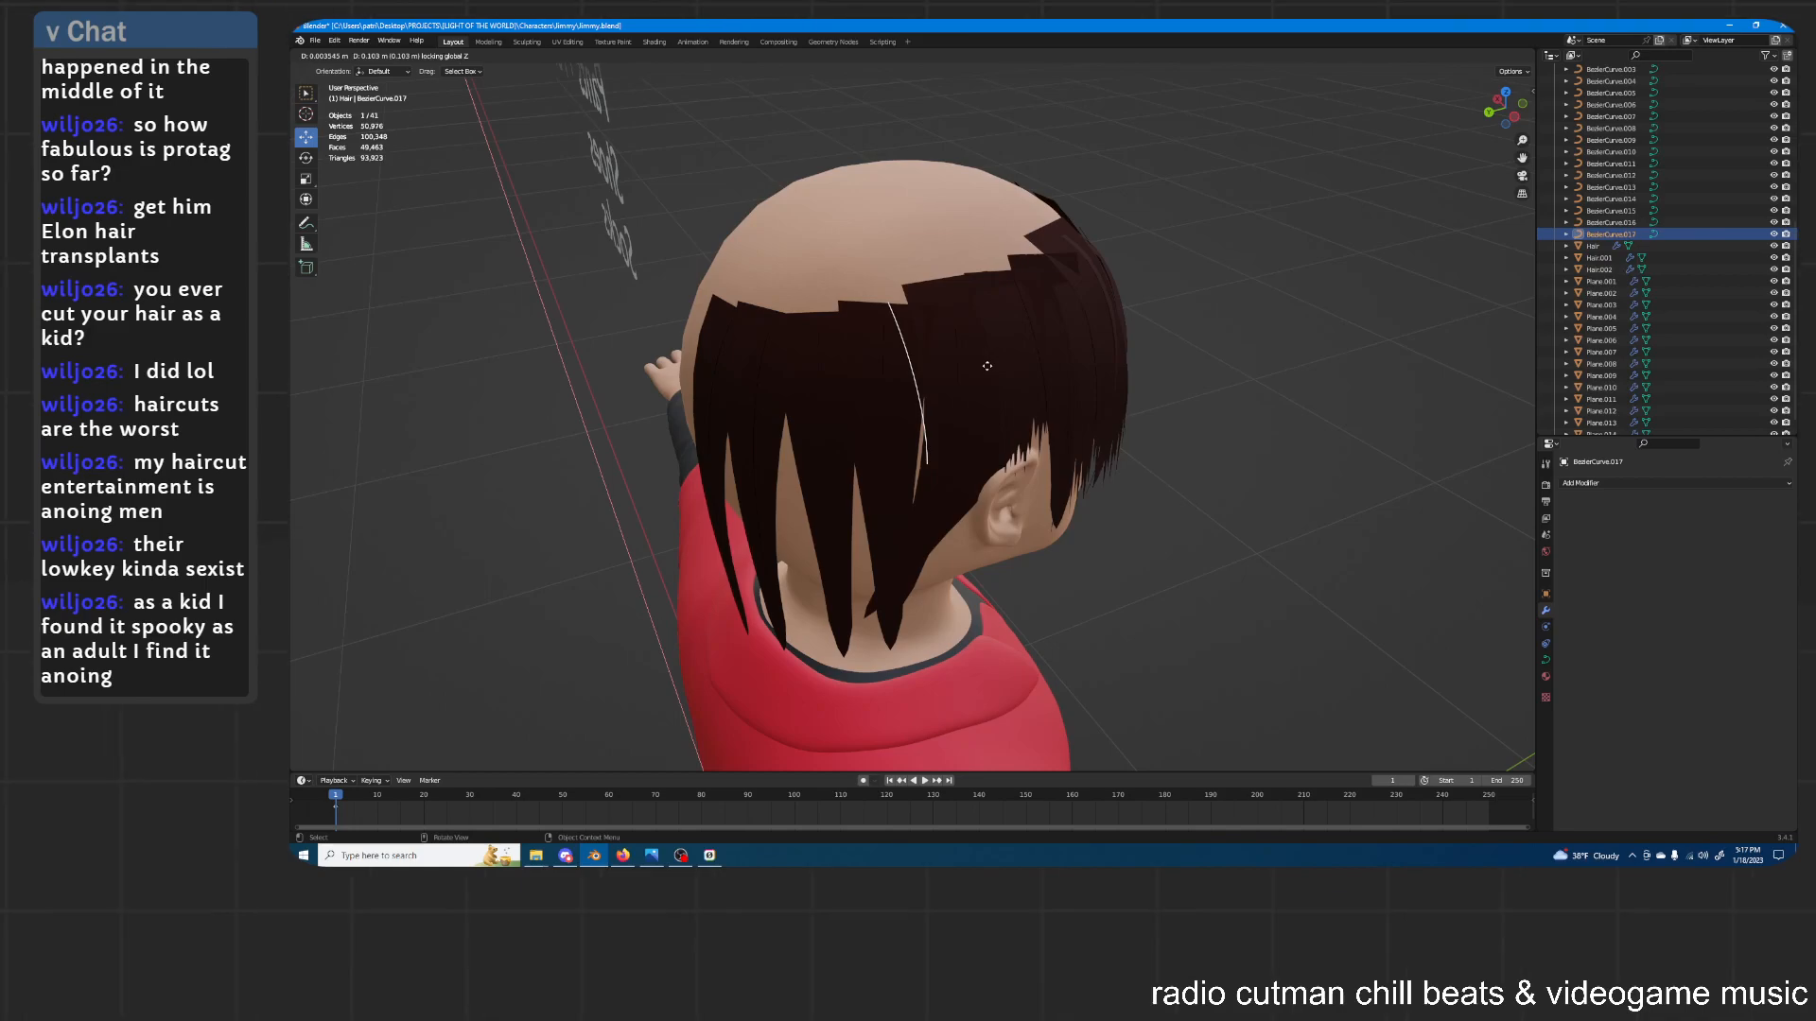
pyautogui.click(947, 370)
# Edit BezierCurve.017 and move its top control point onto the scalp at the back of the head
pyautogui.moveTo(984, 343); pyautogui.dragTo(871, 309, button='middle')
pyautogui.click(350, 81)
pyautogui.press('g')
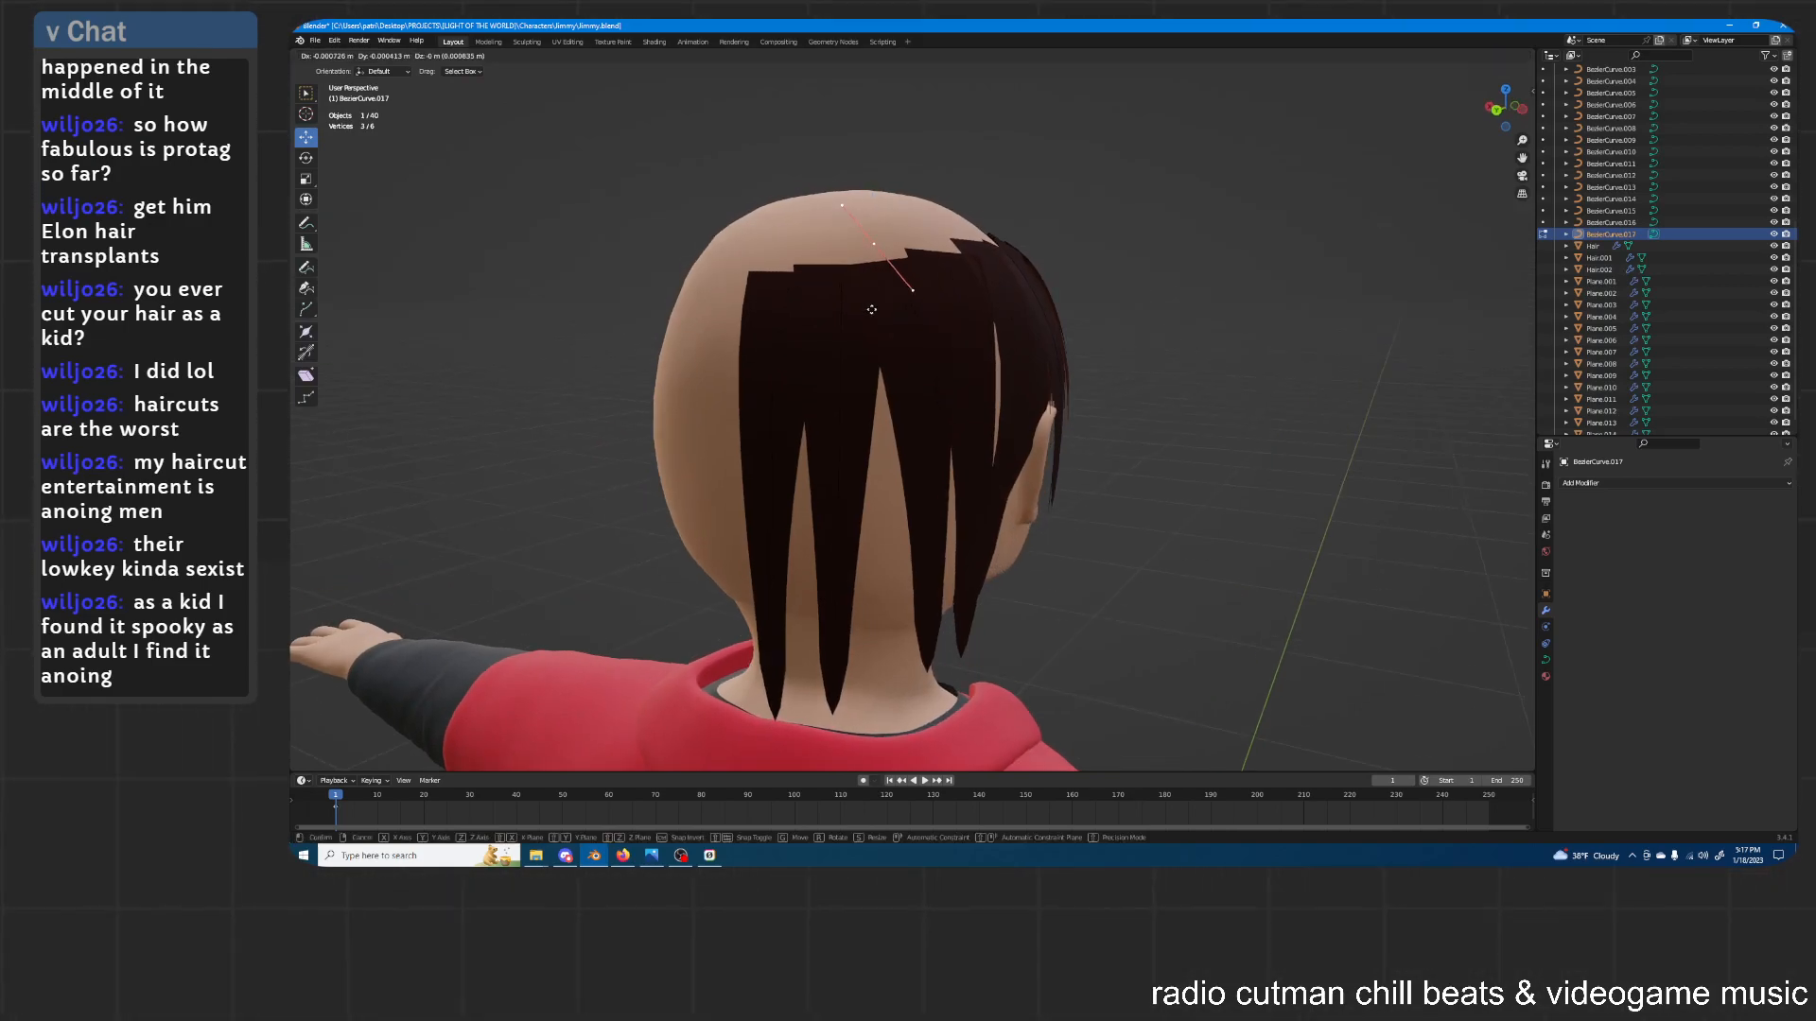
pyautogui.click(871, 317)
pyautogui.press('g')
pyautogui.click(870, 323)
# Move BezierCurve.017's lower control point onto the back of the head above the neck
pyautogui.press('a')
pyautogui.moveTo(984, 393); pyautogui.dragTo(989, 260, button='middle')
pyautogui.click(892, 452)
pyautogui.press('g')
pyautogui.click(893, 465)
pyautogui.moveTo(1002, 351); pyautogui.dragTo(922, 321, button='middle')
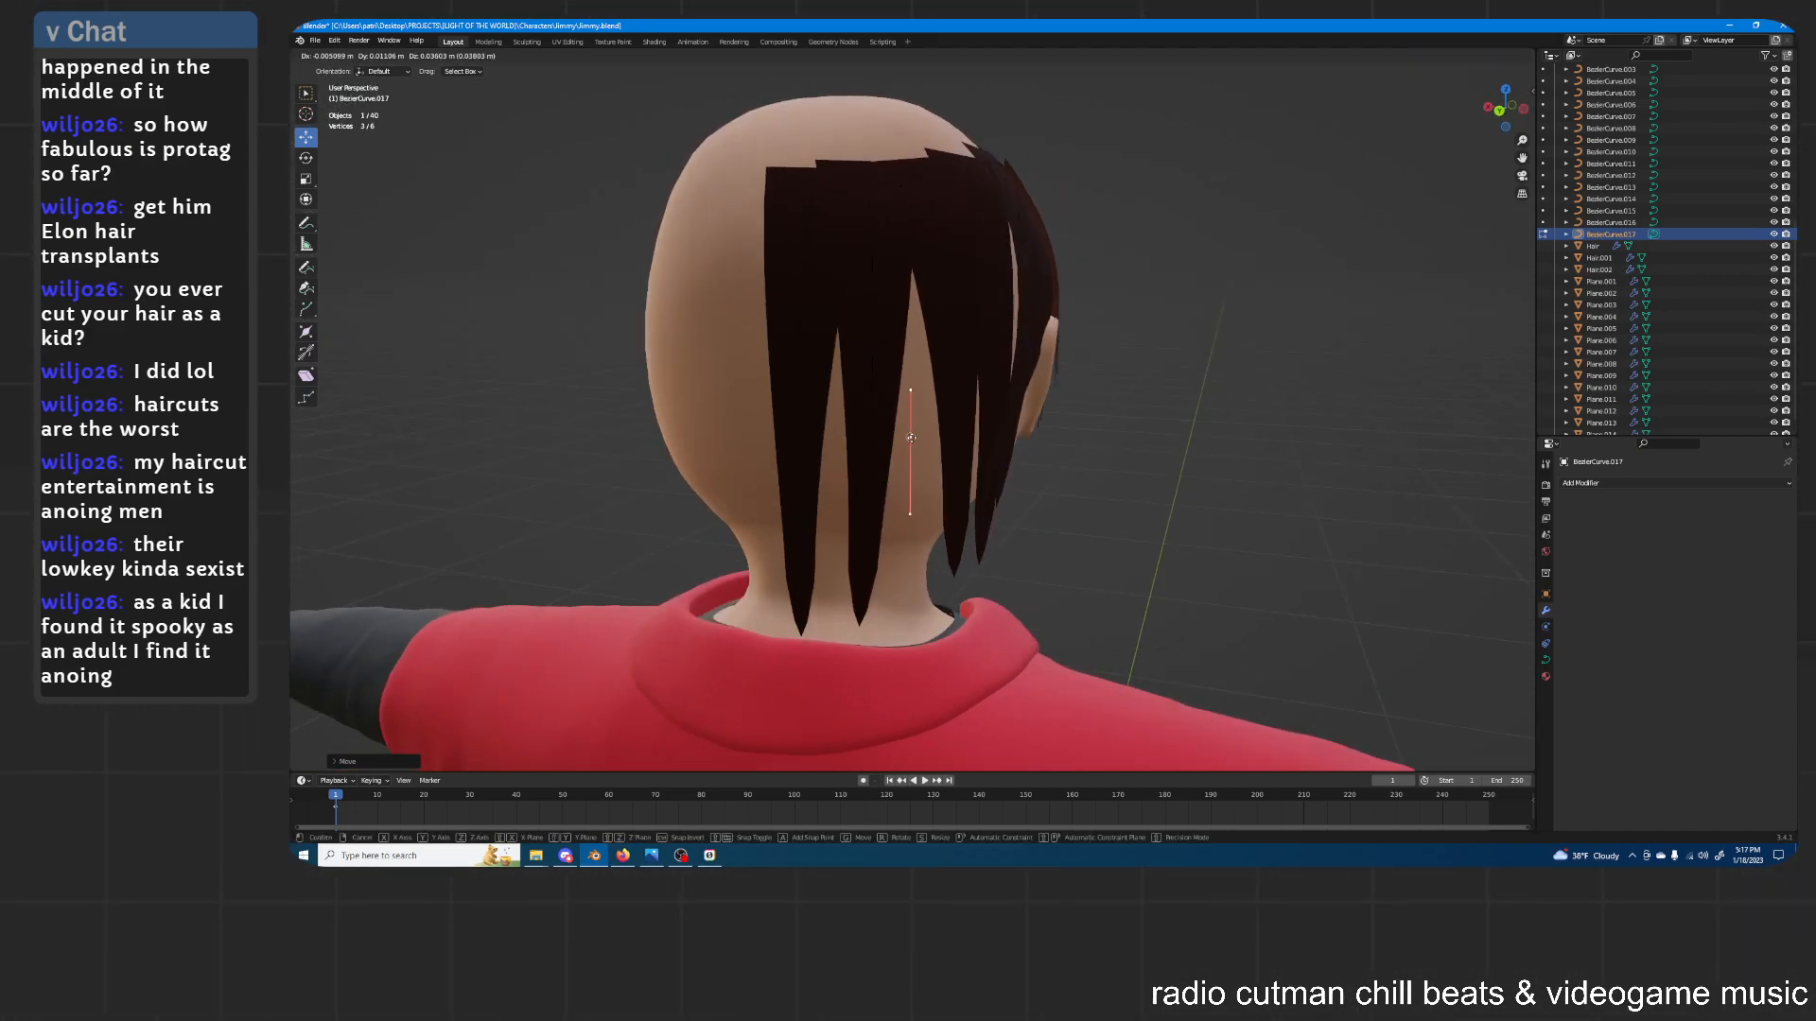
# Rotate the handles of BezierCurve.017's top control point to follow the slope of the back of the head
pyautogui.moveTo(910, 186); pyautogui.dragTo(960, 244, button='middle')
pyautogui.click(1021, 188)
pyautogui.press('r')
pyautogui.click(1059, 246)
pyautogui.press('r')
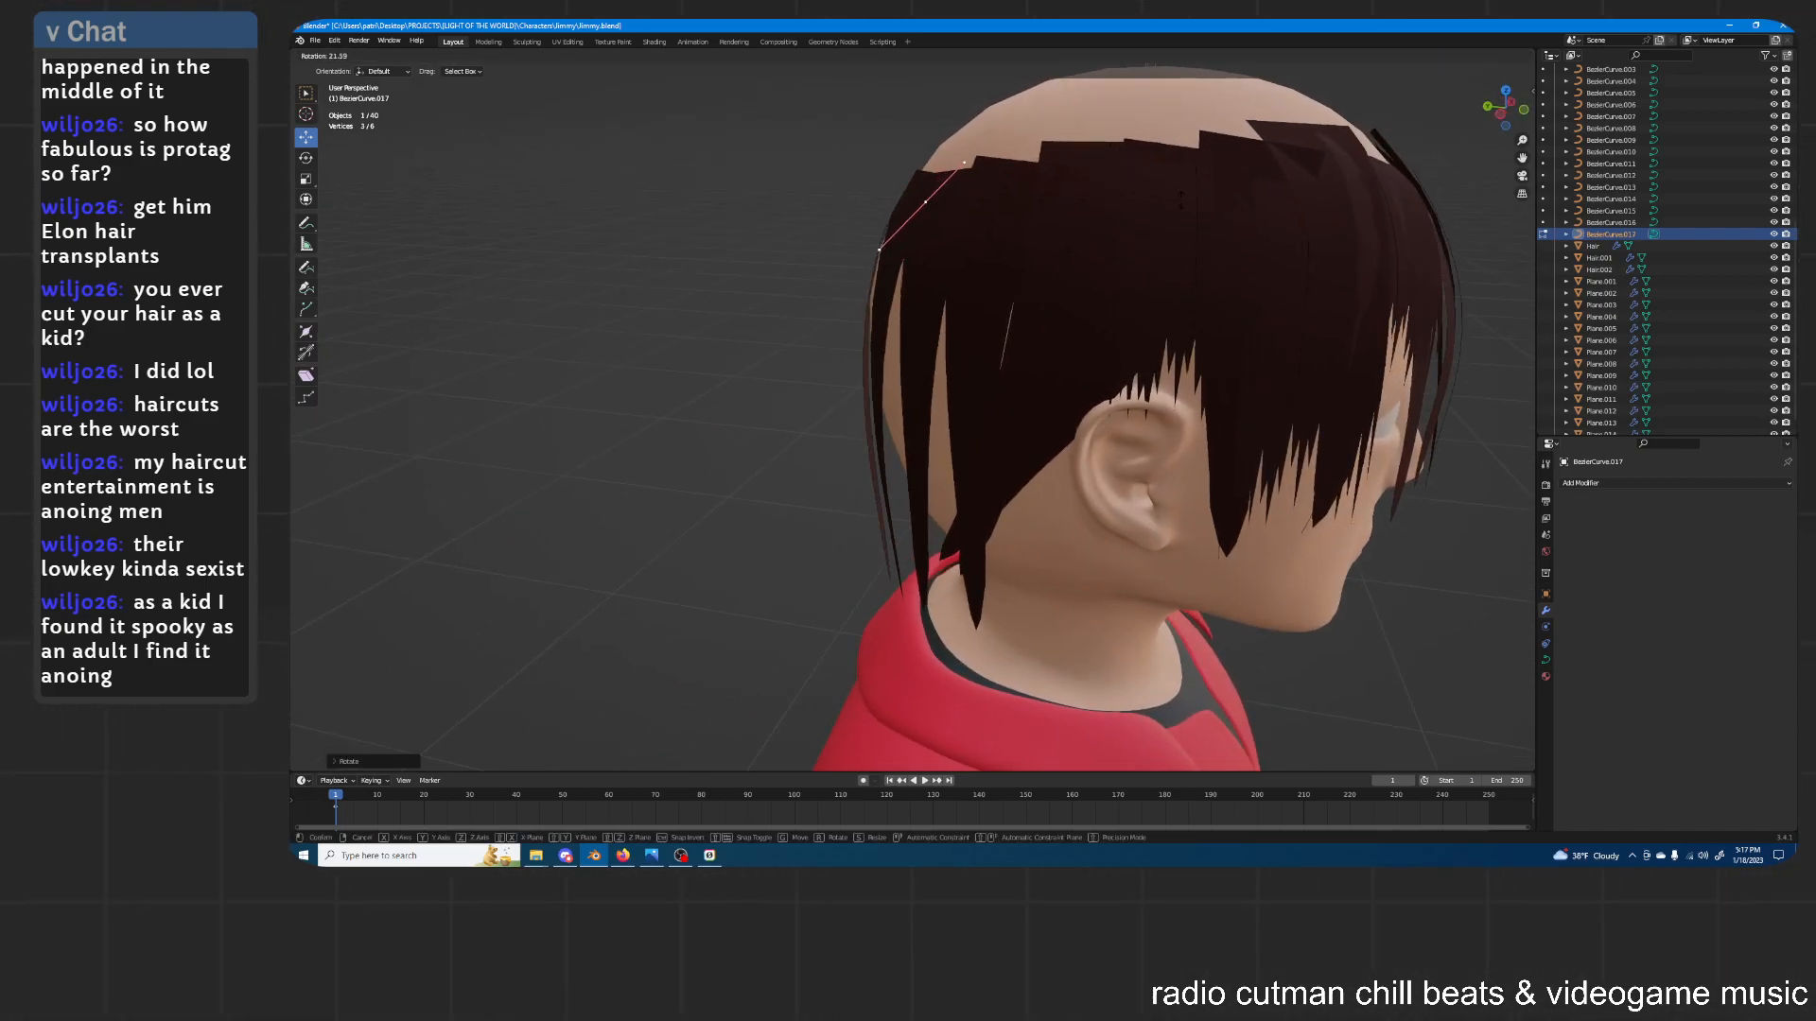
pyautogui.click(931, 253)
pyautogui.moveTo(931, 253); pyautogui.dragTo(1073, 269, button='middle')
pyautogui.press('r')
pyautogui.click(1203, 267)
pyautogui.moveTo(1203, 267); pyautogui.dragTo(1094, 165, button='middle')
pyautogui.press('r')
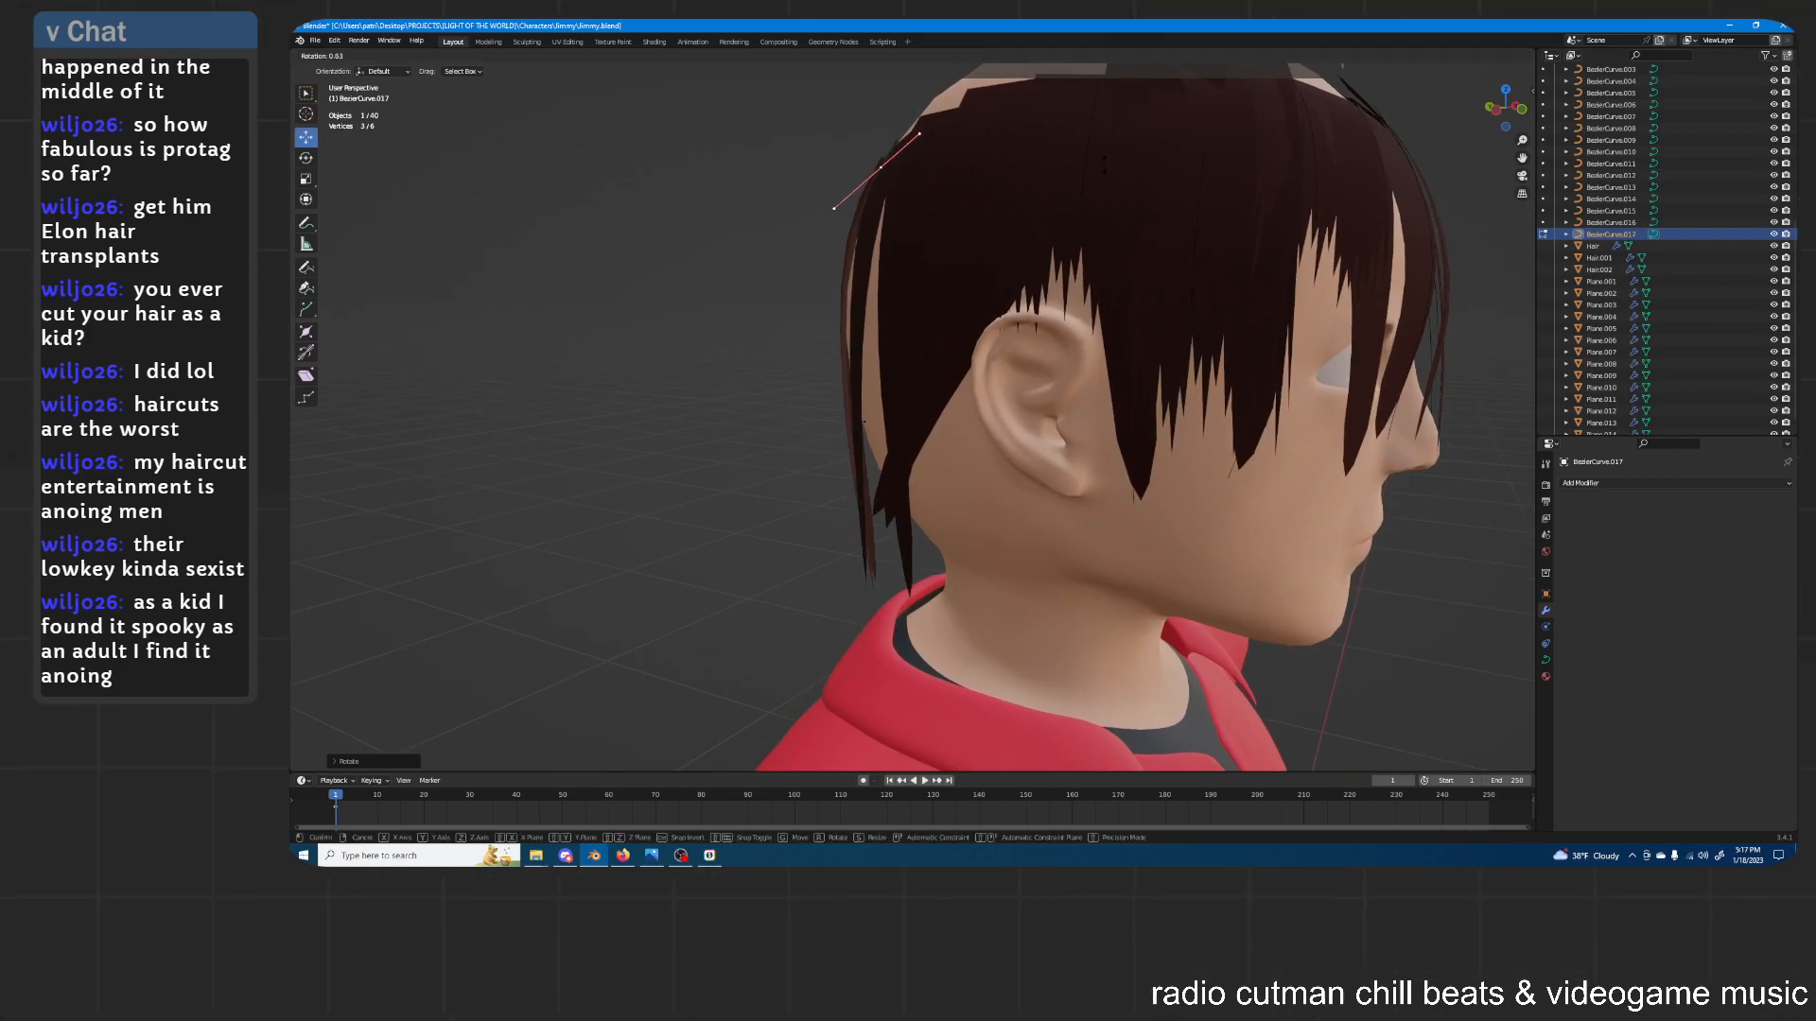
pyautogui.click(906, 419)
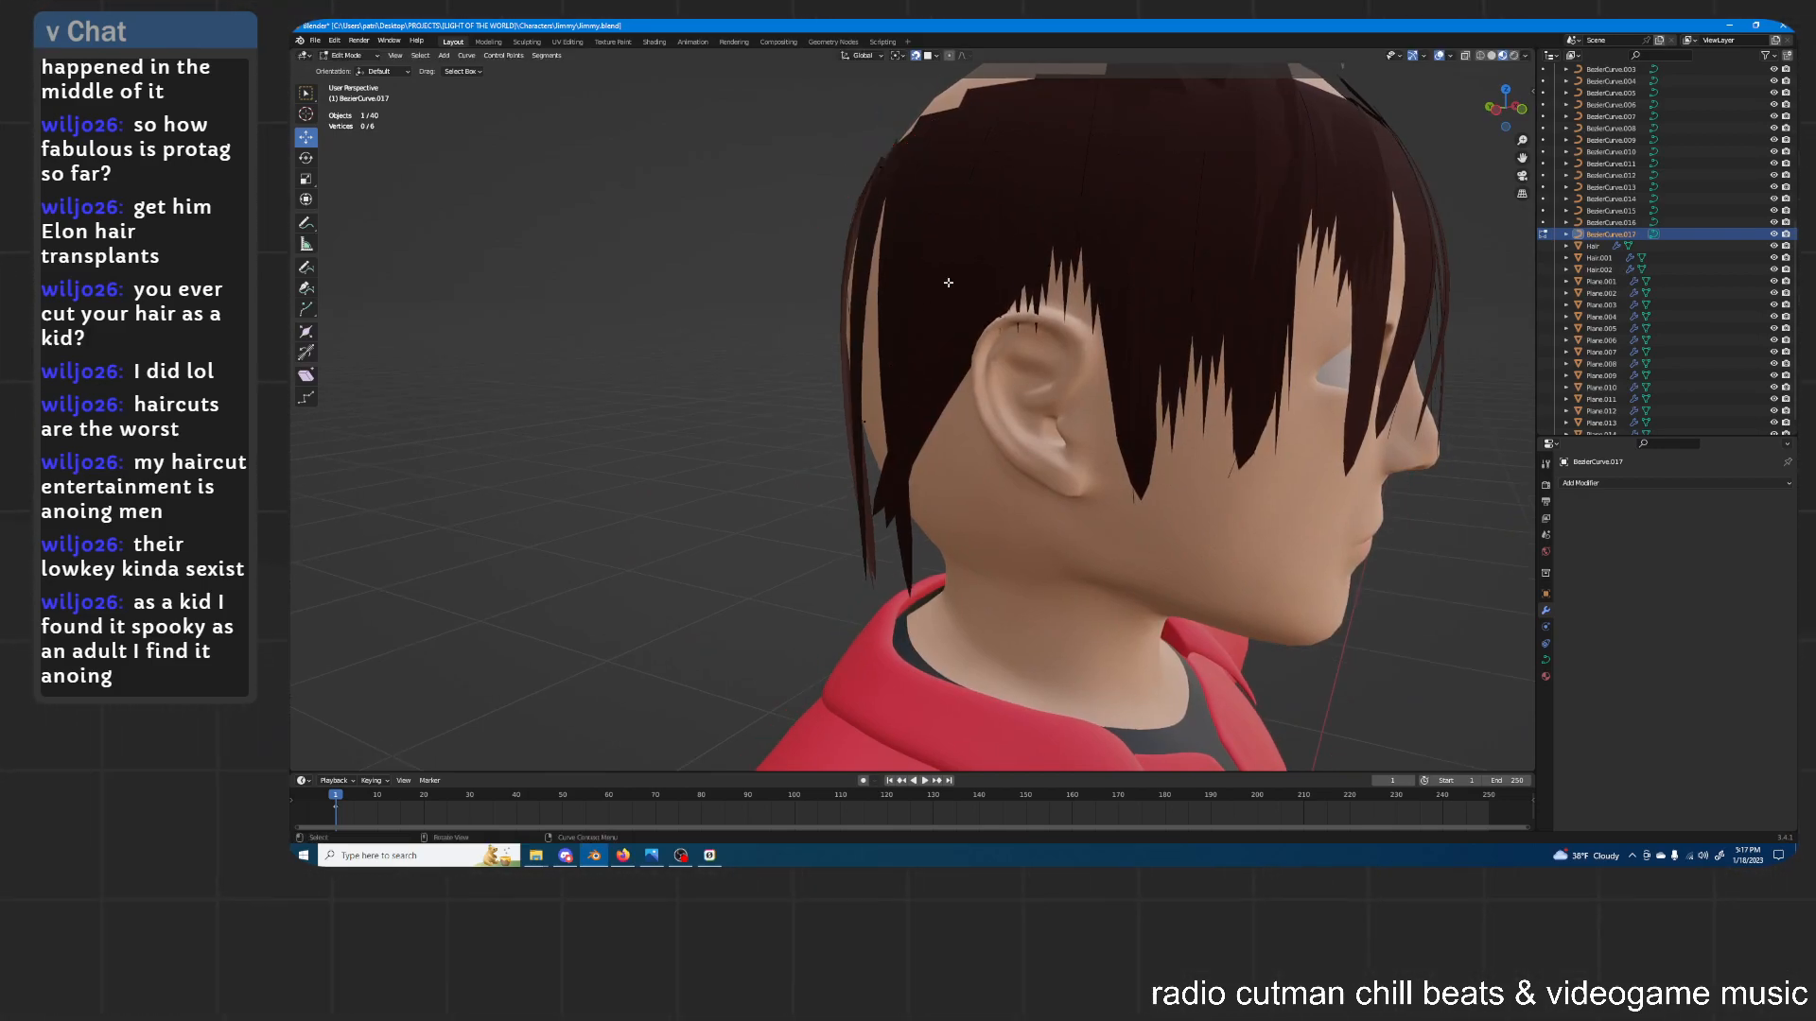
# Turn off snapping and move BezierCurve.017's lower control point outward from the head within the XY plane
pyautogui.click(877, 413)
pyautogui.moveTo(866, 422); pyautogui.dragTo(987, 342, button='middle')
pyautogui.press('g')
pyautogui.press('y')
pyautogui.rightClick(966, 355)
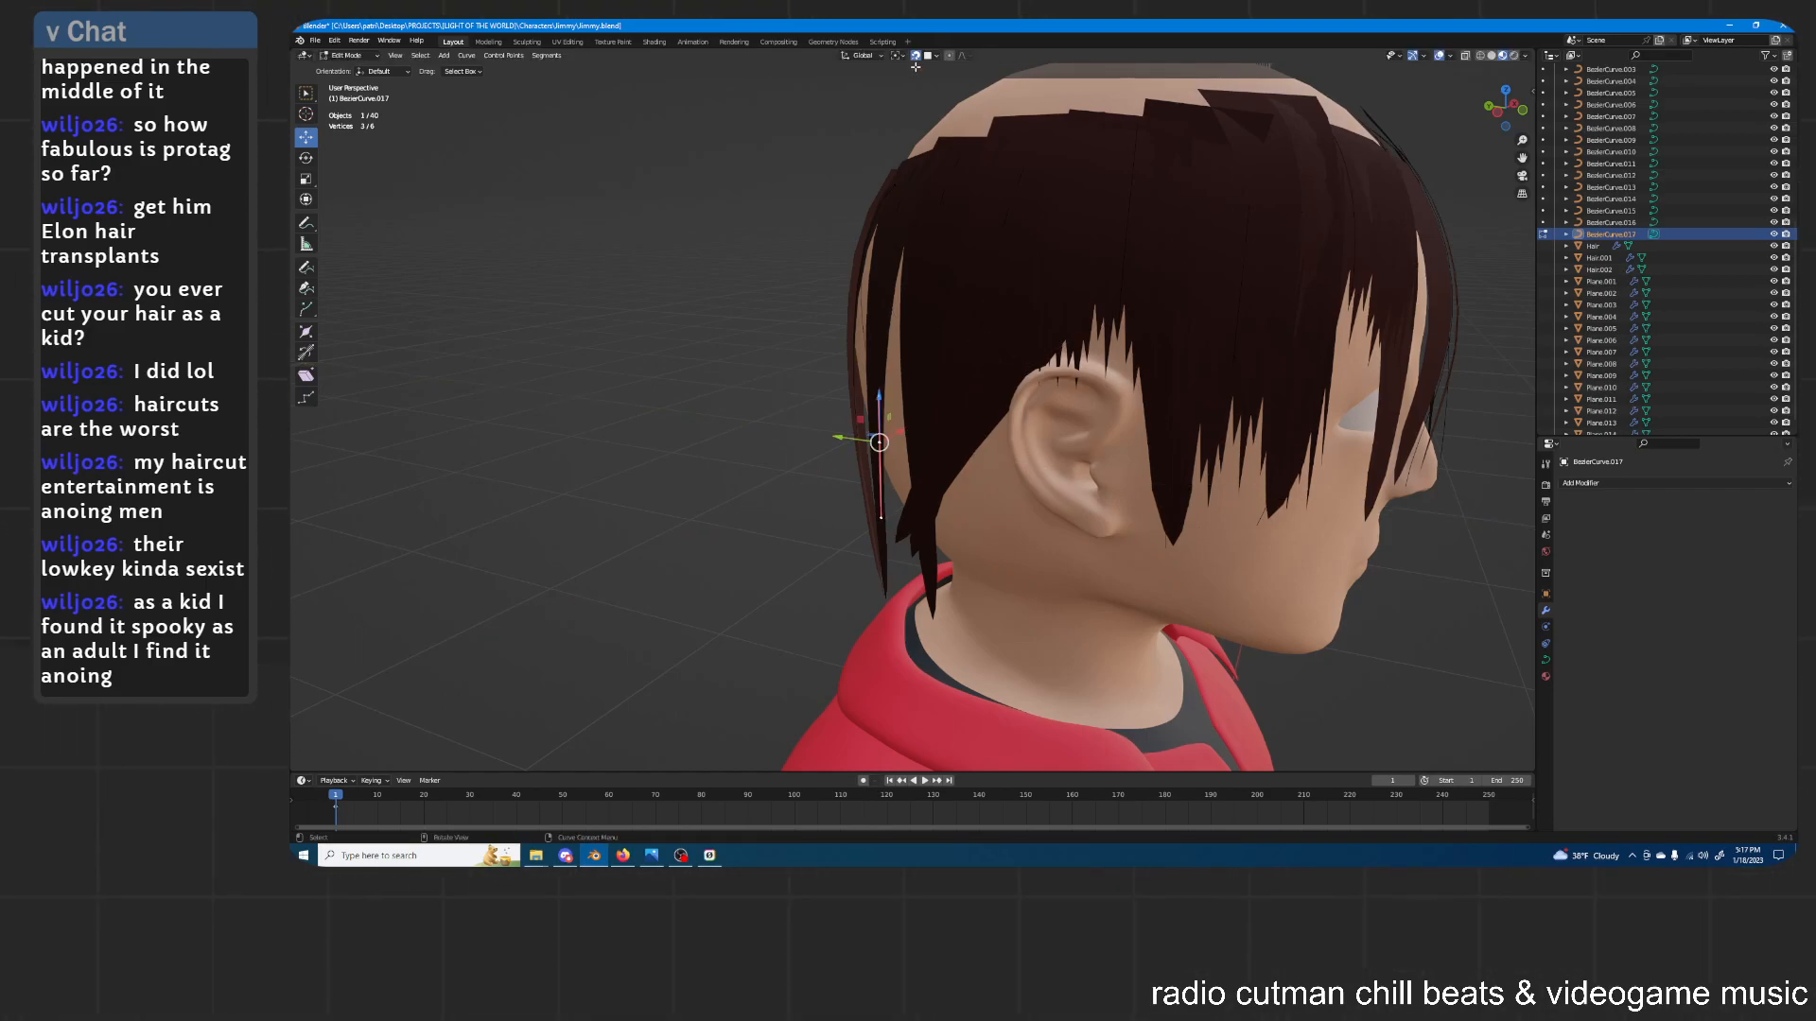
pyautogui.press('g')
pyautogui.hotkey('shift', 'z')
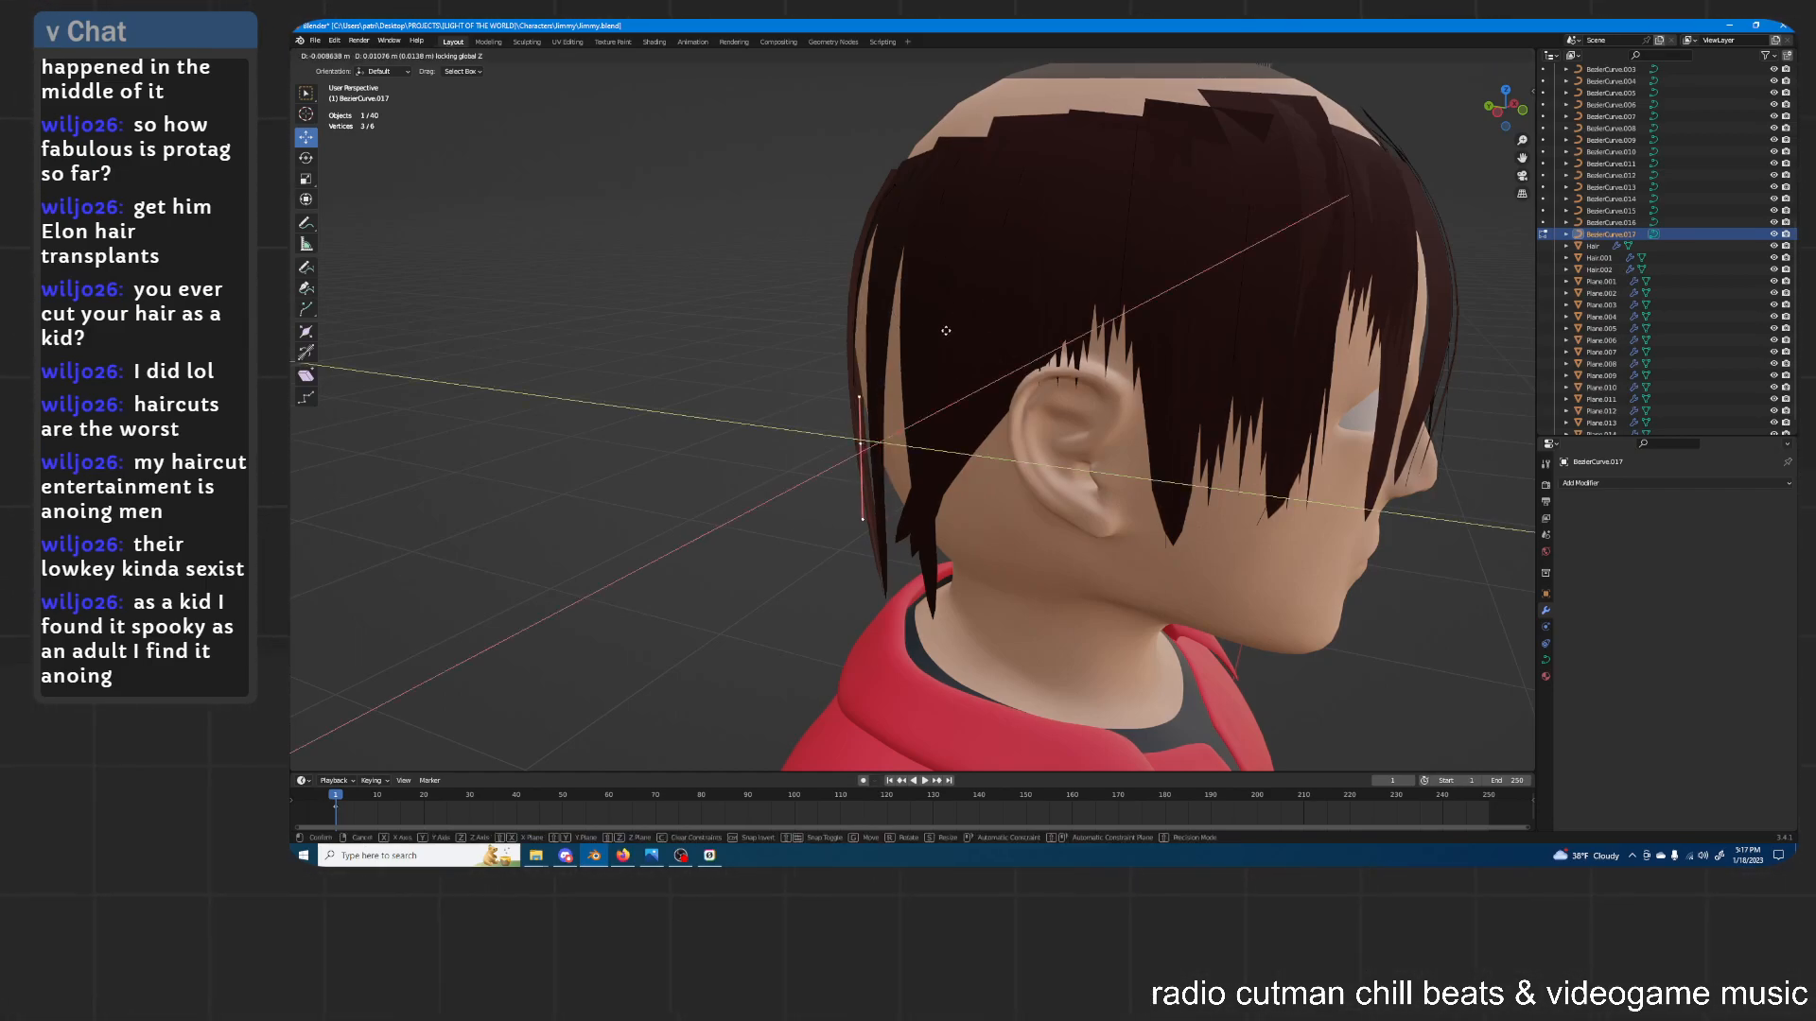
pyautogui.click(938, 334)
# Adjust BezierCurve.017's lower control point within the XY plane between the rear strands and leave curve editing
pyautogui.moveTo(938, 335); pyautogui.dragTo(1206, 377, button='middle')
pyautogui.press('g')
pyautogui.hotkey('shift', 'z')
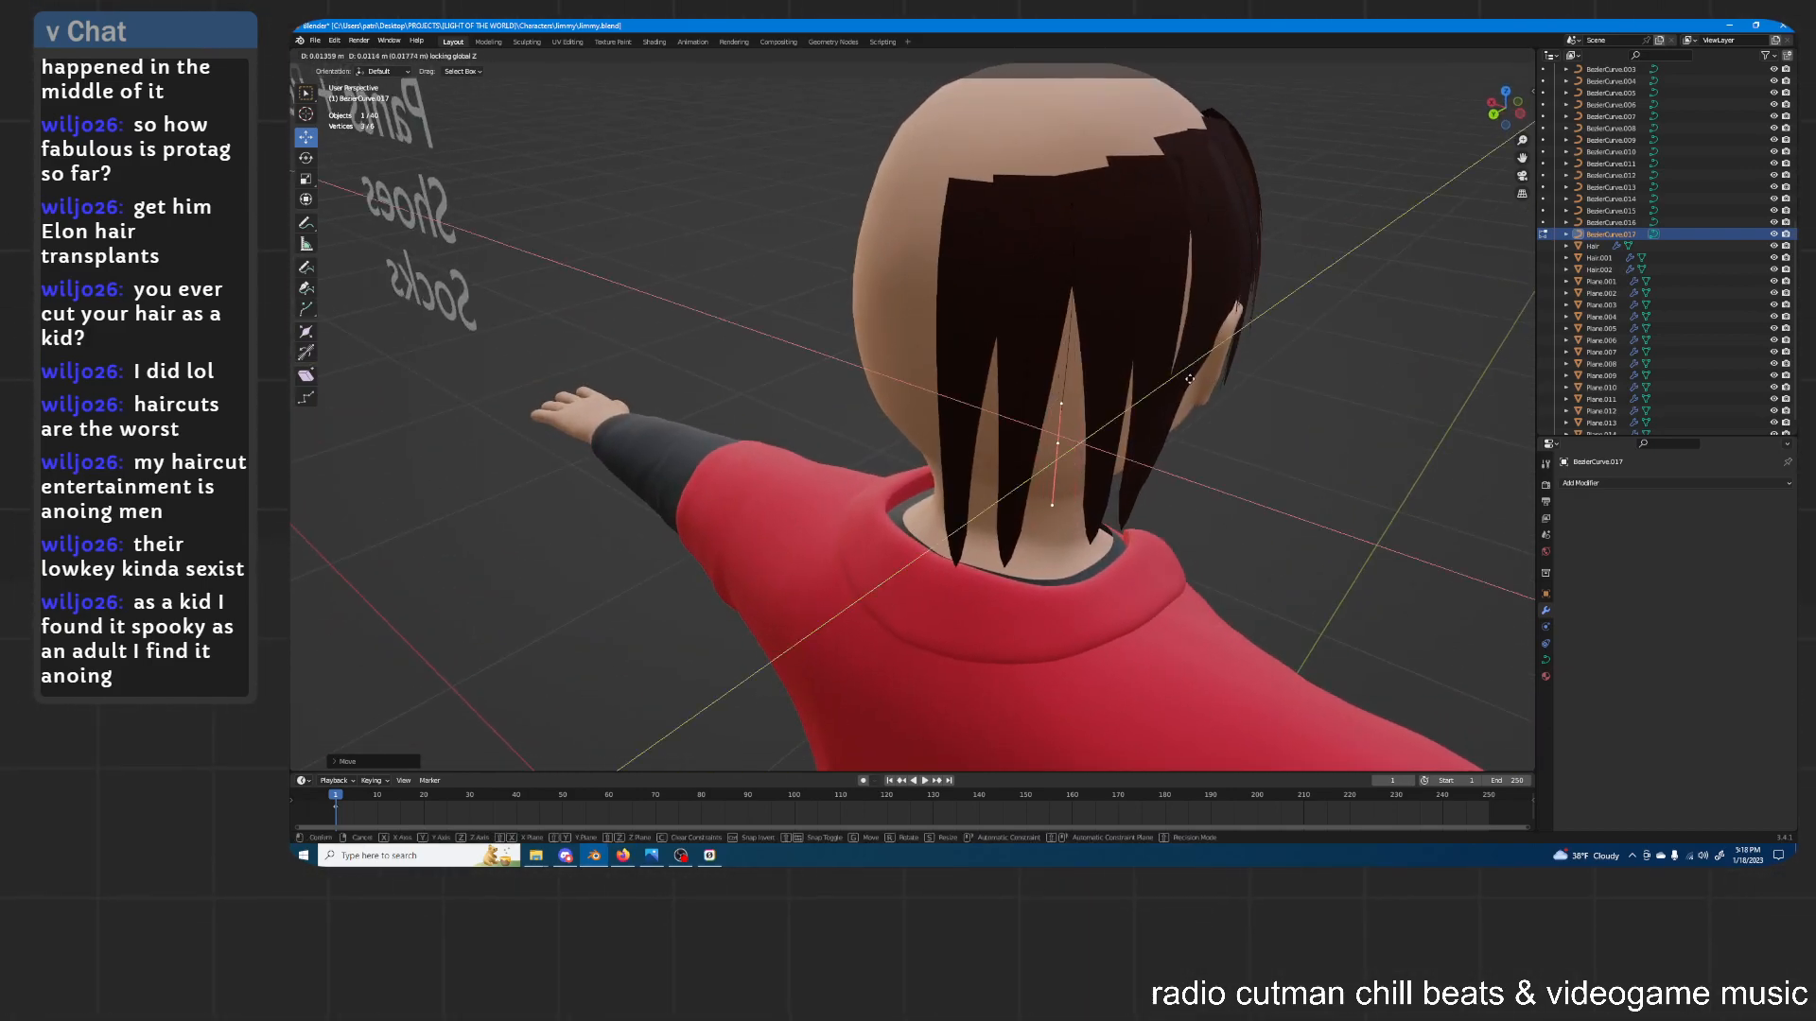
pyautogui.click(1190, 376)
pyautogui.moveTo(1191, 376); pyautogui.dragTo(1045, 380, button='middle')
pyautogui.press('Tab')
# Widen the Plane.010 strand behind the ear along X and rotate it around Z
pyautogui.moveTo(1267, 295); pyautogui.dragTo(1188, 397, button='middle')
pyautogui.click(1222, 288)
pyautogui.press('s')
pyautogui.press('x')
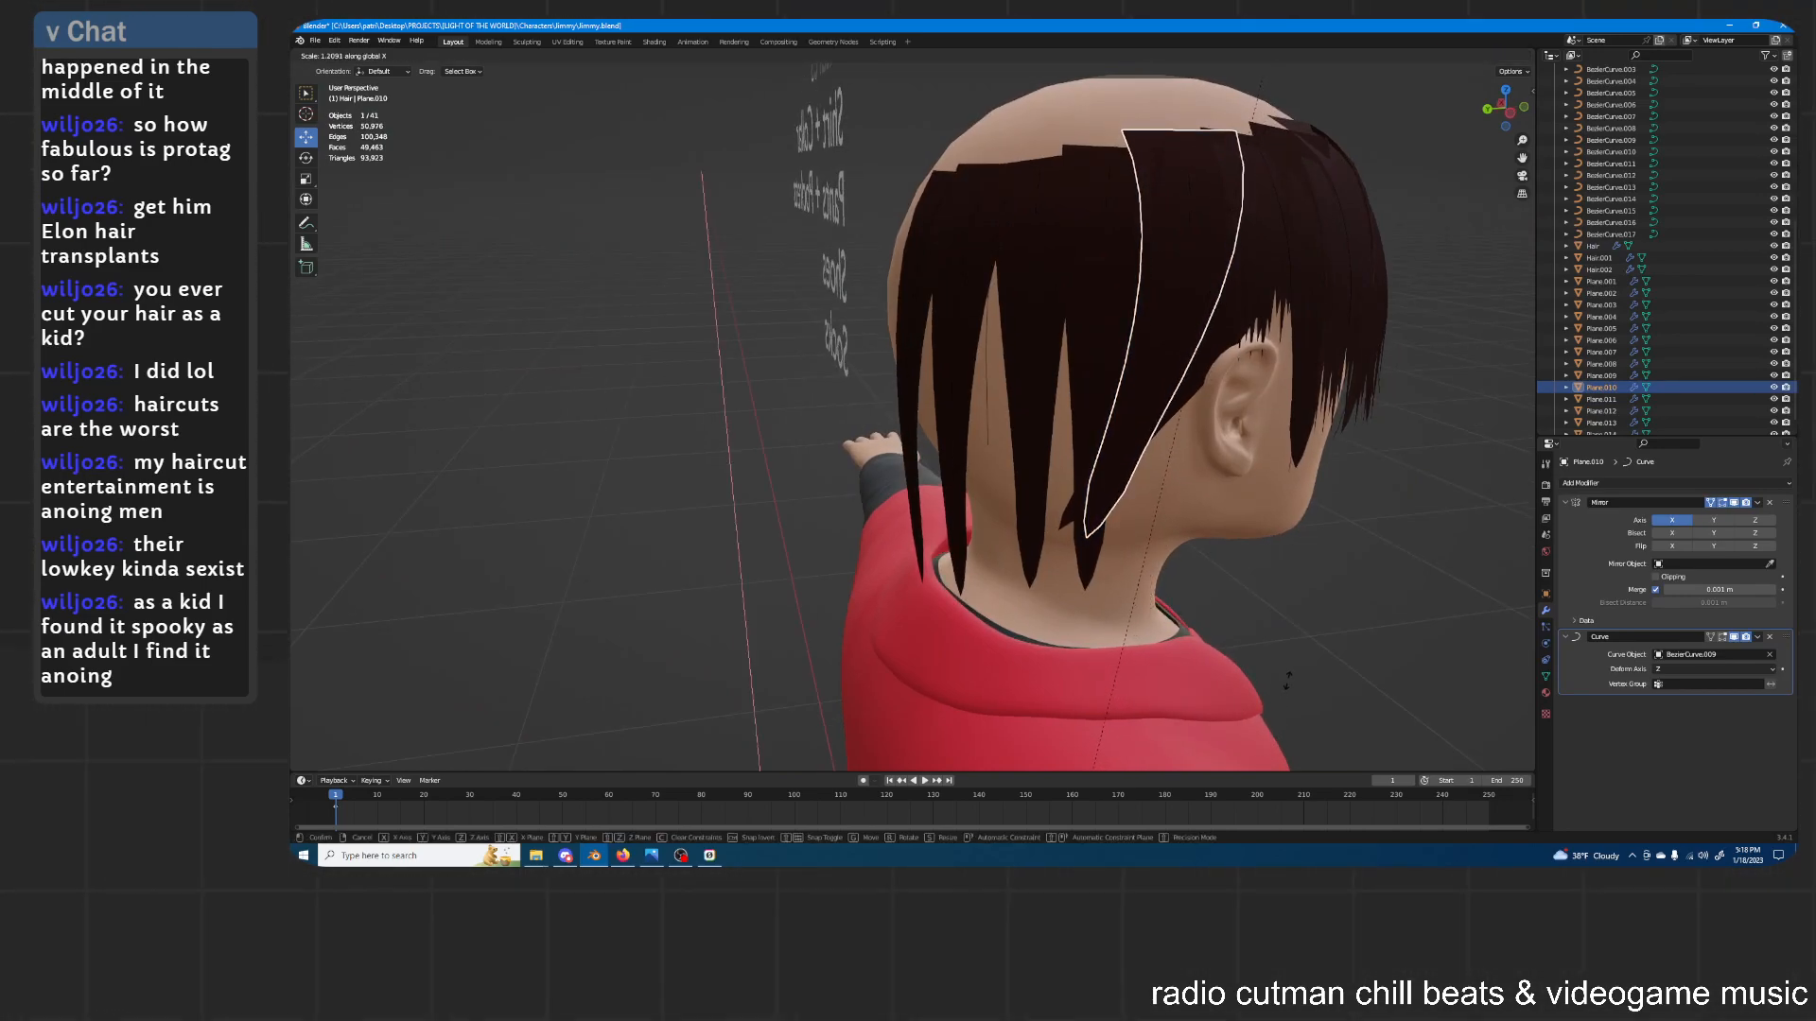
pyautogui.click(1286, 681)
pyautogui.press('r')
pyautogui.press('z')
pyautogui.click(1377, 390)
pyautogui.moveTo(1269, 511); pyautogui.dragTo(1157, 331, button='middle')
pyautogui.click(1339, 478)
# Duplicate the Hair.002 plane in place and set BezierCurve.017 as the copy's Curve modifier object
pyautogui.click(1123, 324)
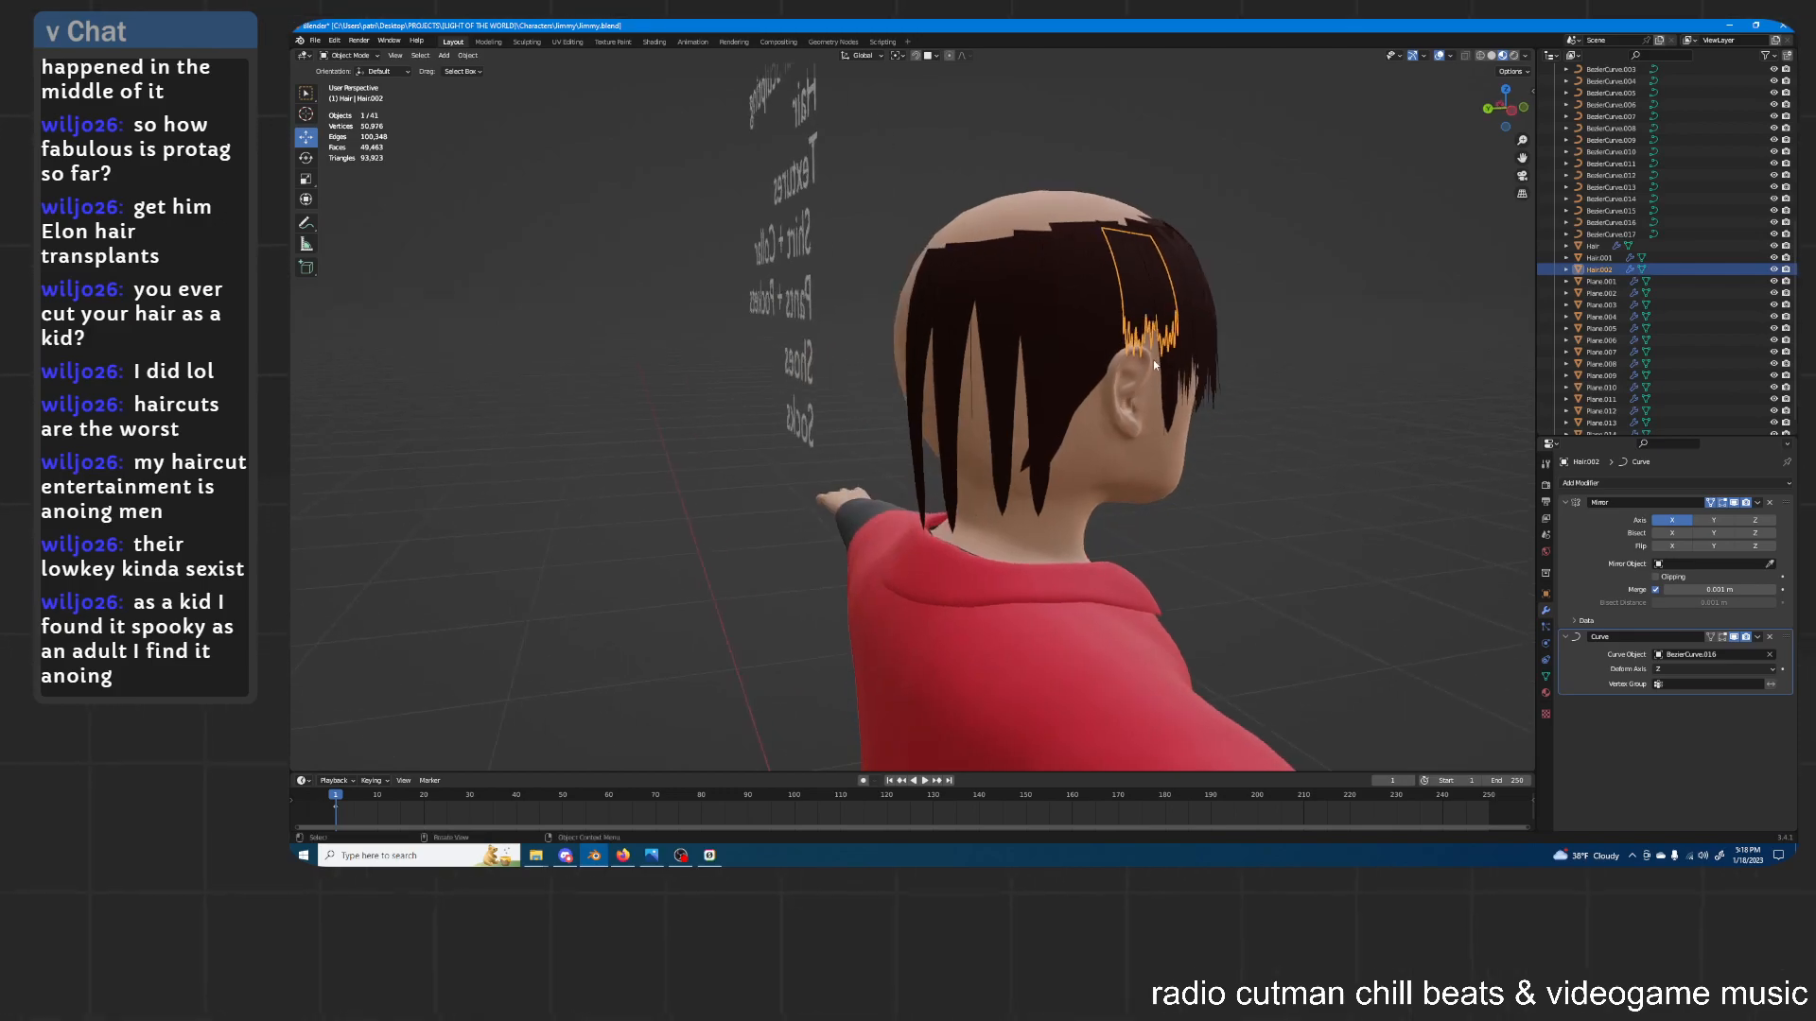
pyautogui.scroll(2, 1157, 331)
pyautogui.hotkey('shift', 'd')
pyautogui.rightClick(1171, 337)
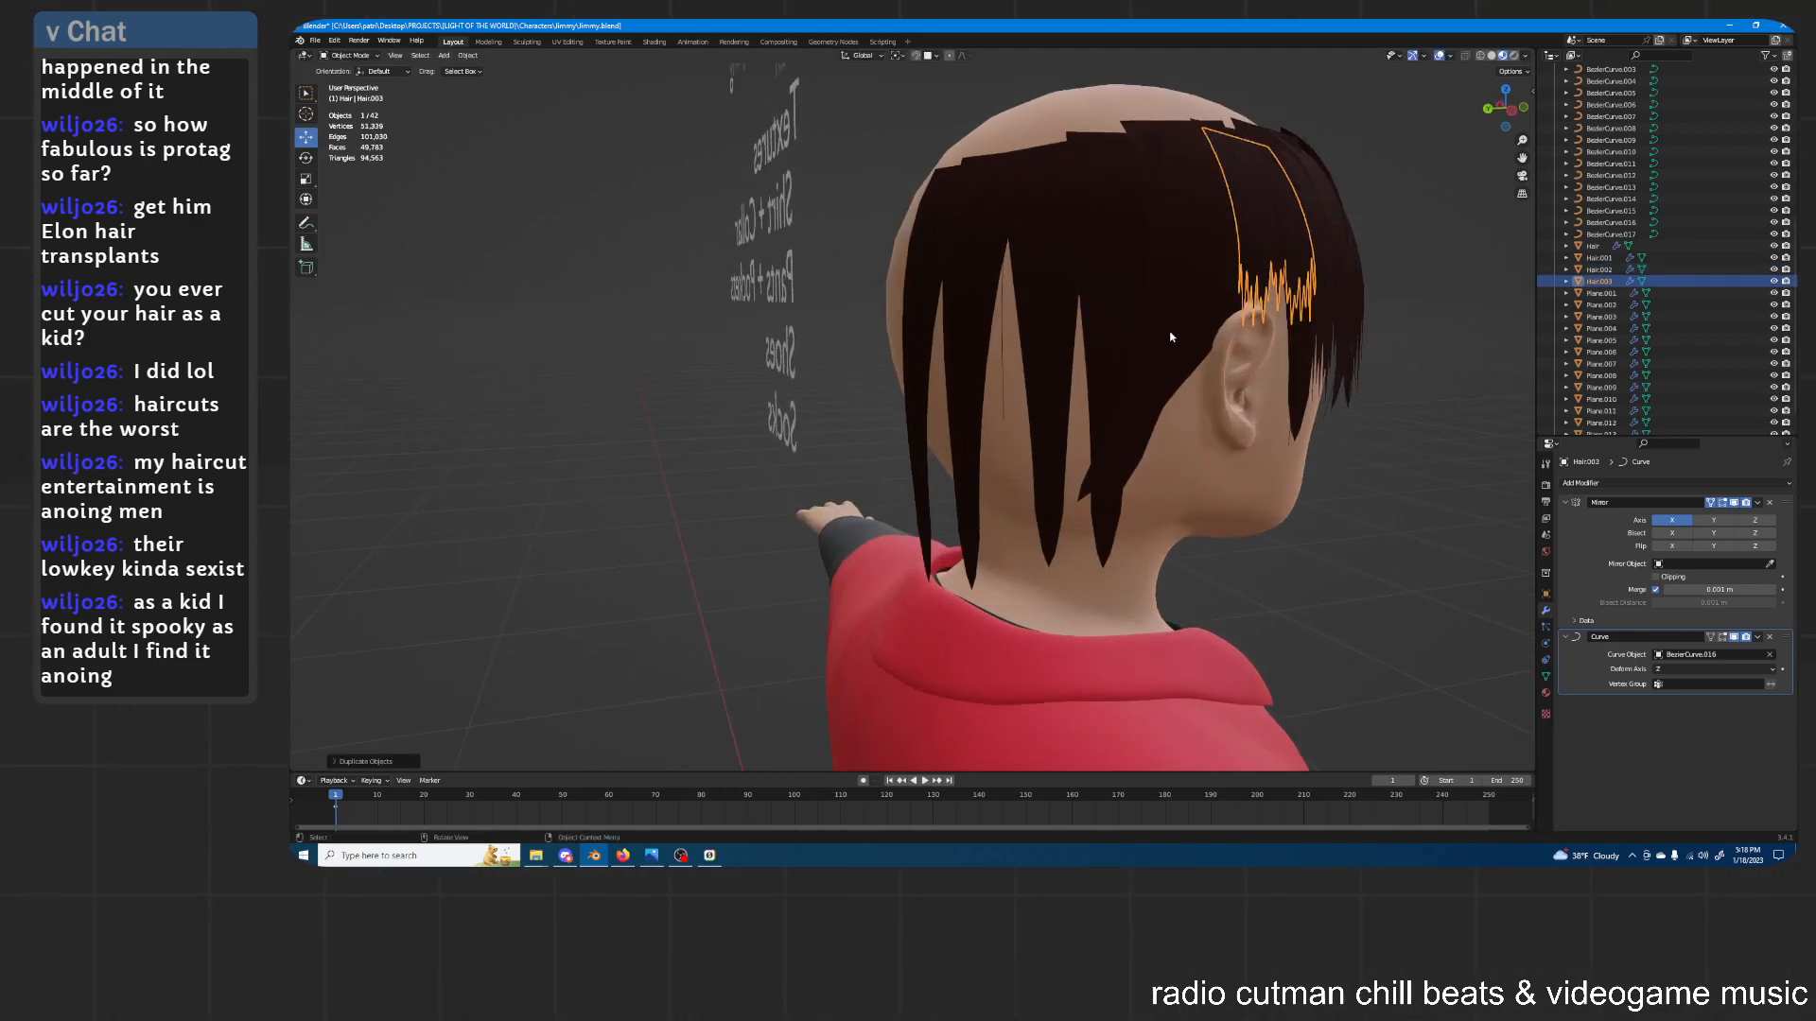
pyautogui.click(1771, 655)
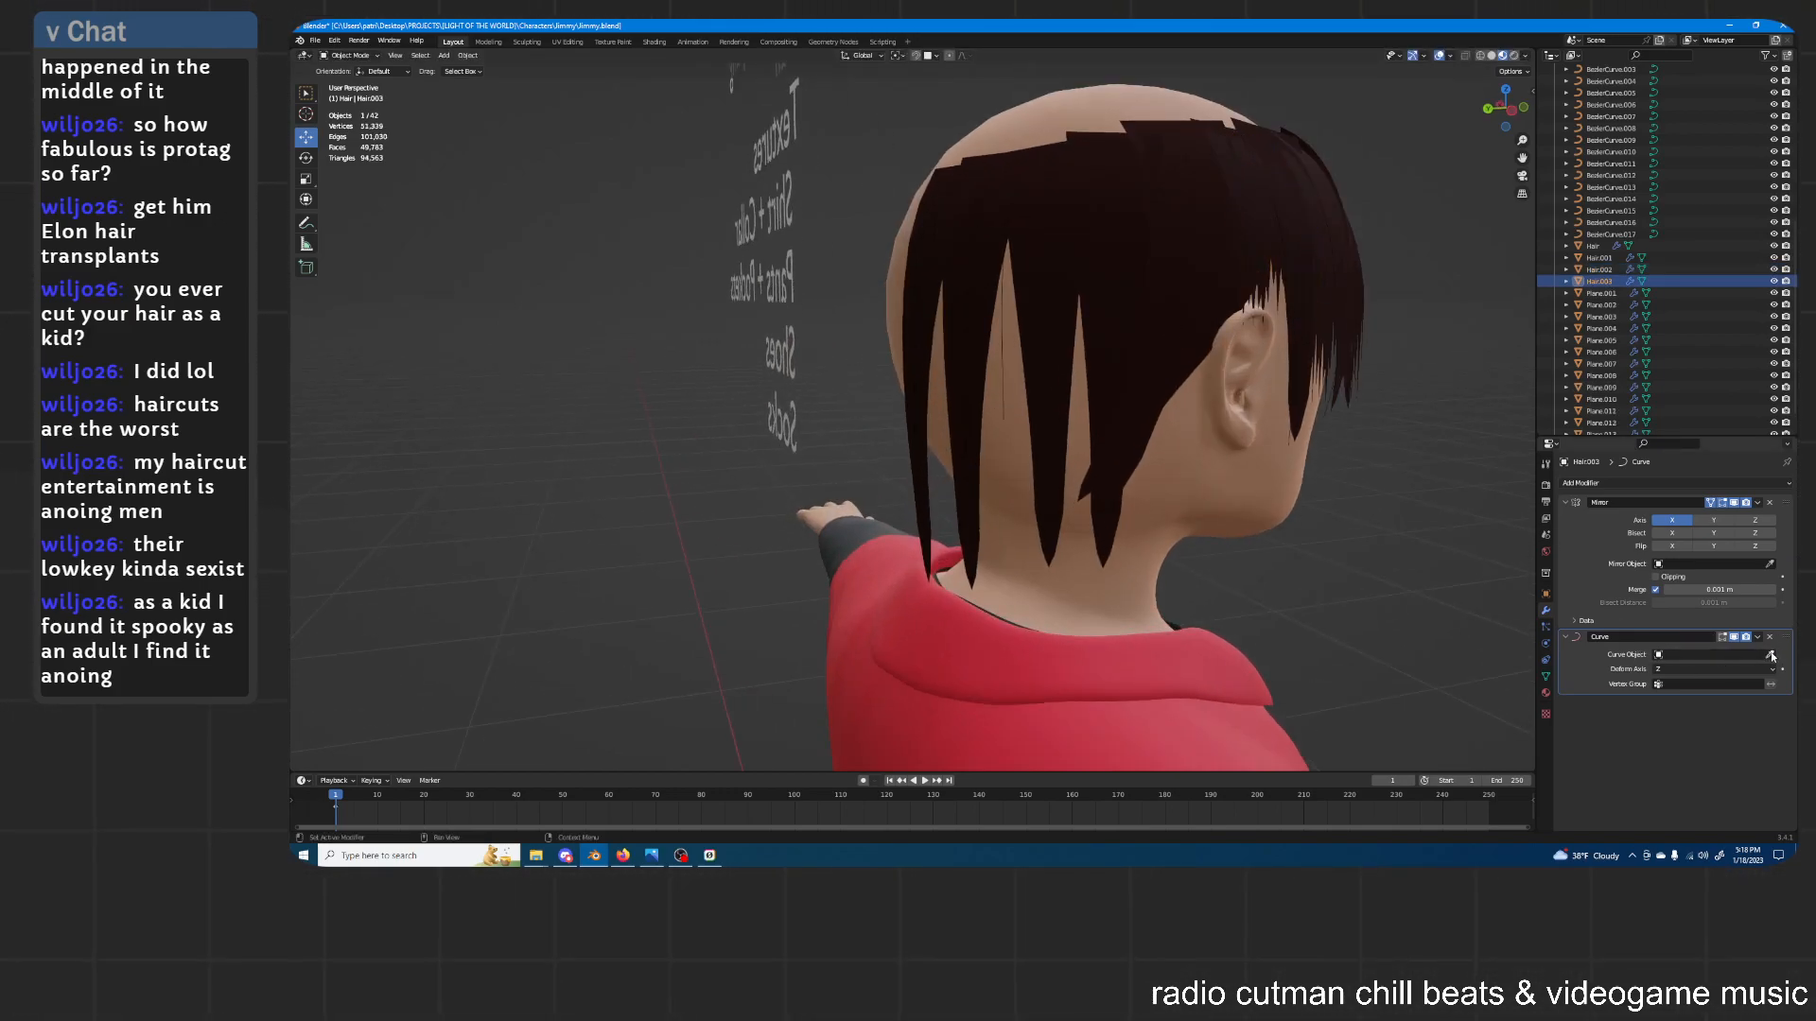
pyautogui.click(1639, 230)
# Tilt all of BezierCurve.017's control points so the Hair.003 plane lies flat against the back of the head
pyautogui.moveTo(1088, 398); pyautogui.dragTo(1048, 389, button='middle')
pyautogui.click(1057, 394)
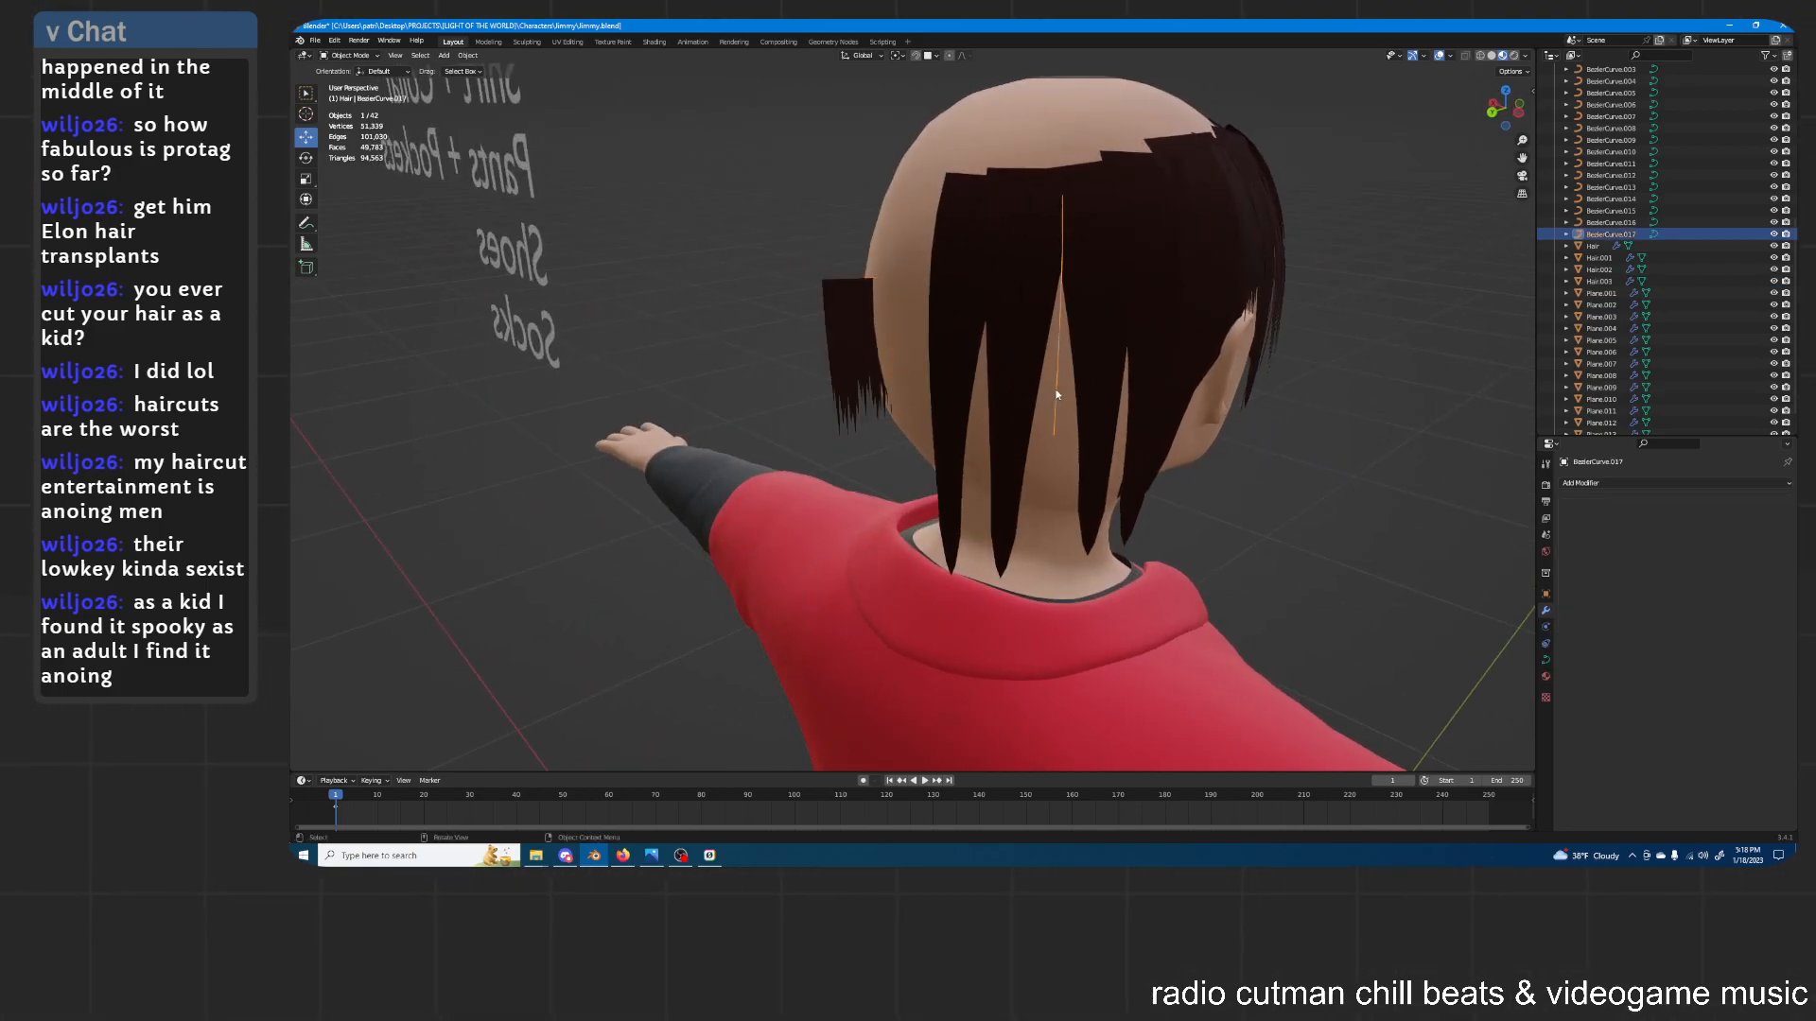
pyautogui.press('Tab')
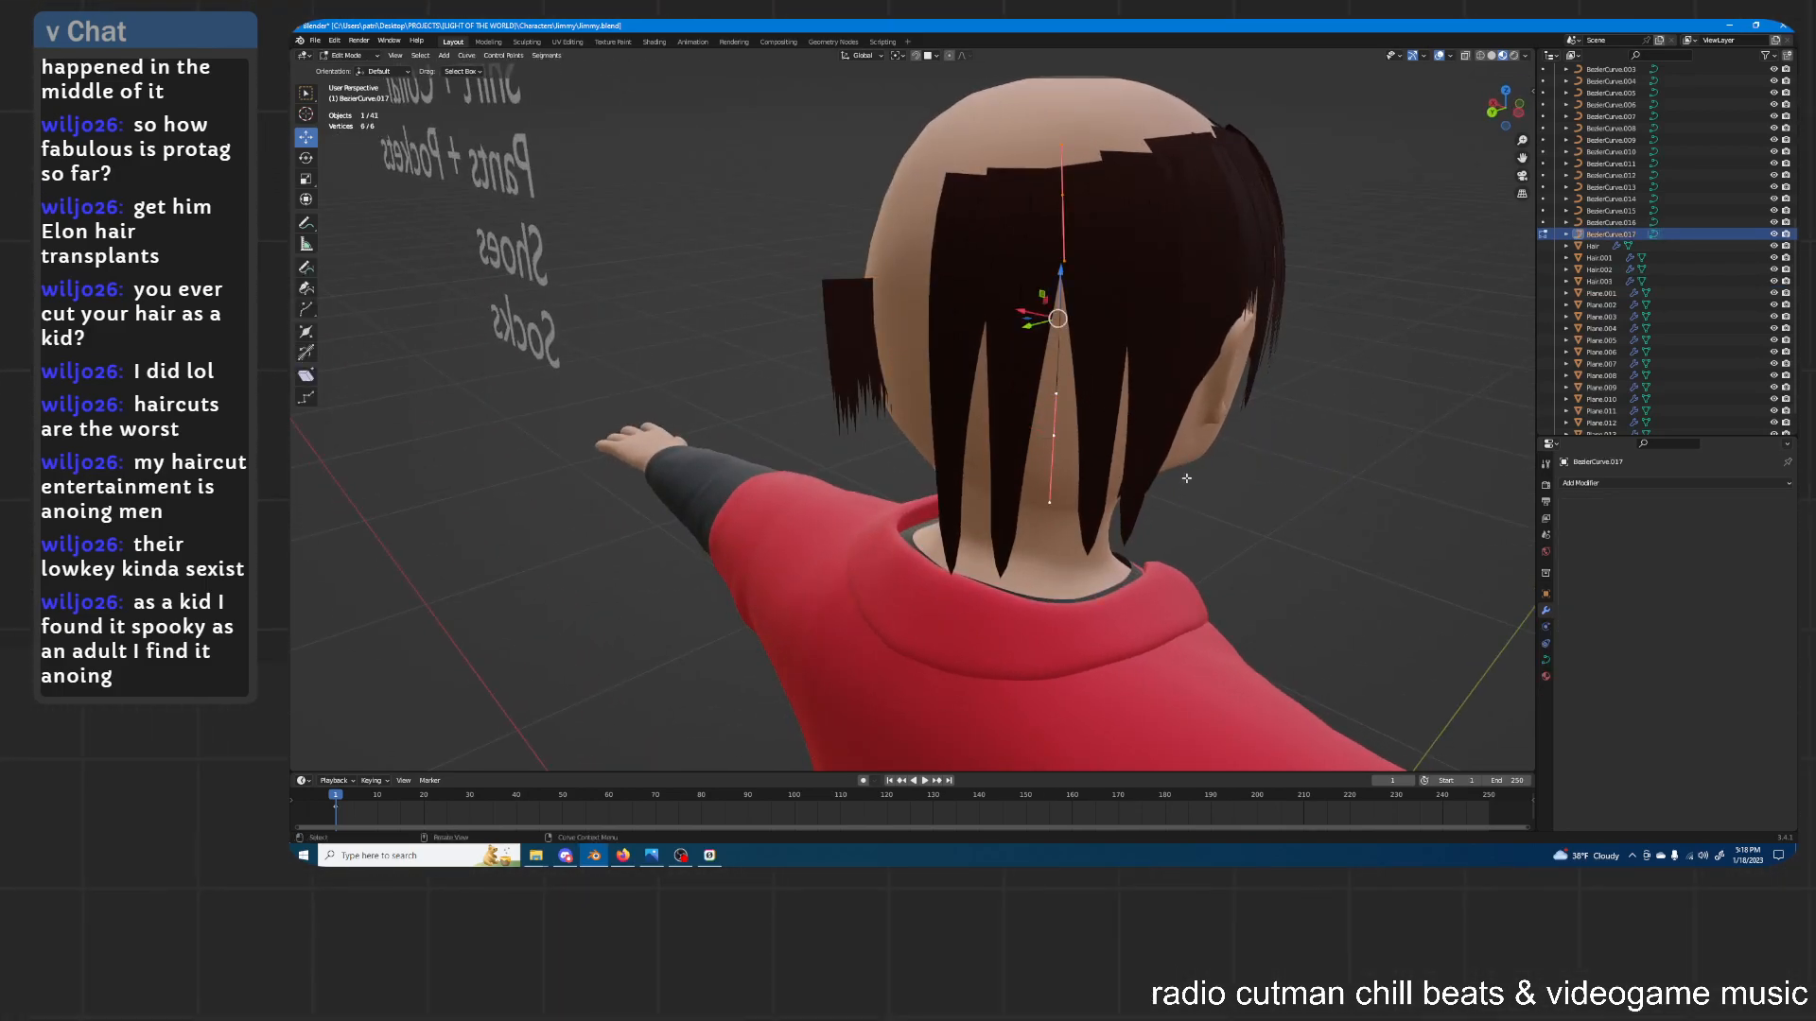
pyautogui.hotkey('ctrl', 't')
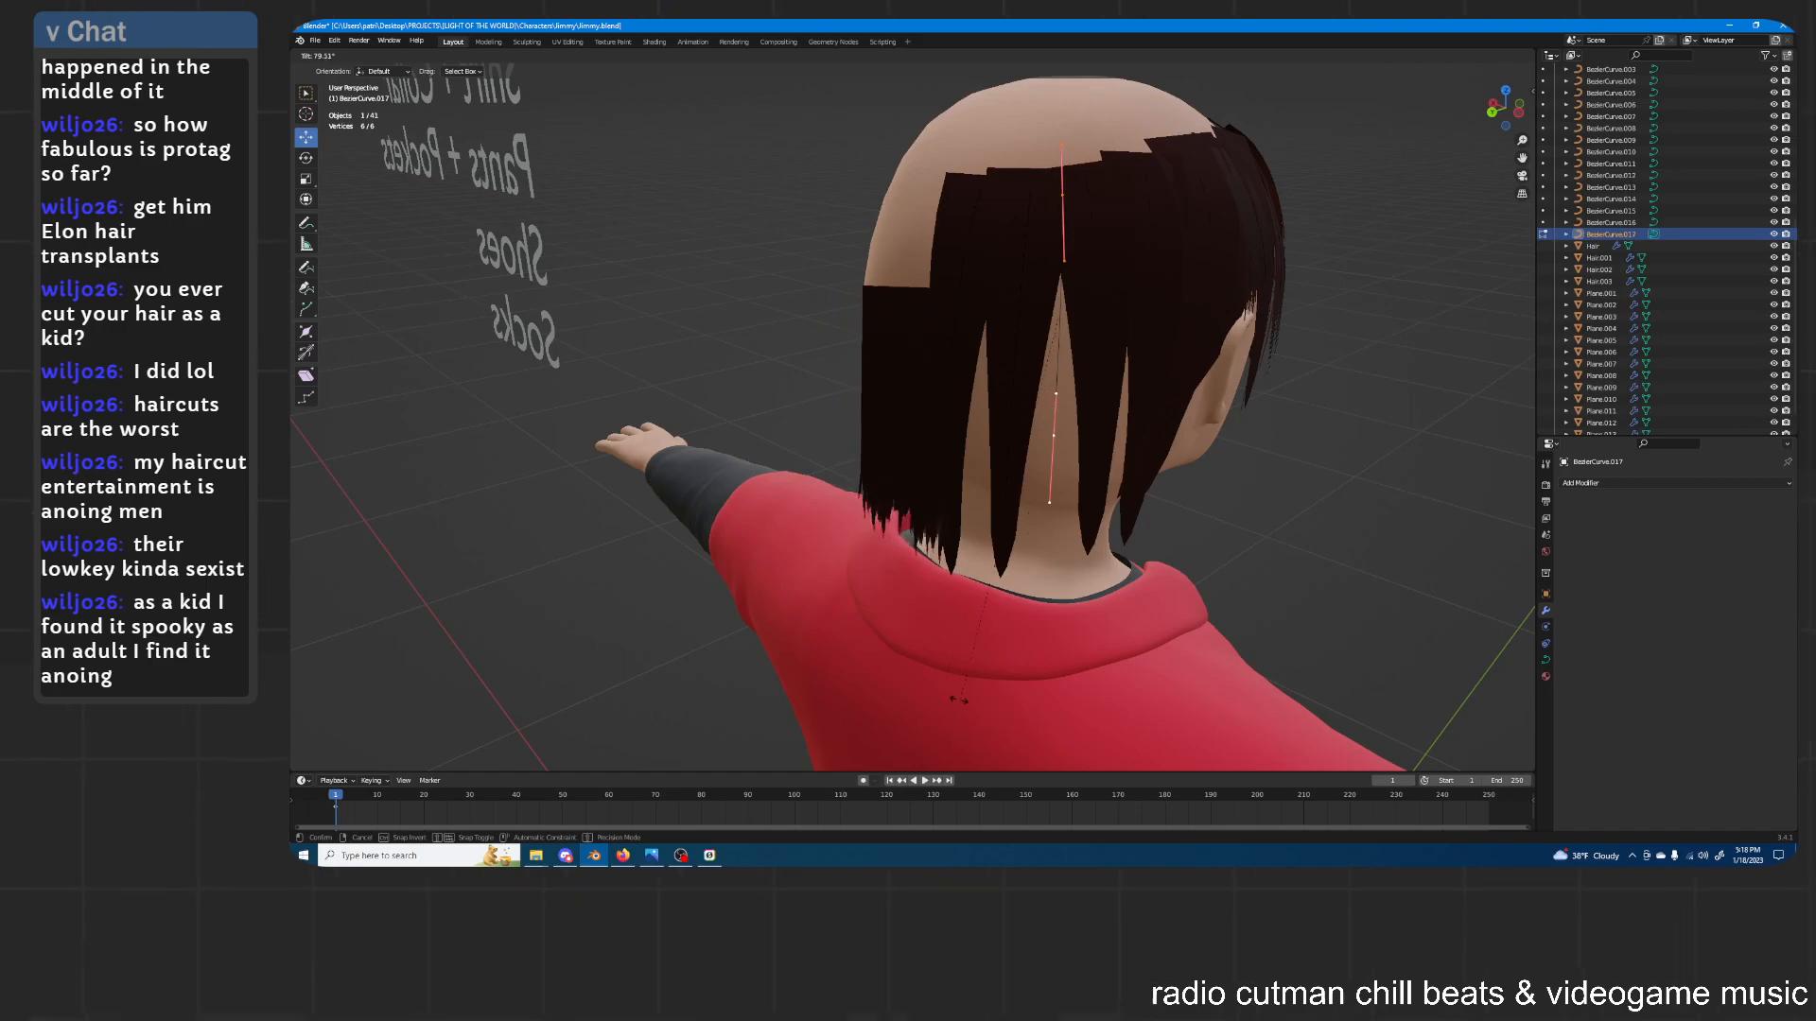
pyautogui.click(1085, 454)
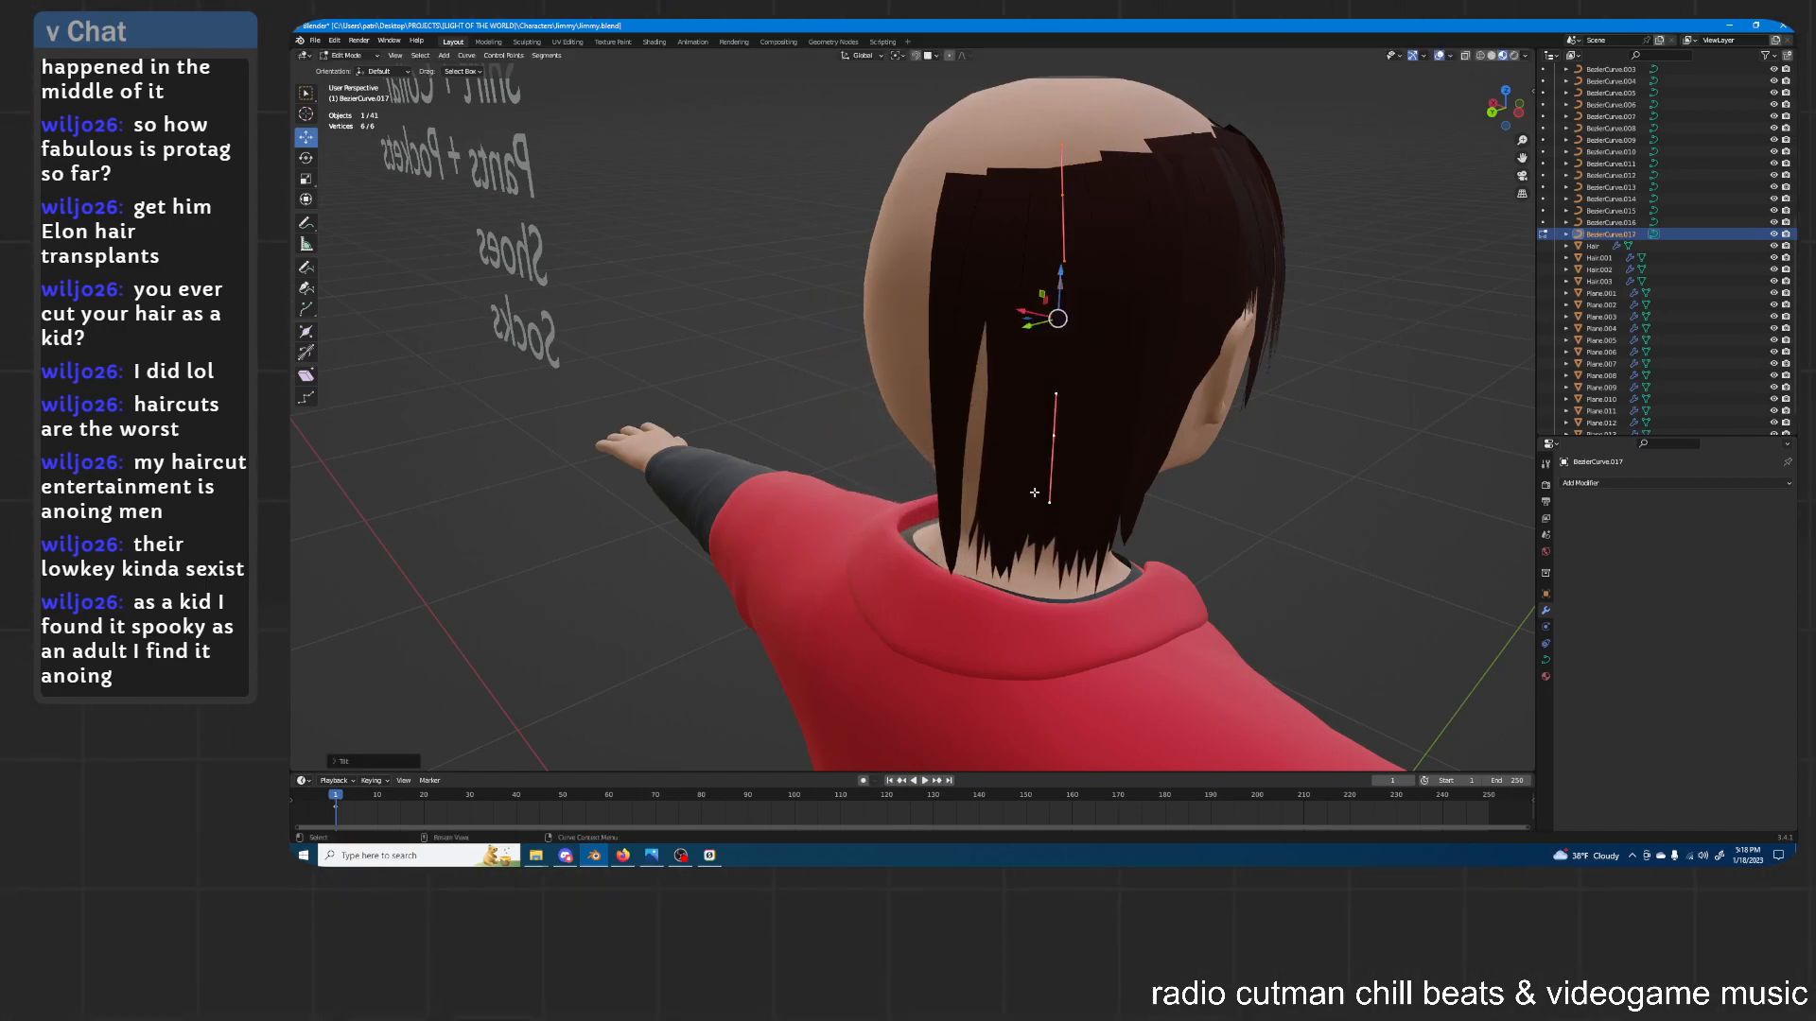
pyautogui.press('Tab')
# Move the Hair.003 plane along Y against the back of the head and scale it along Z
pyautogui.moveTo(1084, 454); pyautogui.dragTo(1057, 427, button='middle')
pyautogui.click(1059, 428)
pyautogui.press('g')
pyautogui.press('y')
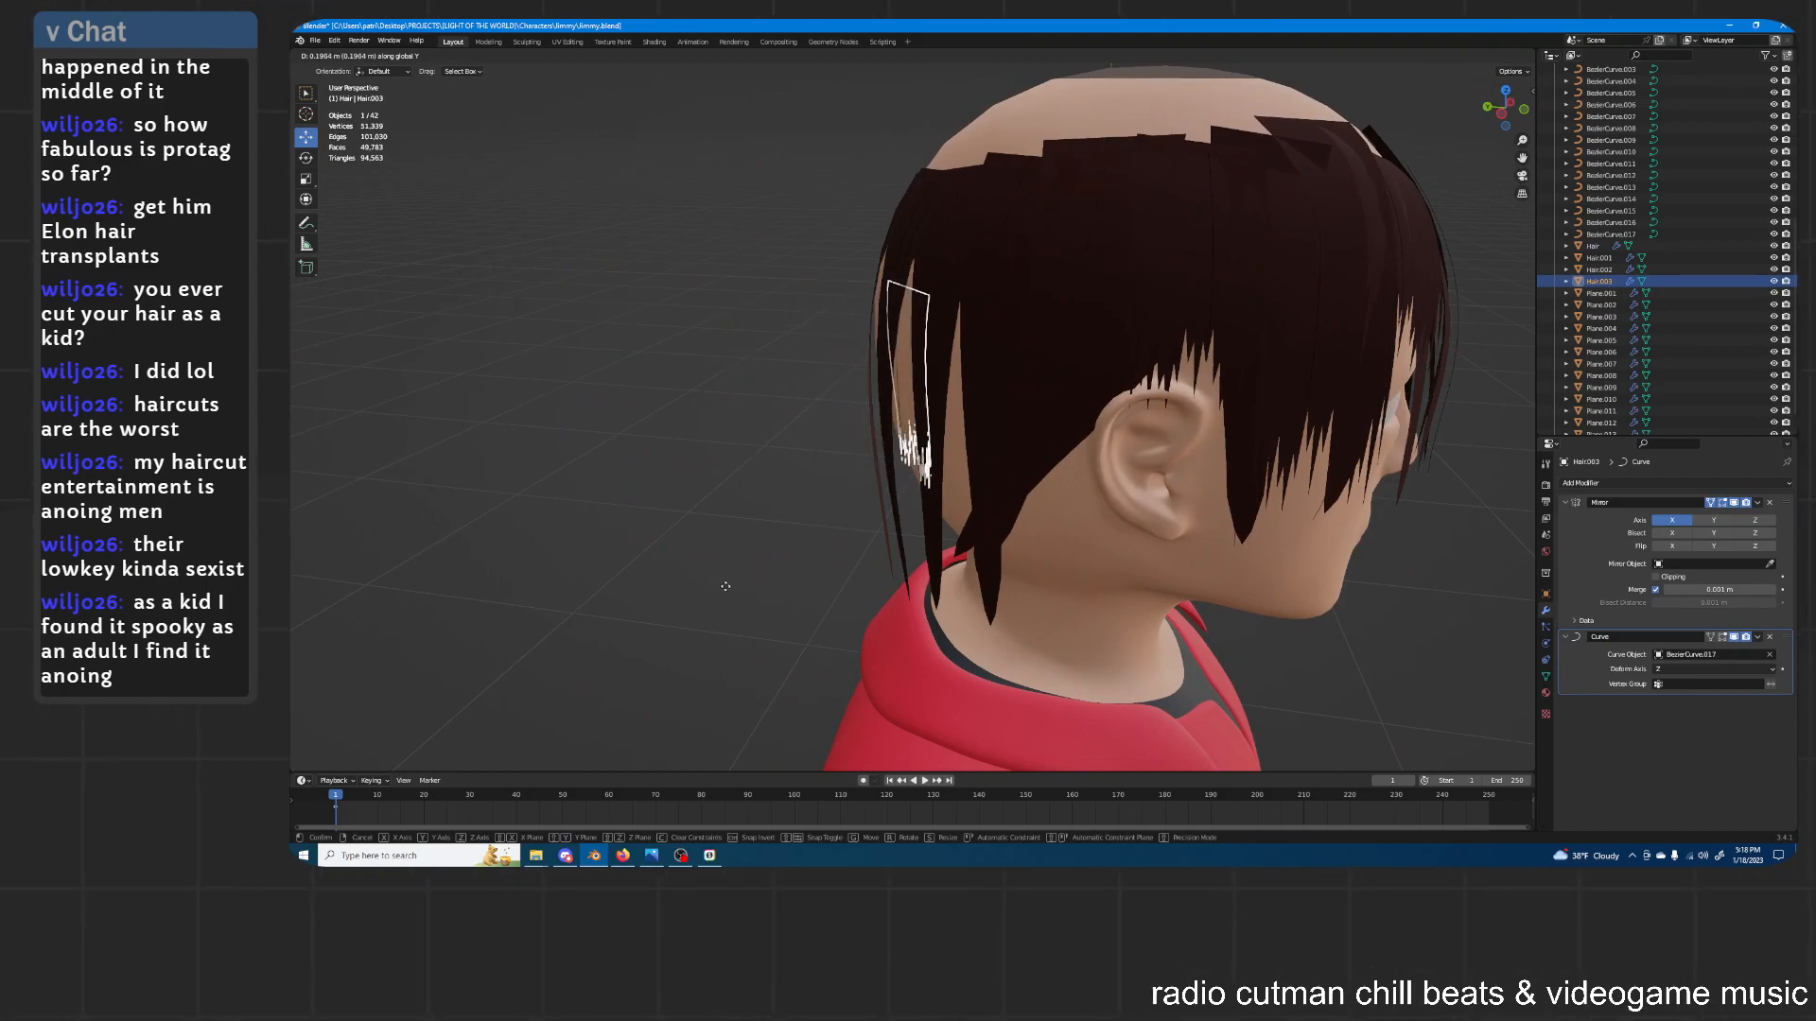
pyautogui.click(735, 581)
pyautogui.press('s')
pyautogui.press('z')
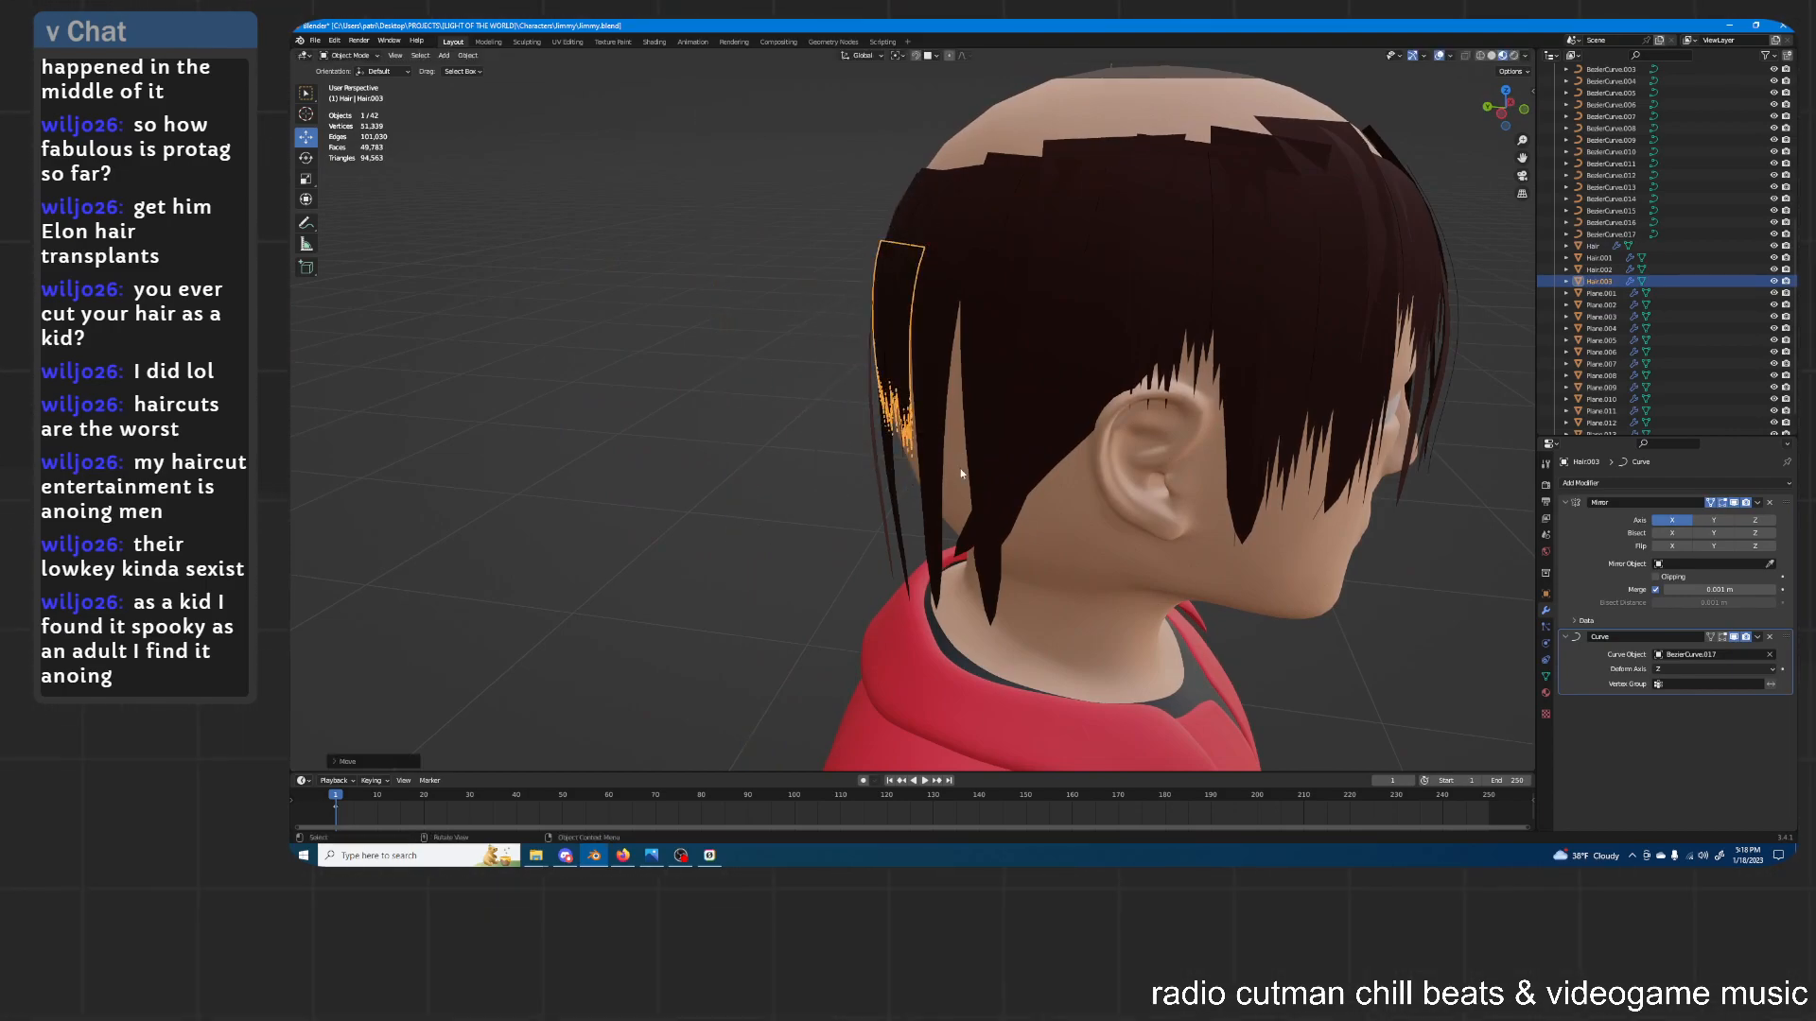
pyautogui.click(1222, 236)
# Widen the Hair.003 plane along X and shift it along X over the gap between the rear strands
pyautogui.moveTo(1107, 303); pyautogui.dragTo(1229, 308, button='middle')
pyautogui.press('s')
pyautogui.press('x')
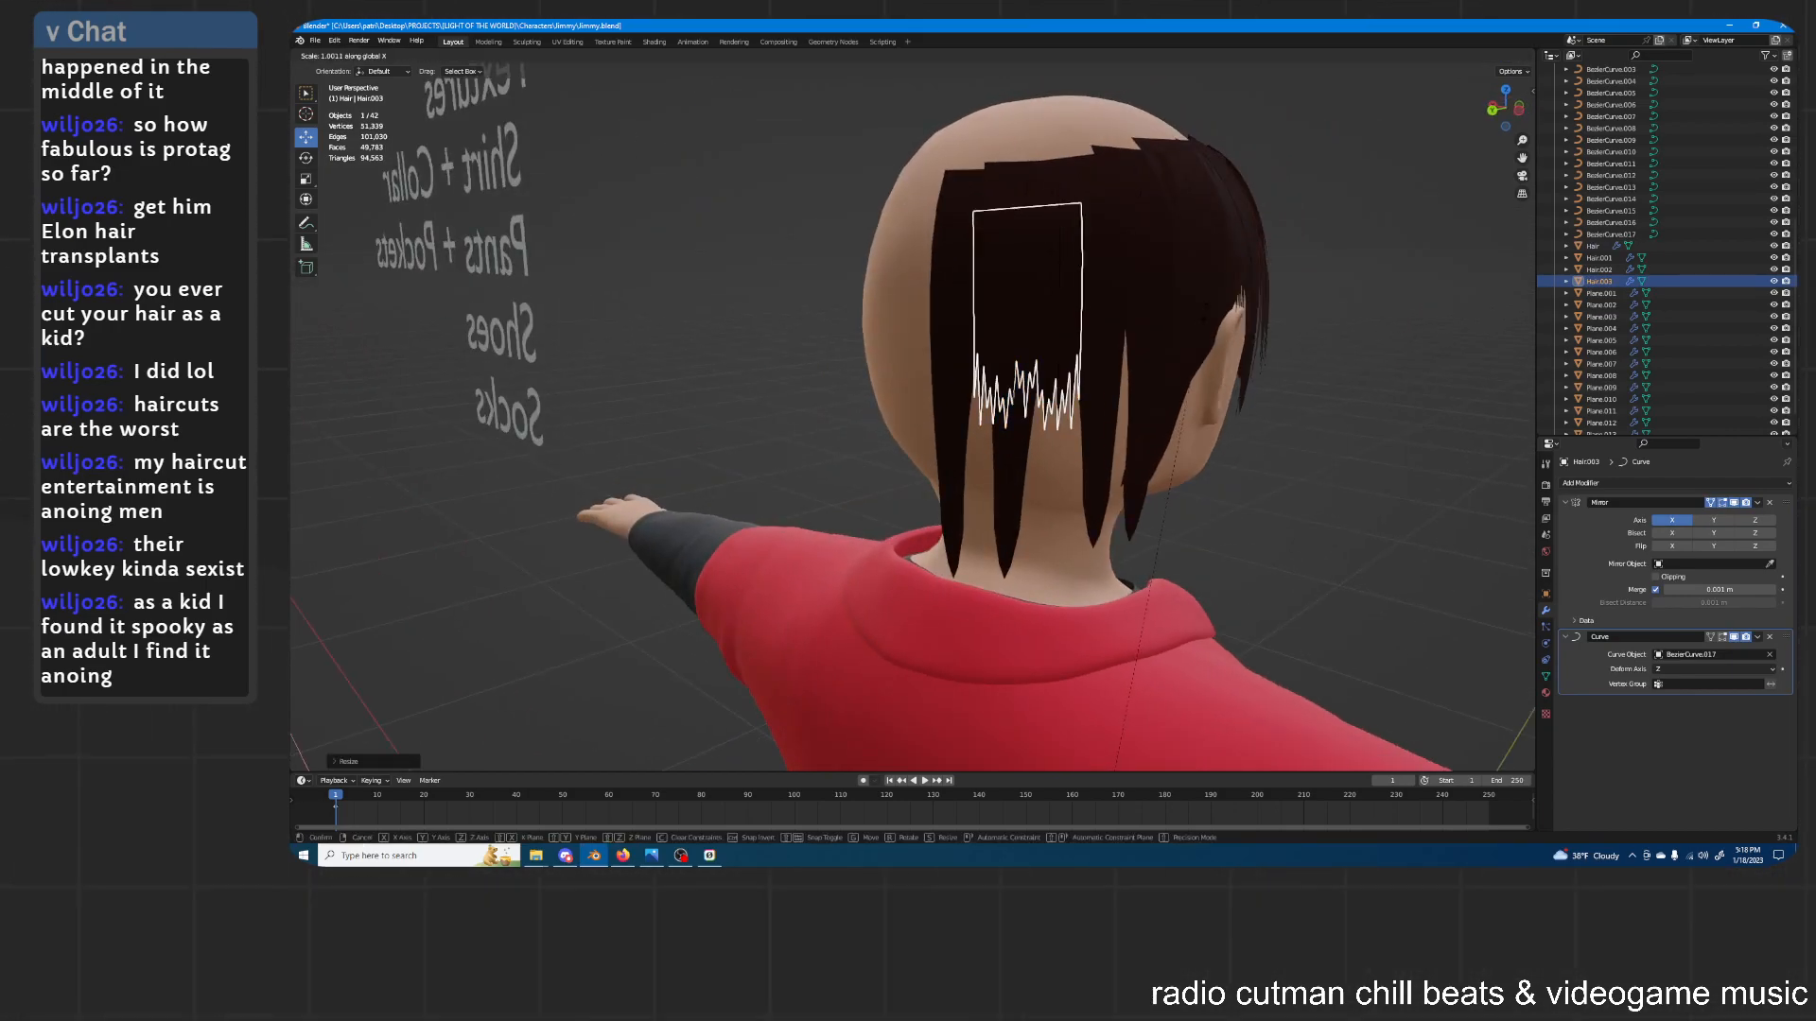
pyautogui.click(950, 499)
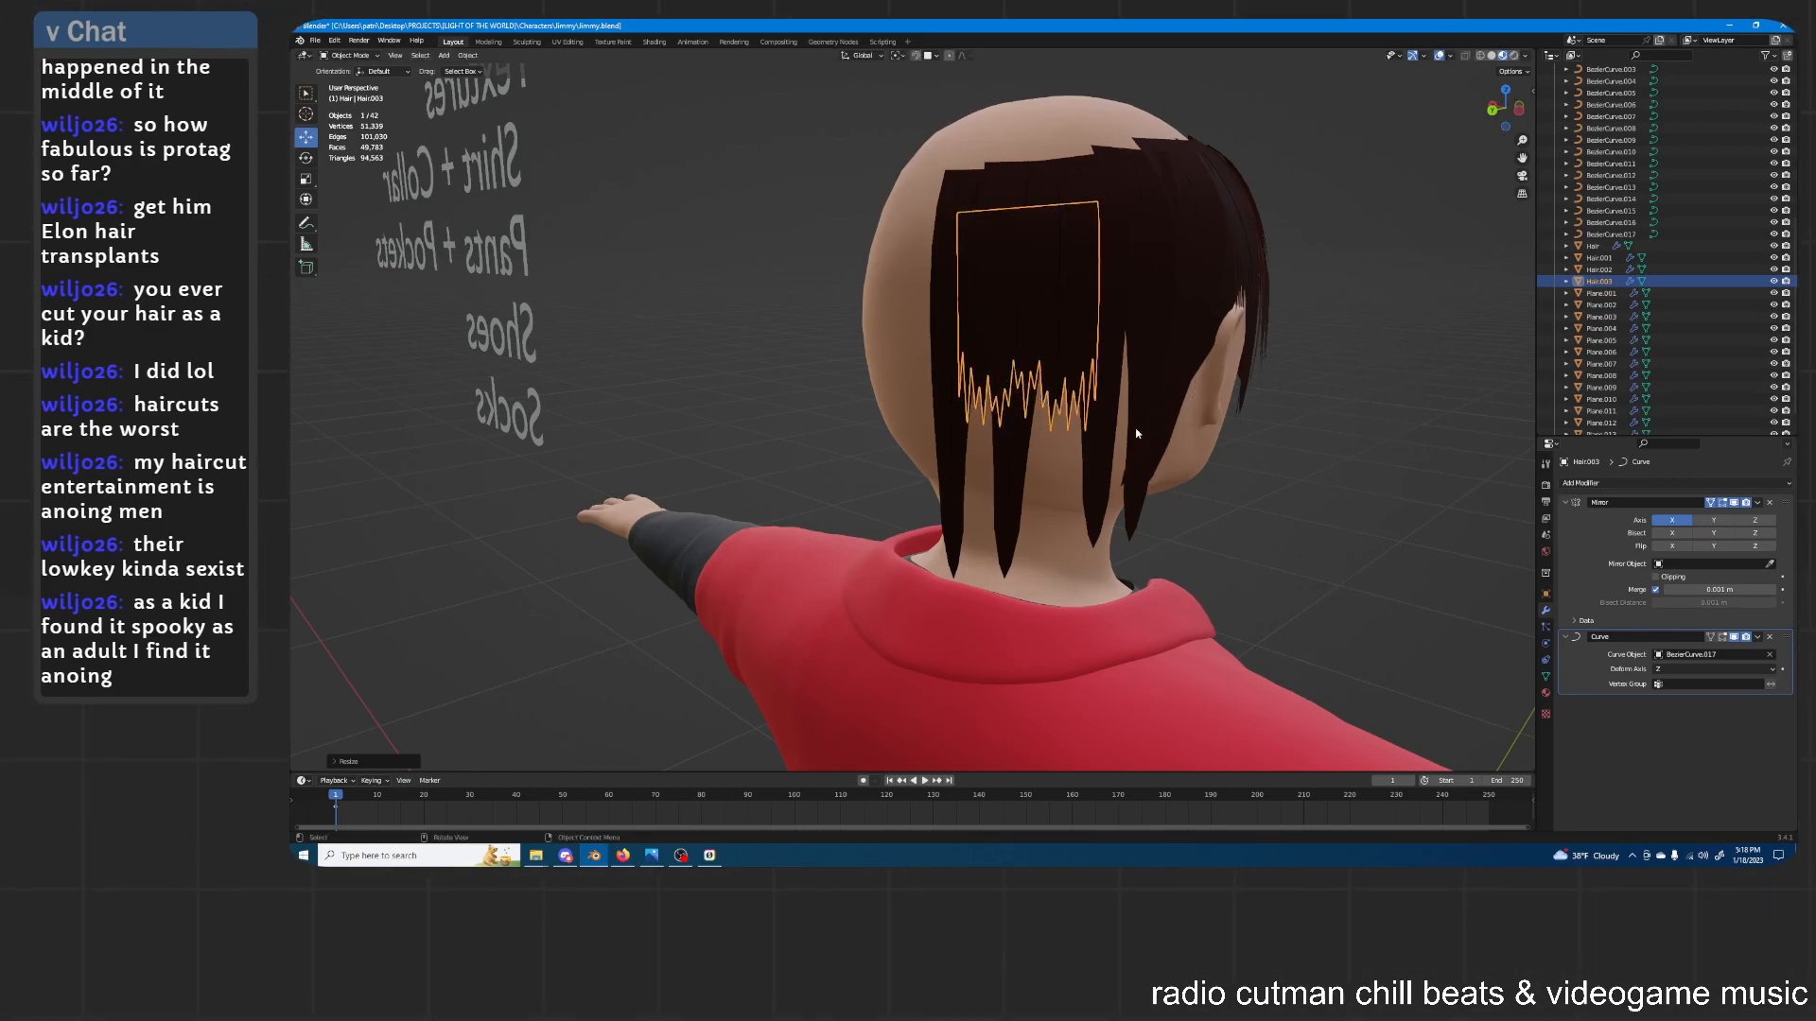
pyautogui.press('g')
pyautogui.press('x')
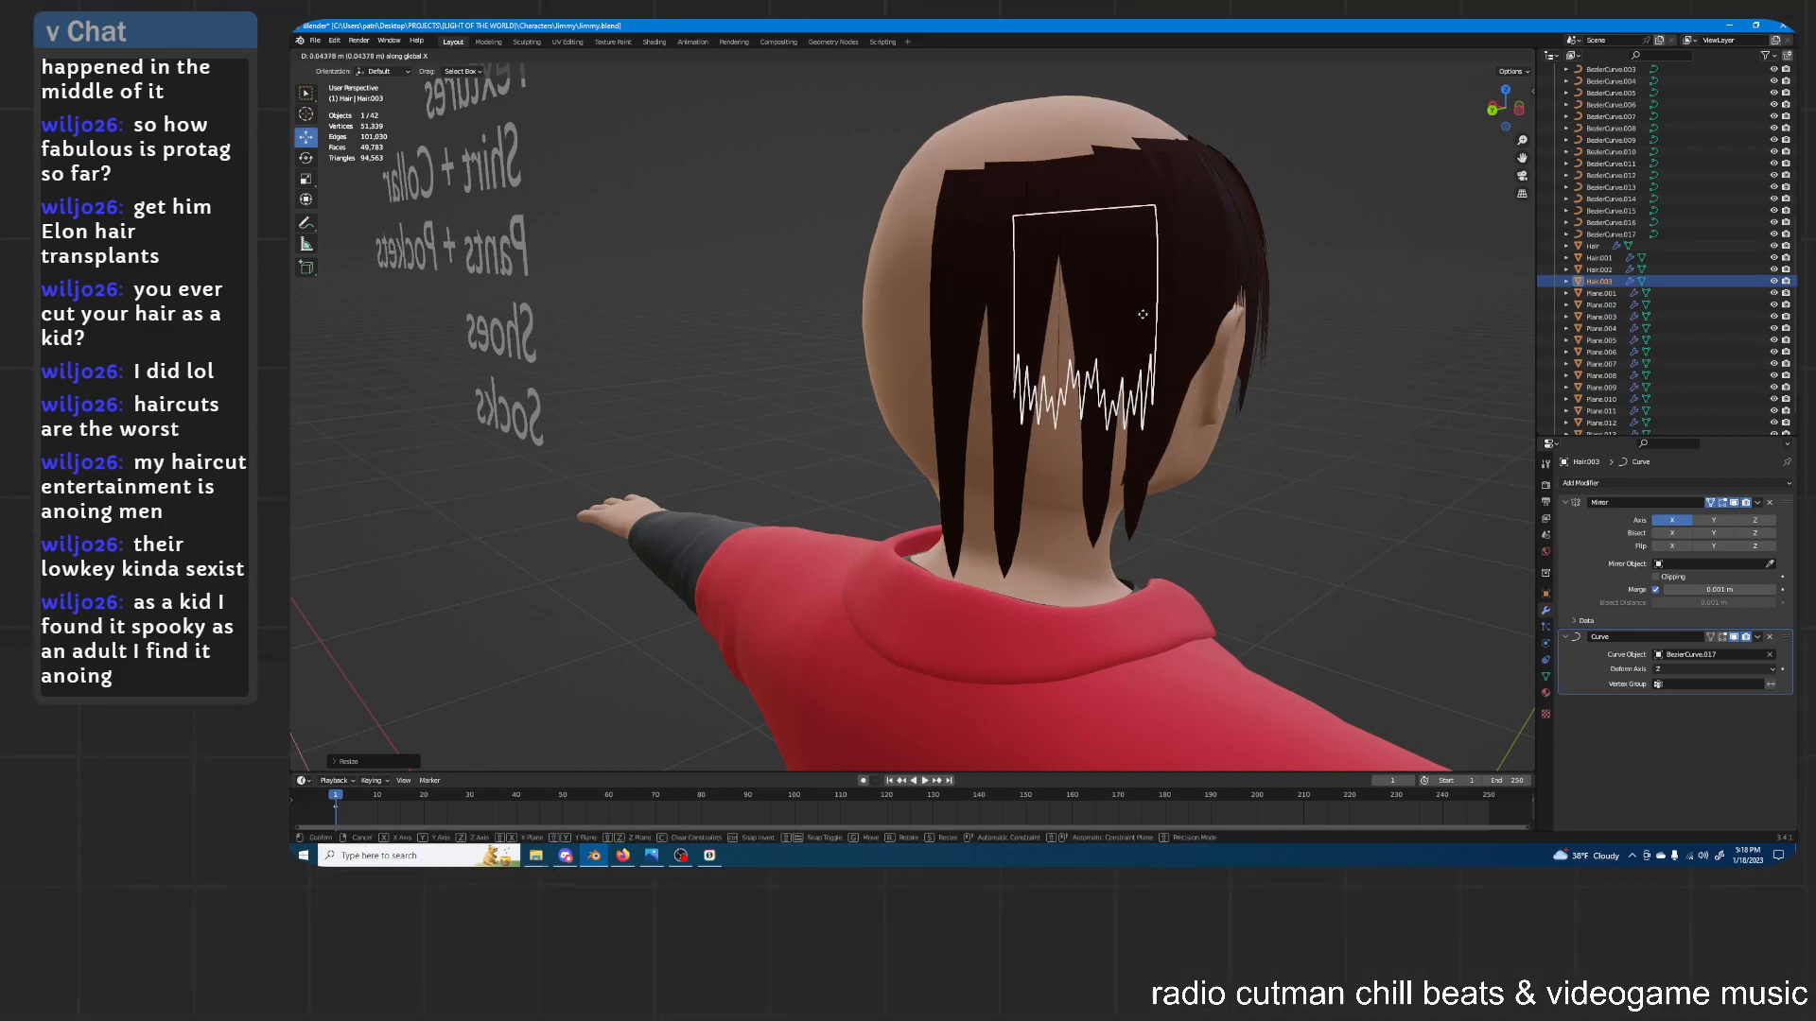
pyautogui.click(1147, 329)
# Fine-tune the tilt of BezierCurve.017's control points and leave curve editing
pyautogui.moveTo(1148, 329); pyautogui.dragTo(1050, 431, button='middle')
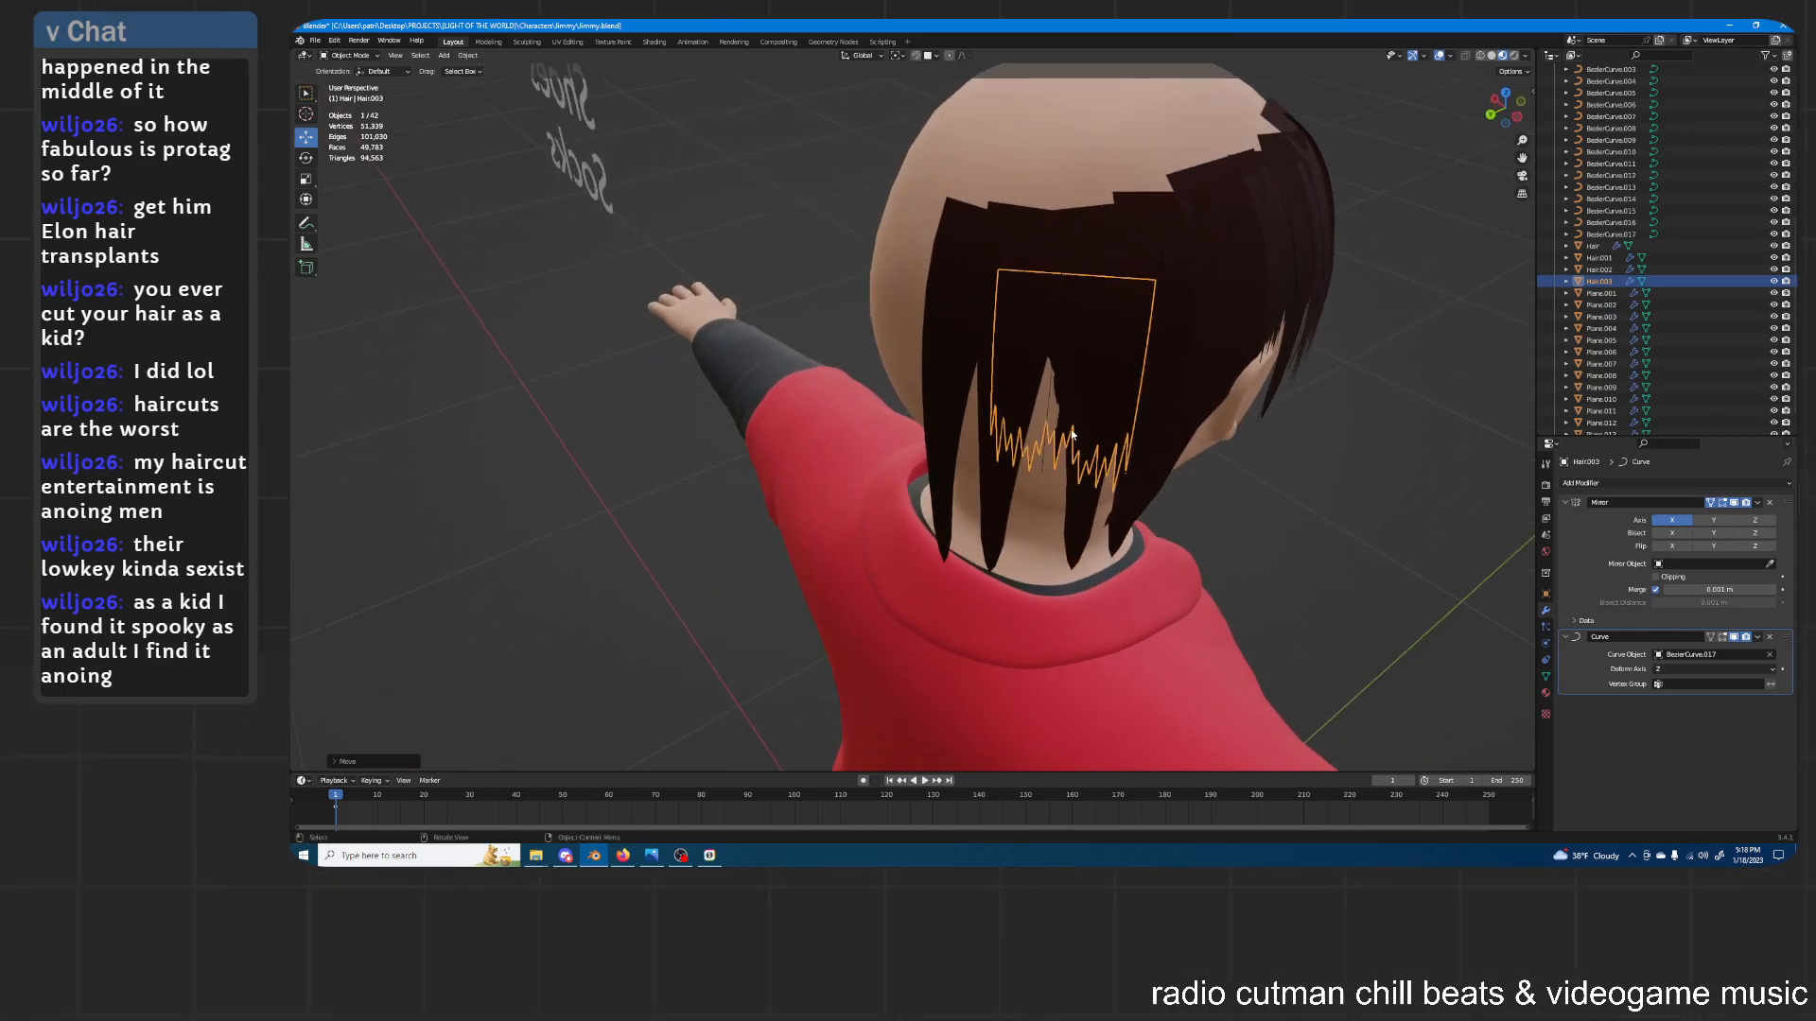
pyautogui.click(1042, 439)
pyautogui.press('Tab')
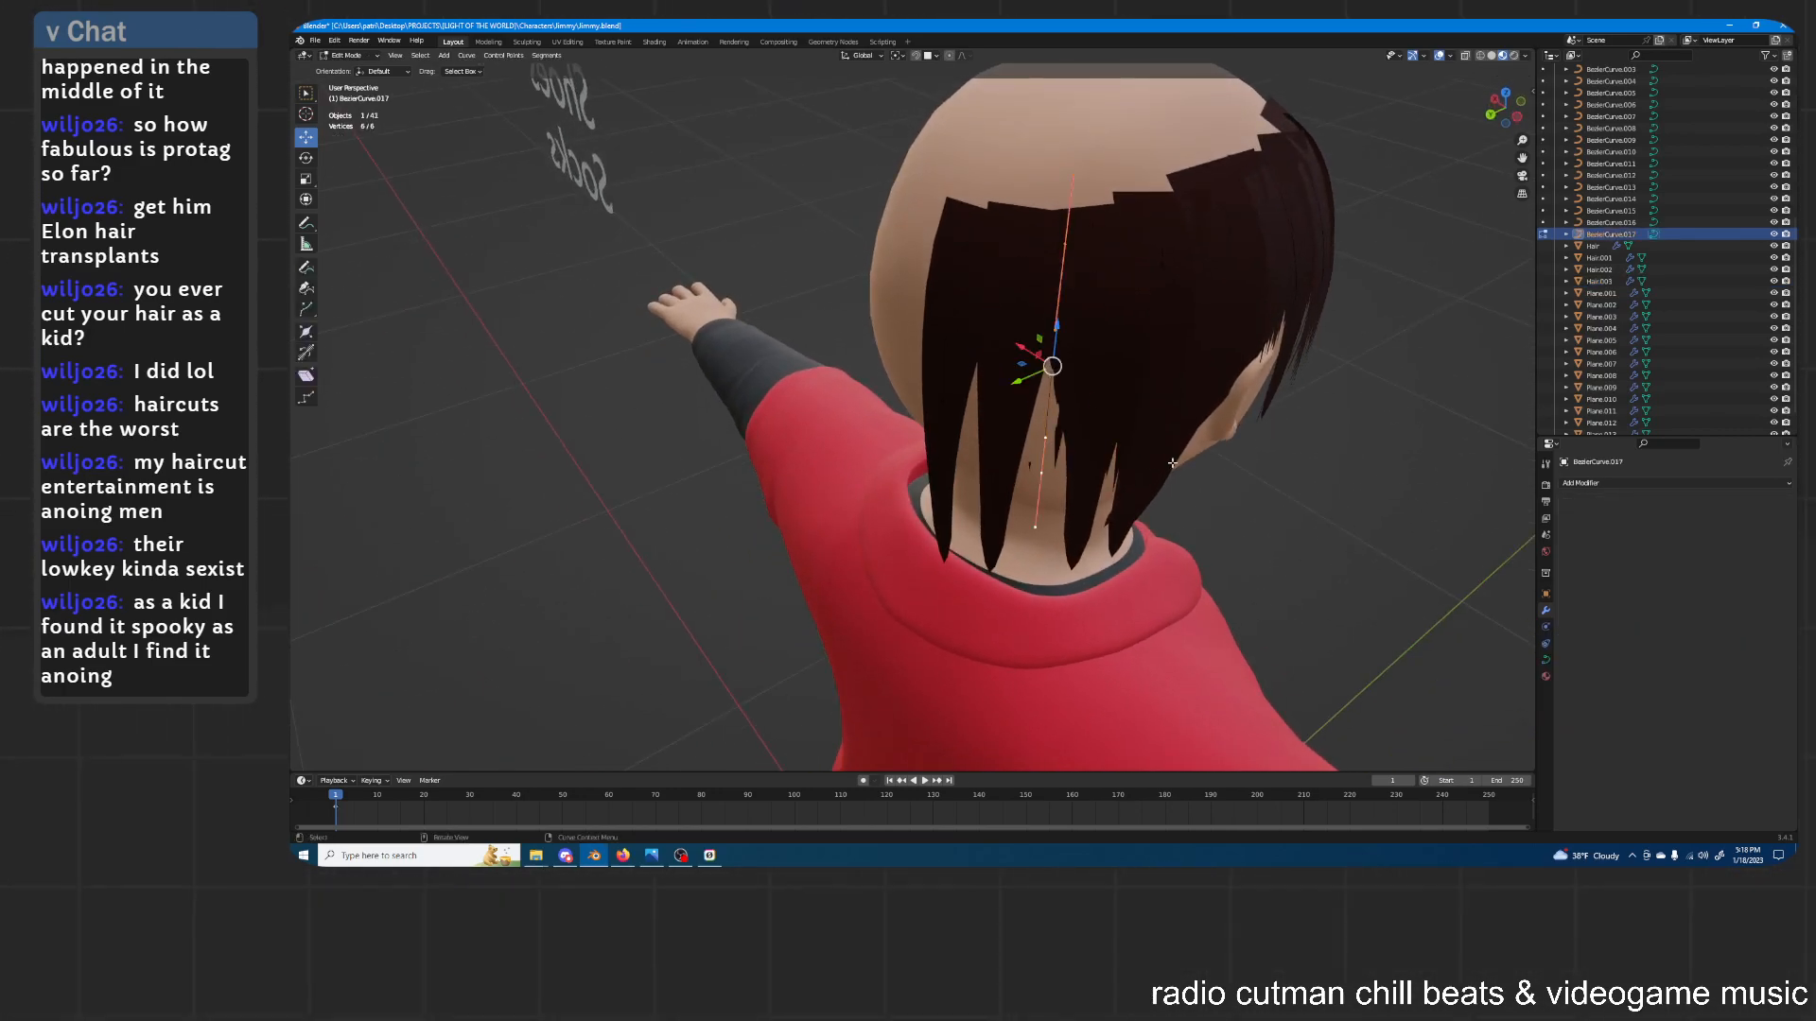
pyautogui.hotkey('ctrl', 't')
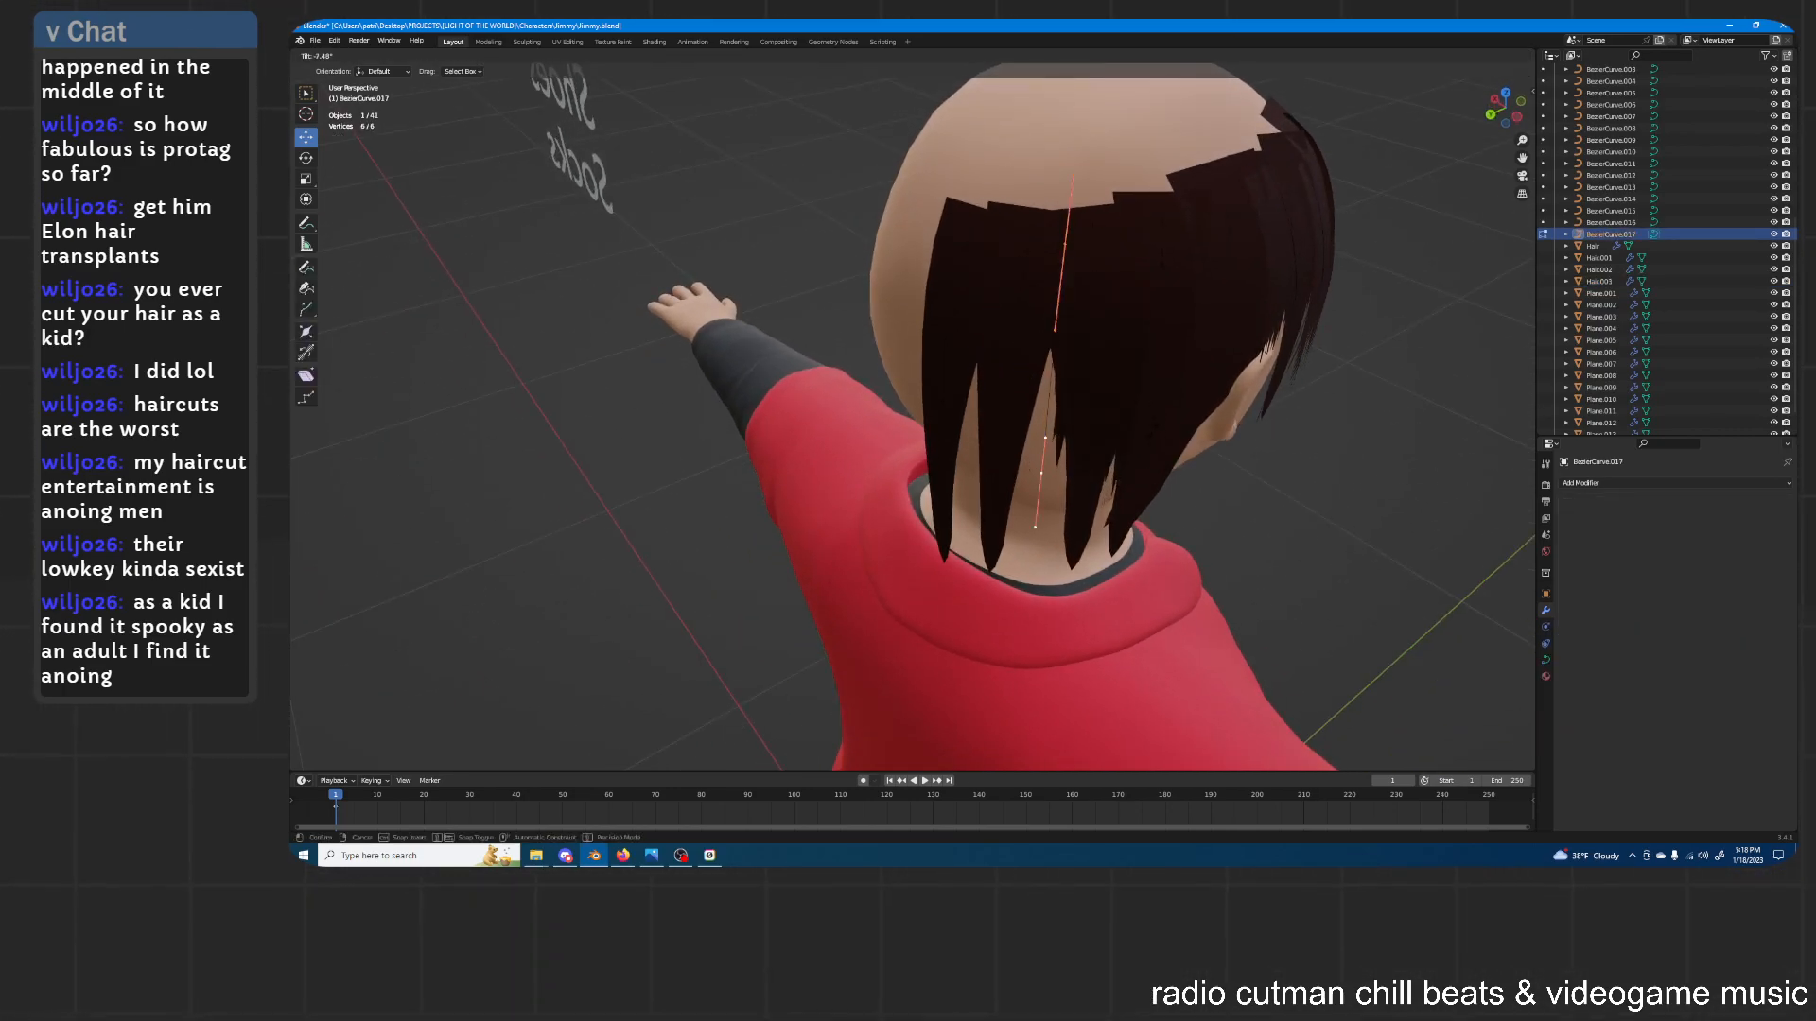
pyautogui.click(1080, 407)
pyautogui.press('Tab')
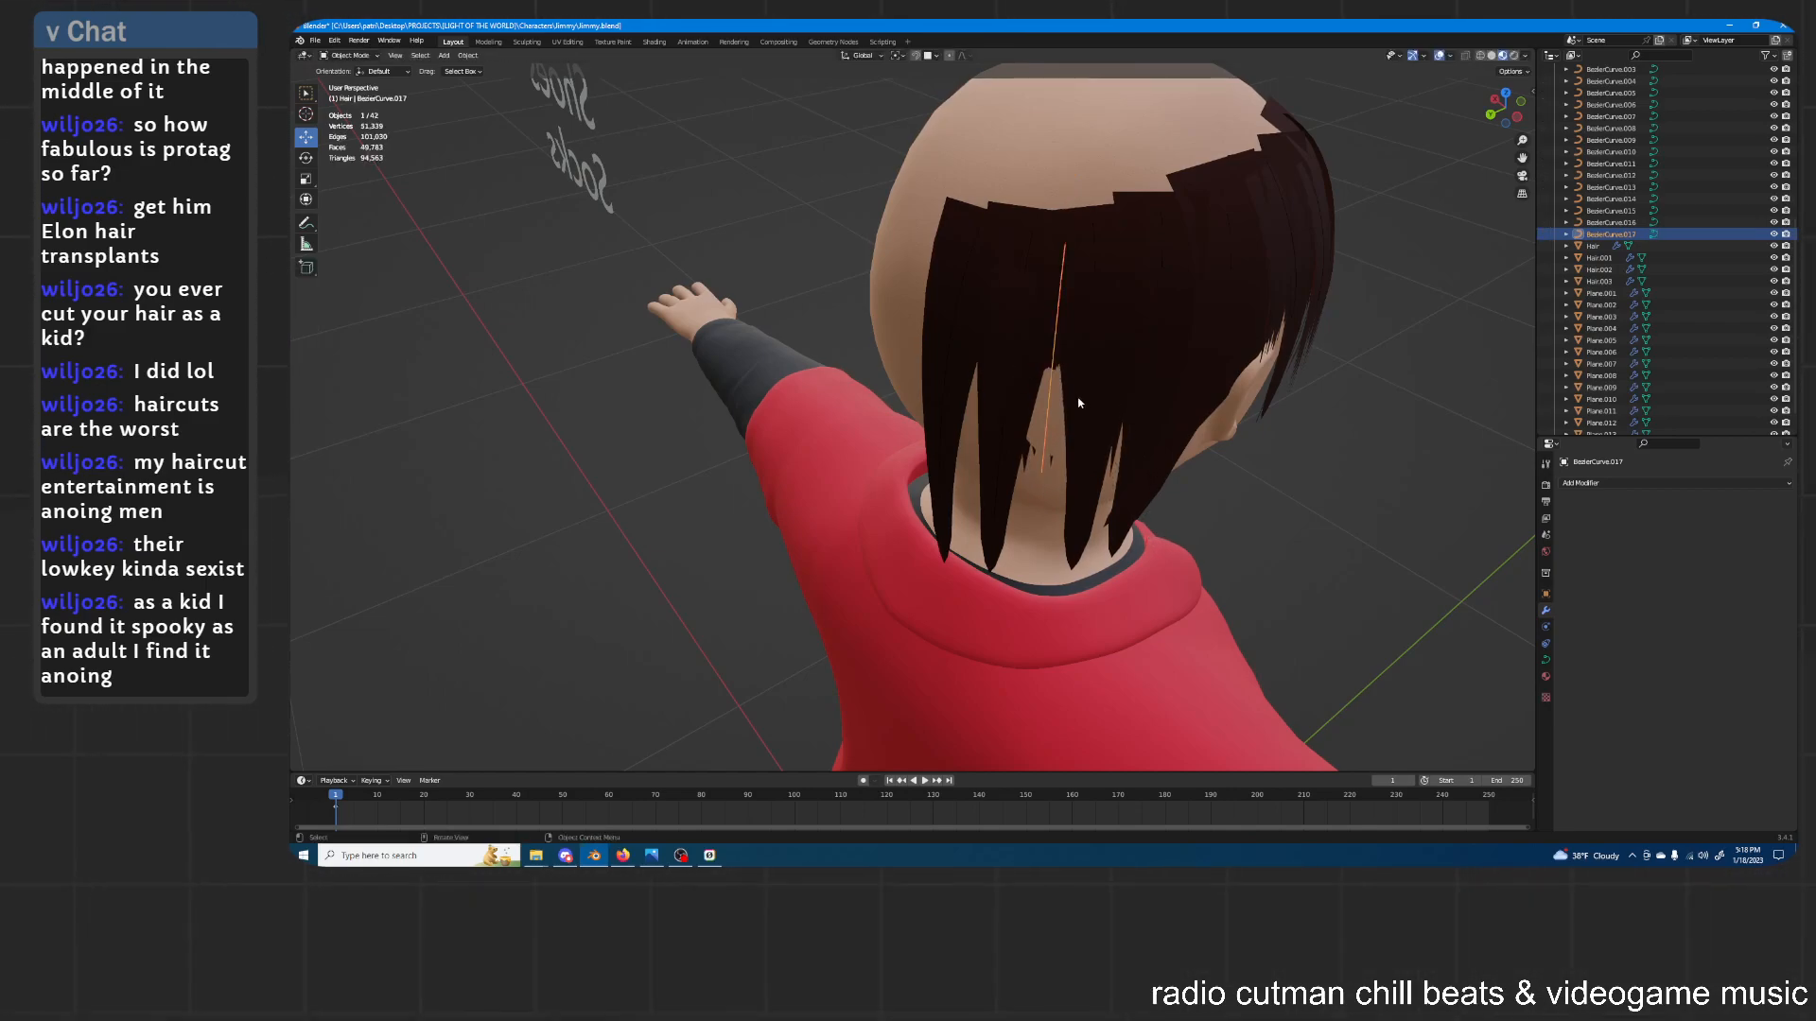
# Select the Hair.003 plane at the back of the head and shift it along Y
pyautogui.click(1060, 365)
pyautogui.click(1023, 450)
pyautogui.click(1026, 455)
pyautogui.moveTo(1158, 414); pyautogui.dragTo(1105, 372, button='middle')
pyautogui.press('g')
pyautogui.press('y')
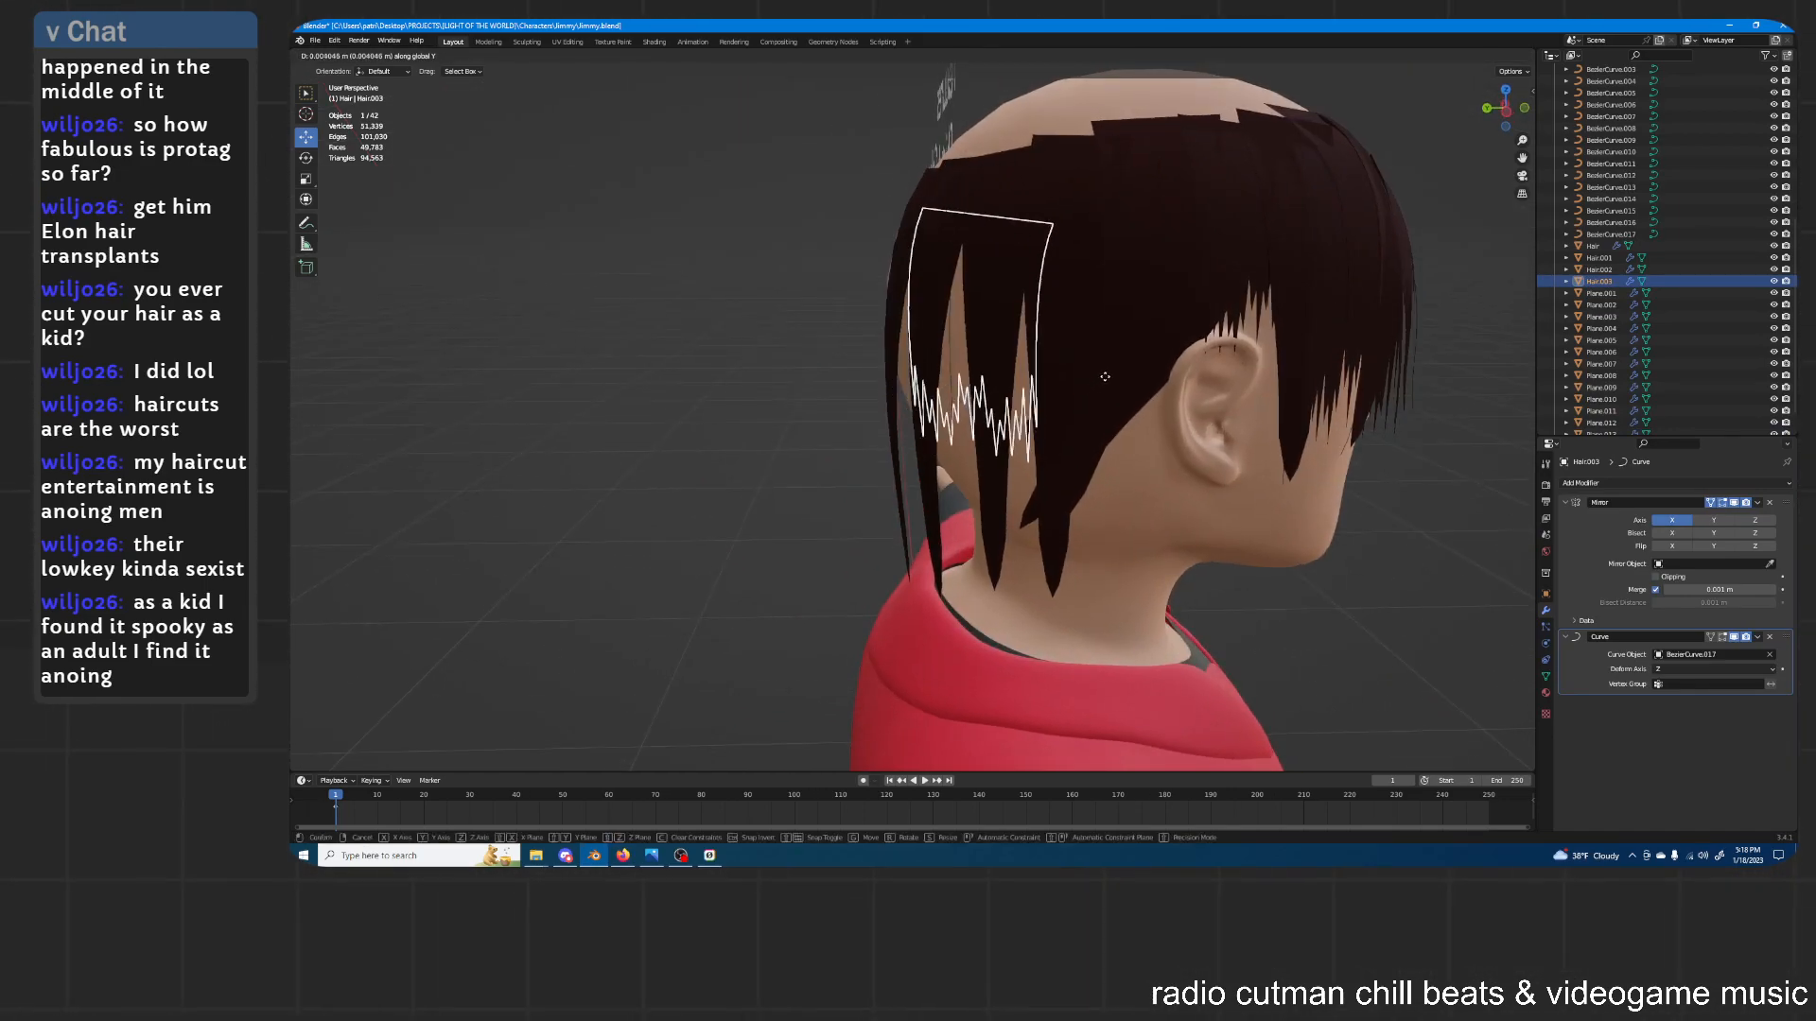
pyautogui.click(1105, 379)
# Move the Hair.003 plane along Z and stretch it along Z between the rear strands
pyautogui.moveTo(1105, 378); pyautogui.dragTo(1149, 421, button='middle')
pyautogui.press('g')
pyautogui.press('z')
pyautogui.click(1153, 424)
pyautogui.press('s')
pyautogui.press('z')
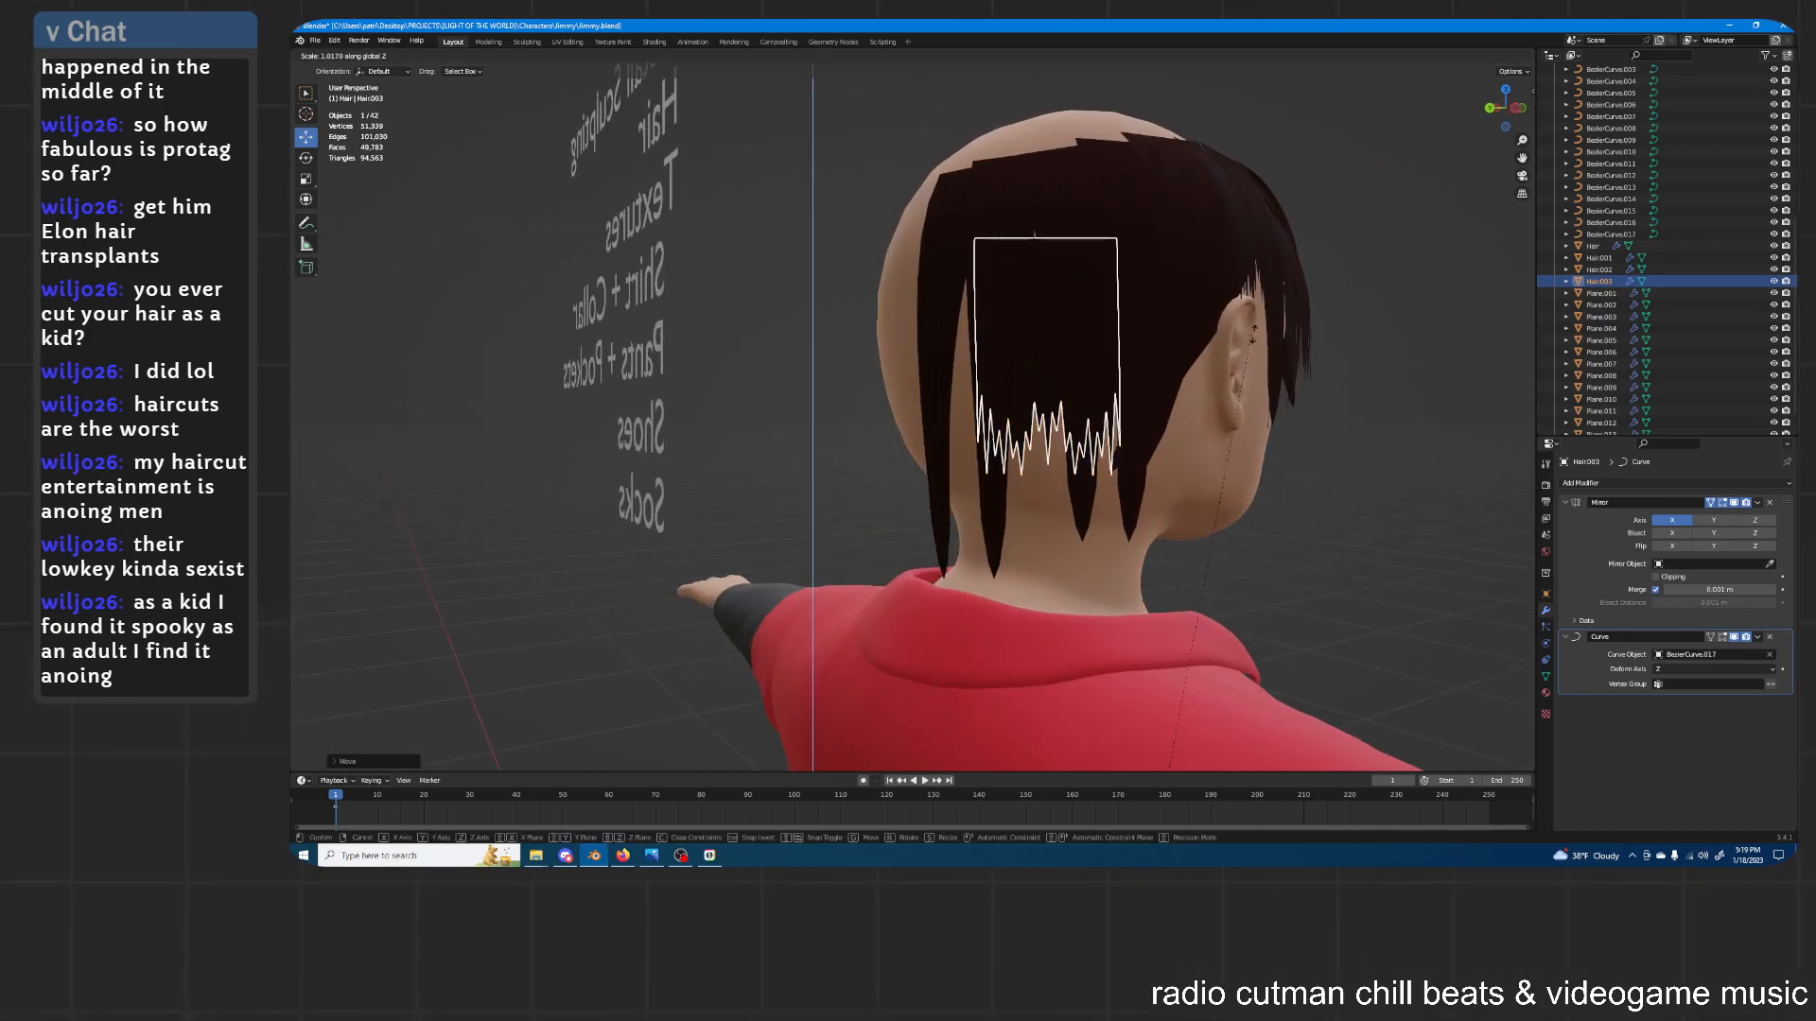
pyautogui.click(1348, 379)
# Rotate the Hair.003 plane slightly and adjust its Y position against the back of the head
pyautogui.moveTo(1349, 379); pyautogui.dragTo(1325, 388, button='middle')
pyautogui.press('r')
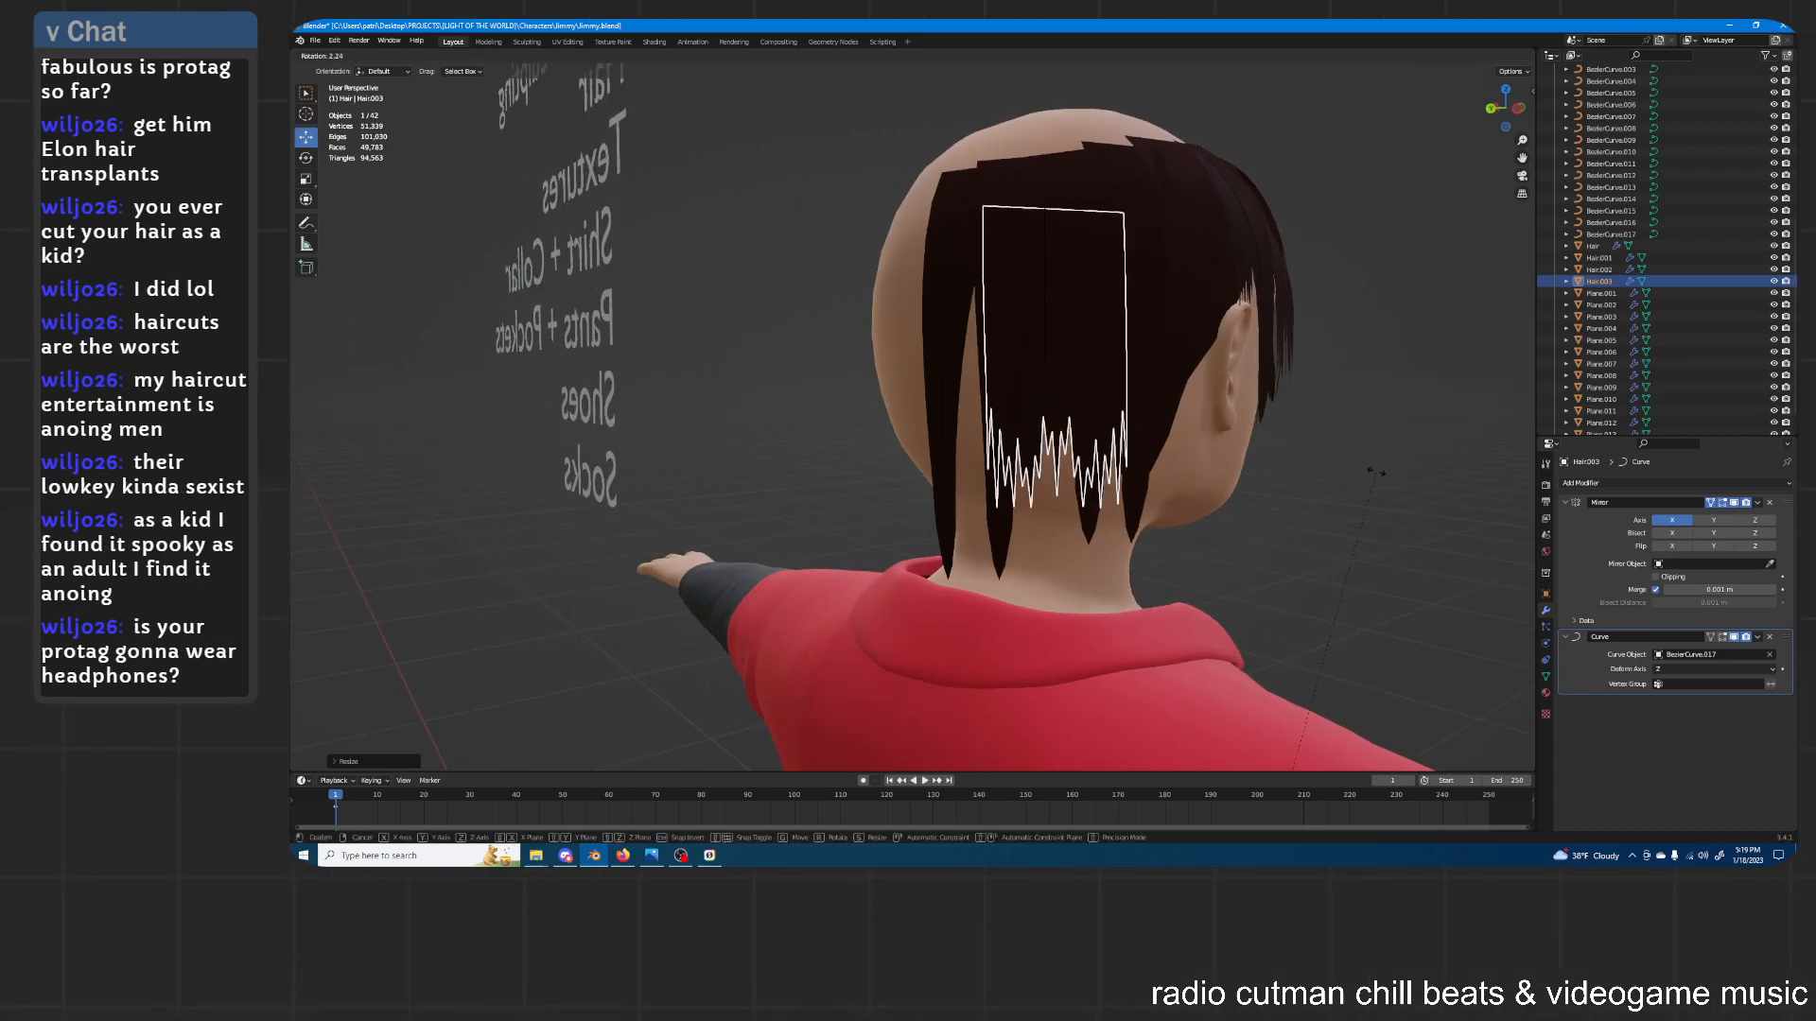
pyautogui.click(1383, 500)
pyautogui.moveTo(1324, 433); pyautogui.dragTo(1292, 365, button='middle')
pyautogui.press('g')
pyautogui.press('y')
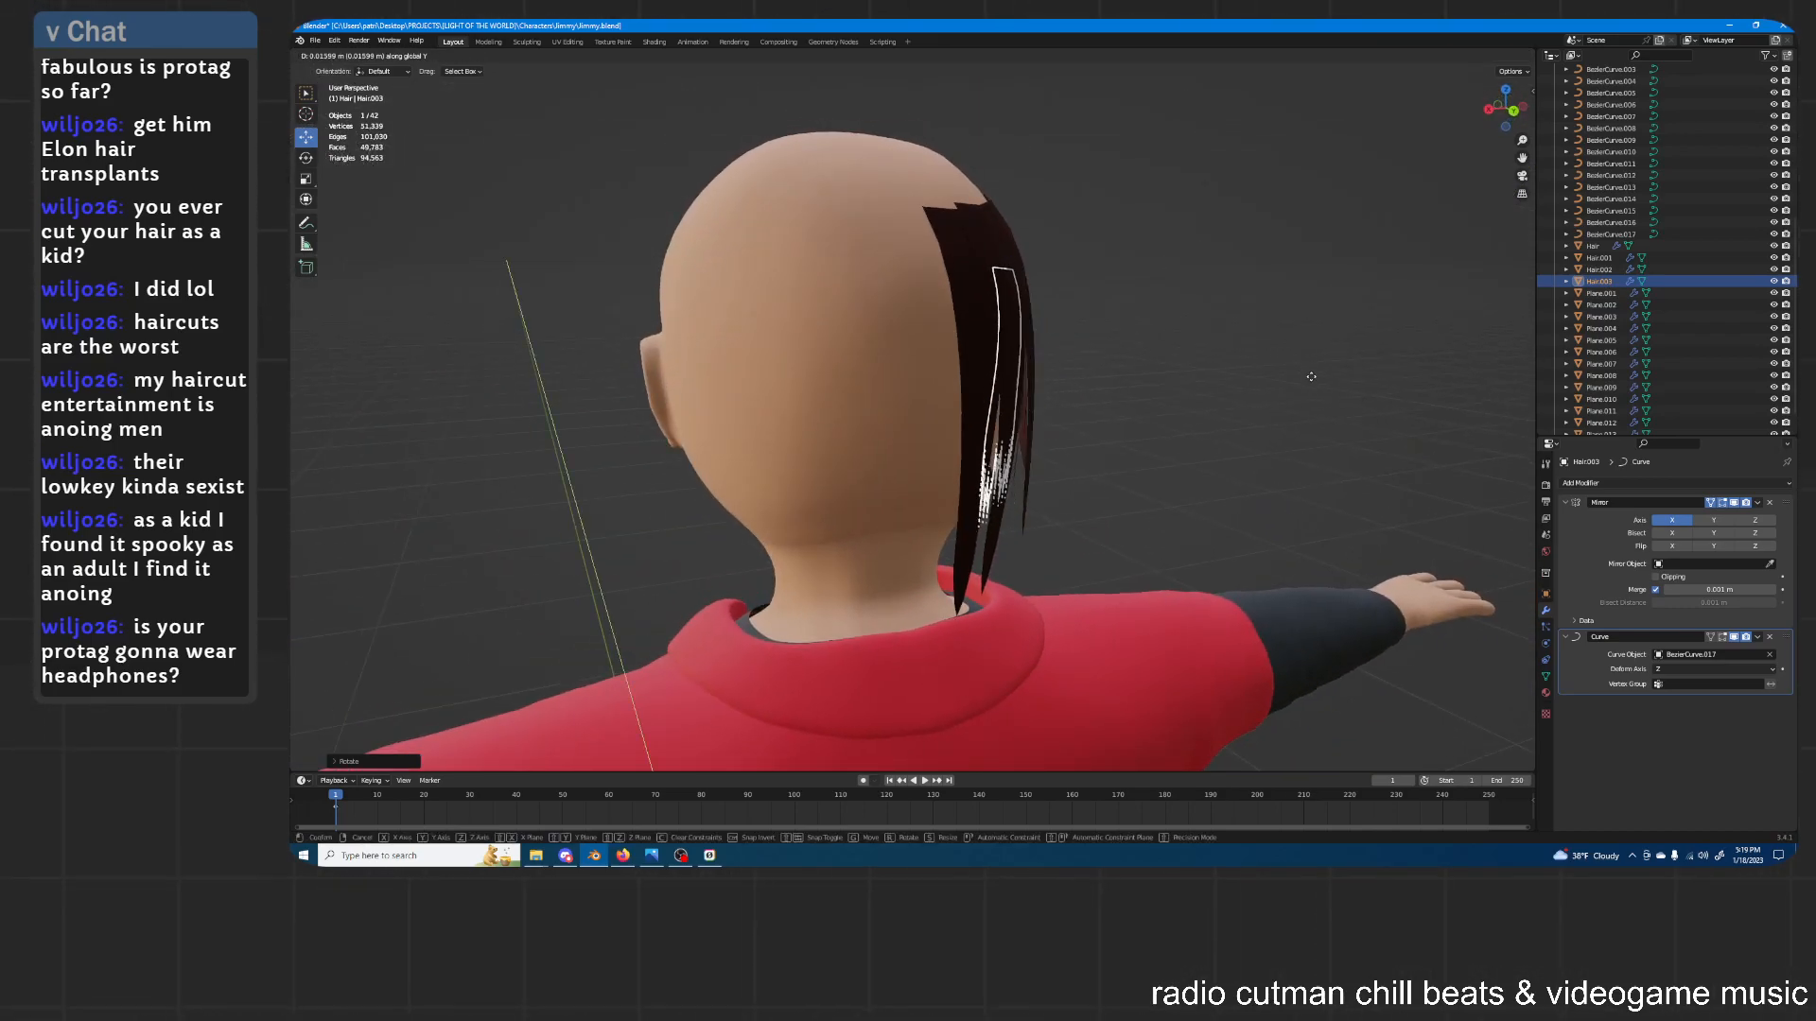
pyautogui.click(1324, 349)
pyautogui.moveTo(1324, 349); pyautogui.dragTo(1245, 336, button='middle')
pyautogui.press('g')
pyautogui.press('y')
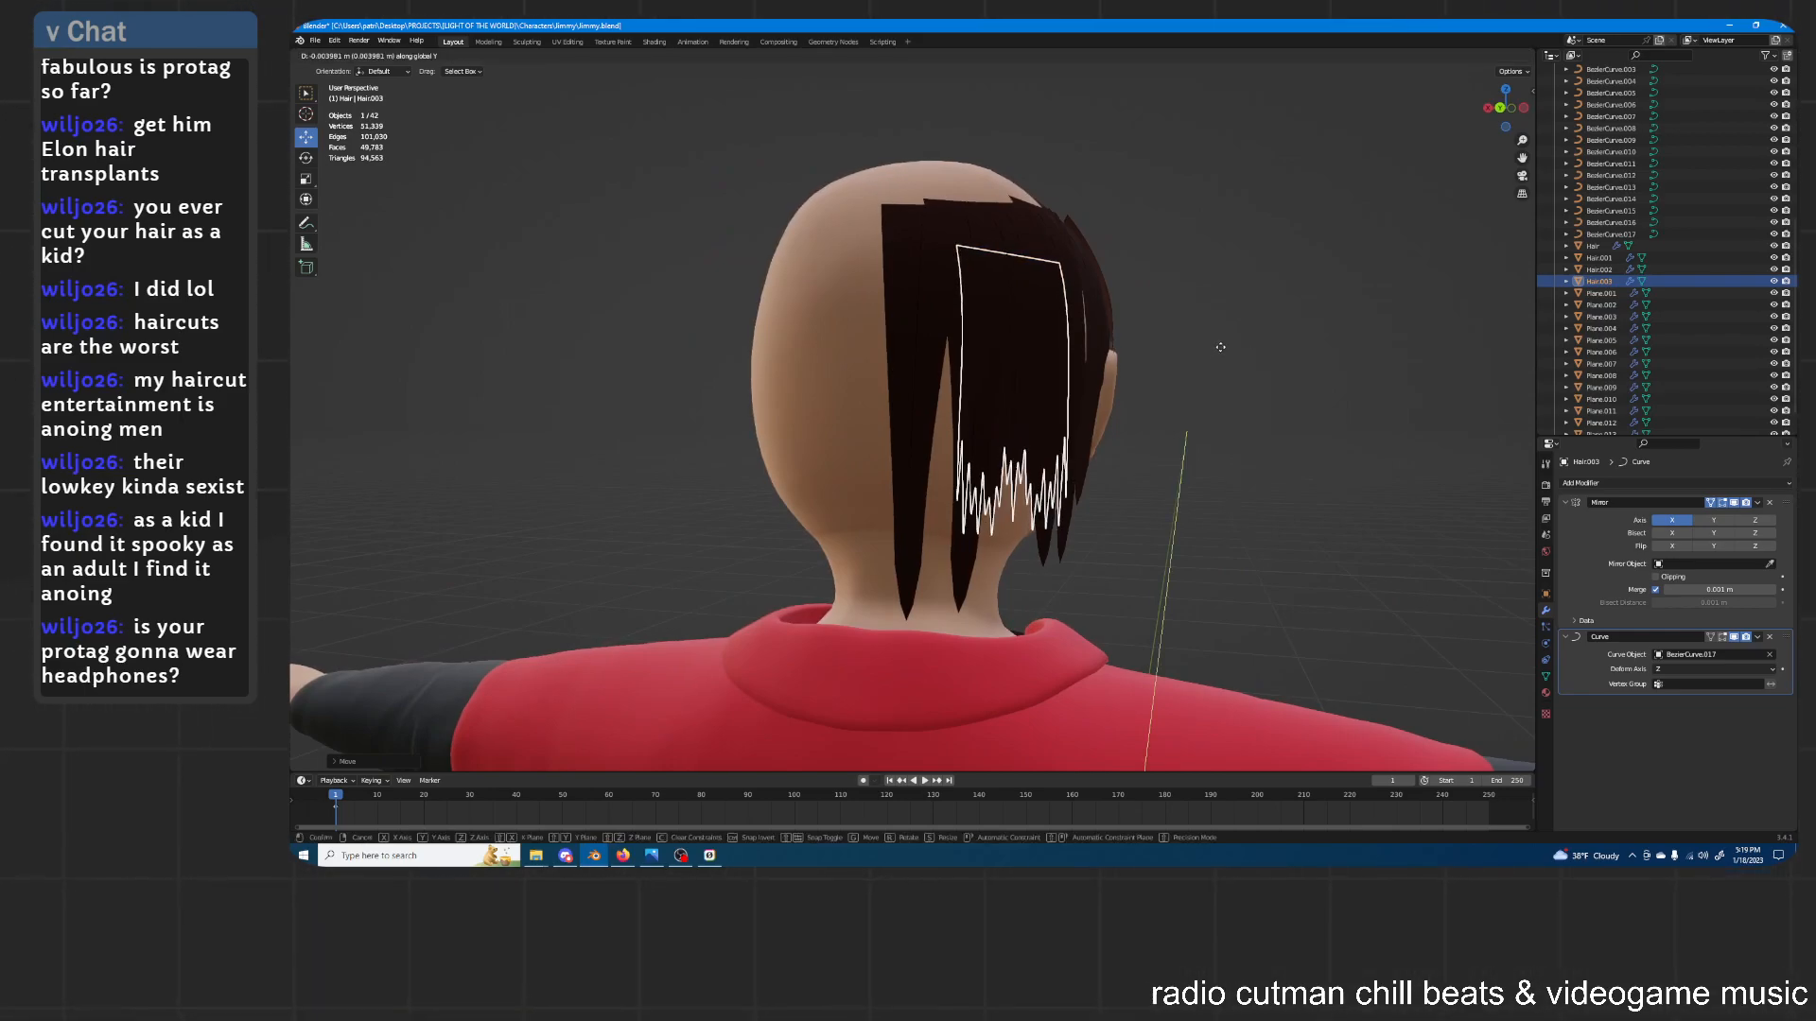
pyautogui.click(1272, 373)
pyautogui.click(1272, 372)
# Scale the Plane.013 strand along Z and move it along Z at the back of the head
pyautogui.moveTo(1273, 373); pyautogui.dragTo(1196, 422, button='middle')
pyautogui.click(938, 552)
pyautogui.moveTo(987, 492)
pyautogui.mouseDown(button='middle')
pyautogui.moveTo(1007, 490)
pyautogui.moveTo(983, 493)
pyautogui.mouseUp(button='middle')
pyautogui.press('s')
pyautogui.press('z')
pyautogui.click(975, 546)
pyautogui.press('g')
pyautogui.press('z')
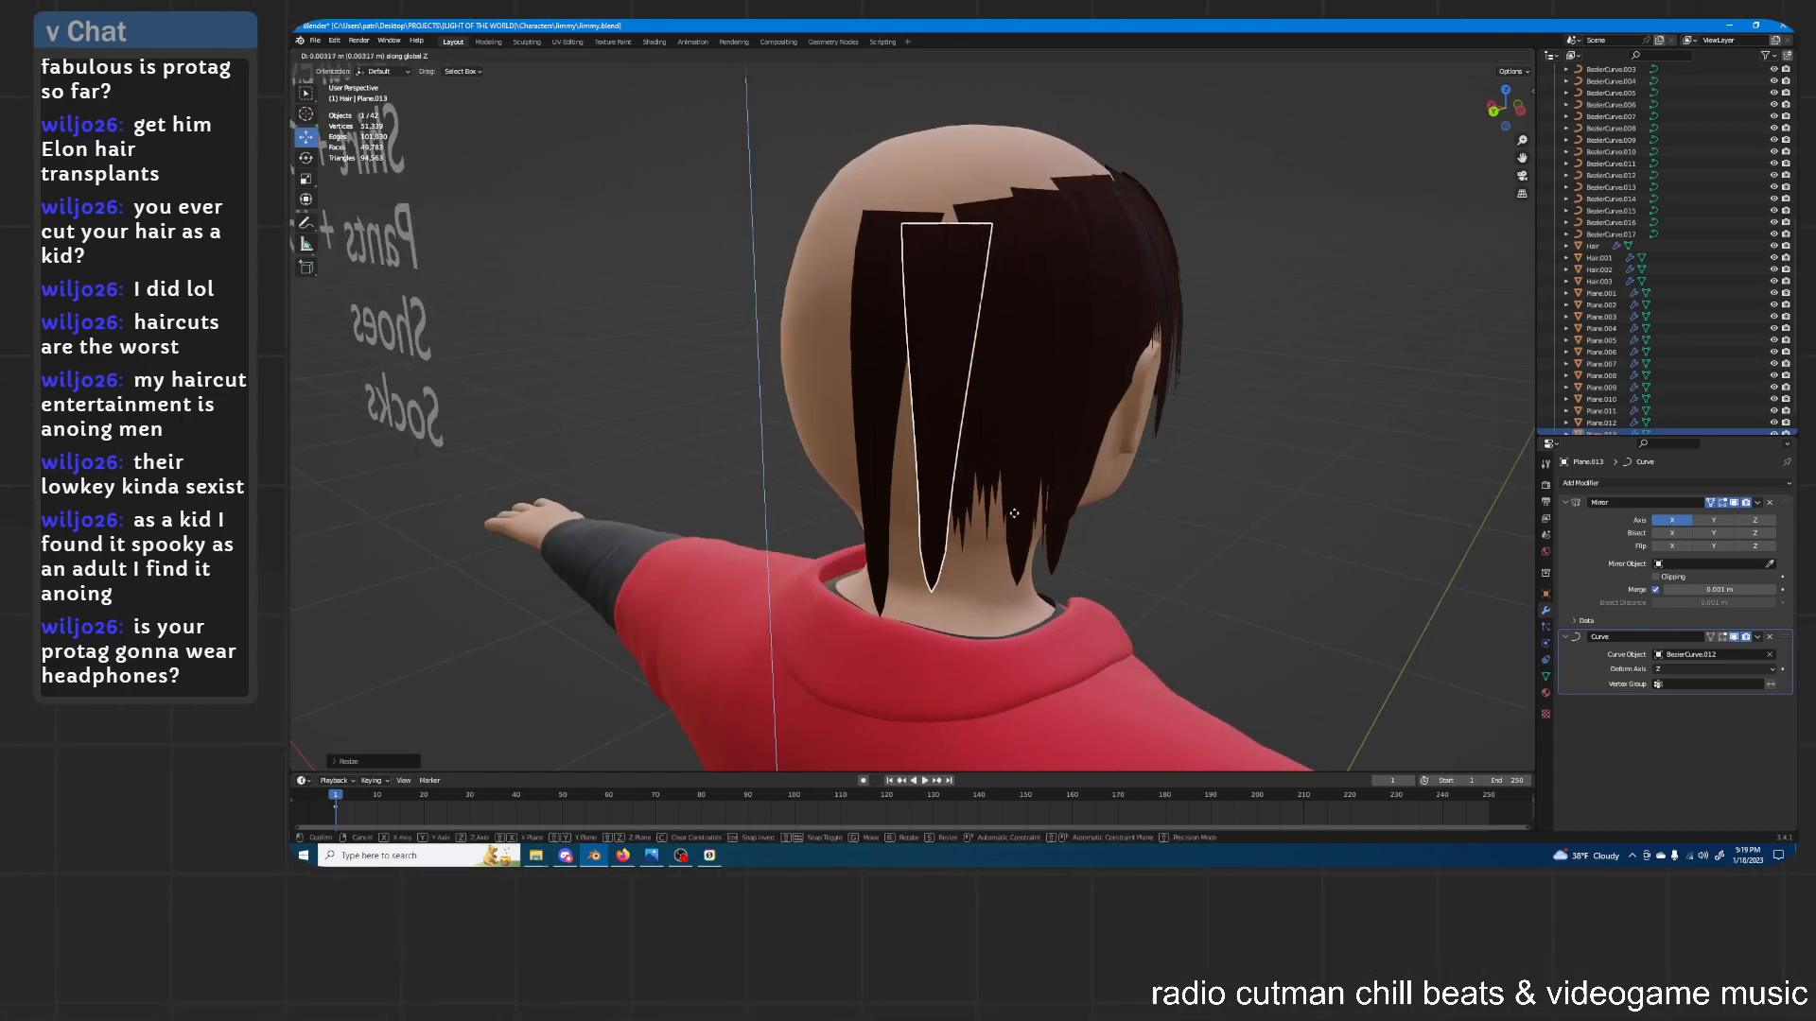
pyautogui.click(1023, 503)
# Examine the hair coverage and the Hair.003 plane from the front, side and back of the head
pyautogui.moveTo(1025, 500); pyautogui.dragTo(997, 411, button='middle')
pyautogui.click(1003, 469)
pyautogui.click(1272, 380)
pyautogui.scroll(1, 1279, 379)
pyautogui.moveTo(1056, 331); pyautogui.dragTo(943, 310, button='middle')
pyautogui.moveTo(943, 238); pyautogui.dragTo(912, 295, button='middle')
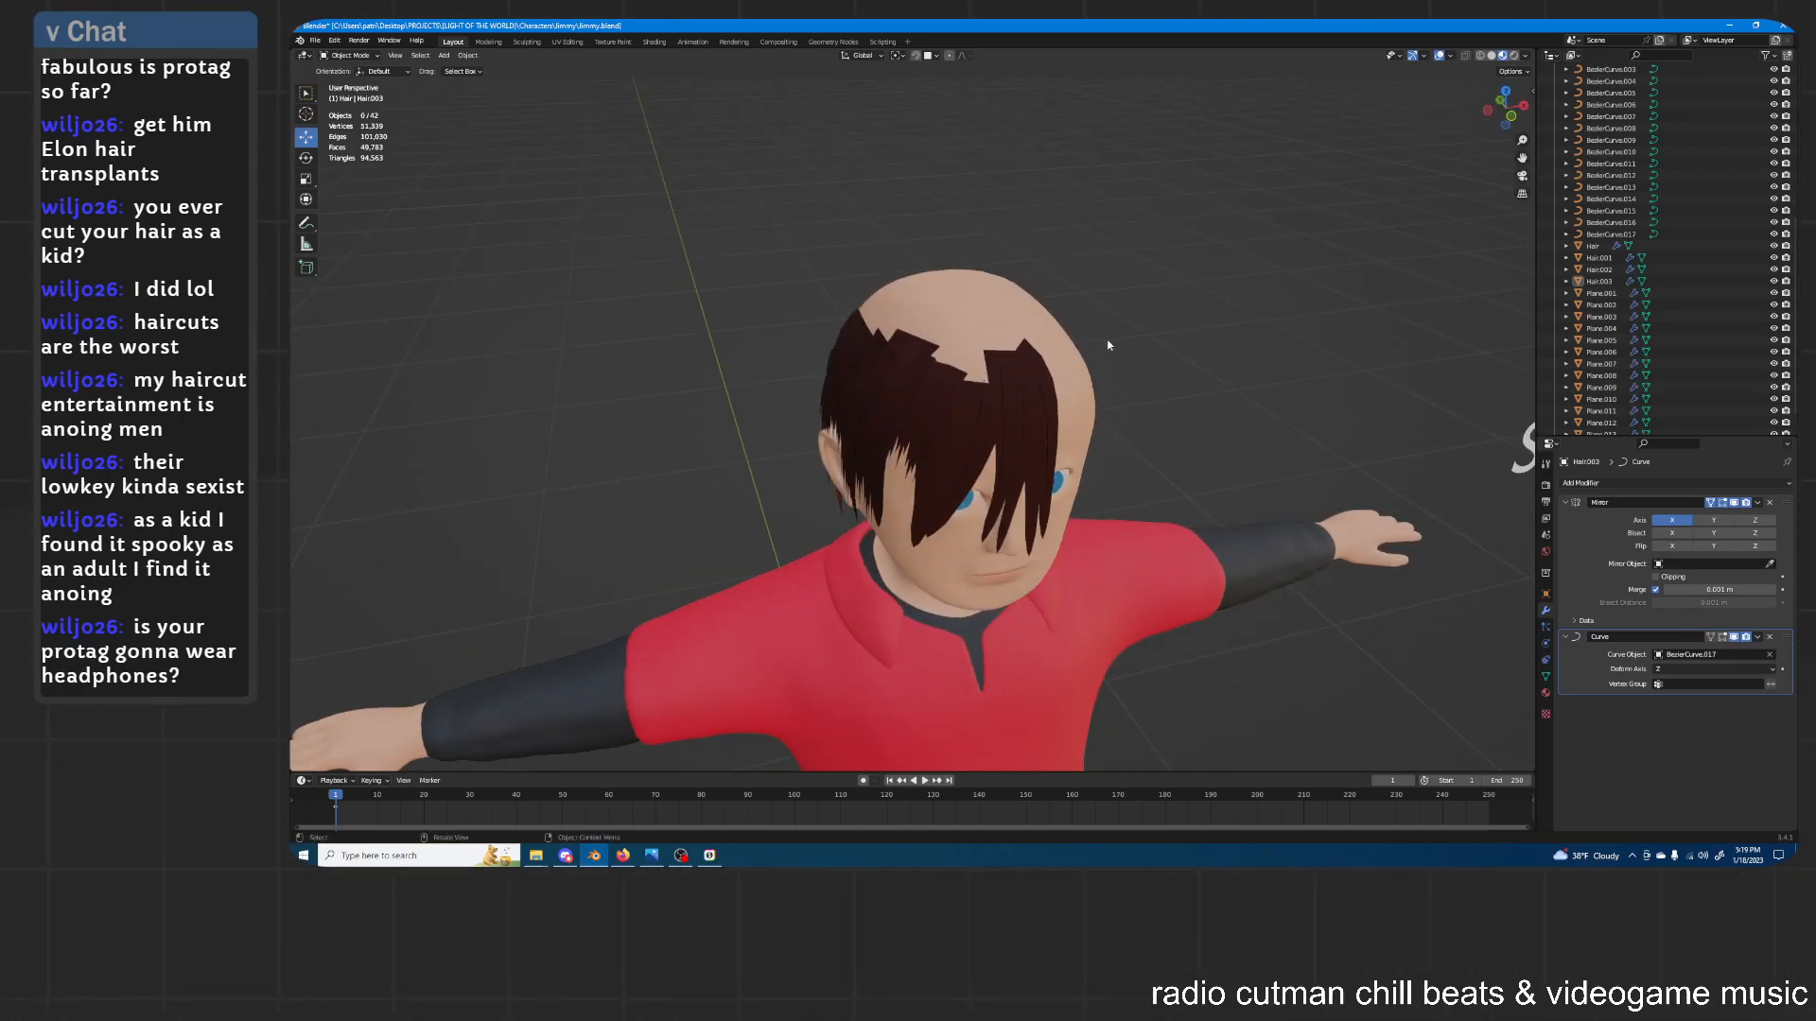
pyautogui.moveTo(1159, 453); pyautogui.dragTo(963, 495, button='middle')
pyautogui.click(988, 501)
pyautogui.click(964, 465)
pyautogui.scroll(1, 986, 491)
pyautogui.scroll(1, 963, 494)
pyautogui.moveTo(1076, 416); pyautogui.dragTo(1056, 453, button='middle')
pyautogui.moveTo(1199, 335); pyautogui.dragTo(1192, 392, button='middle')
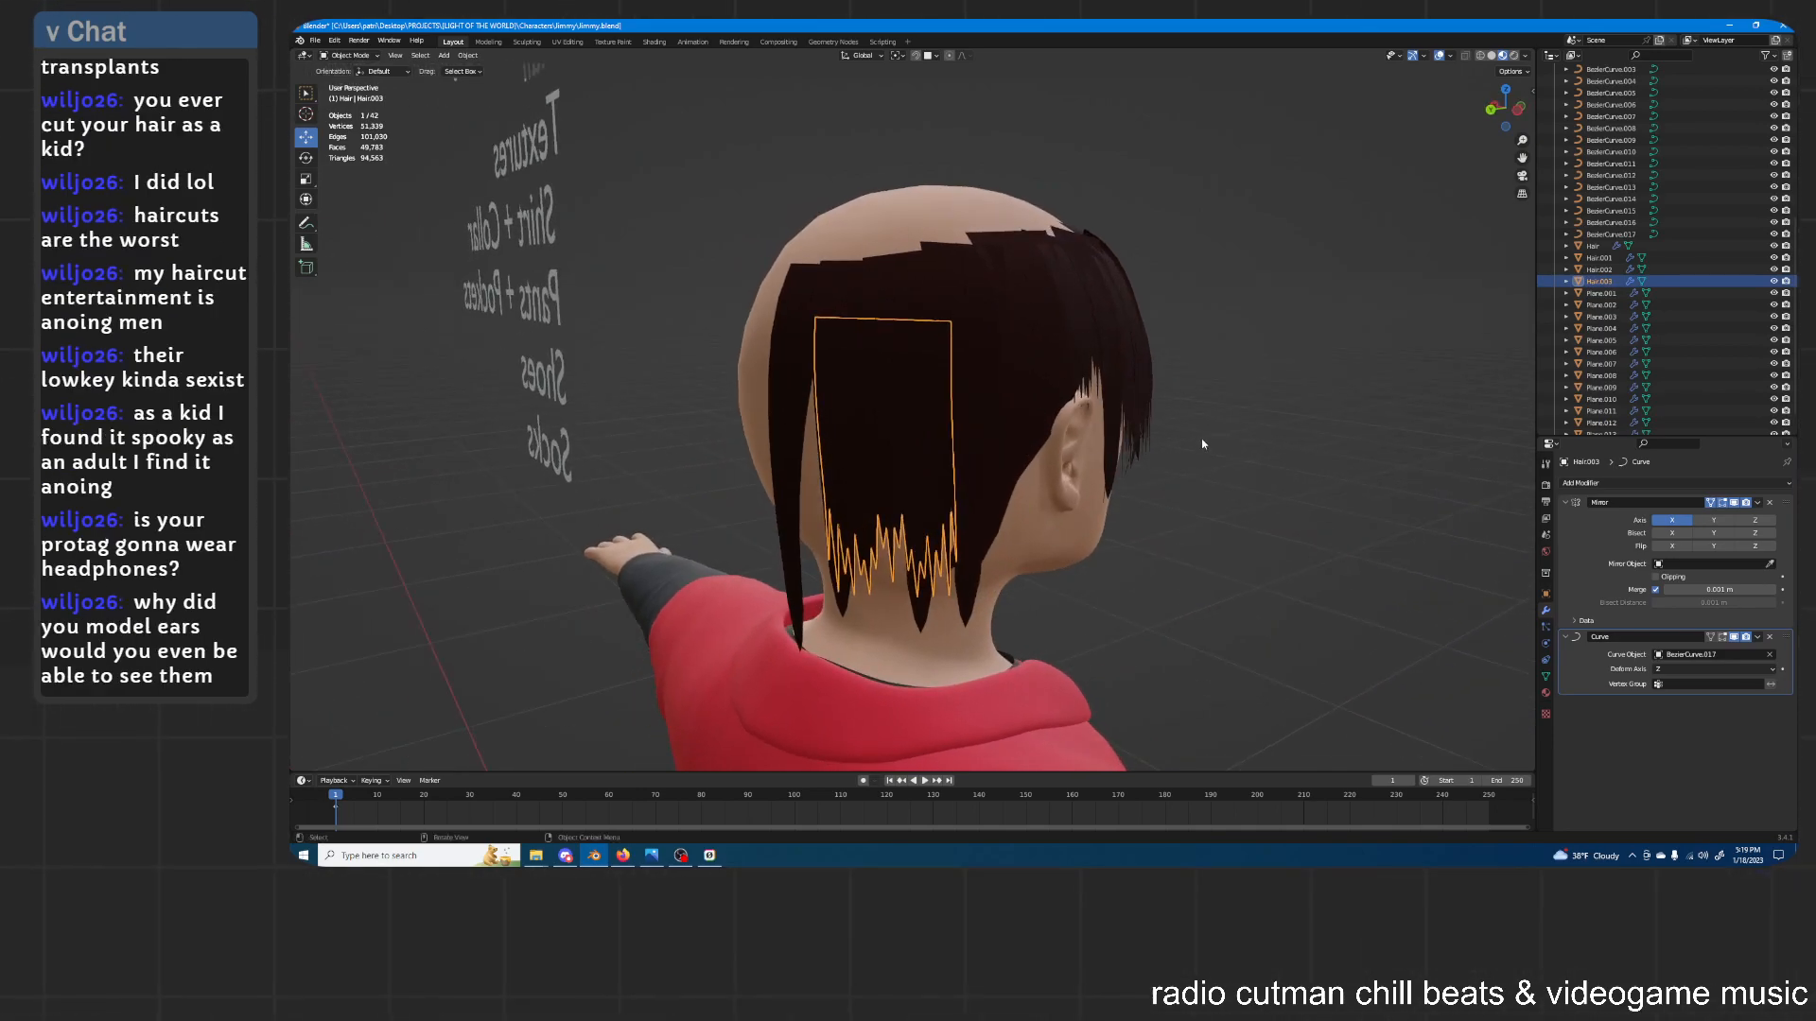
pyautogui.moveTo(1224, 406); pyautogui.dragTo(894, 467, button='middle')
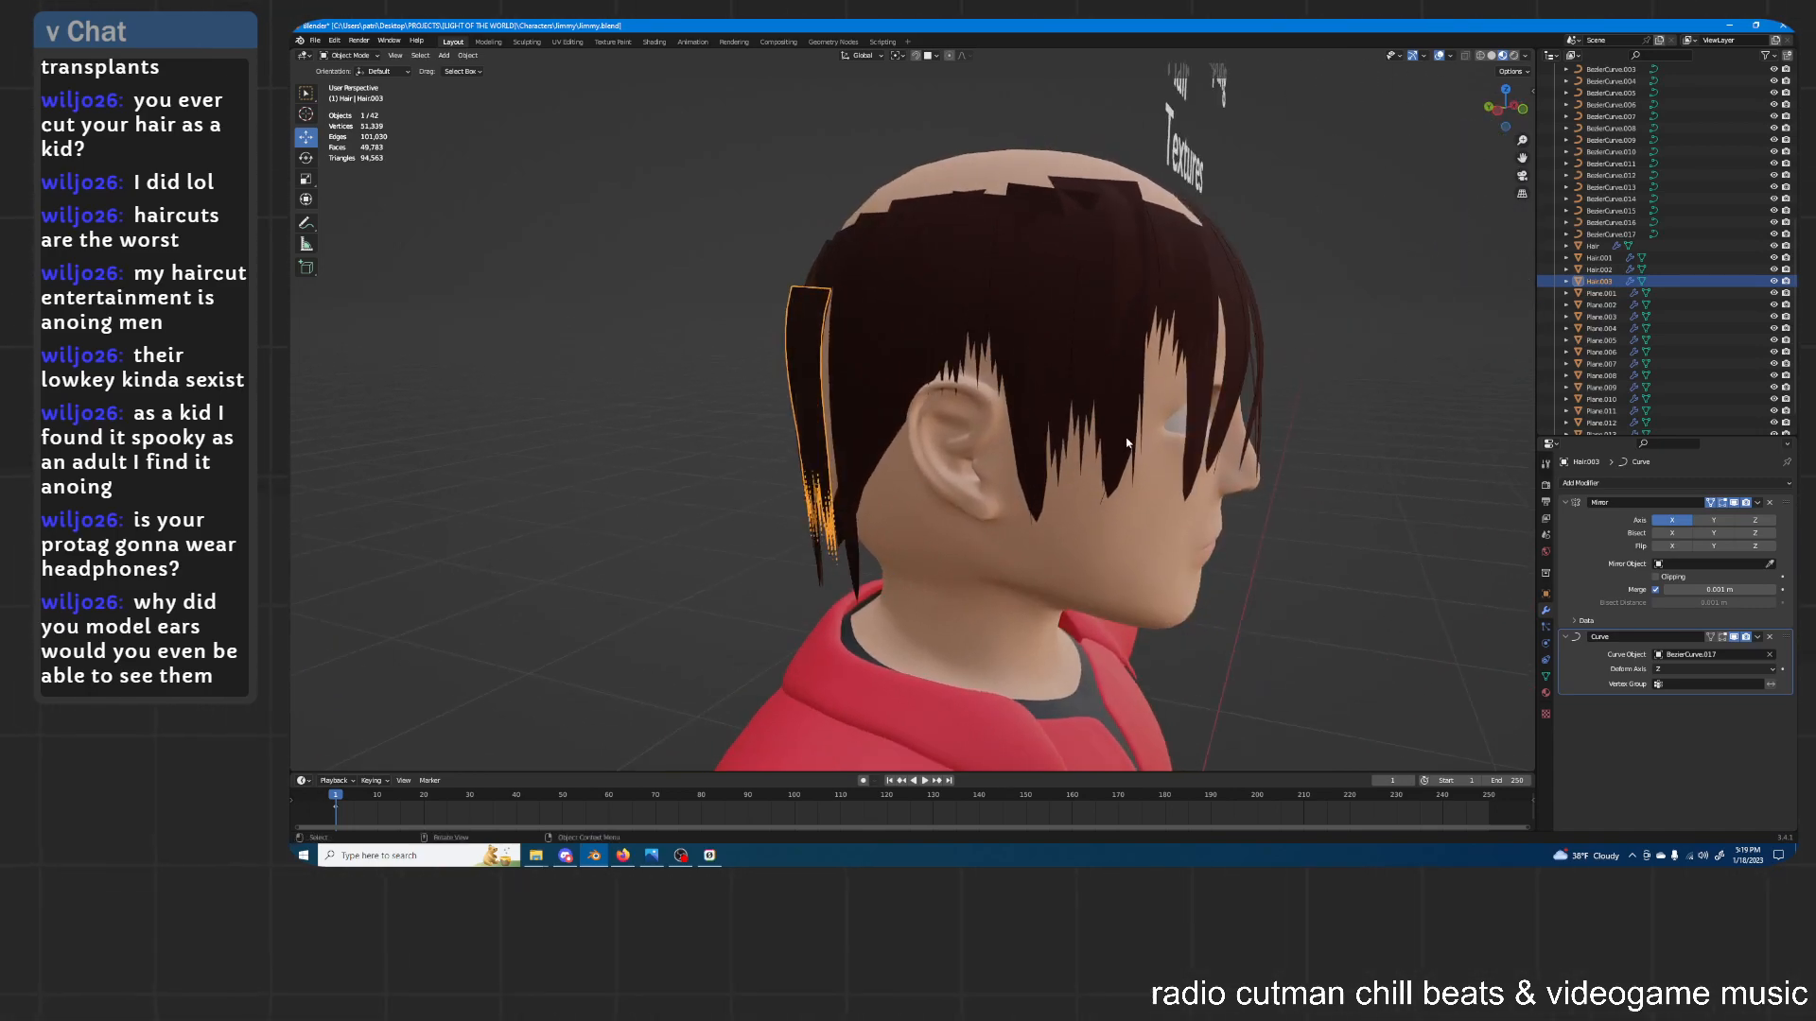
pyautogui.moveTo(1127, 443); pyautogui.dragTo(1027, 536, button='middle')
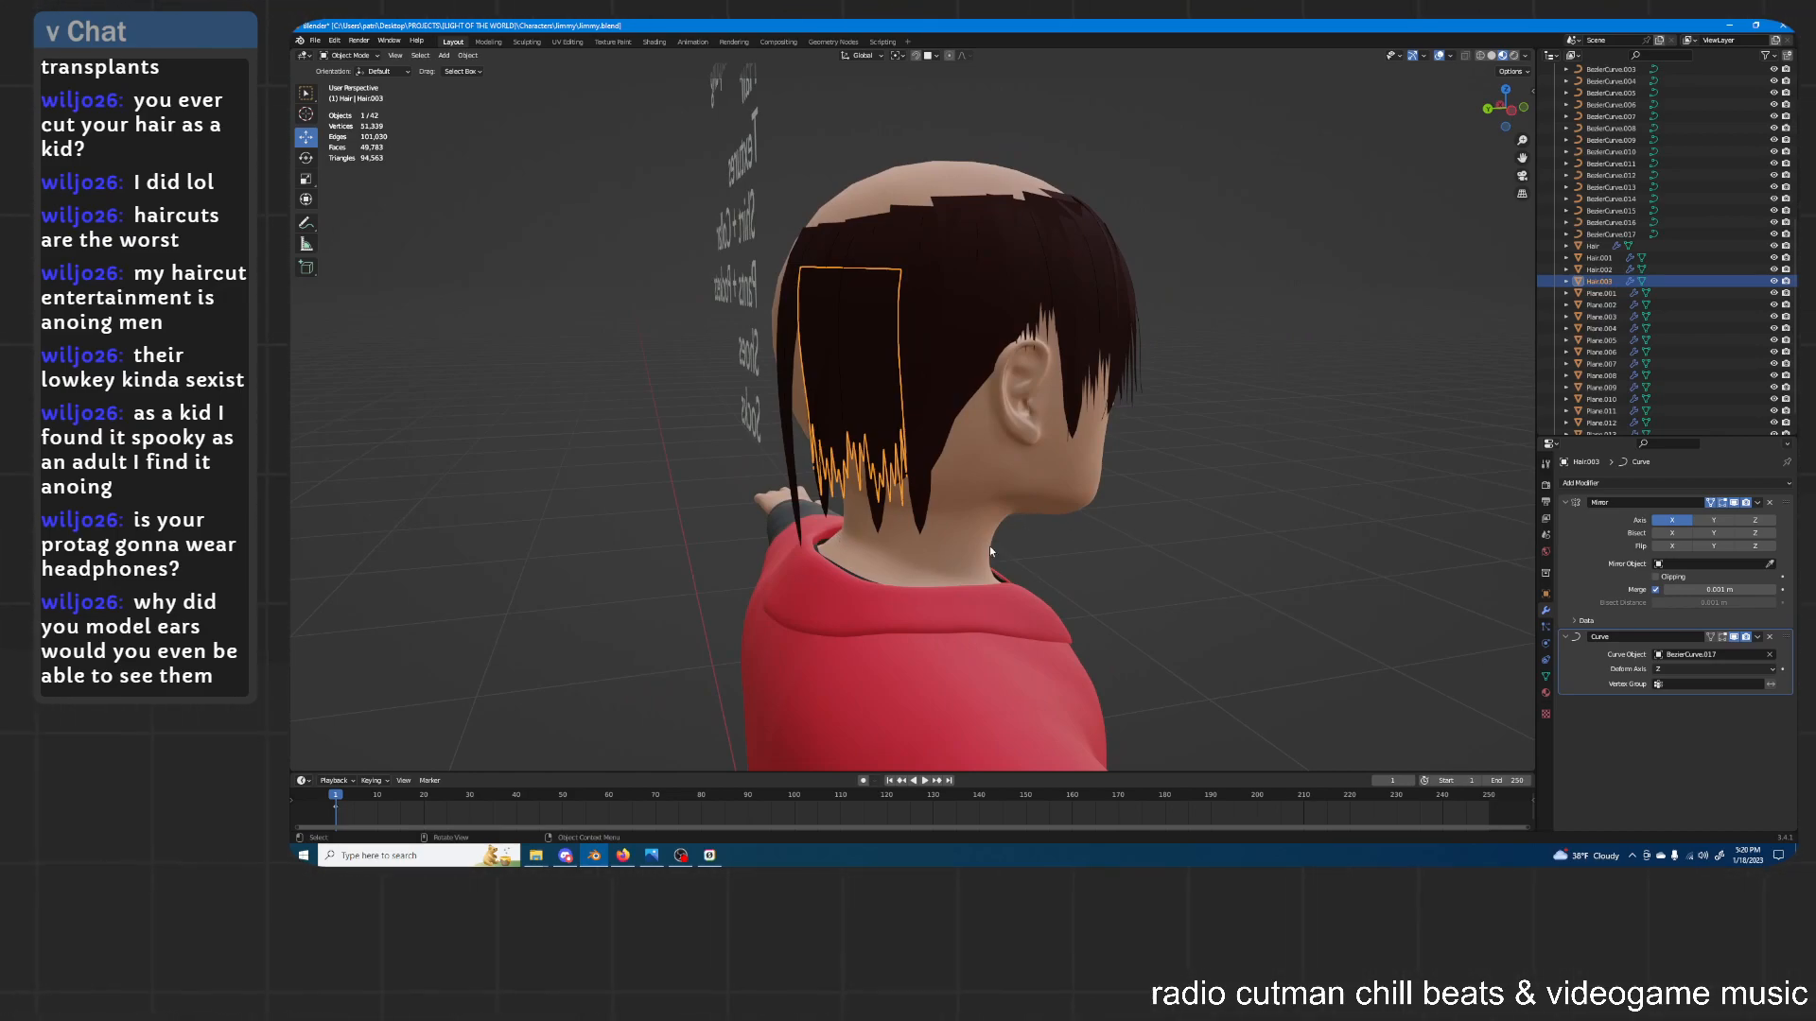
pyautogui.moveTo(1053, 547); pyautogui.dragTo(917, 379, button='middle')
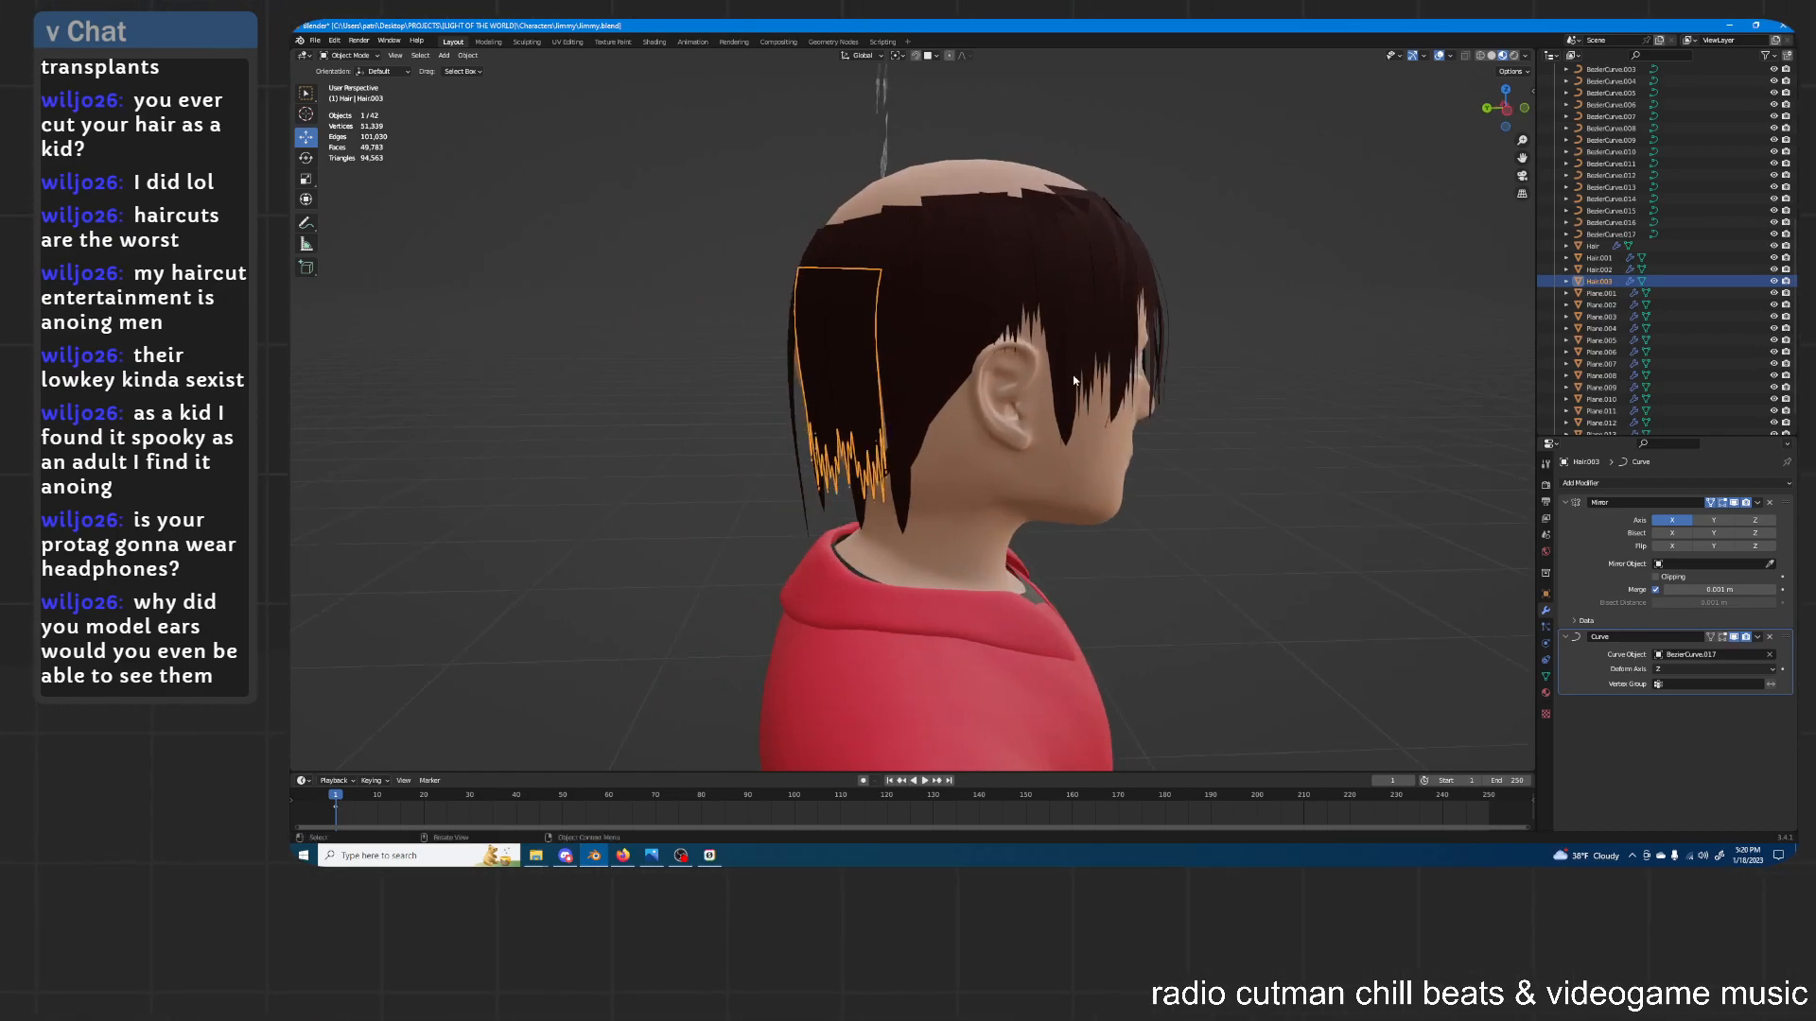
pyautogui.moveTo(1075, 380); pyautogui.dragTo(1066, 396, button='middle')
pyautogui.moveTo(1134, 535); pyautogui.dragTo(1076, 427, button='middle')
pyautogui.moveTo(1118, 556); pyautogui.dragTo(965, 541, button='middle')
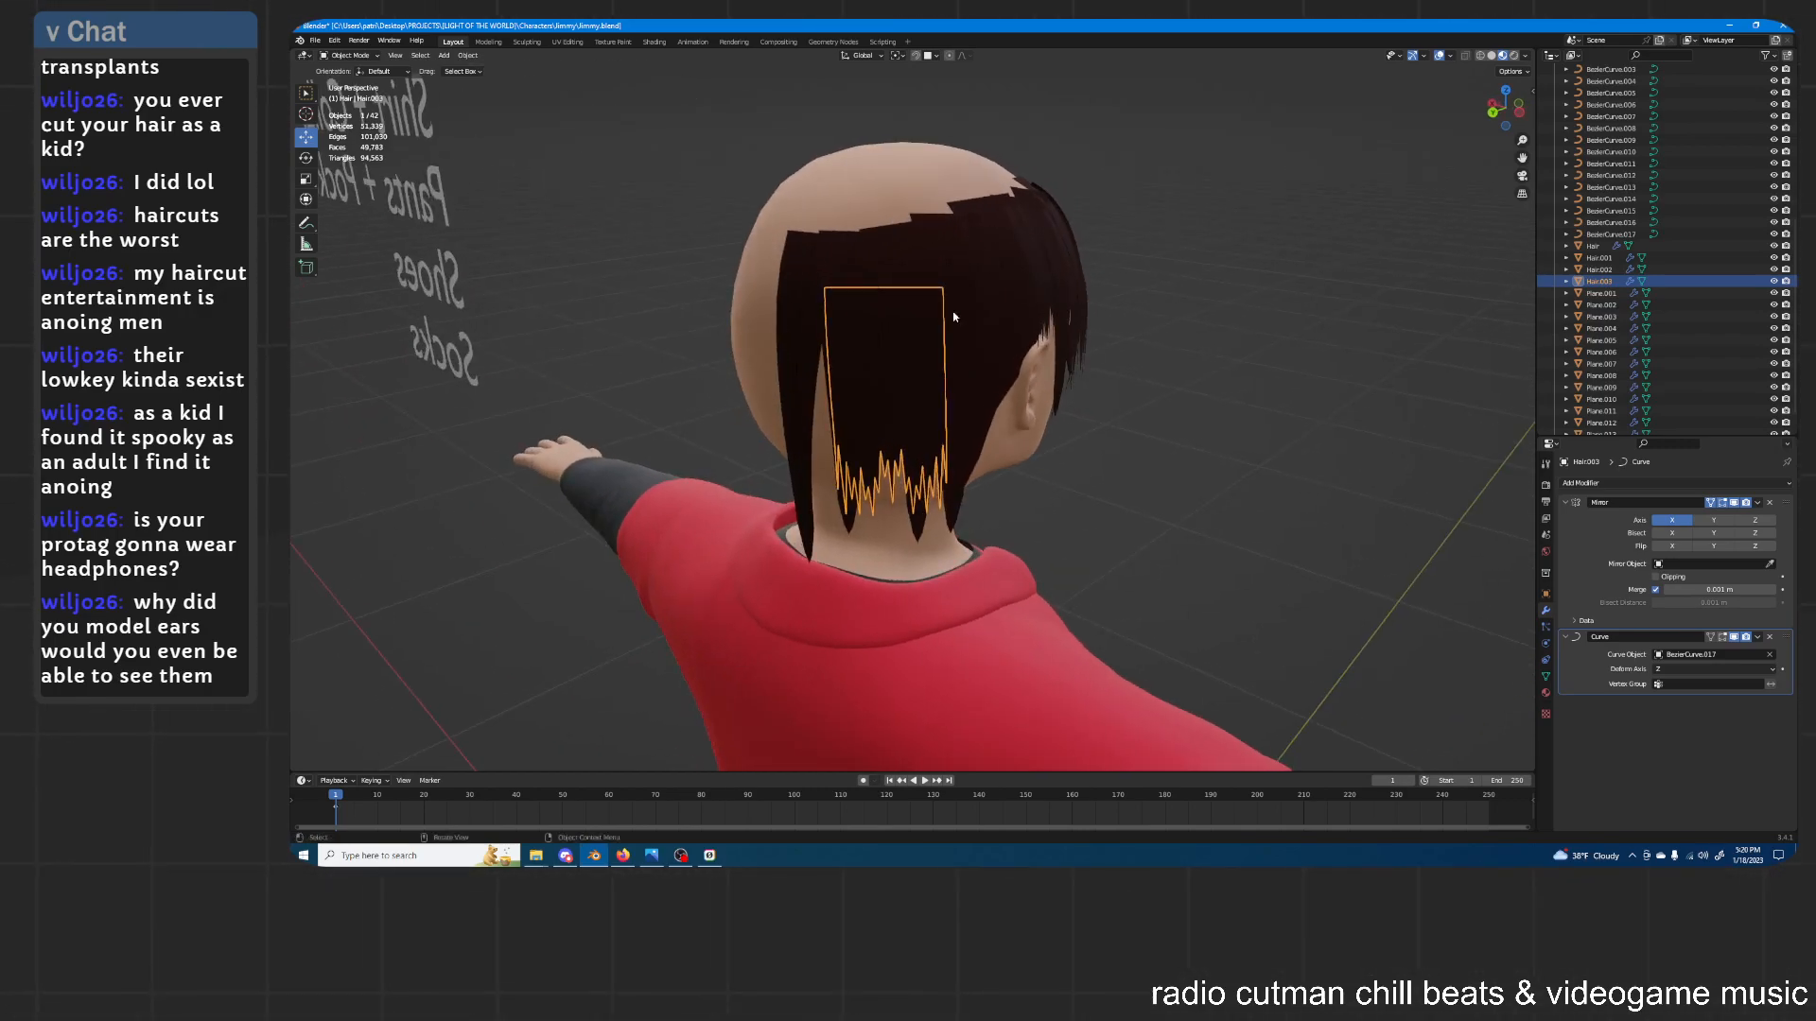
pyautogui.moveTo(967, 452); pyautogui.dragTo(1127, 481, button='middle')
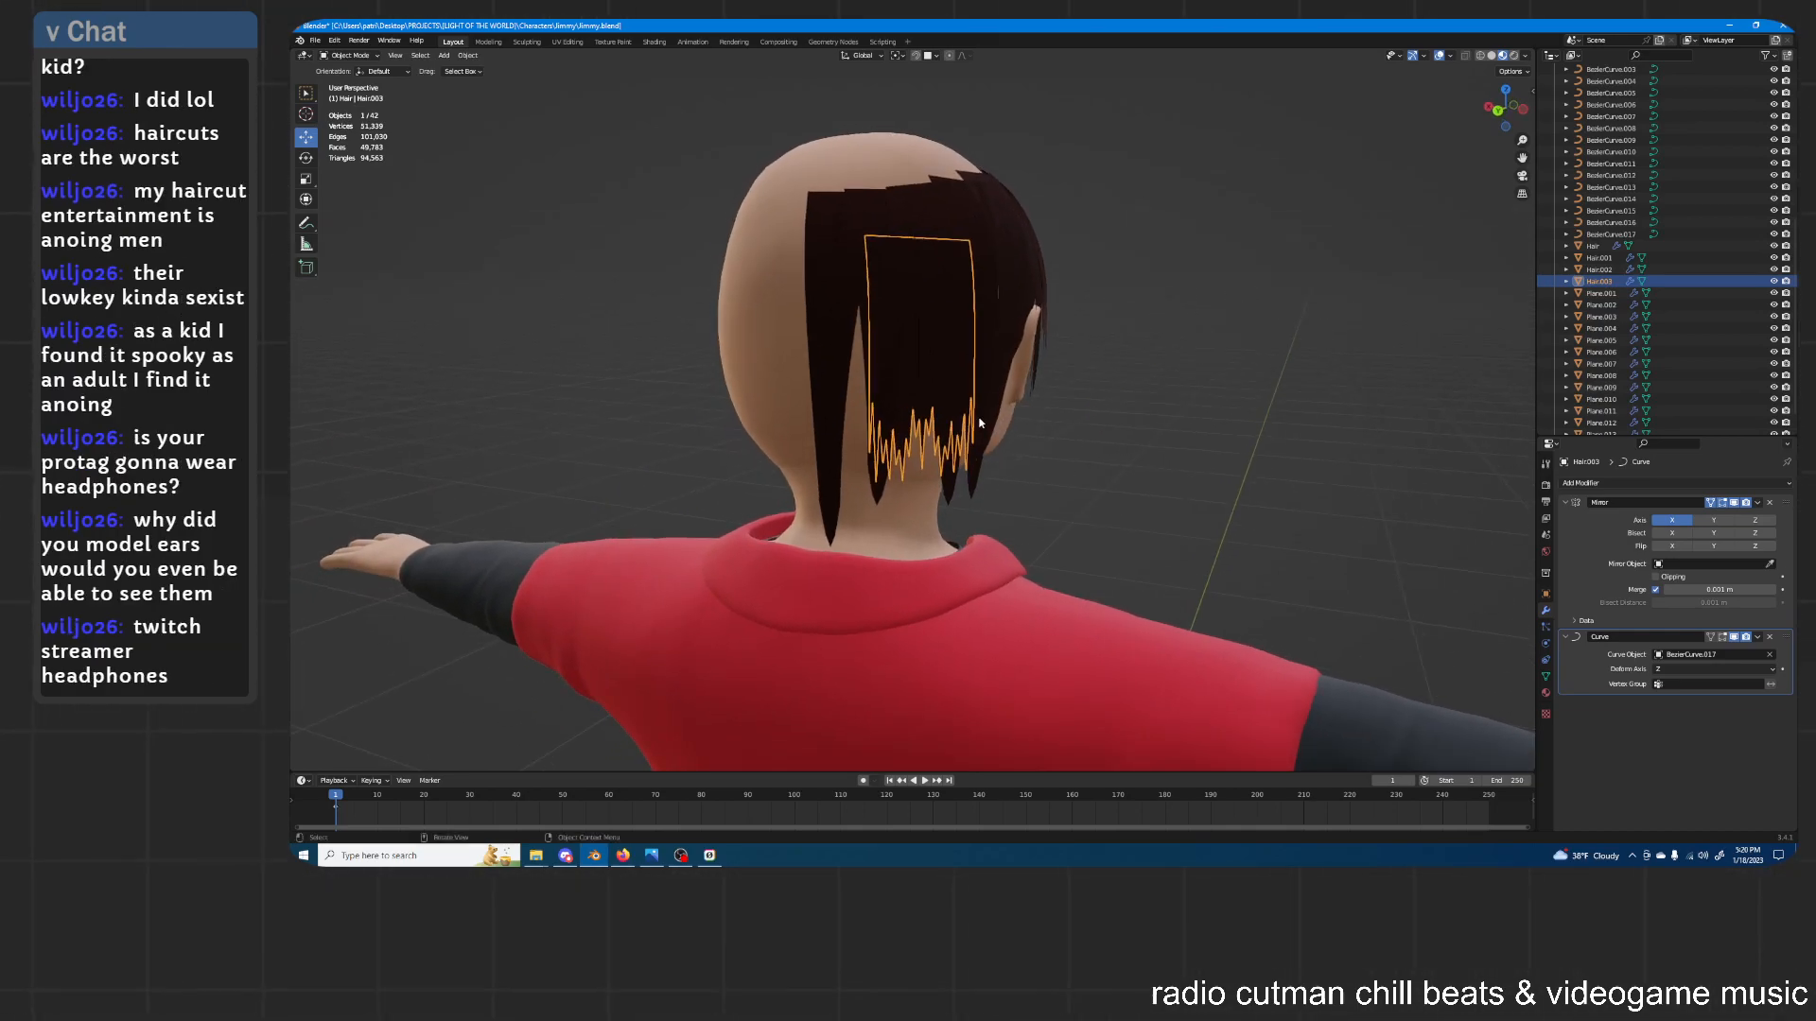
# Select the rearmost strand Plane.014 together with its guide curve BezierCurve.013
pyautogui.scroll(2, 993, 418)
pyautogui.moveTo(891, 410); pyautogui.dragTo(926, 372, button='middle')
pyautogui.keyDown('shift'); pyautogui.moveTo(916, 298); pyautogui.dragTo(924, 337, button='middle'); pyautogui.keyUp('shift')
pyautogui.click(821, 401)
pyautogui.moveTo(821, 401); pyautogui.dragTo(833, 339, button='middle')
pyautogui.click(817, 347)
pyautogui.keyDown('shift'); pyautogui.click(835, 337); pyautogui.keyUp('shift')
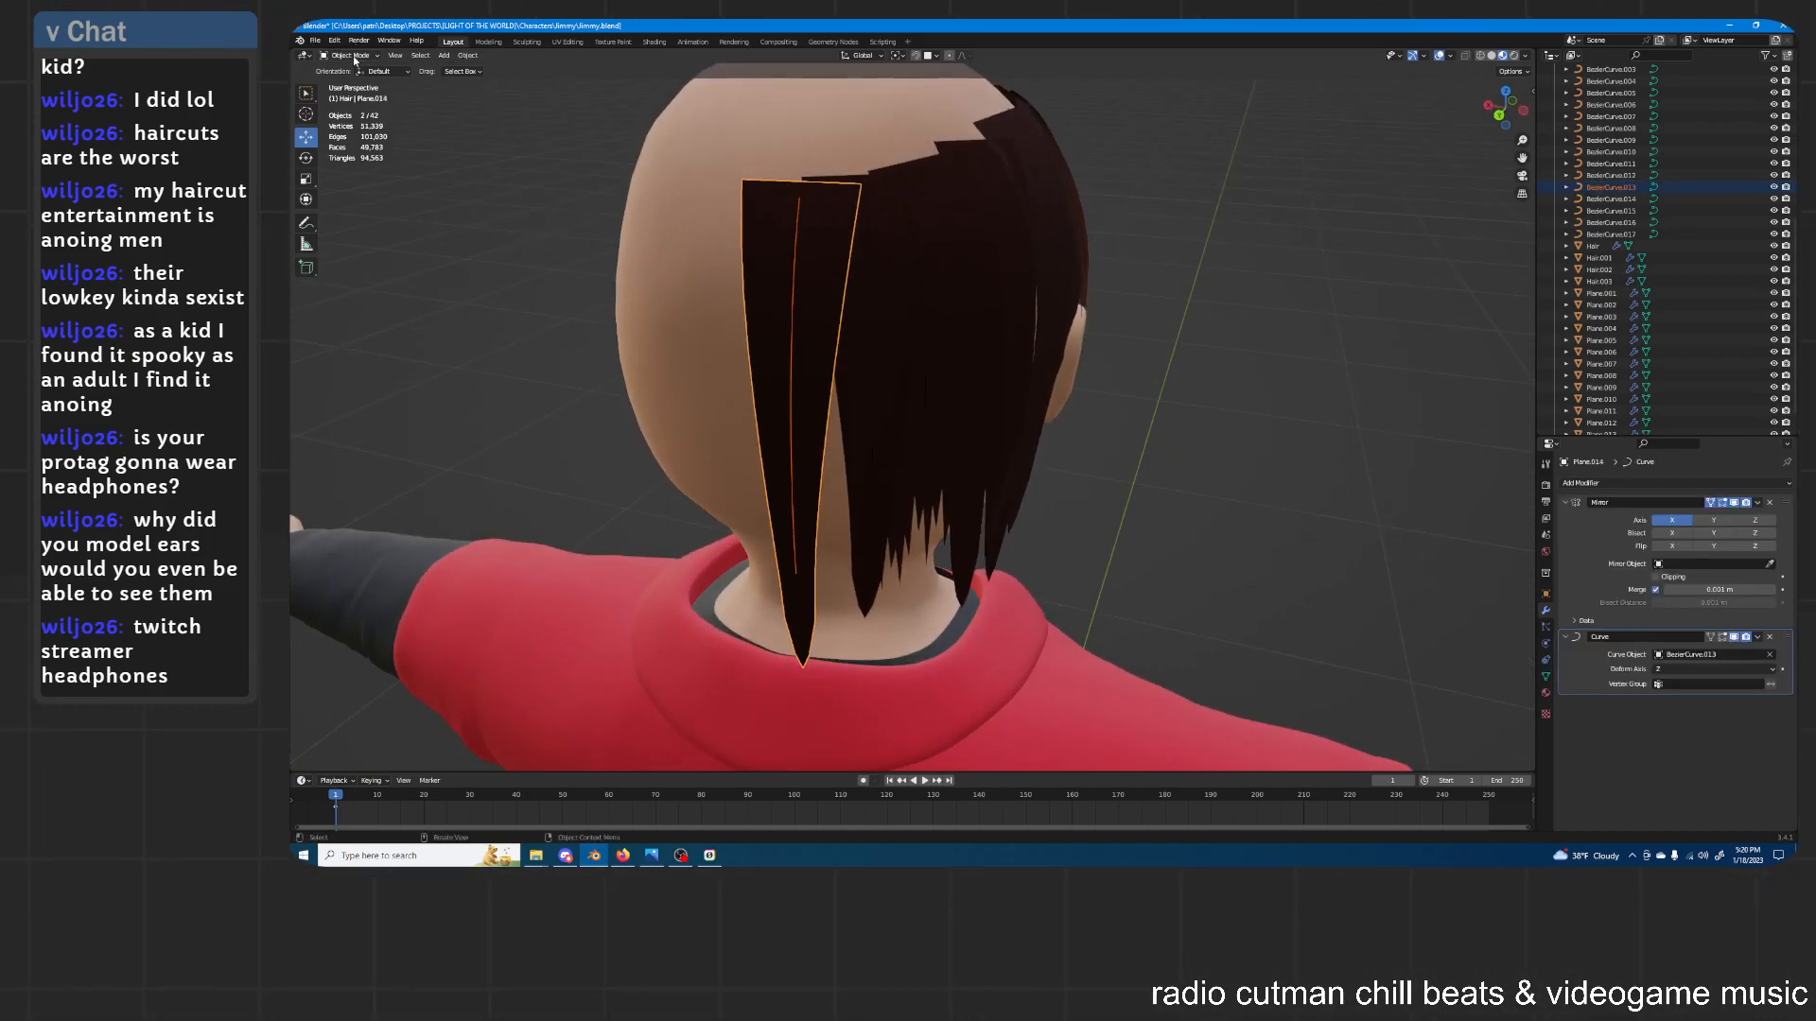
pyautogui.moveTo(856, 227); pyautogui.dragTo(980, 357, button='middle')
pyautogui.press('r')
pyautogui.press('z')
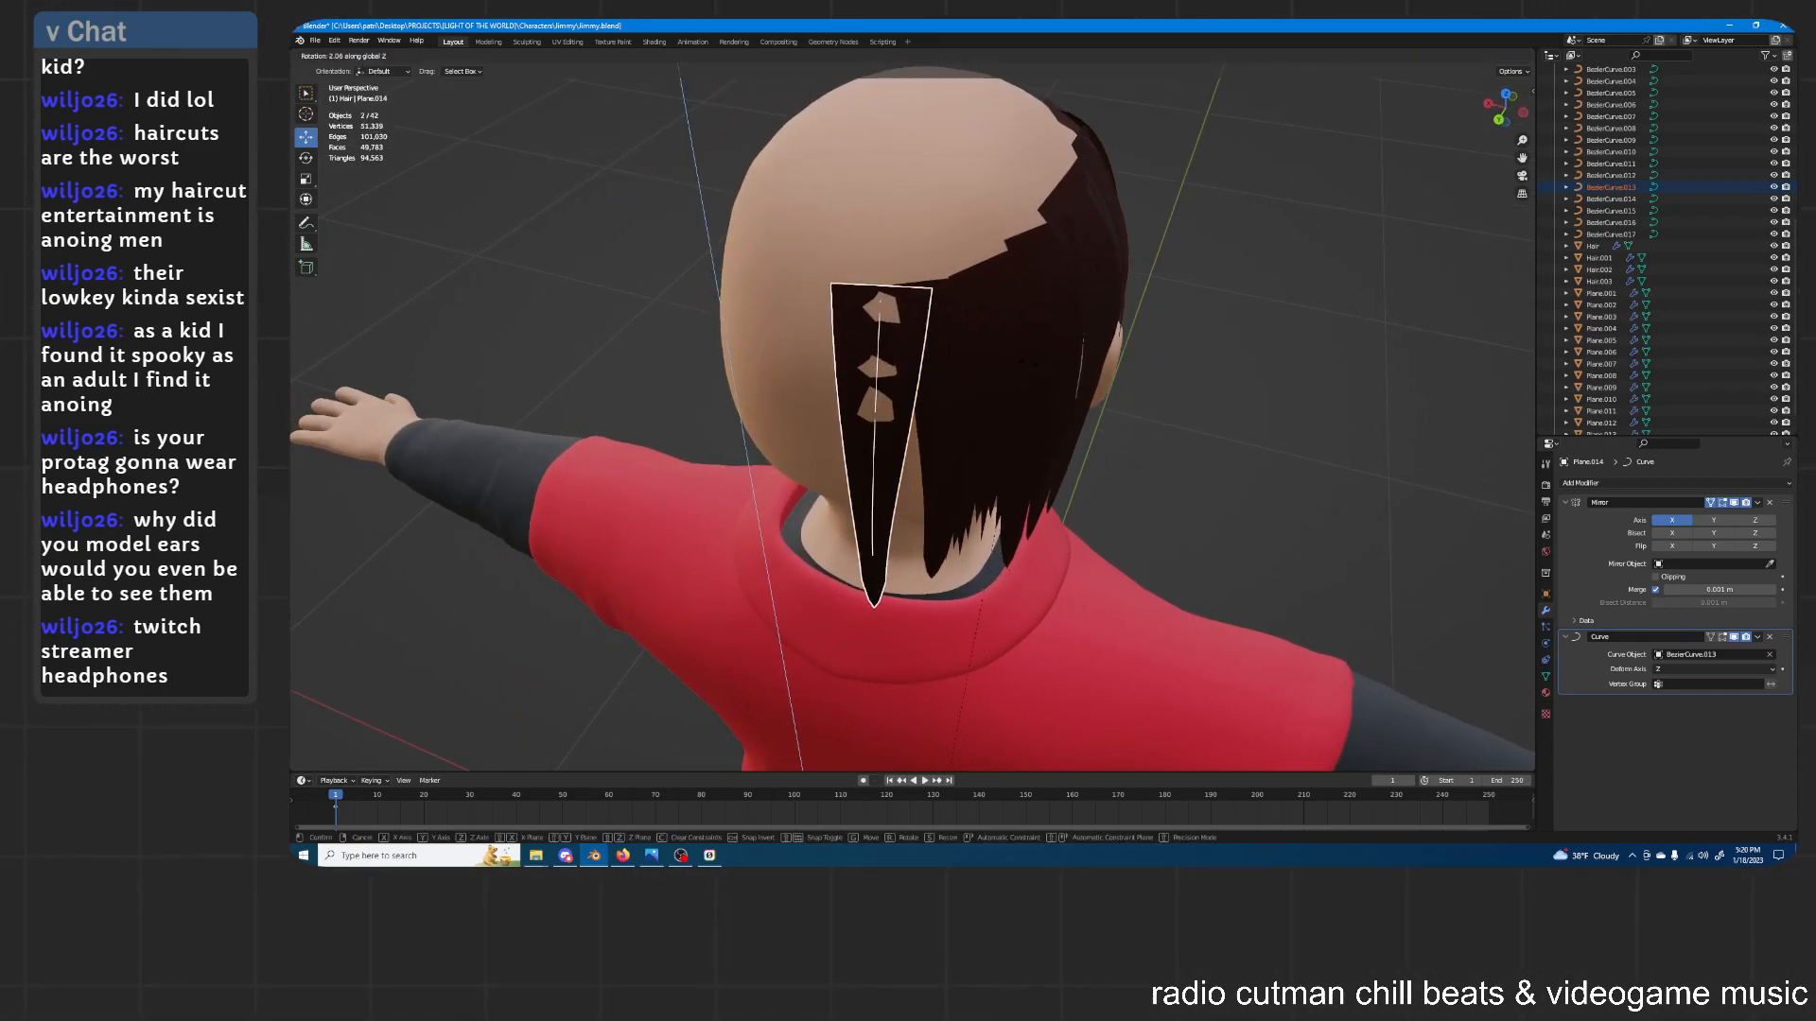
pyautogui.rightClick(894, 335)
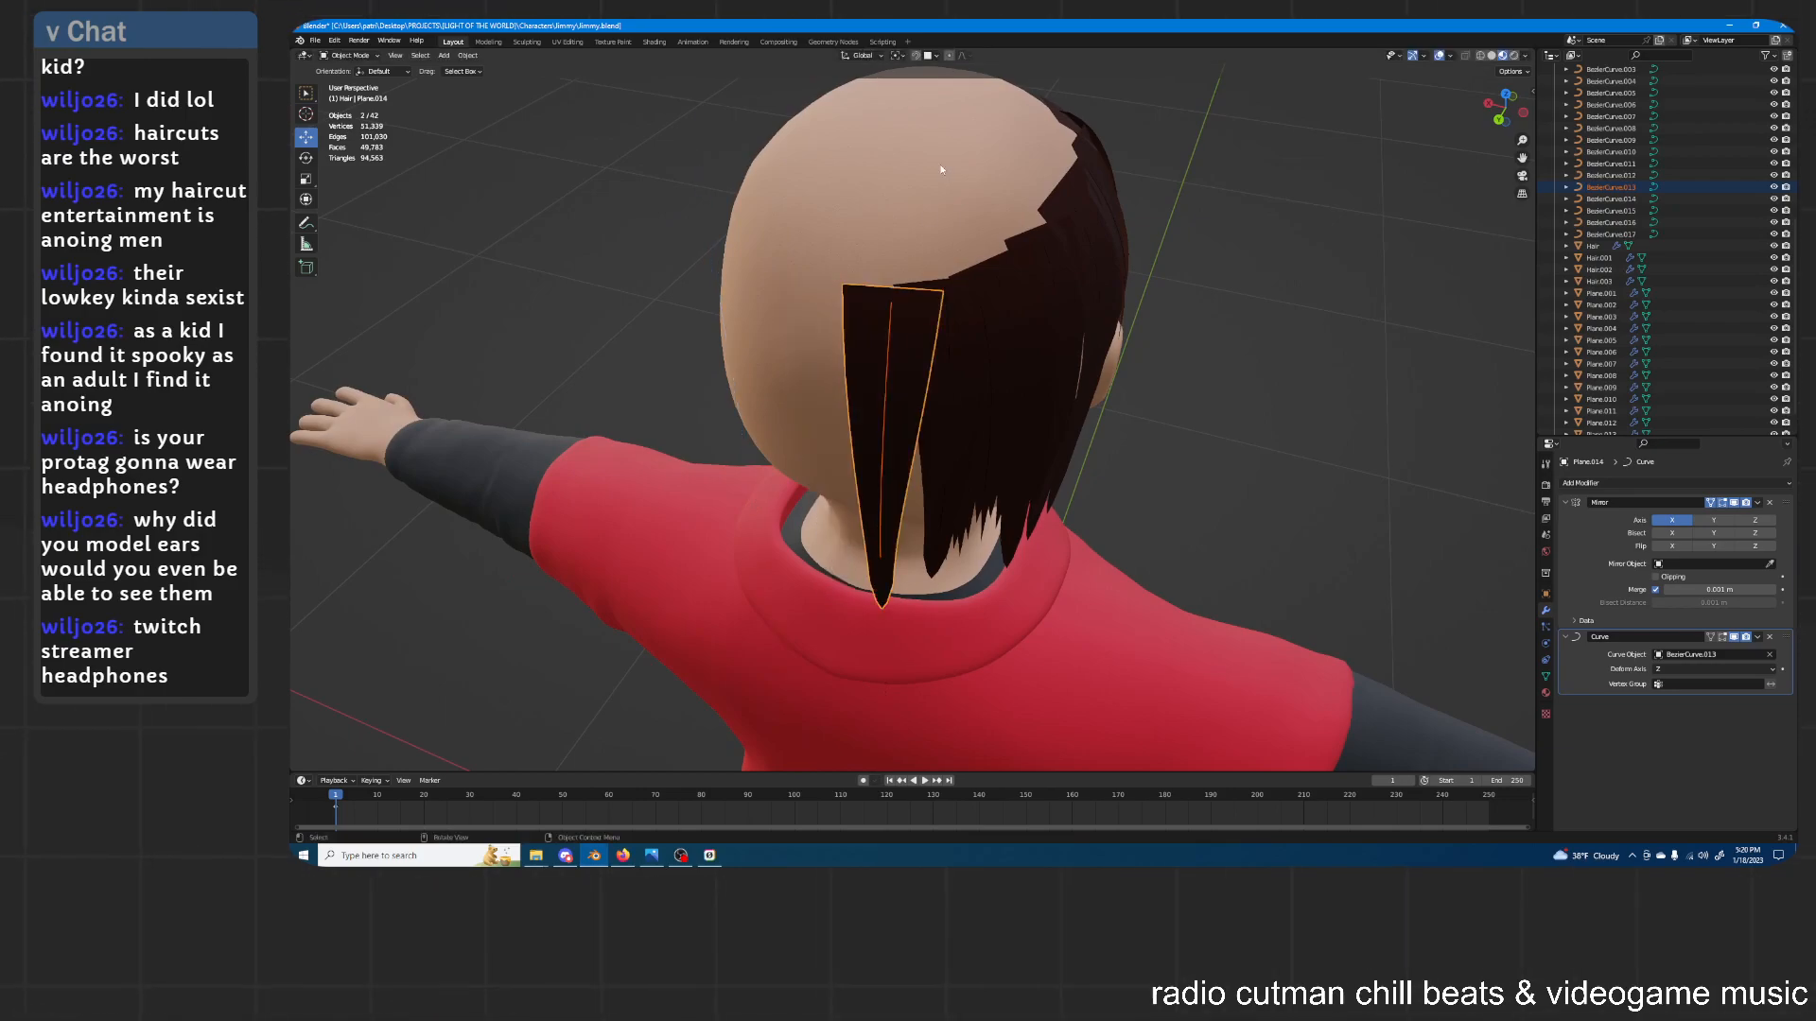
# Shift Plane.014 and its guide curve along X at the back of the head
pyautogui.moveTo(932, 102); pyautogui.dragTo(1048, 405, button='middle')
pyautogui.press('g')
pyautogui.press('x')
pyautogui.click(979, 451)
# Edit BezierCurve.013 by moving its lower control point along Y and scaling that point's handles
pyautogui.moveTo(929, 427); pyautogui.dragTo(946, 314, button='middle')
pyautogui.moveTo(1192, 326); pyautogui.dragTo(803, 428, button='middle')
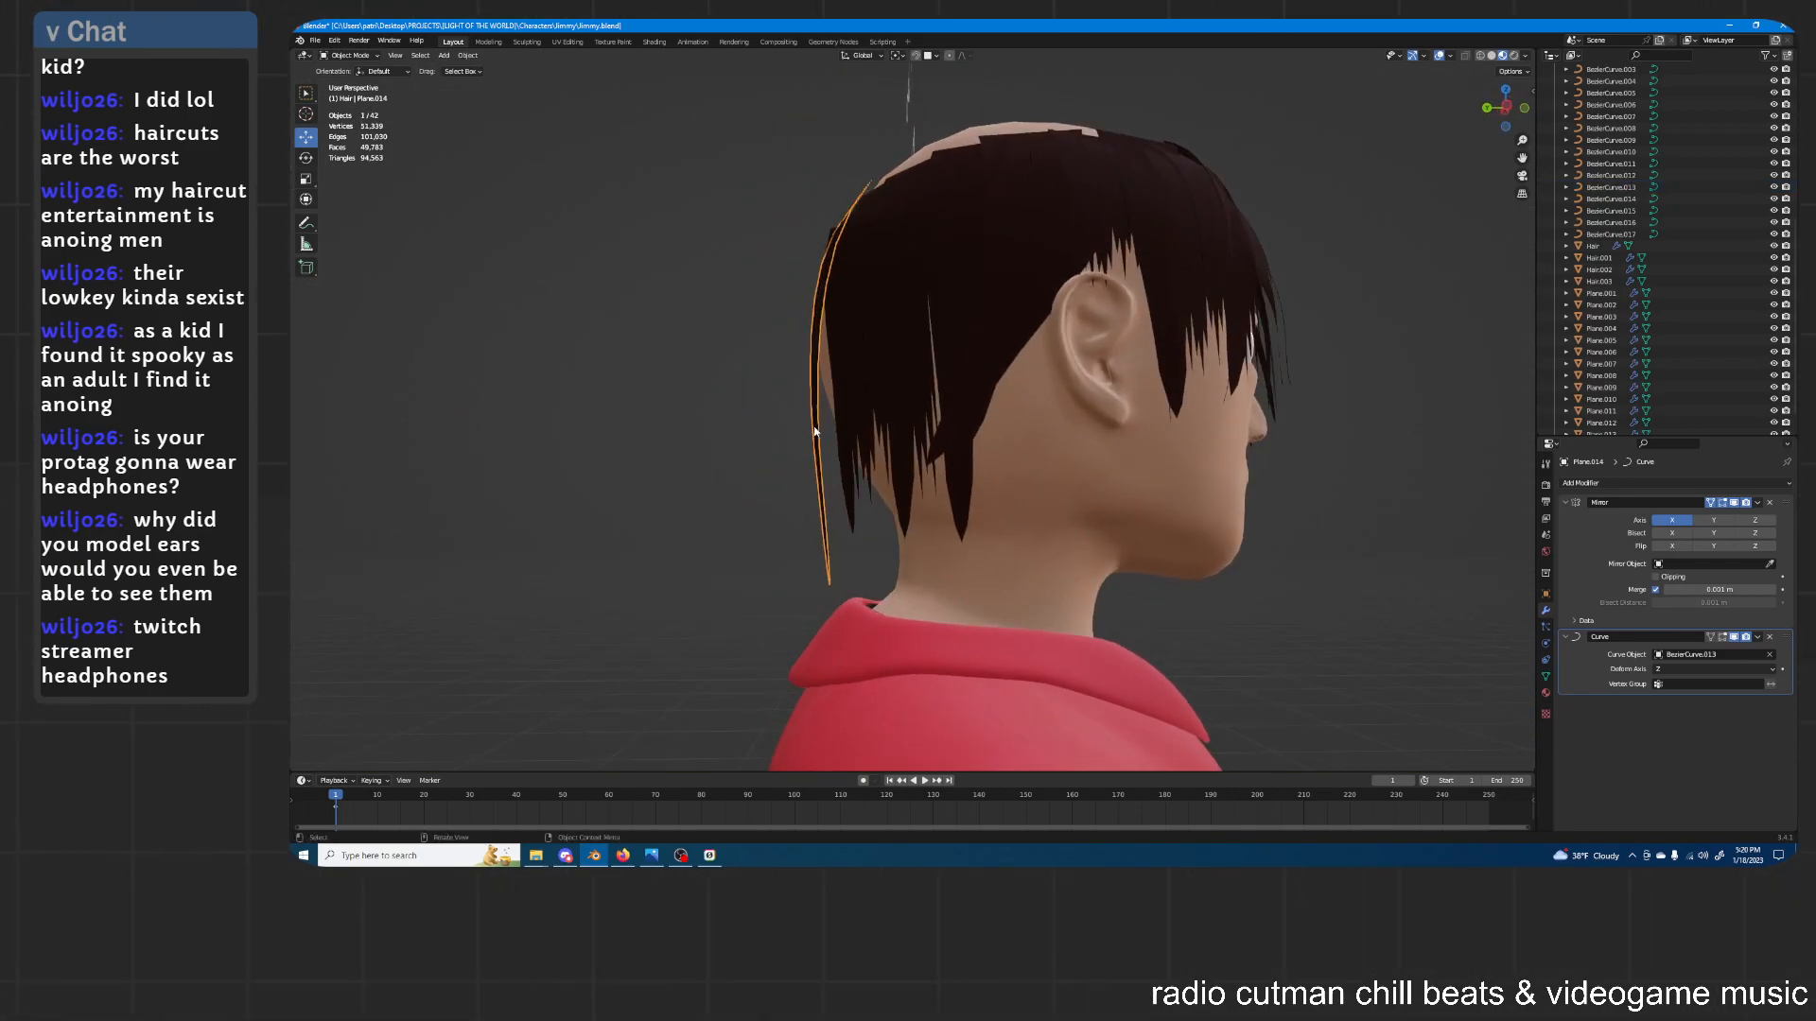
pyautogui.click(819, 406)
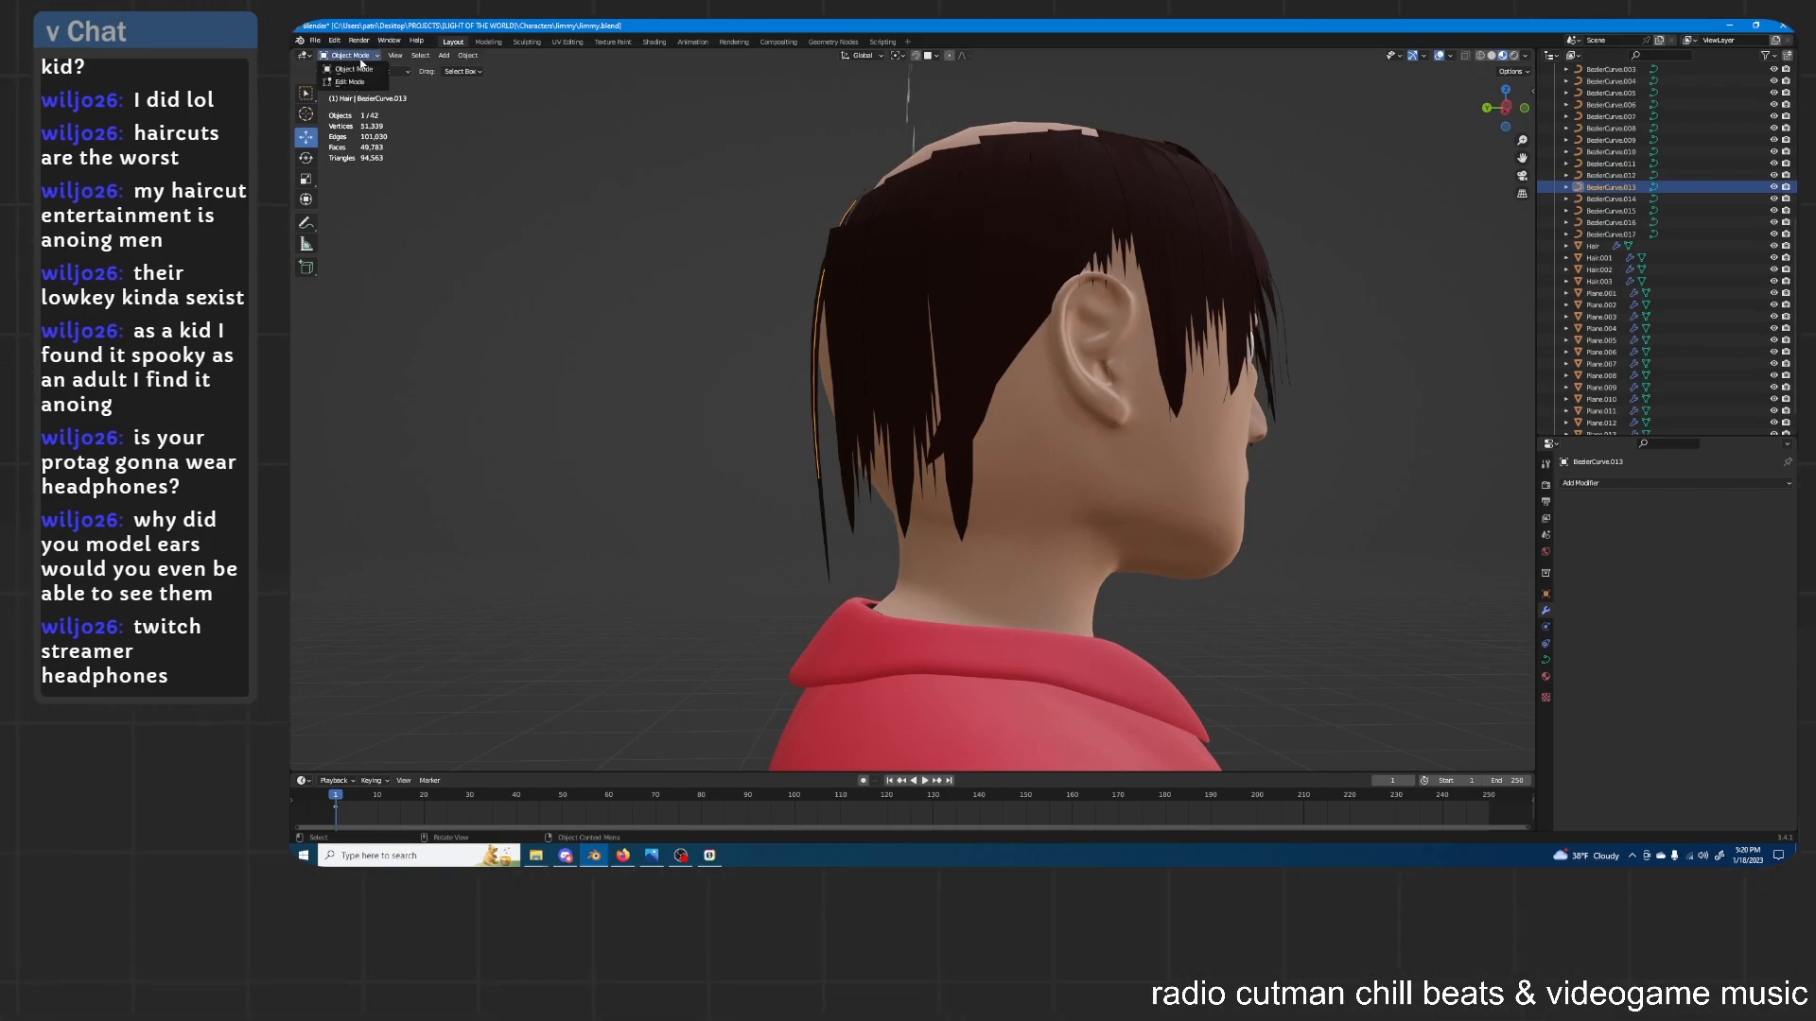
pyautogui.click(350, 81)
pyautogui.click(813, 484)
pyautogui.moveTo(932, 430); pyautogui.dragTo(903, 451, button='middle')
pyautogui.press('g')
pyautogui.press('y')
pyautogui.click(916, 453)
pyautogui.press('s')
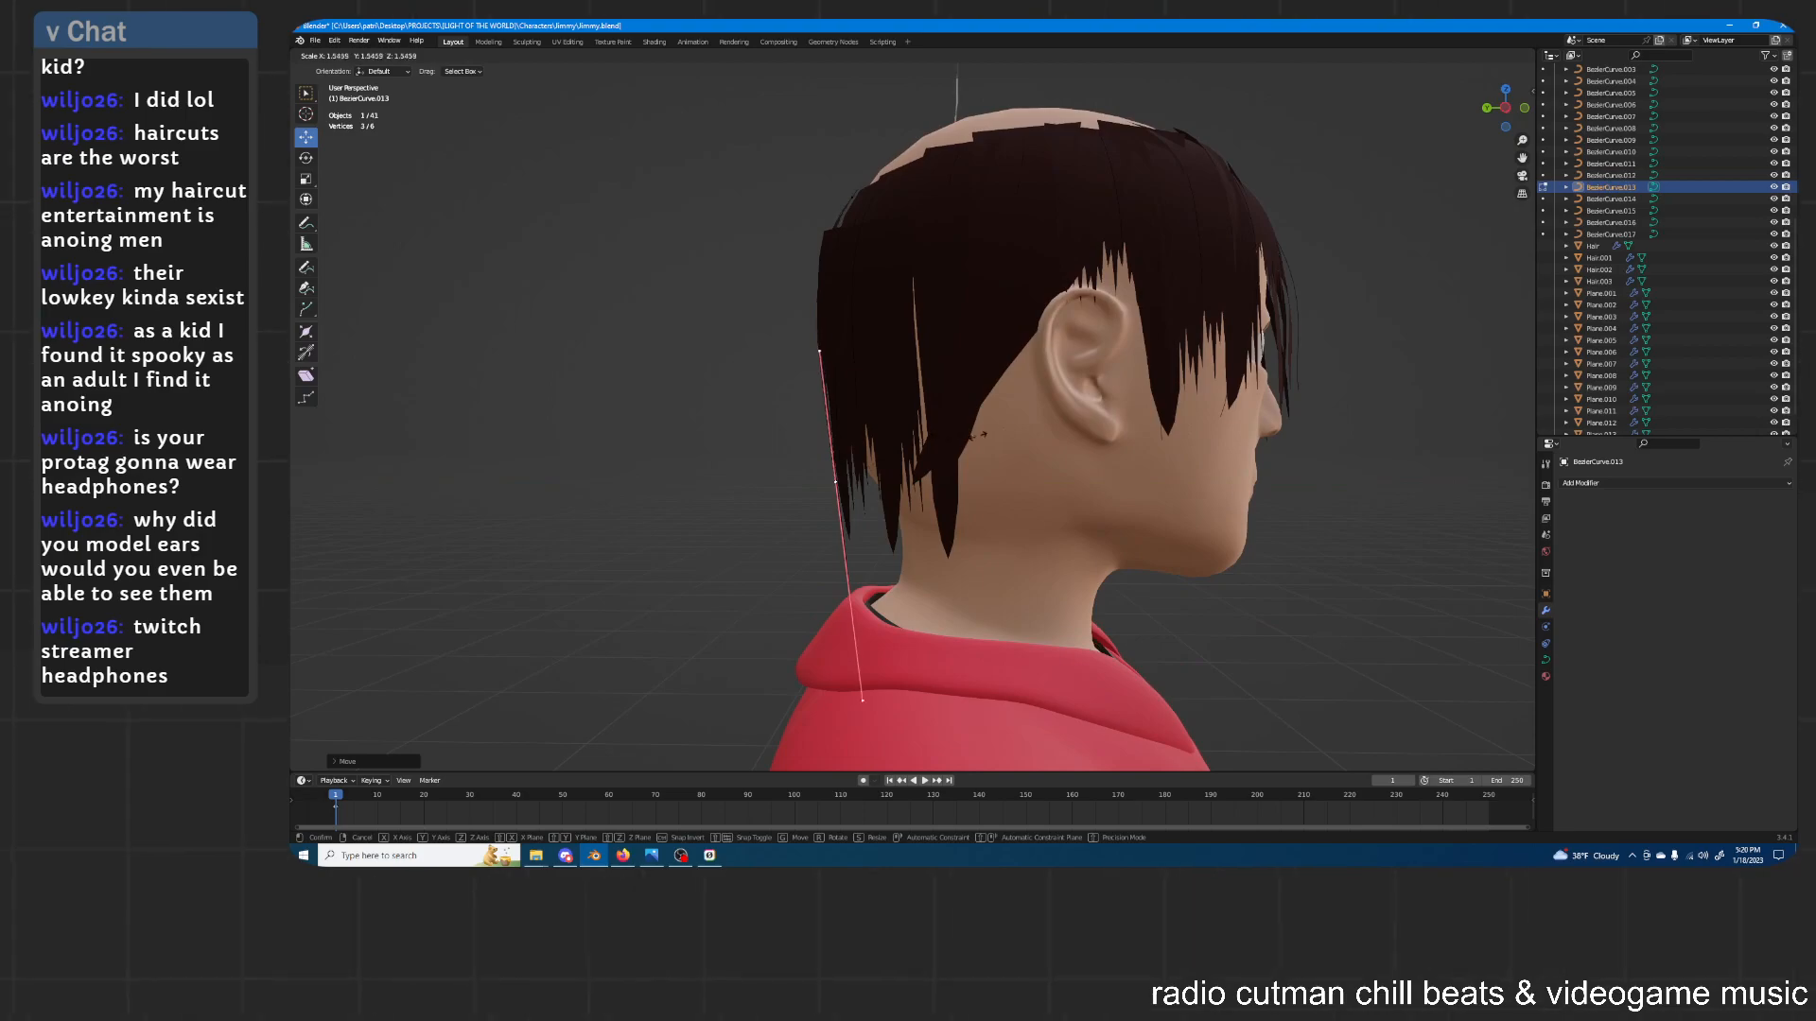
pyautogui.click(1001, 433)
# Tilt the upper control point of BezierCurve.013 so the strand follows the head, and leave curve editing
pyautogui.moveTo(995, 431); pyautogui.dragTo(1110, 417, button='middle')
pyautogui.moveTo(1058, 210); pyautogui.dragTo(1053, 265, button='middle')
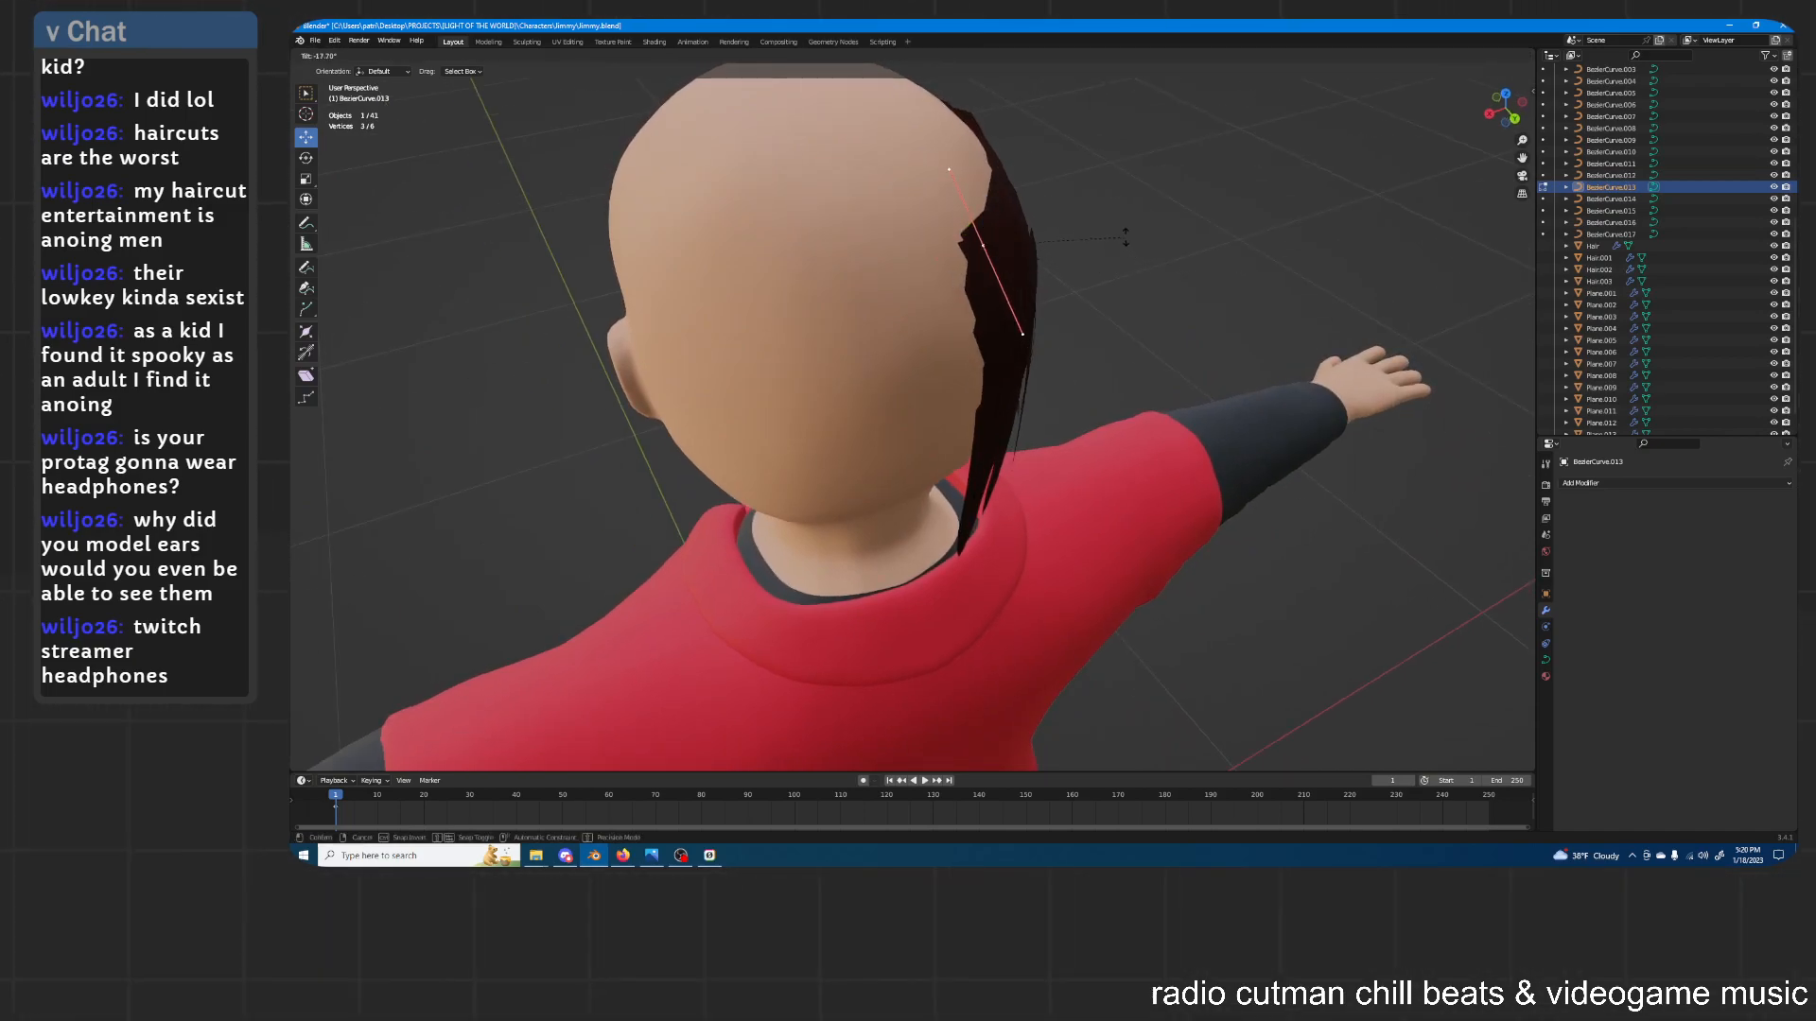
pyautogui.click(1154, 302)
pyautogui.moveTo(1154, 302); pyautogui.dragTo(1175, 213, button='middle')
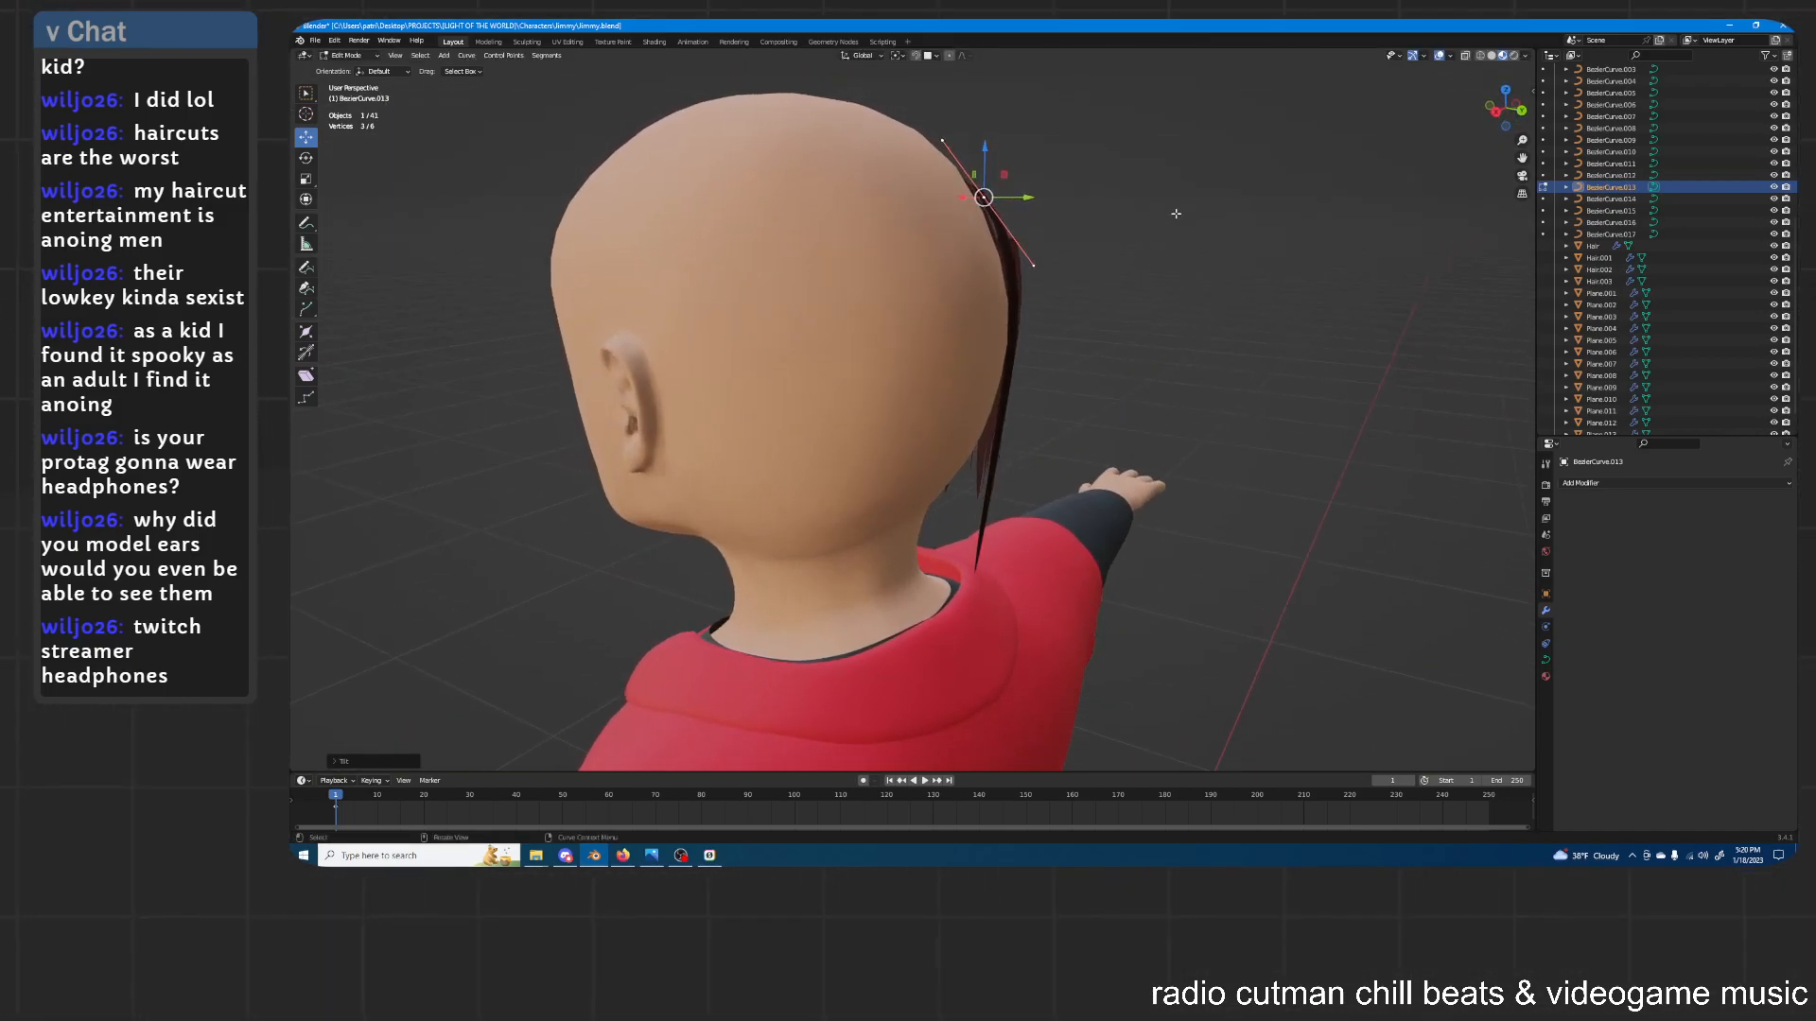
pyautogui.click(1046, 176)
pyautogui.moveTo(1050, 179); pyautogui.dragTo(1207, 312, button='middle')
pyautogui.press('Tab')
pyautogui.click(1204, 273)
# Shift the Hair.003 plane along X and Y to fit it among the rear strands, and deselect it
pyautogui.scroll(-3, 1274, 297)
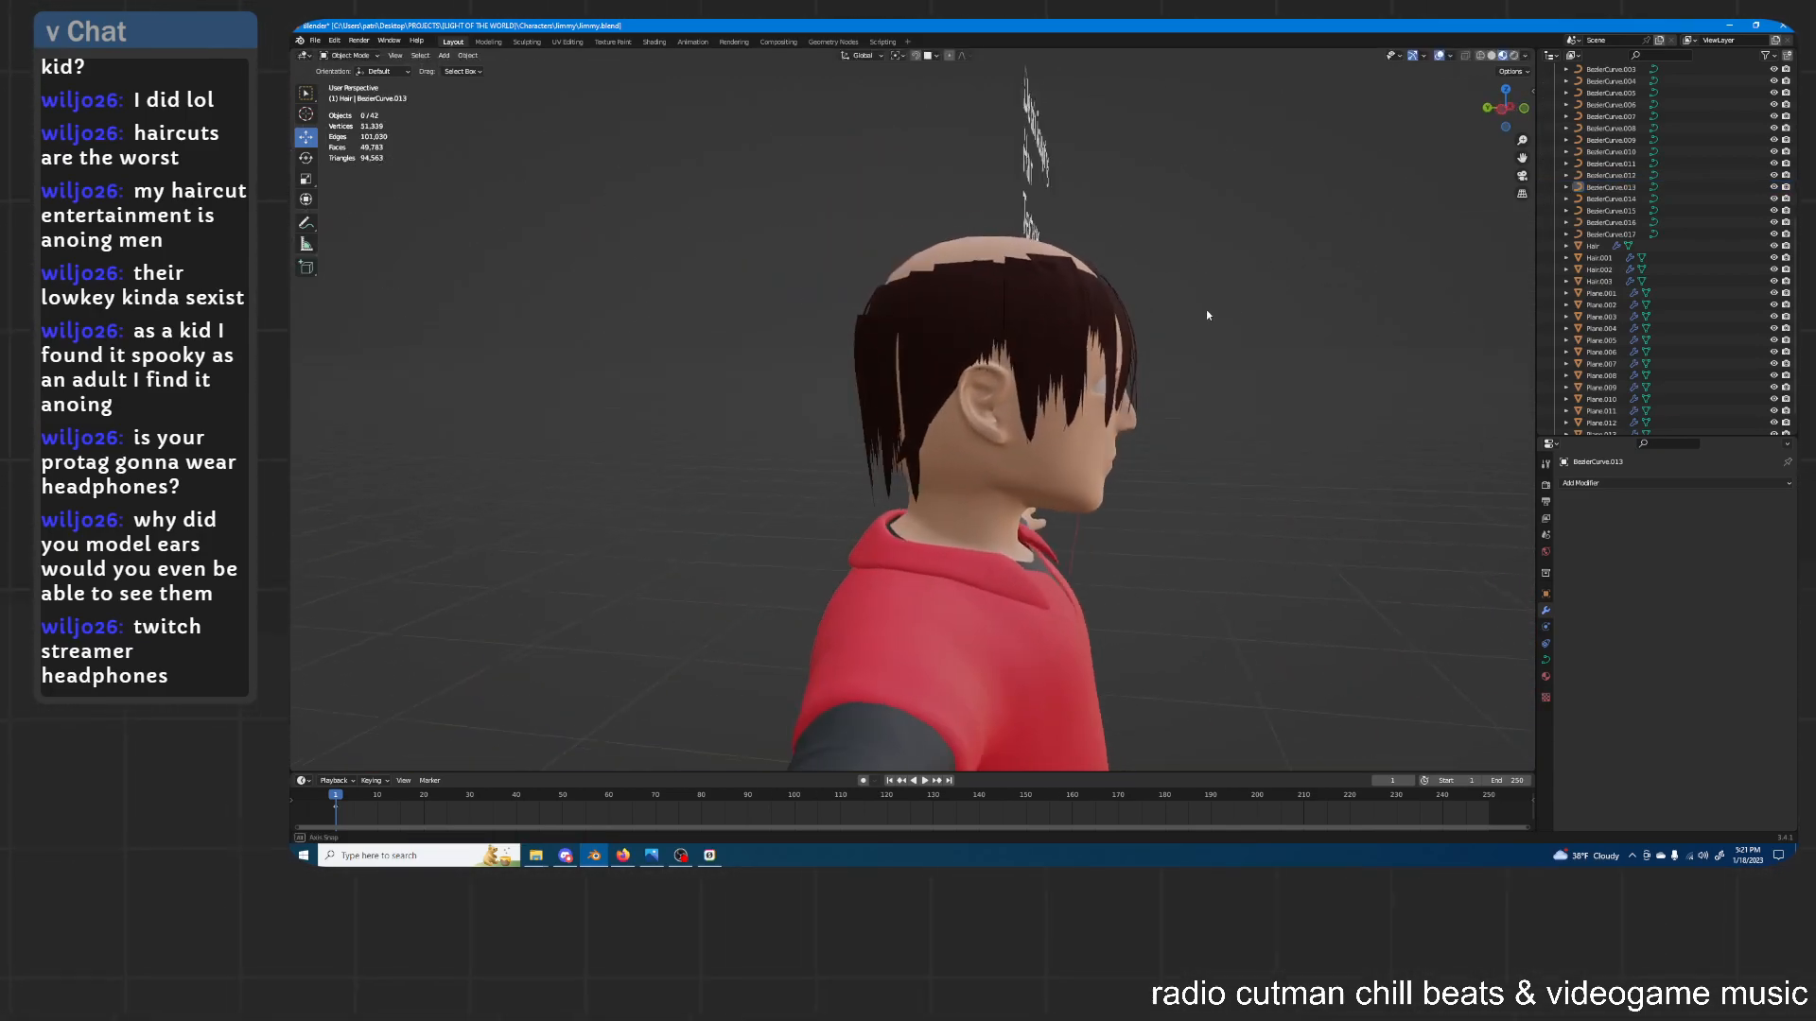
pyautogui.scroll(3, 1208, 316)
pyautogui.click(987, 388)
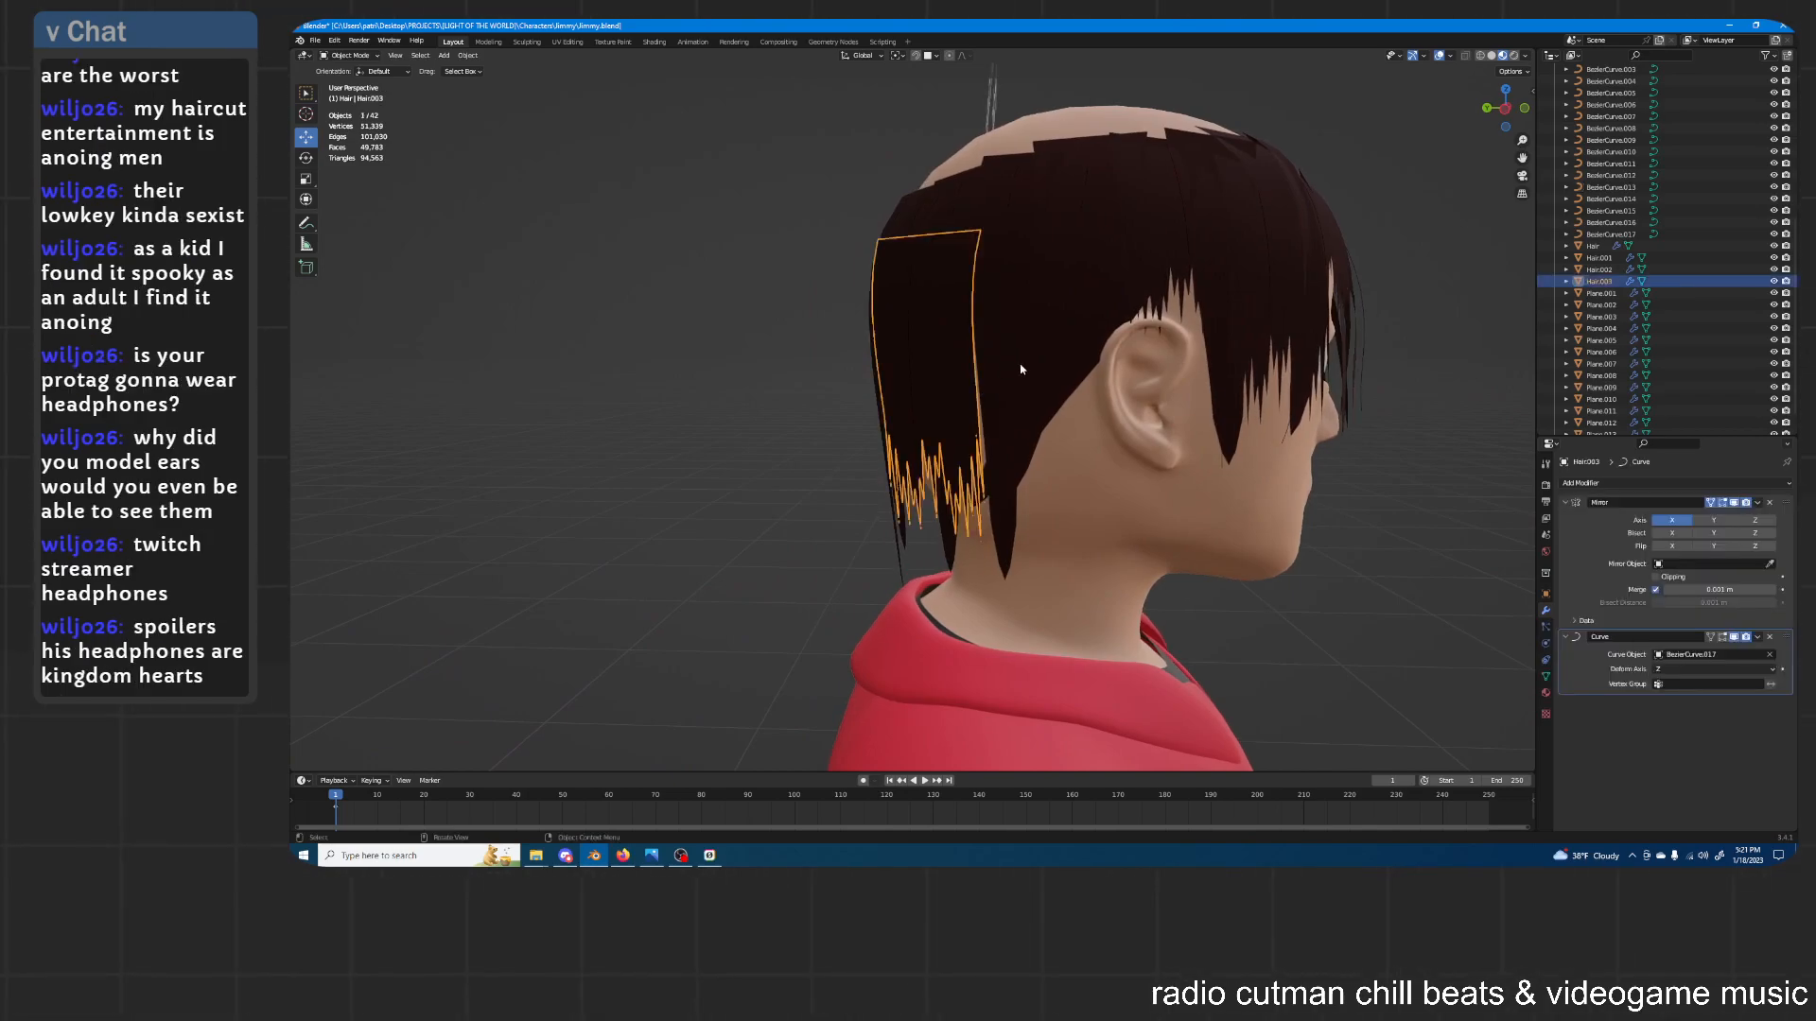
pyautogui.moveTo(1028, 354)
pyautogui.mouseDown(button='middle')
pyautogui.moveTo(1008, 333)
pyautogui.moveTo(988, 346)
pyautogui.moveTo(1020, 343)
pyautogui.moveTo(1019, 386)
pyautogui.mouseUp(button='middle')
pyautogui.press('g')
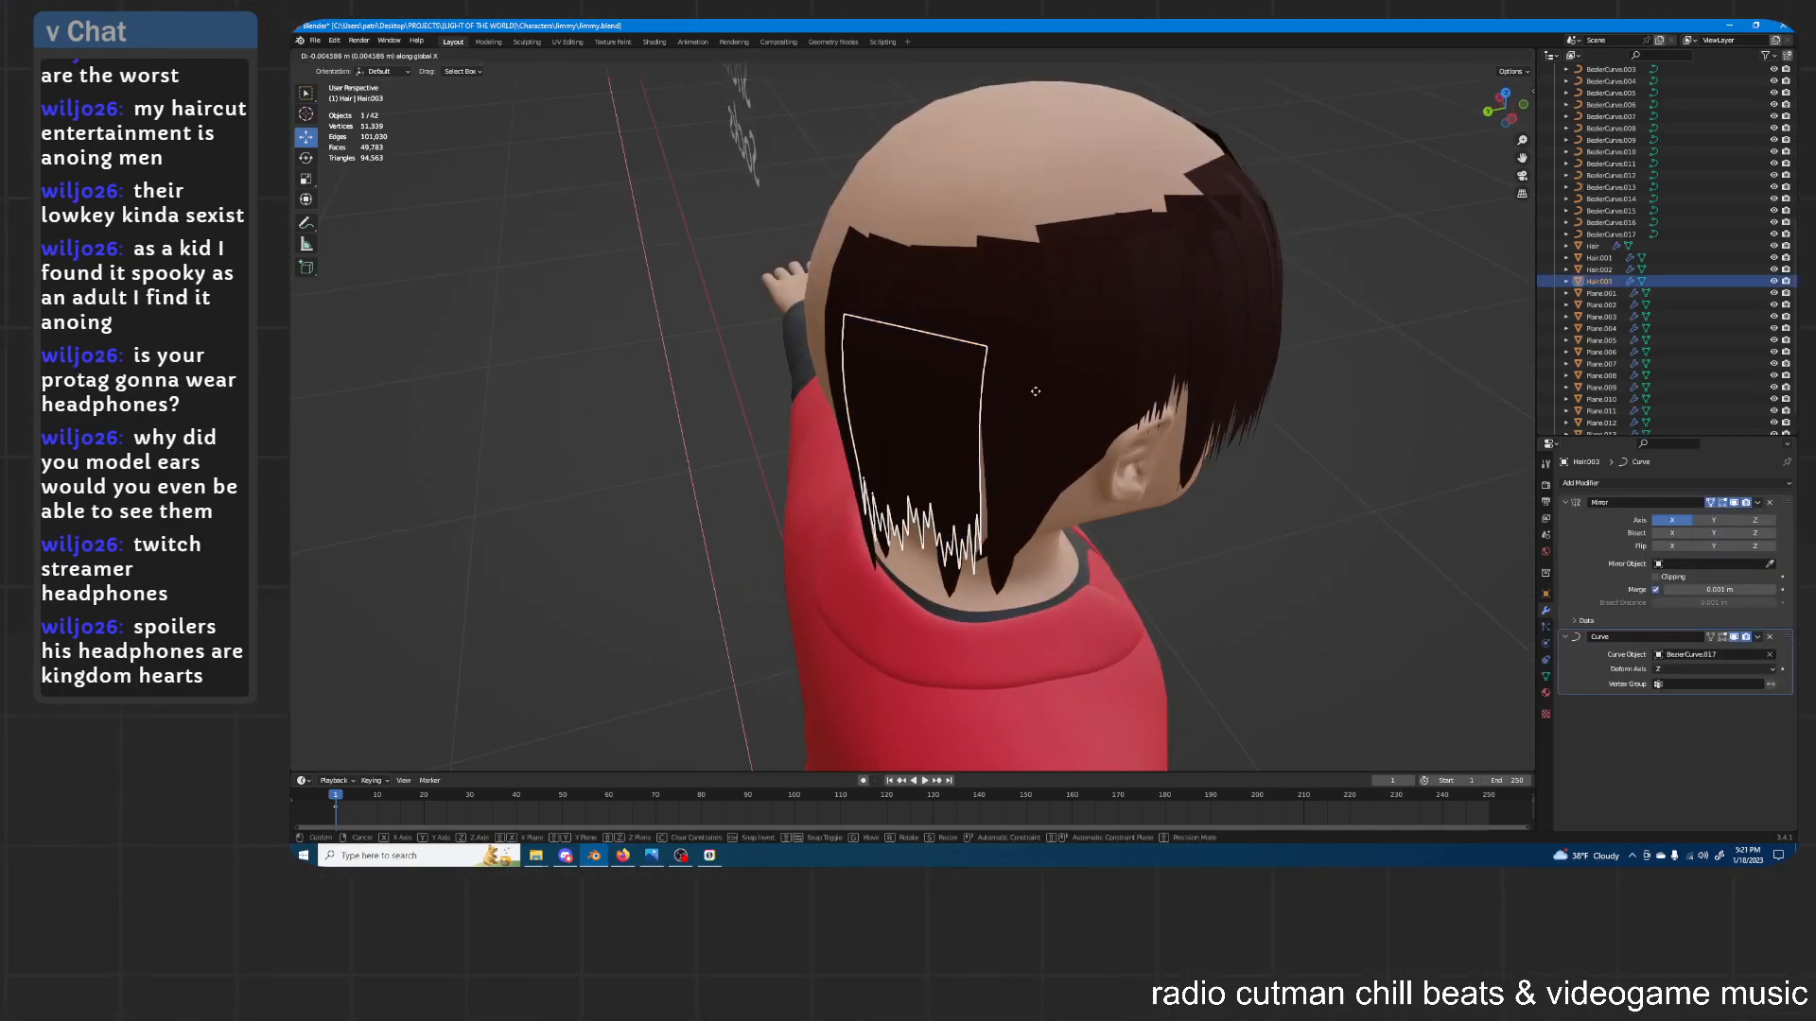
pyautogui.press('x')
pyautogui.click(1025, 387)
pyautogui.moveTo(1027, 388); pyautogui.dragTo(999, 378, button='middle')
pyautogui.press('g')
pyautogui.press('y')
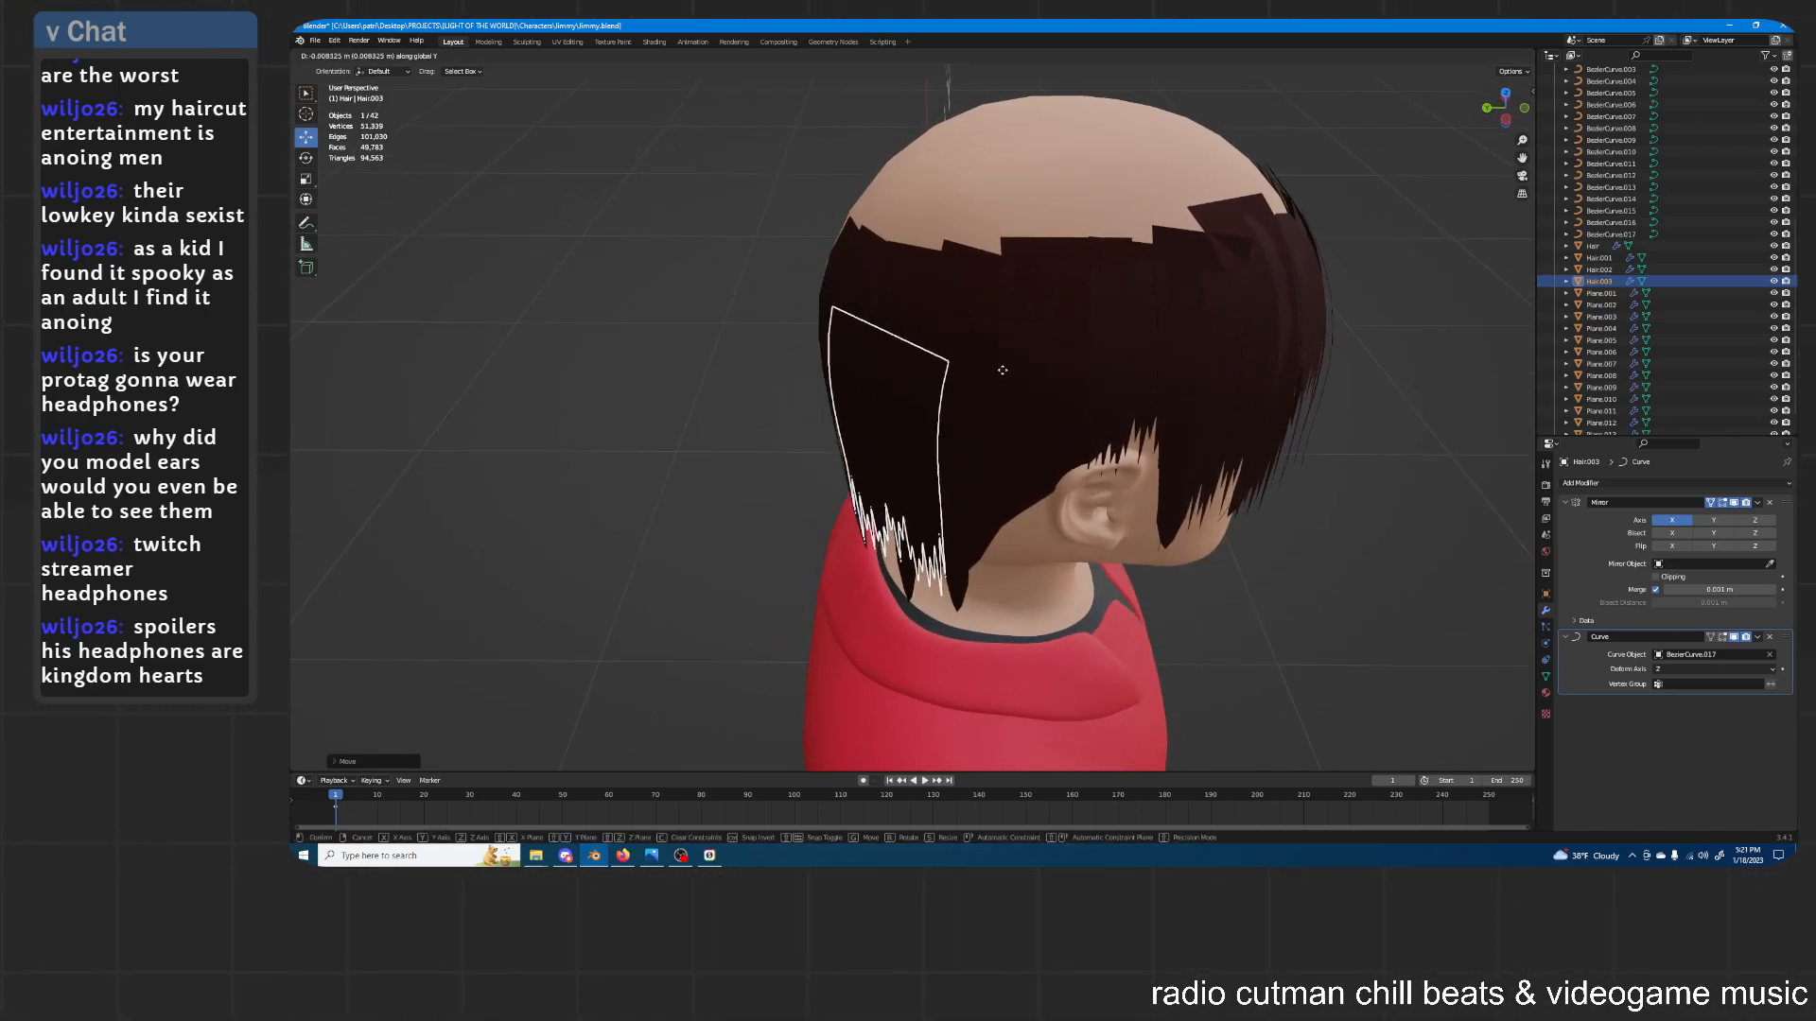
pyautogui.click(1001, 378)
pyautogui.moveTo(1001, 378); pyautogui.dragTo(1258, 349, button='middle')
pyautogui.click(1403, 382)
# Move the Plane.011 strand behind the ear along X and widen it along X
pyautogui.moveTo(1403, 383); pyautogui.dragTo(1191, 349, button='middle')
pyautogui.click(917, 387)
pyautogui.press('g')
pyautogui.press('x')
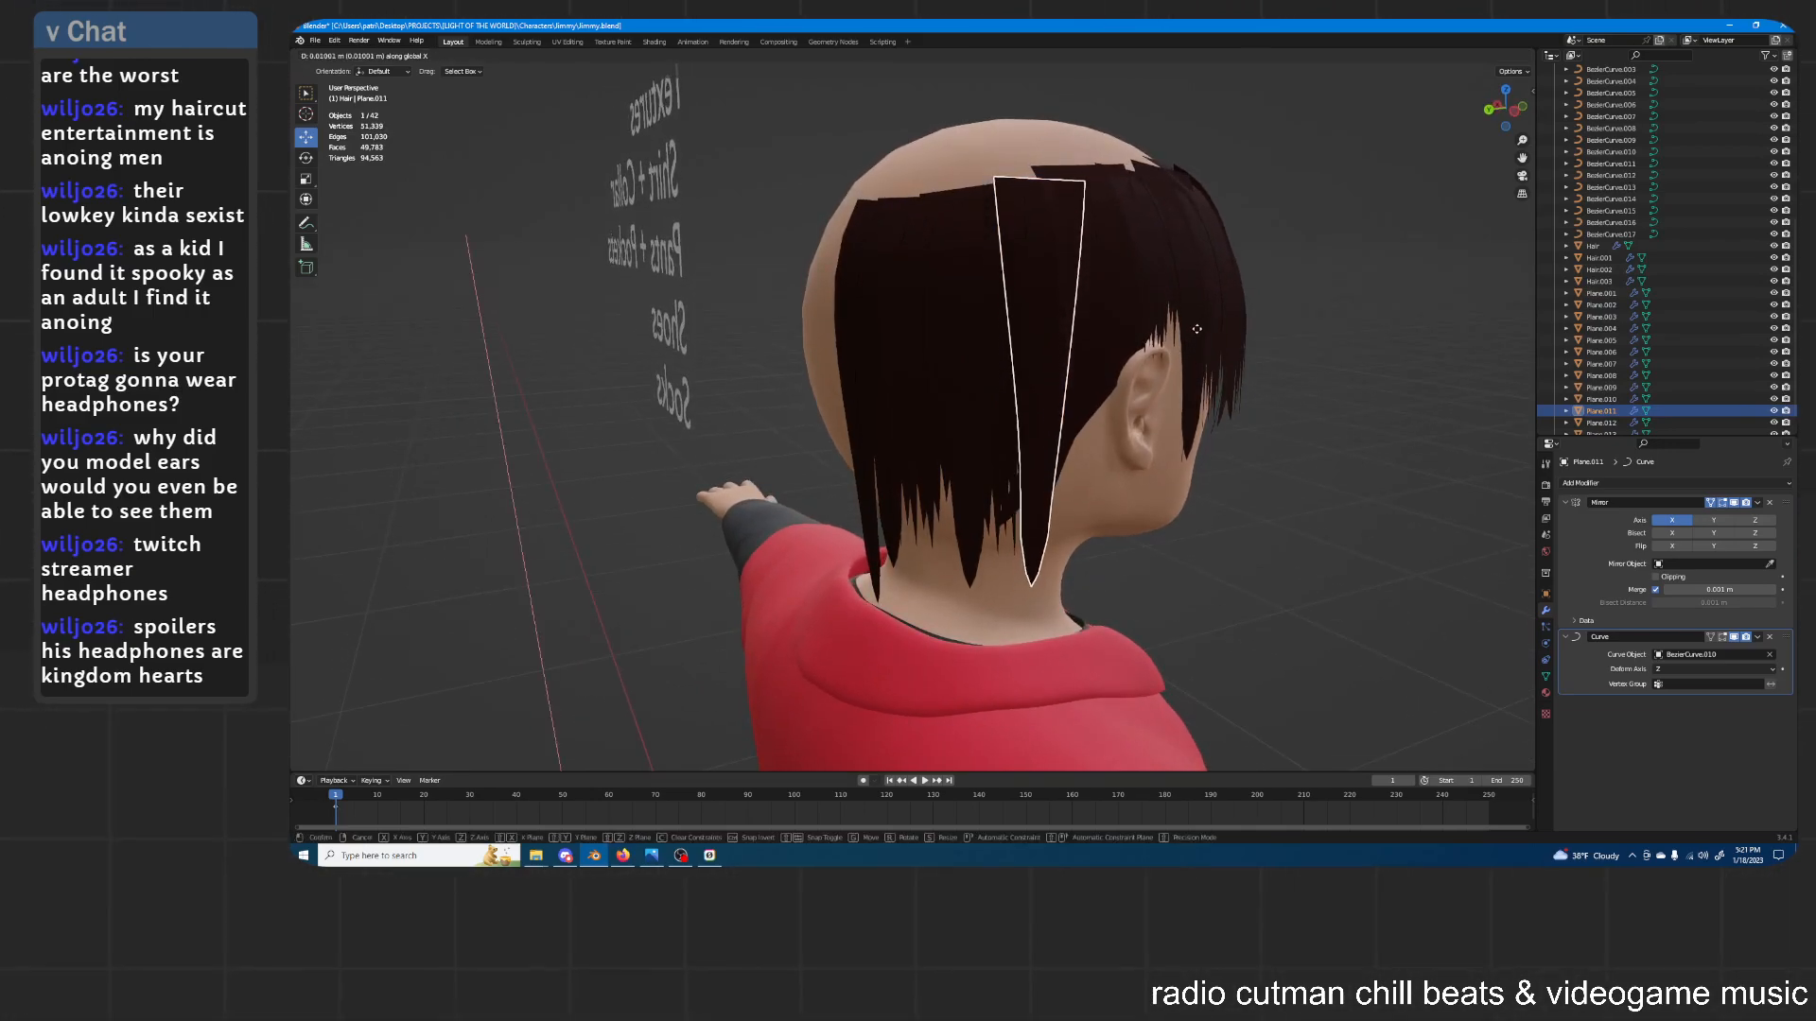
pyautogui.click(1199, 358)
pyautogui.press('s')
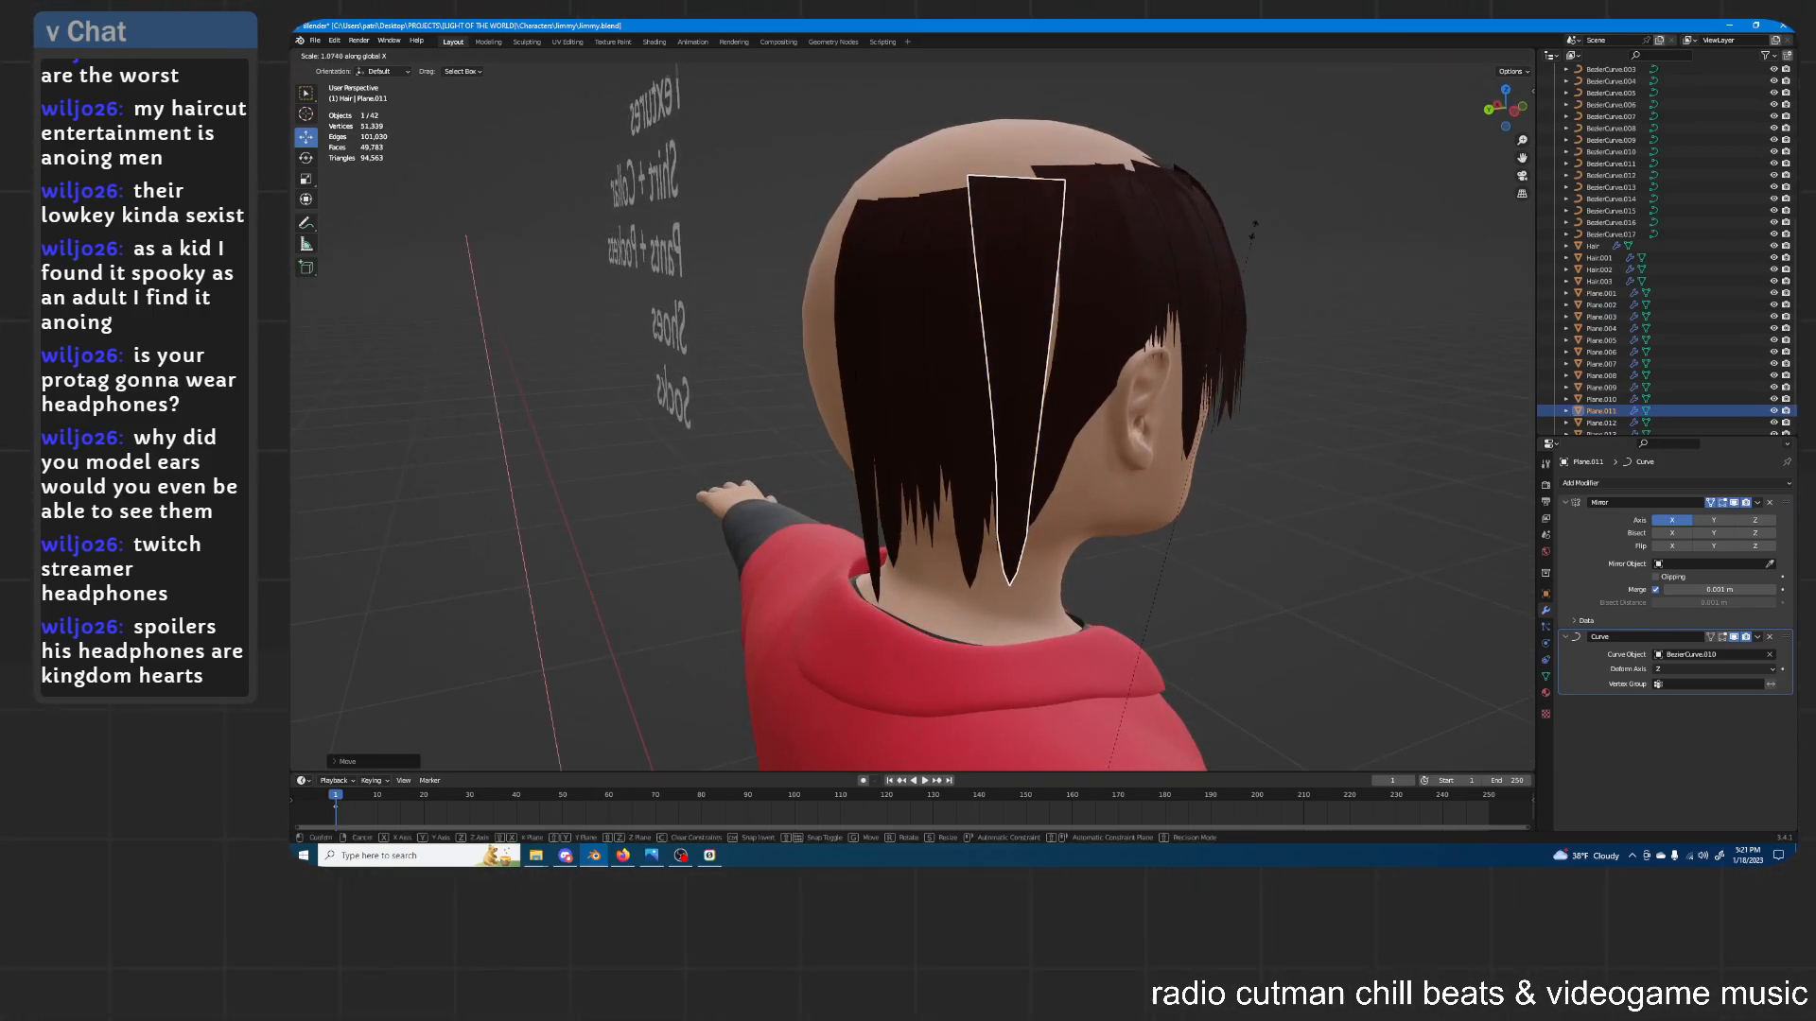
pyautogui.click(1315, 702)
# Scale the Plane.009 strand behind the ear along Z and reposition it along Z
pyautogui.moveTo(1314, 702); pyautogui.dragTo(976, 519, button='middle')
pyautogui.click(826, 395)
pyautogui.moveTo(826, 395); pyautogui.dragTo(1090, 416, button='middle')
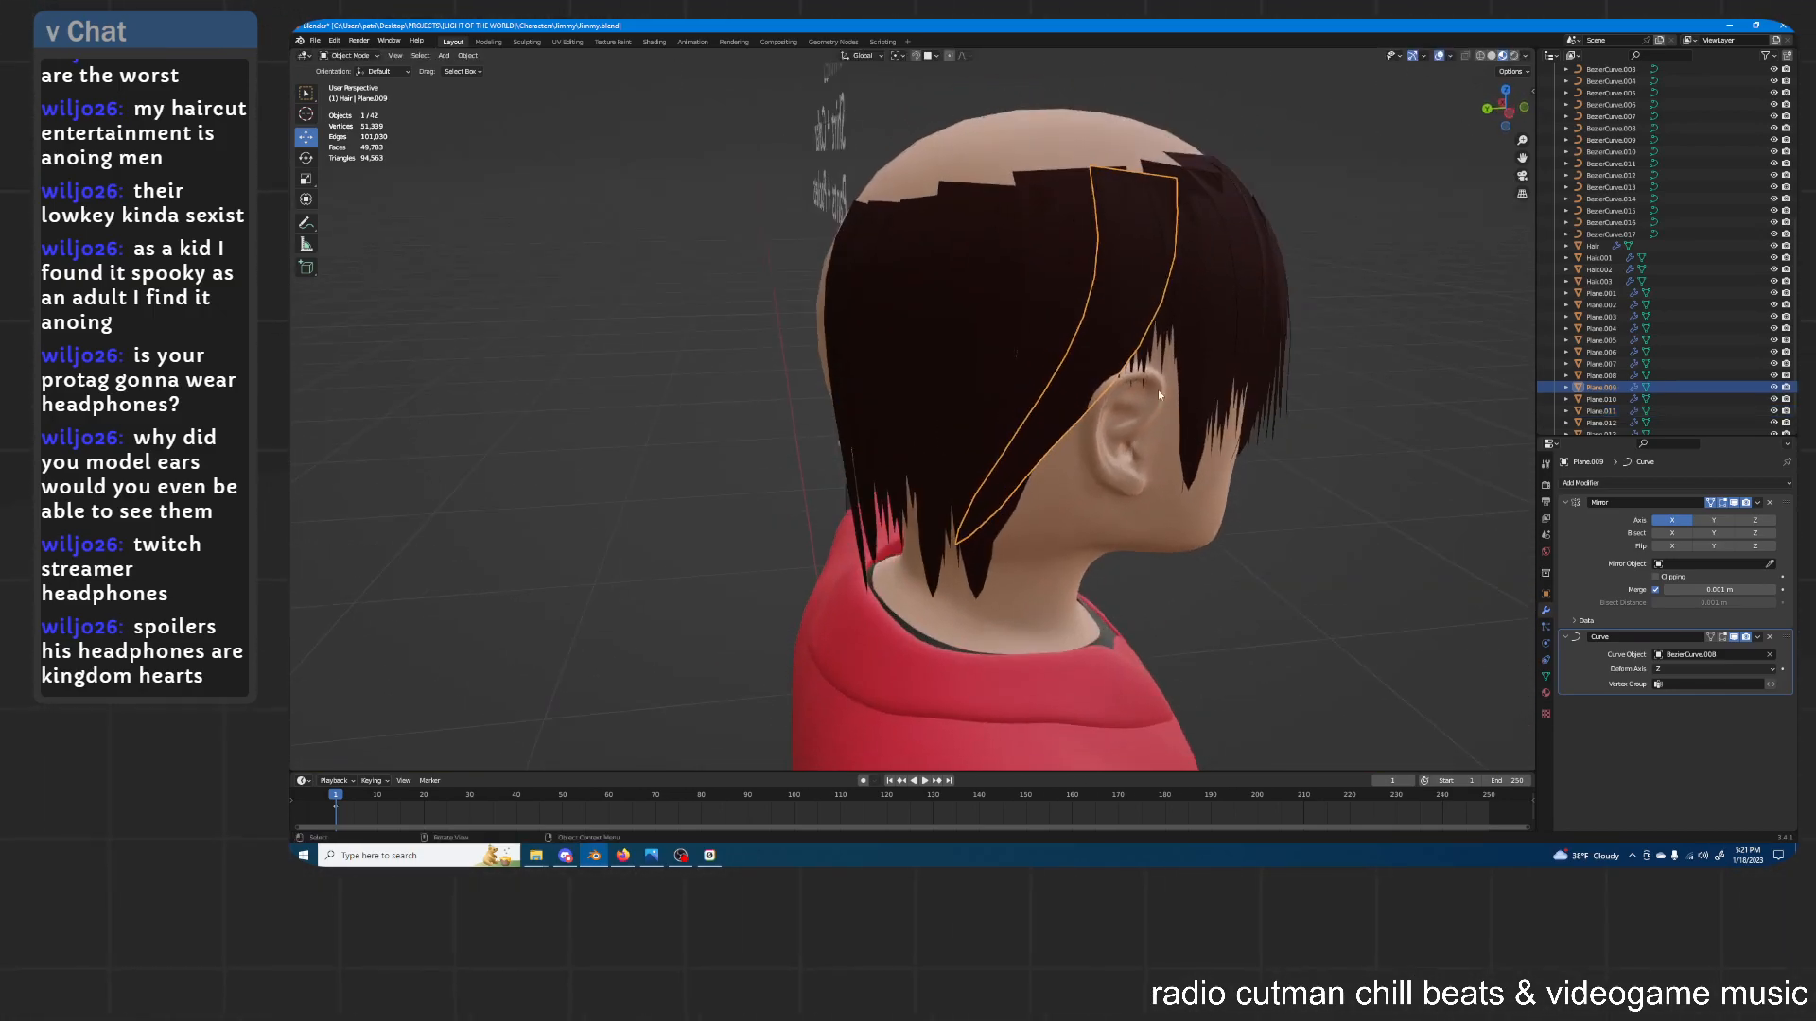
pyautogui.press('s')
pyautogui.press('z')
pyautogui.click(1117, 597)
pyautogui.press('g')
pyautogui.press('z')
pyautogui.click(1195, 524)
pyautogui.press('s')
pyautogui.press('z')
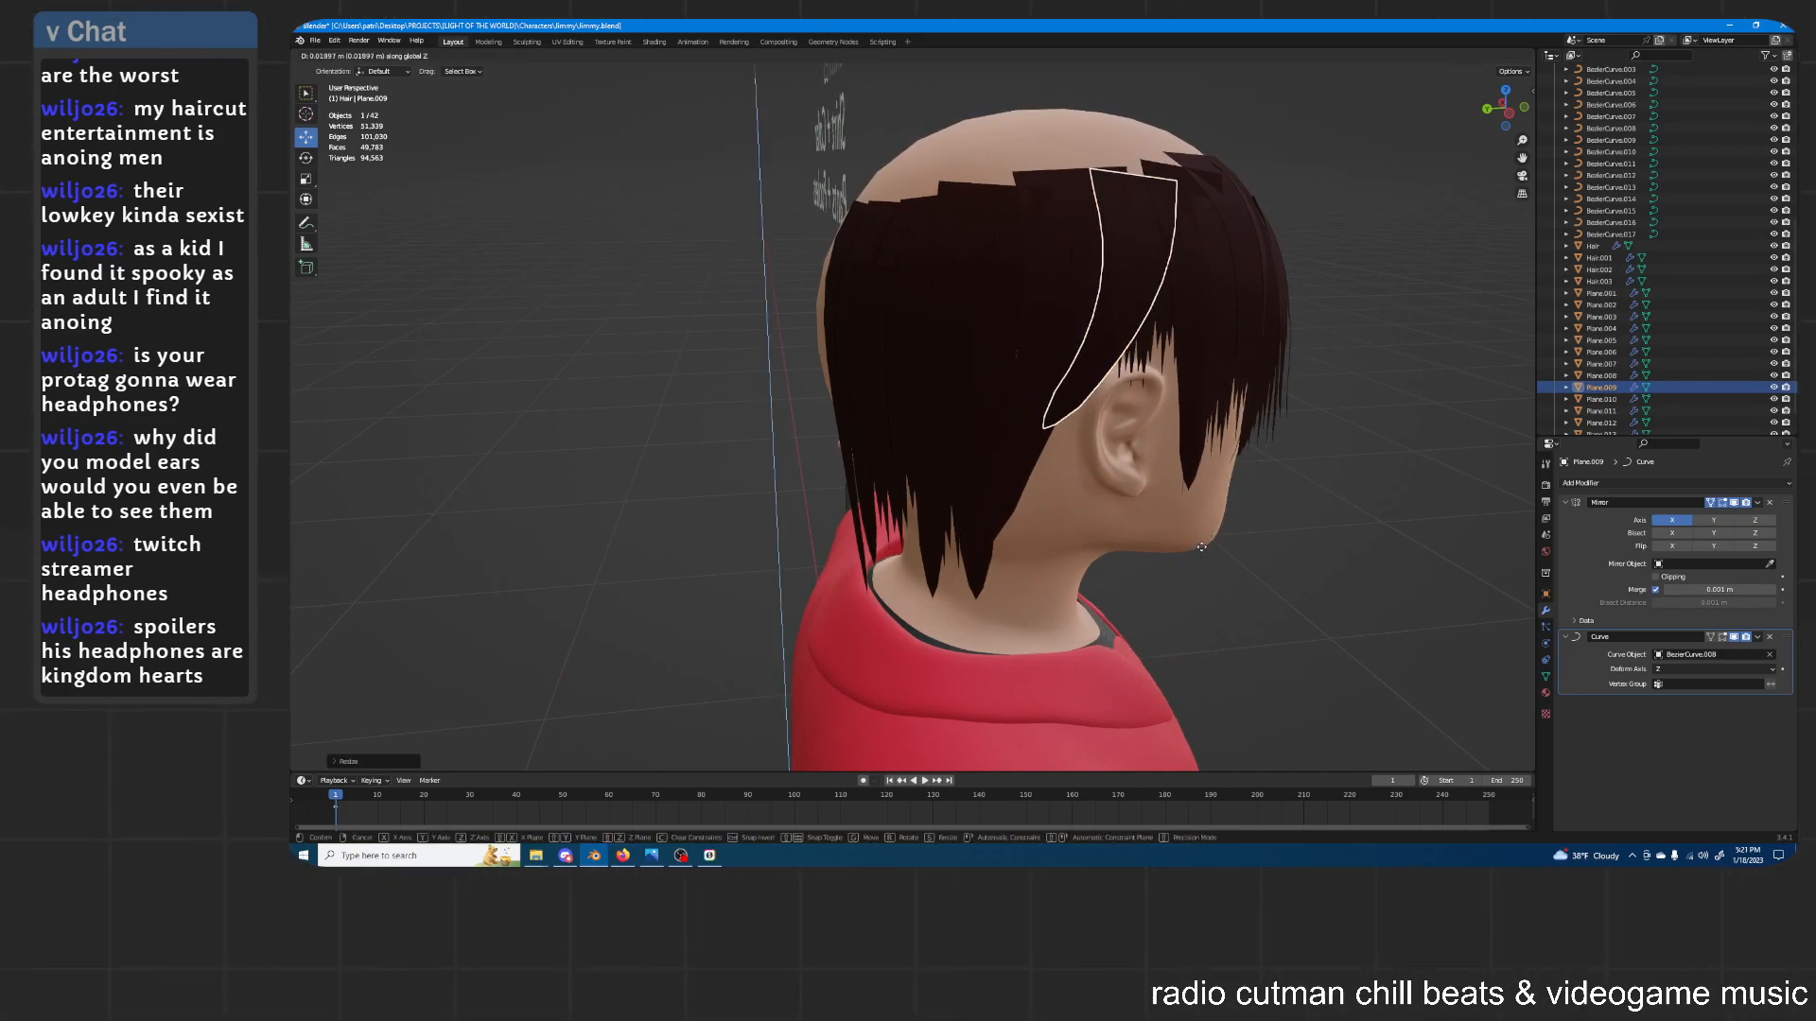
pyautogui.click(1207, 543)
# Shift the Plane.010 strand behind the ear slightly along X
pyautogui.click(1152, 447)
pyautogui.moveTo(1152, 447); pyautogui.dragTo(1159, 430, button='middle')
pyautogui.press('g')
pyautogui.press('x')
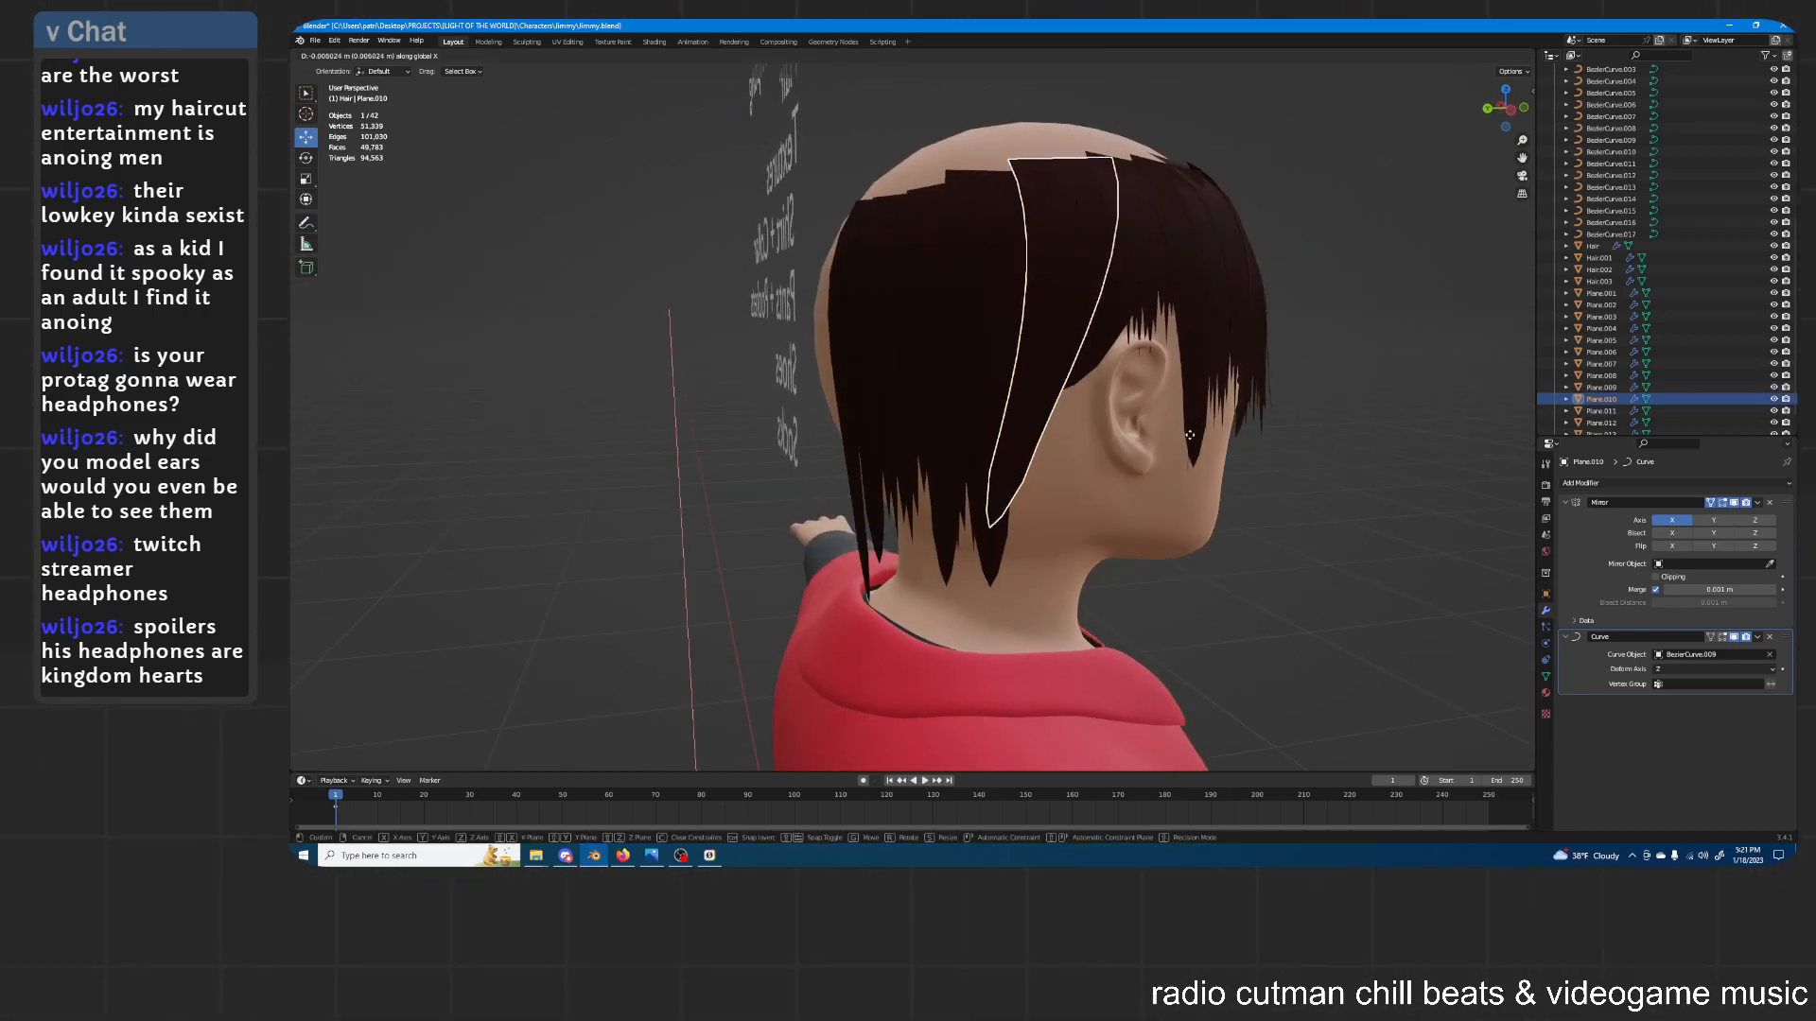
pyautogui.click(1191, 432)
# Check the rear hair for gaps and move the Hair.003 plane along Z towards the upper hairline
pyautogui.moveTo(1330, 546); pyautogui.dragTo(974, 402, button='middle')
pyautogui.moveTo(860, 334); pyautogui.dragTo(973, 357, button='middle')
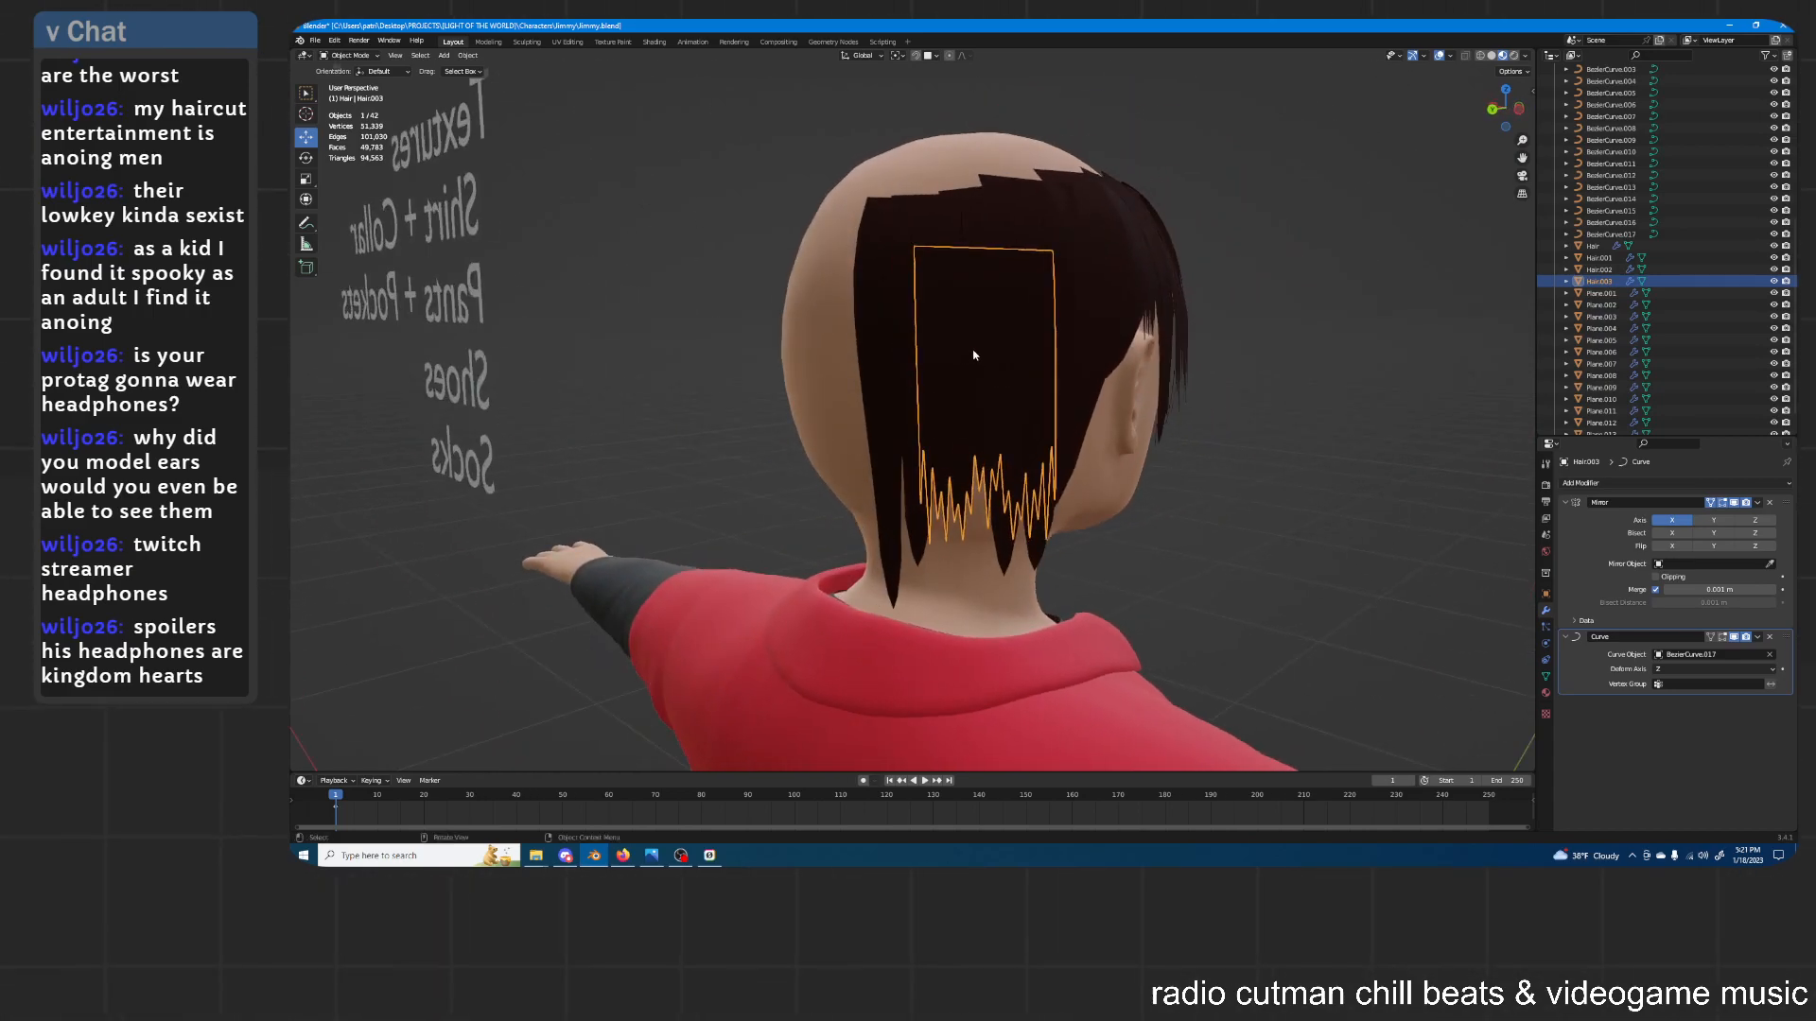
pyautogui.click(1279, 393)
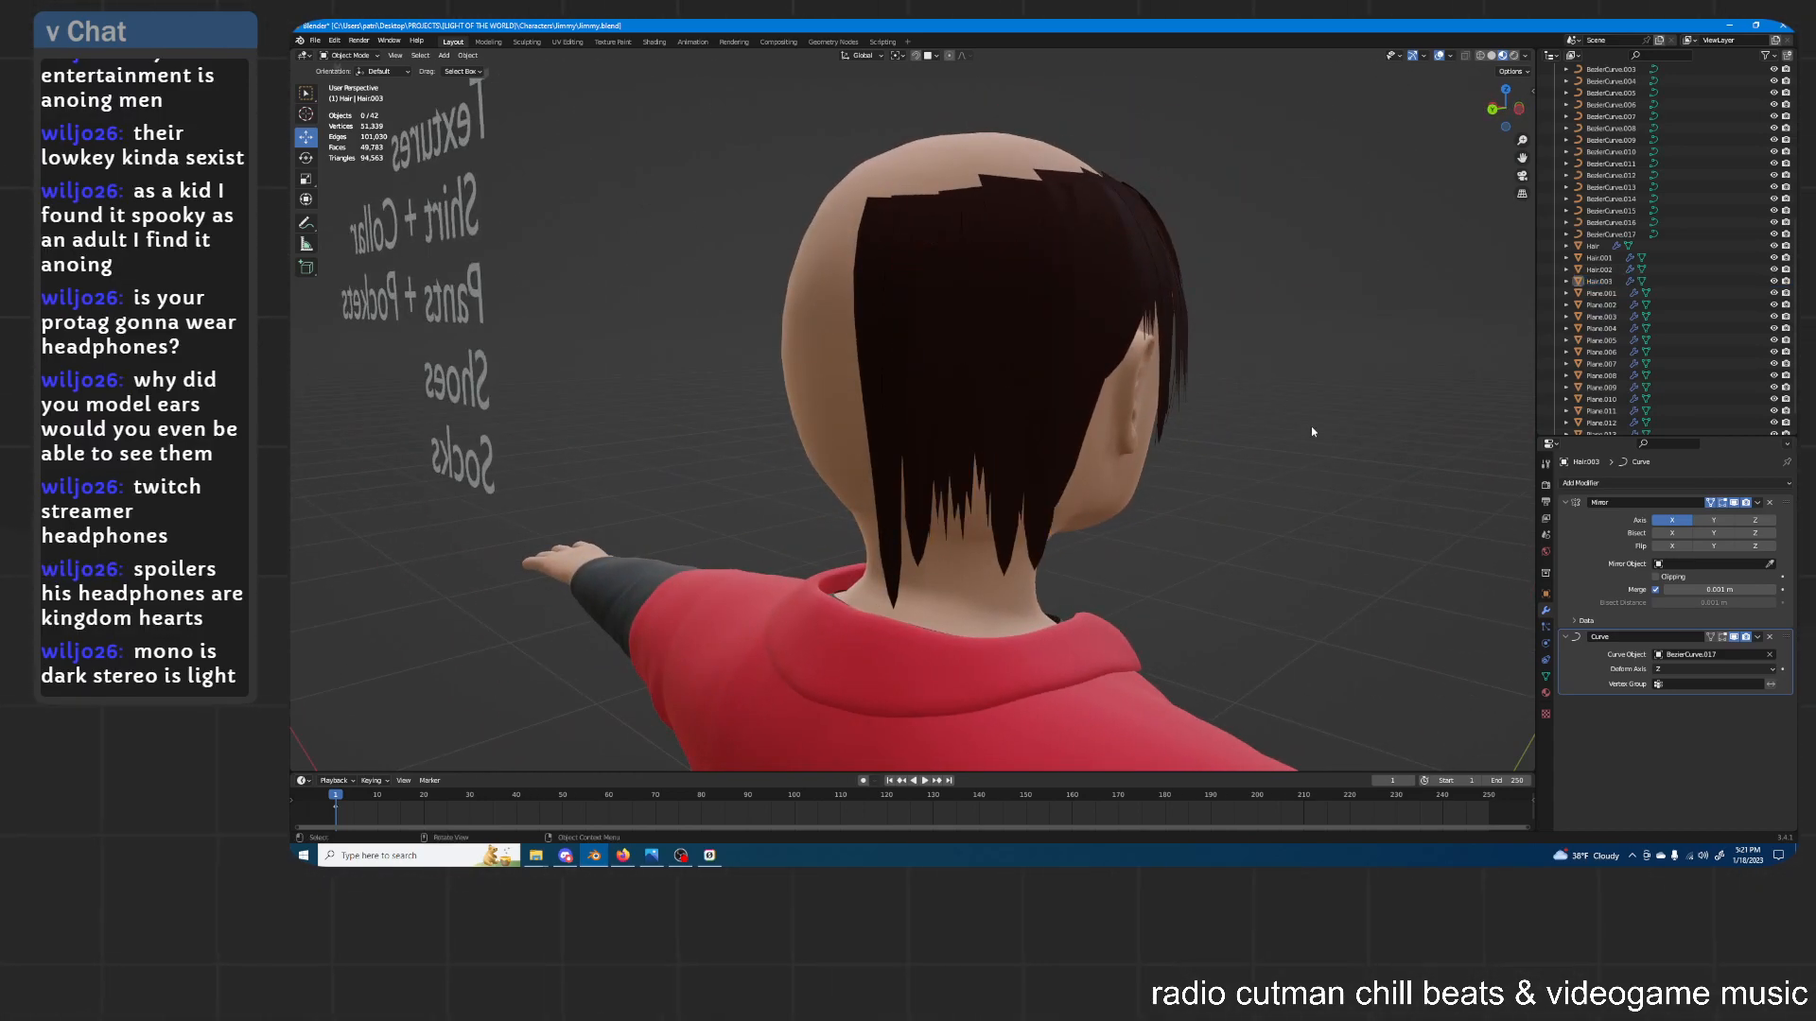
pyautogui.moveTo(1302, 382); pyautogui.dragTo(864, 383, button='middle')
pyautogui.scroll(2, 836, 334)
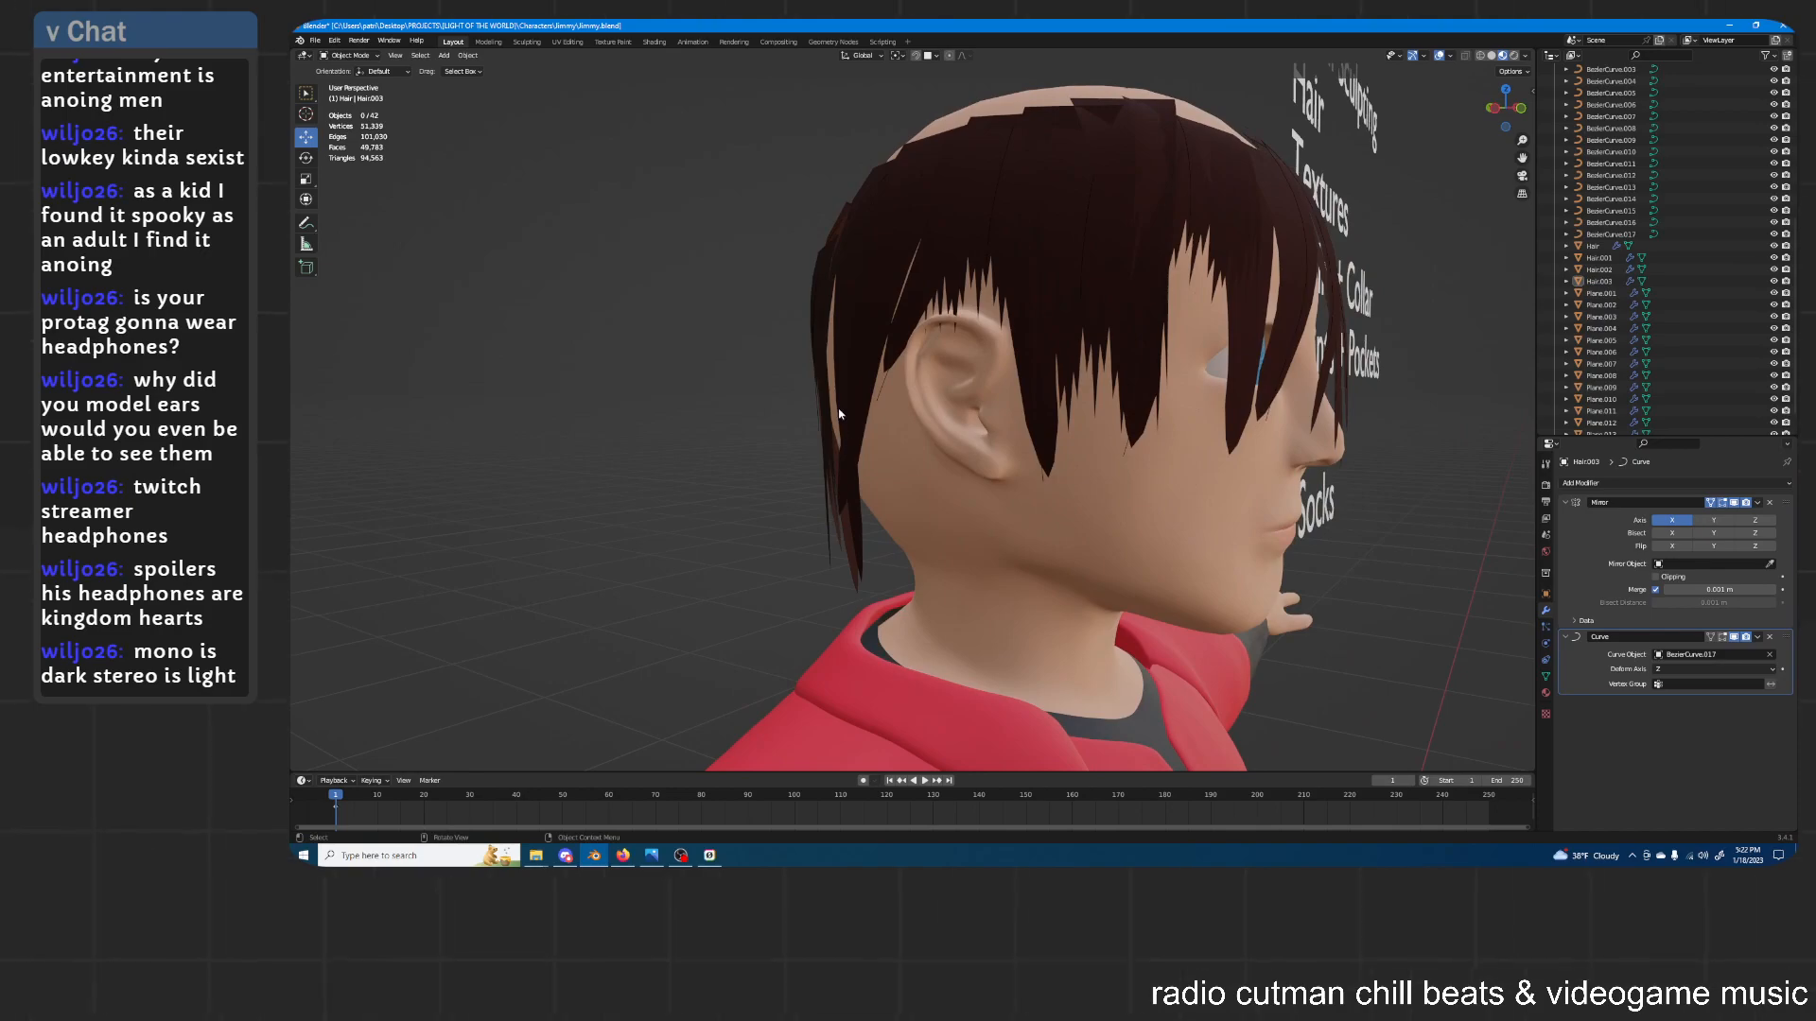
pyautogui.moveTo(855, 406); pyautogui.dragTo(1033, 397, button='middle')
pyautogui.click(851, 354)
pyautogui.moveTo(851, 354); pyautogui.dragTo(1006, 271, button='middle')
pyautogui.press('g')
pyautogui.press('z')
pyautogui.click(1000, 299)
# Lengthen the Hair.003 plane at the back of the head along Z and reposition it along Z
pyautogui.scroll(1, 989, 284)
pyautogui.press('s')
pyautogui.press('z')
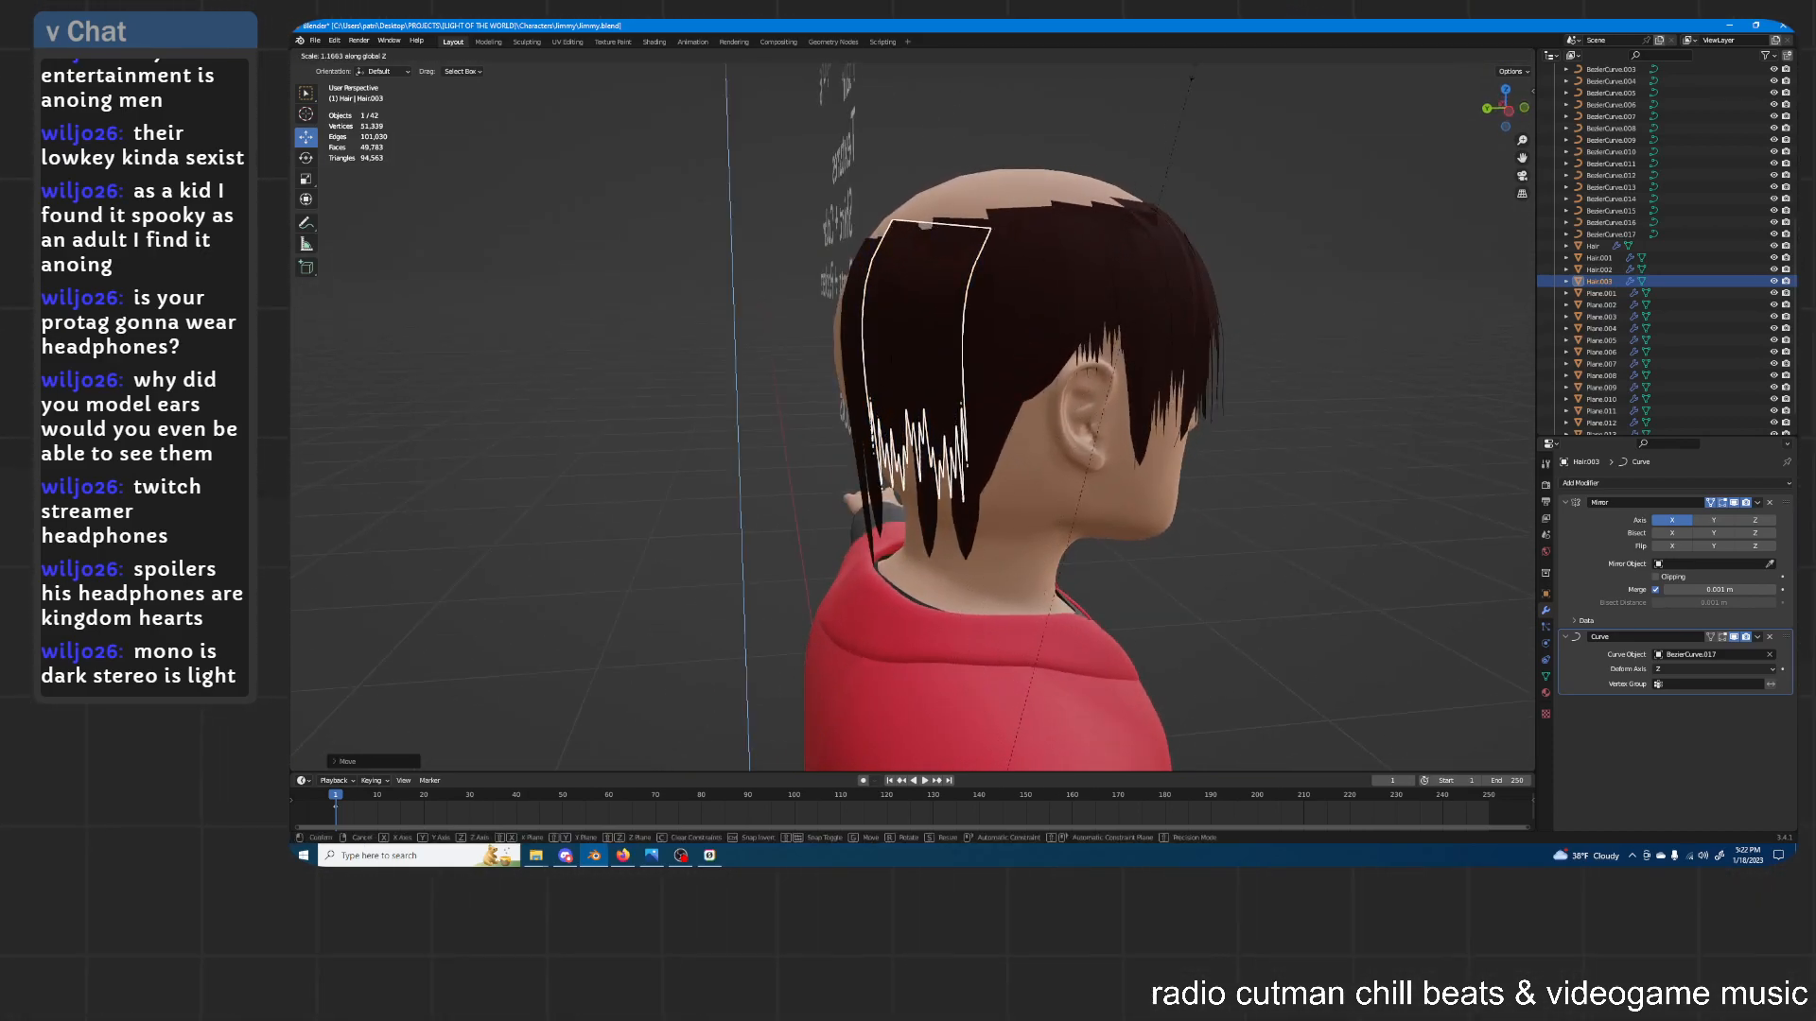
pyautogui.click(1246, 408)
pyautogui.press('g')
pyautogui.press('z')
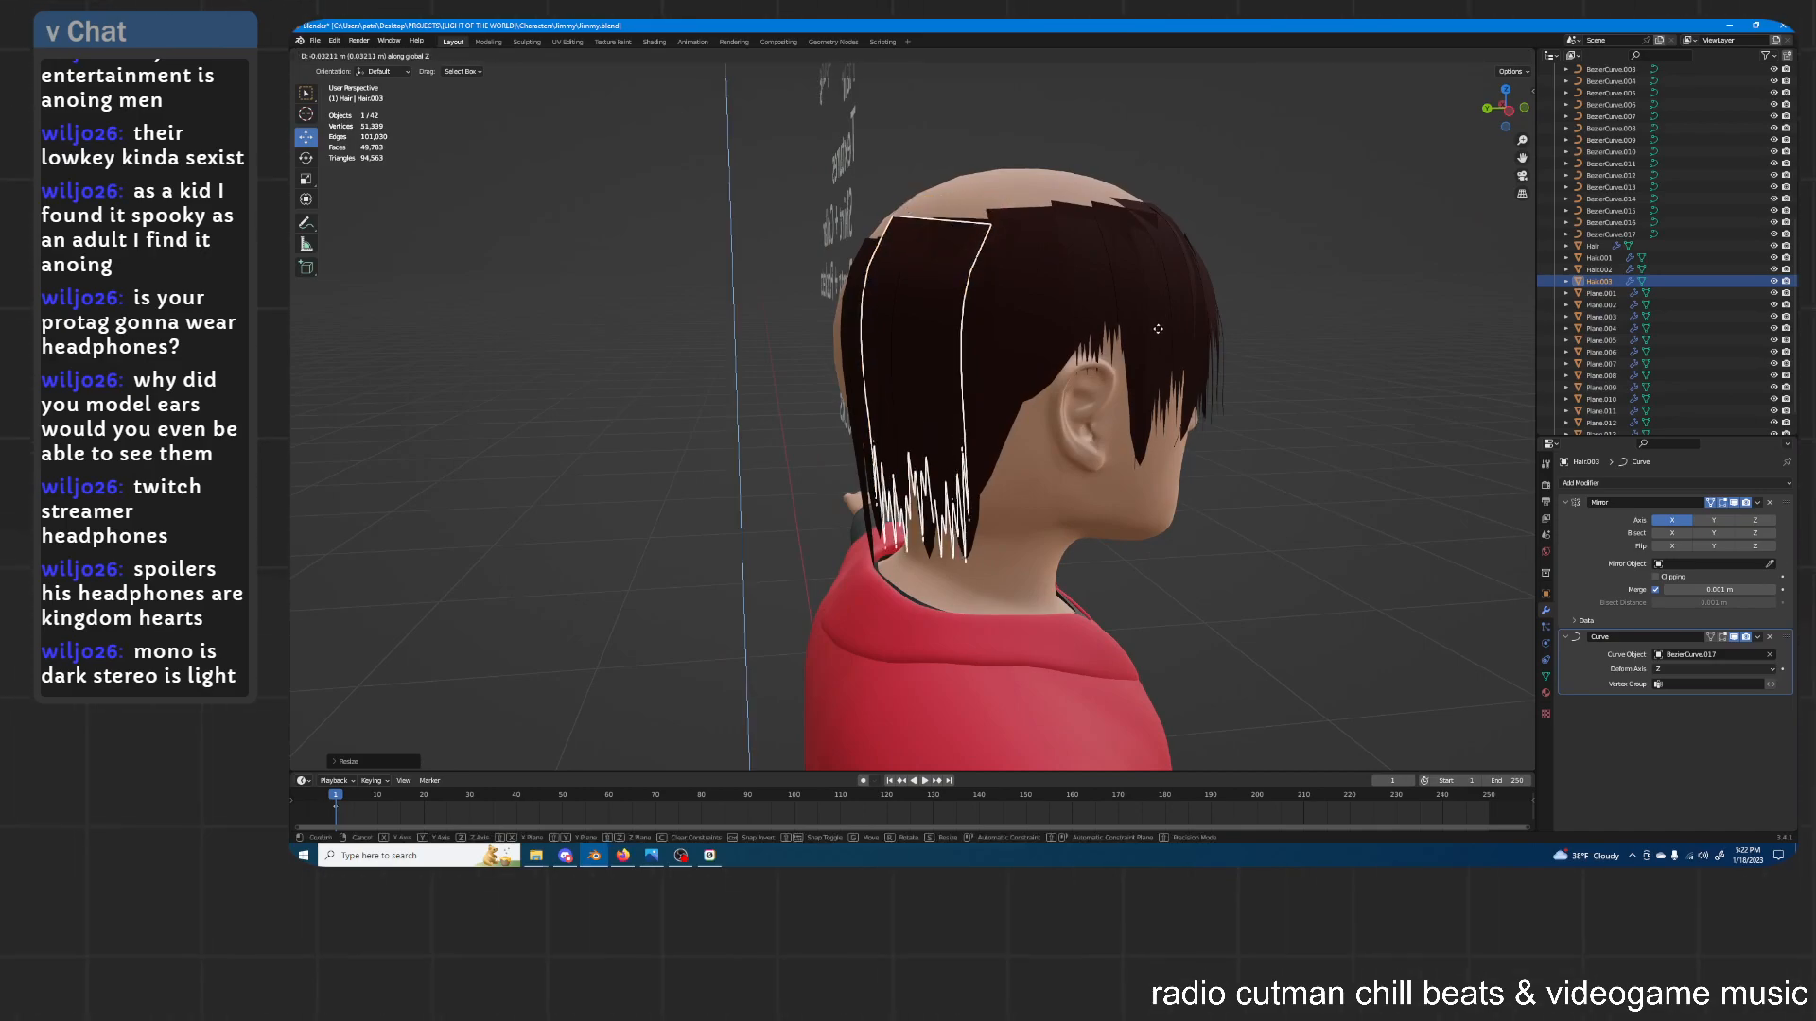
pyautogui.click(1157, 330)
# Examine the hair coverage around the head, checking the Hair.002 and Hair strands and the BezierCurve.014 guide curve
pyautogui.click(1336, 298)
pyautogui.moveTo(1336, 298); pyautogui.dragTo(1131, 348, button='middle')
pyautogui.click(1133, 354)
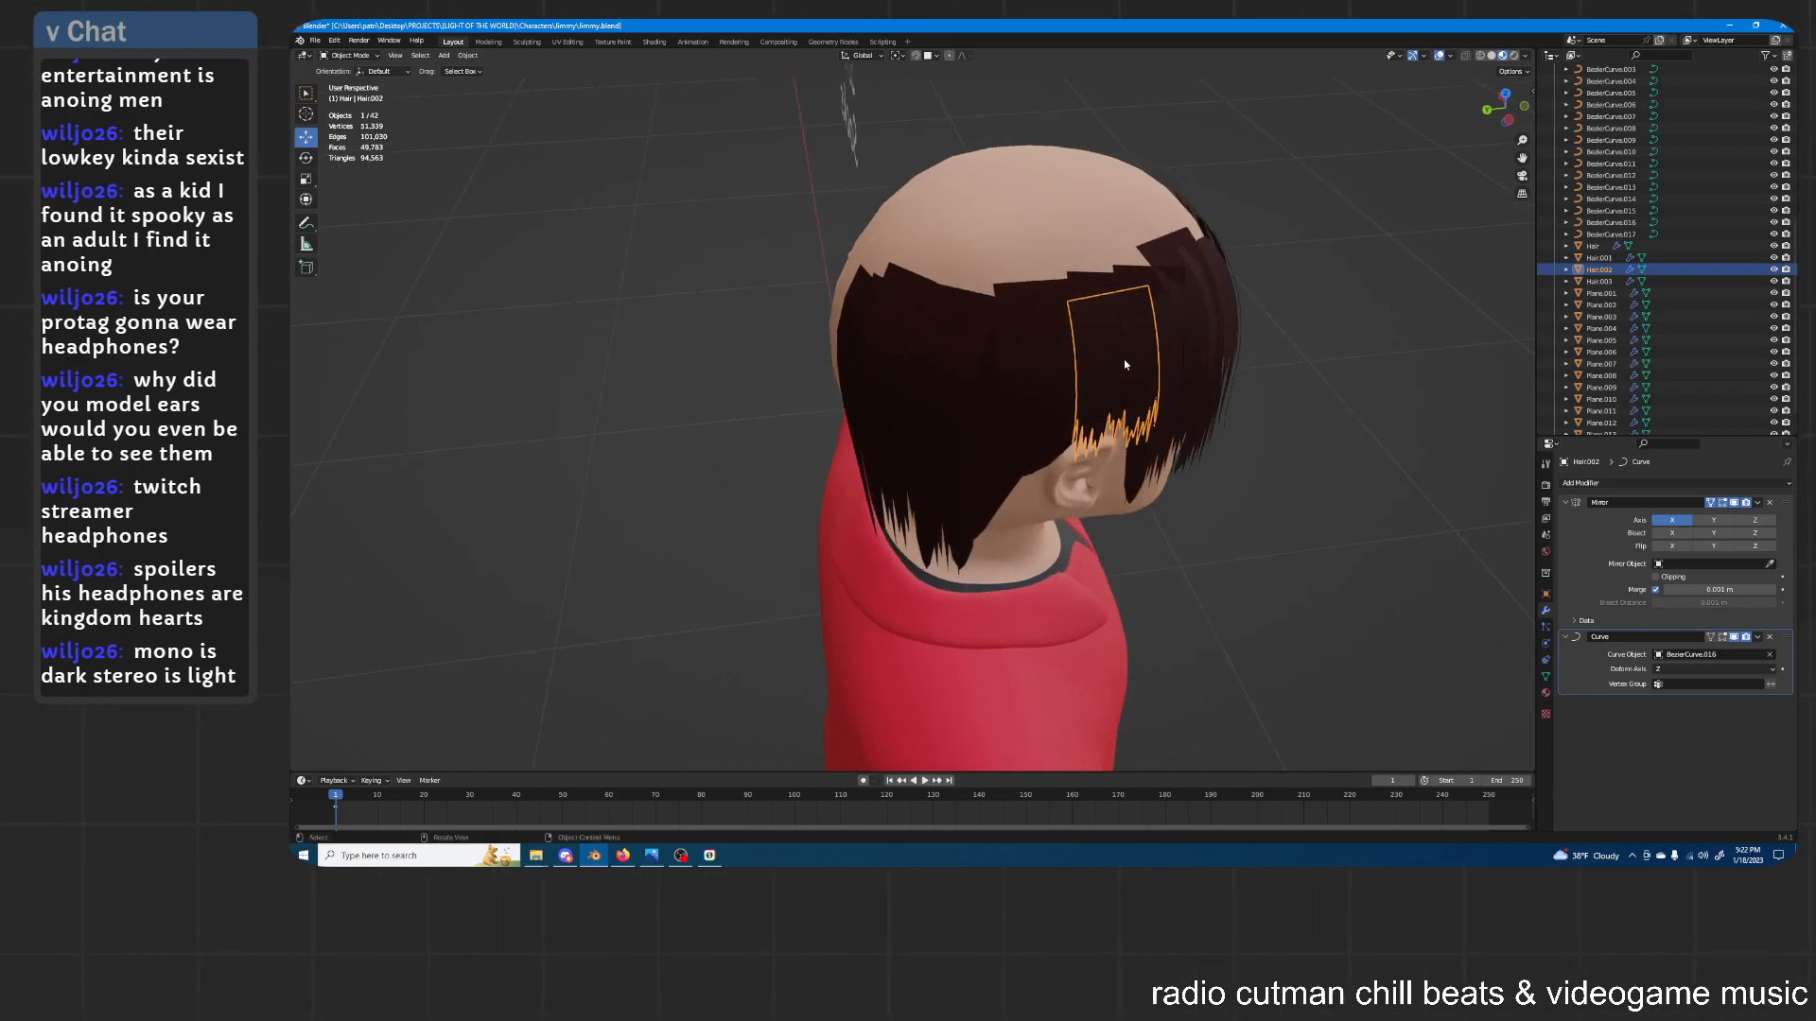
pyautogui.click(1125, 366)
pyautogui.moveTo(1185, 353); pyautogui.dragTo(1125, 303, button='middle')
pyautogui.moveTo(1220, 185); pyautogui.dragTo(1063, 294, button='middle')
pyautogui.click(1061, 321)
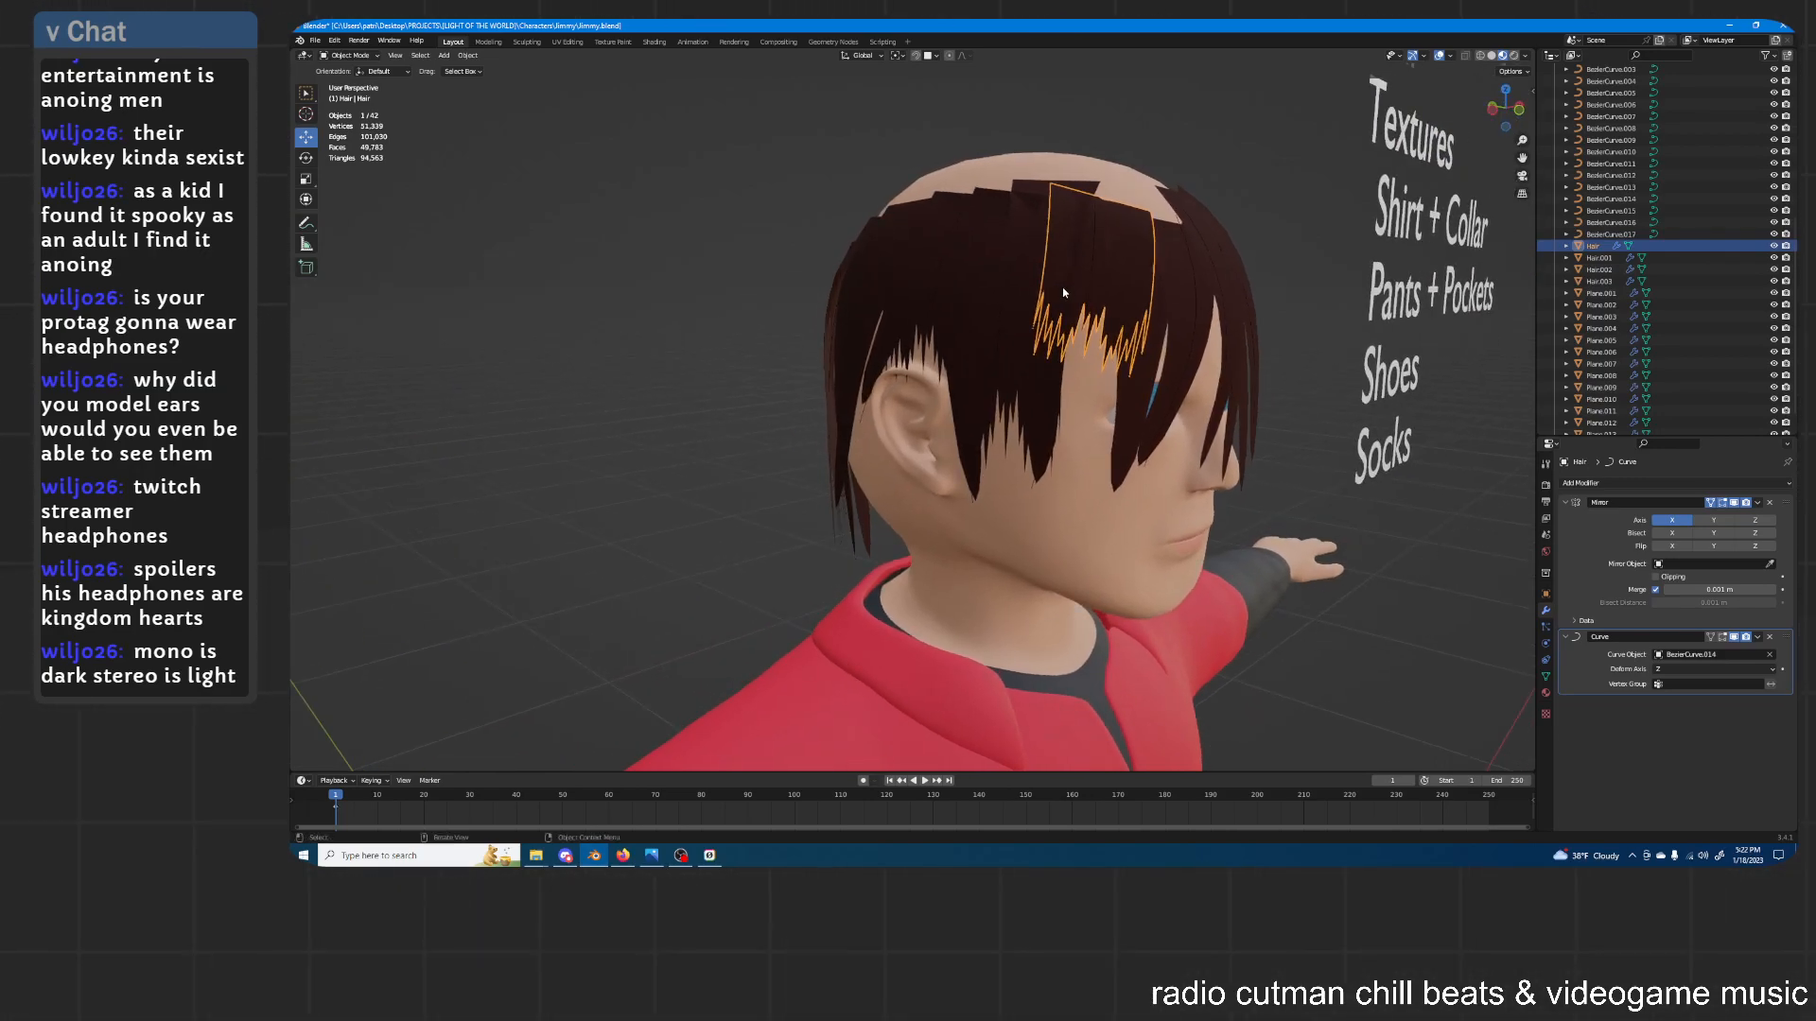
pyautogui.keyDown('shift'); pyautogui.click(1089, 288); pyautogui.keyUp('shift')
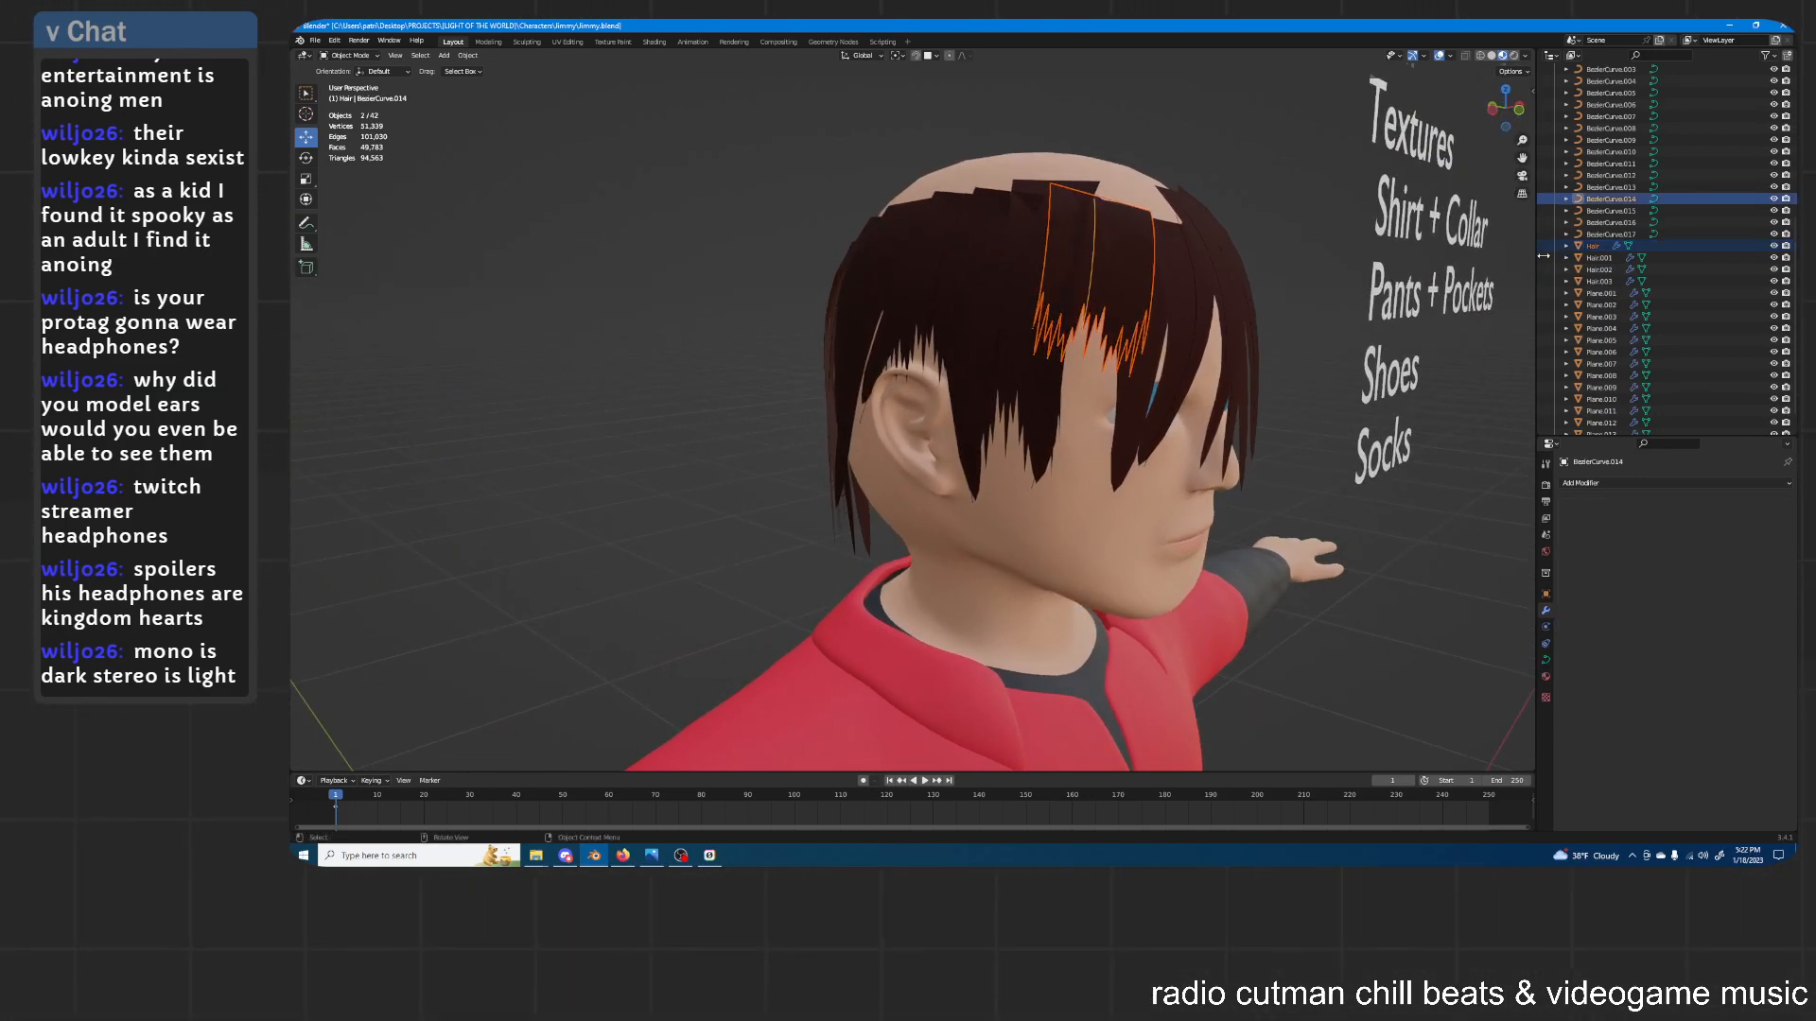
pyautogui.moveTo(1170, 274); pyautogui.dragTo(1172, 281, button='middle')
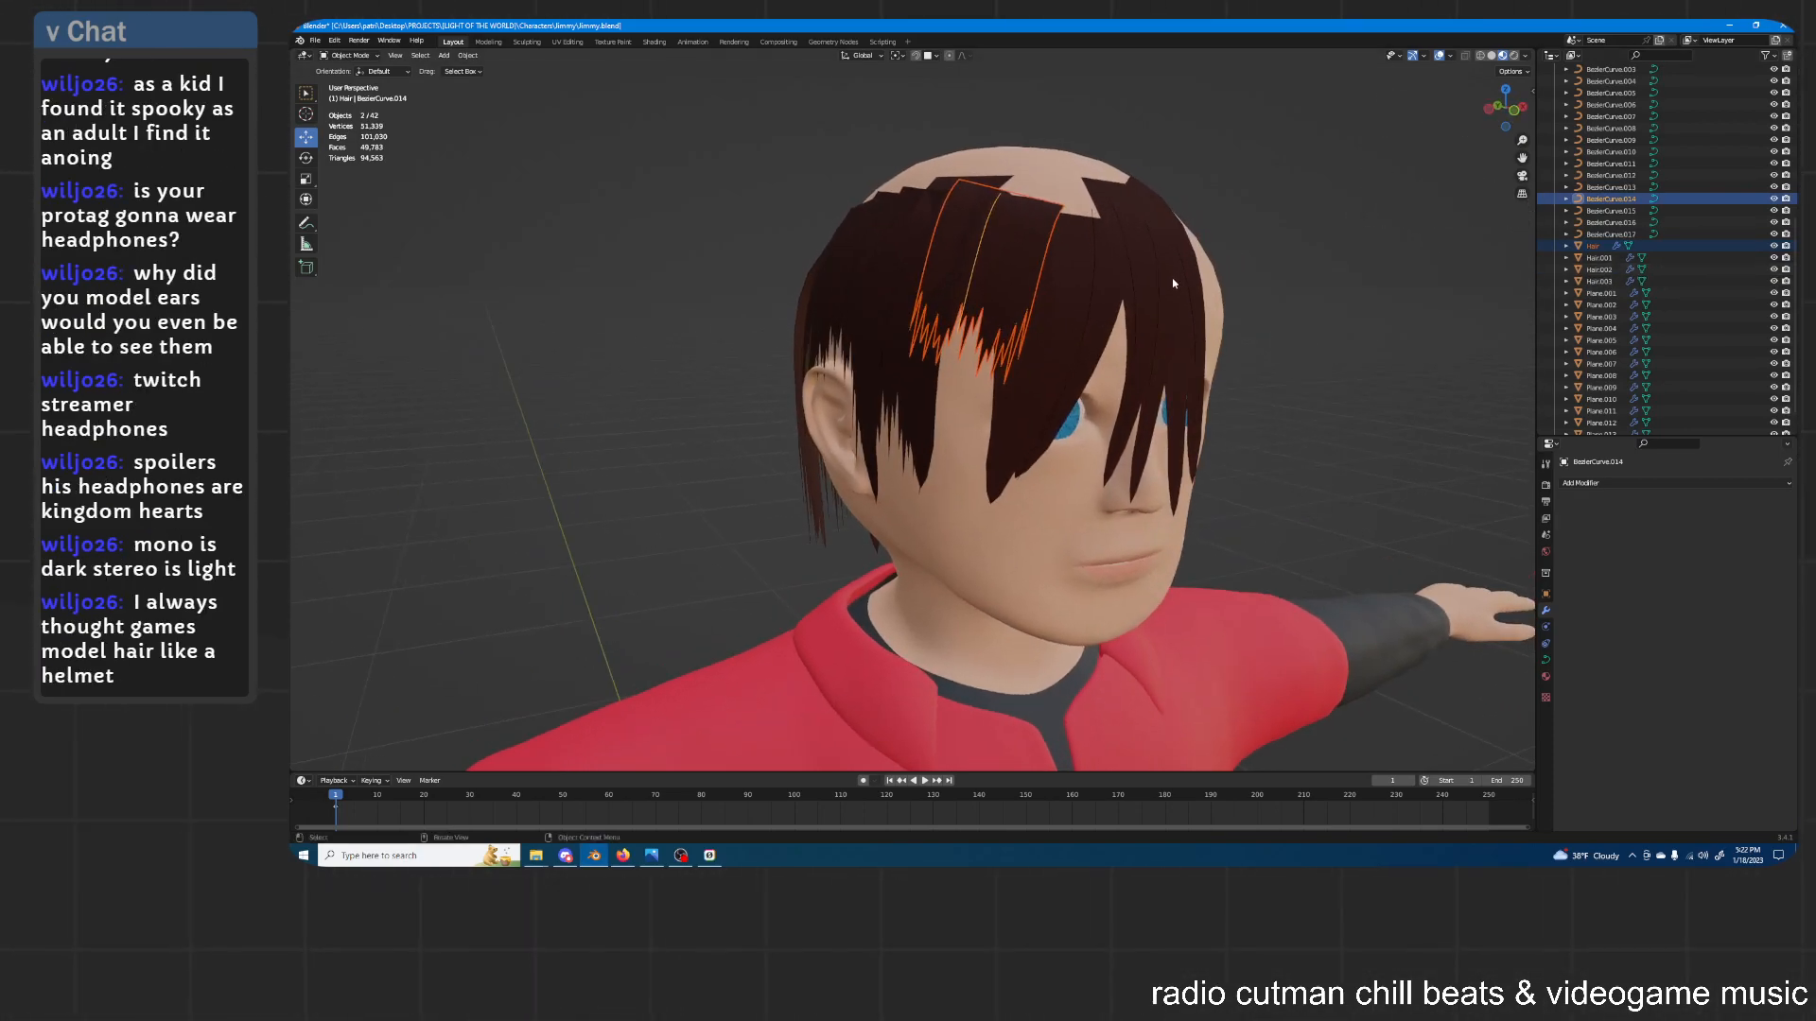
pyautogui.scroll(-2, 1192, 289)
pyautogui.click(1195, 289)
pyautogui.moveTo(986, 289)
pyautogui.mouseDown(button='middle')
pyautogui.moveTo(1034, 305)
pyautogui.moveTo(1220, 285)
pyautogui.moveTo(1038, 306)
pyautogui.moveTo(968, 279)
pyautogui.moveTo(996, 301)
pyautogui.mouseUp(button='middle')
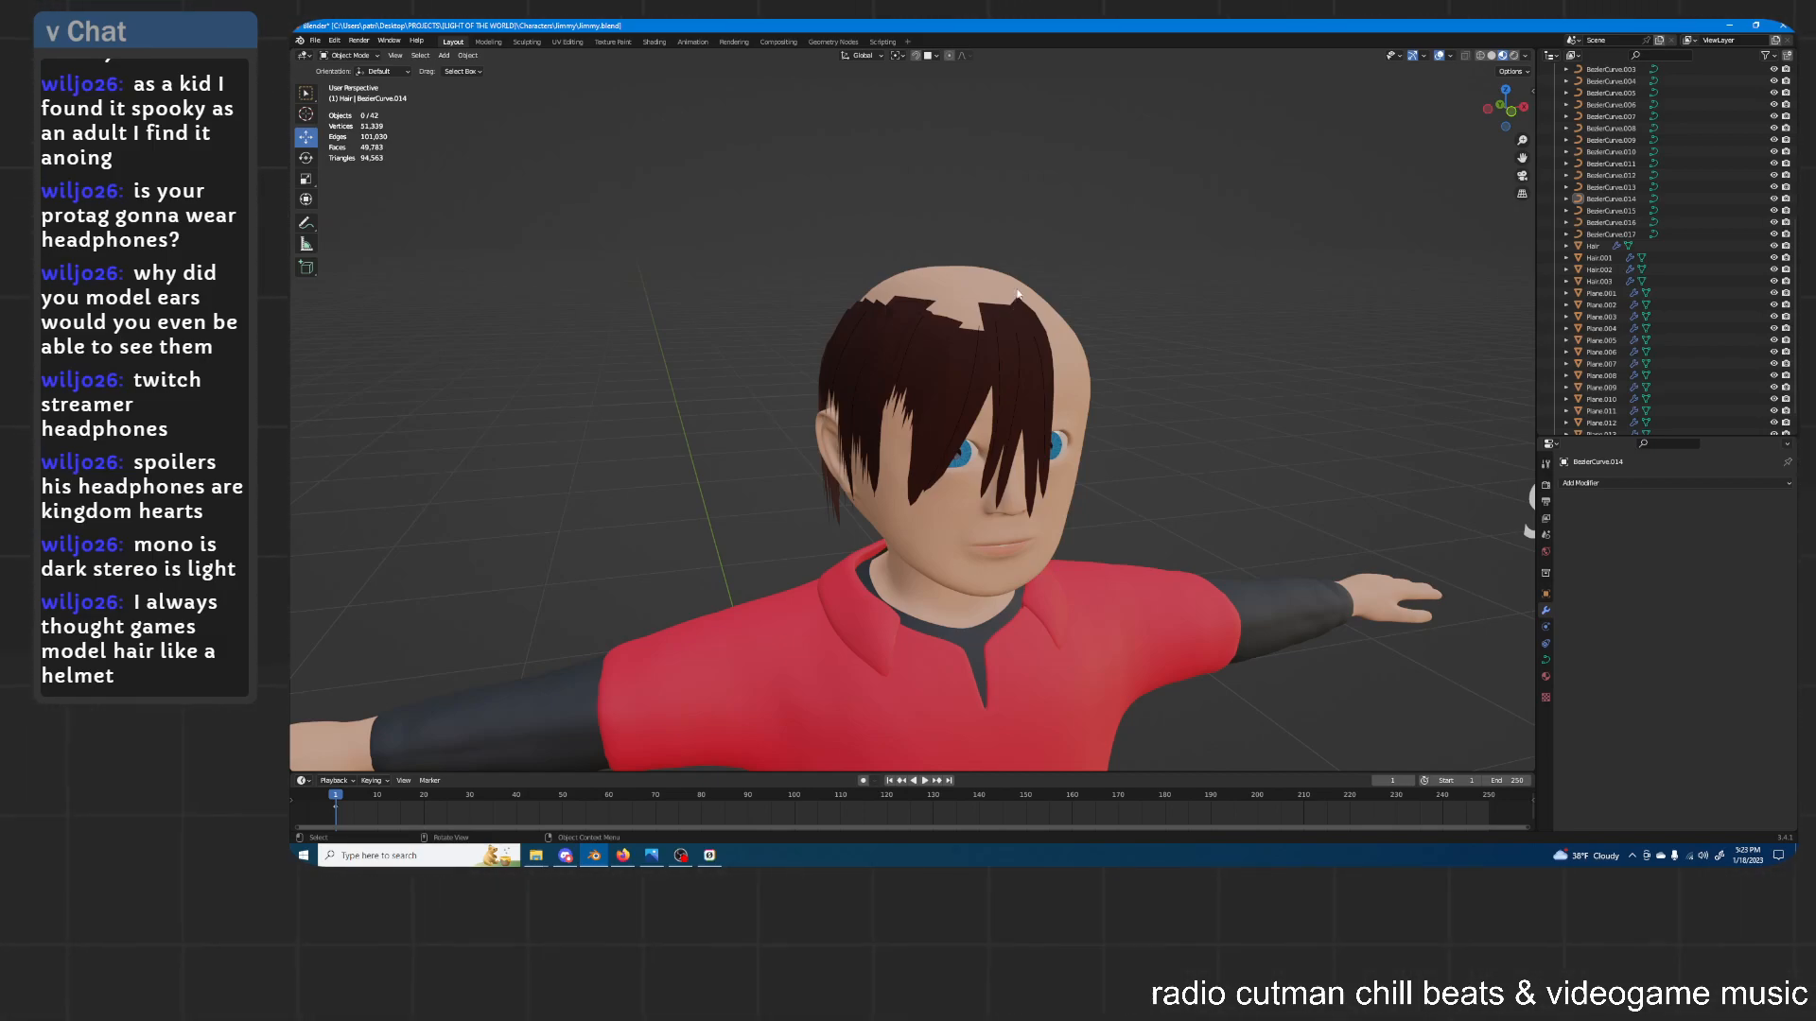
pyautogui.moveTo(1017, 319)
pyautogui.mouseDown(button='middle')
pyautogui.moveTo(1051, 320)
pyautogui.moveTo(1089, 363)
pyautogui.moveTo(1120, 331)
pyautogui.moveTo(1036, 343)
pyautogui.mouseUp(button='middle')
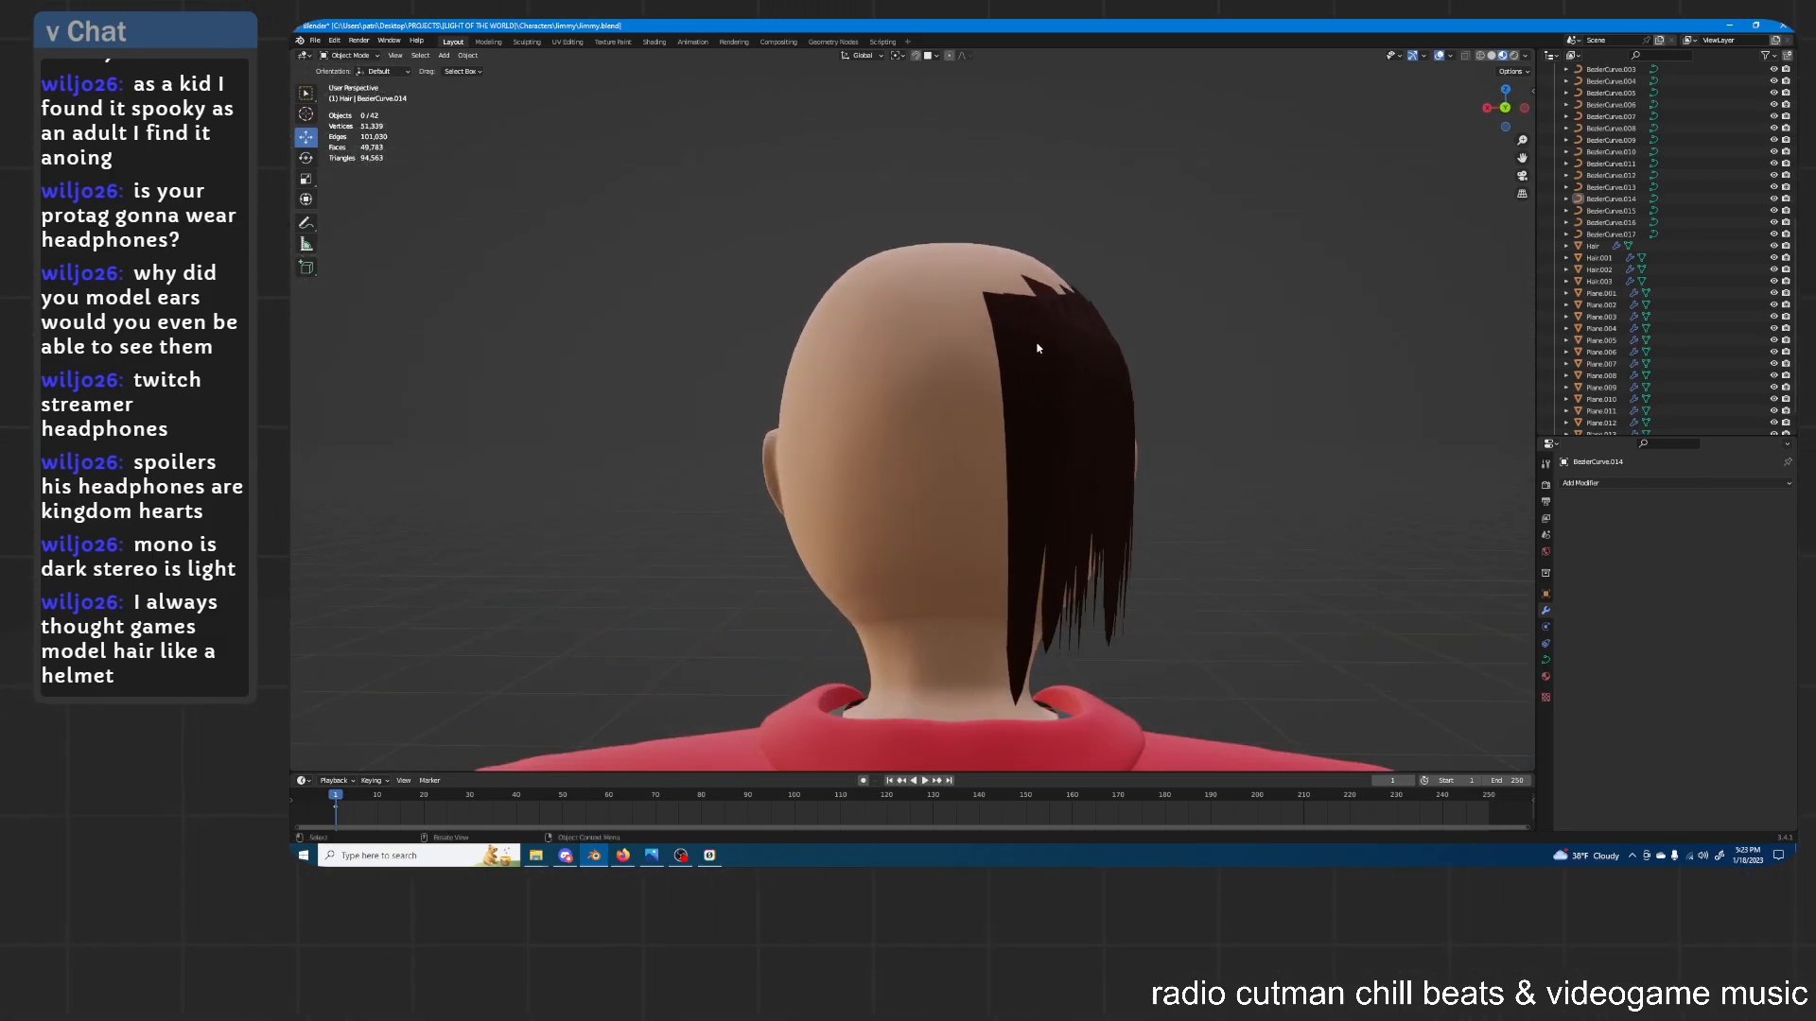
# Shift the Plane.014 strand at the back of the head along X towards the head's centre line
pyautogui.click(1030, 346)
pyautogui.press('g')
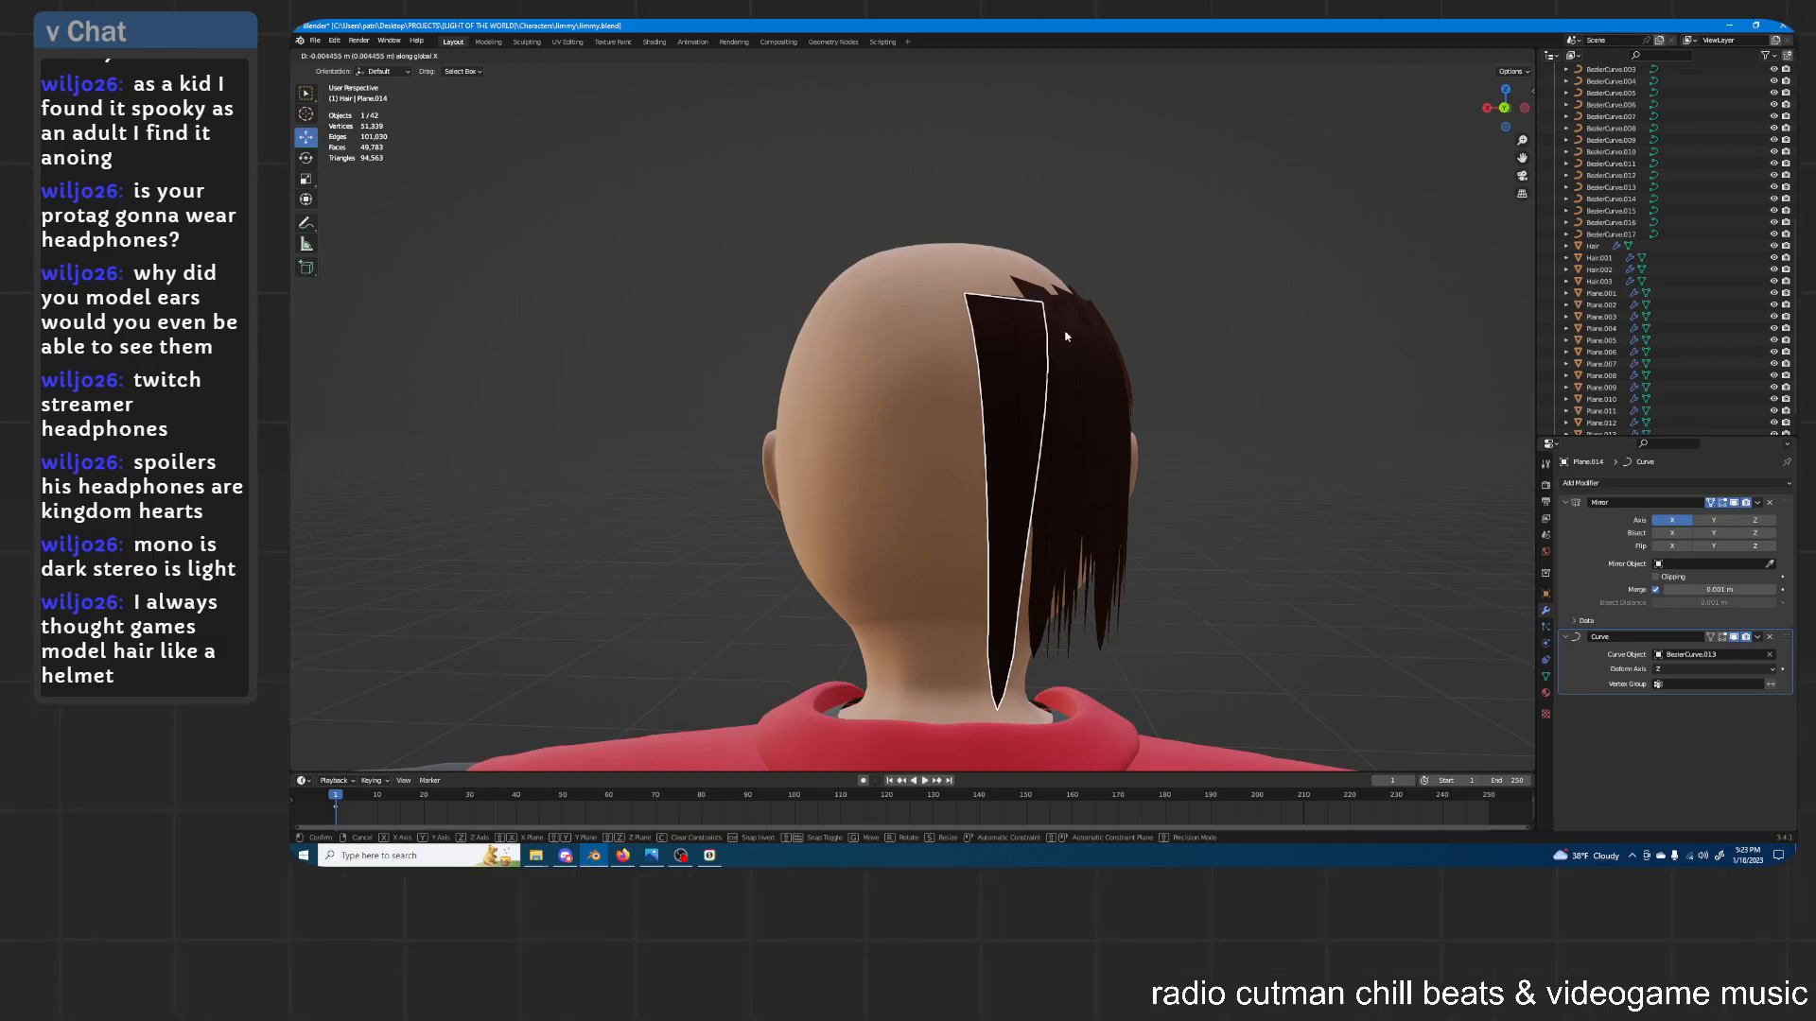
pyautogui.click(1058, 334)
pyautogui.moveTo(1193, 316); pyautogui.dragTo(1097, 340, button='middle')
pyautogui.click(1047, 366)
pyautogui.click(1164, 313)
pyautogui.click(1046, 384)
pyautogui.click(986, 378)
# Select a fringe strand at the front hairline and adjust its height along Z
pyautogui.moveTo(1181, 275); pyautogui.dragTo(948, 305, button='middle')
pyautogui.click(1110, 297)
pyautogui.click(930, 361)
pyautogui.click(1062, 303)
pyautogui.click(958, 321)
pyautogui.click(929, 345)
pyautogui.press('g')
pyautogui.press('z')
pyautogui.click(961, 290)
# Raise the Plane.006 fringe strand about 0.02 m along Z
pyautogui.click(894, 356)
pyautogui.press('g')
pyautogui.press('z')
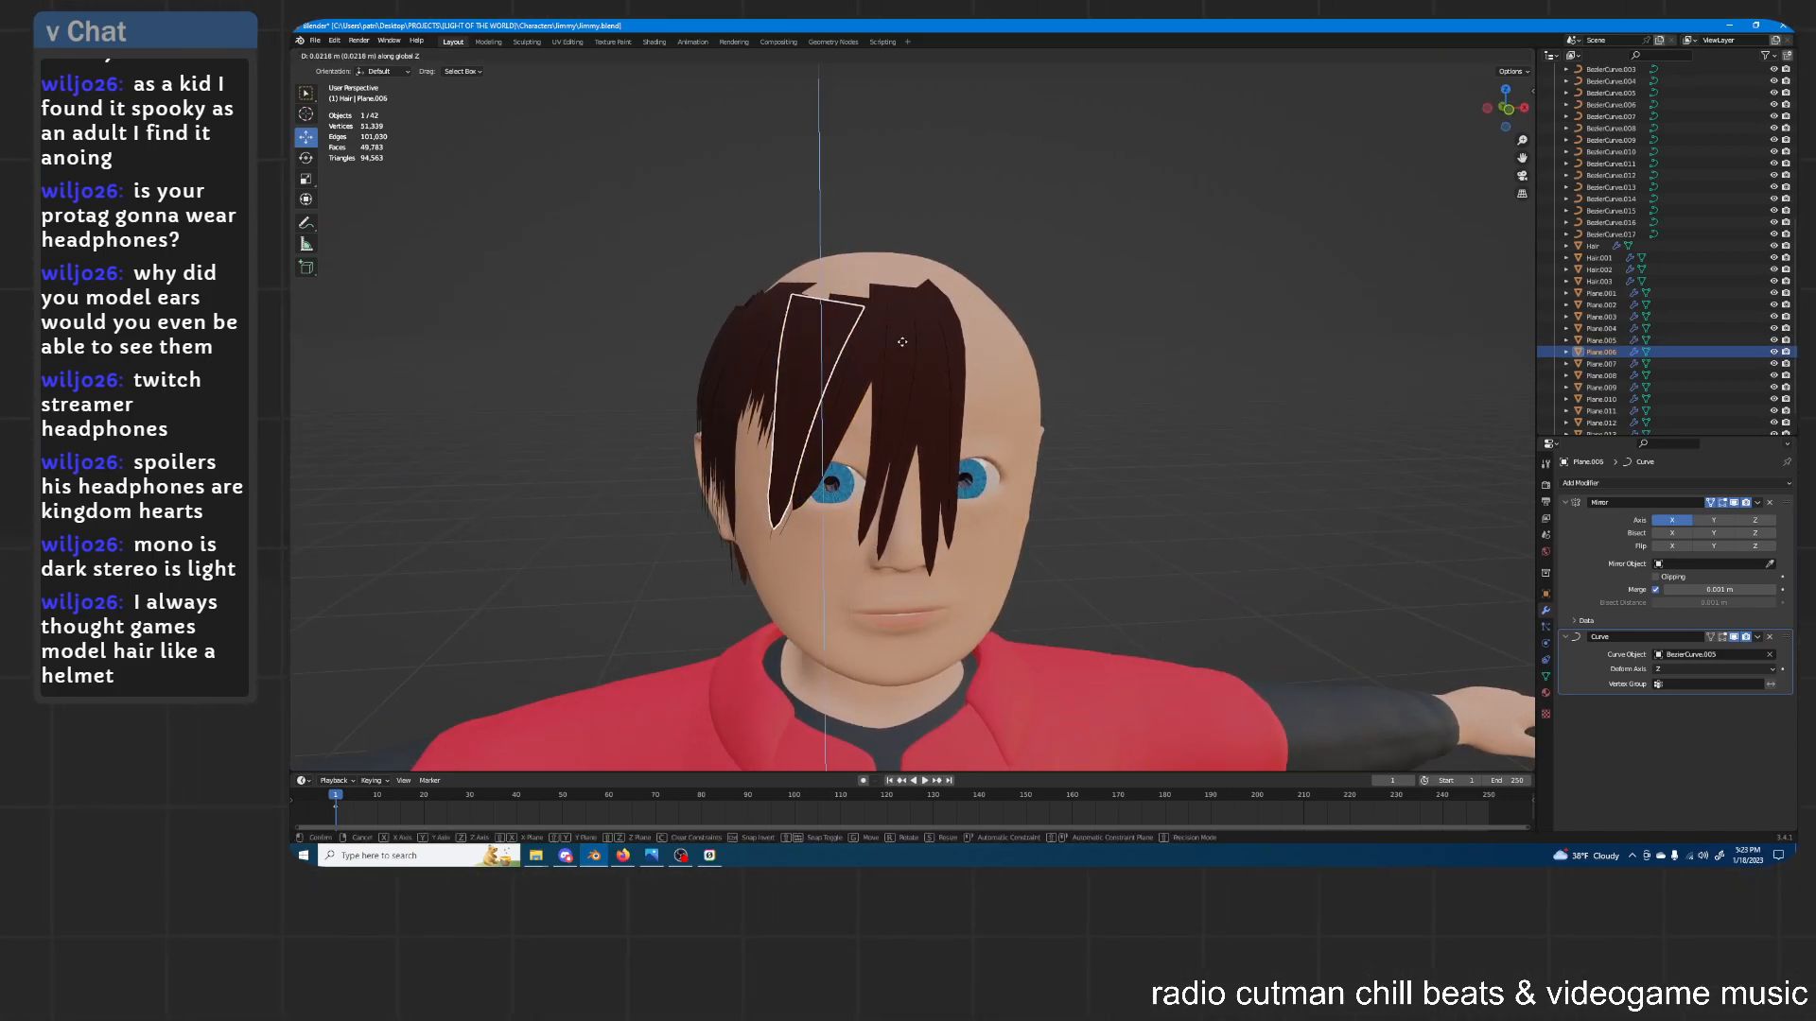
pyautogui.click(898, 347)
# Duplicate the BezierCurve.016 guide curve above the ear, place the copy towards the crown and turn on snapping
pyautogui.moveTo(942, 326); pyautogui.dragTo(895, 365, button='middle')
pyautogui.click(807, 493)
pyautogui.moveTo(807, 493); pyautogui.dragTo(823, 425, button='middle')
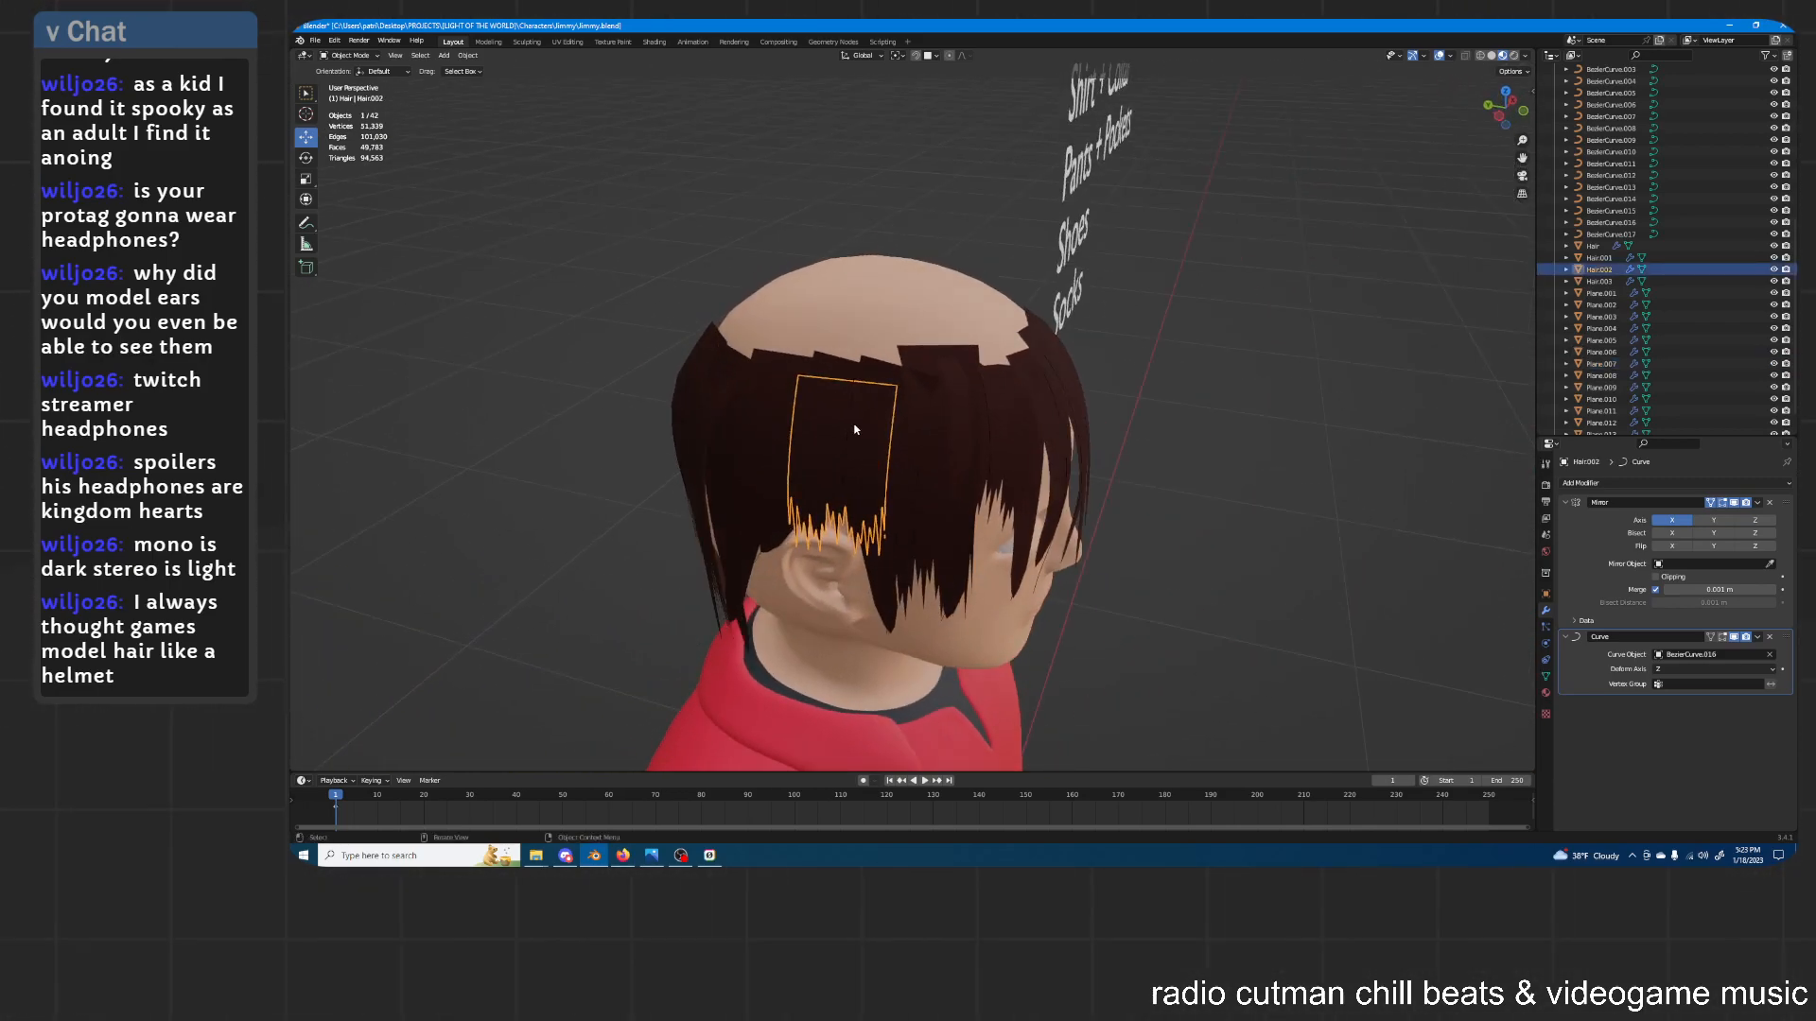
pyautogui.click(853, 429)
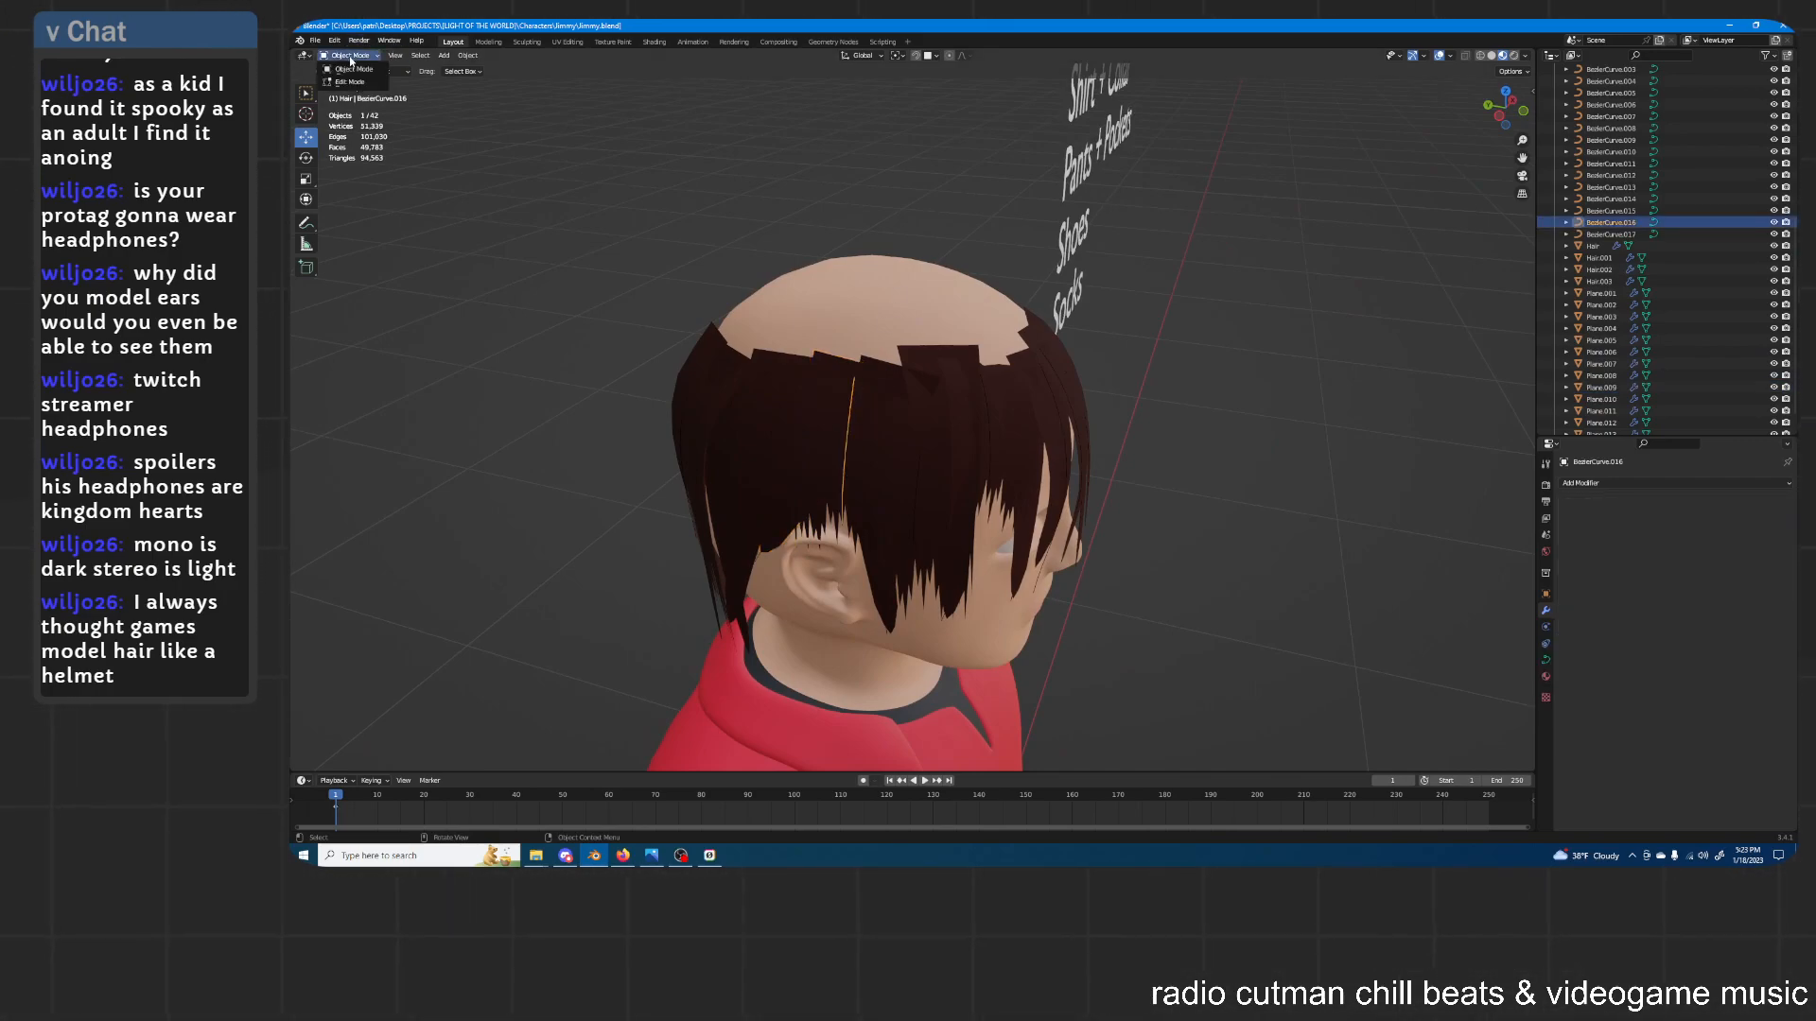
pyautogui.moveTo(911, 311); pyautogui.dragTo(806, 415, button='middle')
pyautogui.hotkey('shift', 'd')
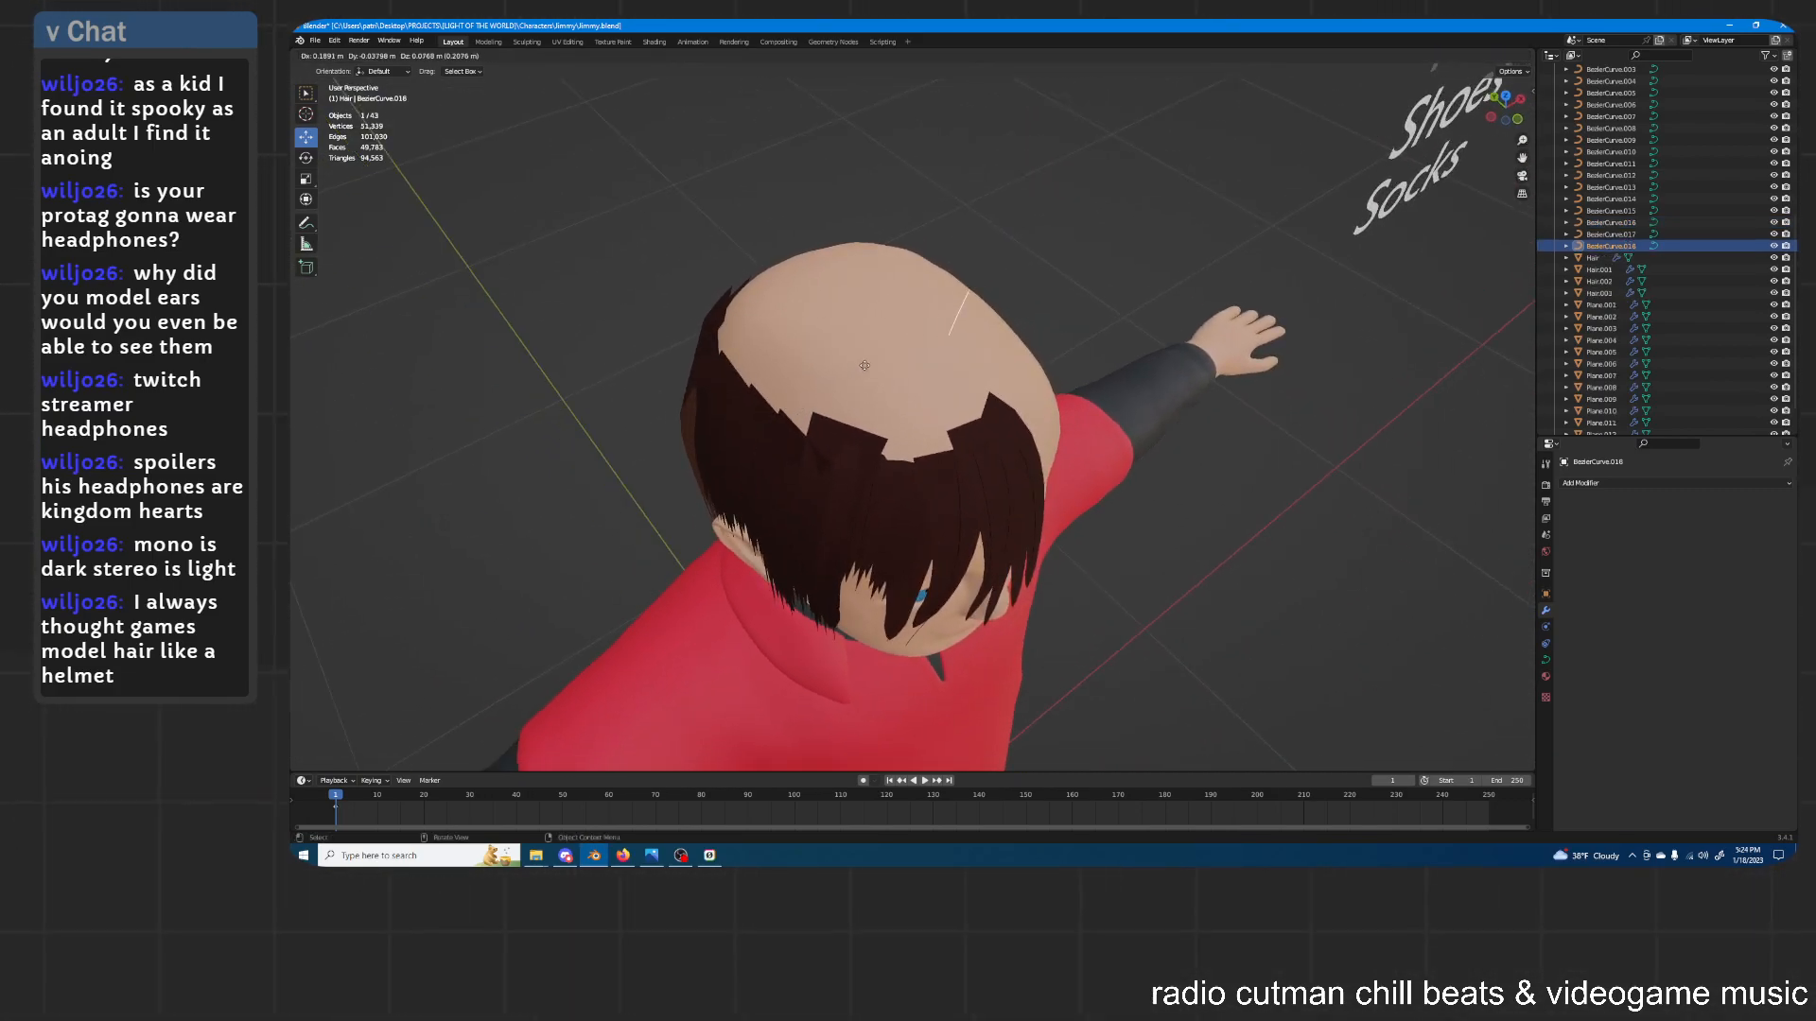
pyautogui.click(915, 55)
pyautogui.moveTo(912, 284); pyautogui.dragTo(888, 278, button='middle')
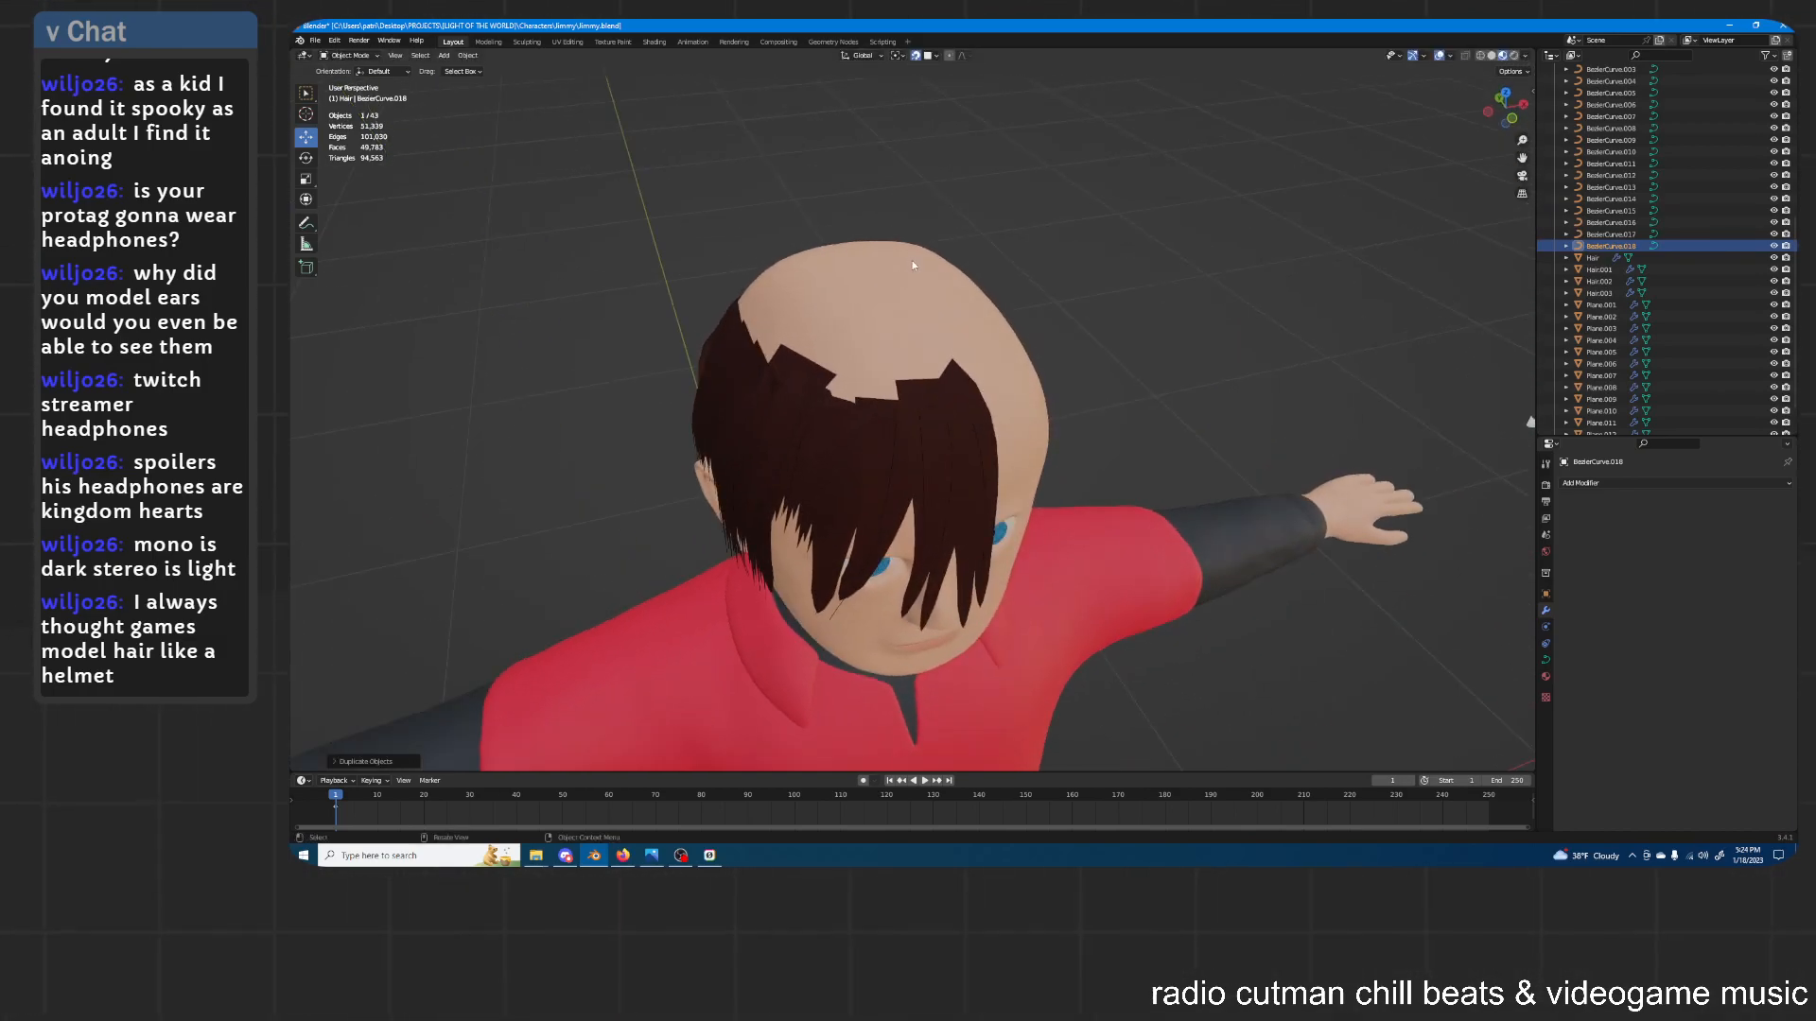
pyautogui.press('a')
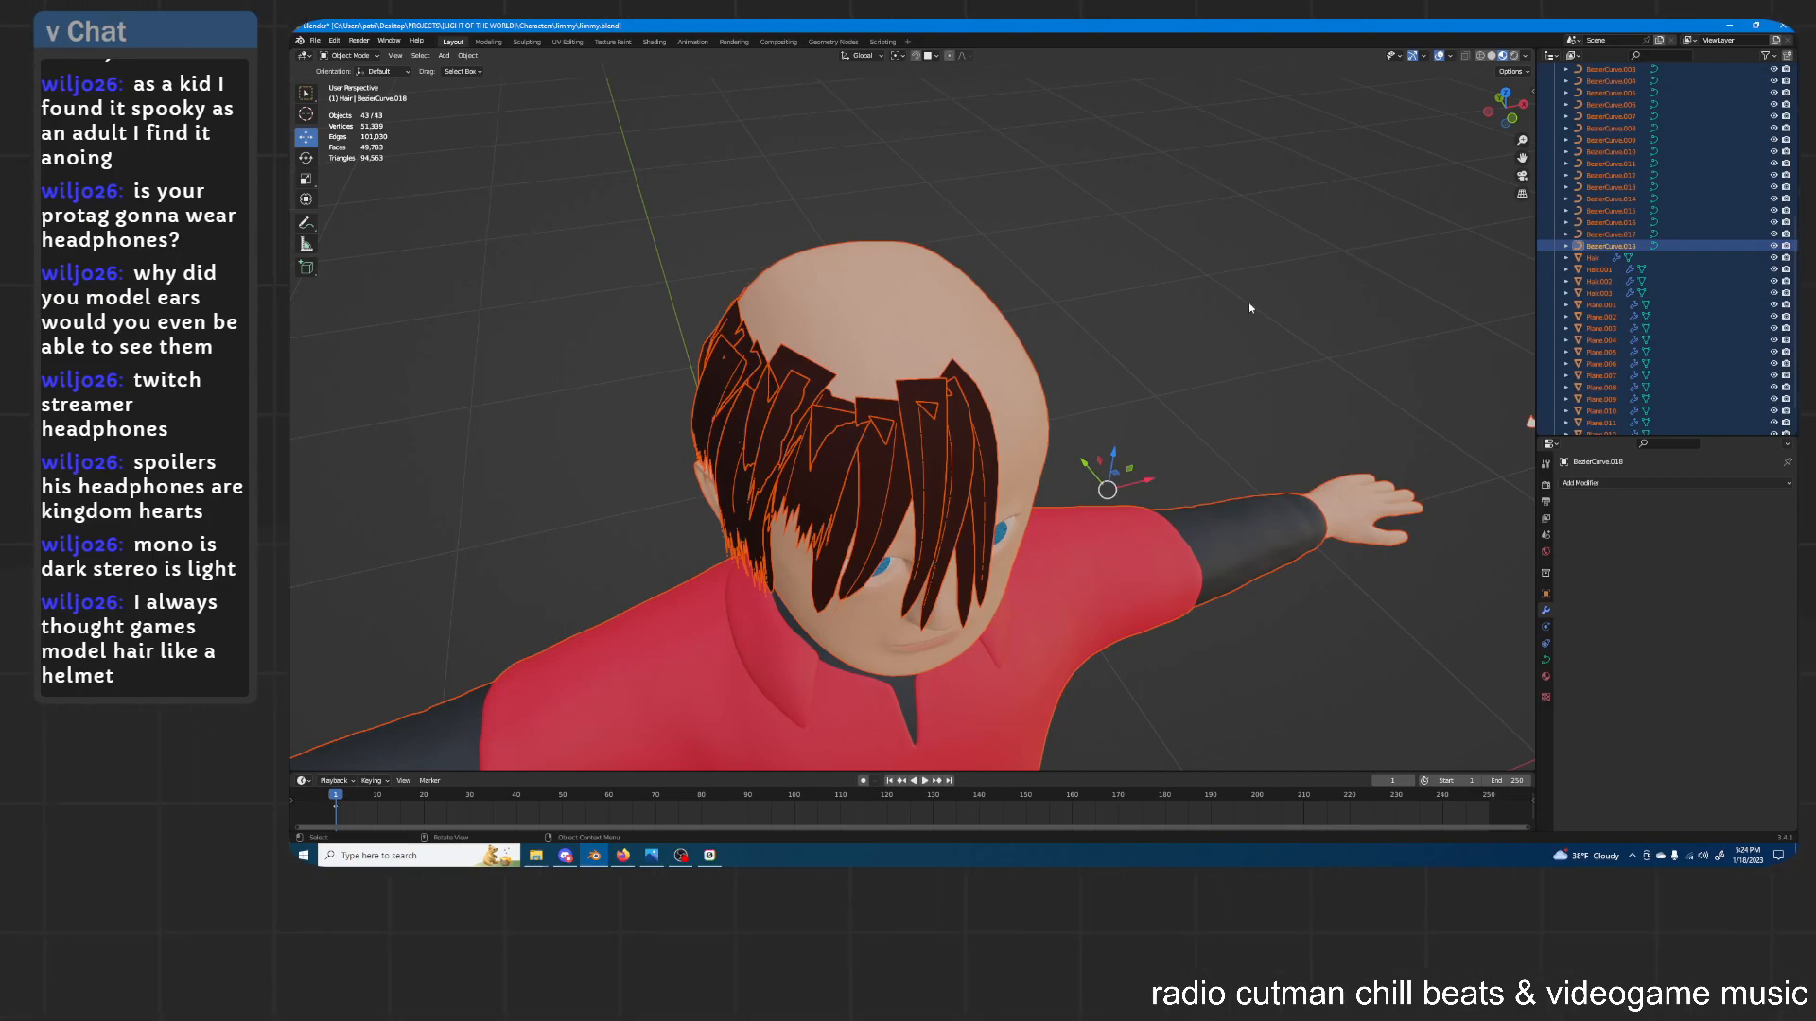
pyautogui.click(1349, 282)
pyautogui.hotkey('ctrl', 'z')
pyautogui.hotkey('ctrl', 'z')
# Raise the duplicated guide curve along Z and start shaping it by moving its control points over the crown
pyautogui.press('g')
pyautogui.press('z')
pyautogui.click(901, 108)
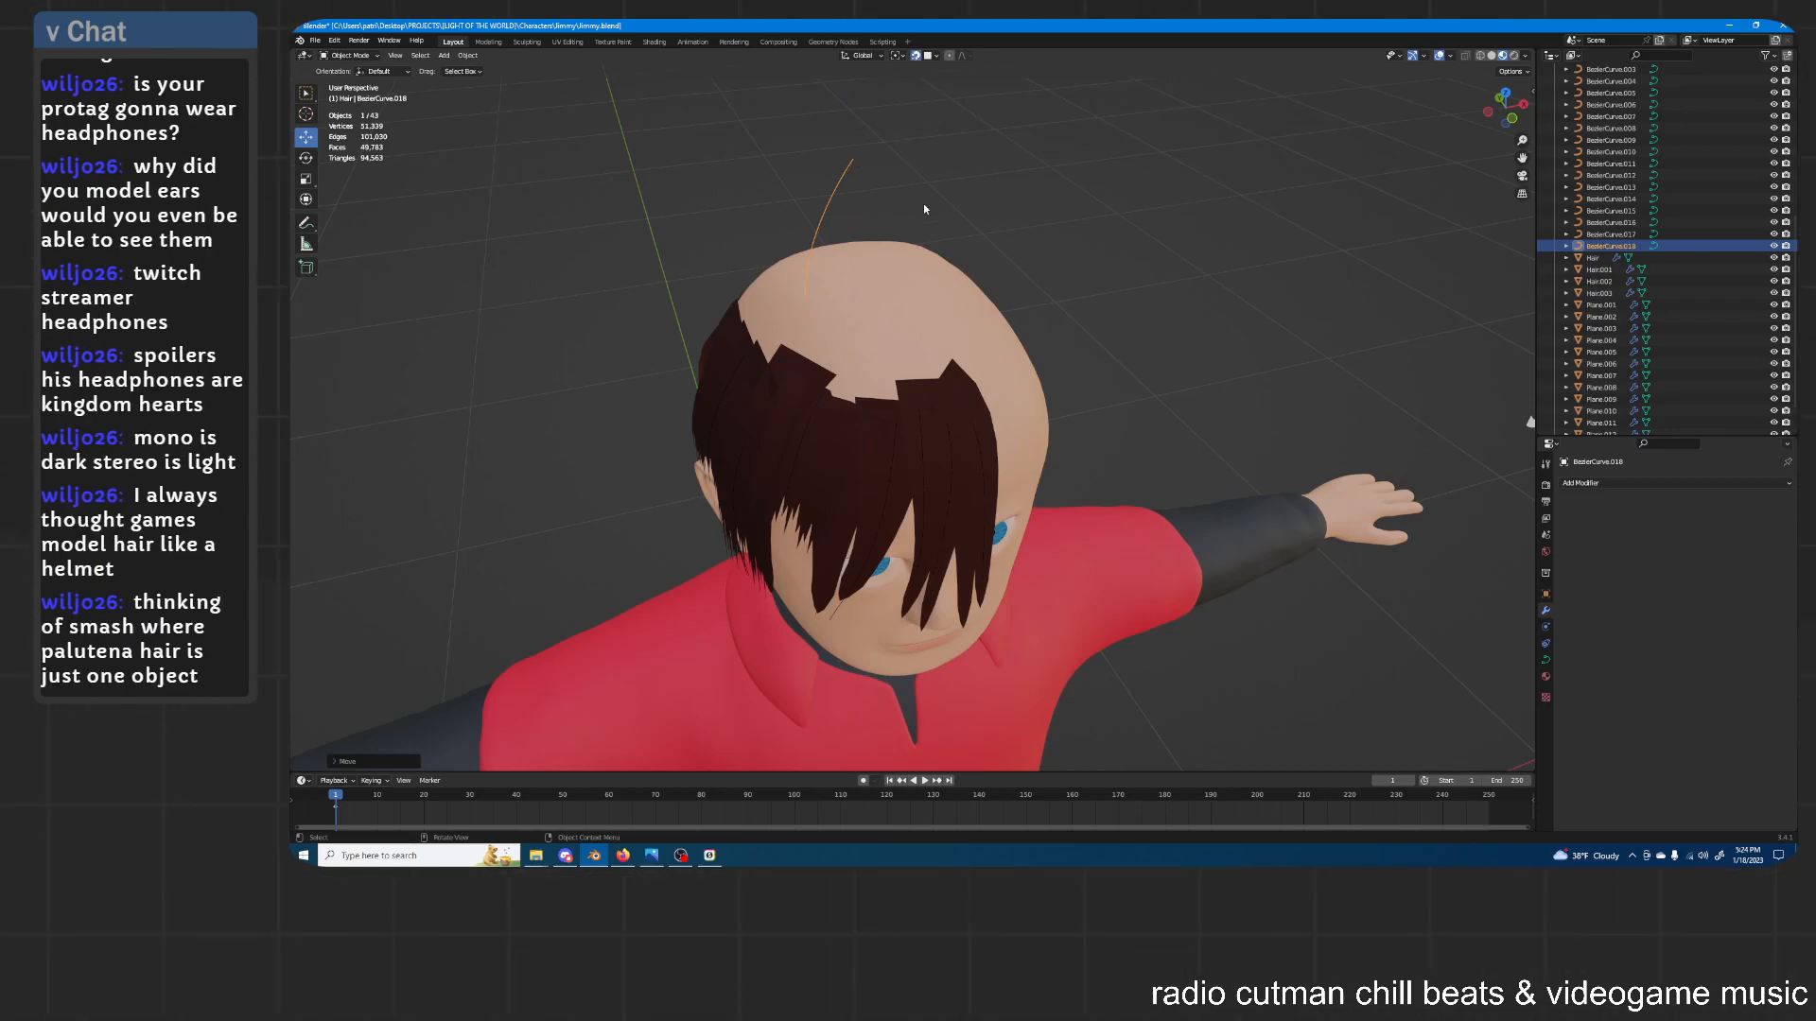
pyautogui.moveTo(914, 229); pyautogui.dragTo(855, 232, button='middle')
pyautogui.press('Tab')
pyautogui.press('g')
pyautogui.click(930, 339)
pyautogui.press('g')
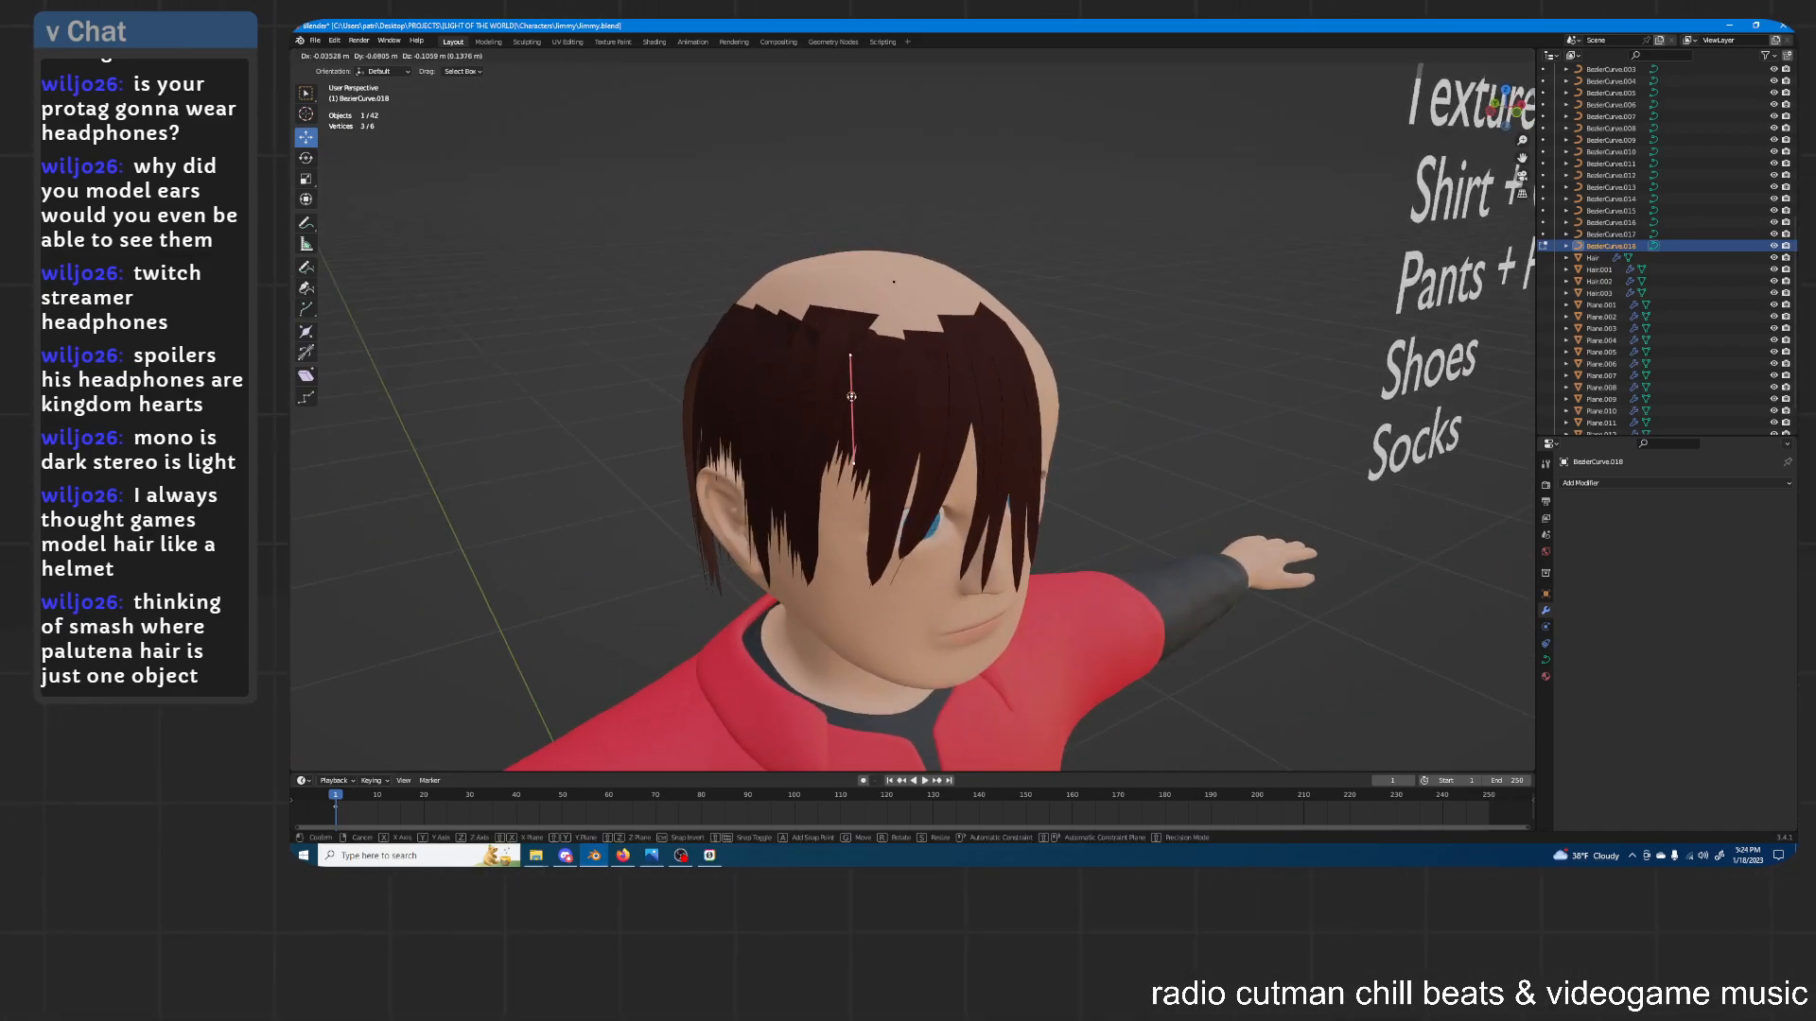
pyautogui.click(852, 400)
# Rotate and scale the handles of the guide curve's selected control point to follow the top of the scalp
pyautogui.moveTo(854, 397); pyautogui.dragTo(914, 367, button='middle')
pyautogui.press('r')
pyautogui.click(944, 264)
pyautogui.moveTo(988, 263); pyautogui.dragTo(901, 218, button='middle')
pyautogui.press('r')
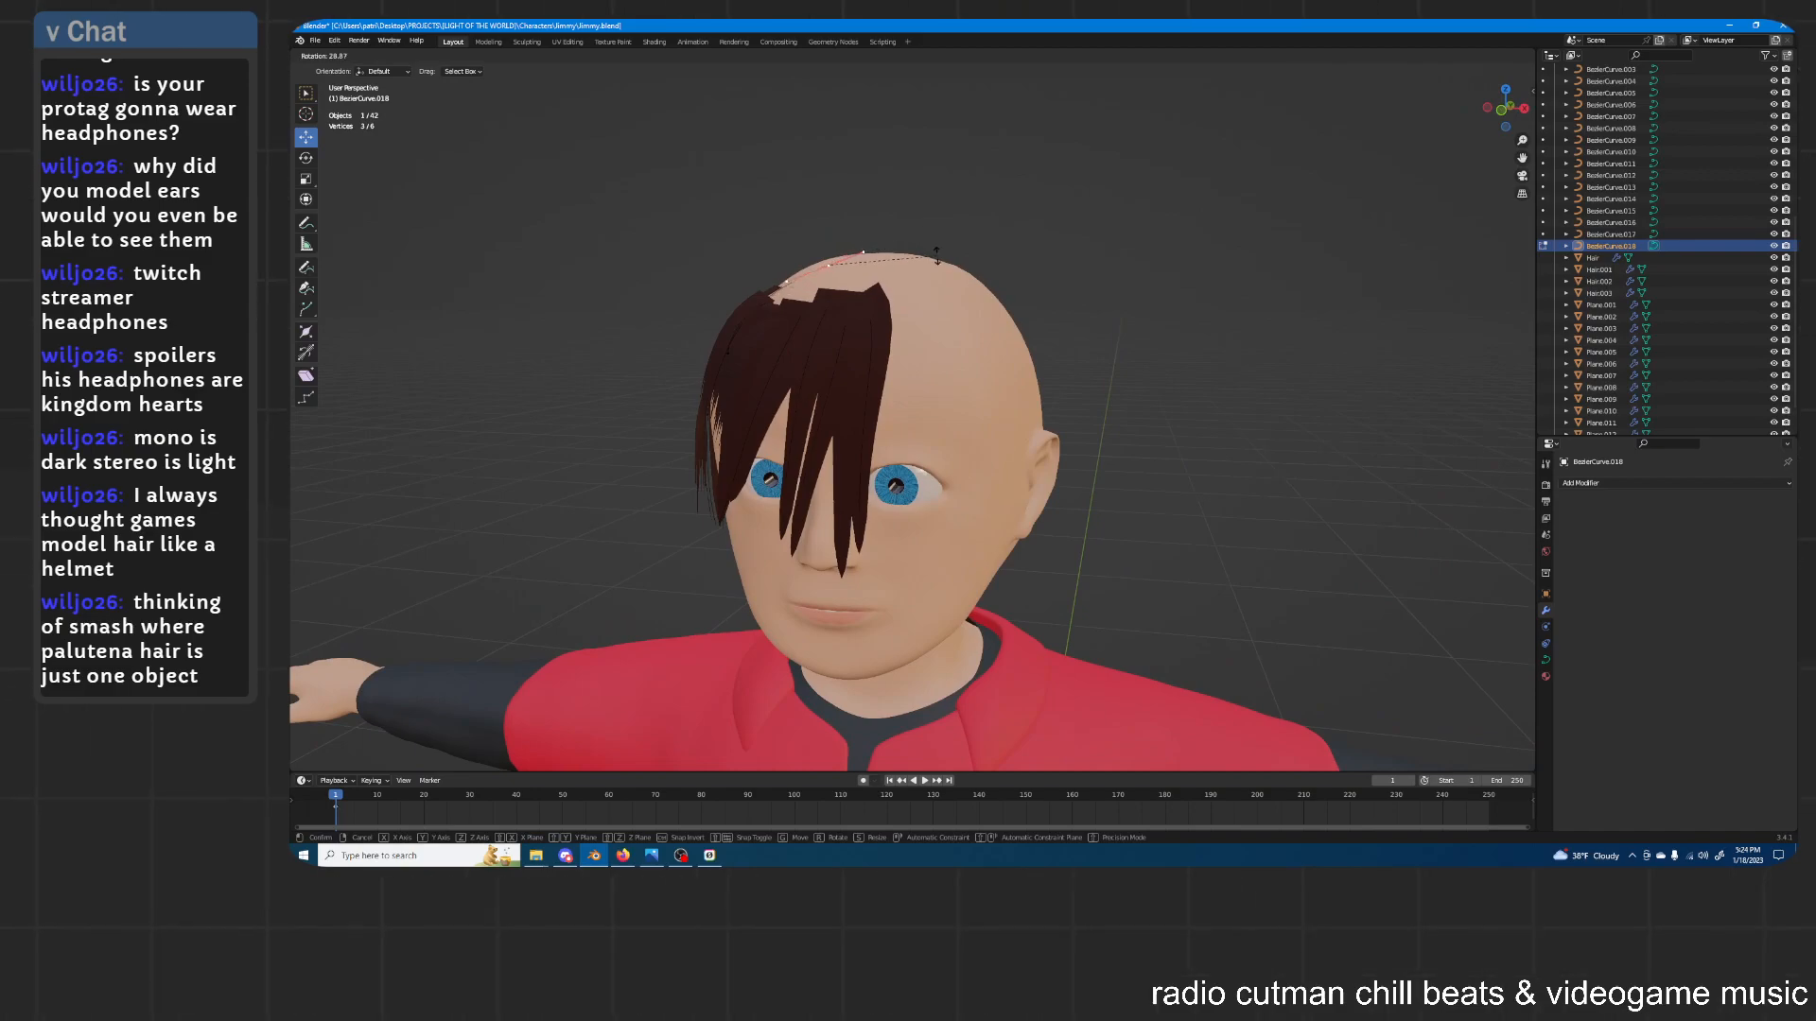
pyautogui.click(939, 278)
pyautogui.moveTo(940, 277); pyautogui.dragTo(982, 326, button='middle')
pyautogui.press('r')
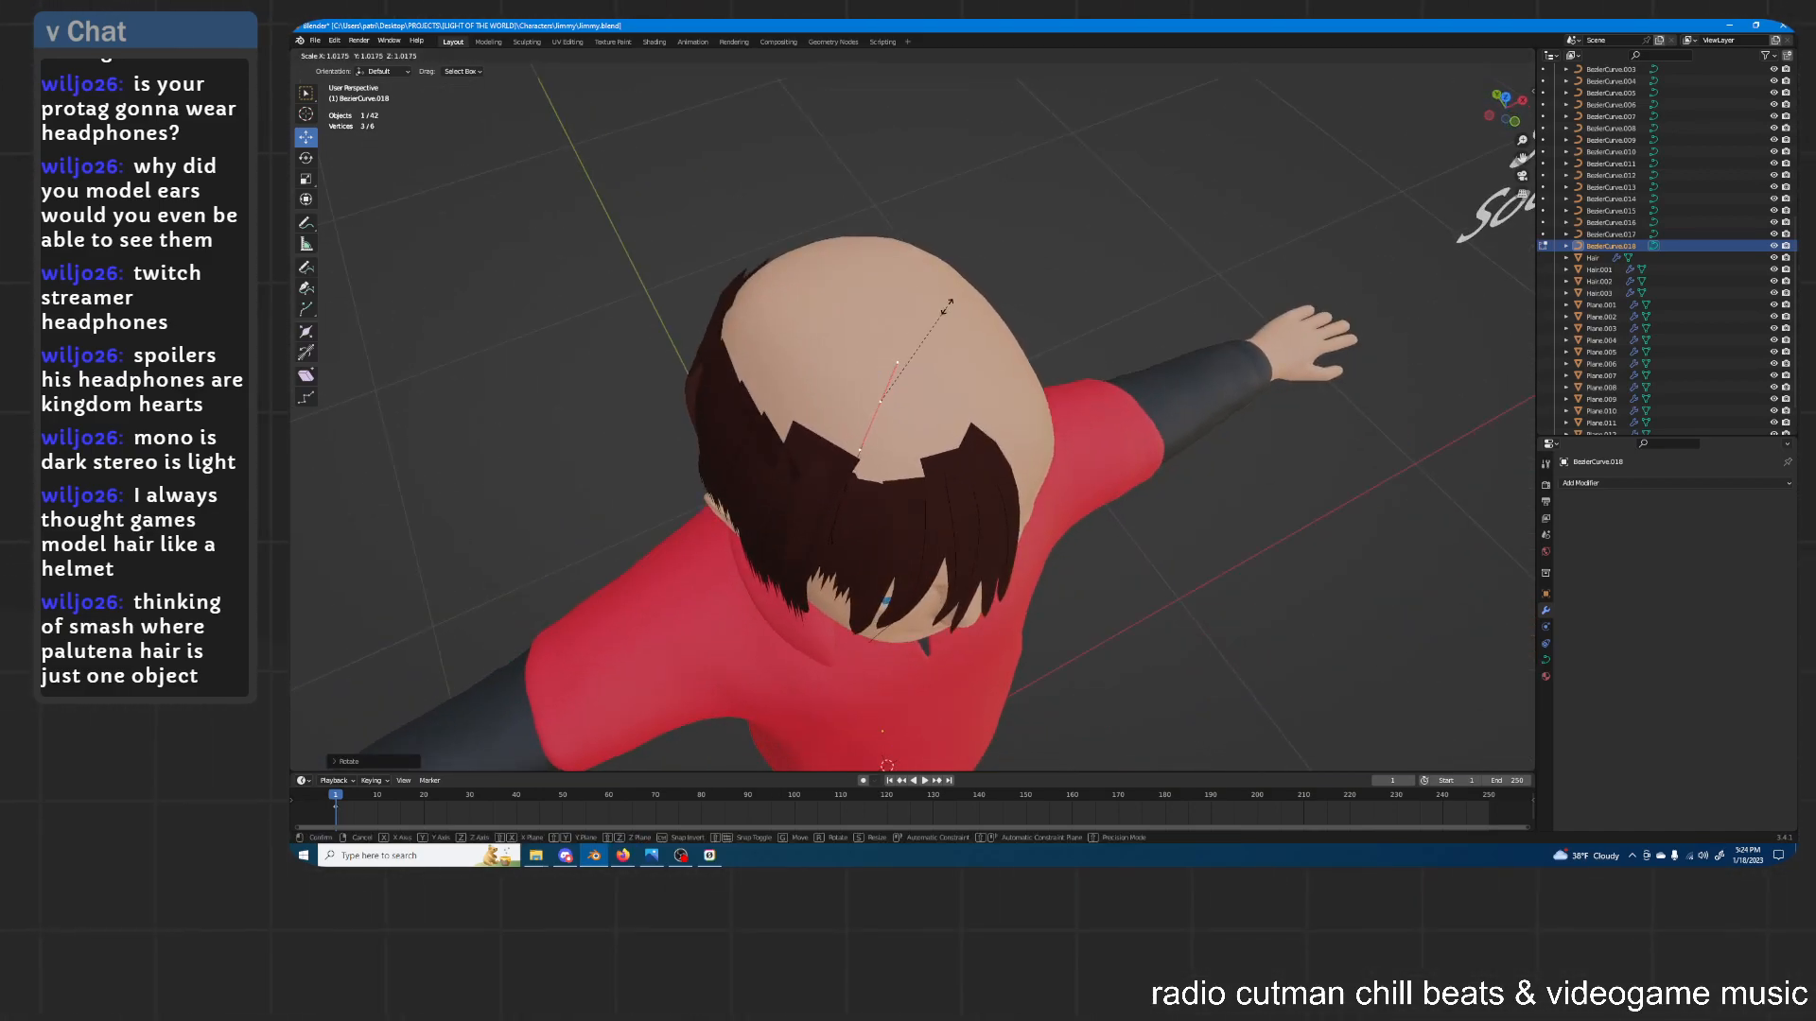
pyautogui.click(951, 306)
pyautogui.moveTo(932, 354); pyautogui.dragTo(931, 326, button='middle')
# Move the guide curve's control point on top of the head and rotate its handles to match the scalp
pyautogui.click(825, 522)
pyautogui.moveTo(861, 480); pyautogui.dragTo(870, 367, button='middle')
pyautogui.press('g')
pyautogui.click(813, 405)
pyautogui.press('r')
pyautogui.click(922, 332)
pyautogui.press('g')
pyautogui.rightClick(869, 355)
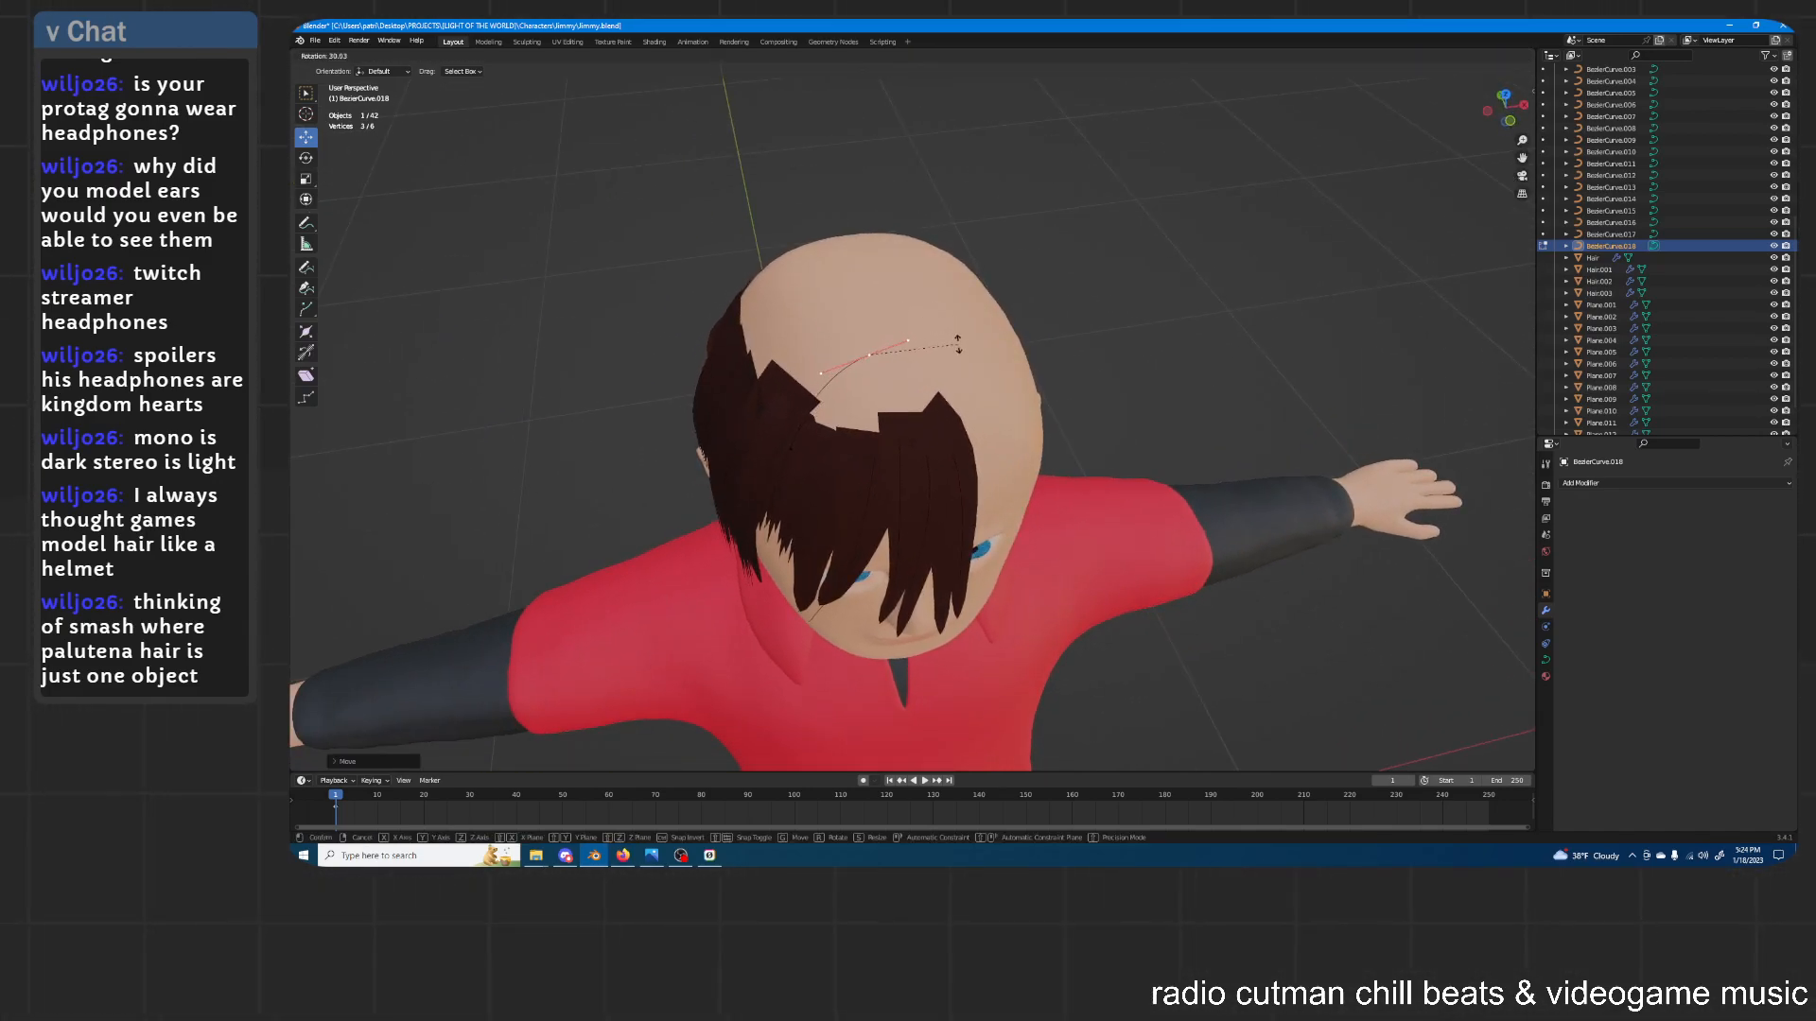
# Move the guide curve's outer control point towards the side of the head and rotate it to slope downward
pyautogui.moveTo(950, 336); pyautogui.dragTo(872, 233, button='middle')
pyautogui.click(773, 304)
pyautogui.scroll(1, 922, 256)
pyautogui.press('g')
pyautogui.click(816, 373)
pyautogui.press('r')
pyautogui.click(884, 363)
pyautogui.press('g')
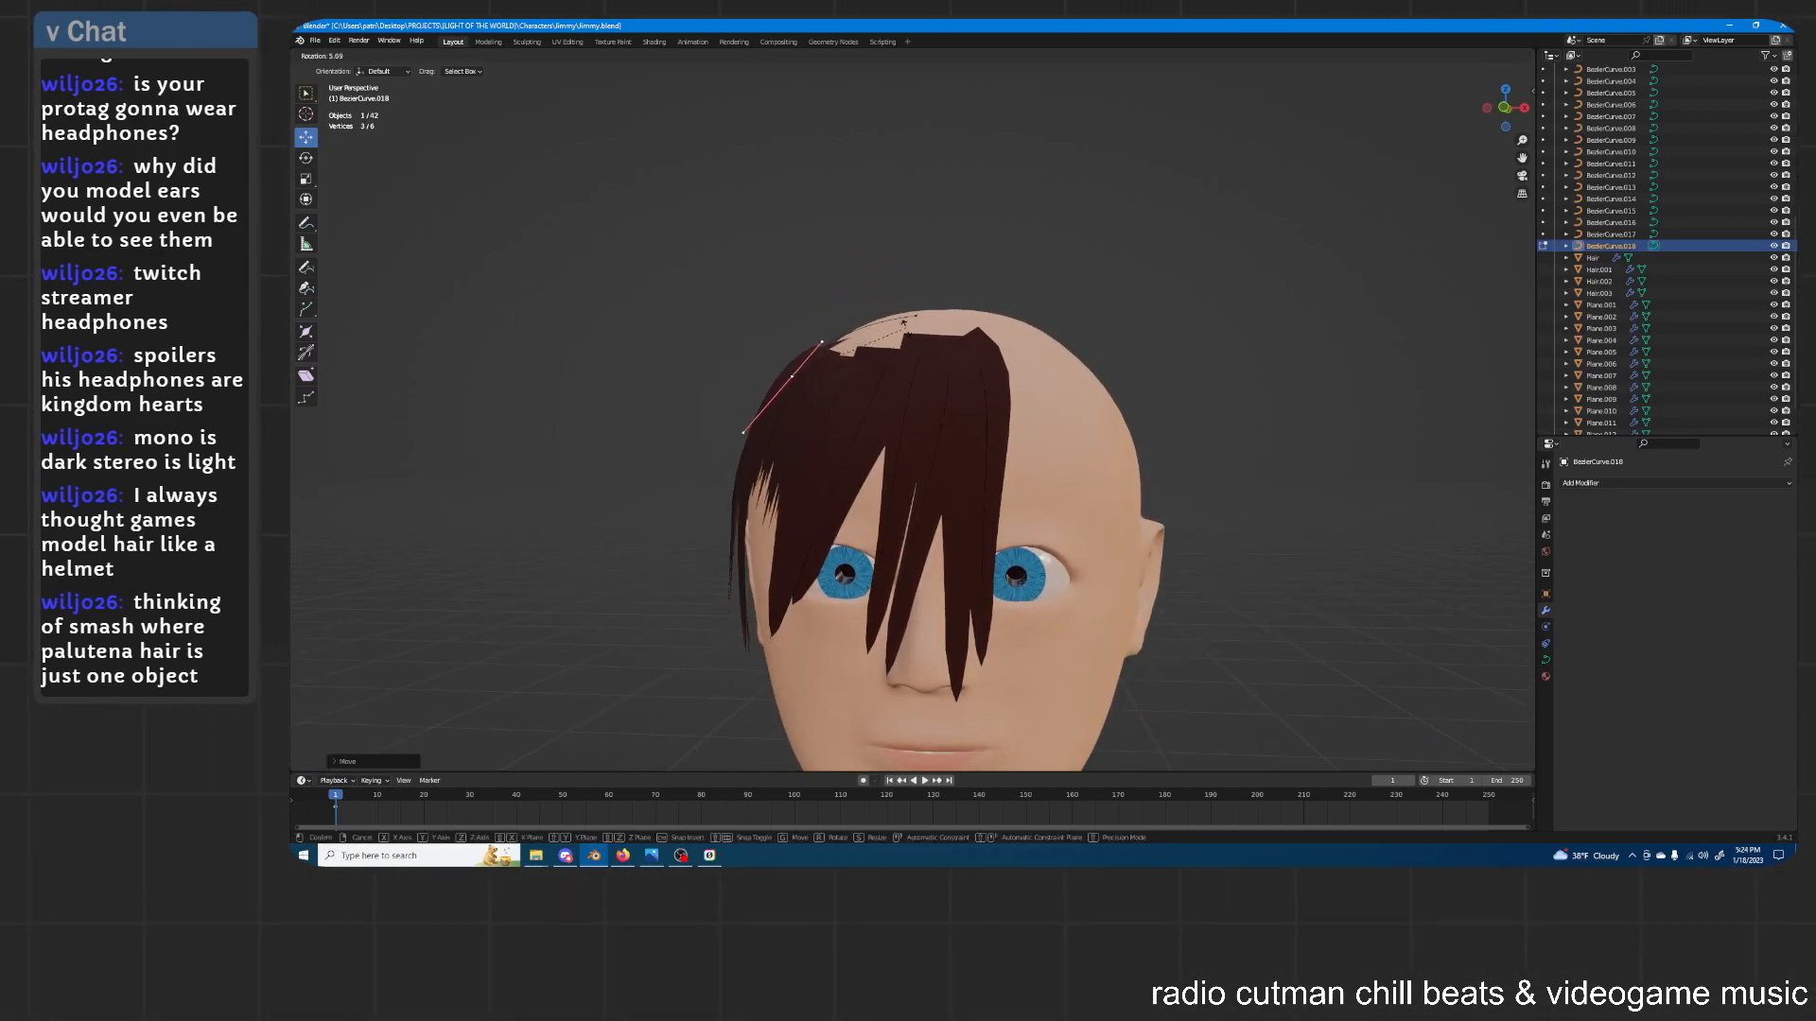
pyautogui.click(839, 363)
pyautogui.press('r')
pyautogui.click(887, 332)
# Adjust the outer control point's position and rotation, and shift it horizontally with Z locked
pyautogui.moveTo(936, 293); pyautogui.dragTo(851, 342, button='middle')
pyautogui.press('g')
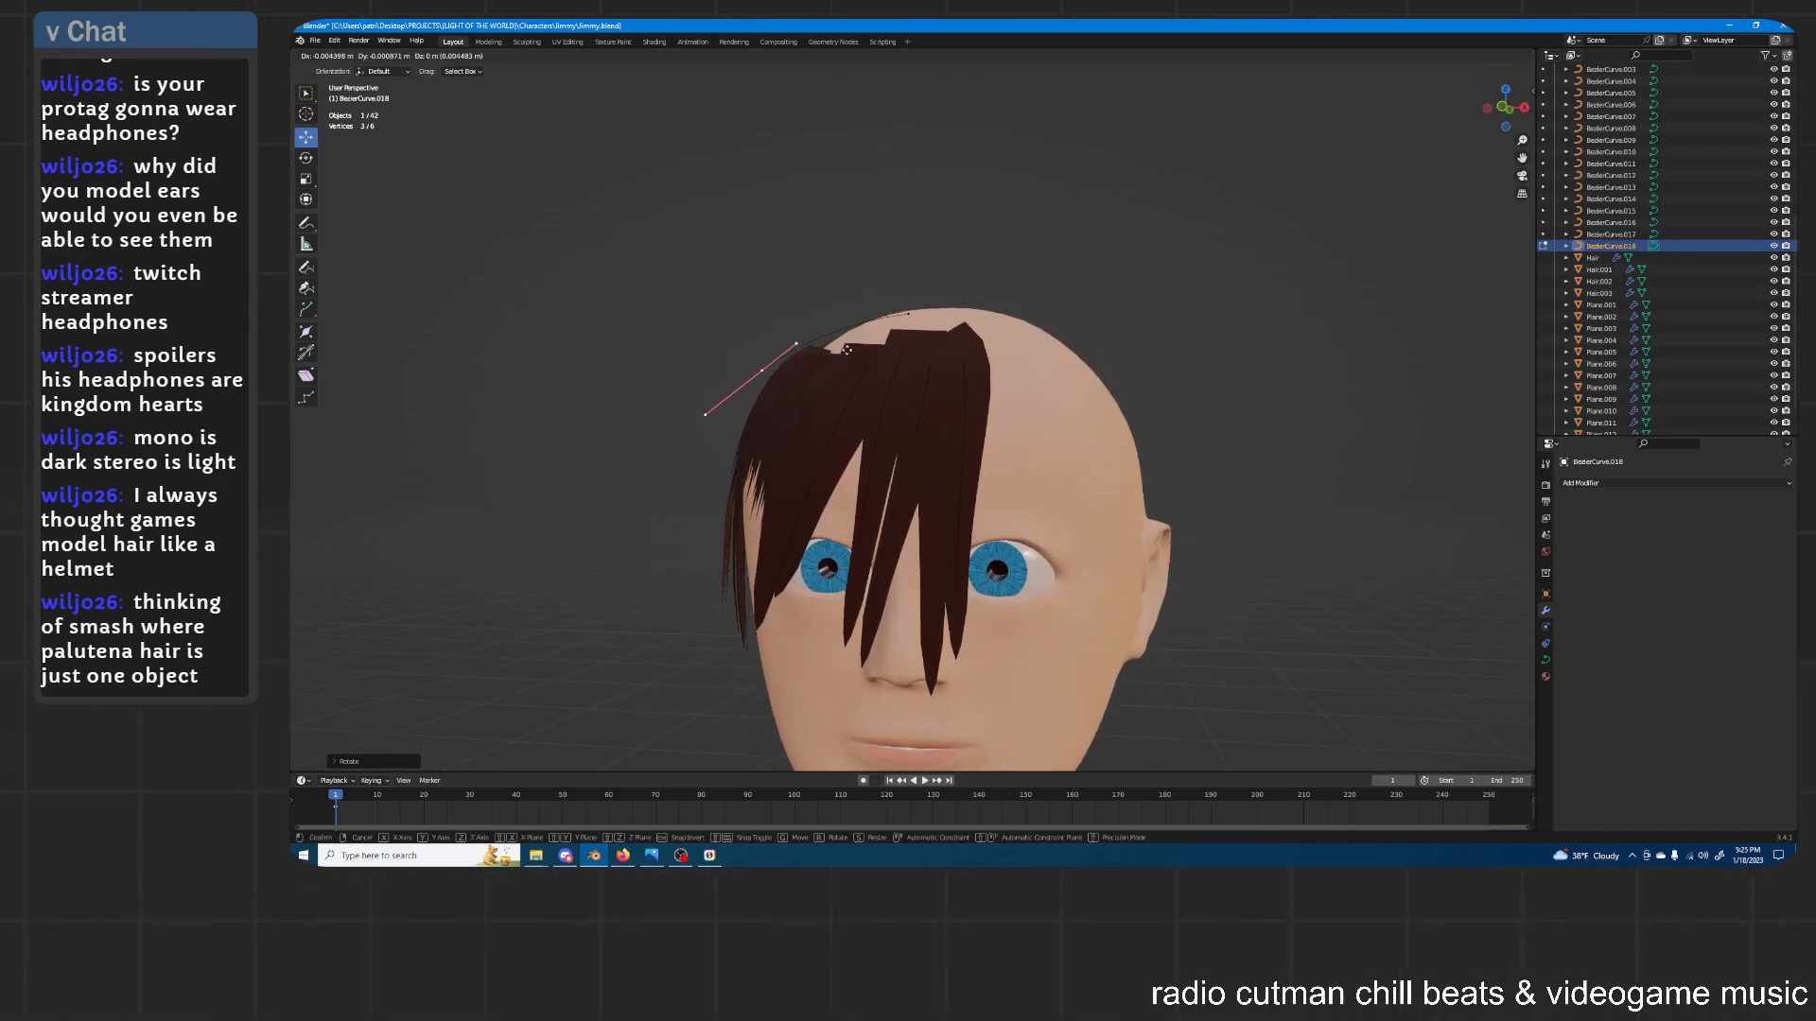
pyautogui.click(846, 350)
pyautogui.press('r')
pyautogui.click(891, 325)
pyautogui.moveTo(893, 331); pyautogui.dragTo(976, 504, button='middle')
pyautogui.press('g')
pyautogui.hotkey('shift', 'z')
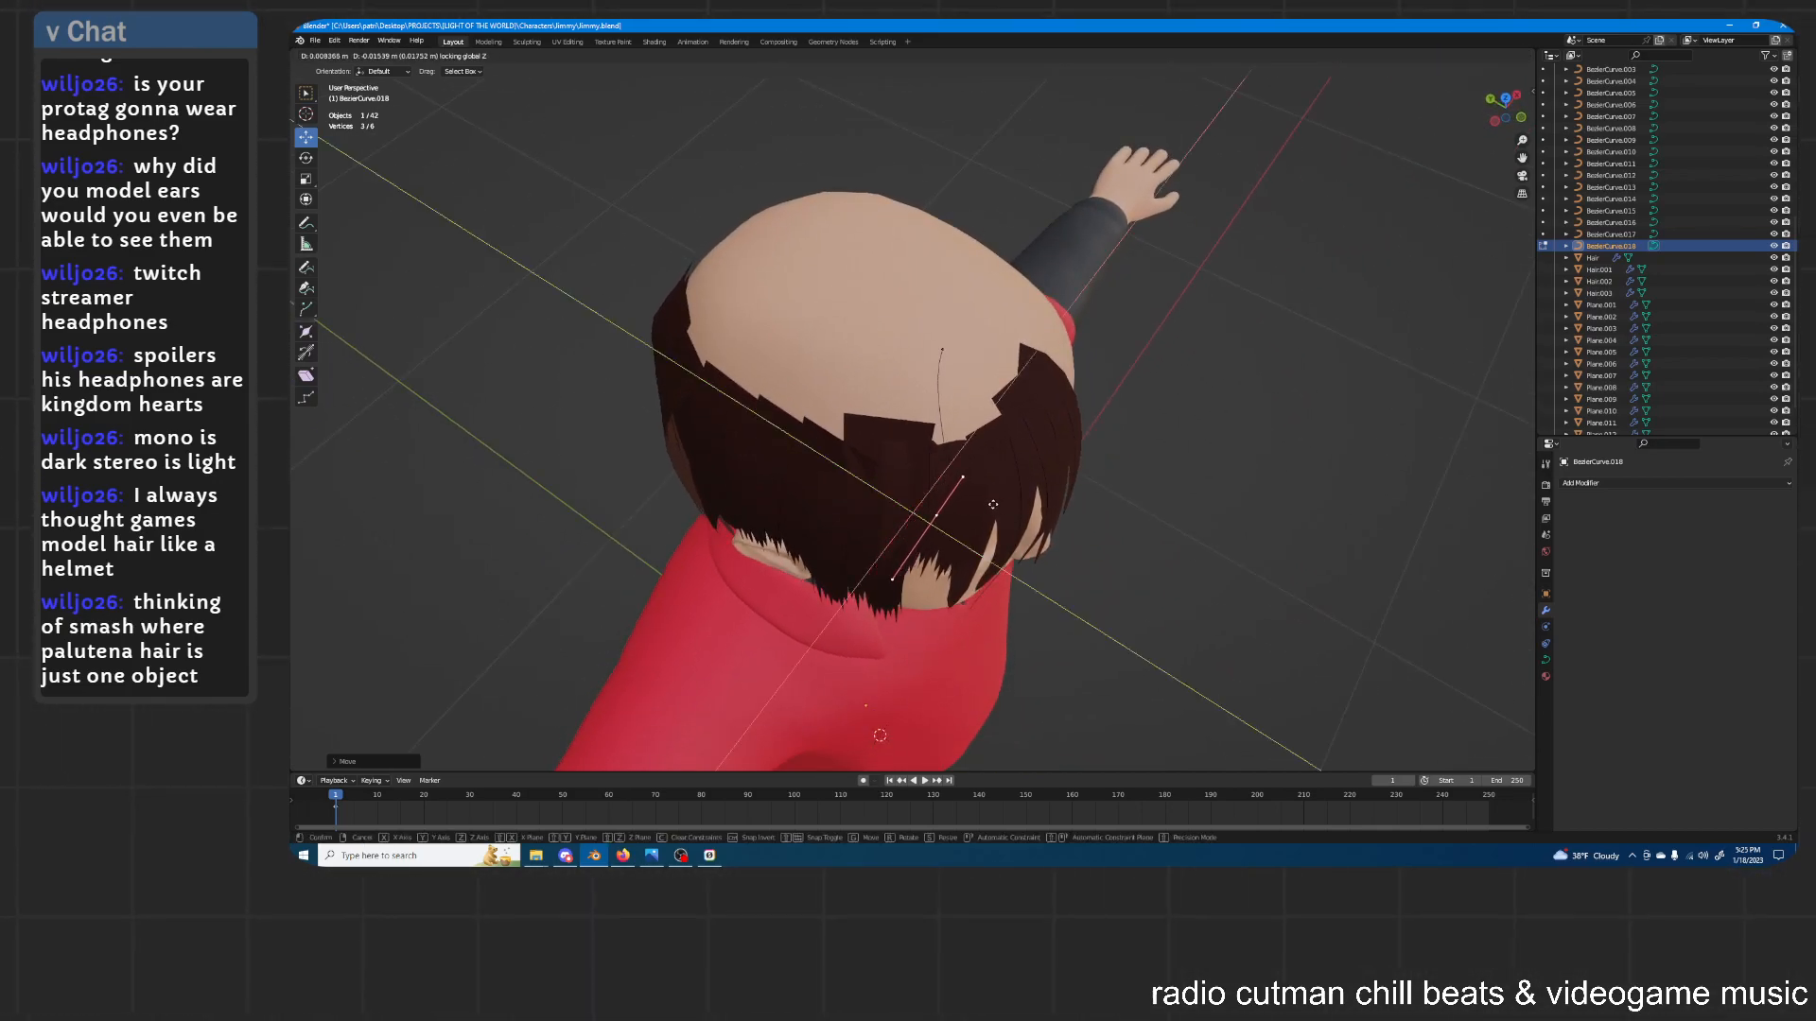
pyautogui.click(991, 500)
# Rotate the outer control point's handles in line with the side hair, nudge the point and finish editing the curve
pyautogui.click(942, 350)
pyautogui.moveTo(950, 343); pyautogui.dragTo(993, 359, button='middle')
pyautogui.press('r')
pyautogui.click(994, 303)
pyautogui.keyDown('shift'); pyautogui.moveTo(1018, 480); pyautogui.dragTo(972, 460, button='middle'); pyautogui.keyUp('shift')
pyautogui.press('r')
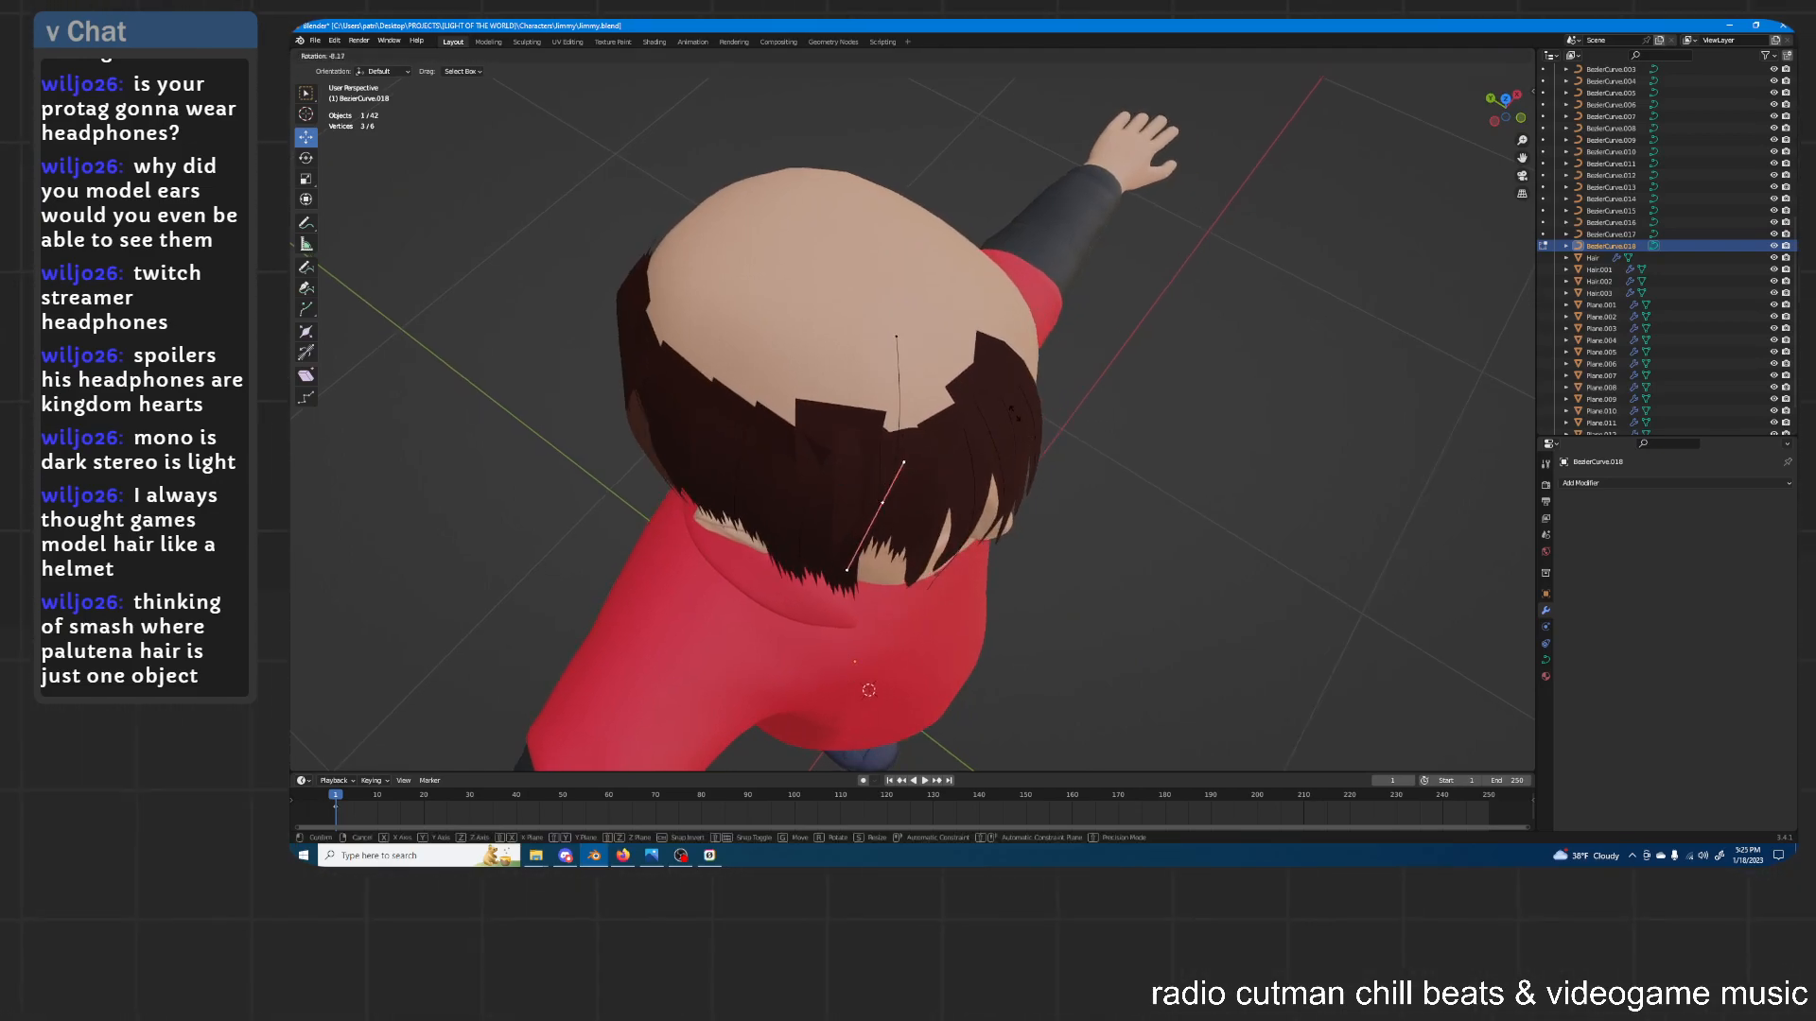
pyautogui.click(939, 385)
pyautogui.press('g')
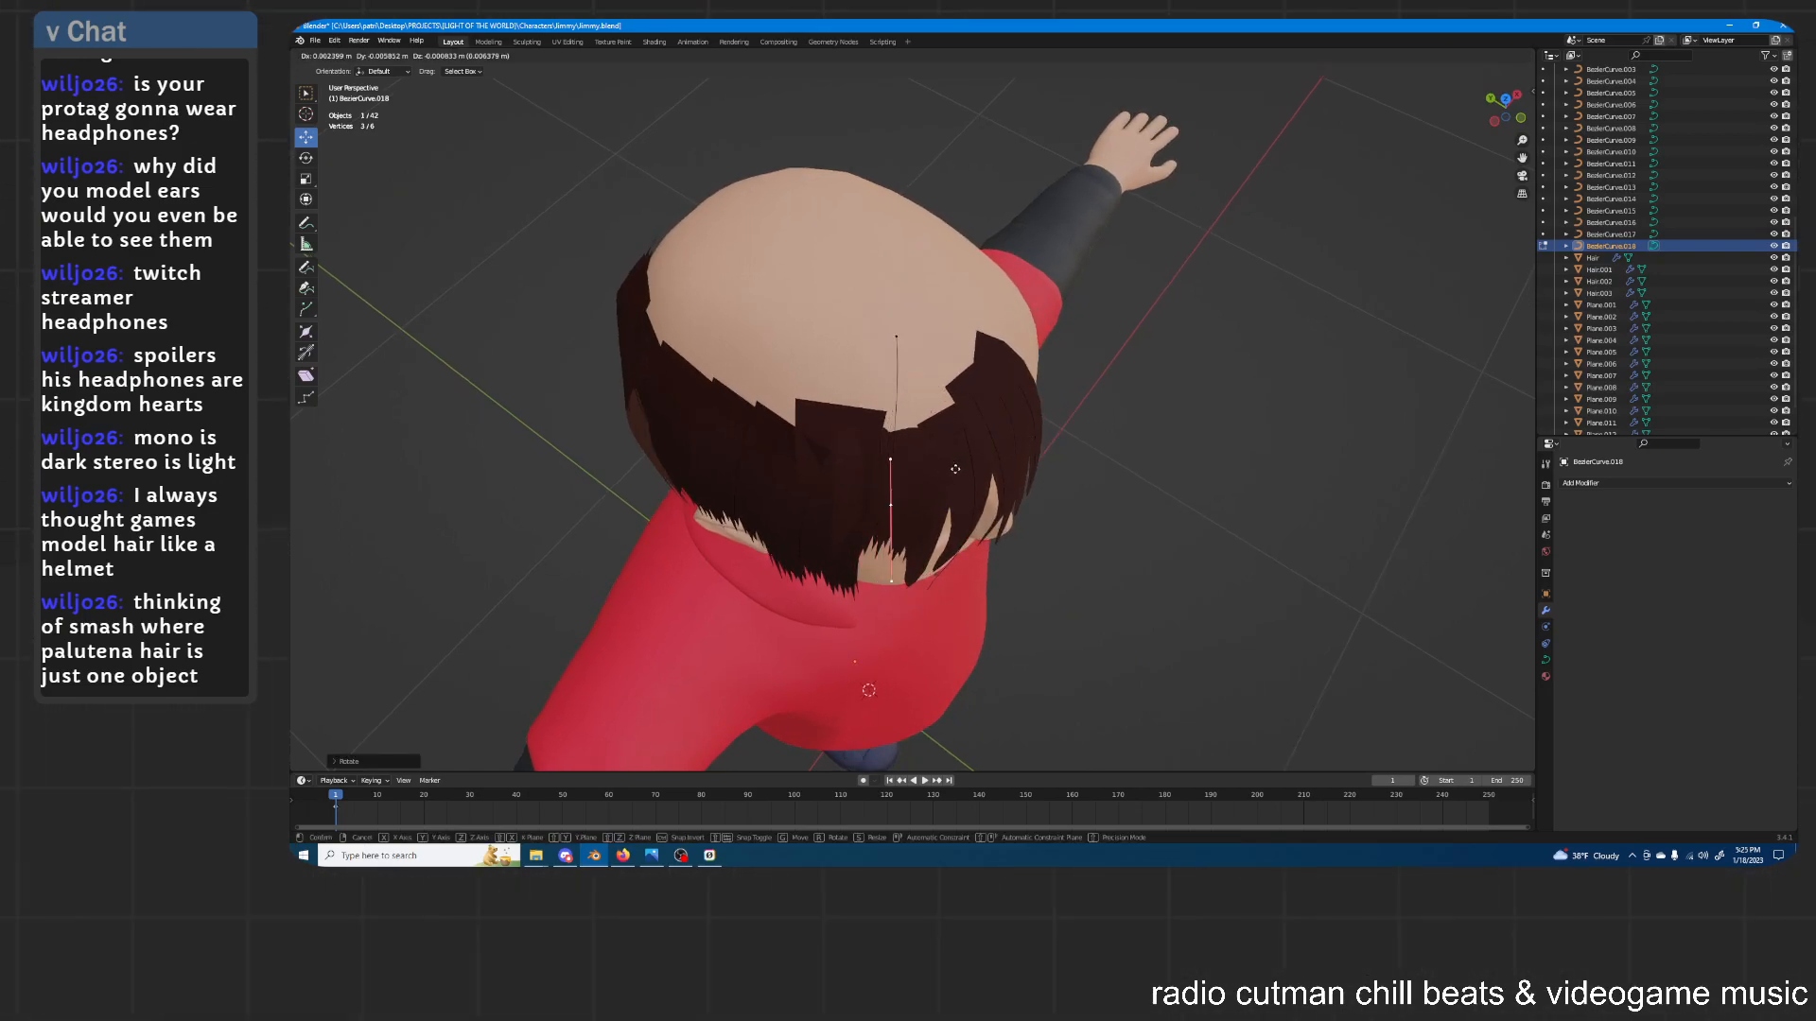
pyautogui.click(957, 467)
pyautogui.moveTo(955, 465); pyautogui.dragTo(837, 463, button='middle')
pyautogui.press('Tab')
# Duplicate the hair plane above the temple in place and set BezierCurve.018 as the copy's Curve modifier object
pyautogui.click(894, 462)
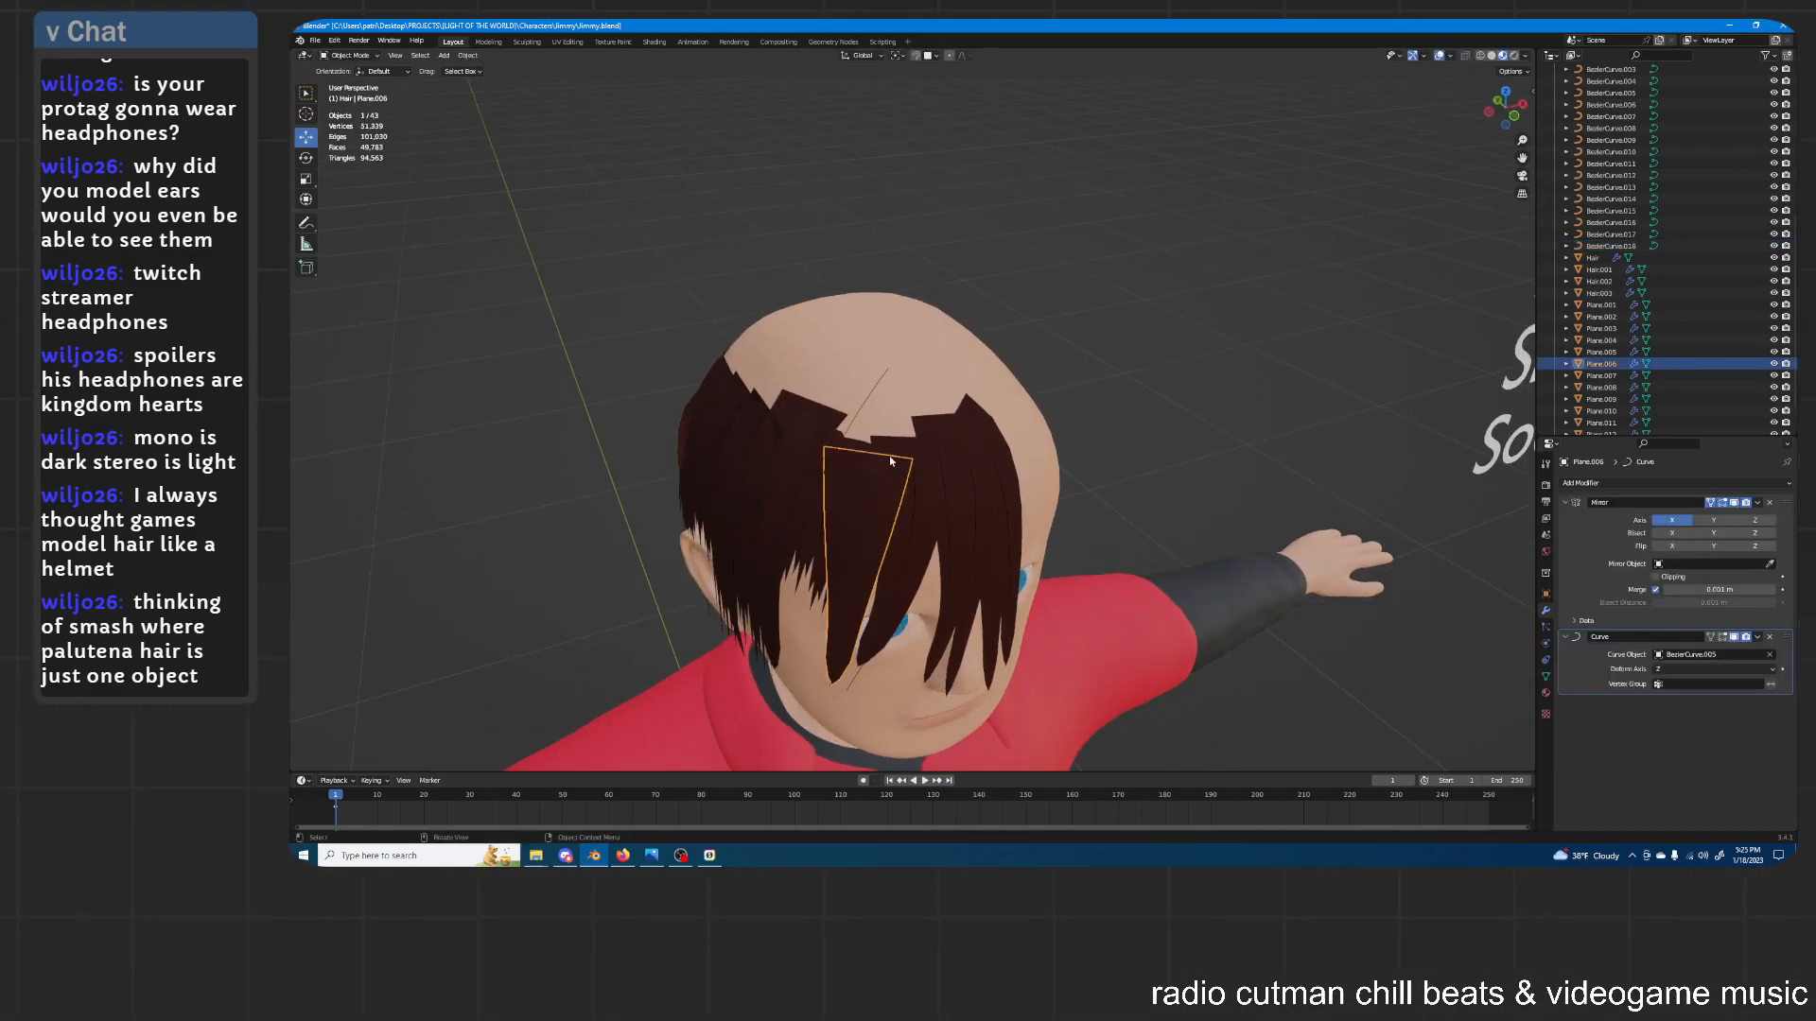
pyautogui.click(813, 549)
pyautogui.moveTo(960, 416); pyautogui.dragTo(906, 365, button='middle')
pyautogui.hotkey('shift', 'd')
pyautogui.rightClick(910, 365)
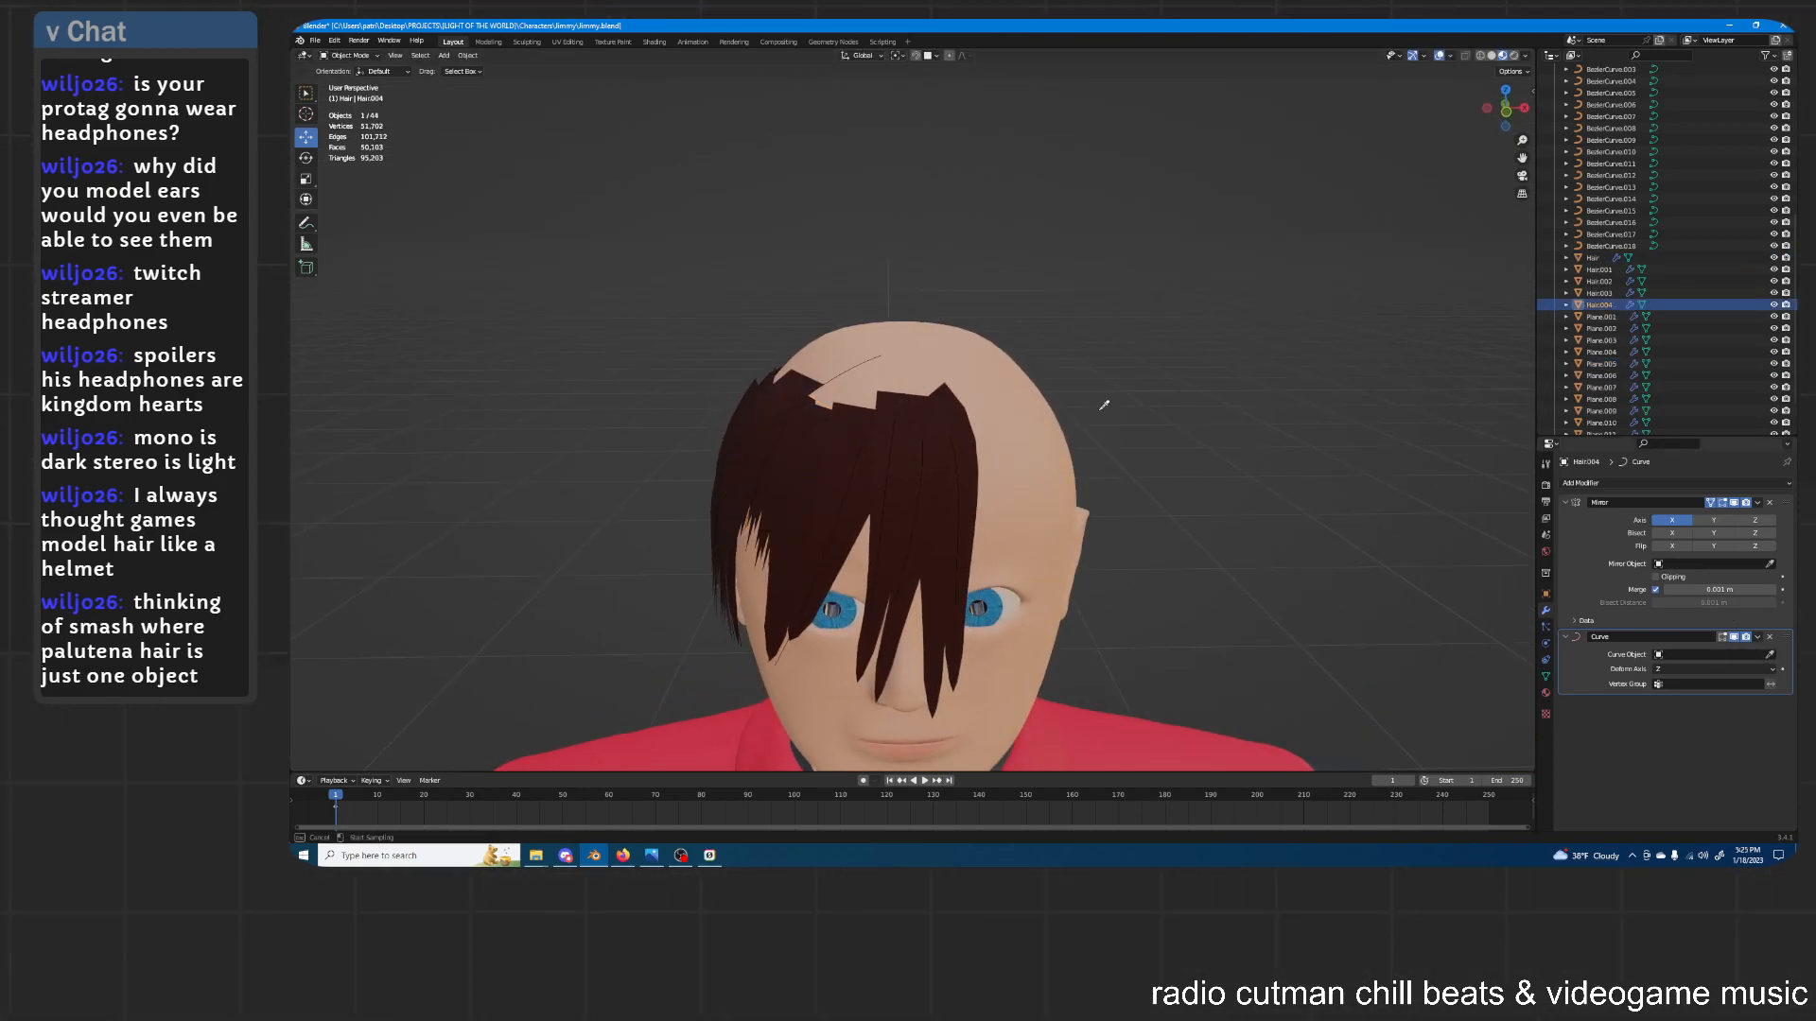
pyautogui.click(843, 374)
# Tilt all control points of the BezierCurve.018 guide curve to turn the Hair.004 plane parallel to the scalp
pyautogui.moveTo(870, 347); pyautogui.dragTo(952, 376, button='middle')
pyautogui.click(869, 398)
pyautogui.press('Tab')
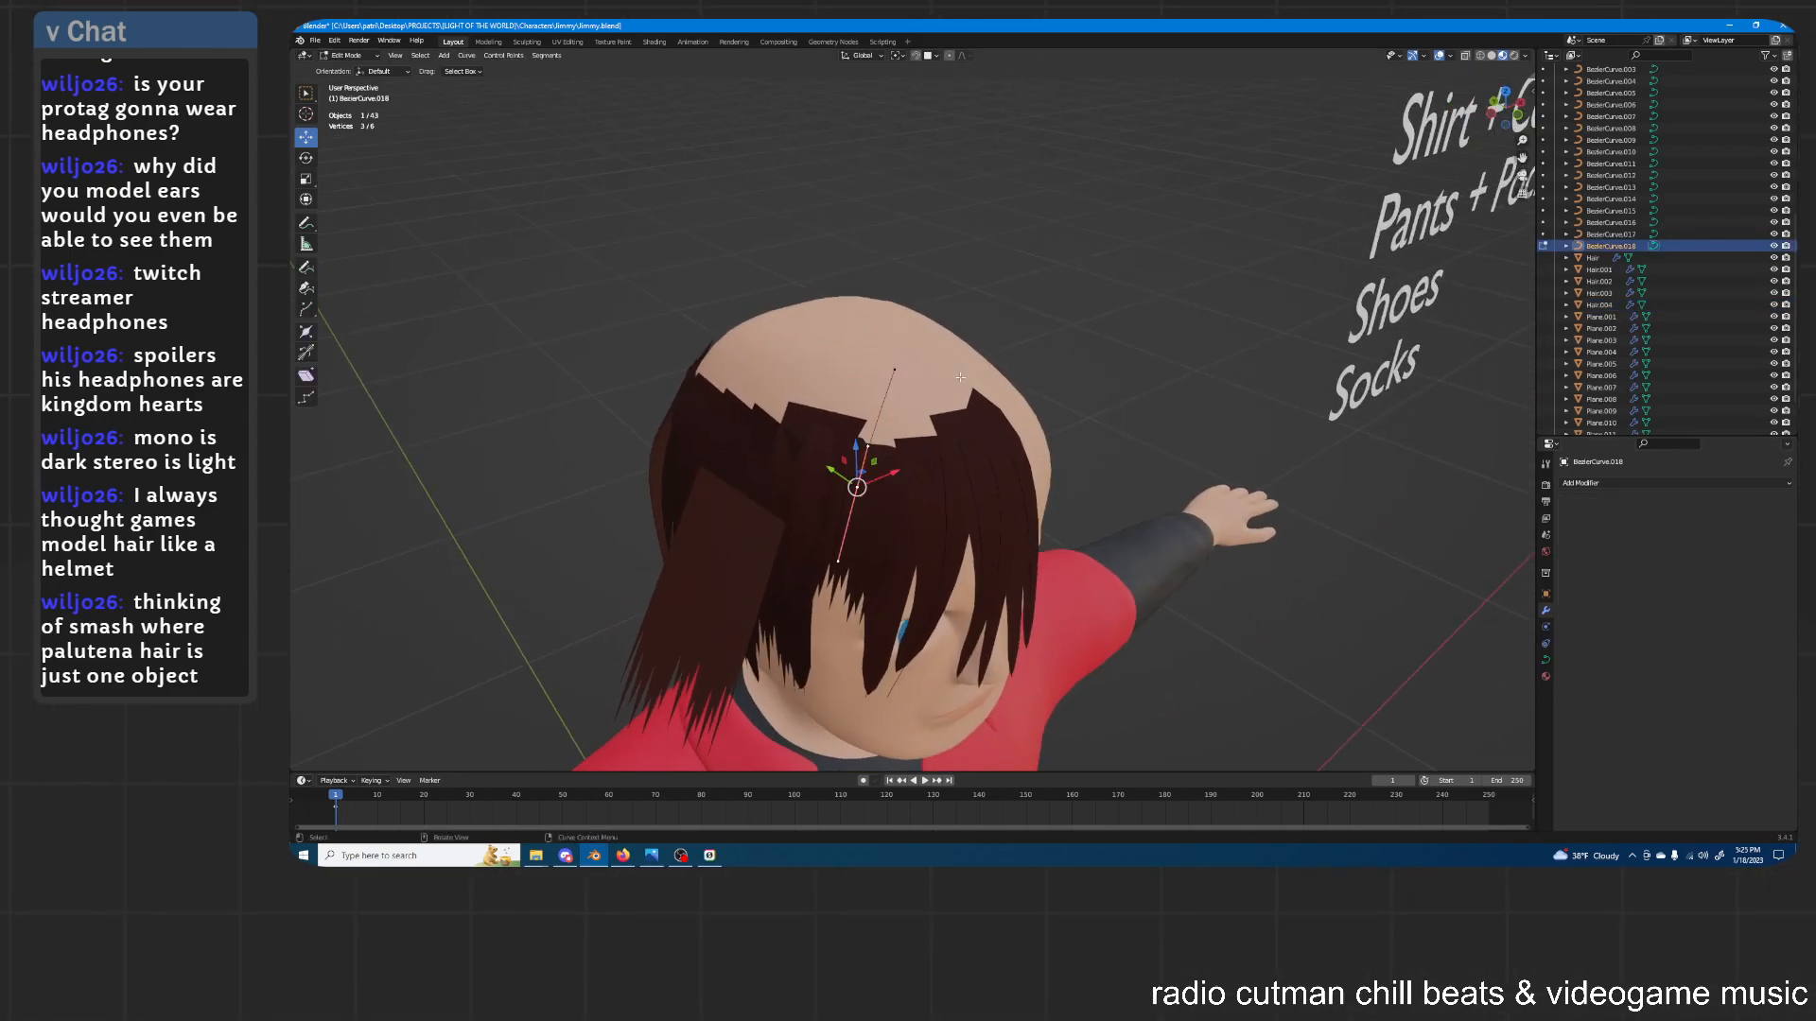
pyautogui.hotkey('ctrl', 't')
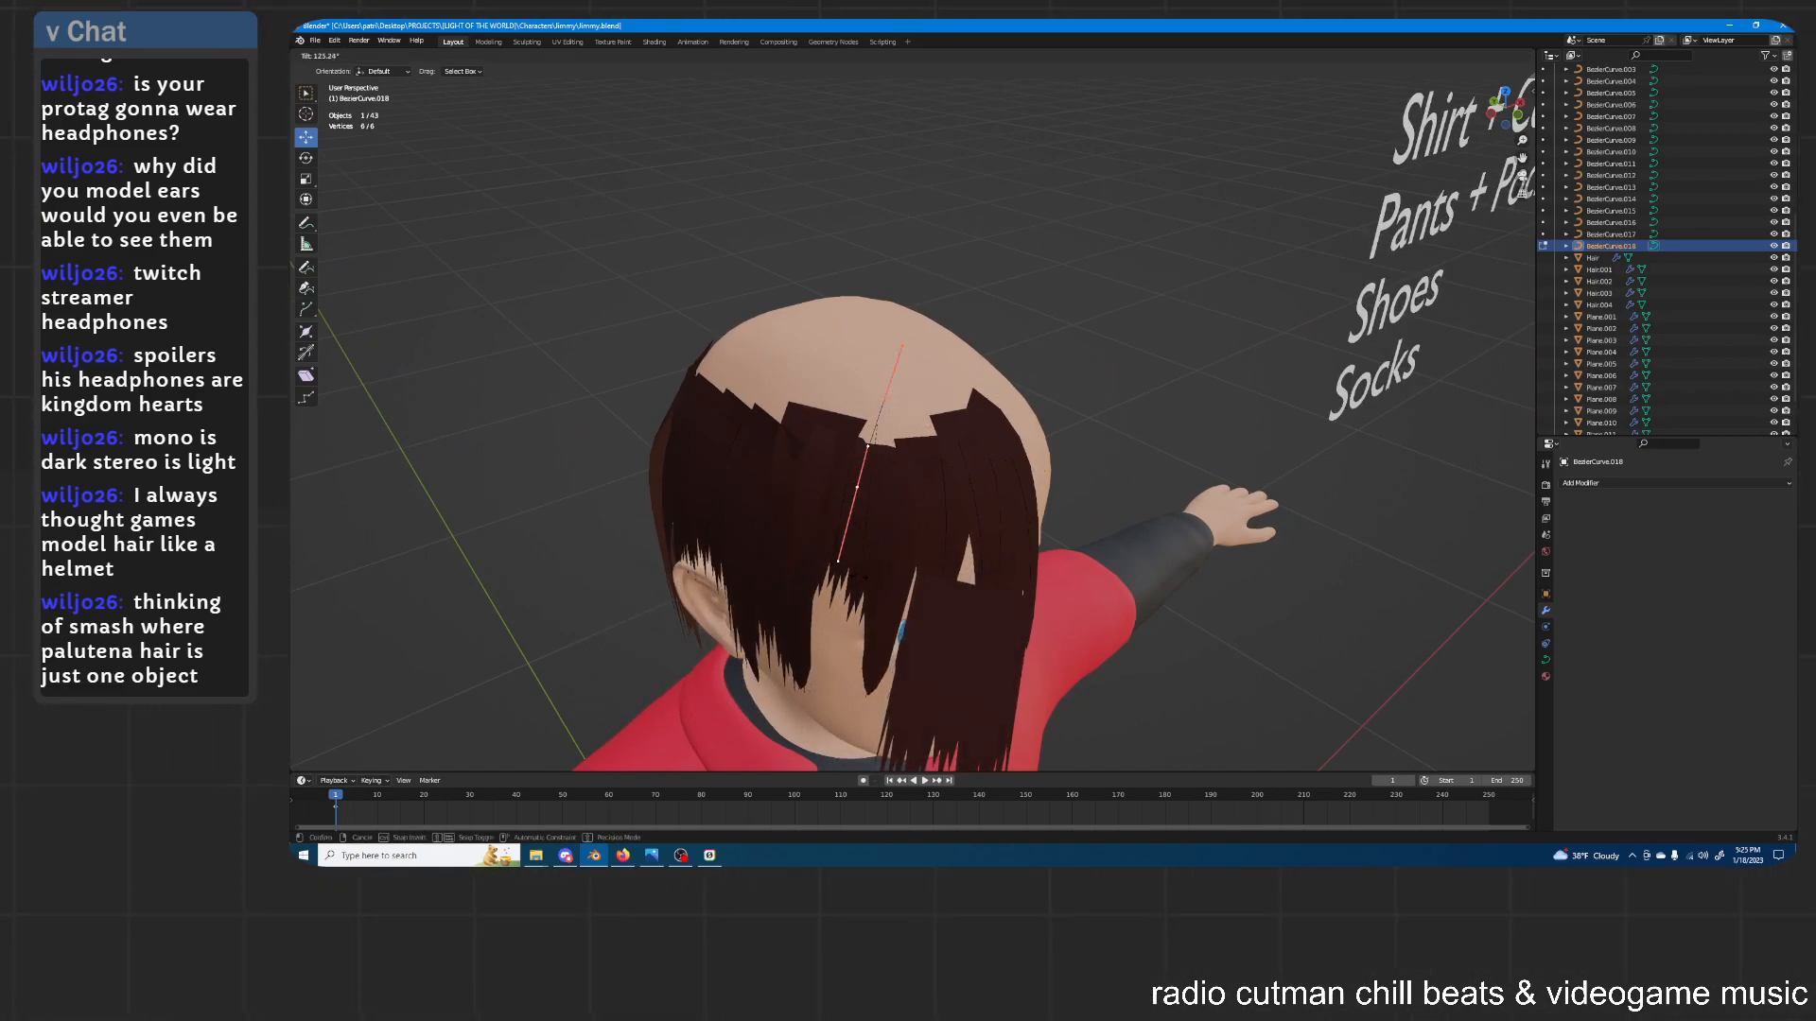
pyautogui.click(920, 606)
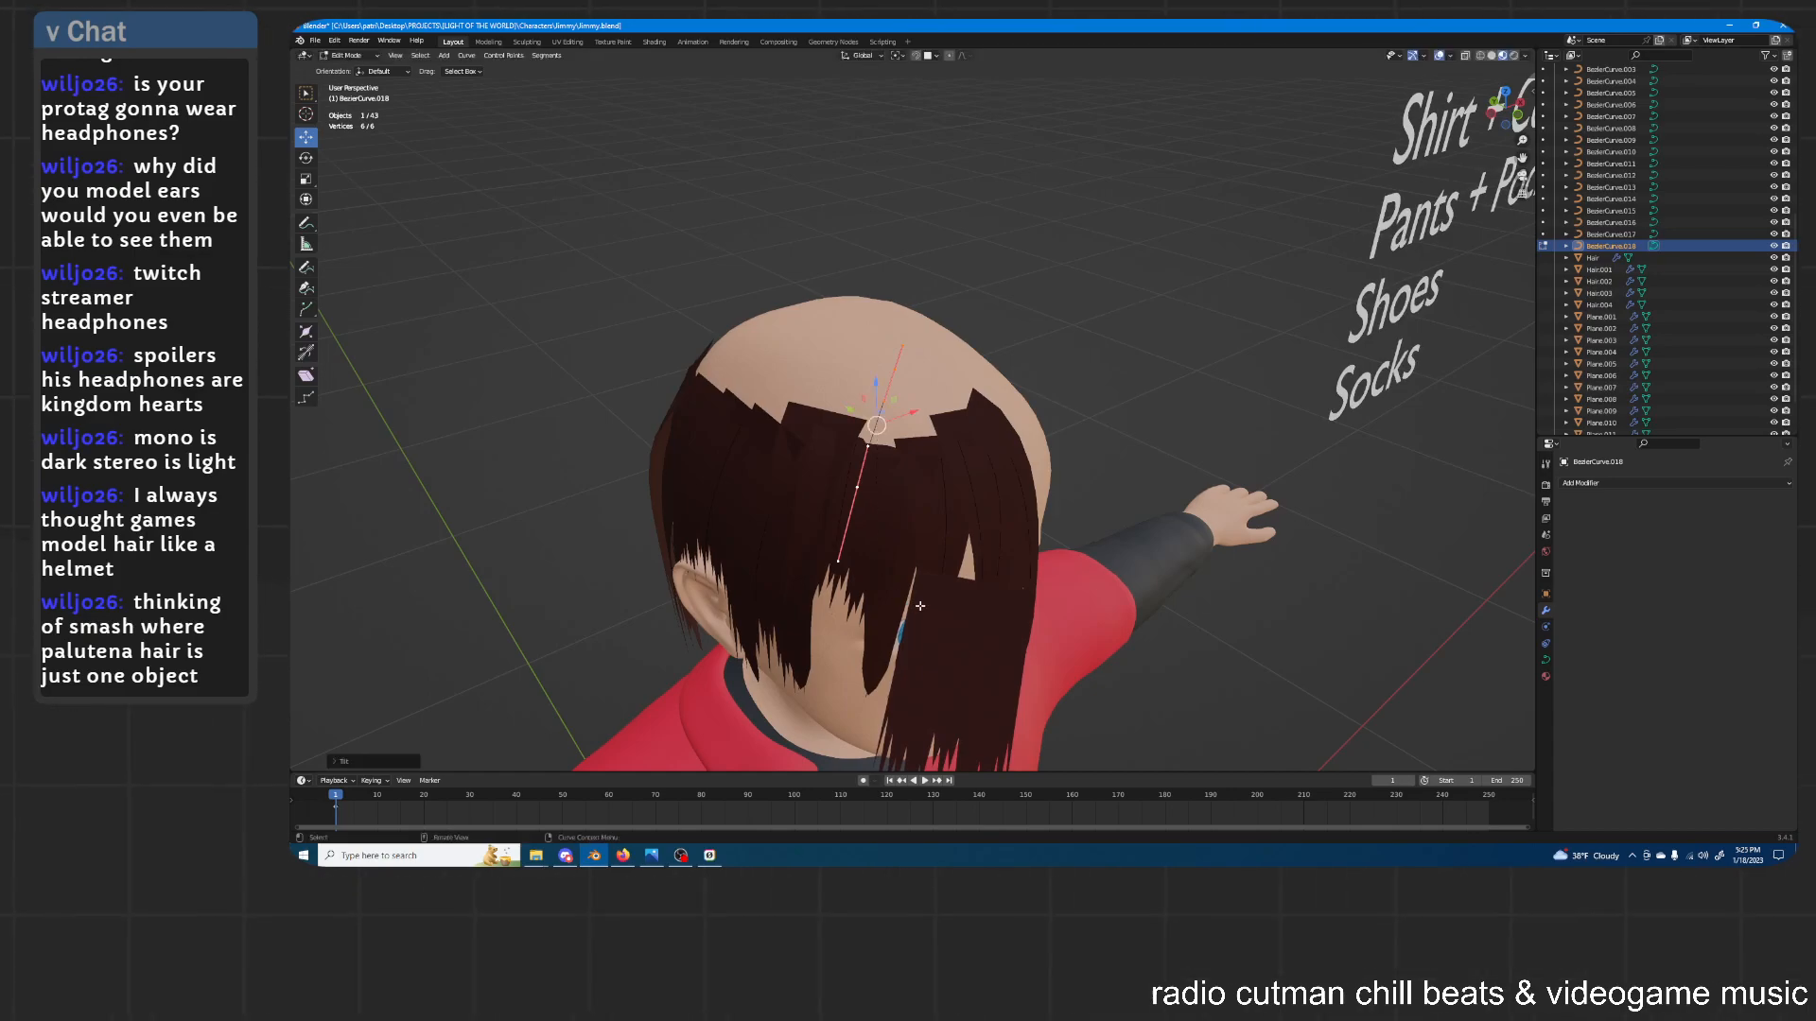
pyautogui.press('Tab')
# Move the Hair.004 plane along X, Y and Z to bring it onto the upper side of the head
pyautogui.click(1008, 621)
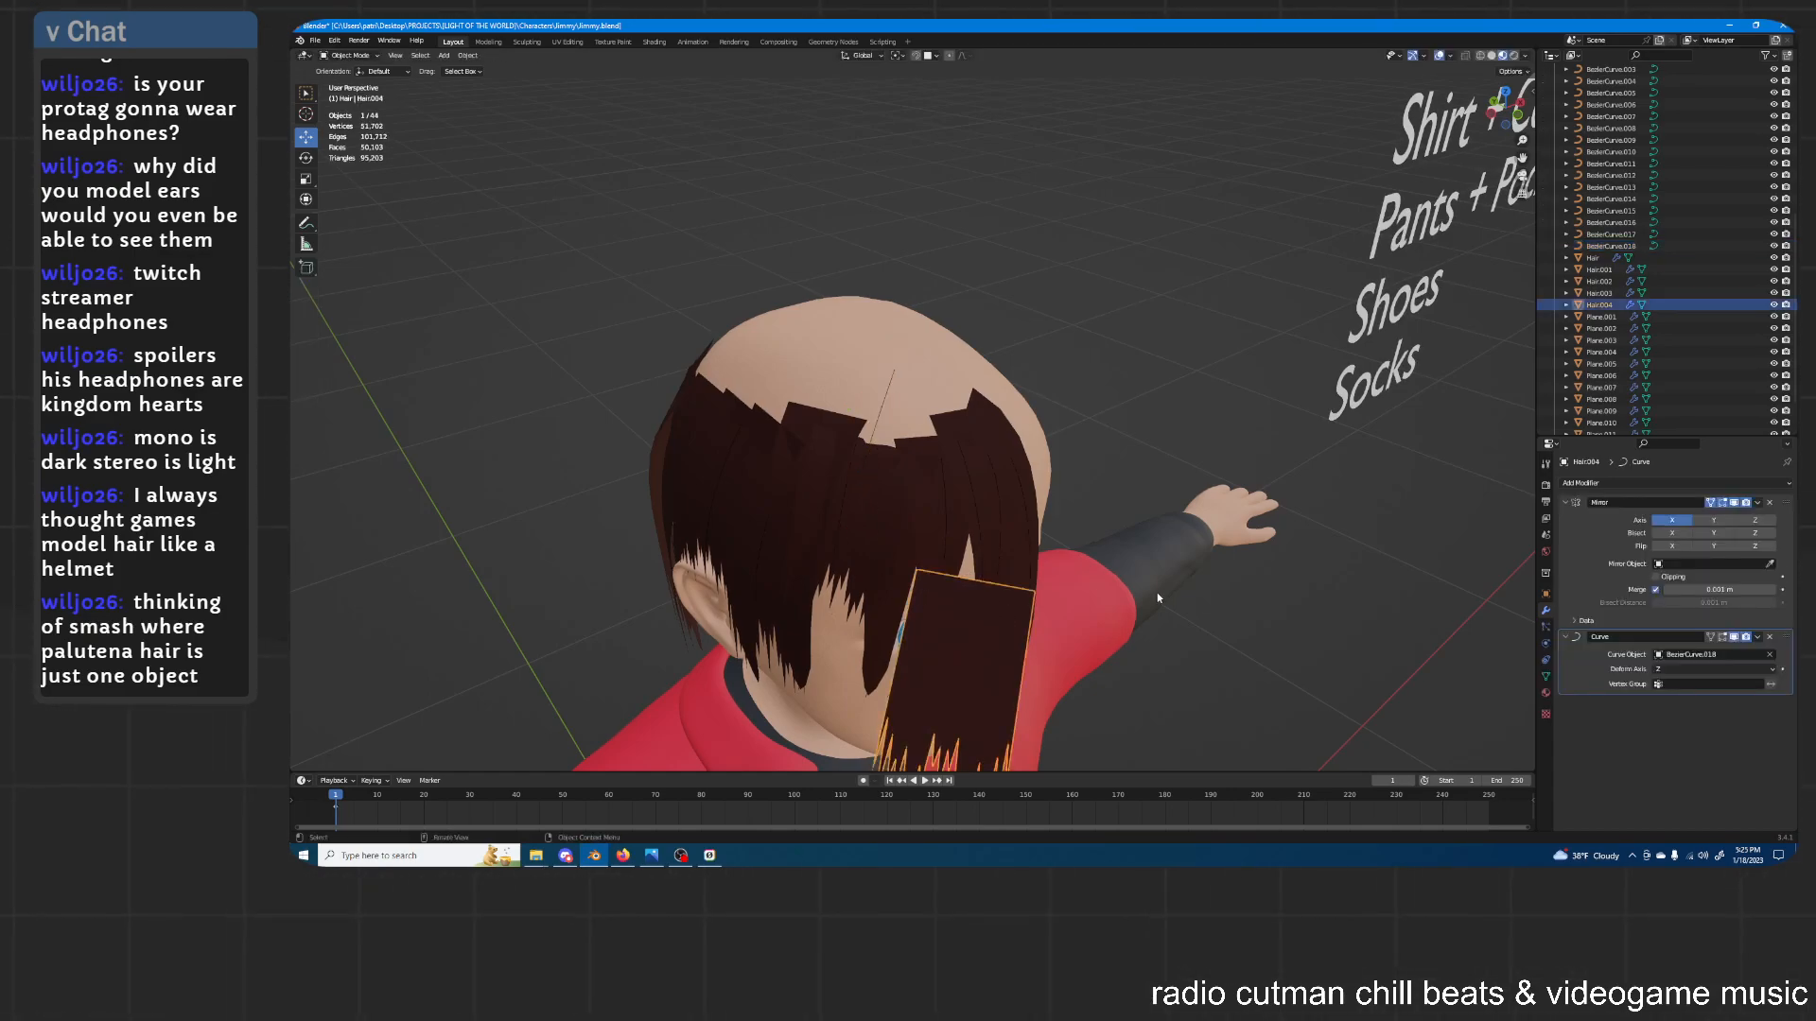
pyautogui.press('g')
pyautogui.press('x')
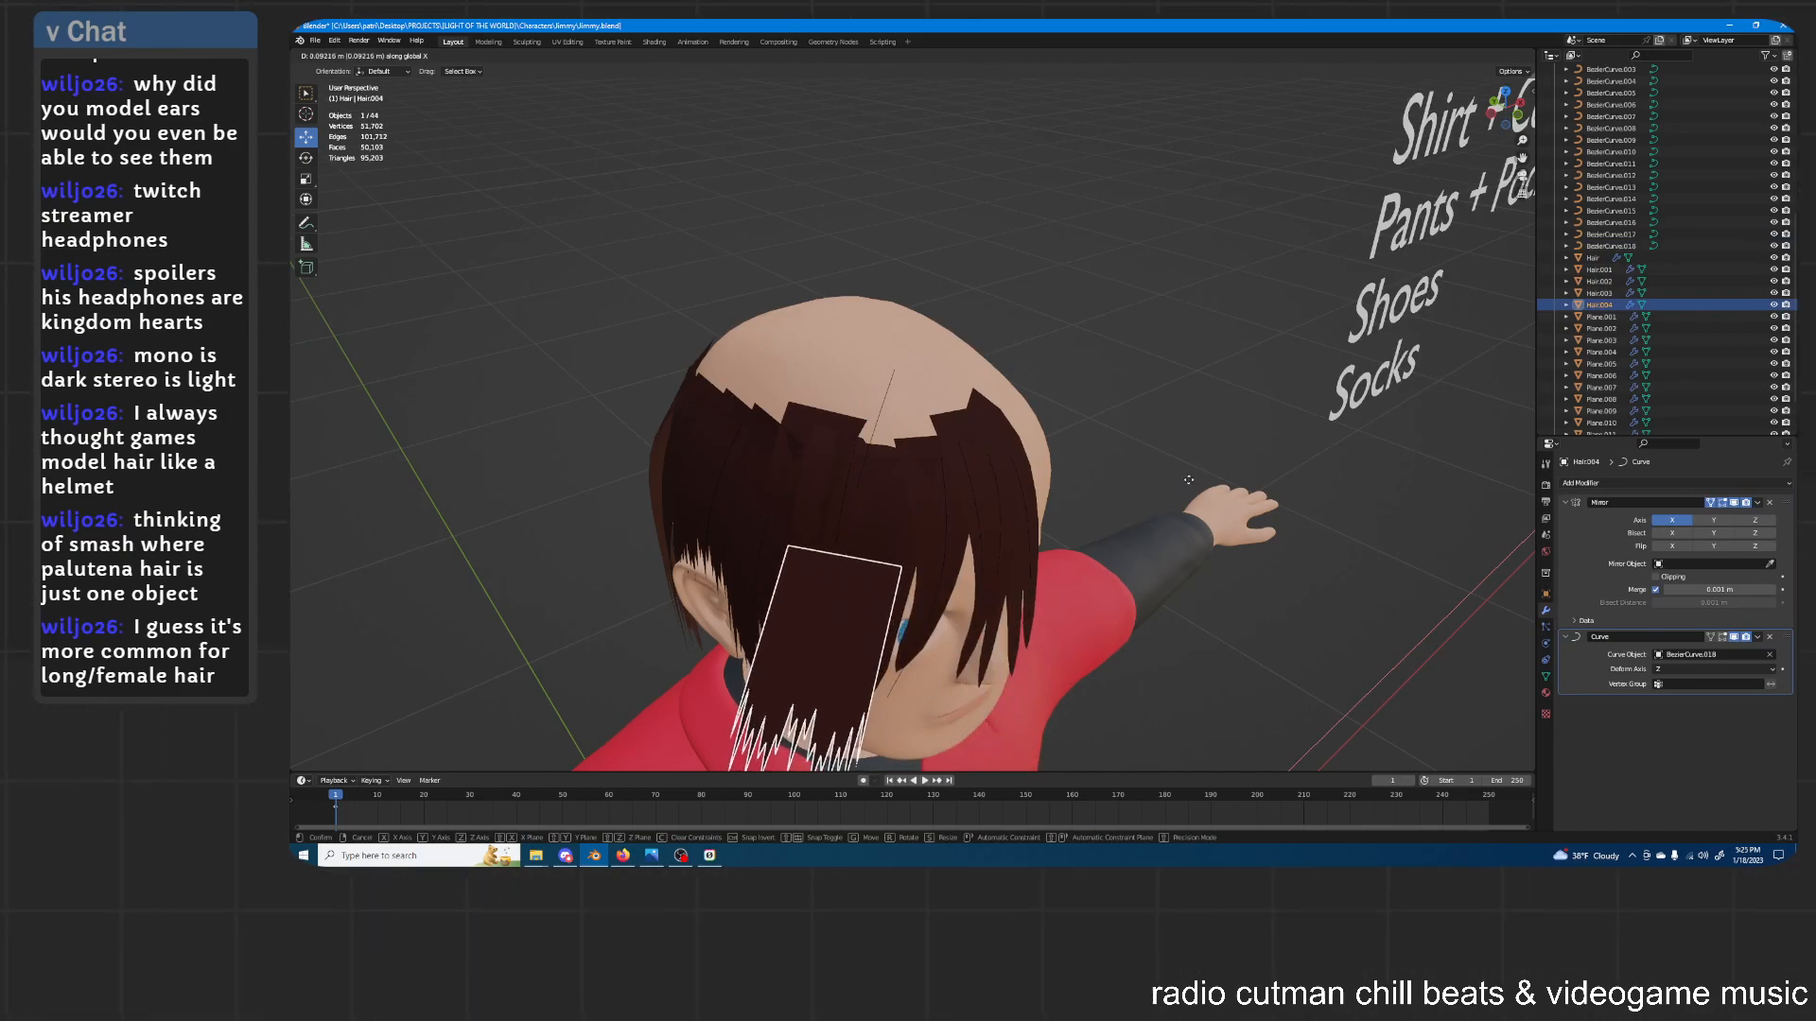
pyautogui.click(1189, 480)
pyautogui.moveTo(1189, 480); pyautogui.dragTo(958, 425, button='middle')
pyautogui.press('g')
pyautogui.press('y')
pyautogui.click(908, 450)
pyautogui.press('g')
pyautogui.press('x')
pyautogui.press('z')
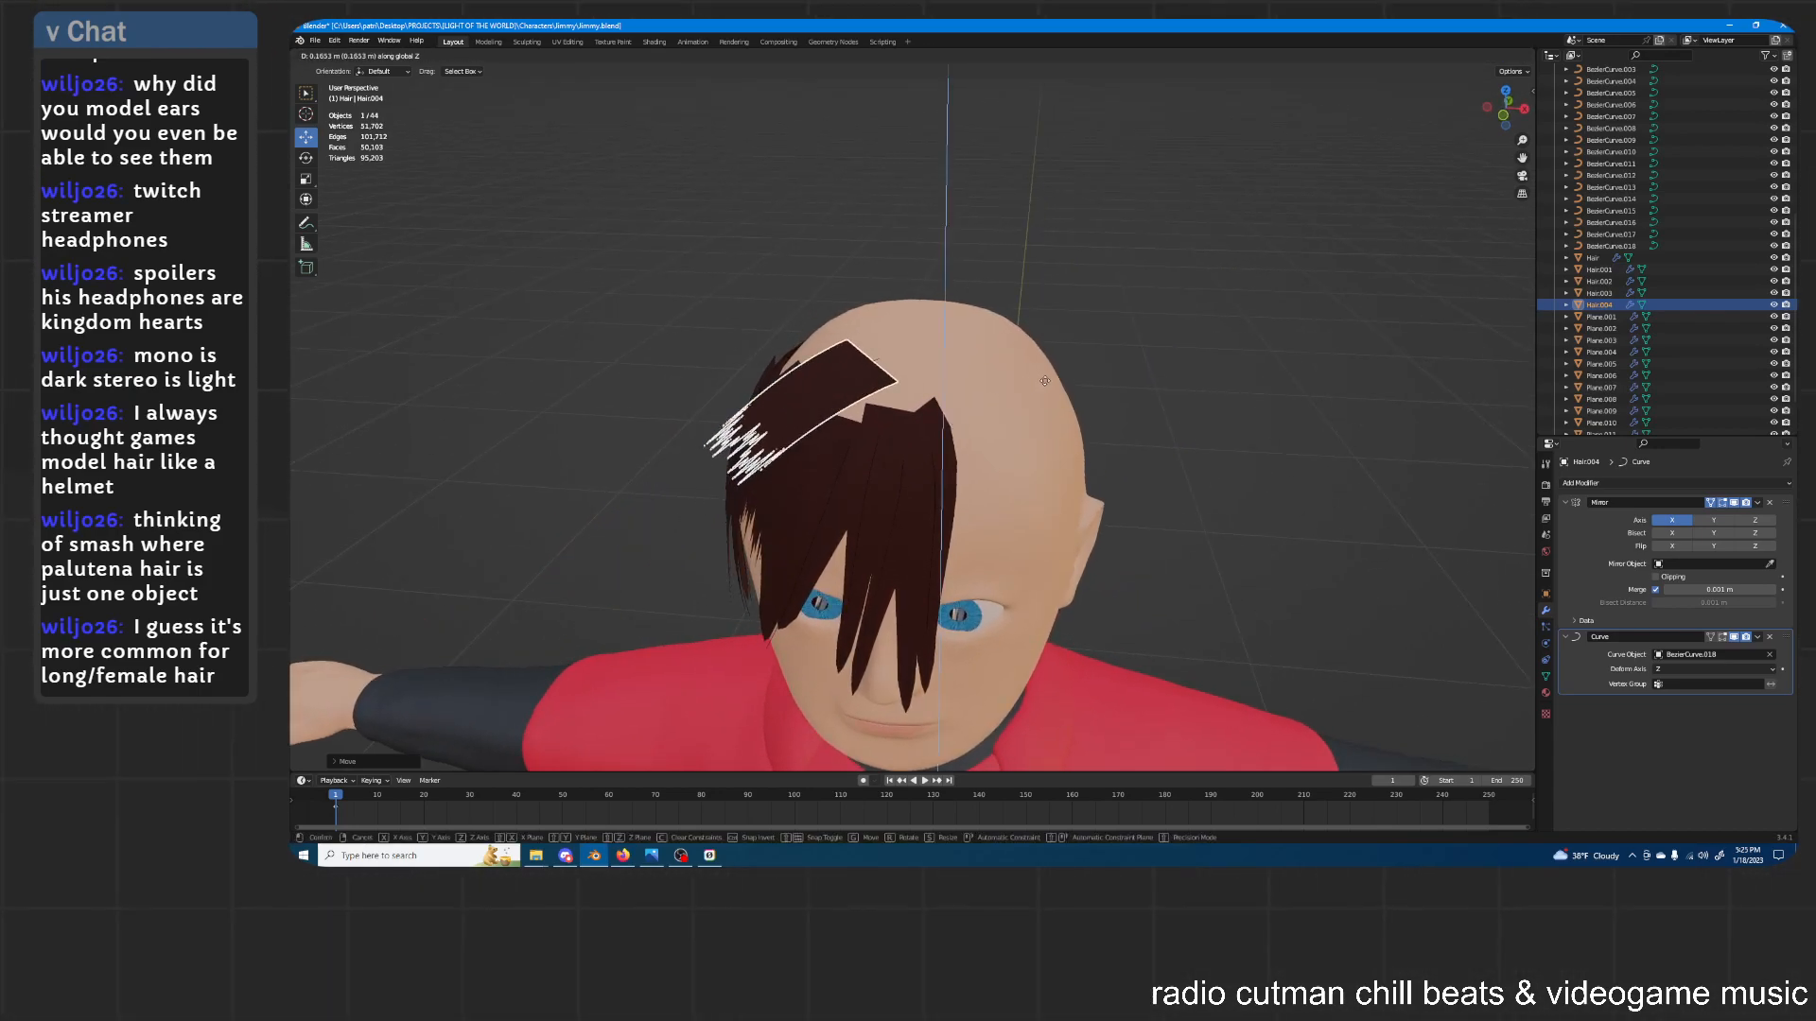
pyautogui.click(1053, 377)
# Widen the Hair.004 plane along X so it spans more of the upper side of the head
pyautogui.moveTo(1053, 376)
pyautogui.mouseDown(button='middle')
pyautogui.moveTo(1029, 353)
pyautogui.moveTo(1090, 325)
pyautogui.moveTo(1040, 368)
pyautogui.mouseUp(button='middle')
pyautogui.press('s')
pyautogui.press('x')
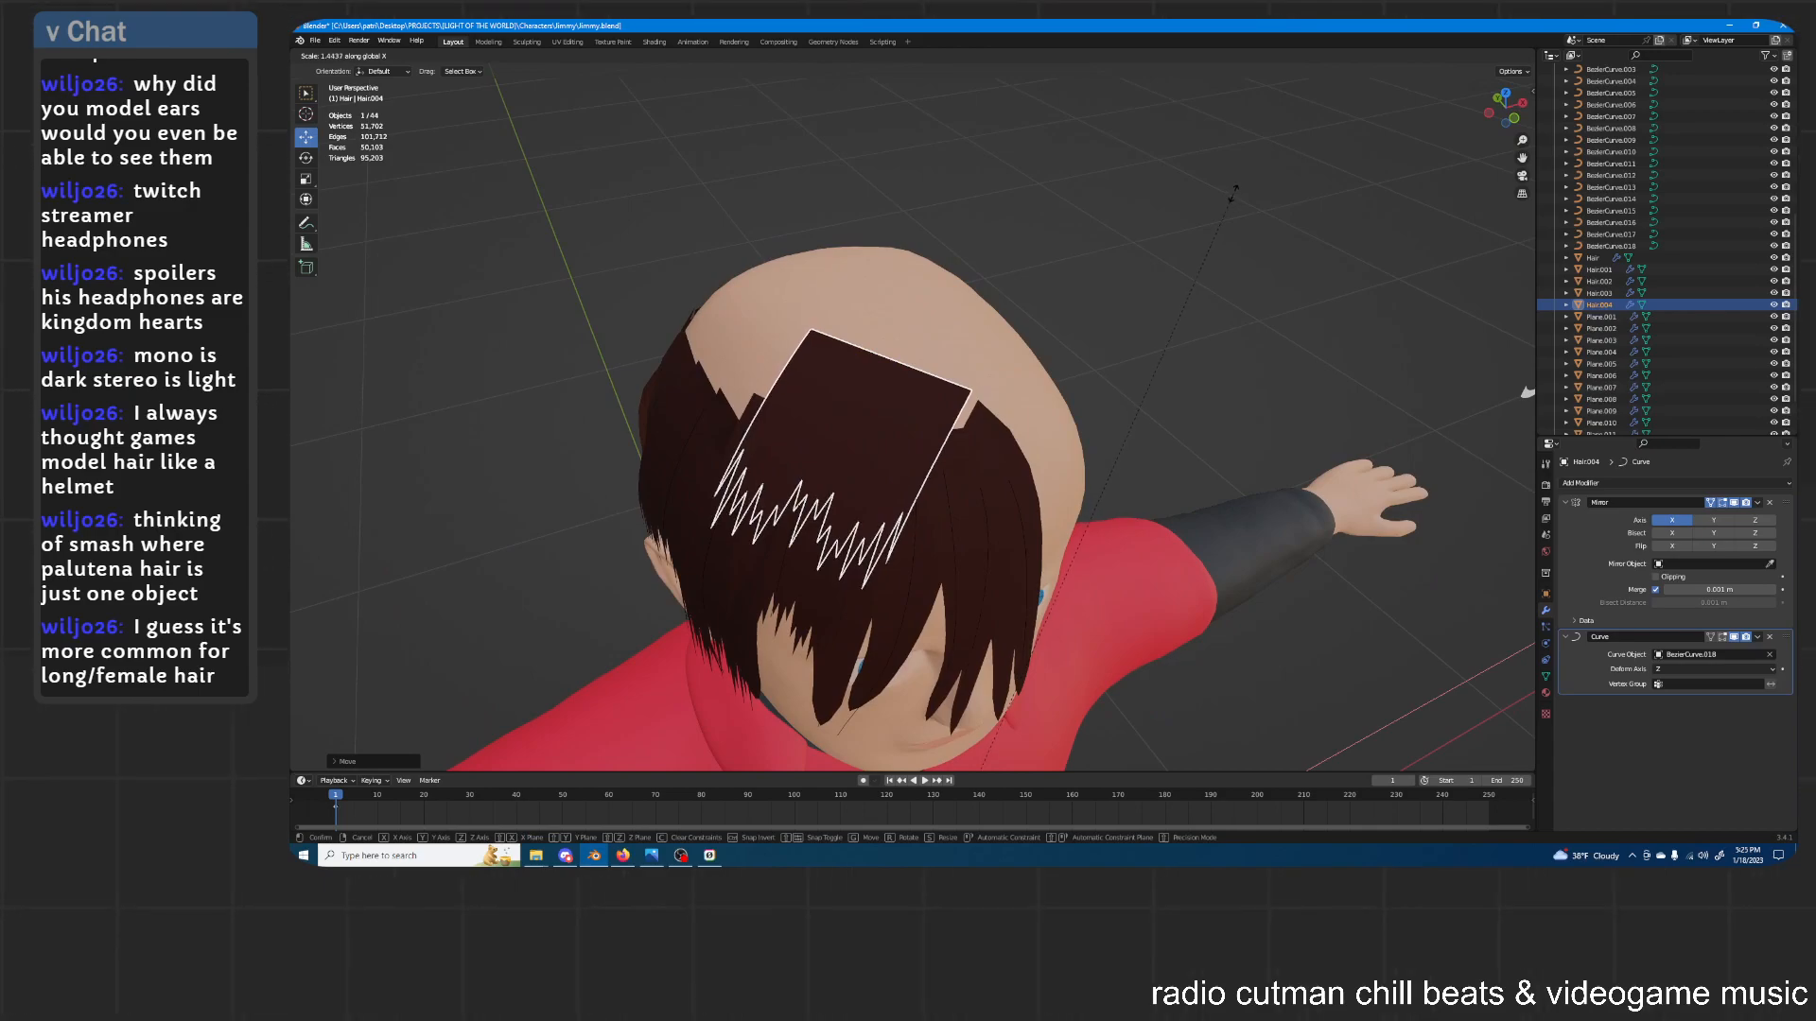
pyautogui.click(1120, 407)
# Reposition the Hair.004 plane along Y and Z so it sits over the top edge of the front hair
pyautogui.moveTo(1120, 407); pyautogui.dragTo(1069, 340, button='middle')
pyautogui.press('g')
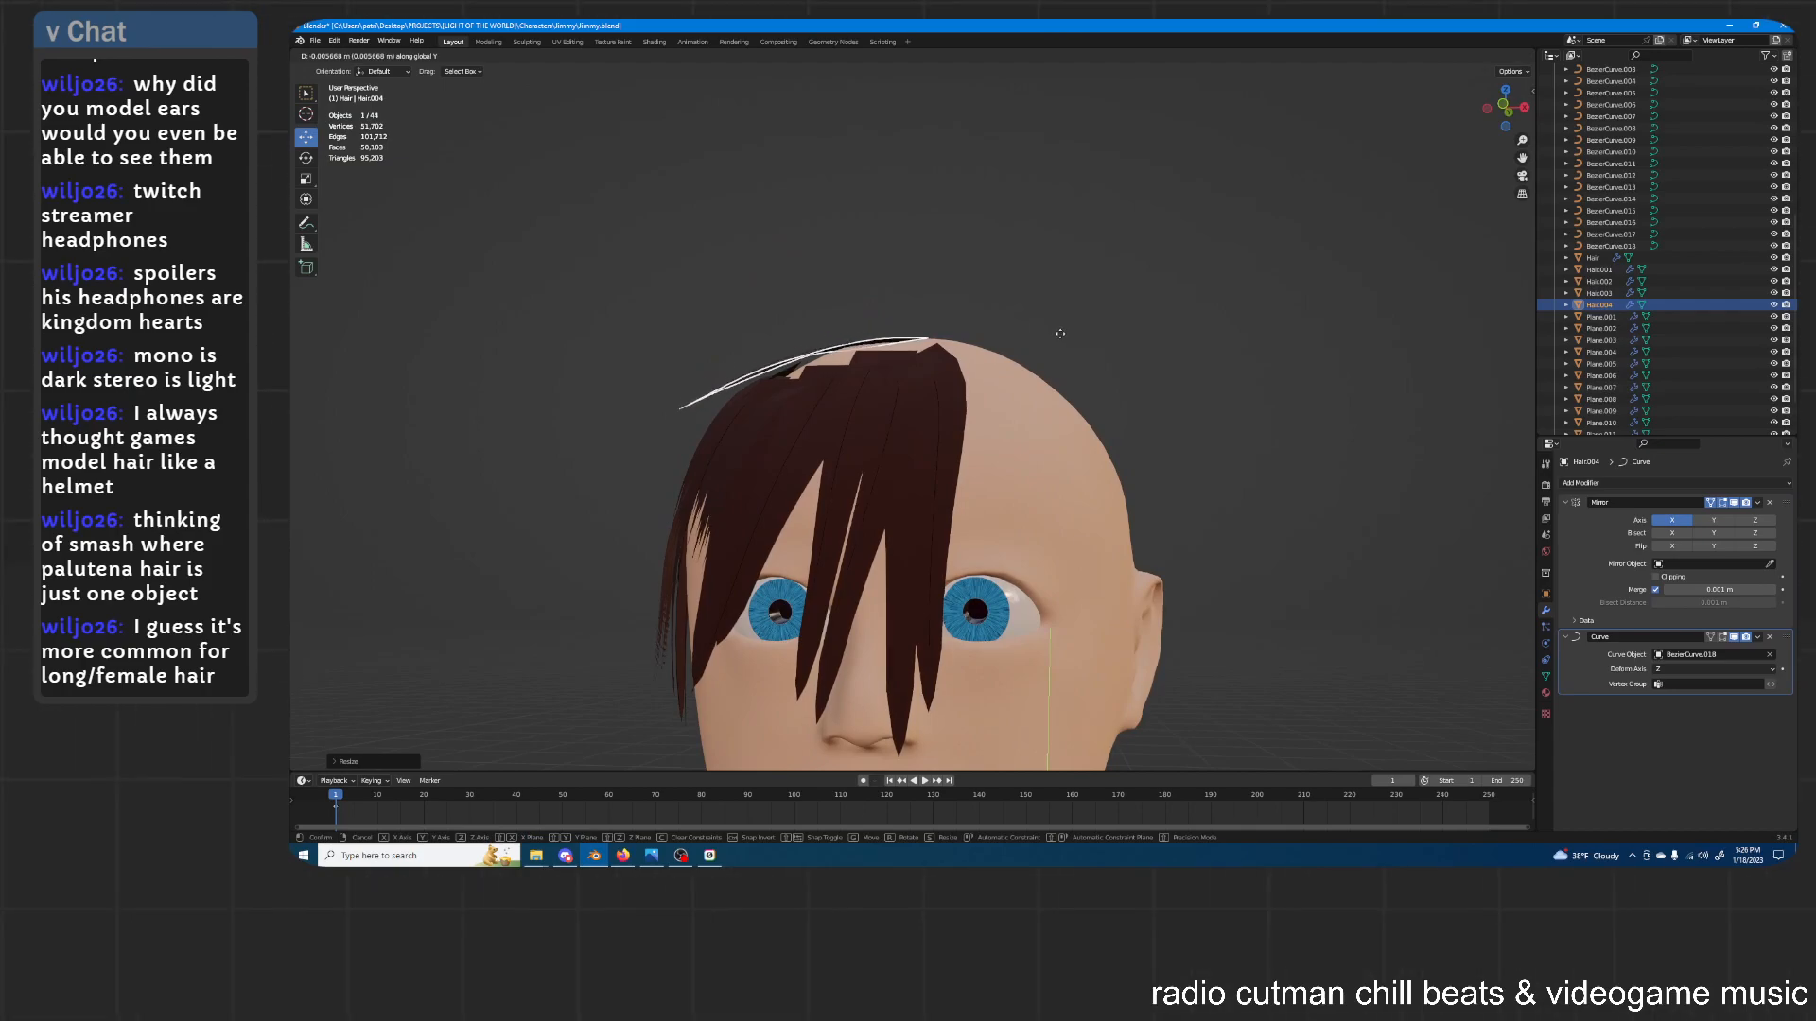
pyautogui.click(1060, 333)
pyautogui.moveTo(995, 357); pyautogui.dragTo(1008, 408, button='middle')
pyautogui.press('g')
pyautogui.press('z')
pyautogui.rightClick(1023, 406)
pyautogui.press('g')
pyautogui.press('z')
pyautogui.click(1024, 396)
pyautogui.moveTo(1024, 395); pyautogui.dragTo(769, 354, button='middle')
pyautogui.press('g')
pyautogui.press('y')
pyautogui.click(965, 409)
pyautogui.scroll(1, 1087, 392)
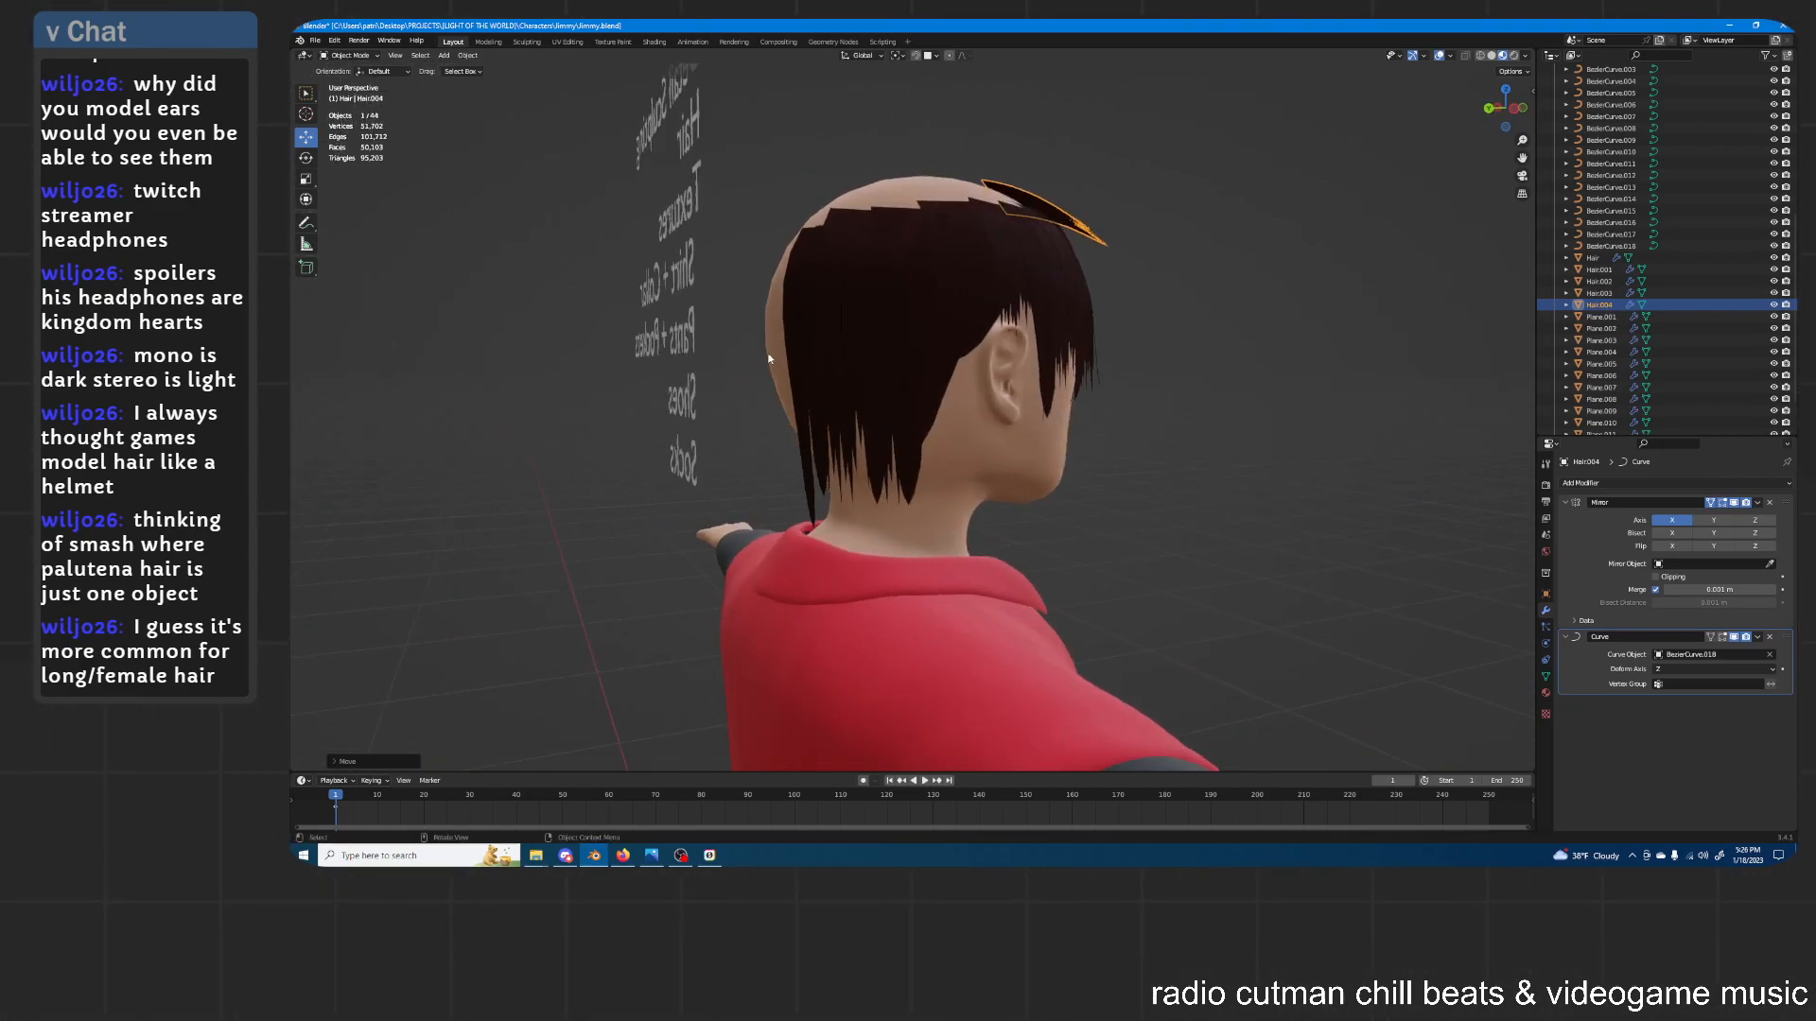
# Examine how the Hair.004 plane sits against the scalp and surrounding hair from the back, side, front and top
pyautogui.moveTo(599, 641); pyautogui.dragTo(942, 437, button='middle')
pyautogui.moveTo(963, 617); pyautogui.dragTo(852, 520, button='middle')
pyautogui.moveTo(1068, 323)
pyautogui.mouseDown(button='middle')
pyautogui.moveTo(1011, 341)
pyautogui.moveTo(1021, 307)
pyautogui.moveTo(1055, 333)
pyautogui.moveTo(952, 316)
pyautogui.moveTo(1088, 350)
pyautogui.mouseUp(button='middle')
pyautogui.scroll(2, 1135, 284)
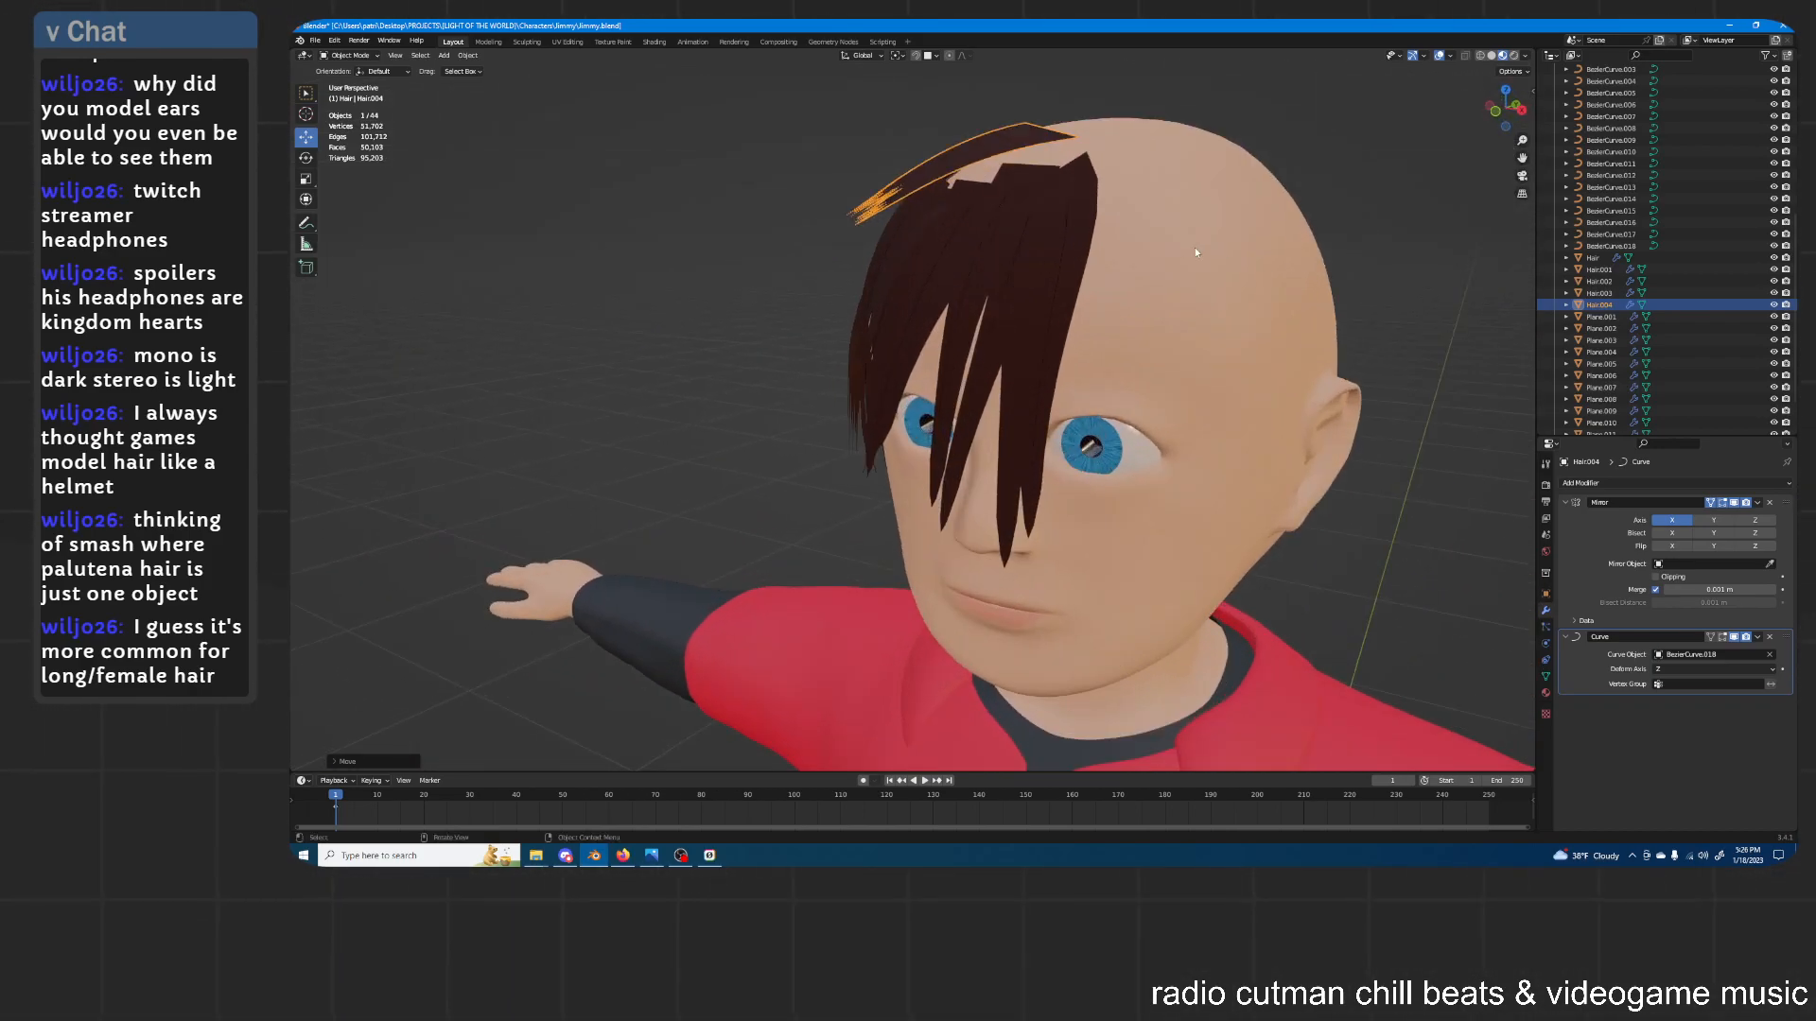
pyautogui.moveTo(1175, 257); pyautogui.dragTo(1185, 255, button='middle')
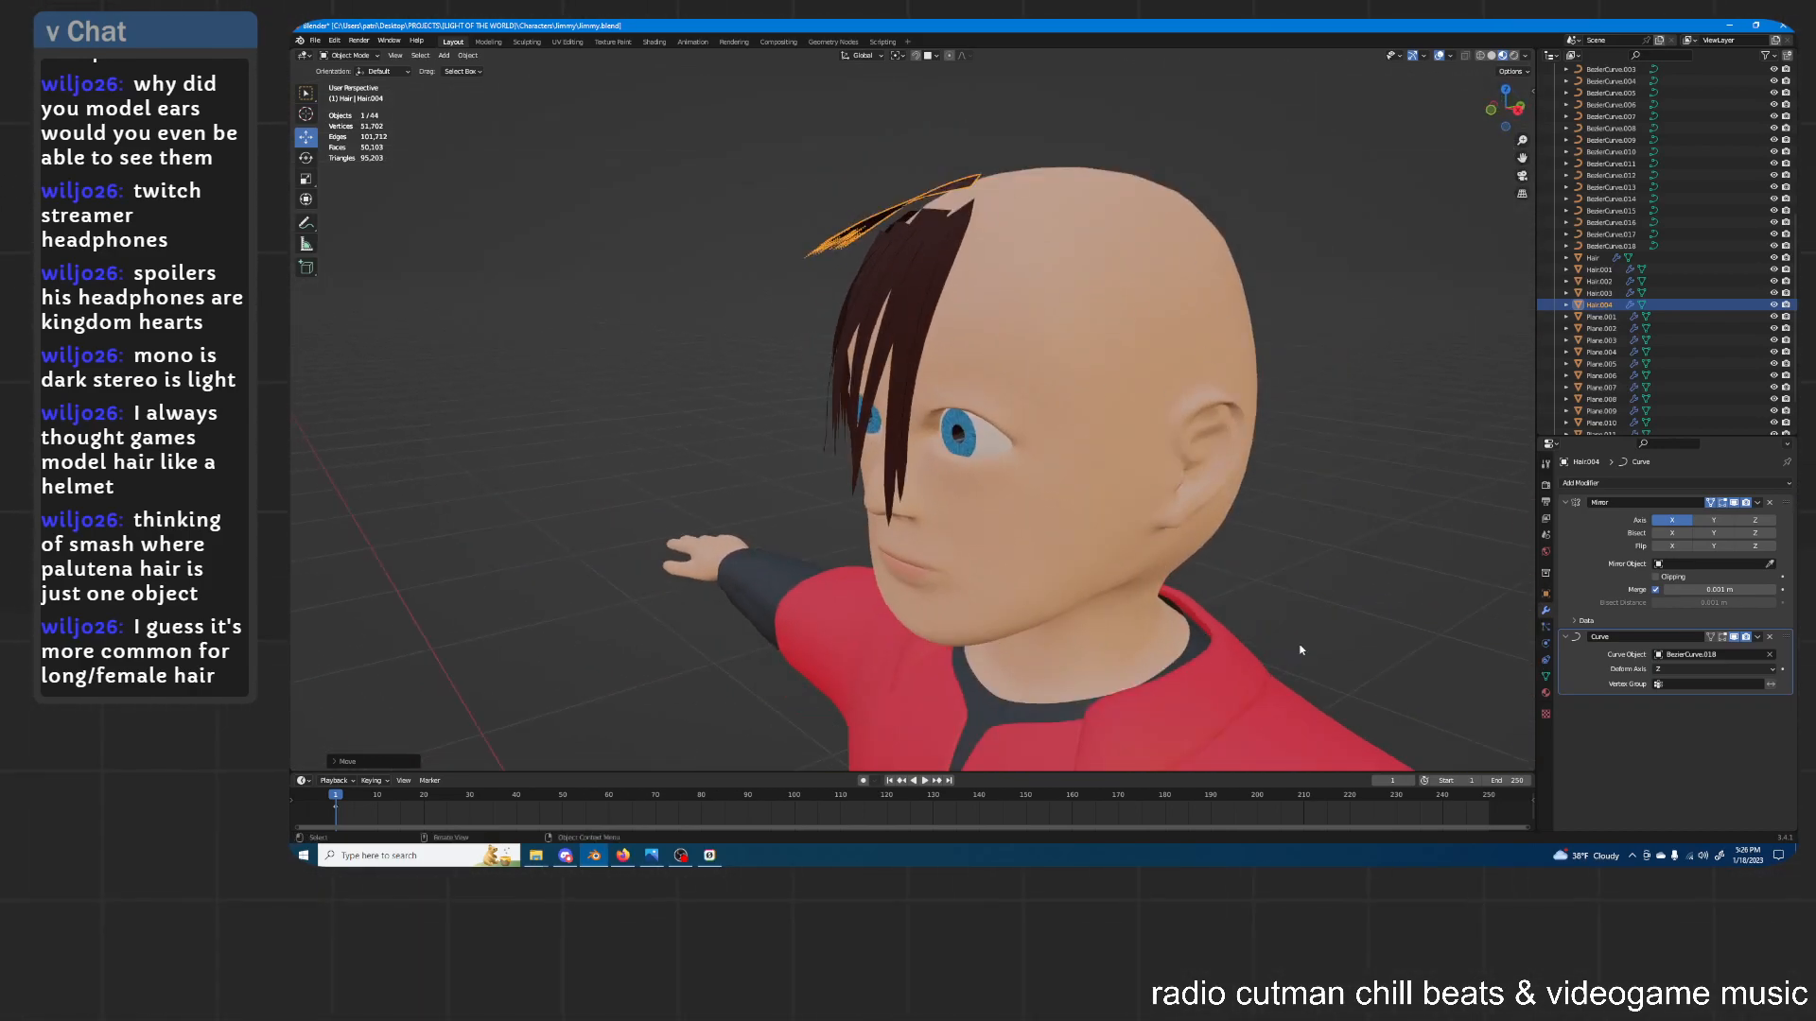
pyautogui.moveTo(981, 277); pyautogui.dragTo(956, 410, button='middle')
pyautogui.scroll(1, 955, 407)
pyautogui.moveTo(973, 343); pyautogui.dragTo(1017, 375, button='middle')
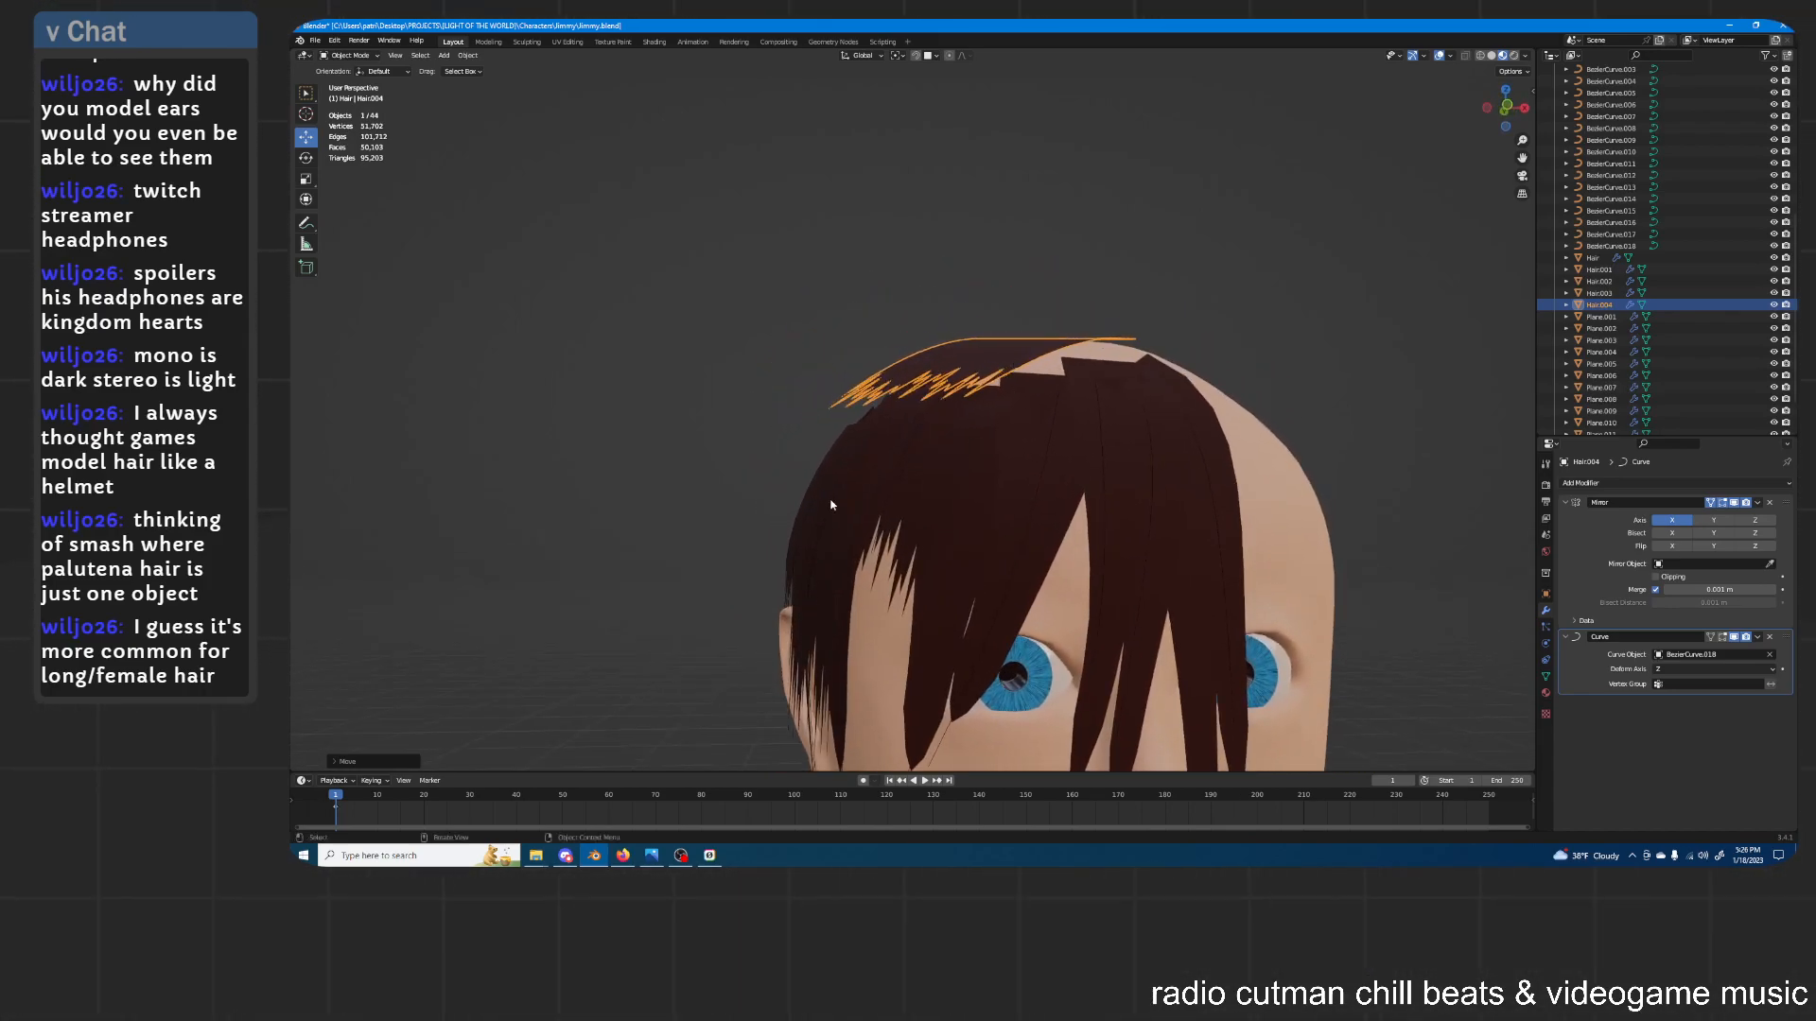
pyautogui.moveTo(893, 575); pyautogui.dragTo(1013, 463, button='middle')
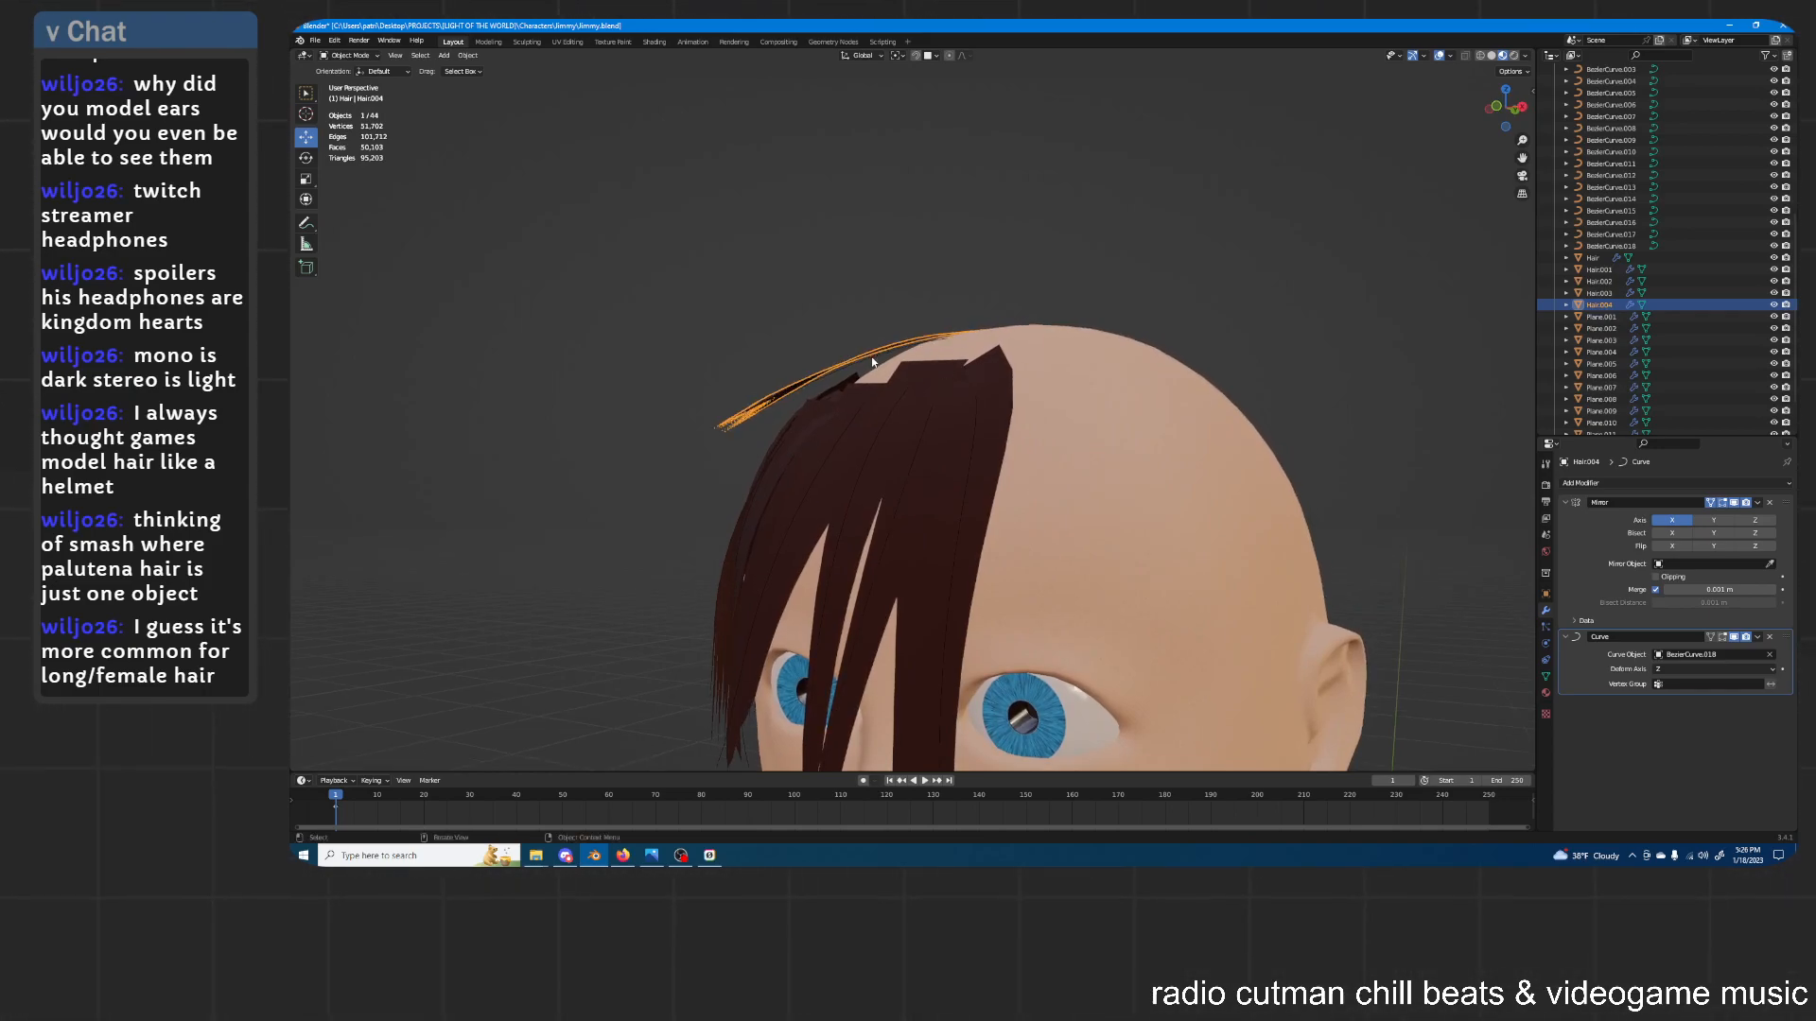
pyautogui.moveTo(939, 318); pyautogui.dragTo(1031, 291, button='middle')
pyautogui.moveTo(977, 319); pyautogui.dragTo(1097, 284, button='middle')
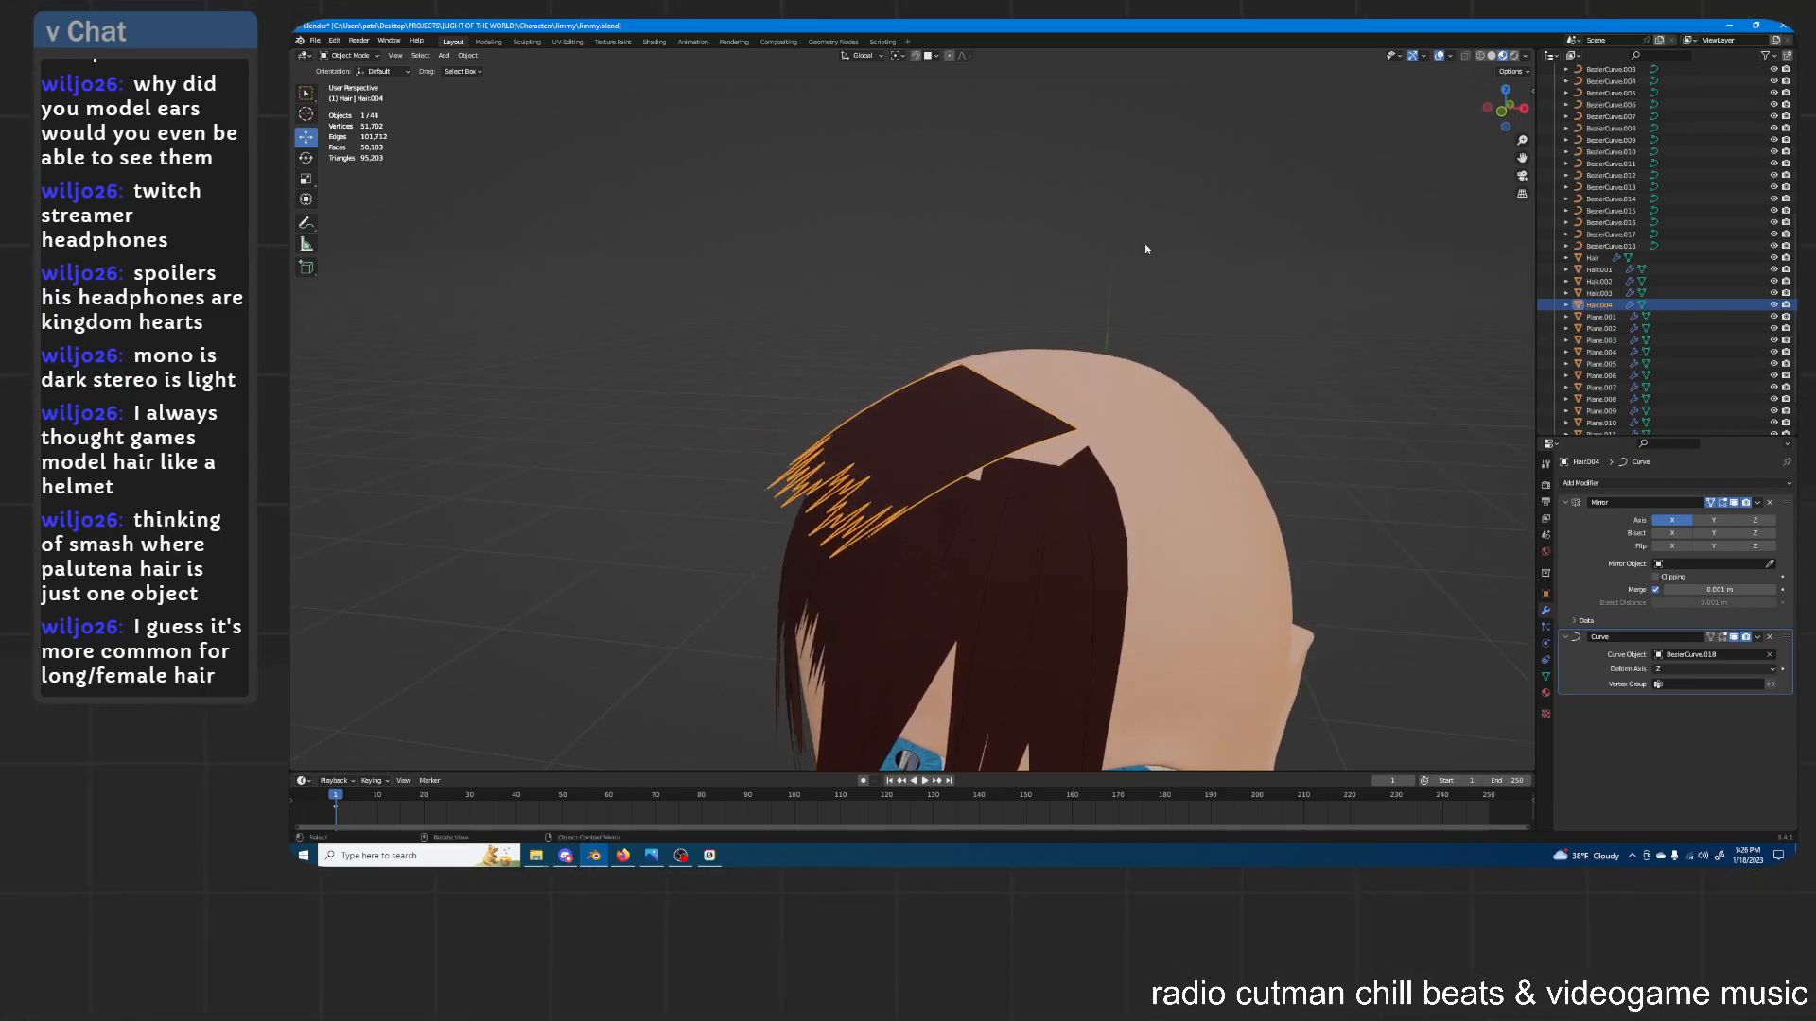
# Edit the BezierCurve.018 guide curve, moving its outer control point toward the side hair and rotating and scaling the handles to follow the scalp
pyautogui.scroll(-2, 1702, 374)
pyautogui.click(1611, 199)
pyautogui.moveTo(1088, 284); pyautogui.dragTo(1097, 378, button='middle')
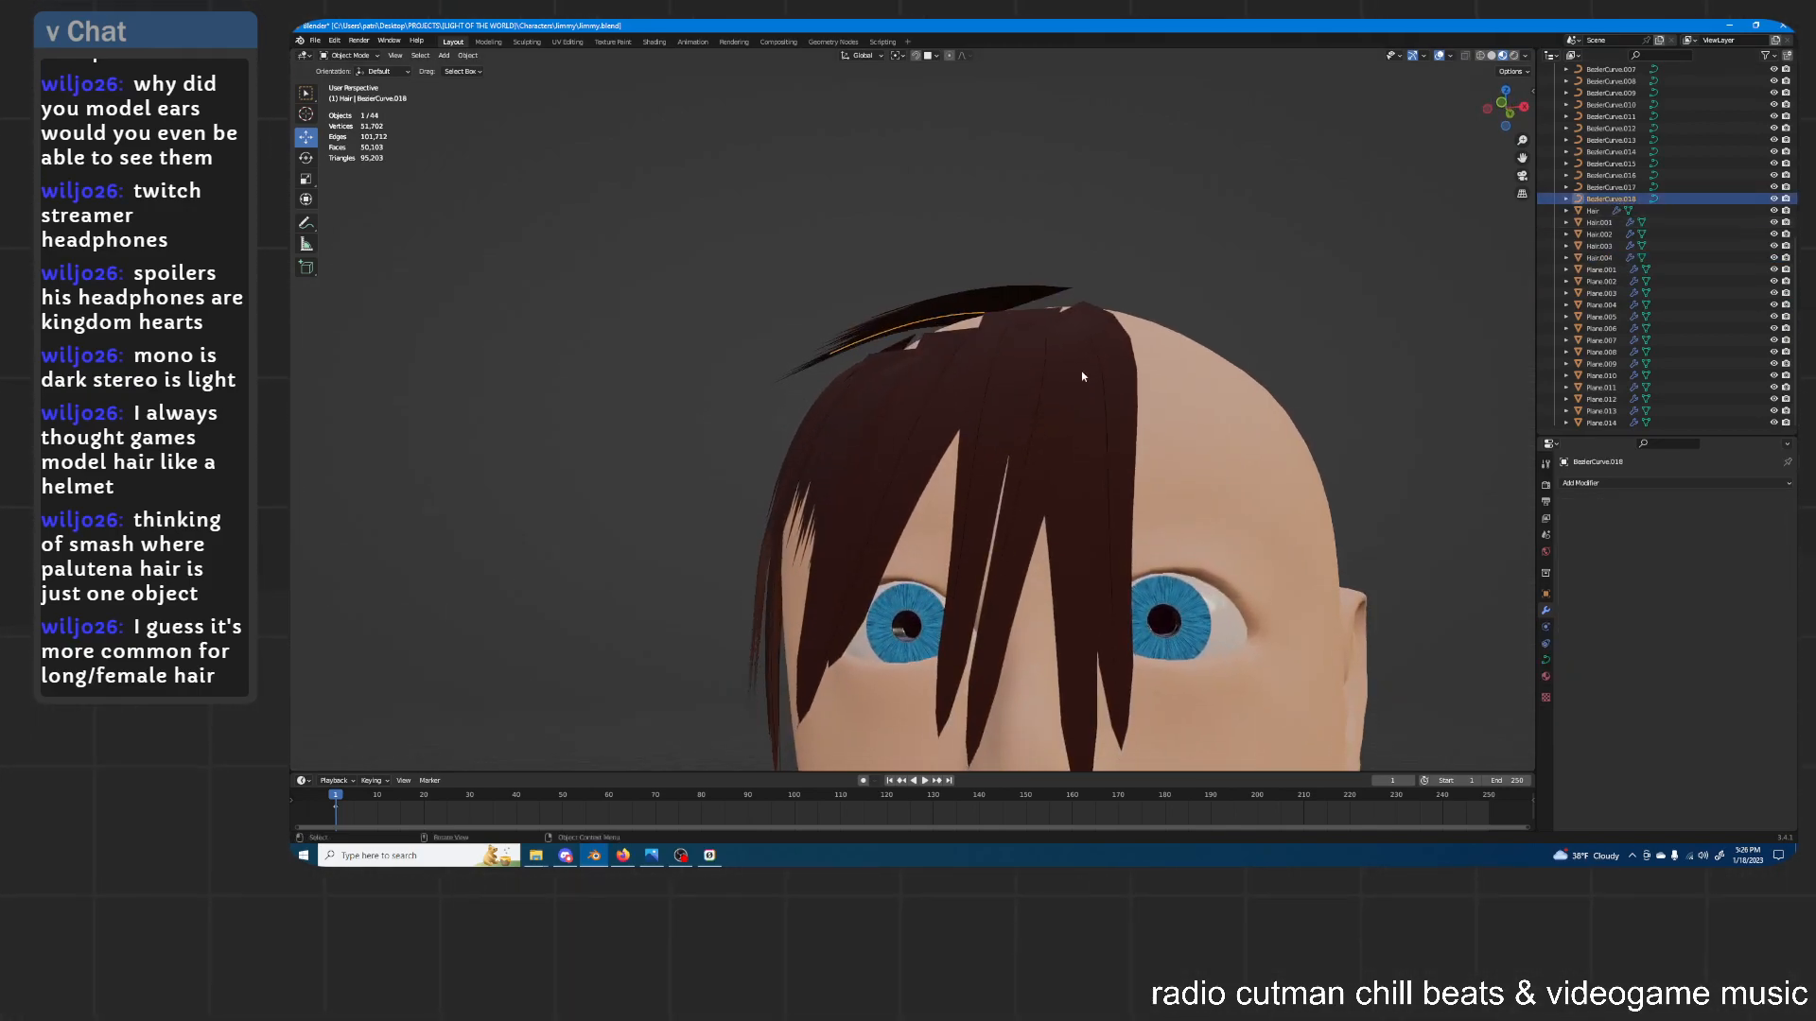
pyautogui.moveTo(985, 295); pyautogui.dragTo(968, 316, button='middle')
pyautogui.press('g')
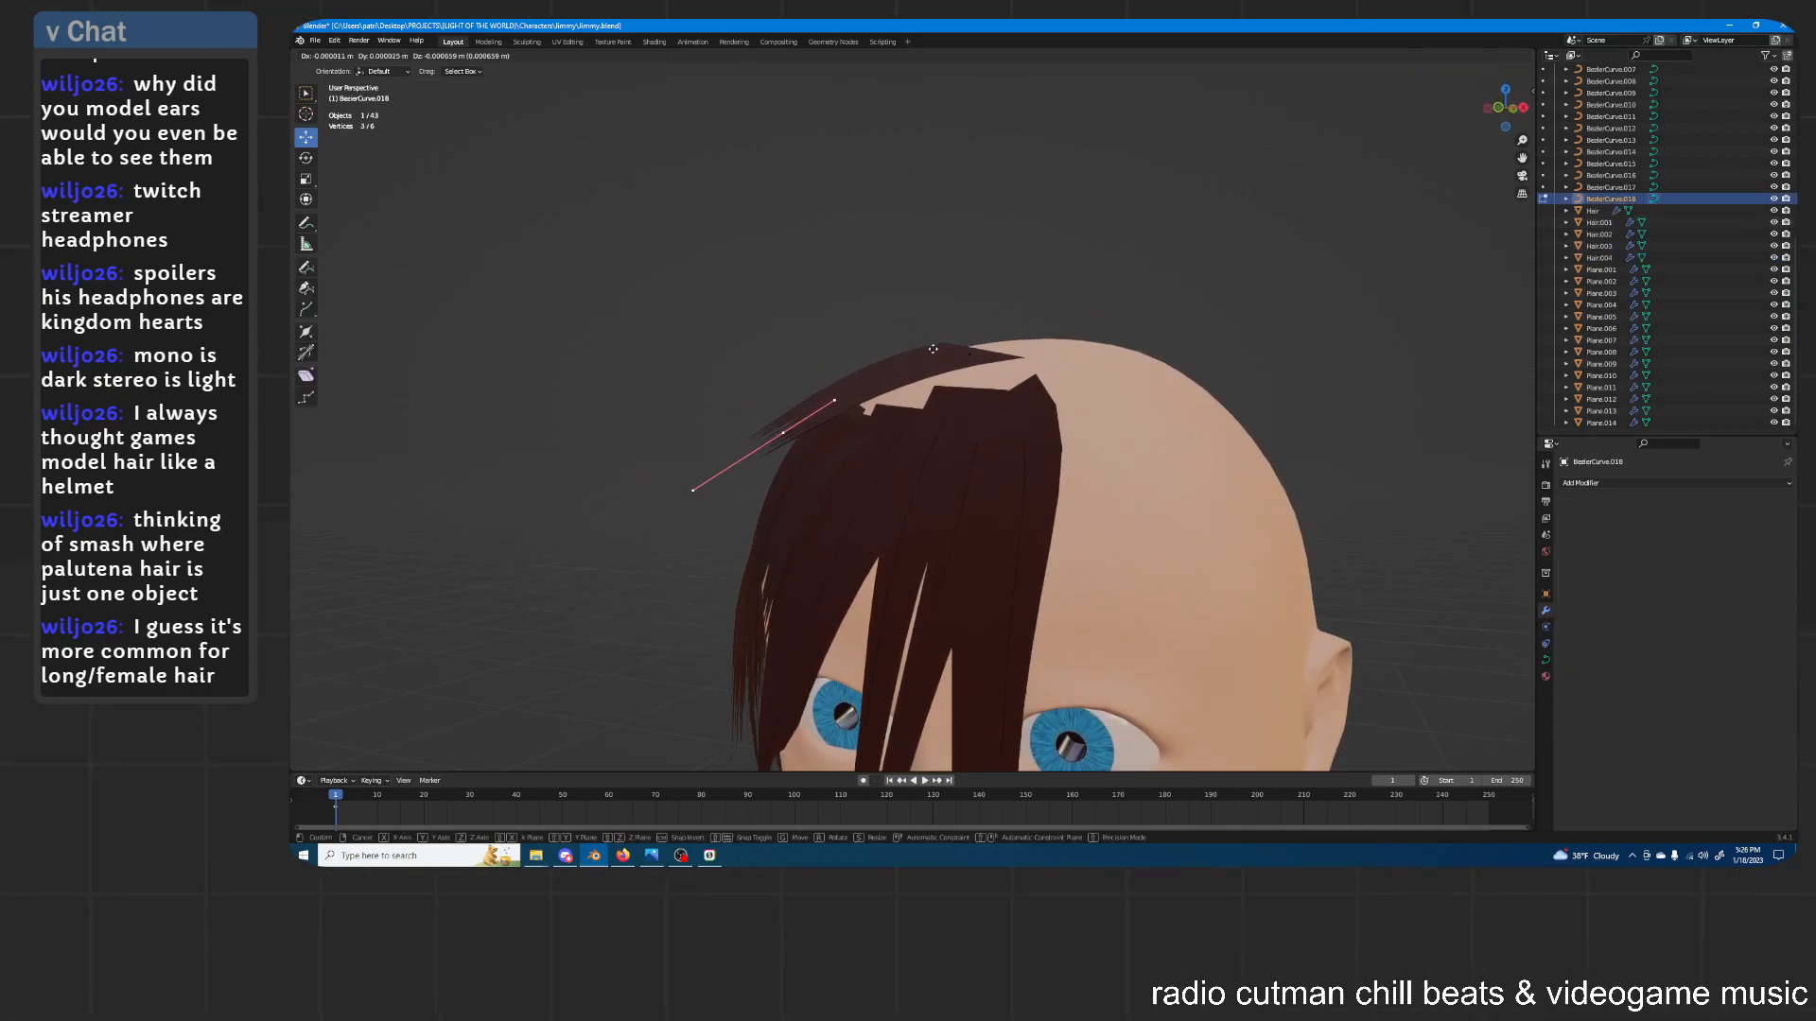
pyautogui.click(930, 392)
pyautogui.moveTo(929, 392); pyautogui.dragTo(926, 345, button='middle')
pyautogui.press('r')
pyautogui.click(884, 325)
pyautogui.press('r')
pyautogui.press('s')
pyautogui.click(927, 329)
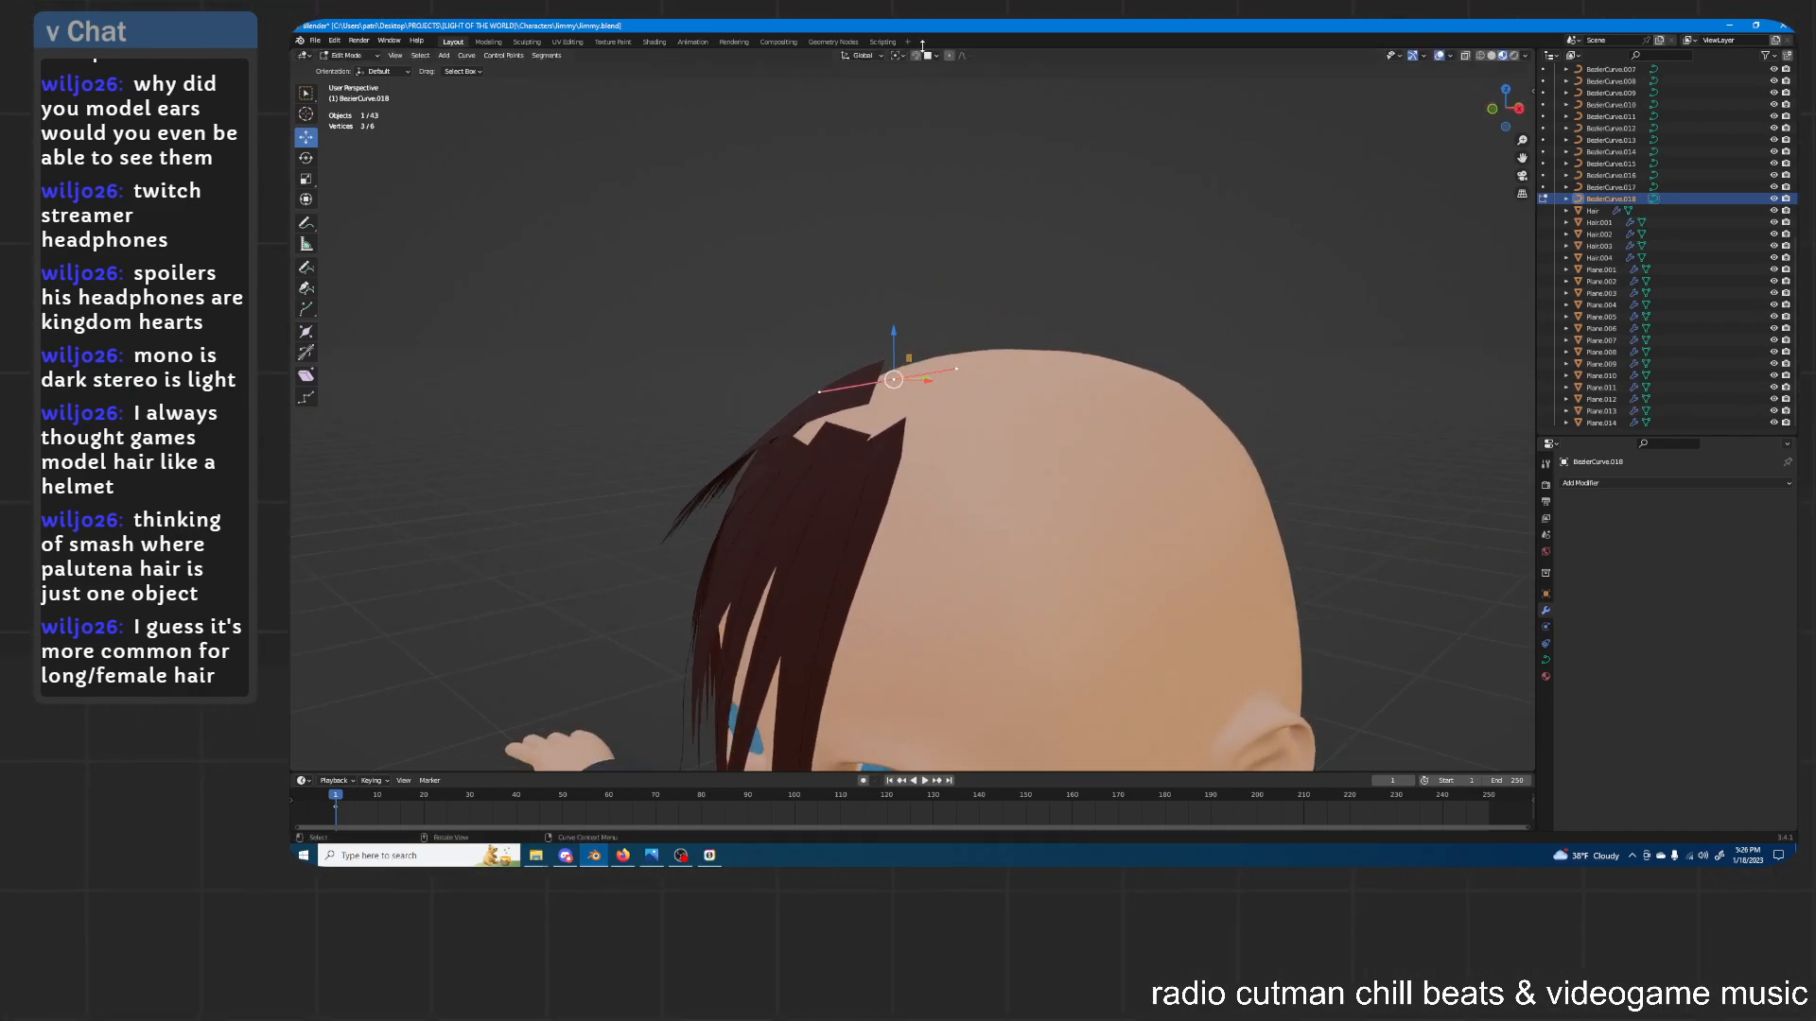
# Move the upper control point of BezierCurve.018 against the scalp, rotate its handles to match the head and finish editing the curve
pyautogui.press('g')
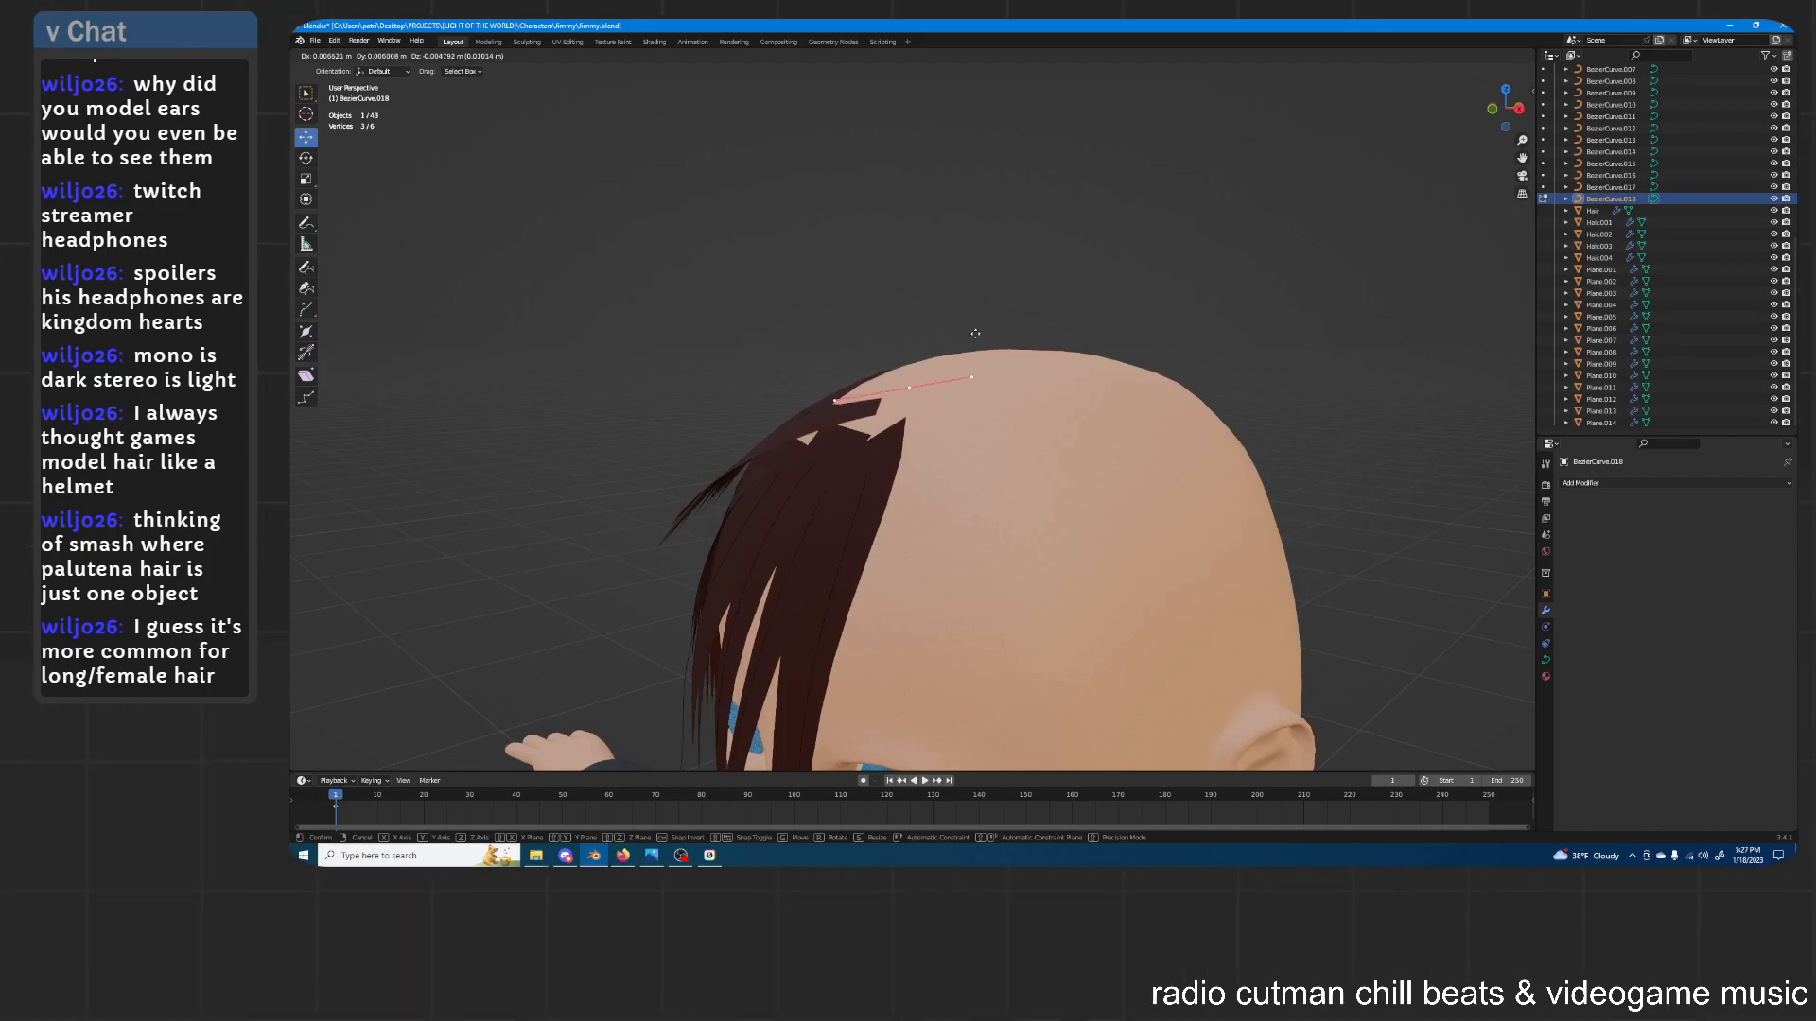
pyautogui.click(984, 321)
pyautogui.moveTo(984, 321); pyautogui.dragTo(1028, 320, button='middle')
pyautogui.press('r')
pyautogui.click(1043, 292)
pyautogui.press('g')
pyautogui.click(1043, 295)
pyautogui.press('Tab')
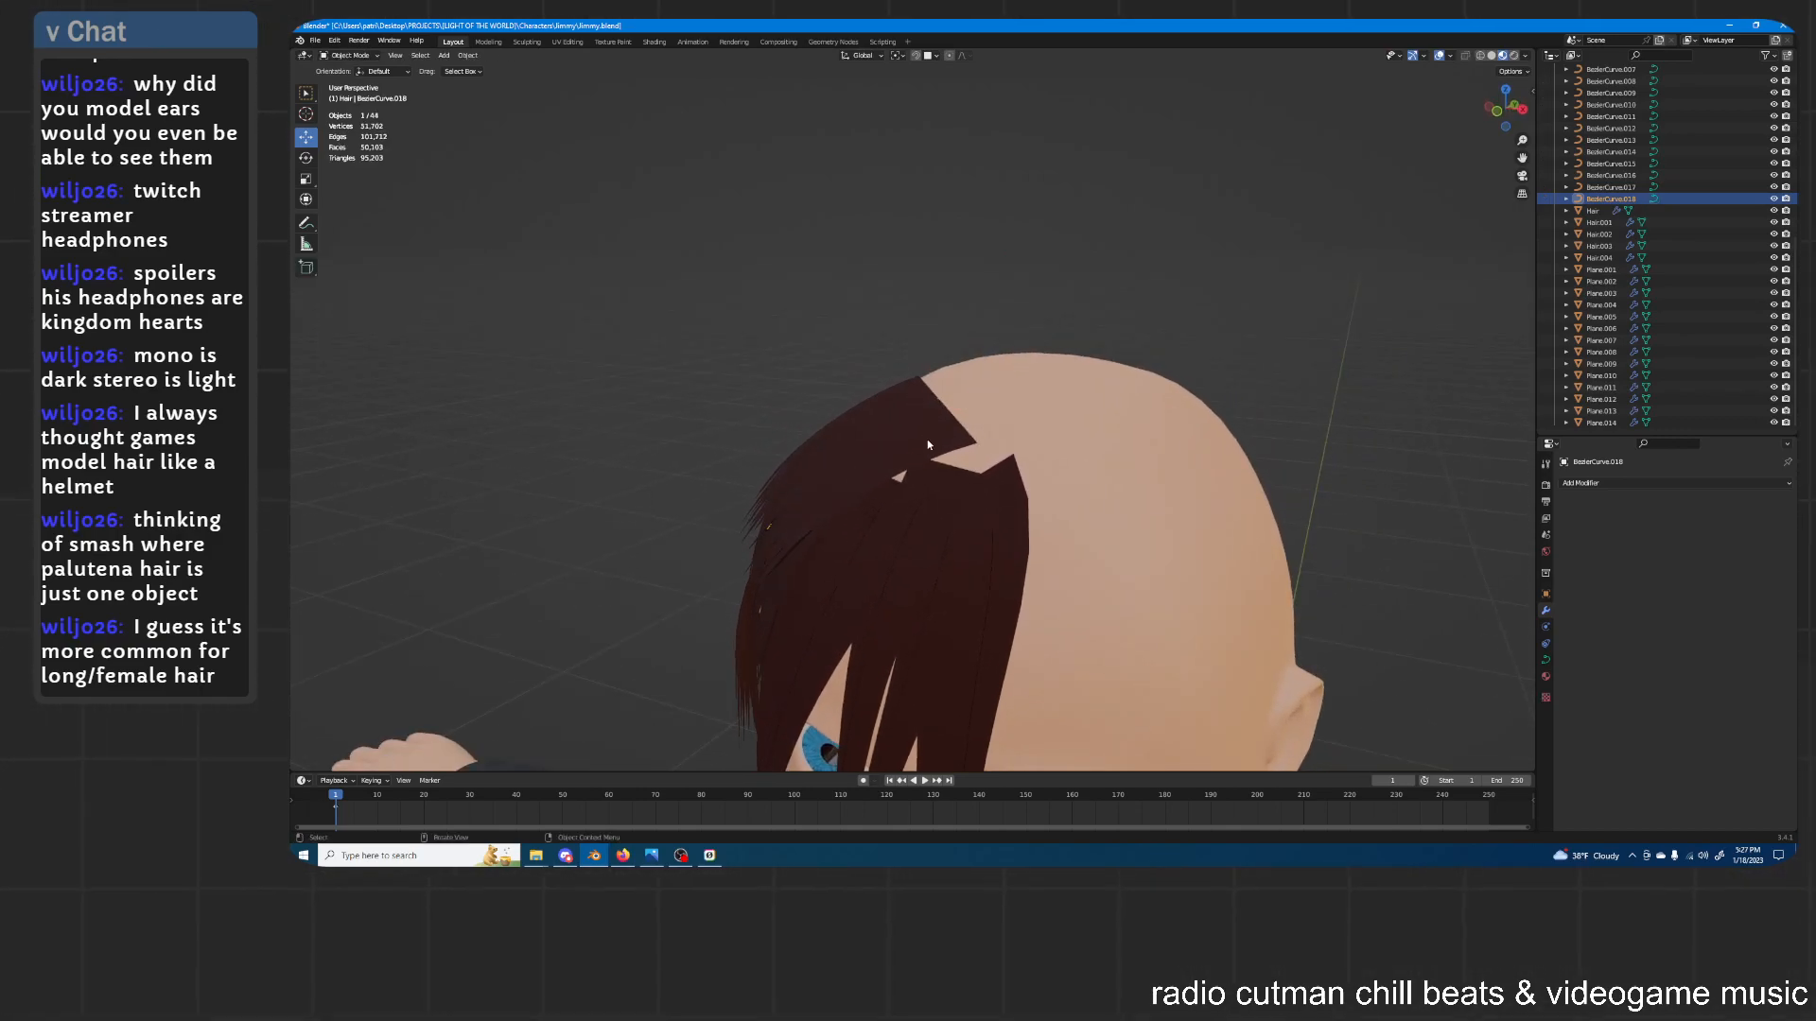
# Raise the Hair.004 plane along Z and adjust its scale along Z
pyautogui.click(925, 442)
pyautogui.press('g')
pyautogui.press('z')
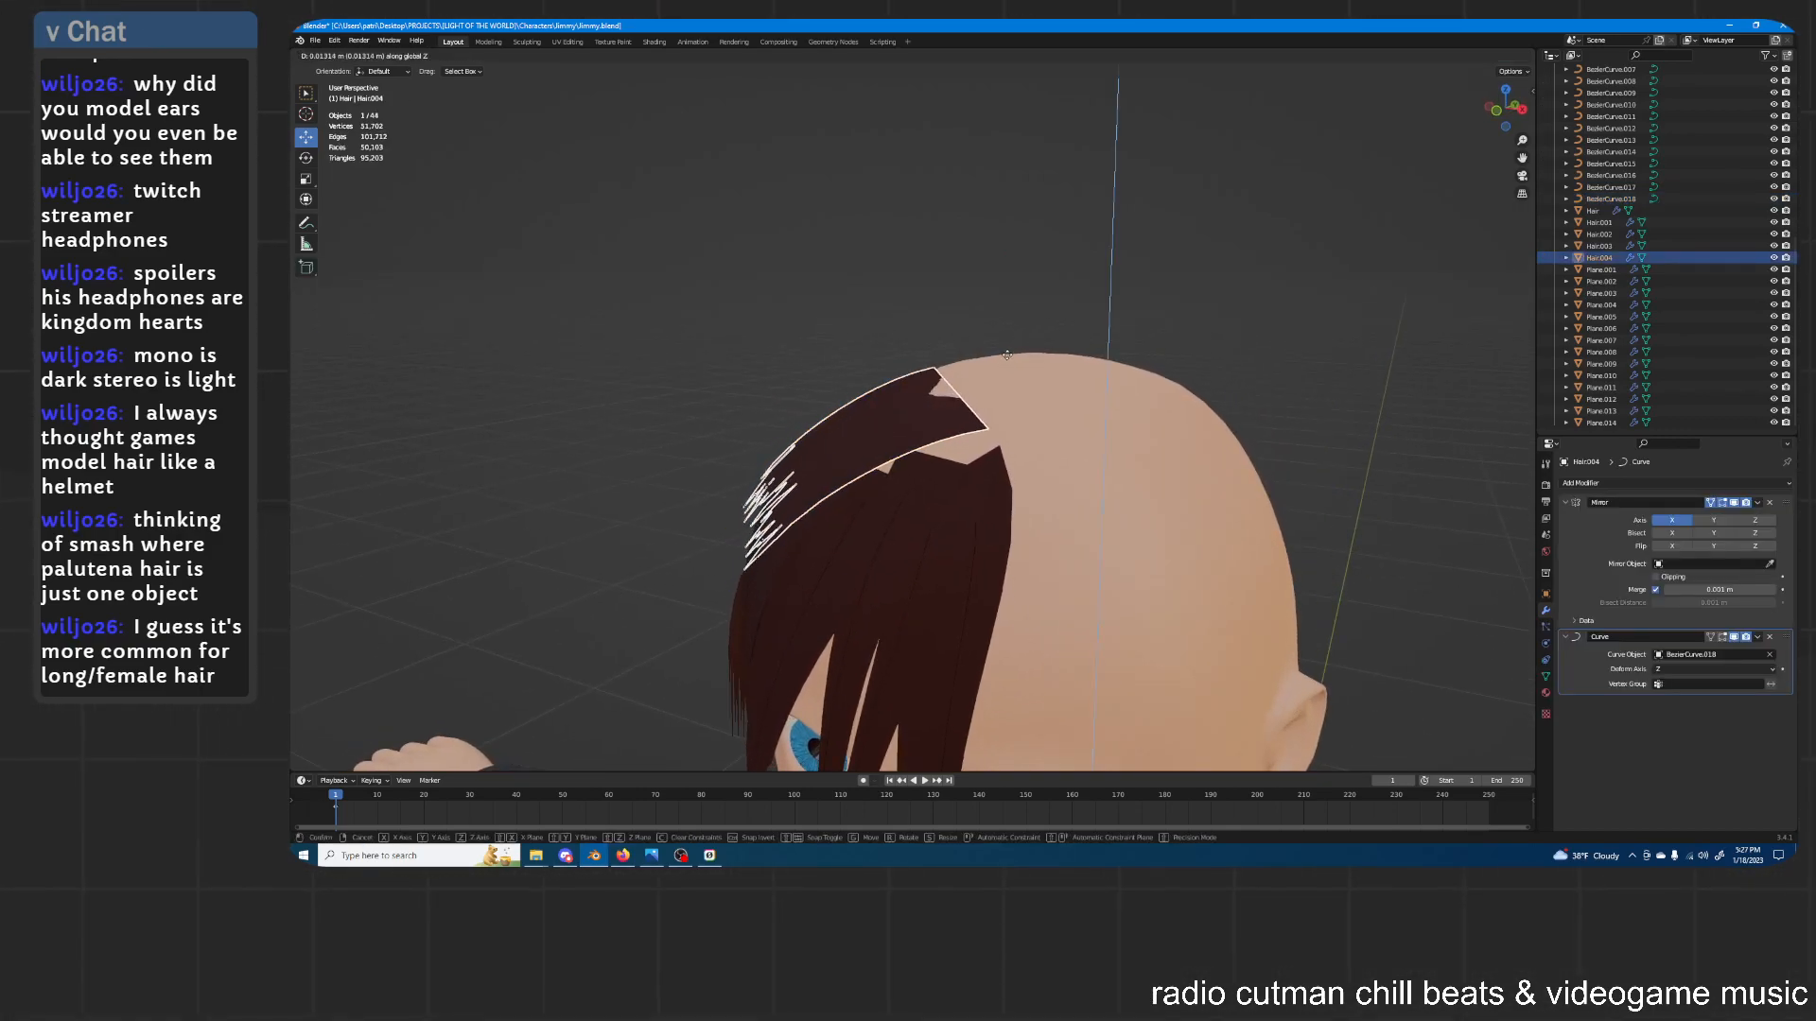
pyautogui.click(1009, 349)
pyautogui.press('s')
pyautogui.press('z')
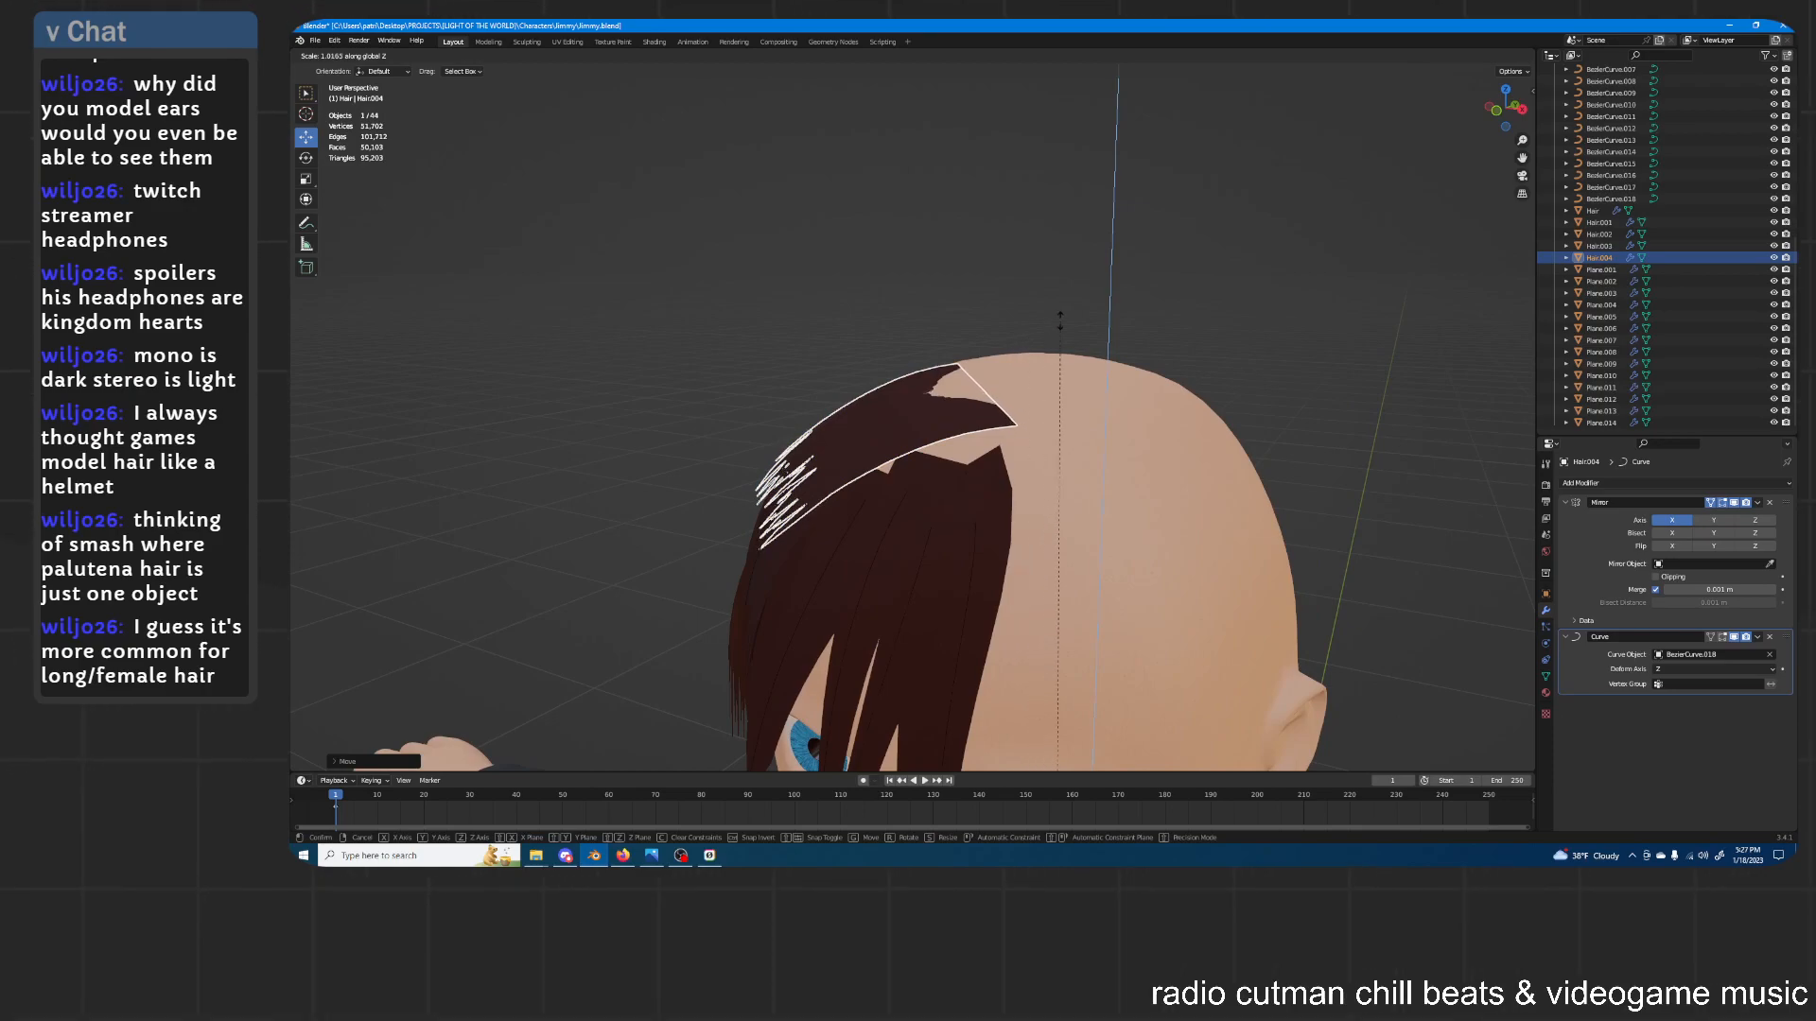
pyautogui.click(1071, 607)
# Scale the Hair.004 plane along X in several passes to fit the gap above the front hair, and deselect it
pyautogui.moveTo(1071, 612); pyautogui.dragTo(1192, 571, button='middle')
pyautogui.press('s')
pyautogui.press('x')
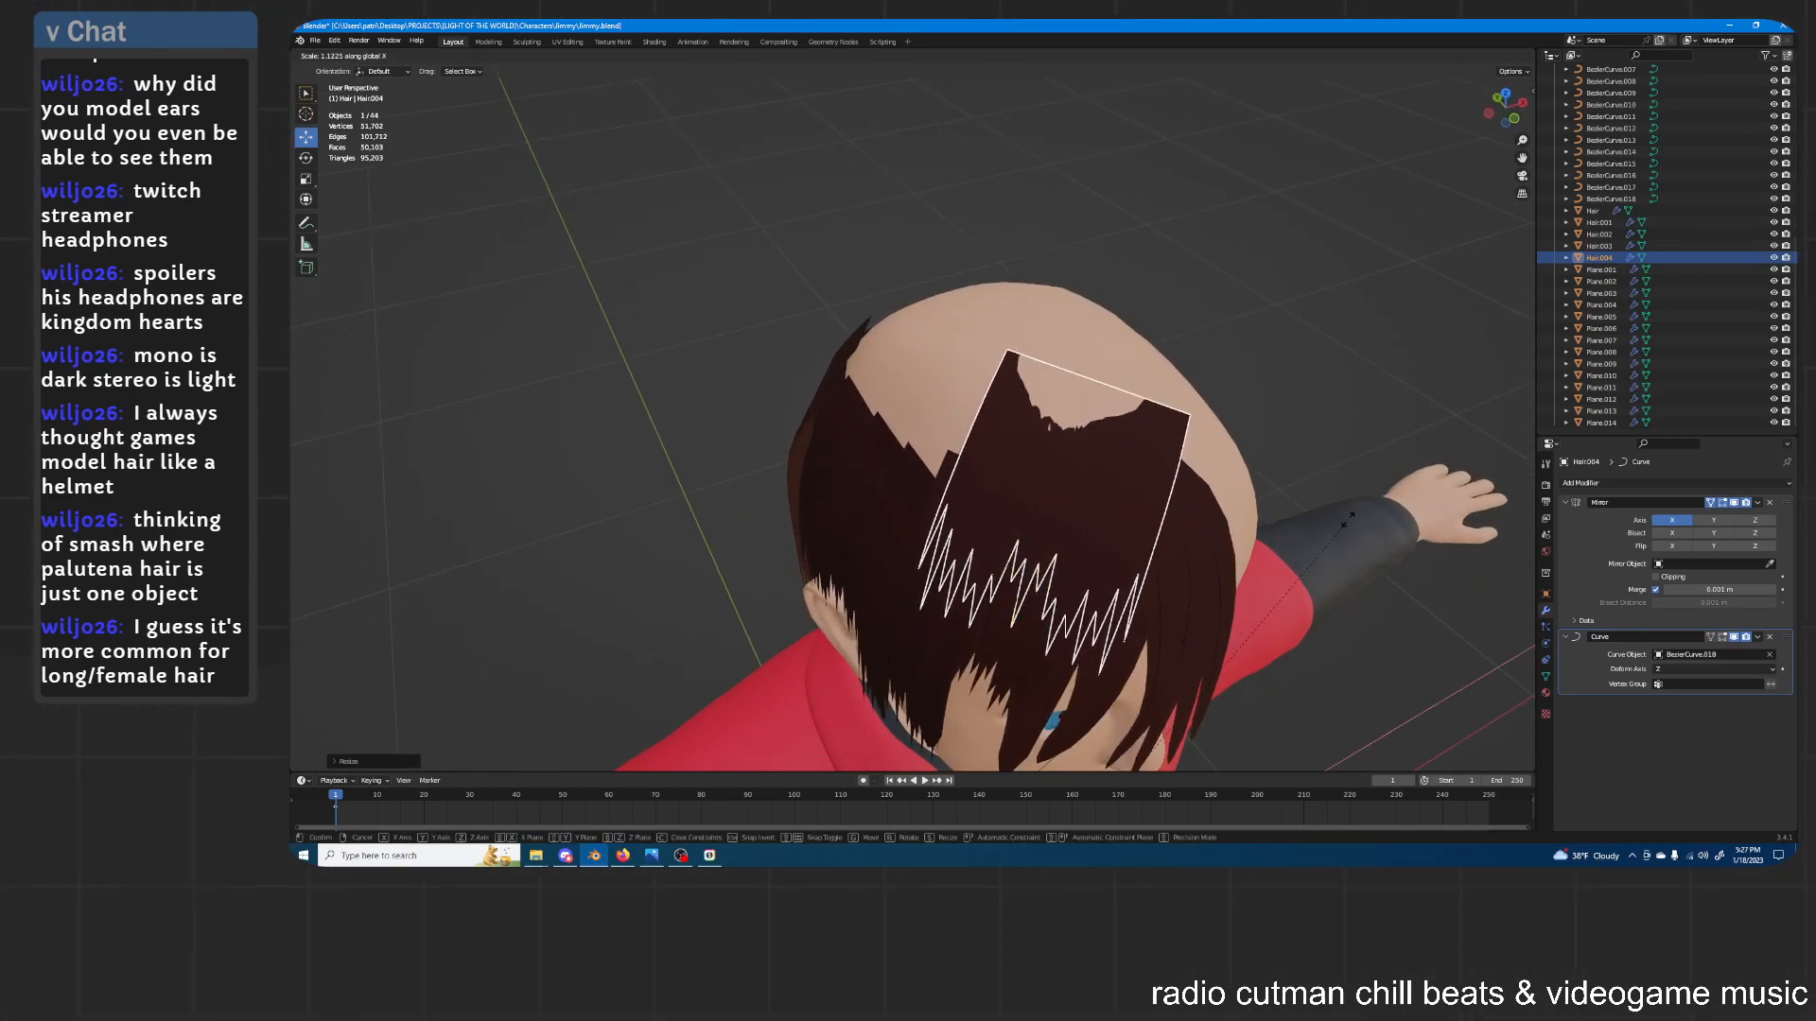
pyautogui.click(1334, 560)
pyautogui.moveTo(1334, 560); pyautogui.dragTo(1263, 413, button='middle')
pyautogui.press('s')
pyautogui.press('x')
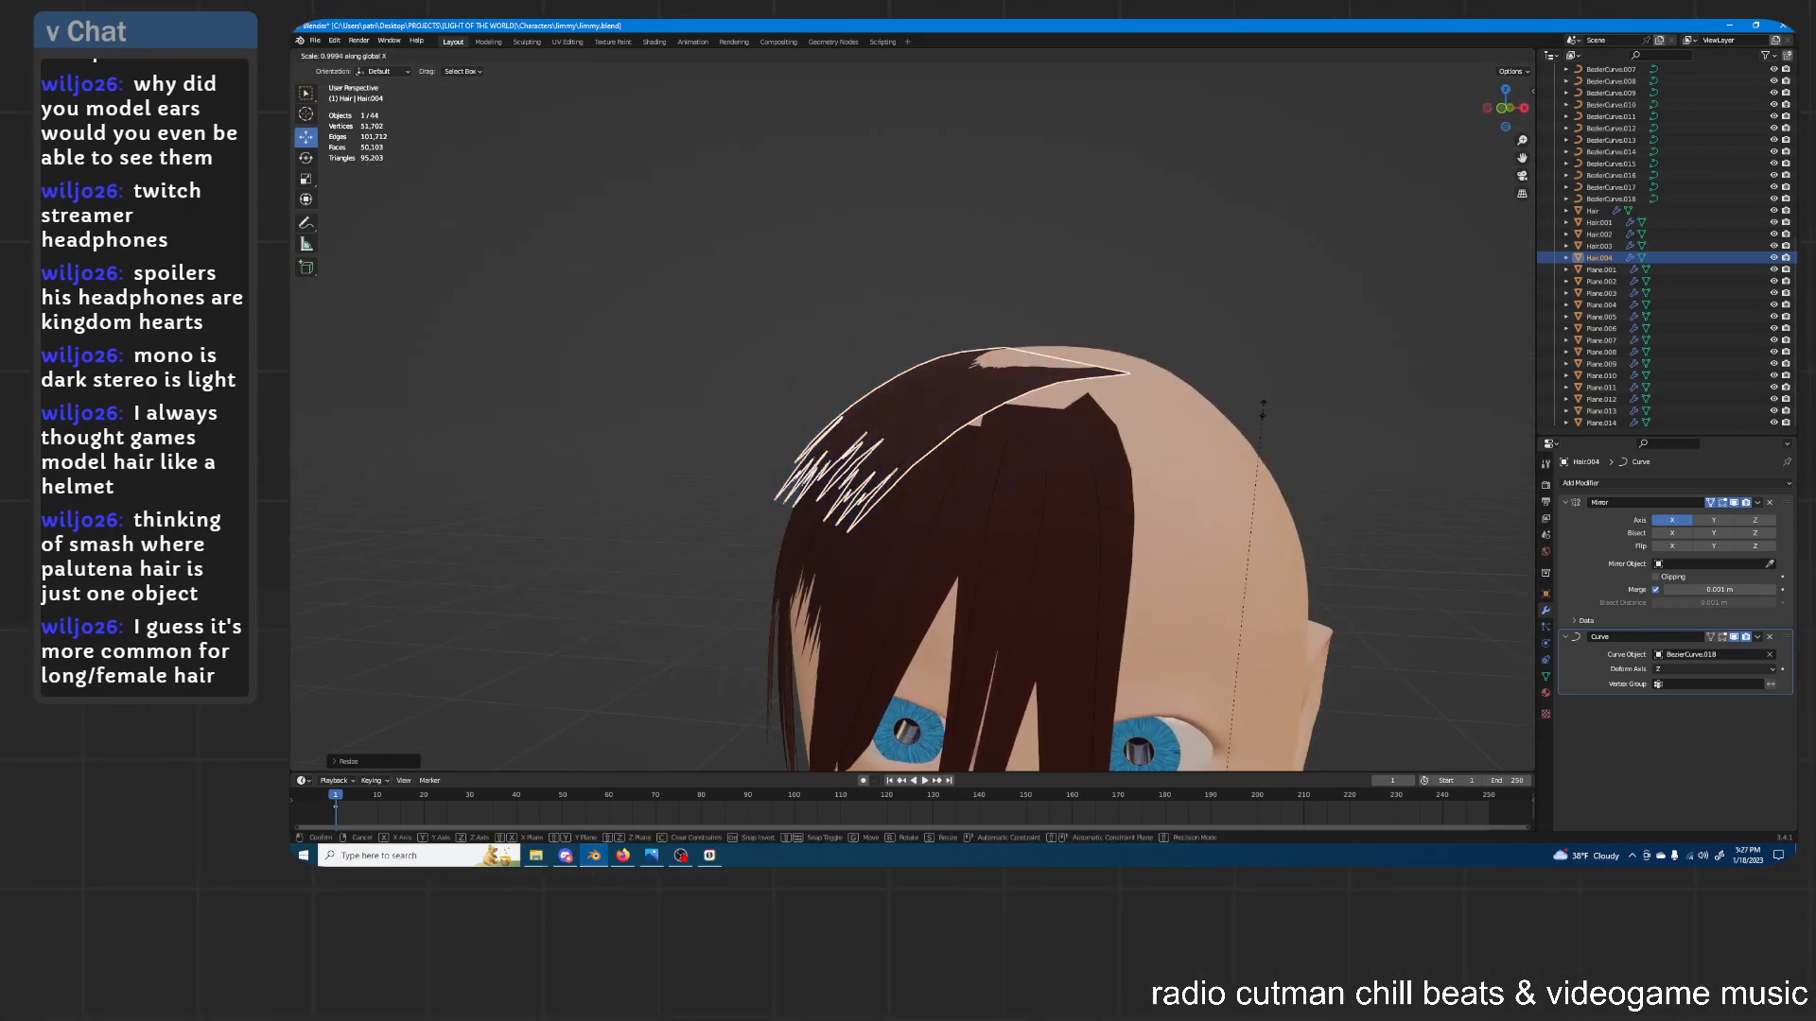
pyautogui.click(1185, 123)
pyautogui.moveTo(1136, 238)
pyautogui.mouseDown(button='middle')
pyautogui.moveTo(1139, 341)
pyautogui.moveTo(1150, 238)
pyautogui.mouseUp(button='middle')
pyautogui.press('s')
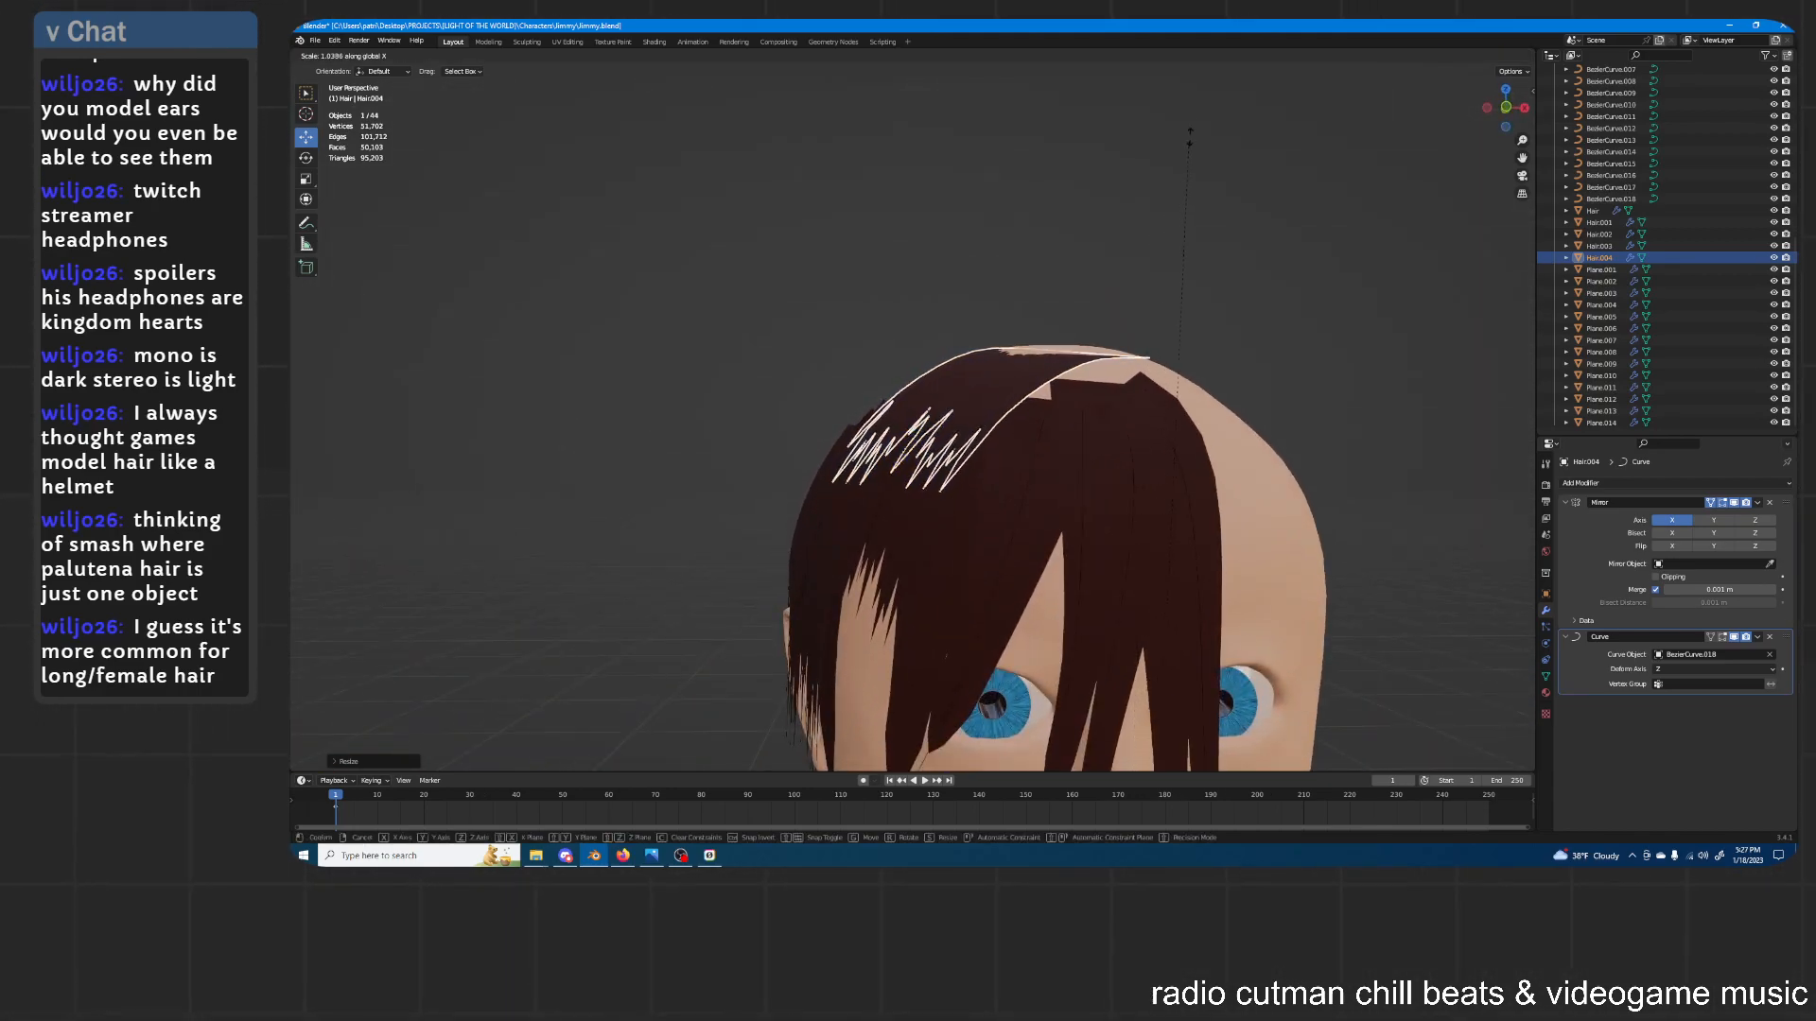
pyautogui.click(1201, 104)
pyautogui.moveTo(1181, 532); pyautogui.dragTo(1120, 342, button='middle')
pyautogui.click(1103, 280)
# Adjust the height of the upper control point of BezierCurve.018 along Z and finish editing the curve
pyautogui.moveTo(1101, 276)
pyautogui.mouseDown(button='middle')
pyautogui.moveTo(1131, 282)
pyautogui.moveTo(1099, 285)
pyautogui.mouseUp(button='middle')
pyautogui.scroll(1, 1105, 282)
pyautogui.moveTo(927, 384); pyautogui.dragTo(998, 355, button='middle')
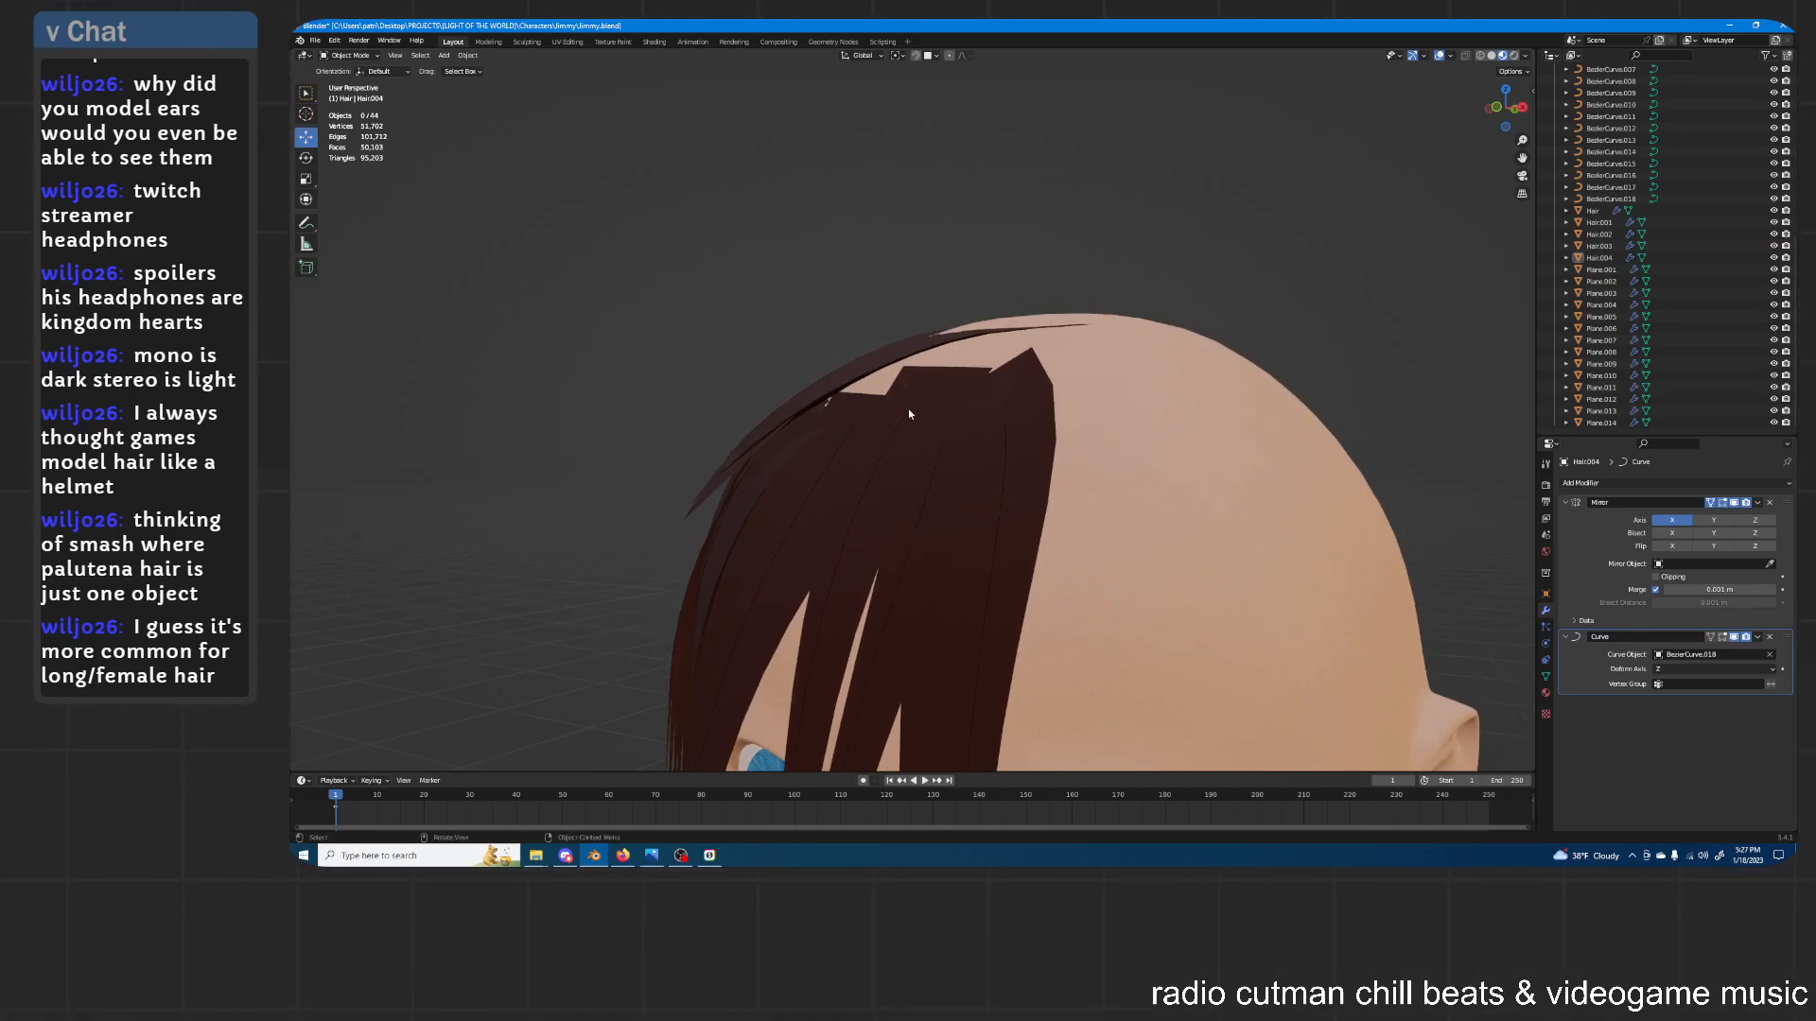
pyautogui.moveTo(942, 401); pyautogui.dragTo(958, 451, button='middle')
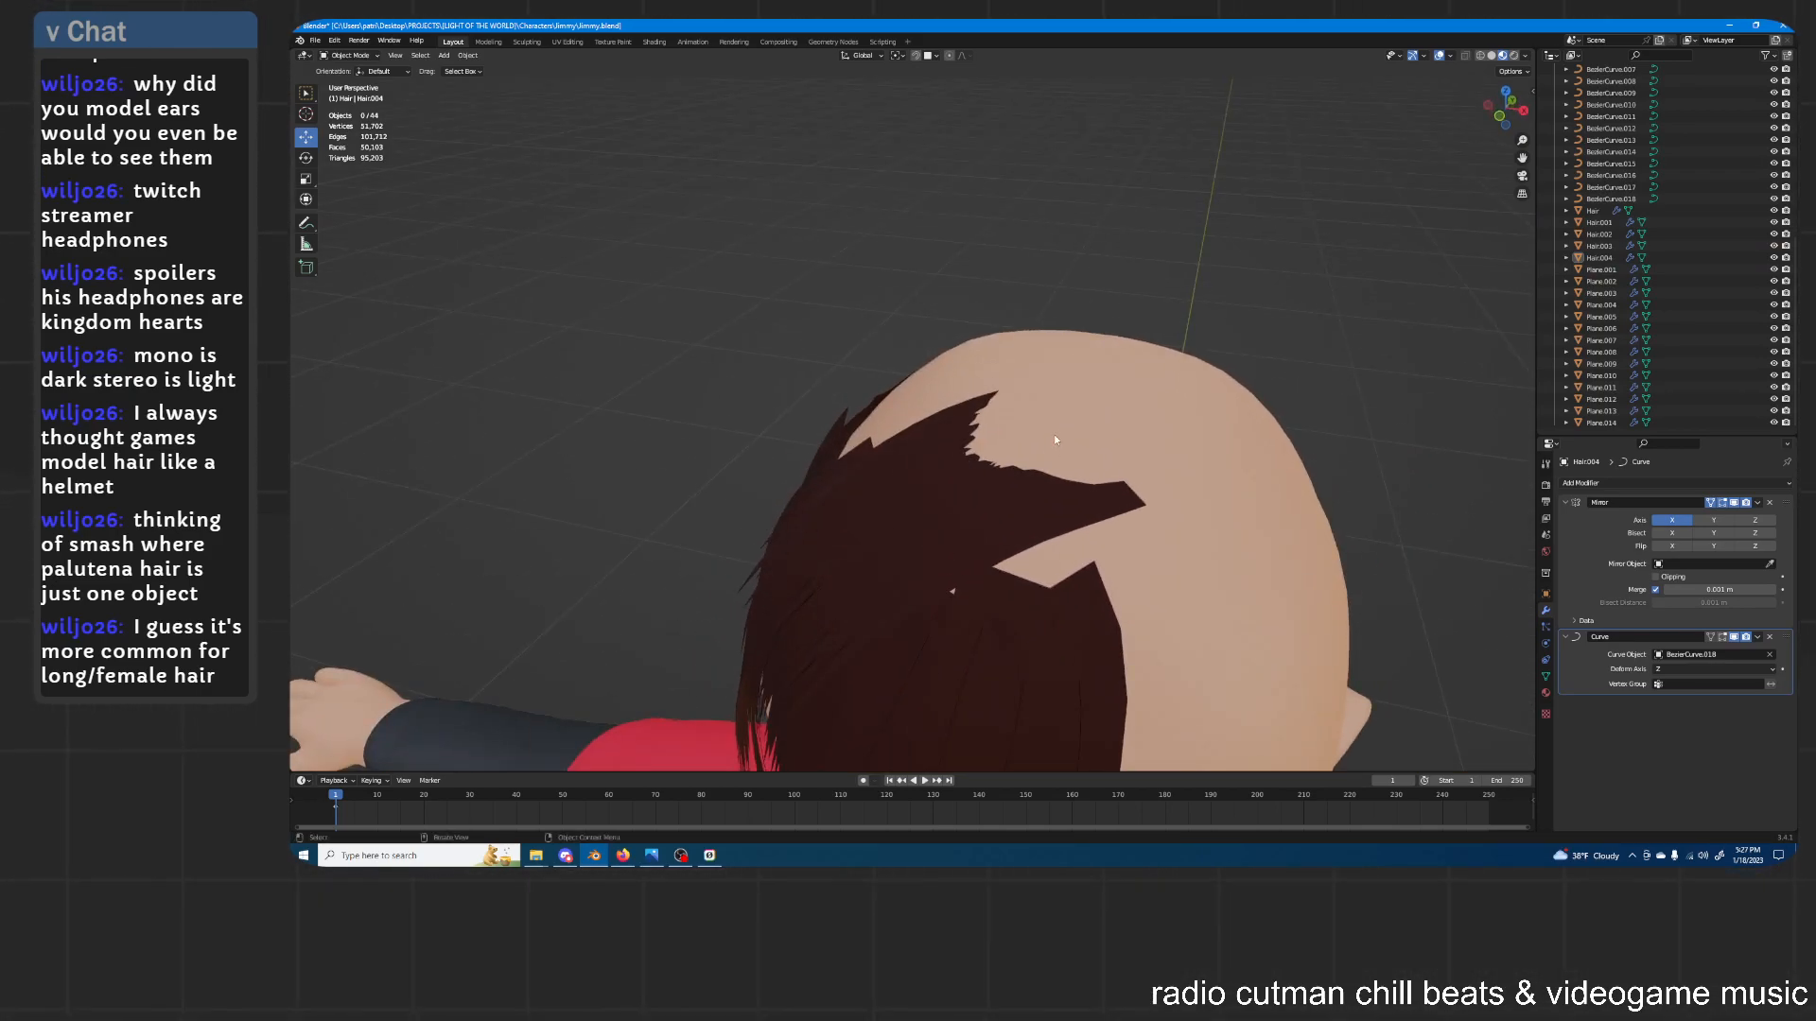
pyautogui.click(1626, 202)
pyautogui.moveTo(1225, 413)
pyautogui.mouseDown(button='middle')
pyautogui.moveTo(1218, 389)
pyautogui.moveTo(1116, 373)
pyautogui.moveTo(1118, 352)
pyautogui.moveTo(1143, 335)
pyautogui.moveTo(1121, 348)
pyautogui.moveTo(1221, 405)
pyautogui.mouseUp(button='middle')
pyautogui.press('Tab')
pyautogui.press('g')
pyautogui.press('z')
pyautogui.click(1110, 359)
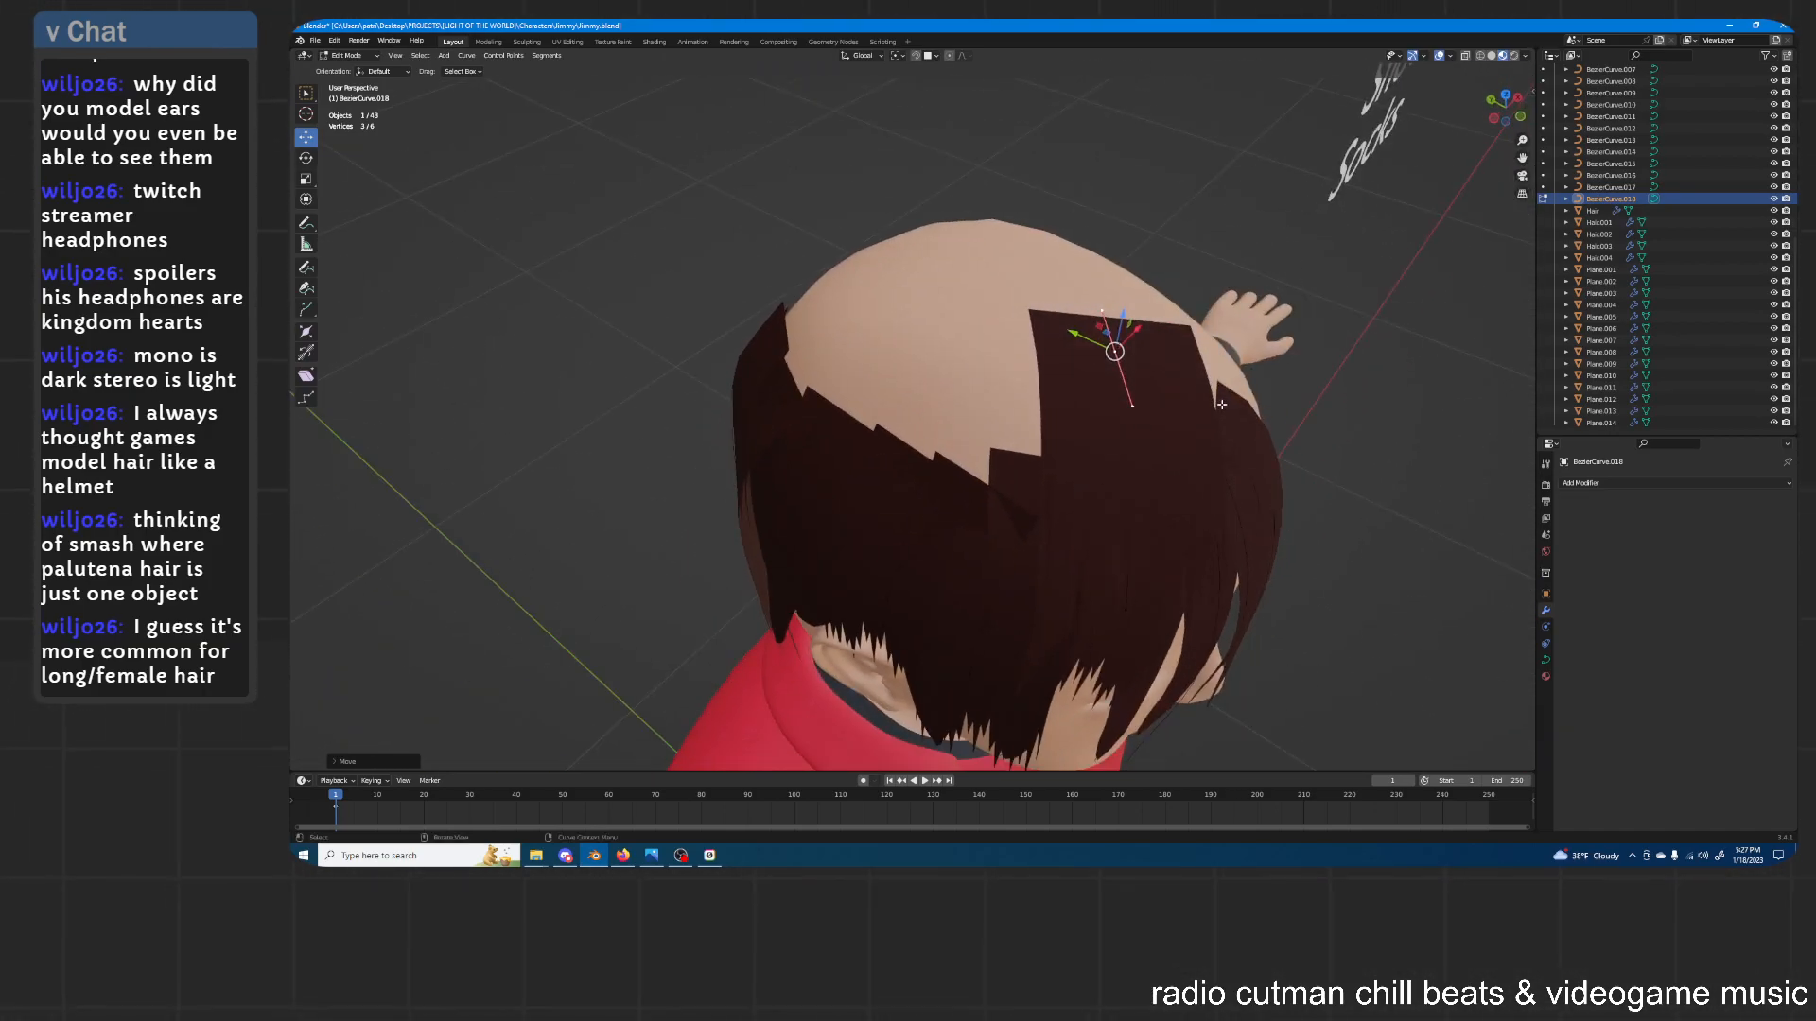
pyautogui.press('Tab')
# Duplicate the BezierCurve.018 guide curve and move the copy's upper control point back over the bare crown
pyautogui.moveTo(1149, 478); pyautogui.dragTo(962, 350, button='middle')
pyautogui.hotkey('shift', 'd')
pyautogui.press('Tab')
pyautogui.press('g')
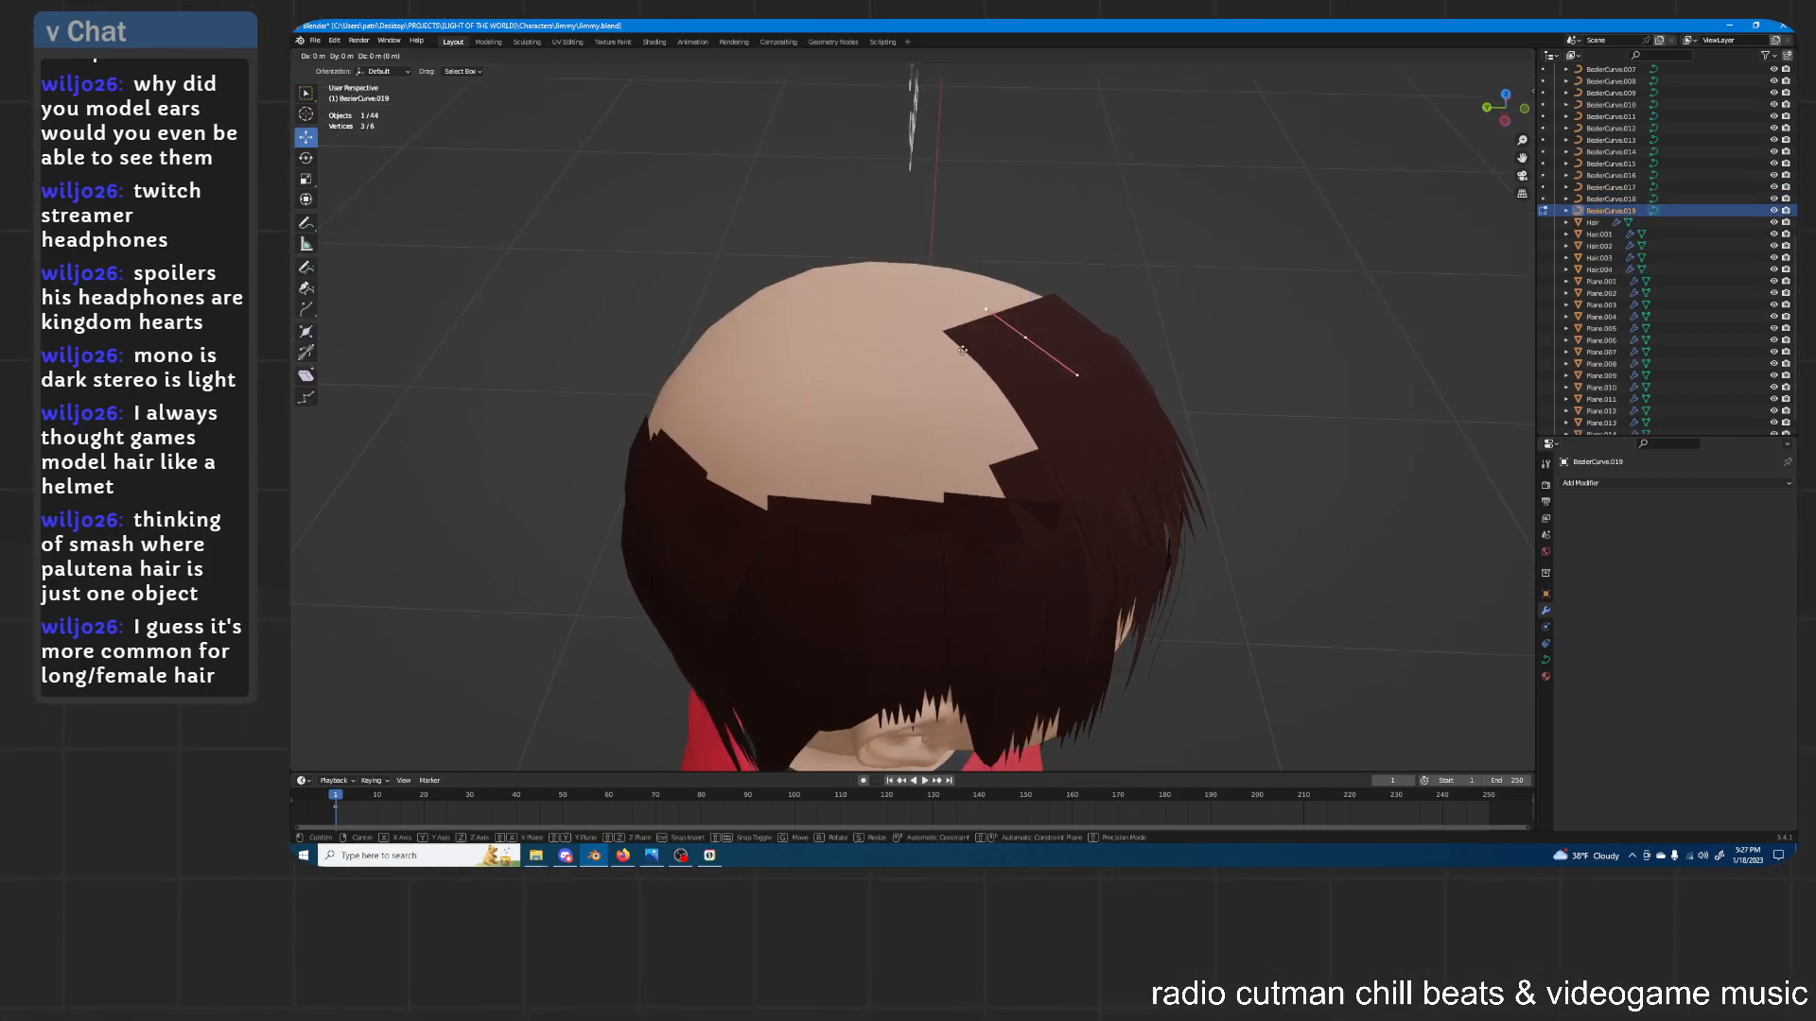
pyautogui.rightClick(962, 350)
pyautogui.press('g')
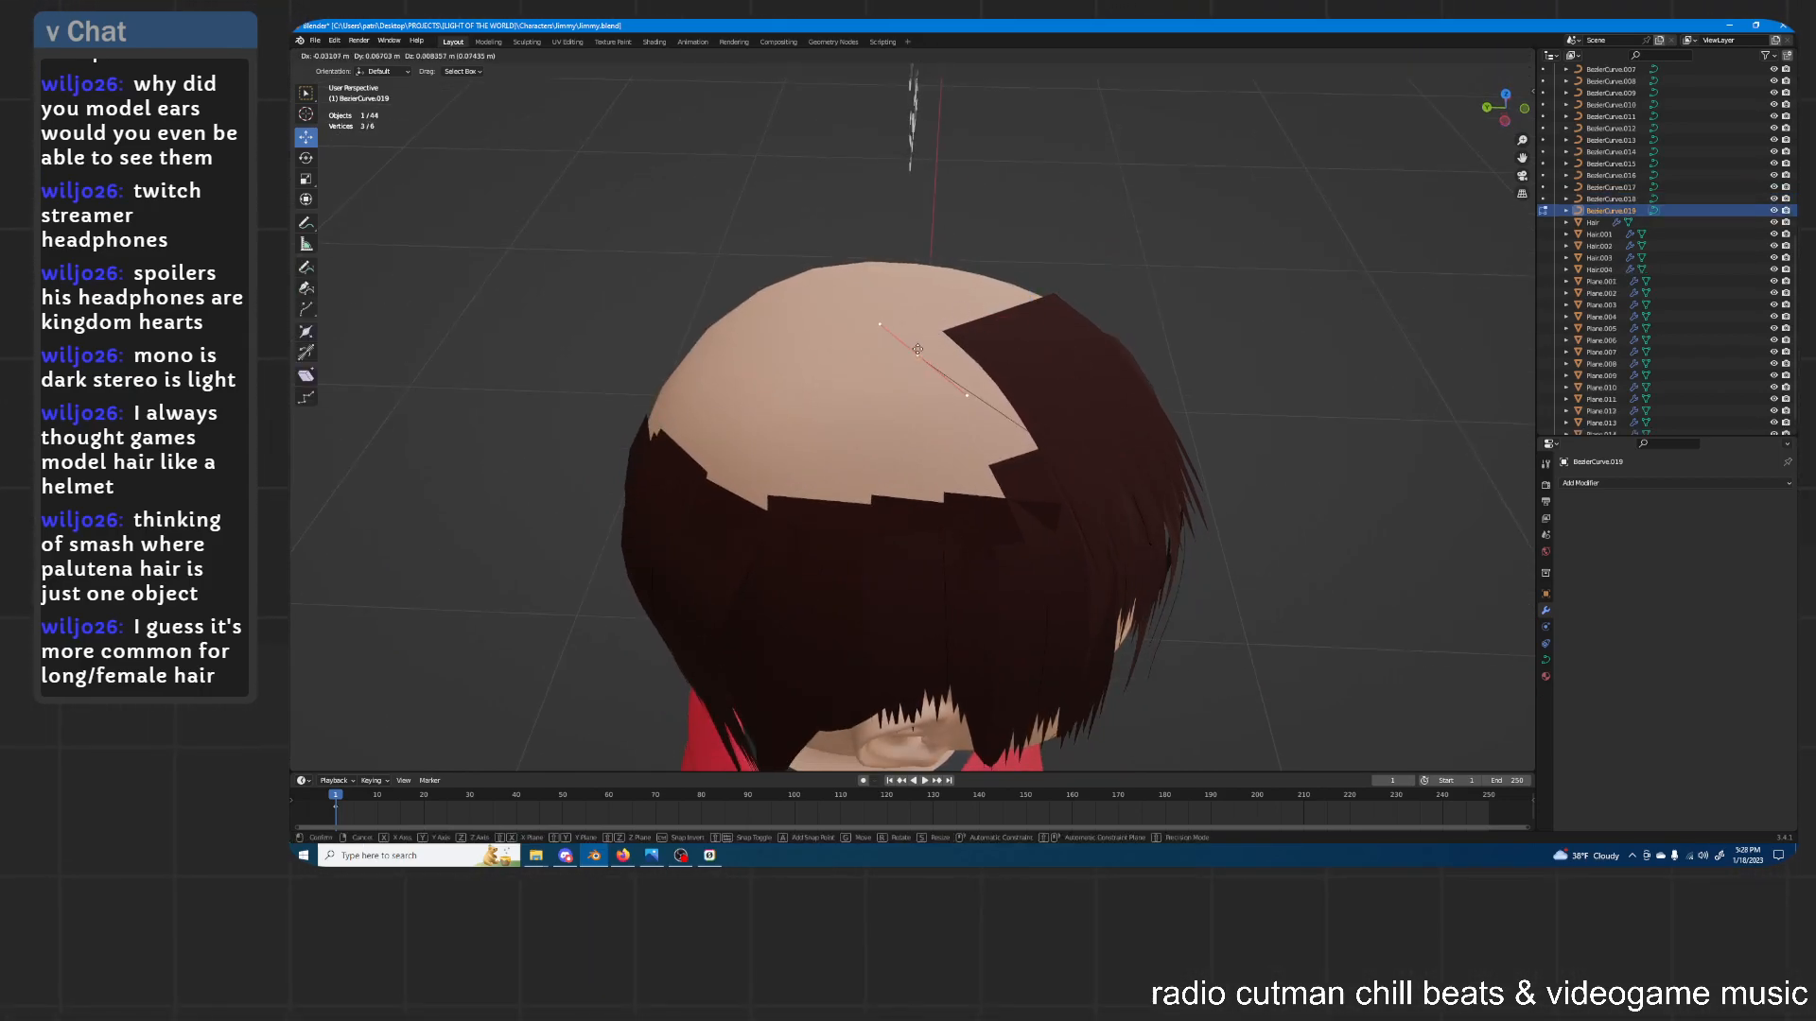
pyautogui.click(912, 335)
# Move the outer control point of BezierCurve.019 toward the back hair and rotate its handles to follow the slope of the head
pyautogui.moveTo(1128, 521); pyautogui.dragTo(1070, 474, button='middle')
pyautogui.press('g')
pyautogui.click(893, 508)
pyautogui.moveTo(887, 454); pyautogui.dragTo(1021, 445, button='middle')
pyautogui.press('r')
pyautogui.click(956, 337)
pyautogui.press('r')
pyautogui.click(1094, 392)
pyautogui.moveTo(1095, 392)
pyautogui.mouseDown(button='middle')
pyautogui.moveTo(1103, 422)
pyautogui.moveTo(1107, 404)
pyautogui.mouseUp(button='middle')
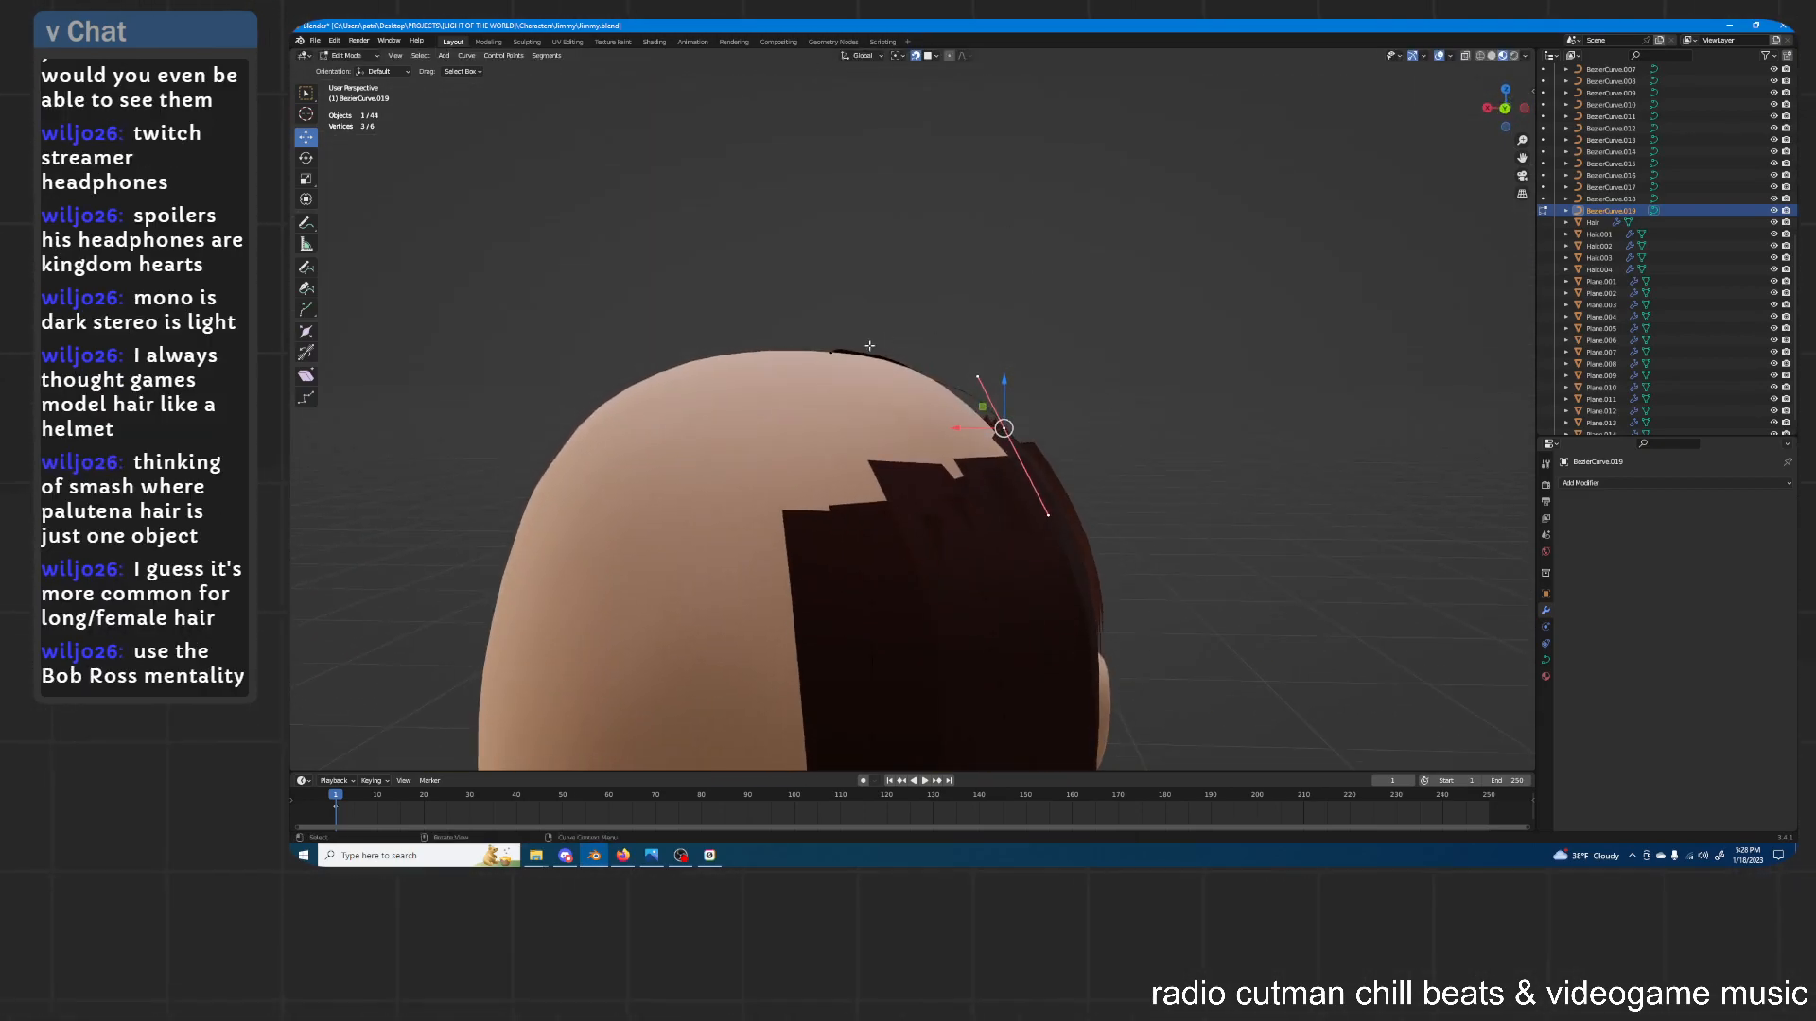
# Scale the handles of BezierCurve.019's outer control point, shift the point along X and rotate its handles parallel to the scalp
pyautogui.moveTo(1028, 378); pyautogui.dragTo(1054, 377, button='middle')
pyautogui.press('r')
pyautogui.press('s')
pyautogui.click(1041, 445)
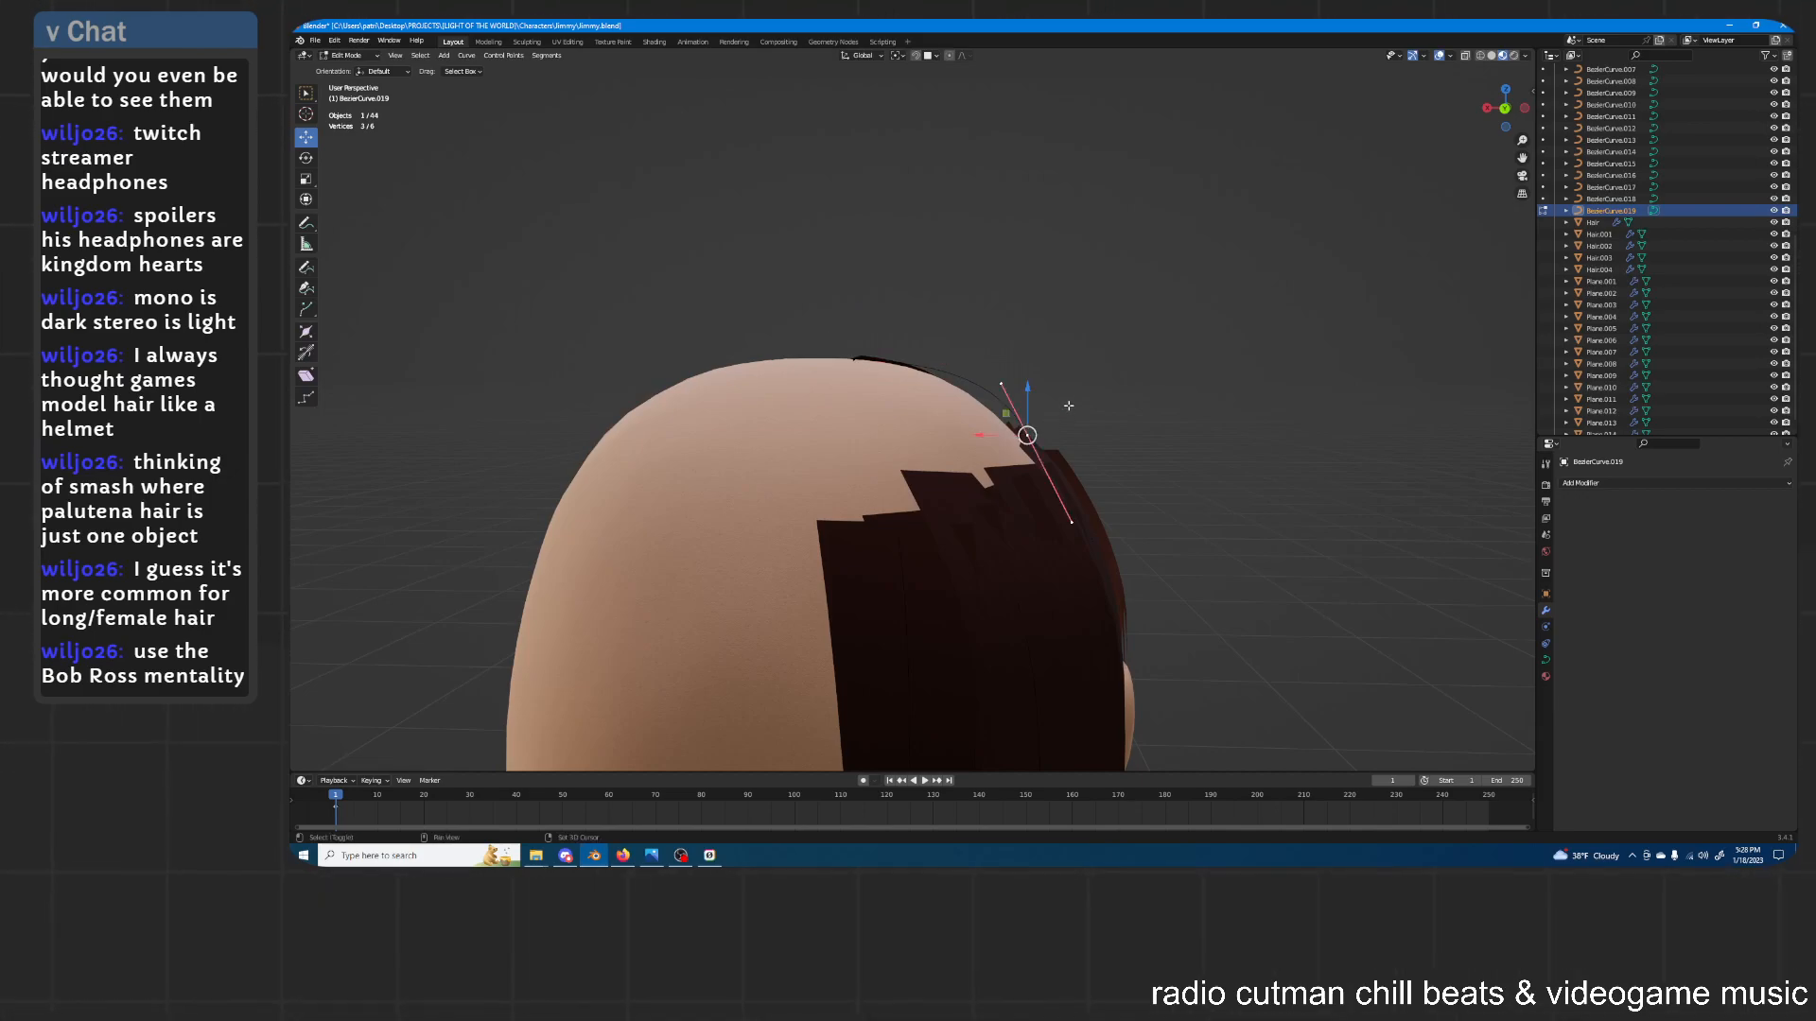
pyautogui.keyDown('shift'); pyautogui.moveTo(1069, 411); pyautogui.dragTo(1050, 381, button='middle'); pyautogui.keyUp('shift')
pyautogui.press('g')
pyautogui.press('x')
pyautogui.click(1093, 371)
pyautogui.press('r')
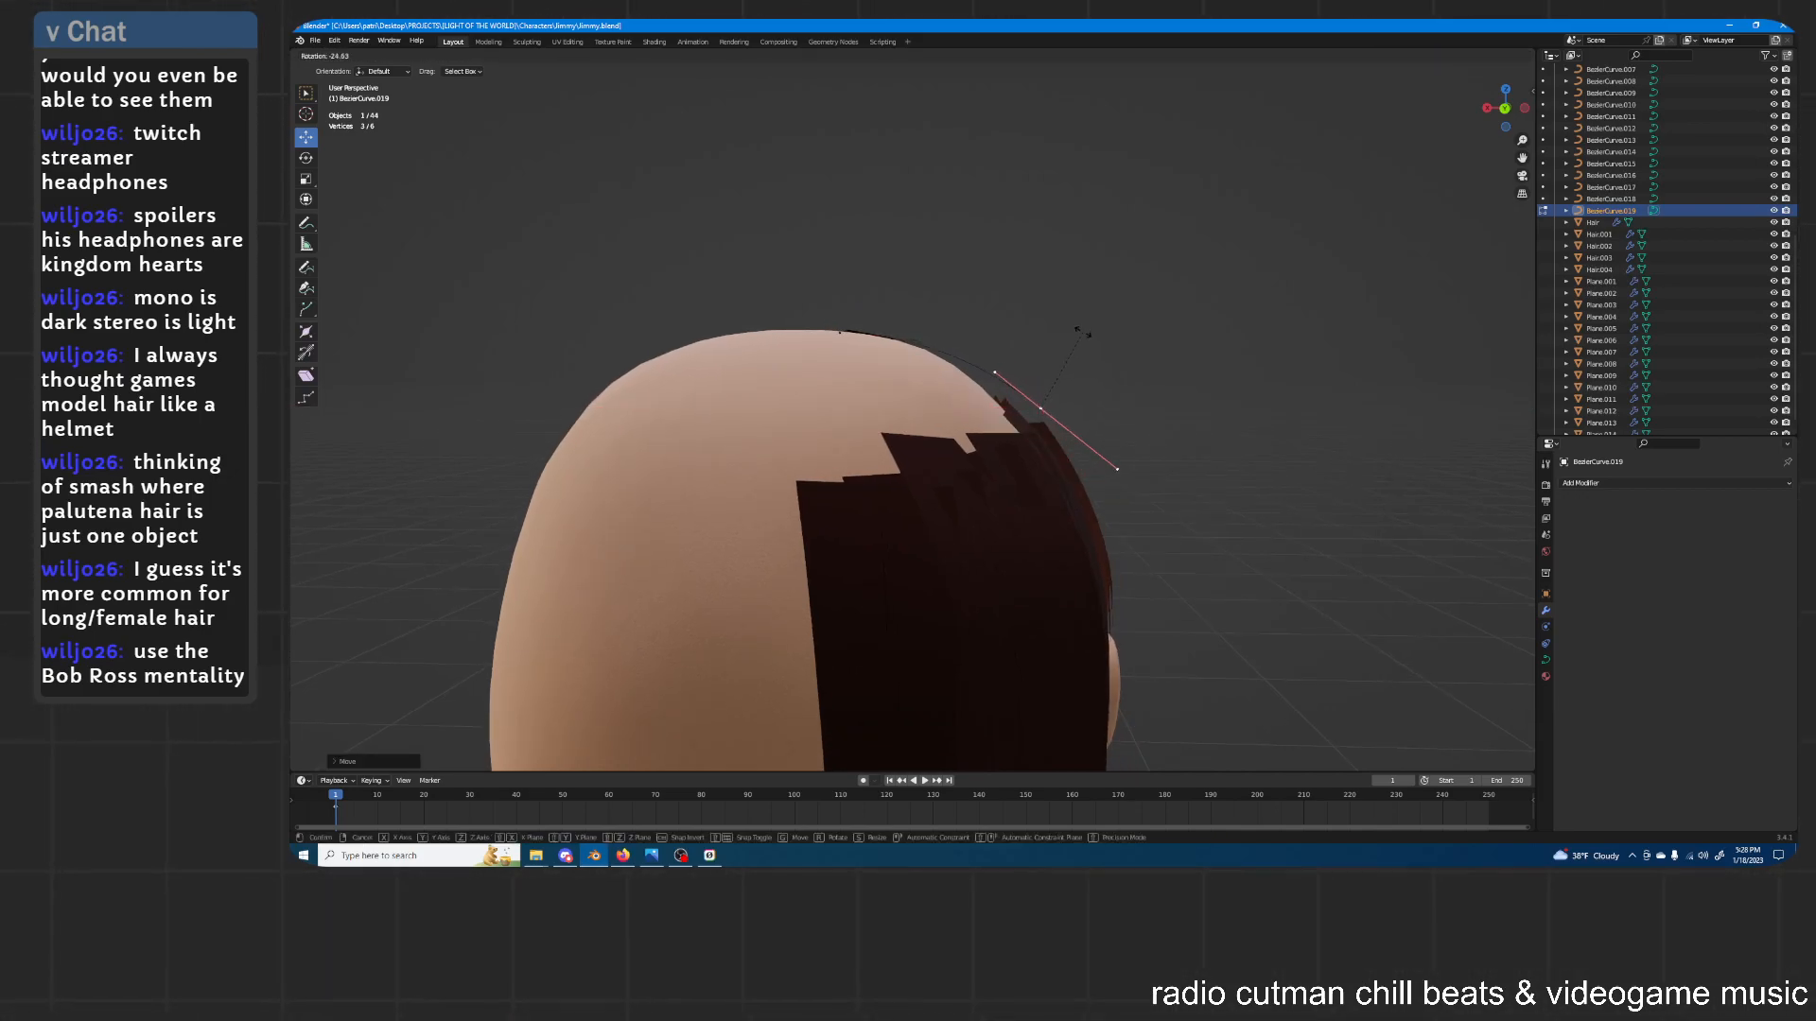
# Reposition the lower end point of BezierCurve.019 over the hair and scale its handles
pyautogui.press('g')
pyautogui.press('s')
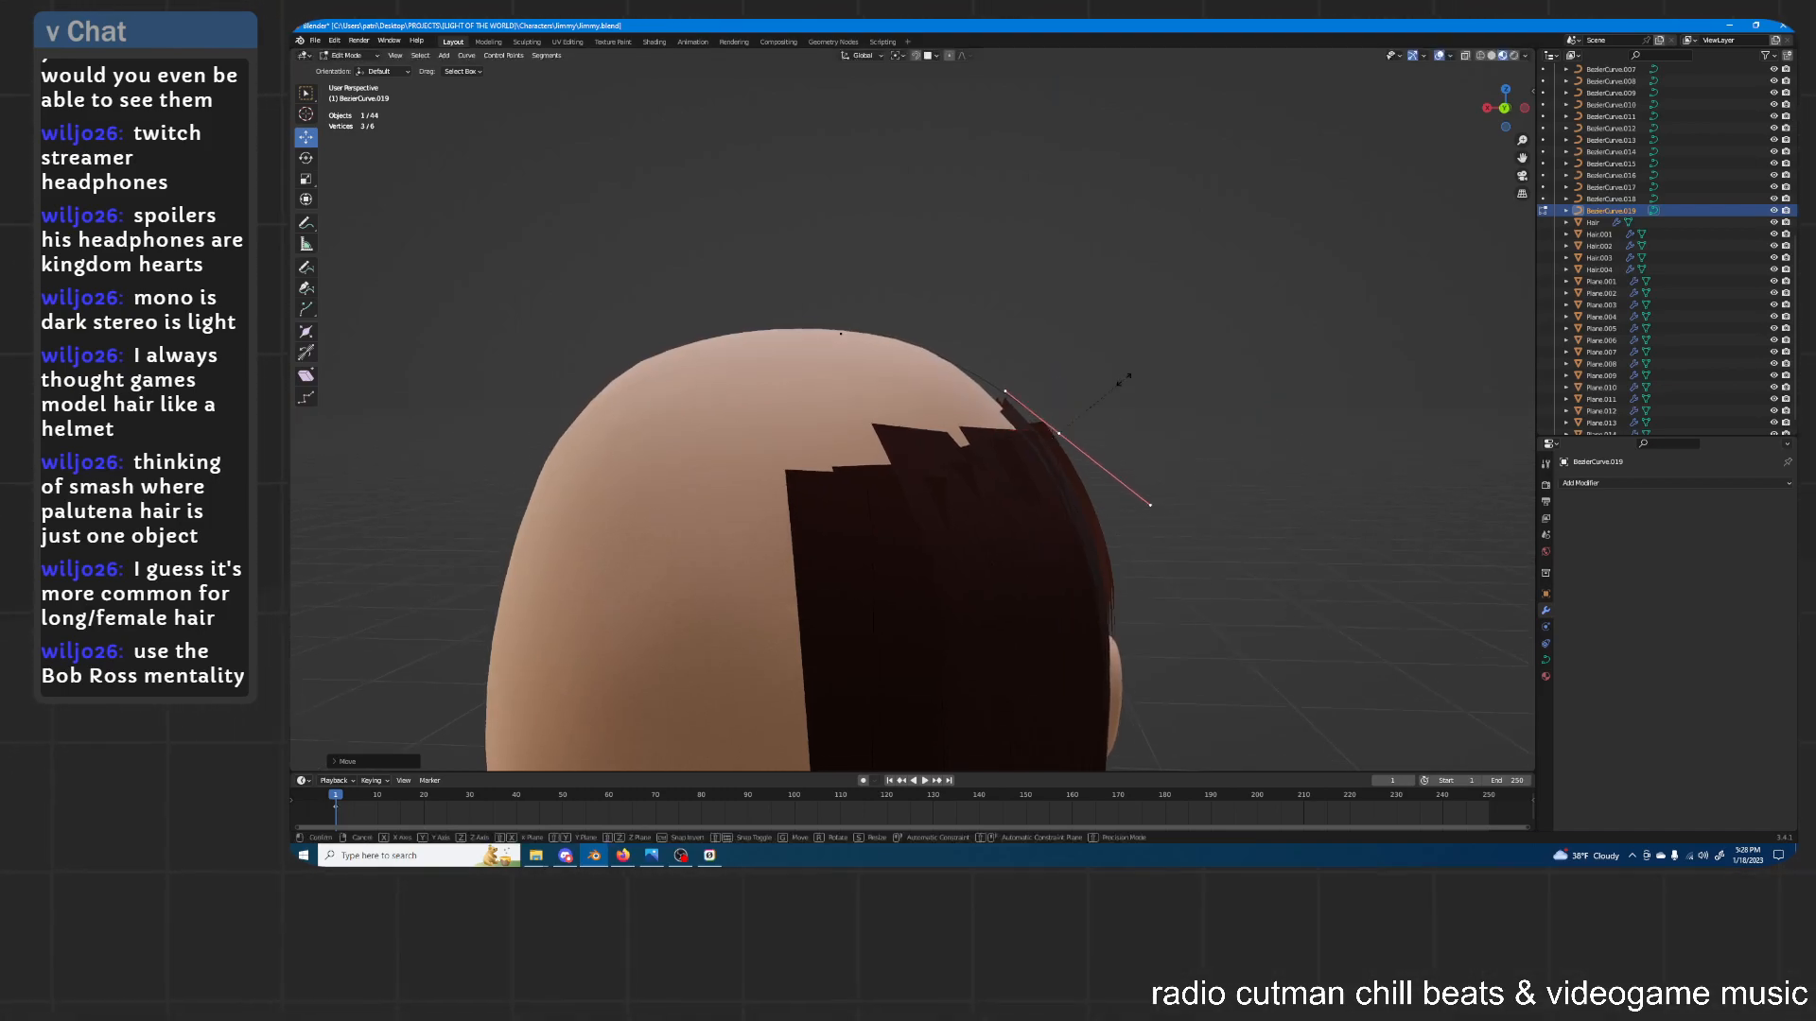
pyautogui.press('g')
pyautogui.press('x')
pyautogui.press('z')
pyautogui.click(1156, 399)
pyautogui.moveTo(1157, 399); pyautogui.dragTo(1135, 443, button='middle')
# Rotate and scale the handles of the curve's end point at the crown to follow the scalp
pyautogui.click(840, 323)
pyautogui.moveTo(879, 331); pyautogui.dragTo(1026, 299, button='middle')
pyautogui.press('r')
pyautogui.click(1013, 312)
pyautogui.press('s')
pyautogui.click(1093, 311)
# Rotate the curve's lower end point and move it along Z
pyautogui.click(1078, 445)
pyautogui.keyDown('shift'); pyautogui.moveTo(1083, 448); pyautogui.dragTo(1065, 392, button='middle'); pyautogui.keyUp('shift')
pyautogui.press('r')
pyautogui.click(1161, 351)
pyautogui.press('g')
pyautogui.press('z')
pyautogui.click(1159, 383)
# Refine the lower end point's rotation and shift it along X
pyautogui.press('r')
pyautogui.click(1155, 378)
pyautogui.press('g')
pyautogui.press('x')
pyautogui.click(1153, 374)
pyautogui.click(1161, 353)
pyautogui.moveTo(1161, 353)
pyautogui.mouseDown(button='middle')
pyautogui.moveTo(1070, 351)
pyautogui.moveTo(1172, 341)
pyautogui.moveTo(1139, 349)
pyautogui.moveTo(1172, 365)
pyautogui.mouseUp(button='middle')
# Duplicate the front hair strip in place and set the copy's Curve modifier object to BezierCurve.019
pyautogui.press('Tab')
pyautogui.click(1154, 355)
pyautogui.hotkey('shift', 'd')
pyautogui.rightClick(1170, 367)
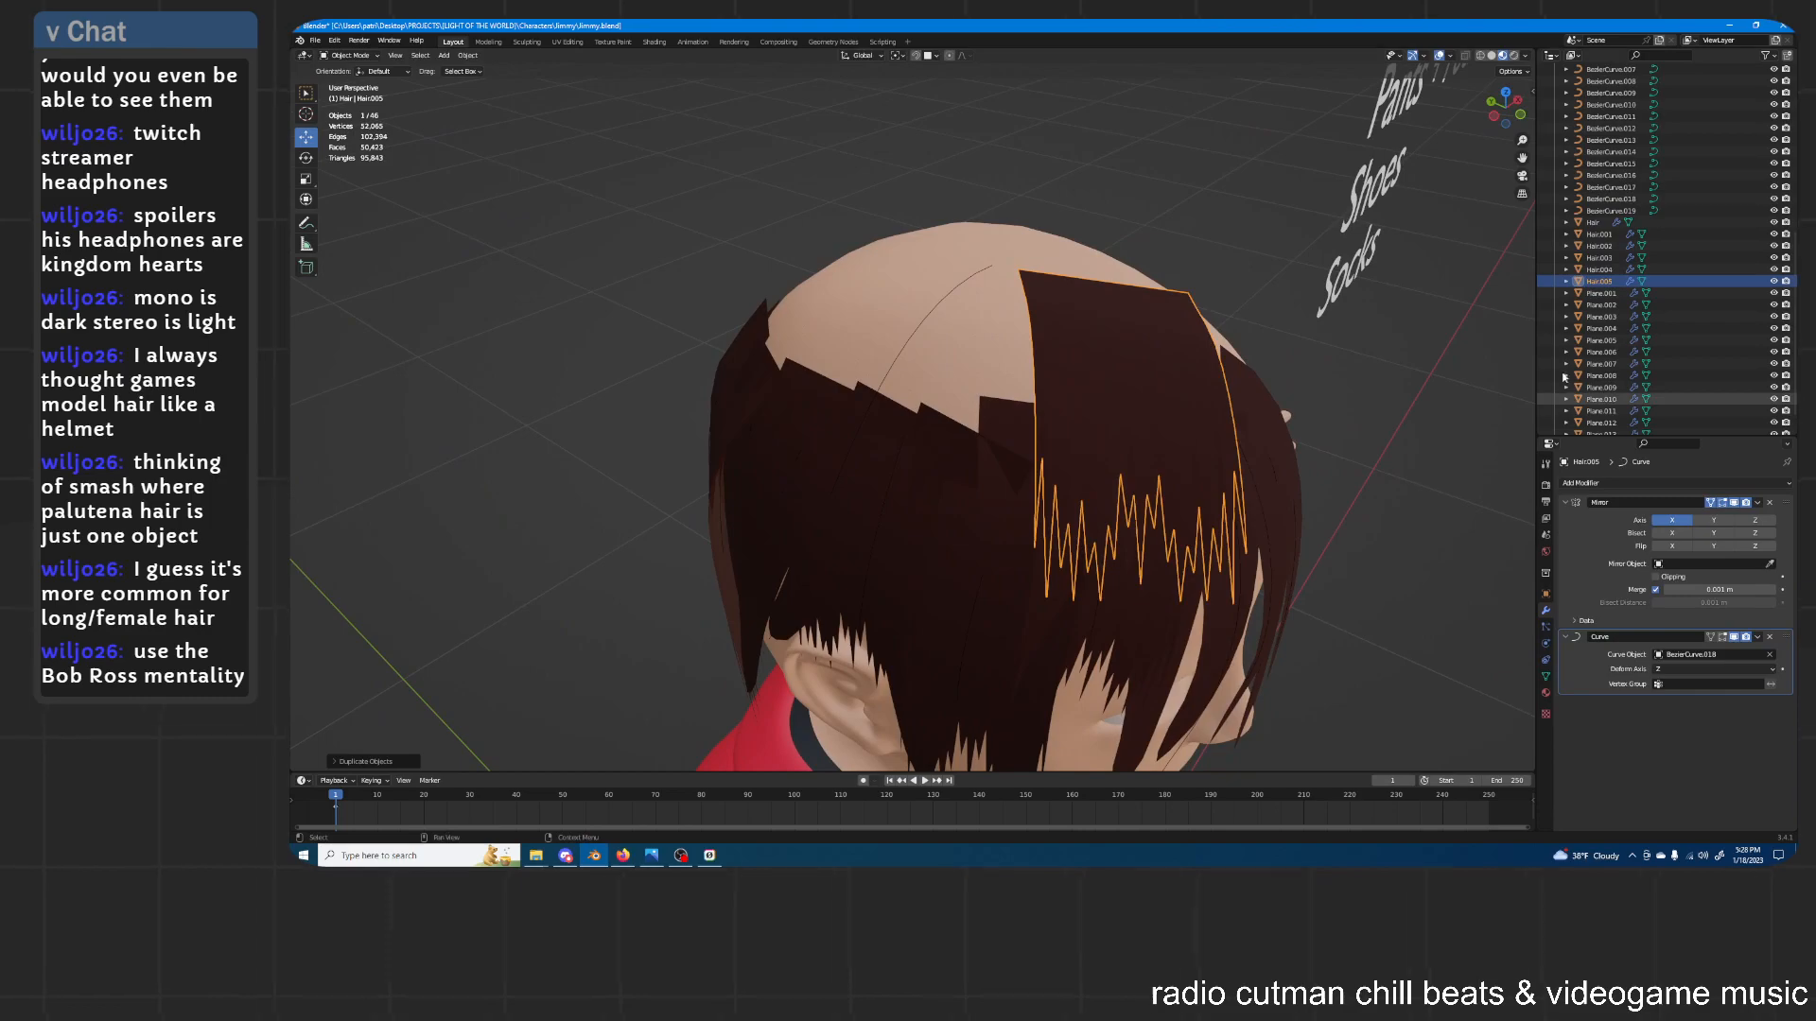
pyautogui.click(1771, 655)
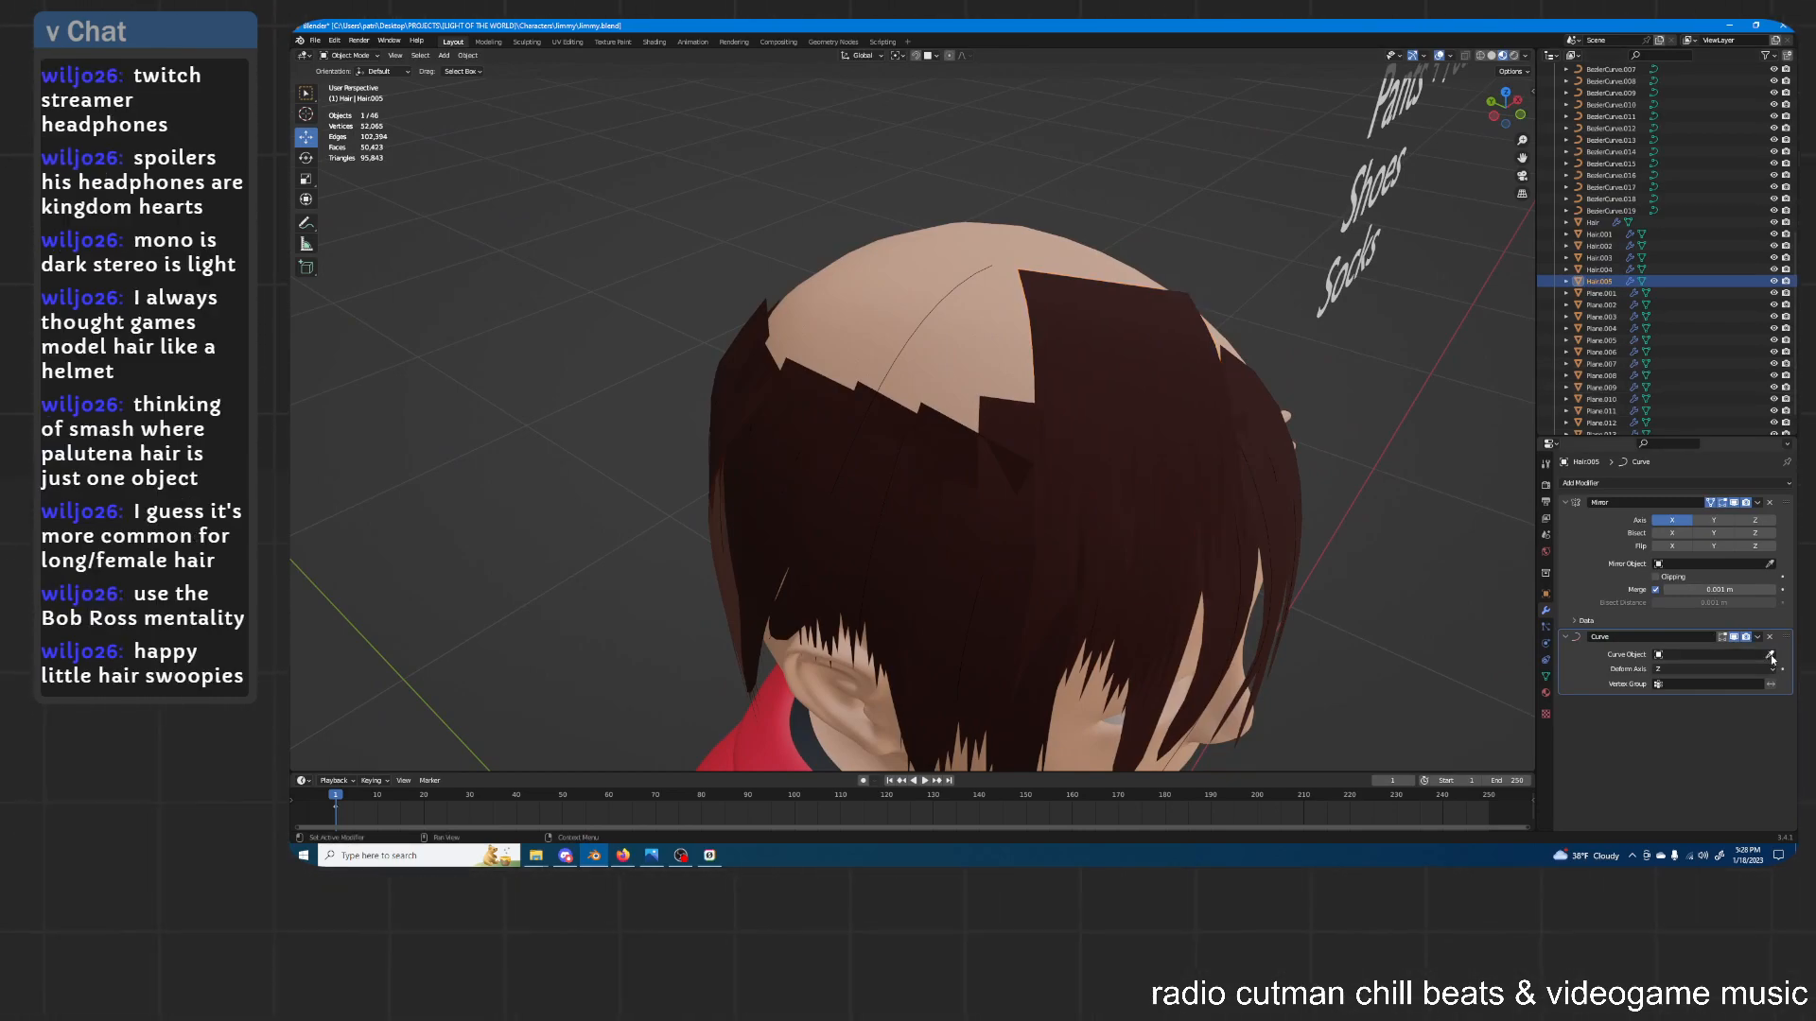
pyautogui.click(913, 330)
pyautogui.moveTo(946, 366); pyautogui.dragTo(936, 406, button='middle')
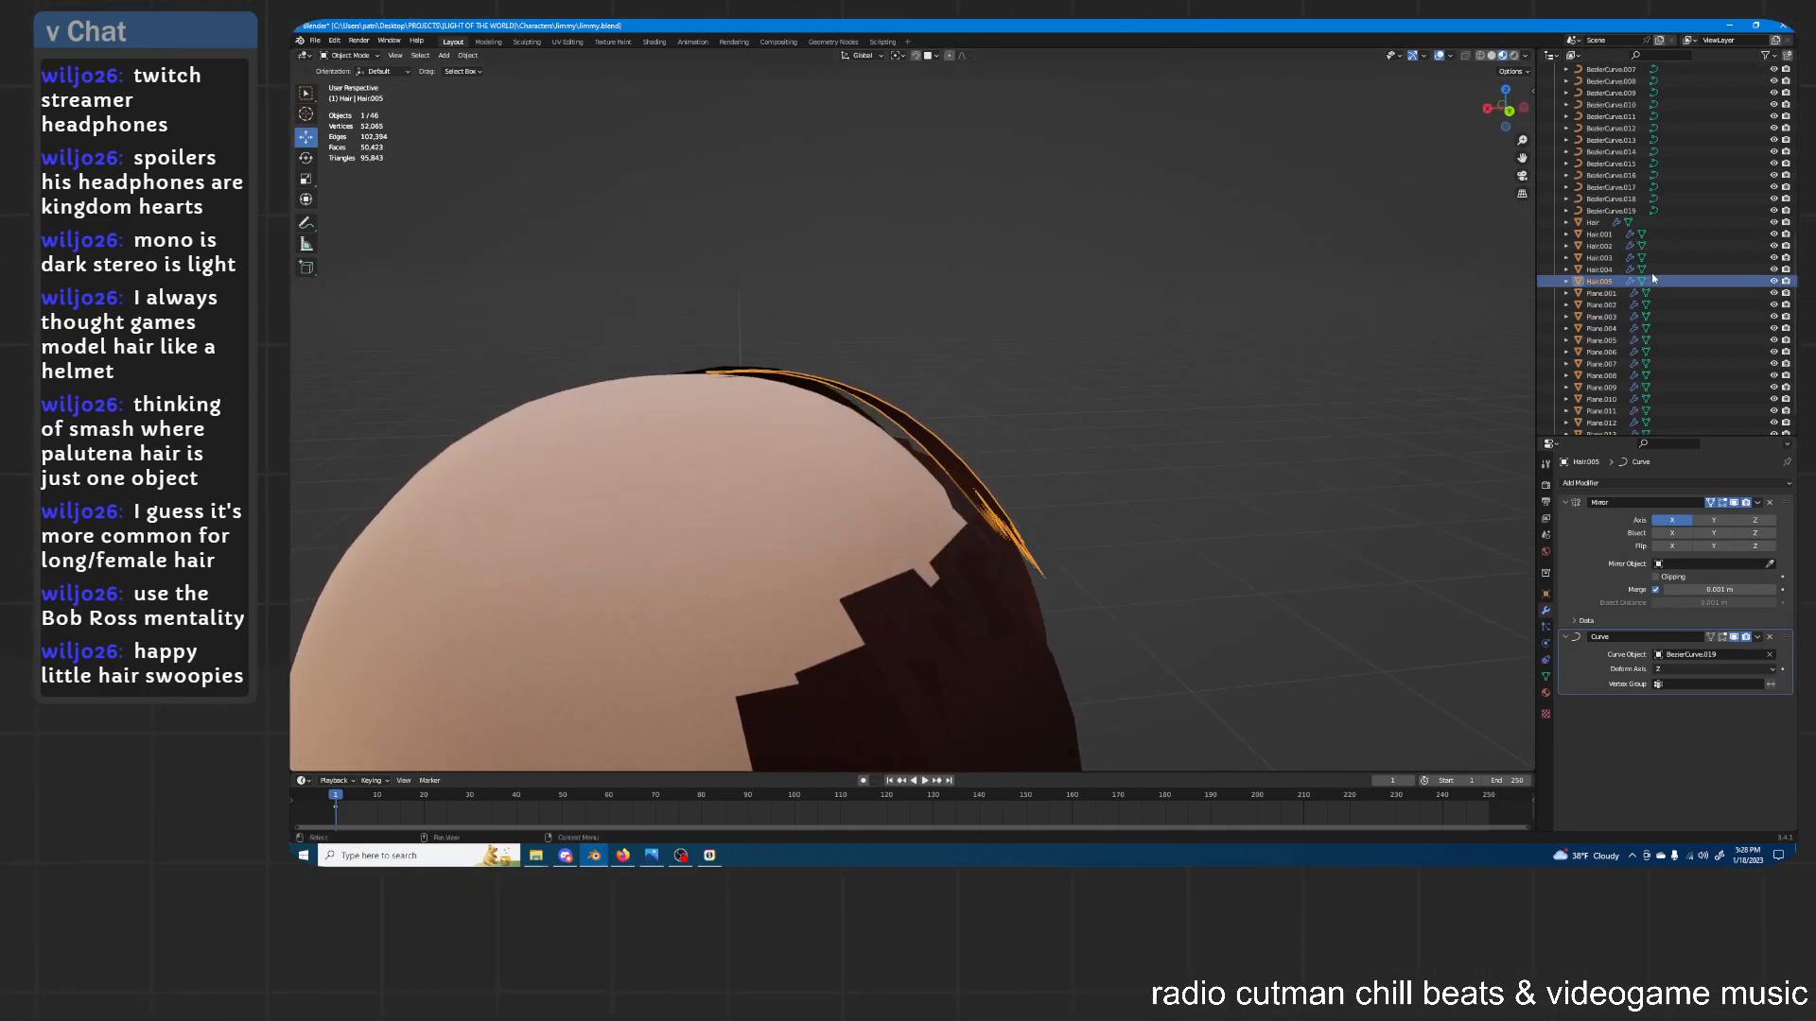
# Adjust the tilt of all control points of BezierCurve.019 so the new strip lies against the head
pyautogui.click(1620, 211)
pyautogui.press('Tab')
pyautogui.moveTo(1116, 356); pyautogui.dragTo(1074, 372, button='middle')
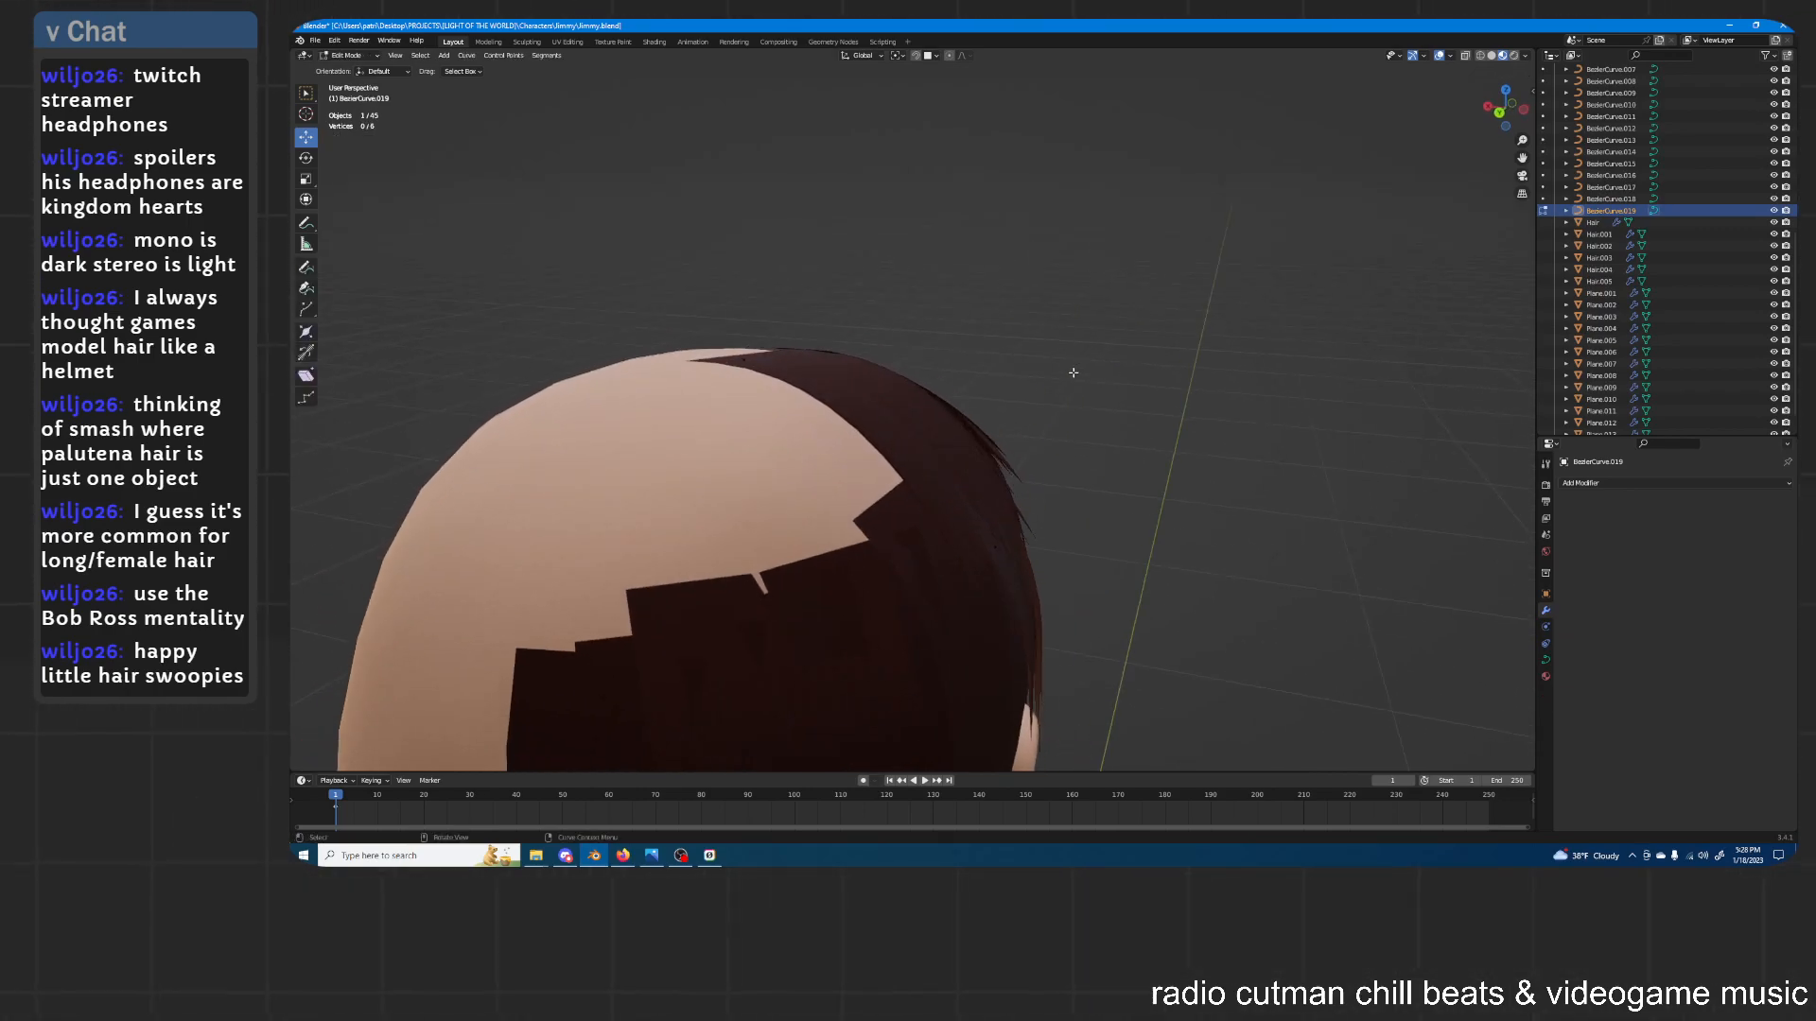
pyautogui.press('a')
pyautogui.moveTo(1211, 398); pyautogui.dragTo(1067, 417, button='middle')
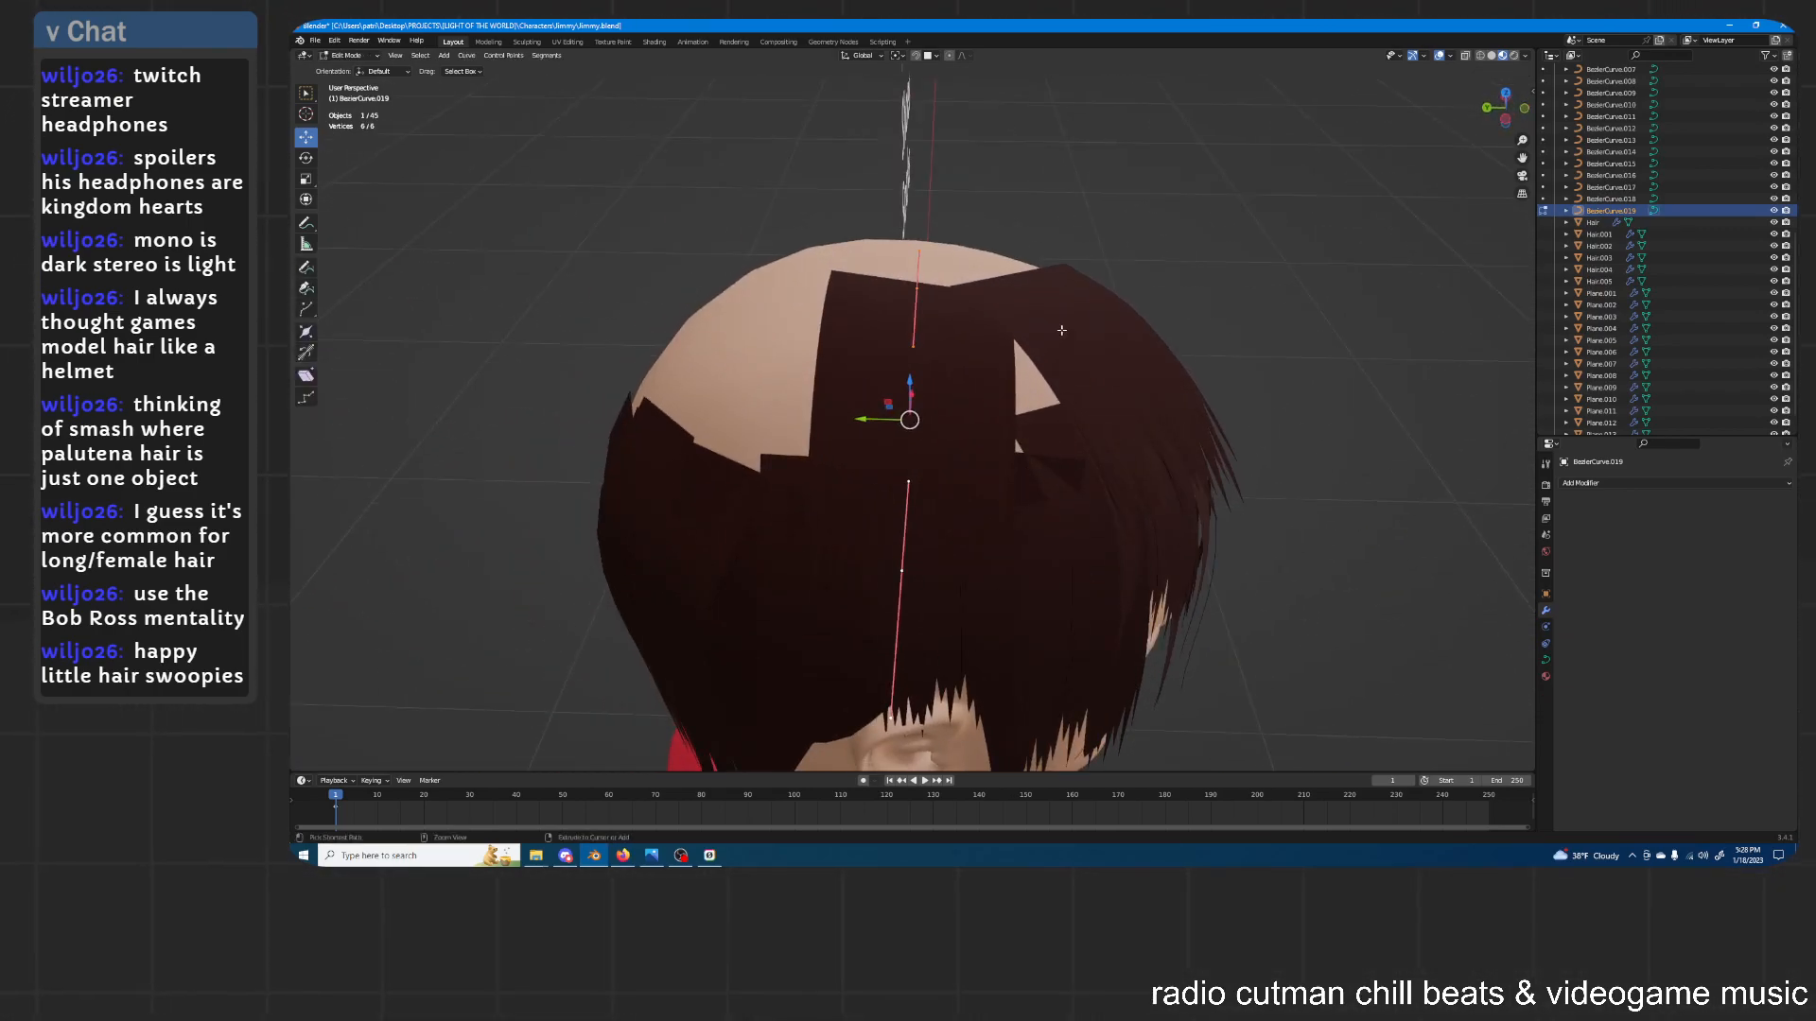
pyautogui.click(1048, 318)
pyautogui.moveTo(1027, 327)
pyautogui.mouseDown(button='middle')
pyautogui.moveTo(956, 401)
pyautogui.moveTo(1029, 357)
pyautogui.mouseUp(button='middle')
pyautogui.press('Tab')
# Widen the new hair strip by scaling it along X
pyautogui.click(956, 401)
pyautogui.press('s')
pyautogui.press('x')
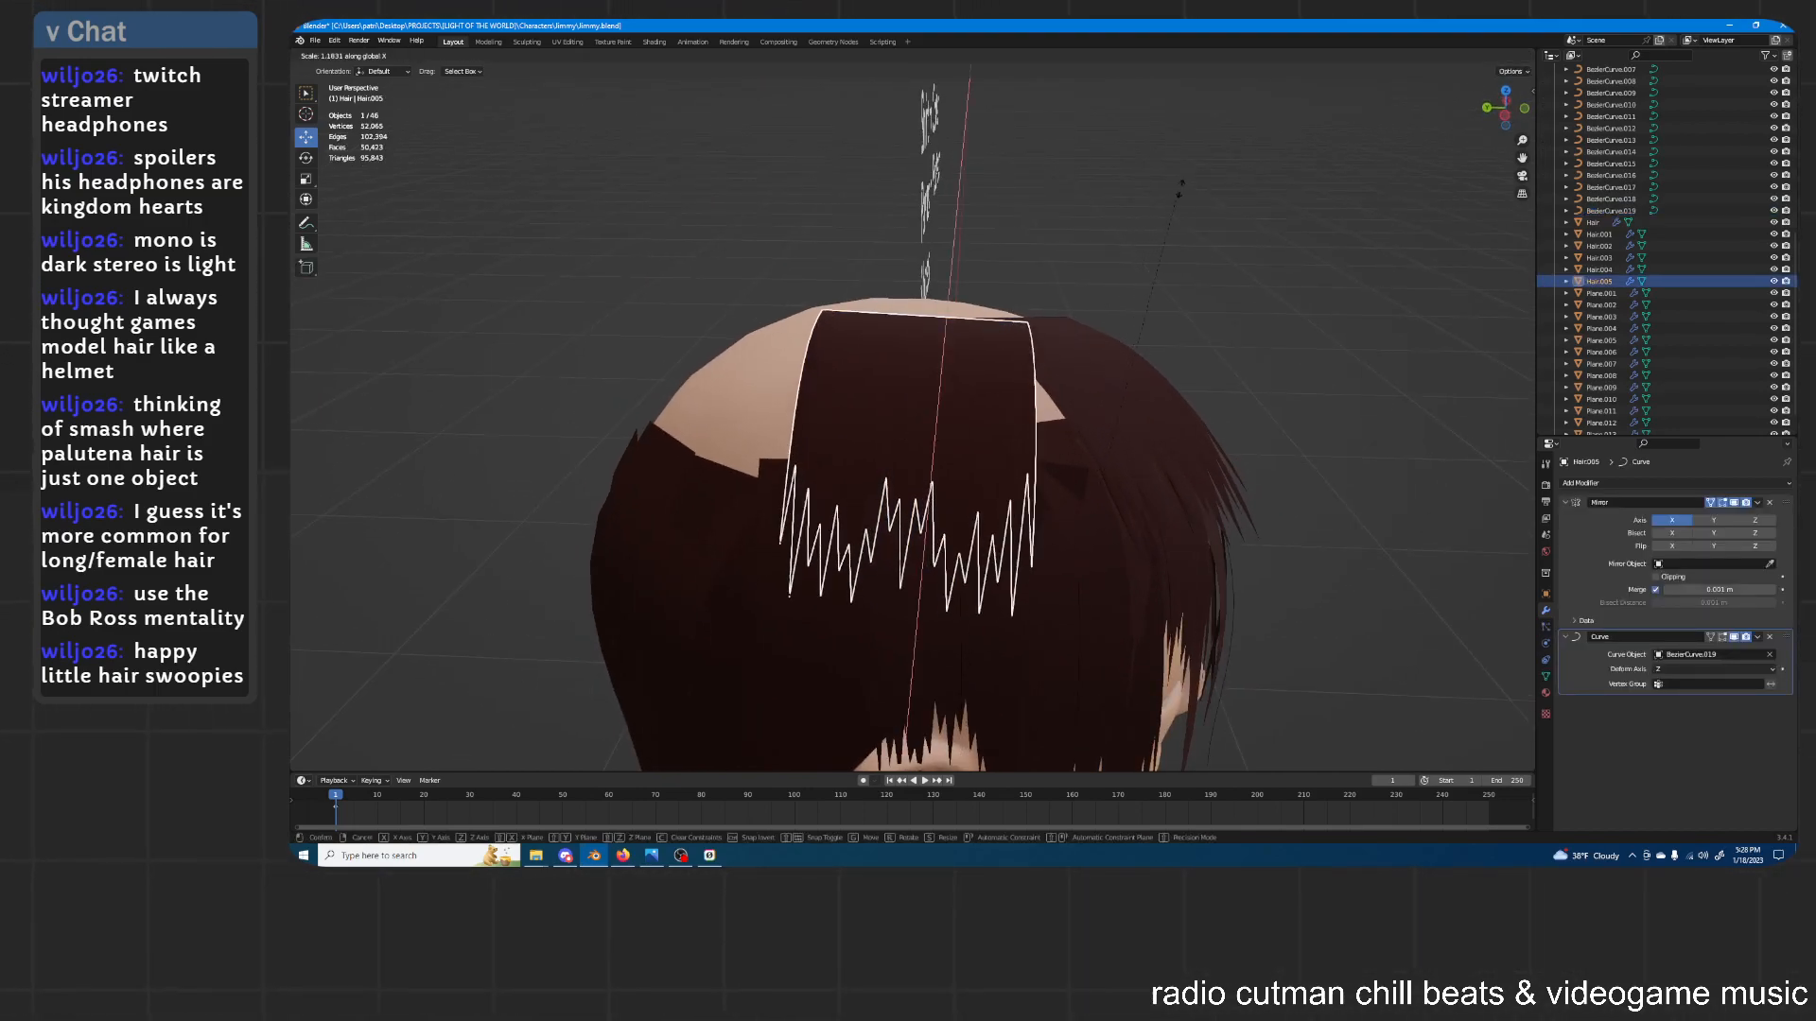
pyautogui.click(1166, 309)
pyautogui.moveTo(999, 499); pyautogui.dragTo(1138, 495, button='middle')
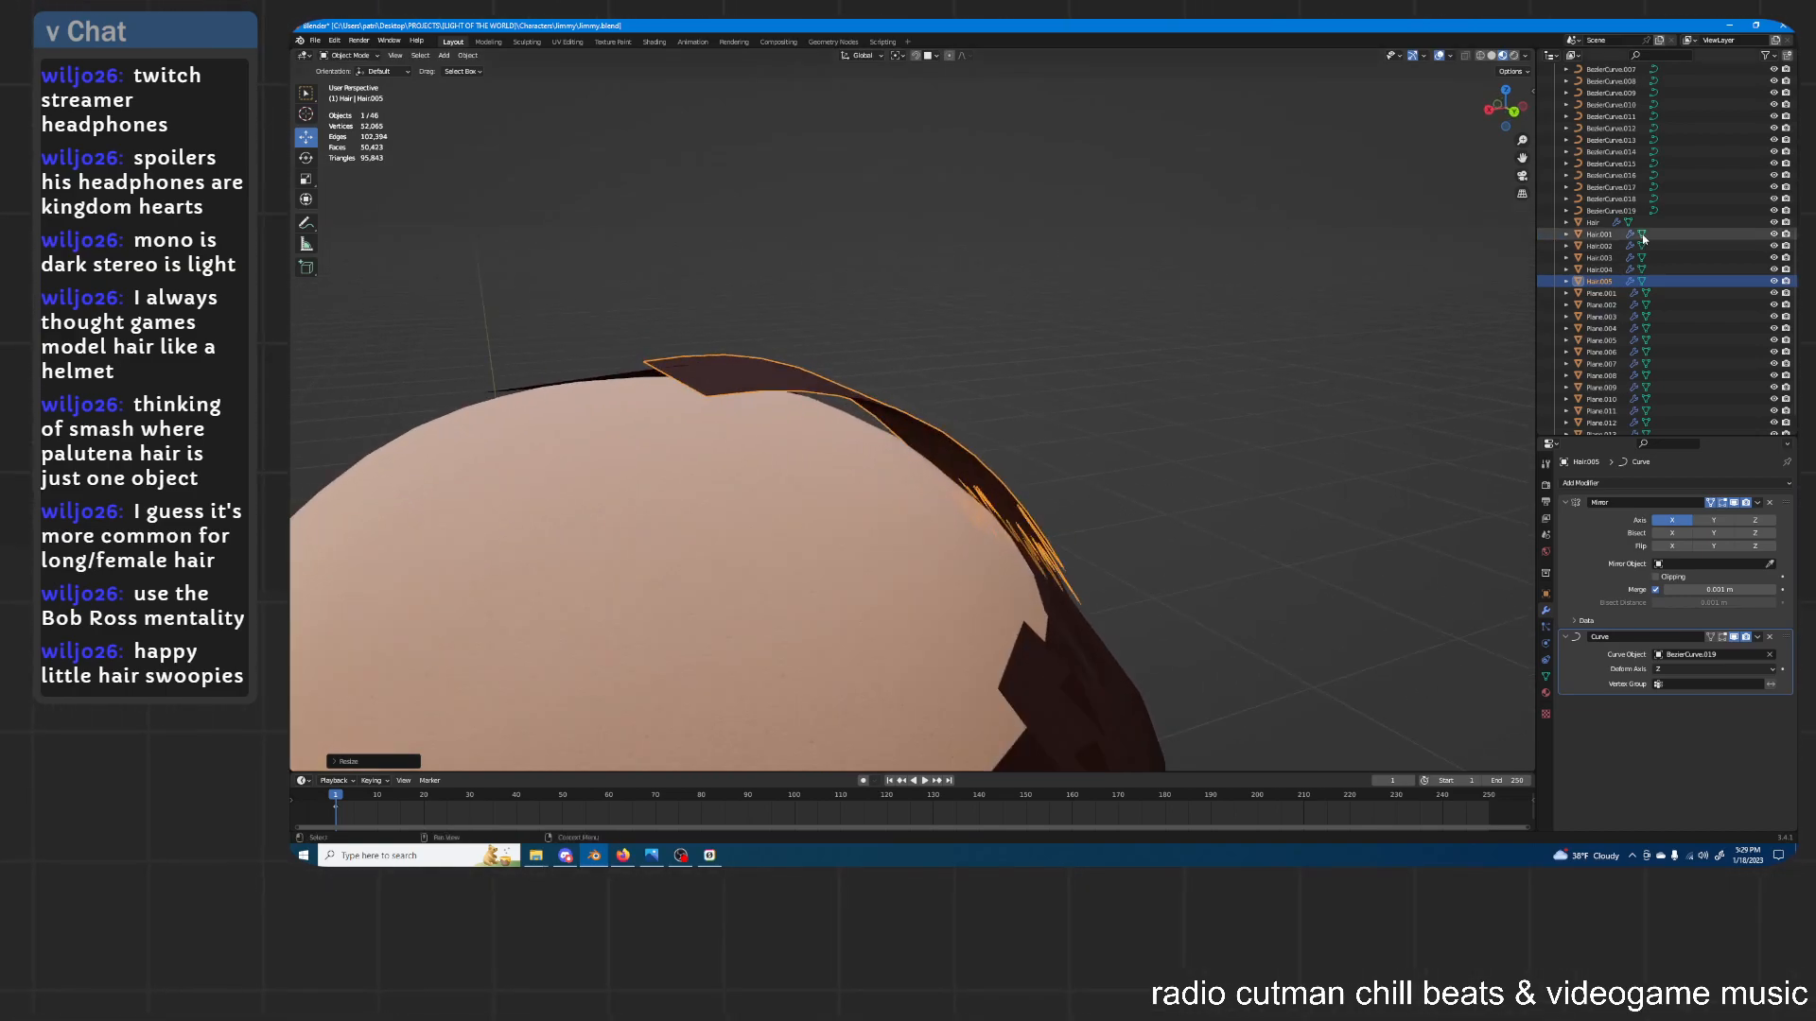
# Adjust the height of BezierCurve.019's crown end point along Z
pyautogui.click(1627, 212)
pyautogui.moveTo(885, 333); pyautogui.dragTo(874, 341, button='middle')
pyautogui.press('Tab')
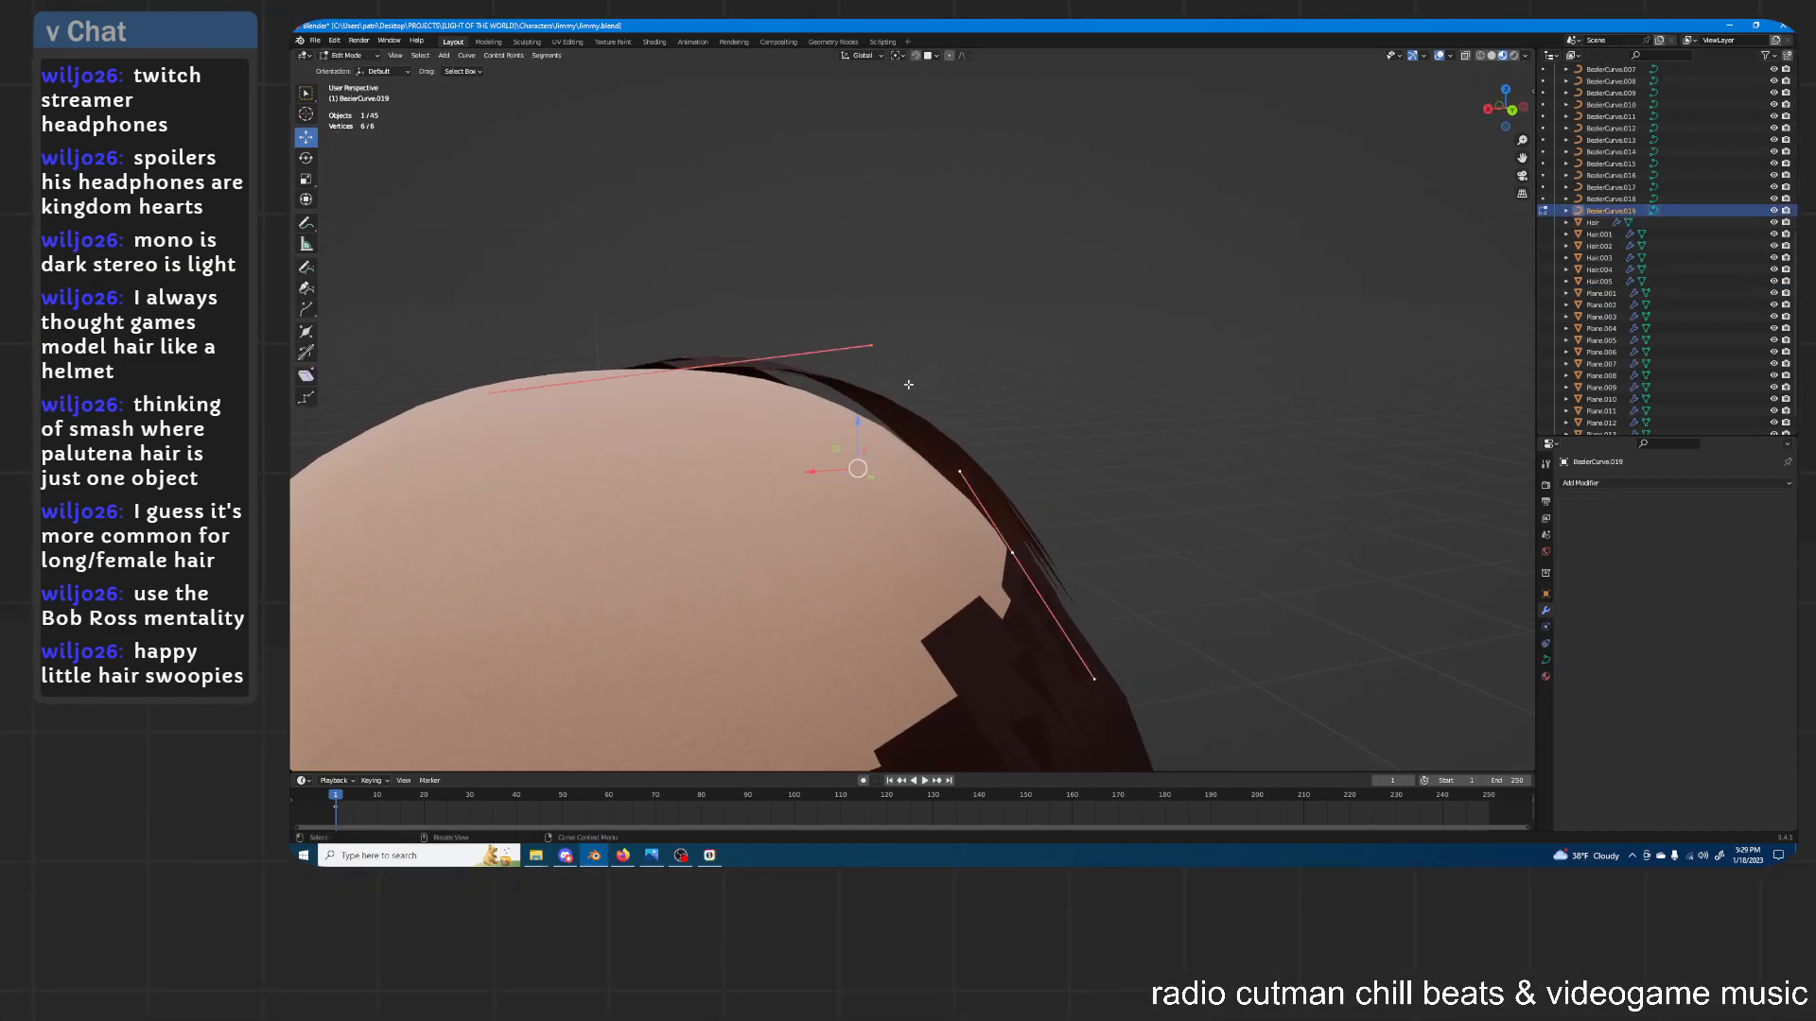
pyautogui.click(685, 367)
pyautogui.moveTo(700, 367); pyautogui.dragTo(1030, 338, button='middle')
pyautogui.press('g')
pyautogui.press('z')
pyautogui.click(1031, 341)
pyautogui.press('Tab')
# Examine how the new top strip overlaps the neighbouring hair strands and fits the scalp
pyautogui.click(1071, 320)
pyautogui.moveTo(1071, 320); pyautogui.dragTo(991, 358, button='middle')
pyautogui.click(999, 381)
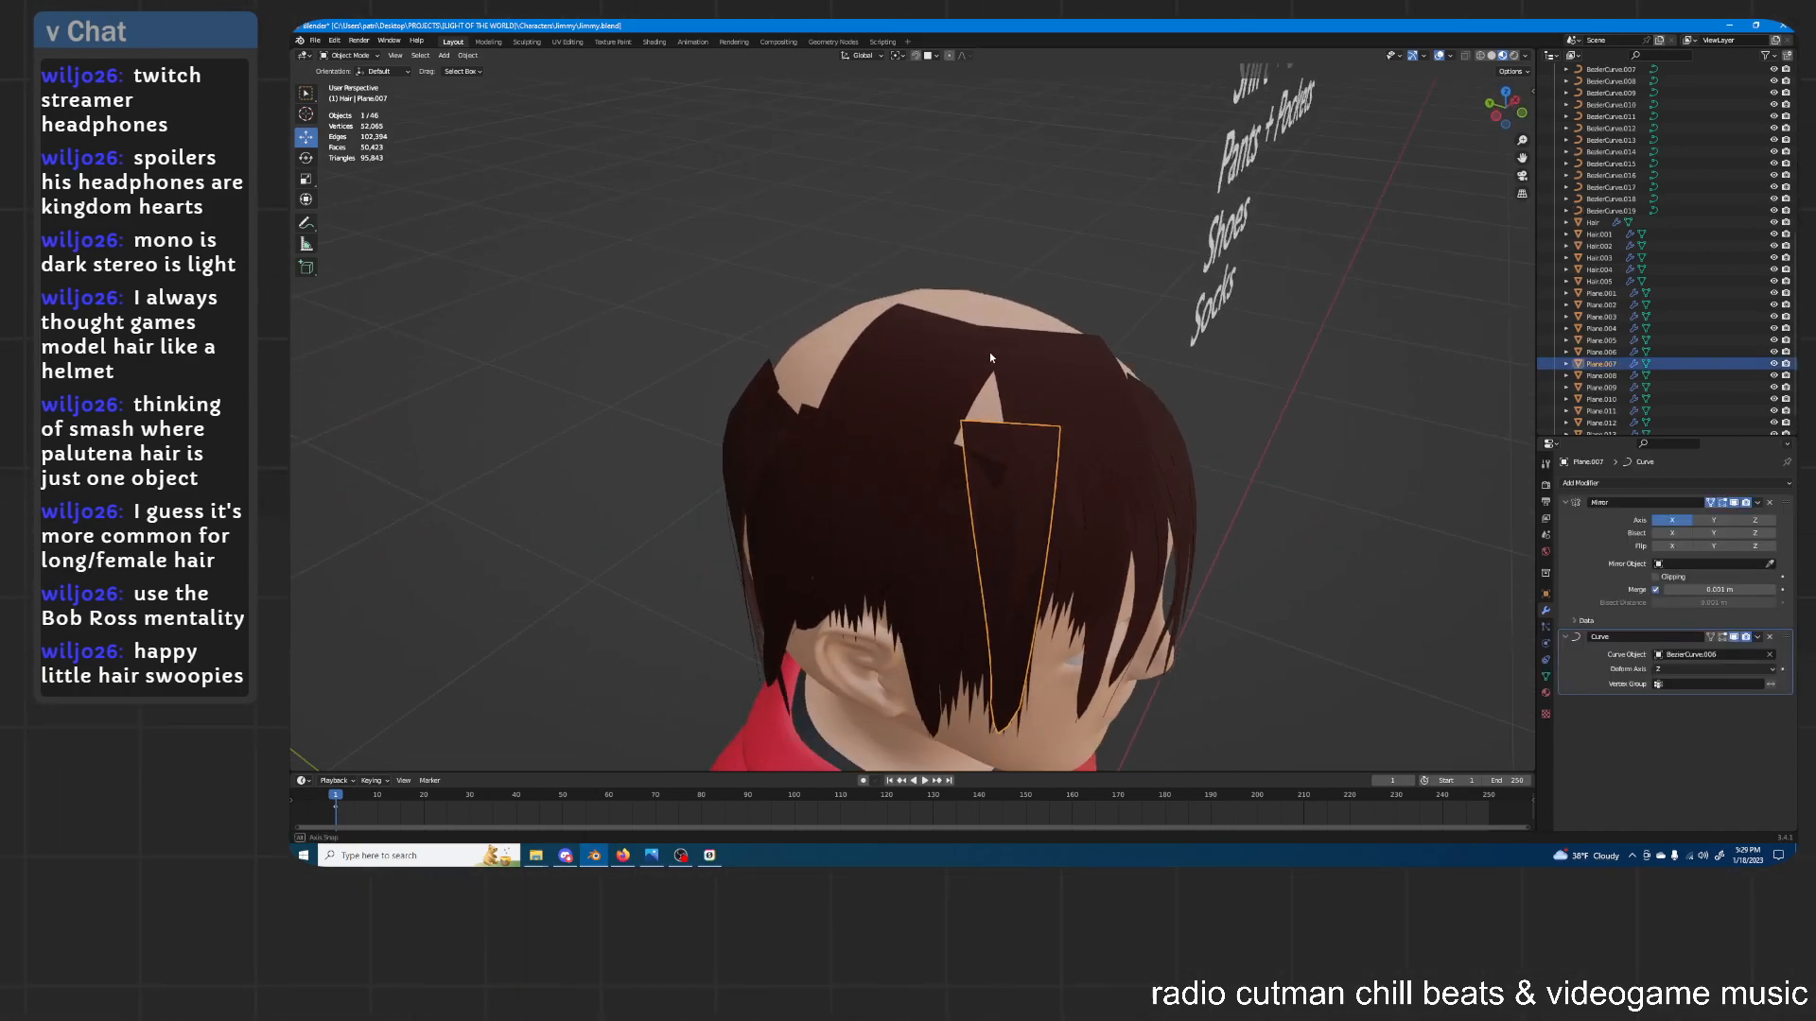
pyautogui.moveTo(993, 423); pyautogui.dragTo(1022, 390, button='middle')
pyautogui.click(1022, 449)
pyautogui.scroll(3, 985, 406)
pyautogui.click(919, 405)
pyautogui.click(919, 423)
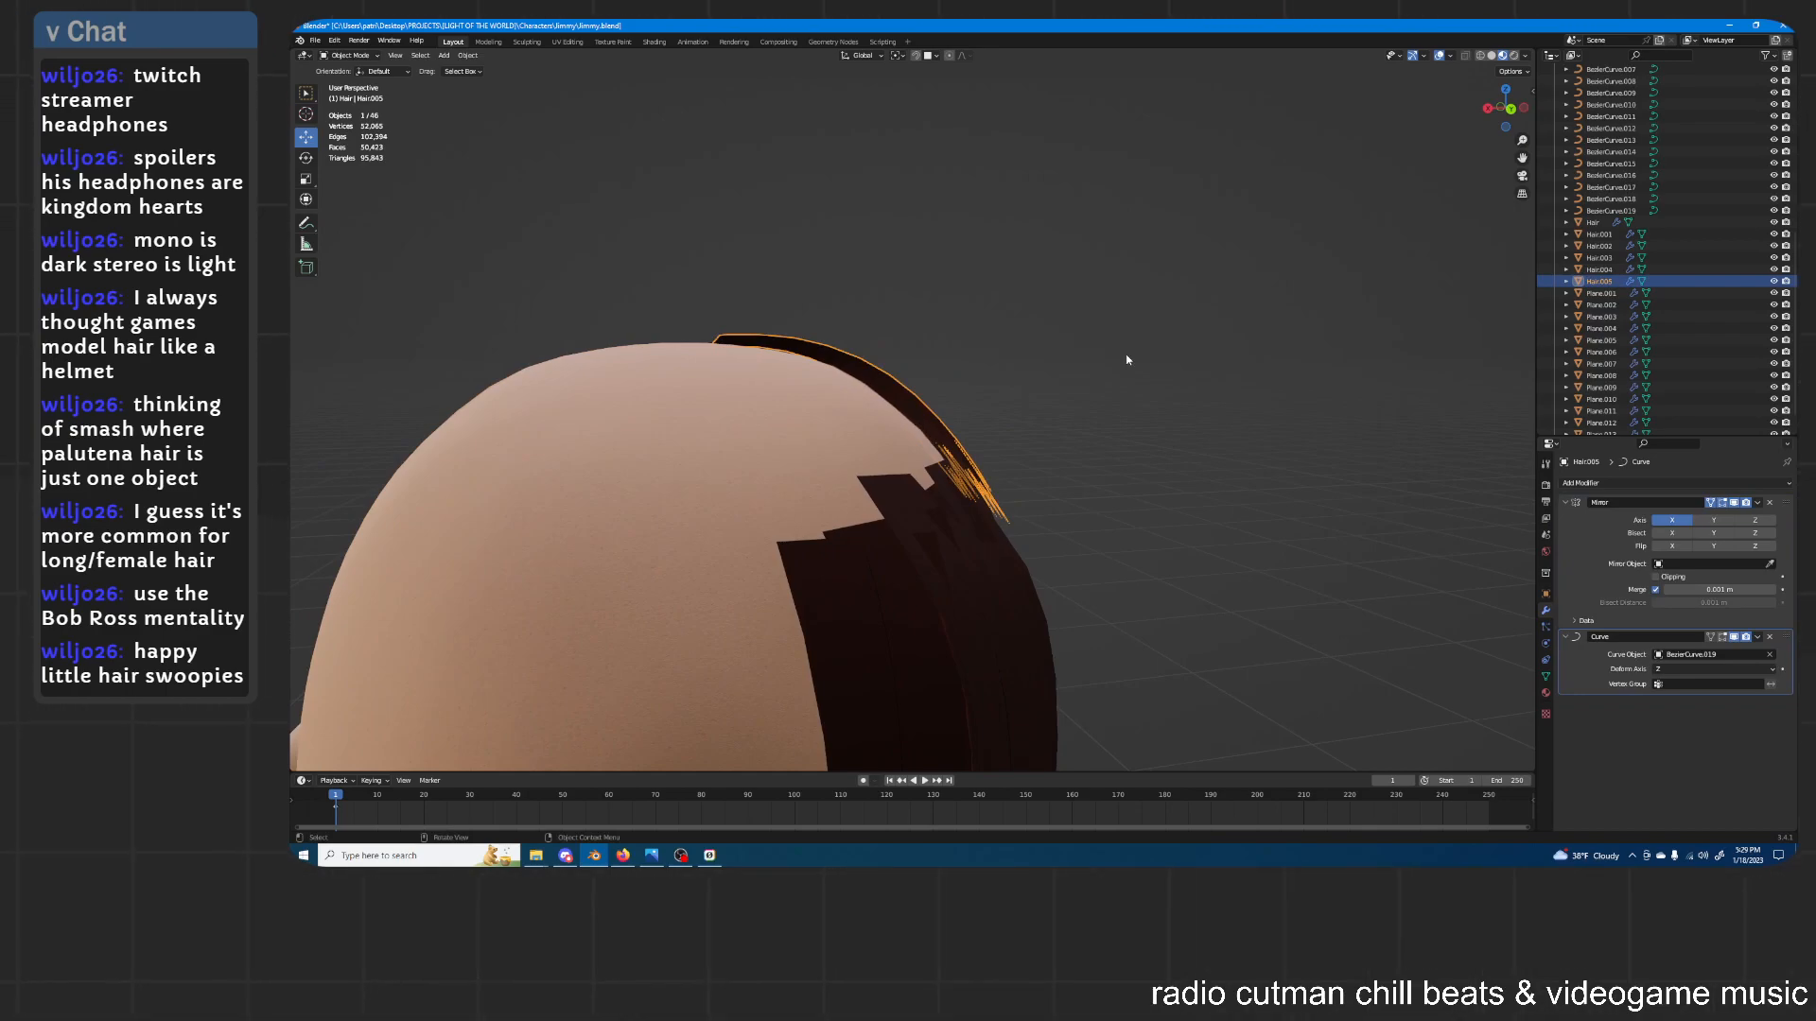
# Duplicate BezierCurve.019 and move the copy's crown end point onto the bare scalp behind the last strip
pyautogui.click(1606, 211)
pyautogui.moveTo(1041, 318); pyautogui.dragTo(874, 325, button='middle')
pyautogui.scroll(-2, 994, 337)
pyautogui.hotkey('shift', 'd')
pyautogui.press('Tab')
pyautogui.press('g')
pyautogui.click(825, 357)
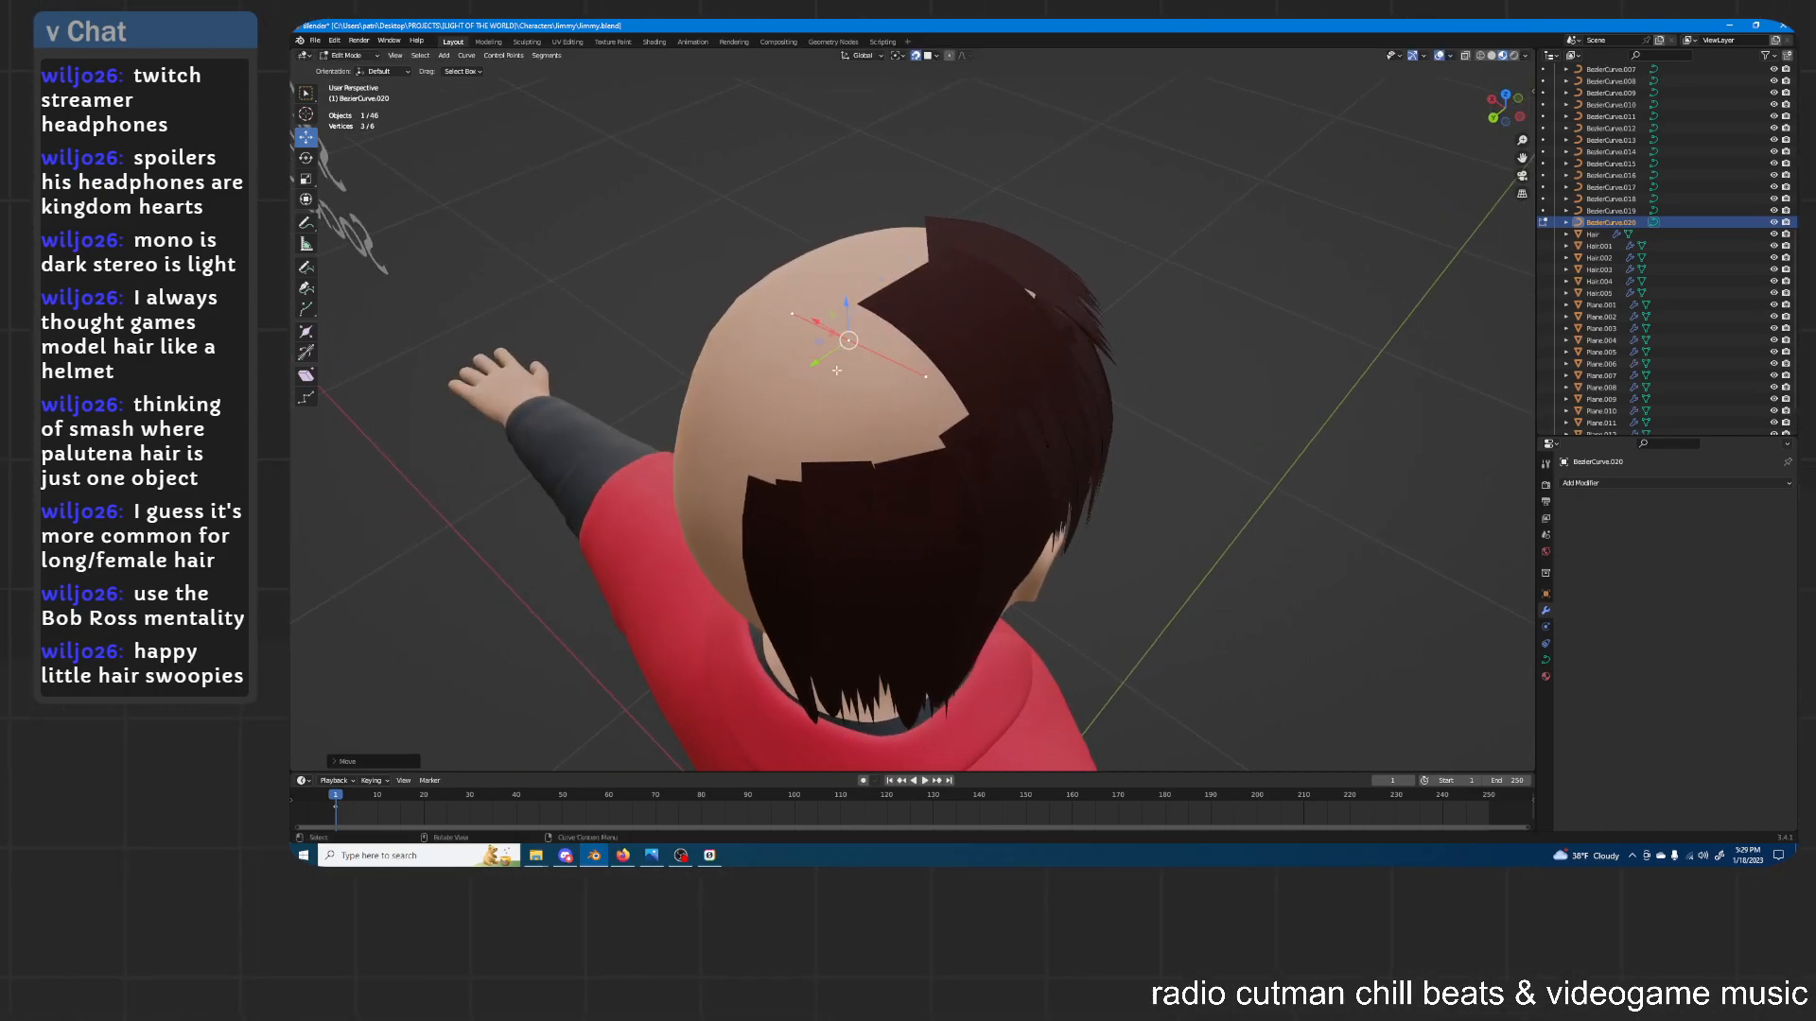
# Rotate the copied curve's crown end point and reposition it on the scalp
pyautogui.click(839, 327)
pyautogui.moveTo(840, 328); pyautogui.dragTo(893, 322, button='middle')
pyautogui.scroll(2, 908, 307)
pyautogui.press('r')
pyautogui.click(984, 292)
pyautogui.press('g')
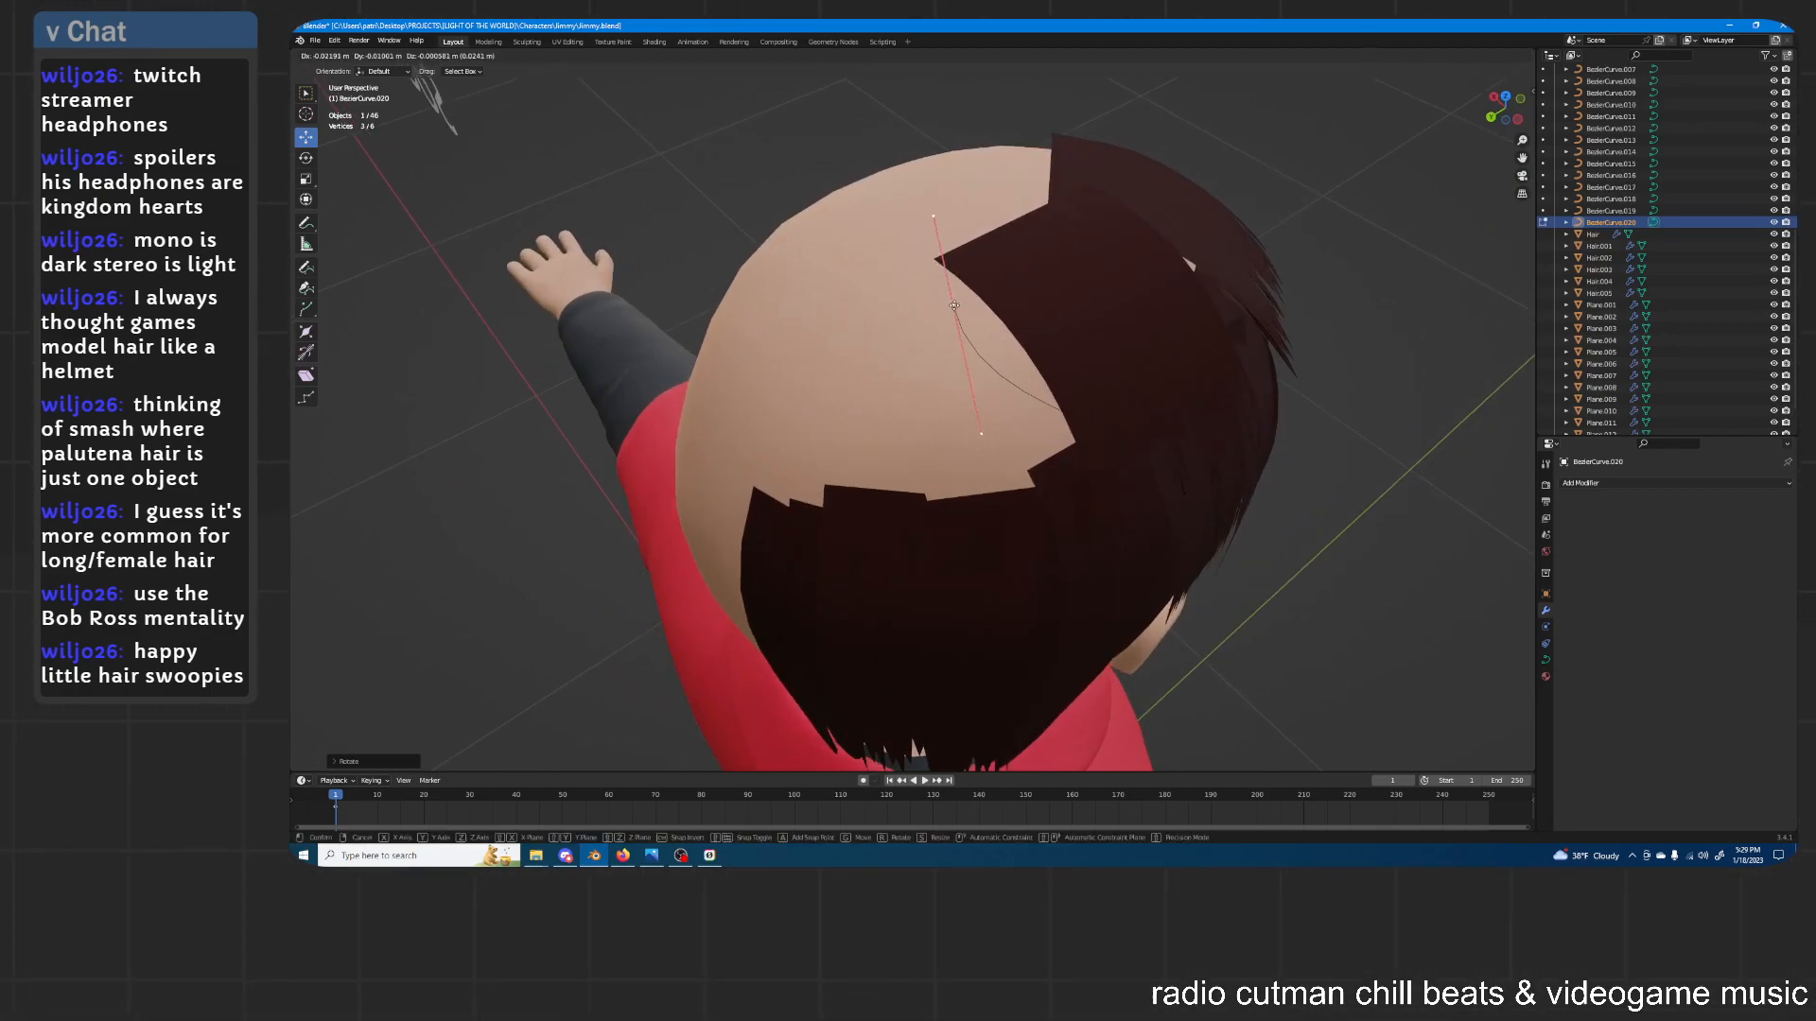
pyautogui.click(989, 278)
pyautogui.click(985, 274)
pyautogui.press('g')
pyautogui.click(987, 273)
# Move the copied curve's lower end point over the hair below the bare scalp and rotate it downward
pyautogui.moveTo(1256, 444); pyautogui.dragTo(1245, 412, button='middle')
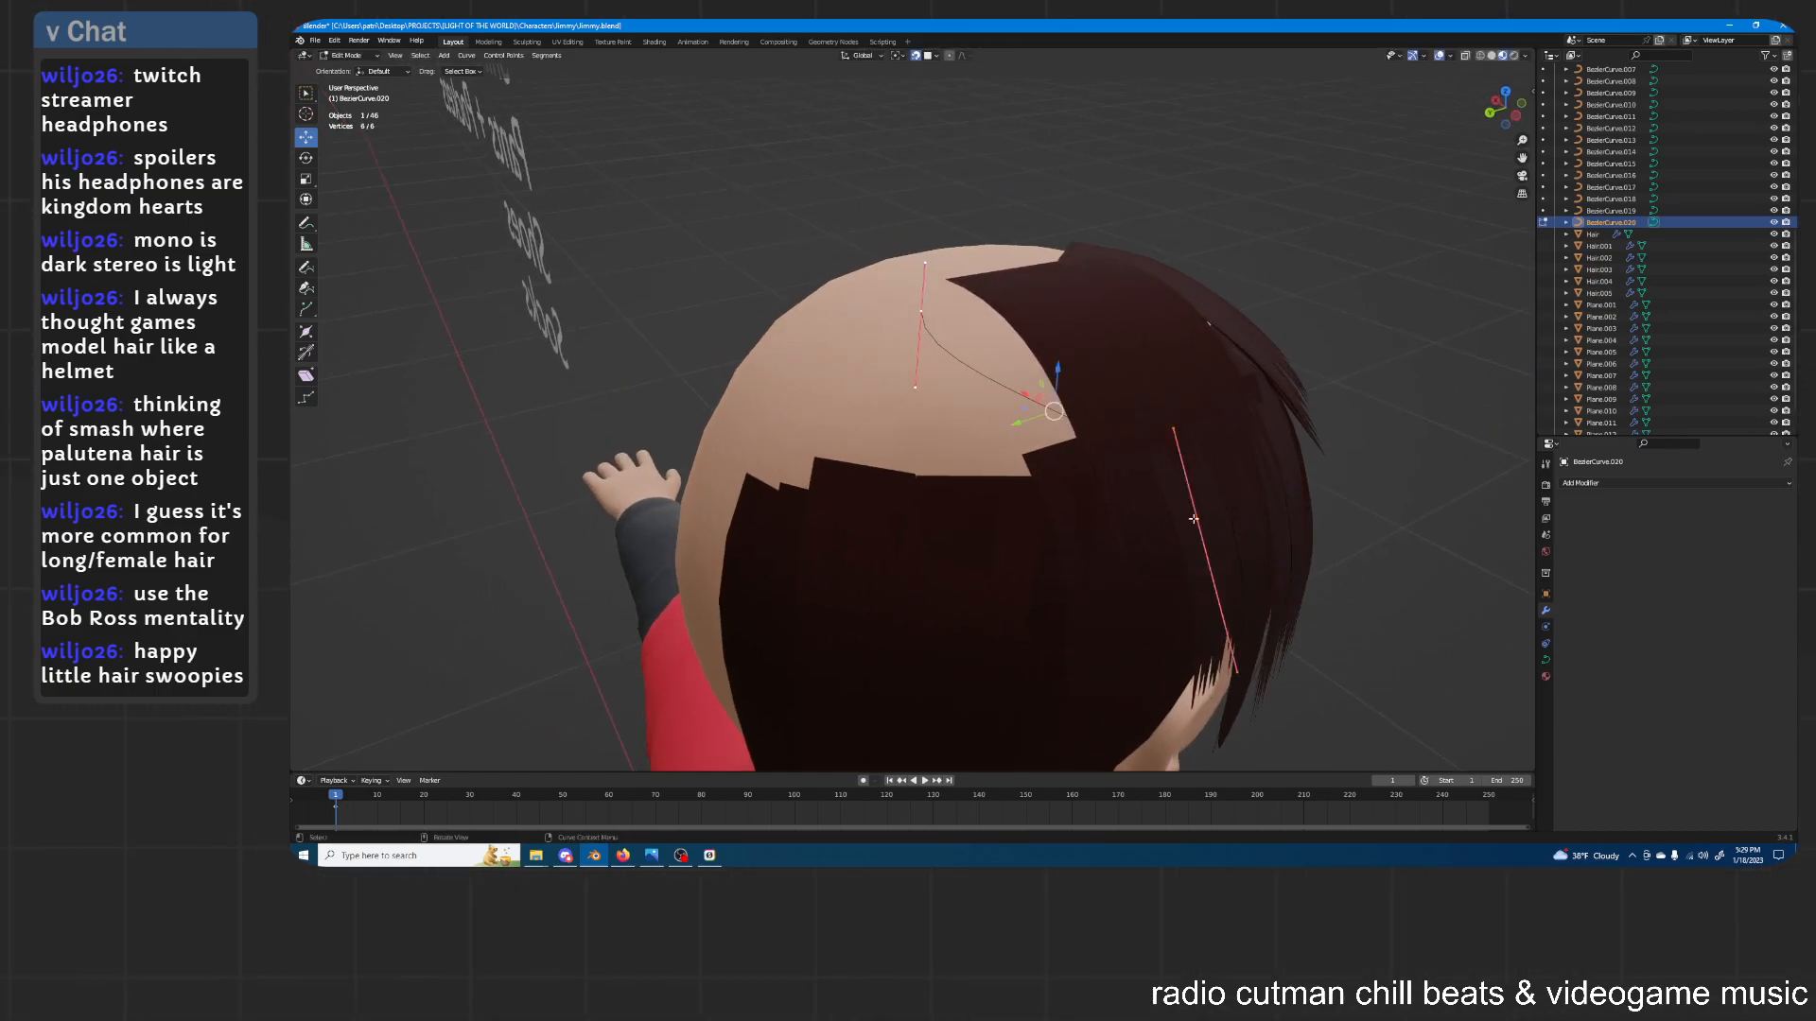
pyautogui.press('g')
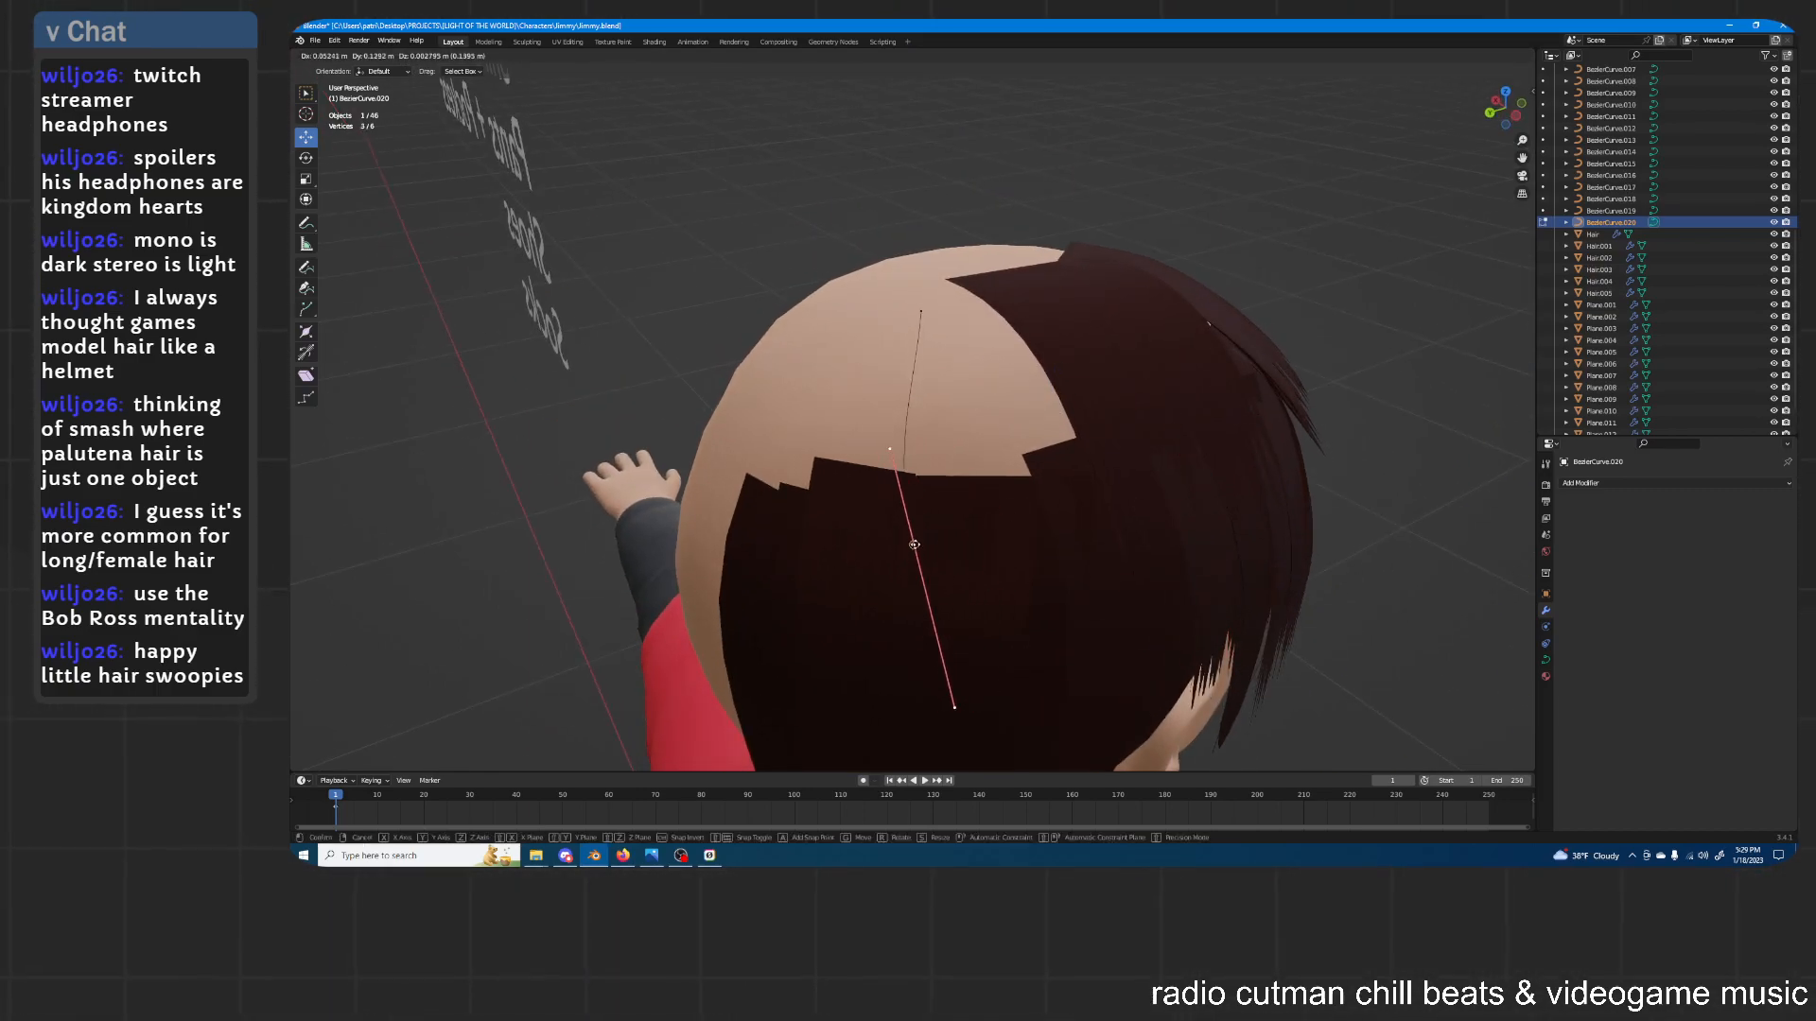
pyautogui.click(919, 544)
pyautogui.press('r')
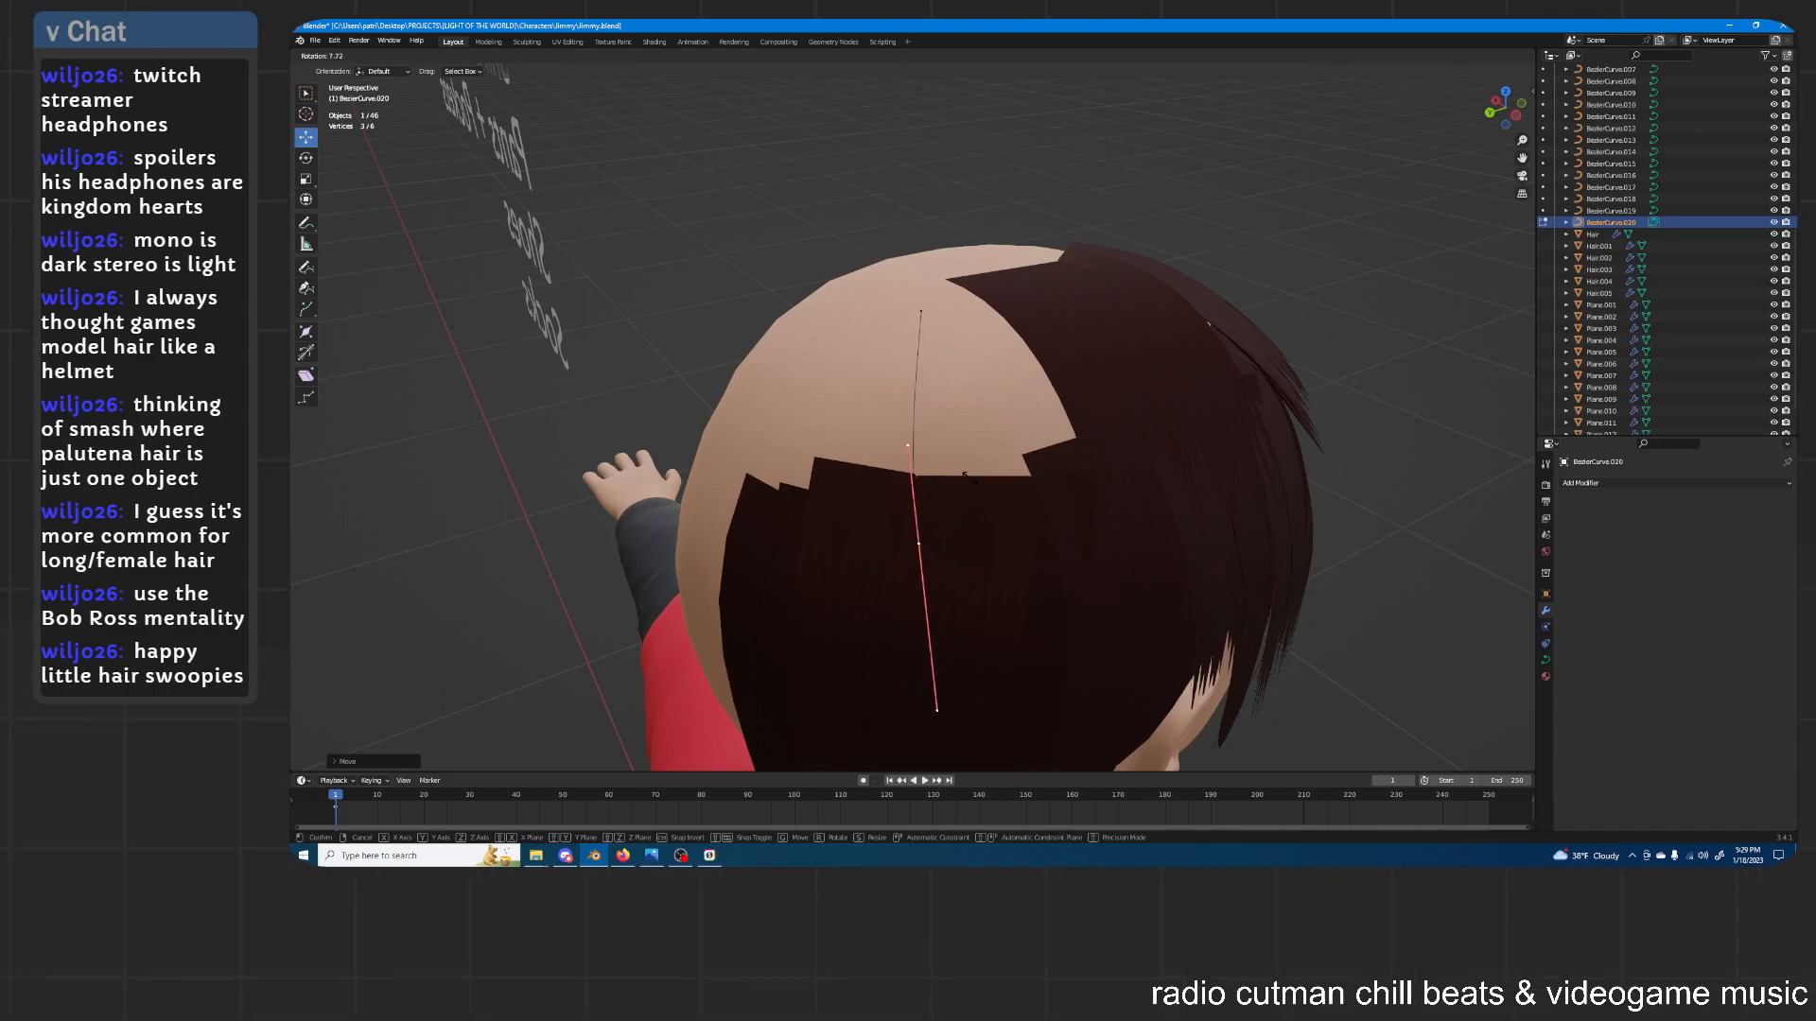
pyautogui.click(977, 484)
pyautogui.moveTo(977, 484); pyautogui.dragTo(1105, 424, button='middle')
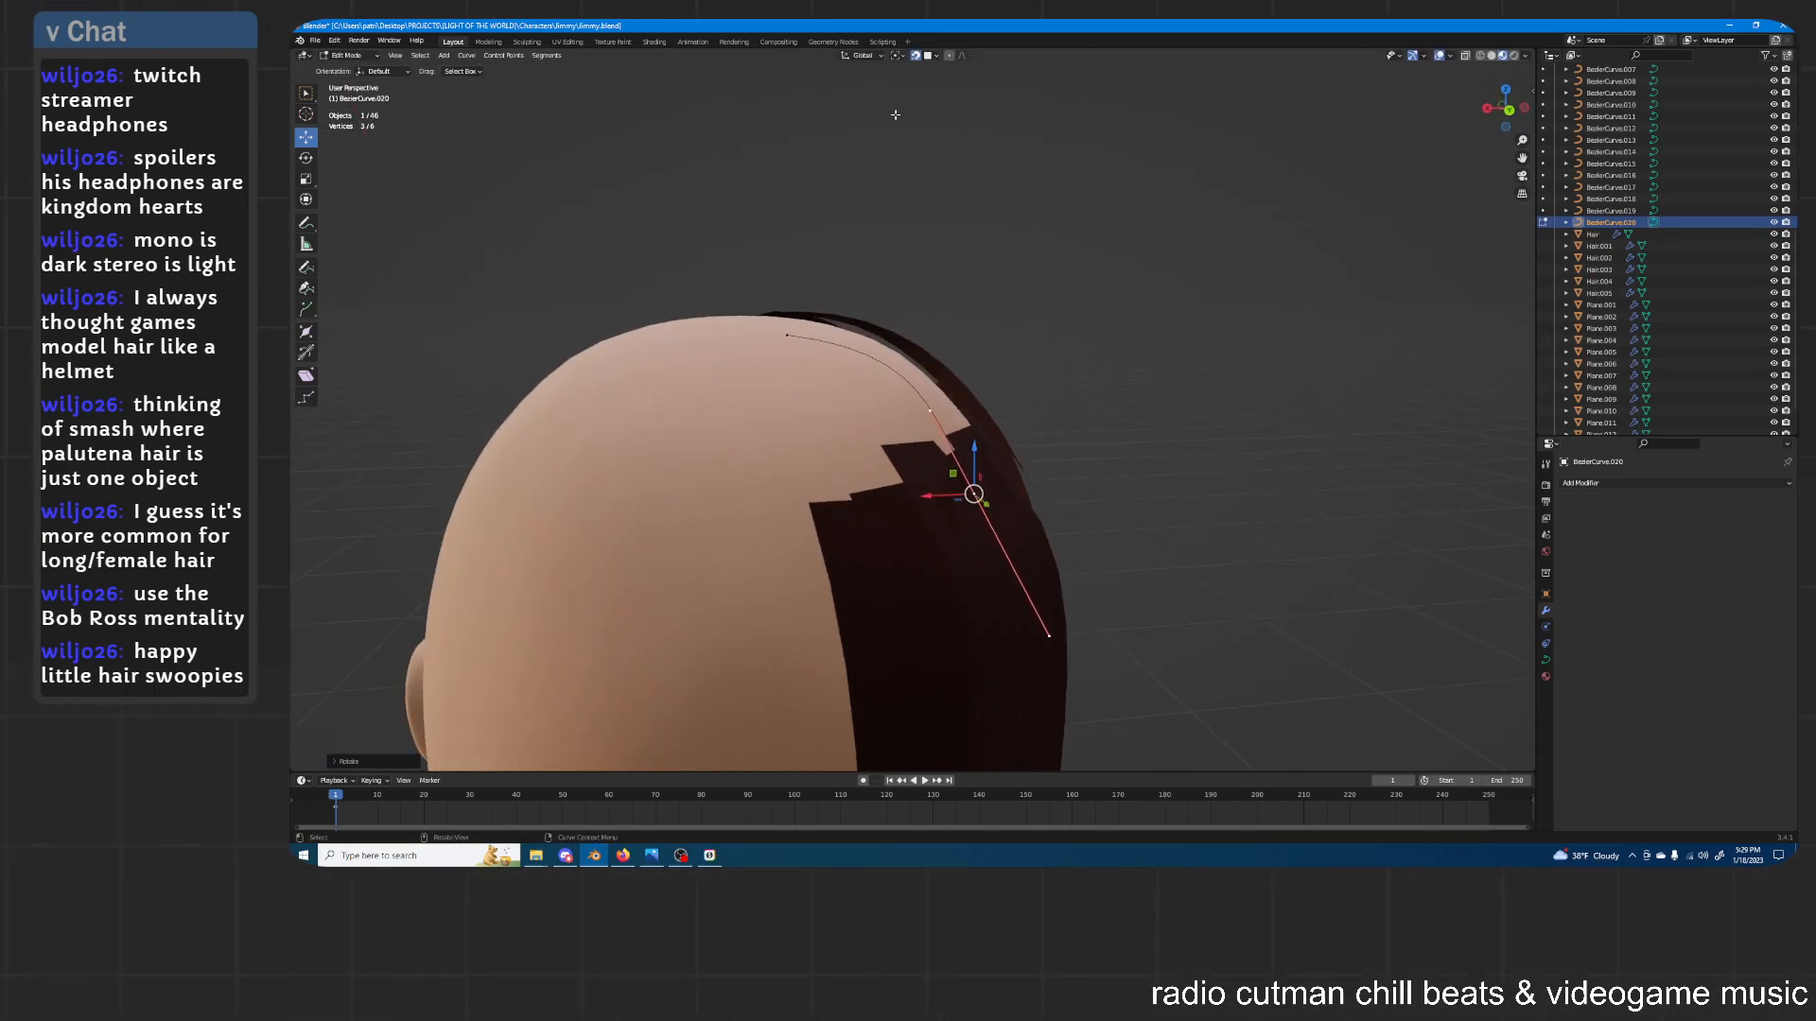
# Fine-tune the position and rotation of the copied curve's lower end point from the side of the head
pyautogui.moveTo(1006, 477); pyautogui.dragTo(1048, 433, button='middle')
pyautogui.press('g')
pyautogui.click(1028, 442)
pyautogui.press('r')
pyautogui.click(1045, 436)
pyautogui.press('g')
pyautogui.click(1033, 459)
# Move the copied curve's crown end point along Z to clear the scalp
pyautogui.press('g')
pyautogui.press('z')
pyautogui.click(884, 304)
pyautogui.moveTo(892, 319); pyautogui.dragTo(882, 330, button='middle')
pyautogui.moveTo(801, 380); pyautogui.dragTo(946, 314, button='middle')
pyautogui.press('g')
pyautogui.press('z')
pyautogui.click(880, 318)
# Scale and rotate the crown end point's handles and correct its height along Z
pyautogui.press('s')
pyautogui.click(928, 310)
pyautogui.press('r')
pyautogui.click(931, 319)
pyautogui.press('g')
pyautogui.press('z')
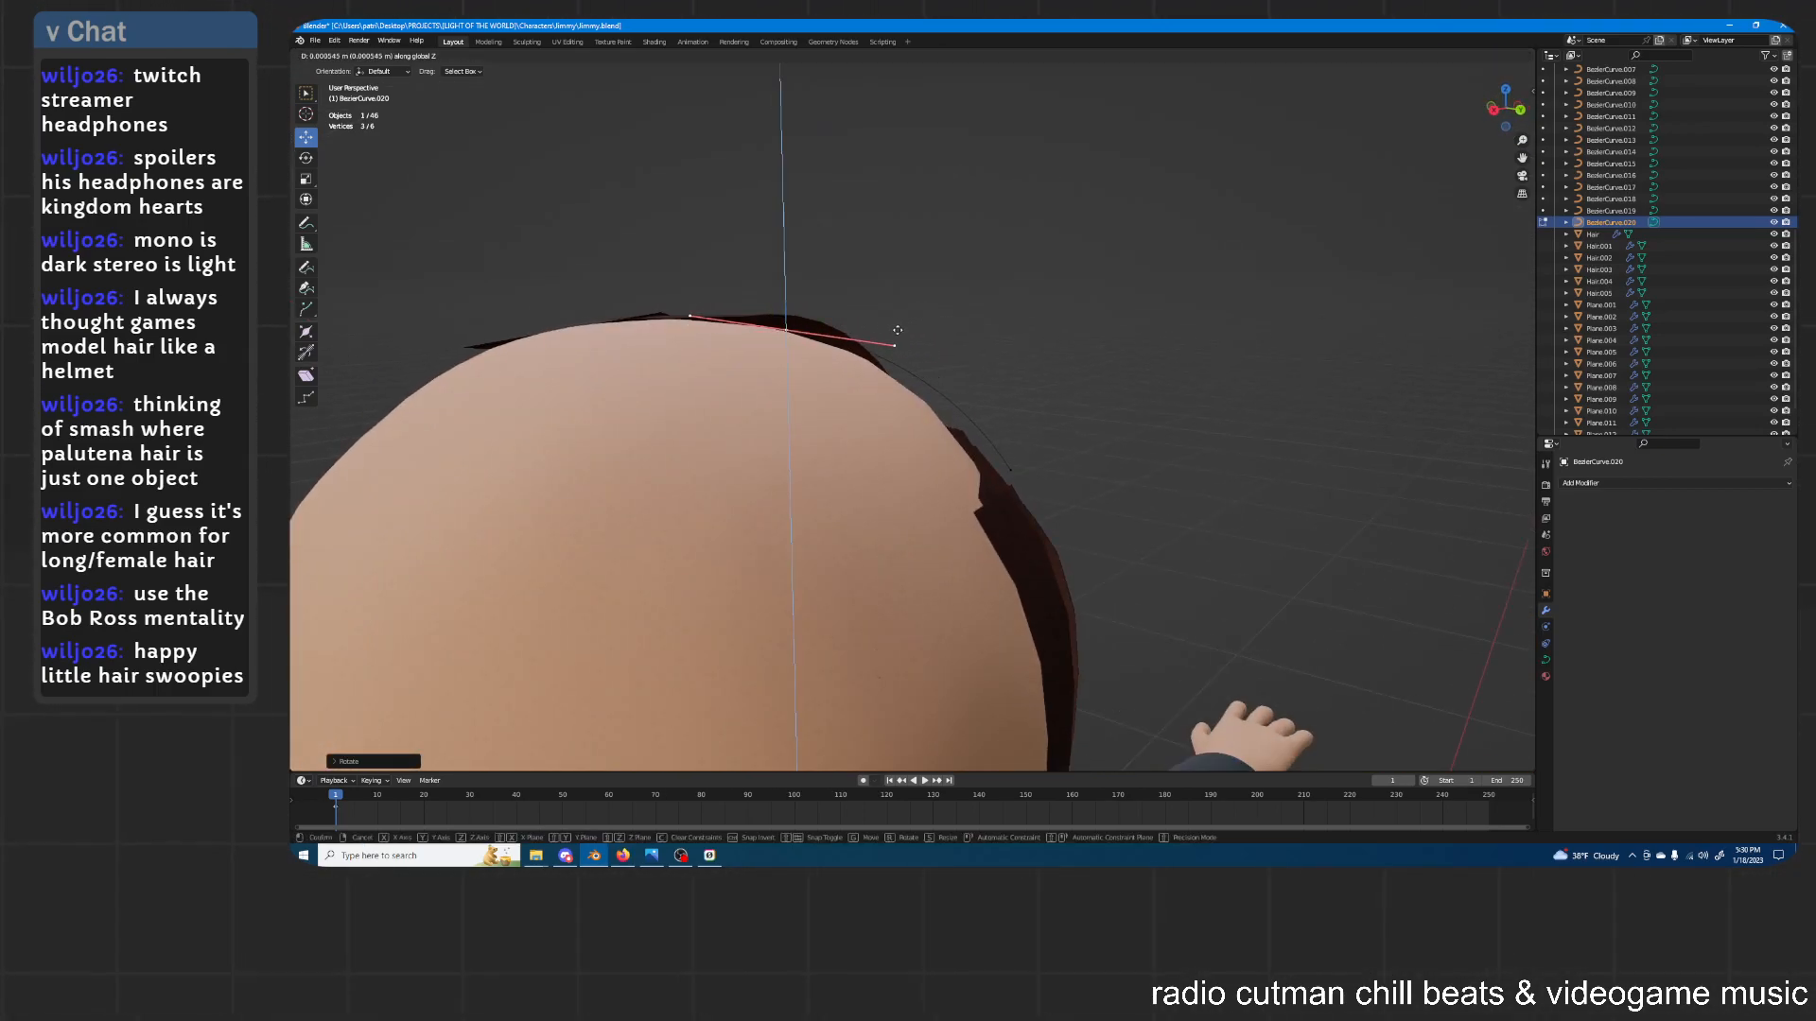
pyautogui.click(899, 317)
# Nudge the copied curve's lower end point into place over the hair and finish editing the curve
pyautogui.click(1027, 474)
pyautogui.moveTo(1102, 469); pyautogui.dragTo(1031, 434, button='middle')
pyautogui.press('g')
pyautogui.click(1040, 446)
pyautogui.press('Tab')
pyautogui.moveTo(1143, 343); pyautogui.dragTo(1114, 376, button='middle')
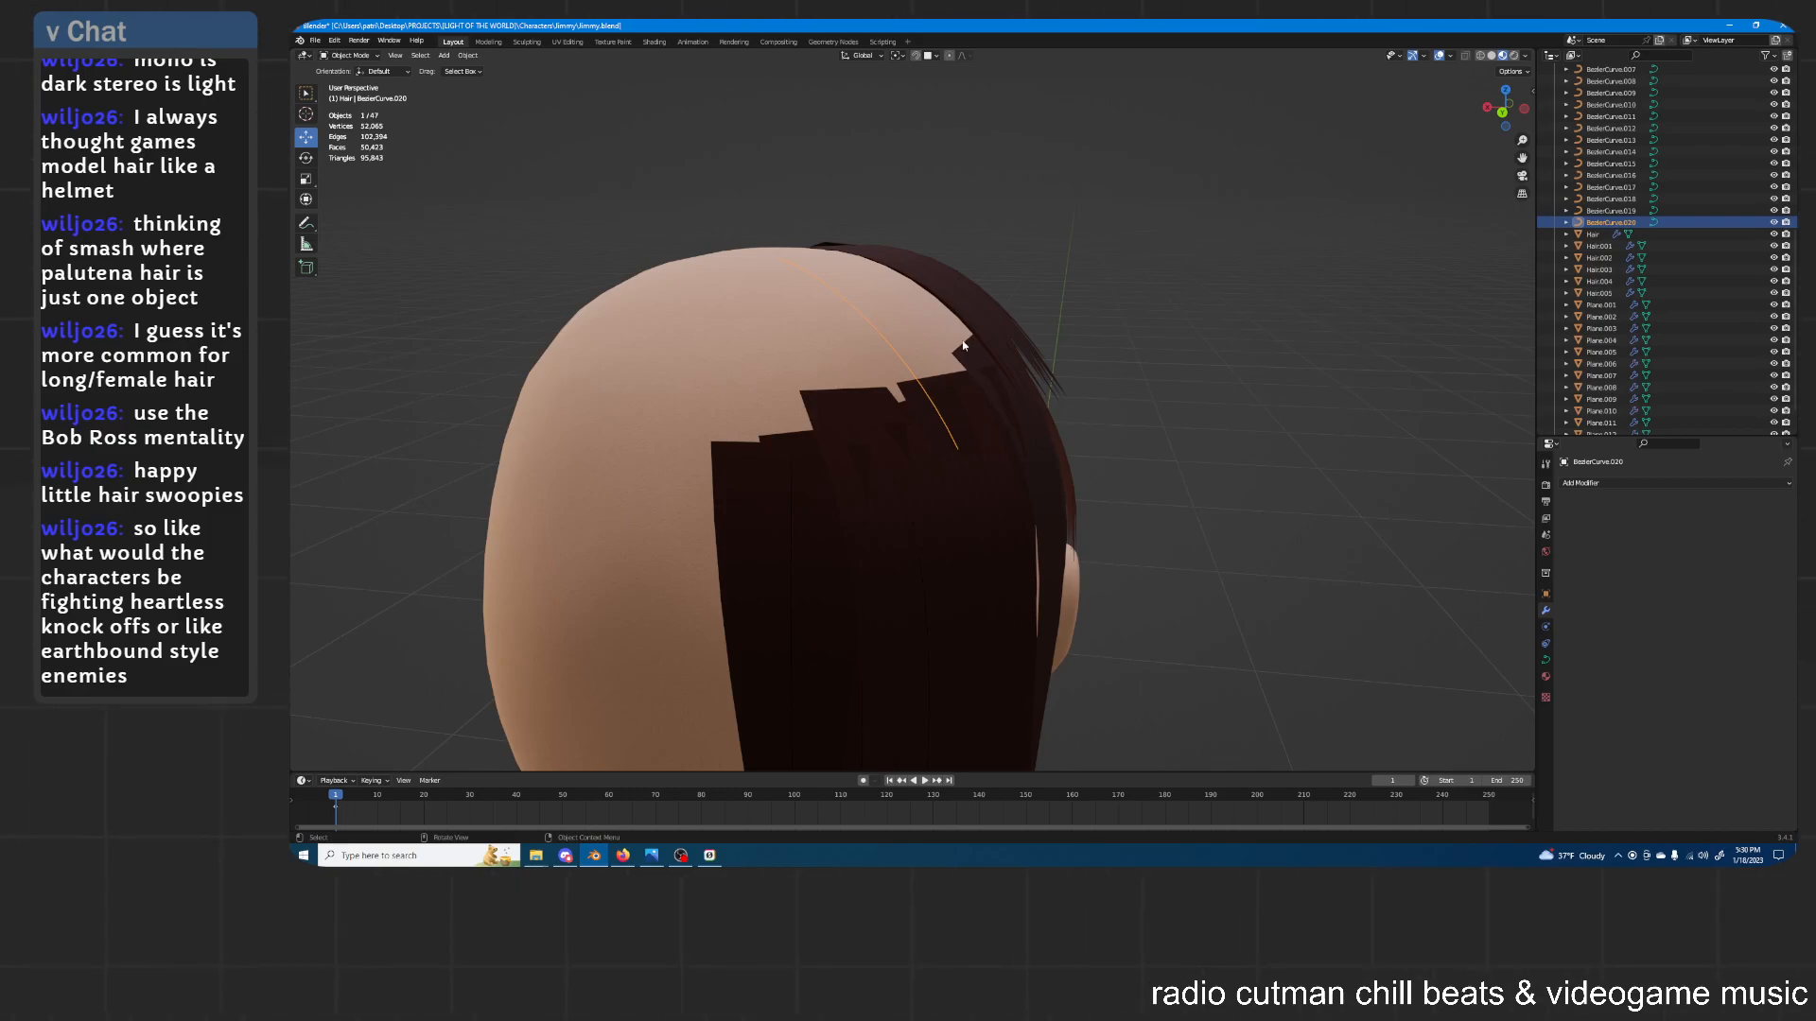
# Duplicate the top hair strip and set the copy's Curve modifier object to BezierCurve.020
pyautogui.click(942, 294)
pyautogui.moveTo(1101, 301); pyautogui.dragTo(1031, 286, button='middle')
pyautogui.hotkey('shift', 'd')
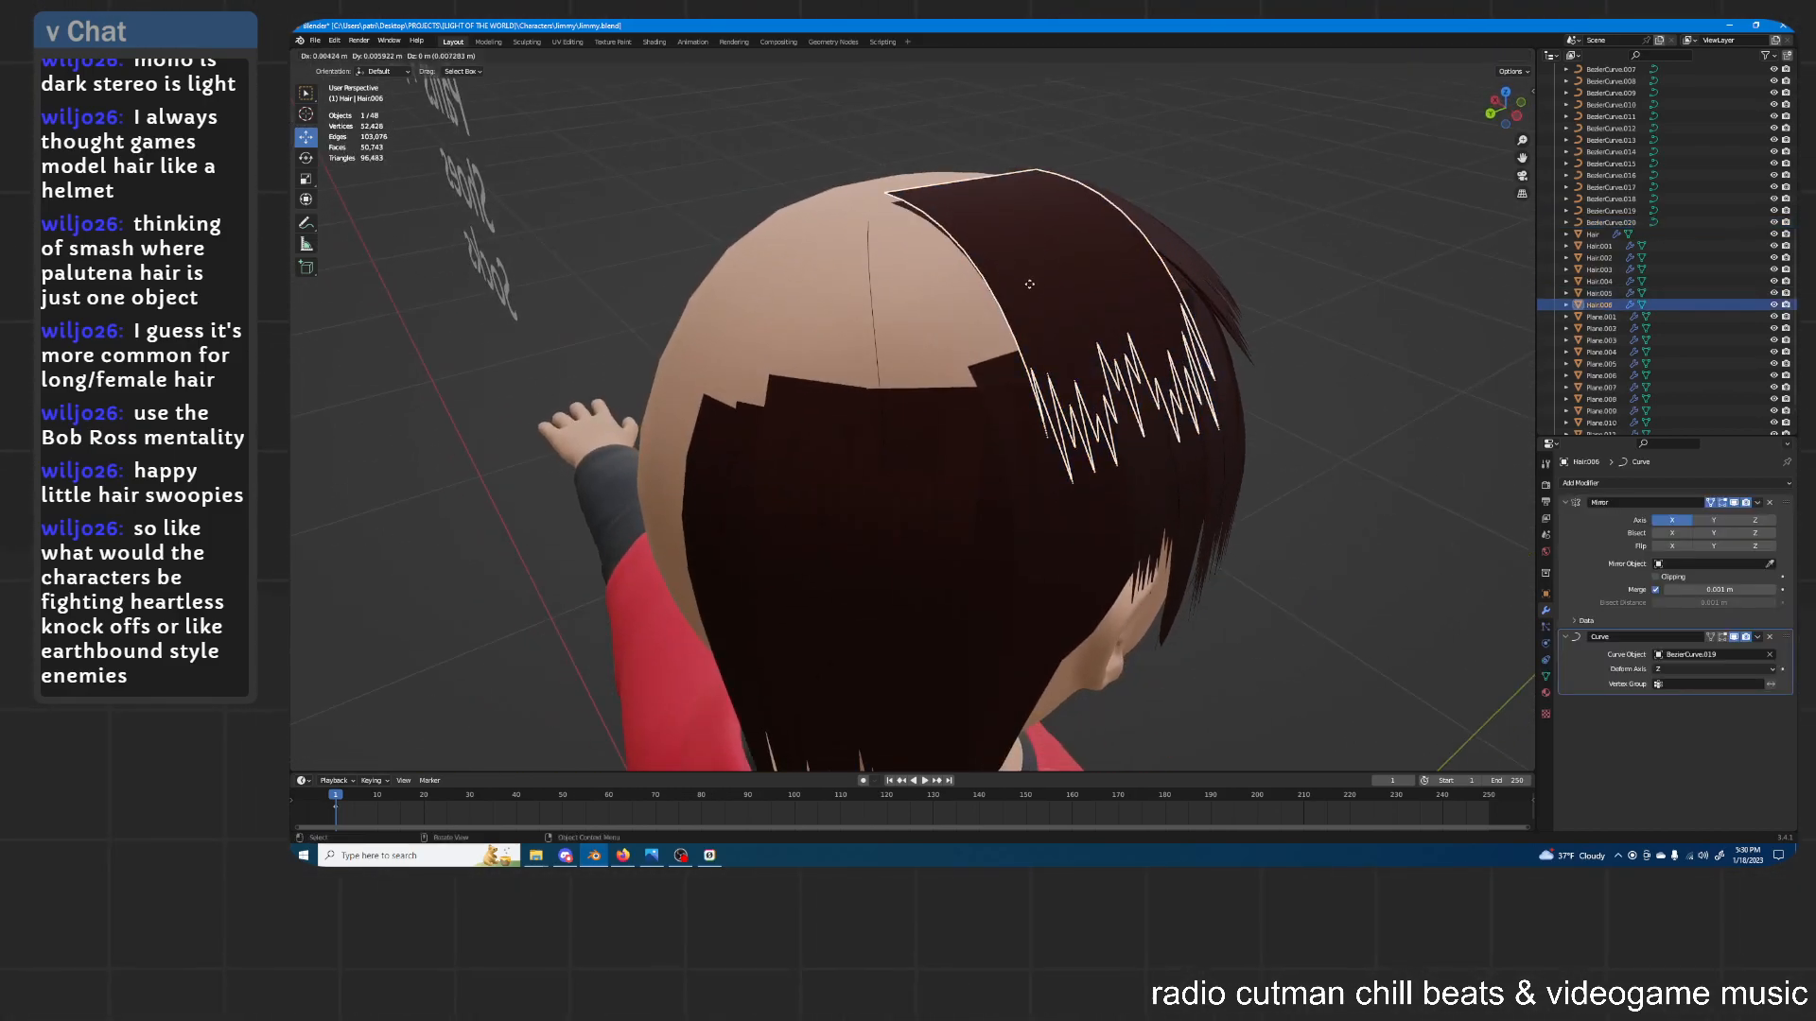
pyautogui.click(1036, 292)
pyautogui.click(1769, 656)
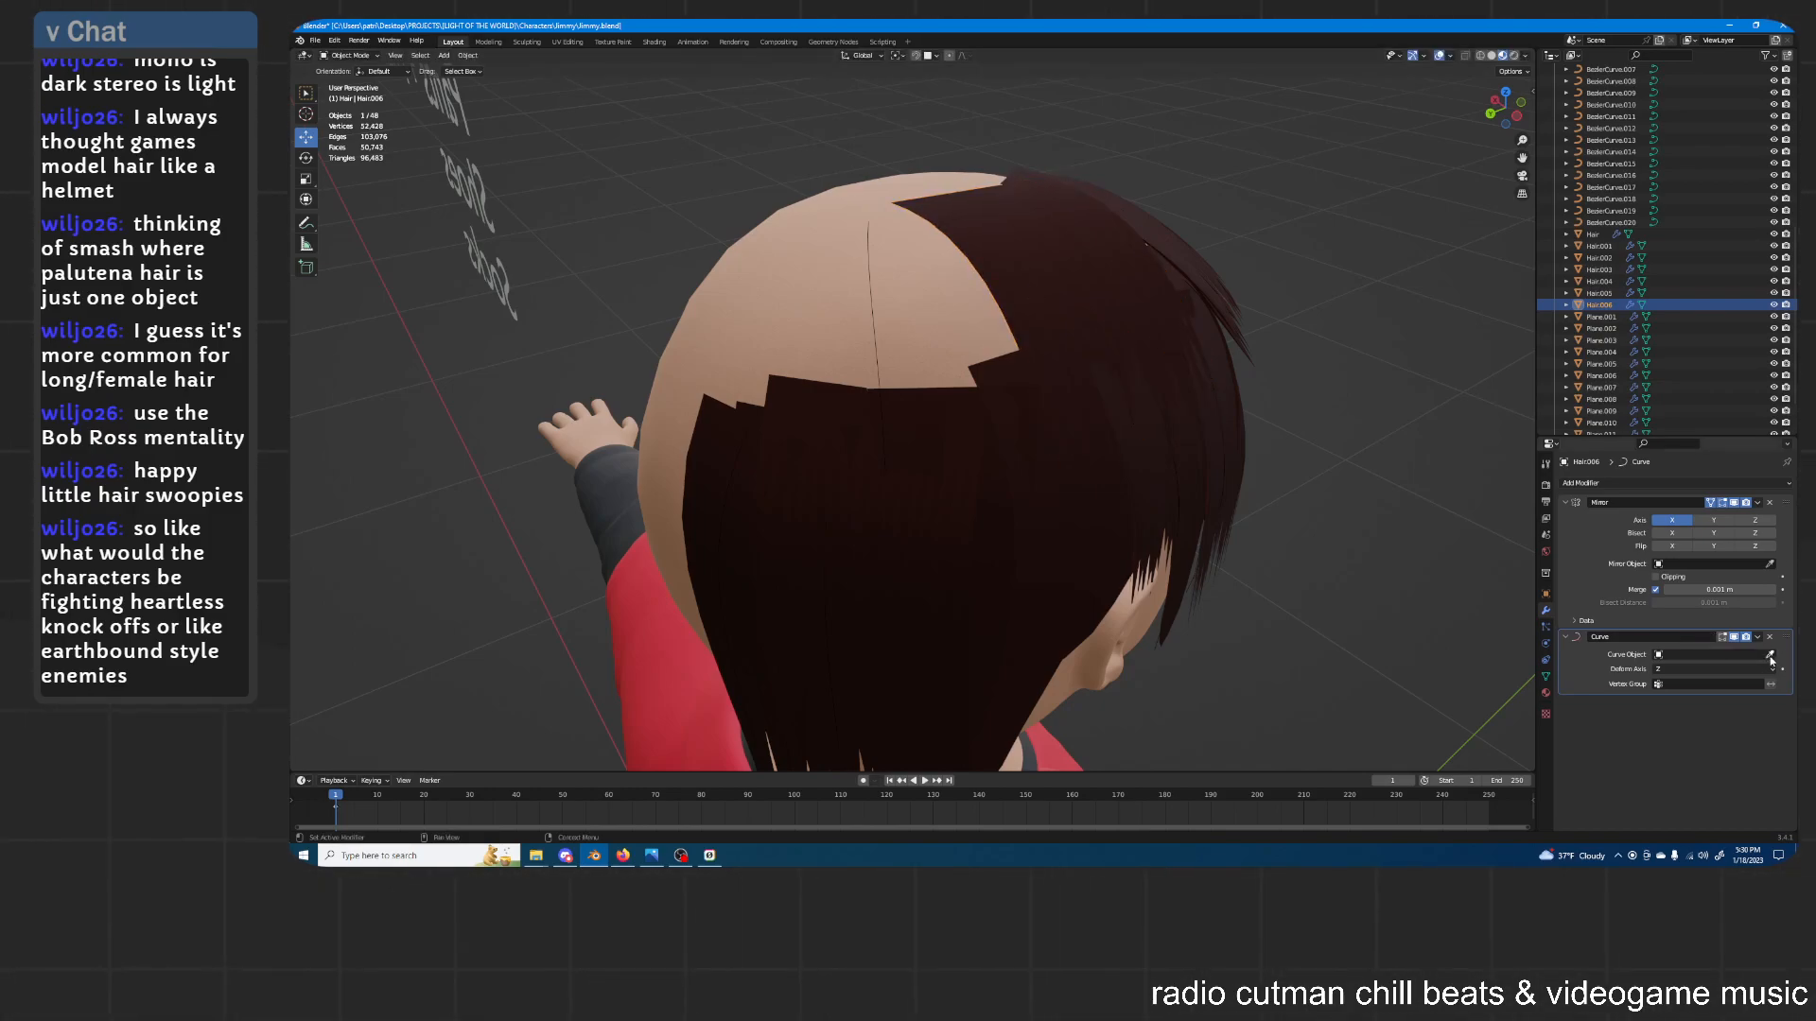
pyautogui.click(879, 333)
pyautogui.moveTo(927, 340); pyautogui.dragTo(967, 276, button='middle')
# Tilt the control points of BezierCurve.020 and shift its crown end point along Z
pyautogui.click(1617, 224)
pyautogui.moveTo(1081, 306); pyautogui.dragTo(1076, 308, button='middle')
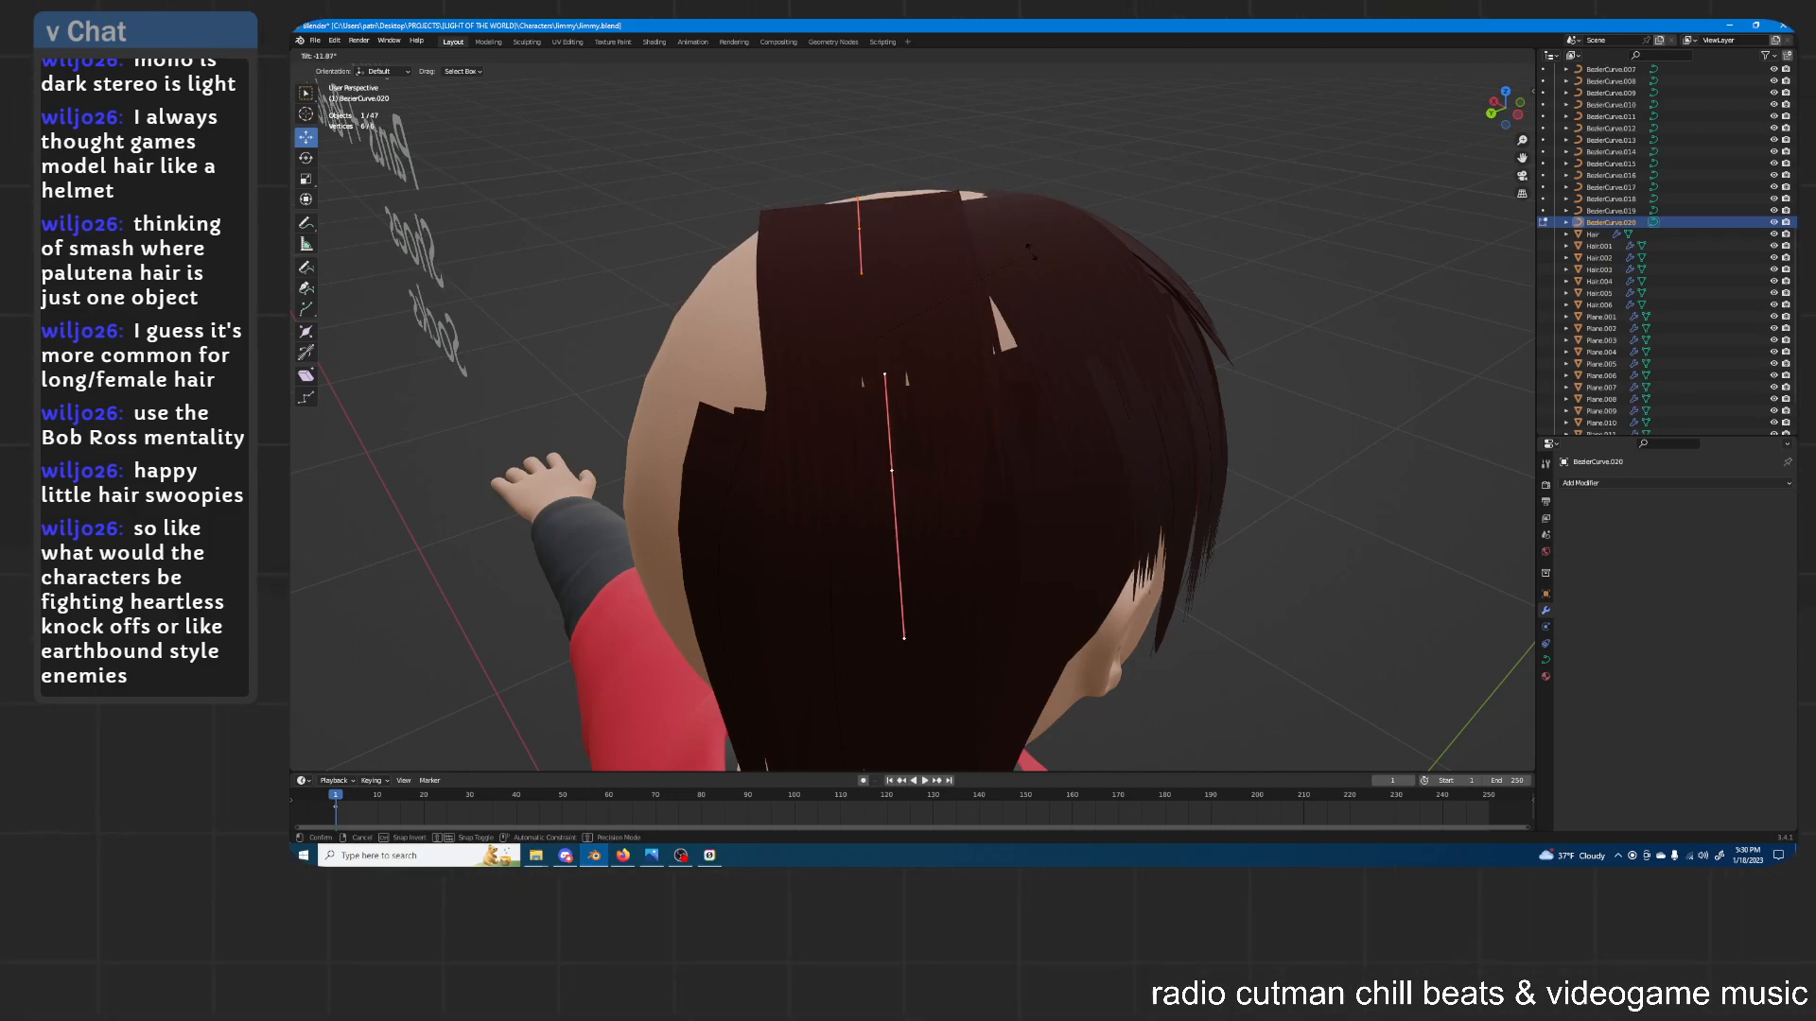
pyautogui.moveTo(862, 228); pyautogui.dragTo(1001, 208, button='middle')
pyautogui.scroll(3, 932, 292)
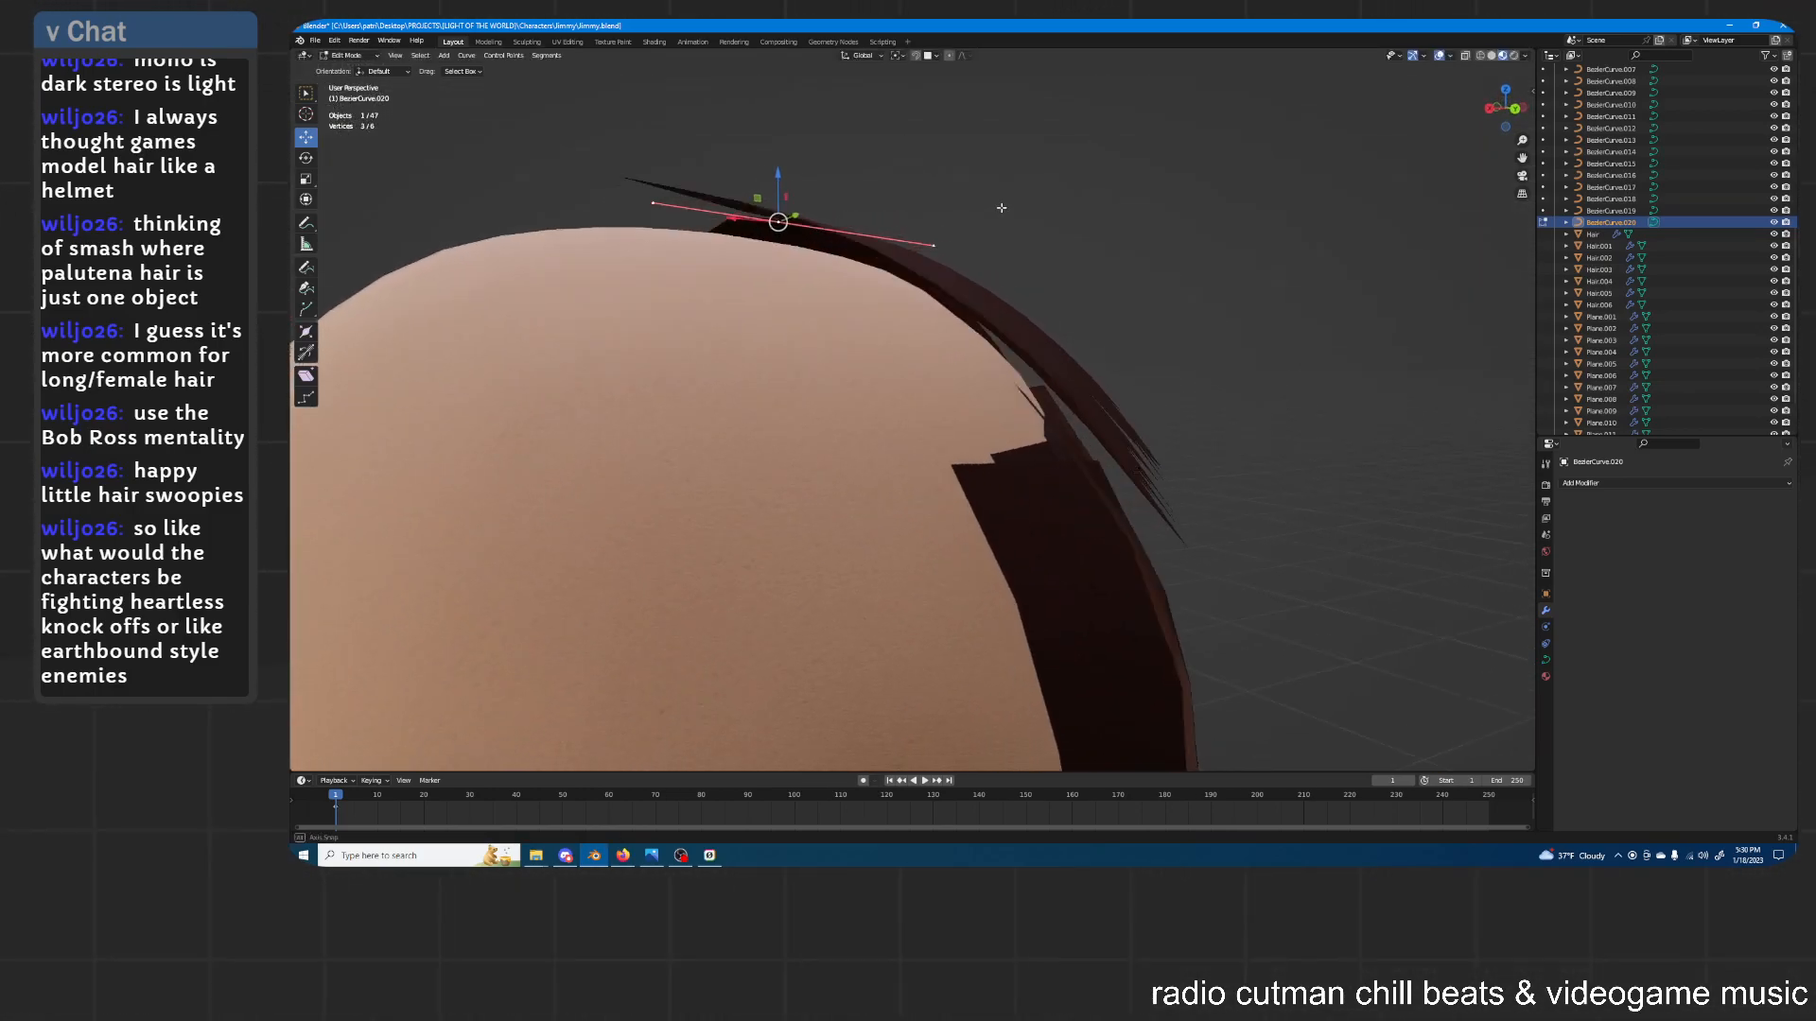
pyautogui.press('z')
pyautogui.click(922, 202)
# Move the lower end point of BezierCurve.020 down over the hair and scale its handles
pyautogui.moveTo(1103, 344); pyautogui.dragTo(1098, 275, button='middle')
pyautogui.press('a')
pyautogui.scroll(-2, 1175, 435)
pyautogui.press('g')
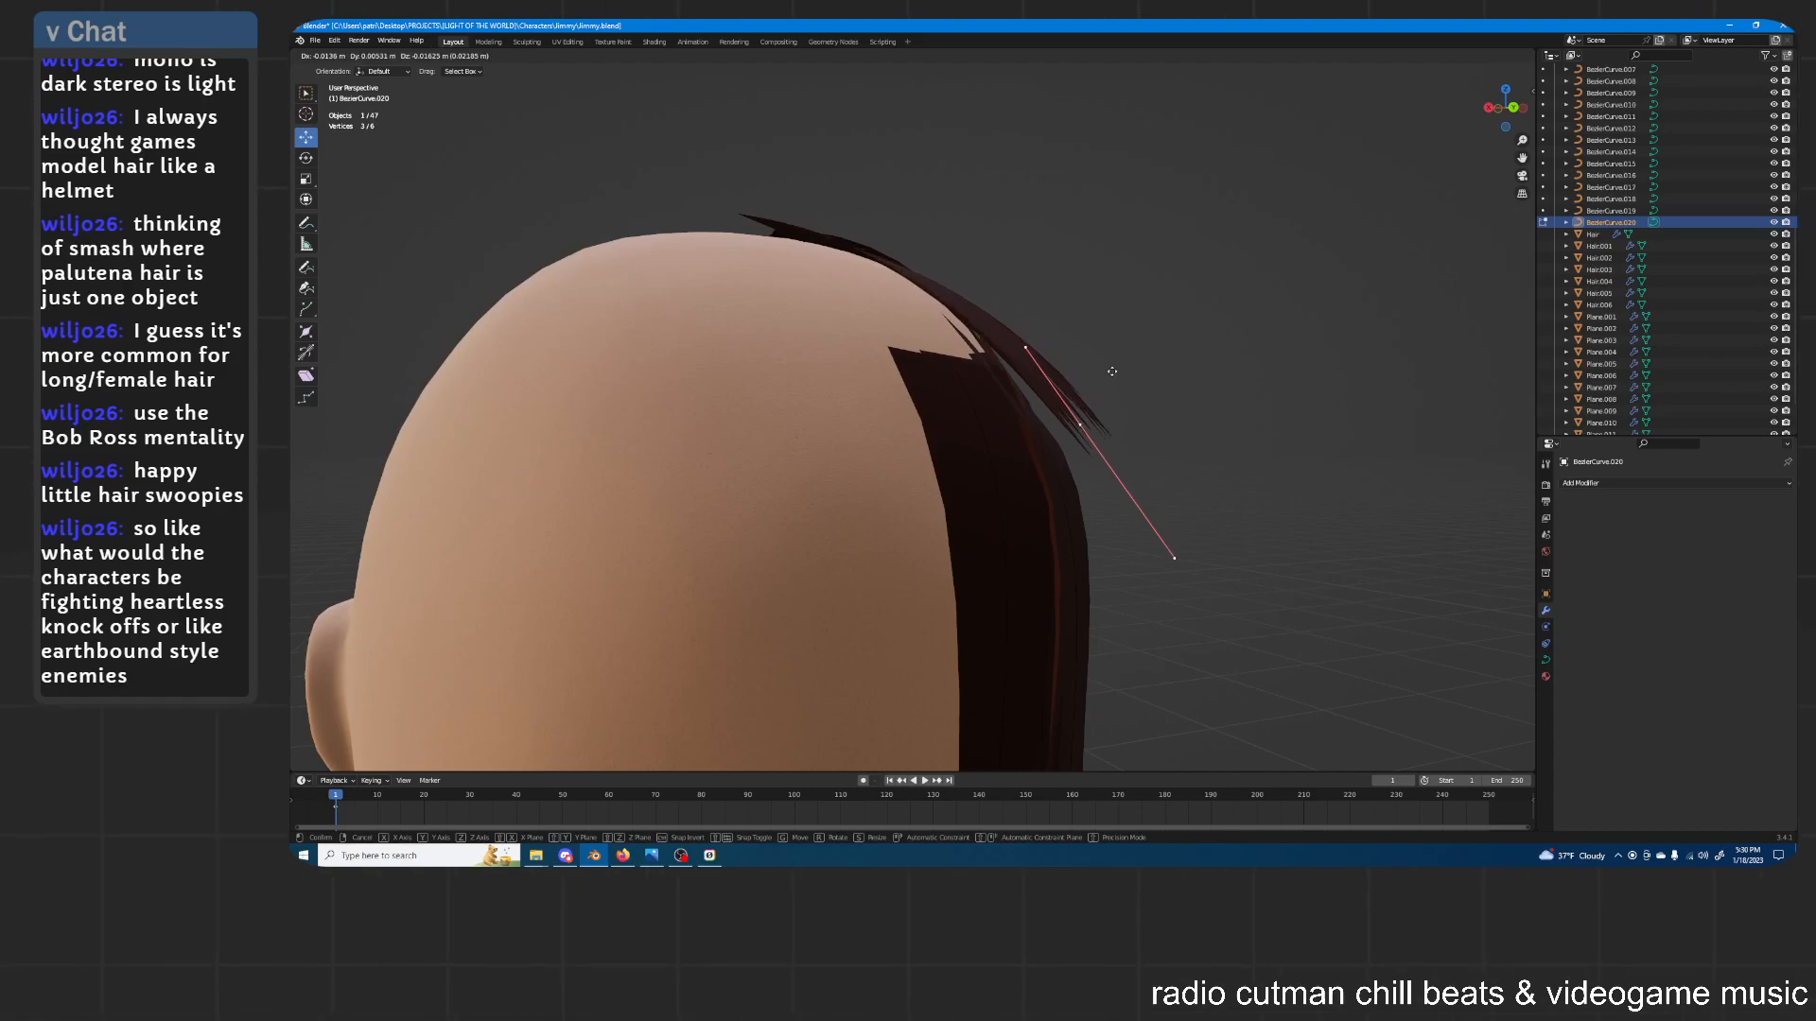
pyautogui.click(1117, 393)
pyautogui.moveTo(1117, 390); pyautogui.dragTo(1007, 407, button='middle')
pyautogui.press('s')
pyautogui.click(997, 426)
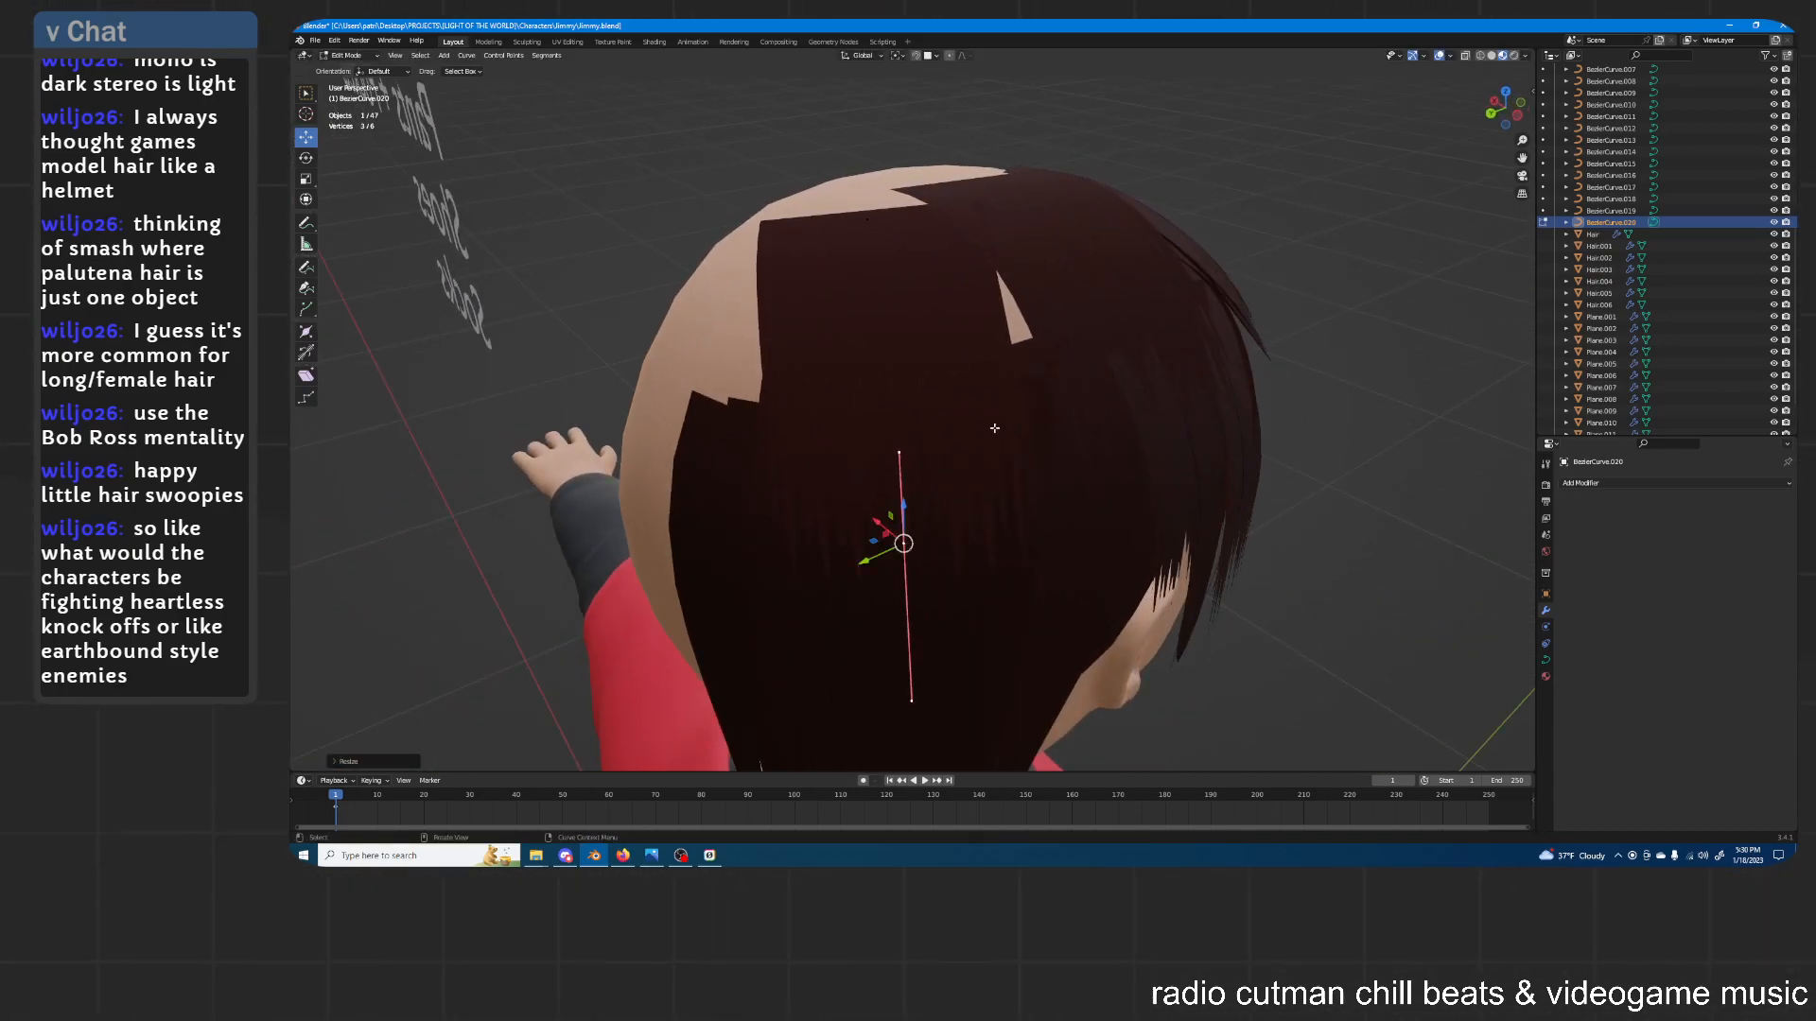
pyautogui.press('Tab')
# Widen the duplicated hair strip by scaling it along X, and deselect it
pyautogui.click(930, 346)
pyautogui.press('s')
pyautogui.press('x')
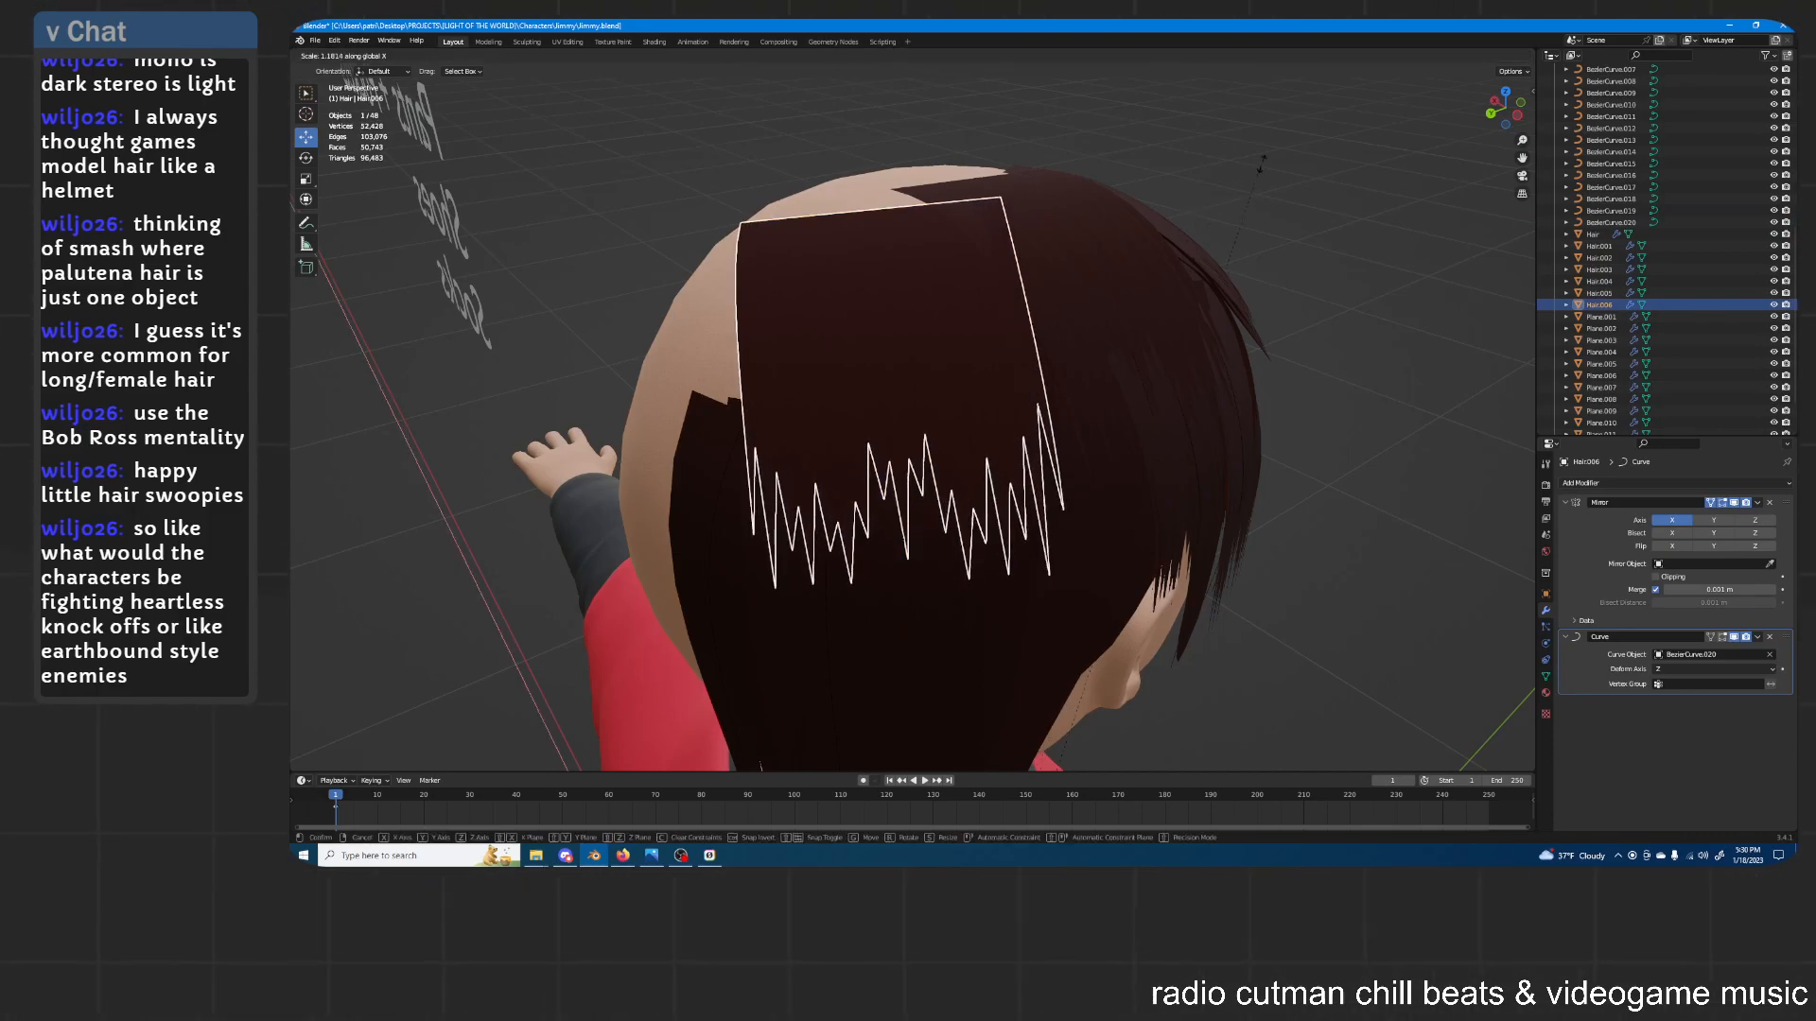
pyautogui.click(1341, 147)
pyautogui.moveTo(1333, 190); pyautogui.dragTo(1384, 315, button='middle')
pyautogui.click(1241, 352)
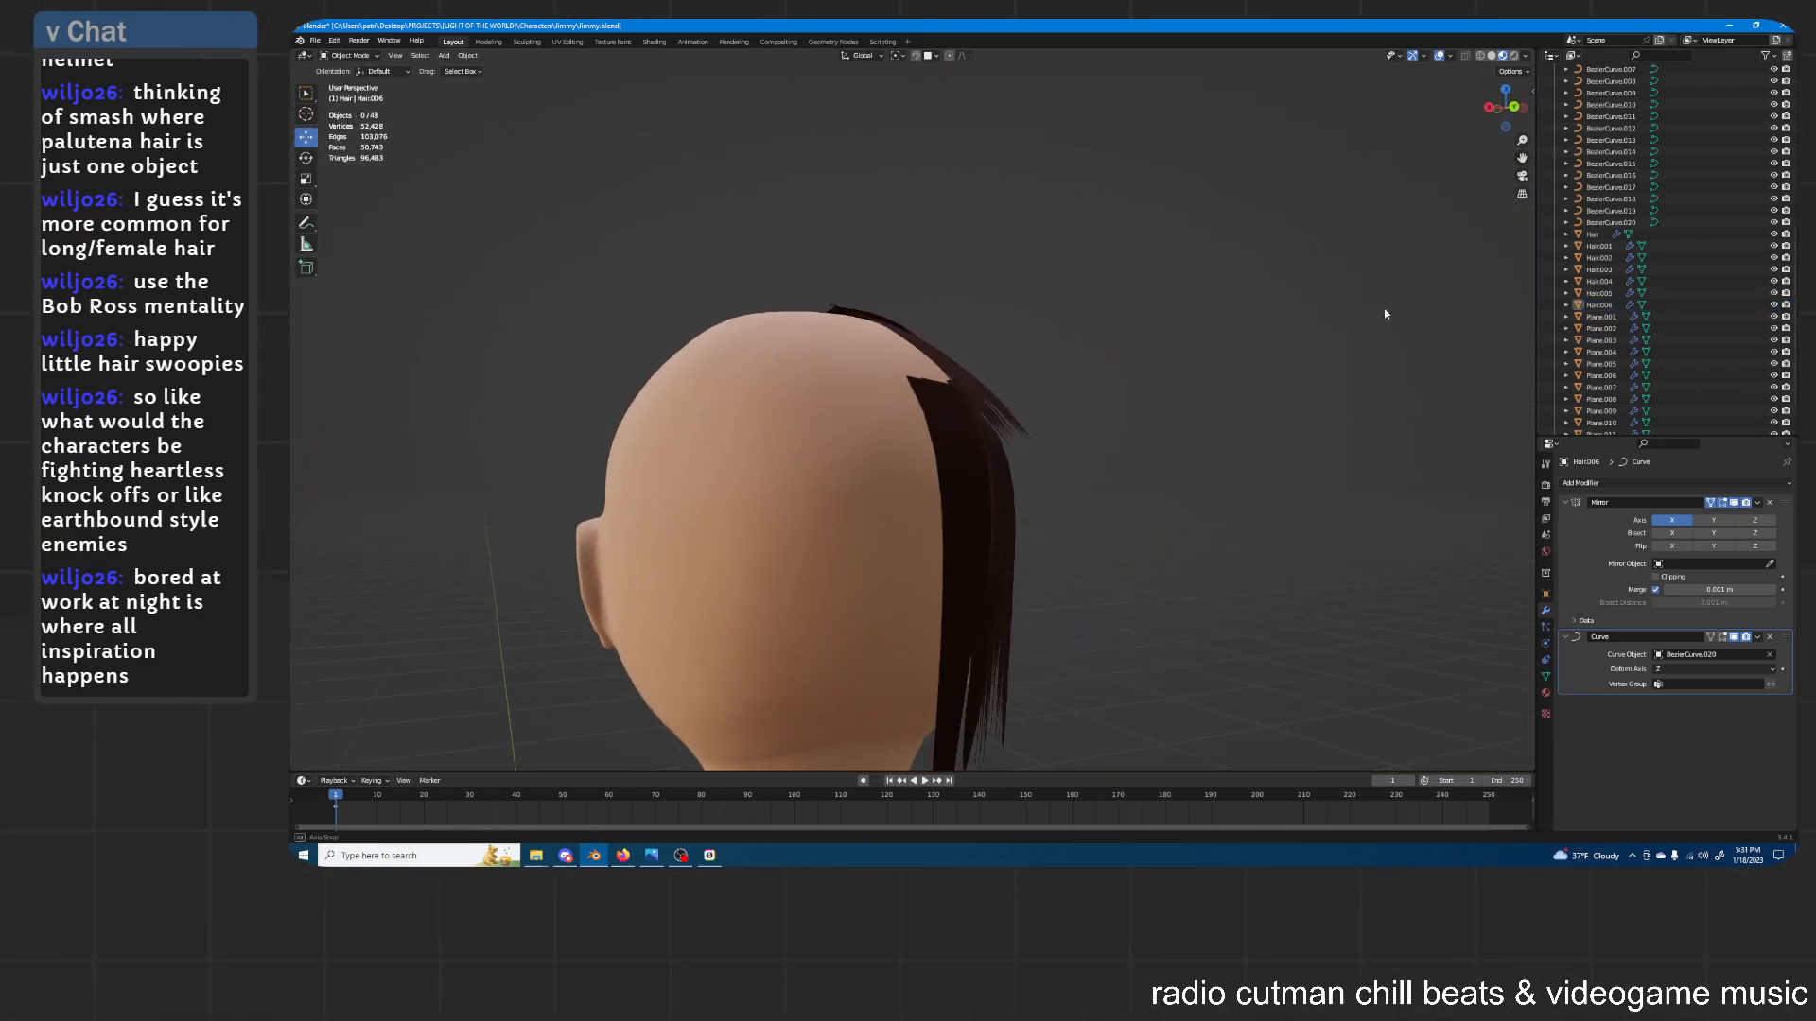
# Rotate the lower end point of BezierCurve.020 to bend the strip's tips toward the head
pyautogui.scroll(-2, 1646, 285)
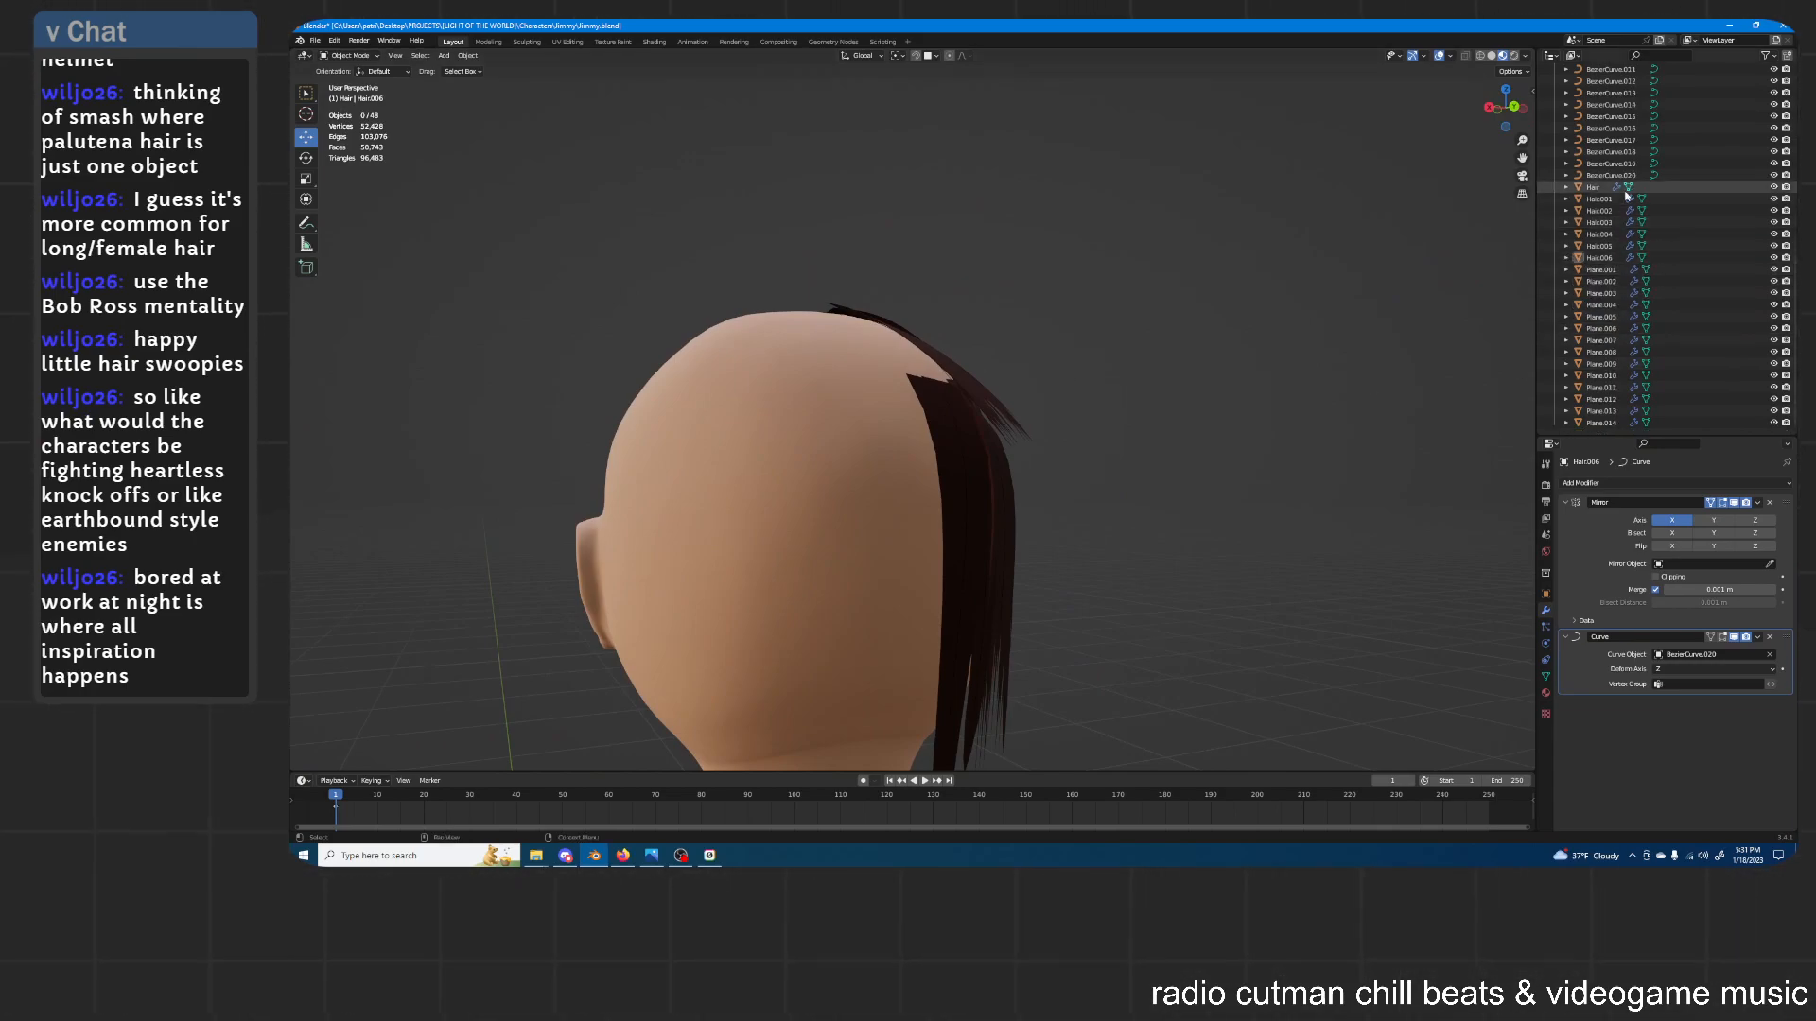
pyautogui.click(1627, 177)
pyautogui.press('Tab')
pyautogui.scroll(3, 1146, 381)
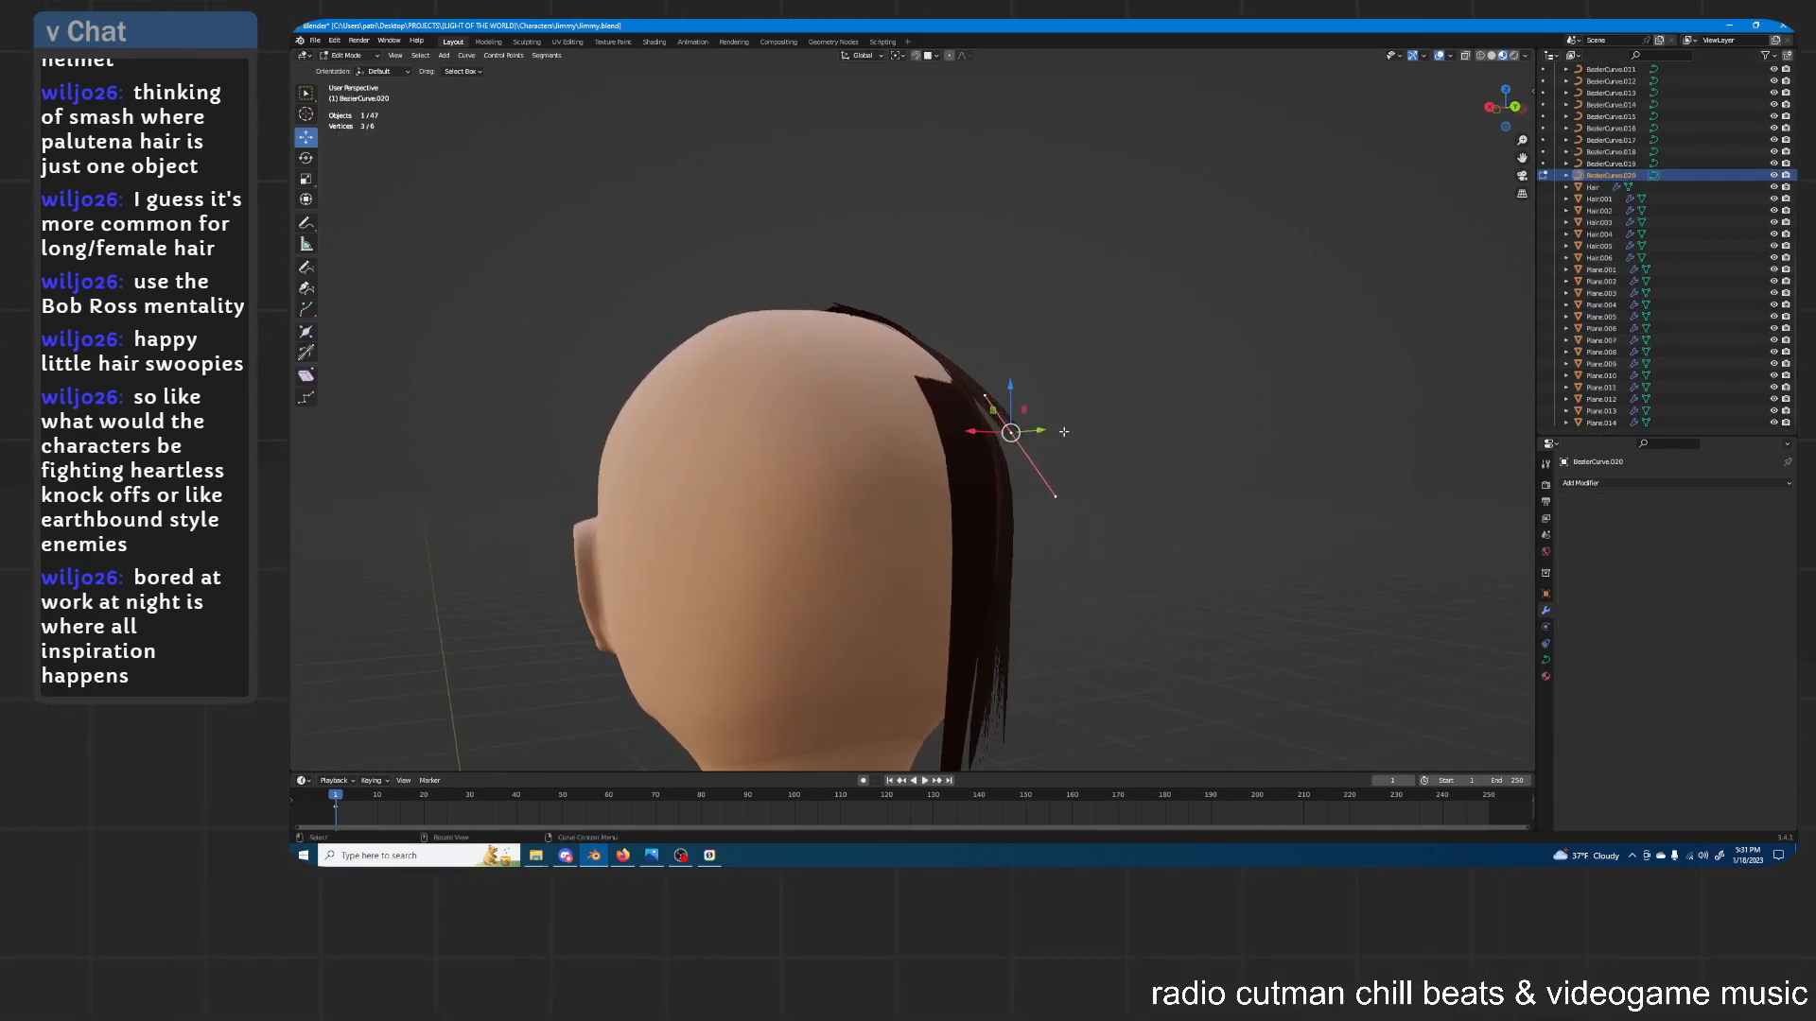
pyautogui.press('r')
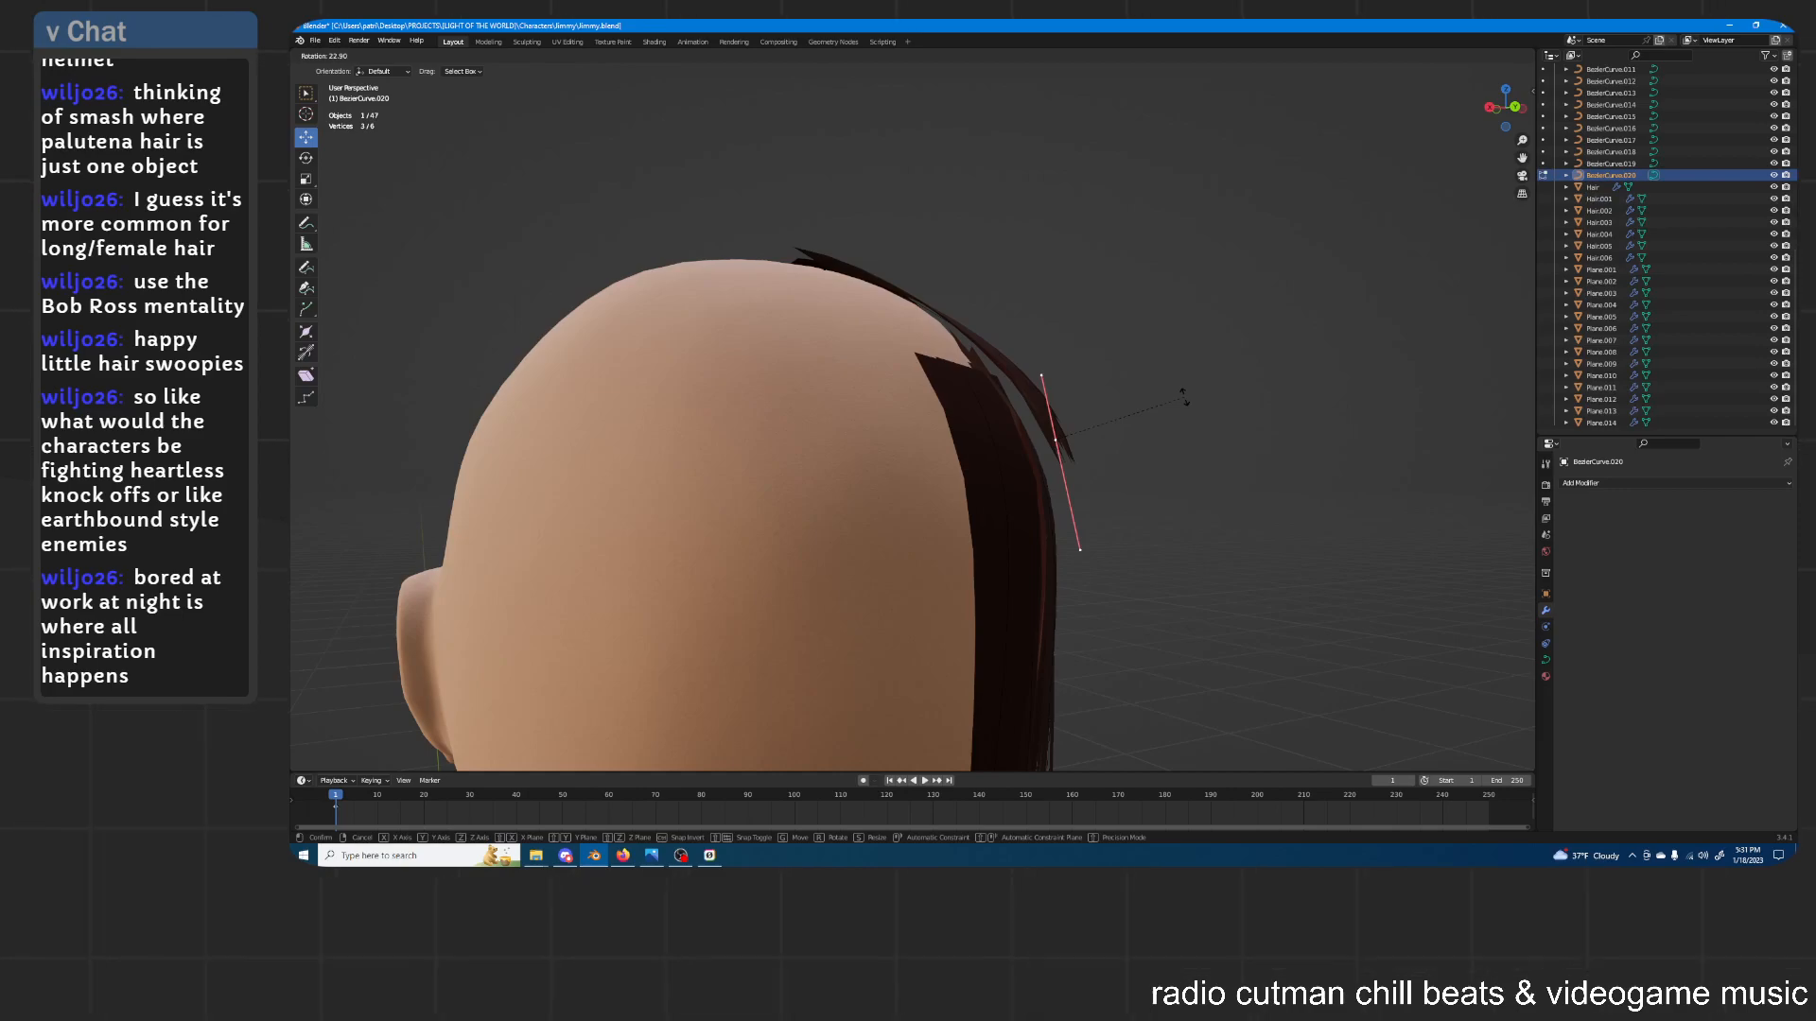
pyautogui.click(1182, 385)
# Reposition the lower end point of BezierCurve.020 and scale its handles to refine the strip's curvature
pyautogui.moveTo(1169, 389); pyautogui.dragTo(1034, 404, button='middle')
pyautogui.press('g')
pyautogui.click(1148, 408)
pyautogui.press('s')
pyautogui.click(1187, 410)
pyautogui.press('g')
pyautogui.click(1158, 410)
pyautogui.press('Tab')
# Finish rotating the lower end point of BezierCurve.020, and scale the hair strip Hair.006 along X
pyautogui.click(977, 328)
pyautogui.press('s')
pyautogui.press('x')
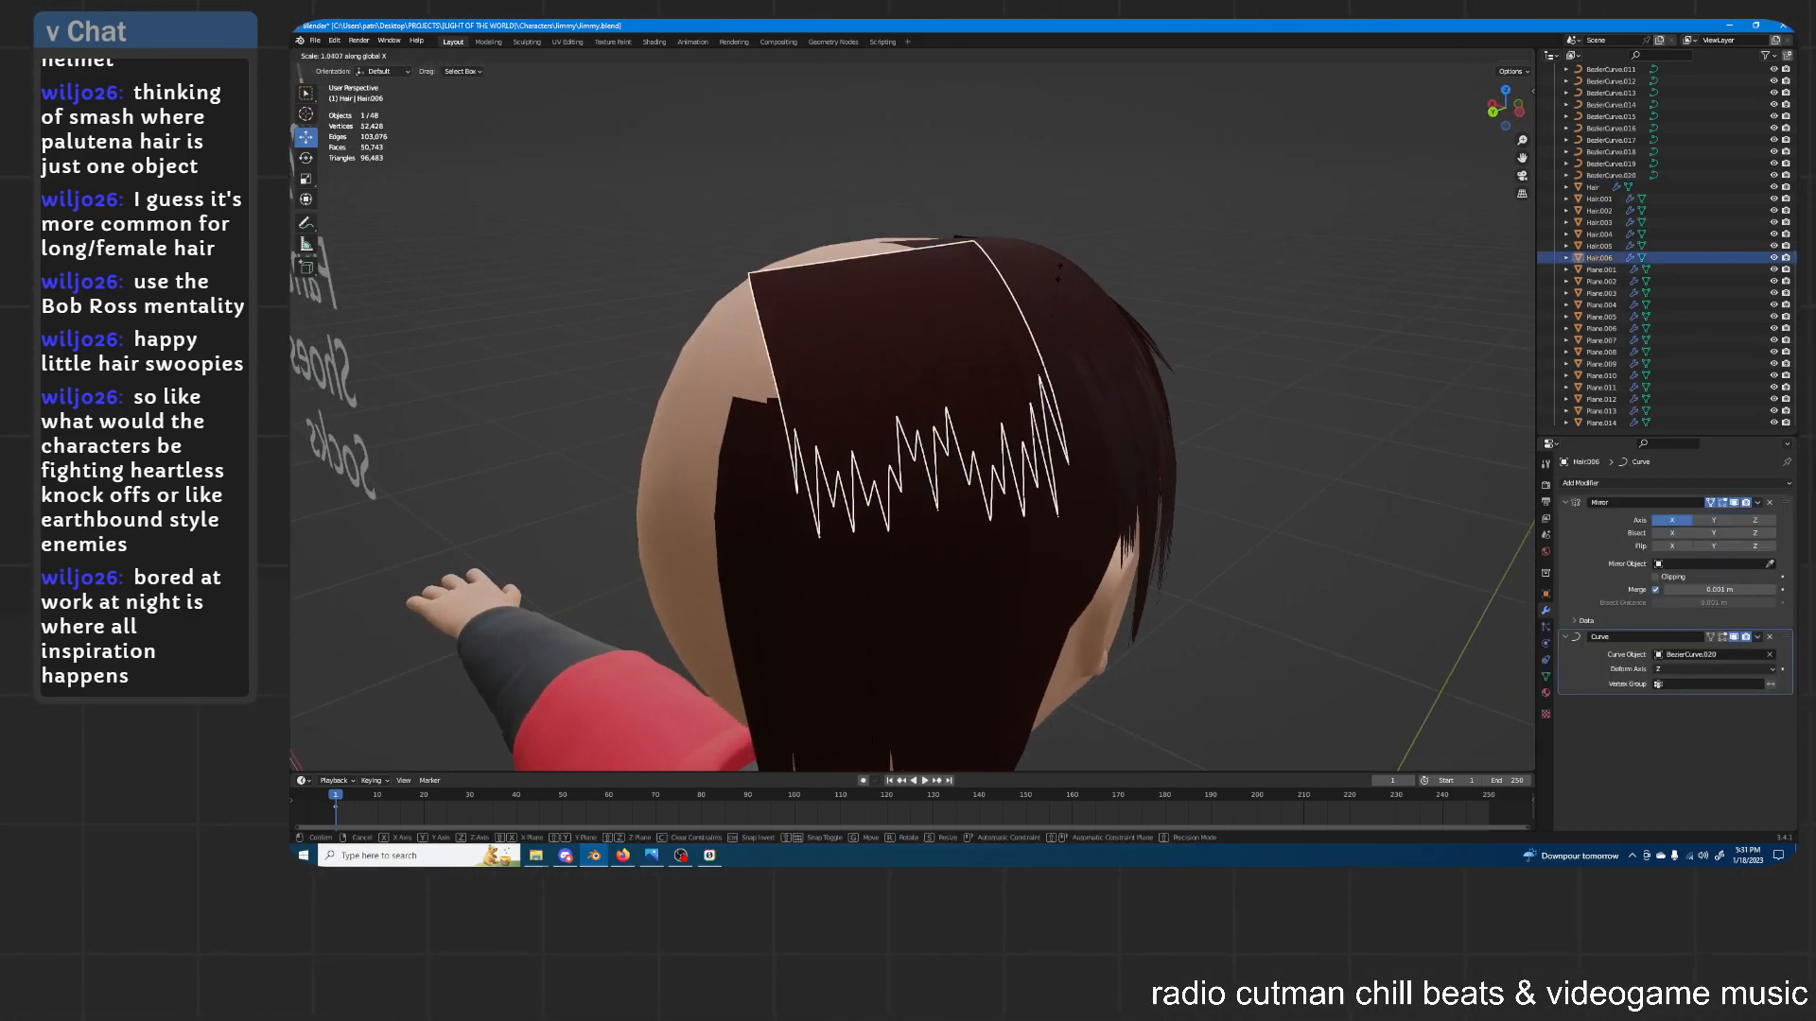
pyautogui.click(979, 328)
pyautogui.moveTo(979, 328)
pyautogui.mouseDown(button='middle')
pyautogui.moveTo(1036, 259)
pyautogui.moveTo(1123, 245)
pyautogui.moveTo(1097, 257)
pyautogui.moveTo(1091, 303)
pyautogui.moveTo(974, 301)
pyautogui.mouseUp(button='middle')
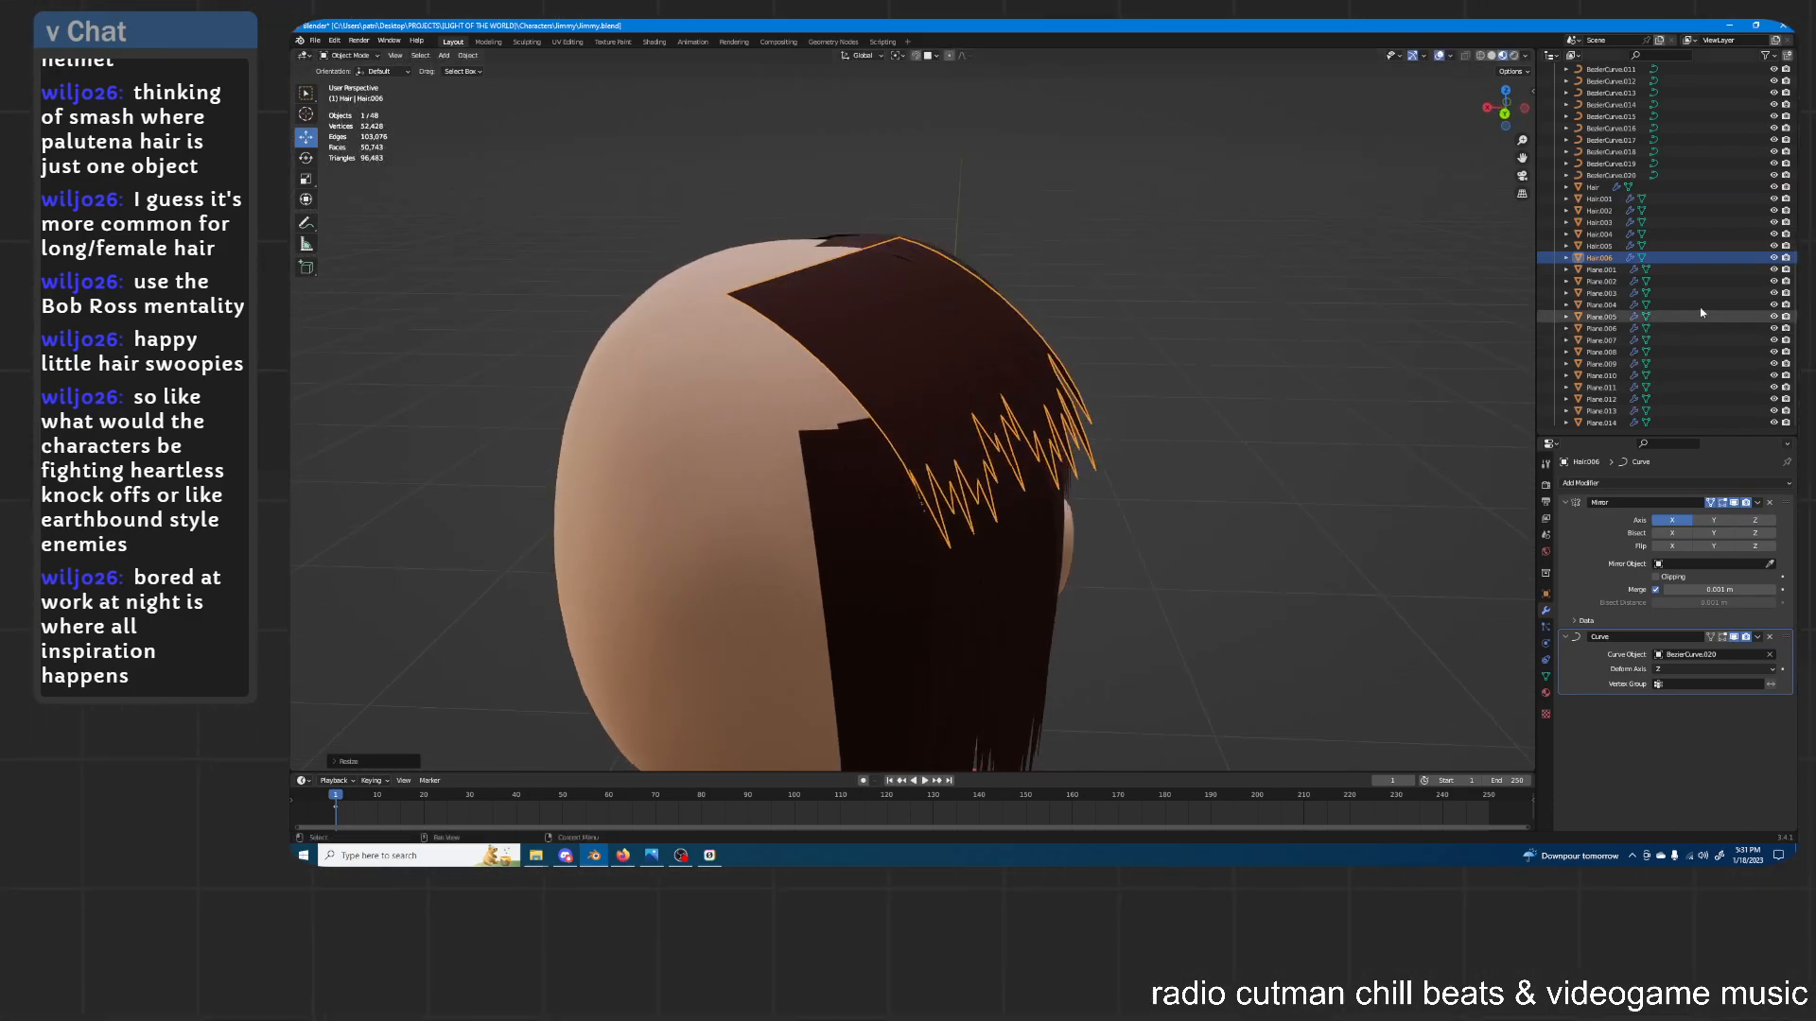
pyautogui.click(1619, 177)
pyautogui.moveTo(1205, 370); pyautogui.dragTo(991, 372, button='middle')
pyautogui.click(990, 373)
pyautogui.click(1311, 318)
pyautogui.moveTo(1311, 318); pyautogui.dragTo(1125, 319, button='middle')
# Rotate the hair strip Hair.006 about the Z axis
pyautogui.click(1601, 260)
pyautogui.moveTo(1016, 280); pyautogui.dragTo(1062, 280, button='middle')
pyautogui.press('Tab')
pyautogui.press('Tab')
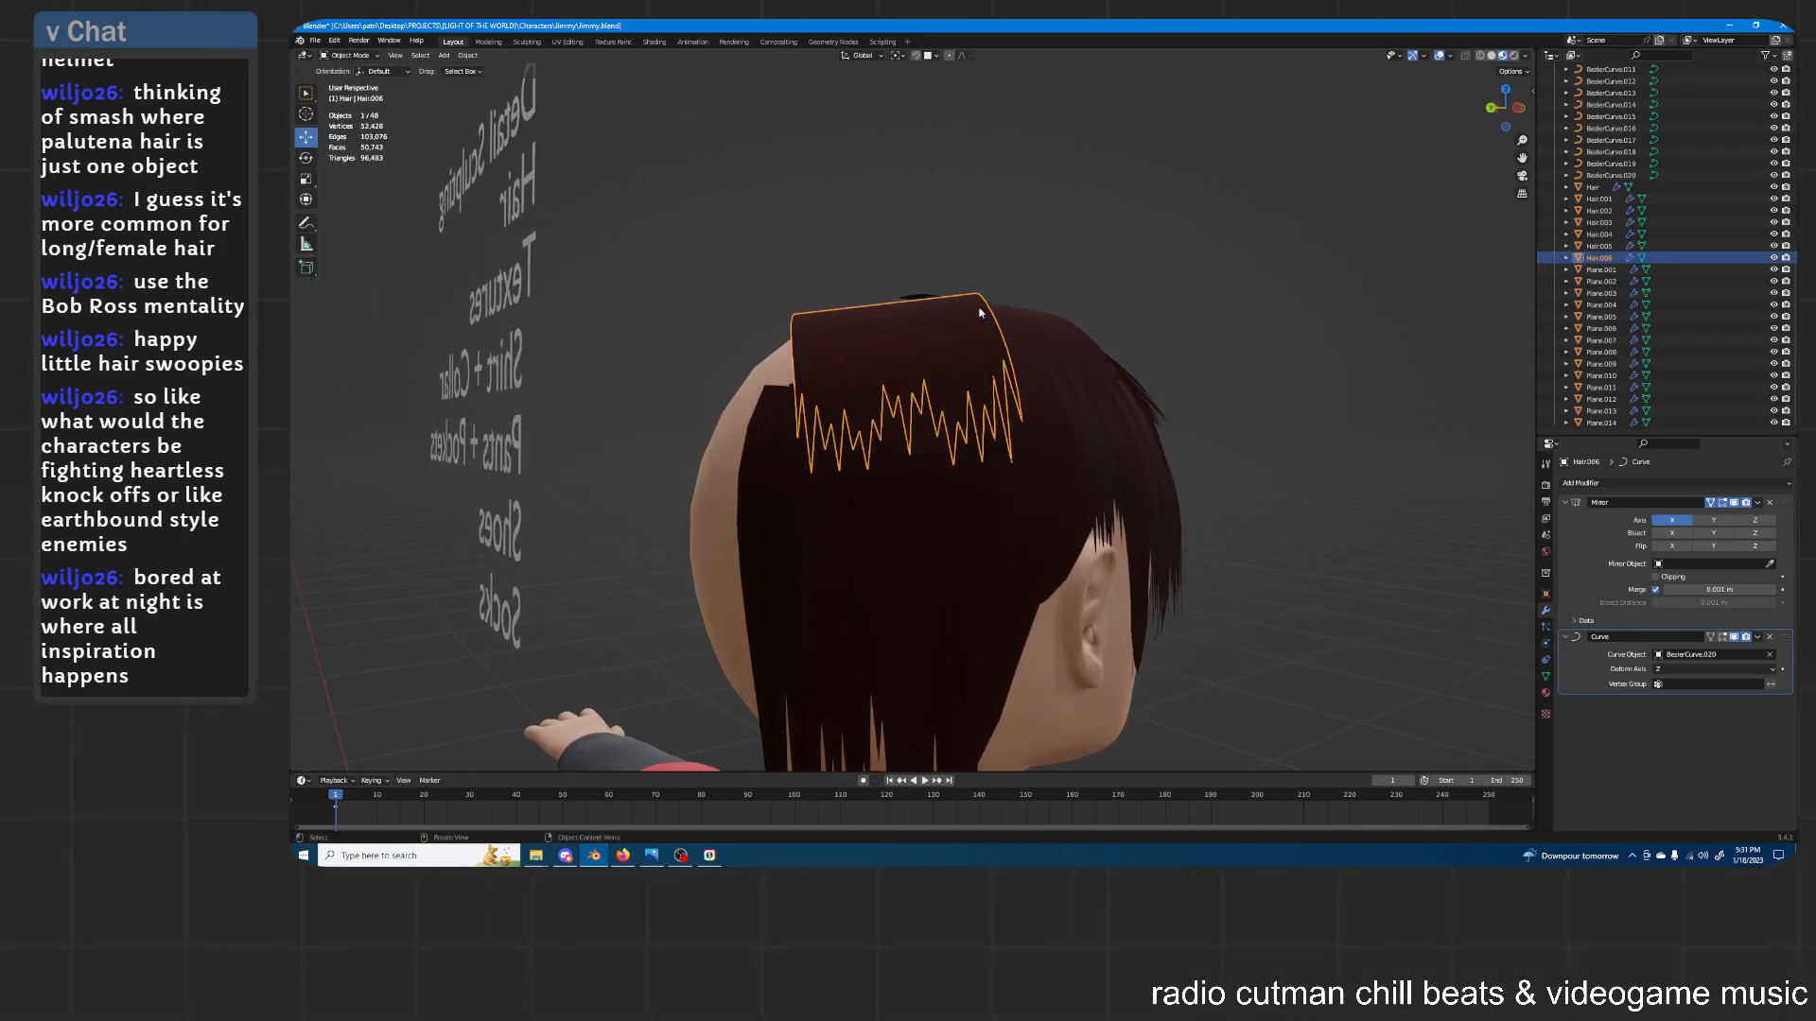
pyautogui.press('r')
pyautogui.press('z')
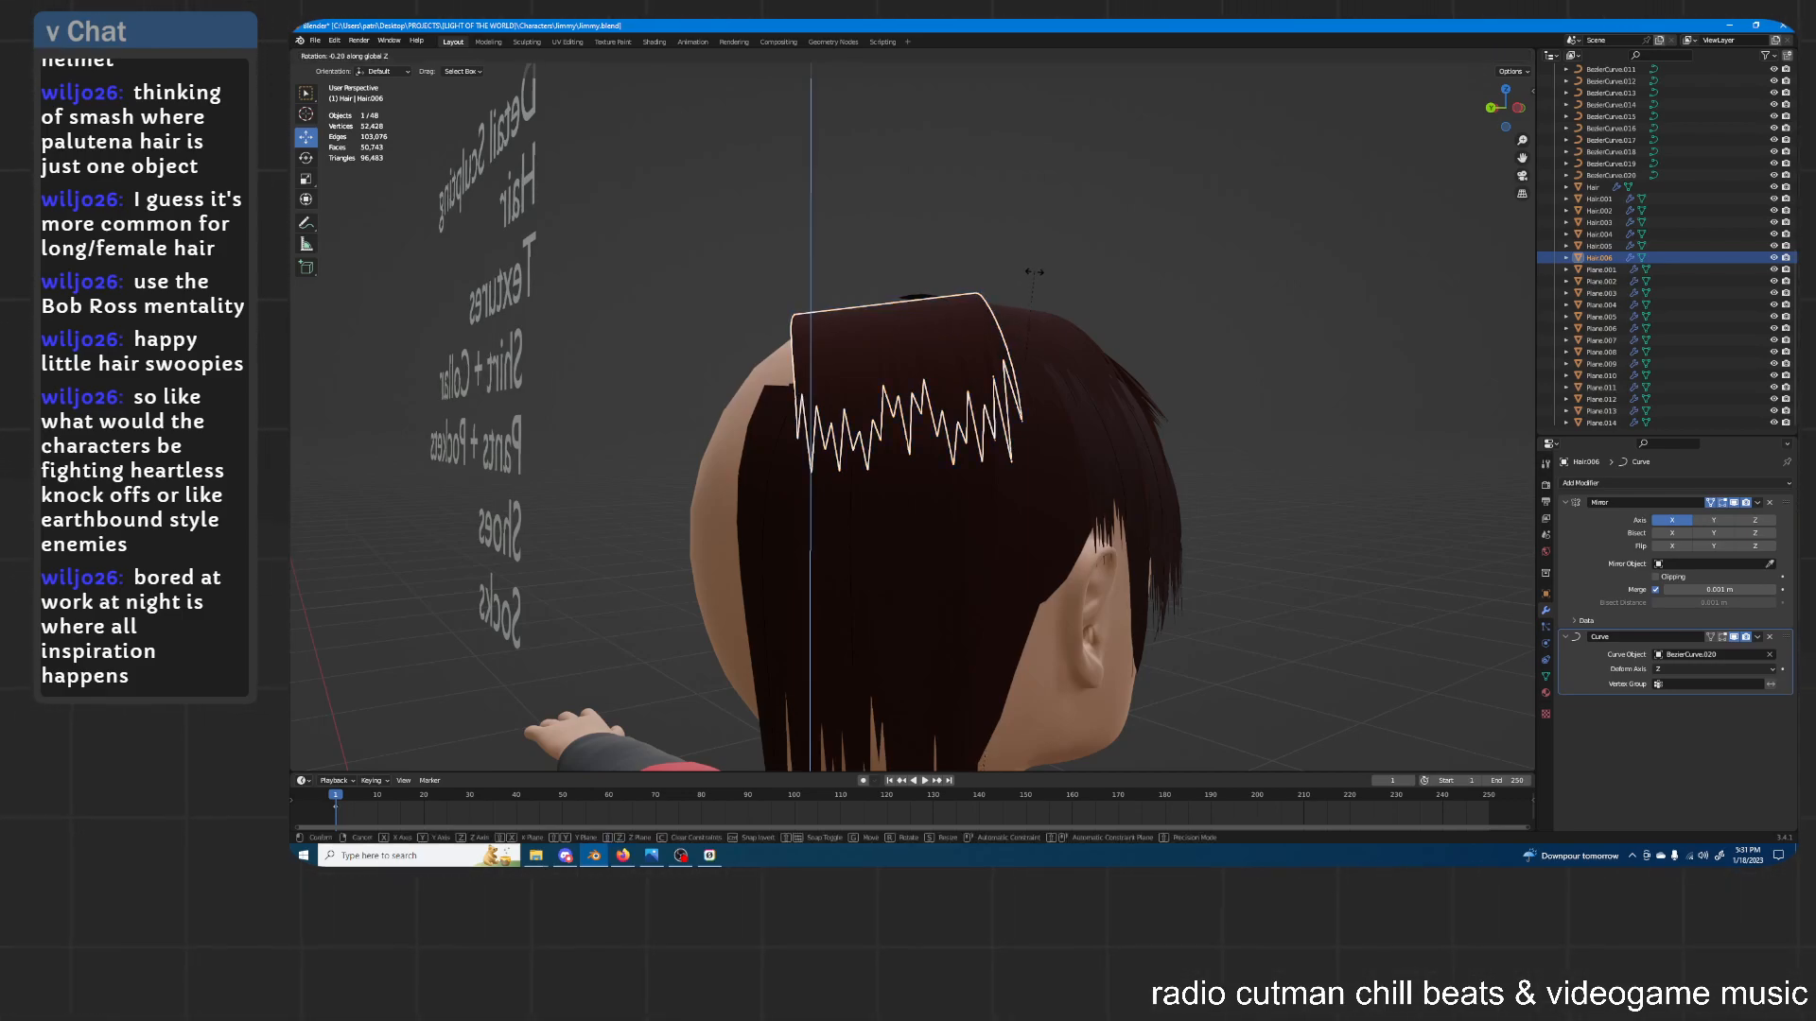
pyautogui.click(921, 200)
pyautogui.click(1002, 223)
# Rotate Hair.006 freely from the back view and again about Z to align it with the crown
pyautogui.moveTo(1013, 291); pyautogui.dragTo(1099, 247, button='middle')
pyautogui.click(842, 421)
pyautogui.click(1075, 395)
pyautogui.click(875, 316)
pyautogui.press('r')
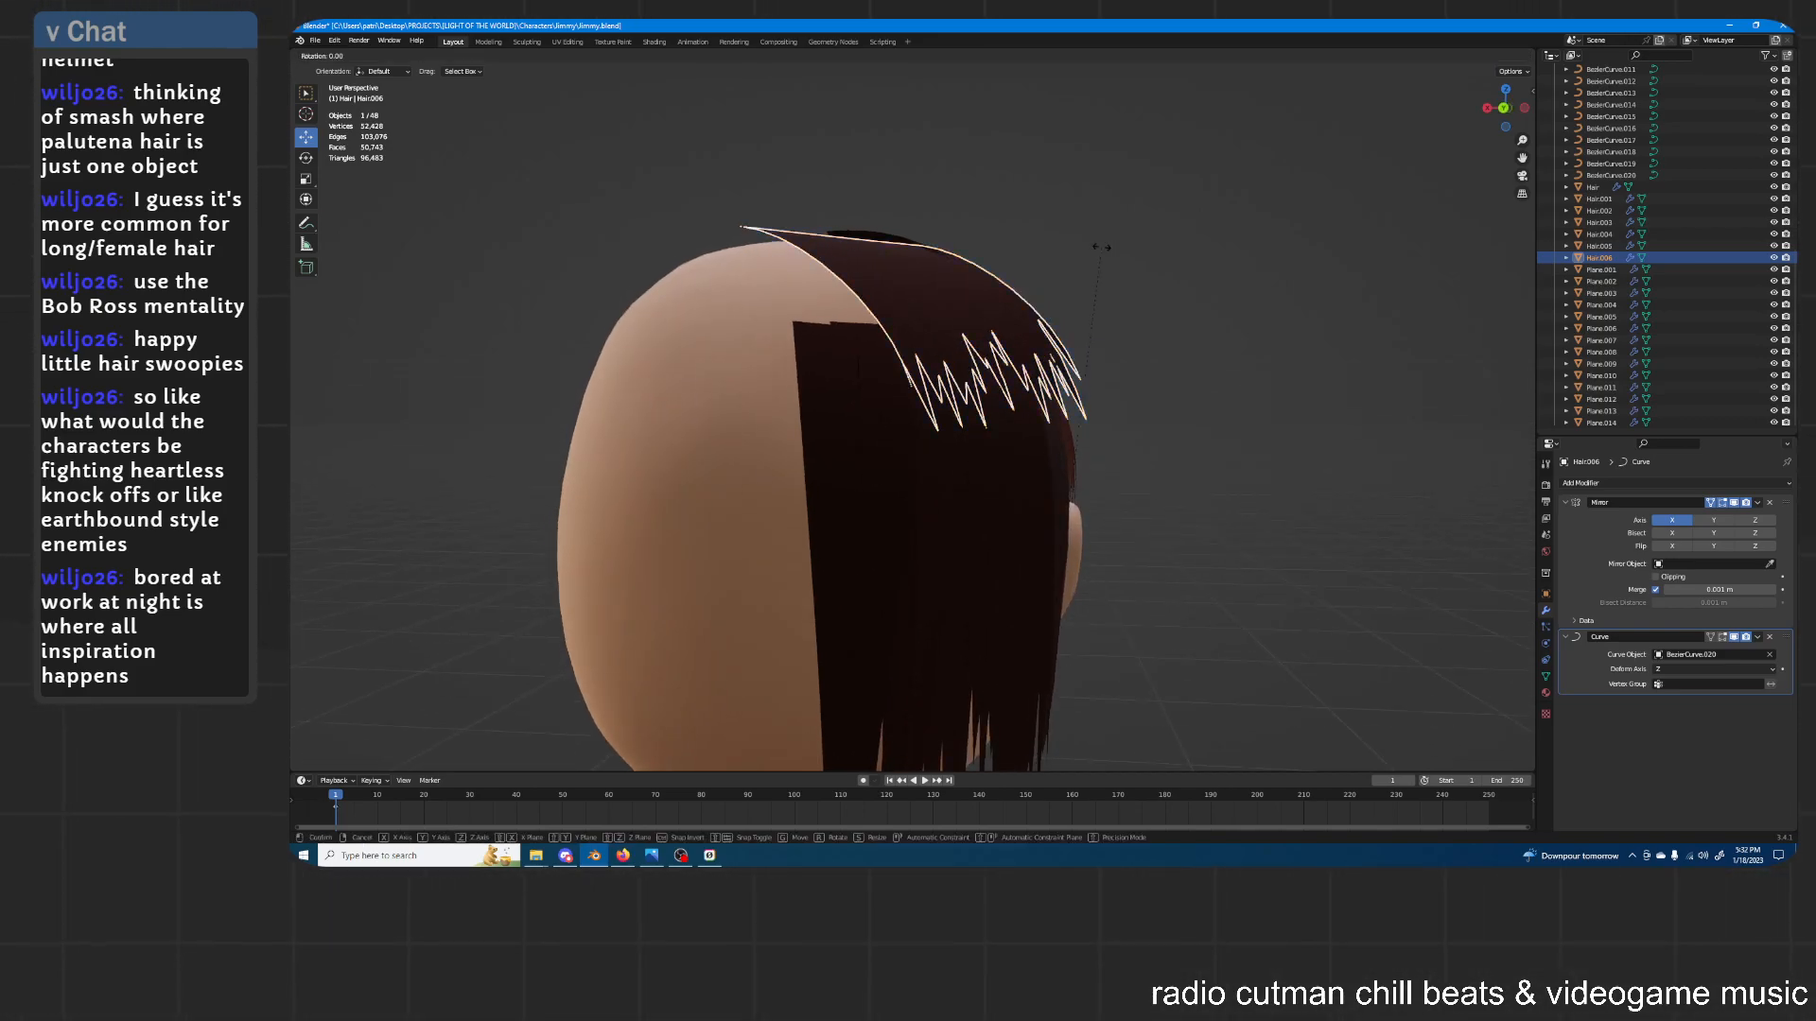
pyautogui.click(1173, 270)
pyautogui.moveTo(1173, 269); pyautogui.dragTo(1102, 262, button='middle')
pyautogui.press('r')
pyautogui.press('z')
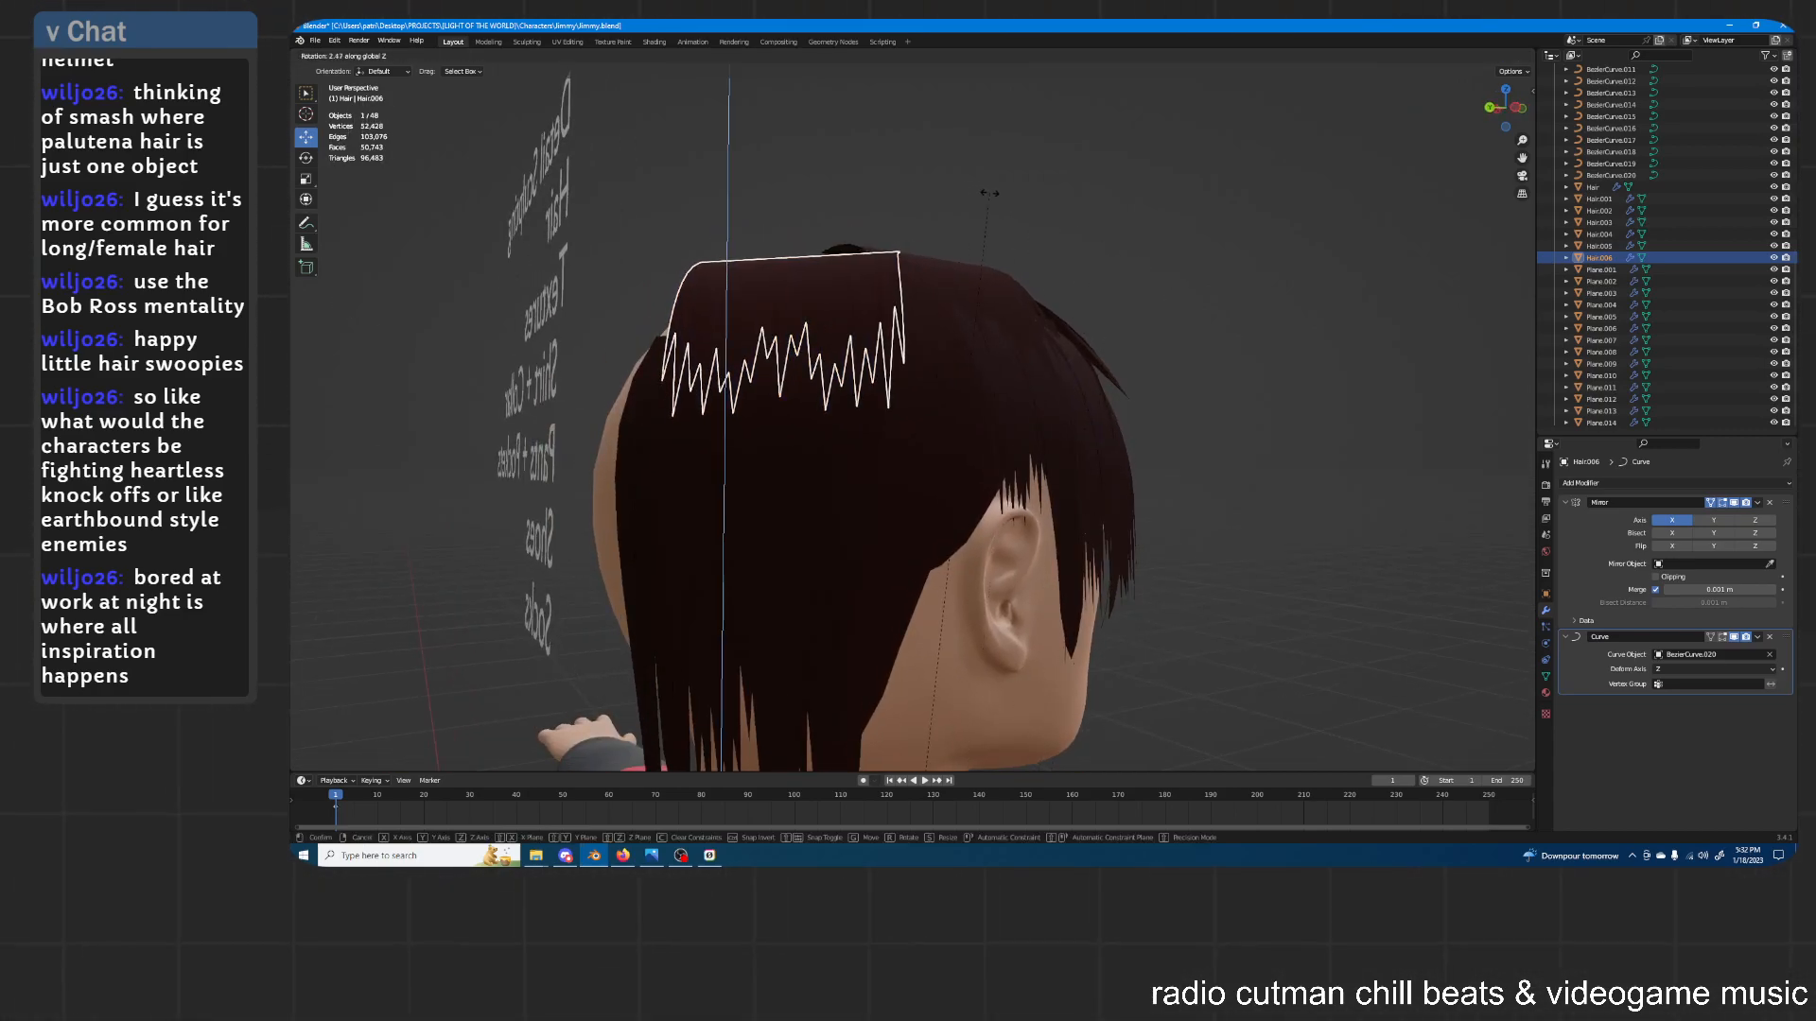
pyautogui.click(1050, 197)
# Examine the hair from the front, side and top of the head for uncovered scalp around the strip Hair.005
pyautogui.click(1317, 293)
pyautogui.moveTo(1332, 301); pyautogui.dragTo(1170, 298, button='middle')
pyautogui.scroll(-6, 1148, 300)
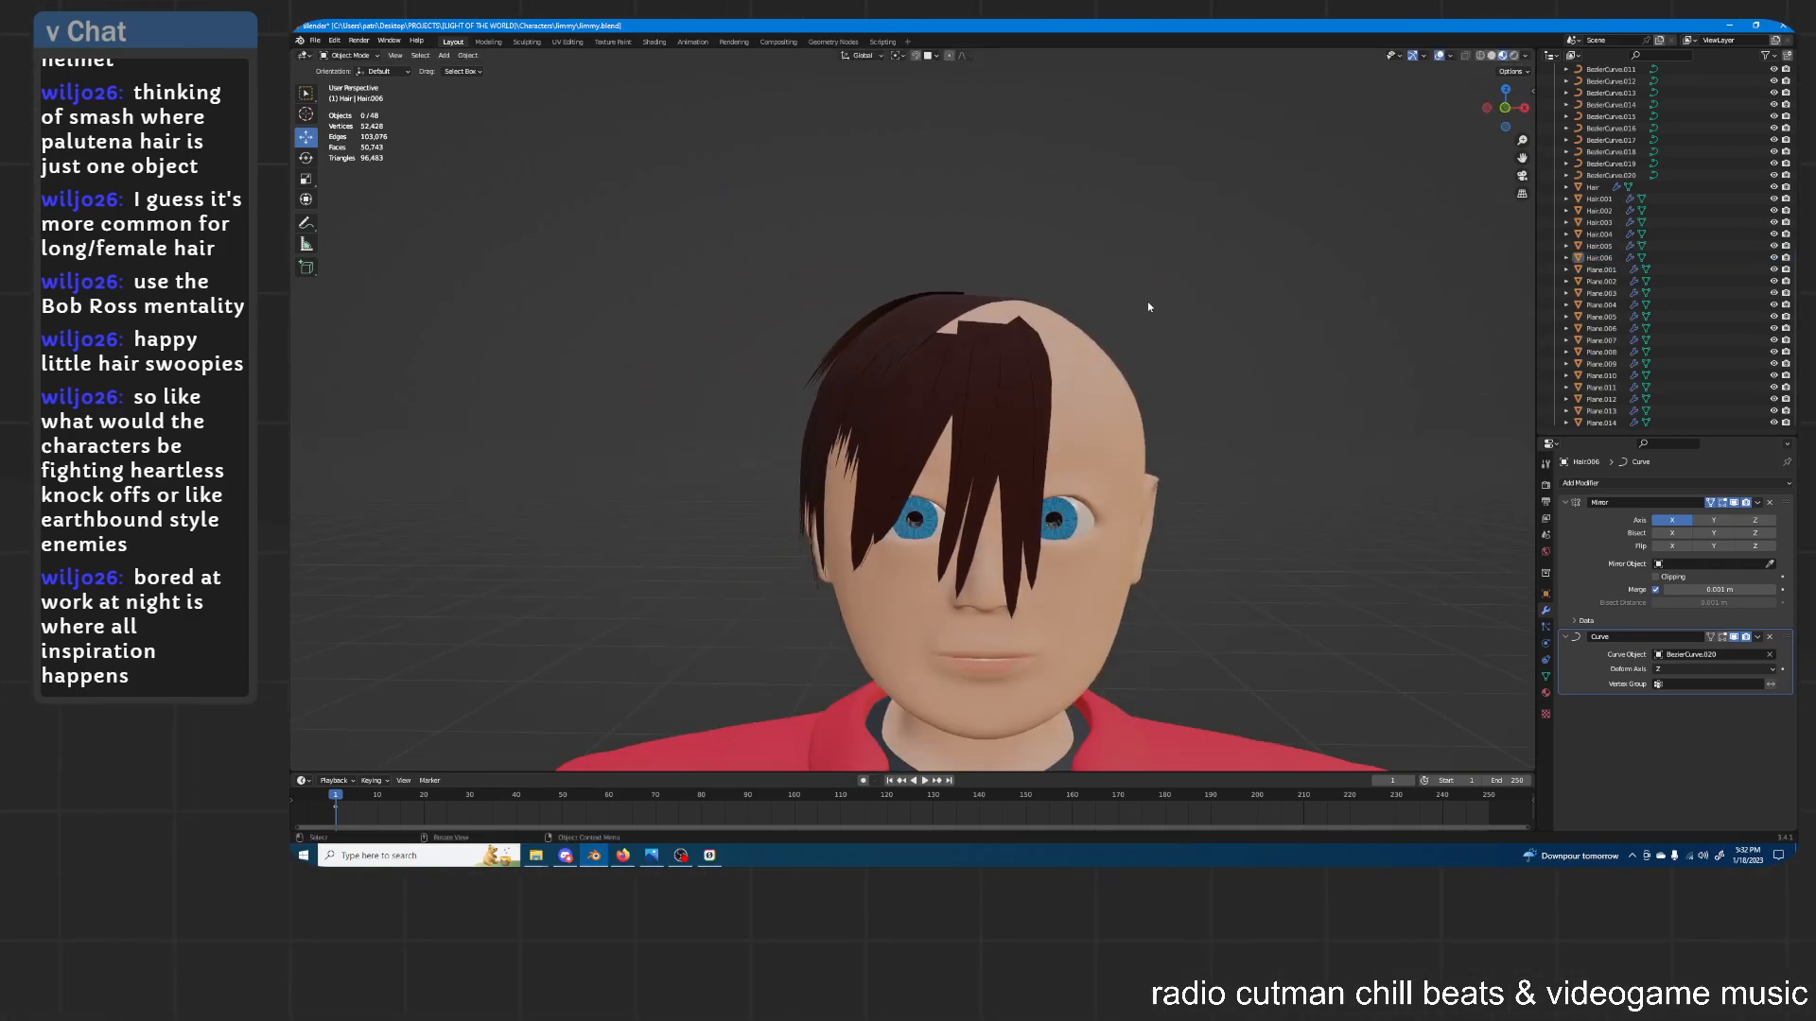
pyautogui.moveTo(978, 355); pyautogui.dragTo(931, 345, button='middle')
pyautogui.click(944, 401)
pyautogui.click(938, 329)
pyautogui.moveTo(935, 272); pyautogui.dragTo(922, 305, button='middle')
pyautogui.click(898, 334)
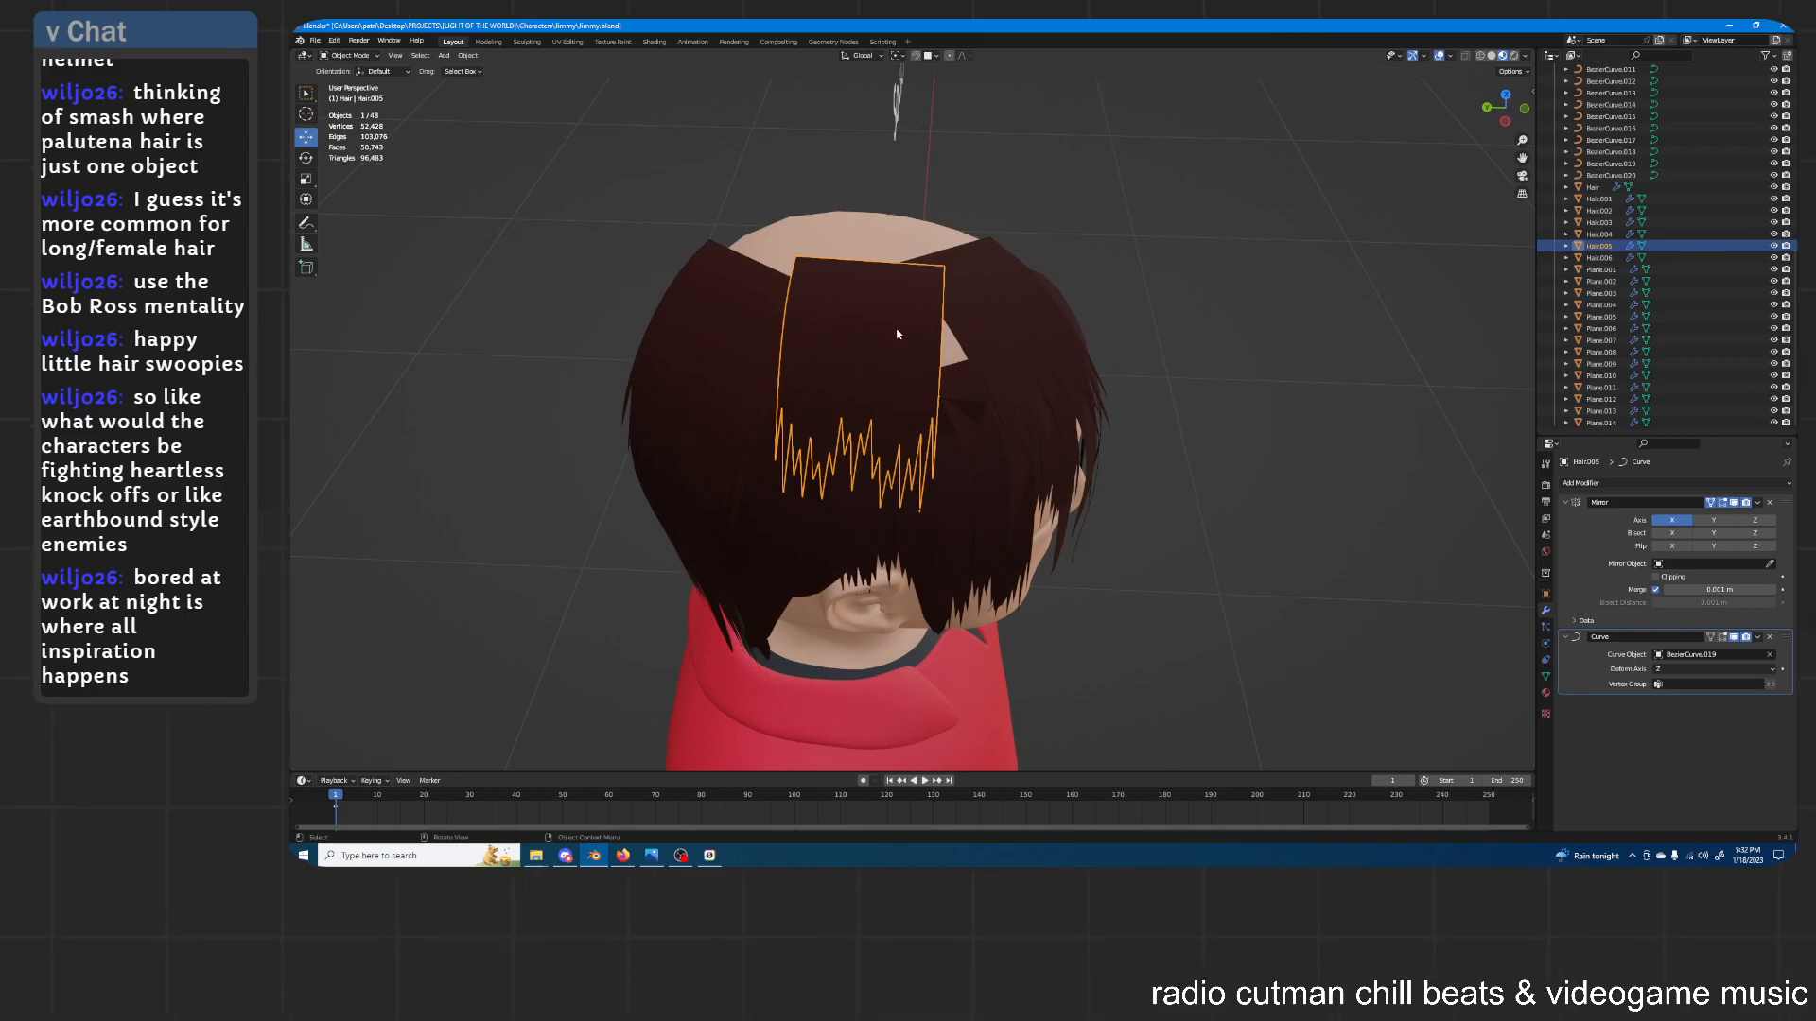
pyautogui.moveTo(836, 247); pyautogui.dragTo(773, 310, button='middle')
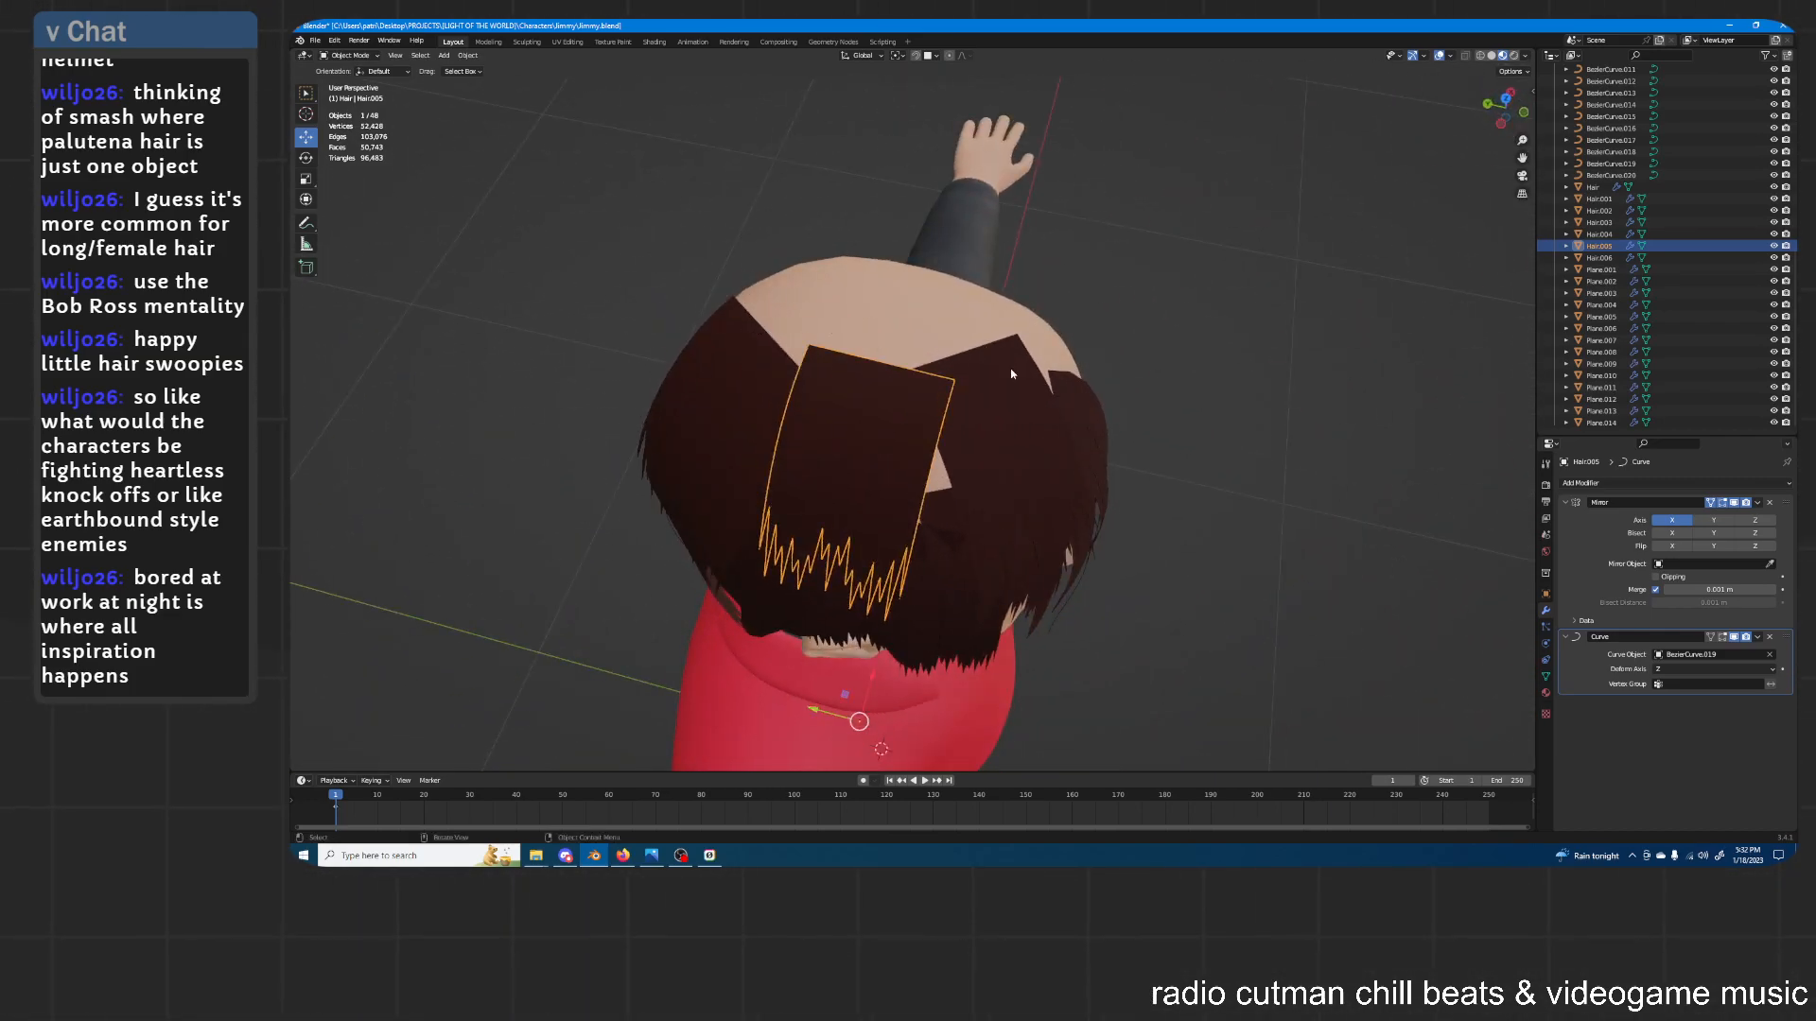
pyautogui.moveTo(1101, 388); pyautogui.dragTo(1359, 310, button='middle')
# Duplicate BezierCurve.020 and move the copy's upper end point over the top of the head
pyautogui.click(1650, 175)
pyautogui.moveTo(1115, 248); pyautogui.dragTo(1025, 334, button='middle')
pyautogui.press('g')
pyautogui.click(944, 319)
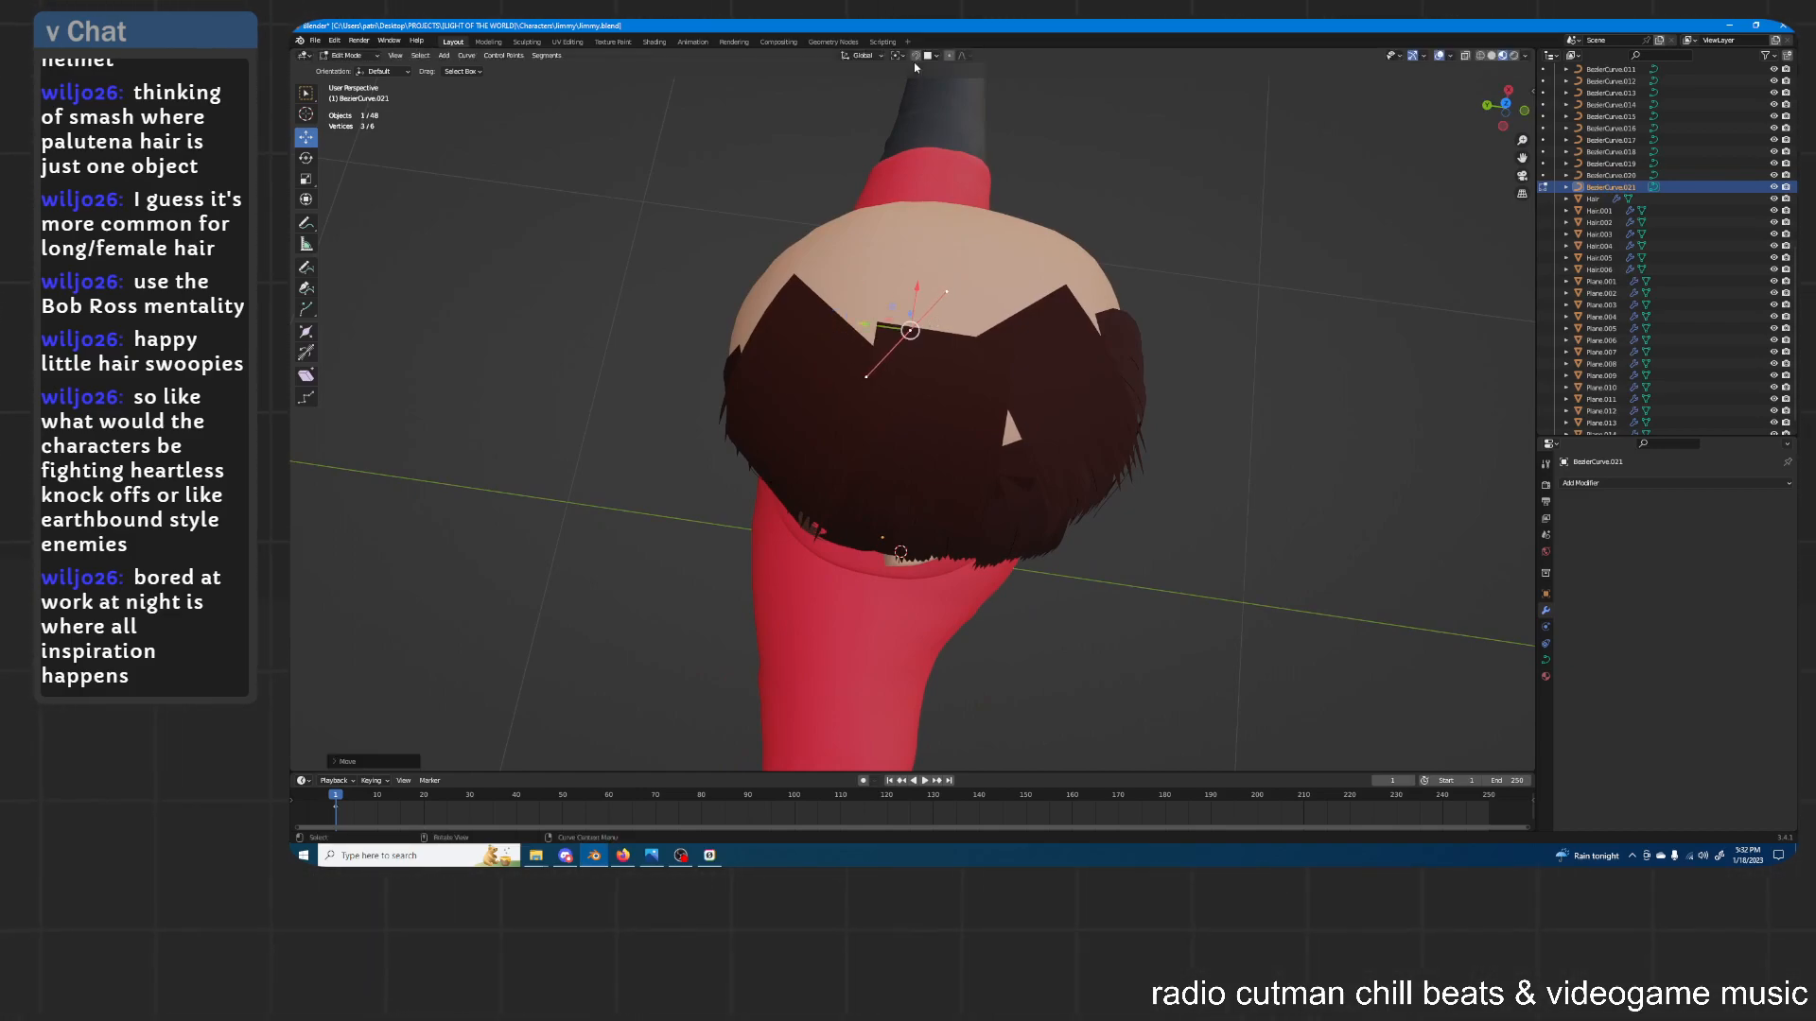
# Rotate the upper end point of BezierCurve.021 from the top view and scale its handles
pyautogui.moveTo(933, 284); pyautogui.dragTo(1037, 296, button='middle')
pyautogui.press('r')
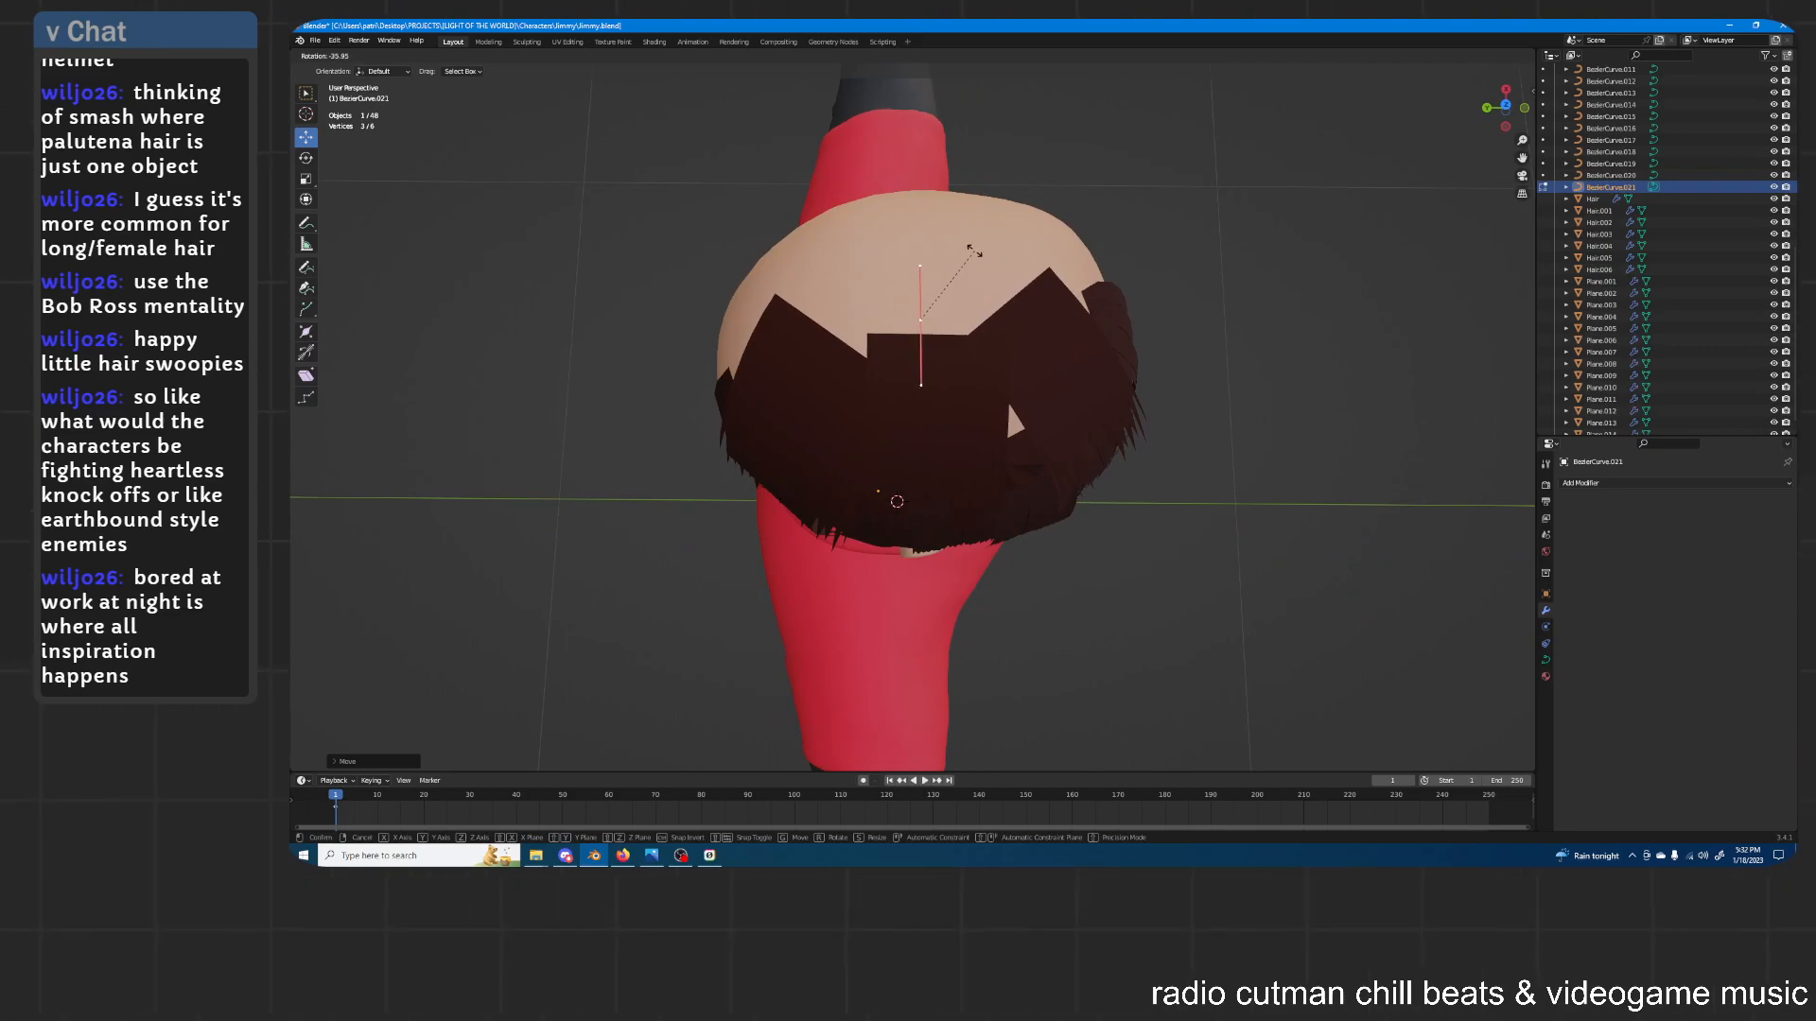
pyautogui.click(1005, 274)
pyautogui.press('s')
pyautogui.click(1004, 275)
# Tilt the upper end point of BezierCurve.021 to the slope of the crown and adjust its height along Z
pyautogui.moveTo(1005, 275); pyautogui.dragTo(1070, 323, button='middle')
pyautogui.moveTo(1125, 416); pyautogui.dragTo(898, 373, button='middle')
pyautogui.press('r')
pyautogui.click(1082, 272)
pyautogui.press('g')
pyautogui.press('z')
pyautogui.click(1071, 276)
pyautogui.press('r')
pyautogui.click(1078, 288)
# Fine-tune the upper end point of BezierCurve.021 along Z and X so it sits at the scalp
pyautogui.press('g')
pyautogui.press('z')
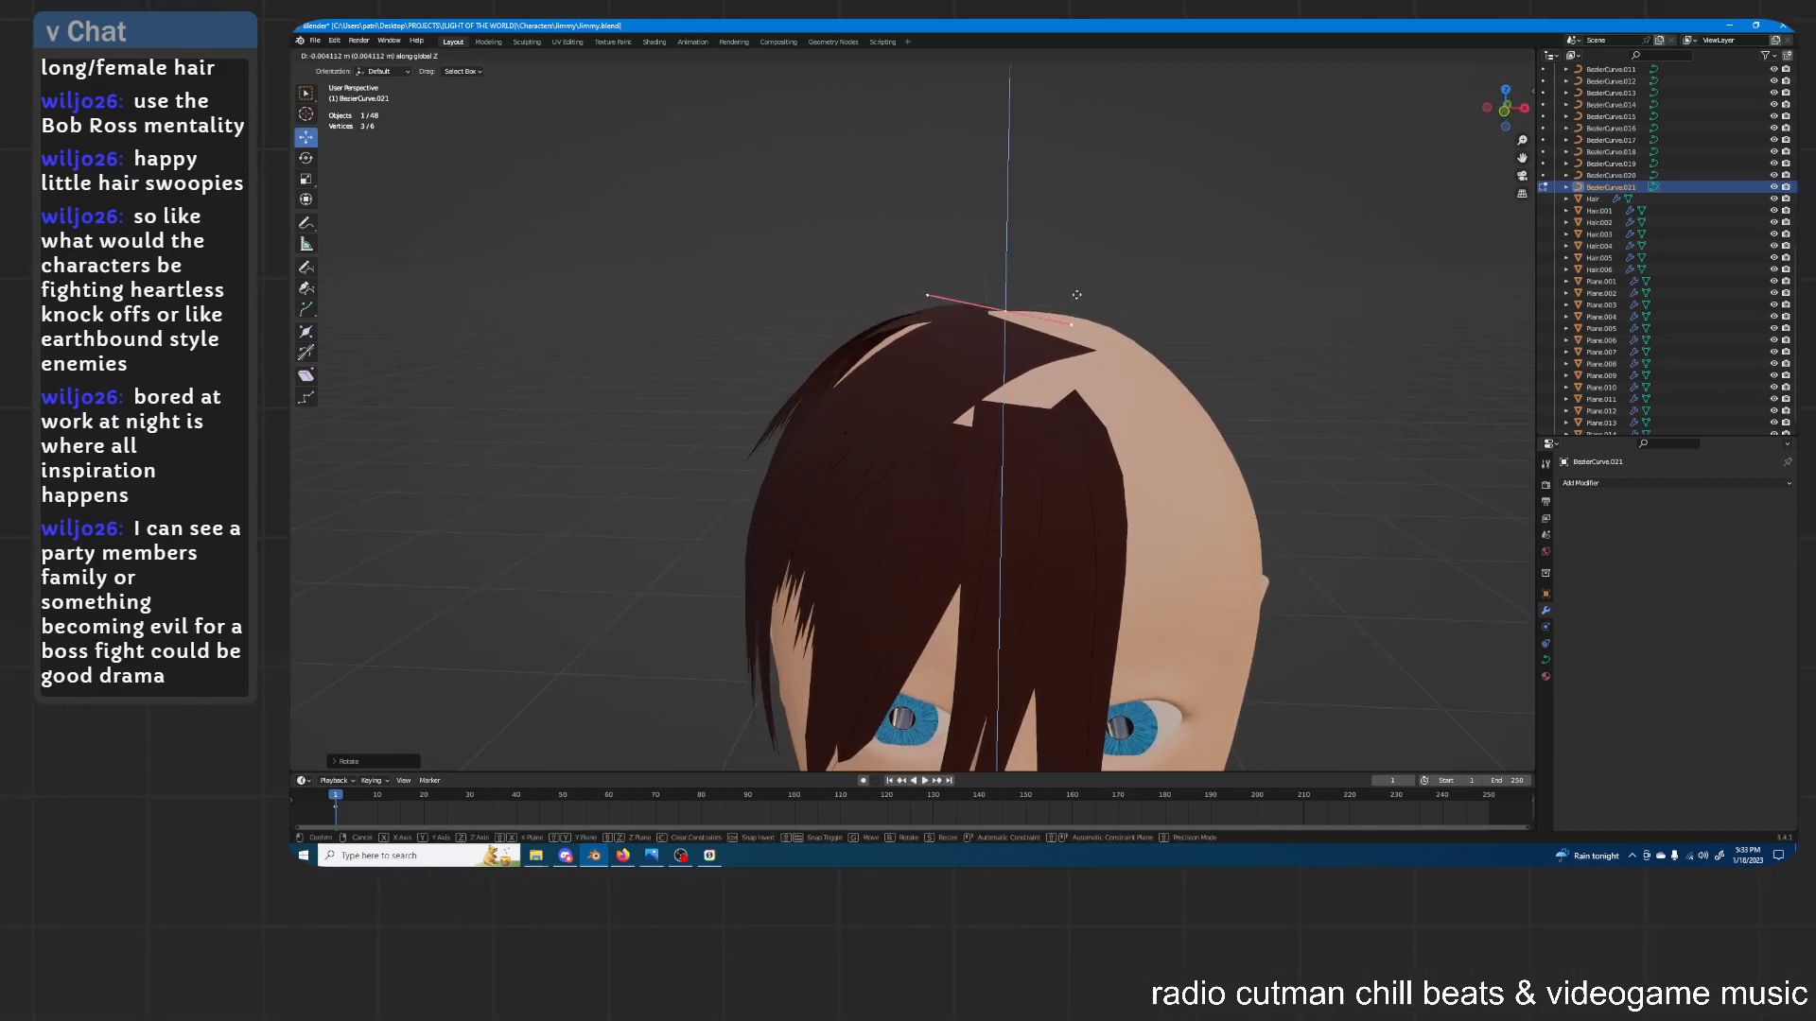
pyautogui.click(1077, 293)
pyautogui.press('g')
pyautogui.press('x')
pyautogui.click(1067, 295)
# Move the lower end point of BezierCurve.021 along Y toward the side of the head
pyautogui.moveTo(1026, 299); pyautogui.dragTo(1151, 339, button='middle')
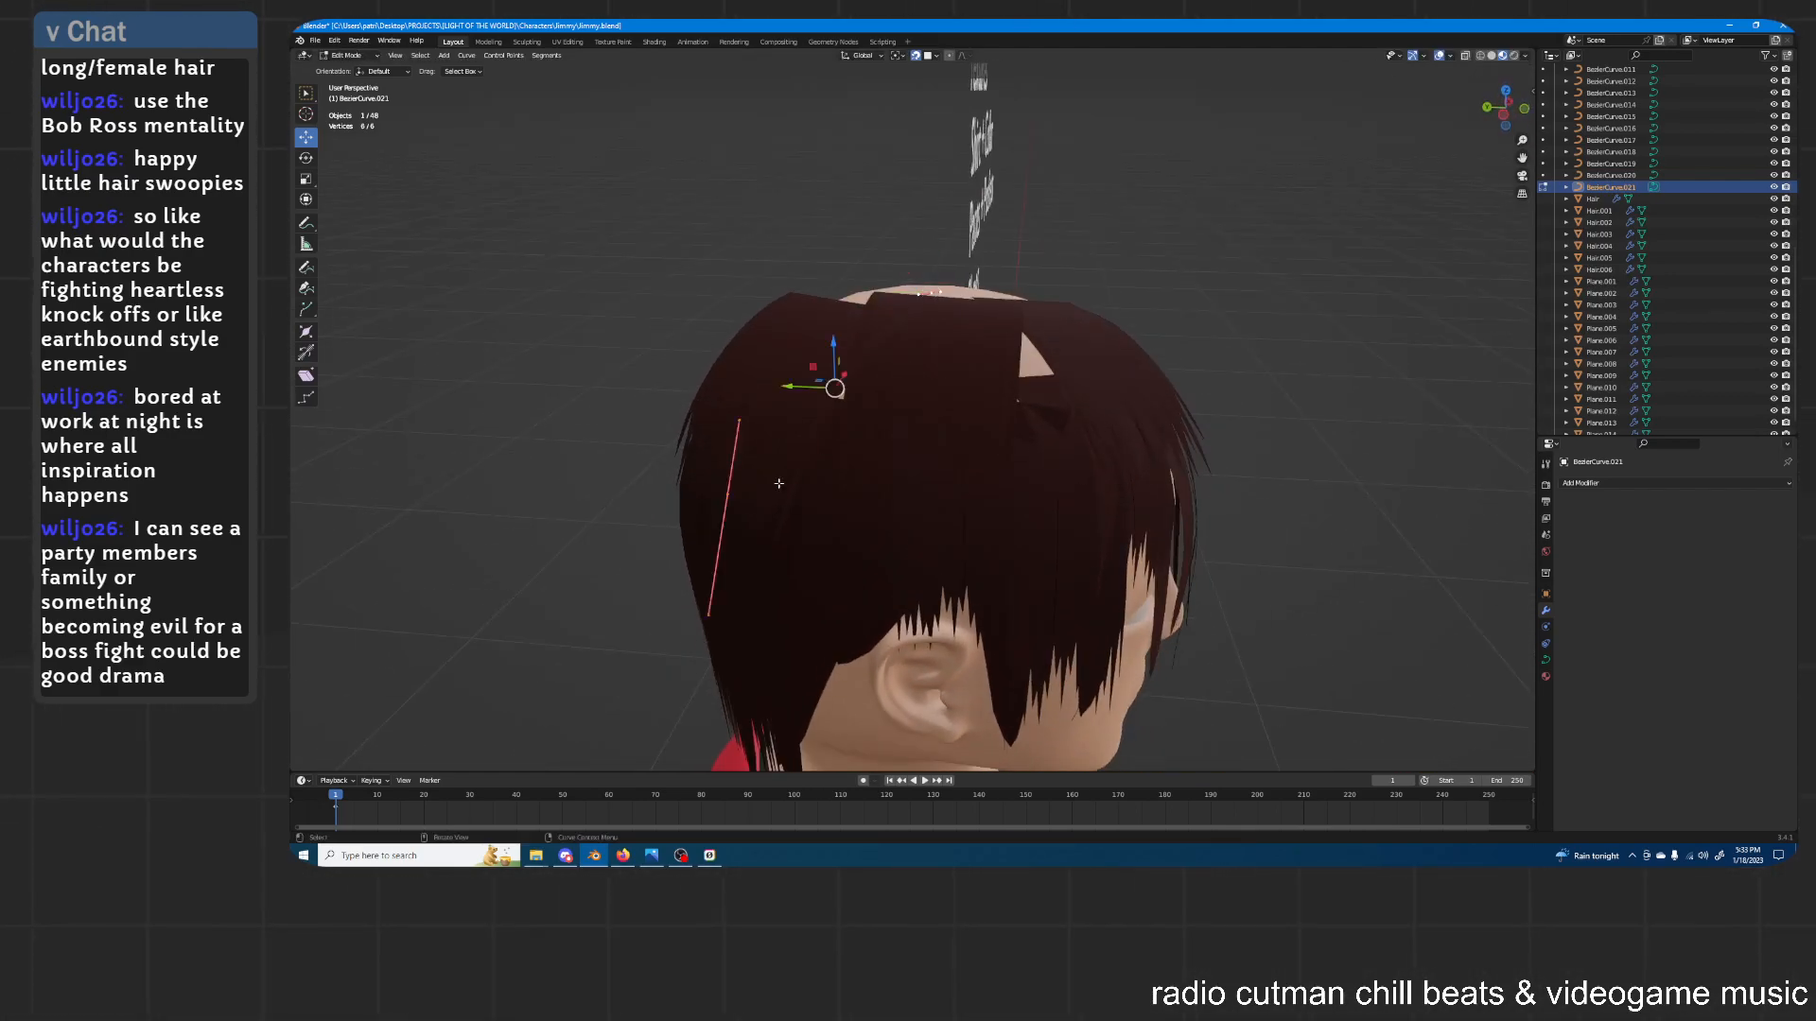
pyautogui.click(731, 501)
pyautogui.moveTo(731, 501); pyautogui.dragTo(851, 467, button='middle')
pyautogui.press('g')
pyautogui.press('y')
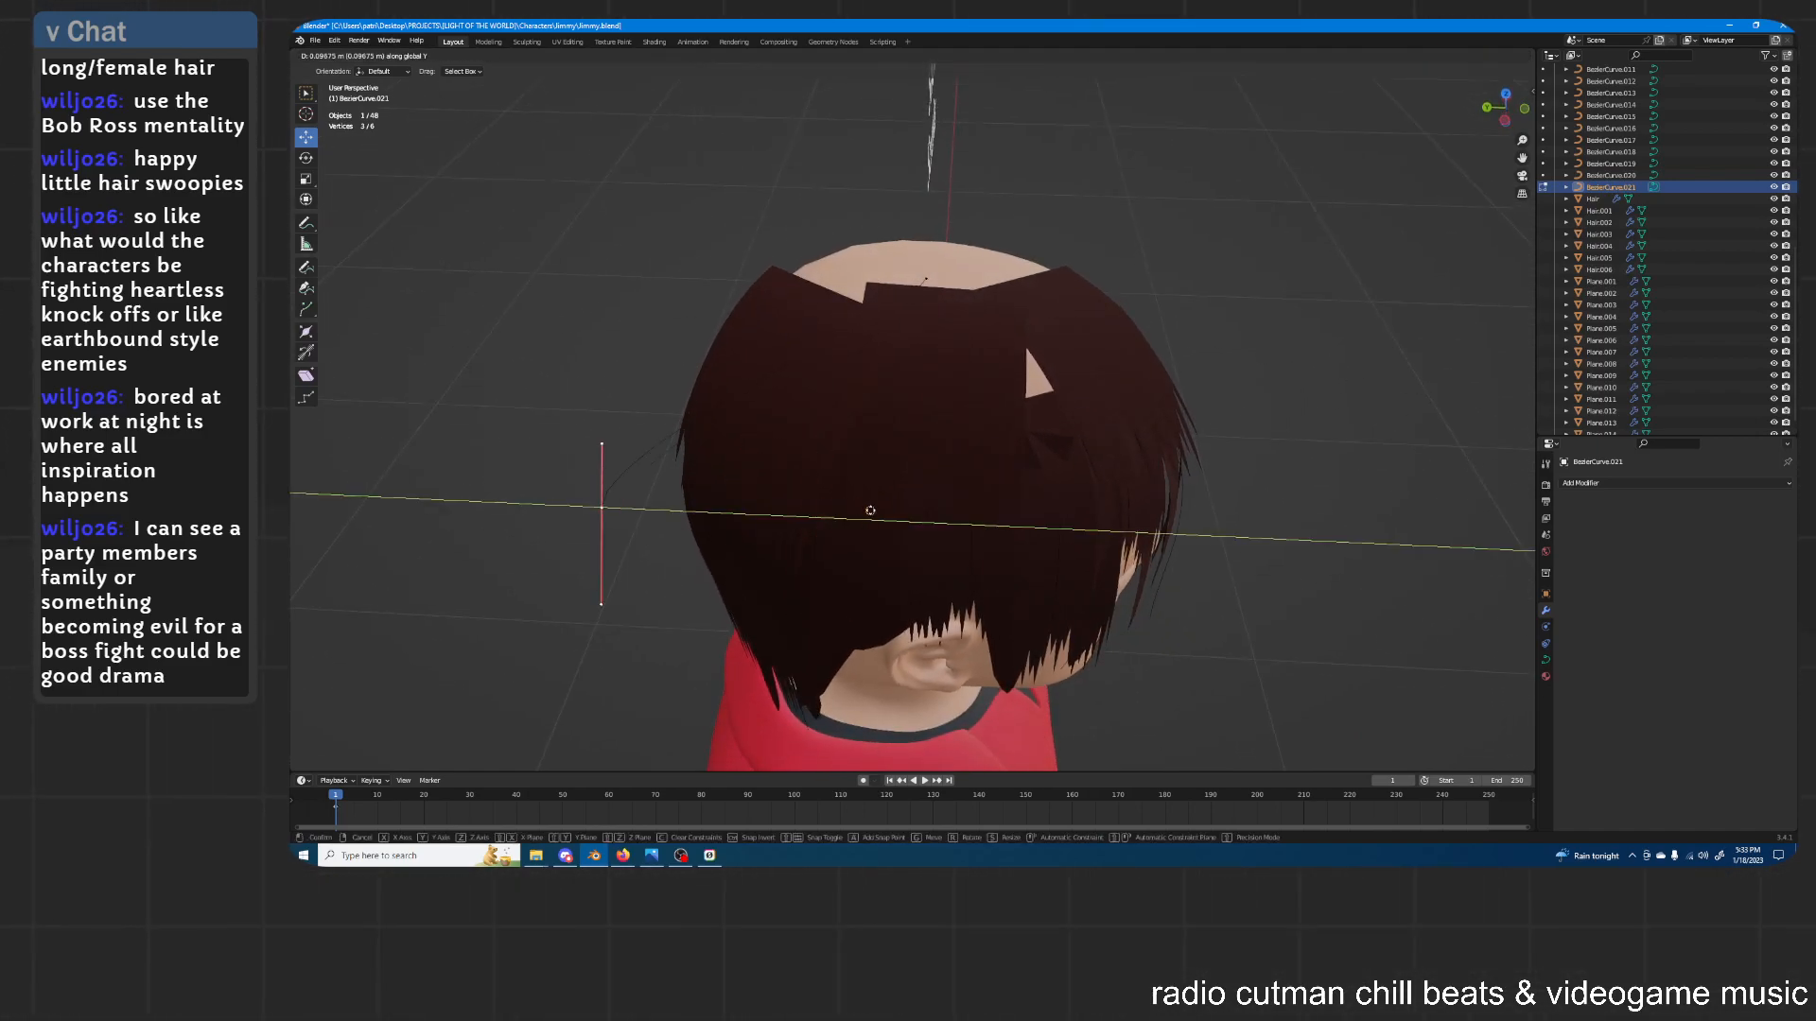
pyautogui.rightClick(870, 511)
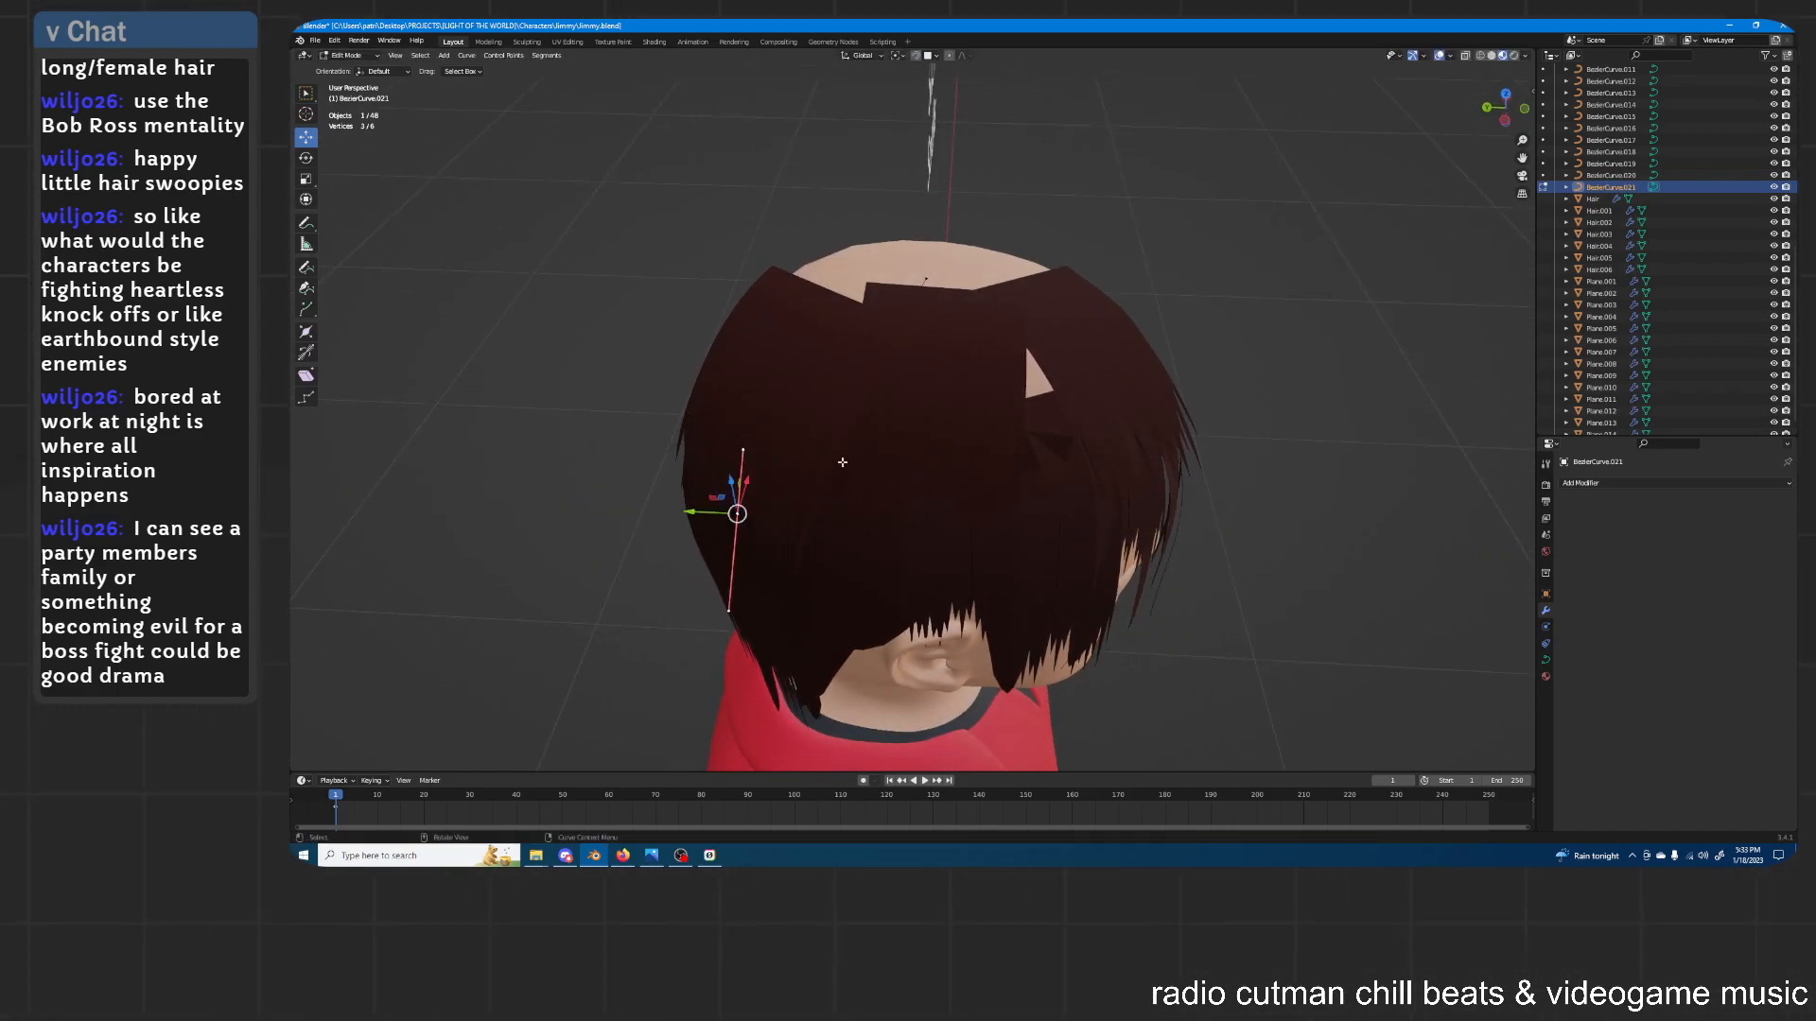
pyautogui.press('g')
pyautogui.press('y')
pyautogui.click(1015, 437)
# Raise the lower end point of BezierCurve.021 along Z and rotate it about Y to follow the head
pyautogui.moveTo(1014, 436); pyautogui.dragTo(868, 428, button='middle')
pyautogui.press('g')
pyautogui.press('z')
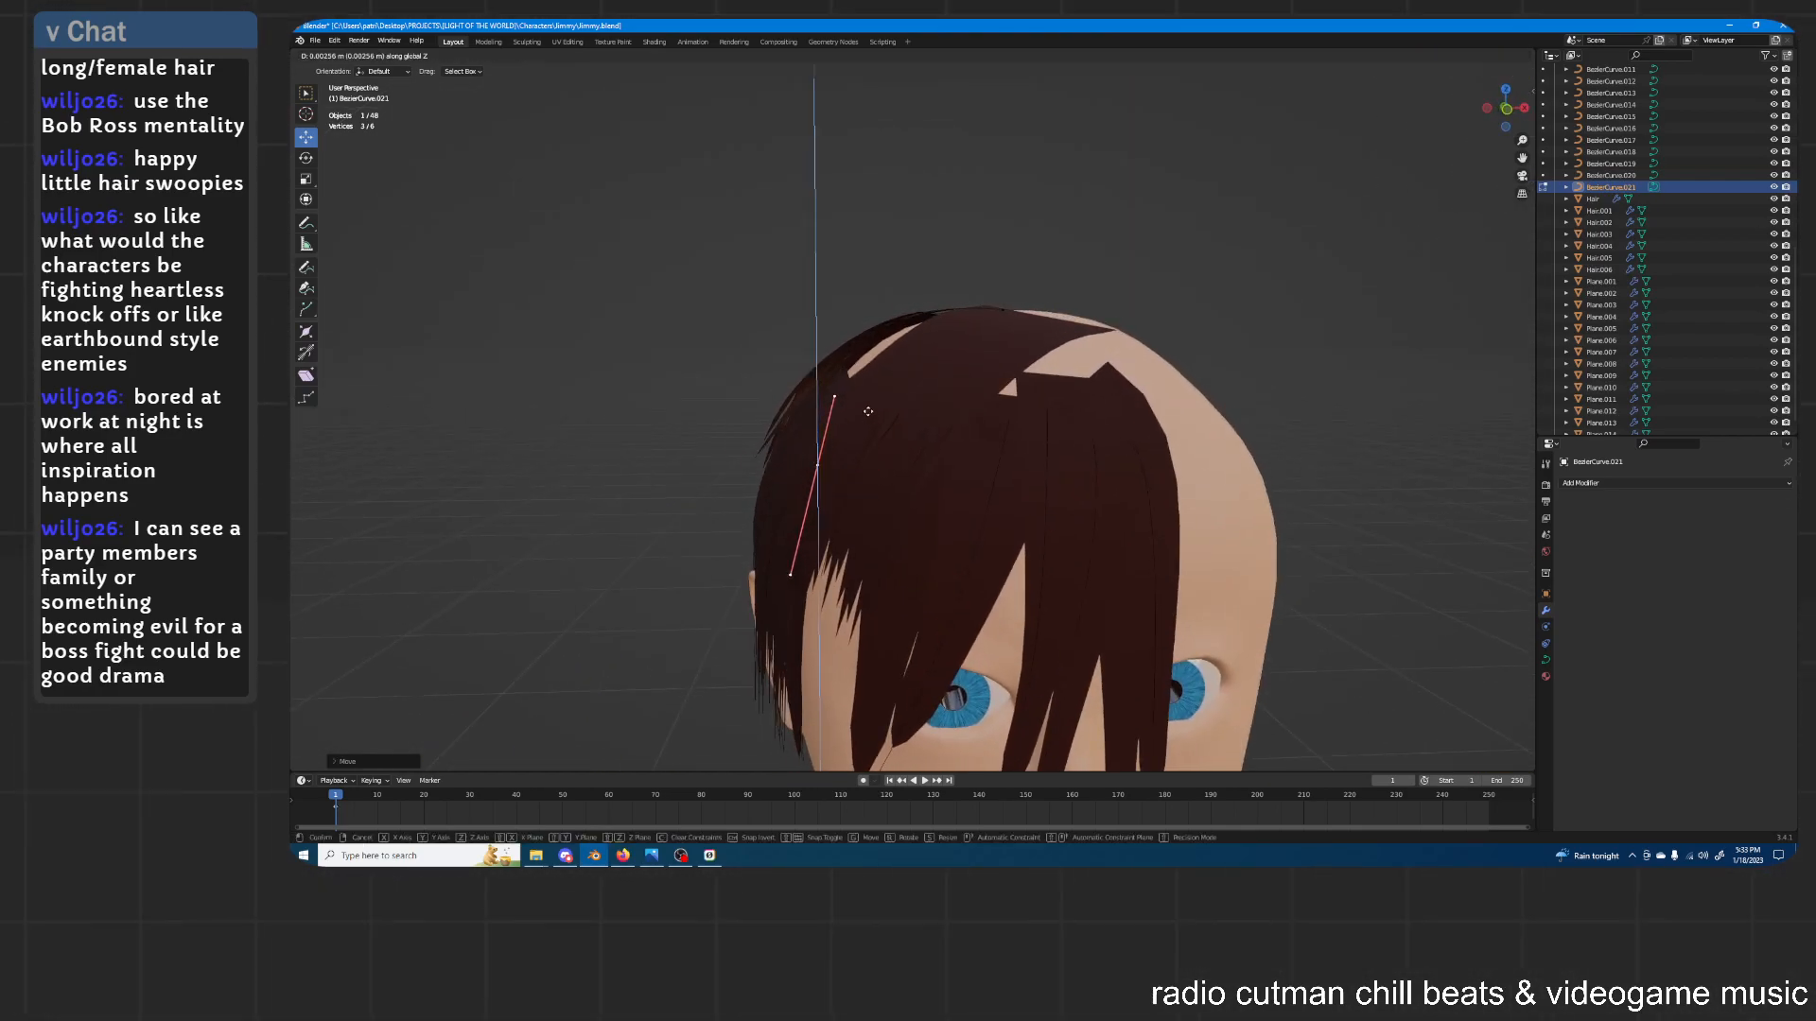
pyautogui.click(871, 325)
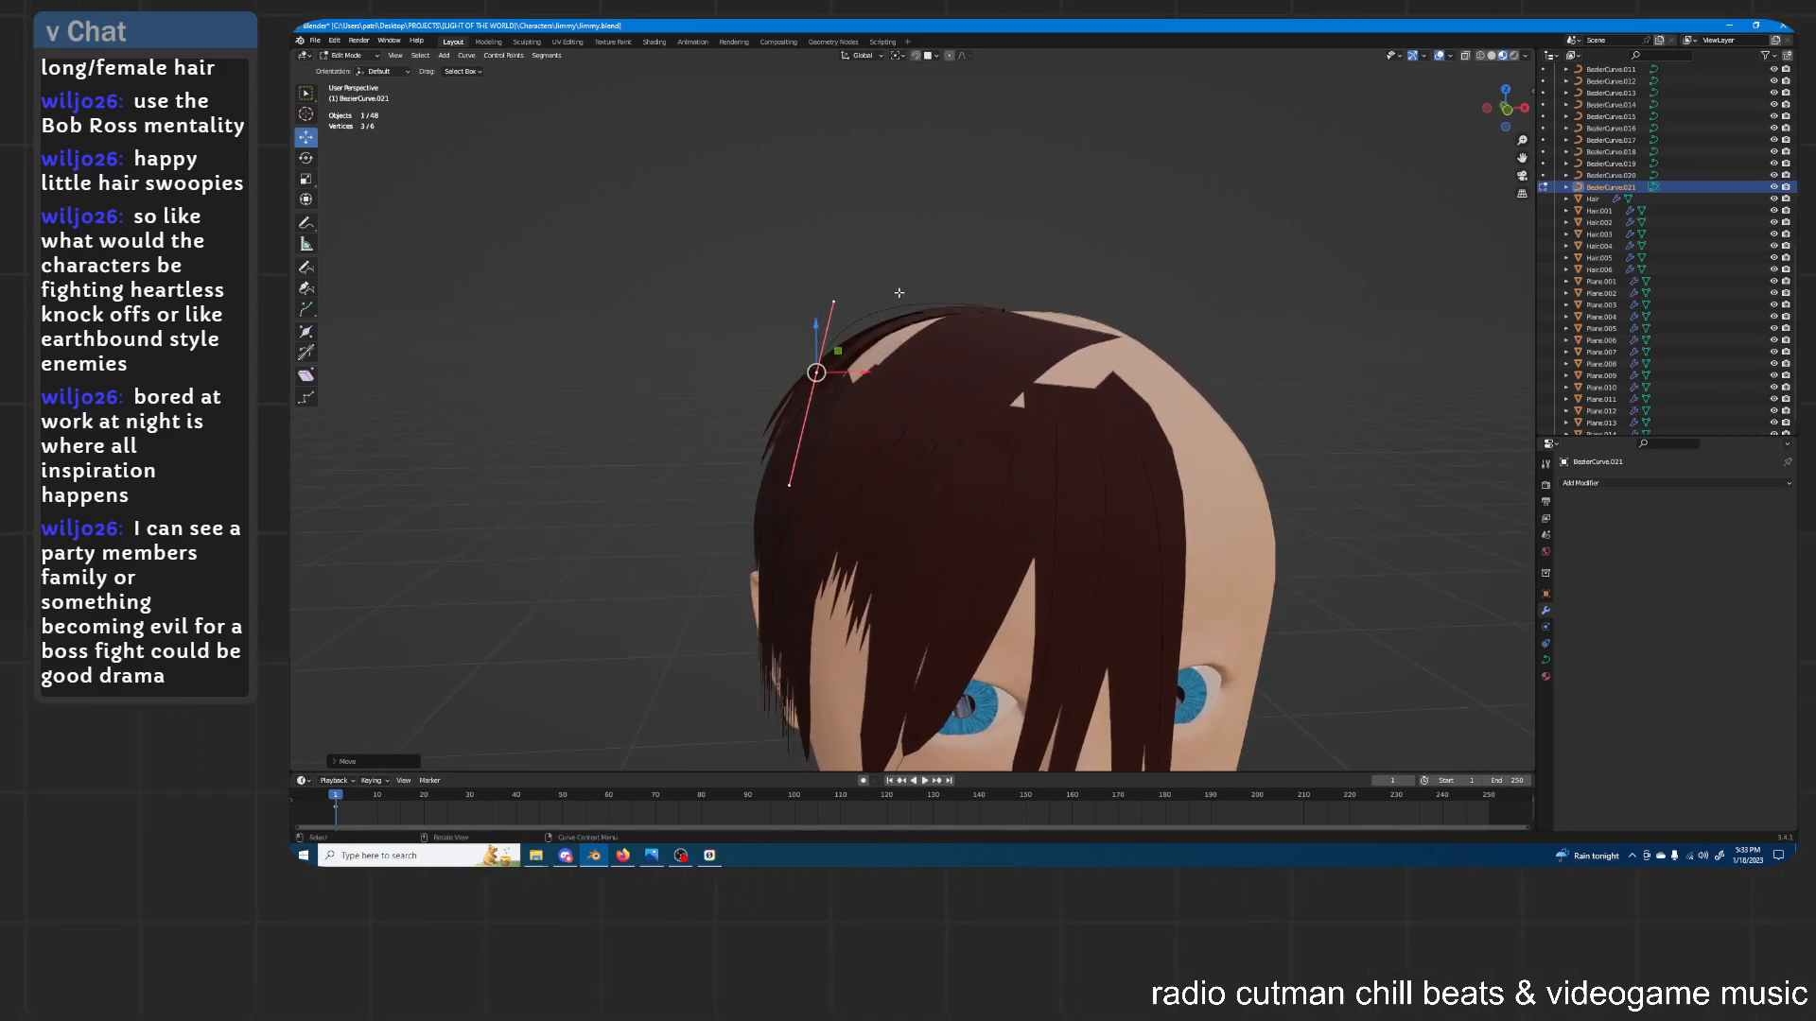
pyautogui.press('r')
pyautogui.press('y')
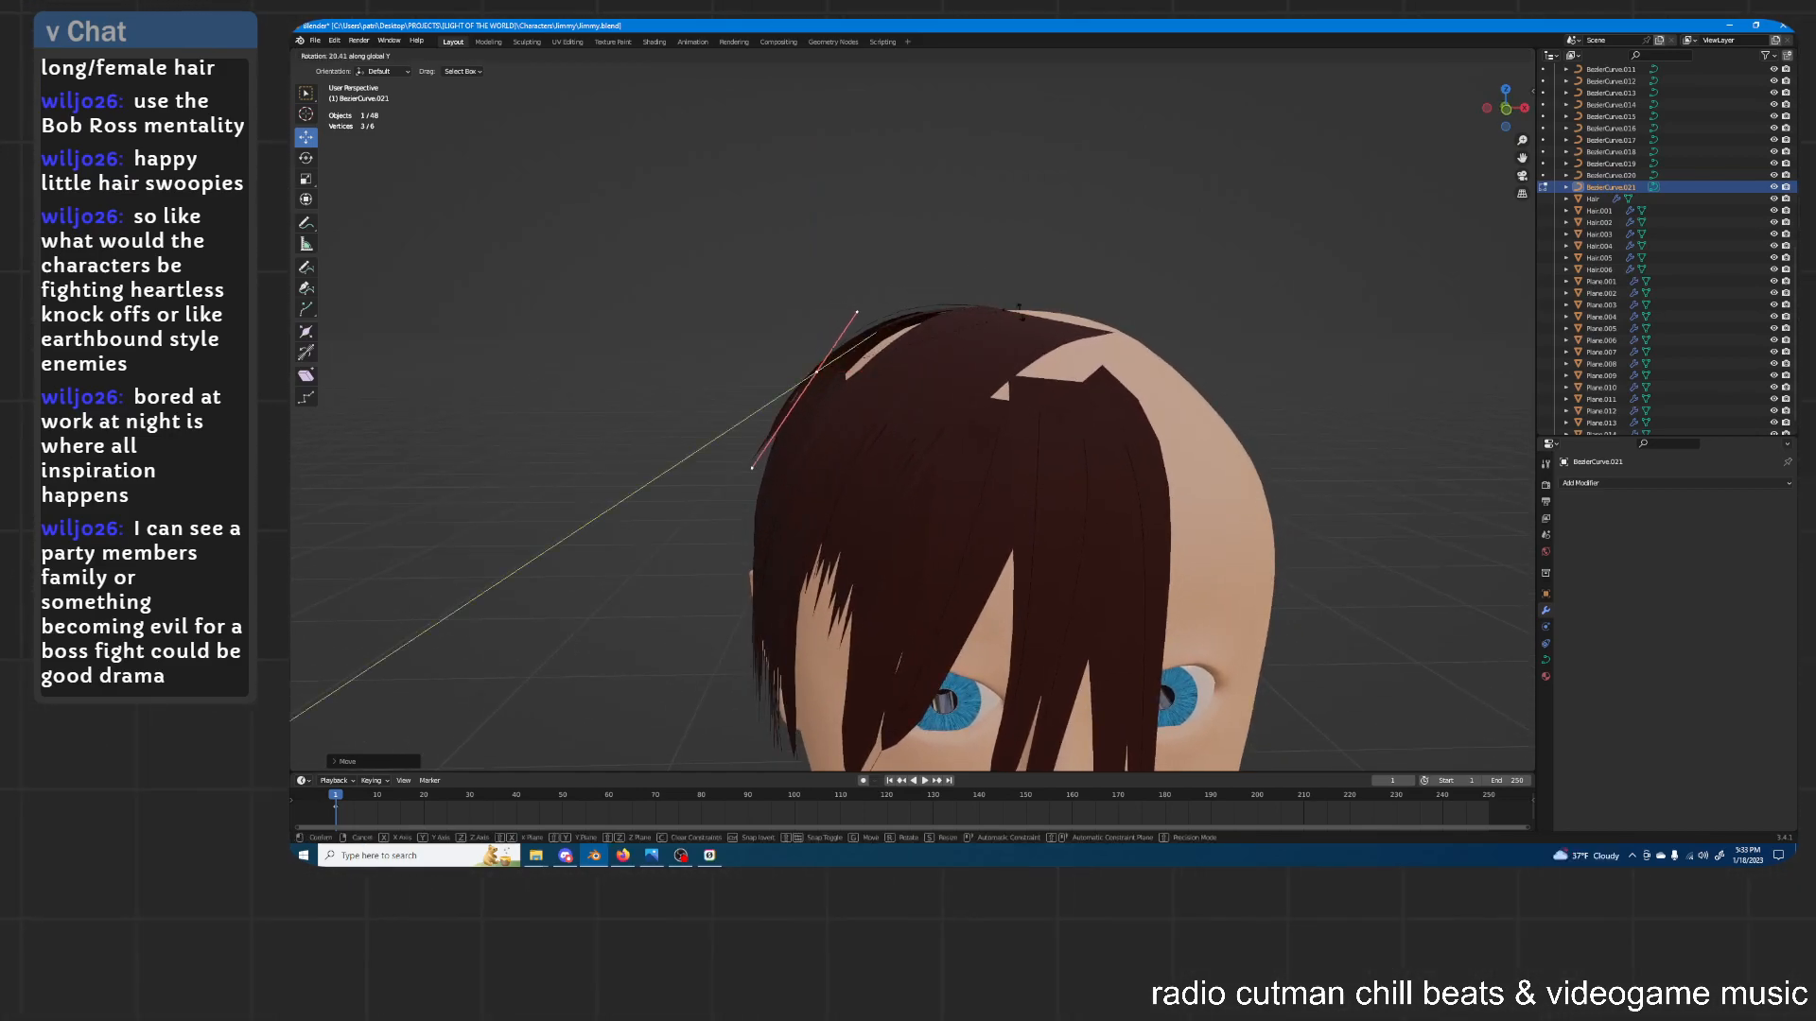
pyautogui.click(1045, 337)
# Scale the handles of the lower end point of BezierCurve.021 and shift the point along Y
pyautogui.moveTo(1009, 223); pyautogui.dragTo(1163, 293, button='middle')
pyautogui.press('s')
pyautogui.click(1051, 256)
pyautogui.moveTo(1050, 350); pyautogui.dragTo(1071, 360, button='middle')
pyautogui.press('g')
pyautogui.press('y')
pyautogui.click(1067, 356)
# Rotate the upper end point of BezierCurve.021 about Z
pyautogui.click(930, 281)
pyautogui.moveTo(980, 280)
pyautogui.mouseDown(button='middle')
pyautogui.moveTo(987, 315)
pyautogui.moveTo(1003, 306)
pyautogui.mouseUp(button='middle')
pyautogui.press('r')
pyautogui.press('z')
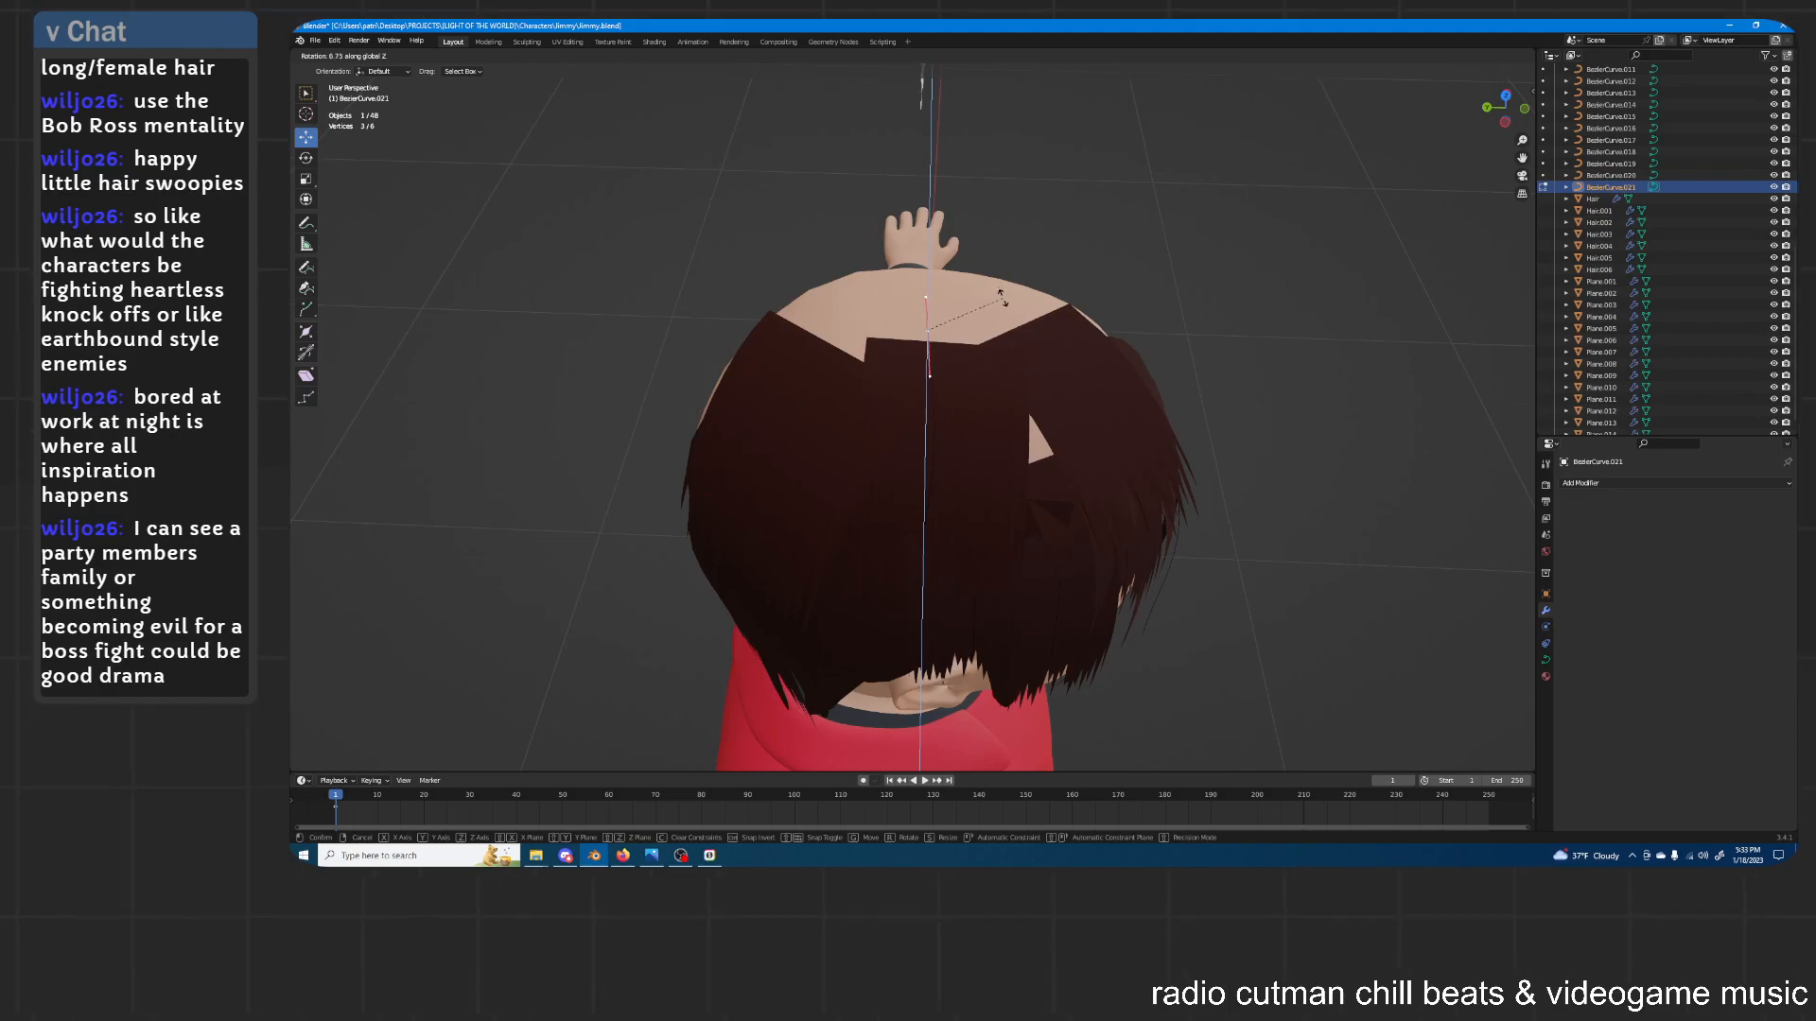
pyautogui.click(1007, 302)
# Rotate the lower end point of BezierCurve.021 and shift it along Y
pyautogui.click(928, 525)
pyautogui.moveTo(1087, 481); pyautogui.dragTo(1010, 439, button='middle')
pyautogui.press('r')
pyautogui.click(1037, 423)
pyautogui.press('g')
pyautogui.press('y')
pyautogui.click(995, 408)
# Duplicate the hair strip Hair.005 in place and set the copy's Curve modifier object to BezierCurve.021
pyautogui.press('Tab')
pyautogui.click(964, 414)
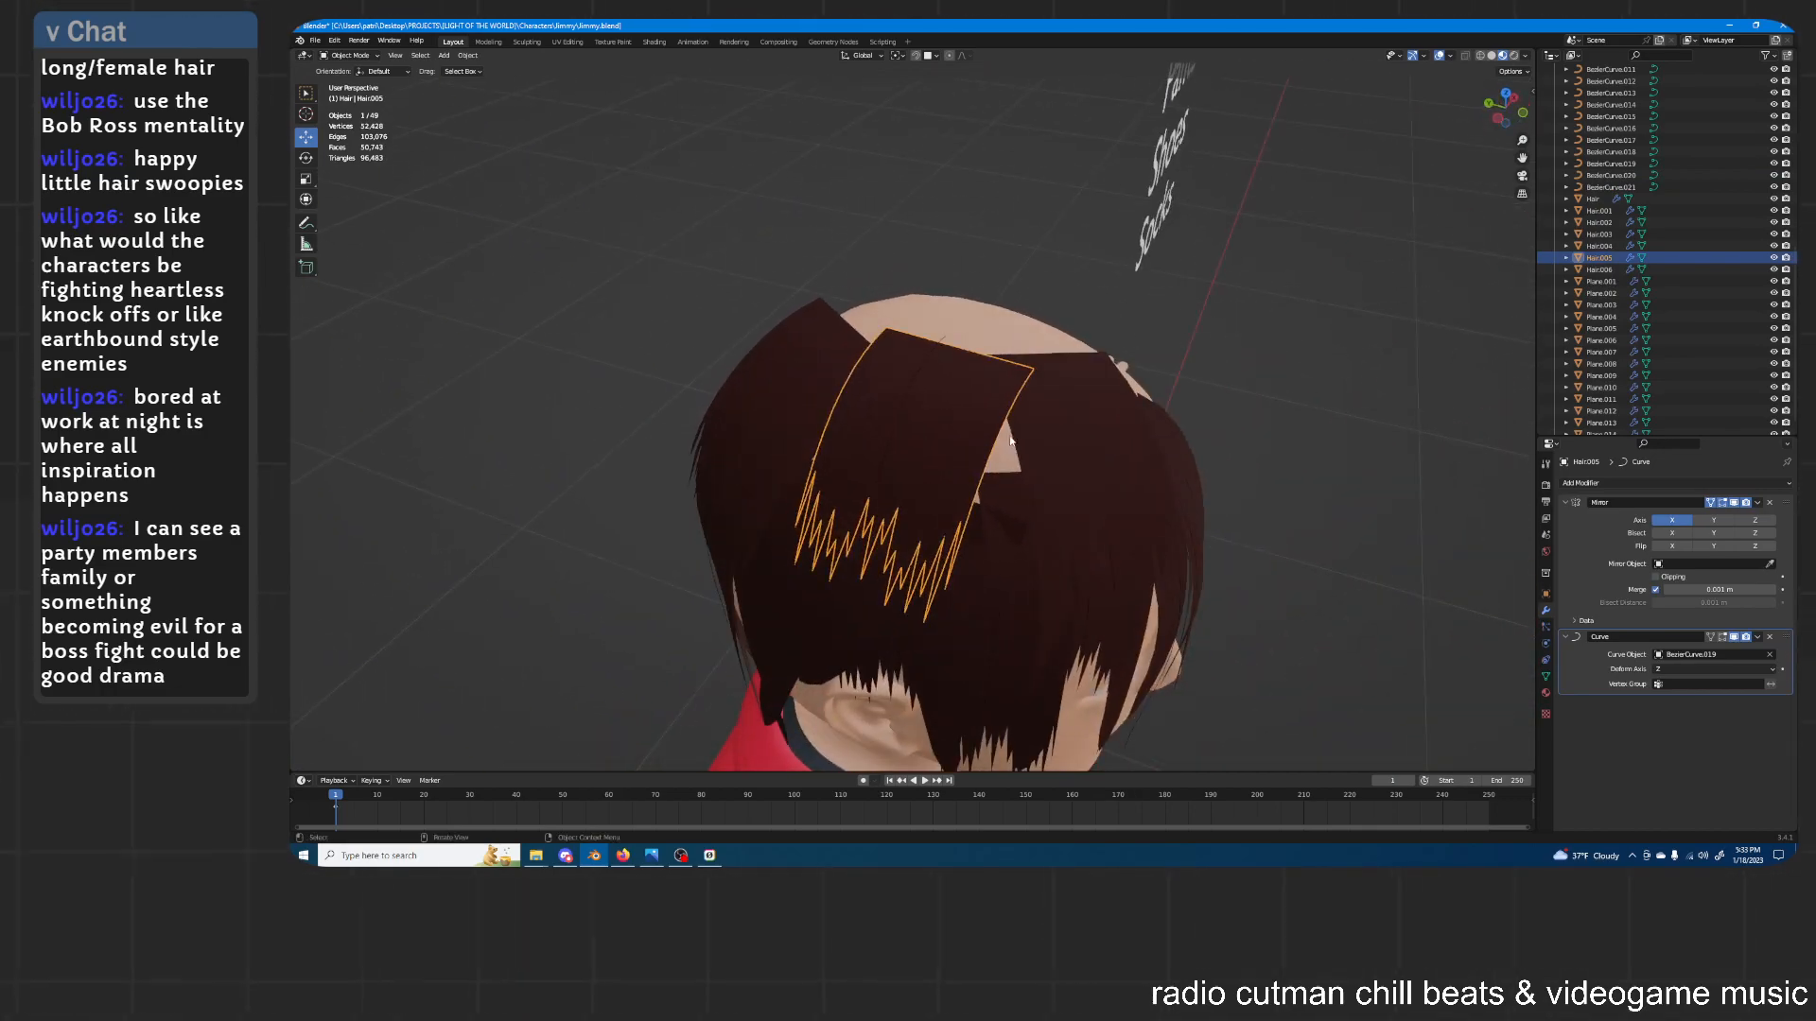
pyautogui.hotkey('shift', 'd')
pyautogui.rightClick(988, 388)
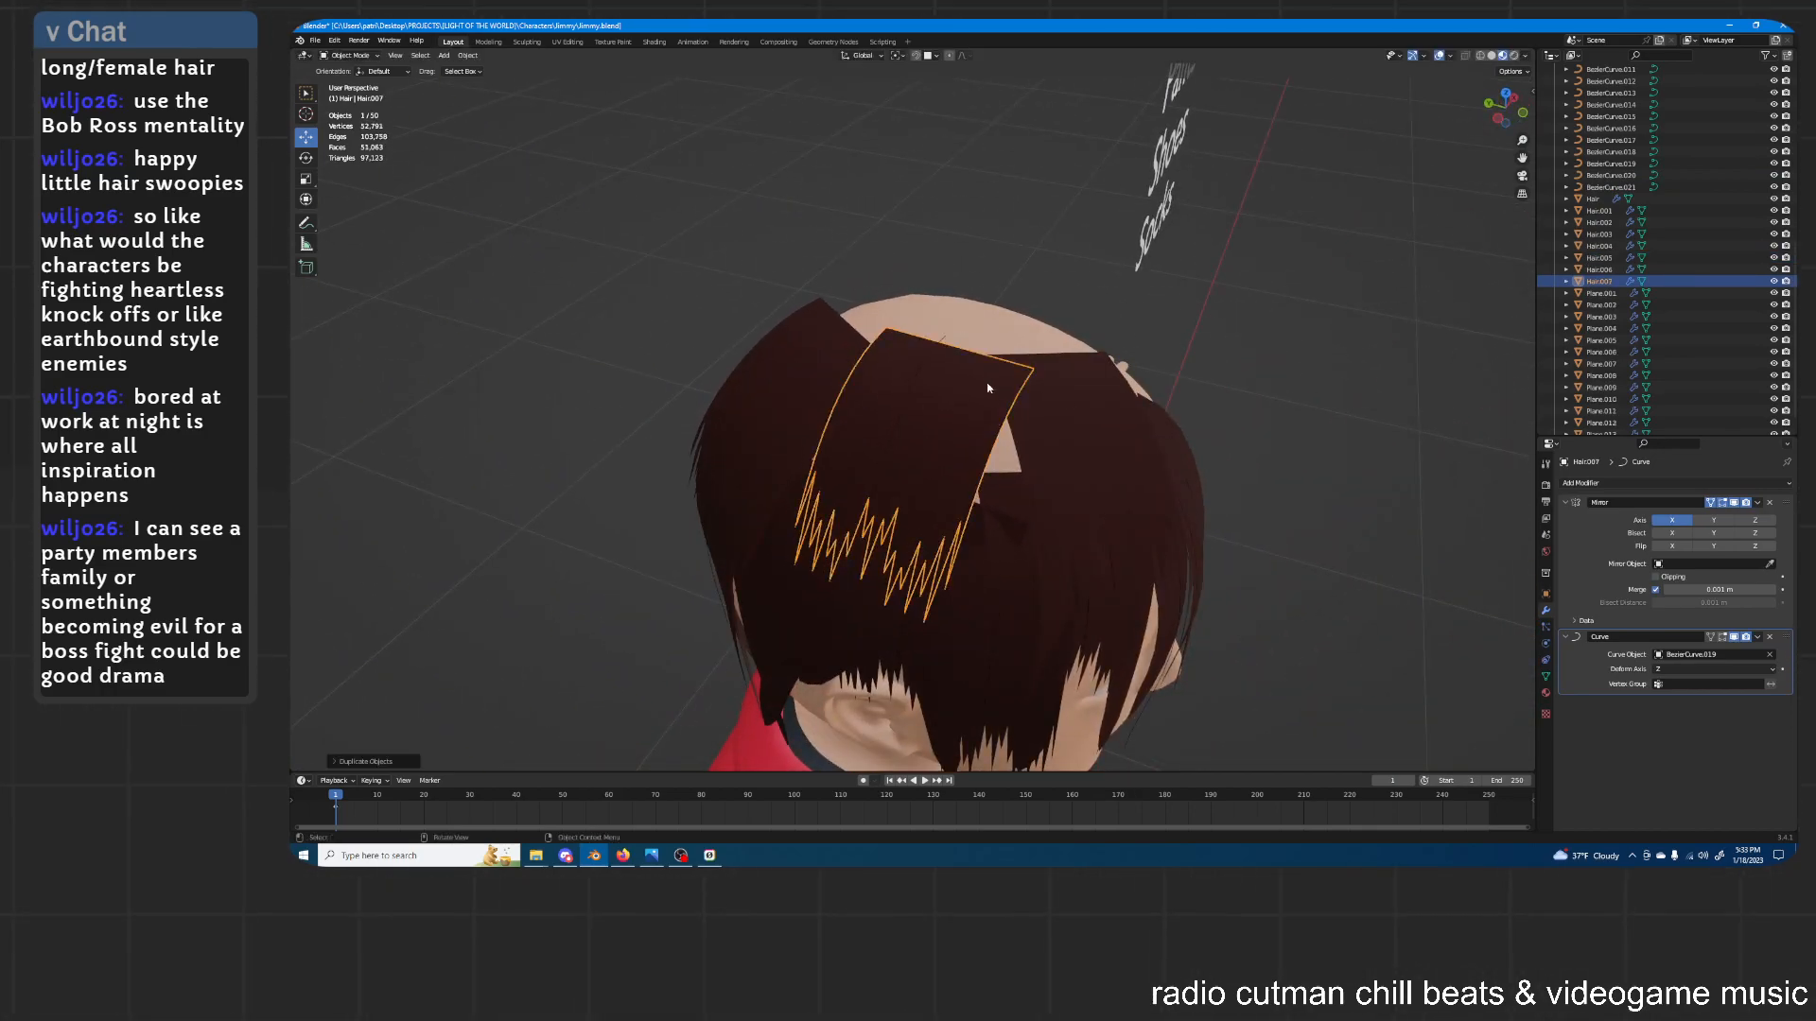
pyautogui.click(1768, 655)
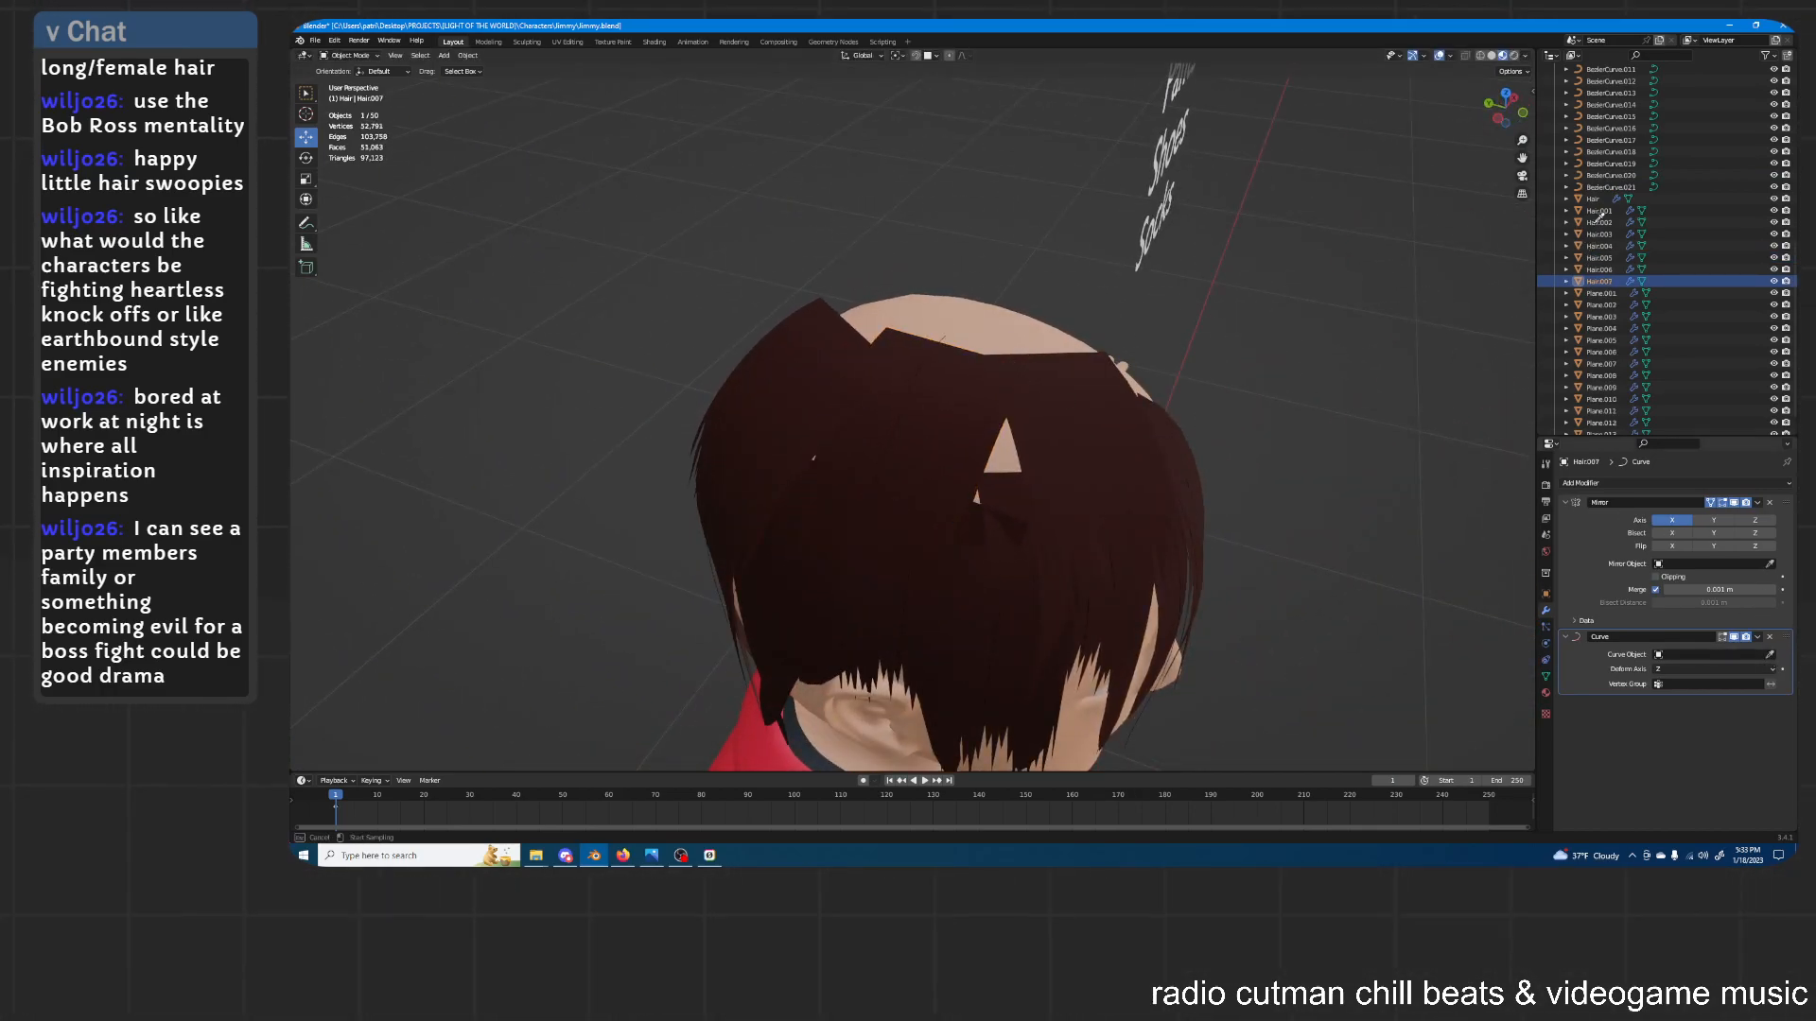
pyautogui.click(1627, 186)
# Move the new strip Hair.007 along Z to fit it against the top of the head
pyautogui.moveTo(982, 325); pyautogui.dragTo(1522, 281, button='middle')
pyautogui.click(1604, 187)
pyautogui.moveTo(1087, 305); pyautogui.dragTo(1074, 347, button='middle')
pyautogui.press('Tab')
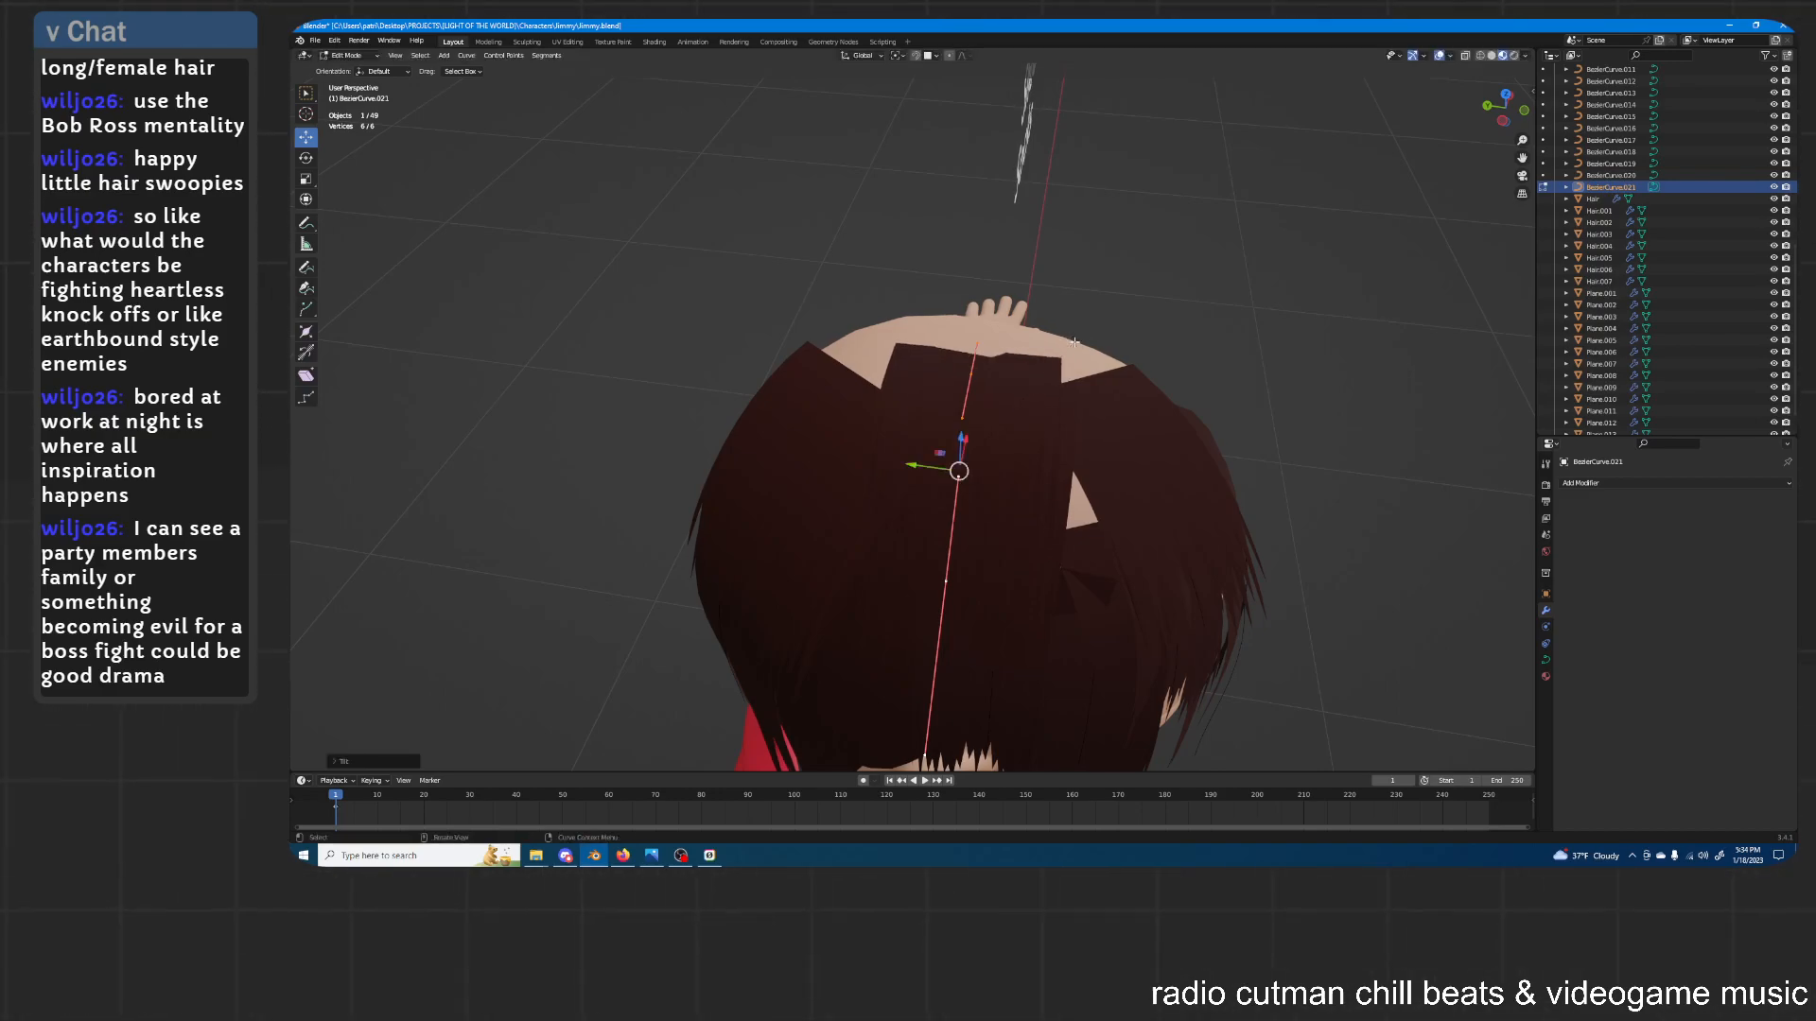
pyautogui.press('Tab')
pyautogui.click(1049, 376)
pyautogui.moveTo(1049, 377); pyautogui.dragTo(1069, 332, button='middle')
pyautogui.press('g')
pyautogui.press('z')
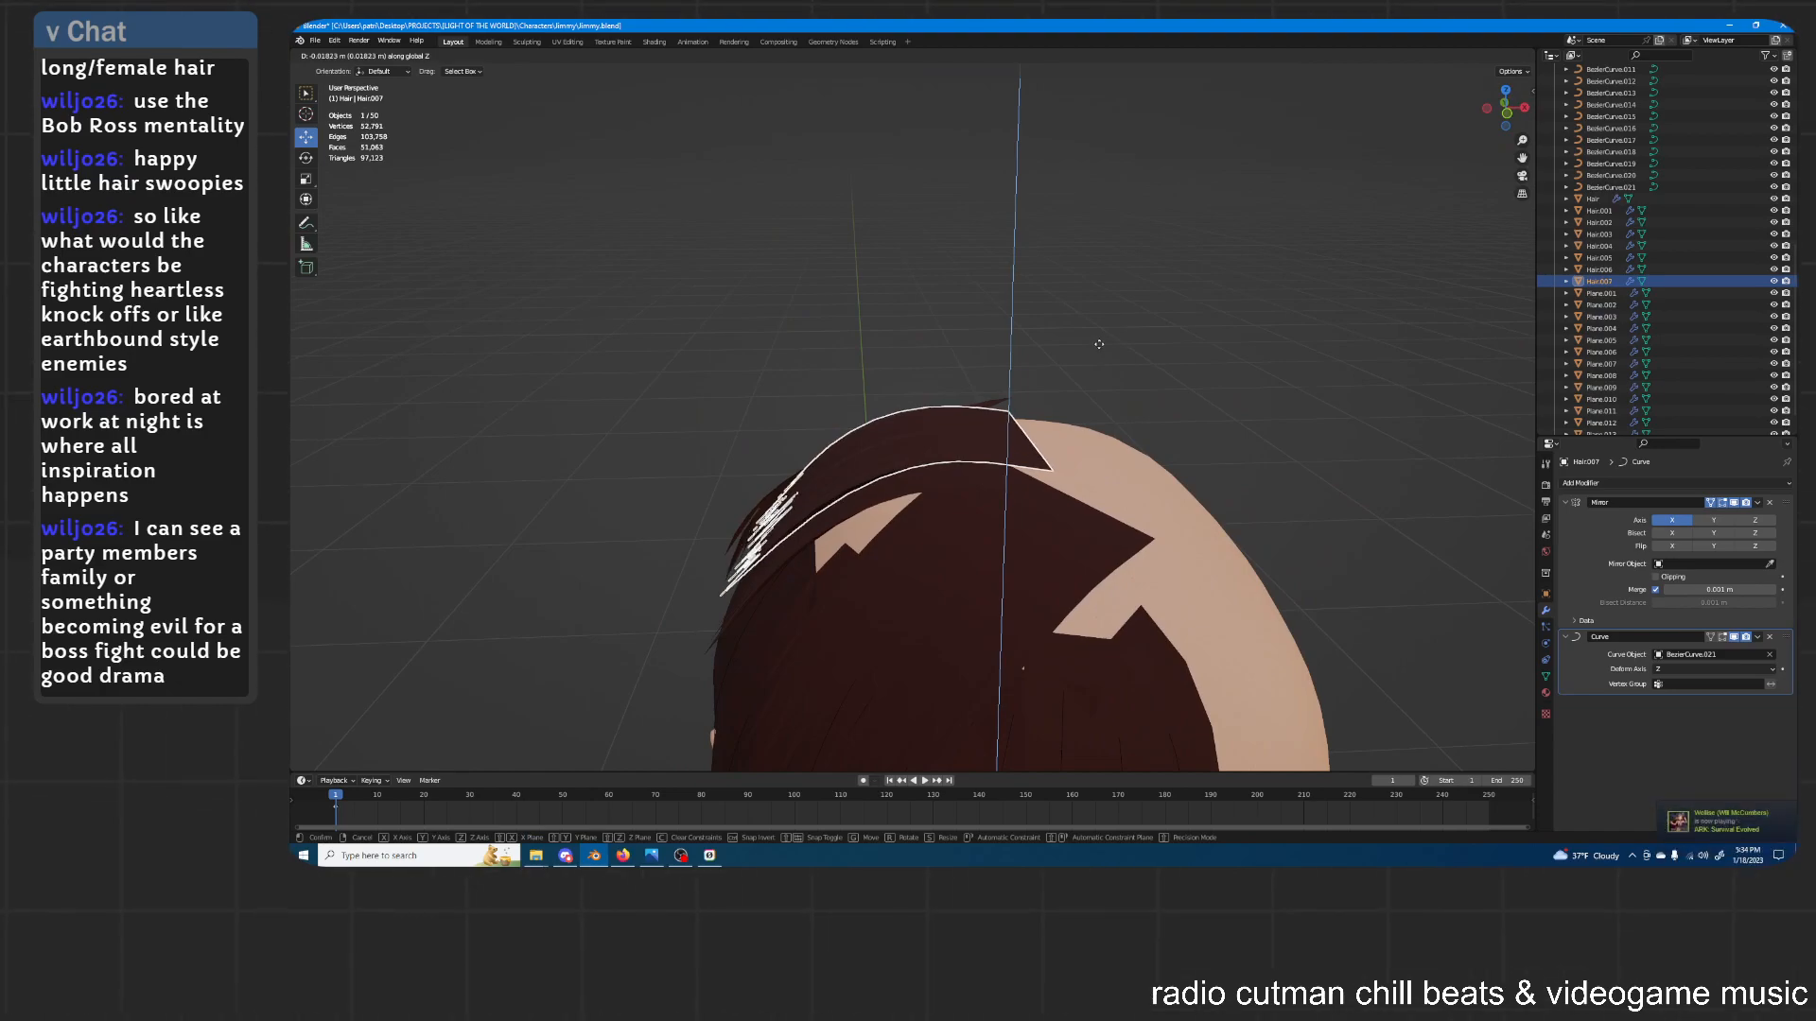
pyautogui.click(1097, 347)
# Widen the hair strip Hair.007 by scaling it along X
pyautogui.moveTo(1096, 350); pyautogui.dragTo(1050, 376, button='middle')
pyautogui.press('s')
pyautogui.press('x')
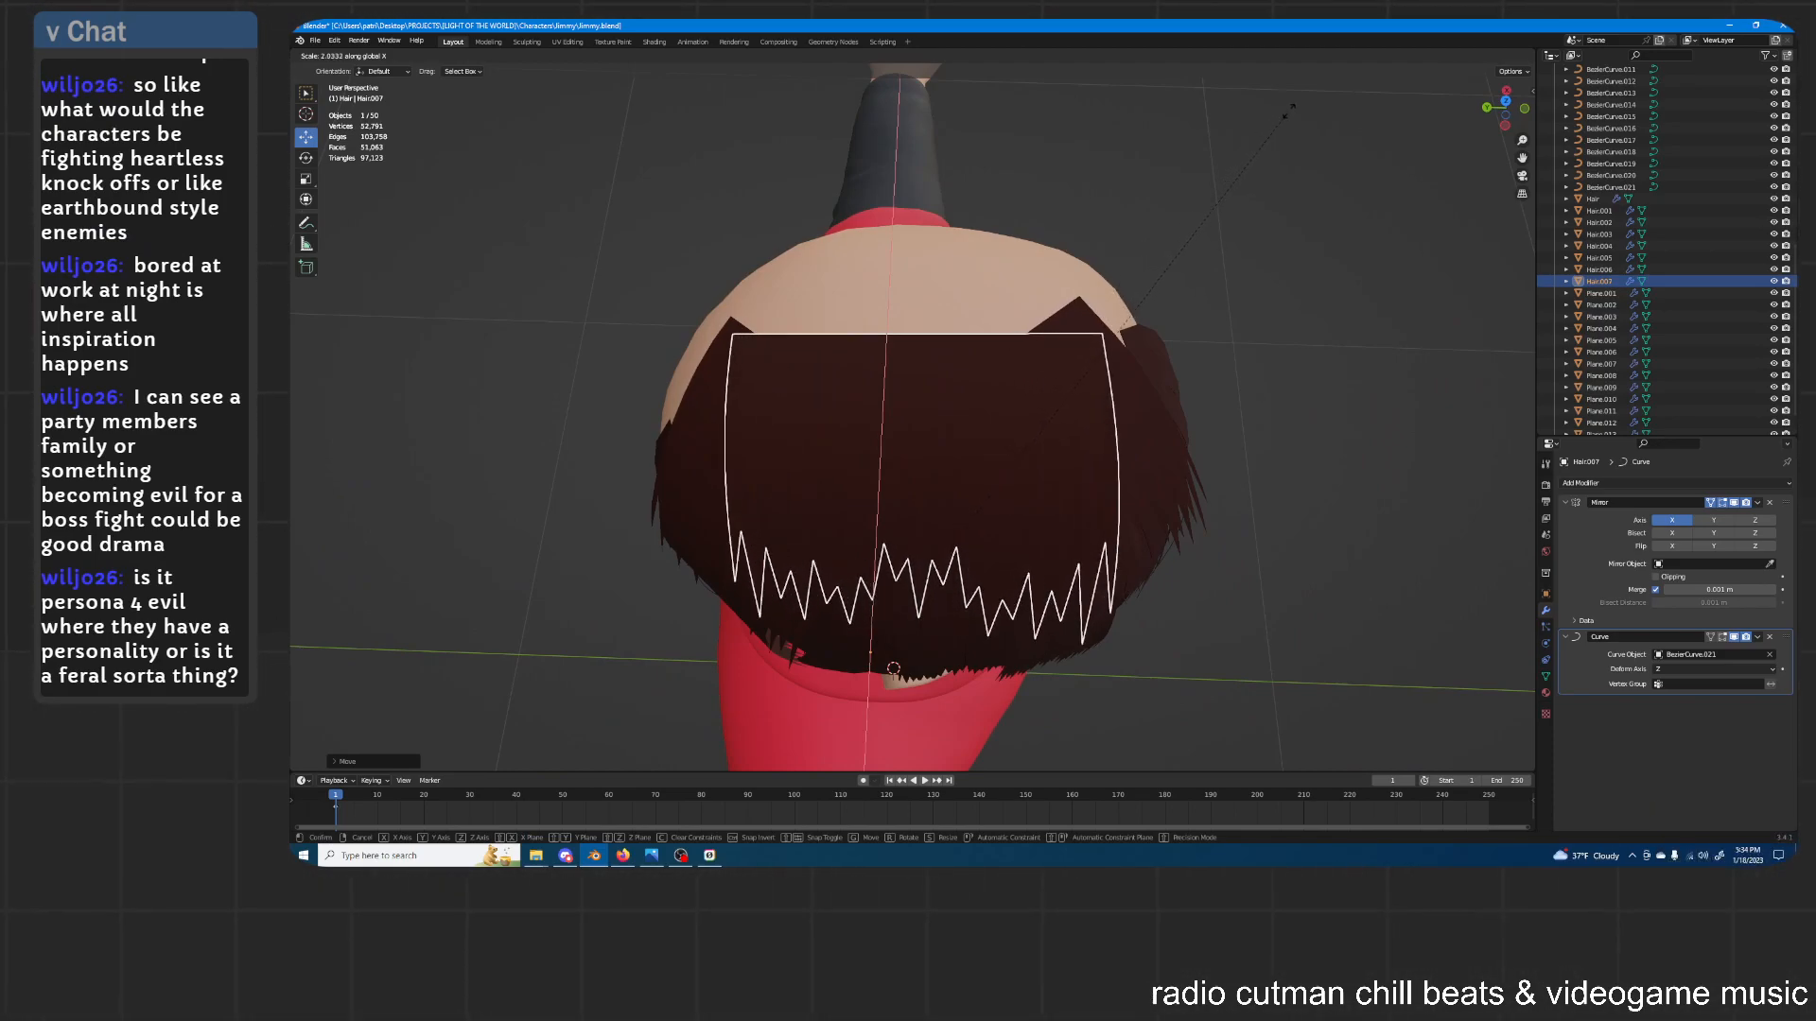
pyautogui.click(1286, 191)
# Rotate Hair.007 about Z and move it along Y to settle it over the crown
pyautogui.moveTo(1287, 191); pyautogui.dragTo(1214, 259, button='middle')
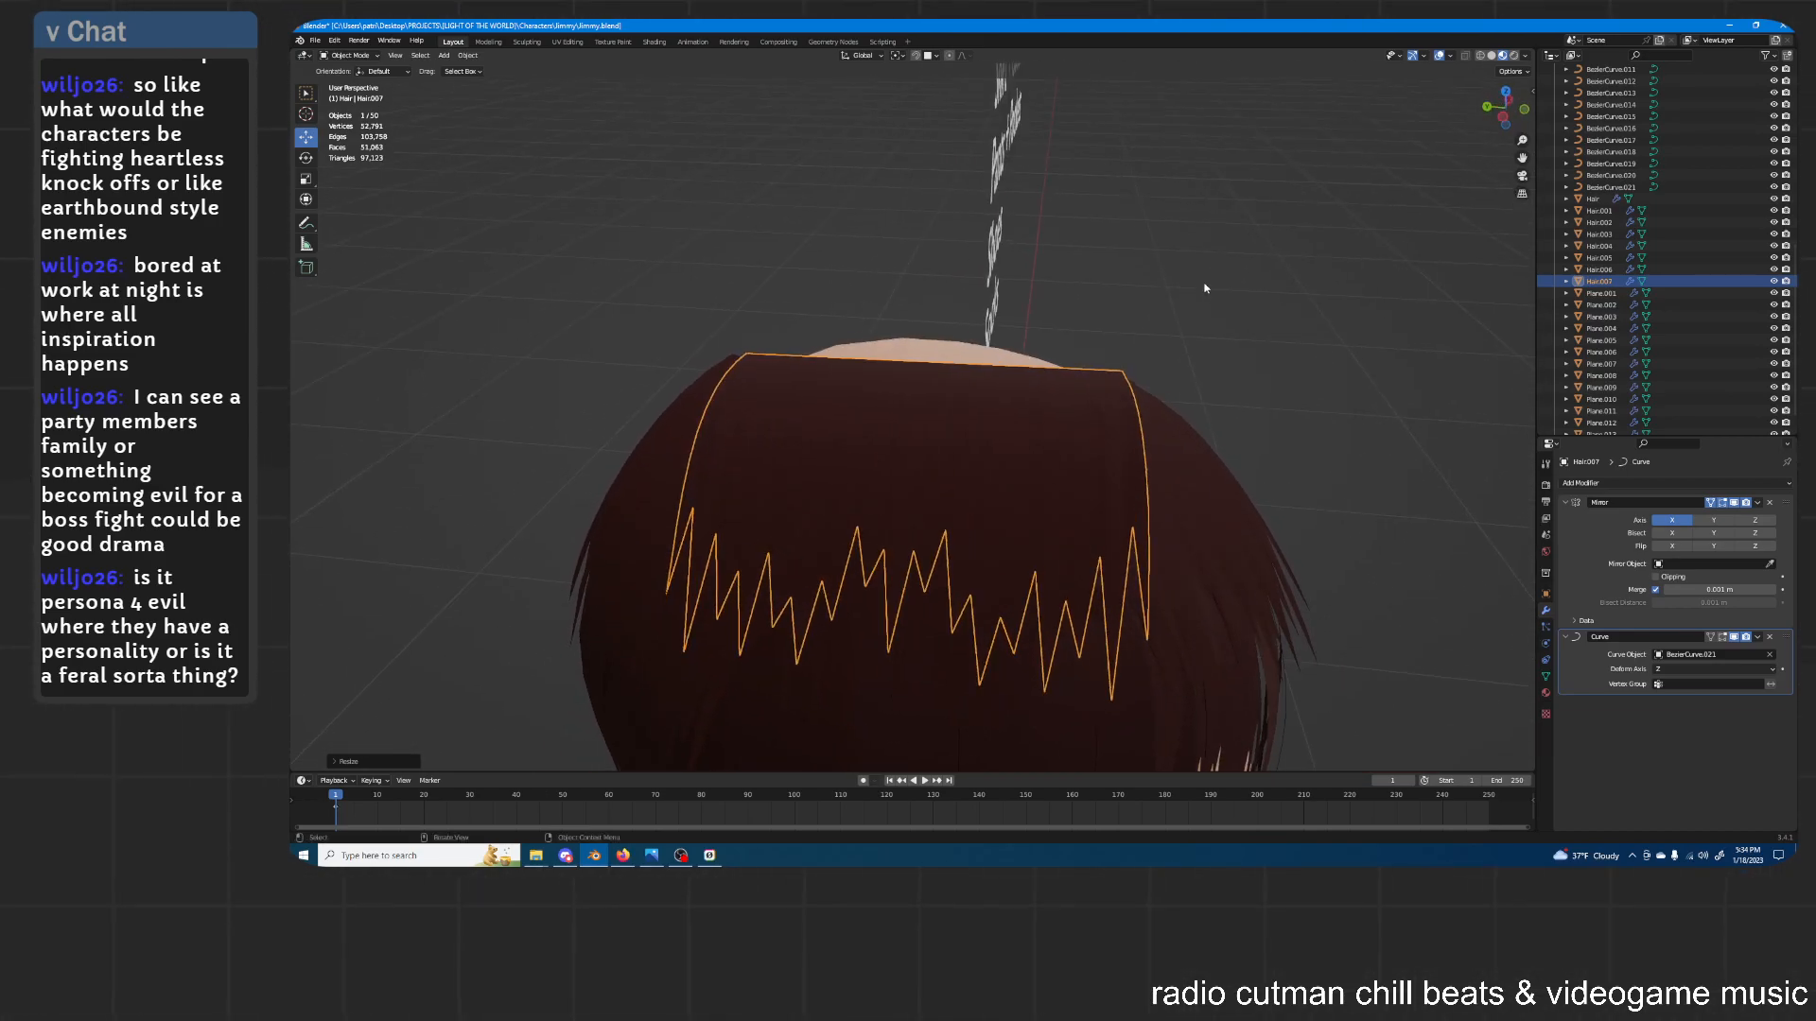
pyautogui.press('z')
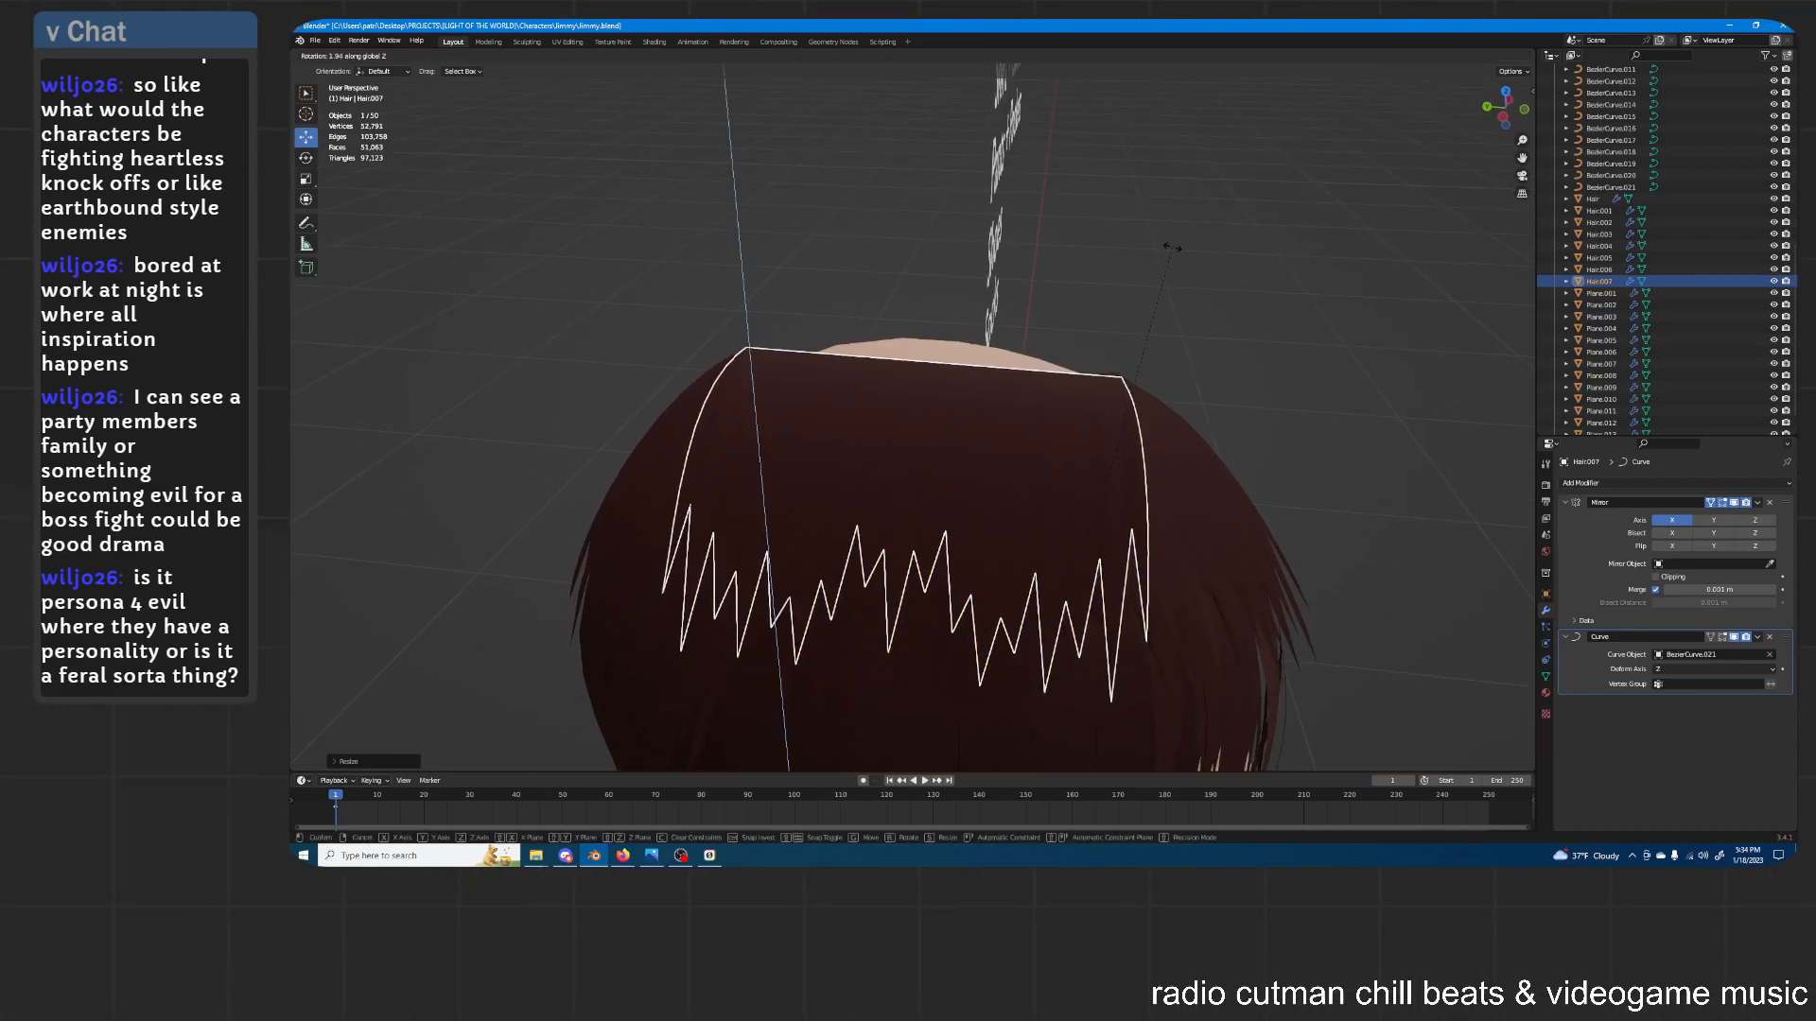
pyautogui.click(1166, 260)
pyautogui.moveTo(1154, 282); pyautogui.dragTo(1073, 270, button='middle')
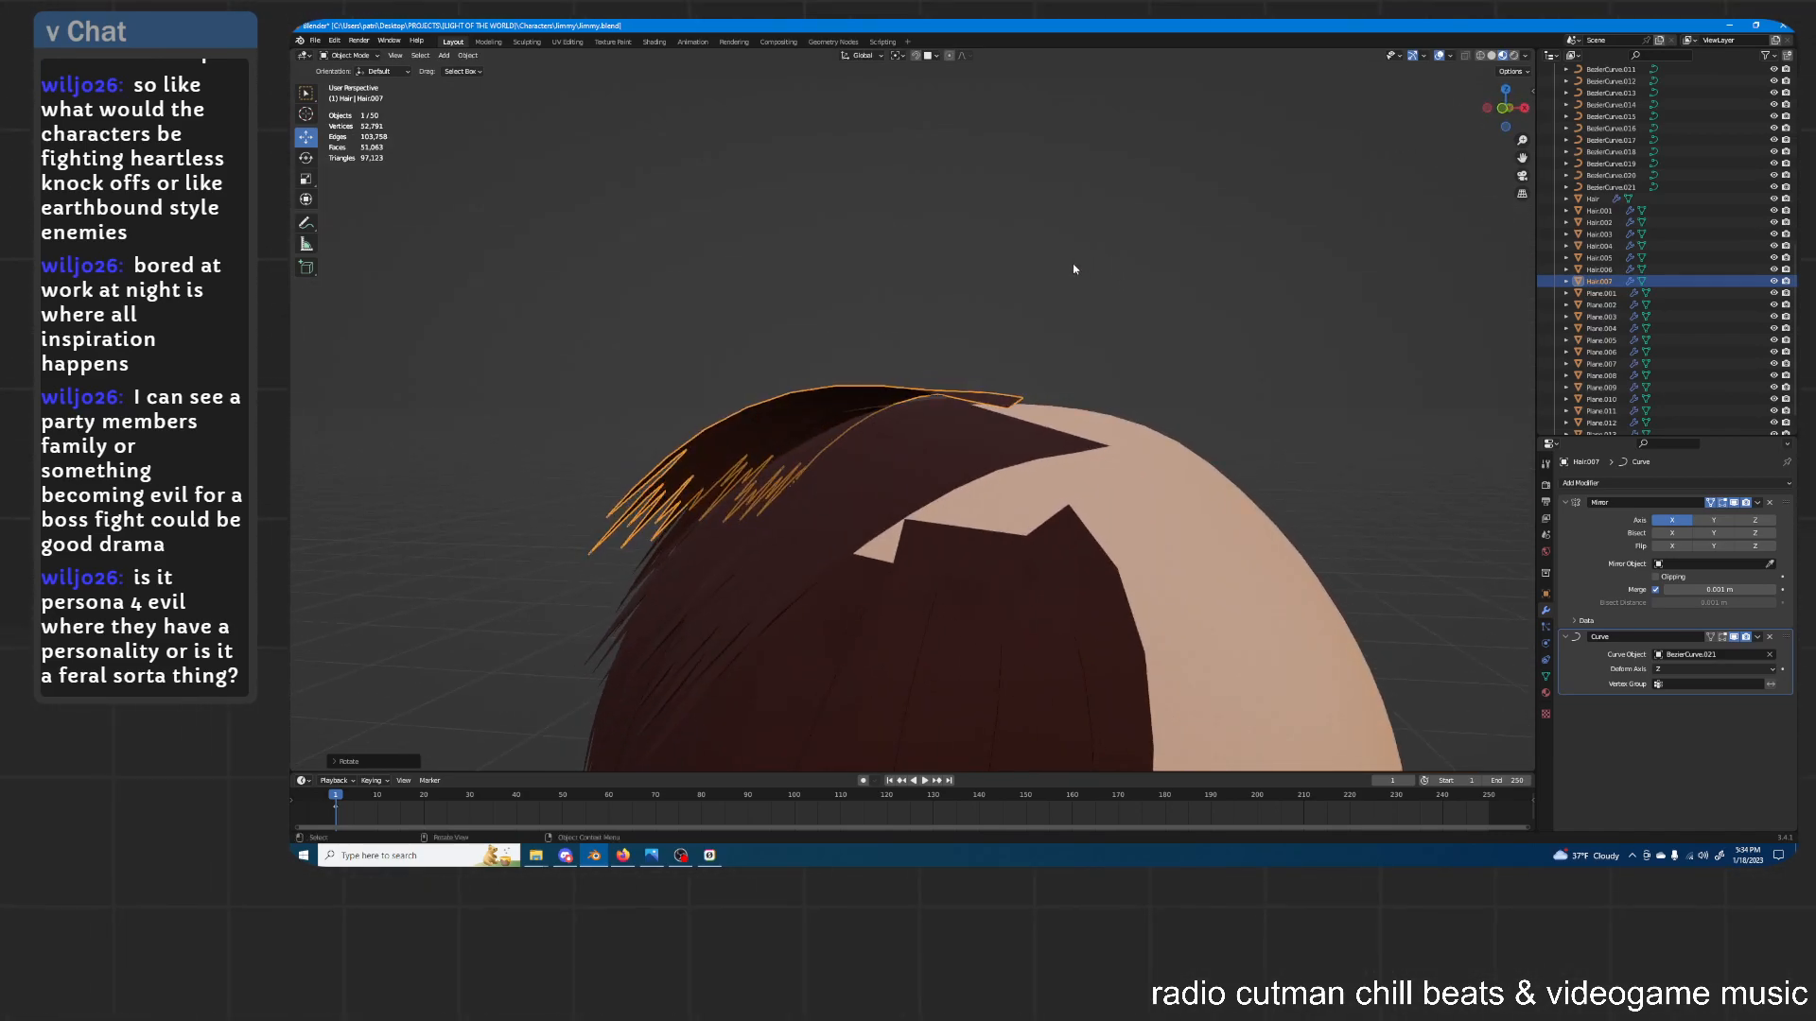
pyautogui.moveTo(1072, 264); pyautogui.dragTo(1094, 304, button='middle')
pyautogui.press('g')
pyautogui.press('y')
pyautogui.click(1076, 271)
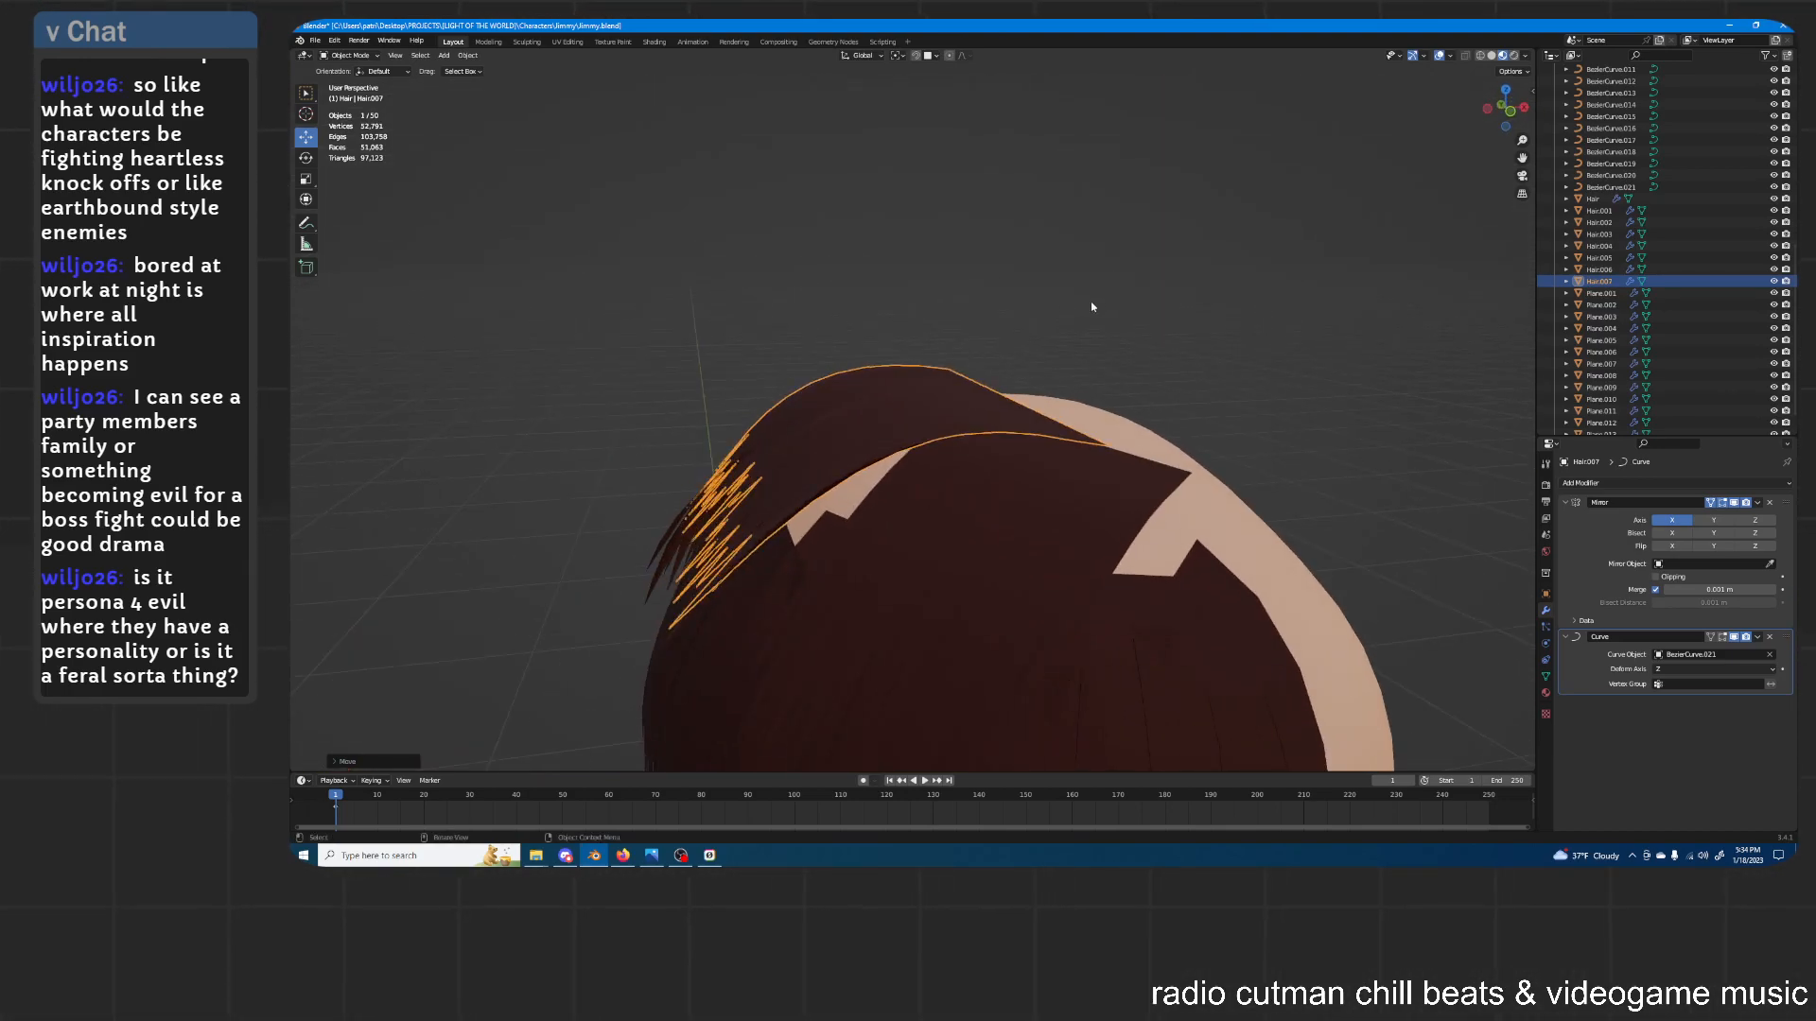
# Open the mesh of Hair.007 for editing and select one vertical column of vertices near its middle
pyautogui.click(957, 311)
pyautogui.moveTo(957, 310); pyautogui.dragTo(1000, 311, button='middle')
pyautogui.click(1024, 405)
pyautogui.press('Tab')
pyautogui.scroll(-3, 1029, 397)
pyautogui.scroll(-4, 1075, 478)
pyautogui.keyDown('shift'); pyautogui.moveTo(997, 536); pyautogui.dragTo(1050, 369, button='middle'); pyautogui.keyUp('shift')
pyautogui.press('a')
pyautogui.scroll(5, 827, 491)
pyautogui.keyDown('shift'); pyautogui.moveTo(826, 491); pyautogui.dragTo(861, 378, button='middle'); pyautogui.keyUp('shift')
pyautogui.moveTo(861, 407); pyautogui.dragTo(818, 423, button='middle')
pyautogui.scroll(1, 818, 424)
pyautogui.scroll(-1, 818, 423)
pyautogui.scroll(2, 778, 462)
pyautogui.moveTo(666, 444); pyautogui.dragTo(1260, 421, button='middle')
pyautogui.moveTo(1261, 421); pyautogui.dragTo(1078, 380, button='middle')
pyautogui.hotkey('alt', 'a')
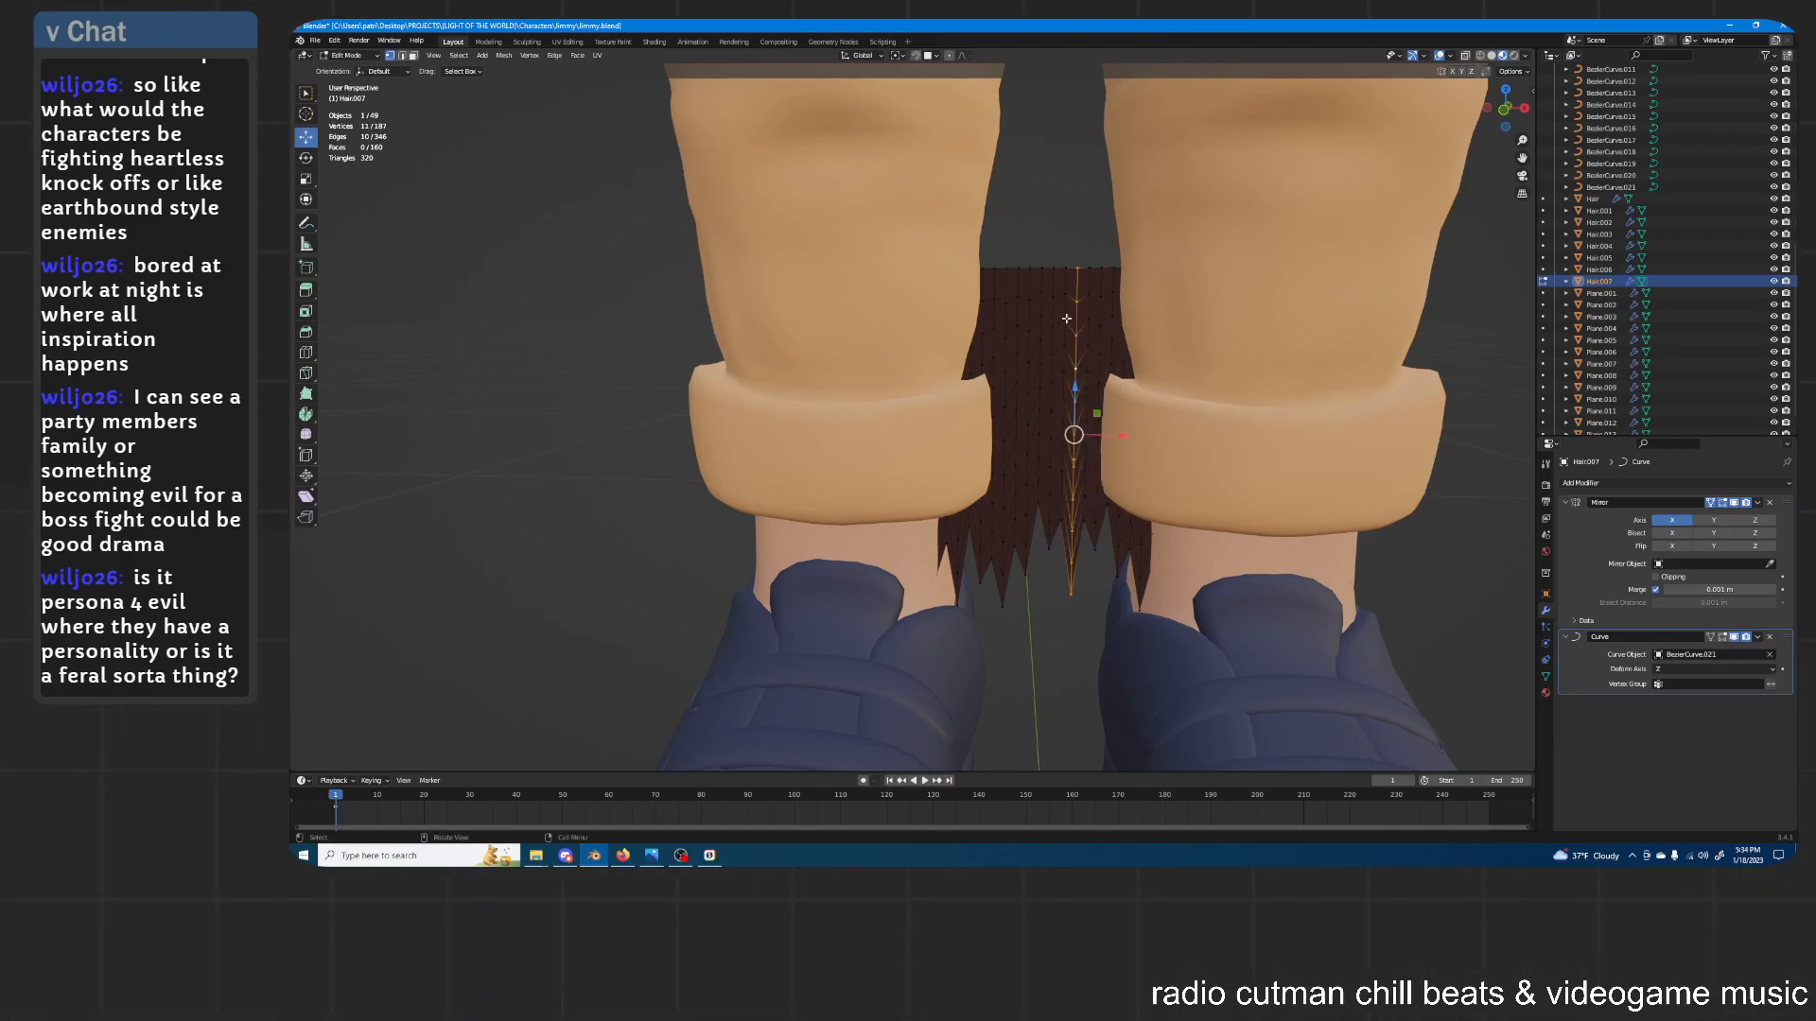
# Move the selected vertex column of Hair.007 along Y using proportional editing with an influence radius of about 0.12 m
pyautogui.moveTo(952, 71); pyautogui.dragTo(1032, 323, button='middle')
pyautogui.press('g')
pyautogui.press('y')
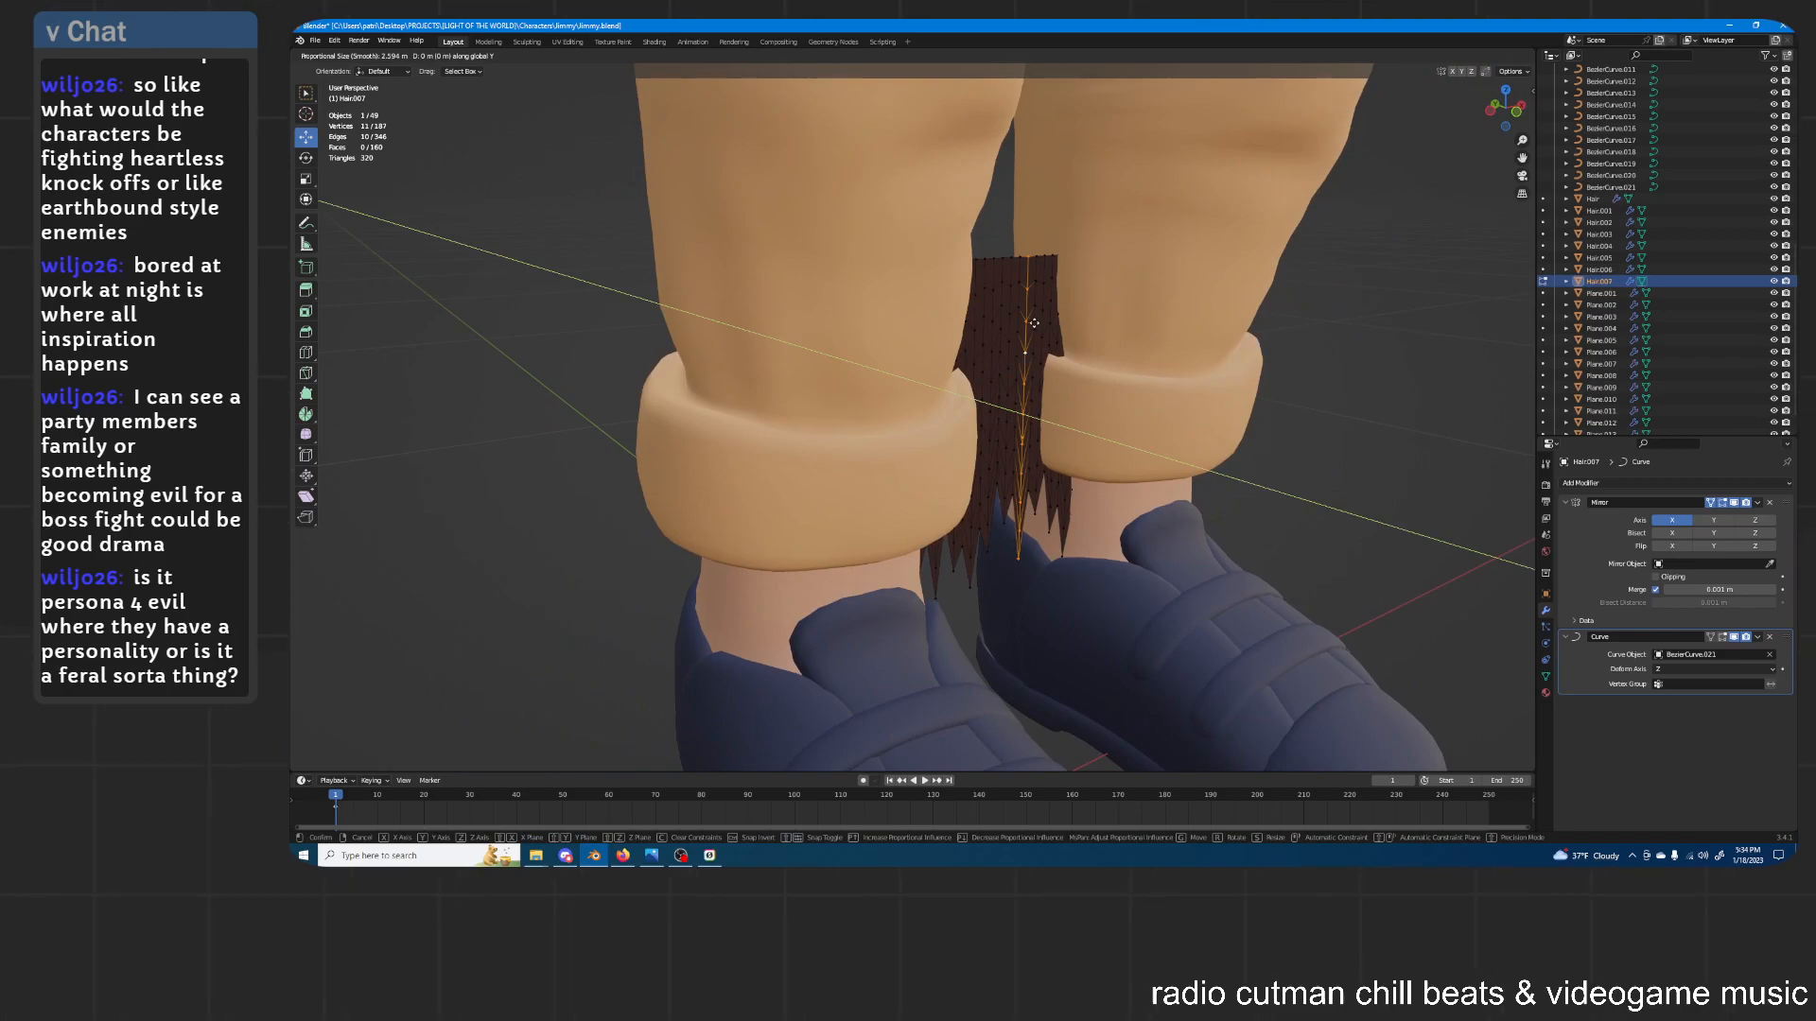
pyautogui.click(1052, 326)
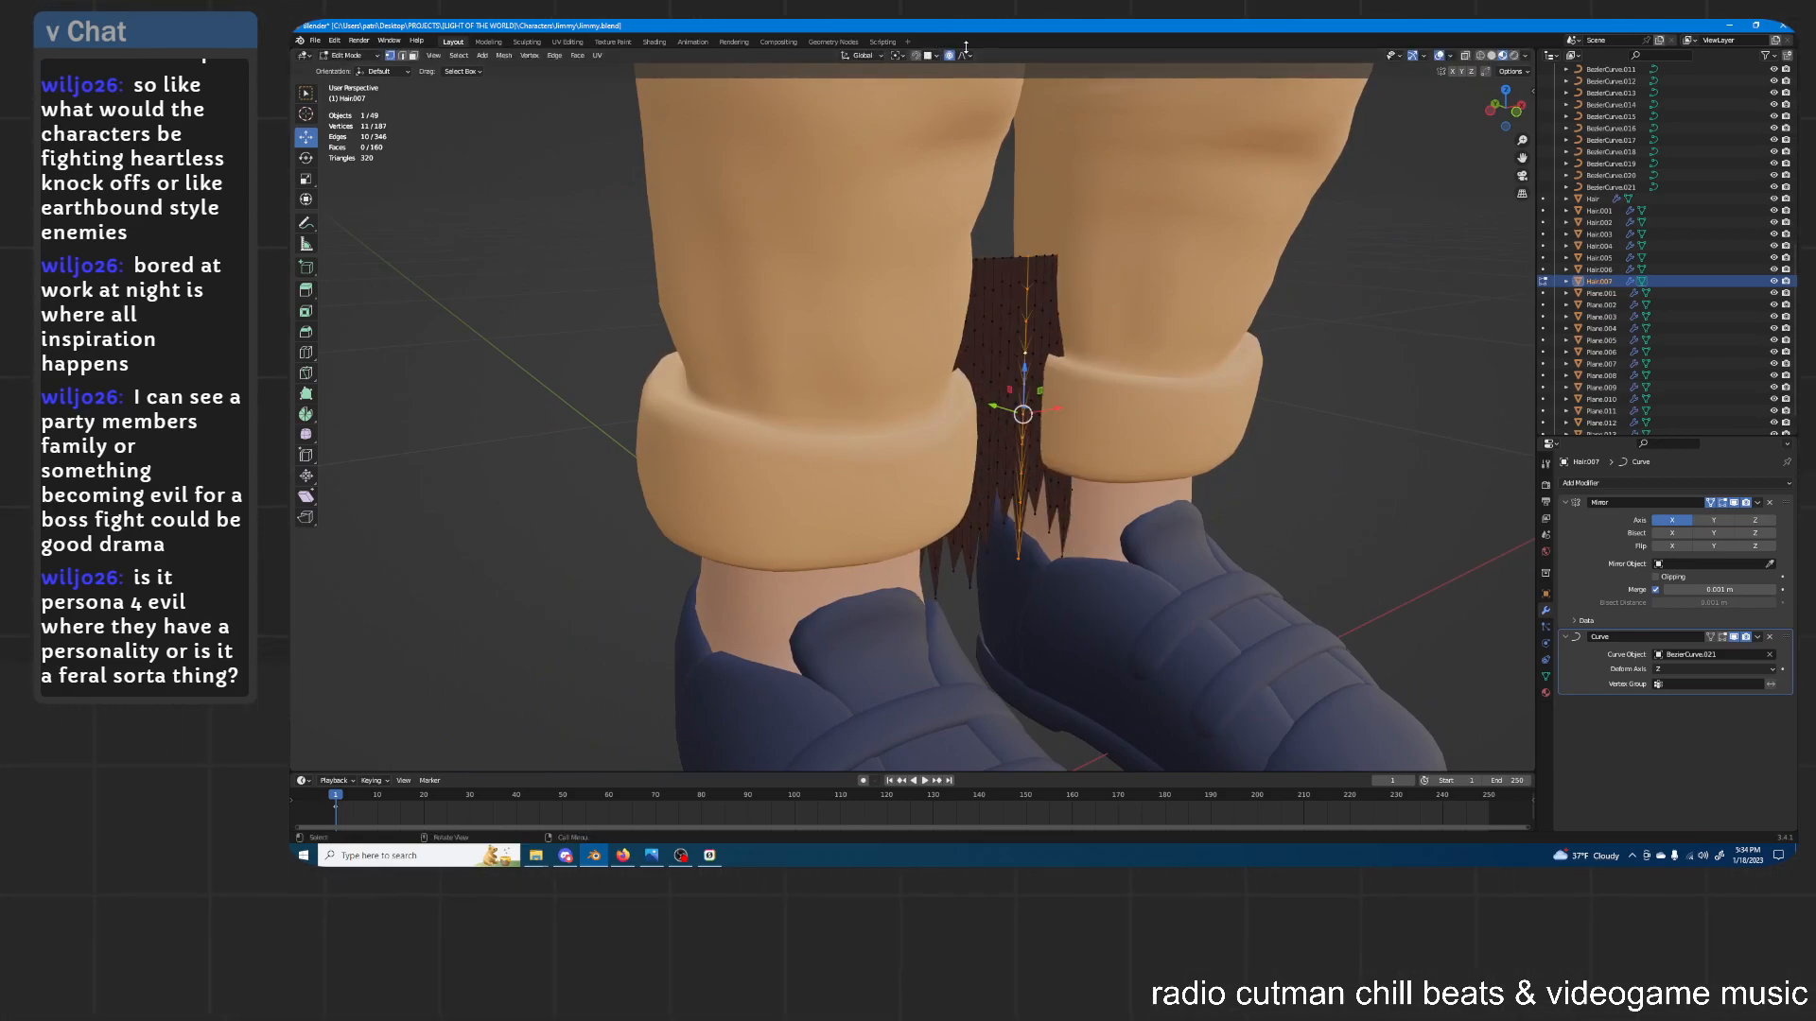
pyautogui.press('g')
pyautogui.press('y')
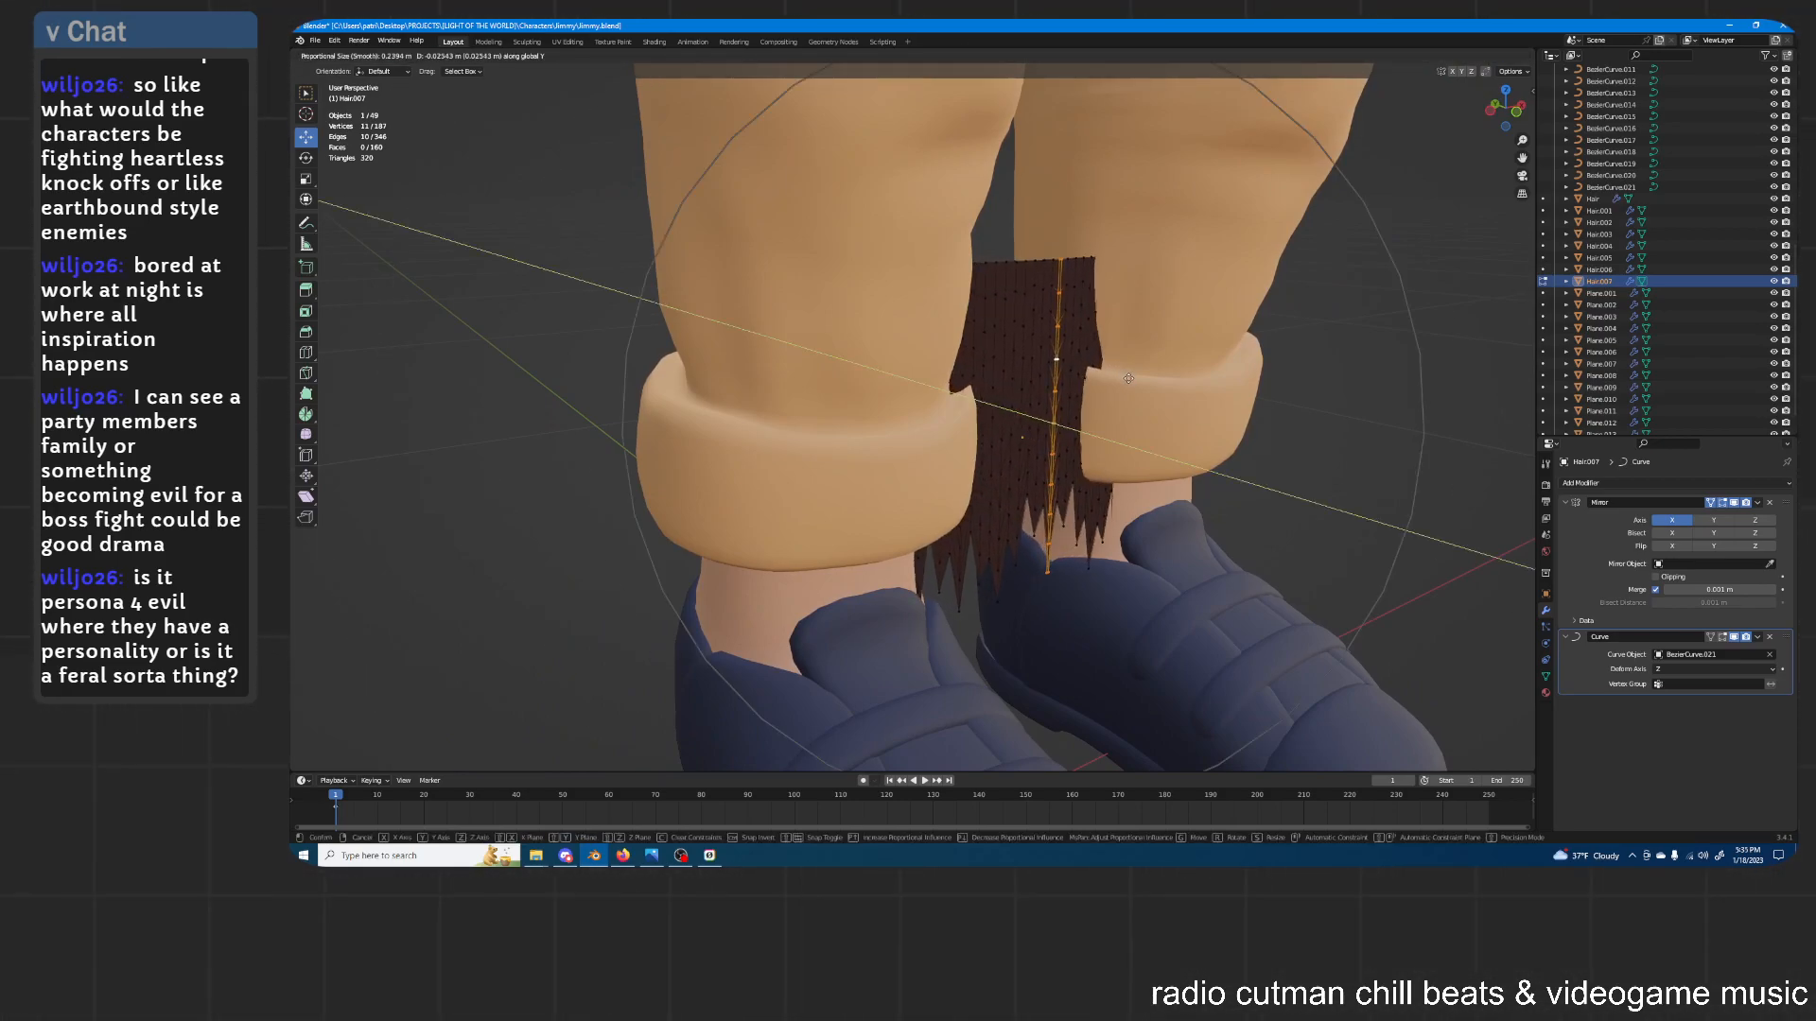
pyautogui.scroll(4, 1134, 380)
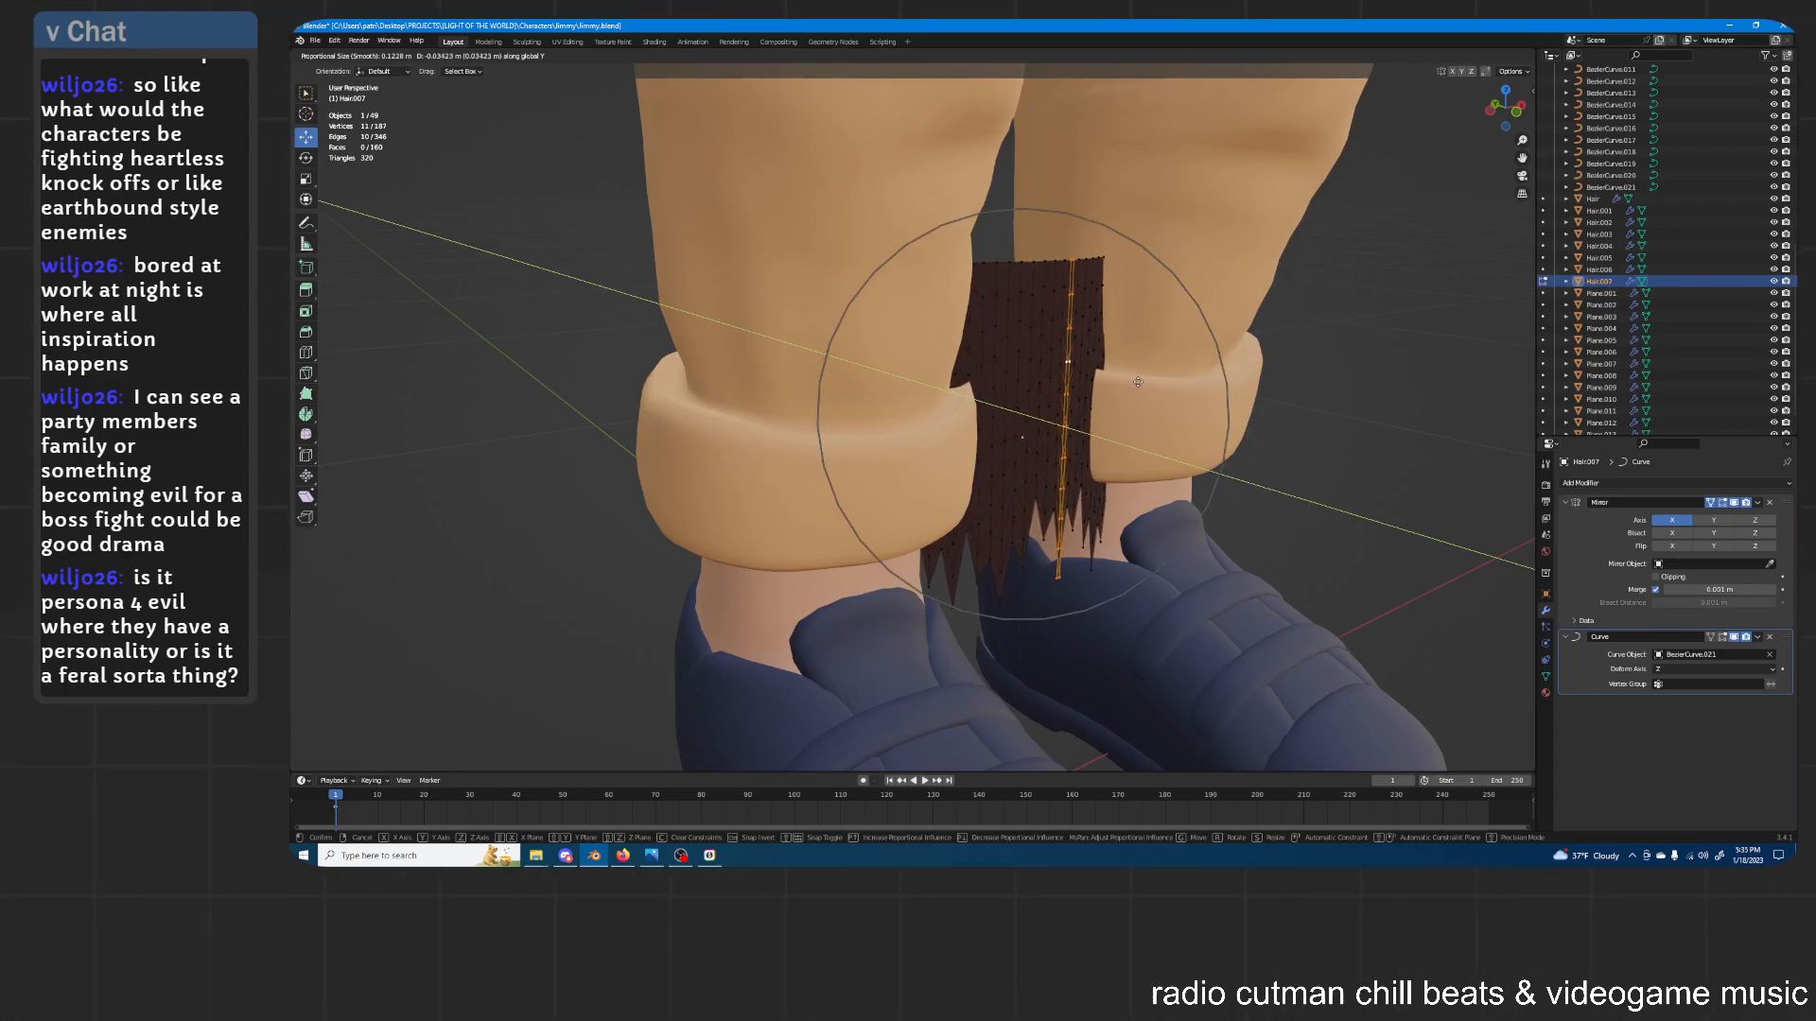
pyautogui.click(1140, 382)
pyautogui.moveTo(1140, 382); pyautogui.dragTo(1052, 363, button='middle')
pyautogui.scroll(1, 1036, 342)
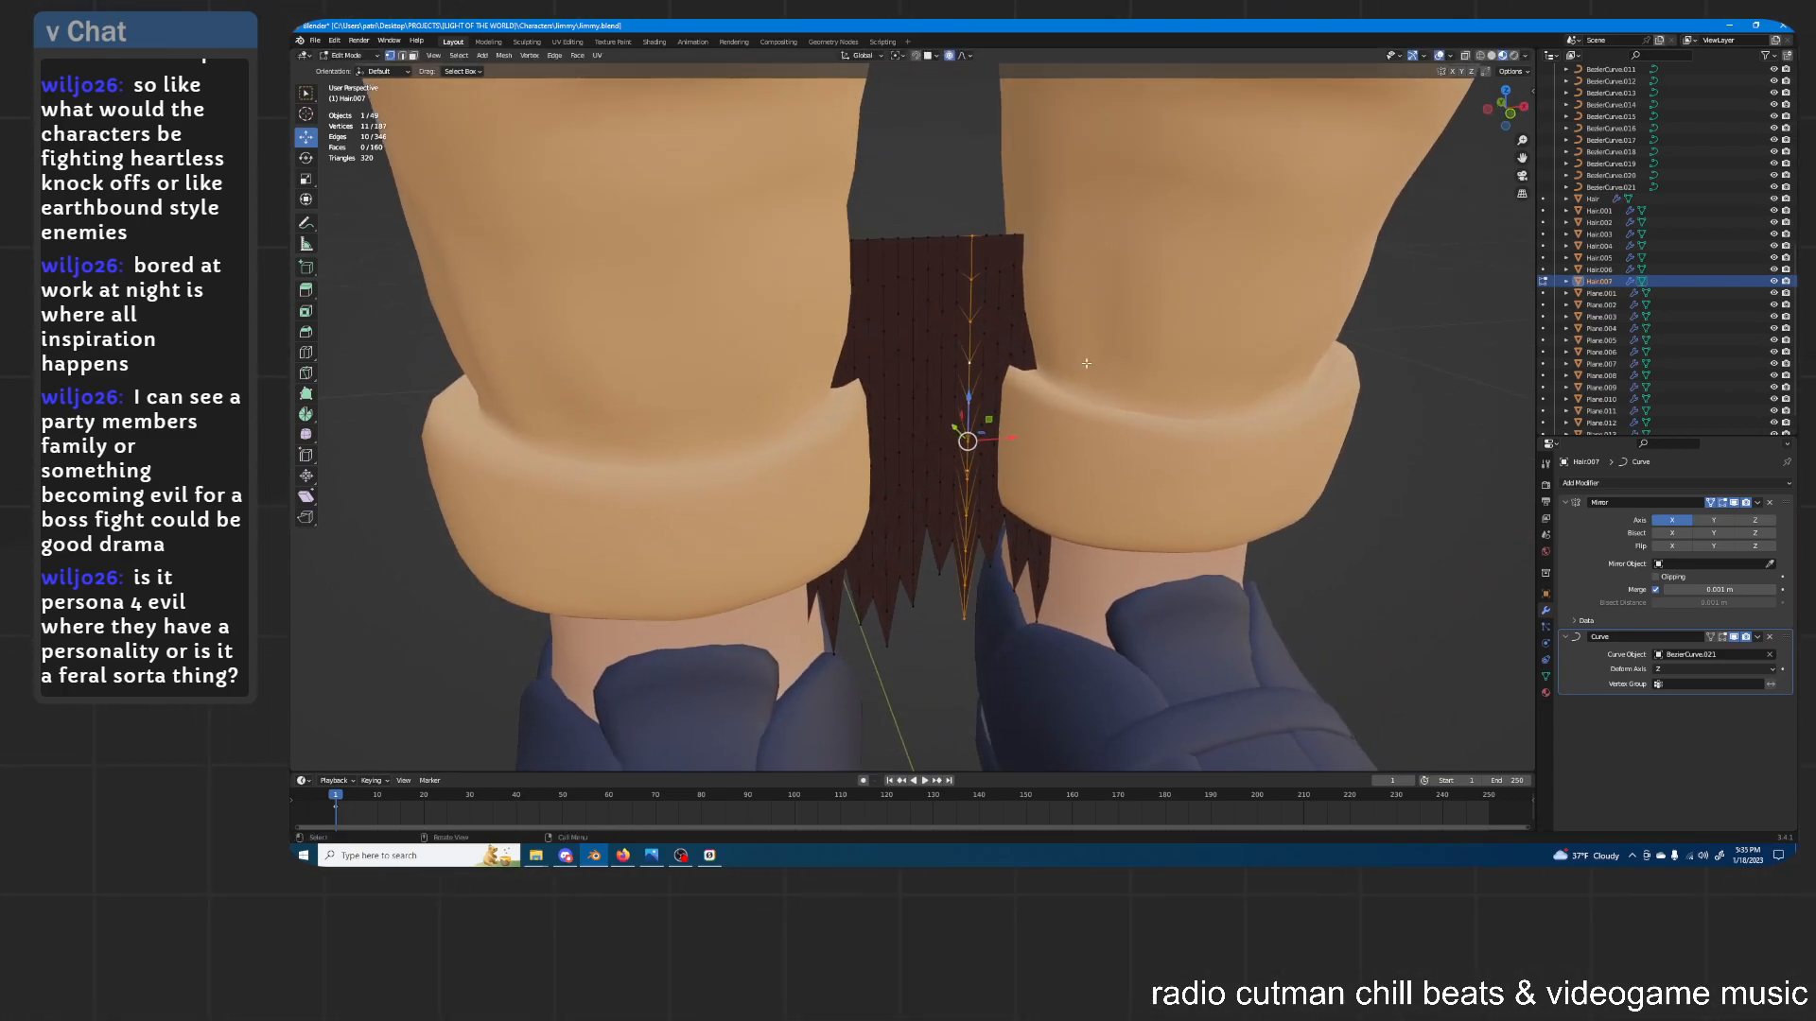
# Enable Clipping in Hair.007's Mirror modifier and move the selected vertex column along Y
pyautogui.press('g')
pyautogui.press('y')
pyautogui.rightClick(1080, 390)
pyautogui.press('g')
pyautogui.press('y')
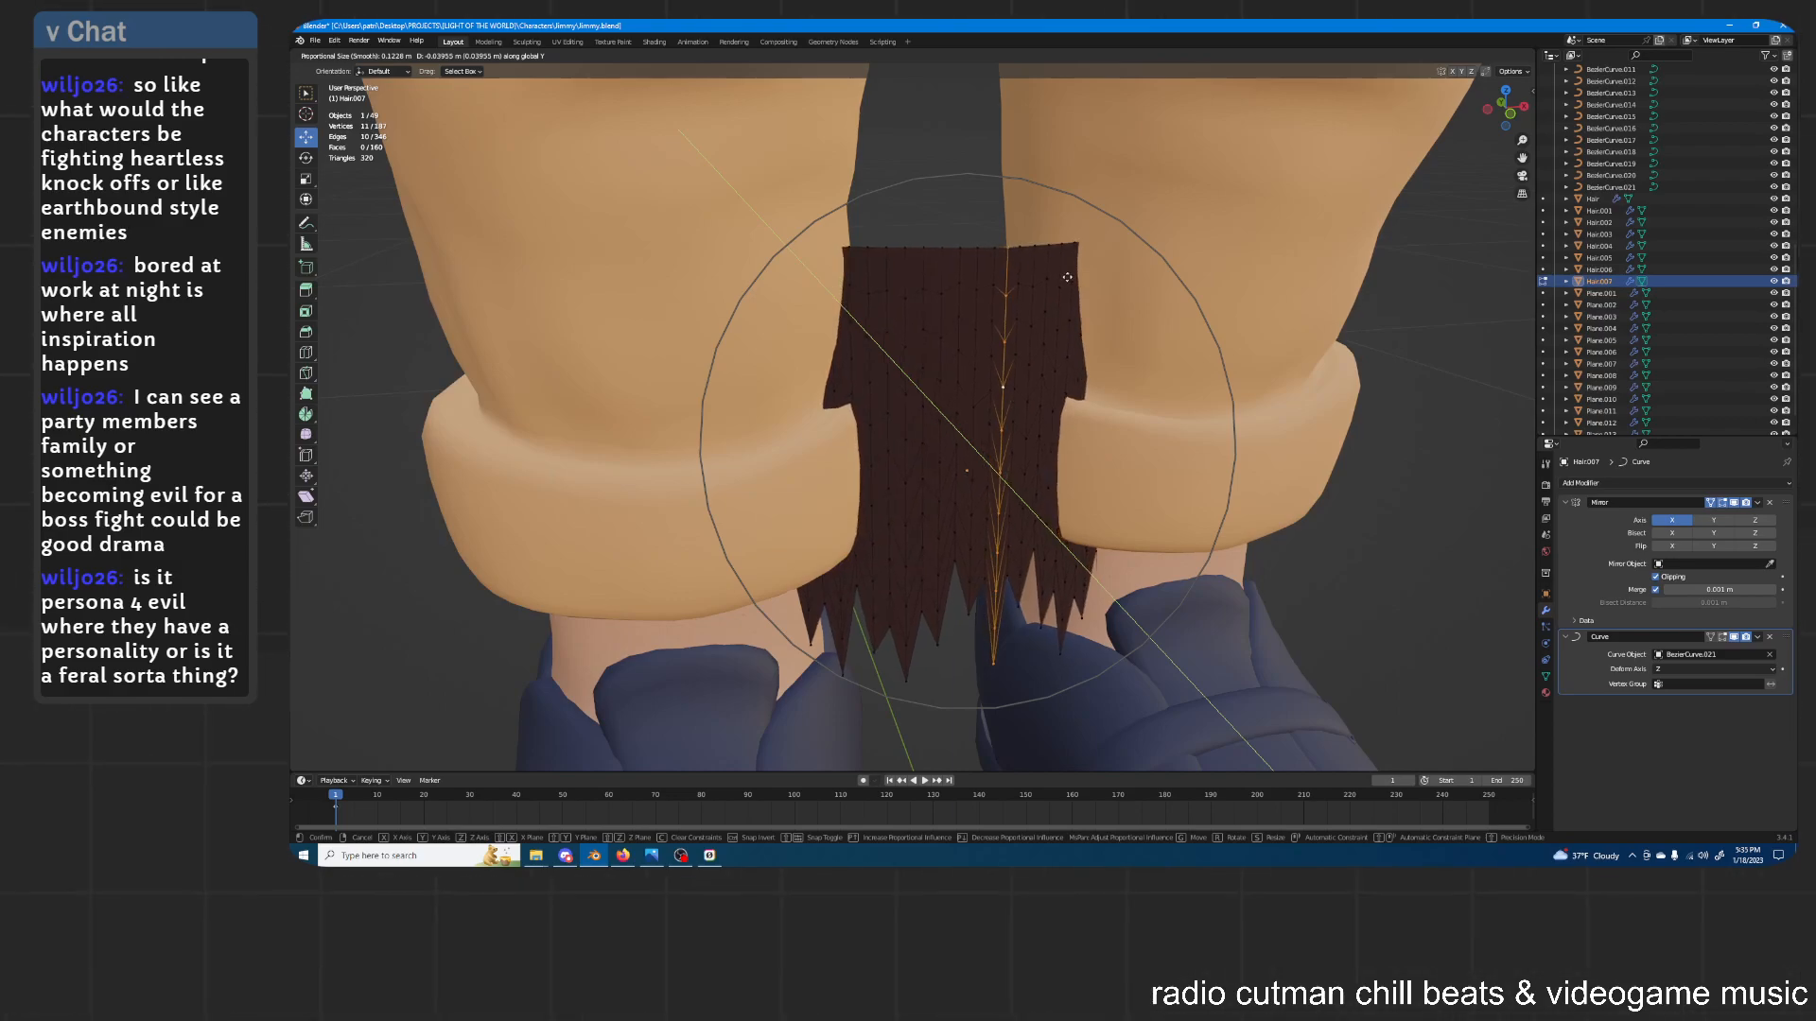
pyautogui.click(1063, 277)
# Fine-tune the vertex column of Hair.007 along Y and leave mesh editing
pyautogui.moveTo(1063, 277); pyautogui.dragTo(1055, 310, button='middle')
pyautogui.press('g')
pyautogui.press('y')
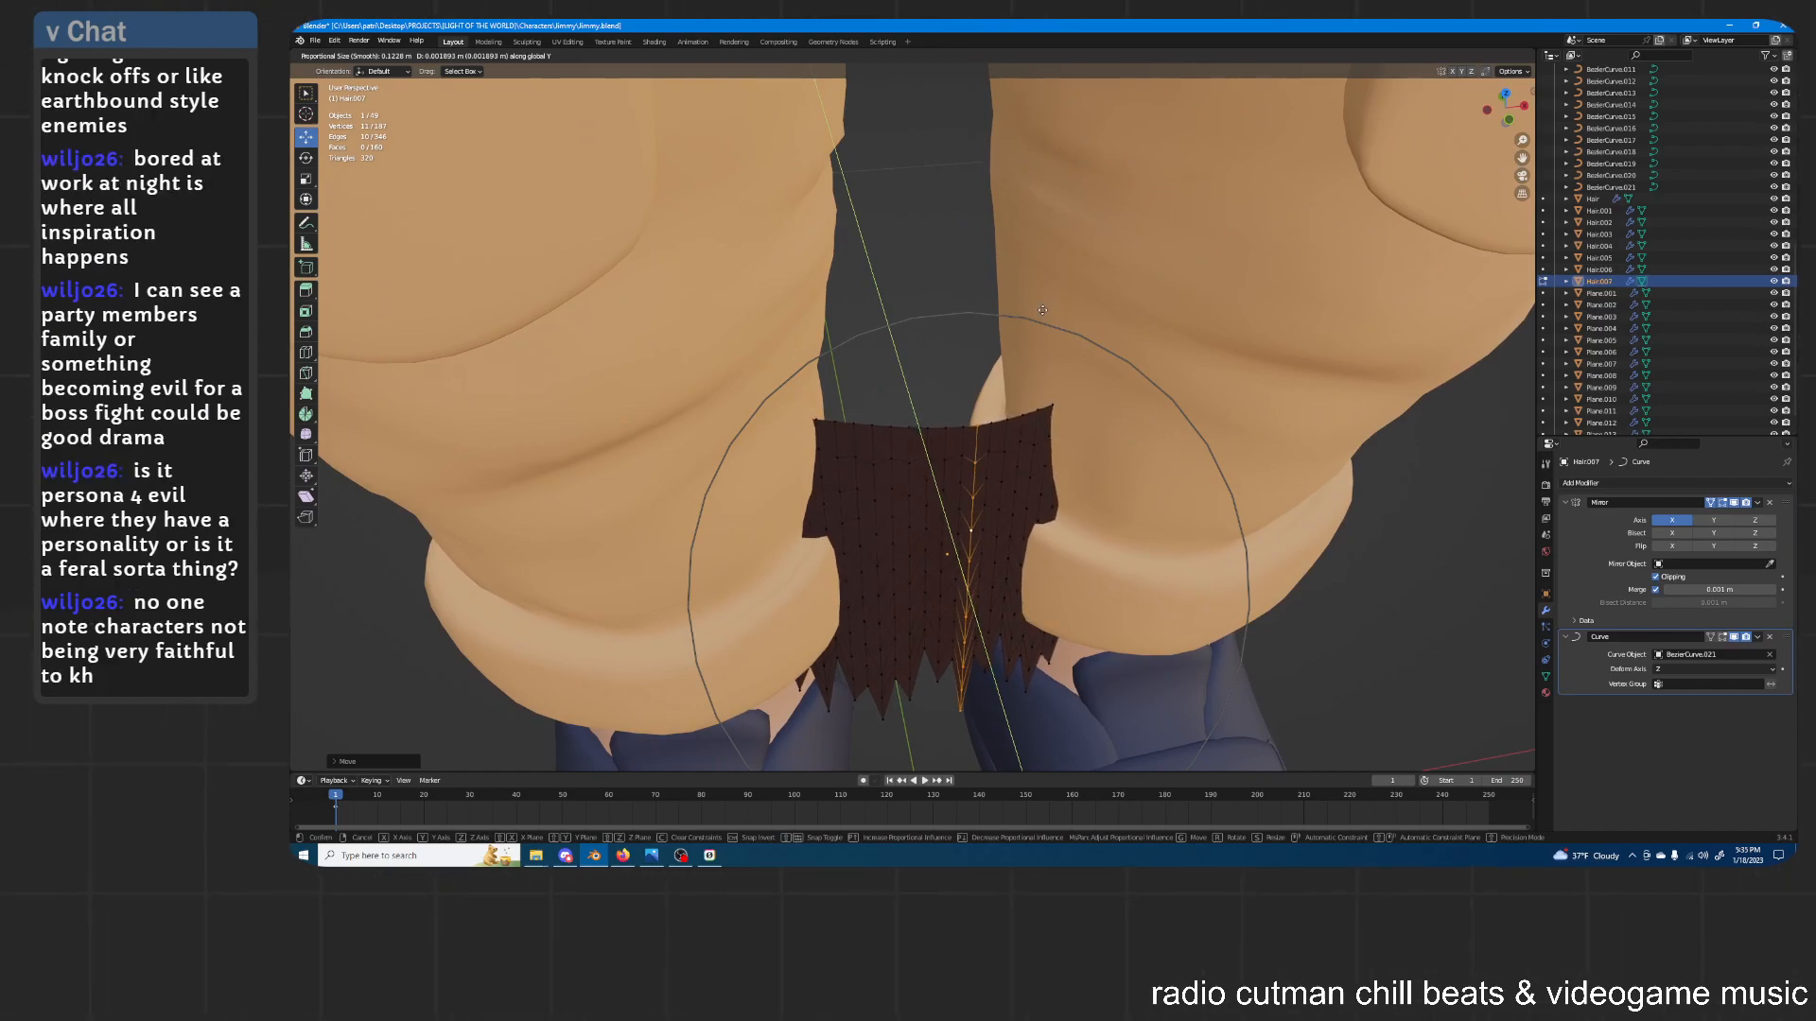
pyautogui.click(1028, 308)
pyautogui.press('Tab')
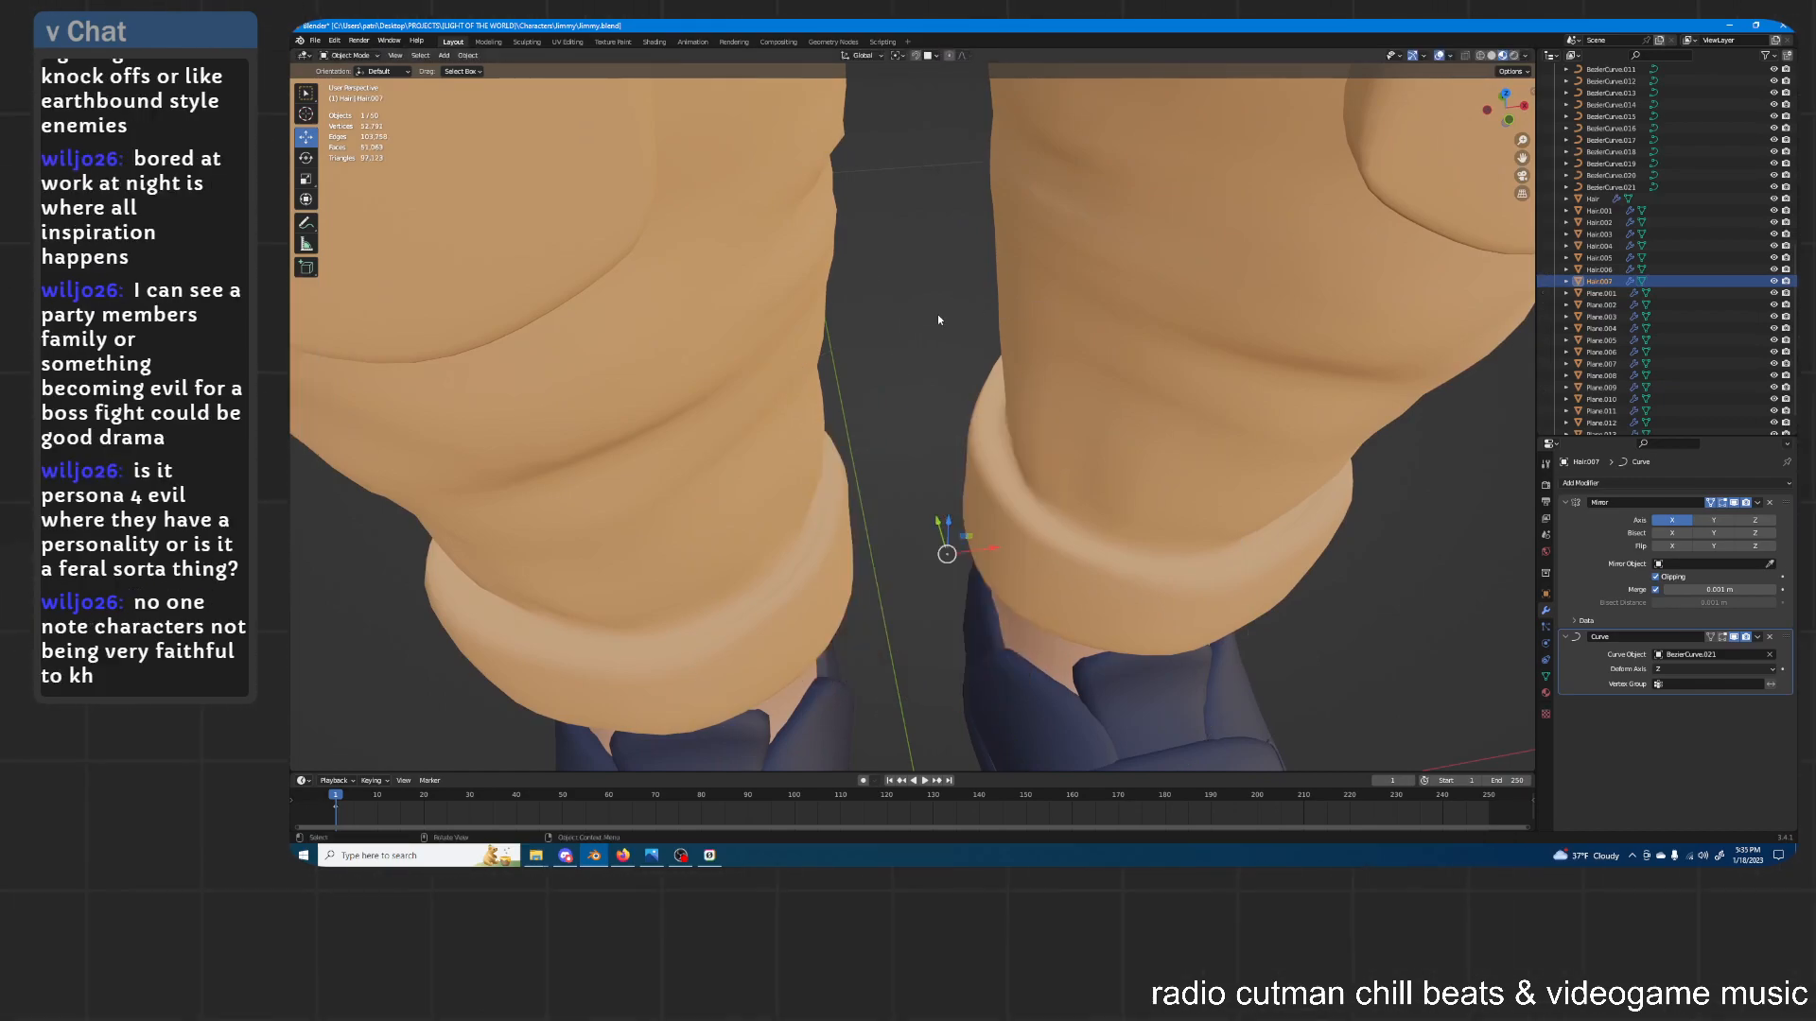
pyautogui.press('Tab')
pyautogui.press('Tab')
# Open BezierCurve.021 on top of the head for editing and tilt its control points
pyautogui.scroll(-6, 941, 319)
pyautogui.moveTo(945, 286); pyautogui.dragTo(986, 539, button='middle')
pyautogui.scroll(-1, 955, 248)
pyautogui.keyDown('shift'); pyautogui.moveTo(984, 263); pyautogui.dragTo(1045, 301, button='middle'); pyautogui.keyUp('shift')
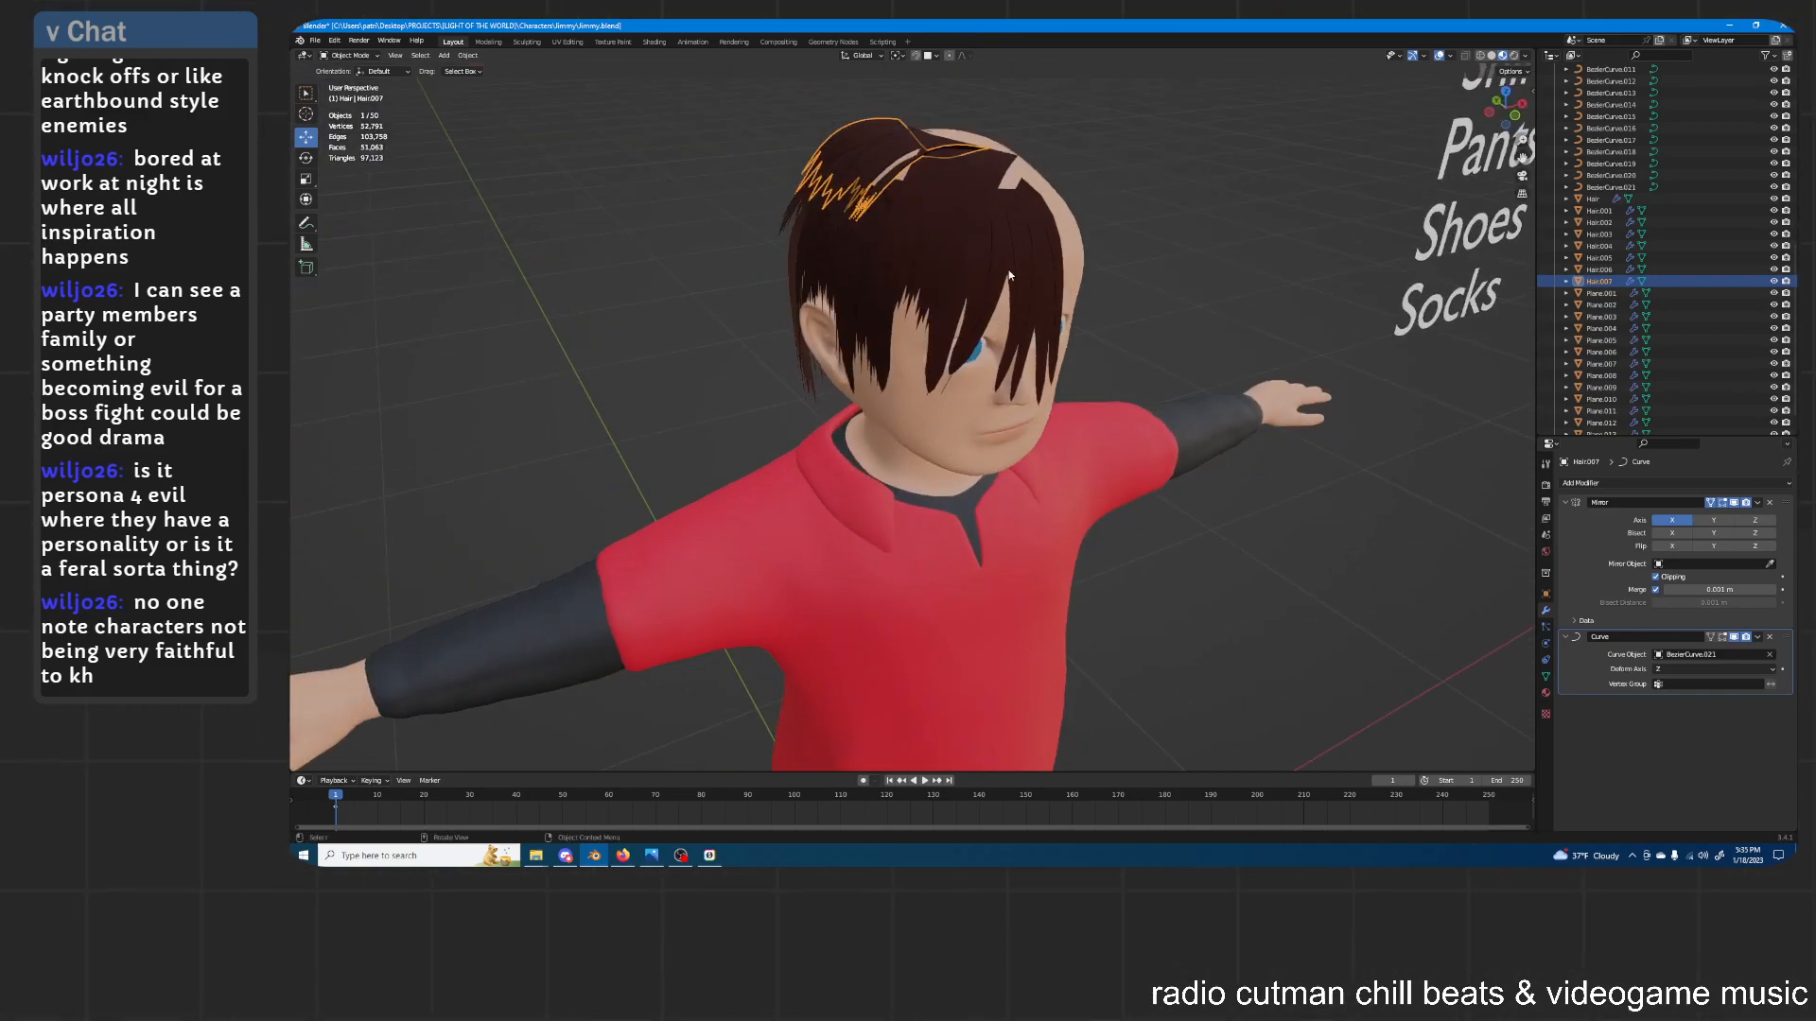
pyautogui.click(1054, 196)
pyautogui.moveTo(1053, 193)
pyautogui.mouseDown(button='middle')
pyautogui.moveTo(1075, 205)
pyautogui.moveTo(1038, 211)
pyautogui.mouseUp(button='middle')
pyautogui.click(1061, 193)
pyautogui.moveTo(948, 166); pyautogui.dragTo(1035, 280, button='middle')
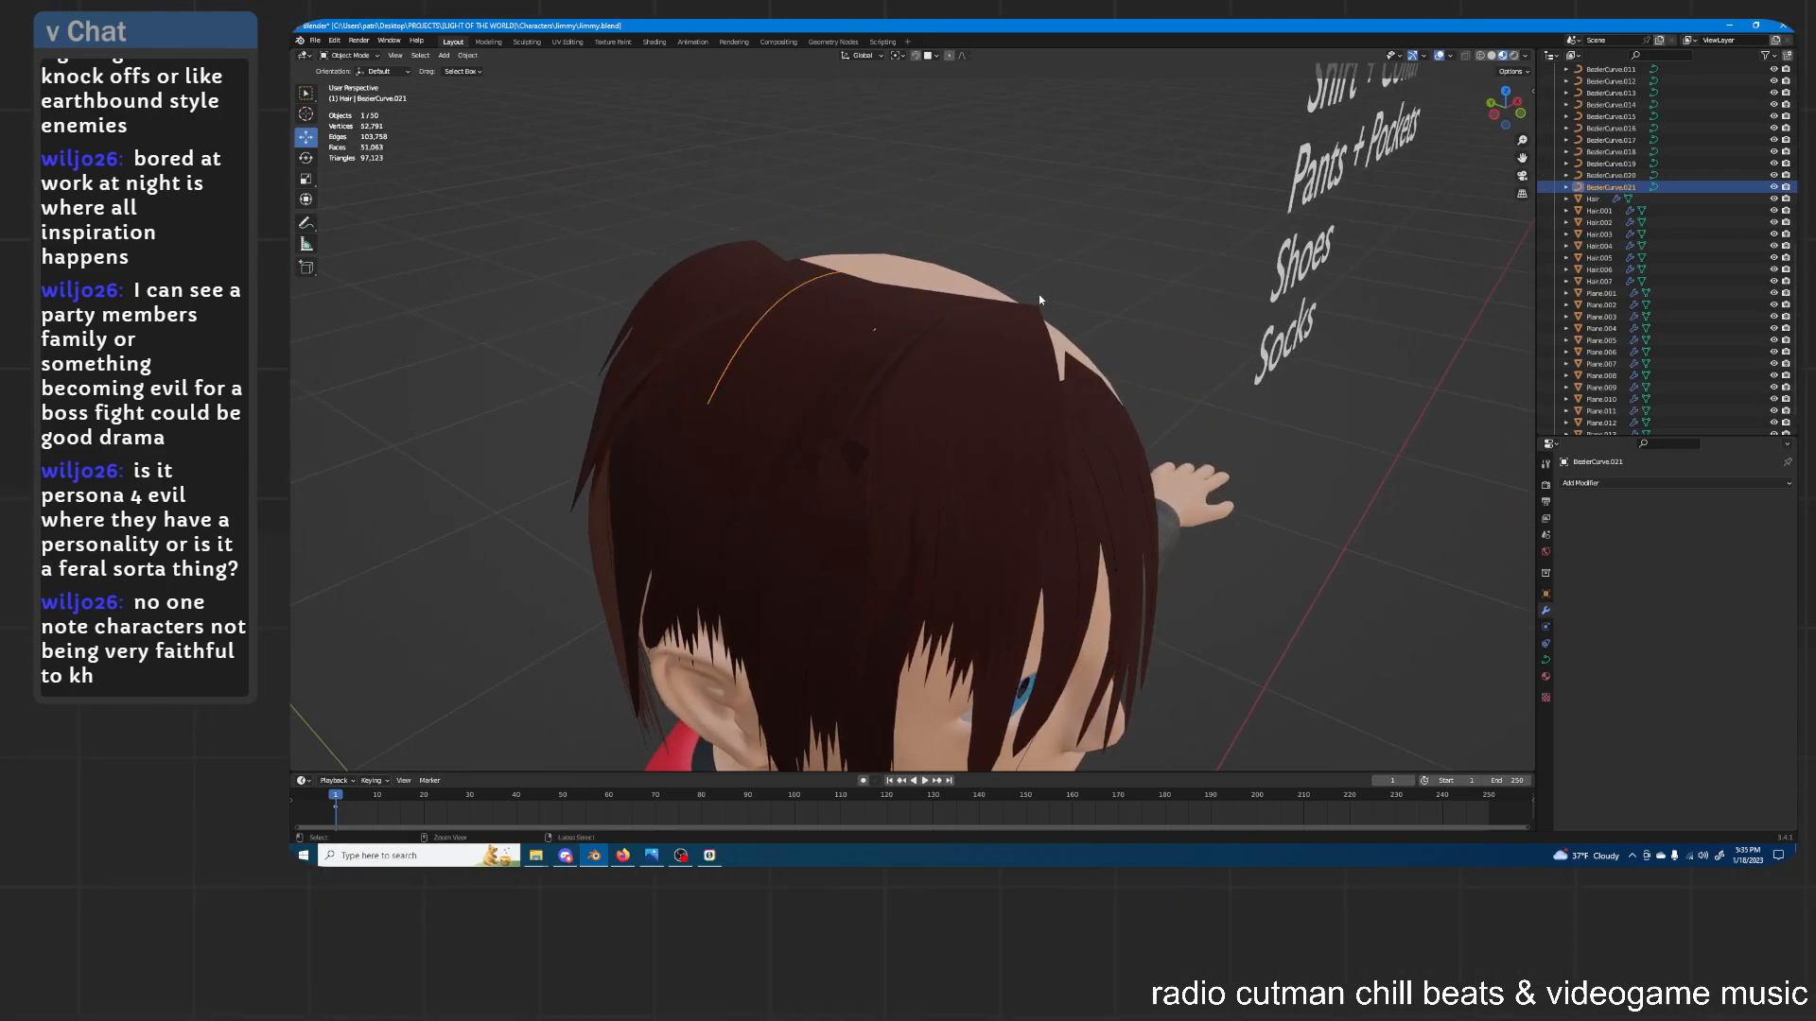
pyautogui.press('Tab')
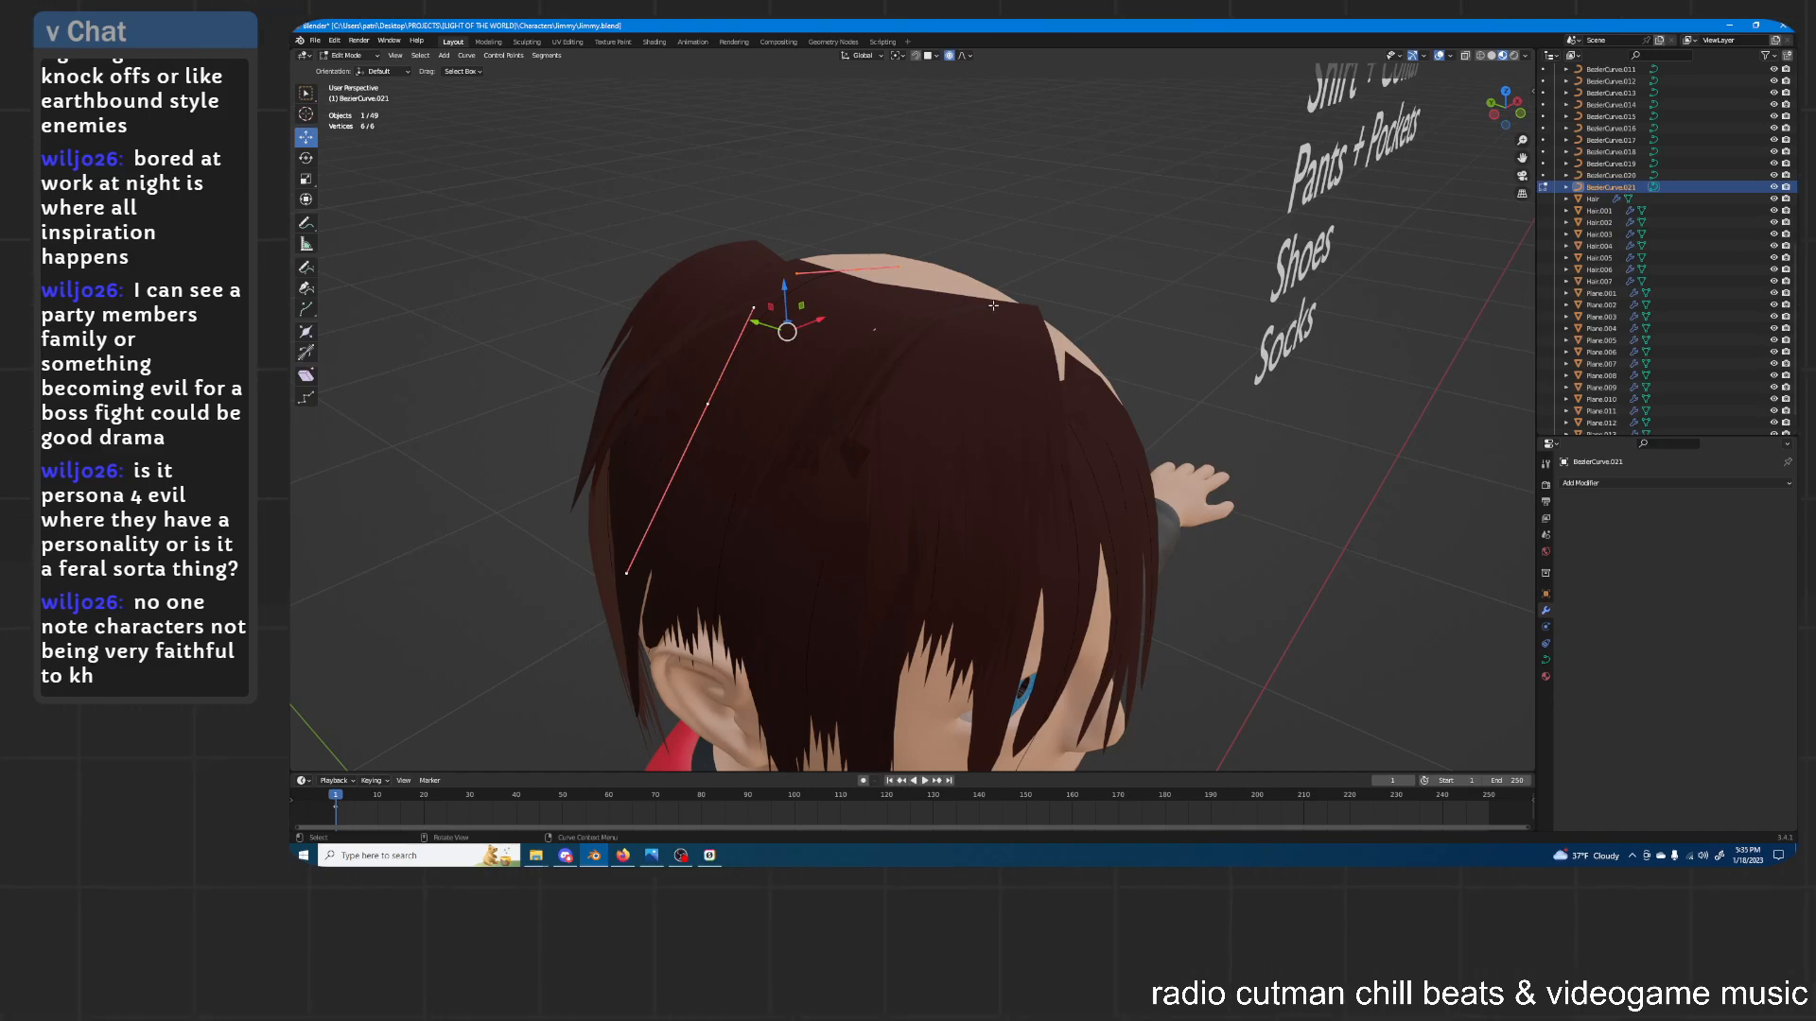
pyautogui.moveTo(1013, 295); pyautogui.dragTo(1027, 314, button='middle')
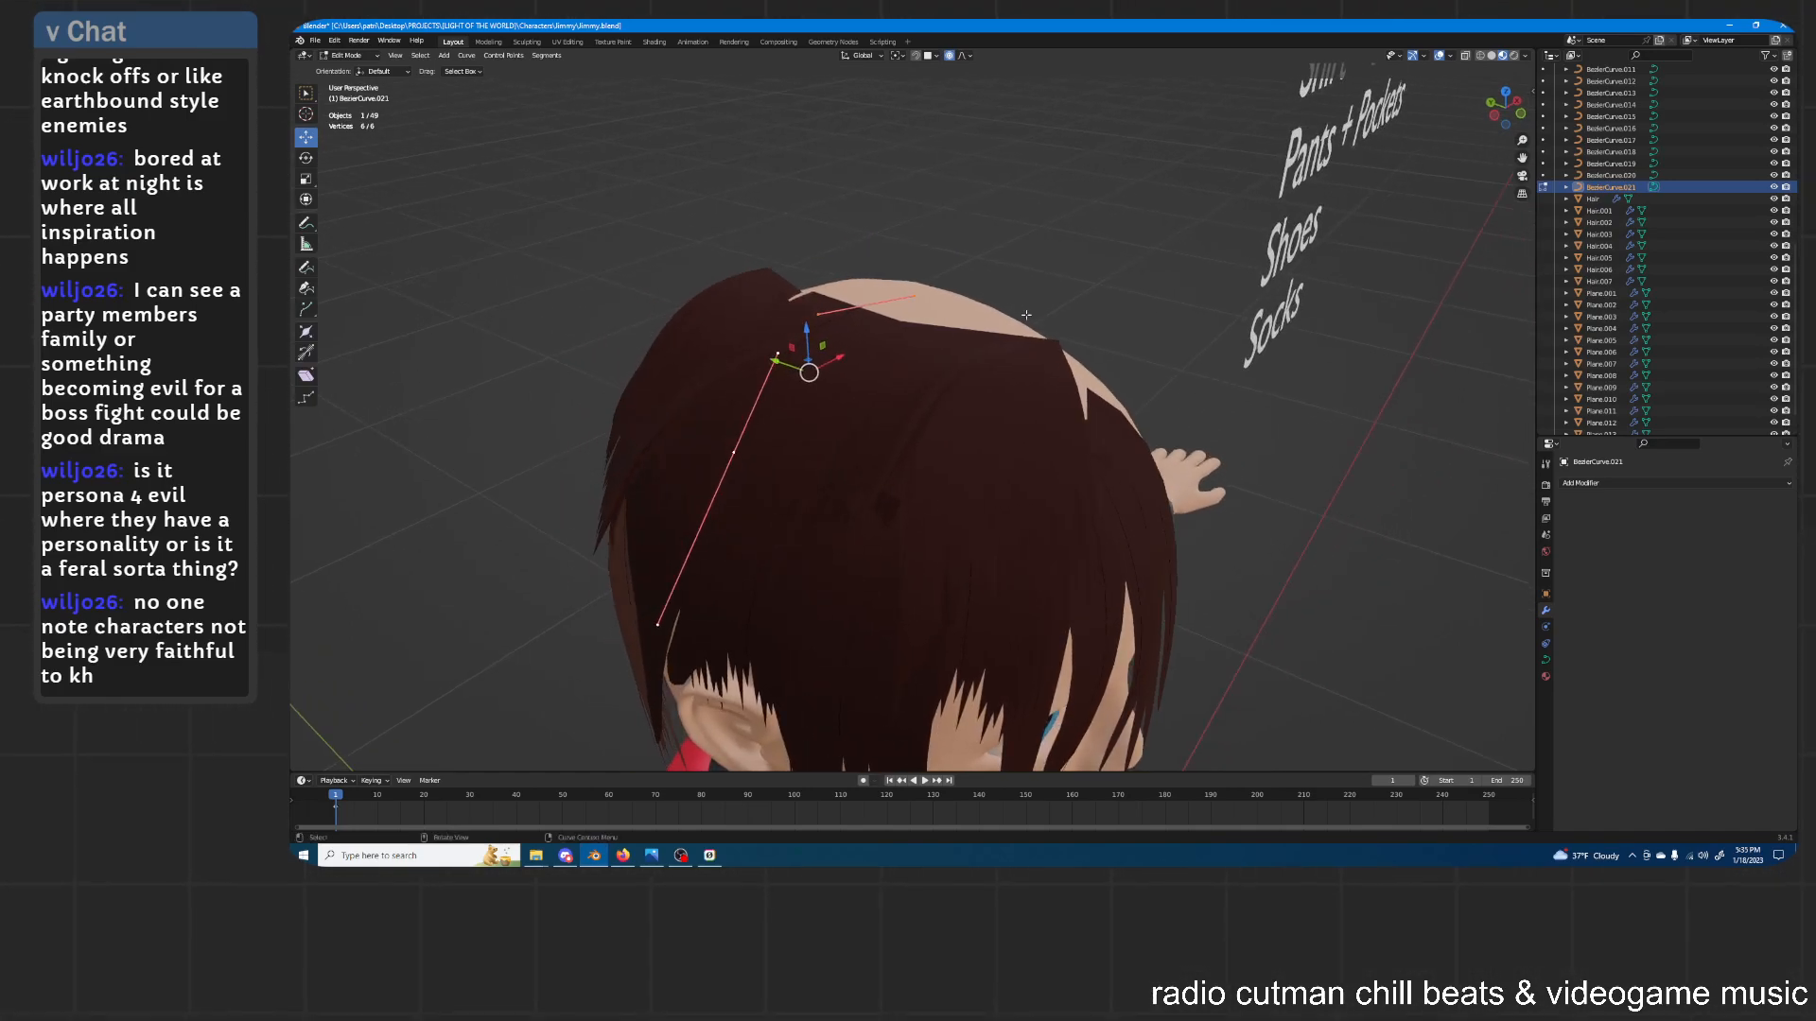
pyautogui.hotkey('ctrl', 't')
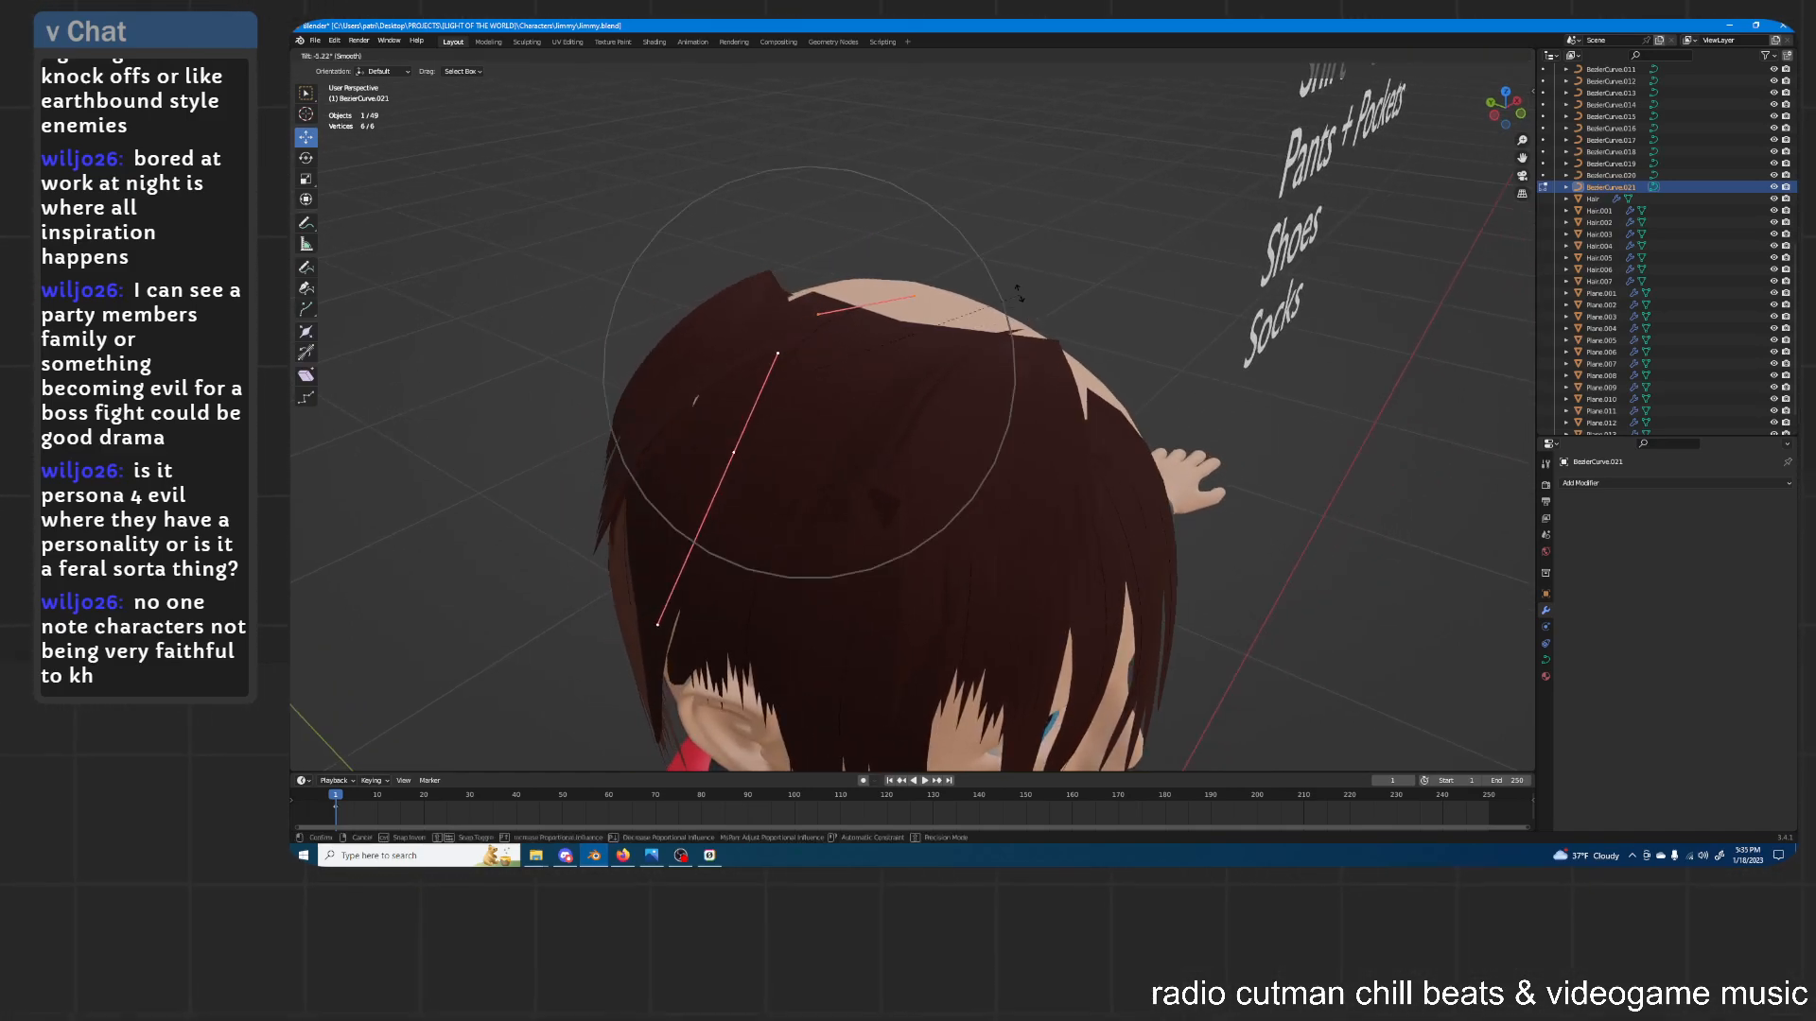
pyautogui.click(506, 430)
# Move the control points of BezierCurve.021 along Z to fit the strip to the scalp, and finish editing the curve
pyautogui.moveTo(984, 322); pyautogui.dragTo(926, 224, button='middle')
pyautogui.press('g')
pyautogui.press('z')
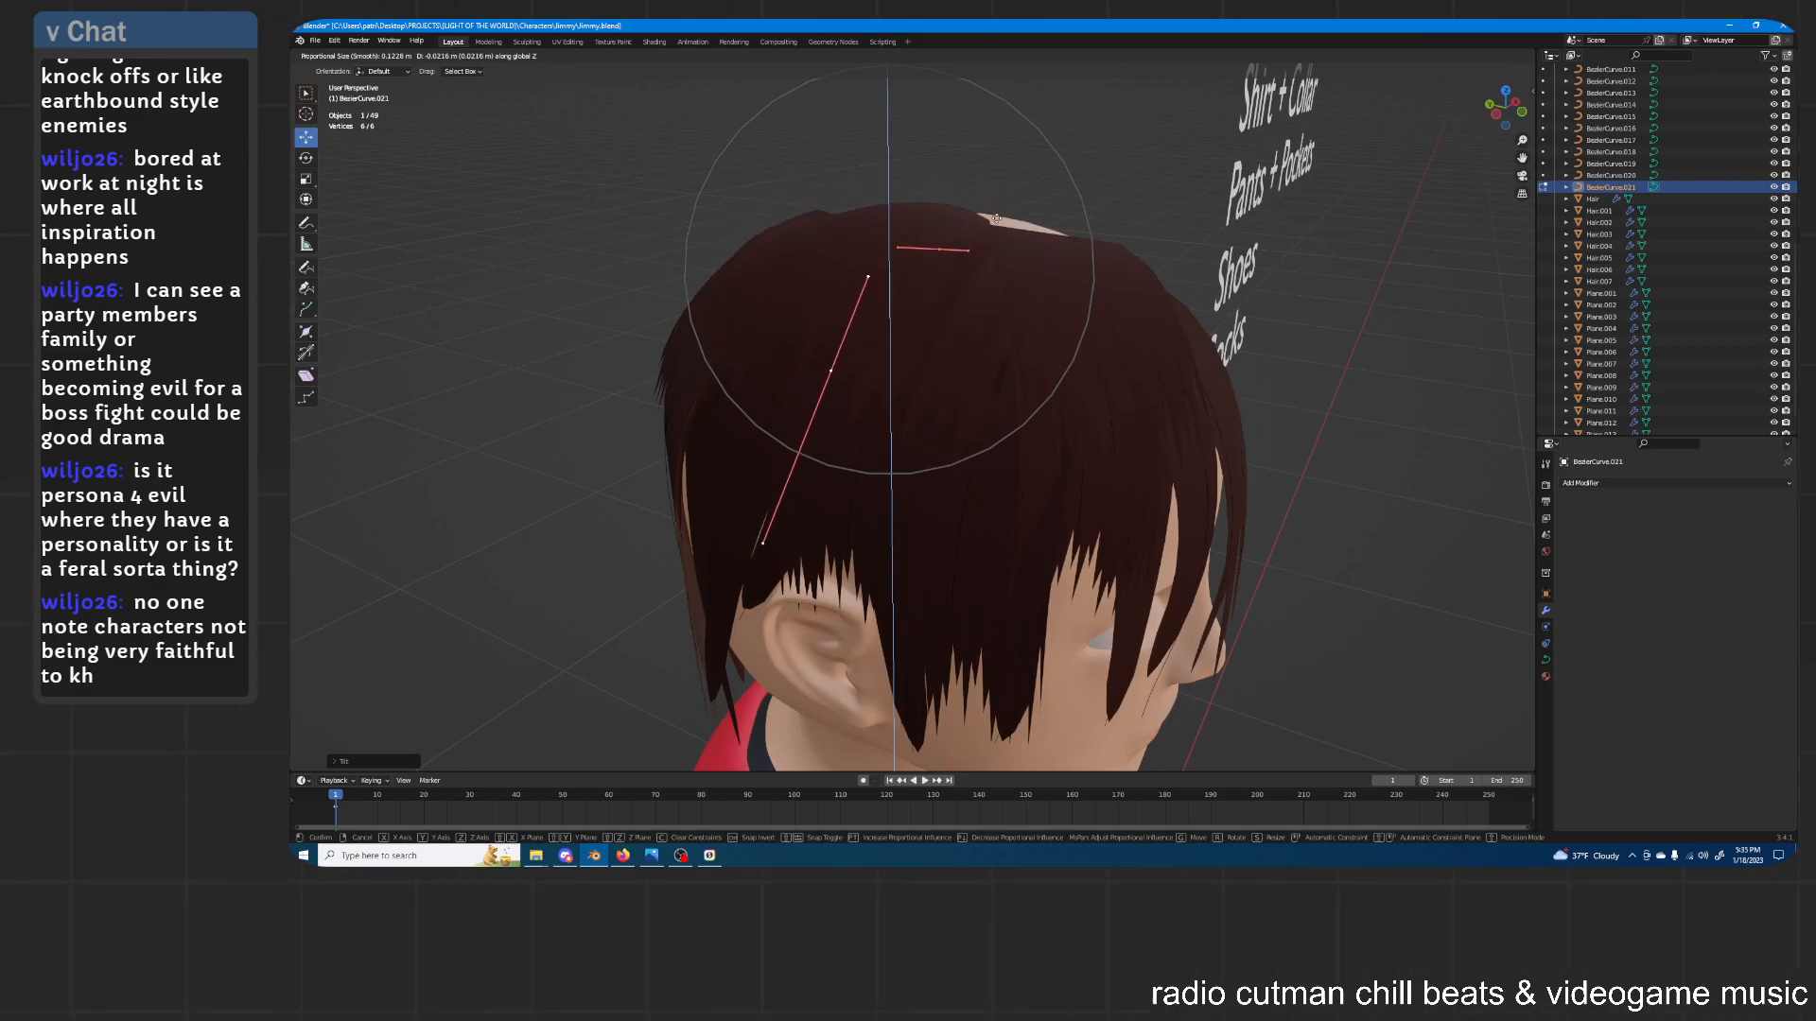
pyautogui.click(996, 219)
pyautogui.moveTo(993, 220); pyautogui.dragTo(1064, 199, button='middle')
pyautogui.press('Tab')
pyautogui.click(1224, 180)
pyautogui.moveTo(1224, 179); pyautogui.dragTo(775, 215, button='middle')
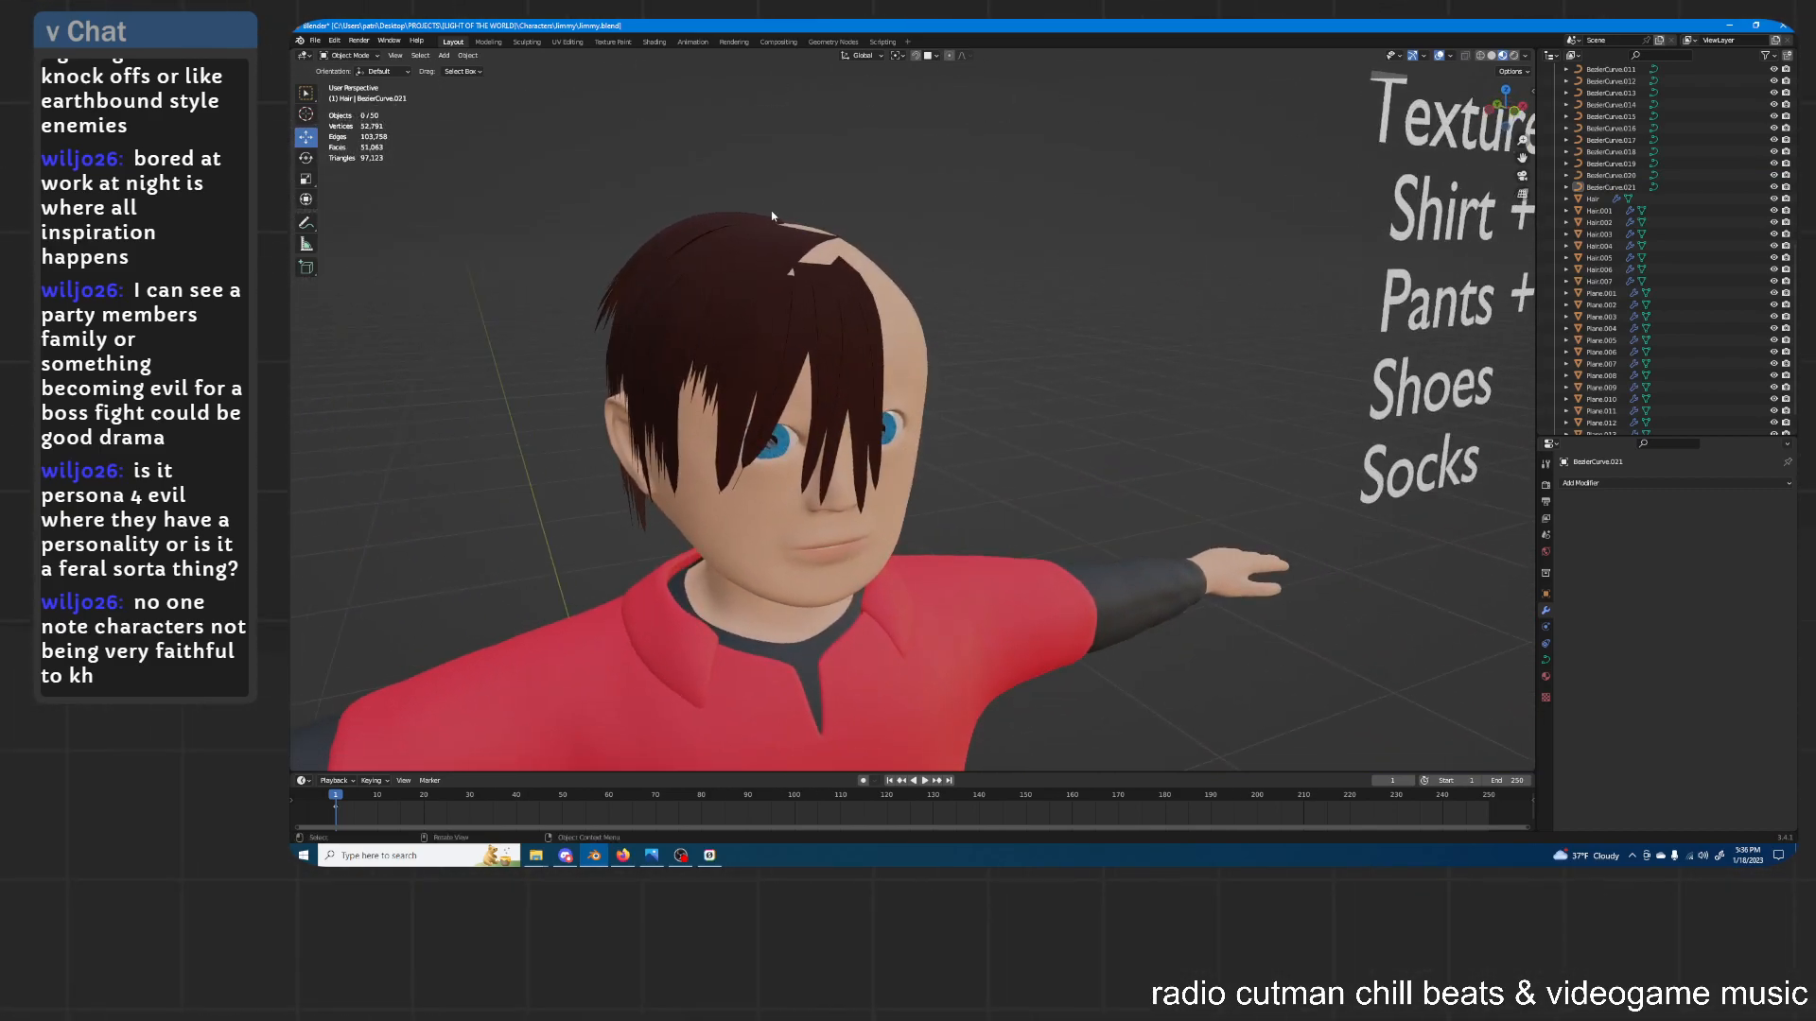
# Show Hair.007's Curve deformation in Edit Mode, select a lengthwise vertex column and move it along Y with proportional editing
pyautogui.click(750, 216)
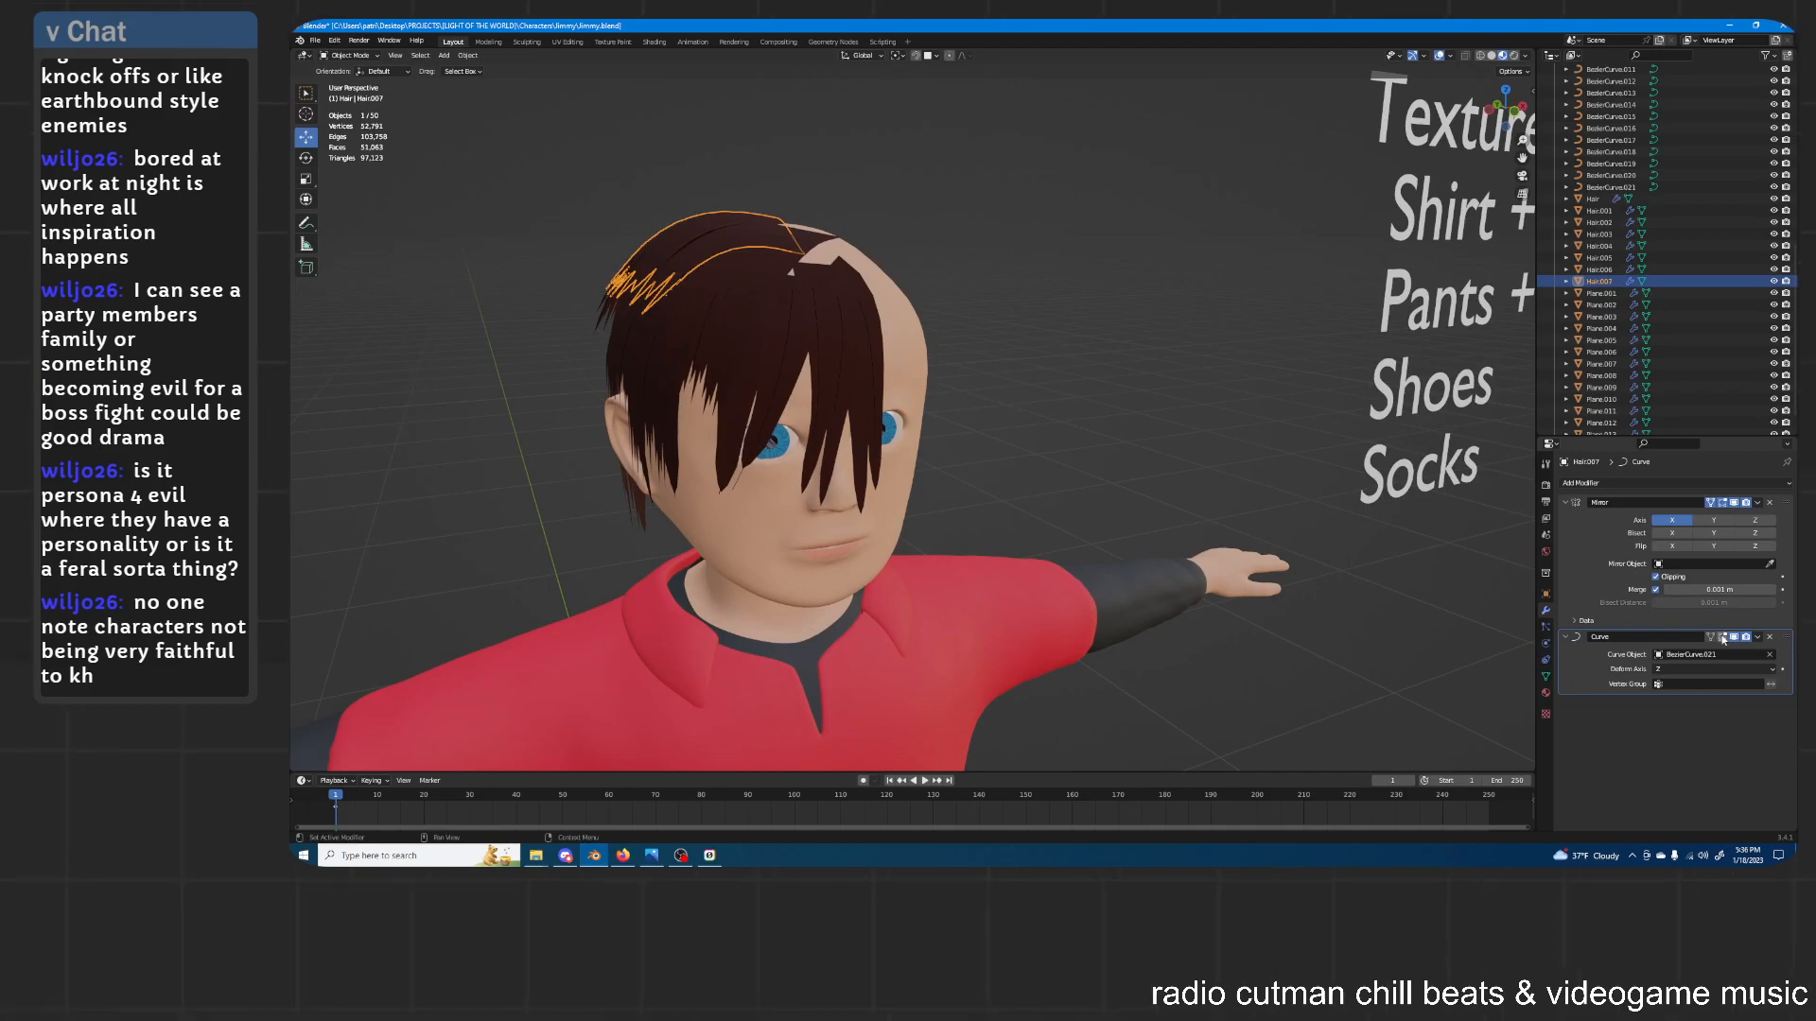
pyautogui.press('Tab')
pyautogui.moveTo(807, 167); pyautogui.dragTo(1064, 439, button='middle')
pyautogui.keyDown('alt'); pyautogui.click(1064, 439); pyautogui.keyUp('alt')
pyautogui.moveTo(1120, 364); pyautogui.dragTo(1084, 273, button='middle')
pyautogui.press('g')
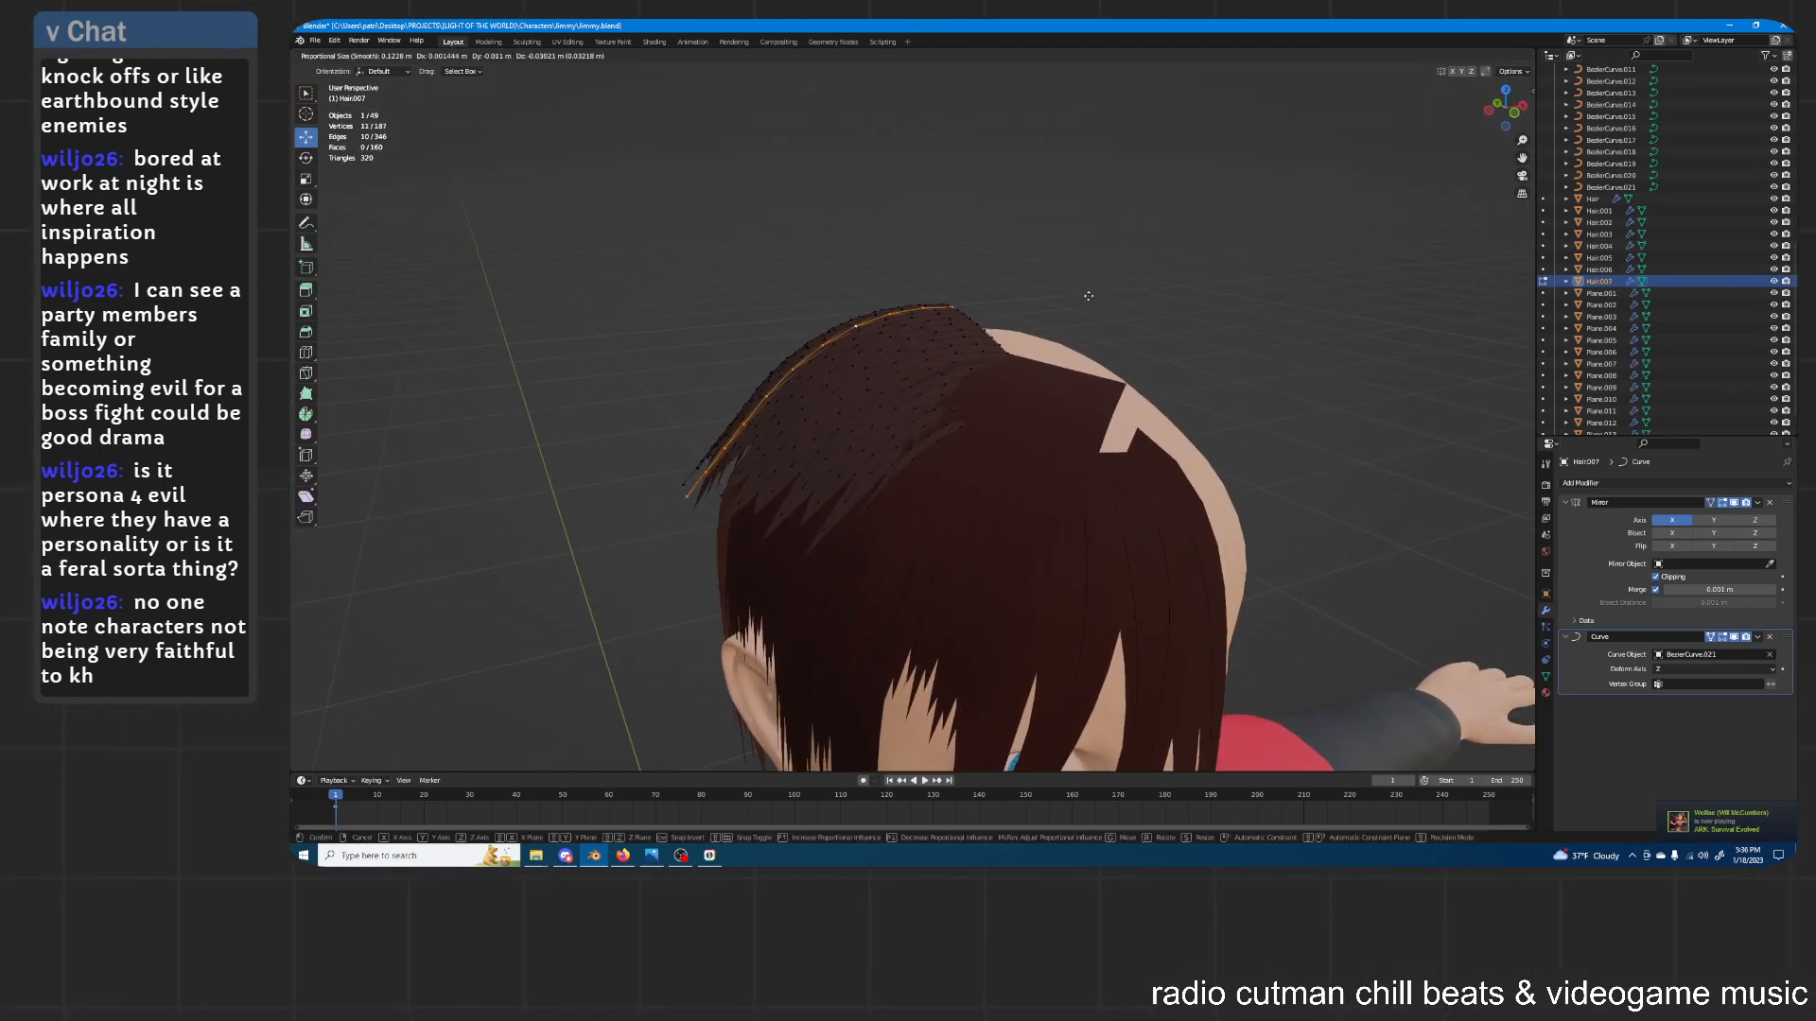
pyautogui.press('y')
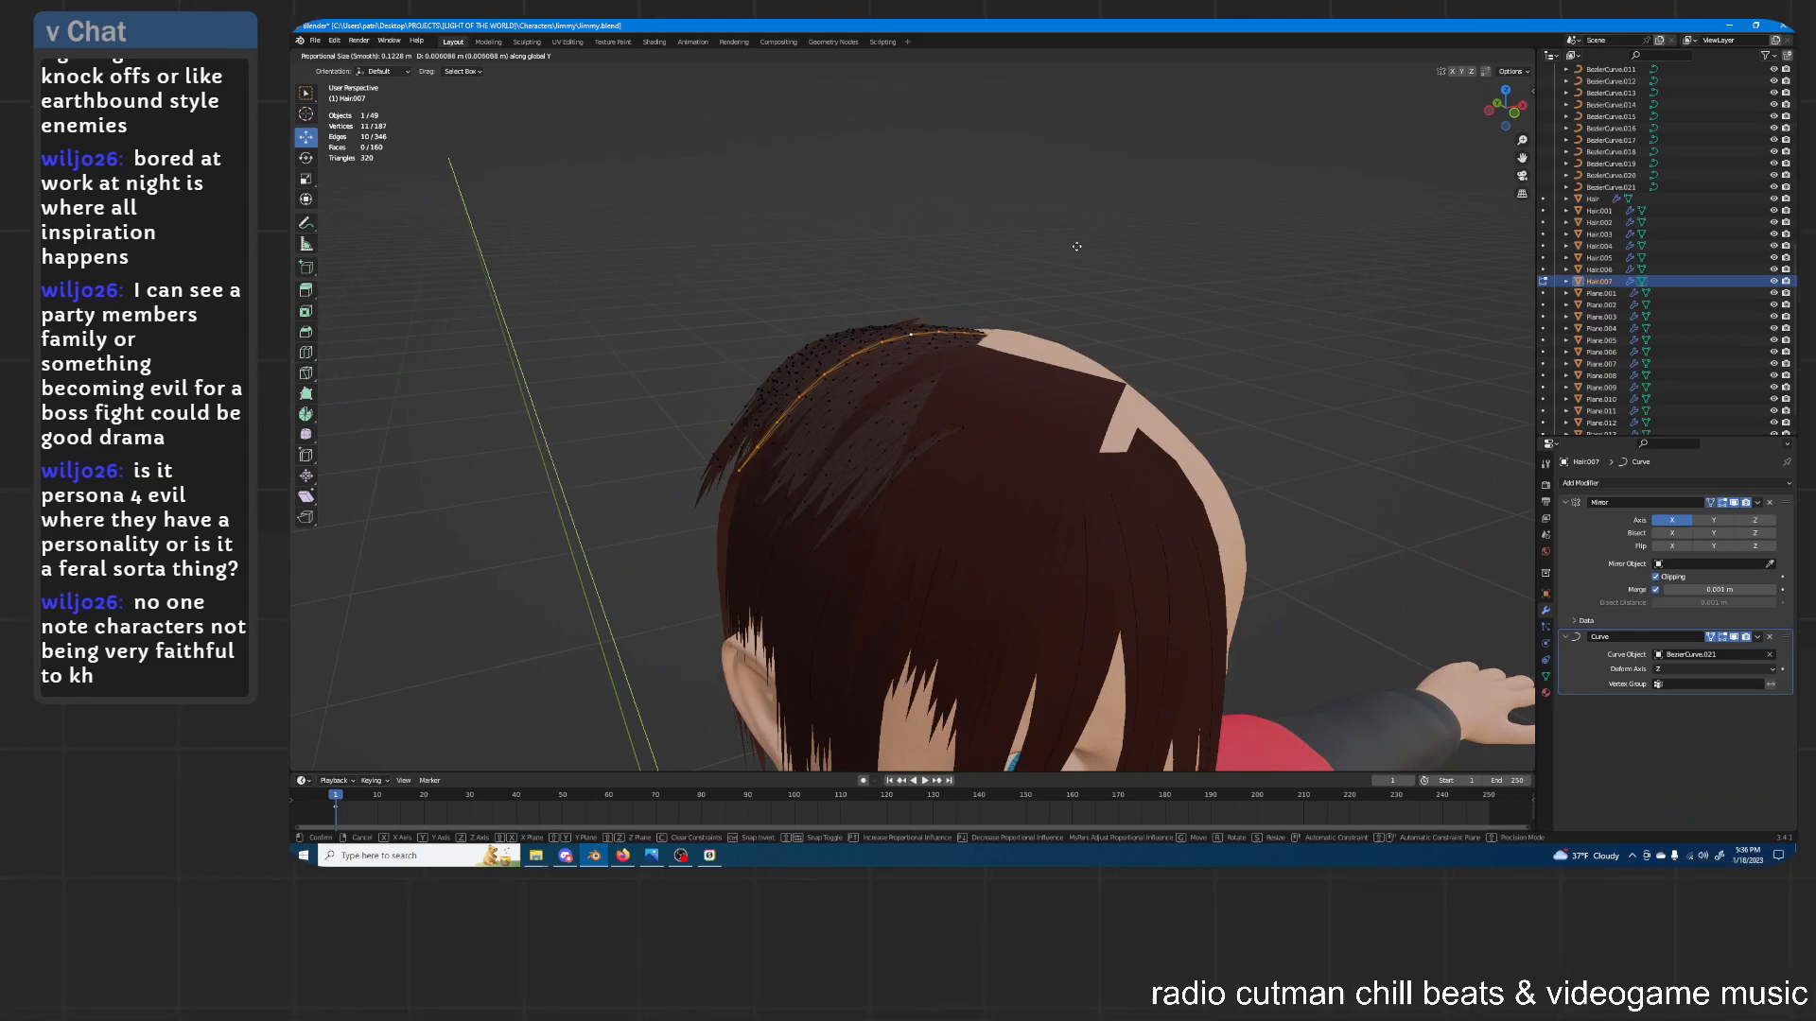
pyautogui.click(1076, 238)
pyautogui.press('Tab')
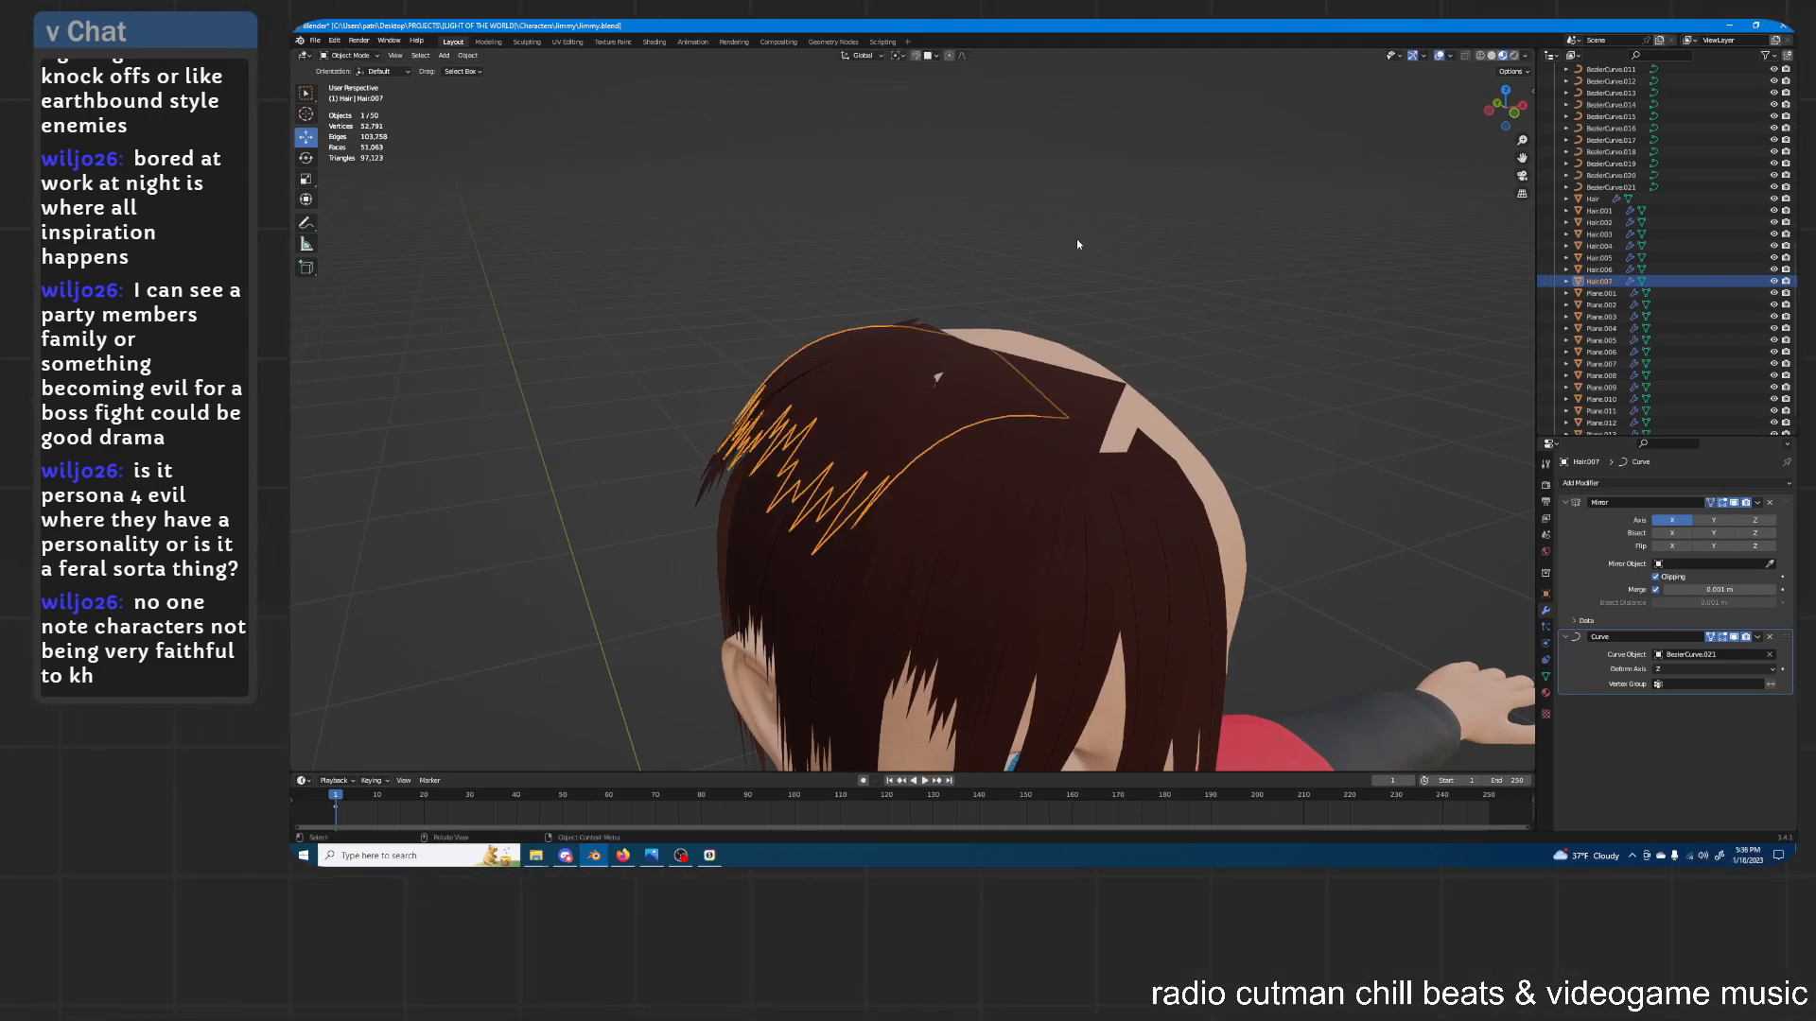
# Move the whole strip Hair.007 along Y and readjust its selected vertex column along Y
pyautogui.press('g')
pyautogui.press('y')
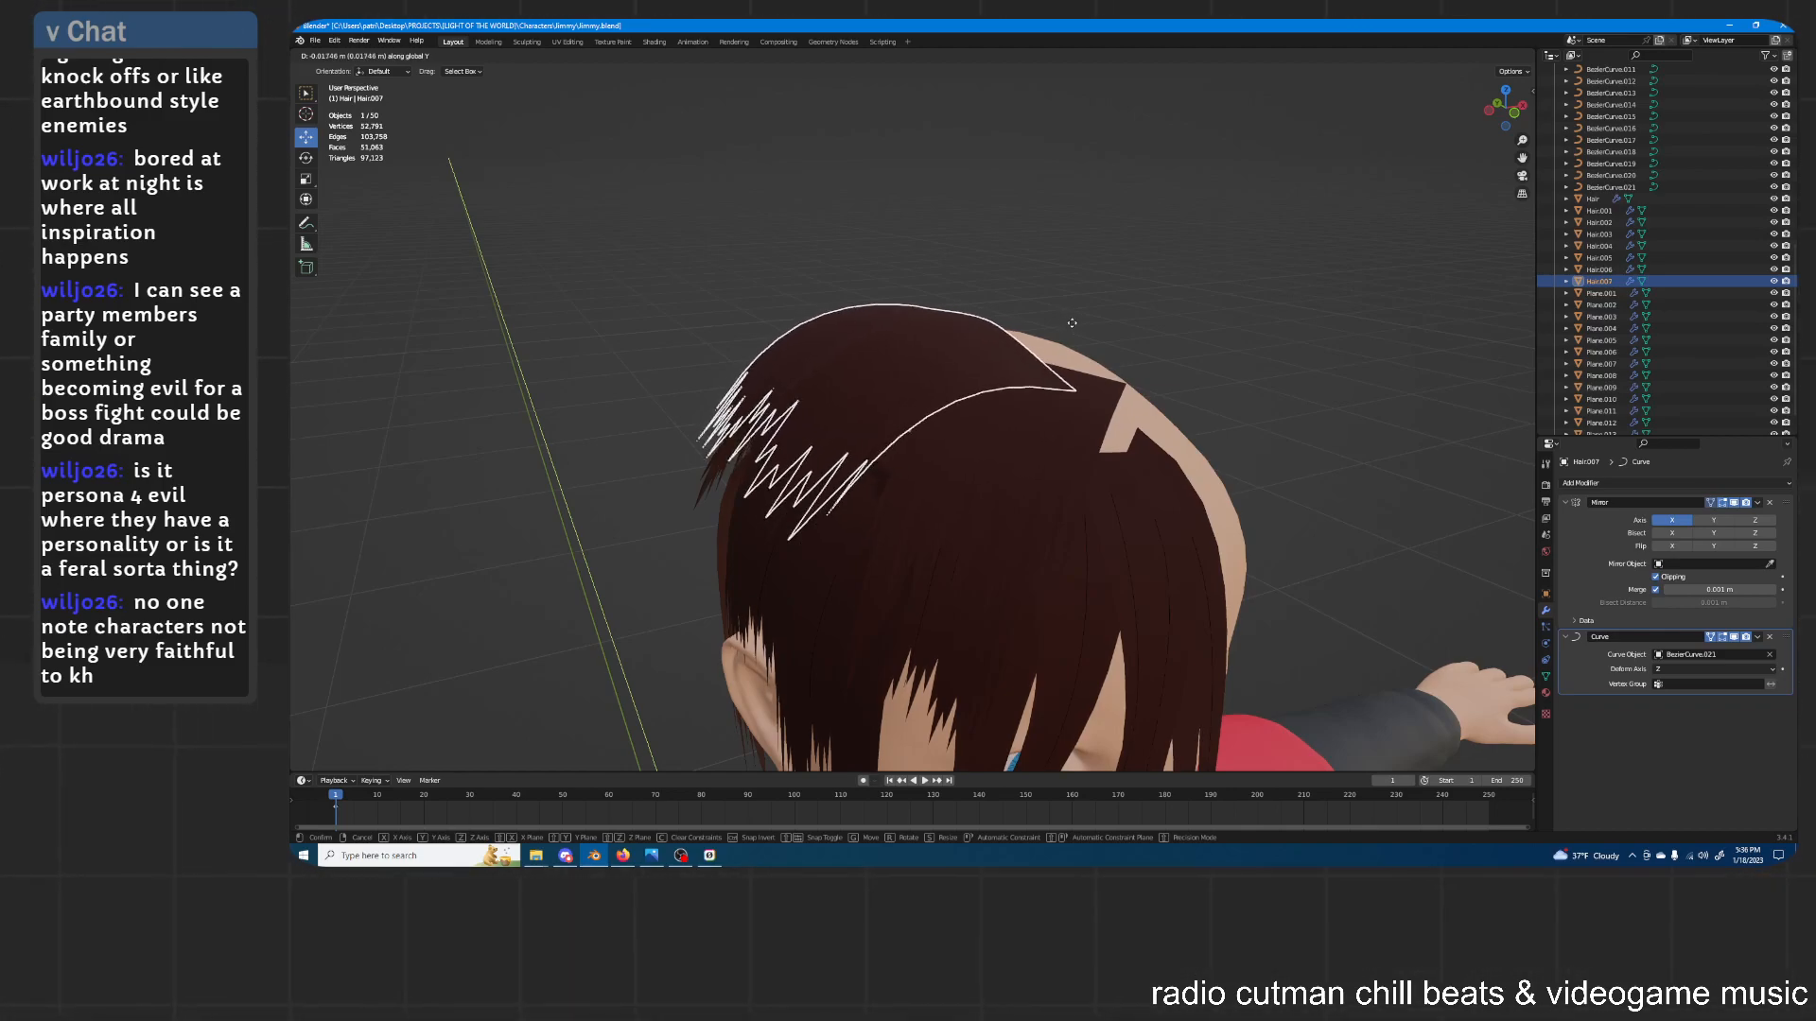
pyautogui.click(1063, 310)
pyautogui.press('Tab')
pyautogui.press('g')
pyautogui.press('y')
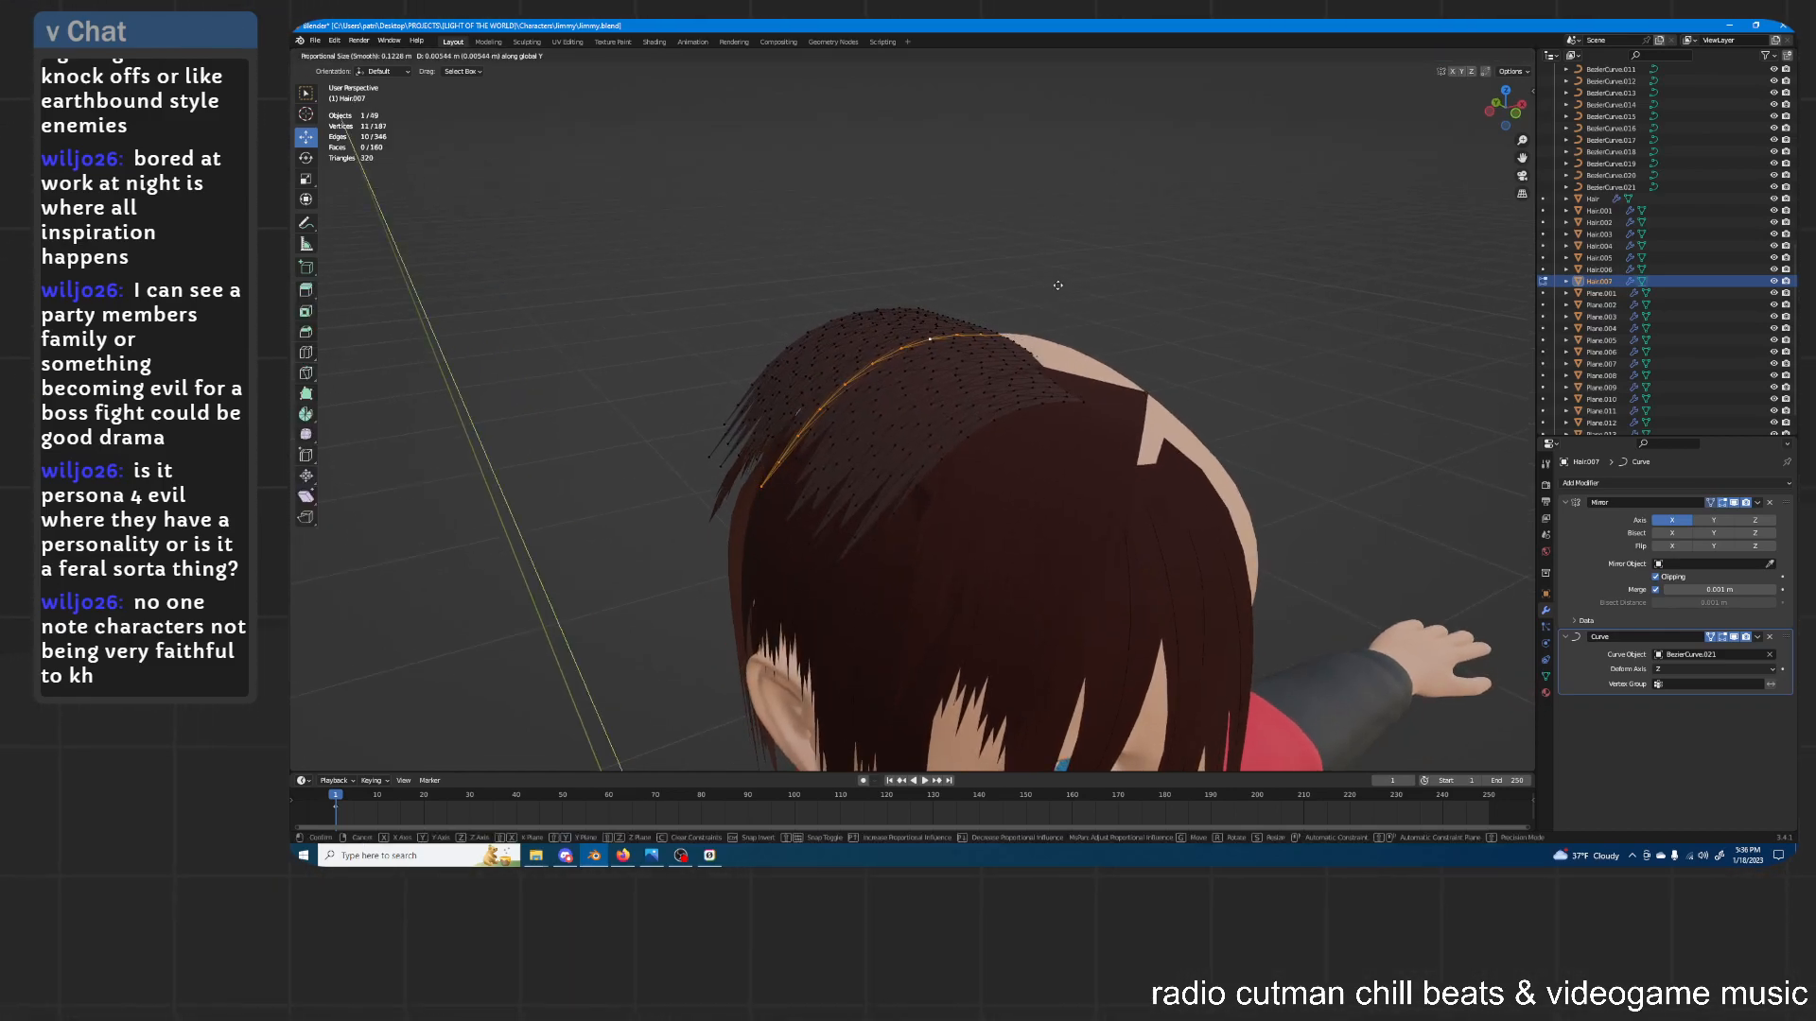
pyautogui.click(1059, 285)
pyautogui.moveTo(1059, 286); pyautogui.dragTo(1015, 299, button='middle')
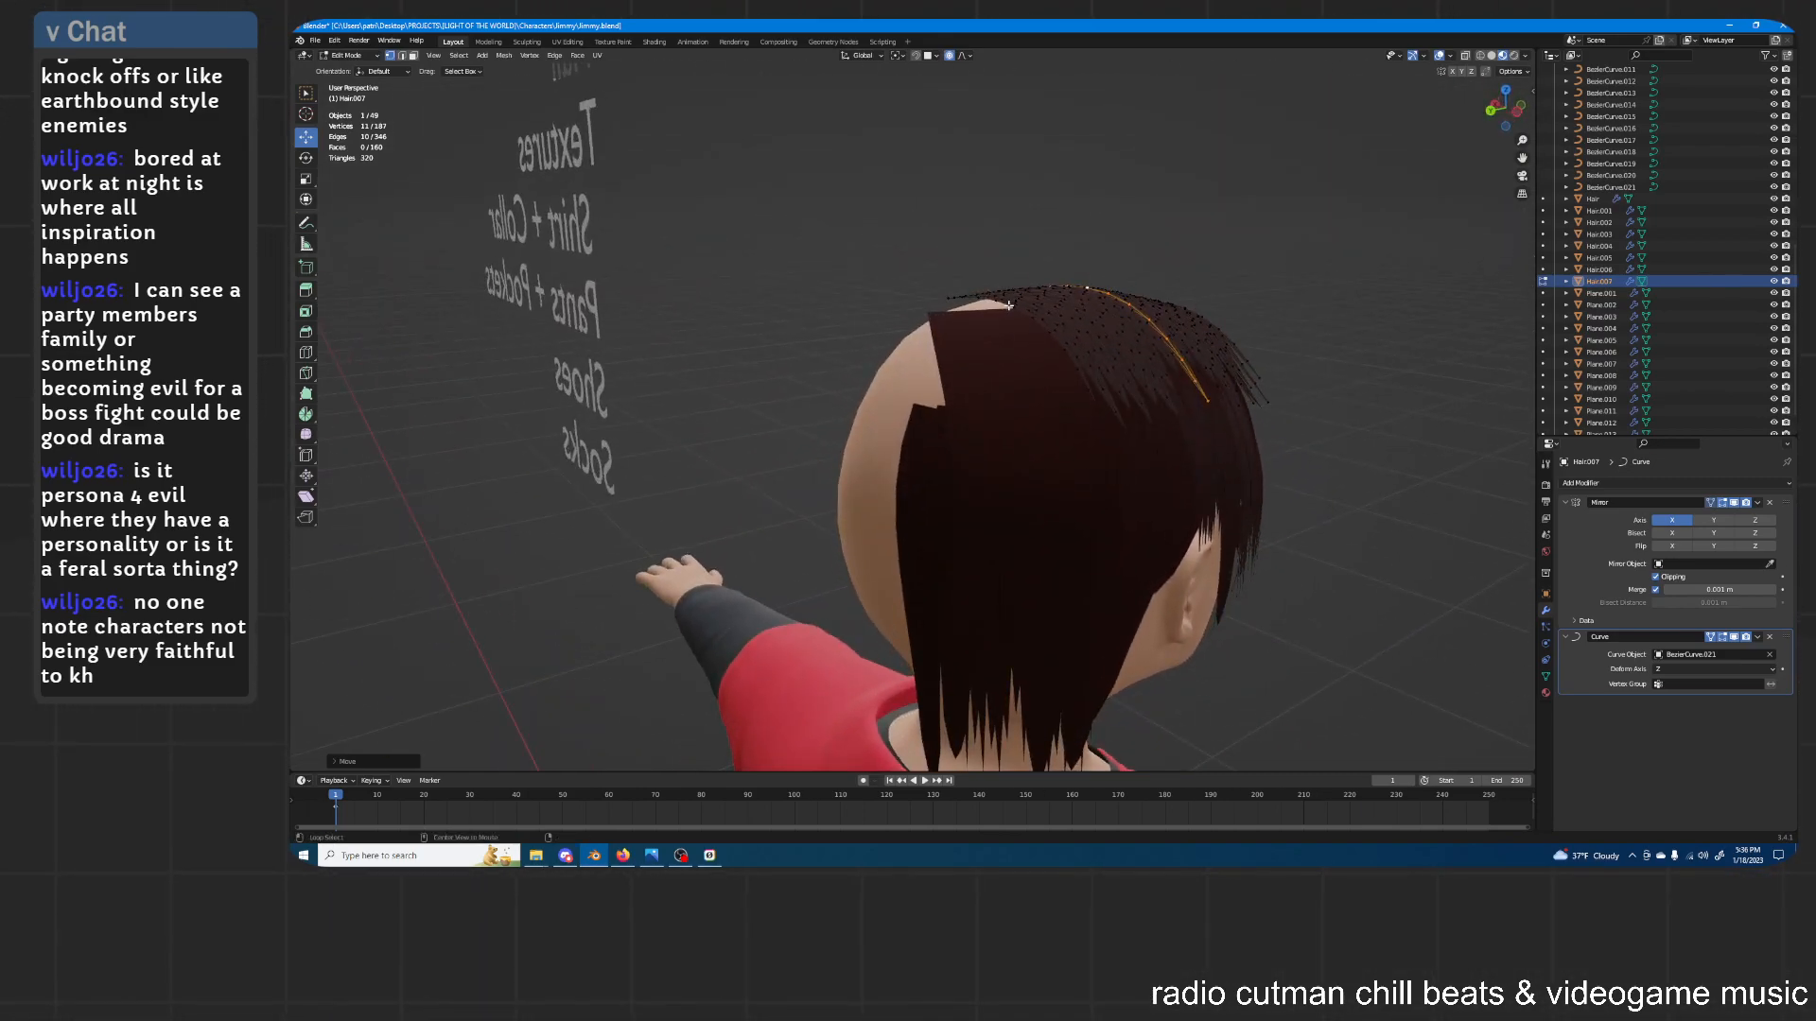
pyautogui.press('Tab')
# Rotate Hair.007 about Z and move it along Z to seat it on the head
pyautogui.moveTo(1166, 249); pyautogui.dragTo(1292, 248, button='middle')
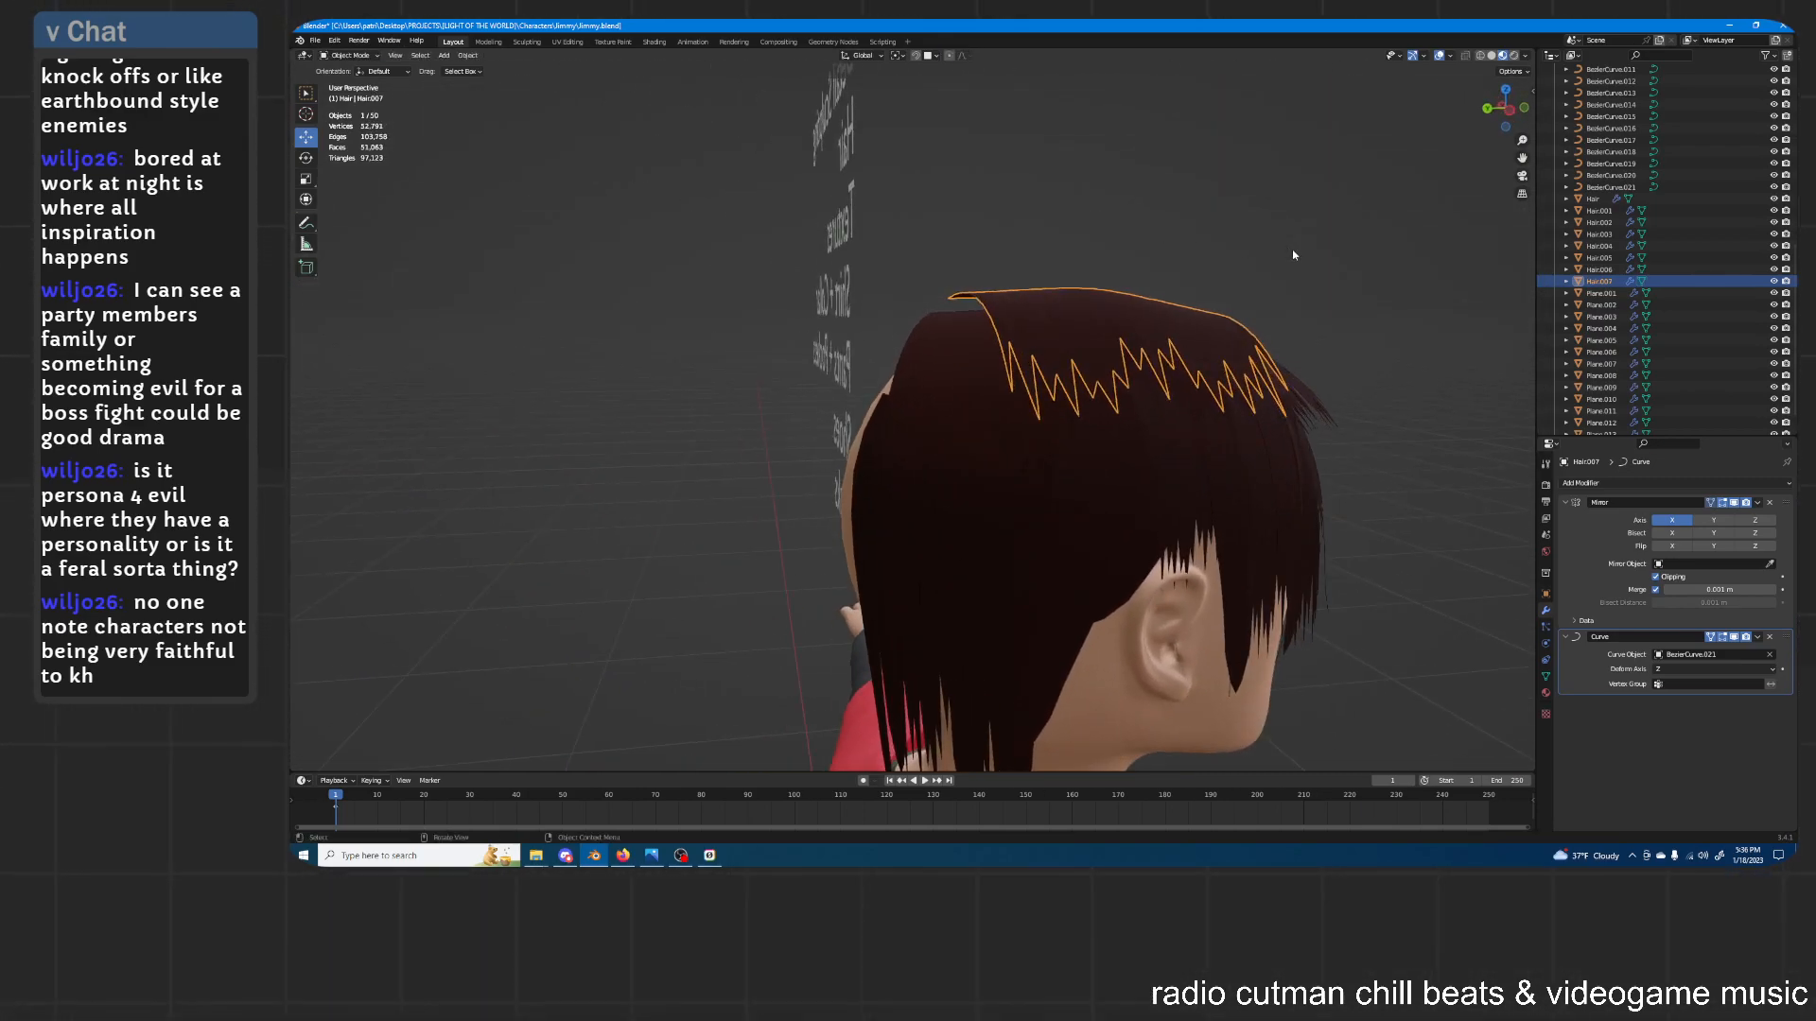
pyautogui.press('r')
pyautogui.press('z')
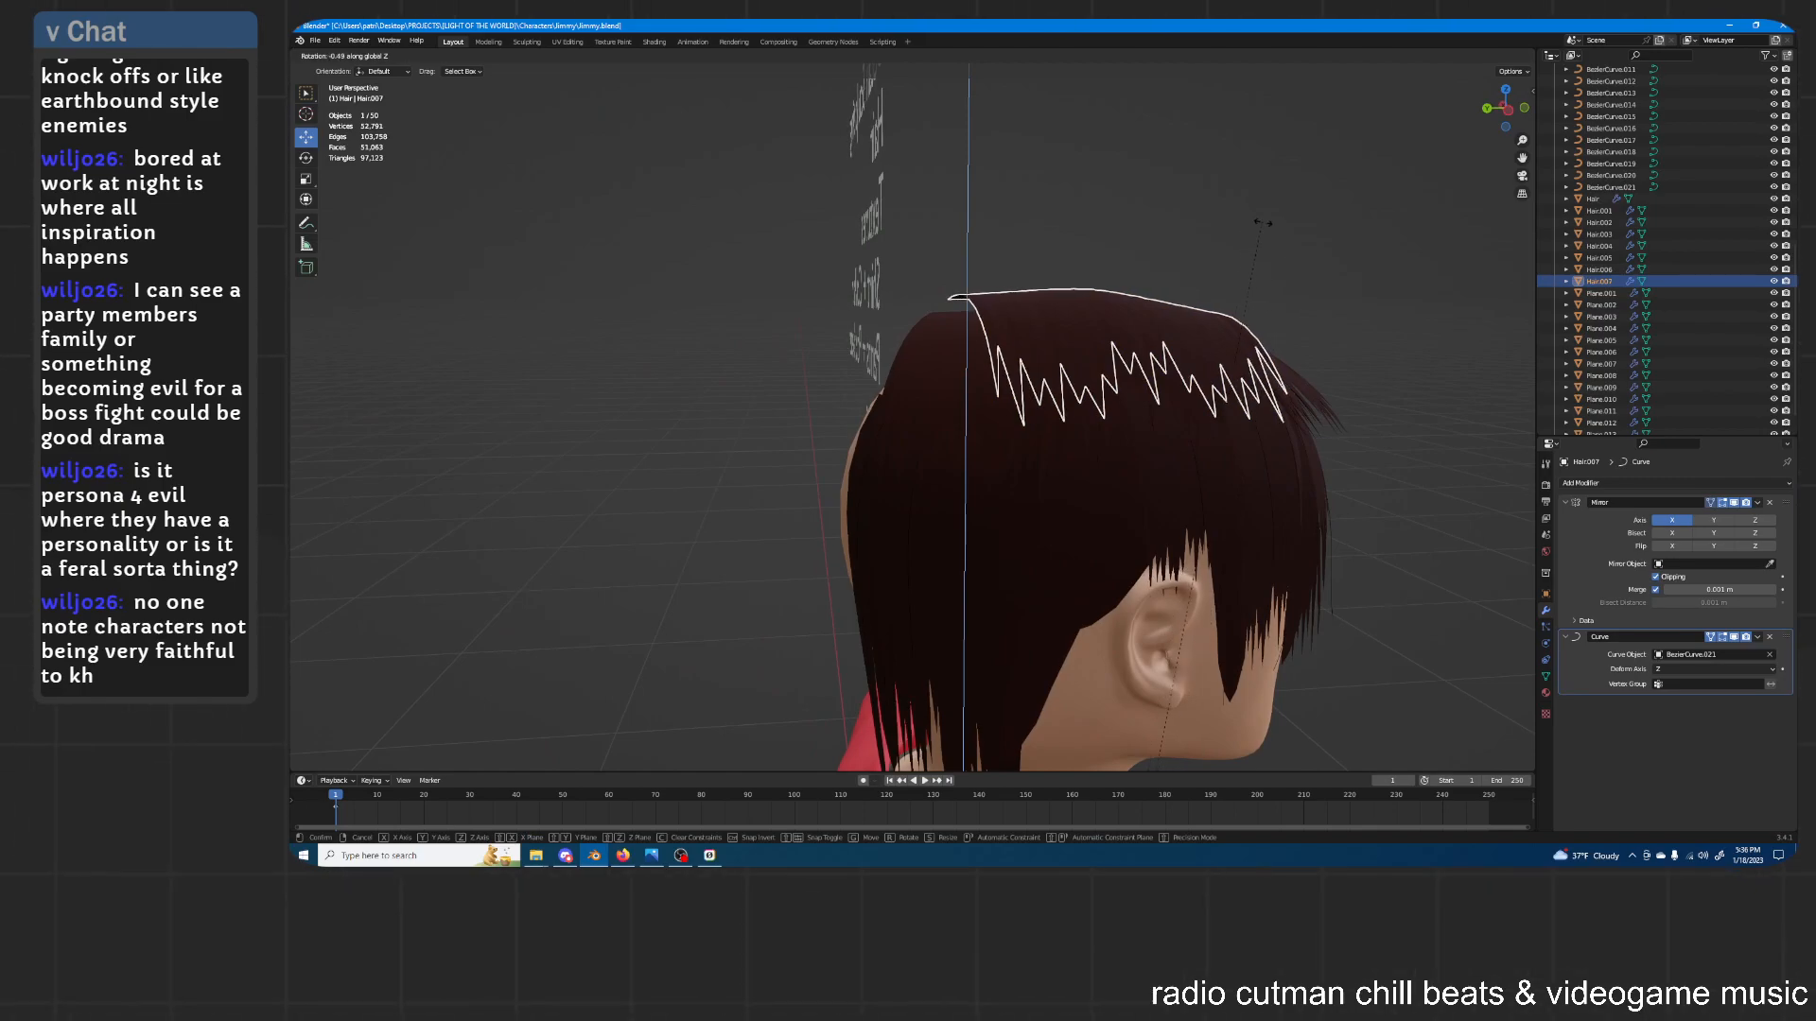
pyautogui.click(1321, 290)
pyautogui.moveTo(1321, 291); pyautogui.dragTo(1166, 376, button='middle')
pyautogui.press('g')
pyautogui.press('z')
pyautogui.click(1137, 307)
# Shift Hair.007 along Y to position it over the crown, and deselect it
pyautogui.moveTo(1135, 304); pyautogui.dragTo(1144, 350, button='middle')
pyautogui.press('g')
pyautogui.press('y')
pyautogui.click(1158, 271)
pyautogui.click(1208, 288)
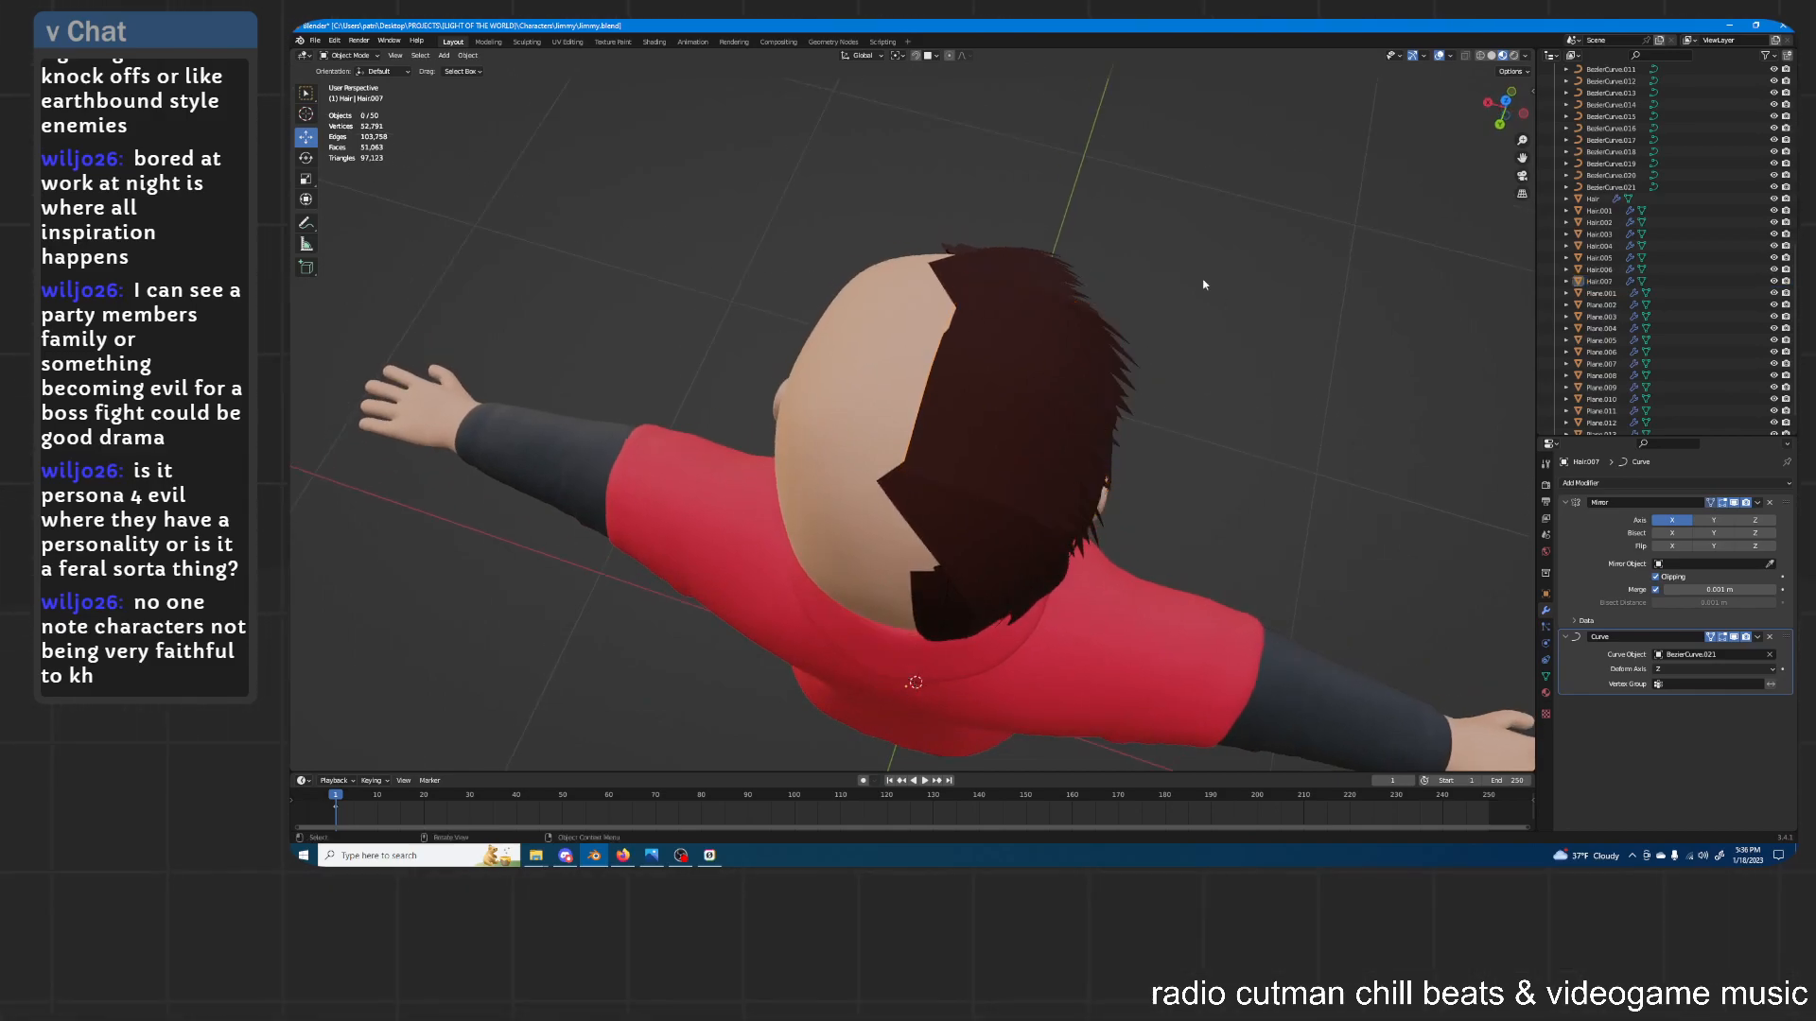
pyautogui.moveTo(1208, 288); pyautogui.dragTo(1199, 260, button='middle')
pyautogui.press('g')
pyautogui.press('y')
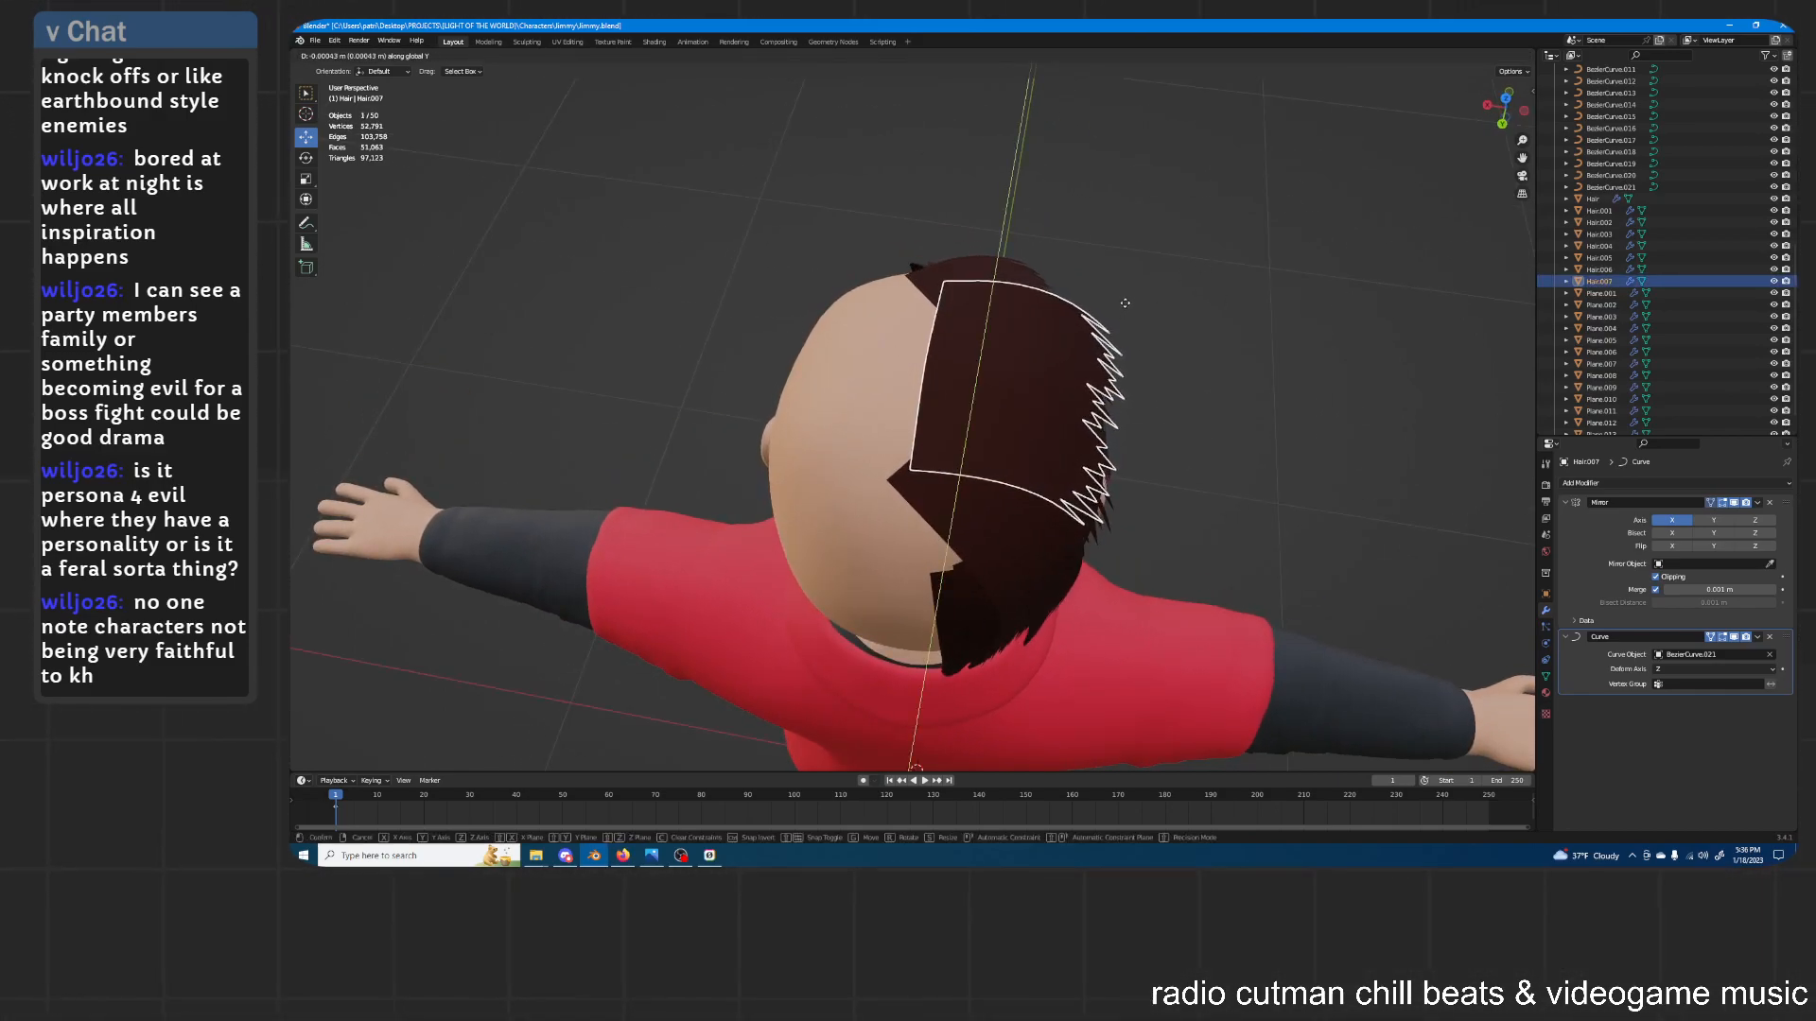
pyautogui.click(1125, 304)
pyautogui.click(1243, 381)
pyautogui.moveTo(1245, 382); pyautogui.dragTo(1211, 303, button='middle')
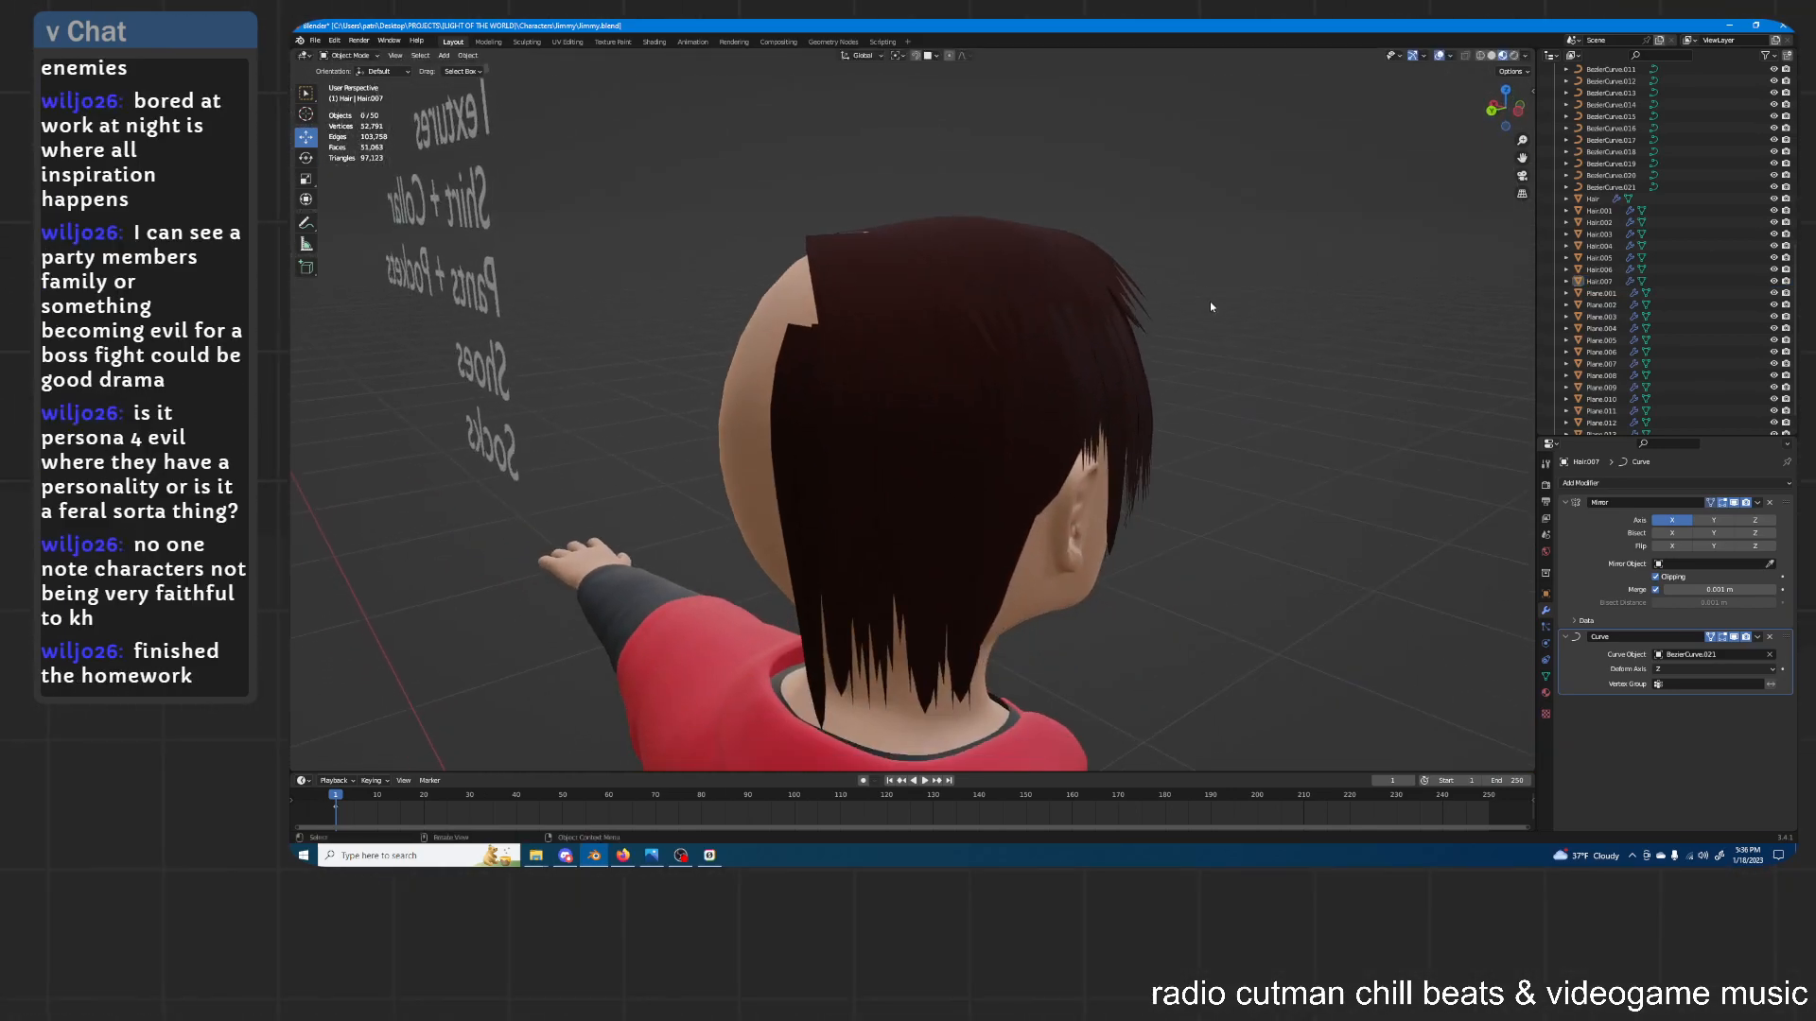
pyautogui.moveTo(1235, 369); pyautogui.dragTo(1114, 384, button='middle')
# Widen the hair strip Hair.004 above the forehead by scaling it along X
pyautogui.click(972, 301)
pyautogui.moveTo(973, 302); pyautogui.dragTo(1151, 339, button='middle')
pyautogui.click(1029, 299)
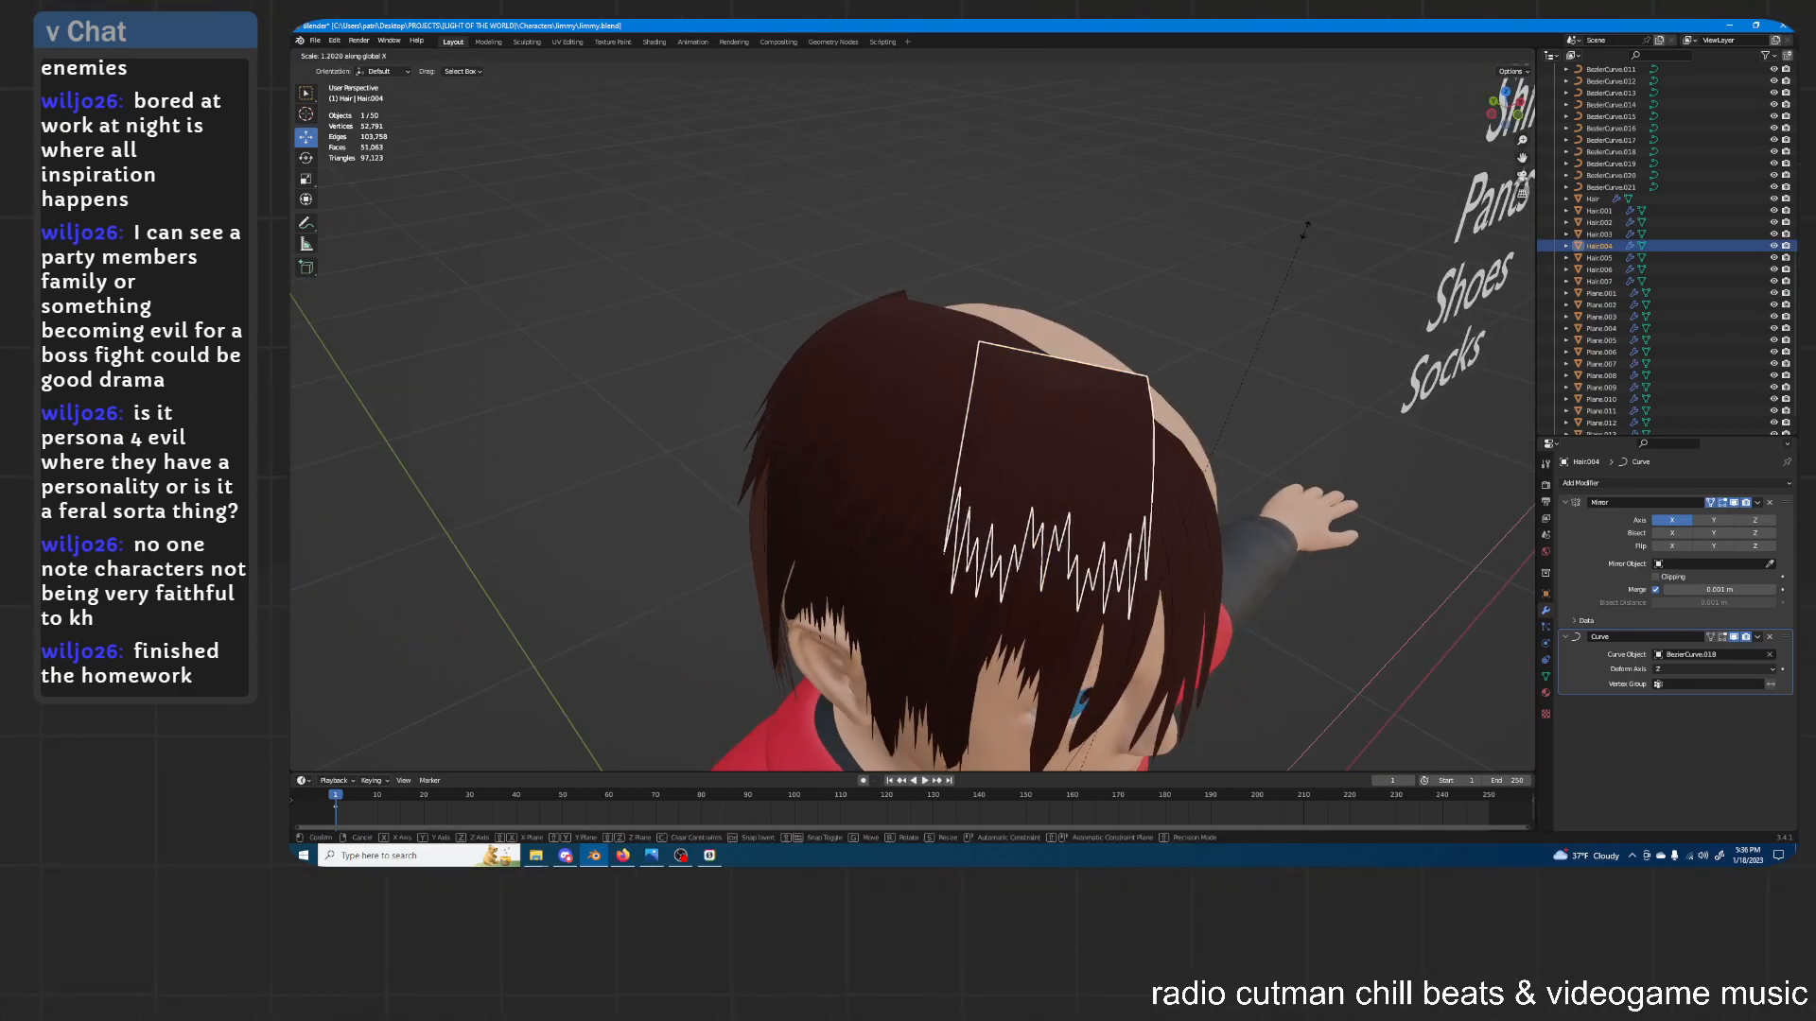
pyautogui.click(1419, 754)
pyautogui.moveTo(1280, 613)
pyautogui.mouseDown(button='middle')
pyautogui.moveTo(1311, 547)
pyautogui.moveTo(1295, 586)
pyautogui.mouseUp(button='middle')
pyautogui.press('y')
pyautogui.rightClick(1251, 538)
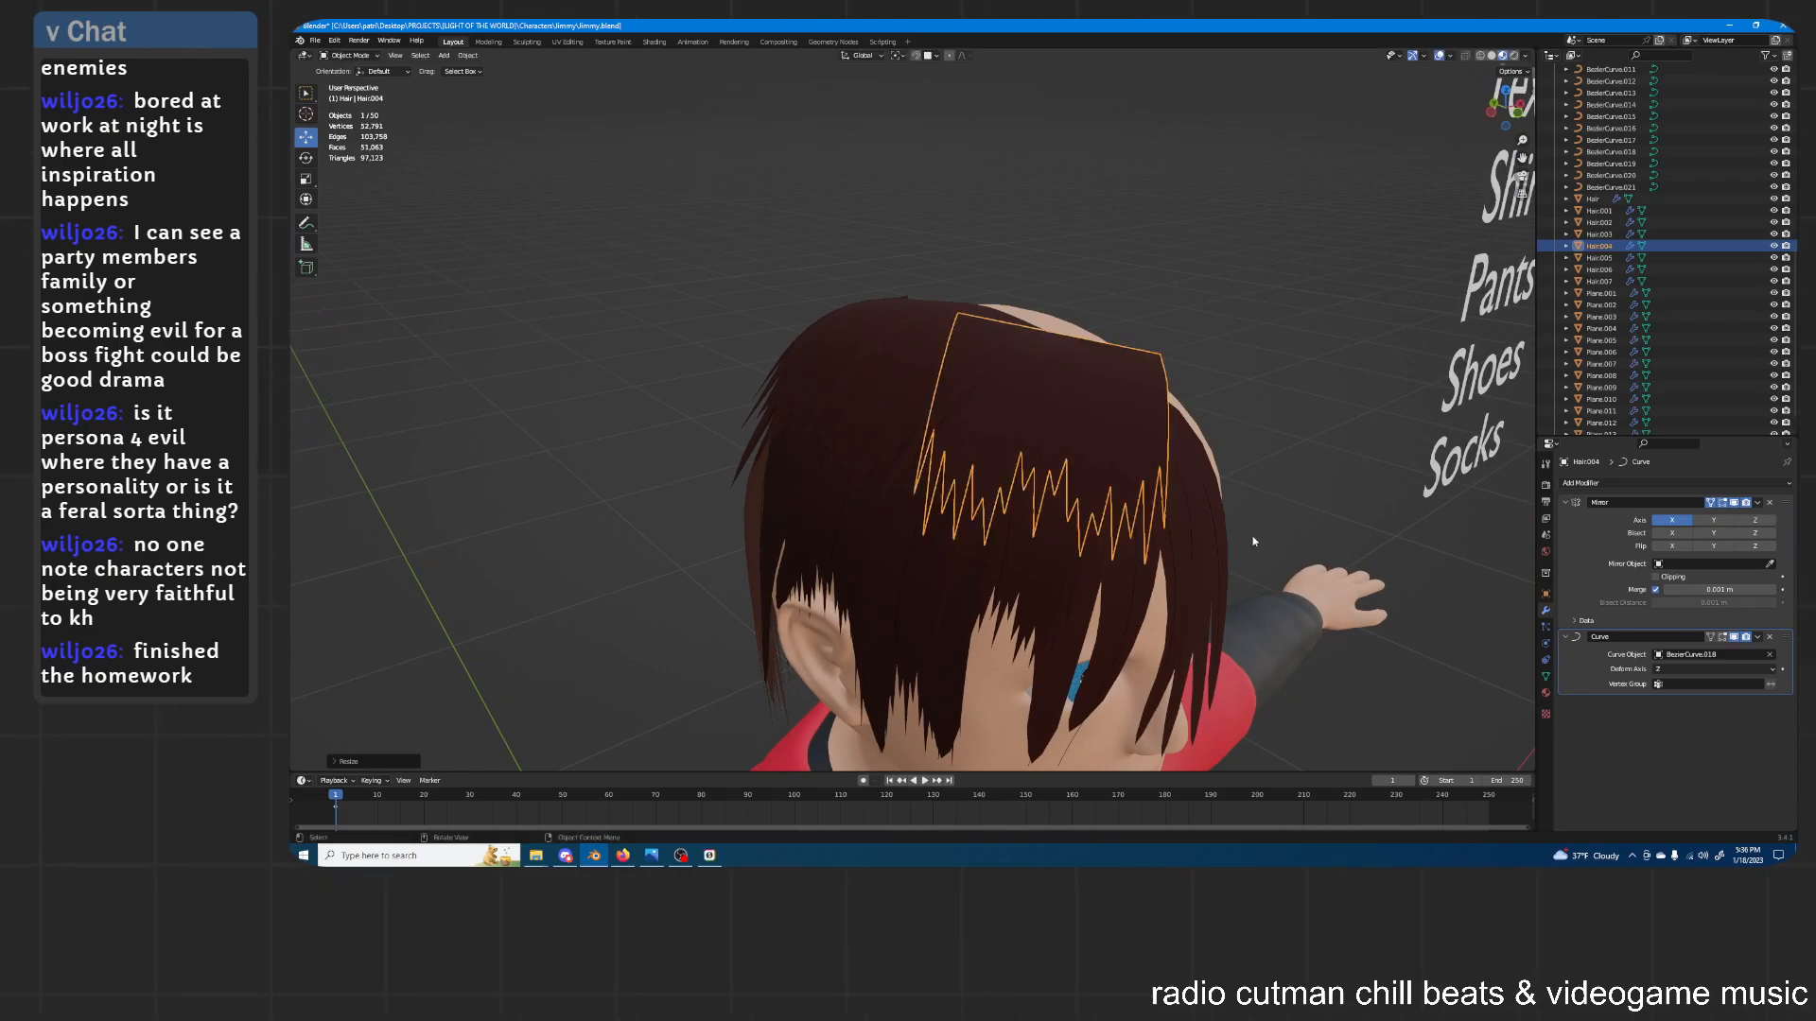
# Move Hair.004 along X to align it over the front of the head, and deselect it
pyautogui.press('g')
pyautogui.press('x')
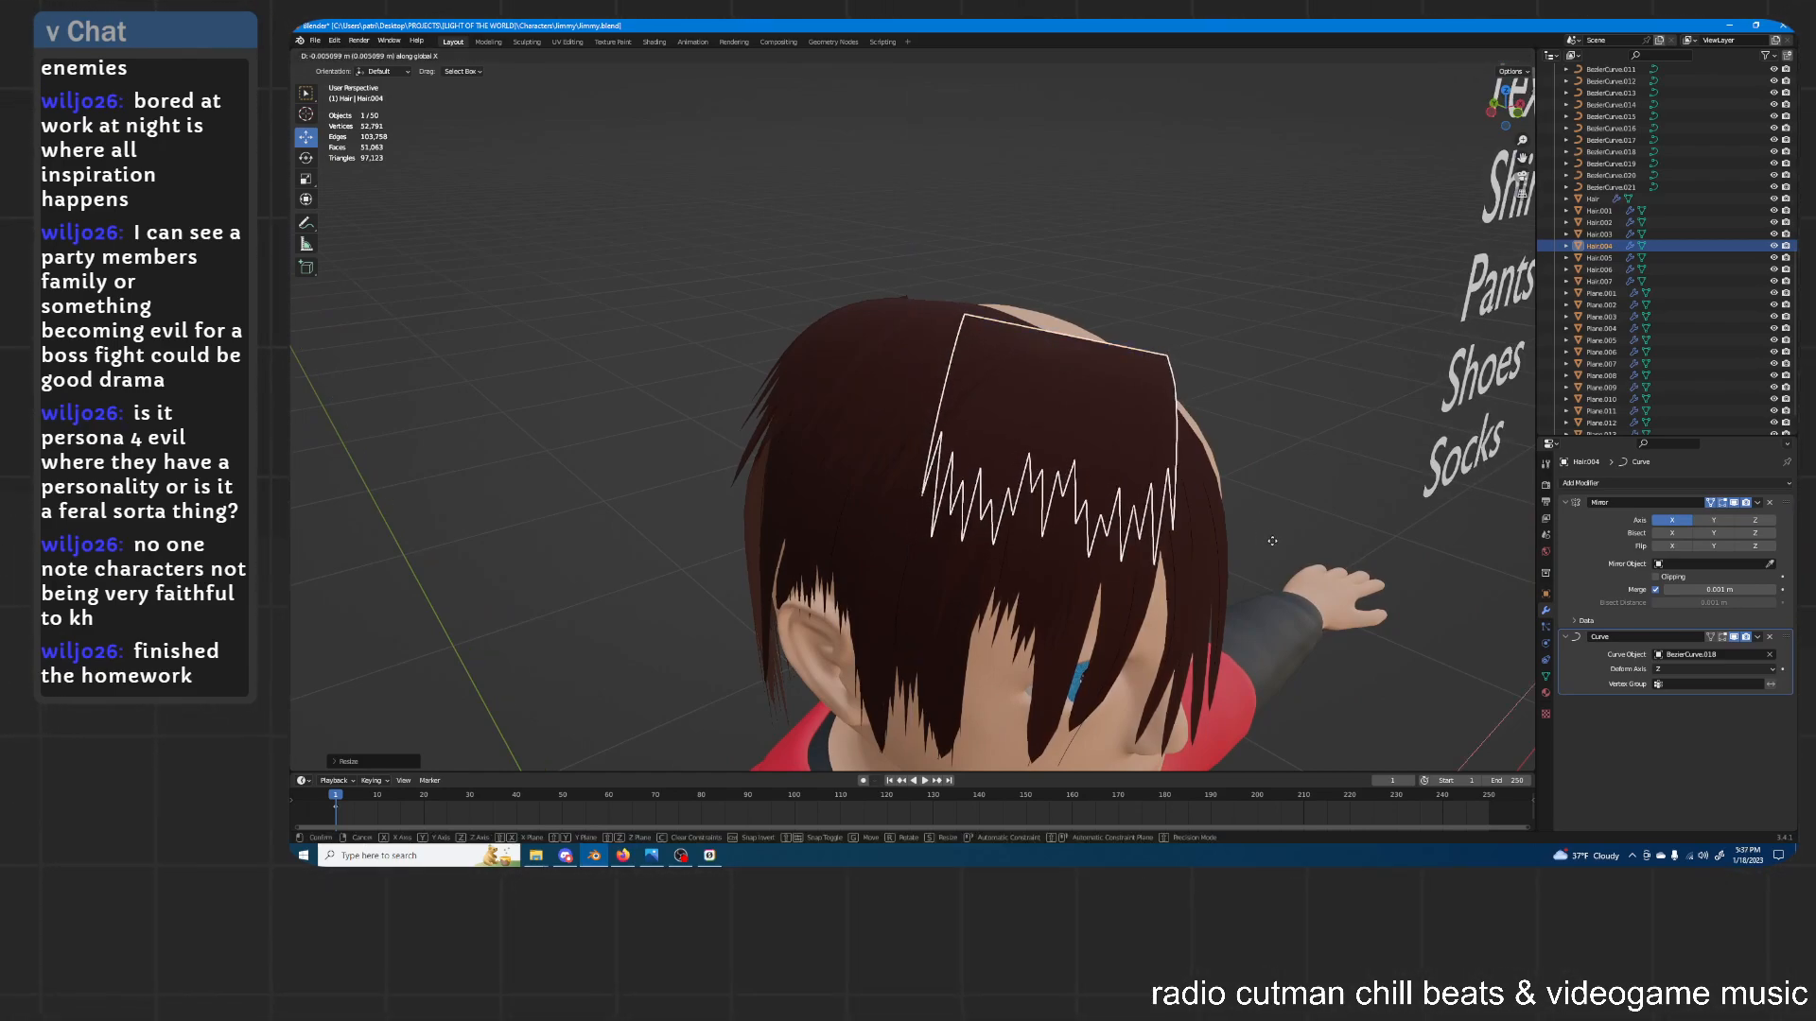
pyautogui.click(1271, 471)
pyautogui.moveTo(1270, 471); pyautogui.dragTo(991, 285, button='middle')
pyautogui.click(1277, 418)
# Select the four central bang strips Plane.001 to Plane.004 and raise them along Z
pyautogui.moveTo(859, 294); pyautogui.dragTo(904, 292, button='middle')
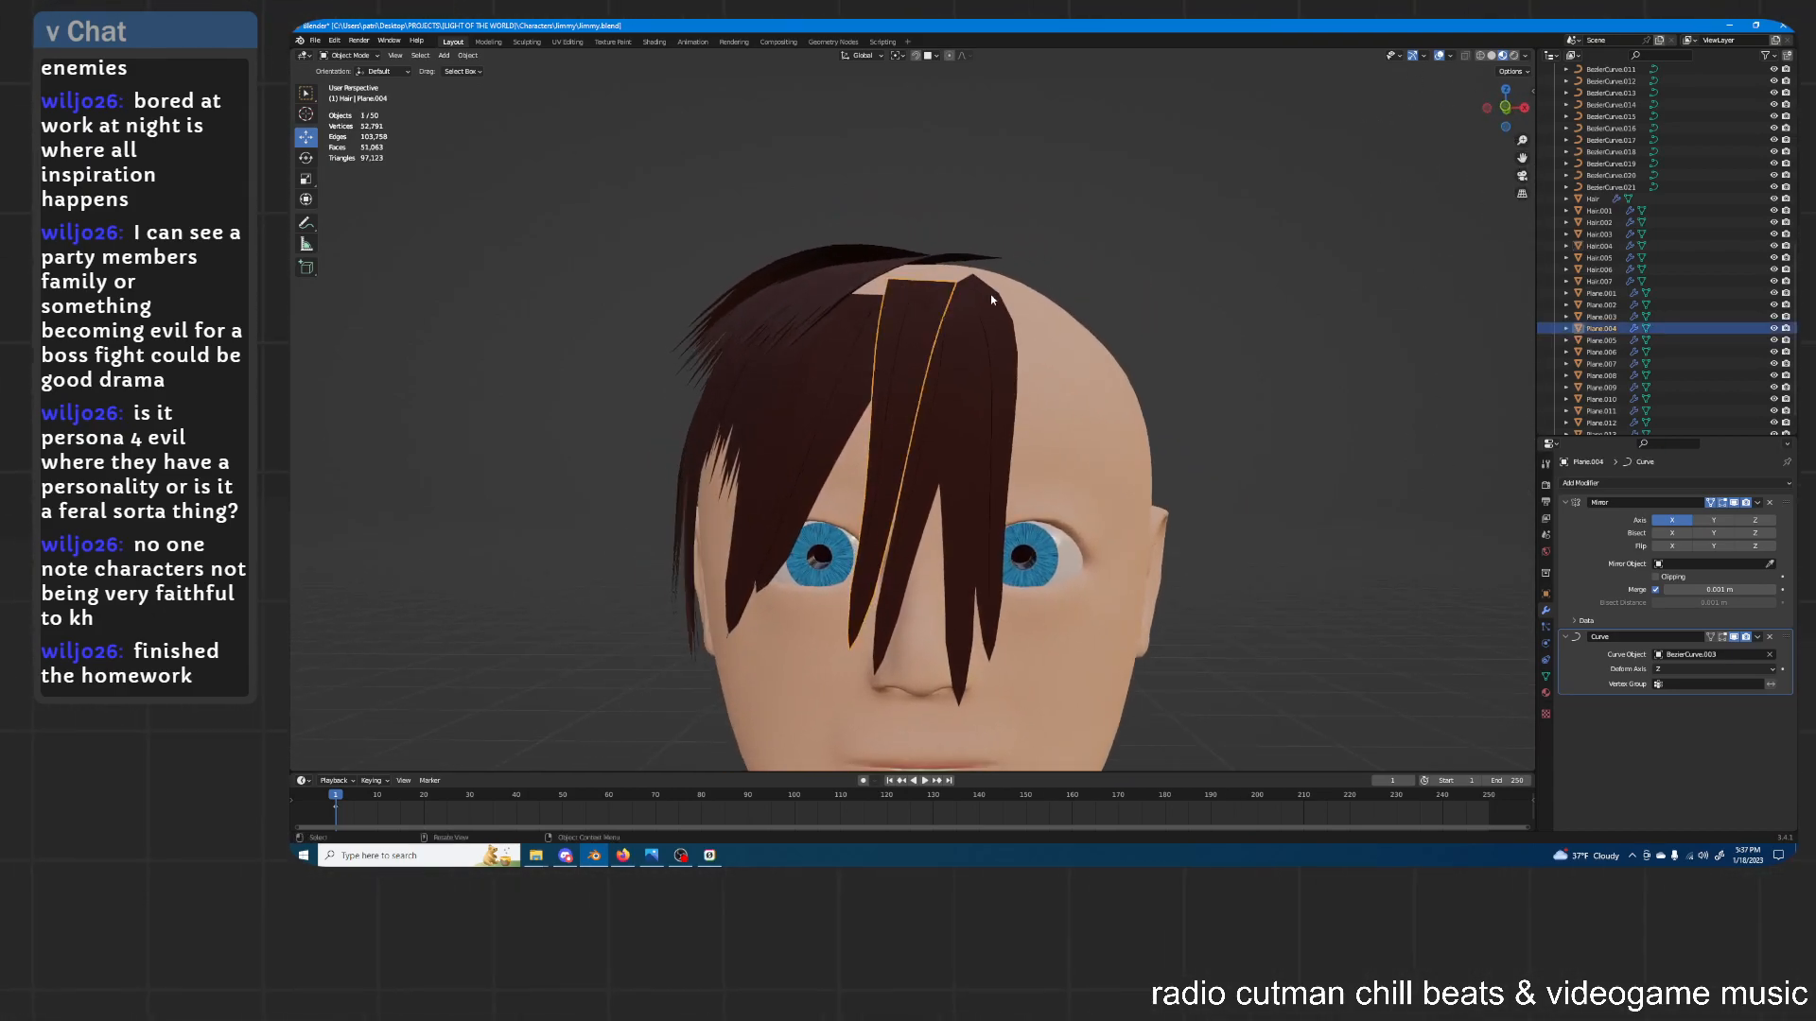
pyautogui.keyDown('shift'); pyautogui.click(961, 409); pyautogui.keyUp('shift')
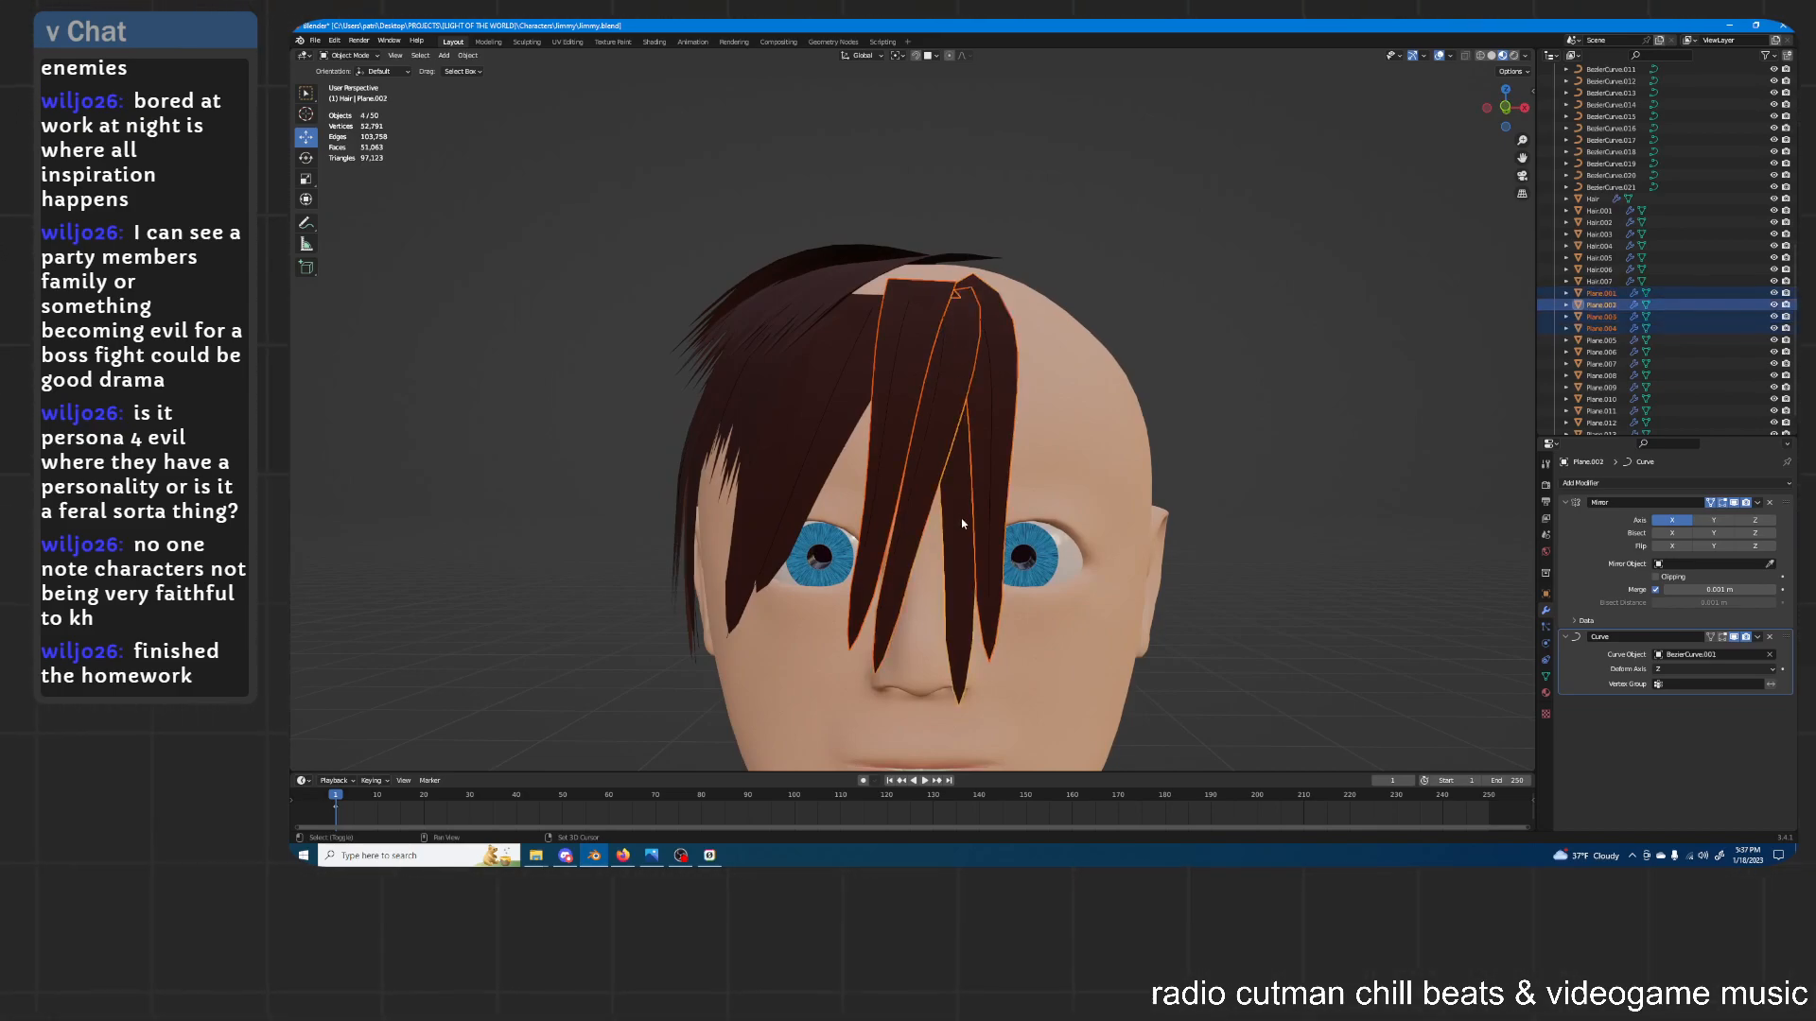
pyautogui.press('z')
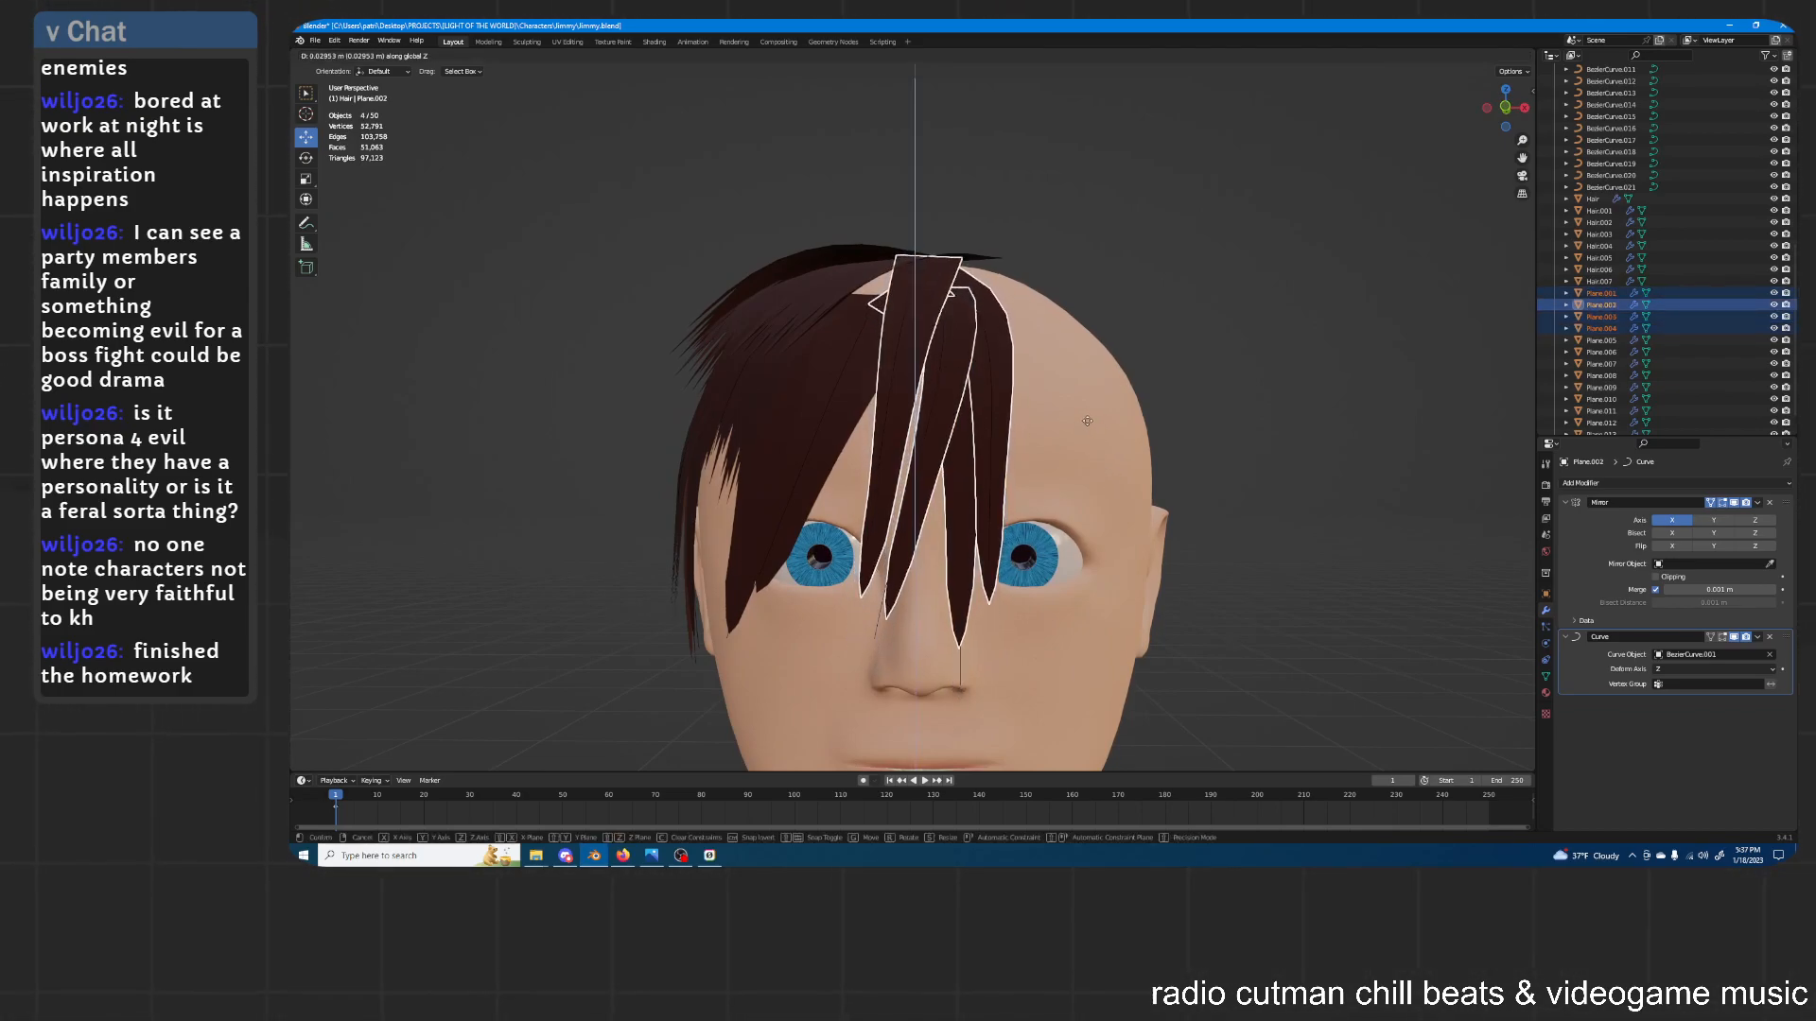
pyautogui.click(1087, 423)
# Raise the bang strip Plane.005 along Z and reposition the neighbouring strip Plane.006 over the forehead
pyautogui.click(855, 346)
pyautogui.press('g')
pyautogui.press('z')
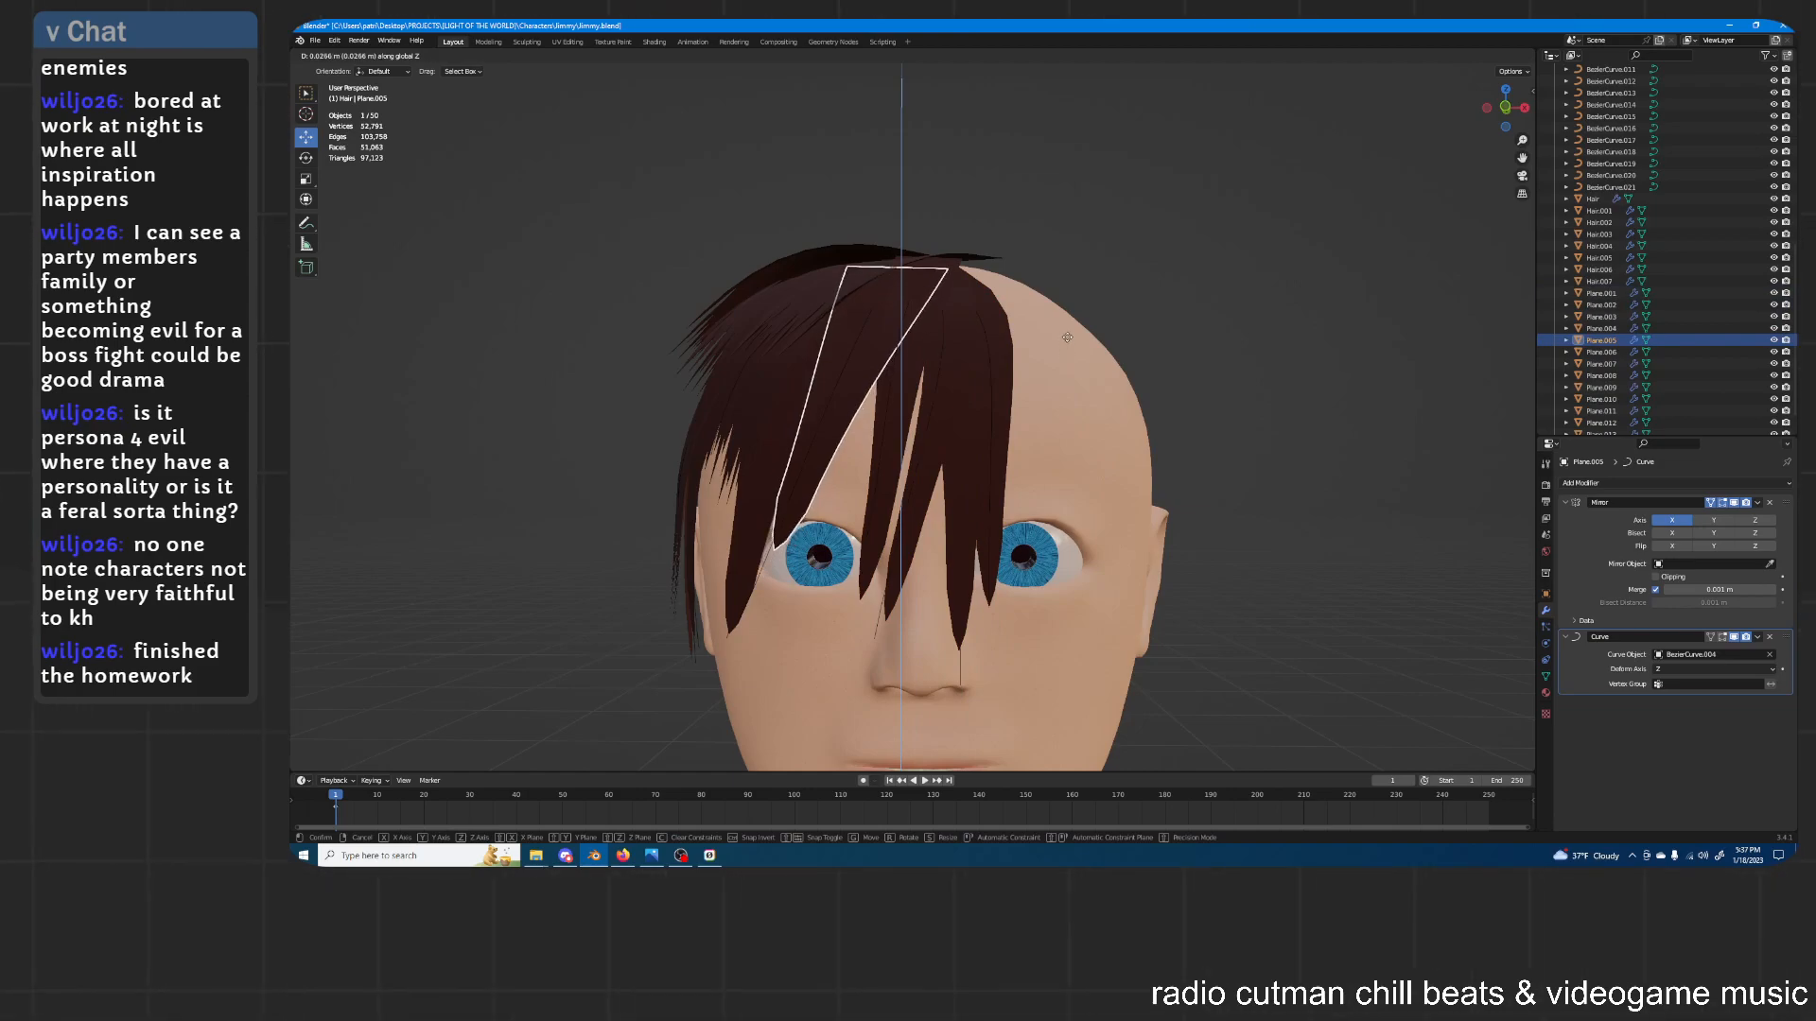
pyautogui.click(1067, 338)
pyautogui.click(779, 428)
pyautogui.press('g')
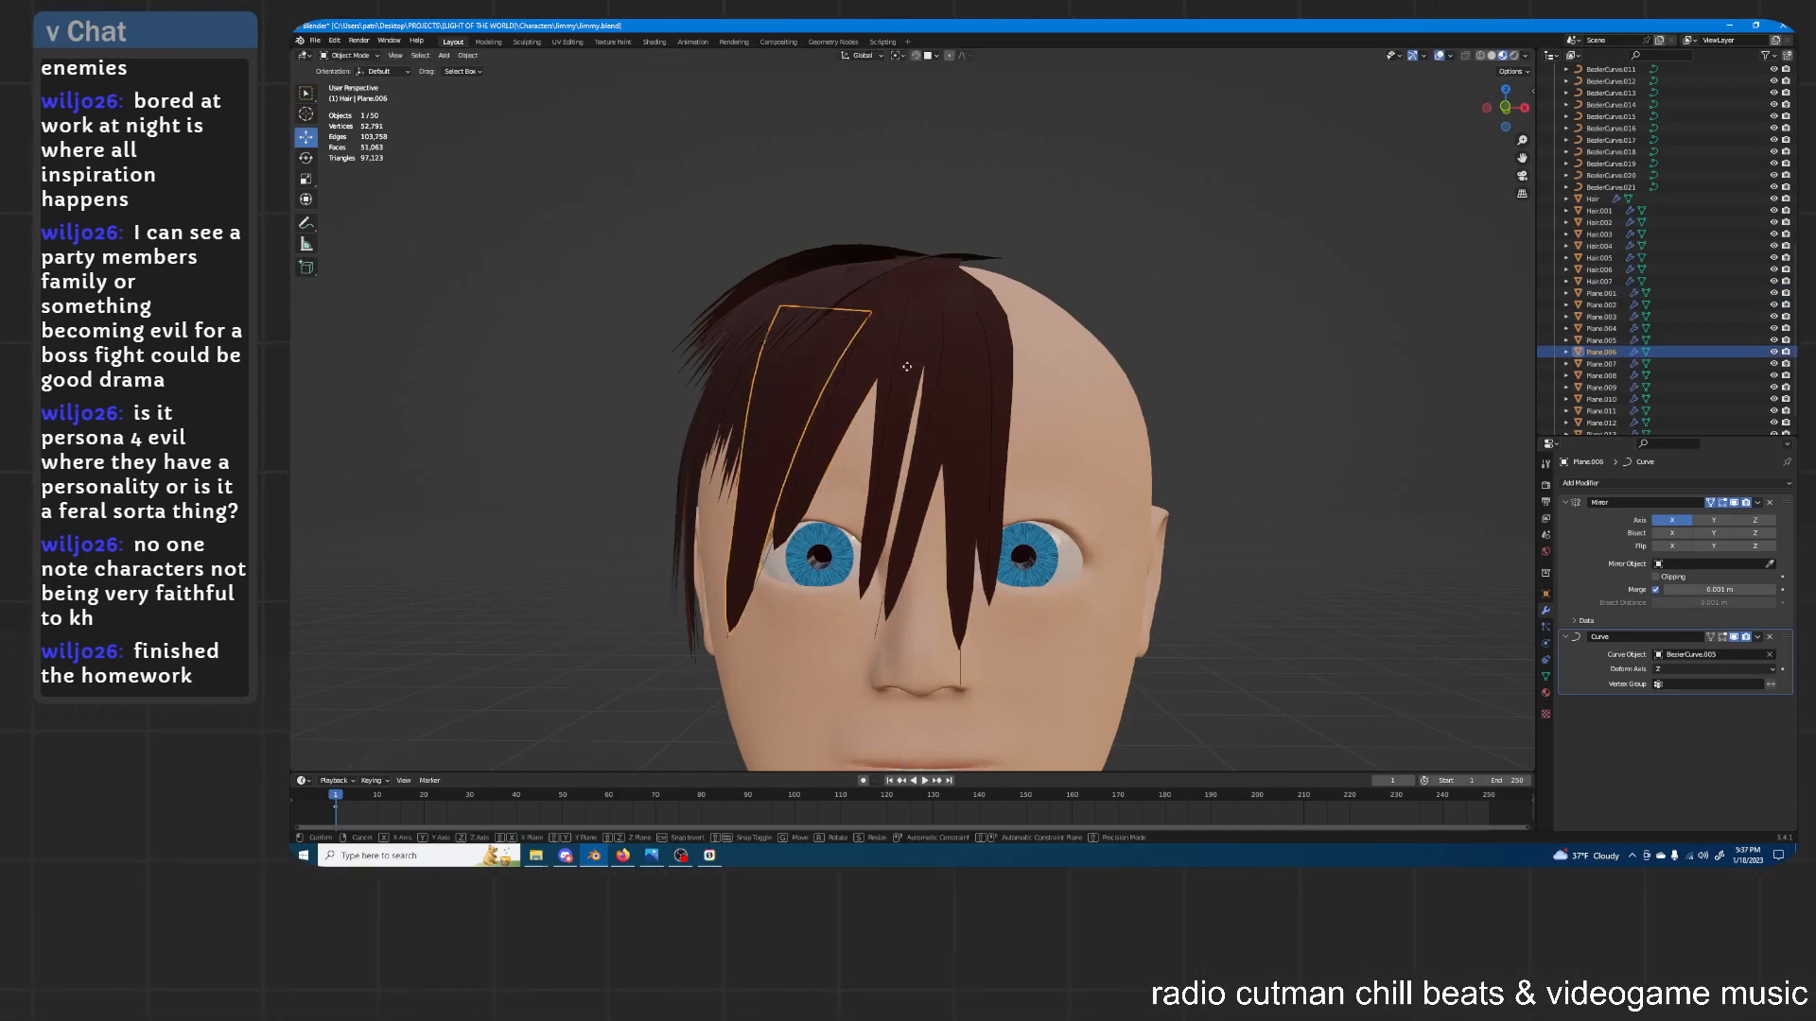
pyautogui.click(907, 353)
pyautogui.click(1206, 316)
# Hide the front crown strip Hair.004 and select its deforming curve BezierCurve.018
pyautogui.moveTo(1217, 356); pyautogui.dragTo(1000, 426, button='middle')
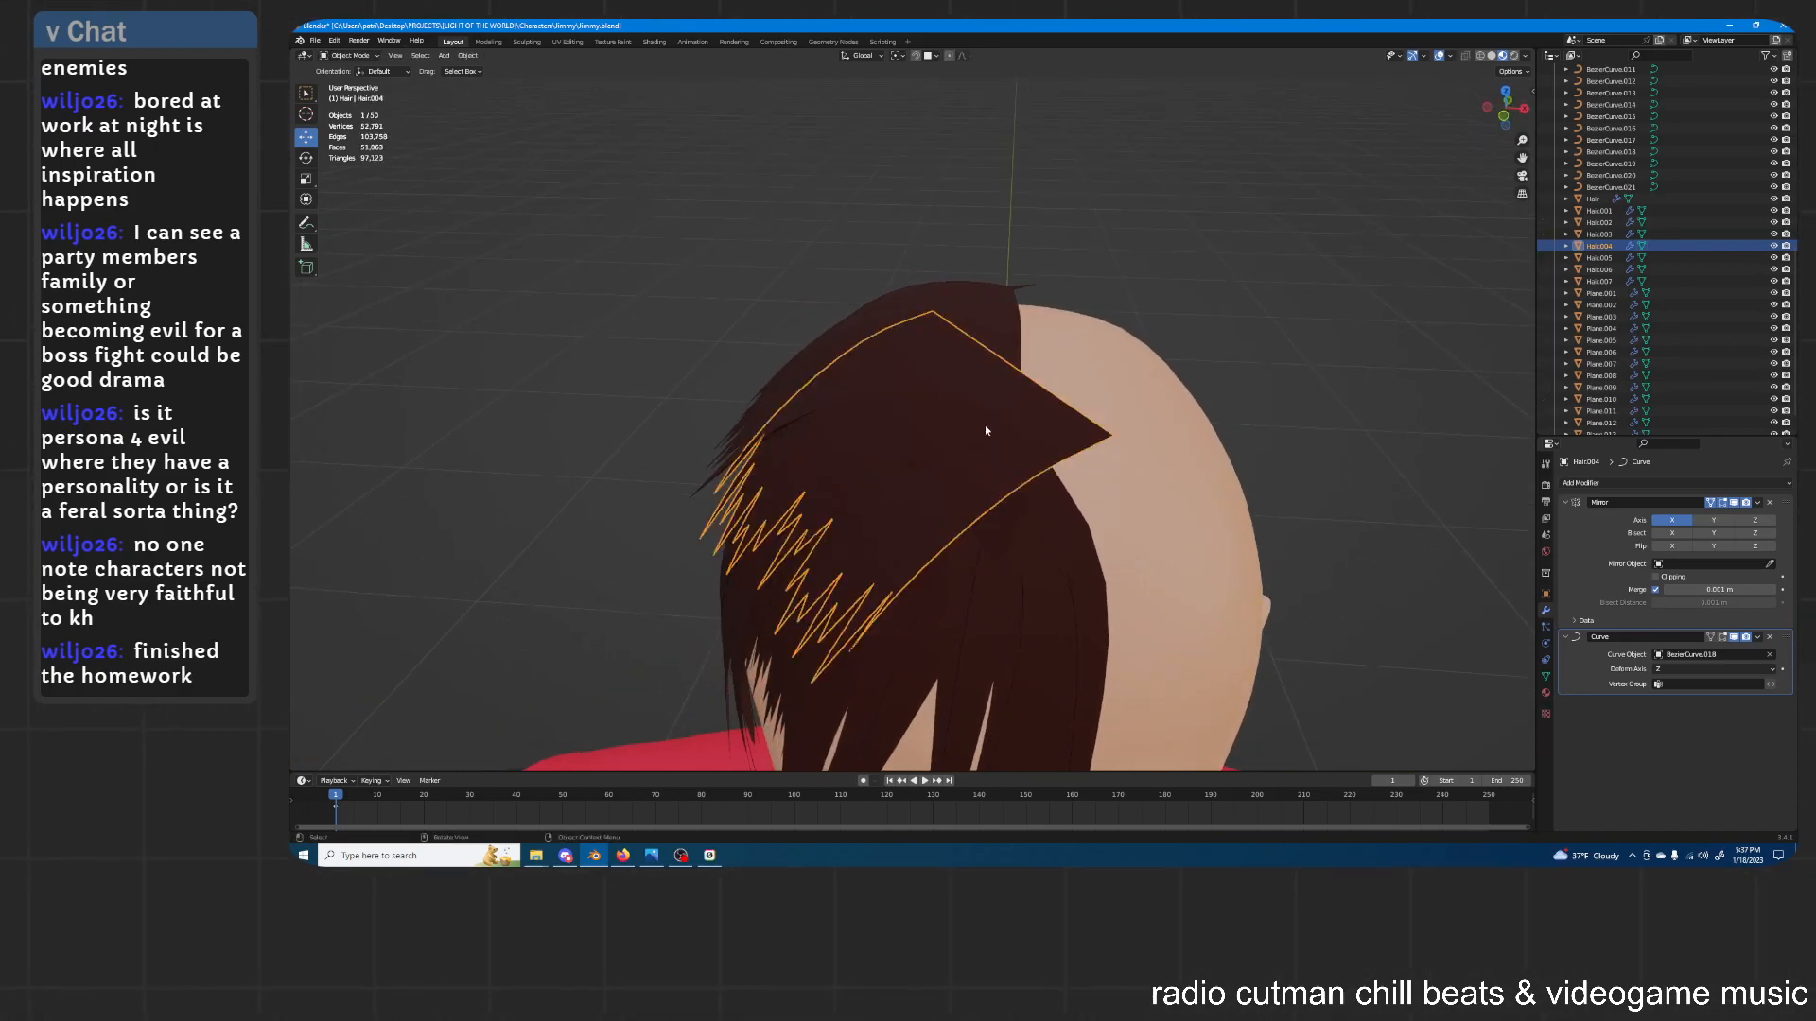
pyautogui.moveTo(887, 352); pyautogui.dragTo(855, 291, button='middle')
pyautogui.press('Tab')
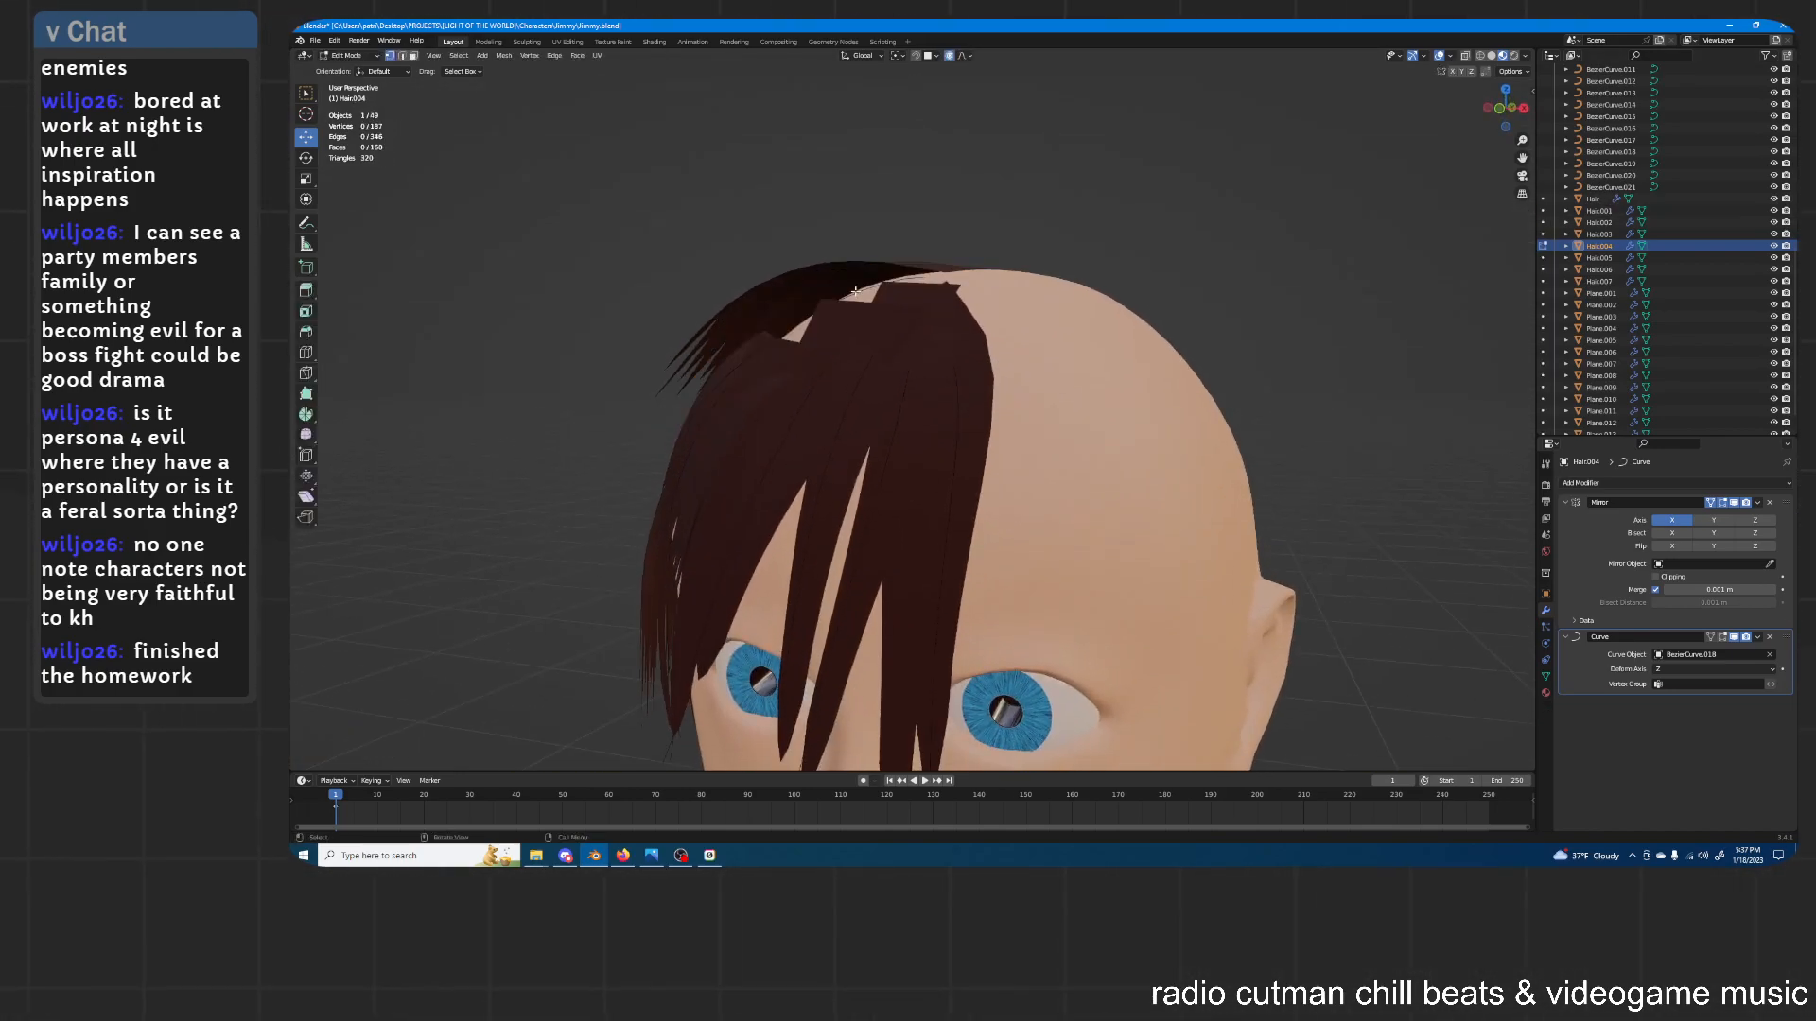
pyautogui.press('Tab')
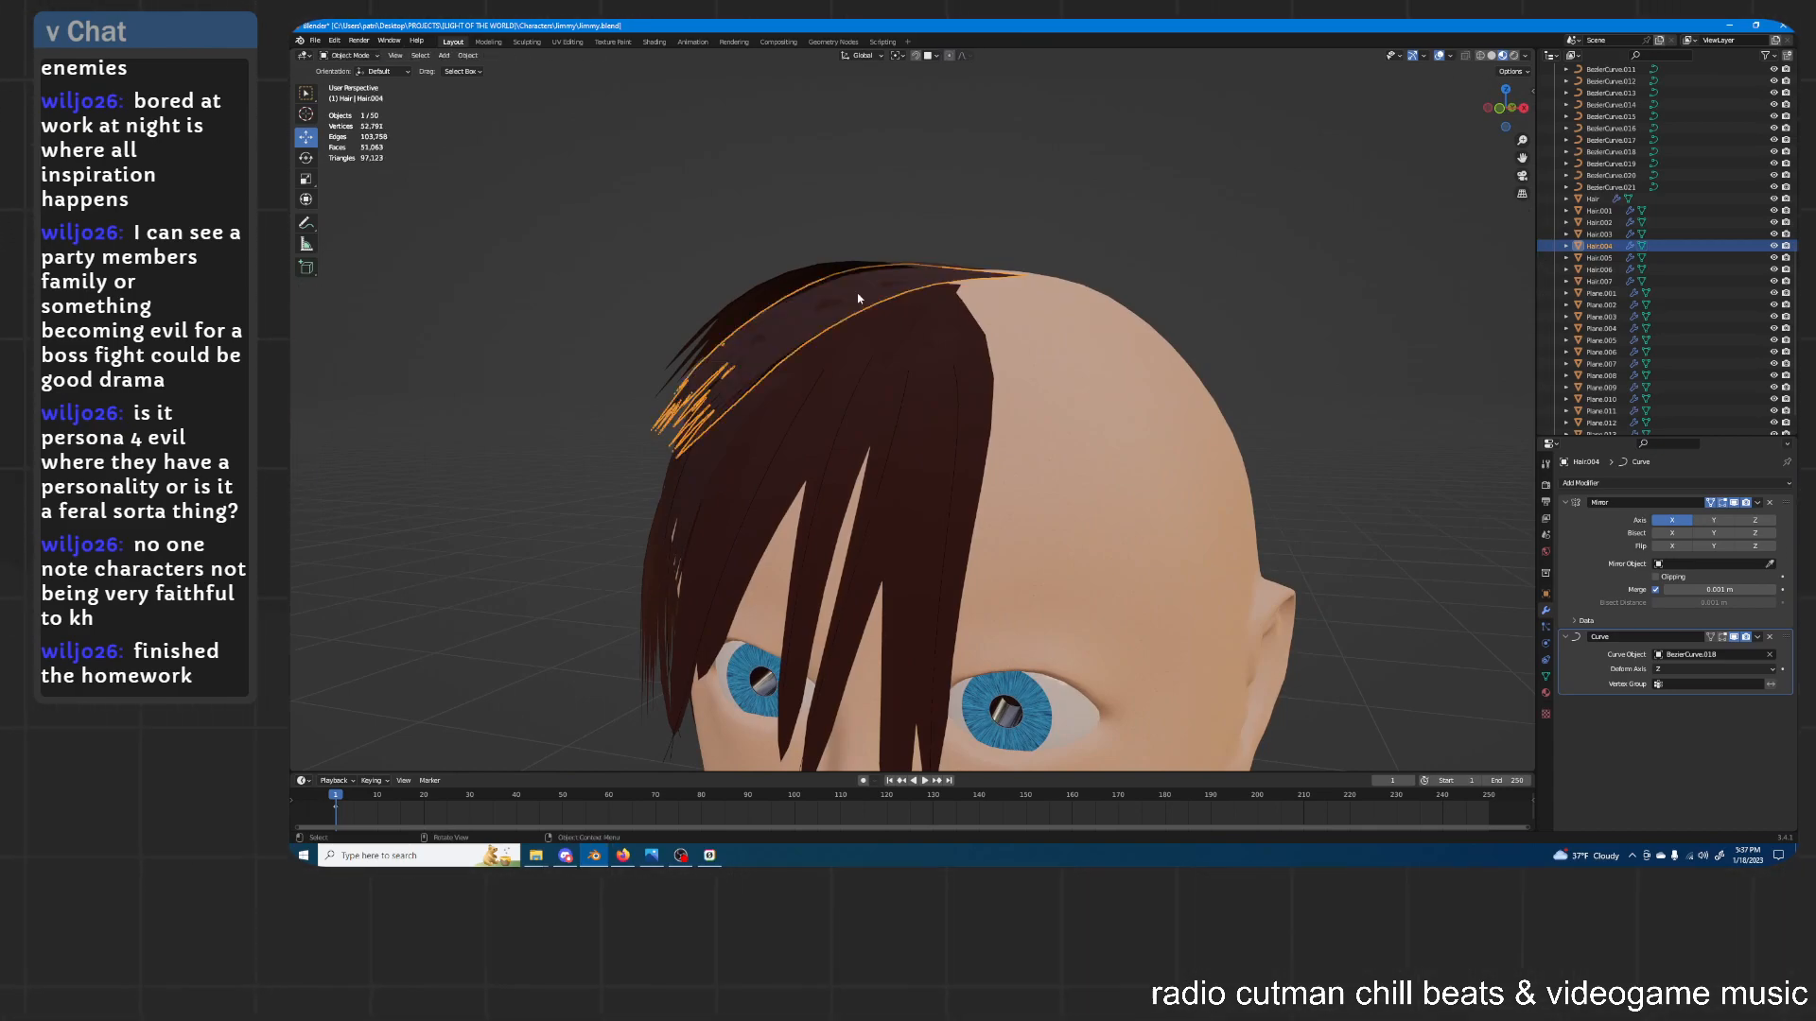
pyautogui.click(858, 298)
pyautogui.click(910, 280)
pyautogui.moveTo(930, 272); pyautogui.dragTo(904, 327, button='middle')
pyautogui.press('h')
pyautogui.click(900, 333)
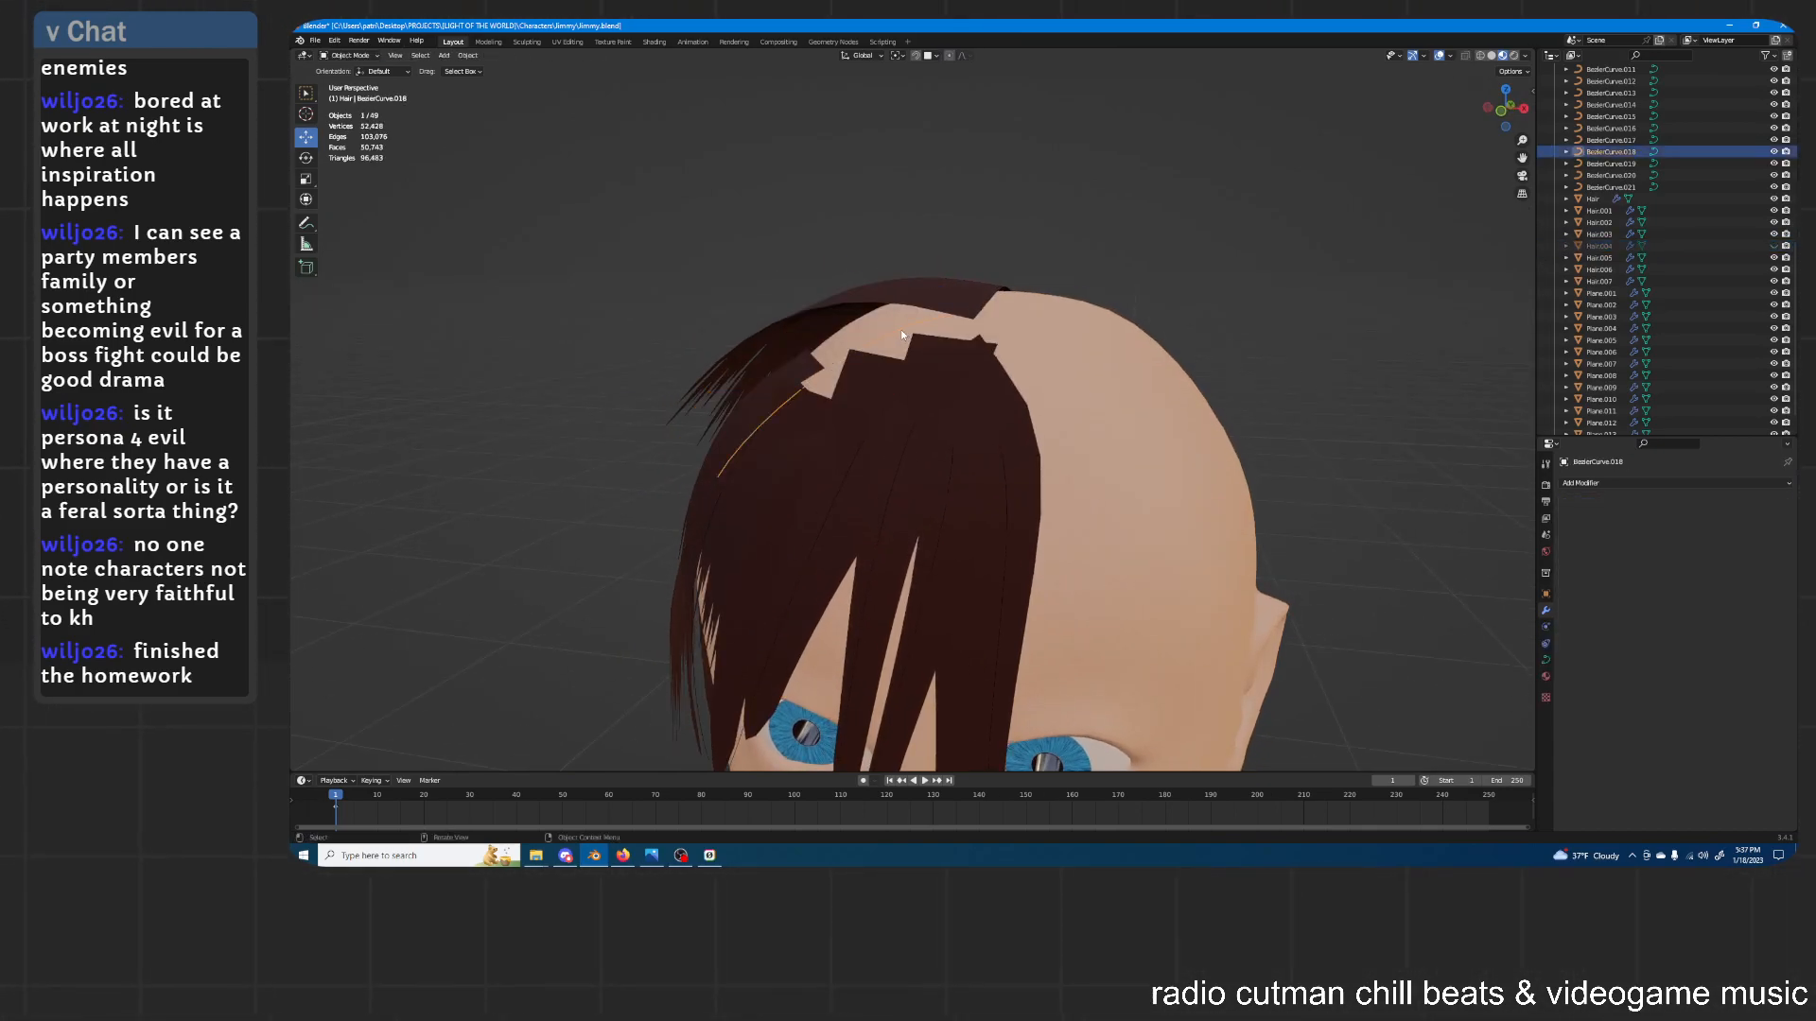
# Reveal all hidden objects, and hide the base mesh, its neighbouring helper objects and the armature again
pyautogui.hotkey('alt', 'h')
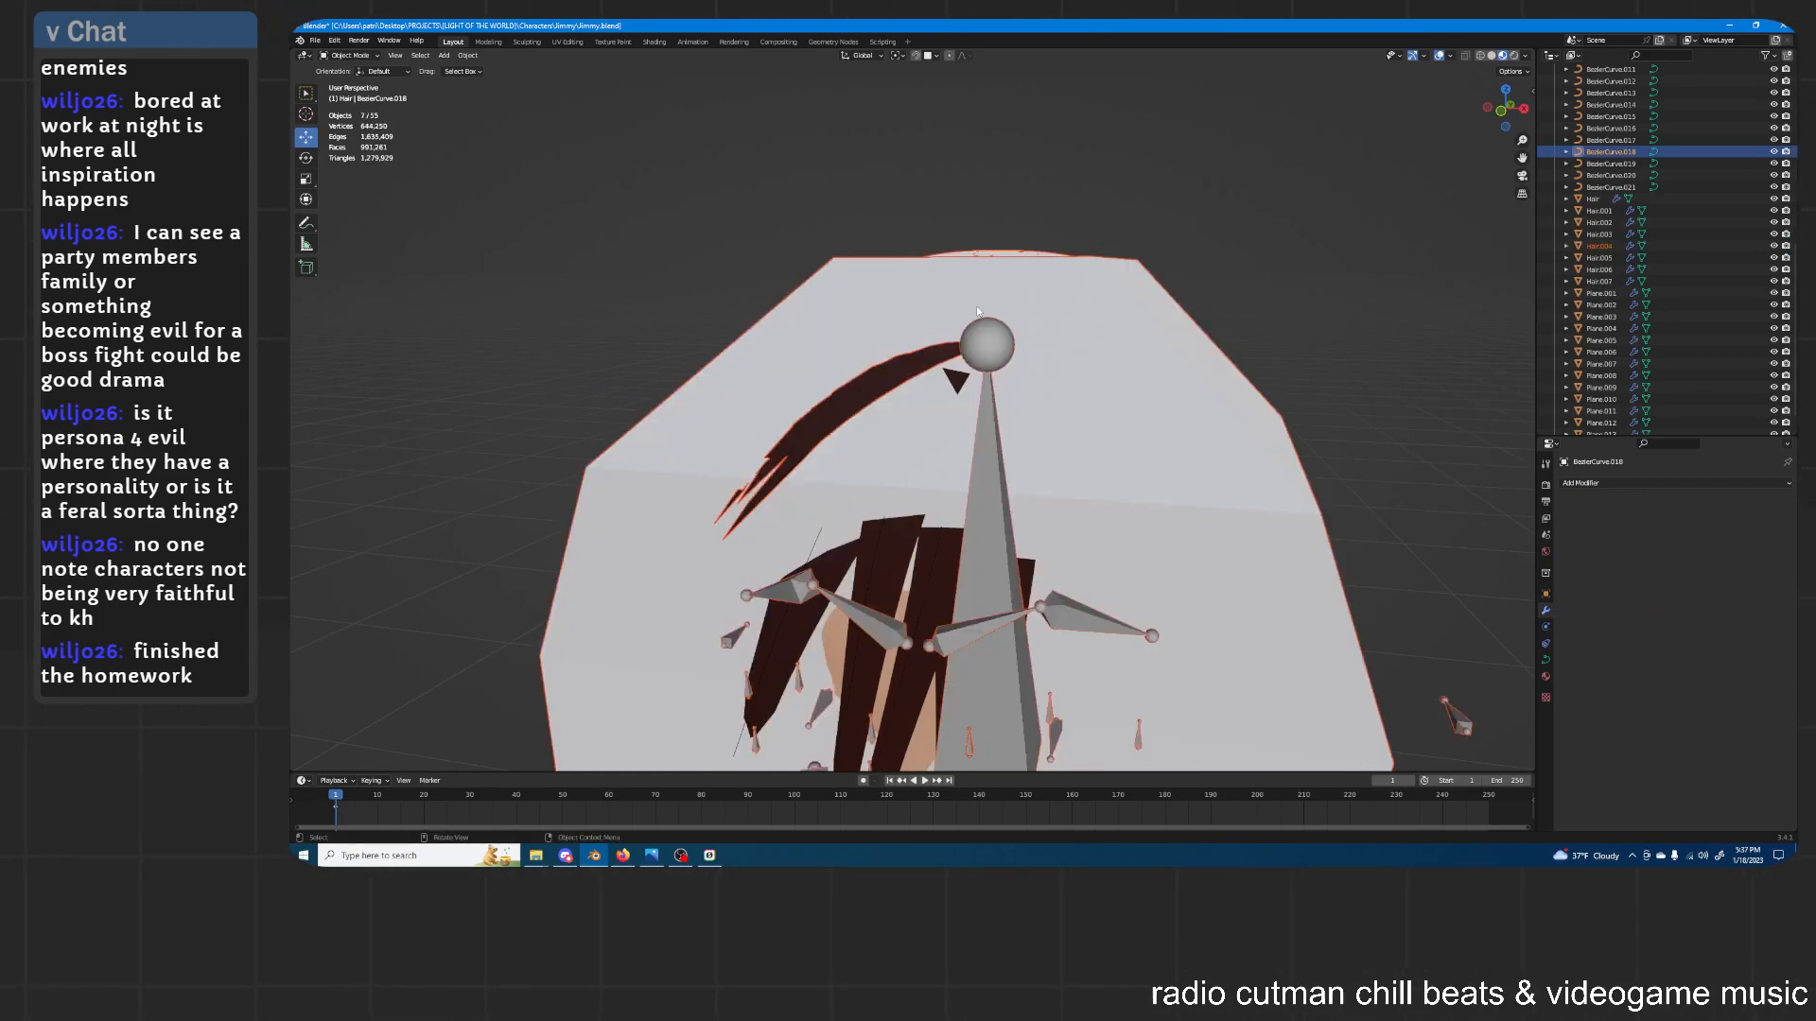
pyautogui.scroll(10, 1669, 198)
pyautogui.moveTo(1775, 177); pyautogui.dragTo(1775, 214)
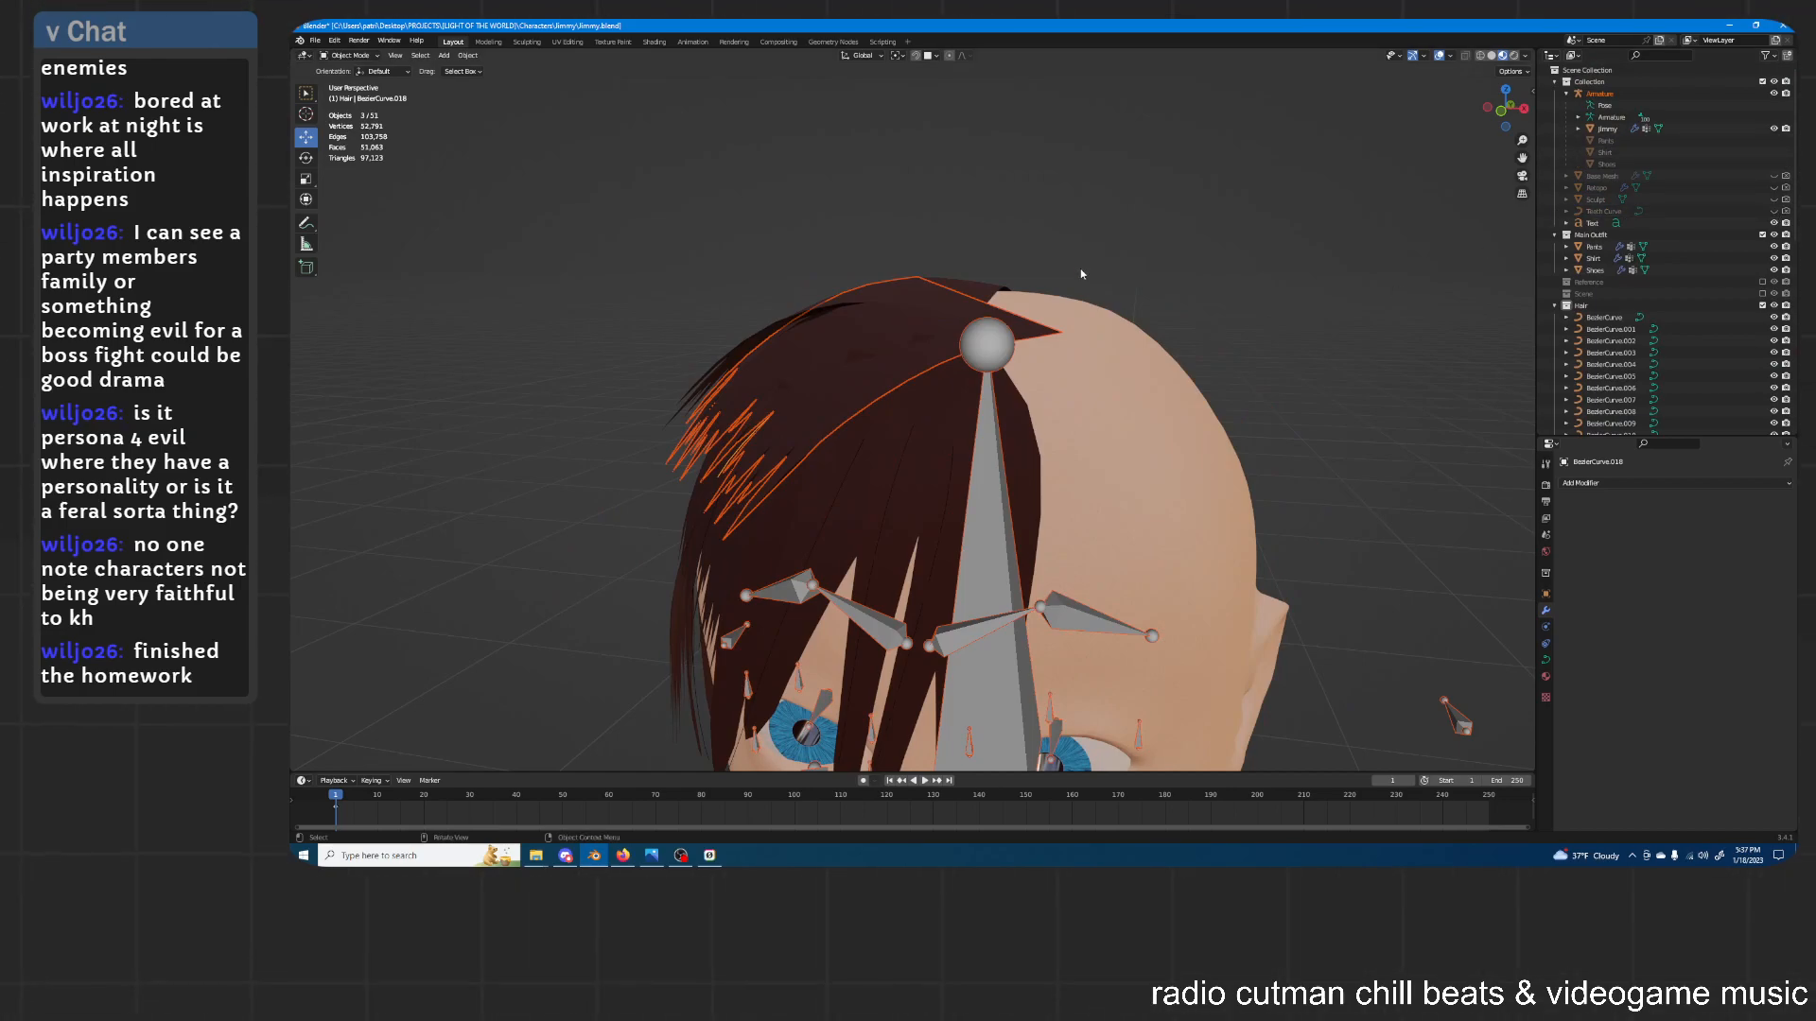
pyautogui.moveTo(1082, 278); pyautogui.dragTo(1081, 263, button='middle')
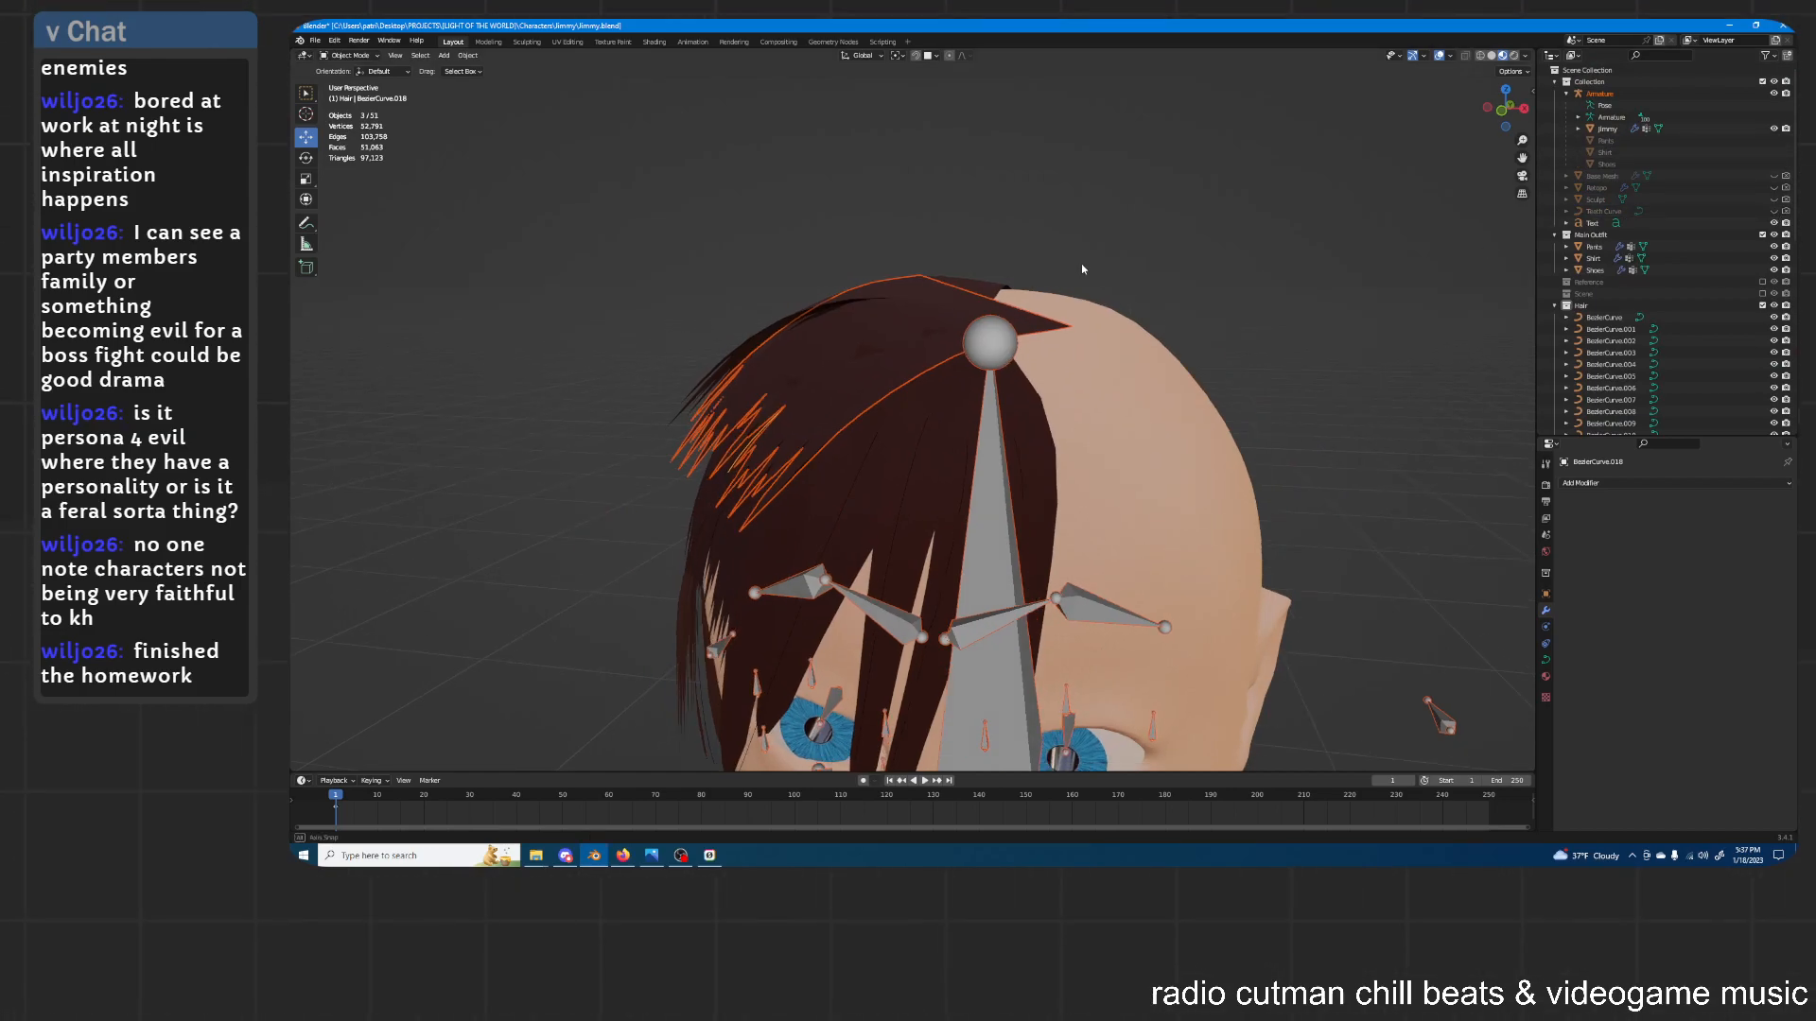
pyautogui.click(1774, 94)
# Switch to Solid shading and use X-ray to select BezierCurve.018 inside the head, with X-ray turned off again
pyautogui.click(1008, 286)
pyautogui.moveTo(1008, 287)
pyautogui.mouseDown(button='middle')
pyautogui.moveTo(1014, 254)
pyautogui.moveTo(1050, 268)
pyautogui.moveTo(1025, 267)
pyautogui.mouseUp(button='middle')
pyautogui.click(1491, 56)
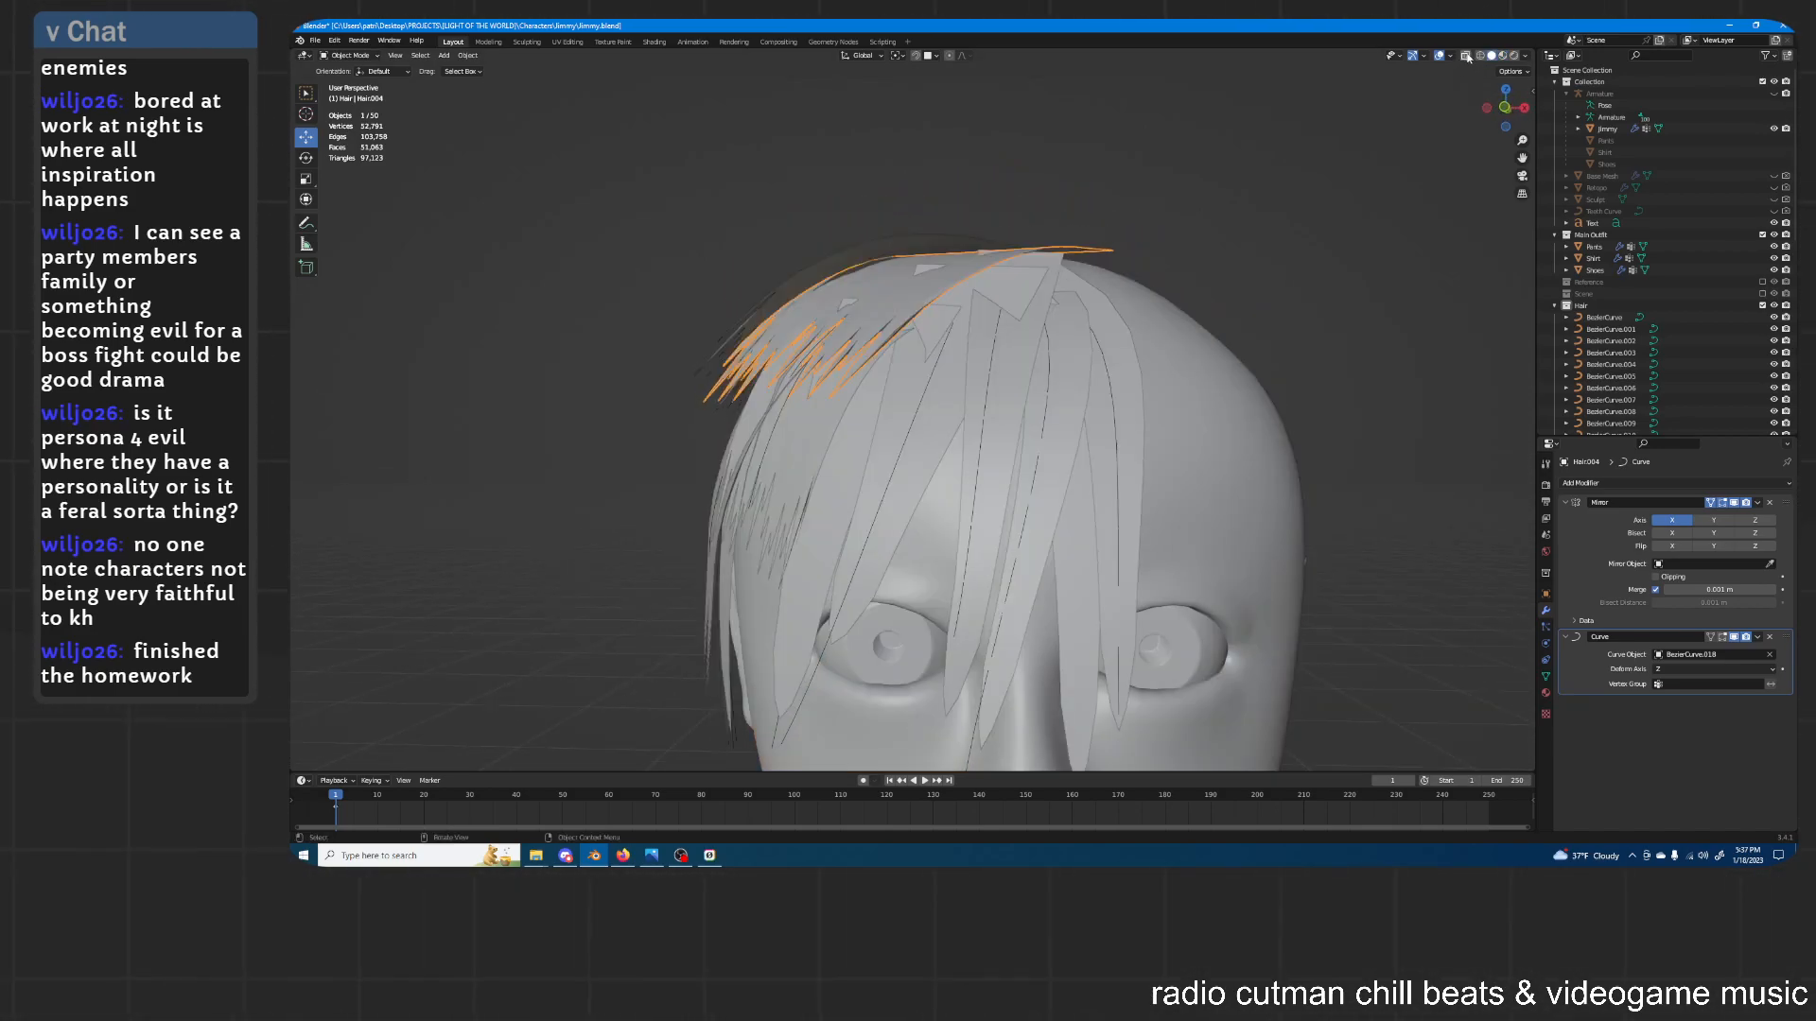
pyautogui.click(1465, 56)
pyautogui.click(1273, 233)
pyautogui.moveTo(1133, 289); pyautogui.dragTo(985, 418, button='middle')
pyautogui.click(985, 424)
pyautogui.click(992, 425)
pyautogui.click(1465, 57)
pyautogui.moveTo(1273, 315); pyautogui.dragTo(1158, 284, button='middle')
# Edit BezierCurve.018, moving its crown-end control point along Z and rotating it about Z
pyautogui.press('Tab')
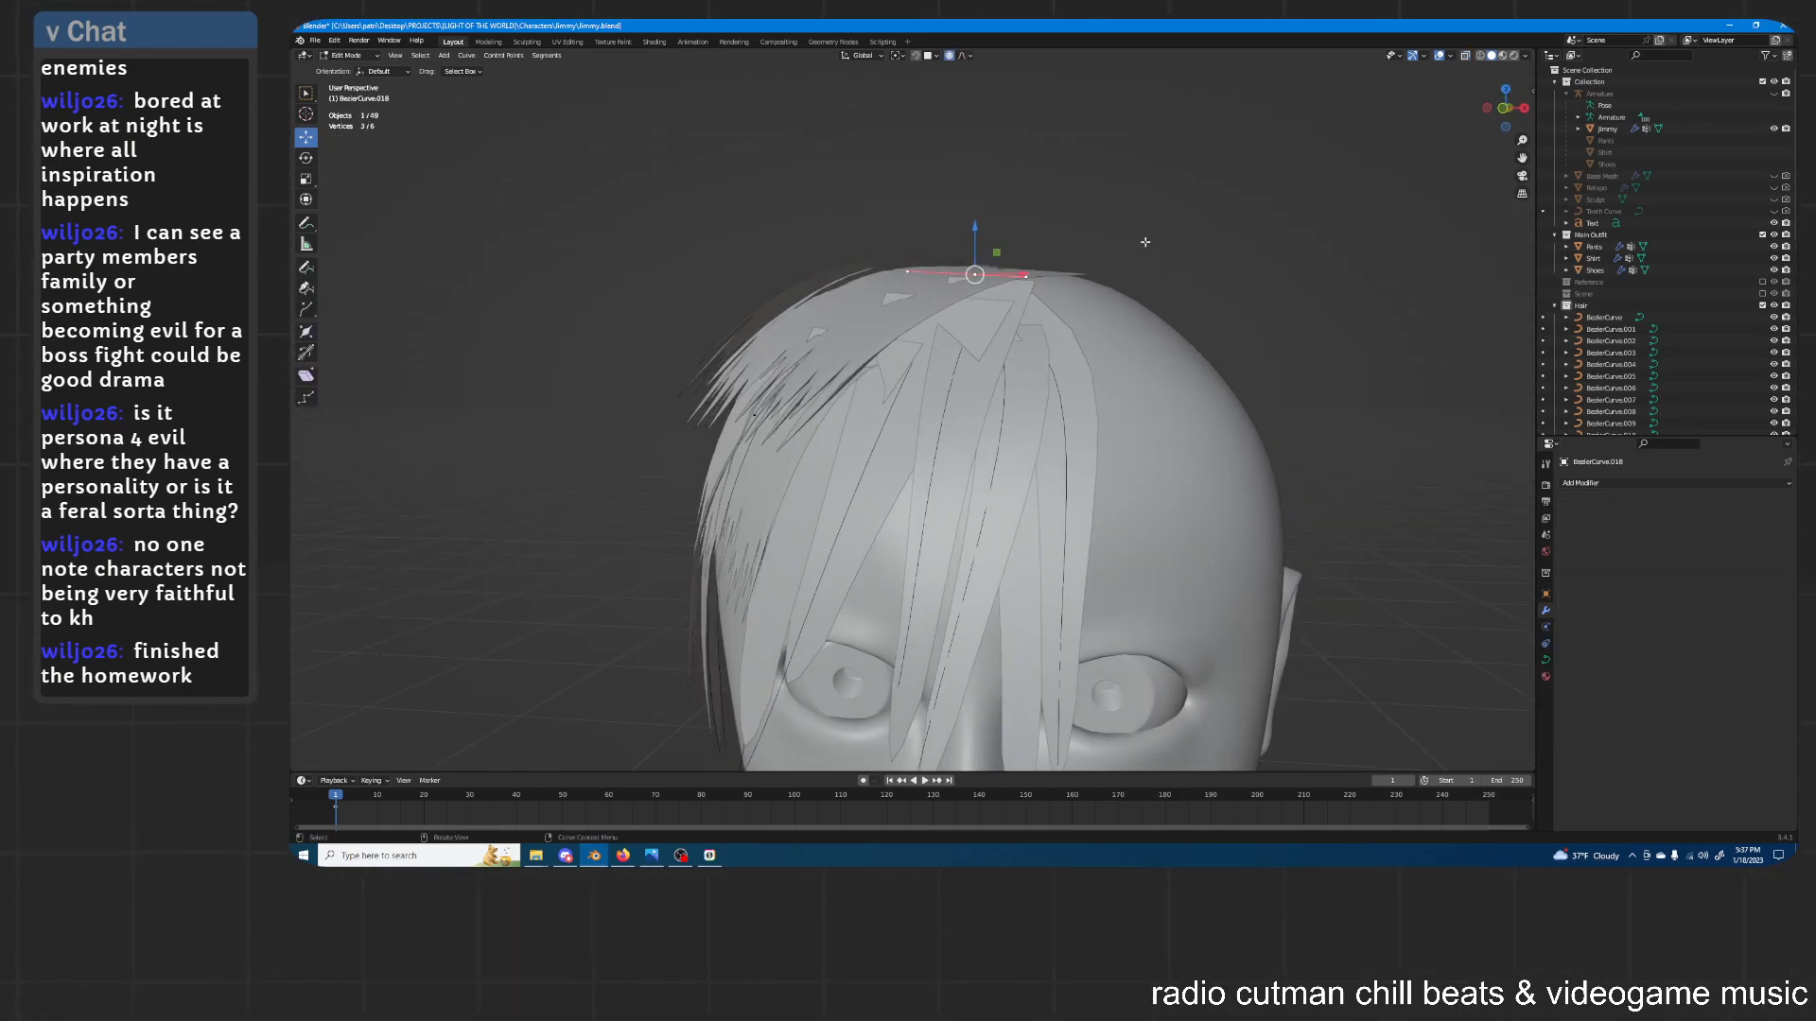
pyautogui.press('g')
pyautogui.press('z')
pyautogui.click(1130, 244)
pyautogui.moveTo(952, 64); pyautogui.dragTo(1156, 349, button='middle')
pyautogui.rightClick(1199, 389)
pyautogui.press('r')
pyautogui.press('z')
pyautogui.click(1265, 516)
# Shift the crown-end control point of BezierCurve.018 along X and Z, and rotate it further about Z
pyautogui.moveTo(1266, 517); pyautogui.dragTo(1152, 250, button='middle')
pyautogui.press('g')
pyautogui.press('x')
pyautogui.click(1169, 431)
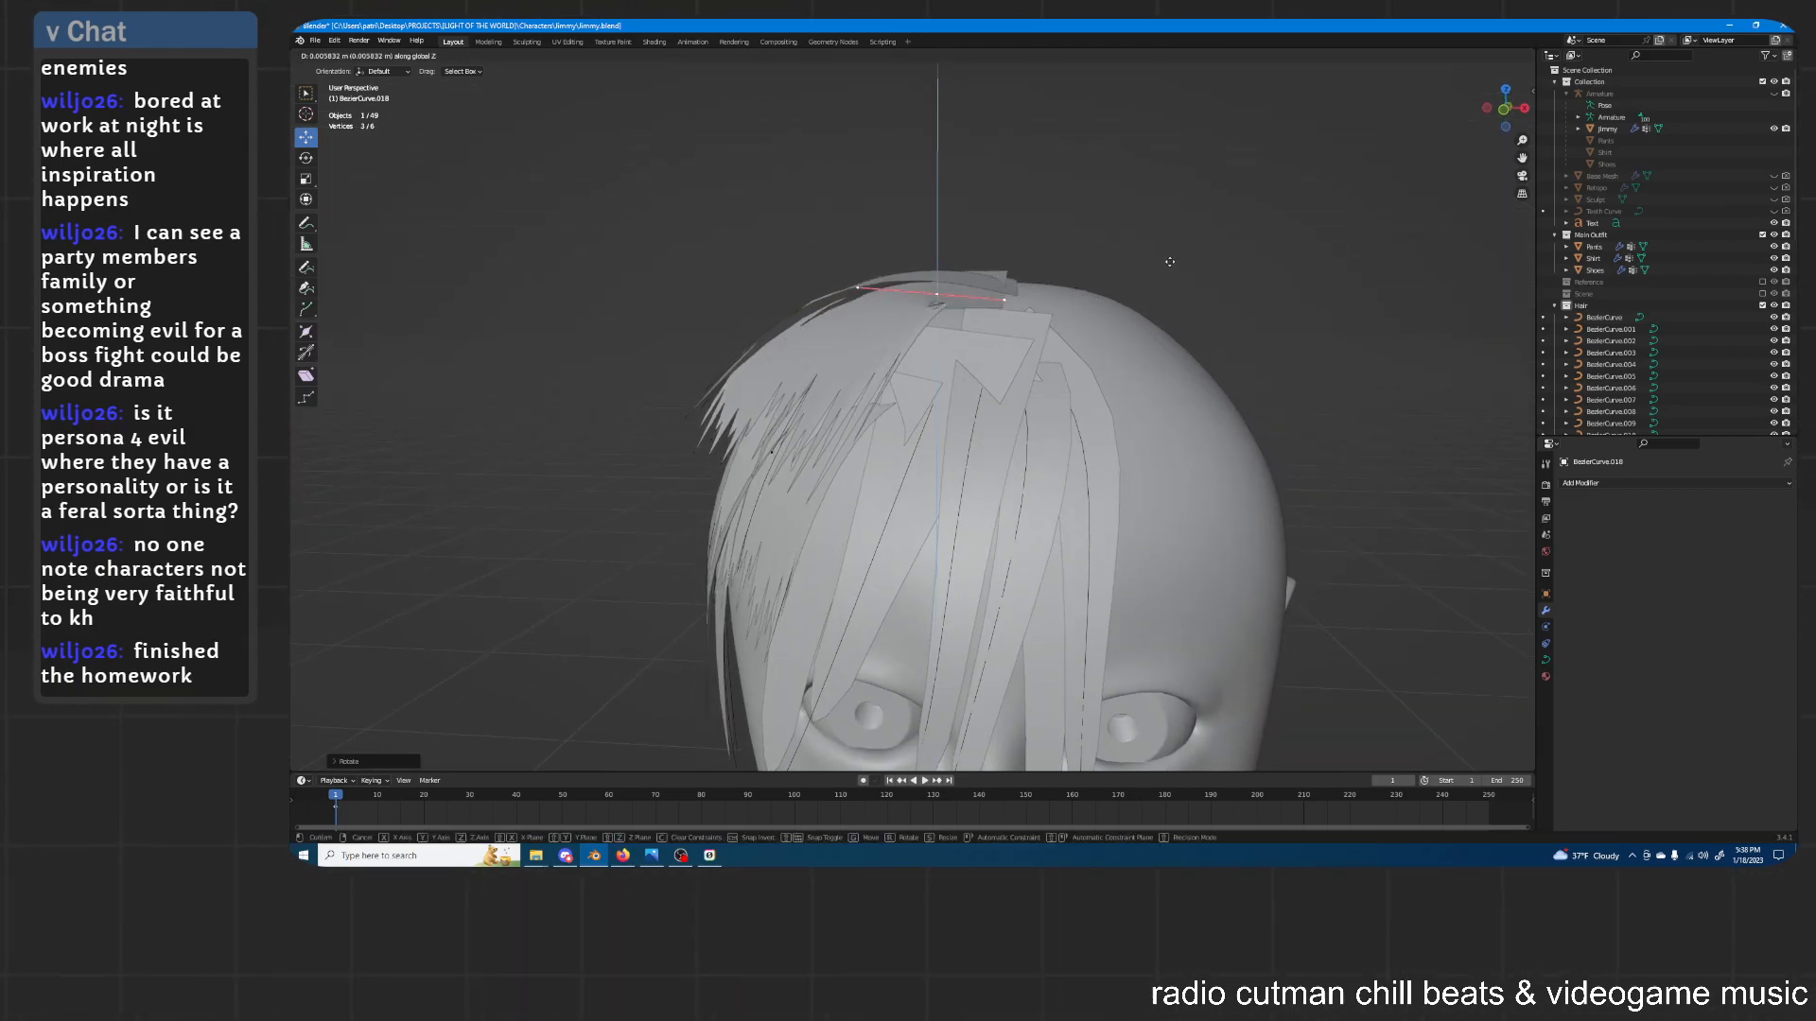
pyautogui.click(1171, 267)
pyautogui.moveTo(1172, 267); pyautogui.dragTo(1079, 323, button='middle')
pyautogui.press('r')
pyautogui.press('z')
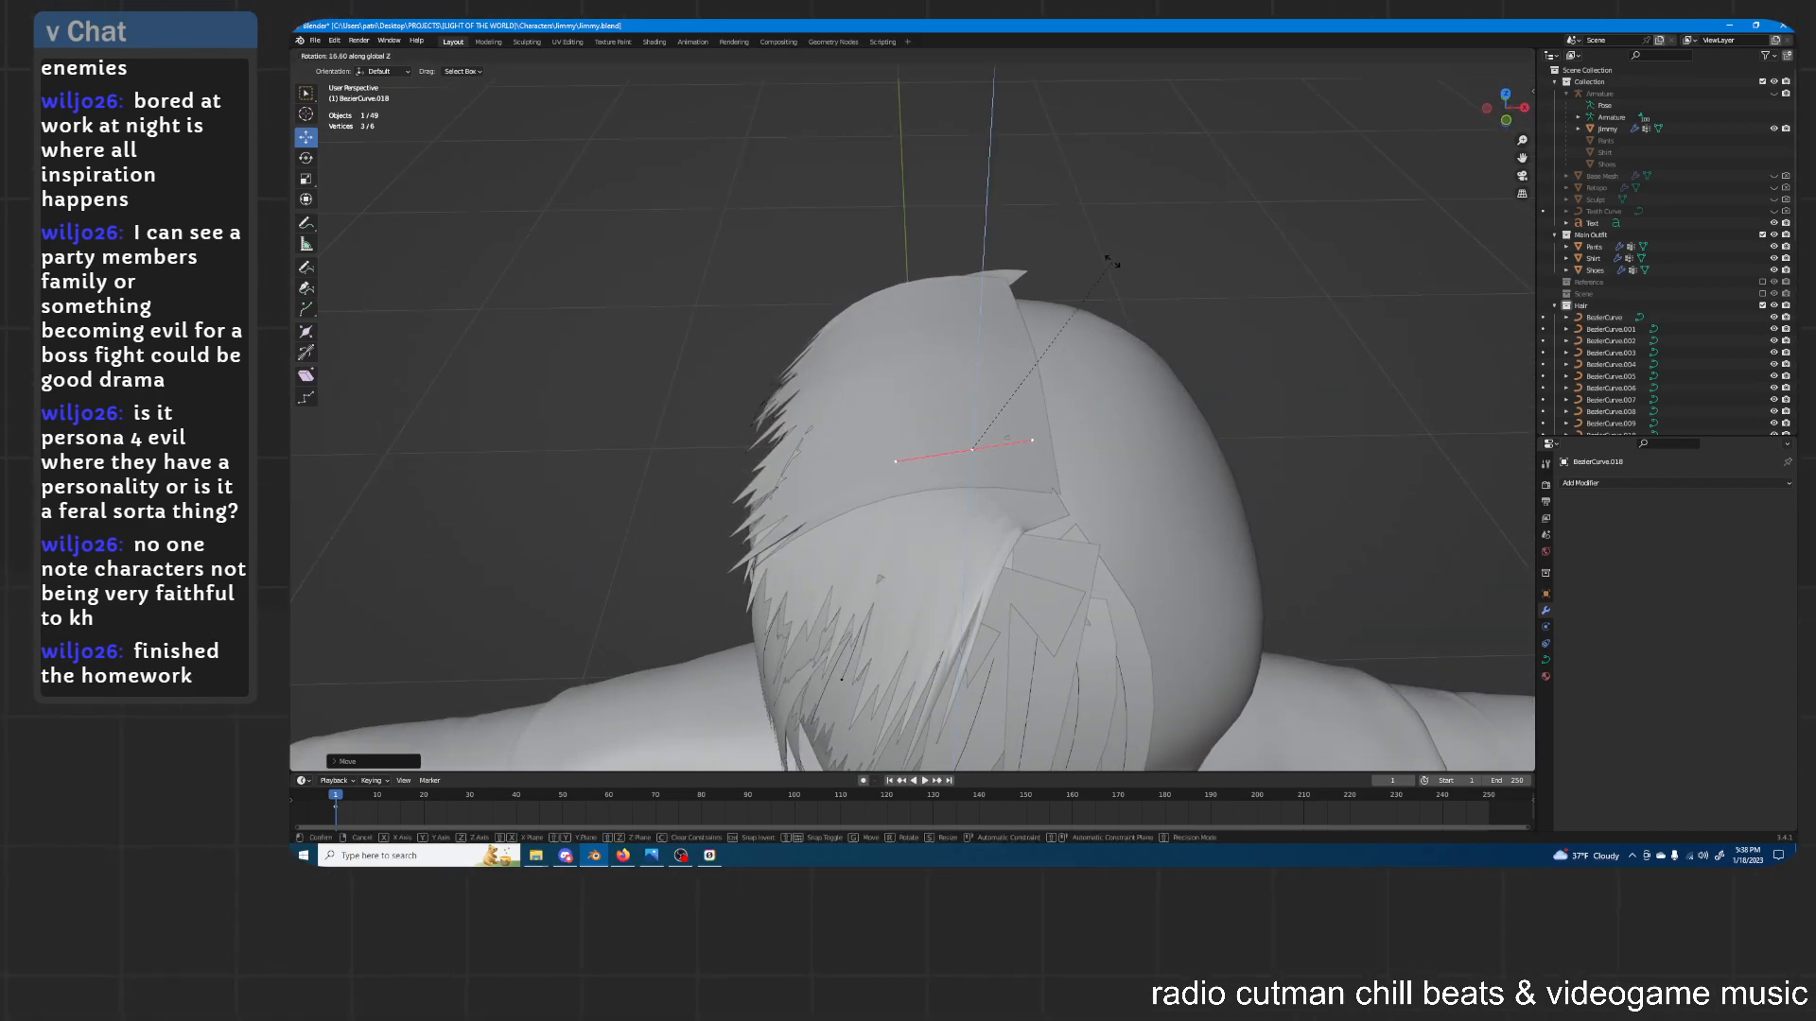
pyautogui.click(1119, 247)
# Adjust the height of BezierCurve.018's crown-end point and rotate both control points to follow the head, and finish editing the curve
pyautogui.moveTo(1119, 248); pyautogui.dragTo(999, 250, button='middle')
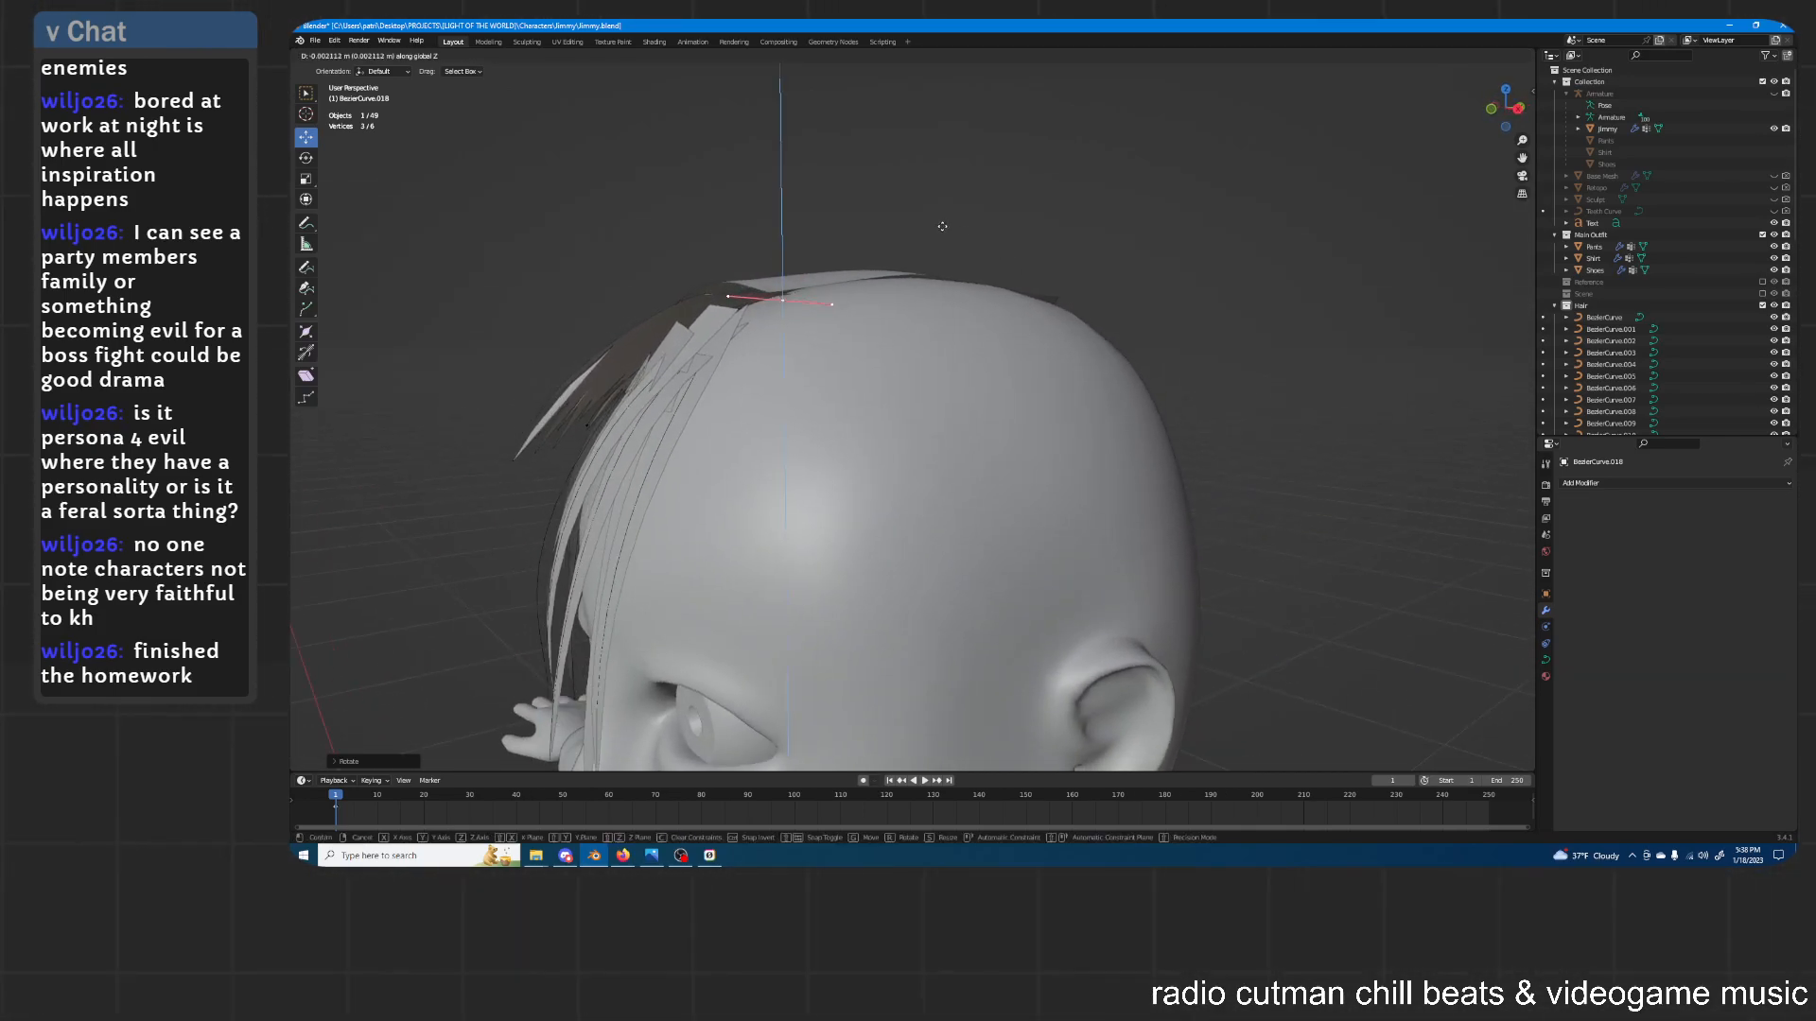
pyautogui.moveTo(943, 222); pyautogui.dragTo(1127, 242, button='middle')
pyautogui.press('r')
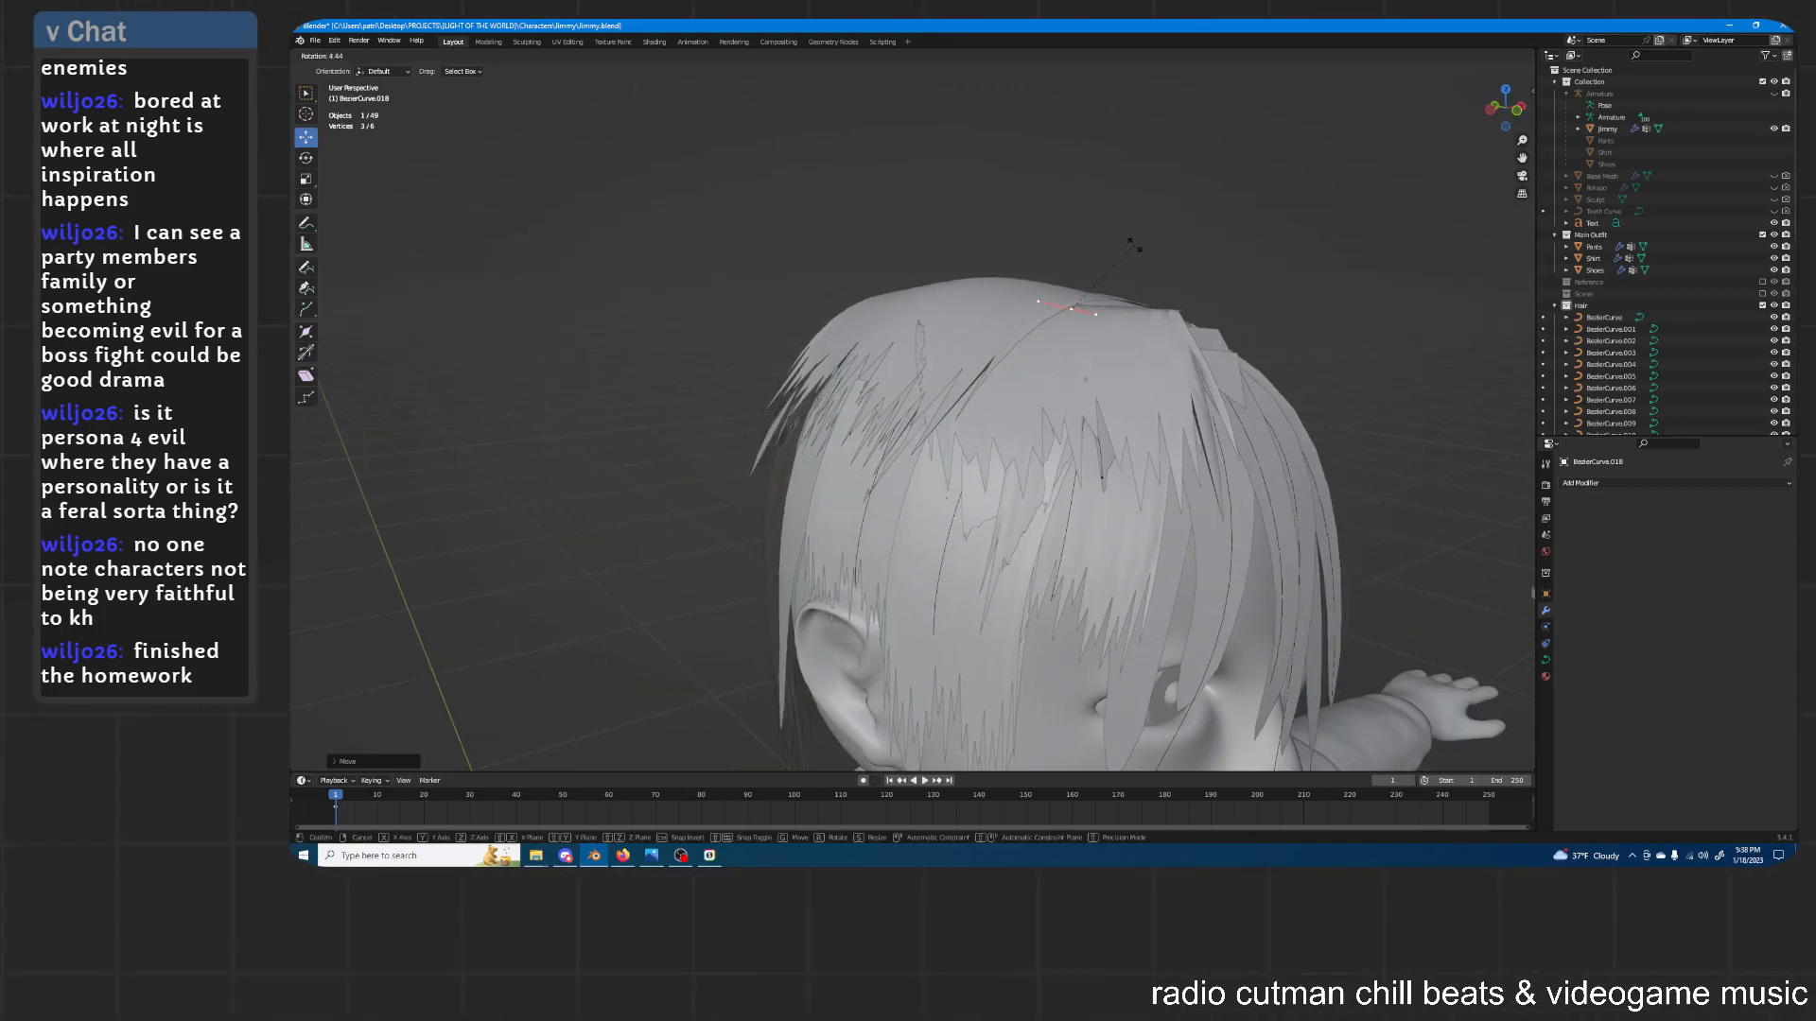
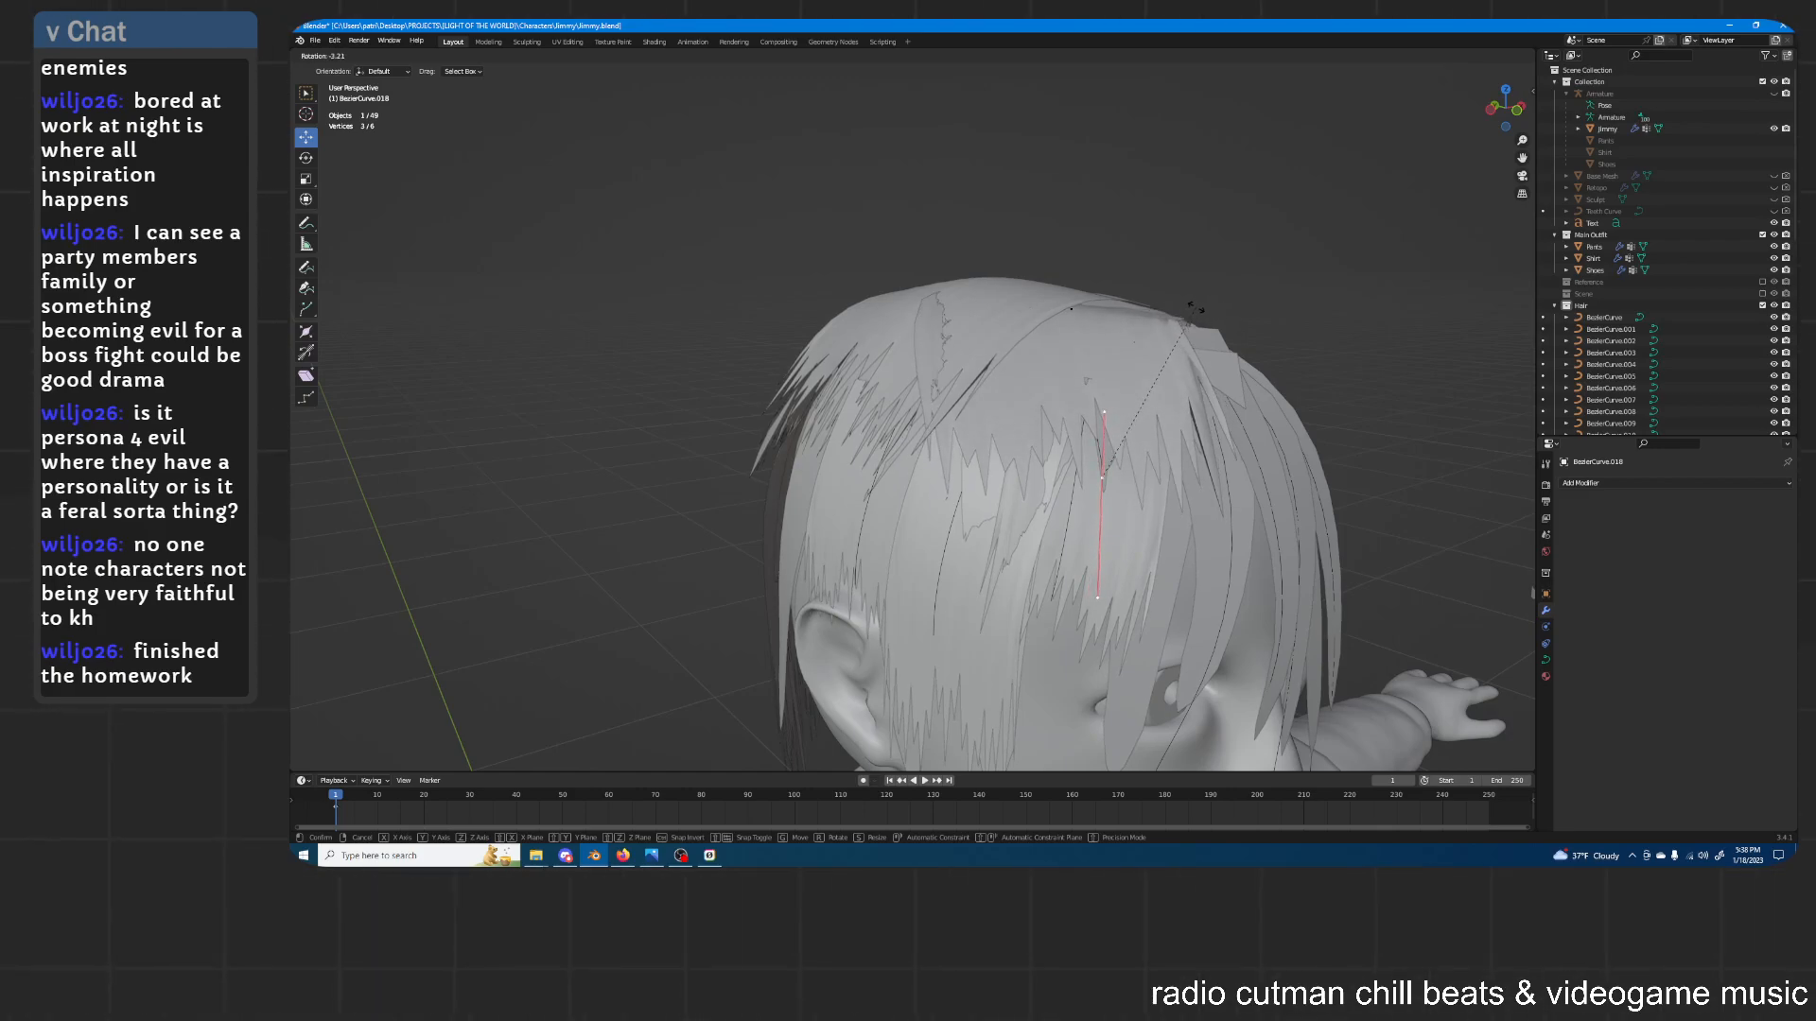
pyautogui.moveTo(1196, 309); pyautogui.dragTo(1236, 235, button='middle')
pyautogui.press('Tab')
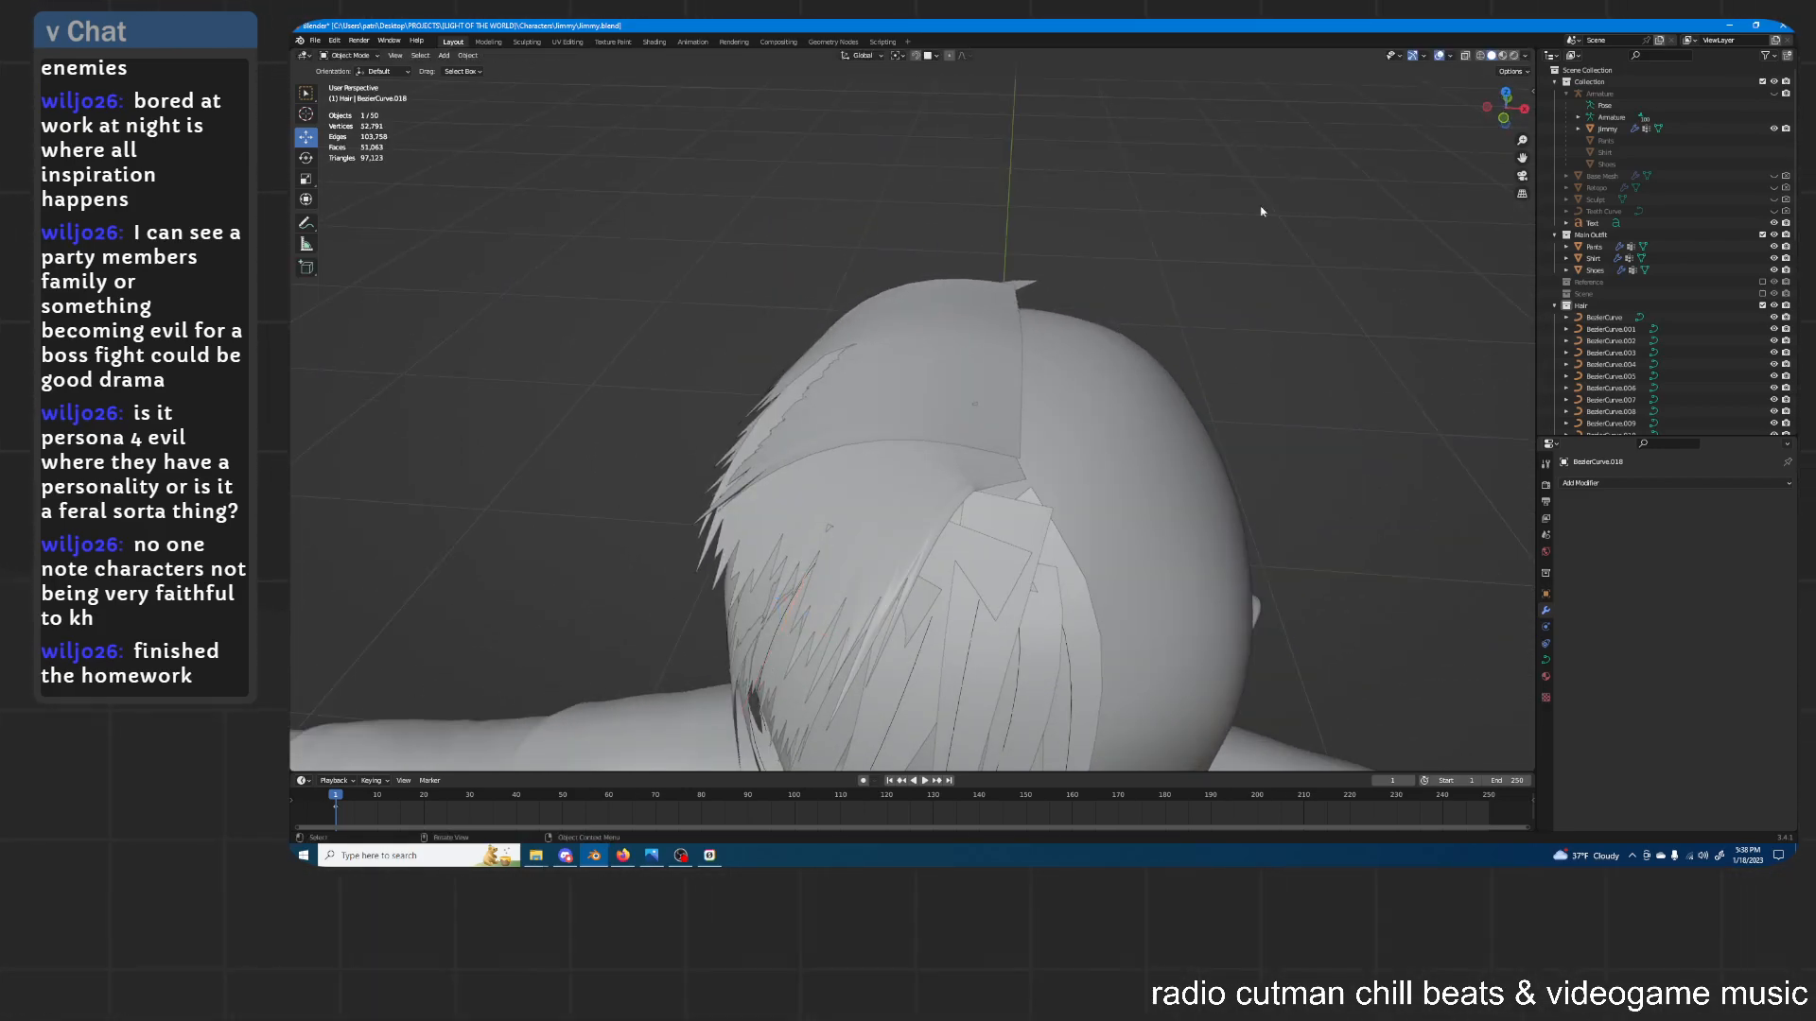
# Use Solid shading with X-ray to select BezierCurve.020, and open it for editing in Material Preview shading
pyautogui.click(1503, 55)
pyautogui.moveTo(1191, 312)
pyautogui.mouseDown(button='middle')
pyautogui.moveTo(1104, 276)
pyautogui.moveTo(1091, 291)
pyautogui.moveTo(936, 270)
pyautogui.moveTo(990, 299)
pyautogui.moveTo(912, 353)
pyautogui.mouseUp(button='middle')
pyautogui.click(937, 284)
pyautogui.click(1492, 57)
pyautogui.click(1465, 57)
pyautogui.click(912, 352)
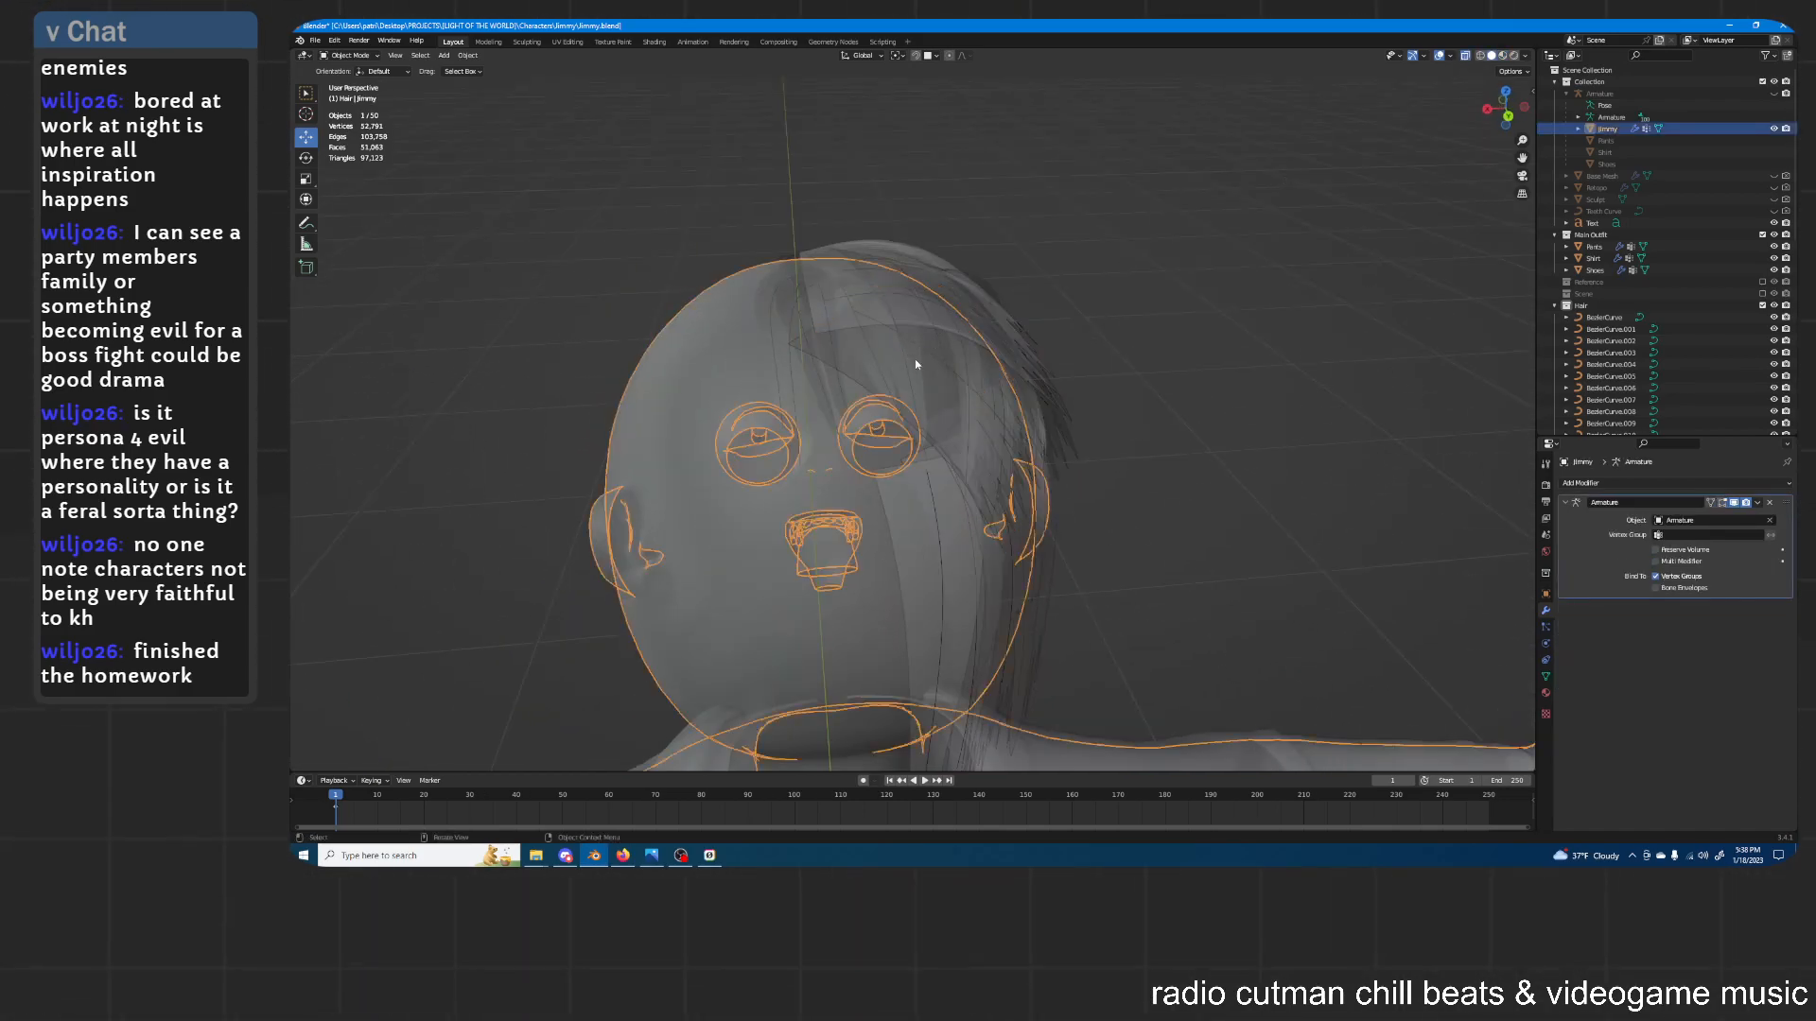
pyautogui.click(926, 355)
pyautogui.click(1504, 57)
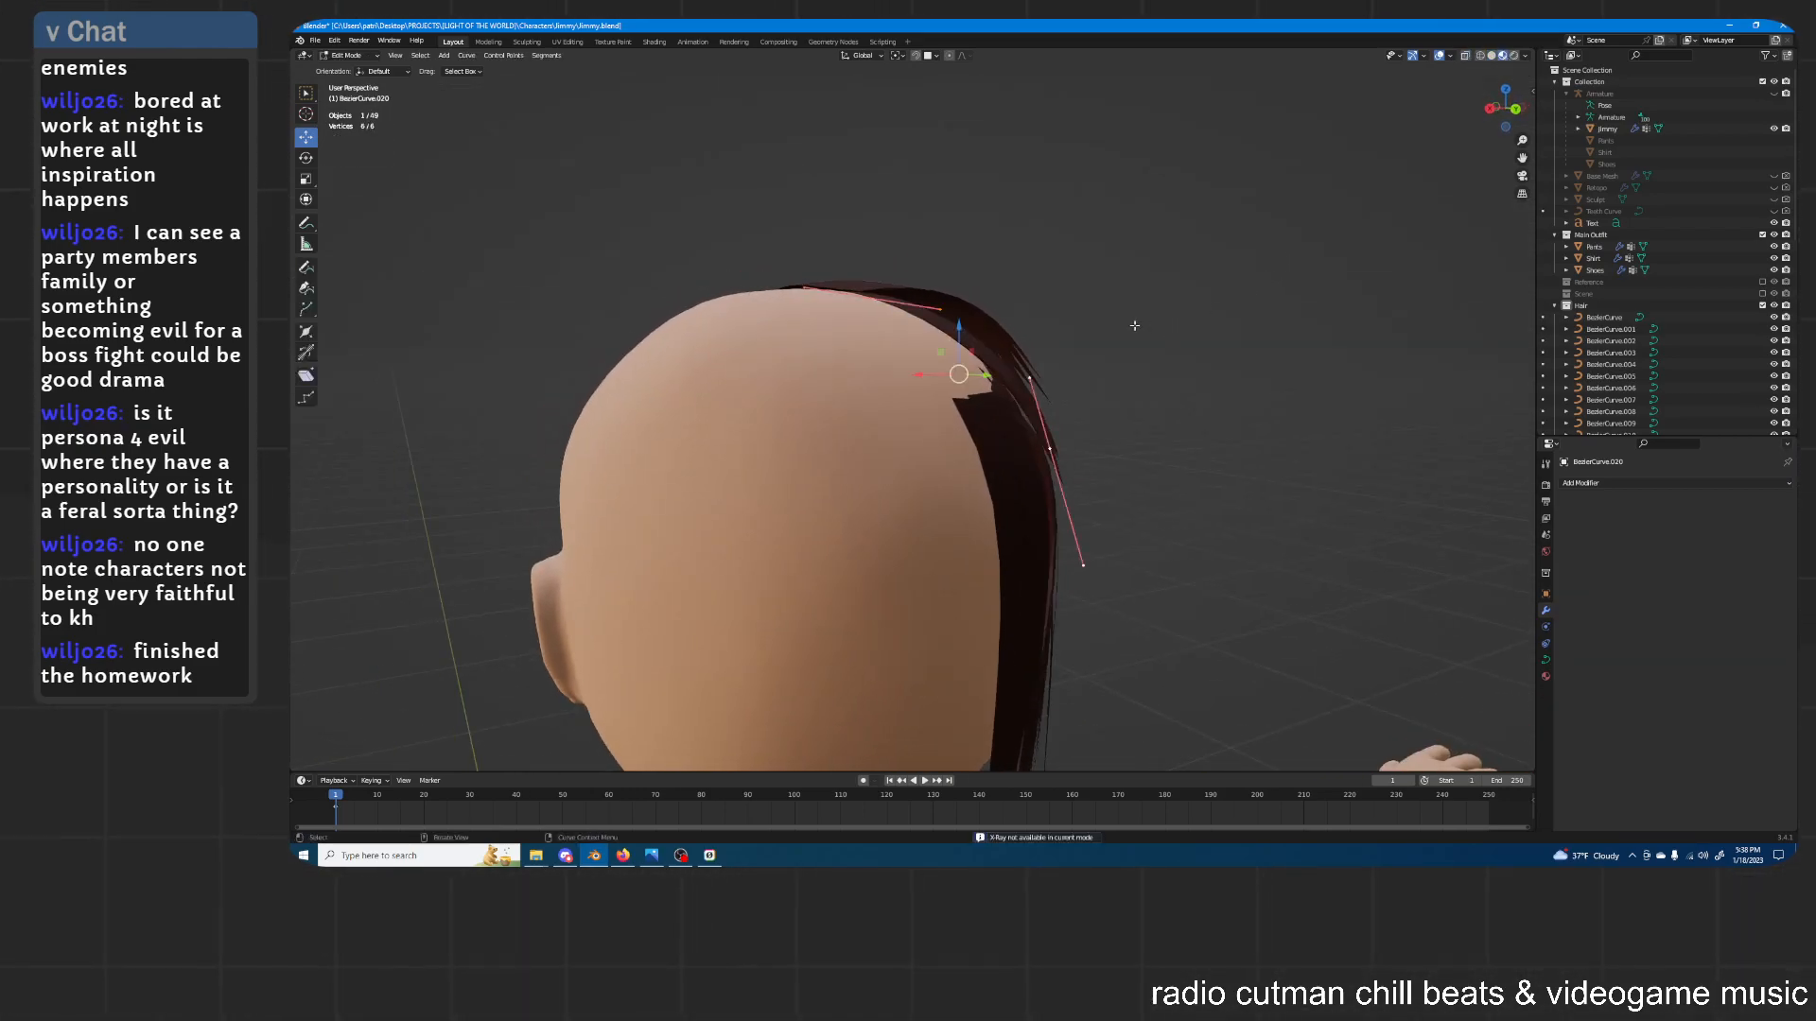
# Move the crown-end control point of BezierCurve.020 along Z and rotate it to fit the scalp, and finish editing
pyautogui.moveTo(1135, 316); pyautogui.dragTo(1039, 296, button='middle')
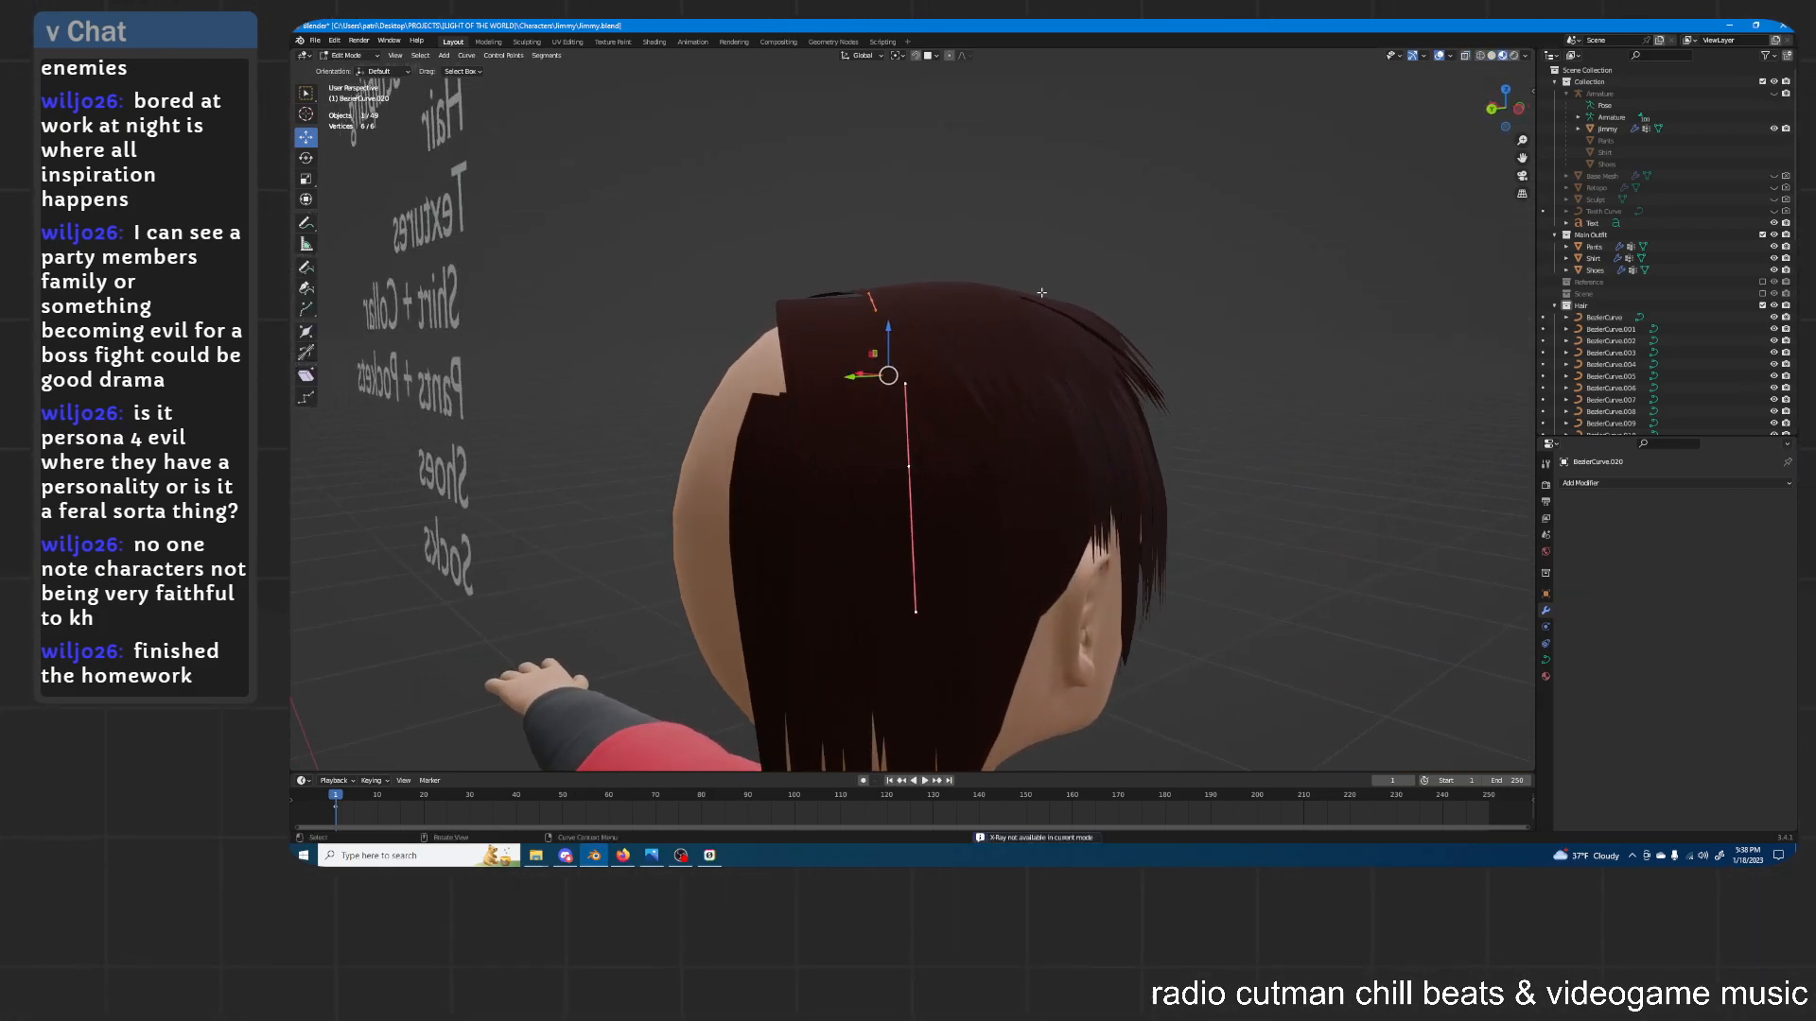
pyautogui.moveTo(889, 289); pyautogui.dragTo(1129, 395, button='middle')
pyautogui.click(860, 295)
pyautogui.press('g')
pyautogui.press('z')
pyautogui.click(975, 248)
pyautogui.press('r')
pyautogui.click(991, 202)
pyautogui.press('g')
pyautogui.press('z')
pyautogui.click(984, 214)
pyautogui.click(966, 252)
pyautogui.press('Tab')
# Use Solid shading with X-ray to select BezierCurve.021, the curve deforming Hair.007, with X-ray turned off again
pyautogui.click(1001, 293)
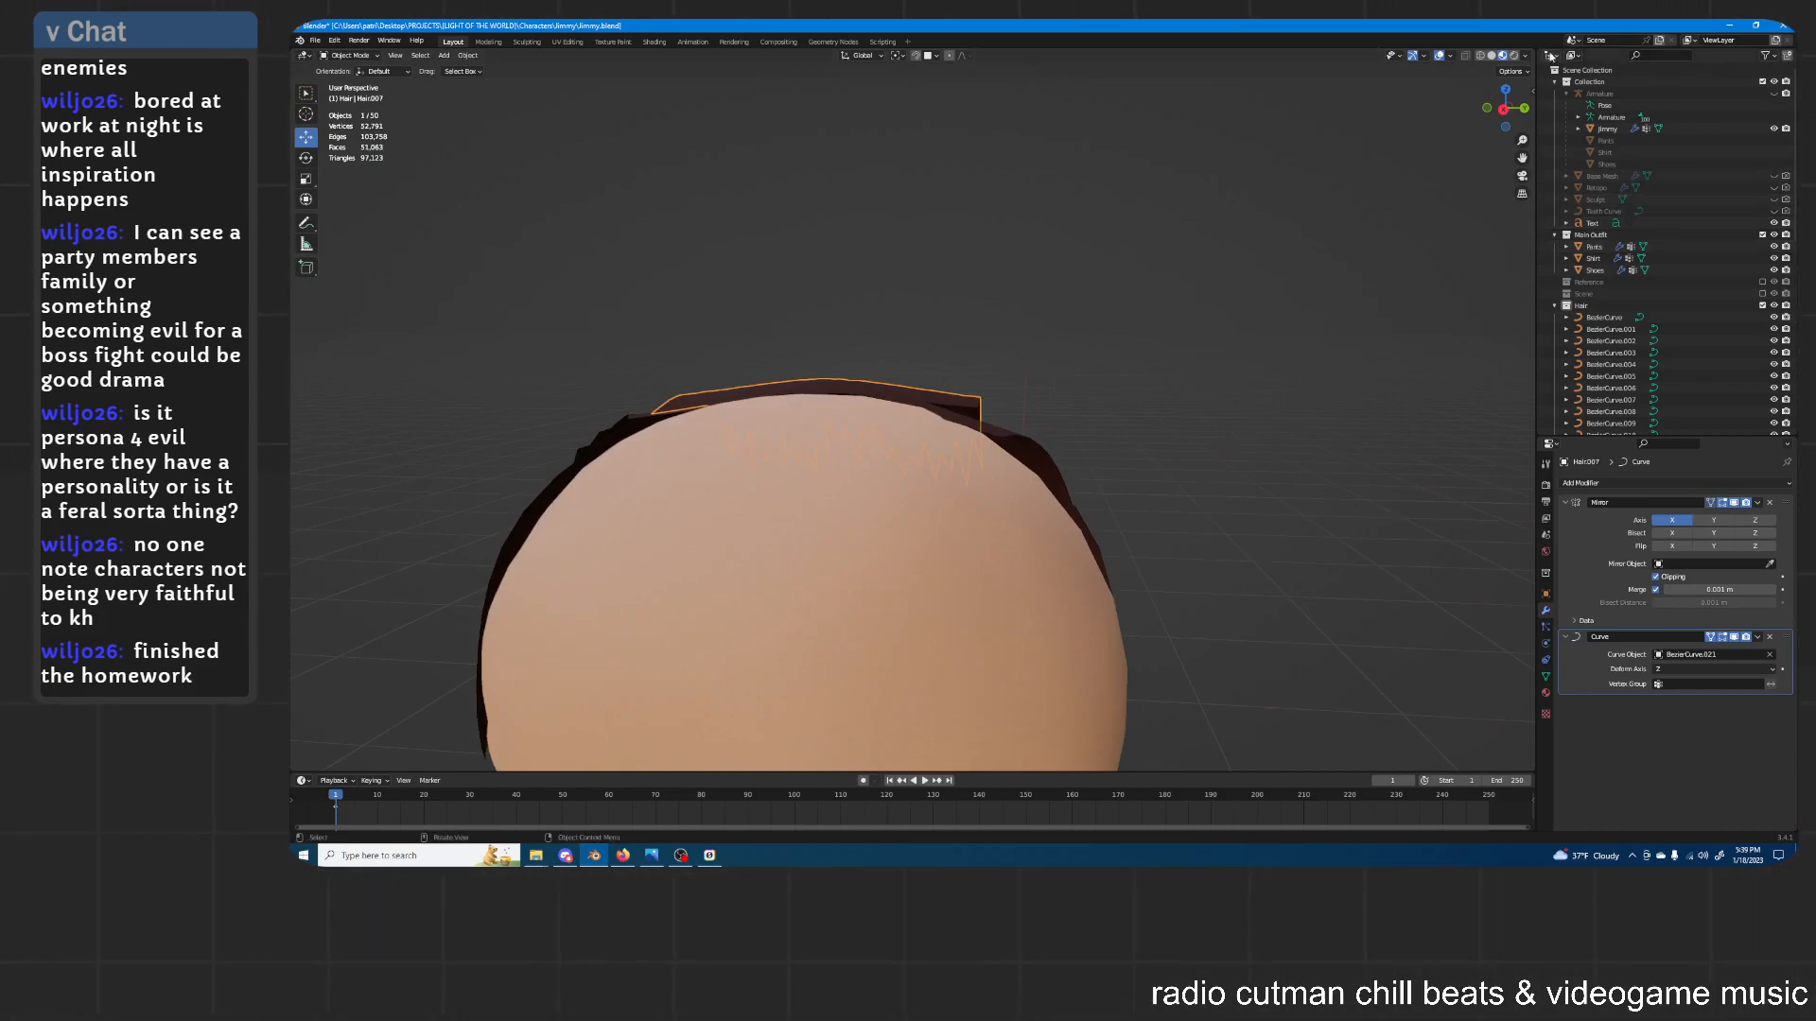
pyautogui.click(1491, 56)
pyautogui.click(1465, 55)
pyautogui.moveTo(1105, 223)
pyautogui.mouseDown(button='middle')
pyautogui.moveTo(842, 375)
pyautogui.moveTo(823, 350)
pyautogui.moveTo(842, 314)
pyautogui.mouseUp(button='middle')
pyautogui.click(833, 333)
pyautogui.click(842, 314)
pyautogui.moveTo(1008, 276)
pyautogui.mouseDown(button='middle')
pyautogui.moveTo(939, 229)
pyautogui.moveTo(973, 270)
pyautogui.mouseUp(button='middle')
pyautogui.press('g')
pyautogui.click(994, 299)
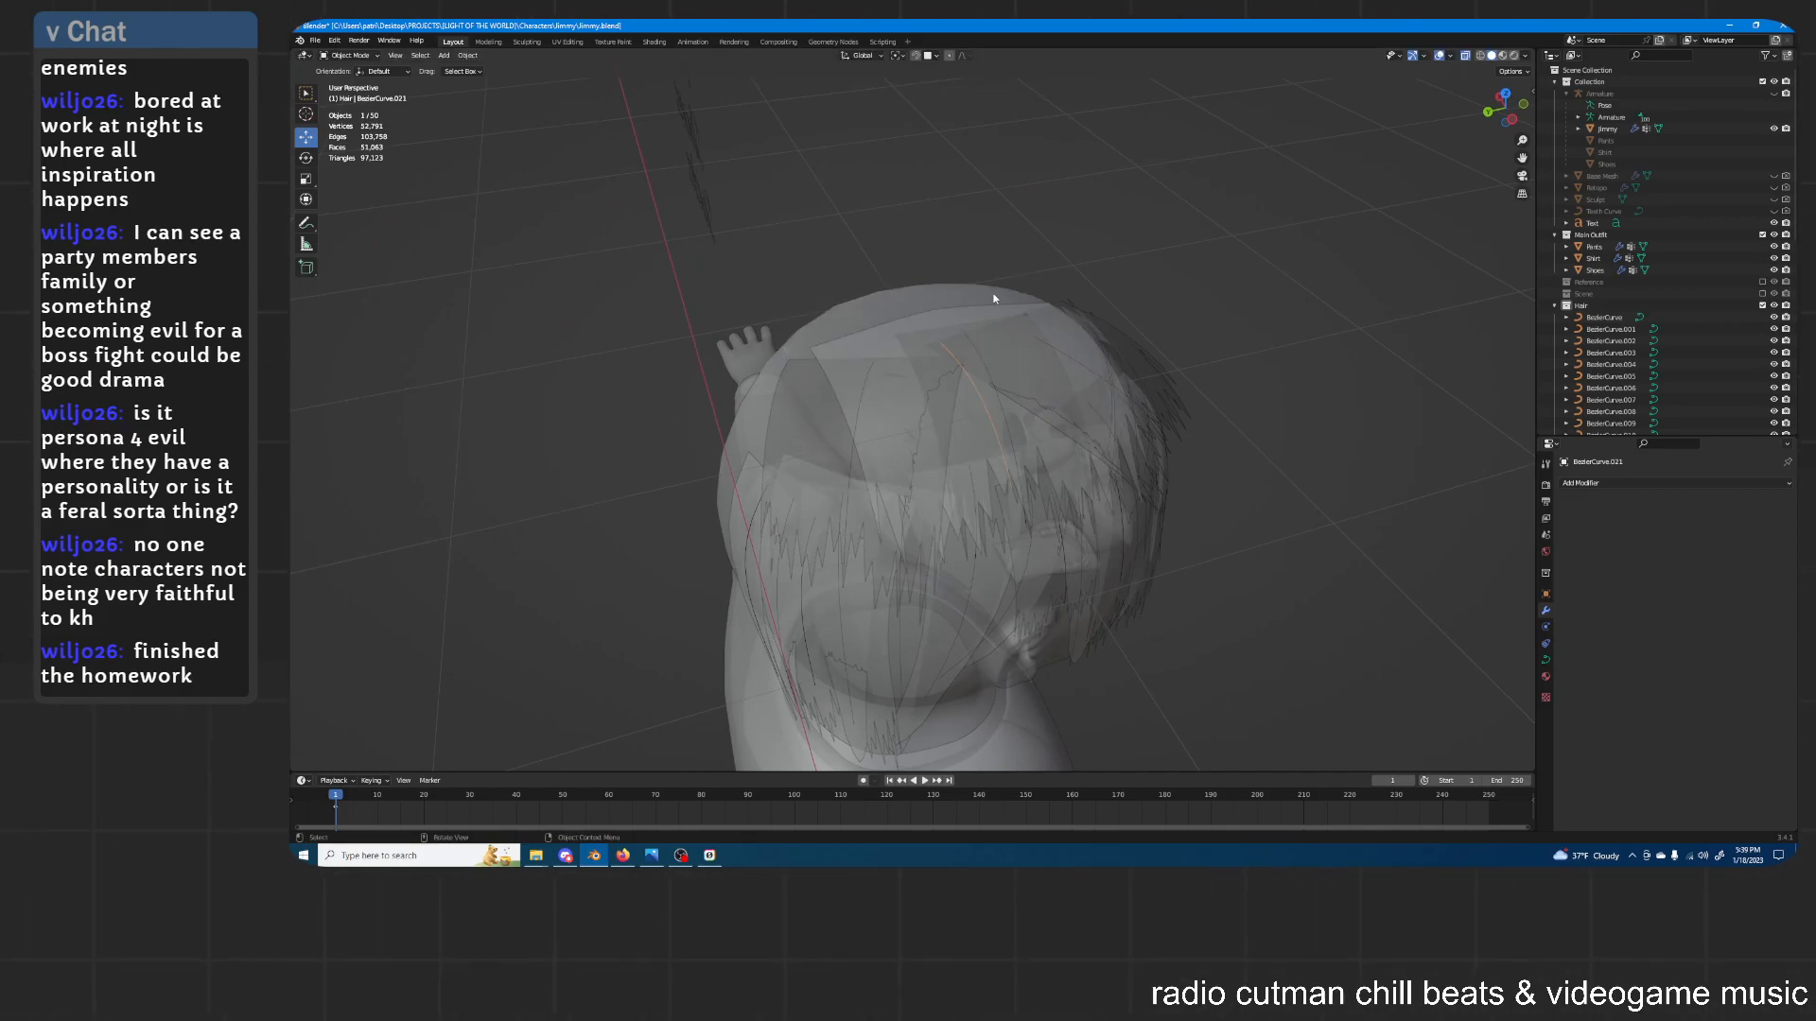
pyautogui.click(1465, 56)
# Select the crown-end control point of BezierCurve.021, rotate it and move it along Z
pyautogui.scroll(6, 912, 409)
pyautogui.scroll(-2, 1004, 398)
pyautogui.moveTo(1004, 398); pyautogui.dragTo(1173, 364, button='middle')
pyautogui.click(900, 415)
pyautogui.moveTo(1050, 355); pyautogui.dragTo(1045, 303, button='middle')
pyautogui.press('r')
pyautogui.press('g')
pyautogui.press('z')
pyautogui.click(1009, 258)
# Refine the crown-end point of BezierCurve.021 along Z and rotate it about X so Hair.007 follows the crown
pyautogui.moveTo(1009, 258); pyautogui.dragTo(1031, 408, button='middle')
pyautogui.press('g')
pyautogui.press('z')
pyautogui.press('r')
pyautogui.press('x')
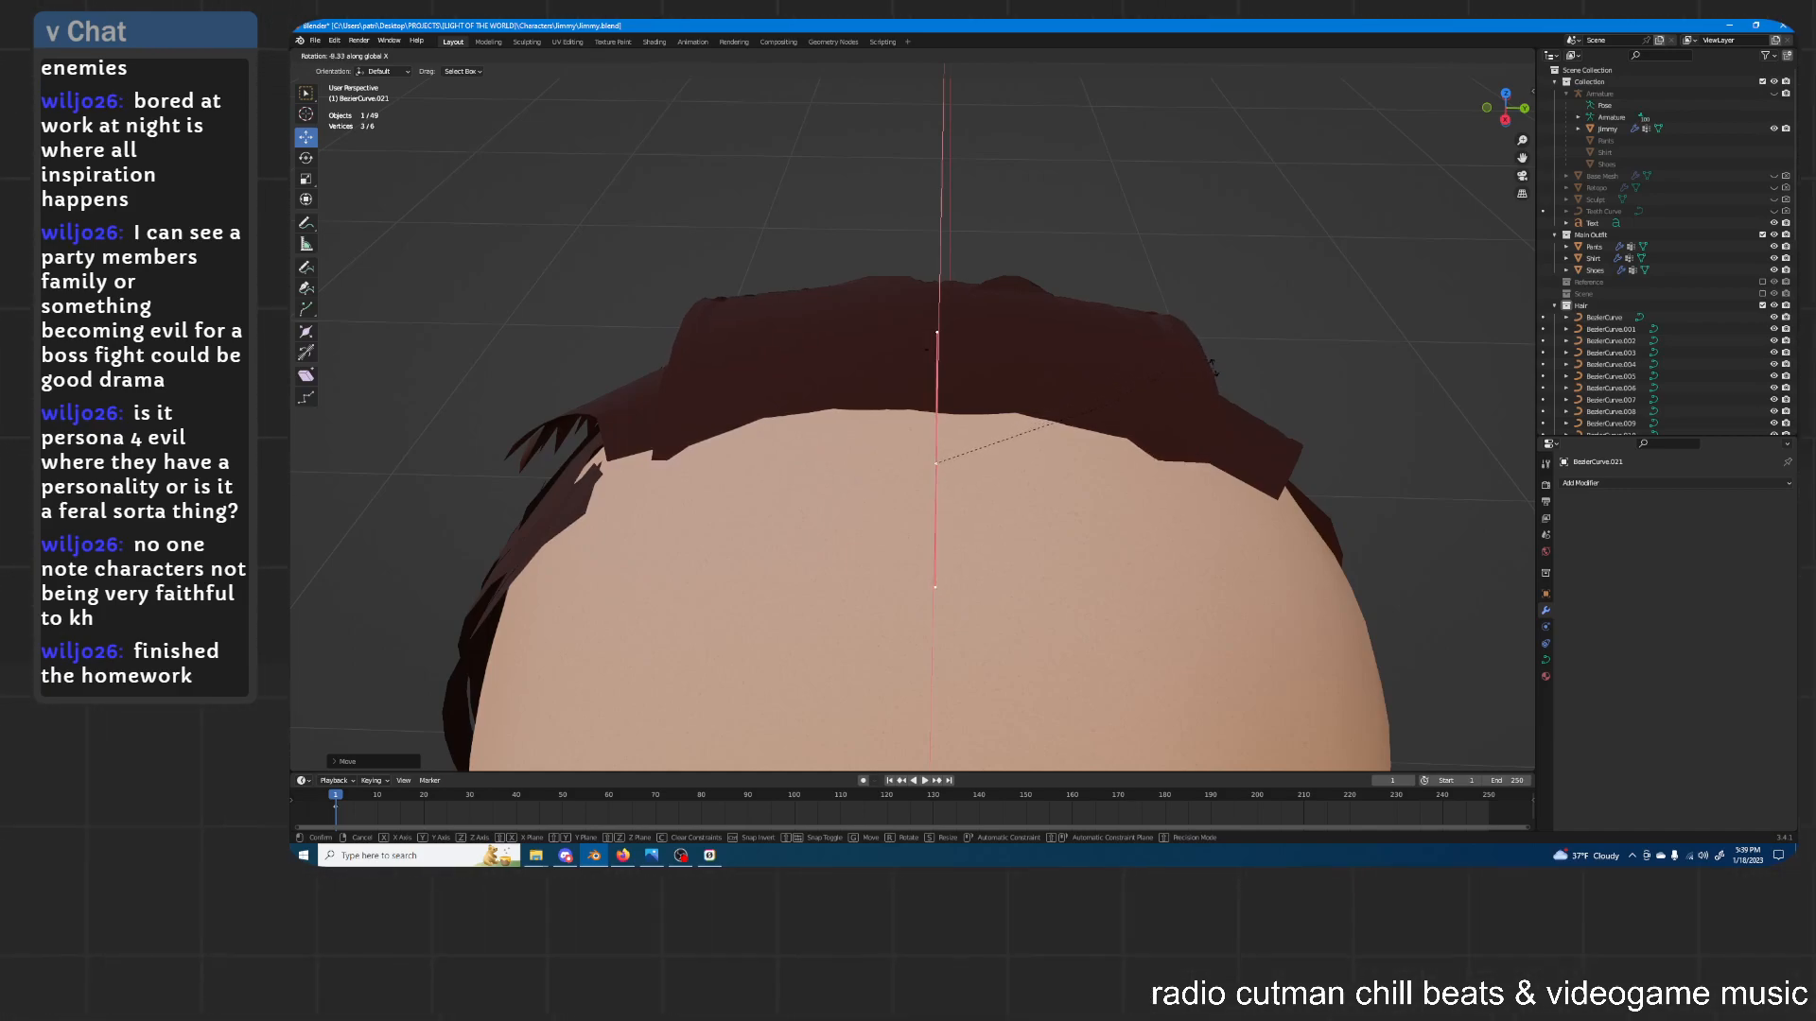
pyautogui.moveTo(1220, 375); pyautogui.dragTo(1139, 259, button='middle')
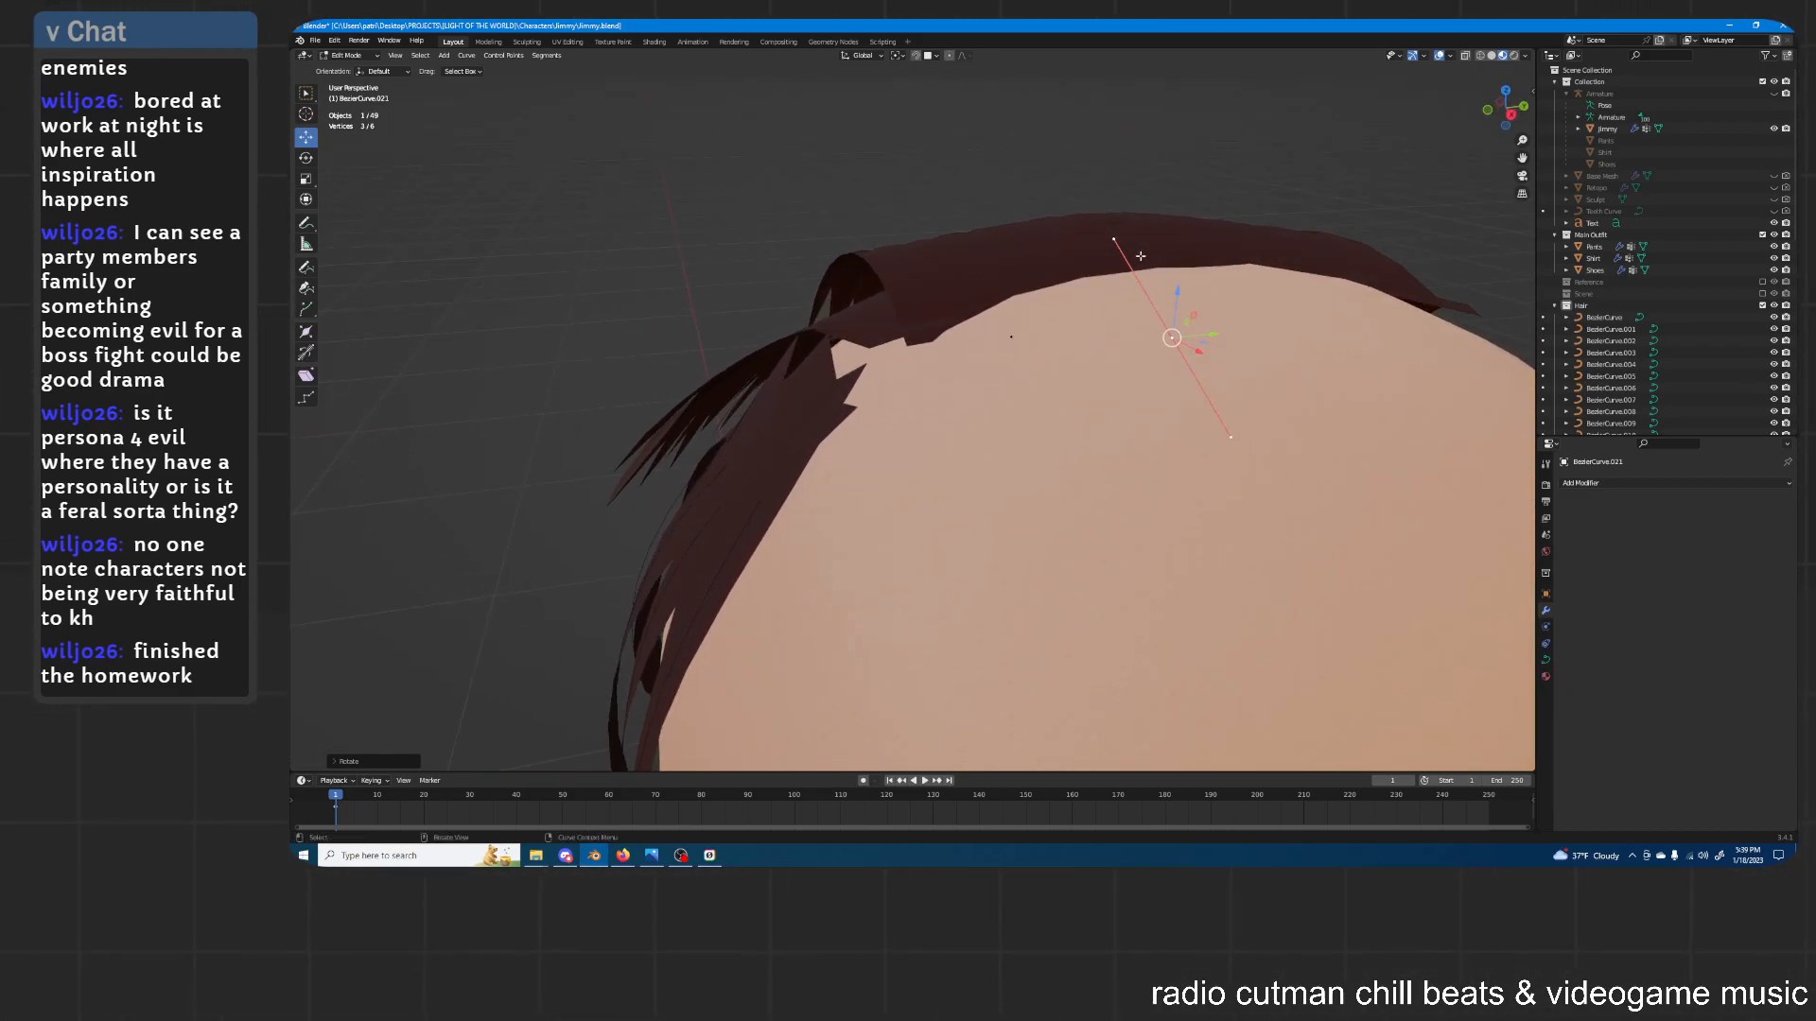
pyautogui.moveTo(1123, 161); pyautogui.dragTo(1179, 197, button='middle')
pyautogui.moveTo(1148, 224)
pyautogui.mouseDown(button='middle')
pyautogui.moveTo(1072, 251)
pyautogui.moveTo(1111, 255)
pyautogui.moveTo(1047, 336)
pyautogui.moveTo(1041, 387)
pyautogui.moveTo(1013, 394)
pyautogui.moveTo(1074, 304)
pyautogui.moveTo(1054, 357)
pyautogui.moveTo(1046, 287)
pyautogui.moveTo(1062, 300)
pyautogui.moveTo(1029, 300)
pyautogui.moveTo(1031, 388)
pyautogui.moveTo(990, 361)
pyautogui.moveTo(936, 397)
pyautogui.moveTo(960, 375)
pyautogui.mouseUp(button='middle')
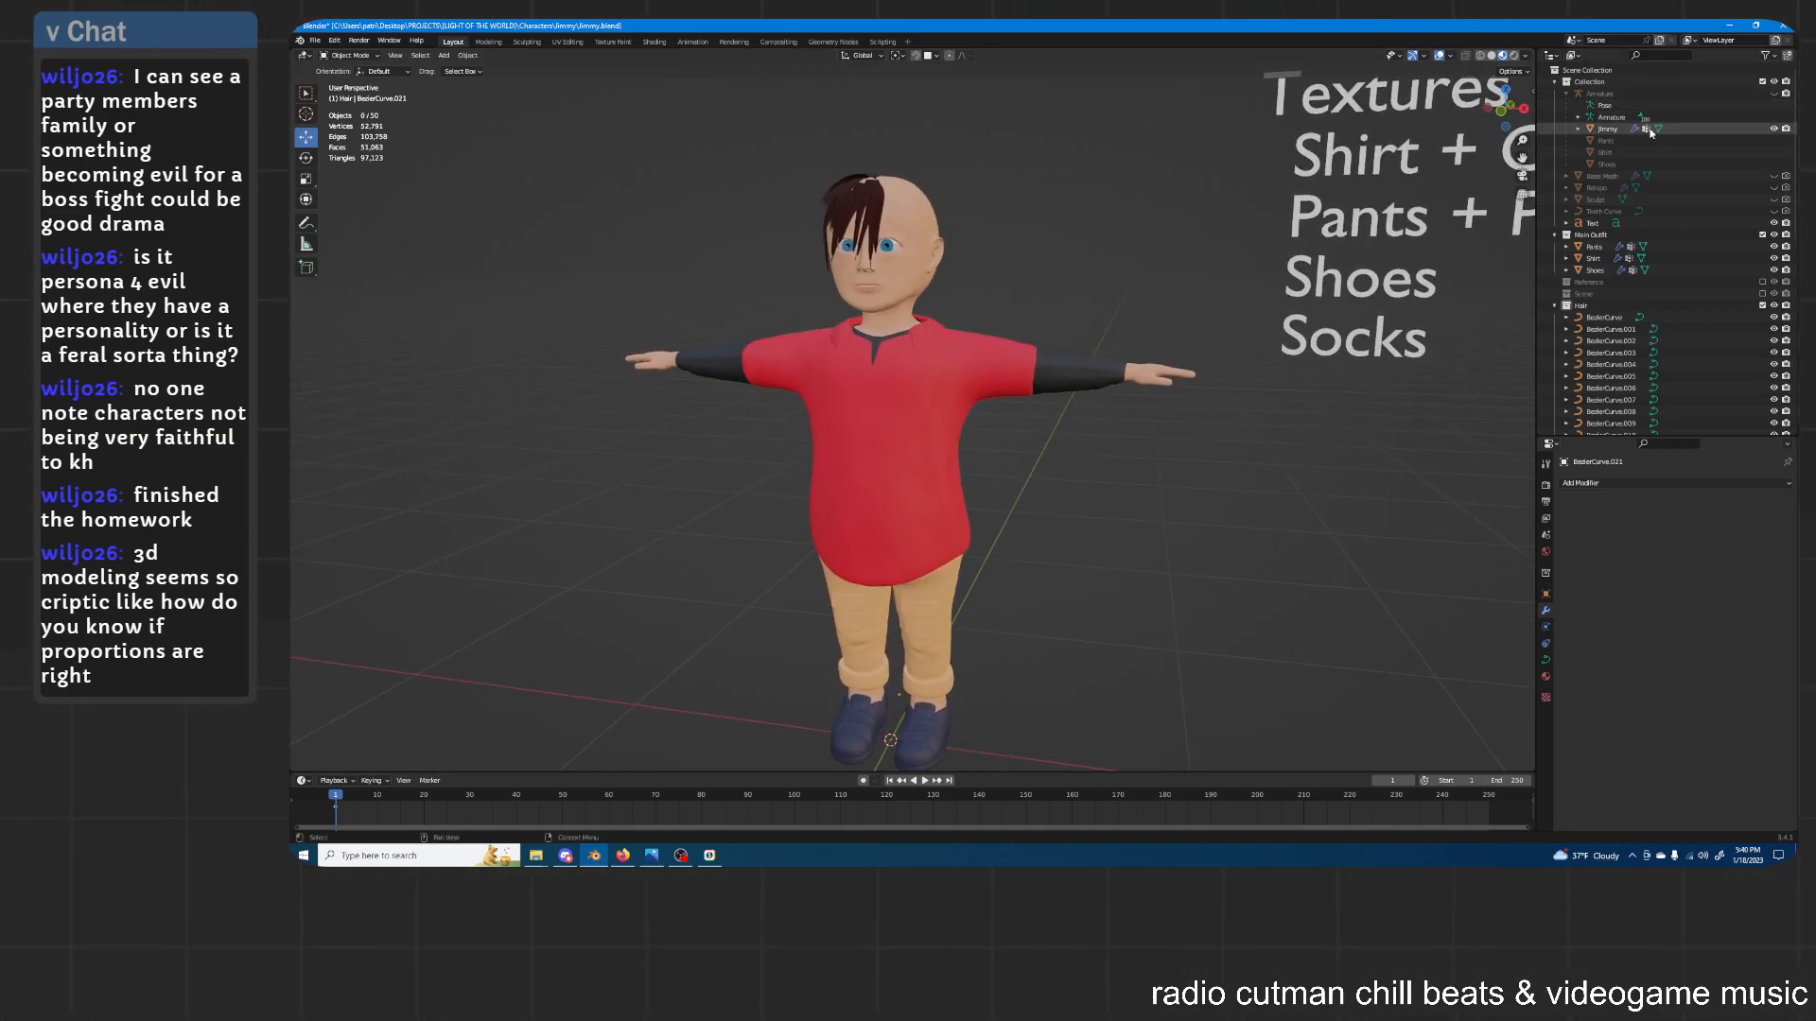
# Show the low-poly base mesh over the character to compare proportions, and hide it again
pyautogui.click(1774, 176)
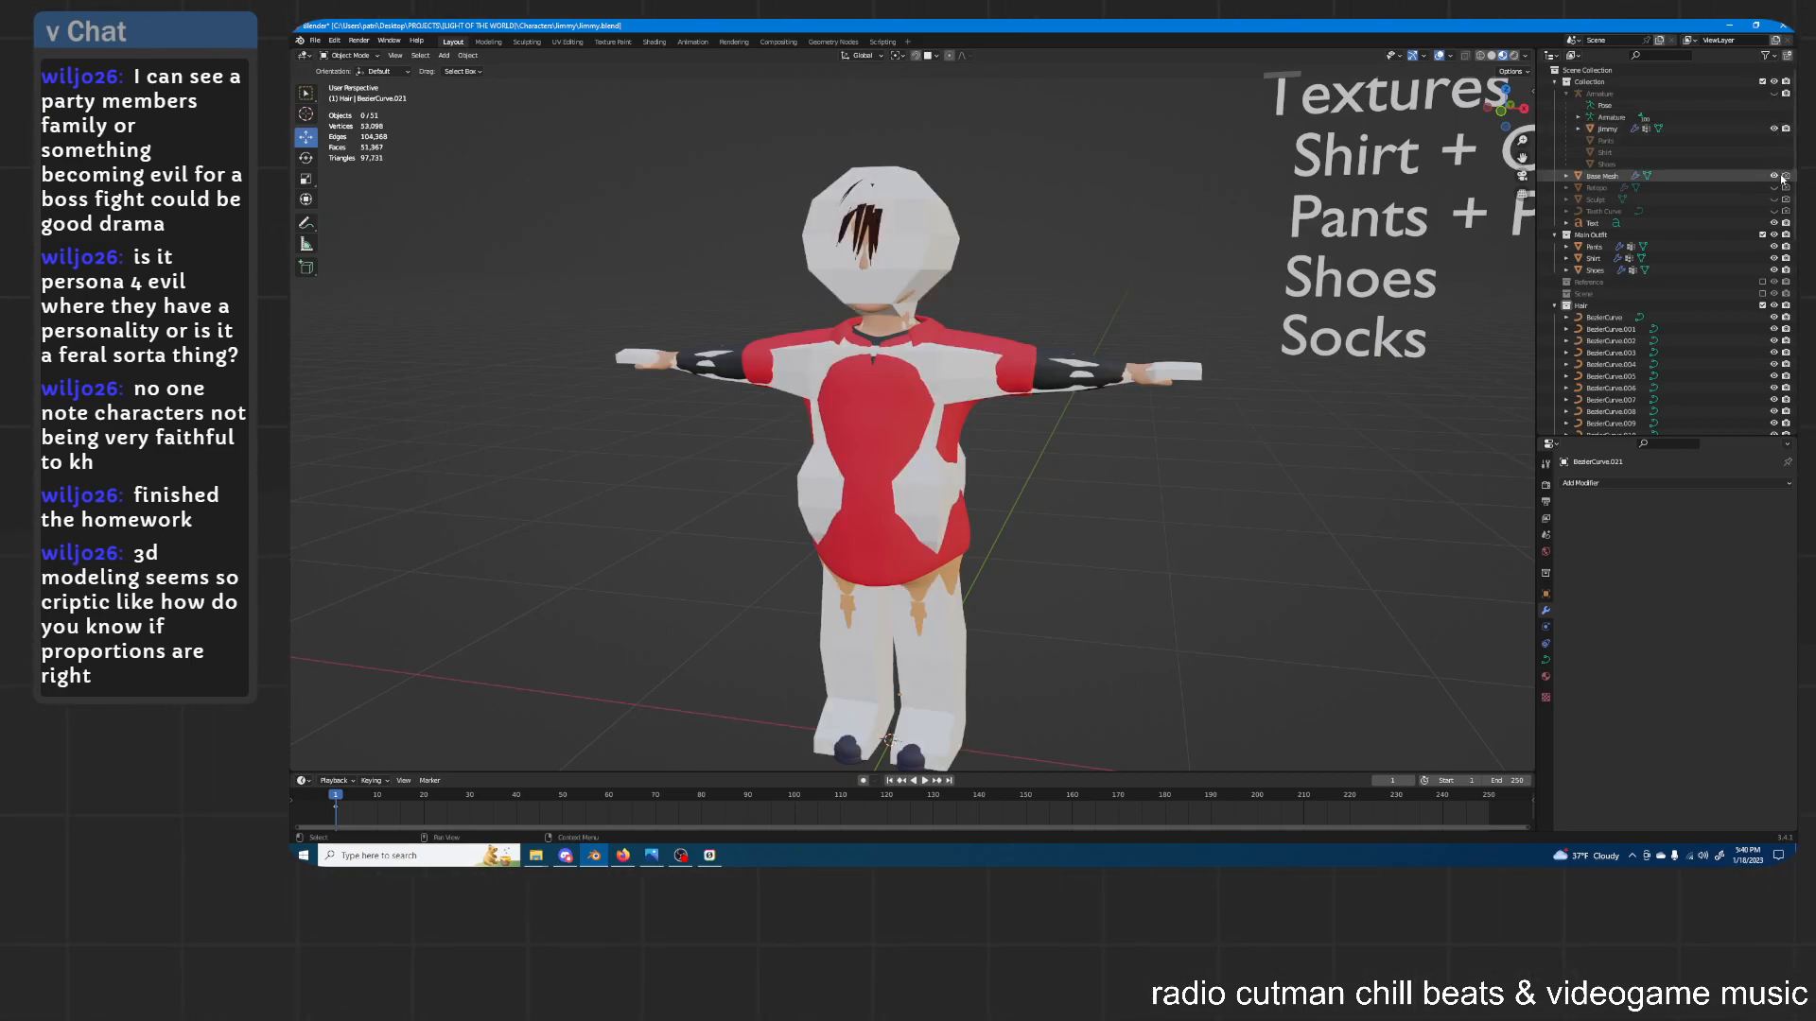
pyautogui.moveTo(1131, 227); pyautogui.dragTo(1068, 246, button='middle')
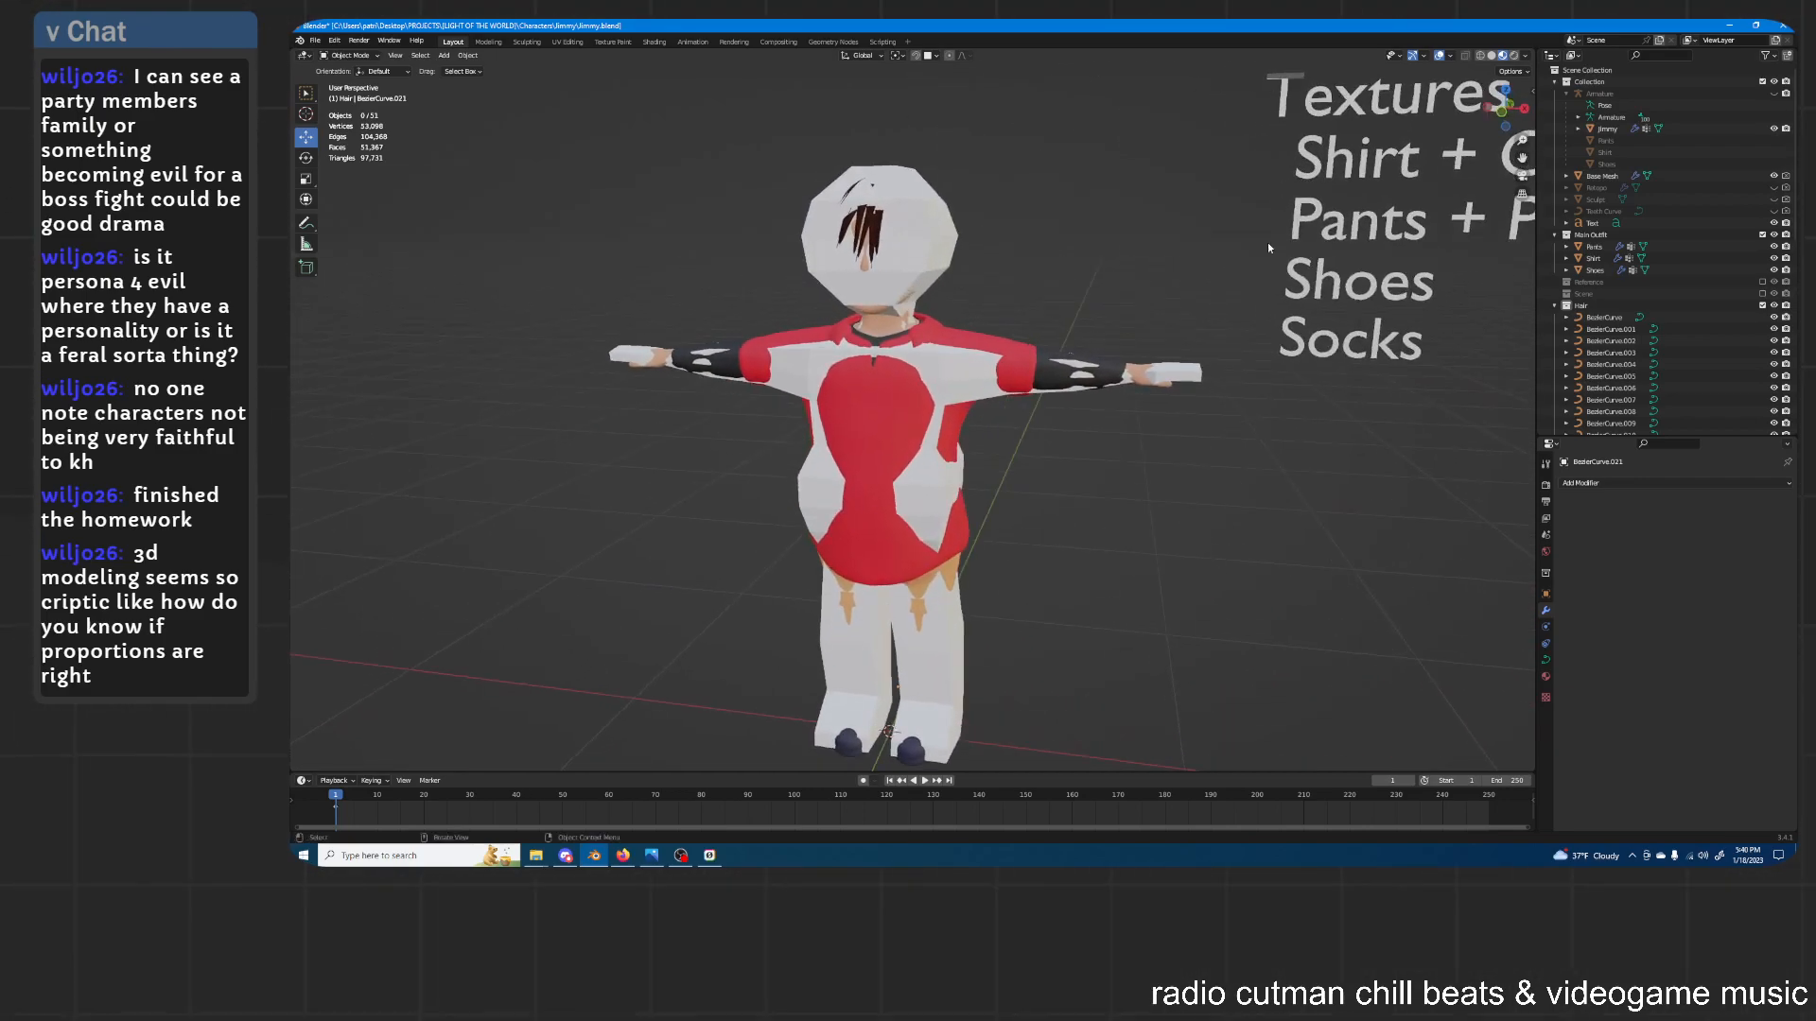
pyautogui.click(1774, 177)
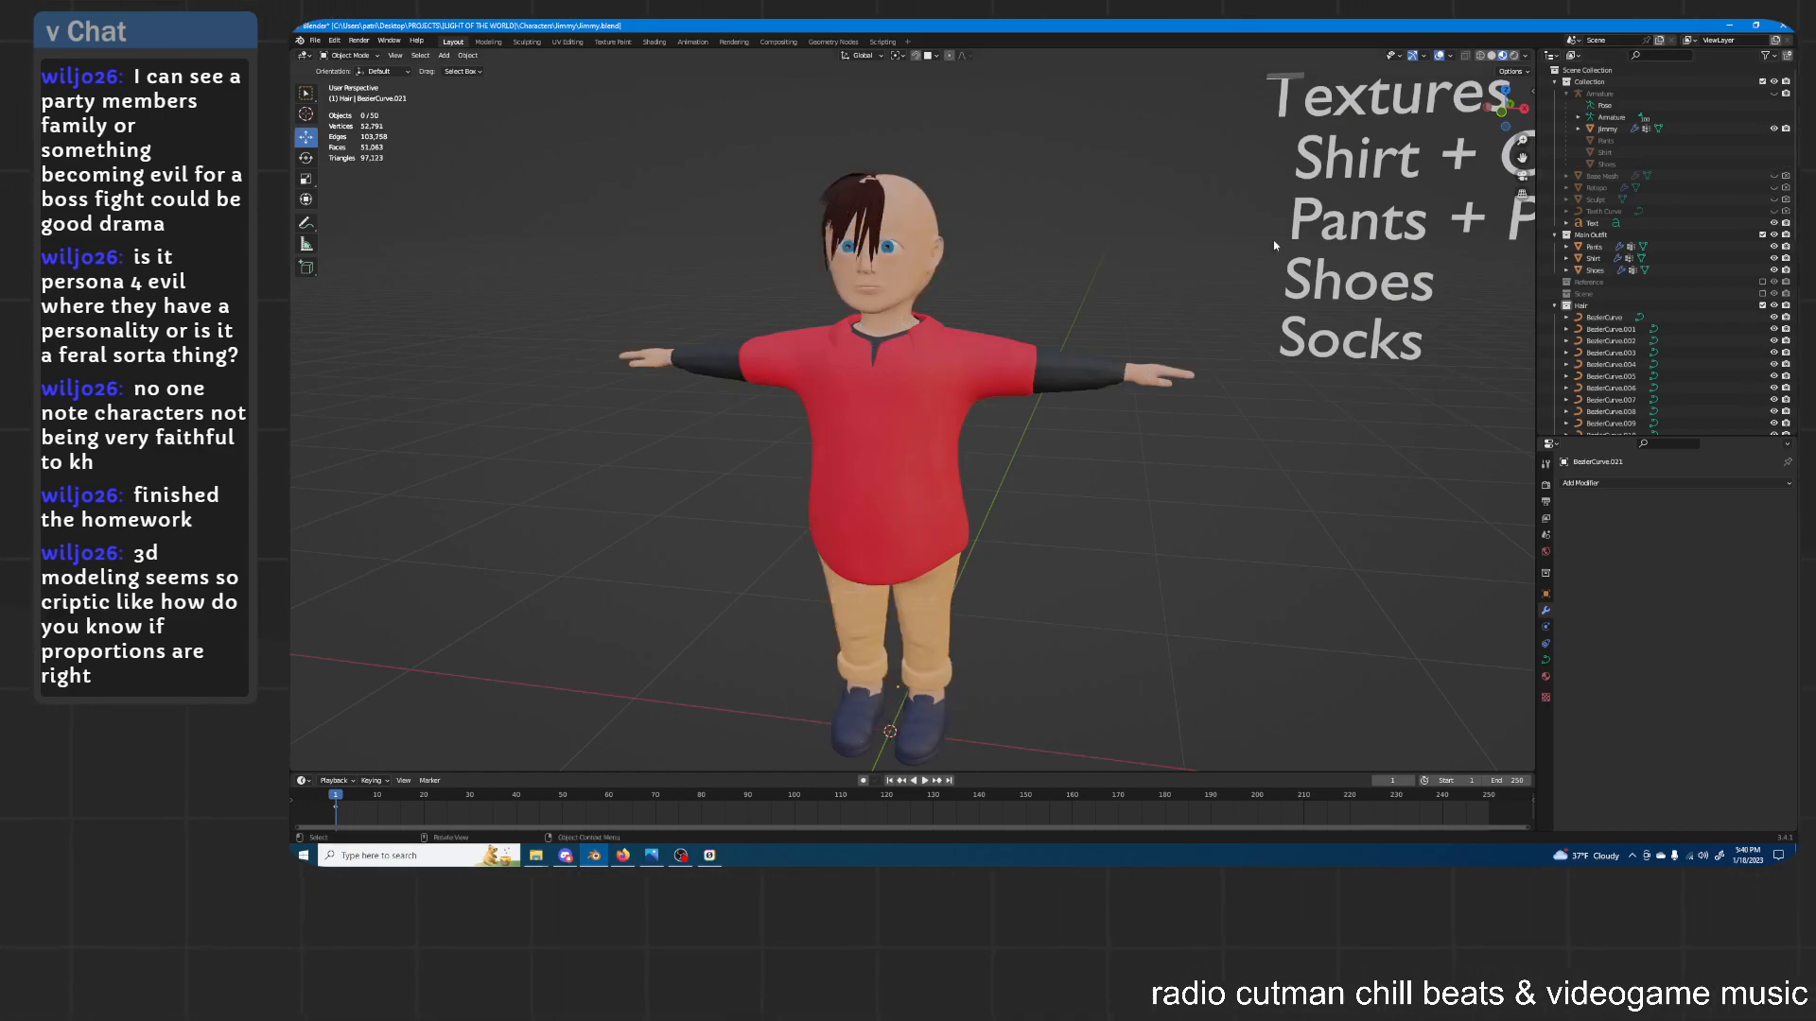
# Exclude and re-include the main character collection, and hide its base mesh and neighbouring helper objects again
pyautogui.click(1763, 82)
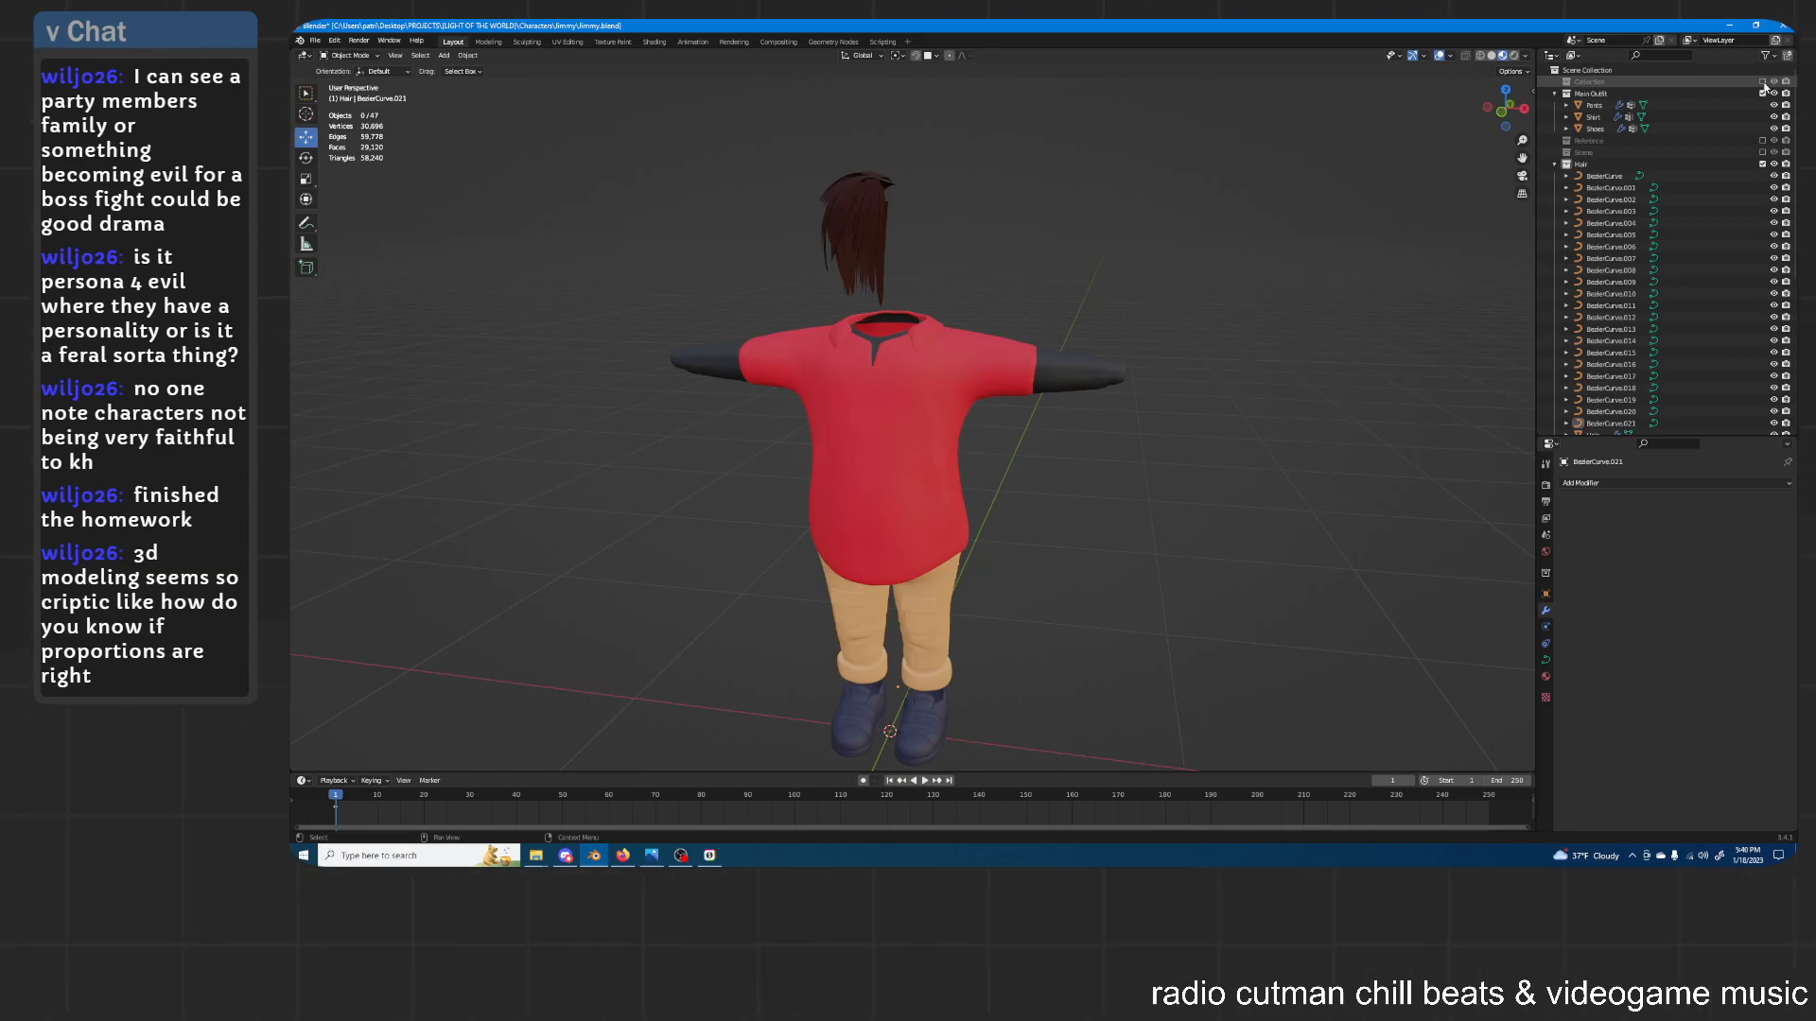
pyautogui.click(1763, 83)
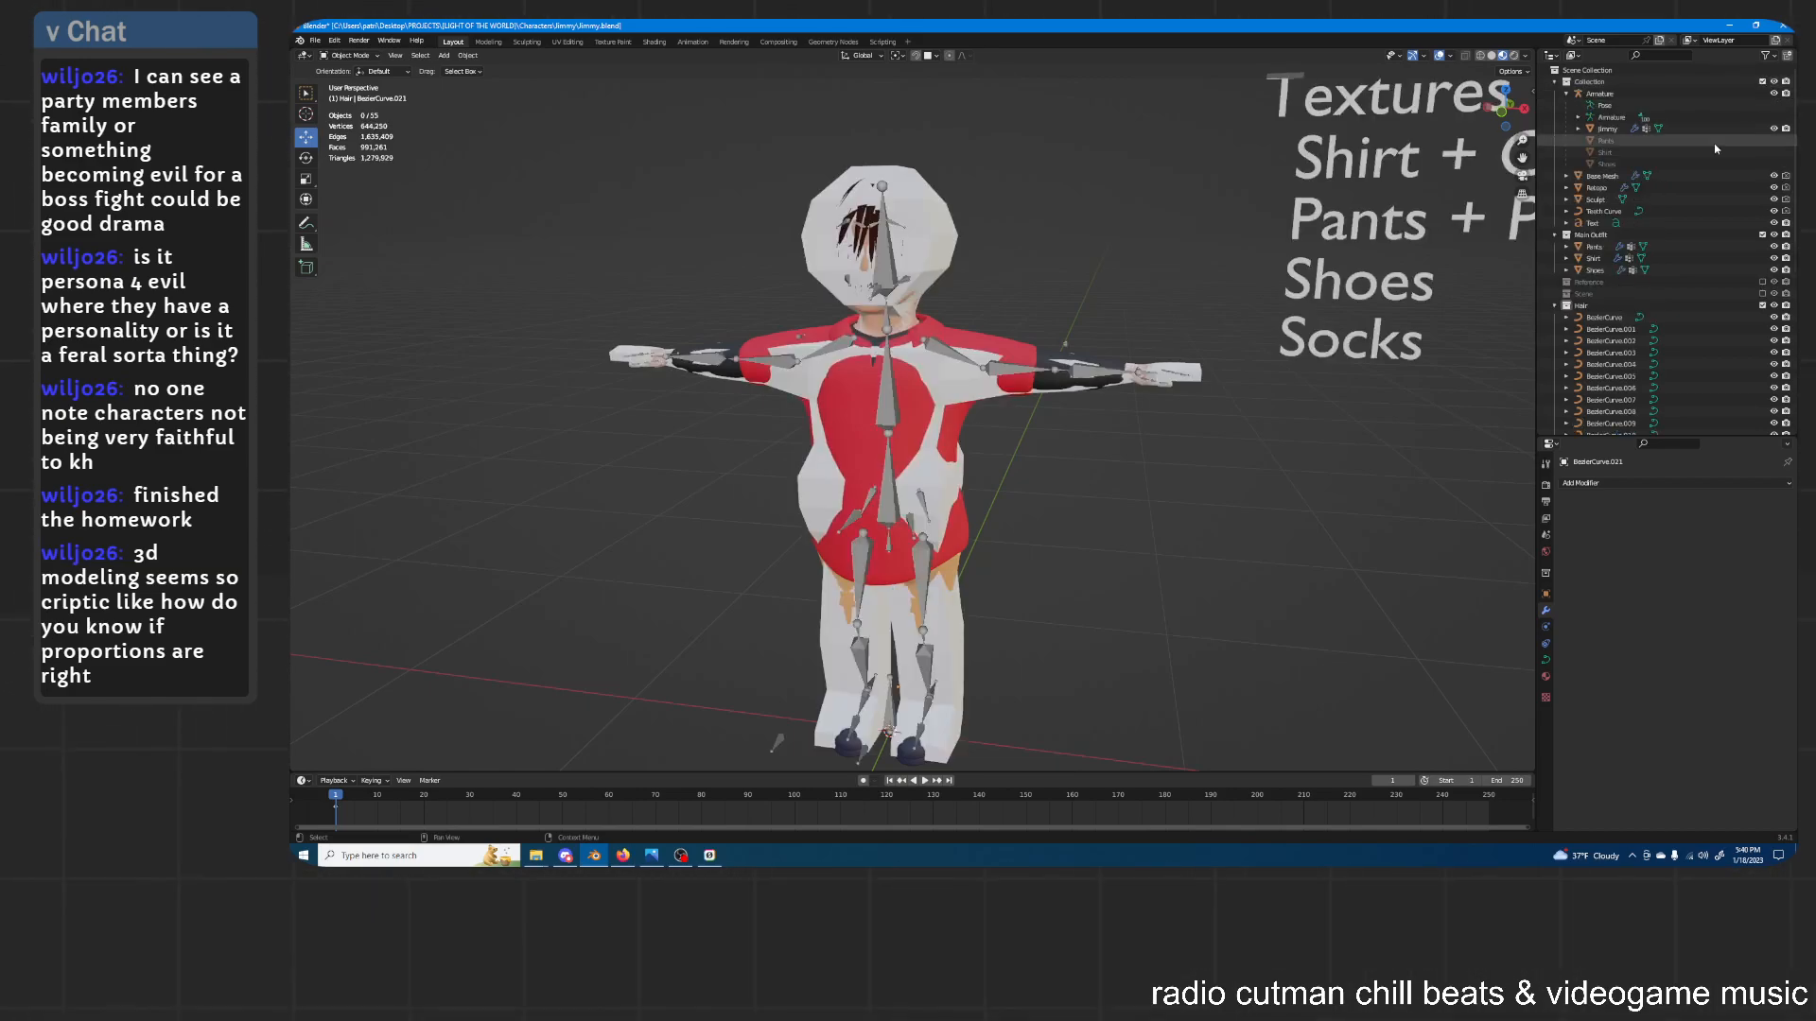
pyautogui.click(1774, 177)
pyautogui.click(1774, 201)
pyautogui.scroll(-8, 1704, 234)
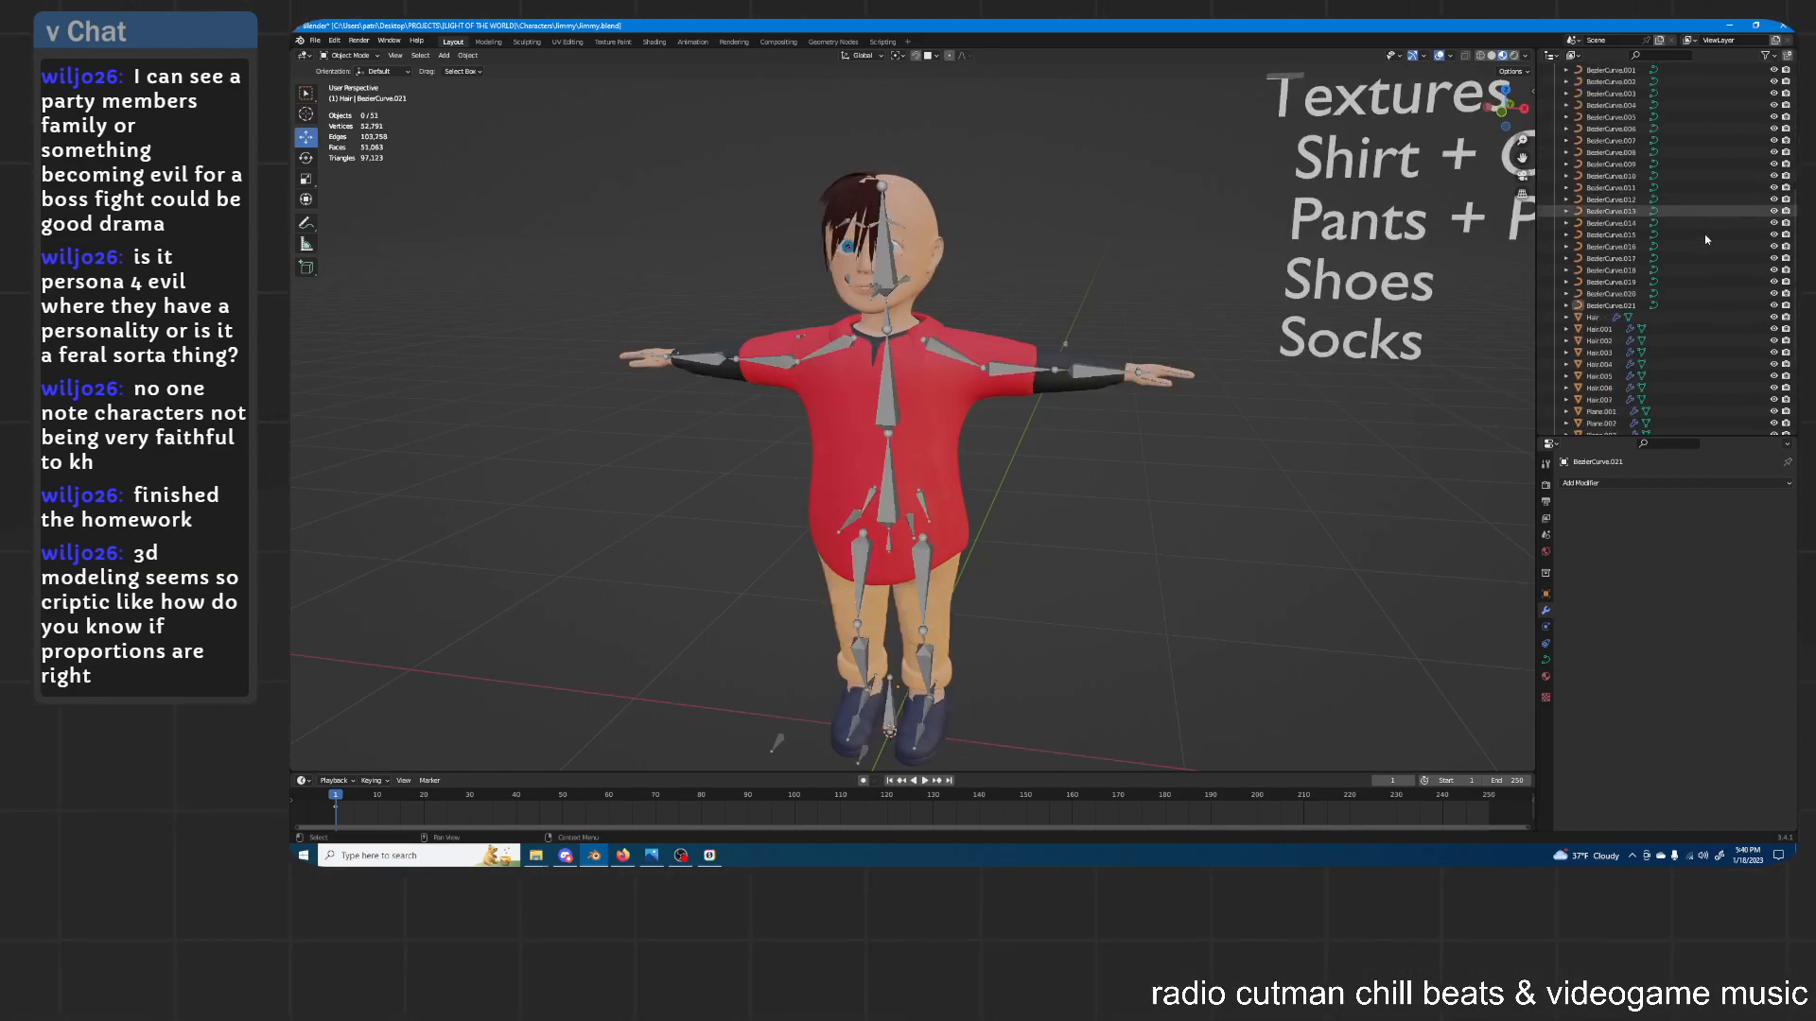
pyautogui.scroll(7, 1641, 264)
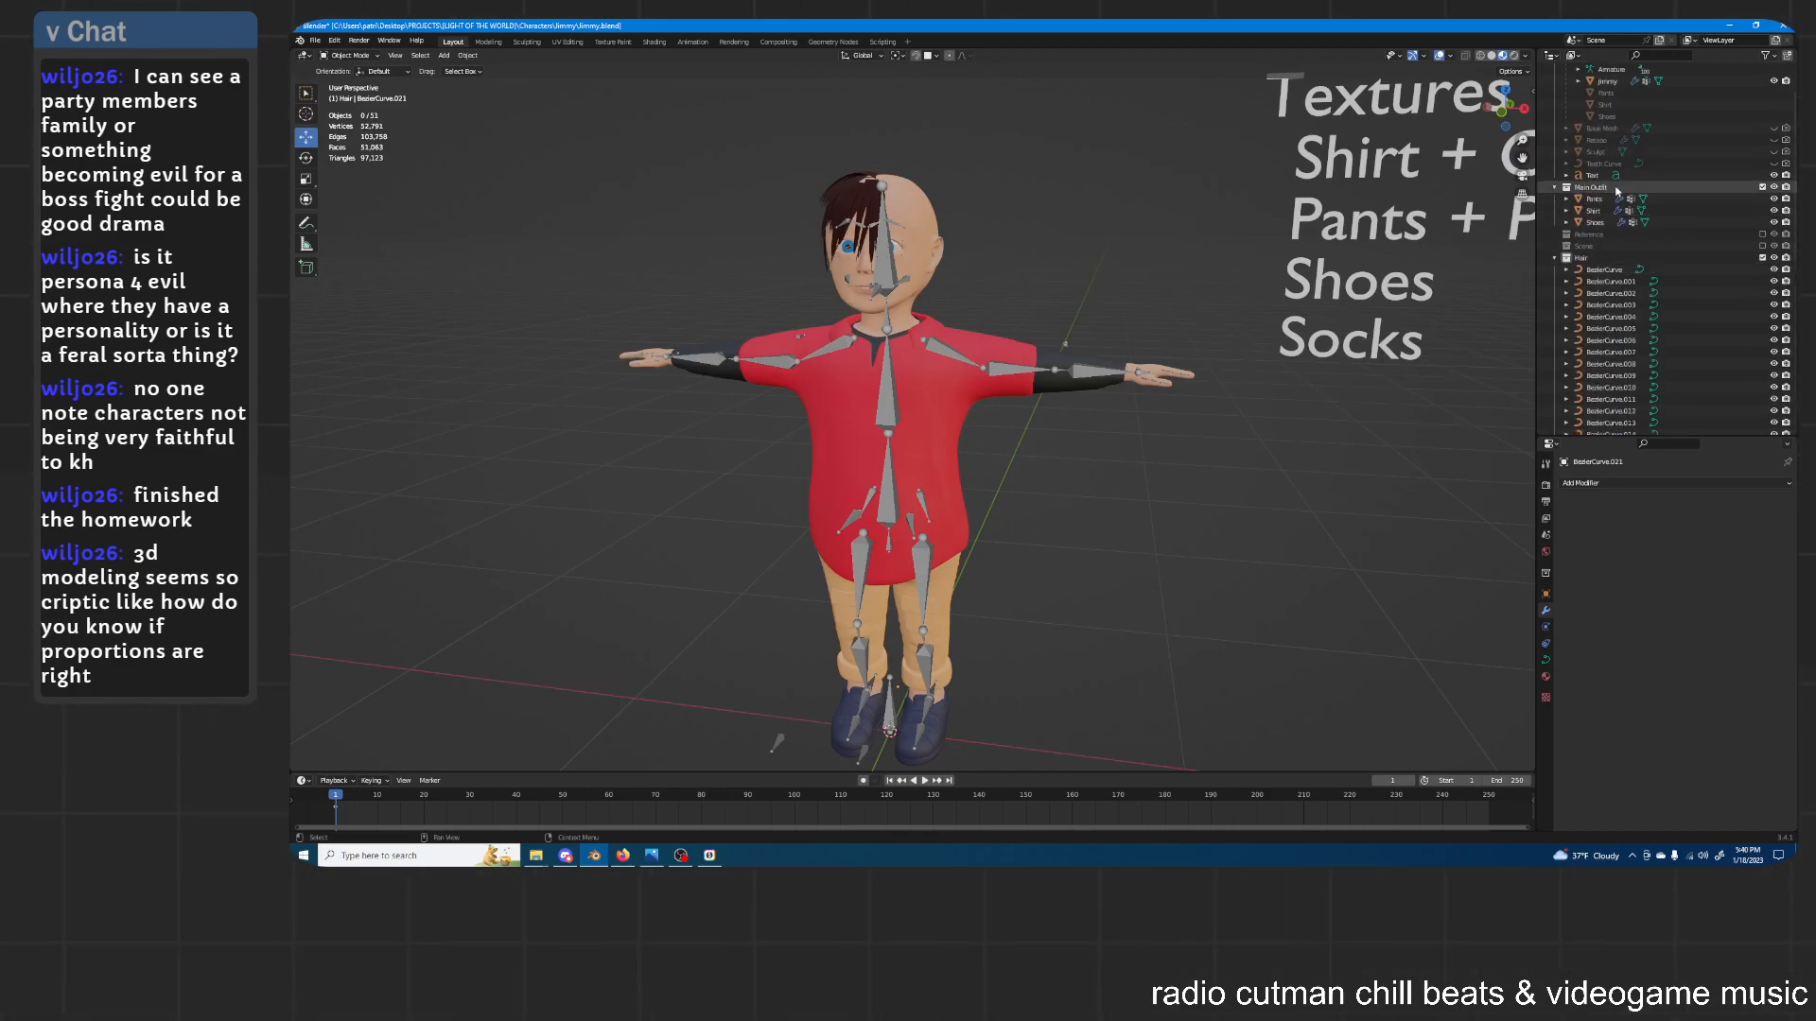
# Enable the Reference collection and examine the front and side body drawings against the character's proportions
pyautogui.click(1763, 237)
pyautogui.moveTo(1422, 248)
pyautogui.mouseDown(button='middle')
pyautogui.moveTo(761, 248)
pyautogui.moveTo(914, 258)
pyautogui.moveTo(1120, 321)
pyautogui.mouseUp(button='middle')
pyautogui.moveTo(945, 371); pyautogui.dragTo(1101, 333, button='middle')
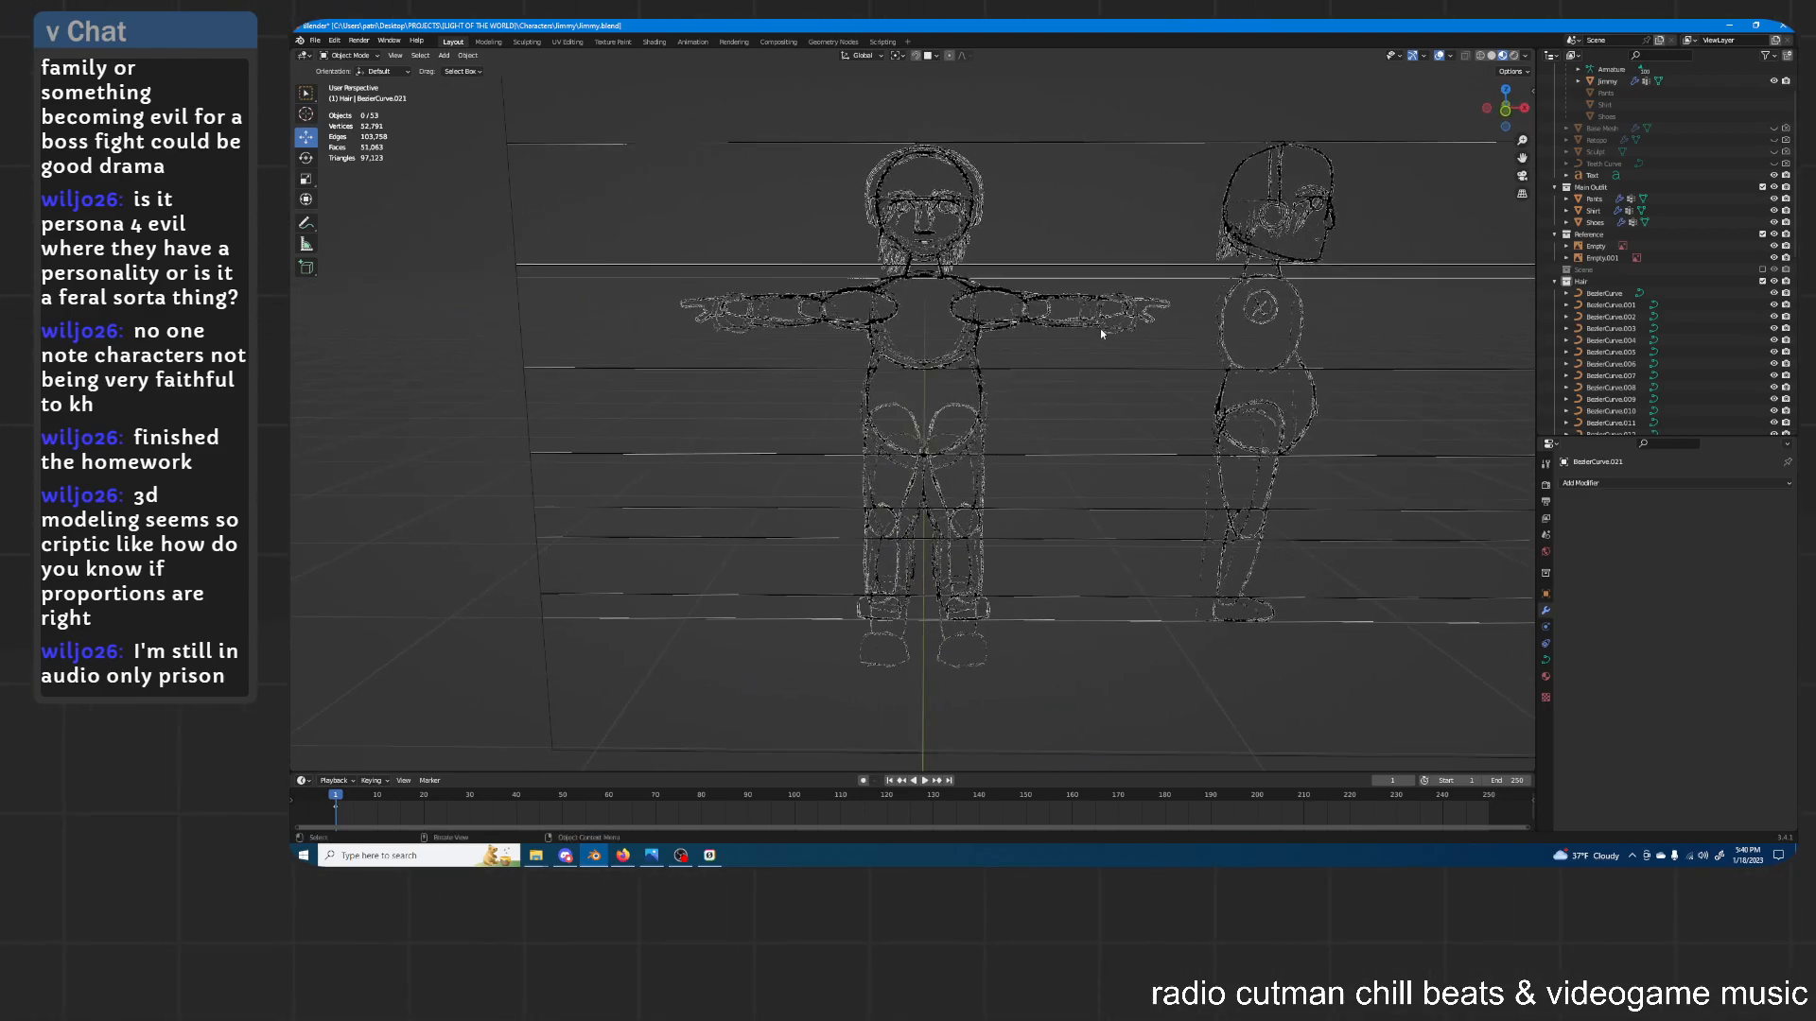
pyautogui.moveTo(1211, 360)
pyautogui.mouseDown(button='middle')
pyautogui.moveTo(772, 419)
pyautogui.moveTo(1065, 391)
pyautogui.moveTo(1057, 372)
pyautogui.mouseUp(button='middle')
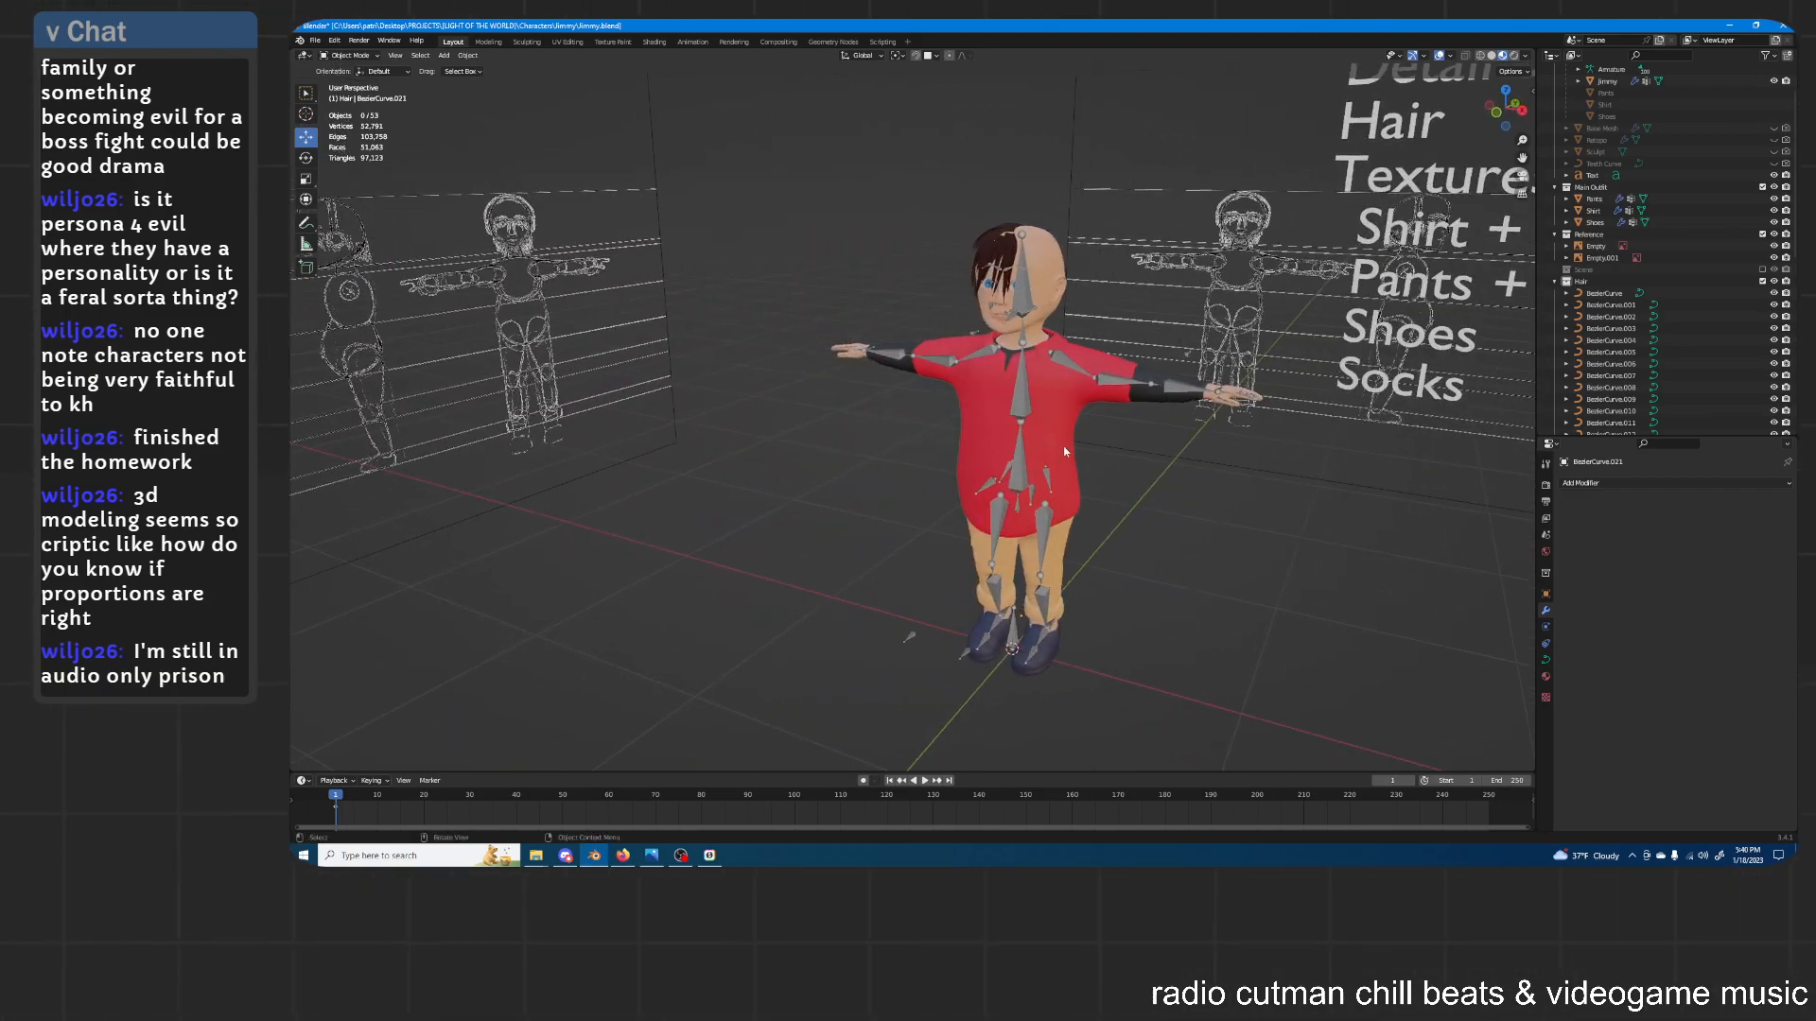
pyautogui.moveTo(1063, 443)
pyautogui.mouseDown(button='middle')
pyautogui.moveTo(1014, 318)
pyautogui.moveTo(1148, 297)
pyautogui.moveTo(798, 372)
pyautogui.moveTo(858, 369)
pyautogui.moveTo(911, 330)
pyautogui.mouseUp(button='middle')
pyautogui.scroll(3, 858, 369)
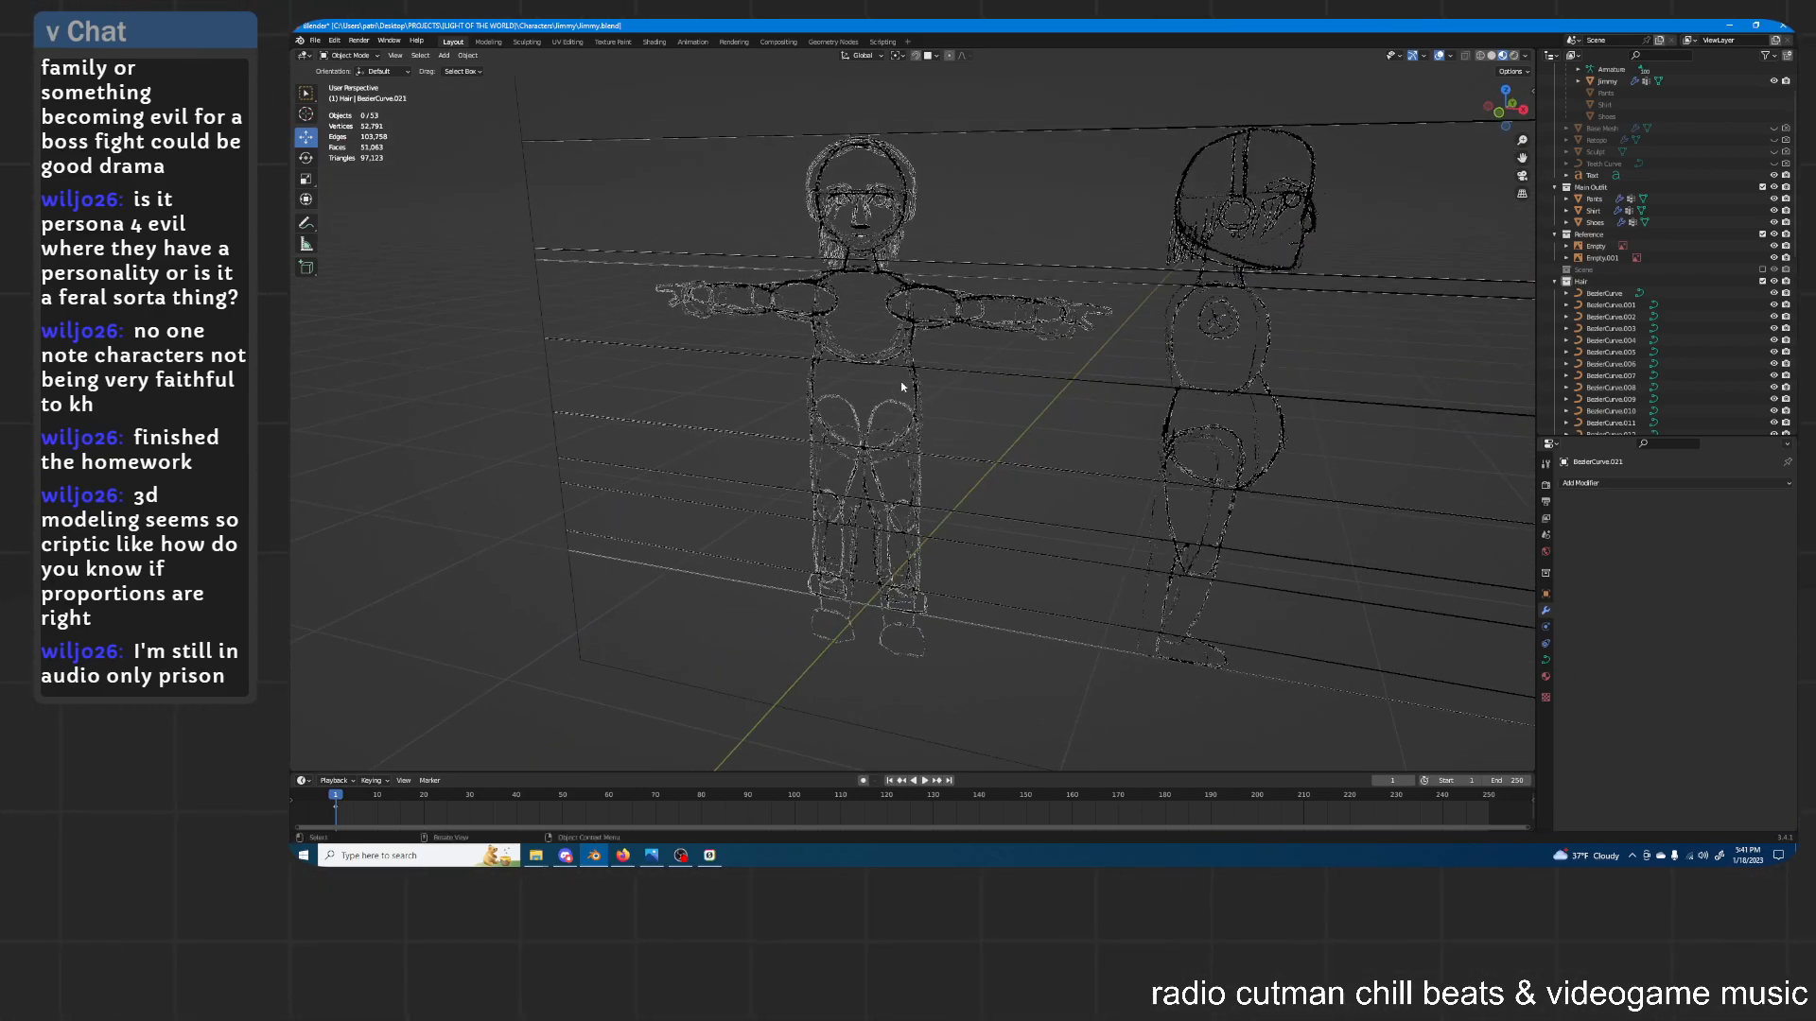
# Compare the front and side body drawings with the rigged character's proportions from several angles
pyautogui.scroll(-6, 901, 382)
pyautogui.moveTo(919, 394)
pyautogui.mouseDown(button='middle')
pyautogui.moveTo(958, 370)
pyautogui.moveTo(984, 380)
pyautogui.moveTo(913, 382)
pyautogui.mouseUp(button='middle')
pyautogui.scroll(4, 913, 382)
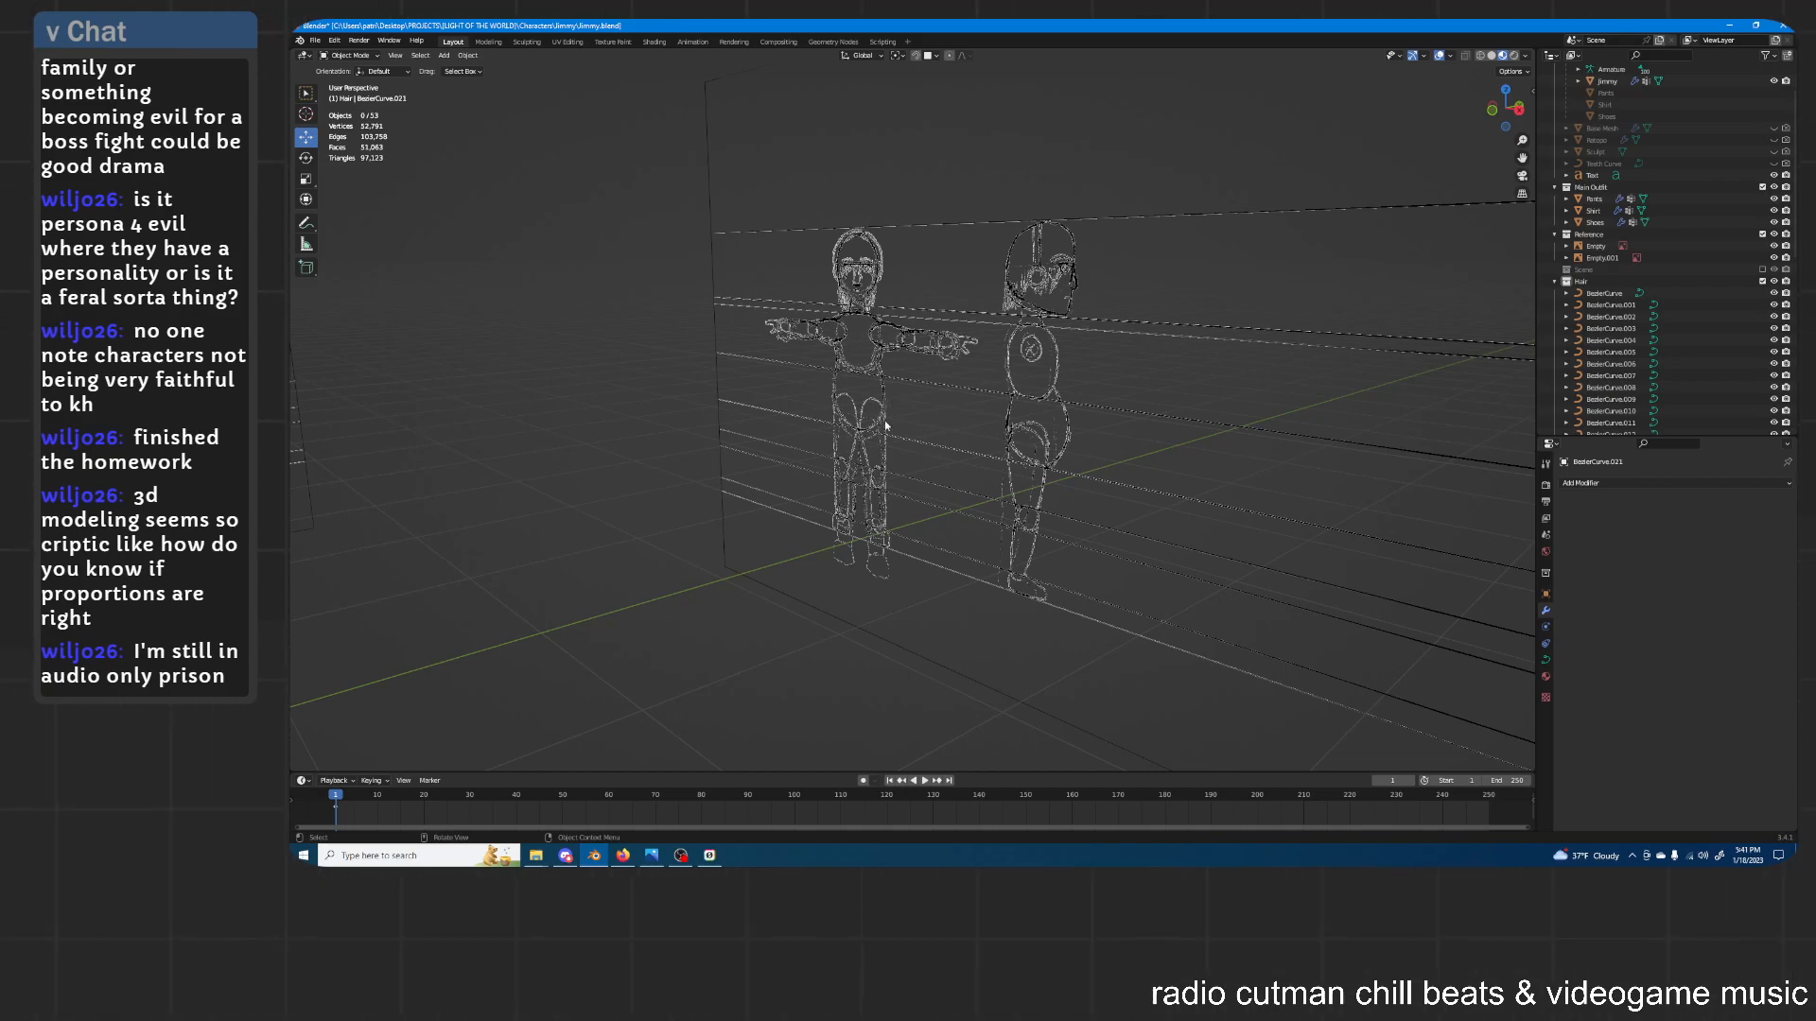
pyautogui.scroll(-4, 870, 481)
pyautogui.keyDown('shift'); pyautogui.moveTo(949, 445); pyautogui.dragTo(1090, 377, button='middle'); pyautogui.keyUp('shift')
pyautogui.scroll(-2, 1002, 374)
pyautogui.moveTo(894, 367)
pyautogui.mouseDown(button='middle')
pyautogui.moveTo(948, 375)
pyautogui.moveTo(897, 331)
pyautogui.mouseUp(button='middle')
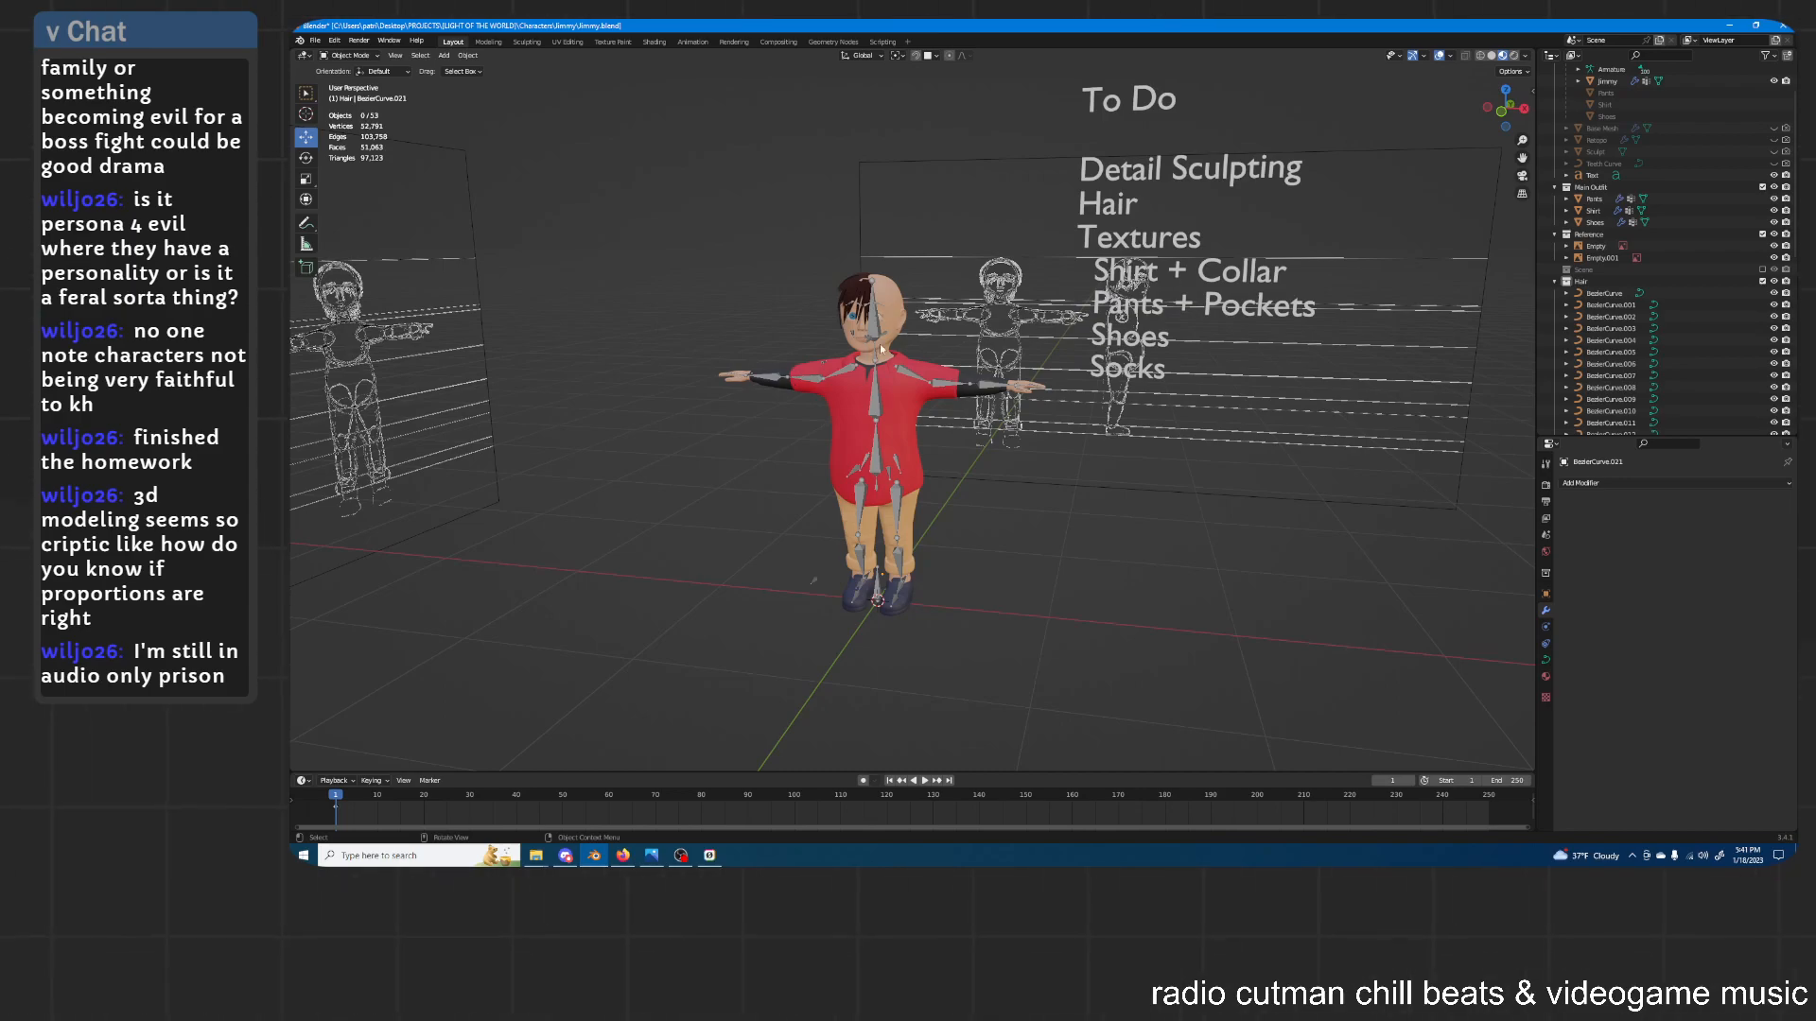
pyautogui.moveTo(868, 346); pyautogui.dragTo(976, 380, button='middle')
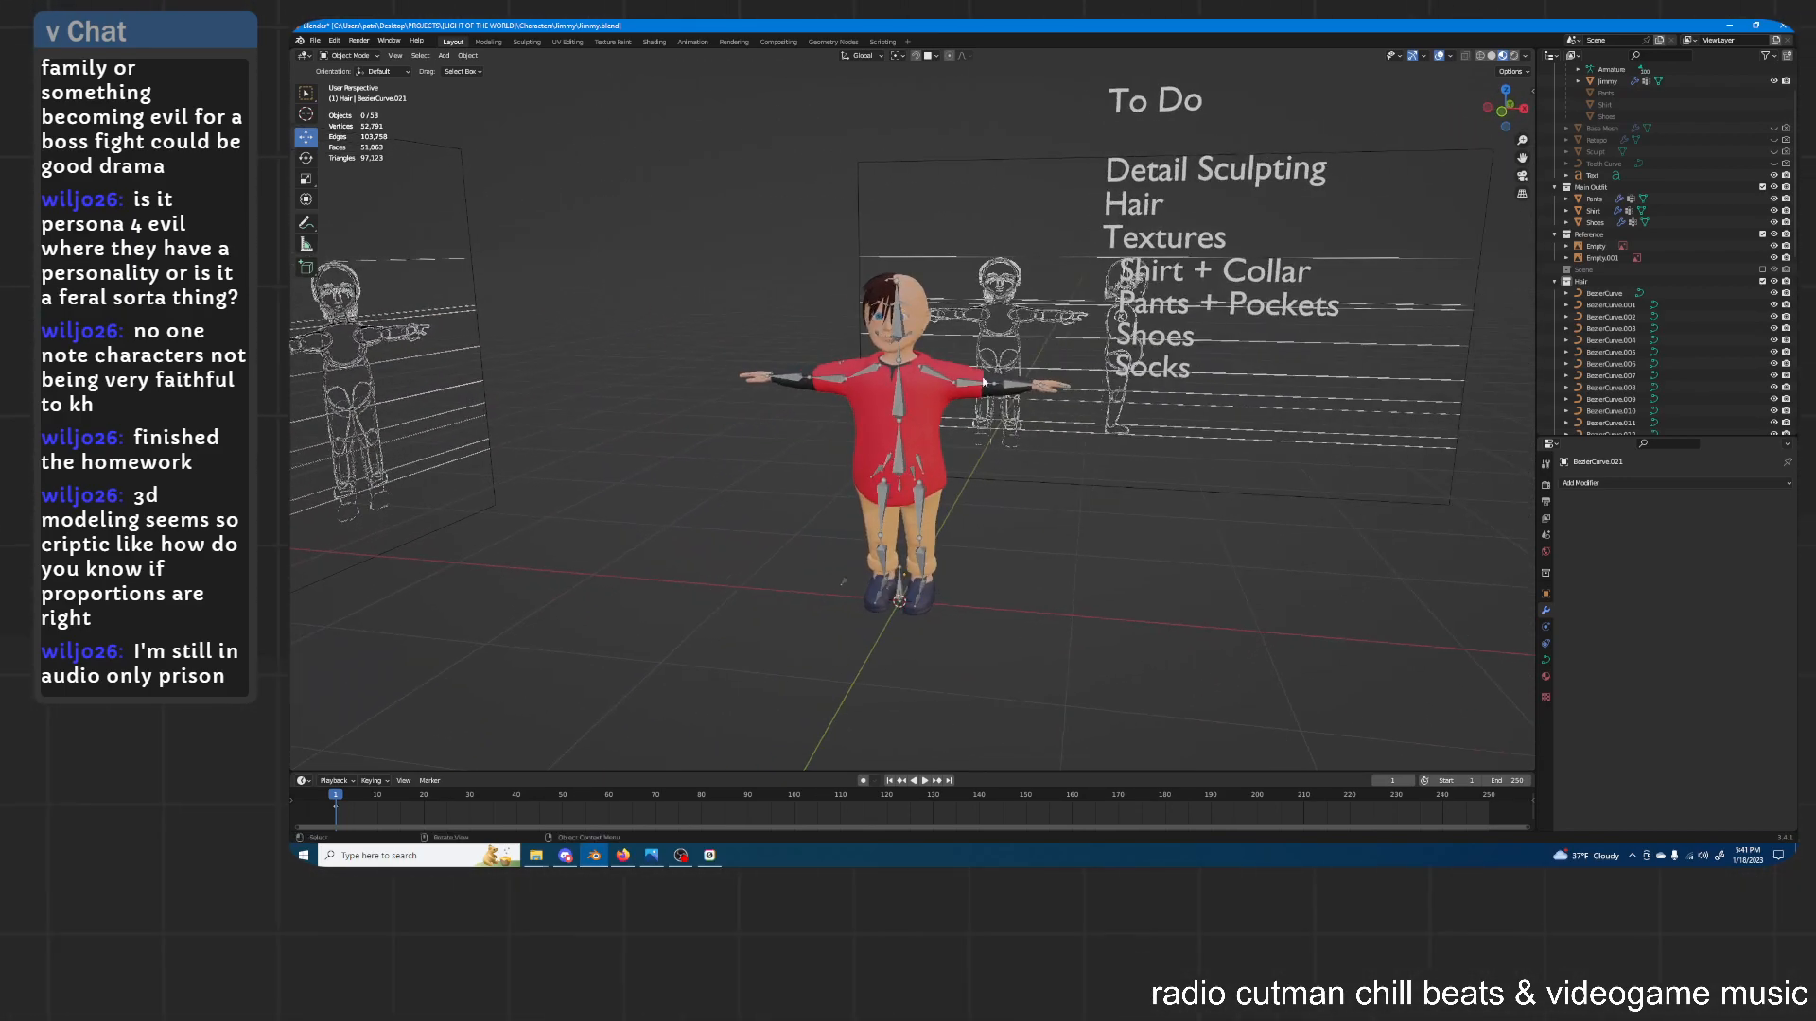
pyautogui.moveTo(979, 489); pyautogui.dragTo(1026, 434, button='middle')
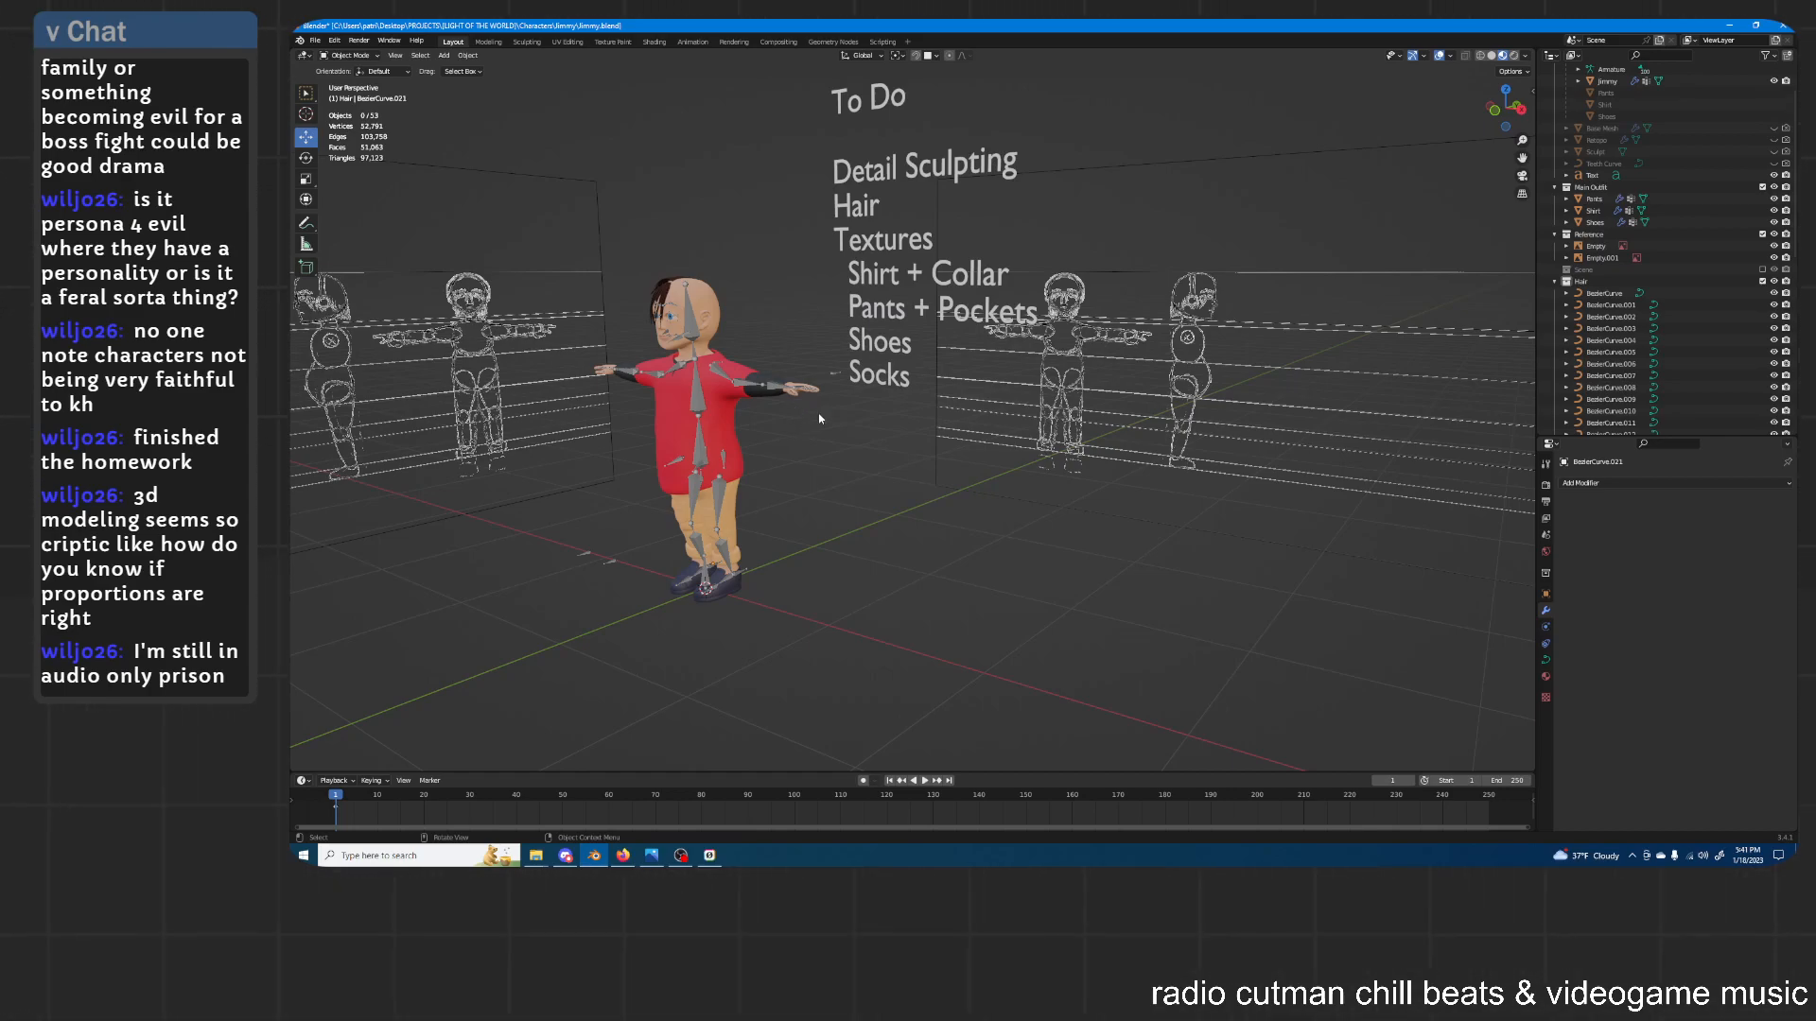
# Exclude the Reference collection and hide the armature so only the dressed character and the to-do text remain
pyautogui.click(1762, 234)
pyautogui.moveTo(916, 284); pyautogui.dragTo(1043, 326, button='middle')
pyautogui.scroll(2, 1692, 173)
pyautogui.click(1020, 316)
pyautogui.scroll(1, 1022, 314)
pyautogui.moveTo(1109, 237); pyautogui.dragTo(1113, 353, button='middle')
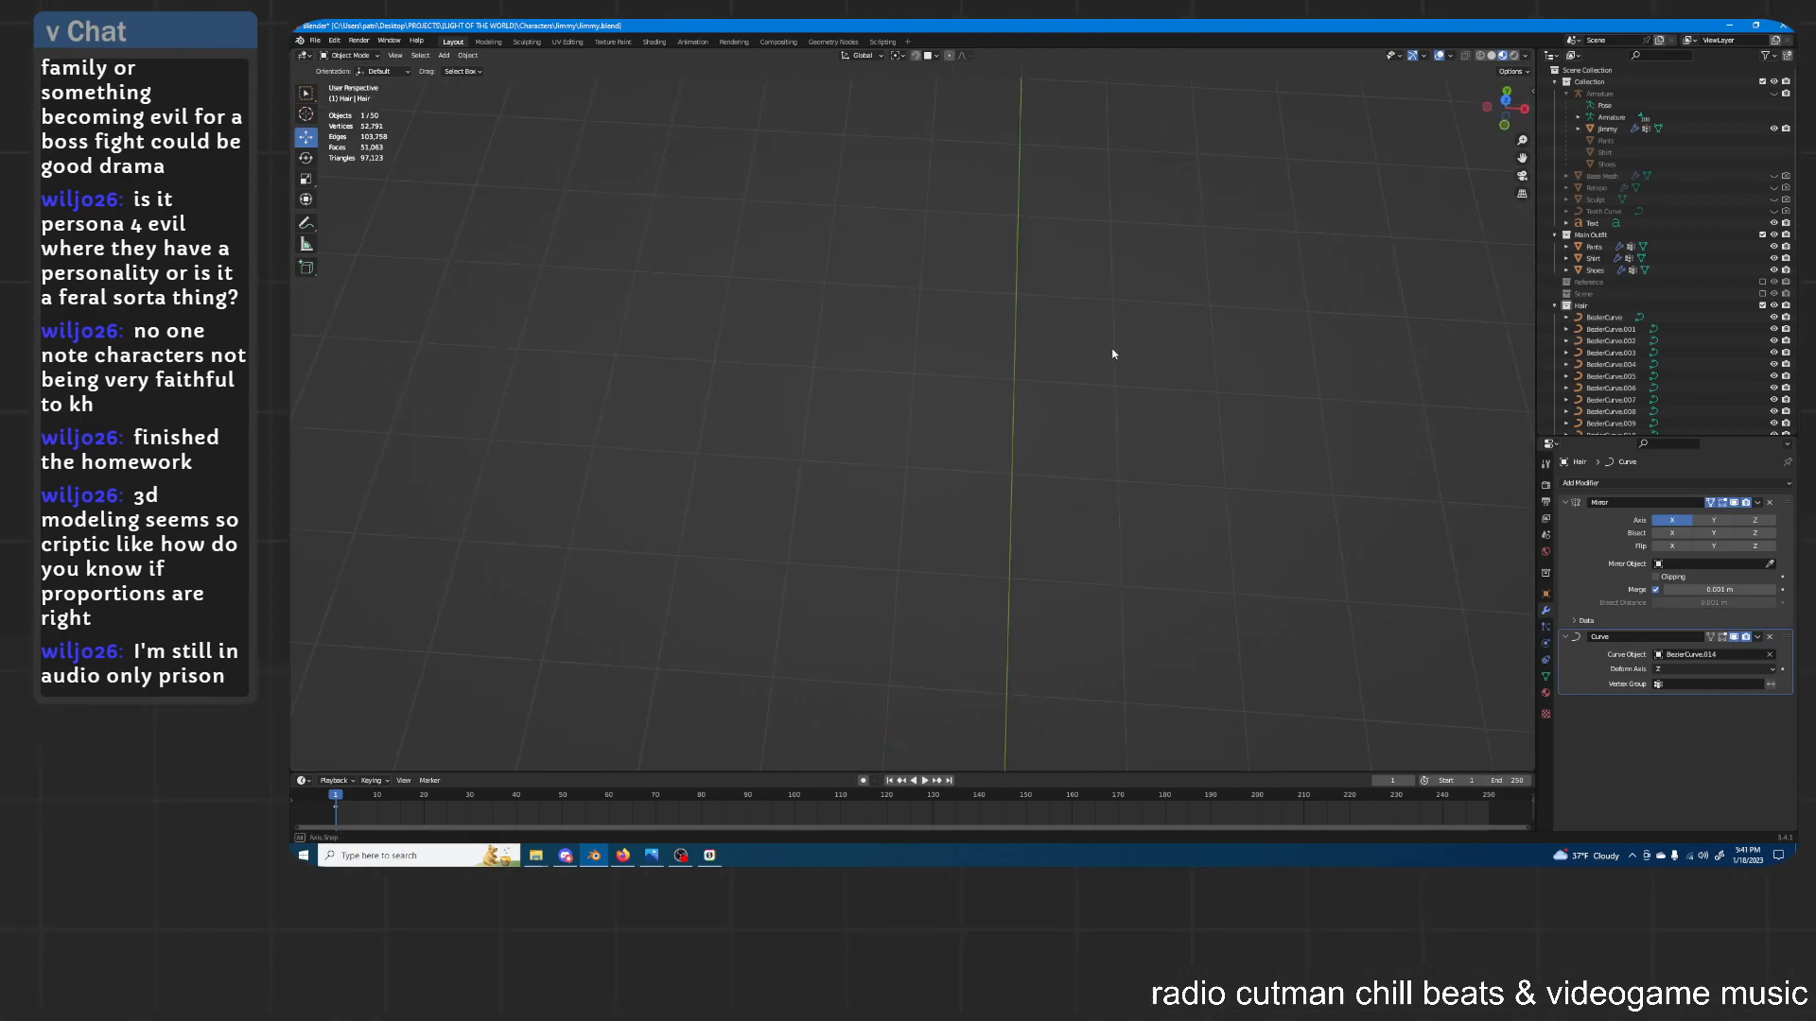
pyautogui.moveTo(1086, 532); pyautogui.dragTo(965, 379, button='middle')
pyautogui.scroll(5, 964, 372)
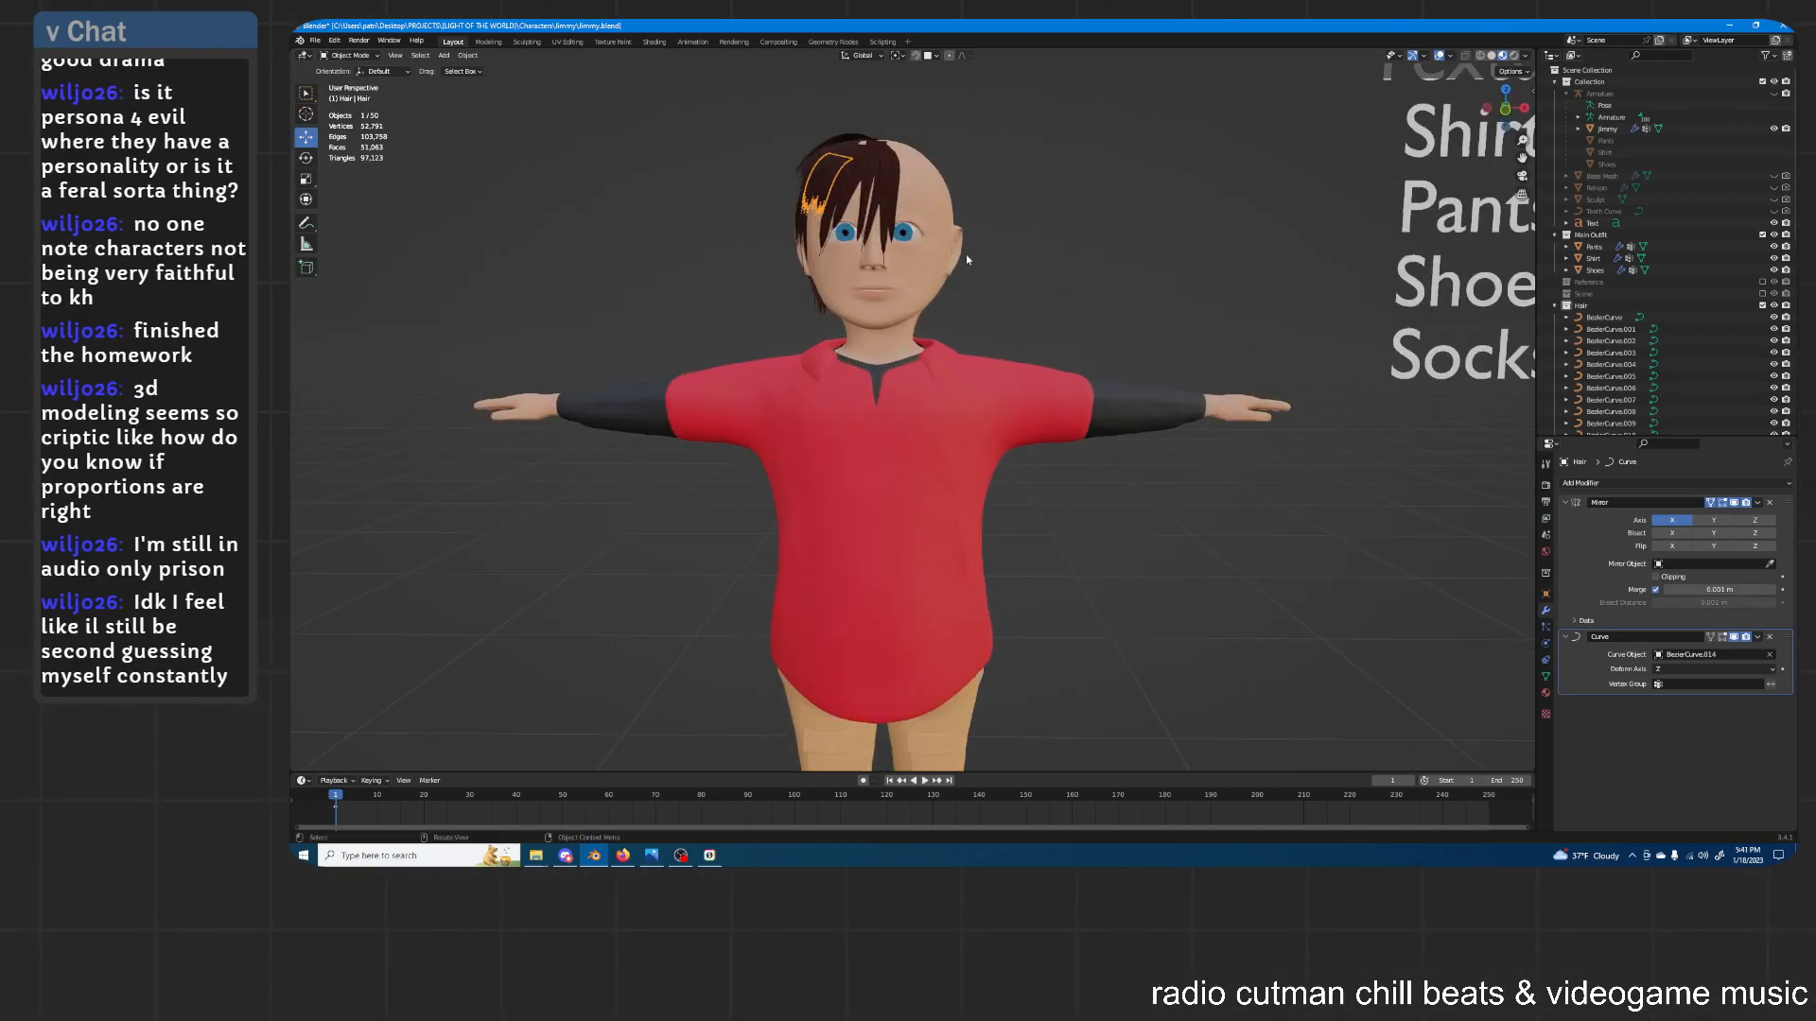
pyautogui.keyDown('shift'); pyautogui.moveTo(1014, 178); pyautogui.dragTo(1053, 304, button='middle'); pyautogui.keyUp('shift')
pyautogui.scroll(4, 1054, 303)
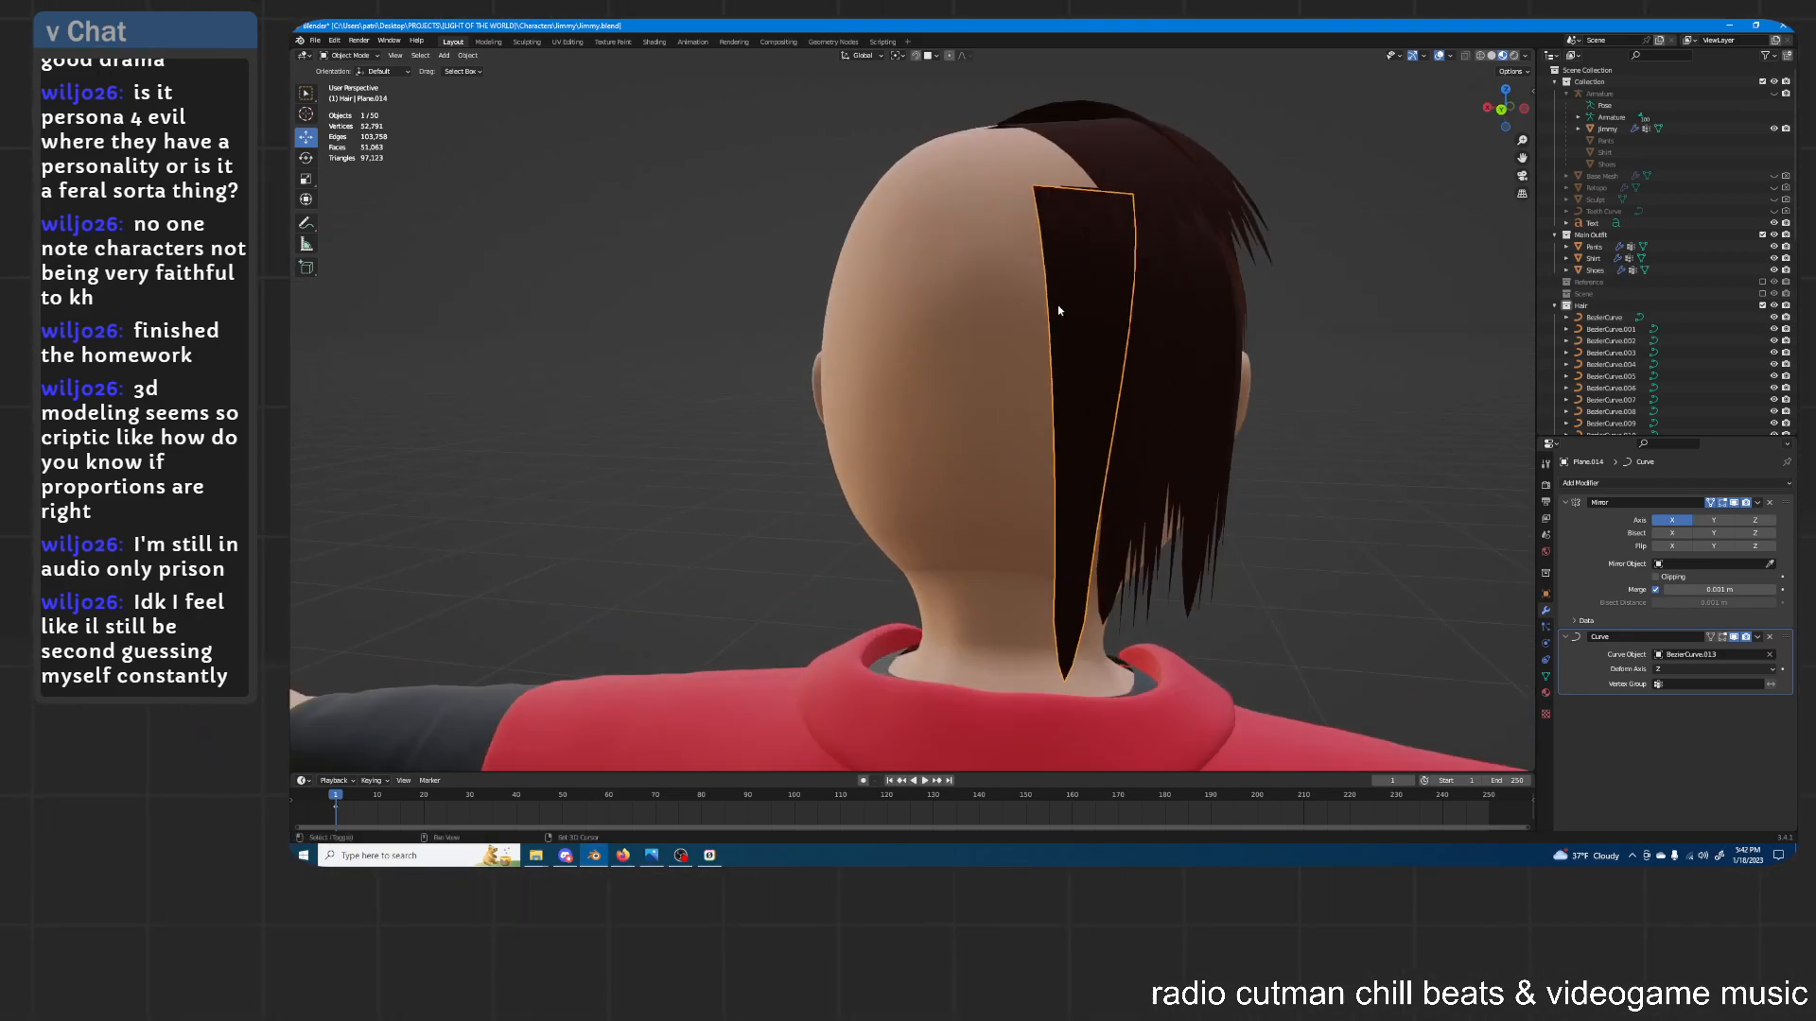
# Raise the back-of-head hair strips Plane.013 and Plane.014 slightly along Z
pyautogui.keyDown('shift'); pyautogui.click(1033, 492); pyautogui.keyUp('shift')
pyautogui.moveTo(1033, 492); pyautogui.dragTo(1058, 399, button='middle')
pyautogui.press('g')
pyautogui.press('z')
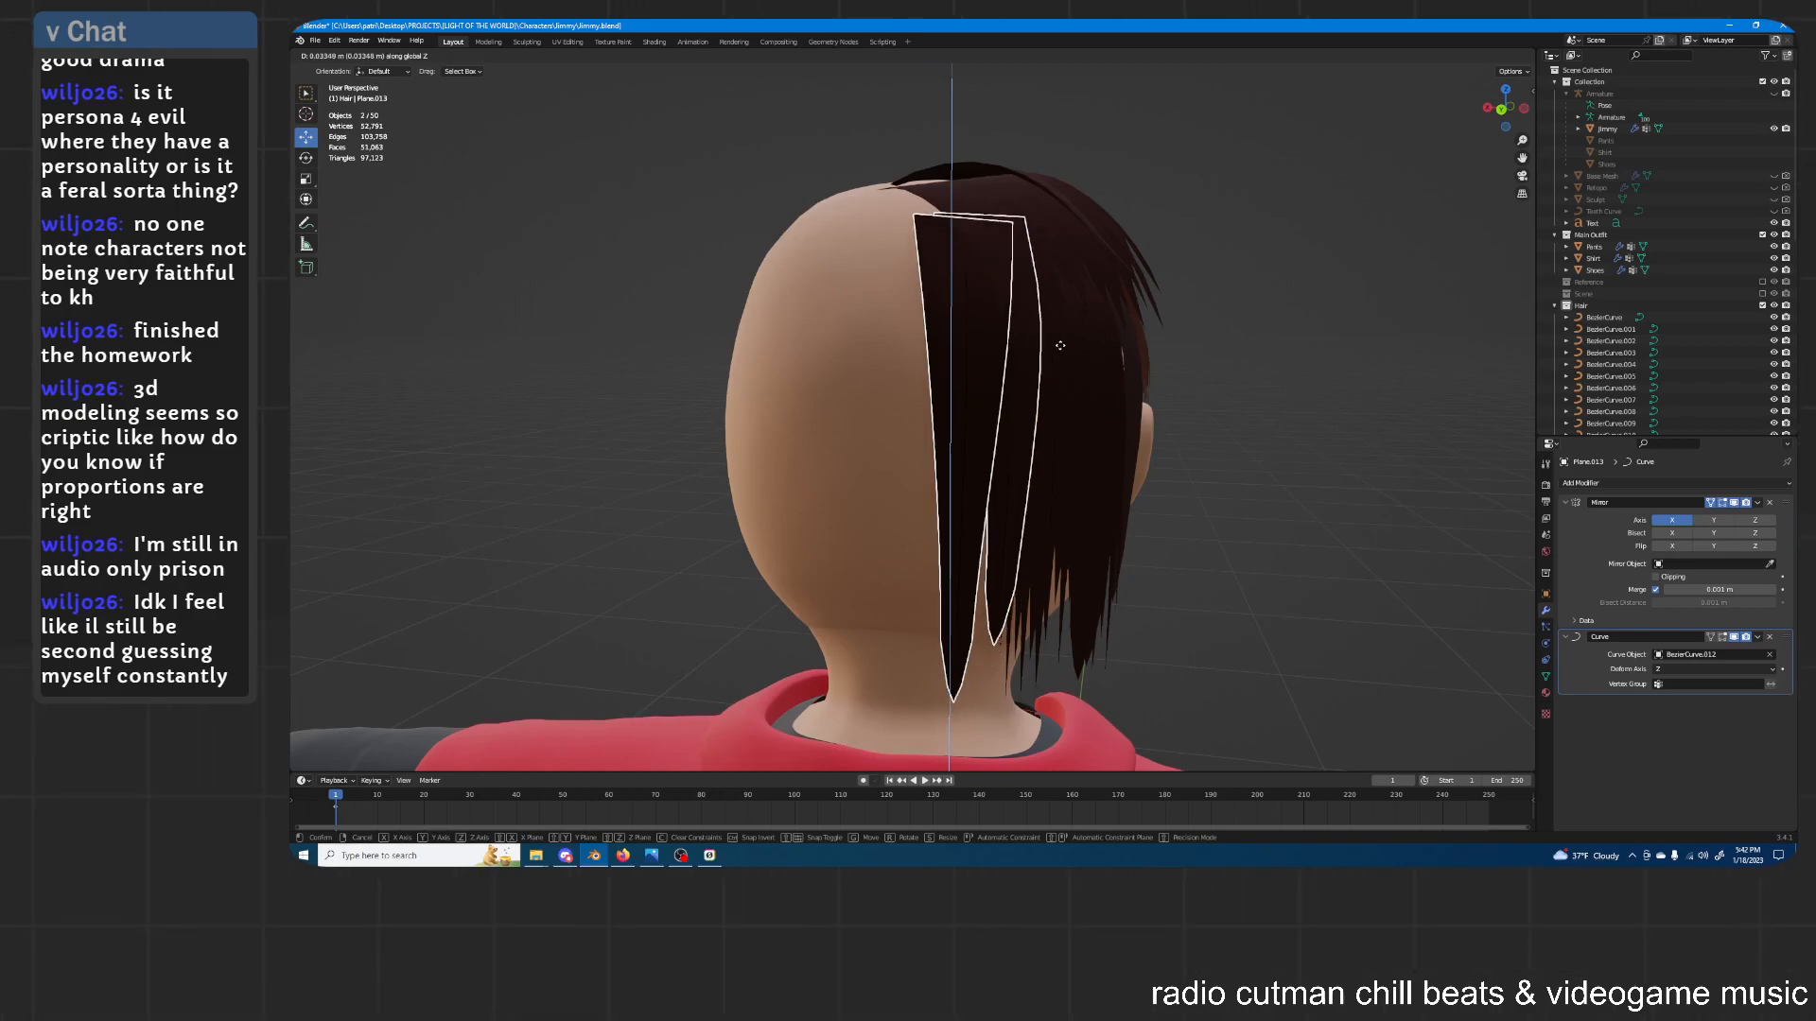
pyautogui.click(1057, 337)
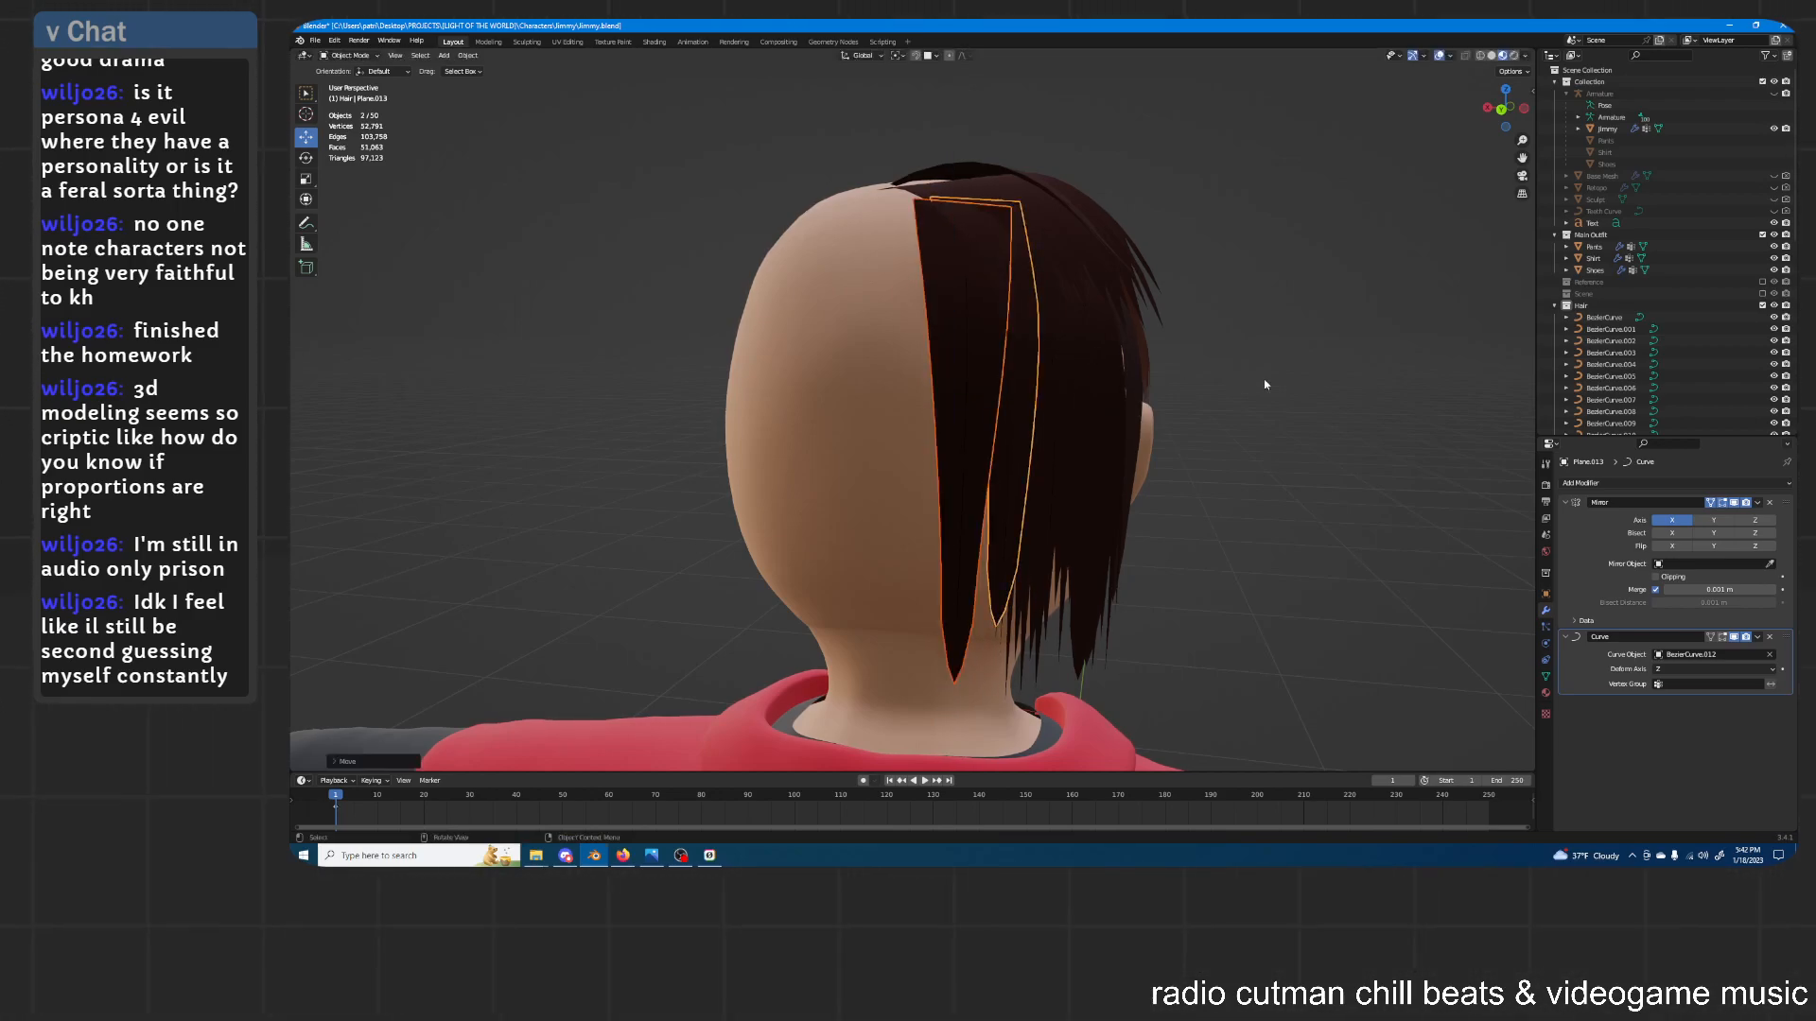
# Raise the fringe strips Plane.005 and Plane.003 one after the other slightly along Z
pyautogui.moveTo(1081, 352)
pyautogui.mouseDown(button='middle')
pyautogui.moveTo(1222, 360)
pyautogui.moveTo(1169, 383)
pyautogui.moveTo(1109, 354)
pyautogui.mouseUp(button='middle')
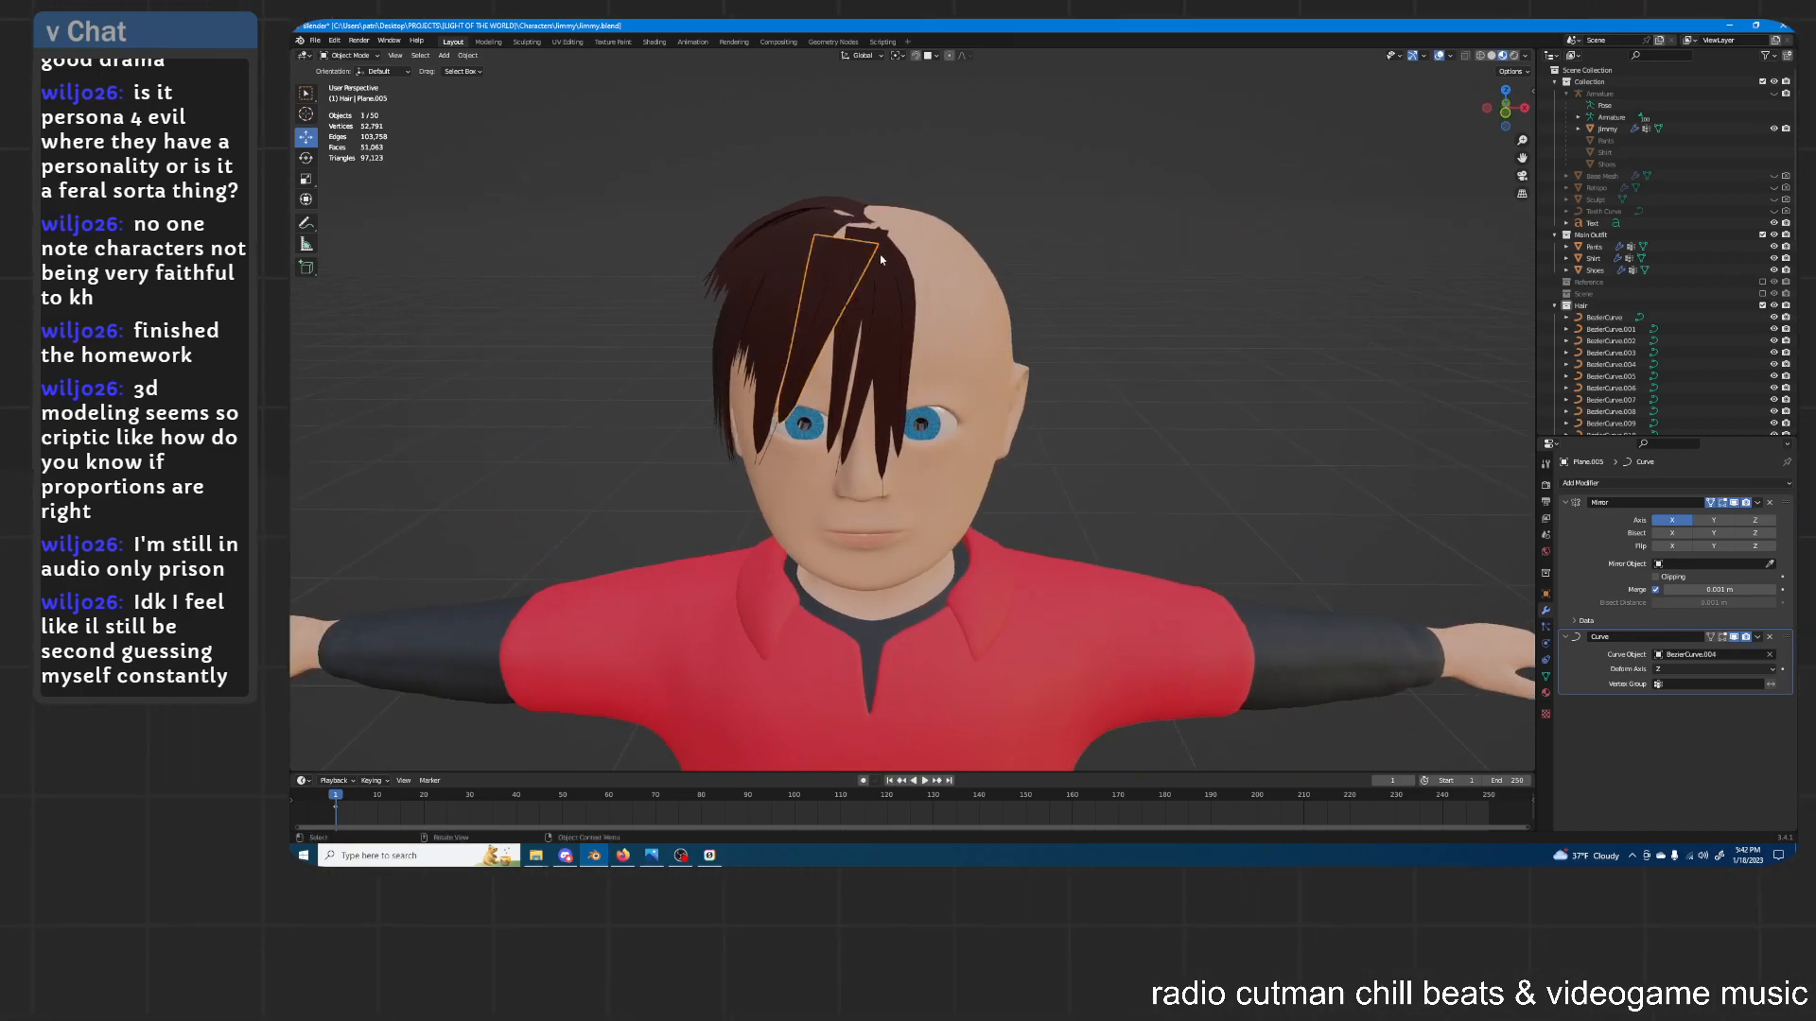
pyautogui.press('g')
pyautogui.press('z')
pyautogui.click(901, 238)
pyautogui.moveTo(900, 239); pyautogui.dragTo(938, 258, button='middle')
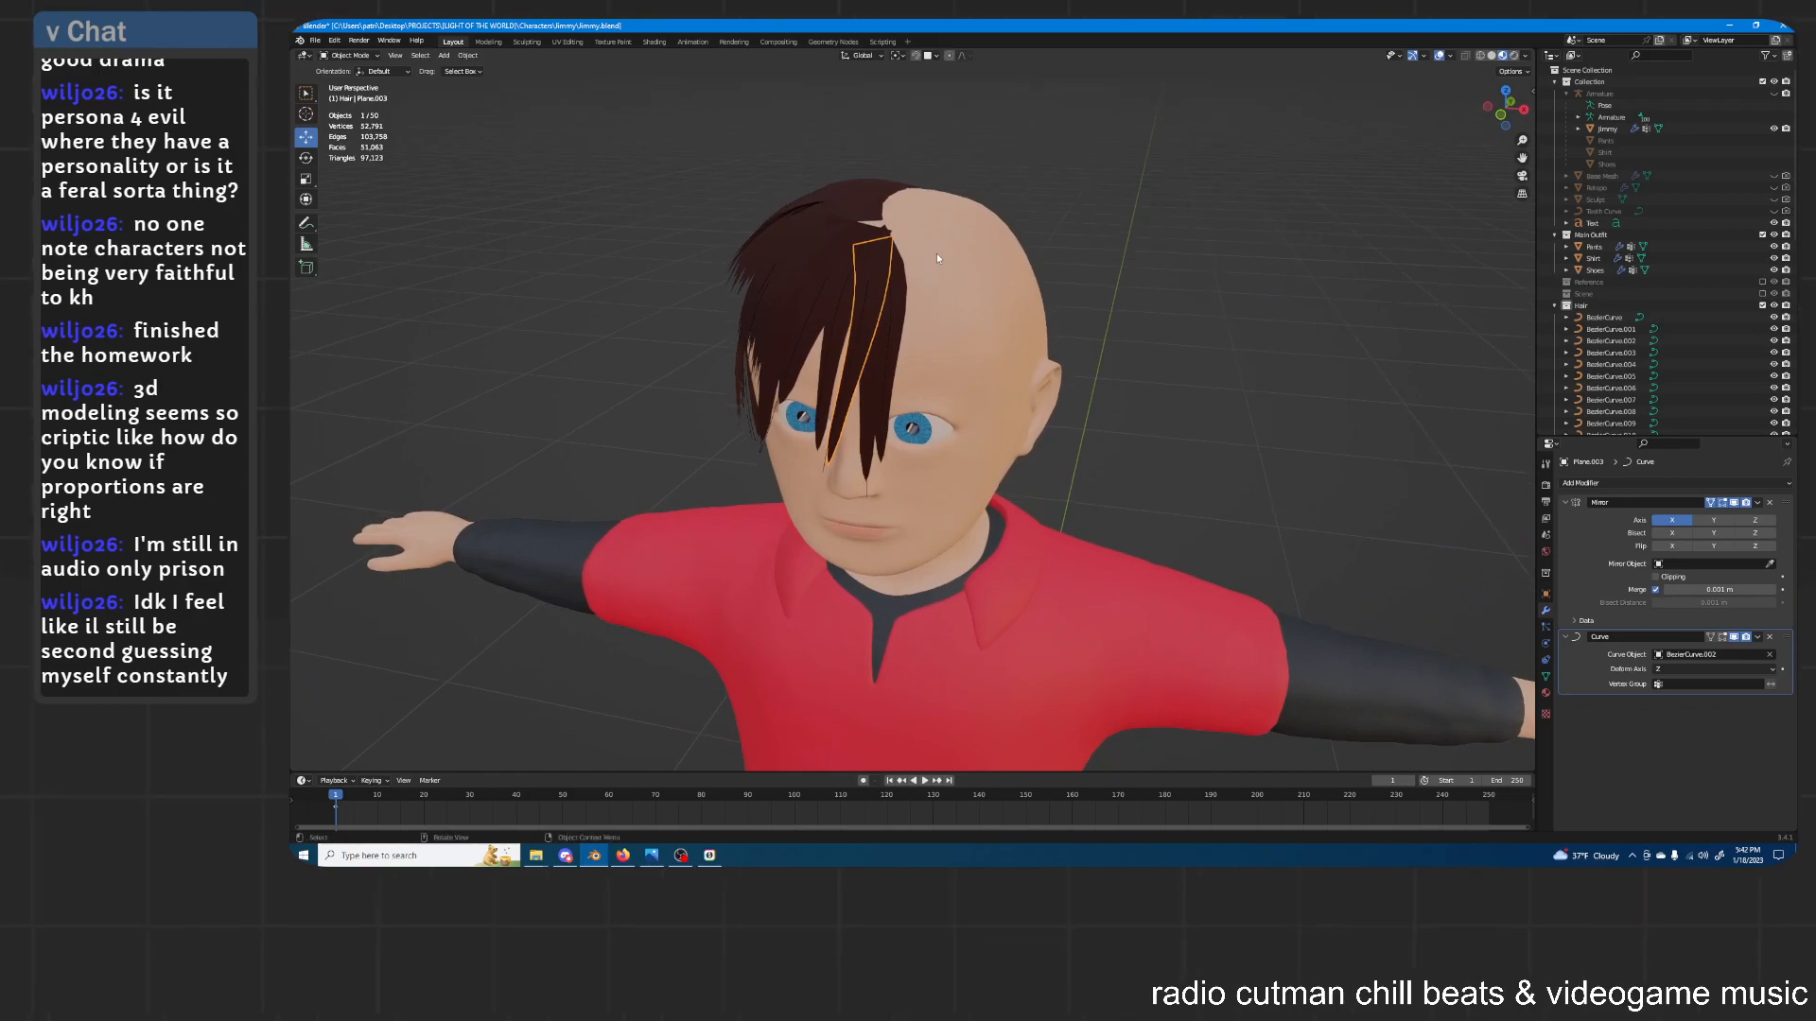
pyautogui.press('g')
pyautogui.press('z')
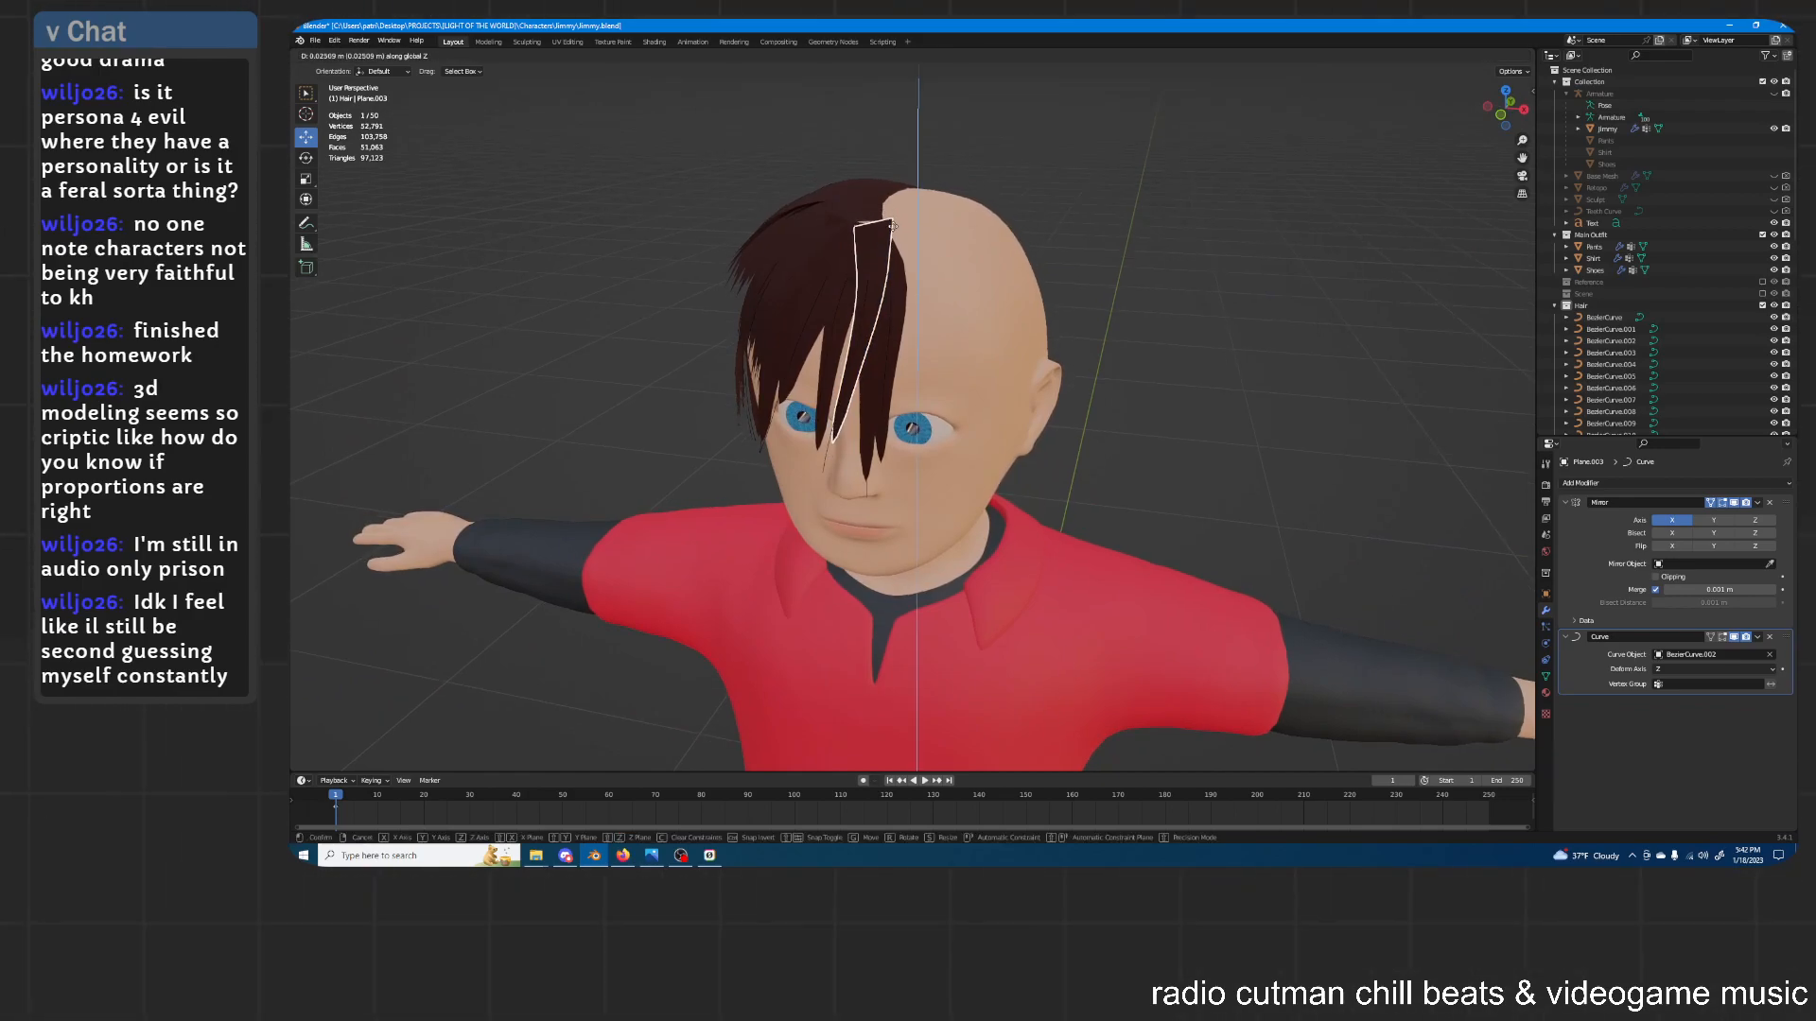
pyautogui.click(893, 226)
pyautogui.moveTo(937, 238); pyautogui.dragTo(907, 304, button='middle')
pyautogui.click(1038, 312)
# Examine the trousers, rolled cuffs and shoes from several angles
pyautogui.scroll(-1, 1027, 339)
pyautogui.keyDown('shift'); pyautogui.moveTo(977, 356); pyautogui.dragTo(1076, 324, button='middle'); pyautogui.keyUp('shift')
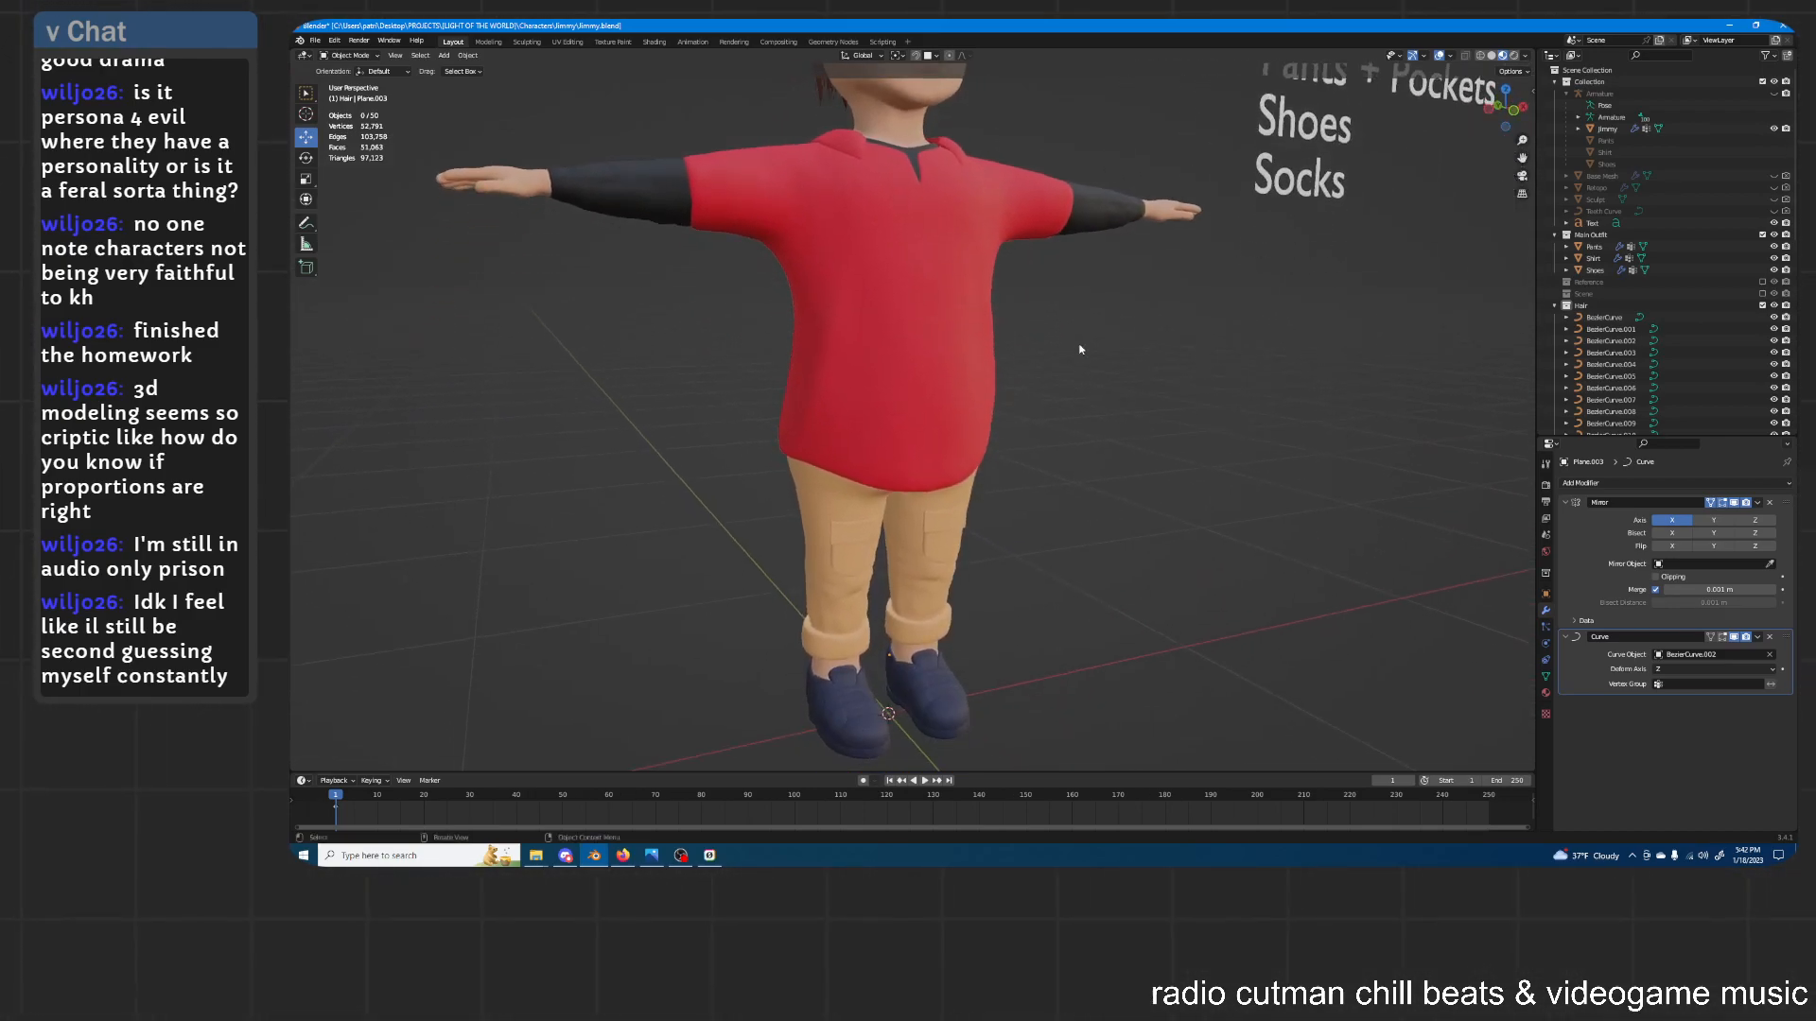
pyautogui.moveTo(1072, 442); pyautogui.dragTo(927, 388, button='middle')
pyautogui.moveTo(1167, 406); pyautogui.dragTo(1019, 471, button='middle')
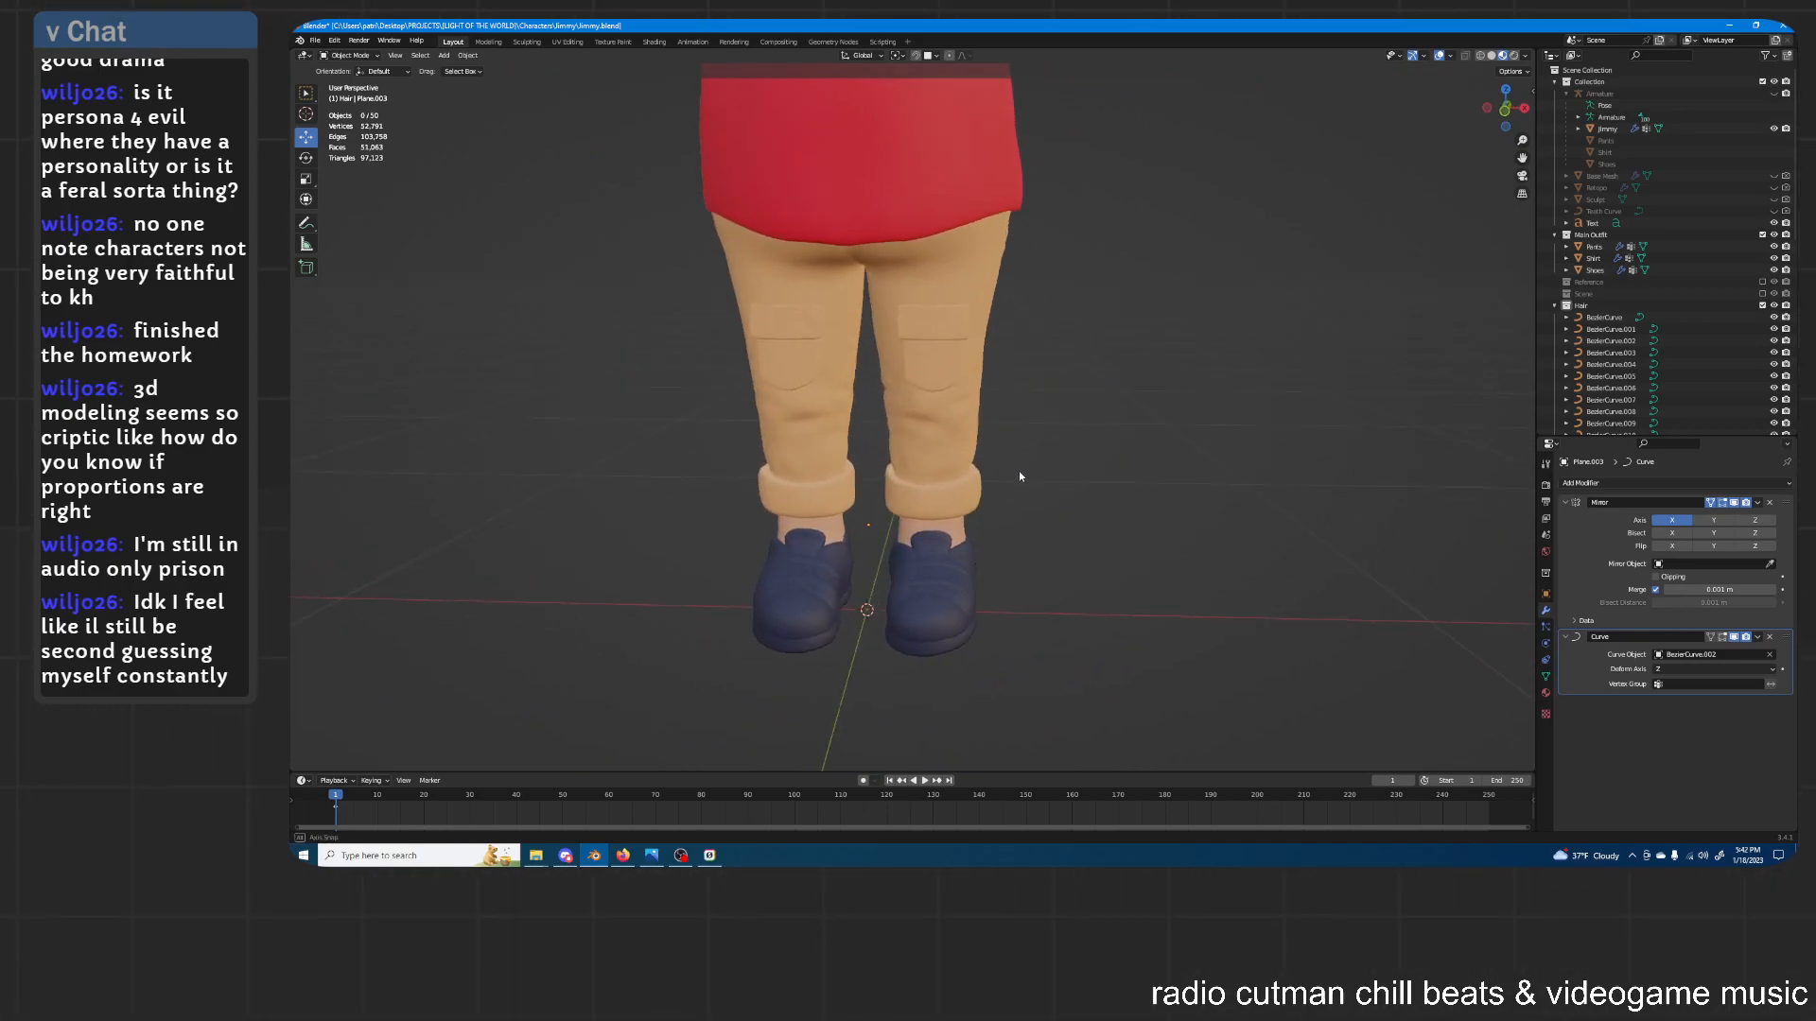
pyautogui.click(895, 534)
pyautogui.moveTo(895, 534); pyautogui.dragTo(775, 526, button='middle')
pyautogui.moveTo(976, 516); pyautogui.dragTo(829, 546, button='middle')
pyautogui.click(1050, 442)
pyautogui.scroll(4, 989, 493)
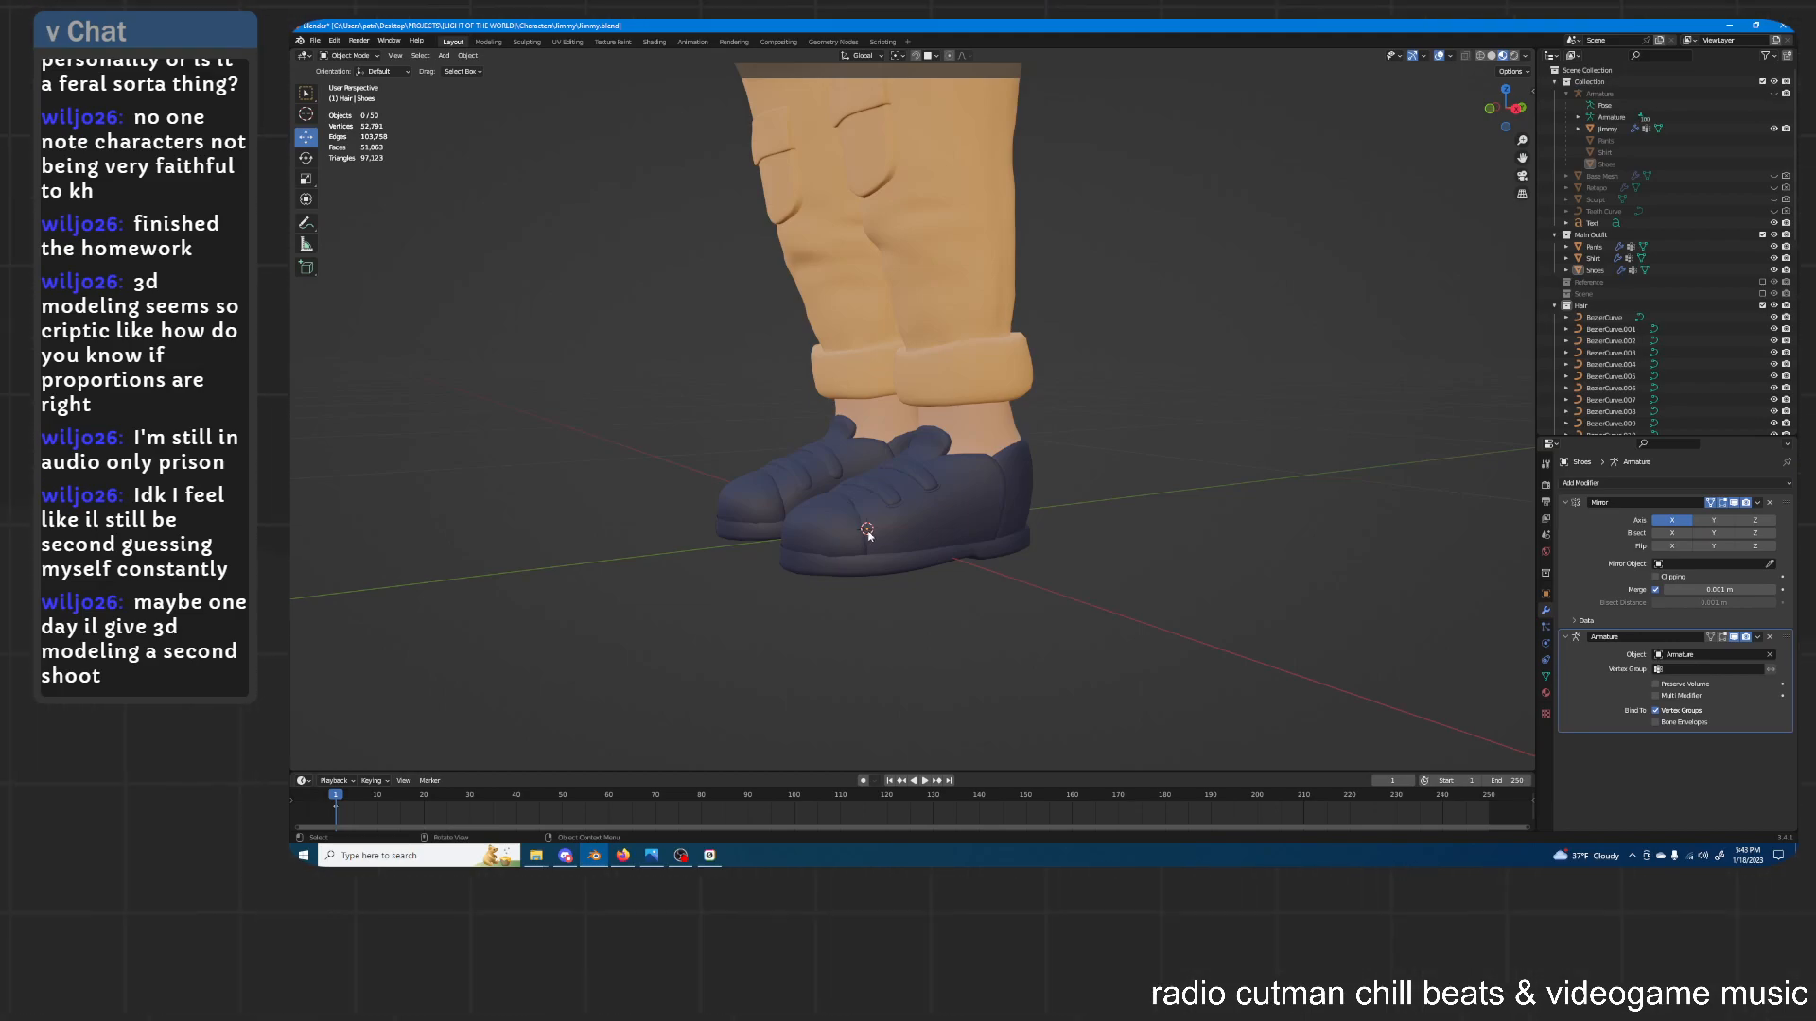
pyautogui.moveTo(909, 524); pyautogui.dragTo(922, 526, button='middle')
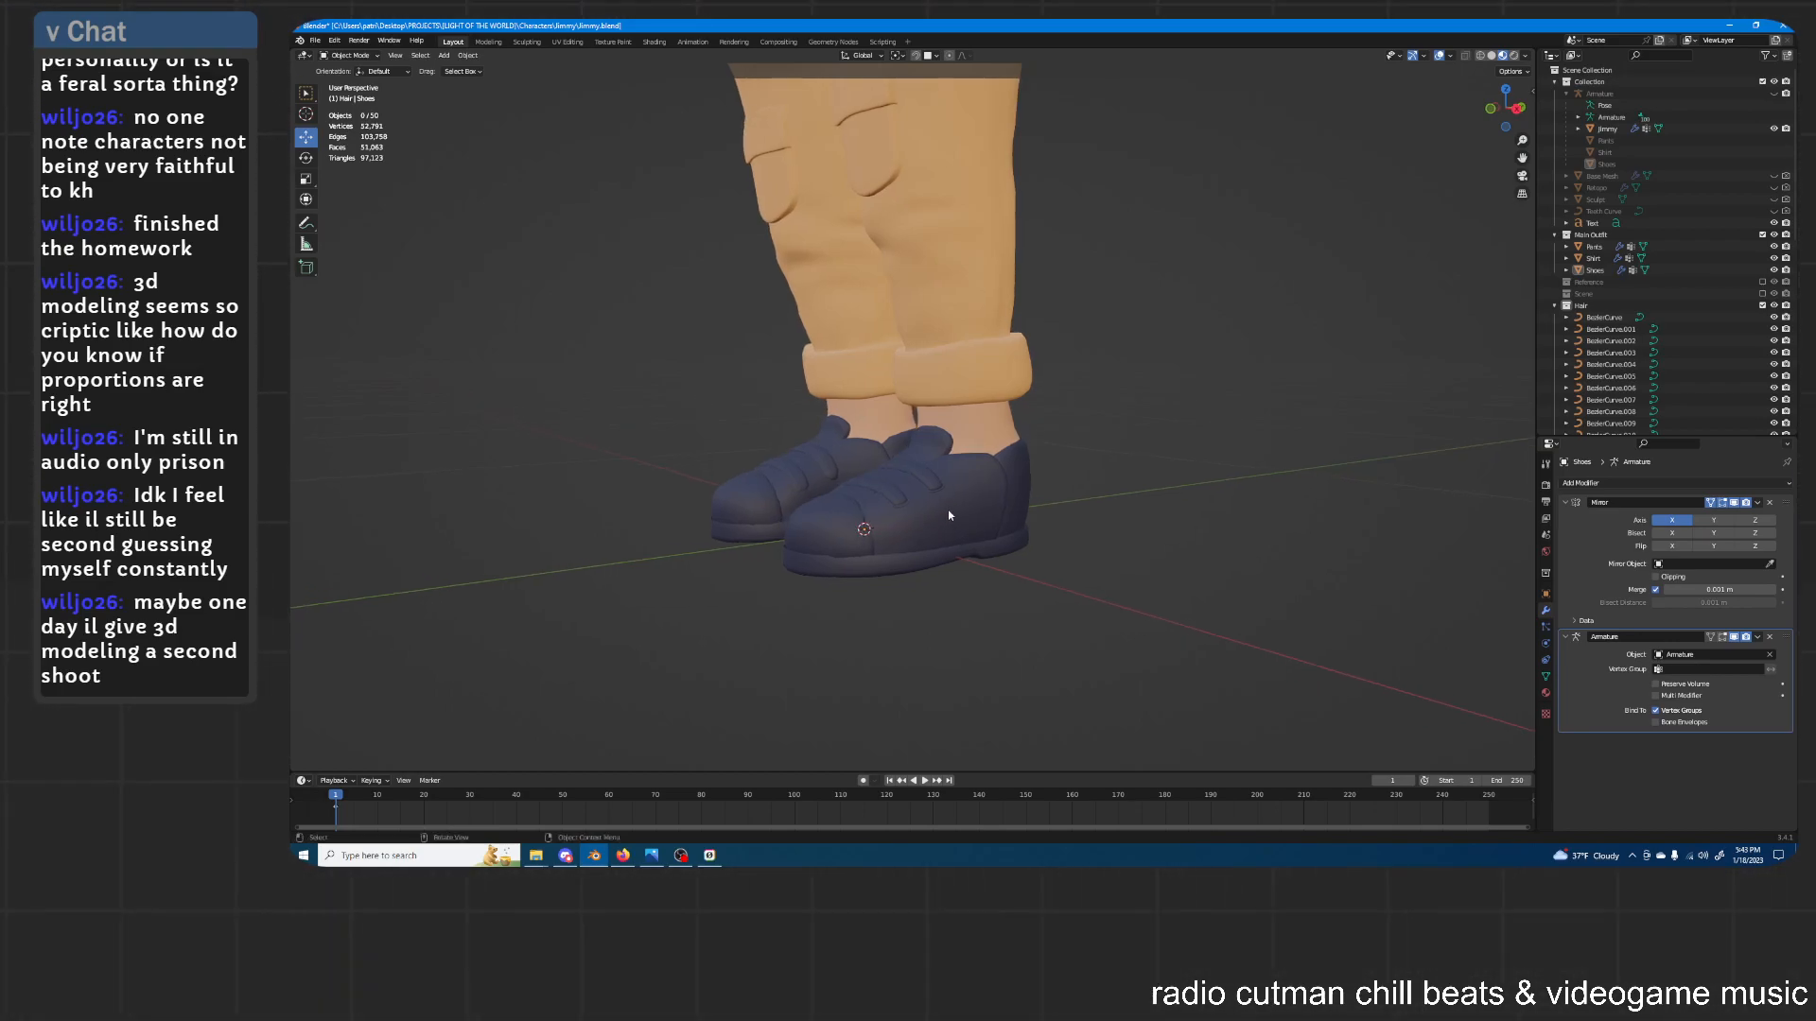
# Review the whole outfit from the shoes up to the head, ending with a front view of the upper body
pyautogui.scroll(-2, 965, 492)
pyautogui.moveTo(1002, 370); pyautogui.dragTo(1037, 360, button='middle')
pyautogui.keyDown('shift'); pyautogui.moveTo(1041, 276); pyautogui.dragTo(1052, 473, button='middle'); pyautogui.keyUp('shift')
pyautogui.scroll(-1, 1052, 454)
pyautogui.moveTo(1026, 331); pyautogui.dragTo(1069, 312, button='middle')
pyautogui.keyDown('shift'); pyautogui.moveTo(1049, 282); pyautogui.dragTo(1040, 425, button='middle'); pyautogui.keyUp('shift')
pyautogui.scroll(-1, 1026, 378)
pyautogui.keyDown('shift'); pyautogui.moveTo(1009, 329); pyautogui.dragTo(980, 296, button='middle'); pyautogui.keyUp('shift')
pyautogui.scroll(-1, 981, 341)
pyautogui.moveTo(981, 296); pyautogui.dragTo(1037, 247, button='middle')
pyautogui.scroll(1, 1002, 291)
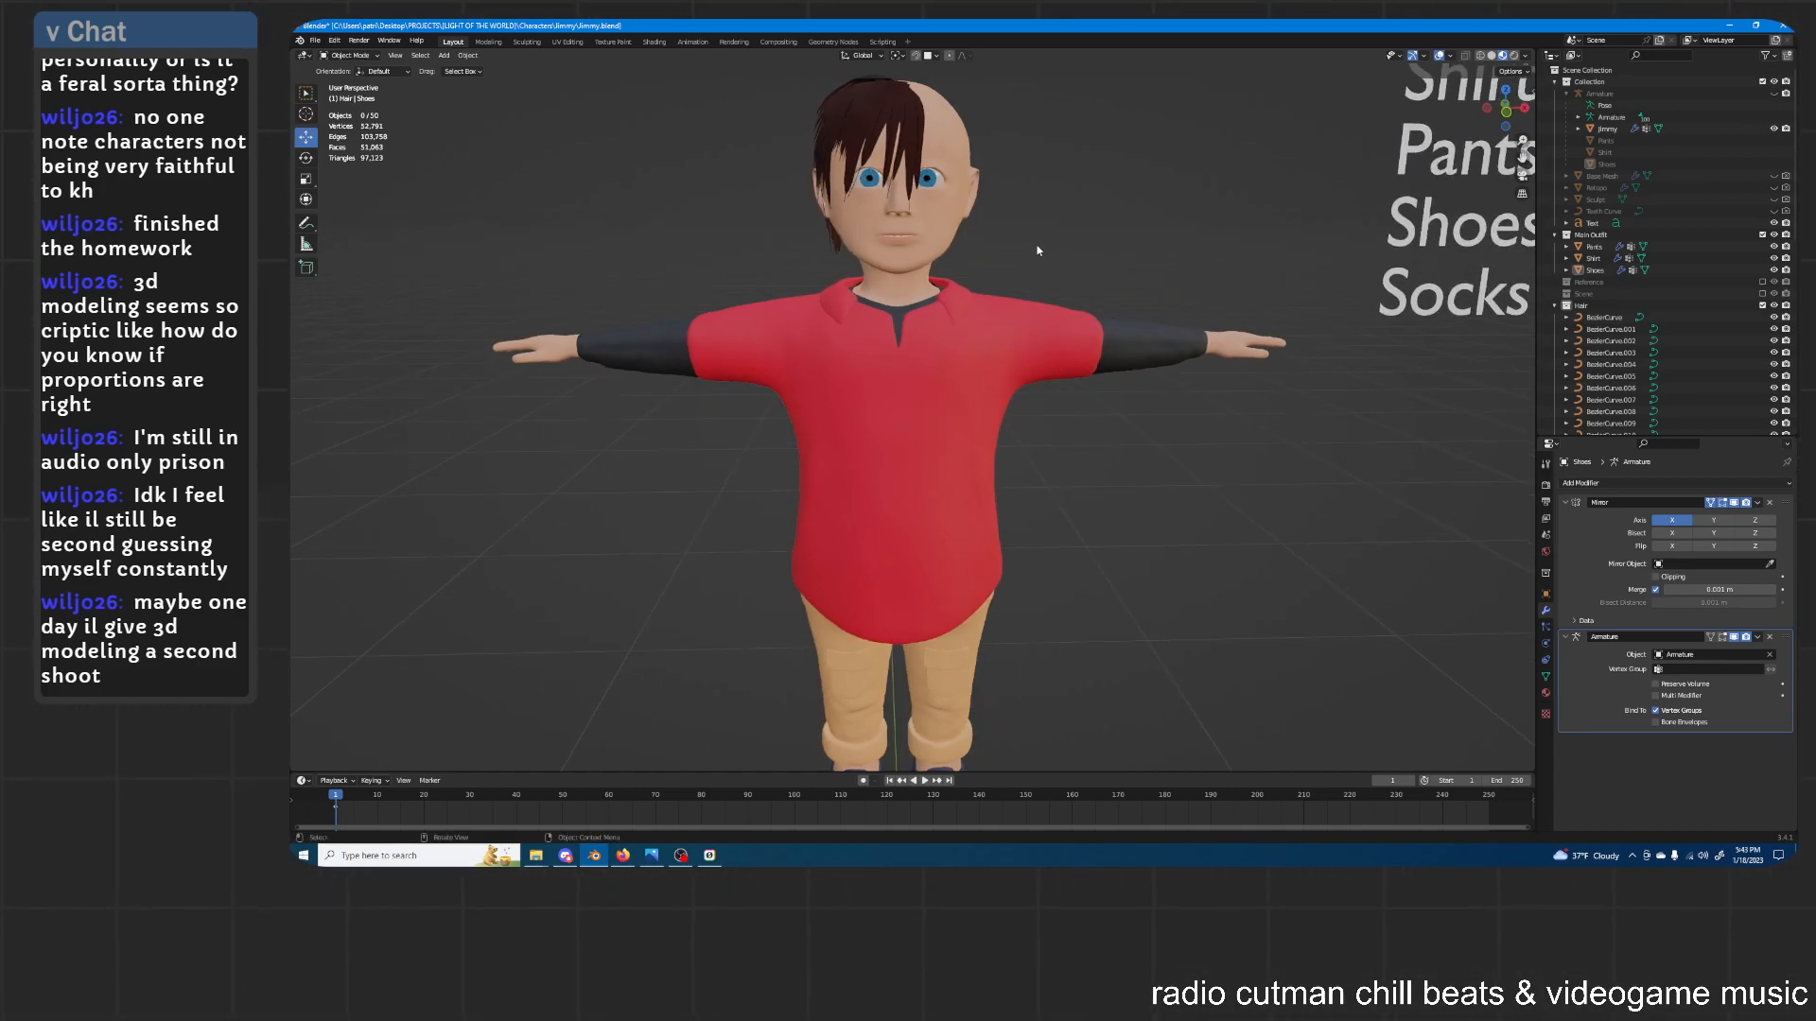
pyautogui.moveTo(1048, 253); pyautogui.dragTo(1049, 254, button='middle')
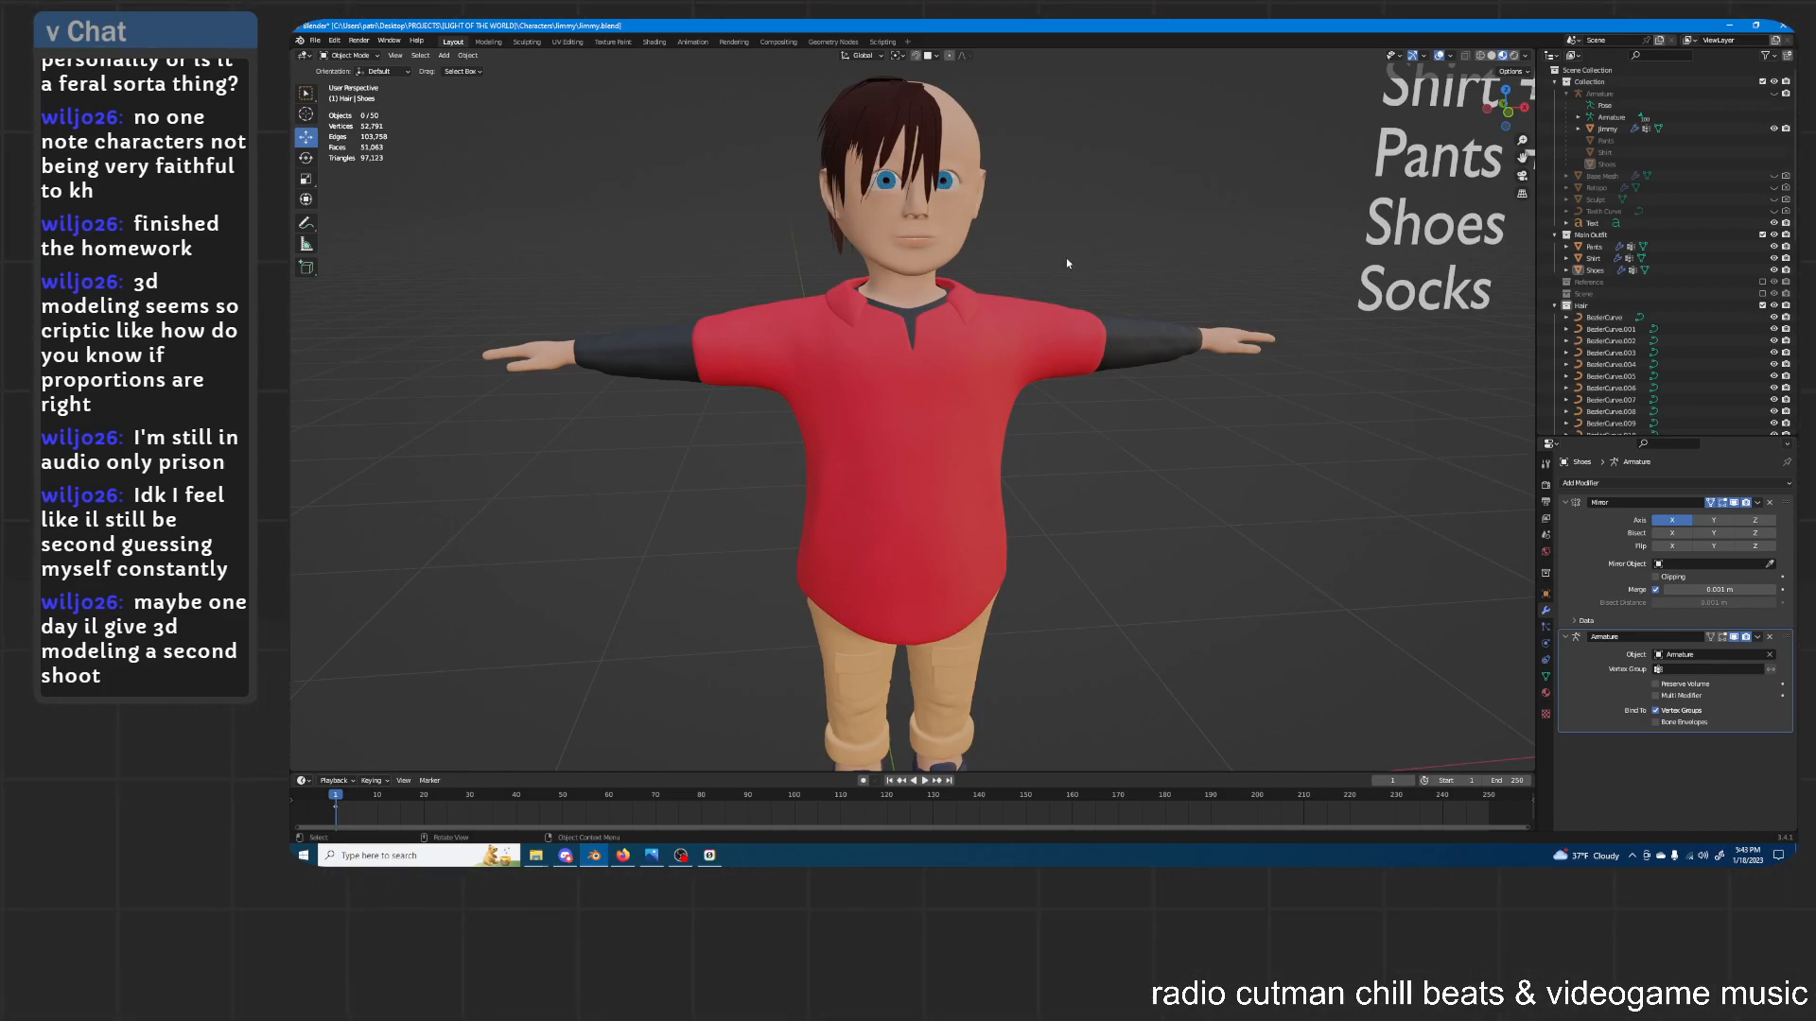
# Inspect the hair at the back of the head, picking individual strips and curves such as Hair.007 and BezierCurve.013
pyautogui.moveTo(1066, 263); pyautogui.dragTo(874, 326, button='middle')
pyautogui.click(874, 383)
pyautogui.click(1099, 364)
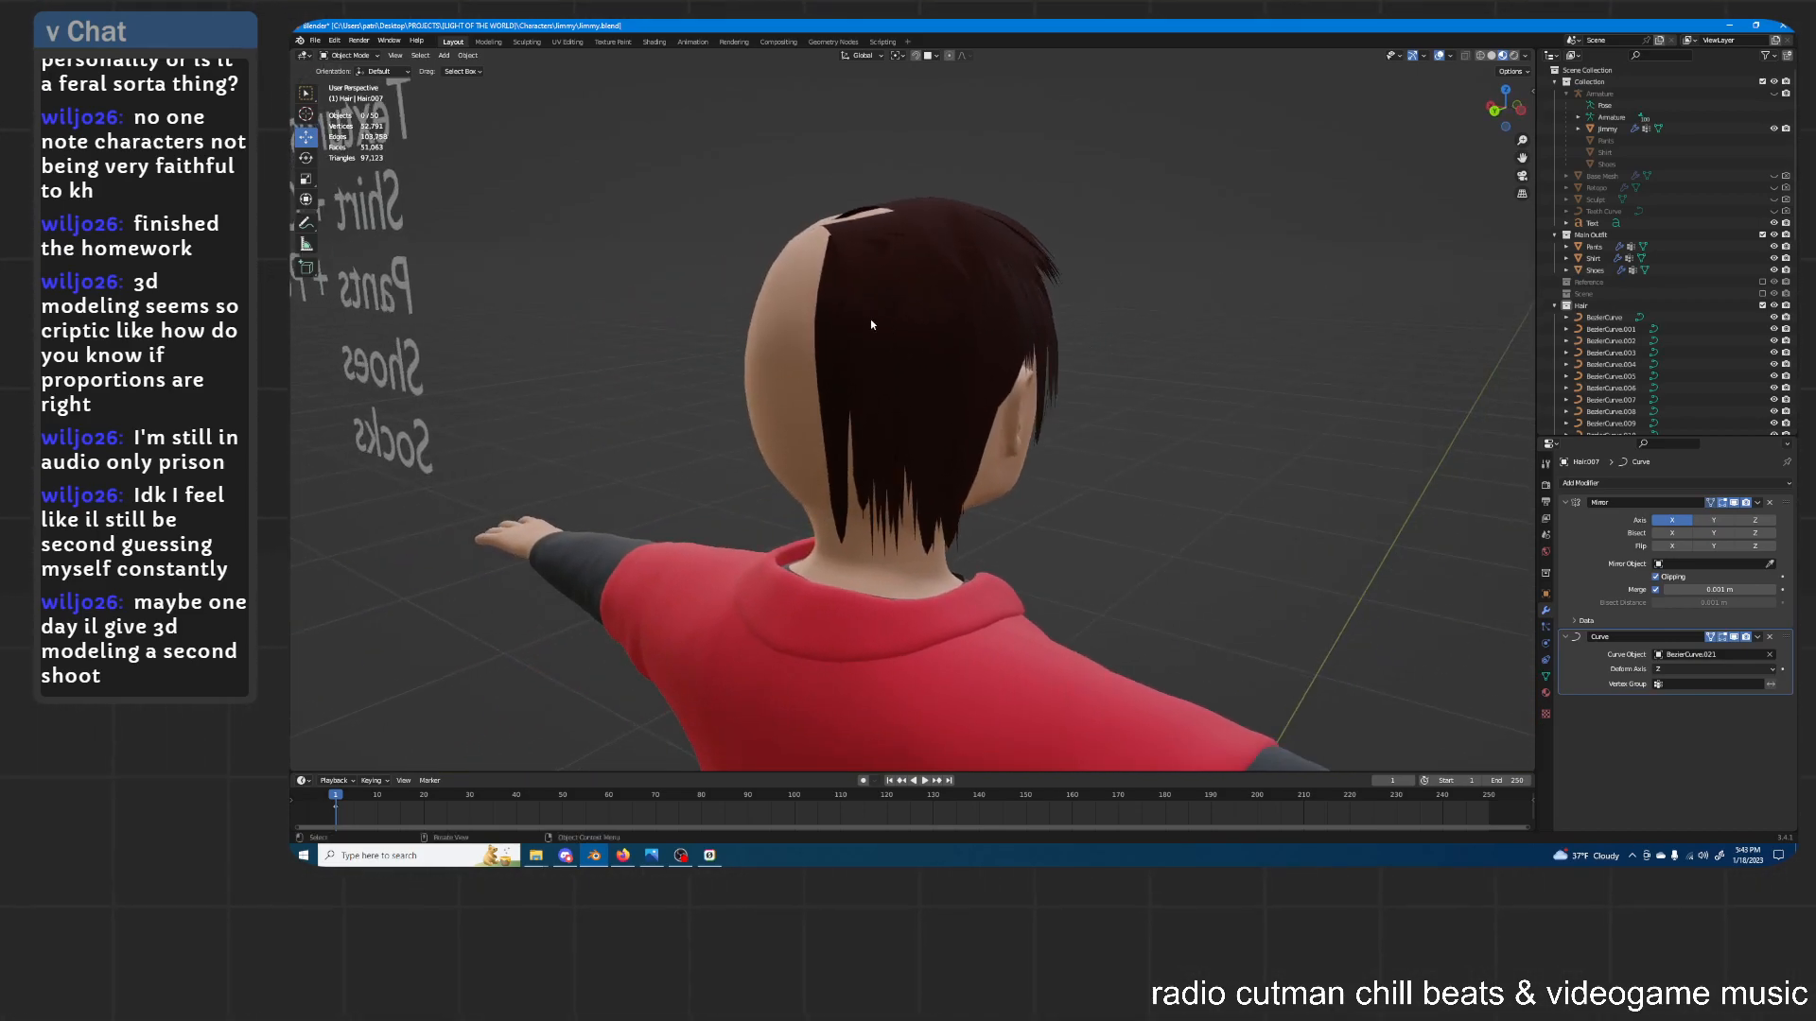
pyautogui.click(832, 350)
pyautogui.moveTo(887, 401)
pyautogui.mouseDown(button='middle')
pyautogui.moveTo(795, 398)
pyautogui.moveTo(908, 419)
pyautogui.mouseUp(button='middle')
pyautogui.click(908, 419)
pyautogui.click(1000, 232)
pyautogui.moveTo(1001, 232); pyautogui.dragTo(845, 386, button='middle')
pyautogui.click(826, 423)
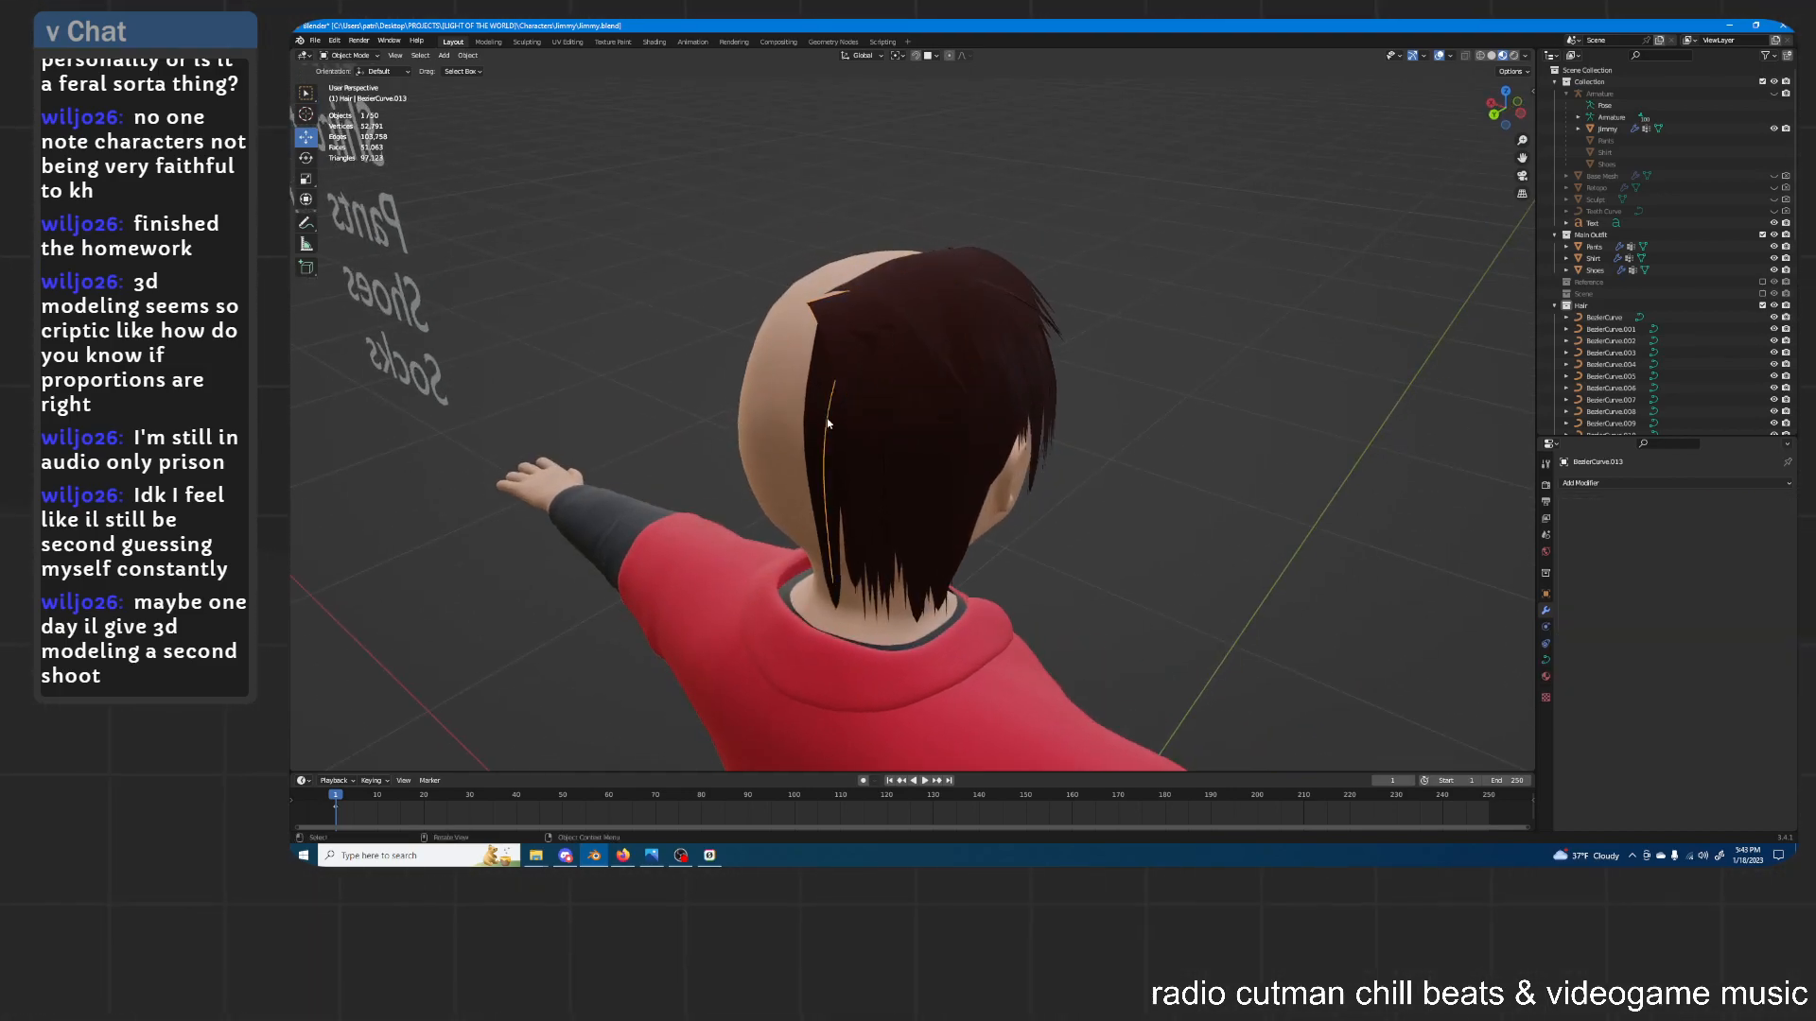
pyautogui.moveTo(1058, 379); pyautogui.dragTo(1029, 381, button='middle')
pyautogui.scroll(-7, 1680, 283)
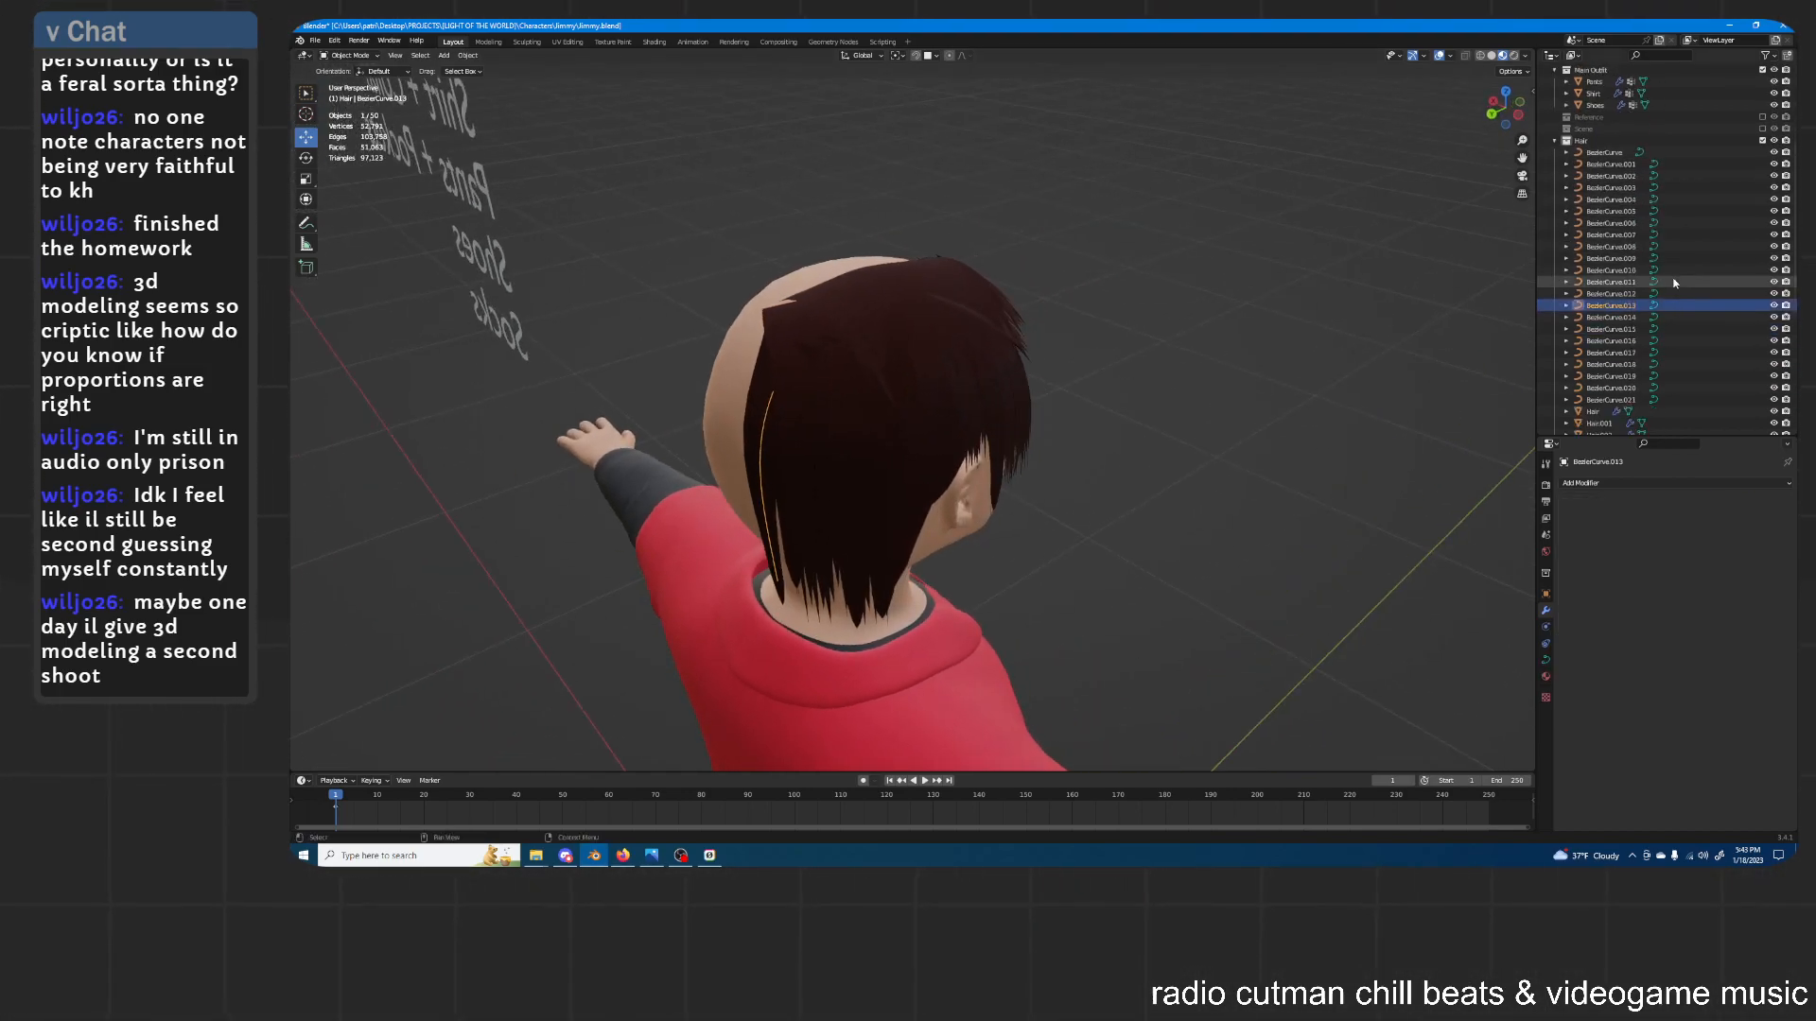
# Hide the five front fringe strips up to Plane.005 together with their curves, BezierCurve to BezierCurve.004
pyautogui.moveTo(1272, 204); pyautogui.dragTo(1048, 227, button='middle')
pyautogui.scroll(2, 946, 212)
pyautogui.keyDown('shift'); pyautogui.moveTo(929, 208); pyautogui.dragTo(1014, 289, button='middle'); pyautogui.keyUp('shift')
pyautogui.click(1014, 289)
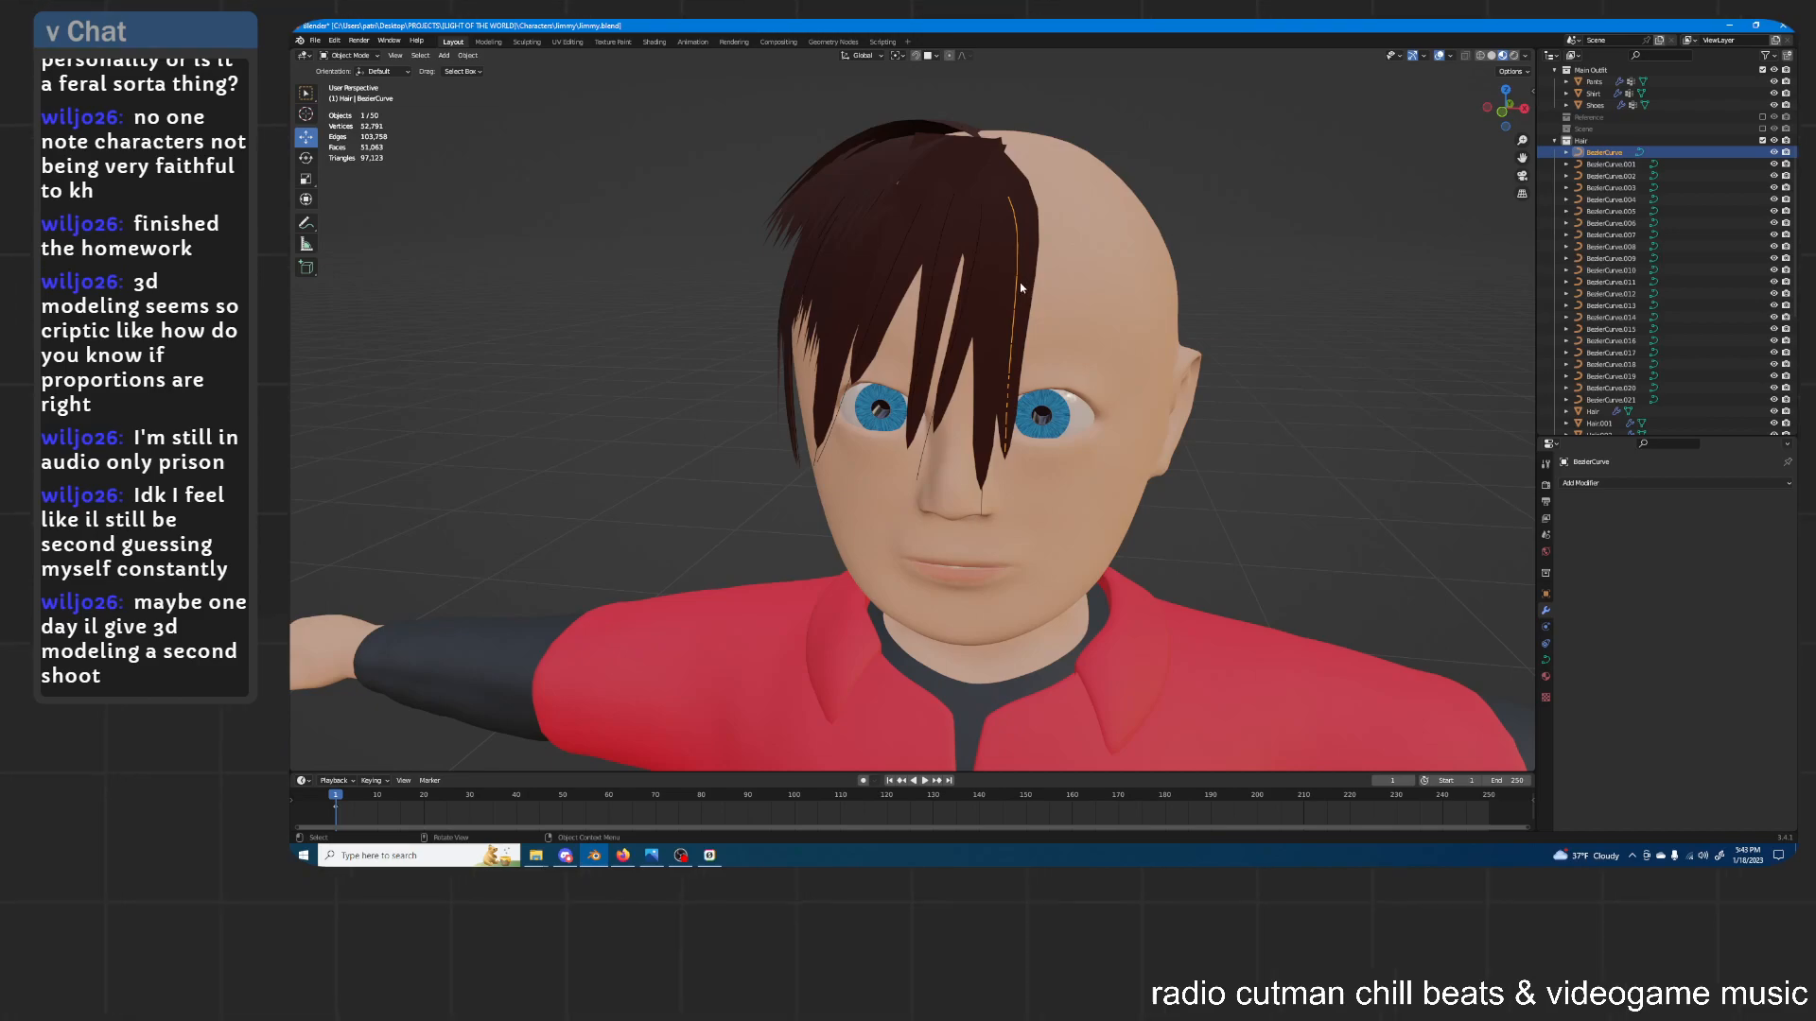
pyautogui.keyDown('shift'); pyautogui.click(1029, 283); pyautogui.keyUp('shift')
pyautogui.keyDown('shift'); pyautogui.click(980, 486); pyautogui.keyUp('shift')
pyautogui.keyDown('shift'); pyautogui.click(980, 486); pyautogui.keyUp('shift')
pyautogui.keyDown('shift'); pyautogui.click(982, 490); pyautogui.keyUp('shift')
pyautogui.keyDown('shift'); pyautogui.click(980, 513); pyautogui.keyUp('shift')
pyautogui.keyDown('shift'); pyautogui.click(980, 474); pyautogui.keyUp('shift')
pyautogui.keyDown('shift'); pyautogui.click(950, 371); pyautogui.keyUp('shift')
pyautogui.keyDown('shift'); pyautogui.click(946, 378); pyautogui.keyUp('shift')
pyautogui.keyDown('shift'); pyautogui.click(939, 411); pyautogui.keyUp('shift')
pyautogui.keyDown('shift'); pyautogui.click(925, 437); pyautogui.keyUp('shift')
pyautogui.keyDown('shift'); pyautogui.click(916, 412); pyautogui.keyUp('shift')
pyautogui.moveTo(910, 412); pyautogui.dragTo(966, 251, button='middle')
pyautogui.keyDown('shift'); pyautogui.click(961, 242); pyautogui.keyUp('shift')
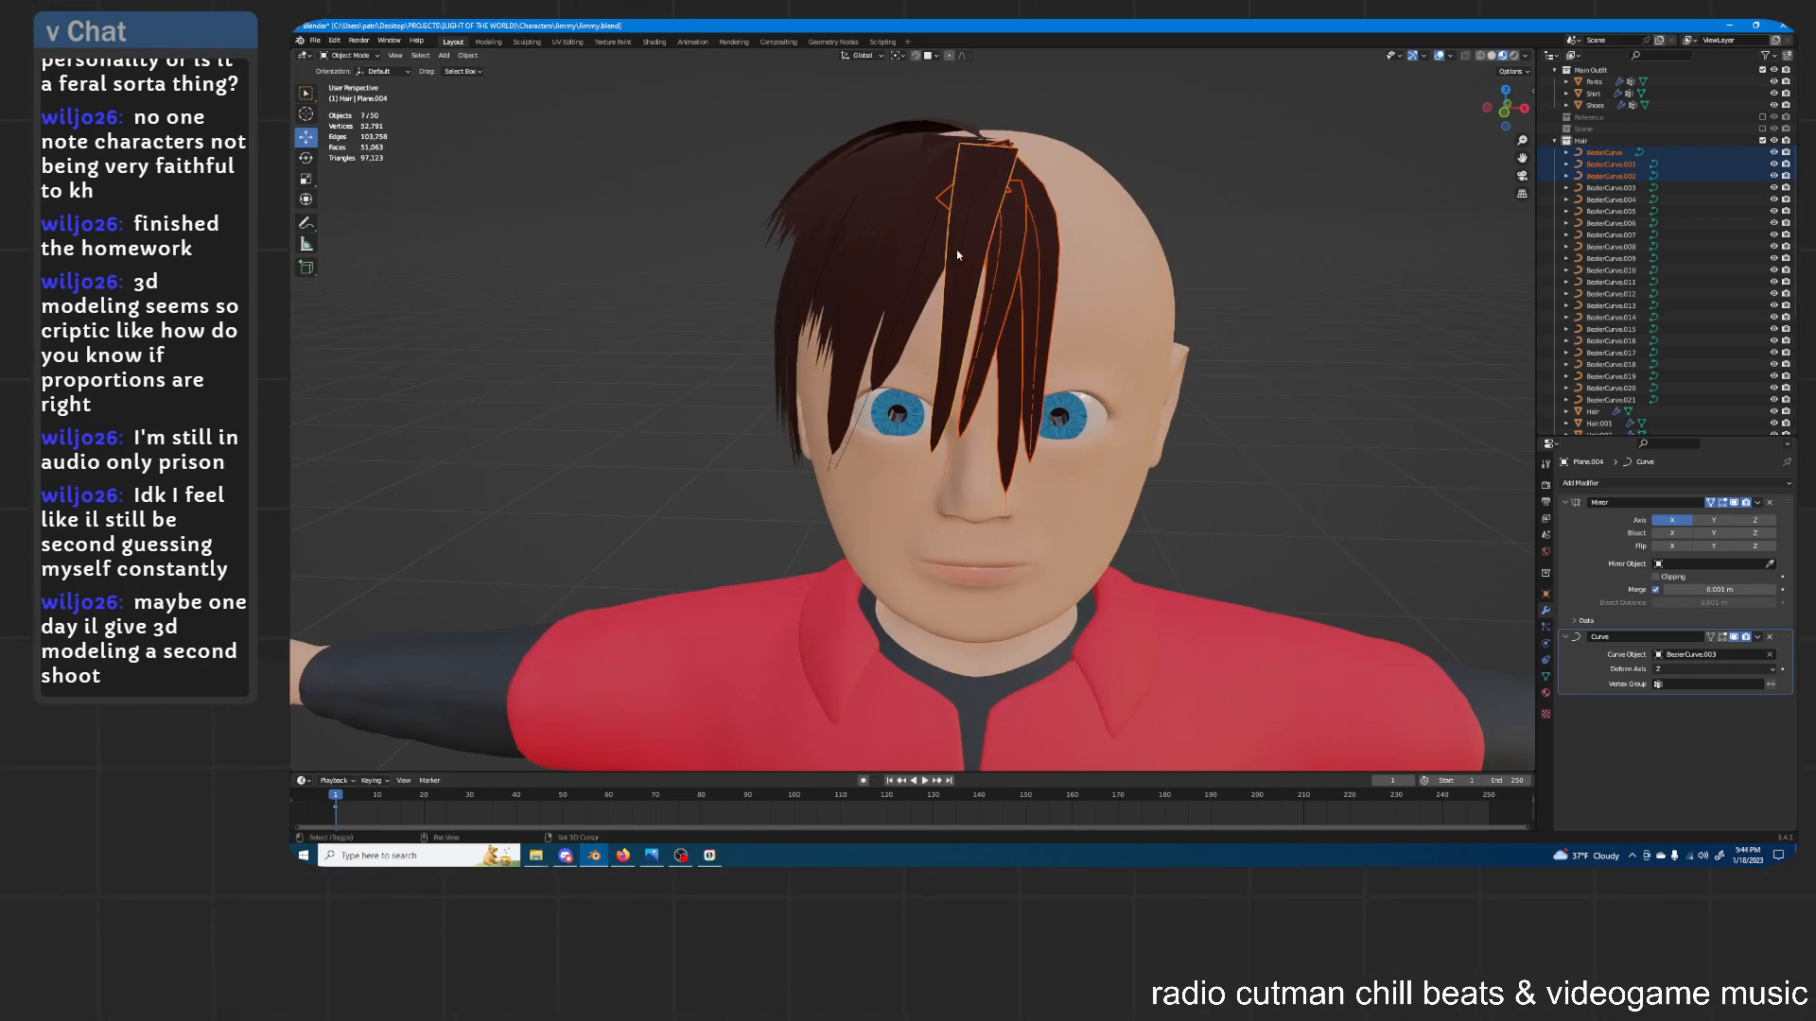
pyautogui.keyDown('shift'); pyautogui.click(924, 417); pyautogui.keyUp('shift')
pyautogui.keyDown('shift'); pyautogui.click(938, 437); pyautogui.keyUp('shift')
pyautogui.moveTo(899, 335); pyautogui.dragTo(958, 331, button='middle')
pyautogui.scroll(1, 931, 337)
pyautogui.keyDown('shift'); pyautogui.click(924, 333); pyautogui.keyUp('shift')
pyautogui.keyDown('shift'); pyautogui.click(887, 409); pyautogui.keyUp('shift')
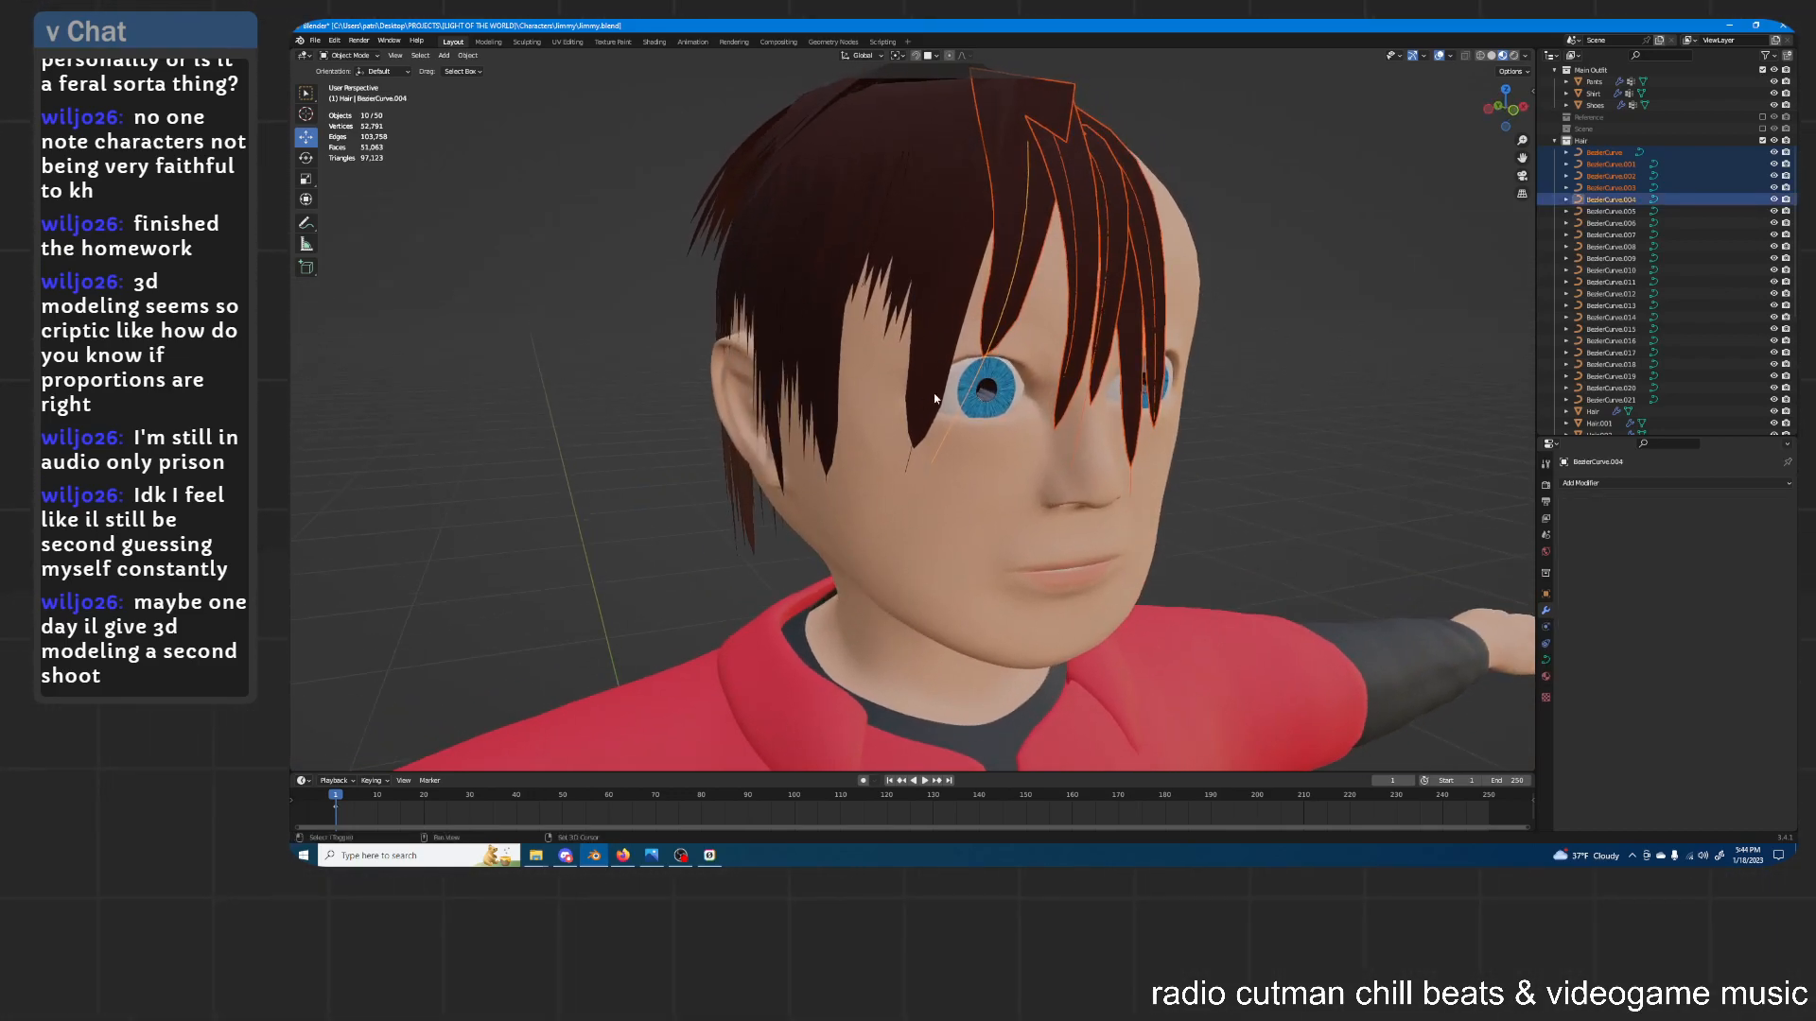
pyautogui.keyDown('shift'); pyautogui.click(921, 441); pyautogui.keyUp('shift')
pyautogui.keyDown('shift'); pyautogui.click(914, 462); pyautogui.keyUp('shift')
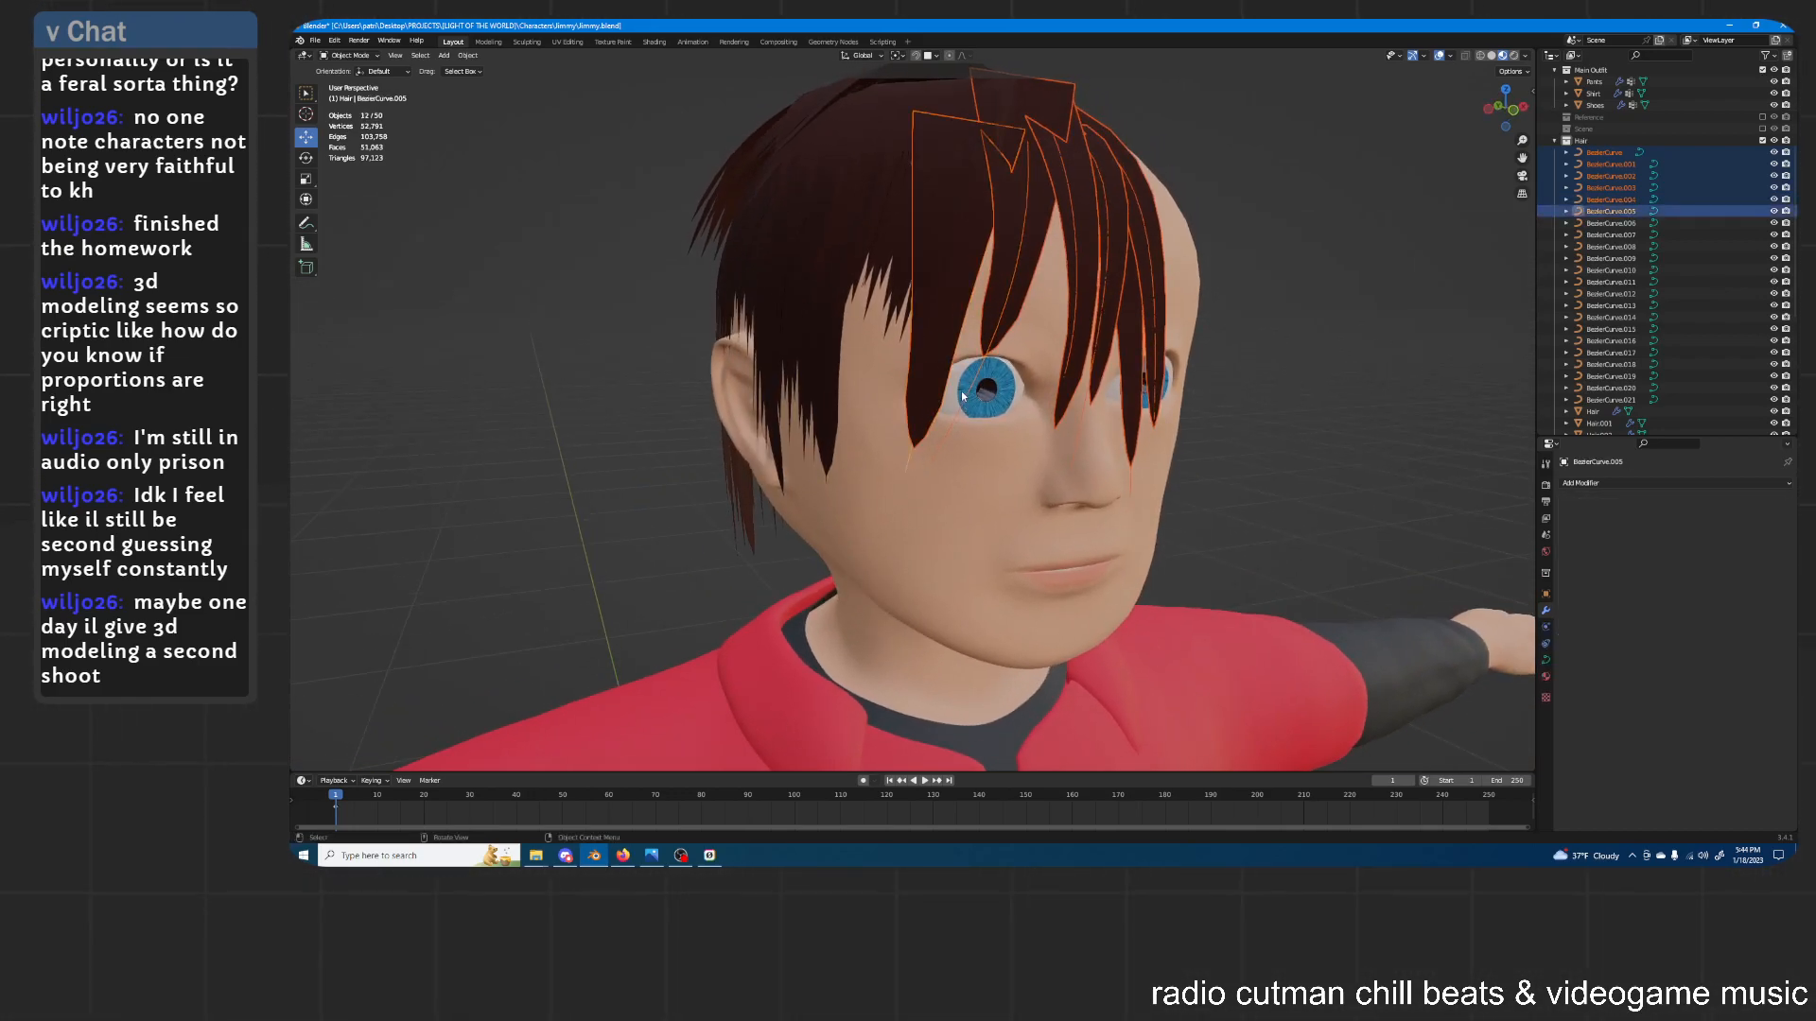
pyautogui.keyDown('shift'); pyautogui.click(923, 412); pyautogui.keyUp('shift')
pyautogui.keyDown('shift'); pyautogui.click(916, 438); pyautogui.keyUp('shift')
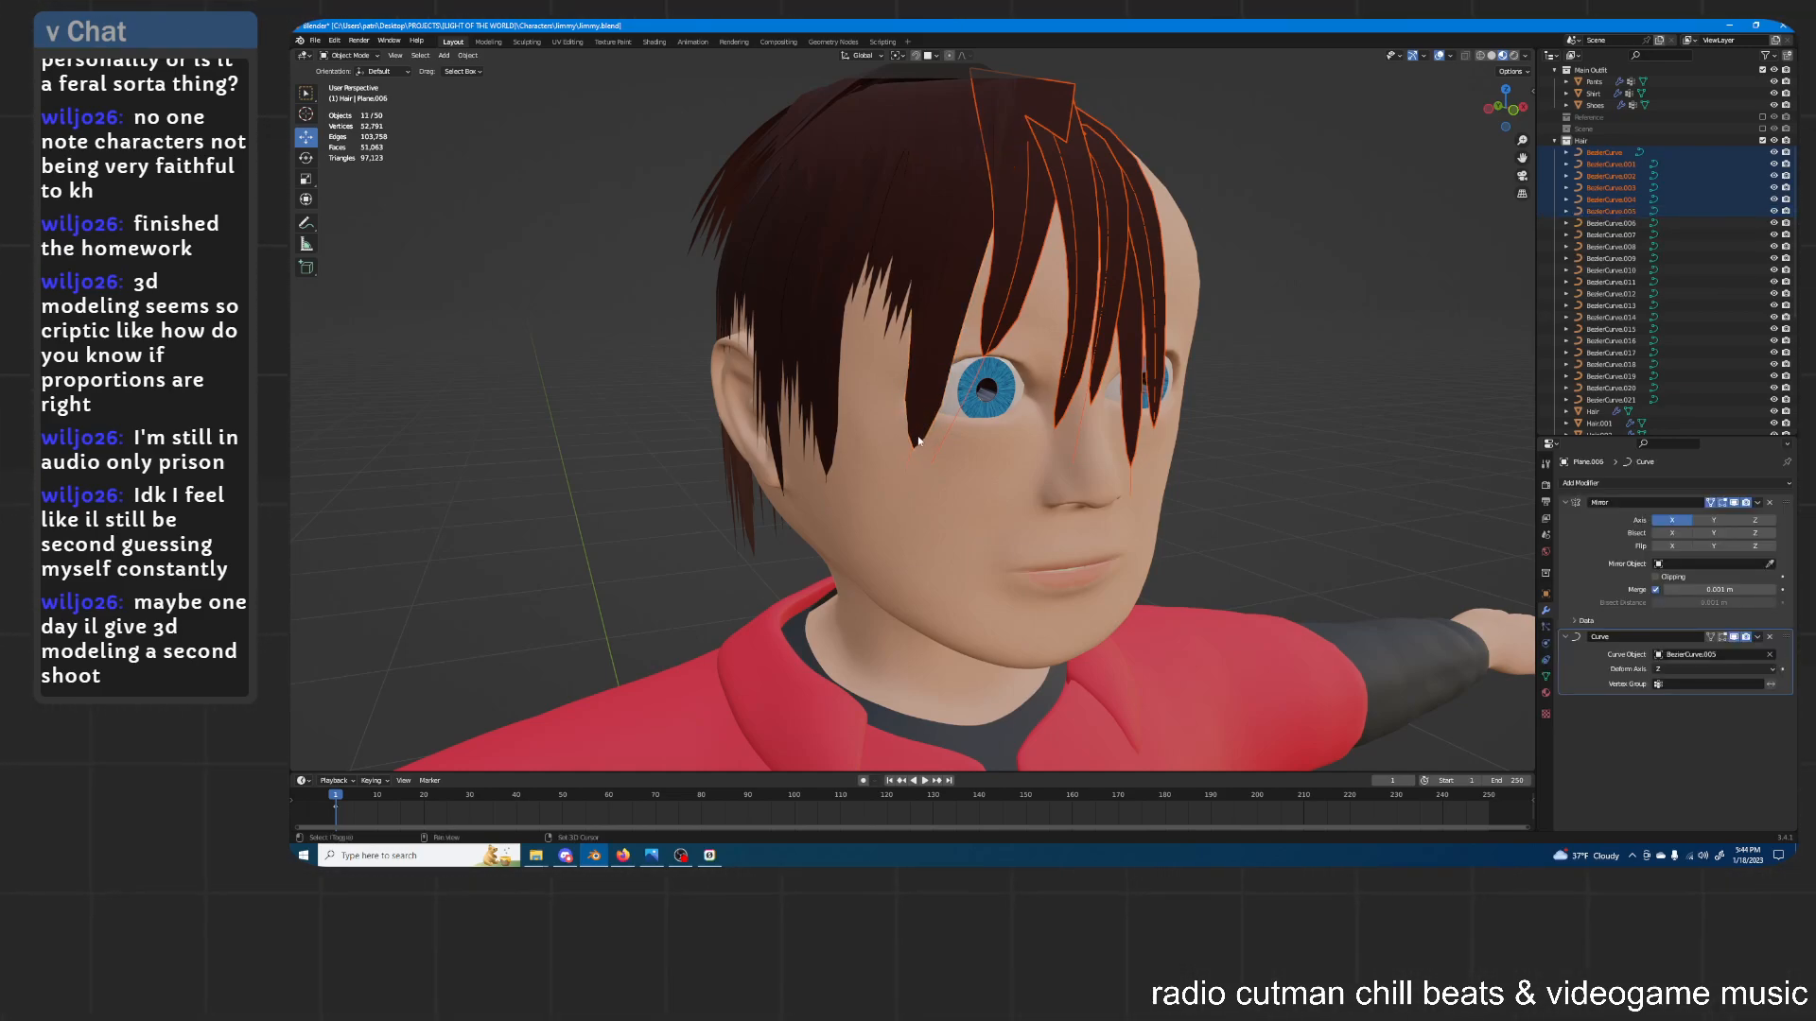
pyautogui.keyDown('shift'); pyautogui.click(910, 450); pyautogui.keyUp('shift')
pyautogui.keyDown('shift'); pyautogui.click(910, 450); pyautogui.keyUp('shift')
pyautogui.moveTo(1121, 352); pyautogui.dragTo(1019, 249, button='middle')
pyautogui.press('h')
# Duplicate the remaining hair in place: BezierCurve.005 to BezierCurve.021, Hair to Hair.007, and Plane.006 to Plane.014
pyautogui.press('a')
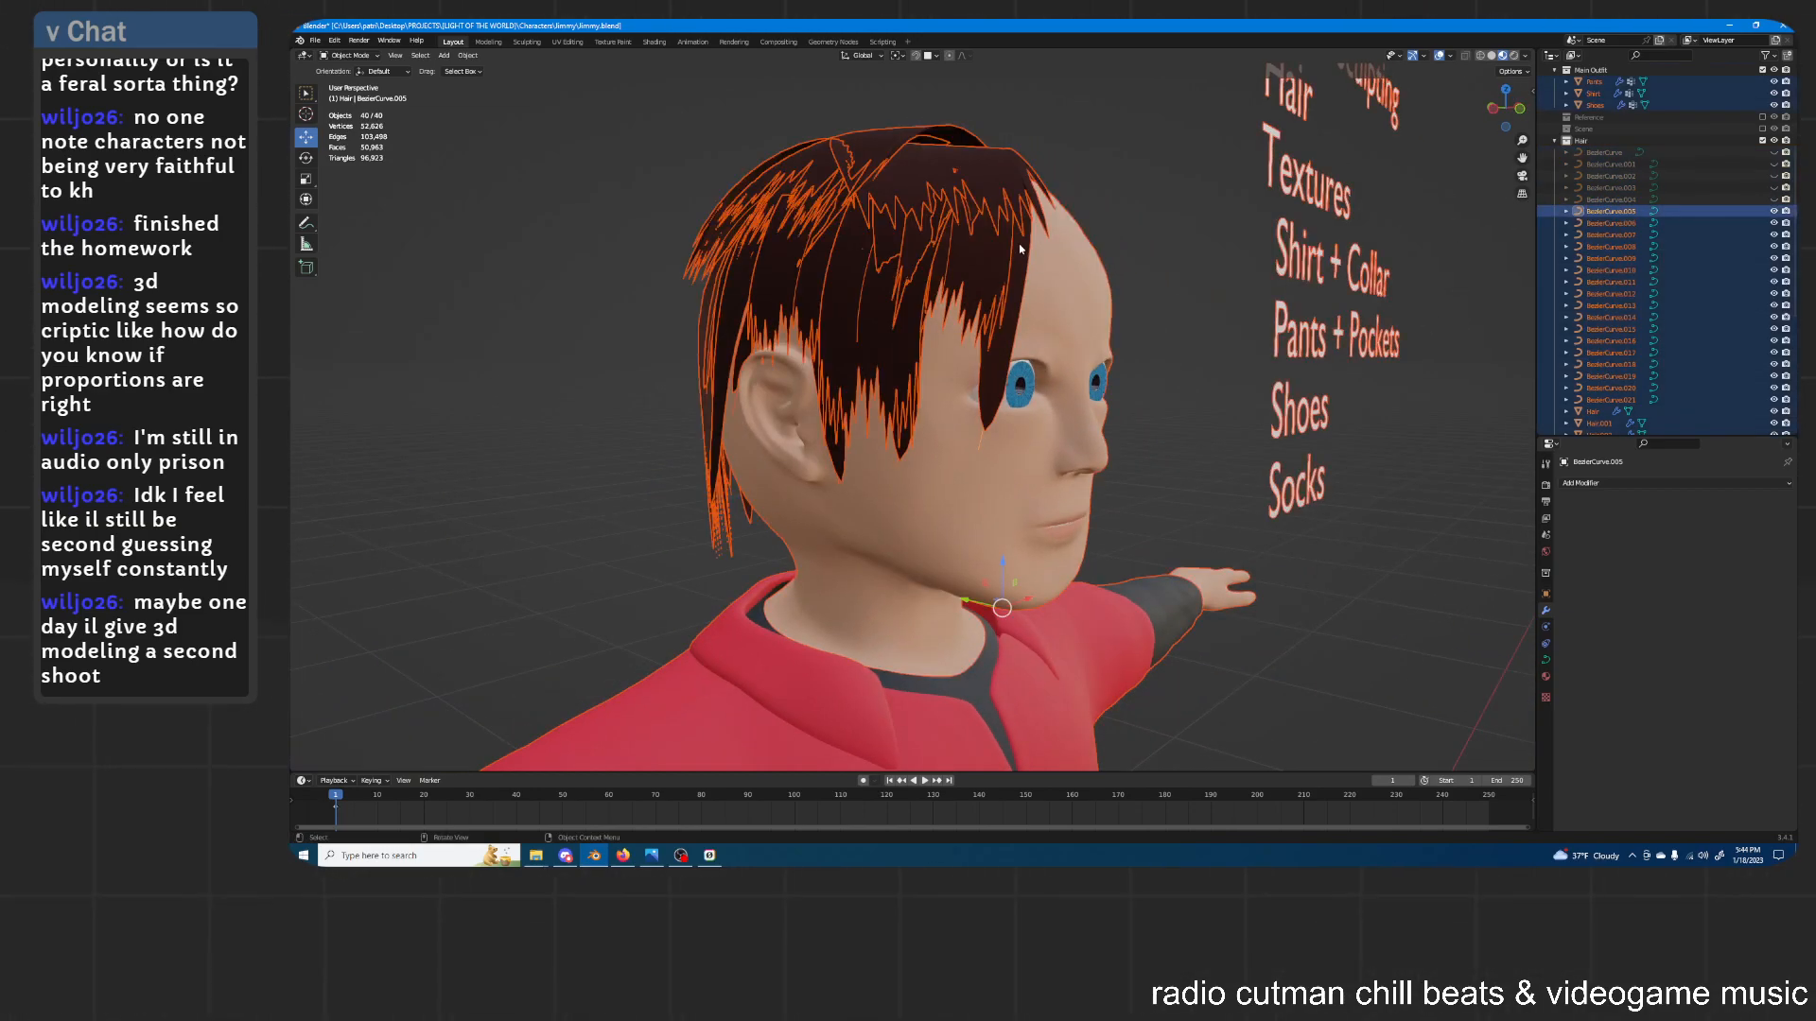
pyautogui.hotkey('alt', 'a')
pyautogui.scroll(2, 1629, 243)
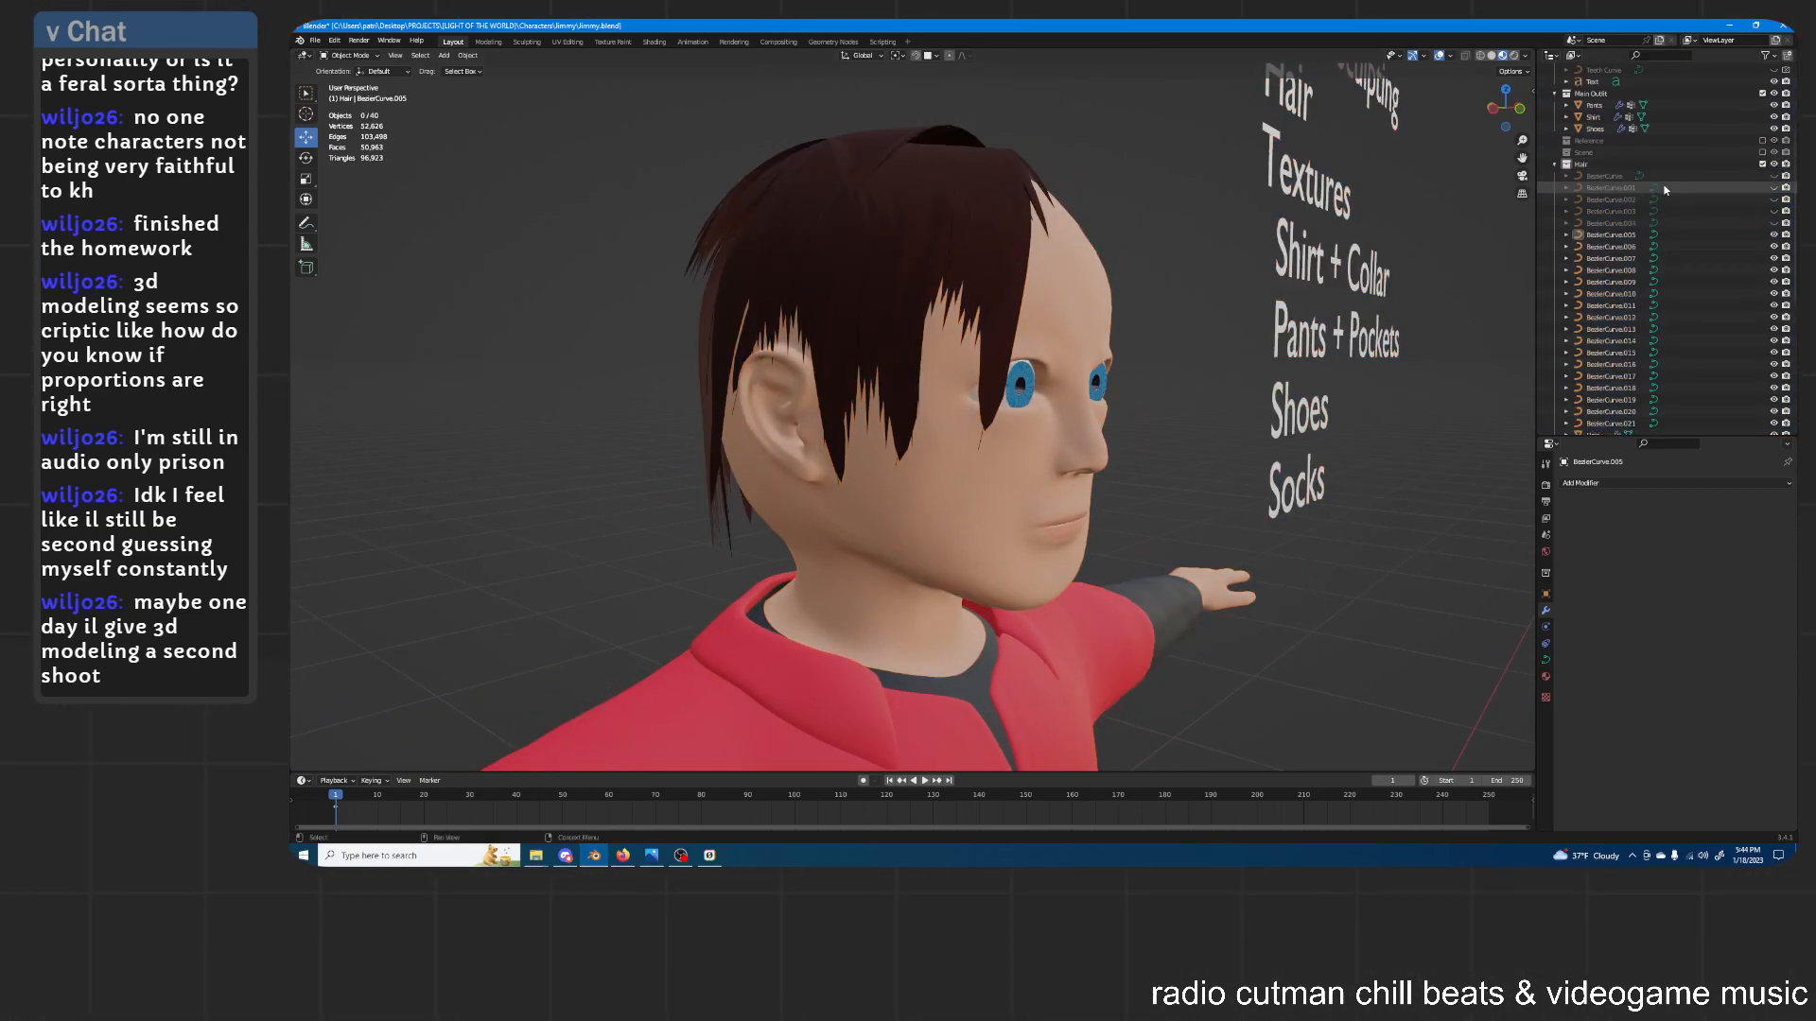
pyautogui.click(1628, 243)
pyautogui.scroll(-5, 1629, 243)
pyautogui.keyDown('shift'); pyautogui.click(1611, 305); pyautogui.keyUp('shift')
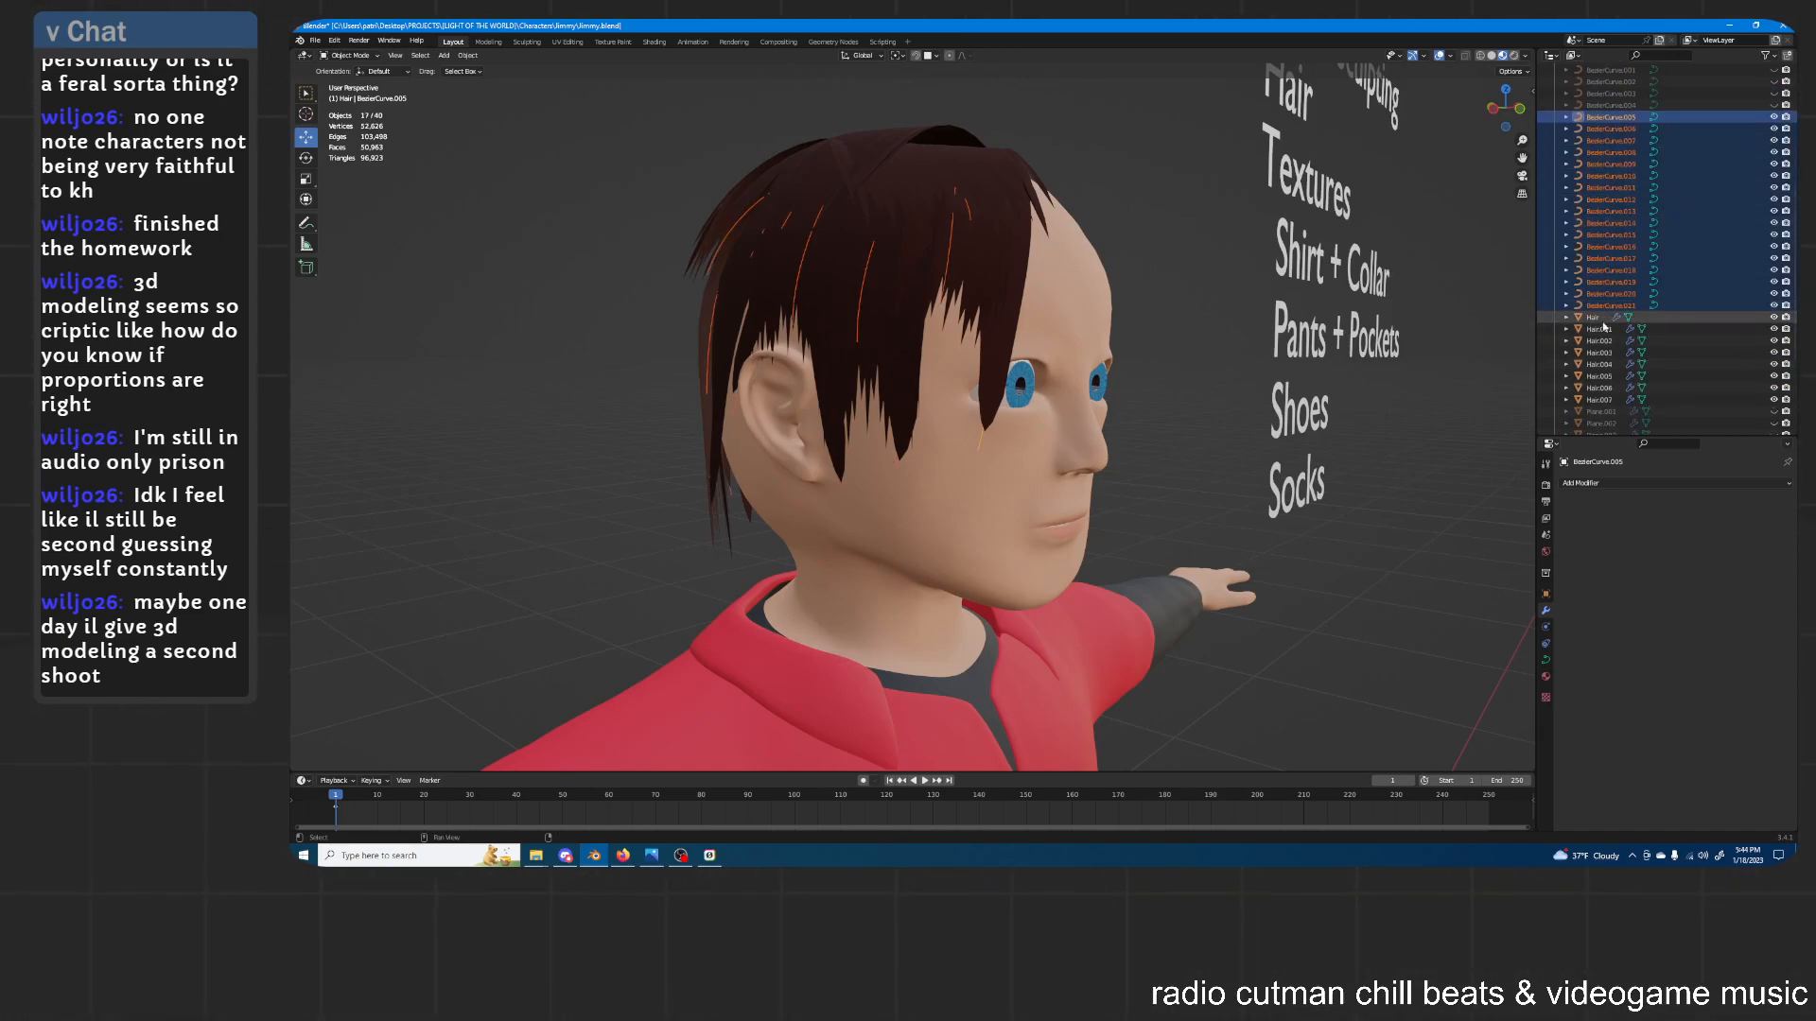
pyautogui.keyDown('shift'); pyautogui.click(1600, 404); pyautogui.keyUp('shift')
pyautogui.scroll(-6, 1620, 340)
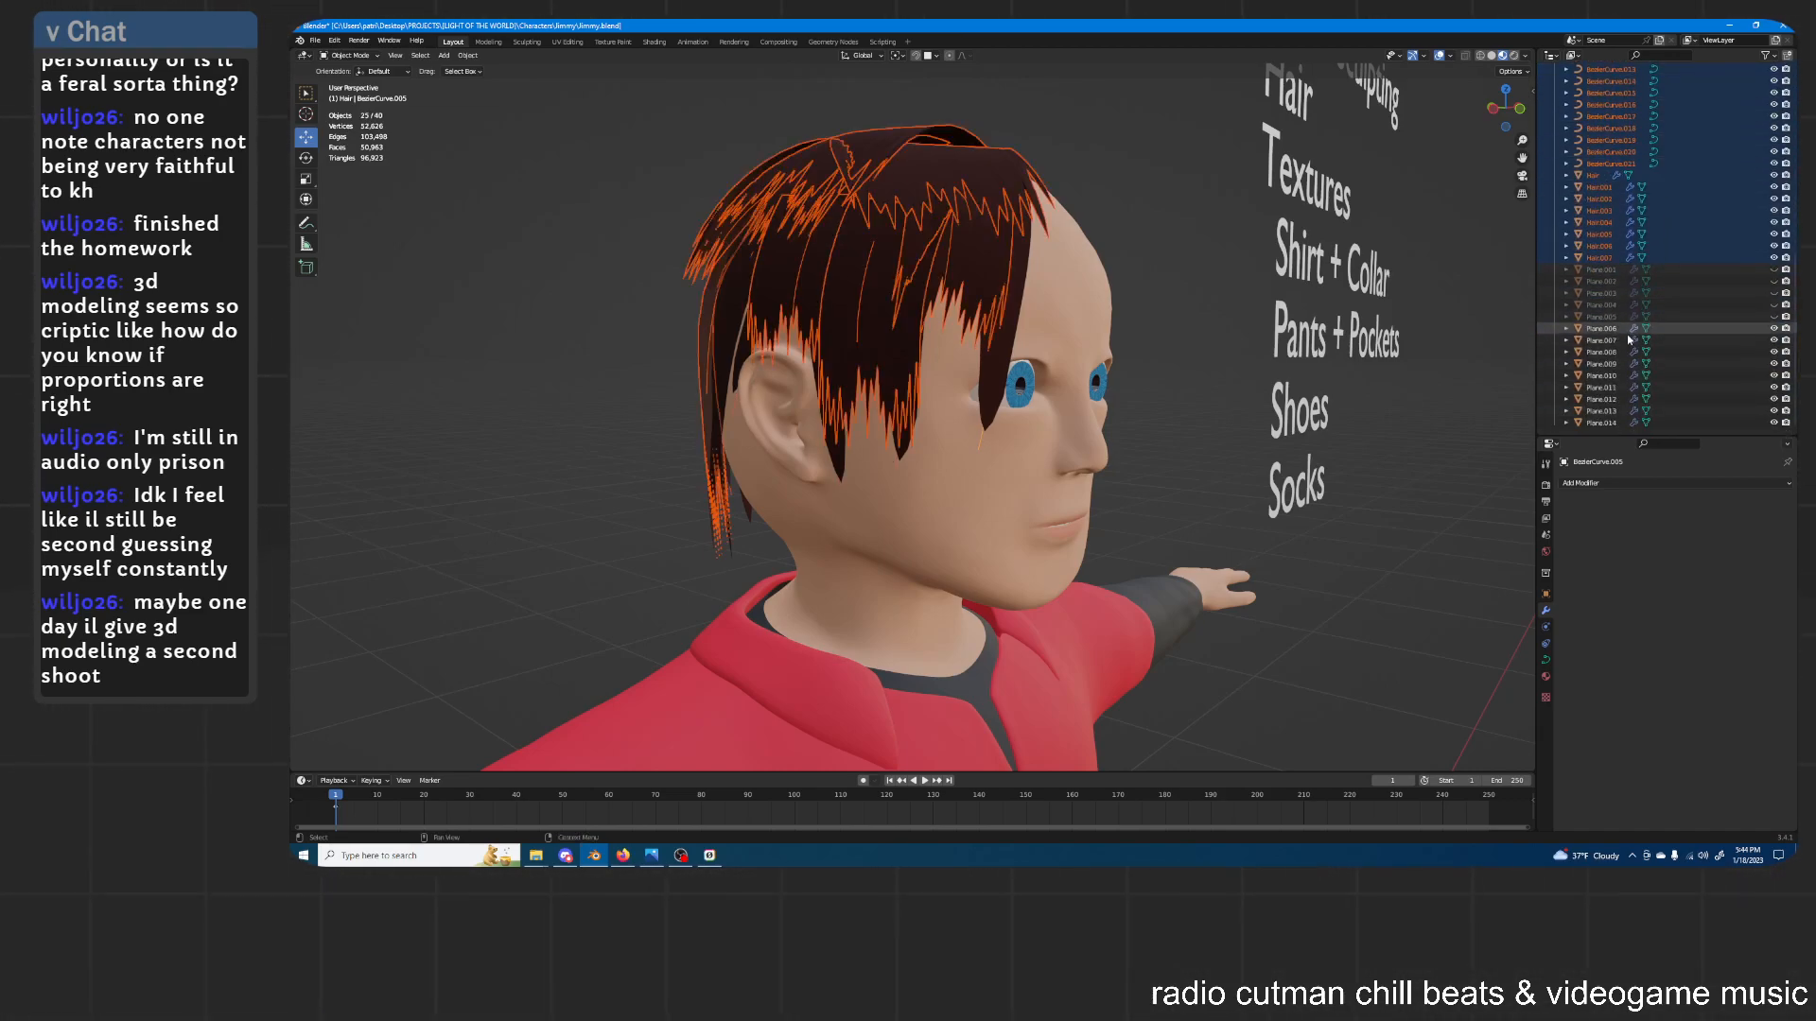
pyautogui.keyDown('shift'); pyautogui.click(1608, 352); pyautogui.keyUp('shift')
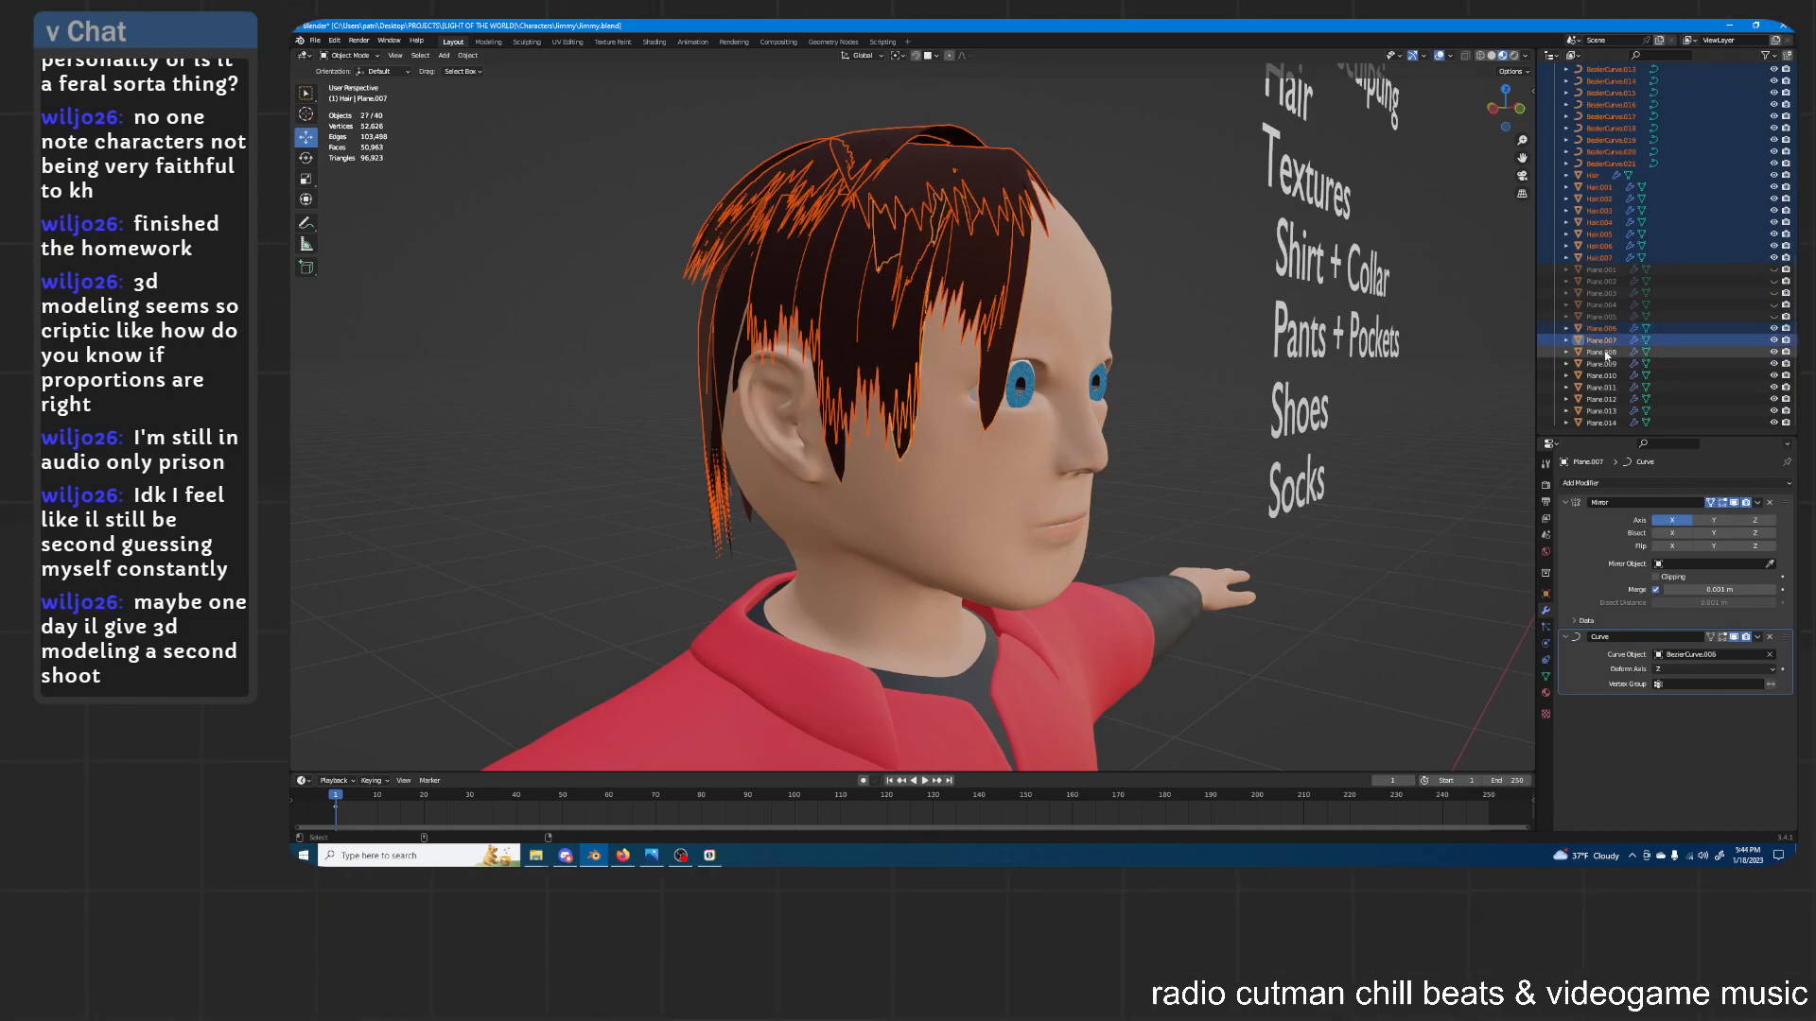
pyautogui.keyDown('shift'); pyautogui.click(1601, 410); pyautogui.keyUp('shift')
pyautogui.keyDown('shift'); pyautogui.click(1605, 422); pyautogui.keyUp('shift')
pyautogui.moveTo(1087, 341); pyautogui.dragTo(1146, 354, button='middle')
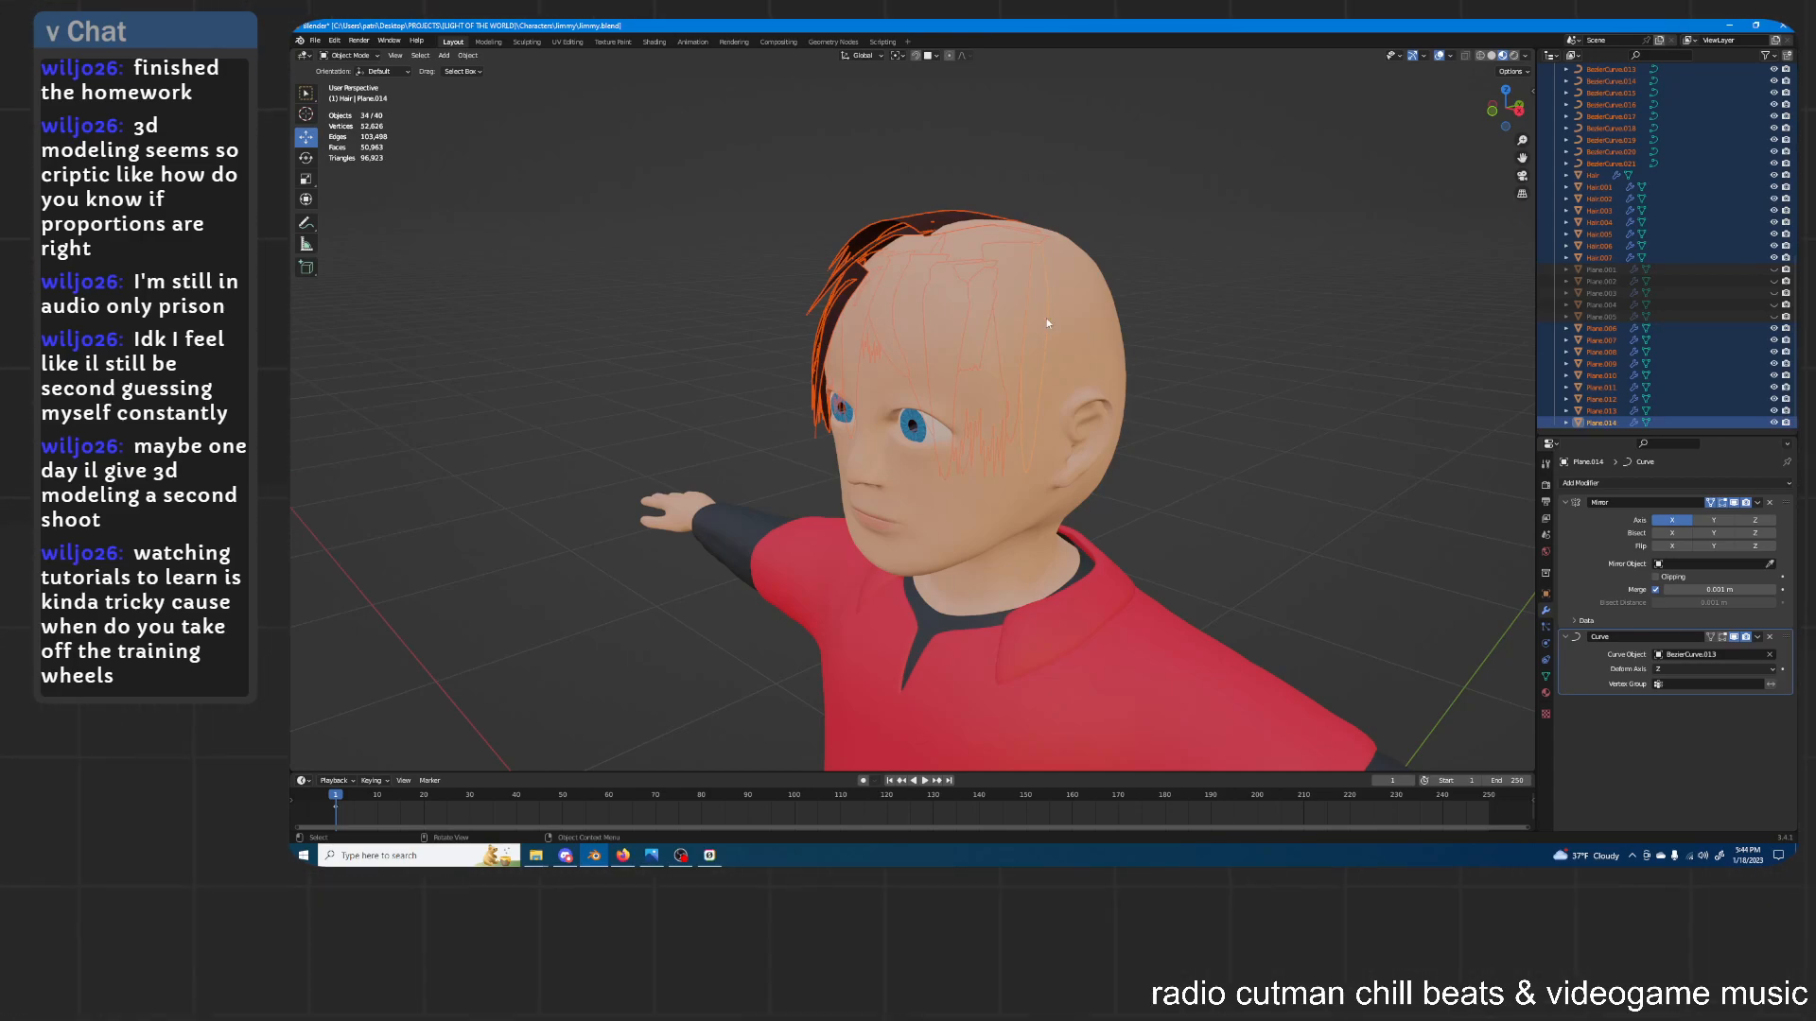
pyautogui.moveTo(995, 272); pyautogui.dragTo(938, 322, button='middle')
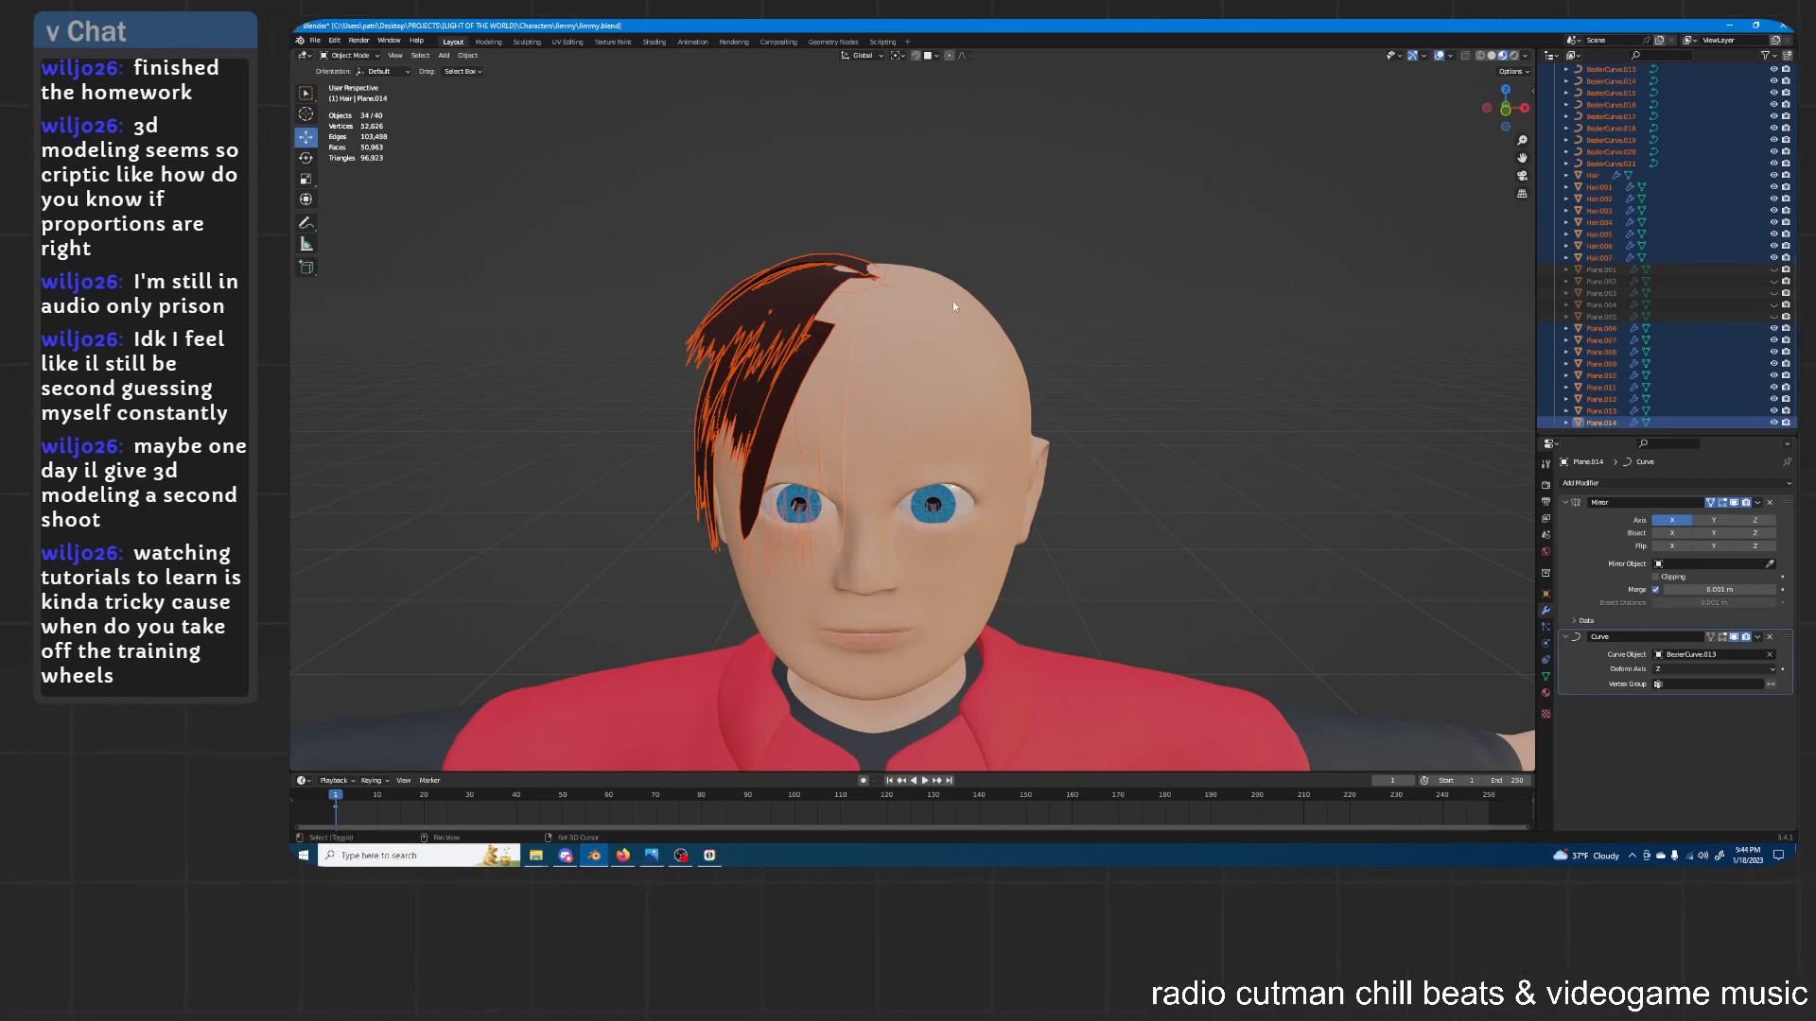
pyautogui.hotkey('shift', 'd')
pyautogui.press('Escape')
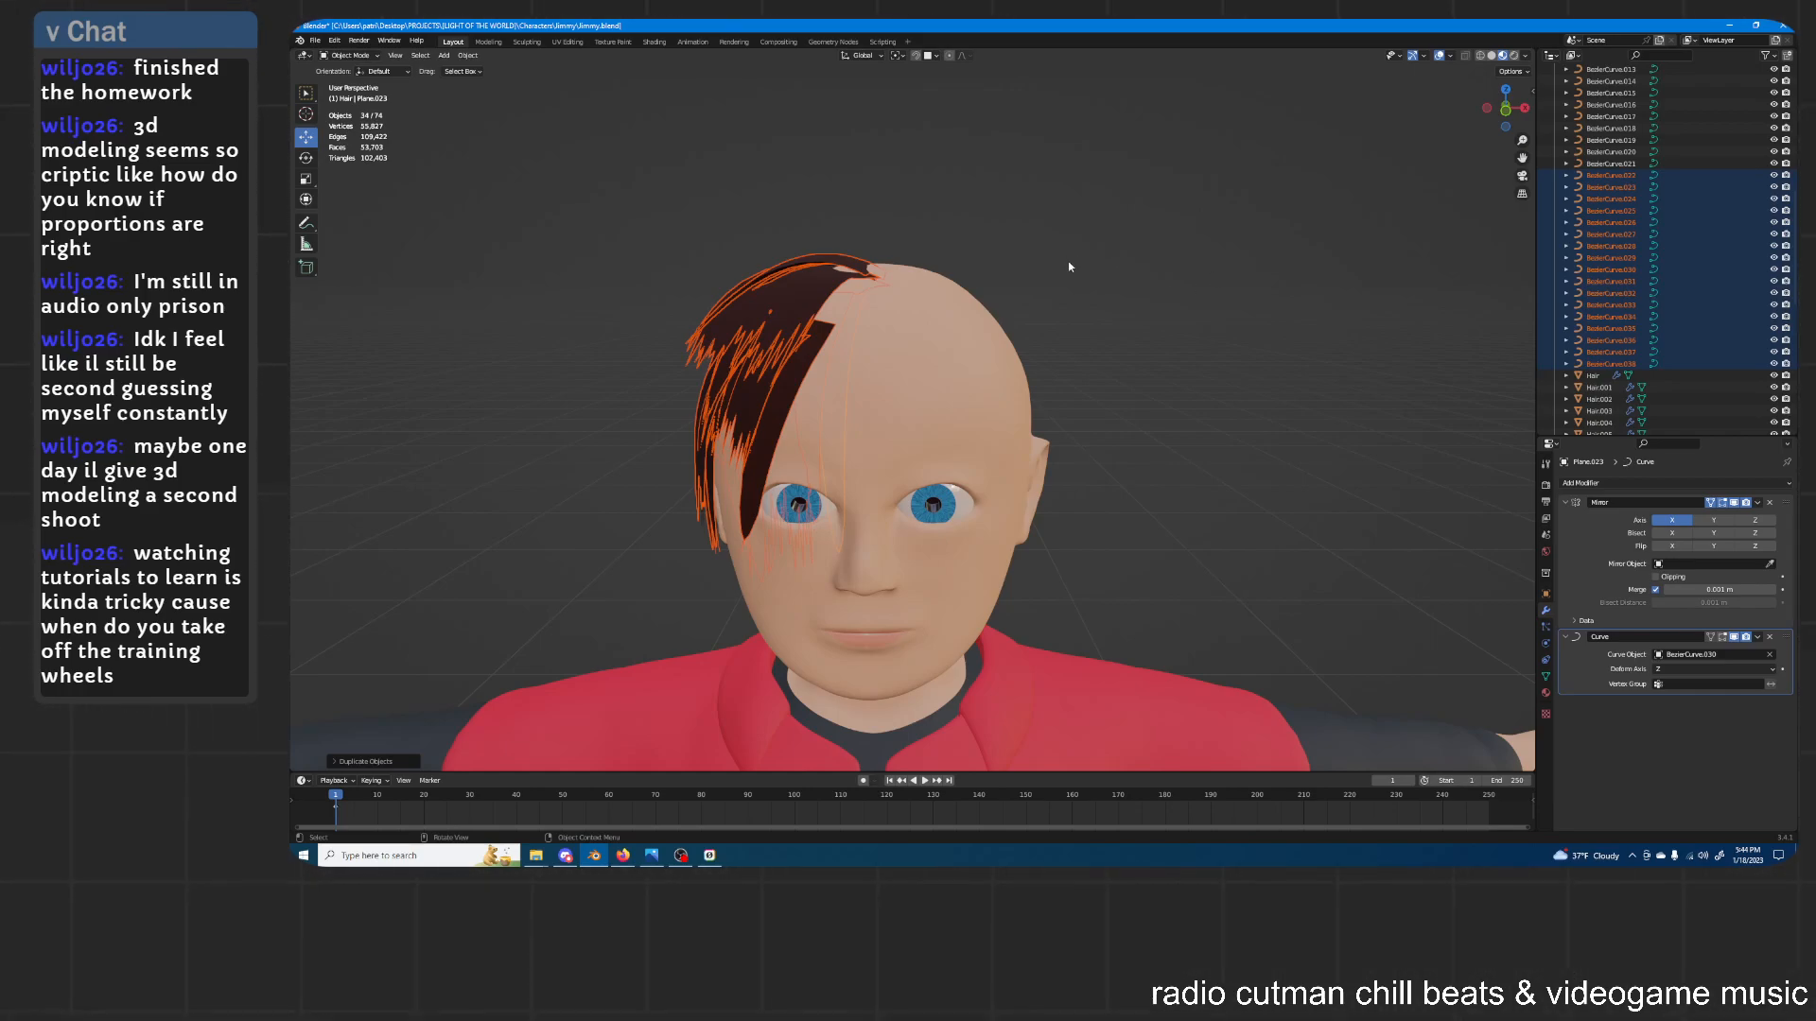
# Set the transform pivot to the 3D Cursor and mirror the duplicated hair strips and curves across global X
pyautogui.click(898, 56)
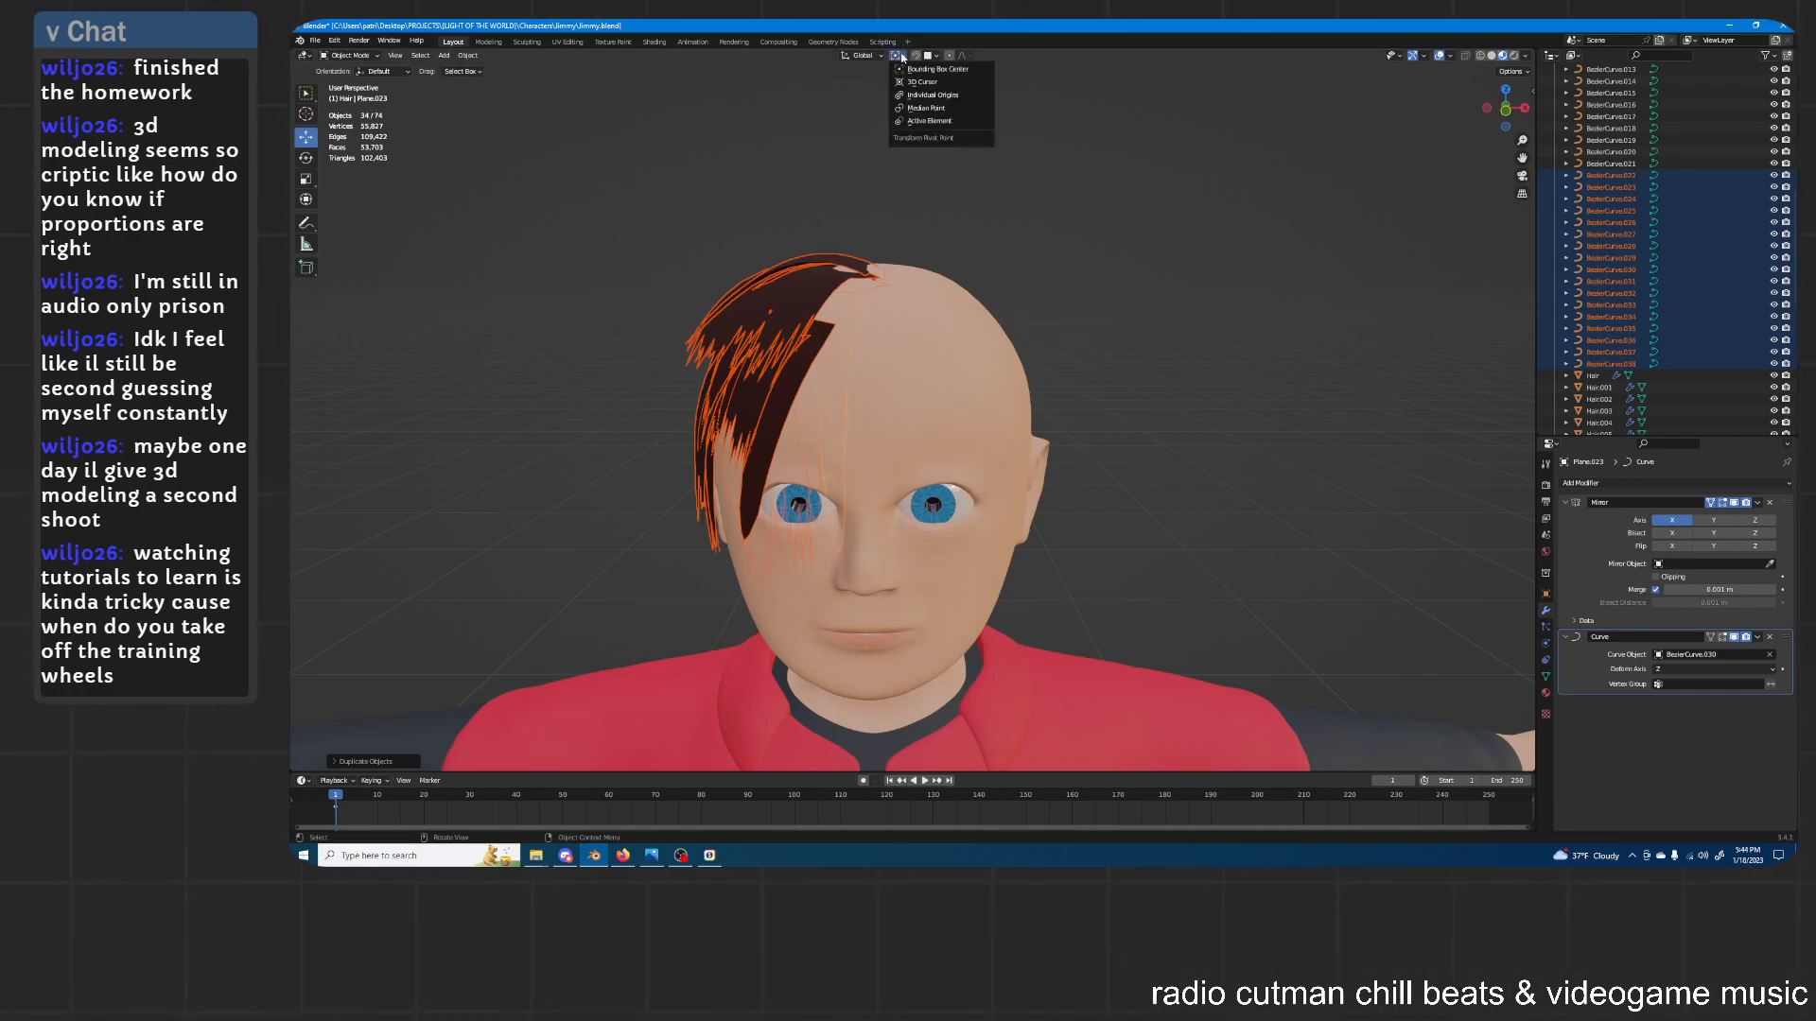
pyautogui.click(900, 85)
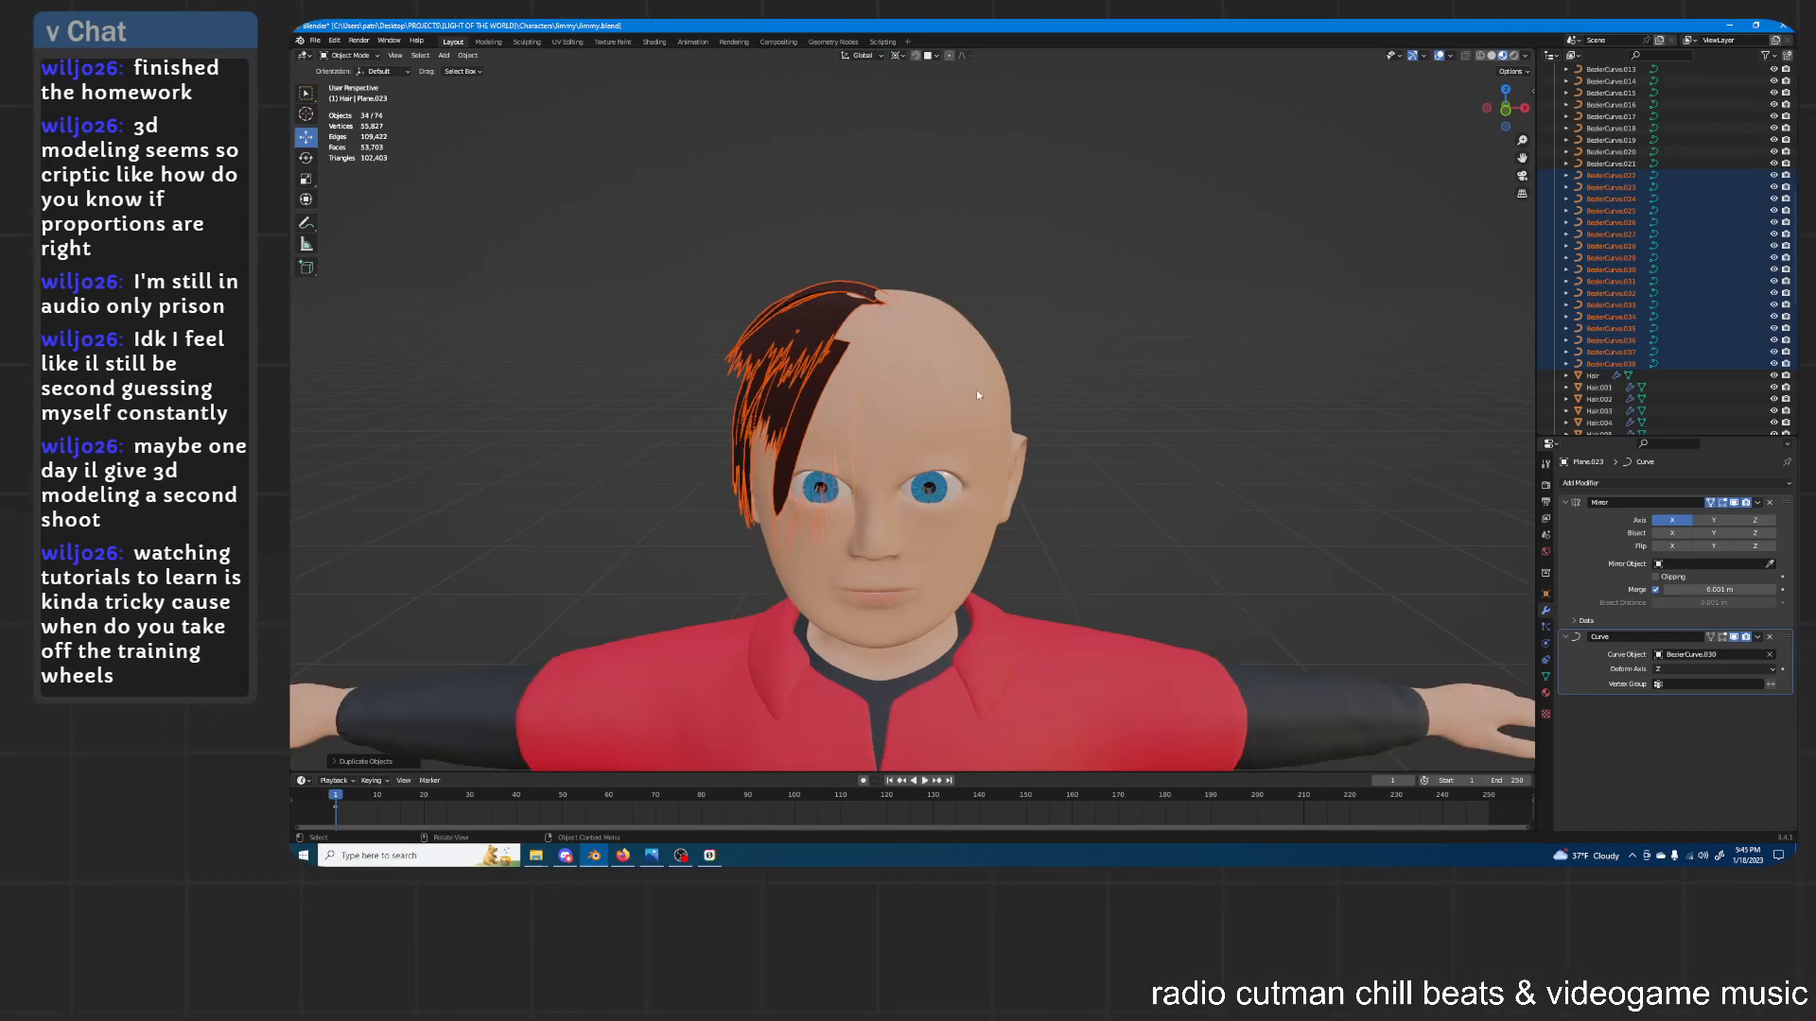
pyautogui.scroll(-3, 976, 390)
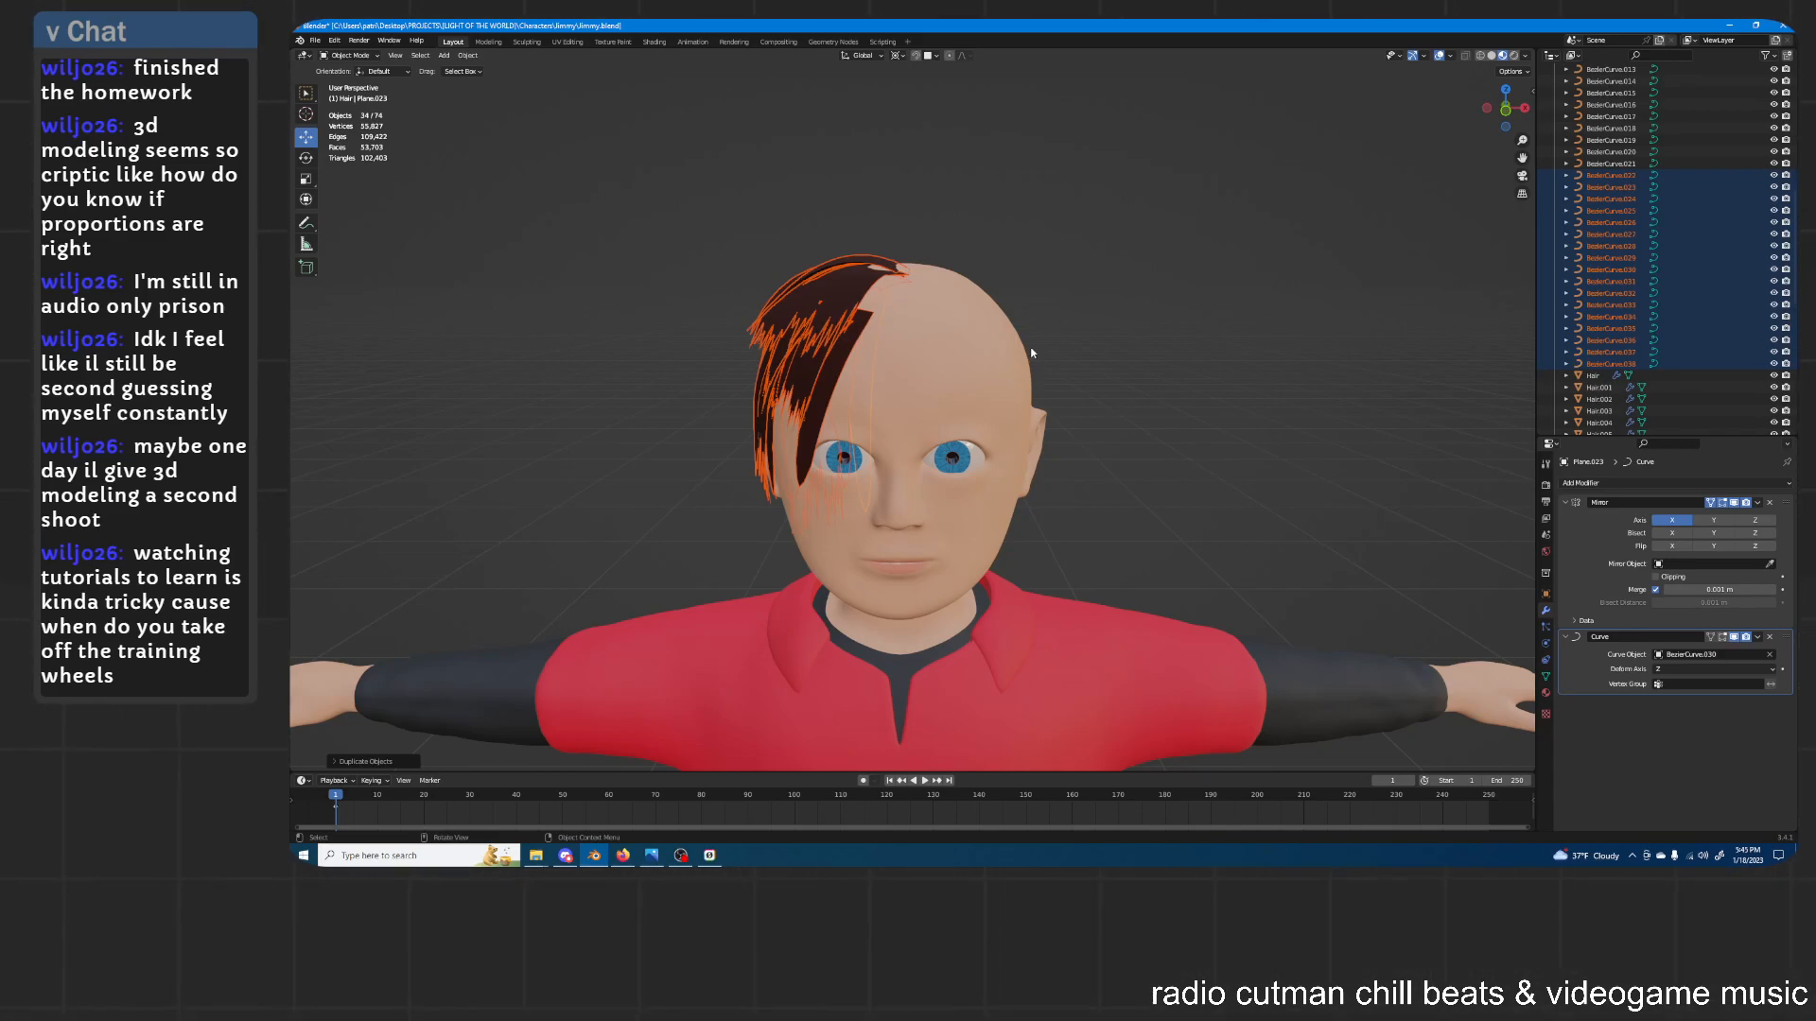
pyautogui.moveTo(1029, 348); pyautogui.dragTo(993, 295, button='middle')
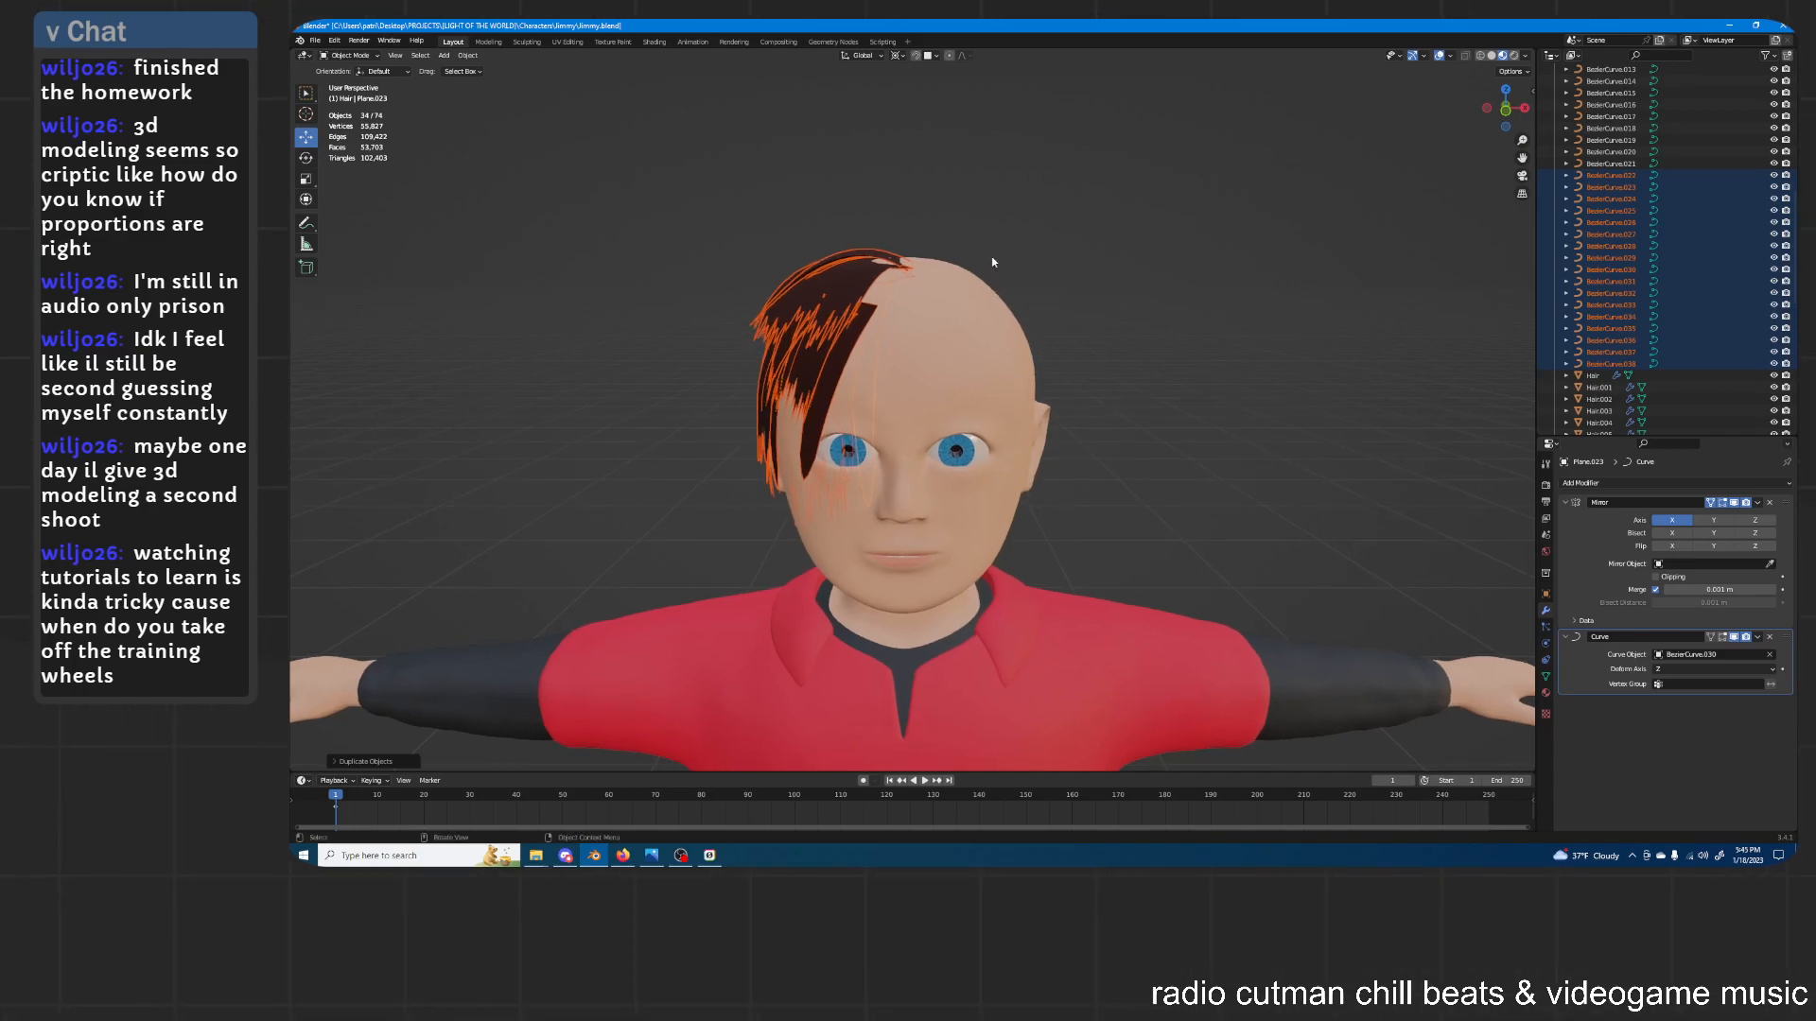
pyautogui.moveTo(912, 246); pyautogui.dragTo(965, 314, button='middle')
pyautogui.scroll(-1, 961, 316)
pyautogui.press('F3')
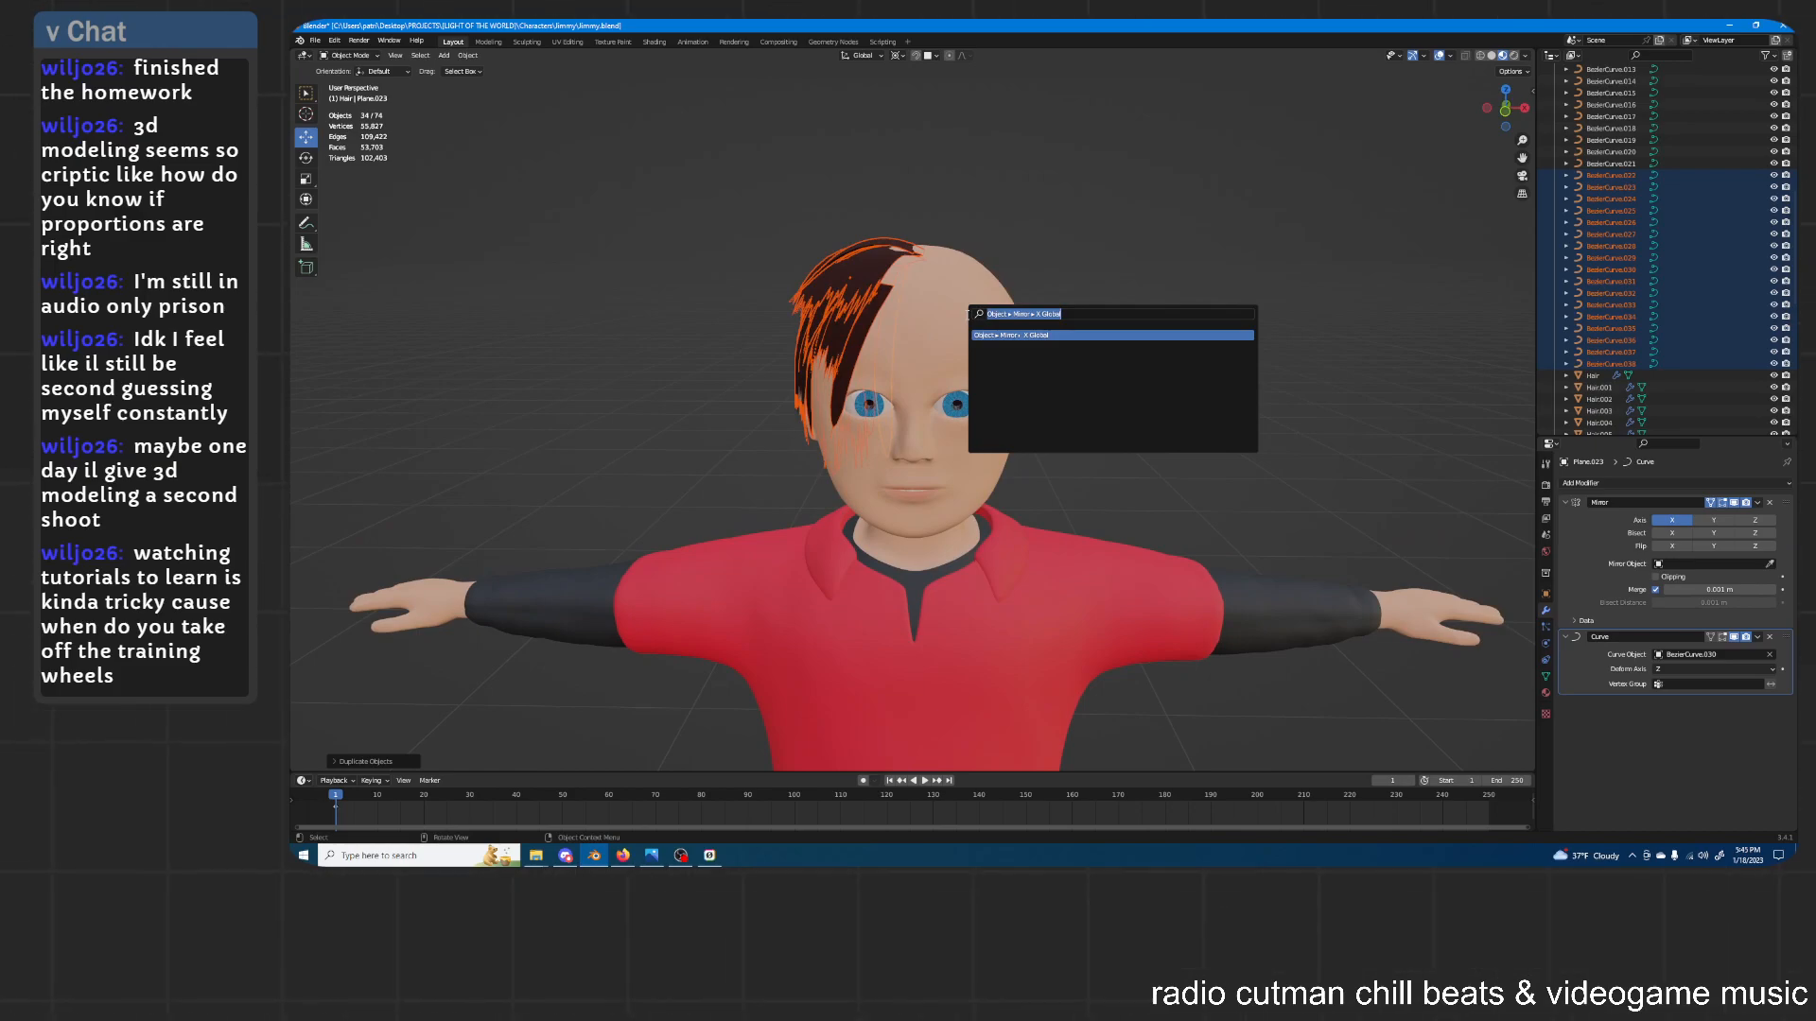
pyautogui.press('Return')
pyautogui.click(1143, 293)
pyautogui.moveTo(1143, 293); pyautogui.dragTo(1108, 271, button='middle')
# Unhide the five front fringe strips and their curves, BezierCurve to BezierCurve.004
pyautogui.press('KP_1')
pyautogui.scroll(10, 1776, 263)
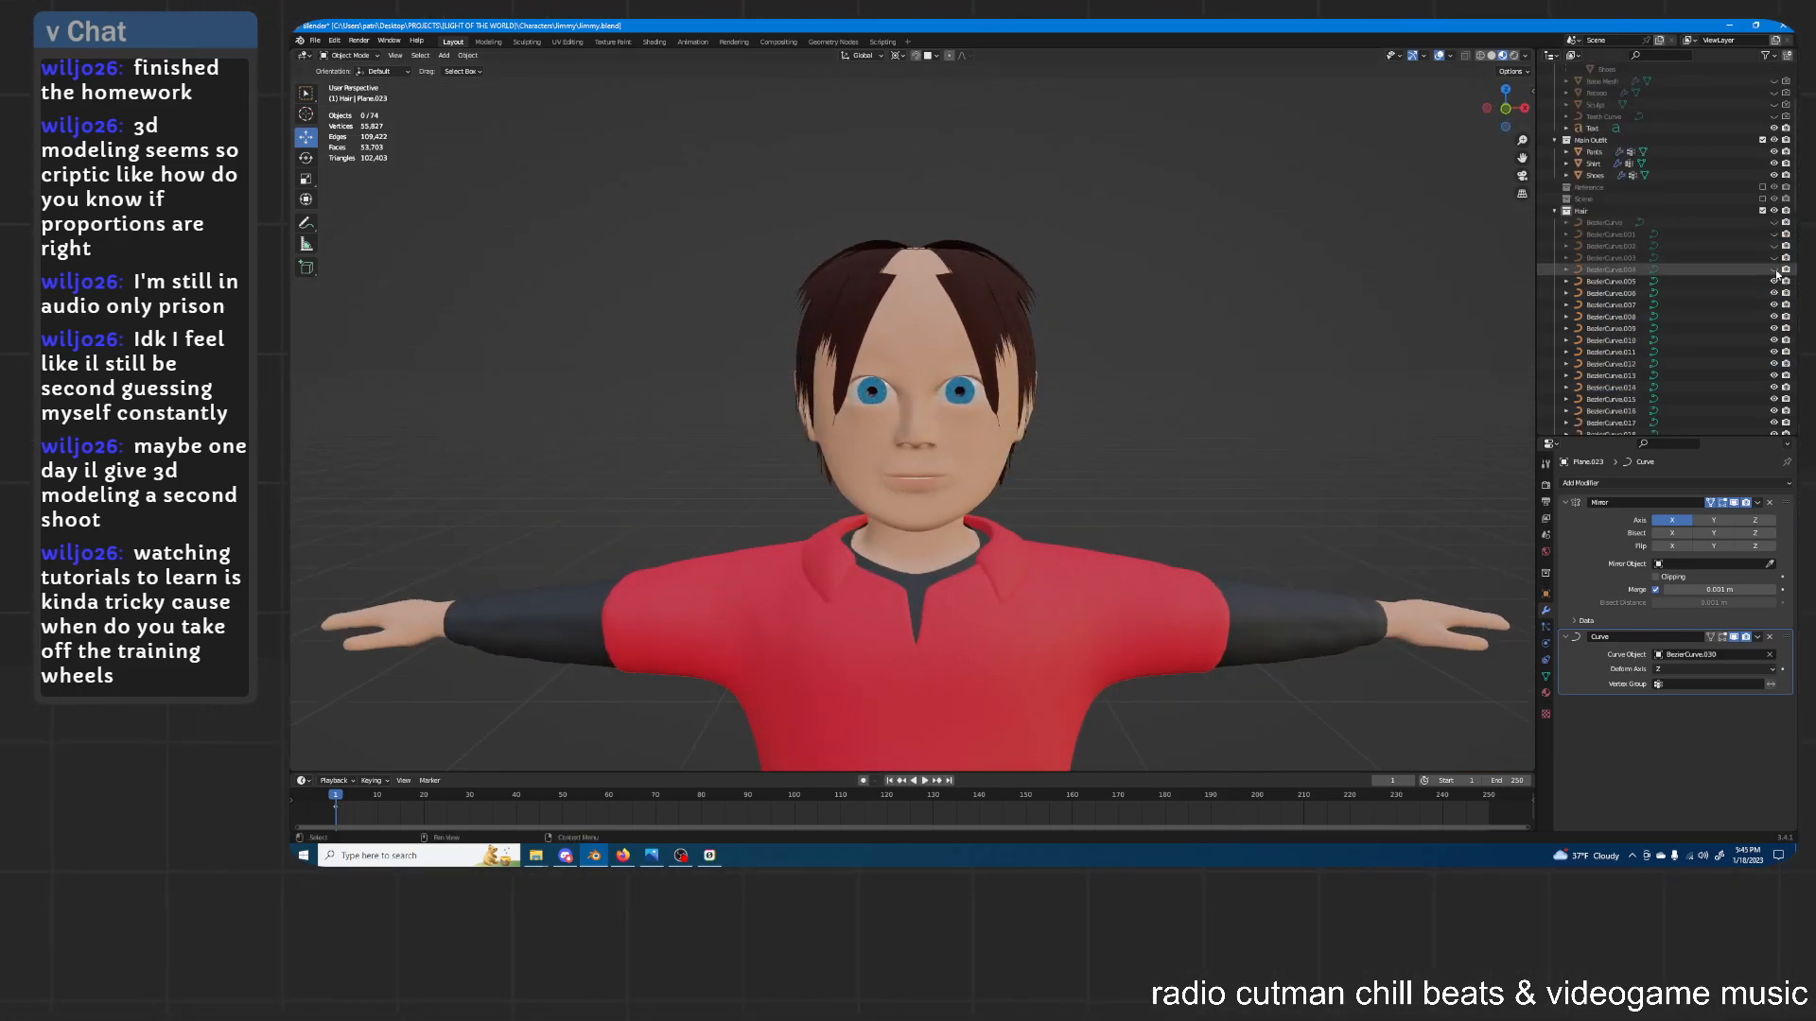
pyautogui.click(1774, 234)
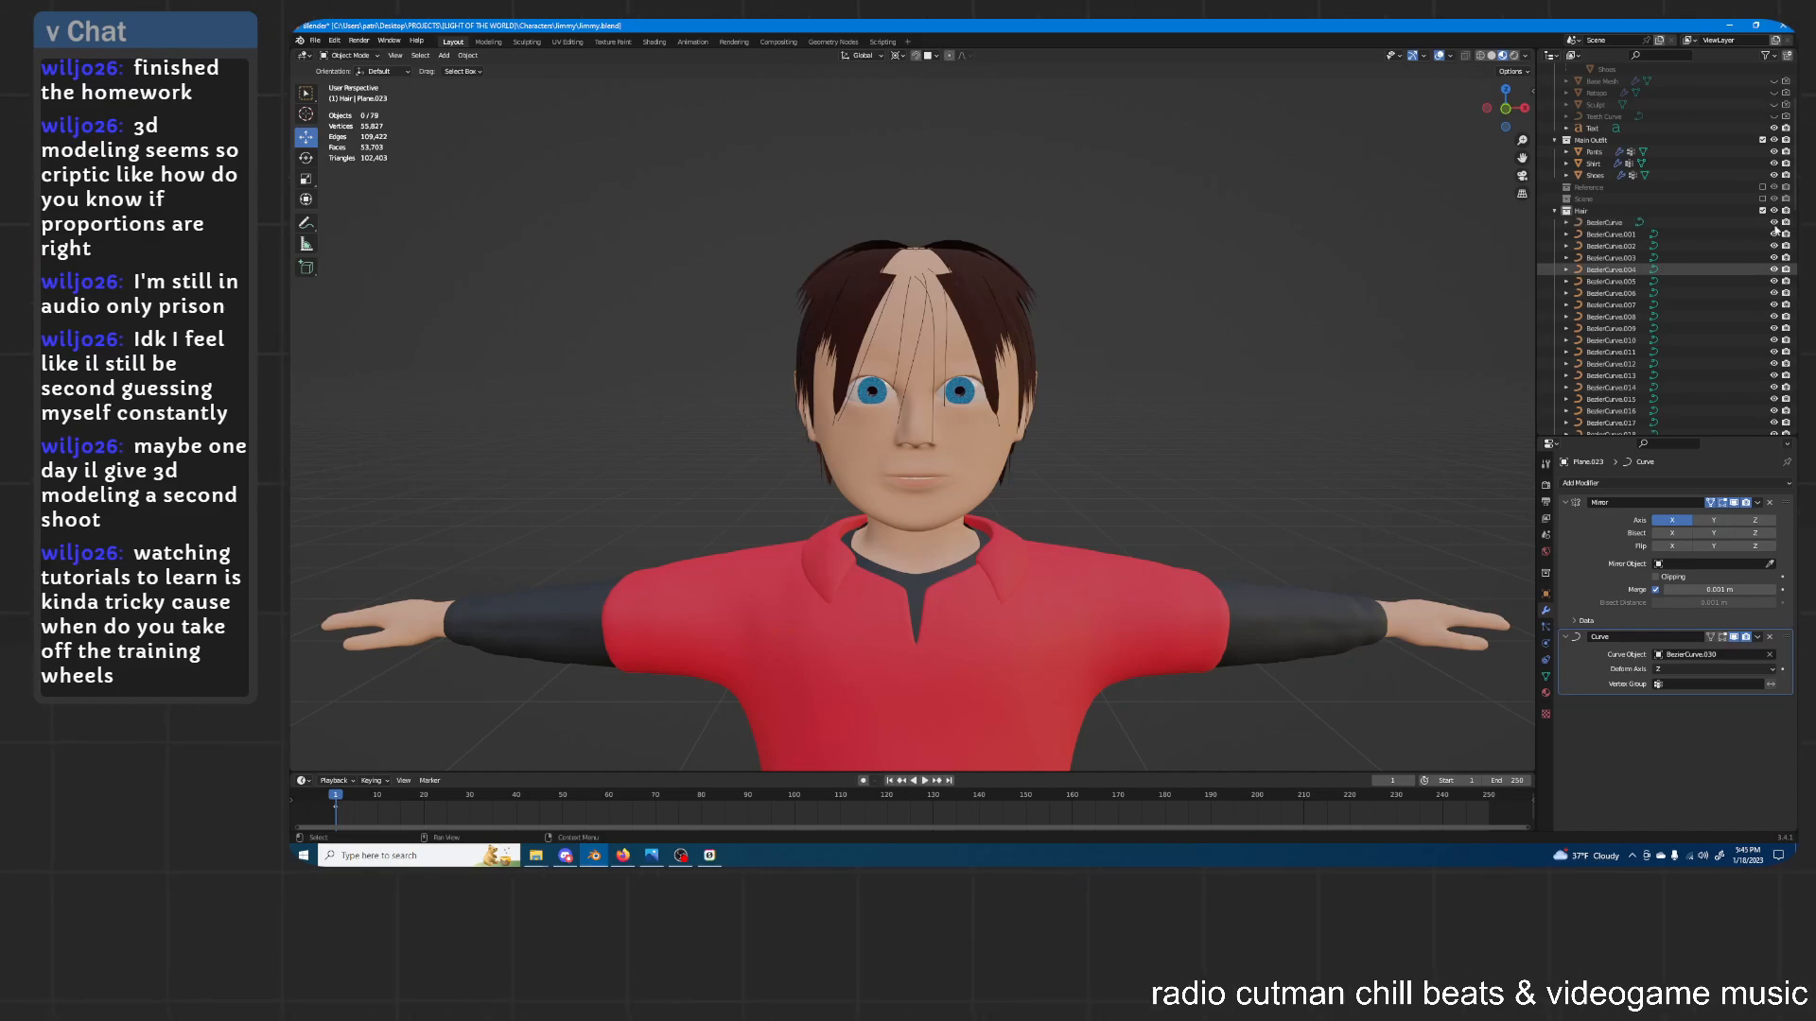
pyautogui.scroll(-10, 1733, 261)
pyautogui.scroll(-5, 1732, 270)
pyautogui.click(1773, 281)
pyautogui.moveTo(1773, 290); pyautogui.dragTo(1774, 328)
# Examine the crown for gaps between the mirrored strips, picking the strip Hair.015 over the parting
pyautogui.moveTo(1145, 215); pyautogui.dragTo(985, 236, button='middle')
pyautogui.click(963, 294)
pyautogui.scroll(3, 1005, 215)
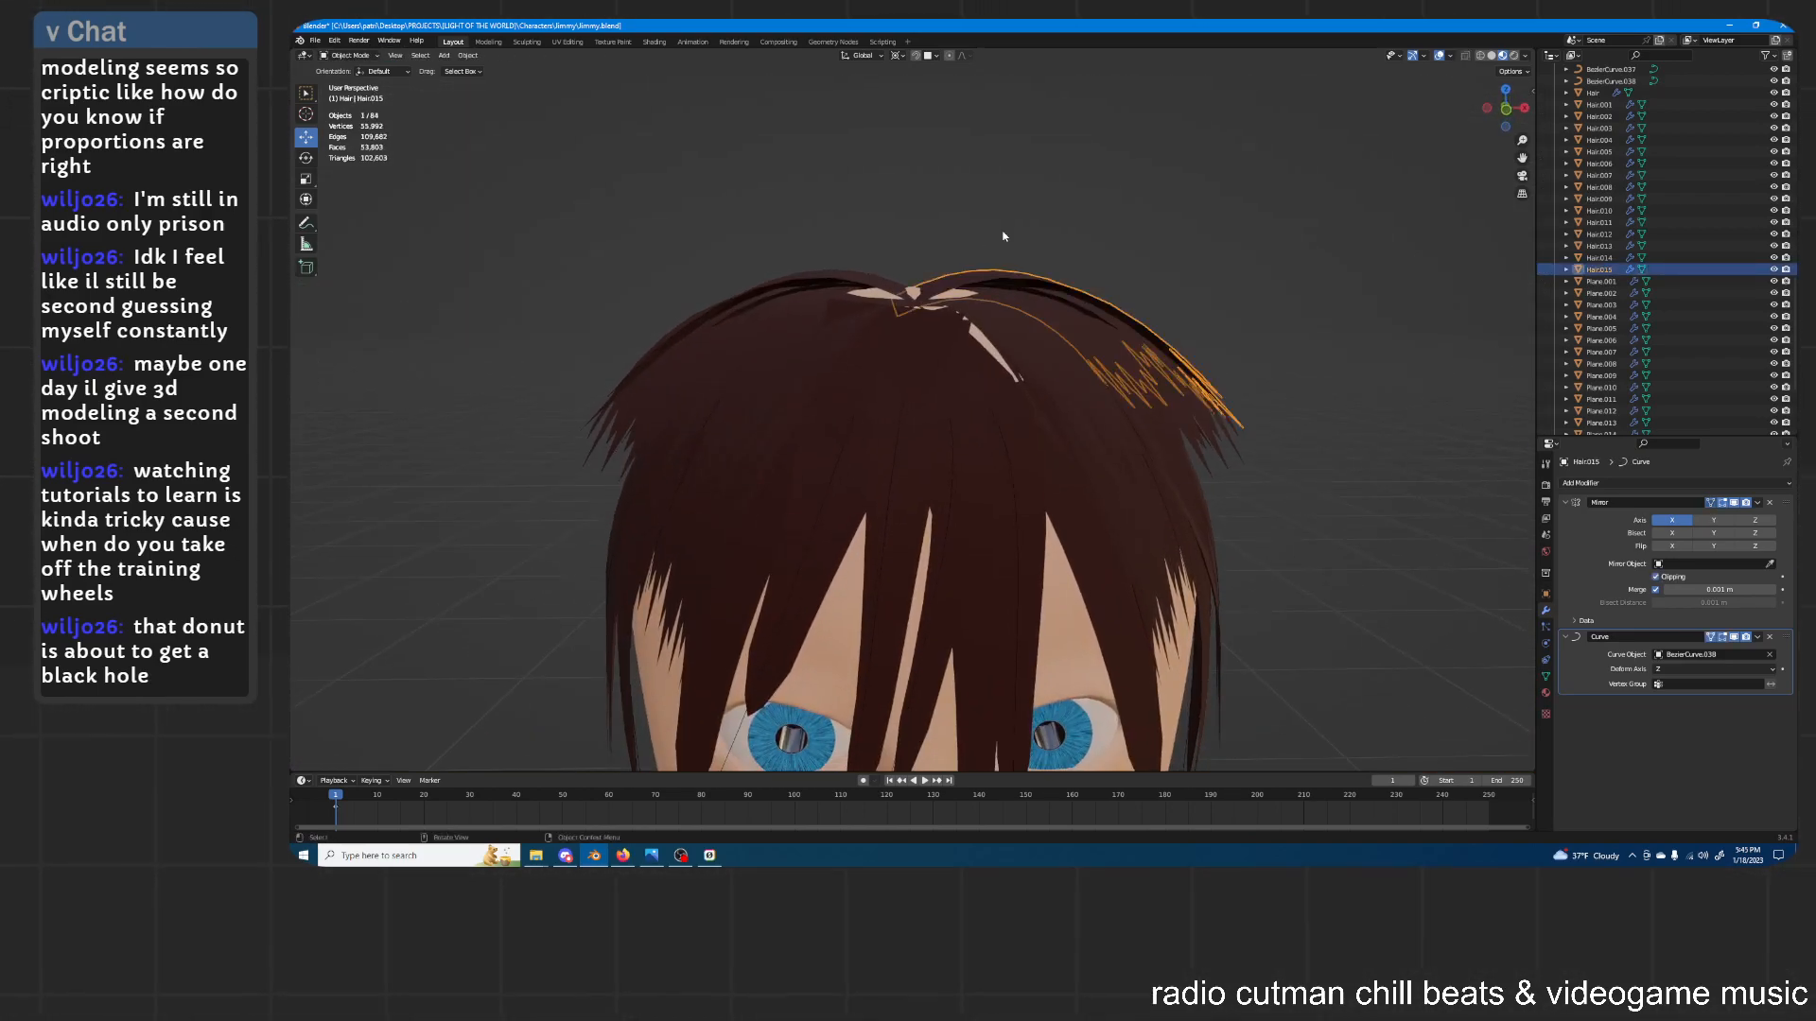
pyautogui.scroll(5, 1750, 223)
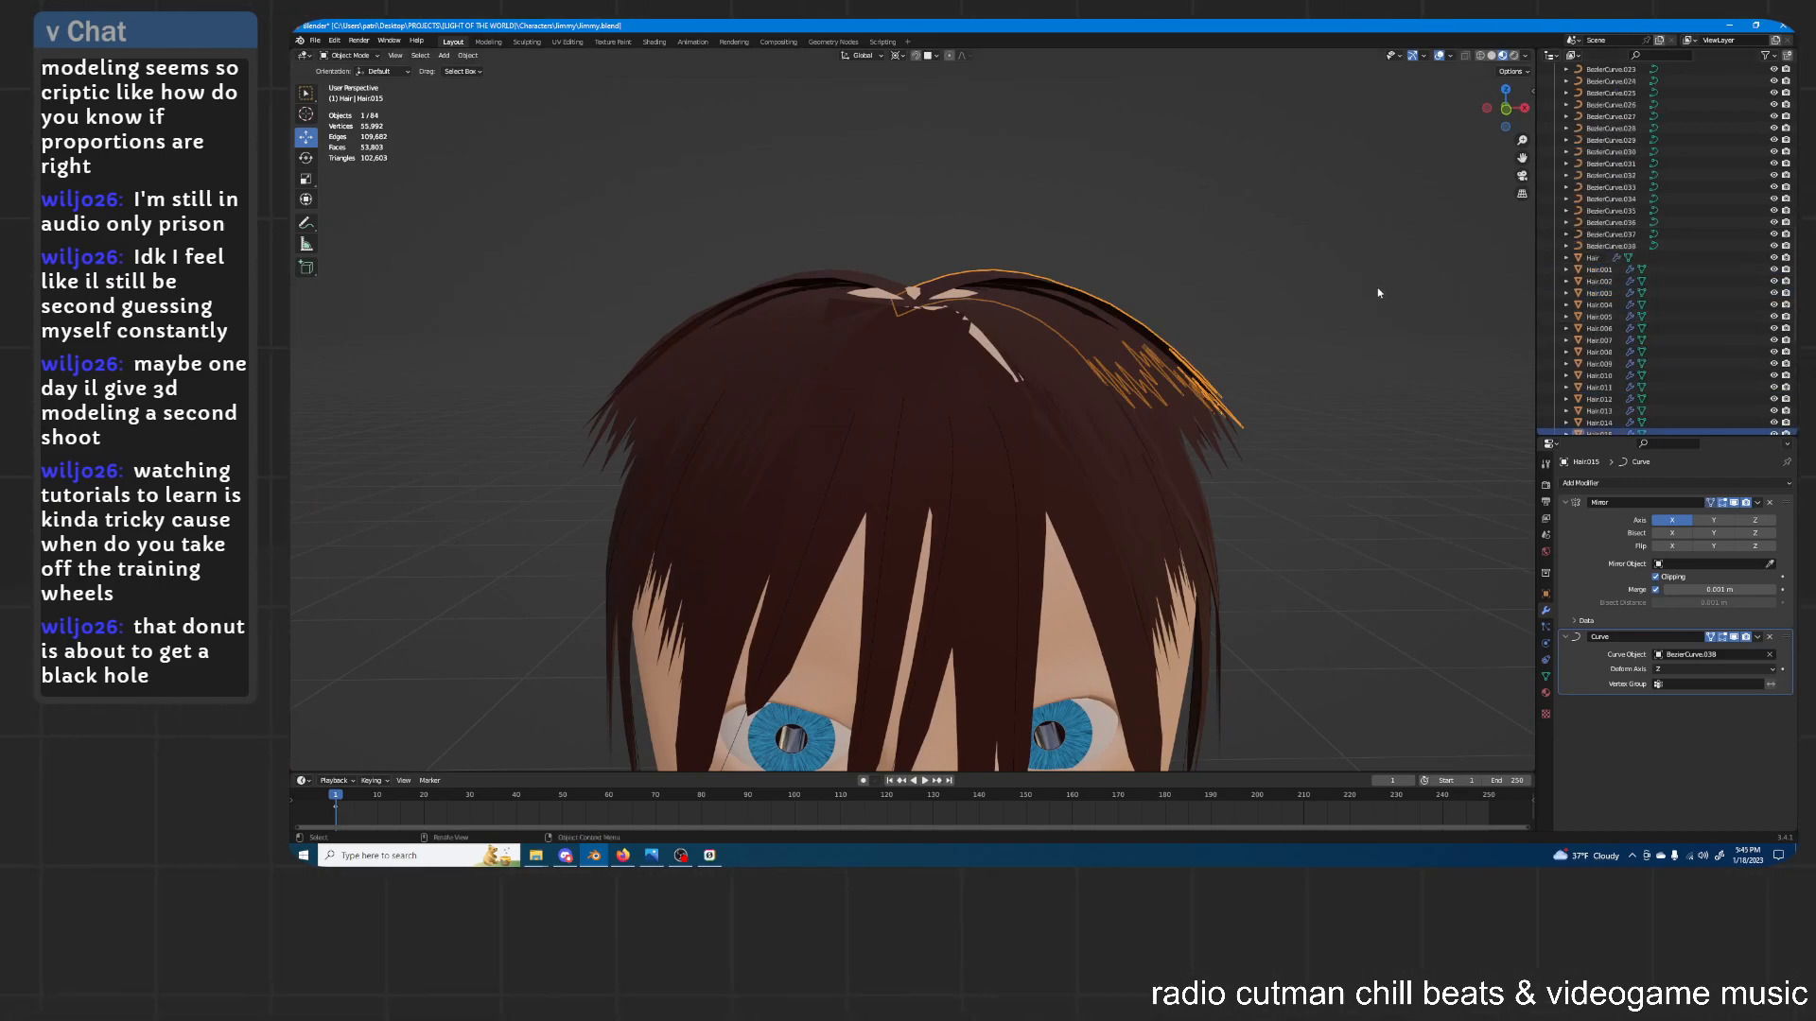
pyautogui.moveTo(1290, 276); pyautogui.dragTo(1250, 277, button='middle')
pyautogui.moveTo(1048, 248); pyautogui.dragTo(1130, 336, button='middle')
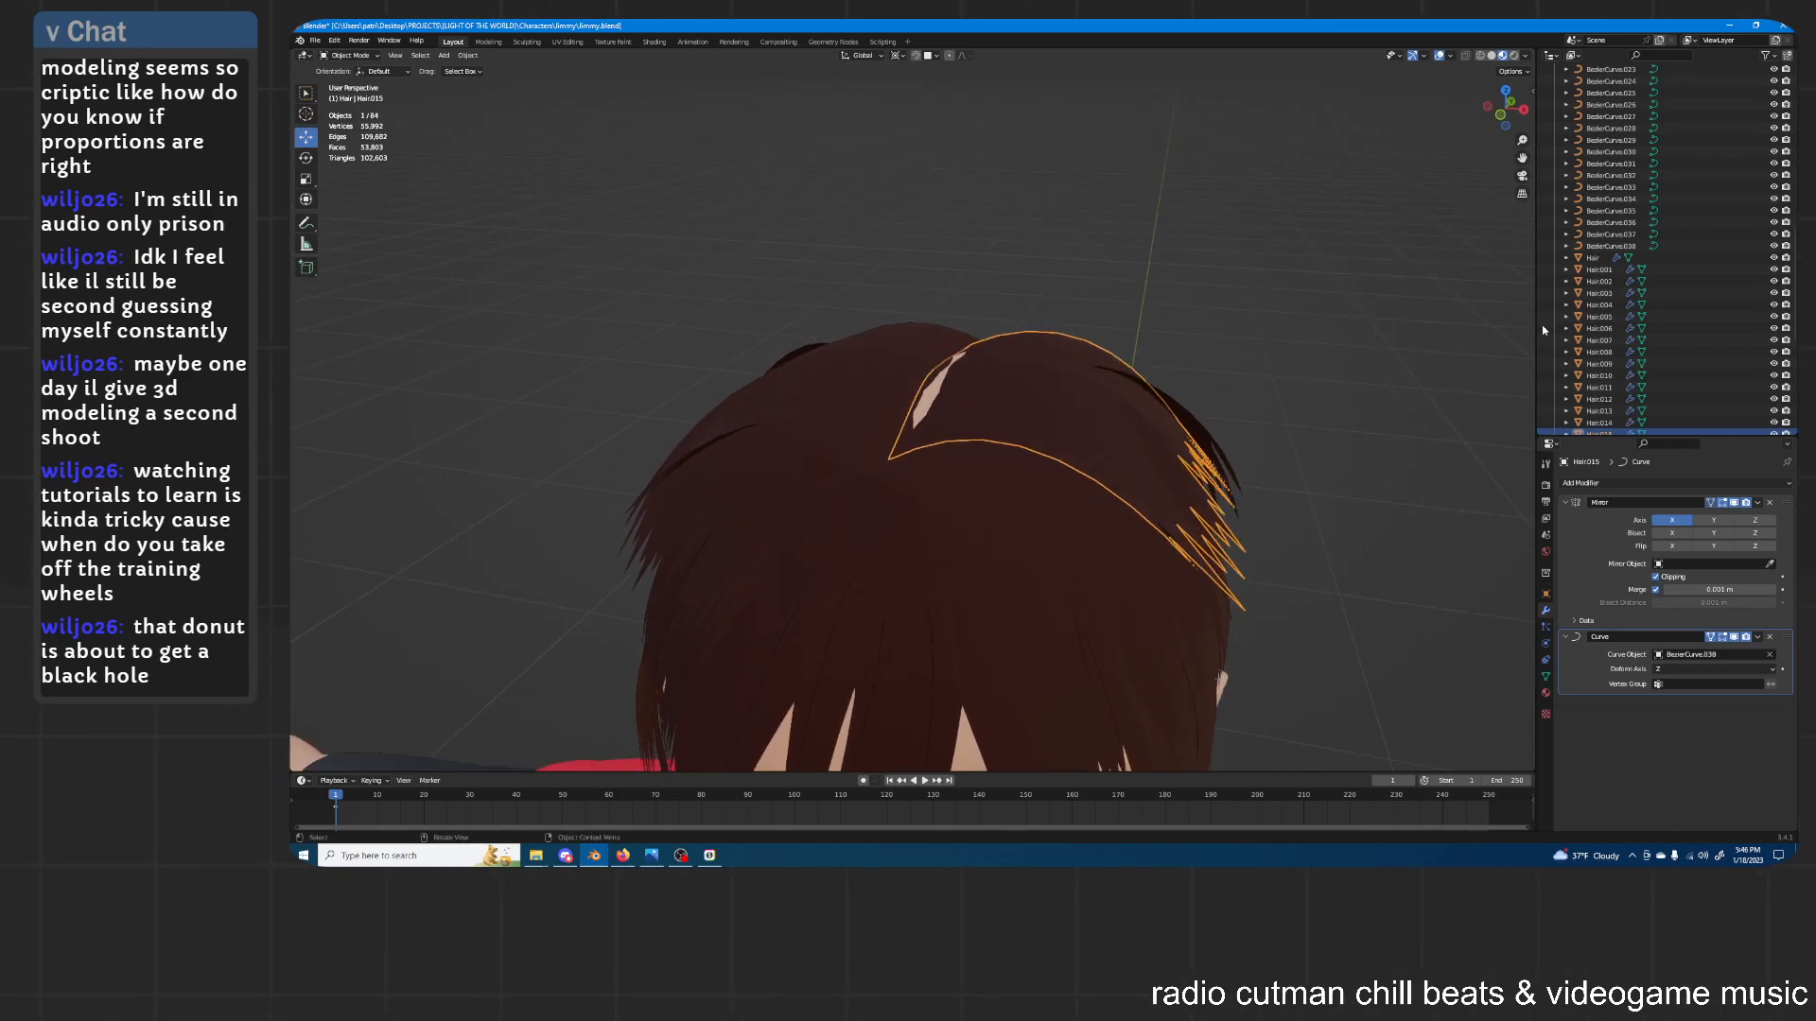
pyautogui.moveTo(1034, 365); pyautogui.dragTo(1017, 356, button='middle')
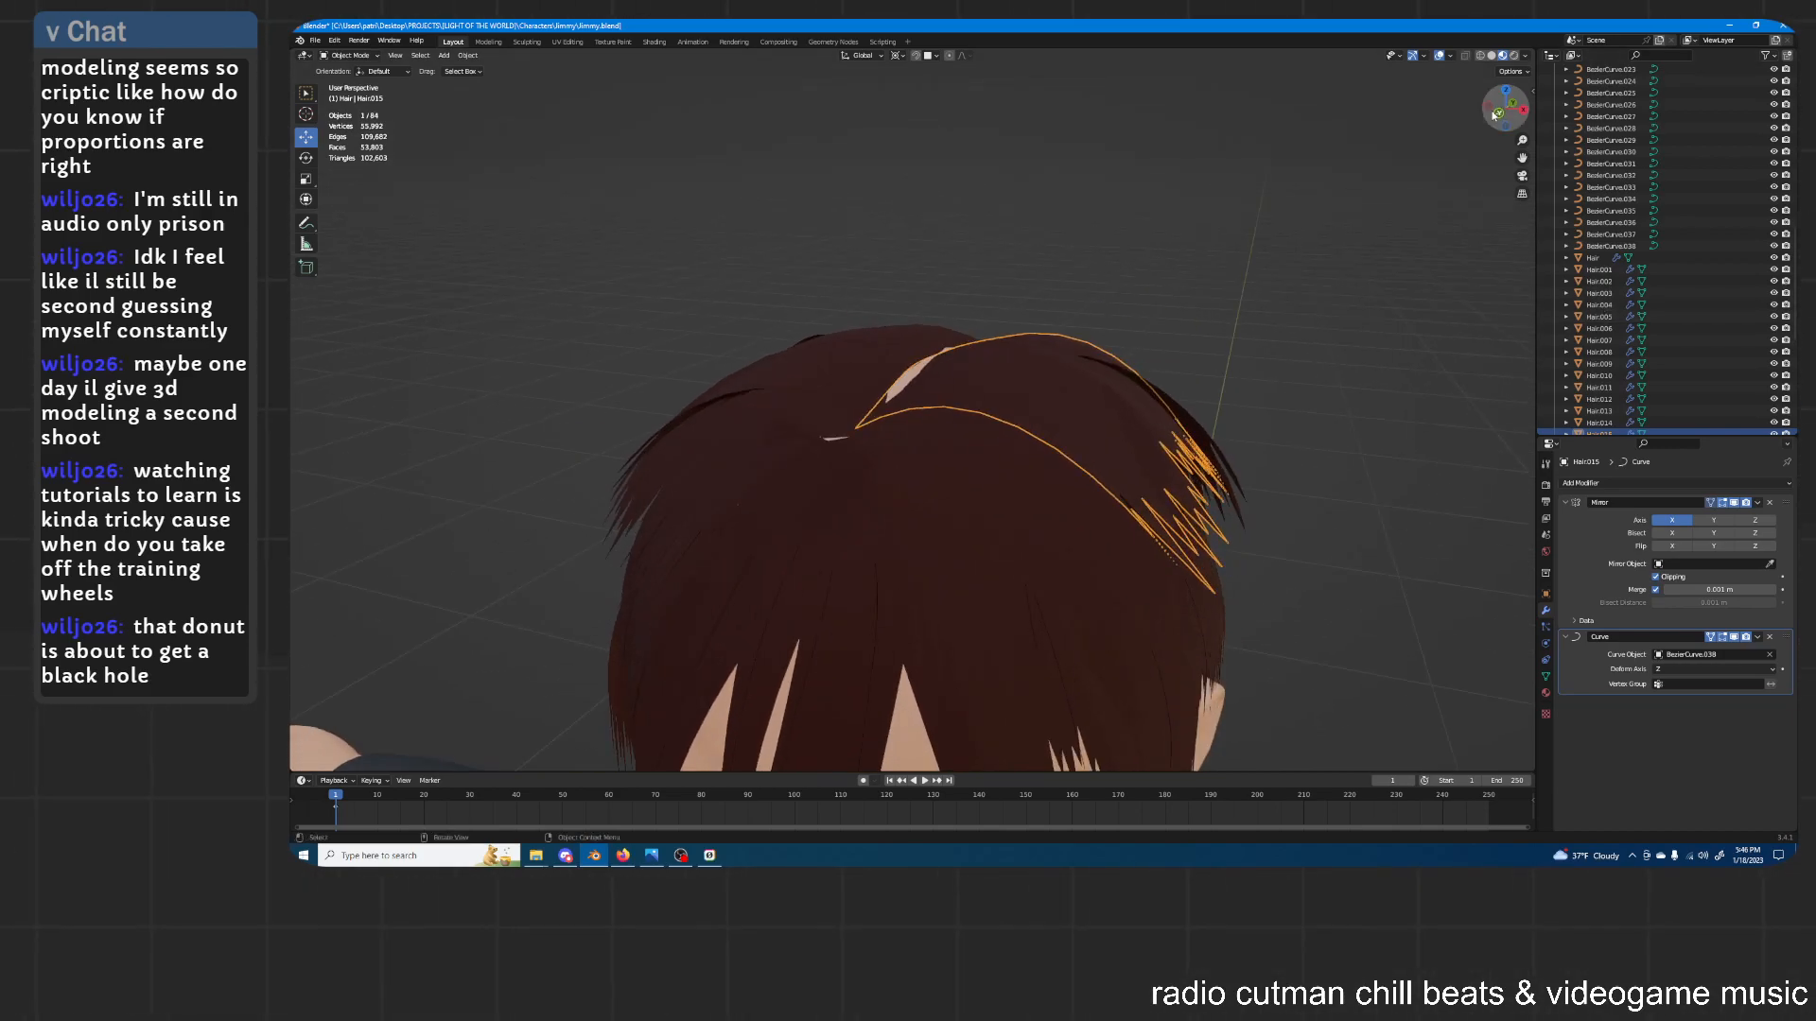
# Switch to see-through solid shading and select BezierCurve.038, the curve that shapes strip Hair.015
pyautogui.click(1493, 56)
pyautogui.click(1467, 57)
pyautogui.moveTo(1183, 219); pyautogui.dragTo(1129, 283, button='middle')
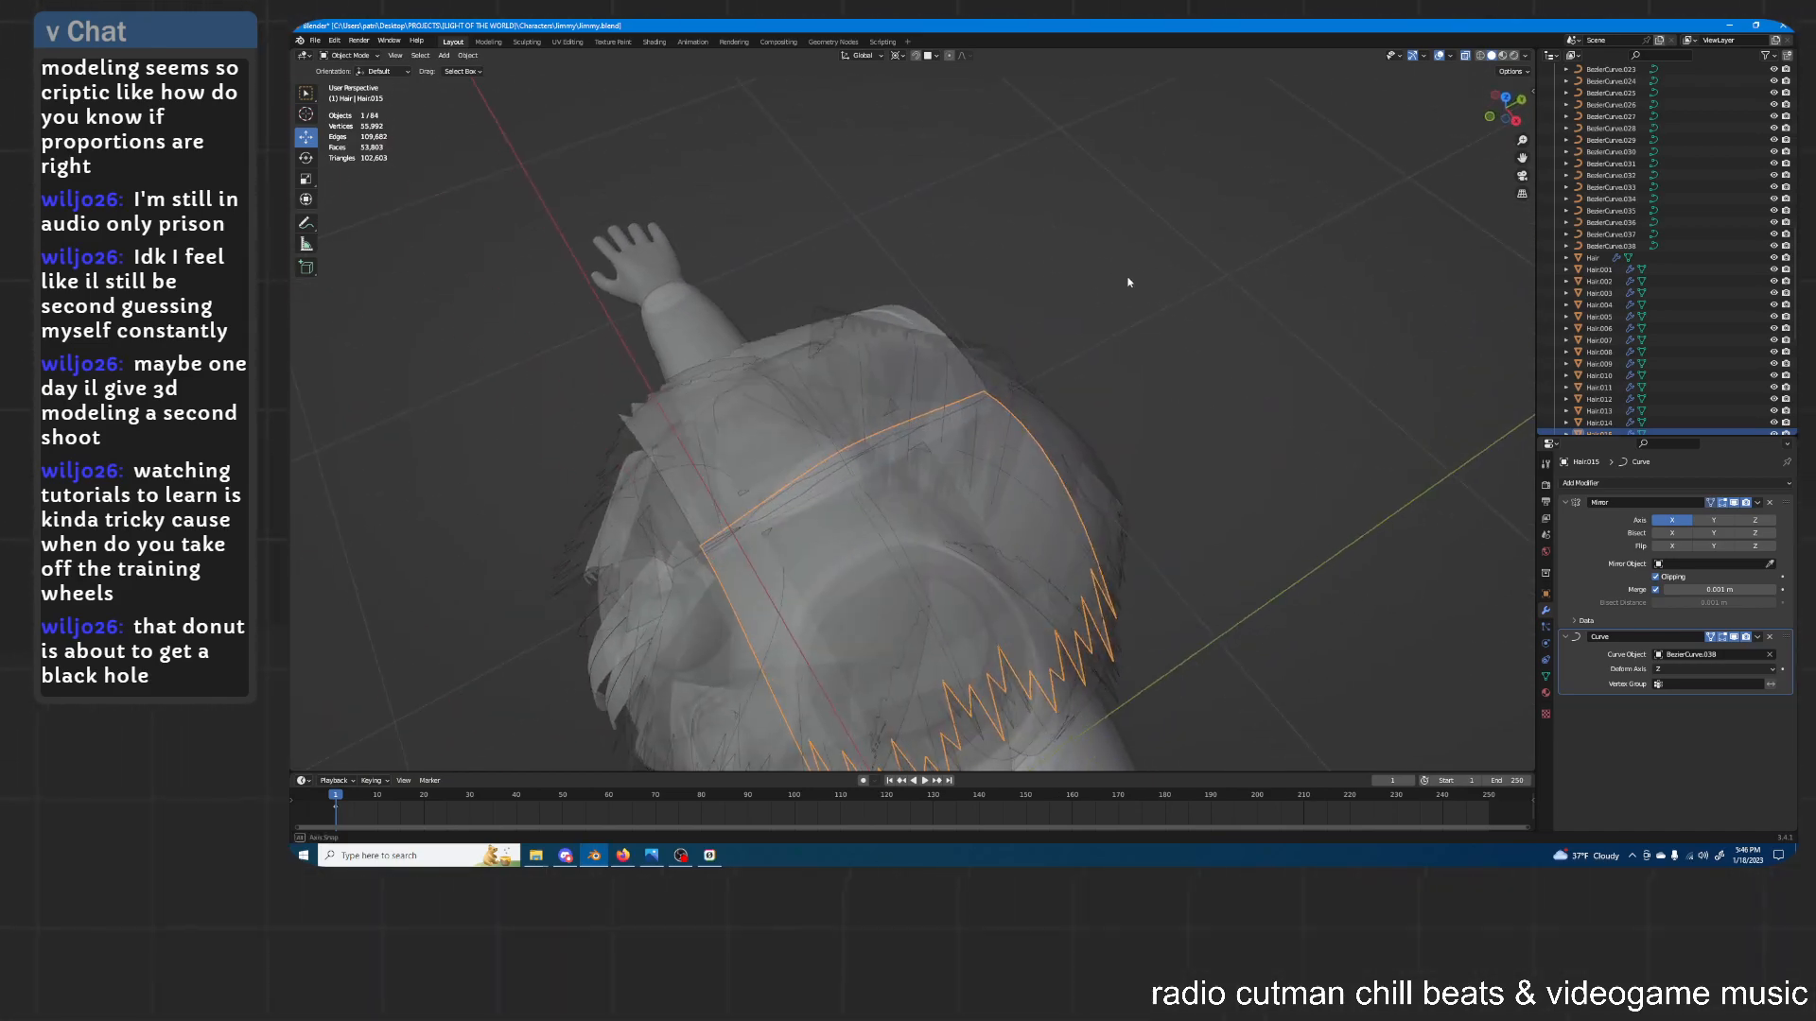
pyautogui.click(866, 513)
pyautogui.click(876, 505)
pyautogui.click(876, 505)
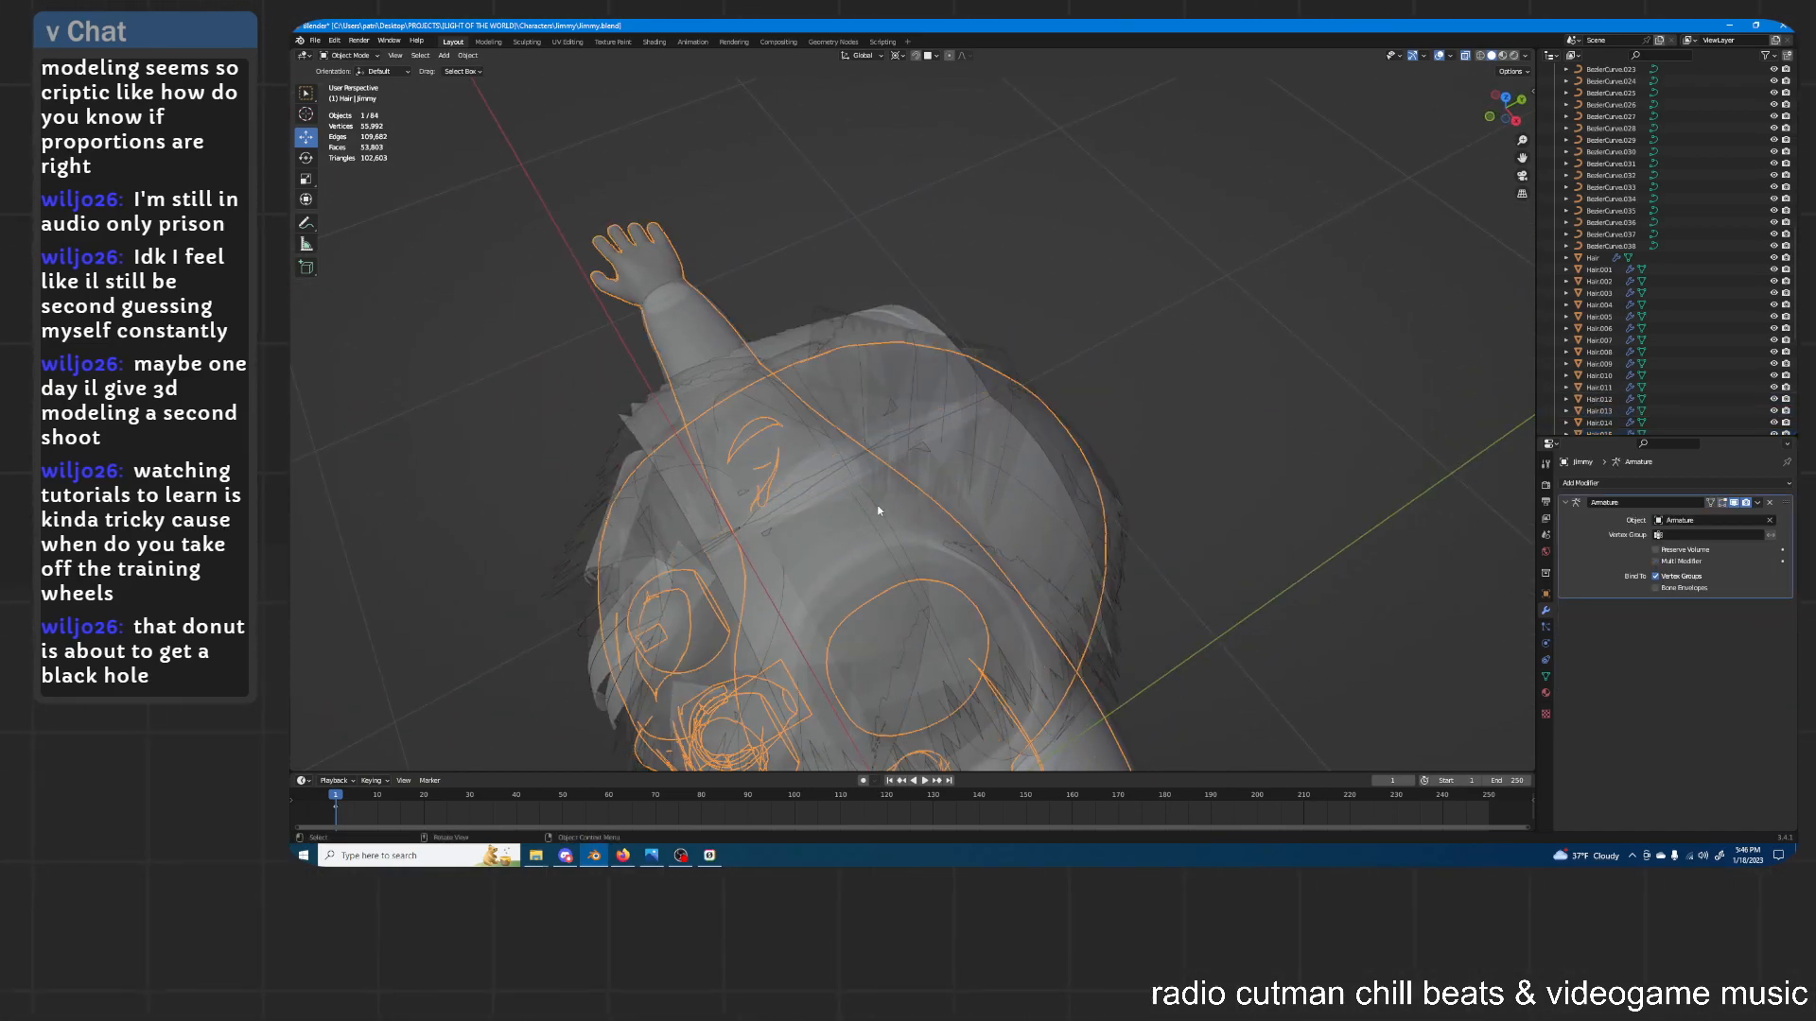
pyautogui.click(876, 505)
pyautogui.moveTo(875, 505); pyautogui.dragTo(1018, 377, button='middle')
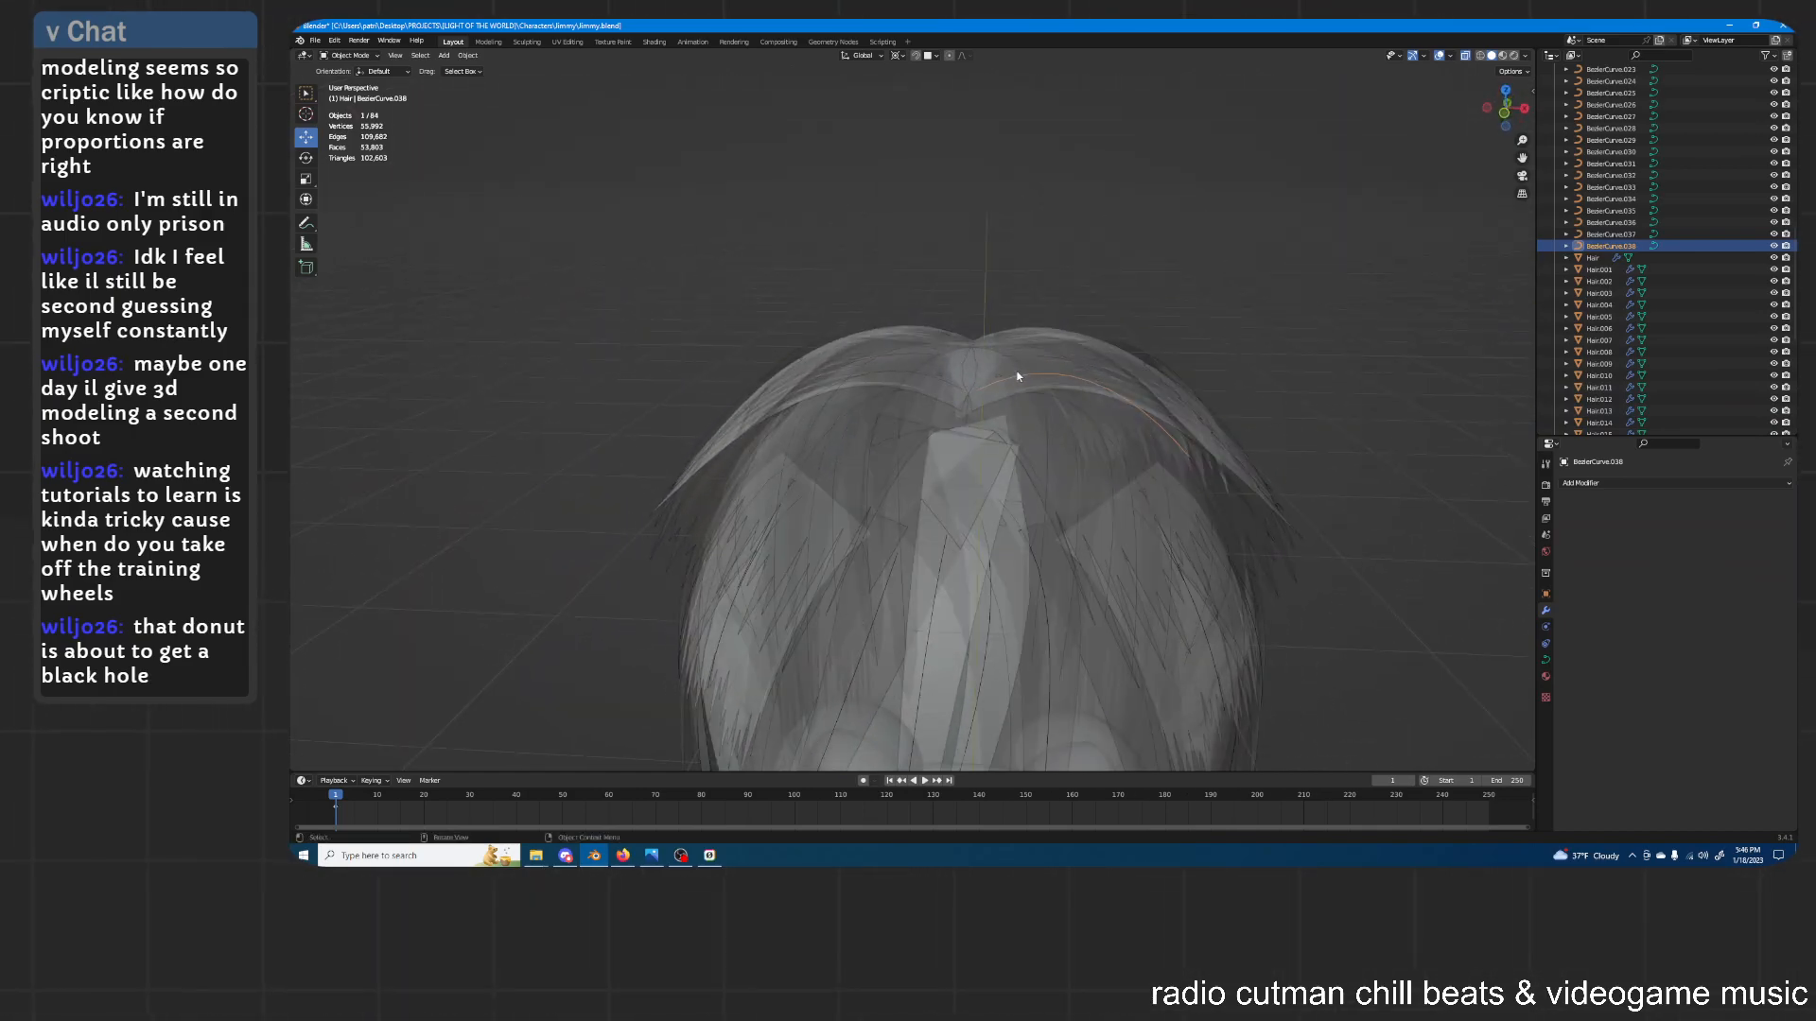
# Move the crown-side end point of BezierCurve.038 inward across the parting, working with see-through display off
pyautogui.press('Tab')
pyautogui.click(986, 387)
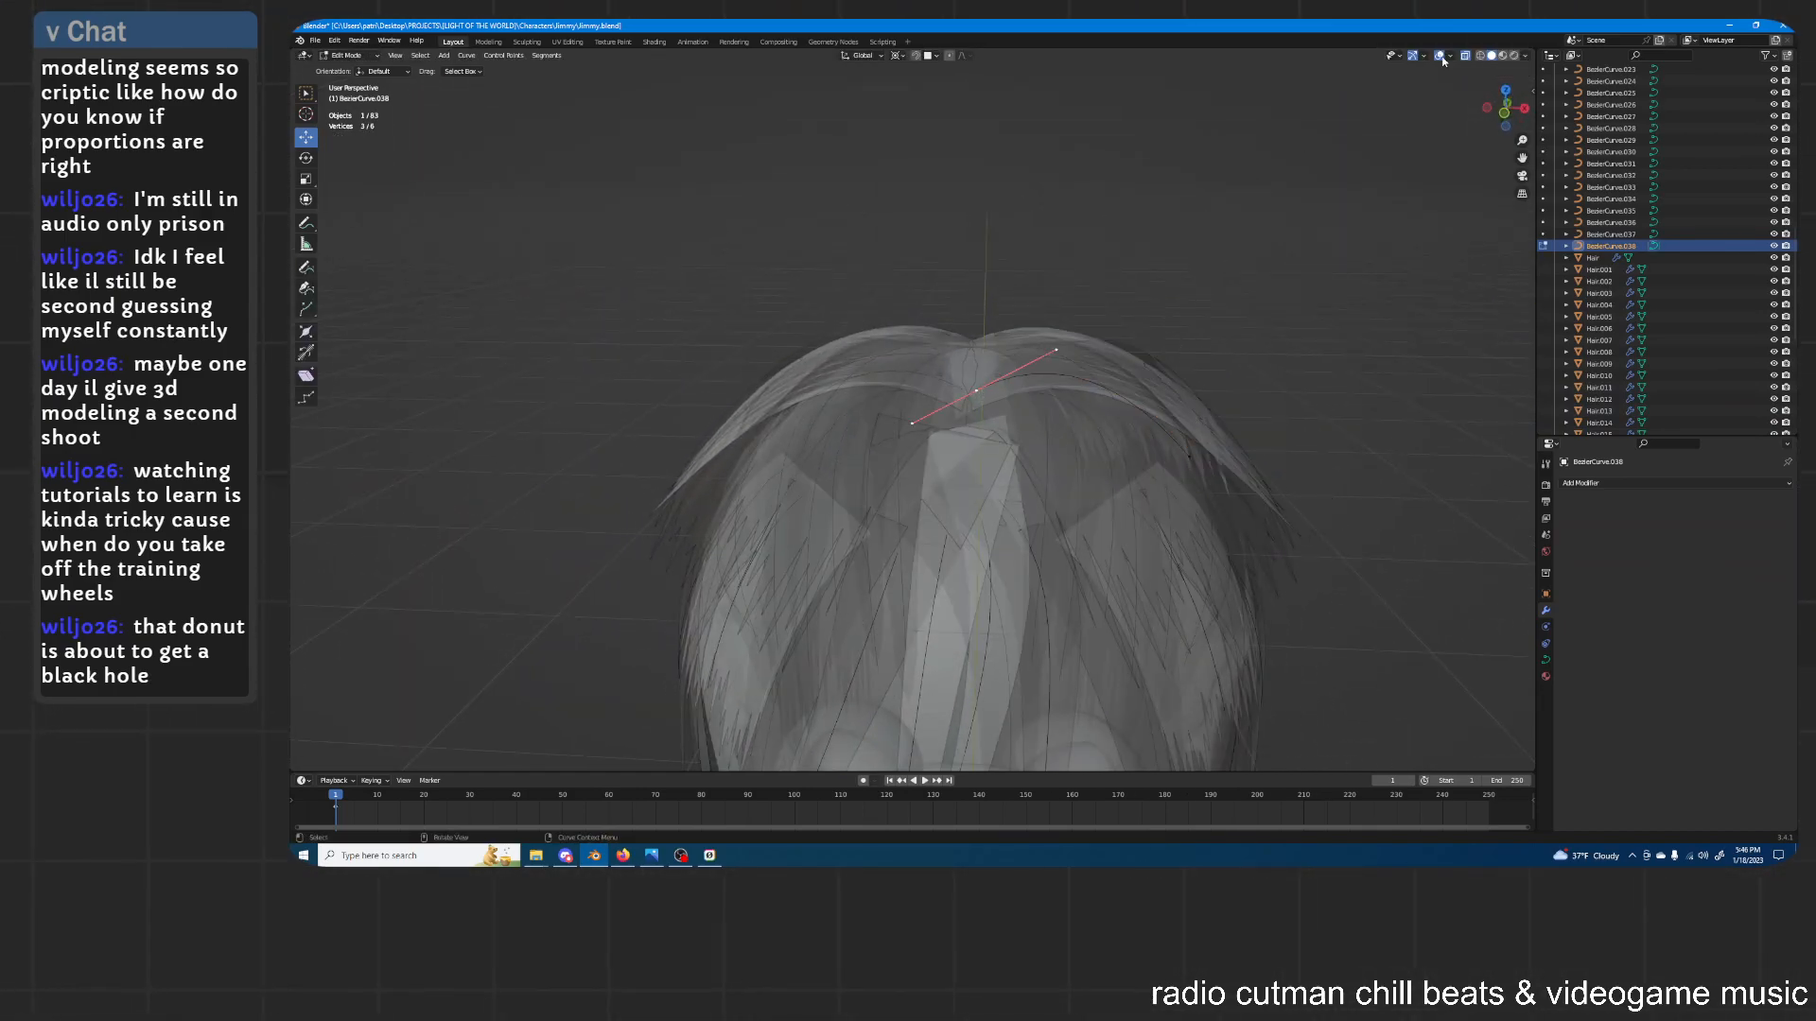
pyautogui.click(1465, 56)
pyautogui.moveTo(1058, 307); pyautogui.dragTo(1063, 291, button='middle')
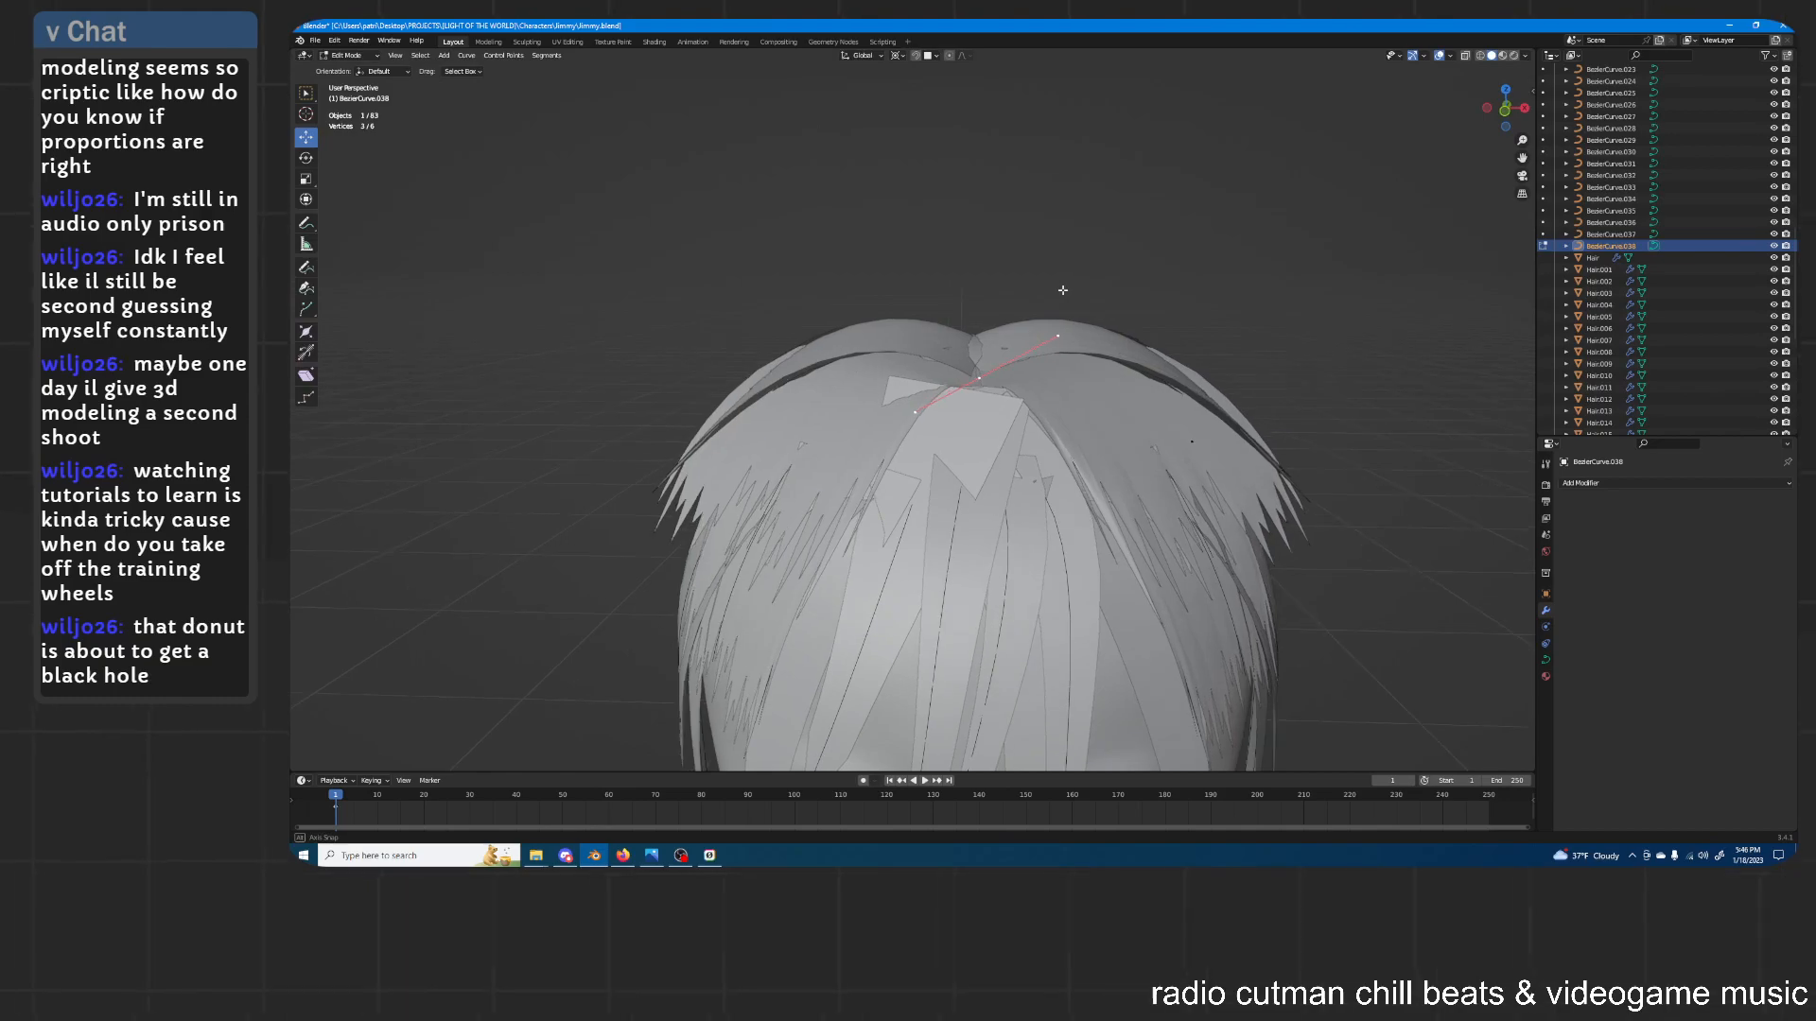
pyautogui.press('g')
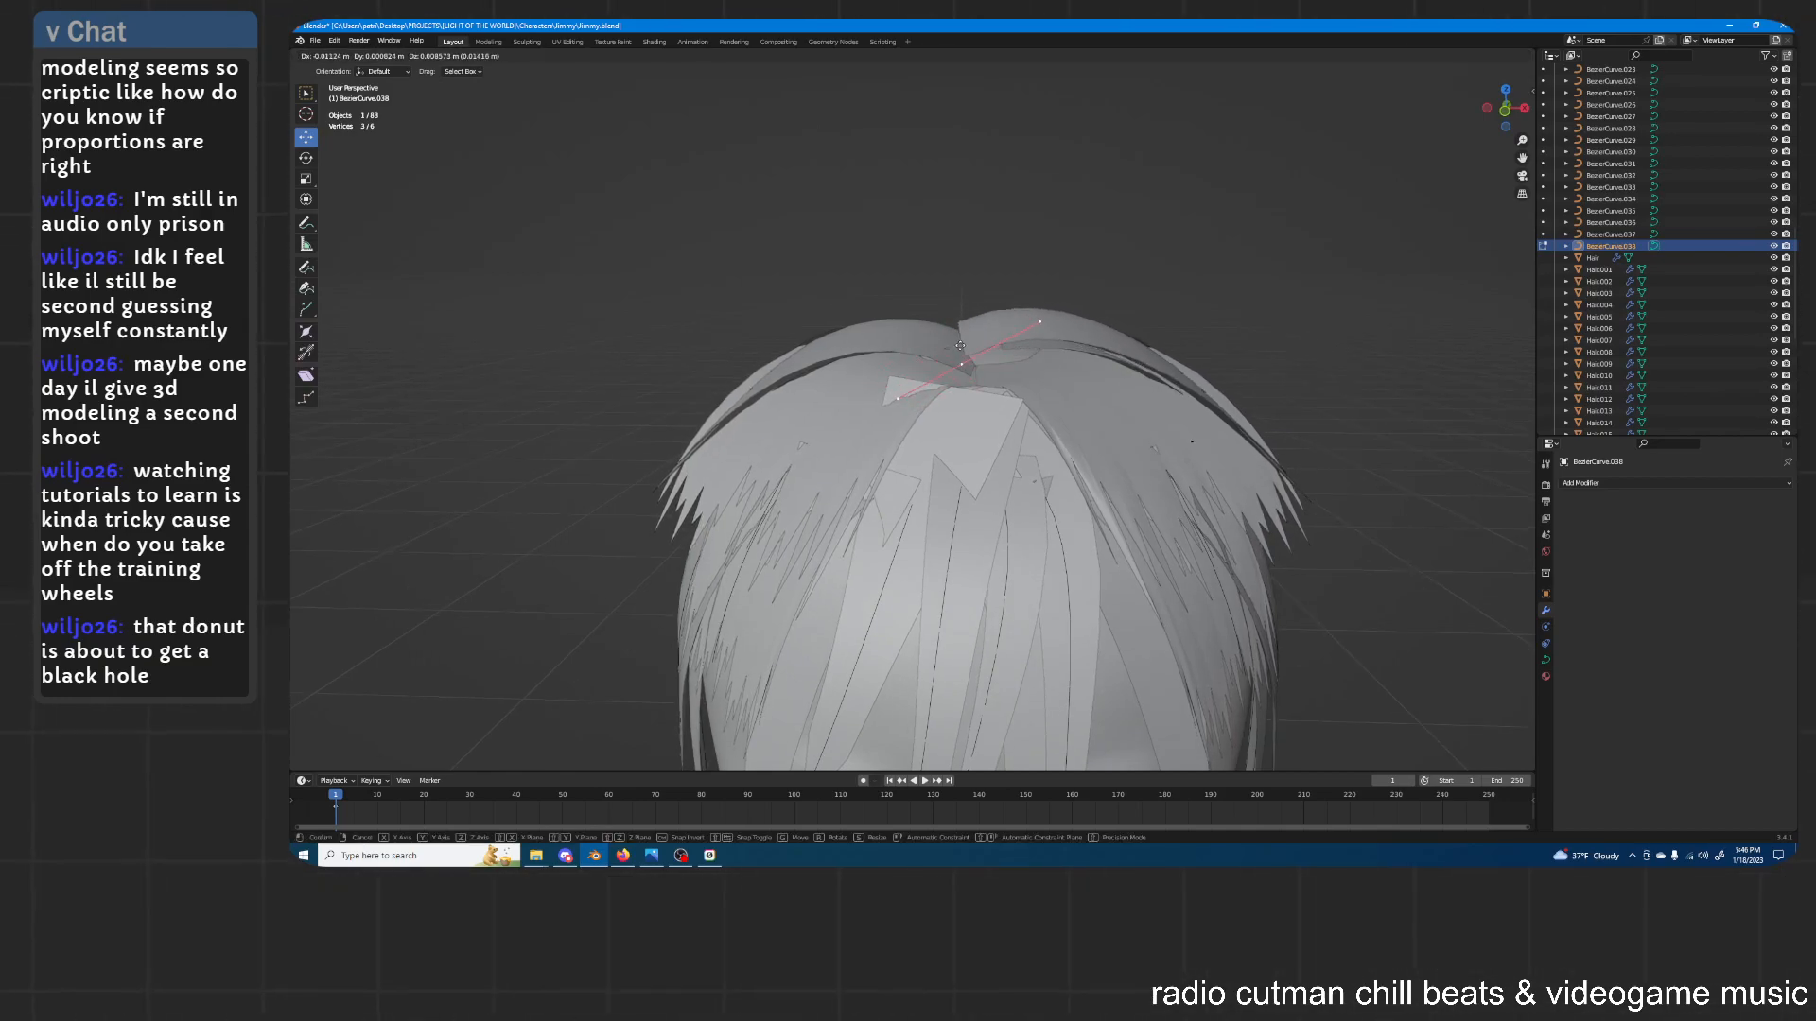
pyautogui.click(958, 345)
pyautogui.moveTo(958, 345); pyautogui.dragTo(1041, 318, button='middle')
pyautogui.moveTo(1020, 236); pyautogui.dragTo(968, 368, button='middle')
pyautogui.press('g')
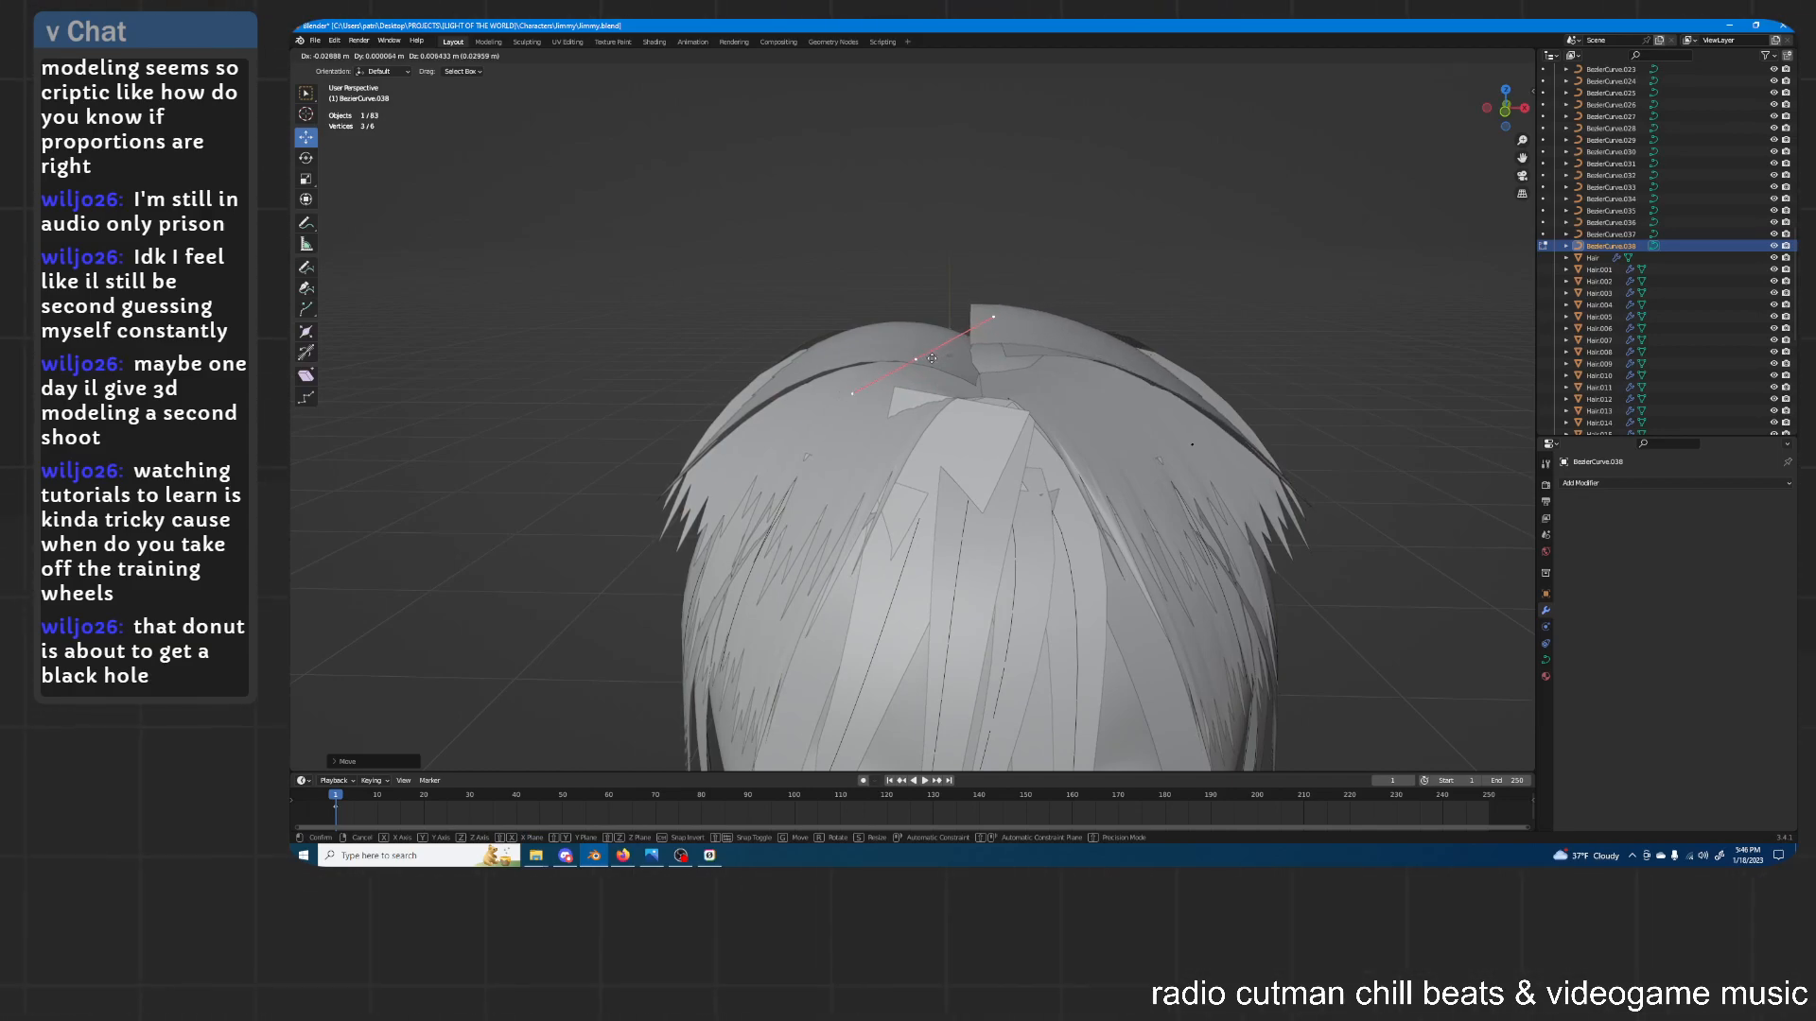
pyautogui.click(932, 360)
pyautogui.moveTo(1048, 333); pyautogui.dragTo(1106, 277, button='middle')
pyautogui.press('Tab')
# Move strip Hair.015 along Z to extend over the parting, and adjust its placement along Y
pyautogui.click(1013, 378)
pyautogui.press('g')
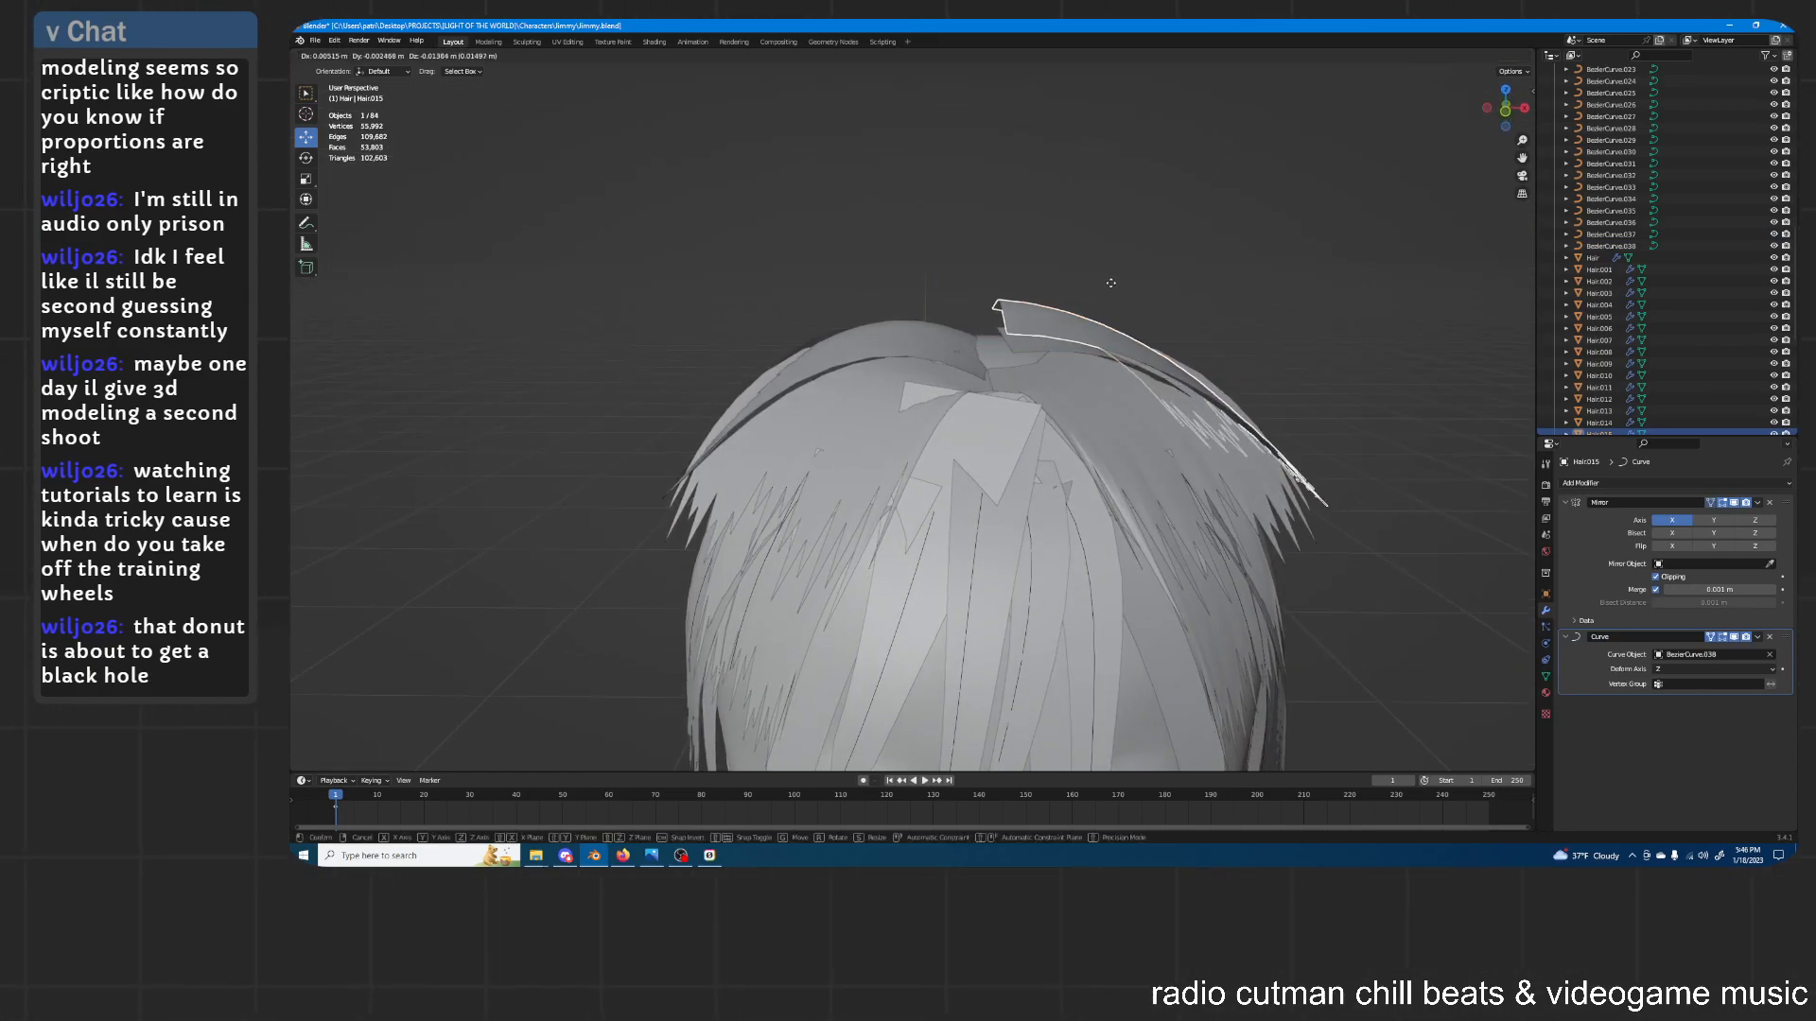
pyautogui.press('z')
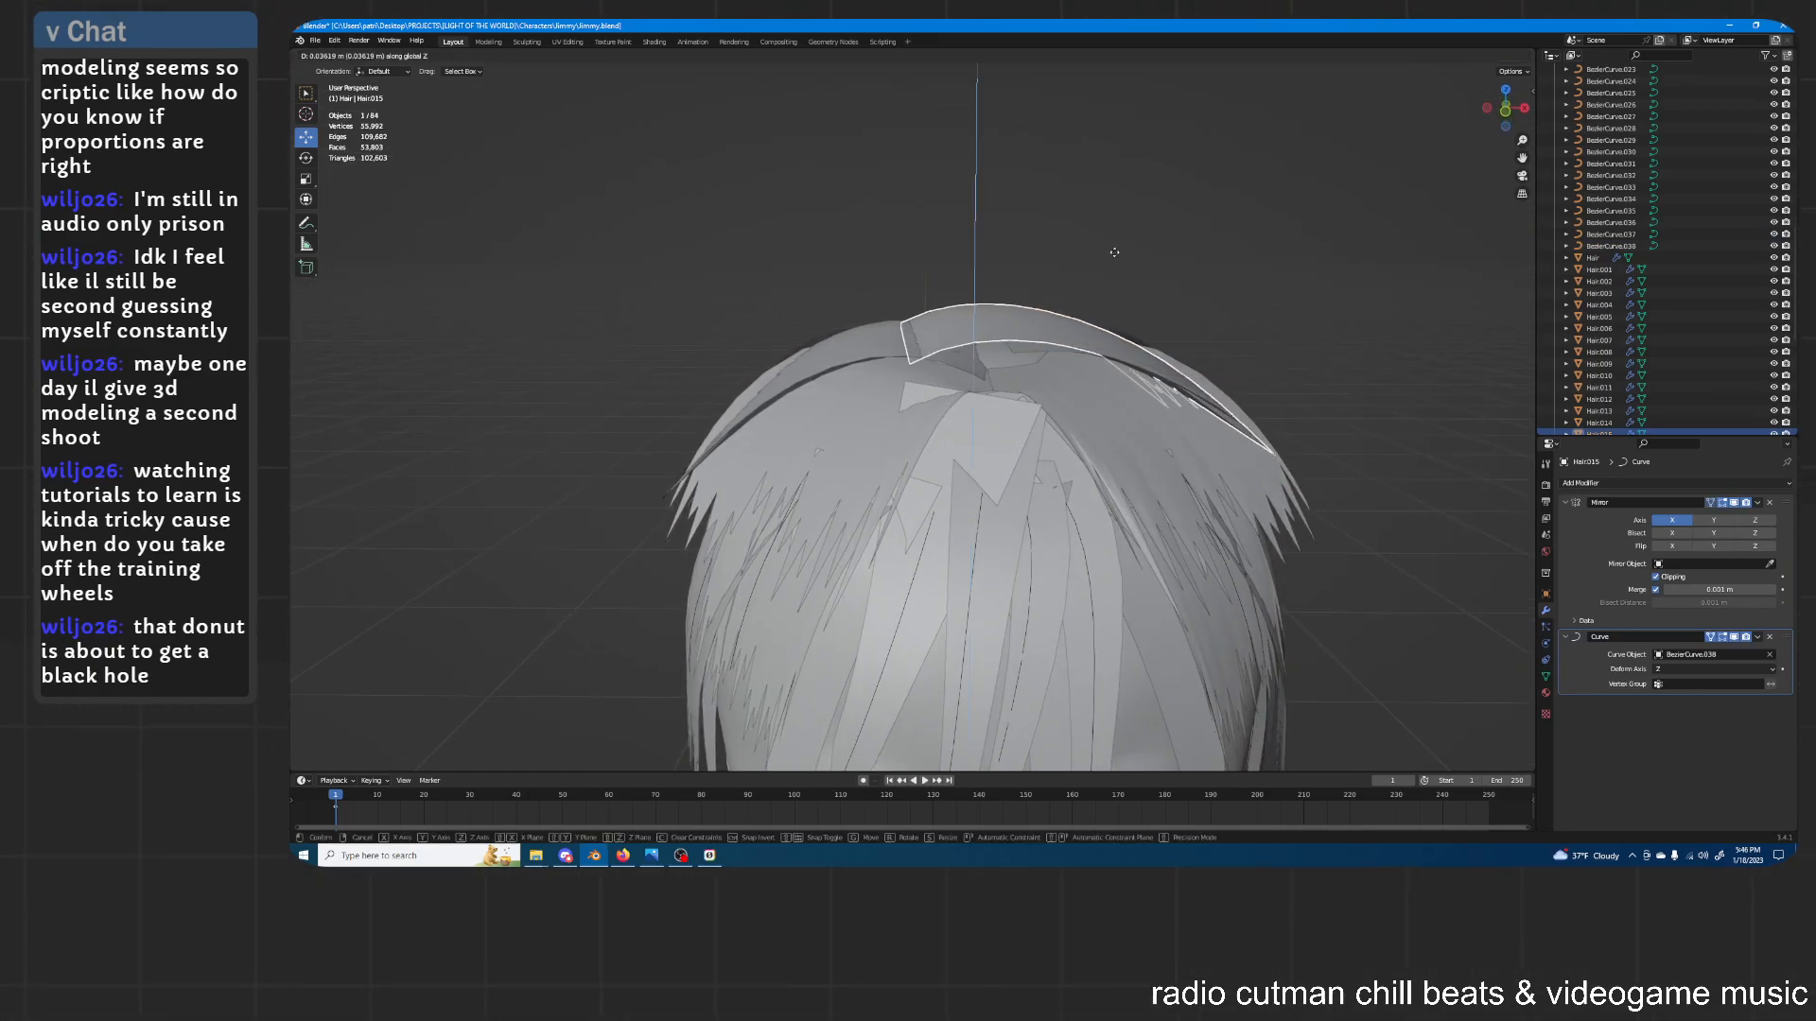
pyautogui.click(1115, 250)
pyautogui.moveTo(1115, 251); pyautogui.dragTo(1173, 278, button='middle')
pyautogui.press('g')
pyautogui.press('y')
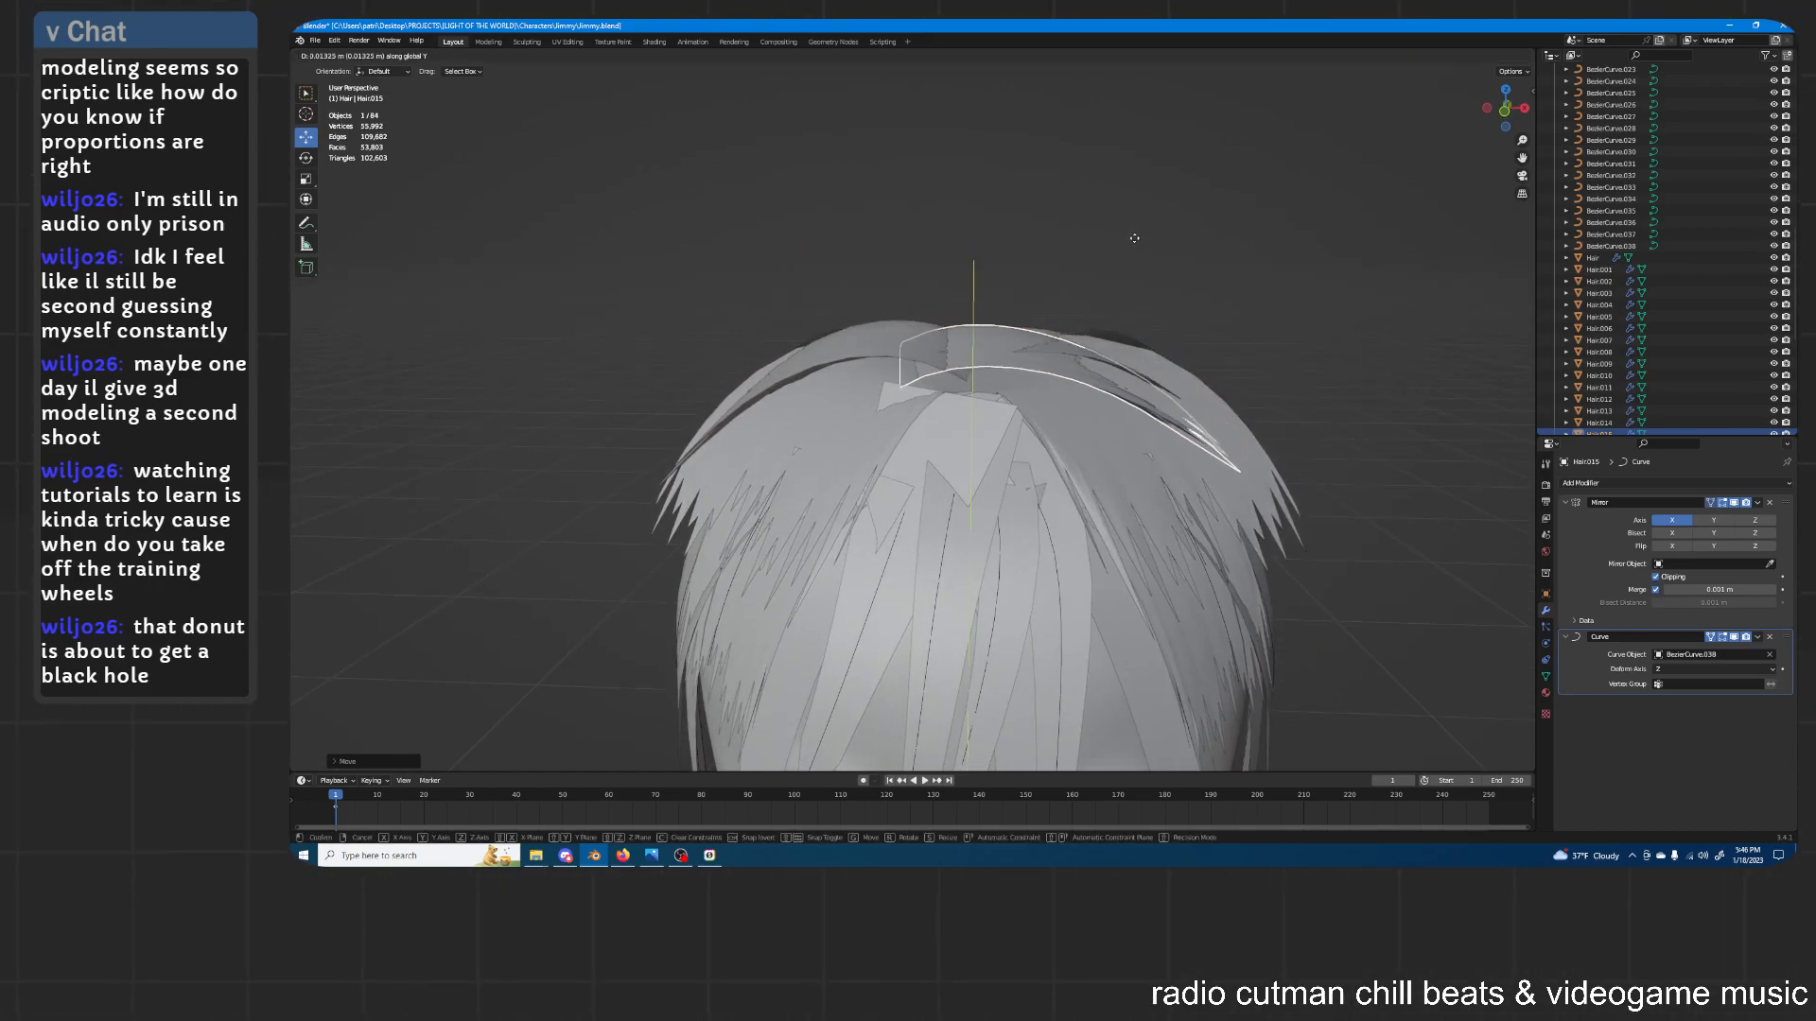
pyautogui.click(1135, 239)
# Check the crown and the back of the head in material preview, picking strip Hair.015 again
pyautogui.moveTo(1134, 239); pyautogui.dragTo(883, 433, button='middle')
pyautogui.click(883, 433)
pyautogui.moveTo(972, 372); pyautogui.dragTo(1105, 255, button='middle')
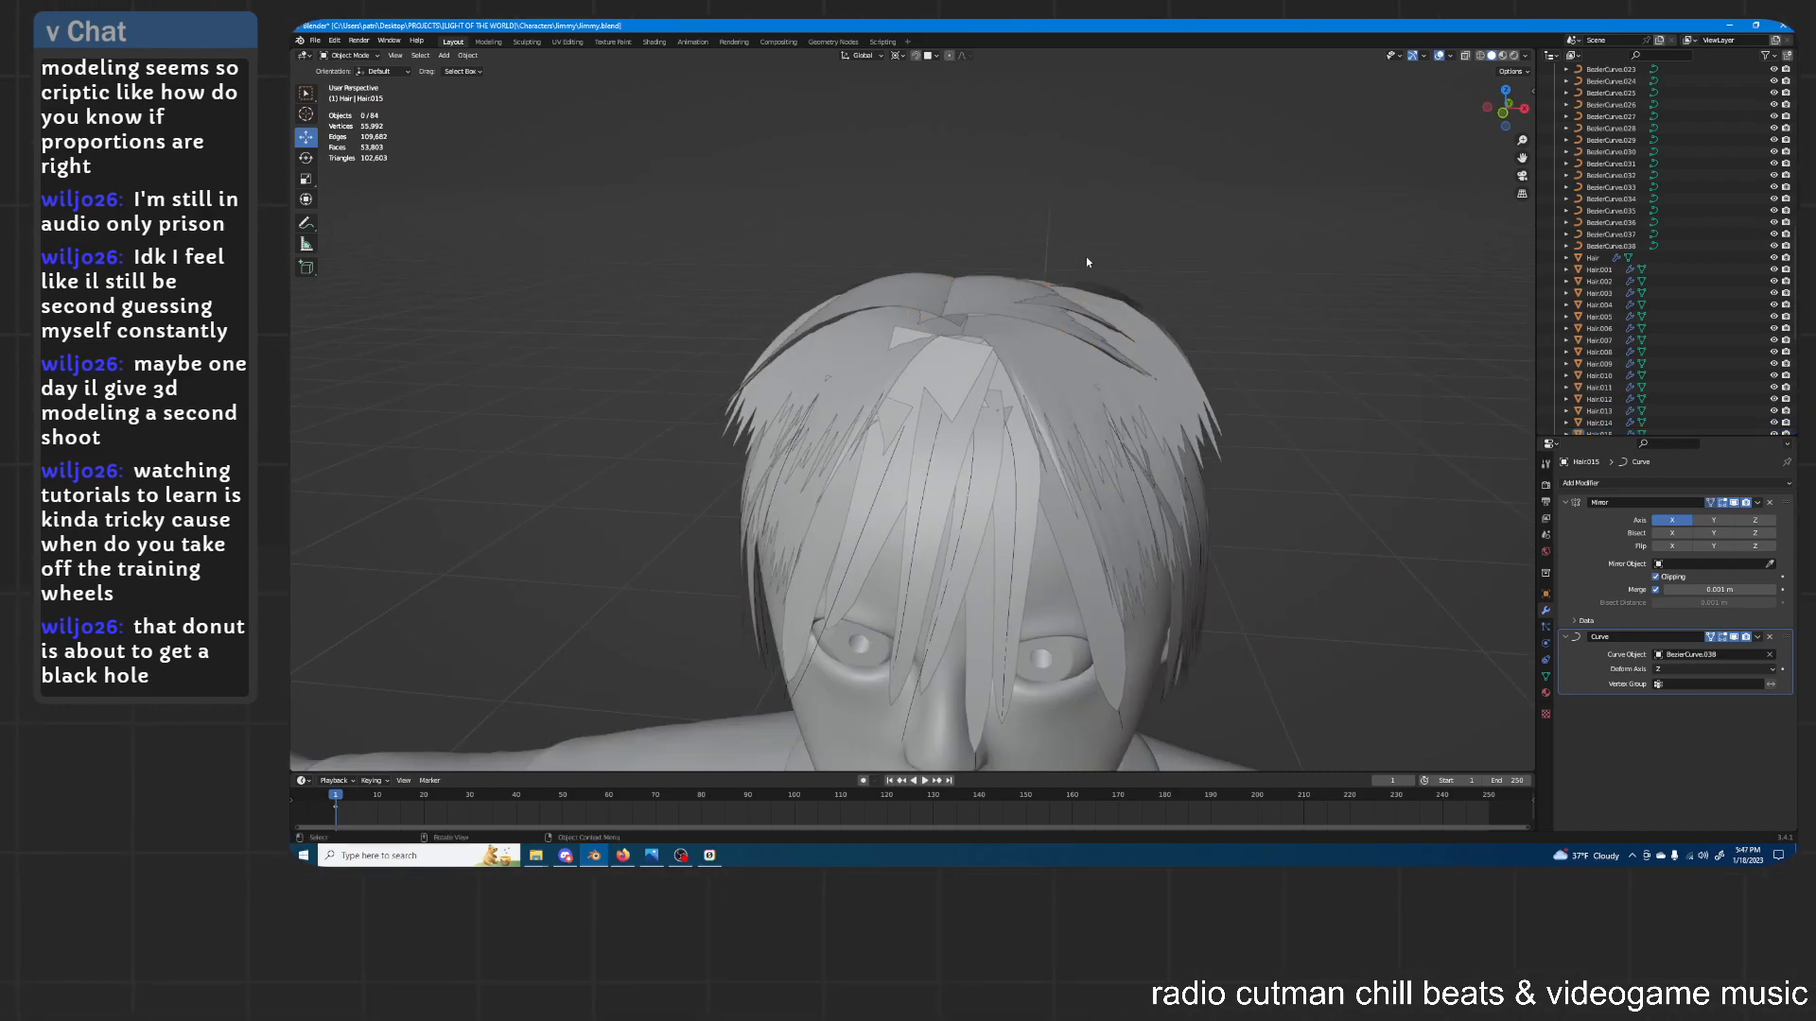
pyautogui.click(1503, 56)
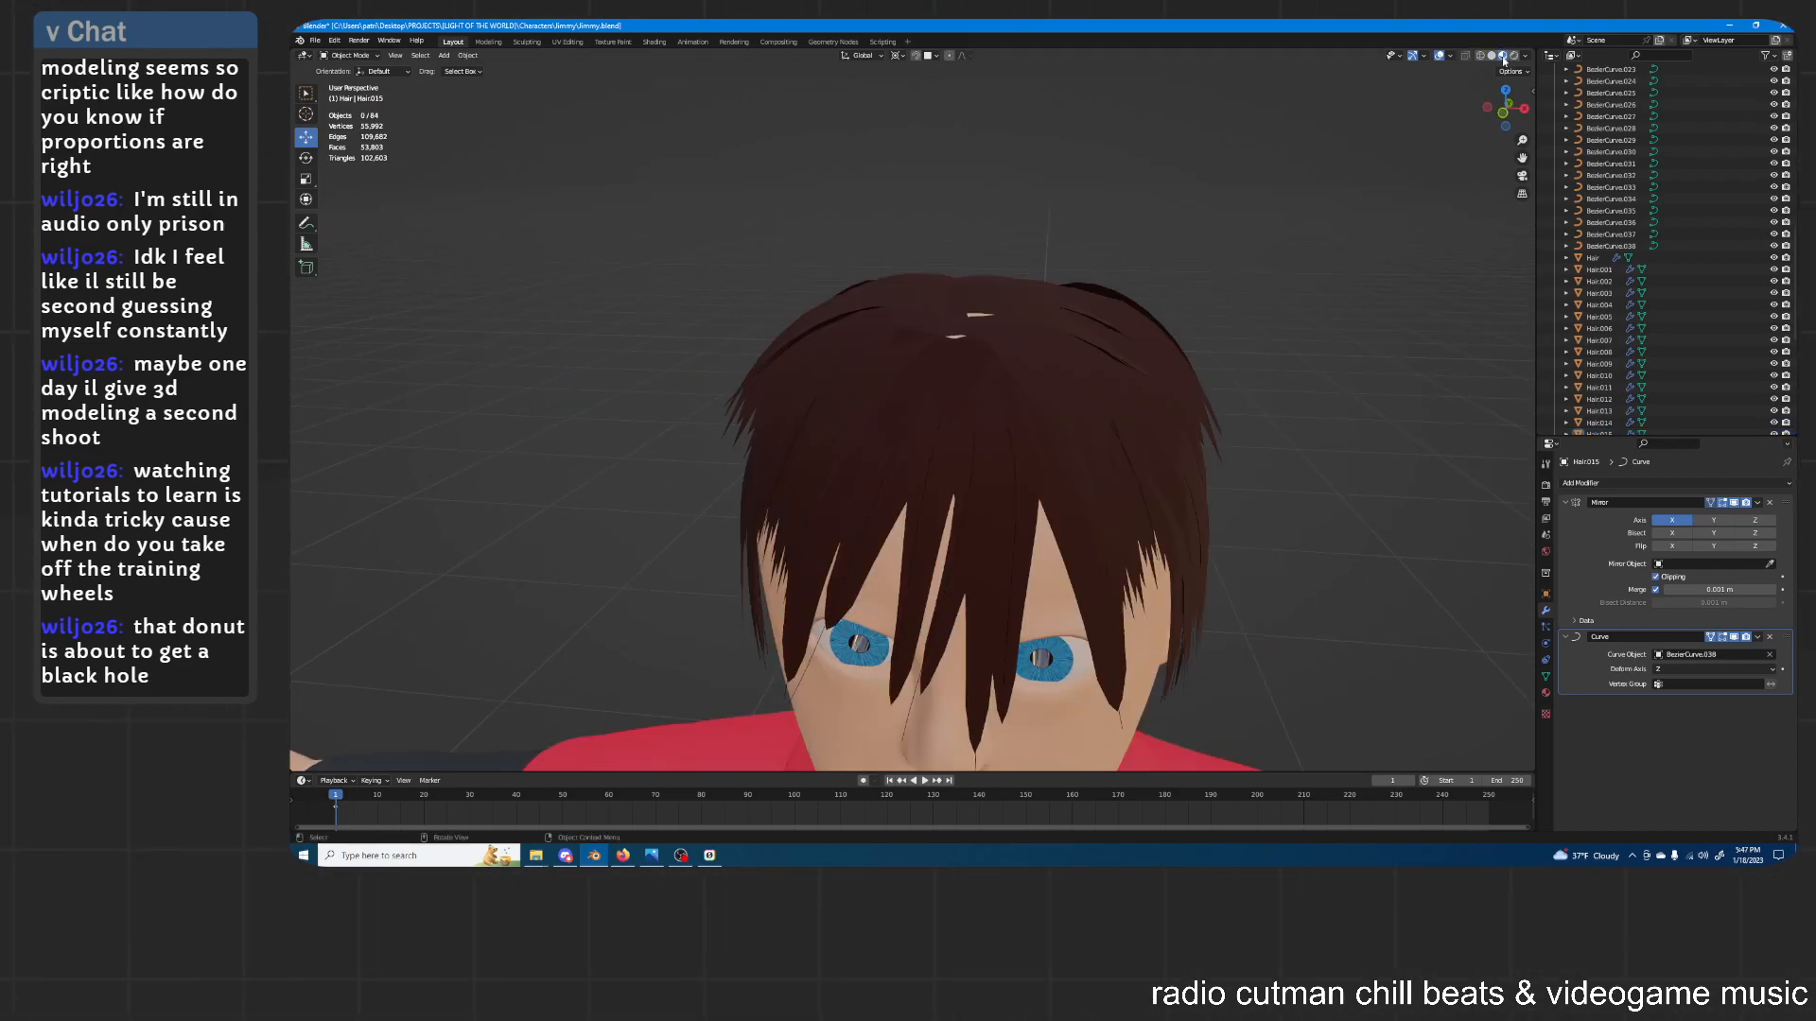
pyautogui.moveTo(1209, 245); pyautogui.dragTo(804, 254, button='middle')
pyautogui.click(818, 356)
pyautogui.moveTo(818, 356); pyautogui.dragTo(870, 189, button='middle')
pyautogui.click(927, 184)
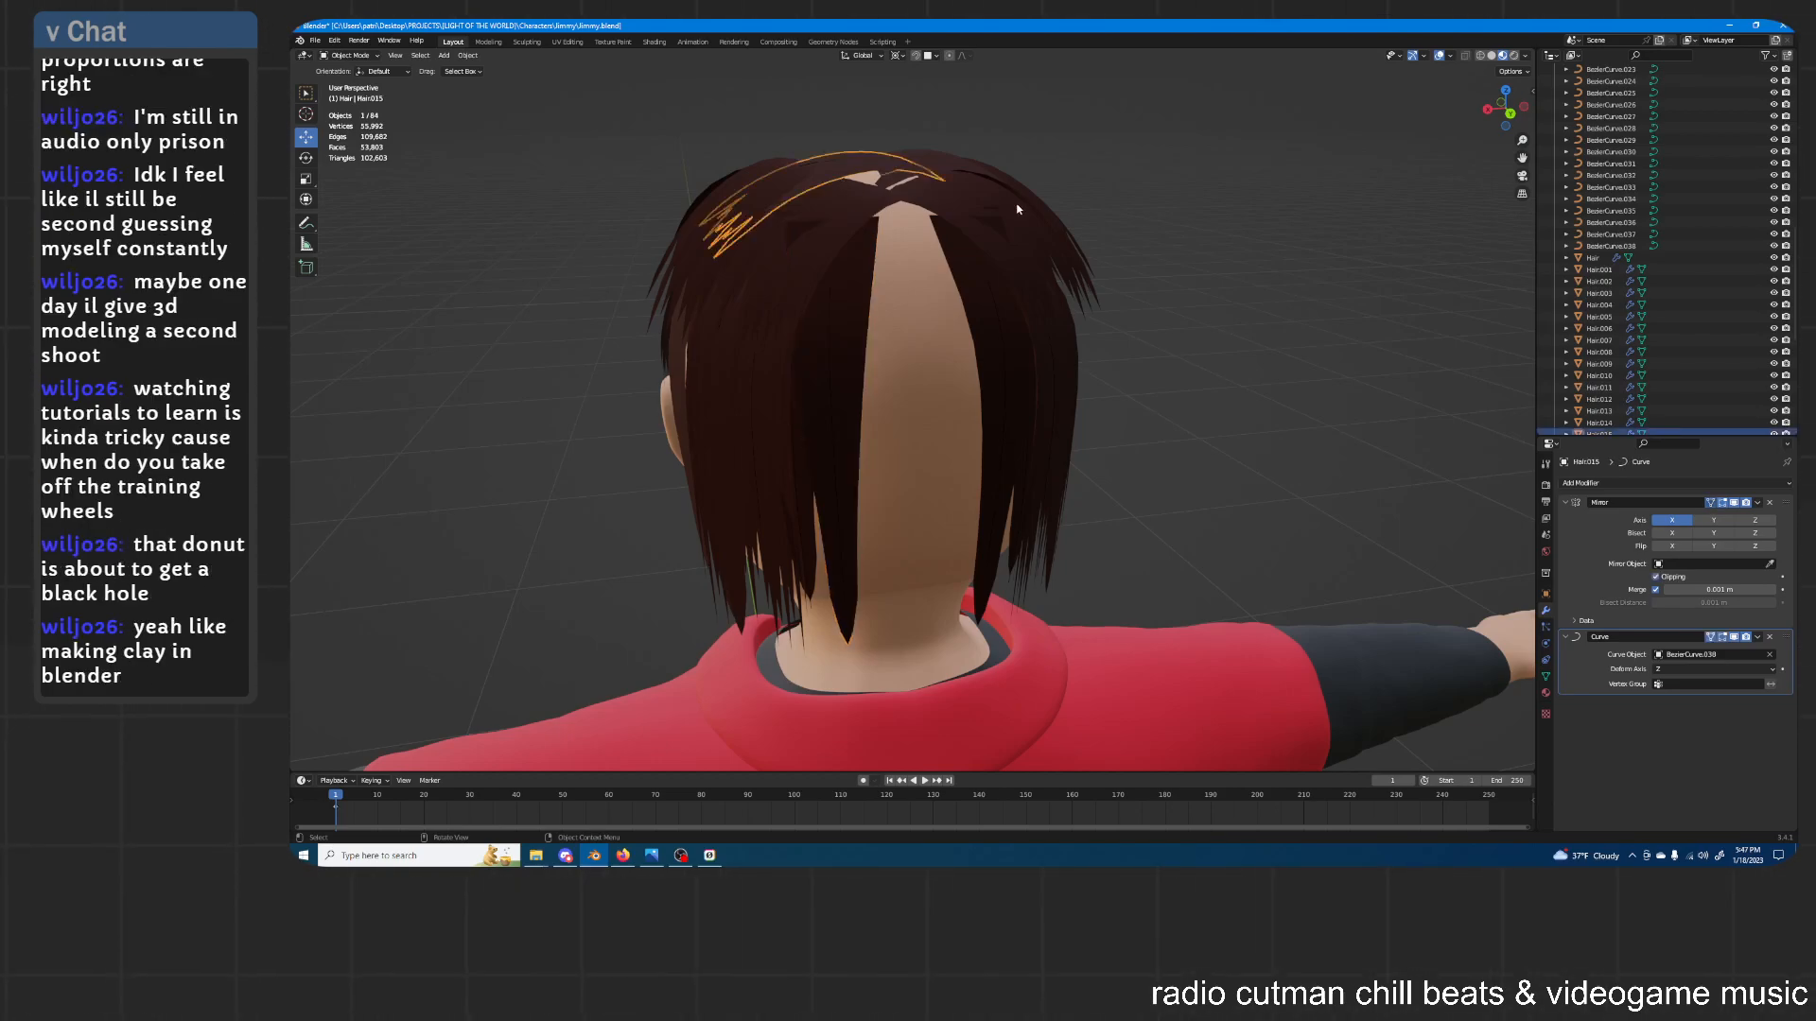
pyautogui.moveTo(1018, 208); pyautogui.dragTo(996, 255, button='middle')
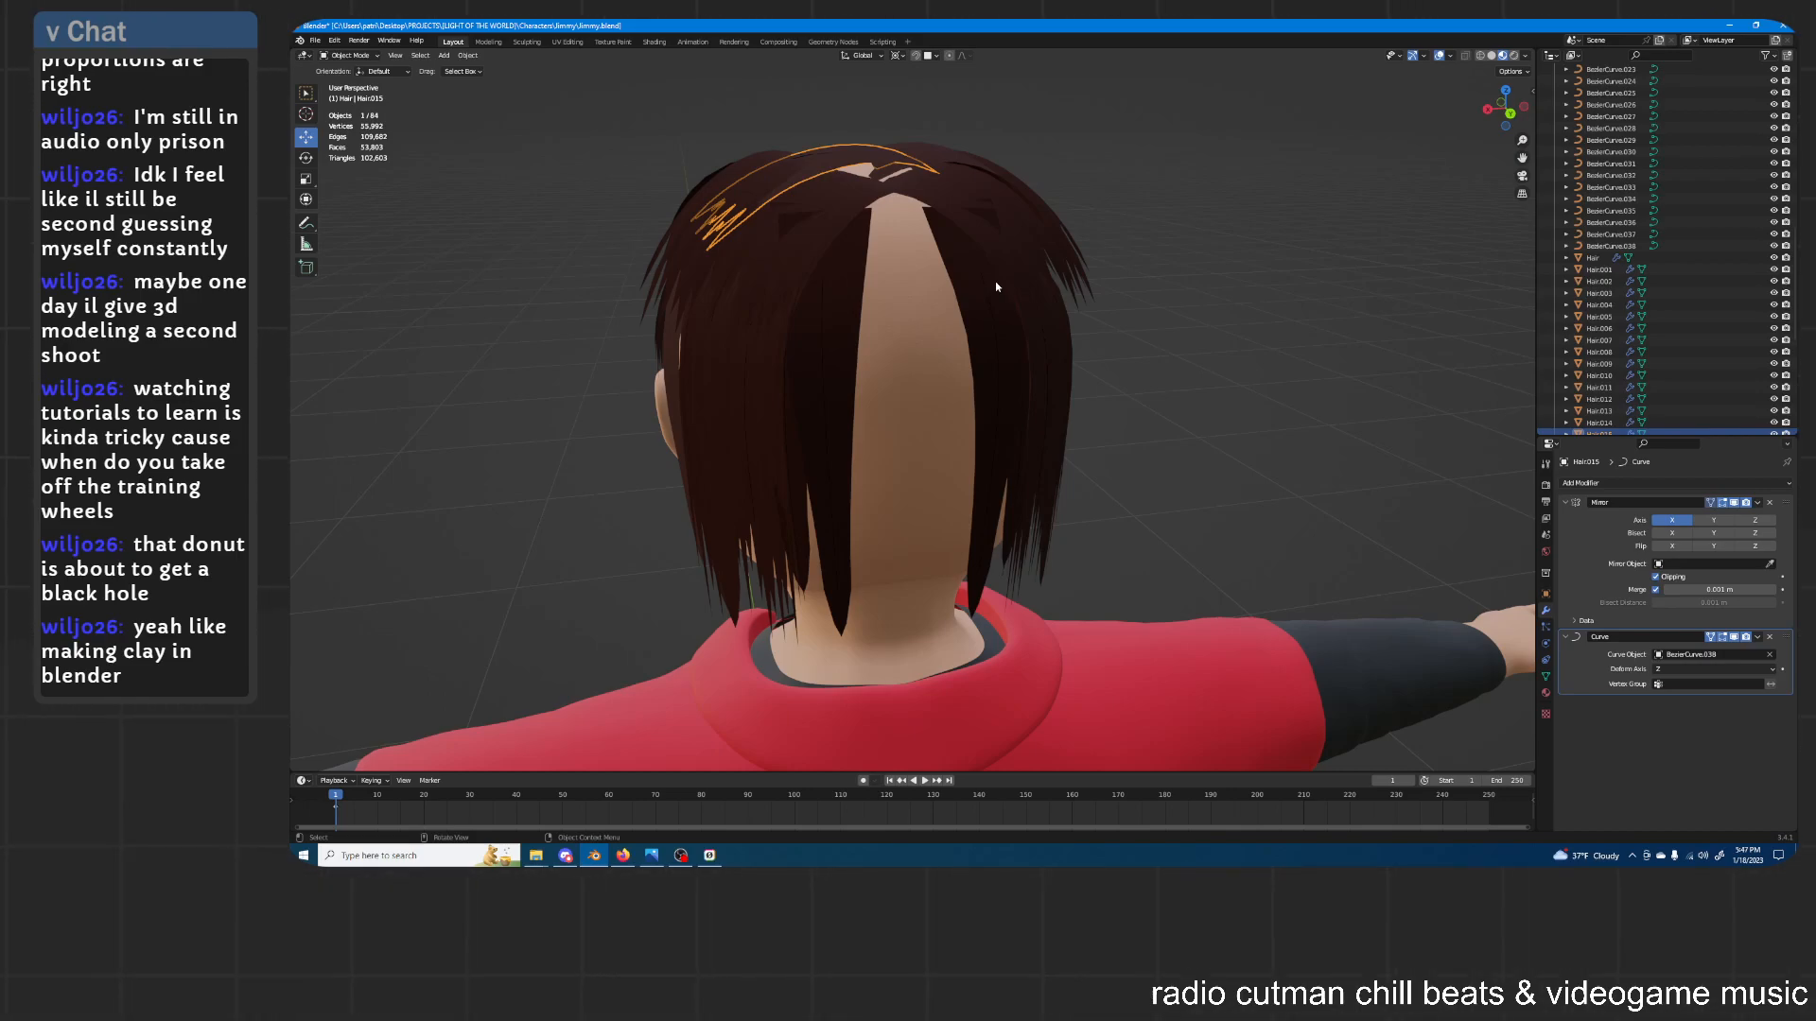
# Scale strip Hair.015 along X and rotate it to sit over the side of the crown
pyautogui.scroll(-3, 995, 283)
pyautogui.moveTo(944, 320); pyautogui.dragTo(951, 280, button='middle')
pyautogui.press('s')
pyautogui.press('x')
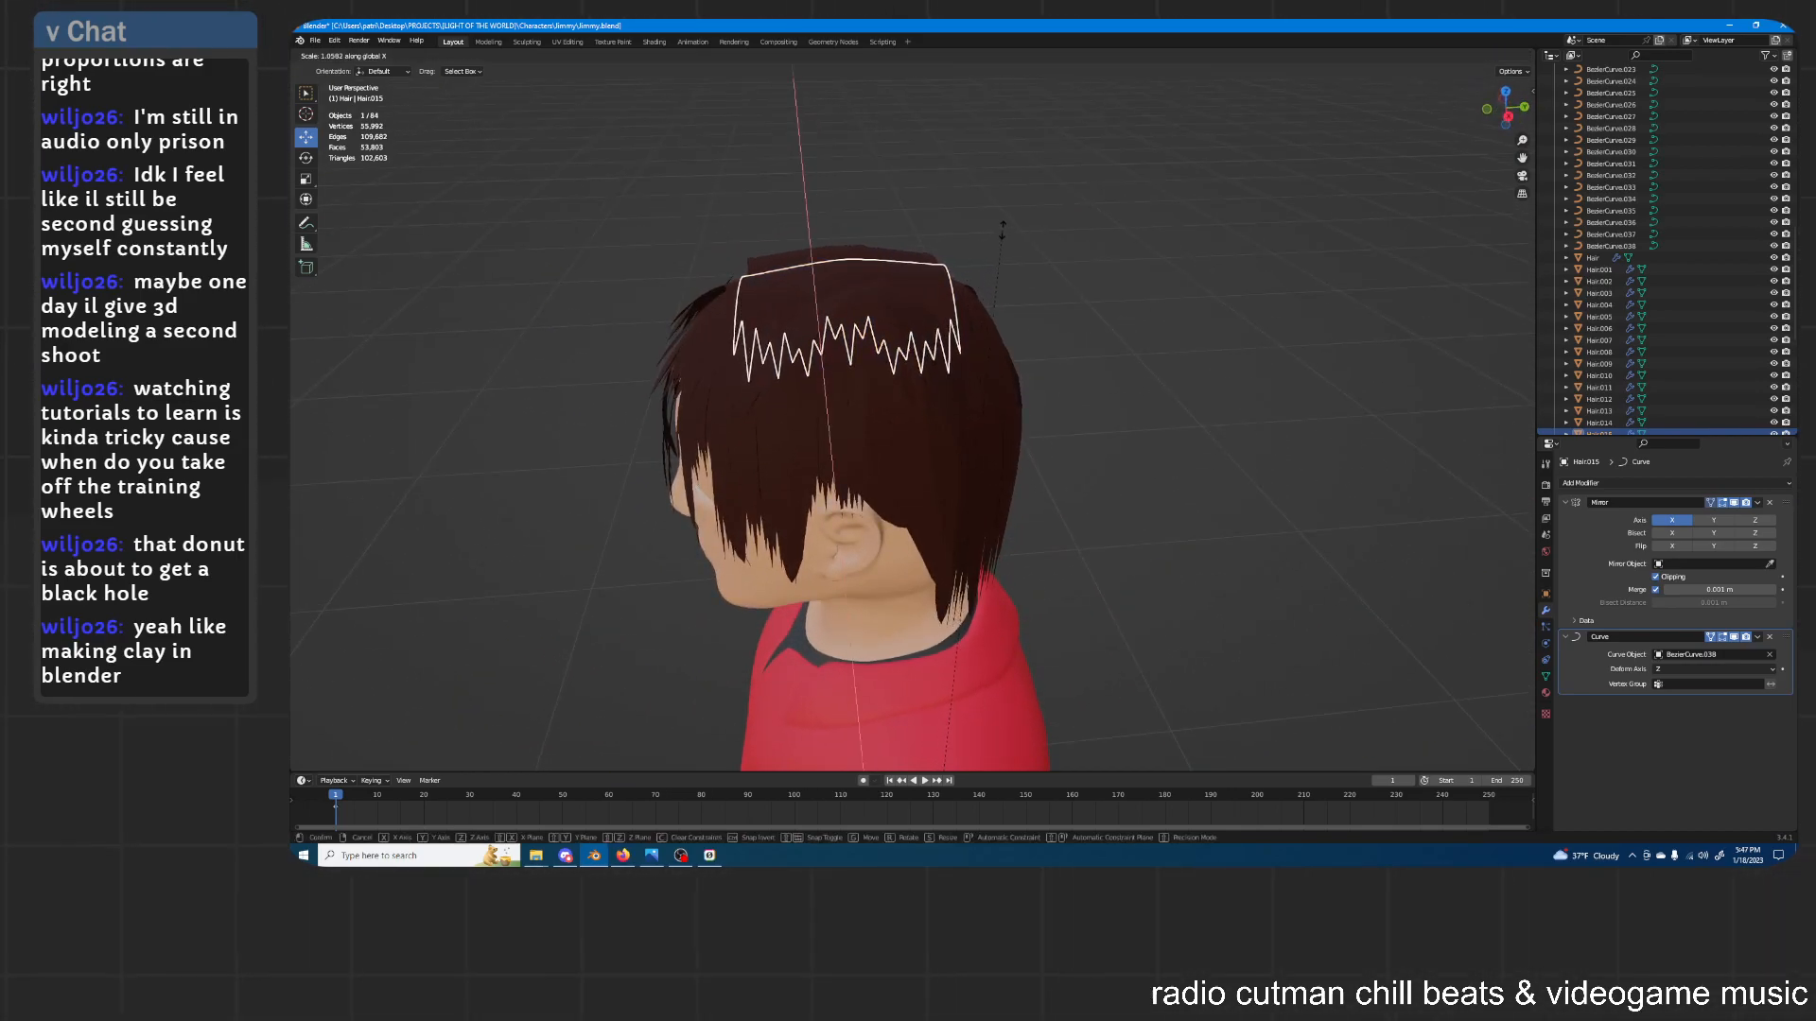
pyautogui.click(1116, 282)
pyautogui.moveTo(1115, 282); pyautogui.dragTo(1133, 240, button='middle')
pyautogui.press('r')
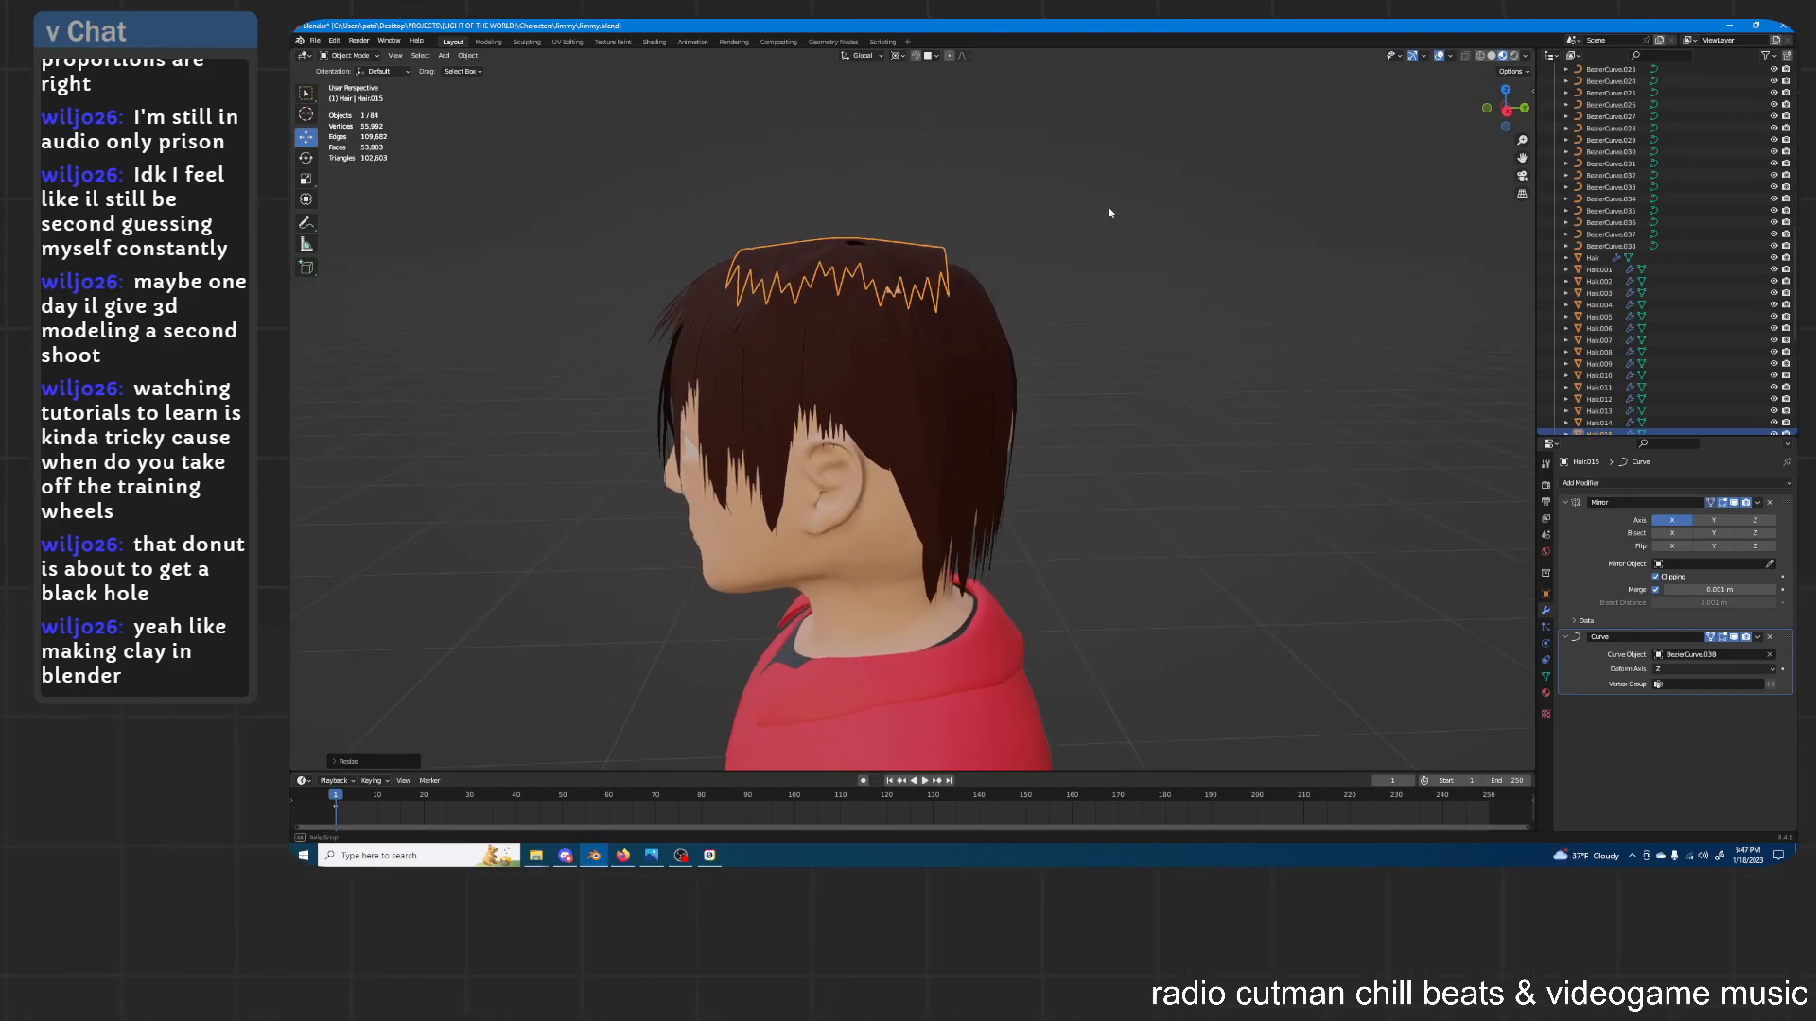
pyautogui.click(1061, 162)
# Reposition strip Hair.015 on the crown along Z, and adjust it along Y
pyautogui.press('g')
pyautogui.press('z')
pyautogui.click(1035, 168)
pyautogui.moveTo(1033, 170); pyautogui.dragTo(1056, 239, button='middle')
pyautogui.press('g')
pyautogui.press('y')
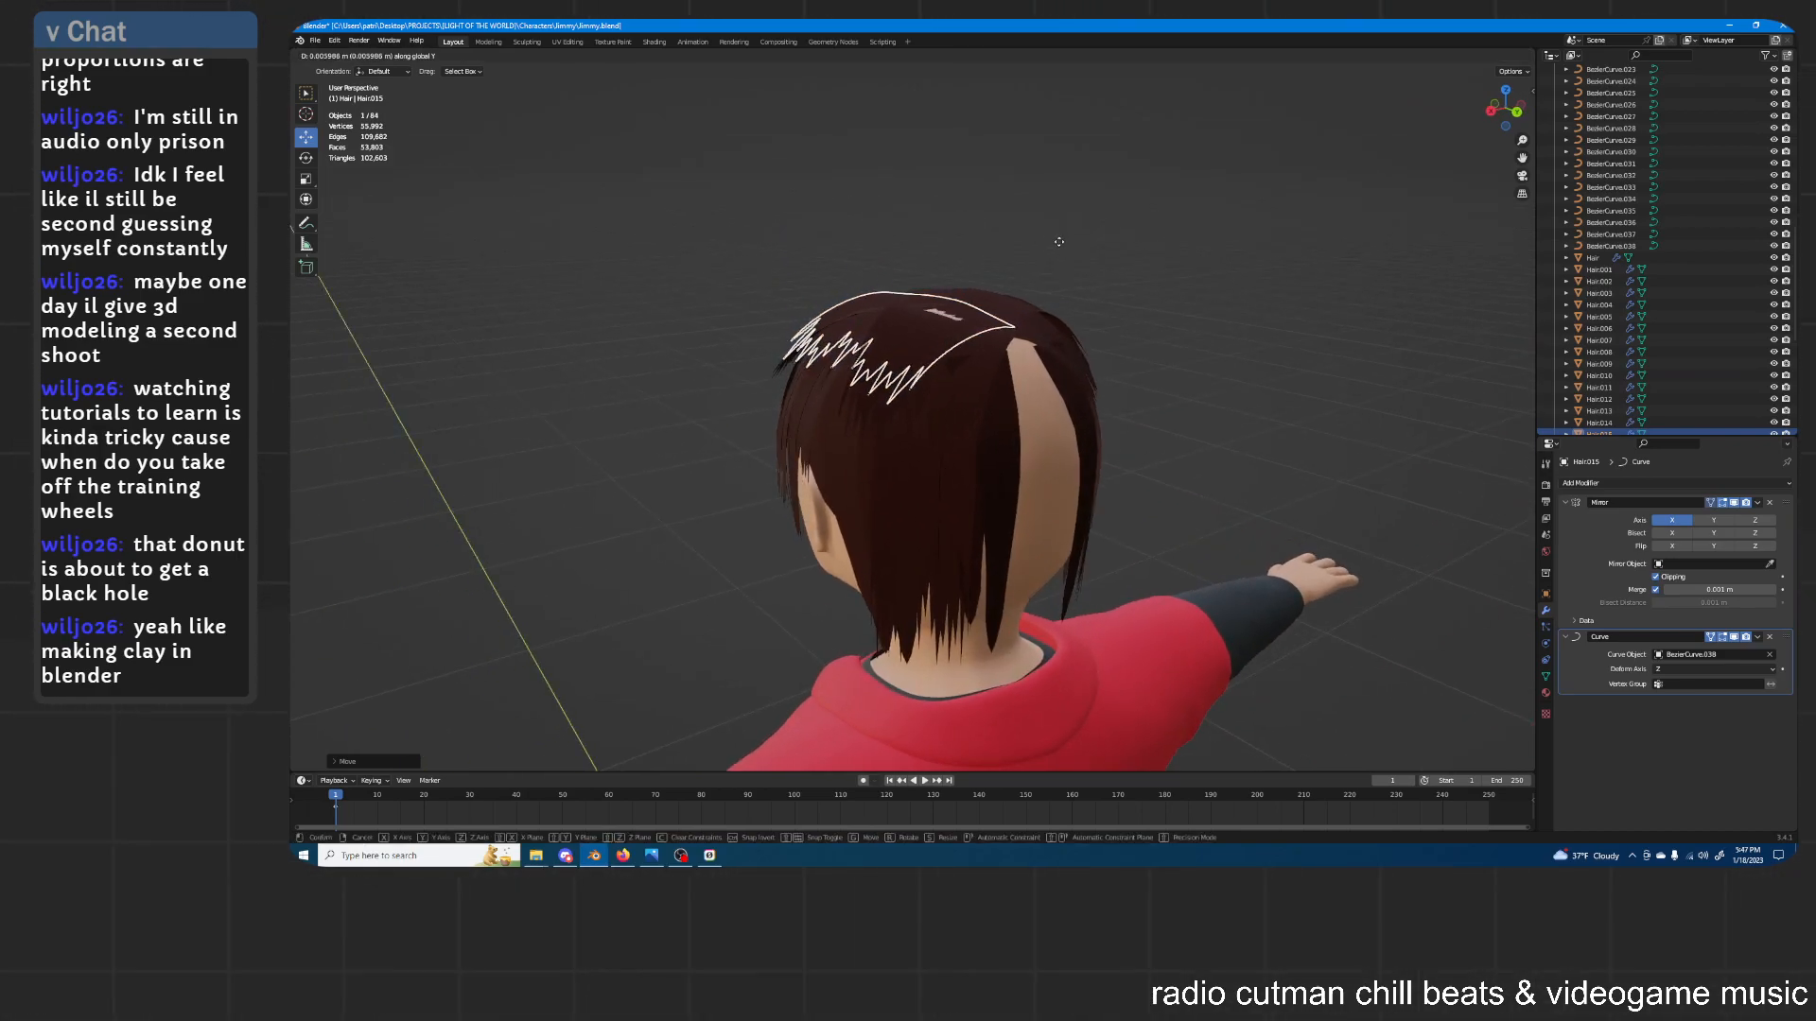
pyautogui.click(1059, 238)
# Check how strip Hair.015 covers the crown from the back and side of the head
pyautogui.click(1126, 264)
pyautogui.moveTo(1131, 308); pyautogui.dragTo(1148, 343, button='middle')
pyautogui.moveTo(1146, 343); pyautogui.dragTo(1038, 304)
pyautogui.moveTo(1138, 299); pyautogui.dragTo(1023, 322, button='middle')
pyautogui.click(876, 332)
pyautogui.click(892, 341)
pyautogui.moveTo(892, 340); pyautogui.dragTo(908, 278, button='middle')
pyautogui.press('g')
pyautogui.rightClick(928, 274)
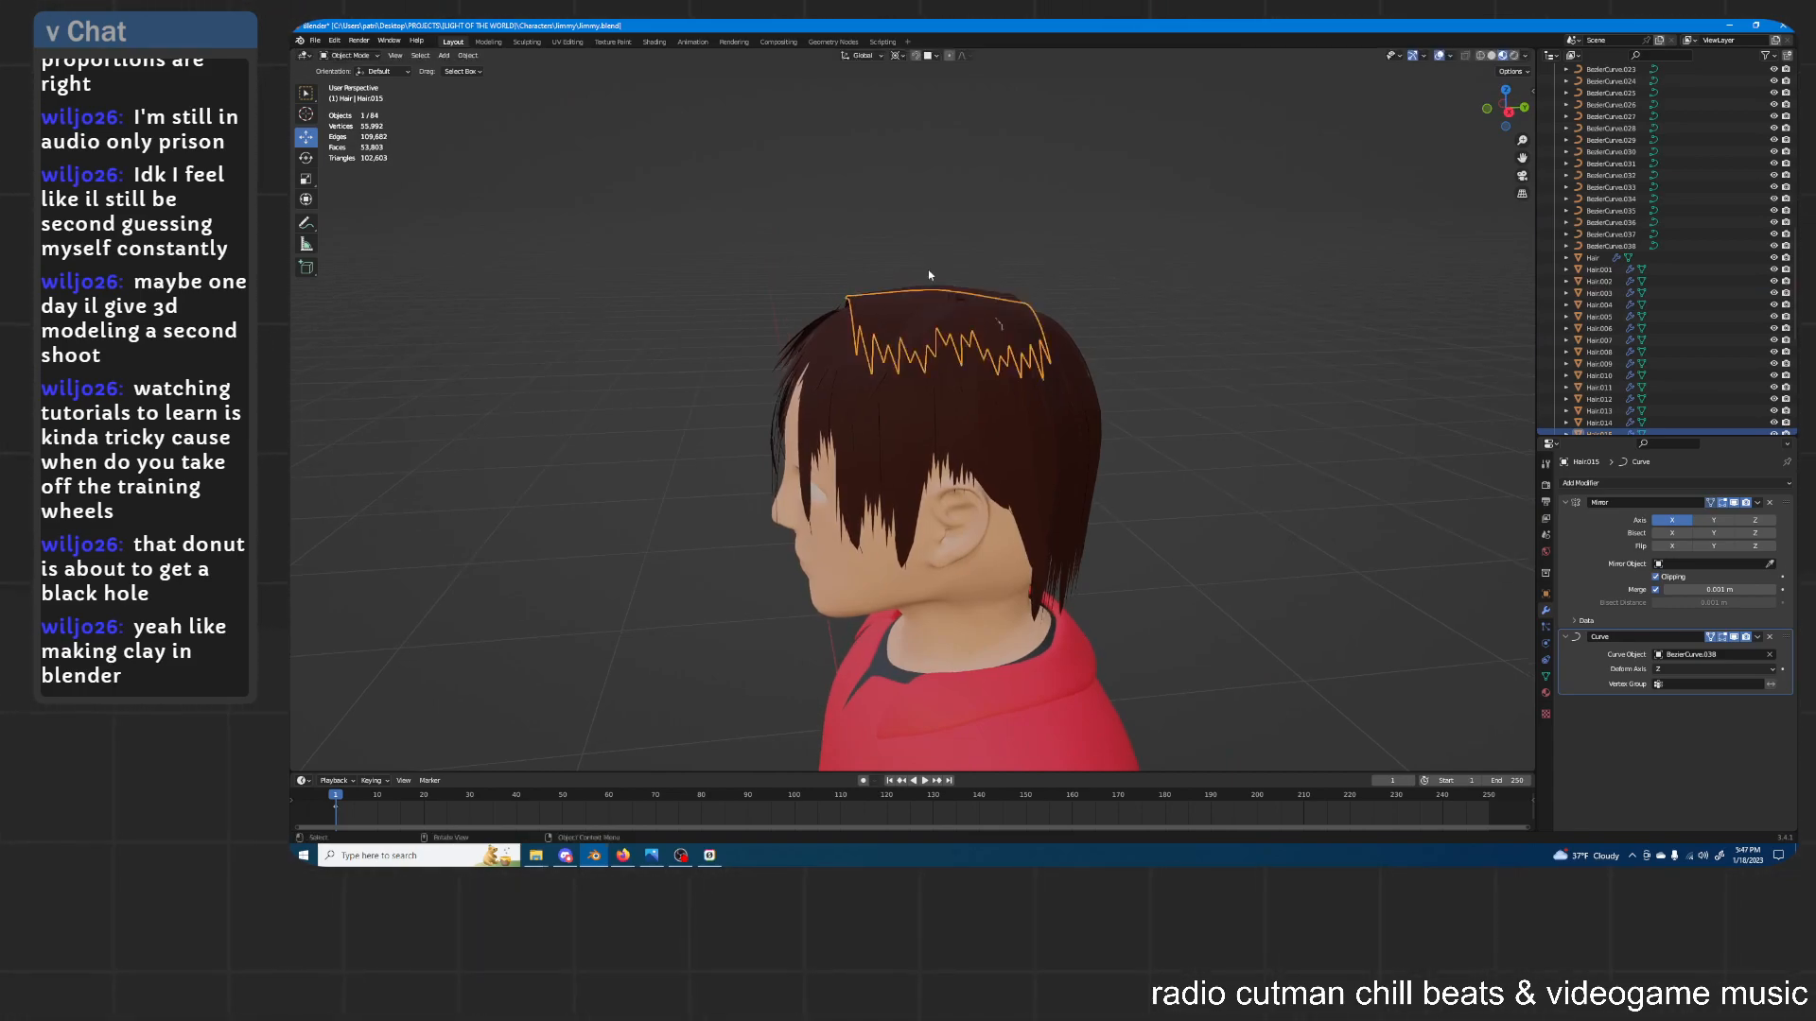
pyautogui.press('g')
pyautogui.press('y')
pyautogui.rightClick(1103, 254)
# Shift strip Hair.015 along X over the crown
pyautogui.press('g')
pyautogui.press('x')
pyautogui.click(1109, 257)
pyautogui.moveTo(1106, 279); pyautogui.dragTo(1165, 294, button='middle')
# Find the curve of strip Hair.012, BezierCurve.035, in see-through solid shading and move it slightly along Z
pyautogui.click(933, 304)
pyautogui.moveTo(934, 305); pyautogui.dragTo(963, 236, button='middle')
pyautogui.click(916, 304)
pyautogui.scroll(4, 993, 304)
pyautogui.click(1491, 56)
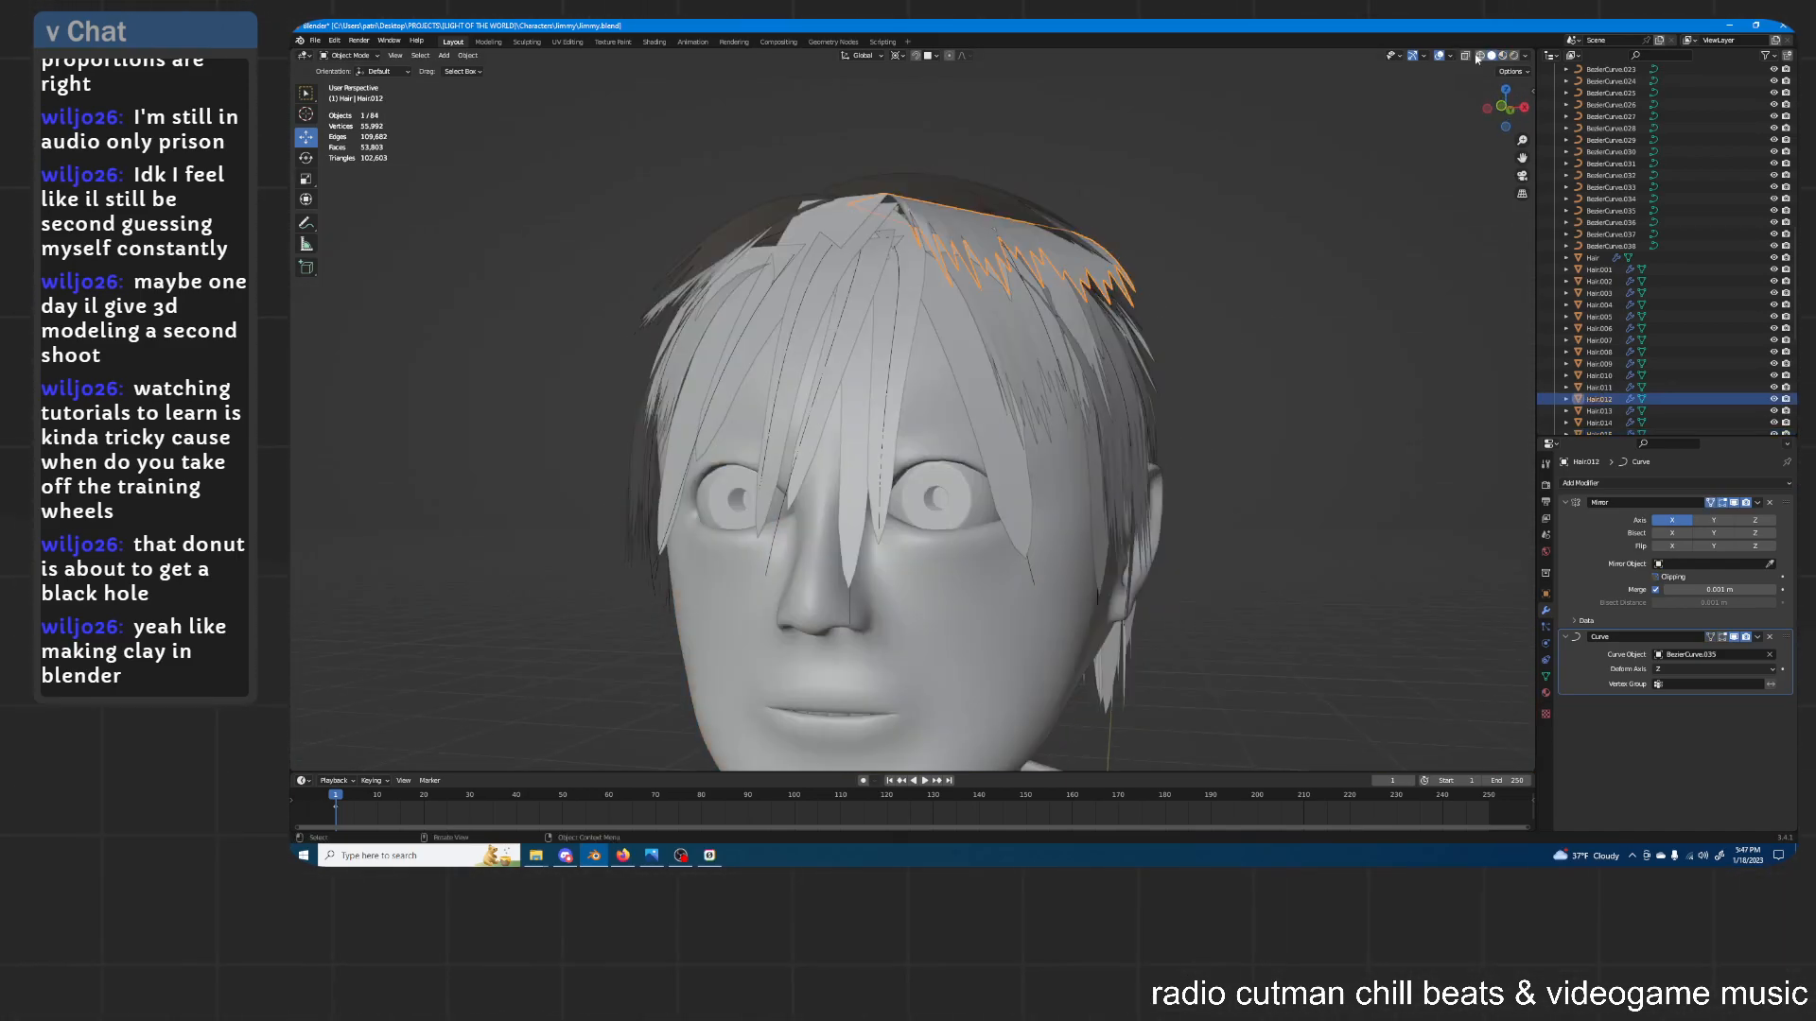
pyautogui.click(1466, 56)
pyautogui.moveTo(851, 171); pyautogui.dragTo(1025, 242, button='middle')
pyautogui.click(967, 282)
pyautogui.press('g')
pyautogui.press('z')
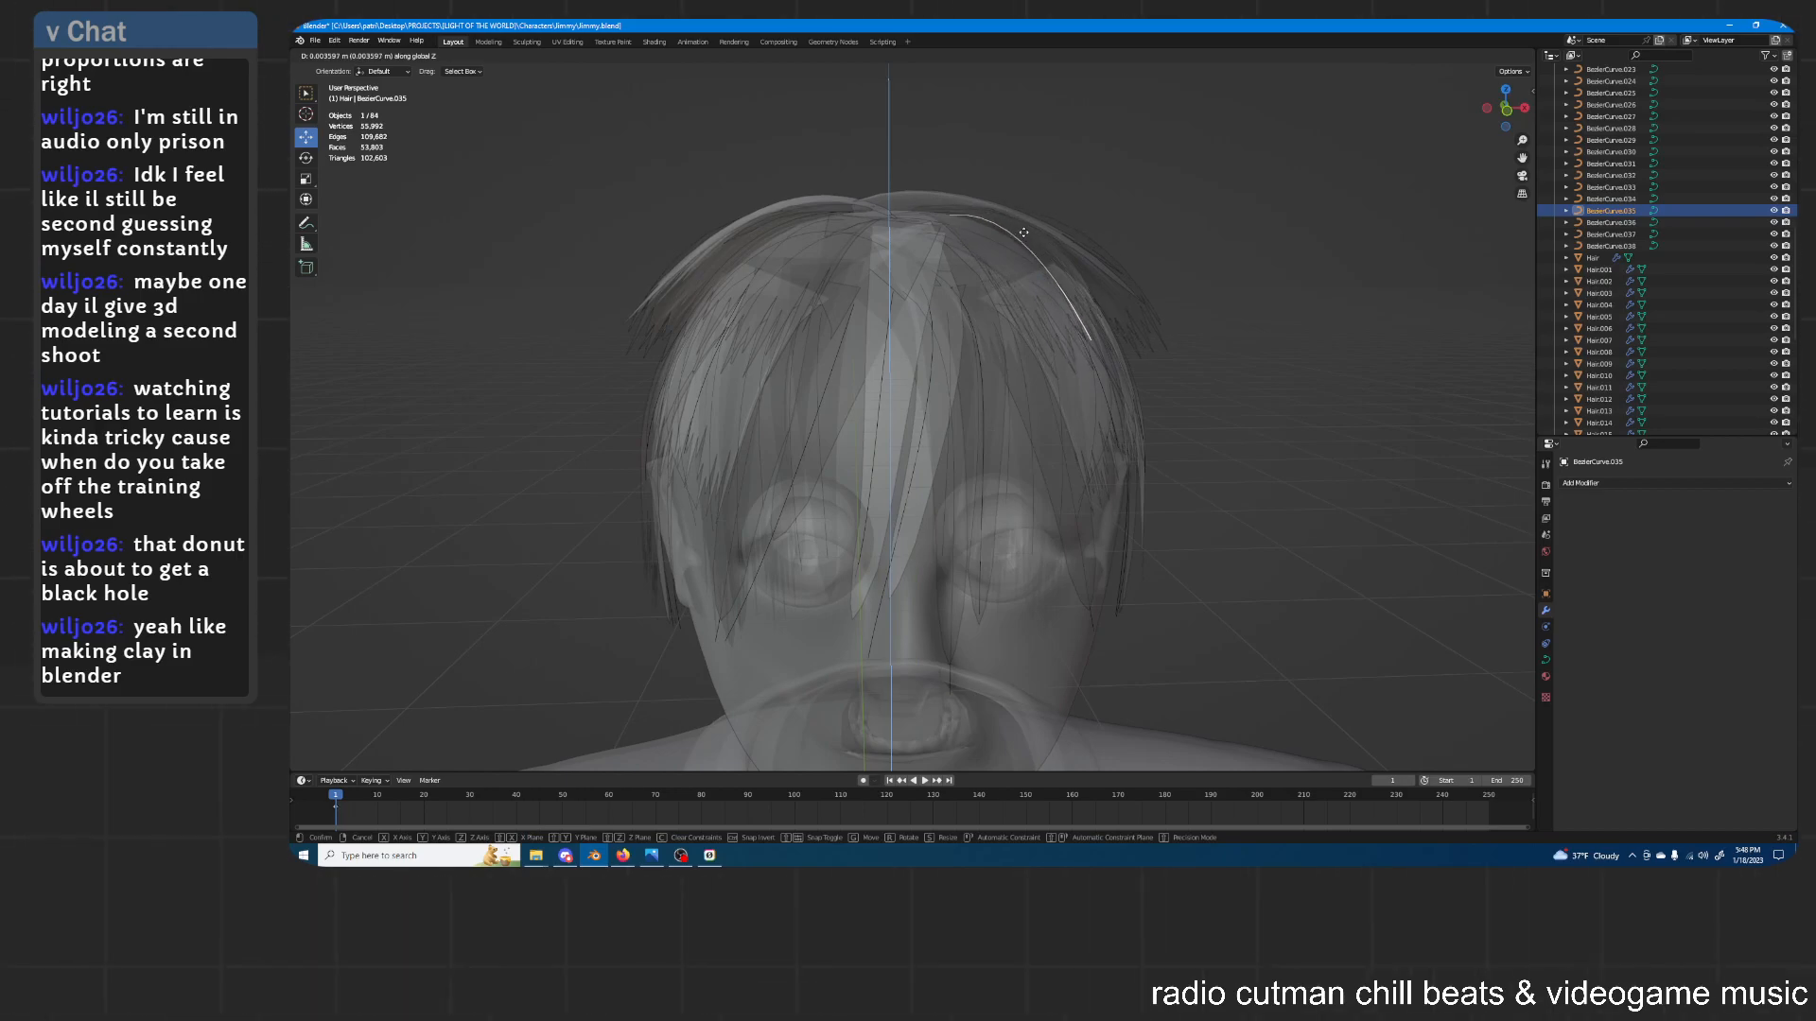
pyautogui.click(1024, 231)
pyautogui.moveTo(1024, 231); pyautogui.dragTo(1066, 242, button='middle')
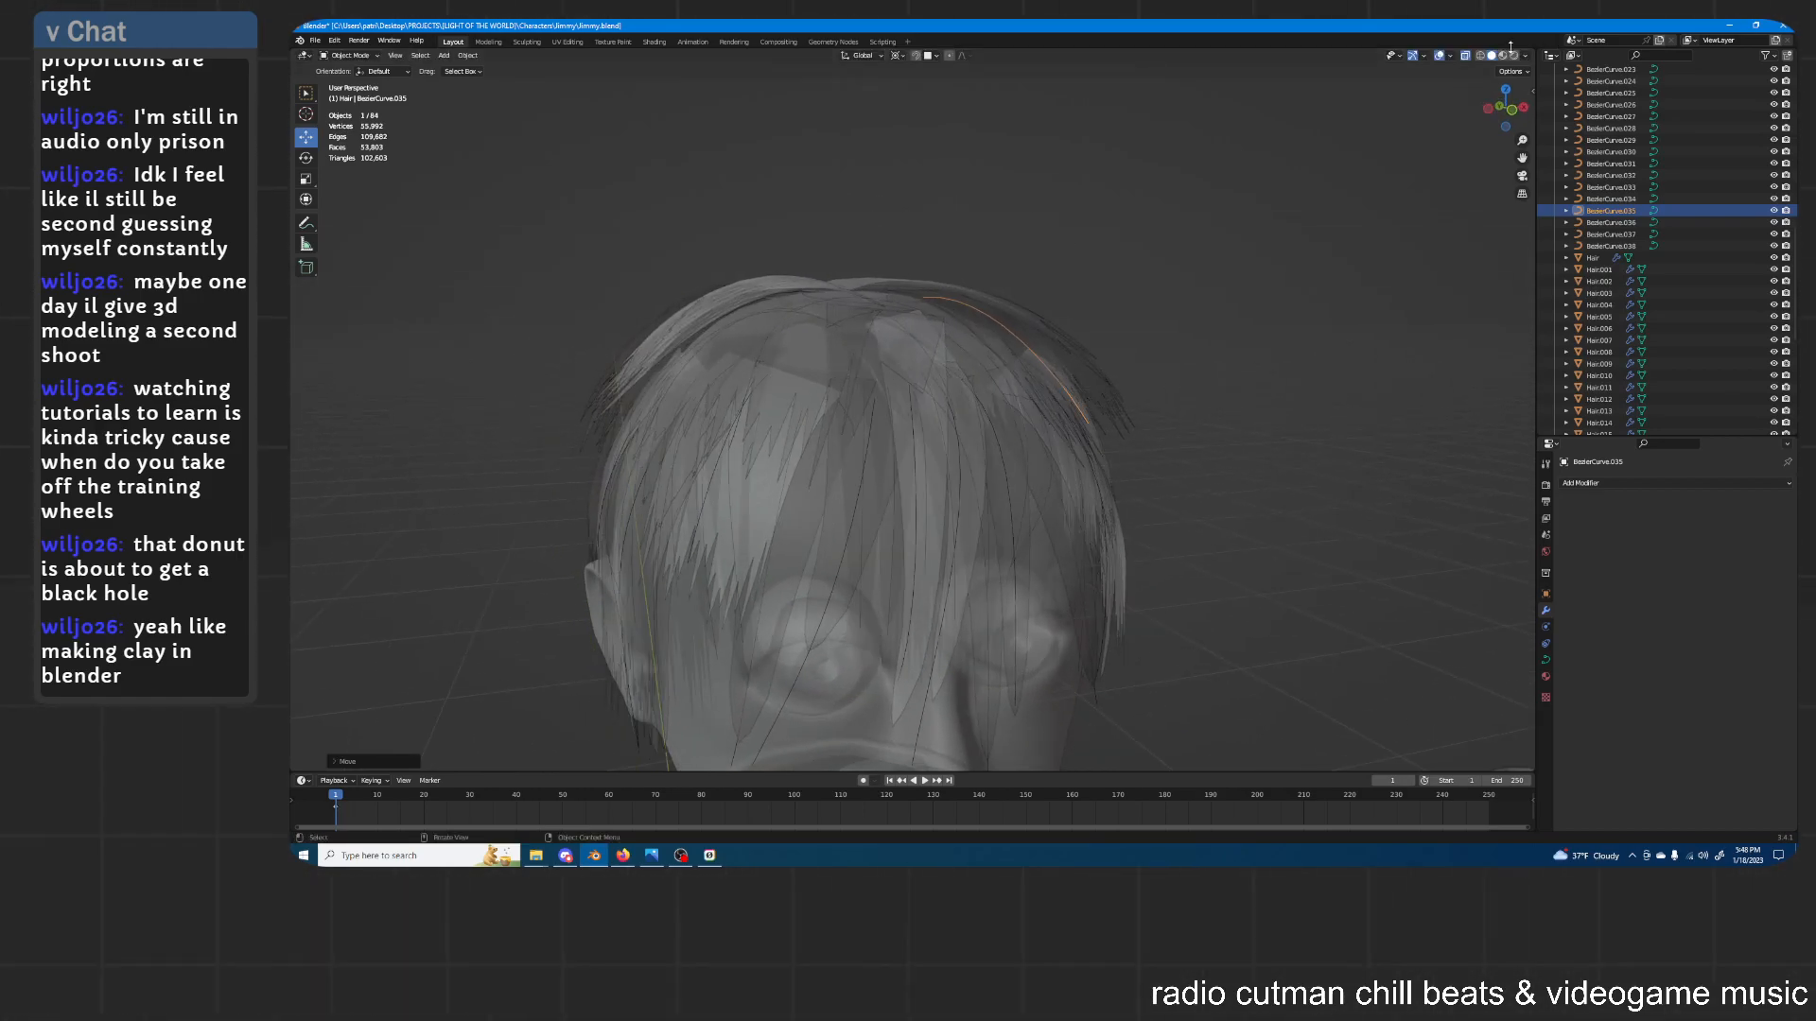
# Turn off see-through display and move strip Hair.012 along Z so it extends over the parting
pyautogui.click(1467, 57)
pyautogui.click(924, 296)
pyautogui.moveTo(927, 292); pyautogui.dragTo(1063, 256, button='middle')
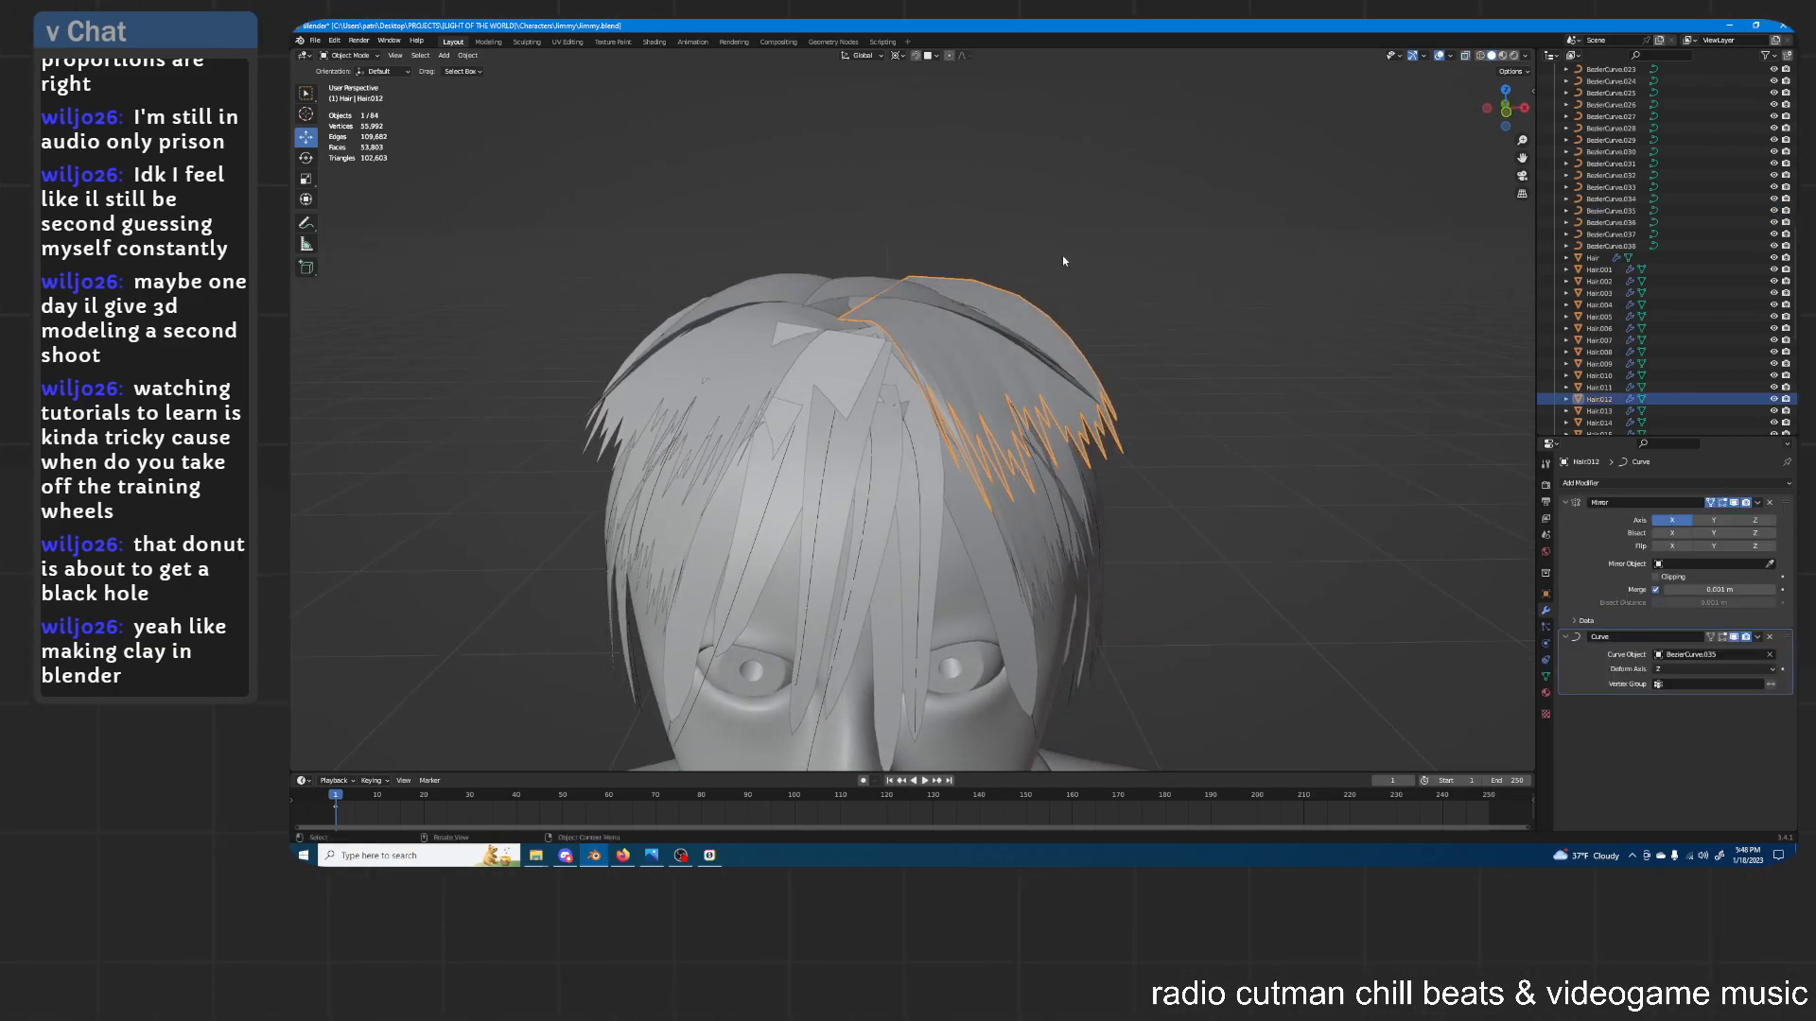
pyautogui.press('g')
pyautogui.press('z')
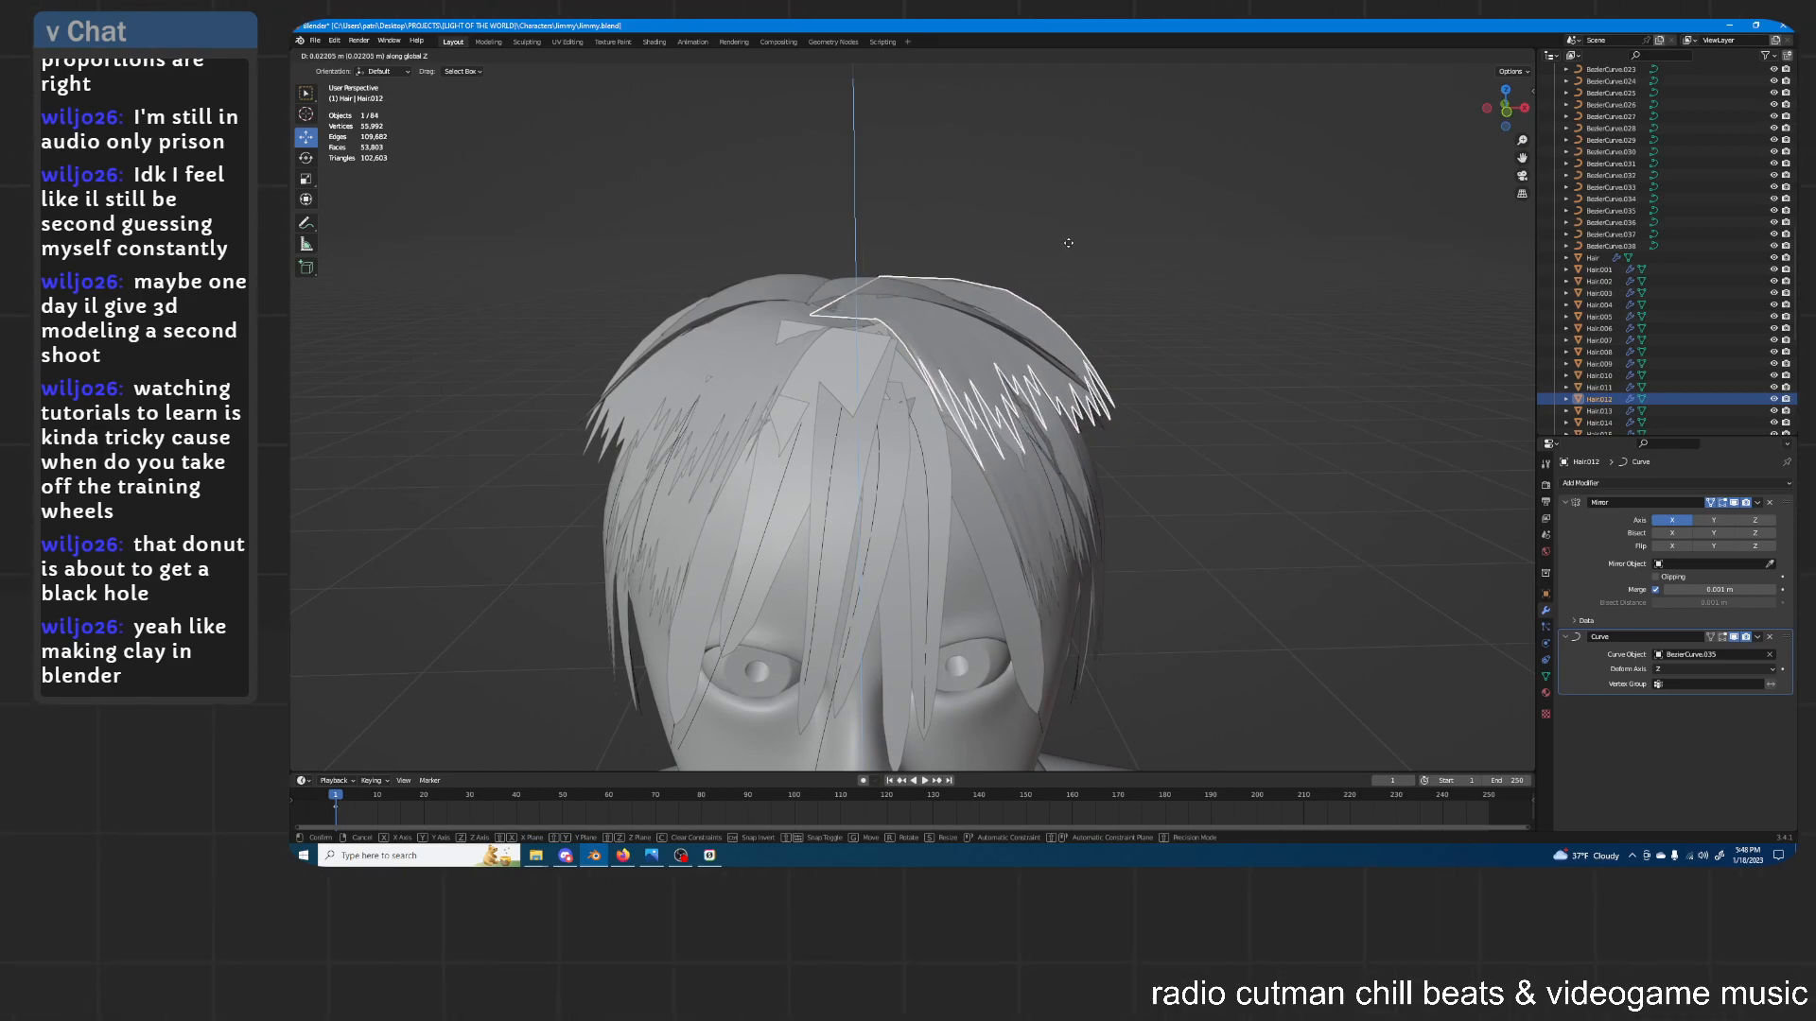
pyautogui.click(1079, 250)
pyautogui.moveTo(1168, 216); pyautogui.dragTo(1115, 420, button='middle')
pyautogui.click(1088, 244)
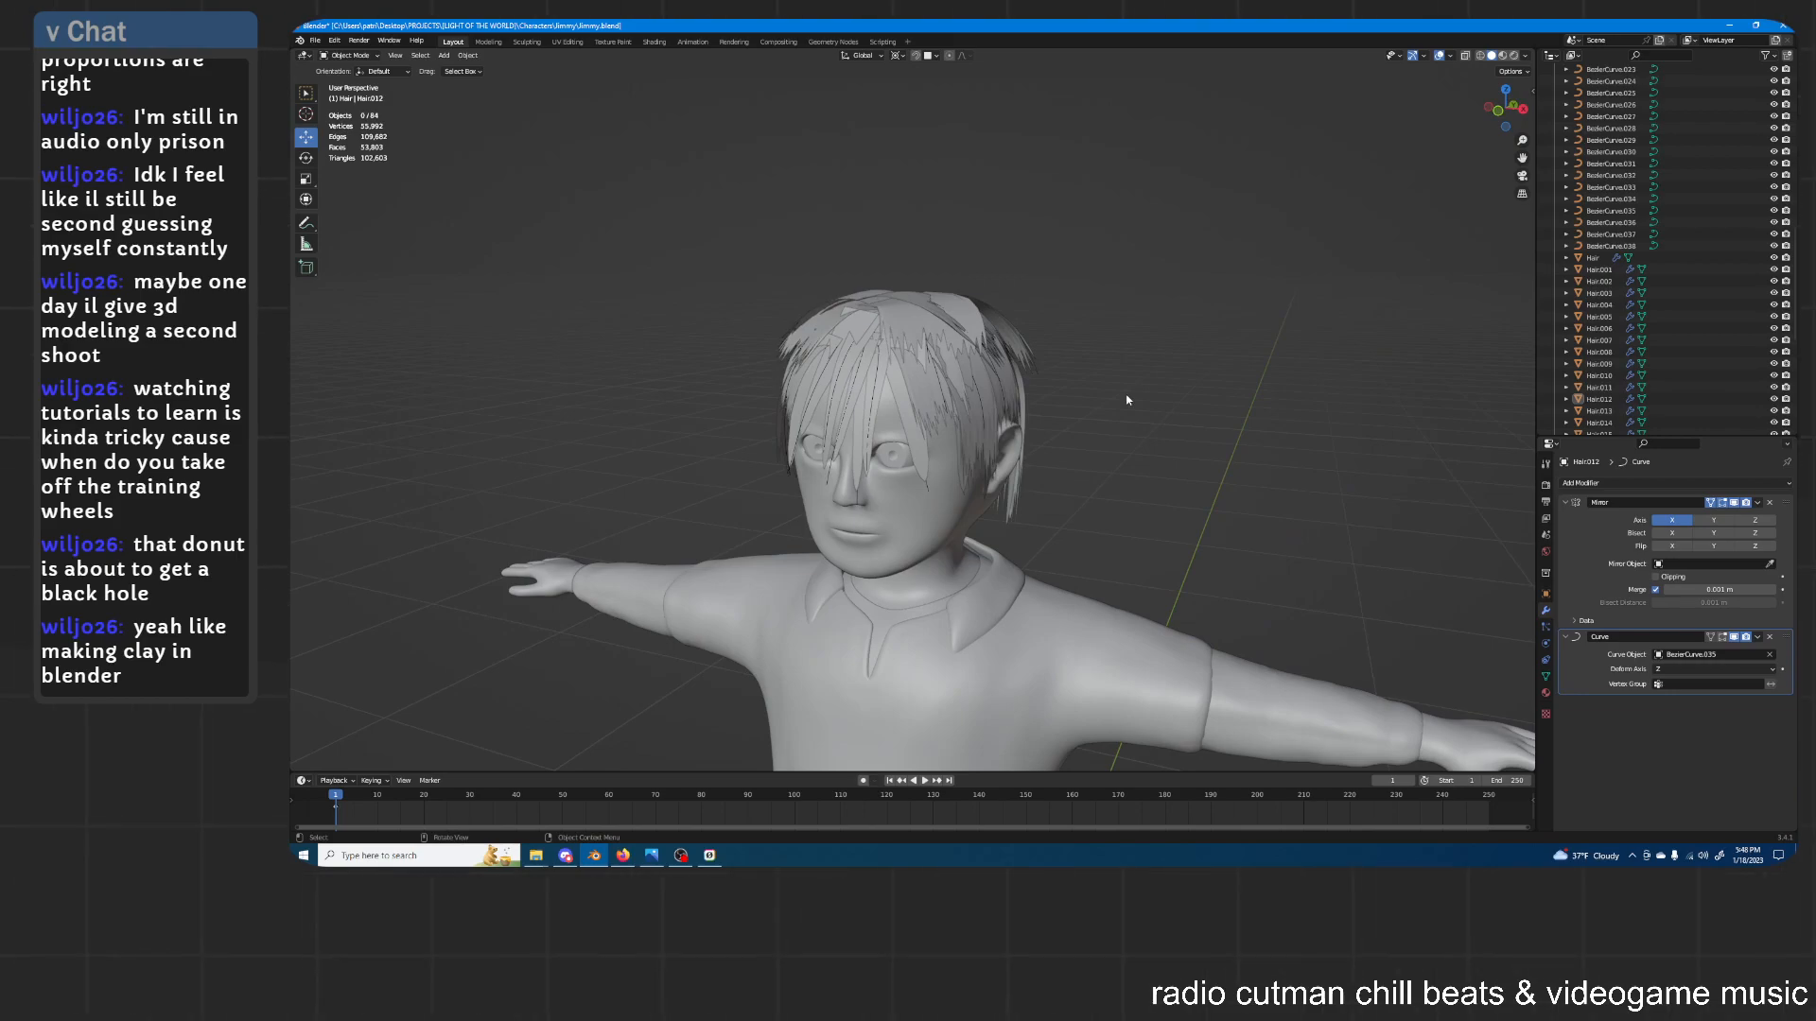
# Examine the hair strips over the crown and the side of the head for remaining gaps
pyautogui.moveTo(1128, 413); pyautogui.dragTo(940, 295, button='middle')
pyautogui.scroll(3, 1084, 405)
pyautogui.click(898, 269)
pyautogui.click(1017, 235)
pyautogui.moveTo(1039, 210); pyautogui.dragTo(1053, 242, button='middle')
pyautogui.click(1222, 236)
pyautogui.moveTo(1226, 241); pyautogui.dragTo(927, 457, button='middle')
pyautogui.click(991, 437)
pyautogui.click(984, 437)
pyautogui.click(910, 460)
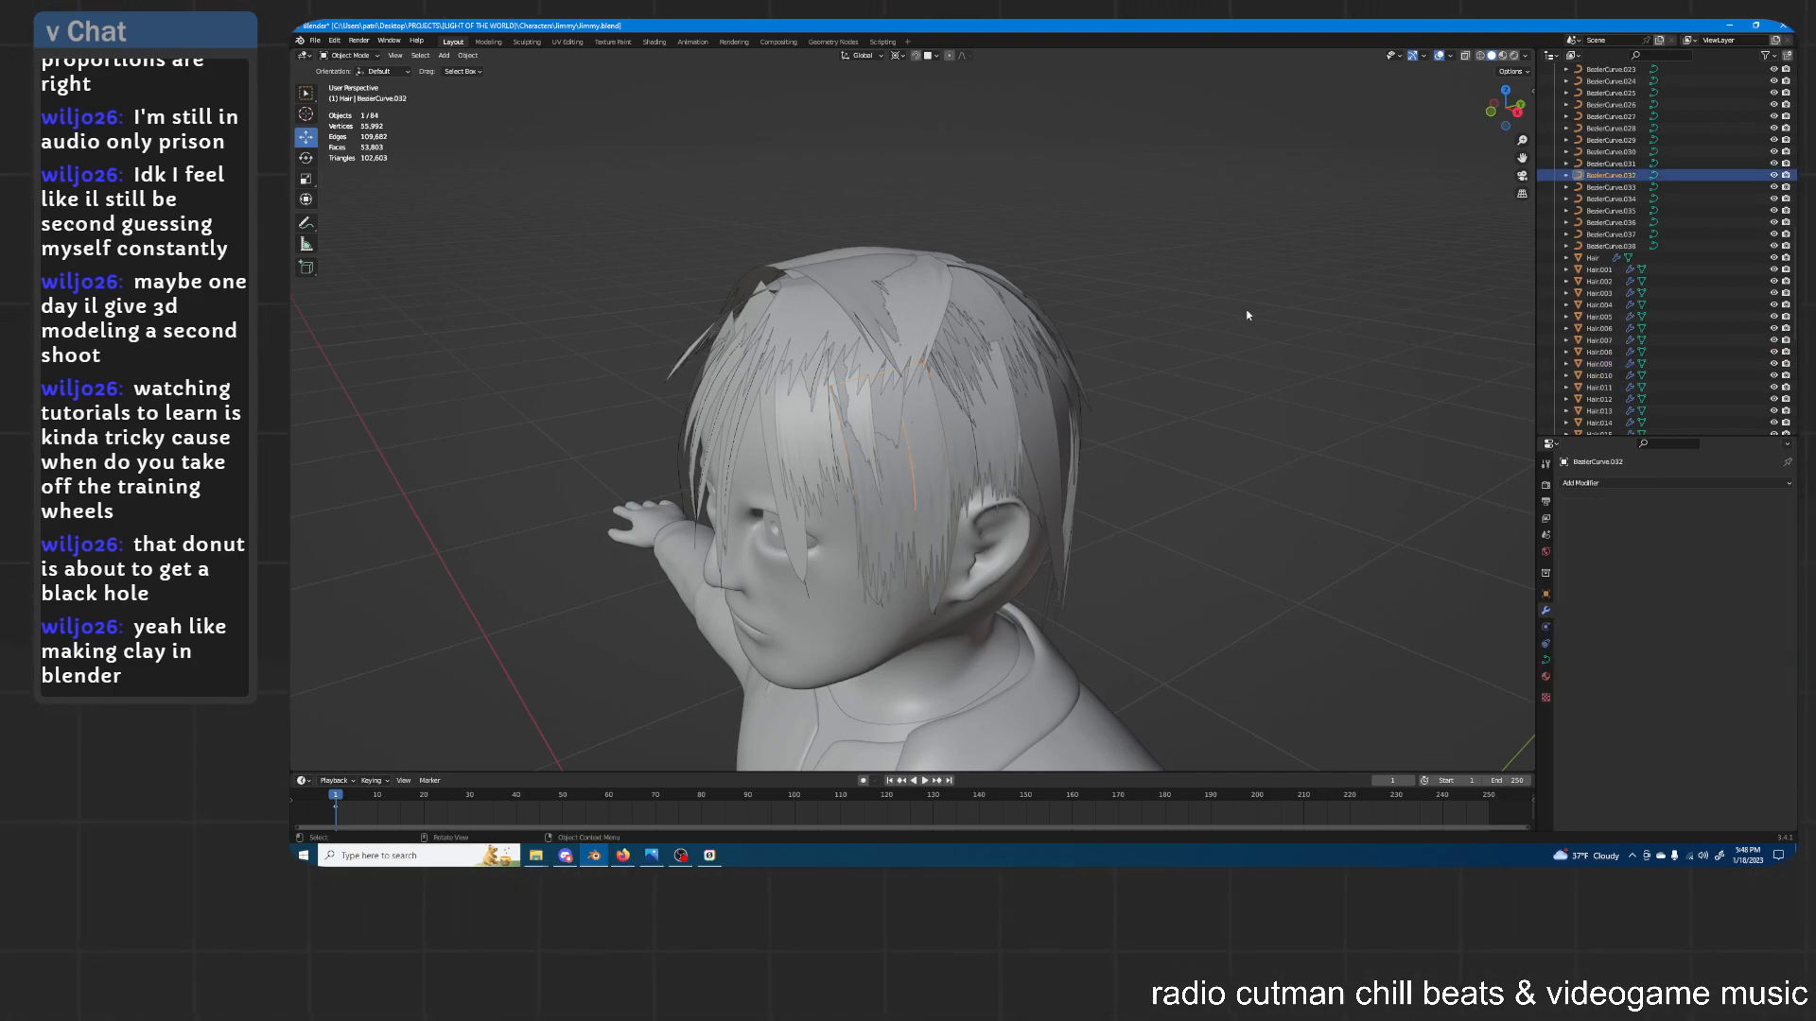
pyautogui.moveTo(1175, 331); pyautogui.dragTo(1002, 365, button='middle')
# Duplicate curve BezierCurve.030 at the back of the head and move the copy along Y and X toward the head's centre
pyautogui.click(900, 396)
pyautogui.moveTo(905, 400); pyautogui.dragTo(951, 313, button='middle')
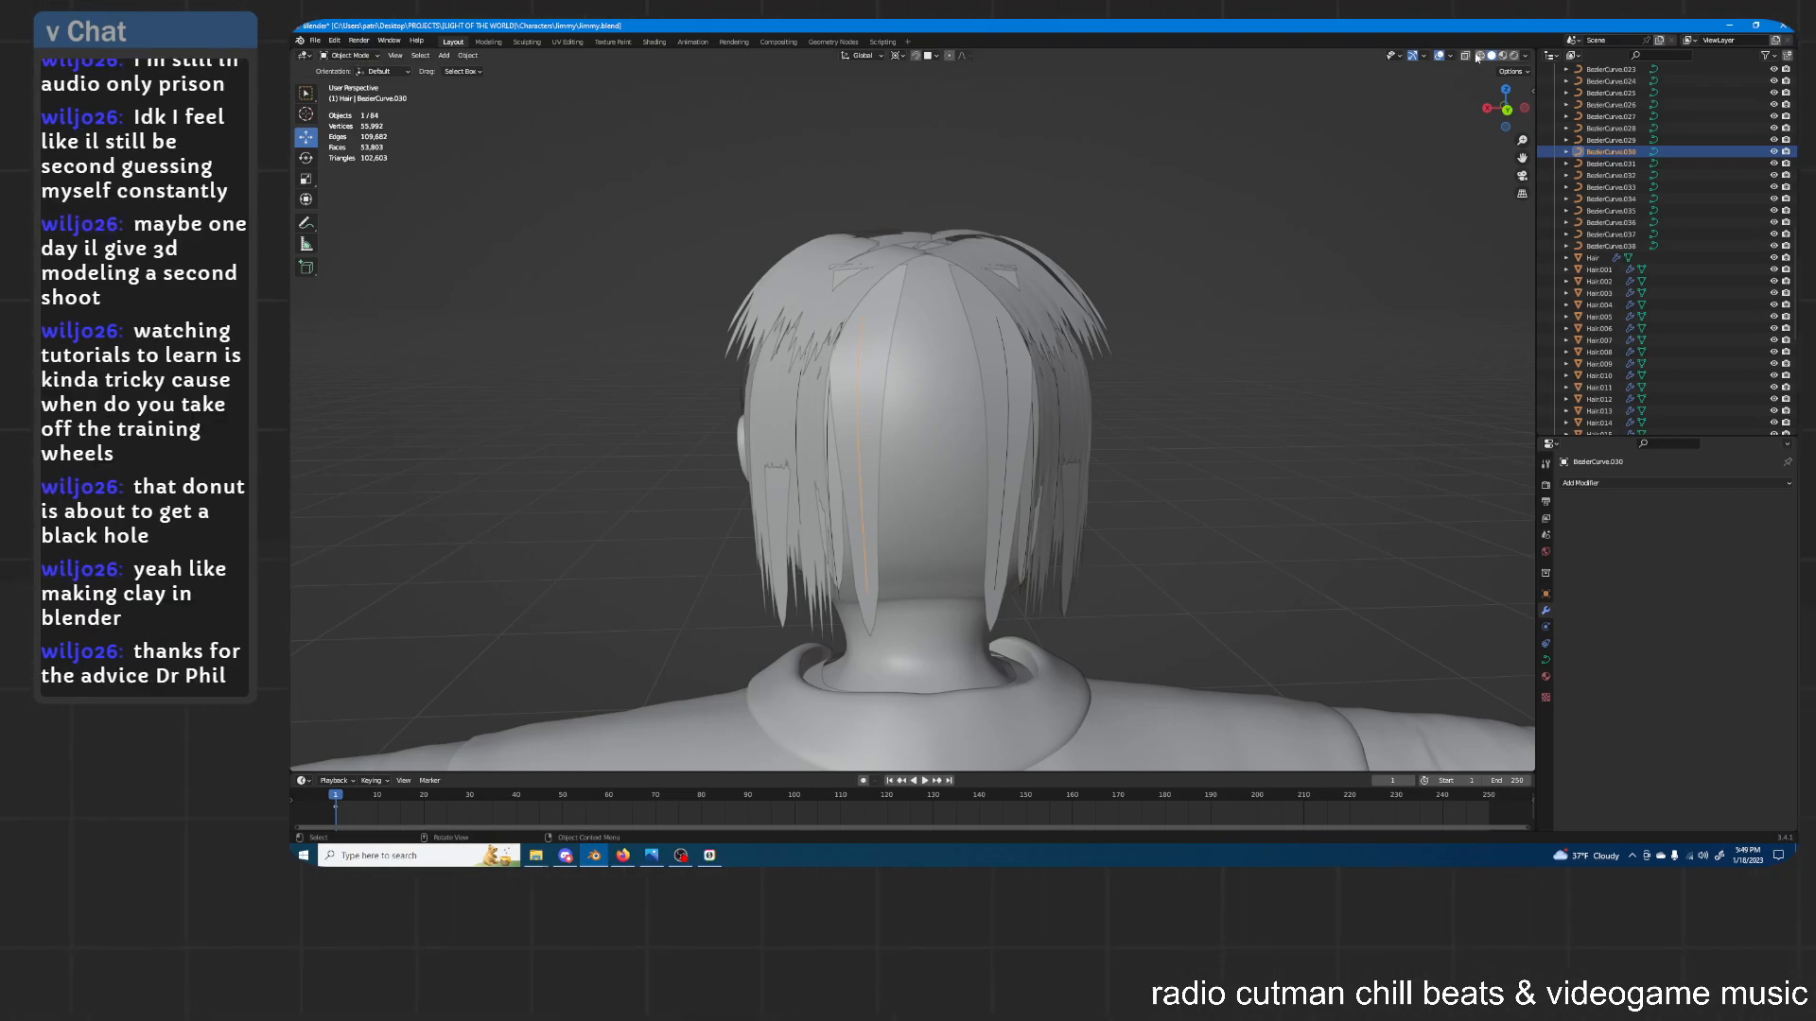
pyautogui.moveTo(880, 352)
pyautogui.mouseDown(button='middle')
pyautogui.moveTo(879, 311)
pyautogui.moveTo(881, 328)
pyautogui.mouseUp(button='middle')
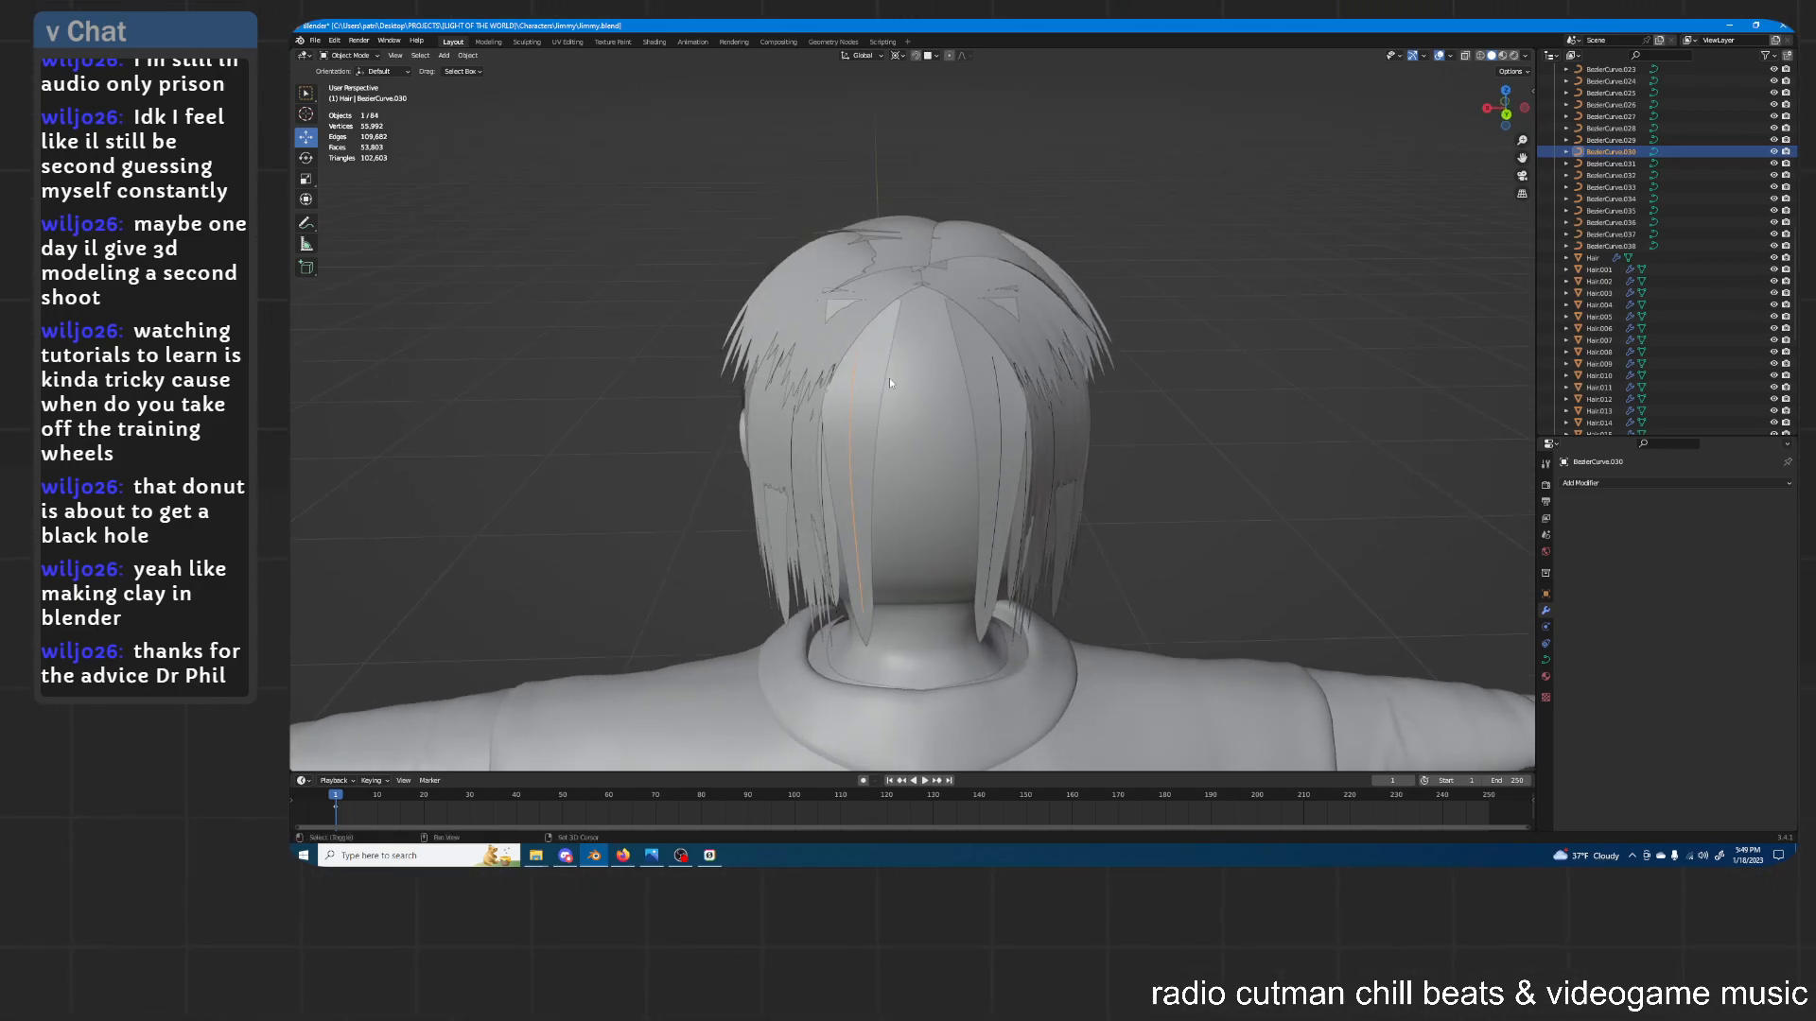
pyautogui.hotkey('shift', 'd')
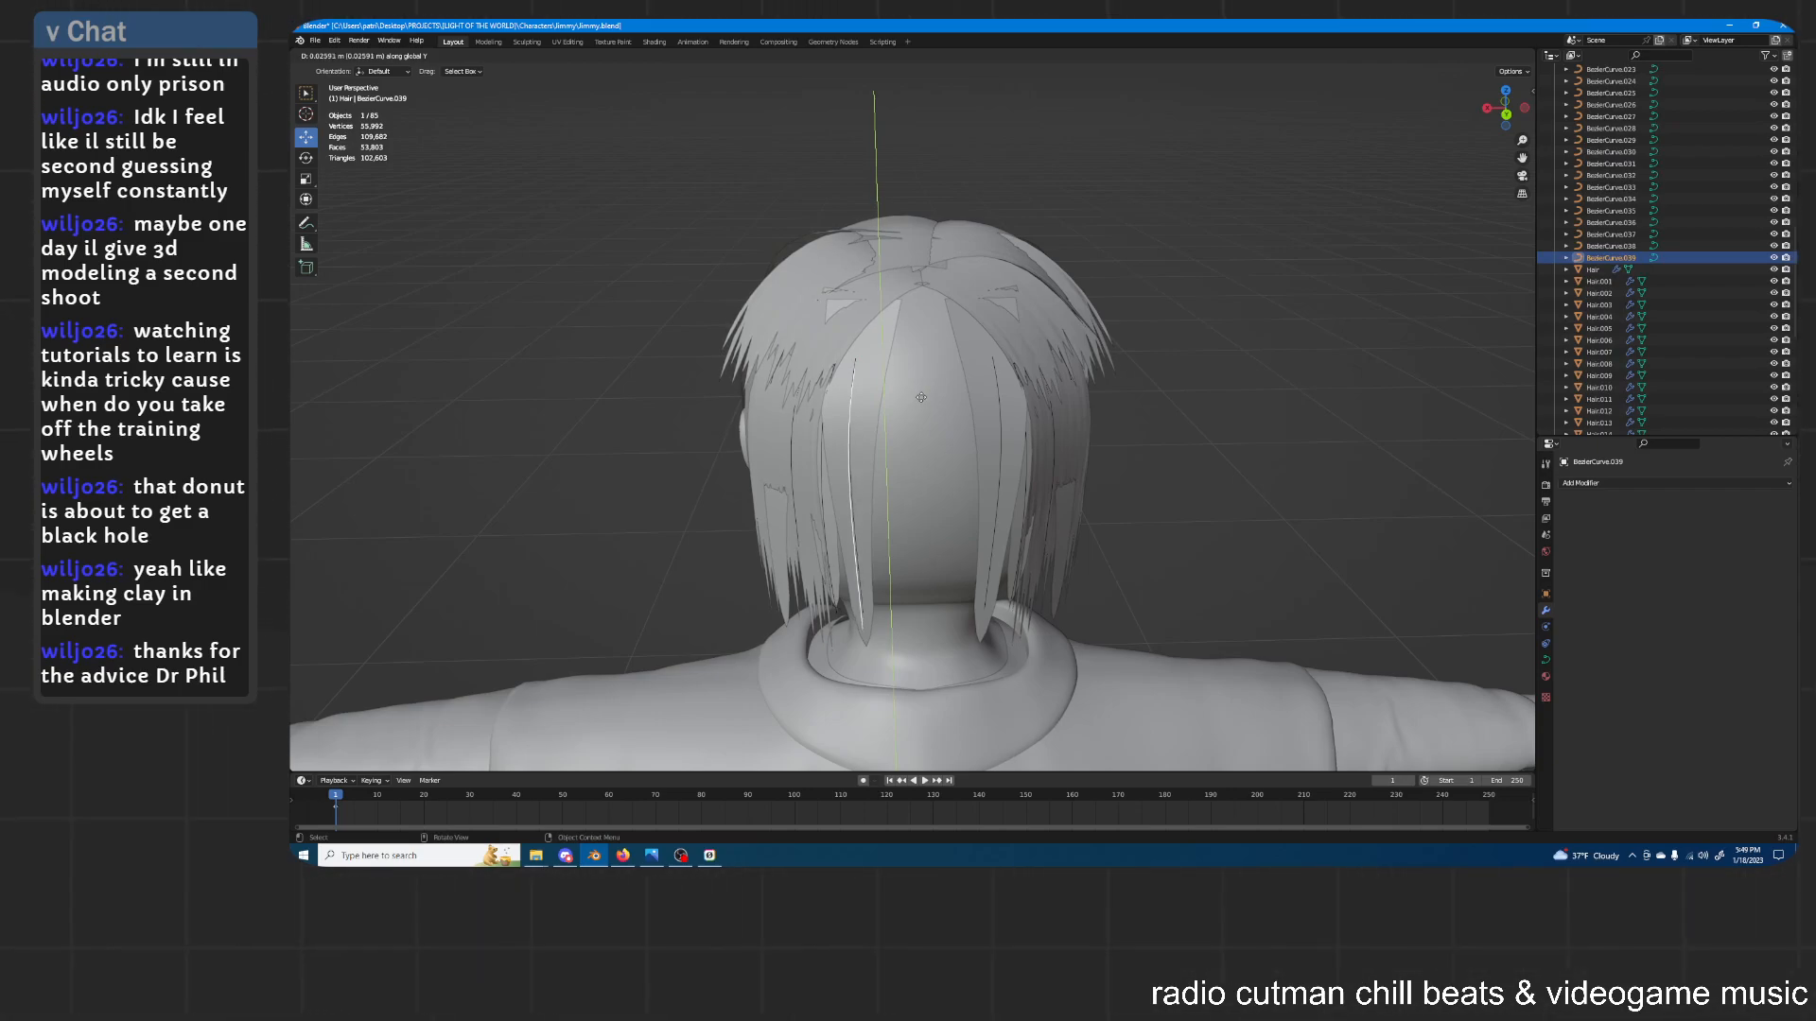
pyautogui.moveTo(923, 398); pyautogui.dragTo(909, 416, button='middle')
pyautogui.press('g')
pyautogui.press('x')
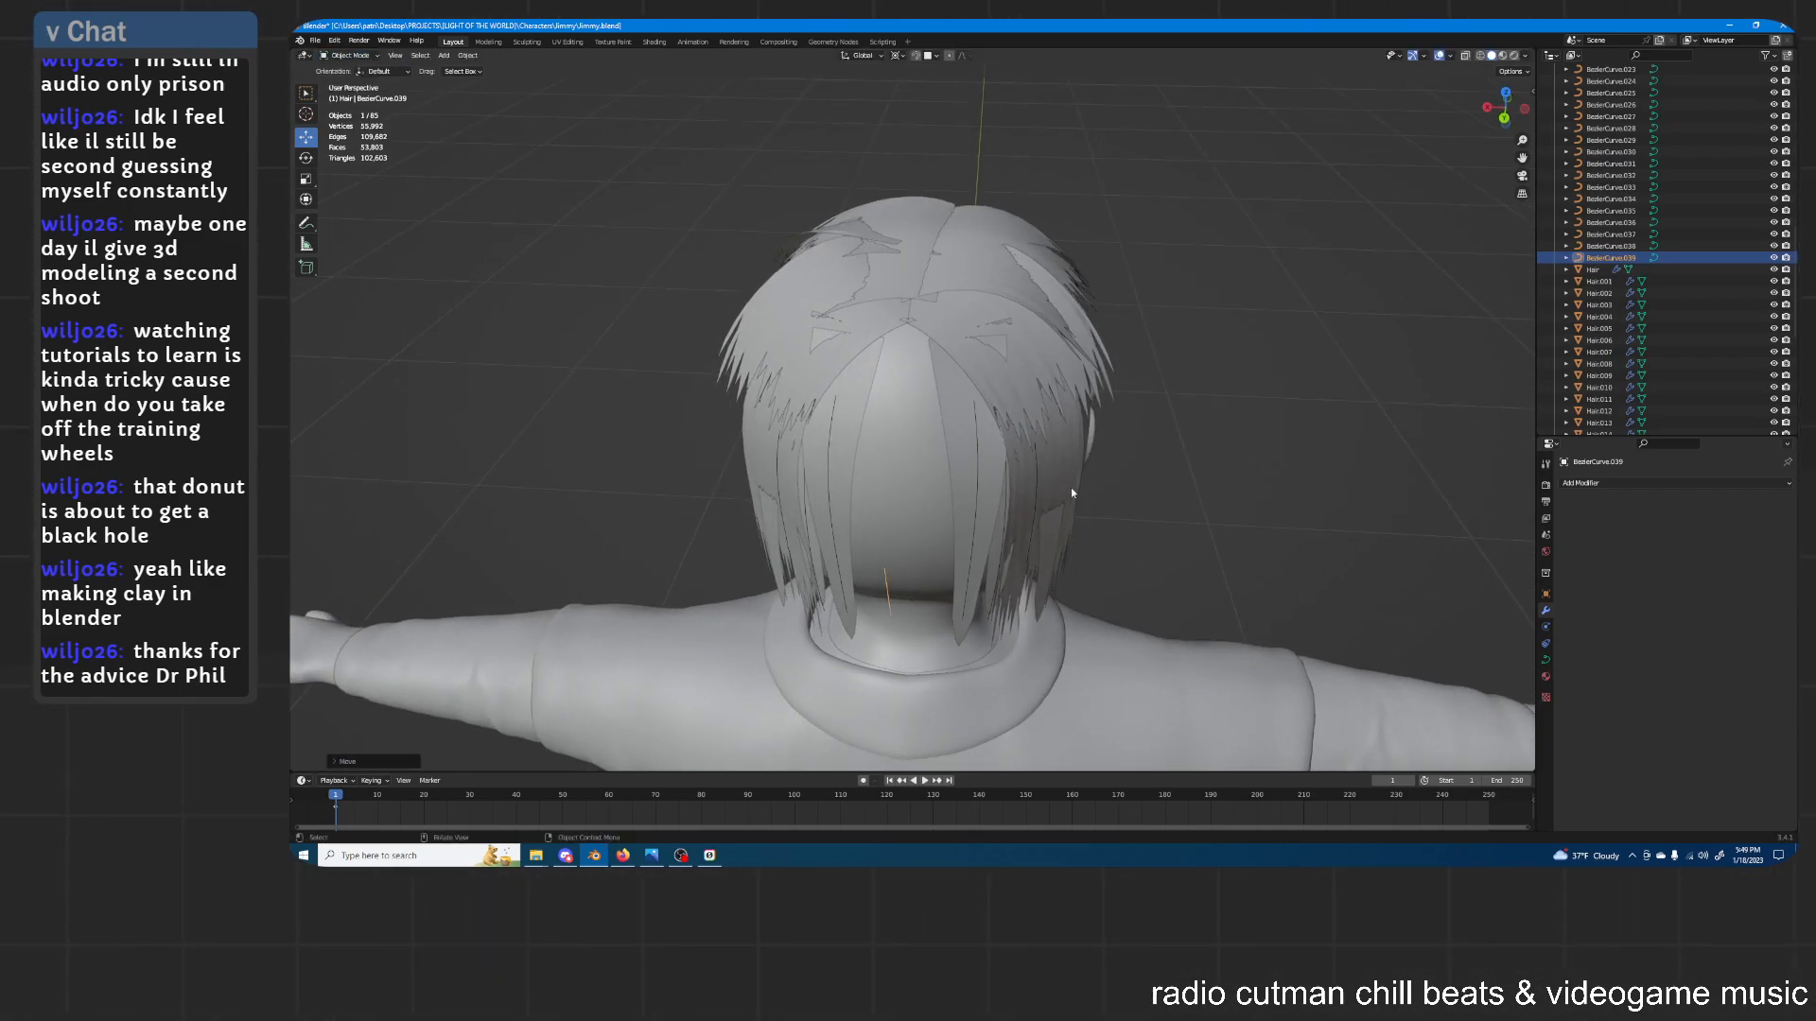
pyautogui.moveTo(1080, 487); pyautogui.dragTo(1085, 485, button='middle')
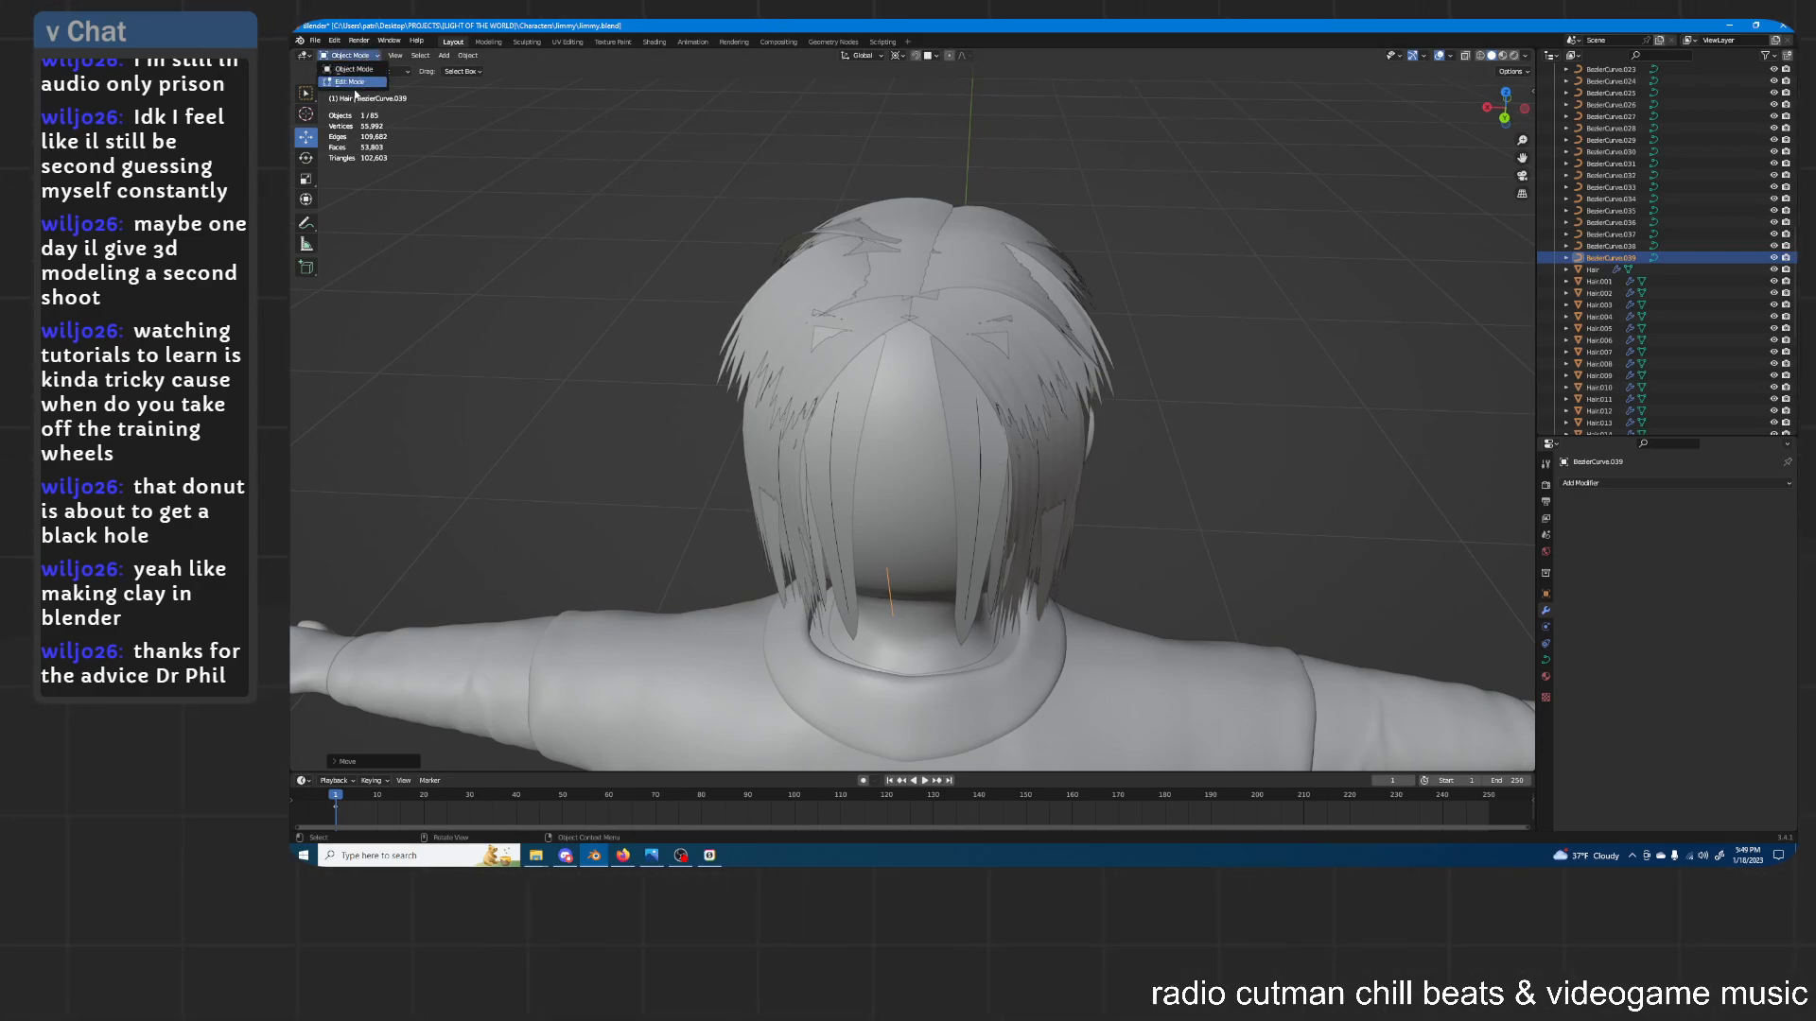
# Enter Edit Mode on the duplicated curve and reposition its upper control point near the crown
pyautogui.click(350, 83)
pyautogui.moveTo(970, 341); pyautogui.dragTo(981, 348, button='middle')
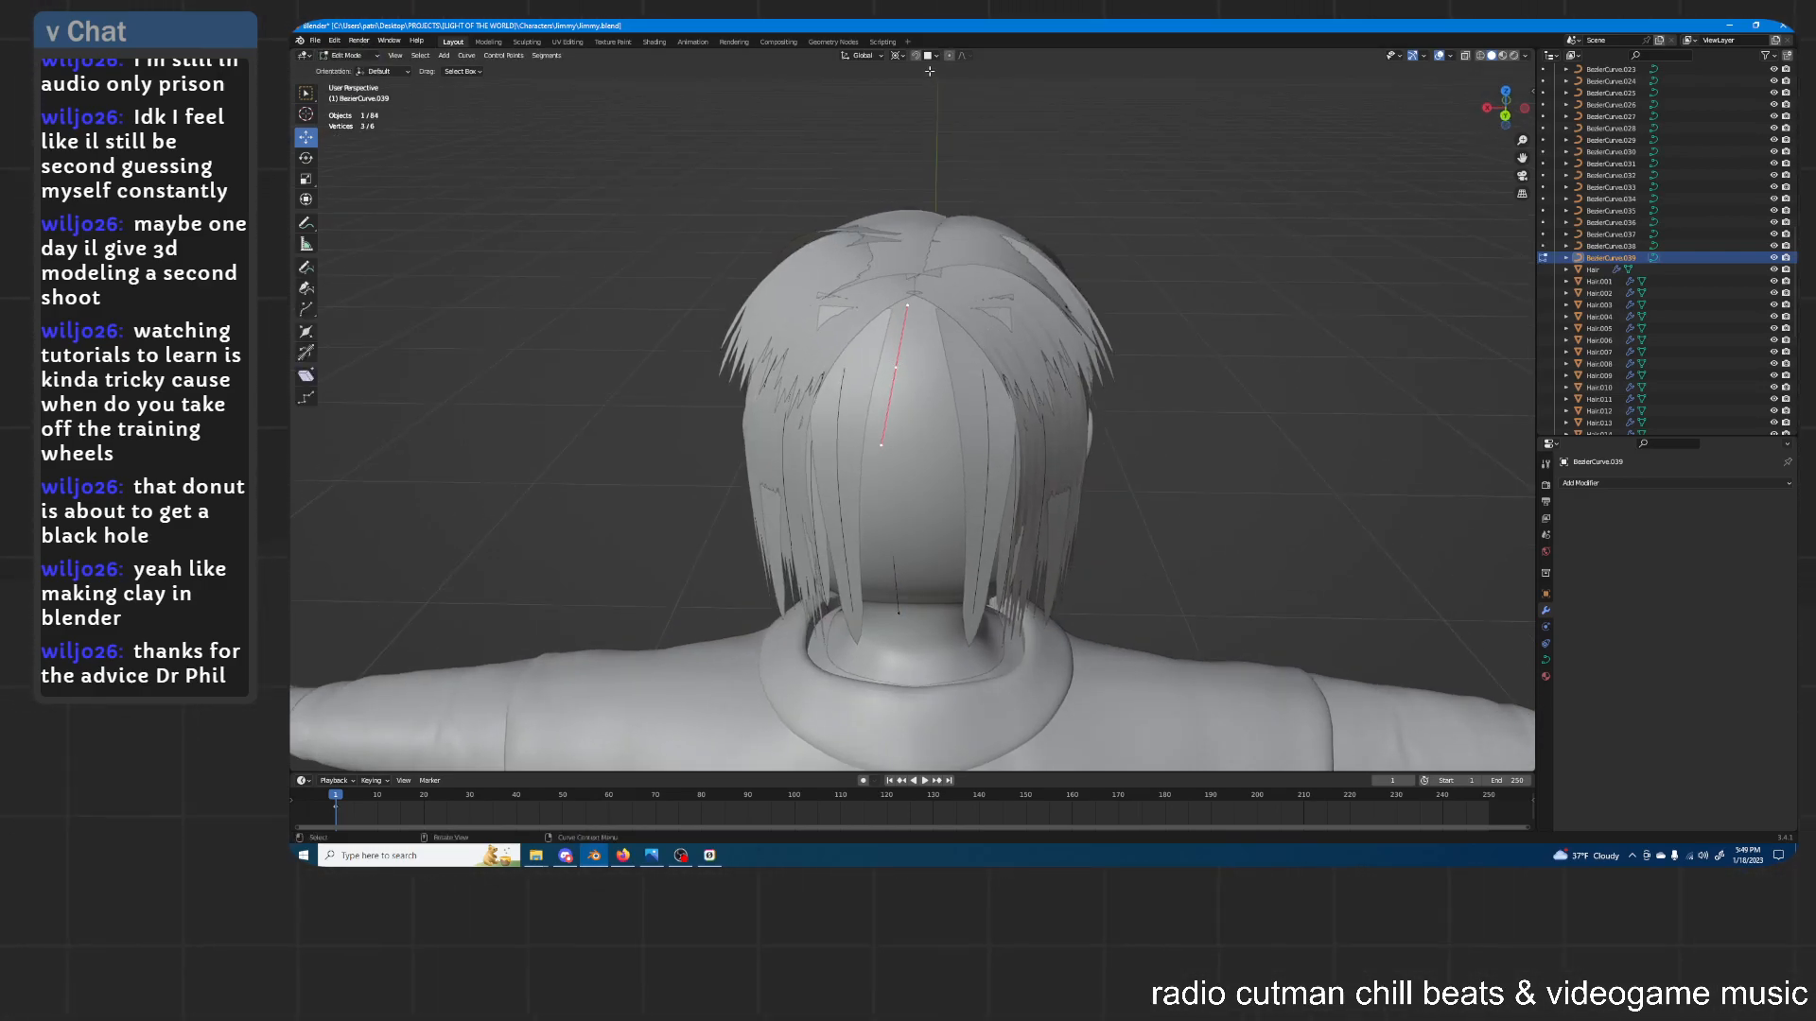
pyautogui.moveTo(958, 431); pyautogui.dragTo(936, 131, button='middle')
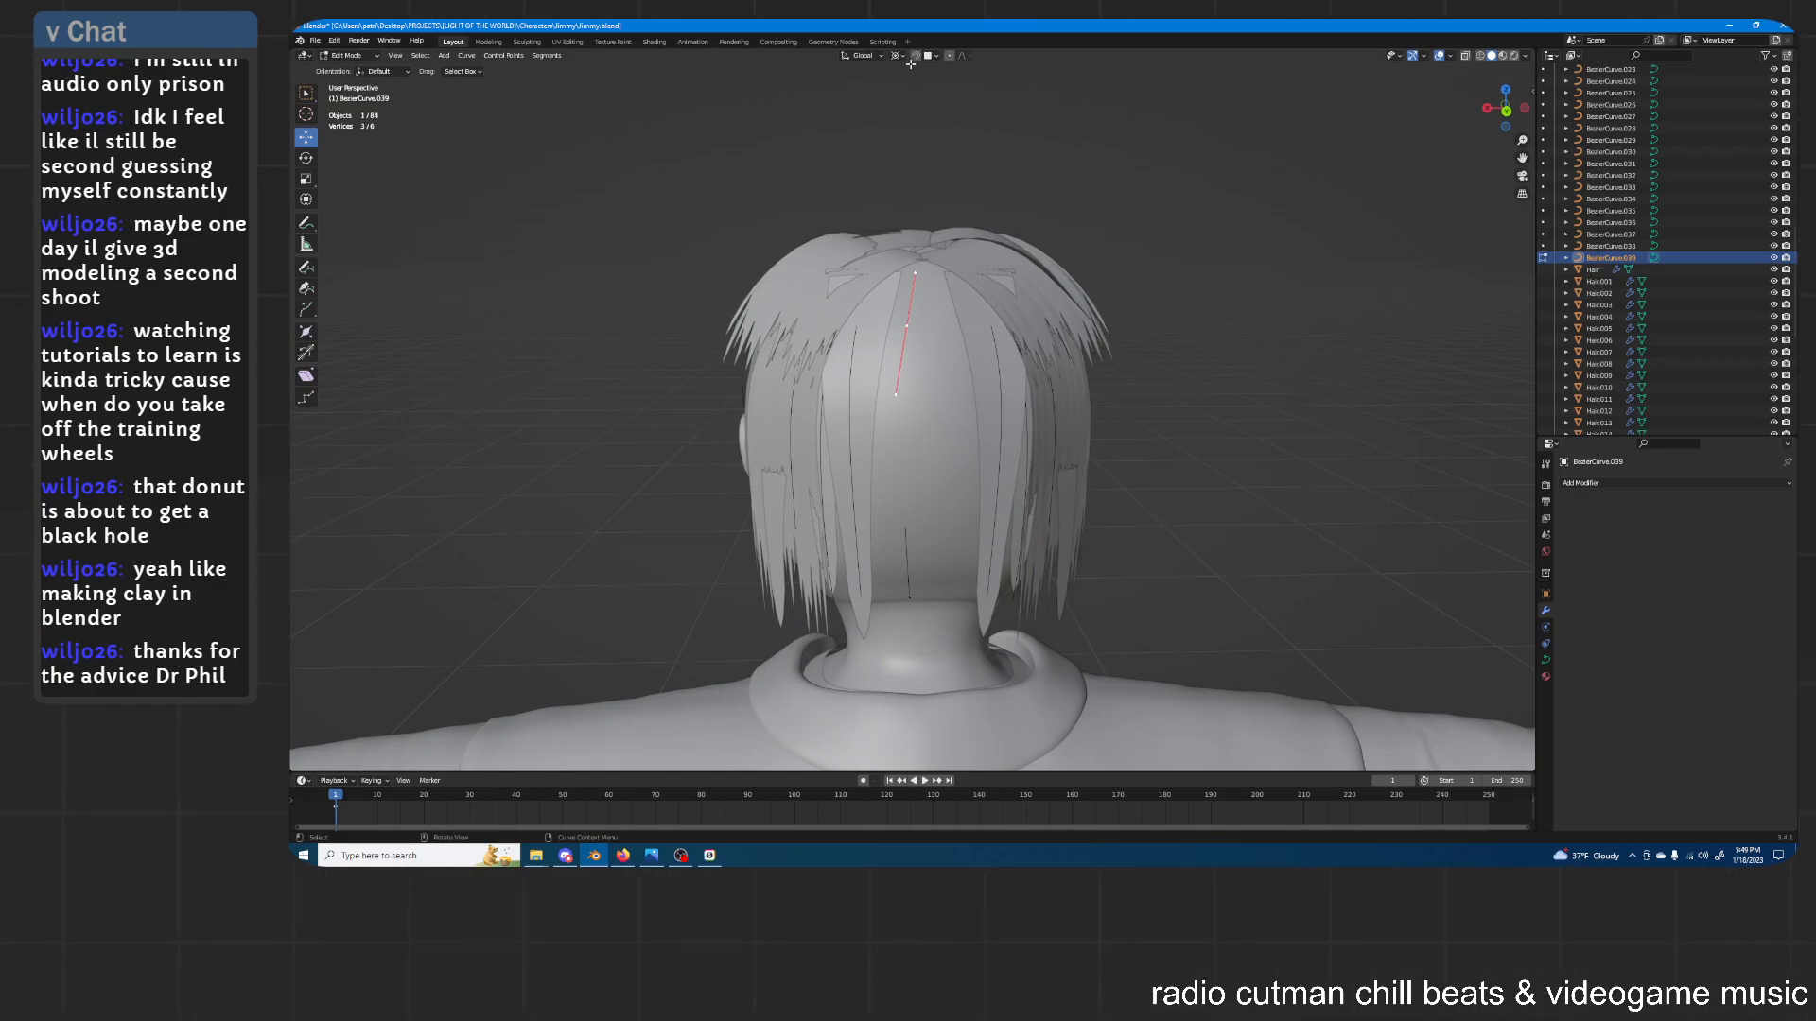
pyautogui.moveTo(936, 194); pyautogui.dragTo(1050, 434, button='middle')
pyautogui.press('g')
pyautogui.click(927, 292)
# Move the curve's lower control point outward so it sits behind the neck, clear of the head surface
pyautogui.press('g')
pyautogui.click(1013, 511)
pyautogui.press('g')
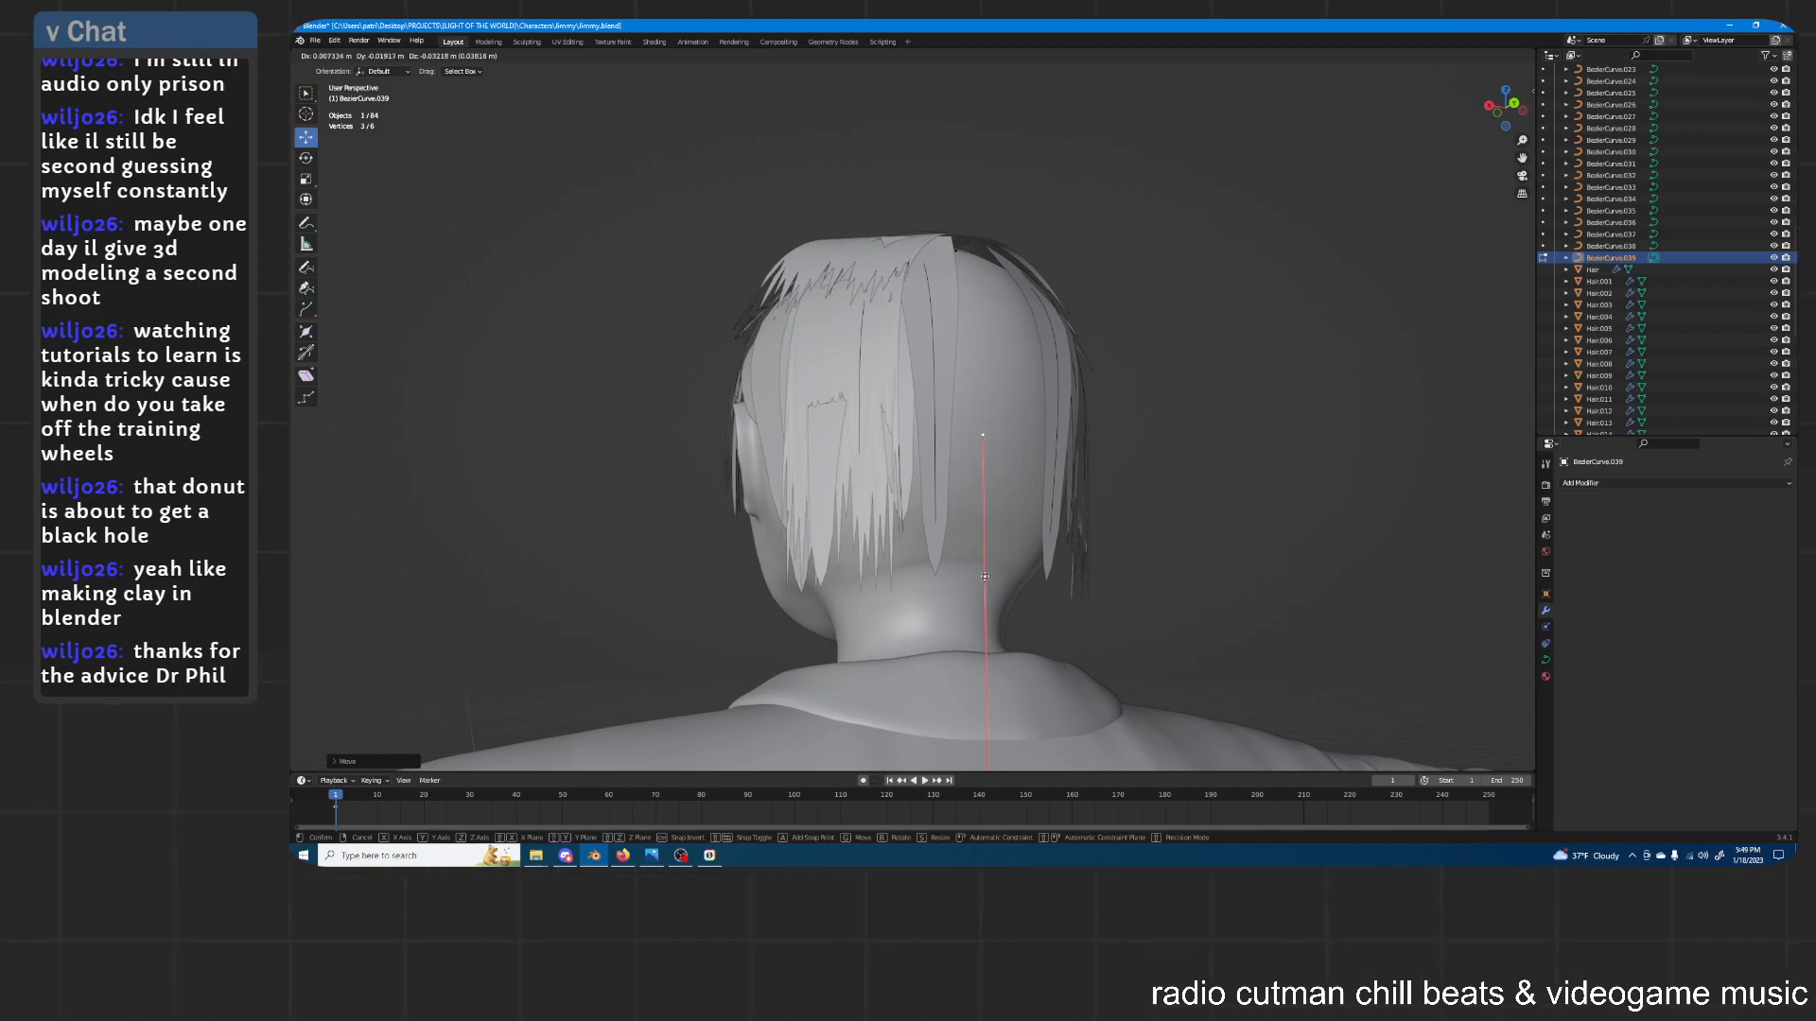
pyautogui.moveTo(993, 445)
pyautogui.mouseDown(button='middle')
pyautogui.moveTo(1014, 436)
pyautogui.moveTo(997, 462)
pyautogui.mouseUp(button='middle')
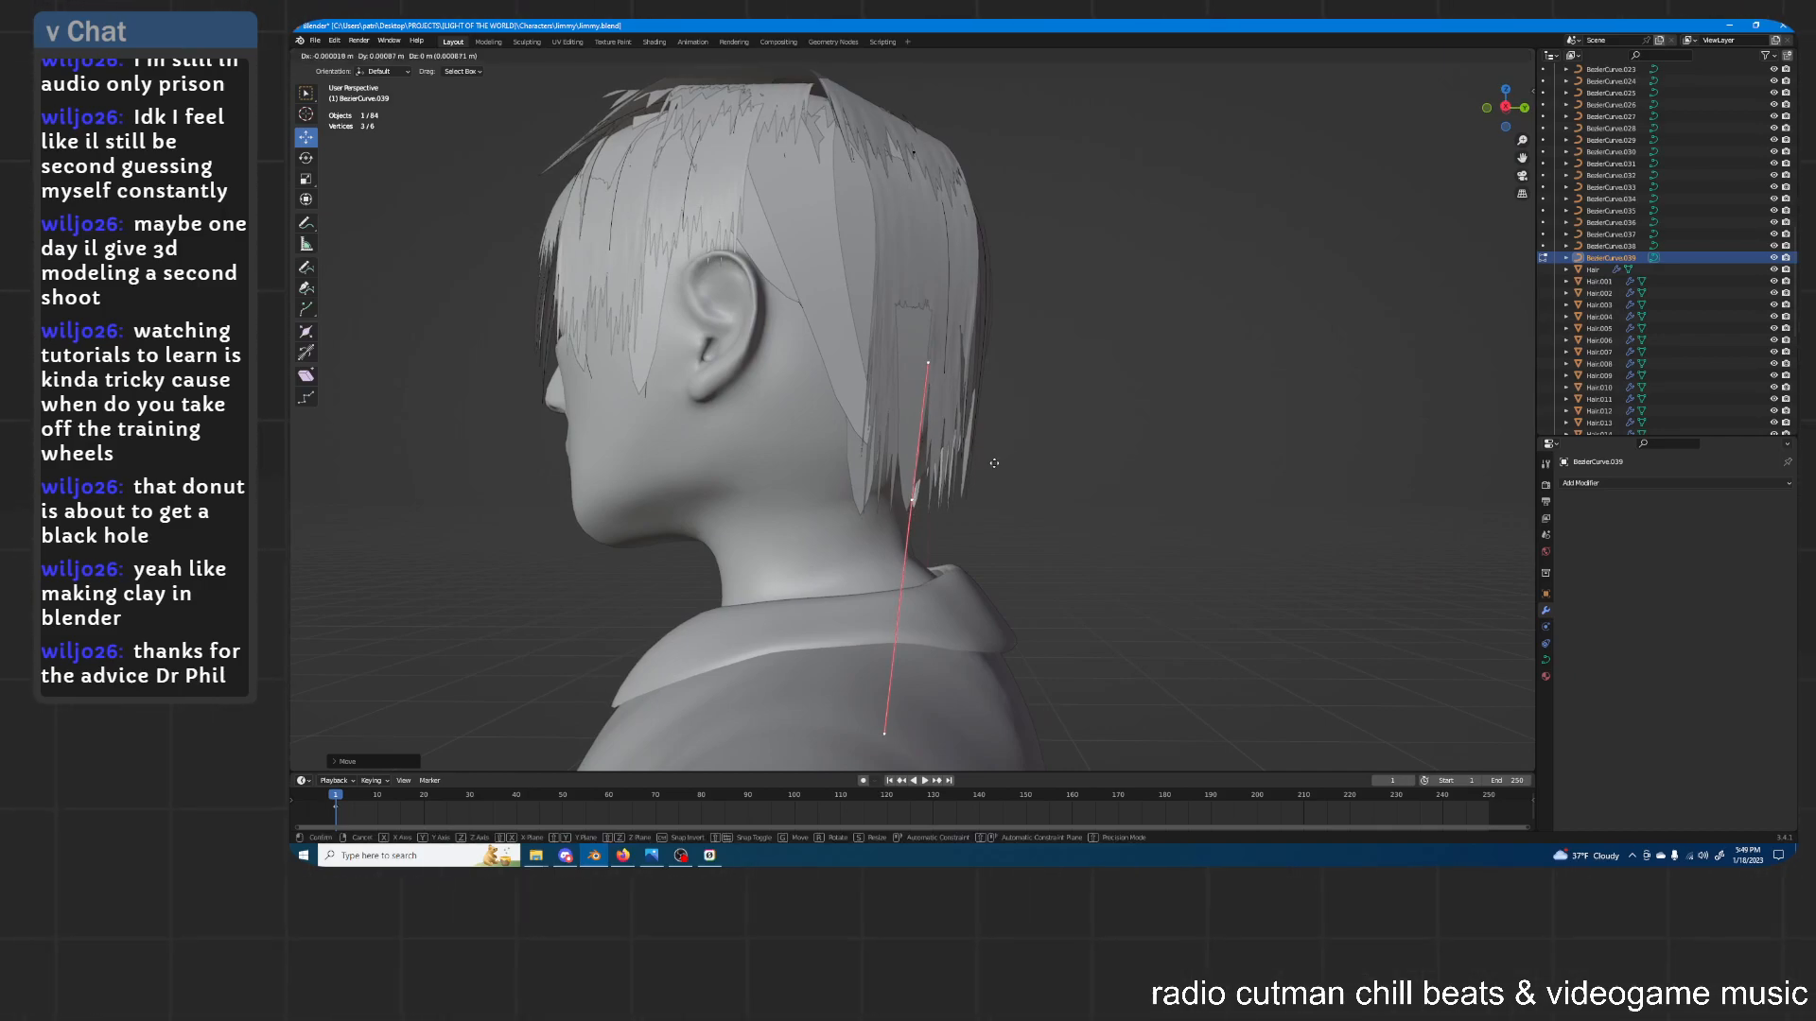
pyautogui.click(1069, 472)
pyautogui.moveTo(1070, 472); pyautogui.dragTo(1025, 299, button='middle')
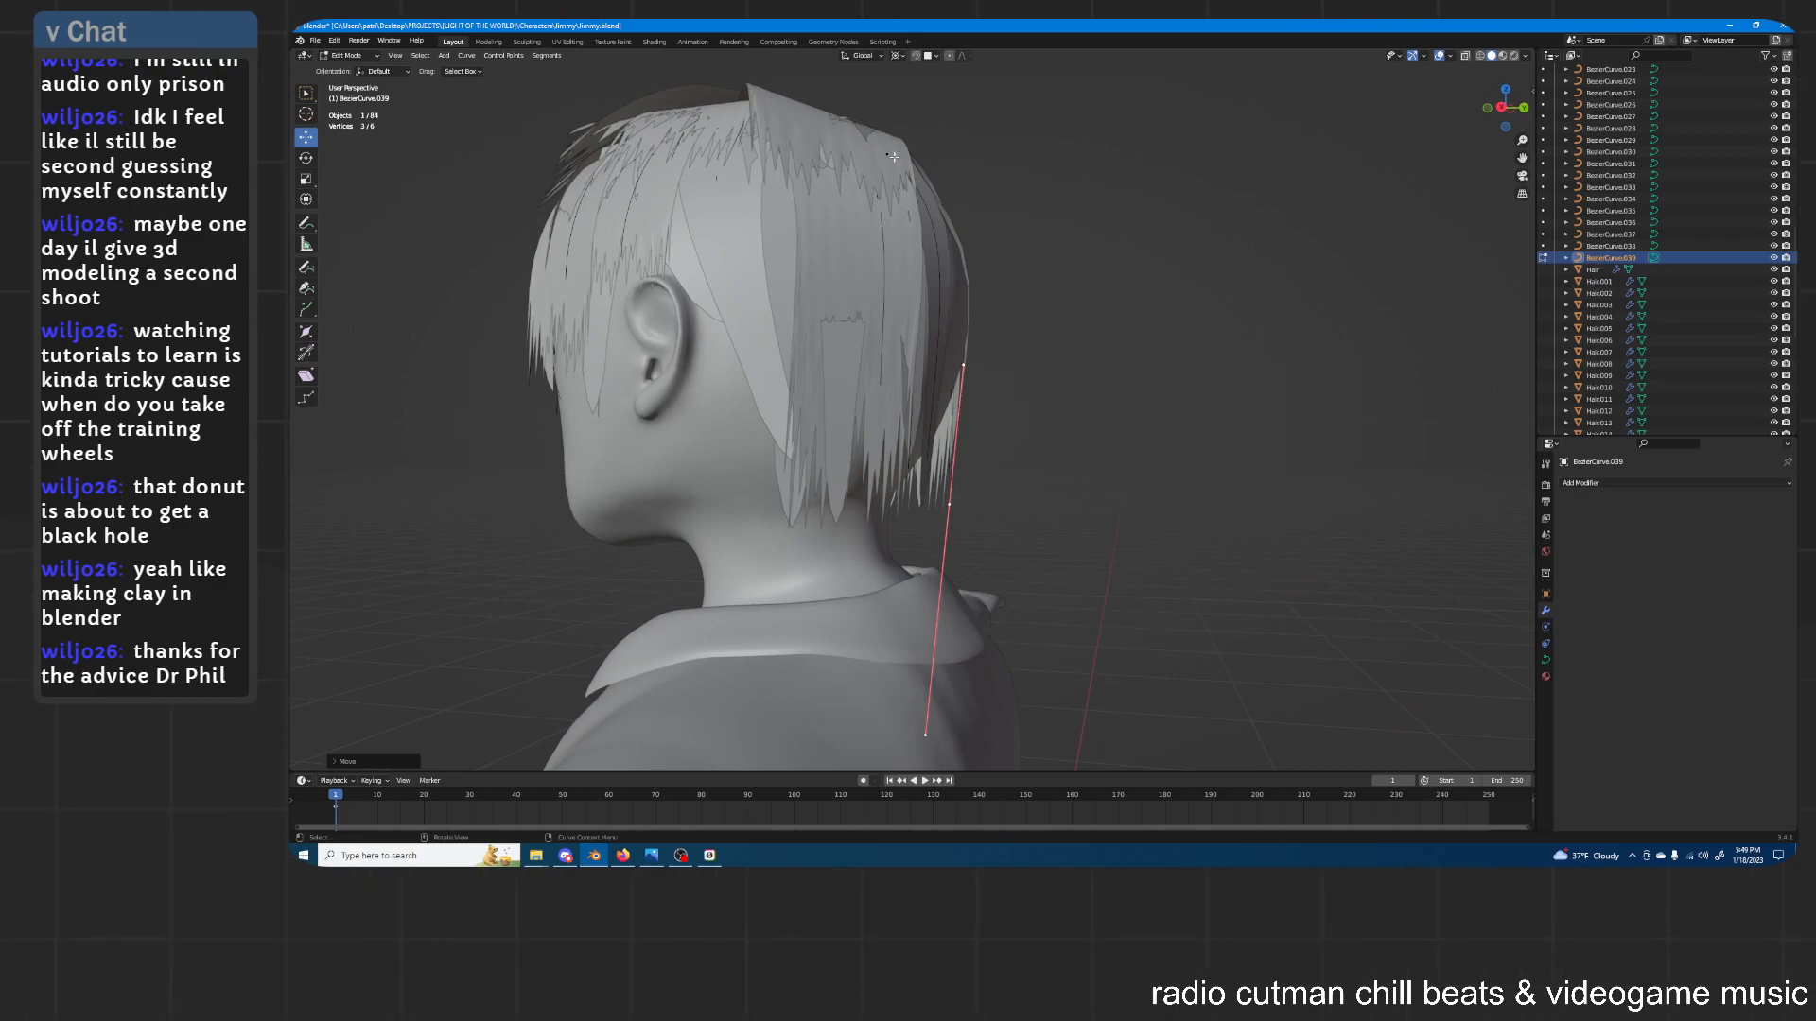
# Rotate the curve's upper control point about X and scale its handles to follow the crown's curvature
pyautogui.moveTo(978, 179); pyautogui.dragTo(950, 273, button='middle')
pyautogui.press('r')
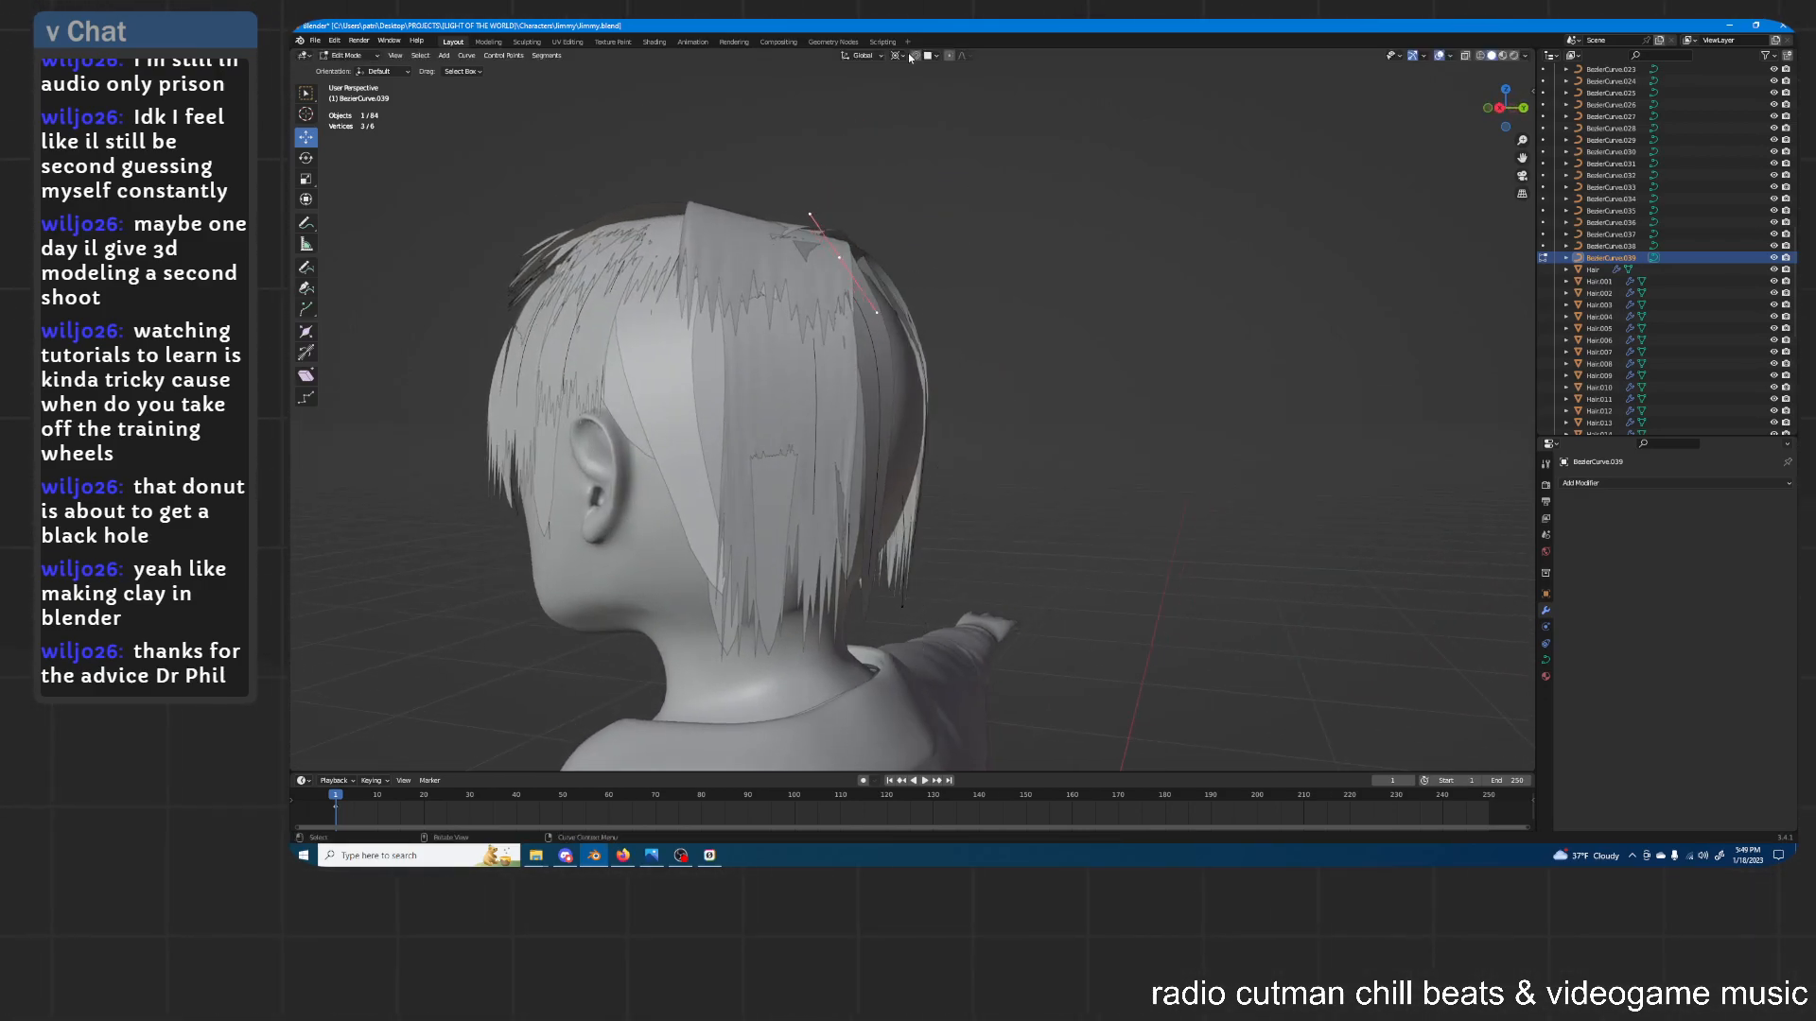
pyautogui.click(909, 70)
pyautogui.moveTo(1052, 223); pyautogui.dragTo(1075, 260, button='middle')
pyautogui.press('r')
pyautogui.press('x')
pyautogui.click(1041, 216)
pyautogui.press('s')
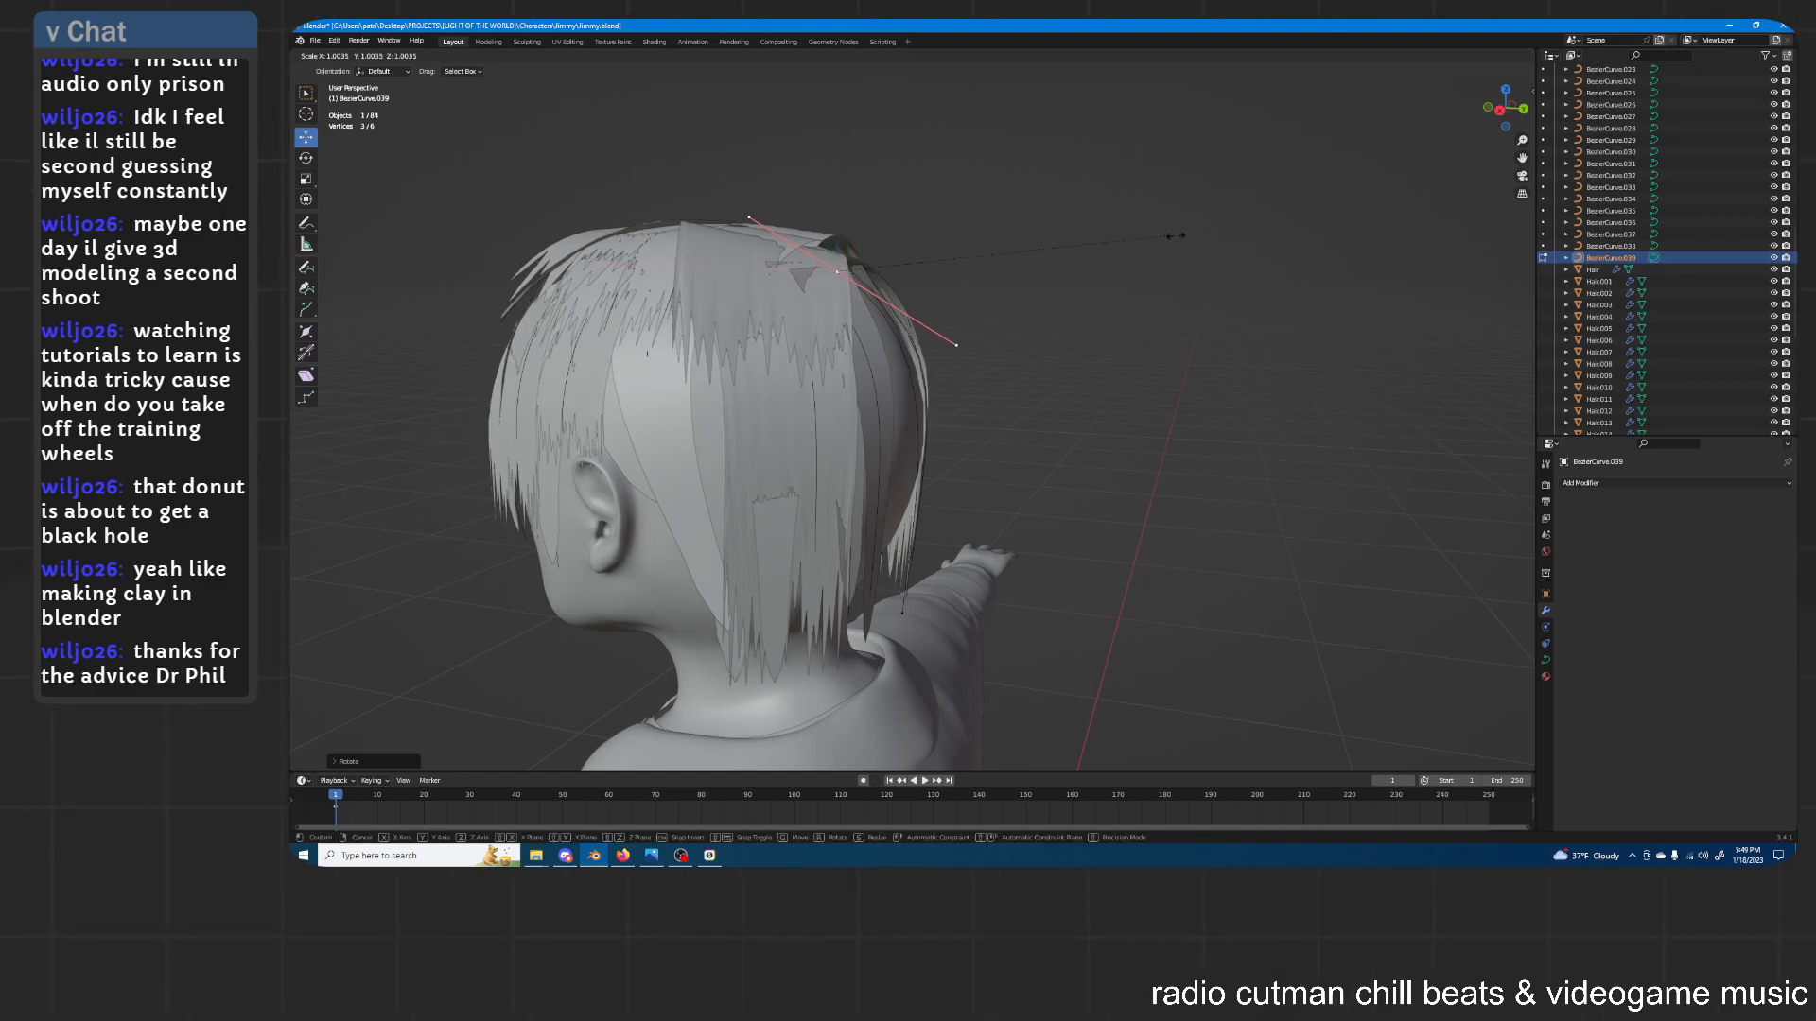
pyautogui.click(1181, 239)
# Move the upper control point along Z at the crown and rotate its handles in the back view
pyautogui.moveTo(1180, 238); pyautogui.dragTo(939, 285, button='middle')
pyautogui.press('g')
pyautogui.press('z')
pyautogui.click(1014, 253)
pyautogui.press('r')
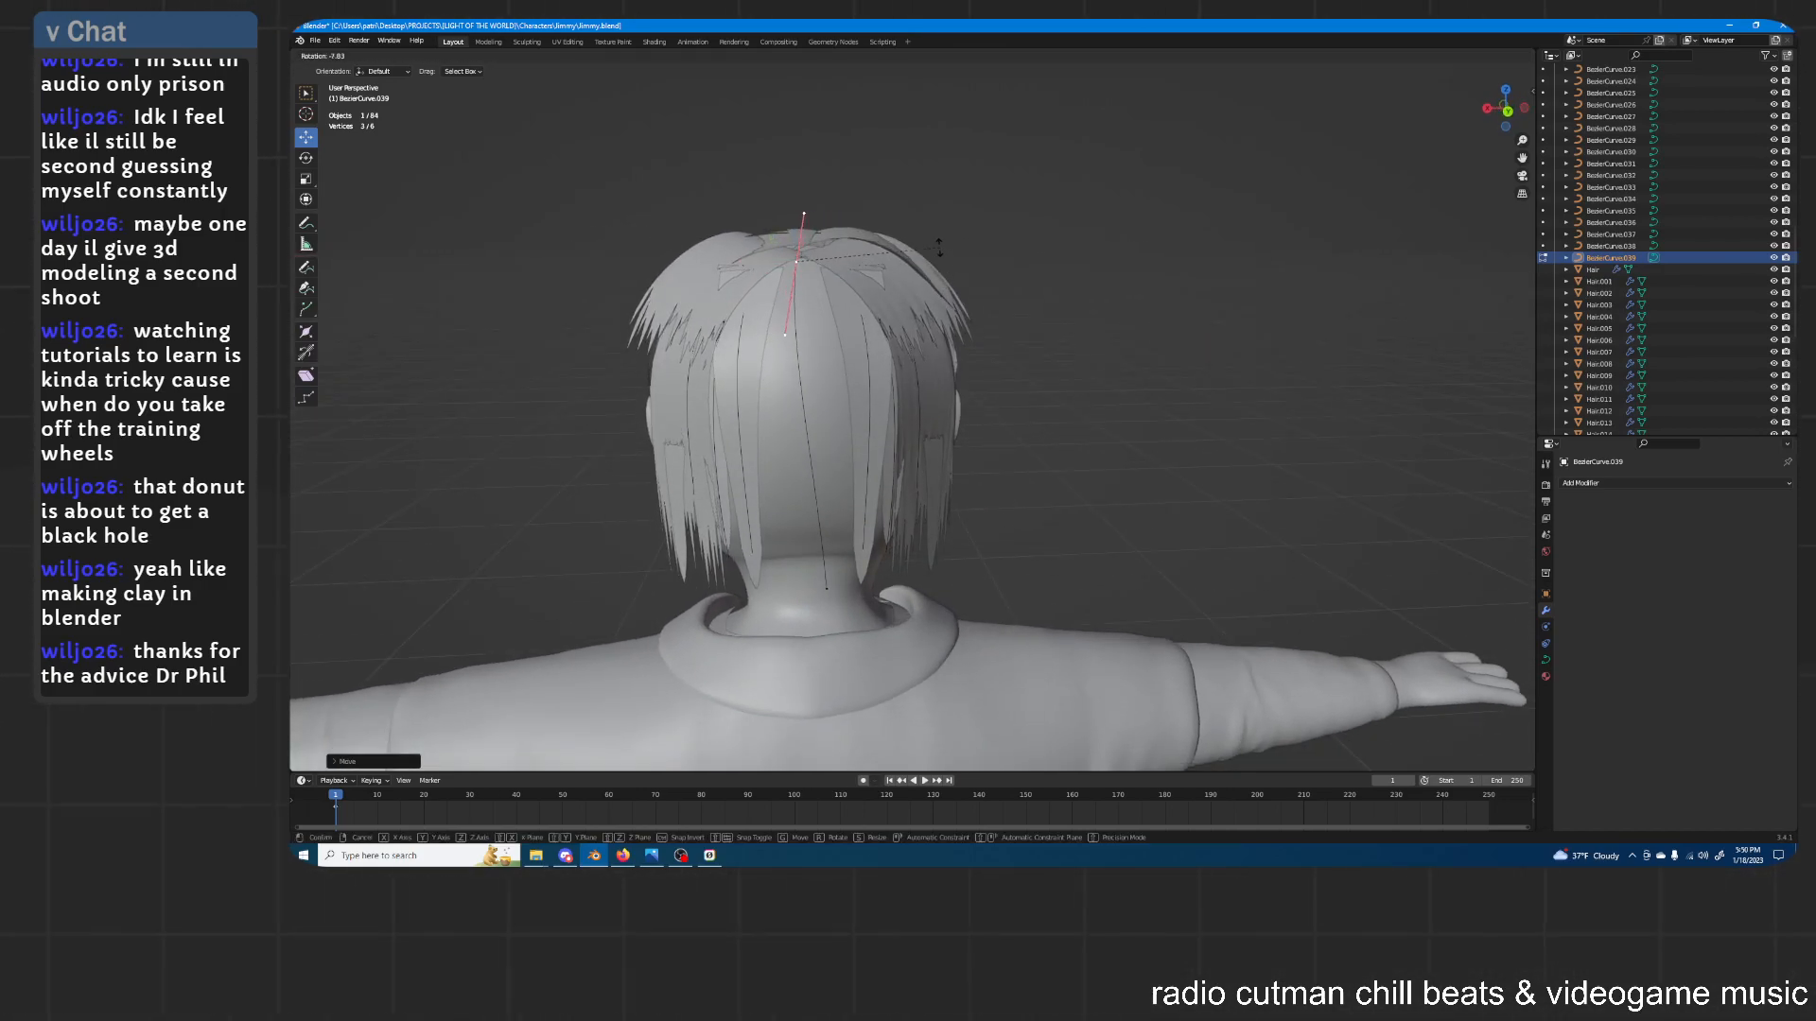
pyautogui.click(922, 230)
# Shift the curve's lower control point along X to the middle of the neck and rotate its handles upright
pyautogui.click(828, 586)
pyautogui.moveTo(920, 528); pyautogui.dragTo(949, 503, button='middle')
pyautogui.press('g')
pyautogui.press('x')
pyautogui.click(925, 504)
pyautogui.press('r')
pyautogui.click(944, 482)
# Nudge the upper and lower control points along X onto the head's centre line and leave Edit Mode
pyautogui.click(802, 266)
pyautogui.press('g')
pyautogui.press('x')
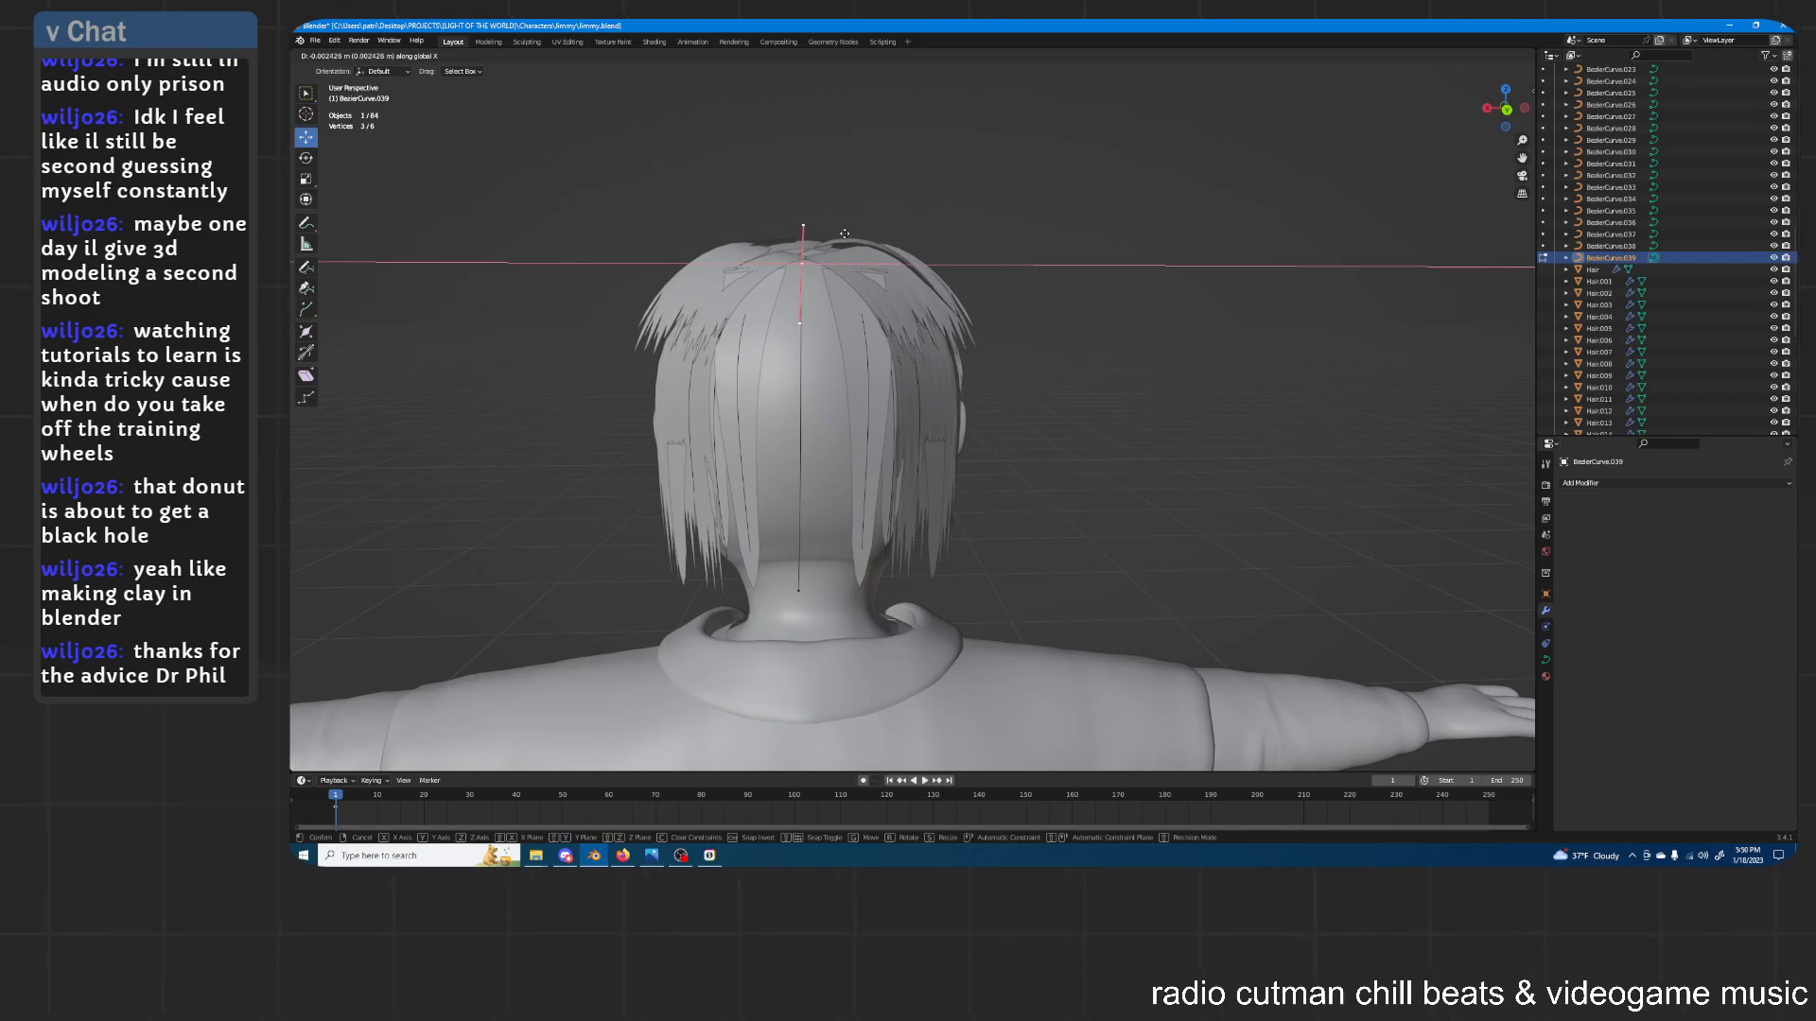
pyautogui.click(846, 234)
pyautogui.click(801, 590)
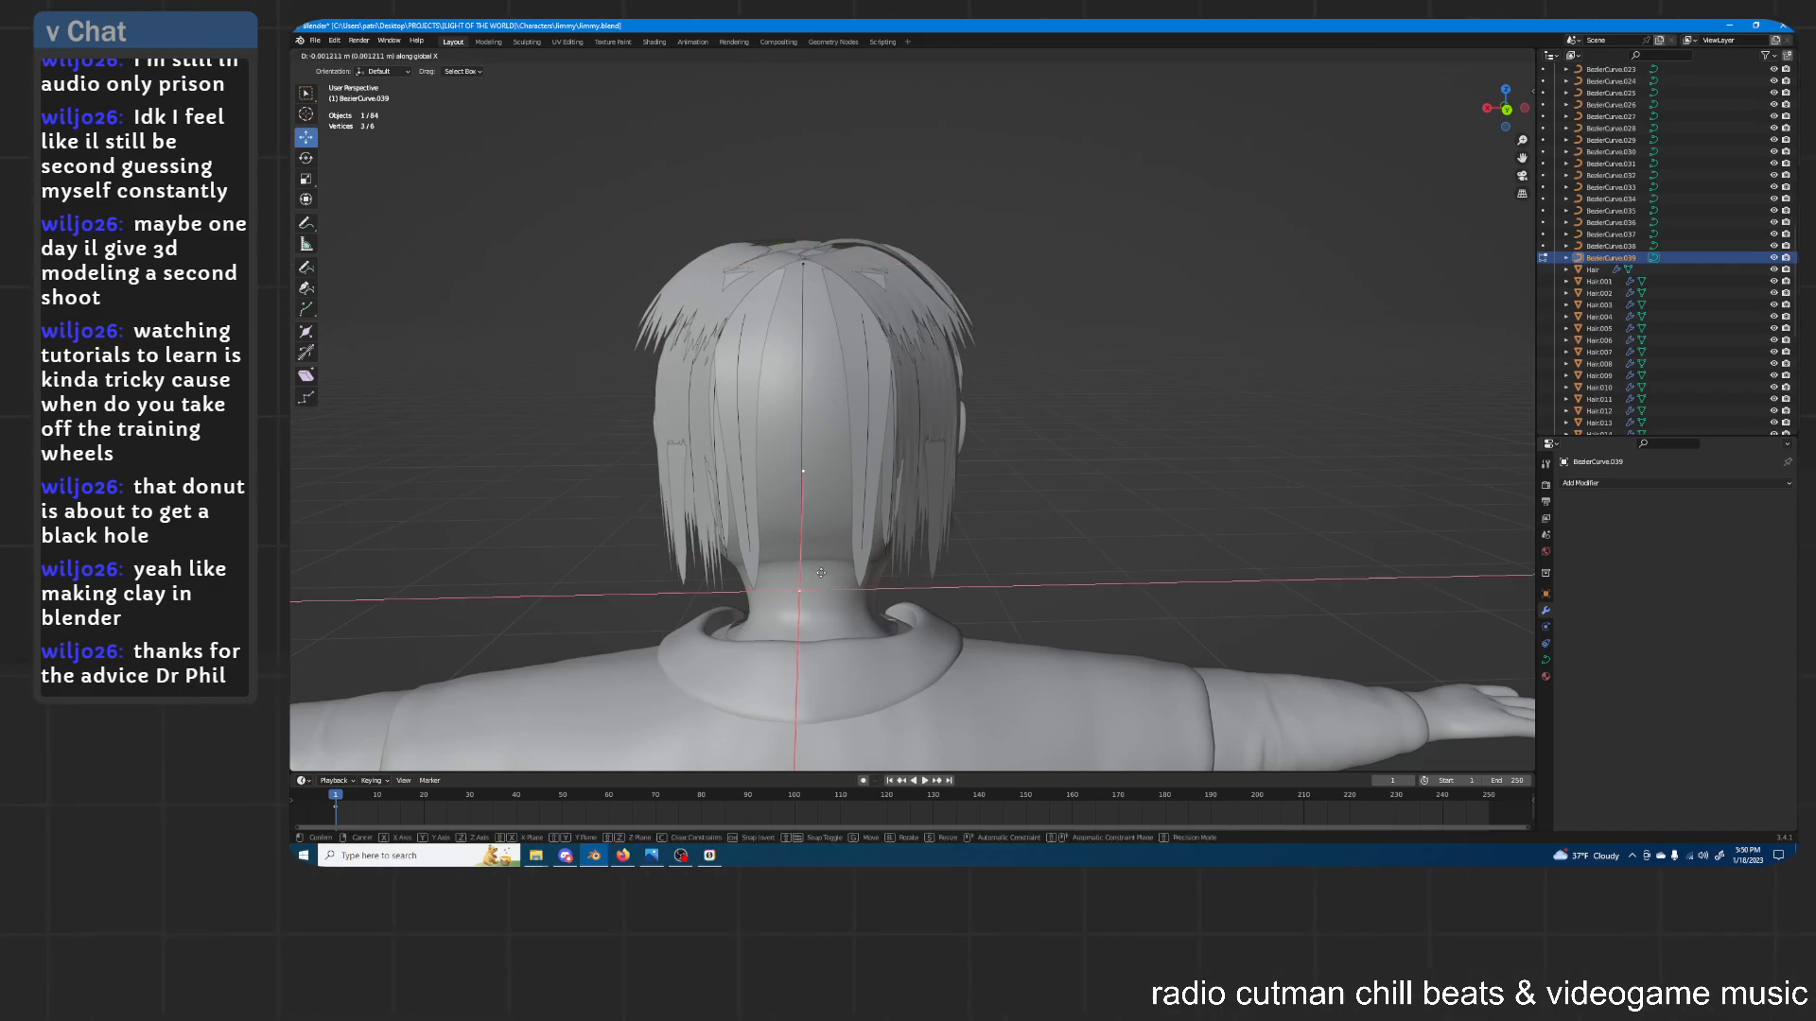
pyautogui.press('Tab')
# Duplicate the hair strip beside the bare back section and set its Curve modifier's object to the new centre curve, BezierCurve.039
pyautogui.moveTo(879, 365); pyautogui.dragTo(912, 380, button='middle')
pyautogui.click(1003, 316)
pyautogui.click(757, 454)
pyautogui.moveTo(758, 454); pyautogui.dragTo(870, 323, button='middle')
pyautogui.hotkey('shift', 'd')
pyautogui.rightClick(848, 339)
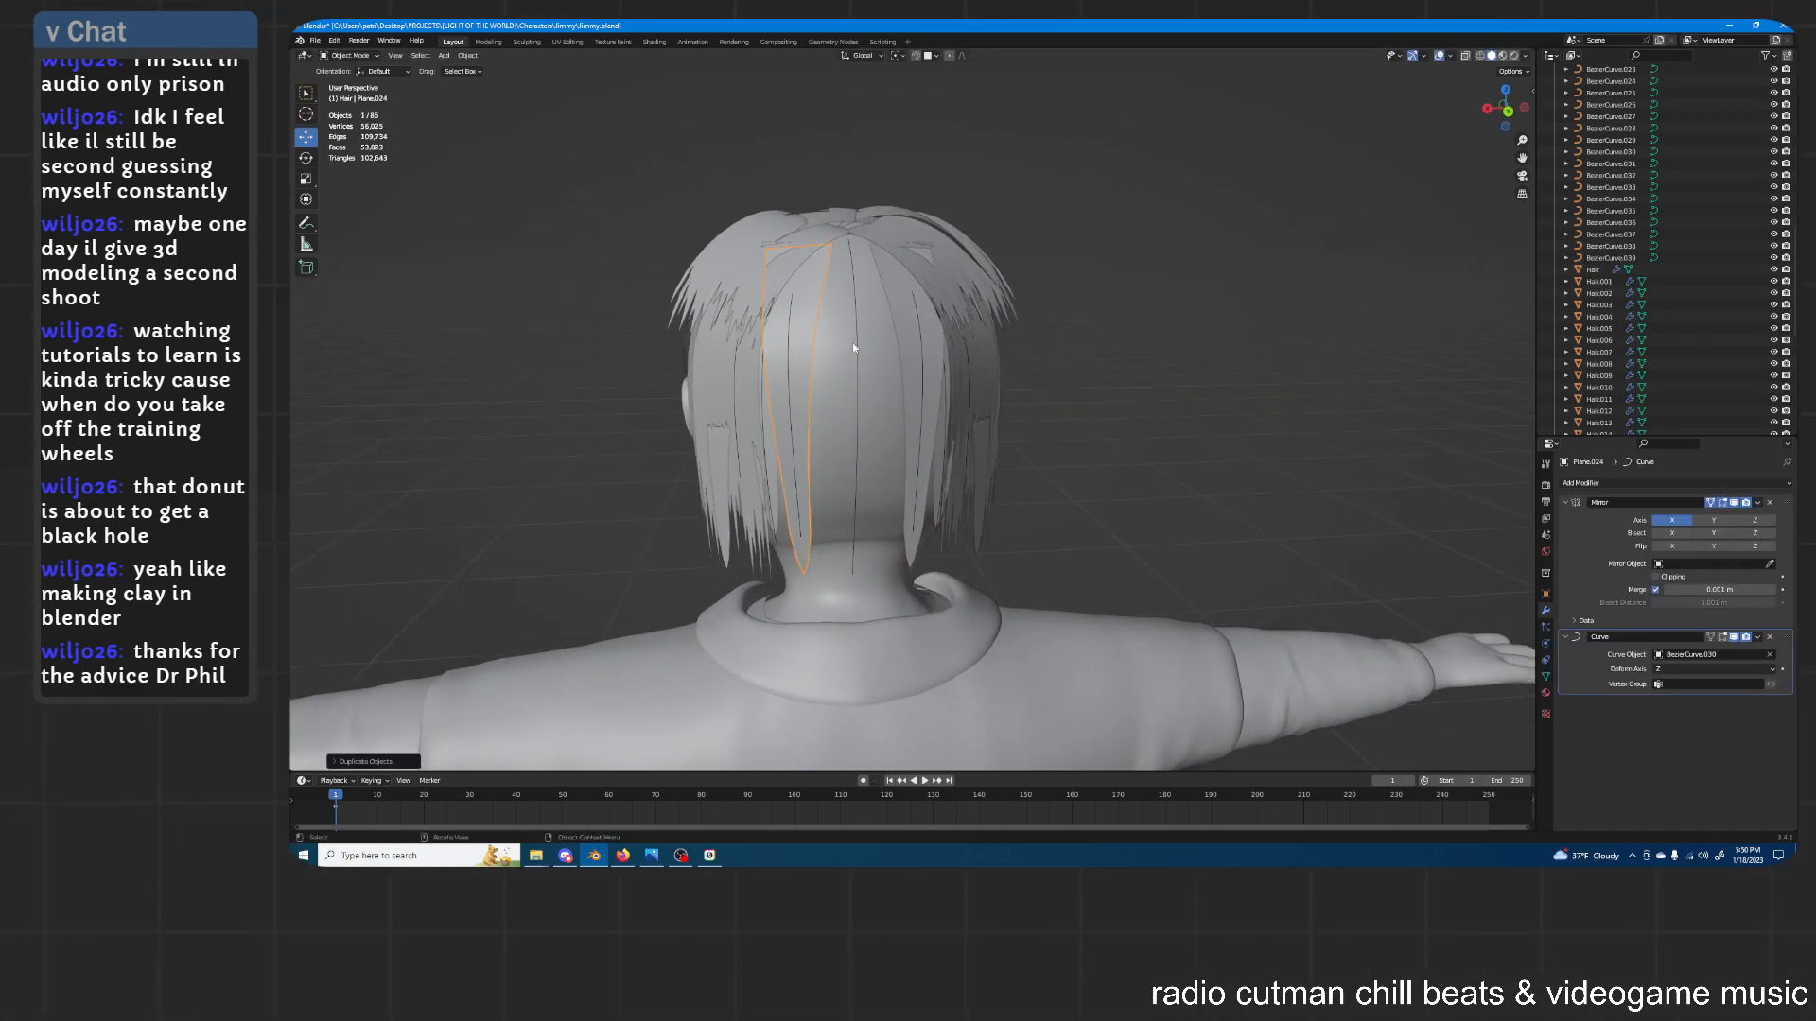
pyautogui.click(1767, 656)
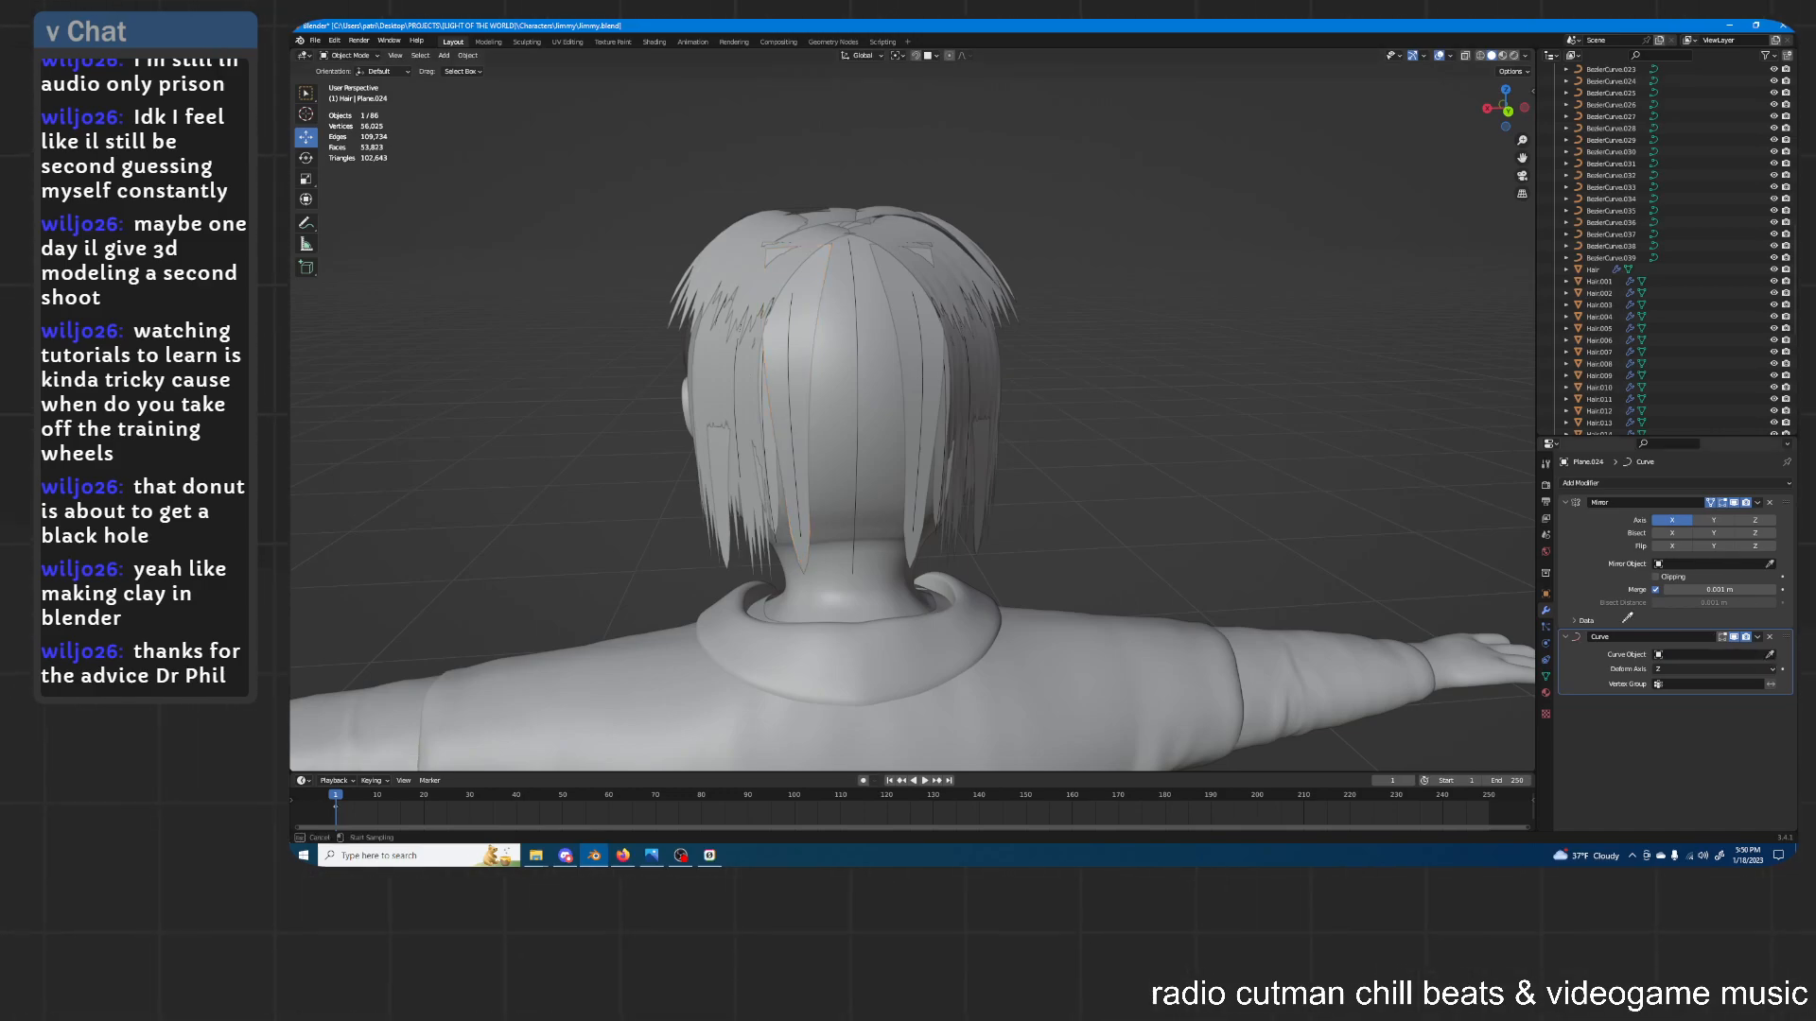
pyautogui.click(860, 445)
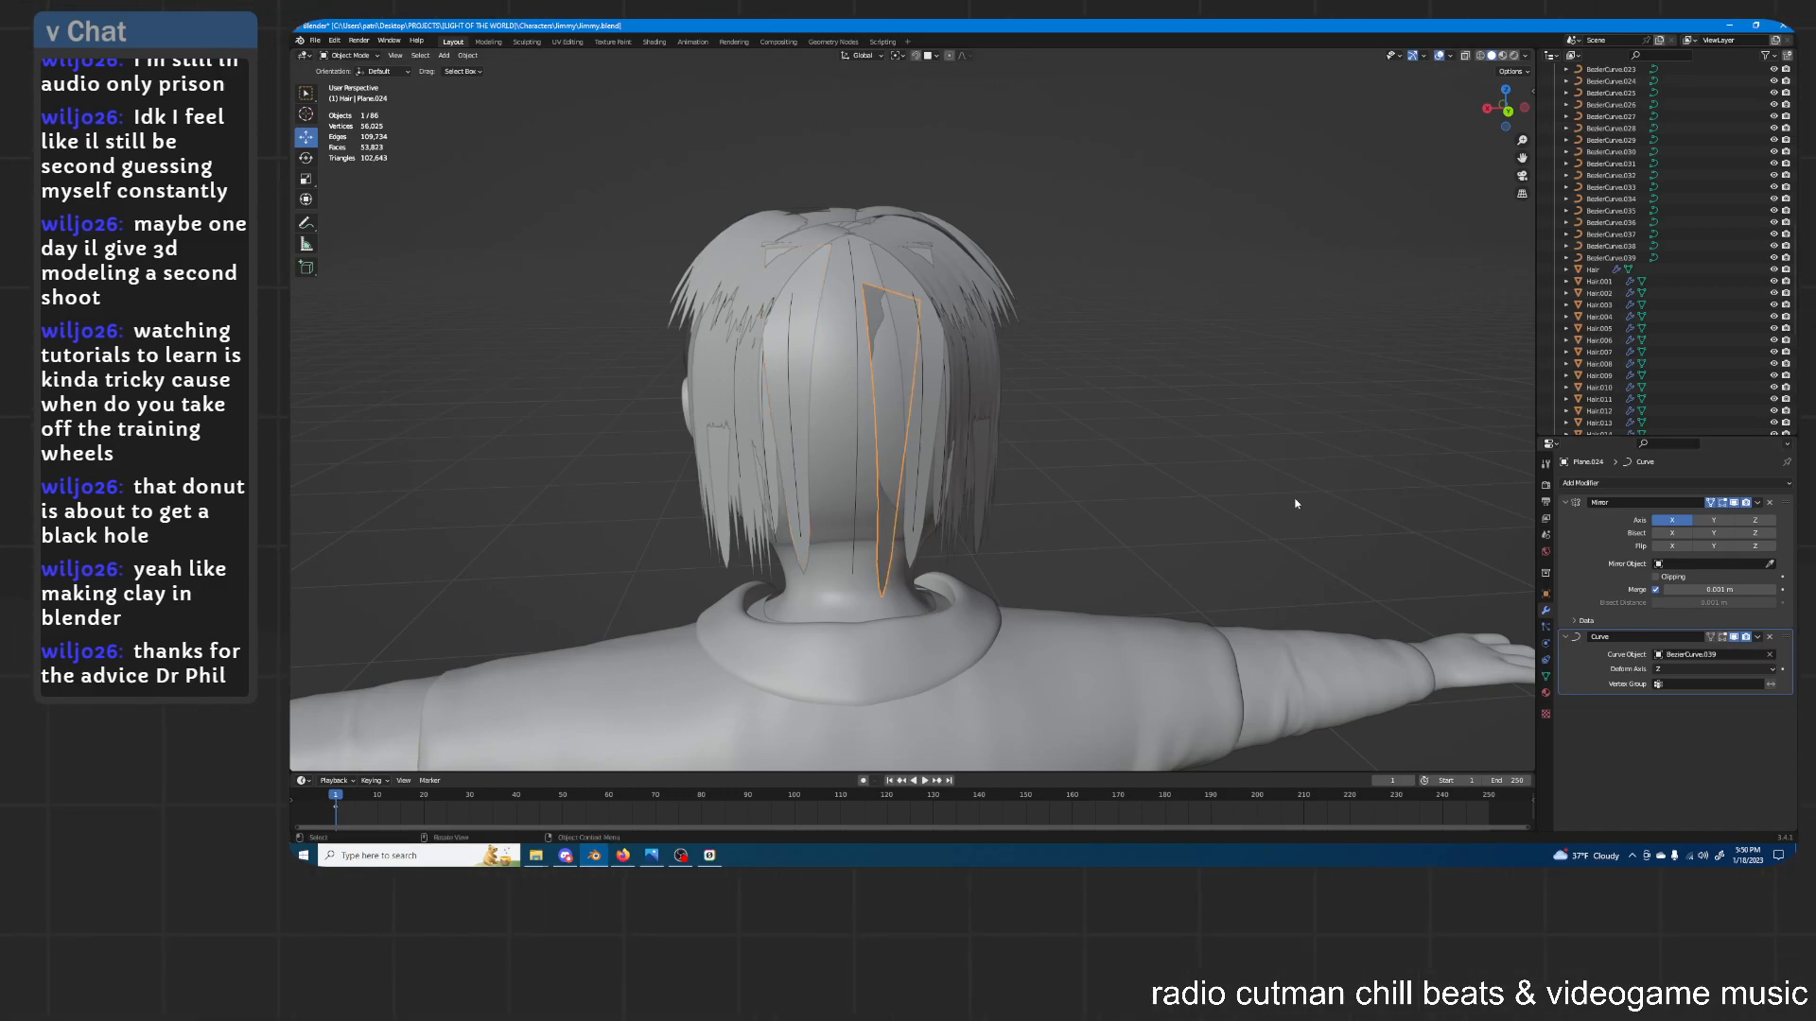
# Switch the viewport to Material Preview and view the coloured character from the front
pyautogui.click(858, 416)
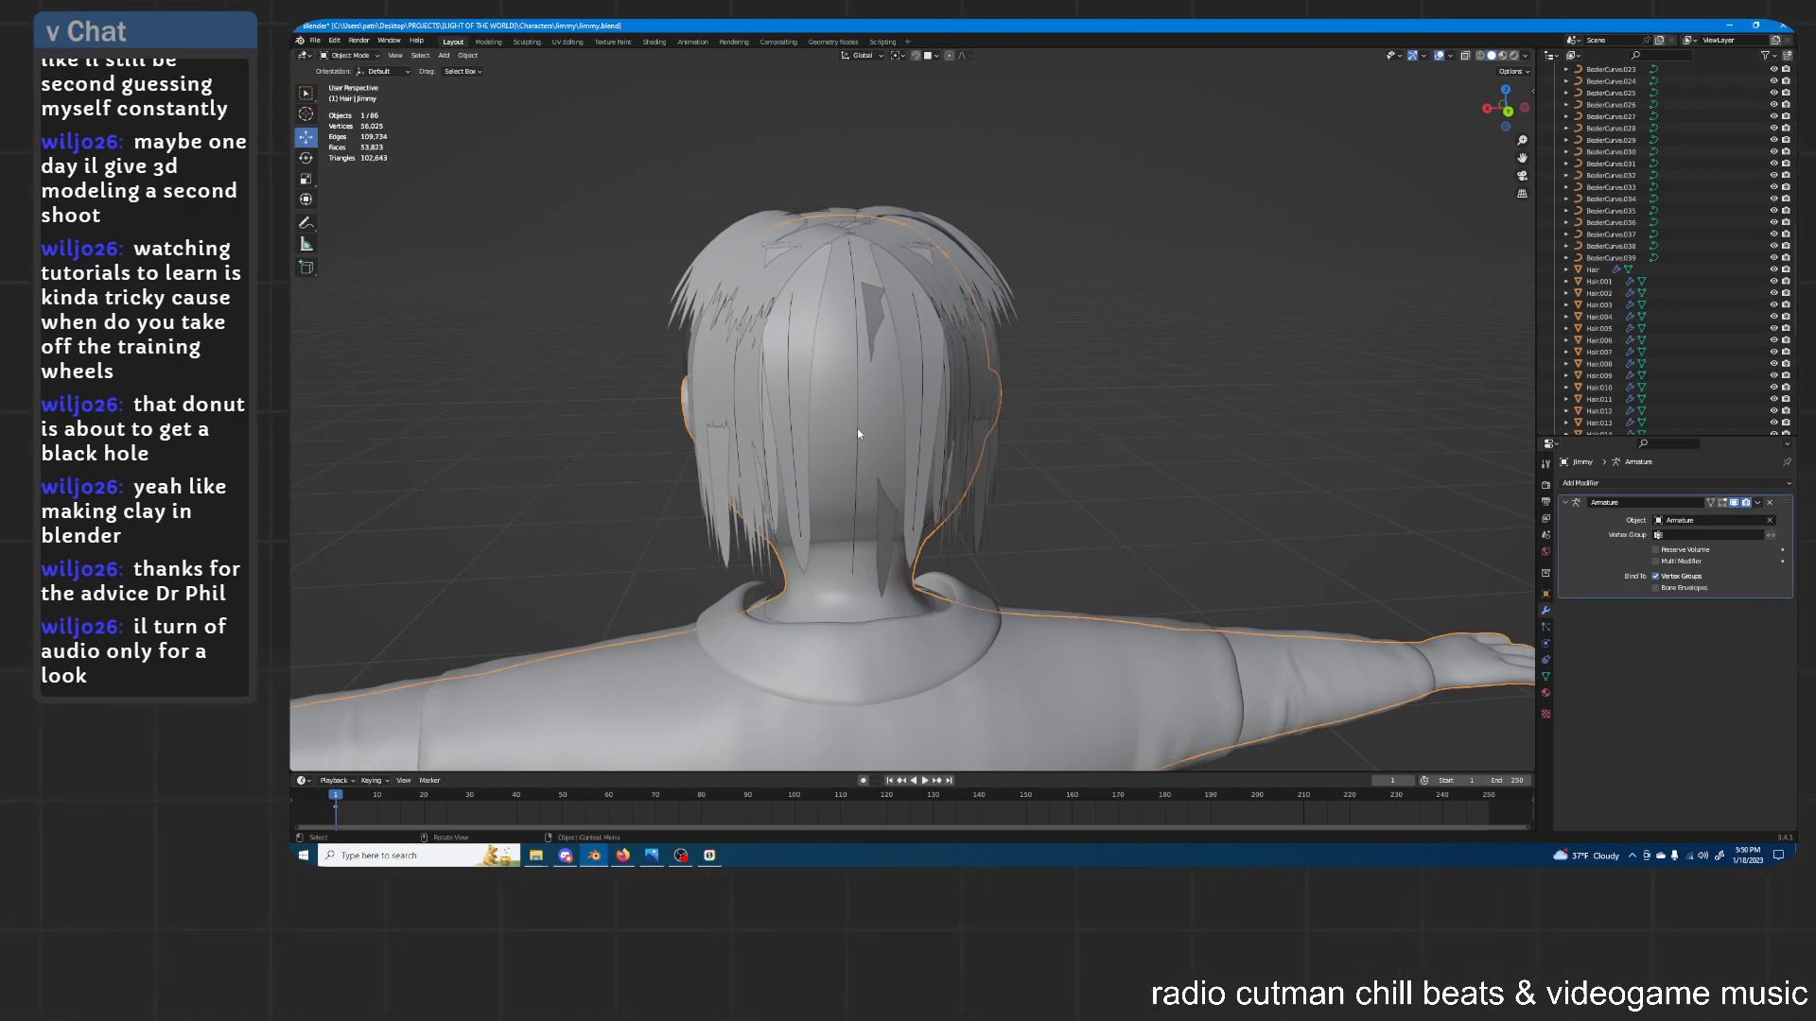
pyautogui.scroll(-2, 985, 432)
pyautogui.moveTo(987, 432); pyautogui.dragTo(1170, 360, button='middle')
pyautogui.click(1504, 59)
pyautogui.click(1123, 399)
pyautogui.scroll(-4, 1170, 359)
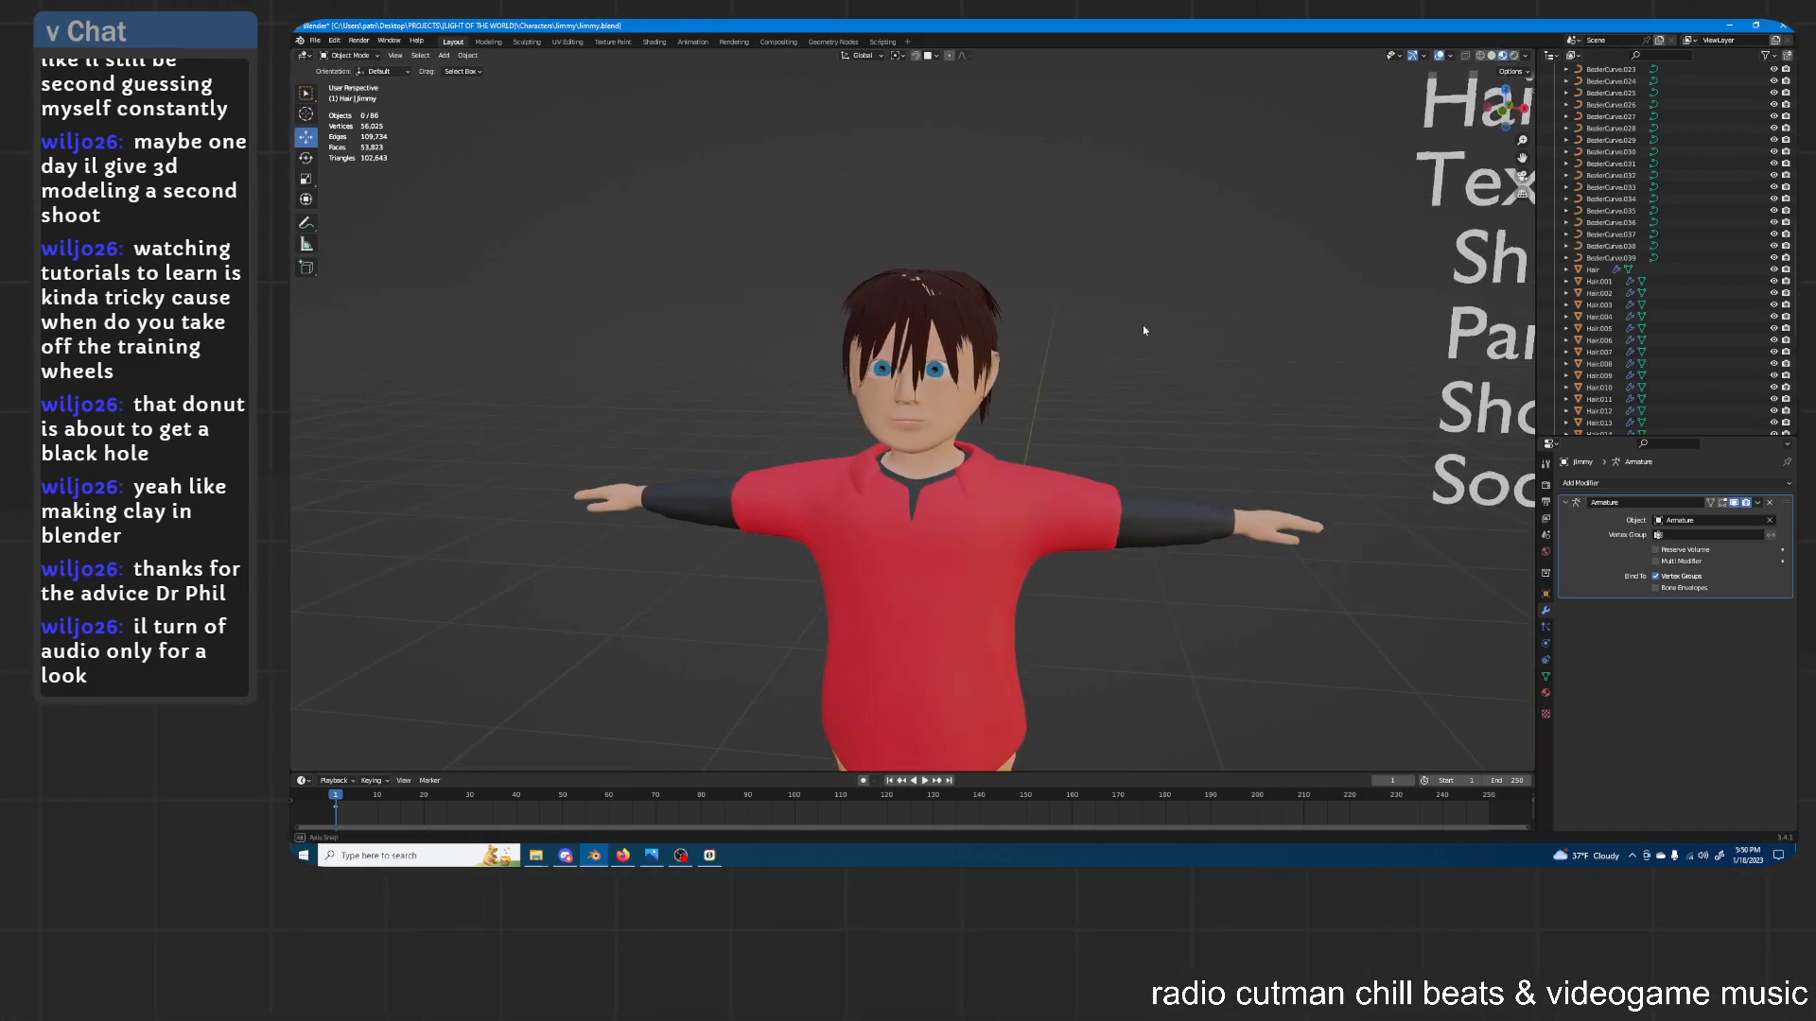
pyautogui.scroll(1, 1114, 342)
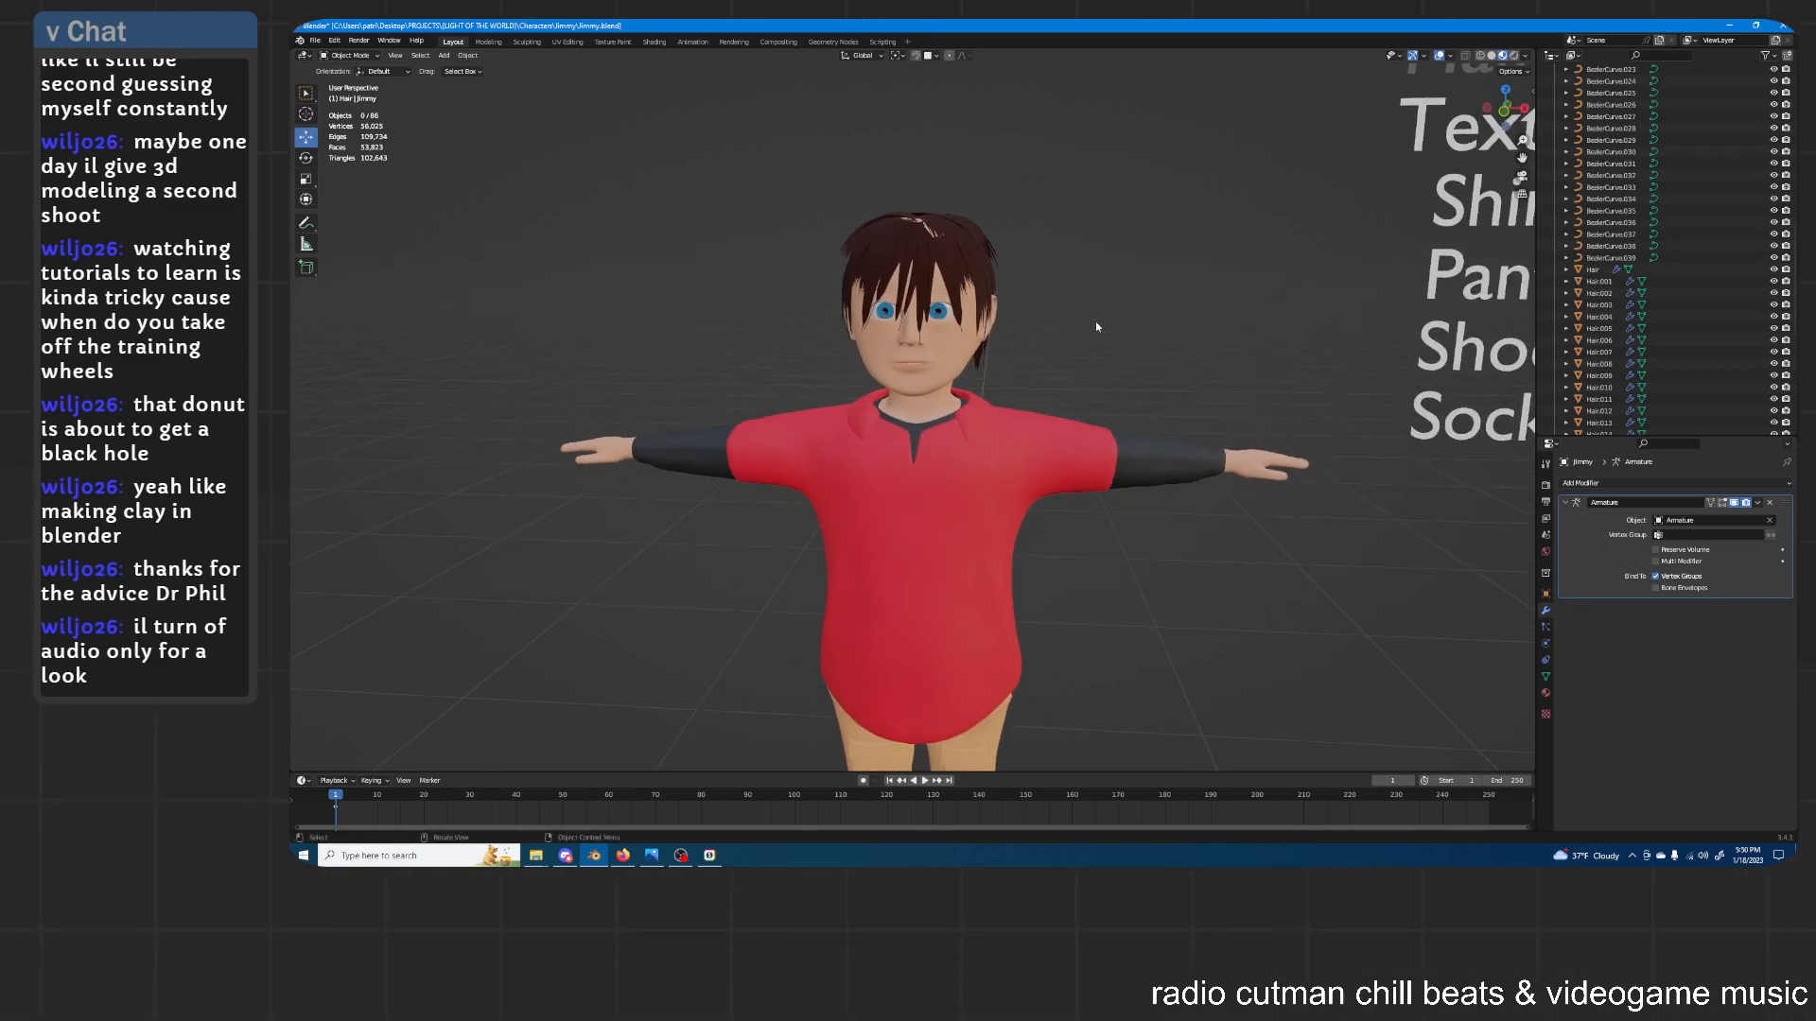
pyautogui.scroll(1, 1095, 320)
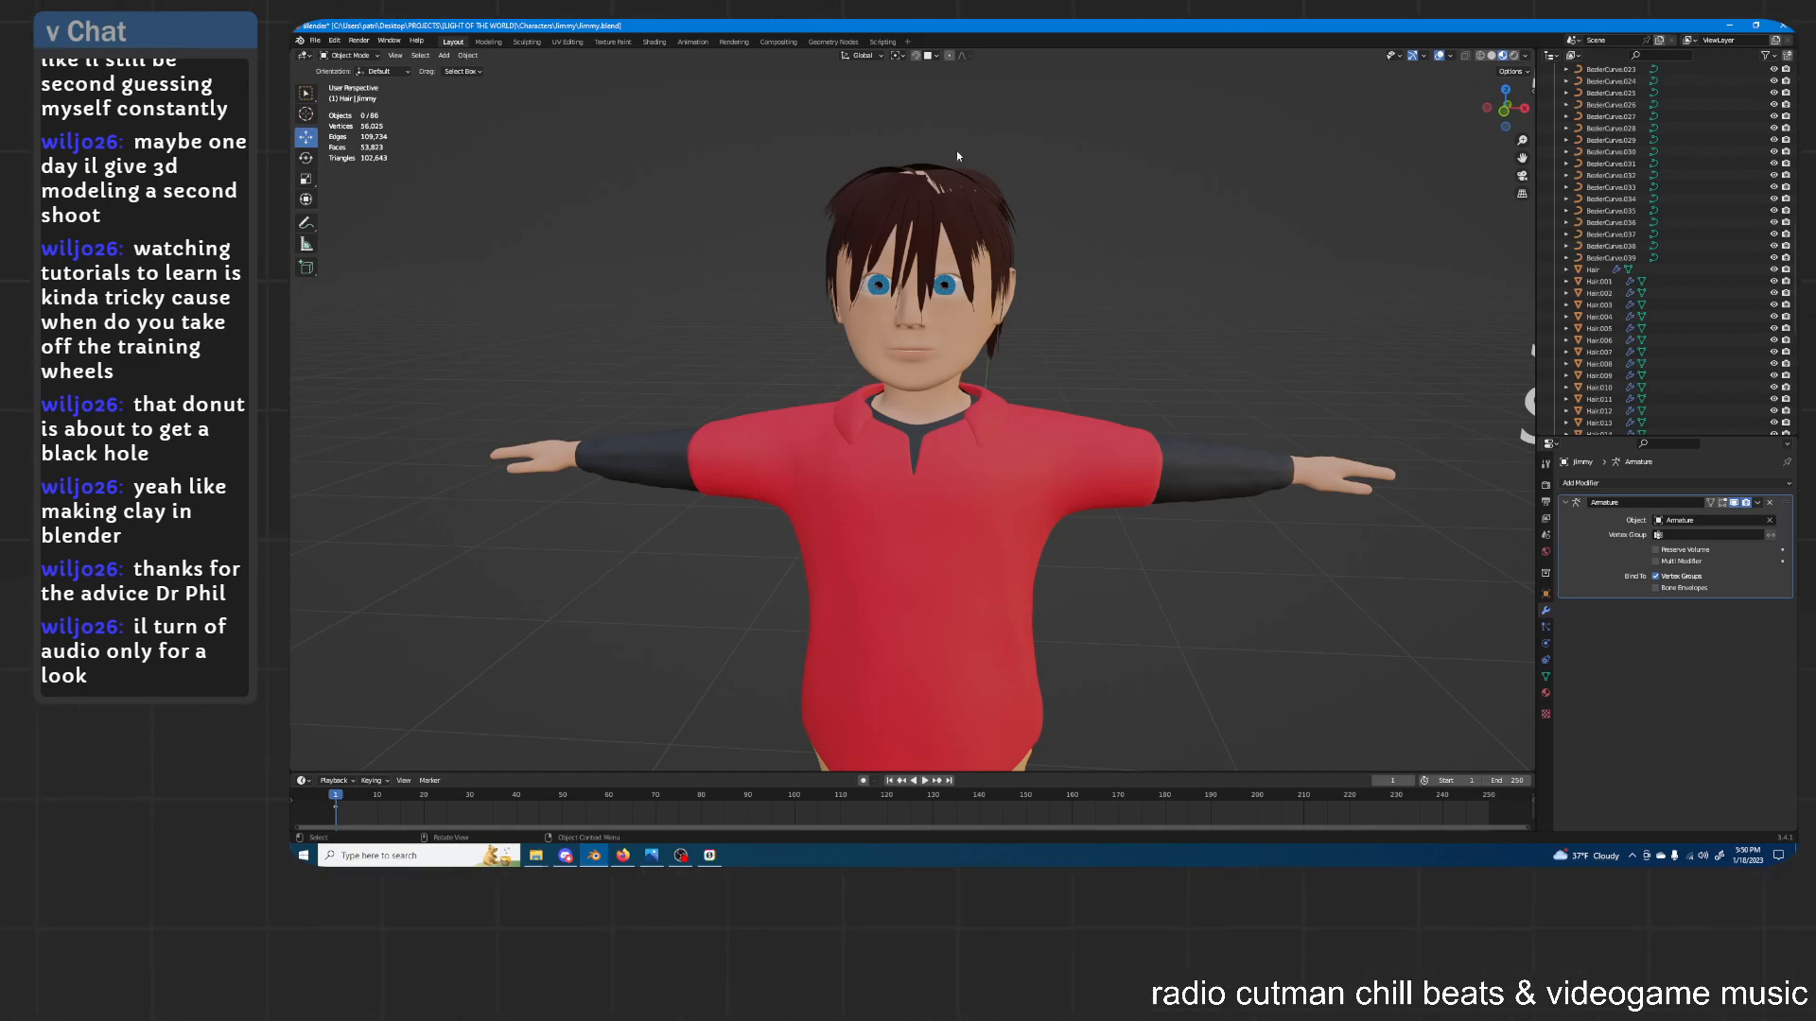
# Select the new back strip, Plane.024, and examine the coloured hair and the chin profile from all around
pyautogui.moveTo(1099, 311); pyautogui.dragTo(946, 254, button='middle')
pyautogui.click(972, 248)
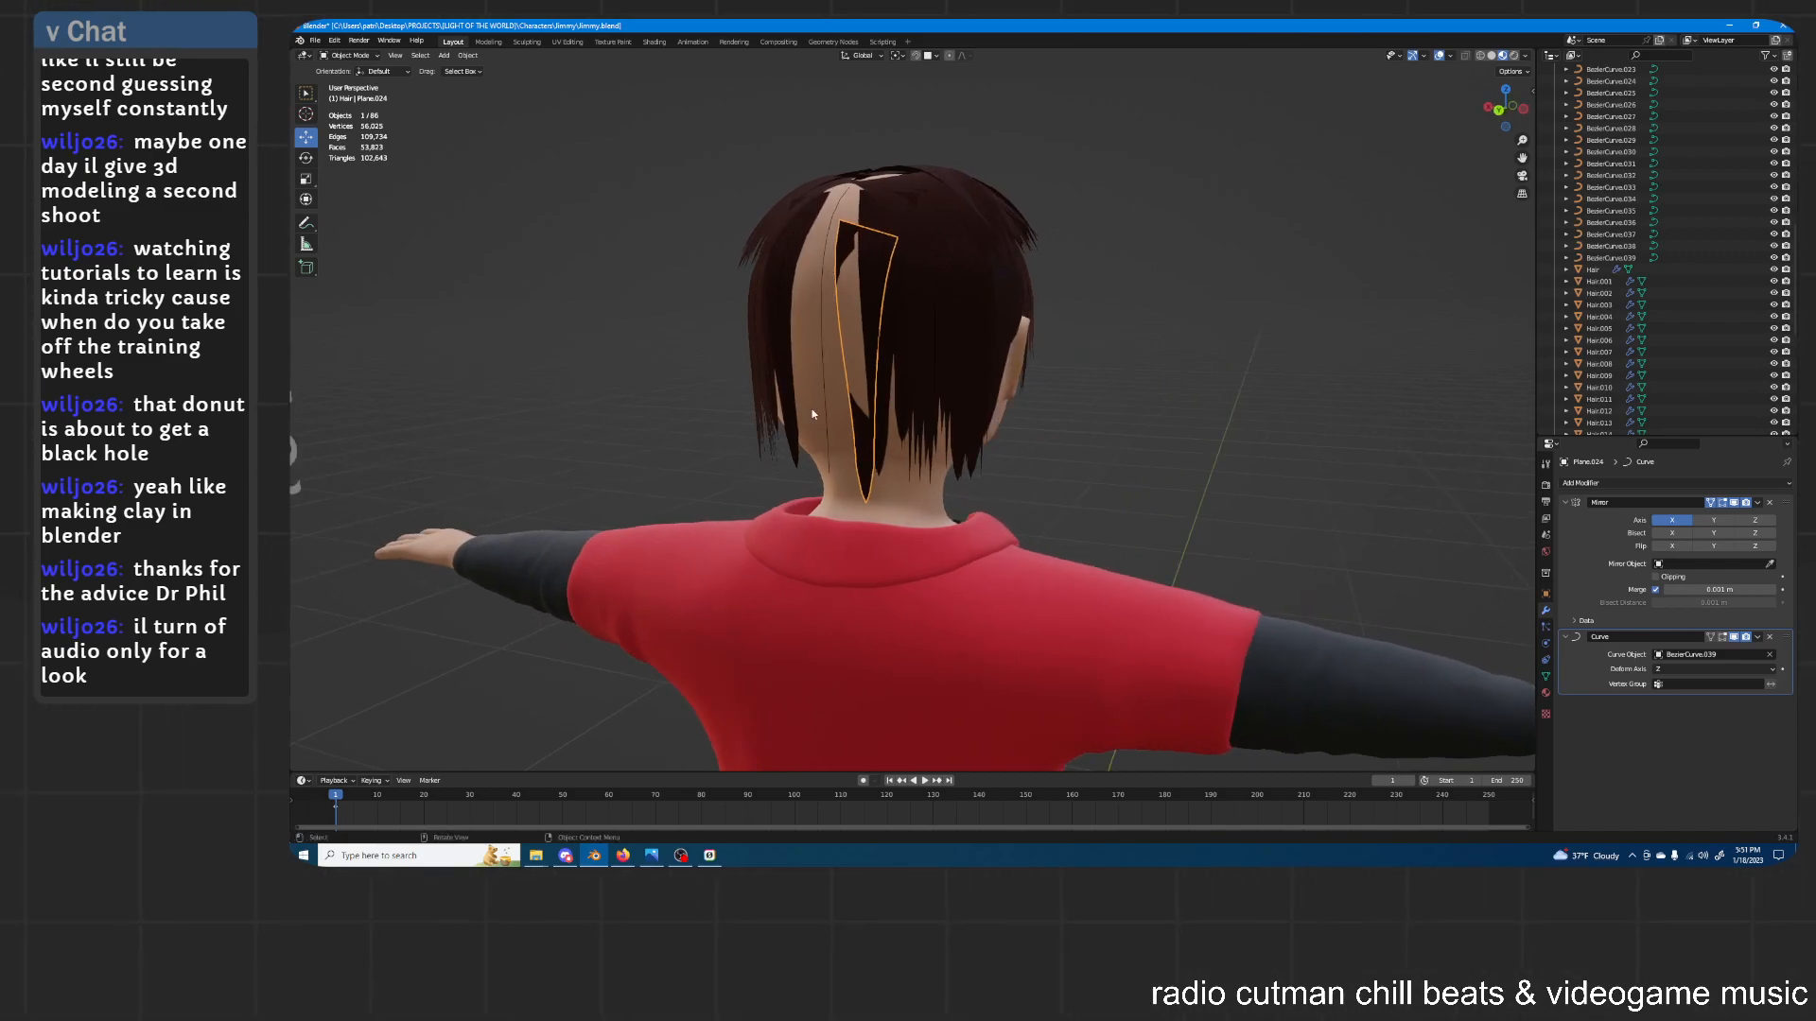
pyautogui.moveTo(920, 390); pyautogui.dragTo(1019, 304, button='middle')
pyautogui.scroll(2, 1019, 298)
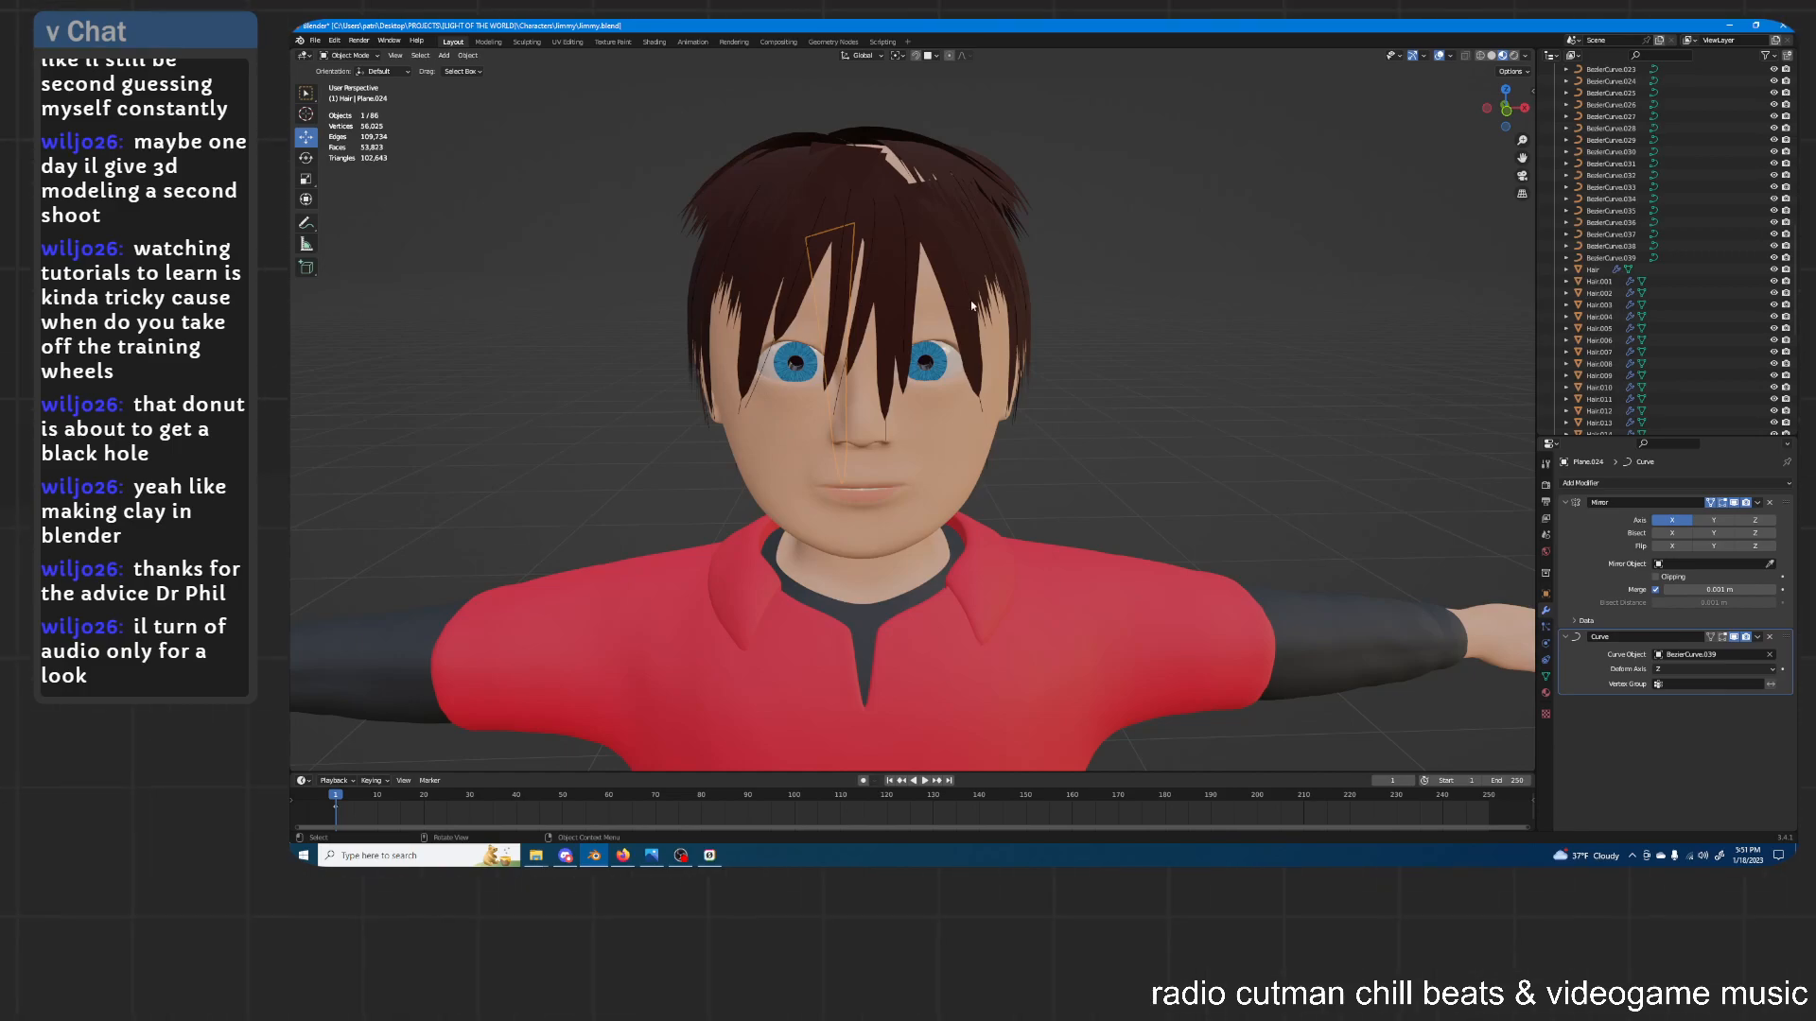
pyautogui.moveTo(1080, 376); pyautogui.dragTo(957, 377, button='middle')
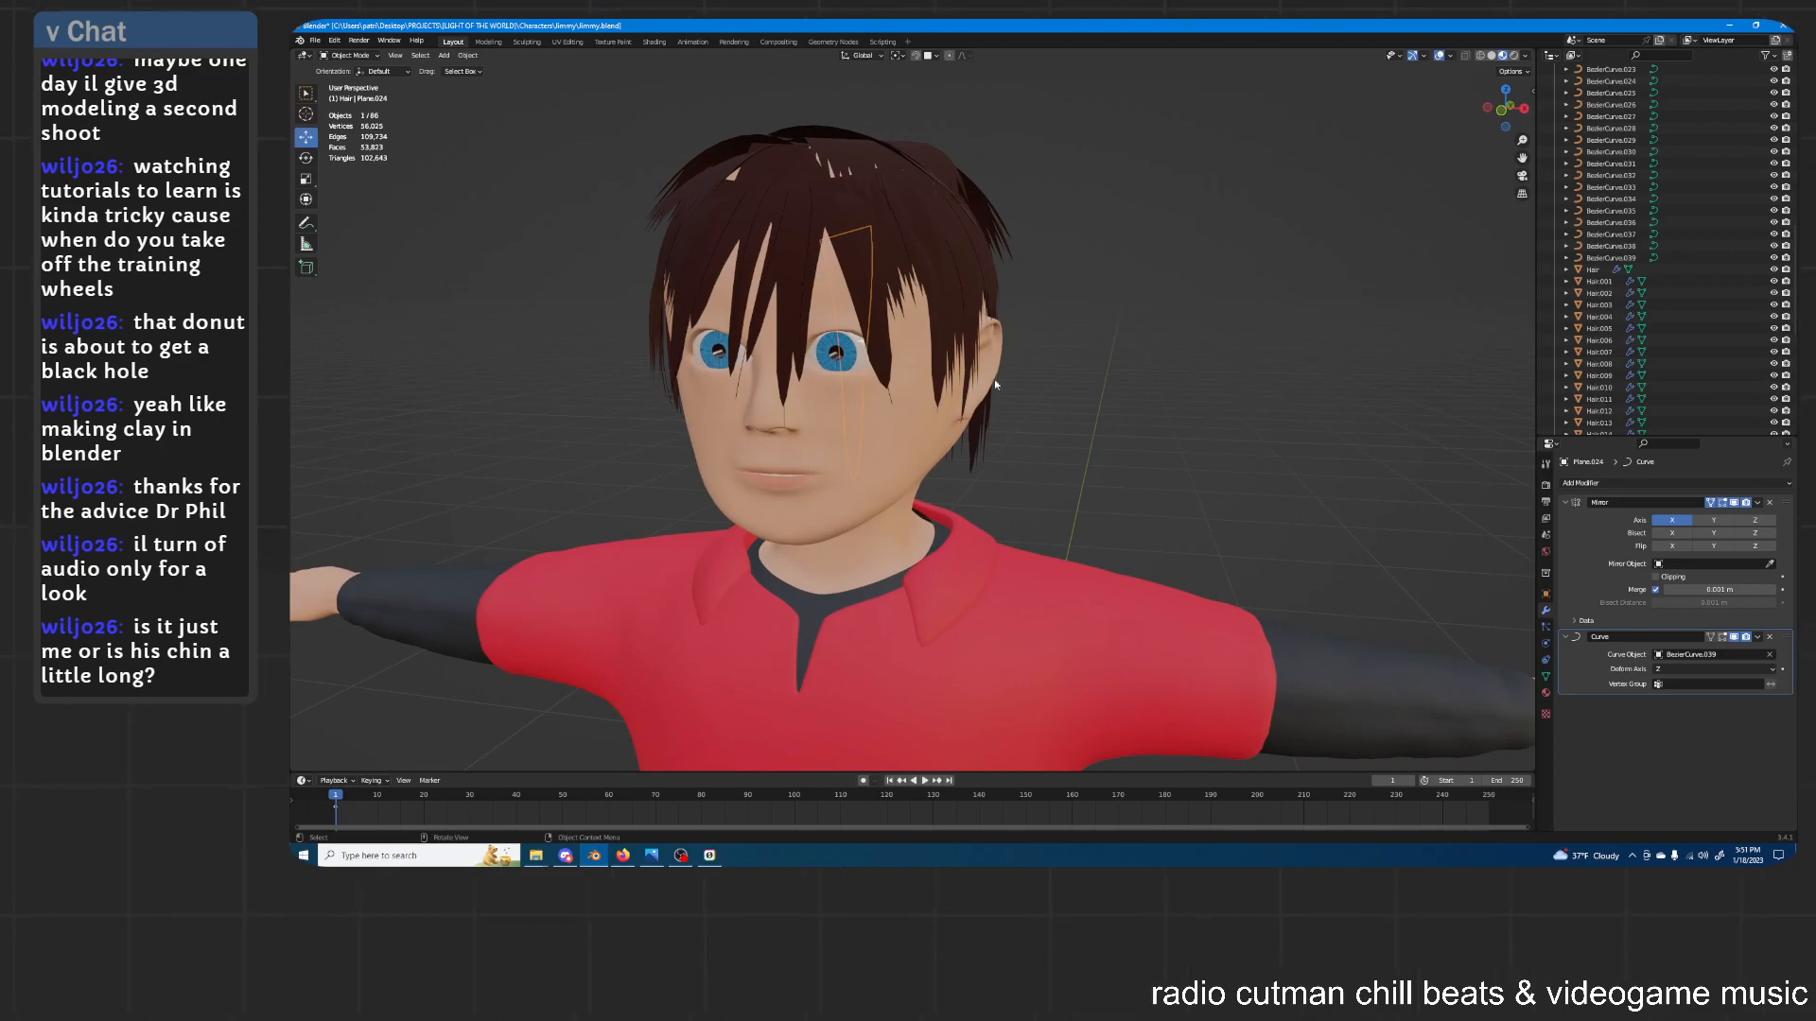
pyautogui.scroll(-1, 999, 376)
pyautogui.moveTo(974, 376); pyautogui.dragTo(870, 458, button='middle')
pyautogui.moveTo(872, 528); pyautogui.dragTo(978, 428, button='middle')
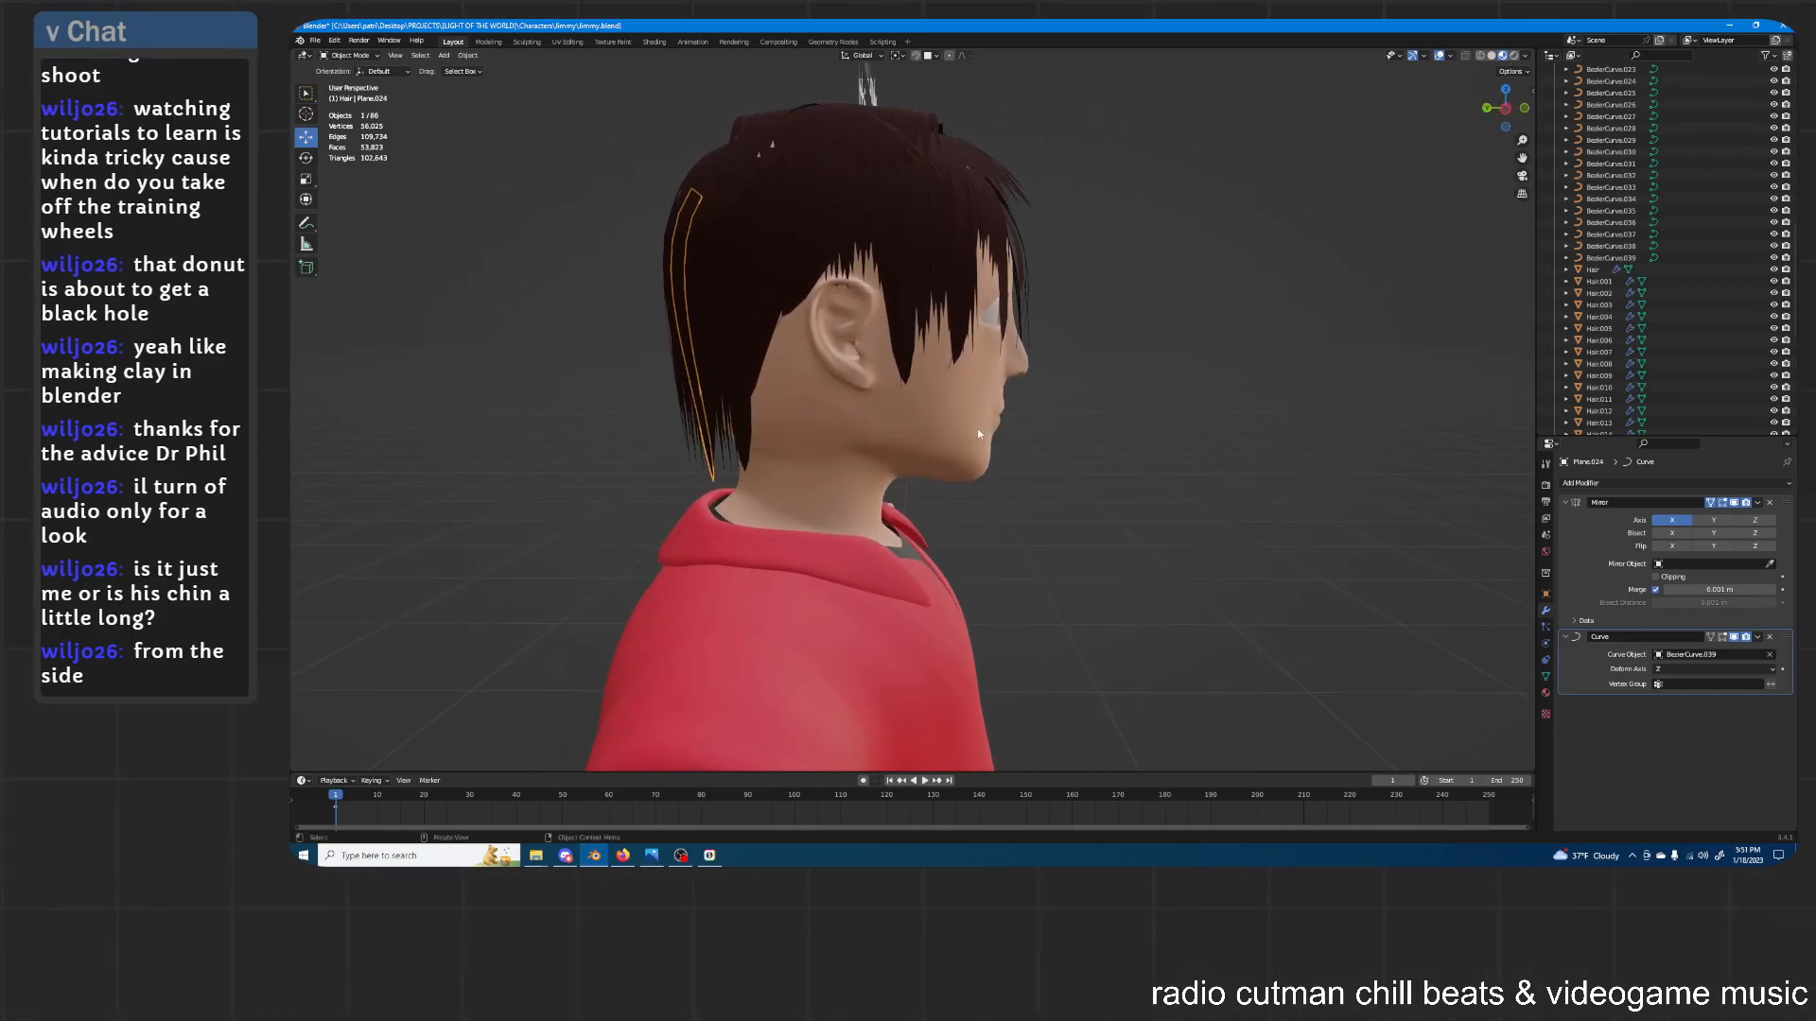
# Edit the character's body mesh and raise the chin vertex along Z with proportional editing
pyautogui.click(961, 437)
pyautogui.press('Tab')
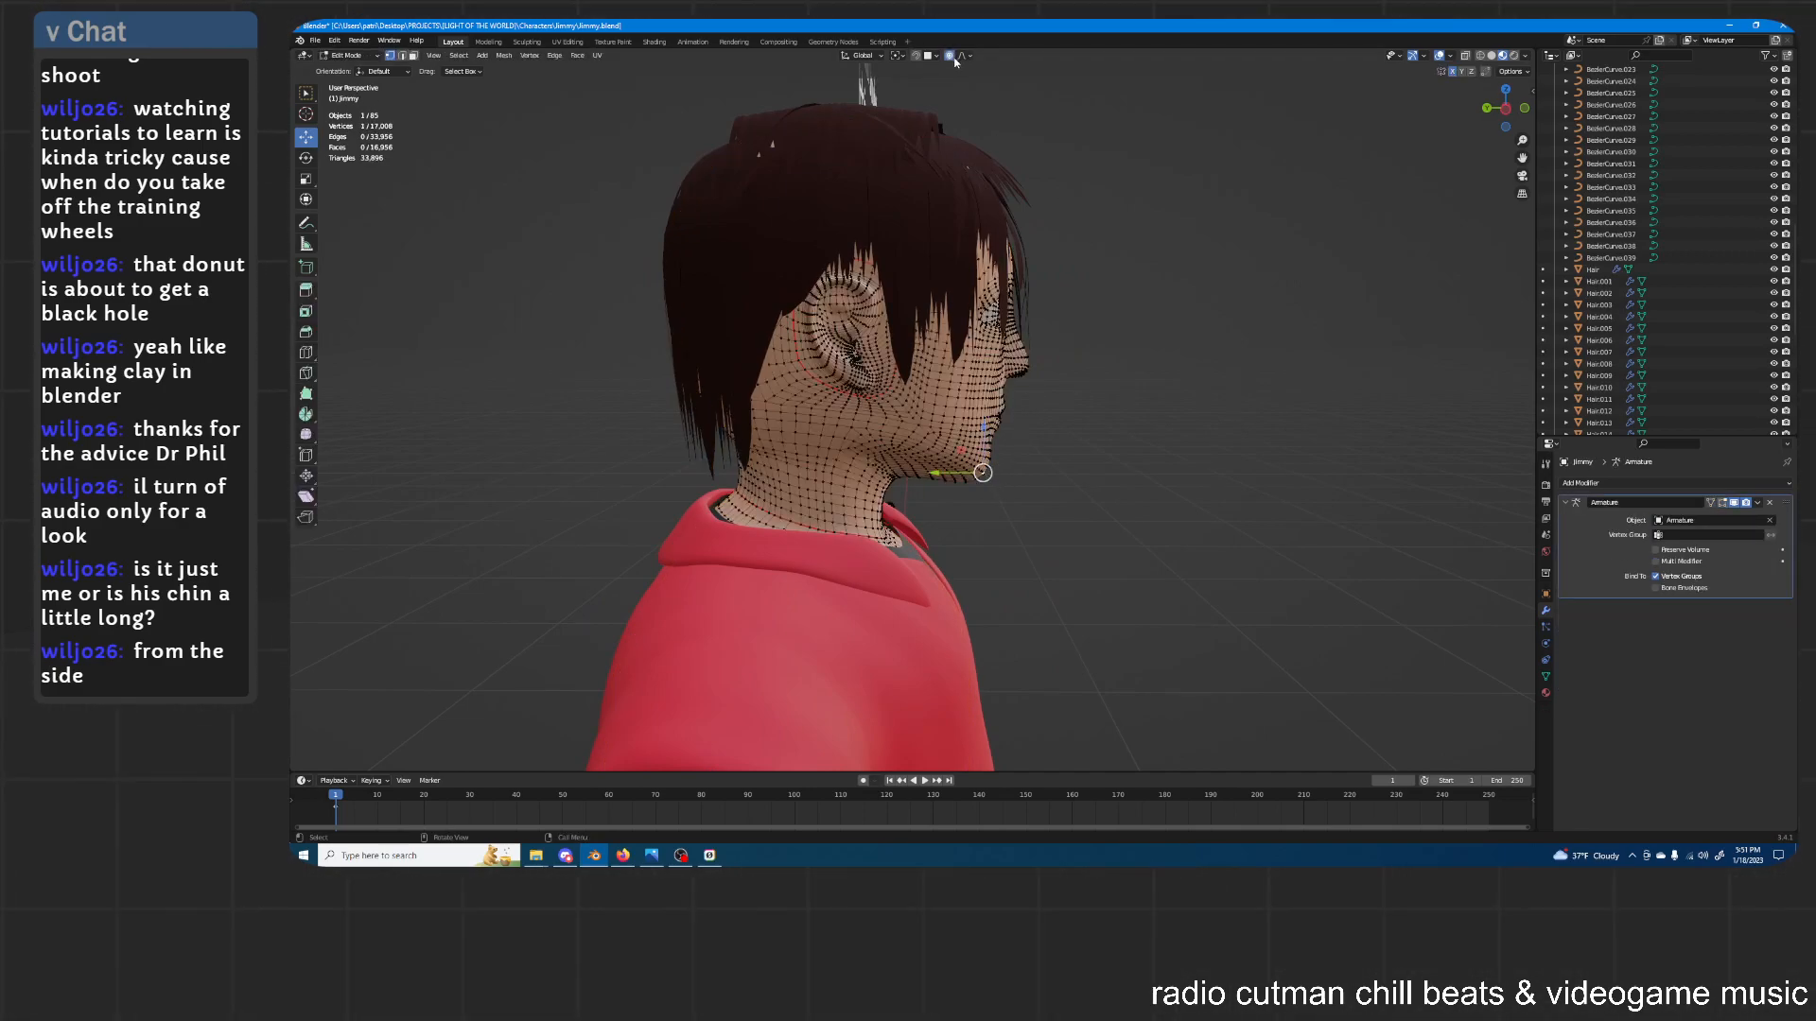
pyautogui.press('g')
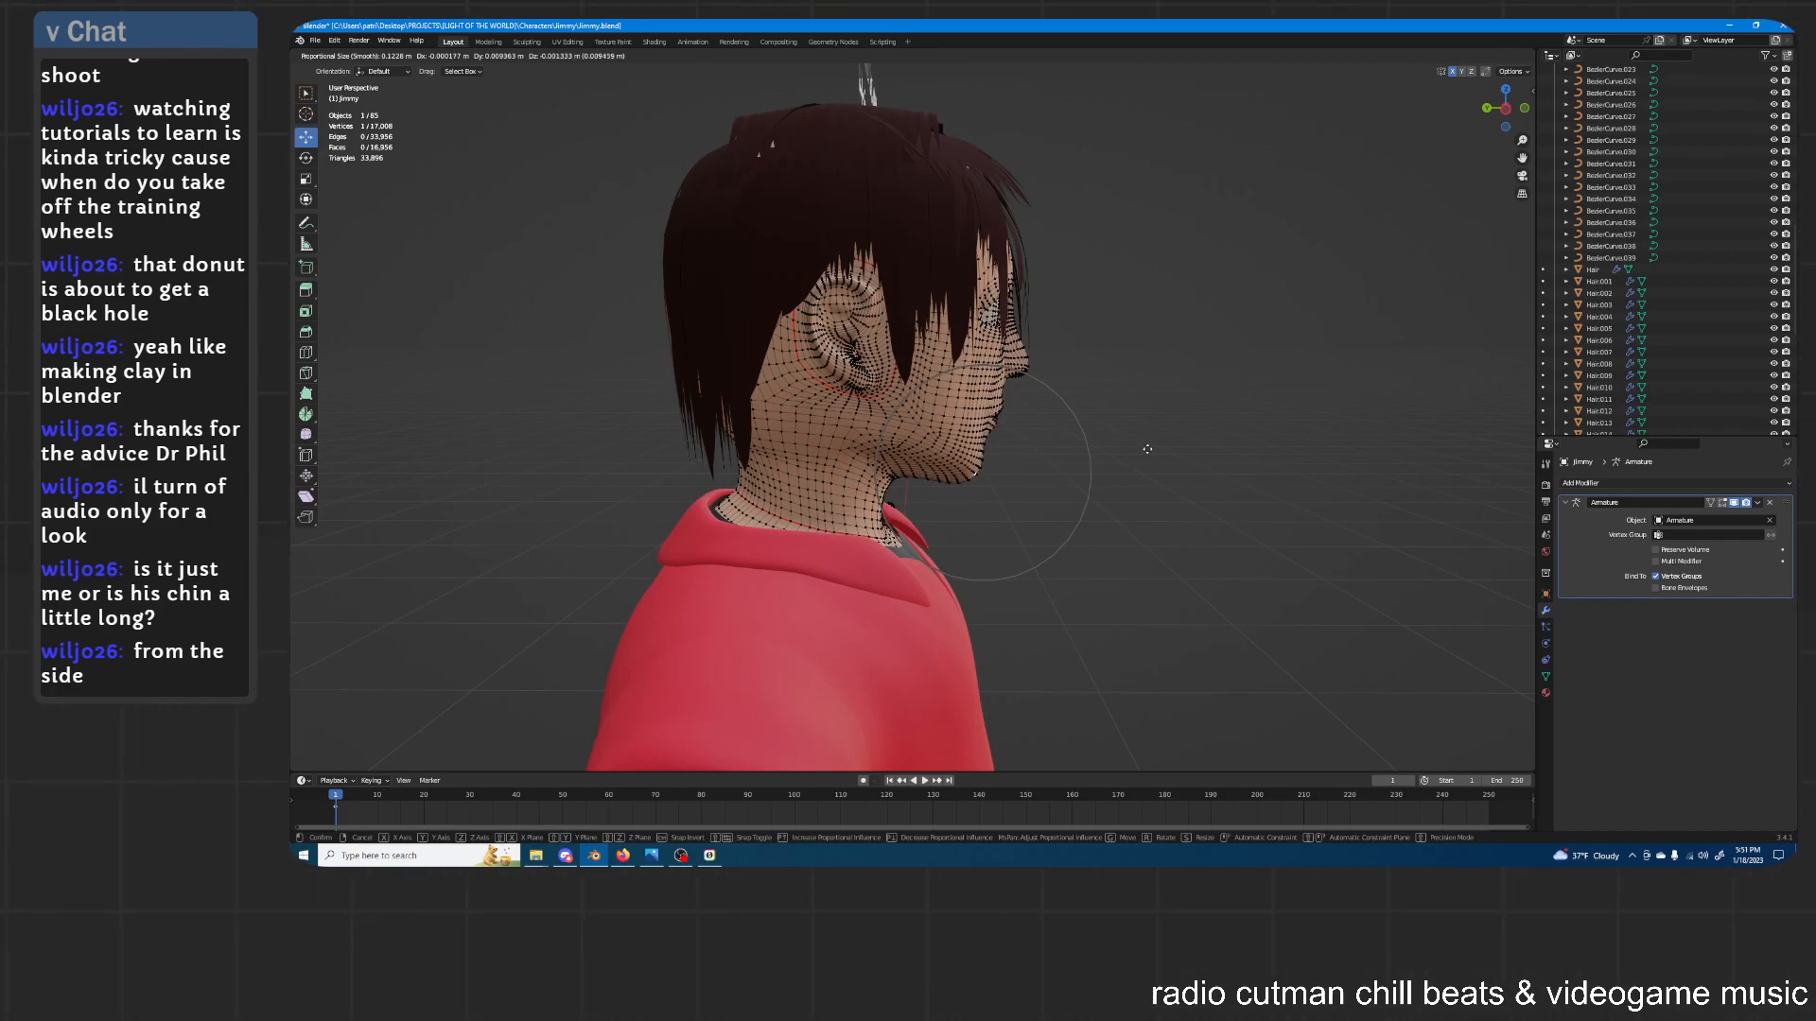
pyautogui.press('z')
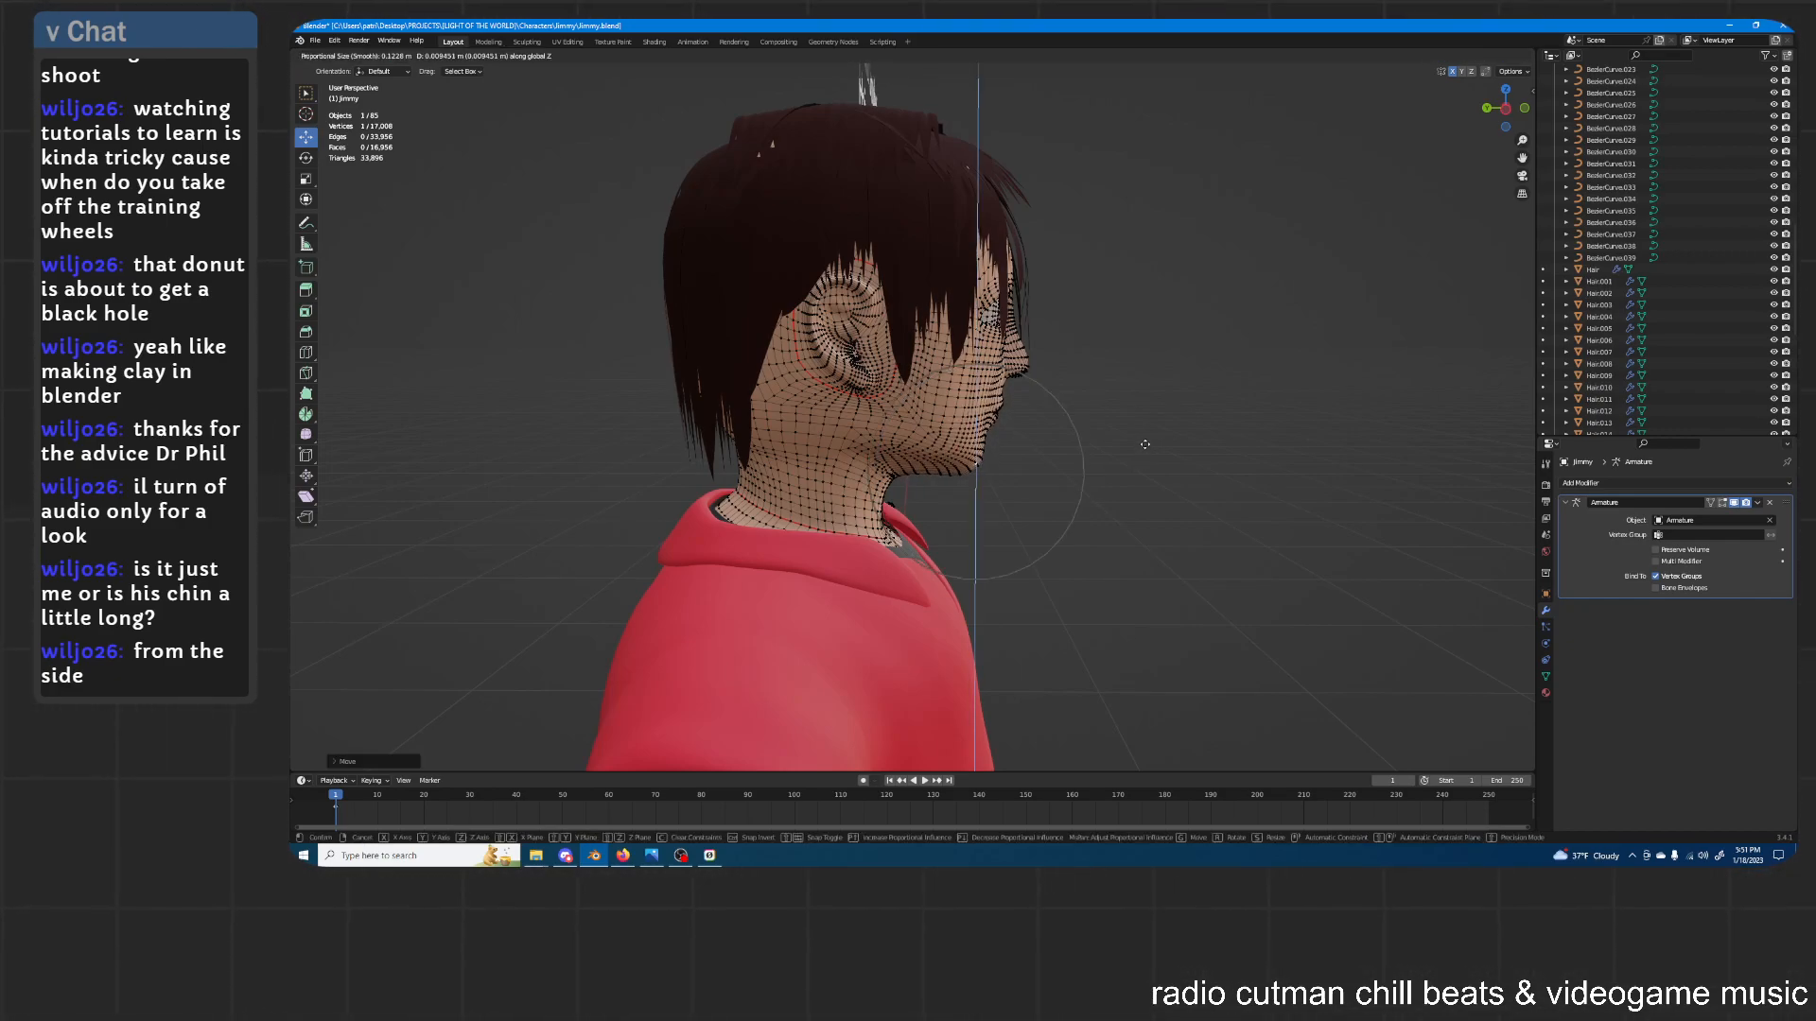
pyautogui.click(1144, 446)
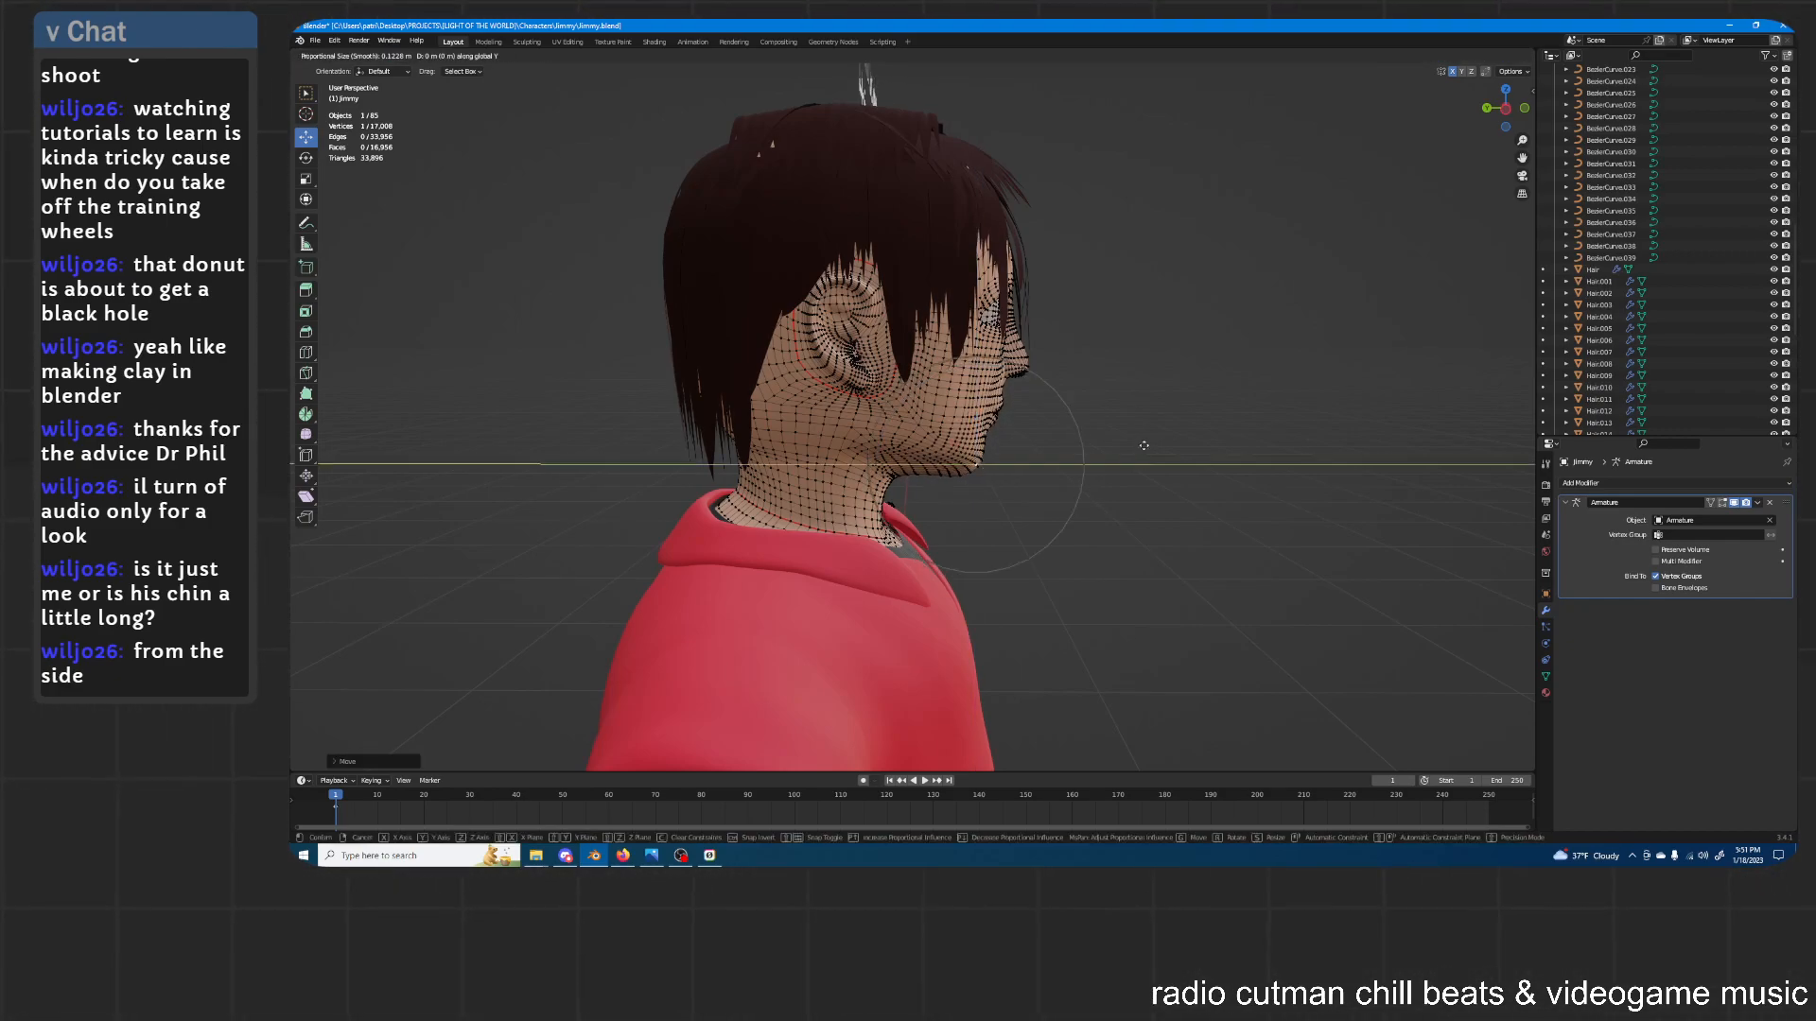
# Move the chin along Y with proportional editing and check the face from the front in Object Mode
pyautogui.press('Tab')
pyautogui.moveTo(1144, 446)
pyautogui.mouseDown(button='middle')
pyautogui.moveTo(1150, 427)
pyautogui.moveTo(1027, 425)
pyautogui.moveTo(1159, 428)
pyautogui.mouseUp(button='middle')
pyautogui.press('Tab')
pyautogui.press('g')
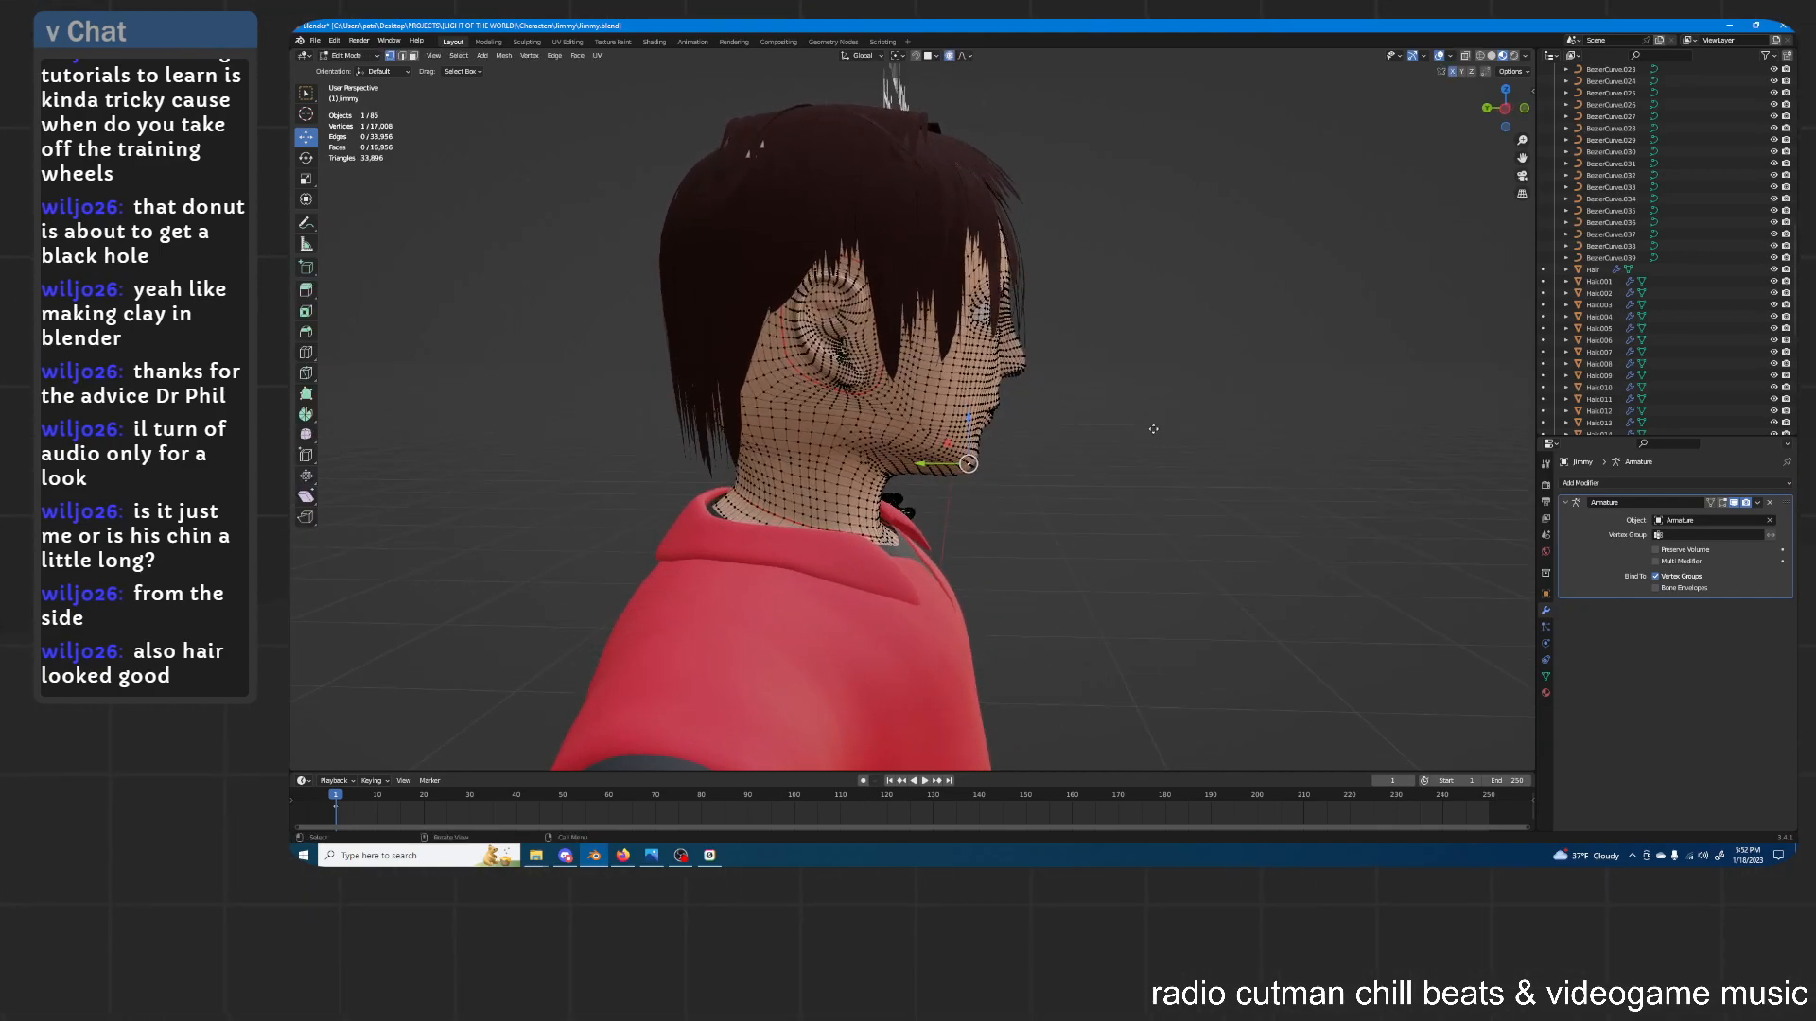
pyautogui.press('y')
pyautogui.click(1156, 428)
pyautogui.moveTo(1156, 426); pyautogui.dragTo(1065, 415, button='middle')
pyautogui.press('Tab')
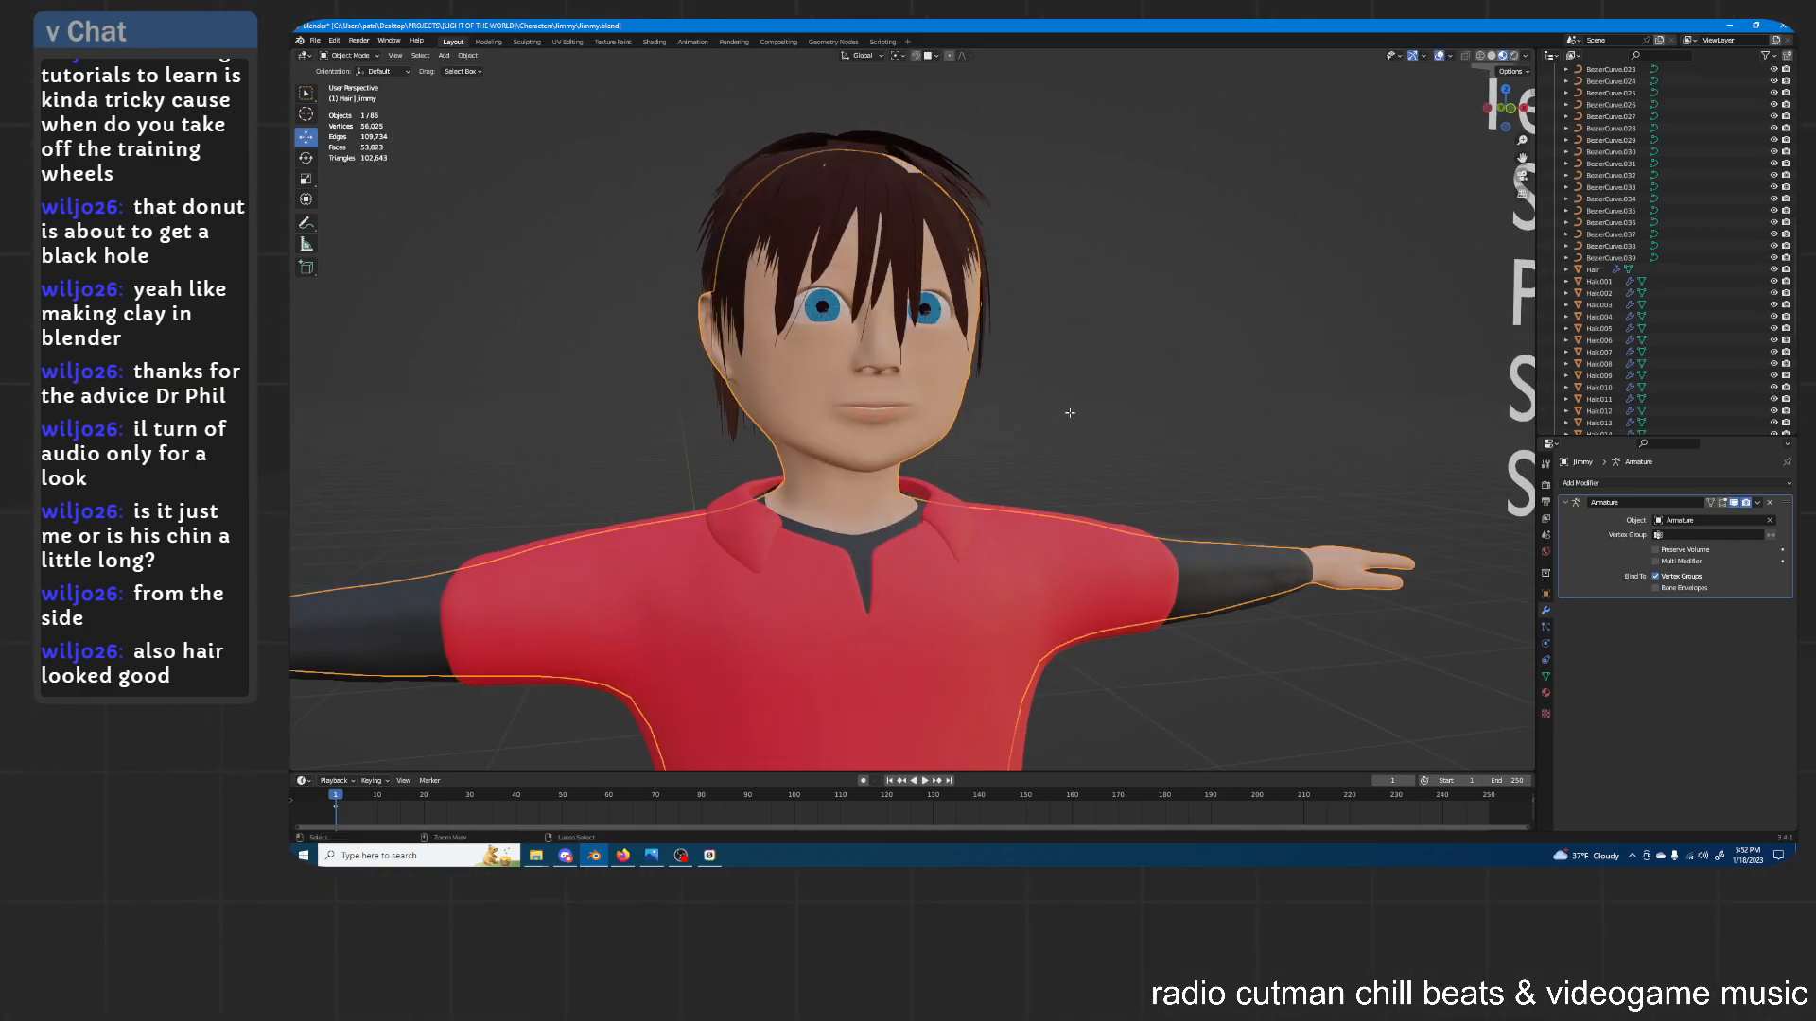
# Move the body mesh's chin vertex along Y in Edit Mode with a proportional editing size of about 0.15 m
pyautogui.press('Tab')
pyautogui.moveTo(1071, 411); pyautogui.dragTo(1036, 490, button='middle')
pyautogui.click(846, 417)
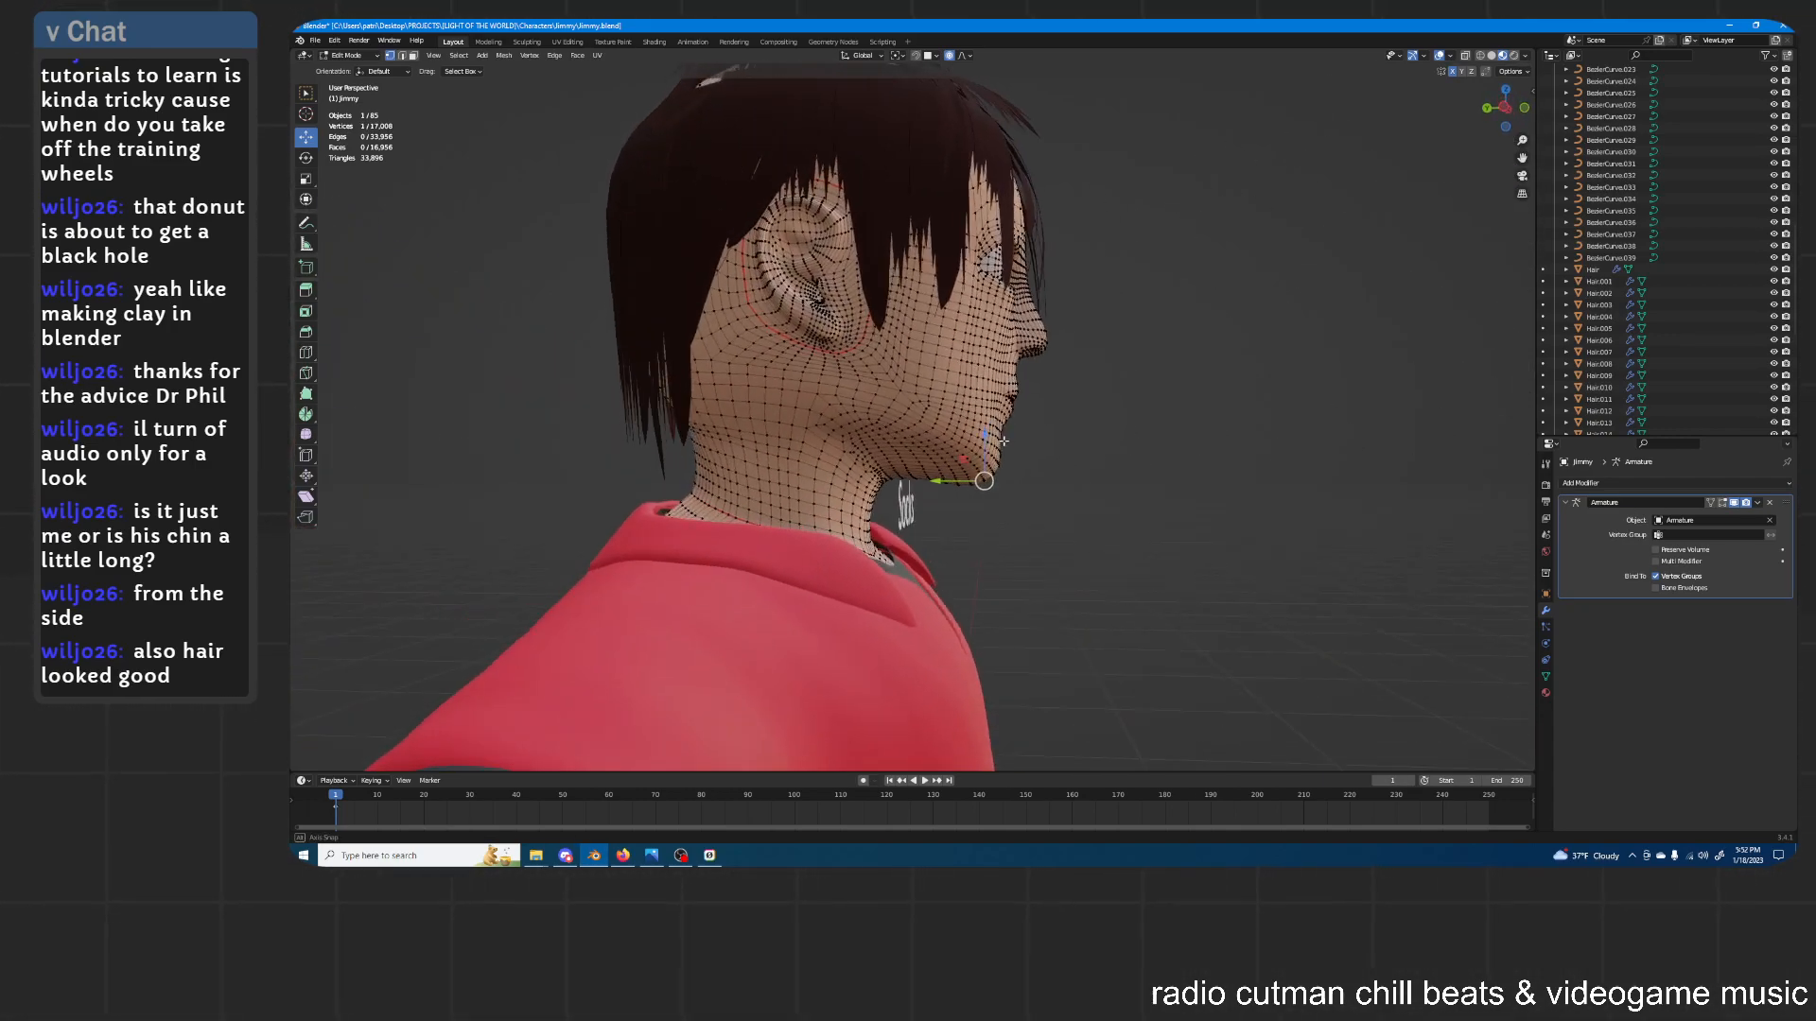
pyautogui.press('g')
pyautogui.press('y')
pyautogui.scroll(-1, 1063, 408)
pyautogui.scroll(-1, 1063, 409)
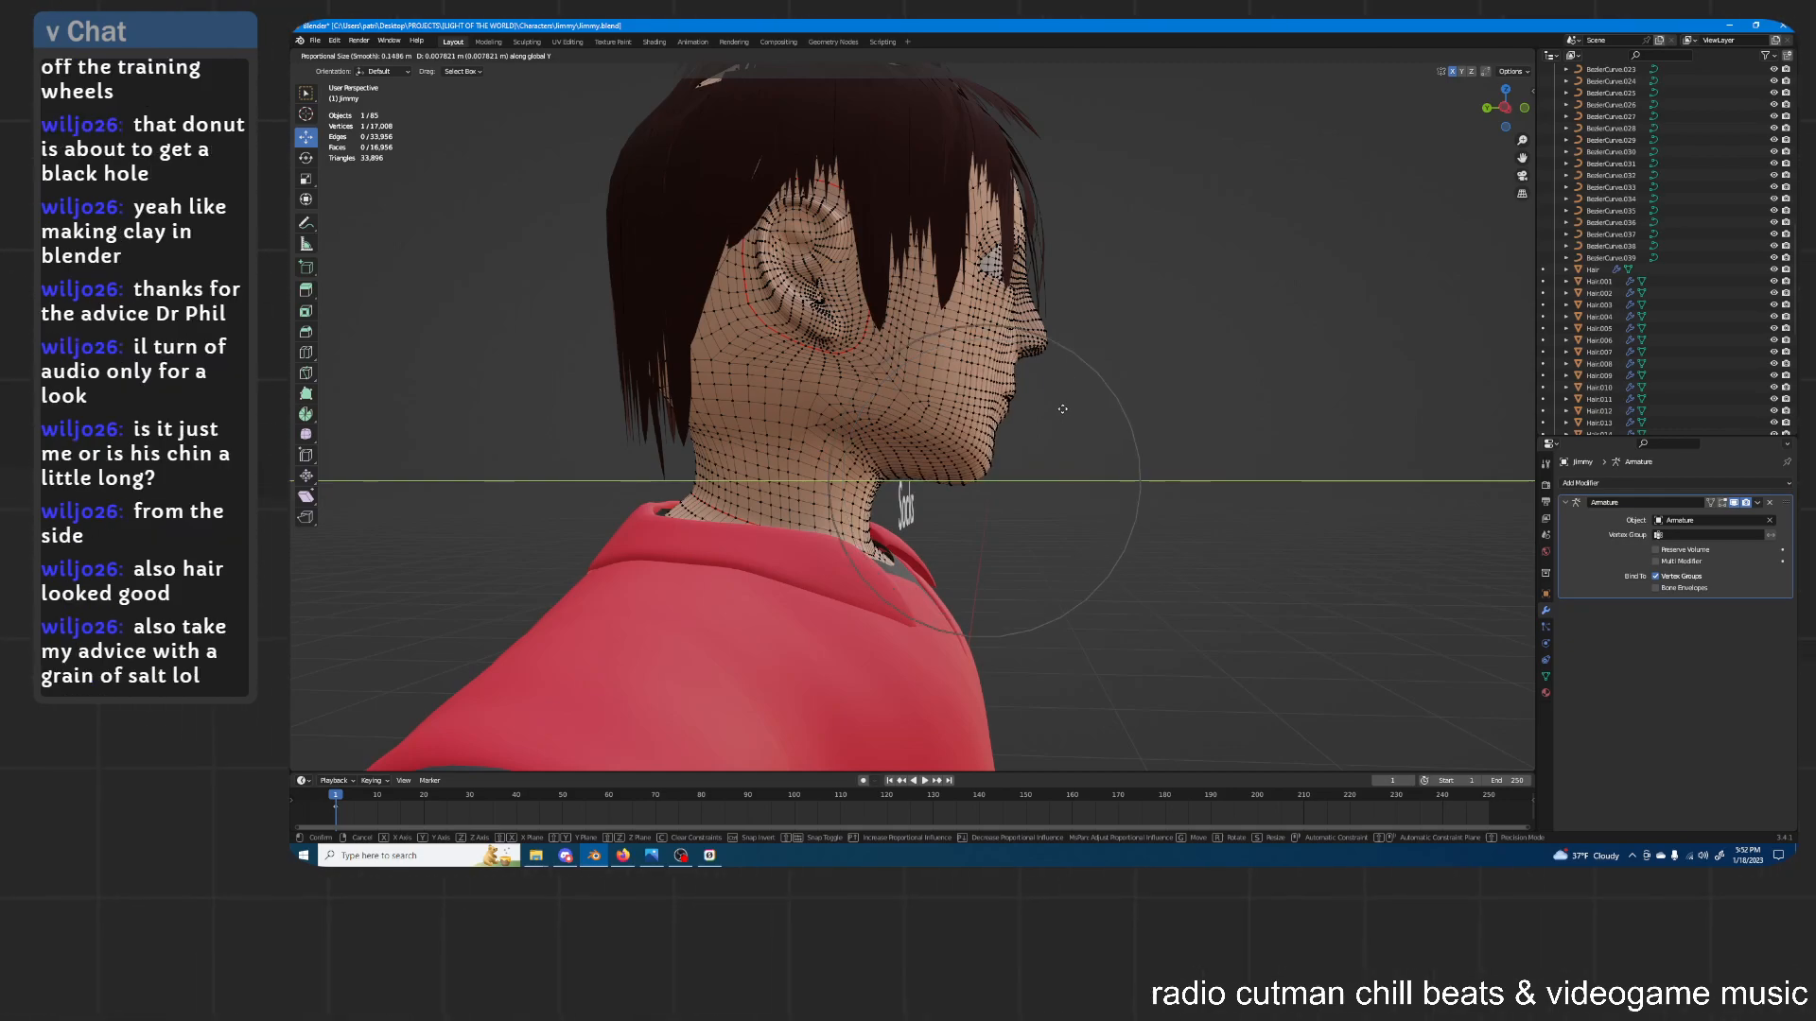
pyautogui.click(1061, 407)
# Move the chin vertex along Z with proportional editing and view the face from the front
pyautogui.moveTo(1061, 407); pyautogui.dragTo(1056, 418, button='middle')
pyautogui.press('g')
pyautogui.press('z')
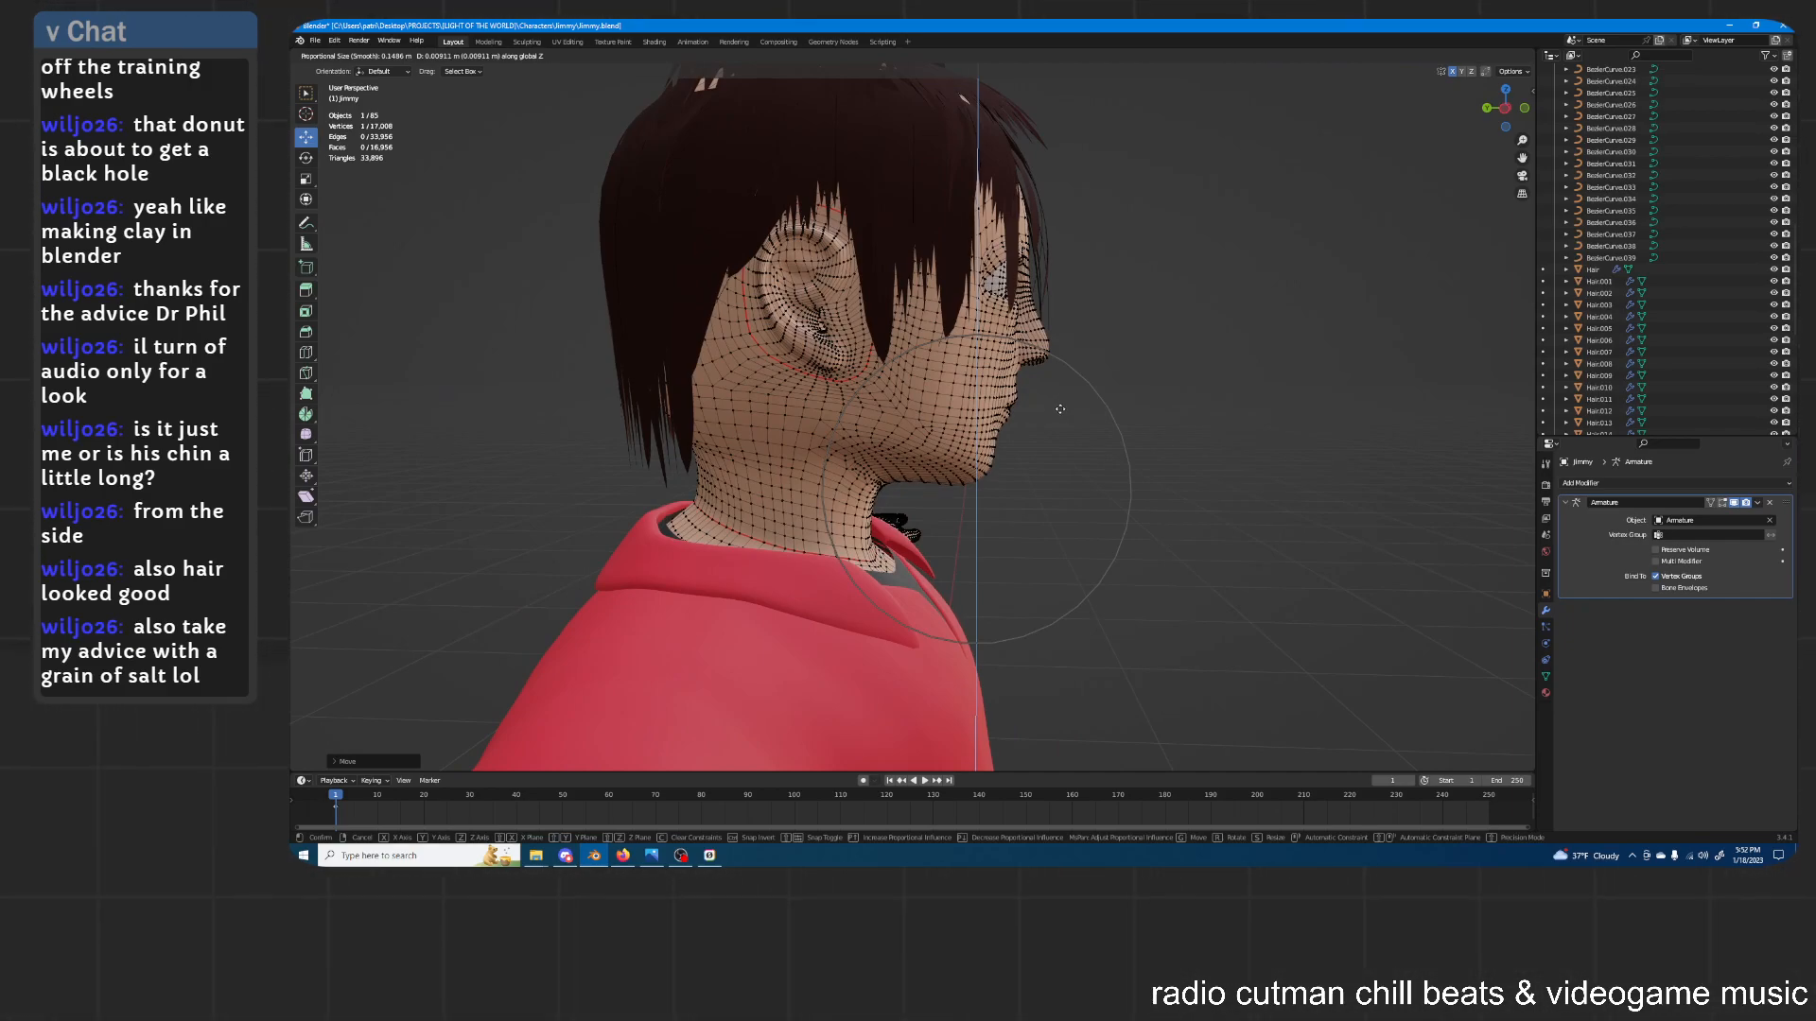
pyautogui.click(1059, 409)
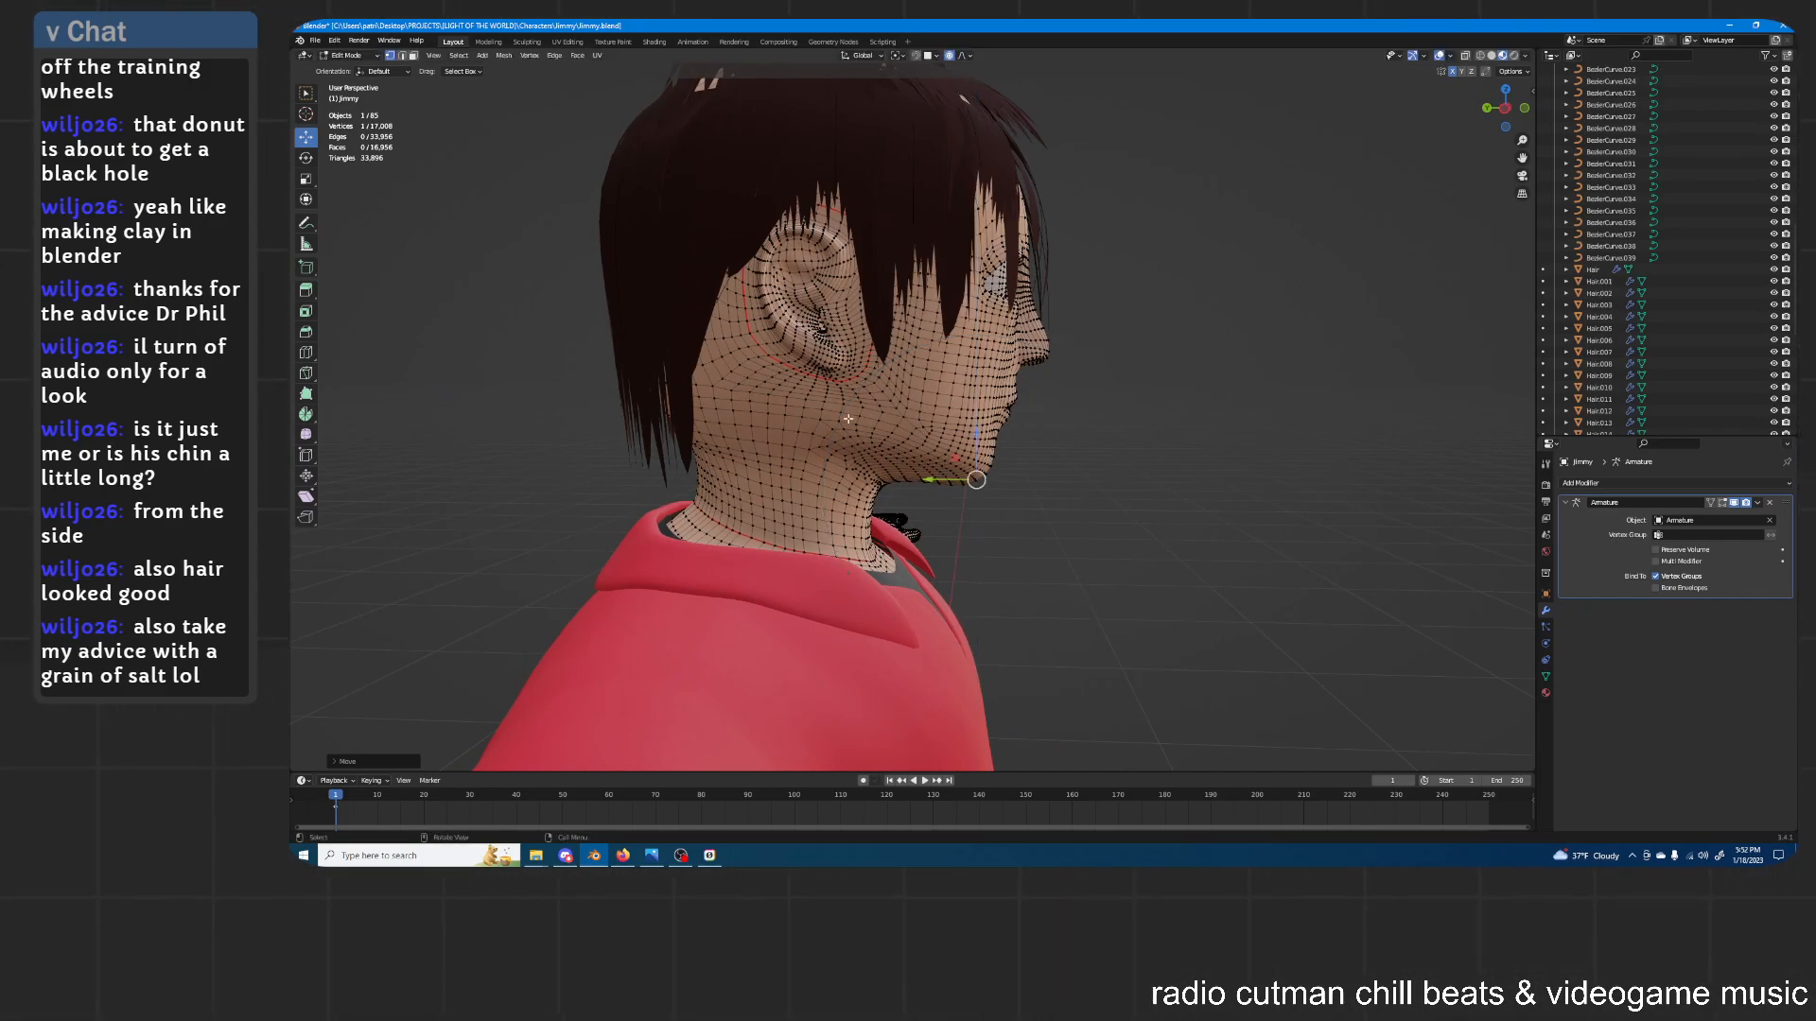
pyautogui.moveTo(849, 418); pyautogui.dragTo(901, 374, button='middle')
pyautogui.moveTo(749, 428); pyautogui.dragTo(888, 396, button='middle')
pyautogui.press('g')
pyautogui.press('x')
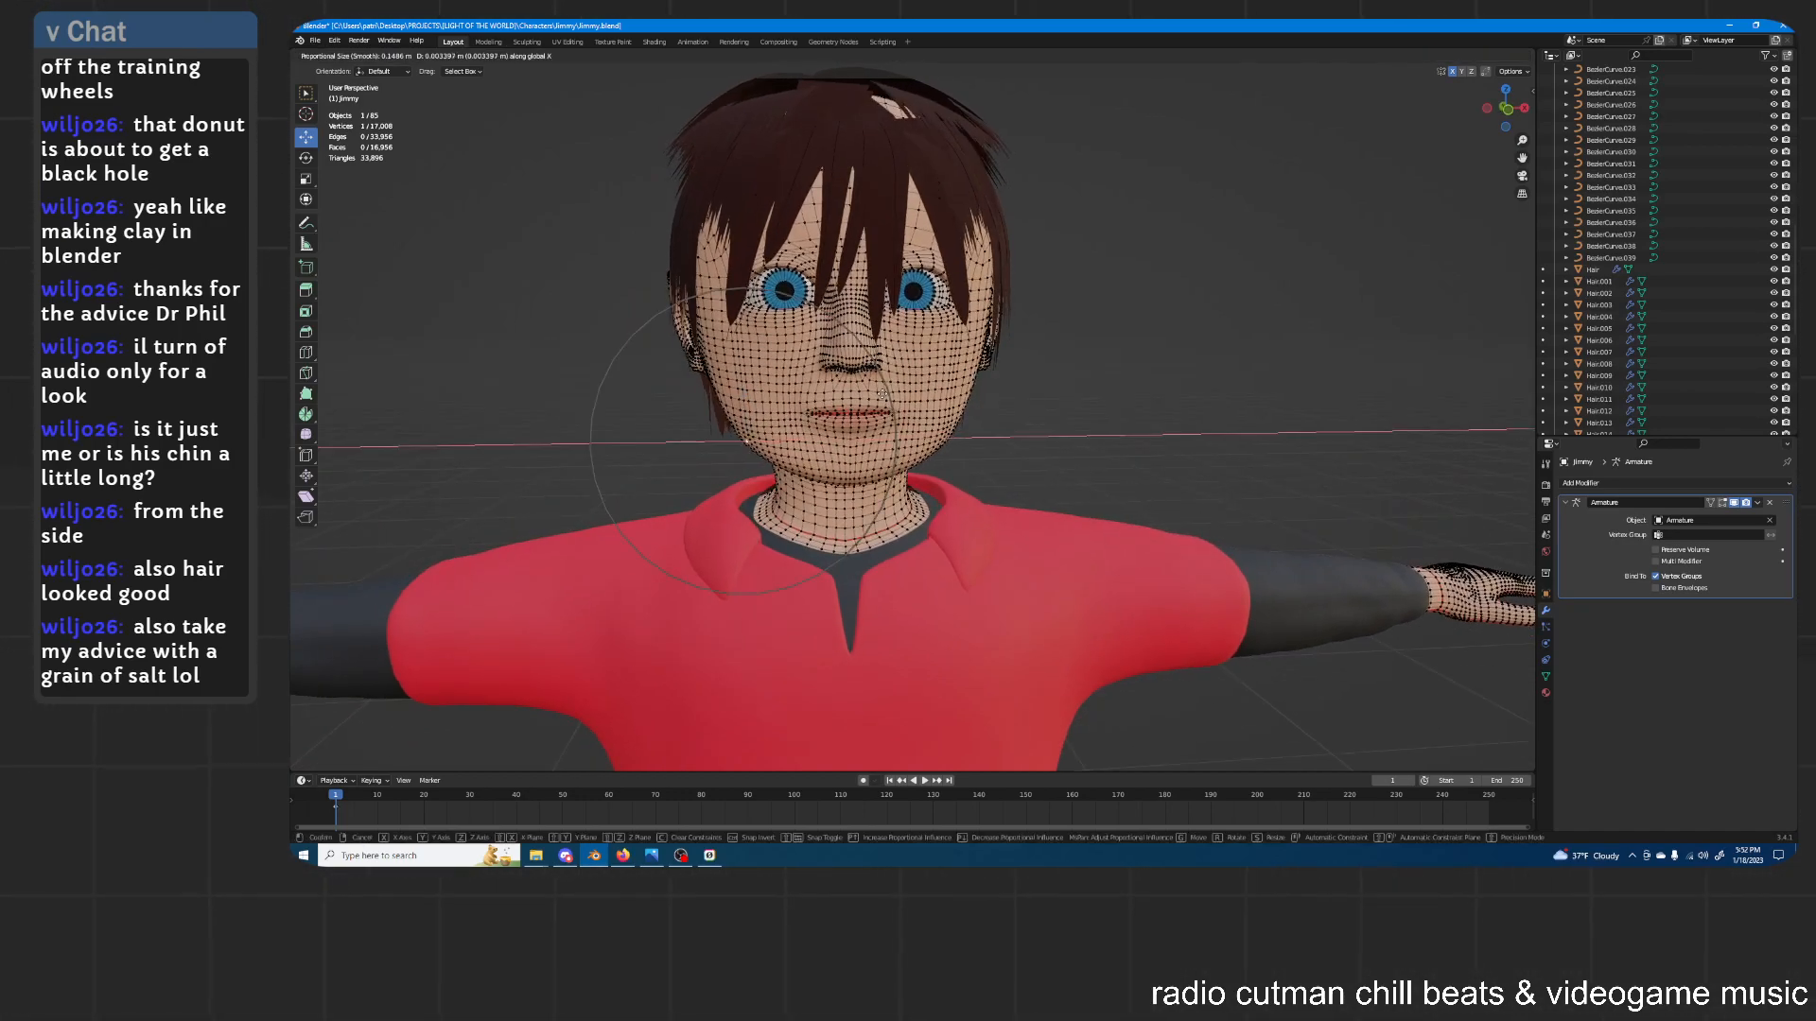
pyautogui.rightClick(879, 397)
# Move the side jaw vertex along X and Z with a proportional size of about 0.09 m, and check the profile in Object Mode
pyautogui.press('g')
pyautogui.press('x')
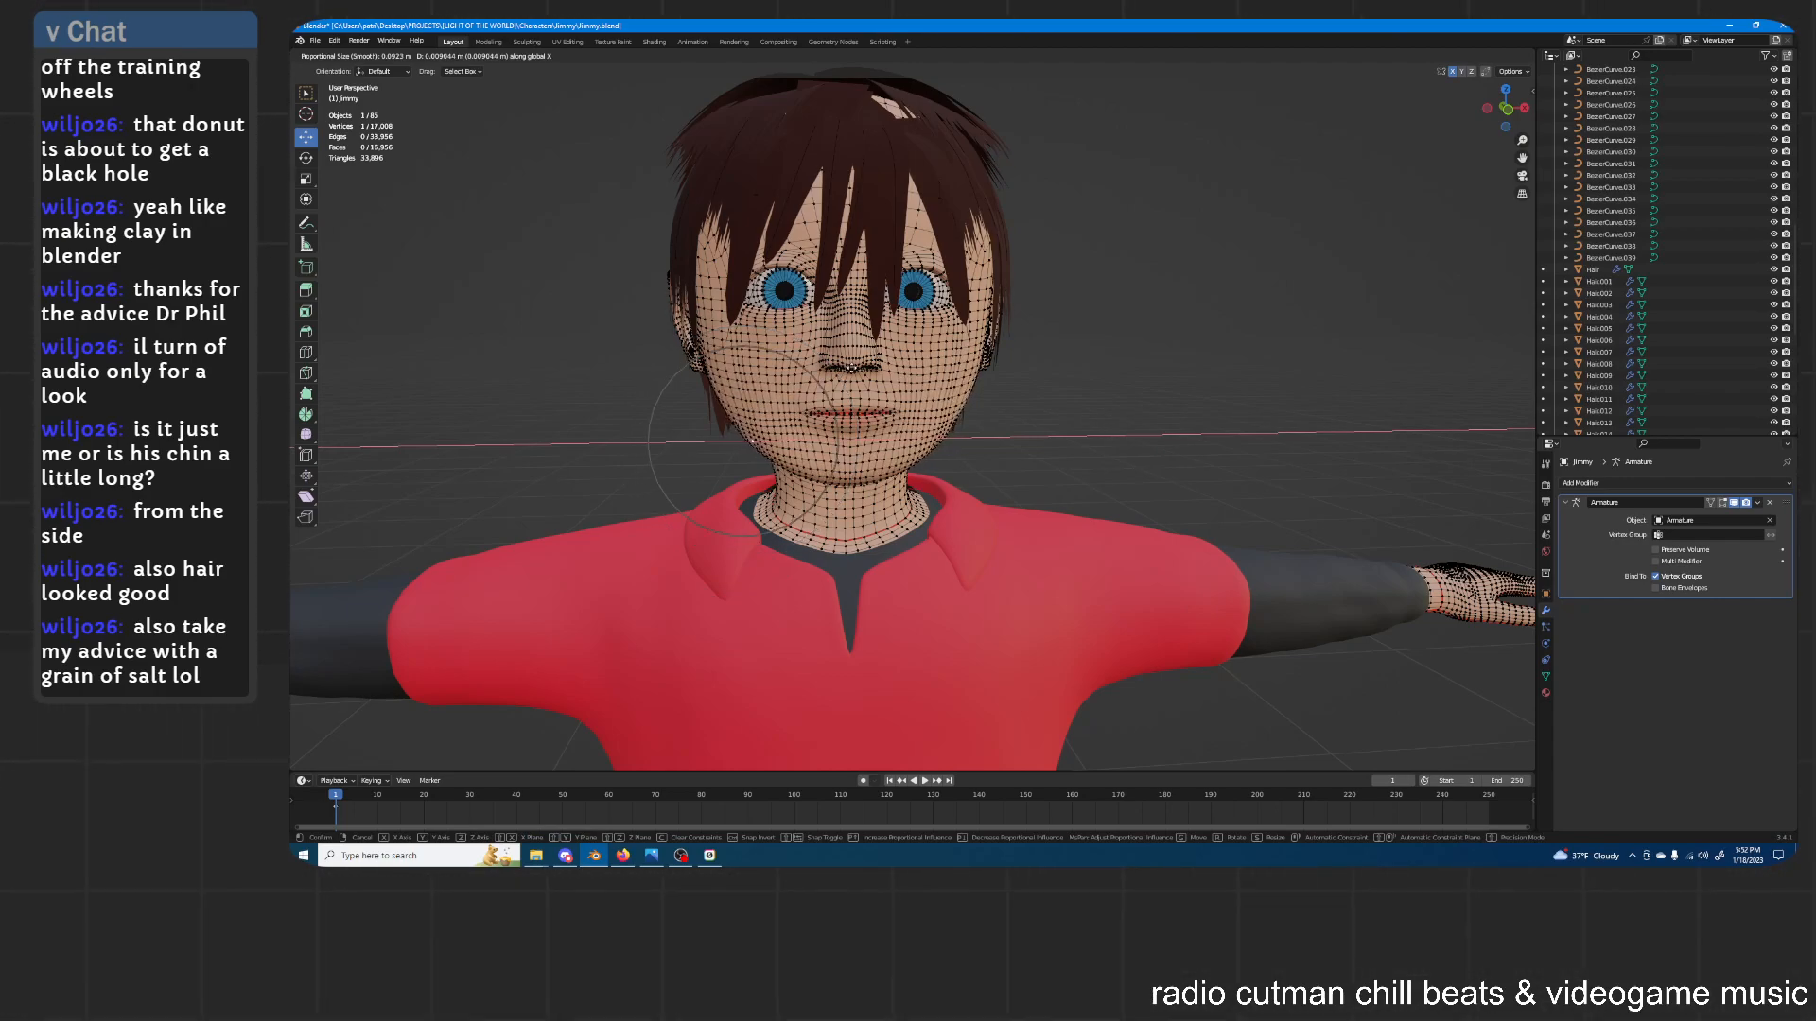
pyautogui.click(851, 370)
pyautogui.press('g')
pyautogui.press('z')
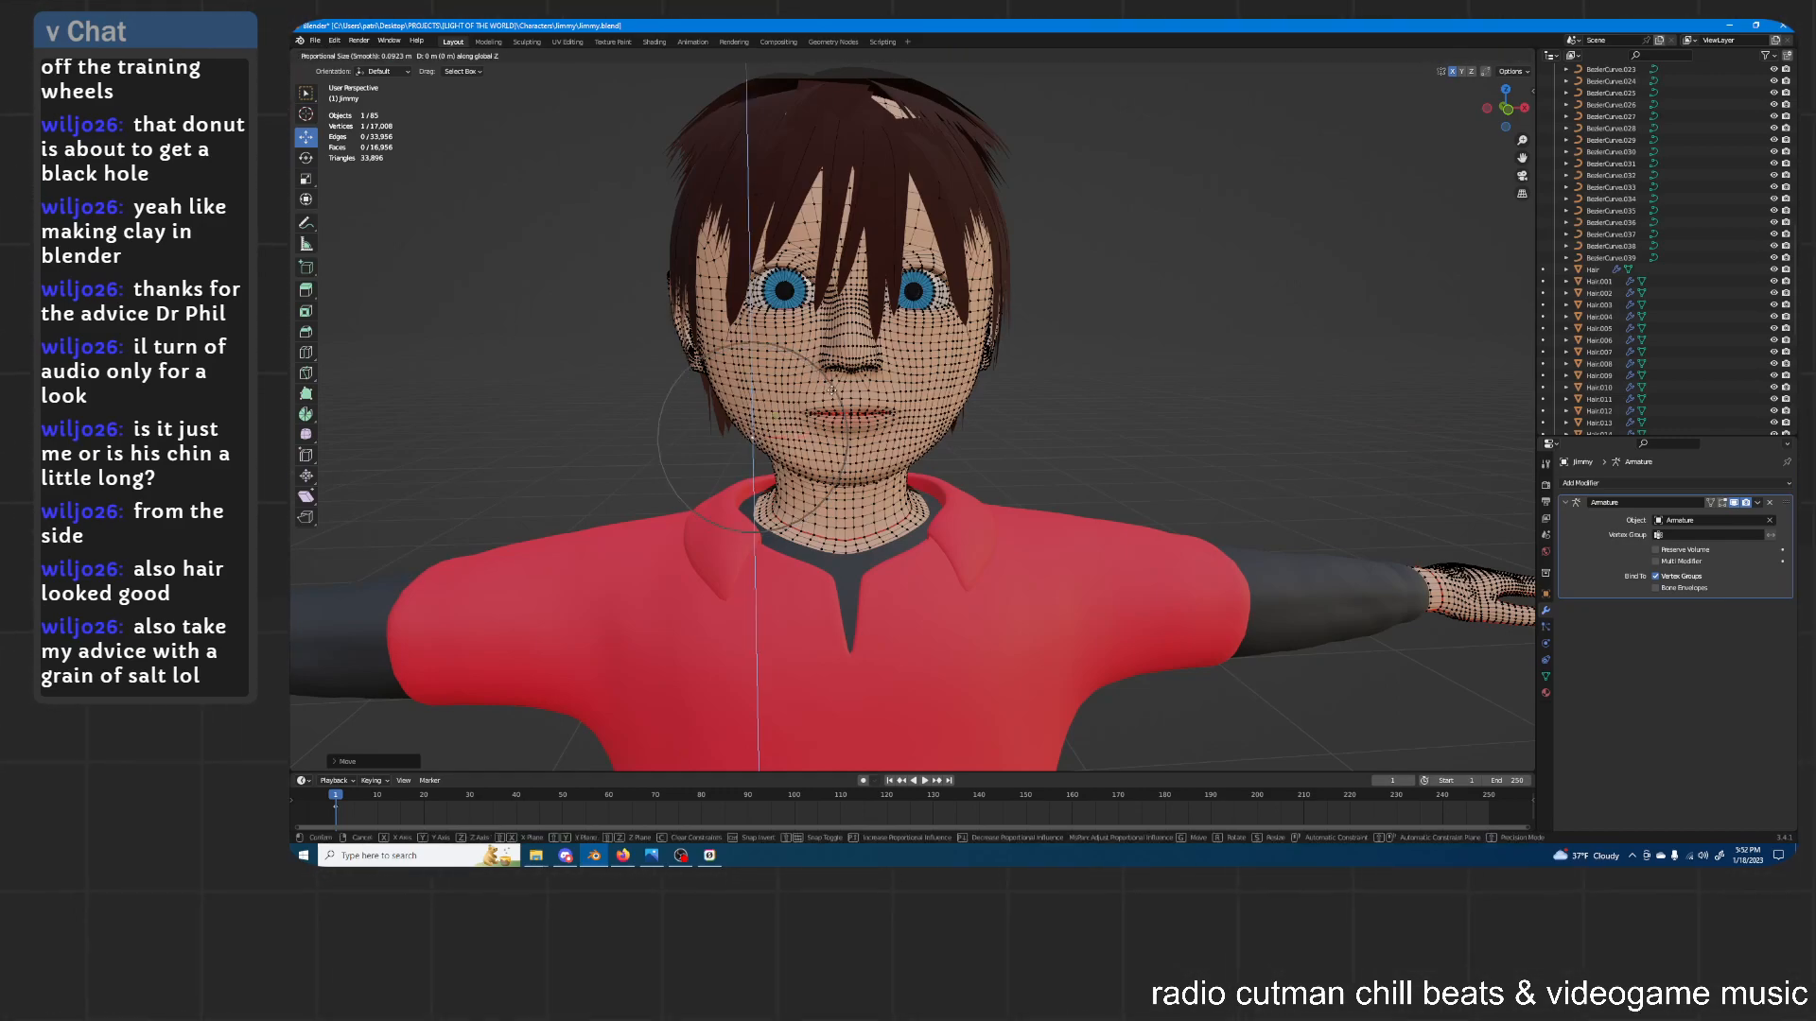
pyautogui.click(830, 385)
pyautogui.press('Tab')
pyautogui.click(1015, 389)
pyautogui.moveTo(1015, 389); pyautogui.dragTo(1067, 383, button='middle')
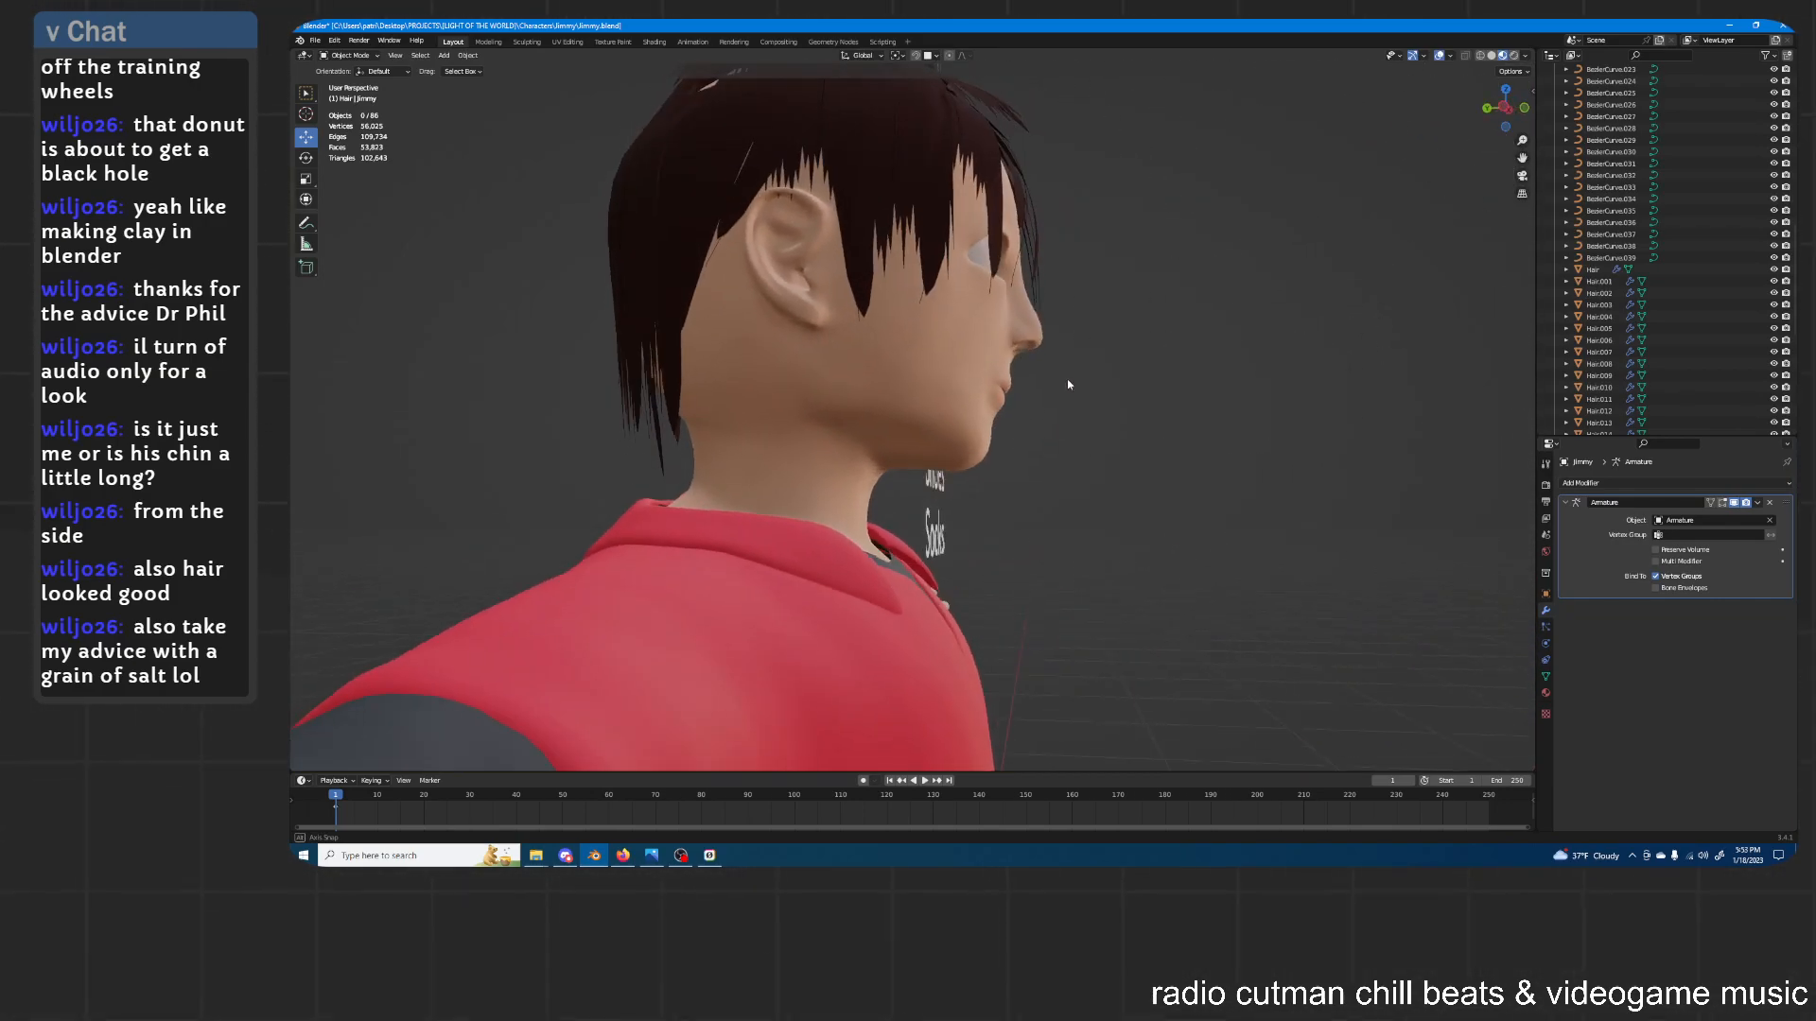
# Move the vertex where the chin meets the neck within the YZ plane using proportional editing, and return to Object Mode
pyautogui.press('Tab')
pyautogui.moveTo(908, 446); pyautogui.dragTo(876, 471, button='middle')
pyautogui.scroll(3, 876, 471)
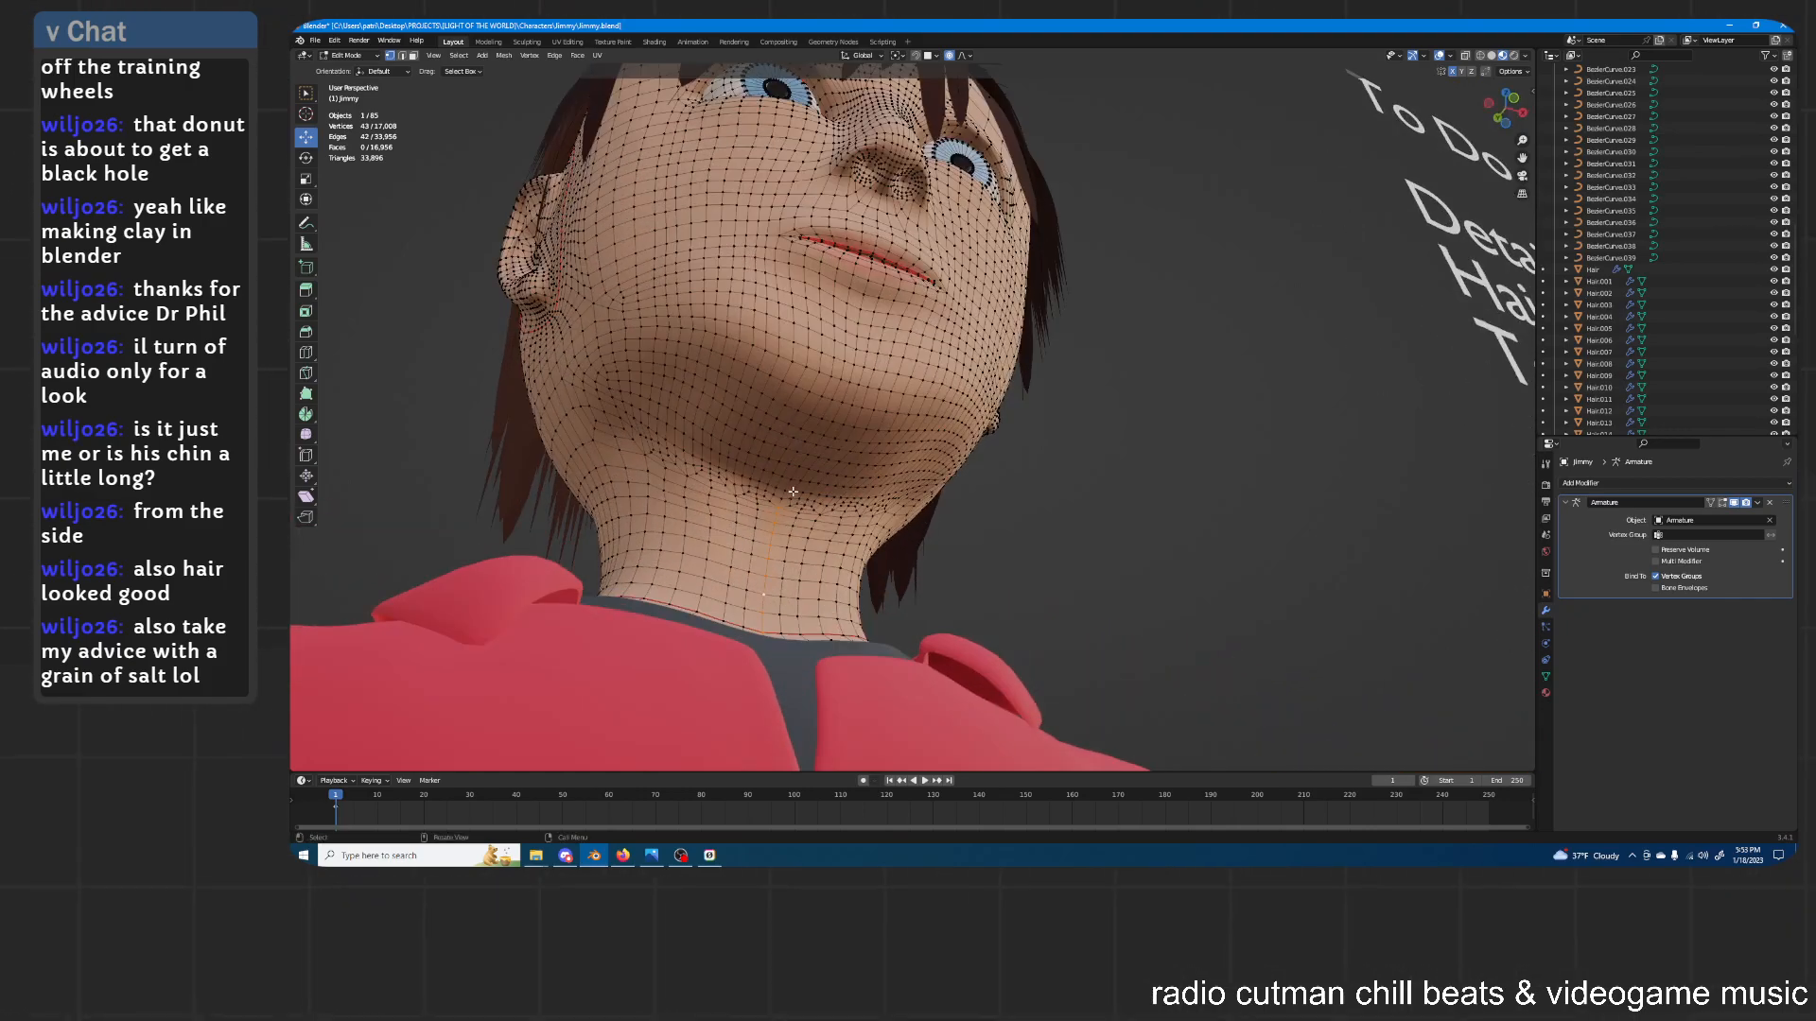
pyautogui.moveTo(804, 413); pyautogui.dragTo(998, 431, button='middle')
pyautogui.scroll(-1, 966, 445)
pyautogui.press('g')
pyautogui.hotkey('shift', 'x')
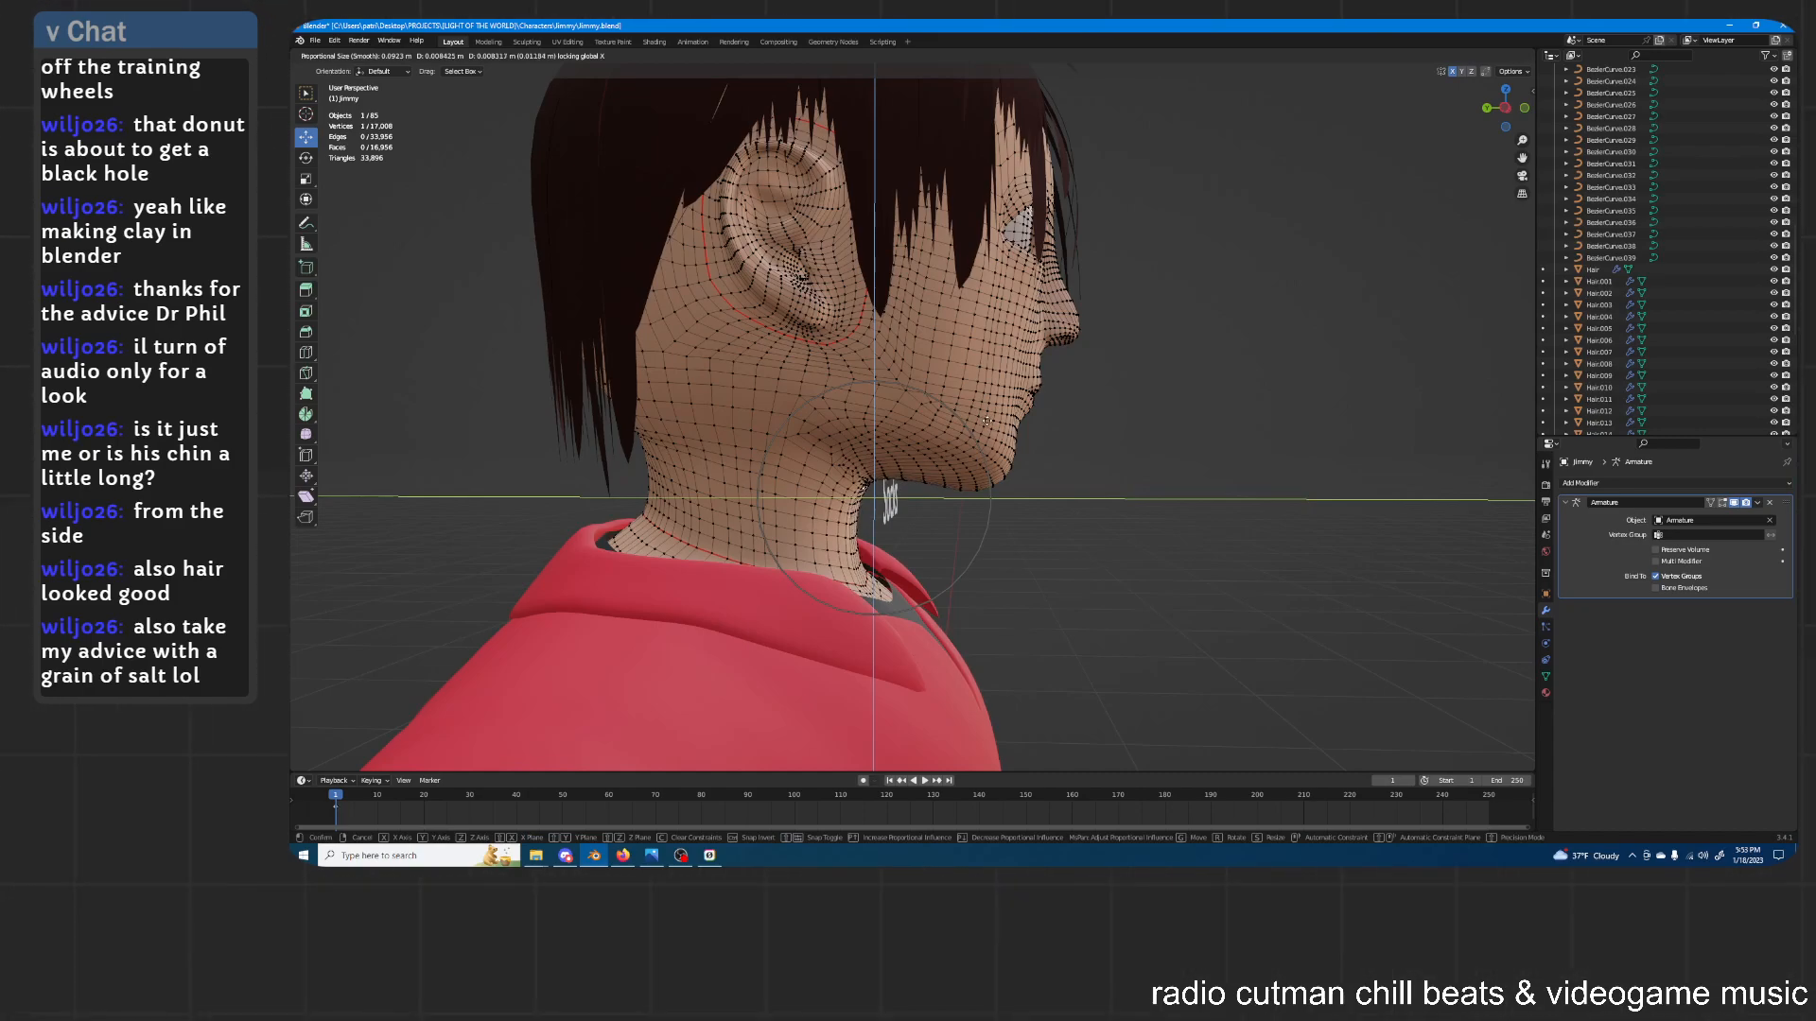
pyautogui.click(986, 423)
pyautogui.press('Tab')
pyautogui.click(1144, 410)
# Inspect the face profile and move the underside of the chin along Y with proportional editing, finishing in Object Mode
pyautogui.scroll(-4, 1143, 409)
pyautogui.moveTo(1144, 409); pyautogui.dragTo(1081, 413, button='middle')
pyautogui.scroll(1, 1071, 407)
pyautogui.moveTo(1069, 407); pyautogui.dragTo(1041, 381, button='middle')
pyautogui.press('Tab')
pyautogui.press('g')
pyautogui.press('y')
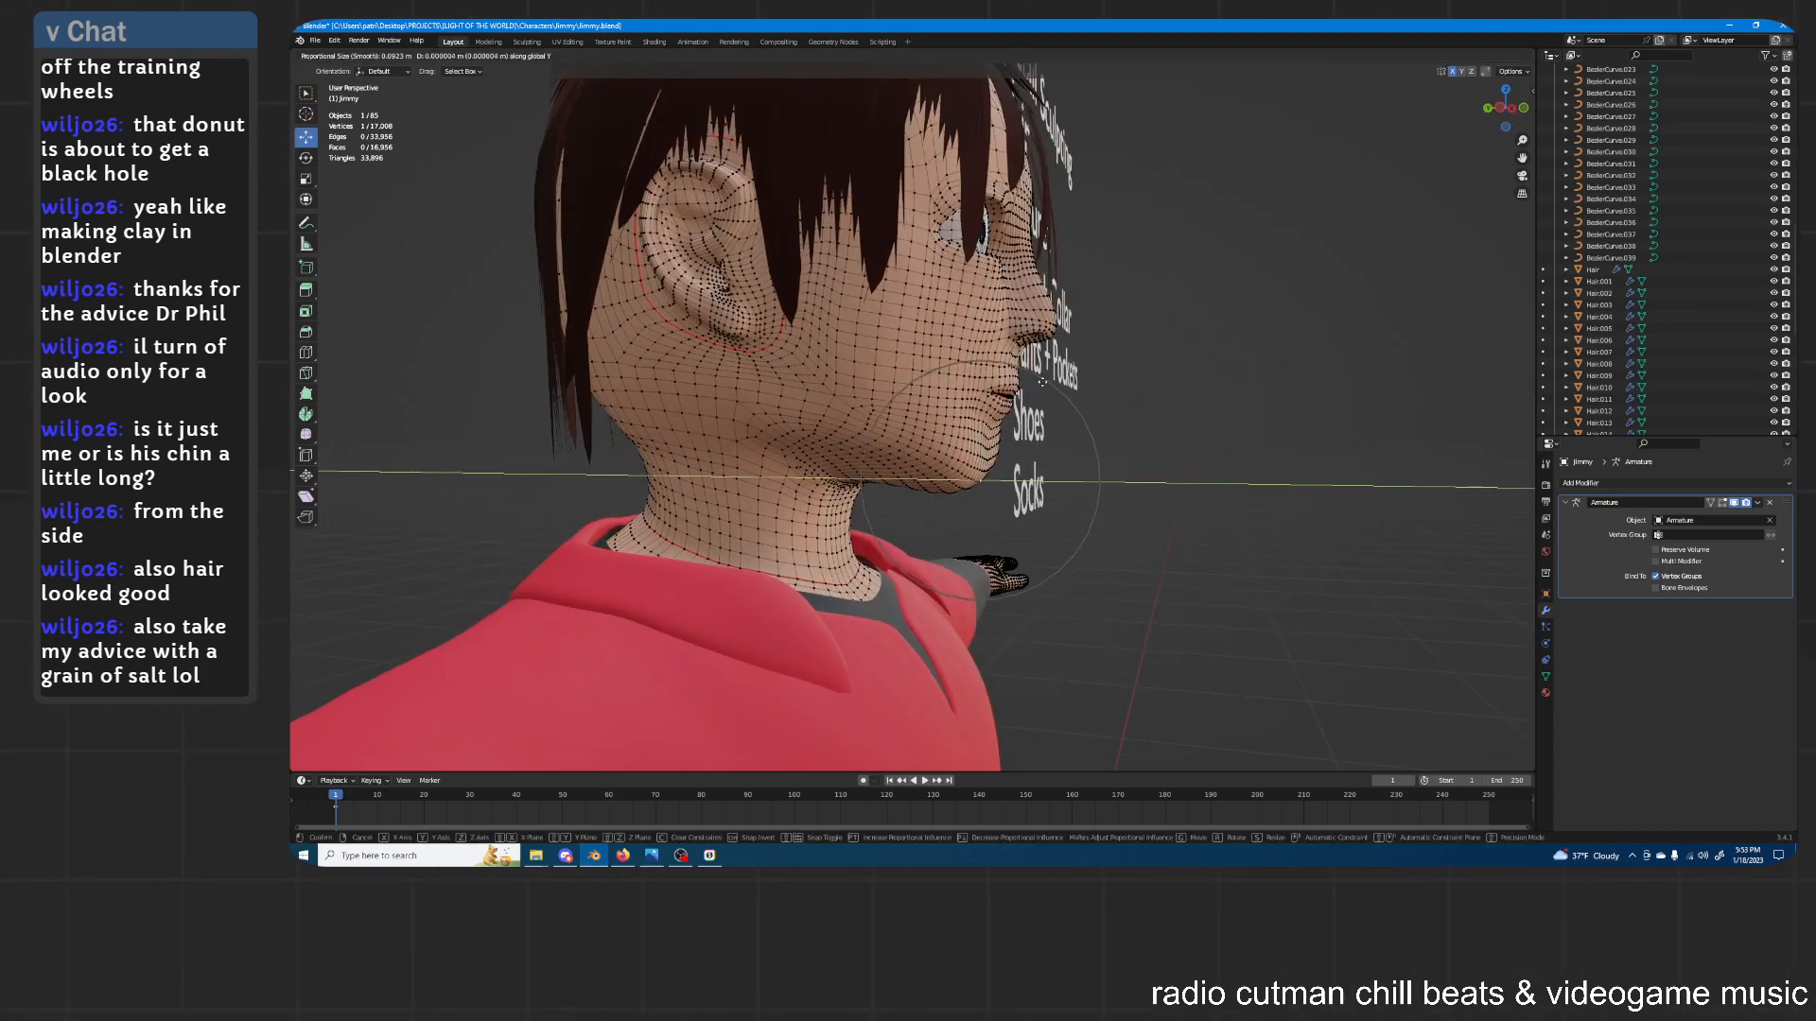
pyautogui.click(1045, 382)
pyautogui.press('Tab')
pyautogui.click(1196, 393)
pyautogui.scroll(-3, 1196, 394)
# Edit BezierCurve.039 at the back of the head and tilt all its points to turn the new hair strip flat
pyautogui.moveTo(1195, 394); pyautogui.dragTo(980, 247, button='middle')
pyautogui.click(809, 308)
pyautogui.click(836, 307)
pyautogui.scroll(2, 998, 279)
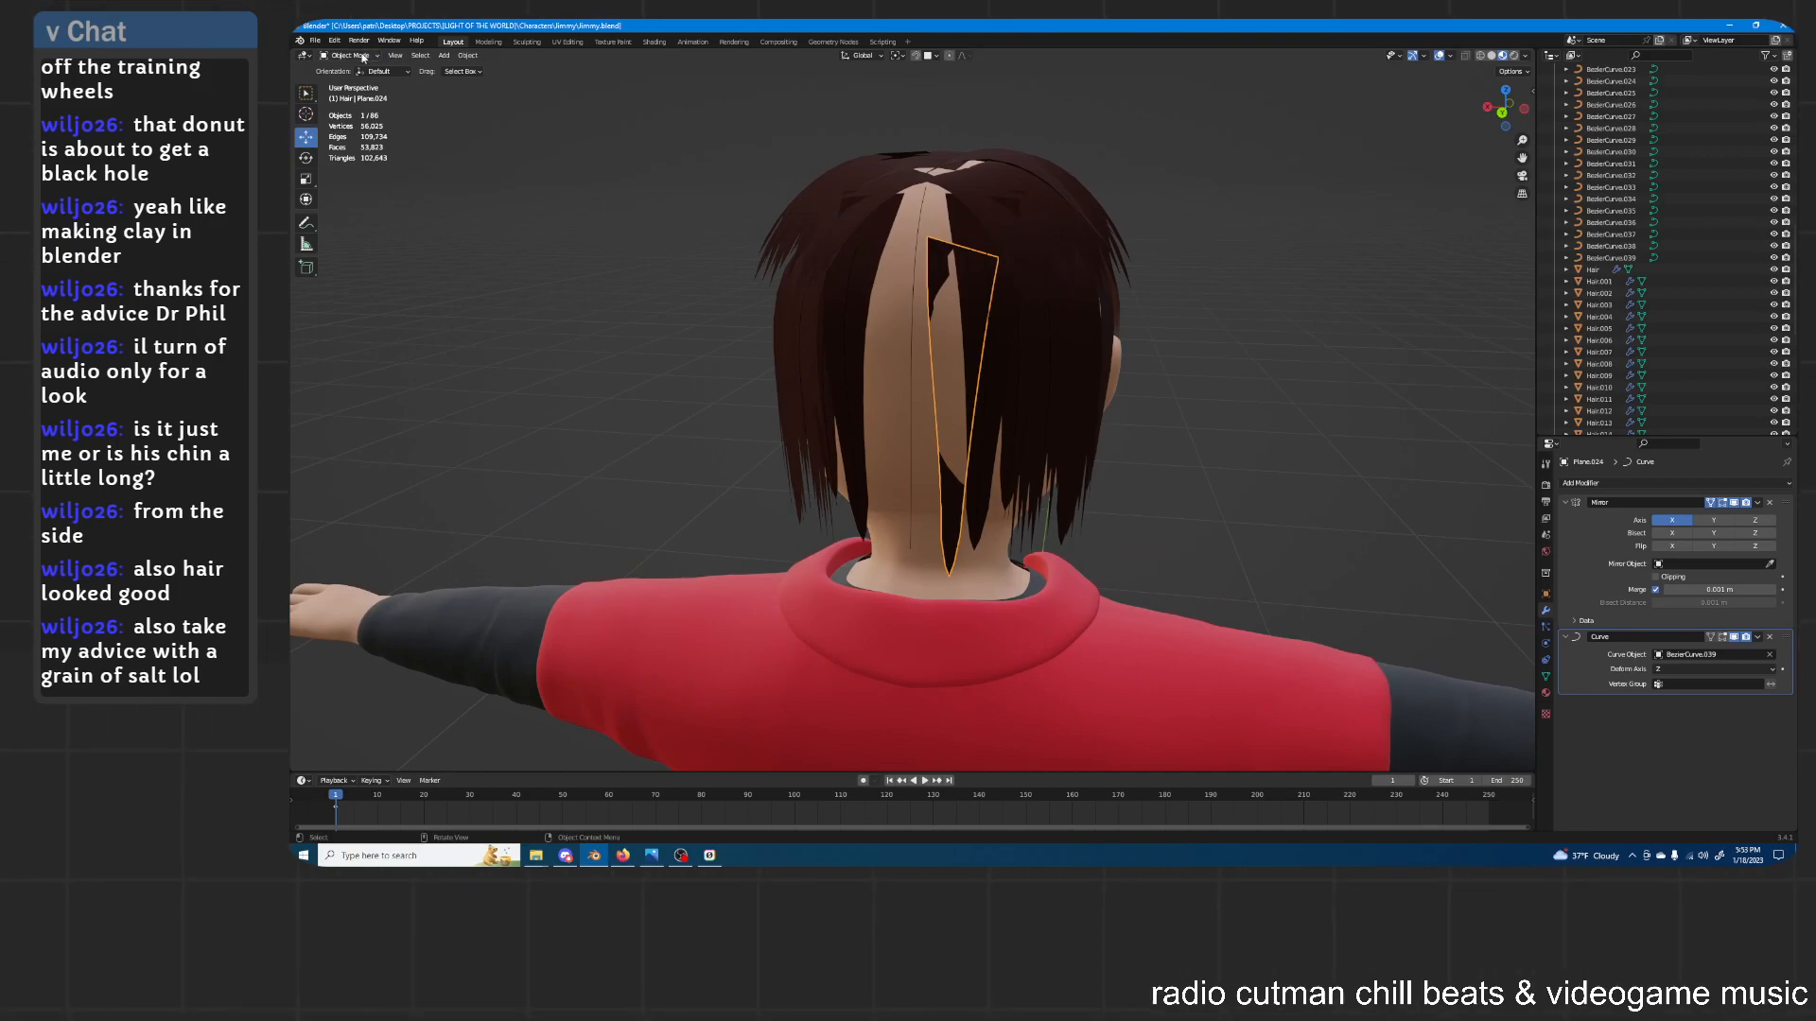
pyautogui.click(918, 262)
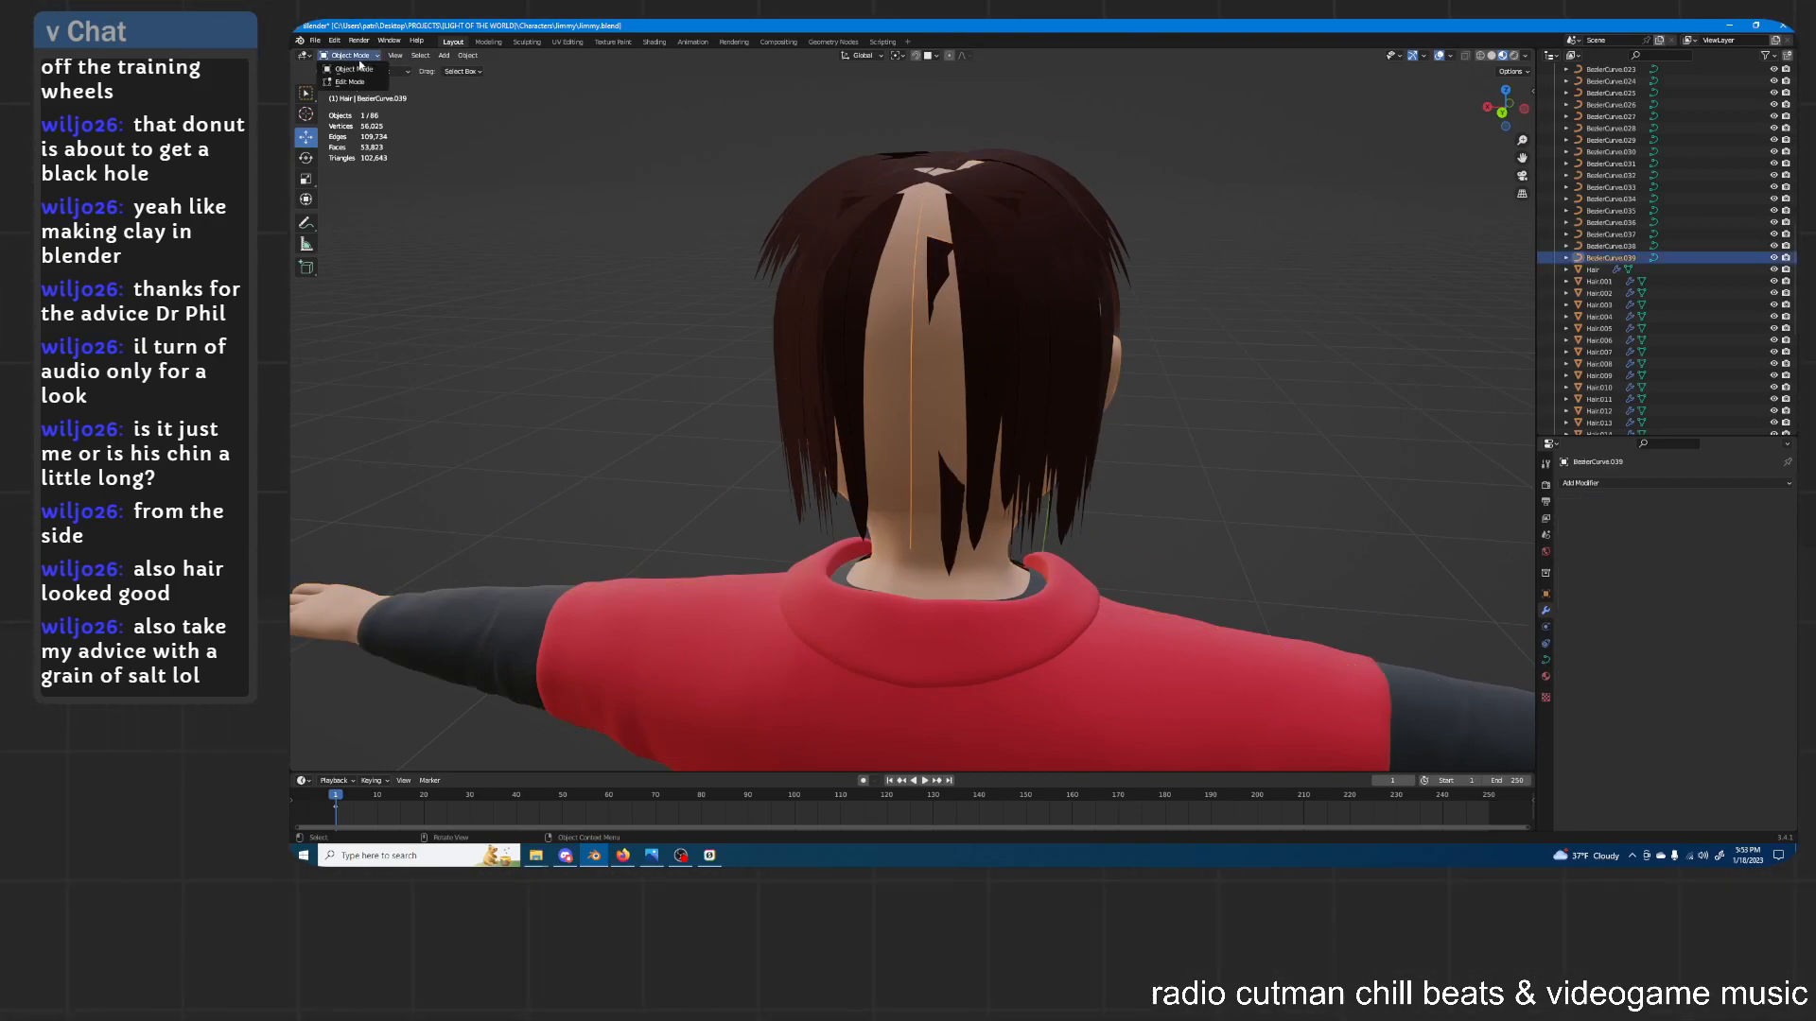
pyautogui.click(358, 82)
pyautogui.moveTo(991, 206); pyautogui.dragTo(1006, 210, button='middle')
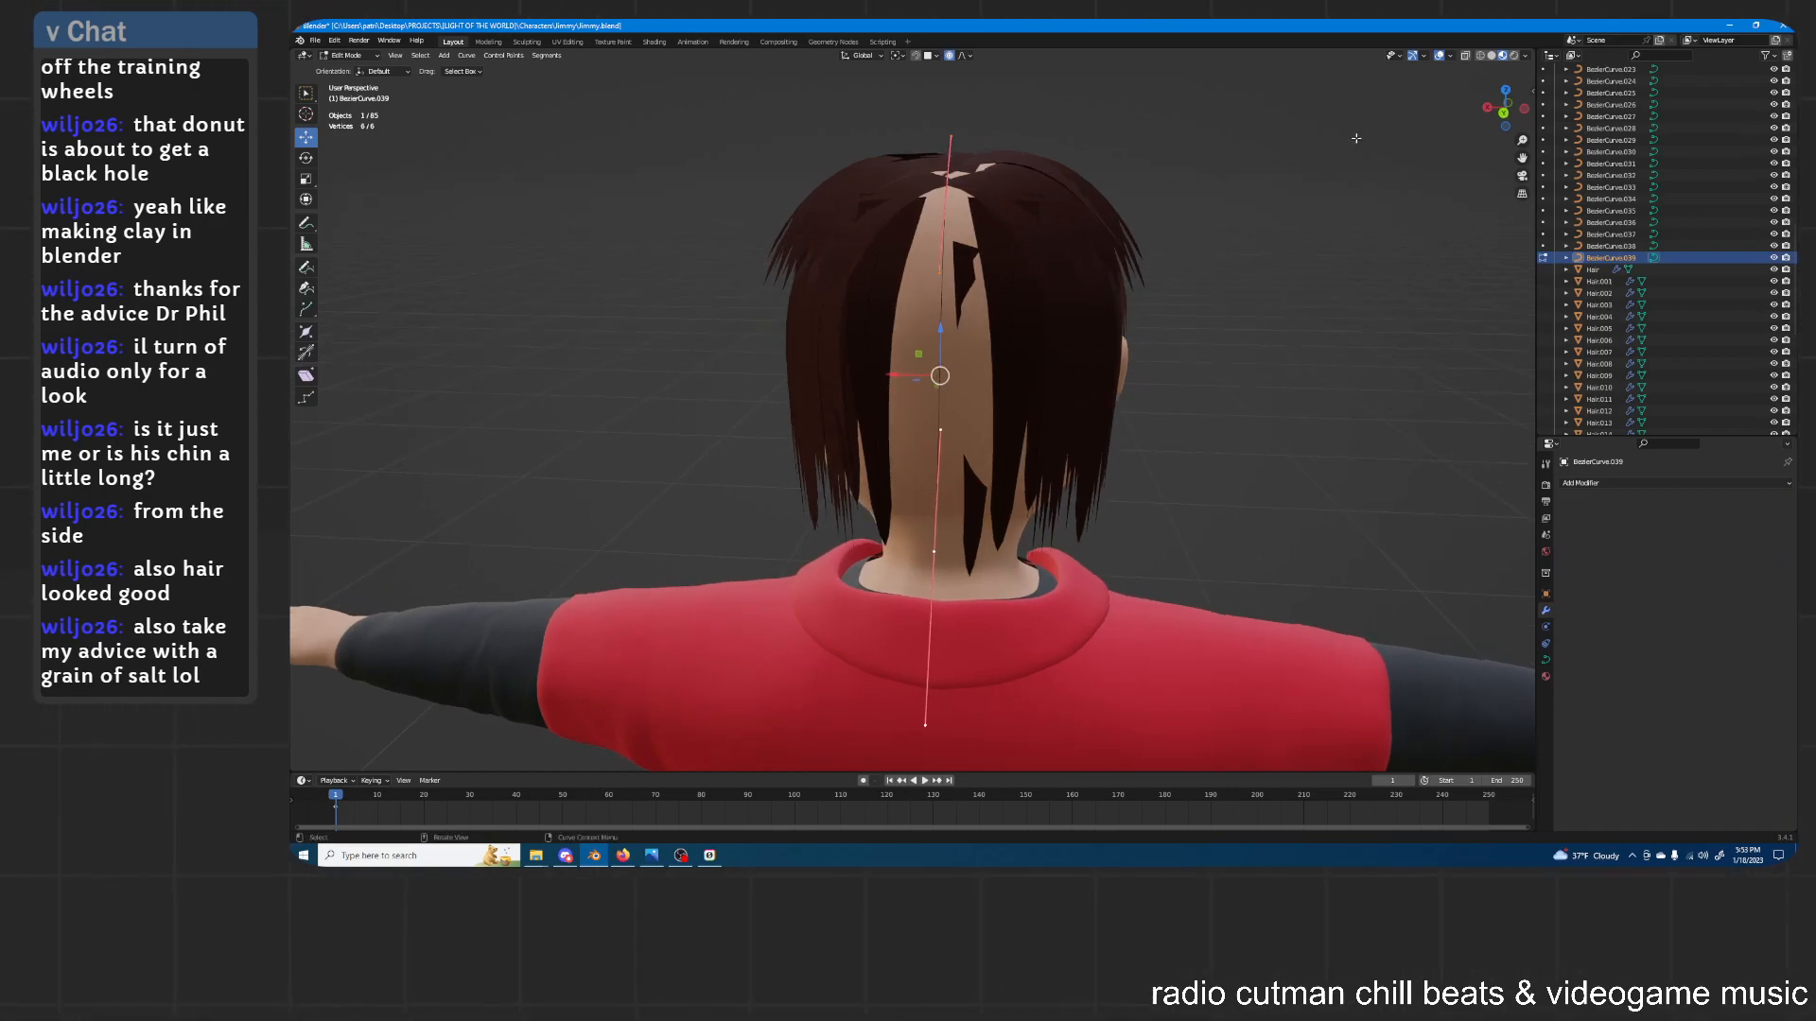
pyautogui.hotkey('ctrl', 't')
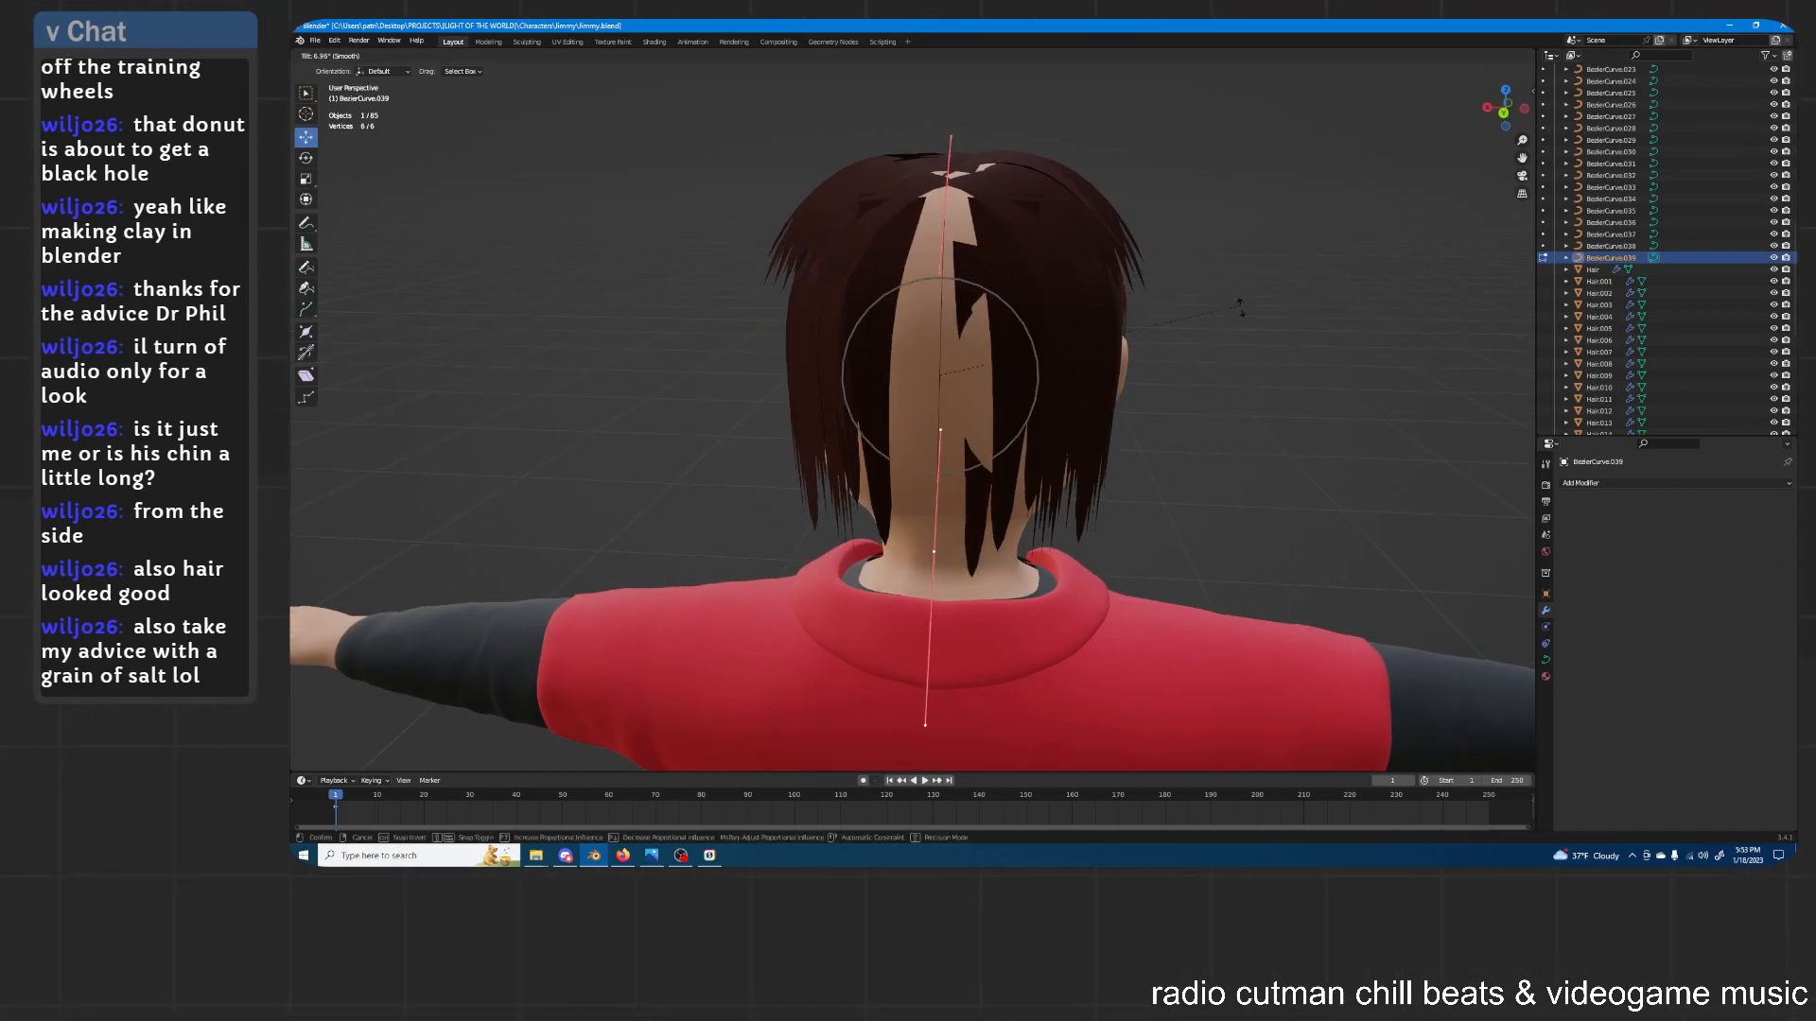
pyautogui.click(1258, 412)
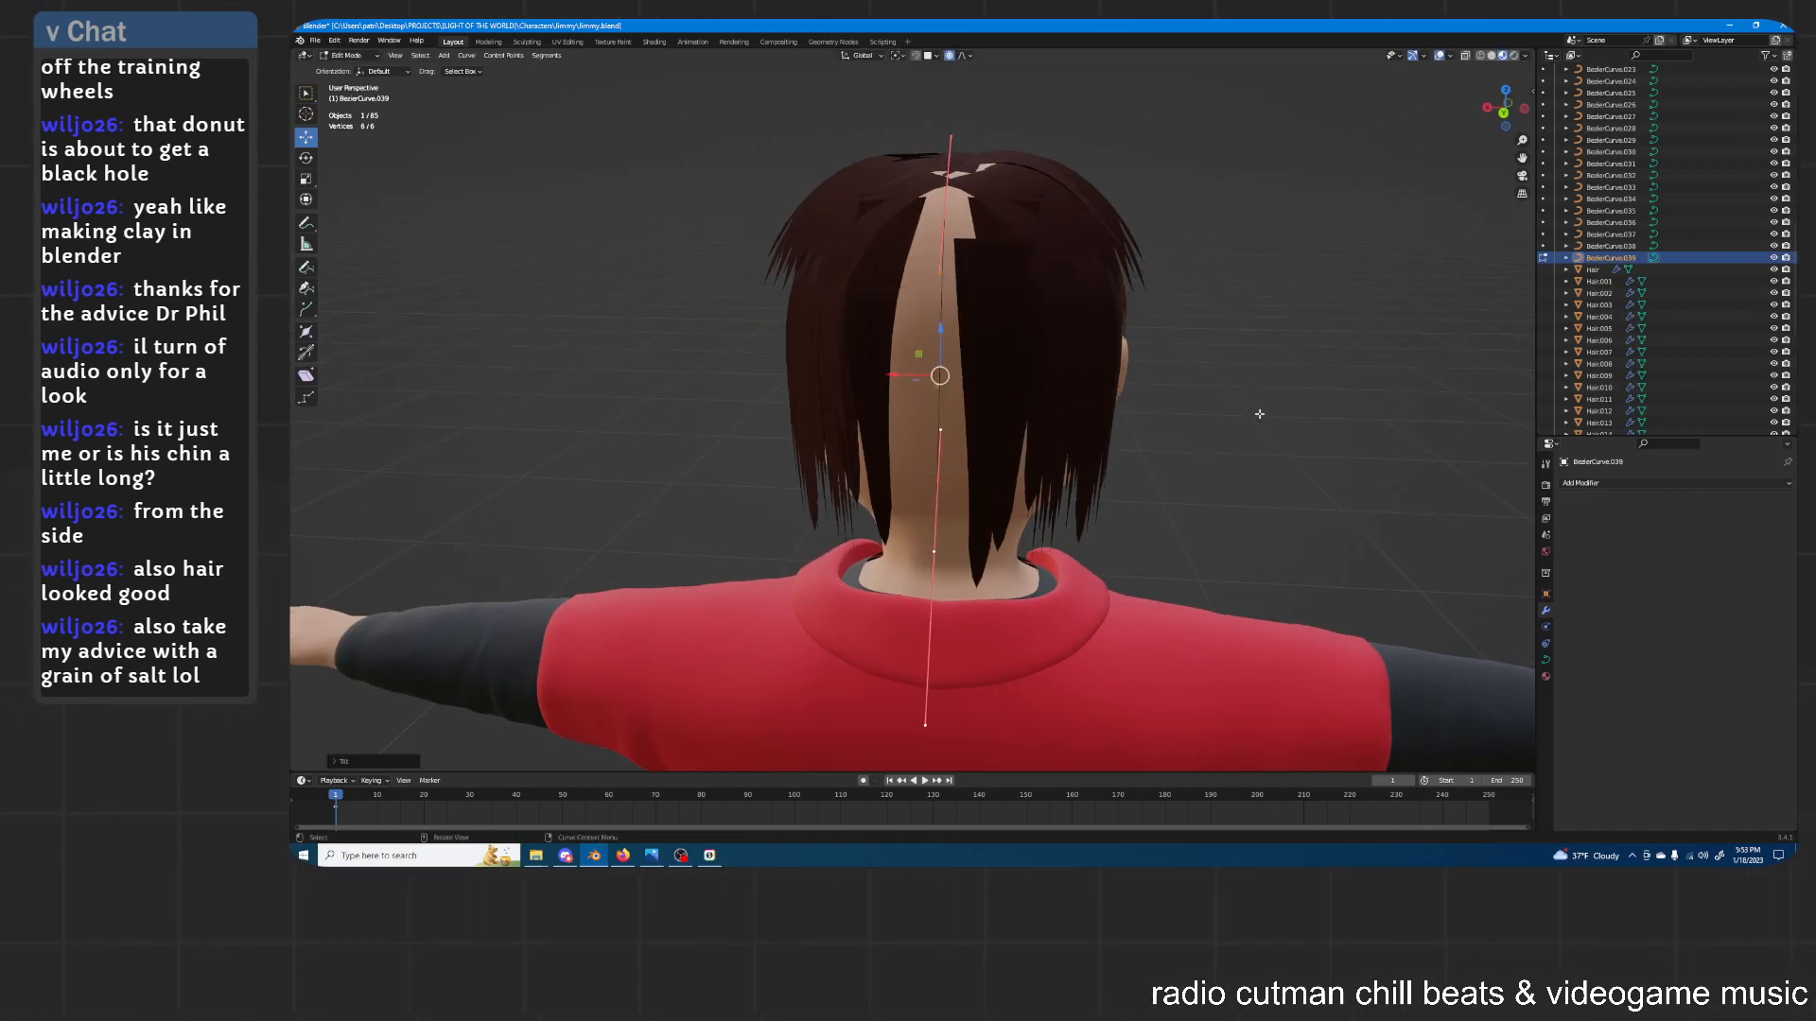
# Move the new back strip, Plane.024, along X onto the centre gap and along Z up towards the crown
pyautogui.press('Tab')
pyautogui.click(965, 293)
pyautogui.press('g')
pyautogui.press('x')
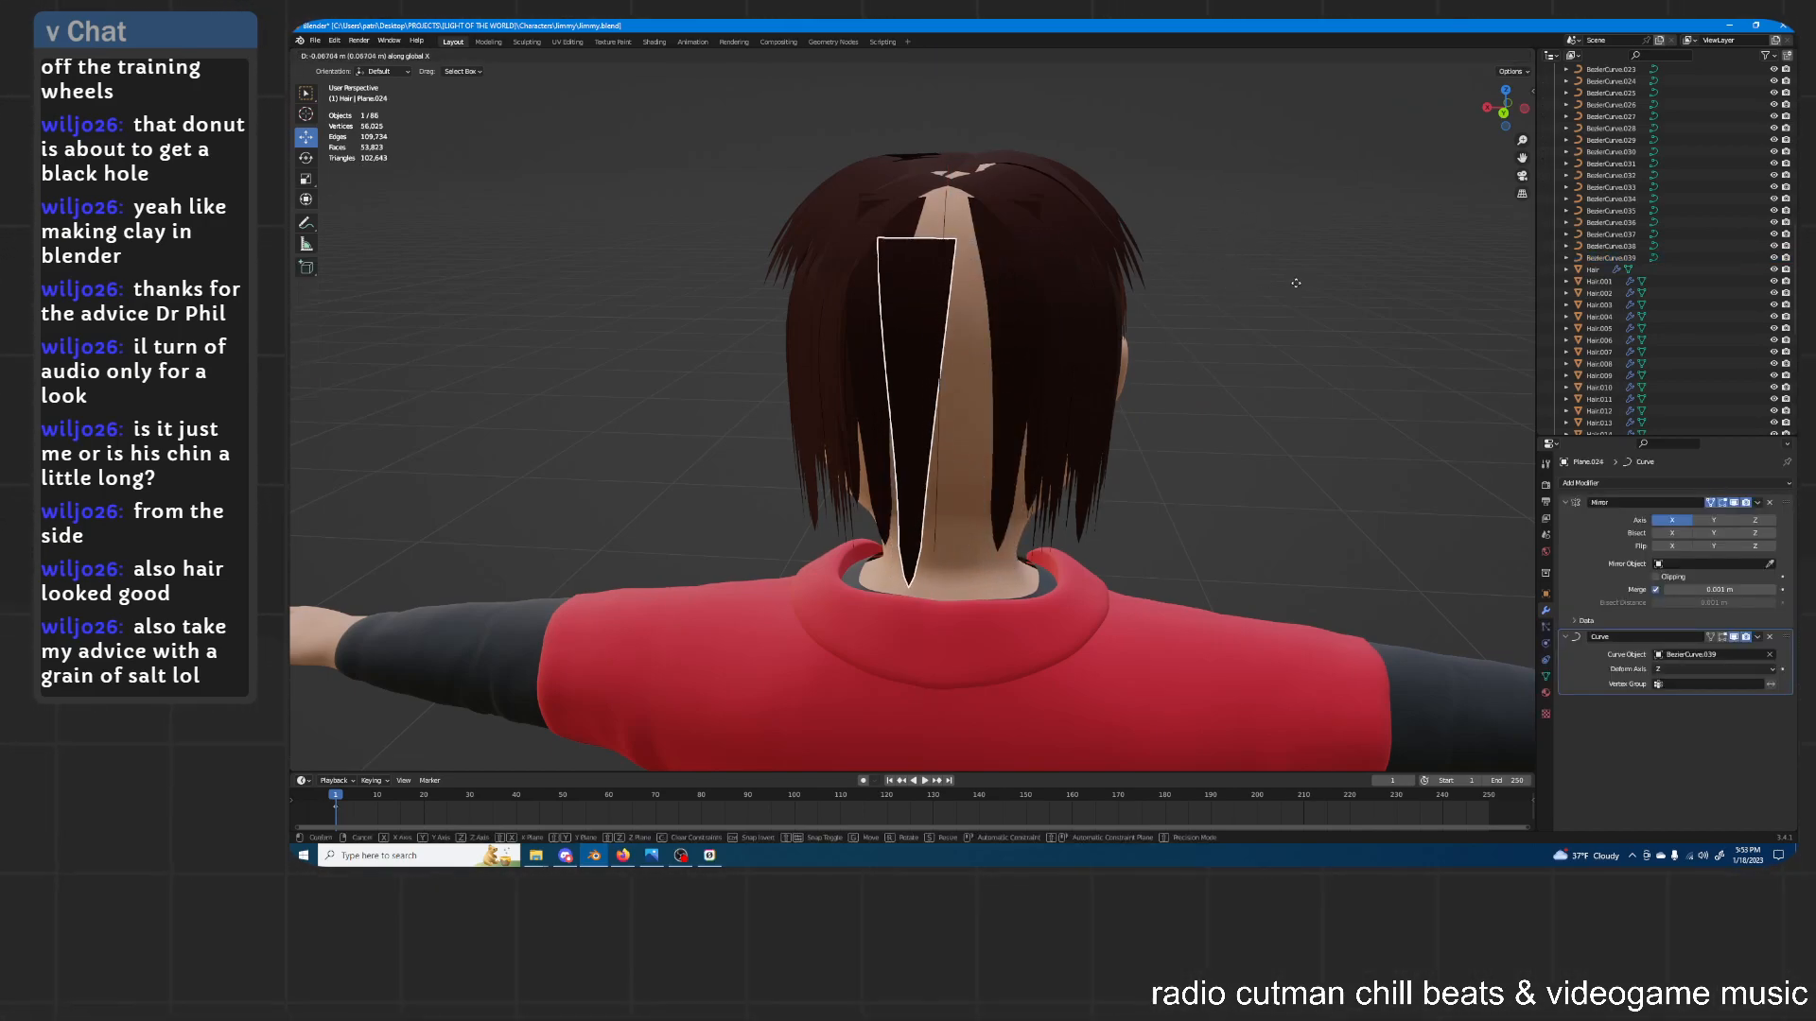
pyautogui.click(1279, 282)
pyautogui.moveTo(1279, 282); pyautogui.dragTo(1171, 217, button='middle')
pyautogui.press('g')
pyautogui.press('z')
pyautogui.click(1190, 204)
# Lengthen the centre back strip along Z and widen it along X
pyautogui.press('s')
pyautogui.press('z')
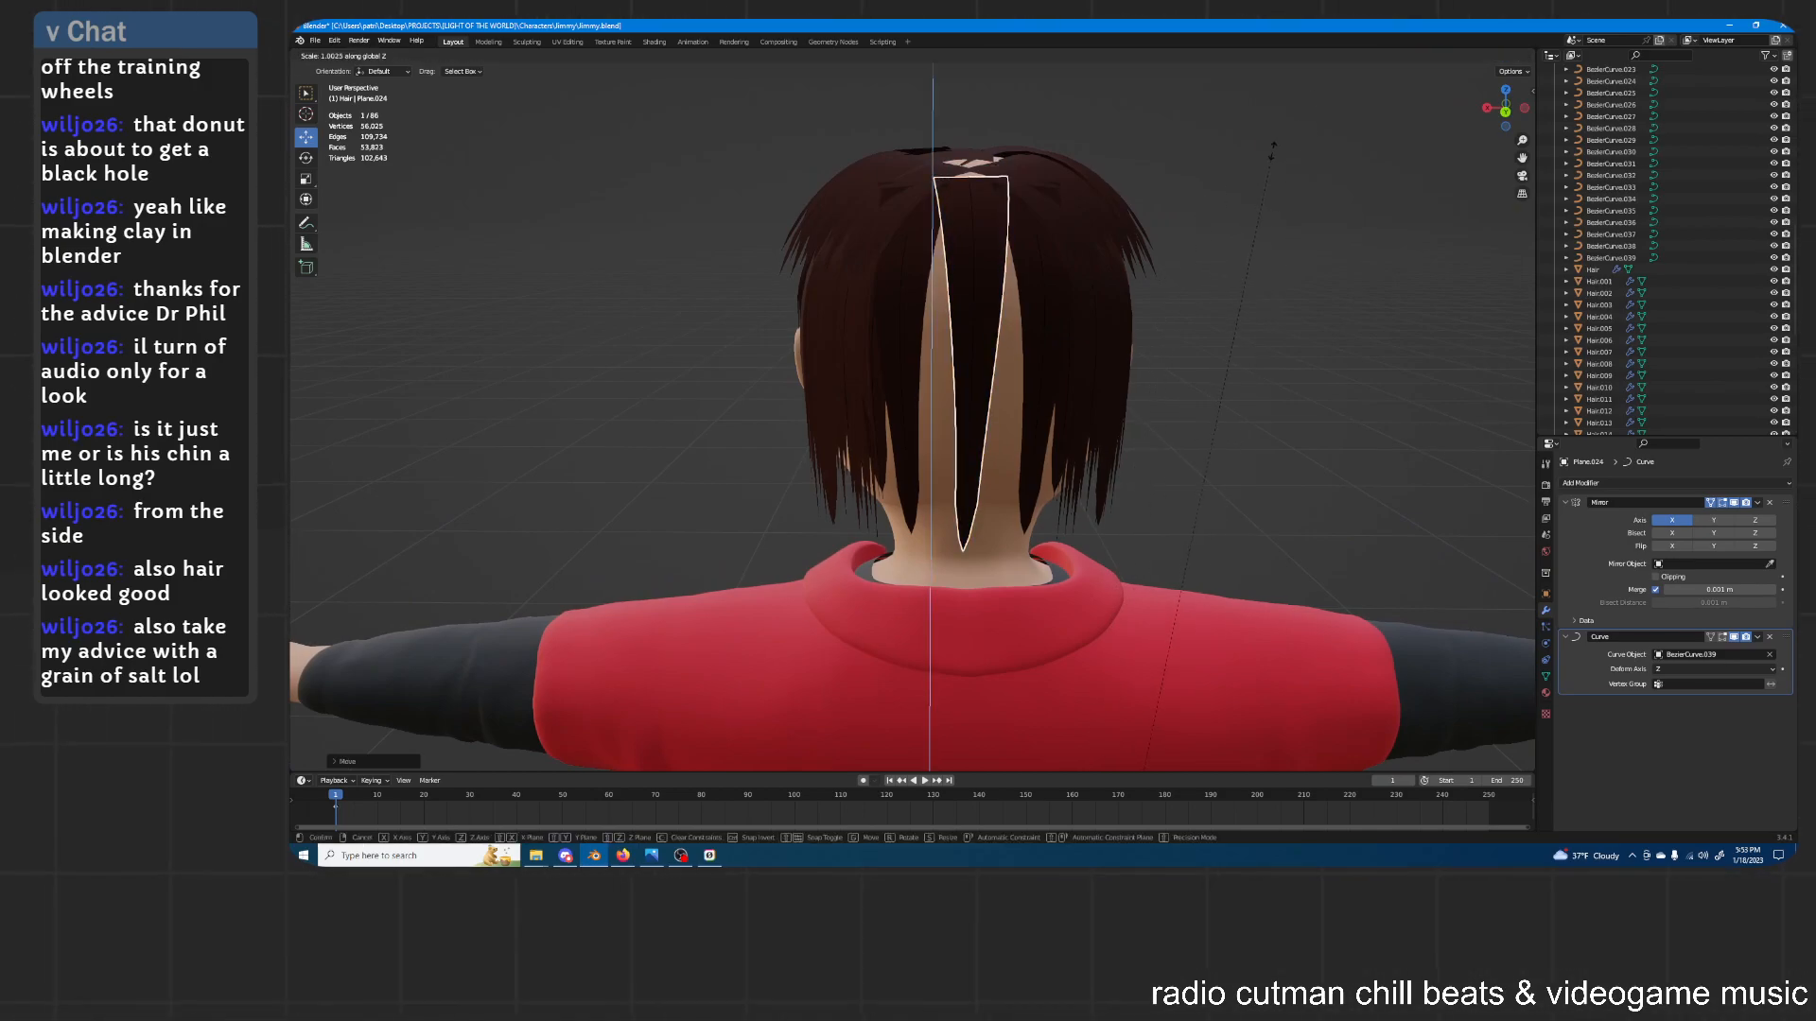
pyautogui.click(1210, 685)
pyautogui.press('s')
pyautogui.press('x')
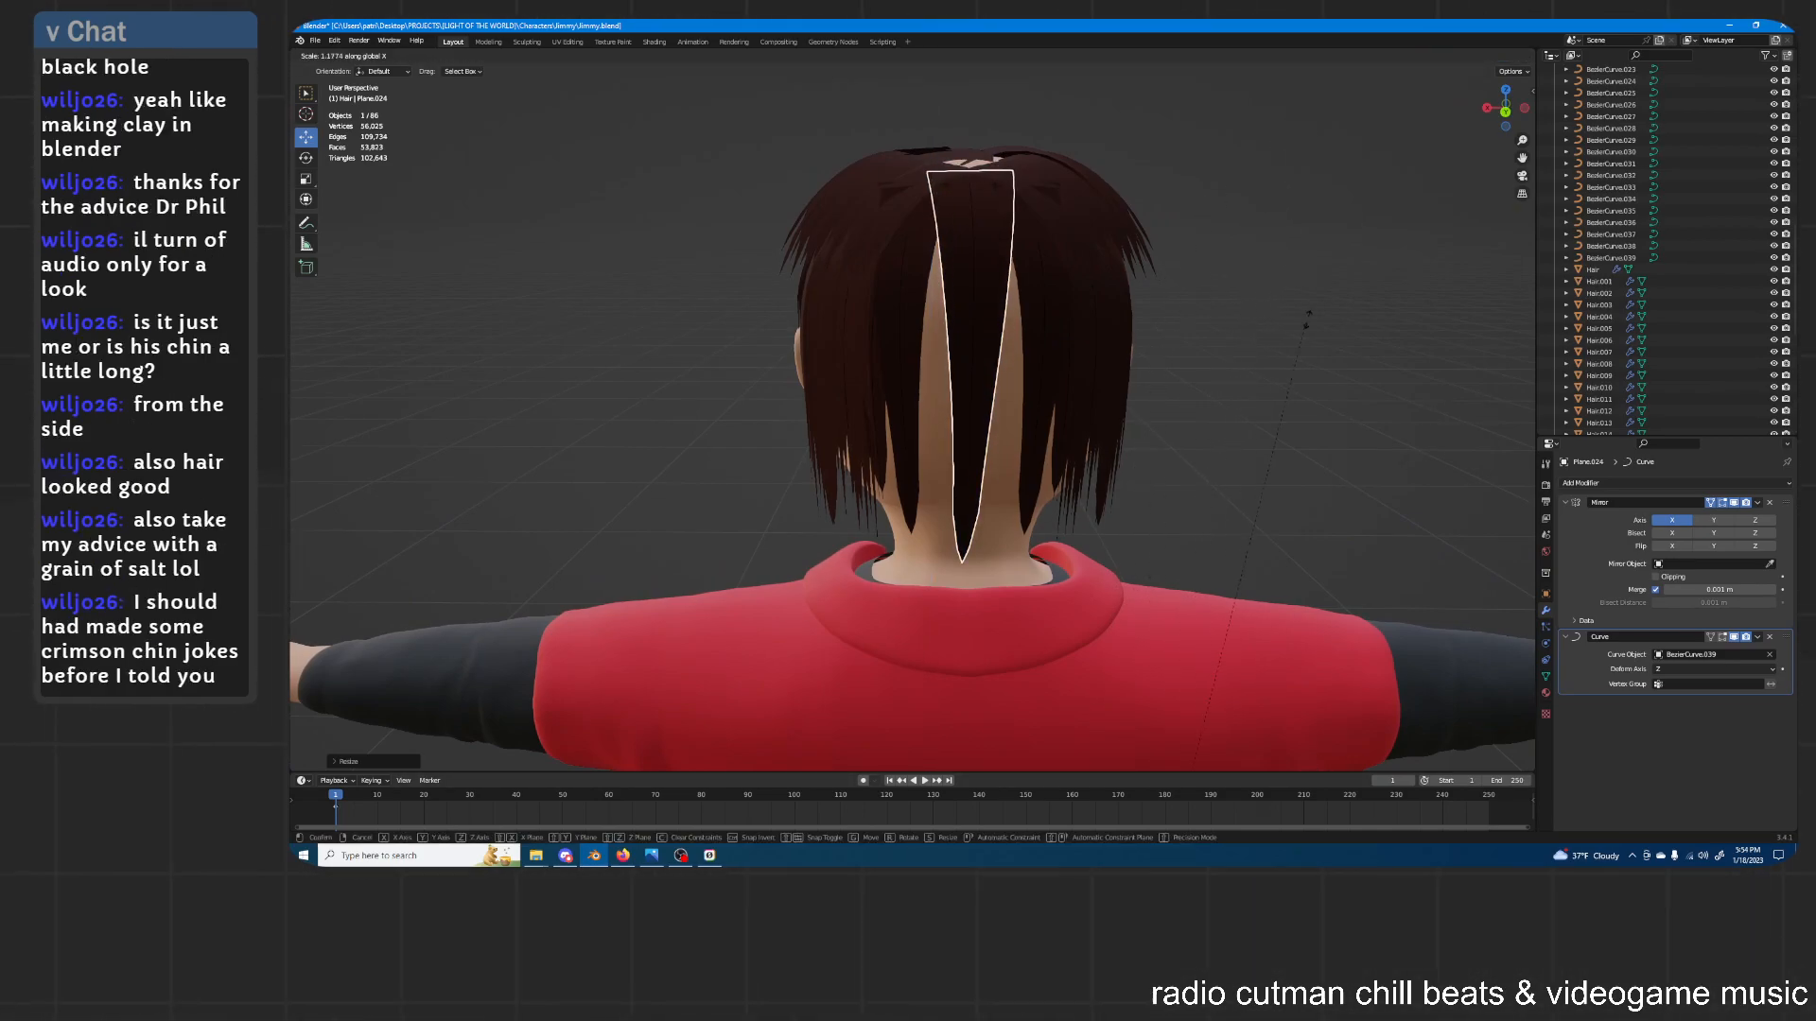
pyautogui.click(1377, 470)
# Adjust the centre back strip's height along Z from a side view so it follows the head
pyautogui.moveTo(1148, 265); pyautogui.dragTo(1076, 350, button='middle')
pyautogui.press('g')
pyautogui.press('z')
pyautogui.click(1076, 309)
pyautogui.press('g')
pyautogui.press('z')
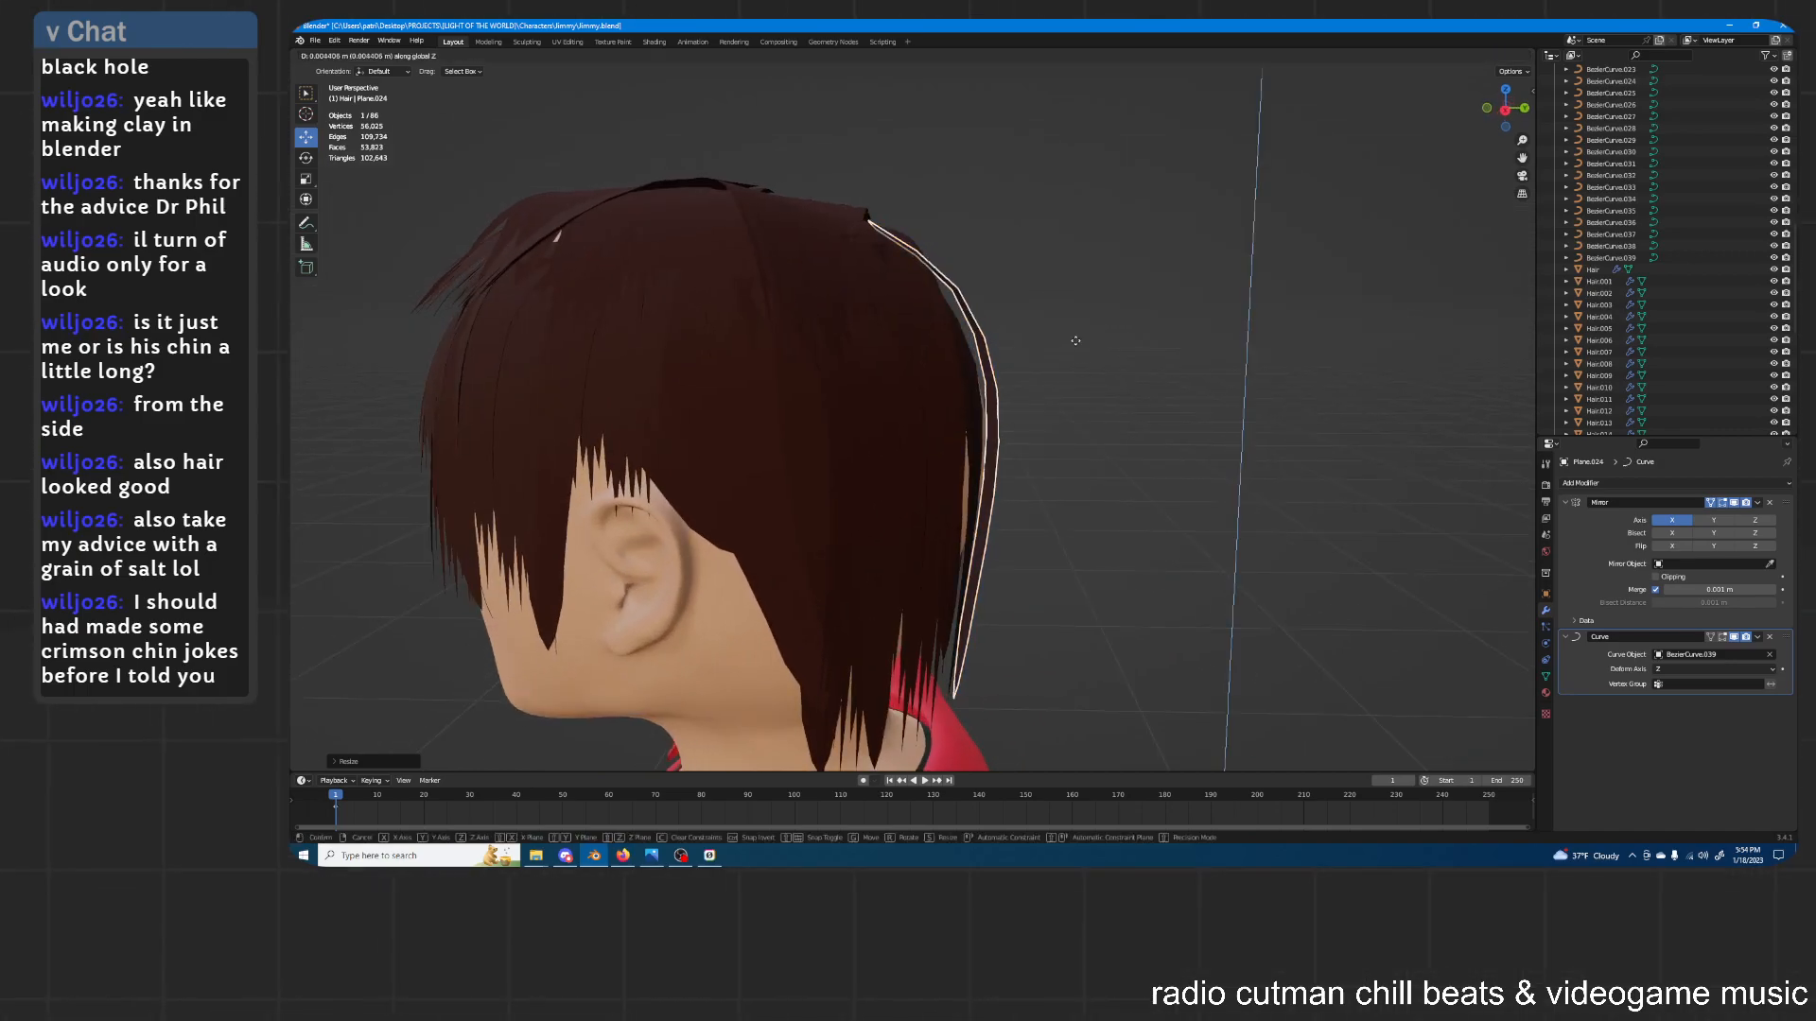
pyautogui.click(1072, 331)
# Inspect the back of the head and select the hair strips on both sides of the centre strip
pyautogui.moveTo(1071, 327)
pyautogui.mouseDown(button='middle')
pyautogui.moveTo(928, 286)
pyautogui.moveTo(827, 333)
pyautogui.moveTo(1093, 316)
pyautogui.mouseUp(button='middle')
pyautogui.click(1078, 372)
pyautogui.click(887, 393)
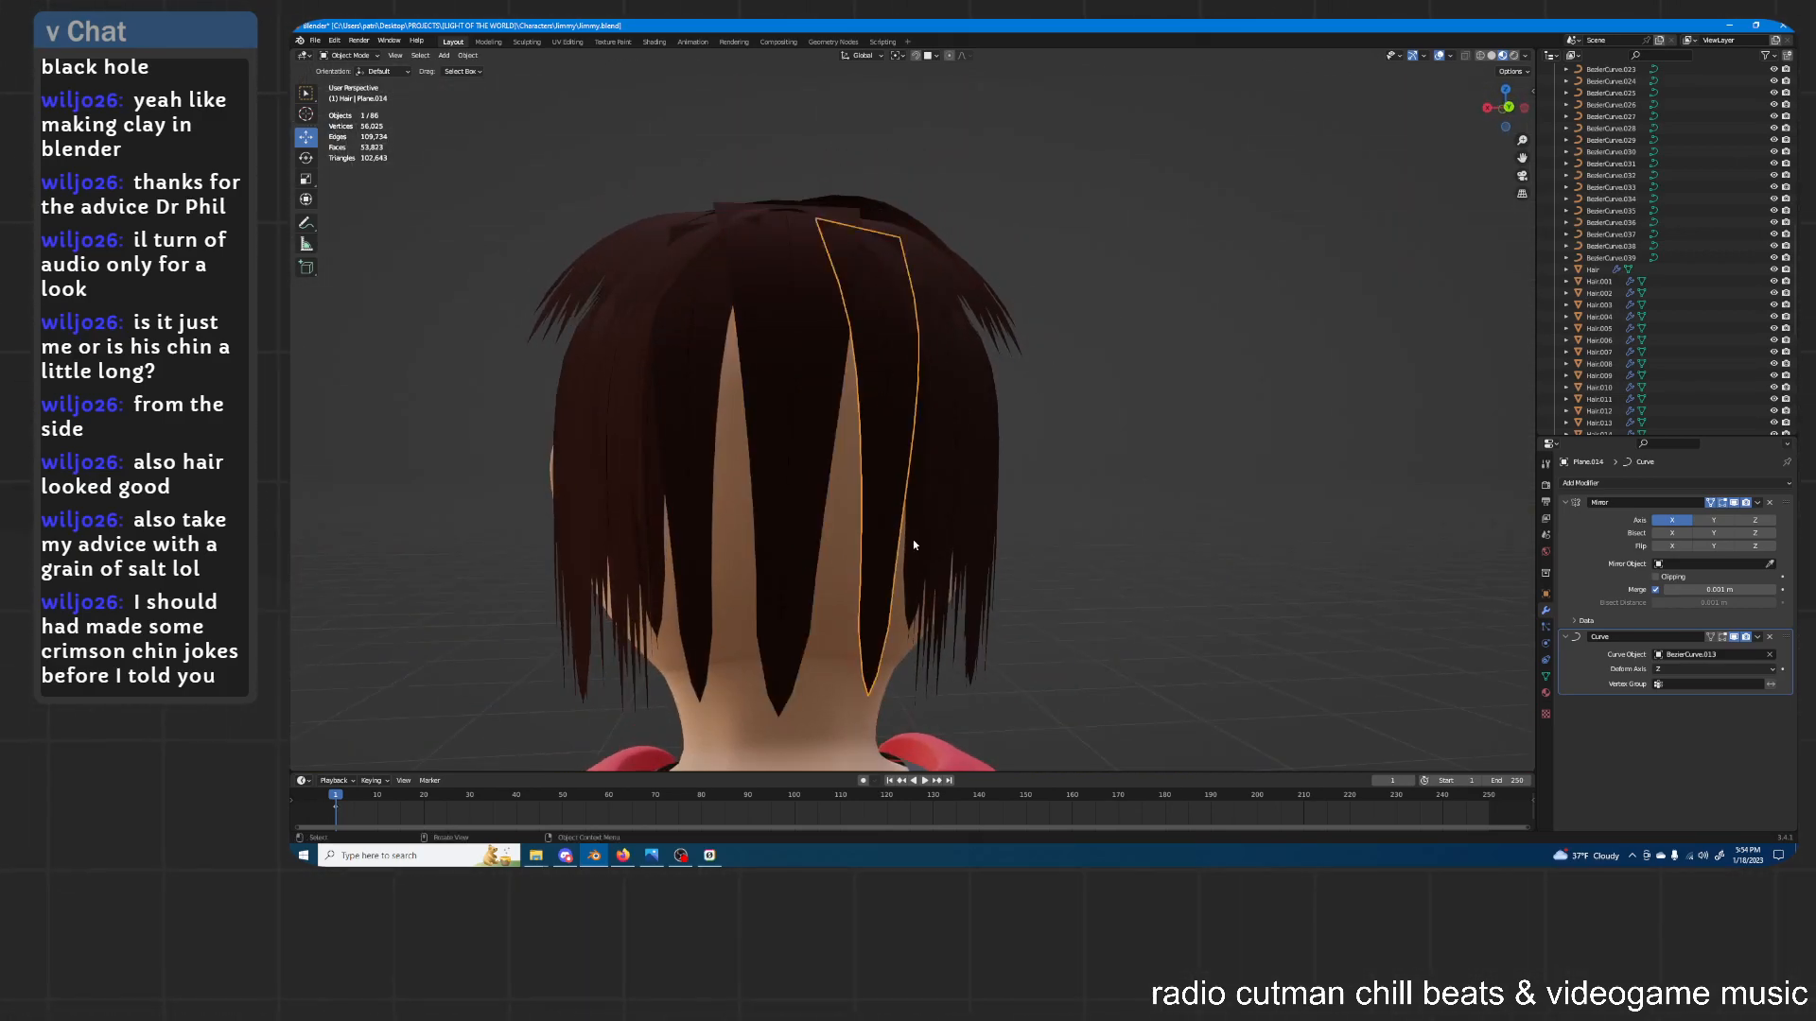
pyautogui.scroll(-1, 1089, 342)
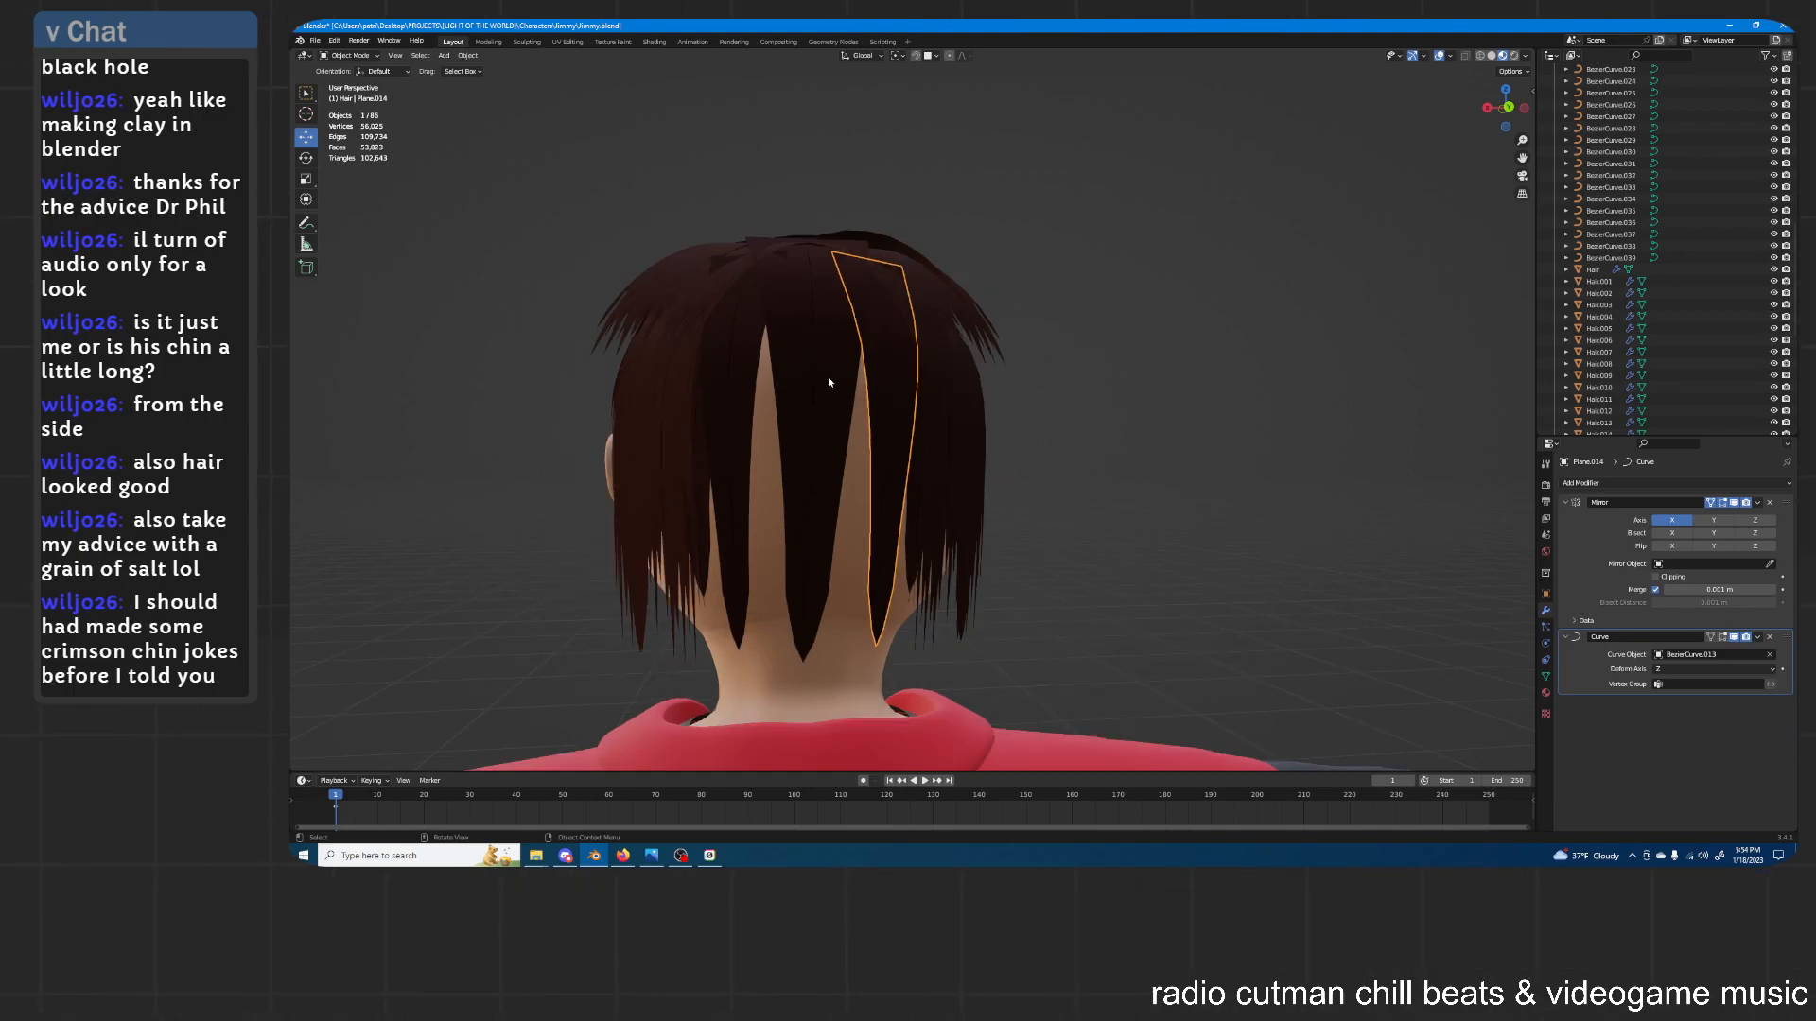
pyautogui.click(728, 441)
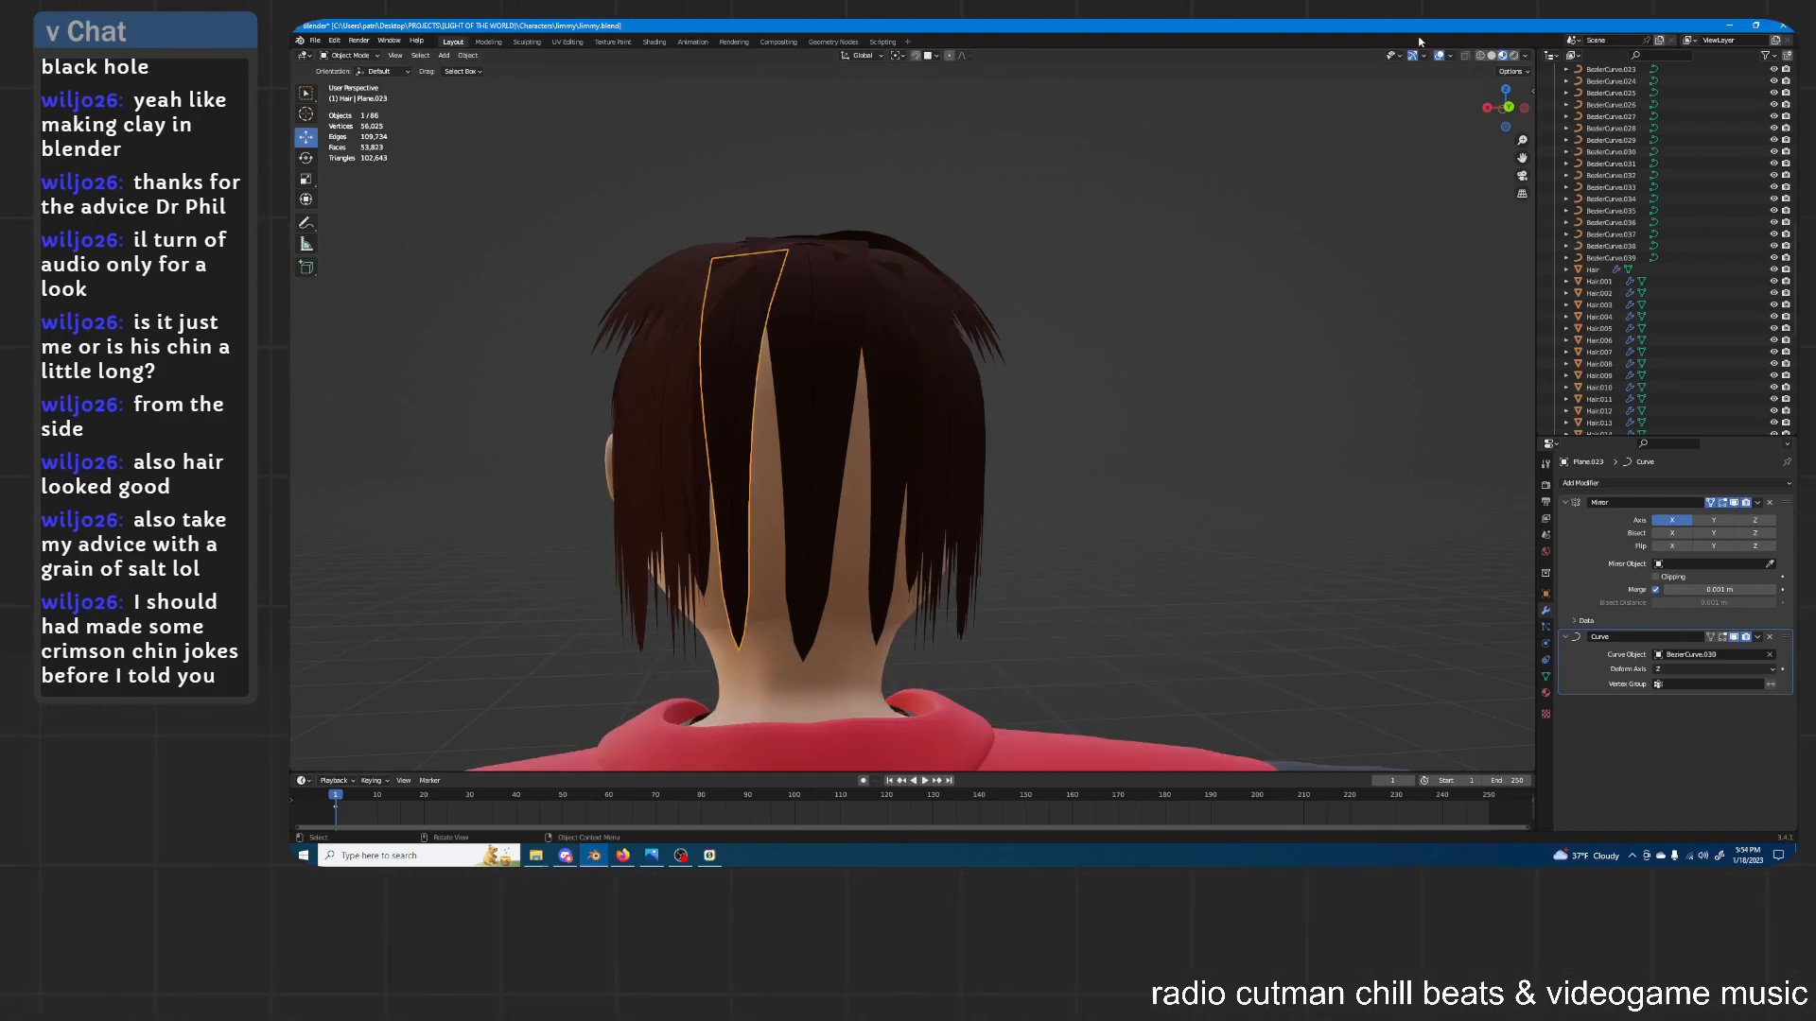
# Switch to Solid shading, use X-Ray to pick the neighbouring strip's curve, BezierCurve.030, and open it in Edit Mode
pyautogui.click(1492, 55)
pyautogui.click(1465, 55)
pyautogui.click(728, 401)
pyautogui.click(728, 401)
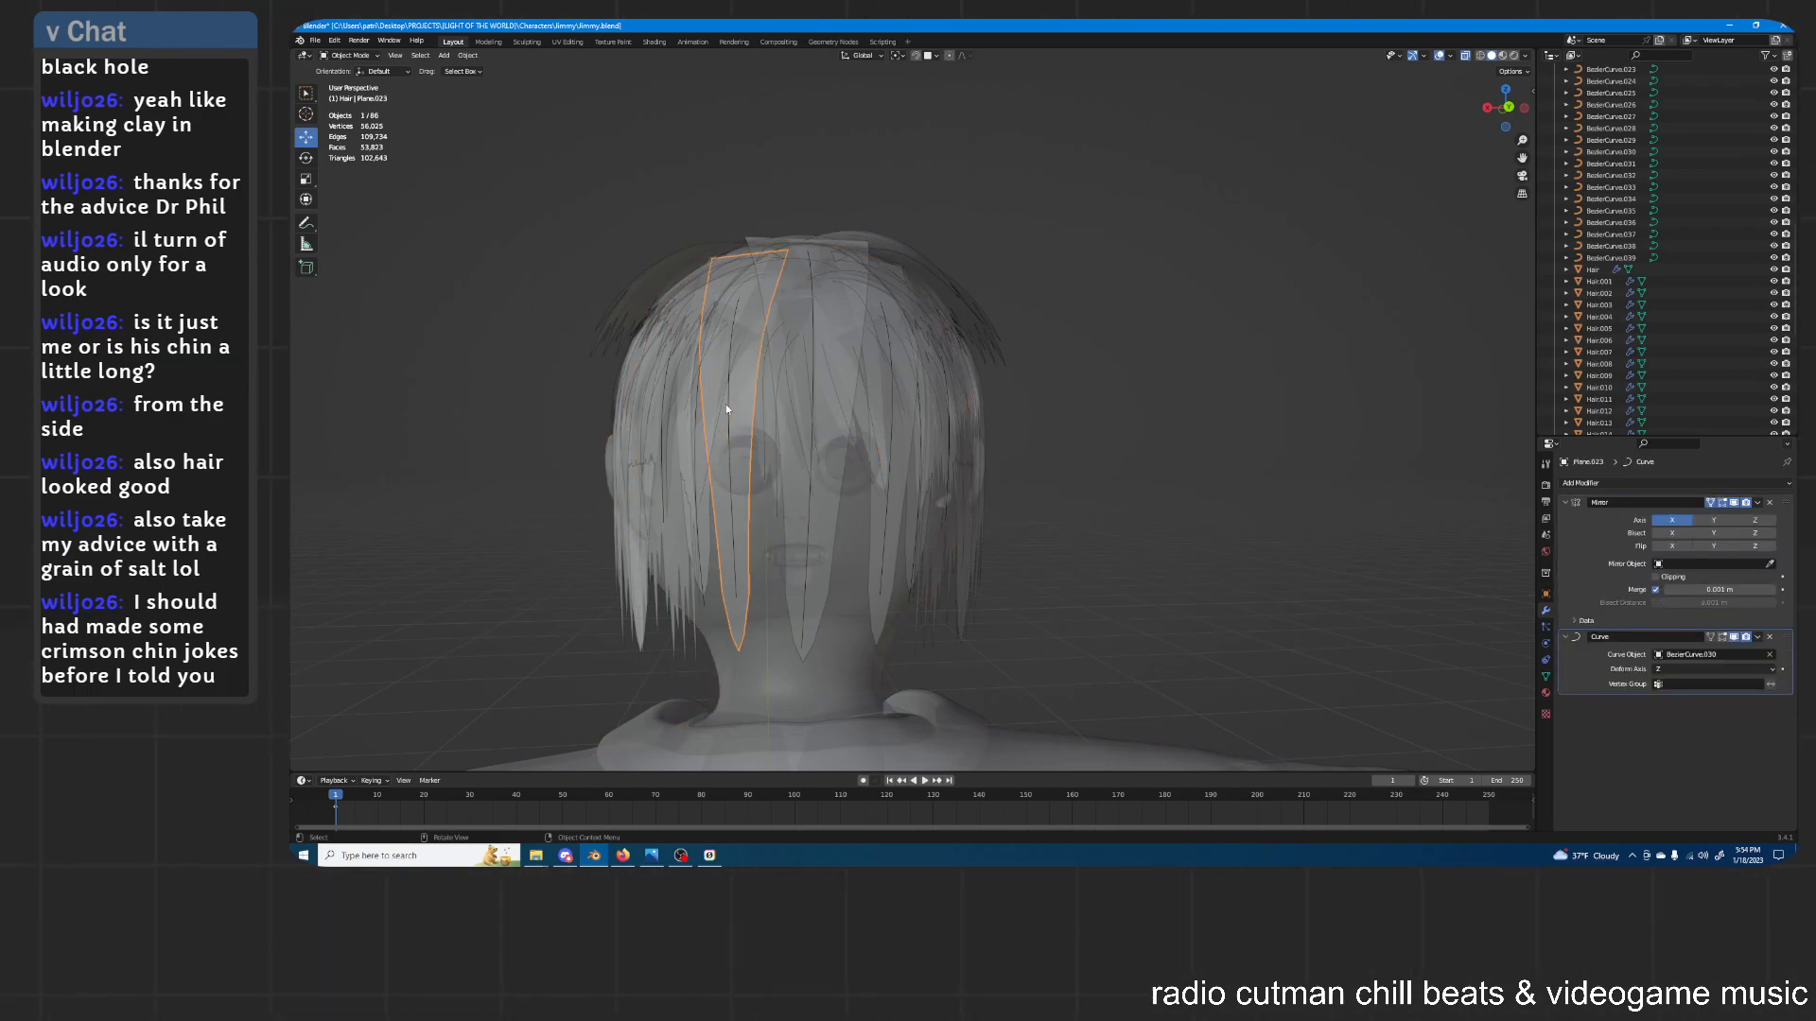
pyautogui.click(724, 405)
pyautogui.click(734, 586)
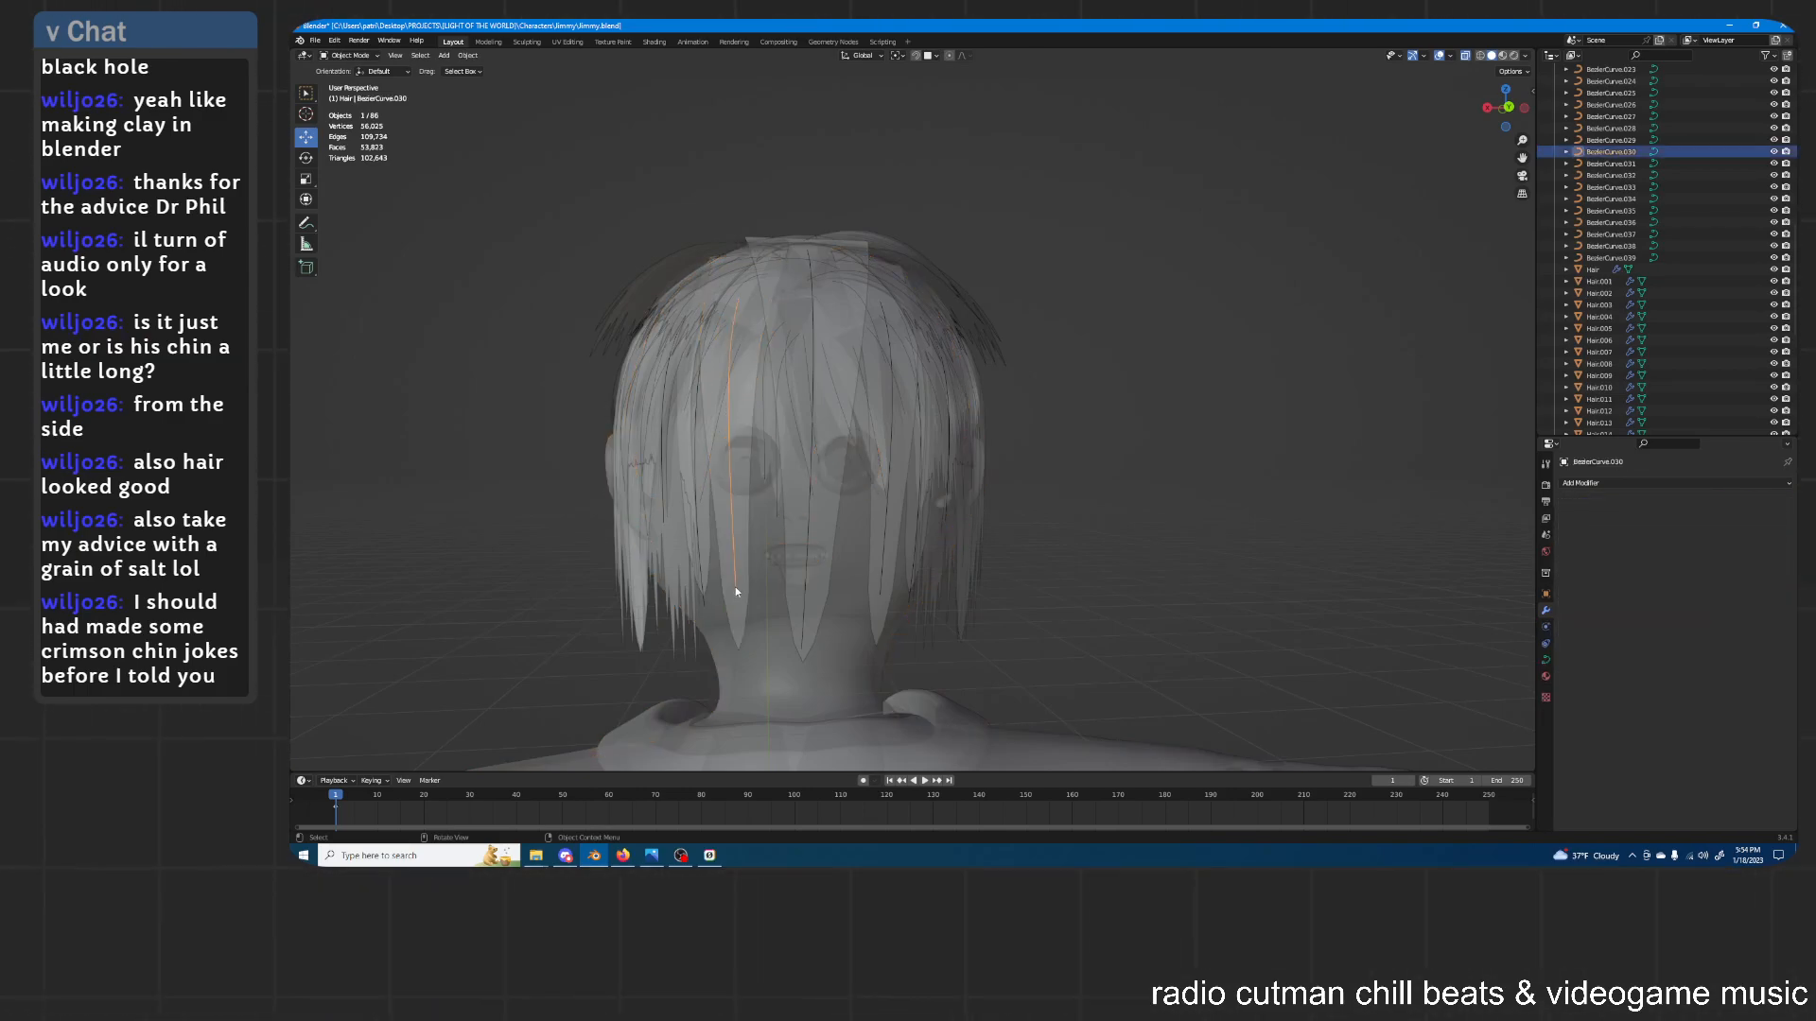
pyautogui.click(1465, 56)
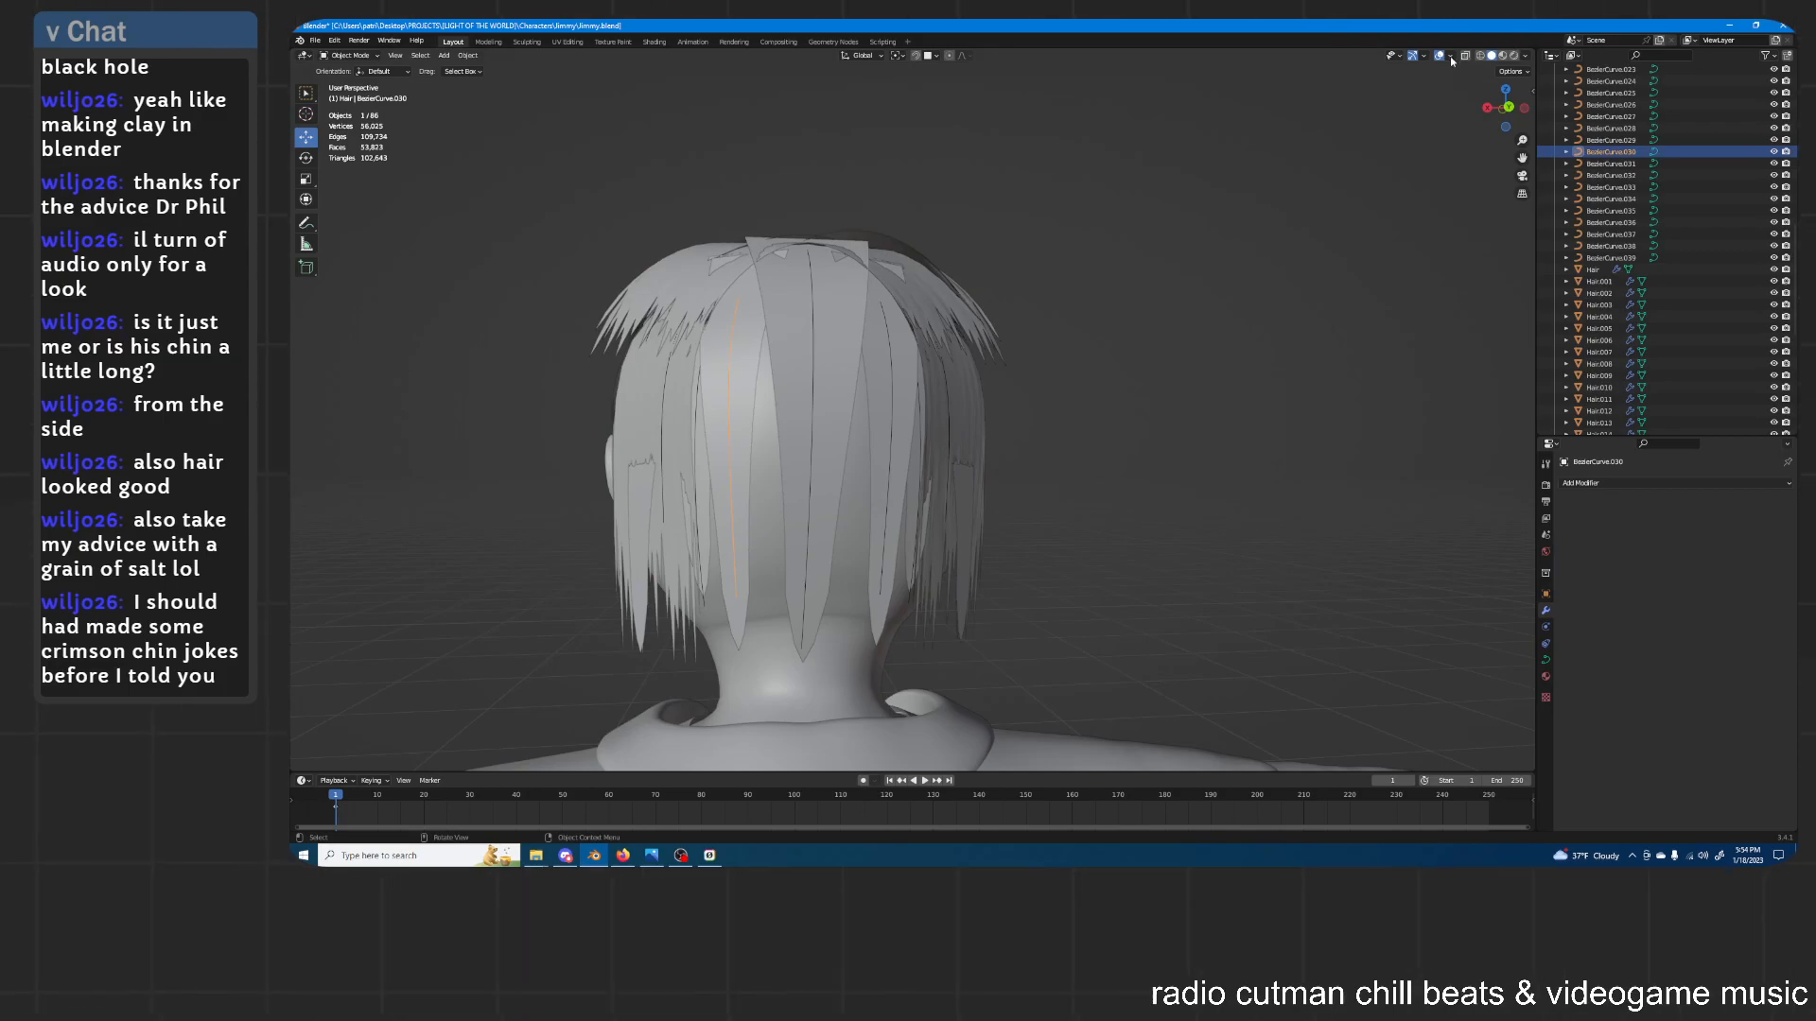
pyautogui.click(349, 82)
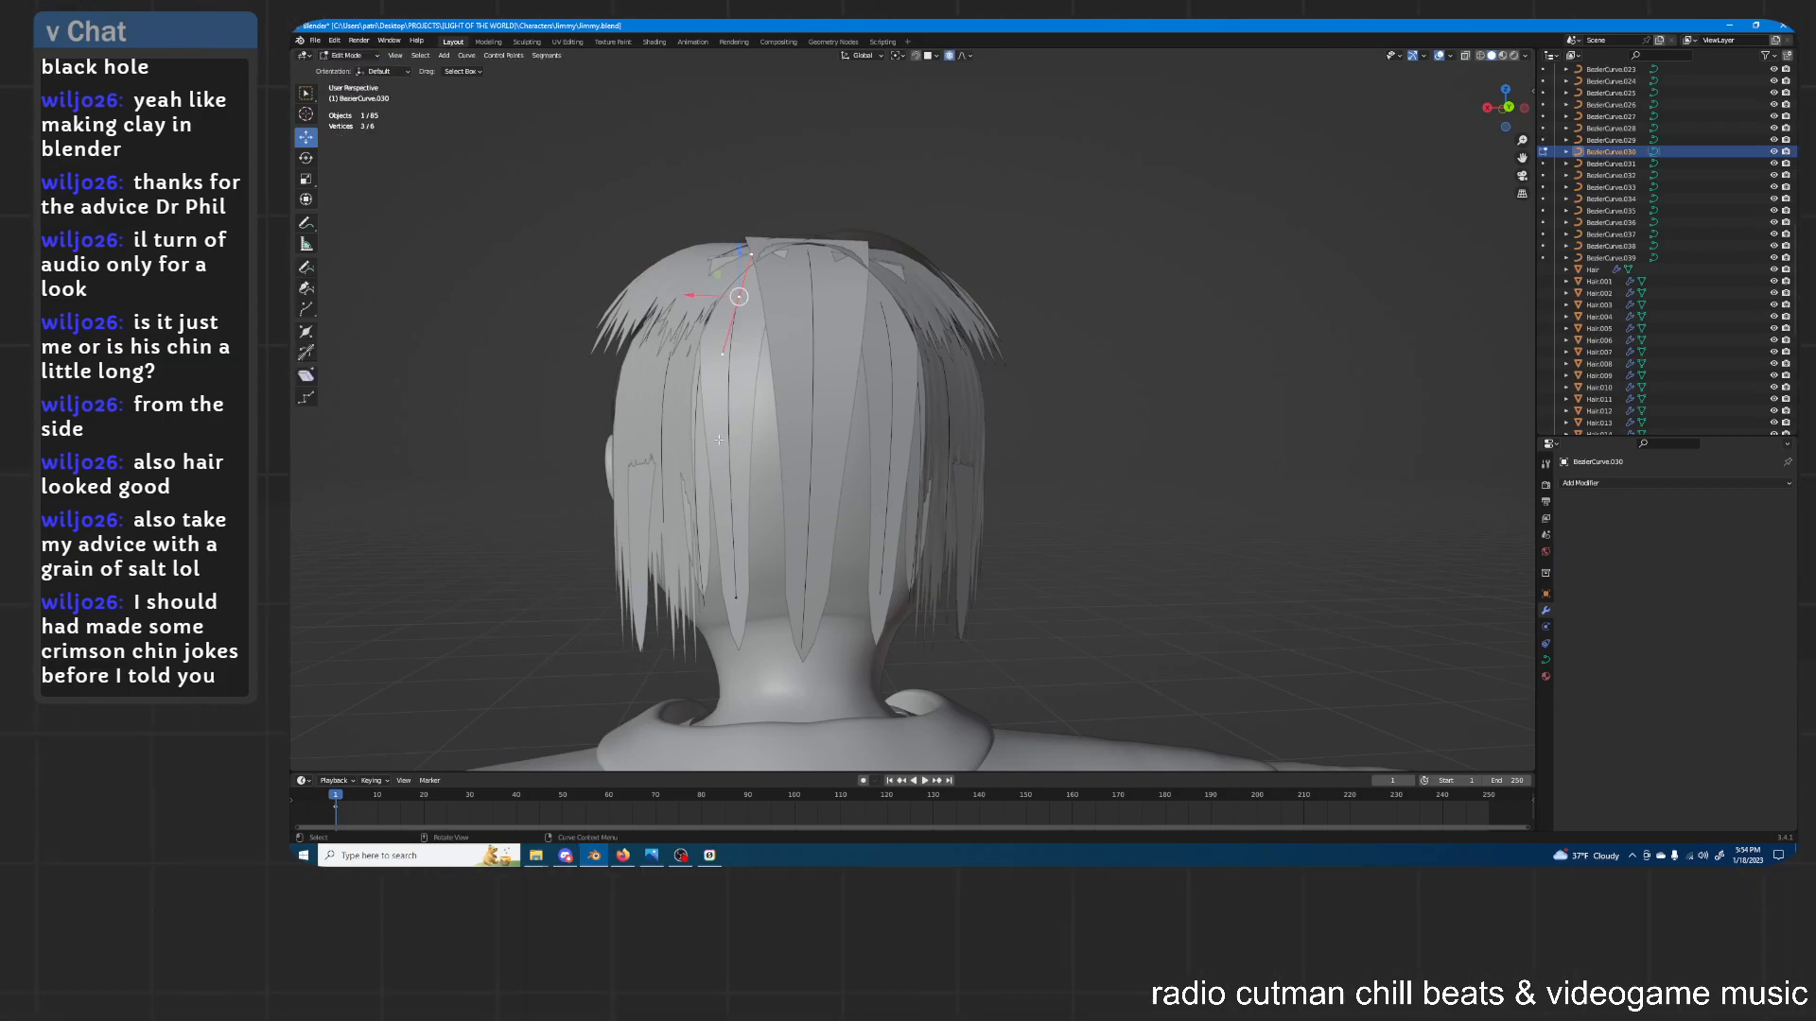
# Move the lower end point of BezierCurve.030 along X towards the centre of the neck and rotate its handles
pyautogui.moveTo(731, 598); pyautogui.dragTo(925, 434, button='middle')
pyautogui.moveTo(863, 493); pyautogui.dragTo(882, 493)
pyautogui.hotkey('ctrl', 't')
pyautogui.rightClick(972, 434)
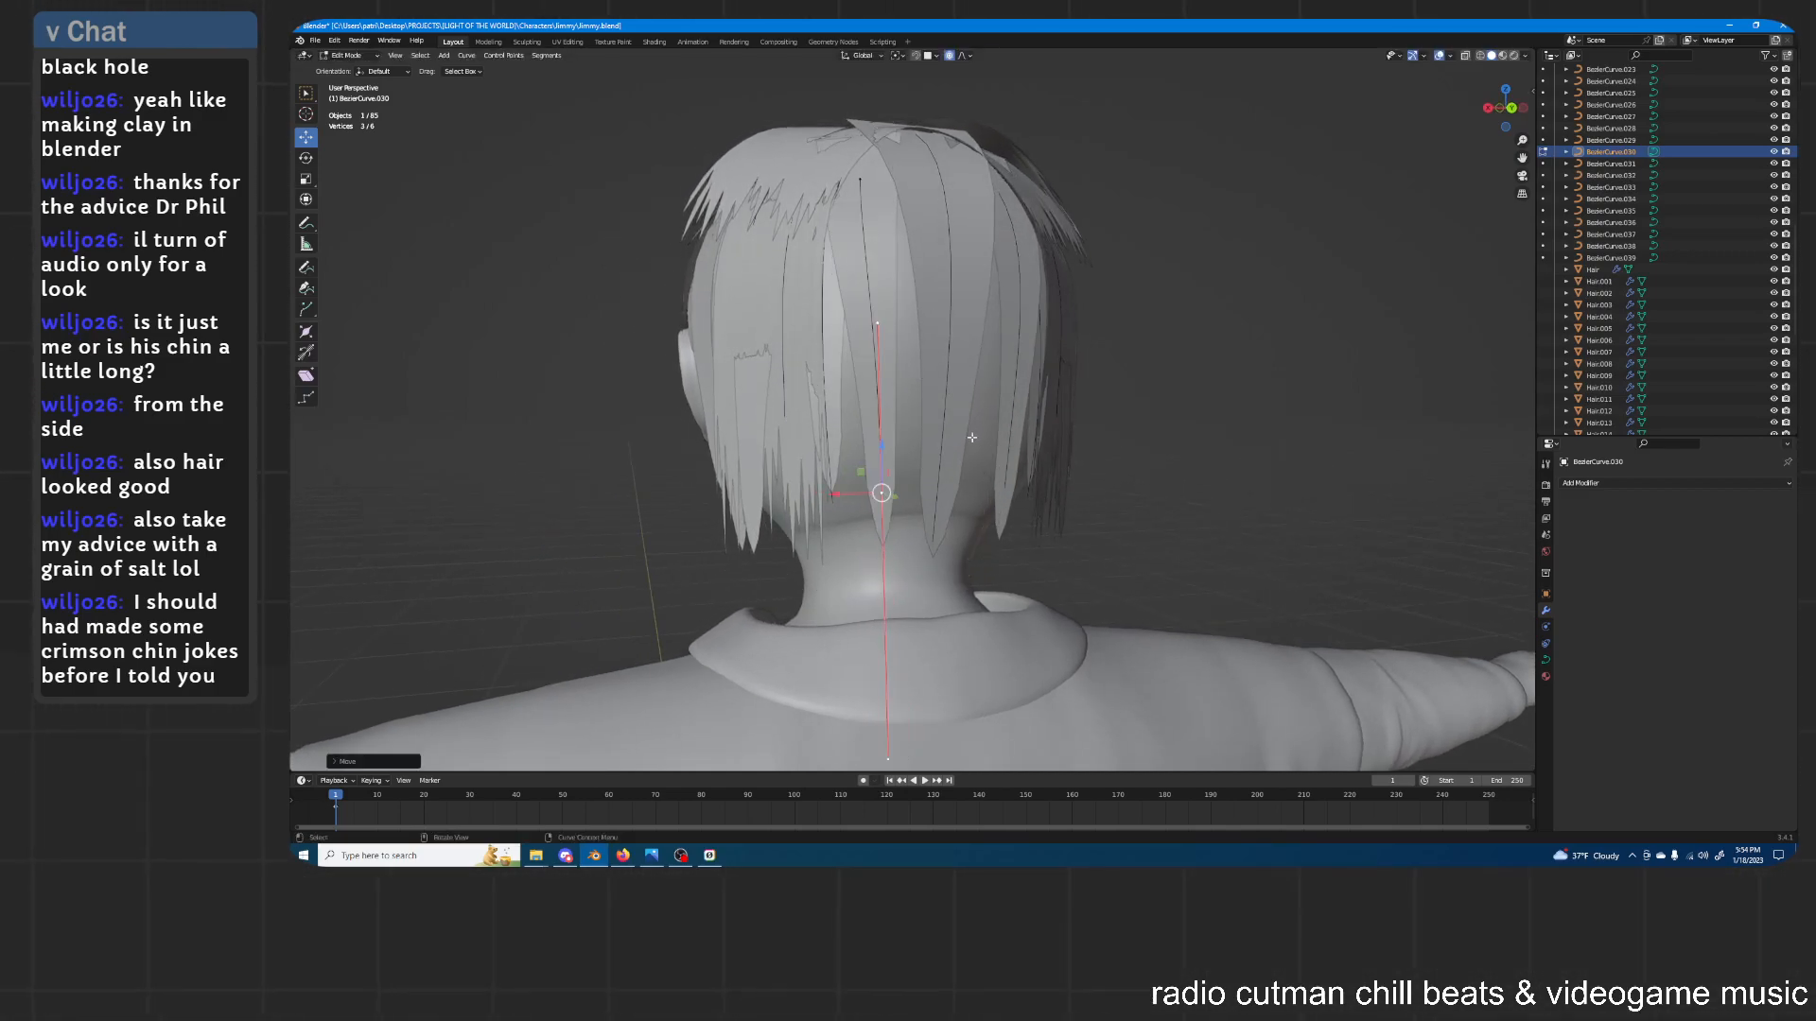
pyautogui.press('r')
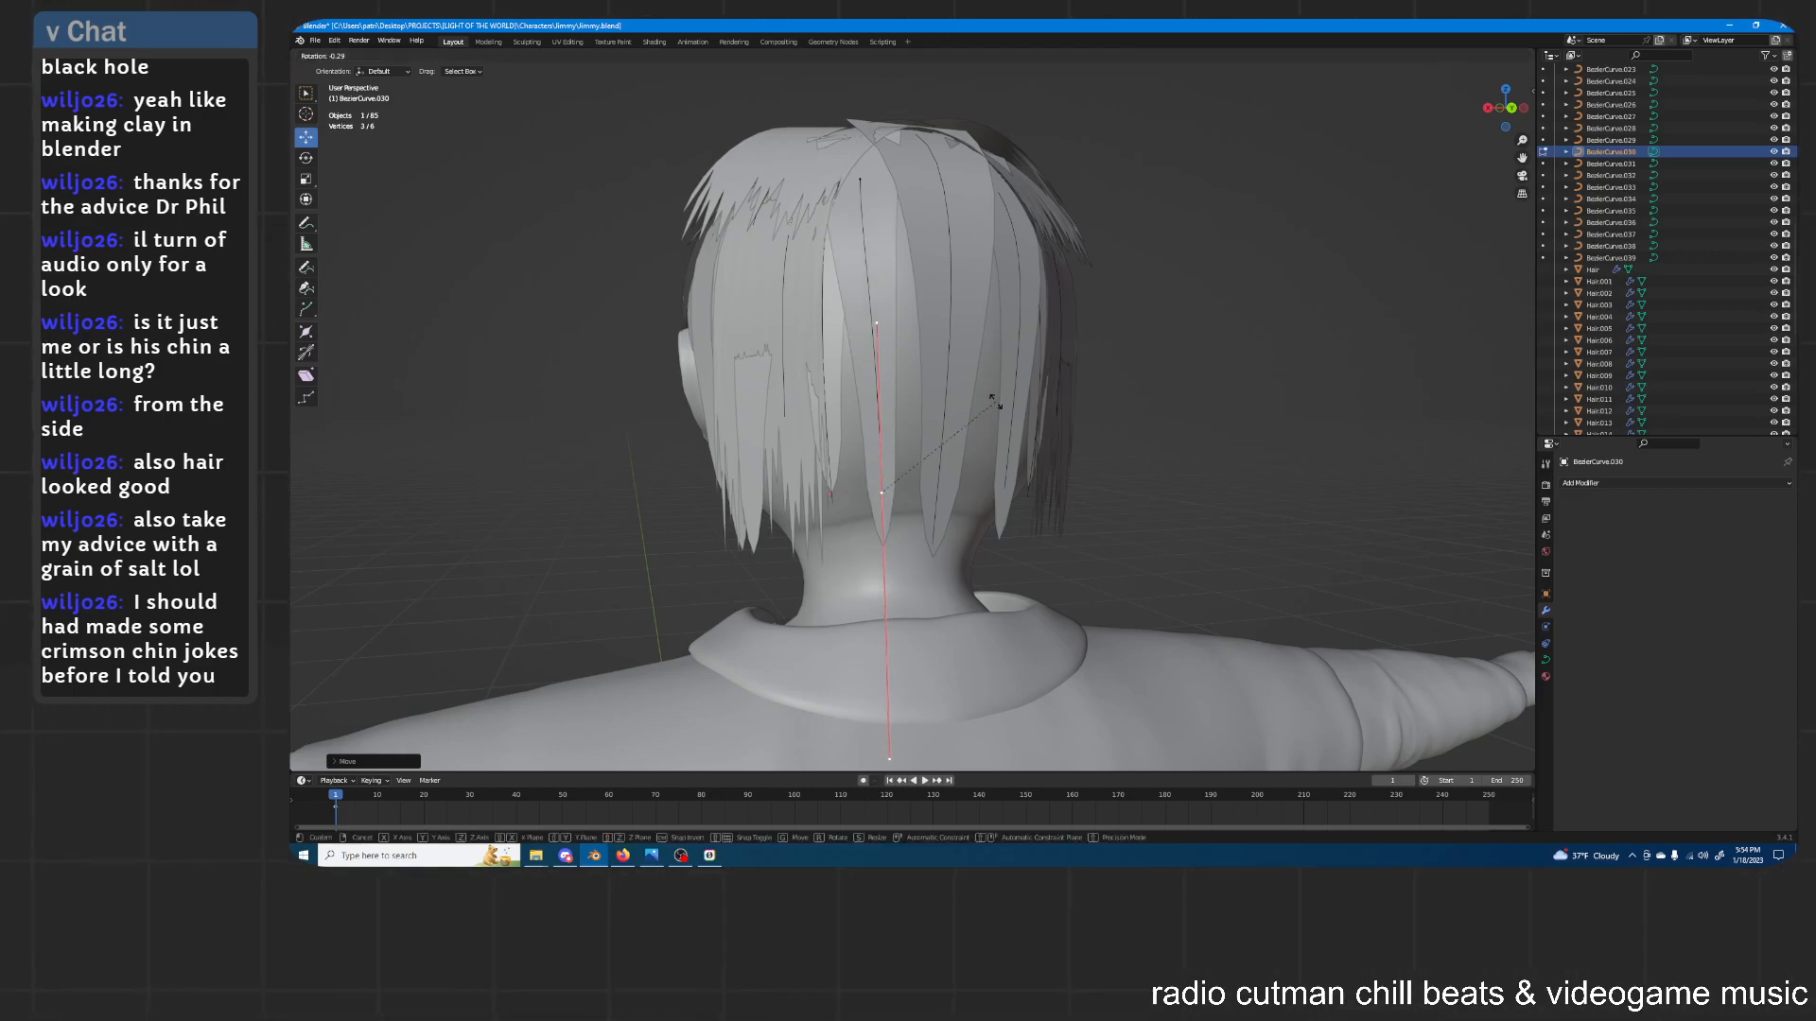
pyautogui.click(978, 378)
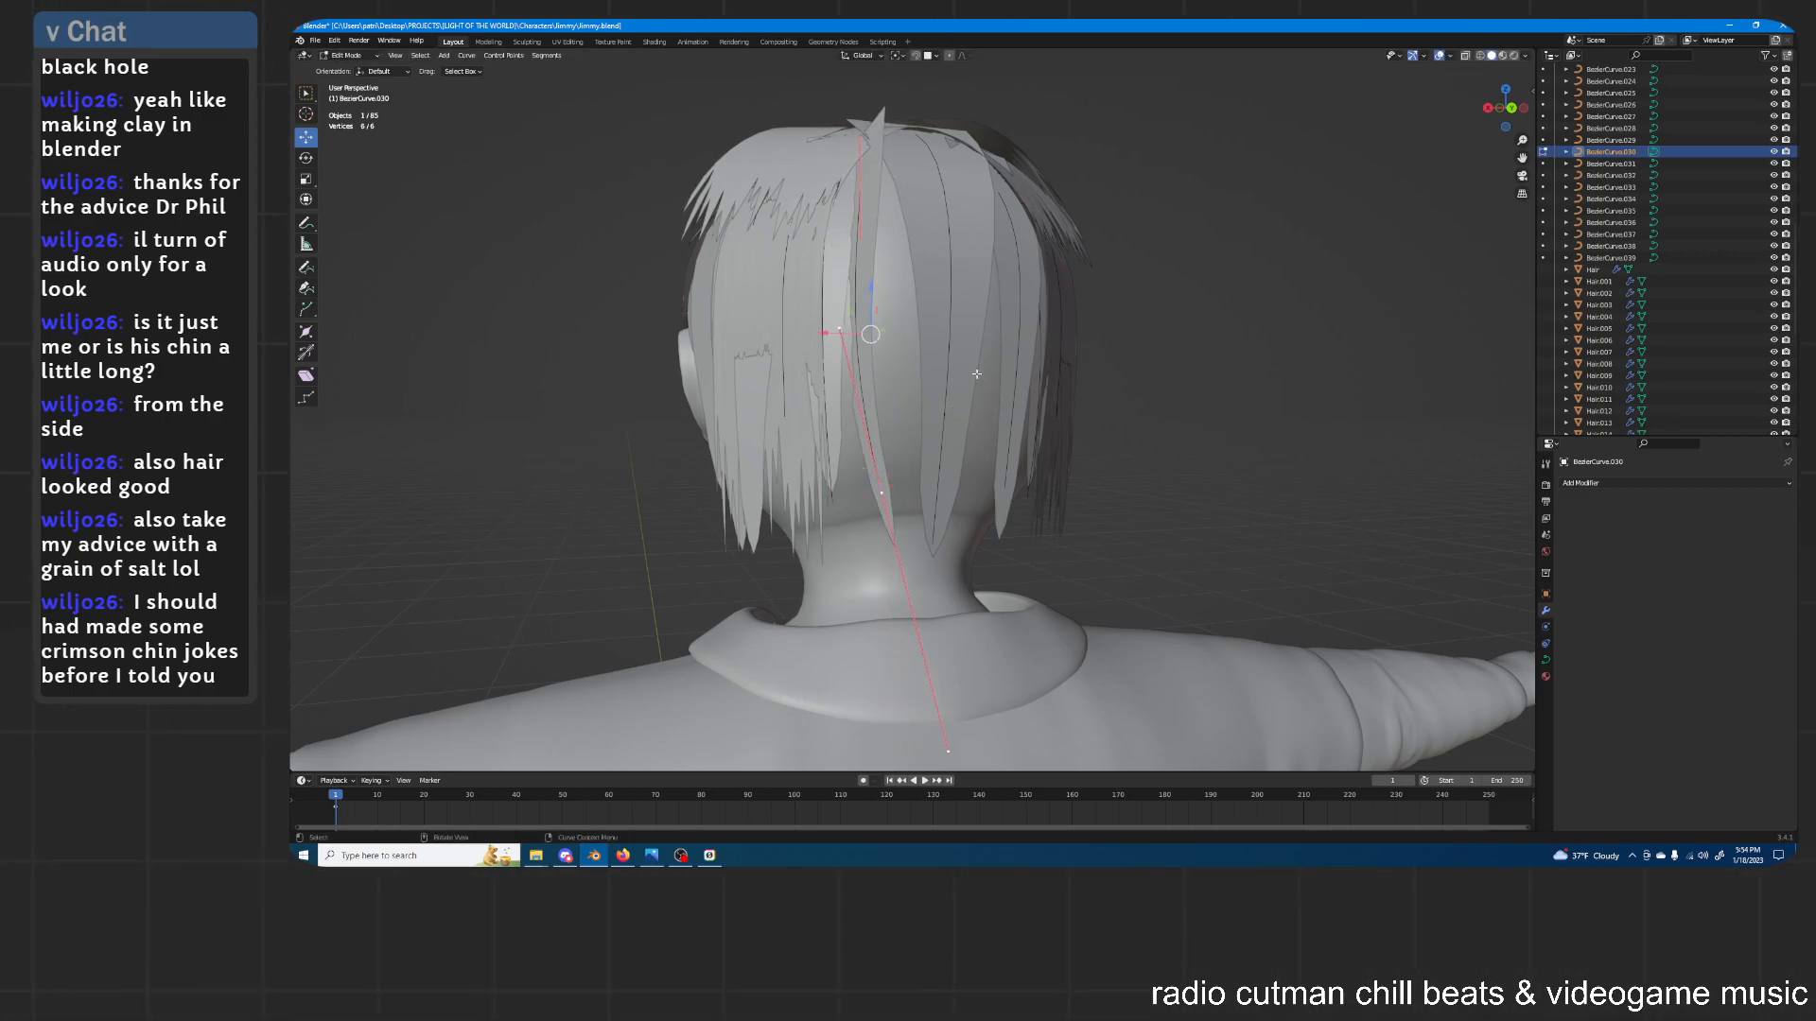
# Tilt all points of BezierCurve.030 to lay the strip flat and reposition its upper end point
pyautogui.hotkey('ctrl', 't')
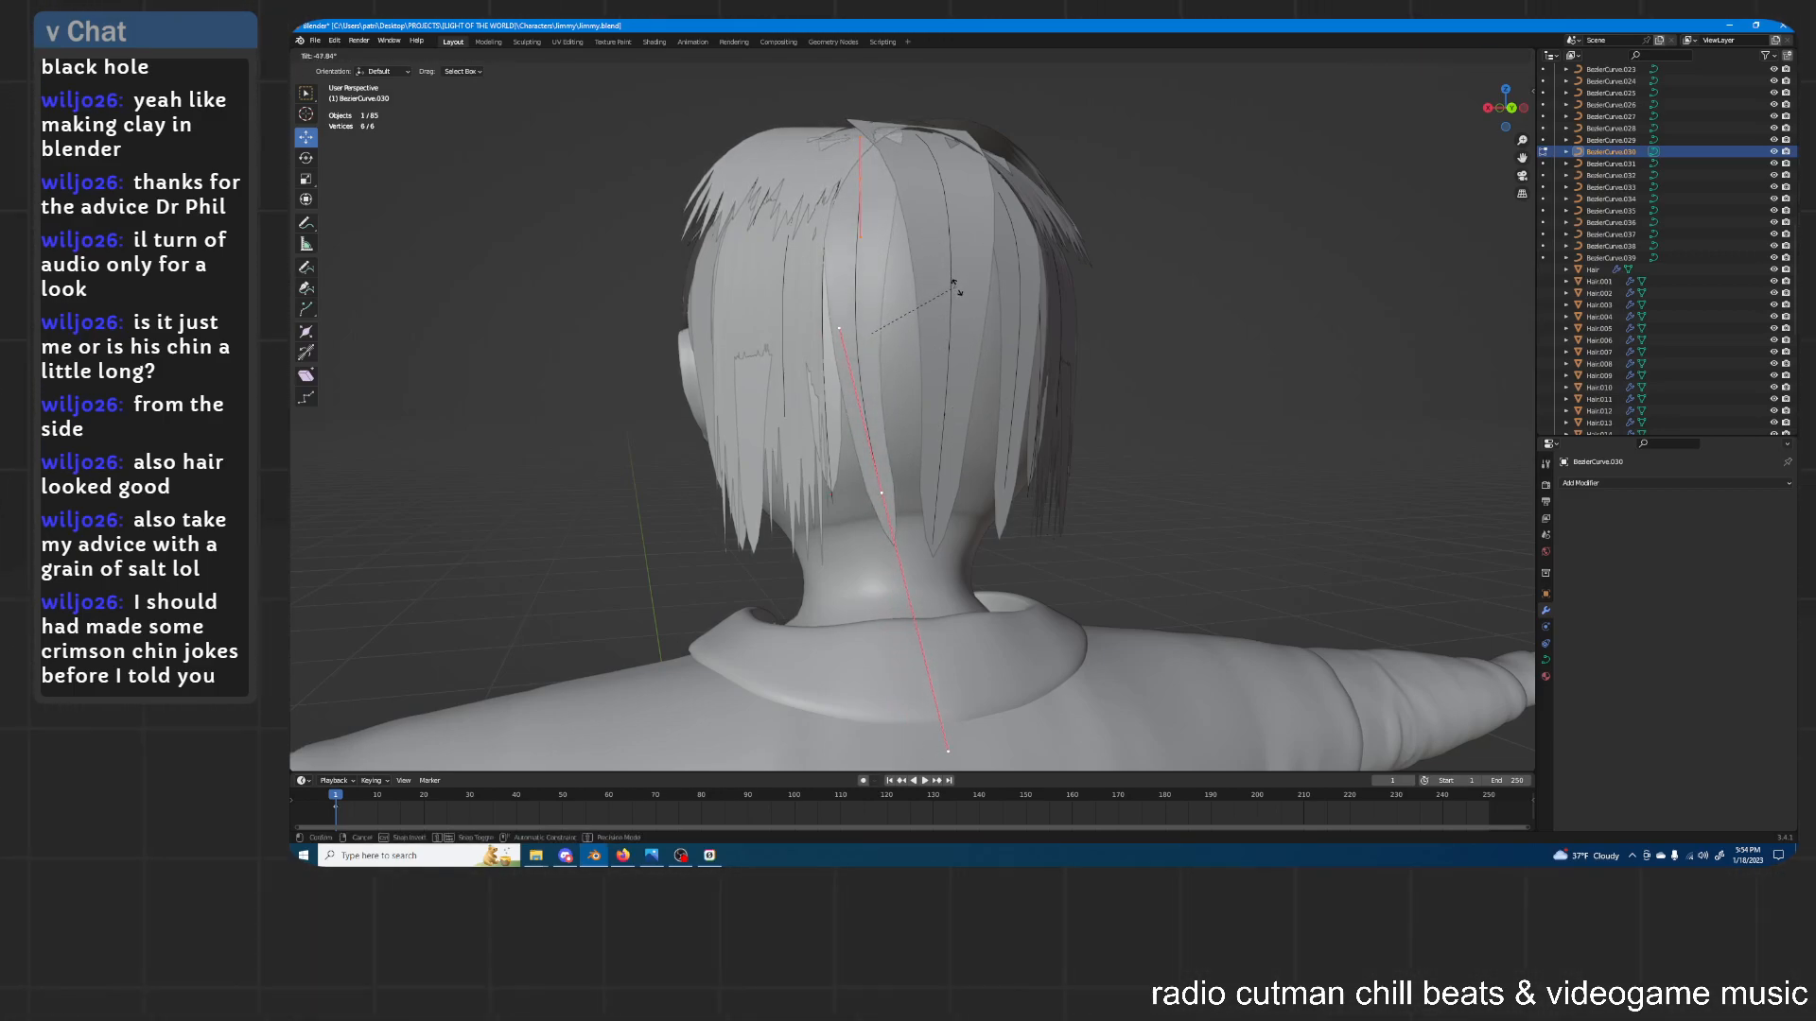
pyautogui.click(956, 288)
pyautogui.click(875, 178)
pyautogui.press('g')
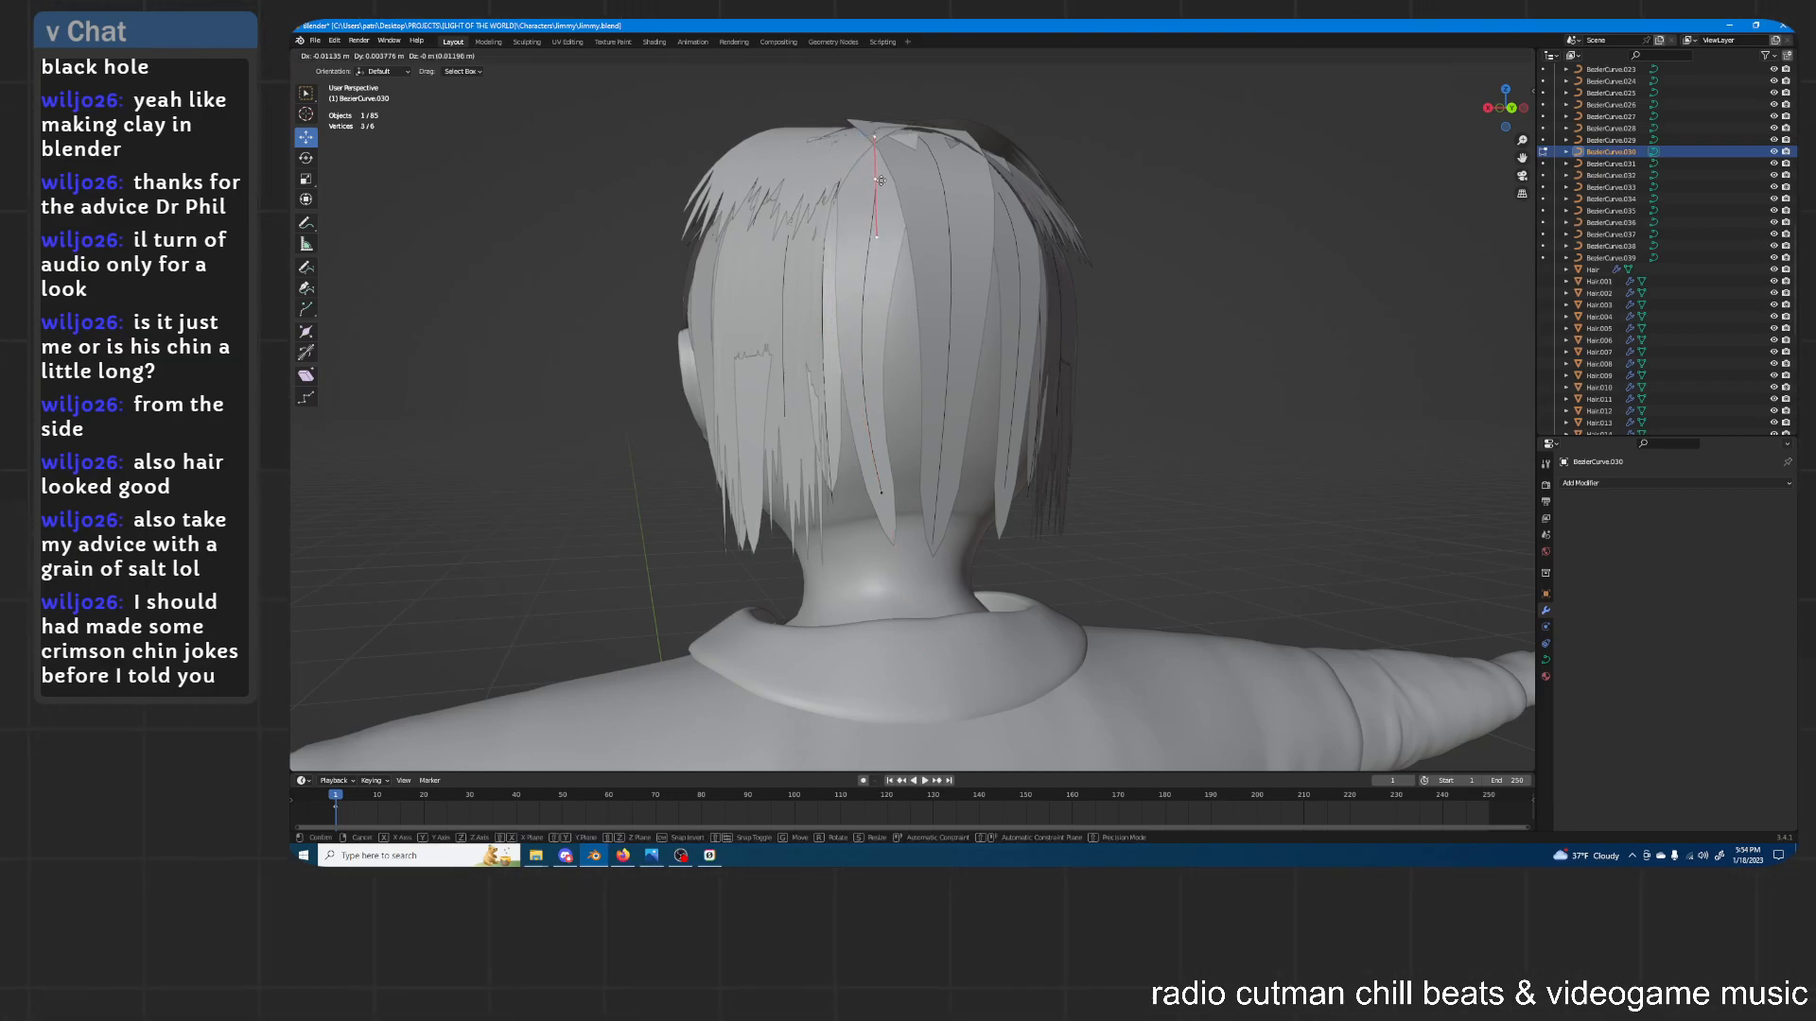
pyautogui.click(881, 179)
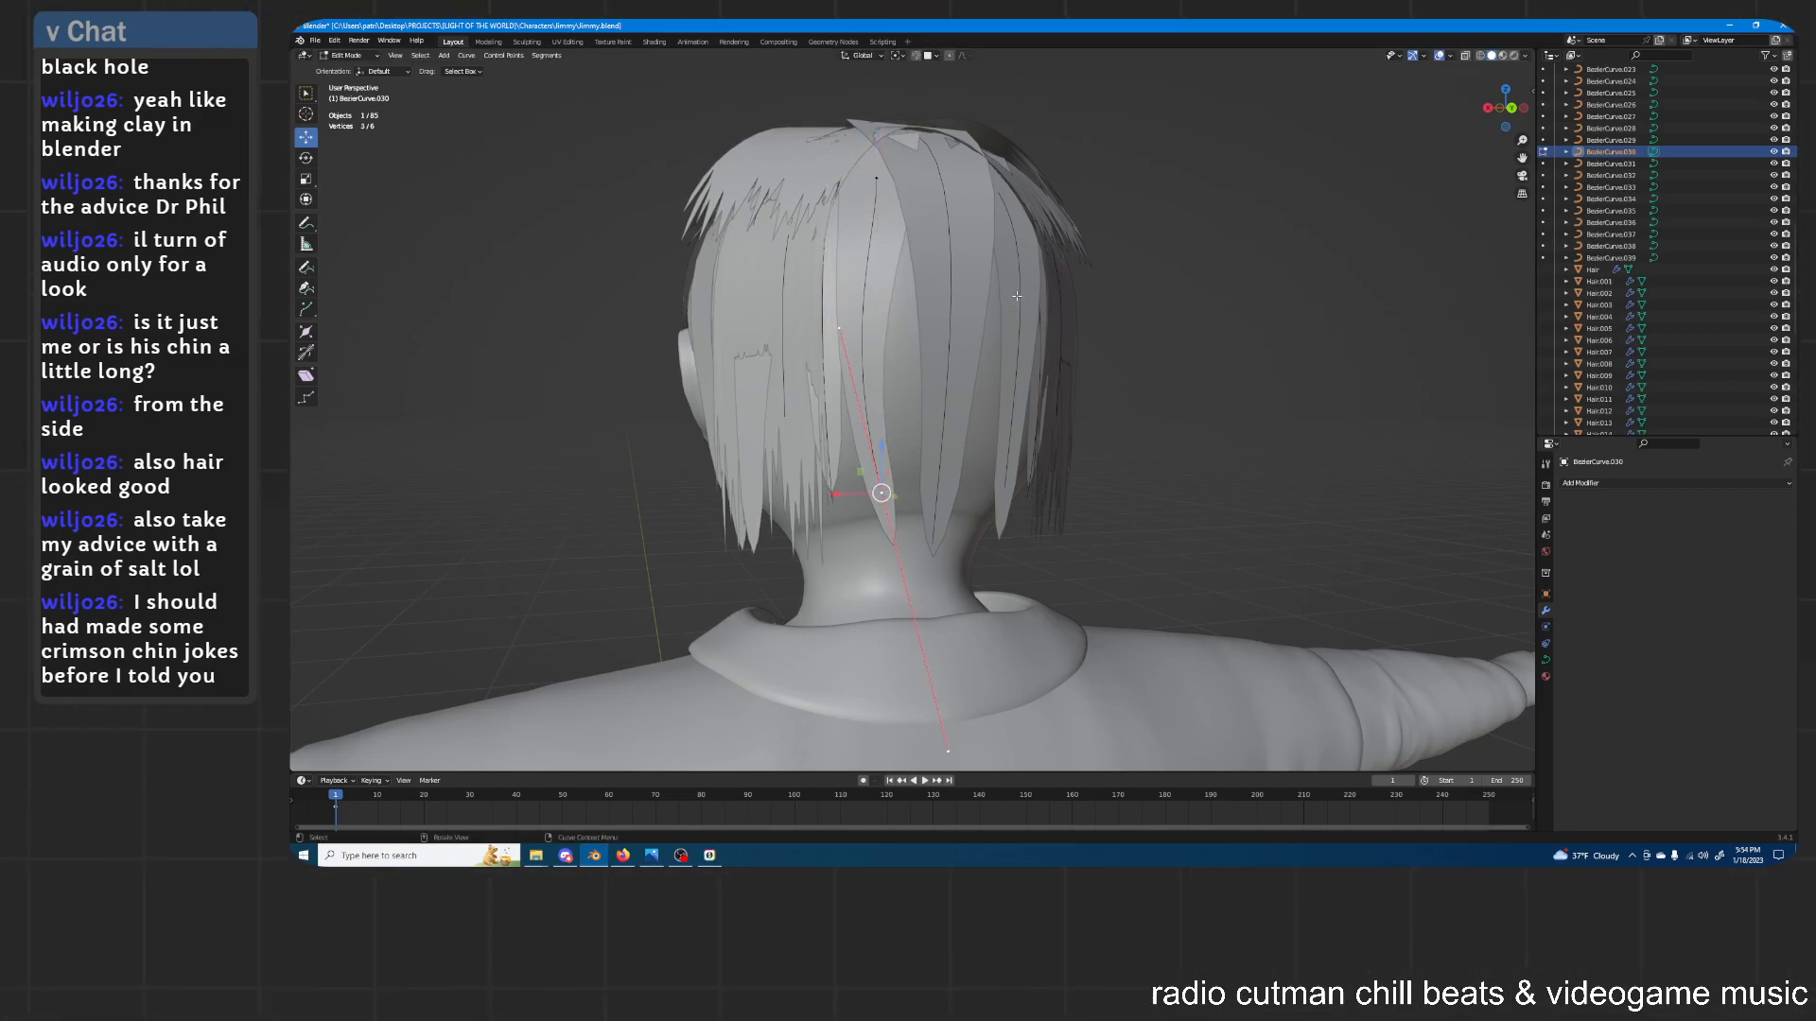
# Rotate the handles of BezierCurve.030's lower end point, tilt all its points to flatten the strip, and leave Edit Mode
pyautogui.press('r')
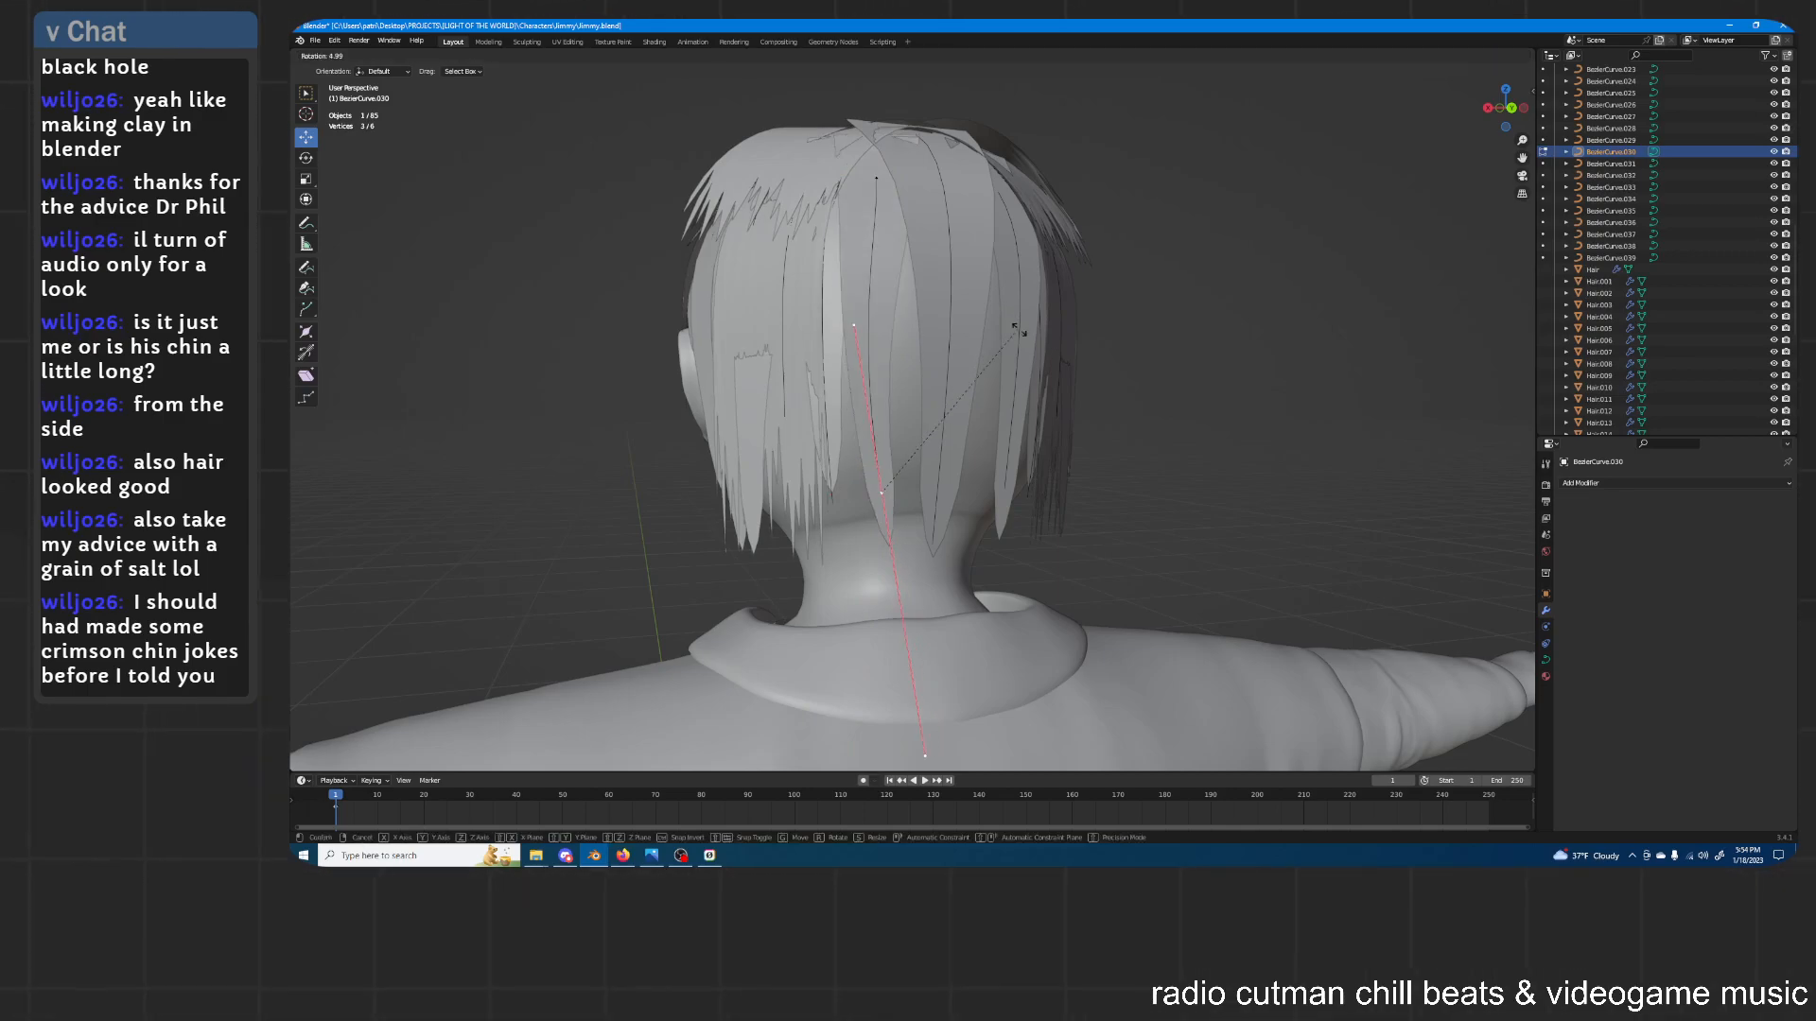
pyautogui.click(1038, 383)
pyautogui.press('a')
pyautogui.hotkey('ctrl', 't')
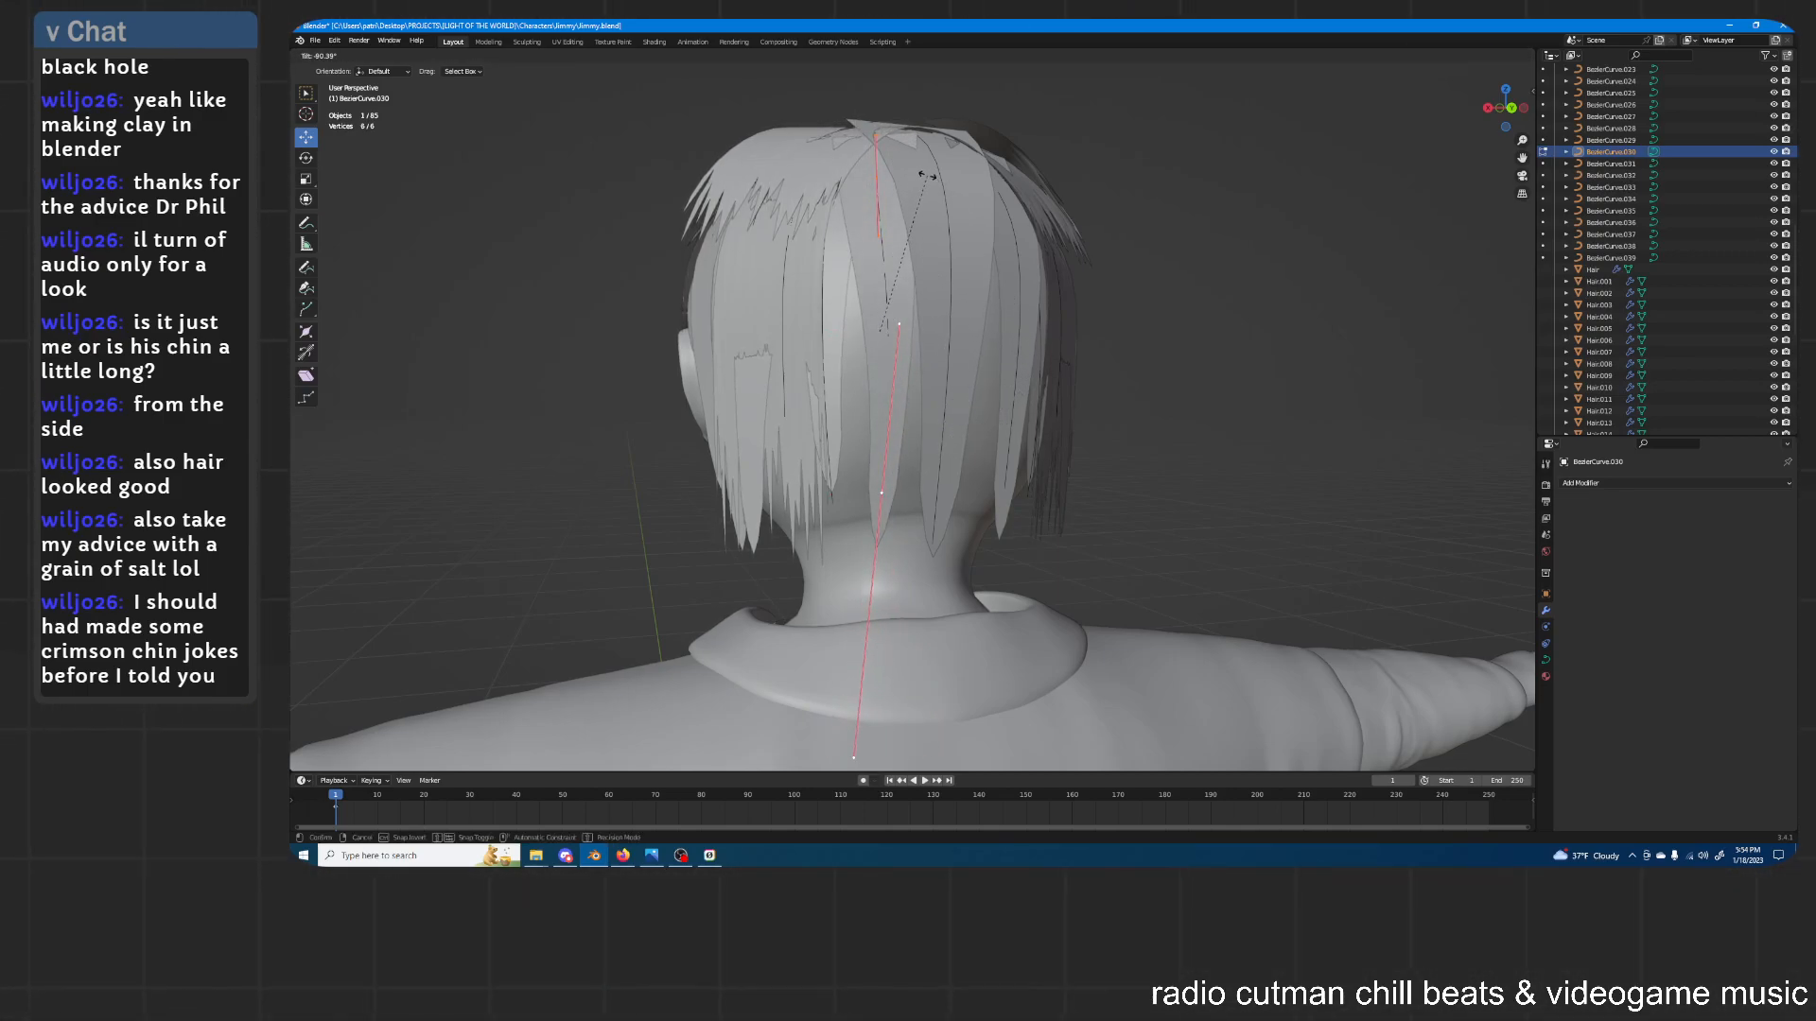
pyautogui.click(915, 169)
pyautogui.press('Tab')
# Widen the hair strip driven by BezierCurve.030 along X and return the viewport to Material Preview shading
pyautogui.click(876, 299)
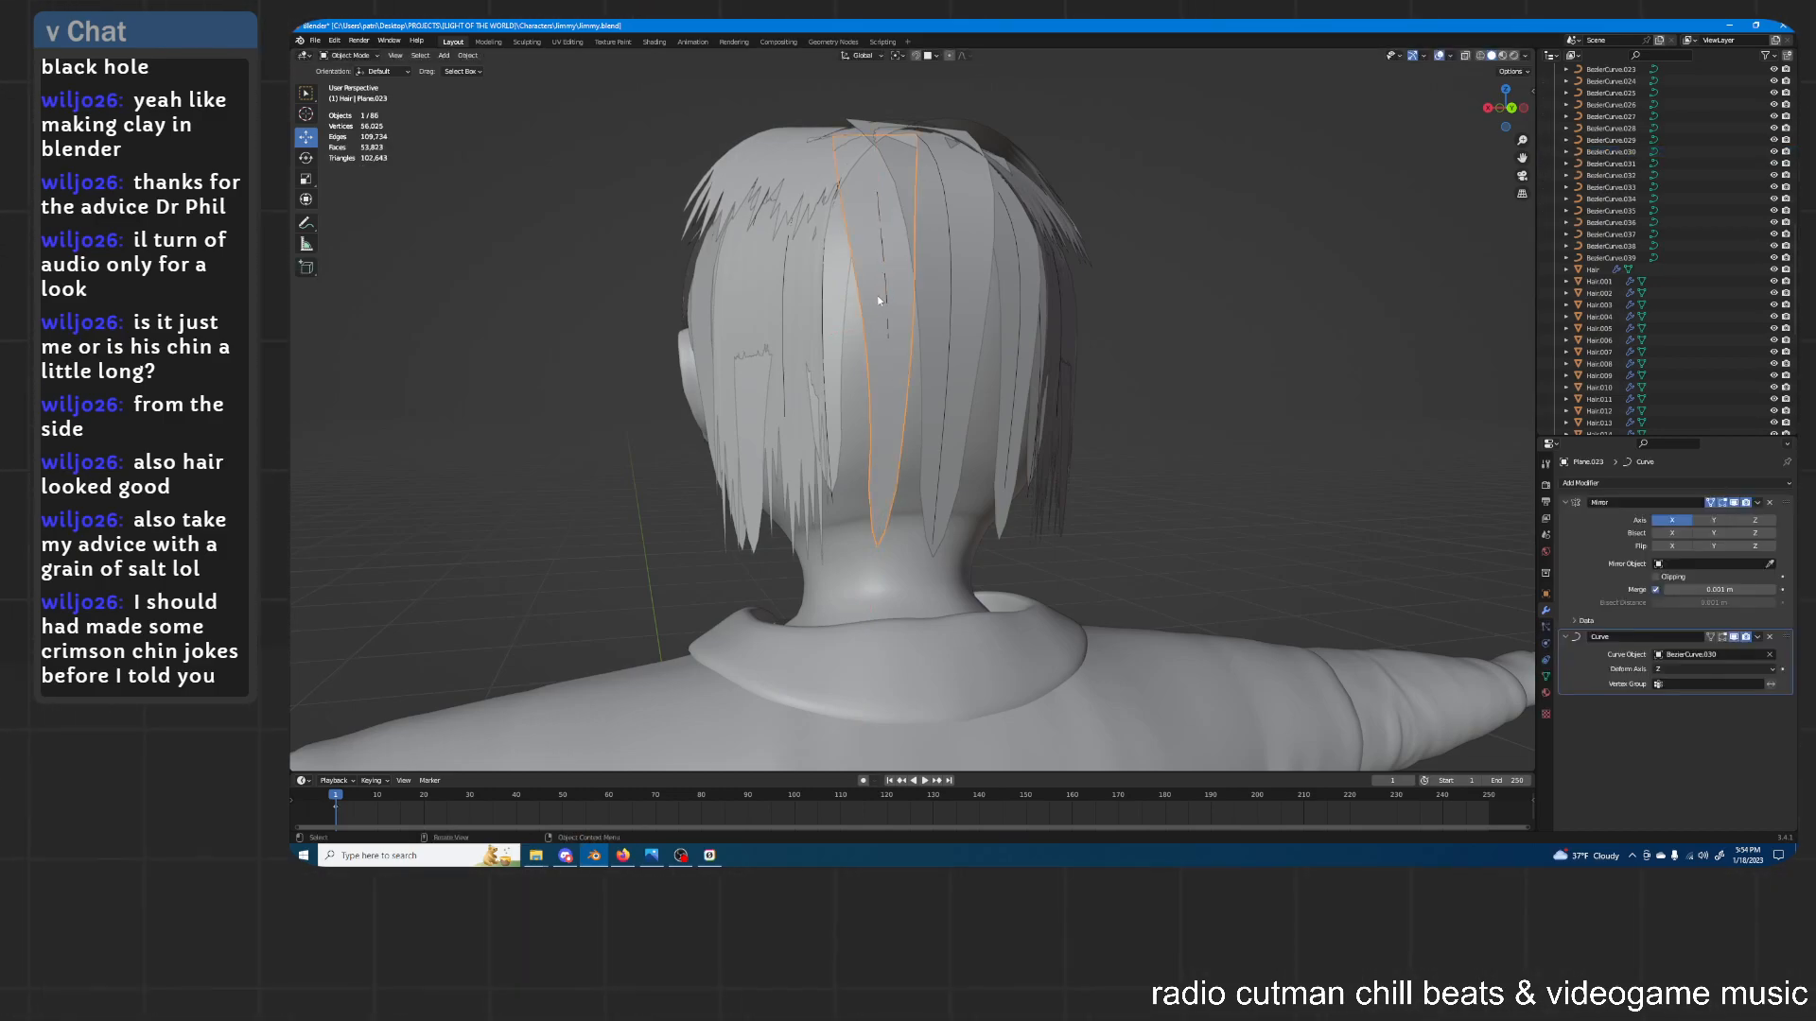
pyautogui.press('s')
pyautogui.press('x')
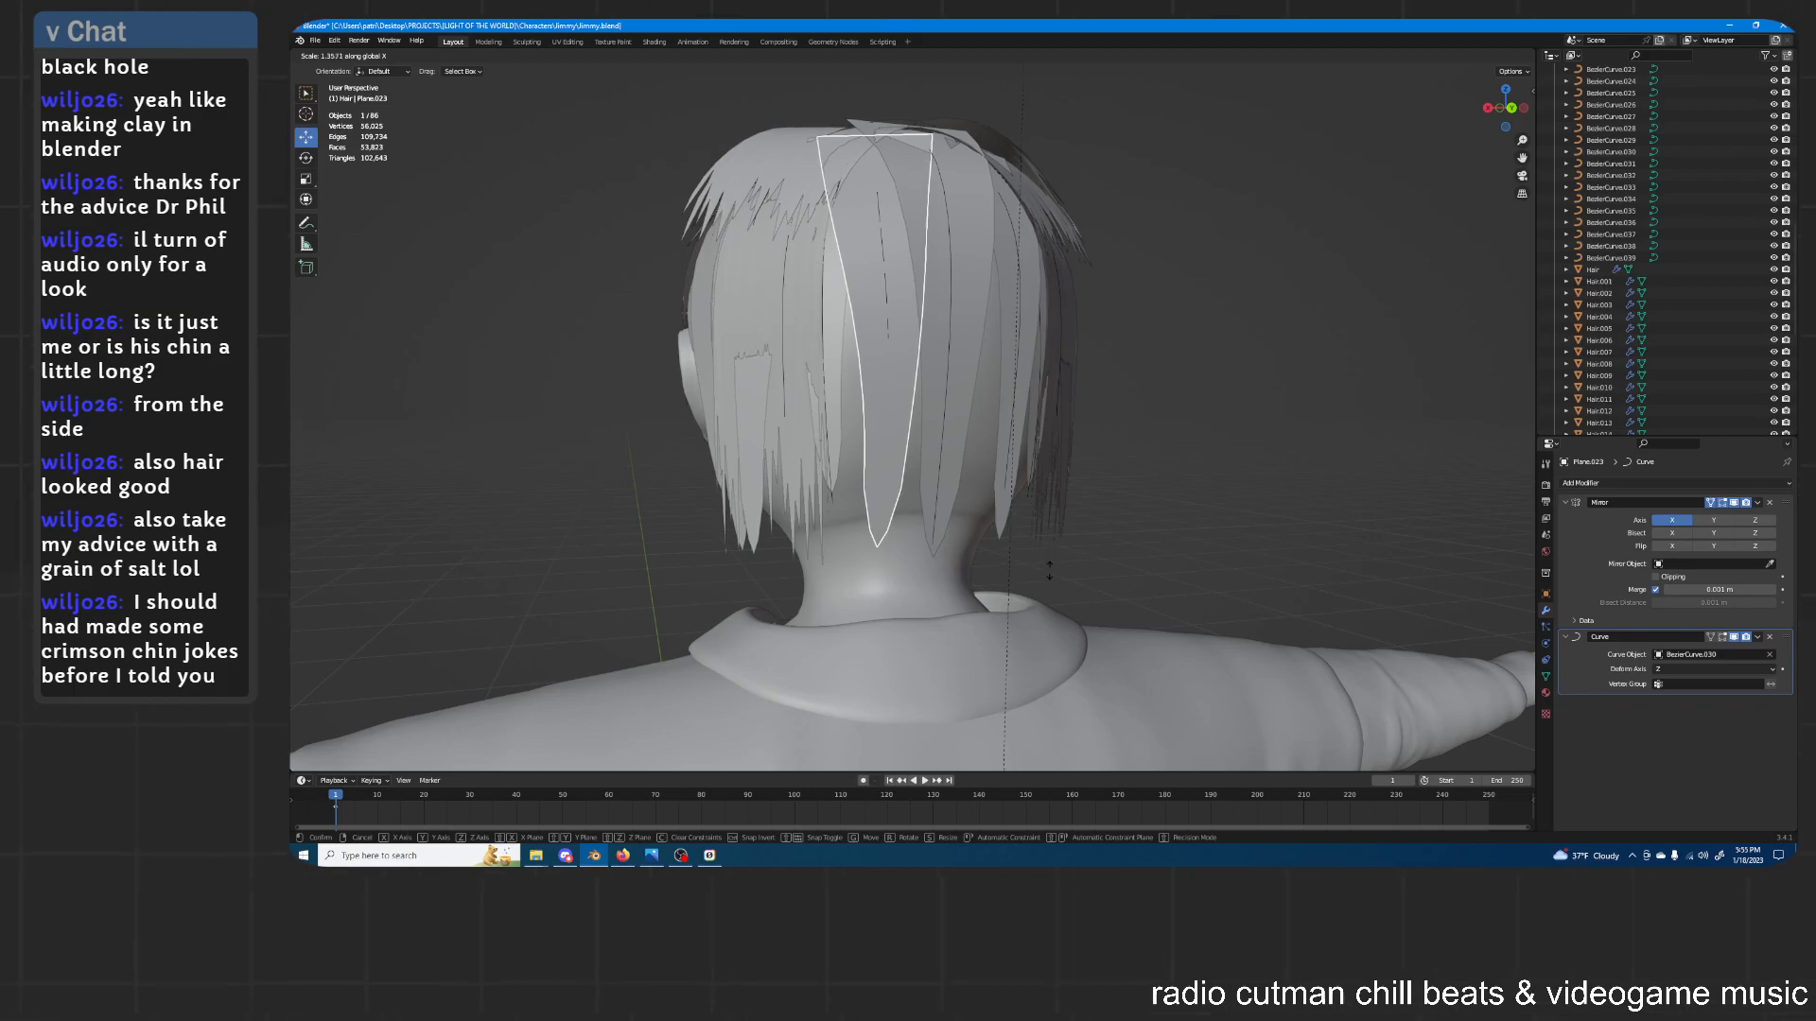
pyautogui.click(1052, 633)
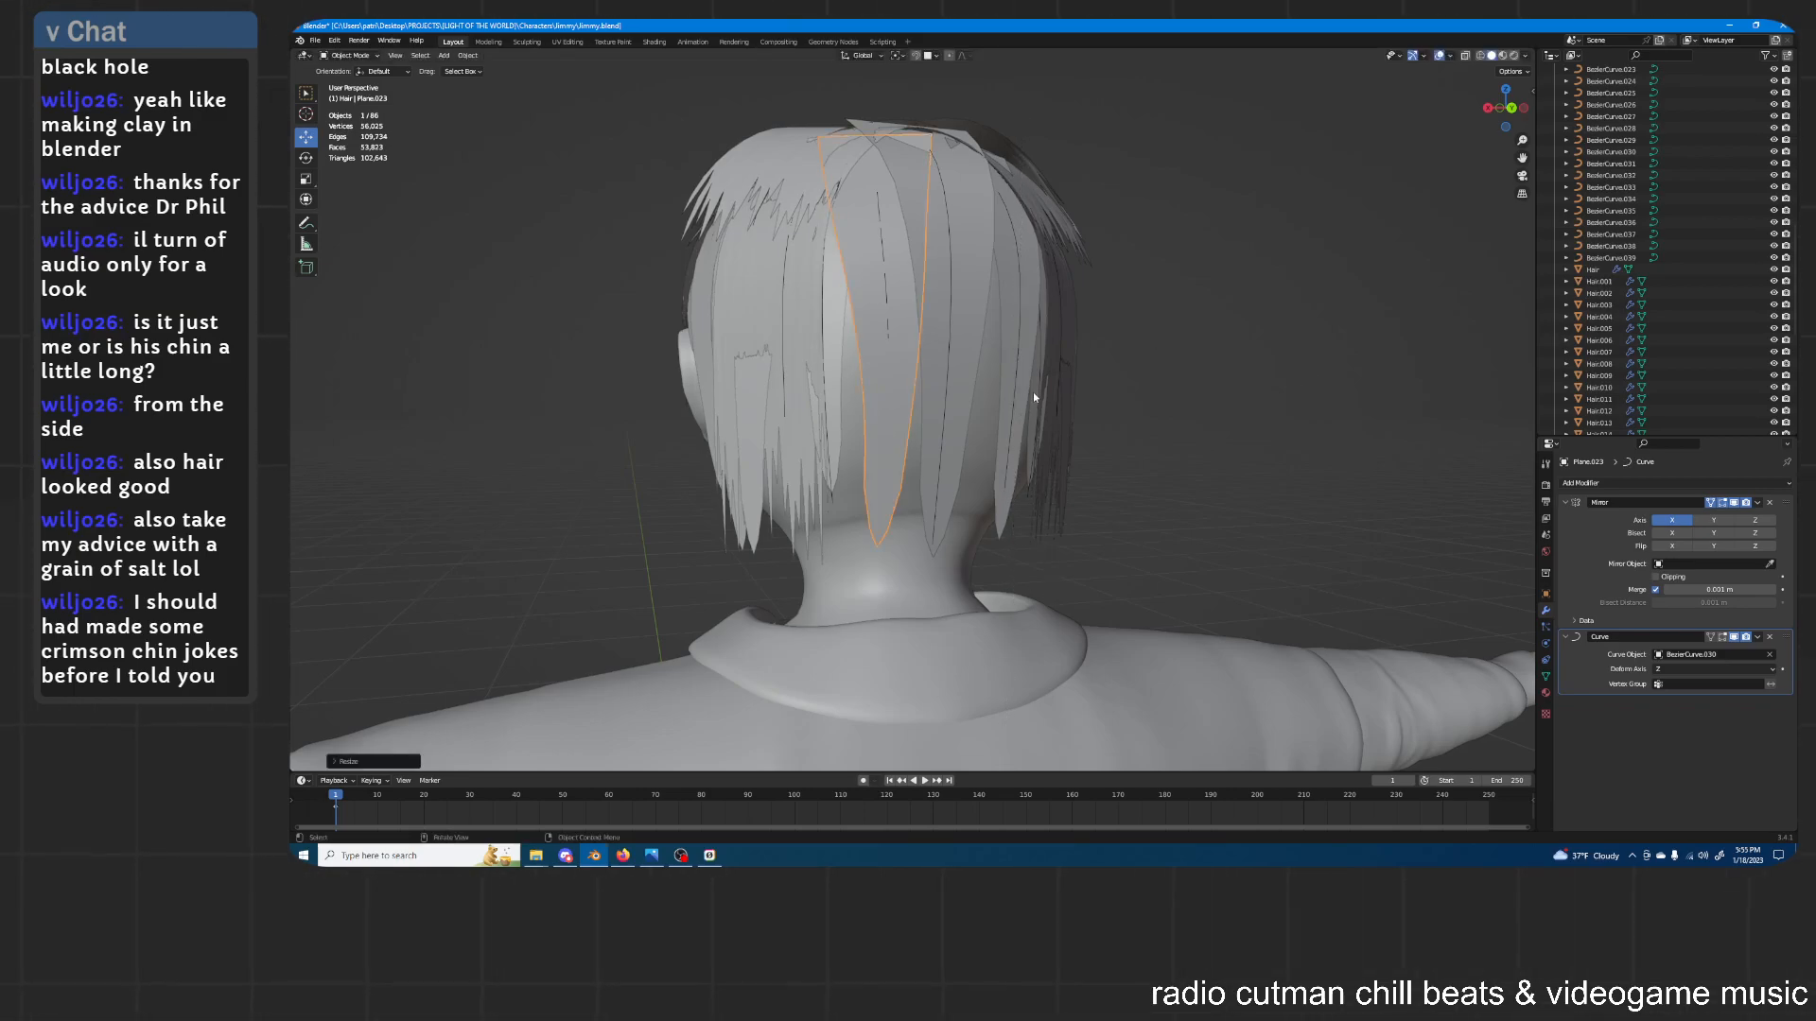
pyautogui.press('Tab')
pyautogui.press('Tab')
pyautogui.click(1503, 56)
pyautogui.click(1190, 307)
pyautogui.moveTo(1182, 317); pyautogui.dragTo(1166, 340, button='middle')
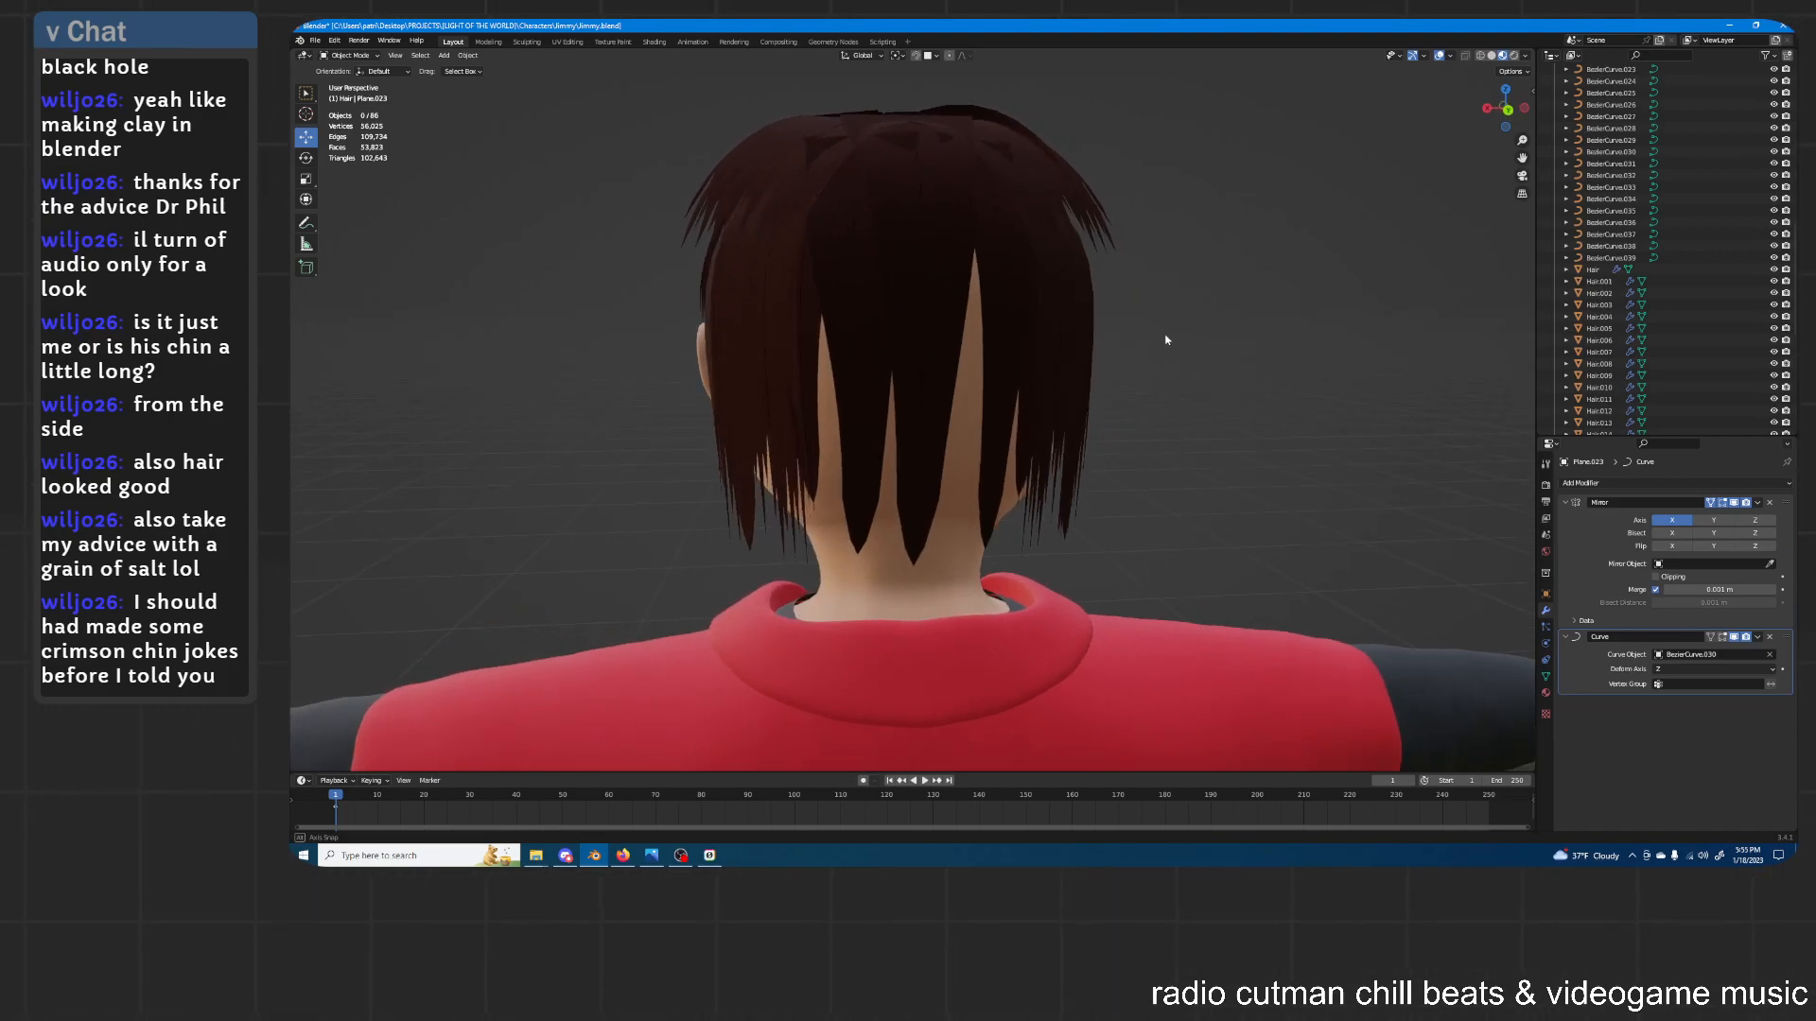
# Shift the upper end point of BezierCurve.013 and then the whole curve sideways towards the gap at the back of the head
pyautogui.click(992, 288)
pyautogui.moveTo(1033, 231); pyautogui.dragTo(956, 287, button='middle')
pyautogui.press('Tab')
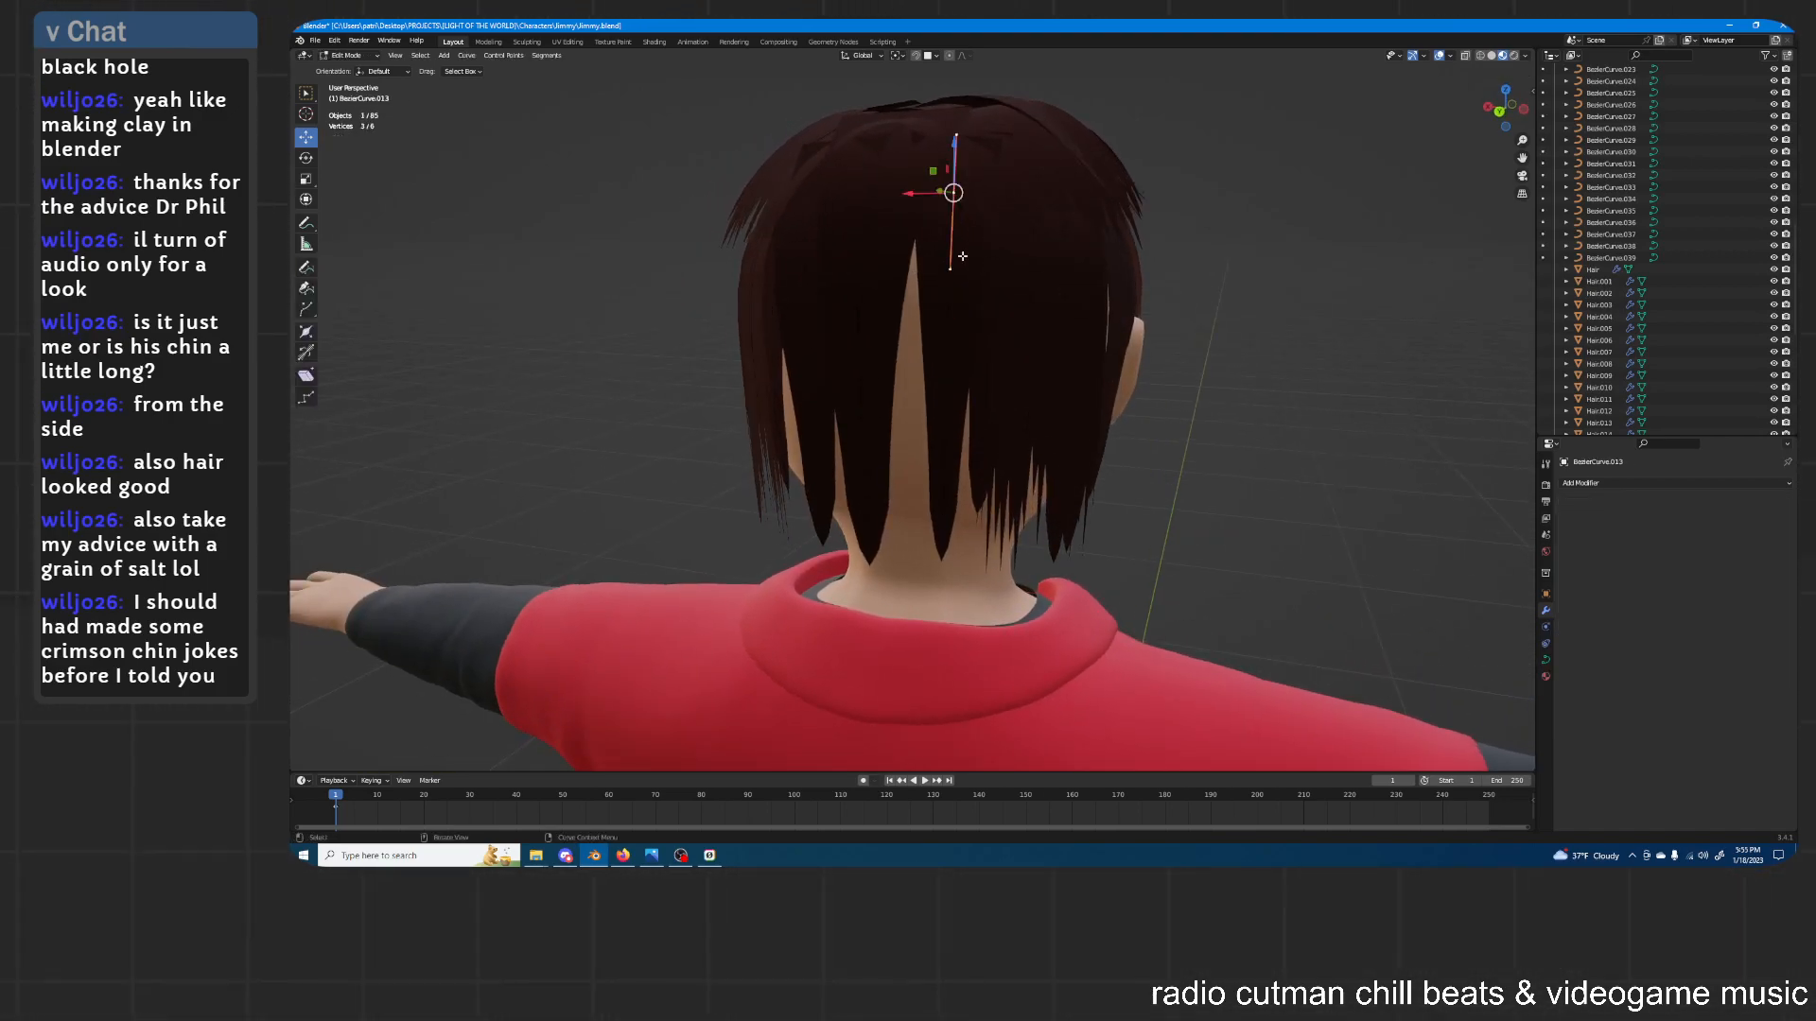
pyautogui.moveTo(953, 191); pyautogui.dragTo(943, 191)
pyautogui.press('a')
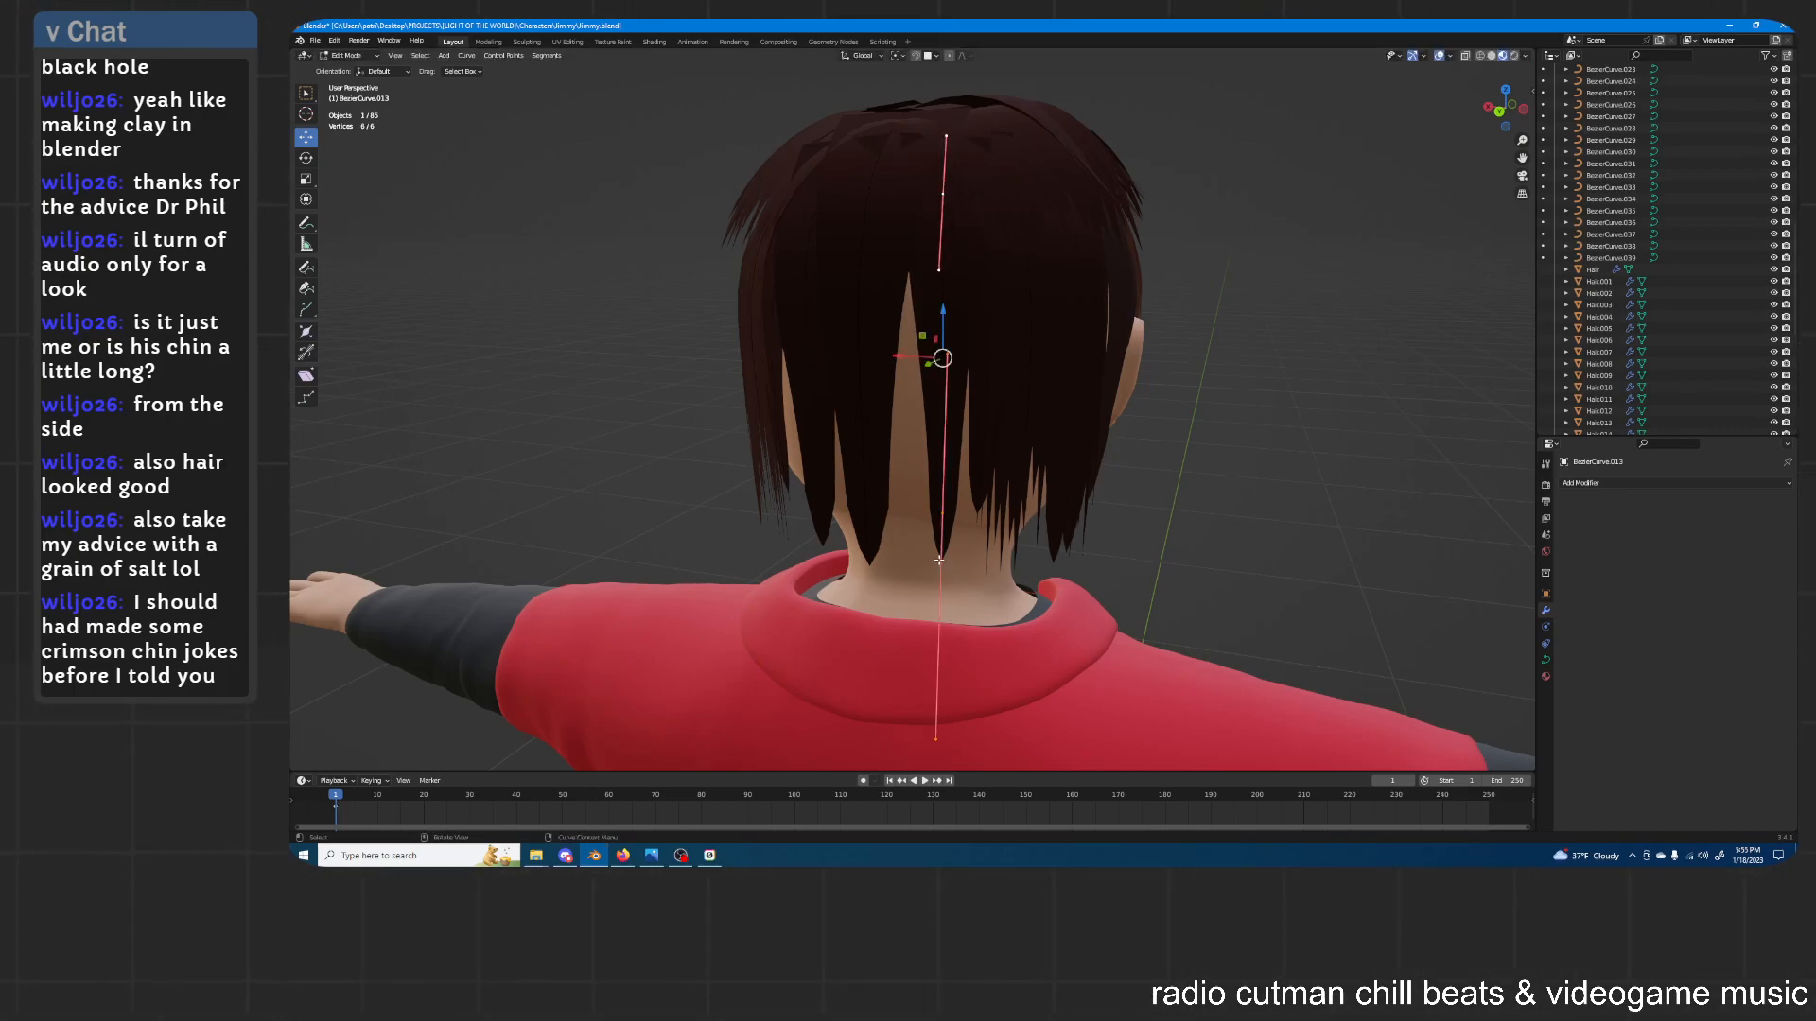
pyautogui.moveTo(942, 514); pyautogui.dragTo(924, 514)
pyautogui.press('Tab')
# Widen the hair strip driven by BezierCurve.013 along X to cover more of the scalp
pyautogui.click(949, 356)
pyautogui.press('s')
pyautogui.press('x')
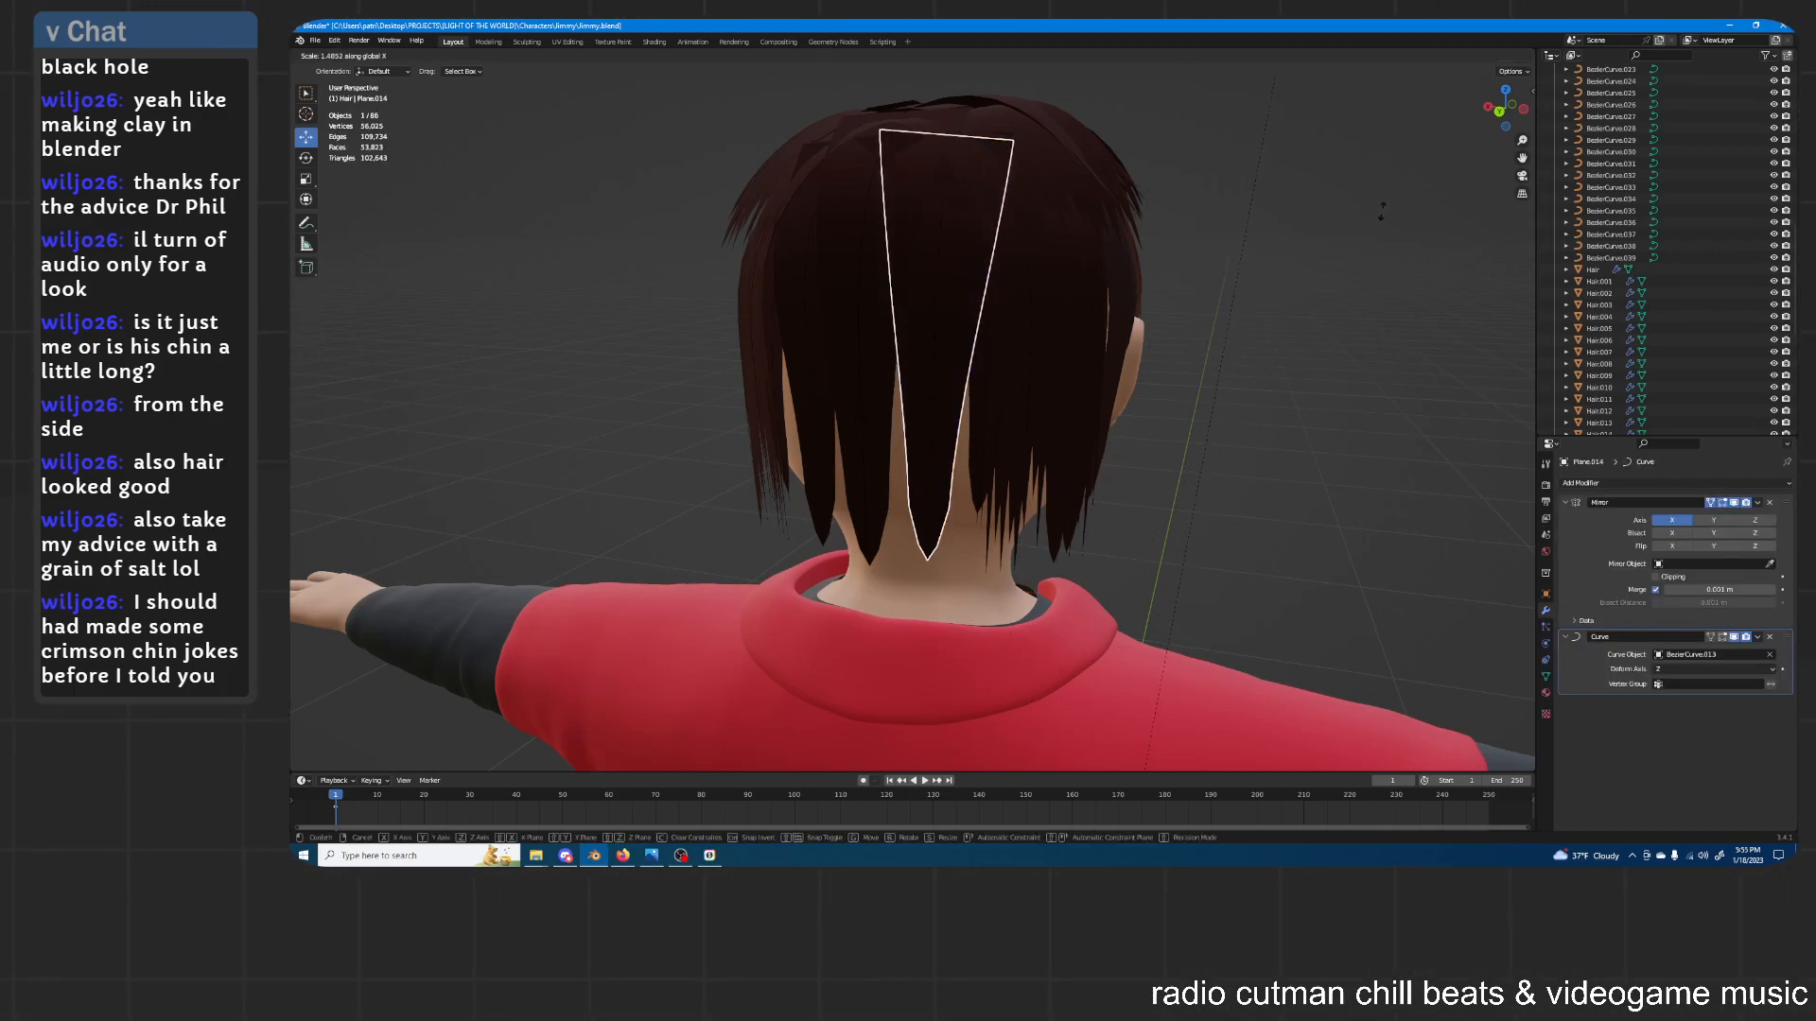
pyautogui.click(1371, 208)
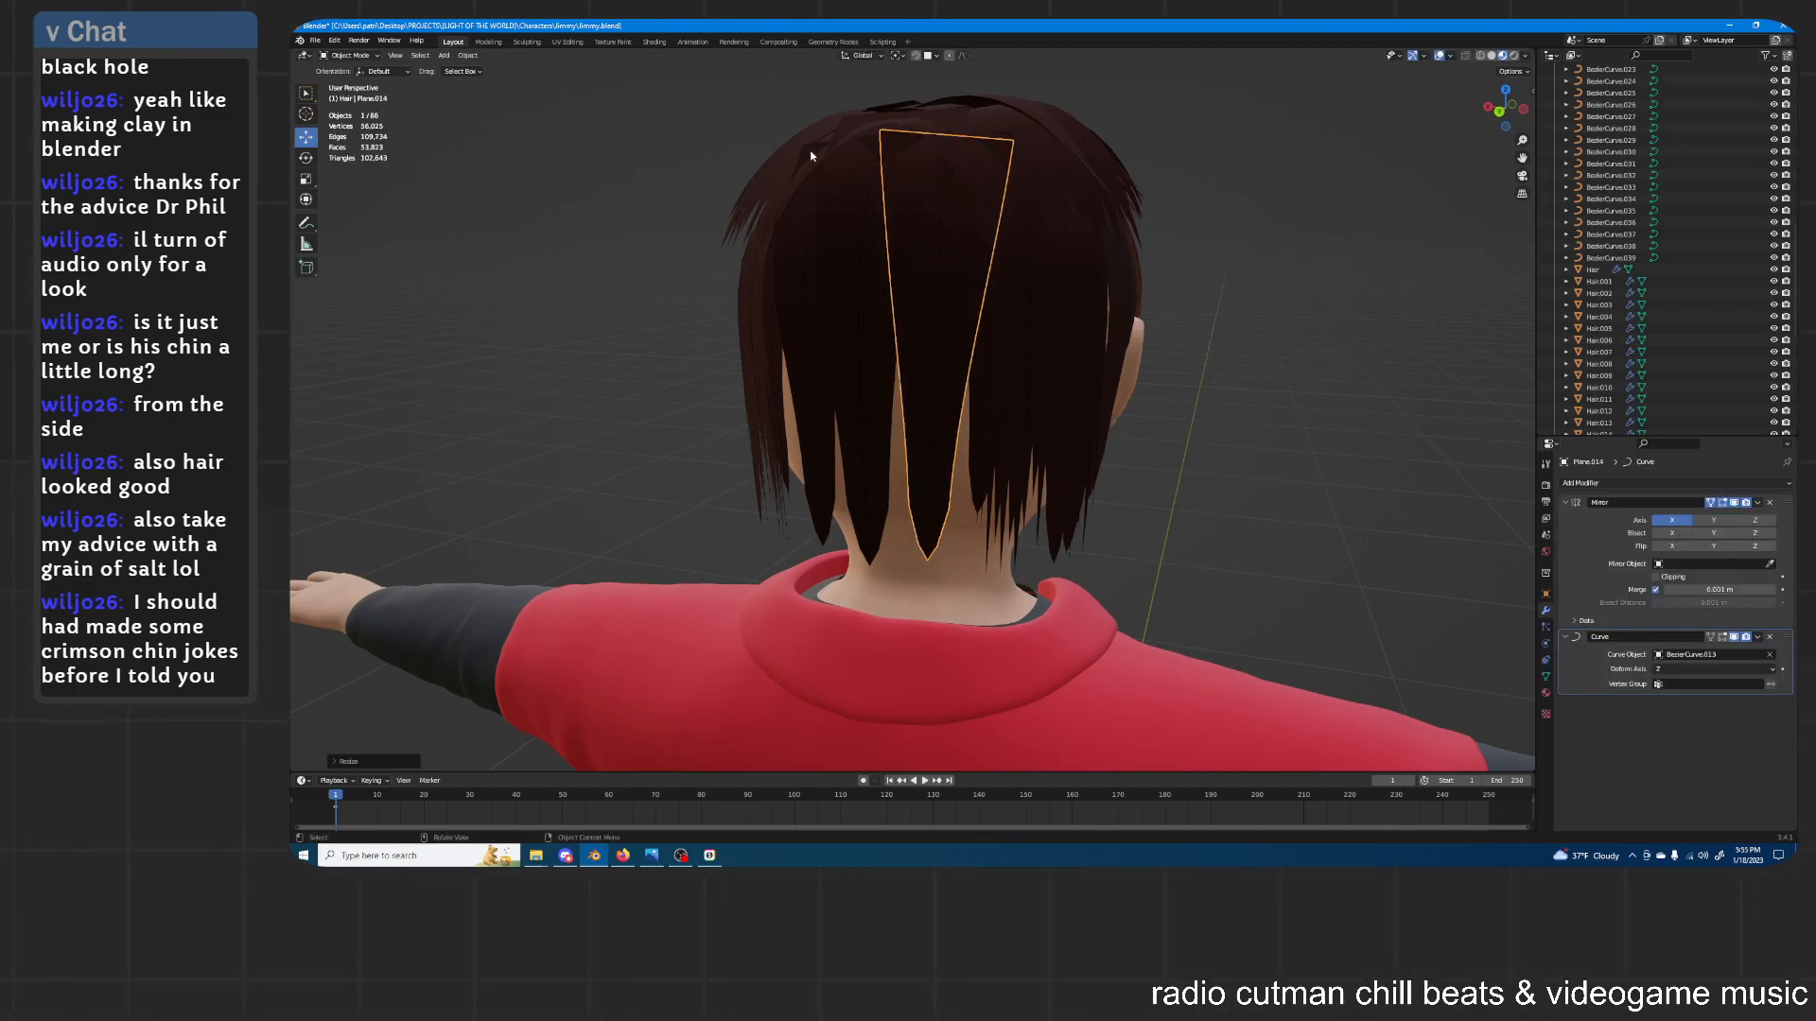
pyautogui.click(1328, 185)
# Widen the hair strip driven by BezierCurve.029 along X and lower it along Z
pyautogui.moveTo(1327, 184); pyautogui.dragTo(962, 281, button='middle')
pyautogui.press('s')
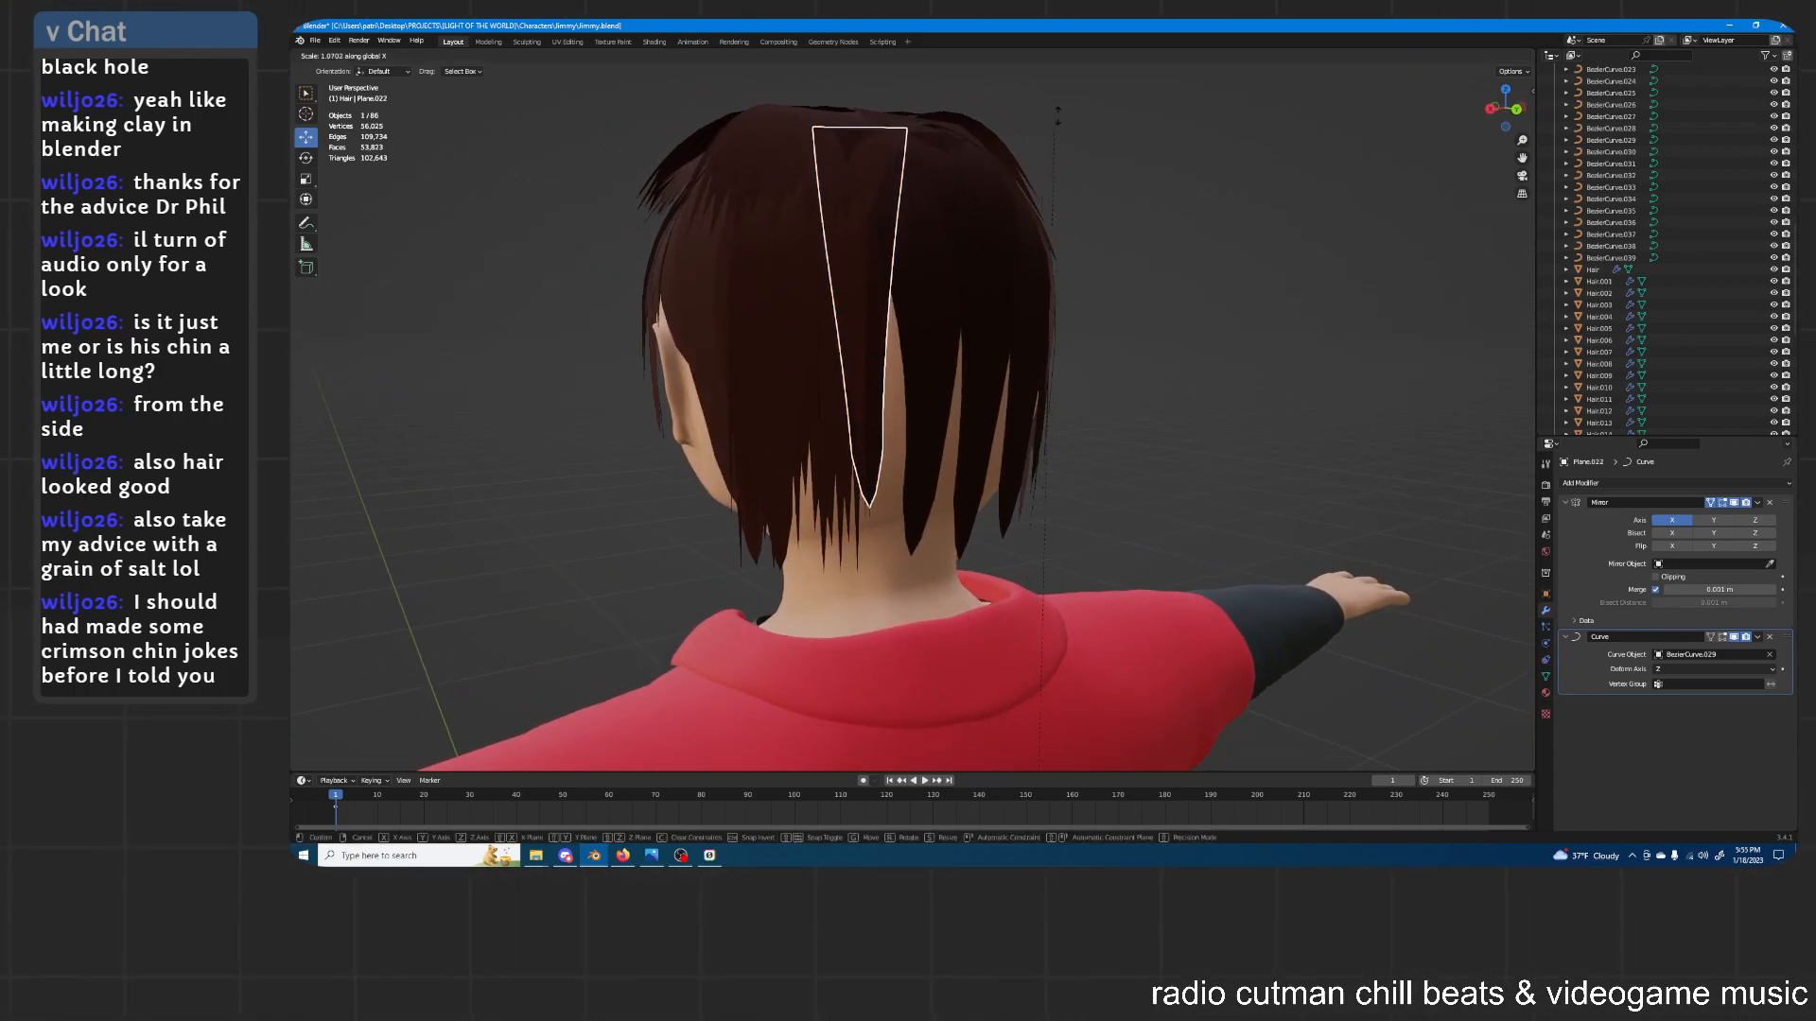
pyautogui.click(1186, 361)
pyautogui.press('g')
pyautogui.press('z')
pyautogui.click(1187, 387)
pyautogui.press('s')
pyautogui.press('x')
pyautogui.click(1182, 346)
# Move the hair strip driven by BezierCurve.029 along X to narrow the gap beside it
pyautogui.moveTo(1086, 382); pyautogui.dragTo(1061, 386, button='middle')
pyautogui.press('g')
pyautogui.press('x')
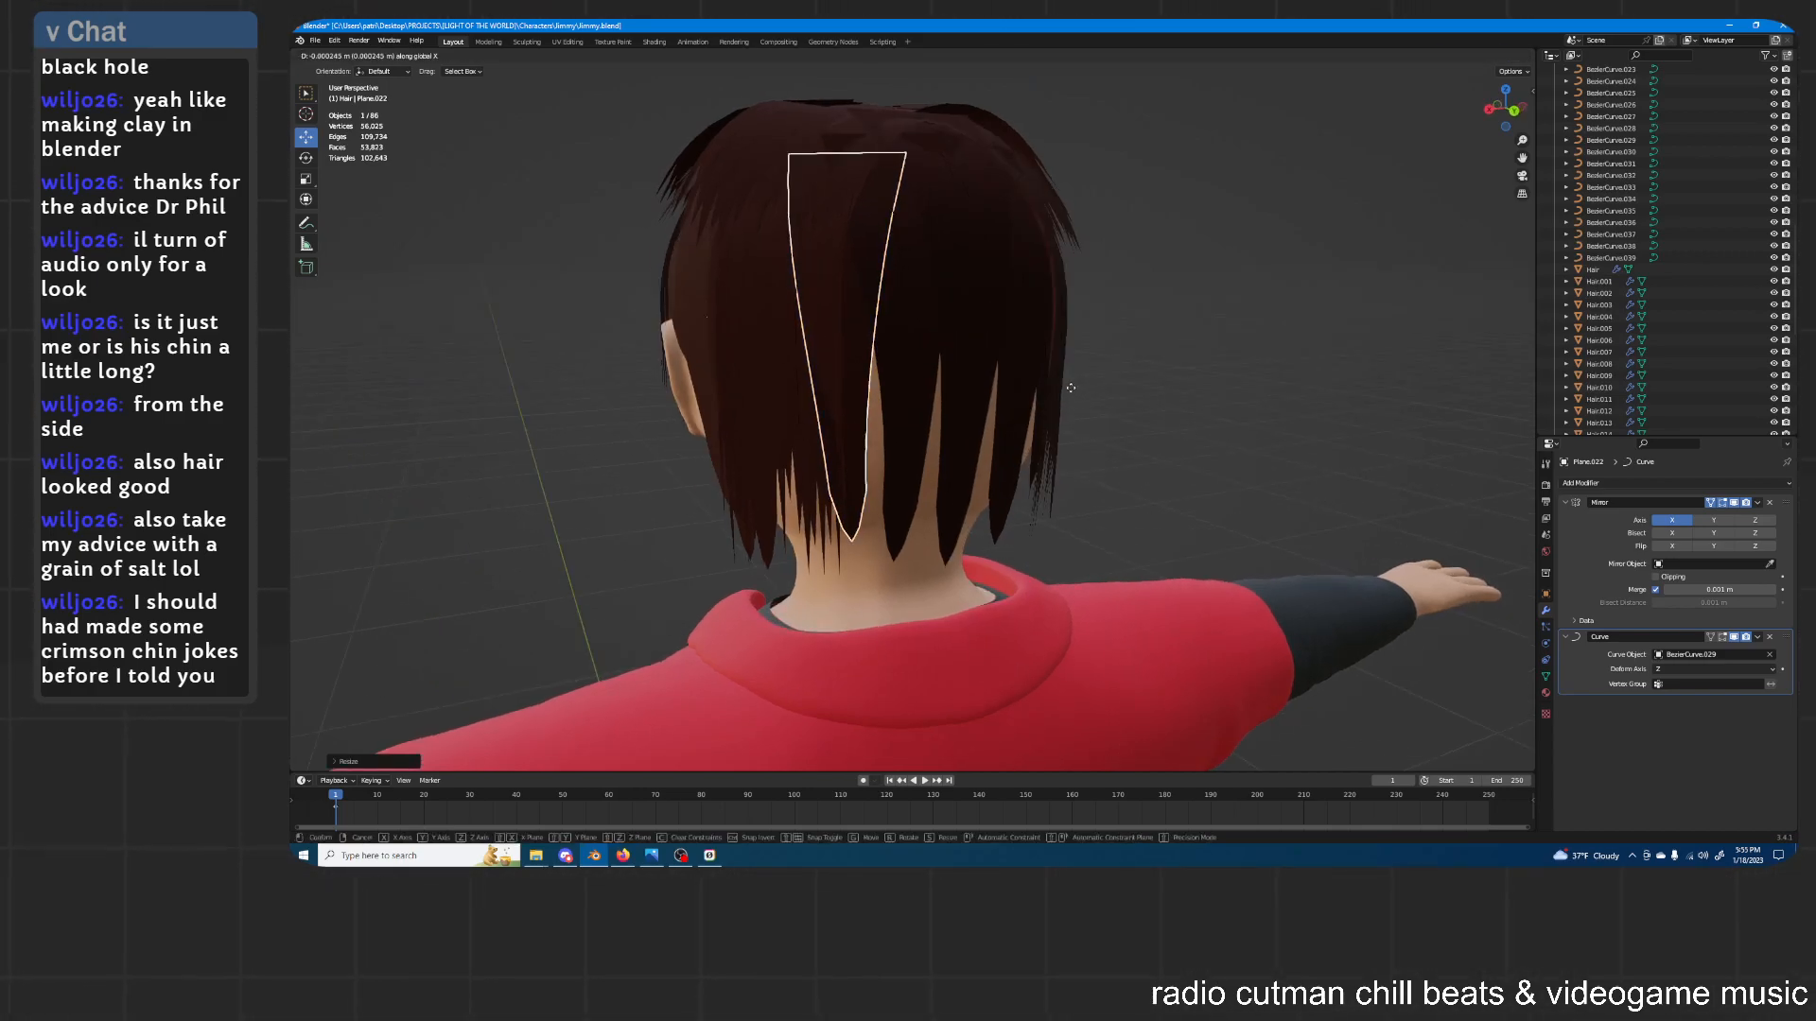
pyautogui.click(1071, 413)
pyautogui.click(1180, 388)
# Select the hair strip driven by BezierCurve.012 and move it slightly along X to cover the scalp
pyautogui.moveTo(1179, 389); pyautogui.dragTo(1088, 380, button='middle')
pyautogui.click(941, 398)
pyautogui.moveTo(941, 397); pyautogui.dragTo(965, 389, button='middle')
pyautogui.press('g')
pyautogui.press('x')
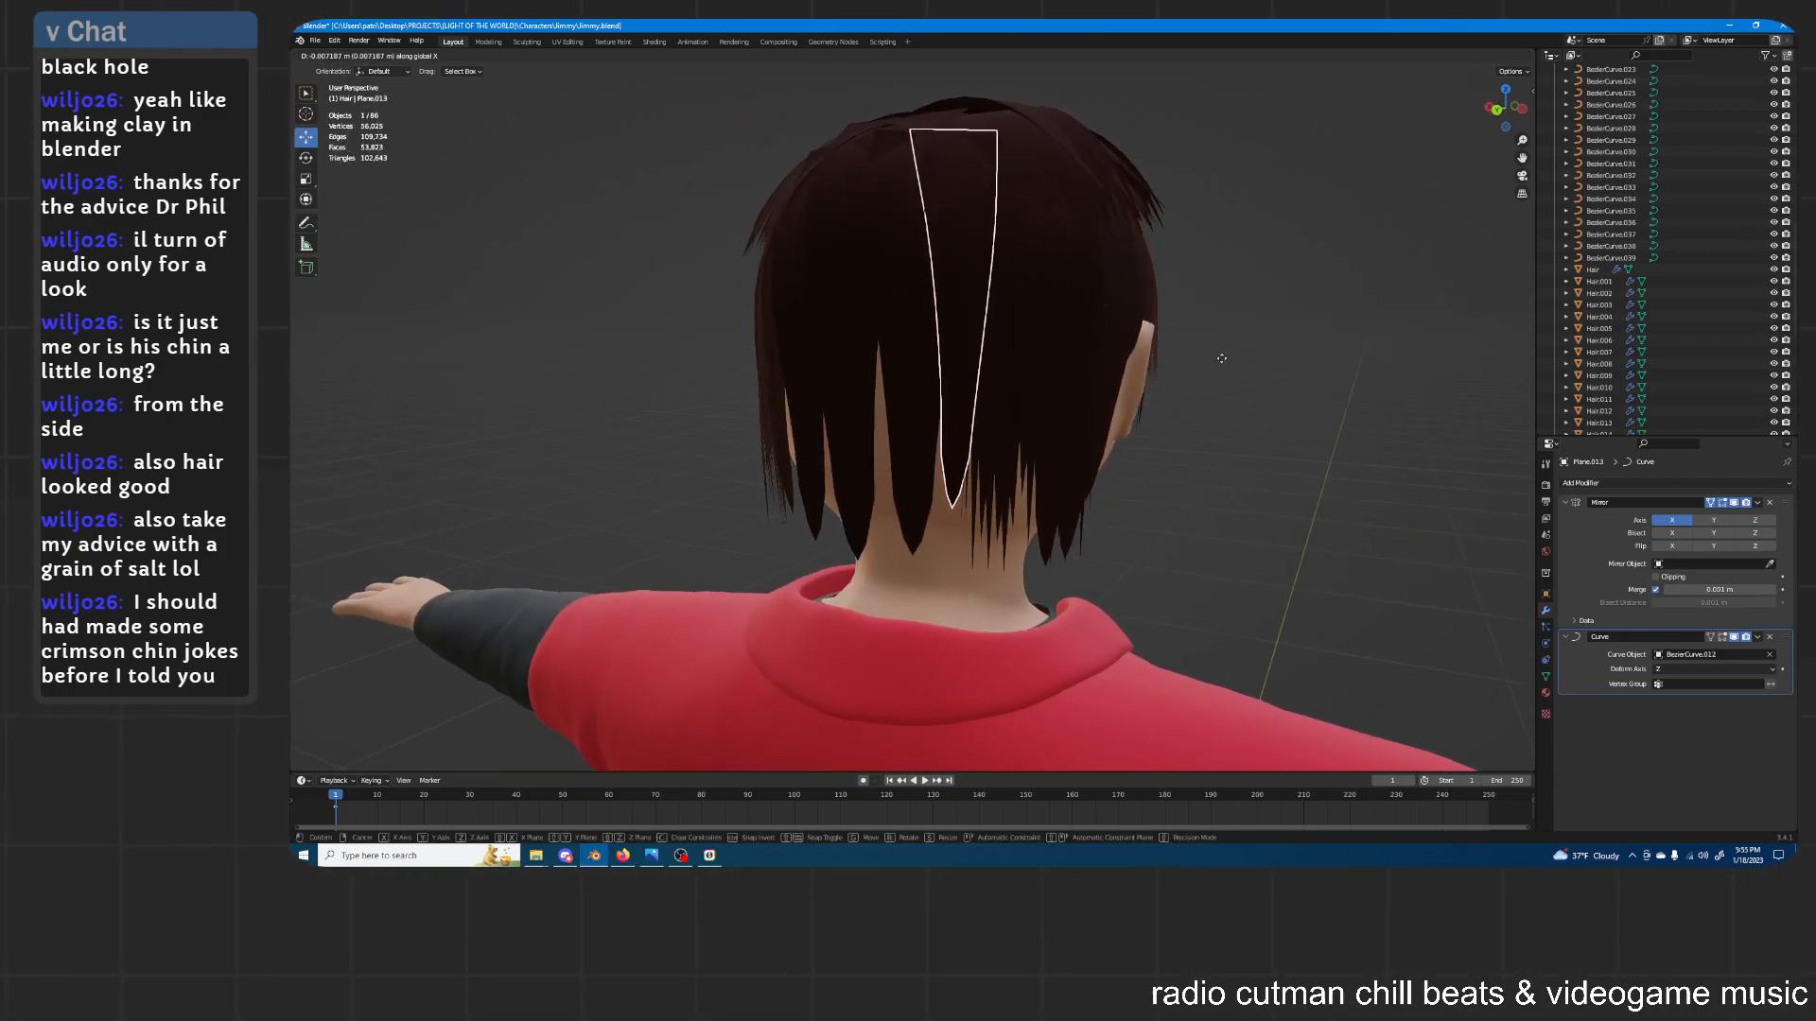
pyautogui.click(1223, 357)
# Examine the finished hair from several sides and then the whole character from the front
pyautogui.click(1293, 370)
pyautogui.scroll(-3, 920, 394)
pyautogui.moveTo(920, 394); pyautogui.dragTo(1230, 376, button='middle')
pyautogui.scroll(-3, 1201, 393)
pyautogui.scroll(-2, 1146, 414)
pyautogui.moveTo(1138, 412); pyautogui.dragTo(1220, 471, button='middle')
pyautogui.scroll(4, 1116, 416)
pyautogui.scroll(2, 1106, 405)
pyautogui.scroll(-3, 1219, 468)
pyautogui.moveTo(1025, 428)
pyautogui.mouseDown(button='middle')
pyautogui.moveTo(1085, 438)
pyautogui.moveTo(1024, 450)
pyautogui.moveTo(1020, 531)
pyautogui.moveTo(1021, 417)
pyautogui.mouseUp(button='middle')
pyautogui.scroll(-4, 1664, 307)
# Disable the hair's Bezier curves in renders
pyautogui.scroll(10, 1665, 307)
pyautogui.scroll(5, 1676, 304)
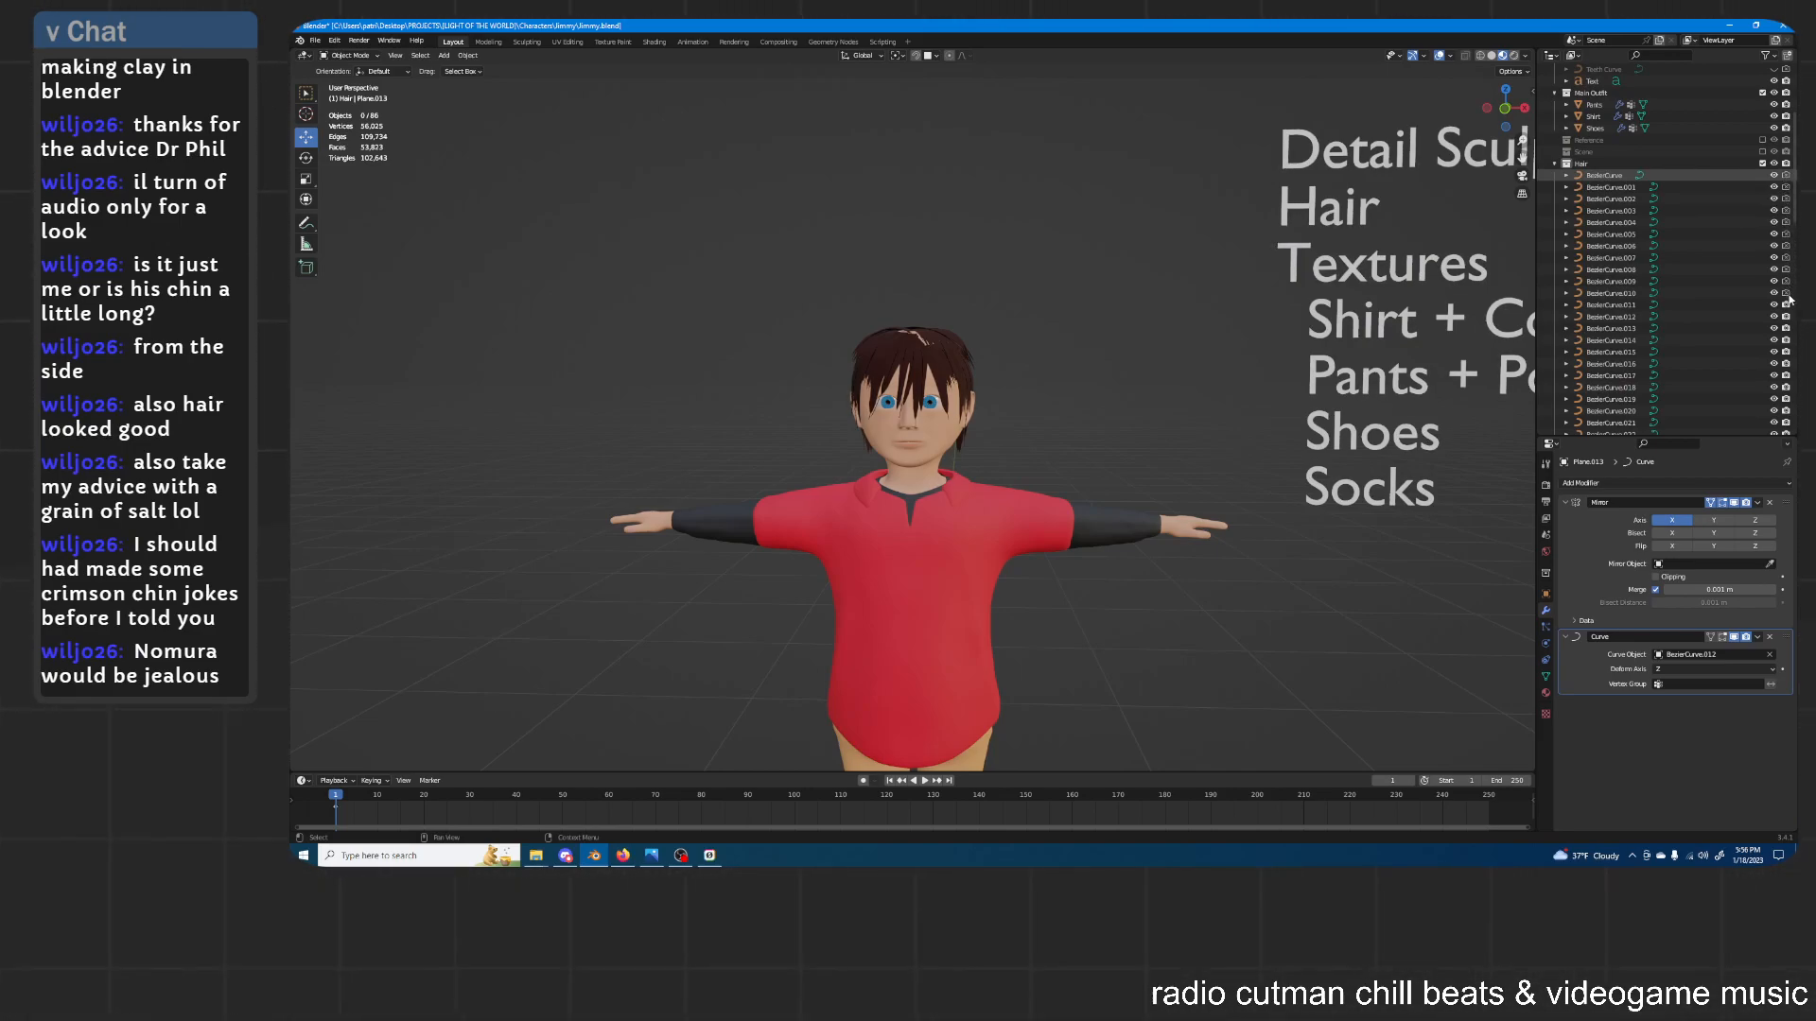
pyautogui.moveTo(1787, 359); pyautogui.dragTo(1786, 383)
pyautogui.scroll(-10, 1787, 383)
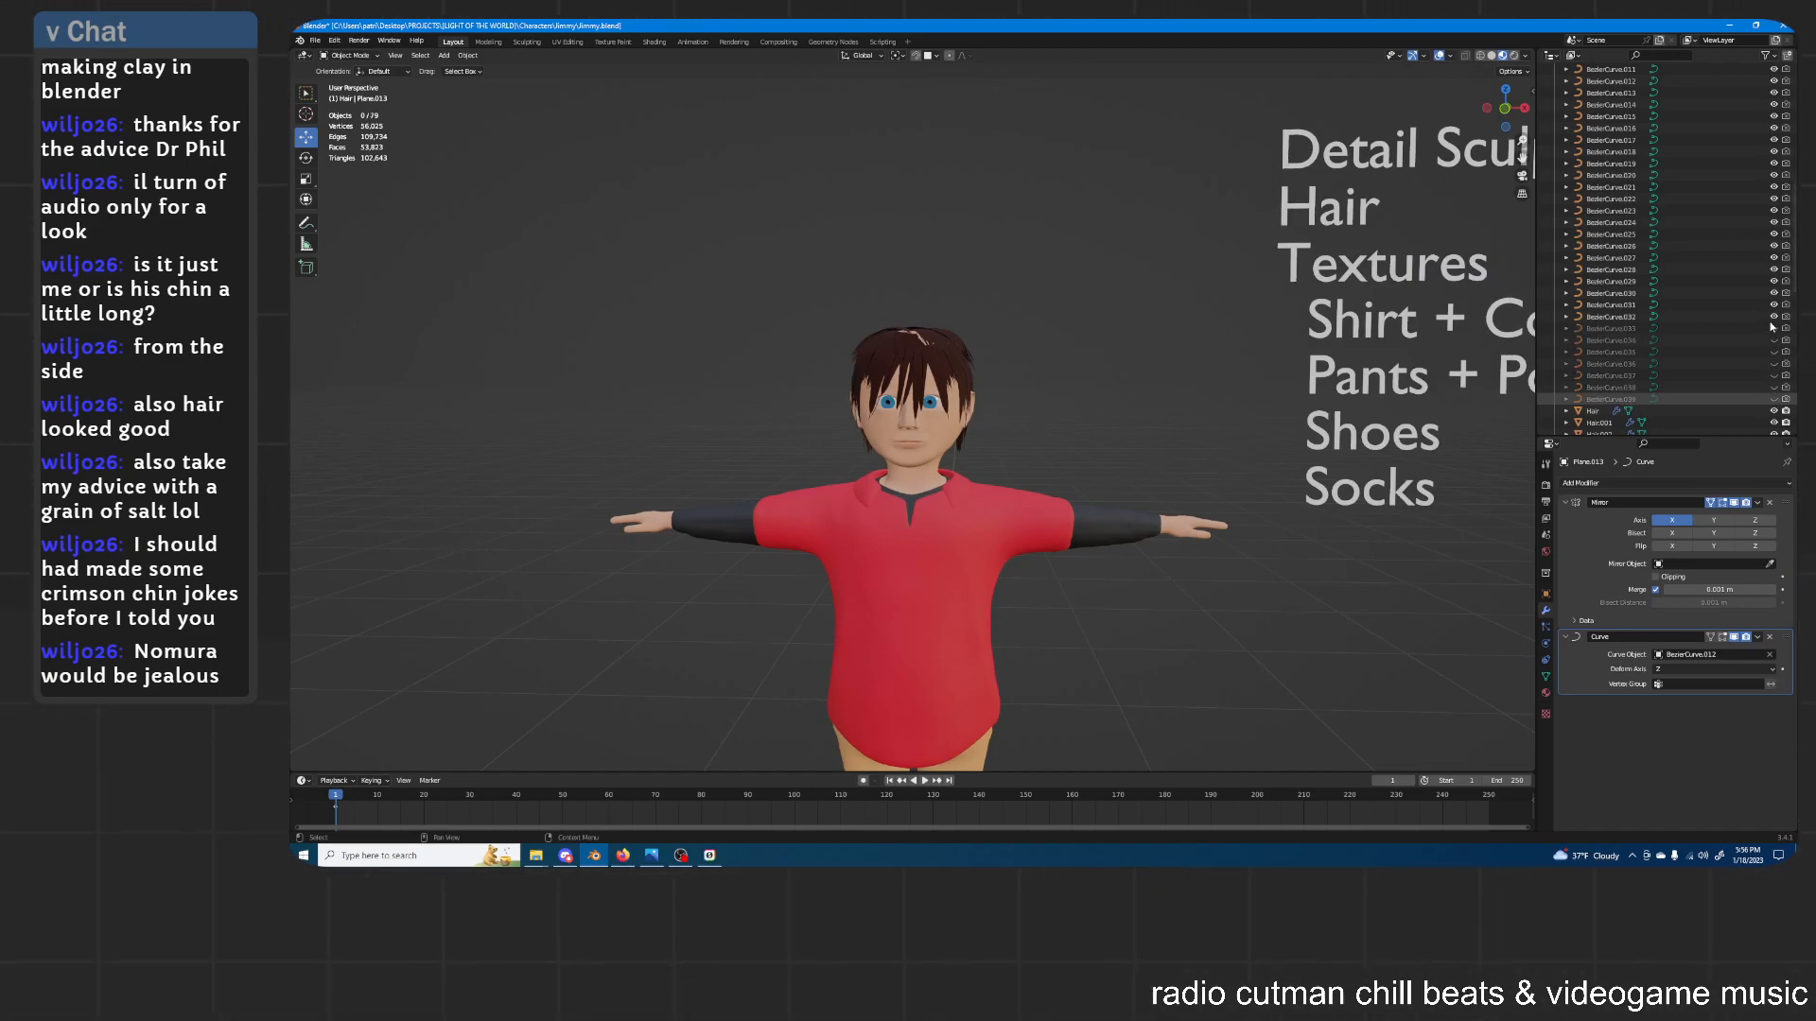
# Hide all of the hair's Bezier curves in the viewport
pyautogui.moveTo(1774, 152); pyautogui.dragTo(1774, 128)
pyautogui.scroll(9, 1778, 328)
pyautogui.click(1774, 329)
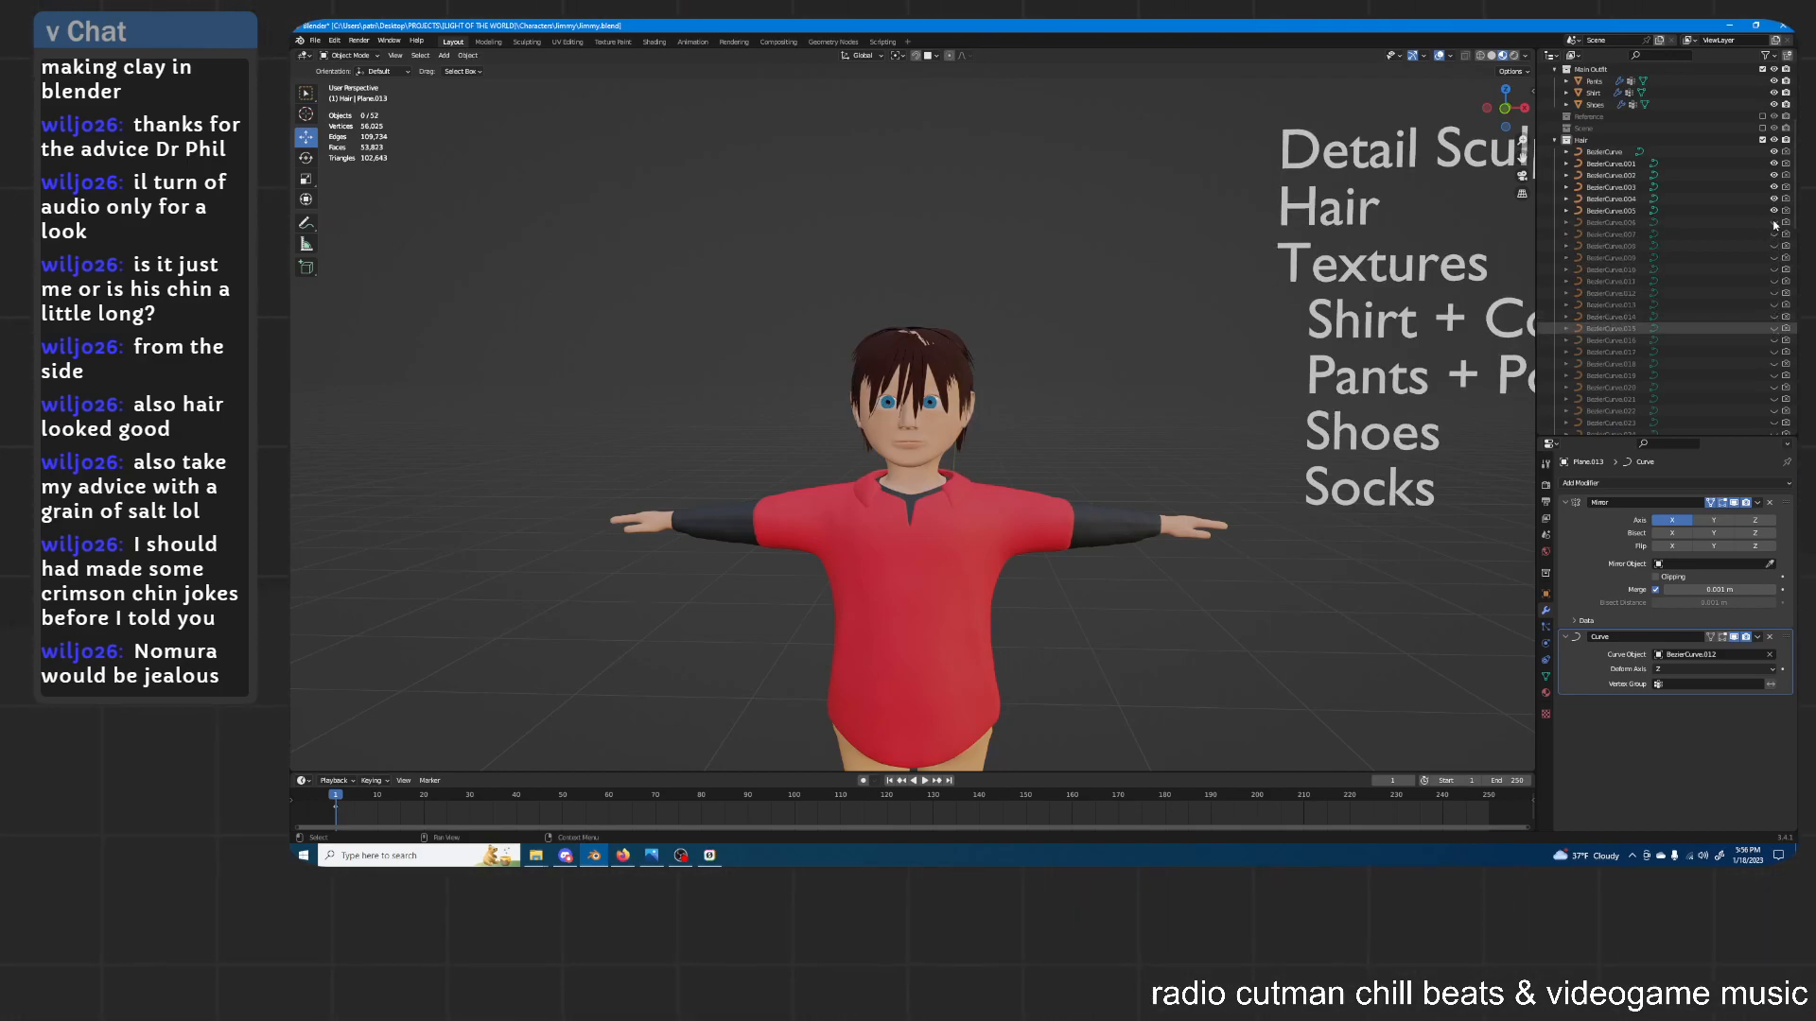
pyautogui.scroll(-10, 1741, 205)
pyautogui.scroll(10, 1741, 220)
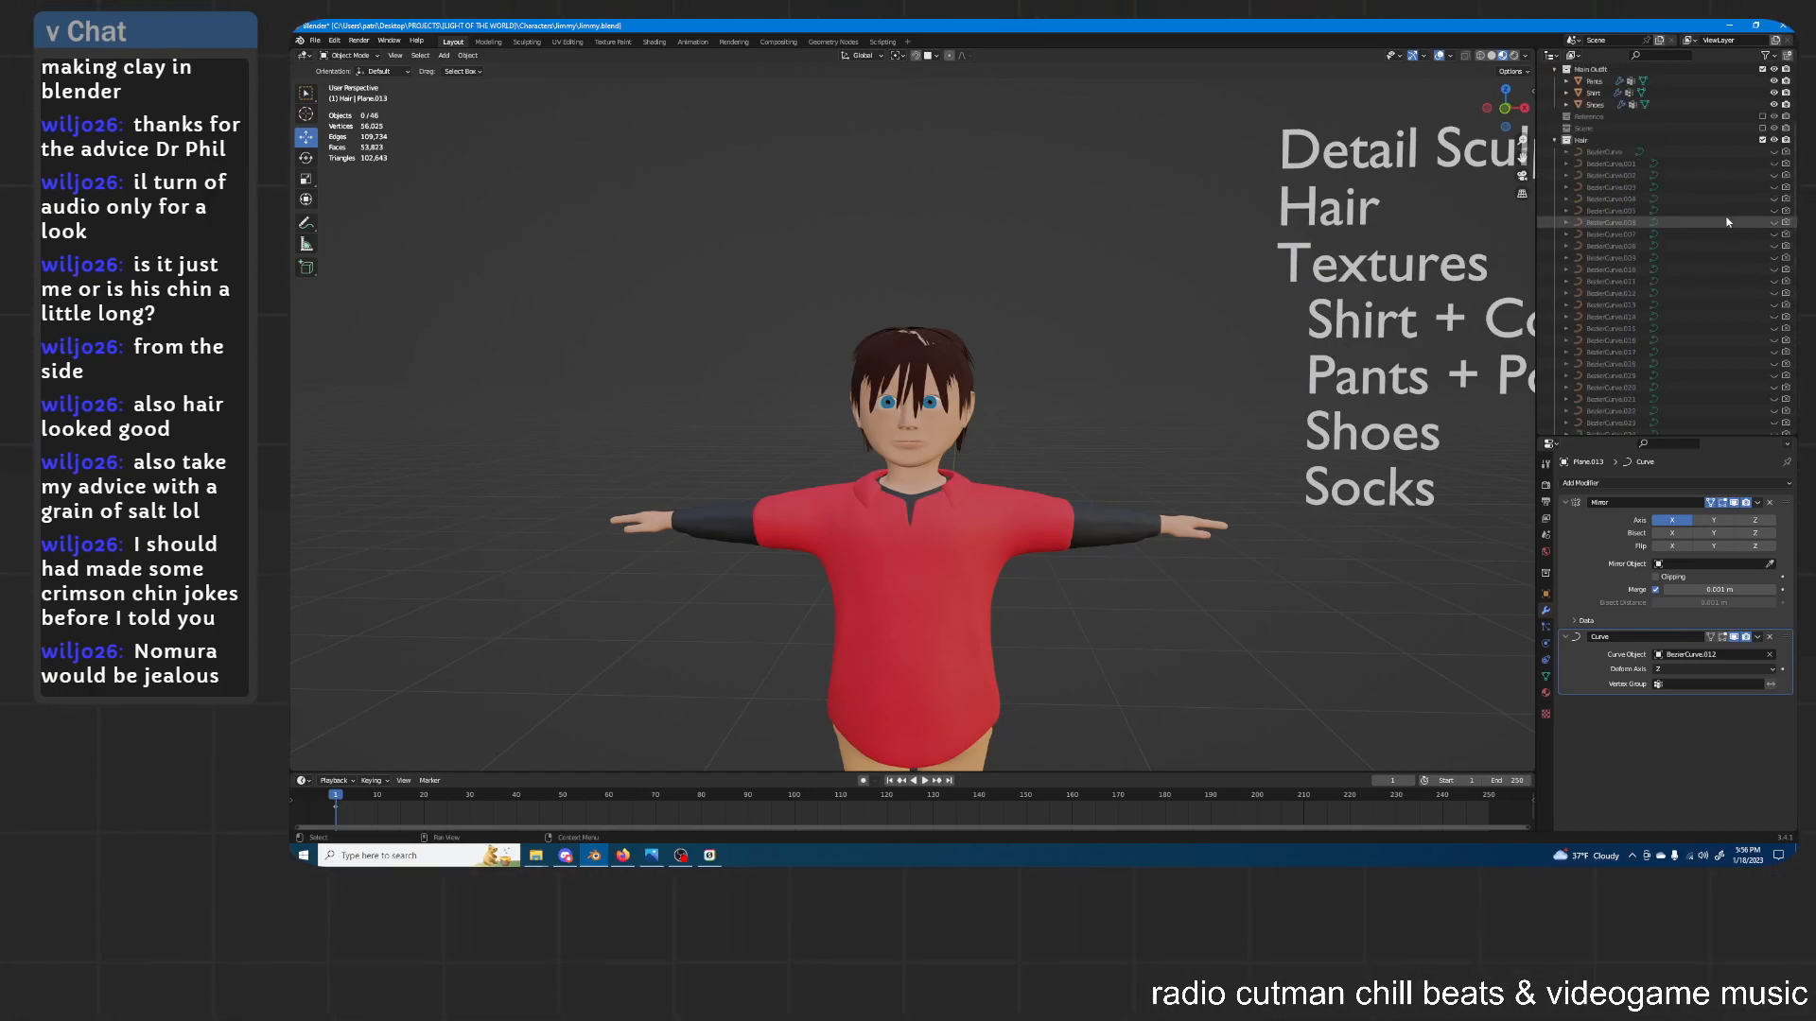
# Collapse the Hair collection and nest it inside the collection named Collection
pyautogui.scroll(3, 1608, 217)
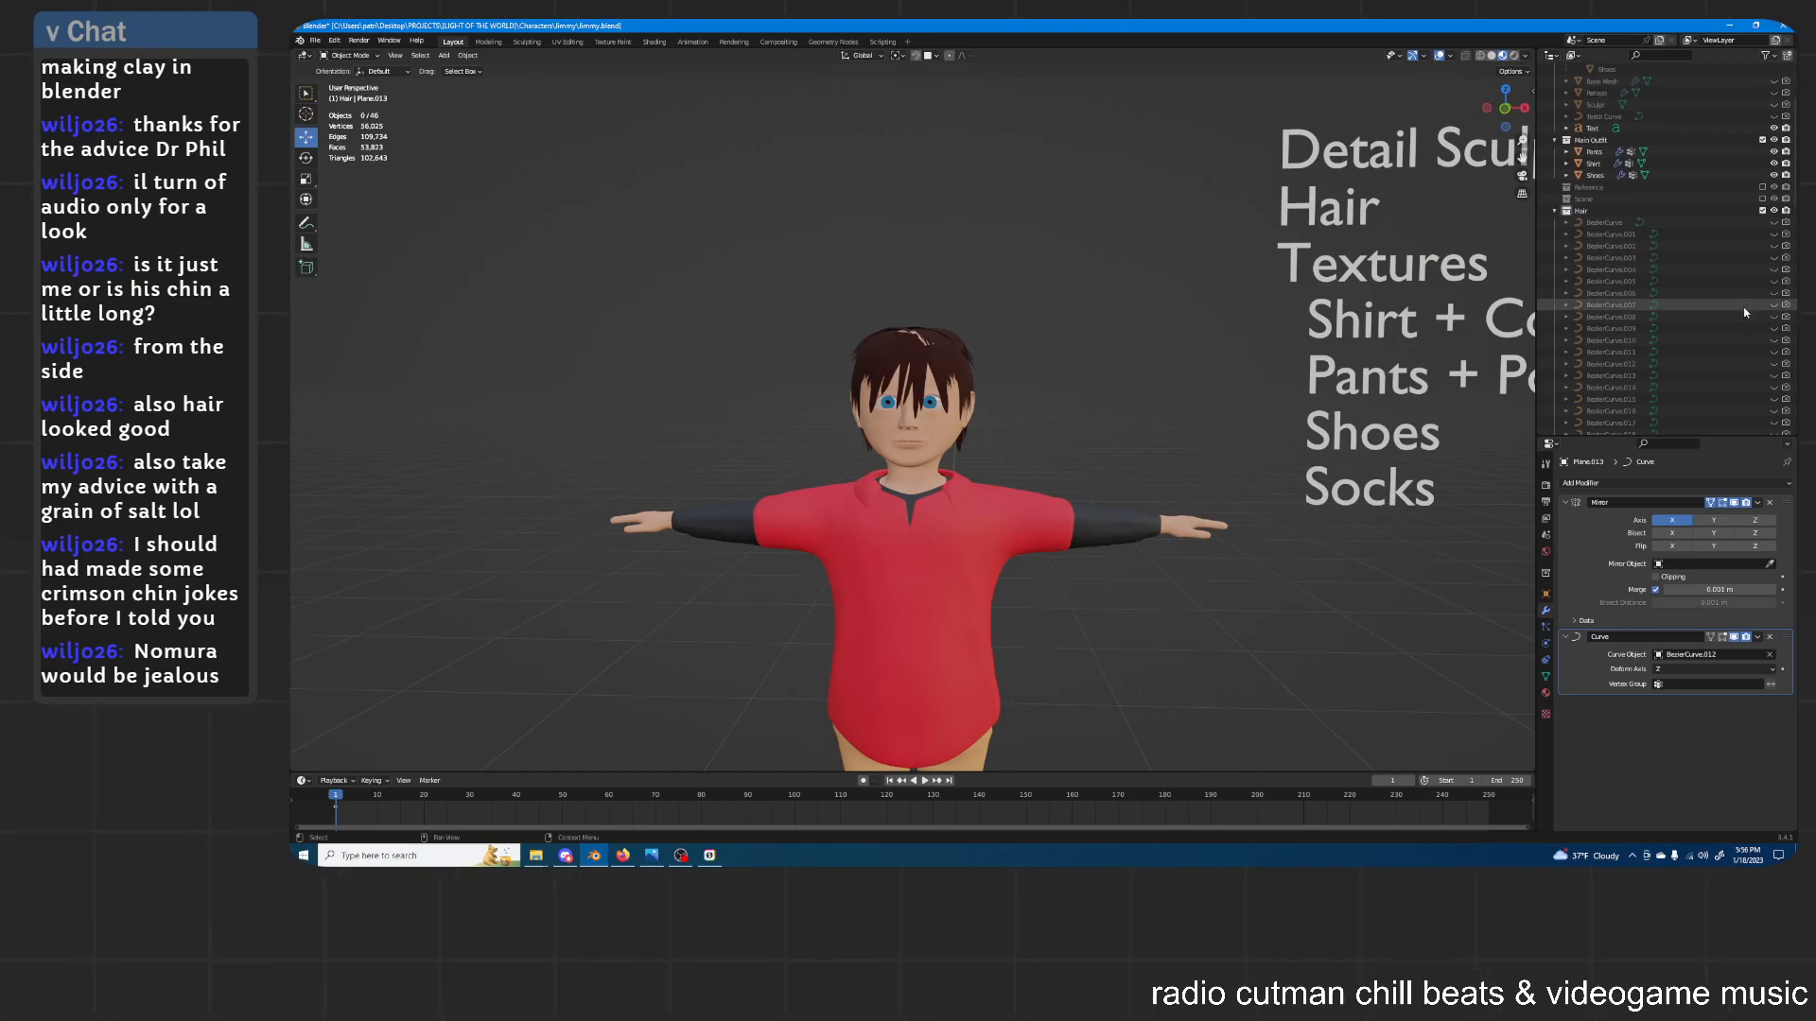
pyautogui.click(1555, 210)
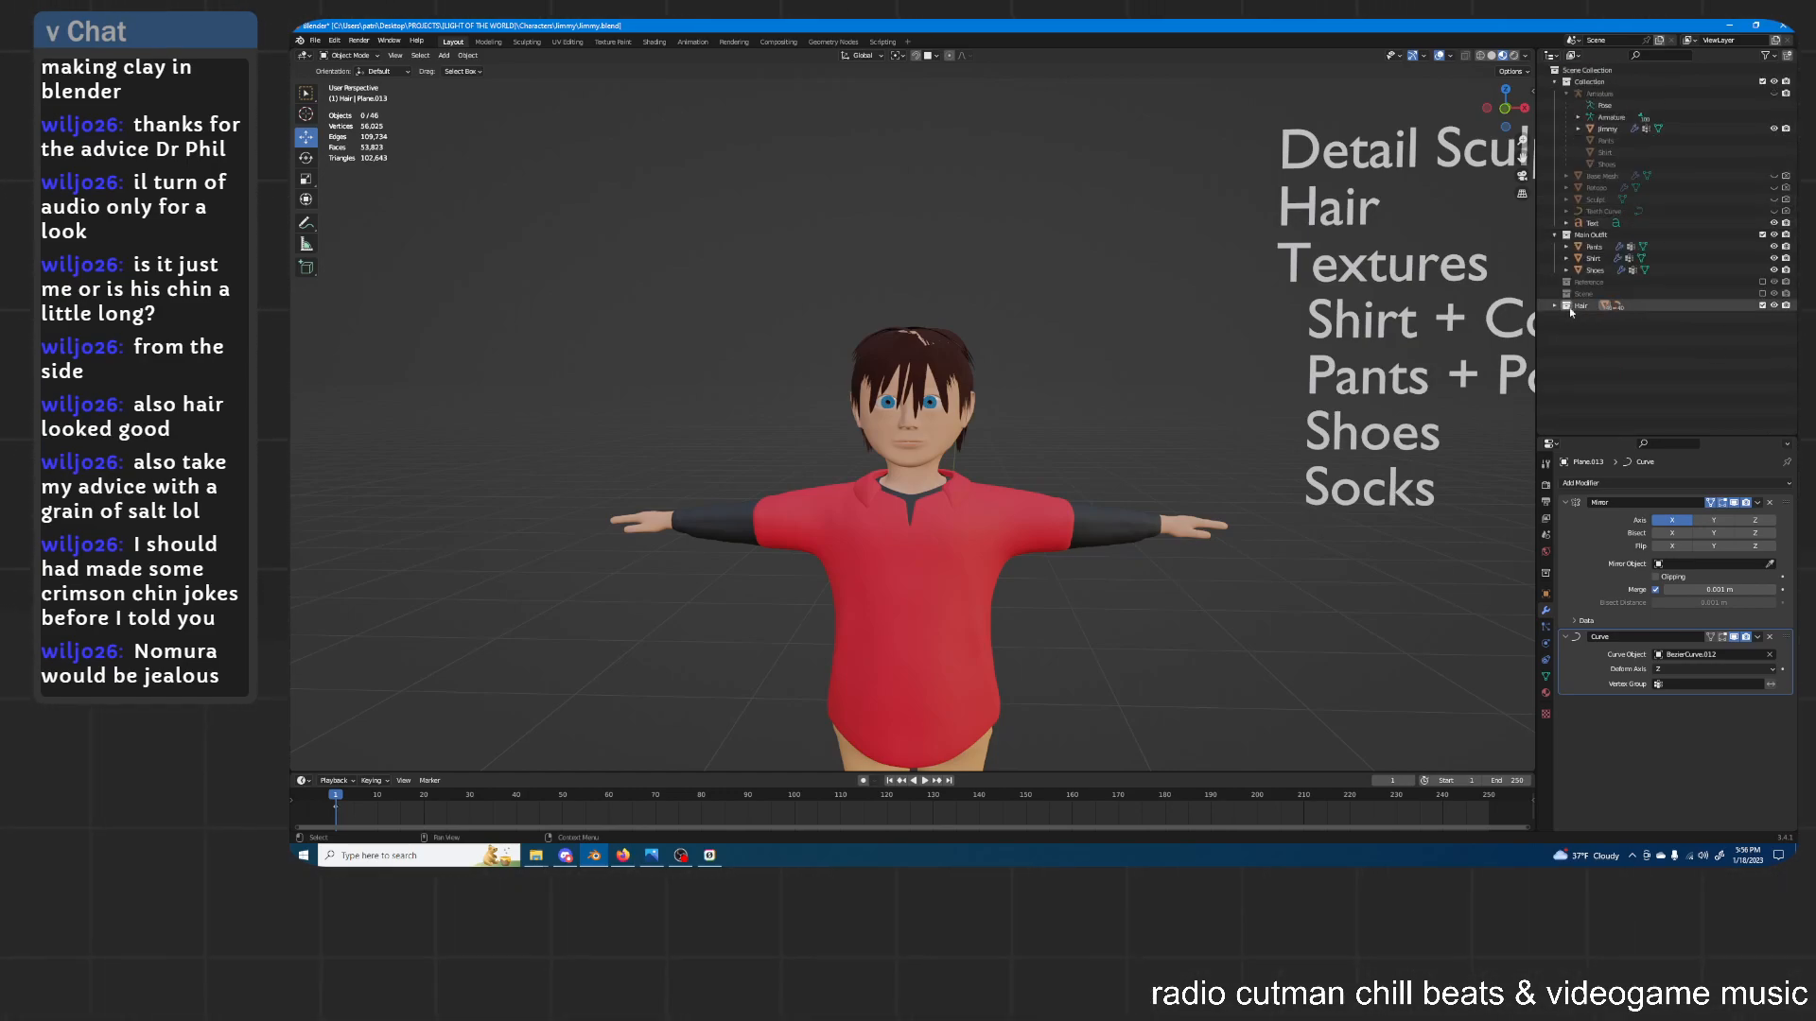
pyautogui.moveTo(1574, 307); pyautogui.dragTo(1592, 86)
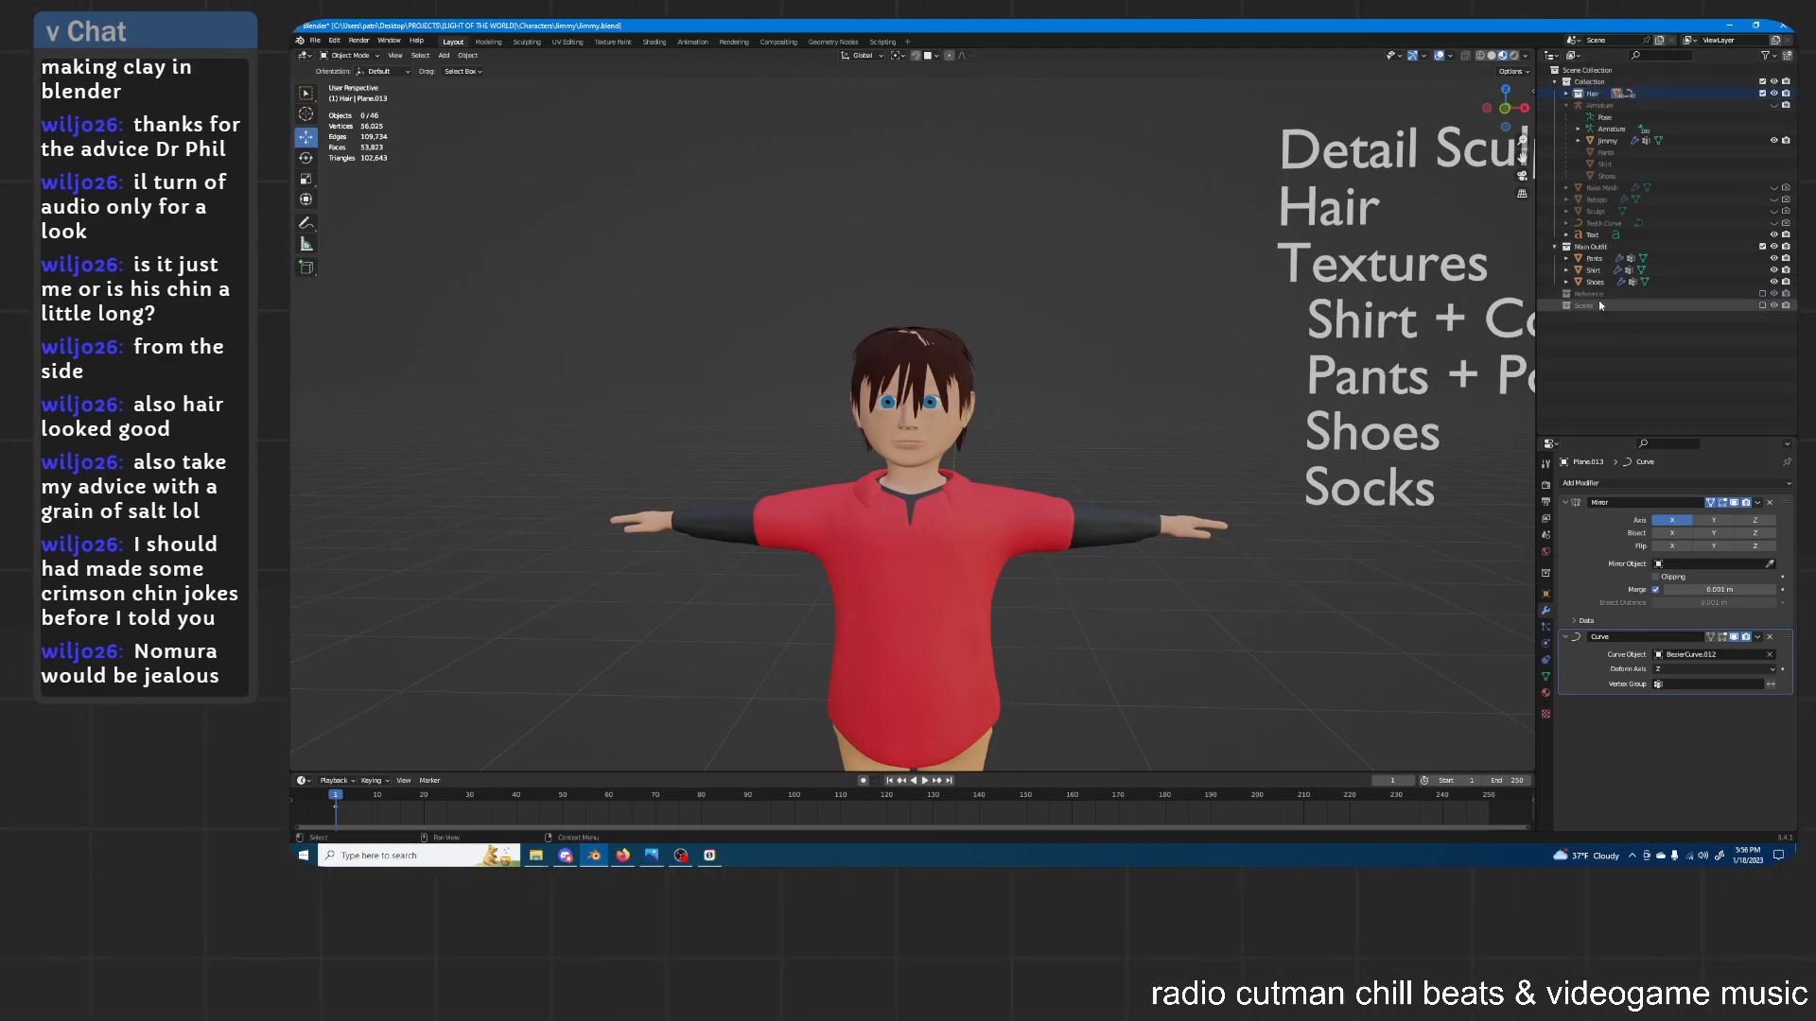
# Remove the "Hair" entry from the To Do text object beside the character
pyautogui.scroll(-3, 1052, 343)
pyautogui.moveTo(1052, 344); pyautogui.dragTo(1268, 295, button='middle')
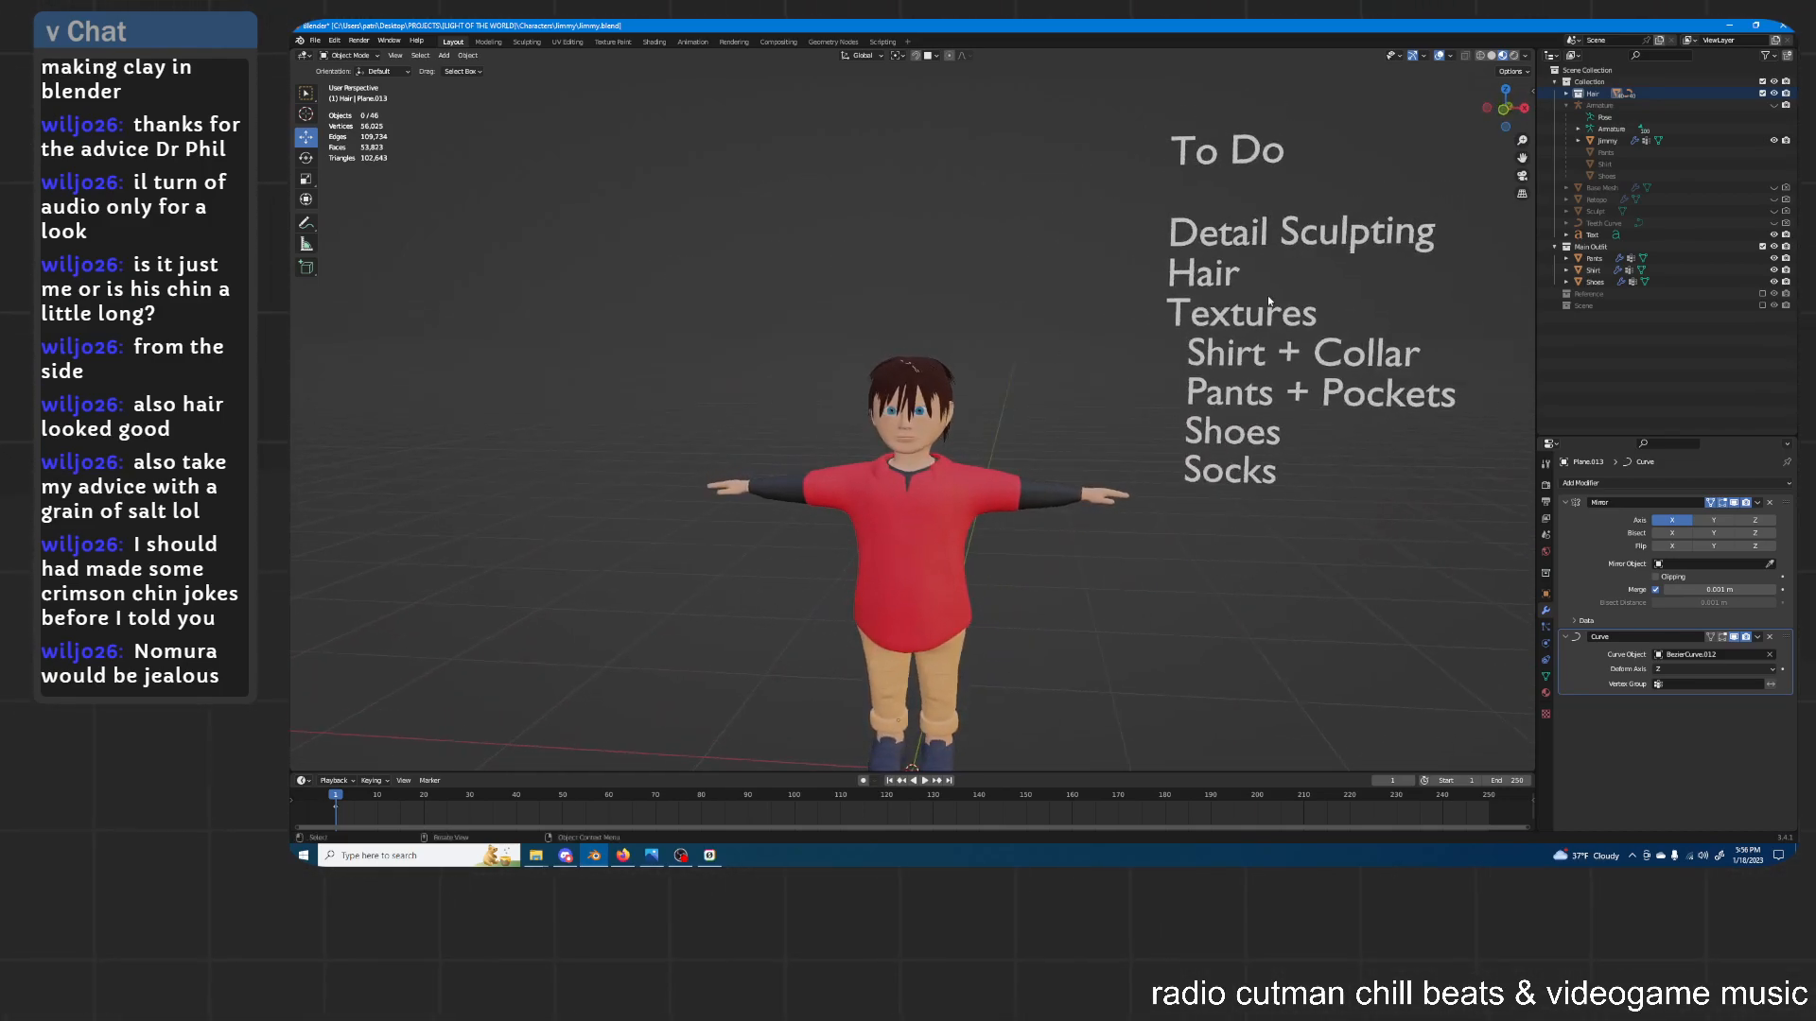
pyautogui.click(1268, 295)
pyautogui.press('Tab')
pyautogui.press('Up')
pyautogui.press('Up')
pyautogui.press('Up')
pyautogui.press('Up')
pyautogui.press('Up')
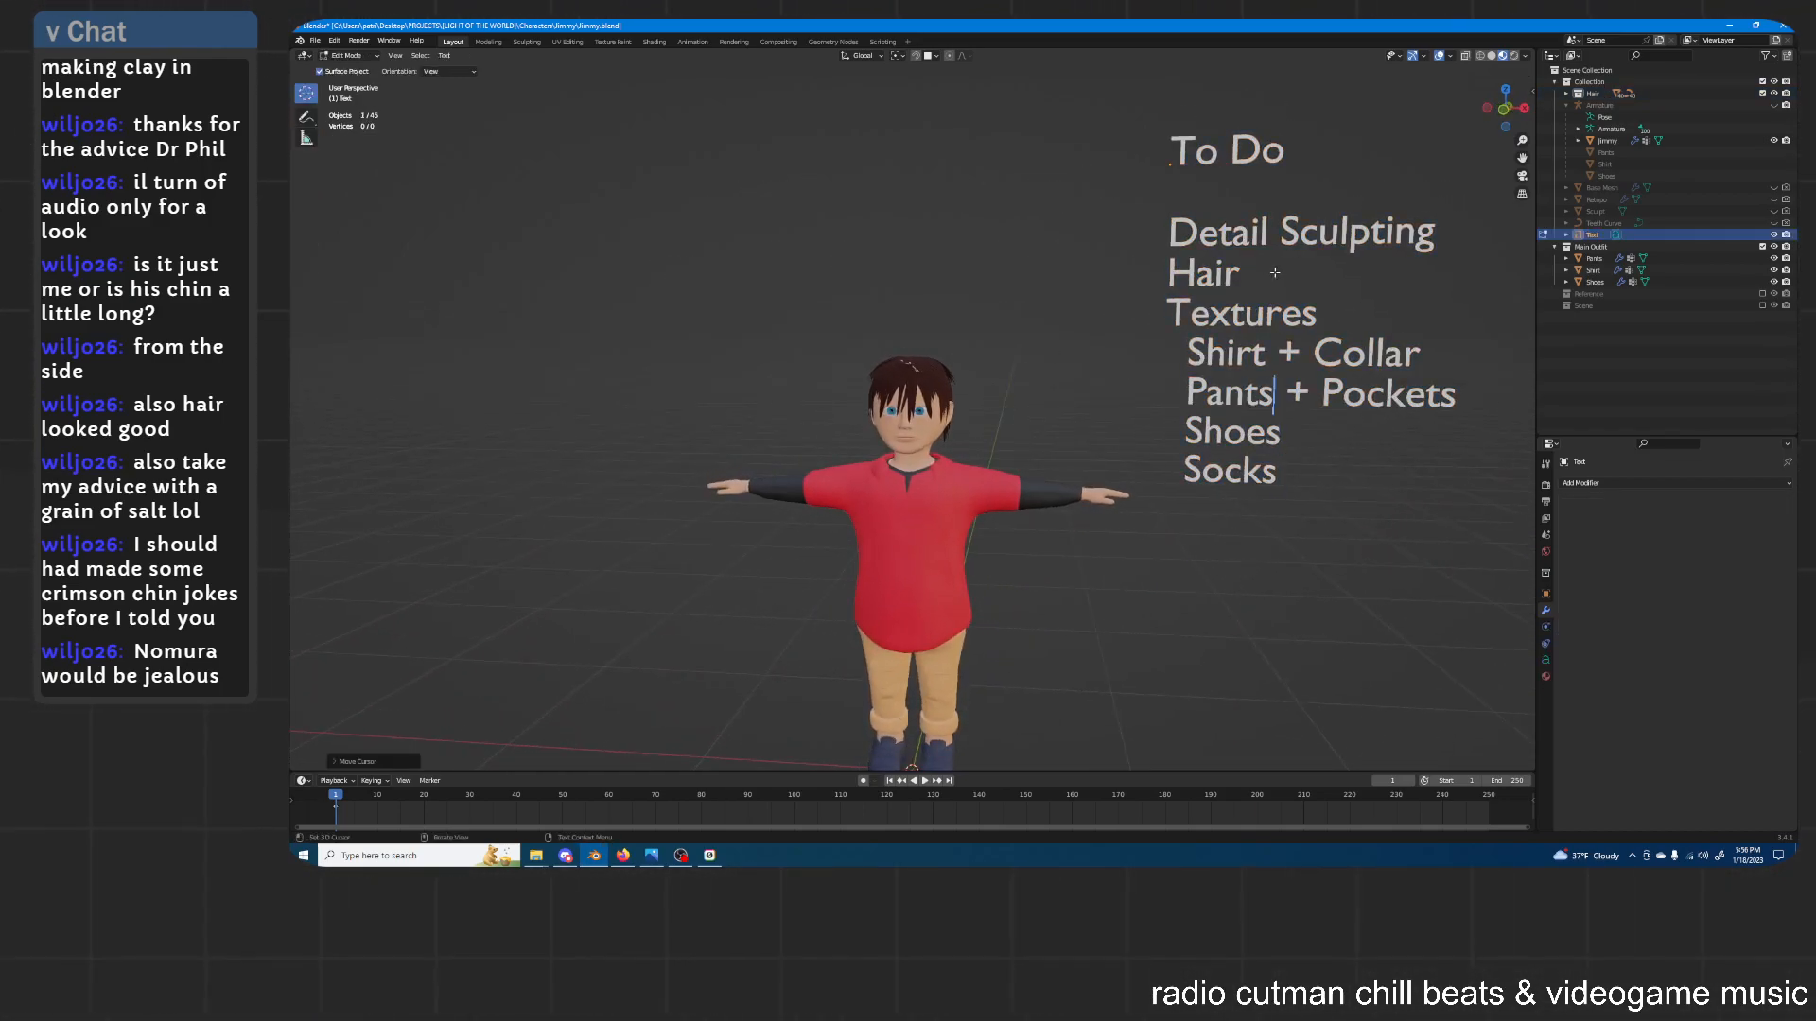
pyautogui.press('BackSpace')
pyautogui.press('BackSpace')
pyautogui.press('BackSpace')
pyautogui.press('BackSpace')
pyautogui.press('BackSpace')
pyautogui.press('Tab')
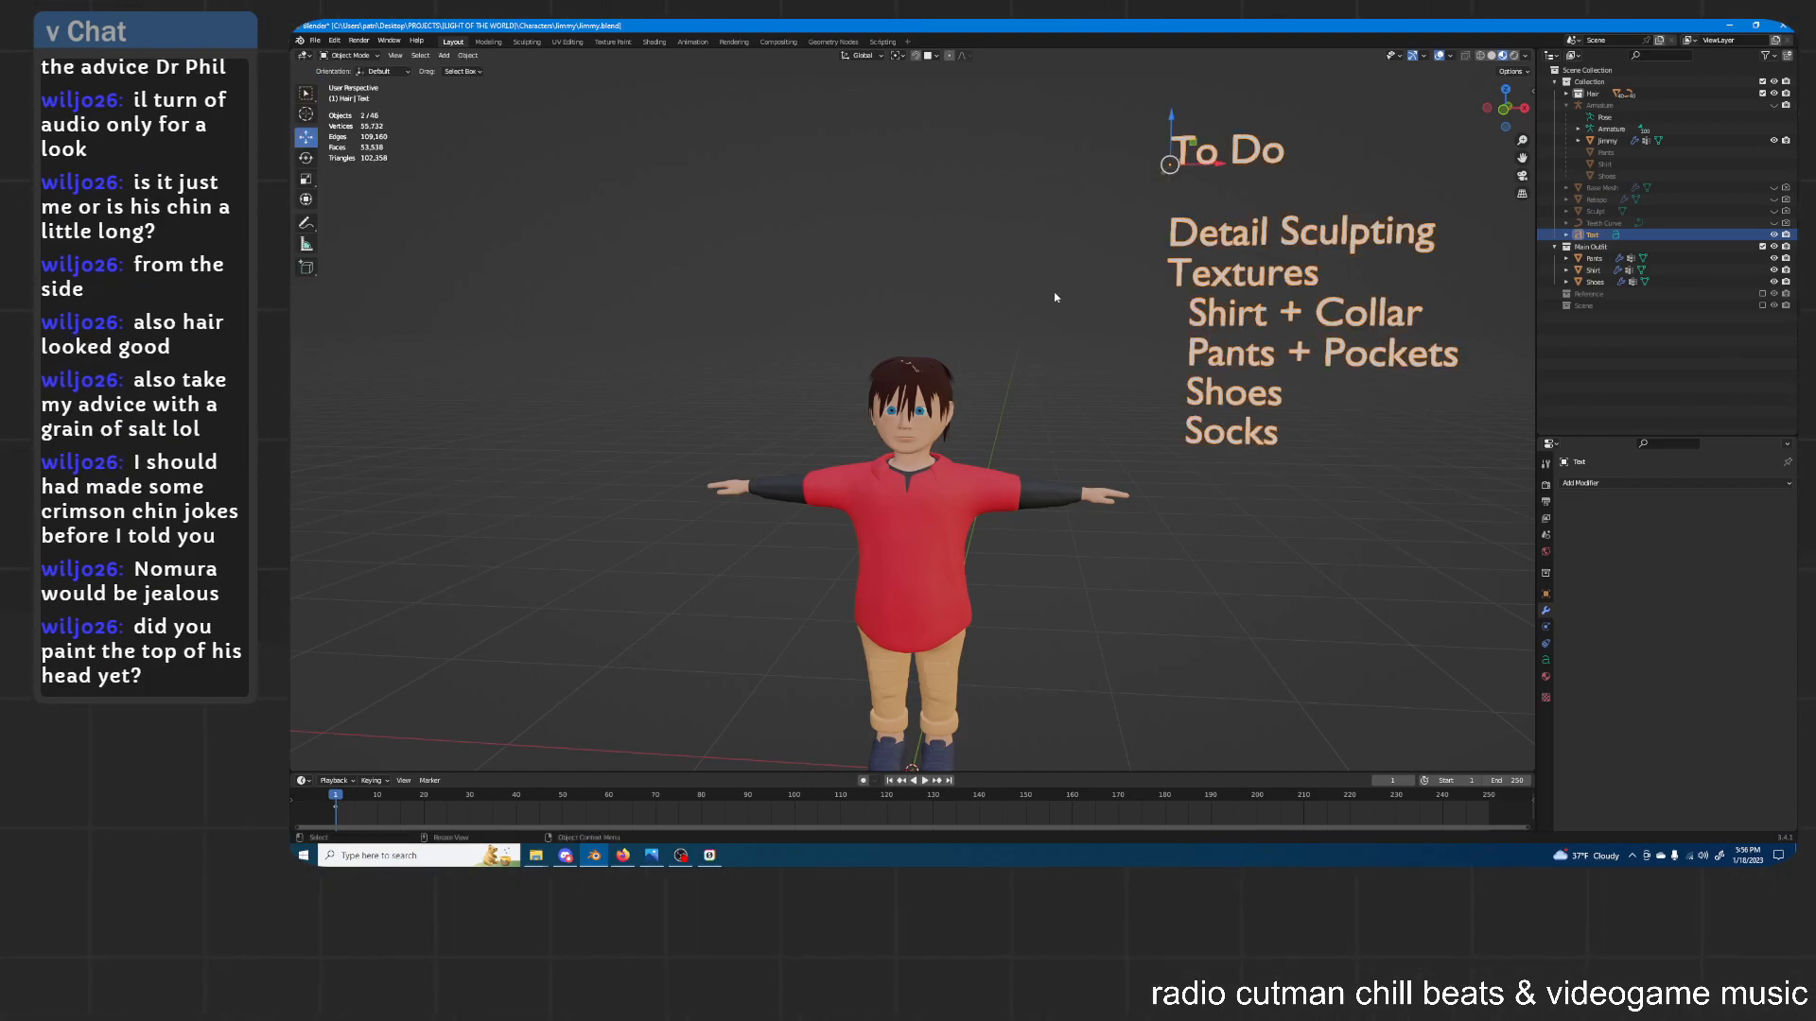
# Add an indented "Top of Head" entry under Textures in the To Do text object
pyautogui.moveTo(1027, 387); pyautogui.dragTo(1107, 298, button='middle')
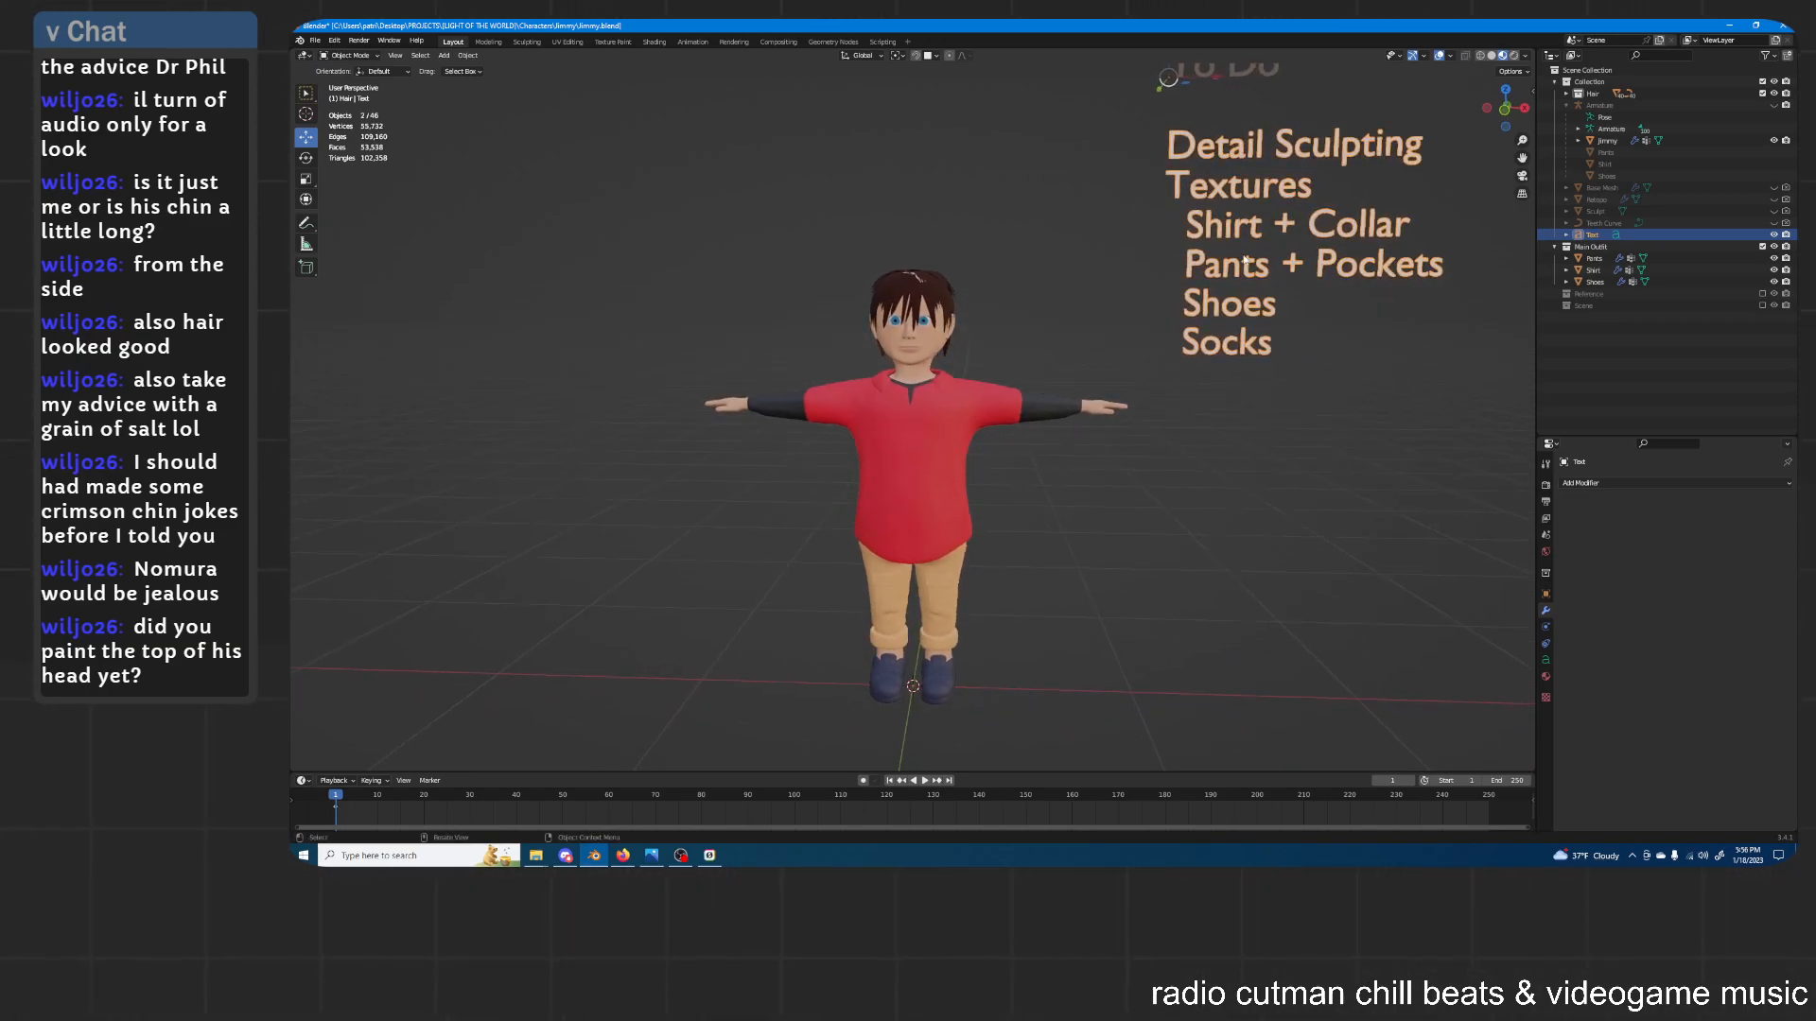
pyautogui.press('Tab')
pyautogui.press('Down')
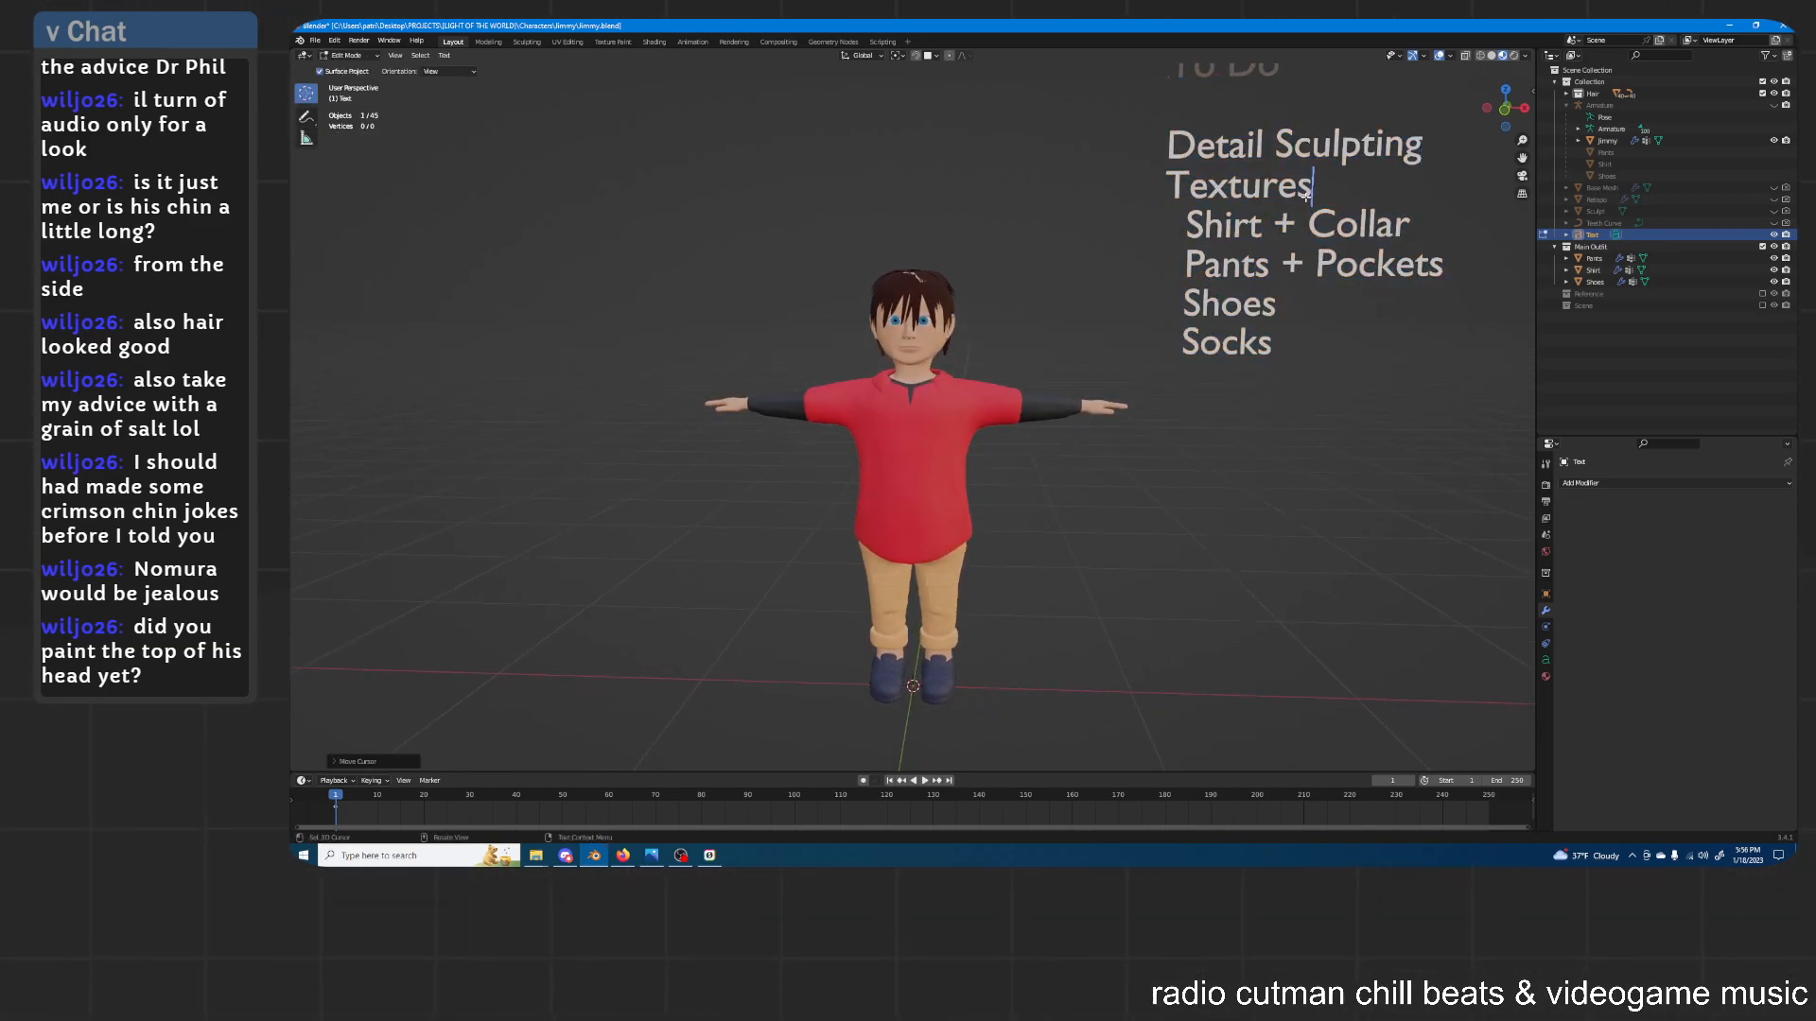
pyautogui.press('Return')
pyautogui.write('top')
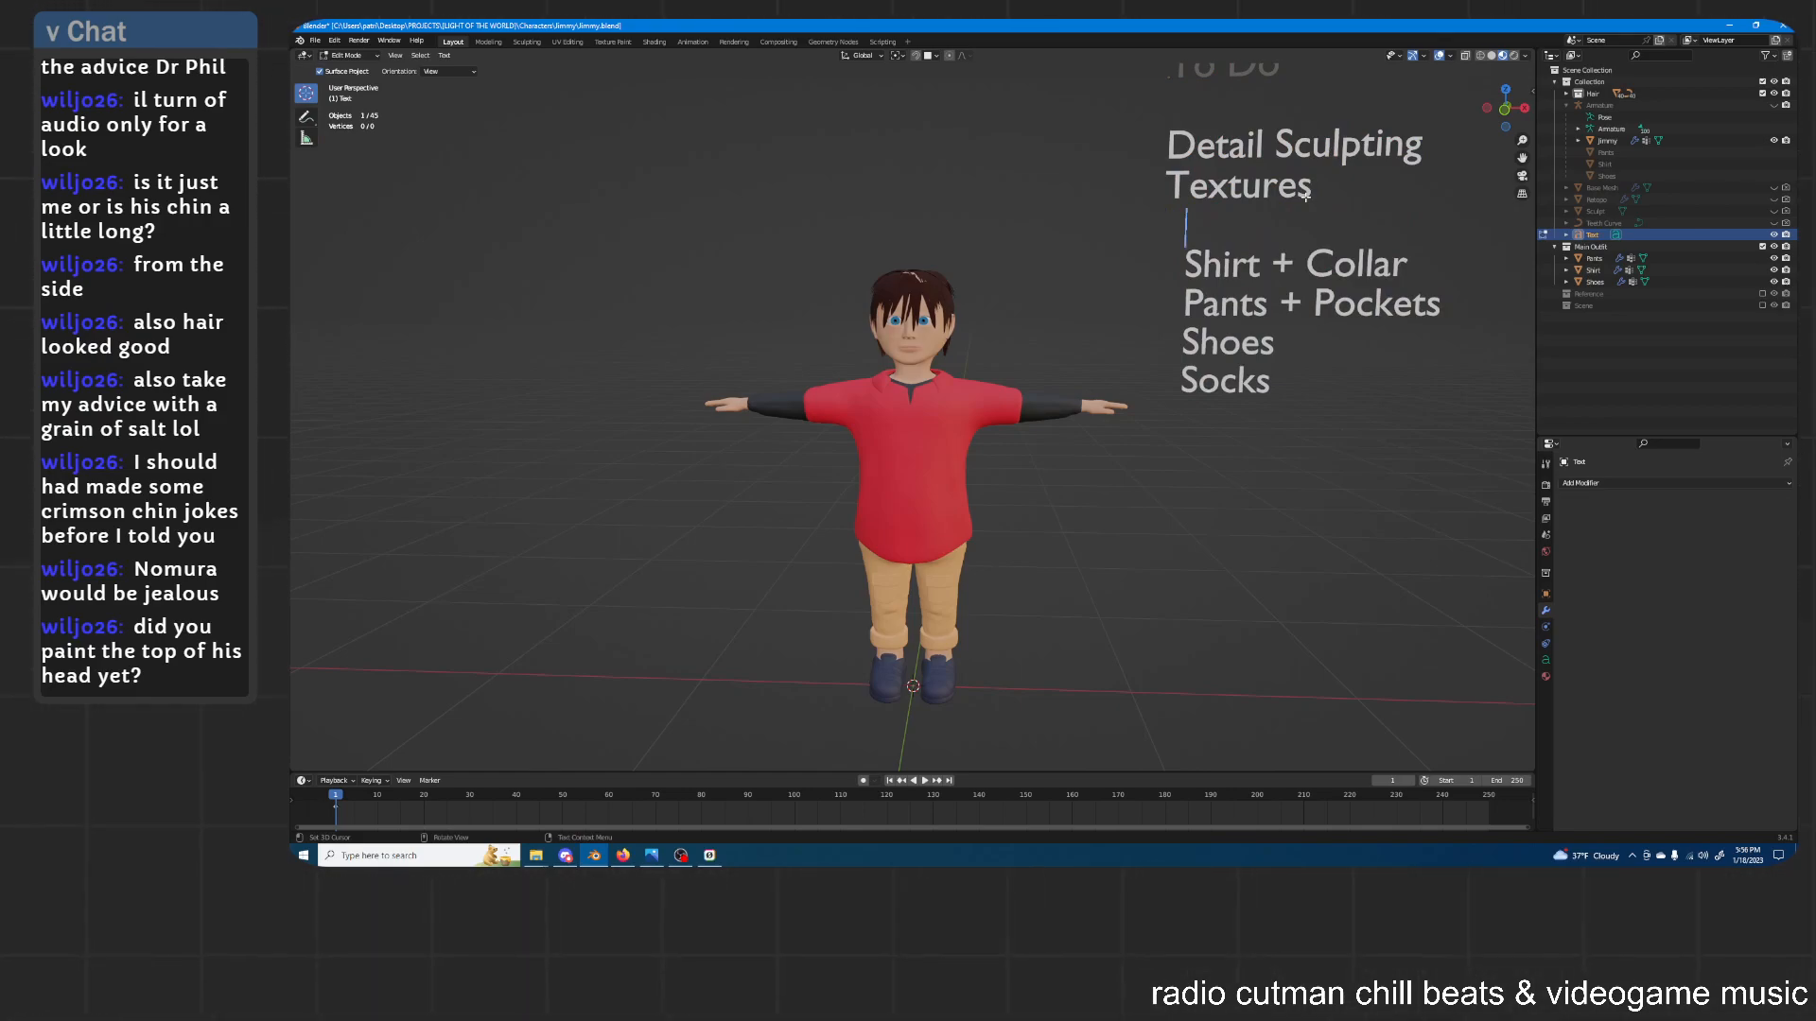
pyautogui.press('BackSpace')
pyautogui.press('BackSpace')
pyautogui.press('BackSpace')
pyautogui.write('Top of Head')
pyautogui.press('Tab')
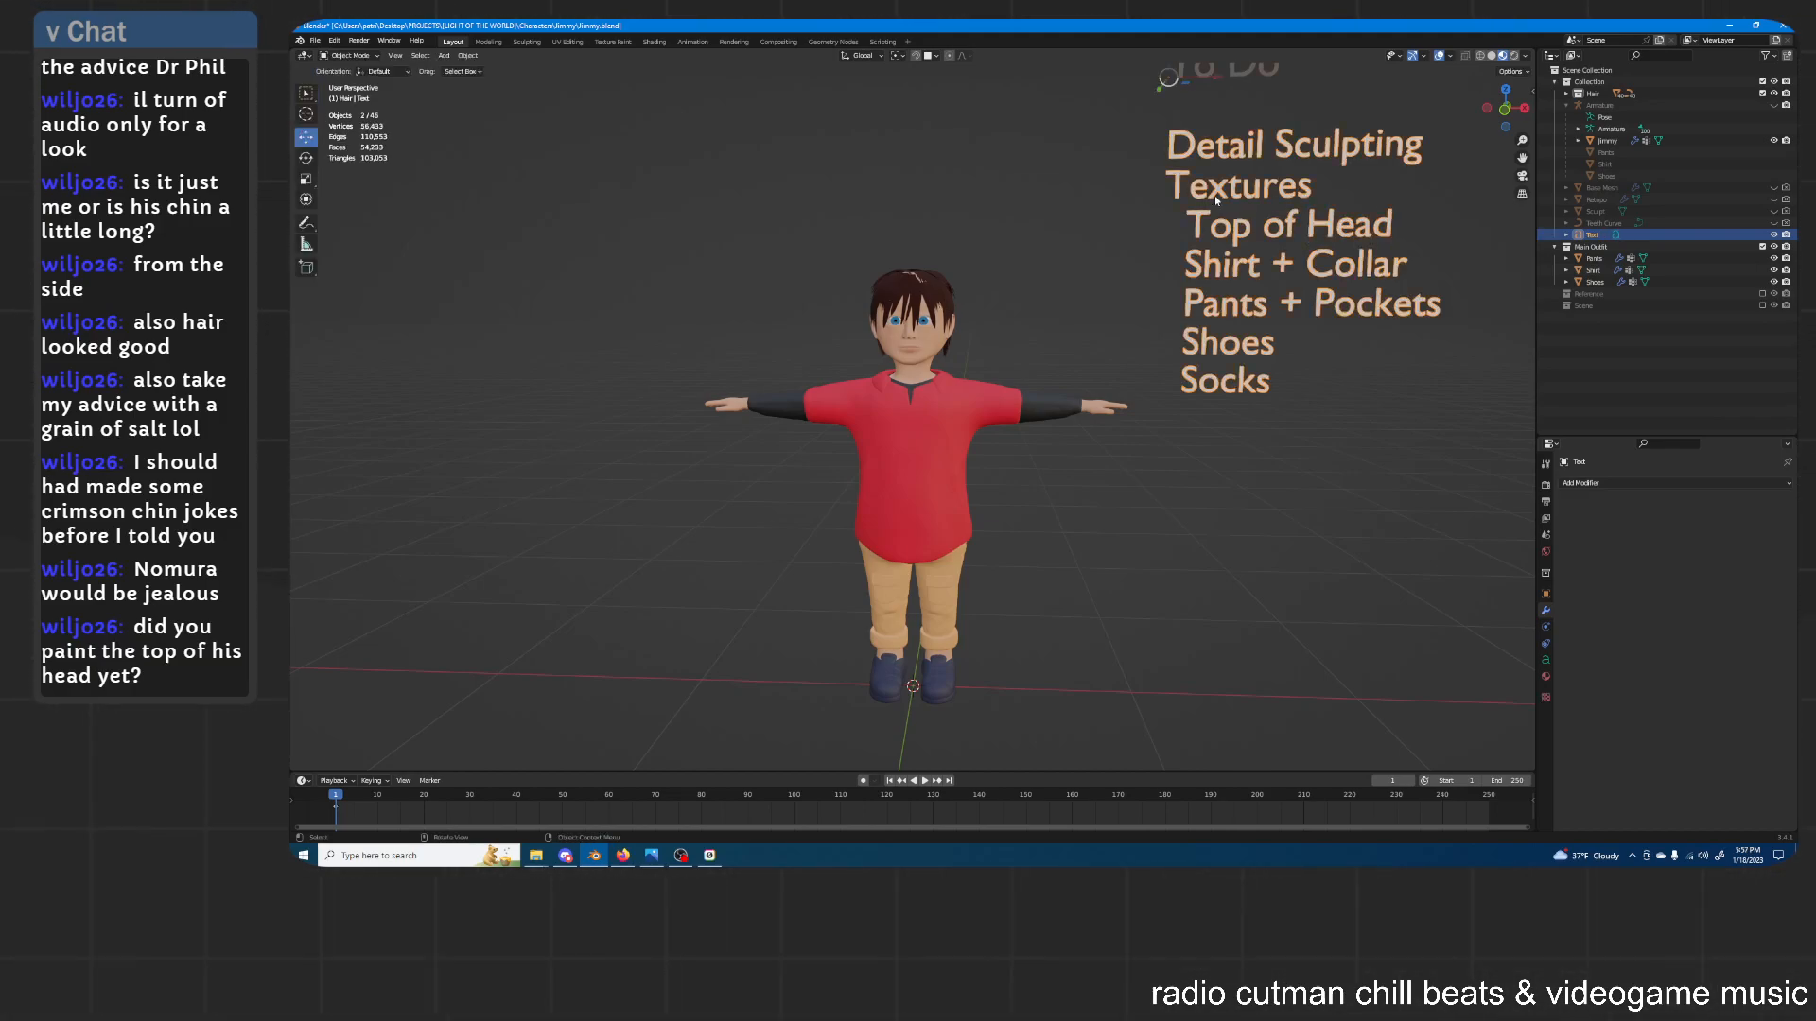
# Deselect the To Do text and save the project file
pyautogui.click(1152, 285)
pyautogui.moveTo(1063, 394); pyautogui.dragTo(1027, 292, button='middle')
pyautogui.hotkey('ctrl', 's')
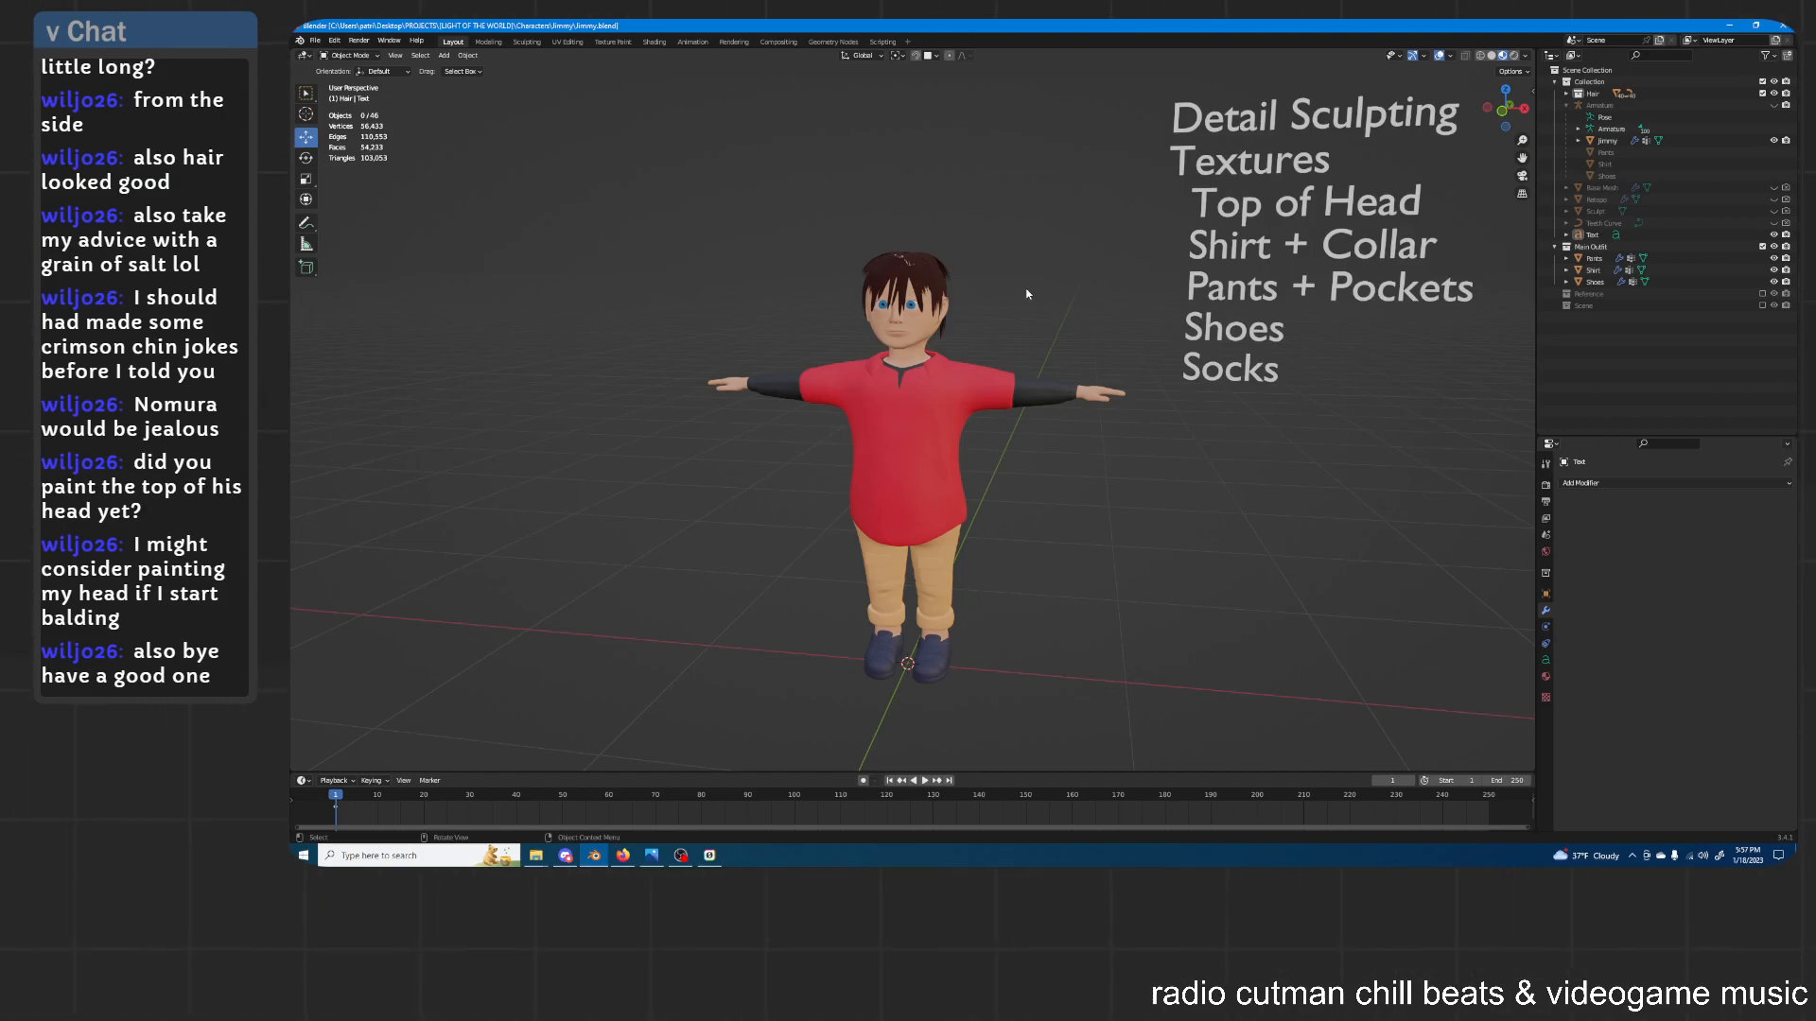
# Review the To Do list and examine the character's front hair strips from several angles
pyautogui.moveTo(1026, 294); pyautogui.dragTo(1069, 299, button='middle')
pyautogui.click(1204, 254)
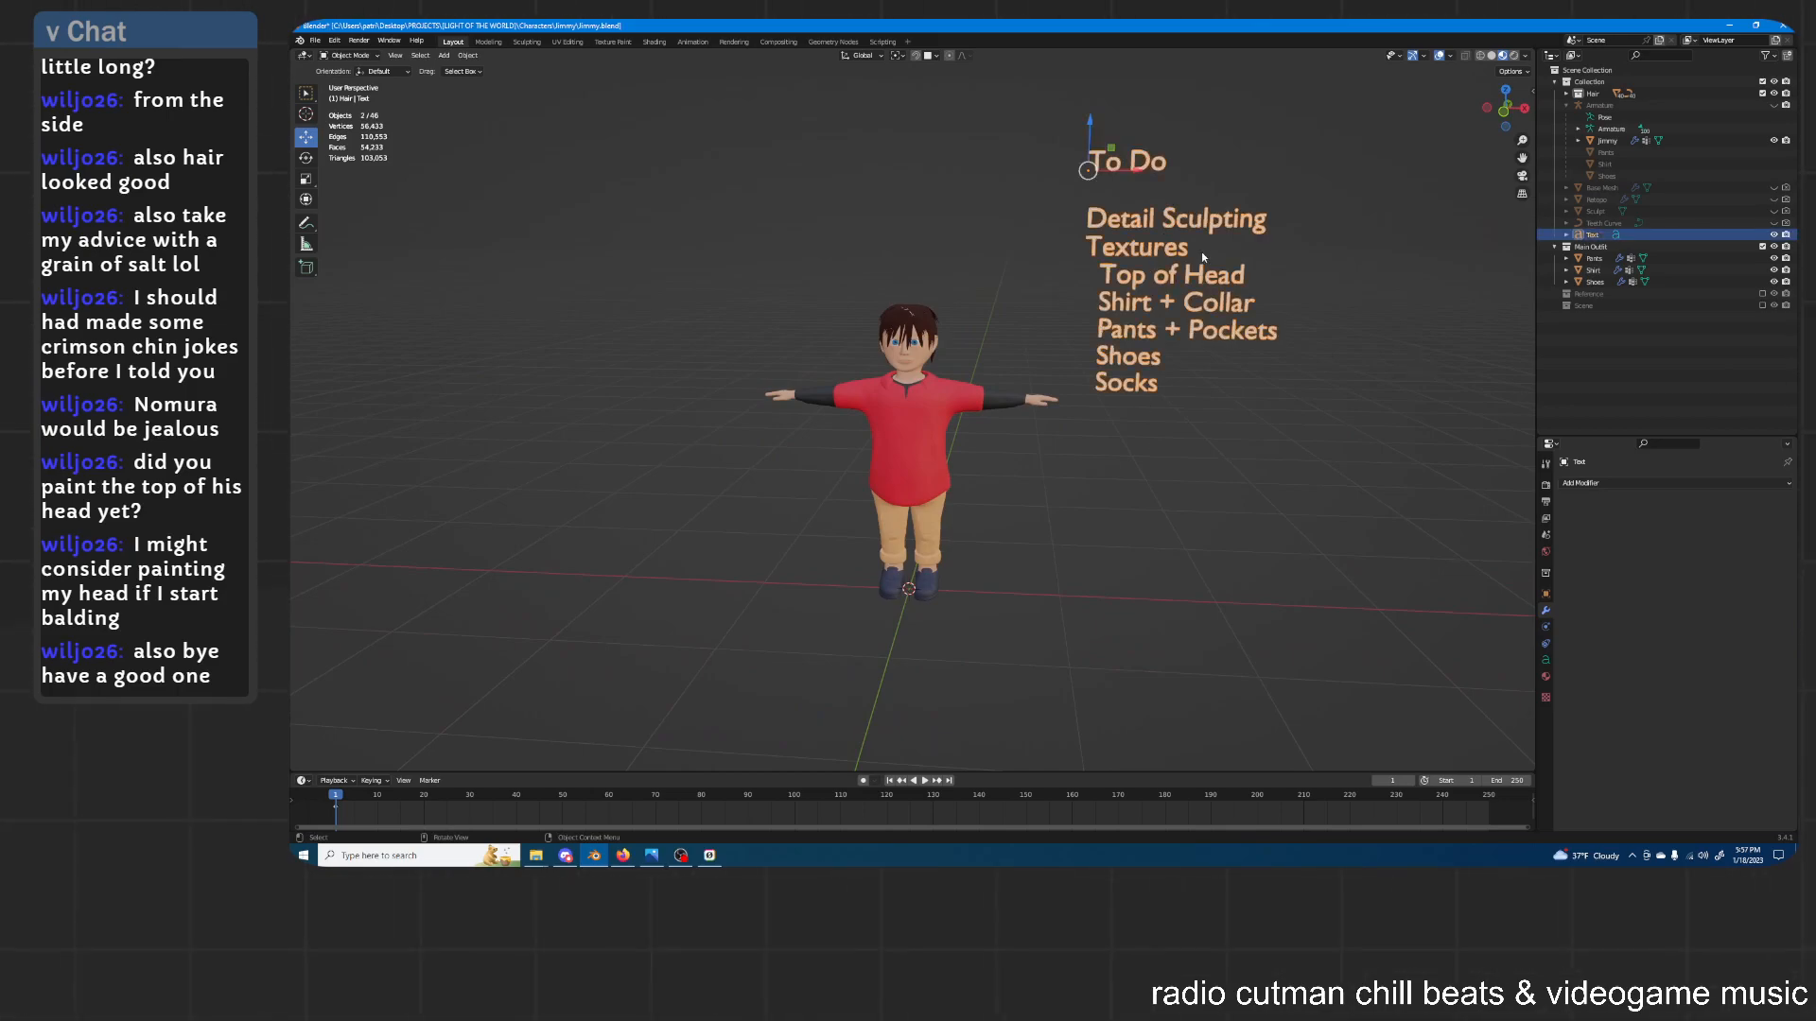
pyautogui.scroll(3, 928, 257)
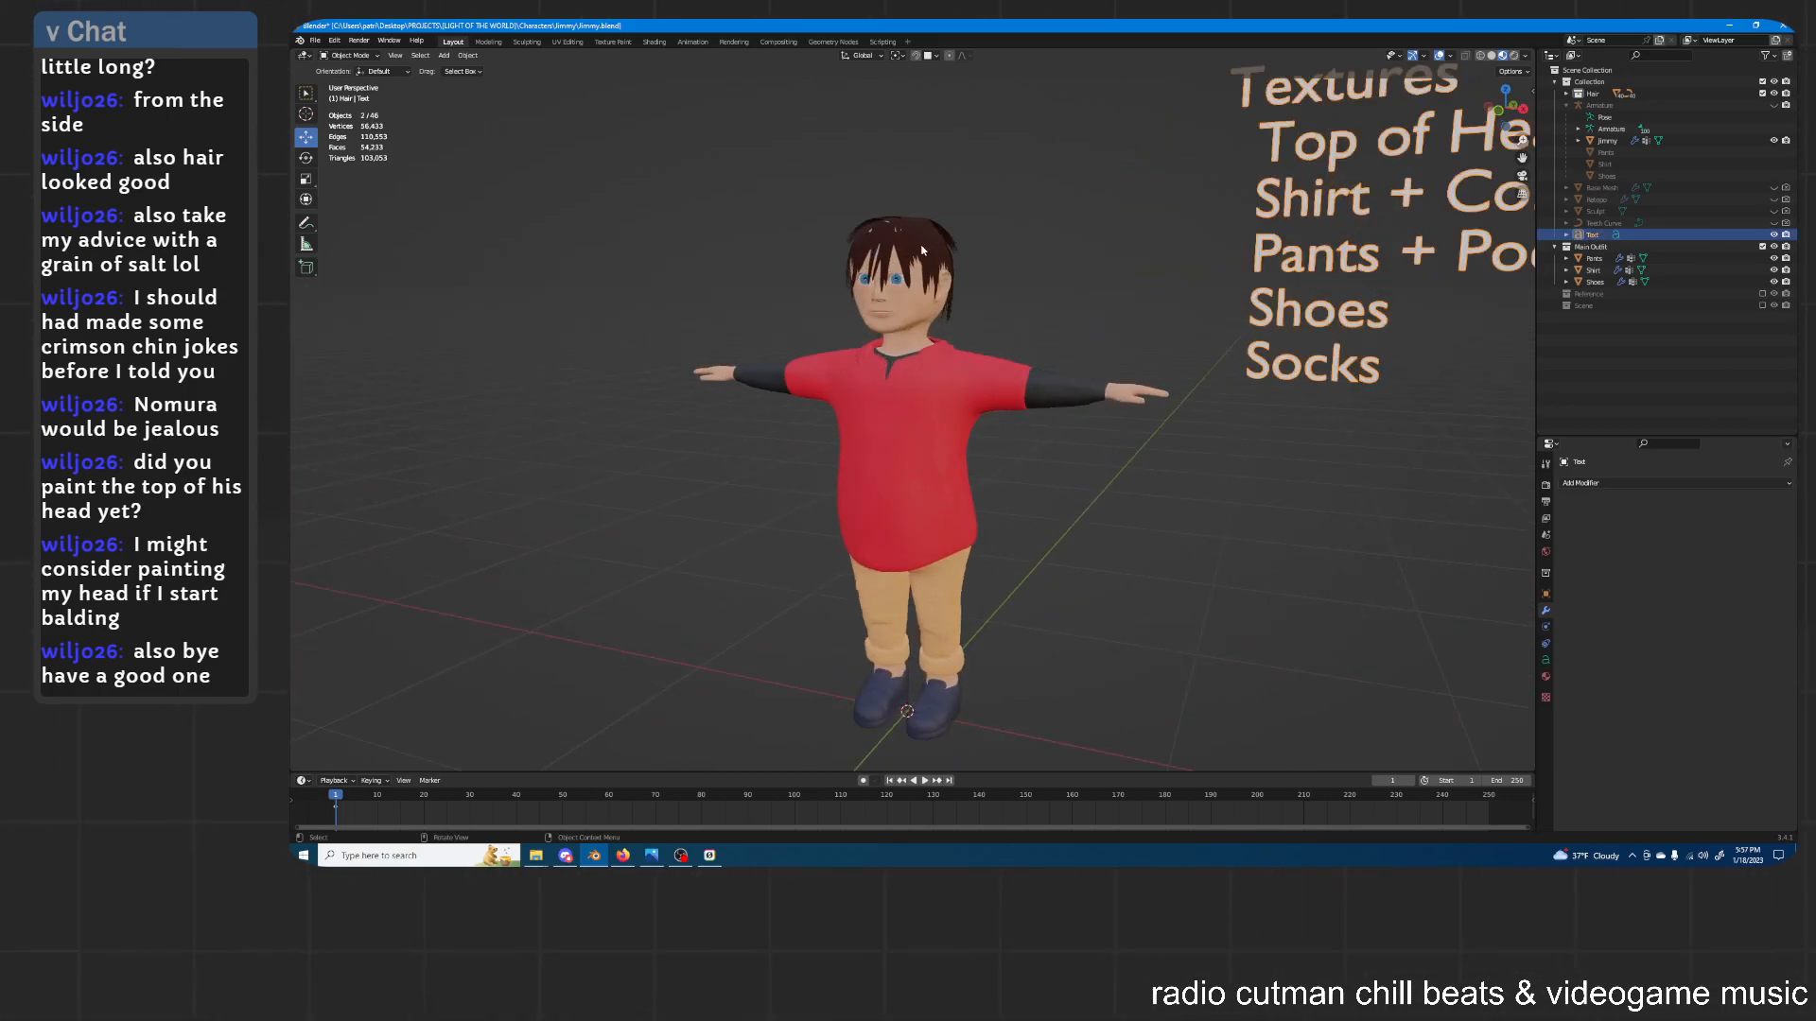
pyautogui.click(871, 250)
pyautogui.moveTo(876, 244); pyautogui.dragTo(900, 323, button='middle')
pyautogui.click(865, 251)
pyautogui.click(878, 259)
pyautogui.moveTo(993, 255); pyautogui.dragTo(1035, 310, button='middle')
pyautogui.scroll(-3, 1046, 322)
pyautogui.scroll(3, 1047, 308)
pyautogui.click(1035, 316)
pyautogui.scroll(-1, 1035, 315)
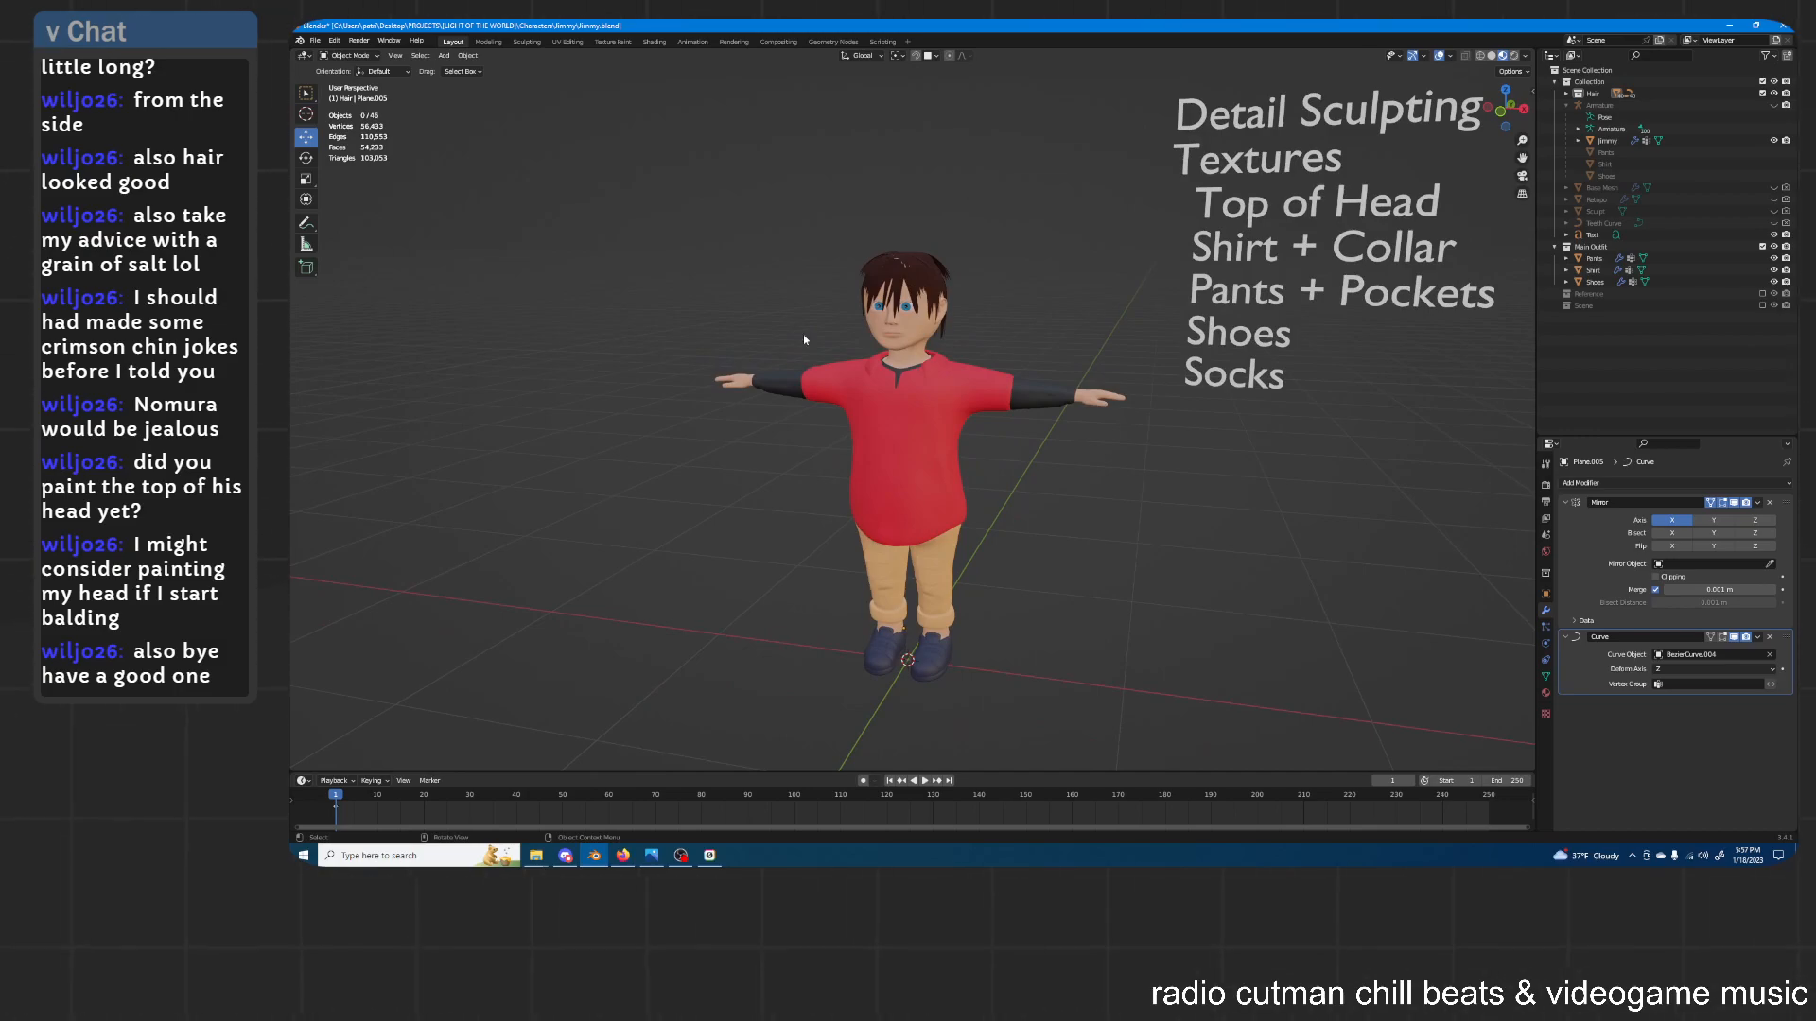
# Frame the whole character with the To Do list and save the file again
pyautogui.scroll(-2, 1083, 464)
pyautogui.moveTo(1079, 457); pyautogui.dragTo(1073, 457, button='middle')
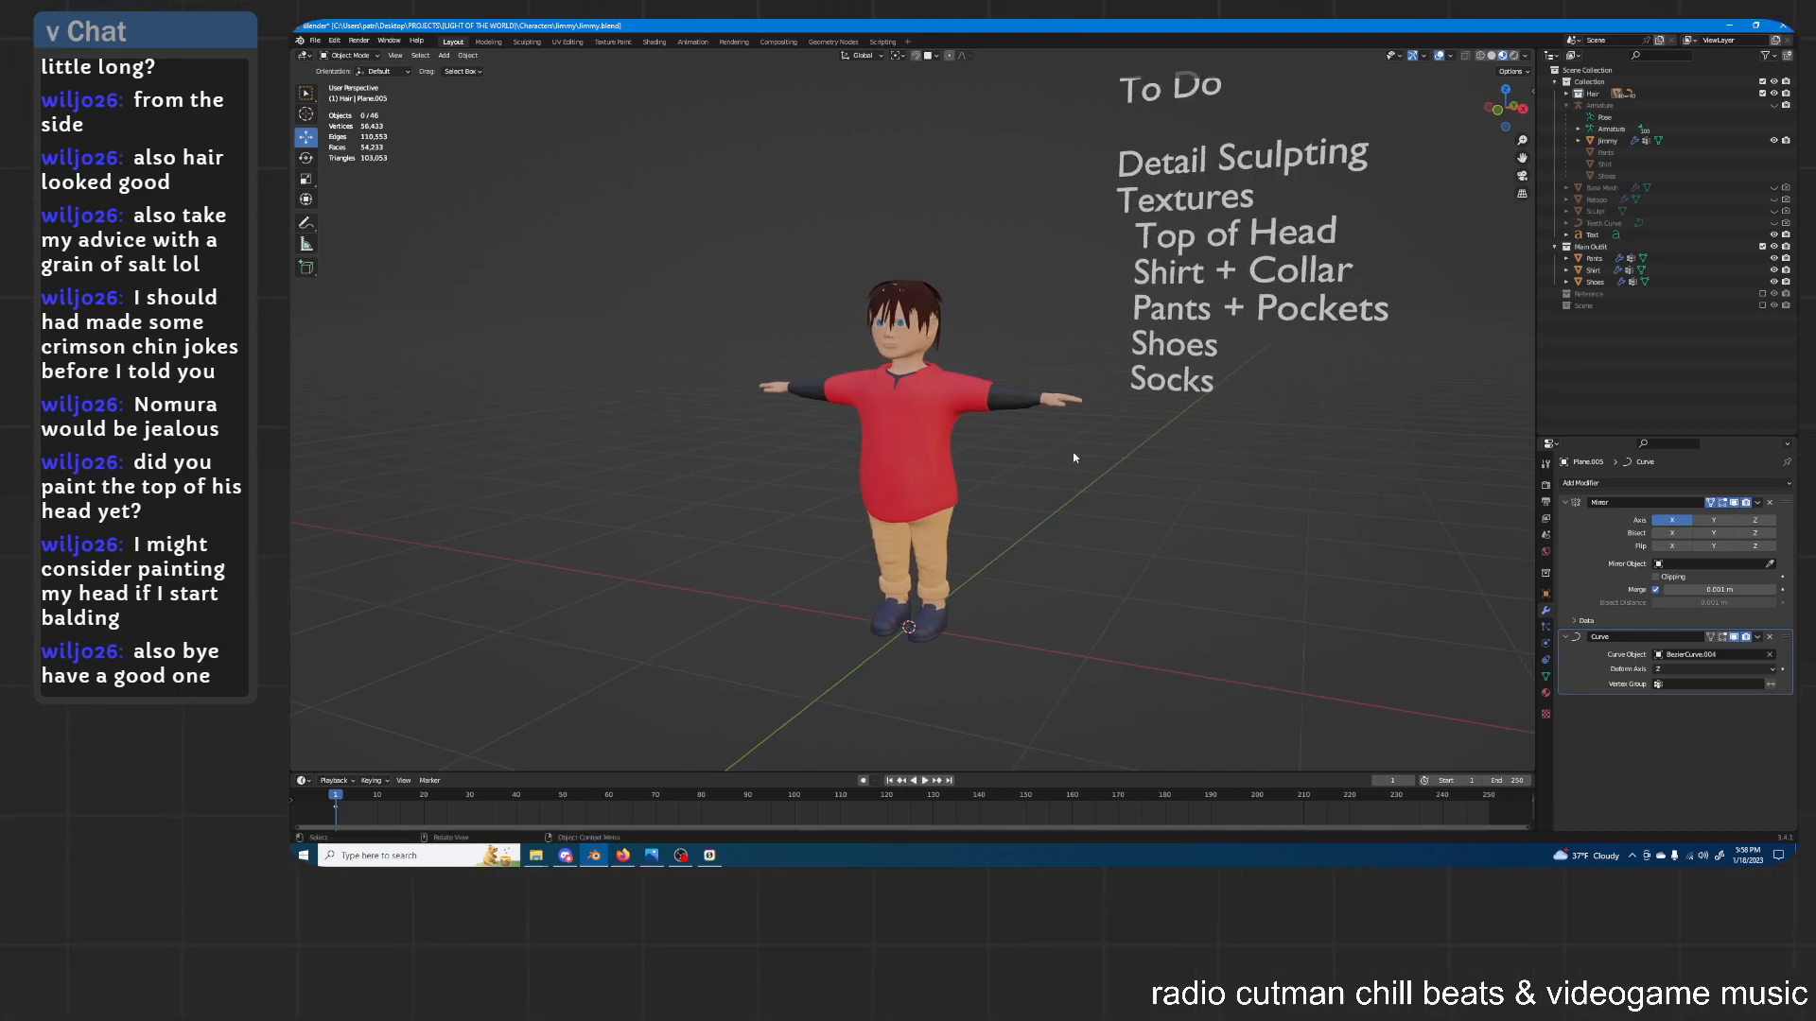
pyautogui.hotkey('ctrl', 's')
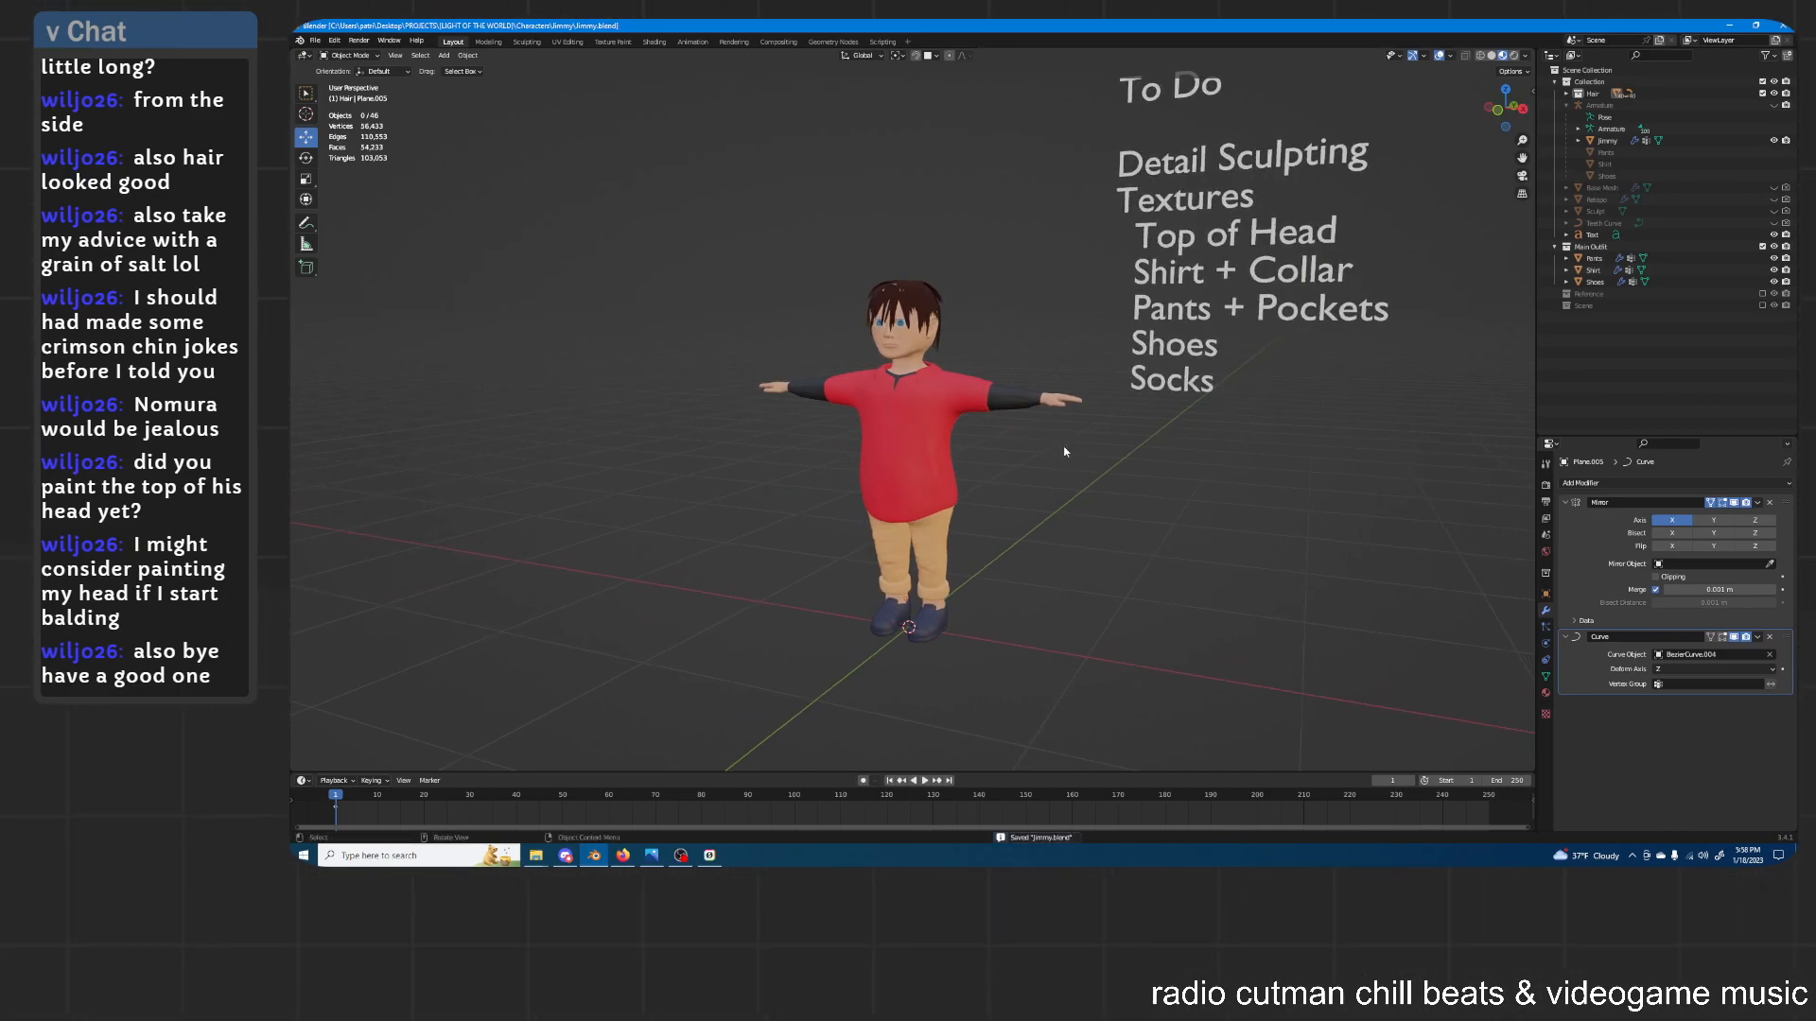
pyautogui.click(1740, 856)
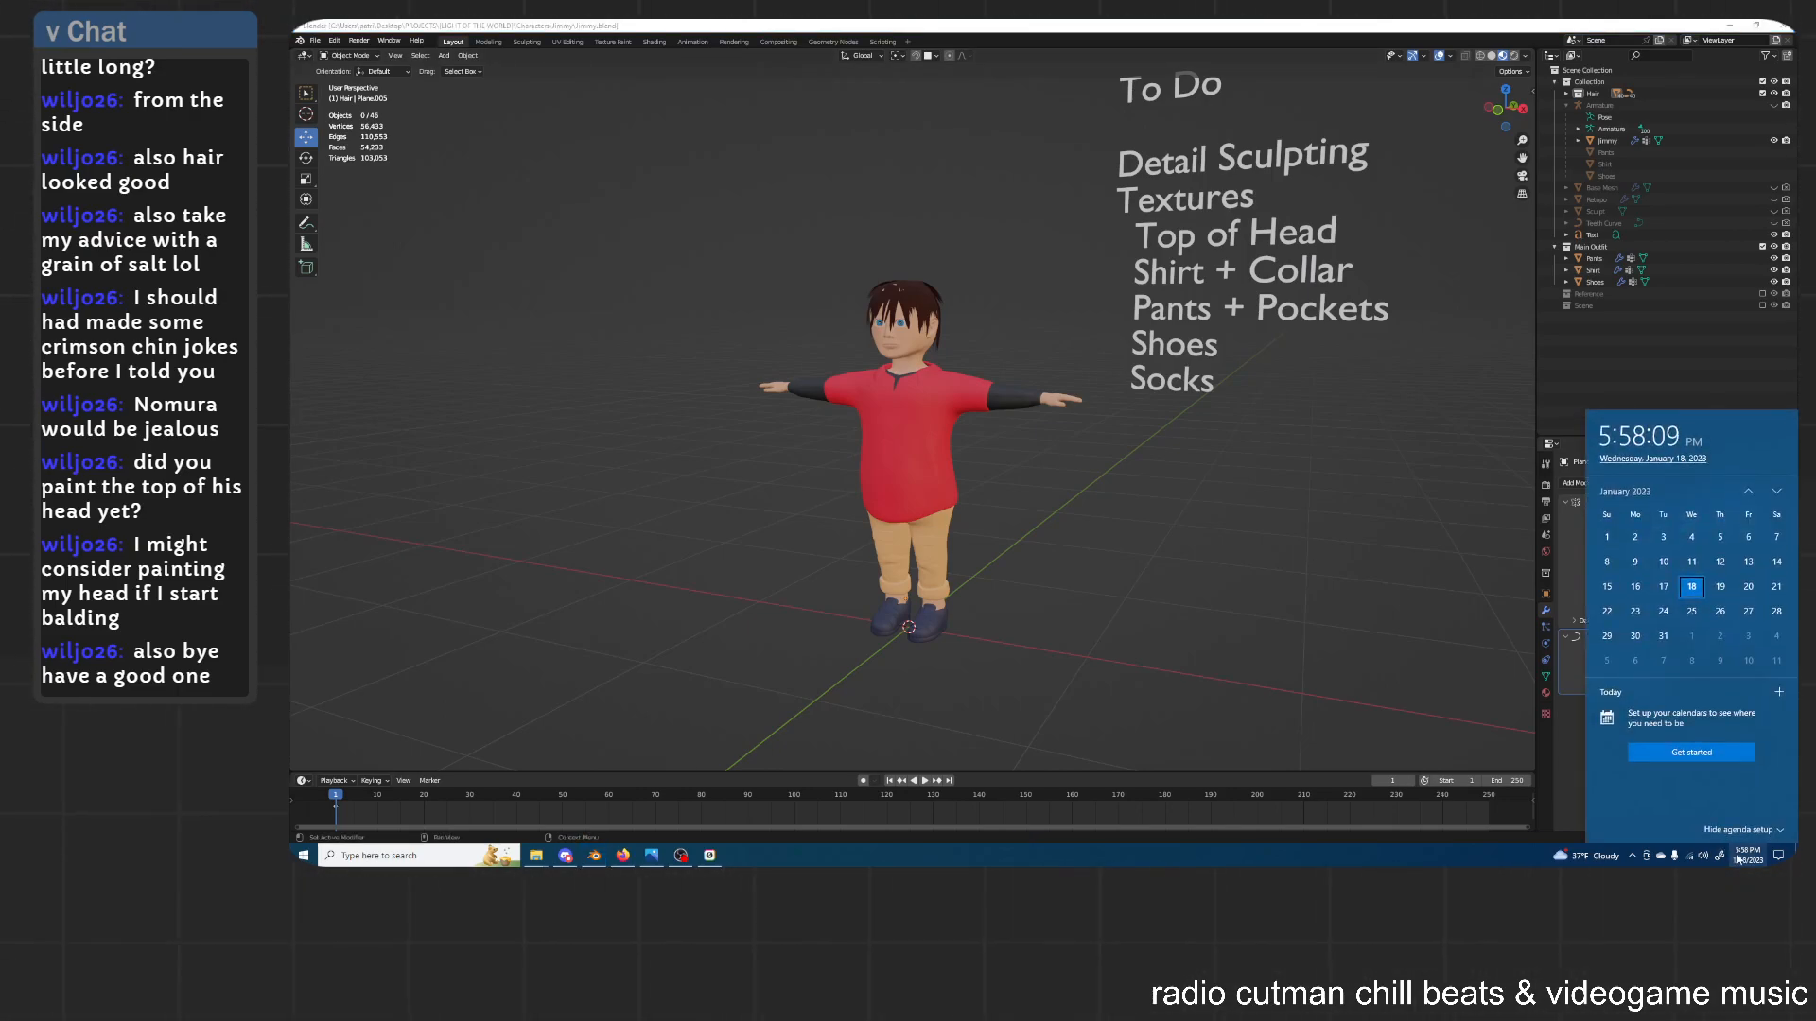
pyautogui.click(1738, 858)
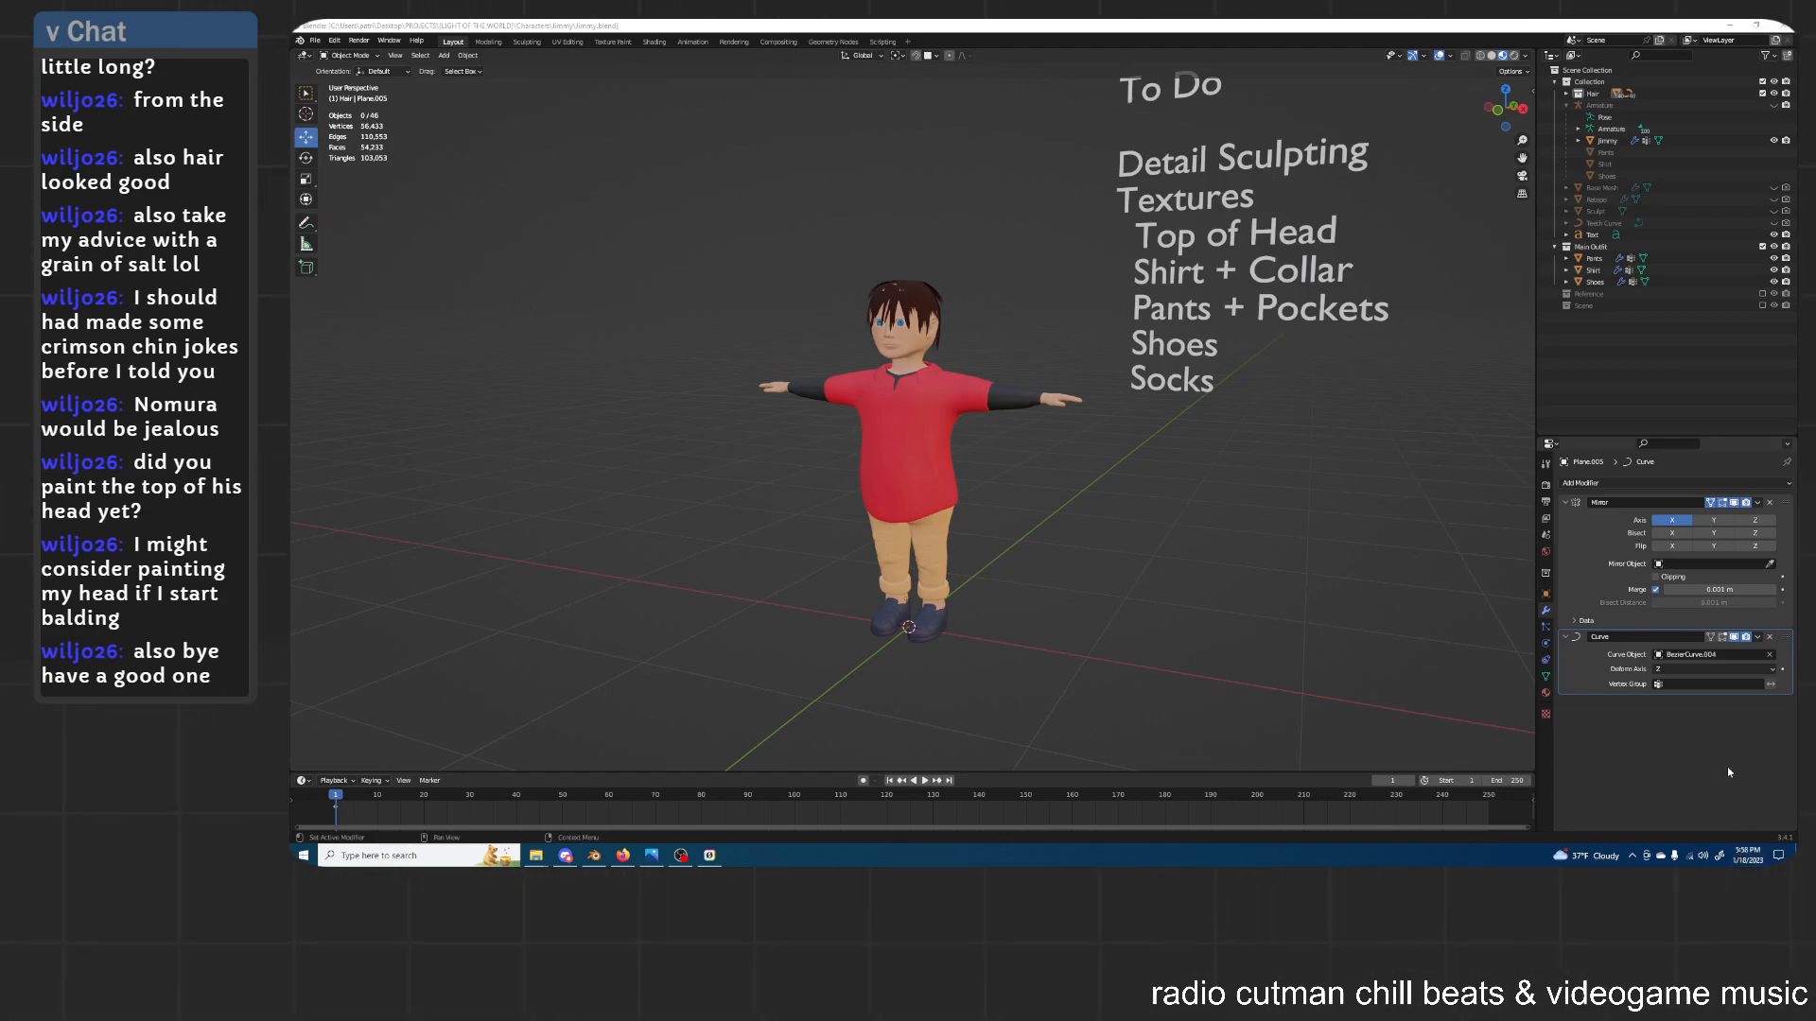
pyautogui.moveTo(1117, 493); pyautogui.dragTo(1120, 493, button='middle')
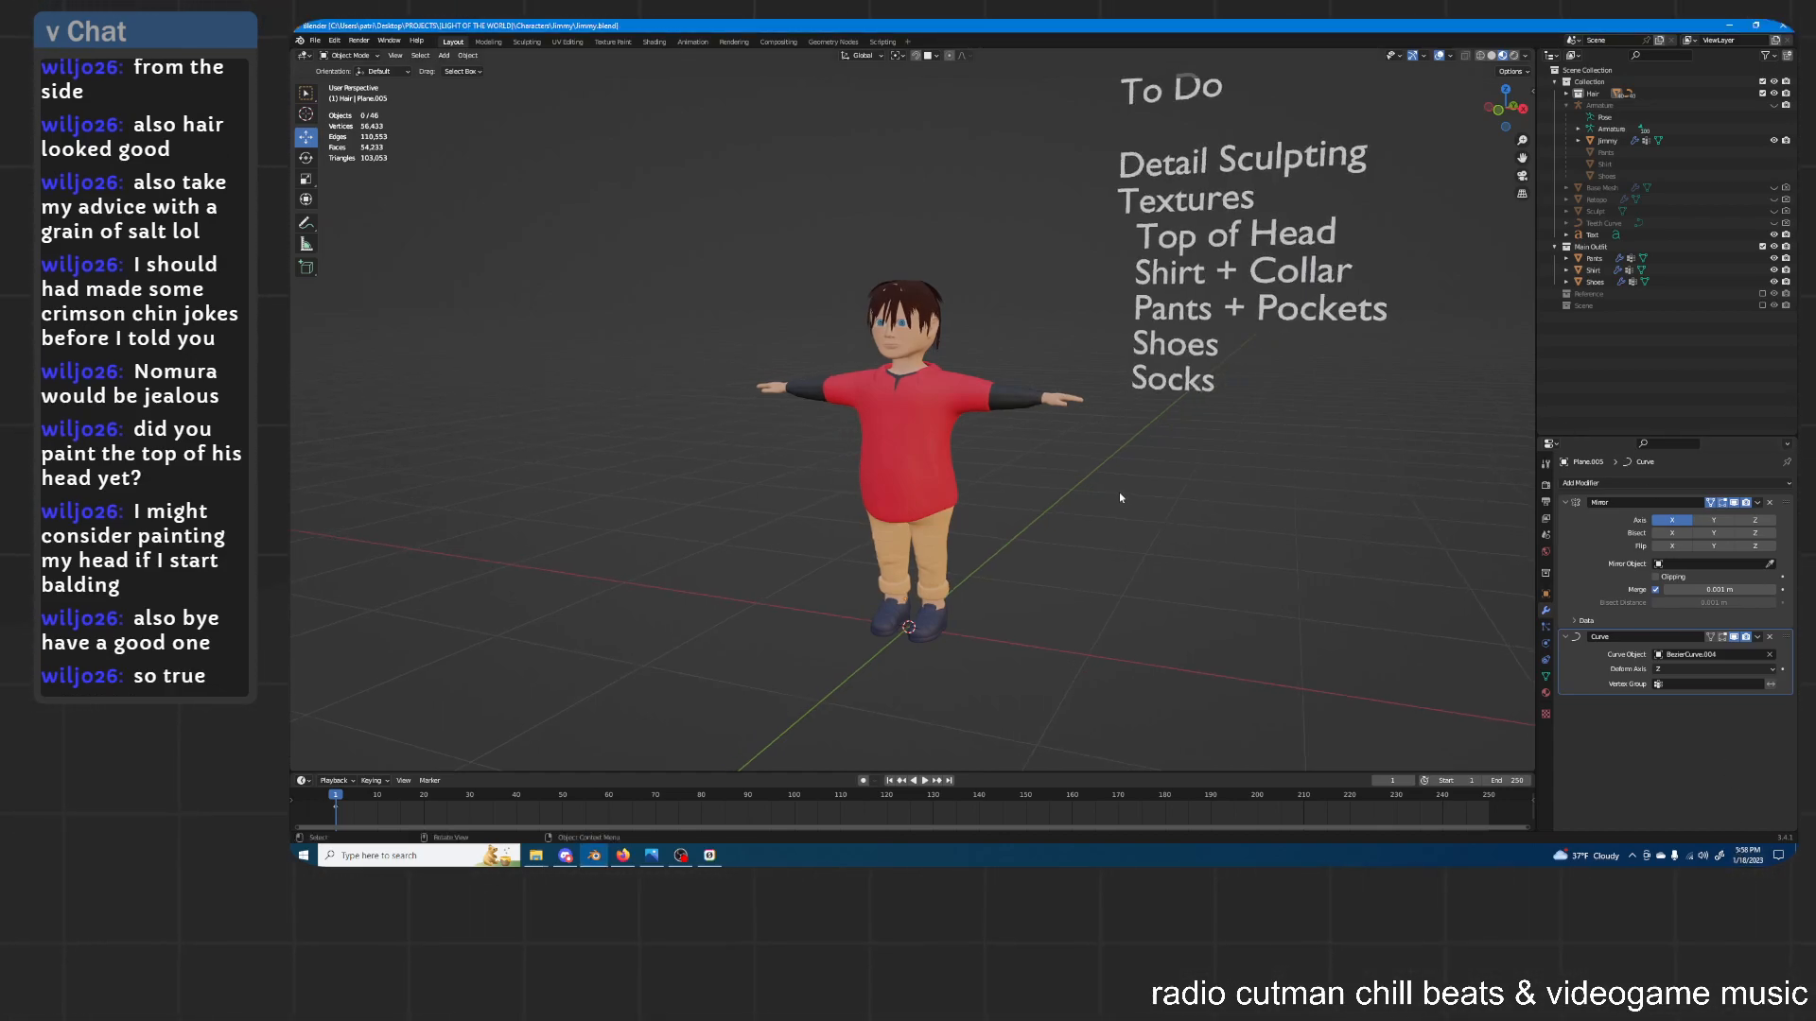
pyautogui.moveTo(1091, 357); pyautogui.dragTo(1093, 366, button='middle')
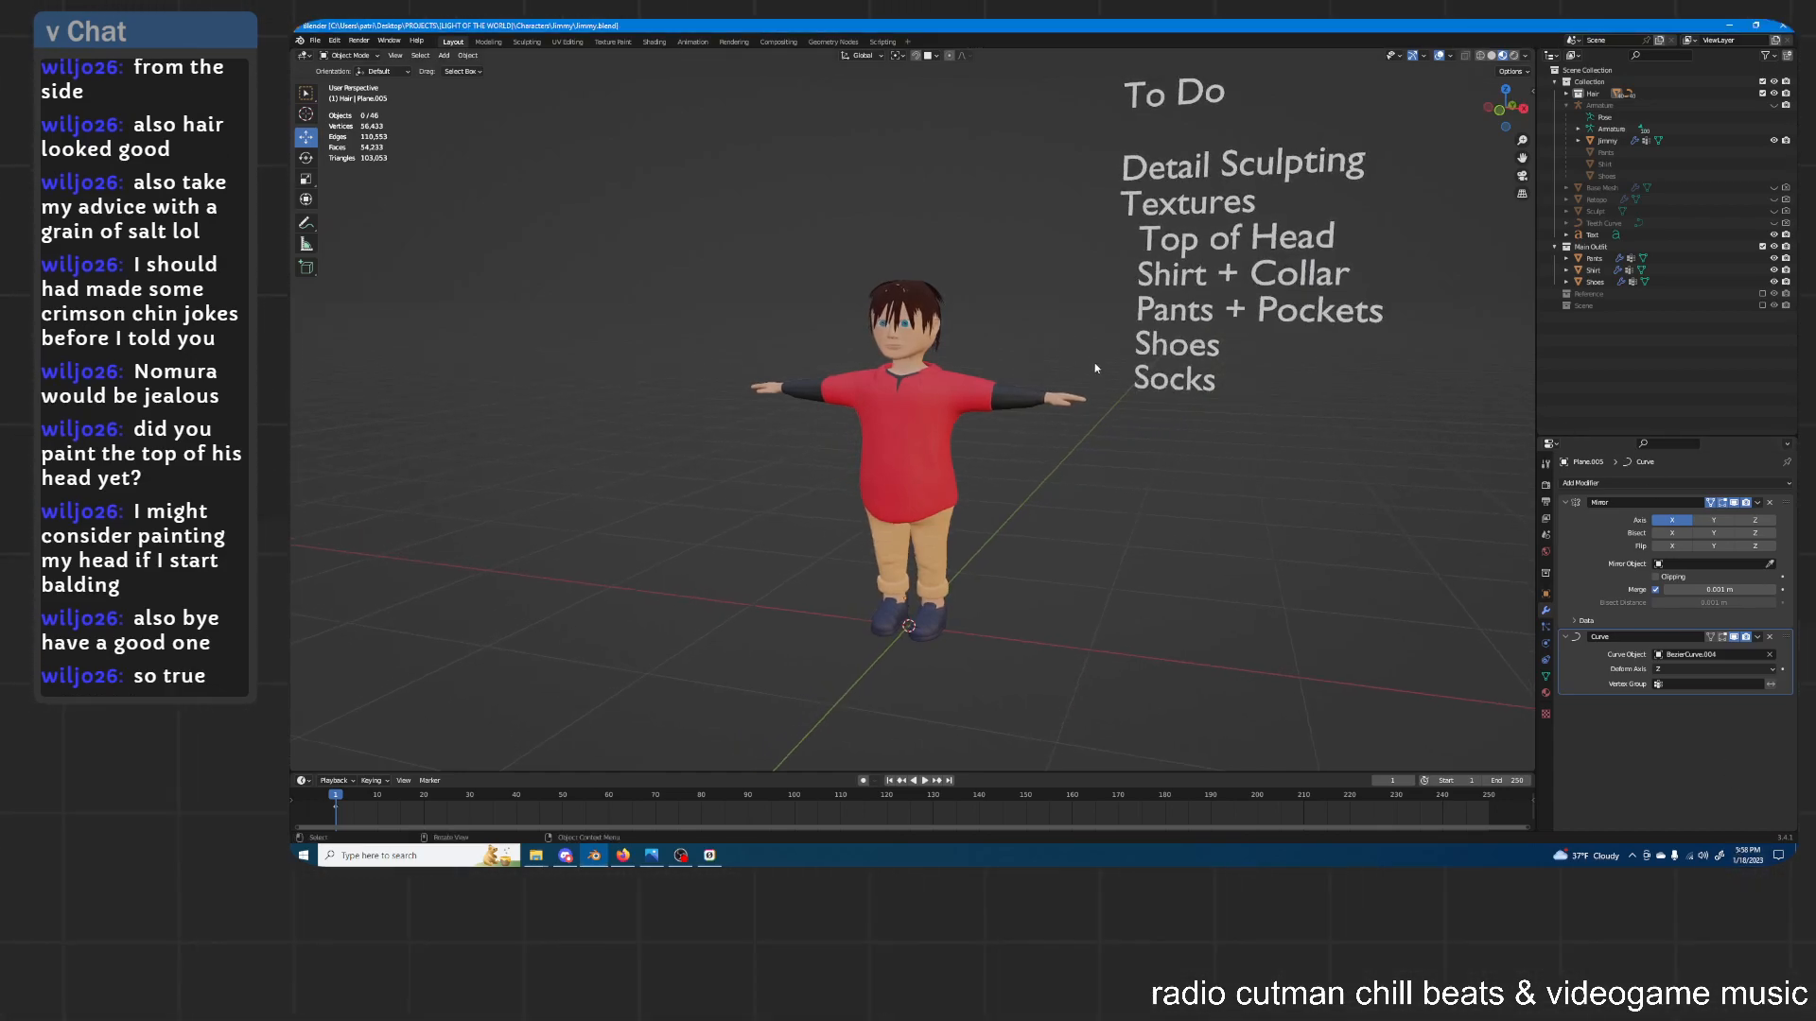